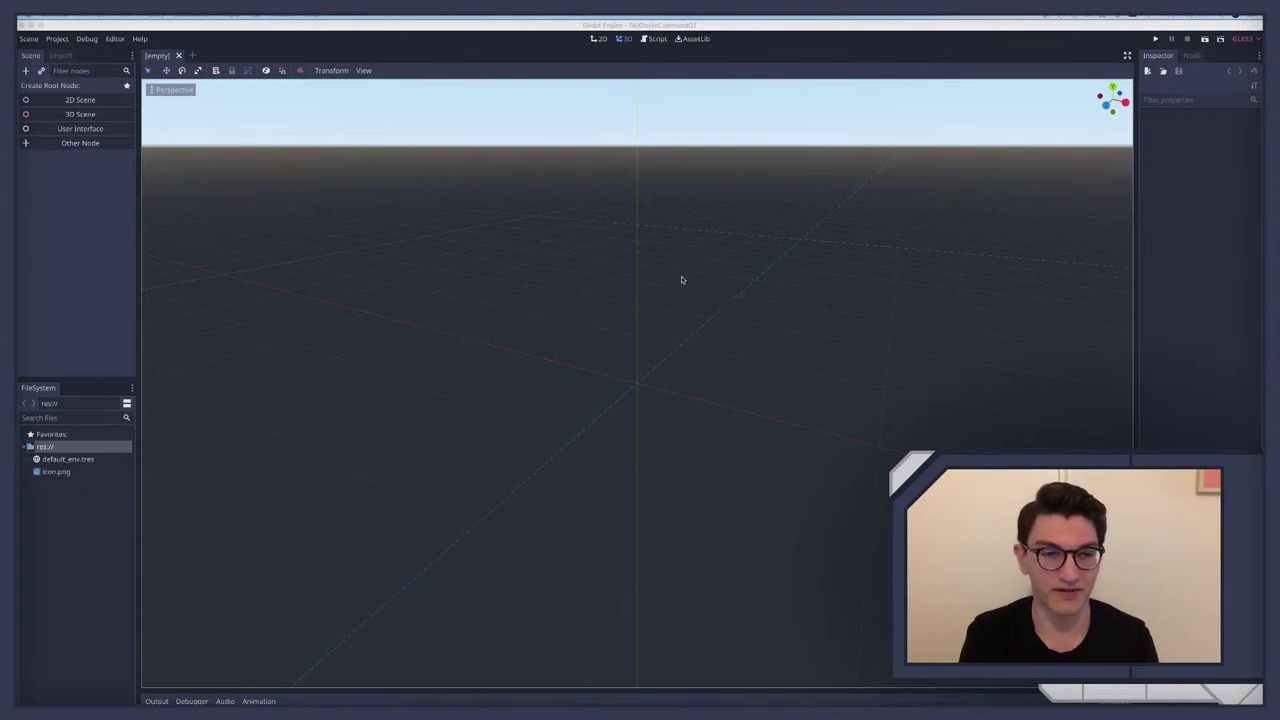
Step: Switch to the full-screen Missile Command gameplay video in Chrome for reference
{"action": "key", "text": "ctrl+Right"}
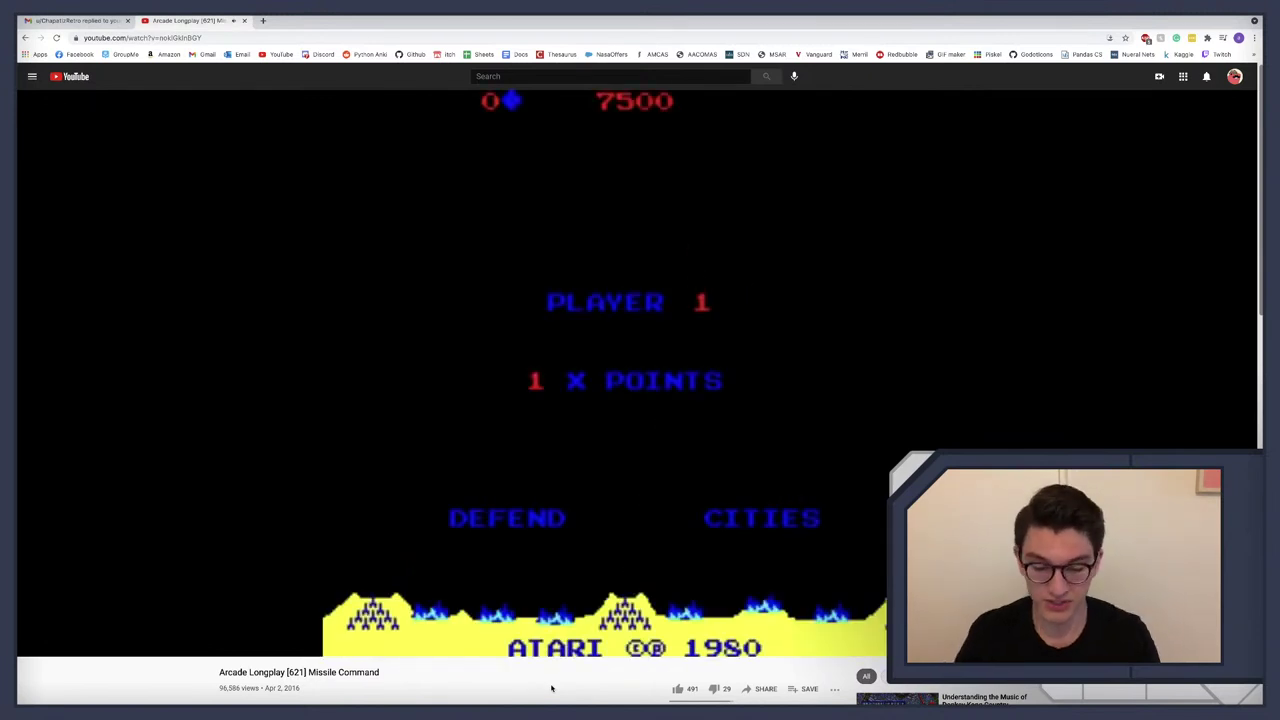
Step: Watch the Missile Command longplay with sound on, pause at 1:14, and return to Godot
{"action": "key", "text": "m"}
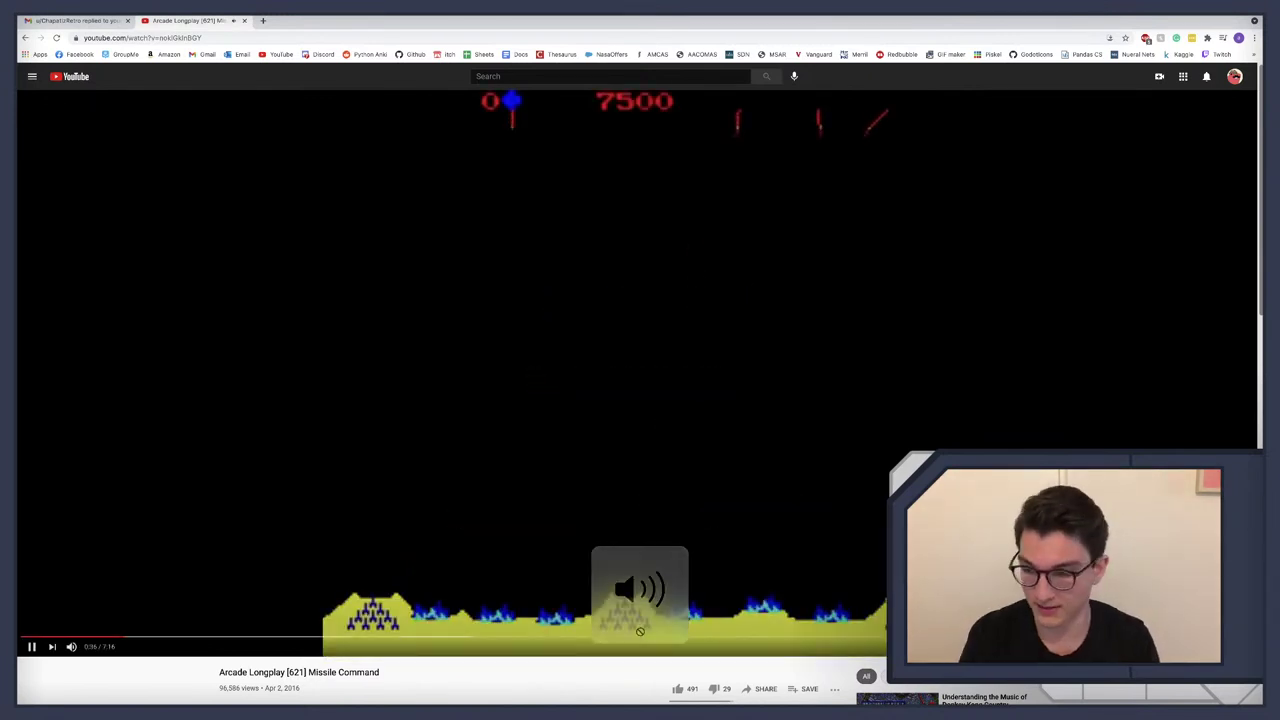
{"action": "mouse_move", "coordinate": [71, 647]}
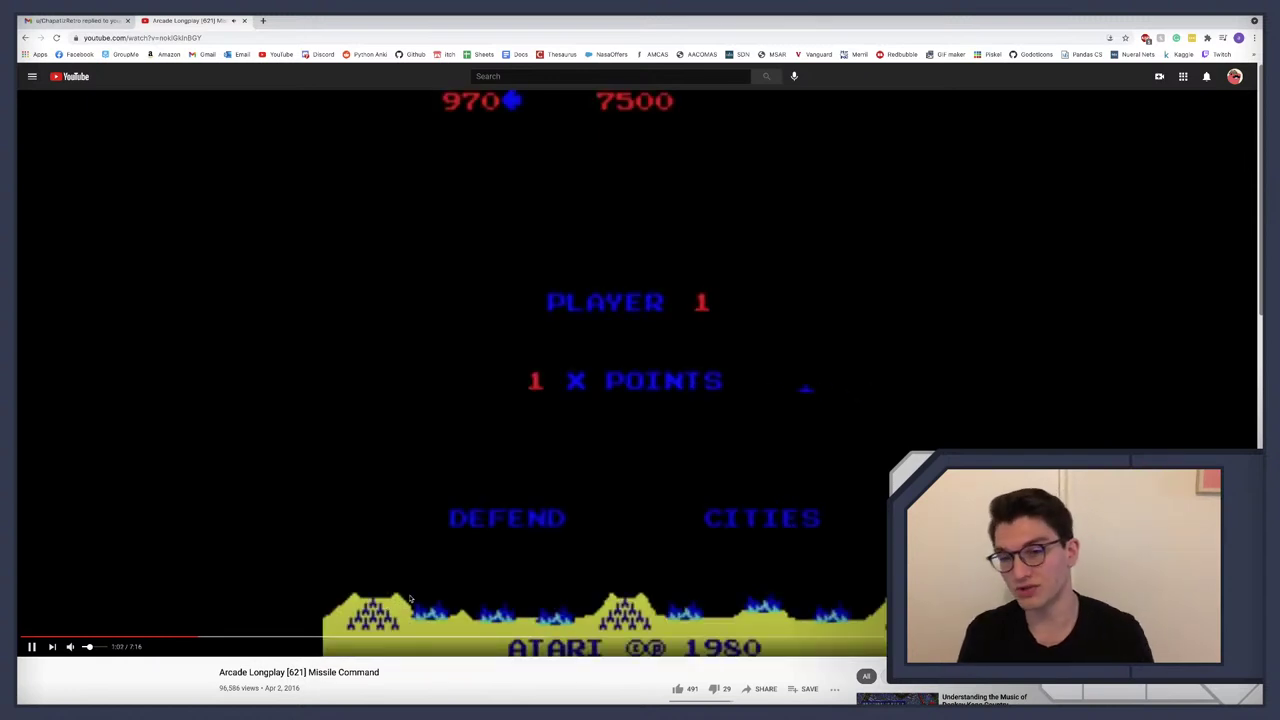
{"action": "scroll", "coordinate": [620, 594], "scroll_direction": "down", "scroll_amount": 1}
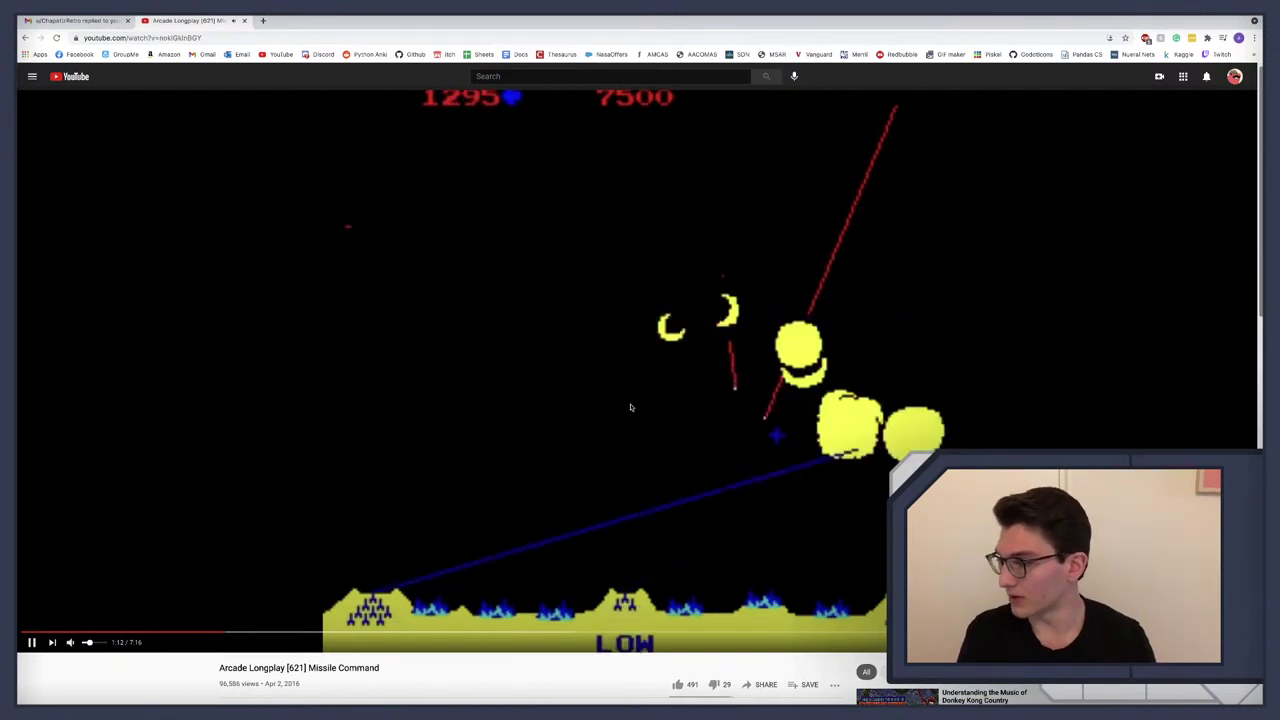
{"action": "left_click", "coordinate": [600, 399]}
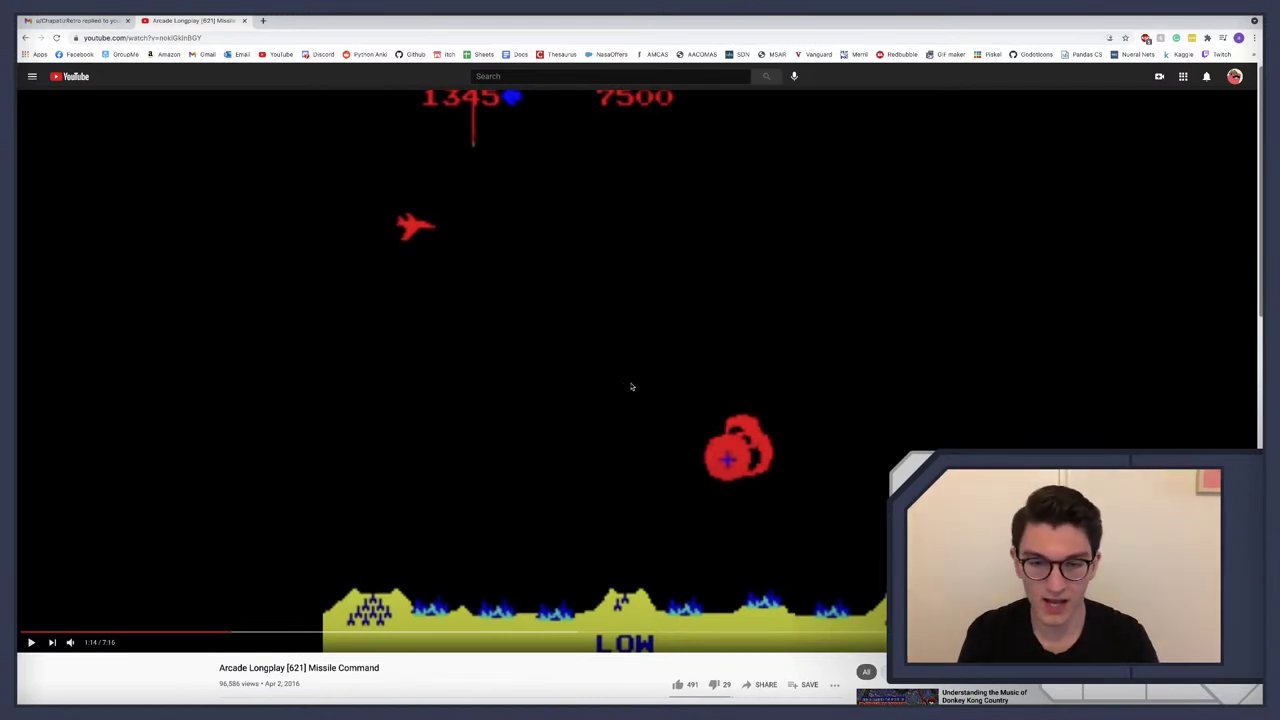
{"action": "key", "text": "ctrl+Left"}
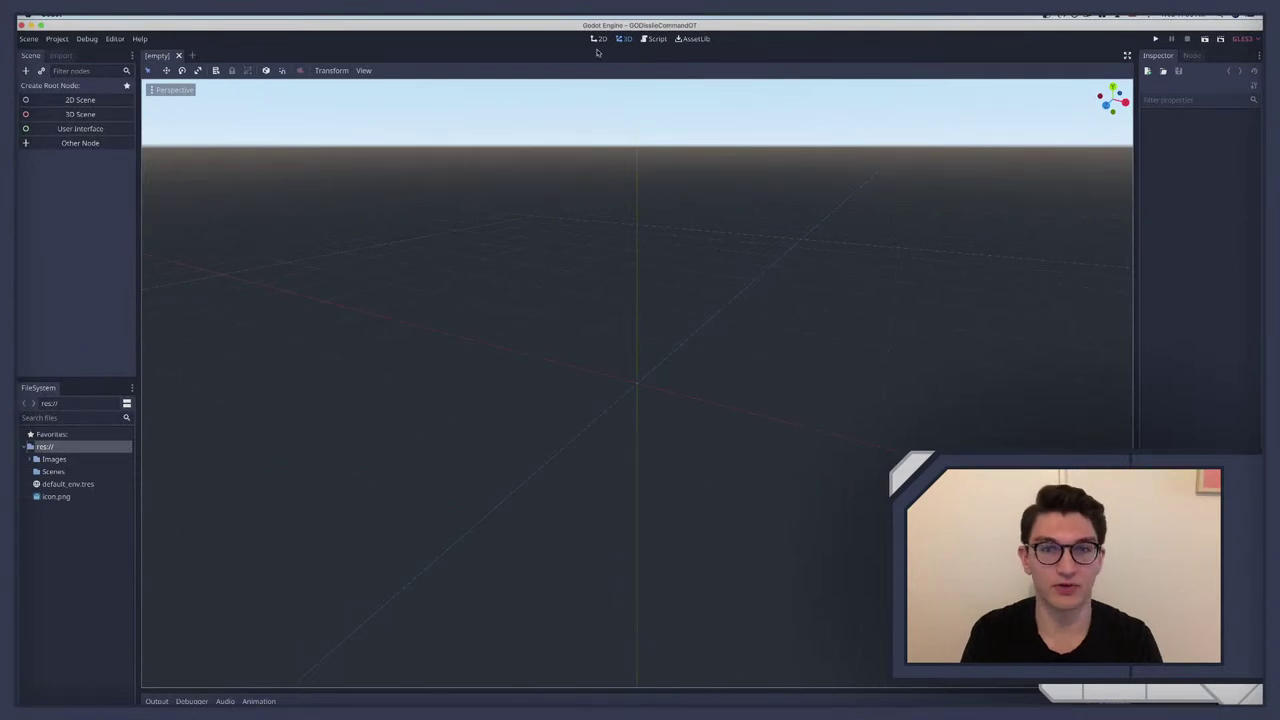
Step: Switch the editor to the 2D workspace and expand the FileSystem dock's Images folder
{"action": "left_click", "coordinate": [598, 39]}
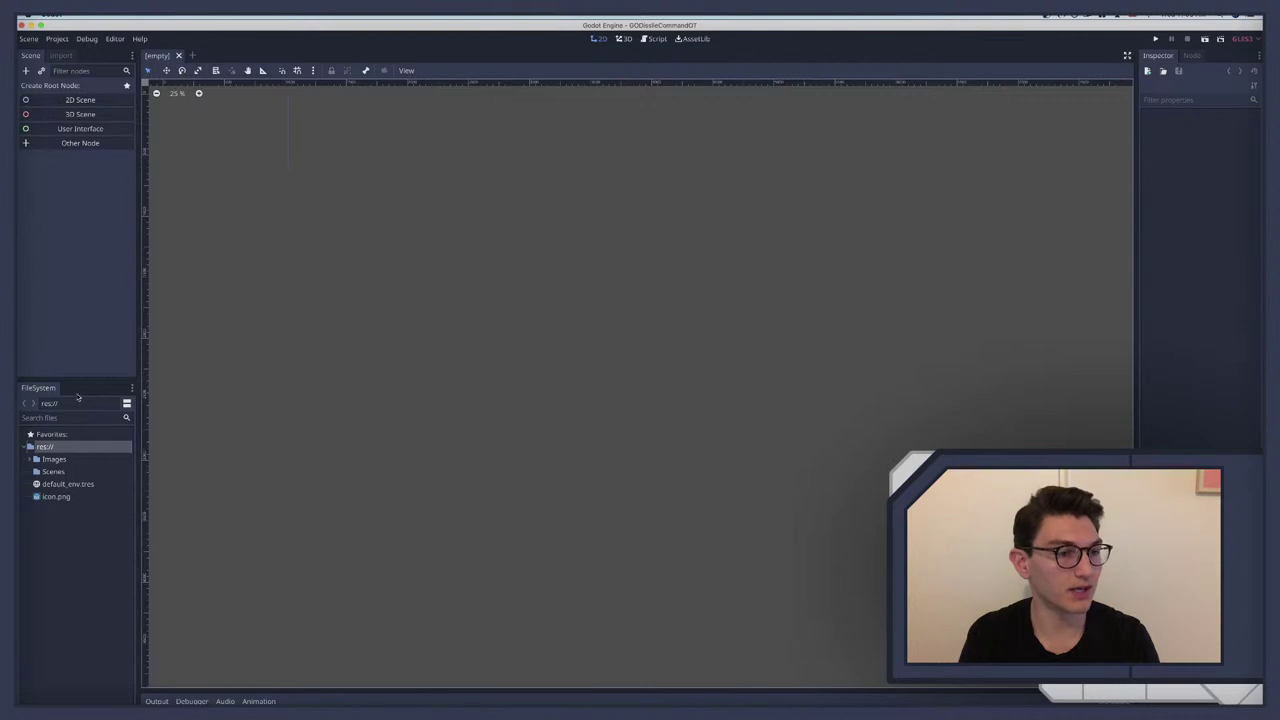
{"action": "left_click", "coordinate": [31, 459]}
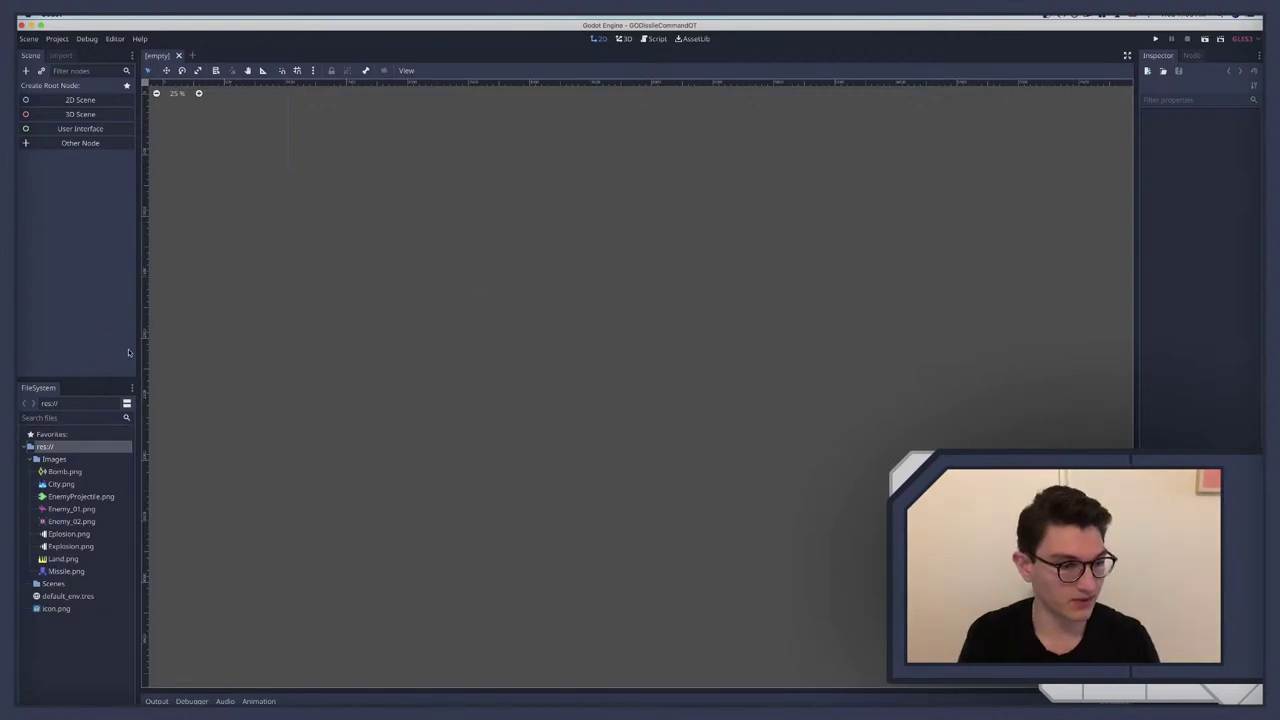
{"action": "key", "text": "ctrl+Right"}
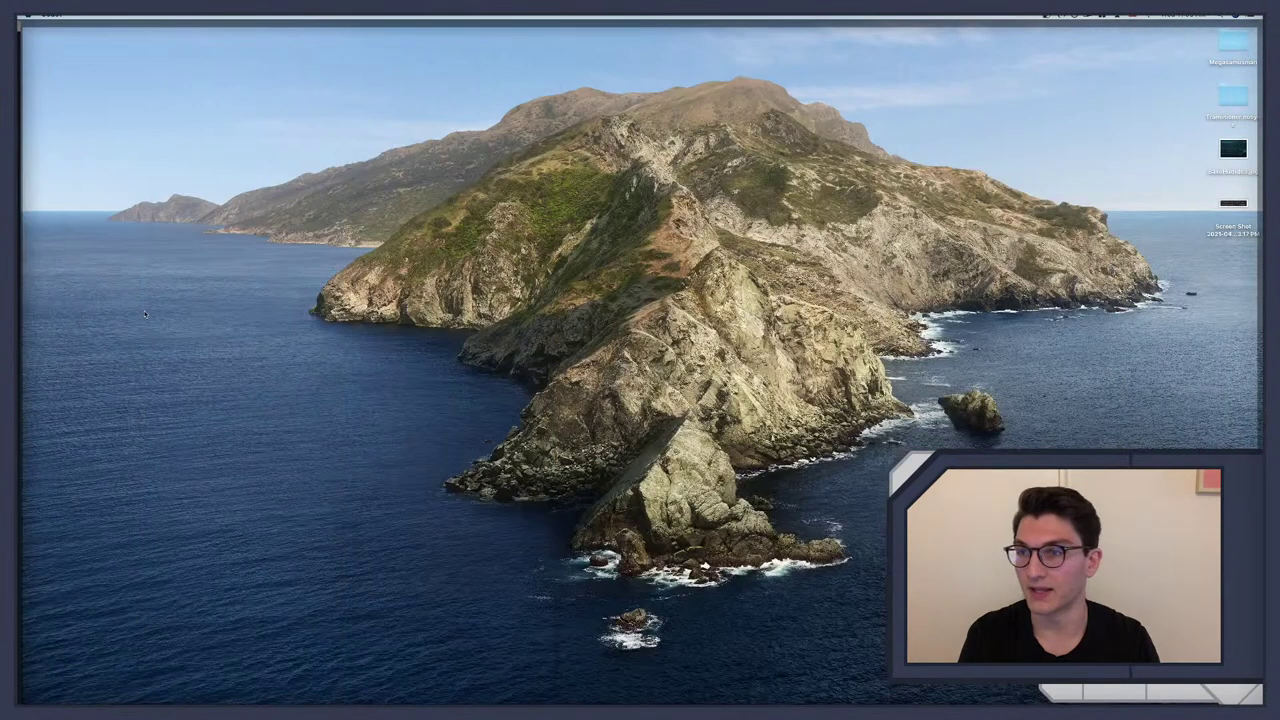
{"action": "key", "text": "ctrl+Left"}
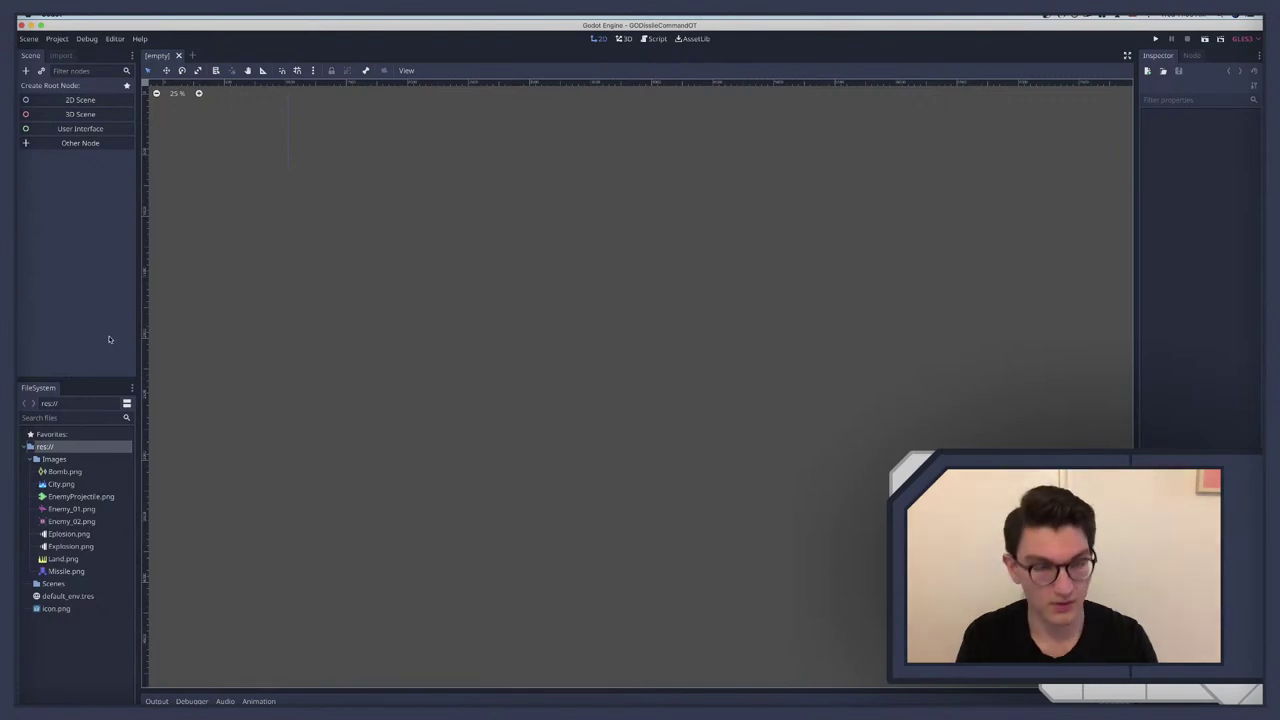
{"action": "key", "text": "ctrl+Up"}
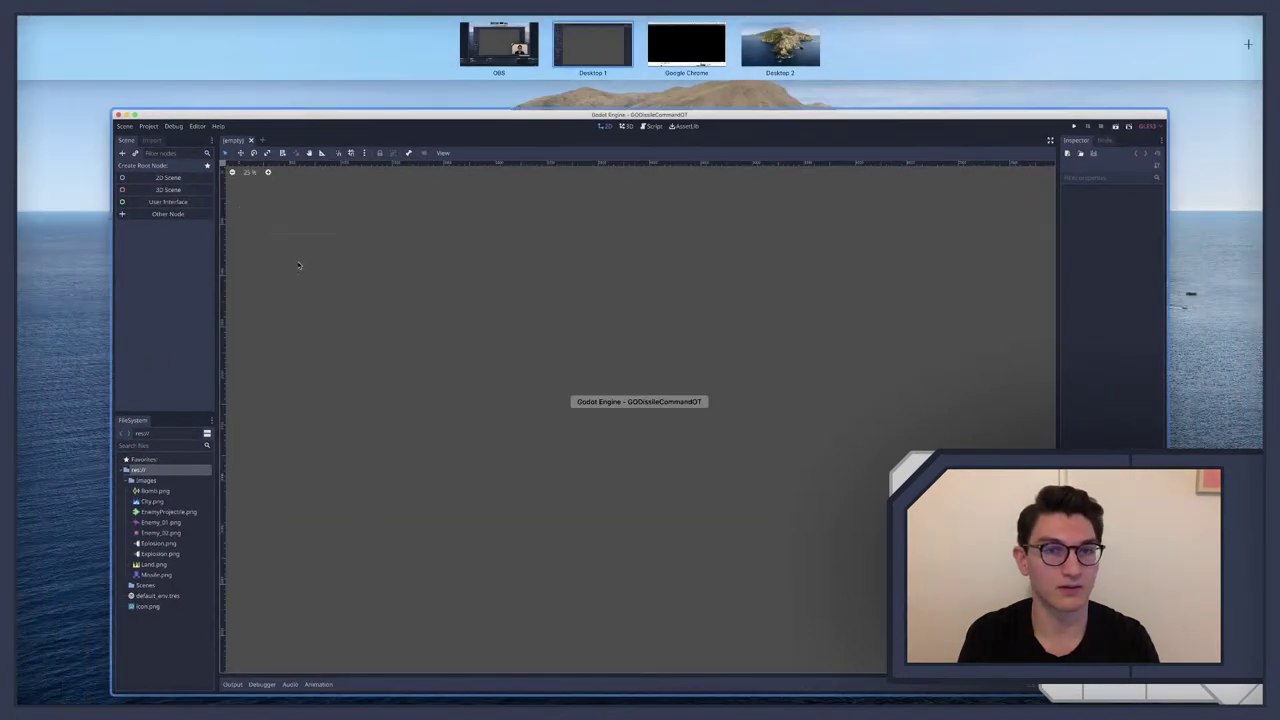
{"action": "left_click", "coordinate": [196, 200]}
Step: Browse Finder into Godot_Code > GOMissileCommandOT, select AFD_Assets, then close it and return to the browser
{"action": "key", "text": "super+Tab"}
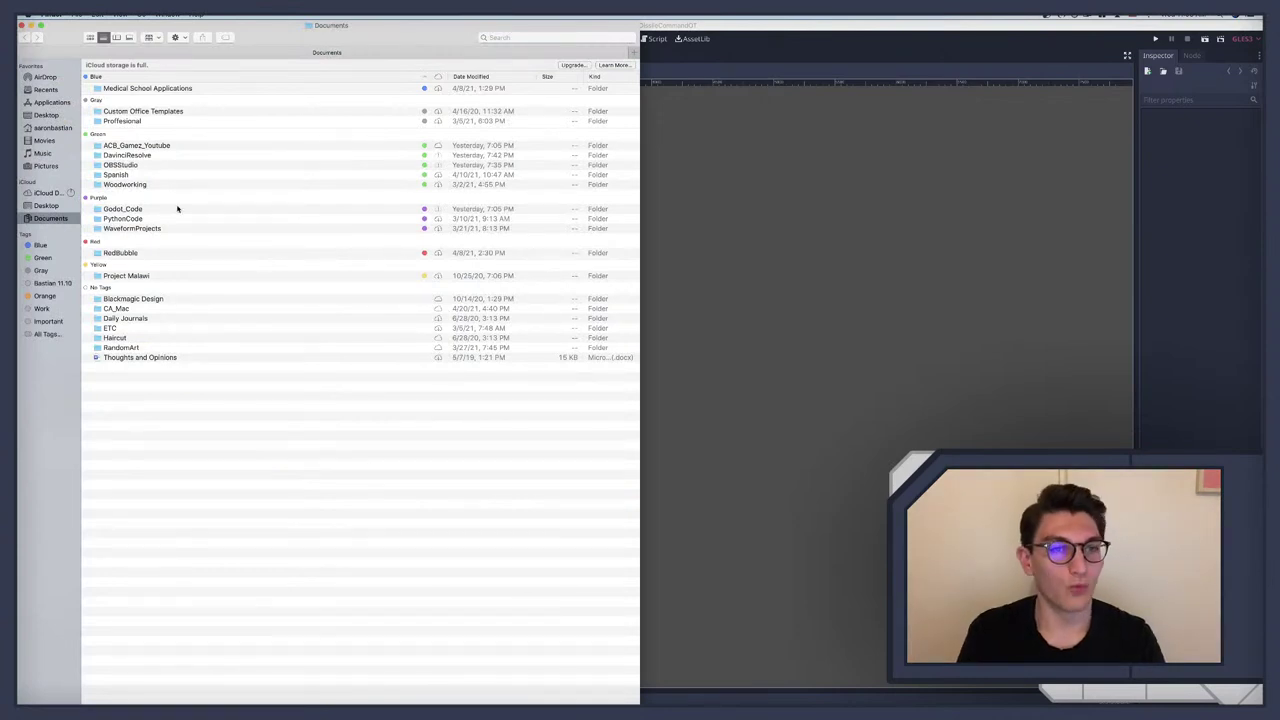
{"action": "left_click", "coordinate": [150, 209]}
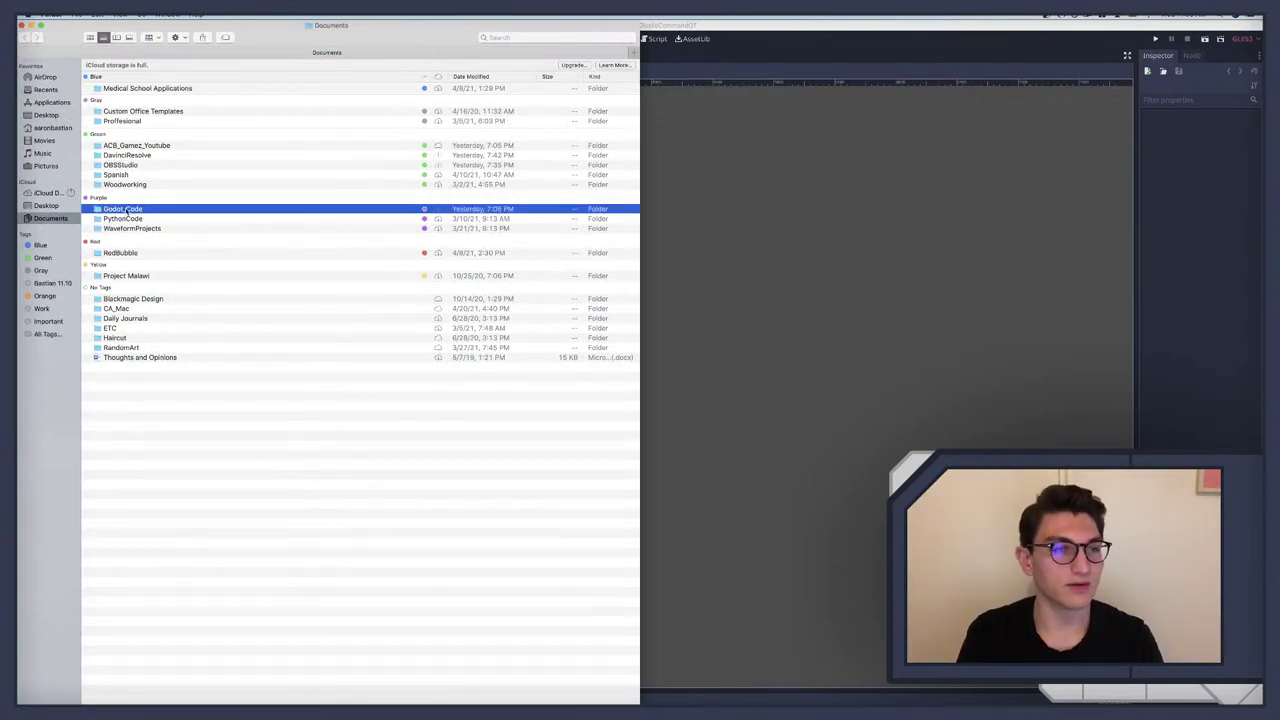
{"action": "double_click", "coordinate": [129, 209]}
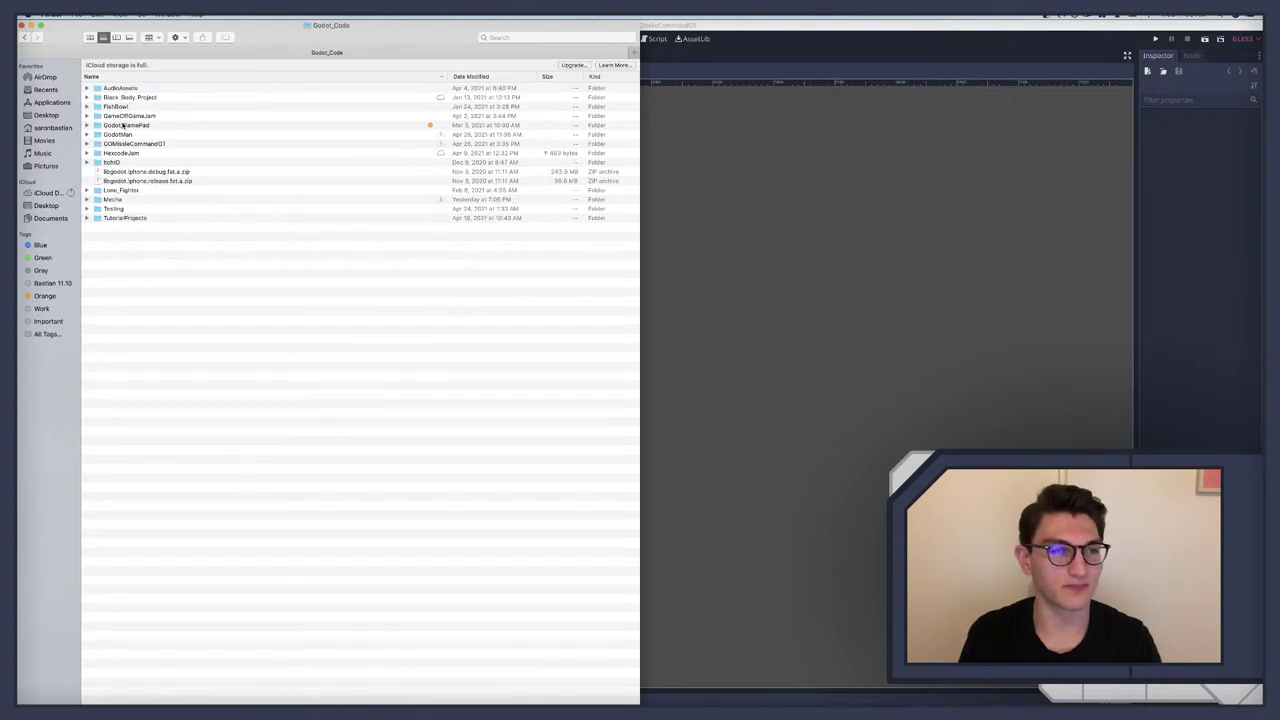
{"action": "left_click", "coordinate": [121, 126]}
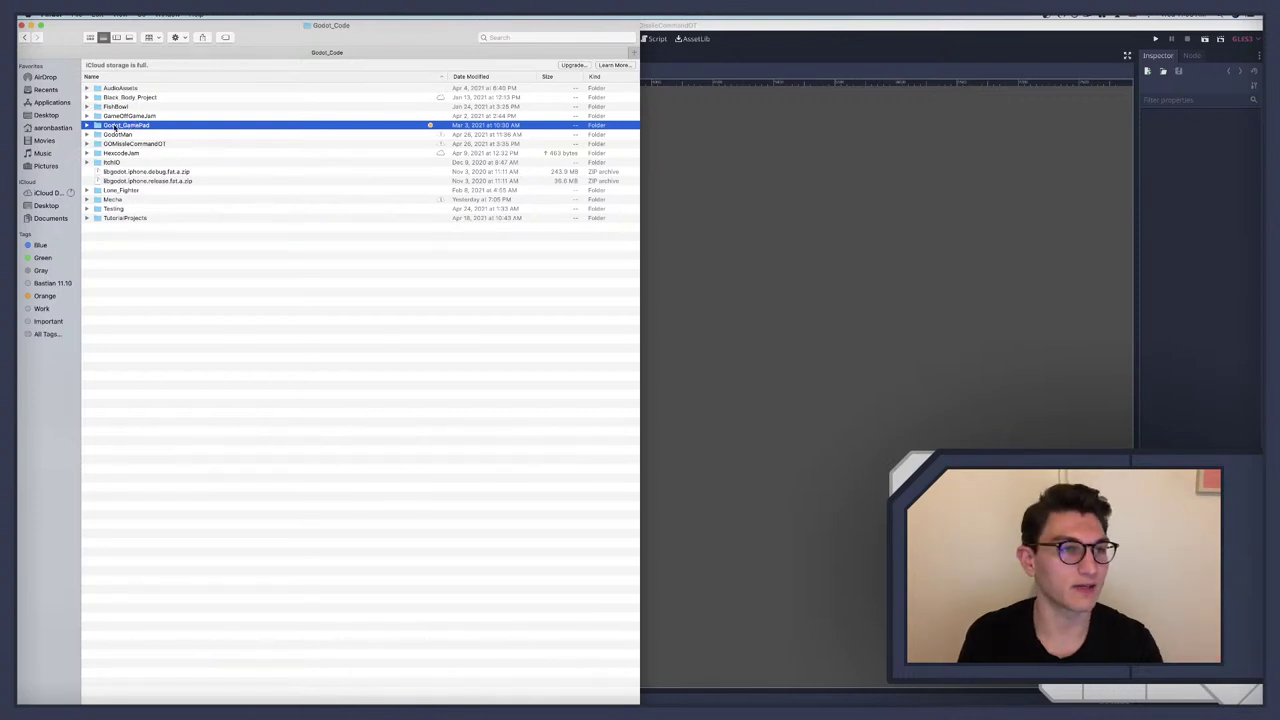
{"action": "double_click", "coordinate": [115, 145]}
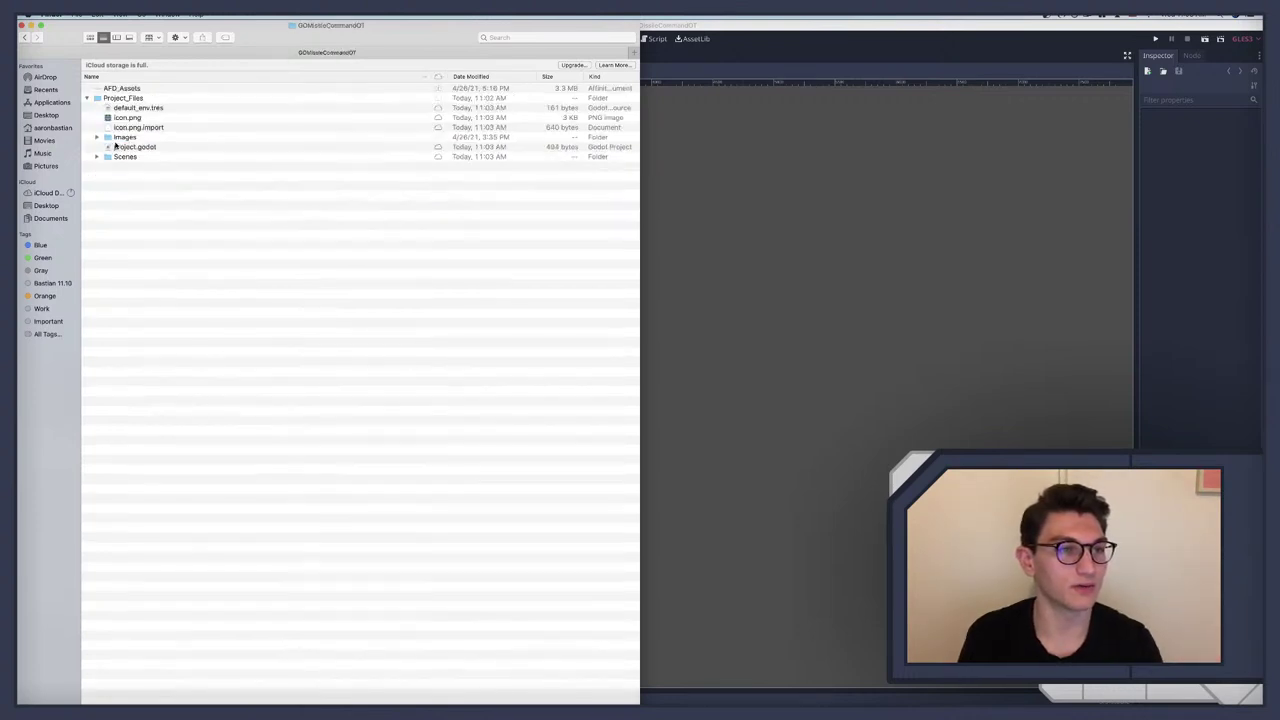
{"action": "left_click", "coordinate": [112, 89]}
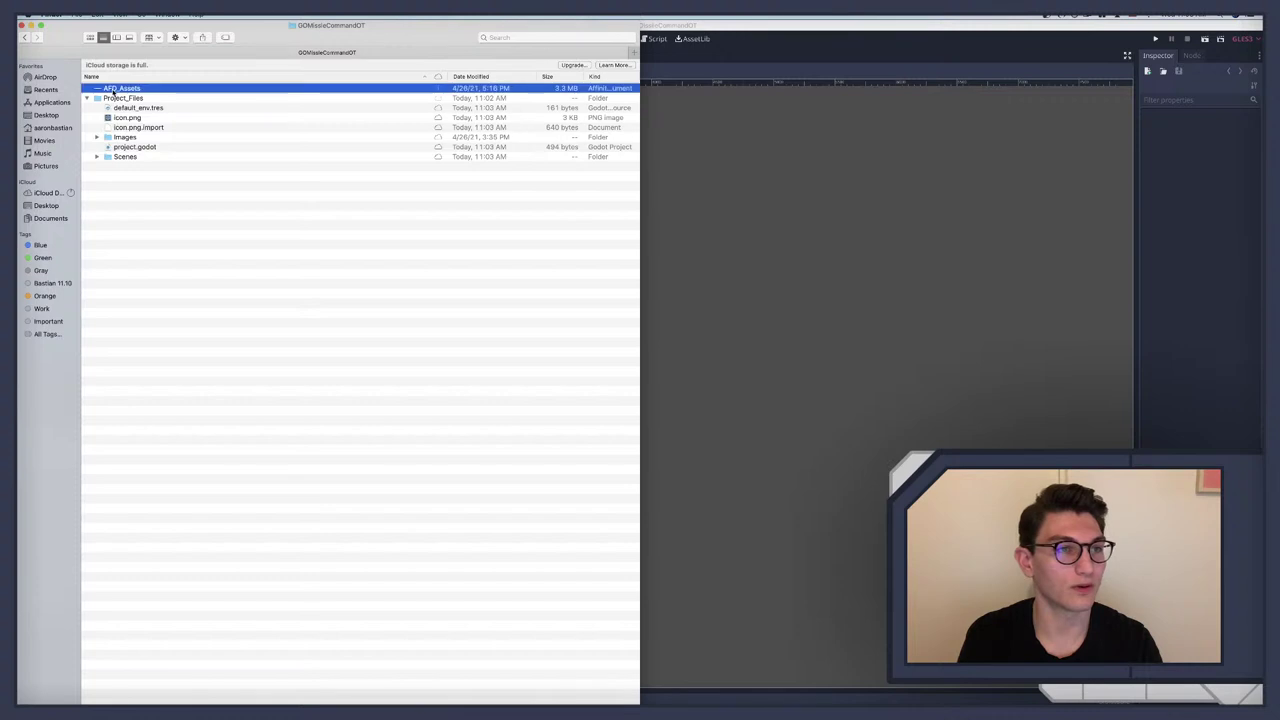
{"action": "left_click", "coordinate": [22, 25]}
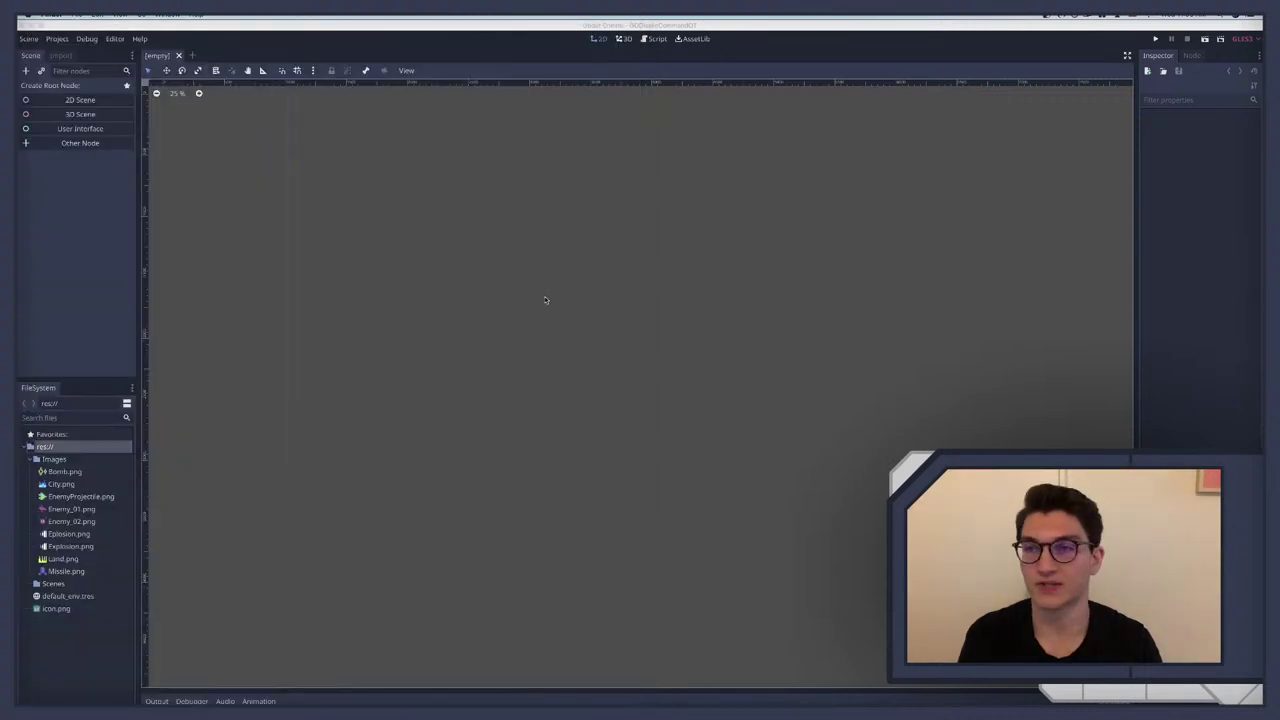
{"action": "key", "text": "super+Tab"}
Step: Search 'lospec chasm' and open the chasm palette page on Lospec
{"action": "left_click", "coordinate": [263, 20]}
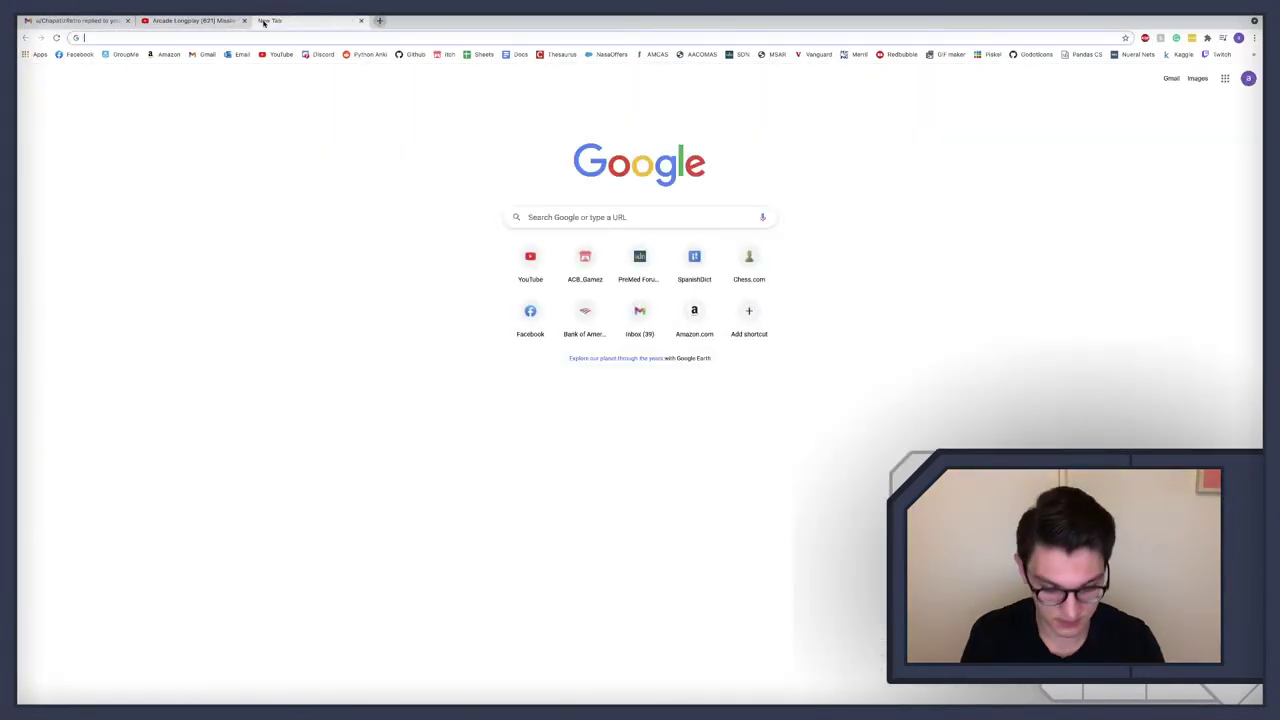
{"action": "type", "text": "lospec chasm"}
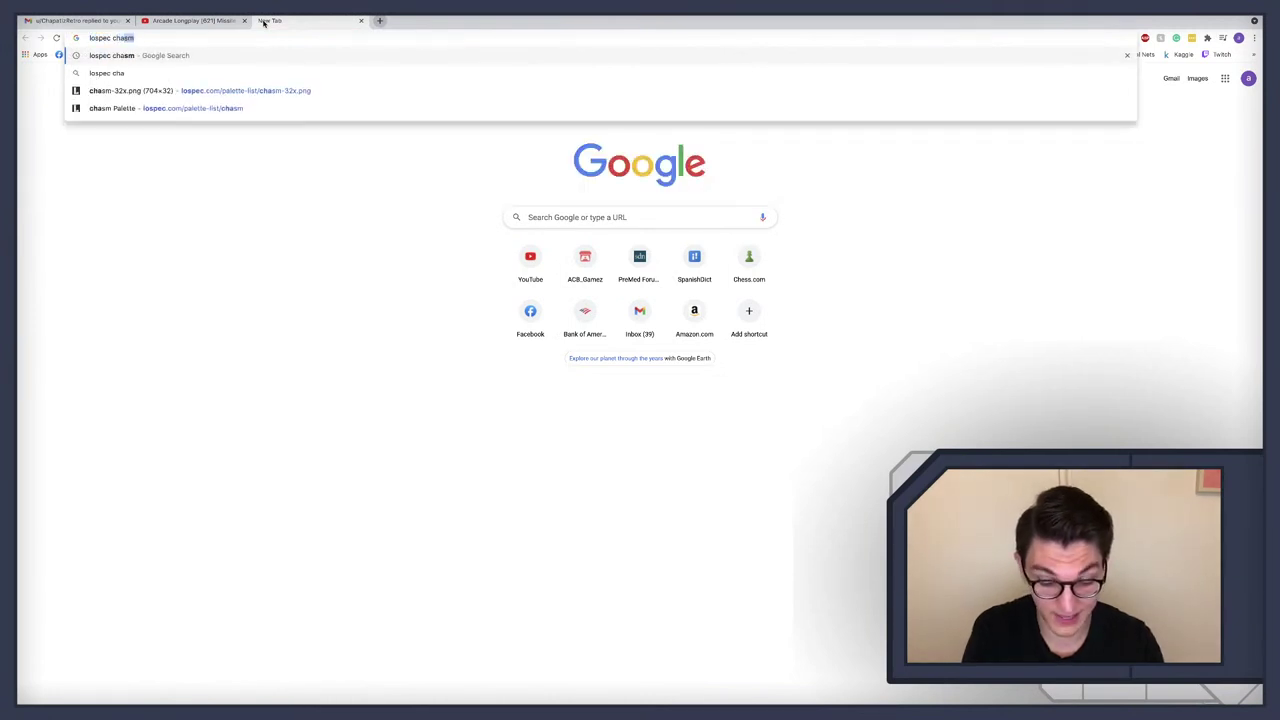
{"action": "key", "text": "Return"}
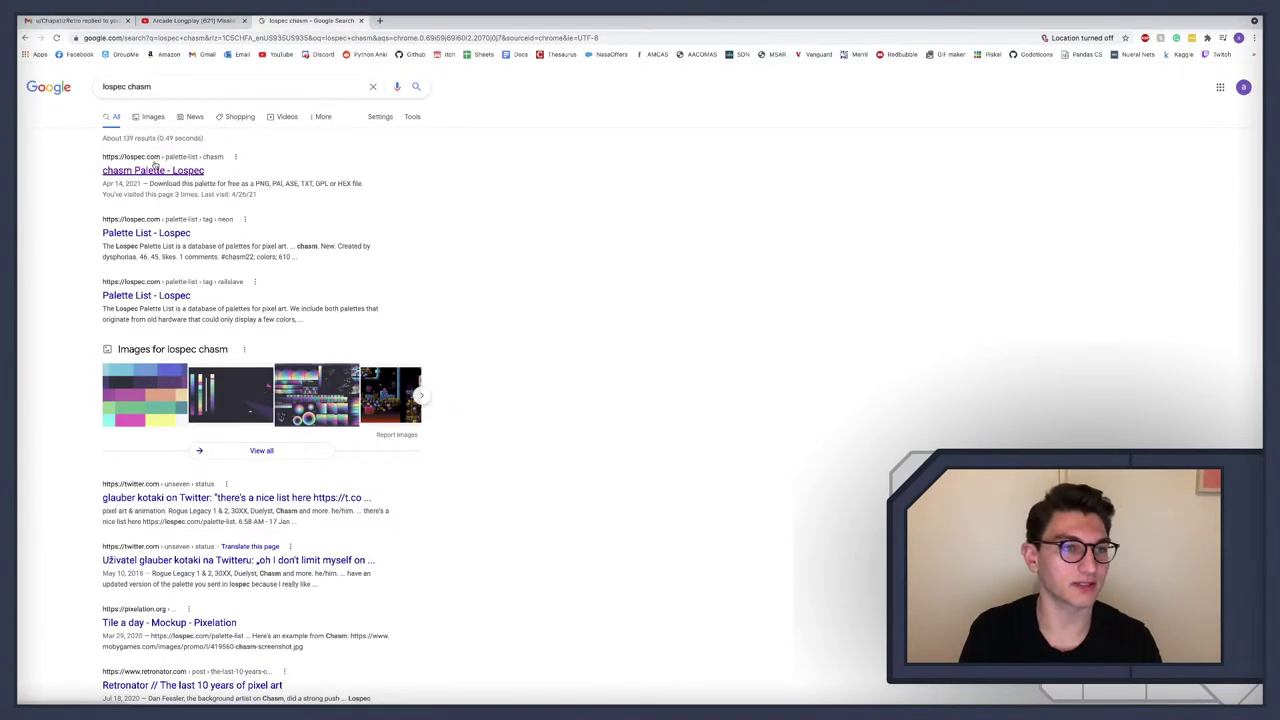
{"action": "left_click", "coordinate": [152, 171]}
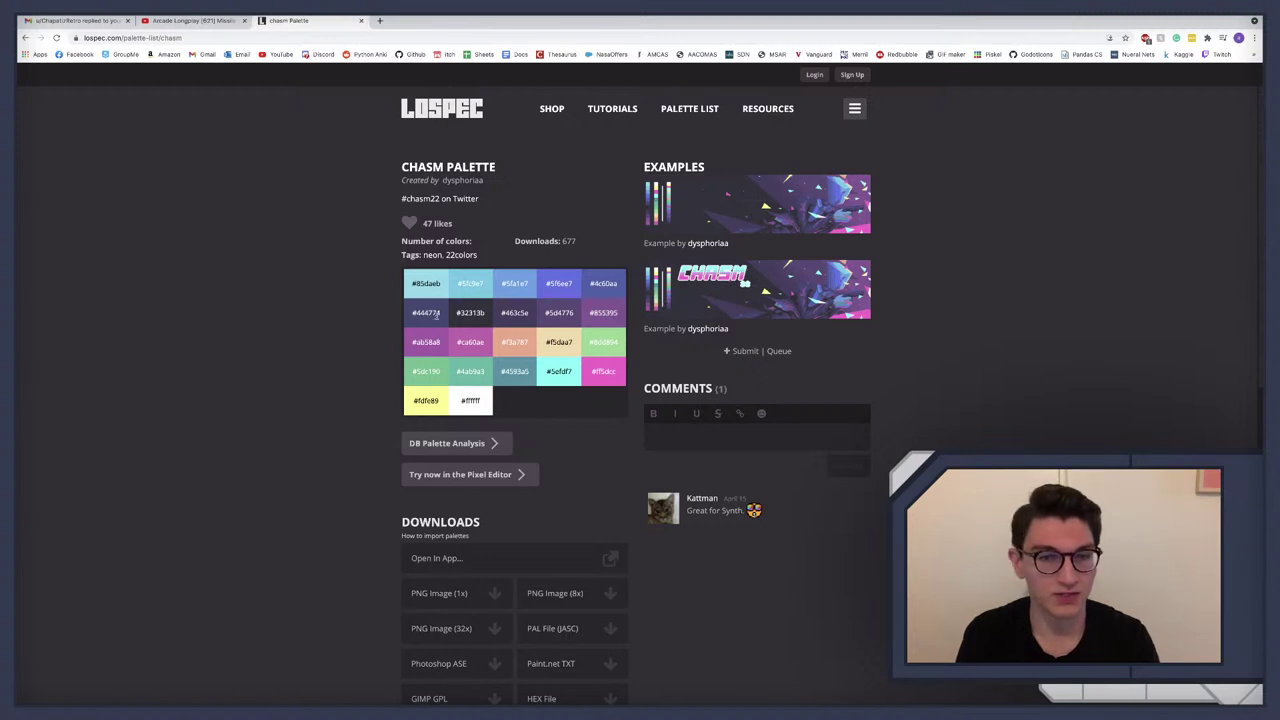
Step: Save the palette's 32x PNG image to disk as chasm-32x
{"action": "scroll", "coordinate": [438, 594], "scroll_direction": "down", "scroll_amount": 2}
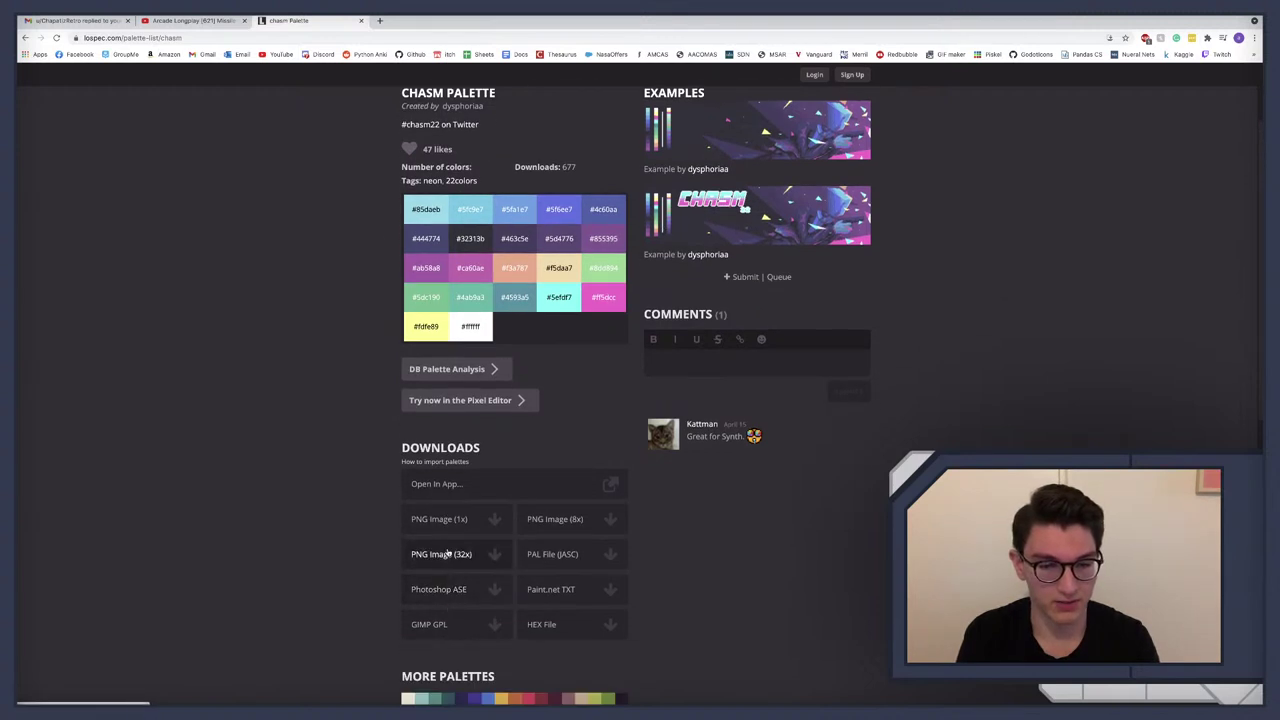
{"action": "left_click", "coordinate": [449, 555]}
{"action": "right_click", "coordinate": [642, 387]}
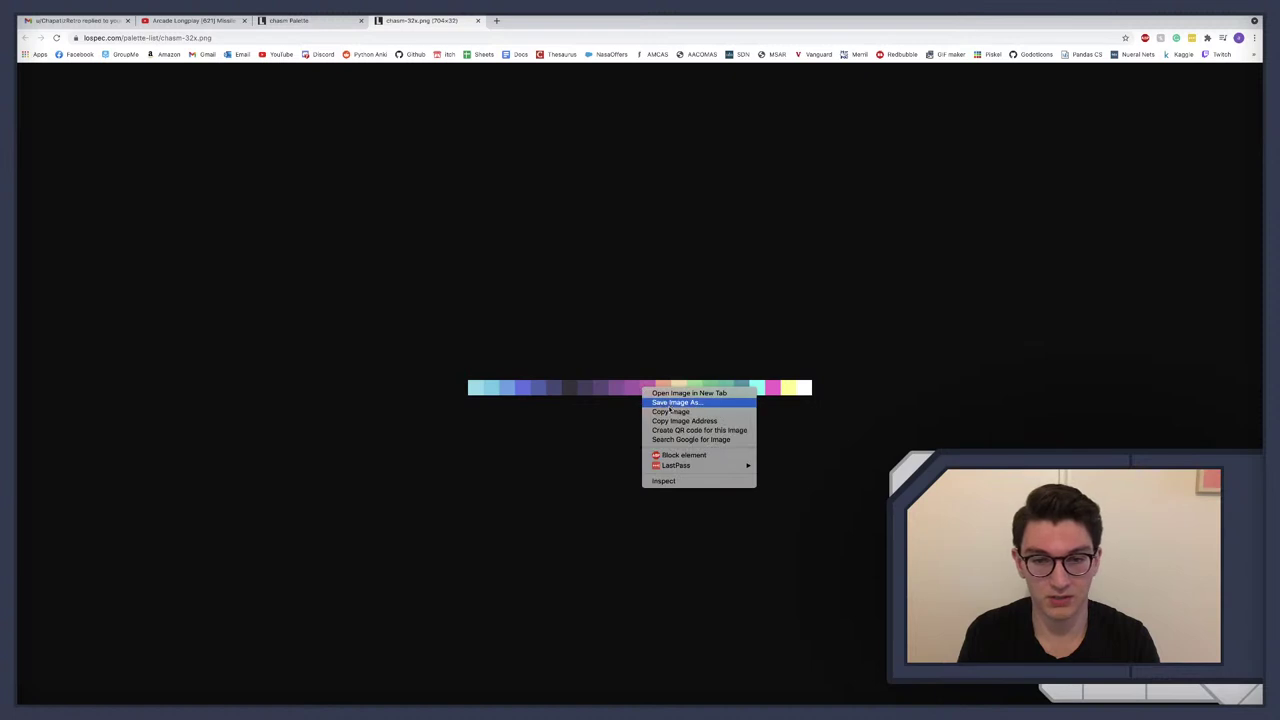
{"action": "left_click", "coordinate": [668, 412]}
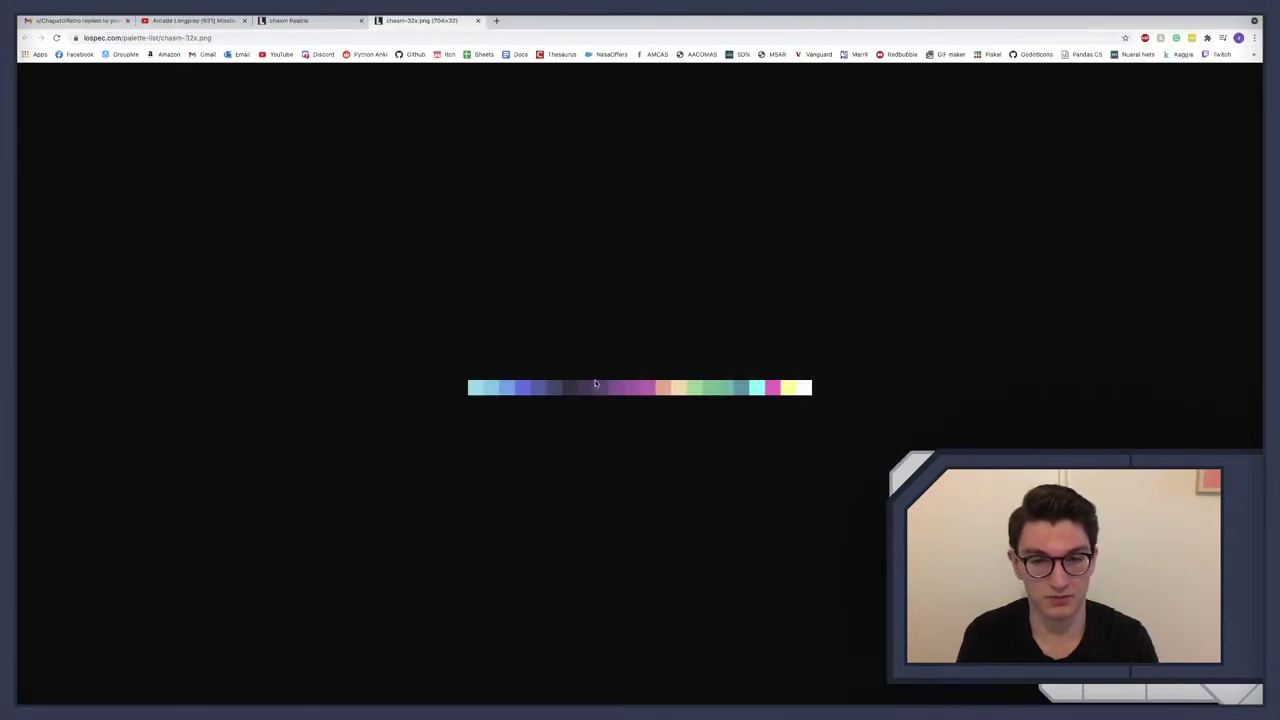
{"action": "right_click", "coordinate": [598, 386]}
{"action": "left_click", "coordinate": [628, 398]}
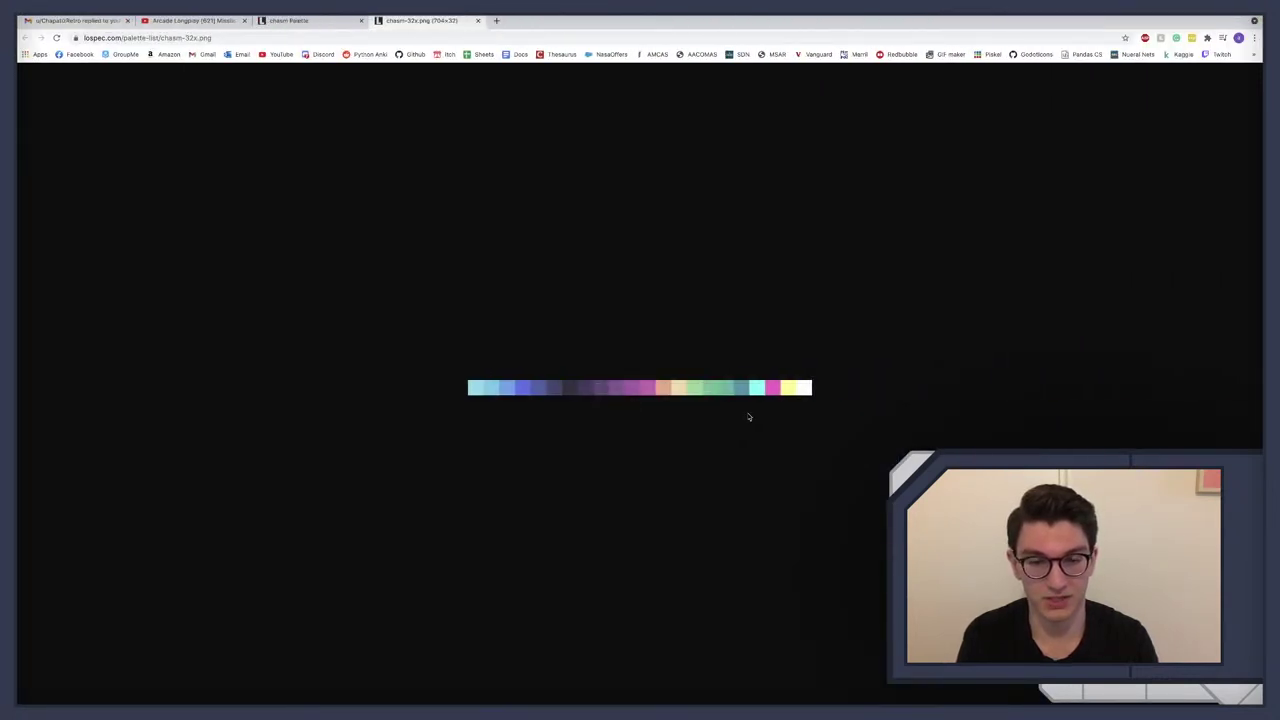
{"action": "left_click", "coordinate": [695, 101]}
Step: Open the GOMissileCommandOT project's Images folder in Finder
{"action": "key", "text": "ctrl+Left"}
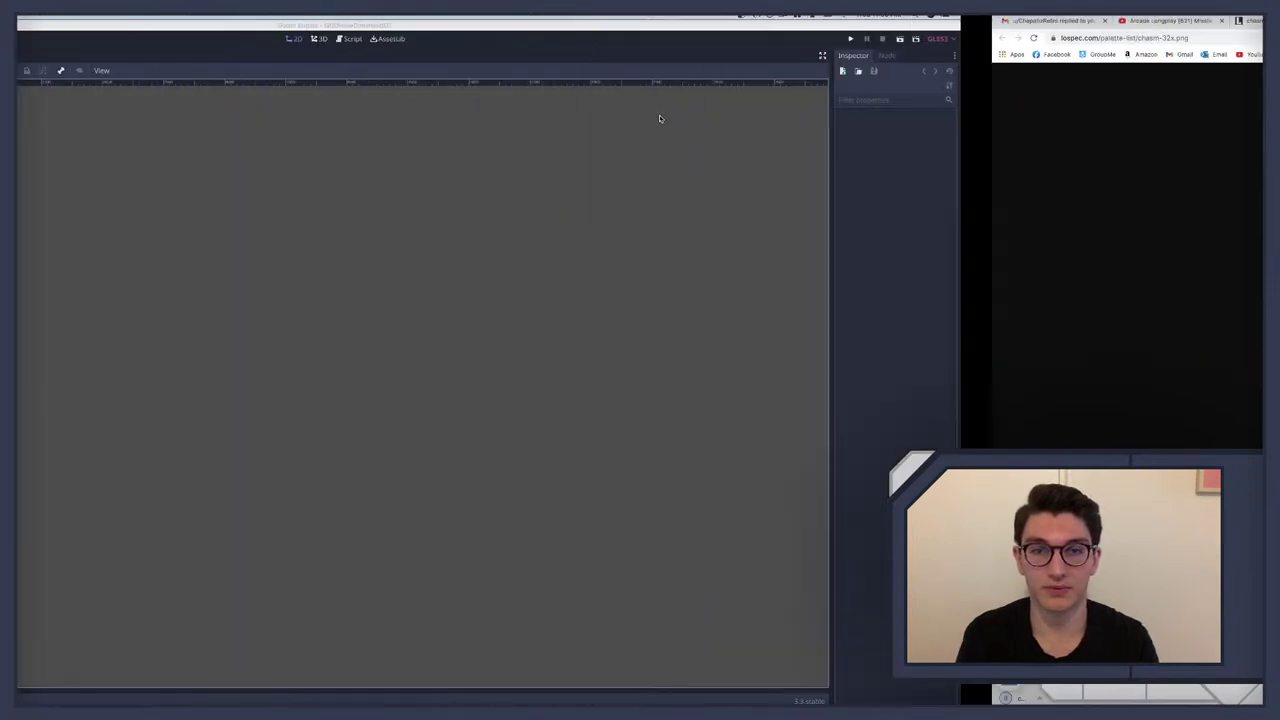
{"action": "key", "text": "ctrl+Up"}
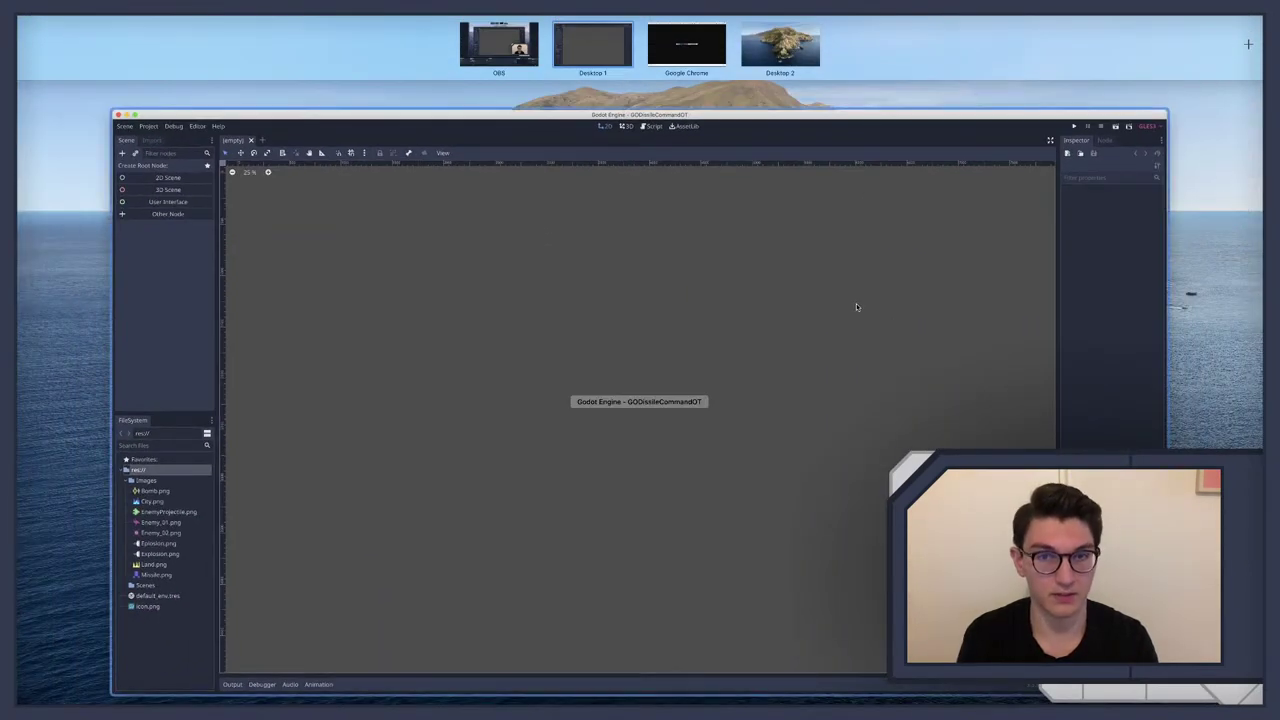
{"action": "left_click", "coordinate": [855, 303]}
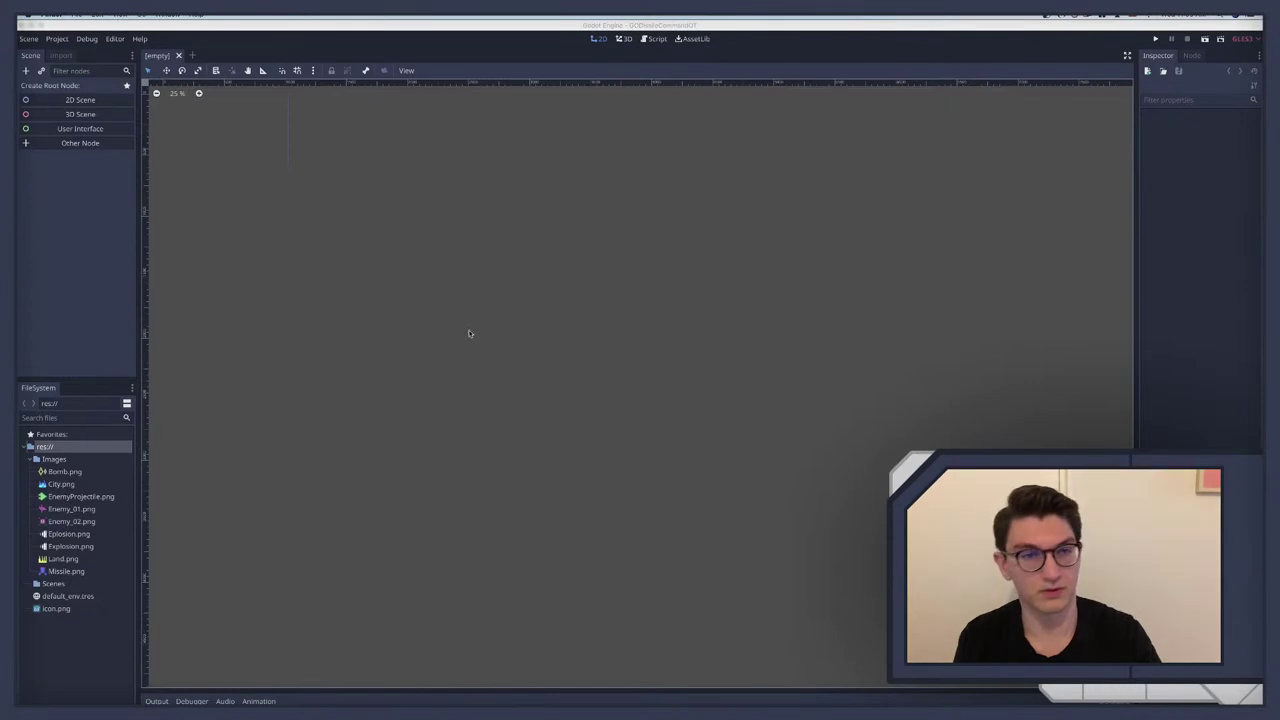
{"action": "key", "text": "super+Tab"}
{"action": "double_click", "coordinate": [118, 209]}
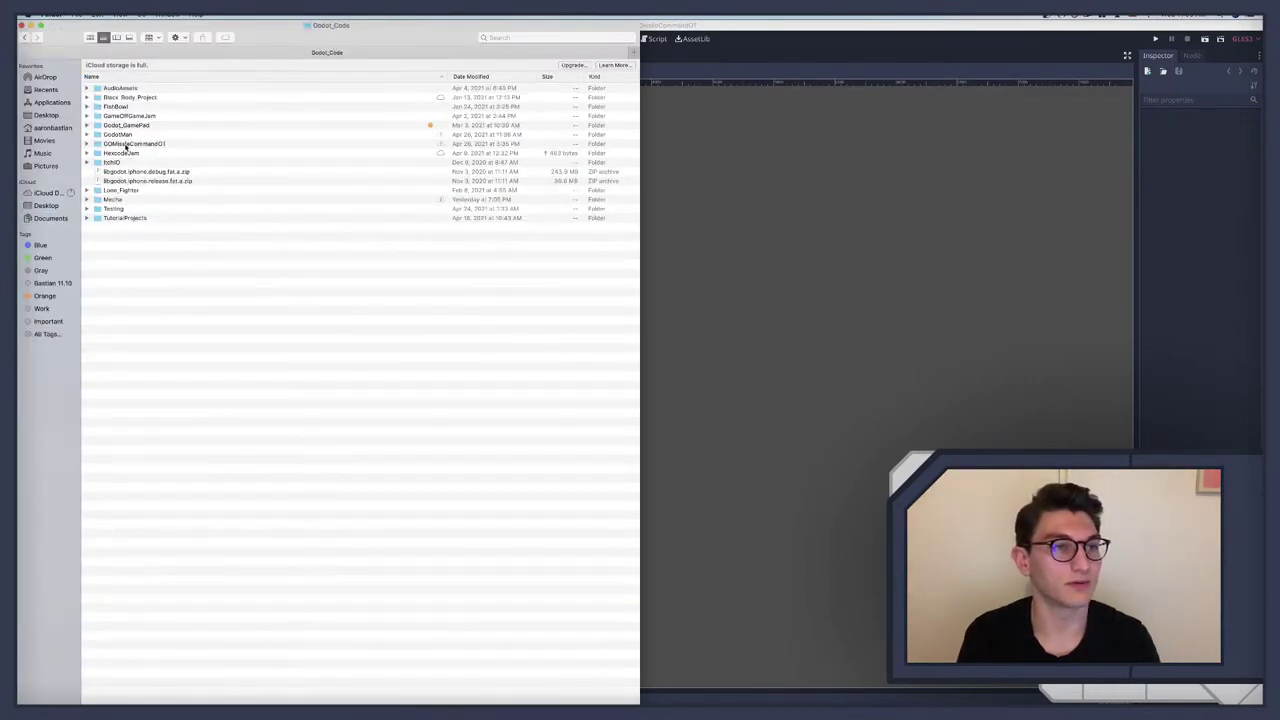
{"action": "double_click", "coordinate": [125, 144]}
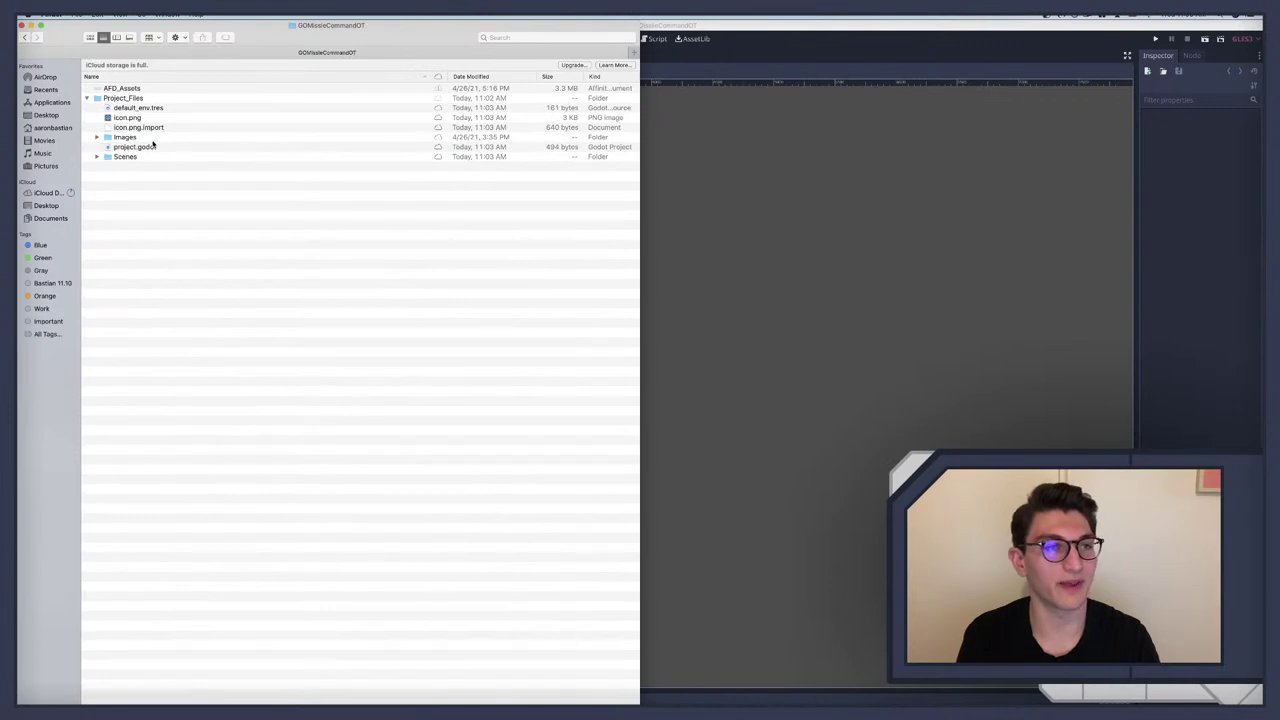
{"action": "double_click", "coordinate": [119, 139]}
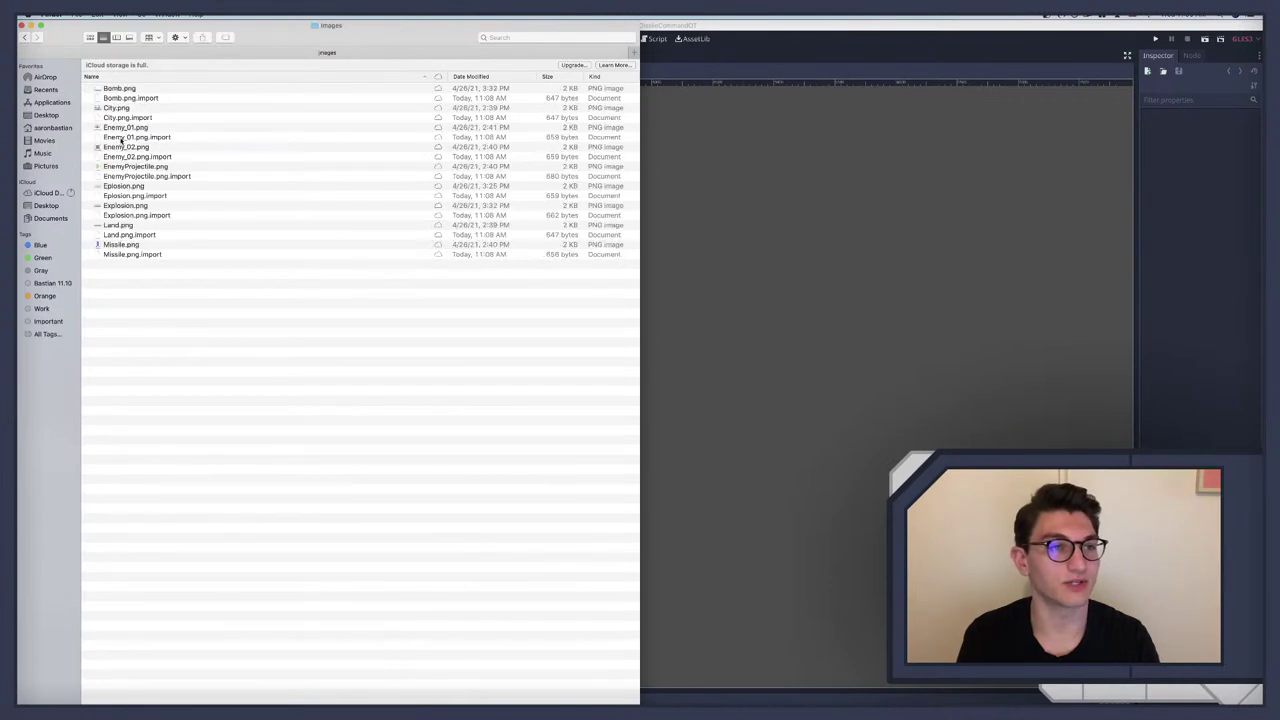
Step: Copy chasm-32x.png from the desktop into the Finder Images folder
{"action": "key", "text": "F11"}
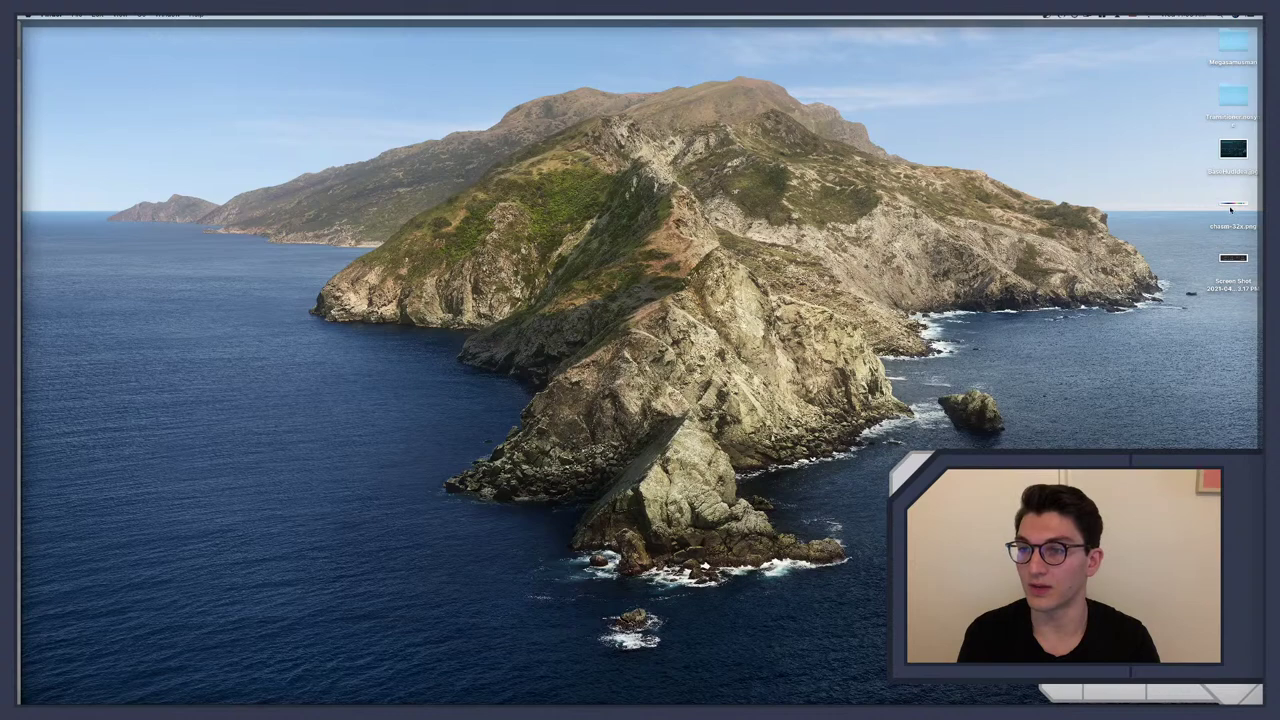
{"action": "left_click_drag", "start_coordinate": [1232, 203], "coordinate": [175, 300]}
{"action": "key", "text": "F11"}
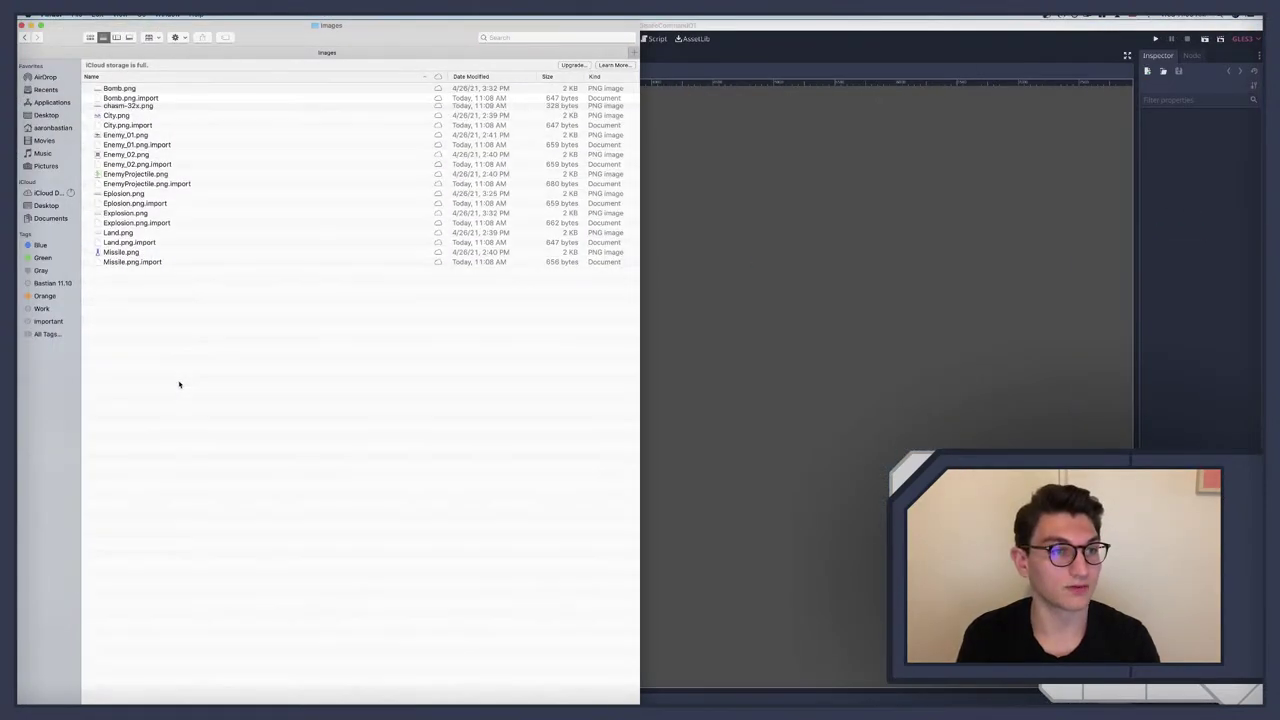
{"action": "left_click", "coordinate": [827, 366]}
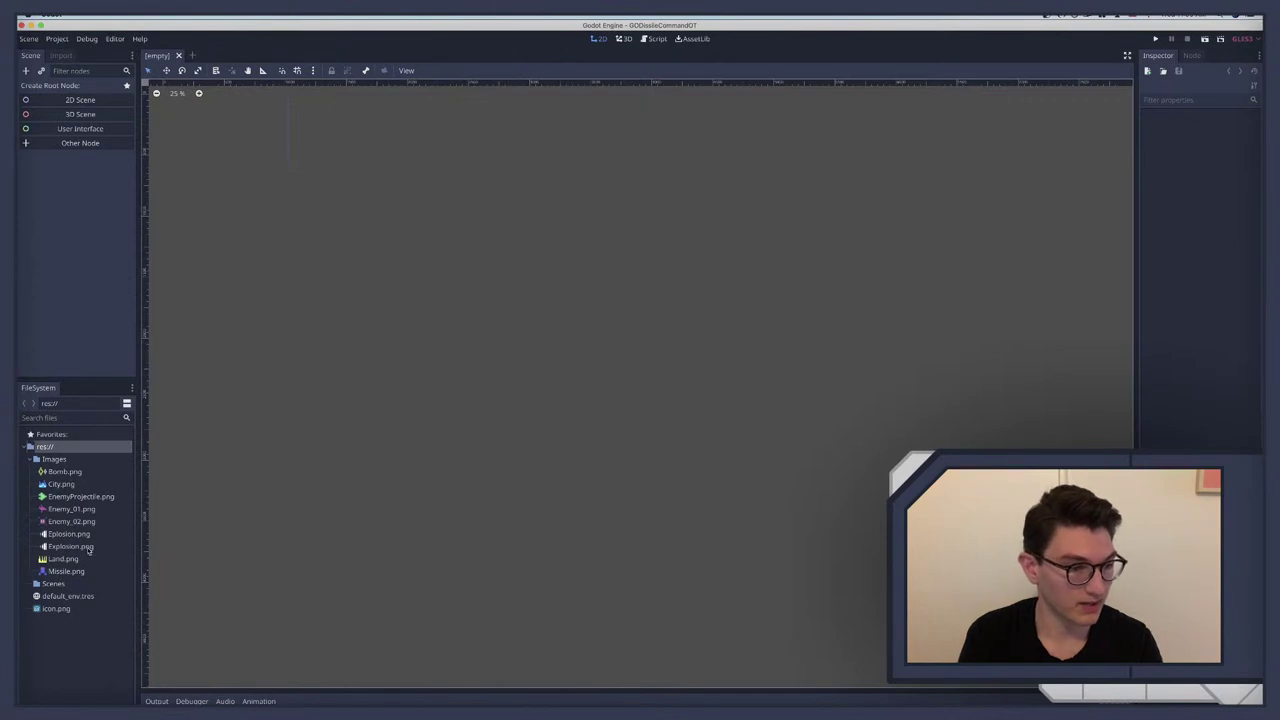
{"action": "key", "text": "F3"}
{"action": "left_click", "coordinate": [166, 229]}
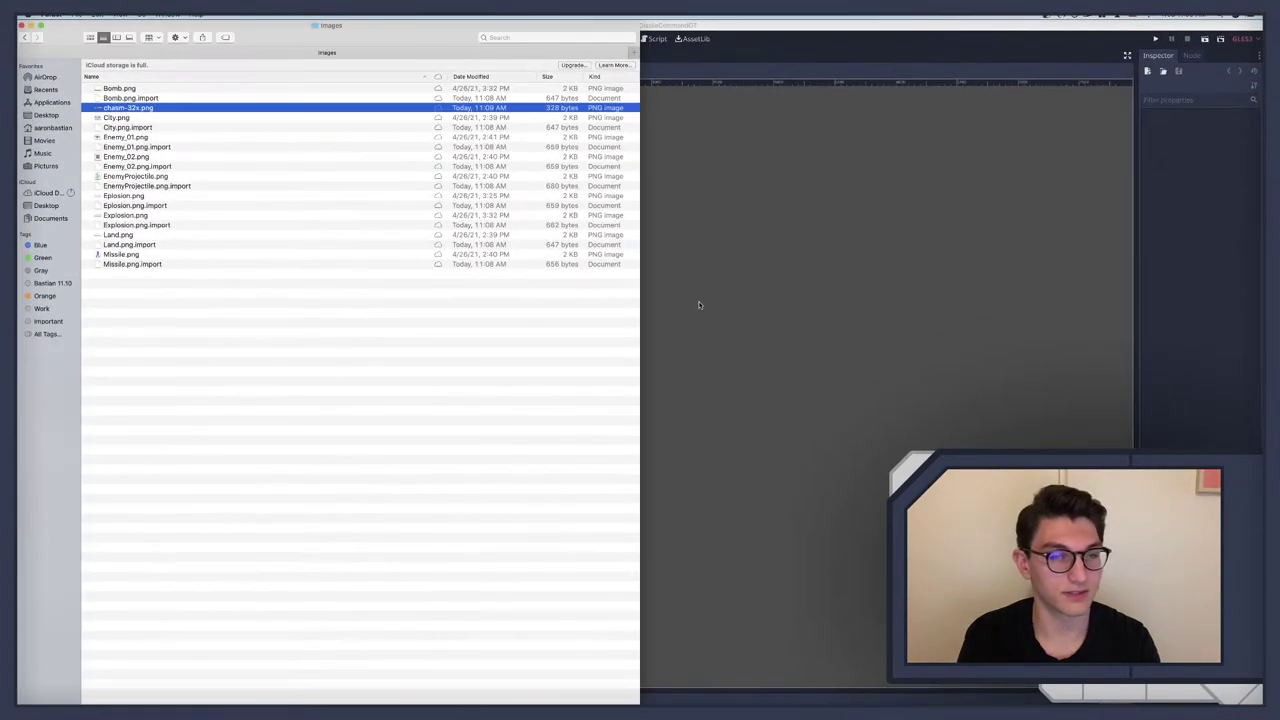
{"action": "left_click", "coordinate": [184, 266]}
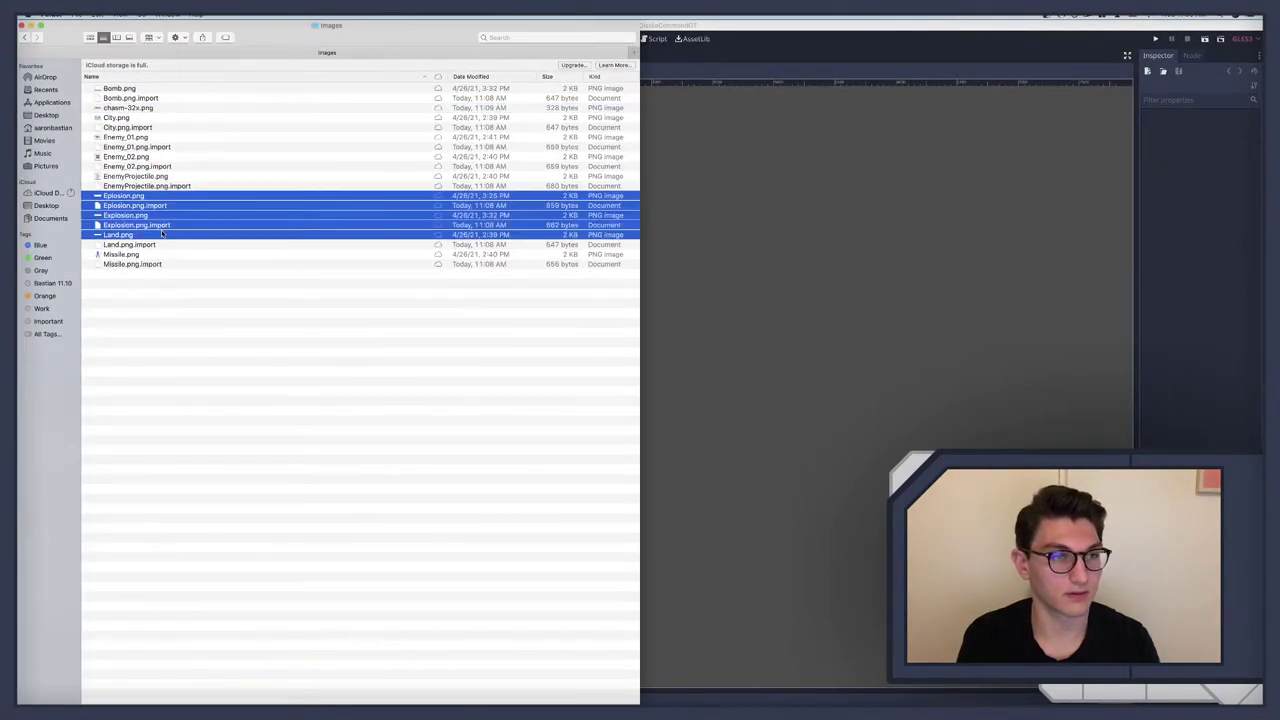
{"action": "left_click", "coordinate": [603, 363]}
{"action": "left_click", "coordinate": [1008, 349]}
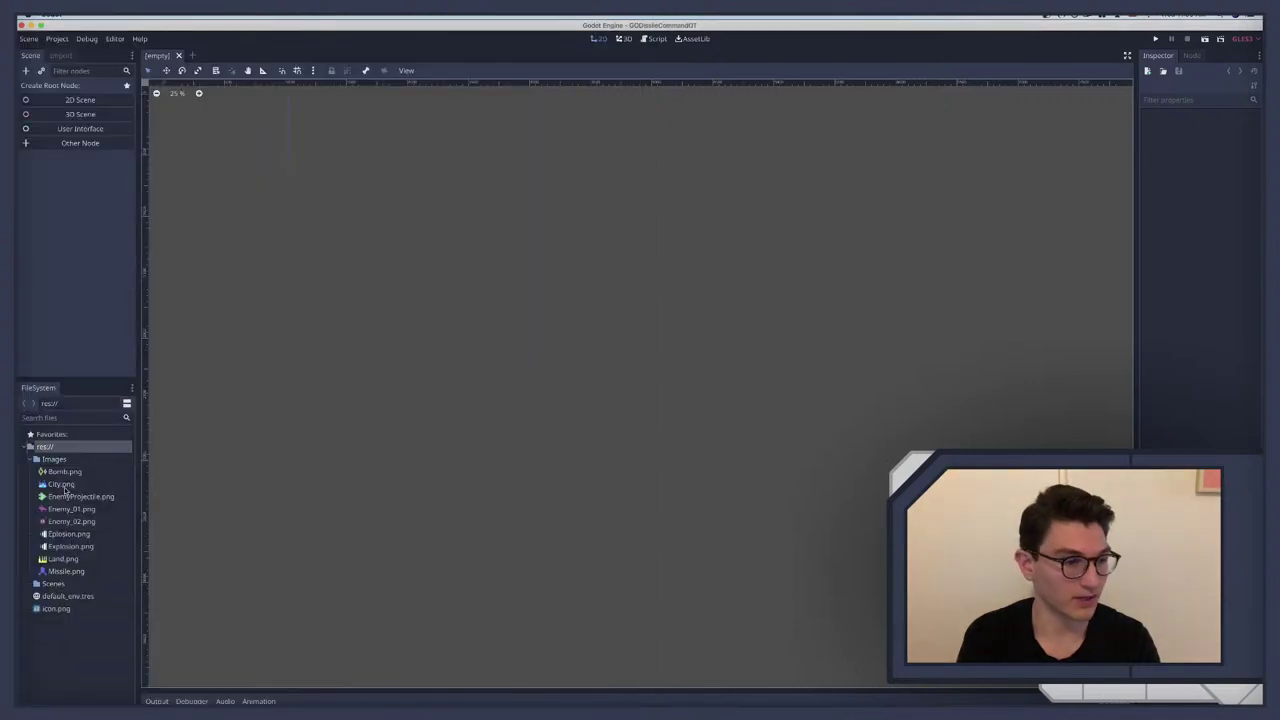
Step: Import chasm-32x.png into the Images folder in Godot's FileSystem dock
{"action": "left_click", "coordinate": [64, 472]}
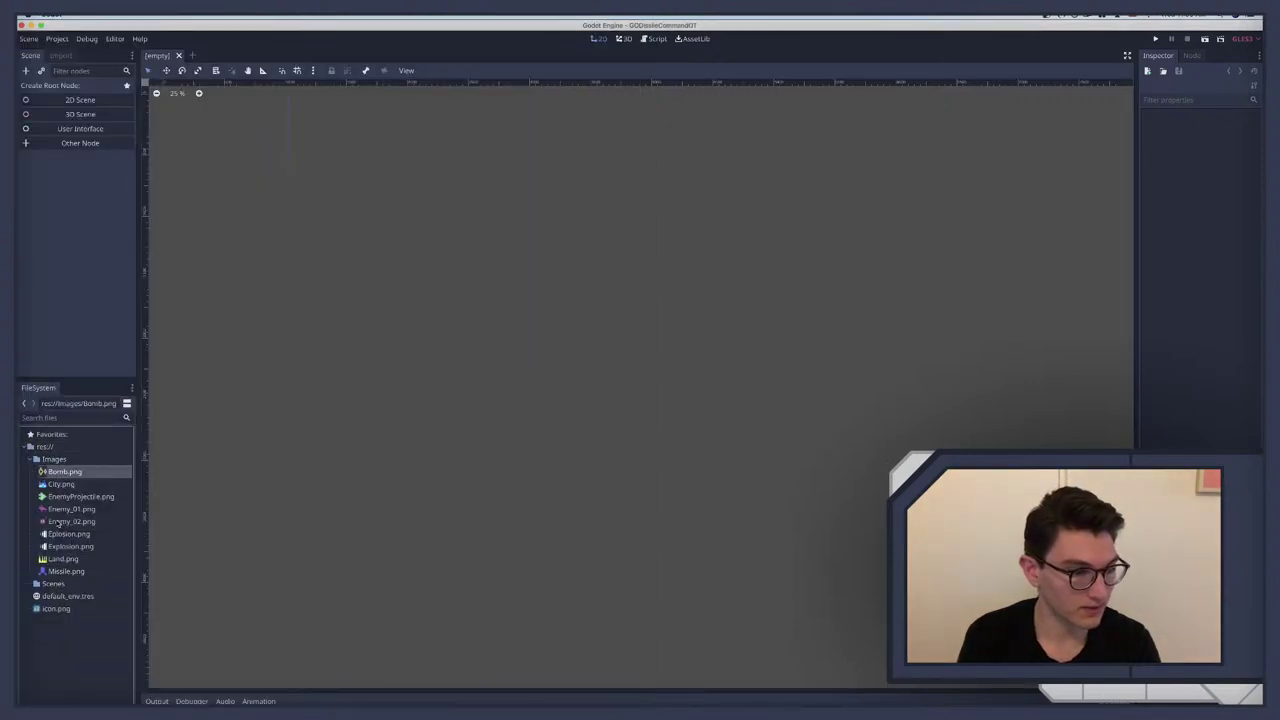
{"action": "left_click", "coordinate": [60, 522]}
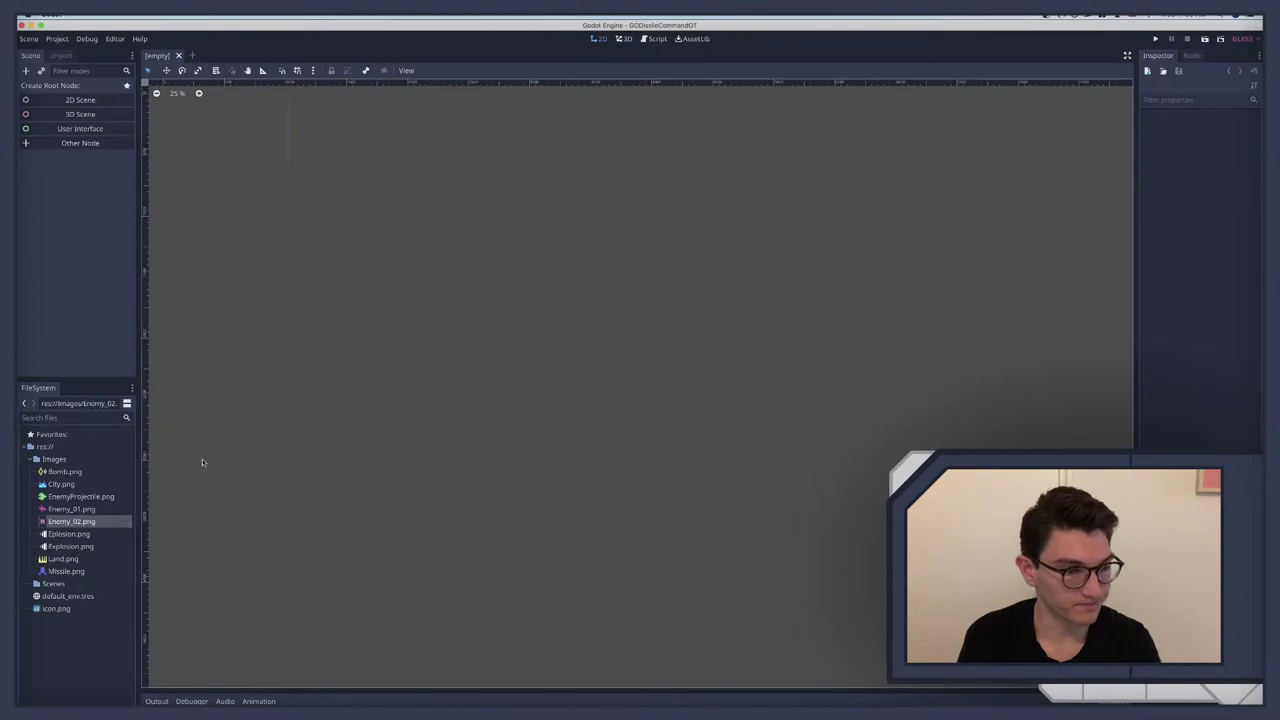
{"action": "key", "text": "ctrl+Right"}
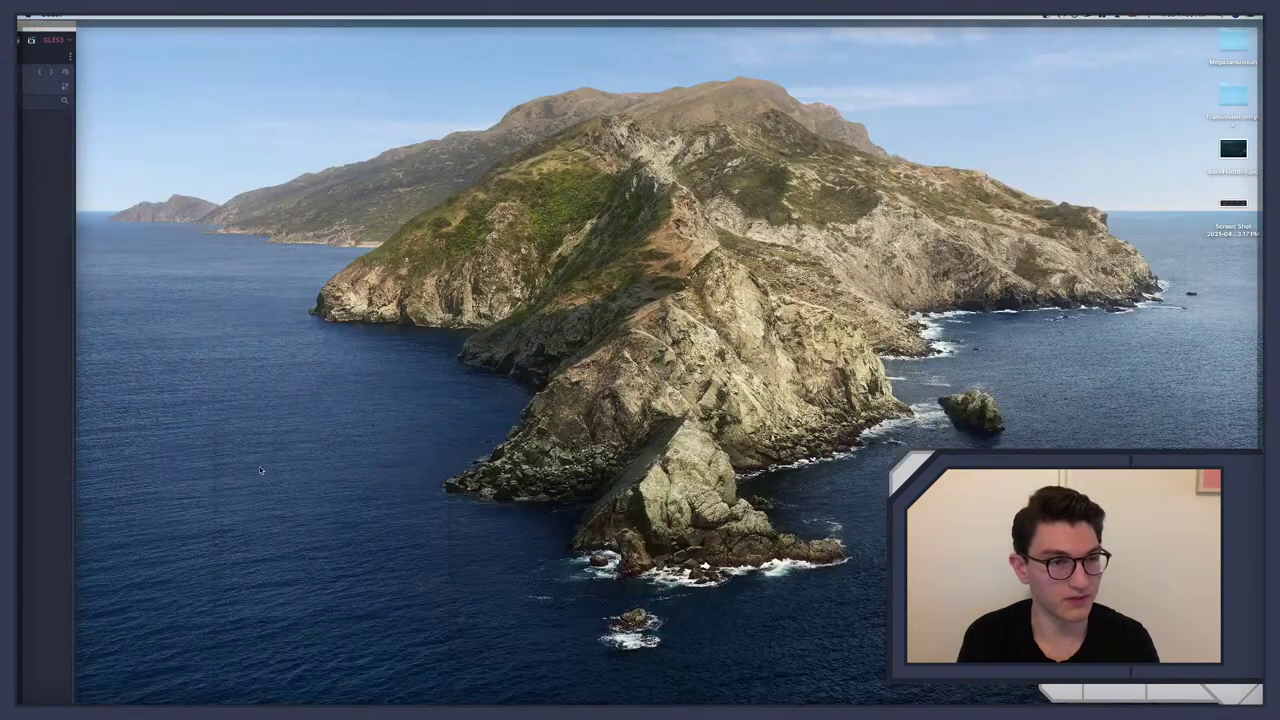
{"action": "key", "text": "ctrl+Left"}
{"action": "key", "text": "ctrl+Up"}
{"action": "left_click", "coordinate": [151, 364]}
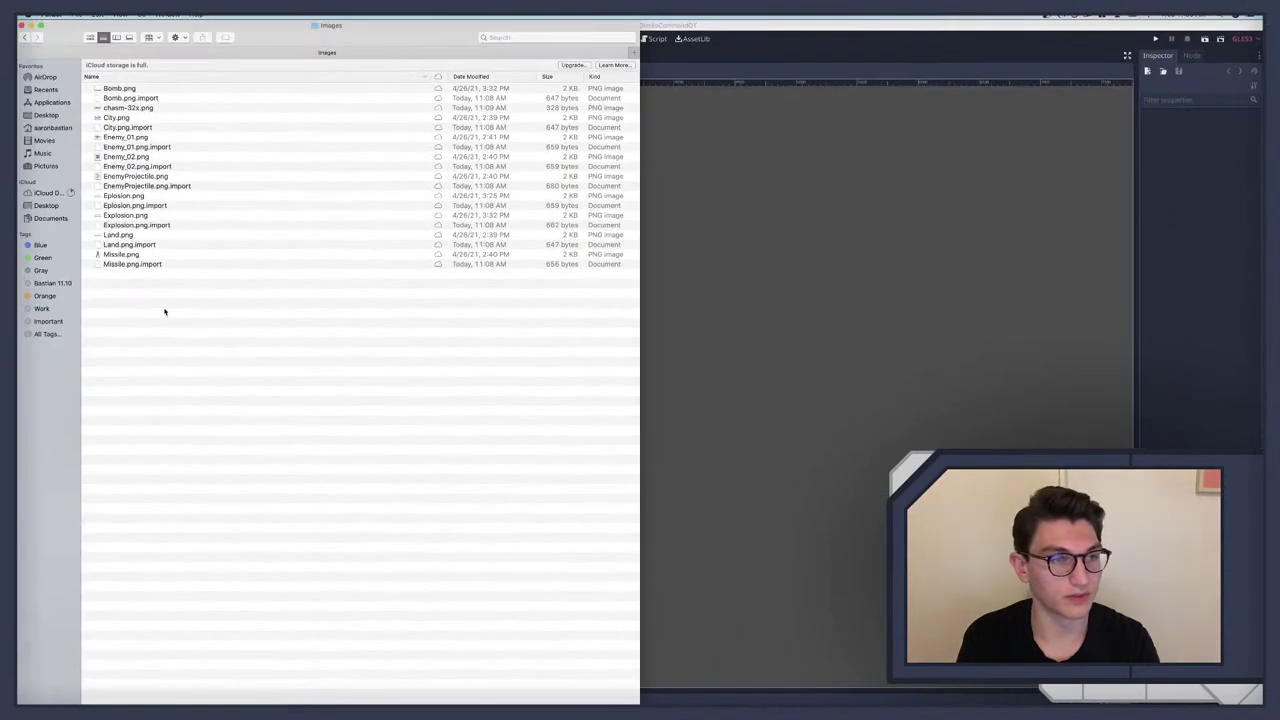
{"action": "left_click_drag", "start_coordinate": [123, 27], "coordinate": [361, 22]}
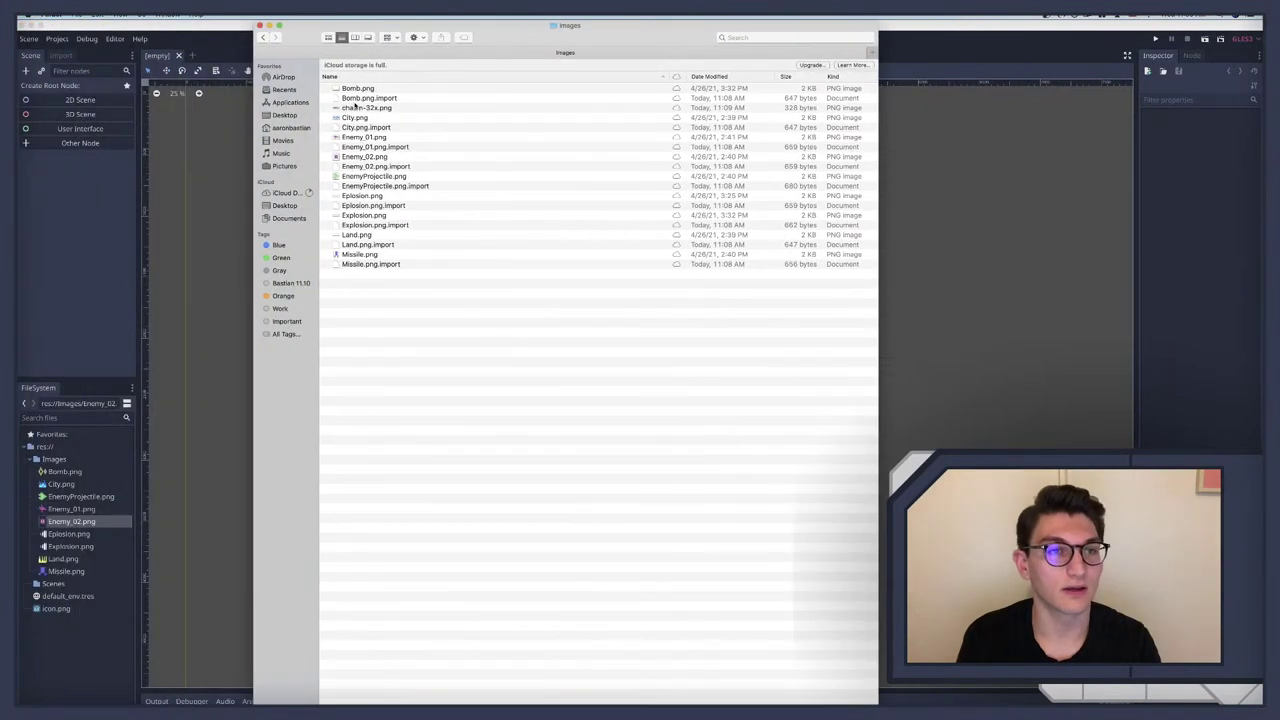
{"action": "left_click_drag", "start_coordinate": [352, 113], "coordinate": [70, 495]}
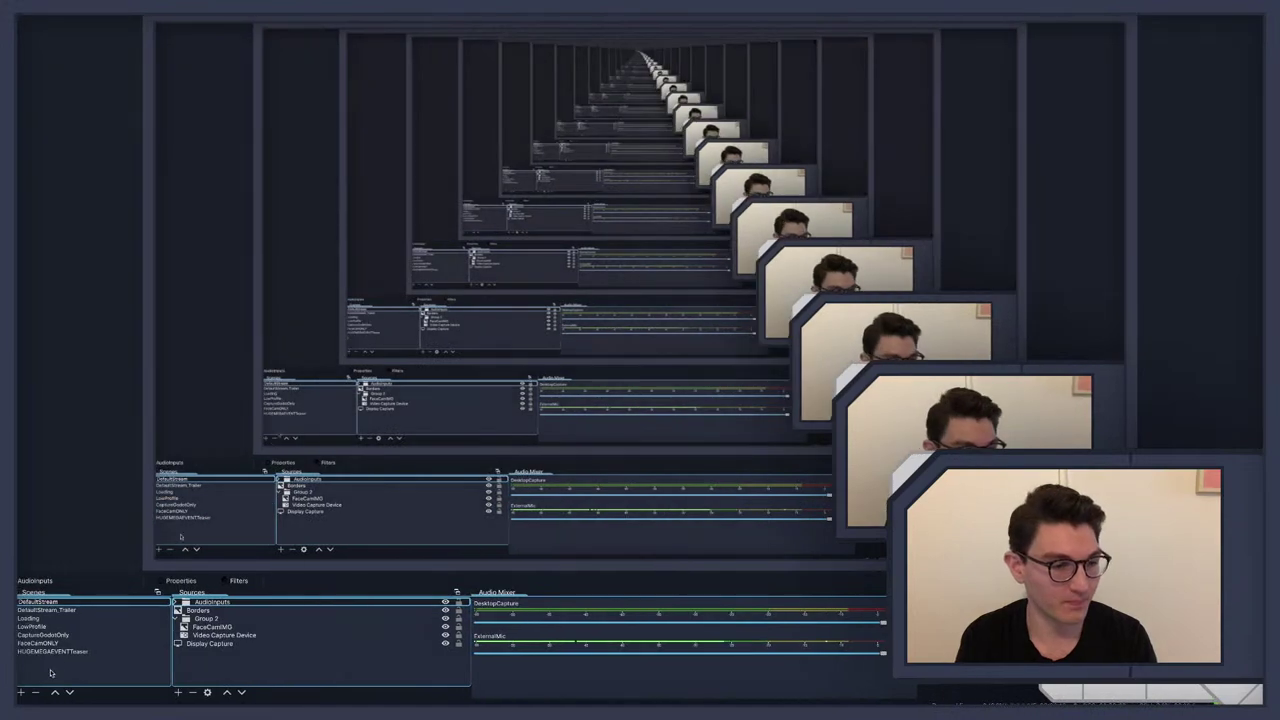
{"action": "left_click", "coordinate": [57, 651]}
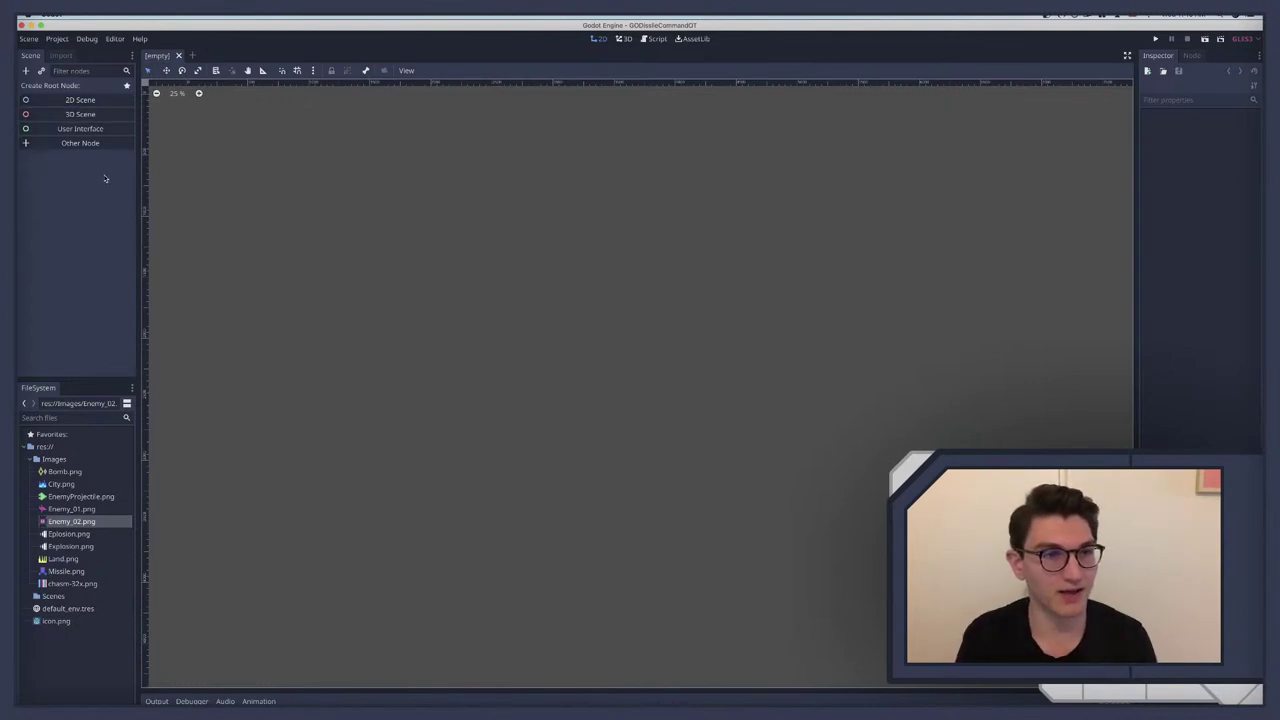
{"action": "scroll", "coordinate": [293, 215], "scroll_direction": "up", "scroll_amount": 3}
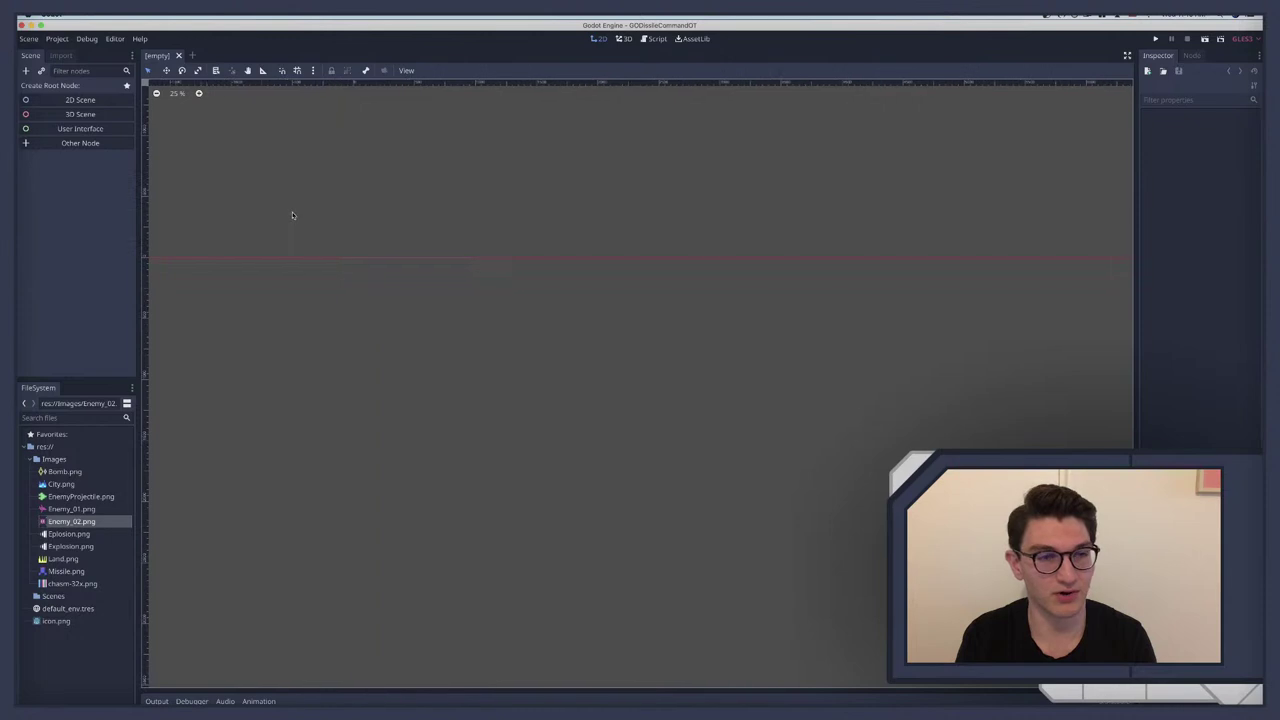
{"action": "scroll", "coordinate": [402, 276], "scroll_direction": "up", "scroll_amount": 3}
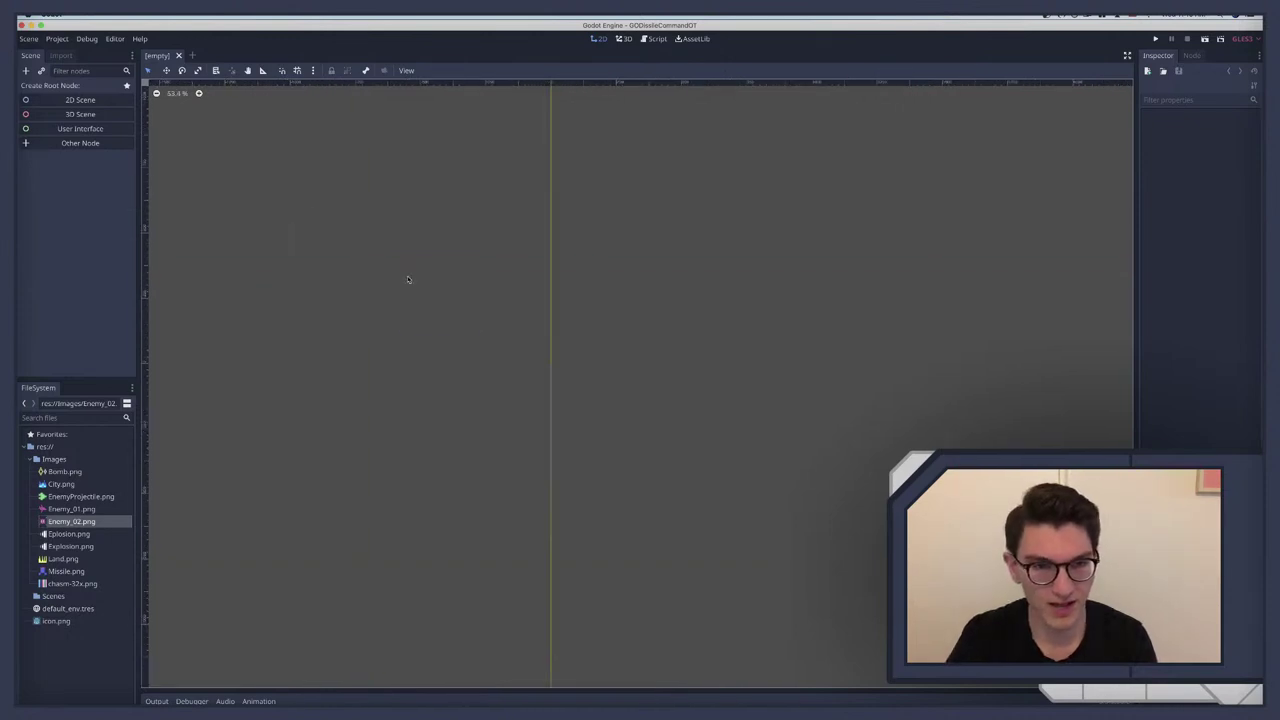
{"action": "scroll", "coordinate": [407, 279], "scroll_direction": "down", "scroll_amount": 3}
{"action": "scroll", "coordinate": [407, 279], "scroll_direction": "right", "scroll_amount": 2}
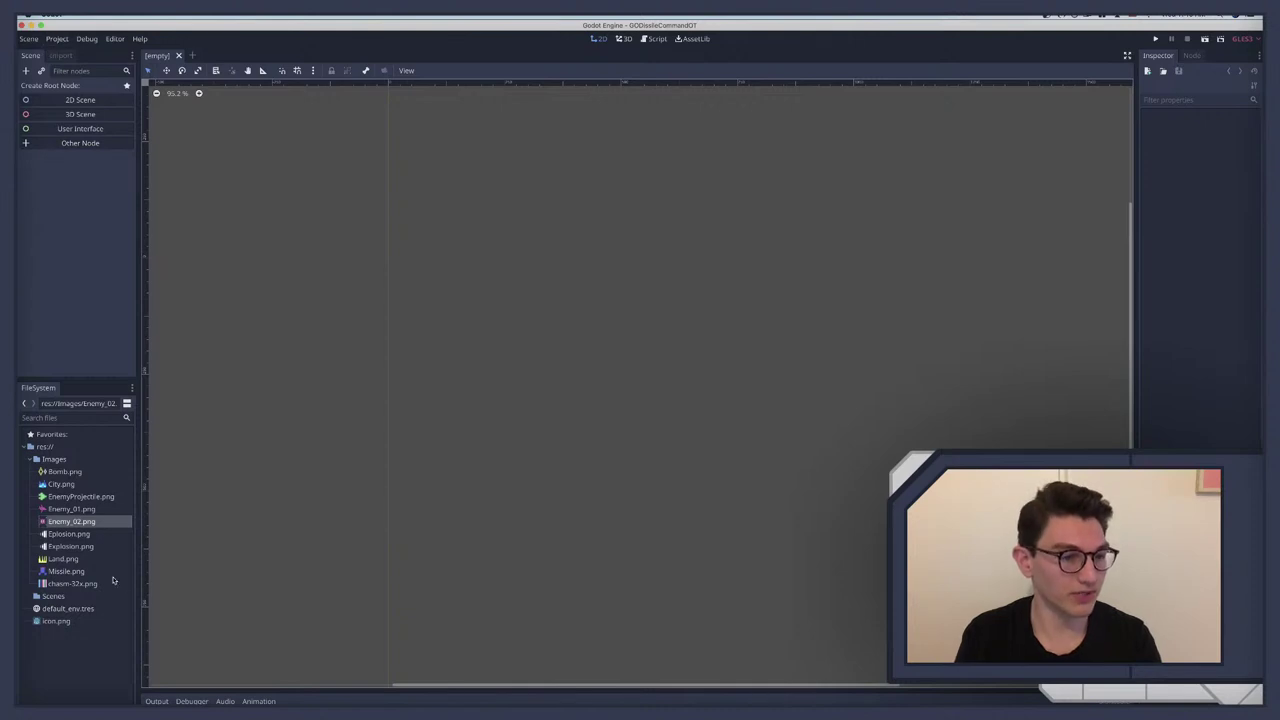
Step: Add chasm-32x as a Sprite and save its dark colour 32313b as a Modulate preset
{"action": "left_click_drag", "start_coordinate": [58, 584], "coordinate": [435, 519]}
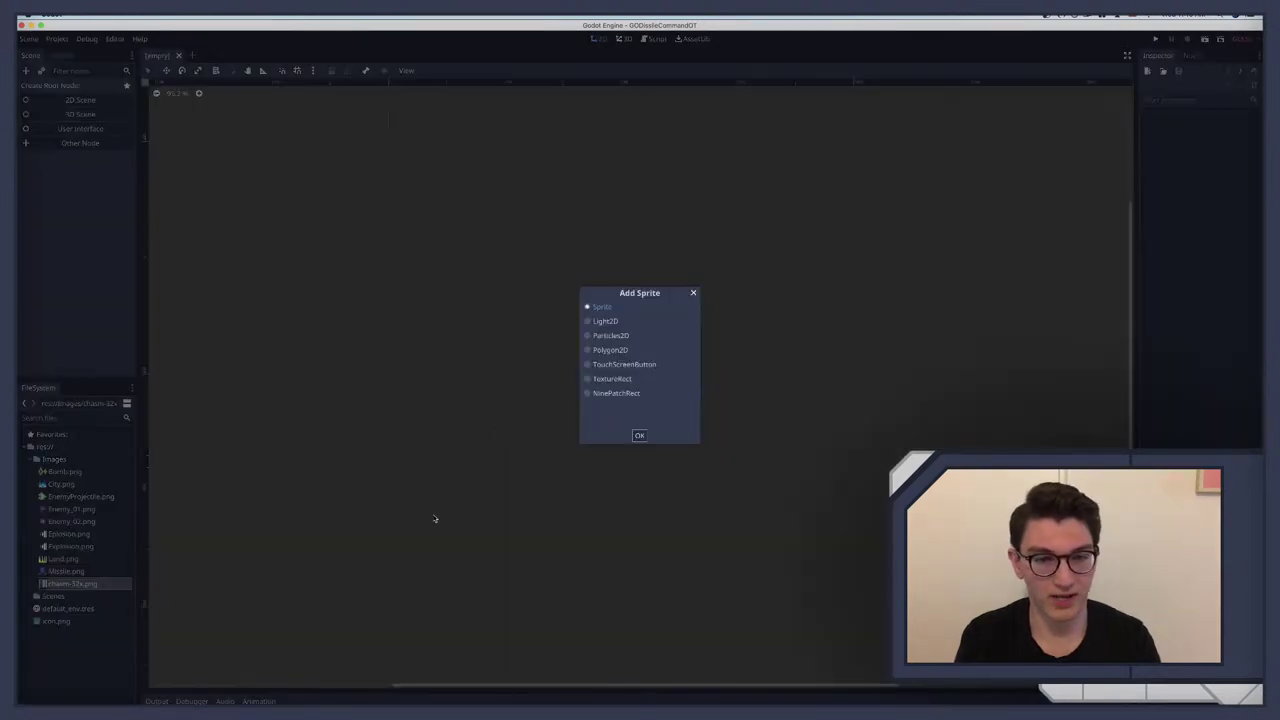
{"action": "left_click", "coordinate": [640, 436]}
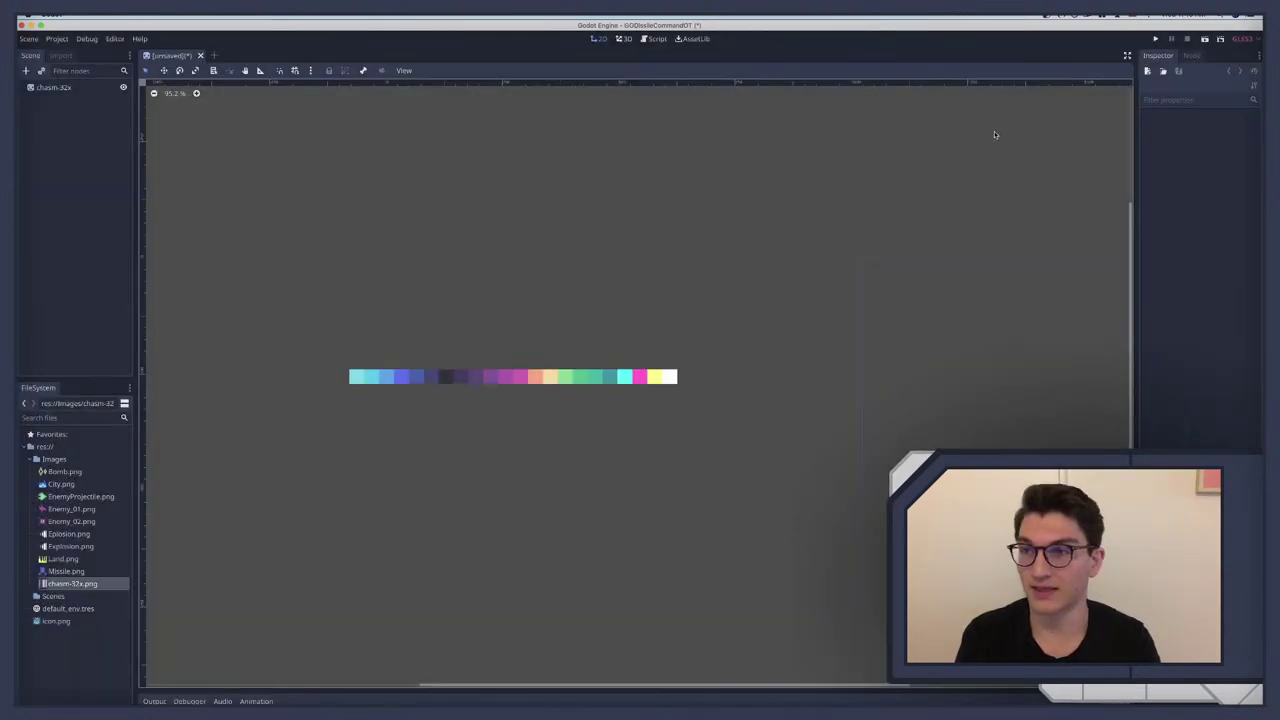
{"action": "left_click", "coordinate": [54, 87]}
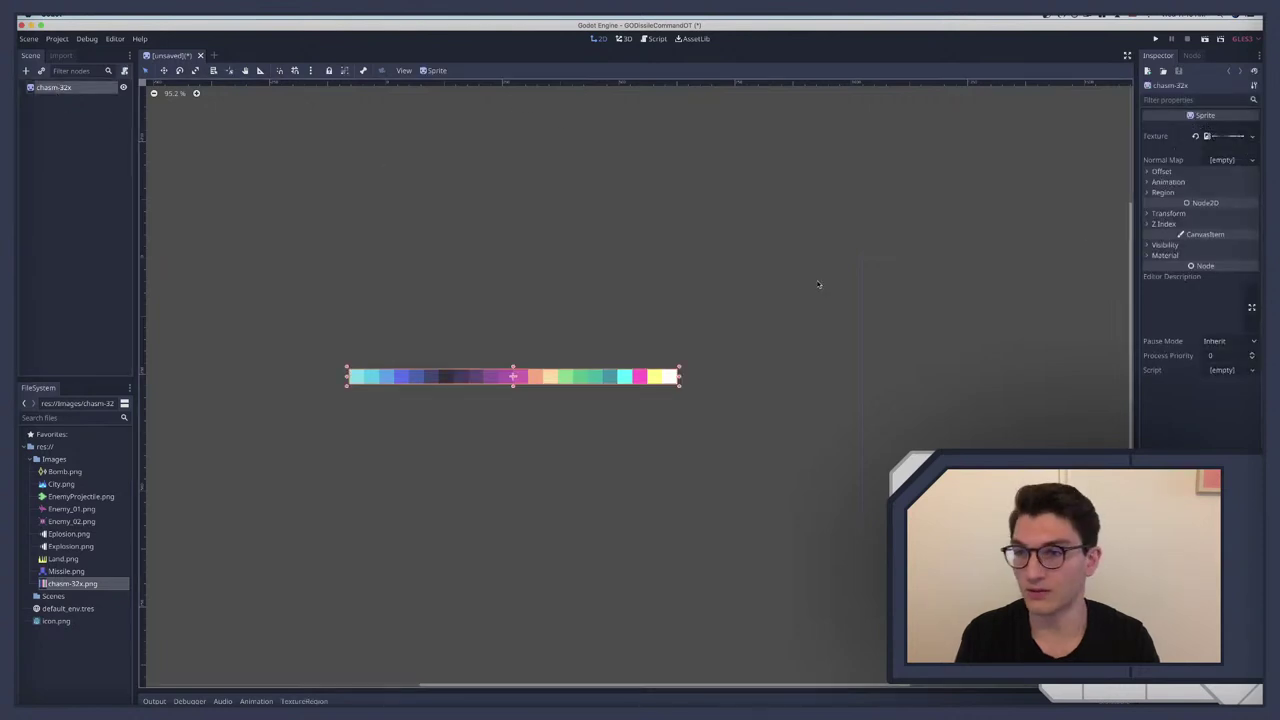
{"action": "left_click", "coordinate": [1165, 246]}
{"action": "left_click", "coordinate": [1231, 270]}
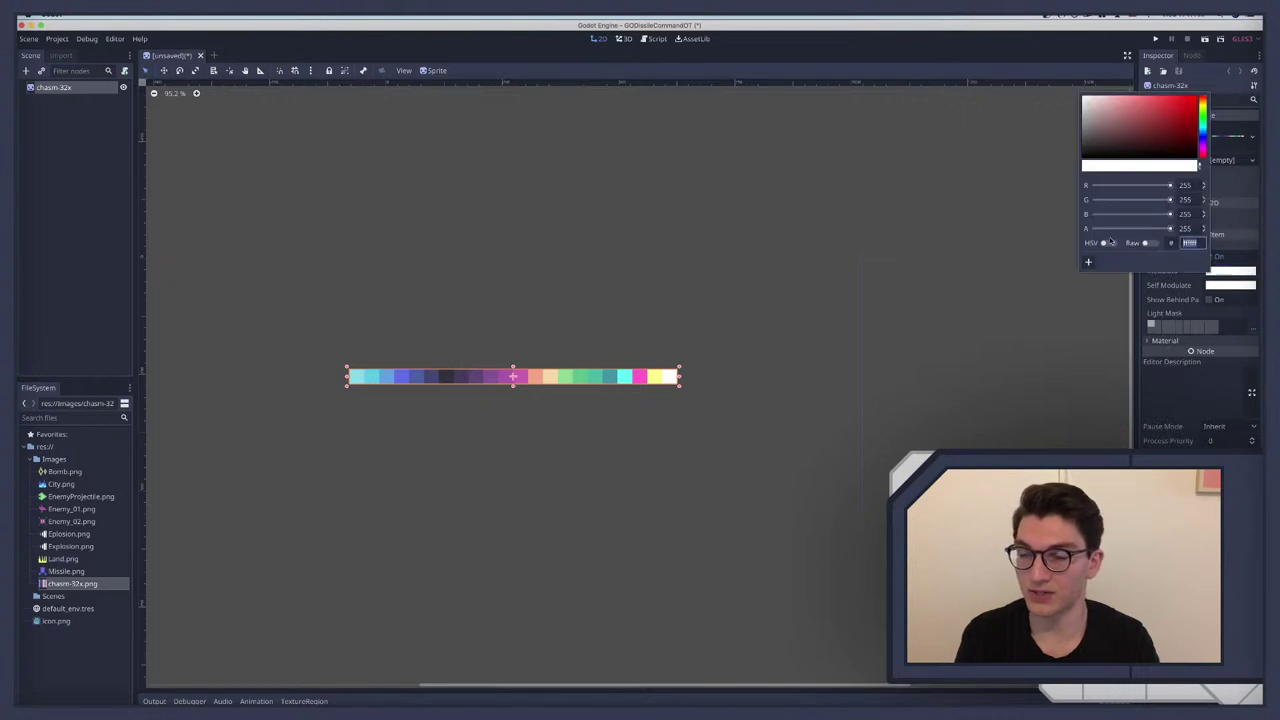
{"action": "left_click", "coordinate": [1202, 170]}
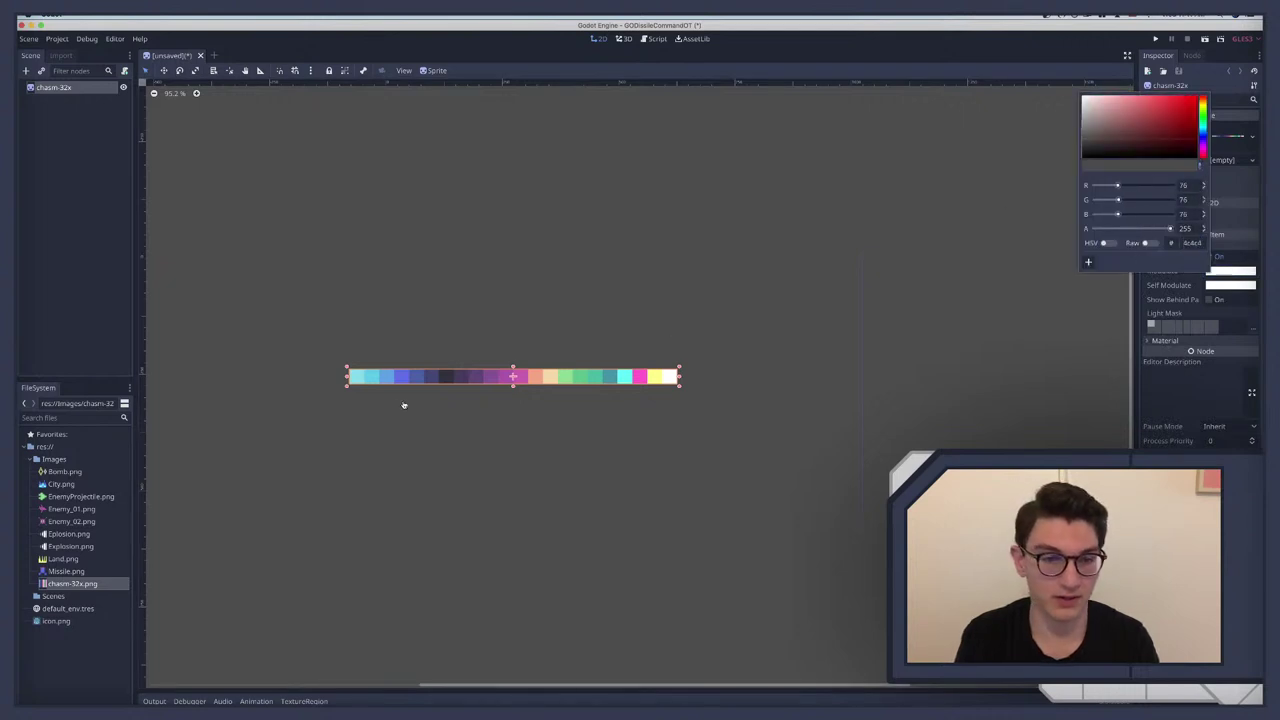
{"action": "left_click", "coordinate": [449, 382]}
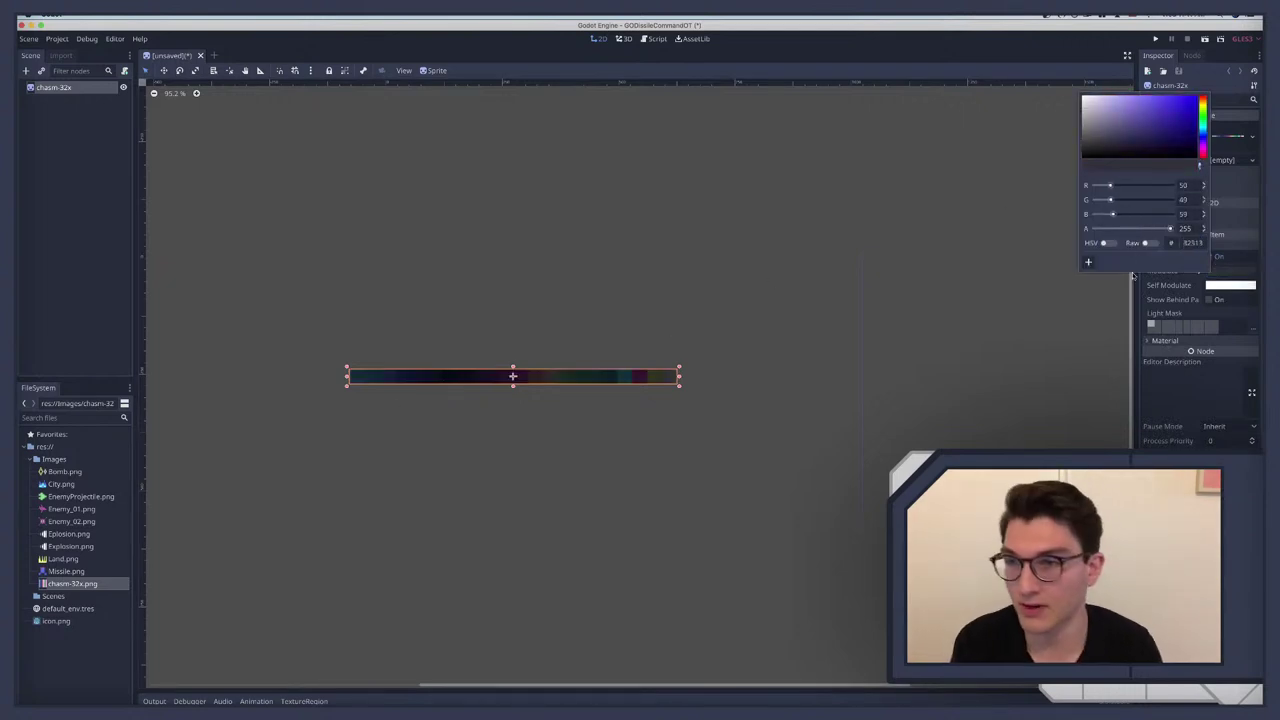
{"action": "left_click", "coordinate": [1088, 262]}
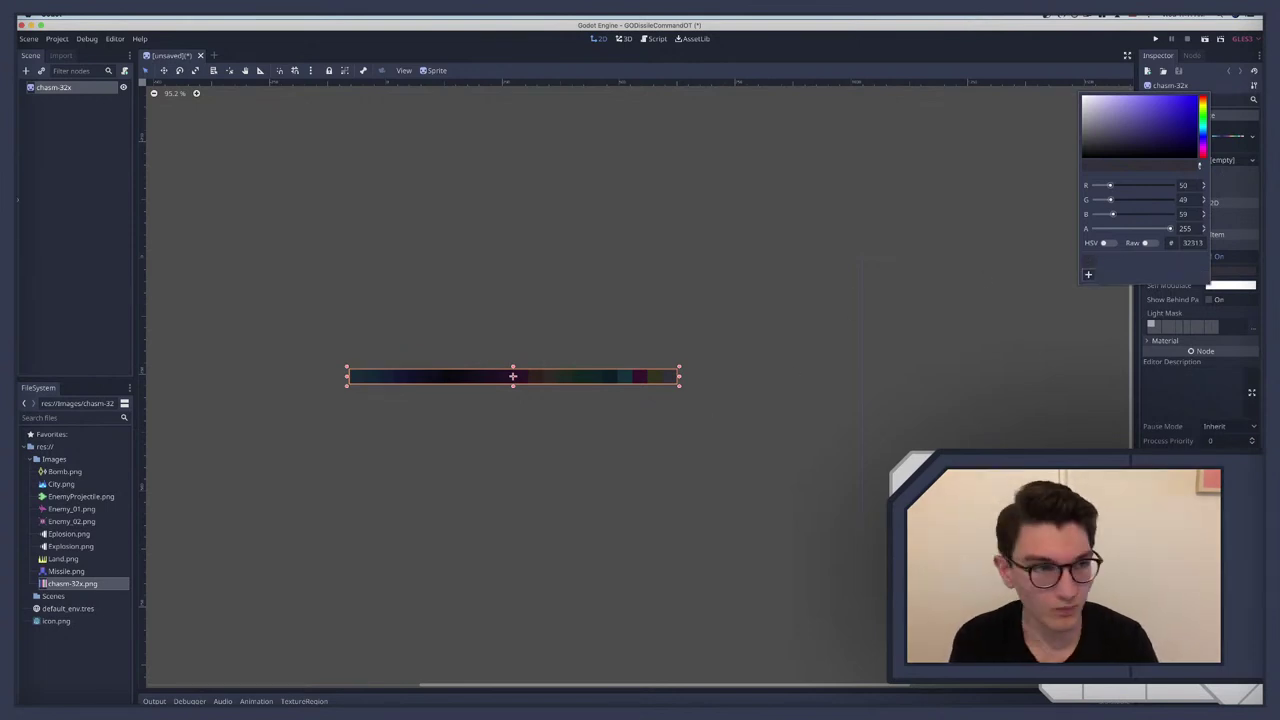
Step: Delete the temporary chasm-32x sprite node
{"action": "left_click", "coordinate": [33, 133]}
{"action": "left_click", "coordinate": [55, 87]}
{"action": "key", "text": "Delete"}
{"action": "key", "text": "Return"}
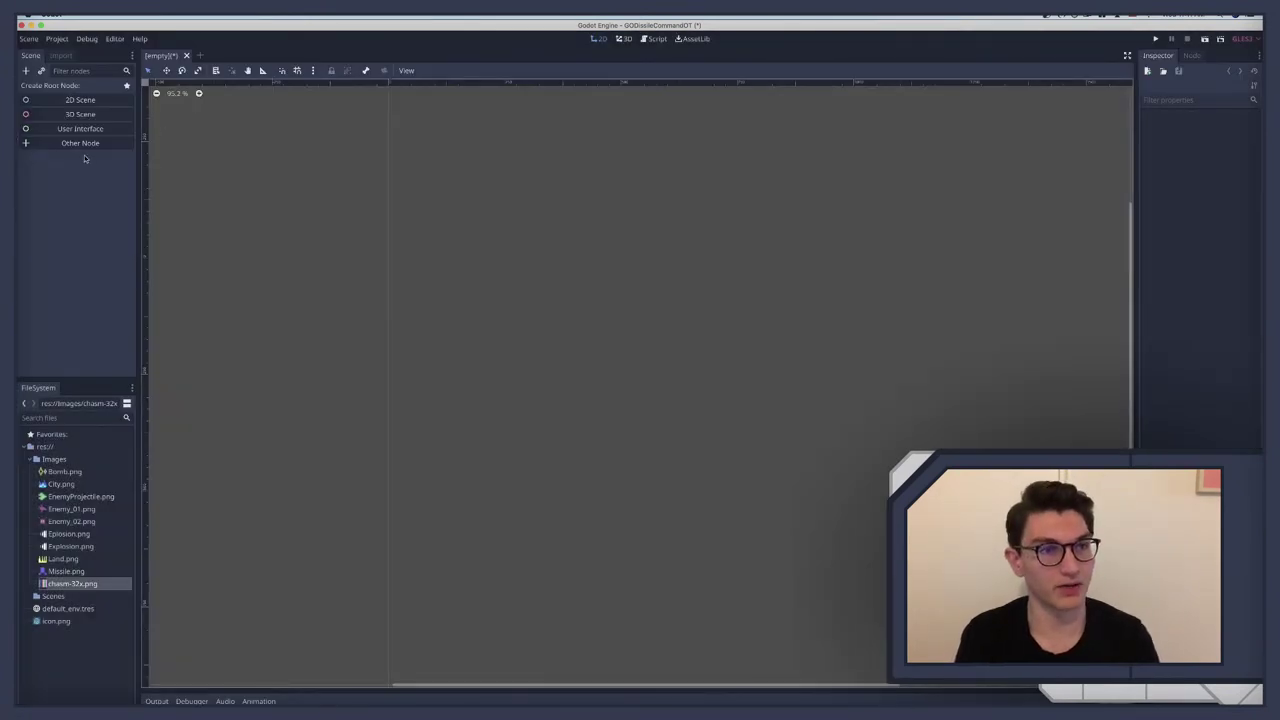
Step: Open Project Settings and browse to the Rendering > Environment section
{"action": "left_click", "coordinate": [57, 38]}
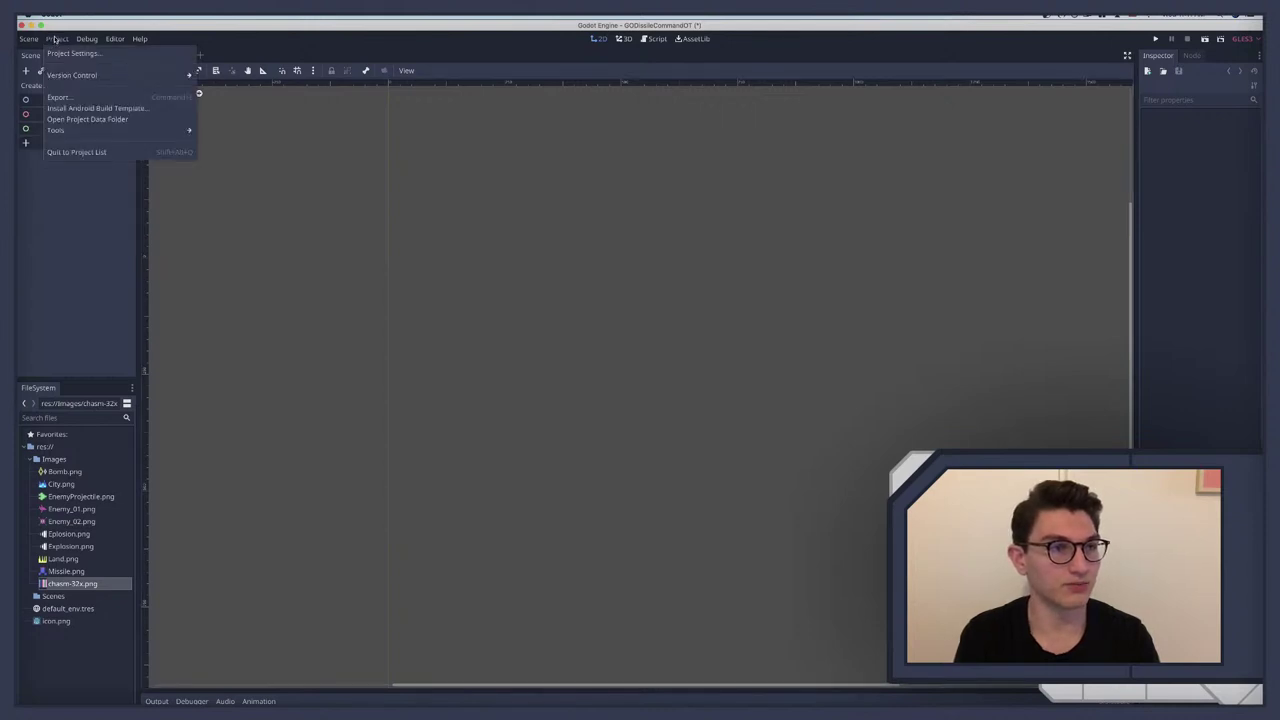
{"action": "left_click", "coordinate": [58, 53]}
{"action": "left_click", "coordinate": [448, 266]}
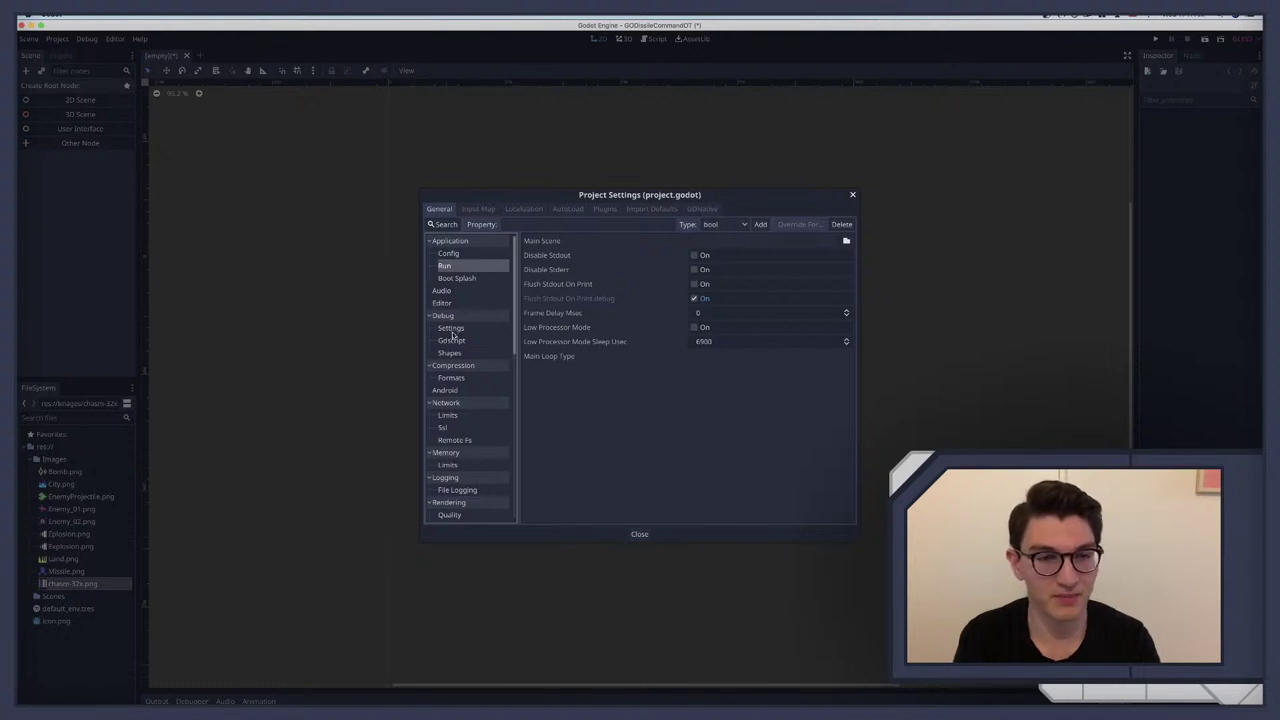
{"action": "scroll", "coordinate": [462, 386], "scroll_direction": "down", "scroll_amount": 3}
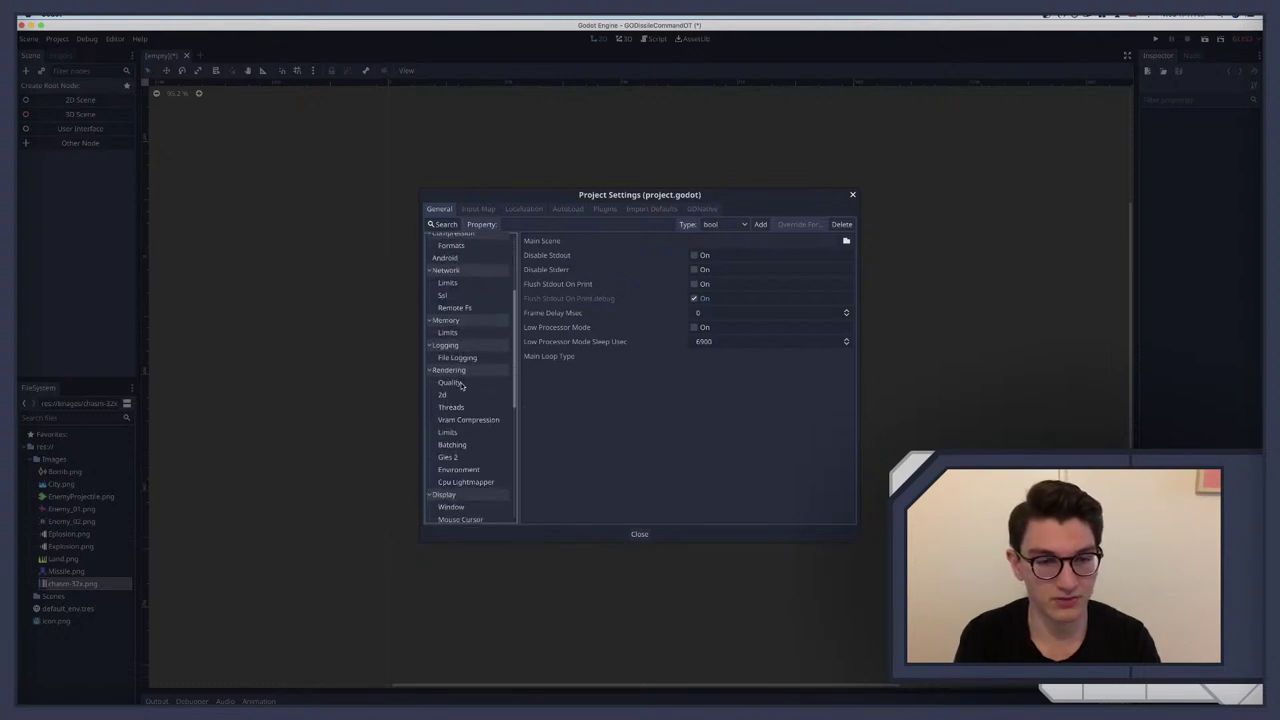
{"action": "scroll", "coordinate": [449, 362], "scroll_direction": "up", "scroll_amount": 3}
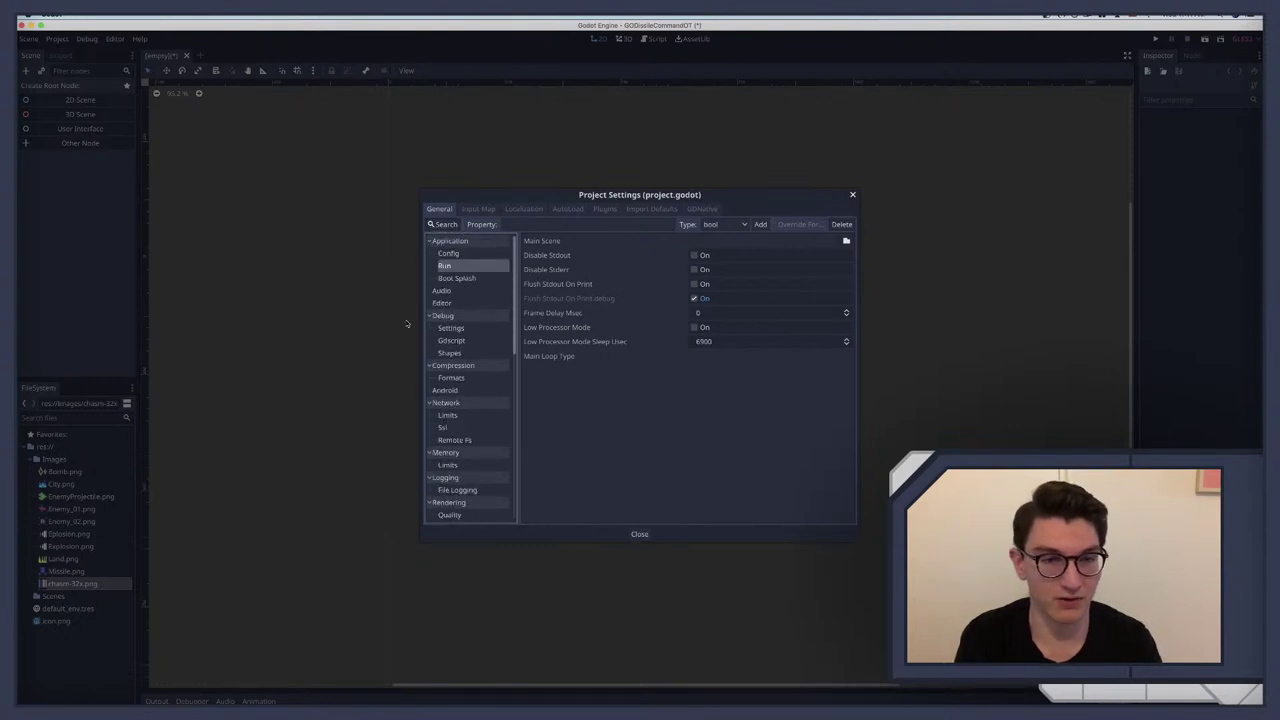
{"action": "left_click", "coordinate": [448, 254]}
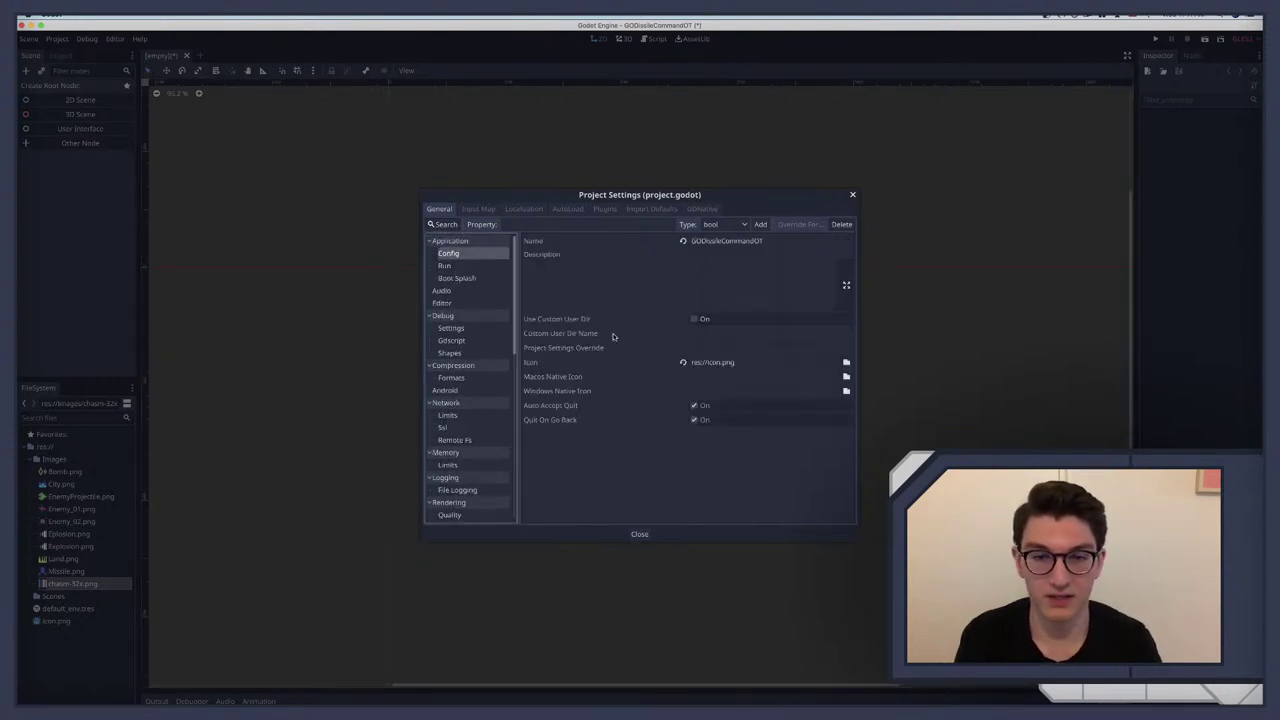
{"action": "scroll", "coordinate": [454, 325], "scroll_direction": "down", "scroll_amount": 5}
{"action": "scroll", "coordinate": [454, 325], "scroll_direction": "down", "scroll_amount": 2}
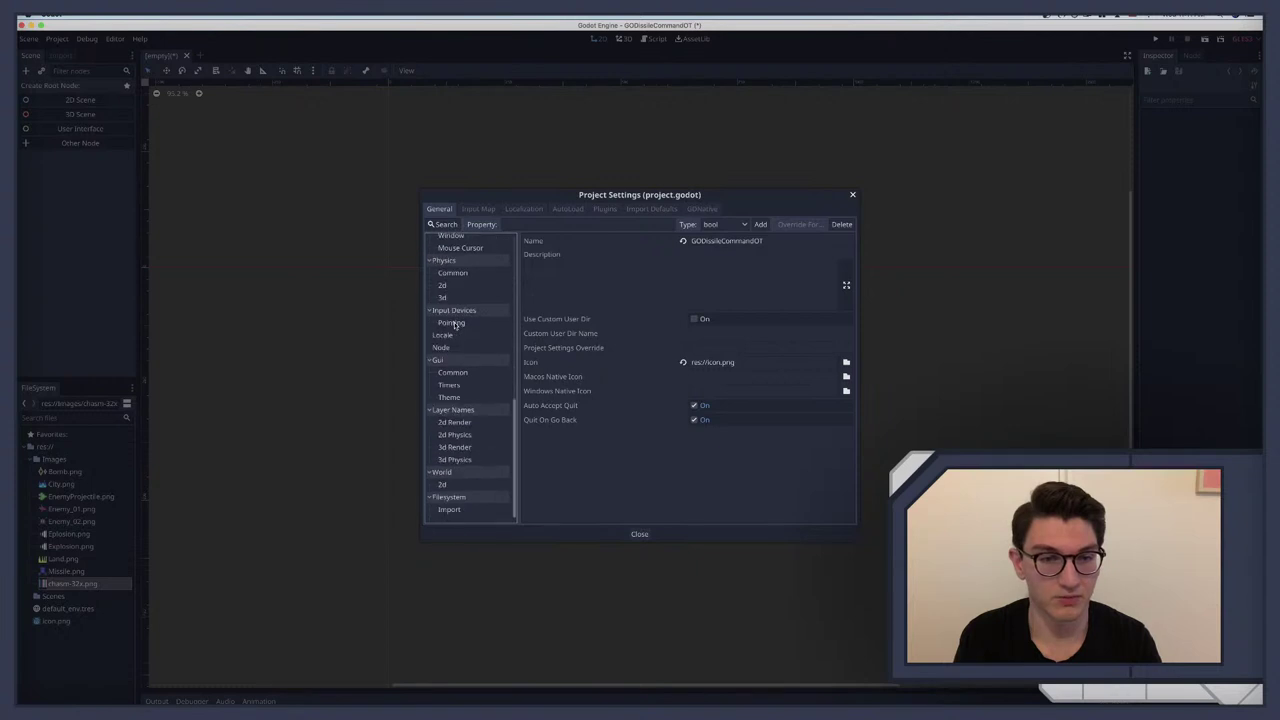
{"action": "left_click", "coordinate": [450, 356]}
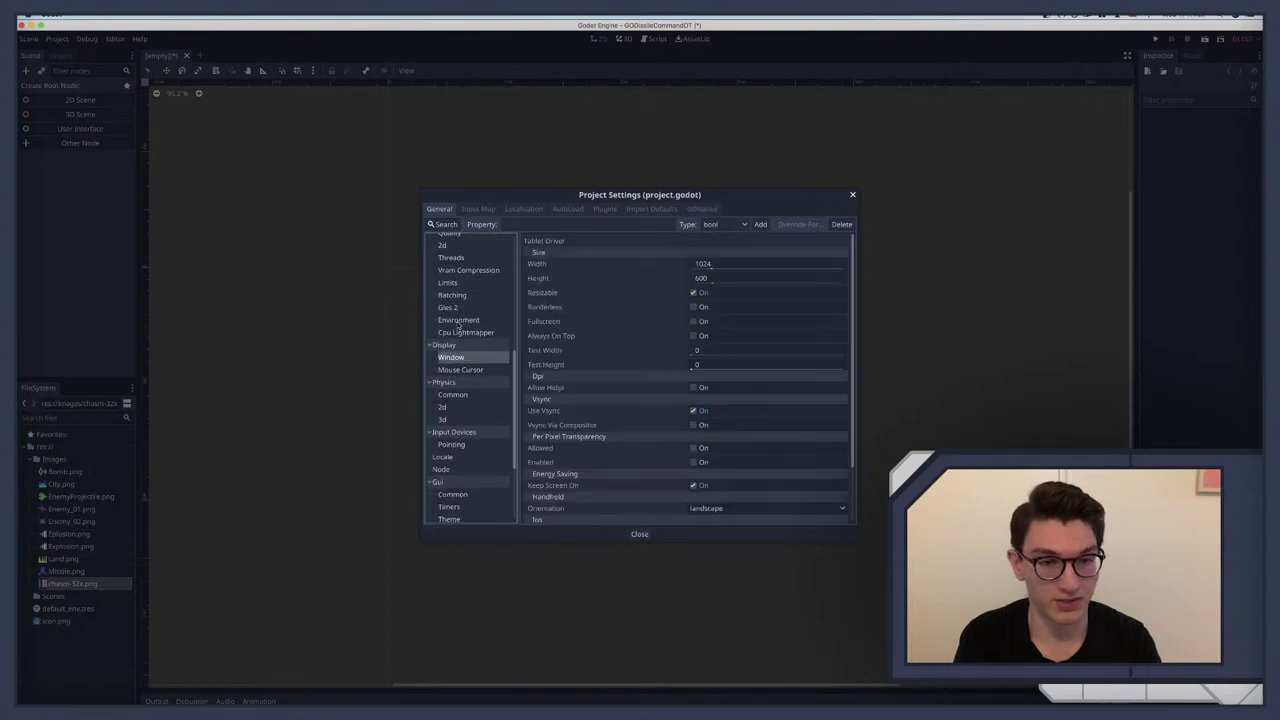
{"action": "left_click", "coordinate": [458, 320]}
Step: Set Default Clear Color to 32313b and close Project Settings
{"action": "left_click", "coordinate": [723, 243]}
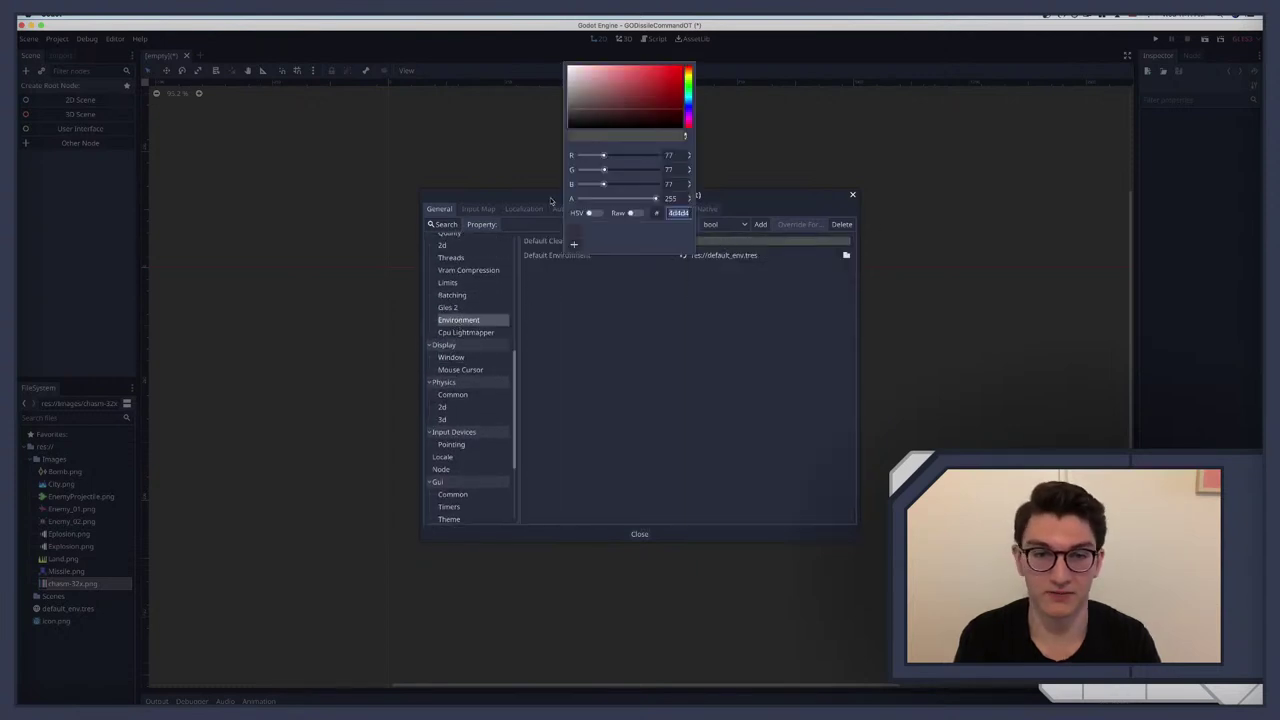
{"action": "type", "text": "32313b"}
{"action": "key", "text": "Return"}
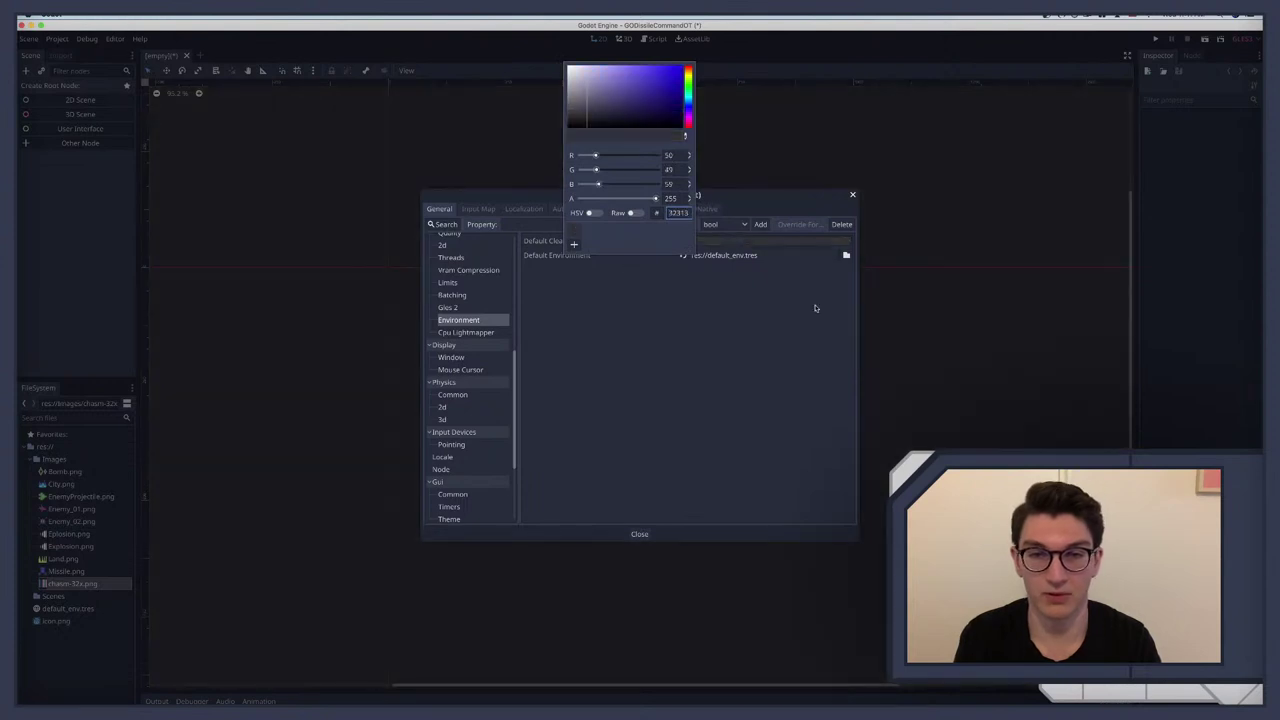
{"action": "left_click", "coordinate": [853, 197]}
{"action": "scroll", "coordinate": [594, 321], "scroll_direction": "down", "scroll_amount": 5}
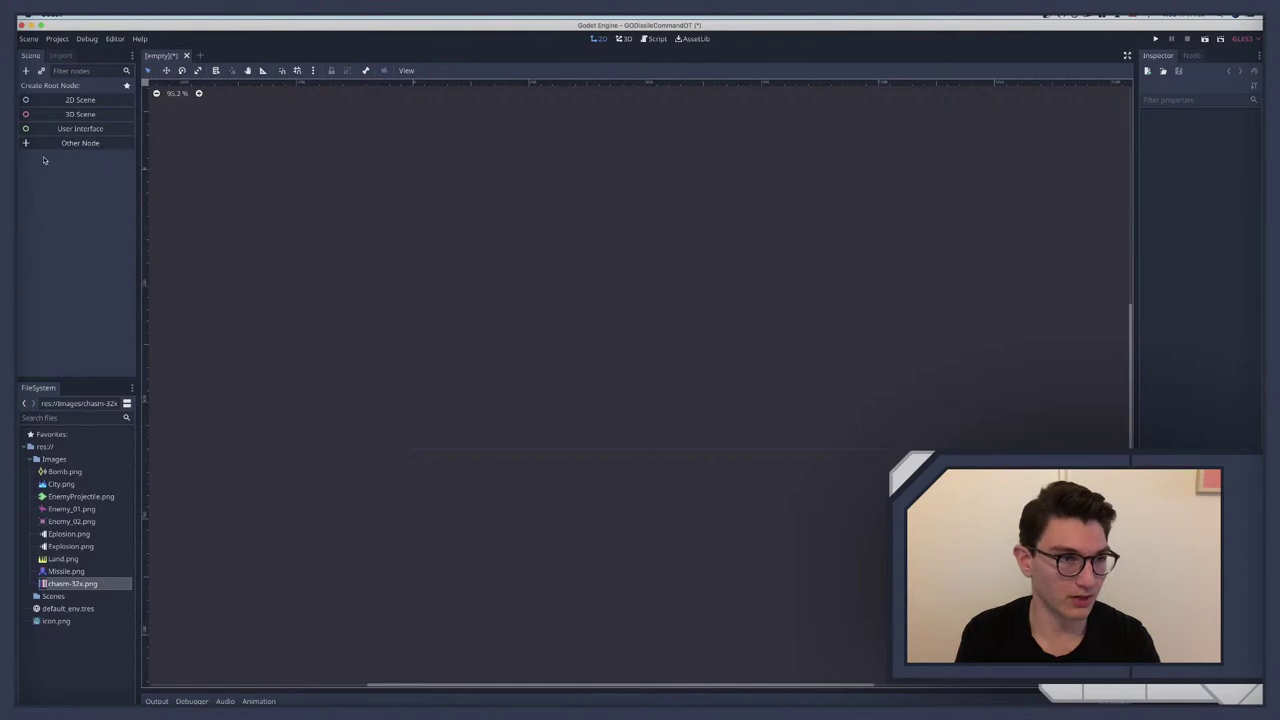
Step: Add a Node2D root to the scene, then delete it
{"action": "left_click", "coordinate": [57, 38]}
{"action": "left_click", "coordinate": [97, 56]}
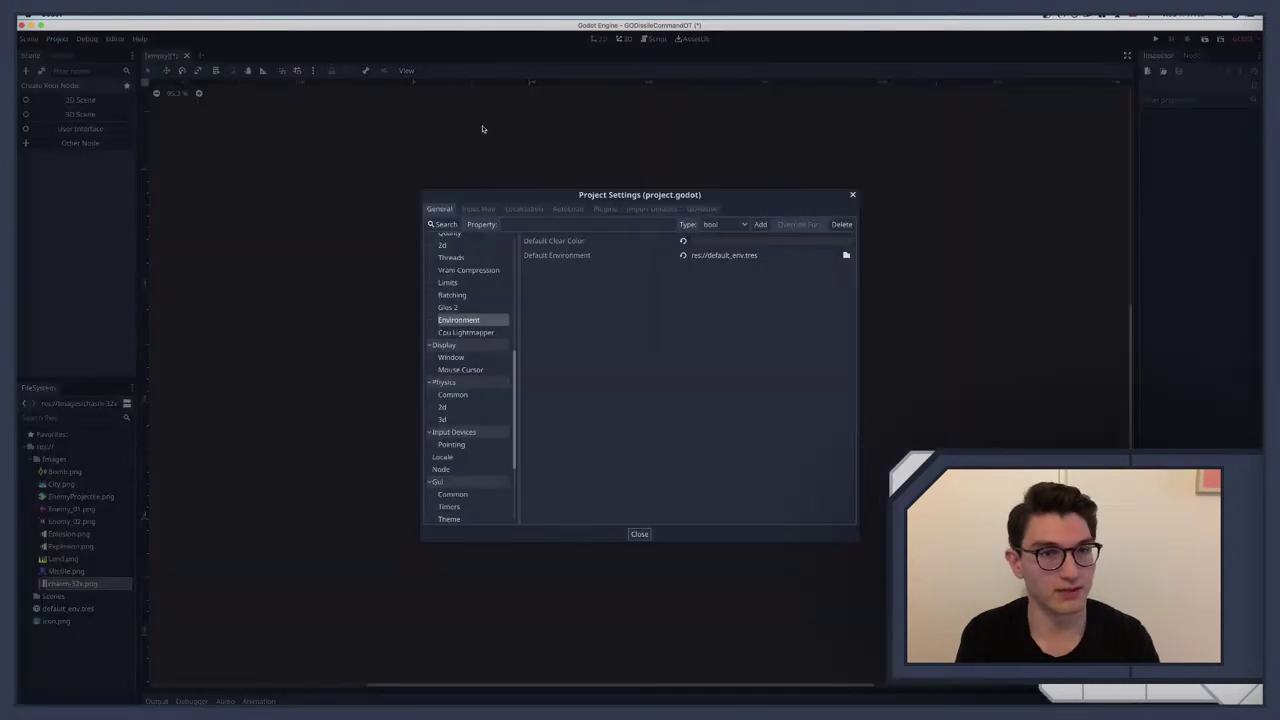
{"action": "left_click", "coordinate": [852, 194]}
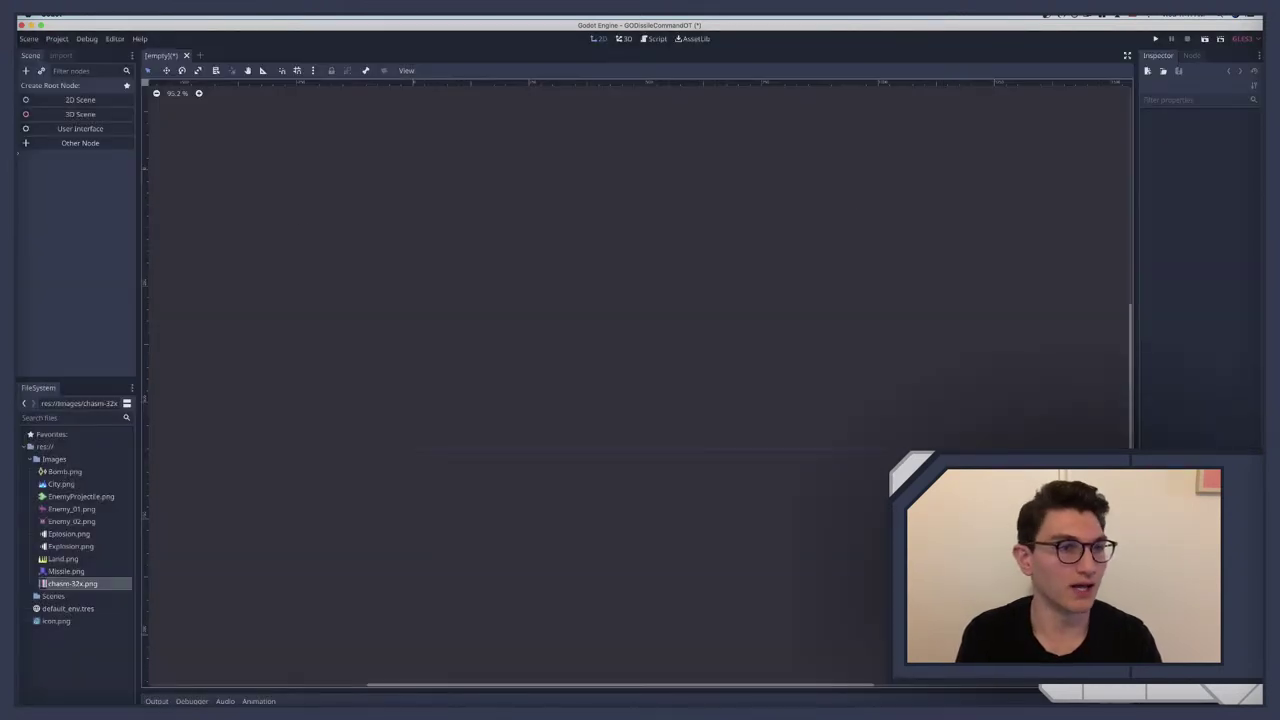
{"action": "left_click", "coordinate": [45, 102]}
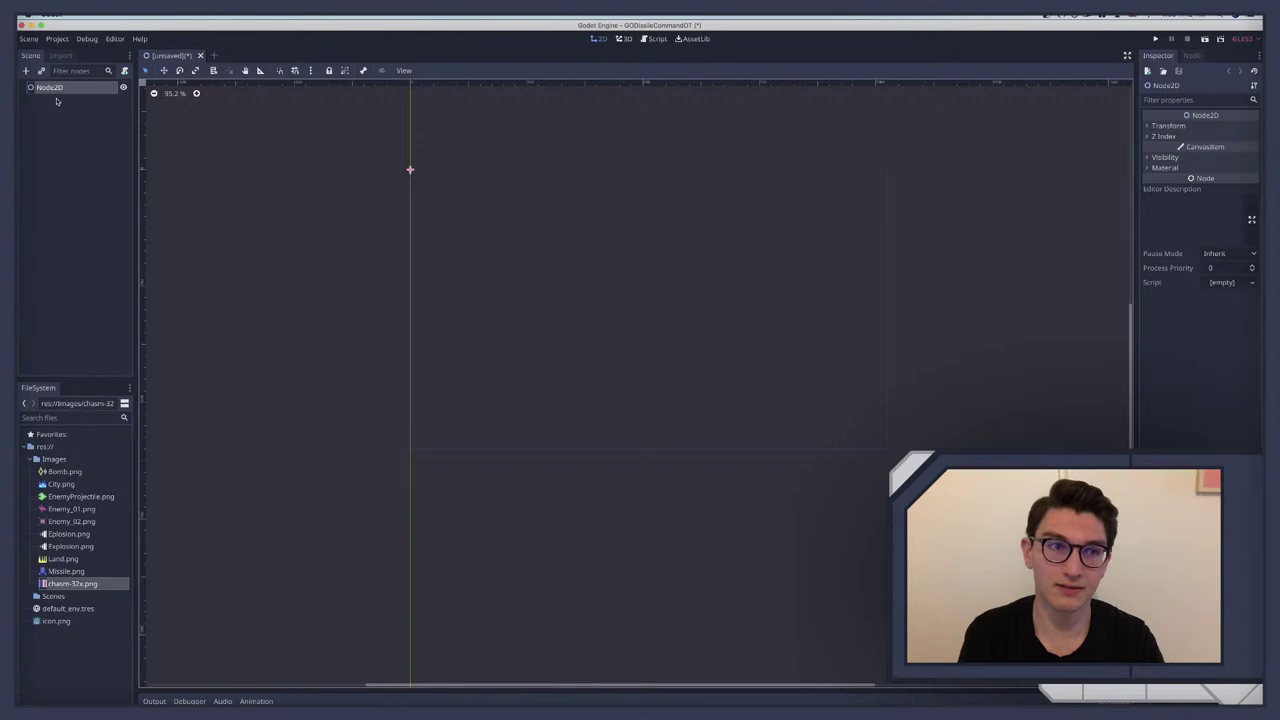
{"action": "left_click", "coordinate": [45, 88]}
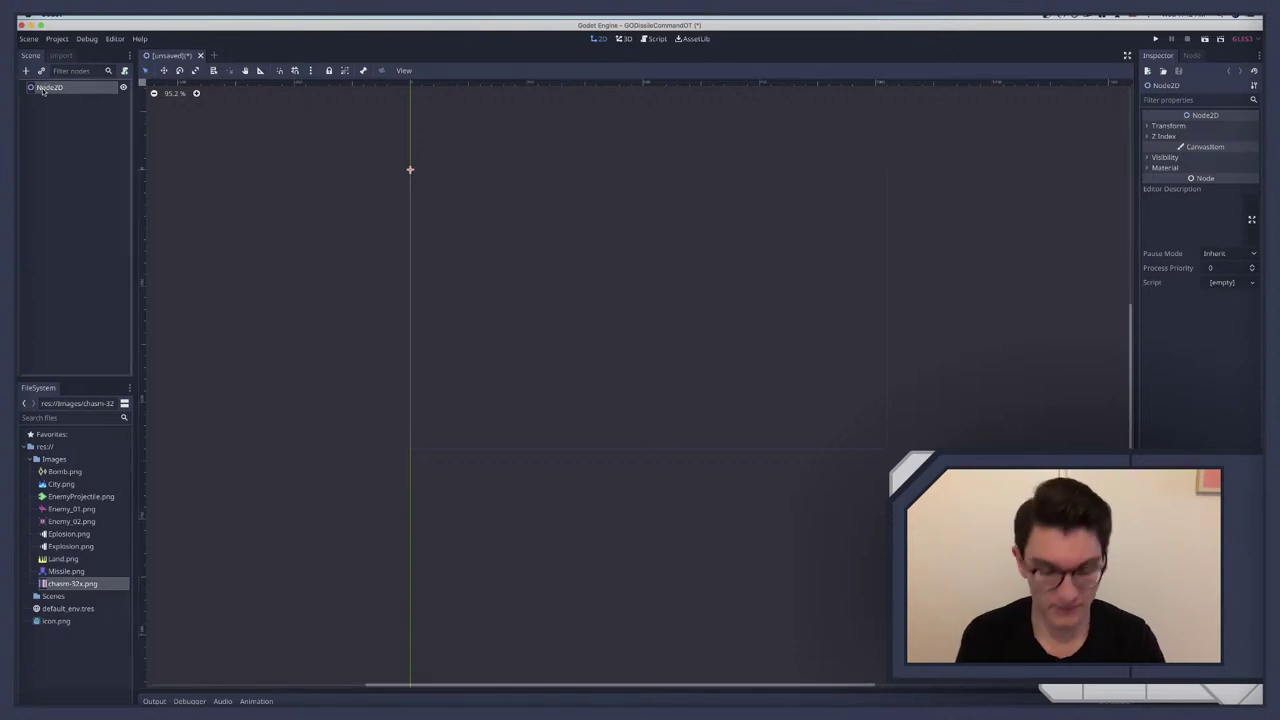
{"action": "key", "text": "Delete"}
{"action": "key", "text": "Return"}
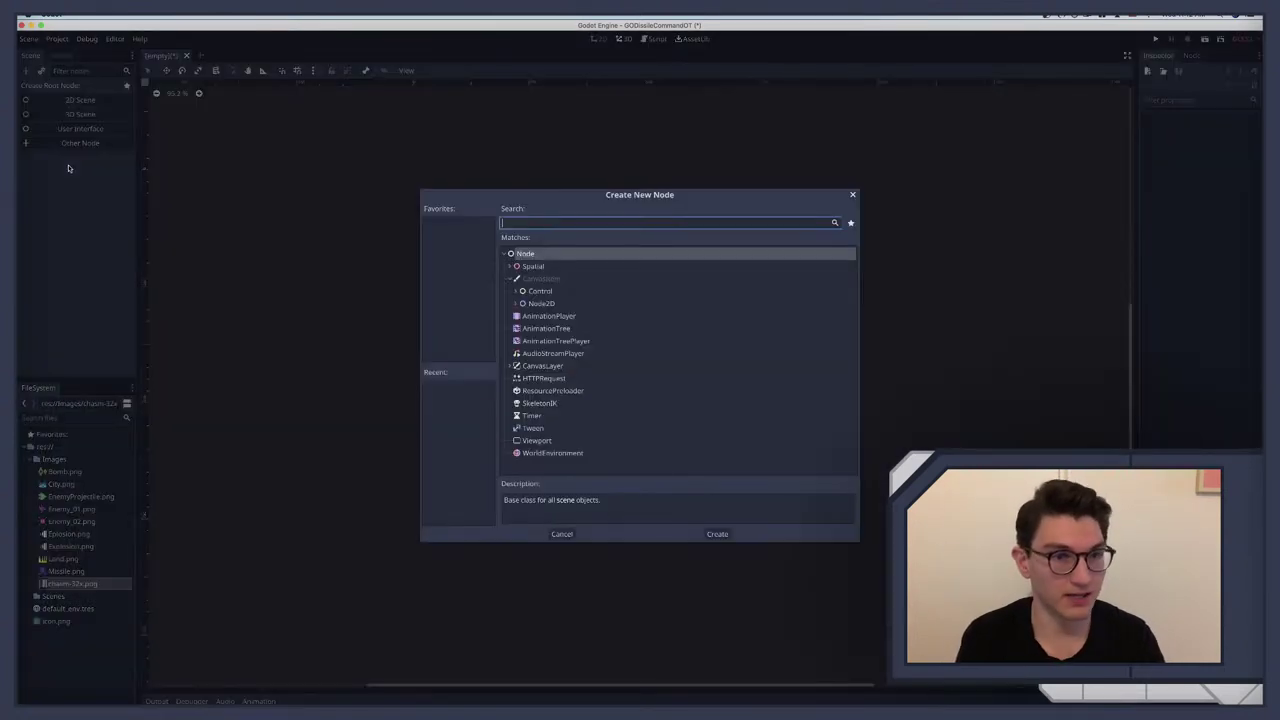
Step: Add a Sprite as the root node, then delete it
{"action": "key", "text": "ctrl+a"}
{"action": "type", "text": "sprite"}
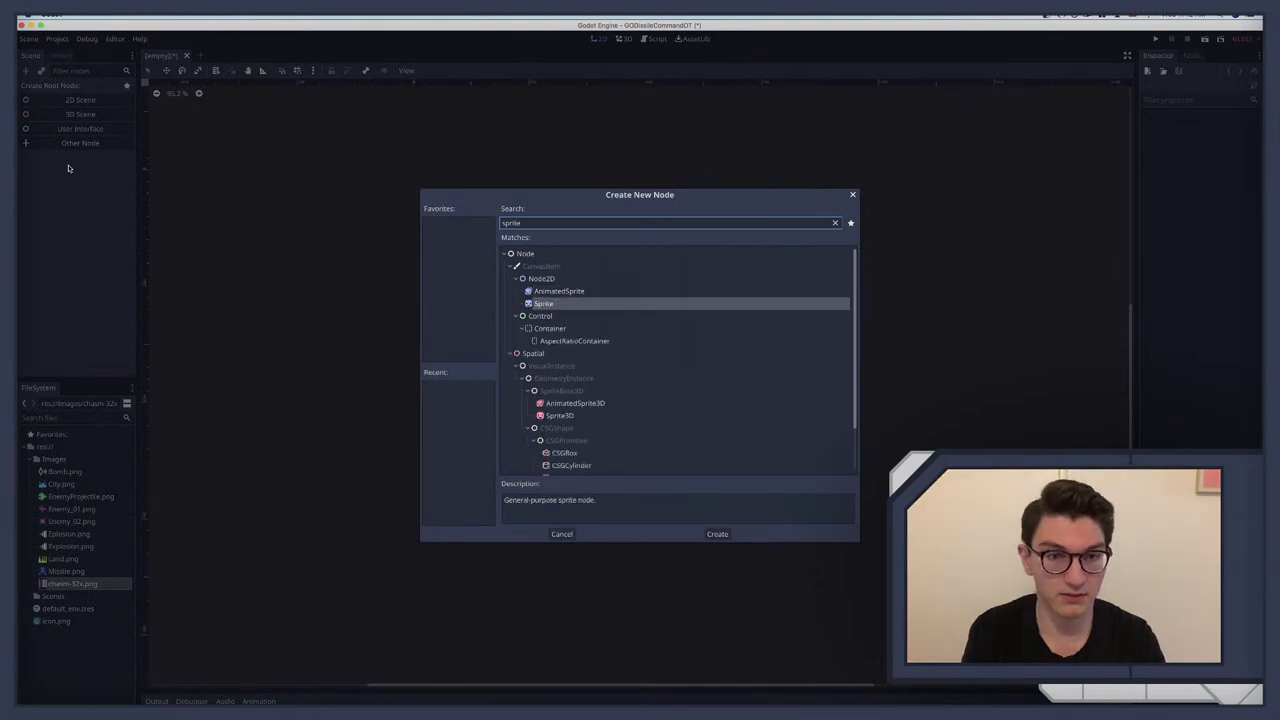
{"action": "key", "text": "Return"}
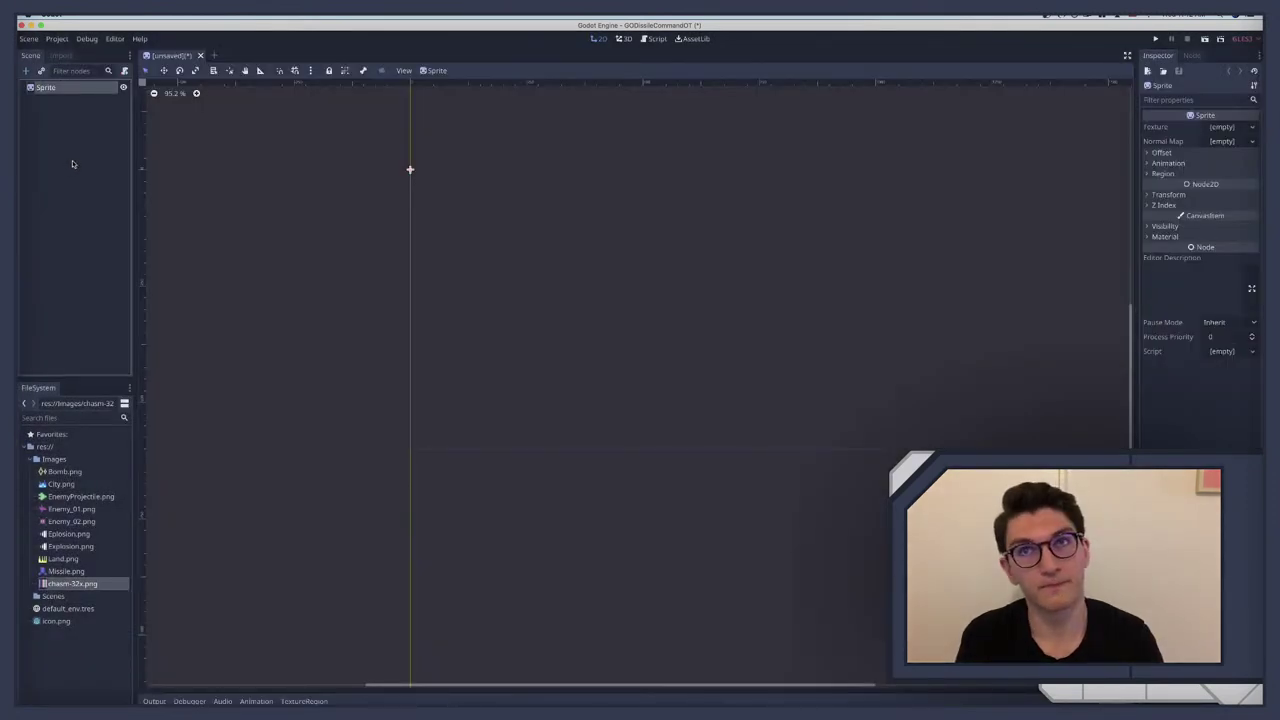
{"action": "left_click", "coordinate": [50, 95]}
{"action": "left_click", "coordinate": [51, 88]}
{"action": "key", "text": "Delete"}
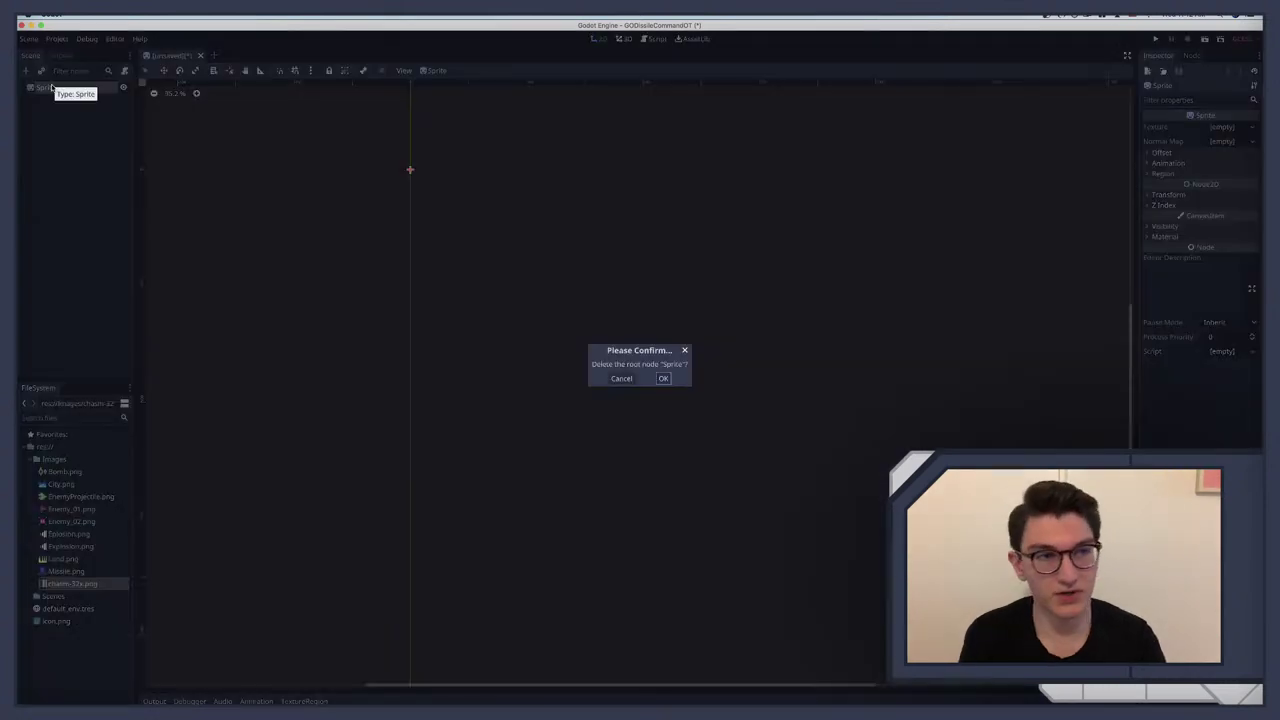
{"action": "left_click", "coordinate": [663, 378]}
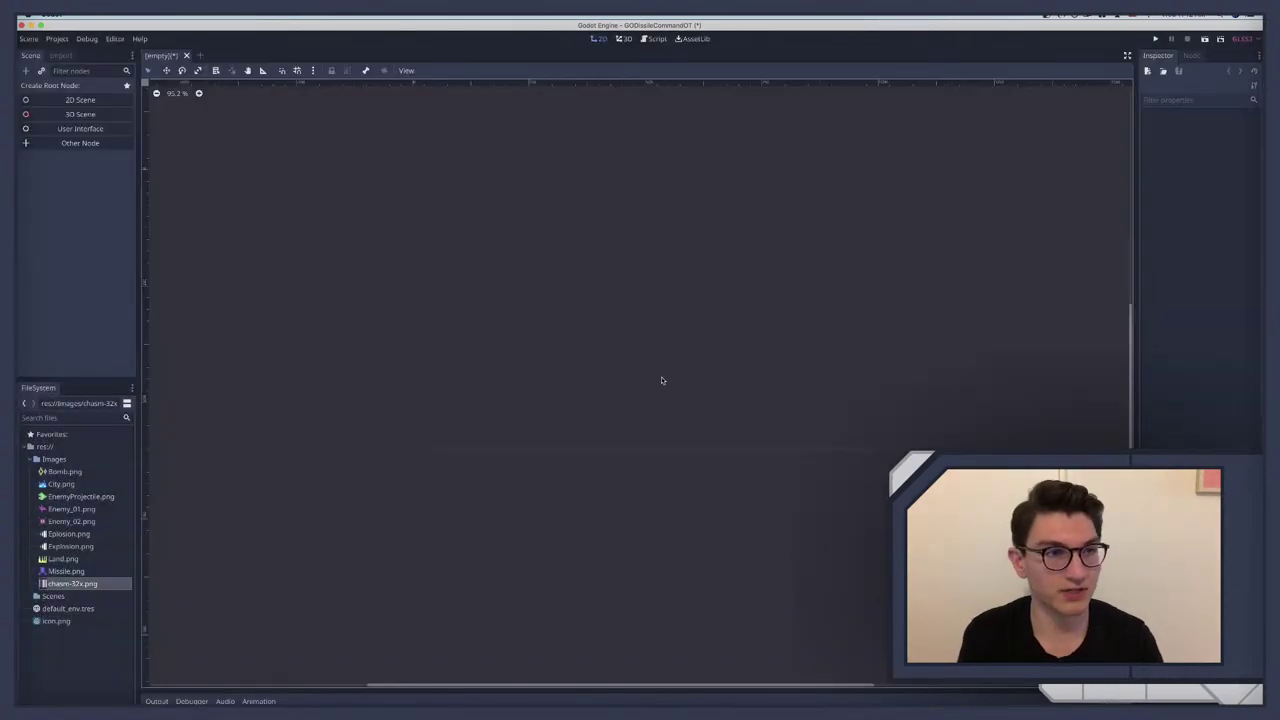
Step: Search 'texture' and create a TextureRect as the scene's root node
{"action": "left_click", "coordinate": [28, 145]}
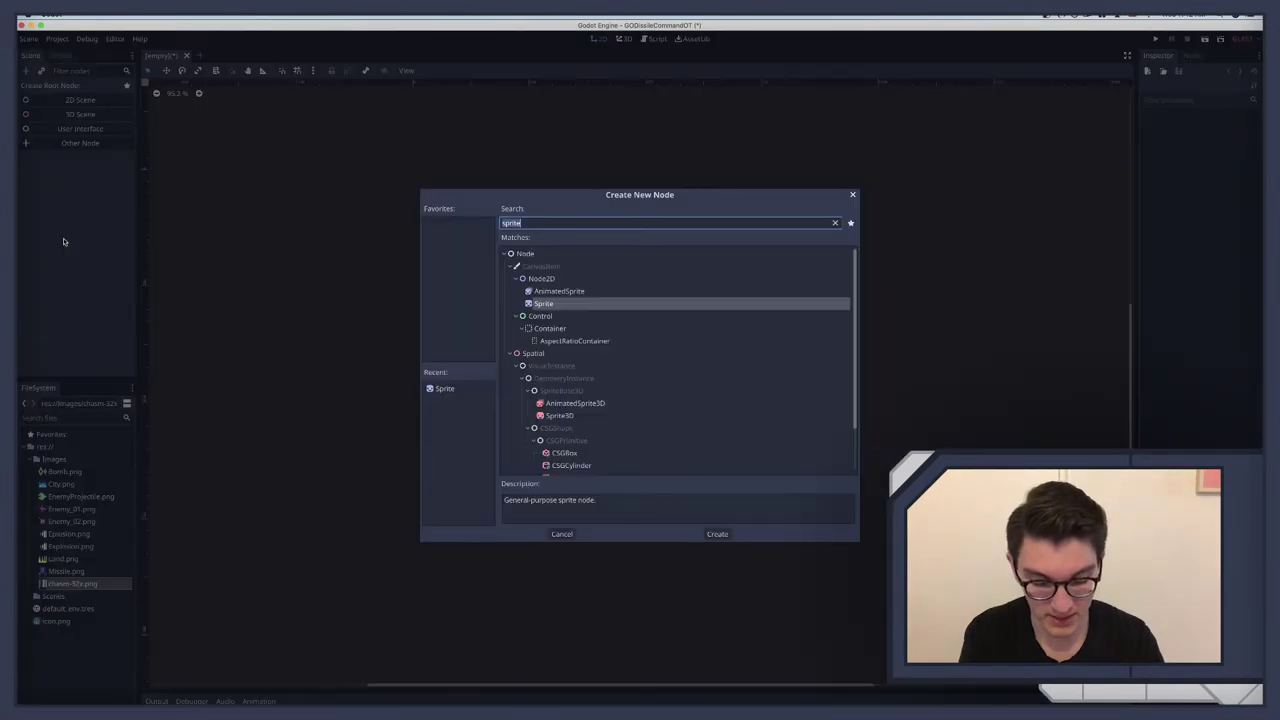
{"action": "type", "text": "texturer"}
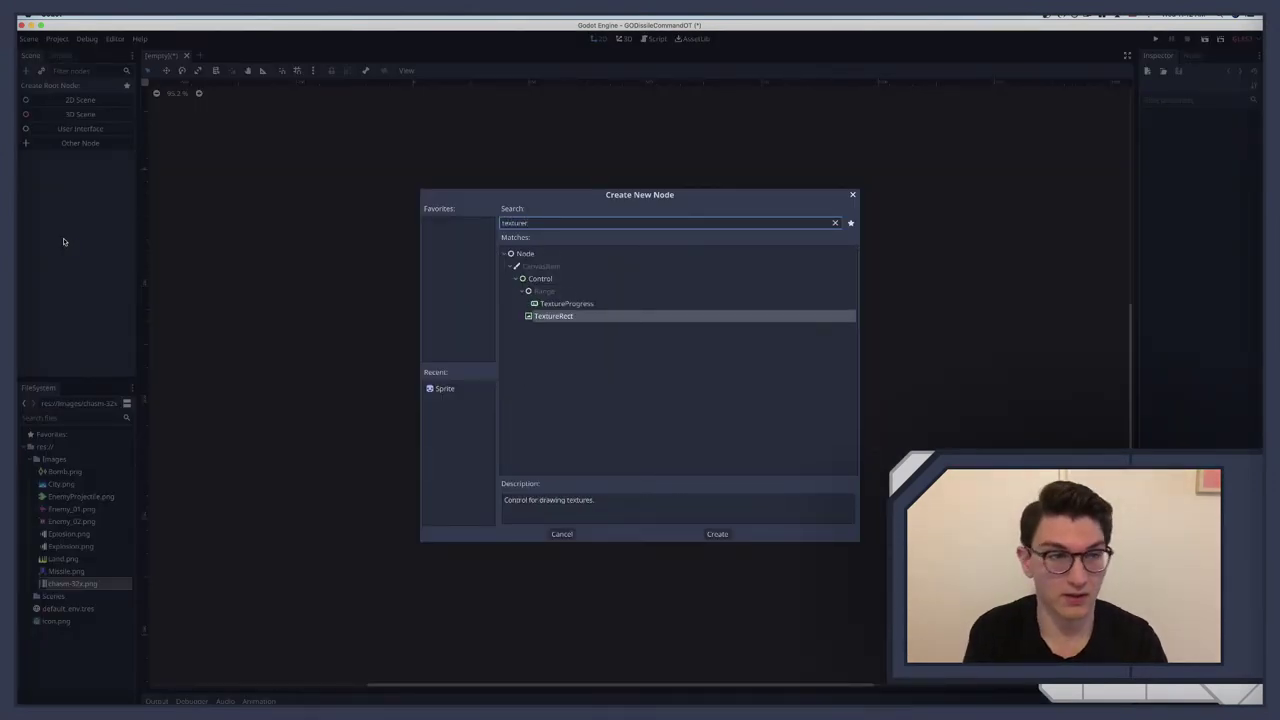
{"action": "key", "text": "Return"}
Step: Give the TextureRect the Full Rect layout and assign Land.png as its texture
{"action": "left_click", "coordinate": [440, 70]}
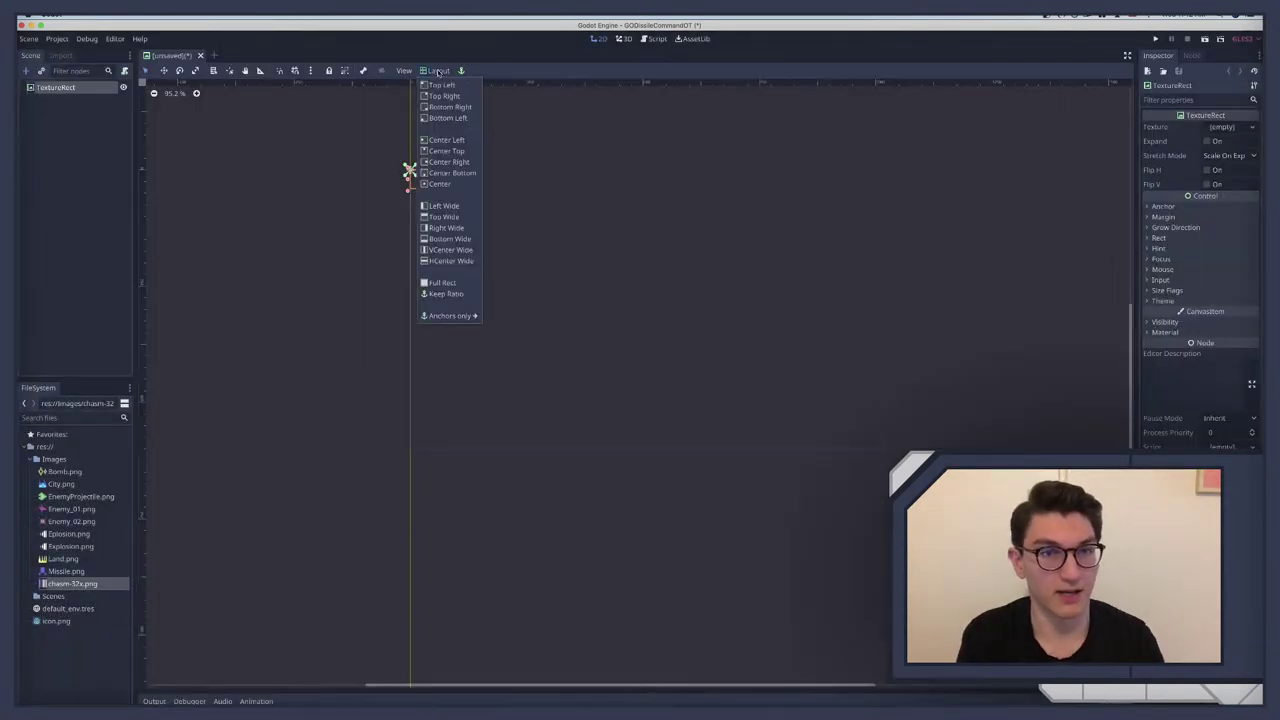
{"action": "left_click", "coordinate": [443, 283]}
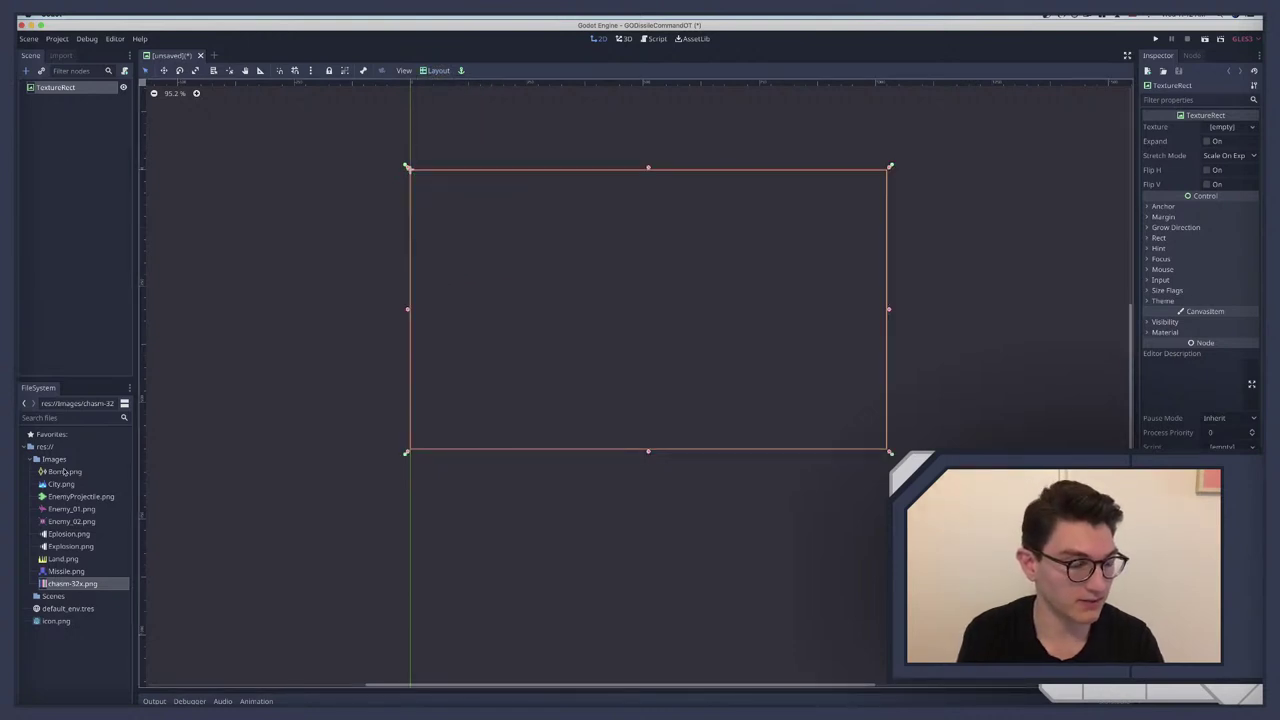
{"action": "left_click", "coordinate": [65, 417]}
{"action": "left_click", "coordinate": [63, 558]}
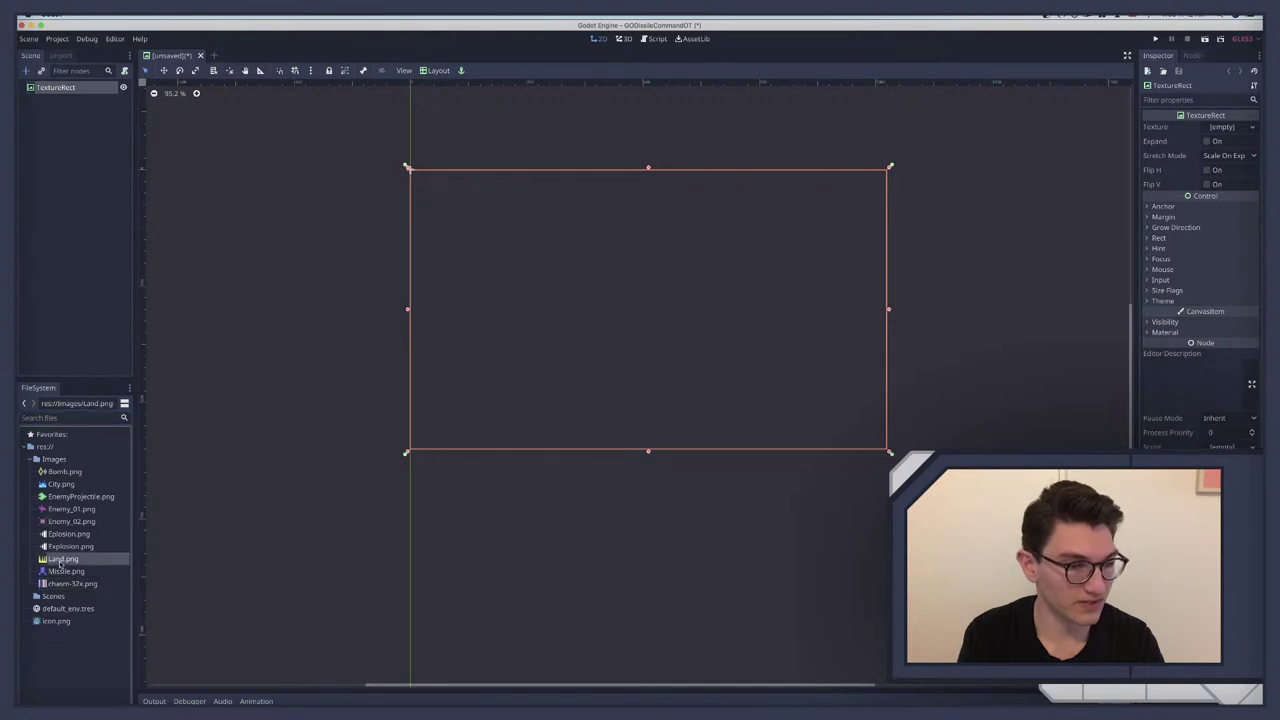
{"action": "left_click_drag", "start_coordinate": [63, 558], "coordinate": [1214, 130]}
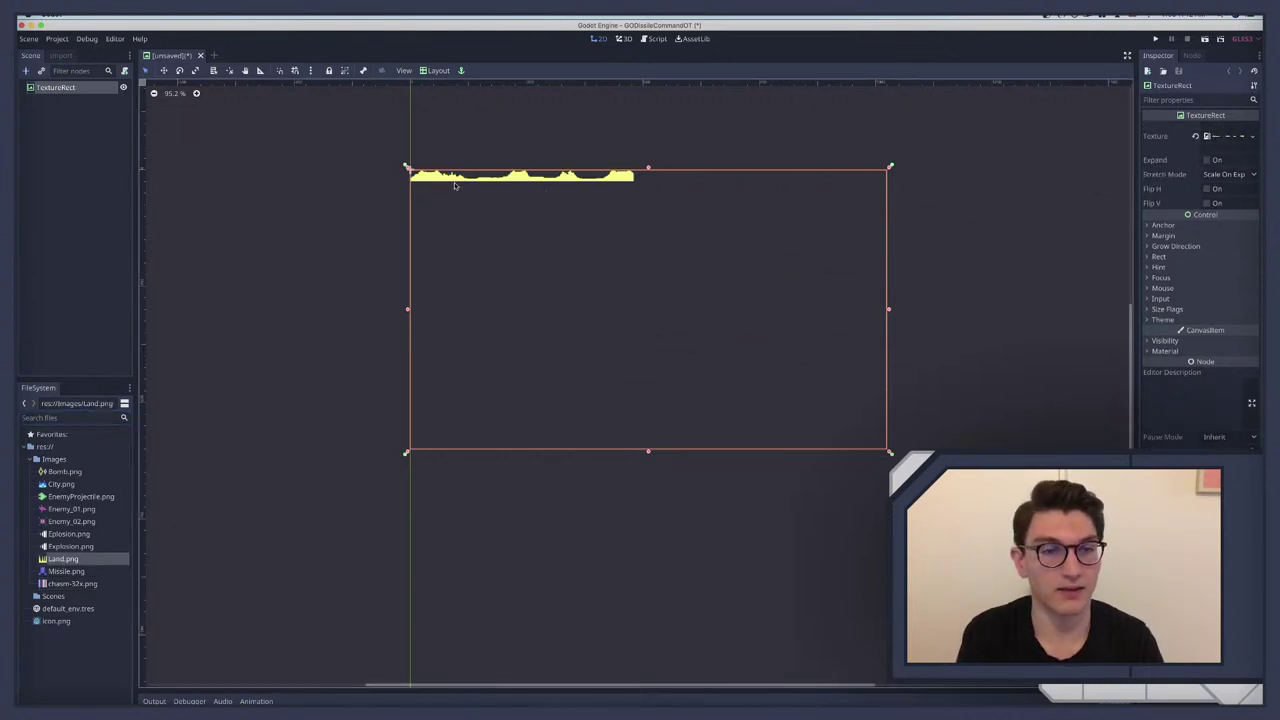
Step: Briefly open and close Project Settings, then inspect the Land.png image resource
{"action": "left_click", "coordinate": [55, 39]}
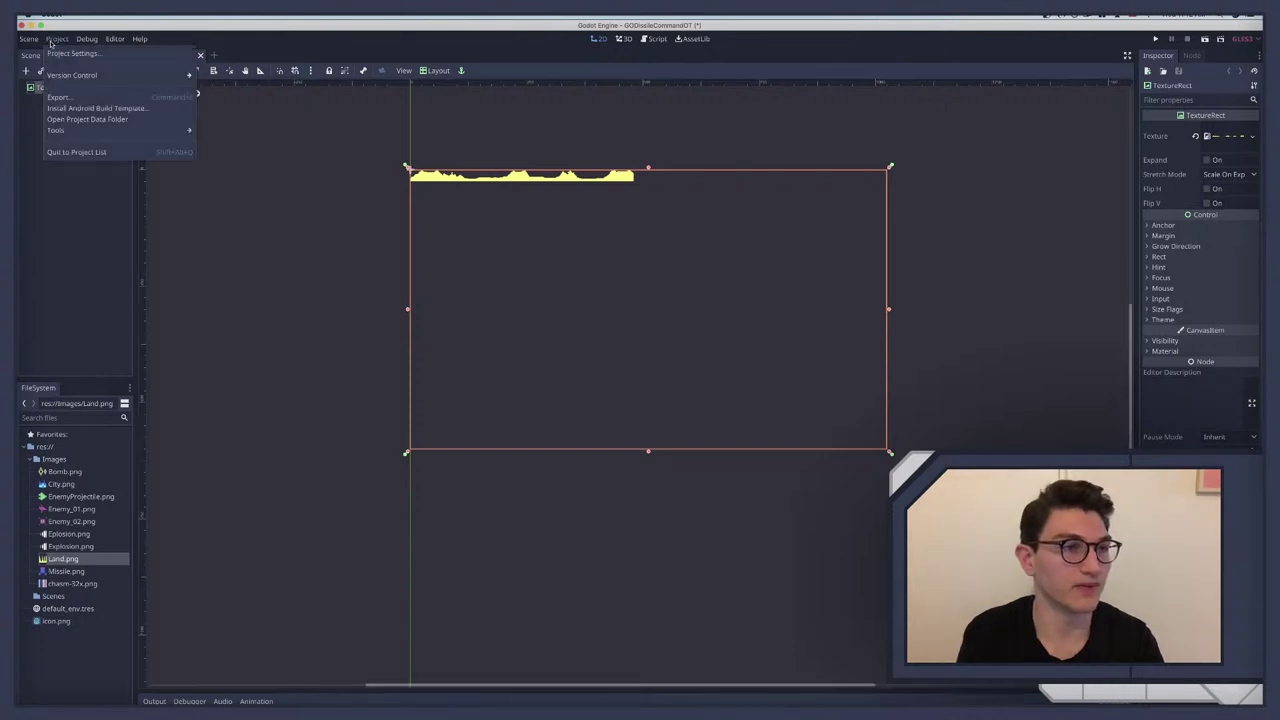
{"action": "left_click", "coordinate": [72, 53]}
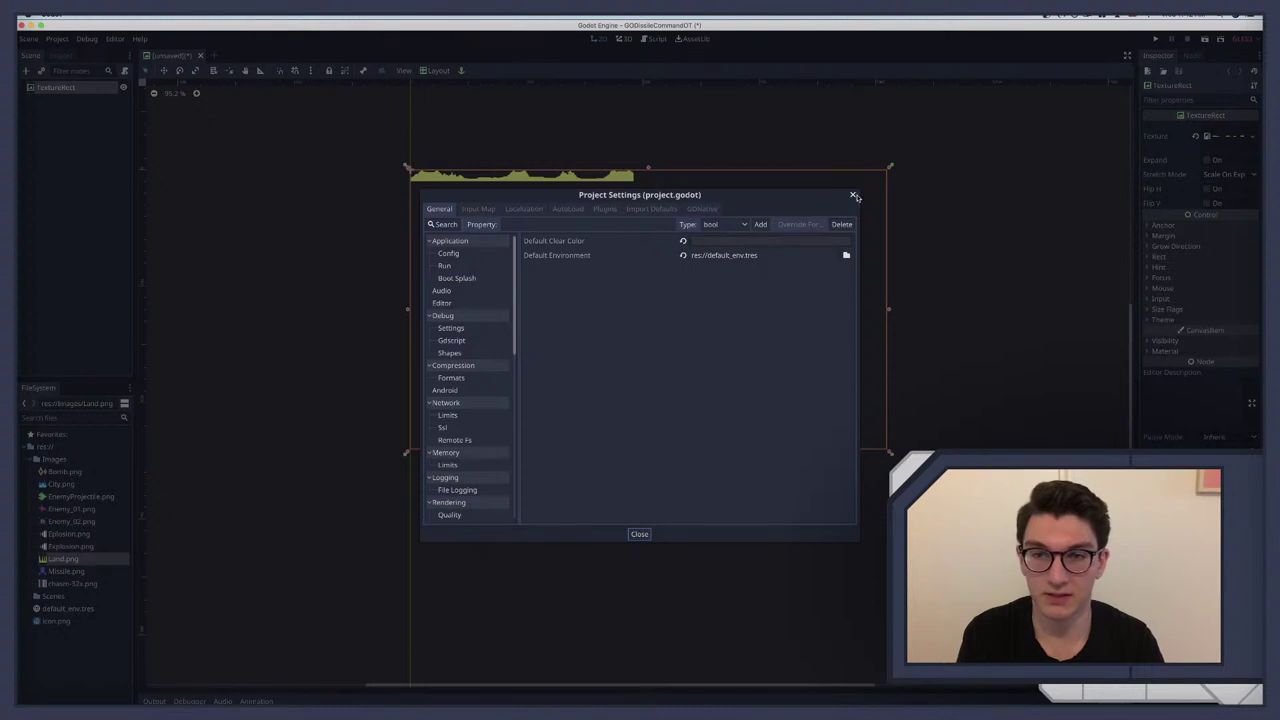
{"action": "left_click", "coordinate": [852, 194]}
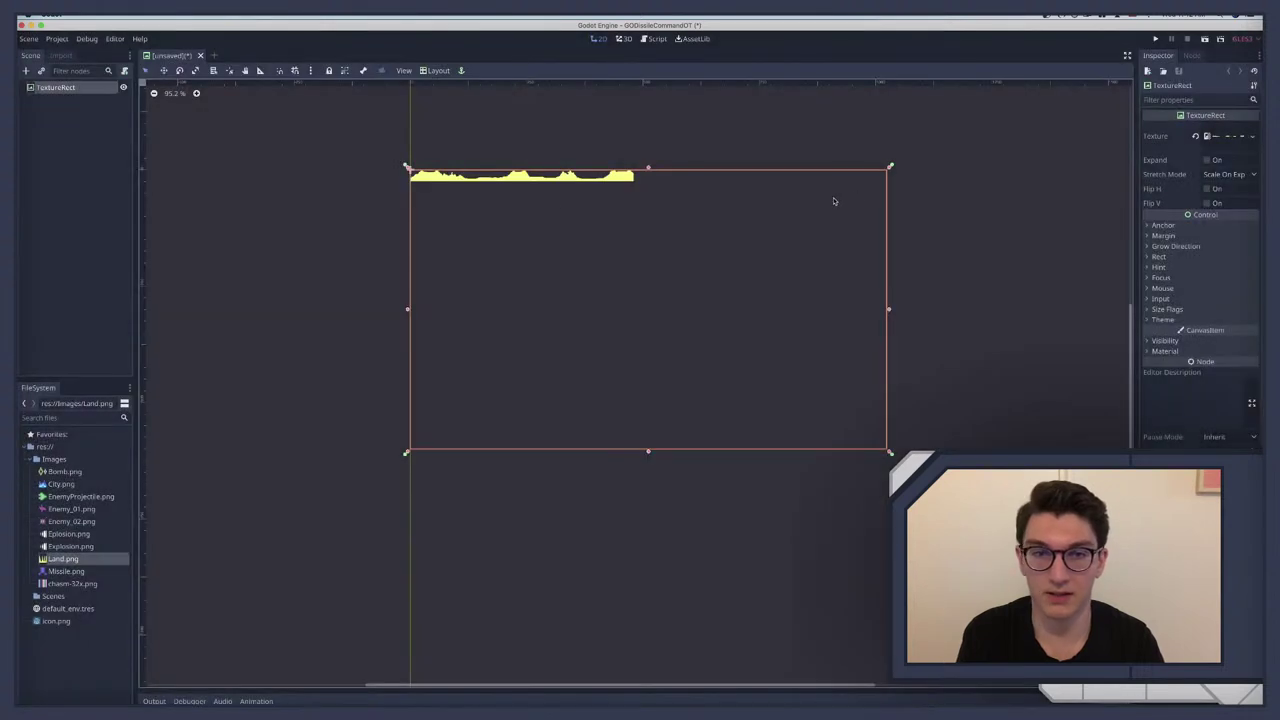
{"action": "left_click", "coordinate": [60, 560]}
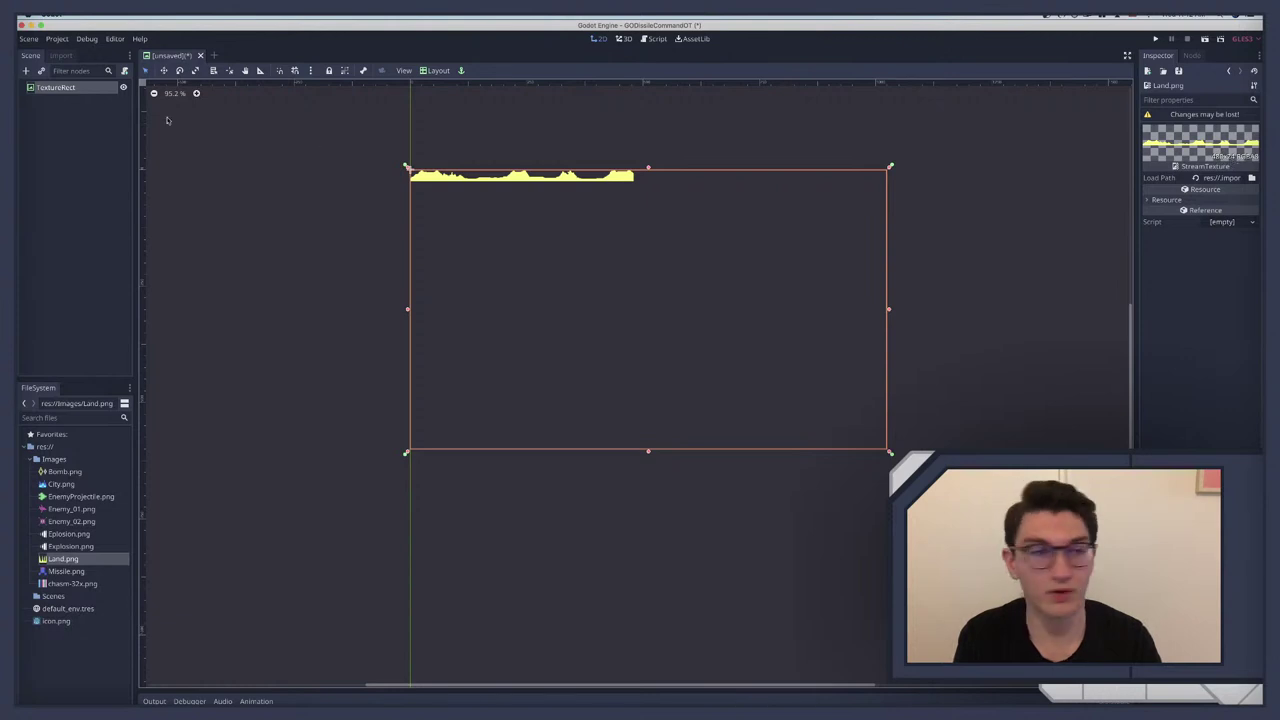
Step: Set the Display > Window size to width 480 and height 270
{"action": "left_click", "coordinate": [52, 39]}
{"action": "left_click", "coordinate": [62, 55]}
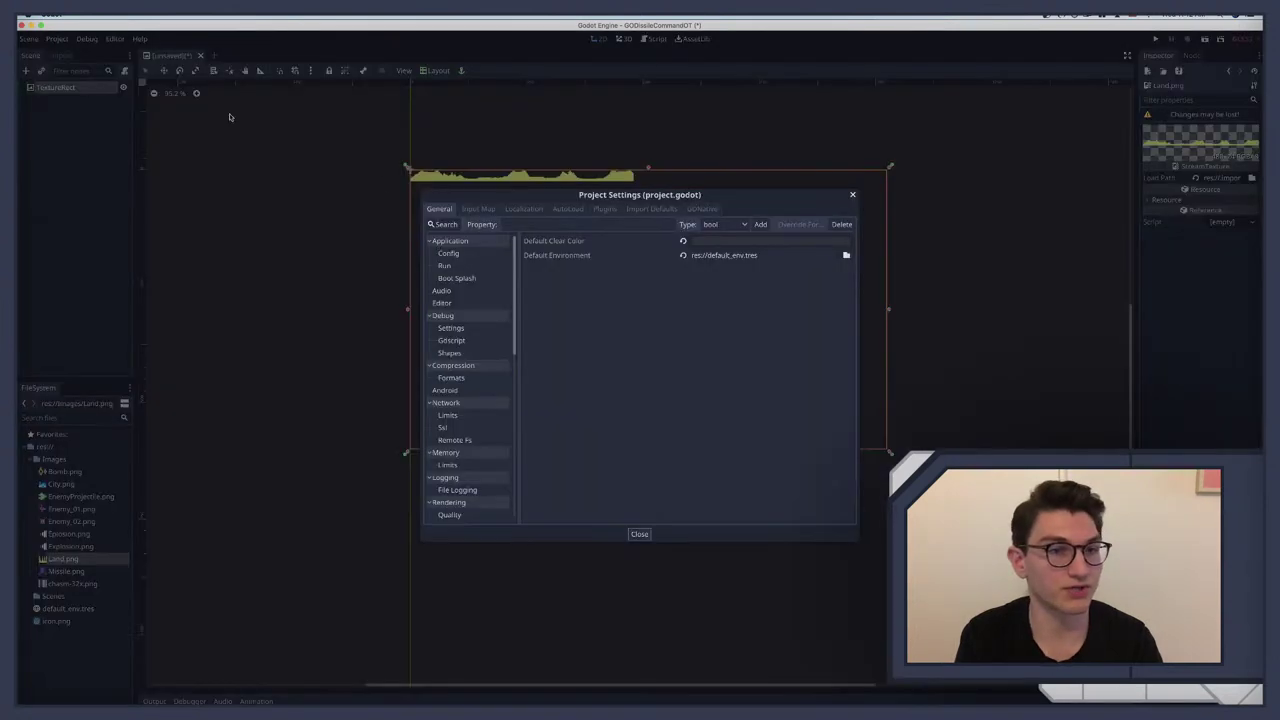
{"action": "scroll", "coordinate": [463, 389], "scroll_direction": "down", "scroll_amount": 5}
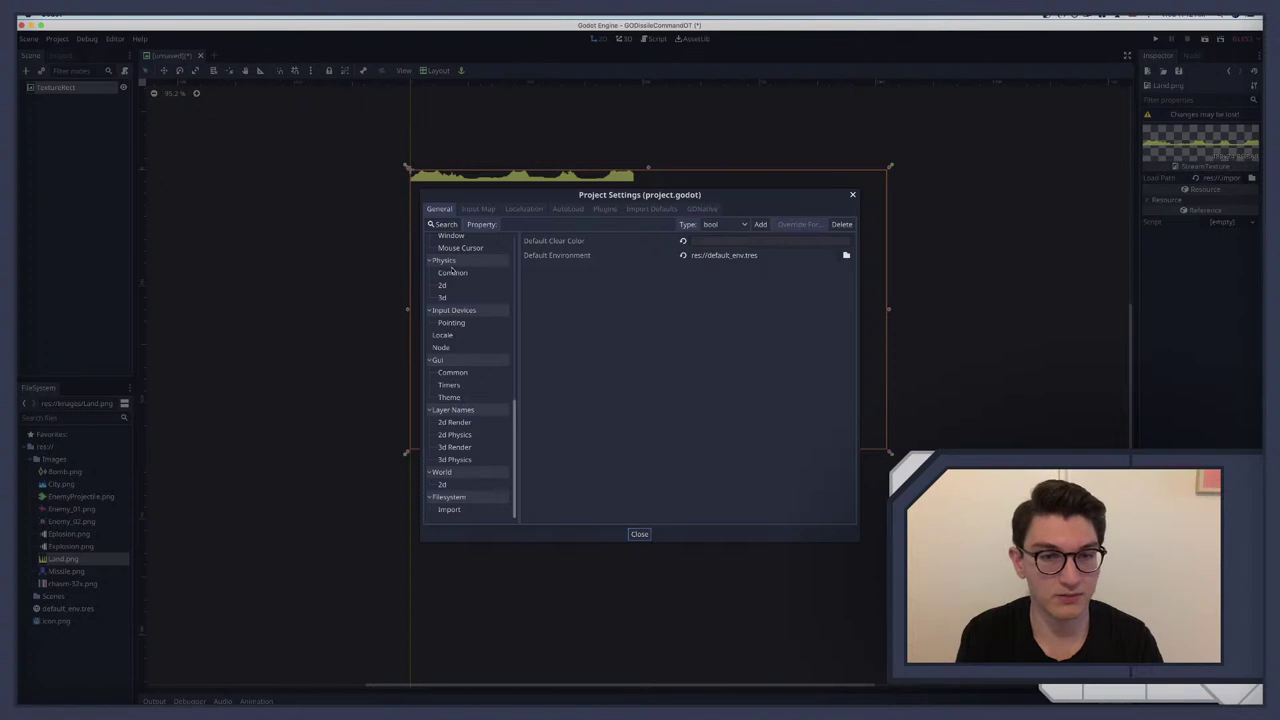
{"action": "scroll", "coordinate": [455, 280], "scroll_direction": "down", "scroll_amount": 5}
{"action": "left_click", "coordinate": [451, 286]}
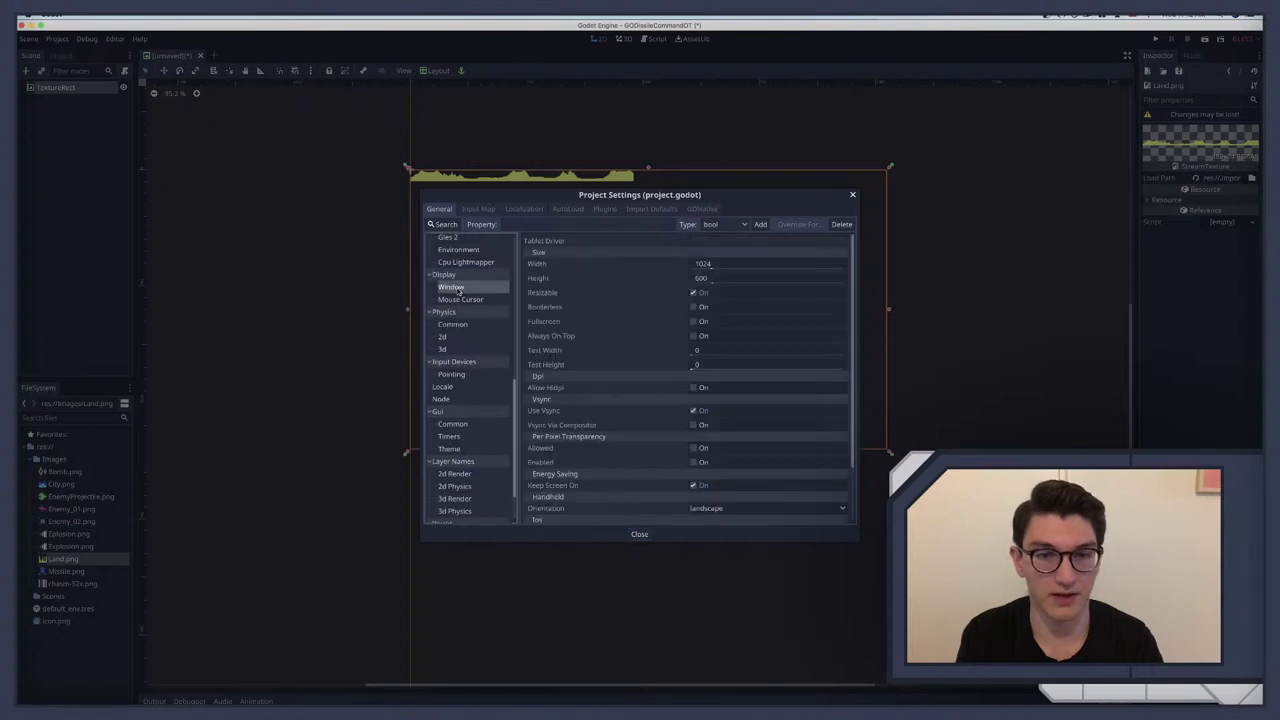
{"action": "left_click", "coordinate": [705, 265]}
{"action": "double_click", "coordinate": [705, 265]}
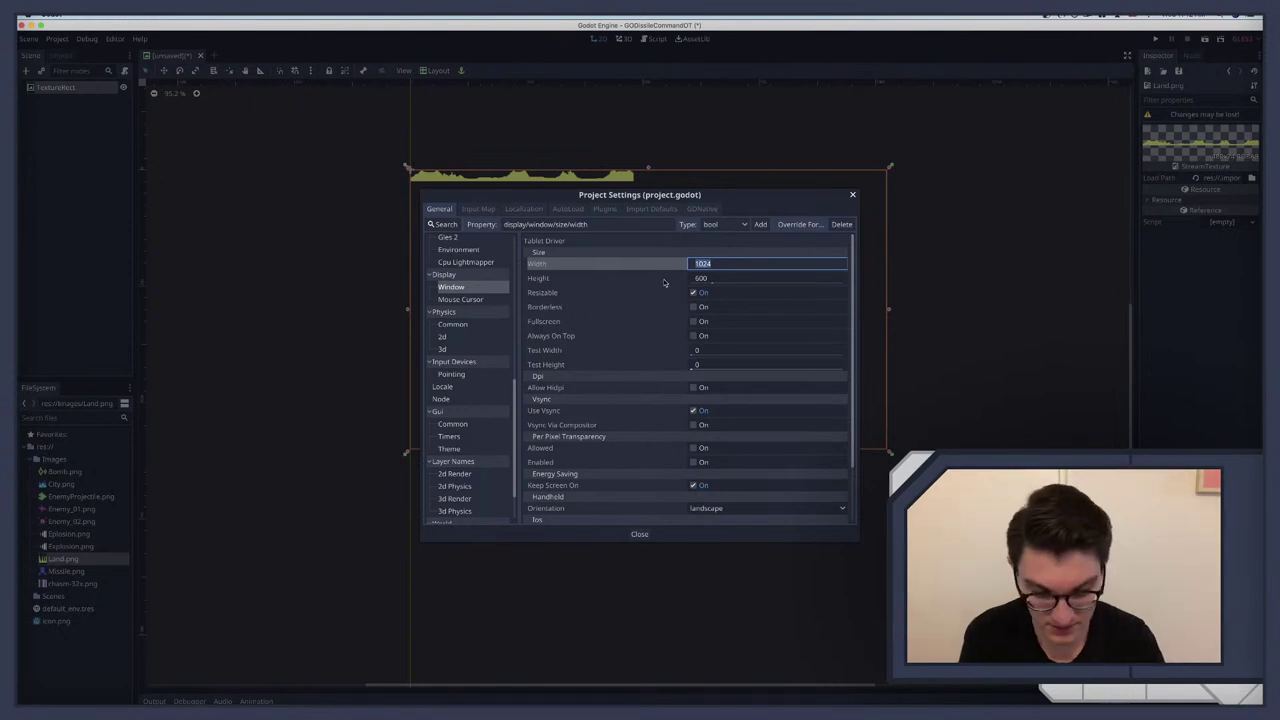
{"action": "type", "text": "1920/"}
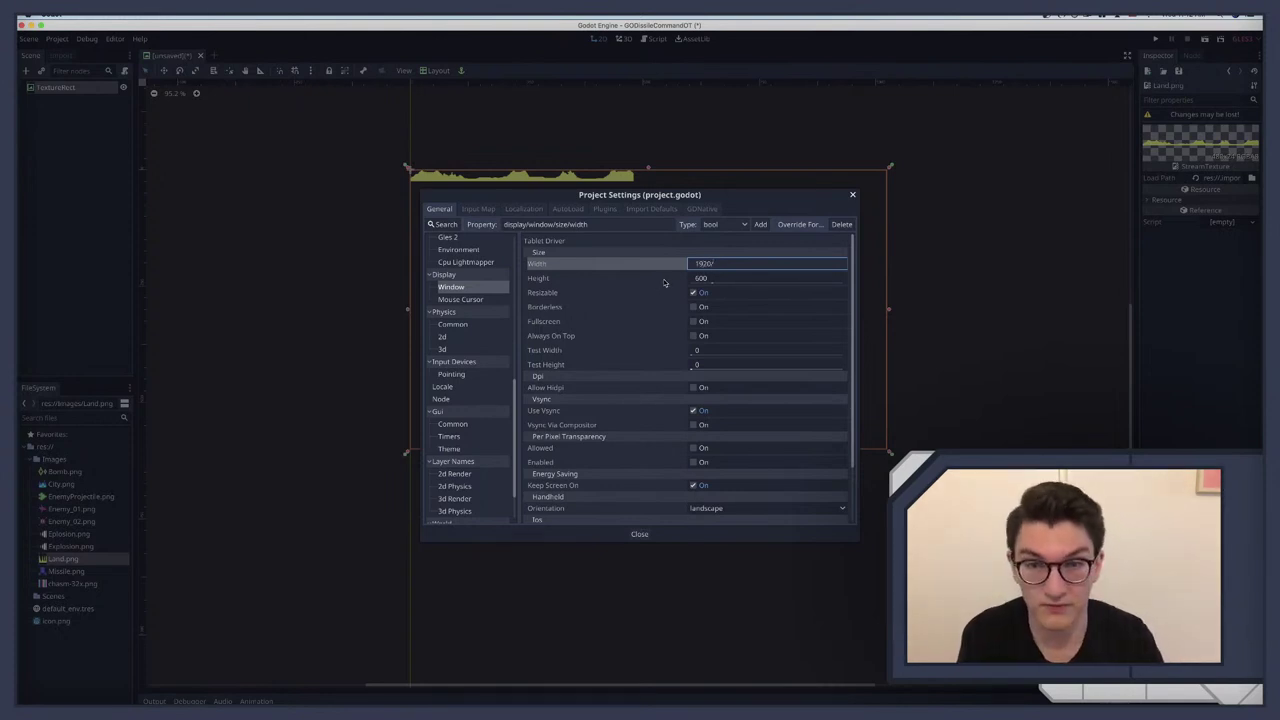
{"action": "key", "text": "Return"}
{"action": "left_click", "coordinate": [695, 278]}
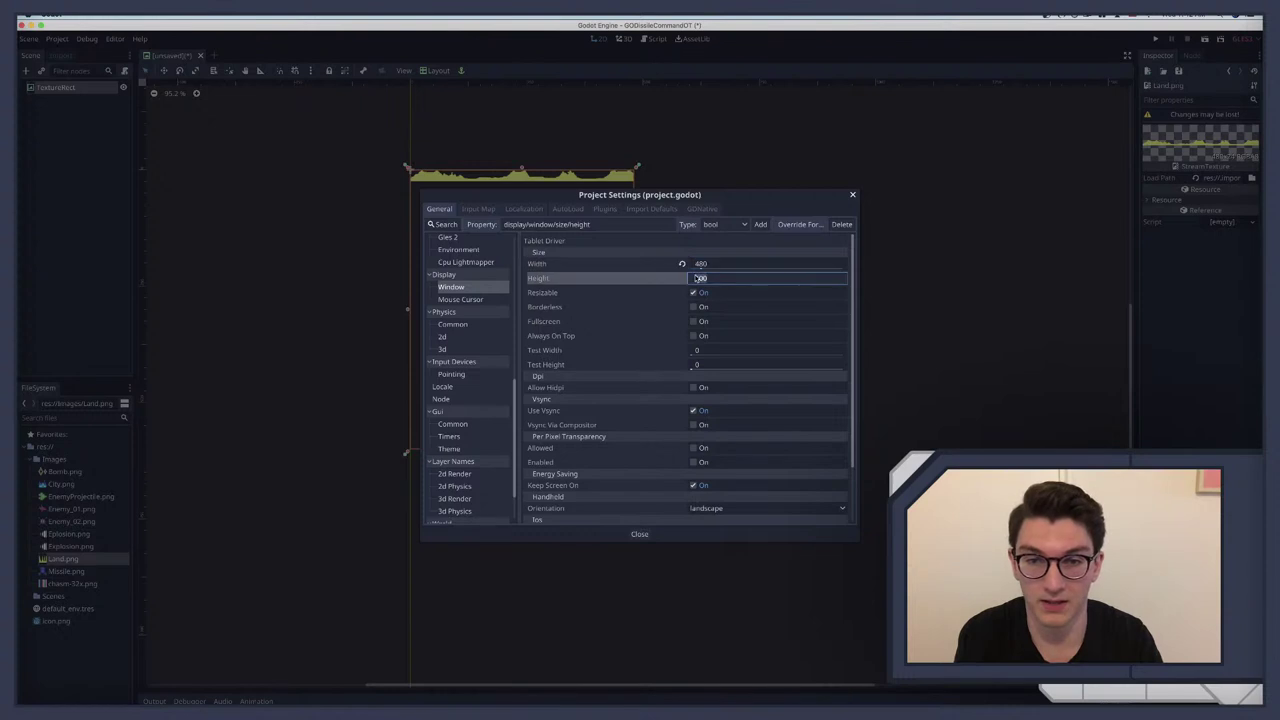
{"action": "type", "text": "108"}
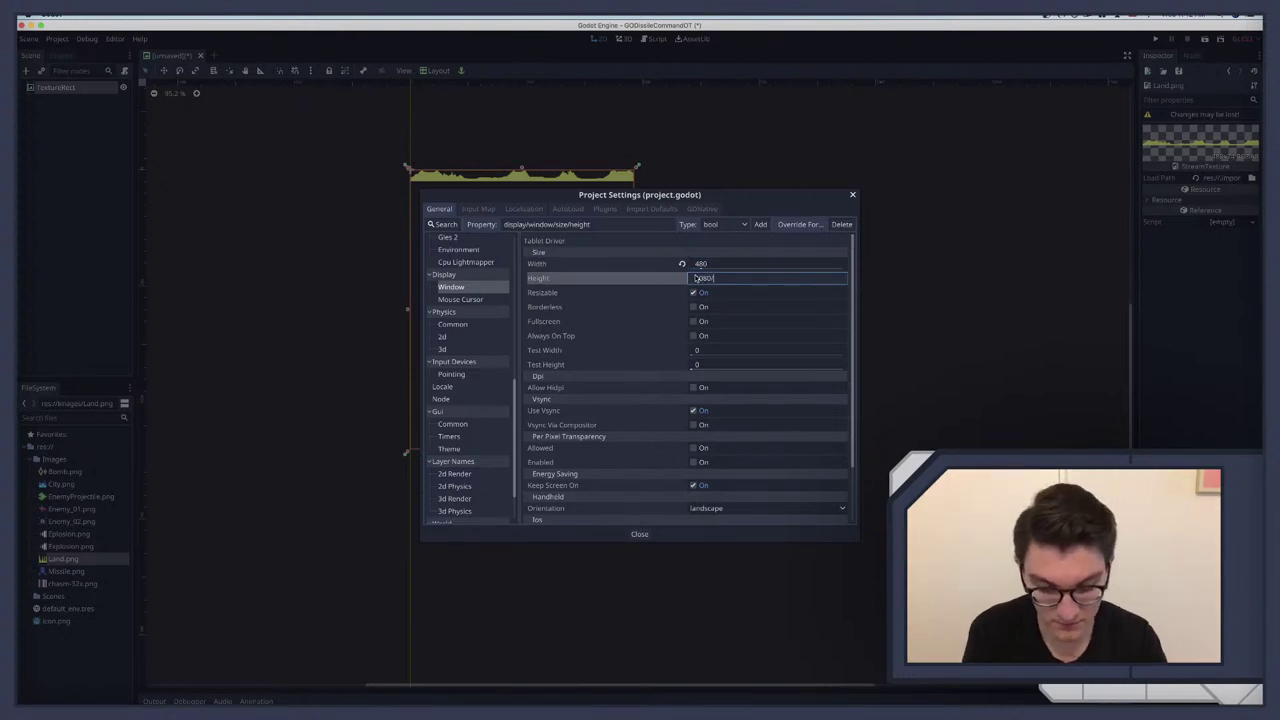
{"action": "type", "text": "0"}
{"action": "key", "text": "Return"}
Step: Enter 1920 as the window test width
{"action": "left_click", "coordinate": [703, 352]}
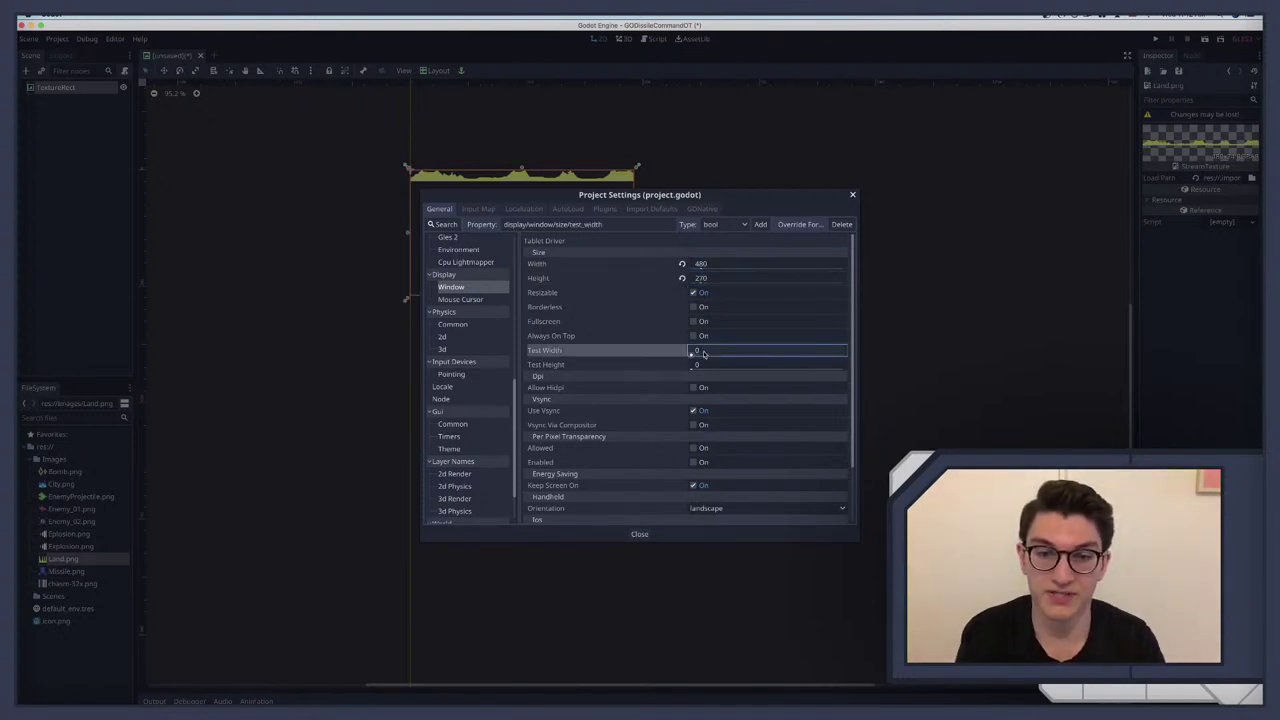
{"action": "type", "text": "1920"}
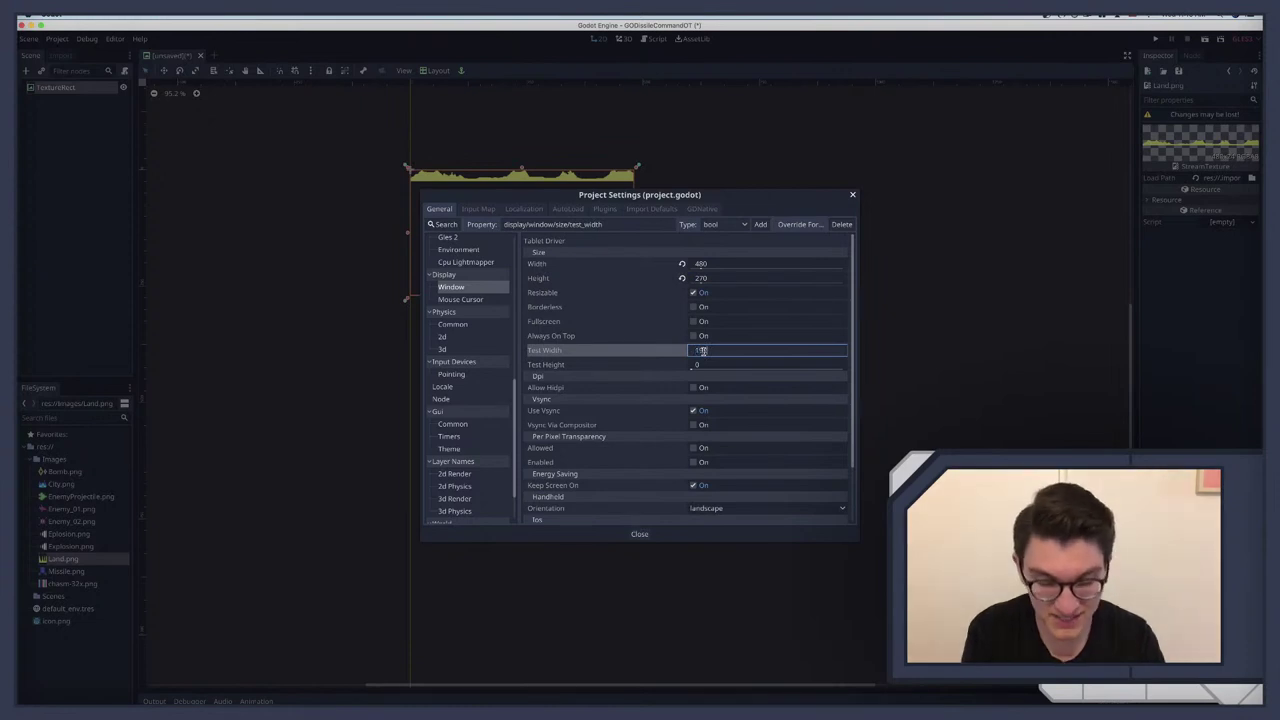
{"action": "key", "text": "Tab"}
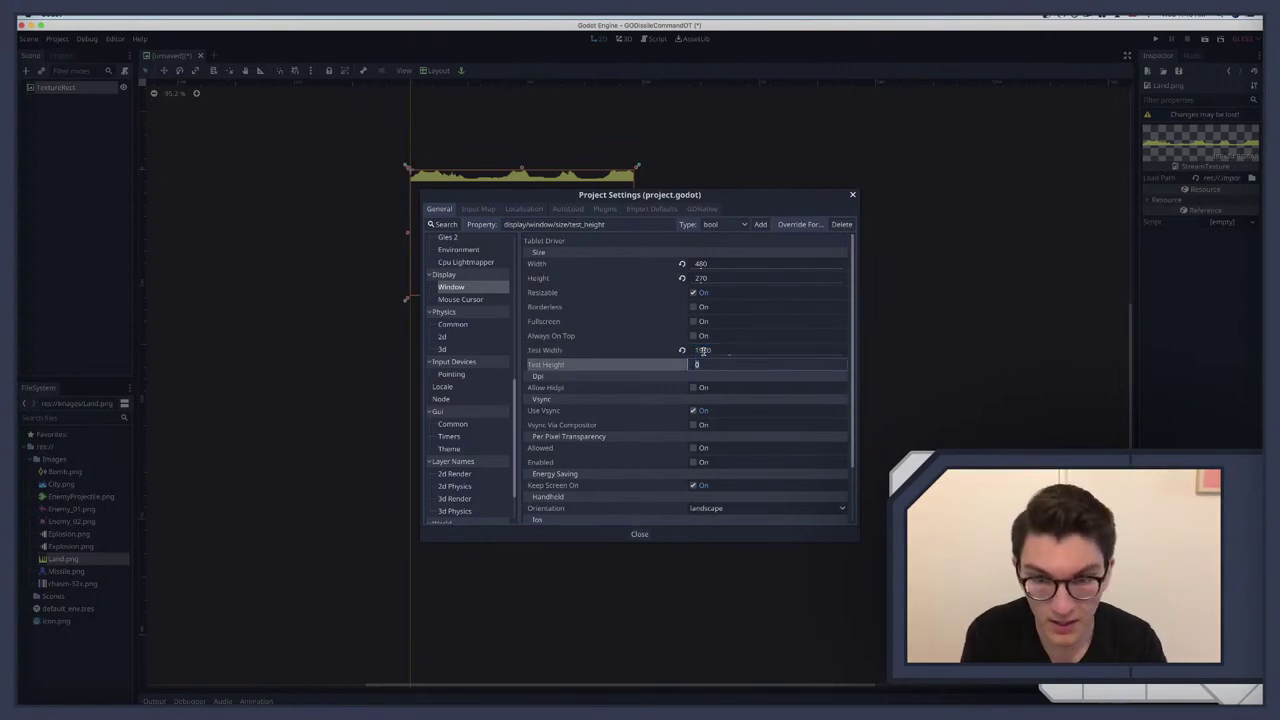
Step: Set the test height to 1080 and close Project Settings
{"action": "type", "text": "1080"}
{"action": "key", "text": "Return"}
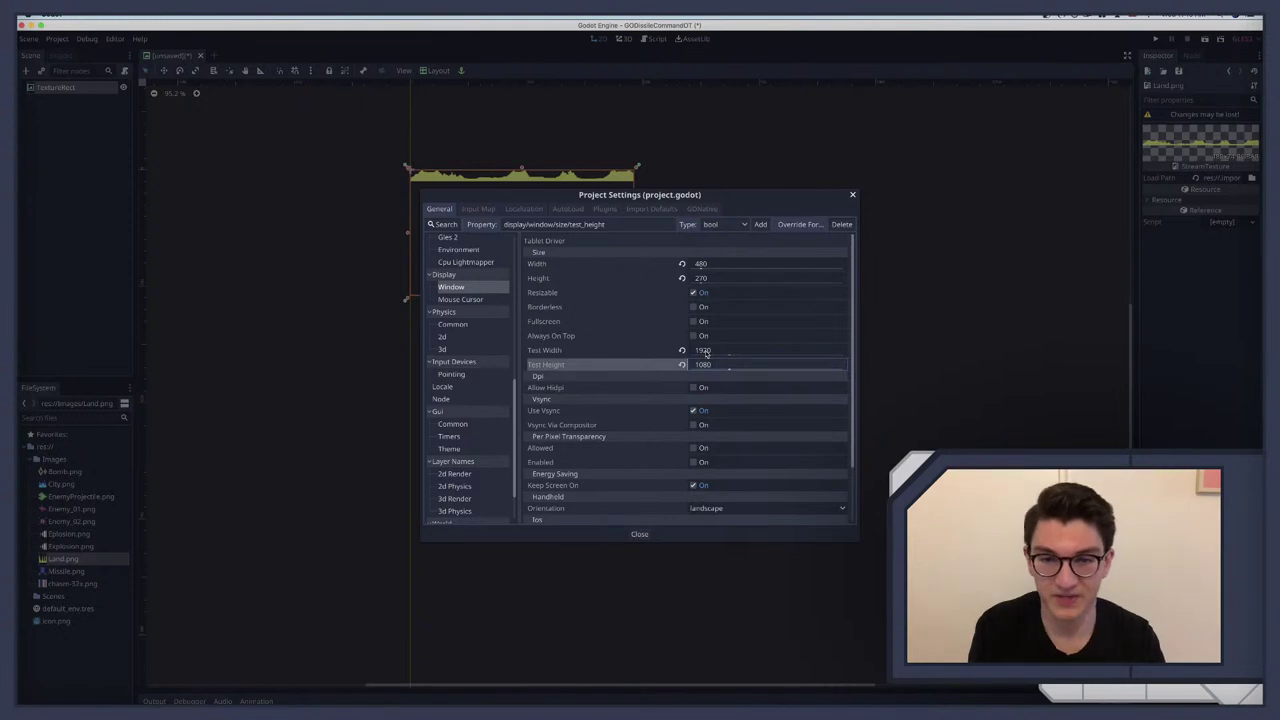
{"action": "left_click", "coordinate": [852, 195]}
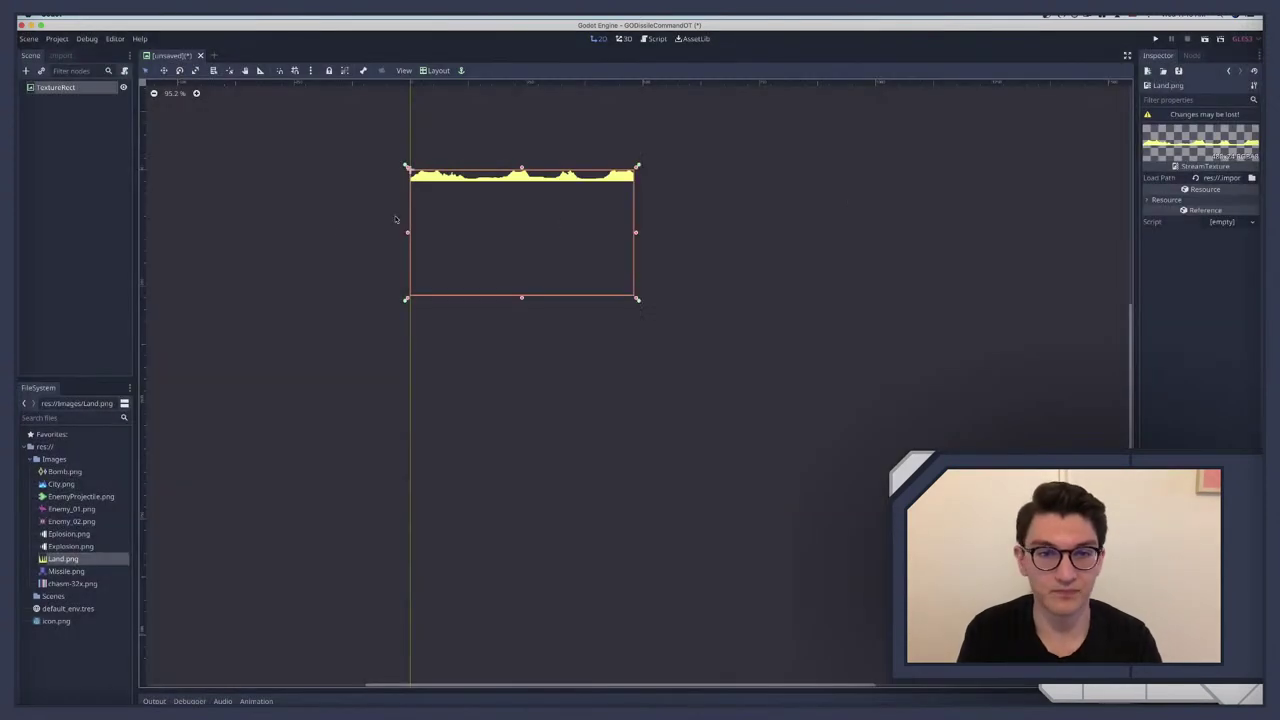
Step: Shrink the Land TextureRect to a thin terrain strip, then search 'node' for a new node
{"action": "scroll", "coordinate": [423, 222], "scroll_direction": "up", "scroll_amount": 4}
{"action": "left_click", "coordinate": [471, 280]}
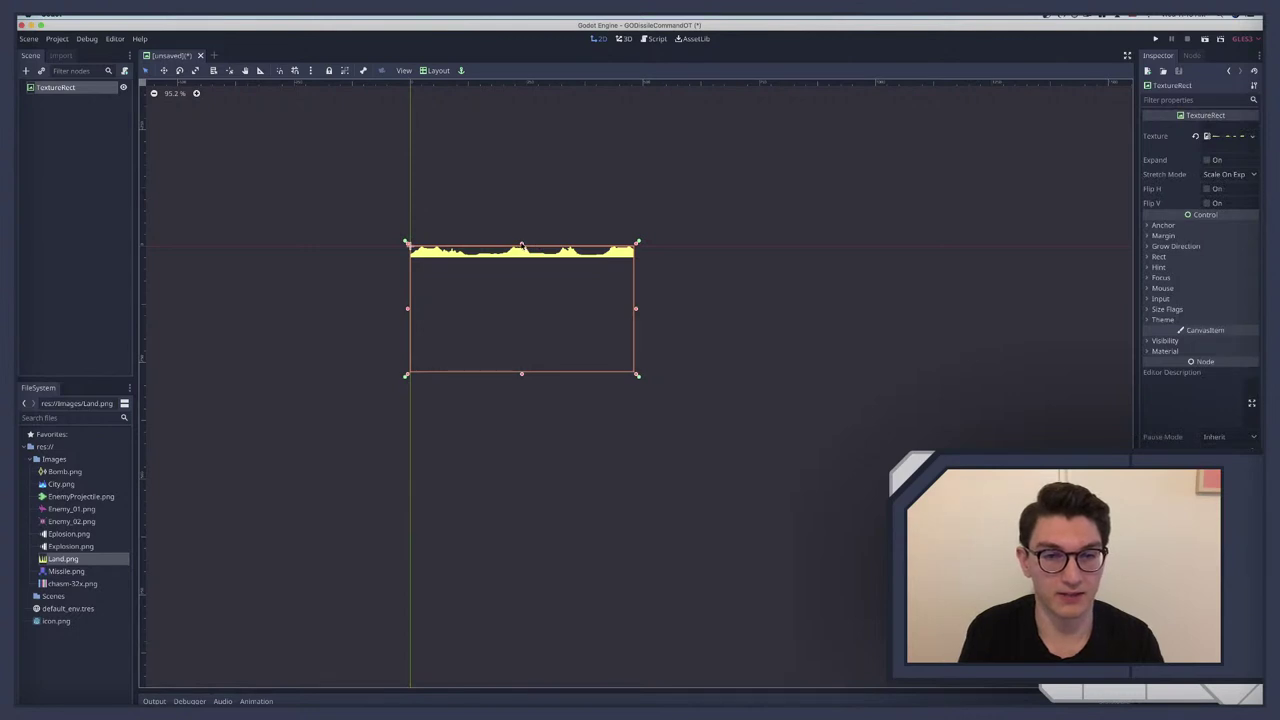
{"action": "left_click_drag", "start_coordinate": [521, 244], "coordinate": [517, 366]}
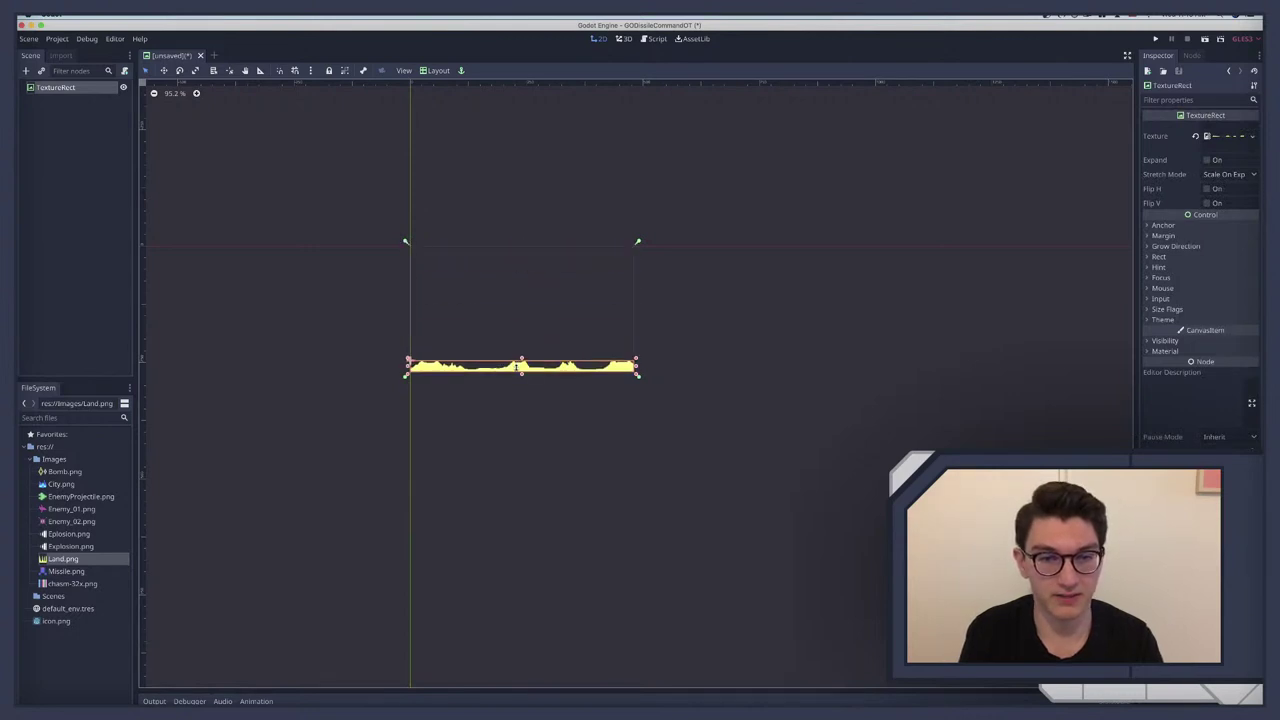
{"action": "scroll", "coordinate": [507, 371], "scroll_direction": "left", "scroll_amount": 5}
{"action": "scroll", "coordinate": [507, 371], "scroll_direction": "up", "scroll_amount": 3}
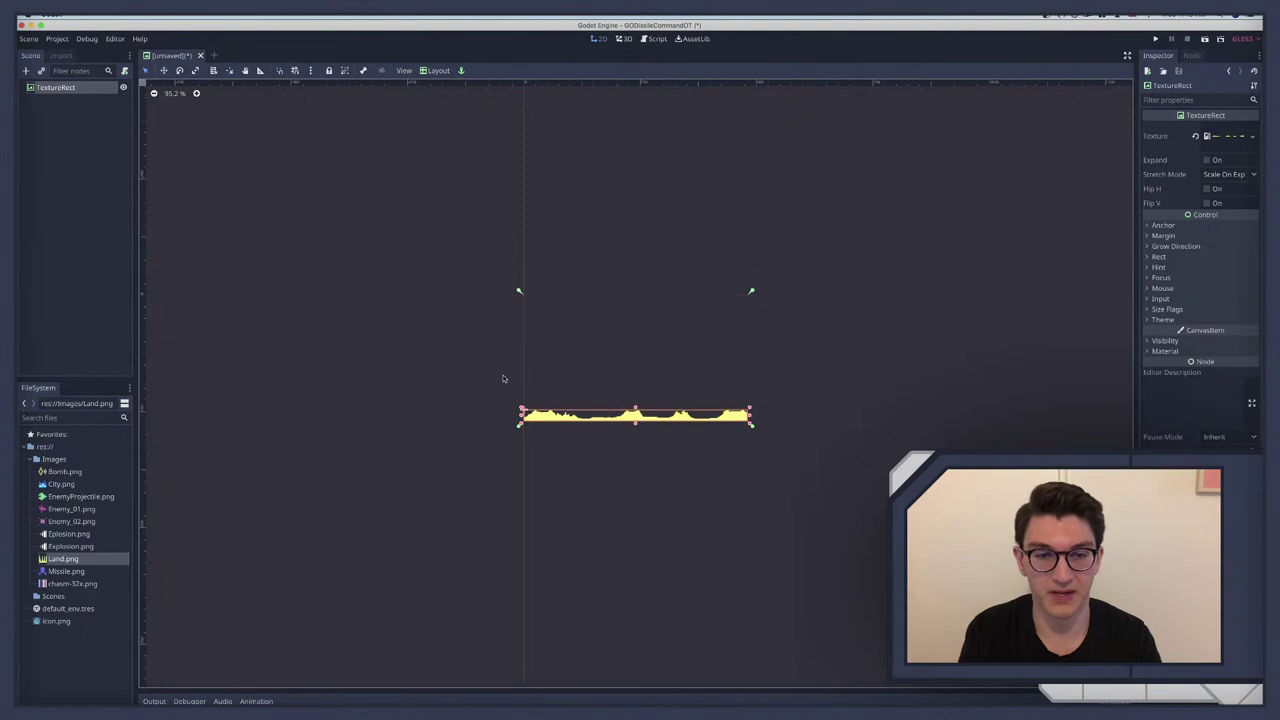
{"action": "scroll", "coordinate": [670, 410], "scroll_direction": "up", "scroll_amount": 1}
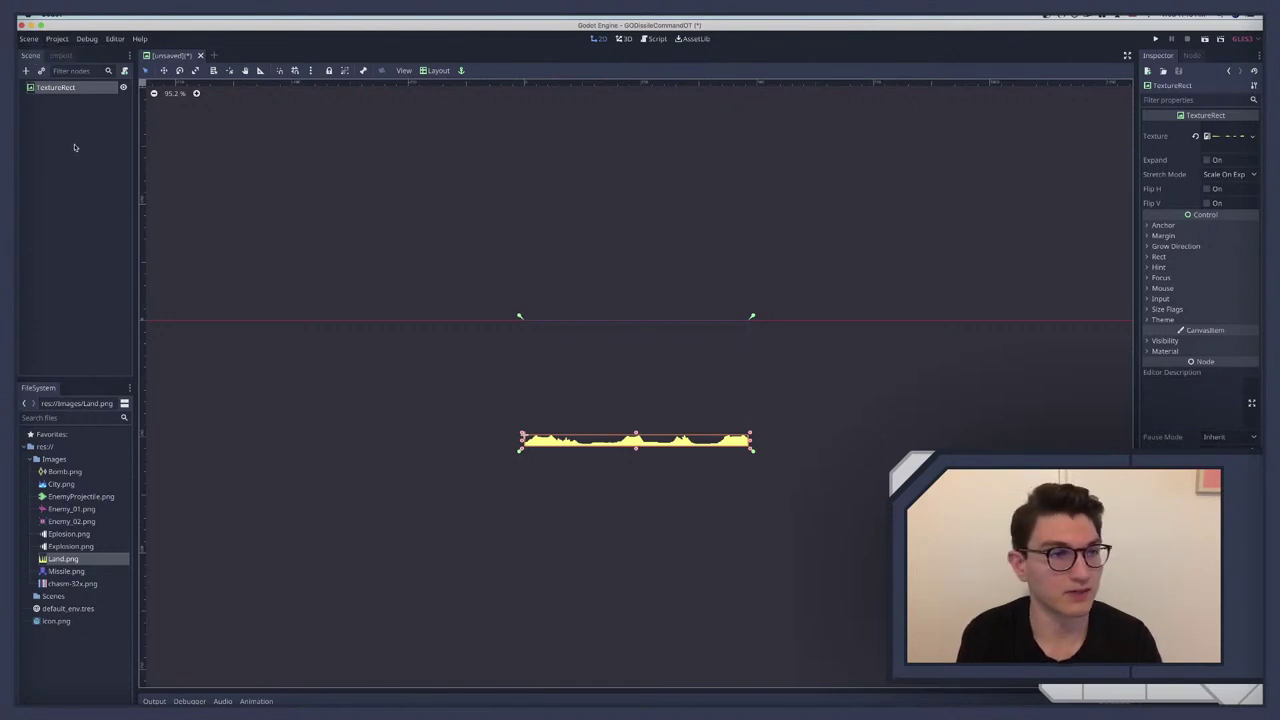
{"action": "key", "text": "ctrl+a"}
{"action": "type", "text": "node"}
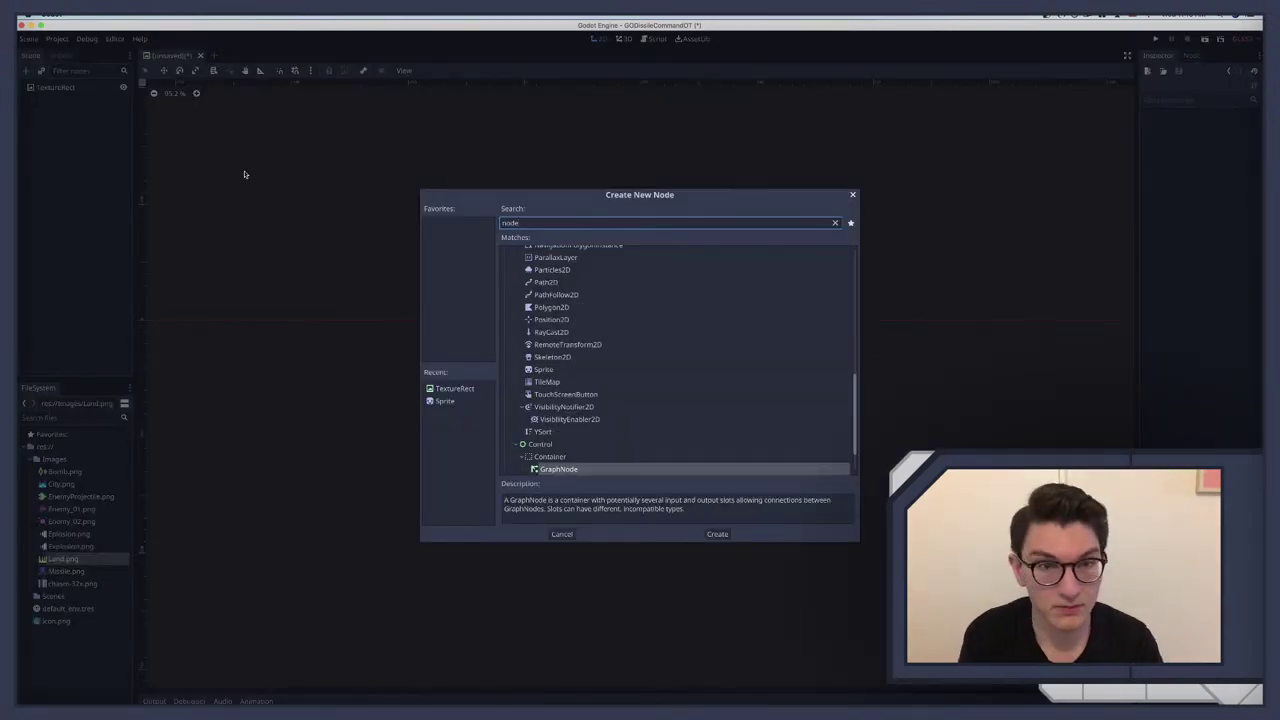
Step: Create a Node2D and make it the scene root, with TextureRect beneath it
{"action": "key", "text": "Return"}
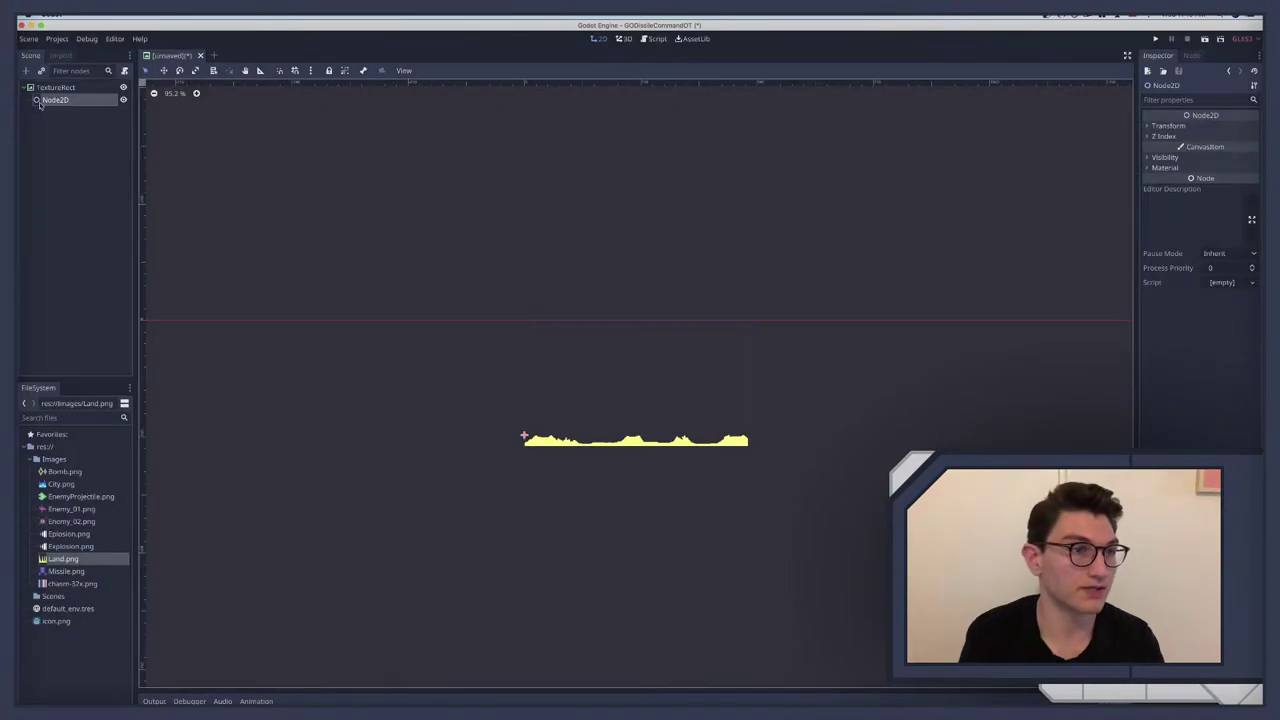
{"action": "right_click", "coordinate": [54, 101]}
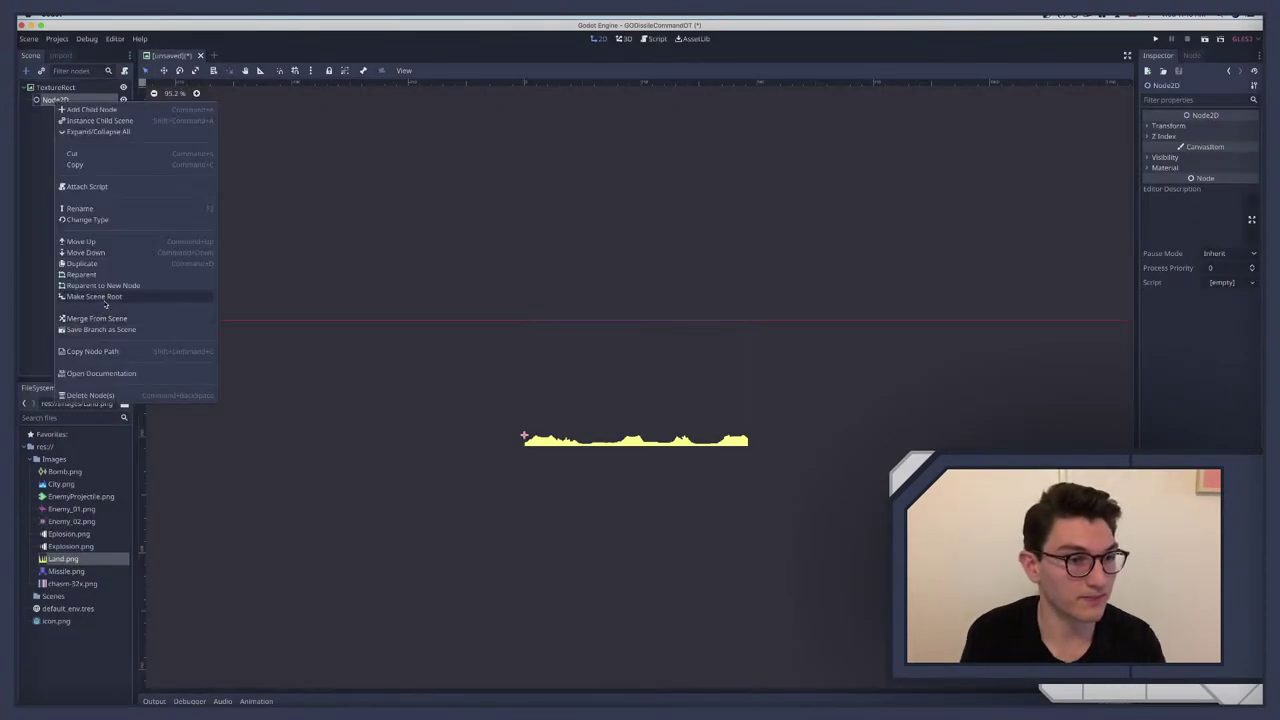
{"action": "left_click", "coordinate": [97, 297]}
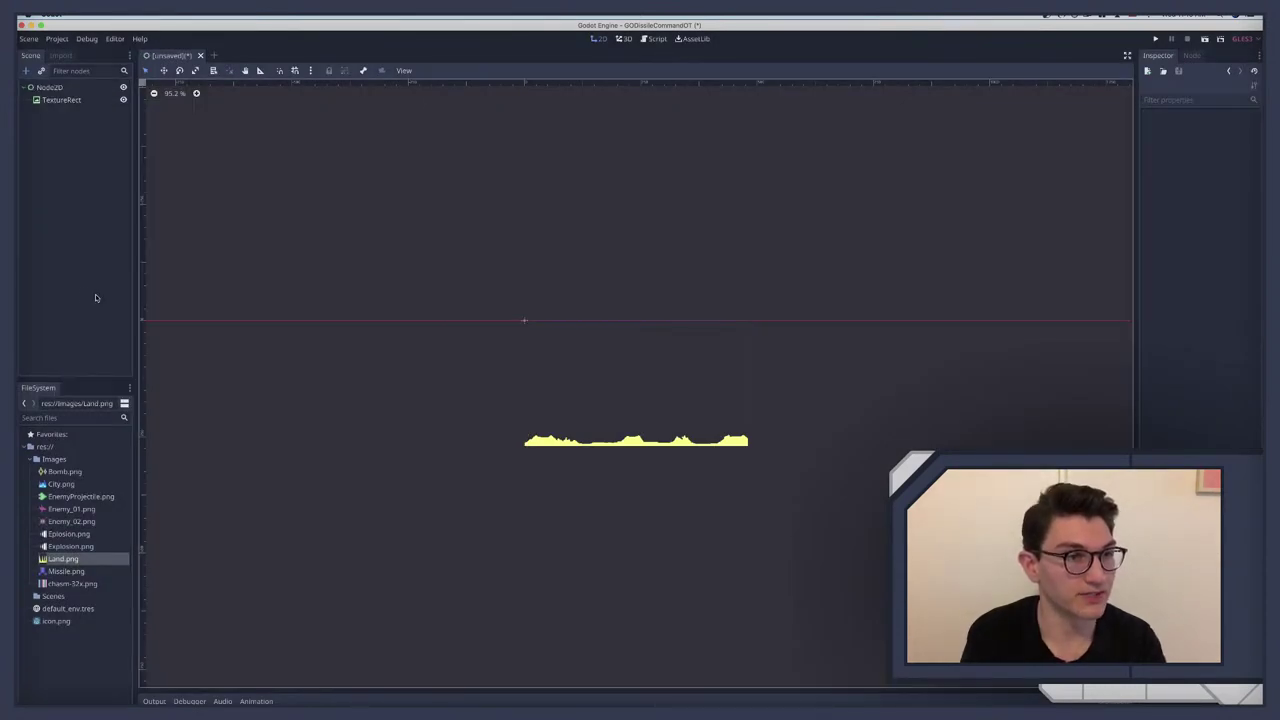
{"action": "left_click", "coordinate": [58, 104]}
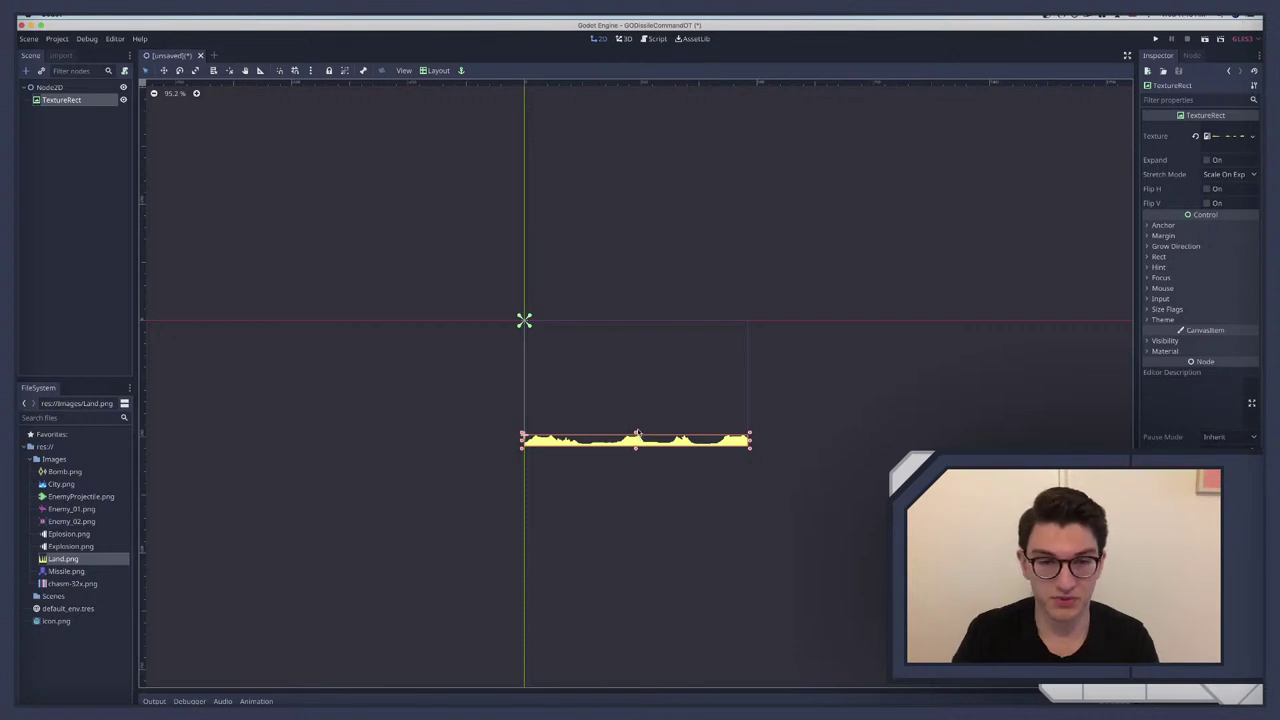
{"action": "scroll", "coordinate": [645, 385], "scroll_direction": "up", "scroll_amount": 4}
{"action": "scroll", "coordinate": [645, 385], "scroll_direction": "down", "scroll_amount": 1}
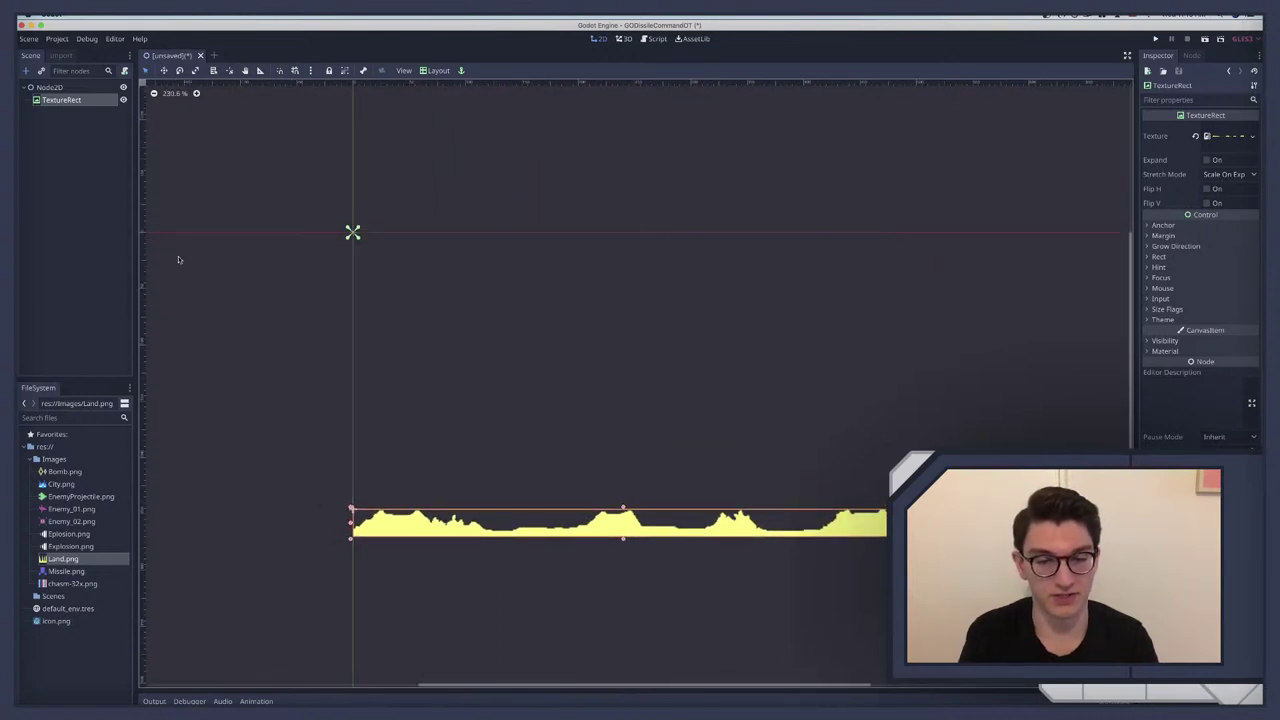
Step: Change the TextureRect's type to Sprite and drag it lower in the scene
{"action": "right_click", "coordinate": [58, 109]}
{"action": "left_click", "coordinate": [86, 246]}
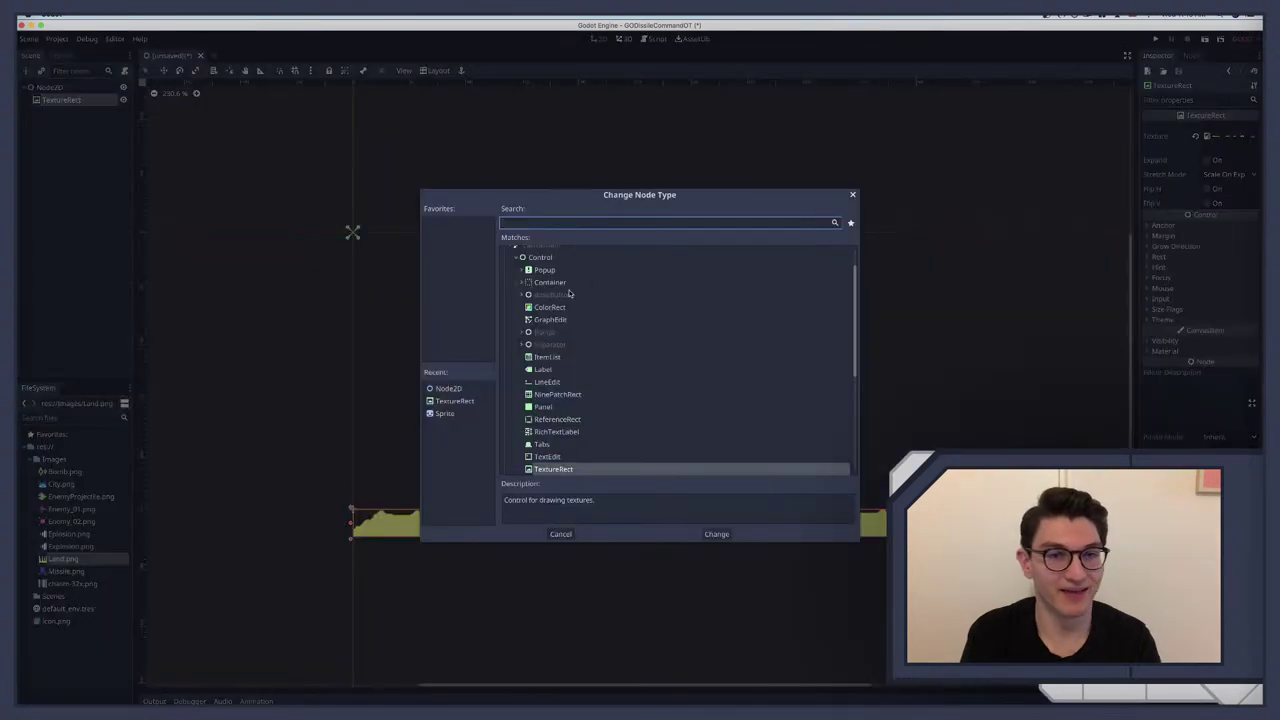
{"action": "type", "text": "sprite"}
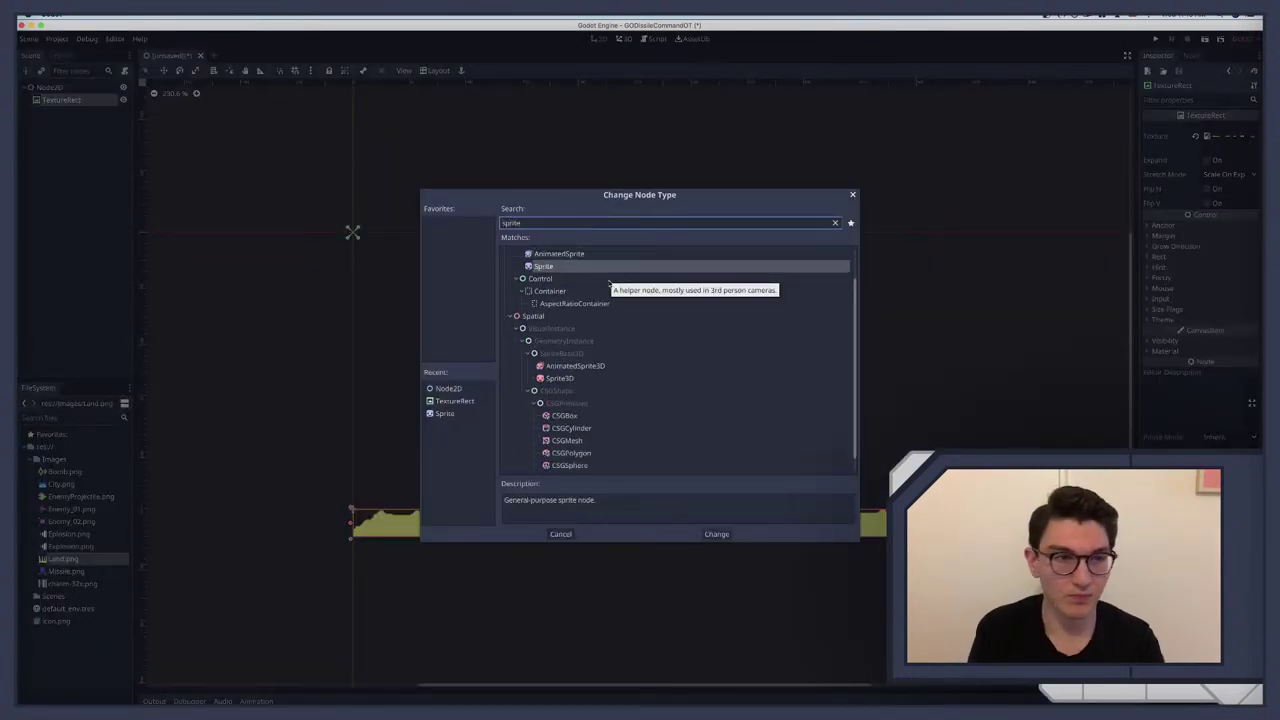
{"action": "key", "text": "Return"}
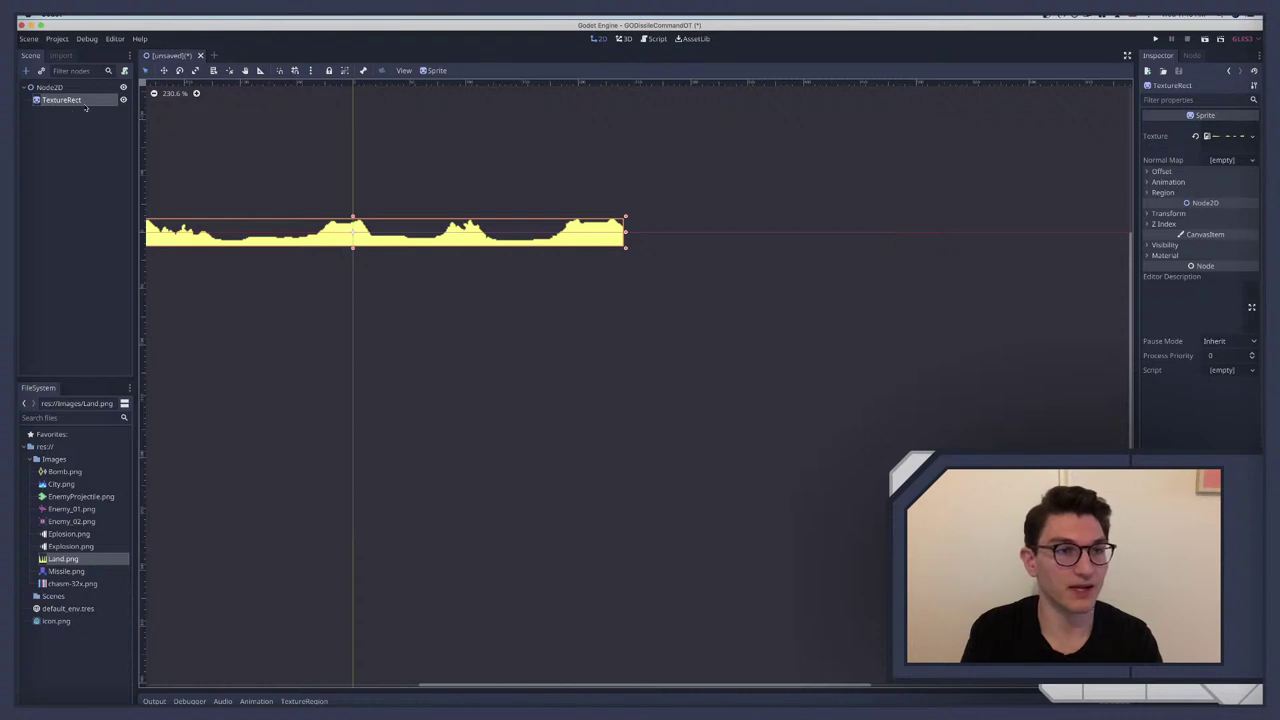
{"action": "left_click_drag", "start_coordinate": [409, 240], "coordinate": [619, 528]}
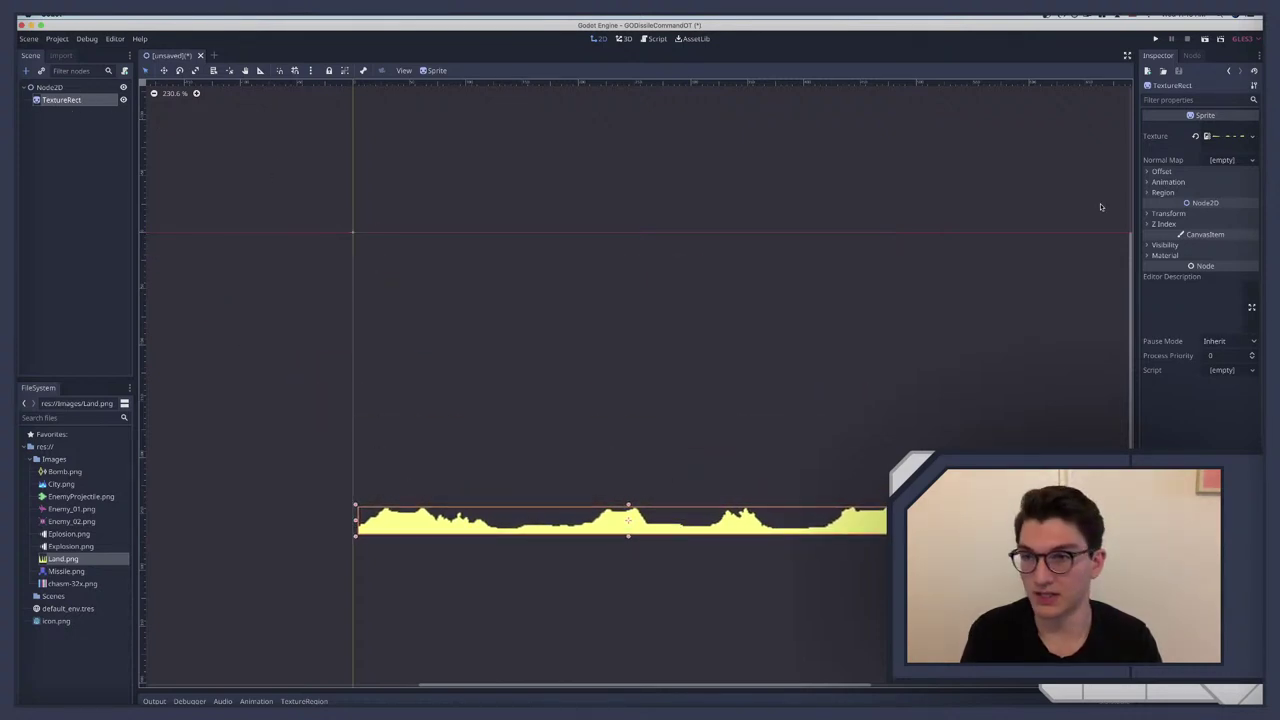
Step: Uncheck Offset > Centered and reset the sprite's Transform Position to 0, 0
{"action": "left_click", "coordinate": [1160, 172]}
{"action": "left_click", "coordinate": [1208, 183]}
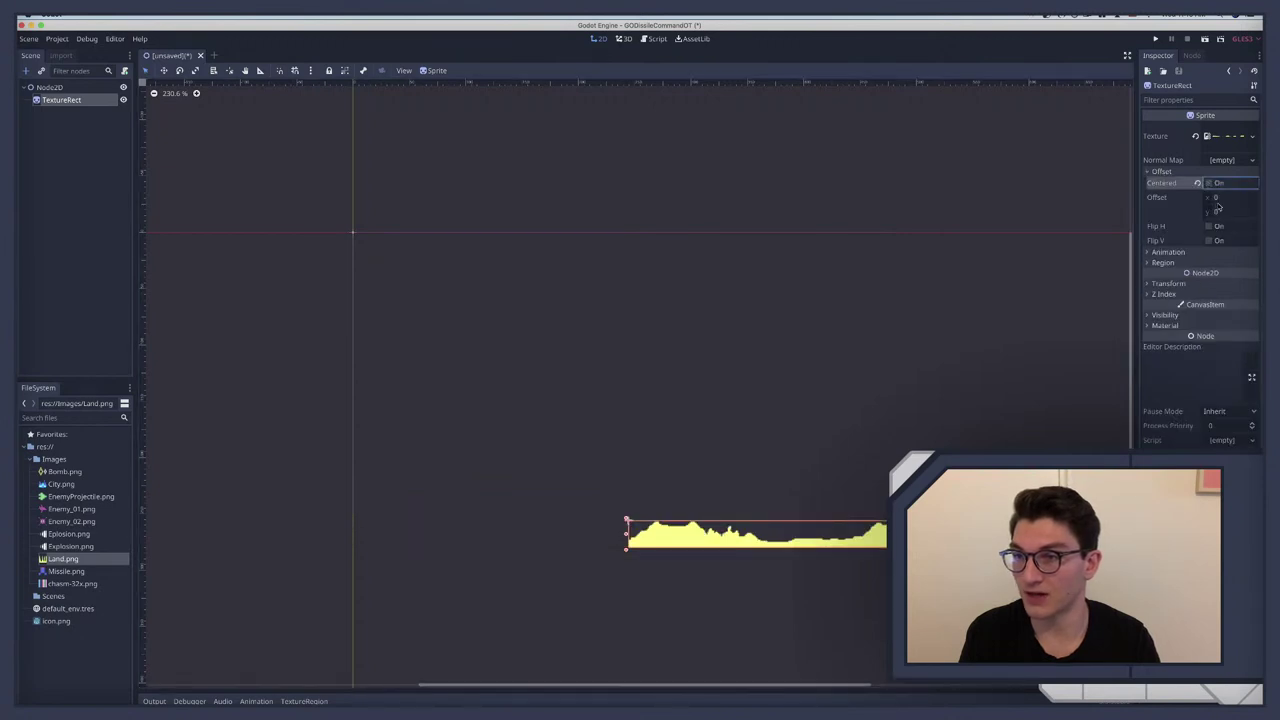
{"action": "key", "text": "Tab"}
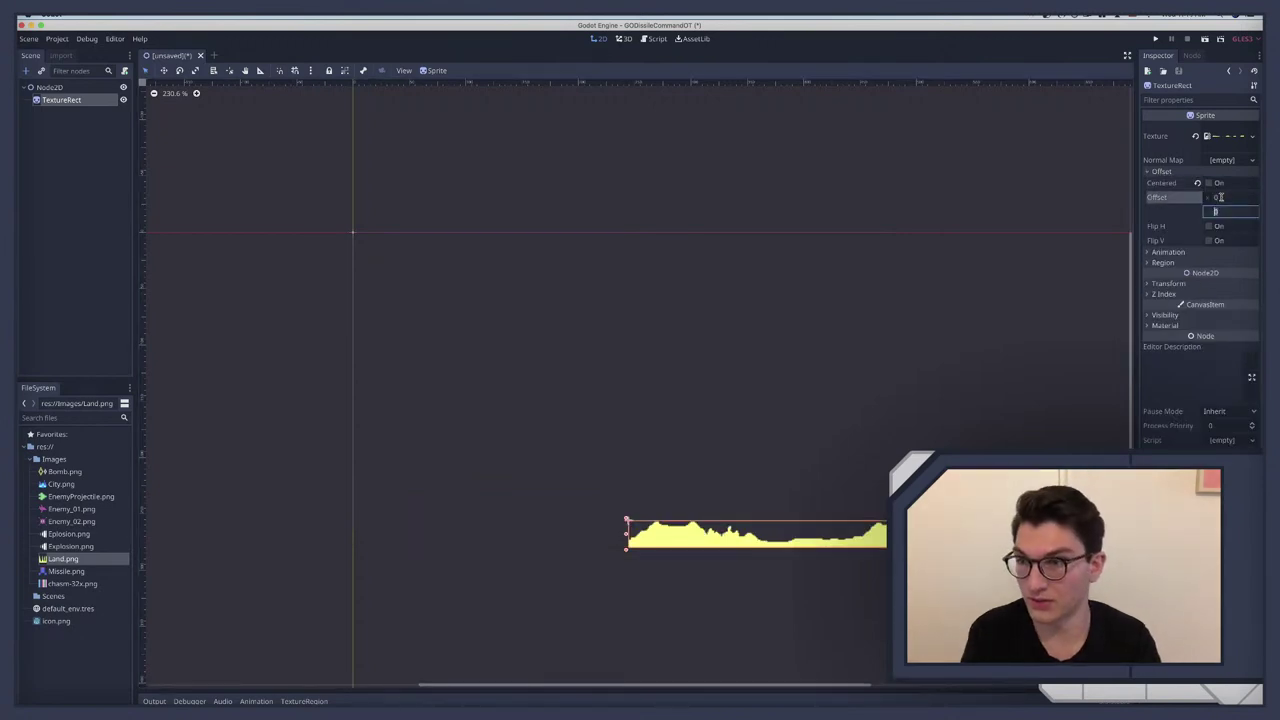
{"action": "left_click", "coordinate": [1166, 283]}
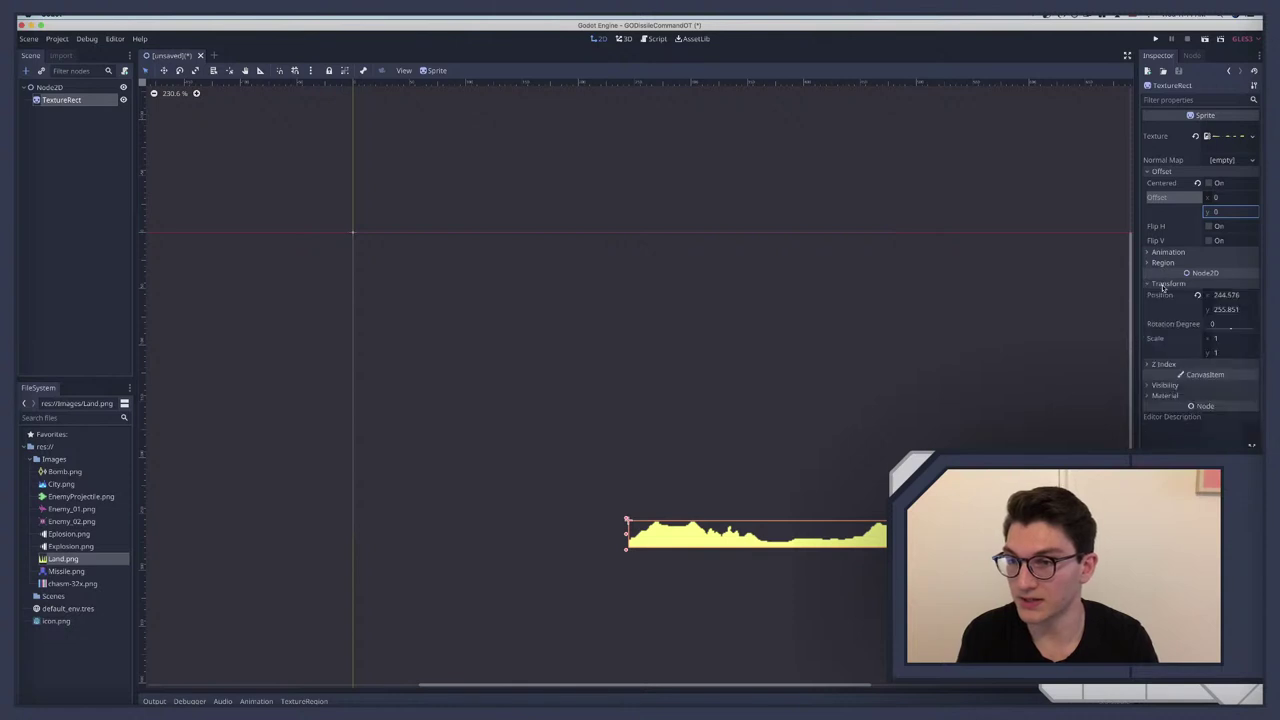
{"action": "left_click", "coordinate": [1226, 296]}
{"action": "left_click", "coordinate": [1198, 295]}
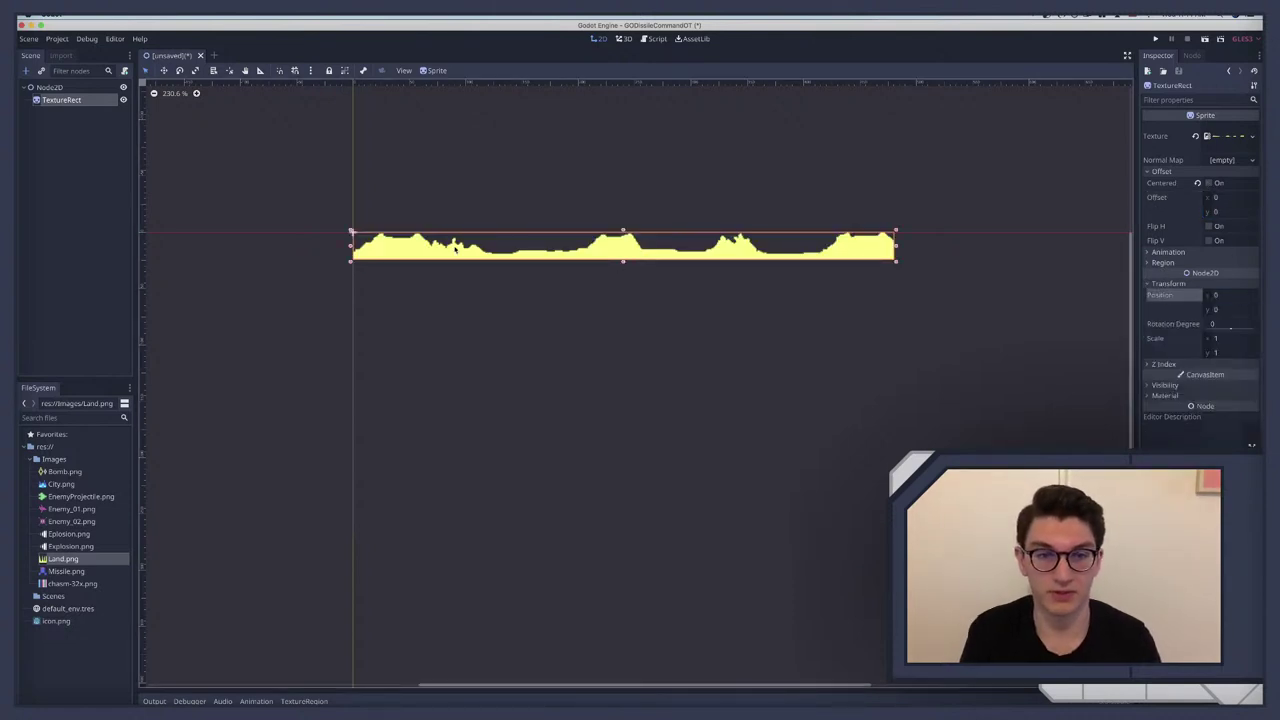
Step: Reselect the land sprite and drag it down to about y 244
{"action": "left_click", "coordinate": [449, 406]}
{"action": "left_click", "coordinate": [66, 100]}
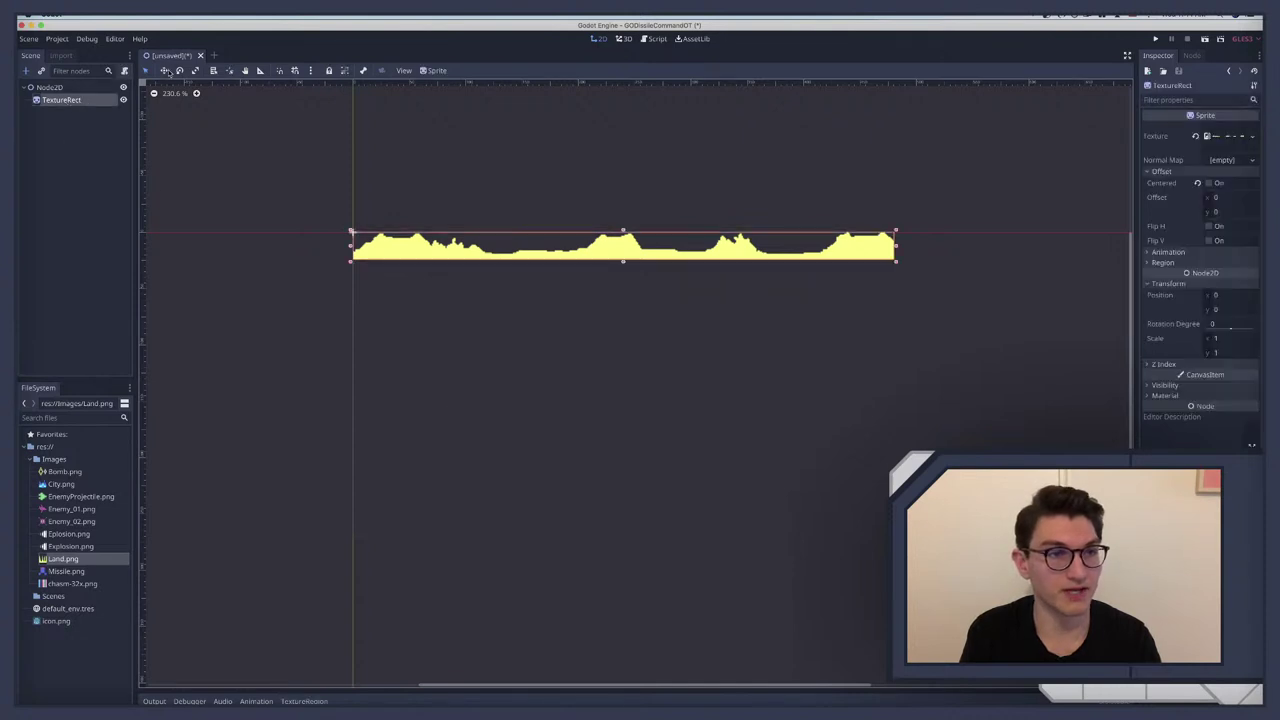
{"action": "left_click", "coordinate": [491, 354]}
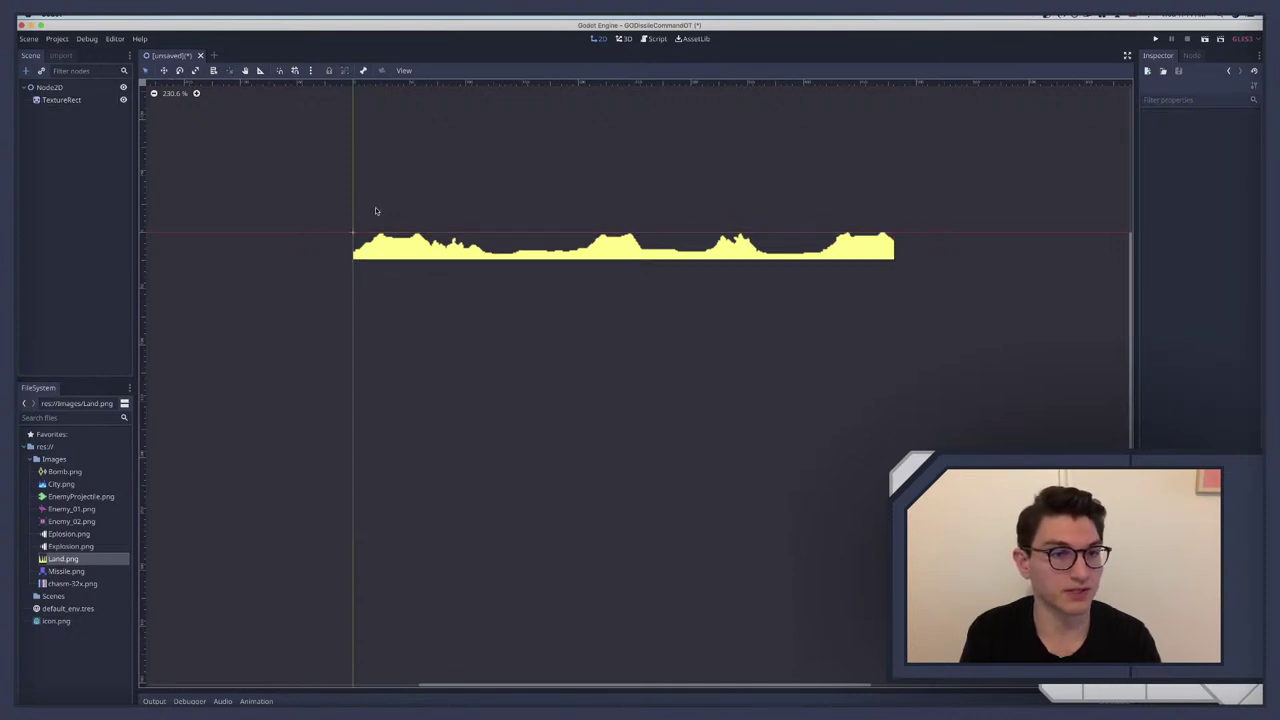
{"action": "left_click", "coordinate": [431, 252]}
{"action": "left_click", "coordinate": [449, 334]}
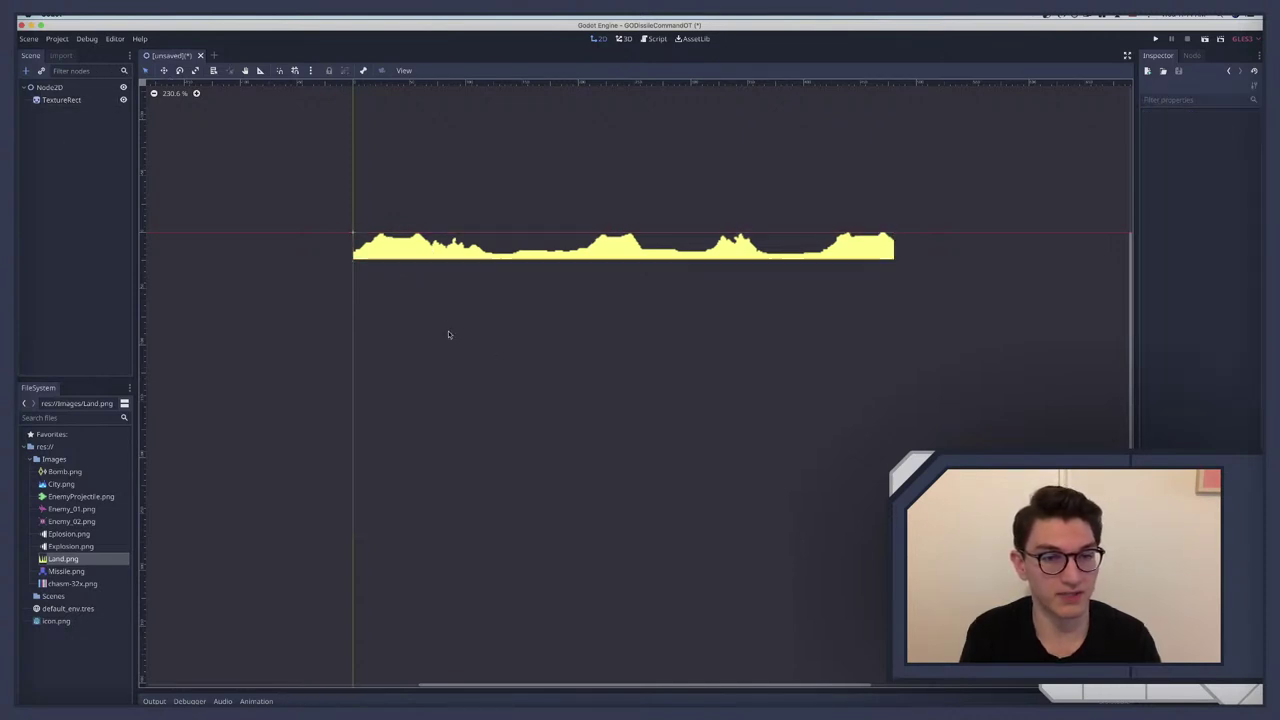
{"action": "left_click", "coordinate": [389, 256]}
{"action": "left_click_drag", "start_coordinate": [398, 254], "coordinate": [434, 530]}
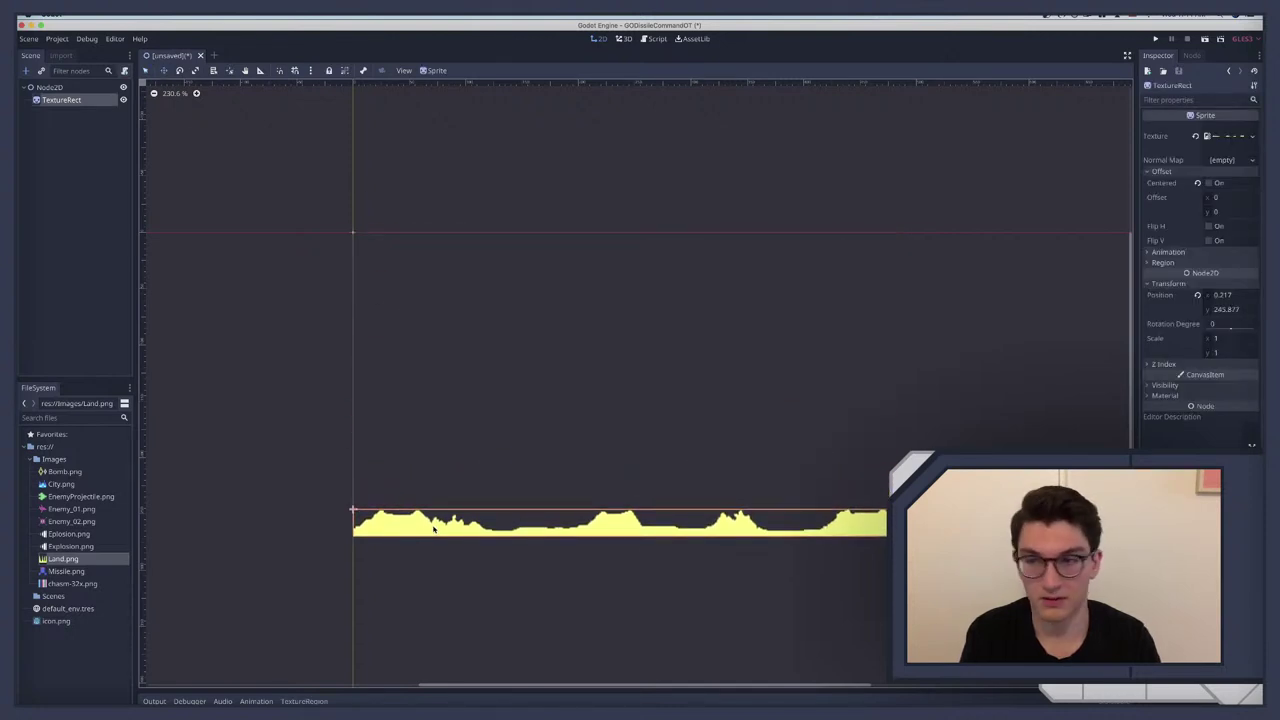
Step: Set the land sprite's vertical position to 0
{"action": "left_click", "coordinate": [1227, 145]}
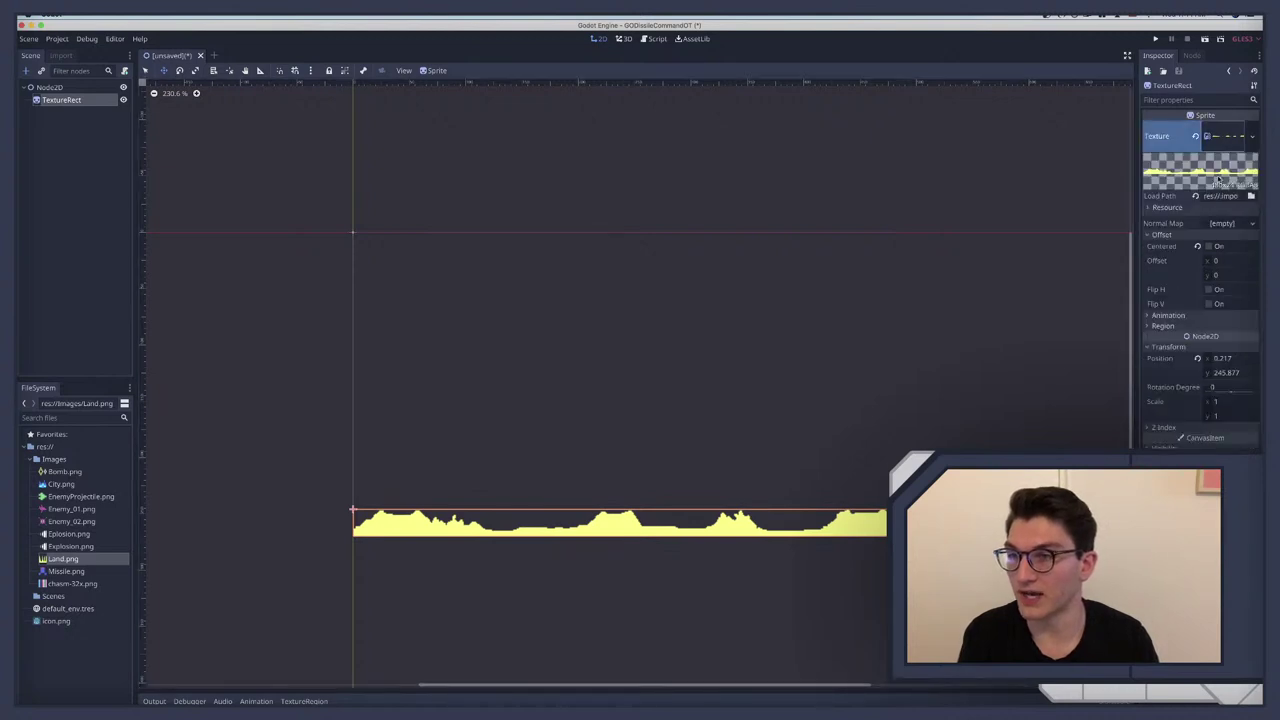
{"action": "left_click", "coordinate": [1225, 372]}
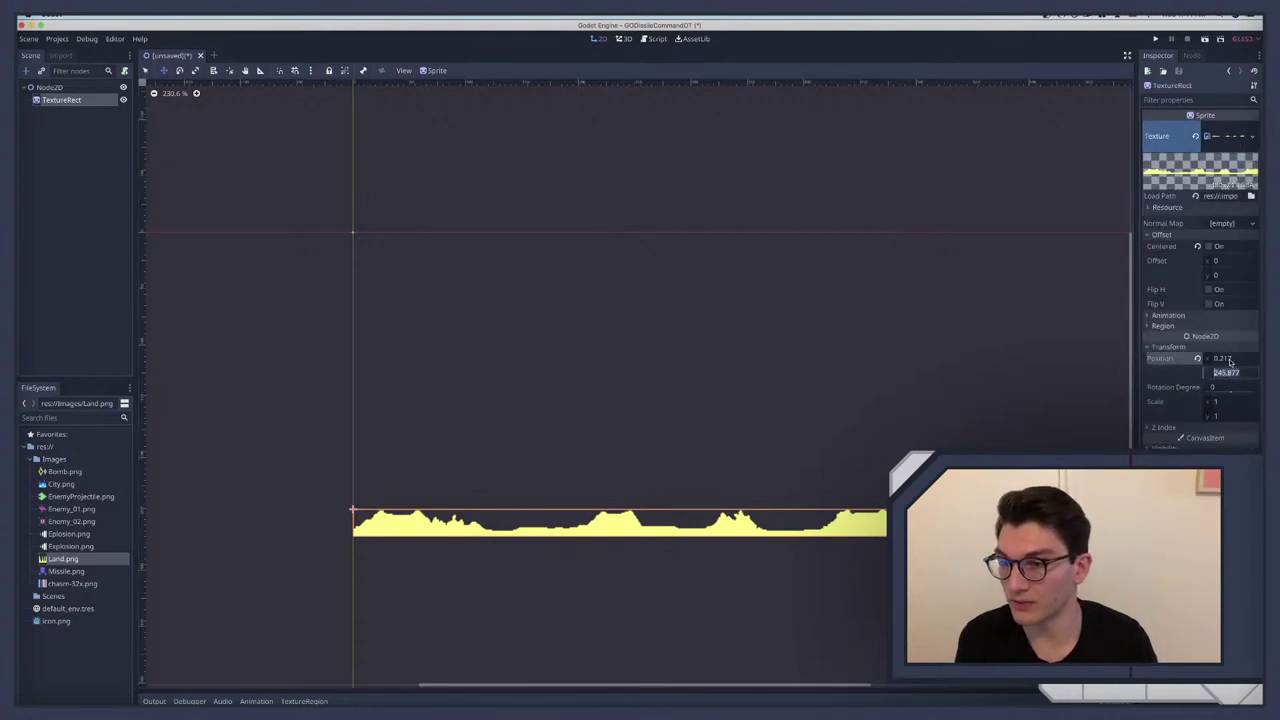
{"action": "type", "text": "0"}
{"action": "key", "text": "Return"}
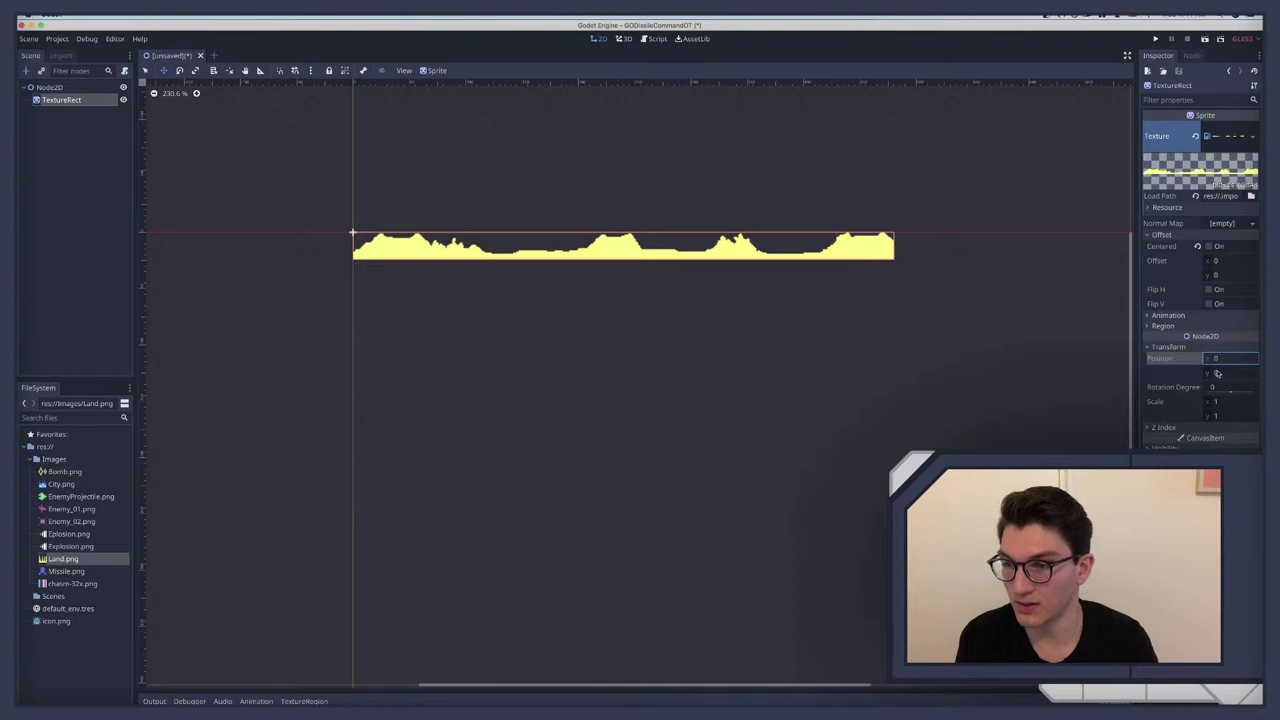
Step: Enter calculated expressions for the vertical position, ending at y 246
{"action": "left_click", "coordinate": [1222, 373]}
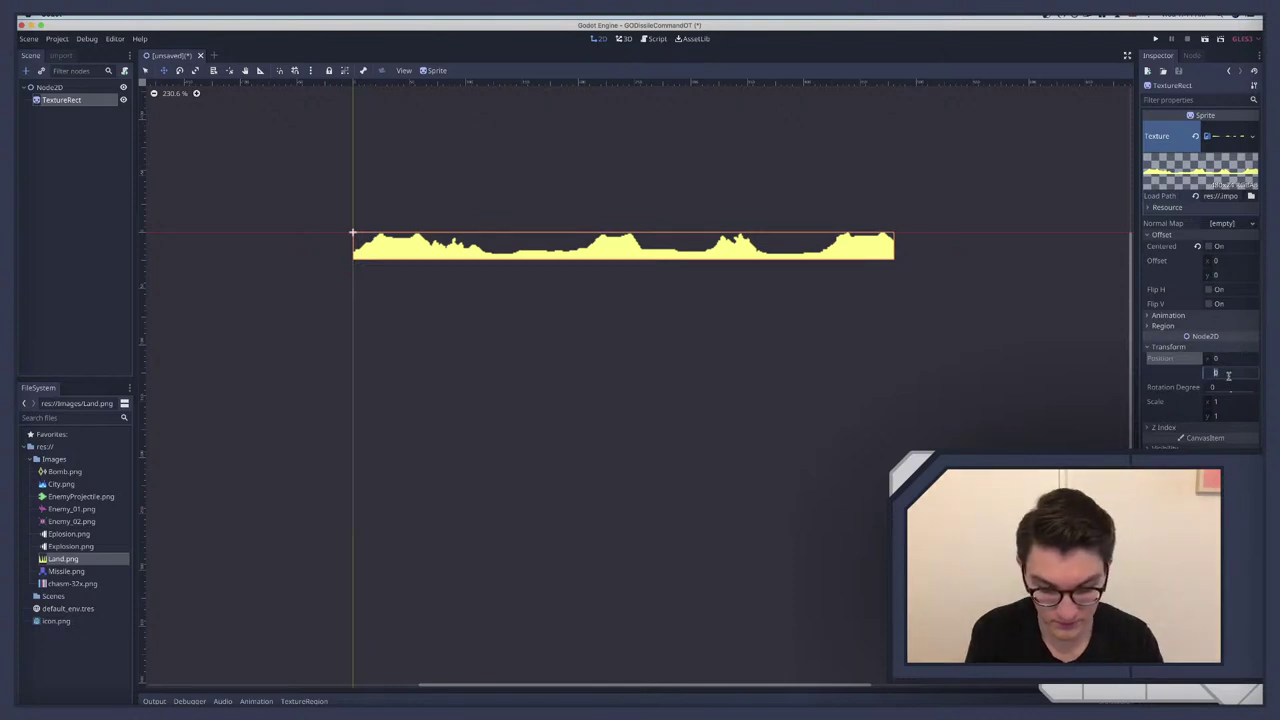
{"action": "type", "text": "24"}
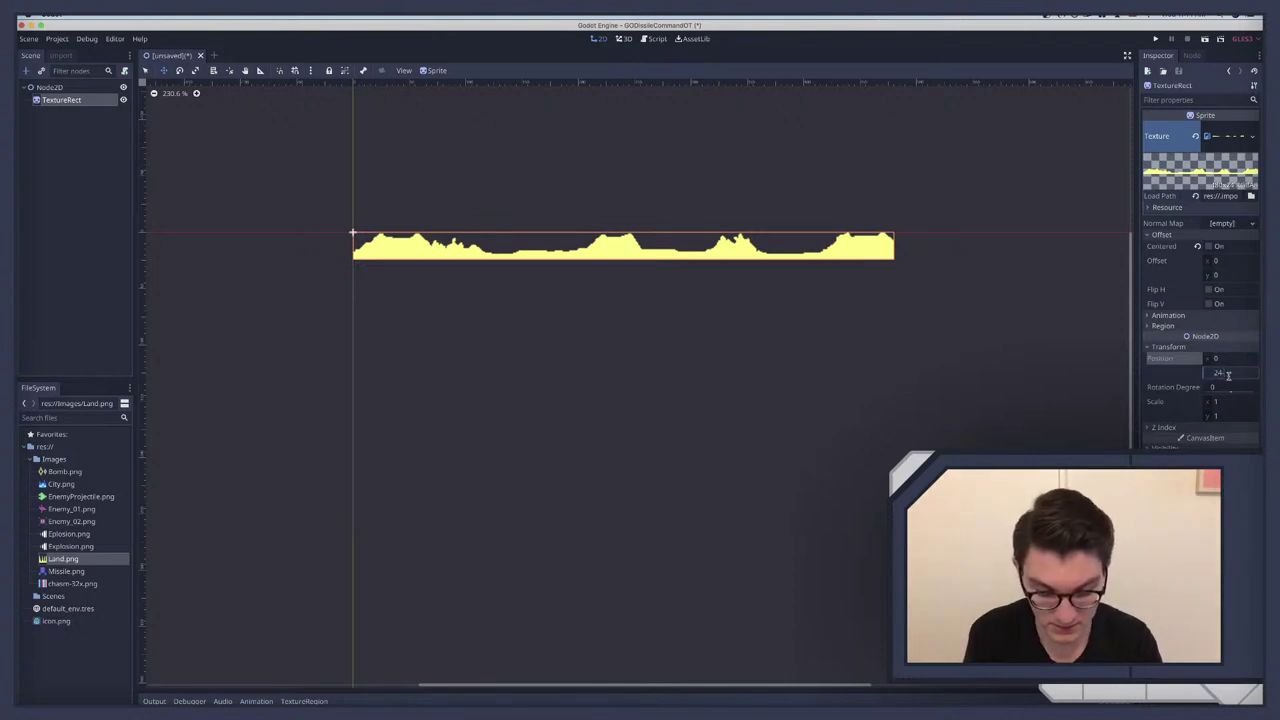
{"action": "type", "text": ".188"}
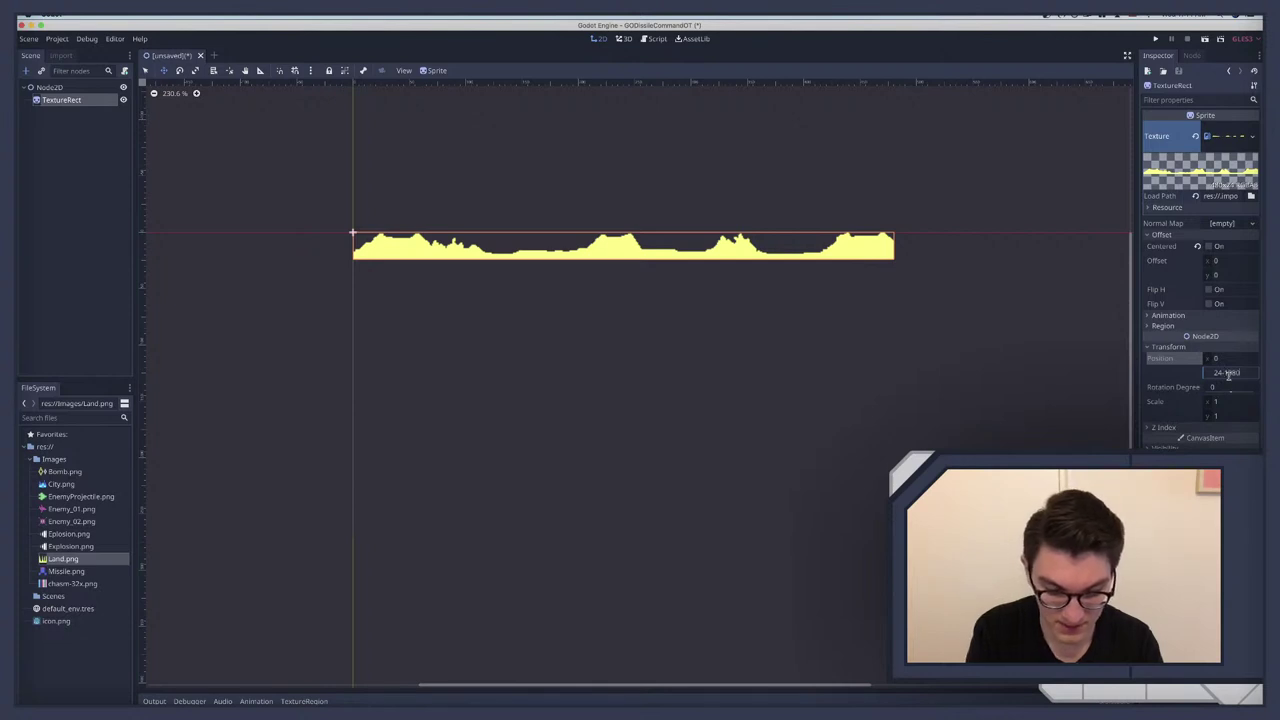
{"action": "type", "text": "/4"}
{"action": "key", "text": "Return"}
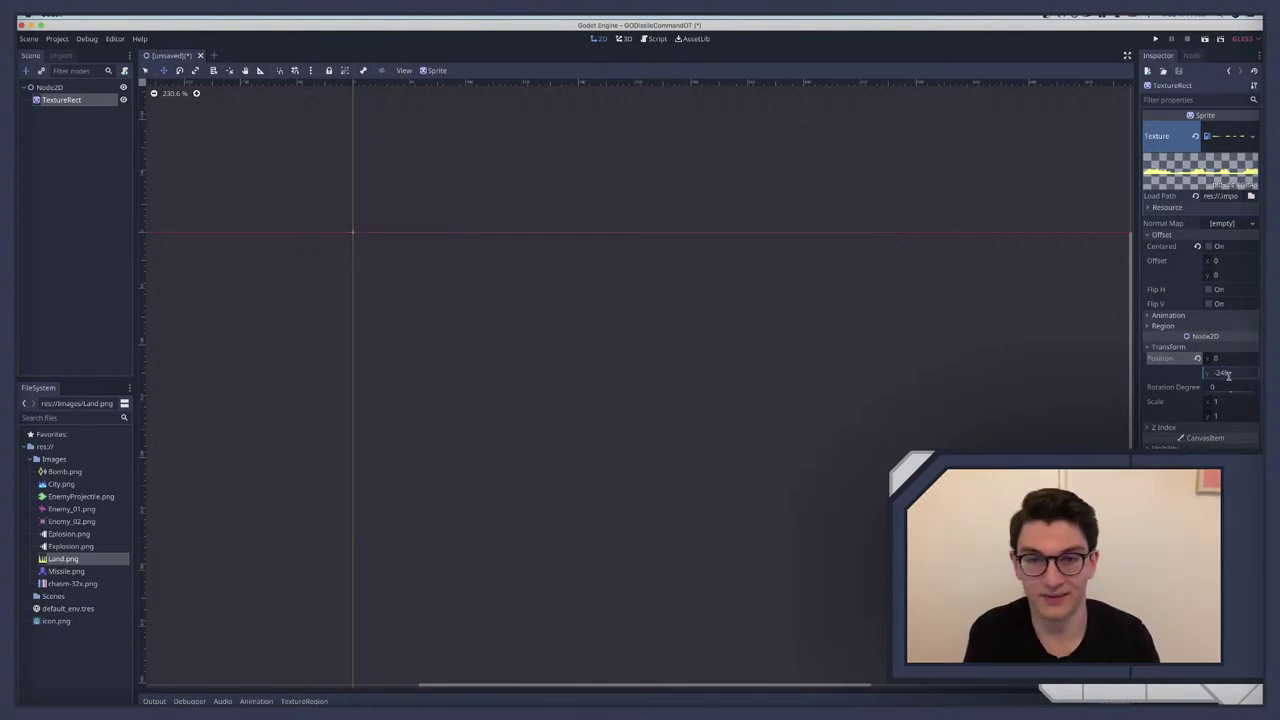
{"action": "left_click", "coordinate": [1231, 372]}
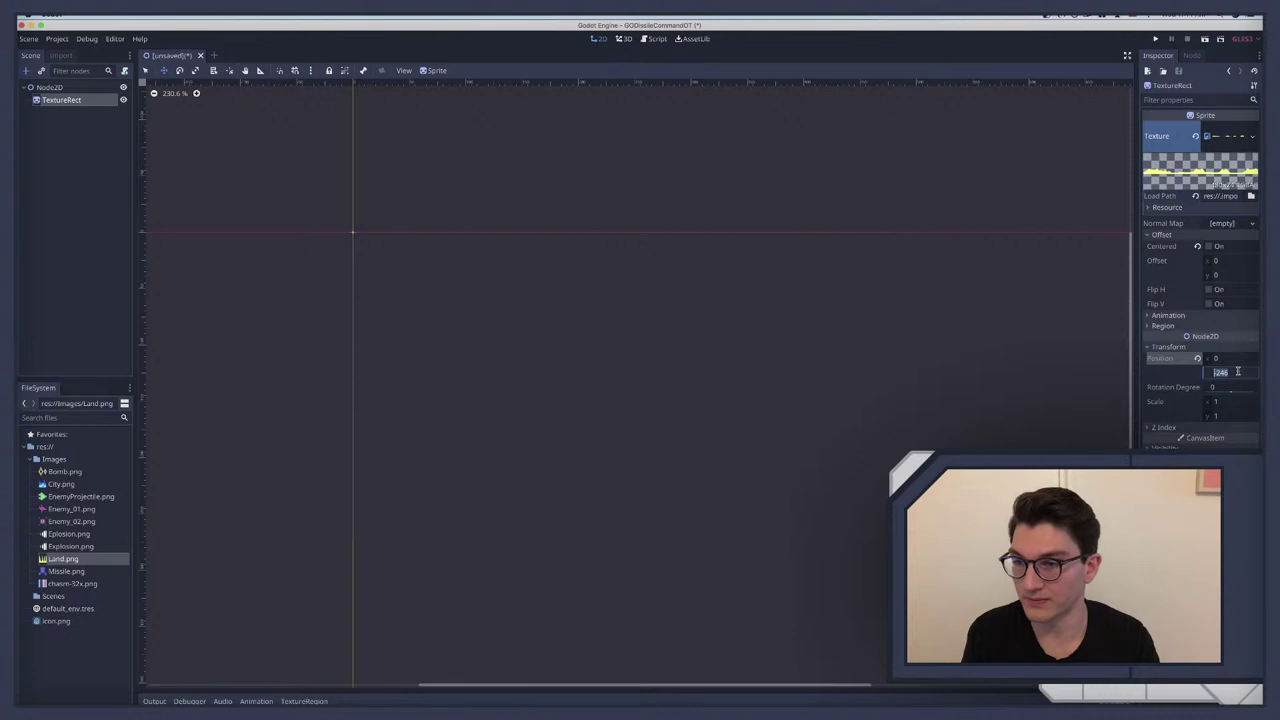
{"action": "type", "text": "1080/4"}
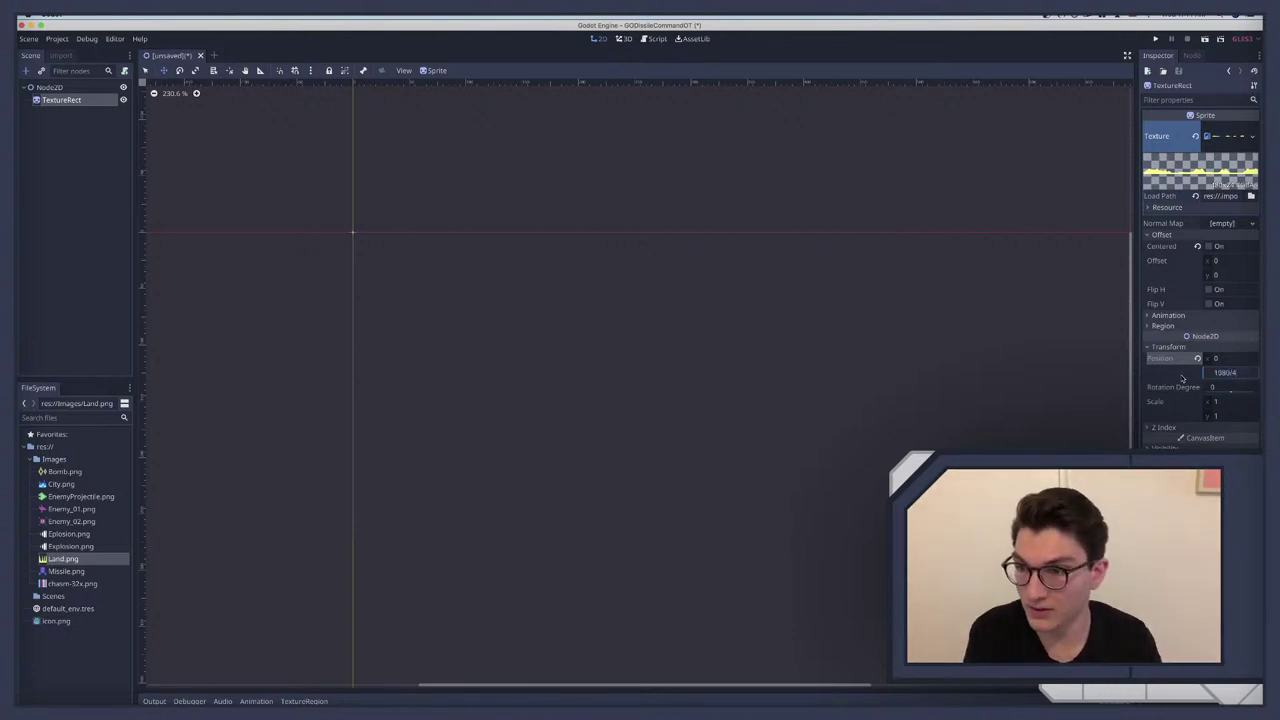
{"action": "key", "text": "Return"}
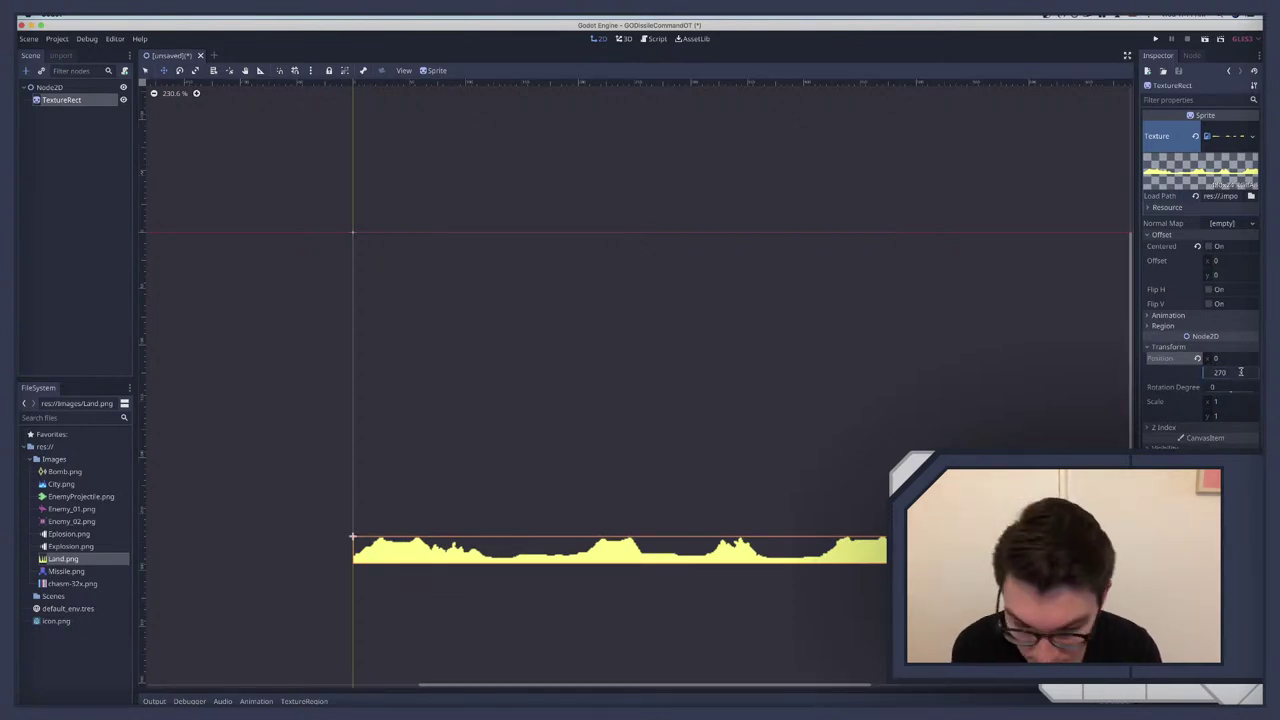
{"action": "type", "text": "4"}
{"action": "key", "text": "Return"}
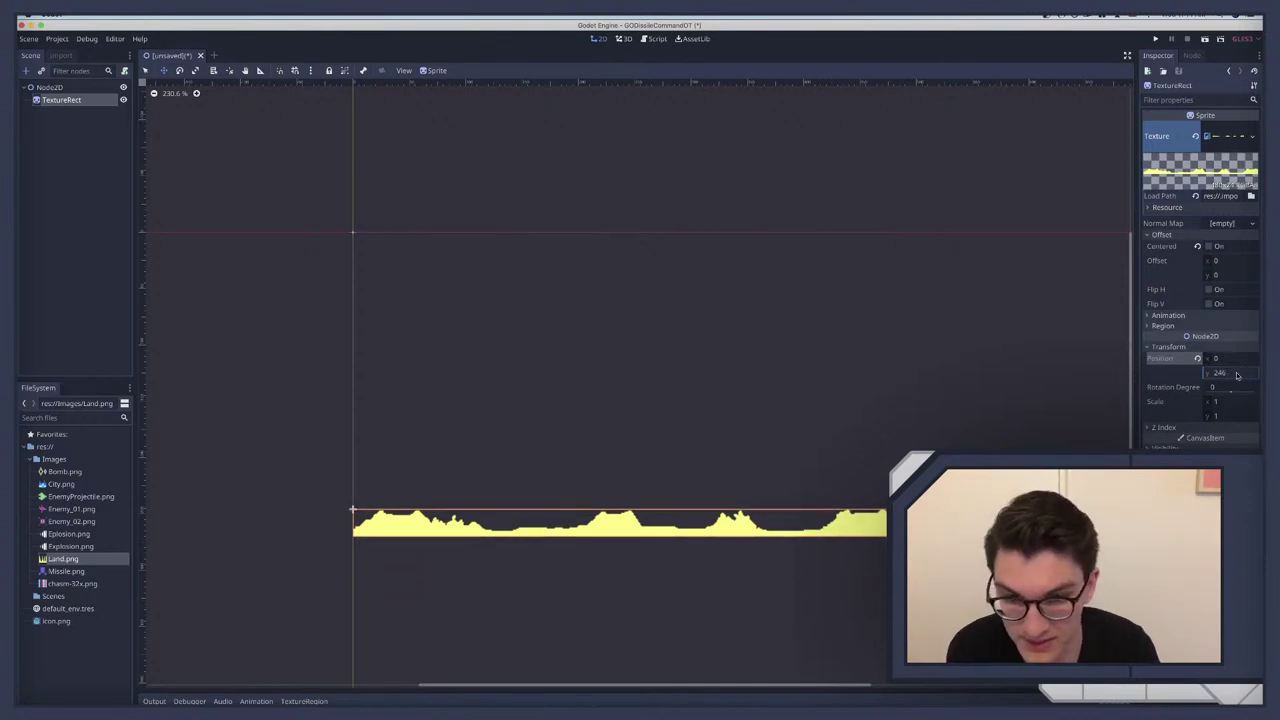
Step: Toggle the land sprite's visibility off and back on, then select the root Node2D
{"action": "left_click", "coordinate": [123, 101]}
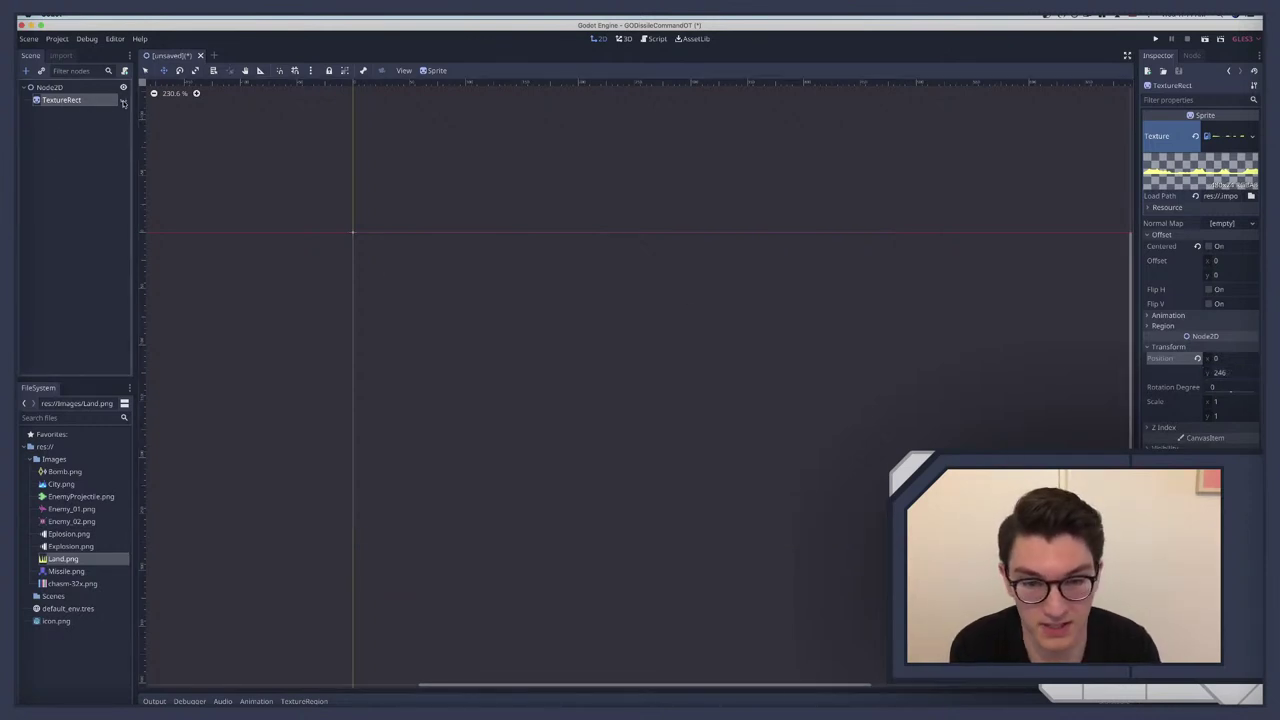
{"action": "left_click", "coordinate": [123, 101]}
{"action": "left_click", "coordinate": [123, 101]}
{"action": "left_click", "coordinate": [123, 101]}
{"action": "left_click", "coordinate": [123, 101]}
{"action": "left_click", "coordinate": [123, 101]}
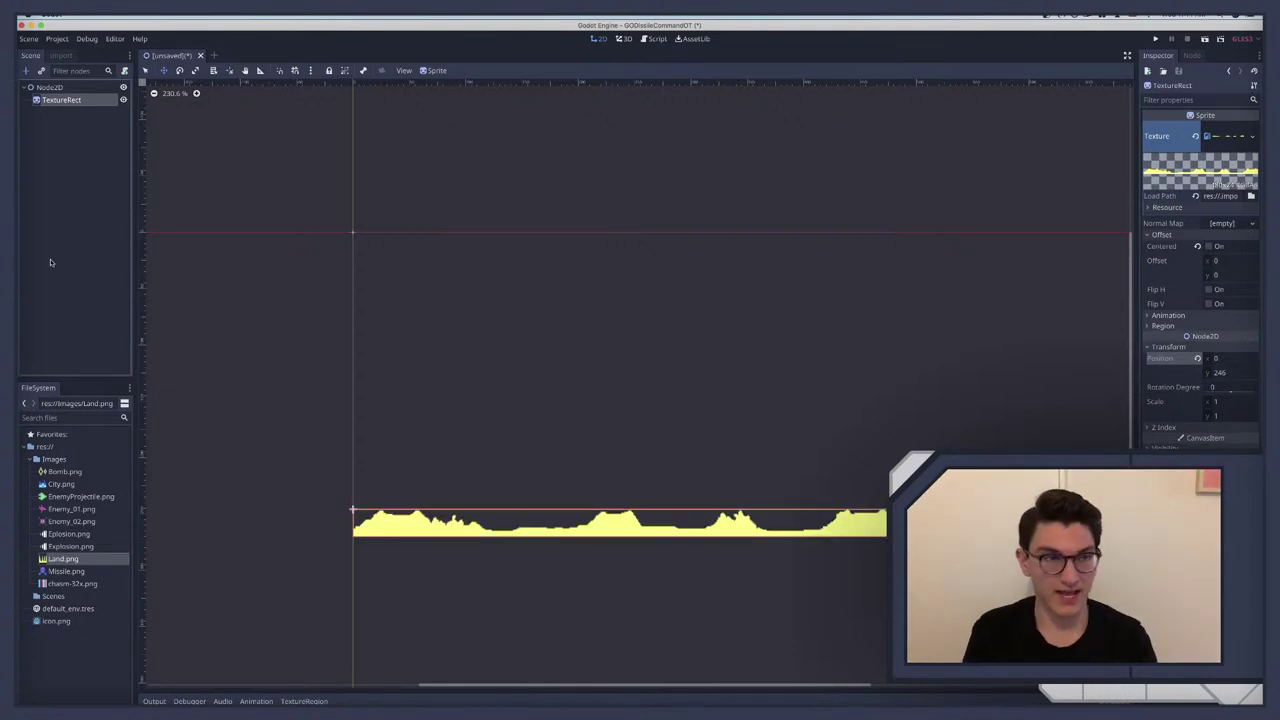
{"action": "left_click", "coordinate": [50, 88]}
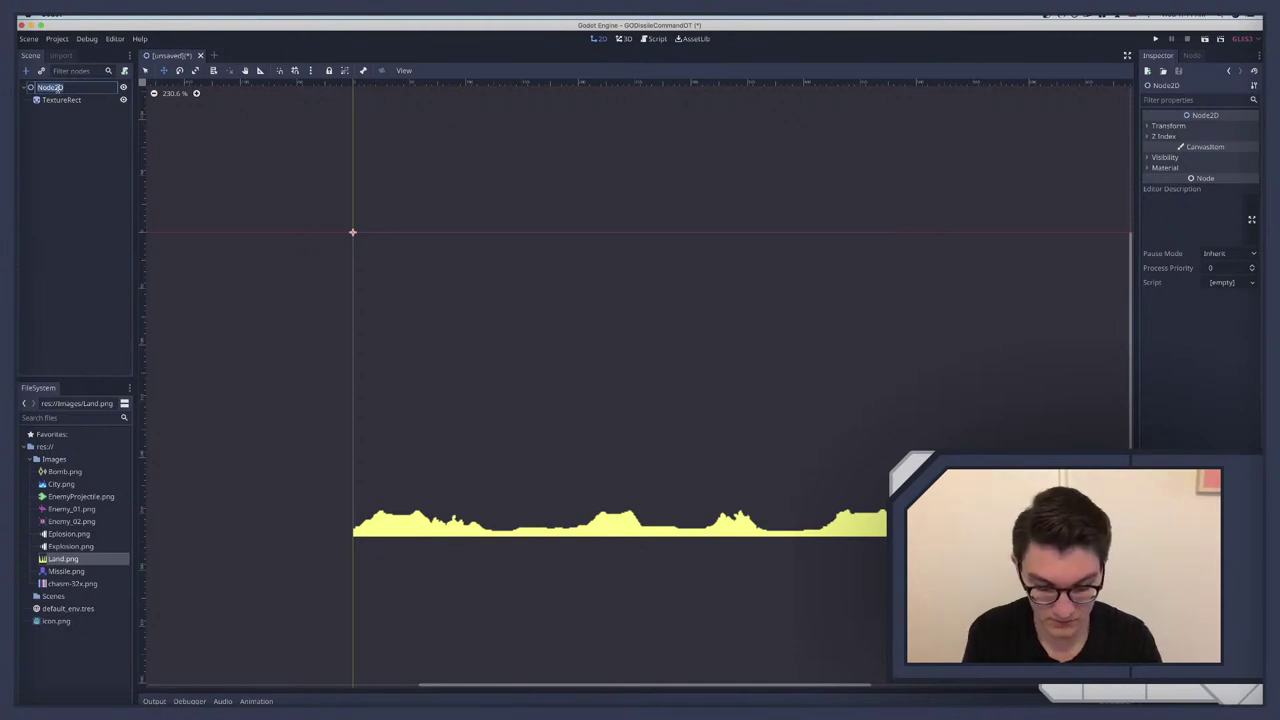
Step: Rename the root node to MainLevel
{"action": "type", "text": "Game"}
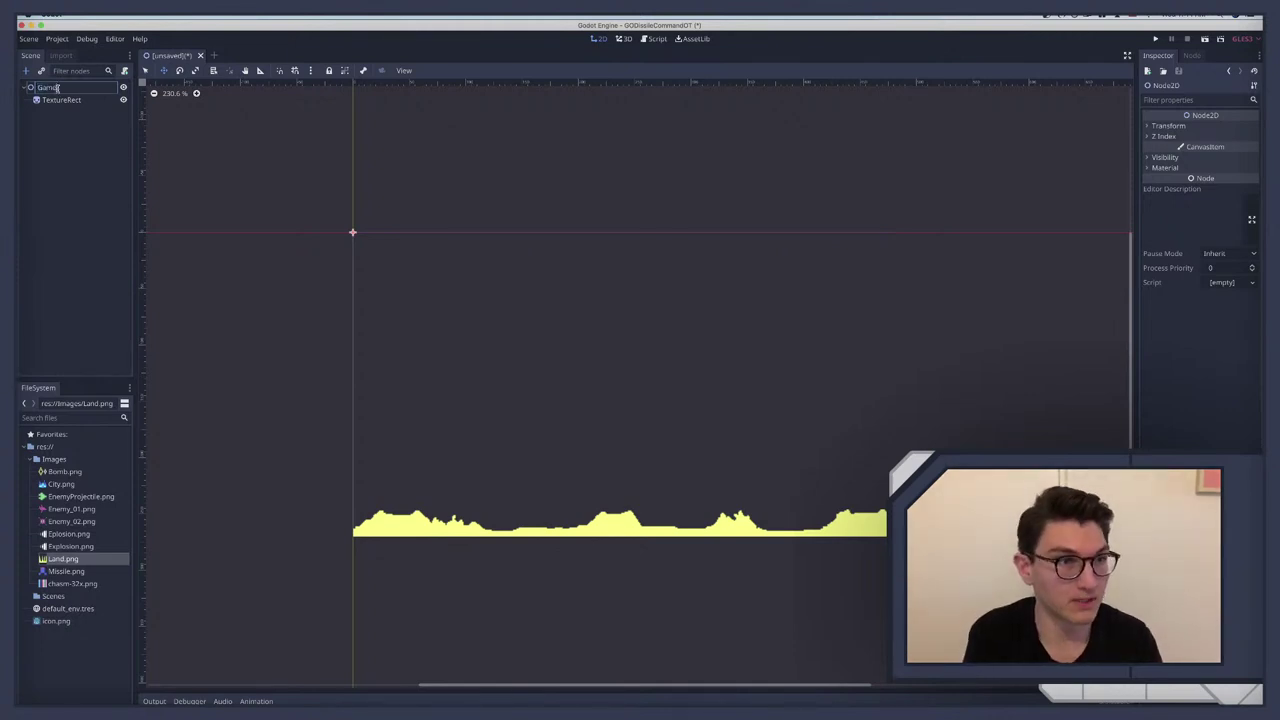
{"action": "key", "text": "super+a"}
{"action": "key", "text": "BackSpace"}
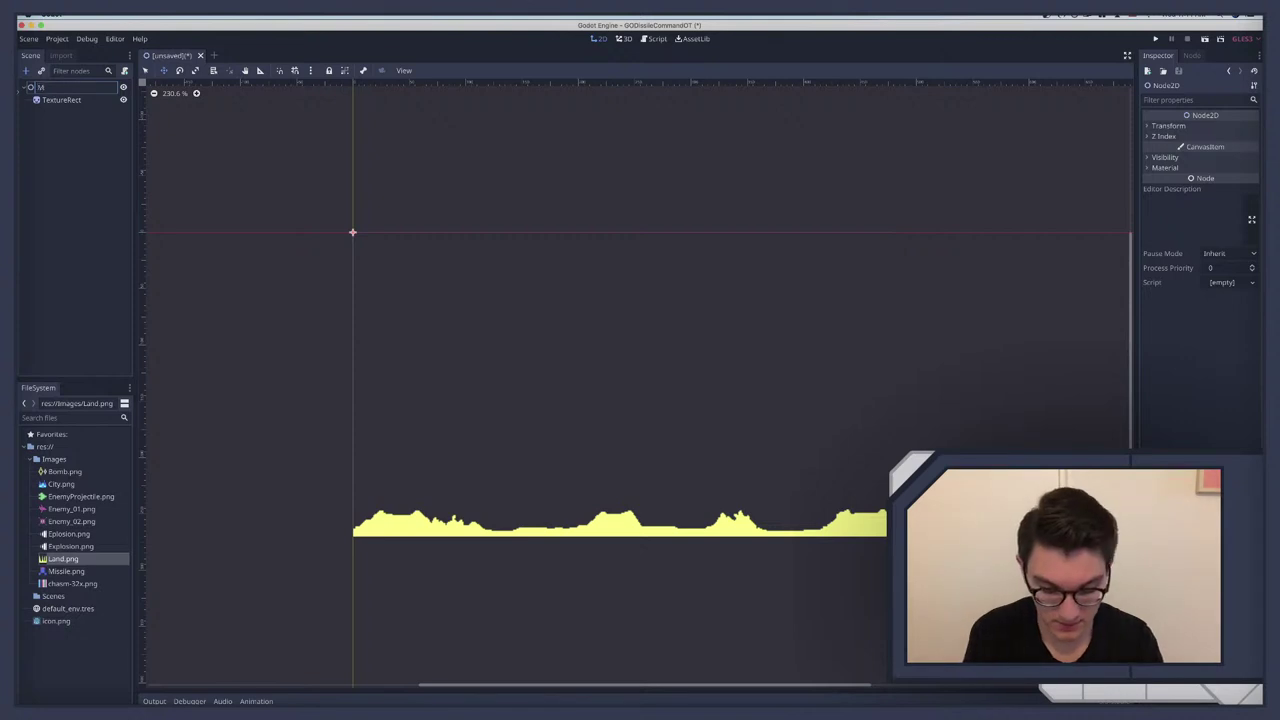
{"action": "type", "text": "MainLevel"}
{"action": "key", "text": "Return"}
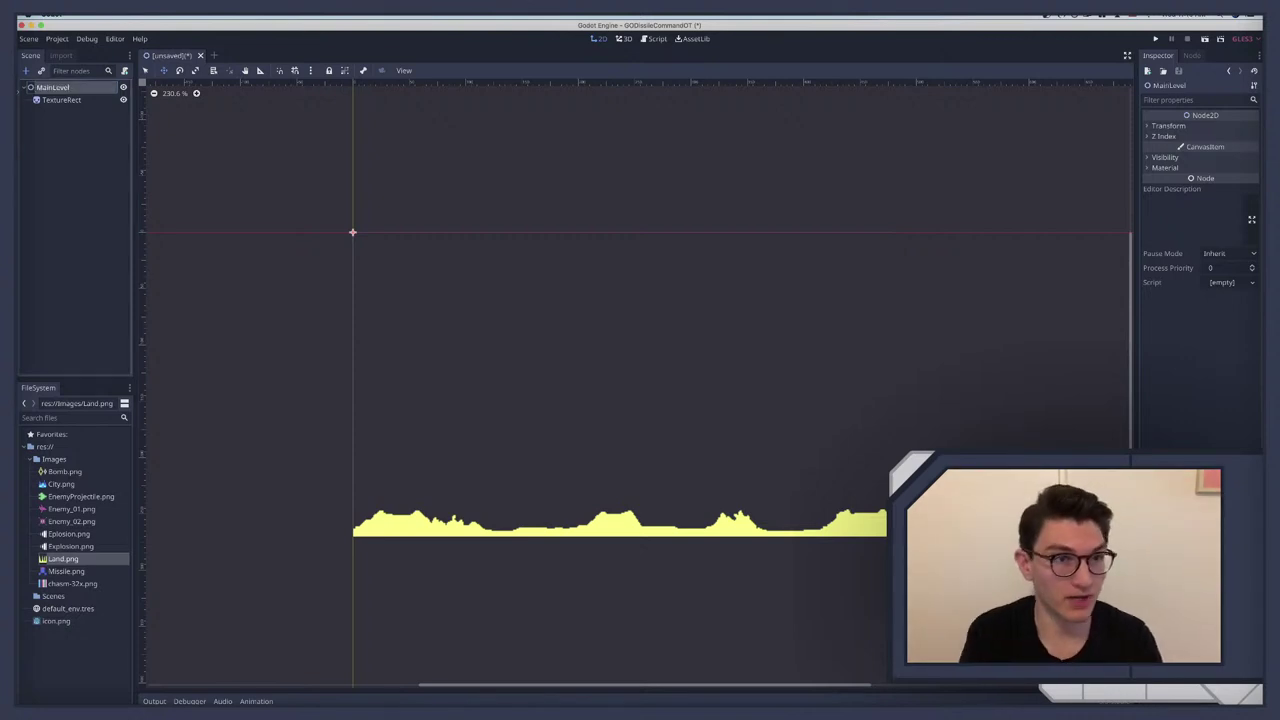
Step: Save the scene as MainLevel.tscn in a new Scenes/MainLevel folder
{"action": "key", "text": "super+s"}
{"action": "double_click", "coordinate": [324, 166]}
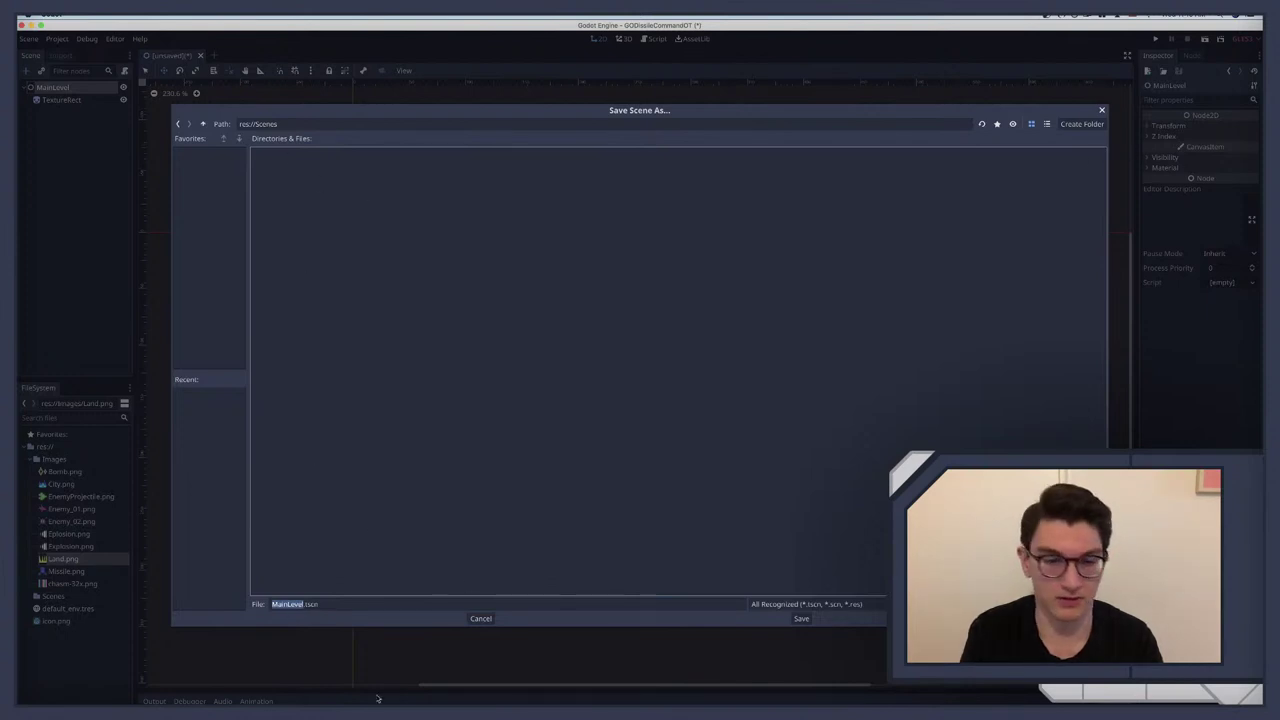
{"action": "left_click", "coordinate": [1090, 128]}
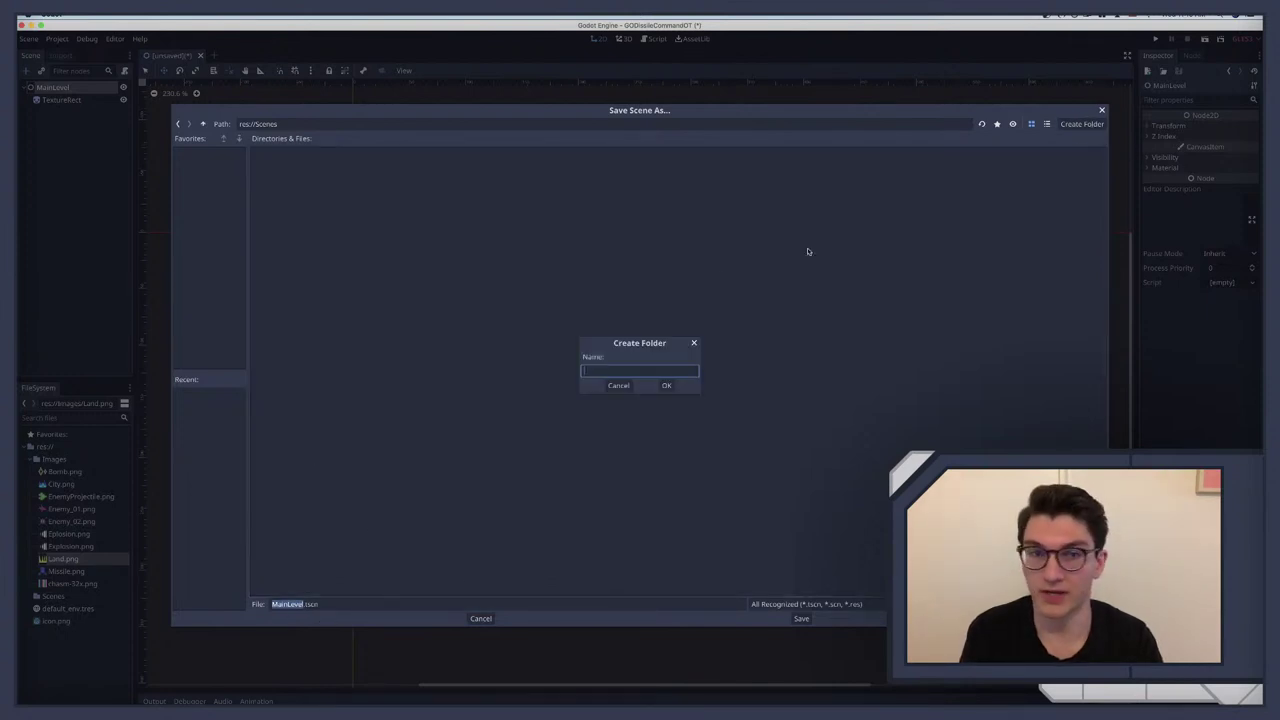
{"action": "type", "text": "MainLevel"}
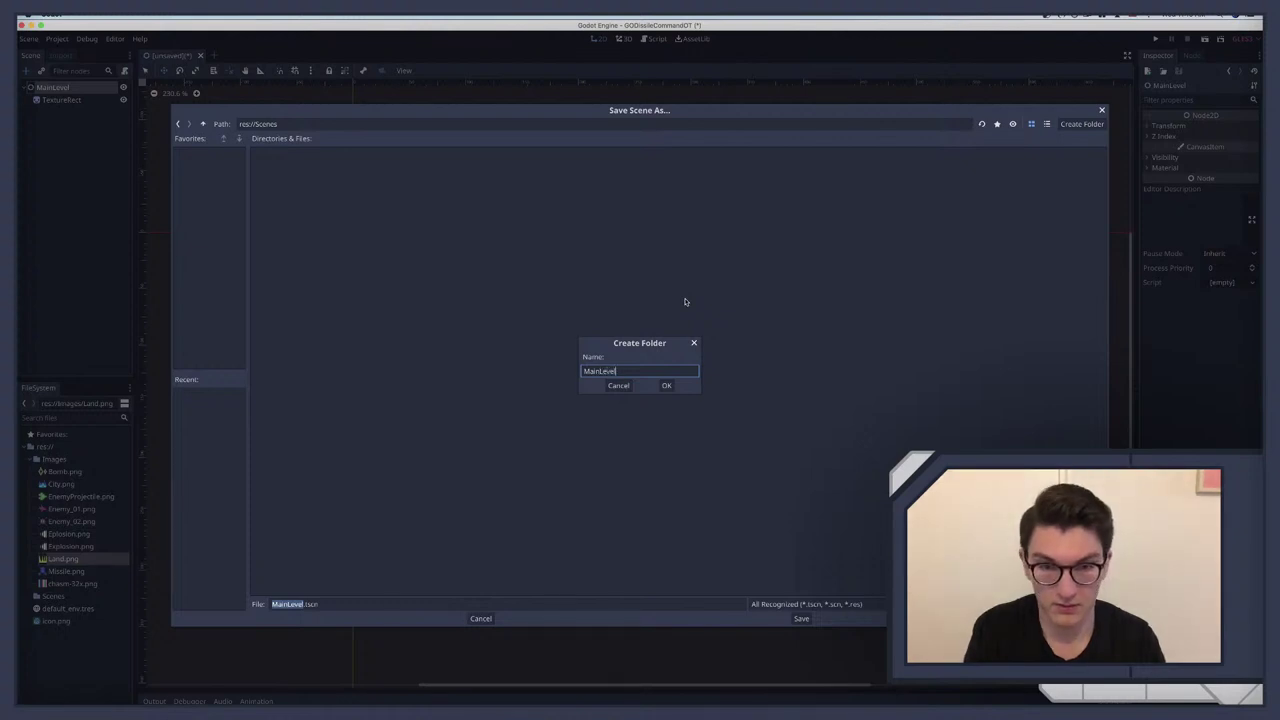
{"action": "key", "text": "Return"}
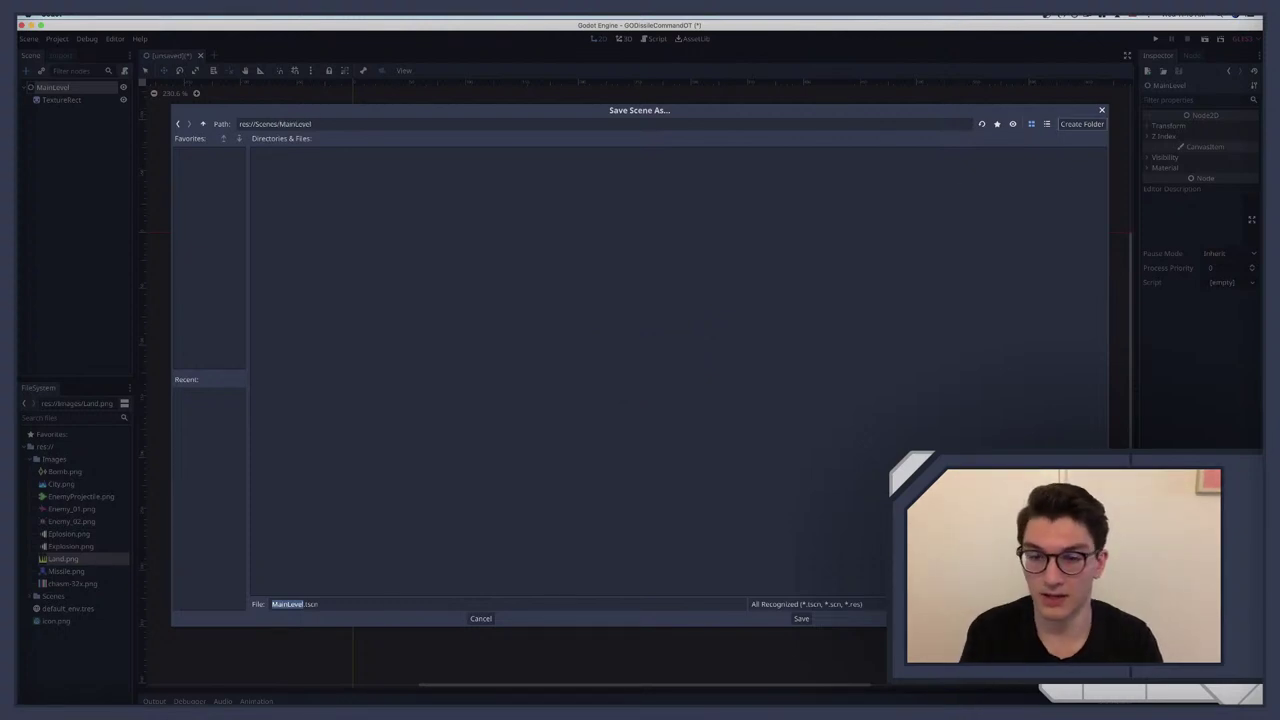
{"action": "left_click", "coordinate": [801, 619]}
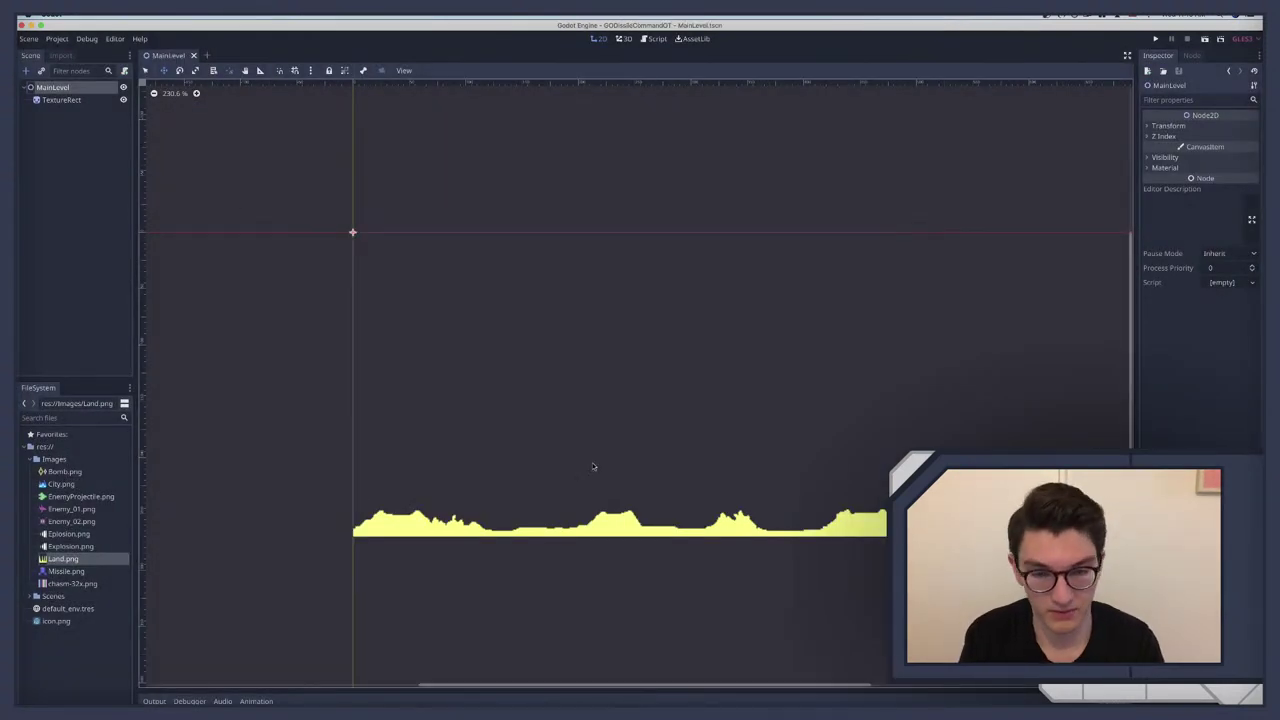
Step: Test-run the game and stop it
{"action": "scroll", "coordinate": [594, 466], "scroll_direction": "down", "scroll_amount": 5}
{"action": "scroll", "coordinate": [593, 463], "scroll_direction": "up", "scroll_amount": 5}
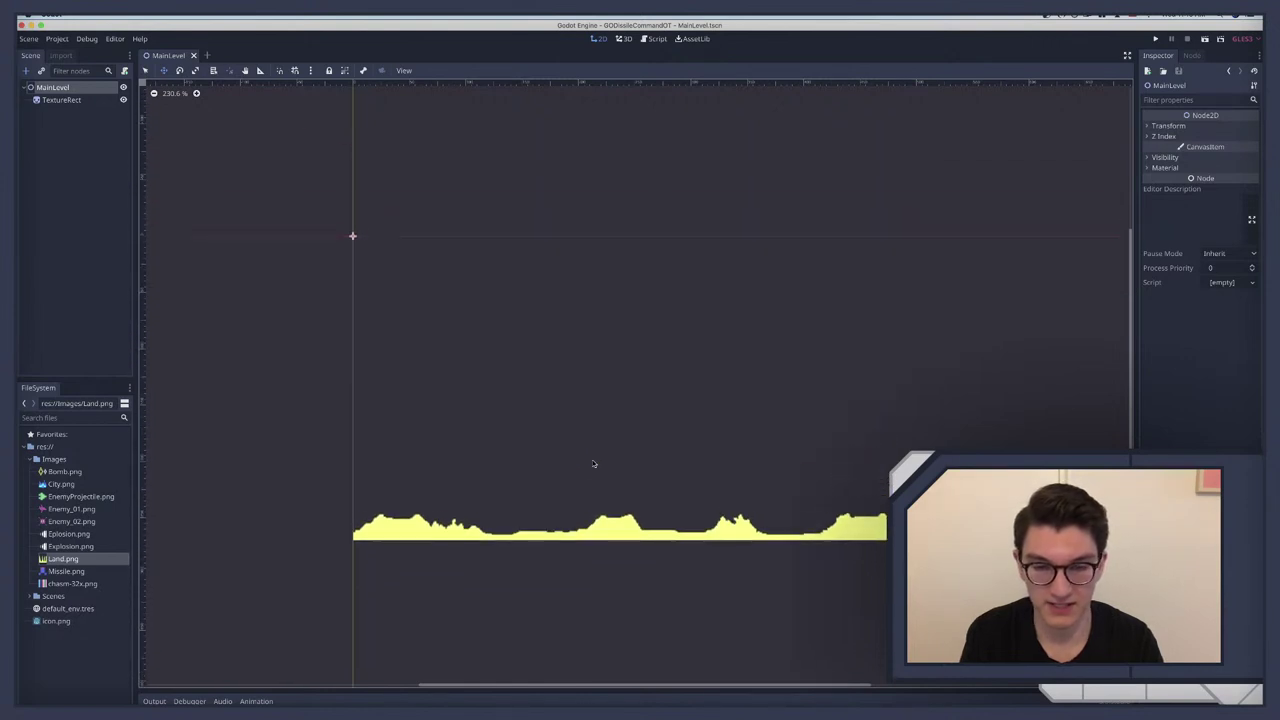
{"action": "scroll", "coordinate": [535, 475], "scroll_direction": "down", "scroll_amount": 1}
{"action": "key", "text": "super+b"}
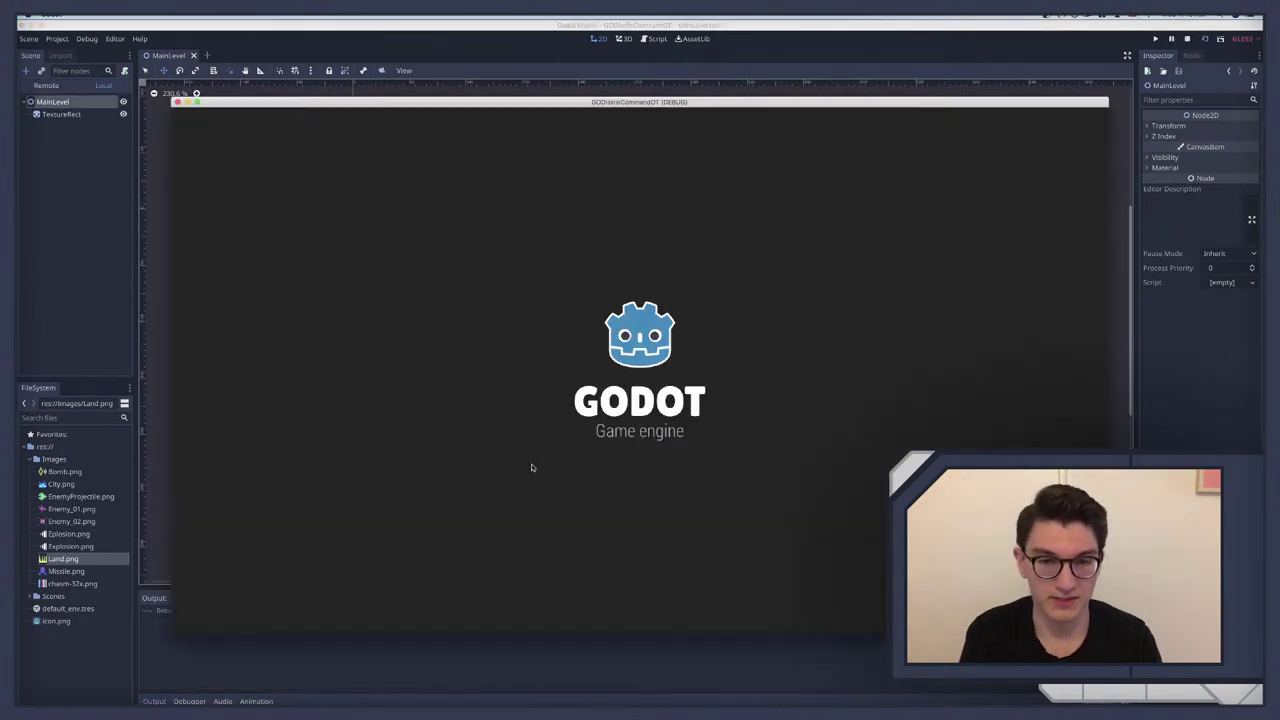
{"action": "key", "text": "super+q"}
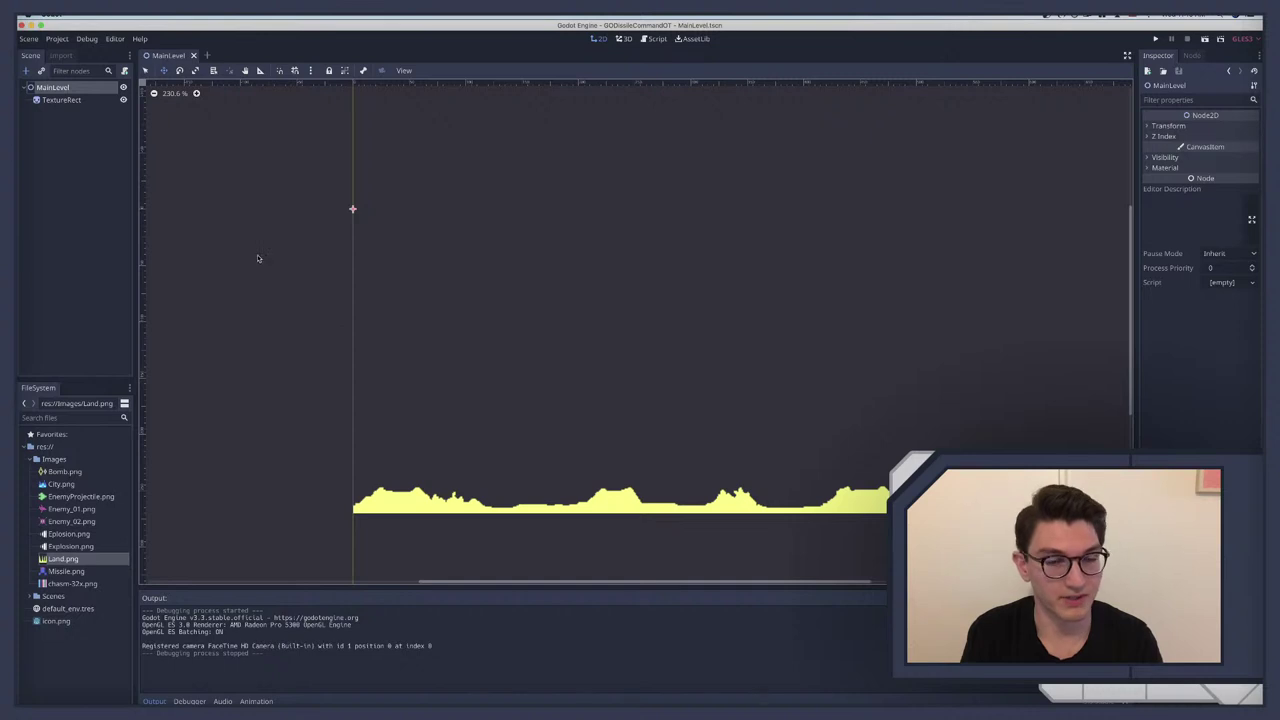
Step: Set stretch mode to 2d and stretch aspect to keep_height, then test-run the game
{"action": "left_click", "coordinate": [57, 38]}
{"action": "left_click", "coordinate": [68, 56]}
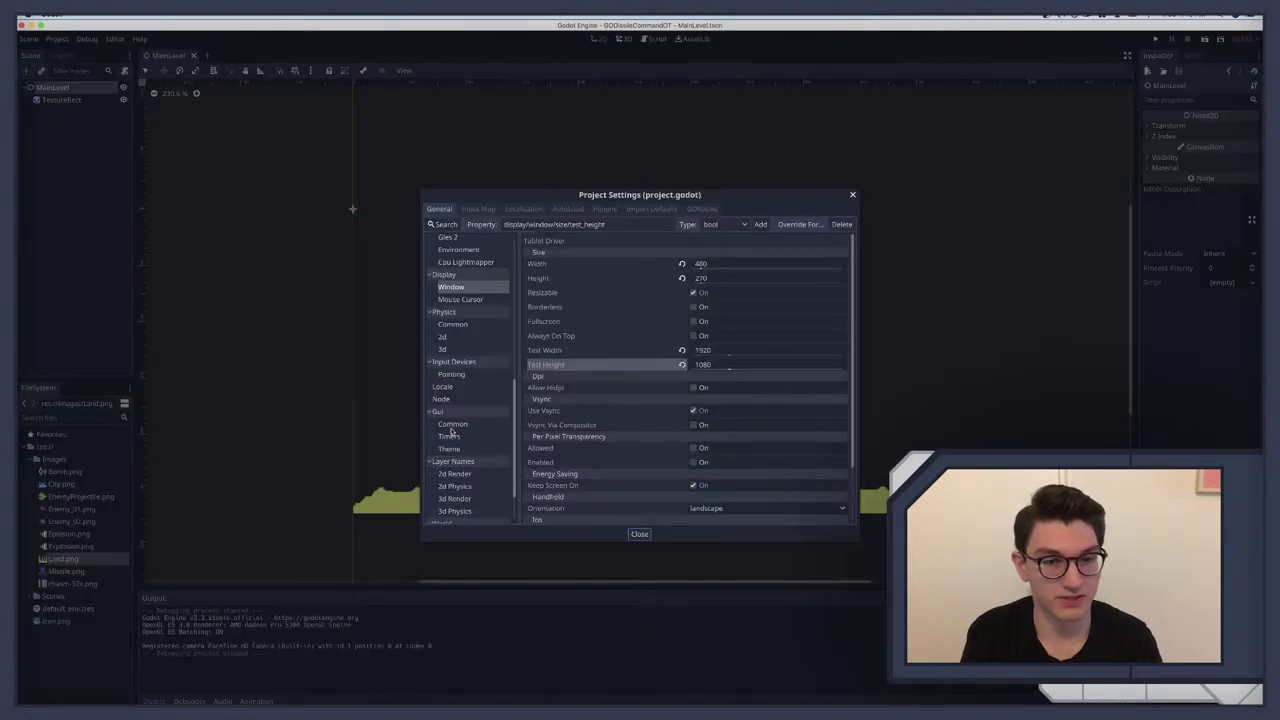
{"action": "scroll", "coordinate": [452, 420], "scroll_direction": "up", "scroll_amount": 3}
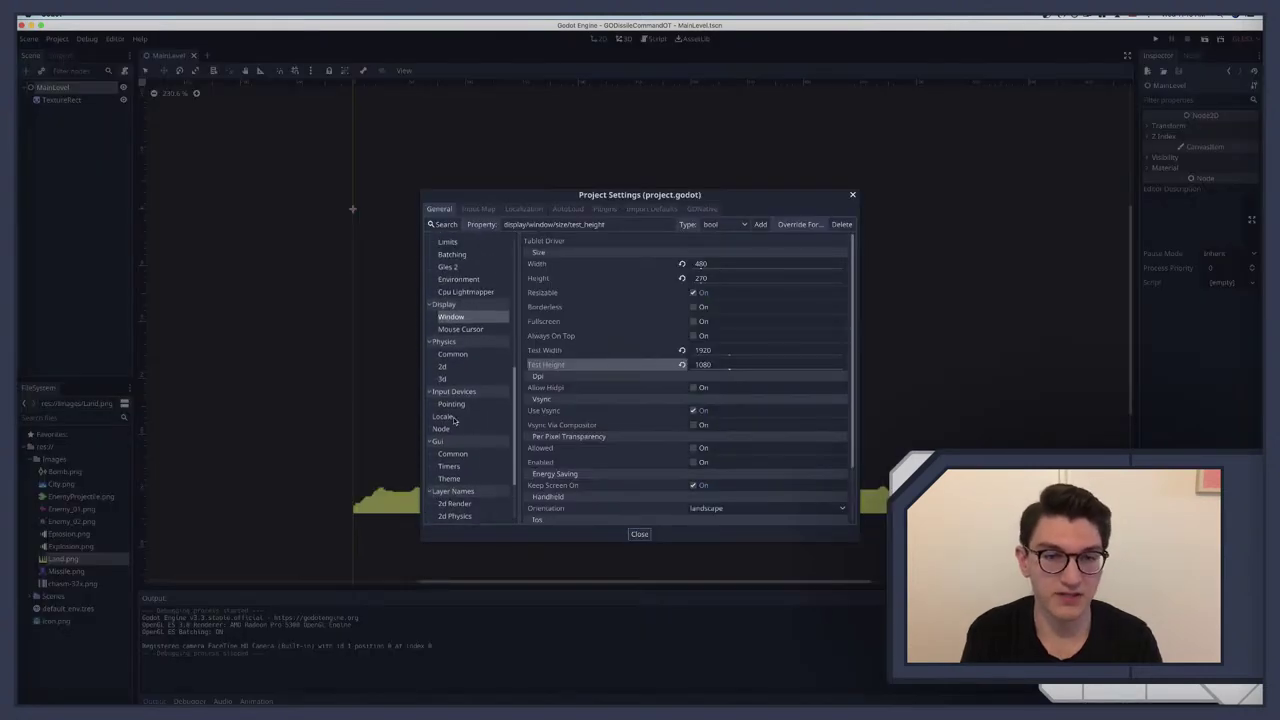
{"action": "scroll", "coordinate": [454, 421], "scroll_direction": "up", "scroll_amount": 2}
{"action": "scroll", "coordinate": [678, 444], "scroll_direction": "down", "scroll_amount": 3}
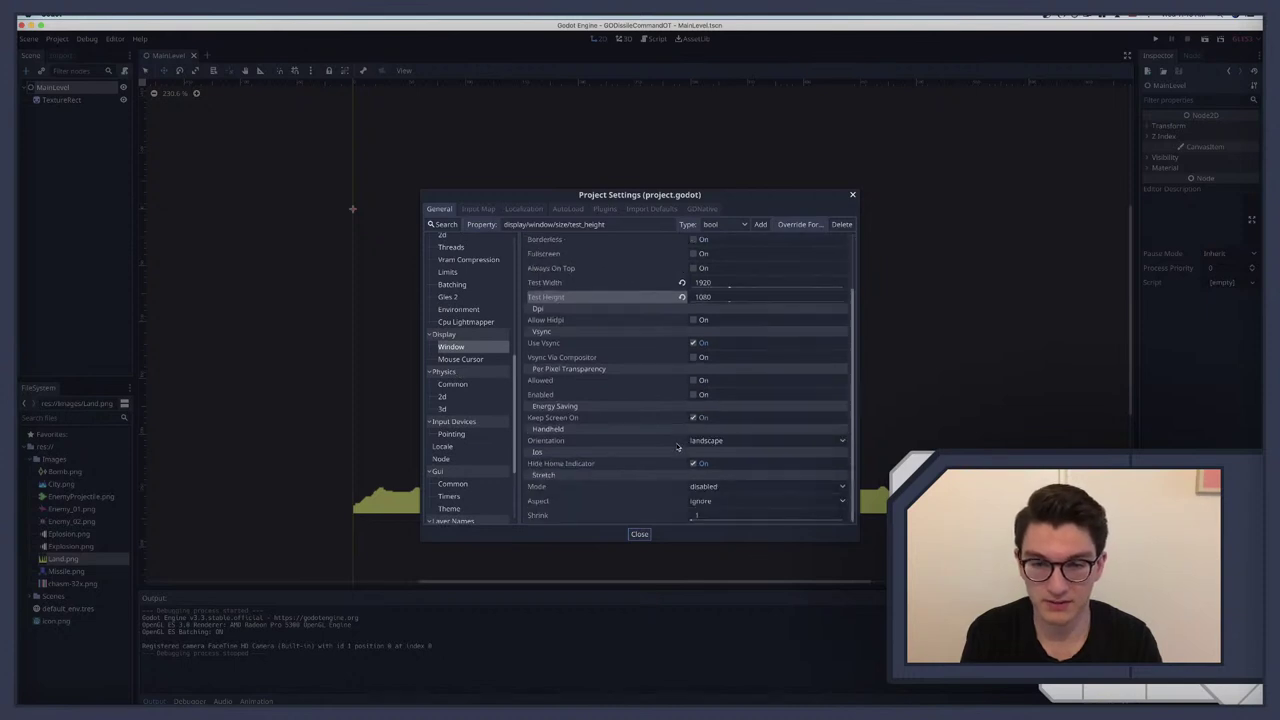
{"action": "left_click", "coordinate": [706, 486]}
{"action": "left_click", "coordinate": [704, 511]}
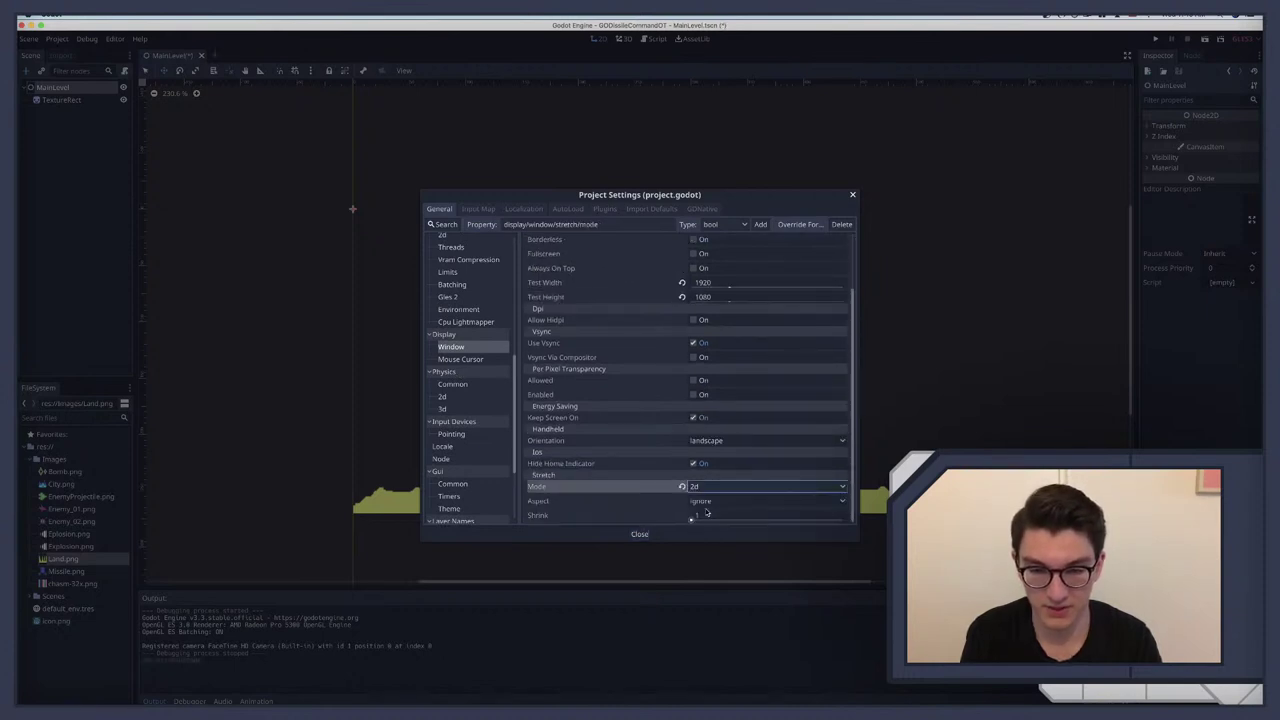
{"action": "left_click", "coordinate": [698, 501]}
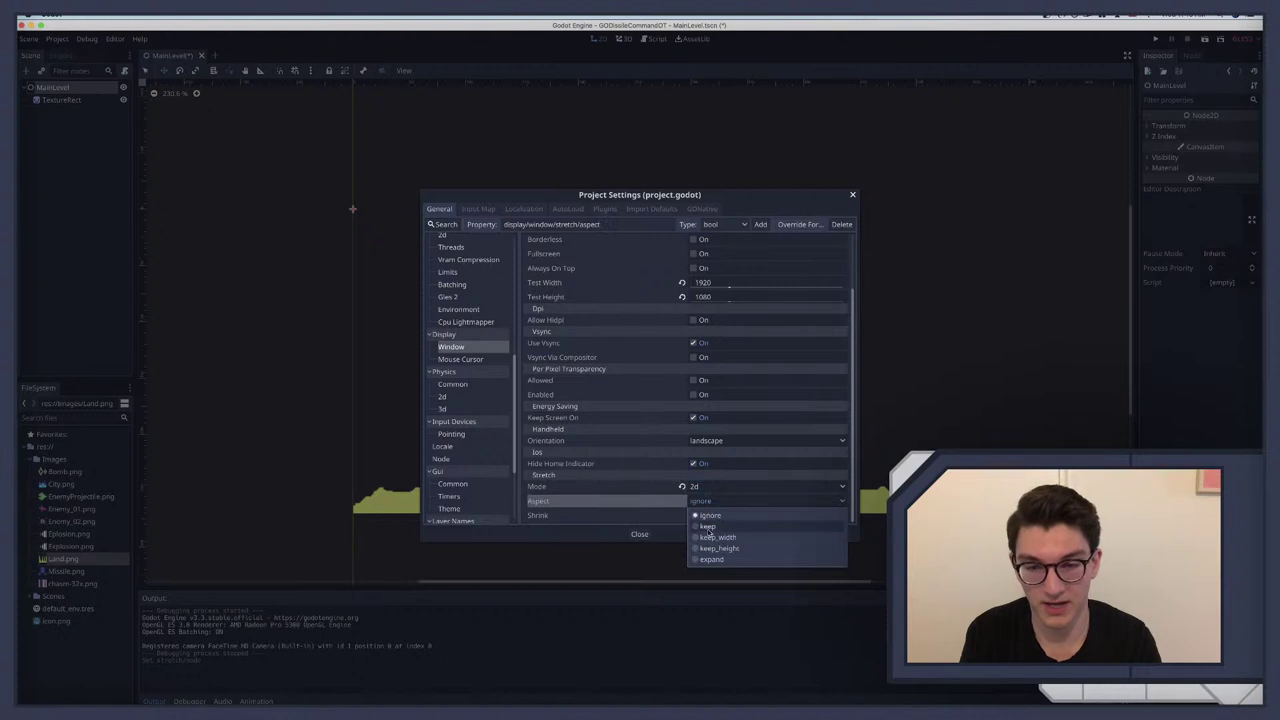
{"action": "left_click", "coordinate": [710, 548]}
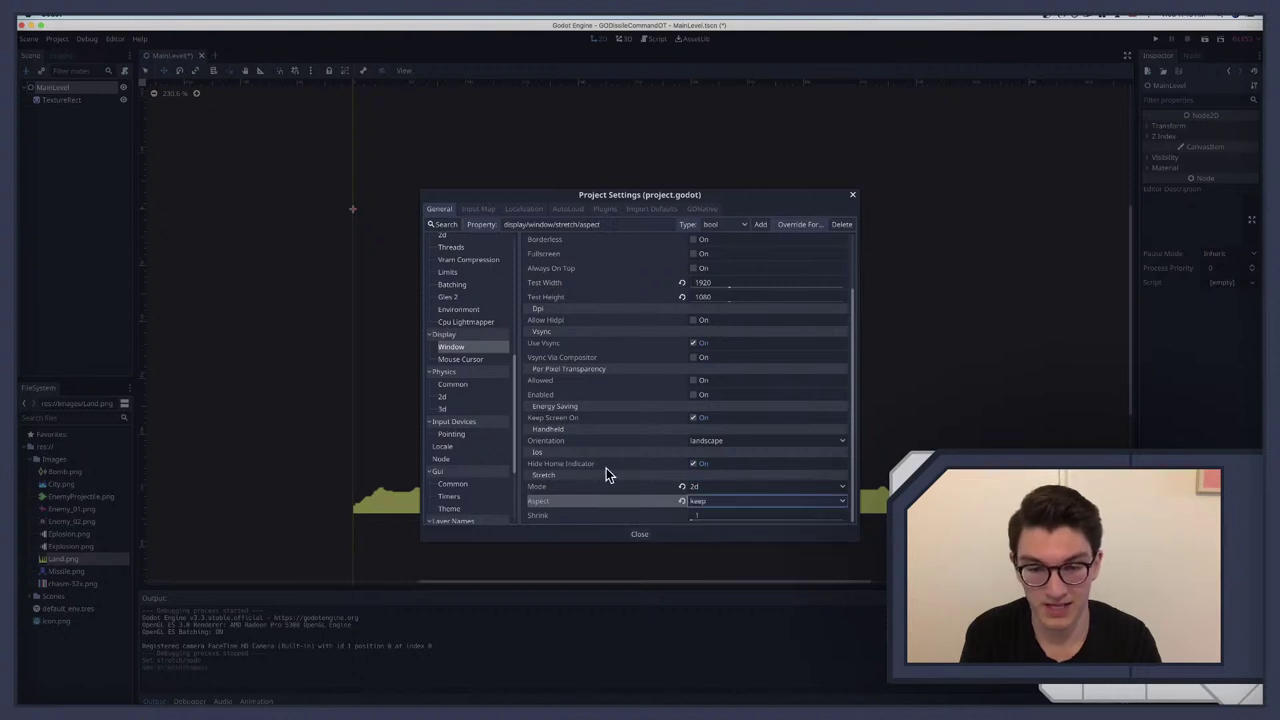
{"action": "left_click", "coordinate": [852, 196]}
{"action": "key", "text": "super+b"}
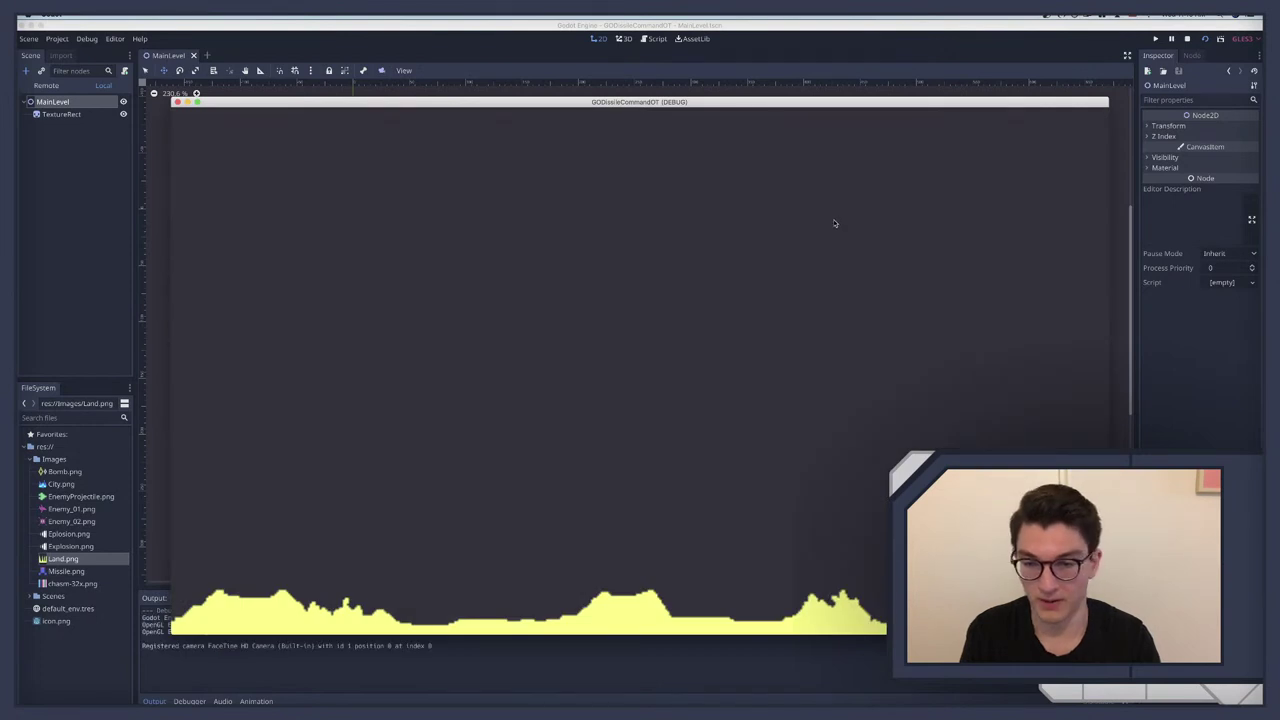
{"action": "key", "text": "super+period"}
Step: Select the TextureRect land node to show its Sprite properties
{"action": "left_click", "coordinate": [55, 100]}
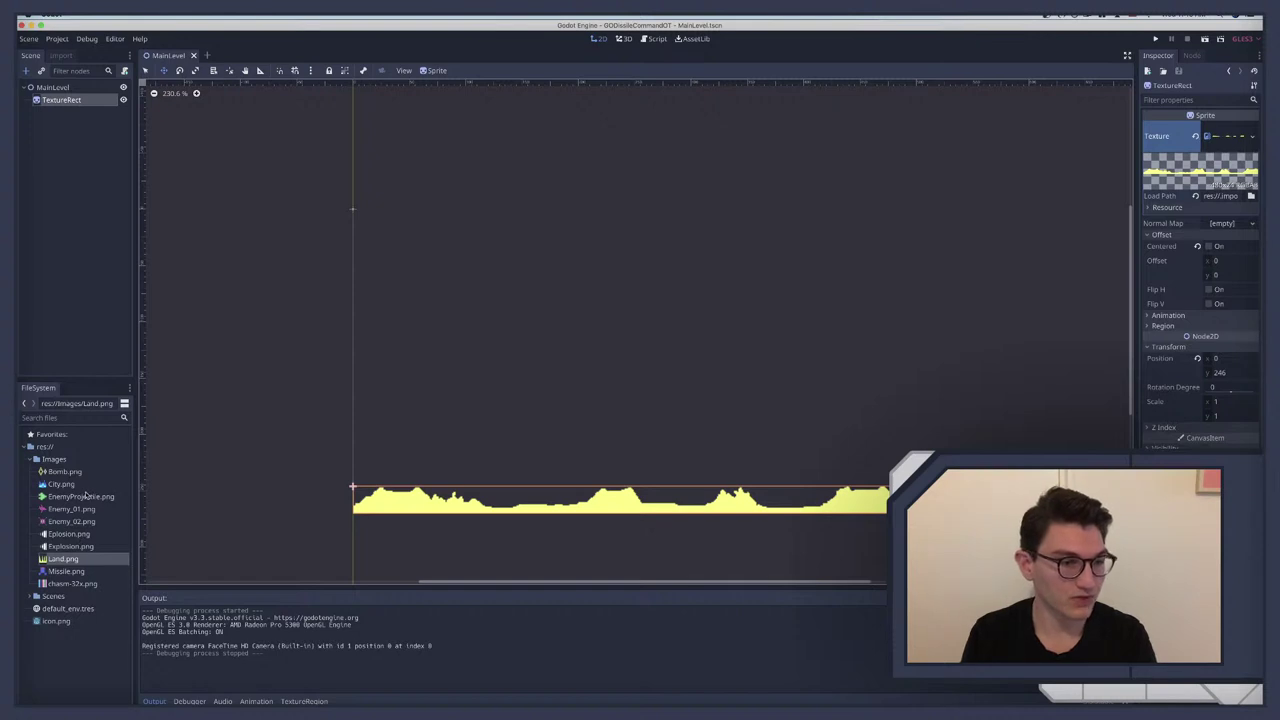
Step: Reimport Land.png with the 2D Pixel import preset
{"action": "left_click", "coordinate": [66, 55]}
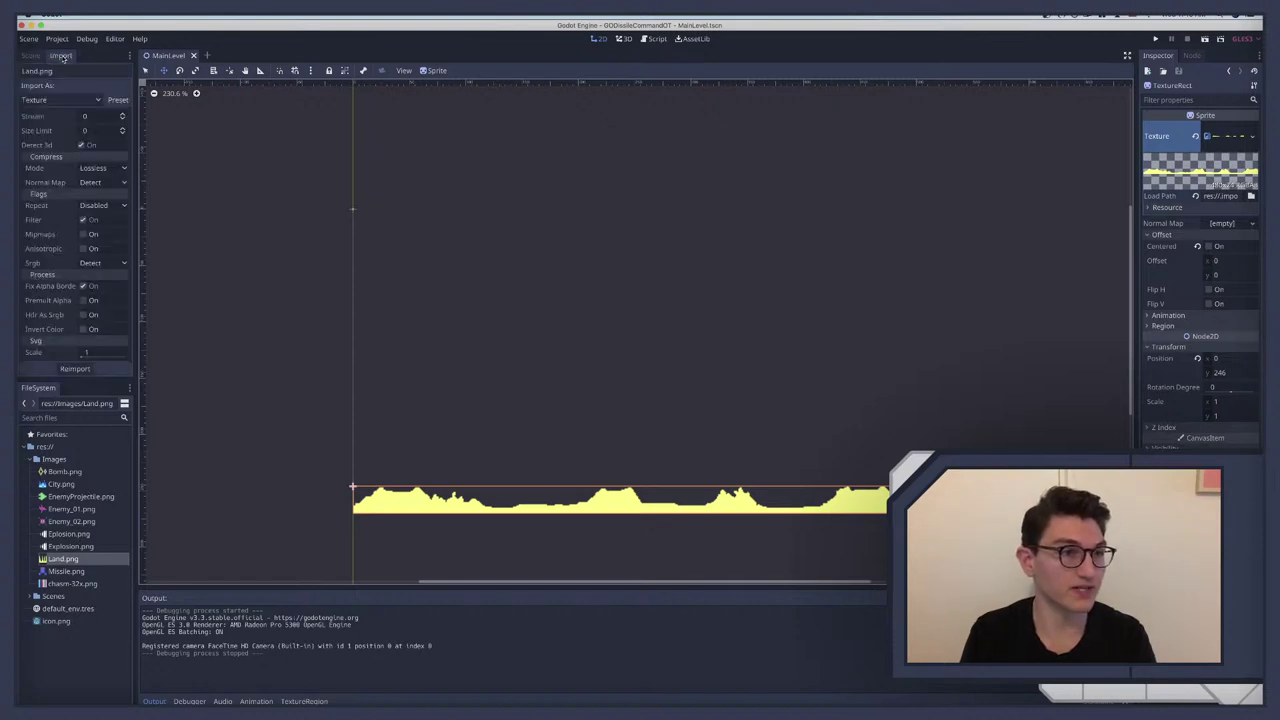
{"action": "left_click", "coordinate": [82, 100]}
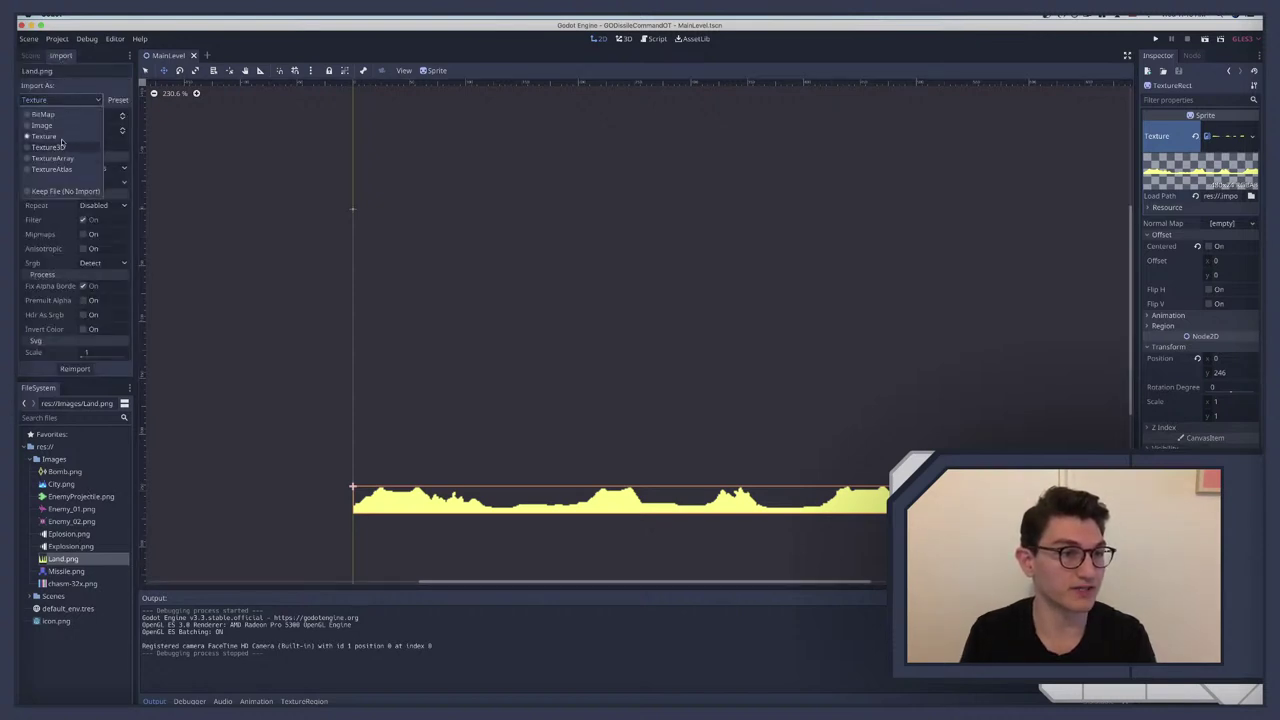
{"action": "left_click", "coordinate": [117, 100]}
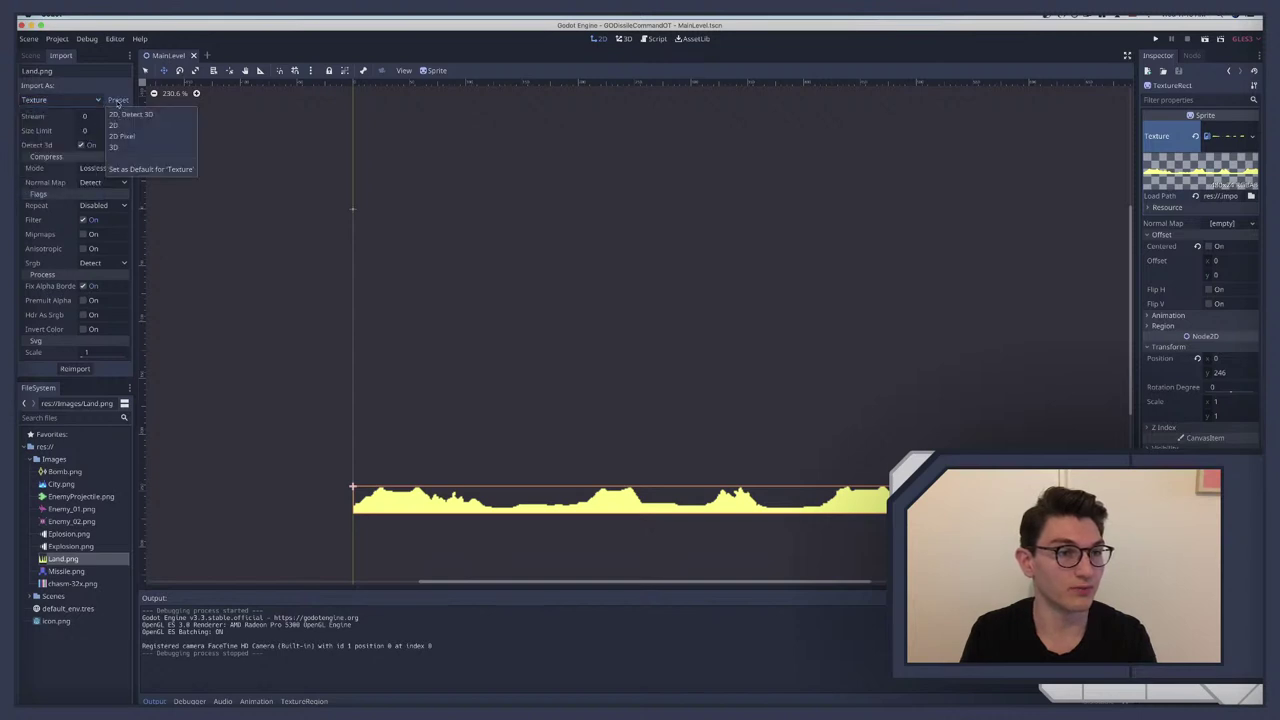
{"action": "left_click", "coordinate": [122, 136]}
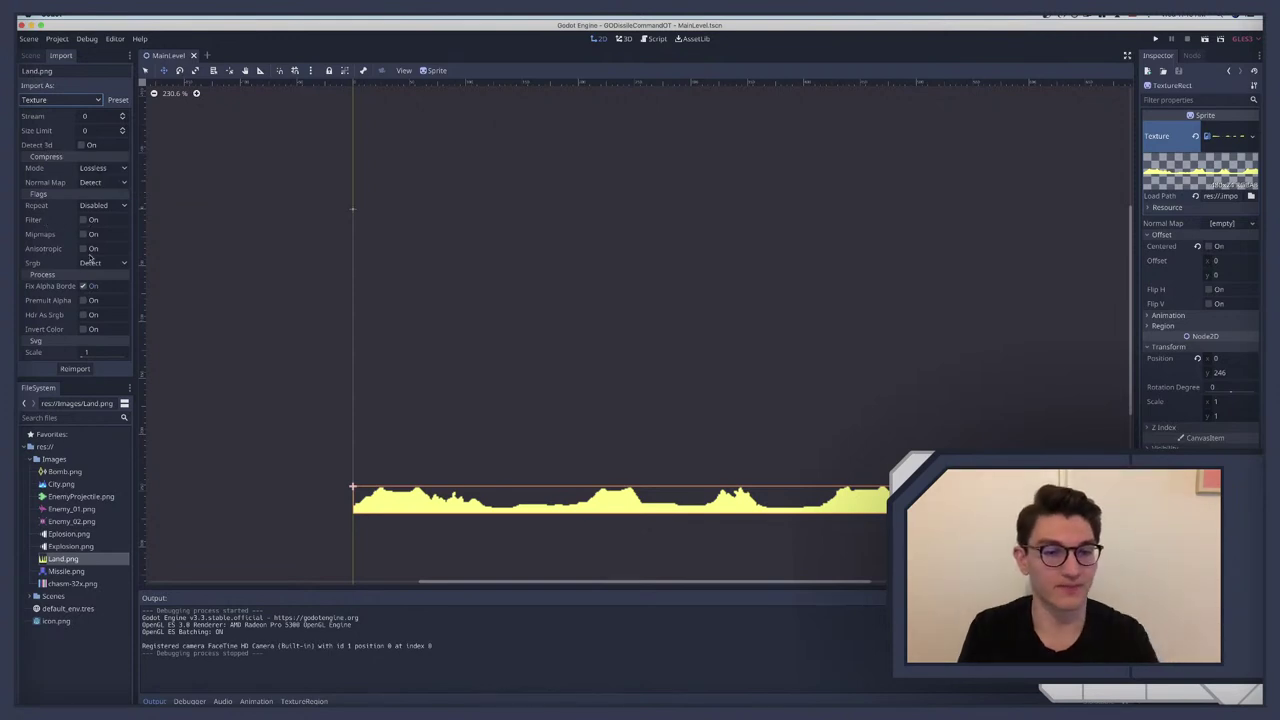
{"action": "left_click", "coordinate": [75, 368]}
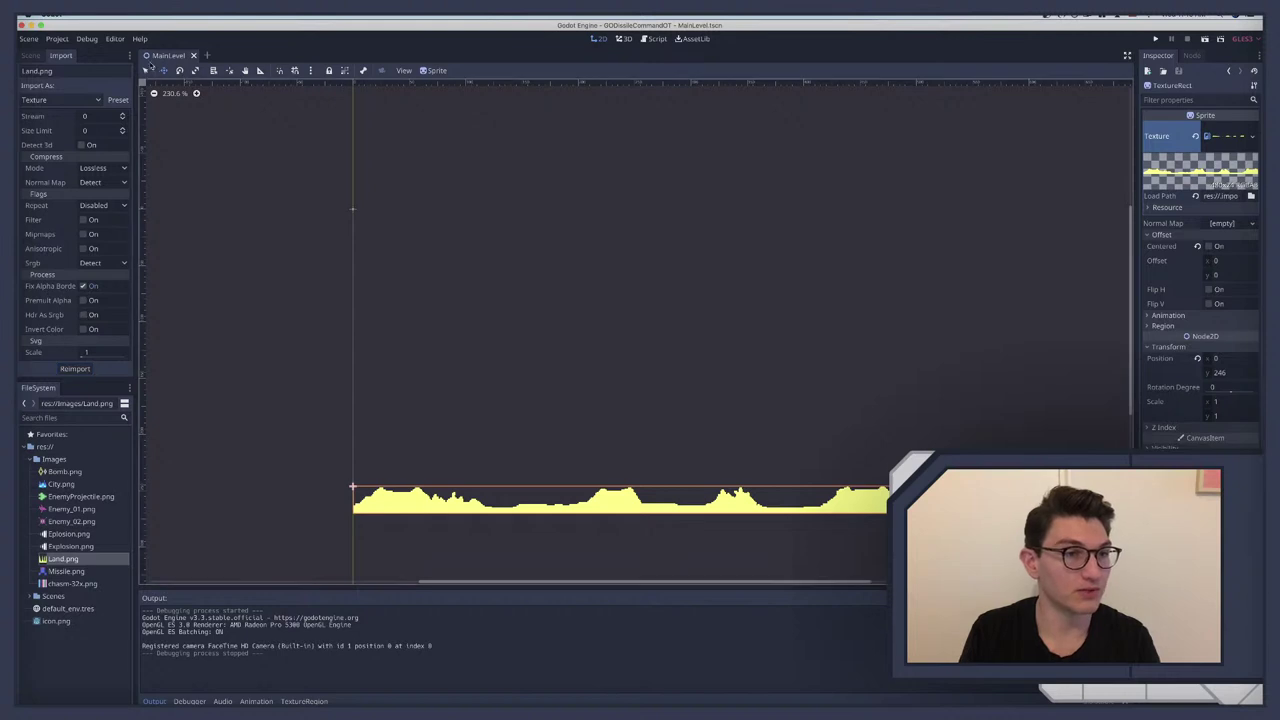
Step: Reimport all images from Bomb.png to Missile.png together, then test-run the game
{"action": "left_click", "coordinate": [117, 100]}
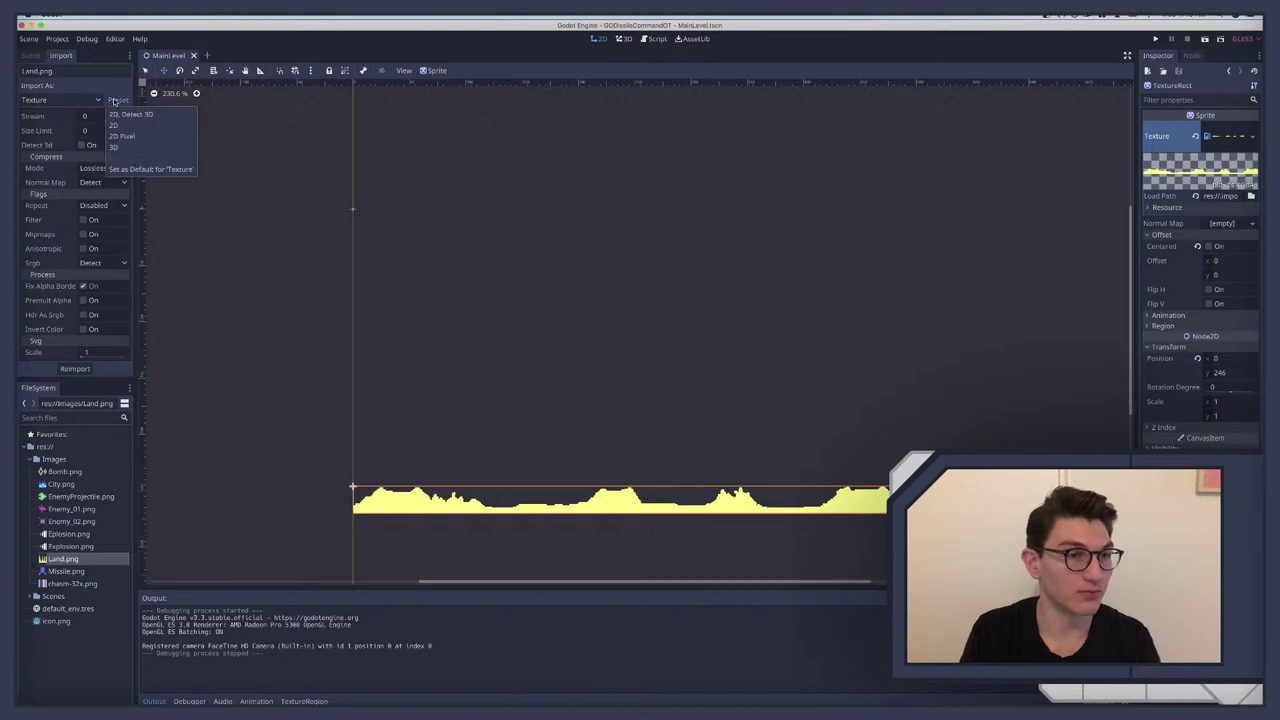
{"action": "left_click", "coordinate": [125, 173]}
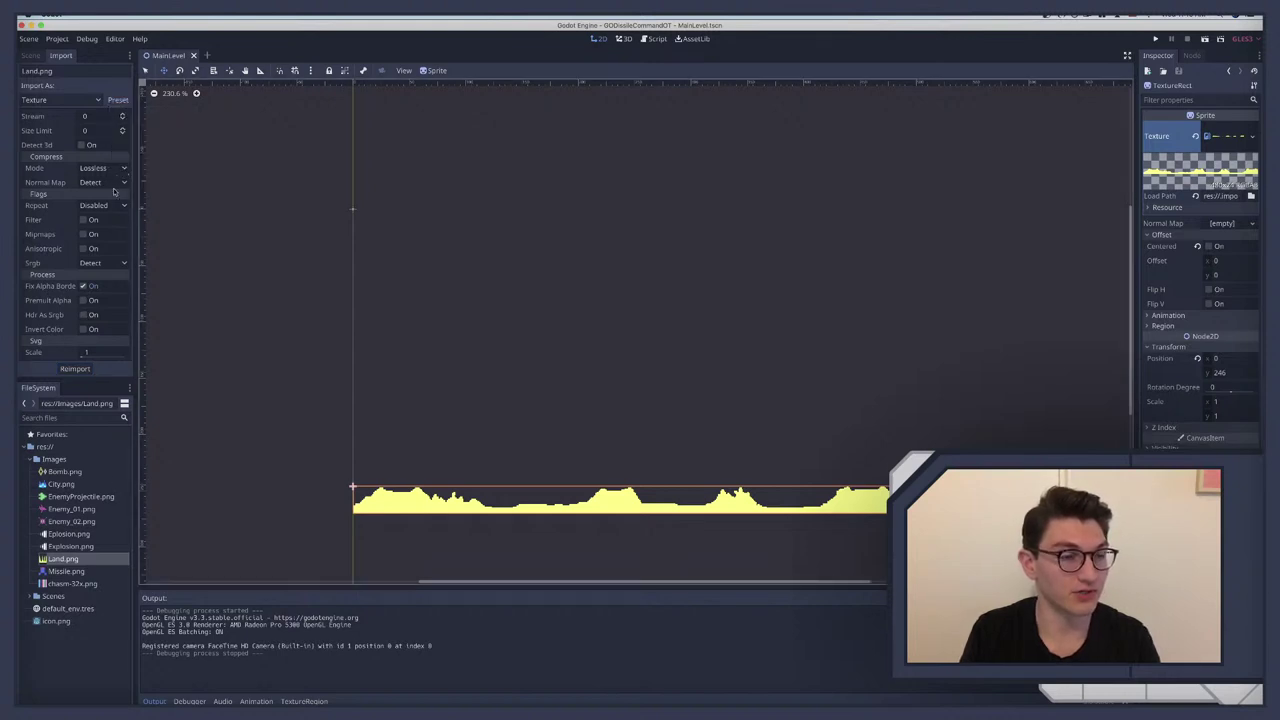
{"action": "left_click", "coordinate": [64, 472]}
{"action": "left_click", "coordinate": [64, 571], "text": "shift"}
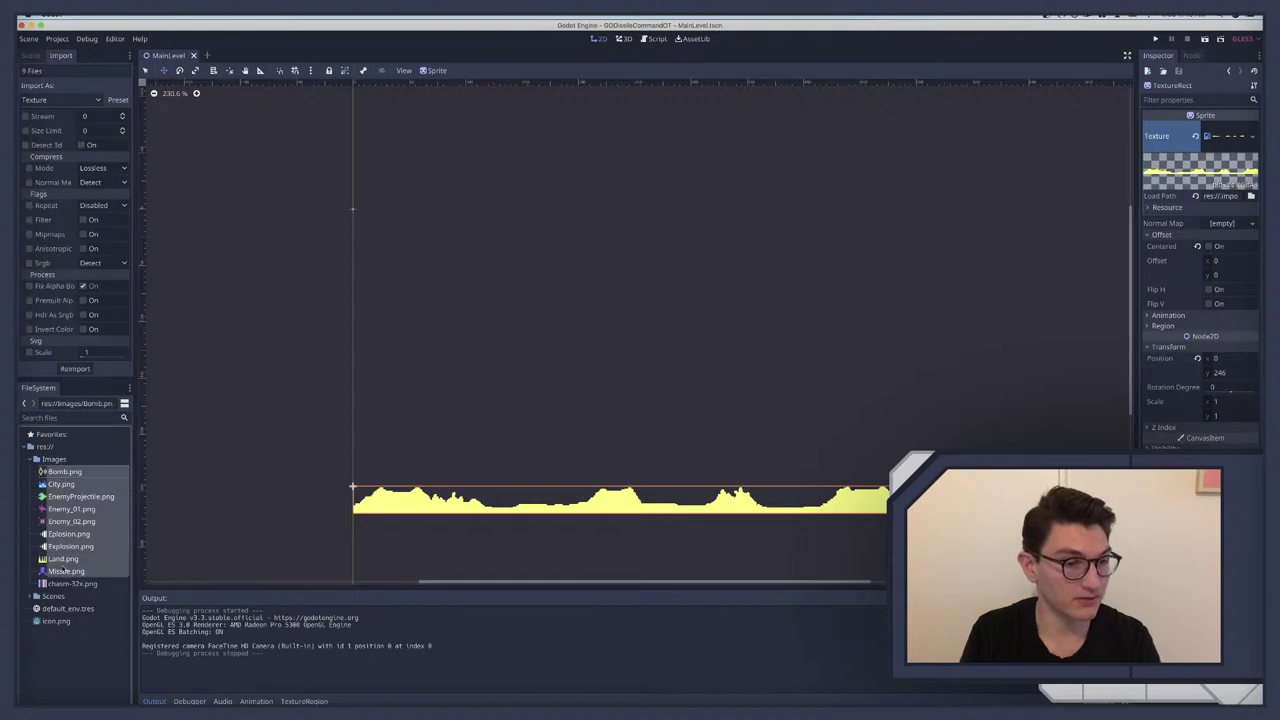
{"action": "left_click", "coordinate": [75, 369]}
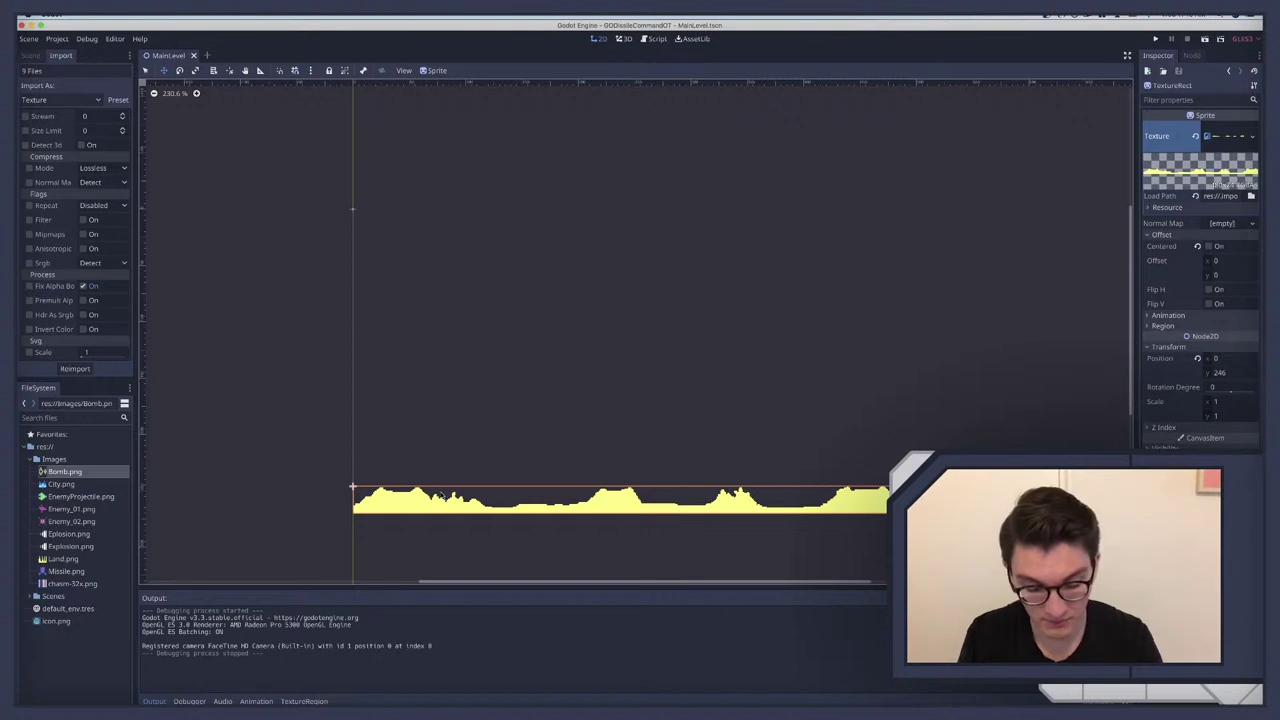
{"action": "key", "text": "super+b"}
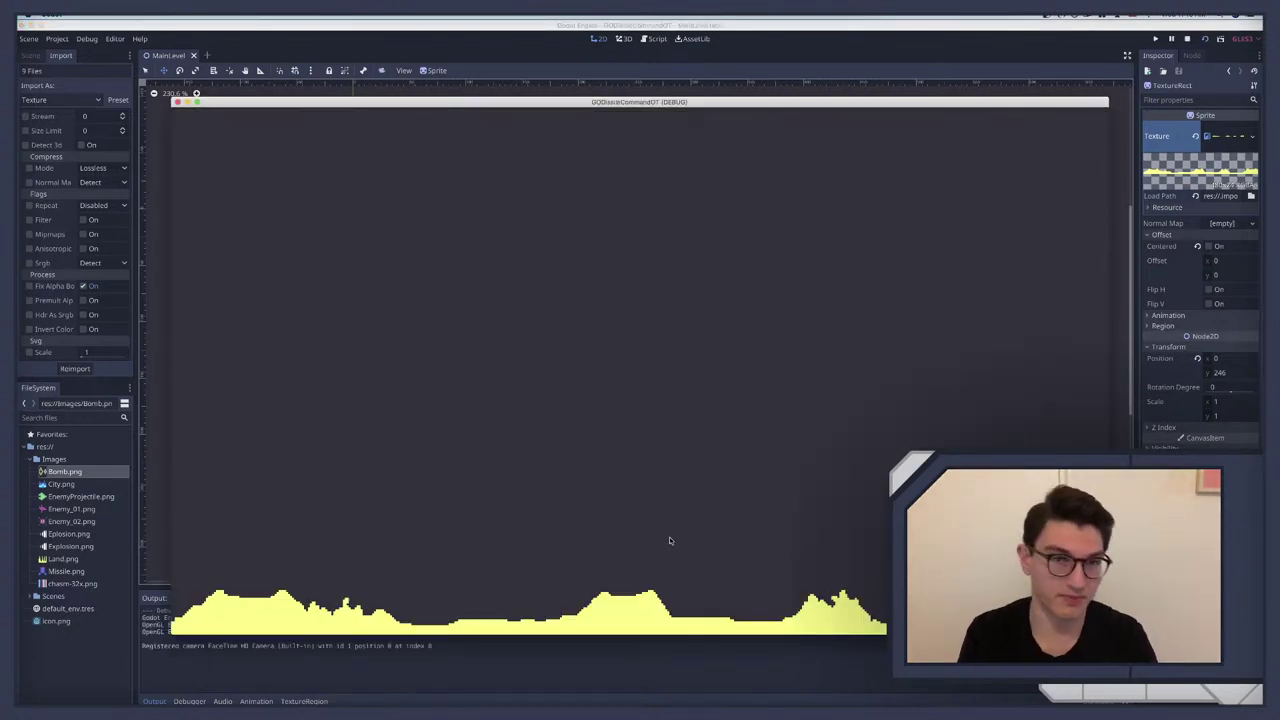
{"action": "key", "text": "super+q"}
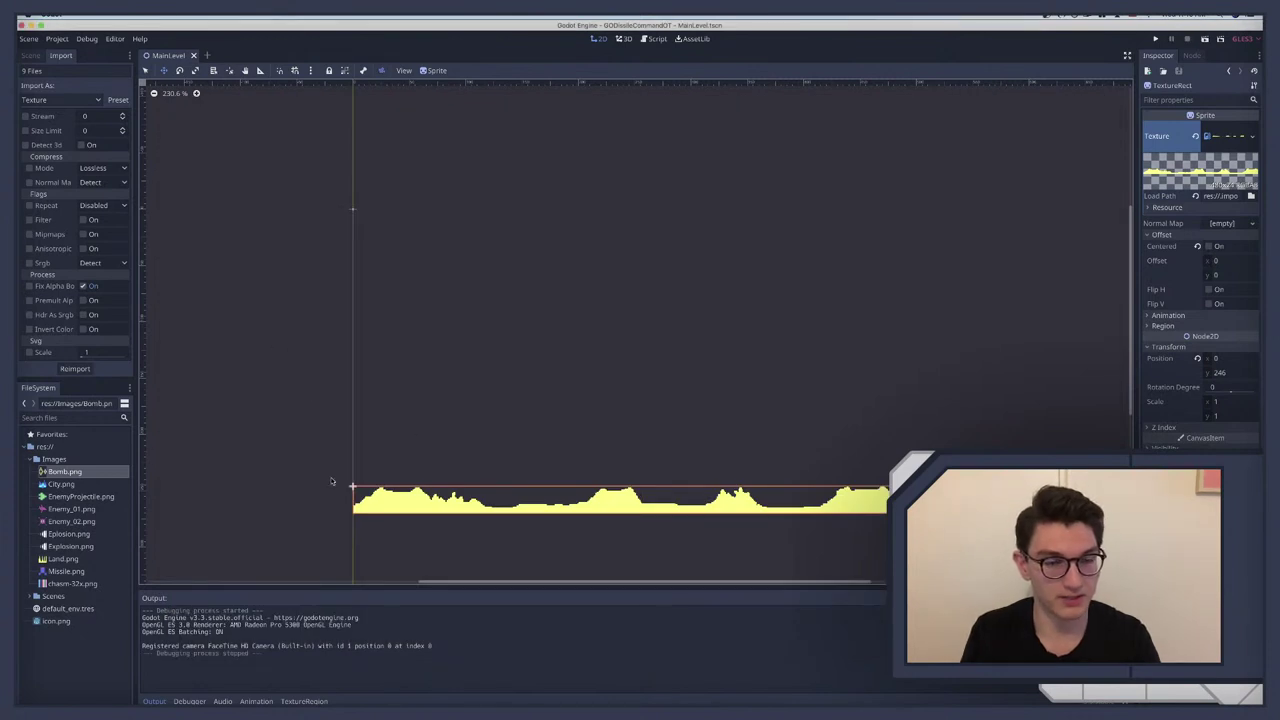
Step: Open the Missile.png texture resource from the images folder
{"action": "scroll", "coordinate": [415, 477], "scroll_direction": "down", "scroll_amount": 3}
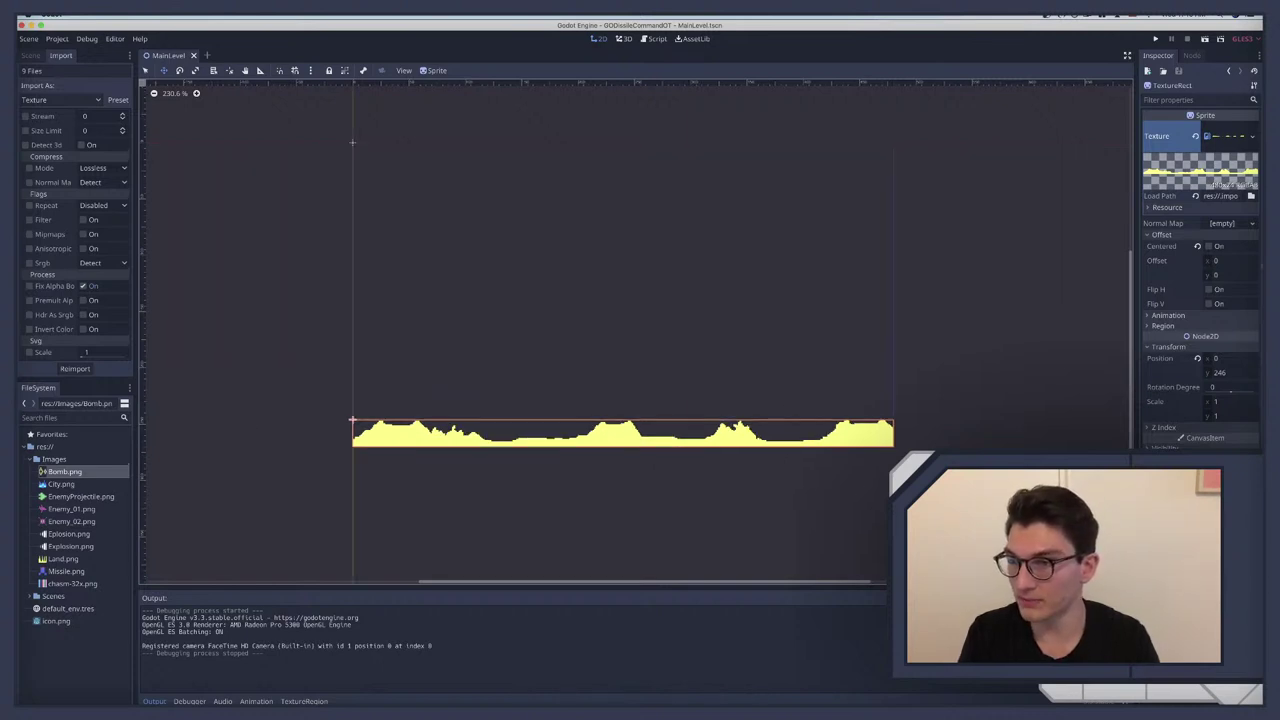
{"action": "scroll", "coordinate": [777, 381], "scroll_direction": "up", "scroll_amount": 3}
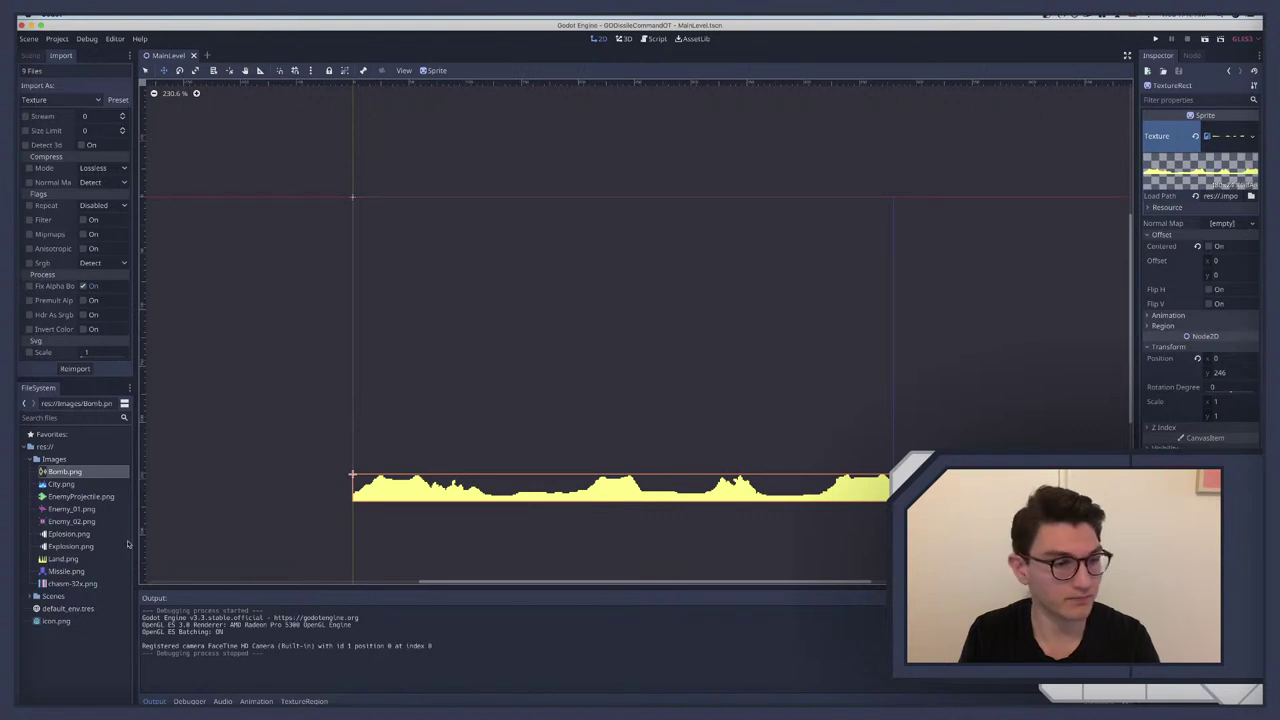
{"action": "left_click", "coordinate": [62, 571]}
{"action": "double_click", "coordinate": [62, 571]}
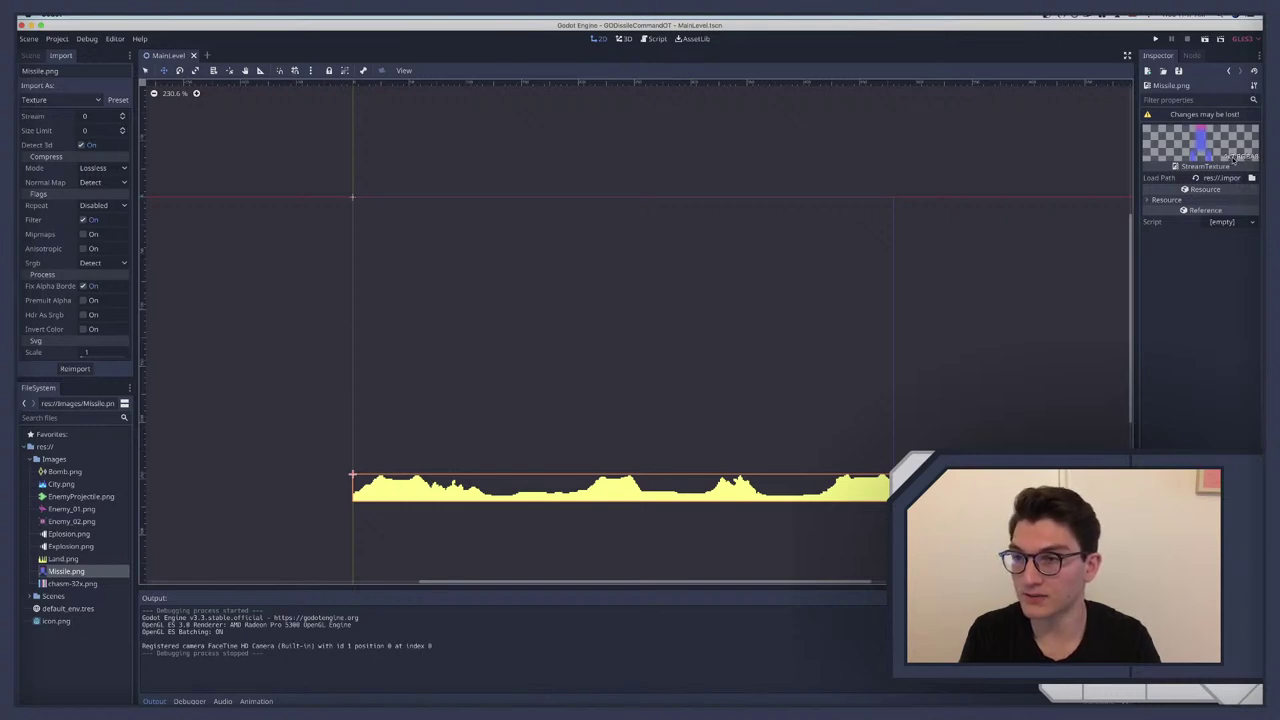
Step: Set the TextureRect land sprite's Position y to 239
{"action": "left_click", "coordinate": [30, 56]}
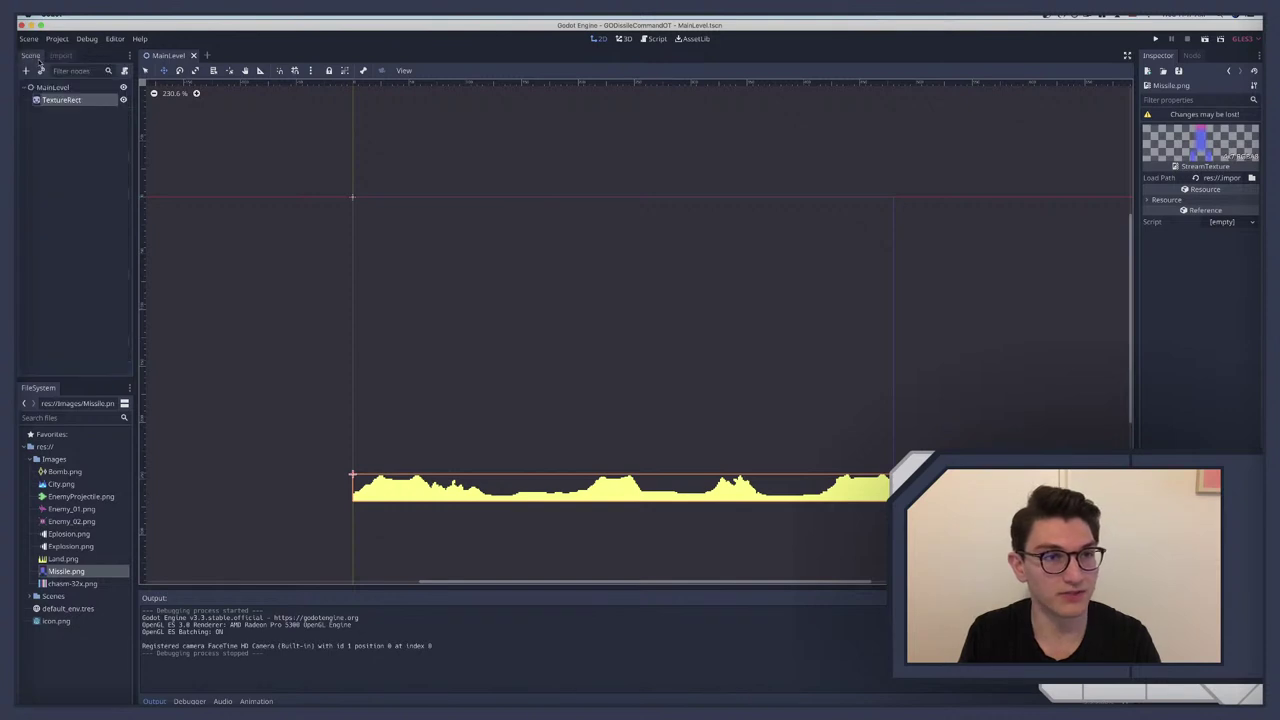
{"action": "left_click", "coordinate": [55, 100]}
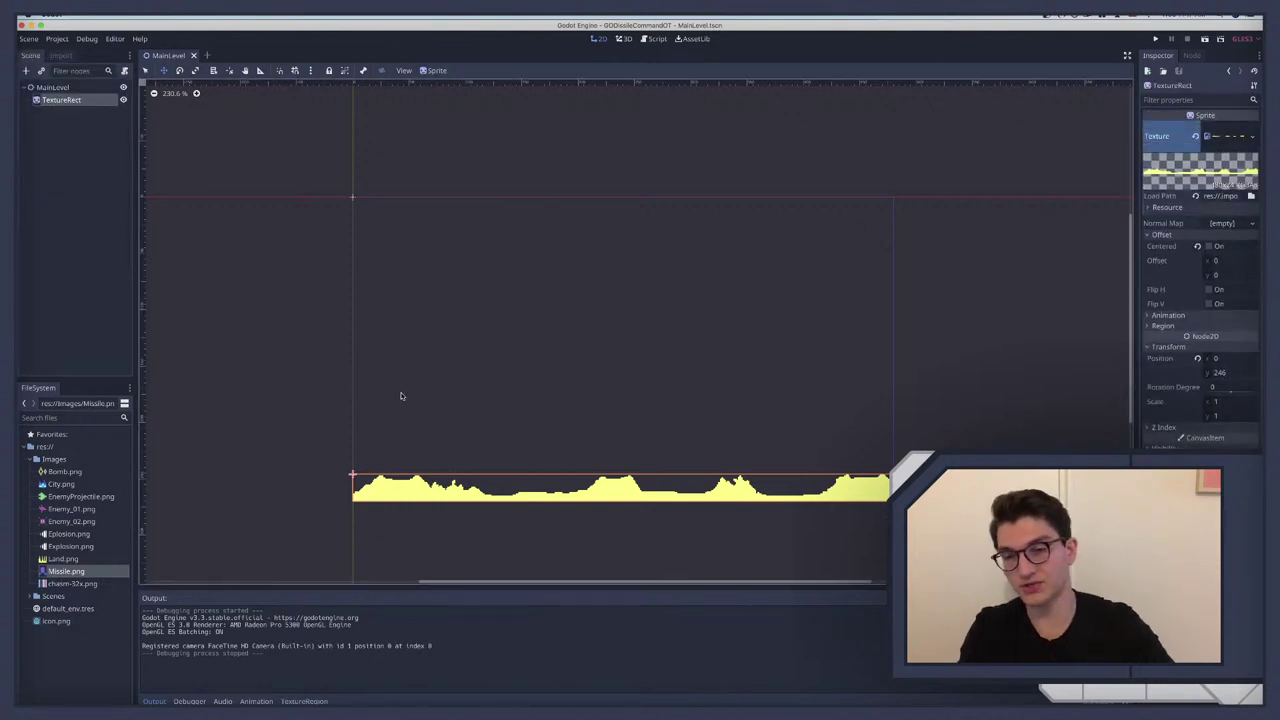
{"action": "left_click", "coordinate": [1238, 373]}
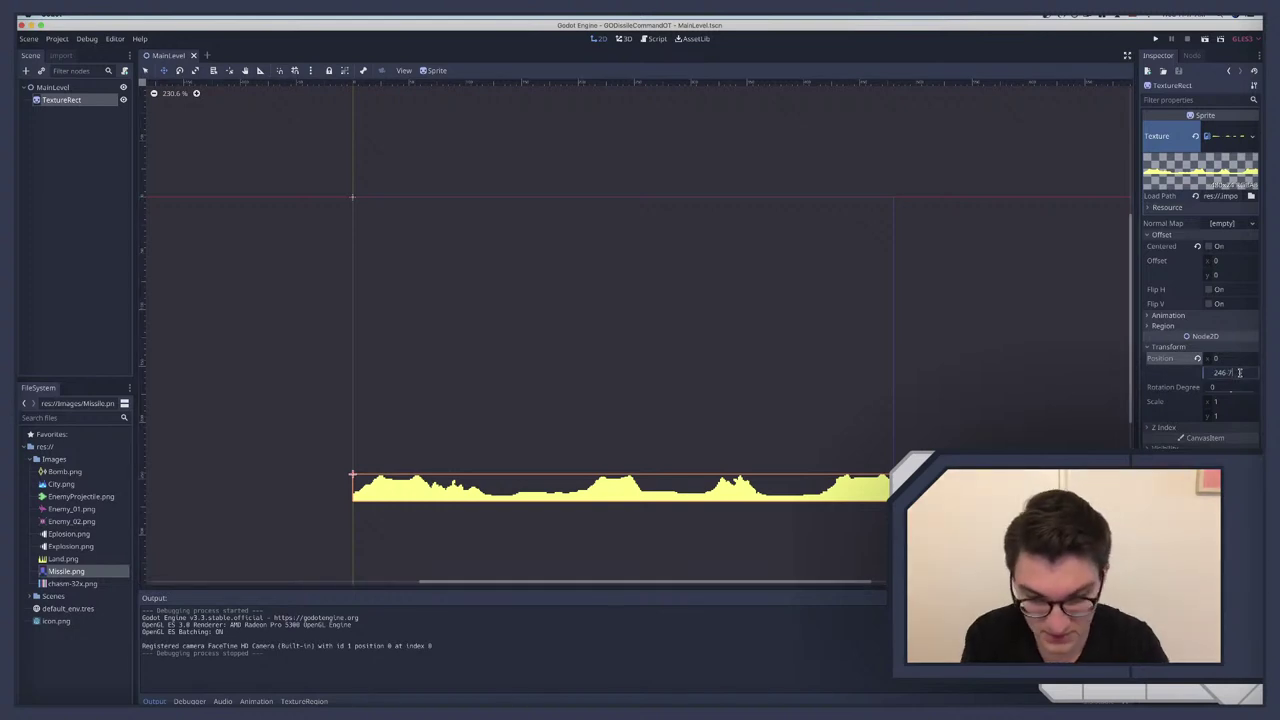
{"action": "type", "text": "239"}
{"action": "key", "text": "Return"}
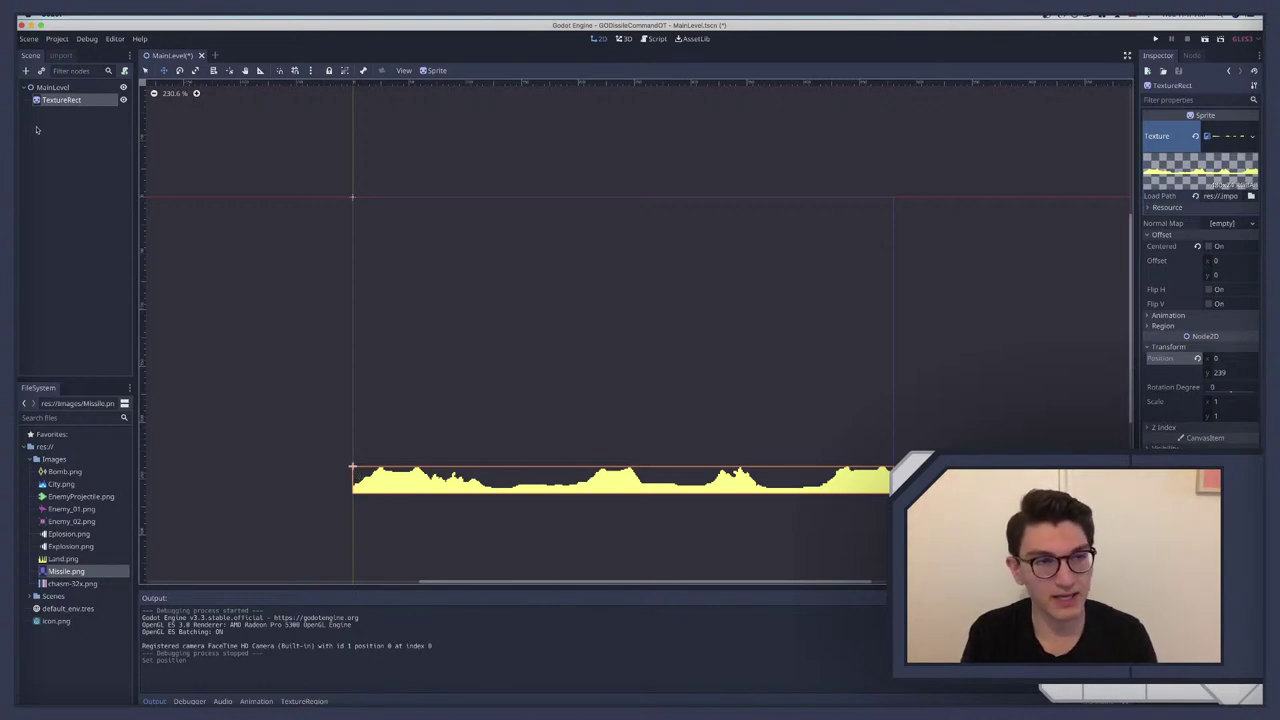
Step: Add a Control node under MainLevel and make it fill the whole screen
{"action": "left_click", "coordinate": [52, 88]}
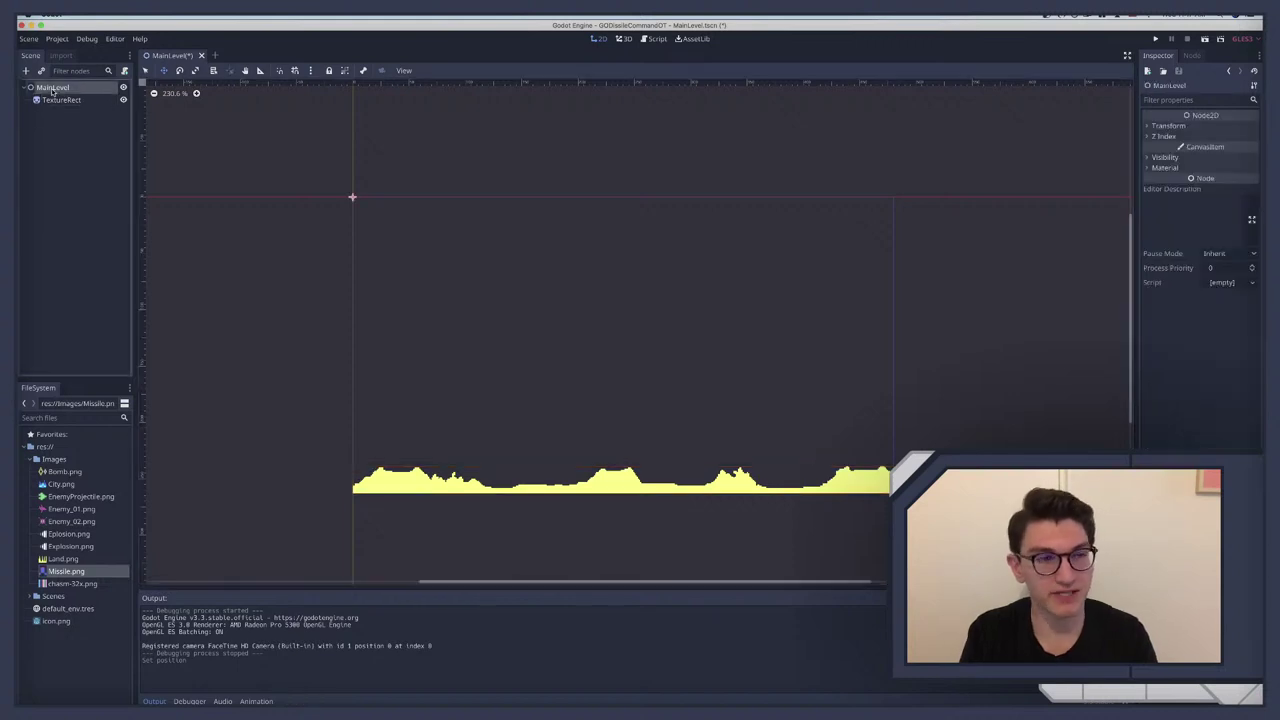
{"action": "key", "text": "ctrl+a"}
{"action": "type", "text": "control"}
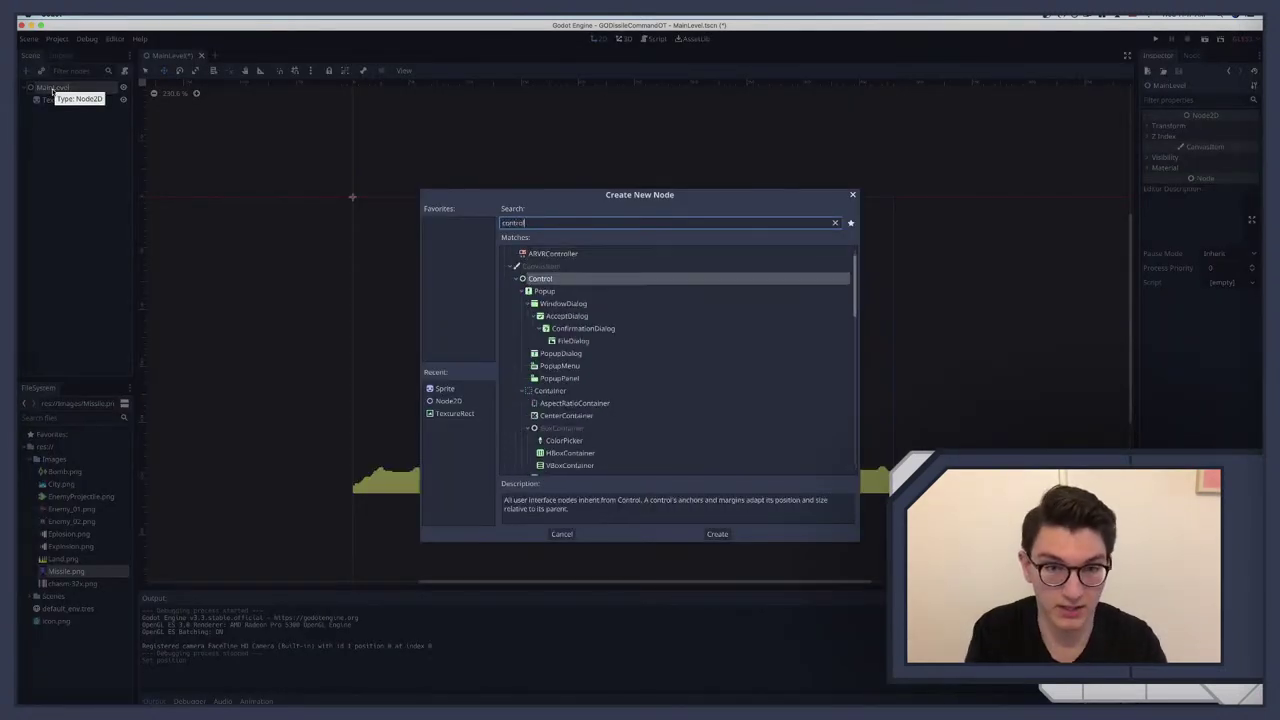
{"action": "key", "text": "Return"}
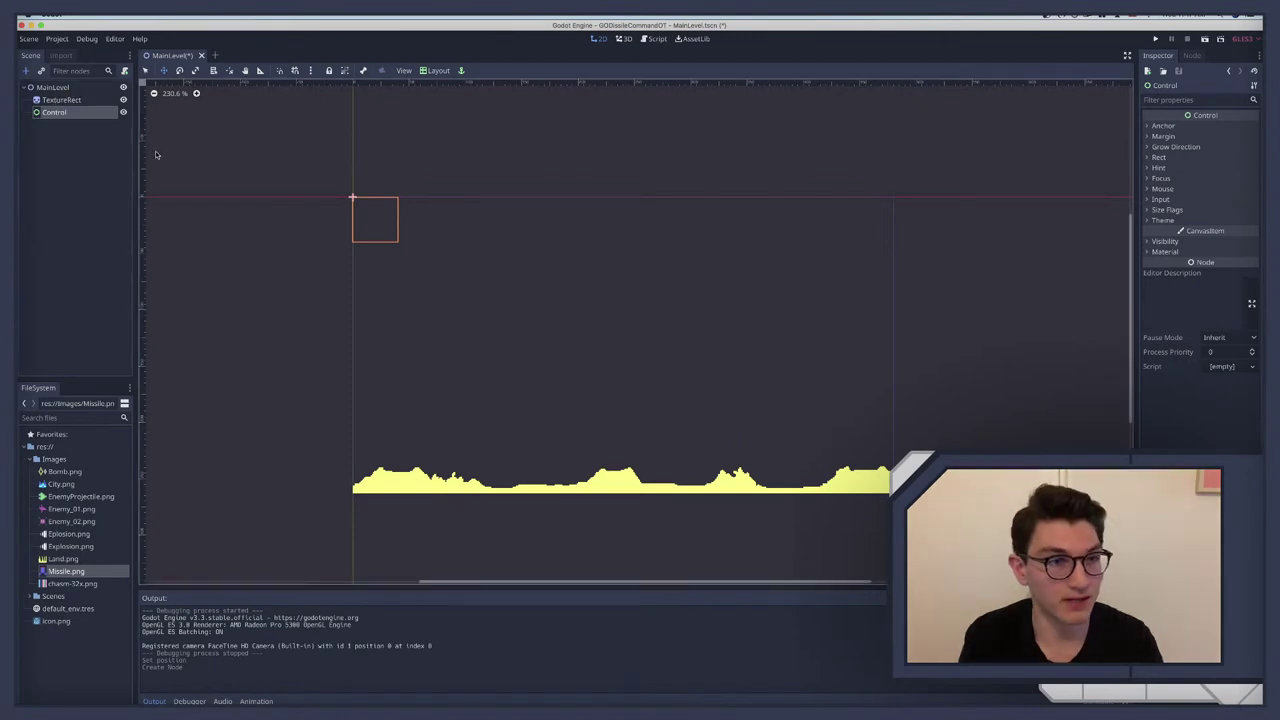
{"action": "left_click", "coordinate": [436, 70]}
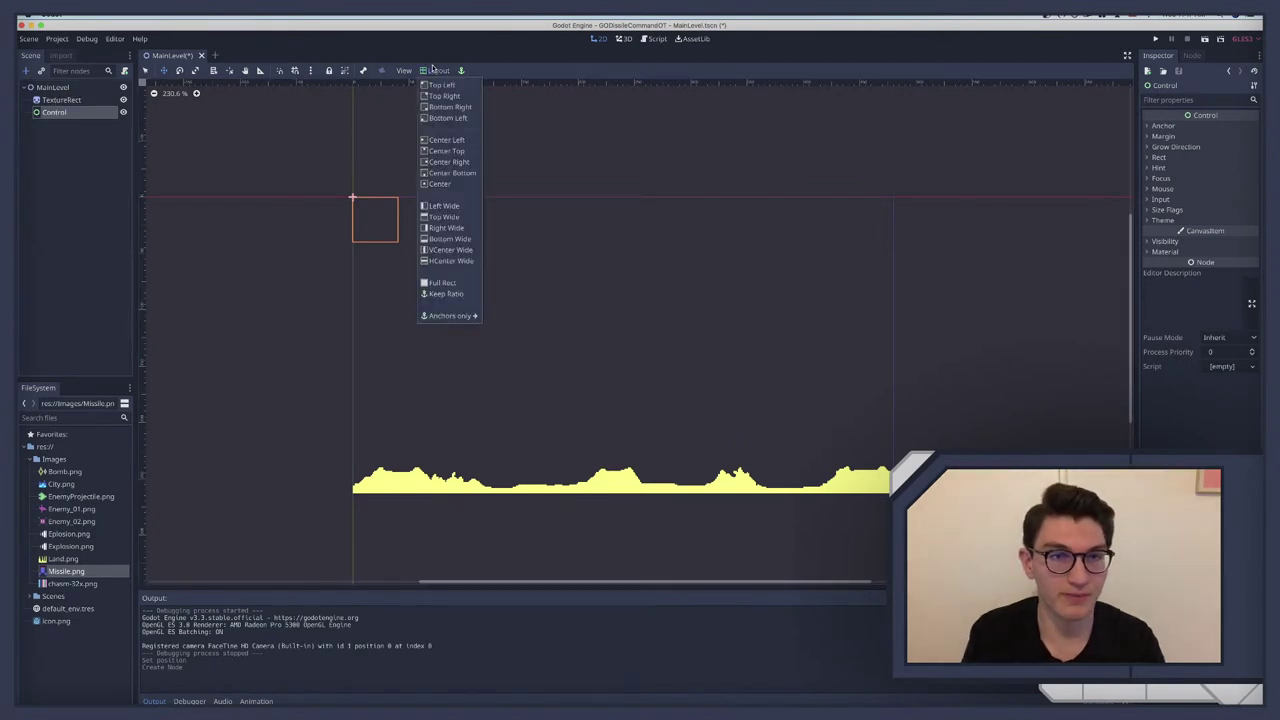
{"action": "left_click", "coordinate": [455, 285]}
Step: Add an HBoxContainer under Control, anchored at center bottom
{"action": "key", "text": "super+a"}
{"action": "type", "text": "hbox"}
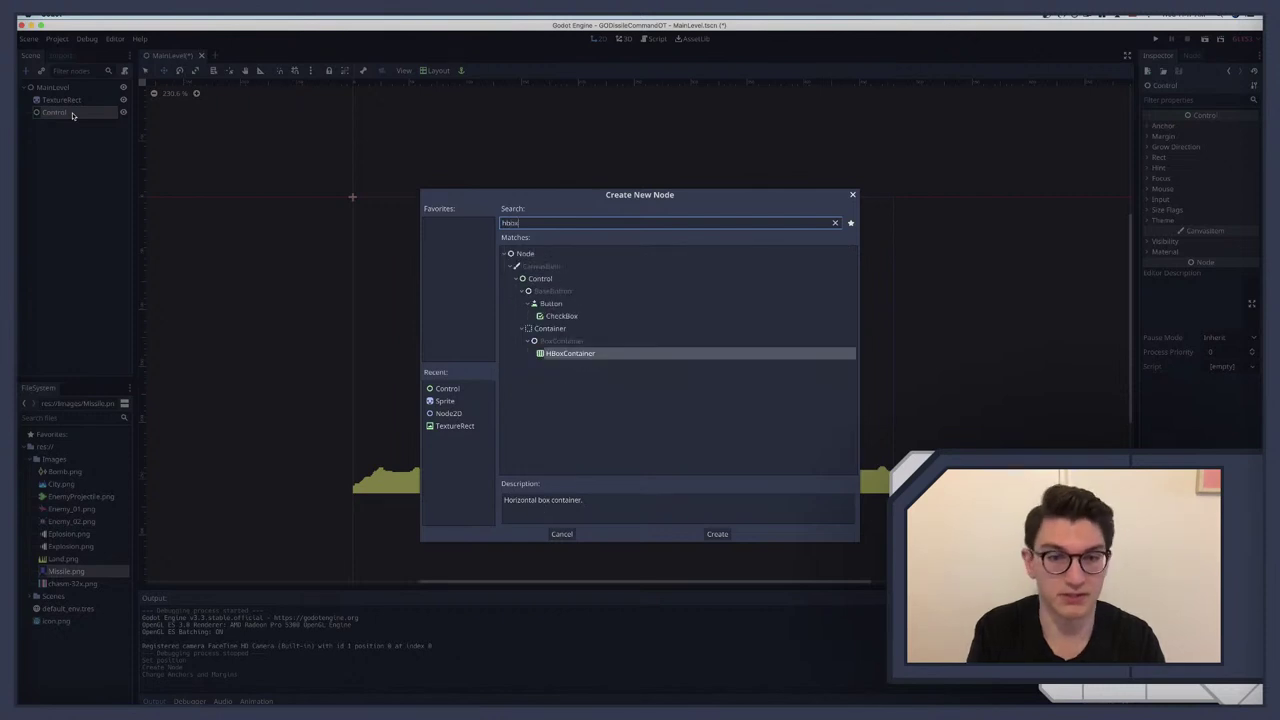
{"action": "key", "text": "Return"}
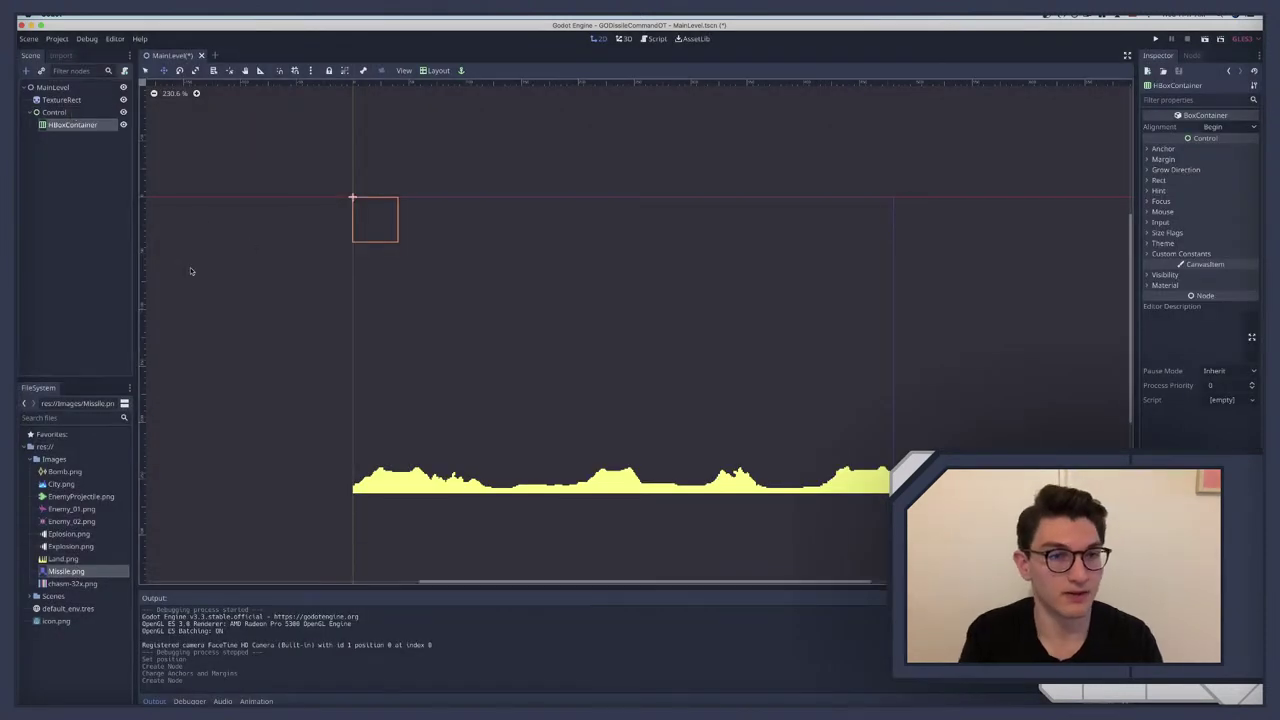
{"action": "left_click", "coordinate": [438, 70]}
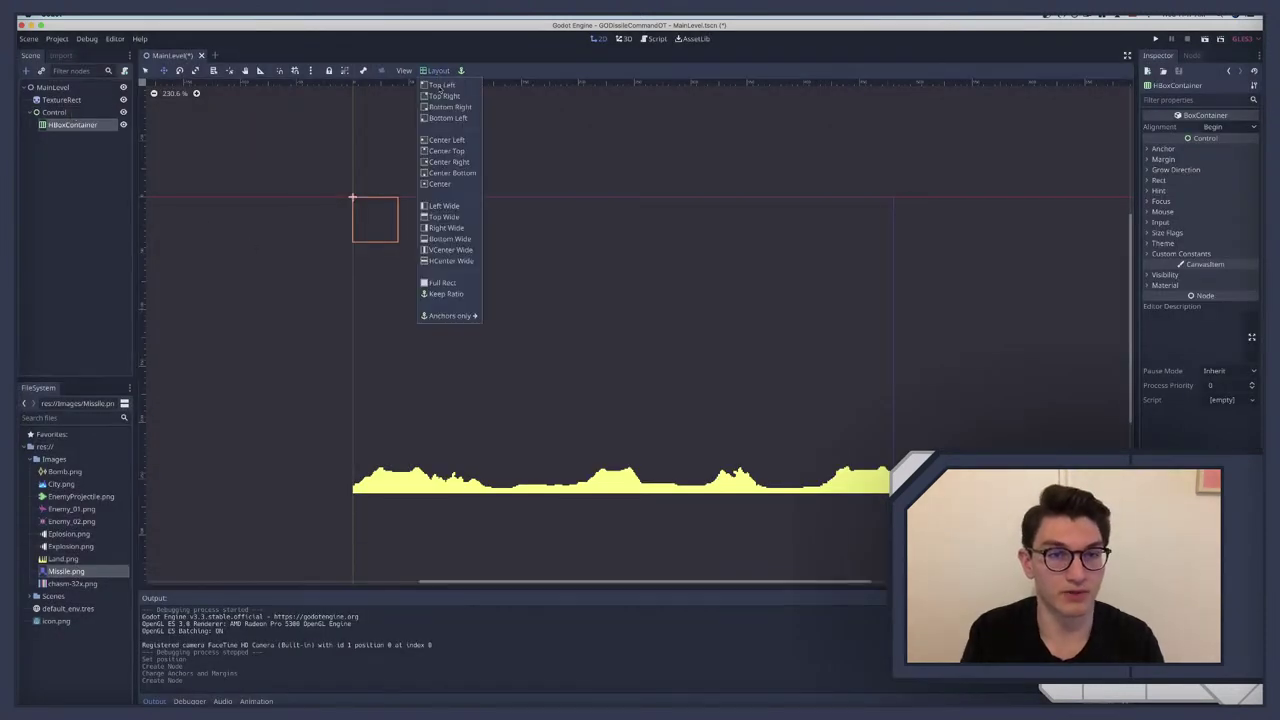
{"action": "left_click", "coordinate": [449, 174]}
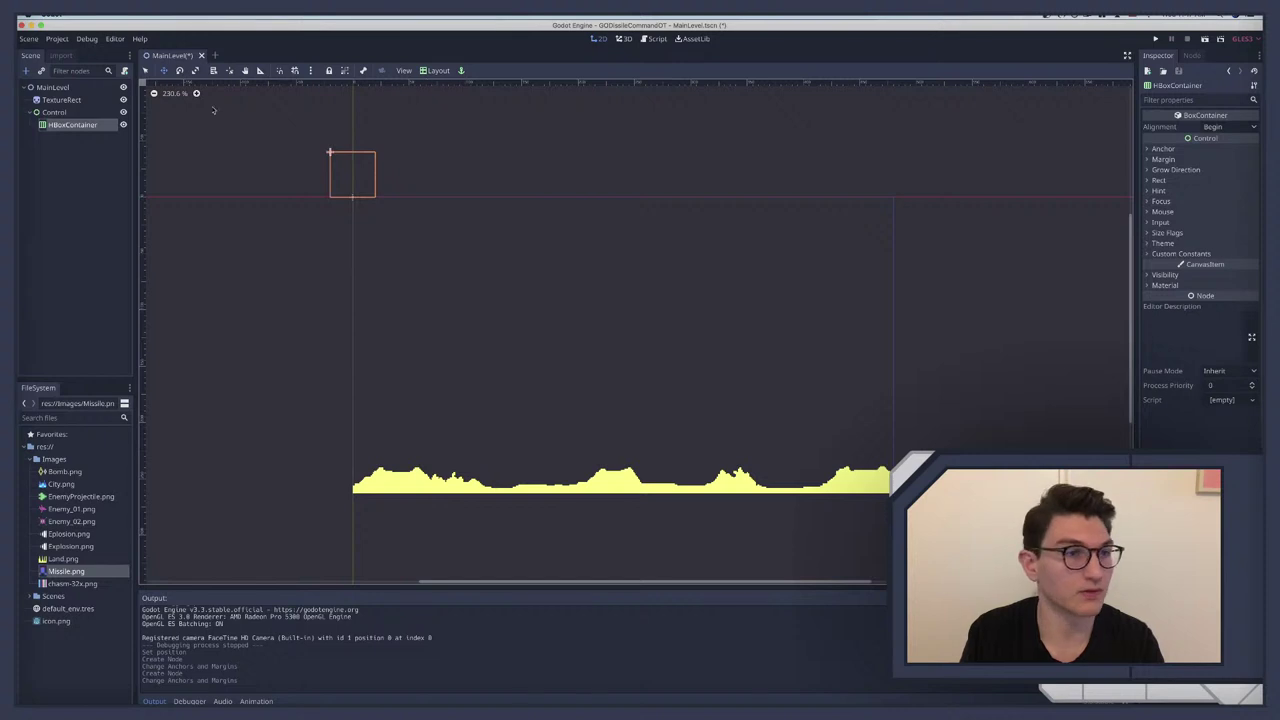
{"action": "left_click", "coordinate": [55, 112]}
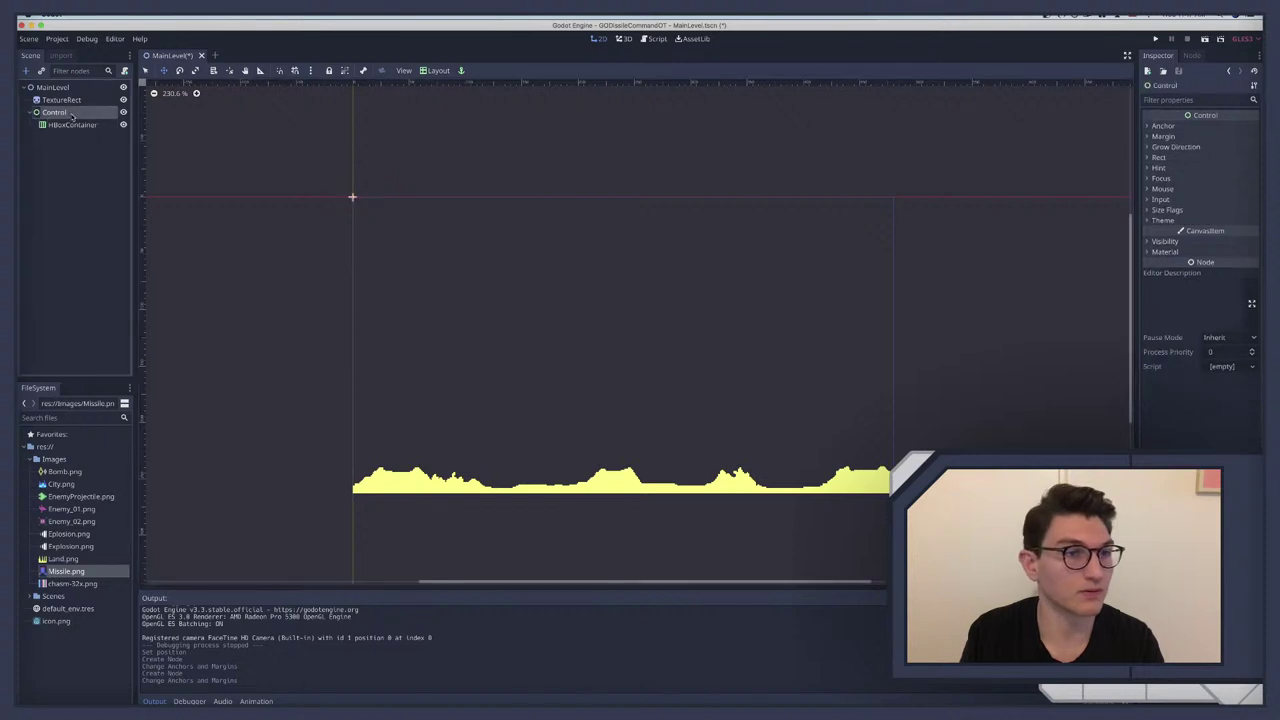
{"action": "left_click", "coordinate": [441, 70]}
{"action": "left_click", "coordinate": [53, 117]}
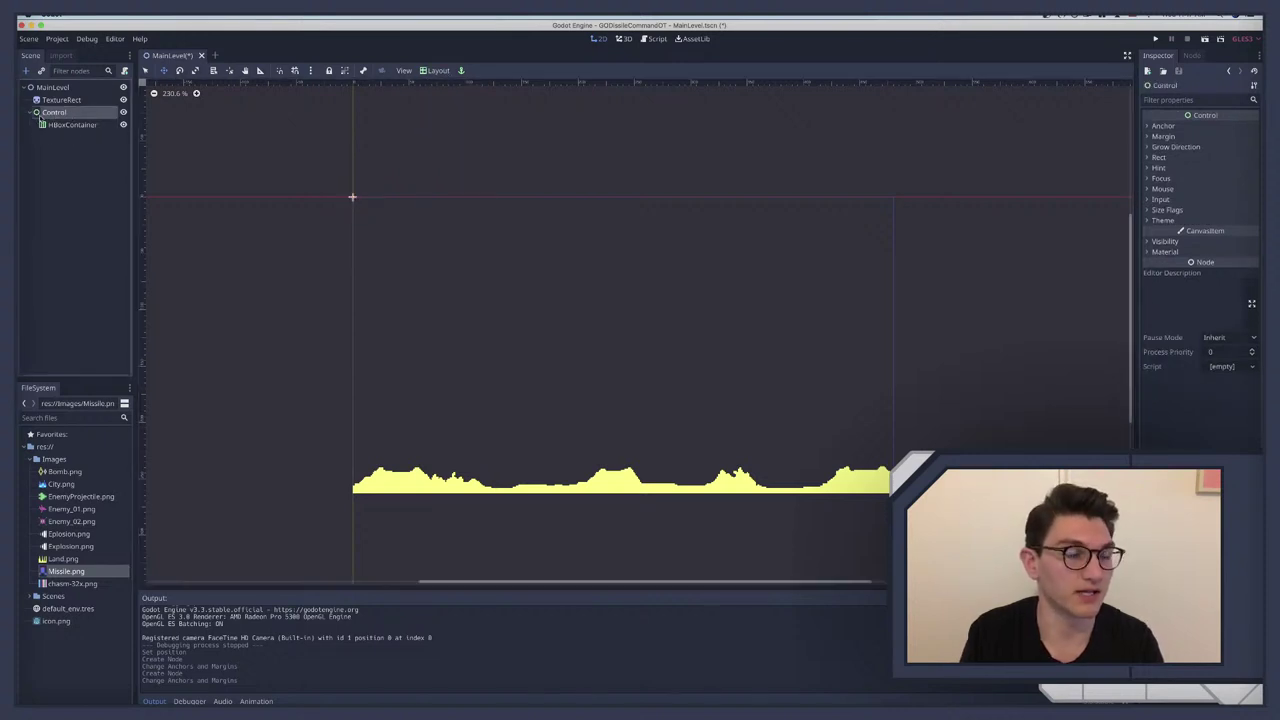
Step: Add a CanvasLayer under MainLevel and move the Control node into it
{"action": "left_click", "coordinate": [50, 87]}
{"action": "key", "text": "ctrl+a"}
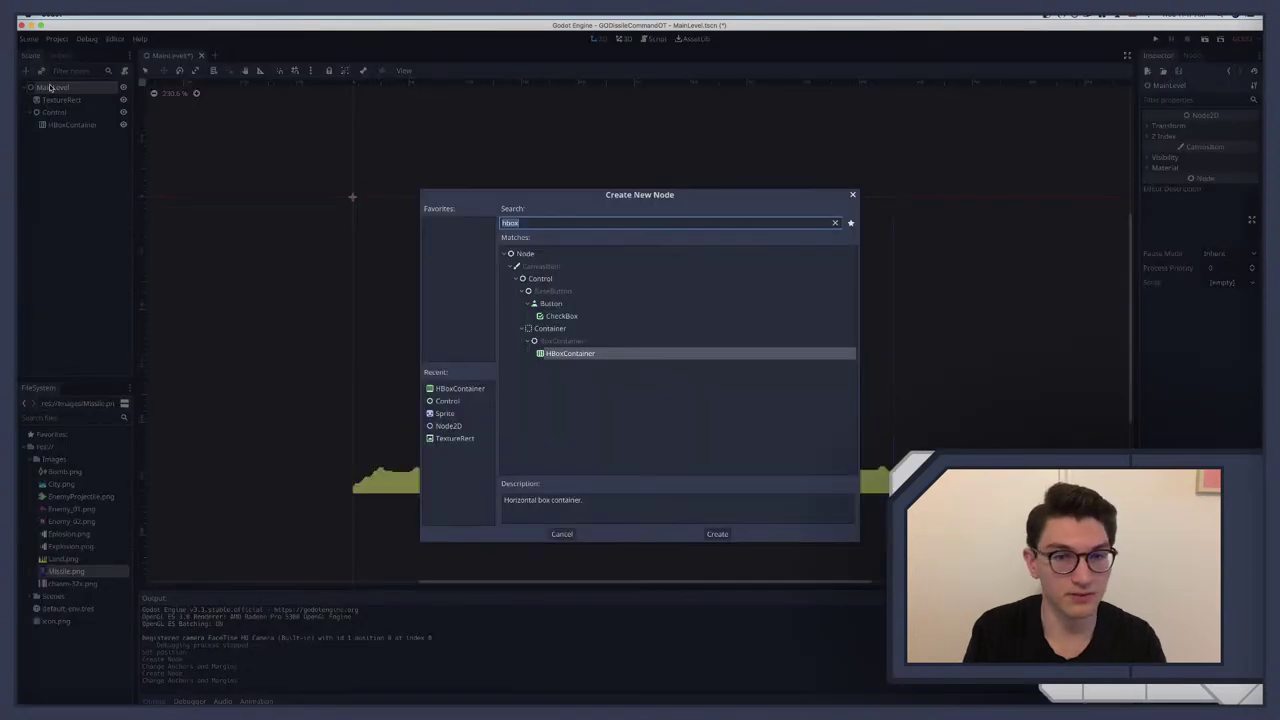
{"action": "type", "text": "canvasl"}
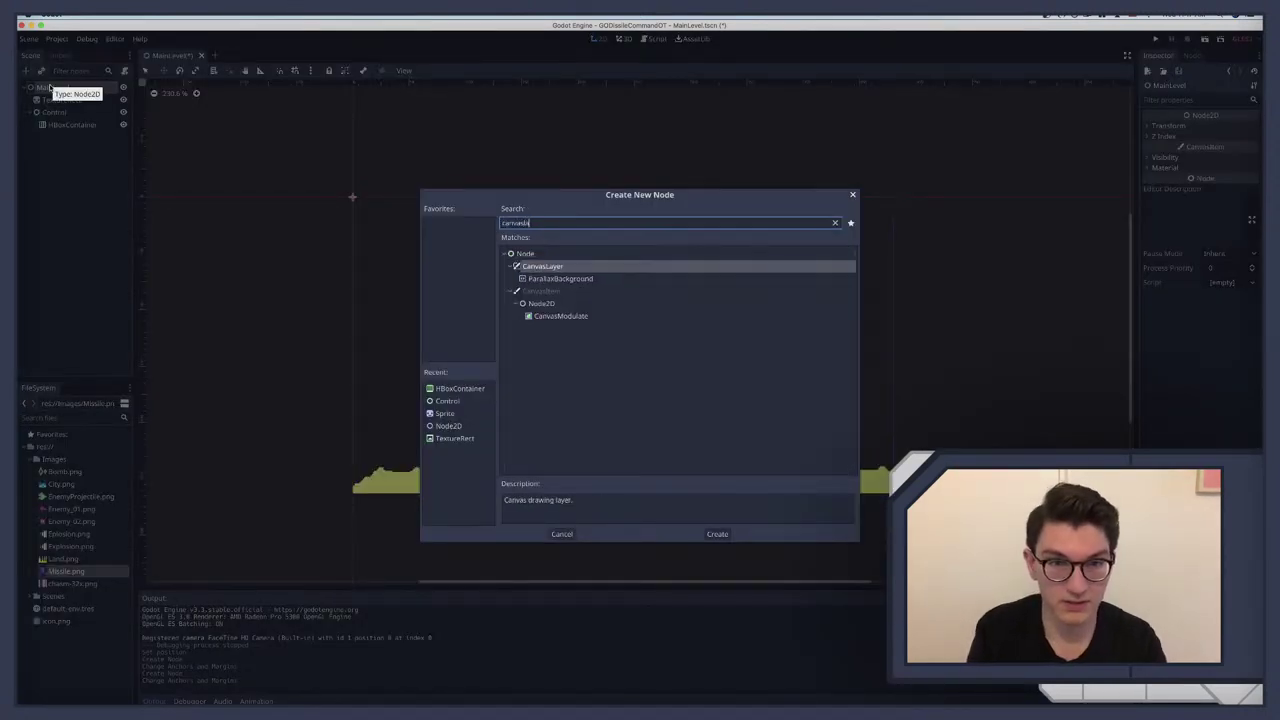
{"action": "key", "text": "Return"}
{"action": "left_click_drag", "start_coordinate": [53, 114], "coordinate": [56, 137]}
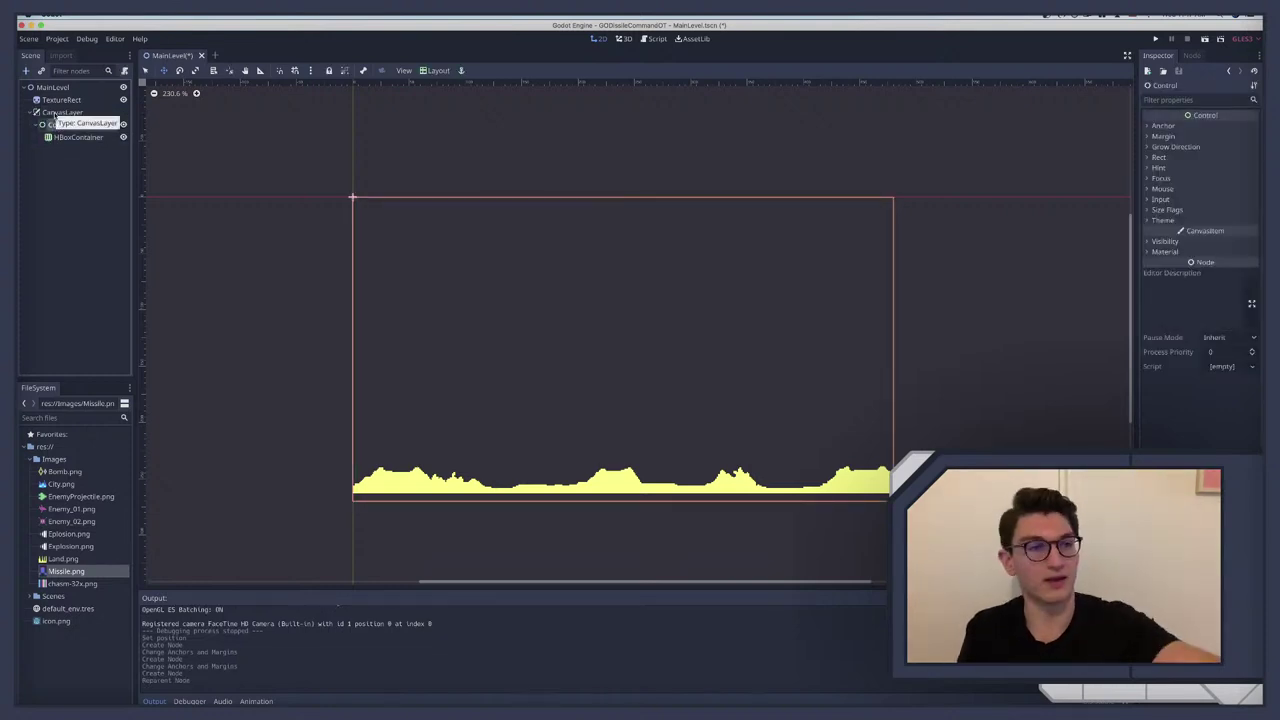
Step: Set Control's layout to Full Rect and HBoxContainer's layout to Bottom Wide
{"action": "left_click", "coordinate": [46, 89]}
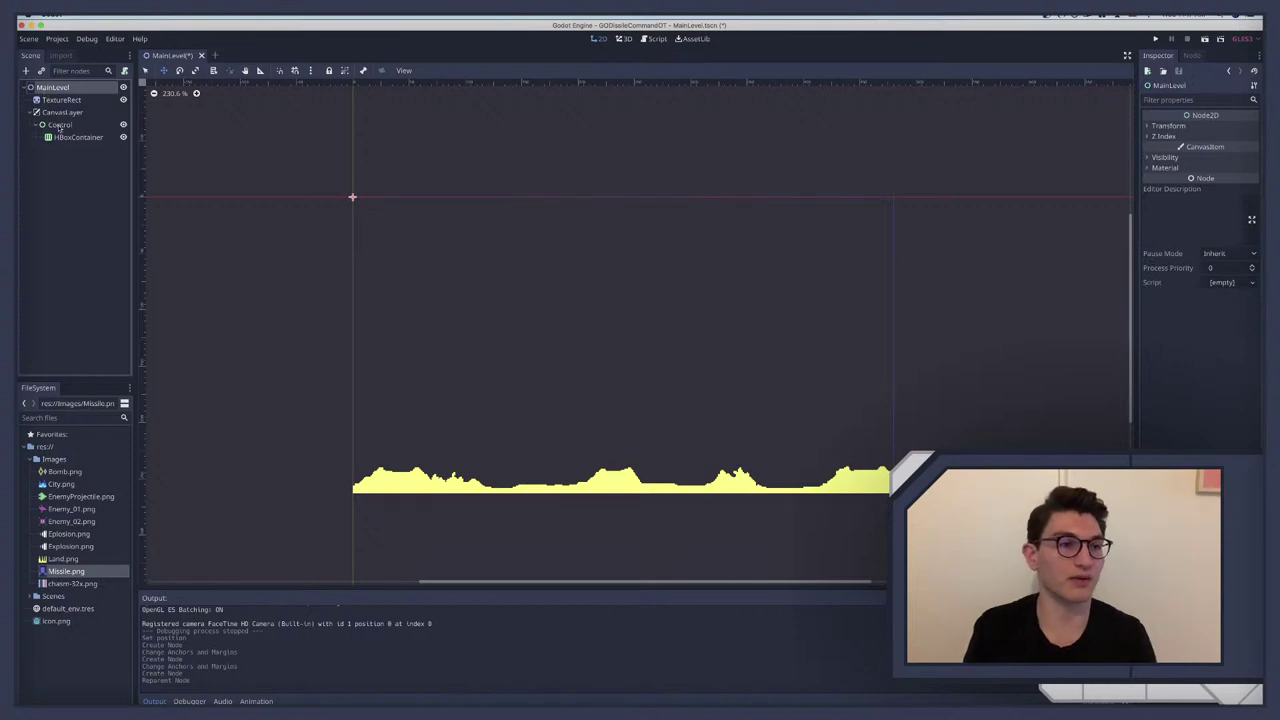
{"action": "left_click", "coordinate": [59, 125]}
{"action": "left_click", "coordinate": [62, 137]}
{"action": "left_click", "coordinate": [60, 125]}
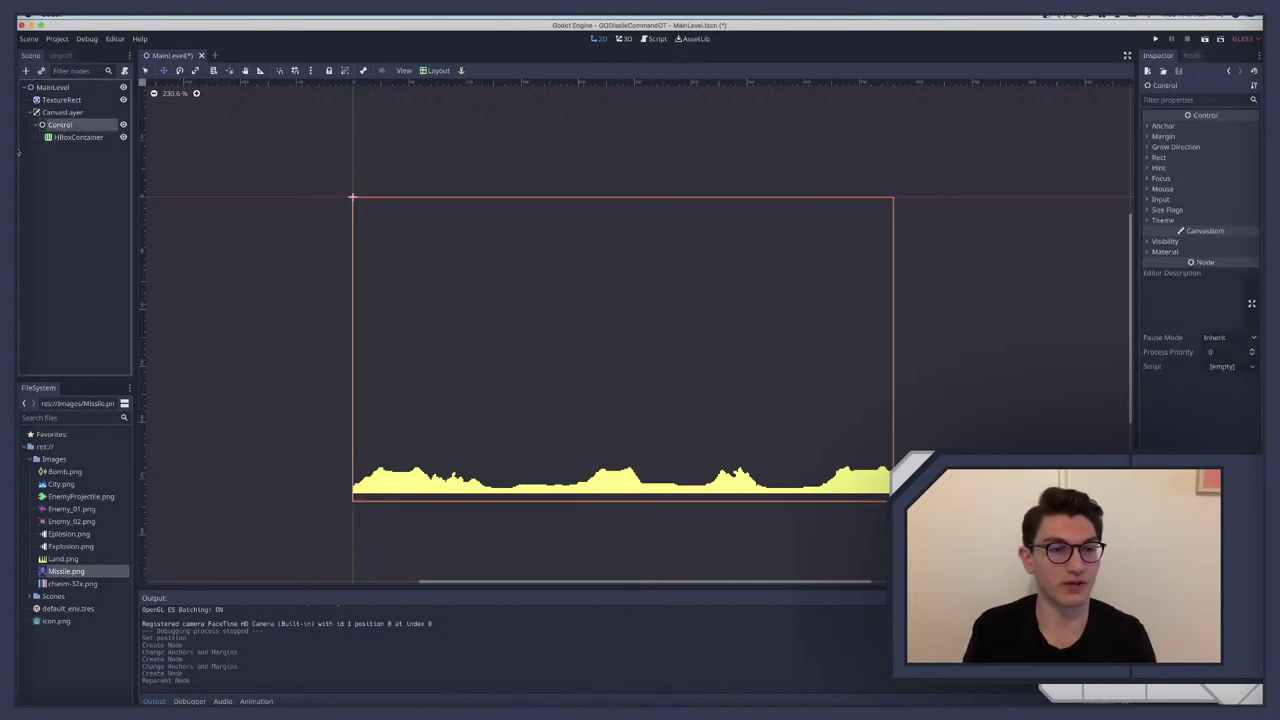
{"action": "left_click", "coordinate": [430, 70]}
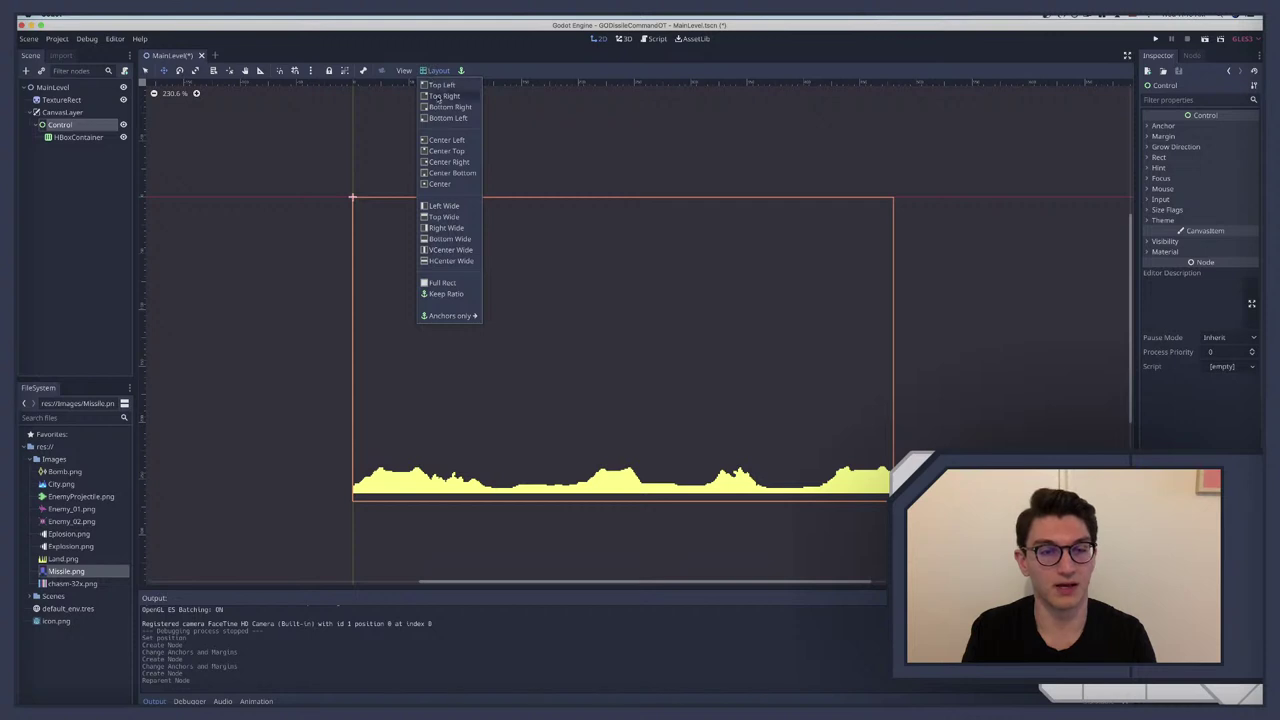
{"action": "left_click", "coordinate": [442, 282]}
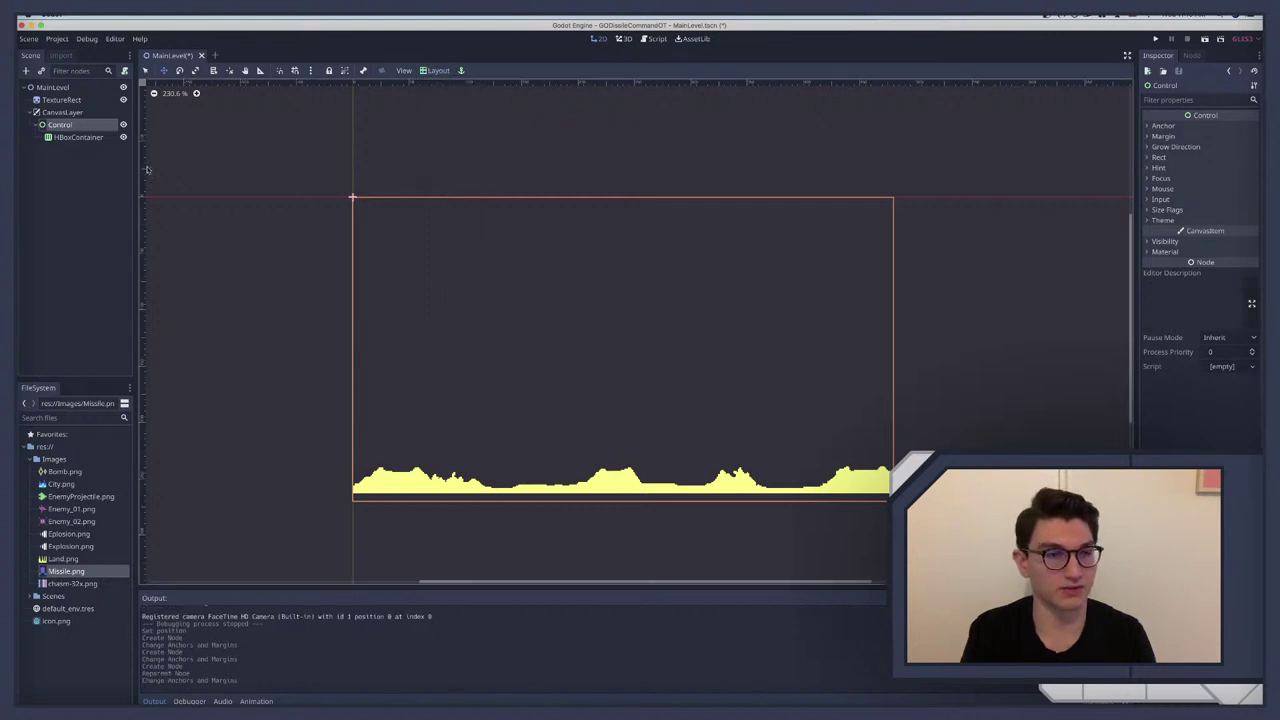
{"action": "left_click", "coordinate": [70, 138]}
{"action": "left_click", "coordinate": [436, 70]}
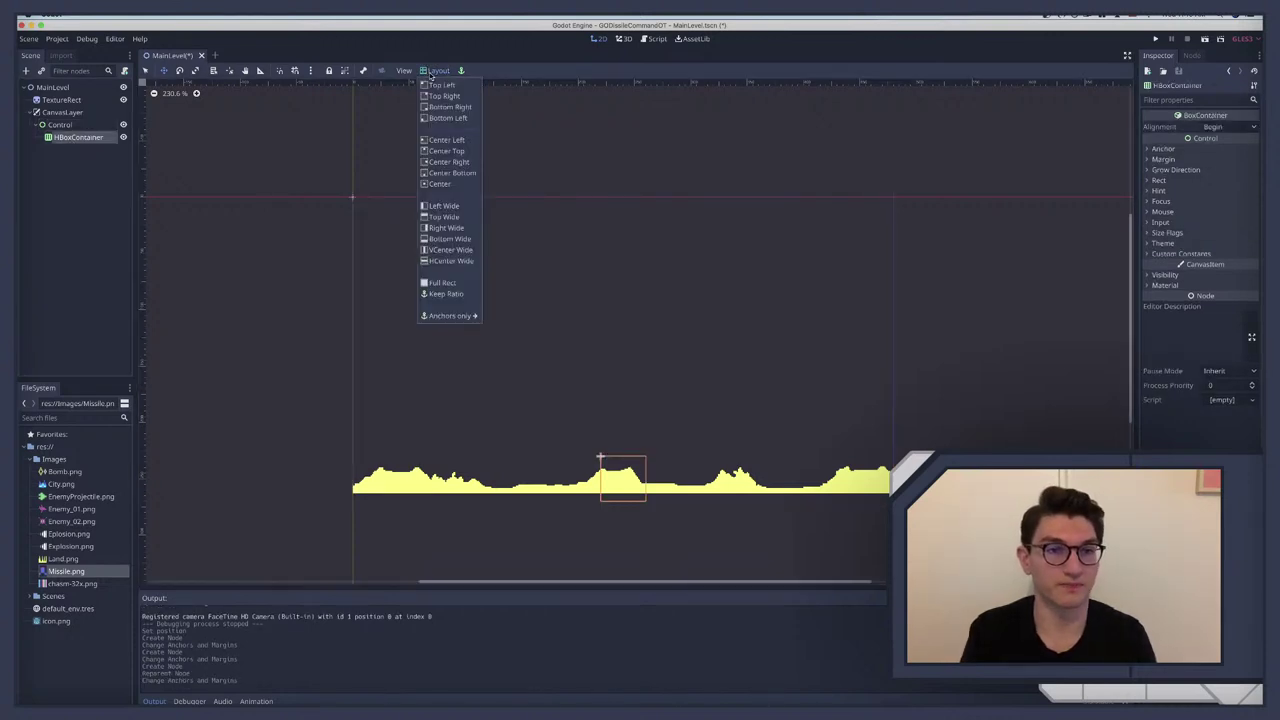
{"action": "left_click", "coordinate": [448, 240]}
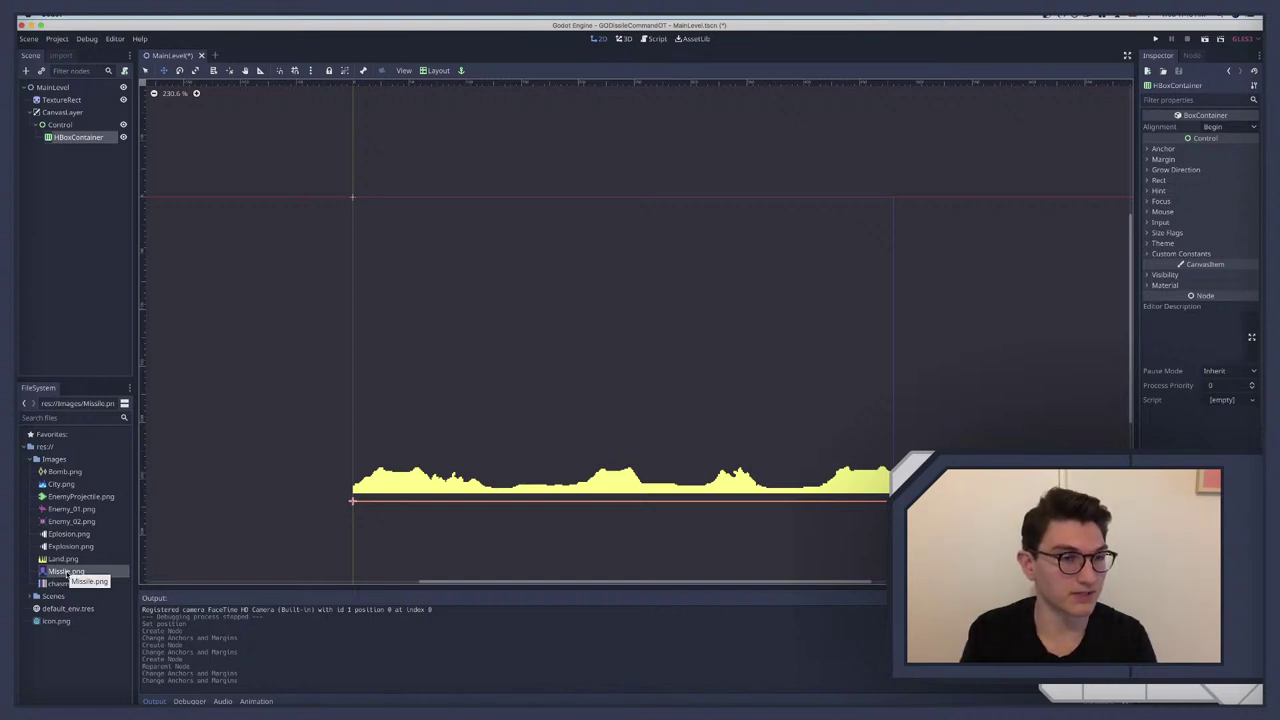
Step: Add a TextureRect child under the HBoxContainer
{"action": "key", "text": "super+a"}
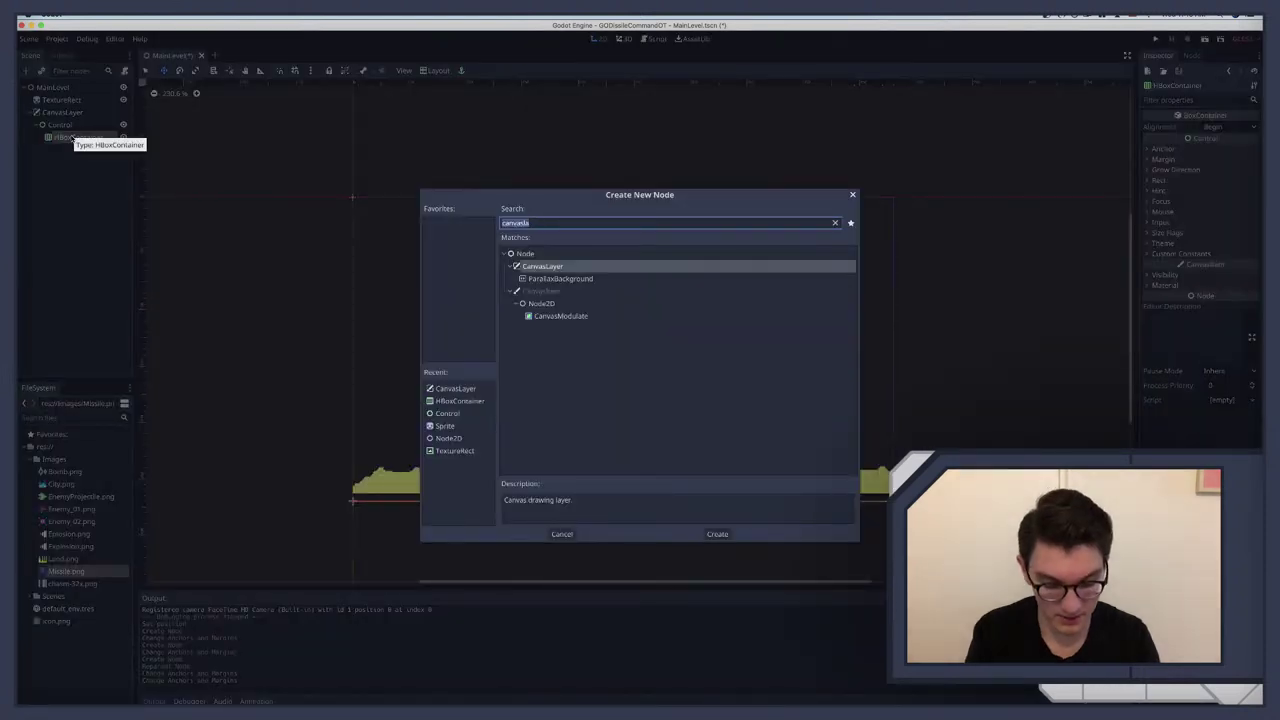
{"action": "type", "text": "textu"}
{"action": "key", "text": "Down"}
{"action": "key", "text": "Down"}
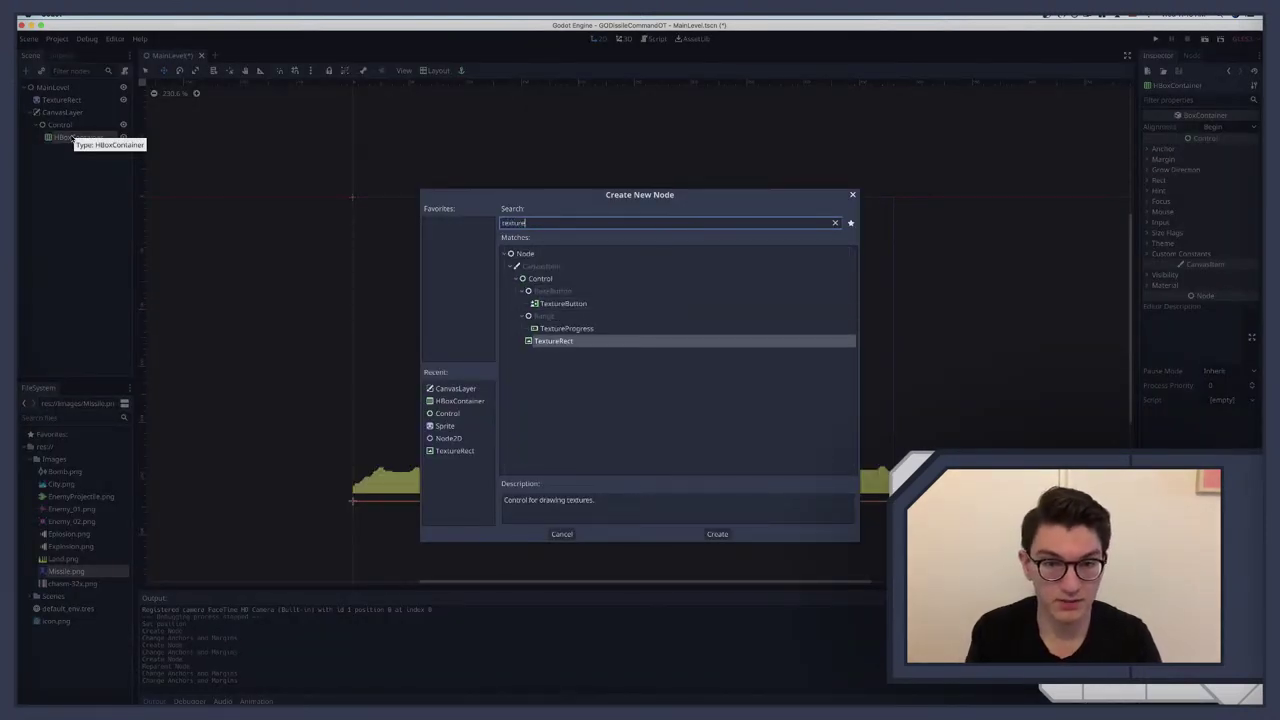
{"action": "key", "text": "Return"}
Step: Keep the name TextureRect and assign Missile.png as its Texture in the Inspector
{"action": "double_click", "coordinate": [80, 150]}
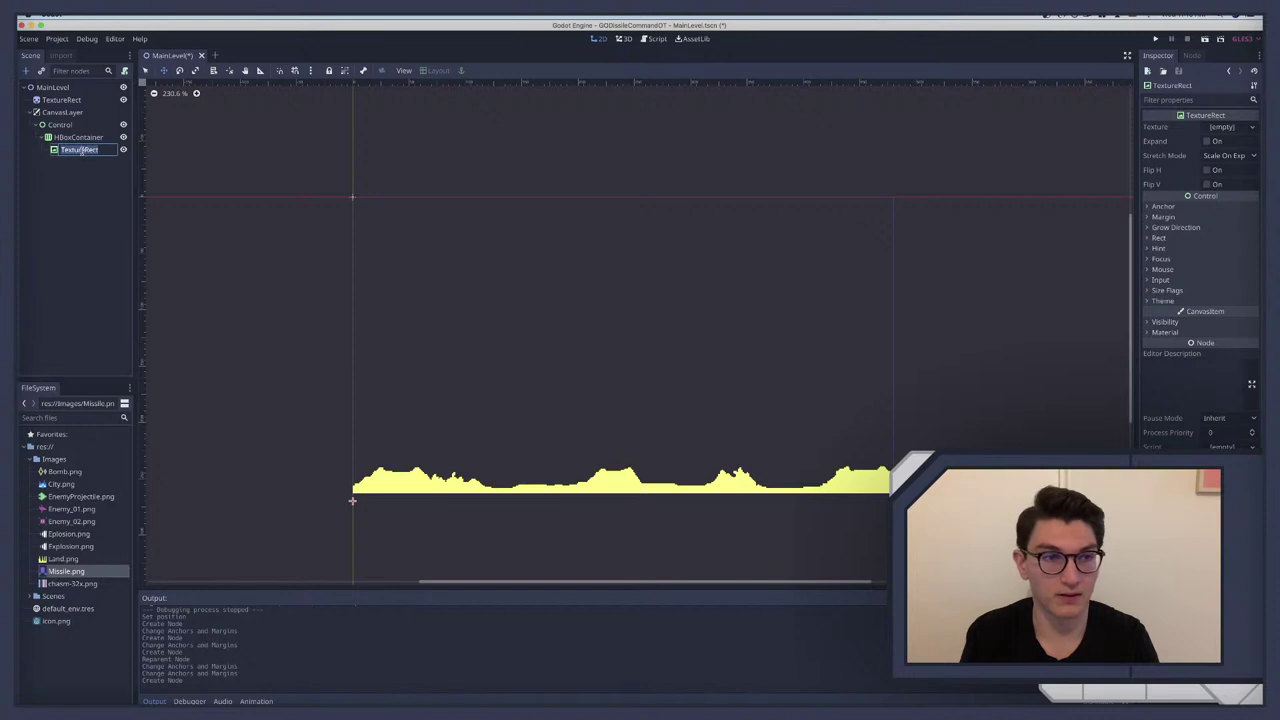
{"action": "key", "text": "Return"}
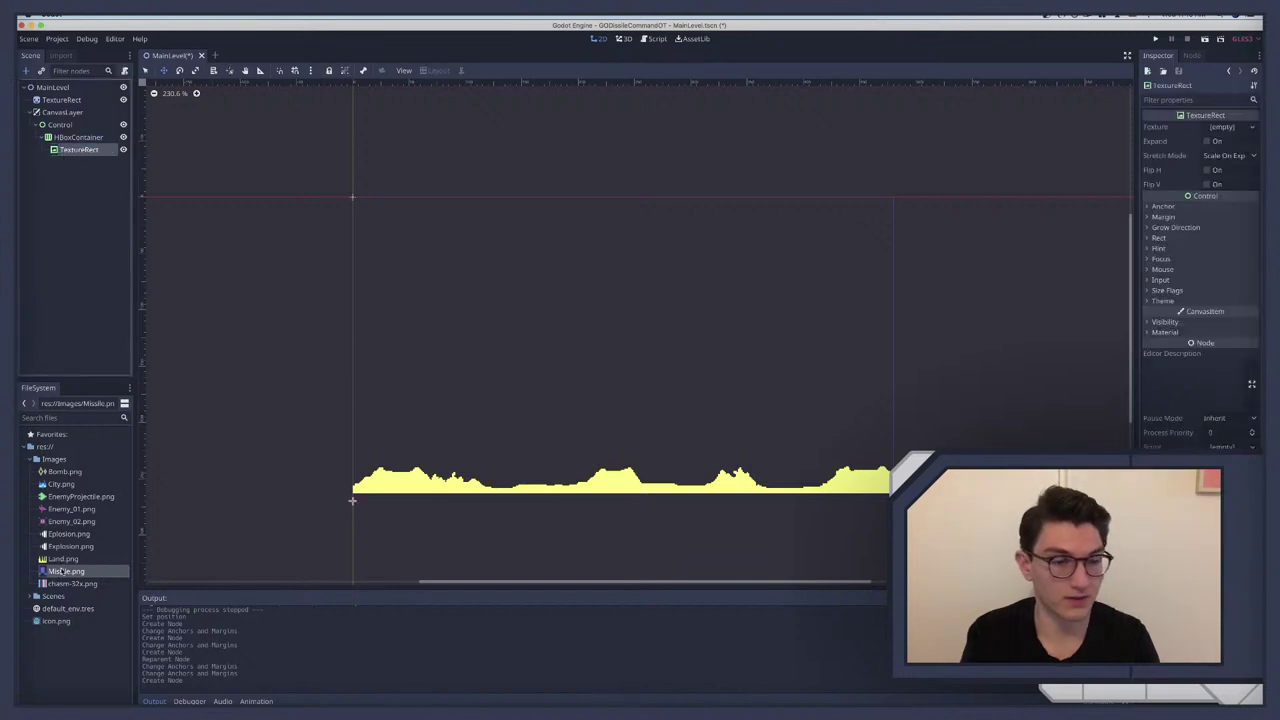
{"action": "left_click_drag", "start_coordinate": [62, 571], "coordinate": [1222, 128]}
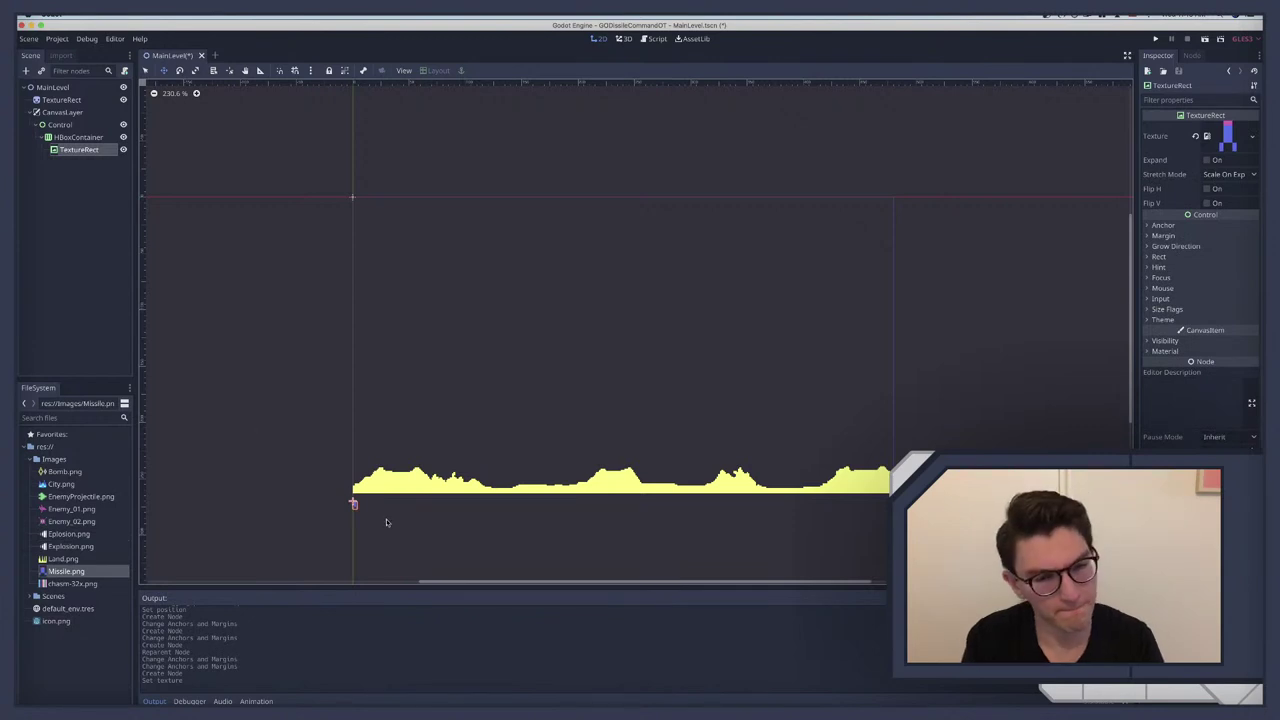
{"action": "scroll", "coordinate": [353, 470], "scroll_direction": "up", "scroll_amount": 3}
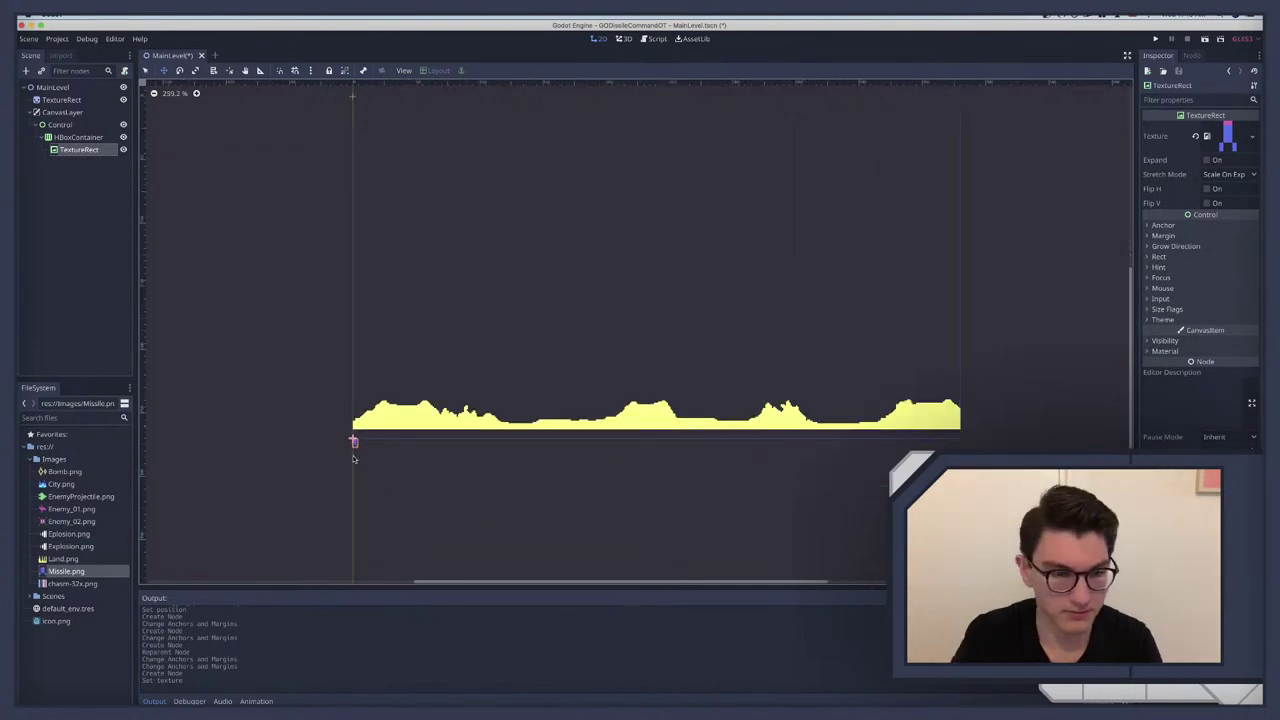
{"action": "scroll", "coordinate": [353, 458], "scroll_direction": "up", "scroll_amount": 10}
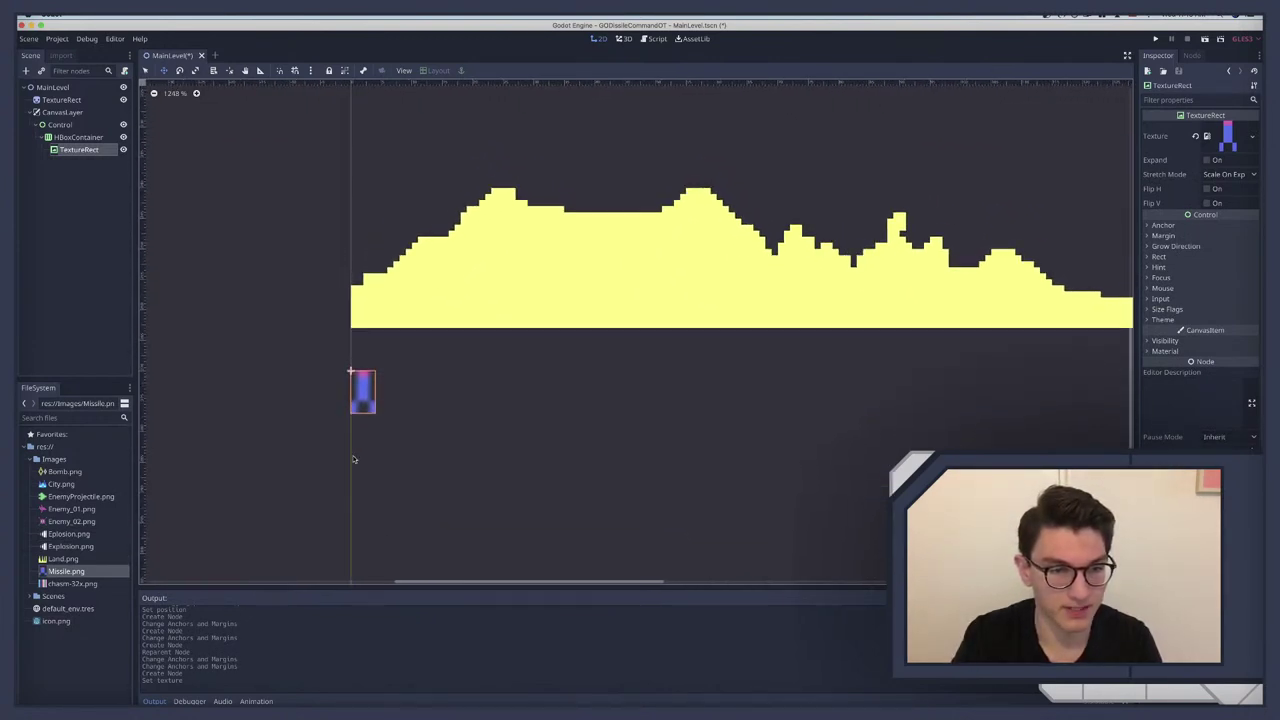
Step: Apply the 2D Pixel import preset to Missile.png and set it as the default for textures
{"action": "left_click", "coordinate": [61, 56]}
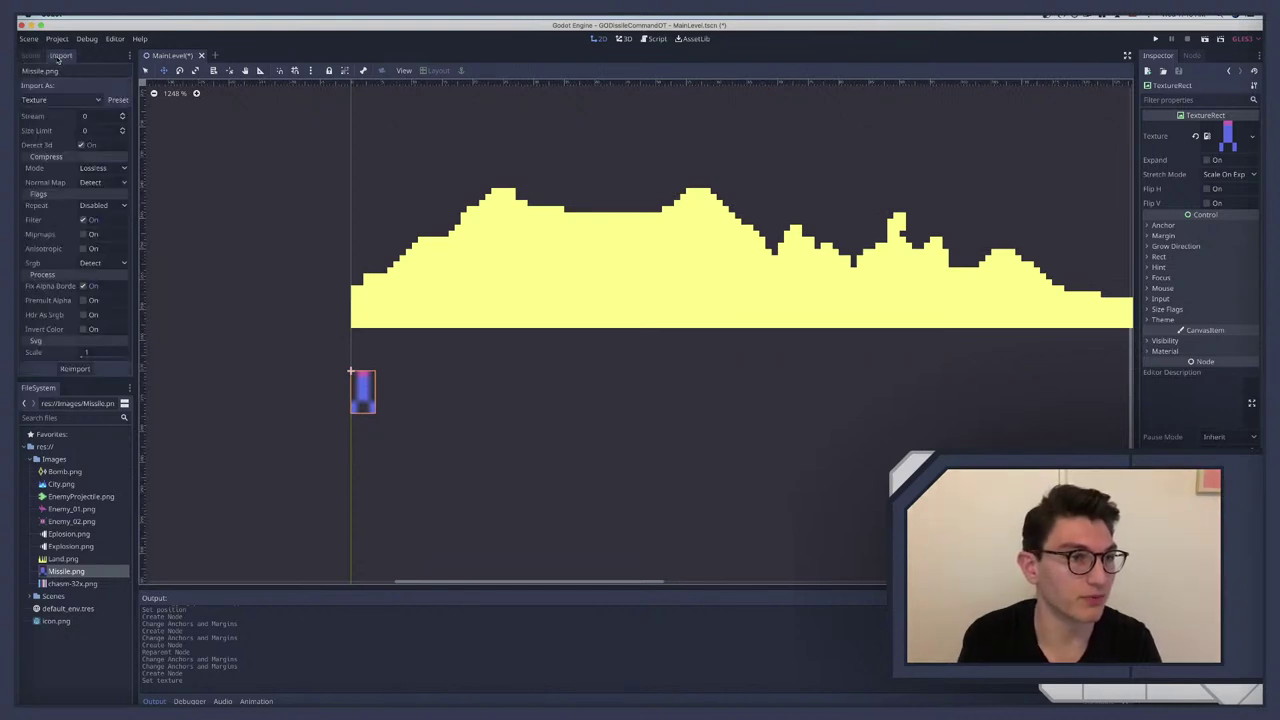
{"action": "left_click", "coordinate": [95, 100]}
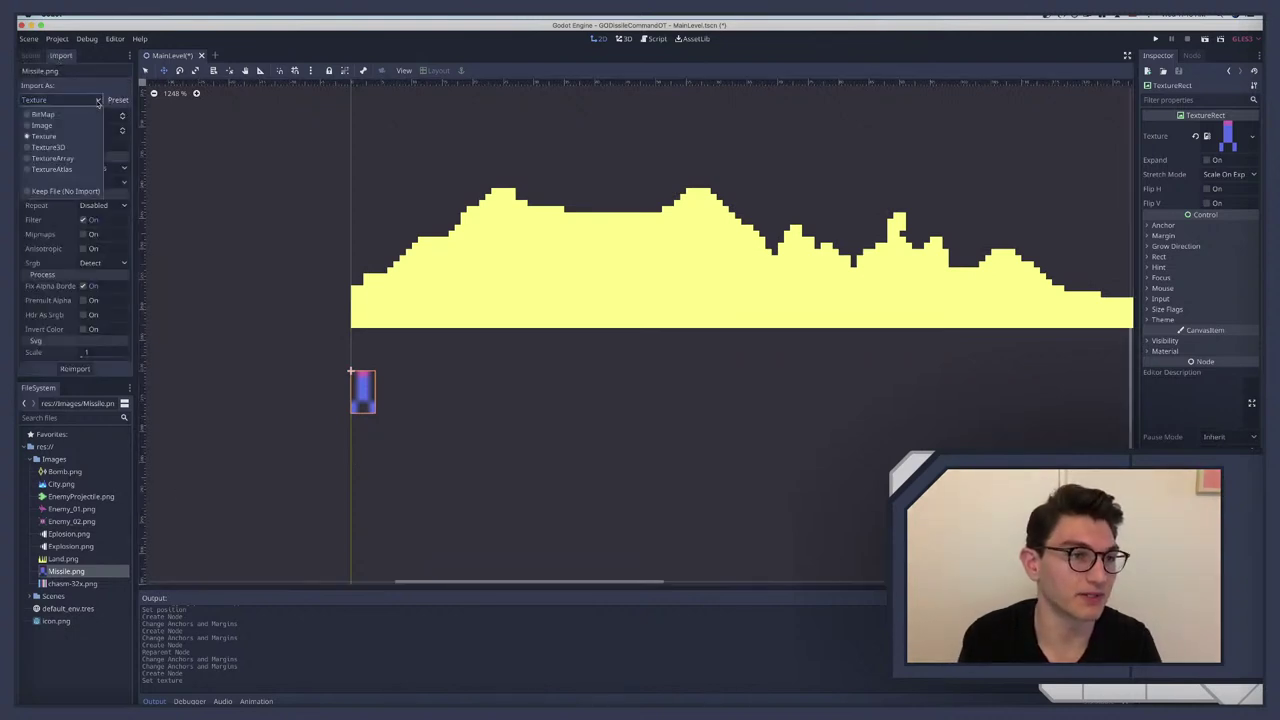
{"action": "left_click", "coordinate": [118, 102]}
{"action": "left_click", "coordinate": [118, 102]}
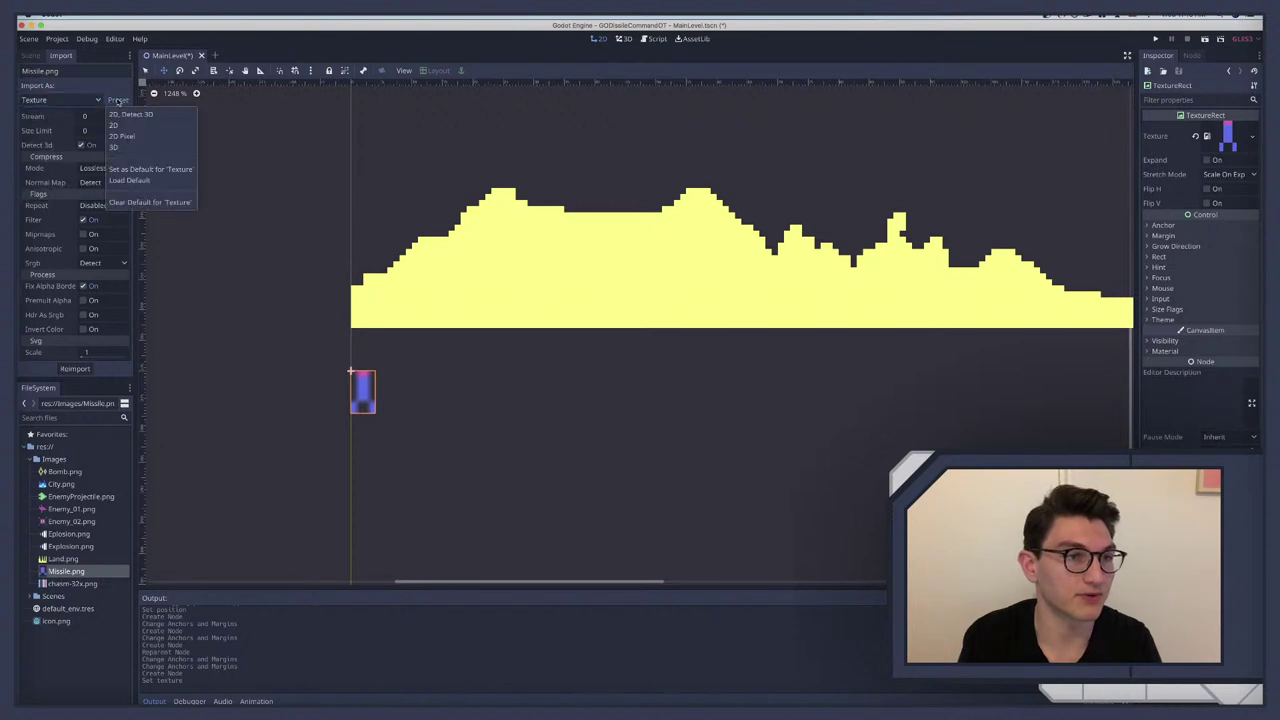
{"action": "left_click", "coordinate": [121, 139]}
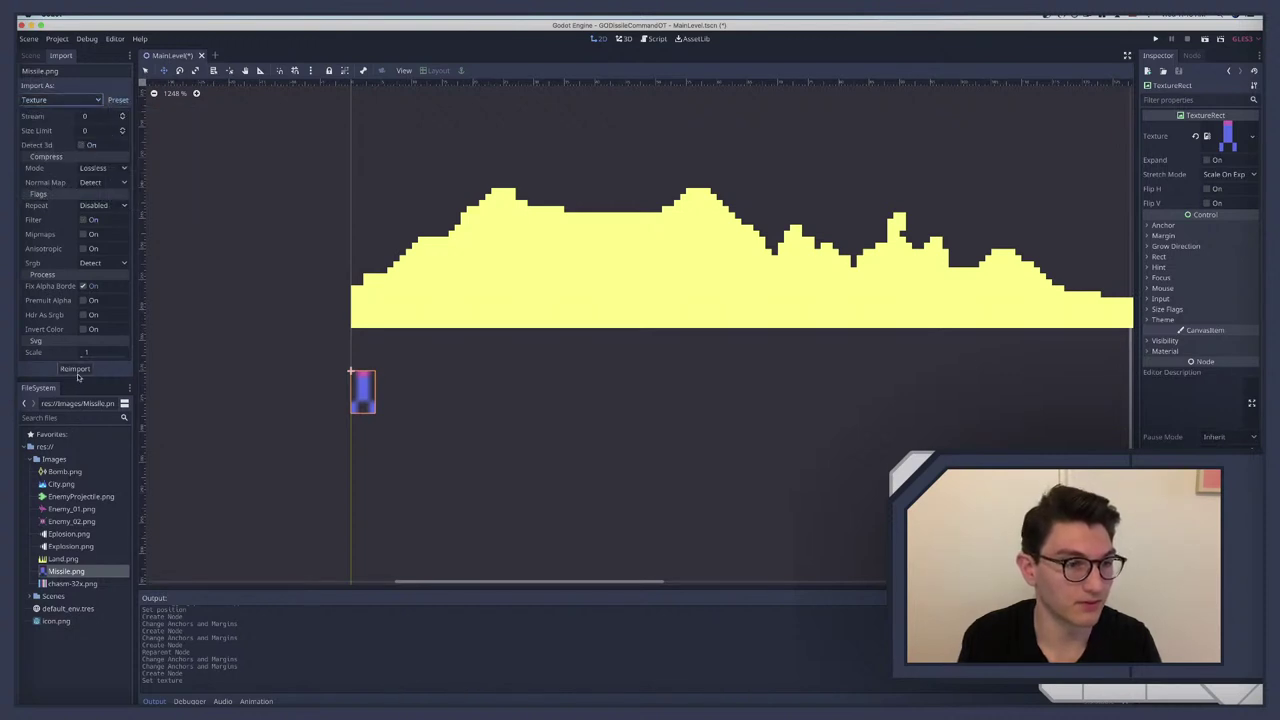
{"action": "left_click", "coordinate": [118, 101]}
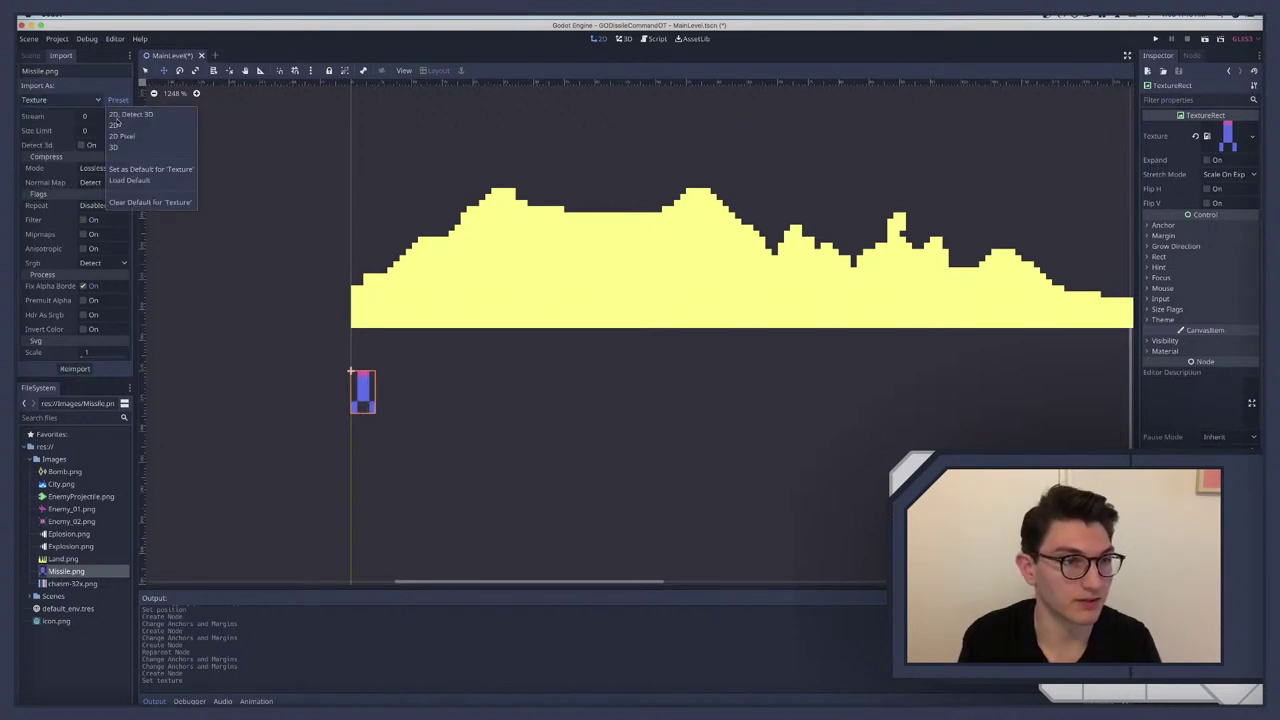
{"action": "left_click", "coordinate": [136, 170]}
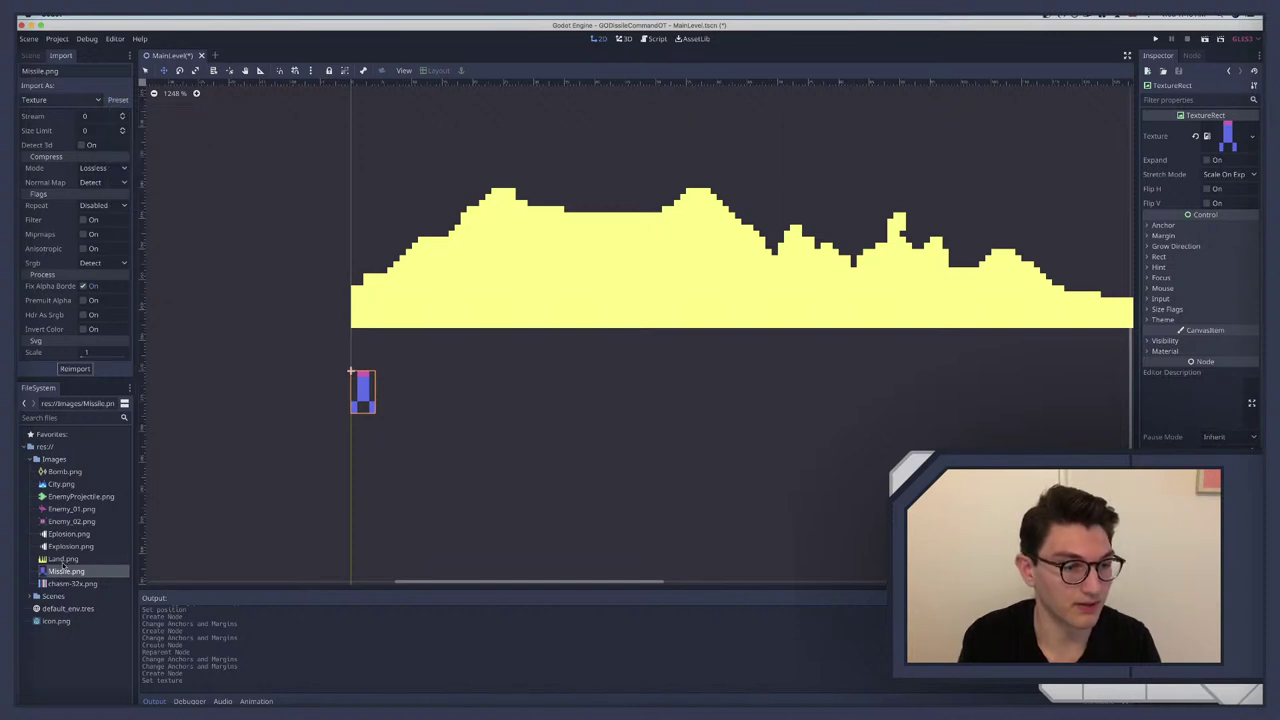
Step: Apply the unfiltered pixel preset to the seven images Bomb.png through Explosion.png for reimport
{"action": "left_click", "coordinate": [63, 559]}
{"action": "left_click", "coordinate": [63, 547]}
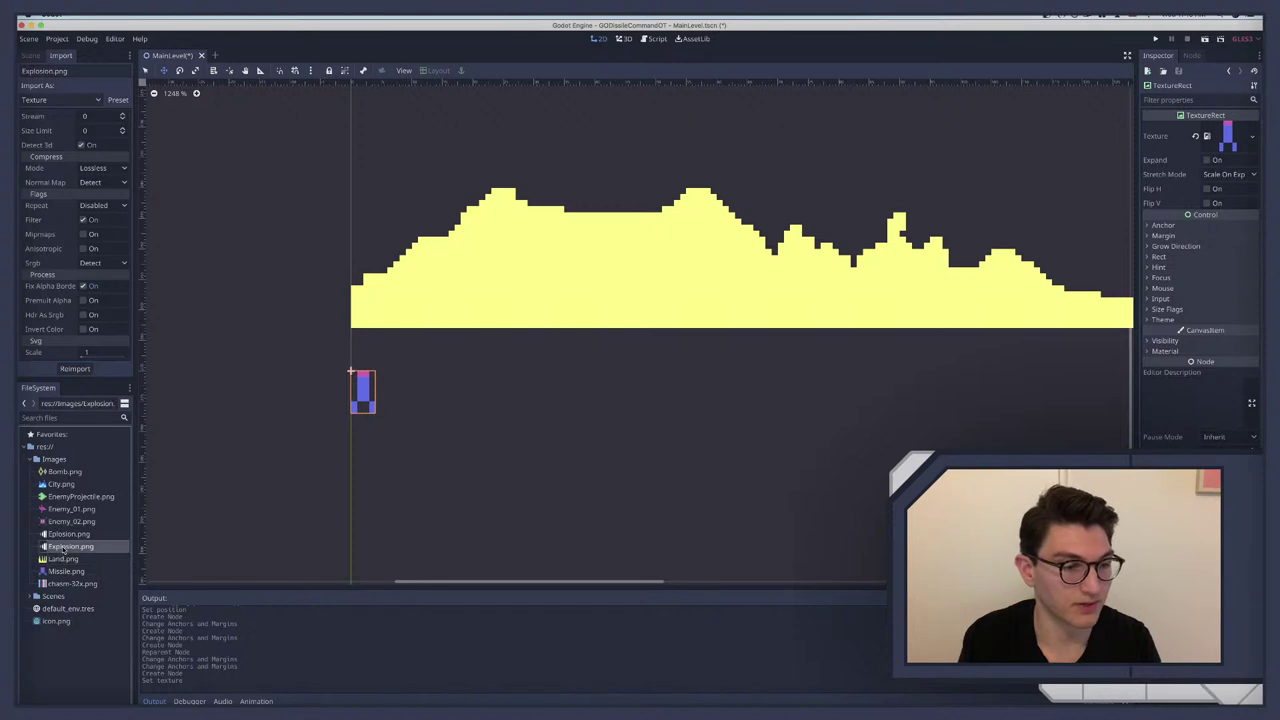
{"action": "left_click", "coordinate": [57, 472], "text": "shift"}
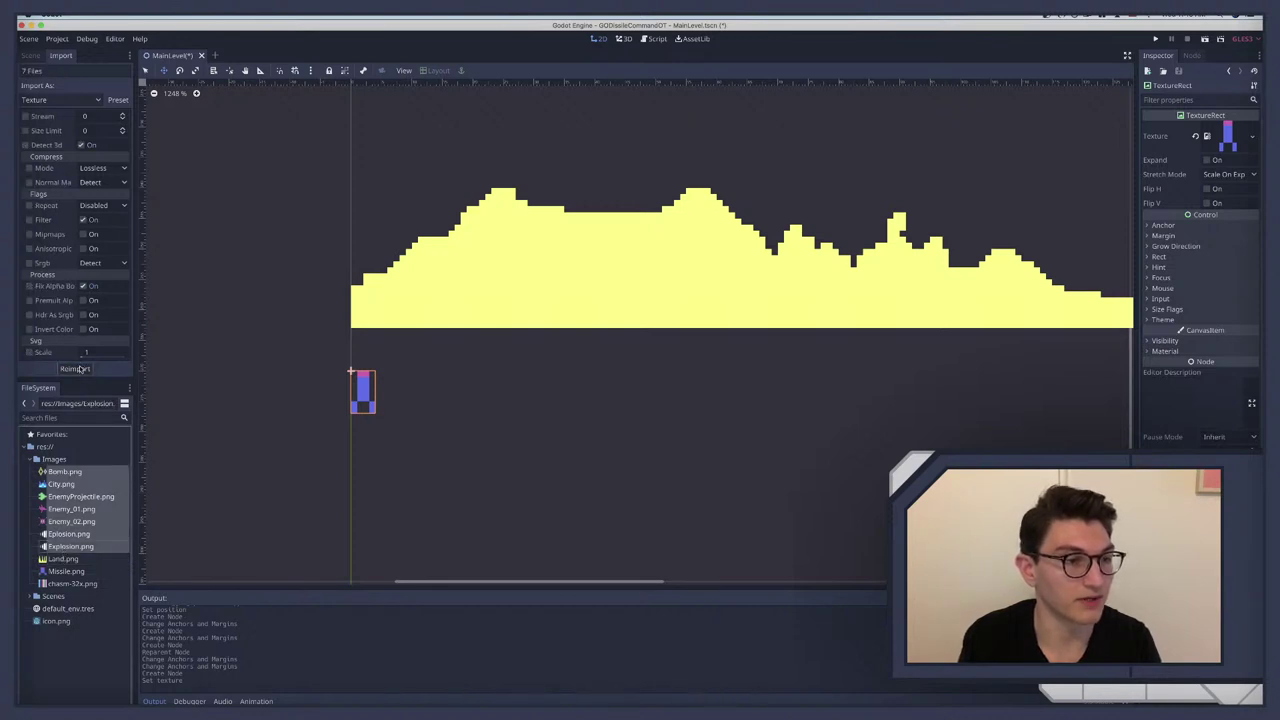
{"action": "left_click", "coordinate": [78, 369]}
{"action": "left_click", "coordinate": [118, 100]}
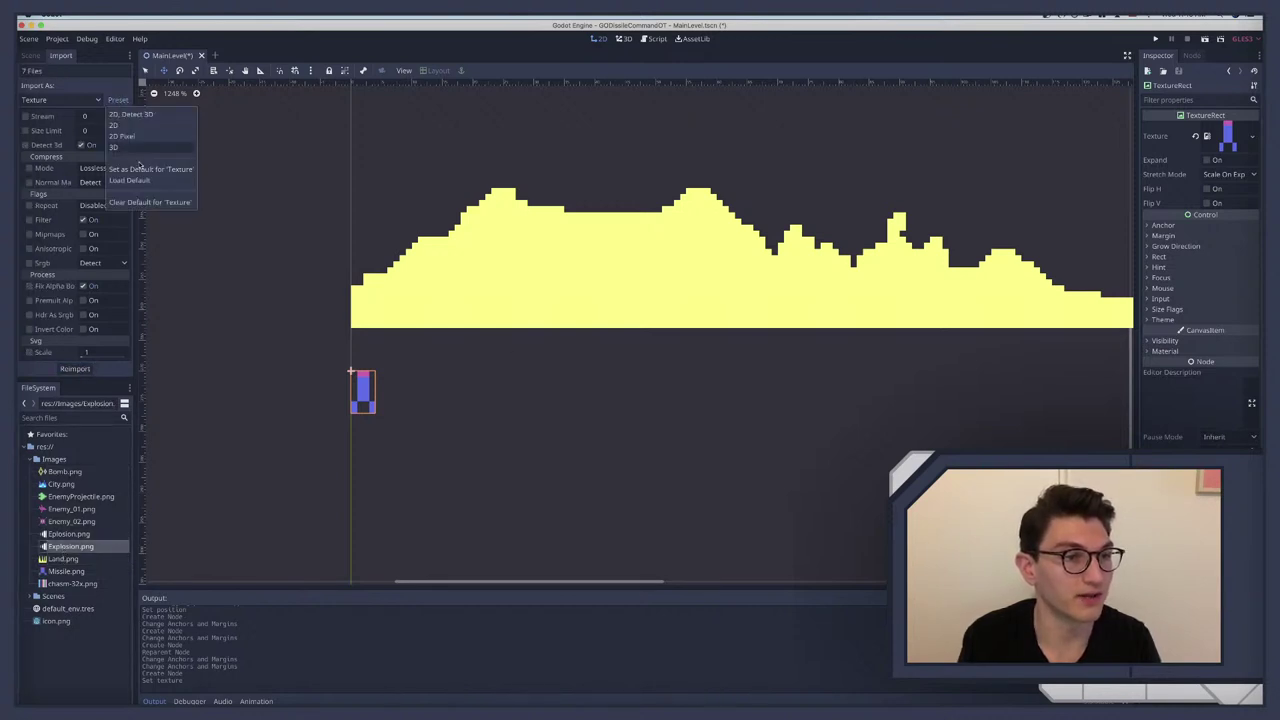
{"action": "left_click", "coordinate": [134, 147]}
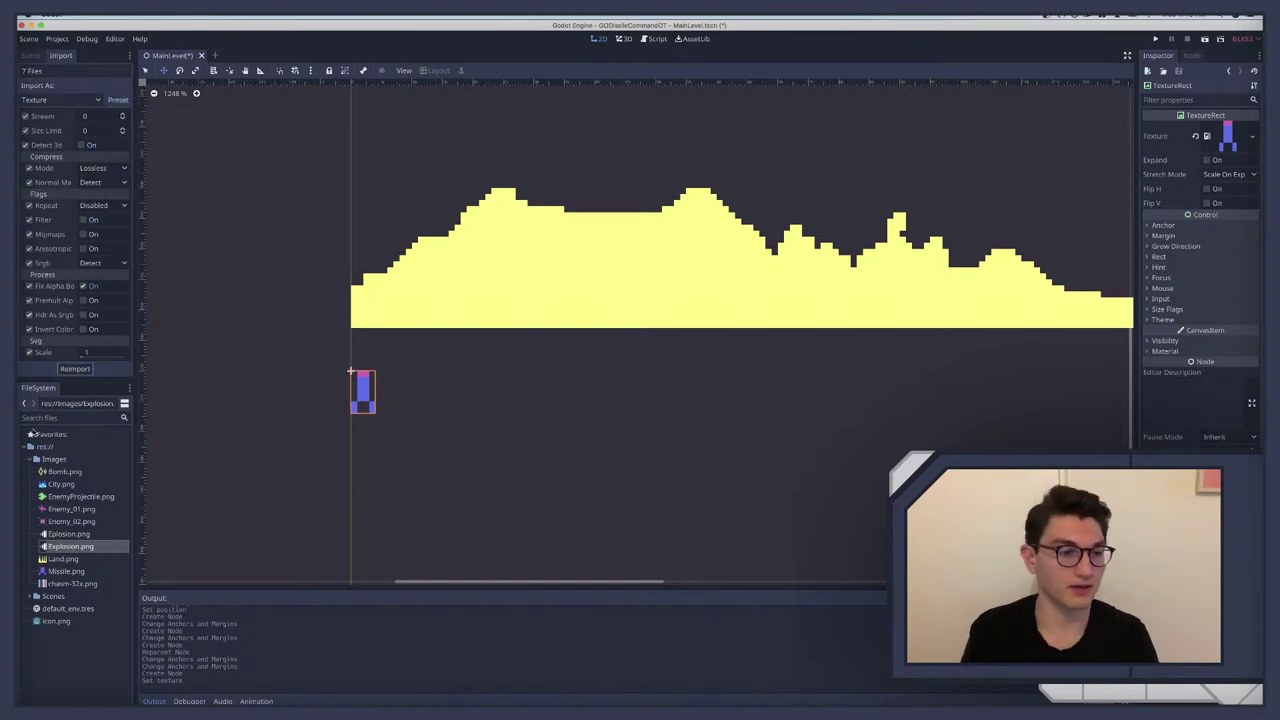
{"action": "left_click", "coordinate": [62, 571]}
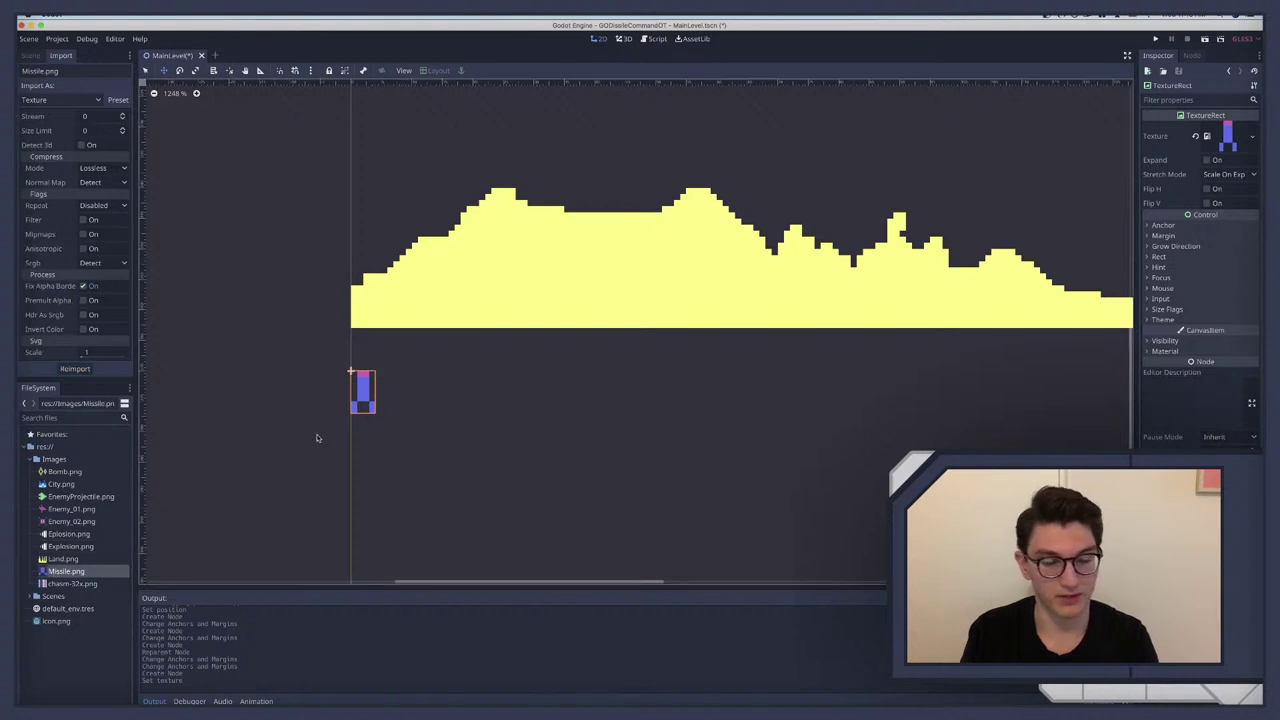
{"action": "scroll", "coordinate": [317, 437], "scroll_direction": "up", "scroll_amount": 3}
{"action": "scroll", "coordinate": [323, 438], "scroll_direction": "down", "scroll_amount": 1}
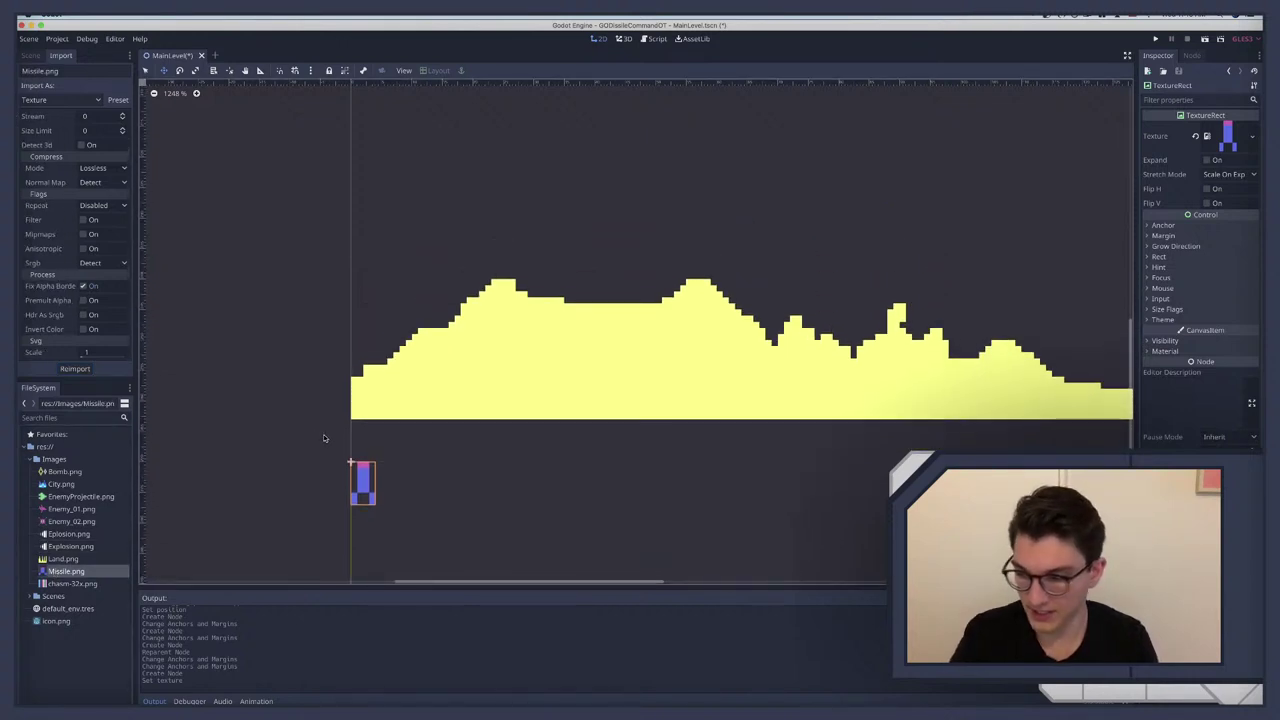
{"action": "scroll", "coordinate": [323, 438], "scroll_direction": "down", "scroll_amount": 4}
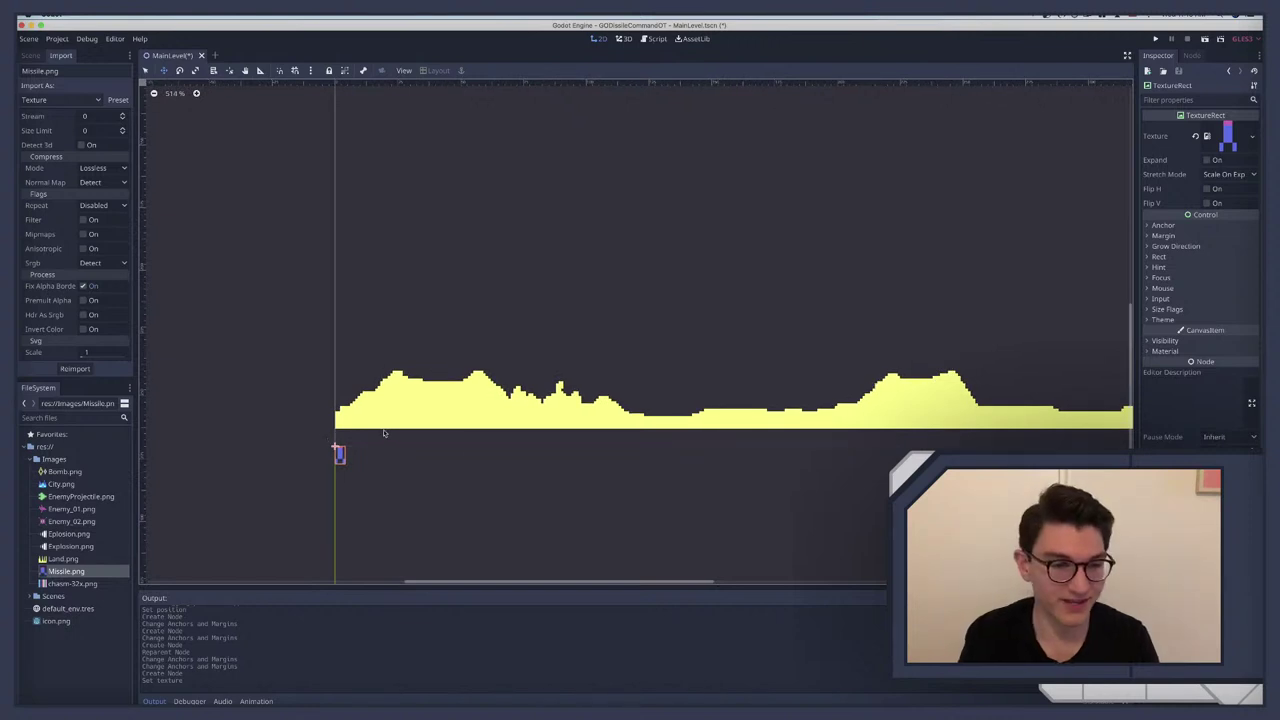
{"action": "scroll", "coordinate": [378, 437], "scroll_direction": "up", "scroll_amount": 1}
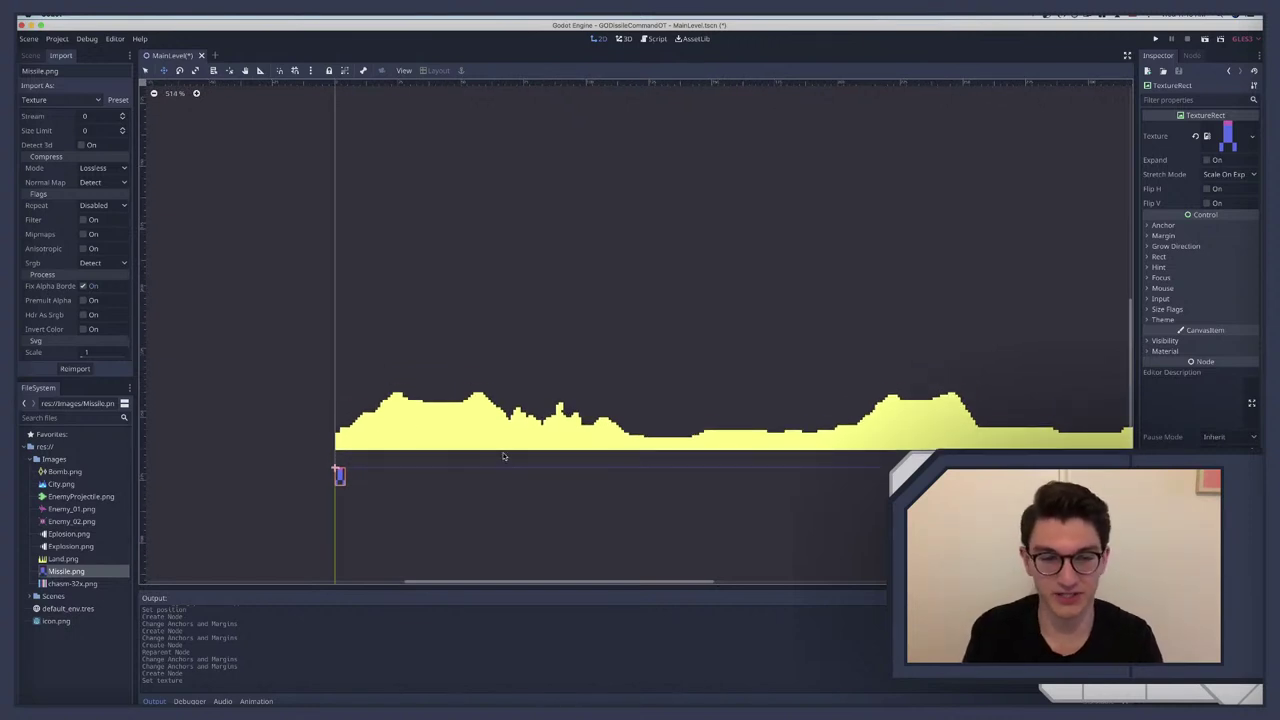
{"action": "scroll", "coordinate": [503, 456], "scroll_direction": "up", "scroll_amount": 1}
{"action": "scroll", "coordinate": [480, 460], "scroll_direction": "down", "scroll_amount": 5}
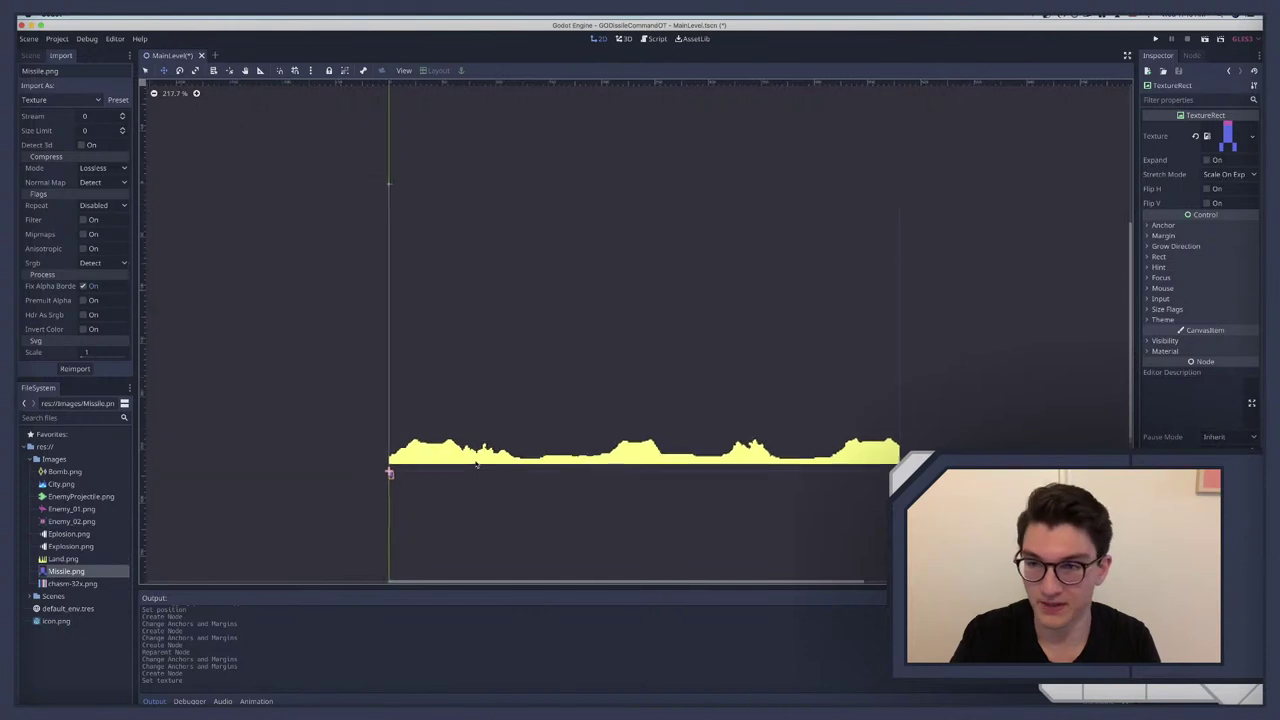
{"action": "scroll", "coordinate": [476, 464], "scroll_direction": "right", "scroll_amount": 2}
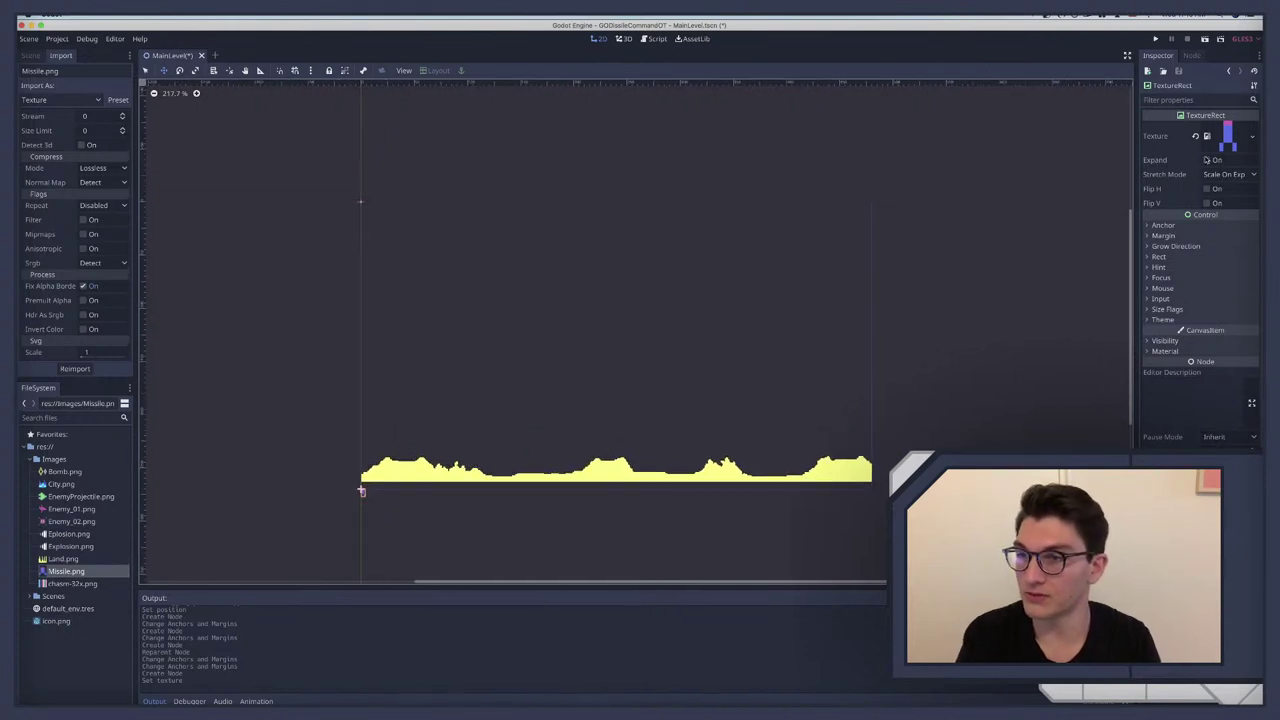
Step: Turn on Expand for the missile TextureRect and set Stretch Mode to Keep Aspect
{"action": "left_click", "coordinate": [1207, 160]}
{"action": "left_click", "coordinate": [1222, 174]}
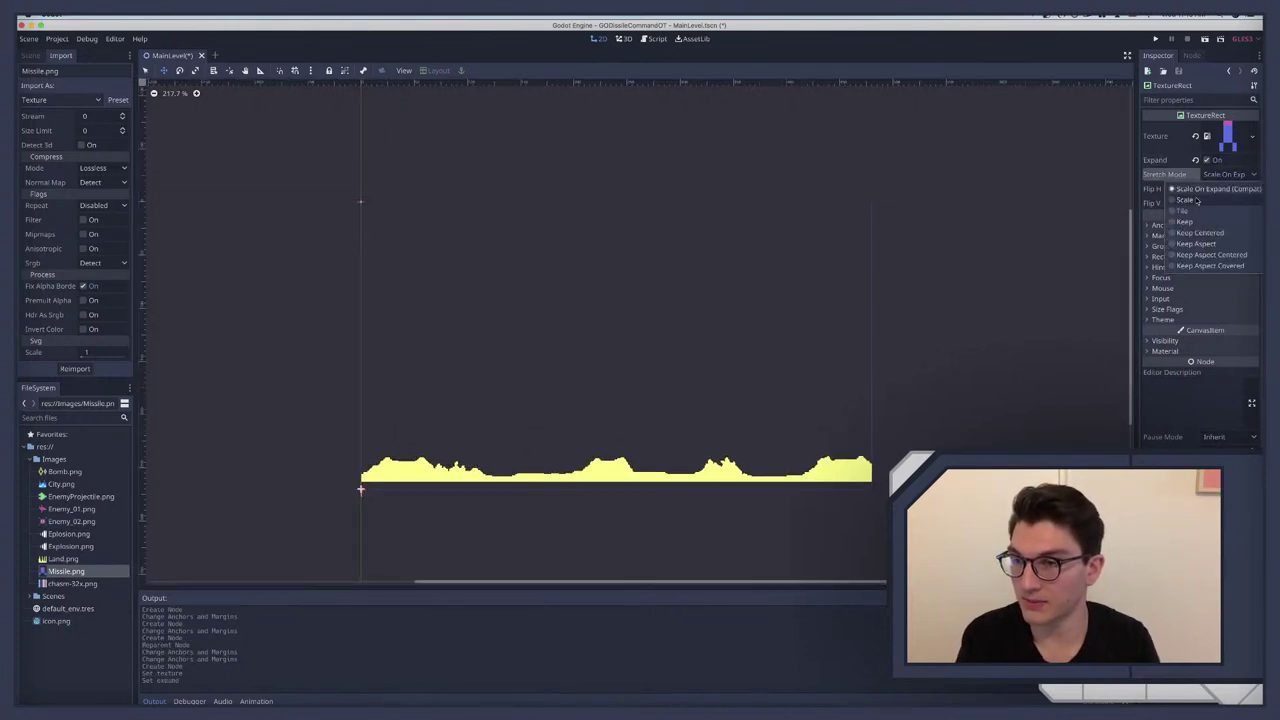
{"action": "left_click", "coordinate": [1207, 244]}
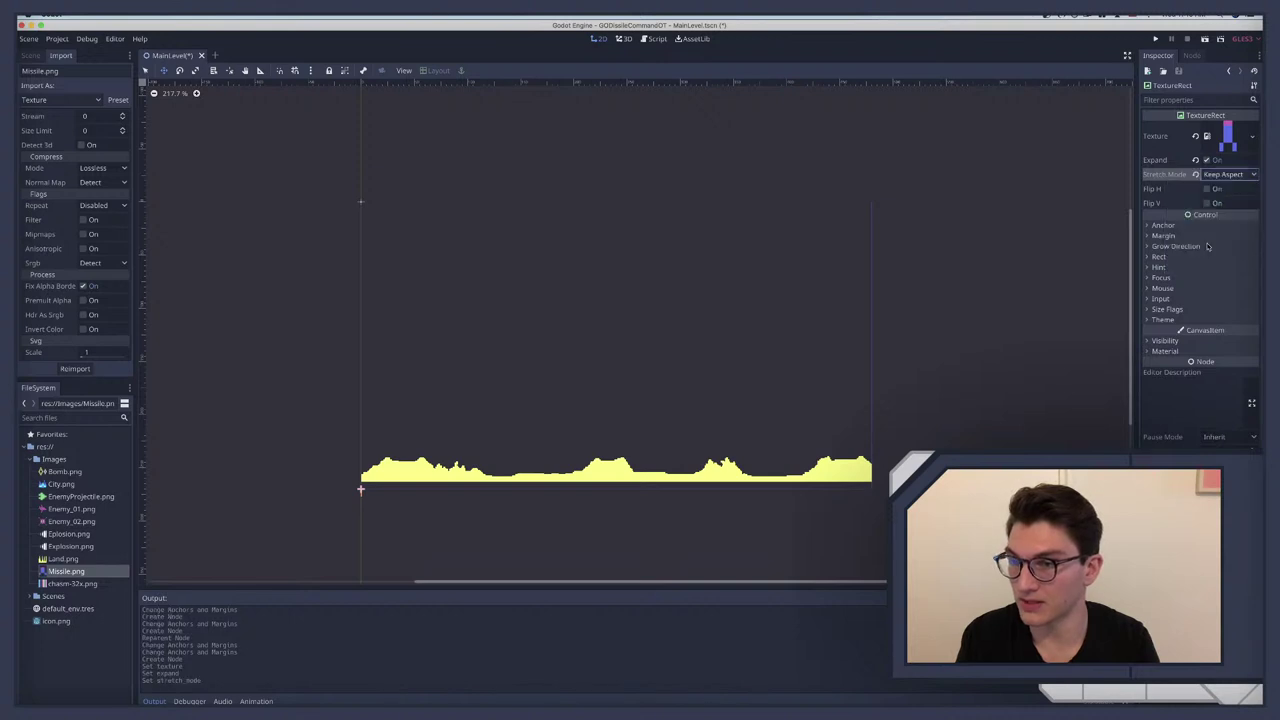
{"action": "left_click", "coordinate": [1225, 174]}
{"action": "left_click", "coordinate": [1213, 255]}
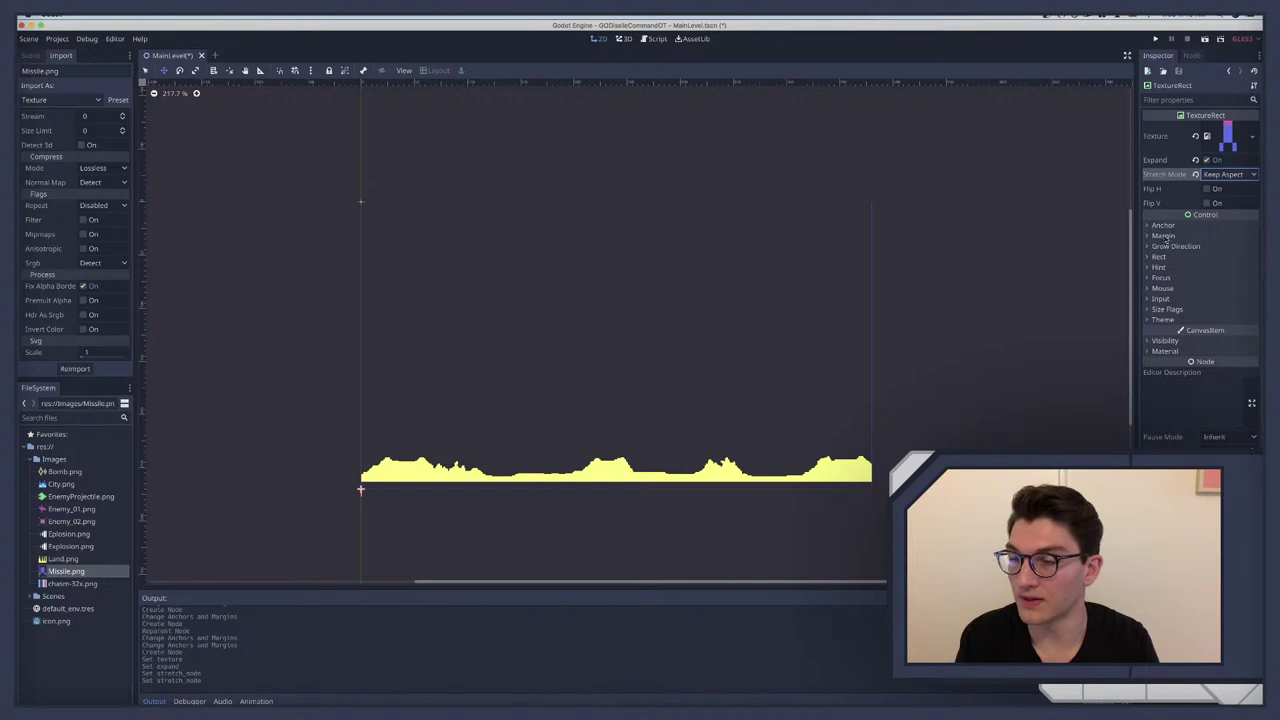
Step: Set the TextureRect's Rect Scale to 5 × 5
{"action": "left_click", "coordinate": [1159, 257]}
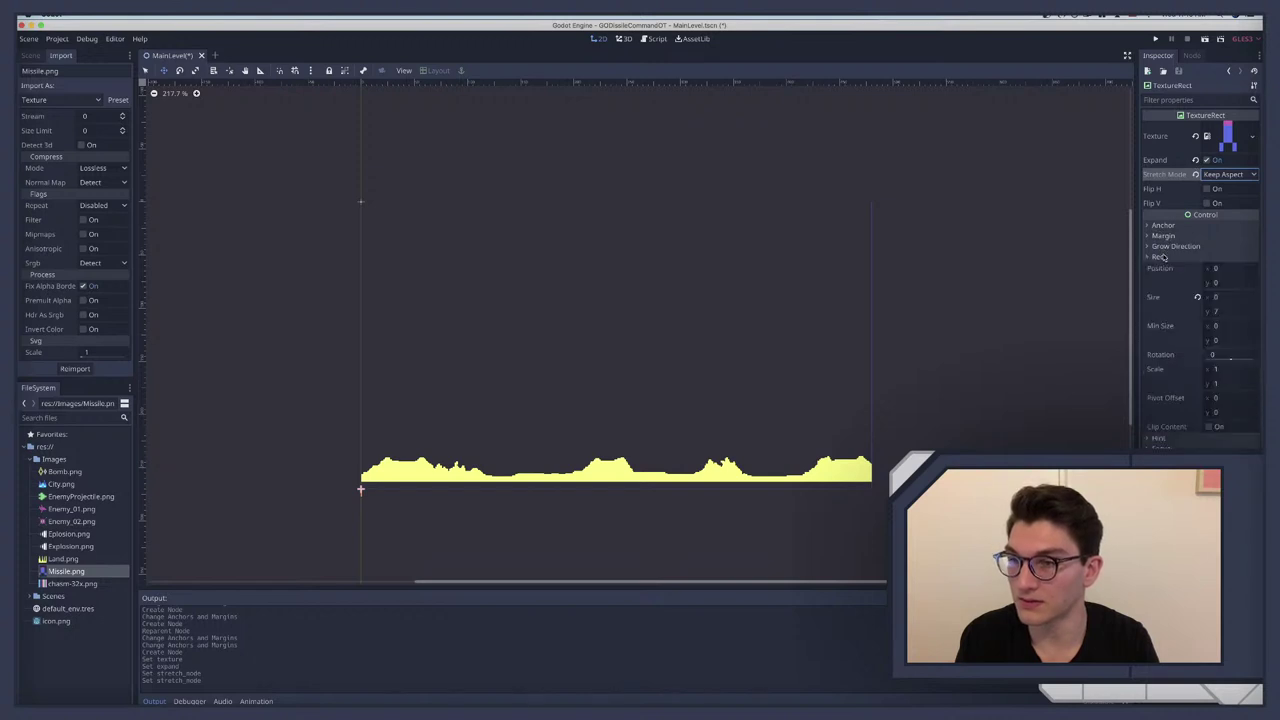
{"action": "left_click", "coordinate": [1225, 368]}
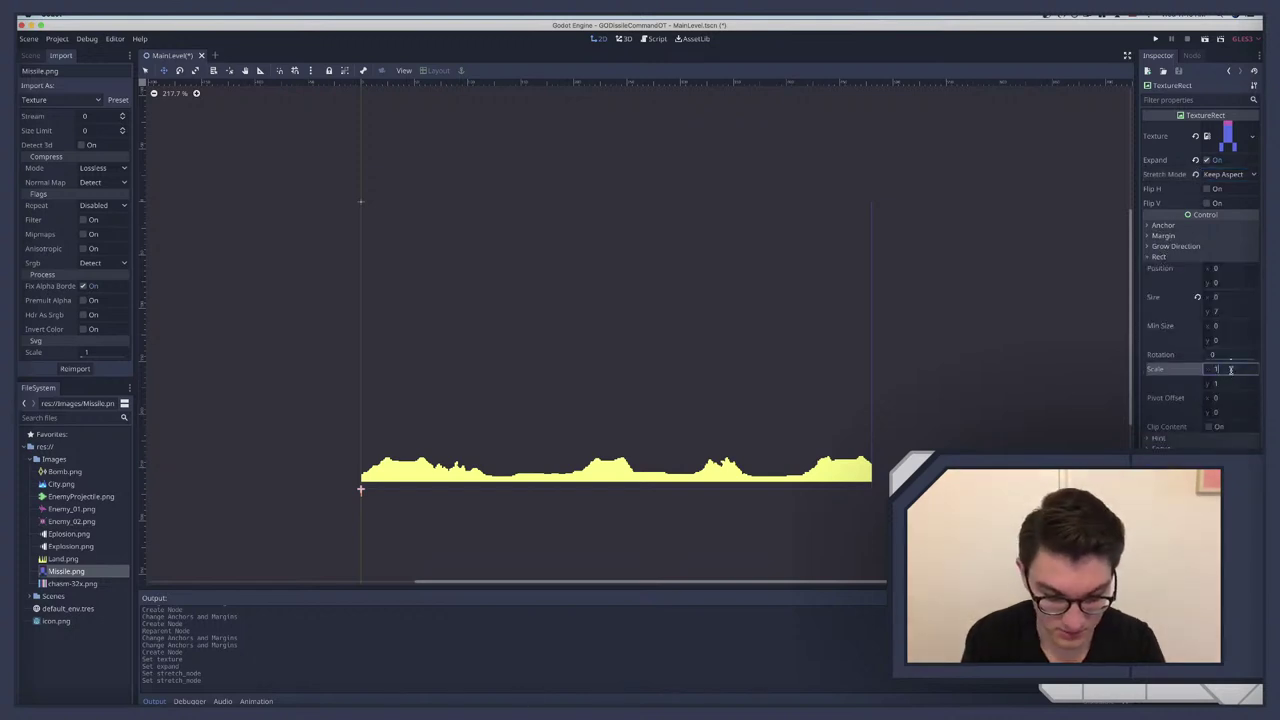
{"action": "type", "text": "5"}
{"action": "key", "text": "Return"}
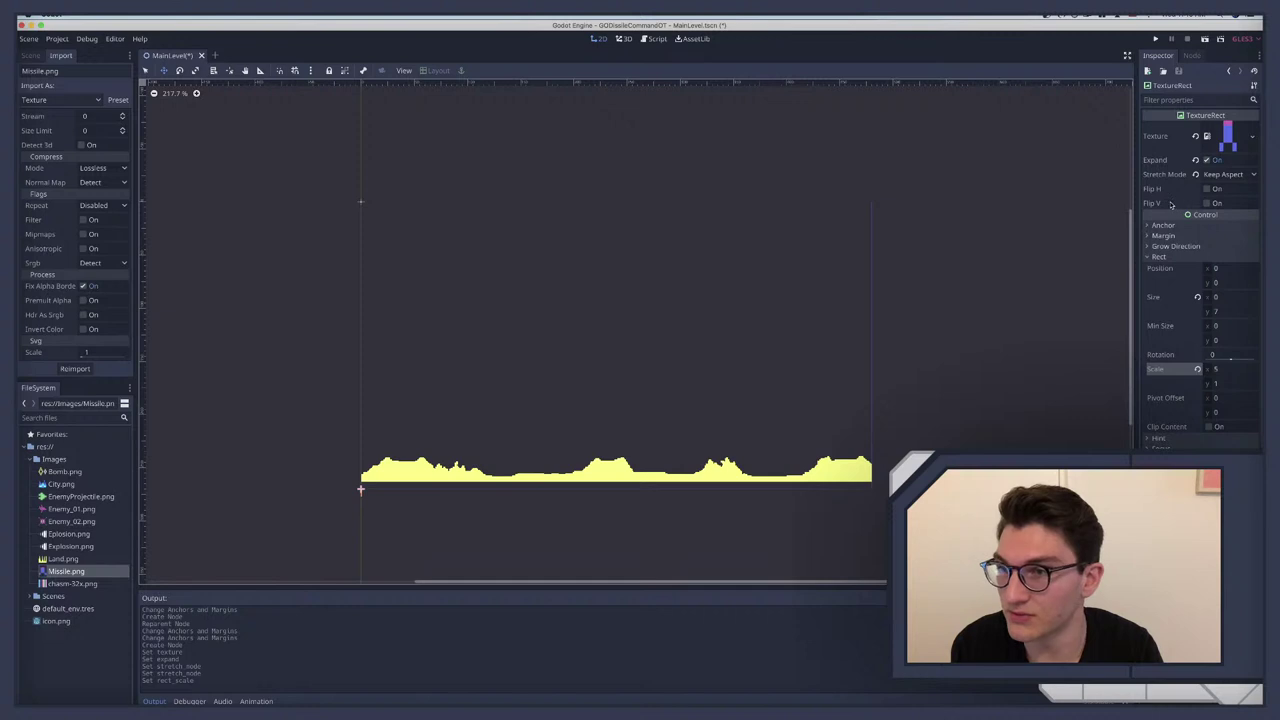
{"action": "scroll", "coordinate": [416, 505], "scroll_direction": "up", "scroll_amount": 4}
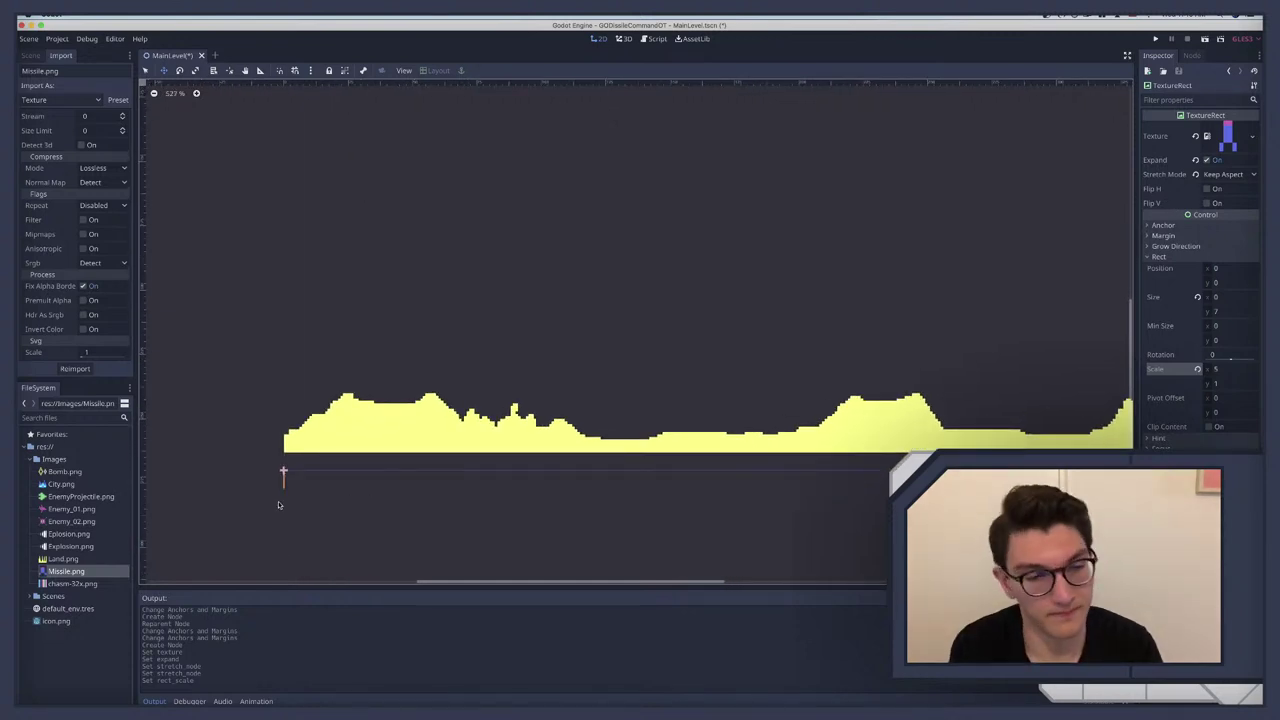
{"action": "left_click", "coordinate": [261, 511]}
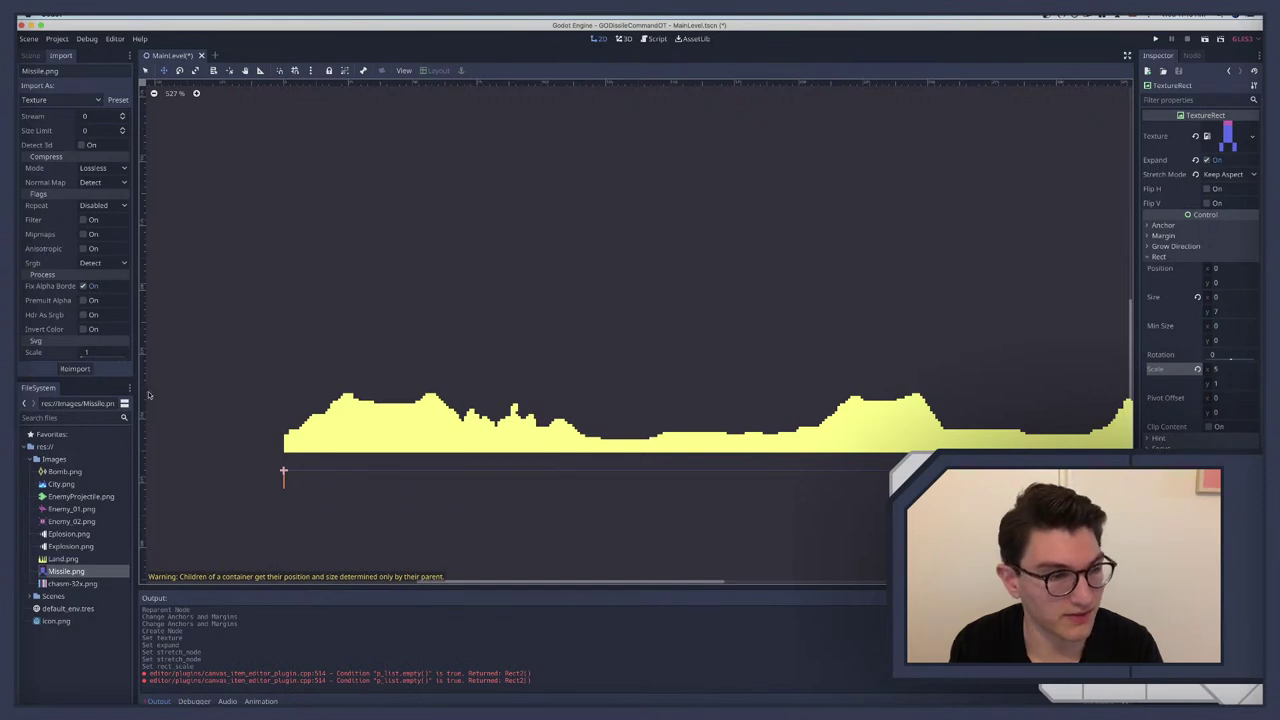
{"action": "left_click", "coordinate": [30, 55]}
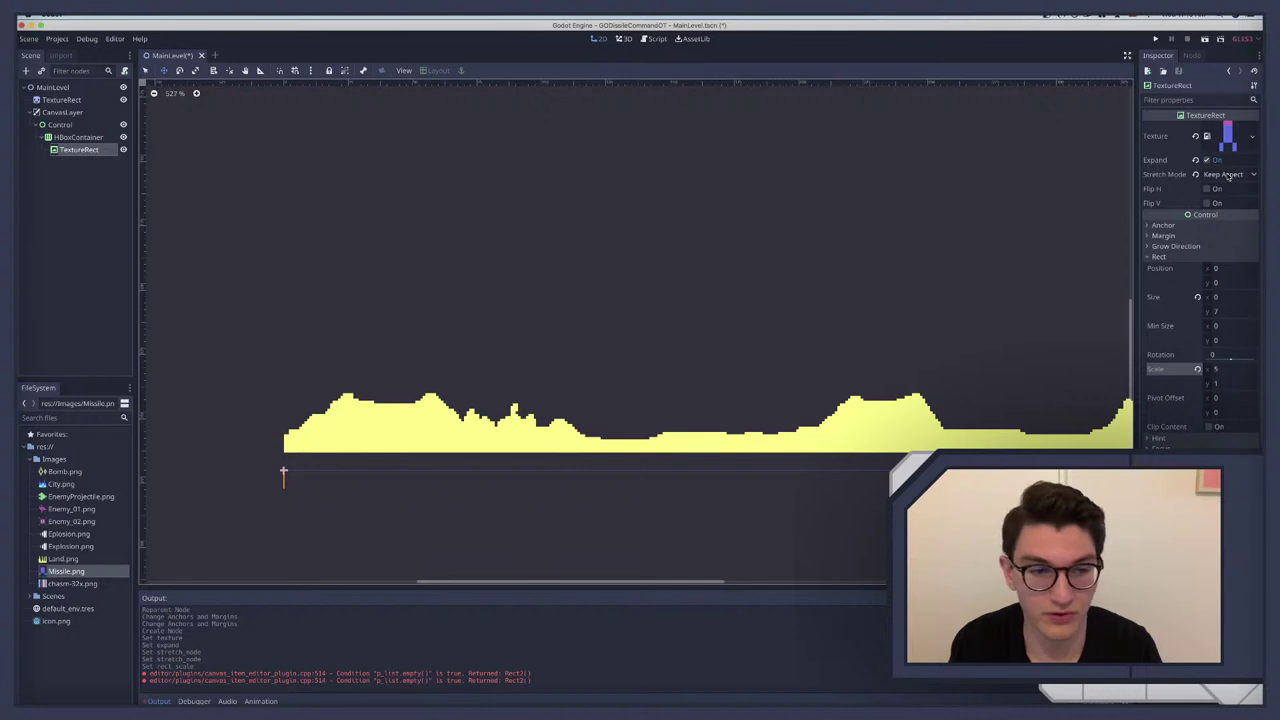
{"action": "left_click", "coordinate": [1220, 383]}
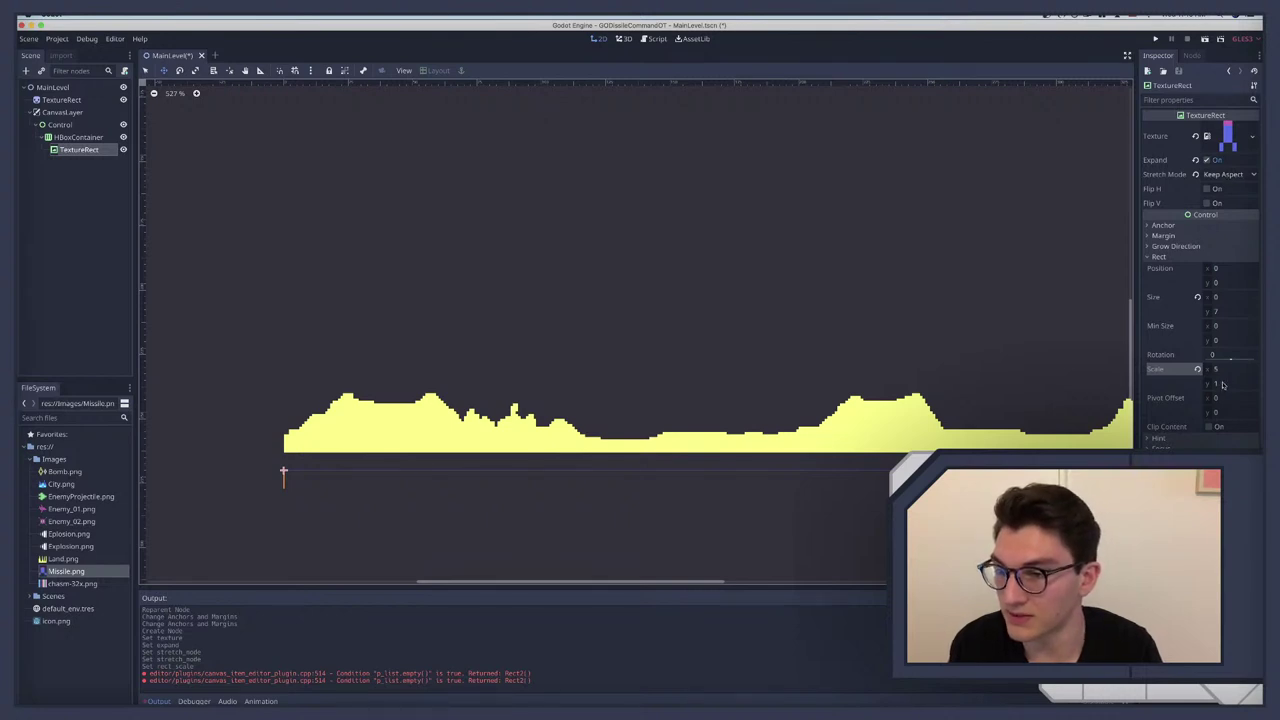
{"action": "type", "text": "5"}
{"action": "key", "text": "Return"}
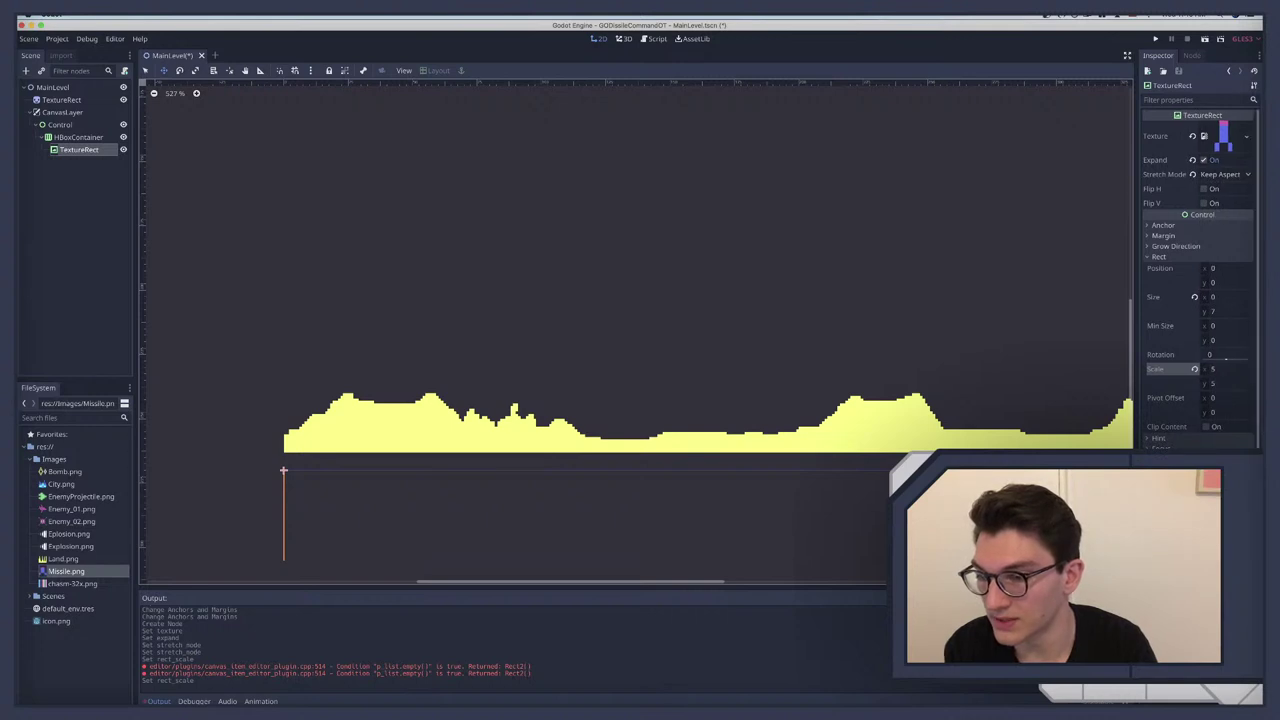
{"action": "scroll", "coordinate": [1195, 300], "scroll_direction": "down", "scroll_amount": 3}
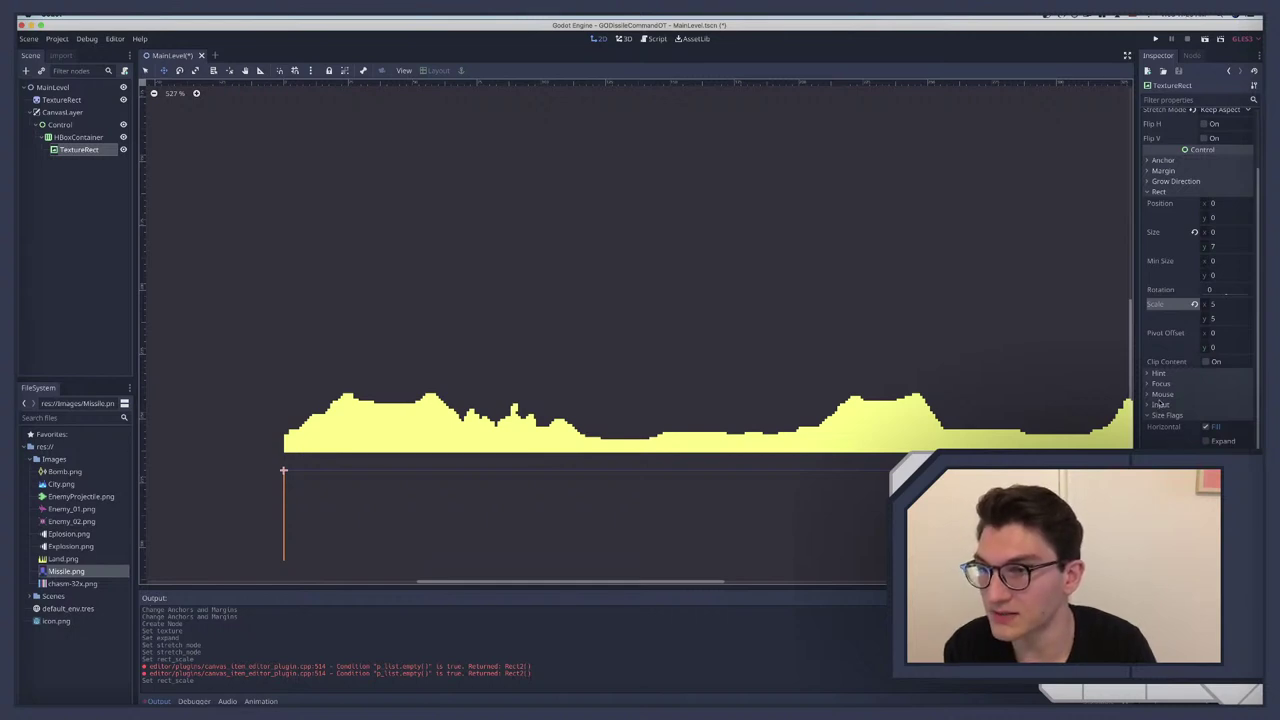
Step: Set the missile's Grow Direction to Both horizontally and vertically
{"action": "left_click", "coordinate": [1170, 181]}
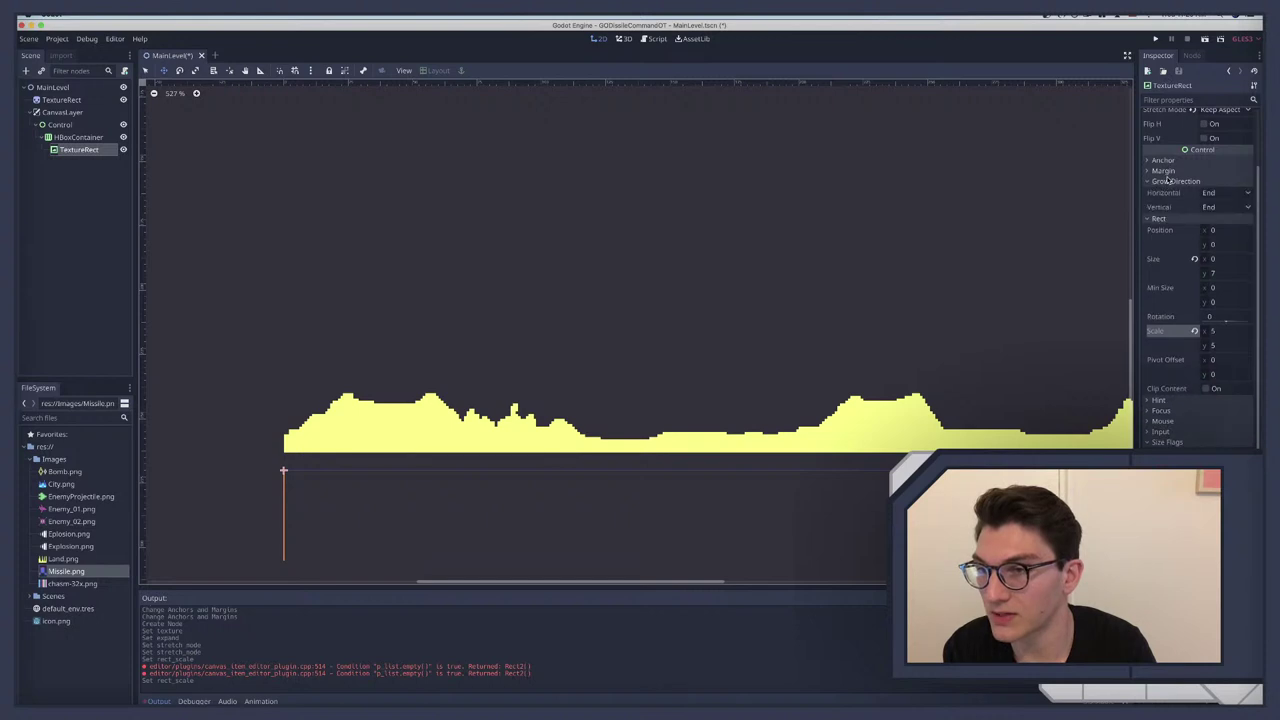
{"action": "left_click", "coordinate": [1221, 192]}
{"action": "left_click", "coordinate": [1219, 229]}
{"action": "left_click", "coordinate": [1218, 206]}
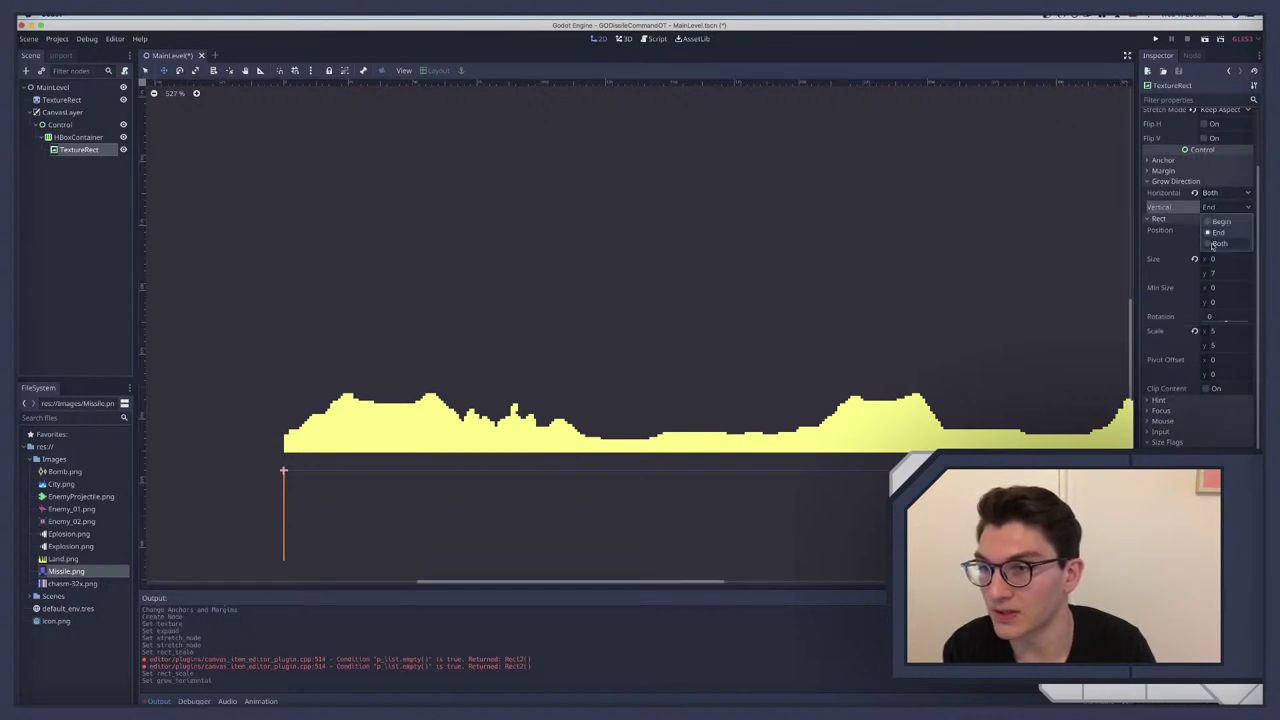
{"action": "left_click", "coordinate": [1219, 240]}
{"action": "left_click", "coordinate": [1165, 181]}
Step: Try adjusting the left and top margins, then revert both to 0
{"action": "left_click", "coordinate": [1163, 171]}
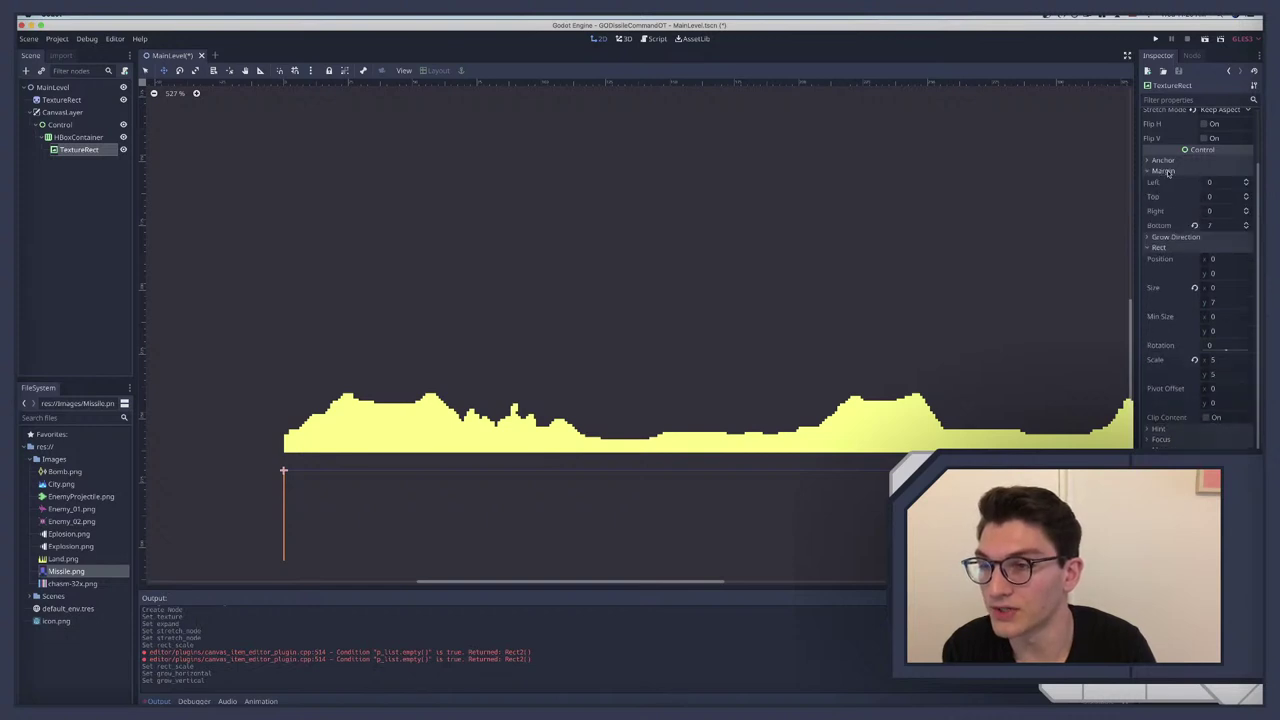
{"action": "left_click", "coordinate": [1246, 180]}
{"action": "left_click", "coordinate": [1246, 180]}
{"action": "left_click", "coordinate": [1246, 180]}
{"action": "left_click", "coordinate": [1246, 180]}
{"action": "left_click", "coordinate": [1246, 180]}
{"action": "left_click", "coordinate": [1246, 180]}
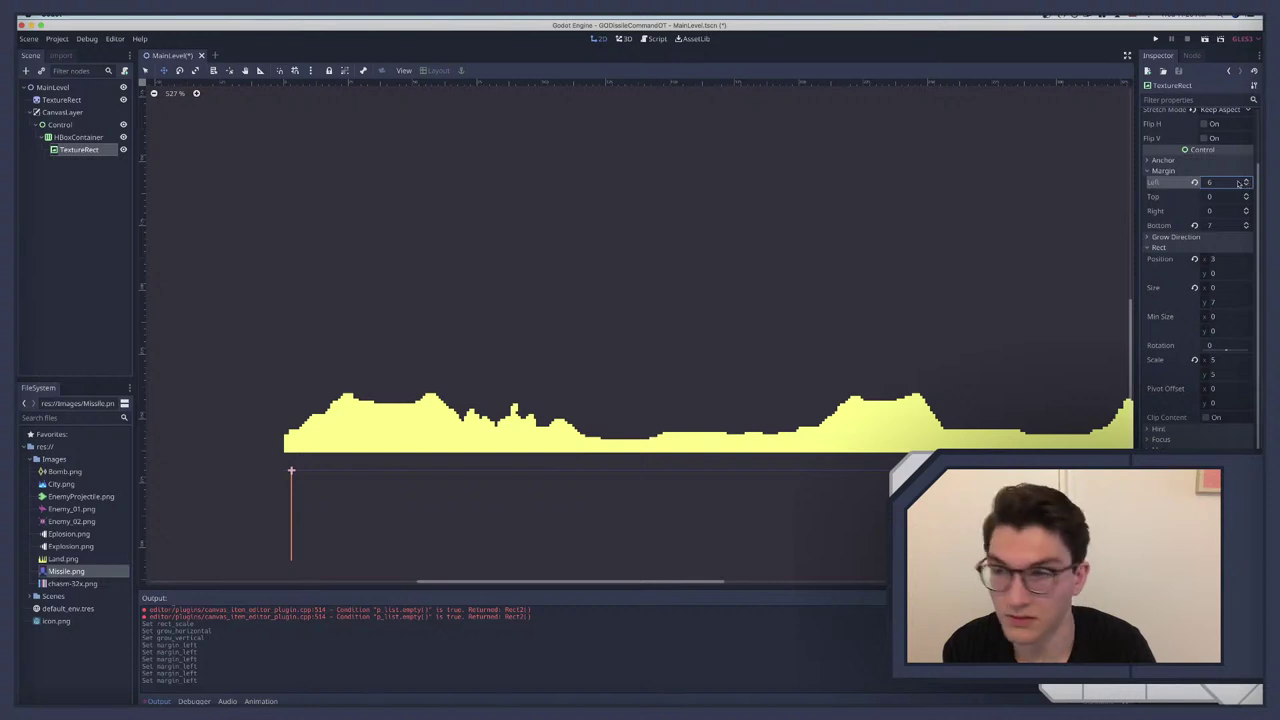
{"action": "left_click", "coordinate": [1194, 182]}
{"action": "left_click", "coordinate": [1246, 196]}
{"action": "left_click", "coordinate": [1246, 196]}
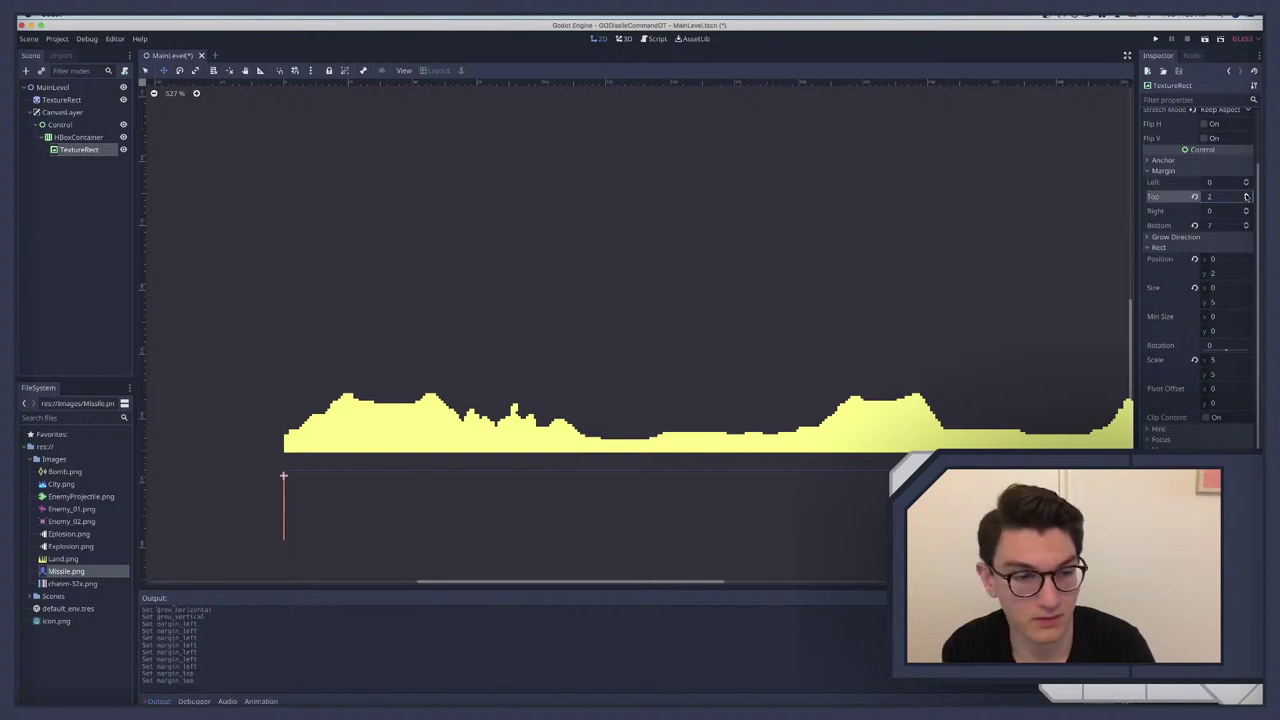
{"action": "key", "text": "ctrl+z"}
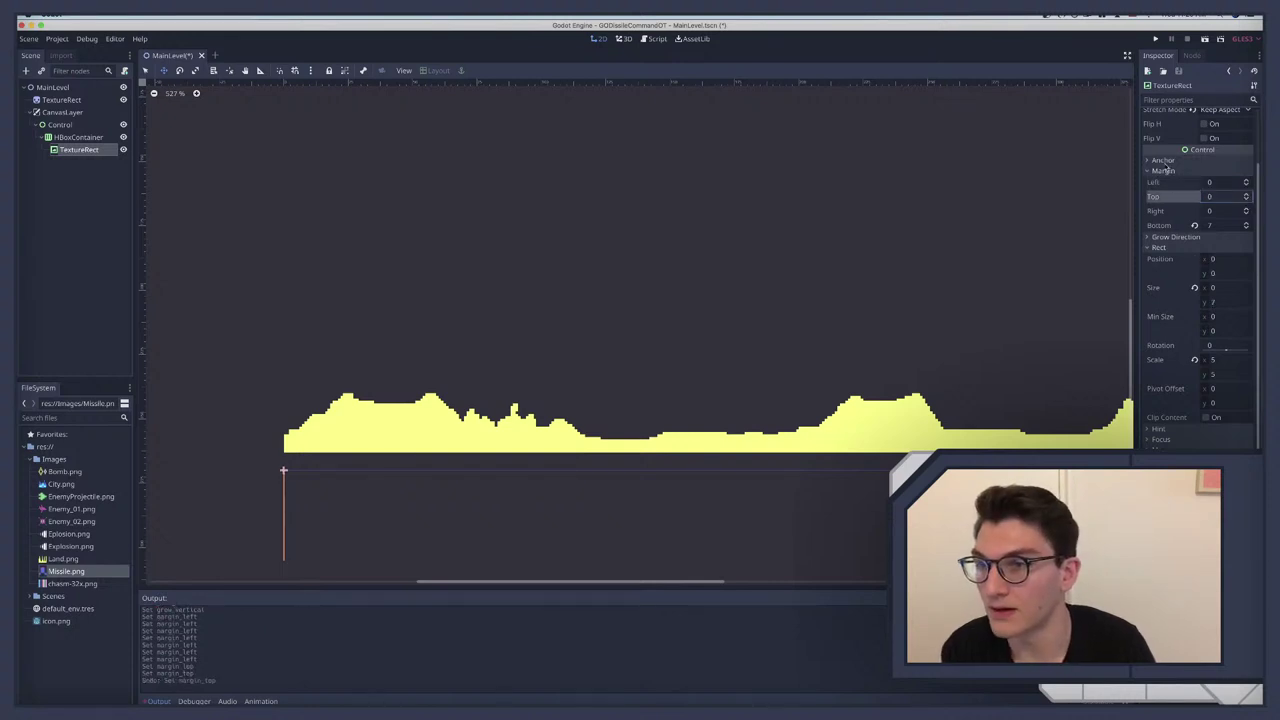
{"action": "left_click", "coordinate": [1160, 162]}
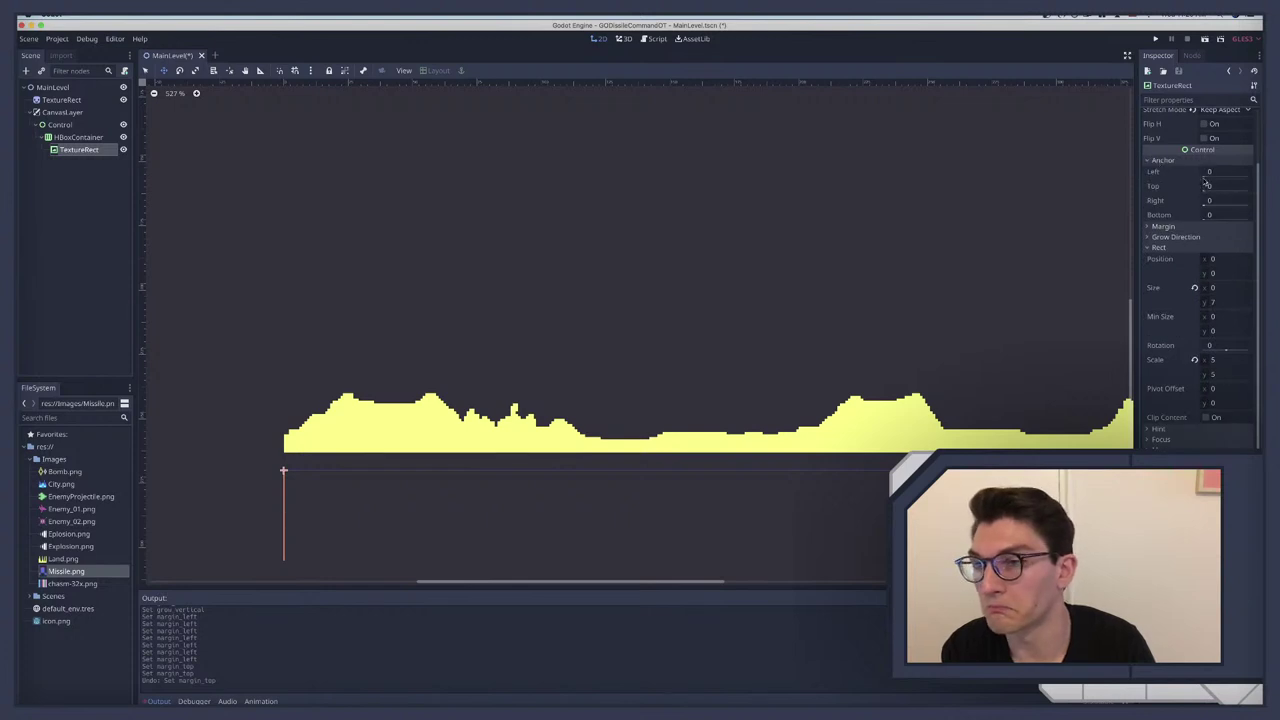
{"action": "left_click", "coordinate": [1161, 162]}
{"action": "scroll", "coordinate": [1165, 190], "scroll_direction": "up", "scroll_amount": 3}
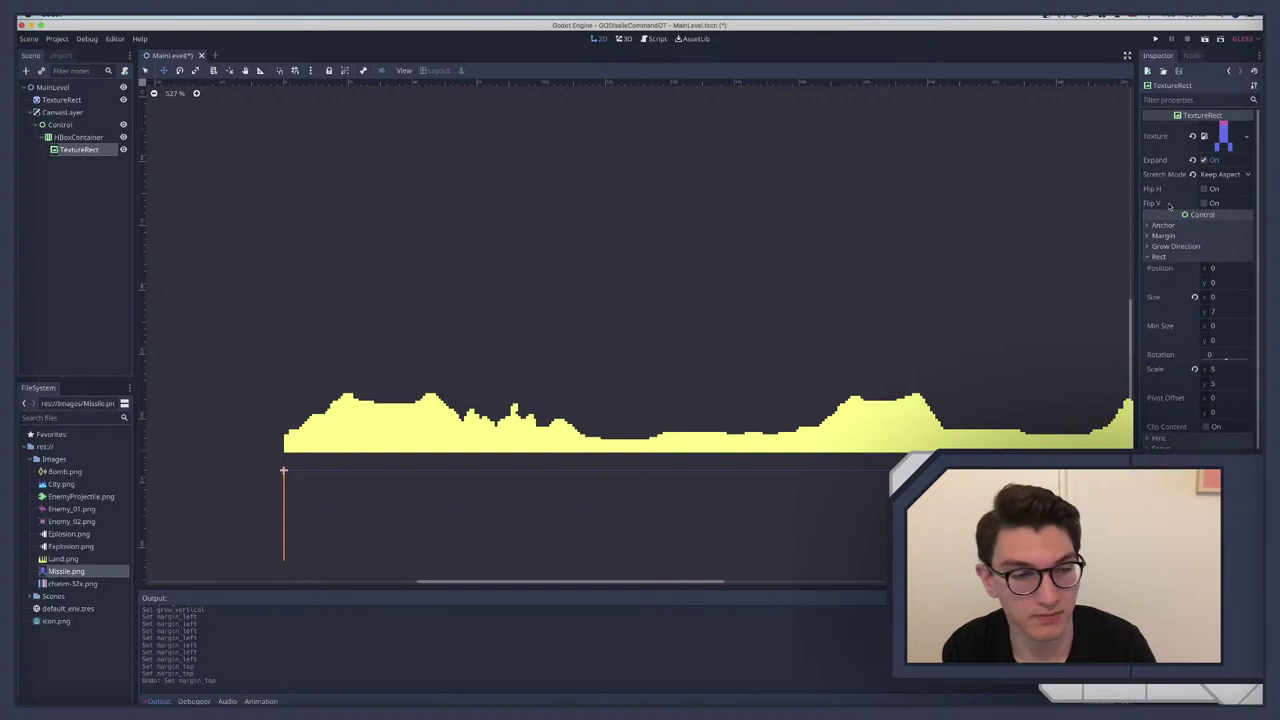
Step: Delete the missile TextureRect node
{"action": "left_click", "coordinate": [67, 176]}
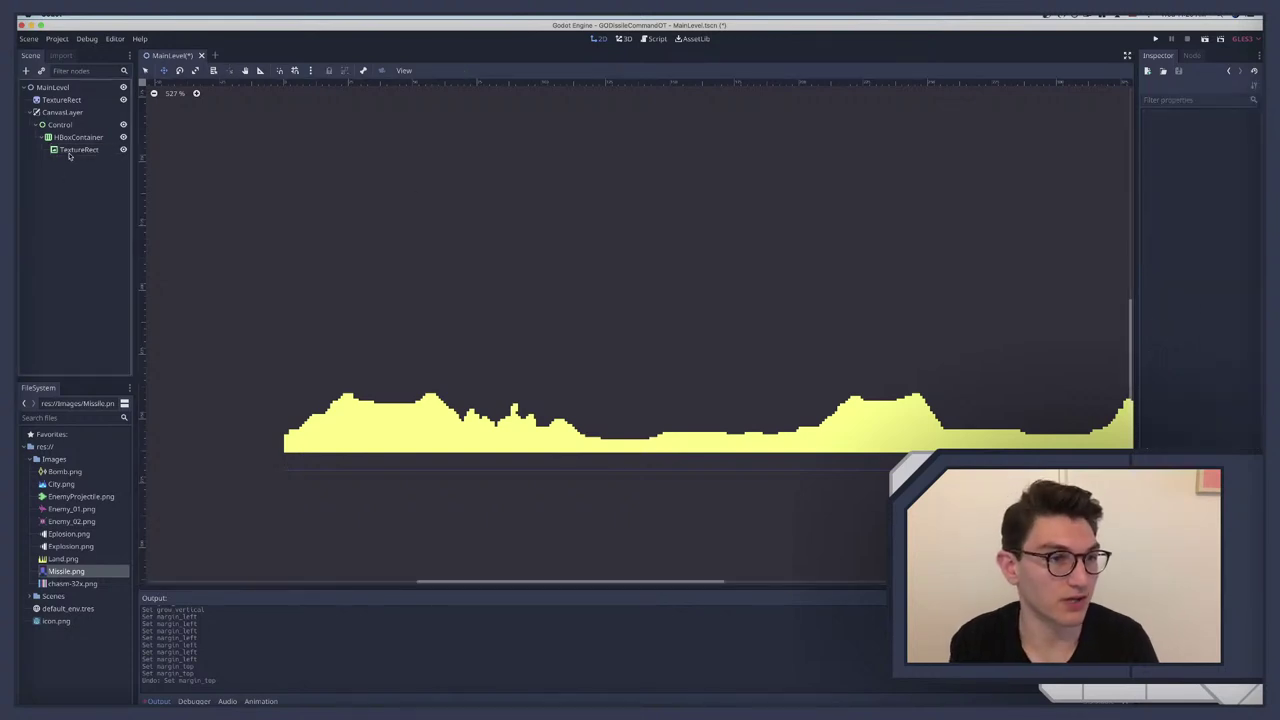
{"action": "left_click", "coordinate": [70, 151]}
{"action": "key", "text": "Delete"}
{"action": "key", "text": "Return"}
Step: Add a Sprite node as a child of the HBoxContainer
{"action": "left_click", "coordinate": [67, 138]}
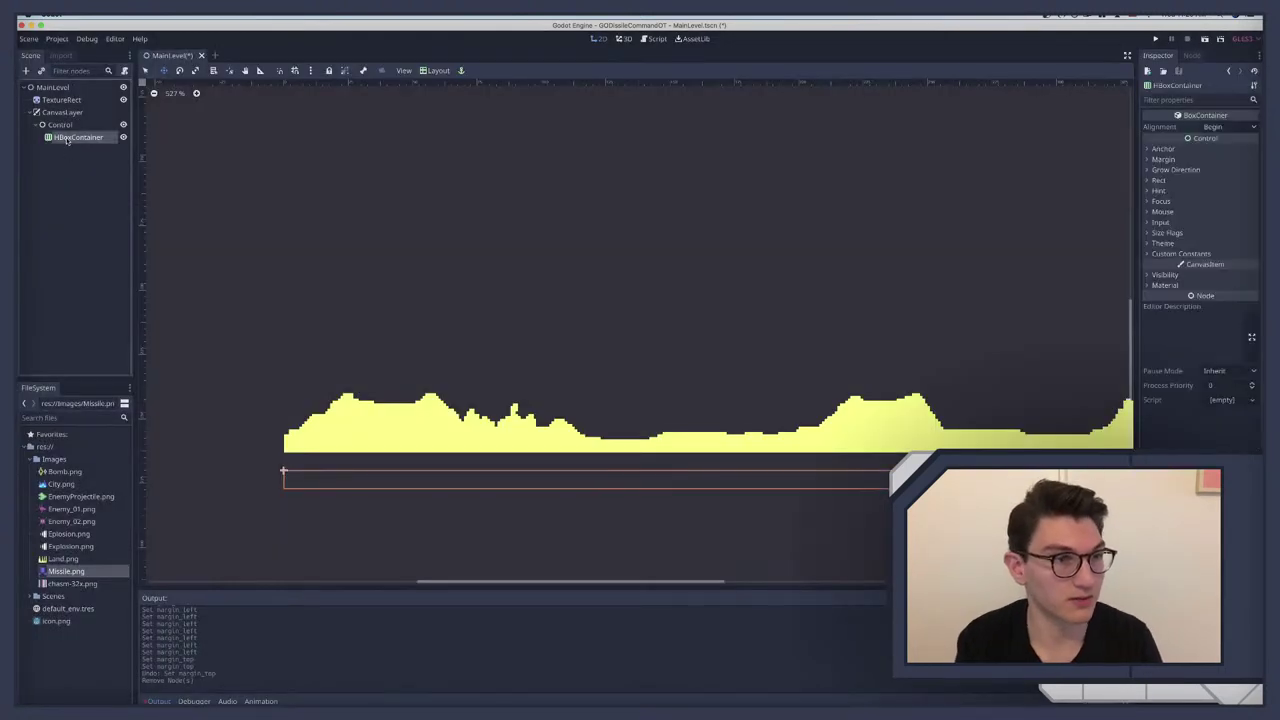
{"action": "key", "text": "ctrl+a"}
{"action": "type", "text": "sprite"}
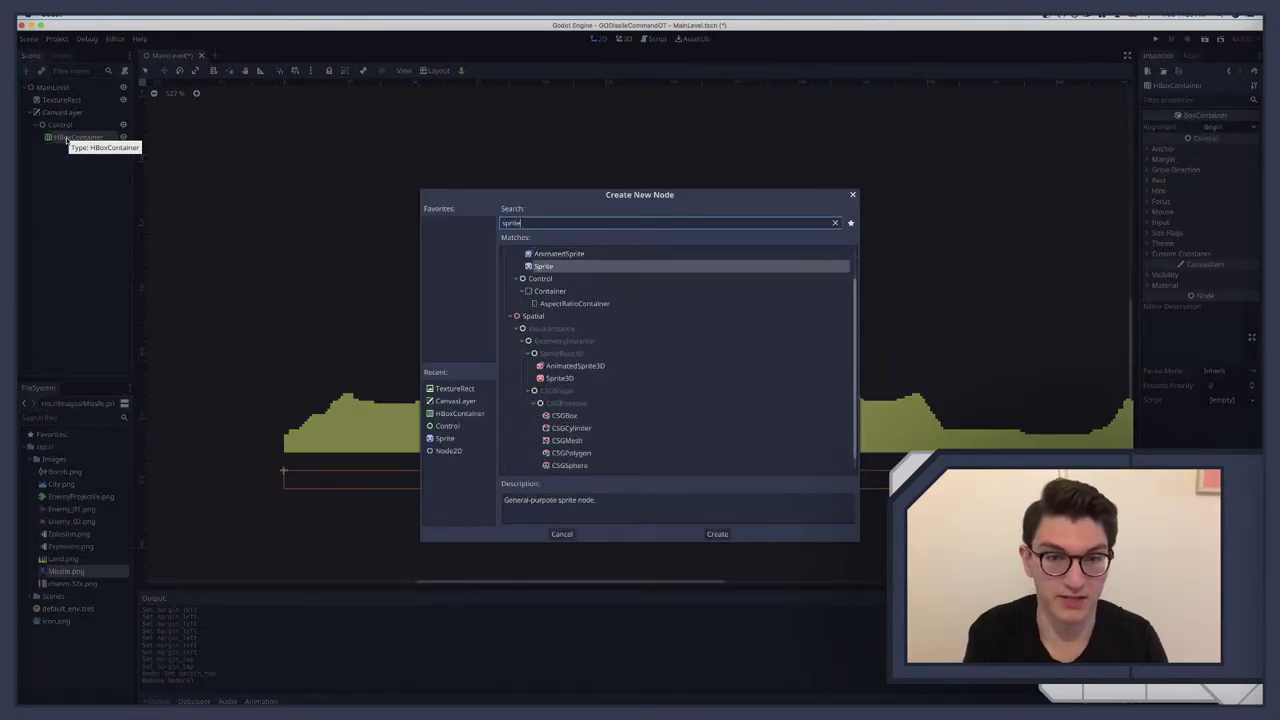
{"action": "key", "text": "Return"}
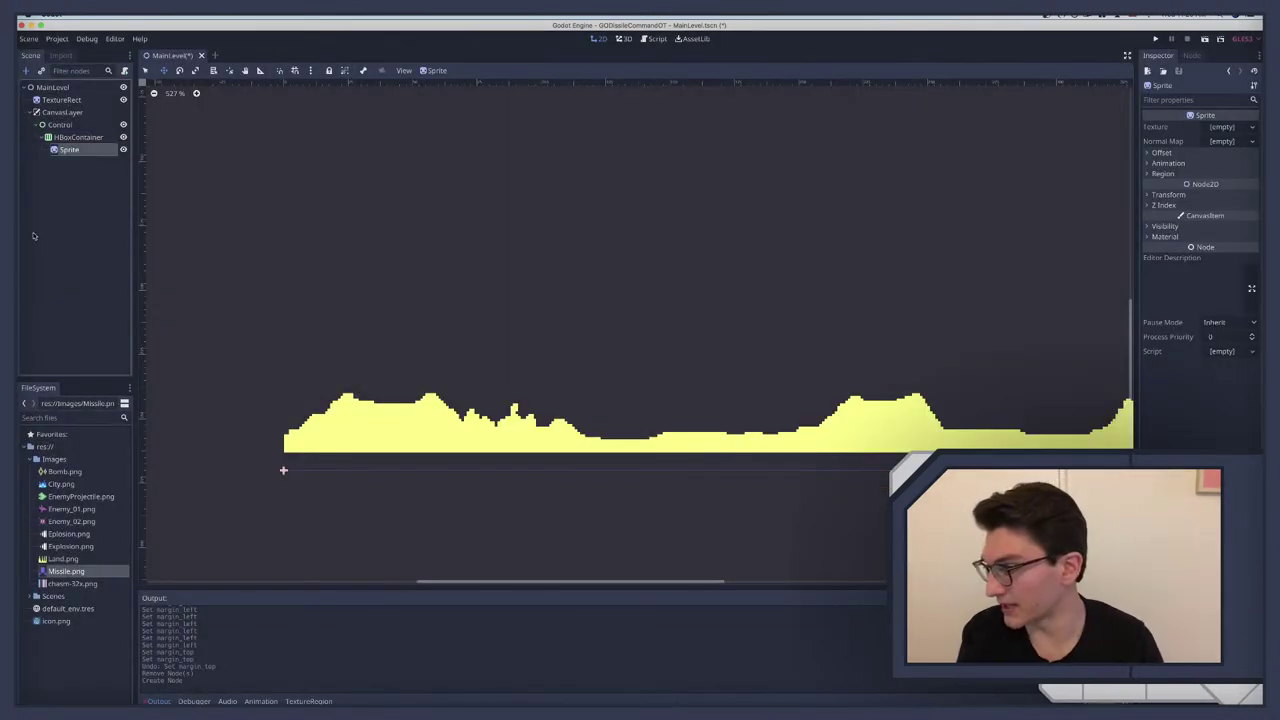
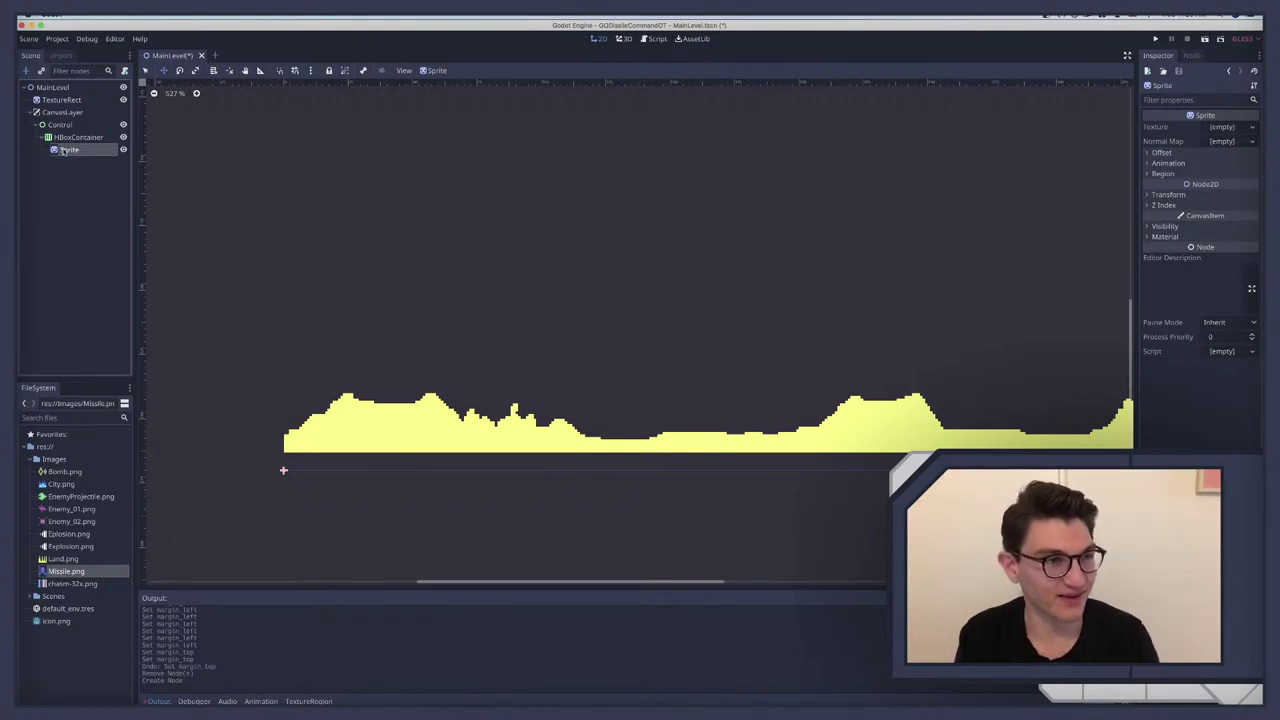
Step: Assign Missile.png from the FileSystem as the Sprite's texture
{"action": "left_click", "coordinate": [63, 150]}
{"action": "left_click_drag", "start_coordinate": [66, 571], "coordinate": [1222, 130]}
{"action": "scroll", "coordinate": [274, 416], "scroll_direction": "up", "scroll_amount": 3}
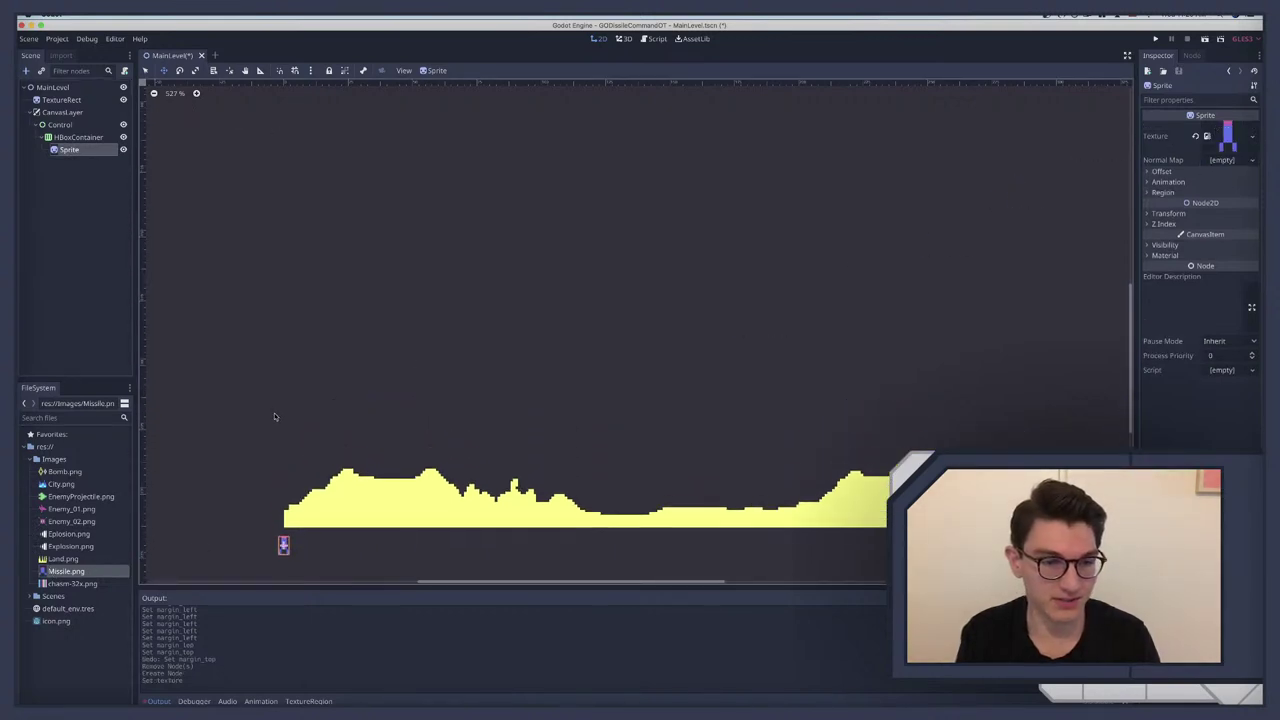
{"action": "scroll", "coordinate": [275, 418], "scroll_direction": "down", "scroll_amount": 3}
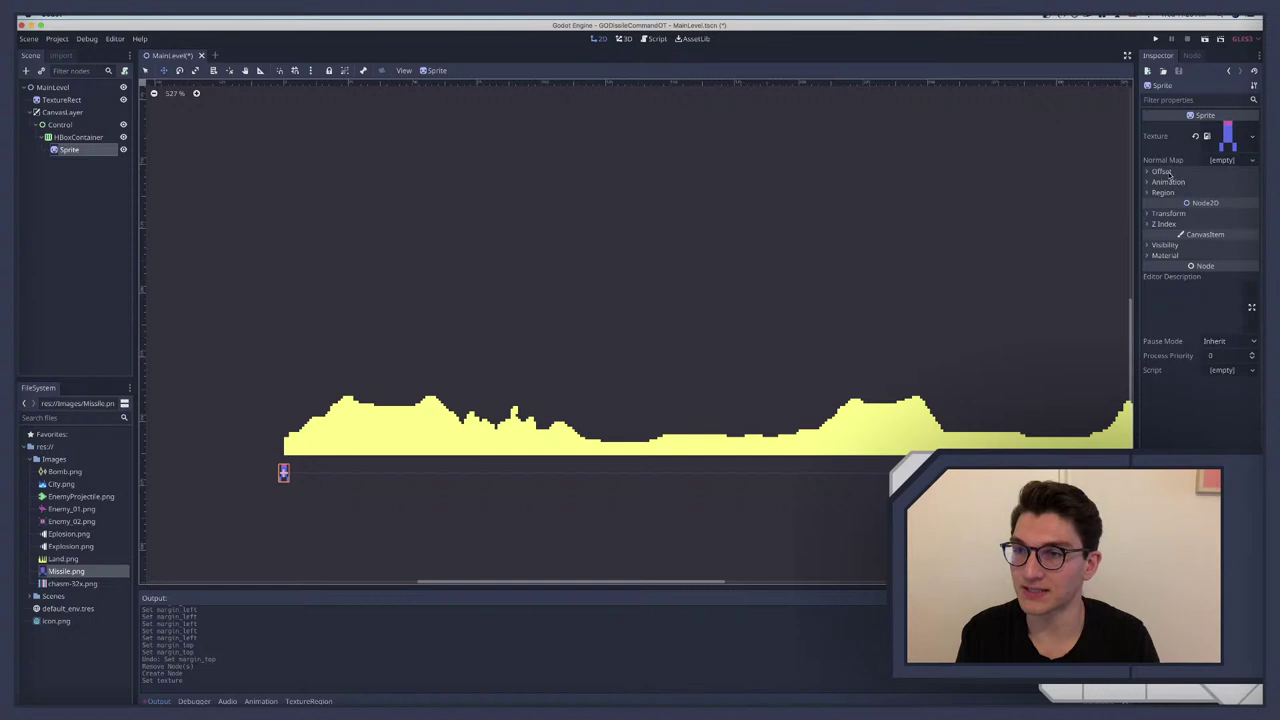
Step: Uncheck the missile Sprite's Centered offset option
{"action": "left_click", "coordinate": [1168, 213]}
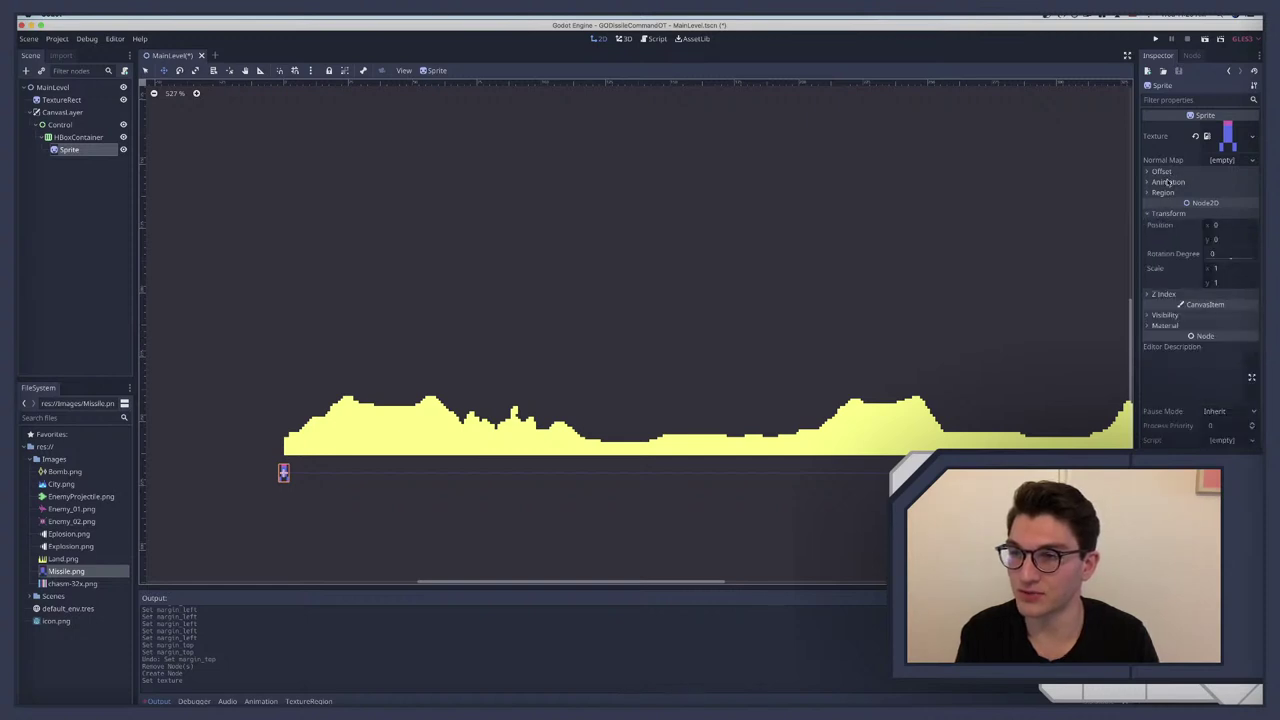
{"action": "left_click", "coordinate": [1162, 172]}
{"action": "left_click", "coordinate": [1210, 184]}
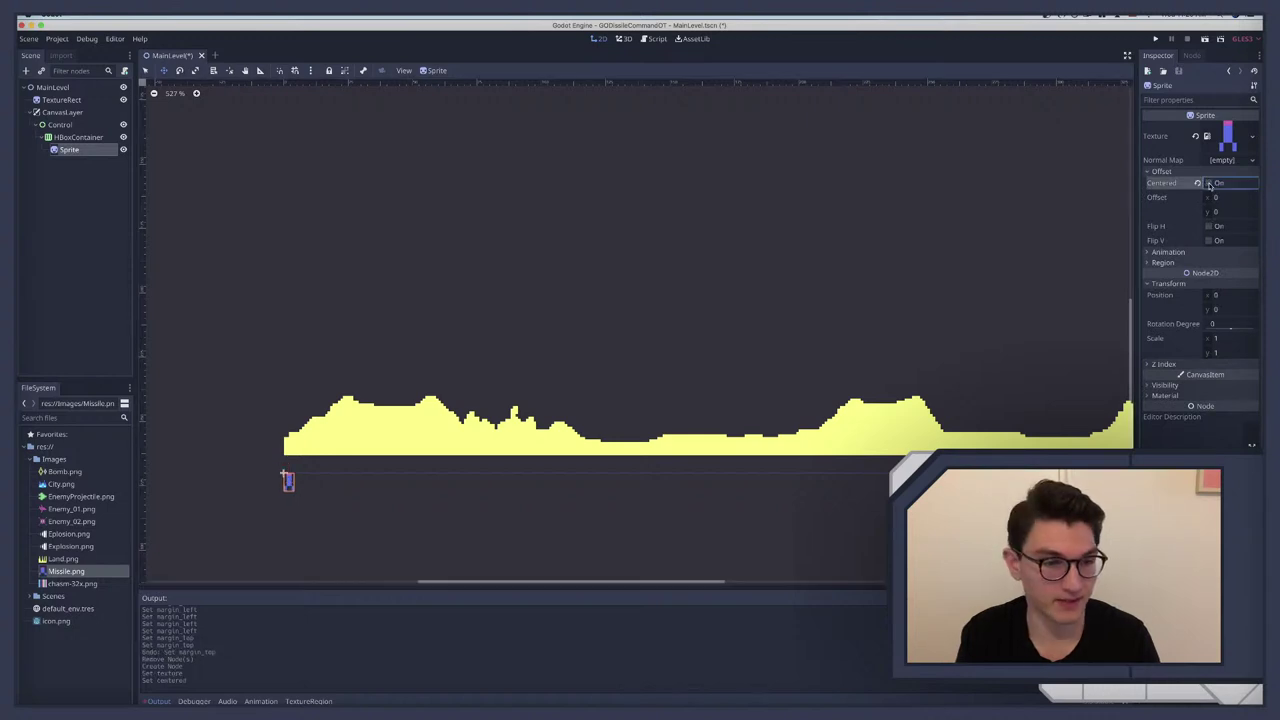
{"action": "left_click", "coordinate": [1162, 172]}
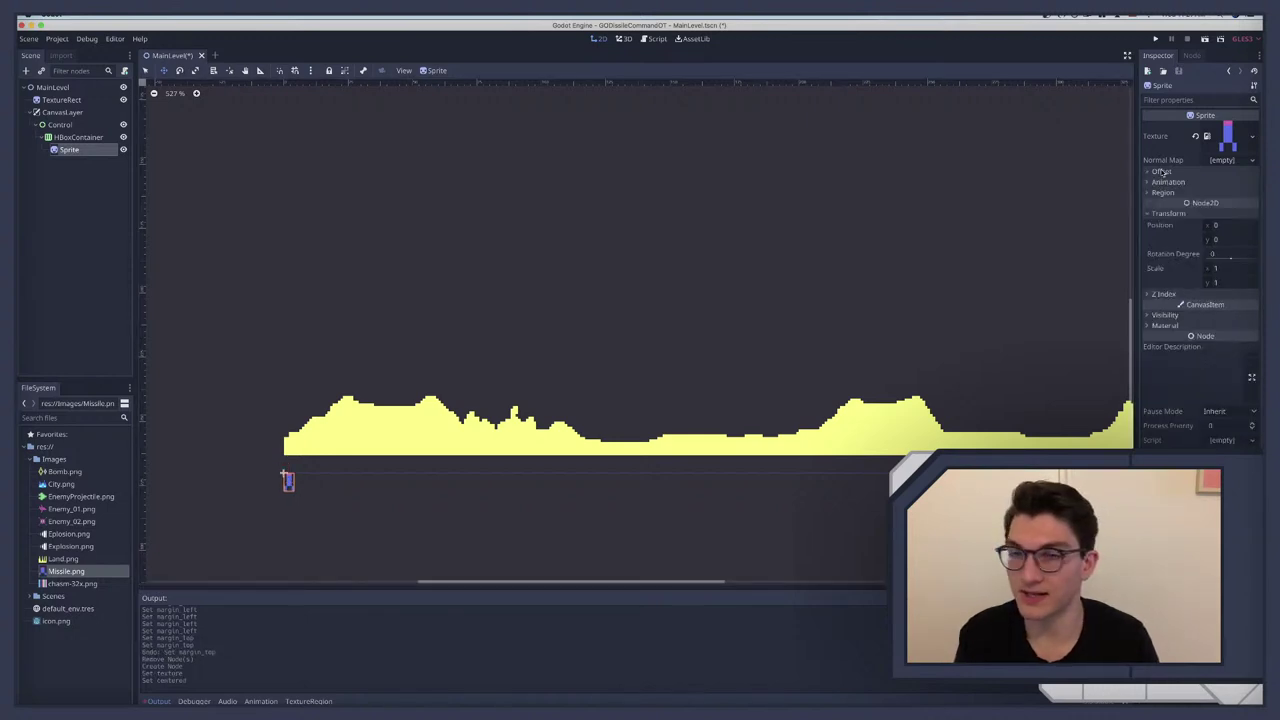
{"action": "left_click", "coordinate": [70, 137]}
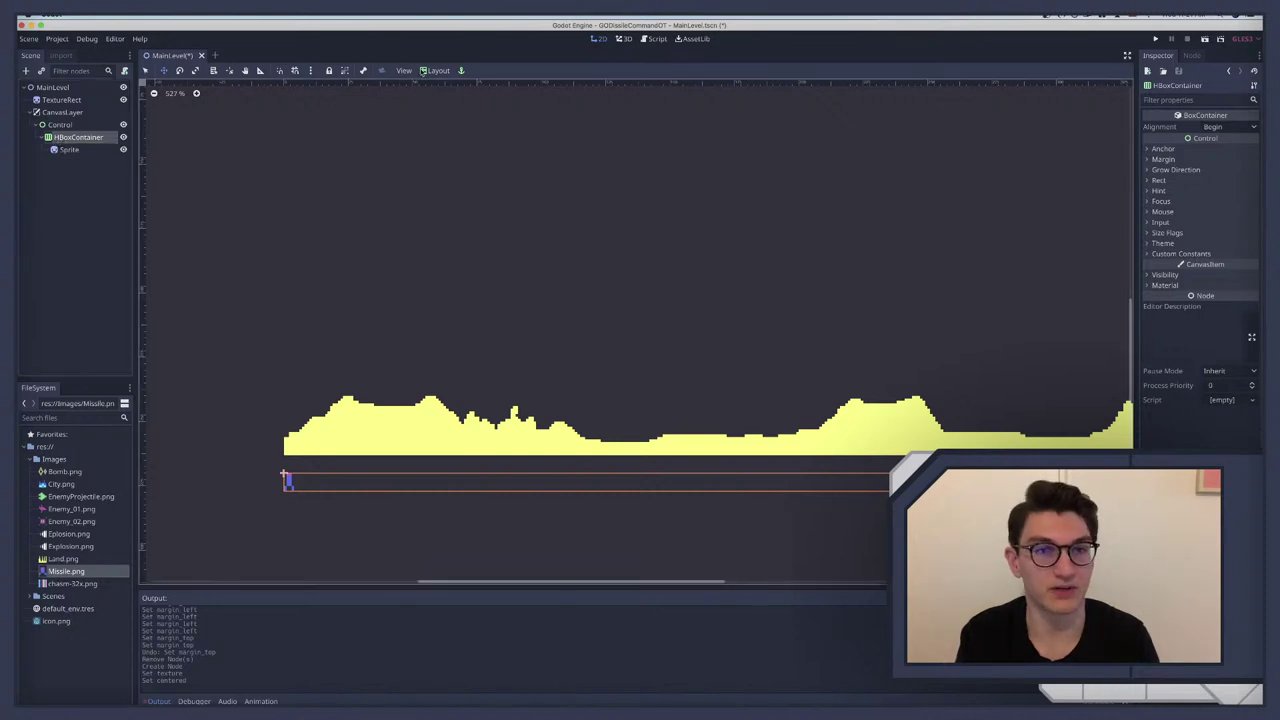
Step: Apply two Layout anchor presets so the HBoxContainer stretches horizontally below the land
{"action": "left_click", "coordinate": [434, 70]}
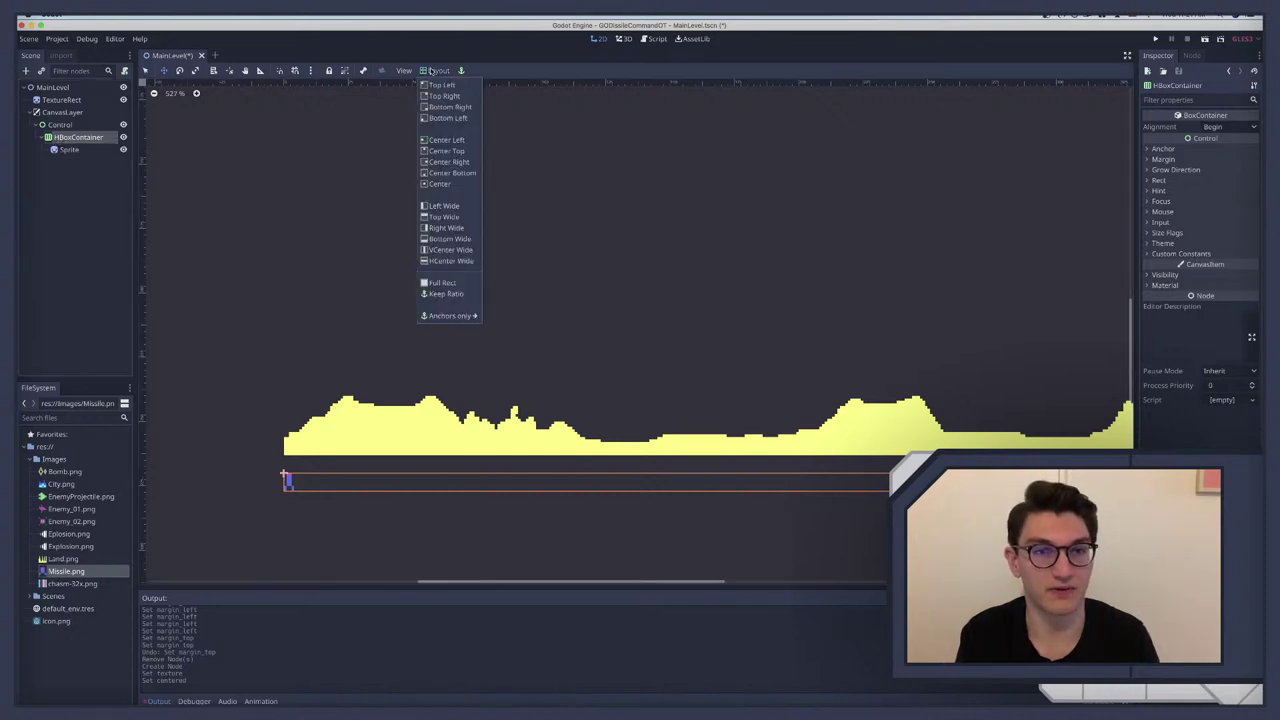
{"action": "left_click", "coordinate": [441, 240]}
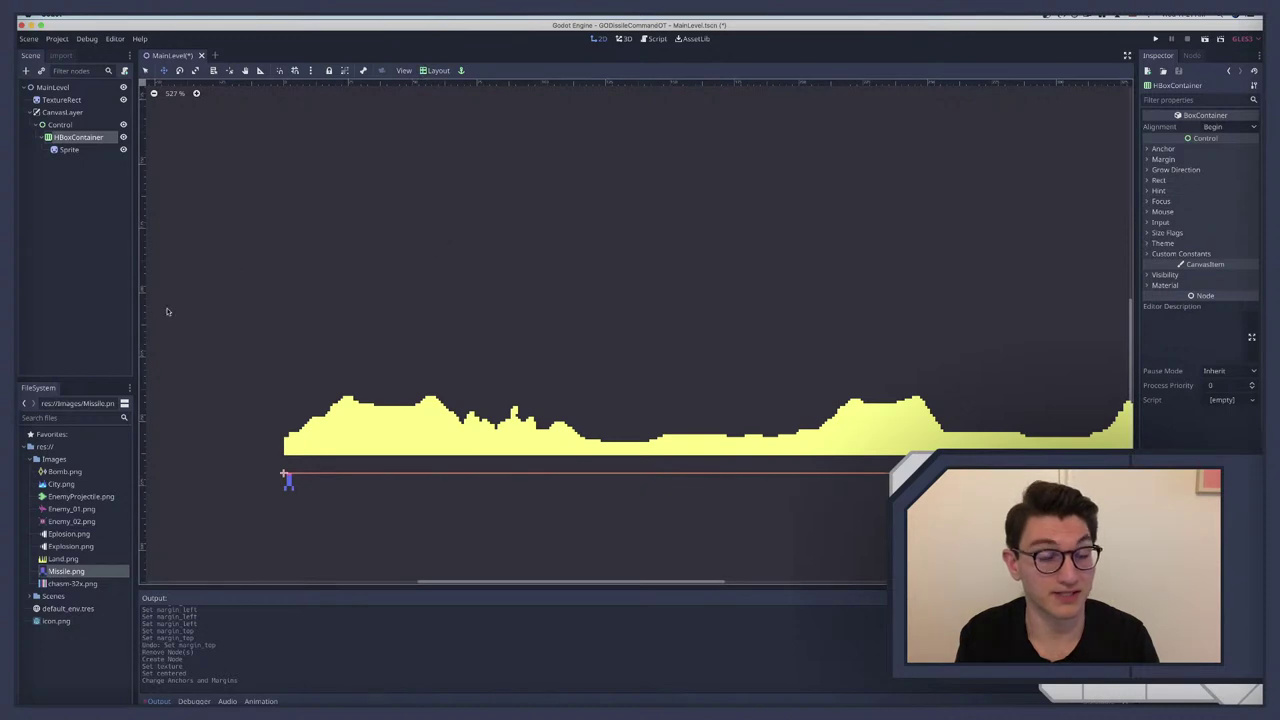
{"action": "left_click", "coordinate": [434, 71]}
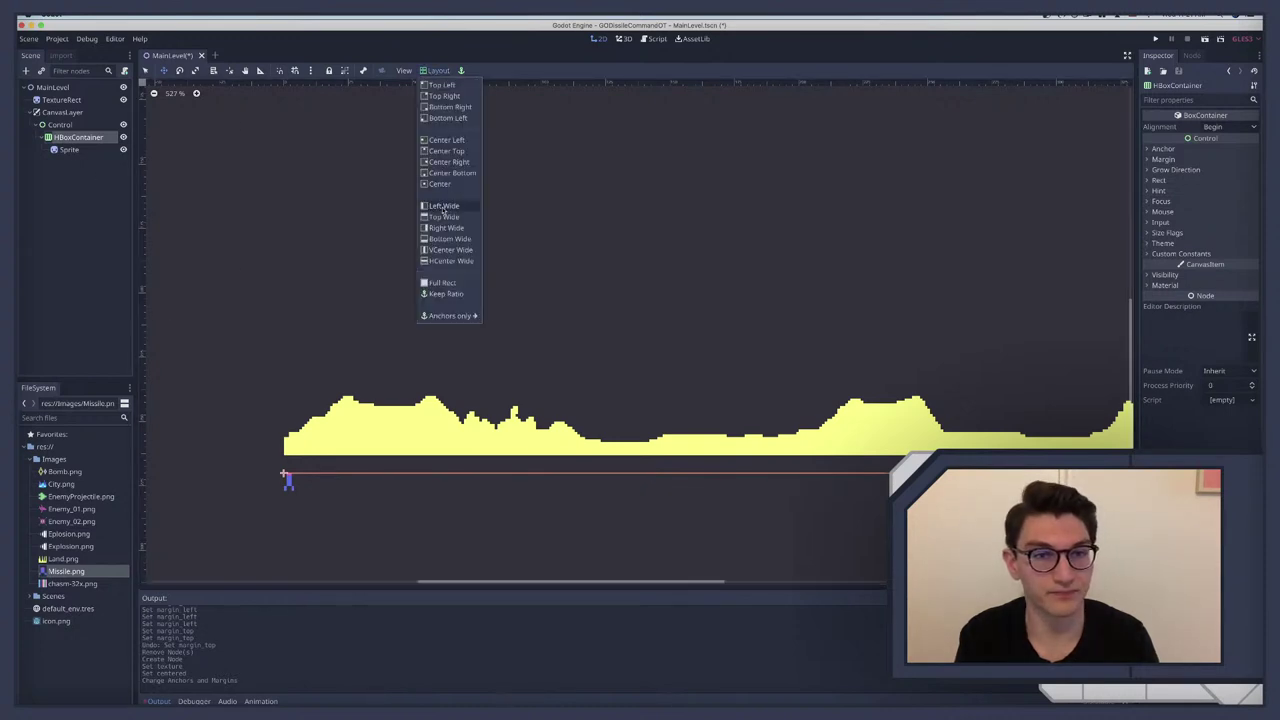
{"action": "left_click", "coordinate": [448, 173]}
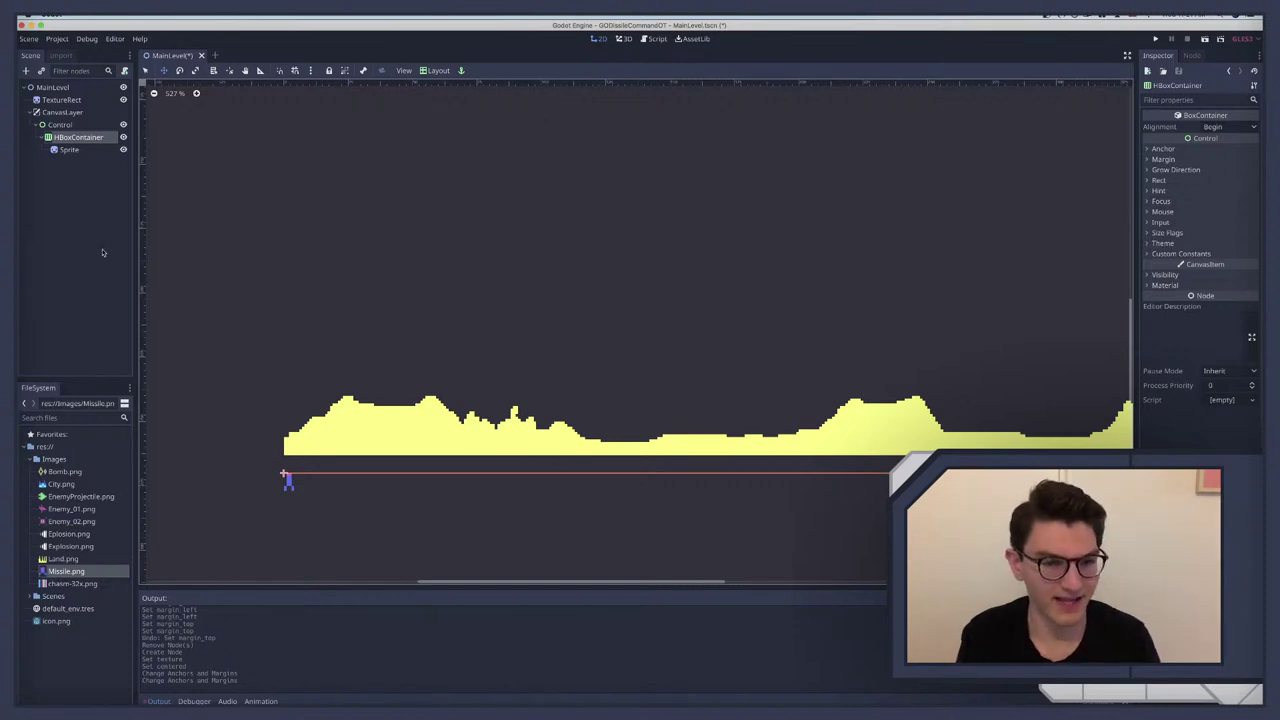
{"action": "key", "text": "super+r"}
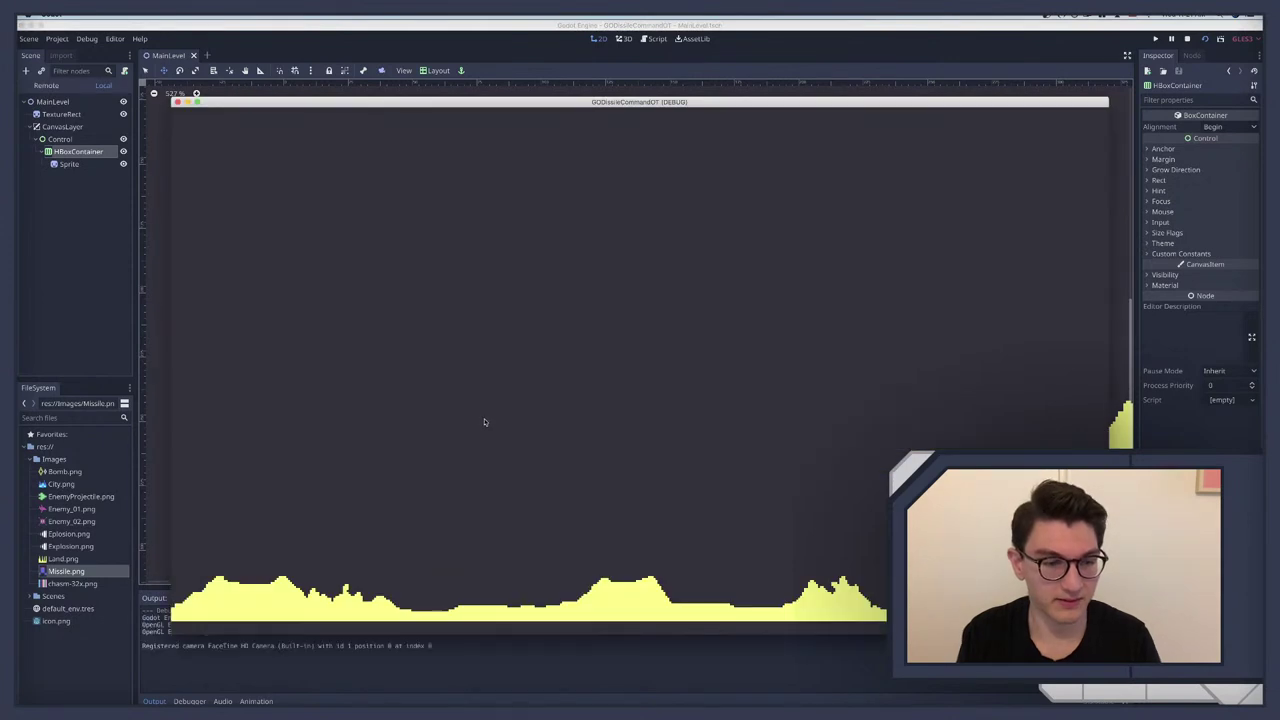
{"action": "key", "text": "super+q"}
{"action": "key", "text": "super+q"}
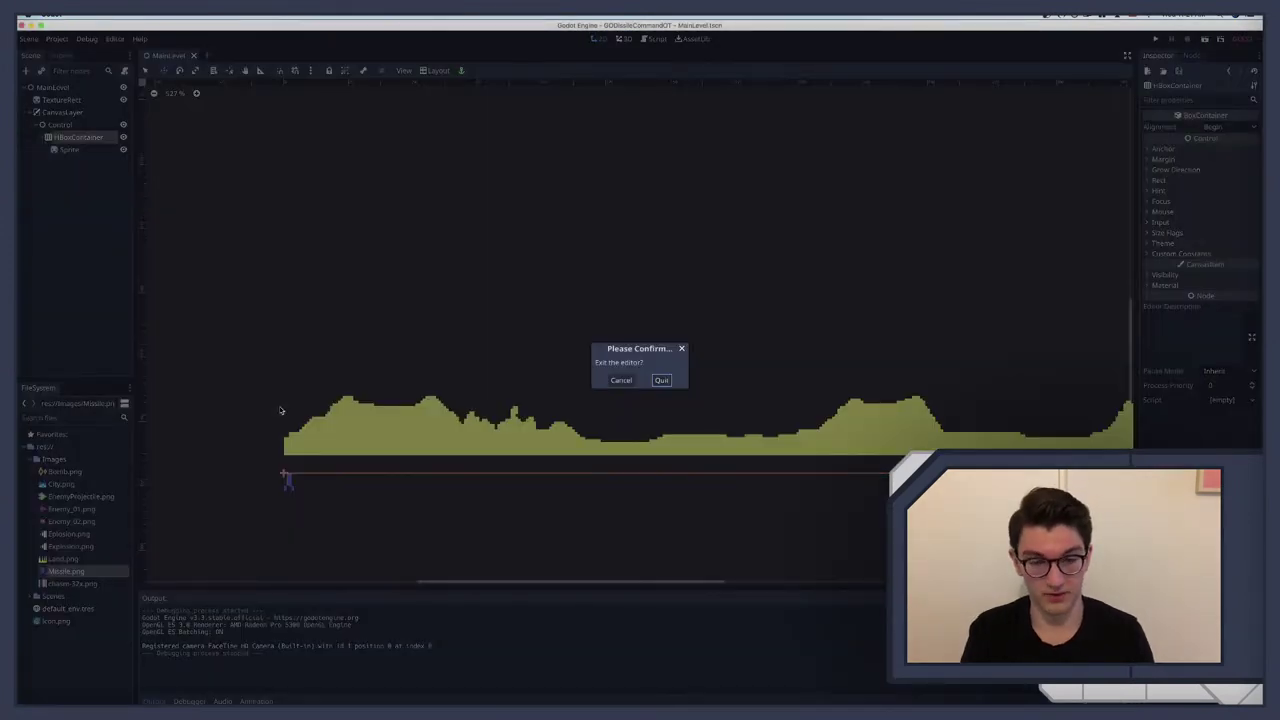
{"action": "left_click", "coordinate": [621, 381]}
{"action": "key", "text": "super+r"}
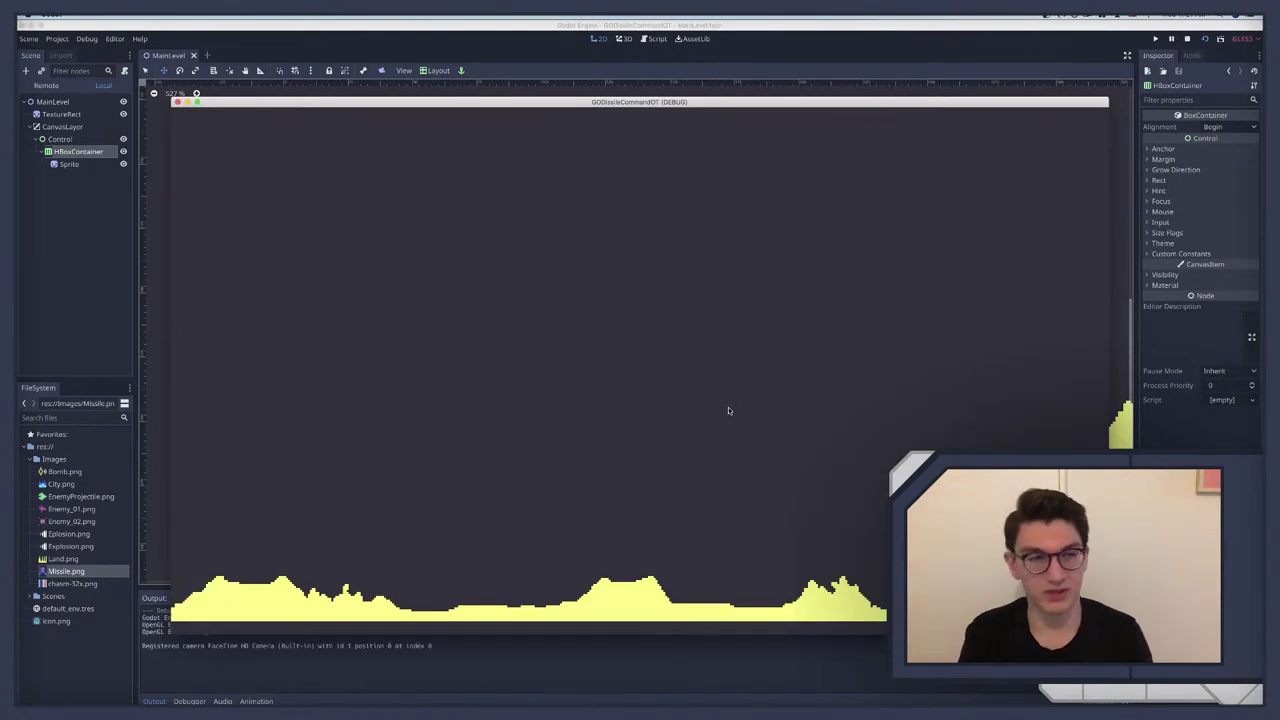
{"action": "key", "text": "super+q"}
Step: Rename the TextureRect node to Land
{"action": "left_click", "coordinate": [57, 100]}
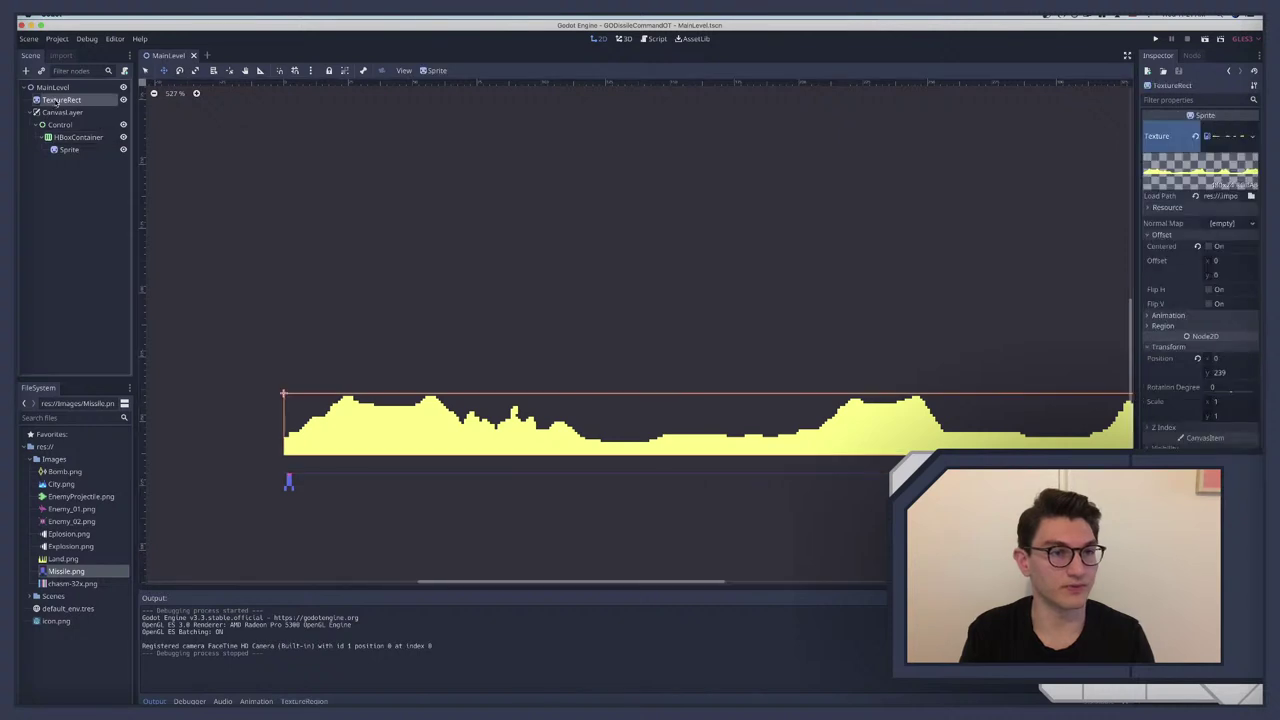
{"action": "double_click", "coordinate": [56, 100]}
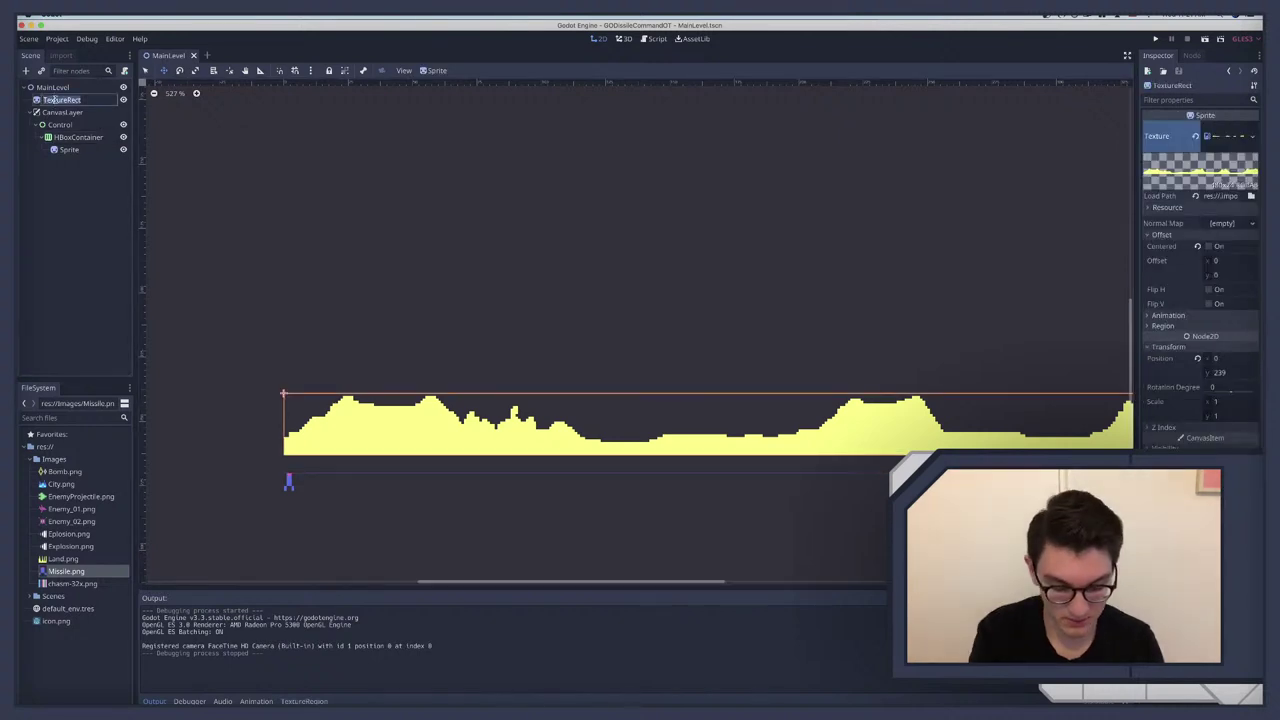
{"action": "type", "text": "Land"}
{"action": "key", "text": "Return"}
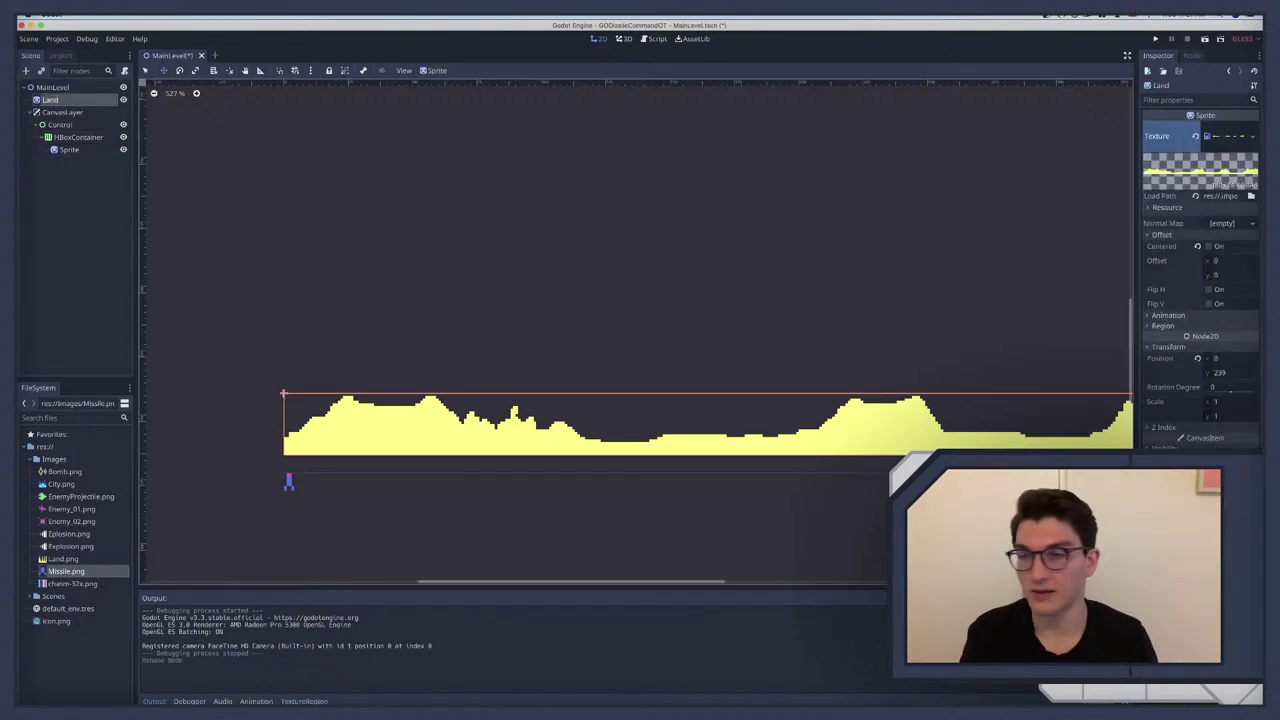
Step: Raise Land by appending -14 to its Position y (239-14)
{"action": "left_click", "coordinate": [1236, 372]}
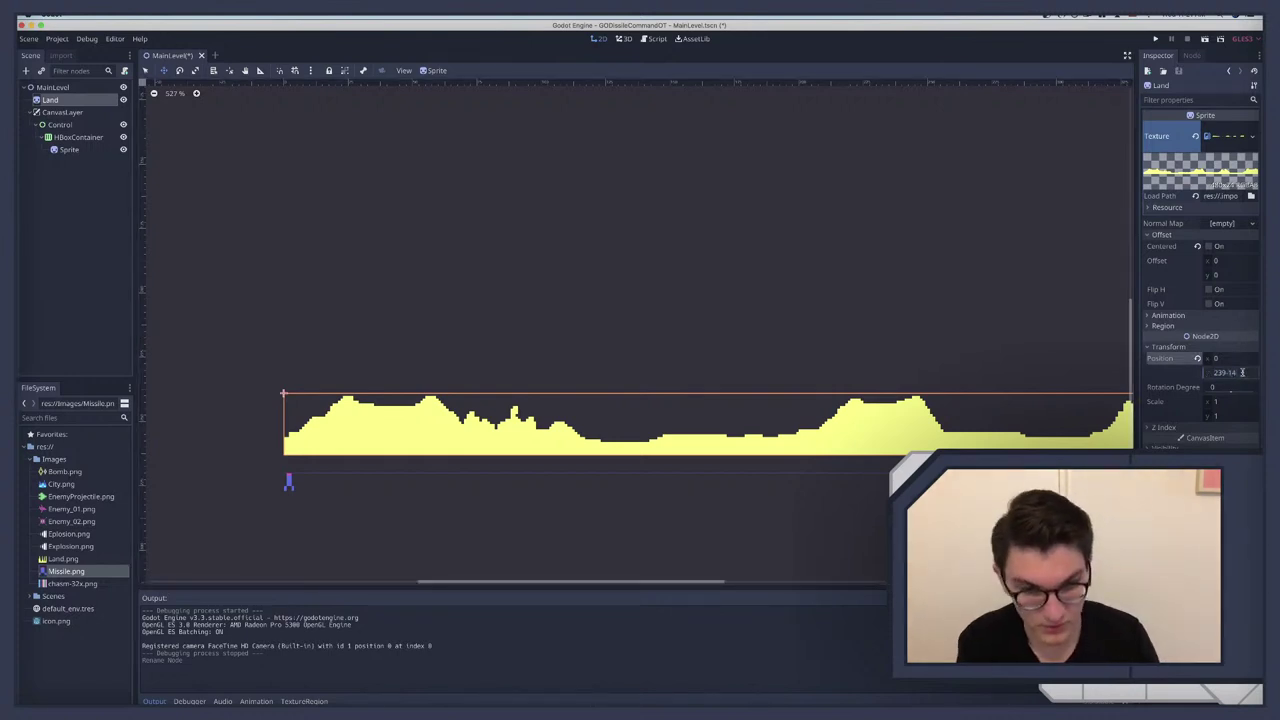
{"action": "type", "text": "-14"}
{"action": "key", "text": "Return"}
{"action": "left_click", "coordinate": [72, 137]}
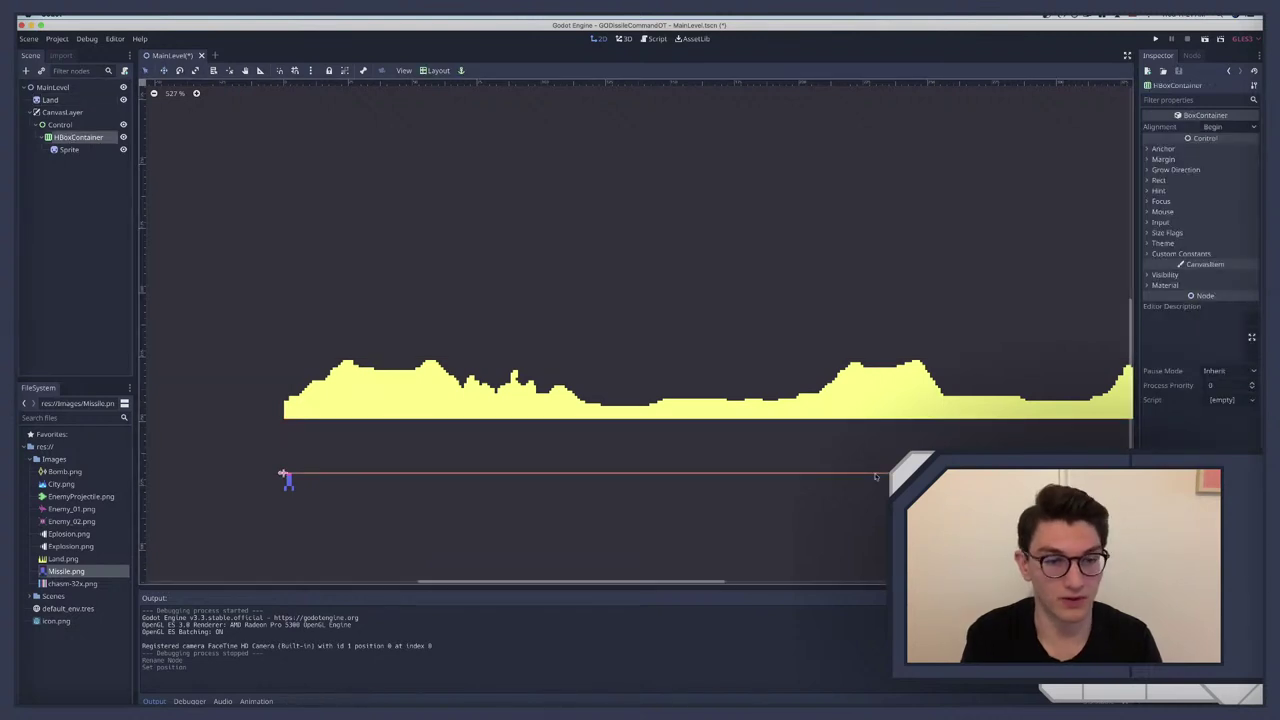
Step: Drag the HBoxContainer's top edge up to the land, resizing it to 480×21
{"action": "left_click_drag", "start_coordinate": [287, 479], "coordinate": [287, 427]}
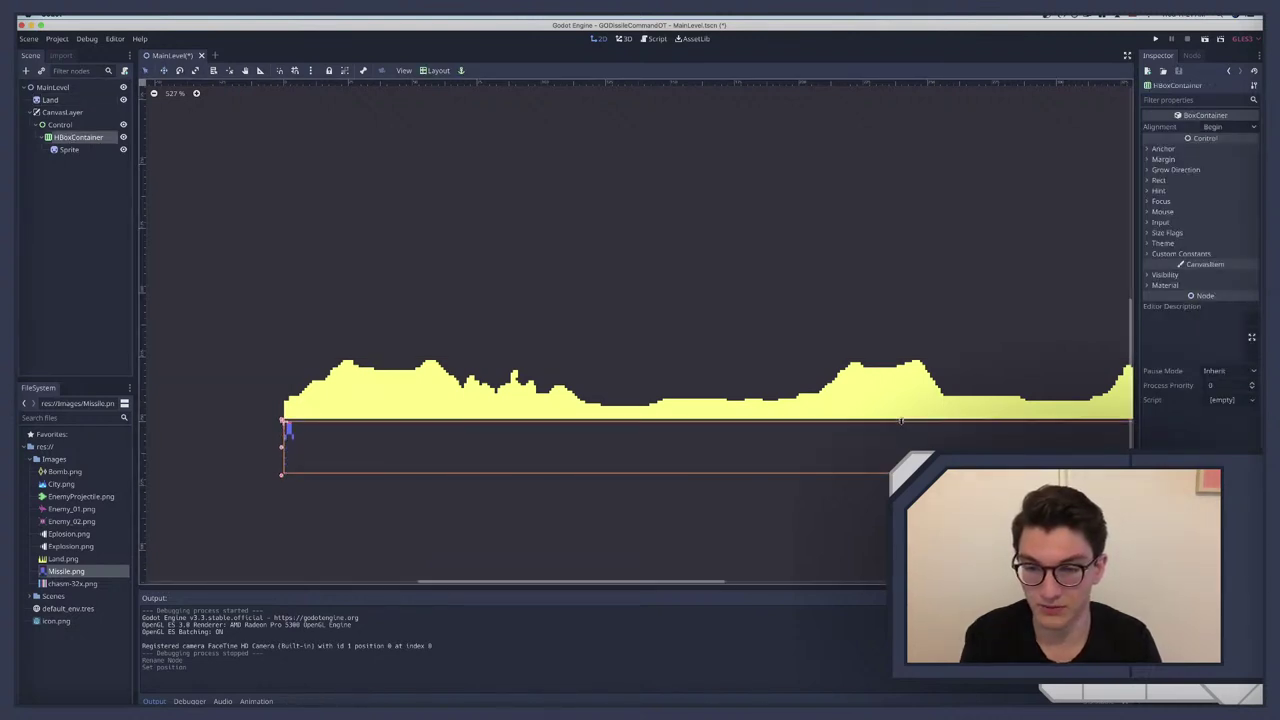
{"action": "left_click_drag", "start_coordinate": [901, 420], "coordinate": [900, 420]}
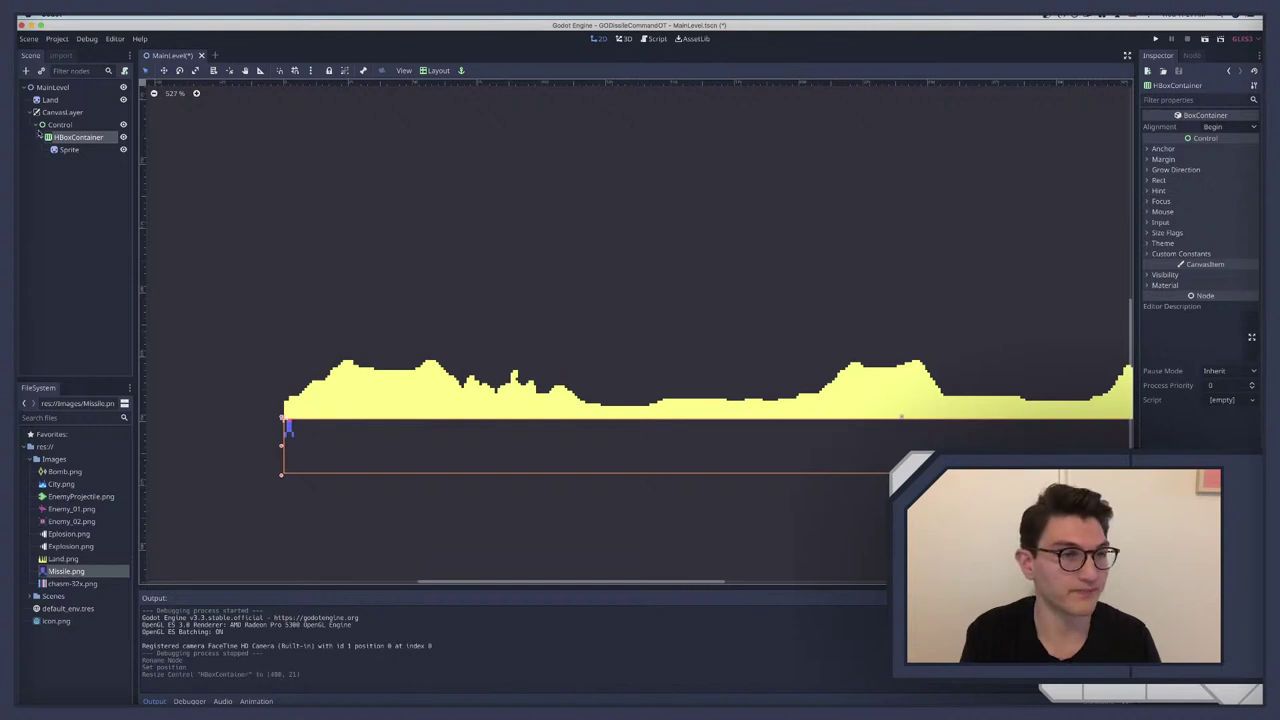
{"action": "left_click", "coordinate": [66, 150]}
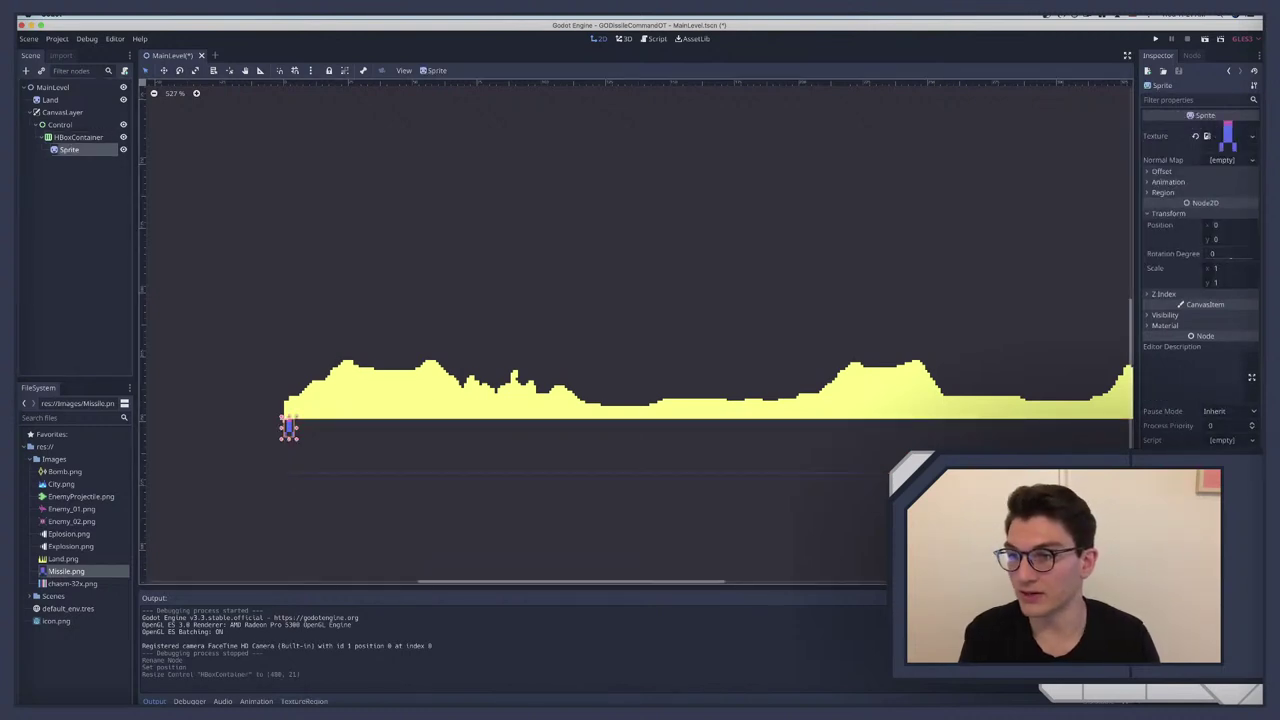
Step: Set the missile Sprite's Transform Scale to 2.7 on both x and y
{"action": "left_click", "coordinate": [1226, 268]}
{"action": "type", "text": "3"}
{"action": "key", "text": "Tab"}
{"action": "type", "text": "3"}
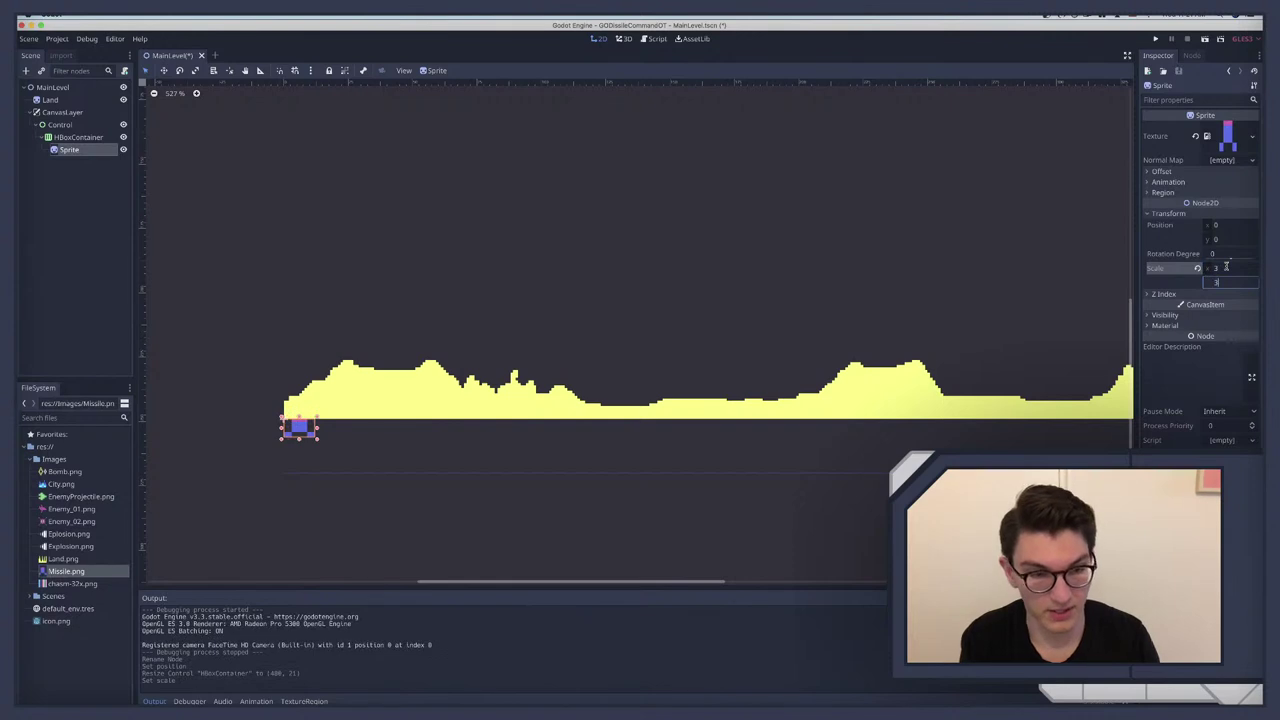
{"action": "key", "text": "Return"}
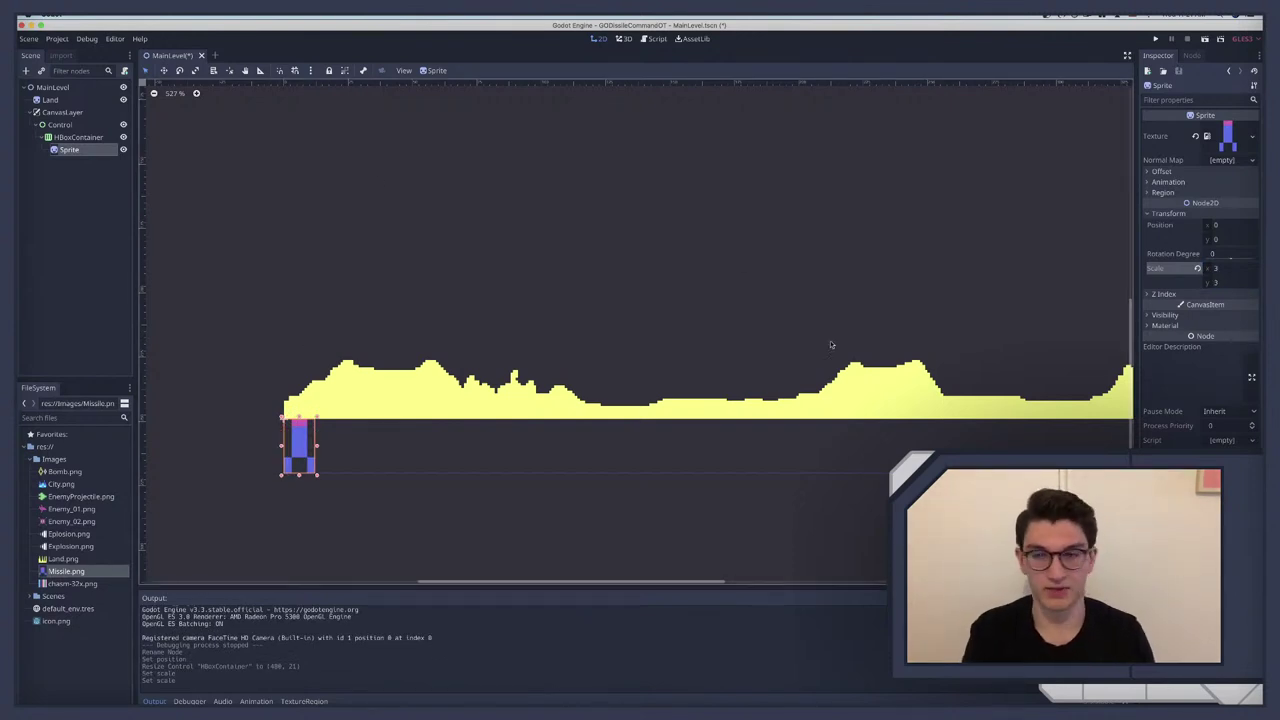
{"action": "left_click", "coordinate": [1226, 267]}
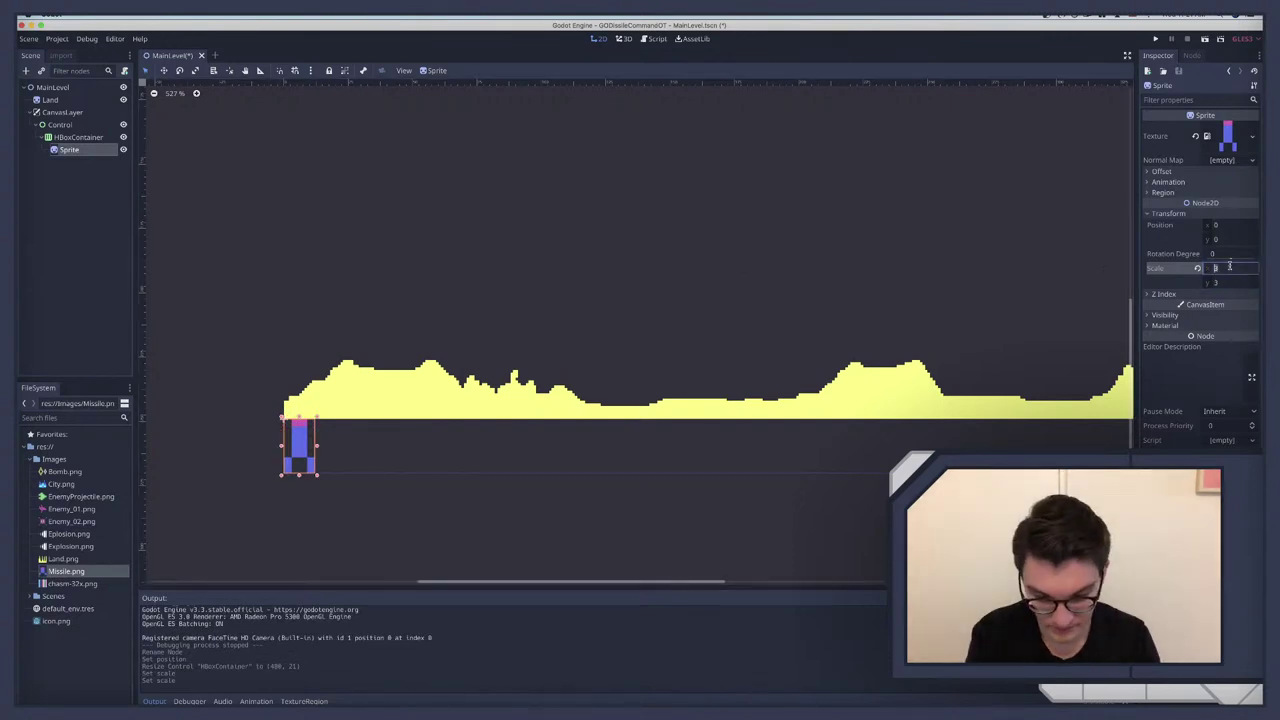
{"action": "type", "text": "2.7"}
{"action": "key", "text": "Tab"}
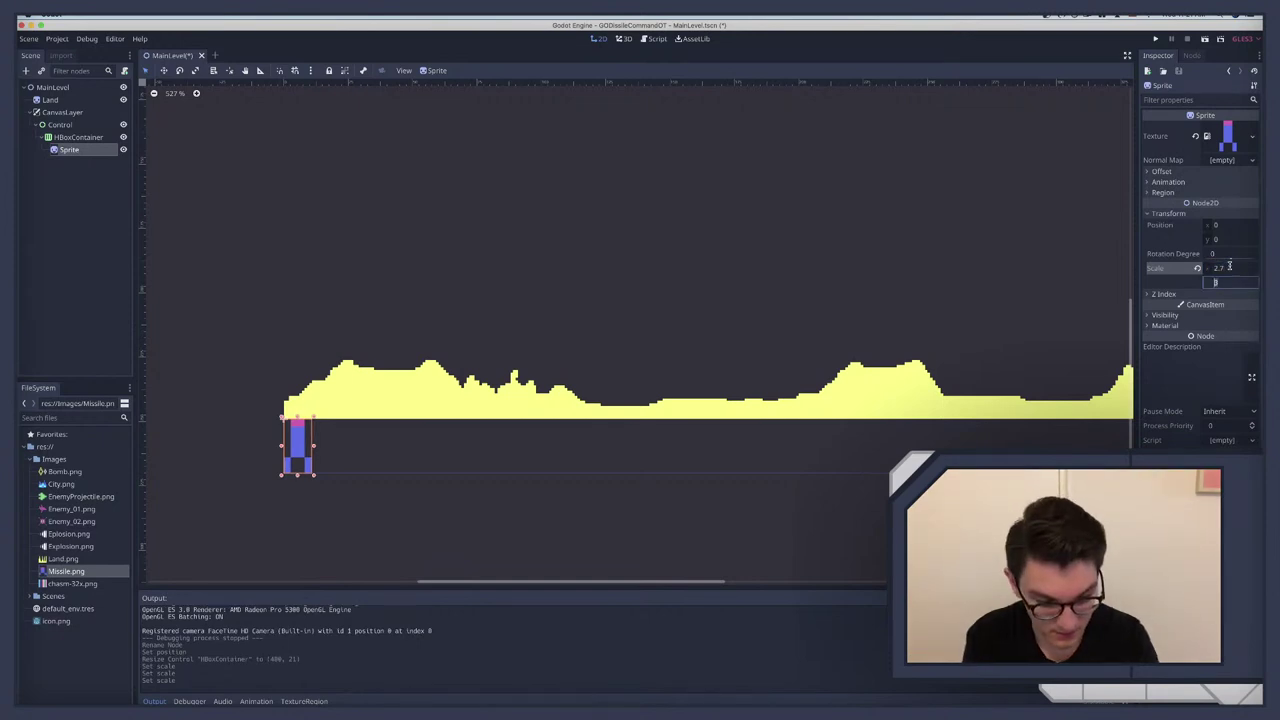
{"action": "type", "text": "1"}
{"action": "key", "text": "BackSpace"}
{"action": "type", "text": "2.7"}
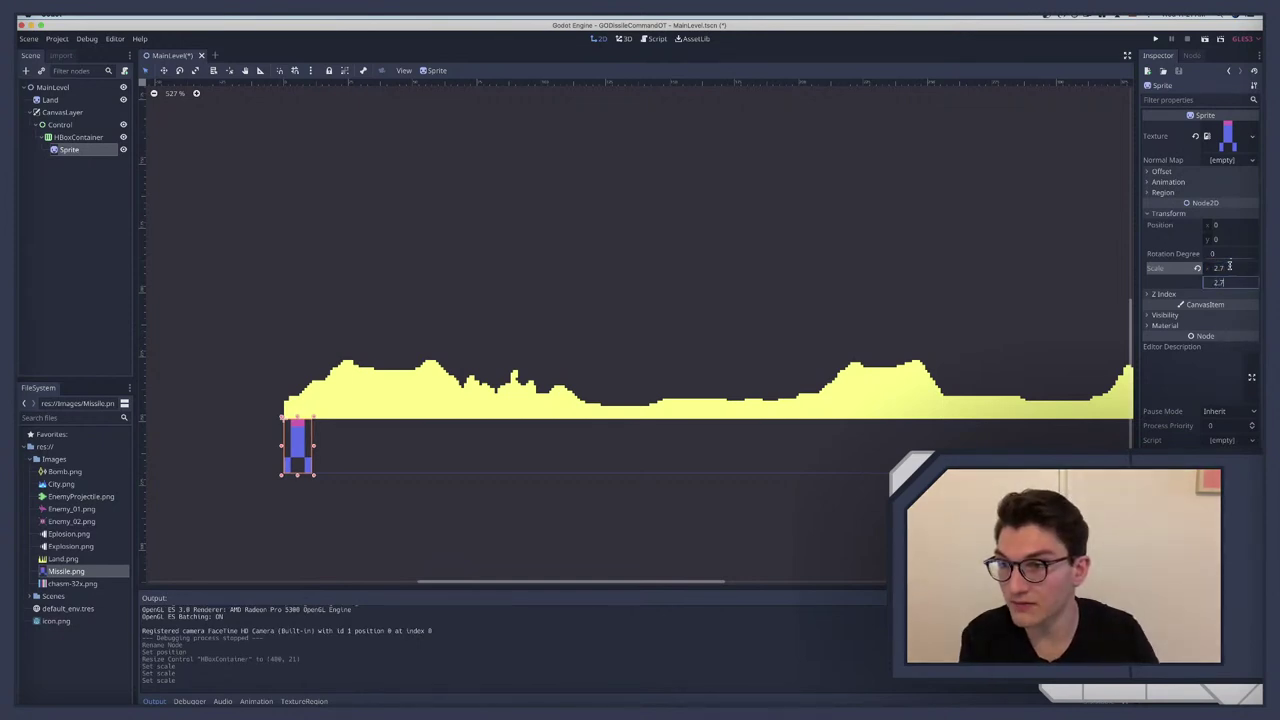
{"action": "key", "text": "Return"}
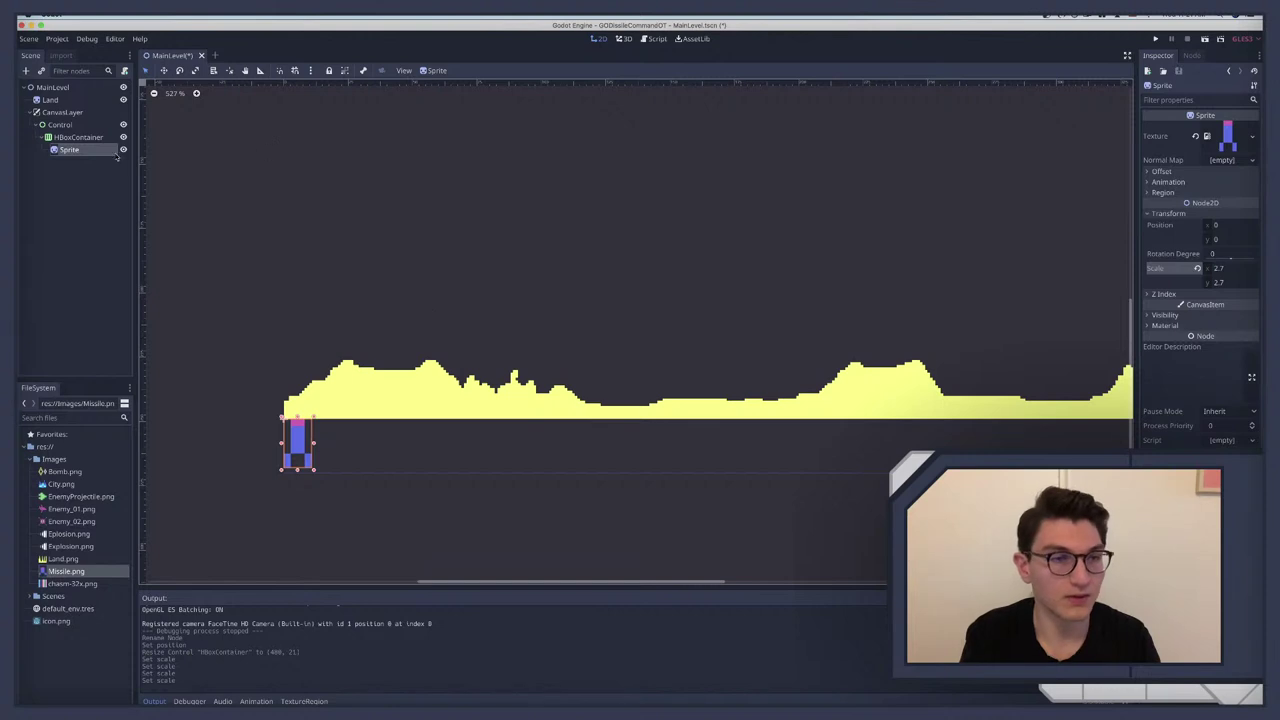
{"action": "left_click", "coordinate": [95, 138]}
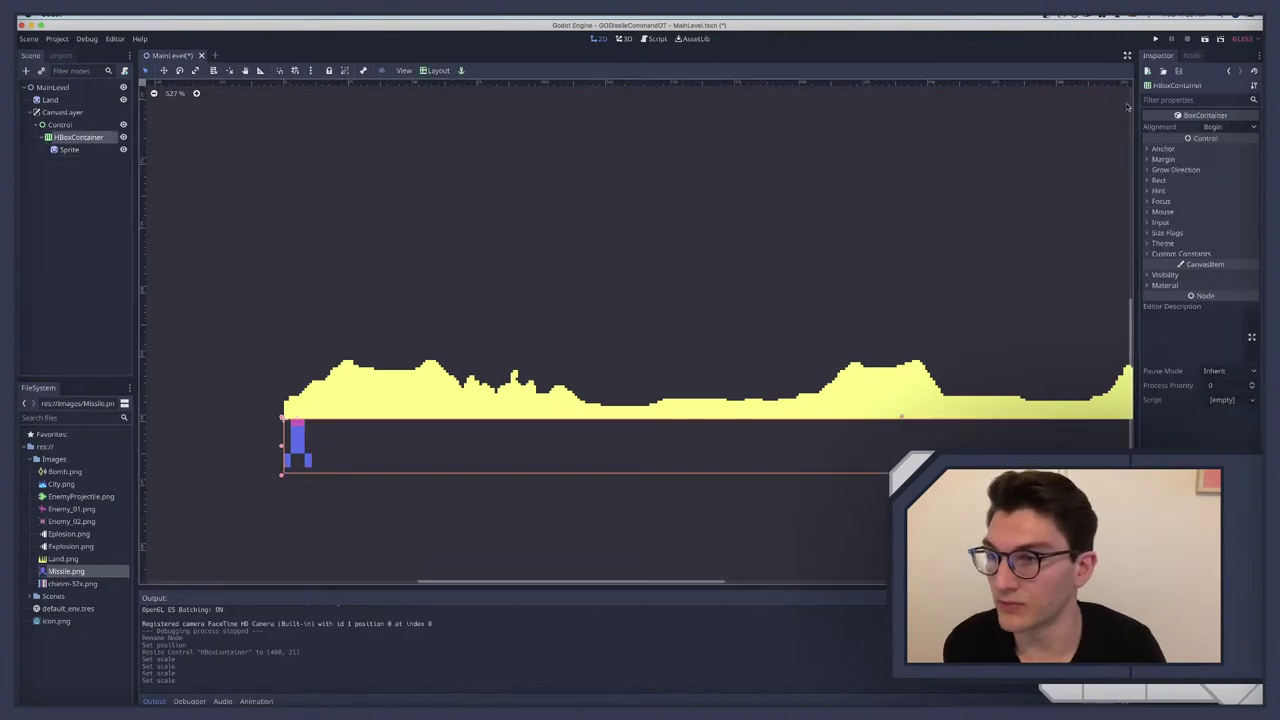
{"action": "left_click", "coordinate": [1218, 128]}
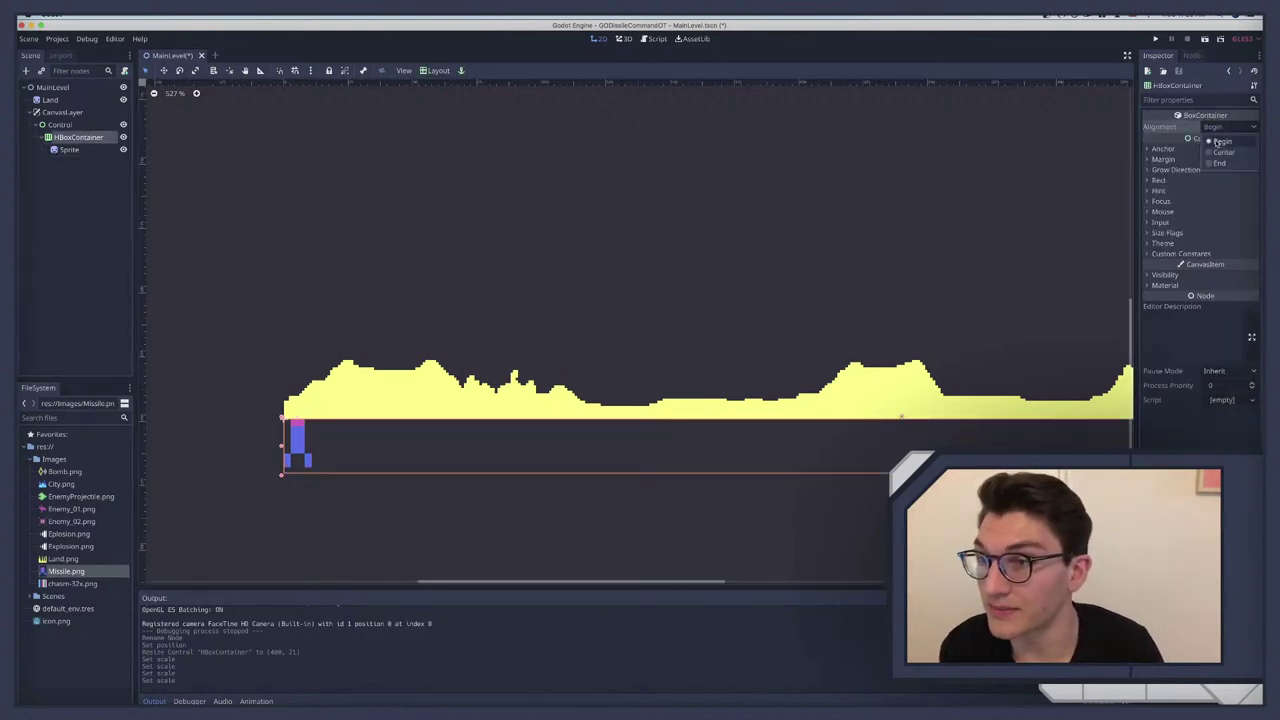
{"action": "left_click", "coordinate": [1218, 142]}
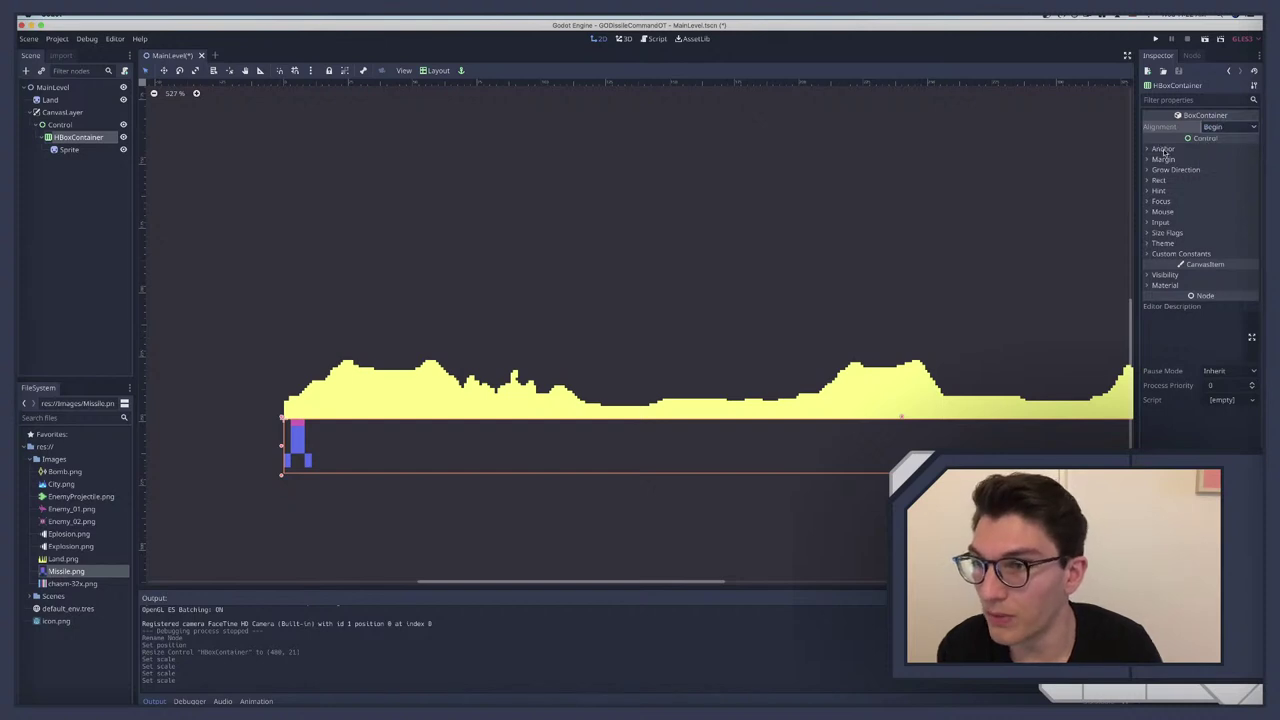
{"action": "middle_click_drag", "start_coordinate": [903, 479], "coordinate": [812, 460]}
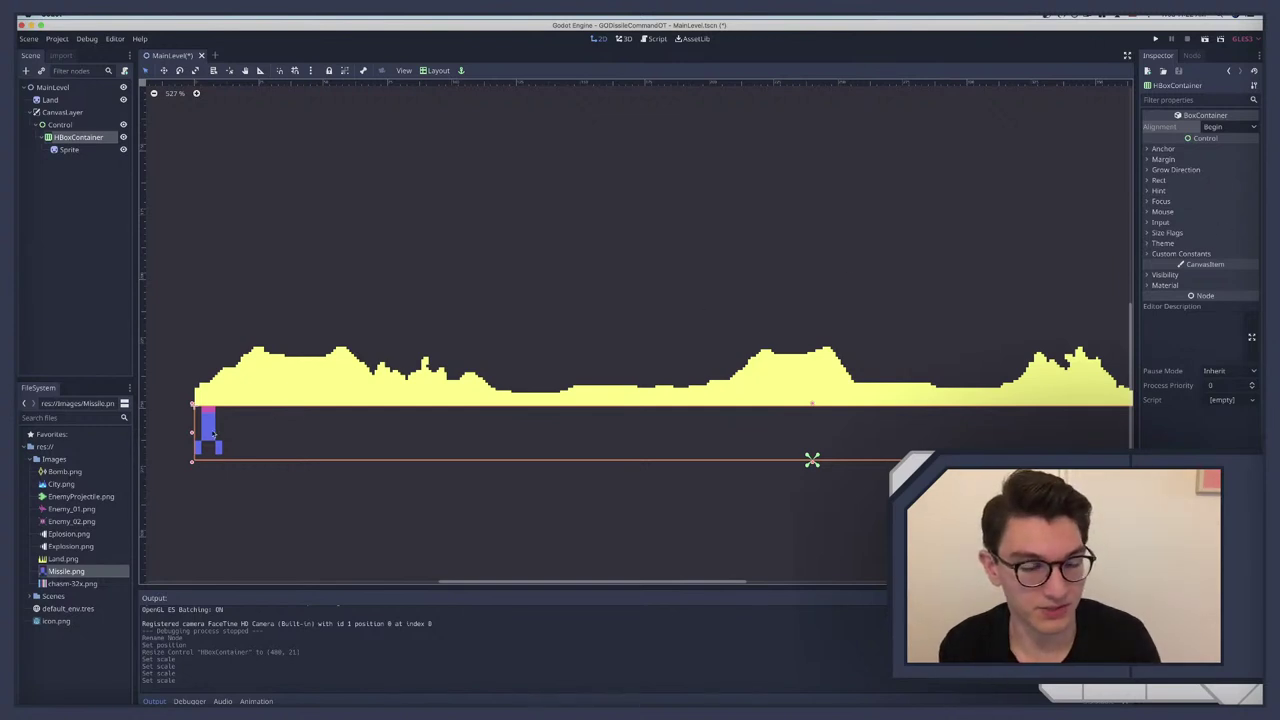
{"action": "scroll", "coordinate": [215, 433], "scroll_direction": "up", "scroll_amount": 2}
{"action": "scroll", "coordinate": [235, 436], "scroll_direction": "right", "scroll_amount": 1}
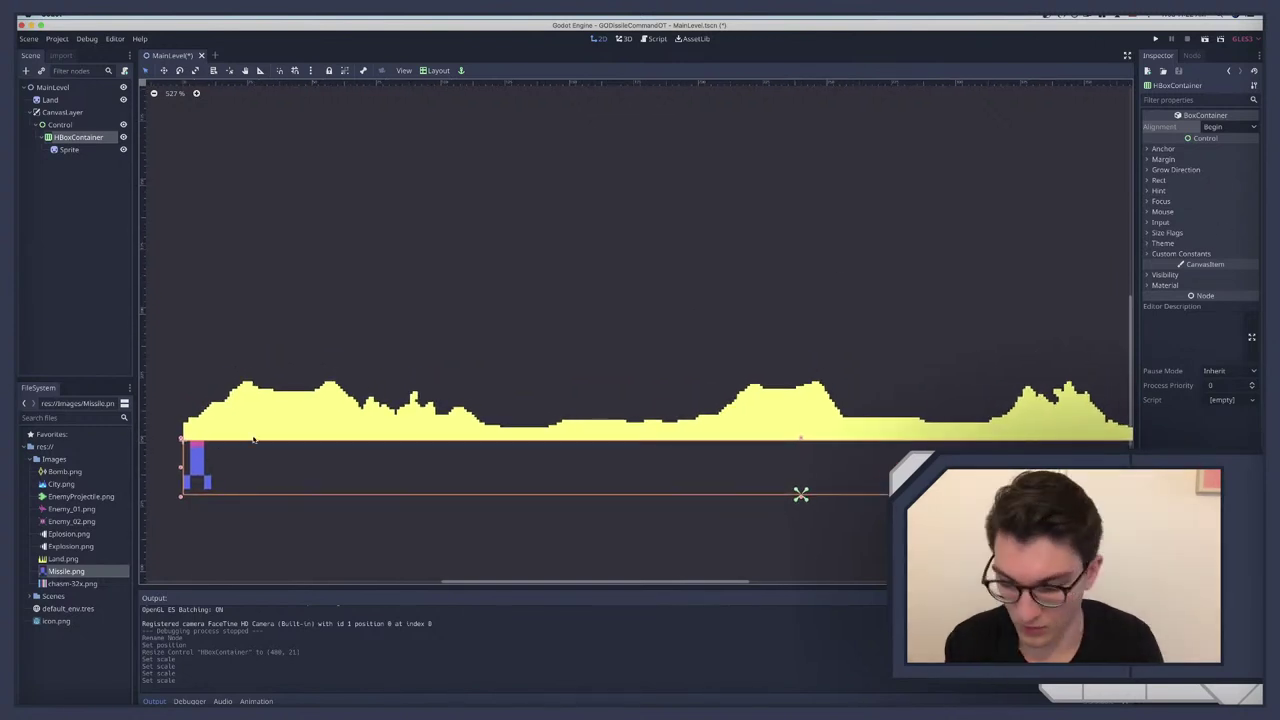
{"action": "scroll", "coordinate": [253, 438], "scroll_direction": "down", "scroll_amount": 4}
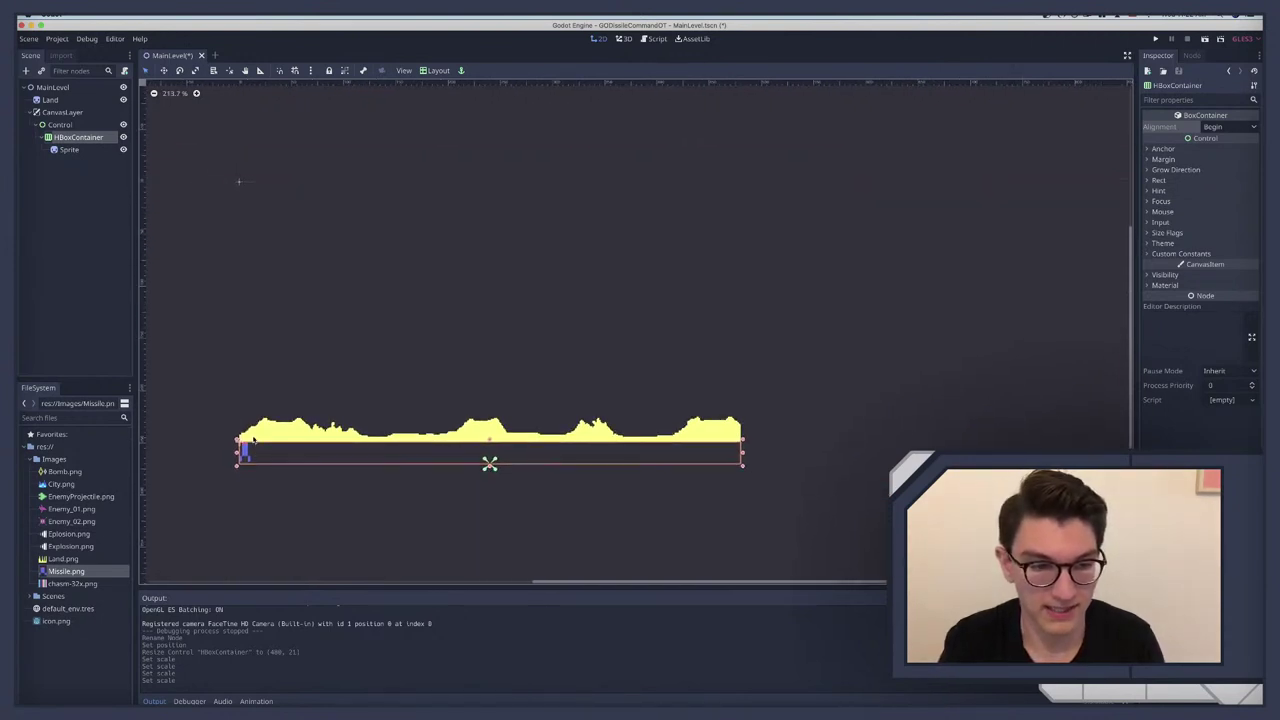
{"action": "scroll", "coordinate": [296, 380], "scroll_direction": "up", "scroll_amount": 3}
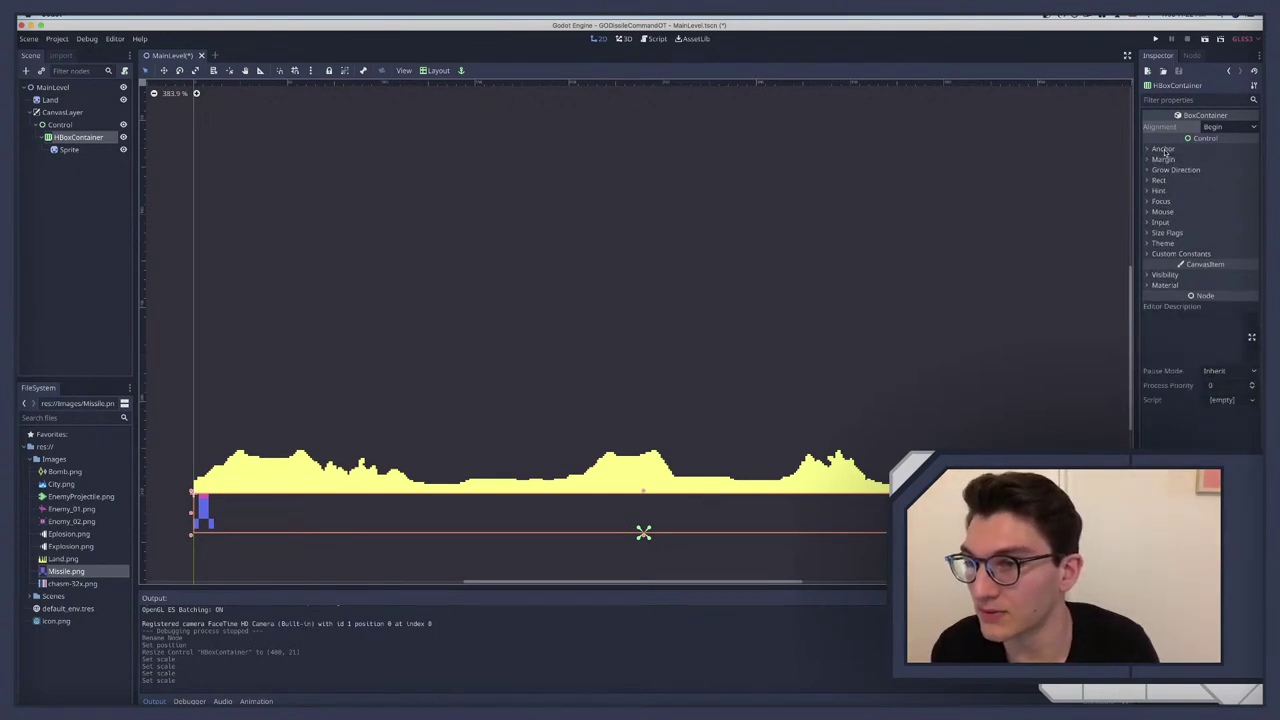
Step: Nudge the HBoxContainer's top margin to -20 and back to -21
{"action": "left_click", "coordinate": [1163, 159]}
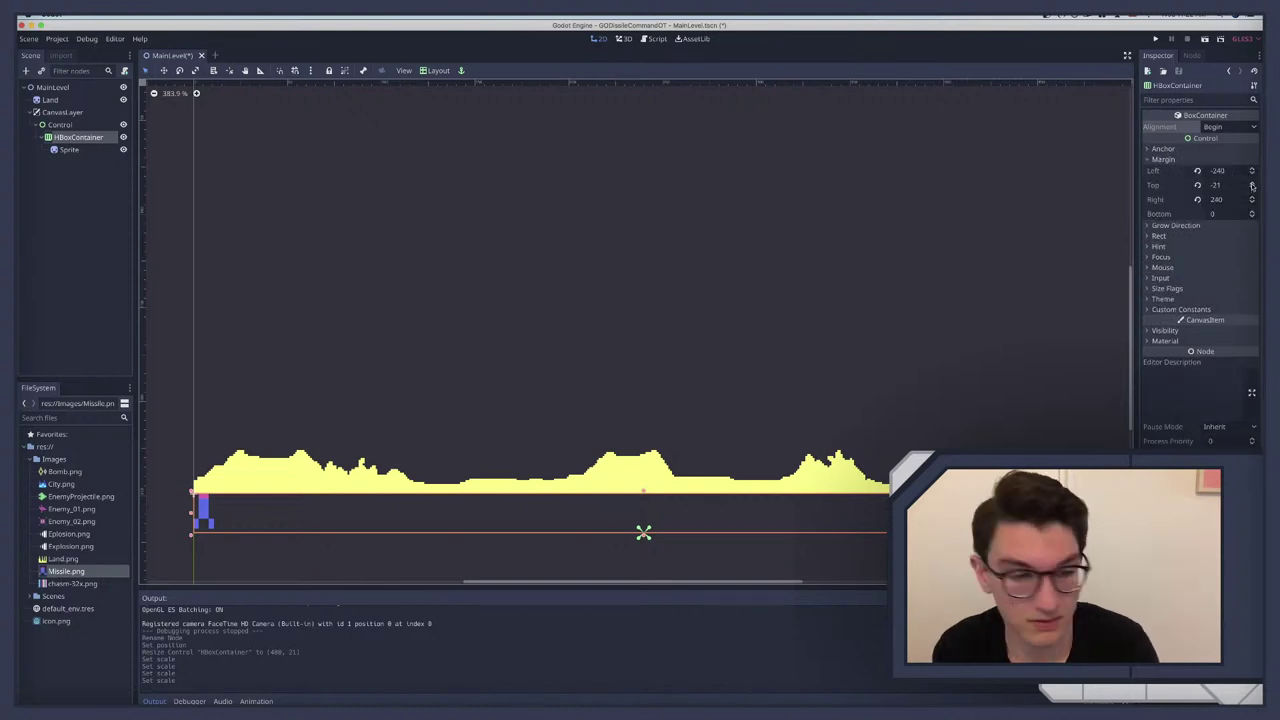
{"action": "left_click", "coordinate": [1252, 184]}
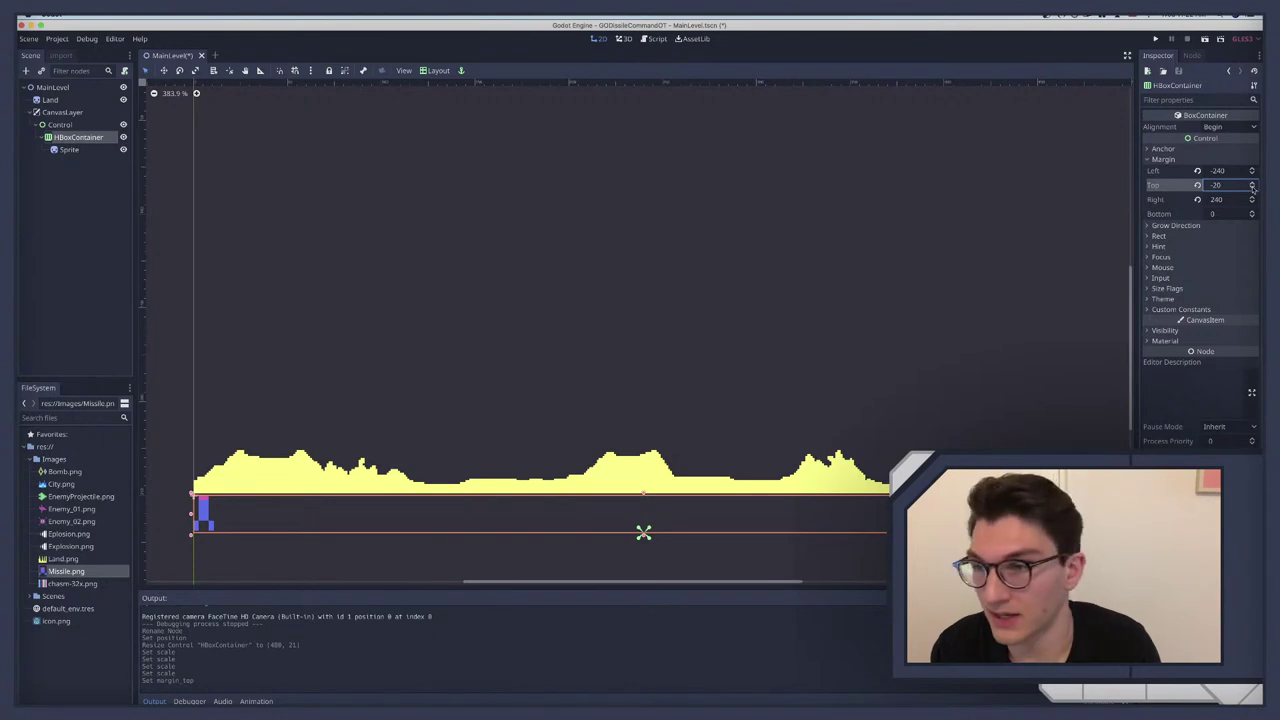
{"action": "left_click", "coordinate": [1252, 188]}
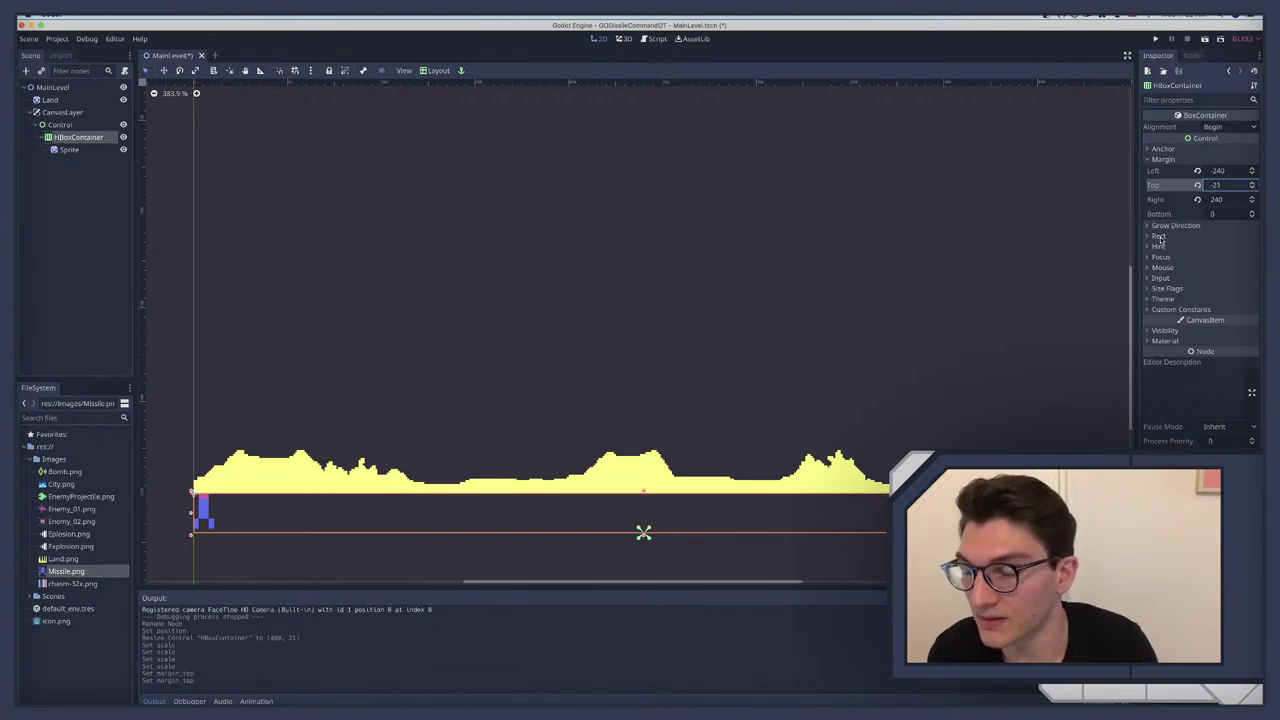
Step: Enable the Custom Constants Separation override and set it to 10
{"action": "left_click", "coordinate": [1163, 310]}
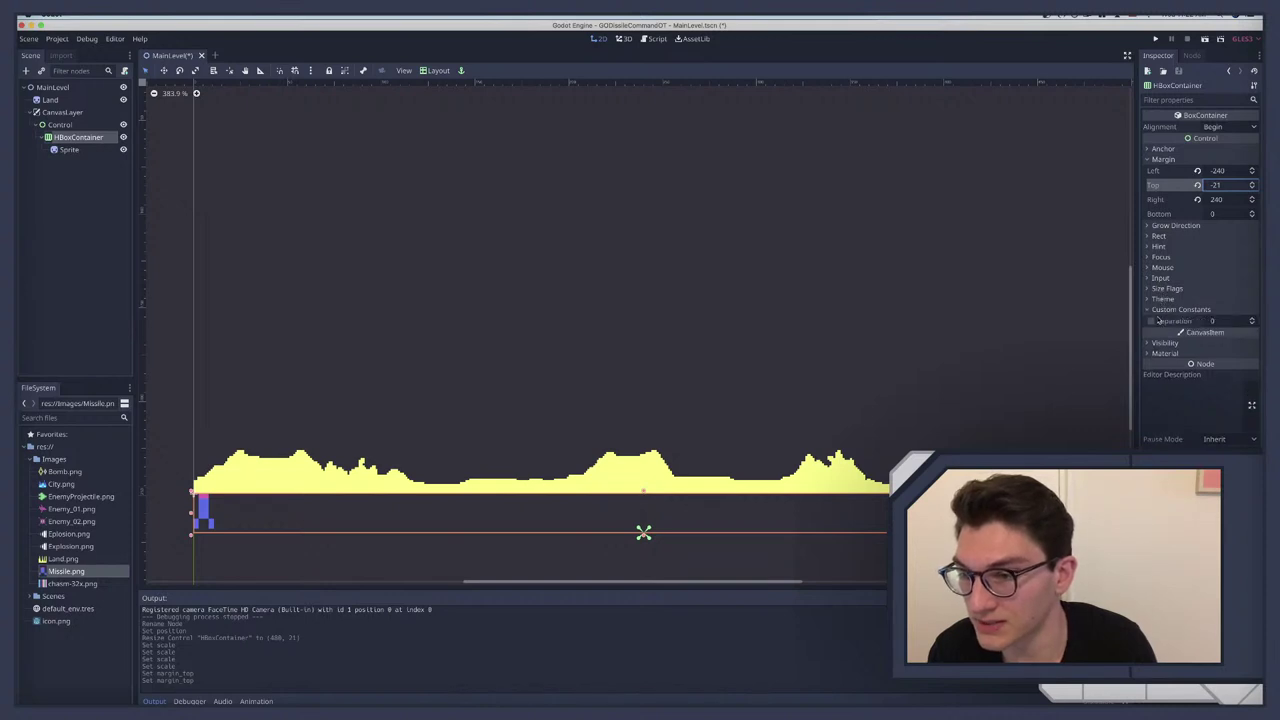
{"action": "left_click", "coordinate": [1209, 322]}
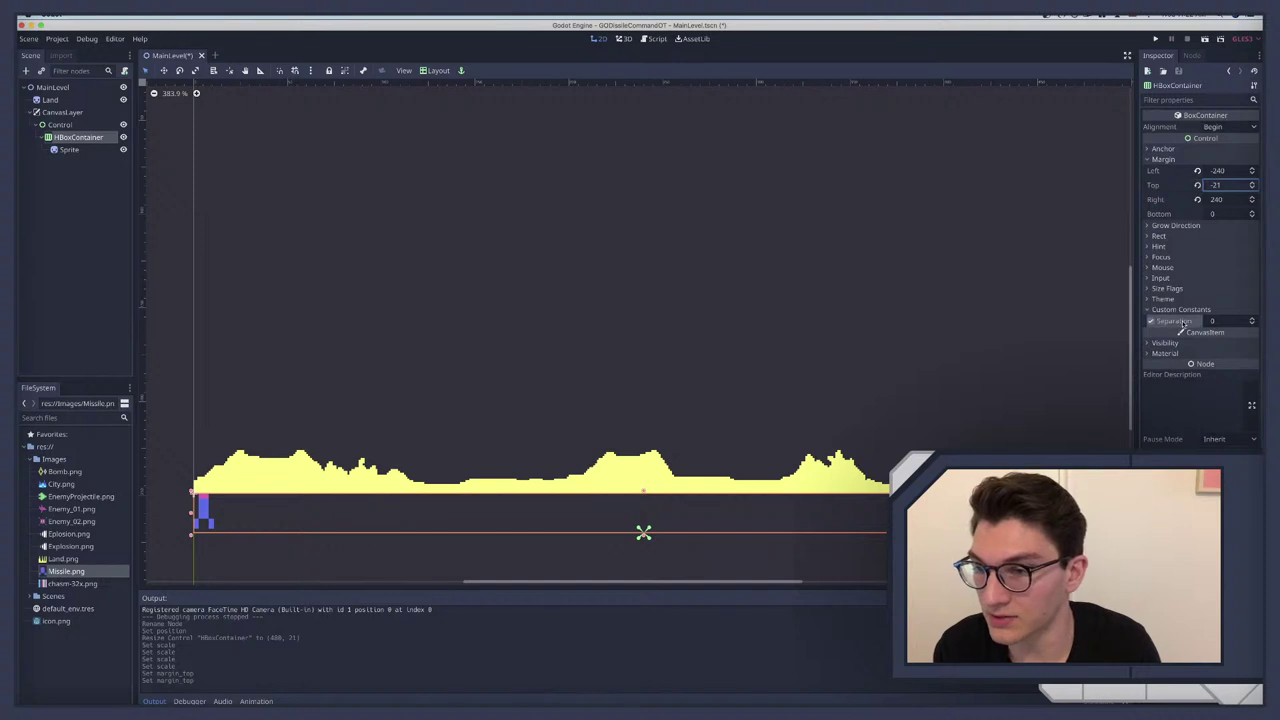
{"action": "left_click", "coordinate": [1227, 319]}
{"action": "type", "text": "10"}
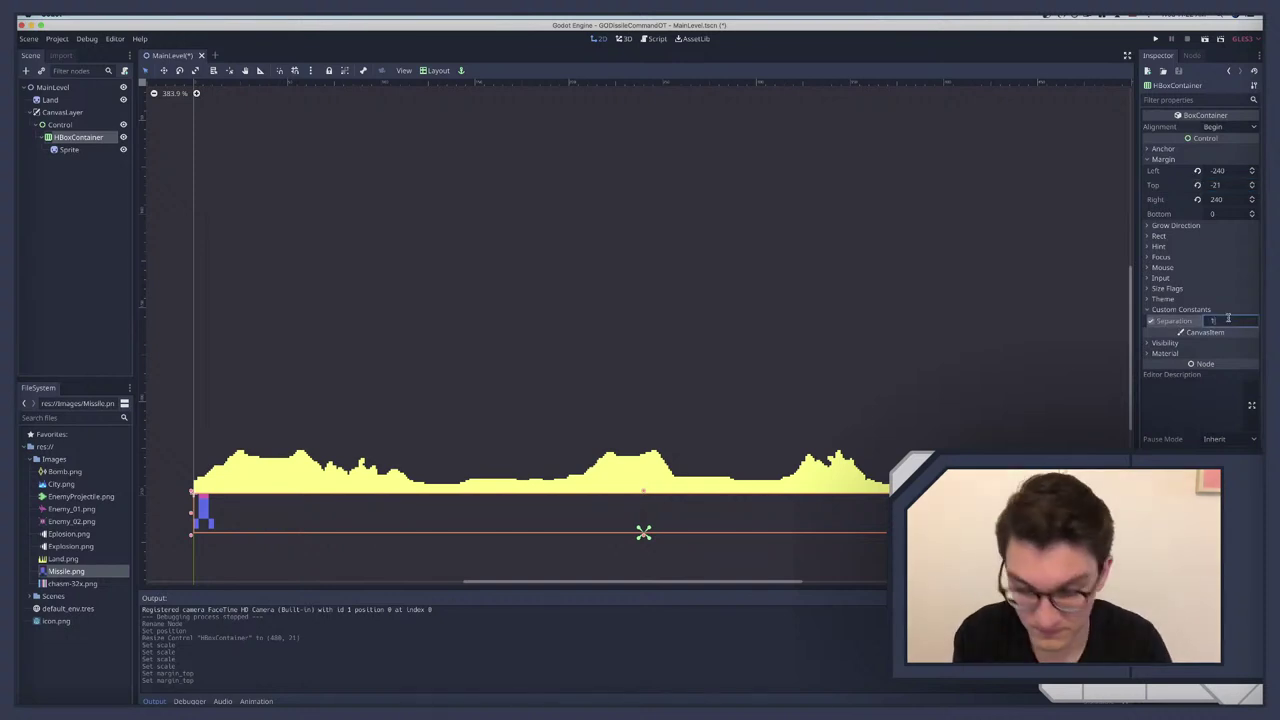
{"action": "key", "text": "Return"}
Step: Duplicate the missile Sprite as Sprite2 and reparent it in the Scene tree
{"action": "left_click", "coordinate": [66, 149]}
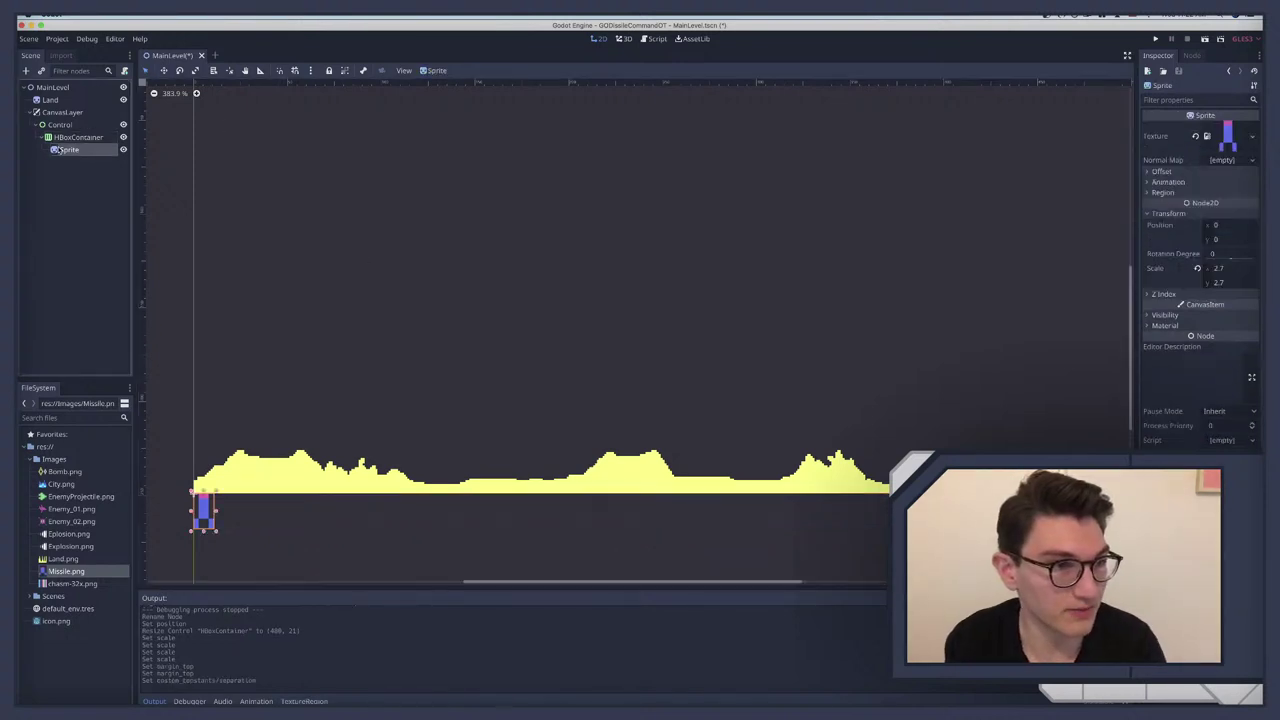
{"action": "key", "text": "ctrl+d"}
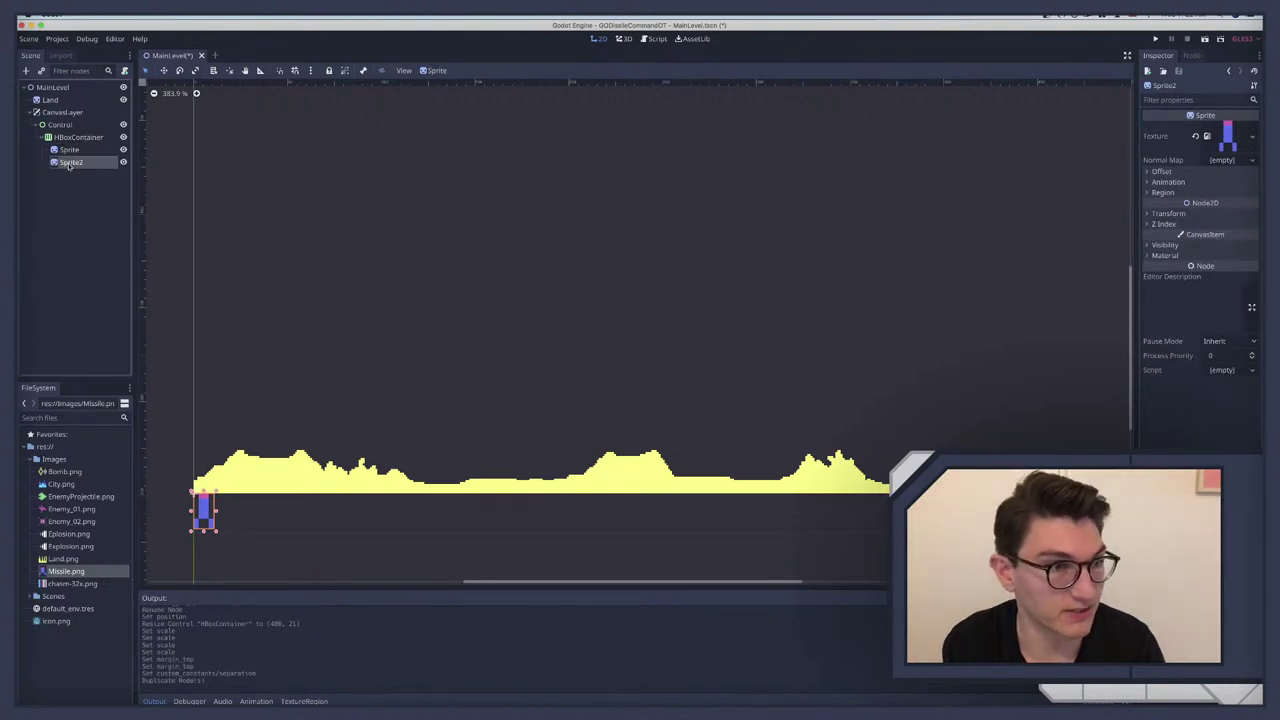
{"action": "left_click", "coordinate": [67, 150]}
{"action": "left_click", "coordinate": [66, 162]}
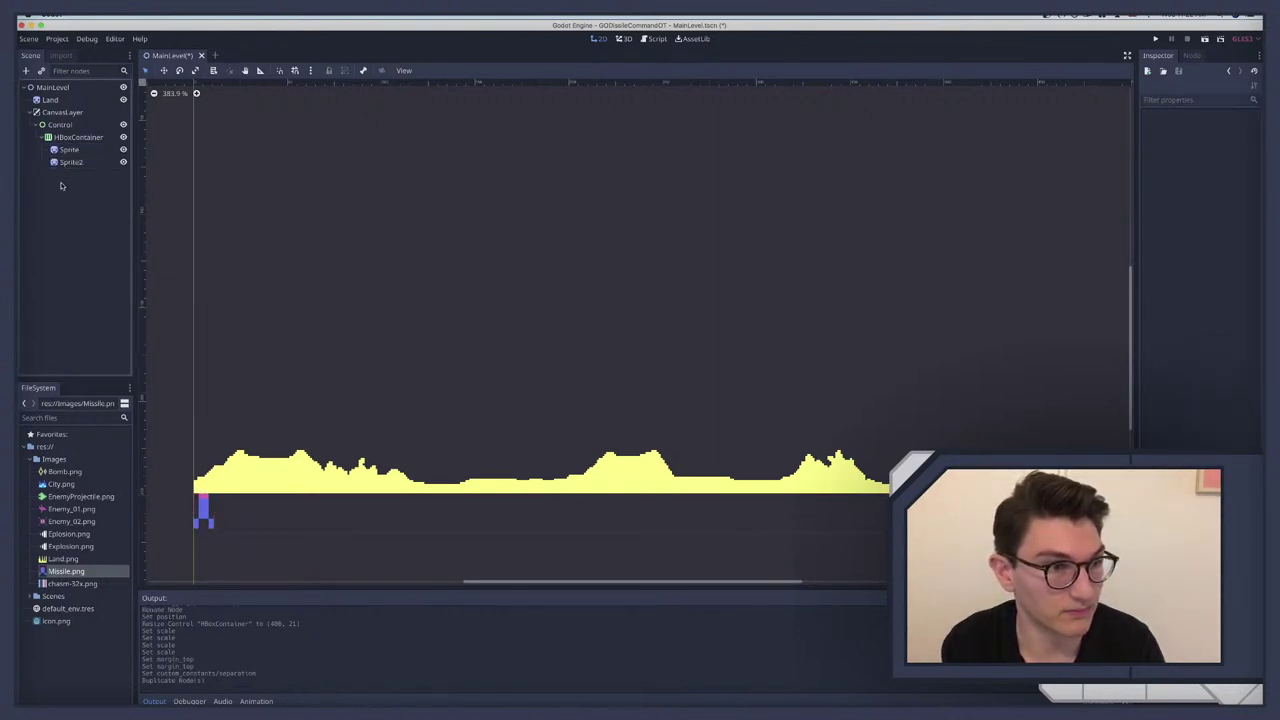
{"action": "left_click", "coordinate": [66, 150]}
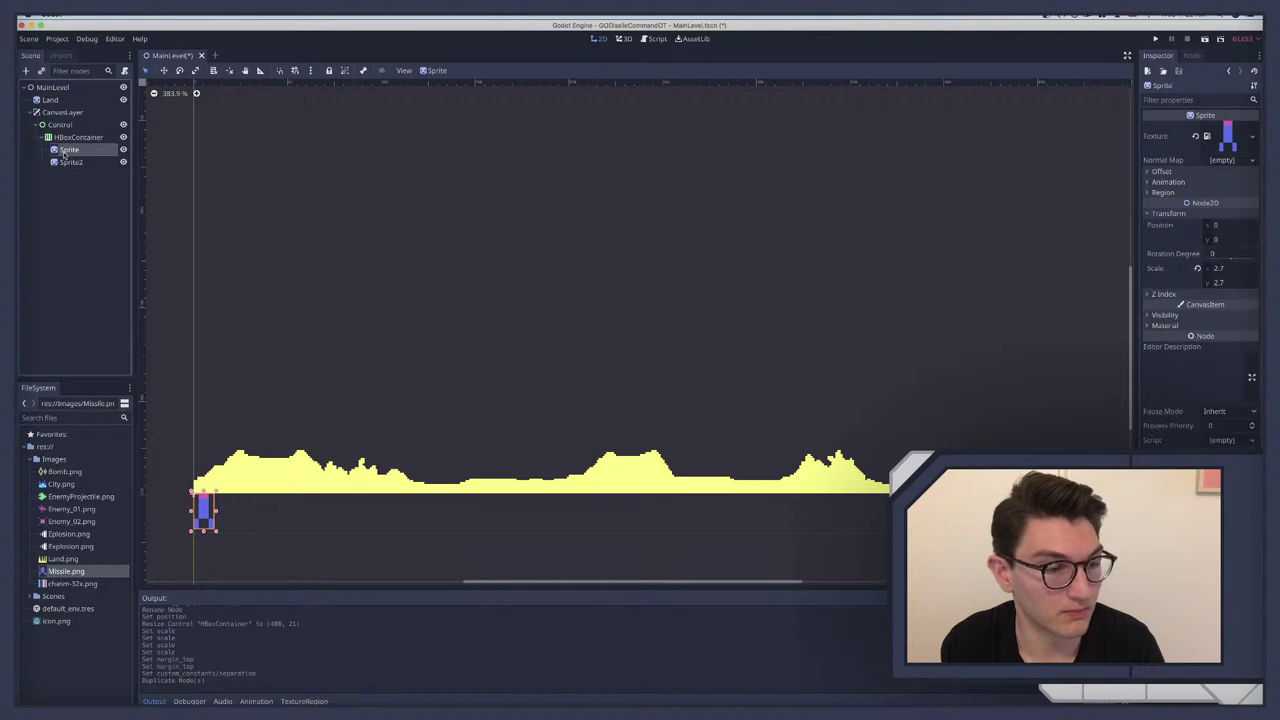
{"action": "mouse_move", "coordinate": [64, 161]}
{"action": "left_mouse_down"}
{"action": "mouse_move", "coordinate": [60, 117]}
{"action": "mouse_move", "coordinate": [60, 149]}
{"action": "left_mouse_up"}
Step: Move Sprite2 on the canvas to sit right of the original missile
{"action": "left_click", "coordinate": [55, 125]}
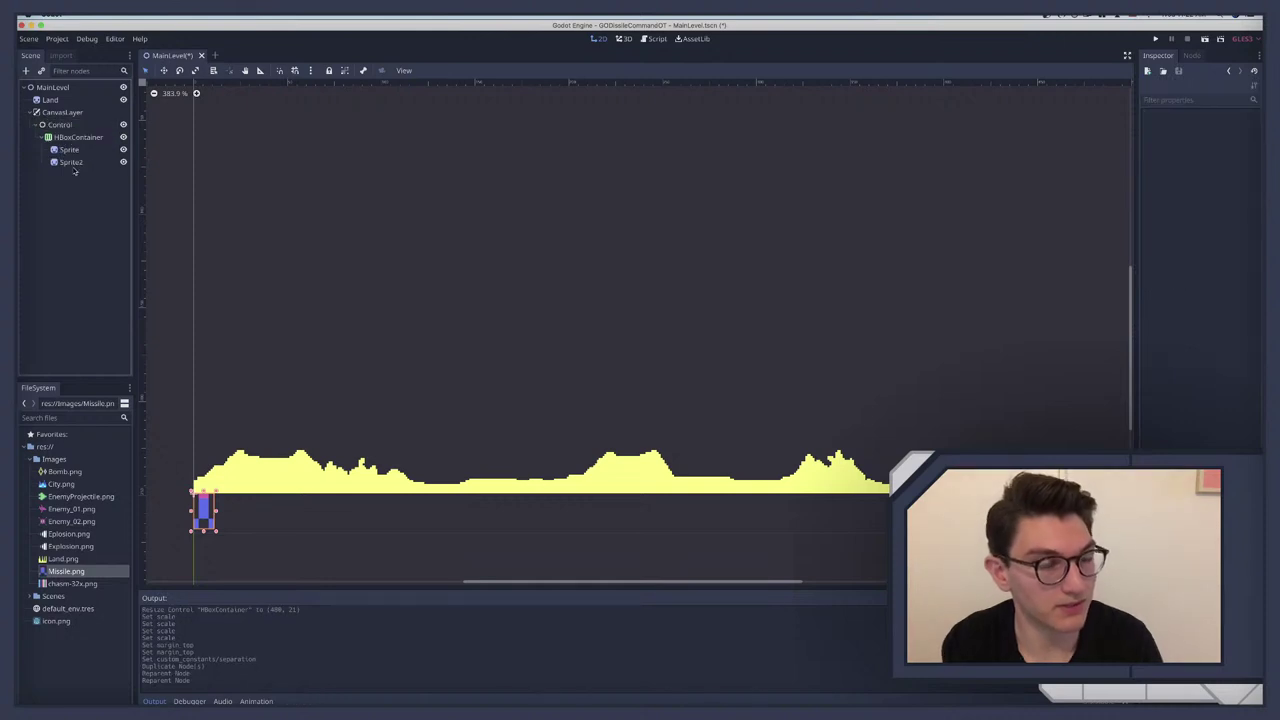
{"action": "left_click", "coordinate": [72, 162]}
{"action": "left_click", "coordinate": [72, 139]}
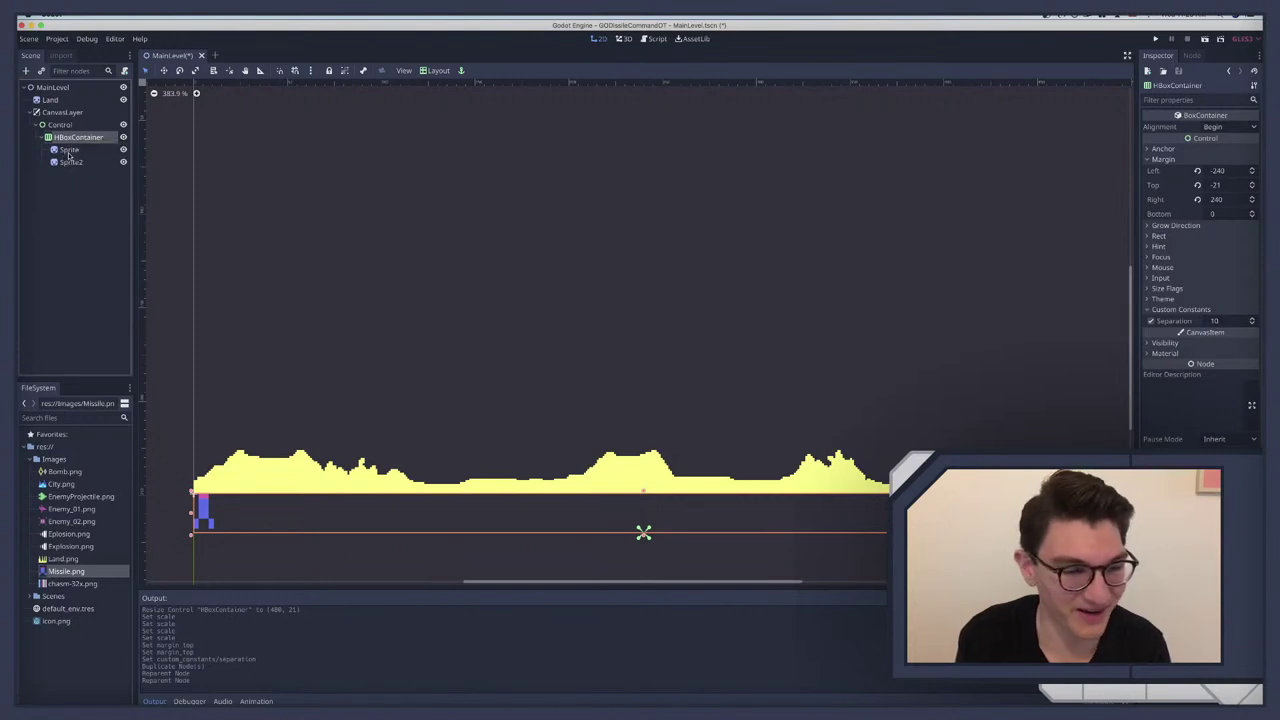
{"action": "left_click", "coordinate": [68, 149]}
{"action": "left_click", "coordinate": [65, 162]}
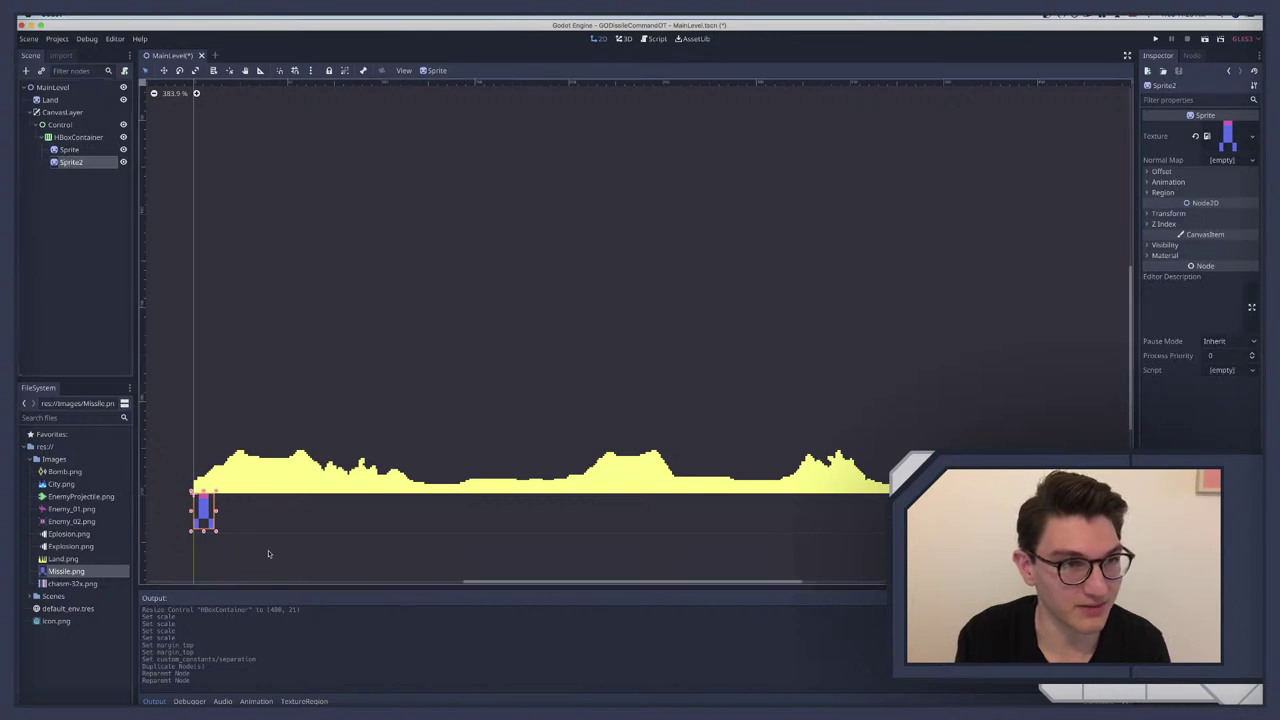
{"action": "left_click_drag", "start_coordinate": [207, 515], "coordinate": [284, 508]}
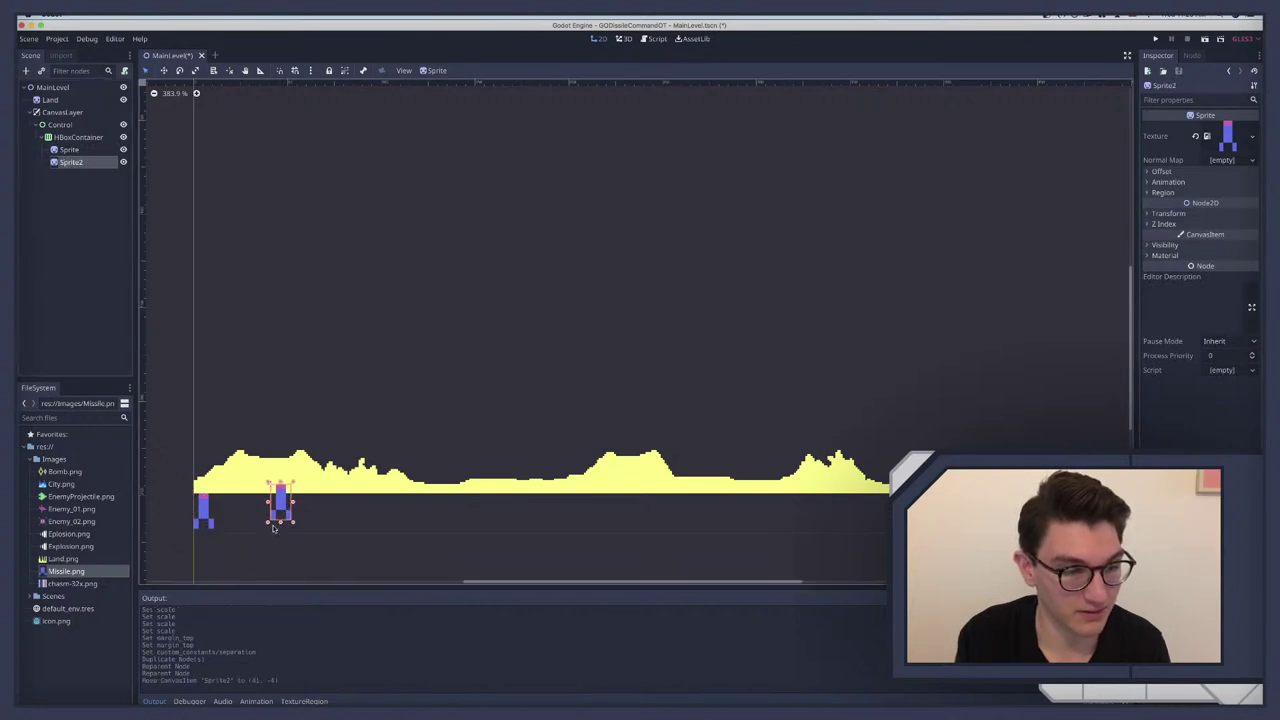
Step: Select both Sprite and Sprite2 and delete them
{"action": "left_click", "coordinate": [66, 150]}
{"action": "left_click", "coordinate": [70, 137]}
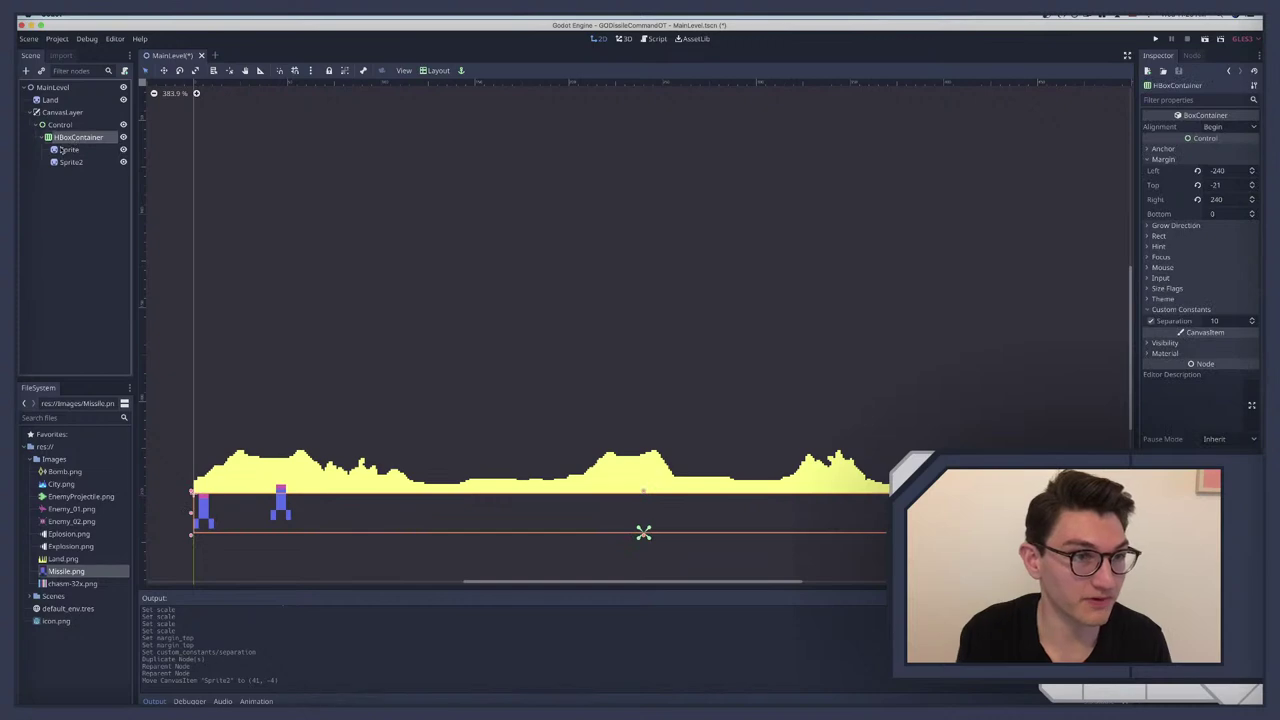
{"action": "left_click", "coordinate": [66, 149]}
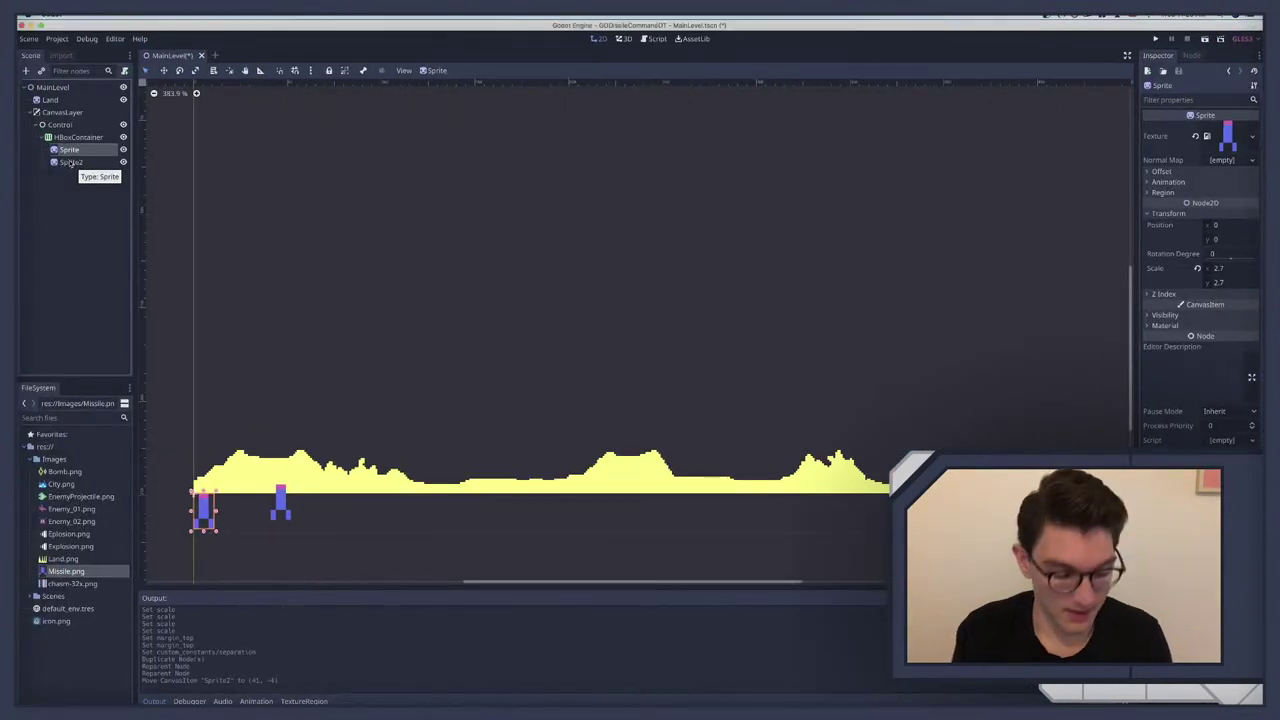
{"action": "left_click", "coordinate": [72, 162], "text": "shift"}
{"action": "key", "text": "Delete"}
Step: Confirm the deletion and review the empty HBoxContainer's margins (-240, -21, 240, 0)
{"action": "key", "text": "Return"}
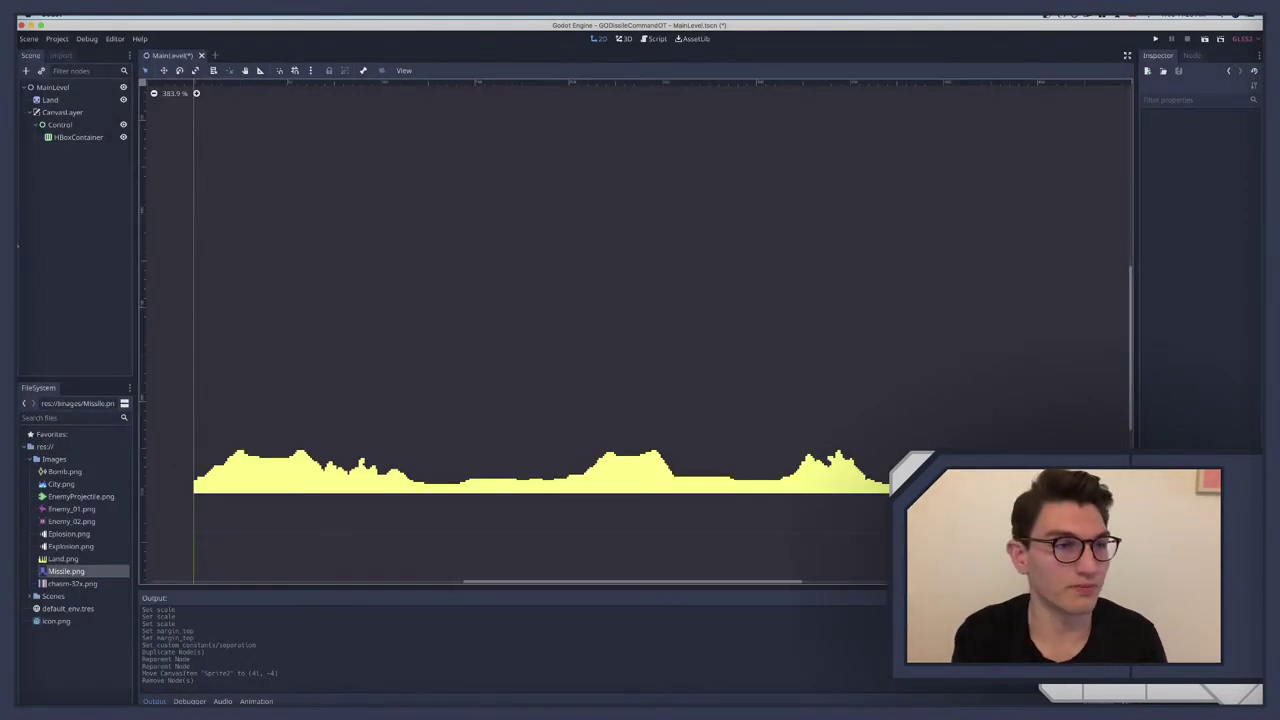
{"action": "left_click", "coordinate": [71, 138]}
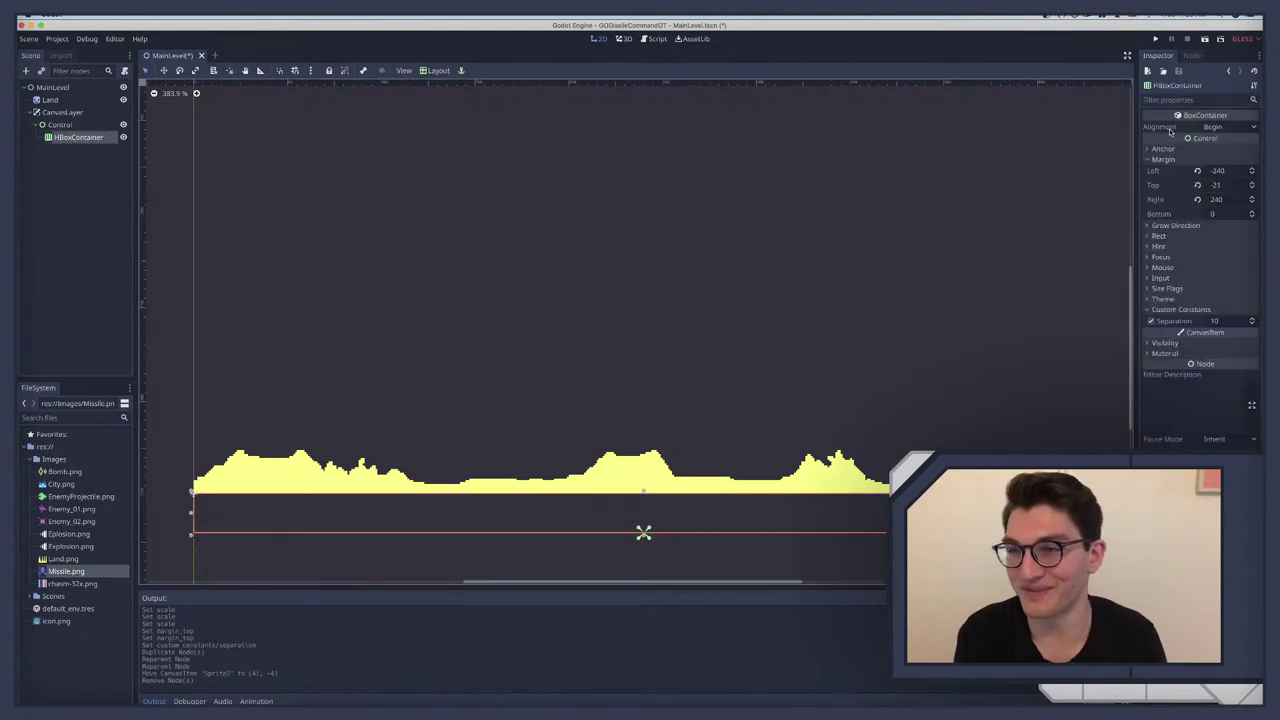
{"action": "left_click", "coordinate": [1178, 160]}
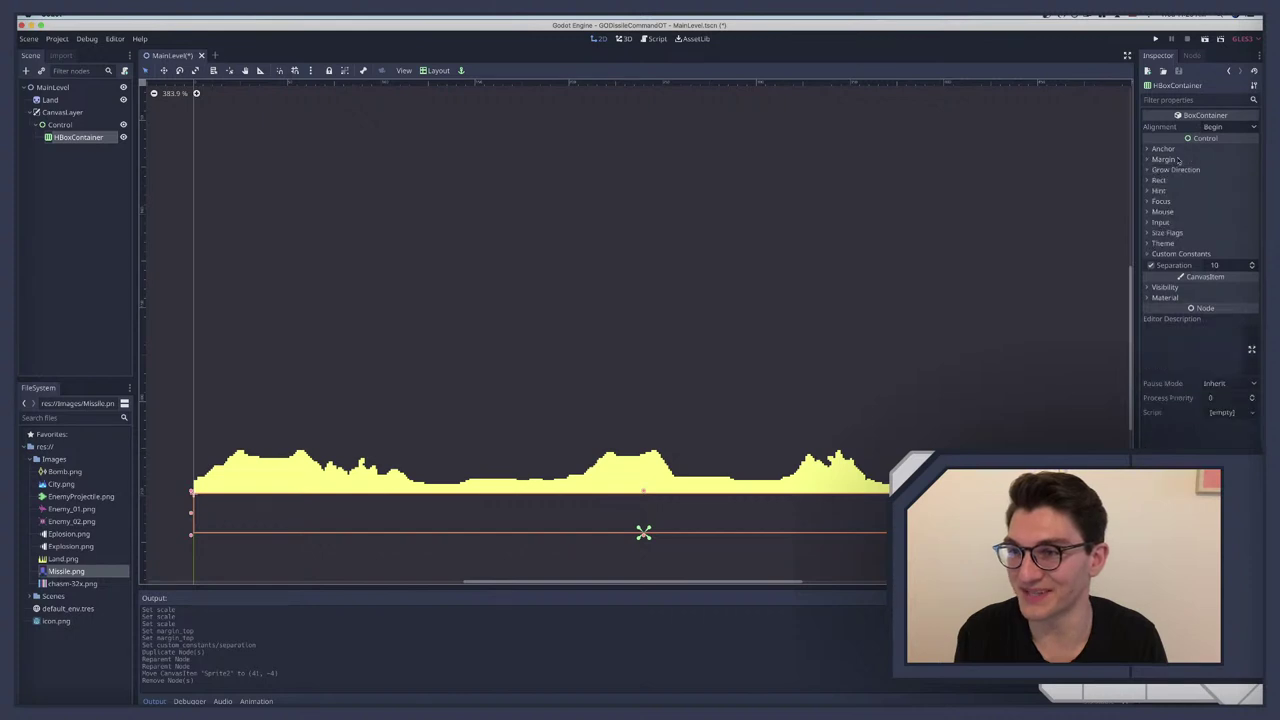
{"action": "left_click", "coordinate": [1178, 160]}
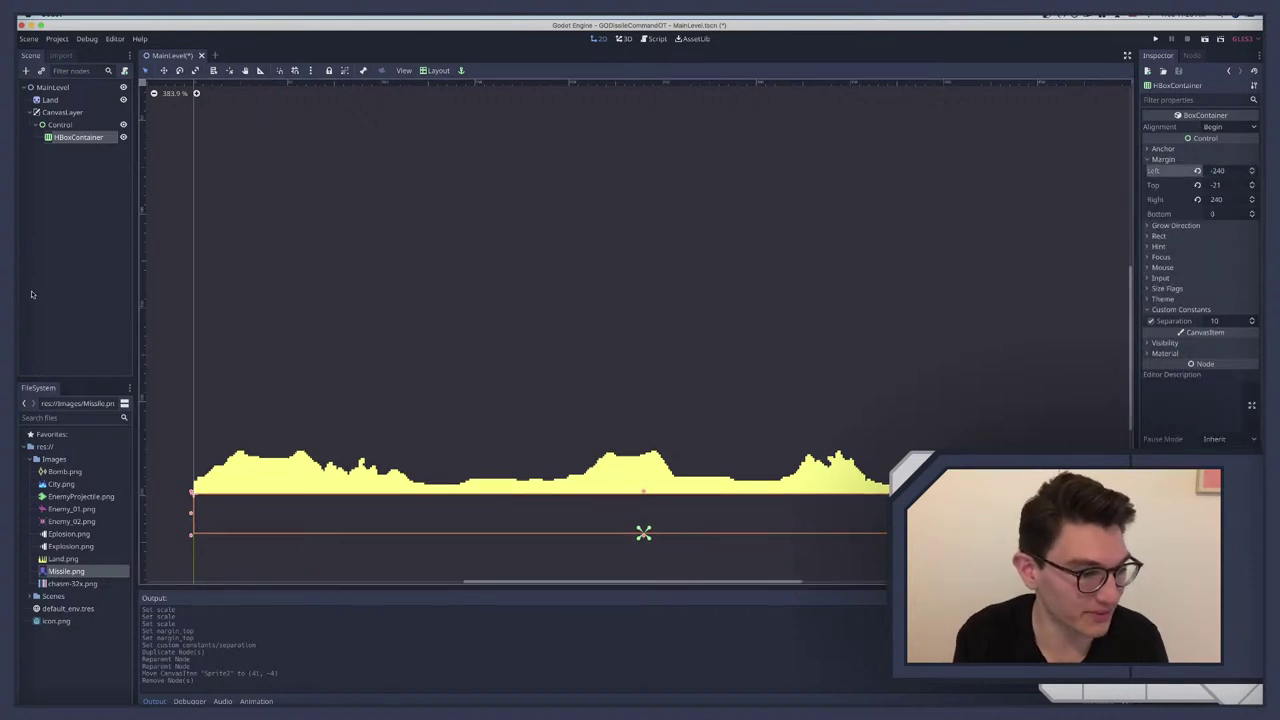
Step: Add a TextureRect child to the HBoxContainer and give it the Missile.png texture
{"action": "key", "text": "super+a"}
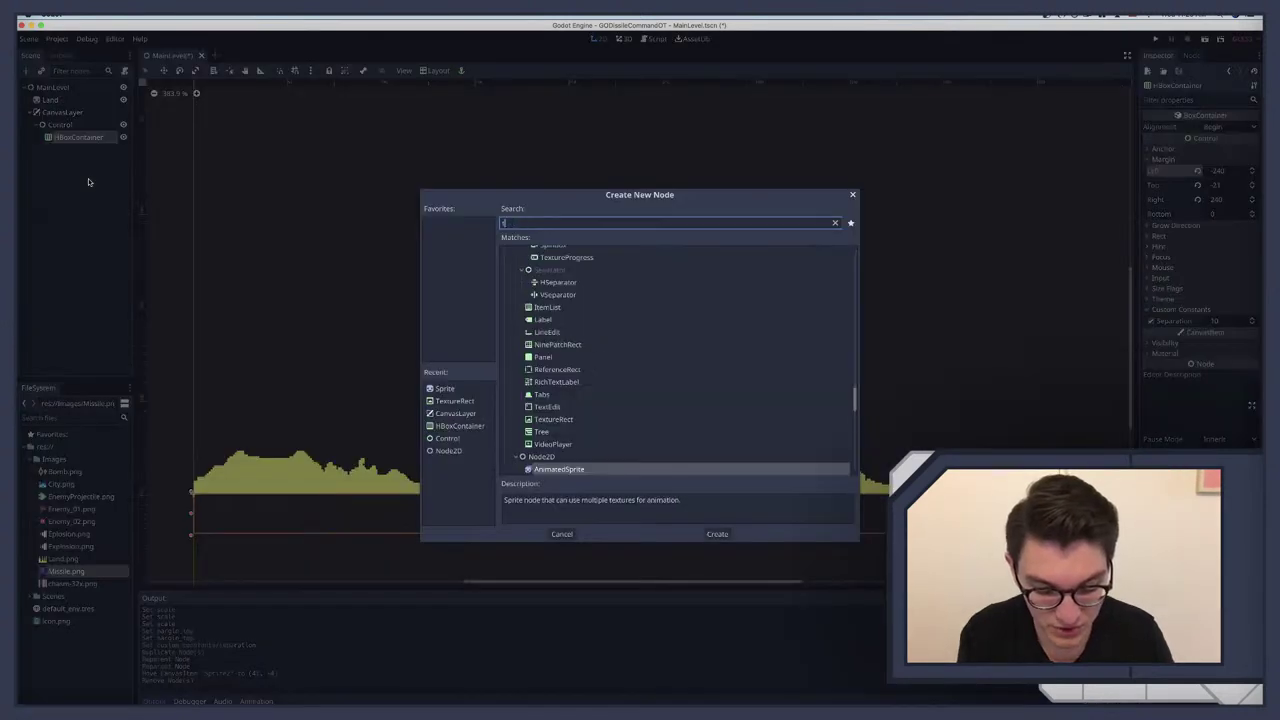
{"action": "type", "text": "tex"}
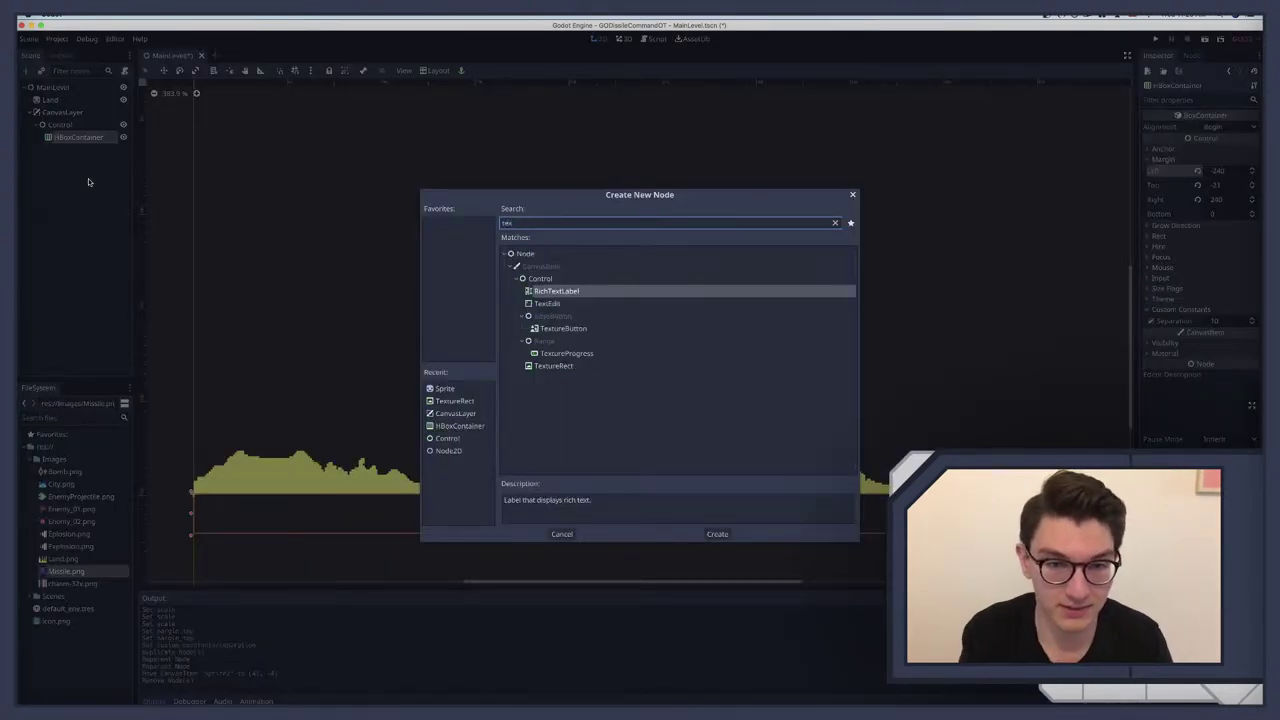
{"action": "key", "text": "Down"}
{"action": "key", "text": "Down"}
{"action": "key", "text": "Down"}
{"action": "key", "text": "Down"}
{"action": "key", "text": "Return"}
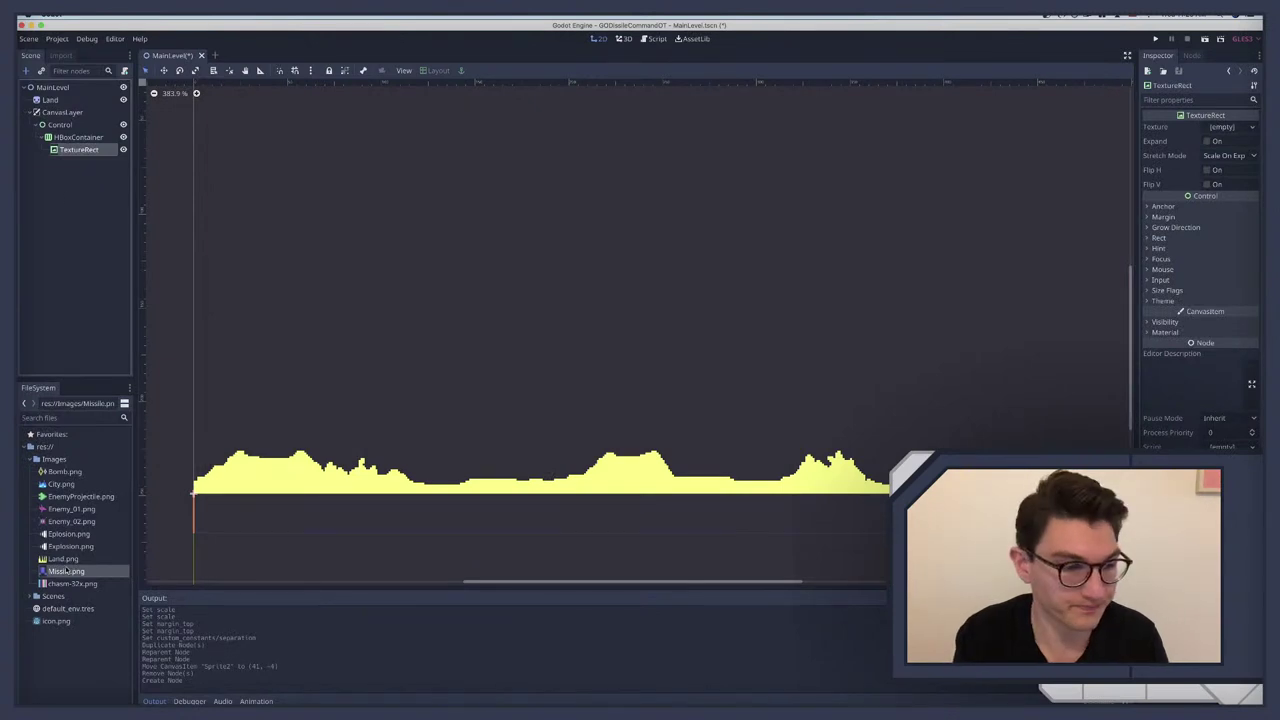
{"action": "left_click_drag", "start_coordinate": [66, 568], "coordinate": [1224, 128]}
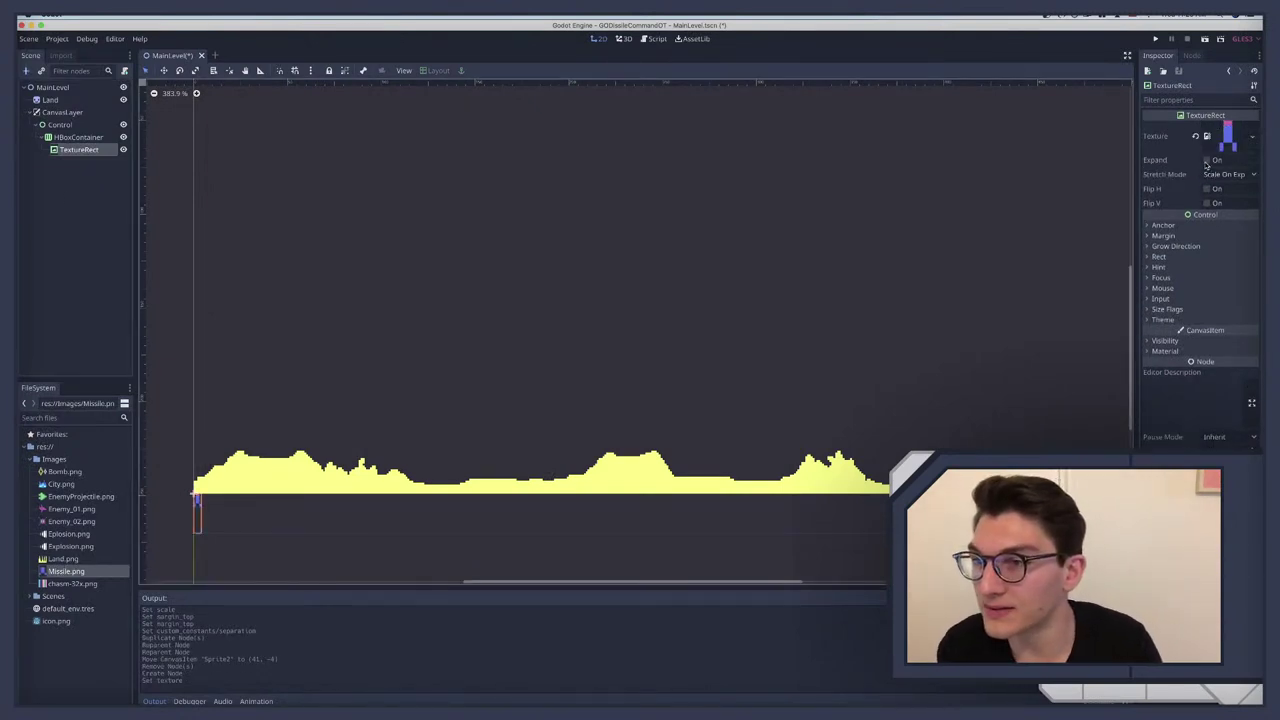
{"action": "left_click", "coordinate": [1207, 161]}
{"action": "left_click", "coordinate": [1207, 161]}
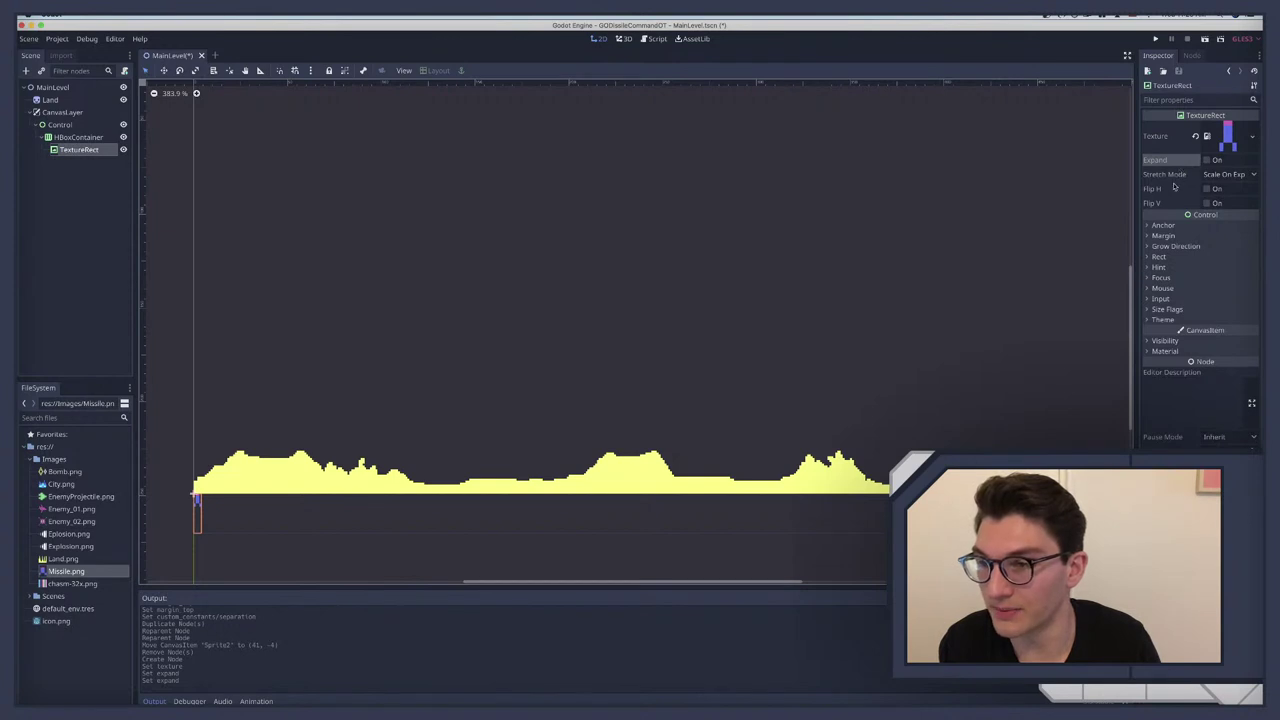
Step: Set the TextureRect's Rect Scale to 3×3 and reset its Size to 4×7
{"action": "left_click", "coordinate": [1160, 257]}
{"action": "left_click", "coordinate": [1233, 371]}
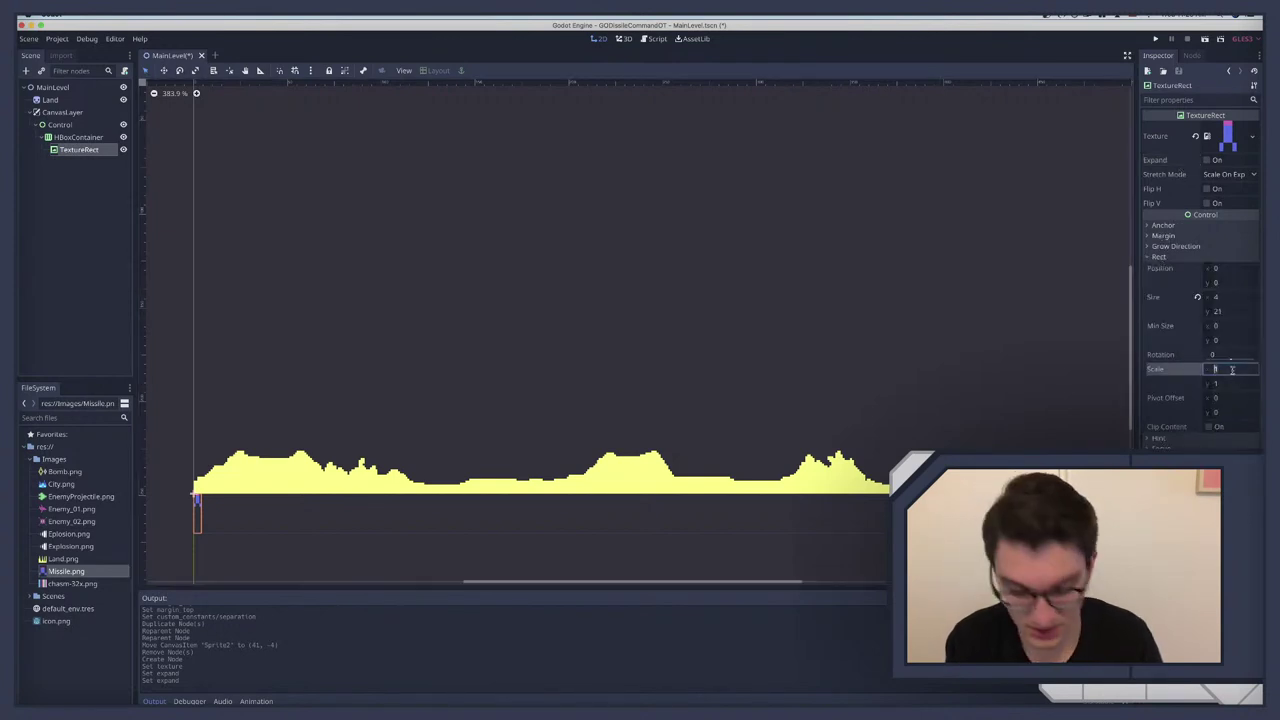
{"action": "type", "text": "3"}
{"action": "key", "text": "Tab"}
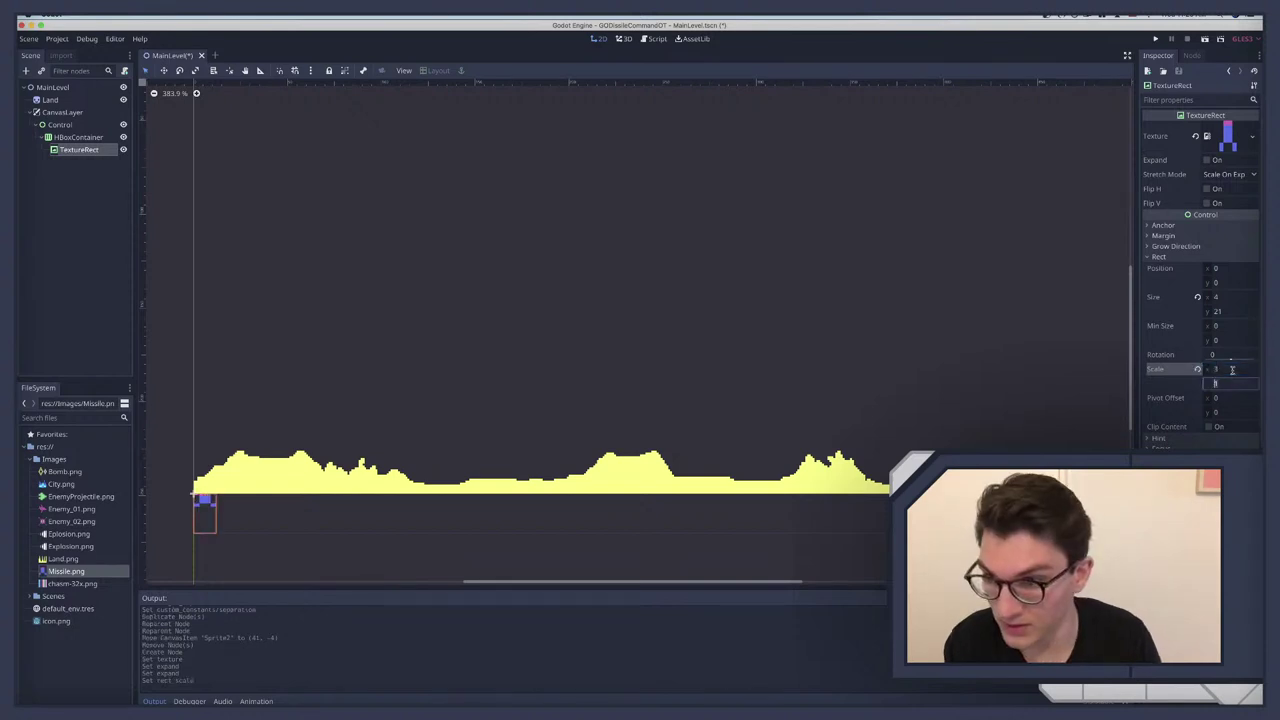
{"action": "type", "text": "3"}
{"action": "key", "text": "Return"}
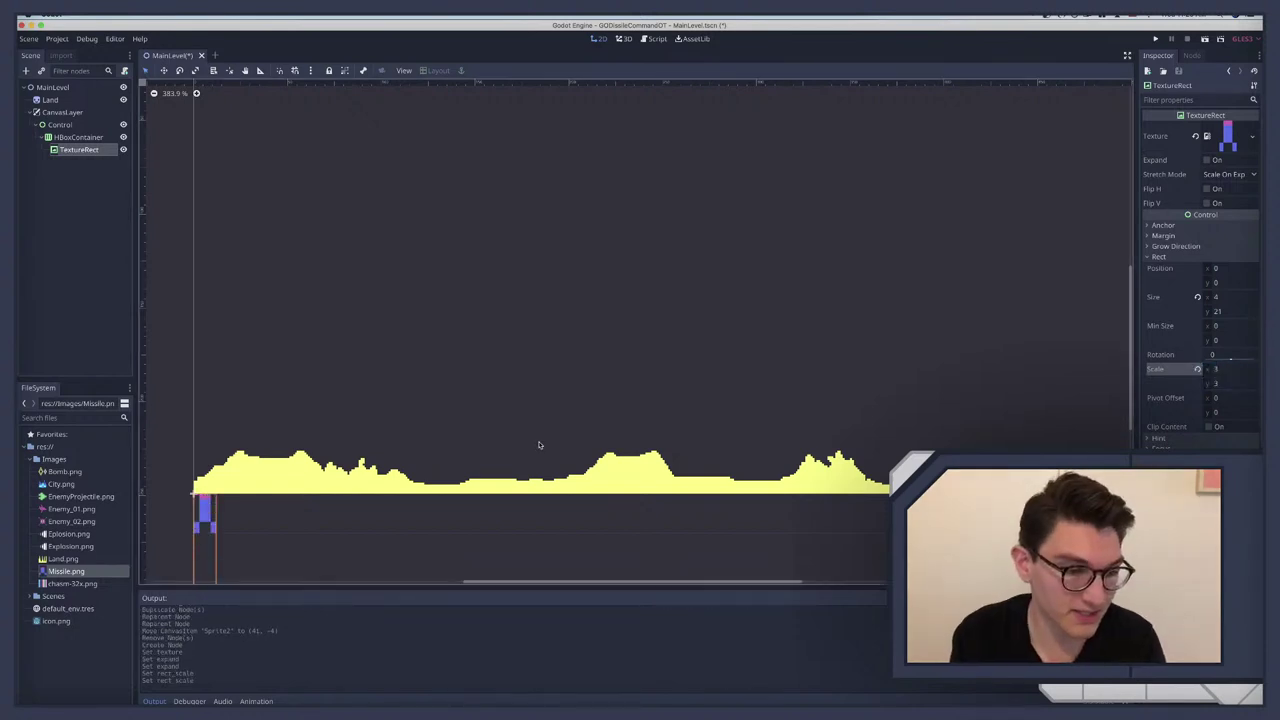
{"action": "scroll", "coordinate": [540, 431], "scroll_direction": "down", "scroll_amount": 5}
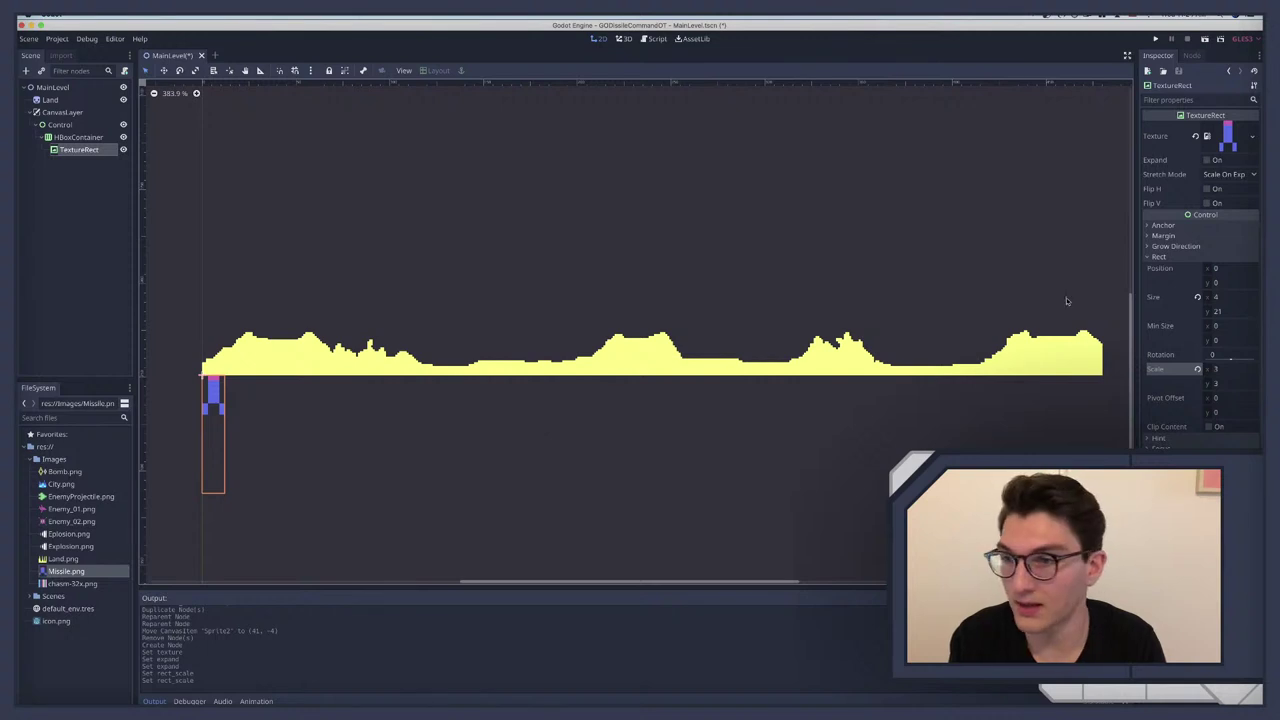
{"action": "left_click", "coordinate": [1197, 297]}
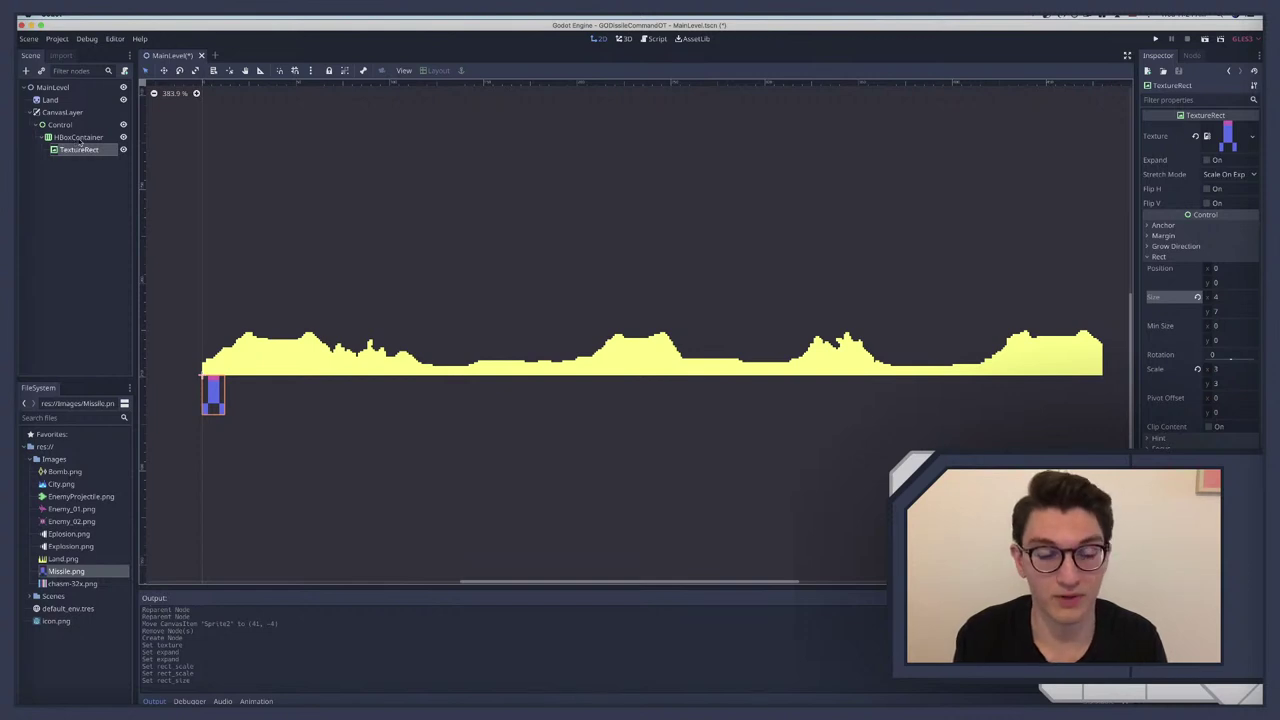
{"action": "key", "text": "super+d"}
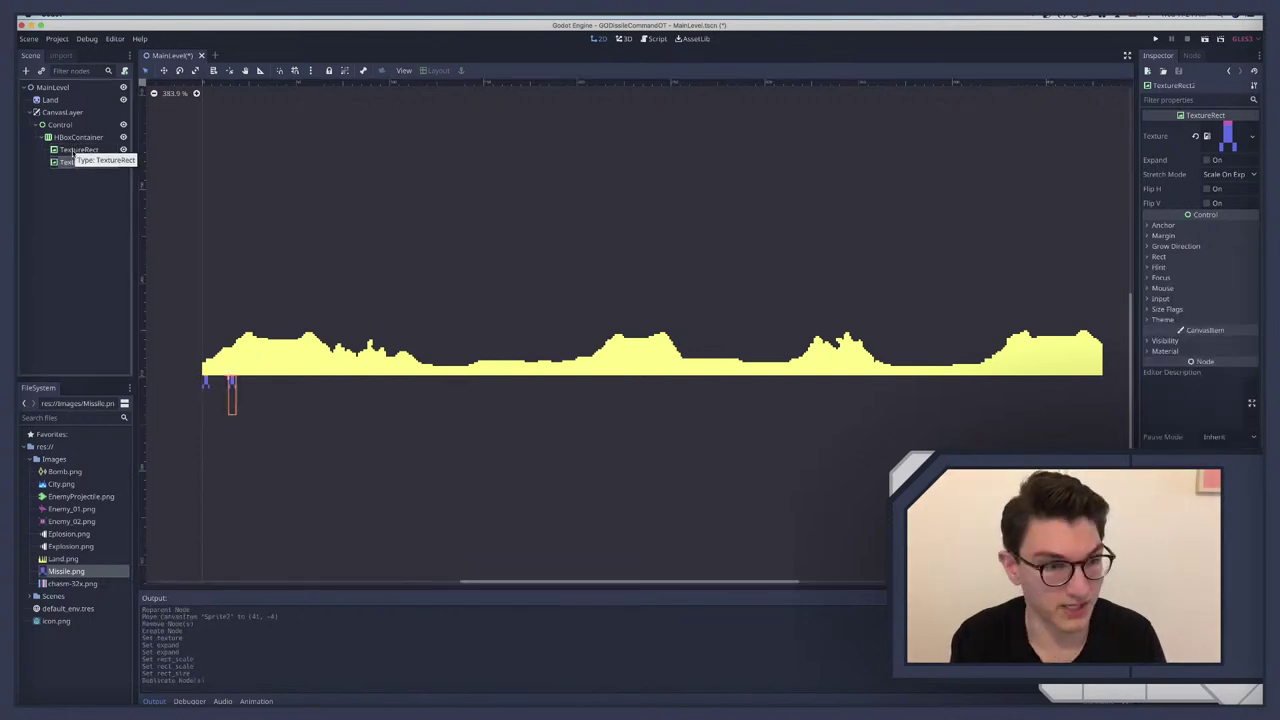
{"action": "key", "text": "super+z"}
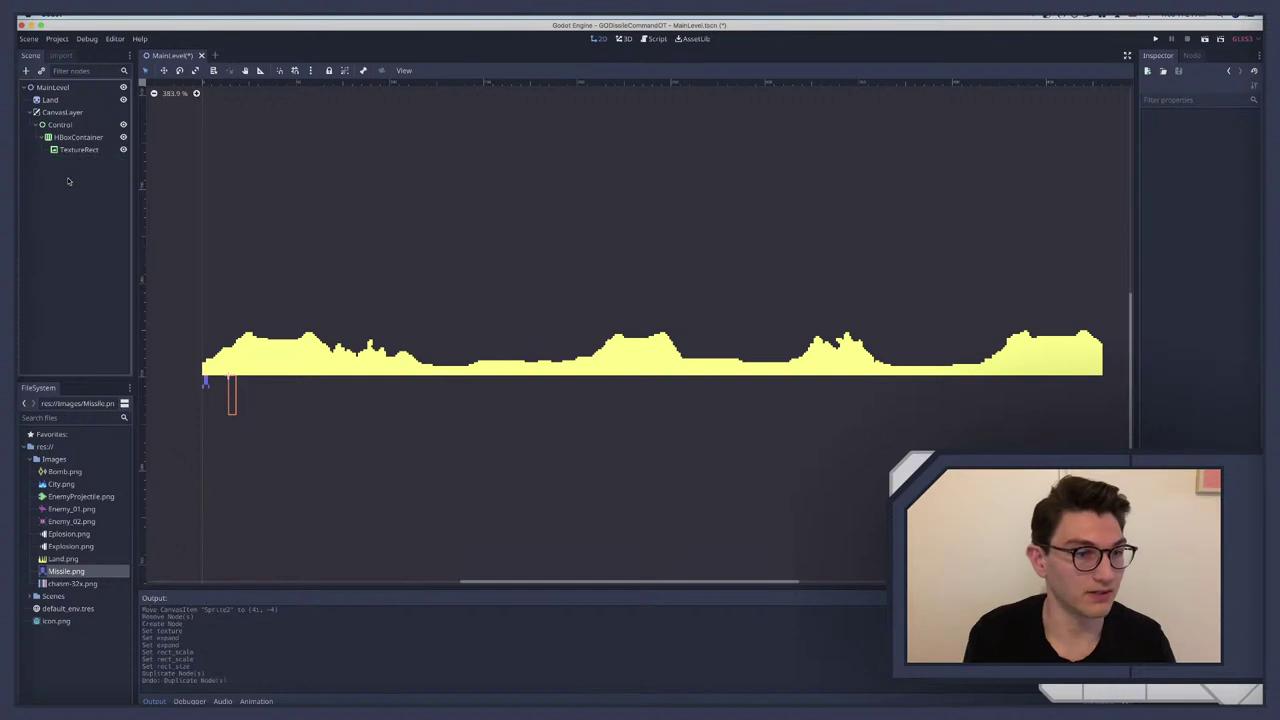
{"action": "left_click", "coordinate": [62, 150]}
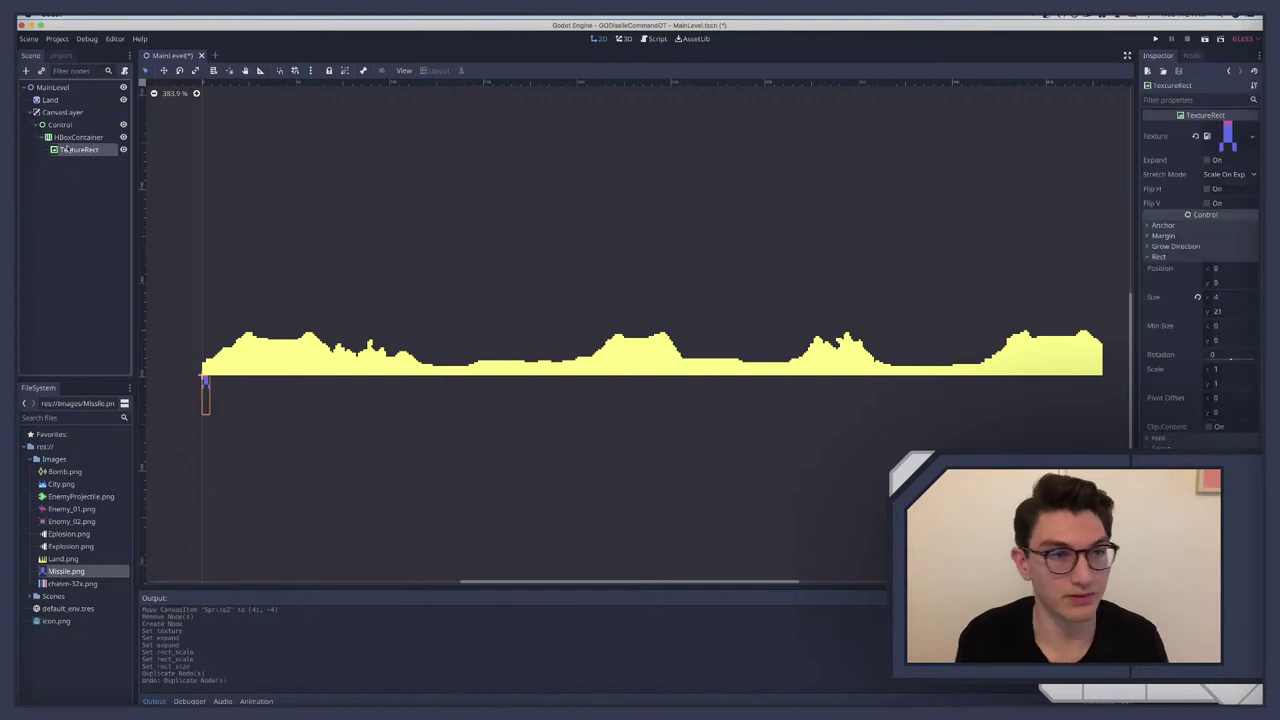
{"action": "left_click", "coordinate": [1224, 369]}
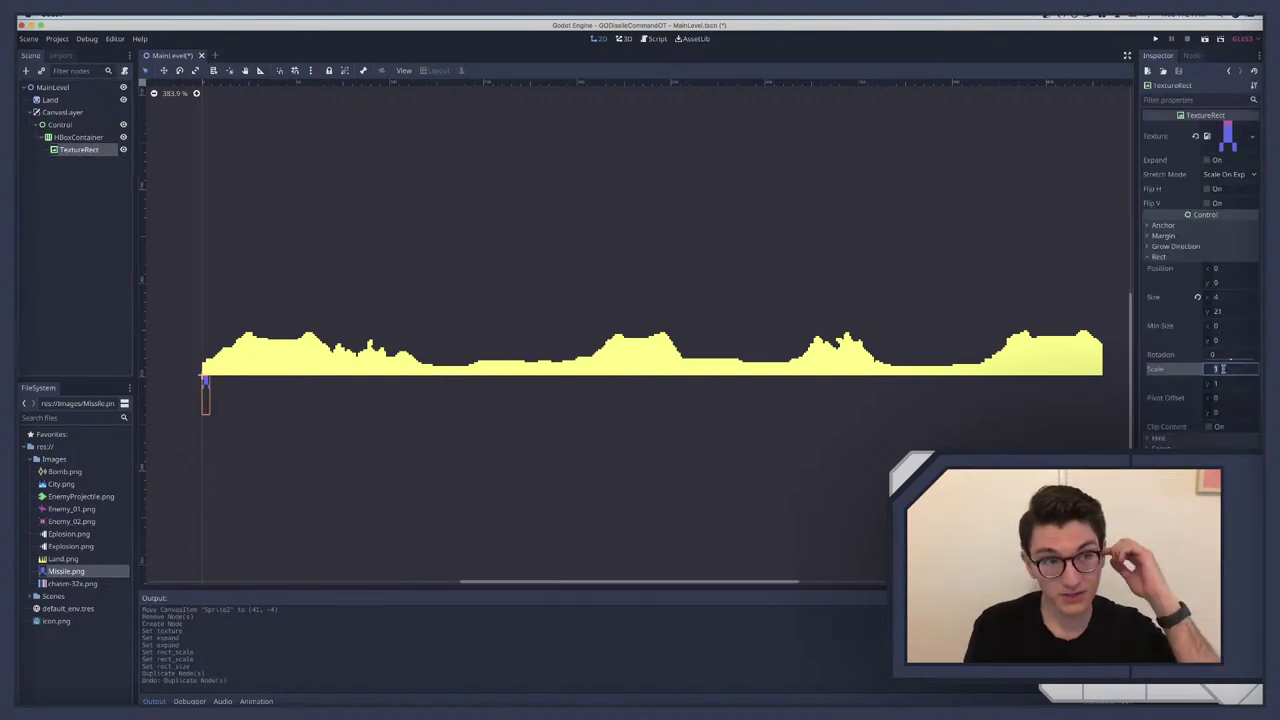
{"action": "type", "text": "8"}
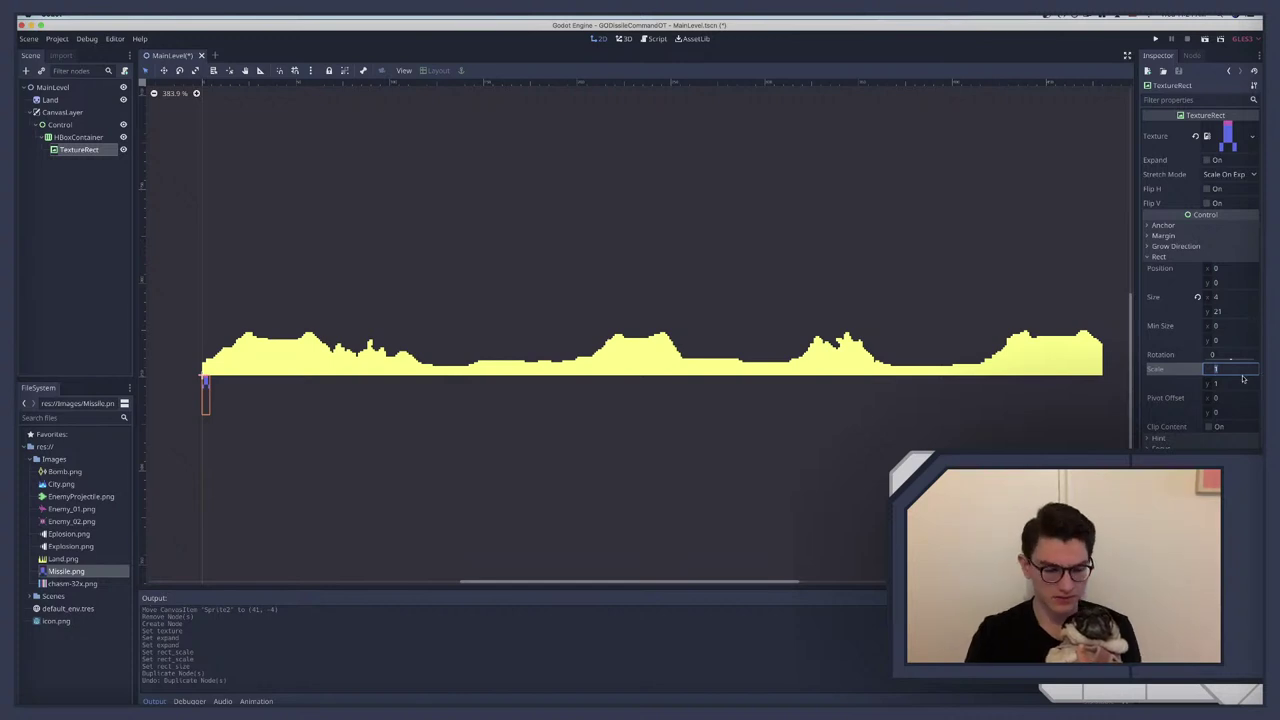
{"action": "type", "text": "3"}
{"action": "left_click", "coordinate": [1231, 382]}
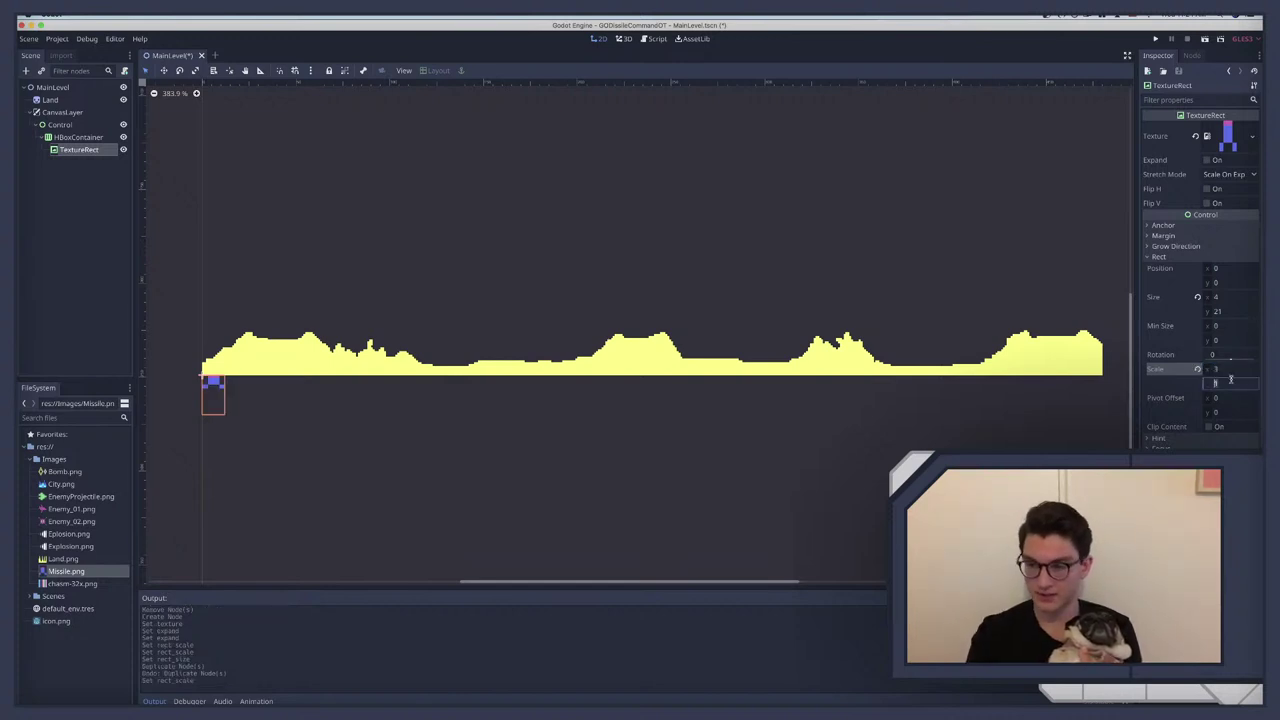
{"action": "type", "text": "3"}
{"action": "key", "text": "Return"}
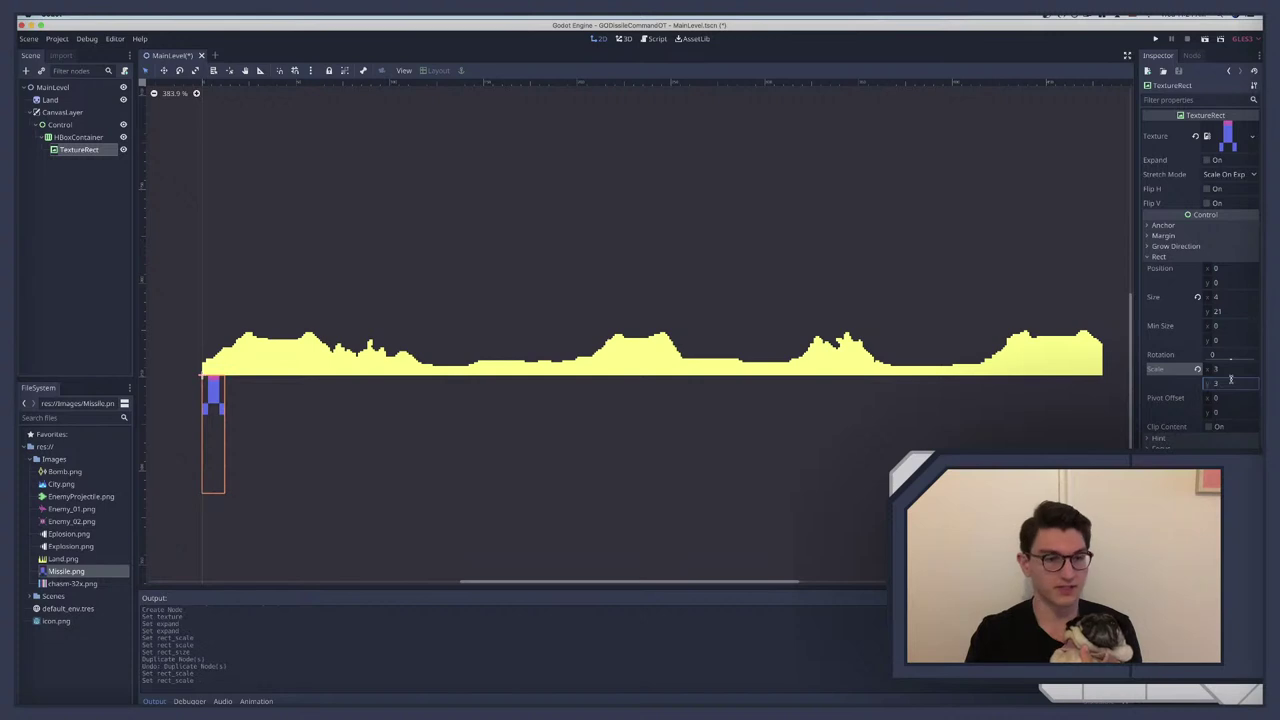
{"action": "left_click", "coordinate": [73, 151]}
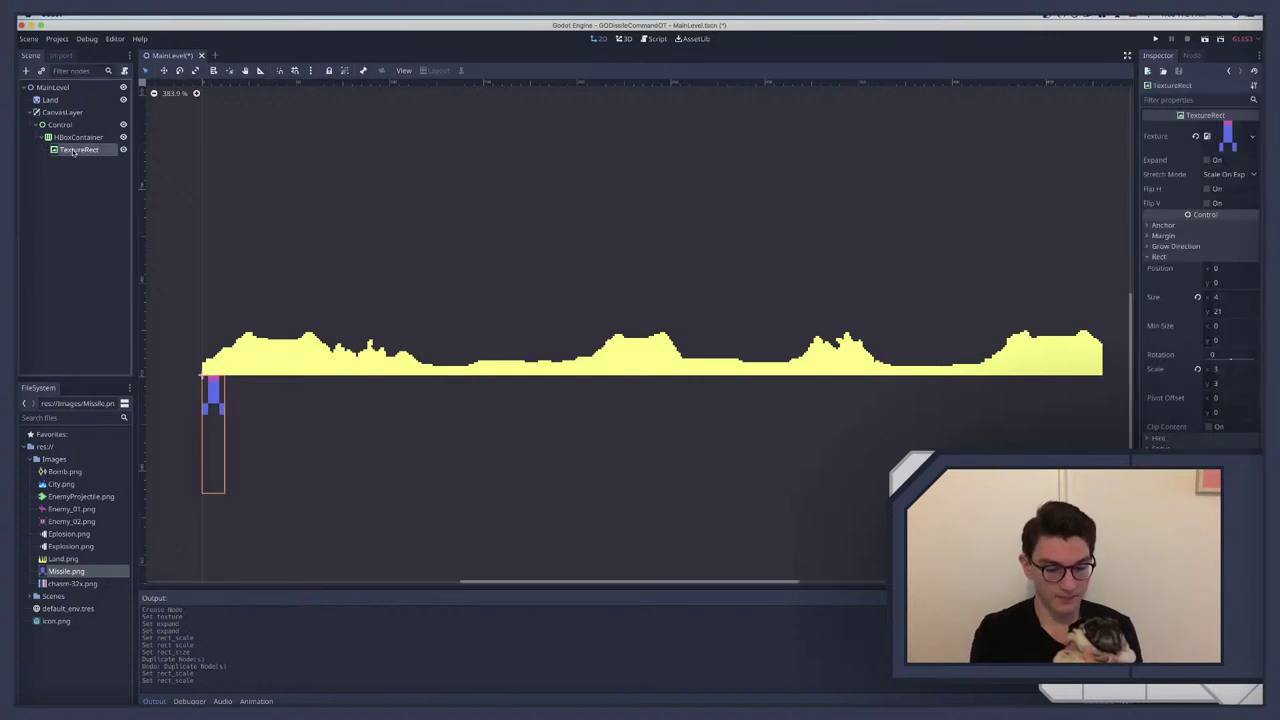
{"action": "key", "text": "super+d"}
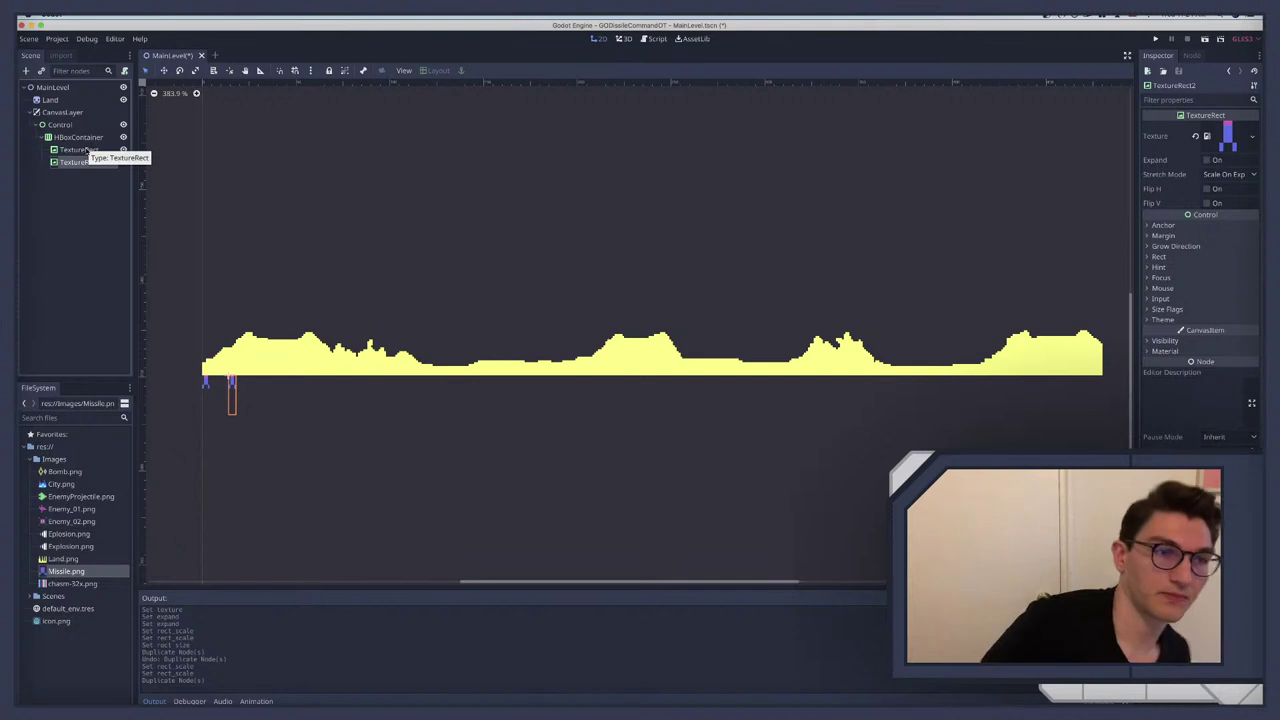
{"action": "left_click", "coordinate": [96, 167]}
{"action": "left_click", "coordinate": [96, 165]}
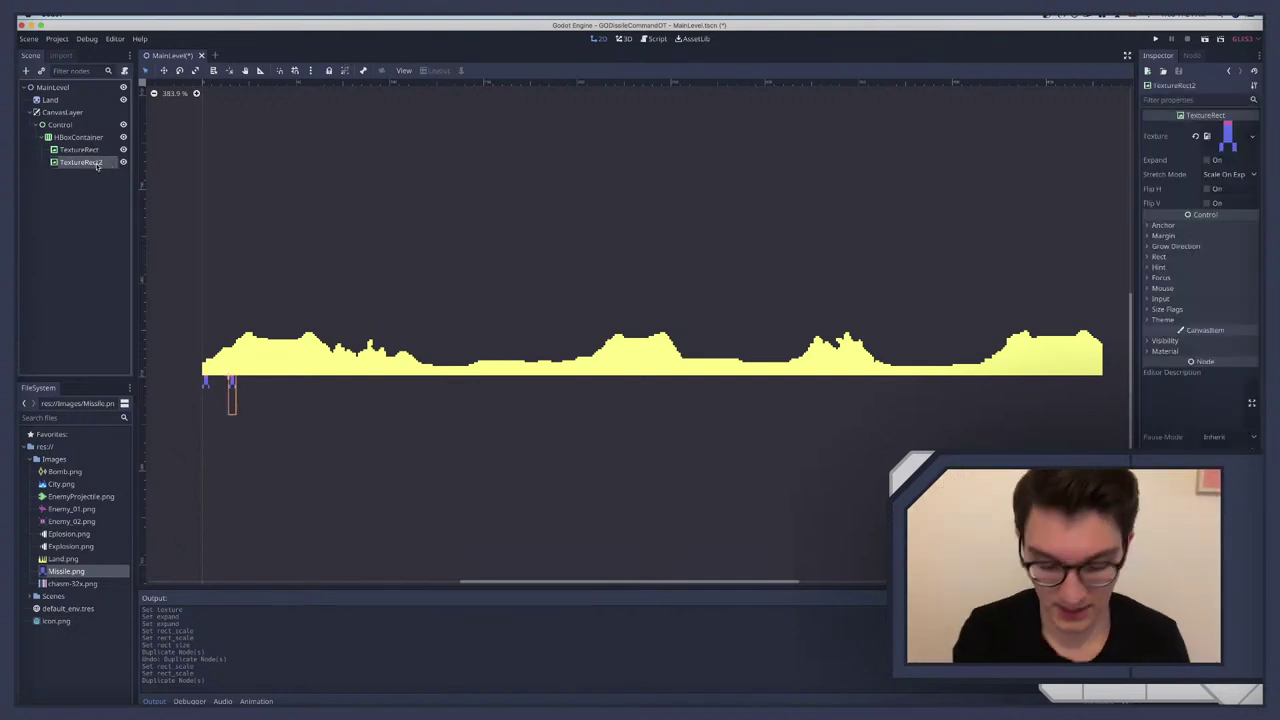
{"action": "key", "text": "Delete"}
{"action": "key", "text": "Return"}
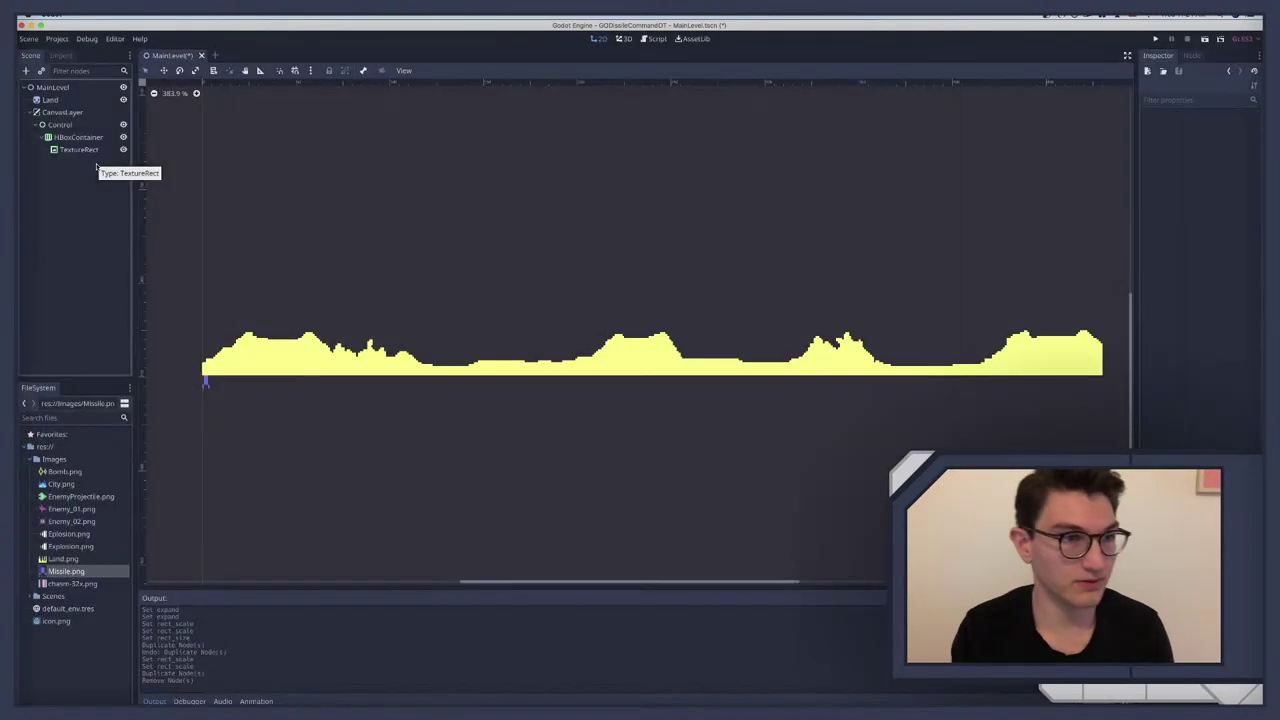
{"action": "left_click", "coordinate": [86, 150]}
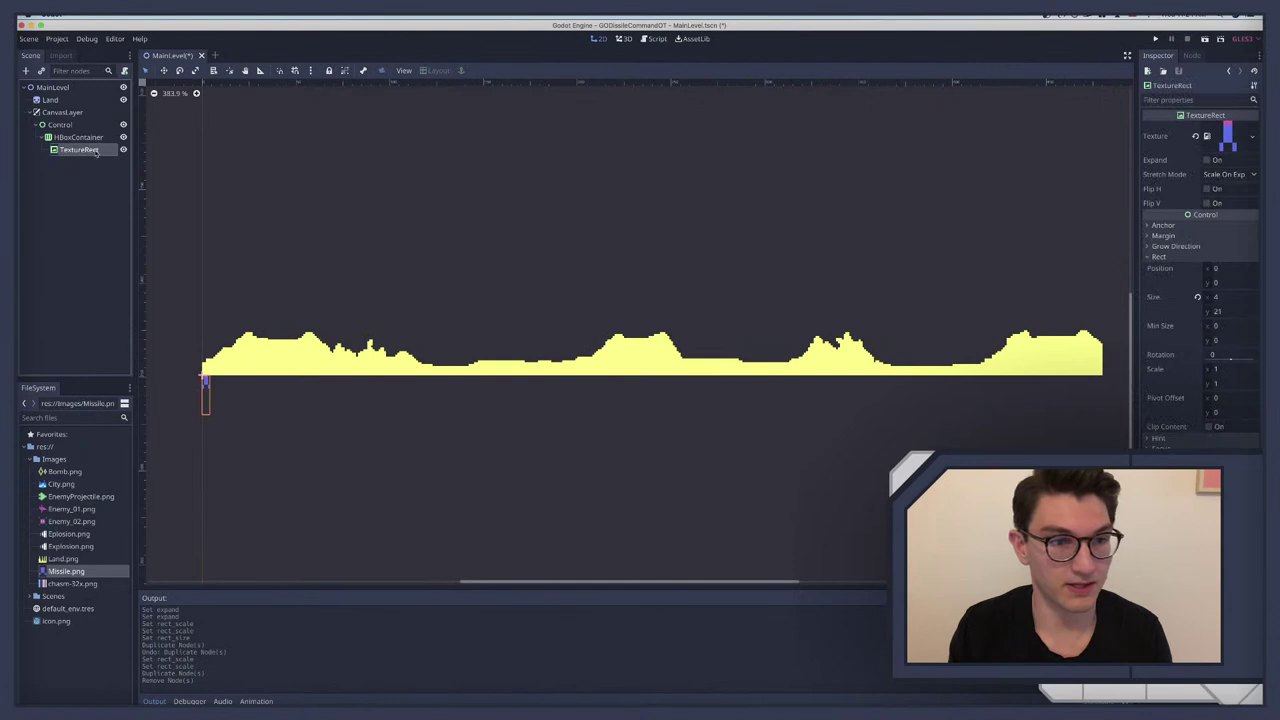
{"action": "left_click", "coordinate": [1222, 369]}
{"action": "type", "text": "3"}
{"action": "key", "text": "Tab"}
{"action": "type", "text": "3"}
{"action": "key", "text": "Return"}
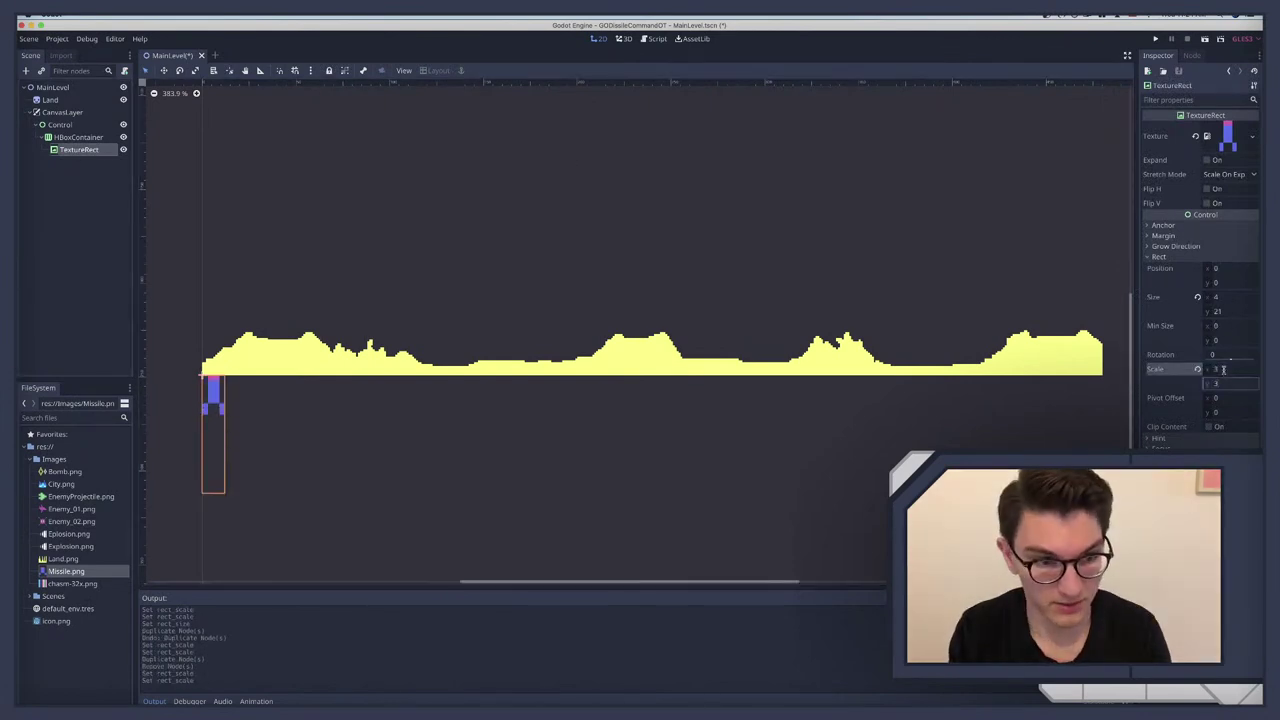
{"action": "left_click", "coordinate": [1197, 298]}
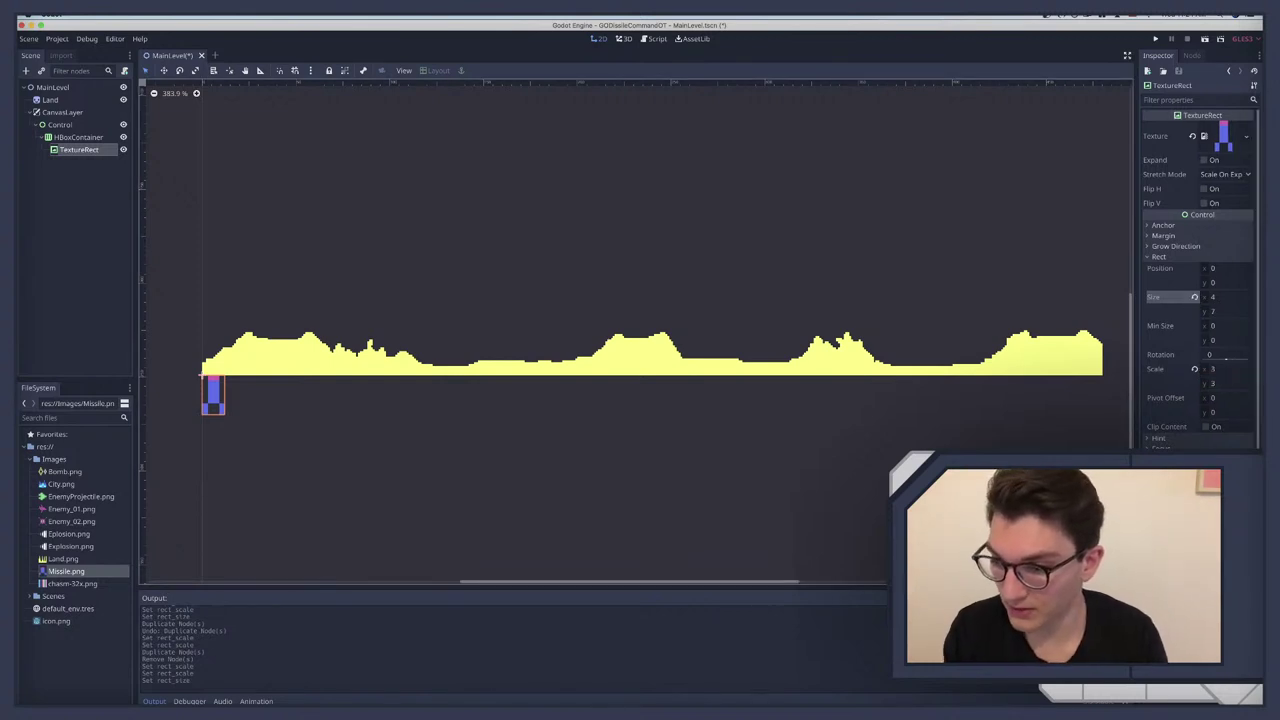
Step: Browse the TextureRect's Focus, Grow Direction and Margin groups, ending on Anchor values all 0
{"action": "scroll", "coordinate": [1200, 275], "scroll_direction": "down", "scroll_amount": 3}
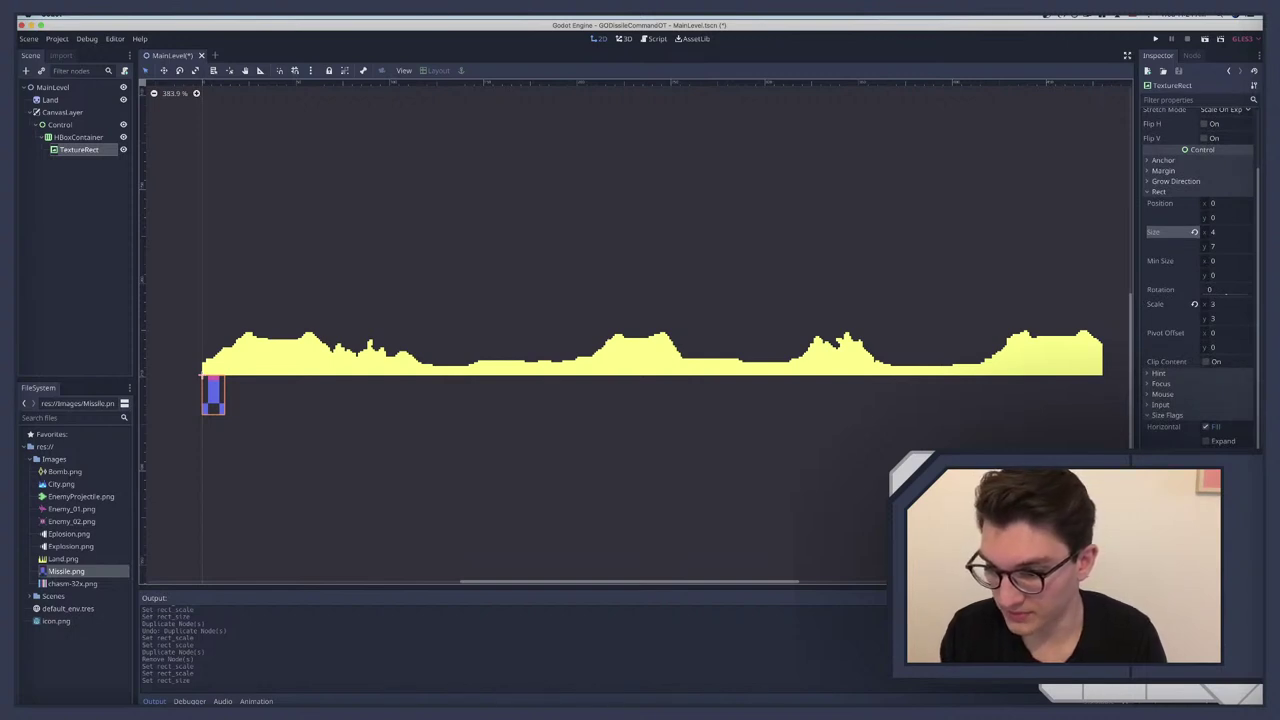
{"action": "left_click", "coordinate": [1160, 386]}
{"action": "left_click", "coordinate": [1160, 385]}
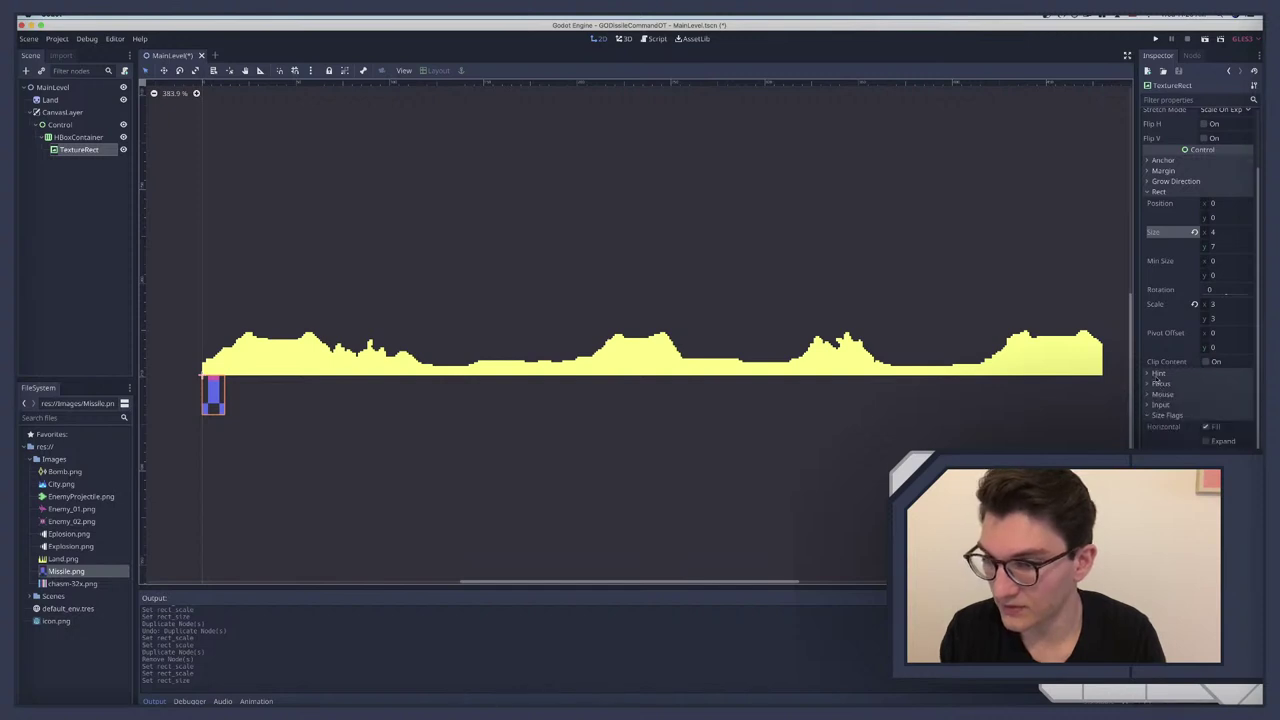
{"action": "left_click", "coordinate": [1160, 385]}
{"action": "left_click", "coordinate": [1160, 385]}
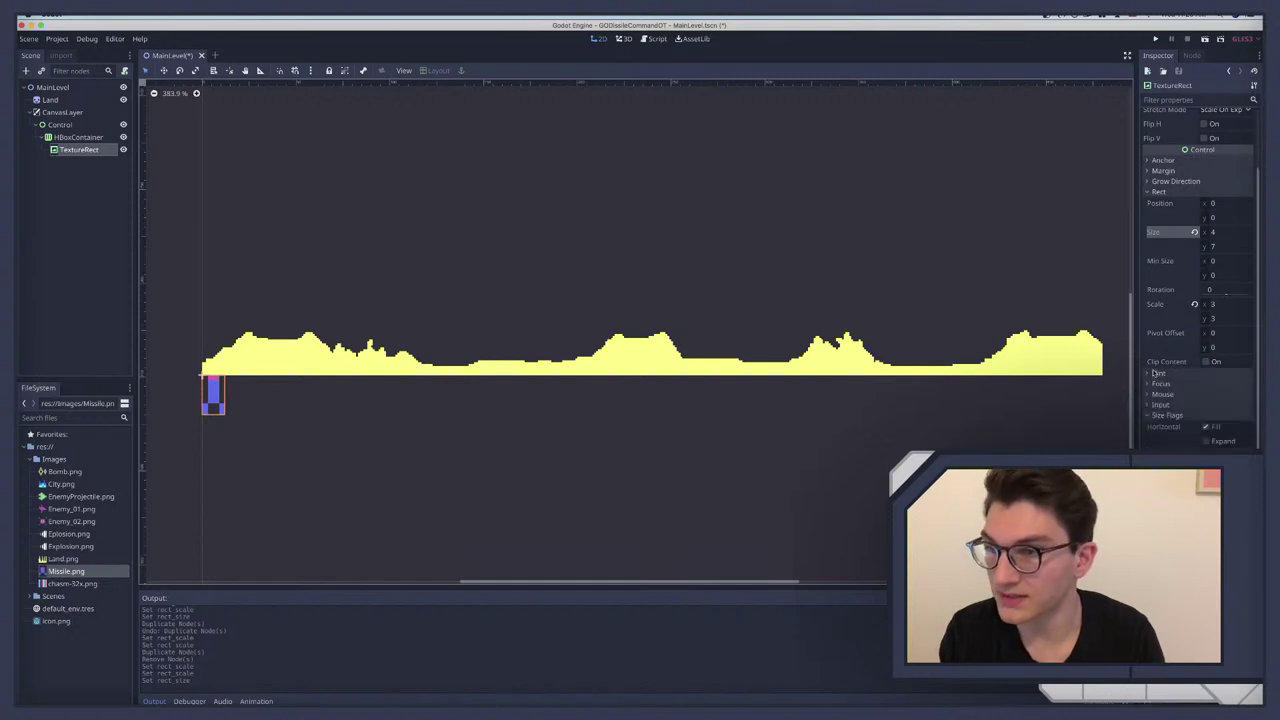
{"action": "left_click", "coordinate": [1158, 181]}
{"action": "left_click", "coordinate": [1158, 181]}
{"action": "left_click", "coordinate": [1161, 171]}
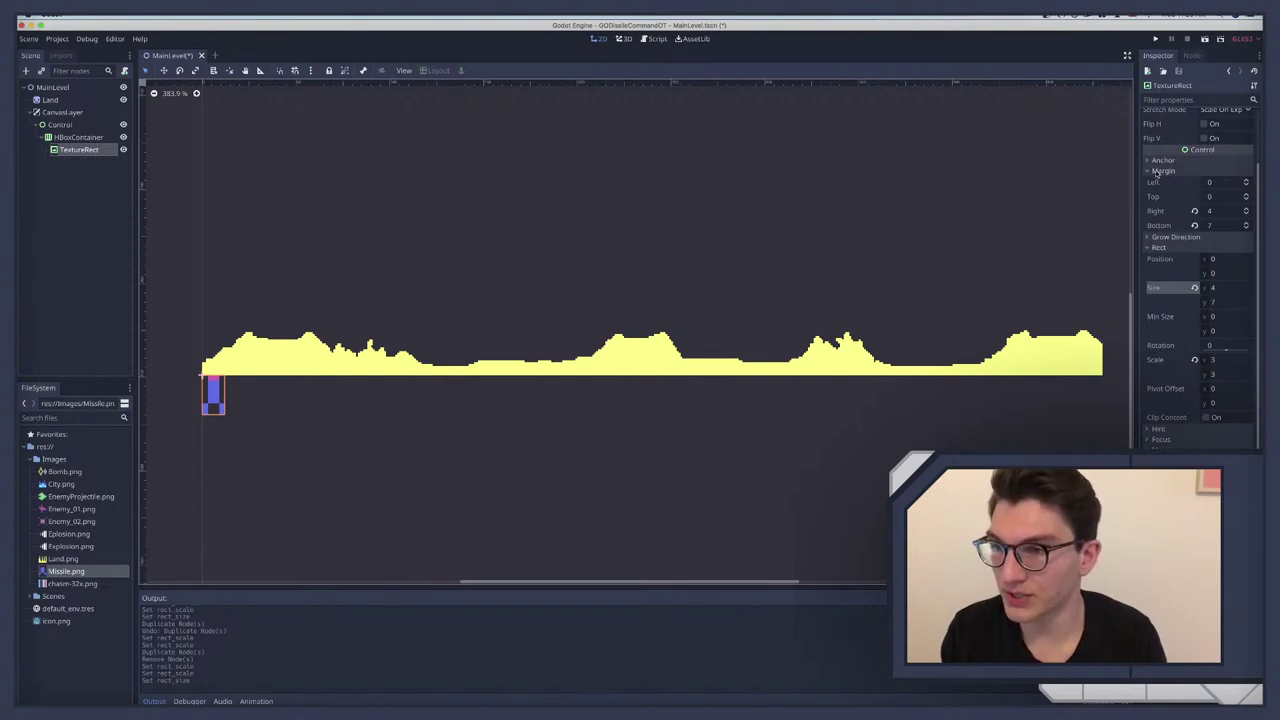
{"action": "left_click", "coordinate": [1157, 172]}
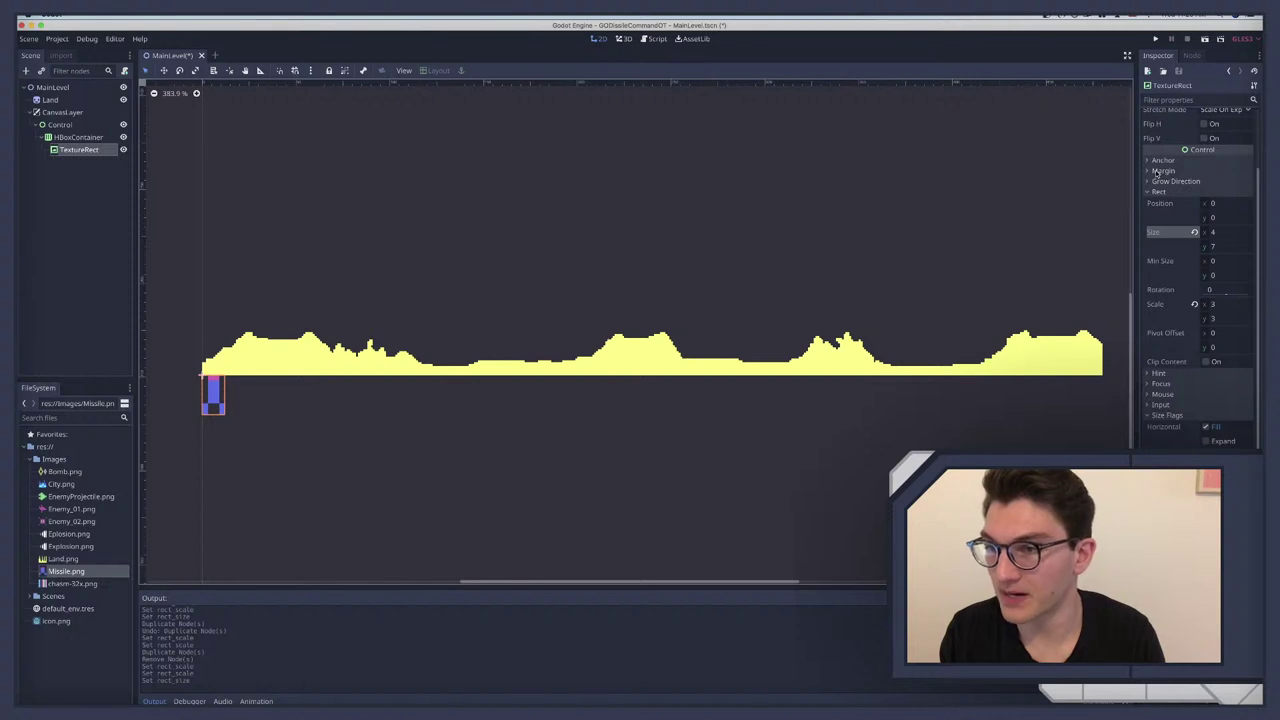
{"action": "left_click", "coordinate": [1159, 161]}
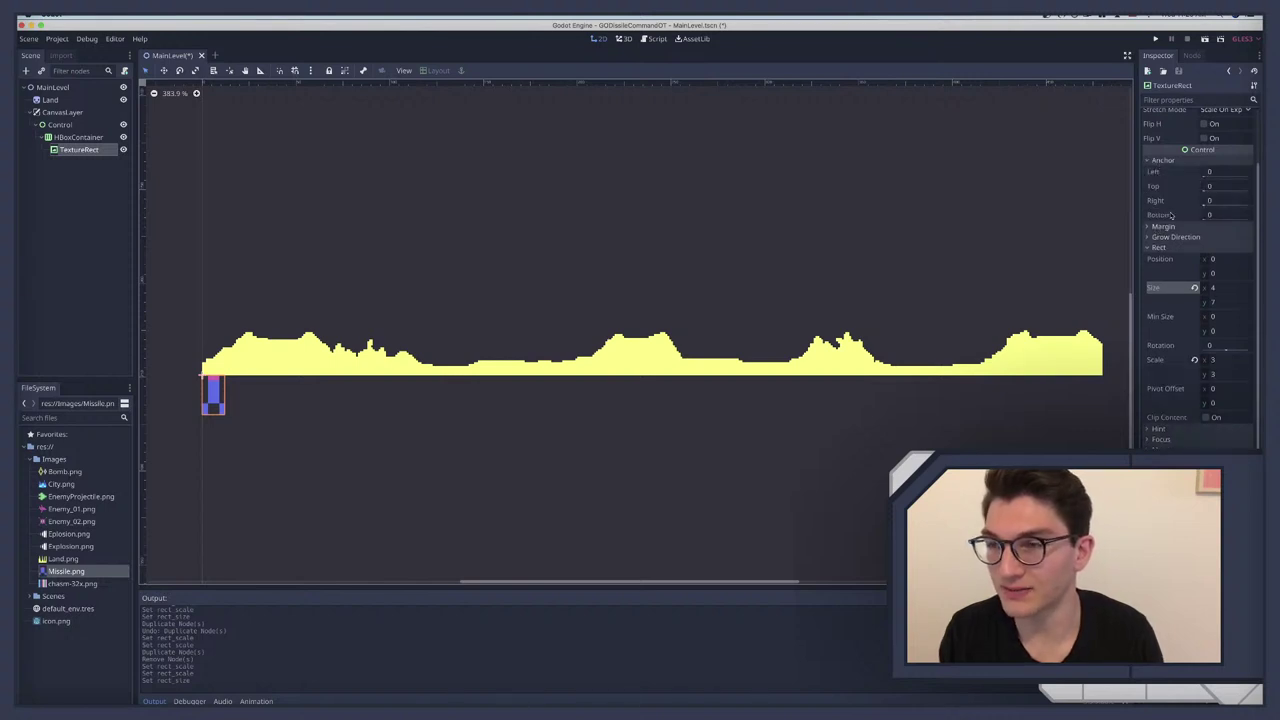
{"action": "scroll", "coordinate": [1174, 226], "scroll_direction": "up", "scroll_amount": 2}
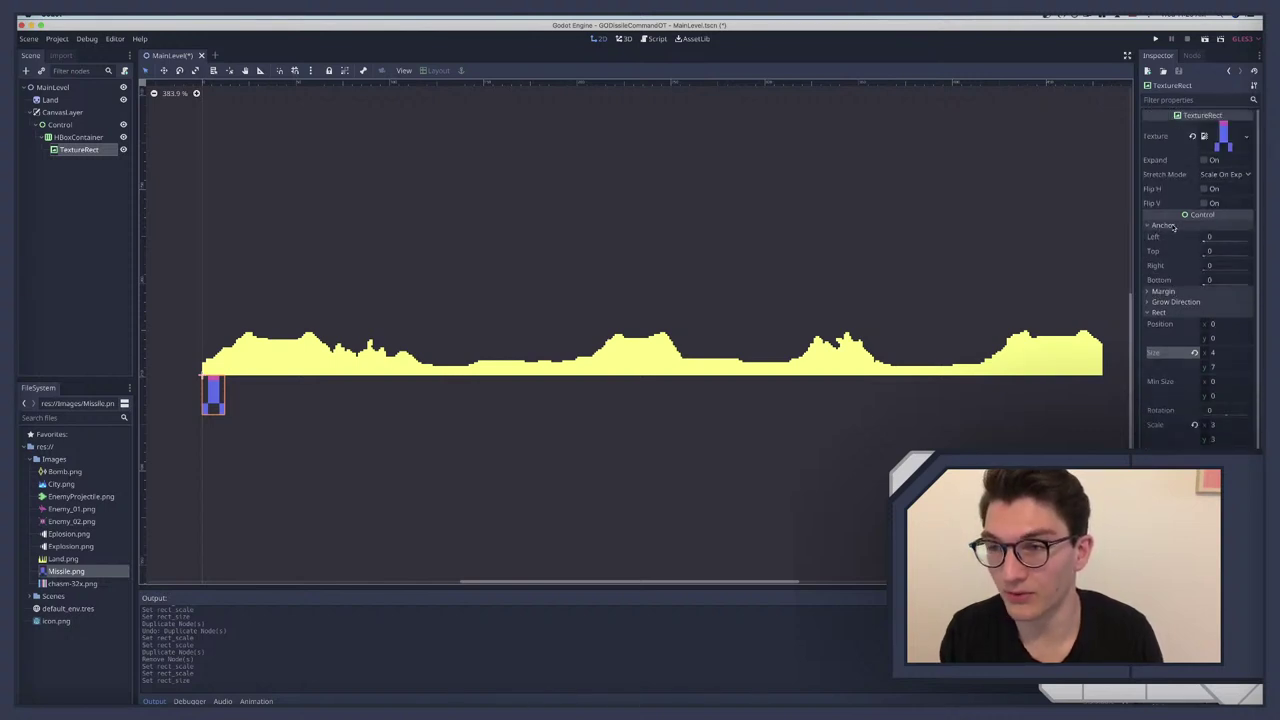
{"action": "scroll", "coordinate": [1174, 226], "scroll_direction": "down", "scroll_amount": 4}
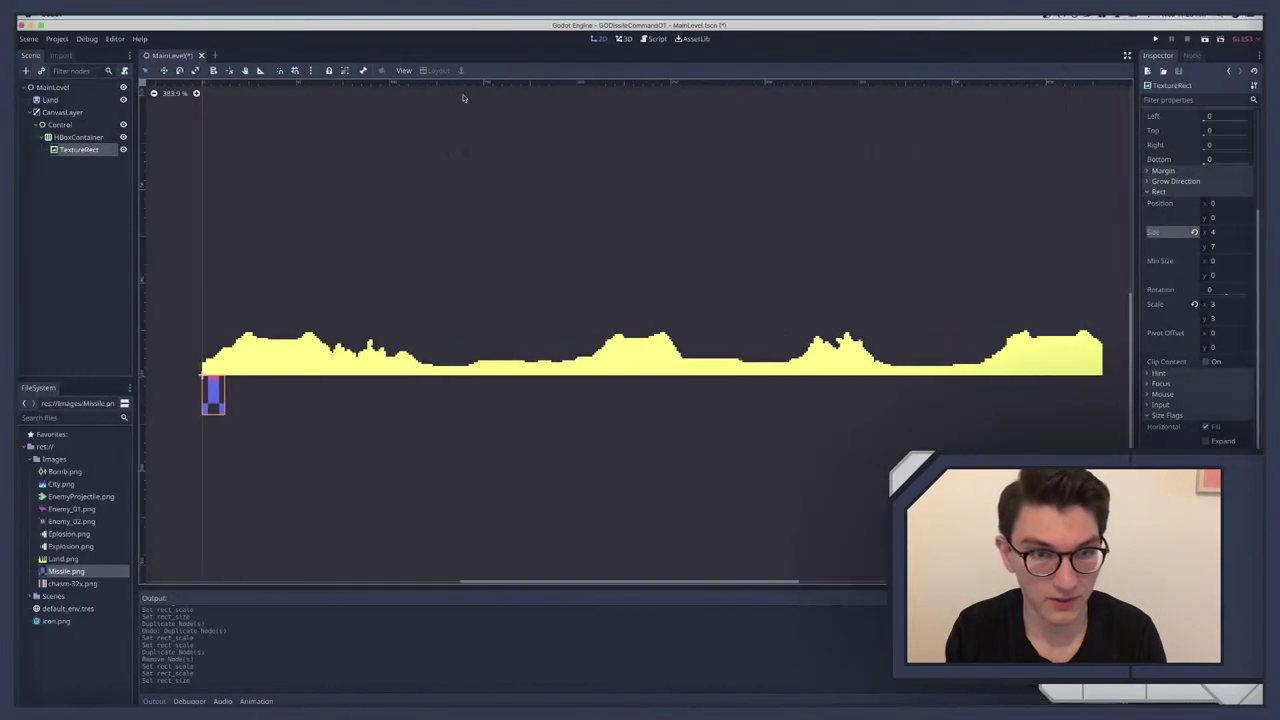
Step: Search help for 'control' and open the Control class reference
{"action": "key", "text": "alt+space"}
{"action": "type", "text": "control"}
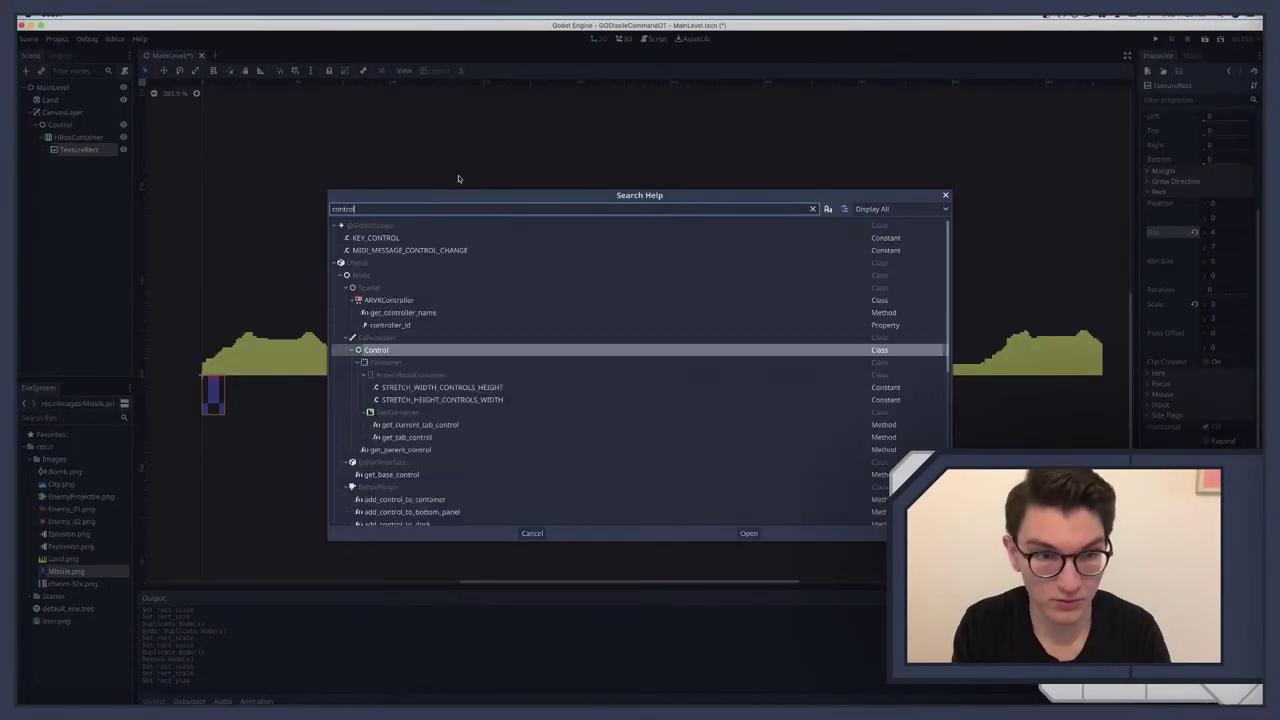
{"action": "key", "text": "Return"}
{"action": "scroll", "coordinate": [460, 185], "scroll_direction": "down", "scroll_amount": 10}
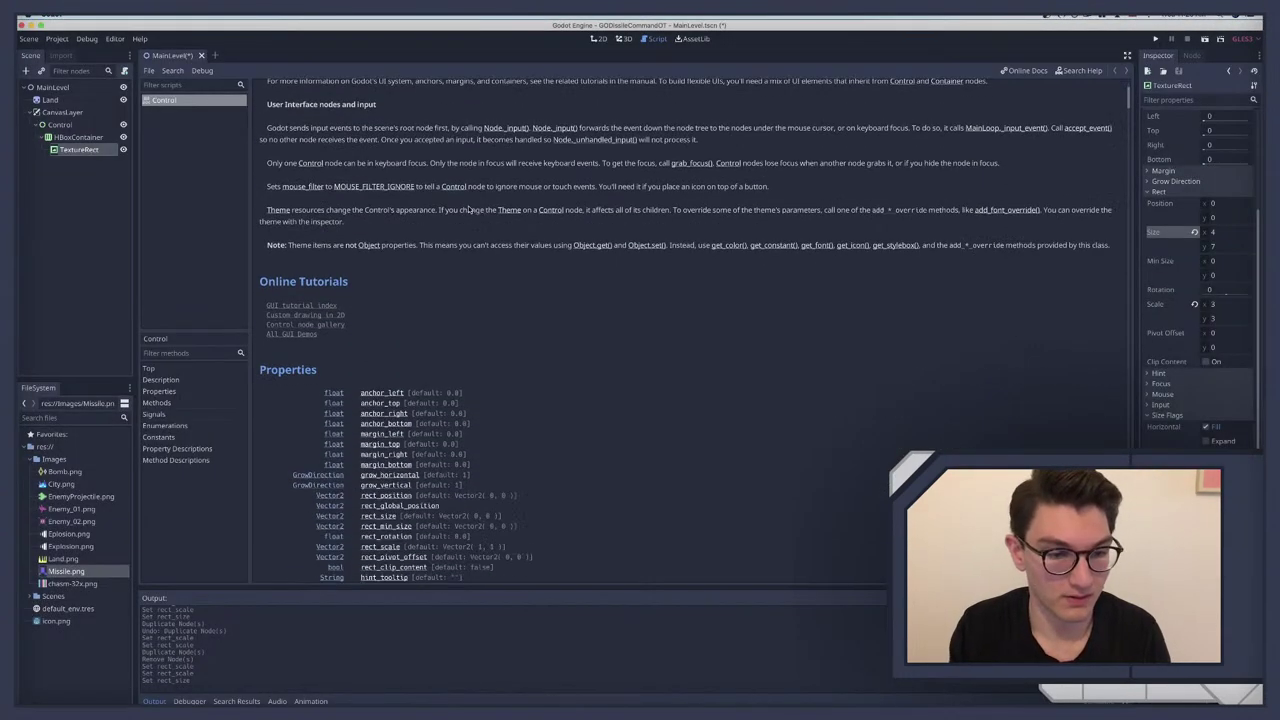
{"action": "scroll", "coordinate": [438, 200], "scroll_direction": "up", "scroll_amount": 2}
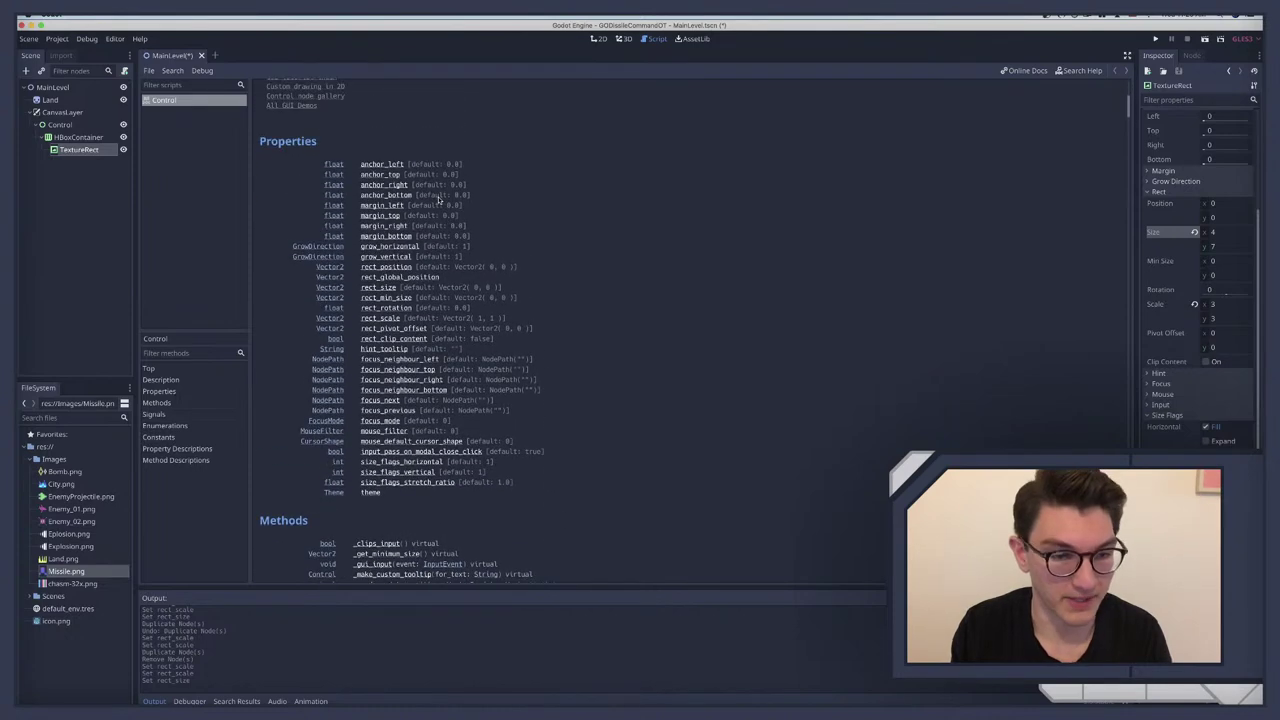
Step: Find 'min_size' in the Control reference to locate rect_min_size
{"action": "key", "text": "super+f"}
{"action": "type", "text": "min"}
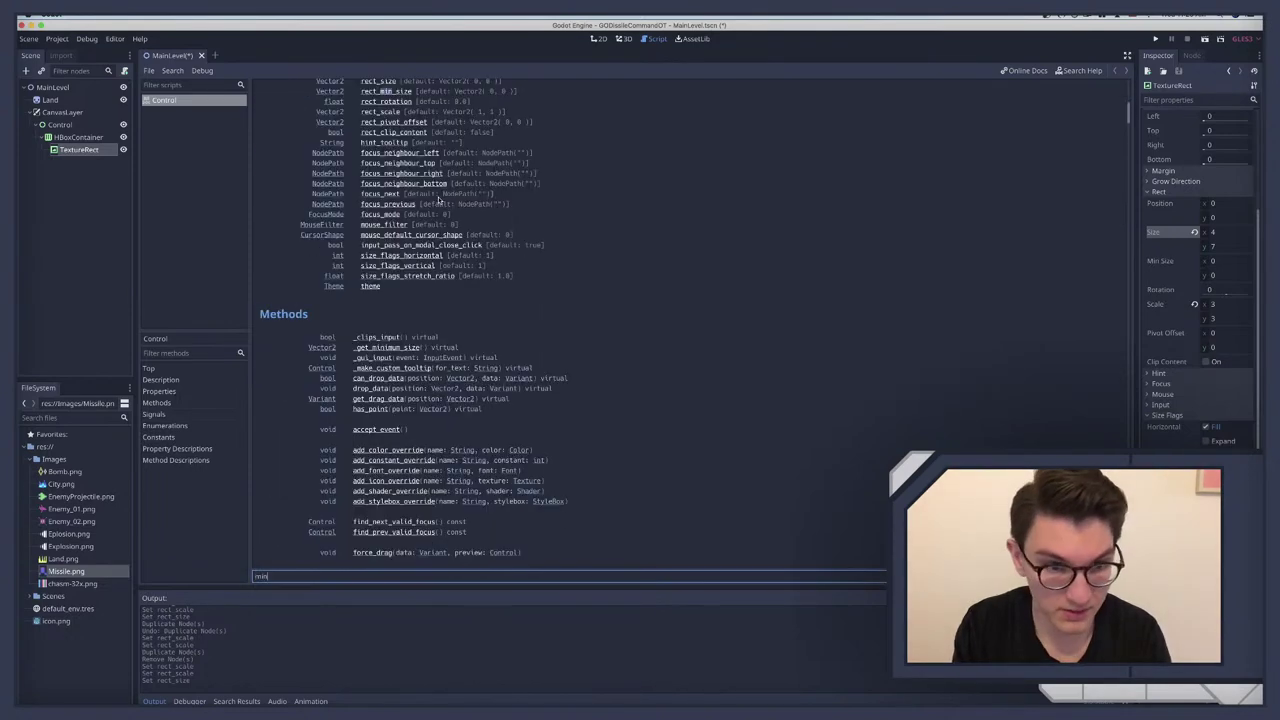
{"action": "type", "text": "_size"}
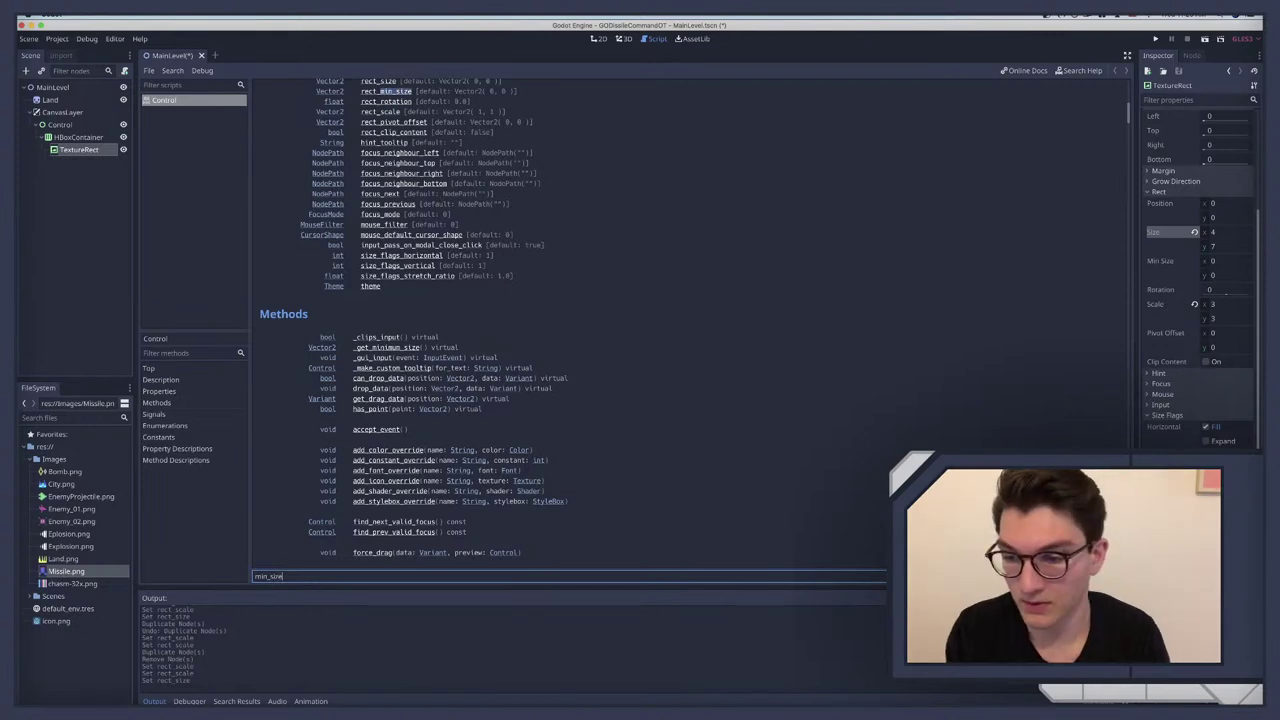
{"action": "key", "text": "Return"}
{"action": "key", "text": "Return"}
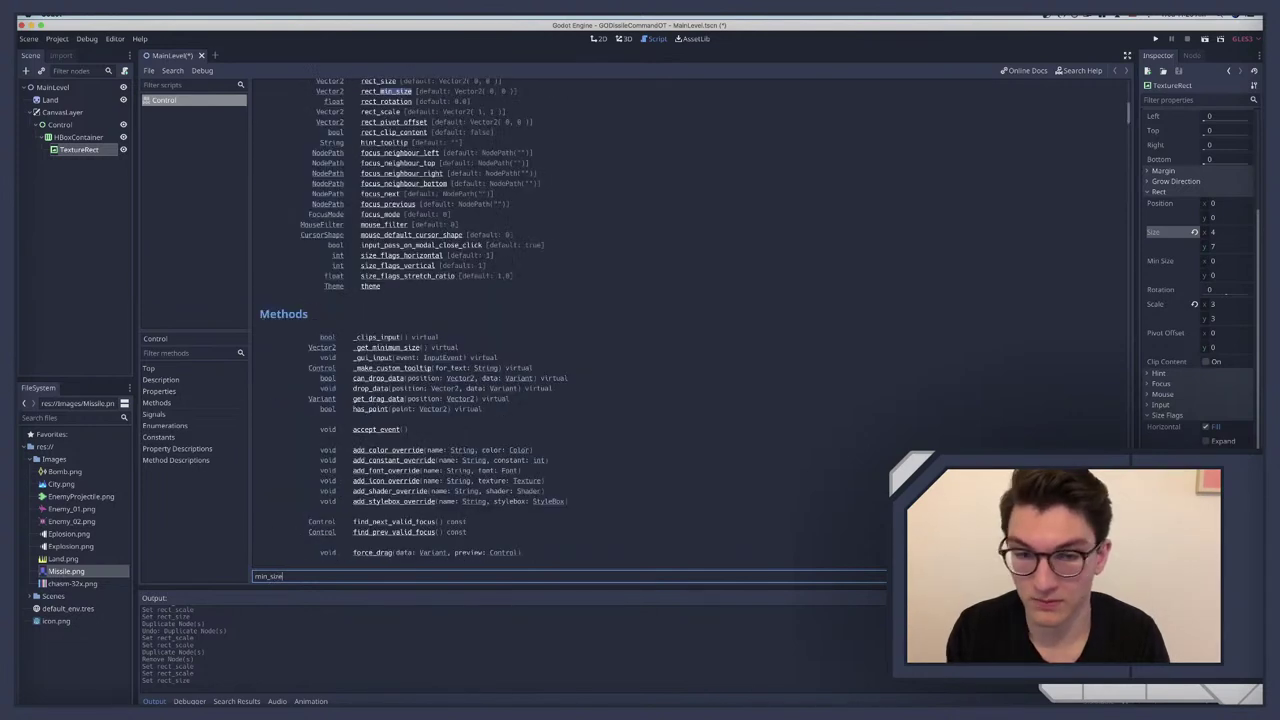
{"action": "scroll", "coordinate": [386, 196], "scroll_direction": "up", "scroll_amount": 3}
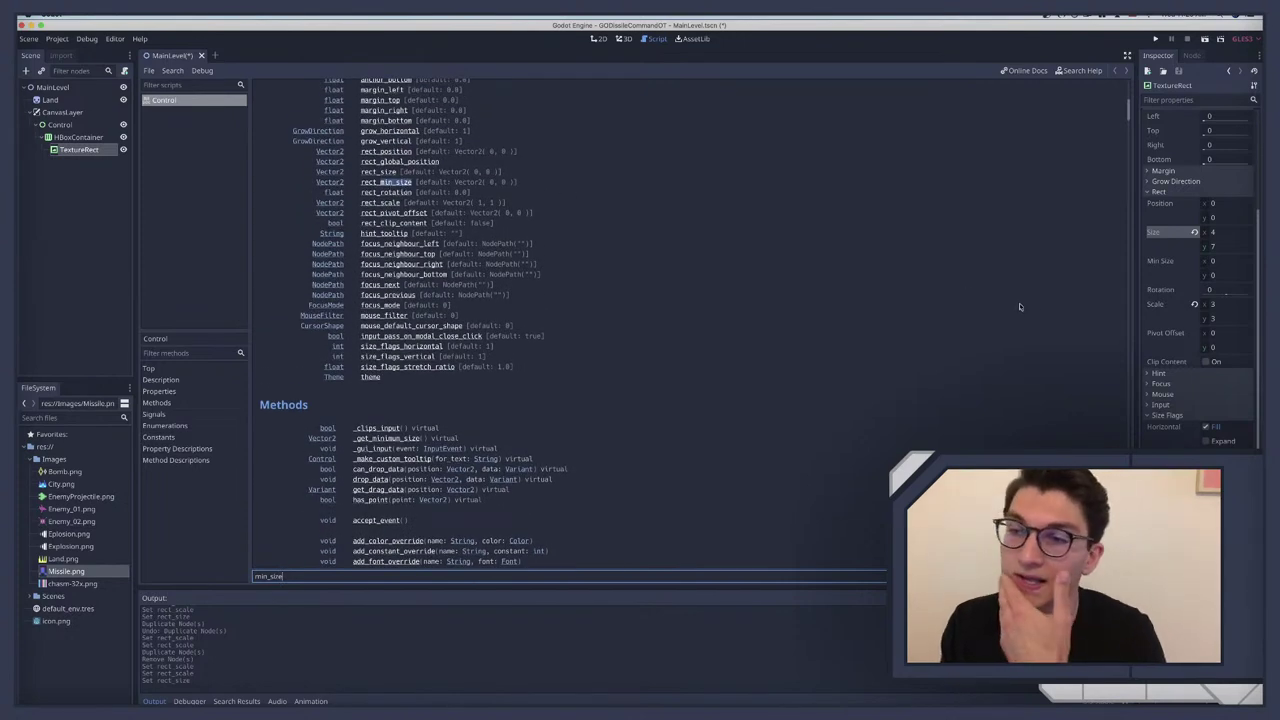
{"action": "left_click", "coordinate": [1220, 260]}
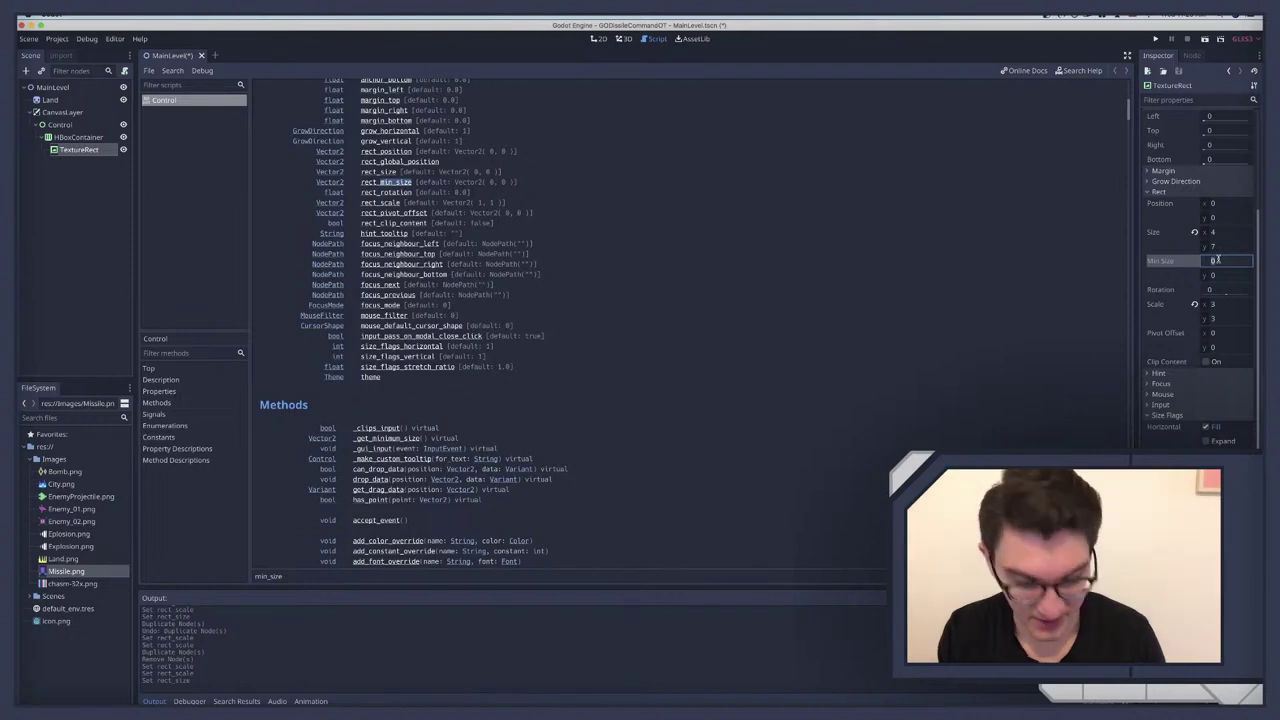
Step: Reset the missile TextureRect's size and set its minimum size to 4 × 7
{"action": "double_click", "coordinate": [78, 149]}
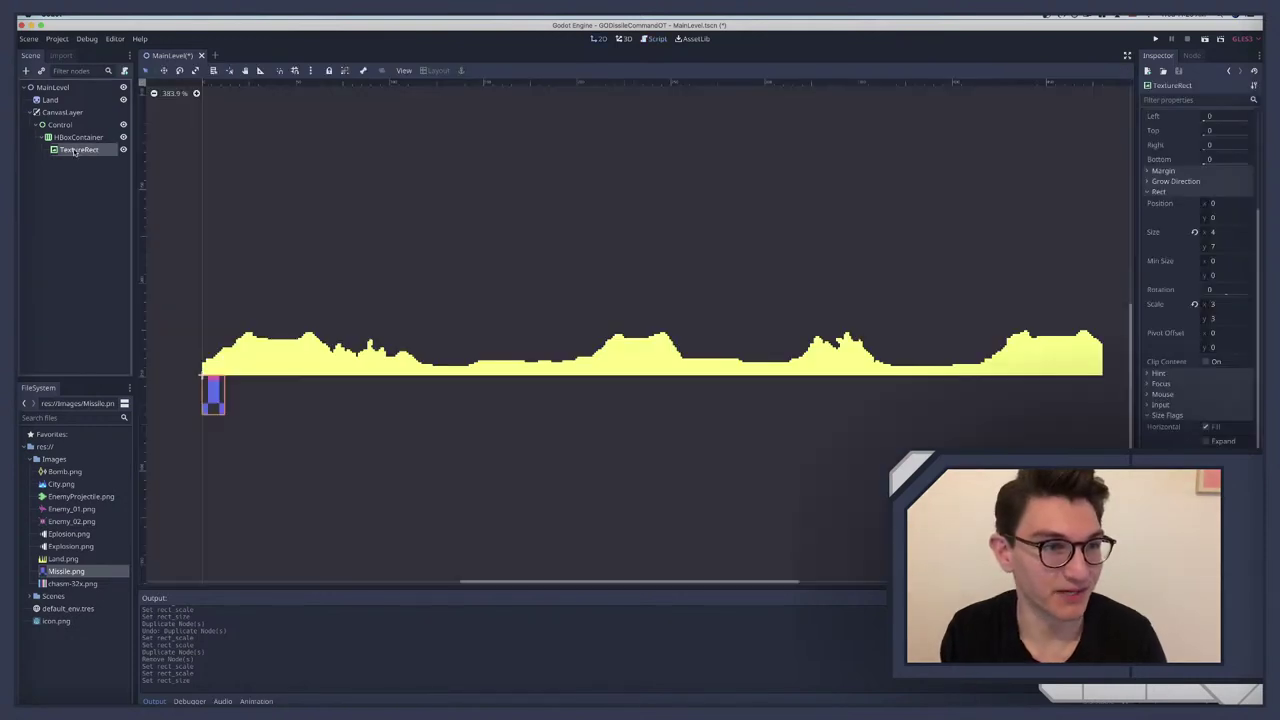
{"action": "left_click", "coordinate": [1194, 232]}
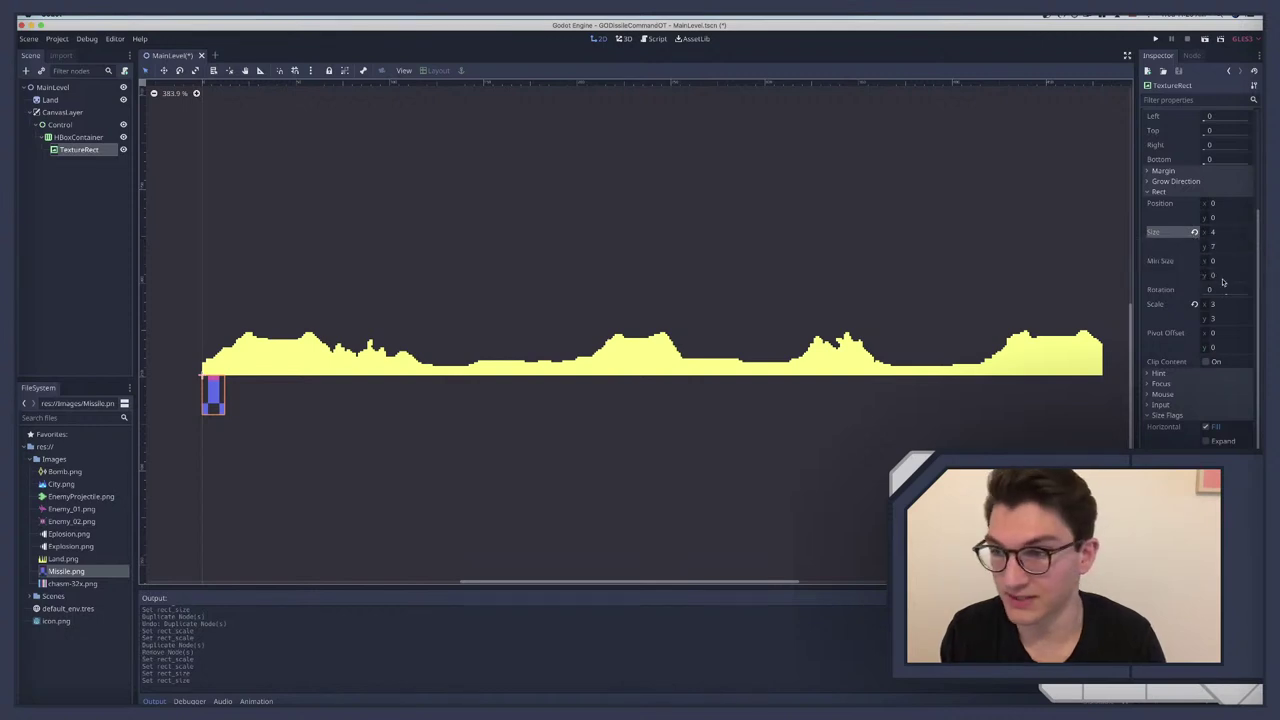
{"action": "left_click", "coordinate": [1218, 260]}
{"action": "type", "text": "4"}
{"action": "key", "text": "Tab"}
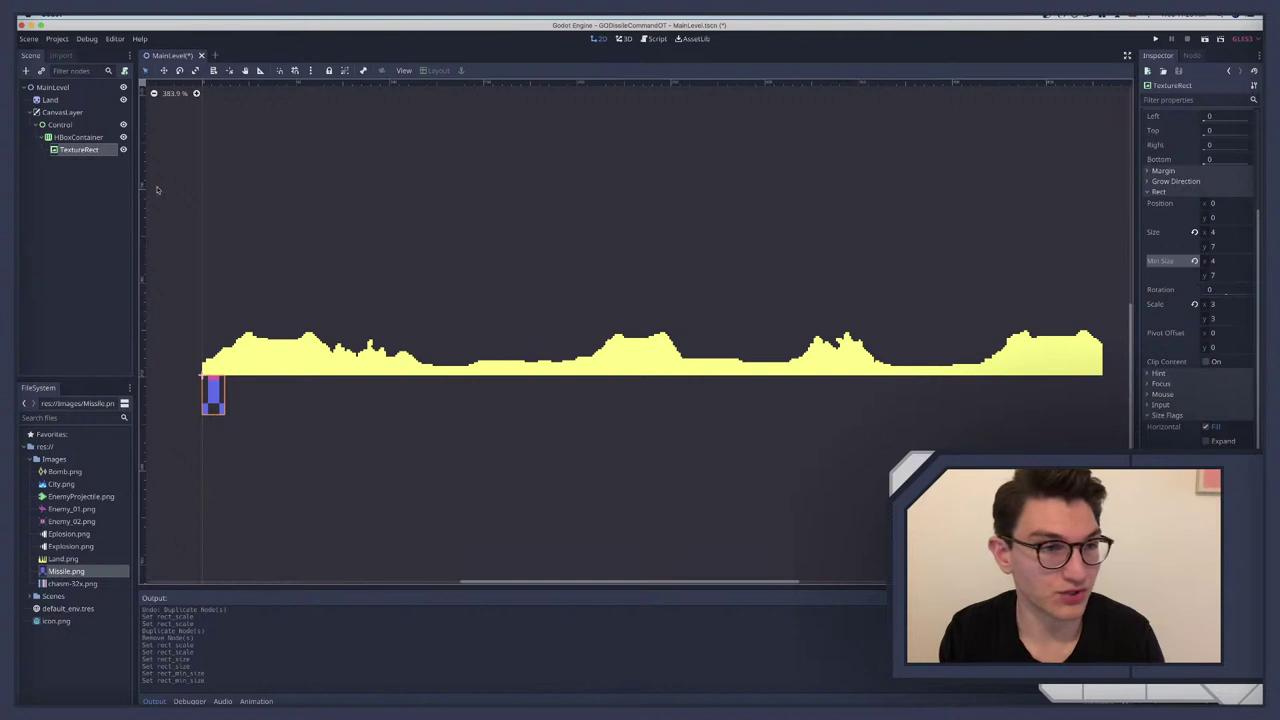
Step: Duplicate the TextureRect to create TextureRect2 beside it
{"action": "left_click", "coordinate": [72, 150]}
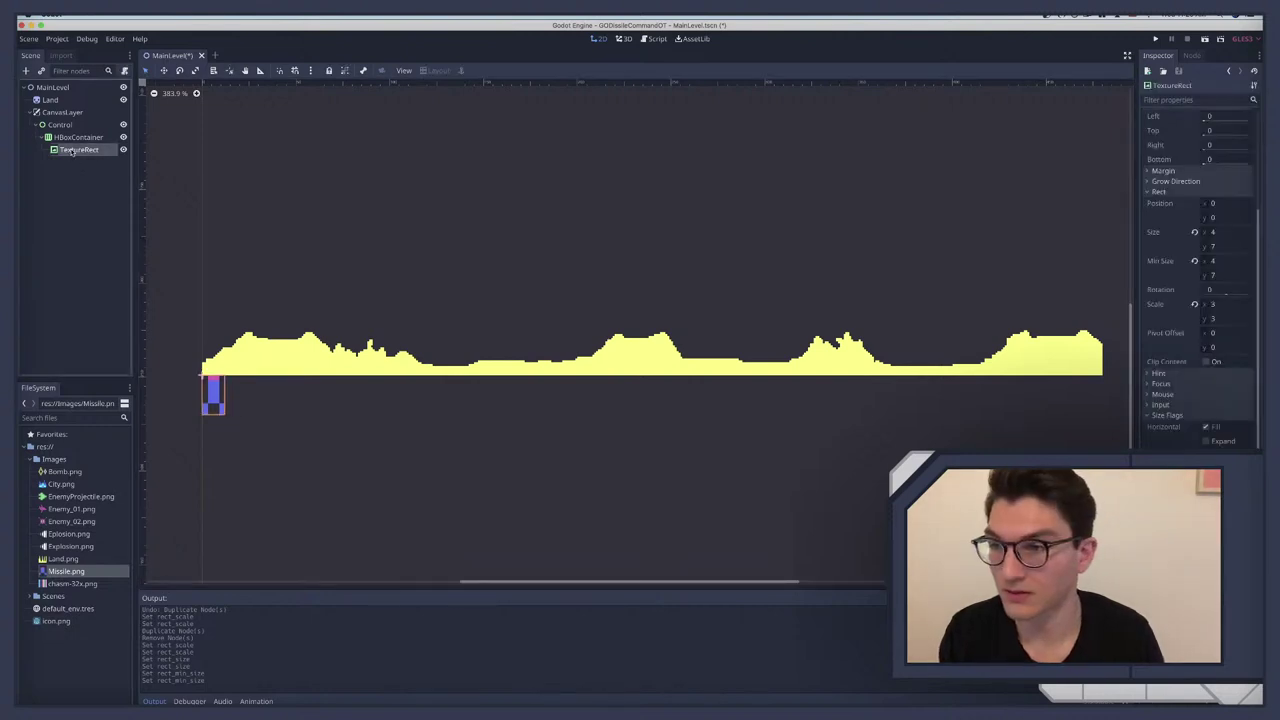
{"action": "left_click", "coordinate": [72, 150]}
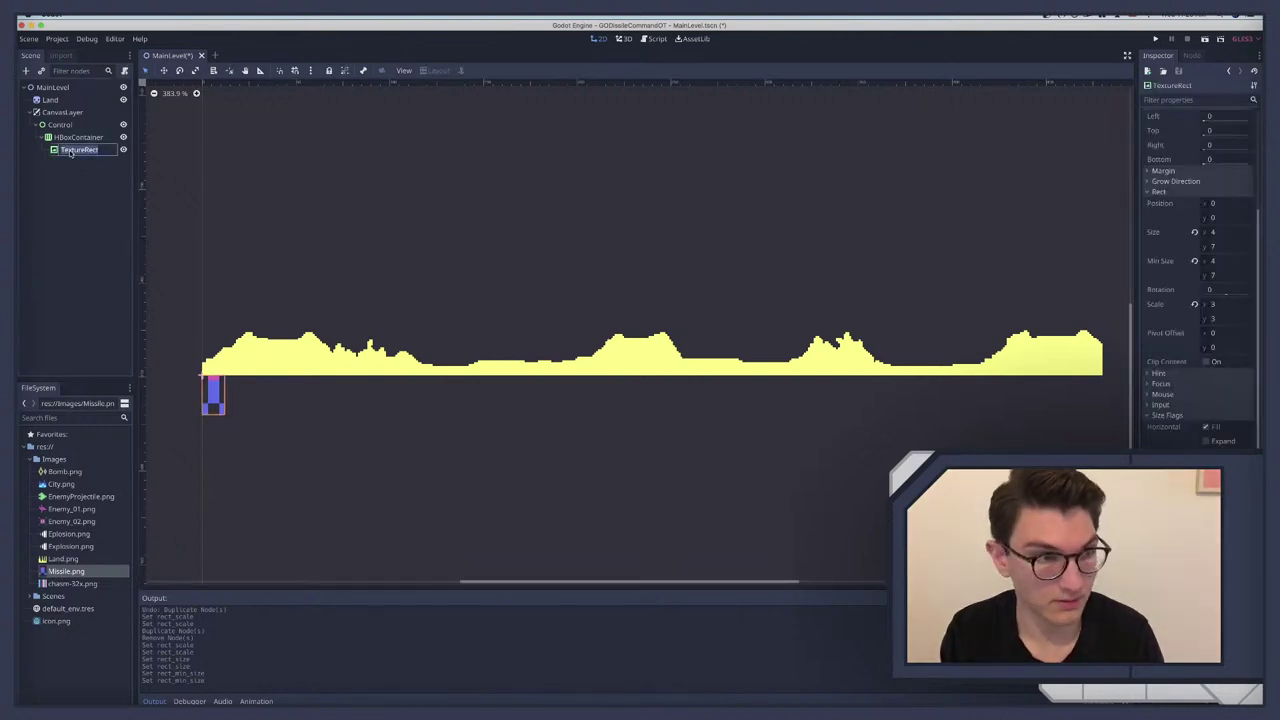
{"action": "key", "text": "ctrl+d"}
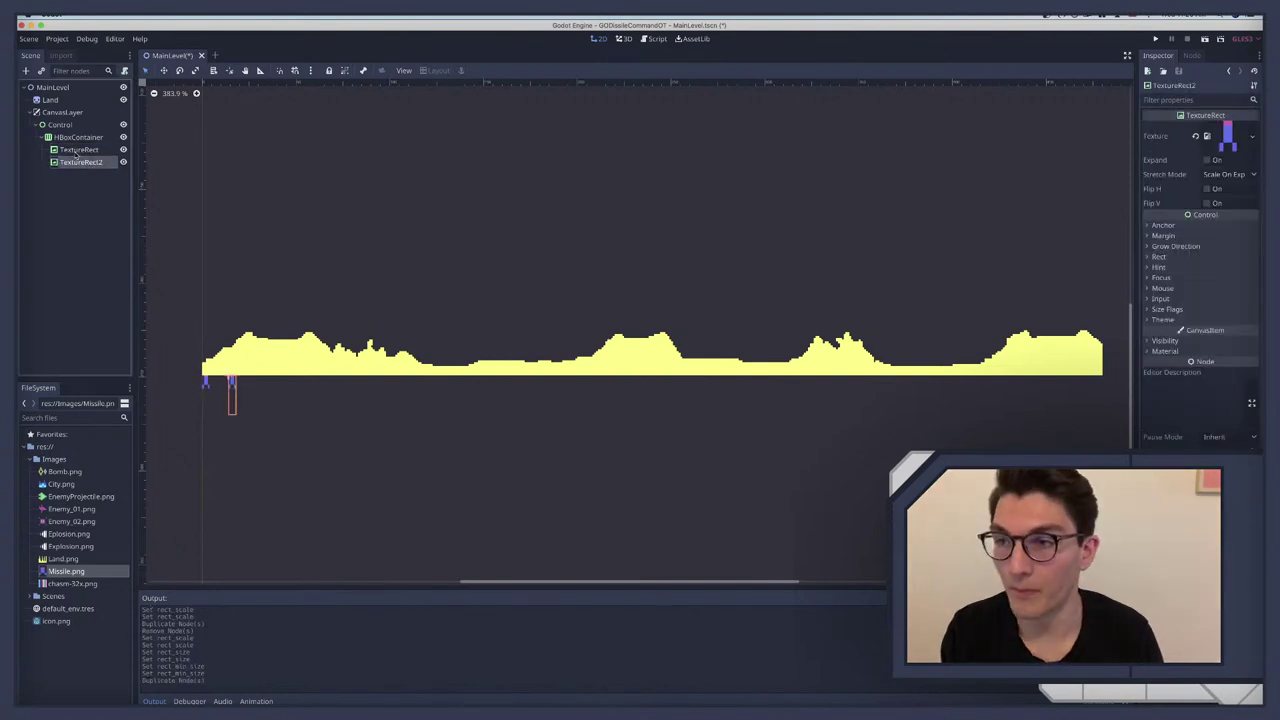
Step: Delete the duplicate TextureRect2 node
{"action": "left_click", "coordinate": [80, 162]}
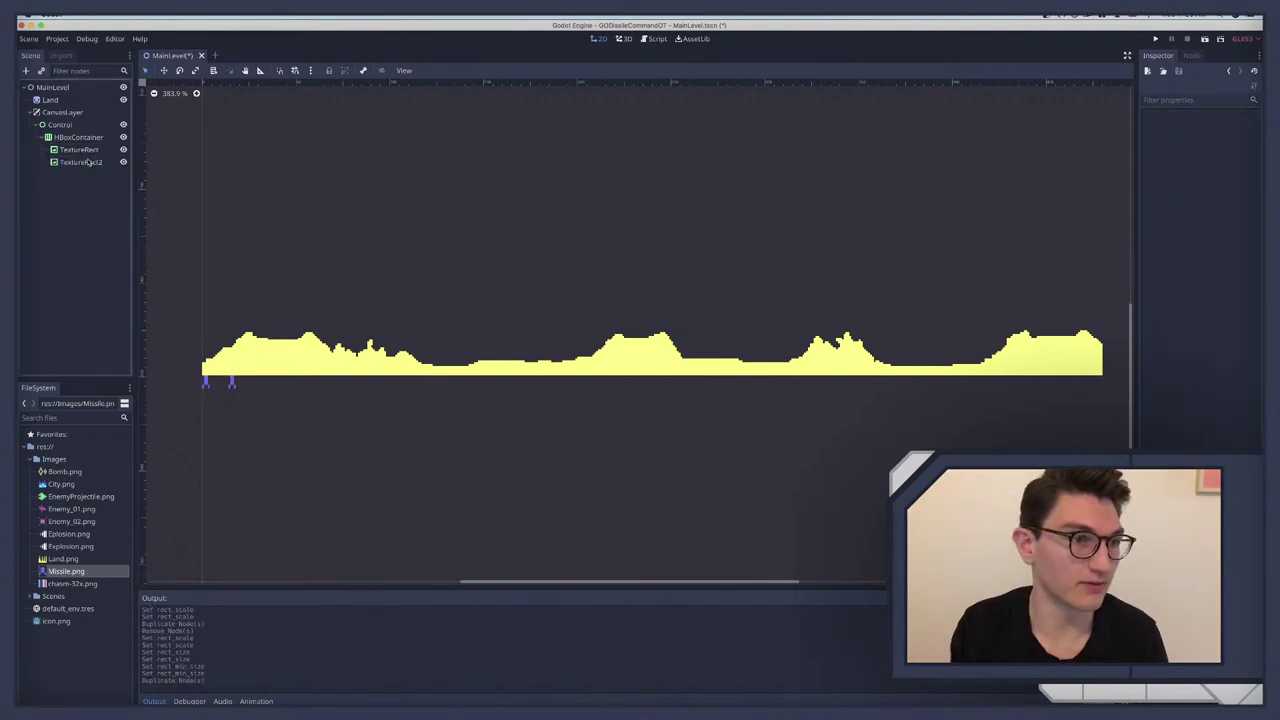
{"action": "left_click", "coordinate": [88, 162]}
{"action": "key", "text": "Delete"}
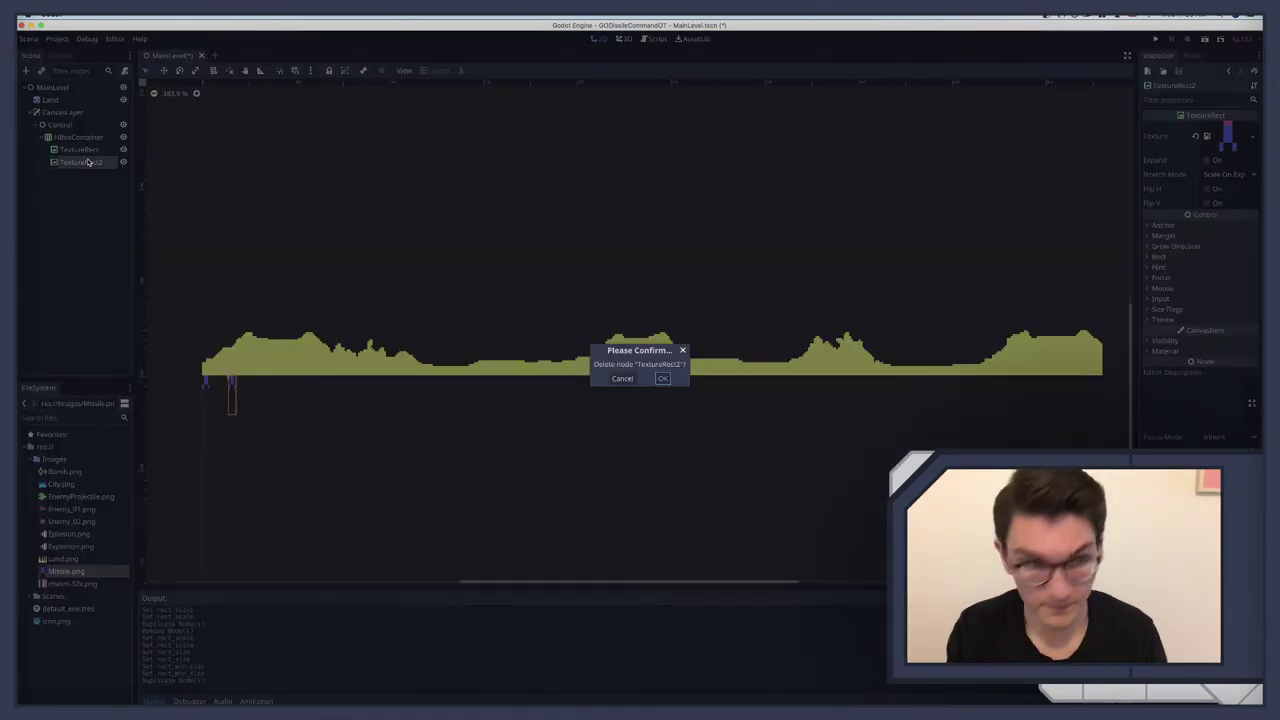
{"action": "key", "text": "Return"}
{"action": "left_click", "coordinate": [88, 150]}
Step: Turn on Expand for the missile texture with Keep Aspect stretch mode
{"action": "scroll", "coordinate": [1160, 210], "scroll_direction": "up", "scroll_amount": 3}
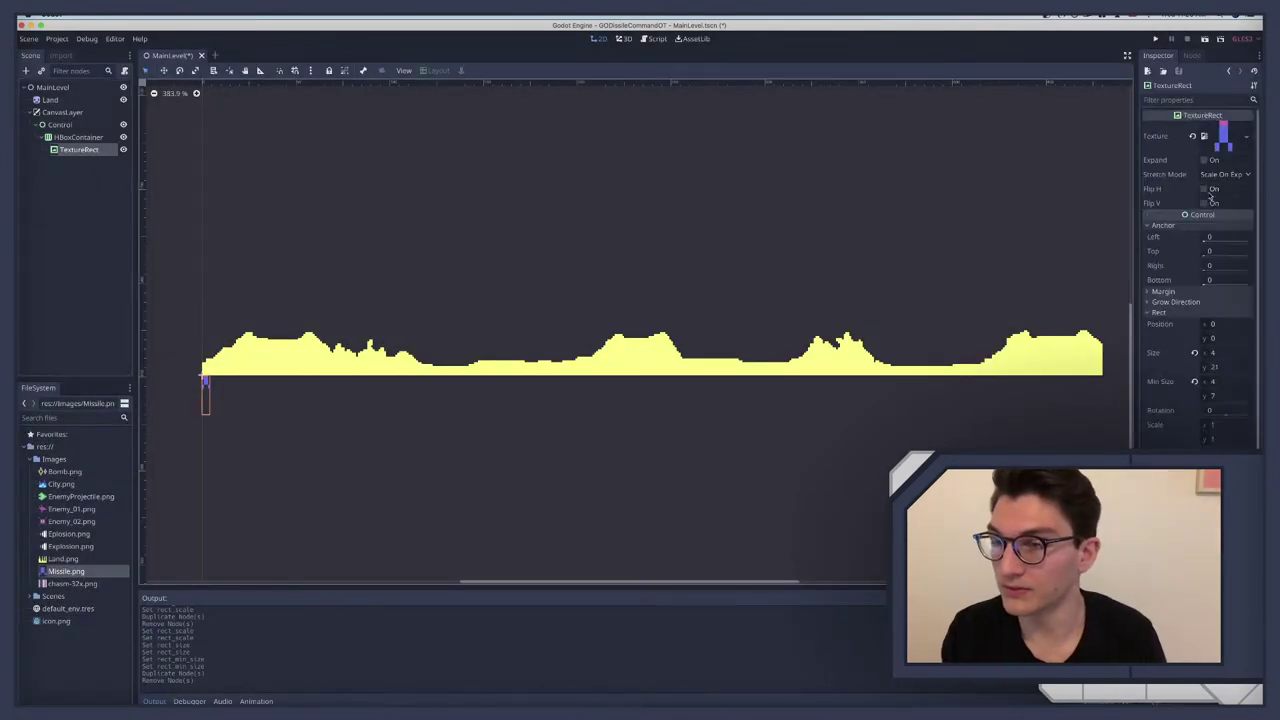
{"action": "left_click", "coordinate": [1204, 161]}
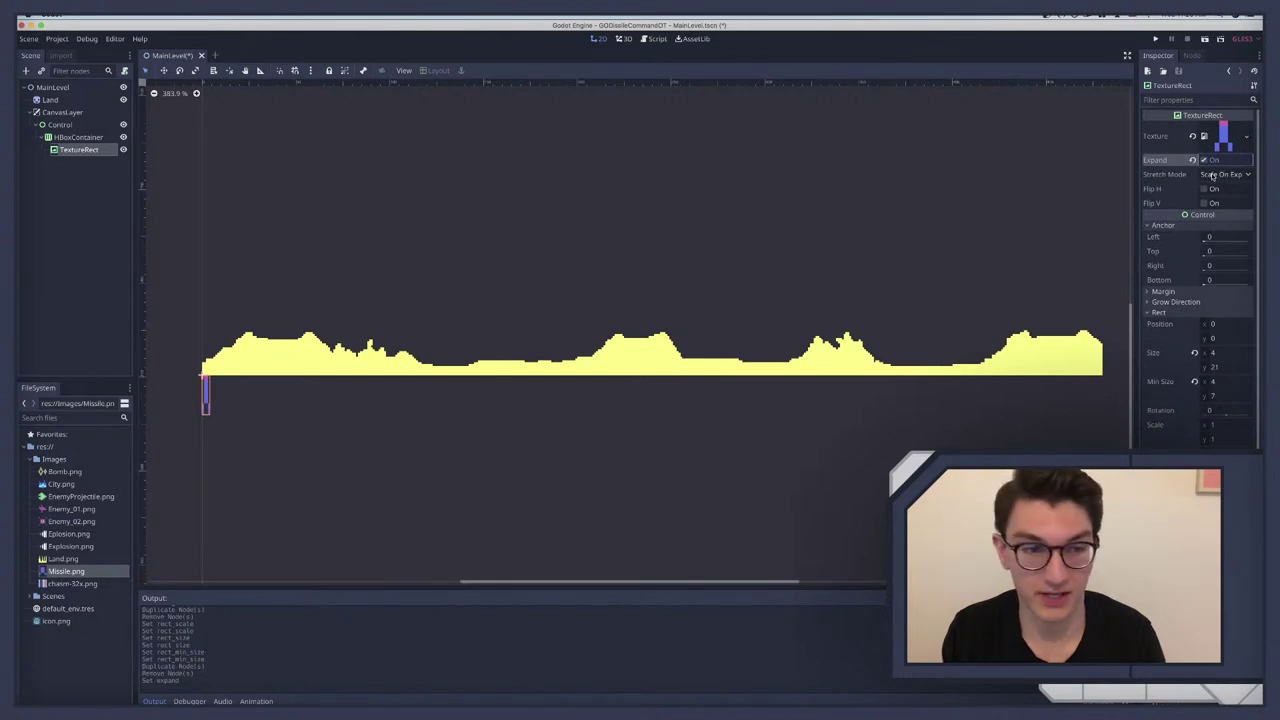
{"action": "left_click", "coordinate": [1216, 177]}
{"action": "left_click", "coordinate": [1190, 243]}
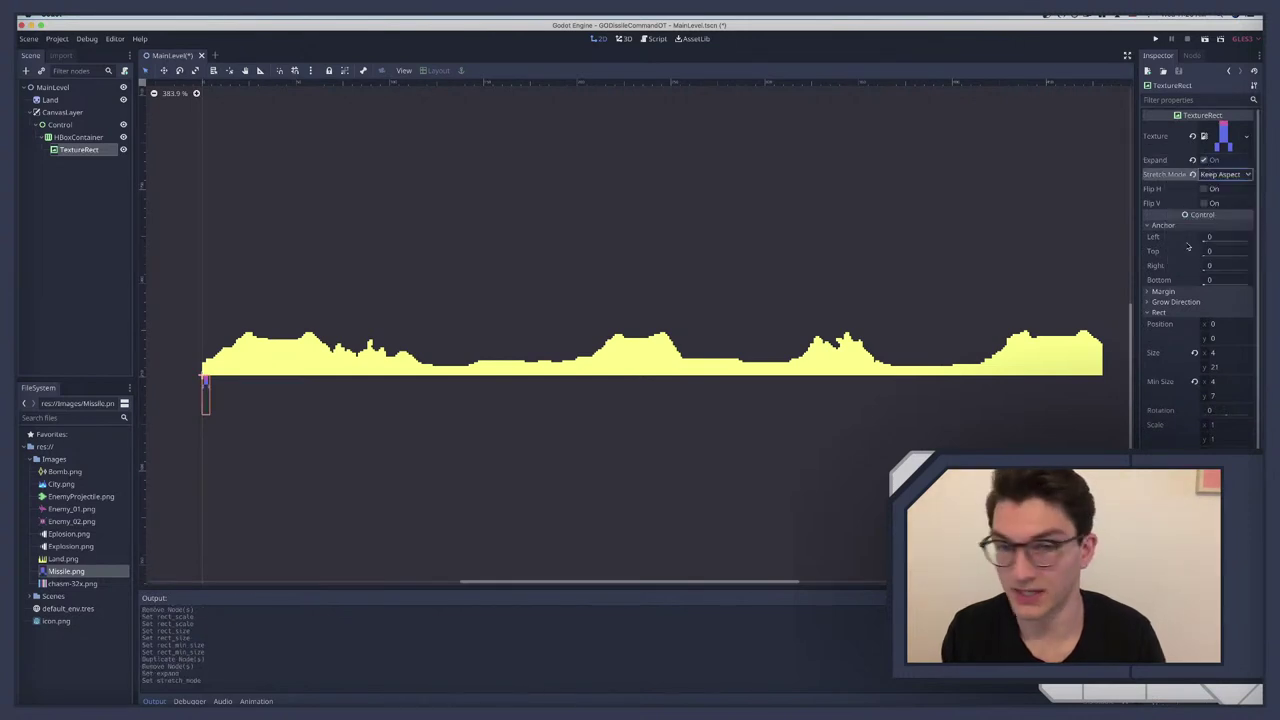
Step: Set the missile's Size y to 7 and its minimum size to 12 × 21
{"action": "scroll", "coordinate": [1189, 291], "scroll_direction": "down", "scroll_amount": 3}
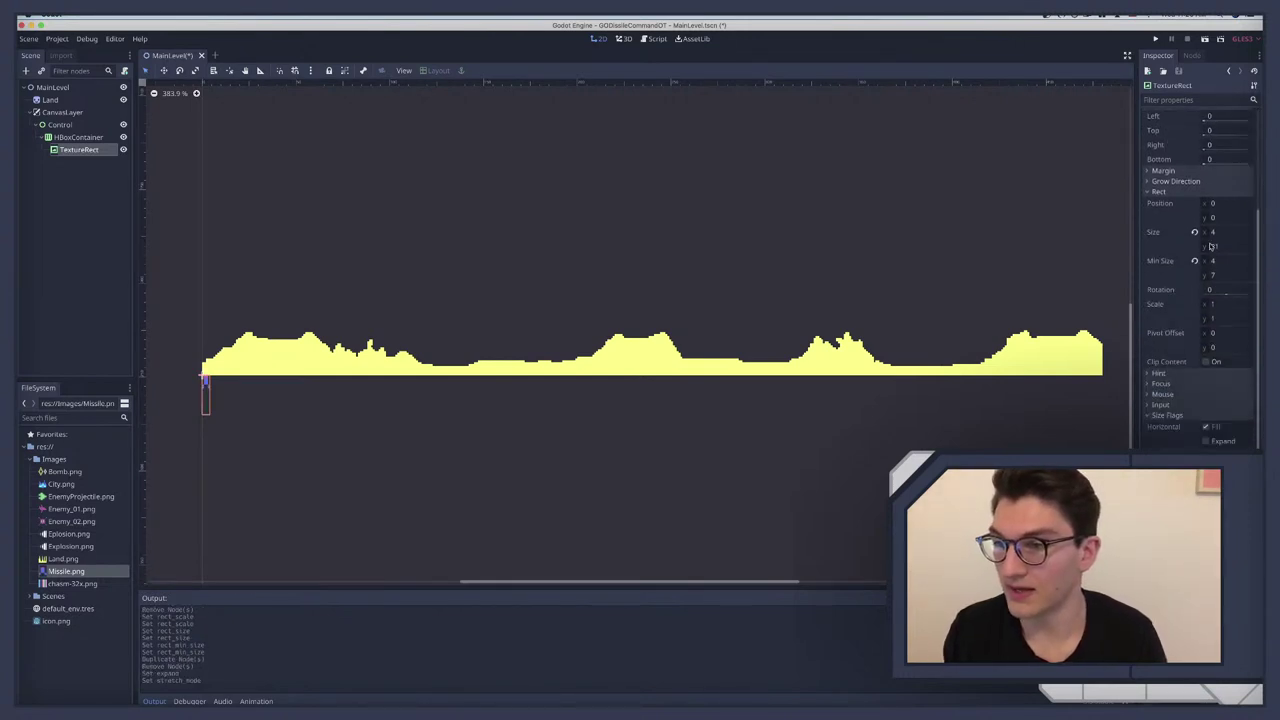
{"action": "left_click", "coordinate": [1212, 246]}
{"action": "type", "text": "7"}
{"action": "key", "text": "Return"}
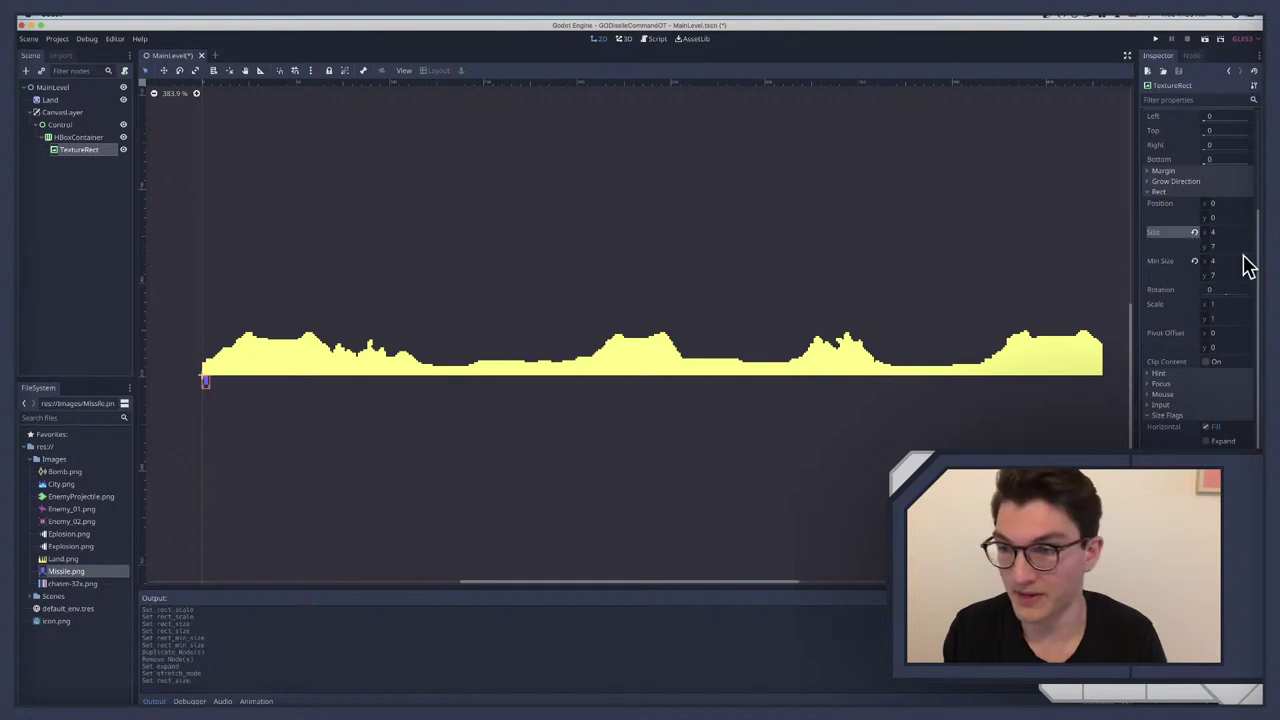
{"action": "left_click", "coordinate": [1223, 260]}
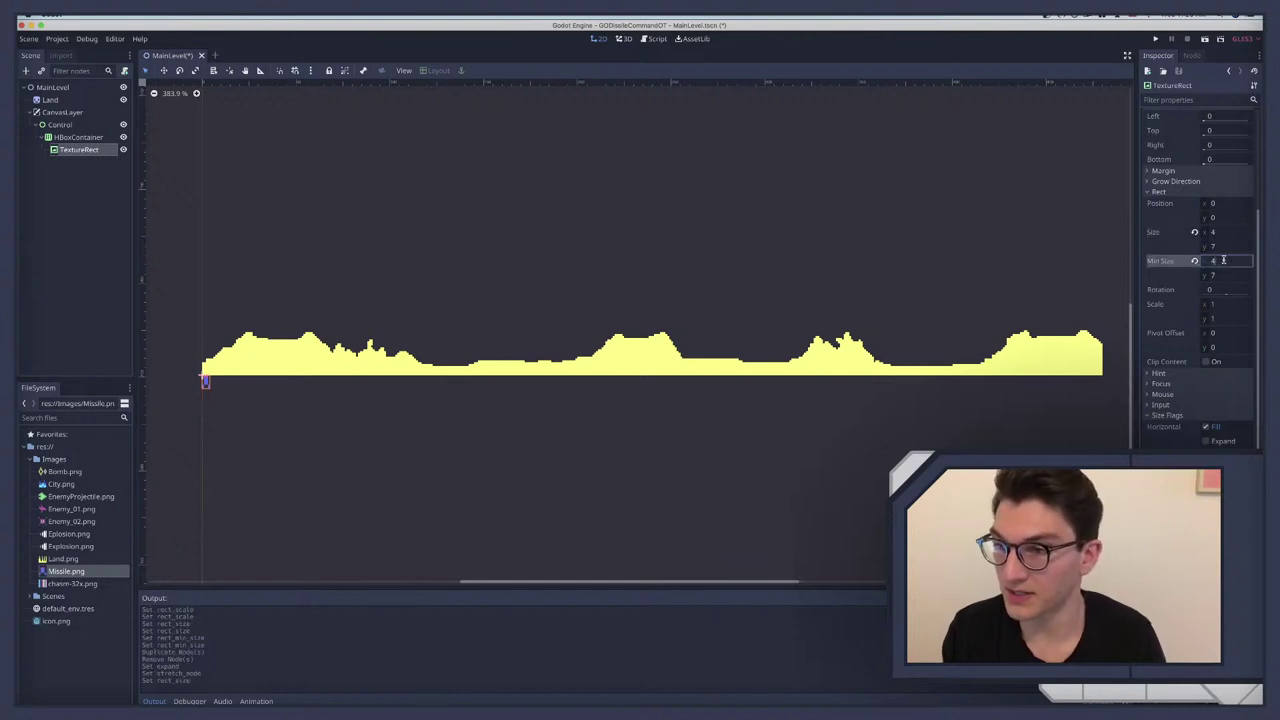
{"action": "type", "text": "12"}
{"action": "key", "text": "Tab"}
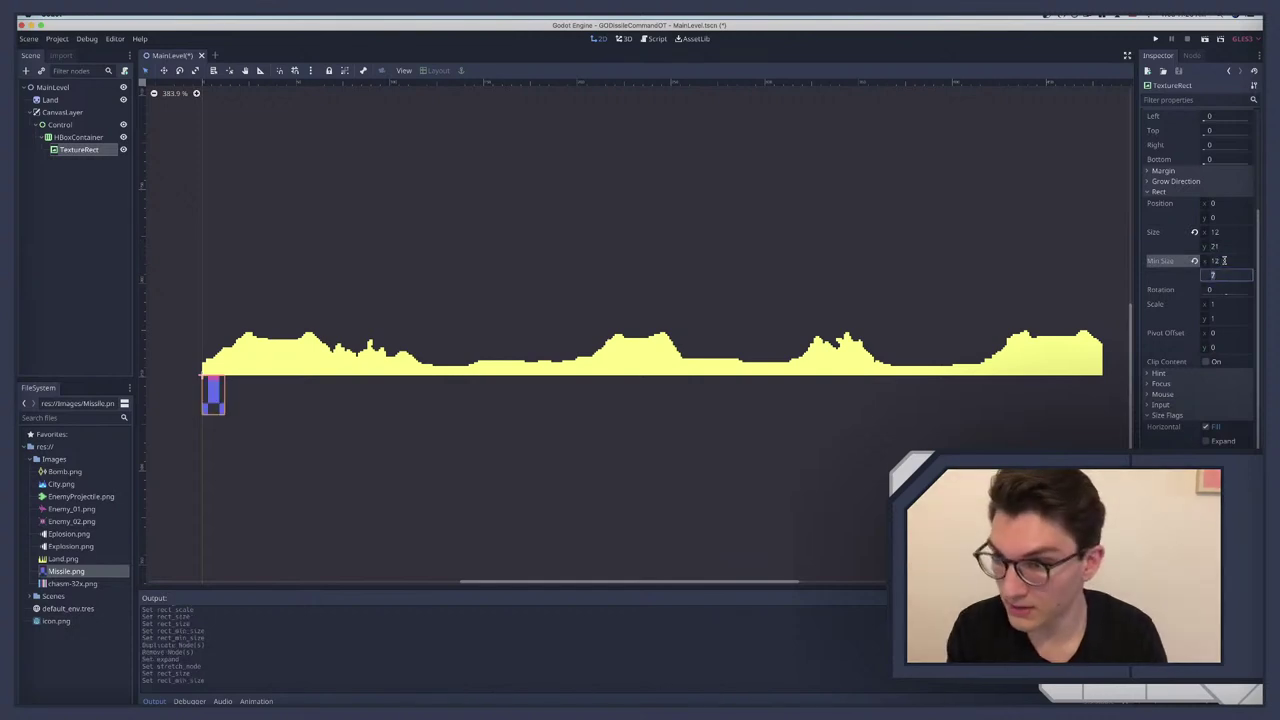
{"action": "type", "text": "21"}
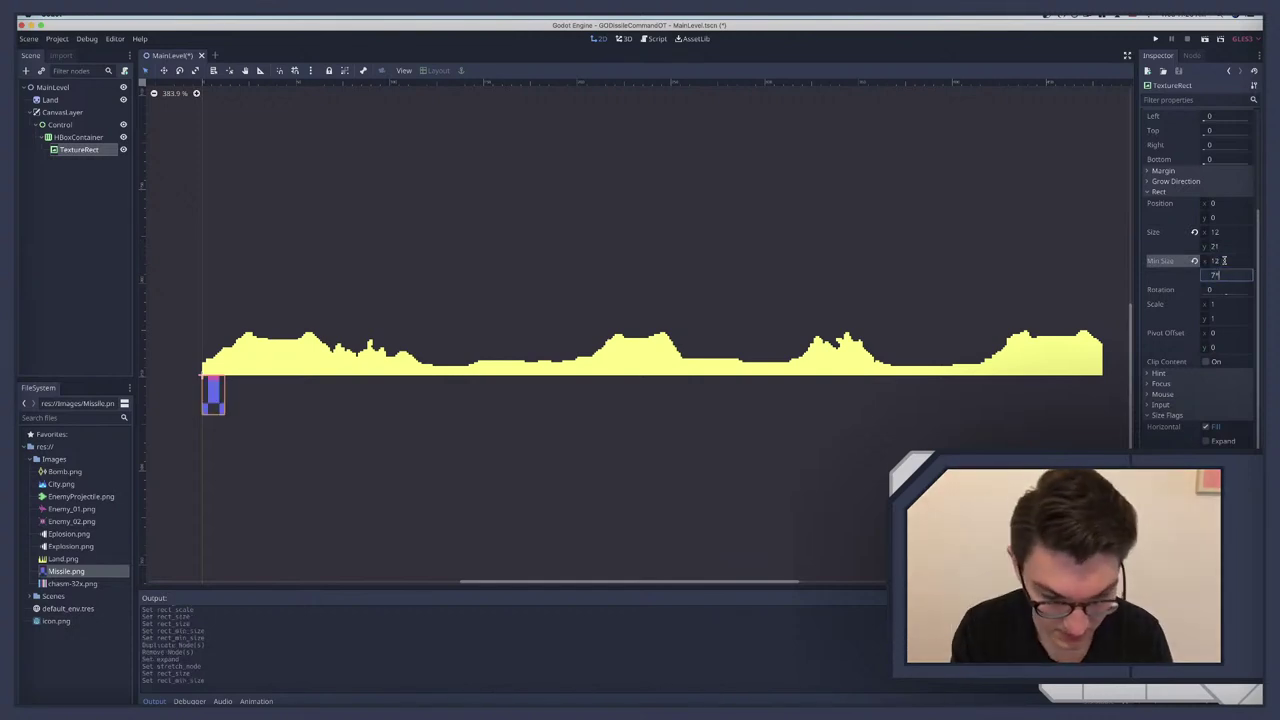
{"action": "key", "text": "Return"}
Step: Duplicate the missile TextureRect repeatedly to make thirteen missiles in a row
{"action": "left_click", "coordinate": [72, 165]}
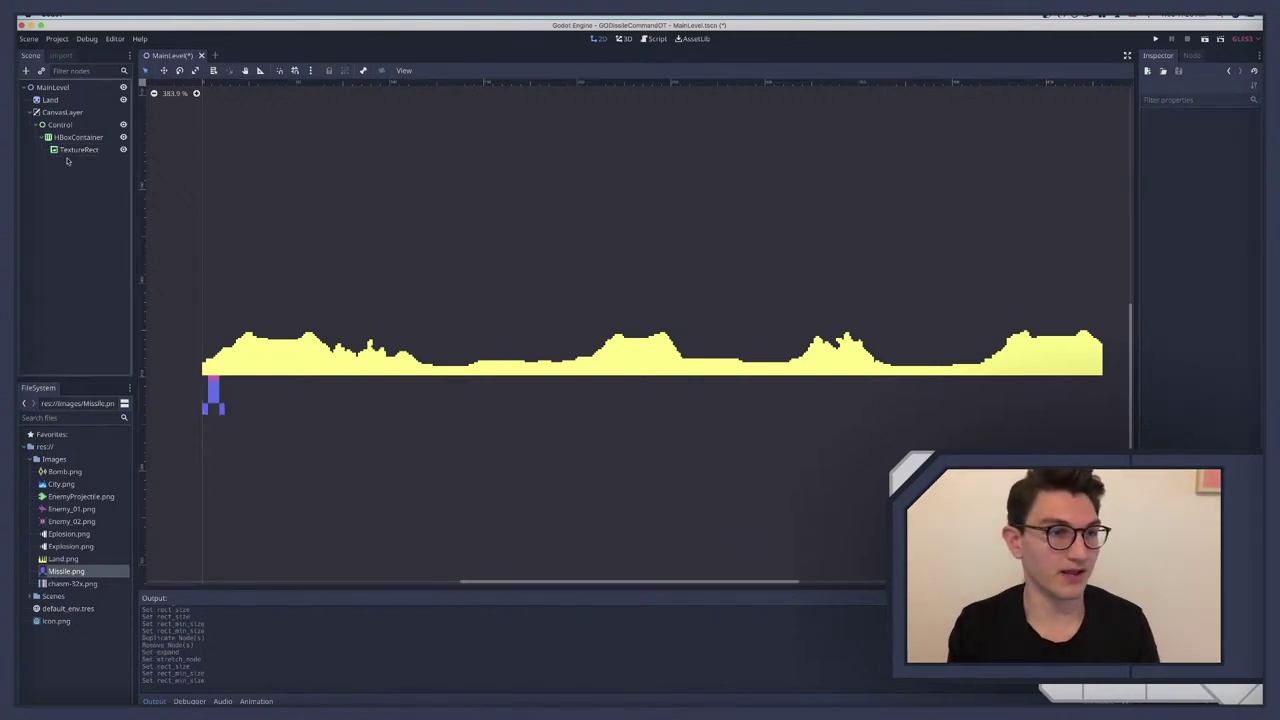
{"action": "left_click", "coordinate": [72, 152]}
{"action": "key", "text": "super+d"}
{"action": "key", "text": "super+d"}
{"action": "key", "text": "super+d"}
{"action": "key", "text": "super+d"}
{"action": "key", "text": "super+d"}
{"action": "key", "text": "super+d"}
{"action": "key", "text": "super+d"}
{"action": "key", "text": "super+d"}
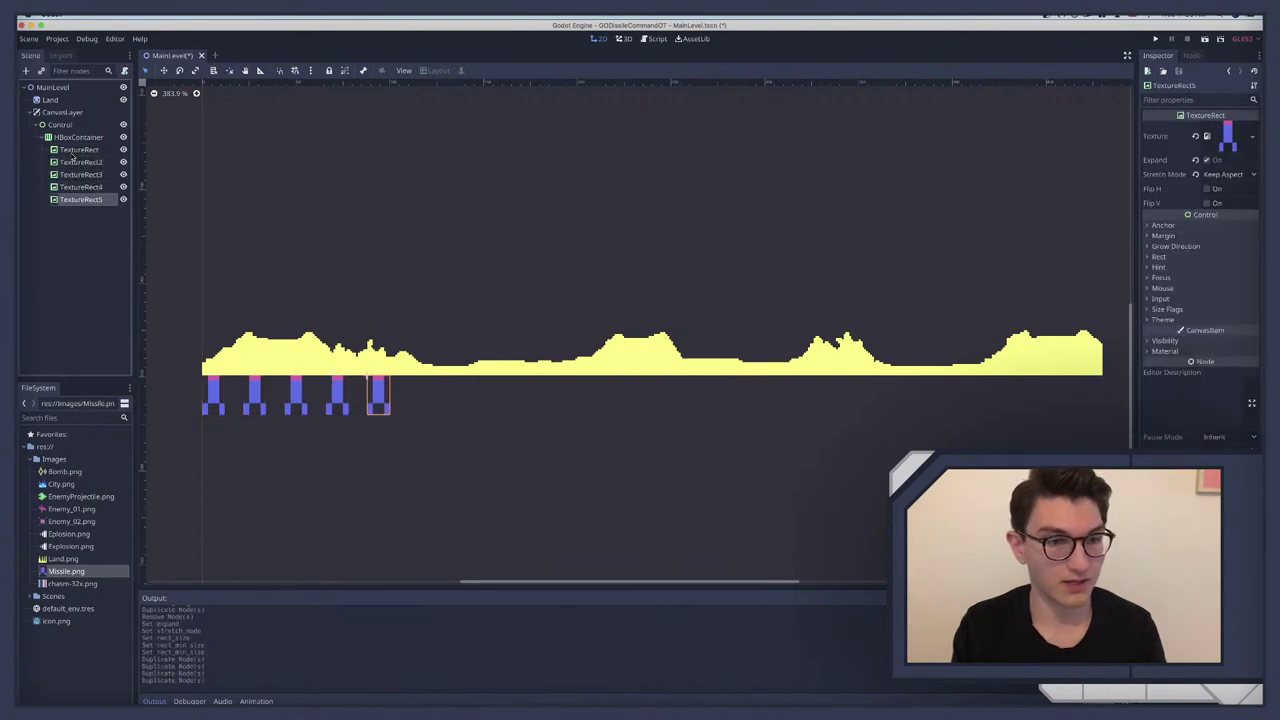
{"action": "key", "text": "super+d"}
{"action": "key", "text": "super+d"}
{"action": "key", "text": "super+d"}
{"action": "key", "text": "super+d"}
{"action": "scroll", "coordinate": [594, 283], "scroll_direction": "up", "scroll_amount": 5}
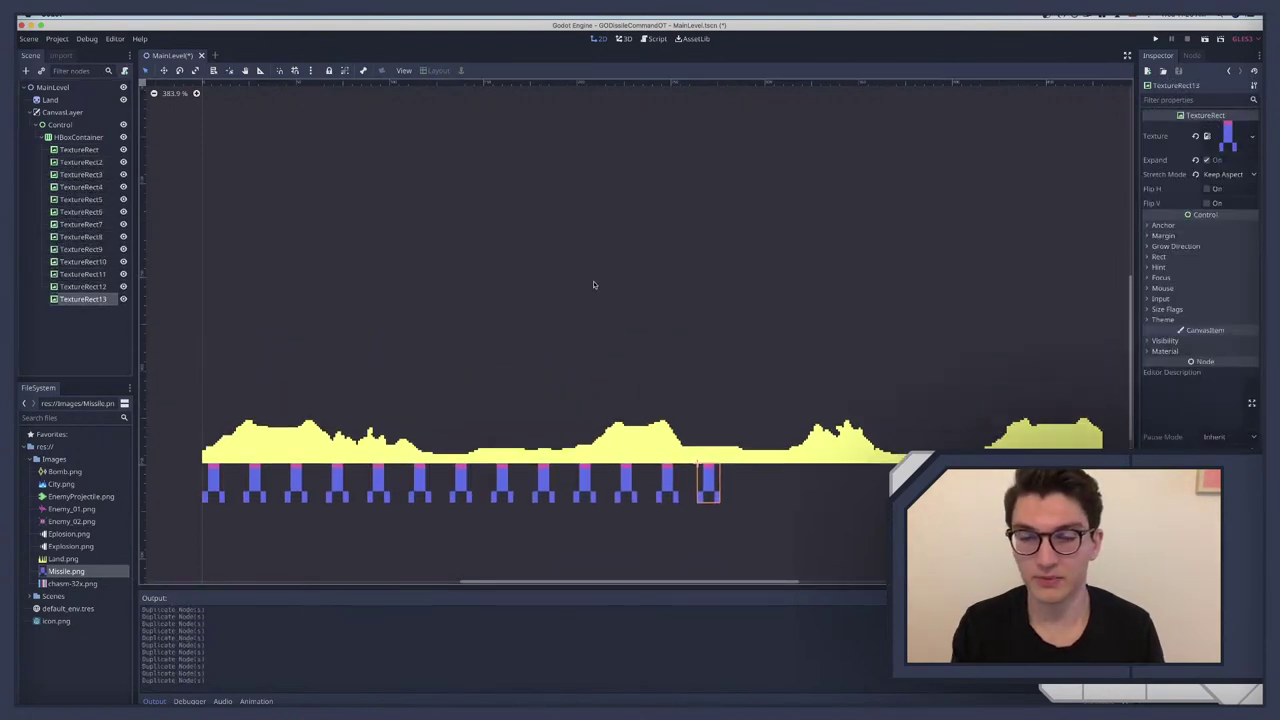
{"action": "scroll", "coordinate": [593, 285], "scroll_direction": "down", "scroll_amount": 1}
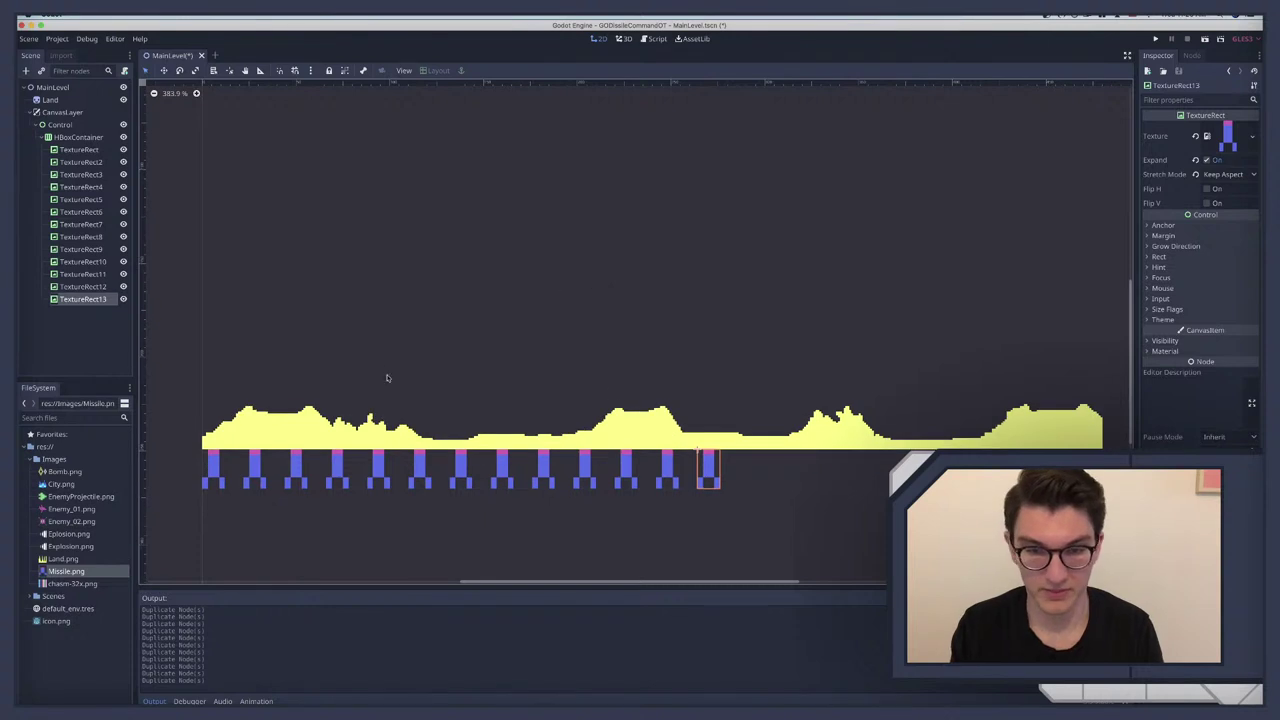
Step: Reduce the HBoxContainer's separation to 5 so the missiles sit closer
{"action": "left_click", "coordinate": [77, 163], "text": "shift"}
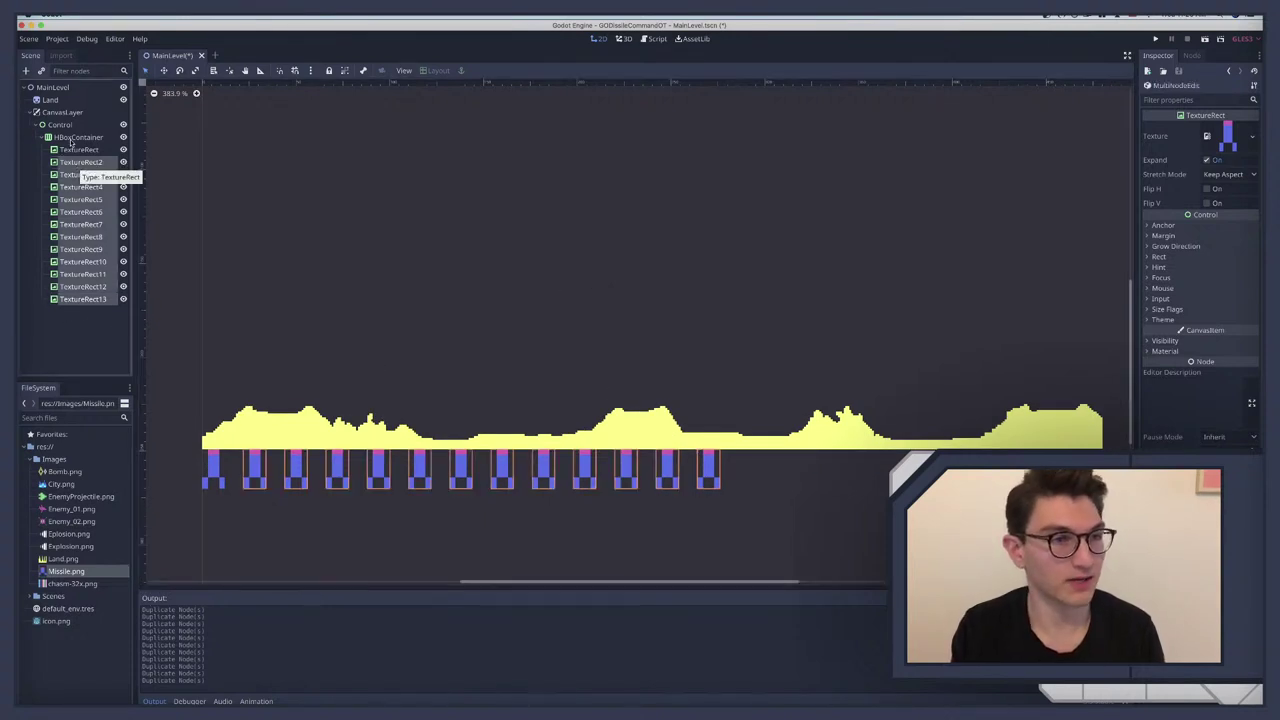
{"action": "left_click", "coordinate": [76, 137]}
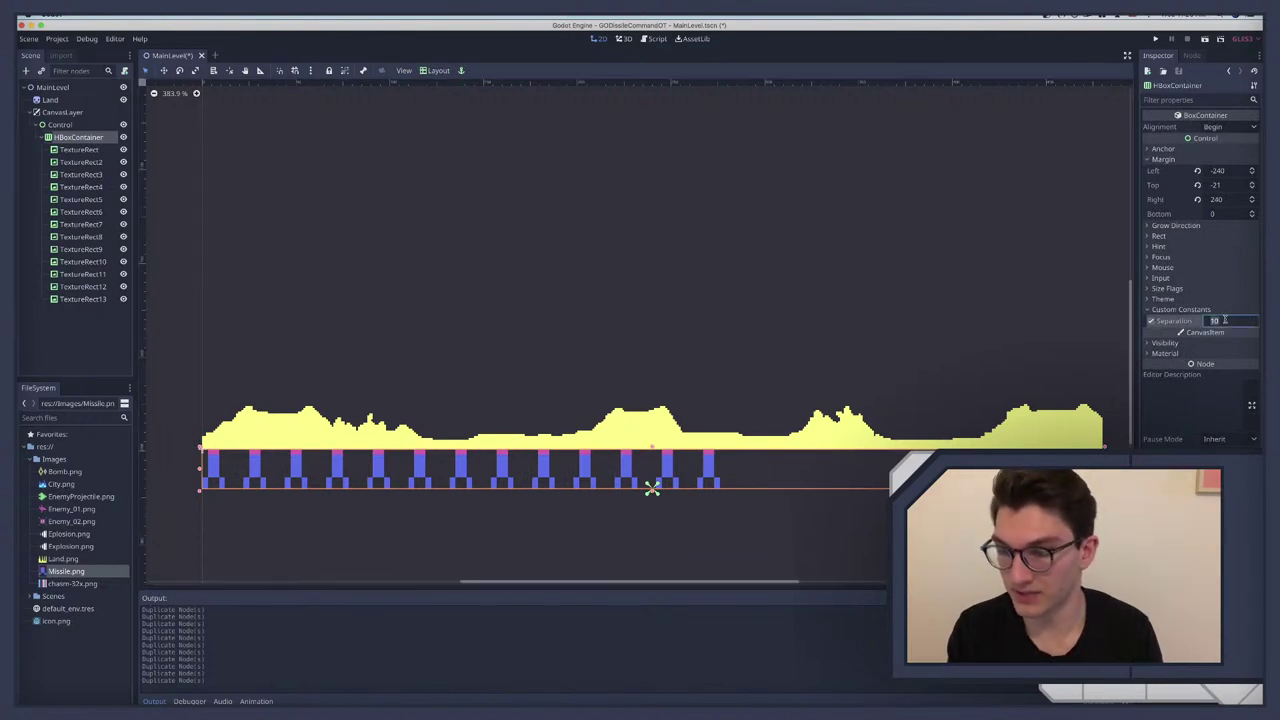
{"action": "left_click_drag", "start_coordinate": [1226, 321], "coordinate": [1216, 321]}
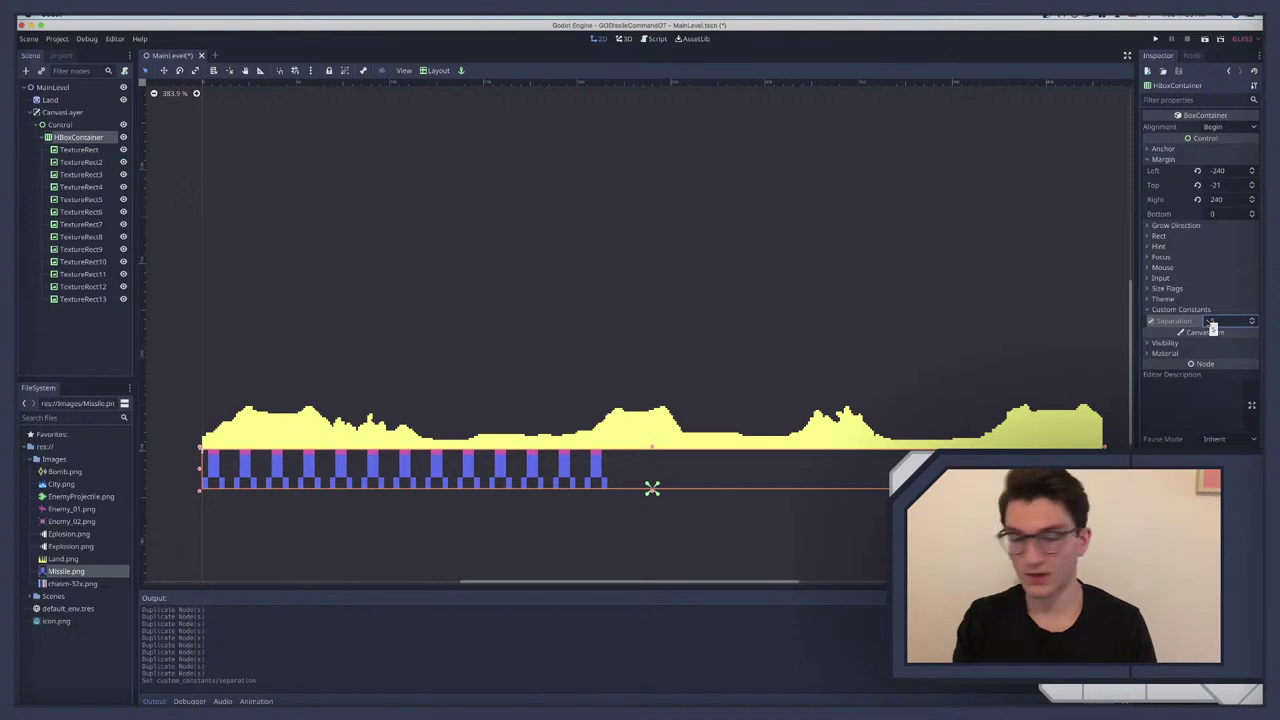
{"action": "scroll", "coordinate": [723, 366], "scroll_direction": "up", "scroll_amount": 3}
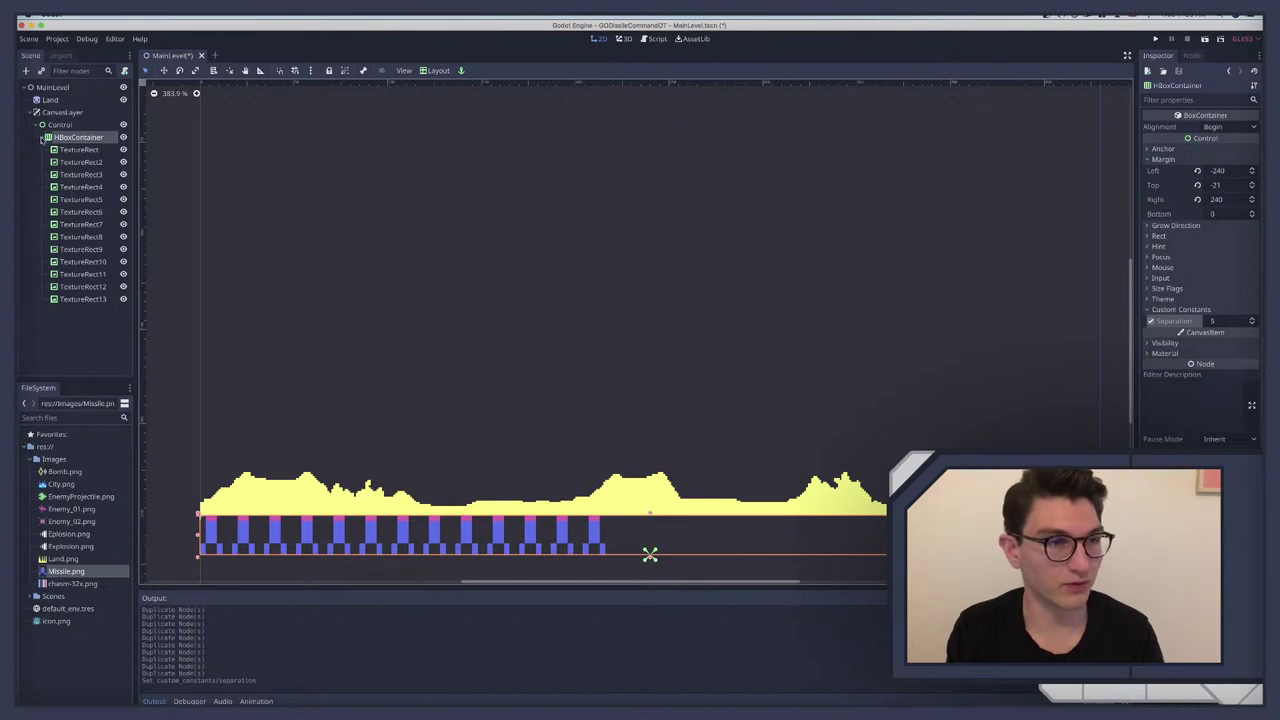
Step: Fold the HBoxContainer in the Scene dock and scroll the view to inspect the missile row
{"action": "left_click", "coordinate": [42, 139]}
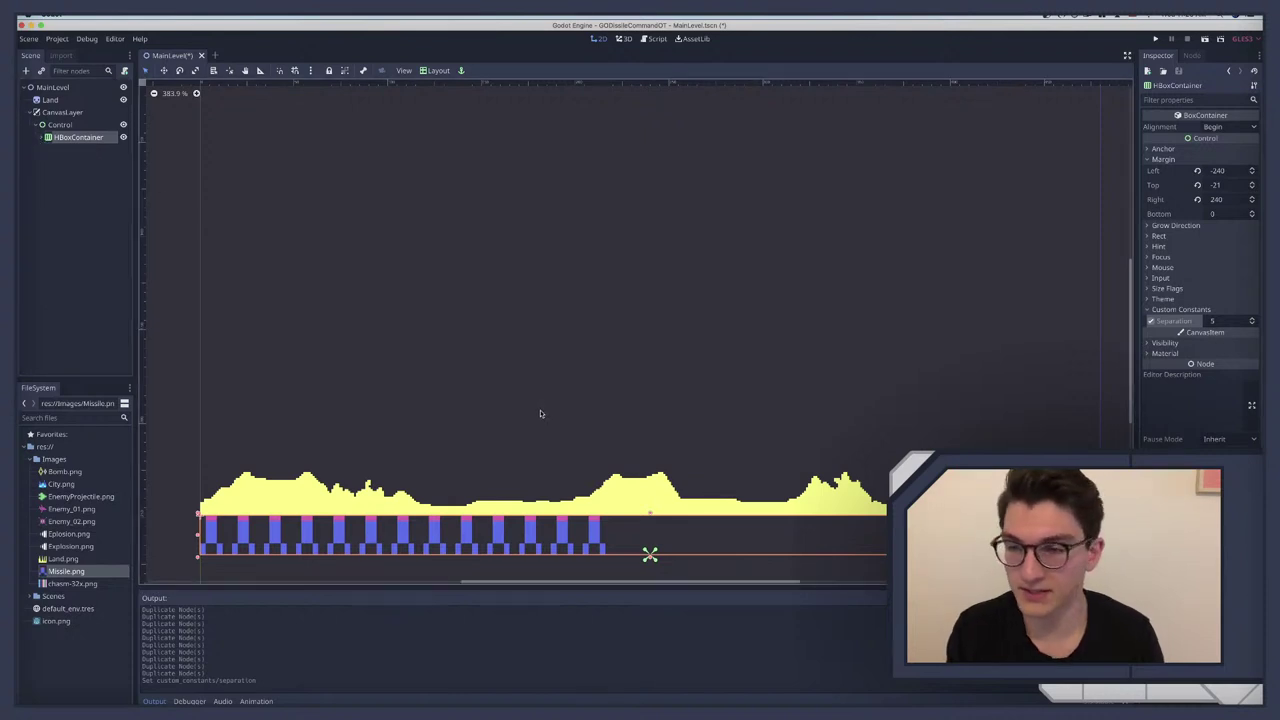
{"action": "scroll", "coordinate": [540, 414], "scroll_direction": "up", "scroll_amount": 1}
{"action": "scroll", "coordinate": [540, 414], "scroll_direction": "down", "scroll_amount": 1}
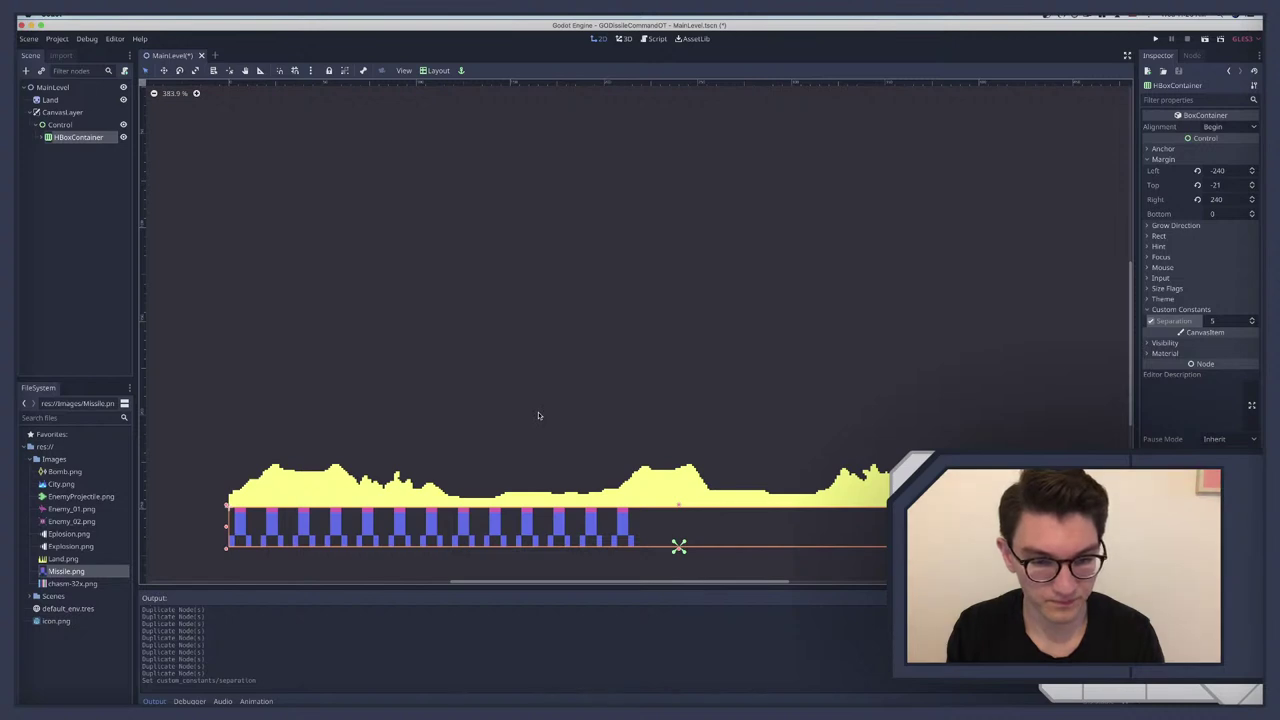
{"action": "scroll", "coordinate": [562, 418], "scroll_direction": "up", "scroll_amount": 2}
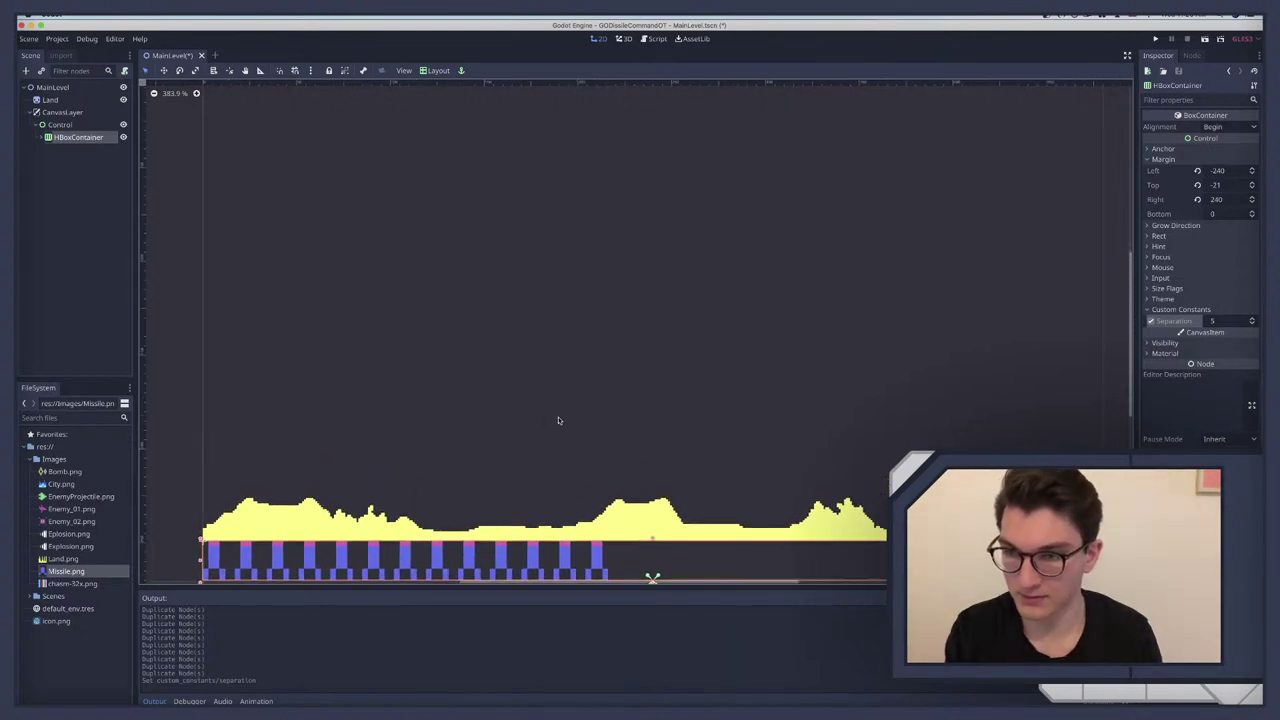
{"action": "scroll", "coordinate": [558, 420], "scroll_direction": "down", "scroll_amount": 2}
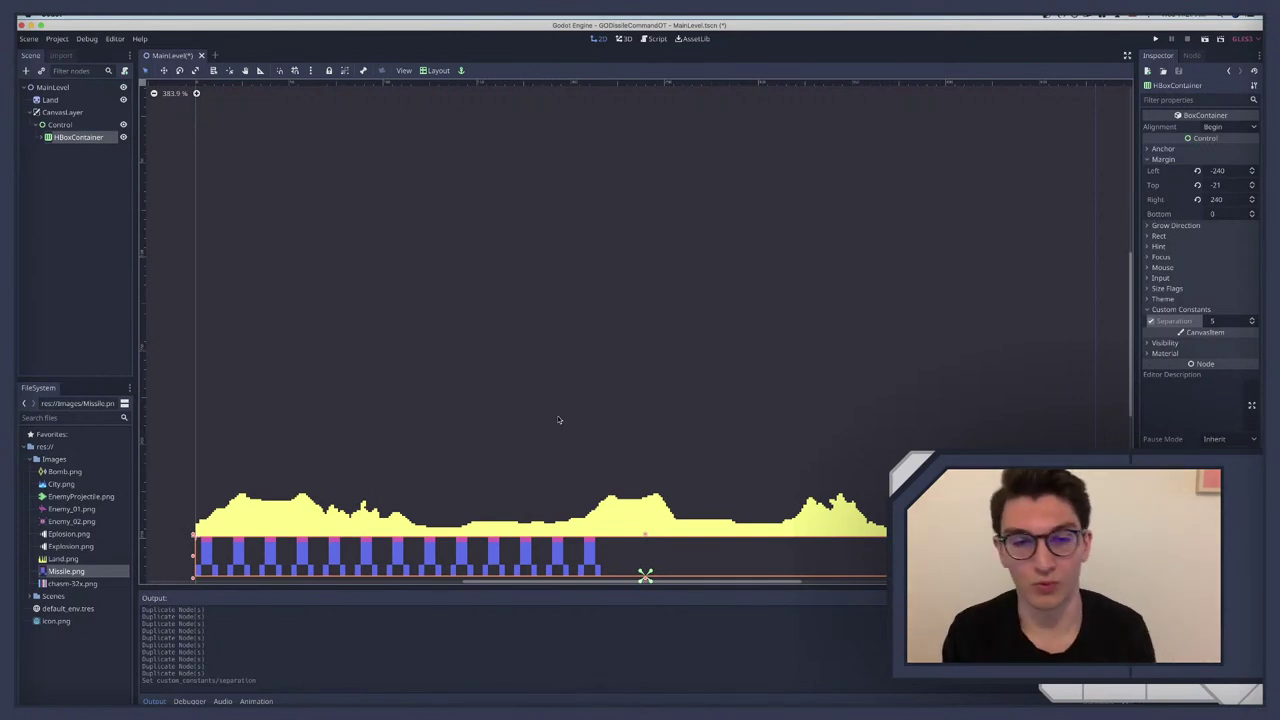
{"action": "scroll", "coordinate": [558, 420], "scroll_direction": "up", "scroll_amount": 2}
{"action": "scroll", "coordinate": [563, 419], "scroll_direction": "down", "scroll_amount": 2}
{"action": "scroll", "coordinate": [565, 419], "scroll_direction": "up", "scroll_amount": 1}
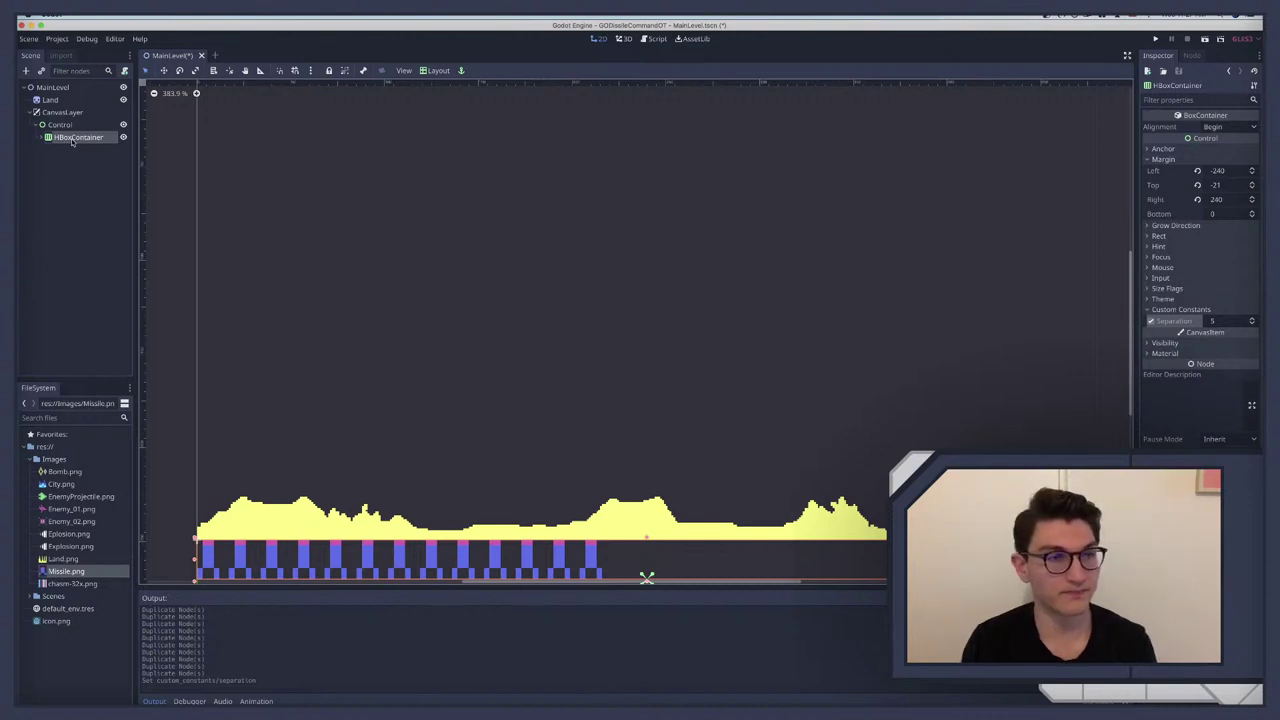
Step: Rename the CanvasLayer node to HUD
{"action": "left_click", "coordinate": [37, 124]}
{"action": "left_click", "coordinate": [31, 112]}
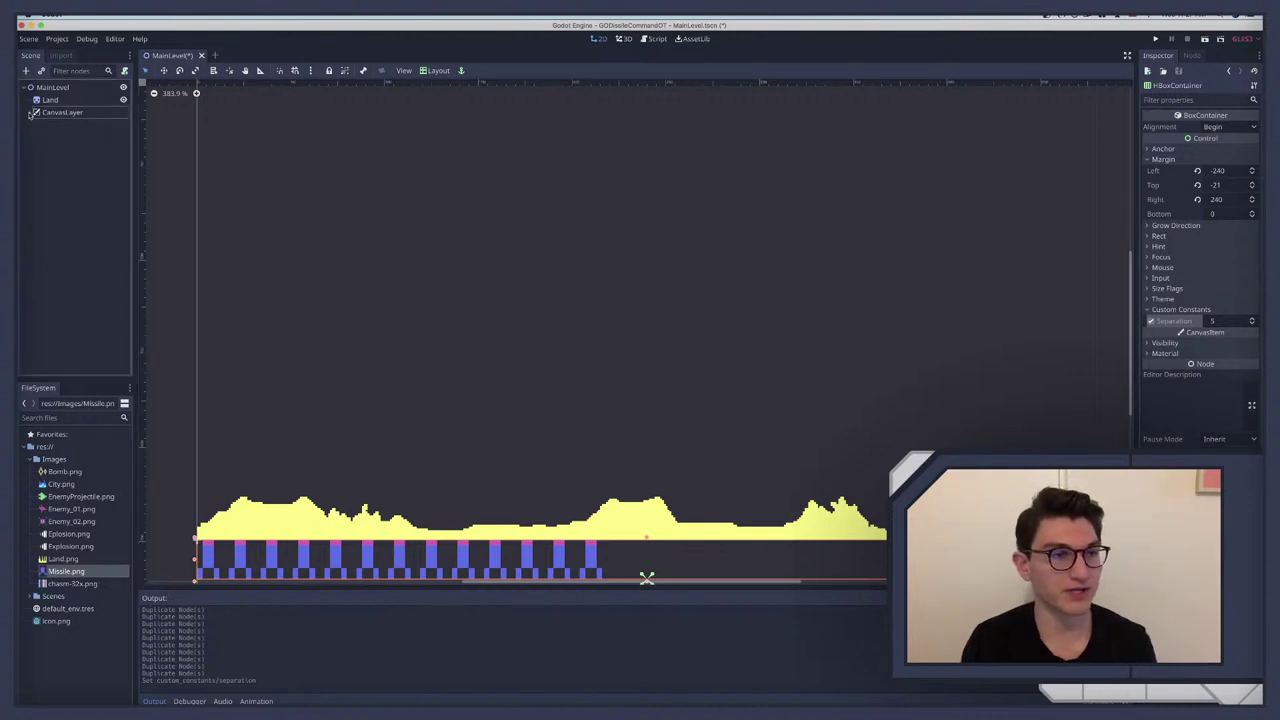
{"action": "double_click", "coordinate": [70, 114]}
{"action": "type", "text": "HUD"}
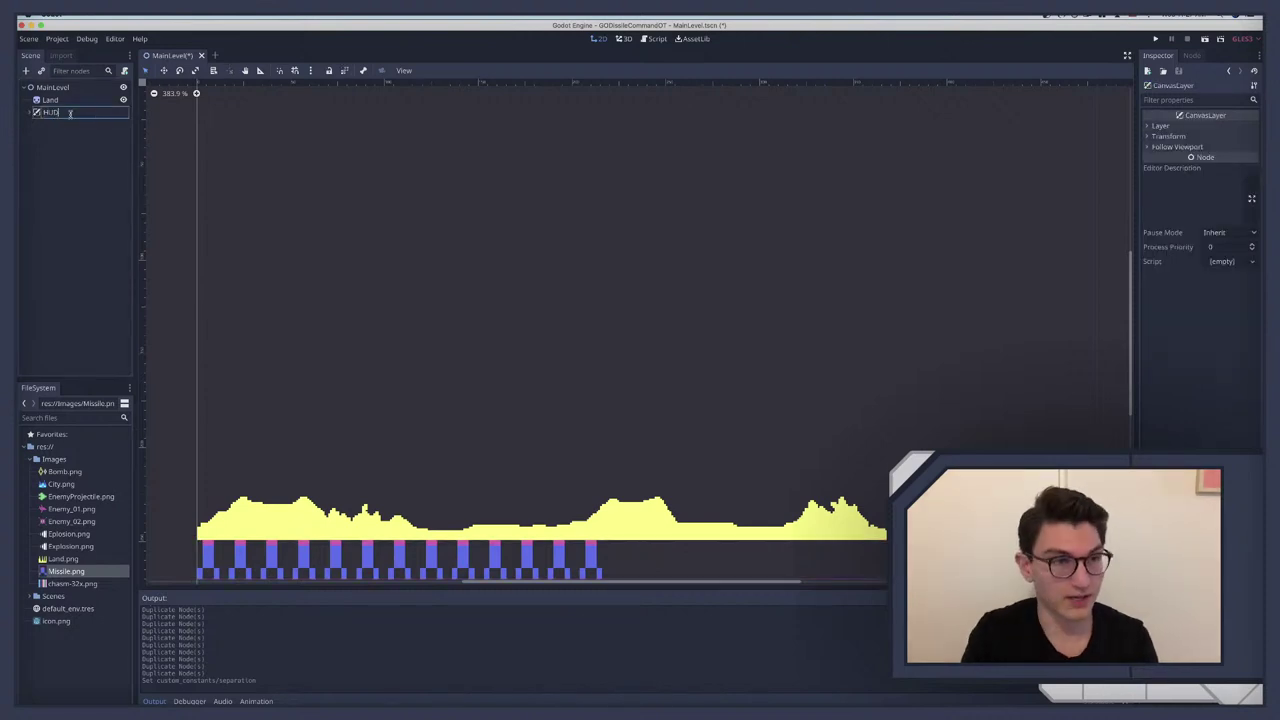
{"action": "key", "text": "Return"}
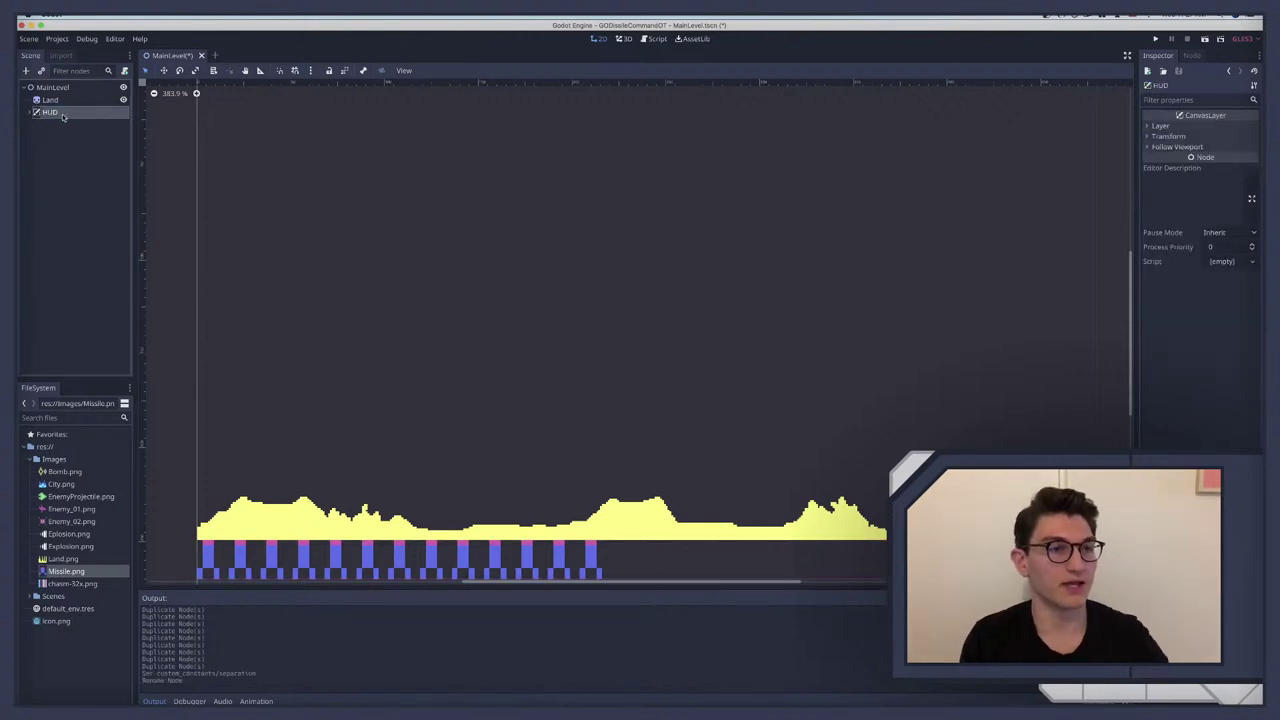
Step: Expand HUD and rename its Control child to HUDControl
{"action": "right_click", "coordinate": [64, 117]}
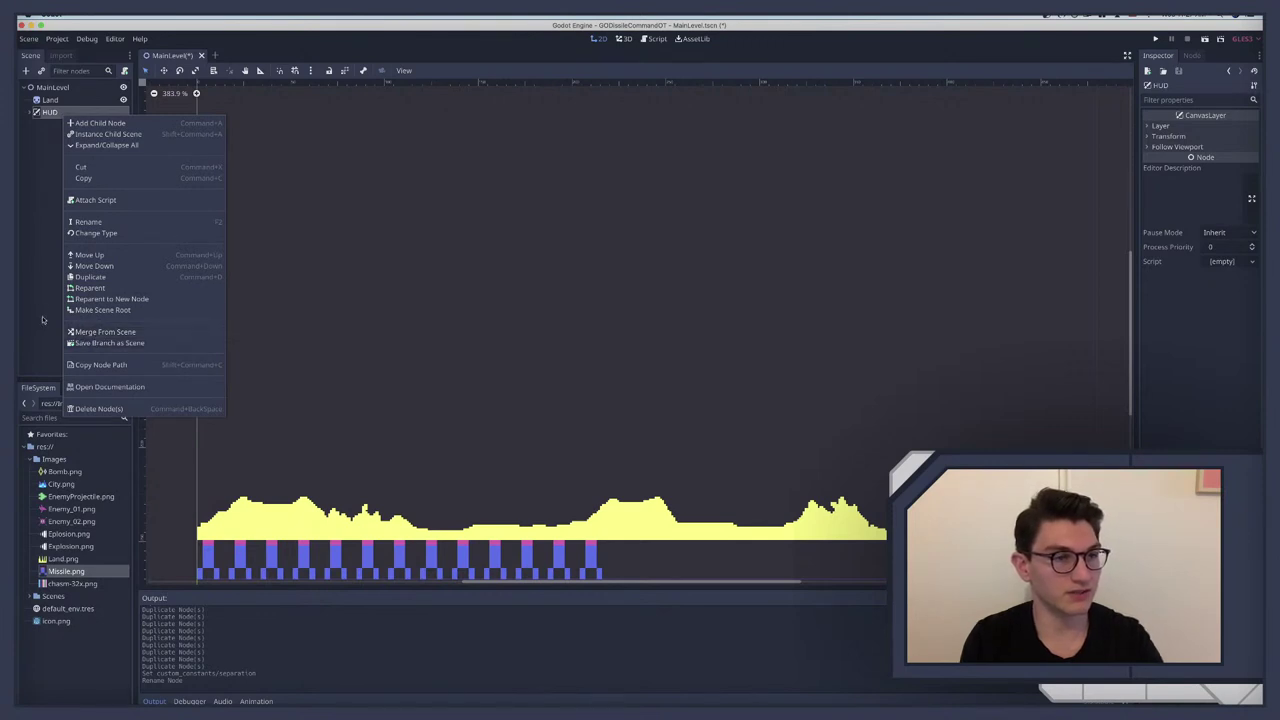
{"action": "left_click", "coordinate": [32, 145]}
{"action": "left_click", "coordinate": [32, 113]}
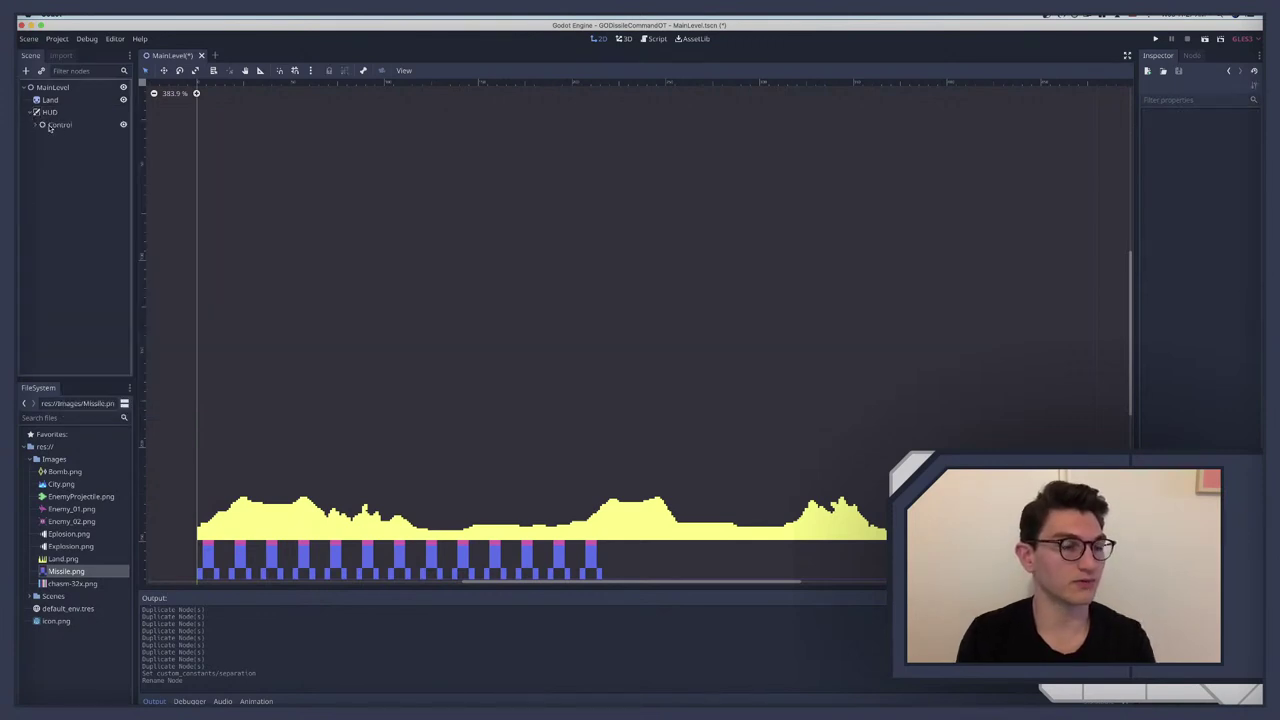
{"action": "left_click", "coordinate": [37, 125]}
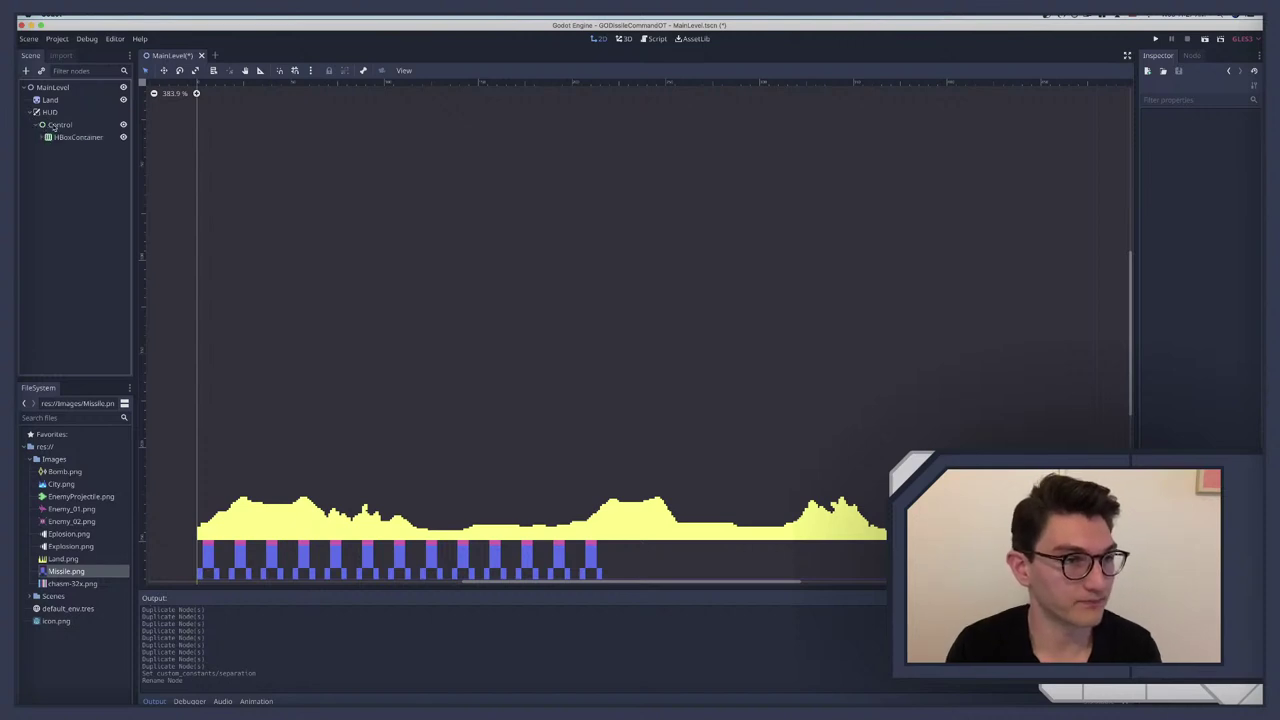
{"action": "left_click", "coordinate": [55, 125]}
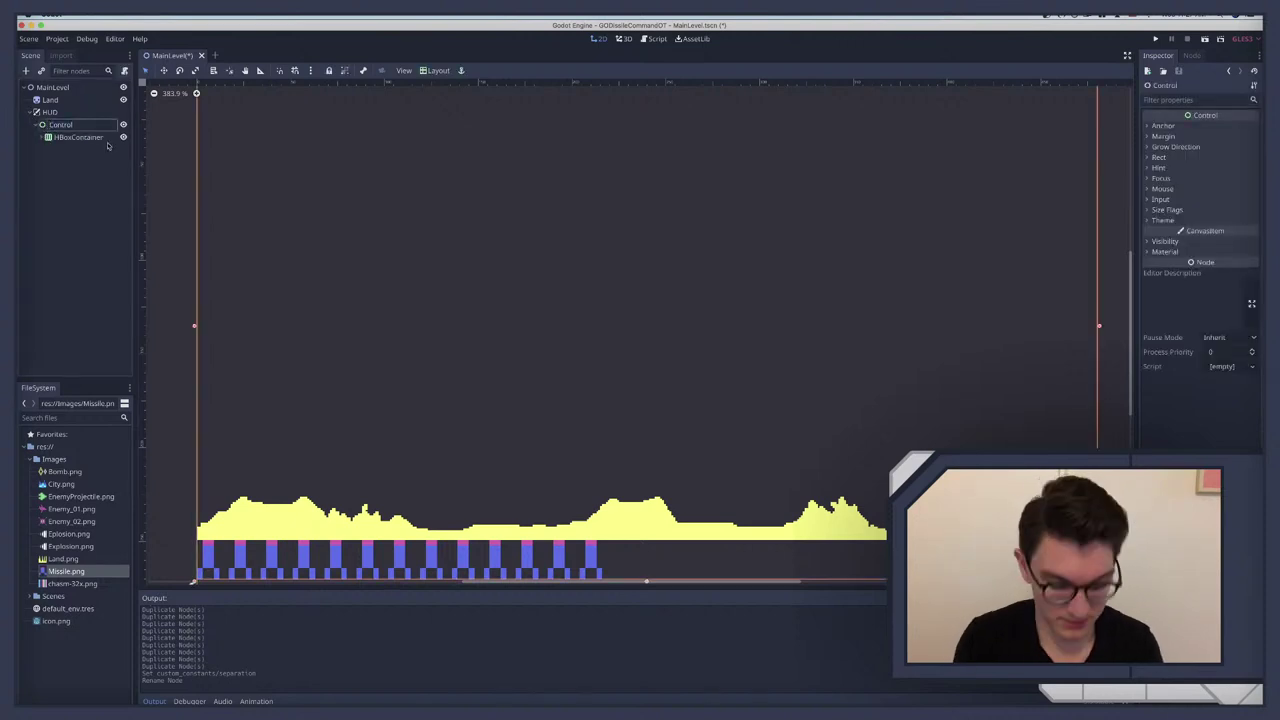
{"action": "key", "text": "Home"}
{"action": "type", "text": "HUD"}
{"action": "key", "text": "Return"}
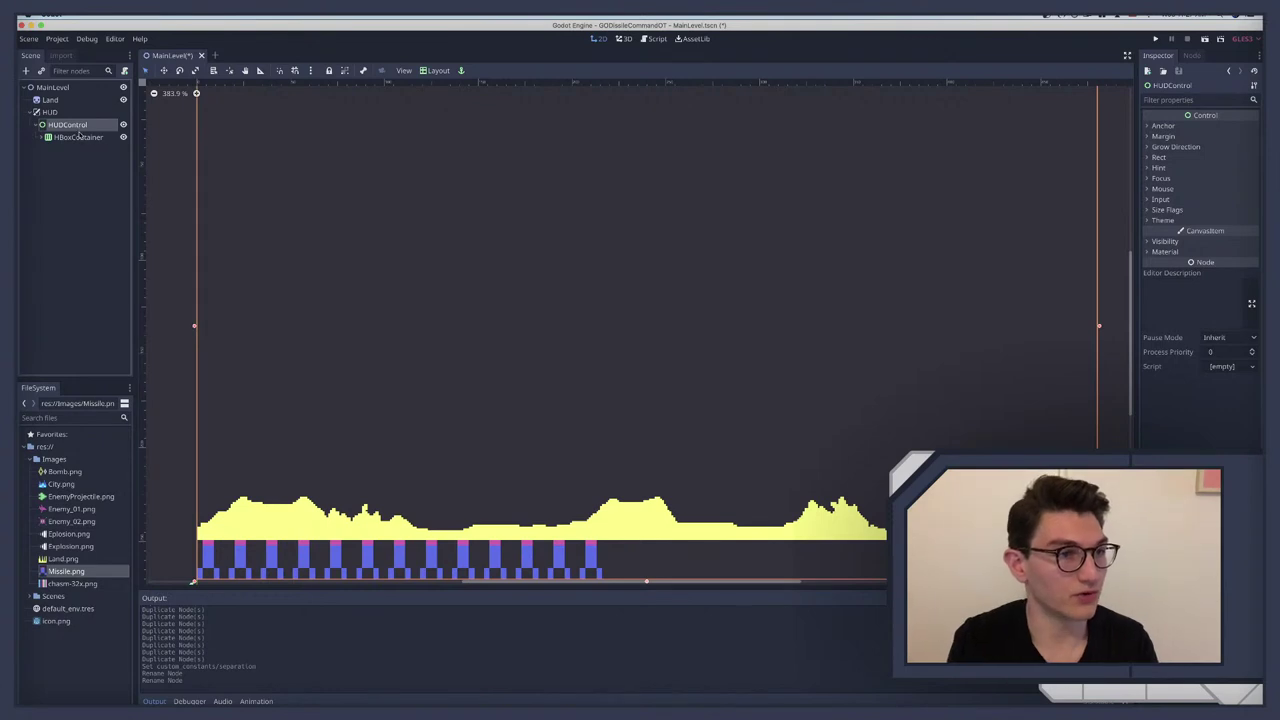
Step: Save the HUDControl branch as a scene in a new Scenes/HUDControl folder
{"action": "right_click", "coordinate": [73, 126]}
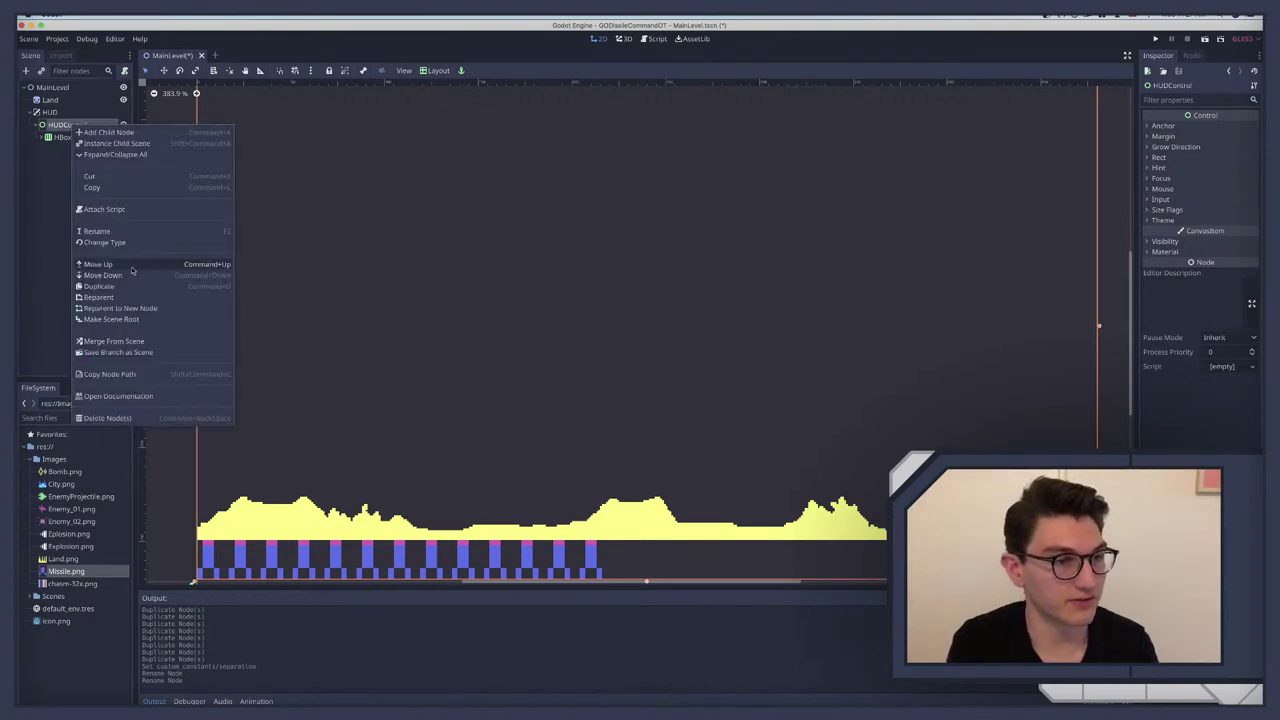
{"action": "left_click", "coordinate": [110, 353]}
{"action": "double_click", "coordinate": [326, 165]}
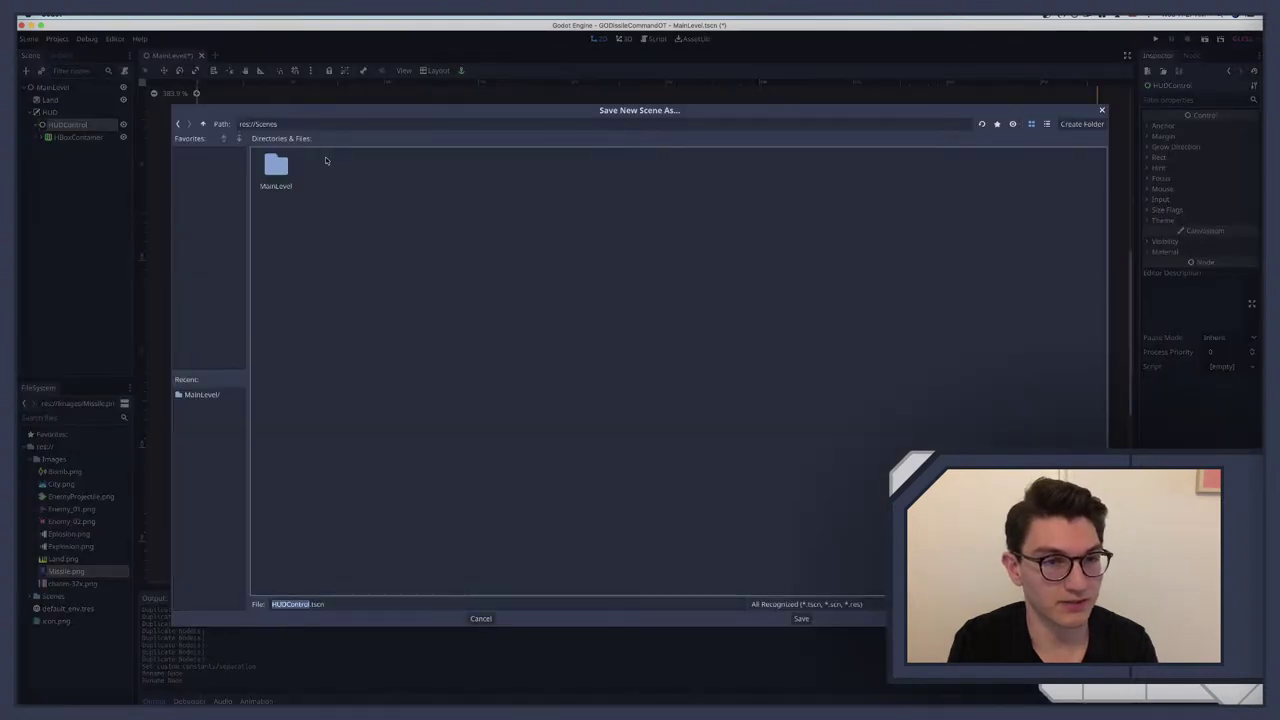
{"action": "left_click", "coordinate": [1094, 124]}
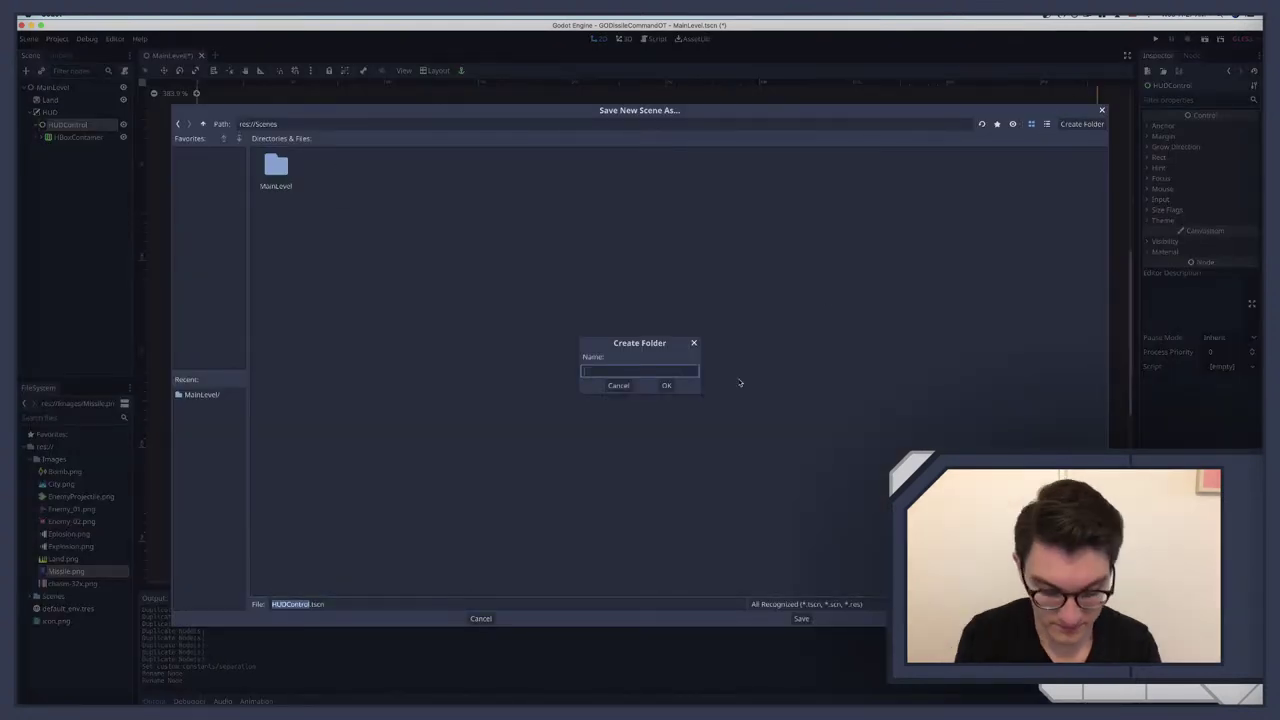
{"action": "type", "text": "HUD"}
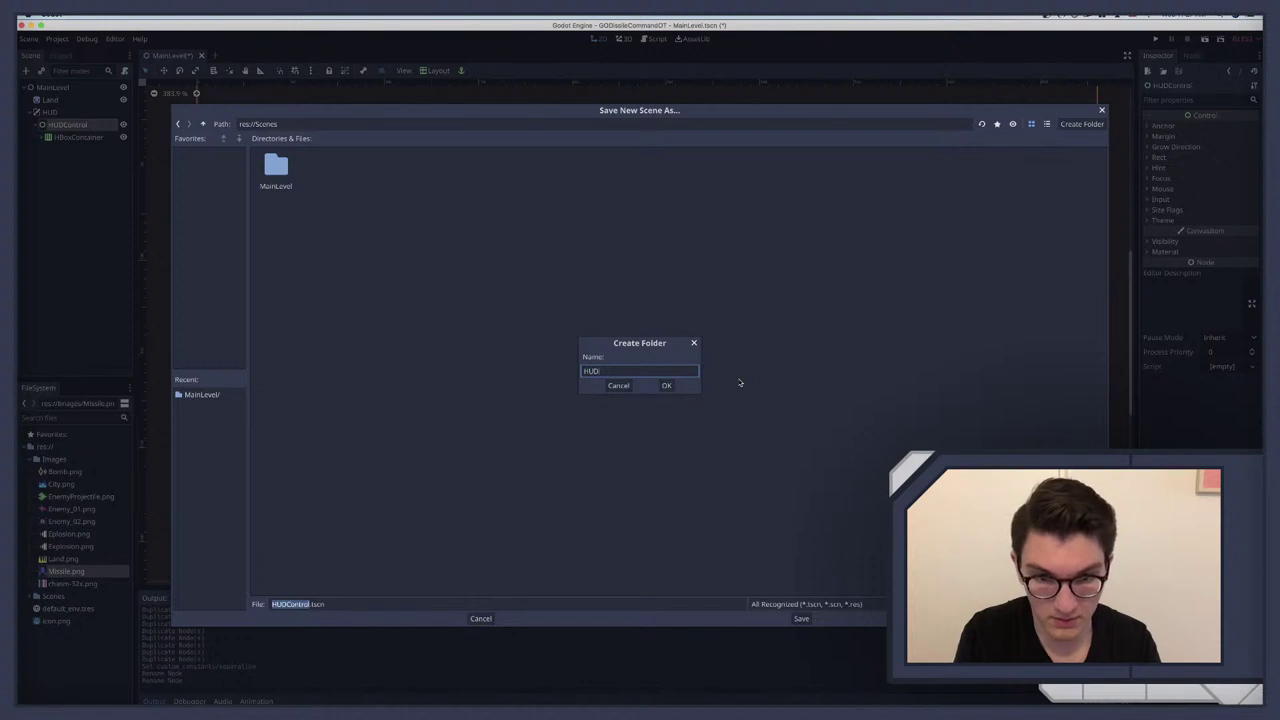
{"action": "type", "text": "Control"}
{"action": "key", "text": "Return"}
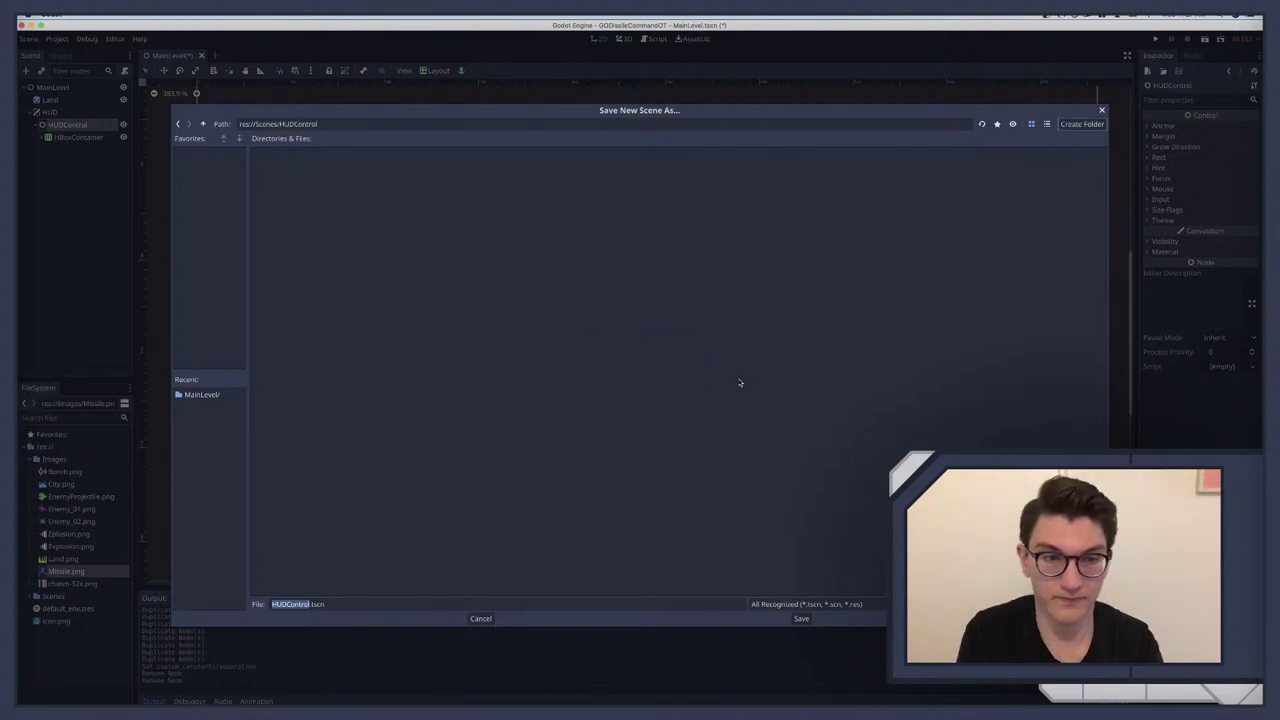
{"action": "left_click", "coordinate": [806, 622]}
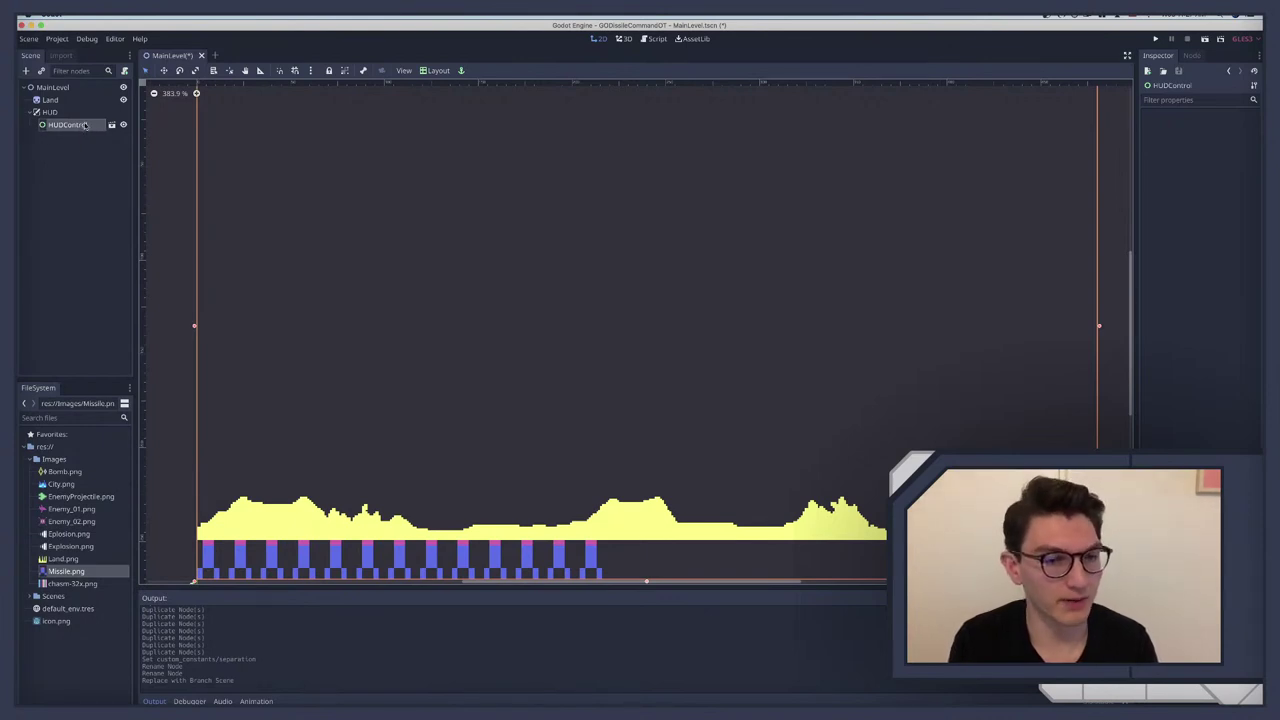
Step: Collapse the HUD node and save the MainLevel scene
{"action": "left_click", "coordinate": [29, 115]}
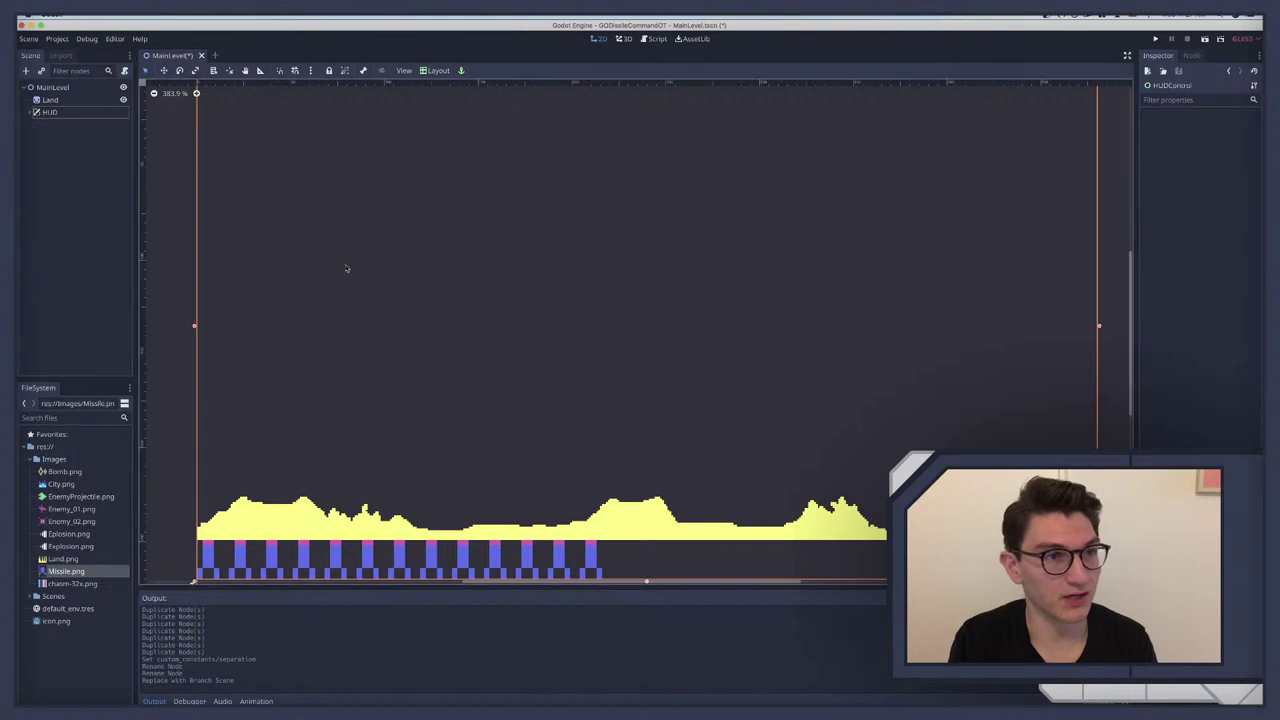
{"action": "scroll", "coordinate": [880, 470], "scroll_direction": "up", "scroll_amount": 2}
{"action": "scroll", "coordinate": [880, 470], "scroll_direction": "down", "scroll_amount": 2}
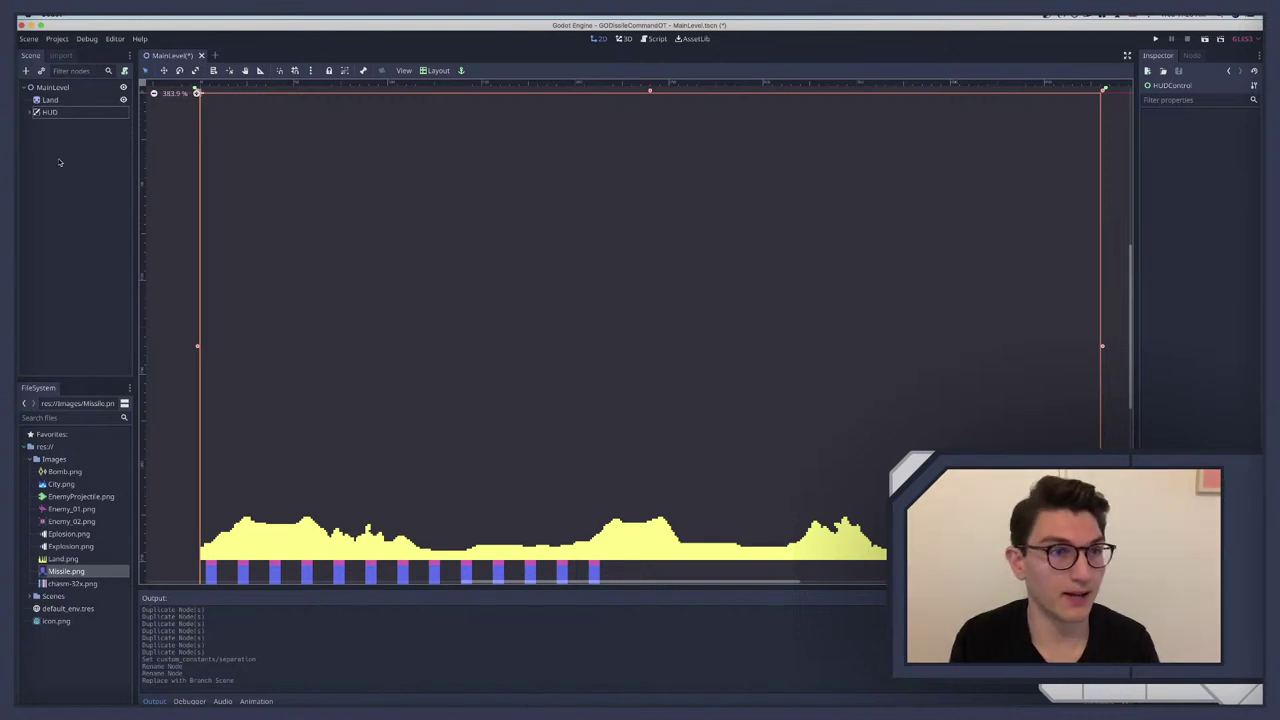
{"action": "key", "text": "super+s"}
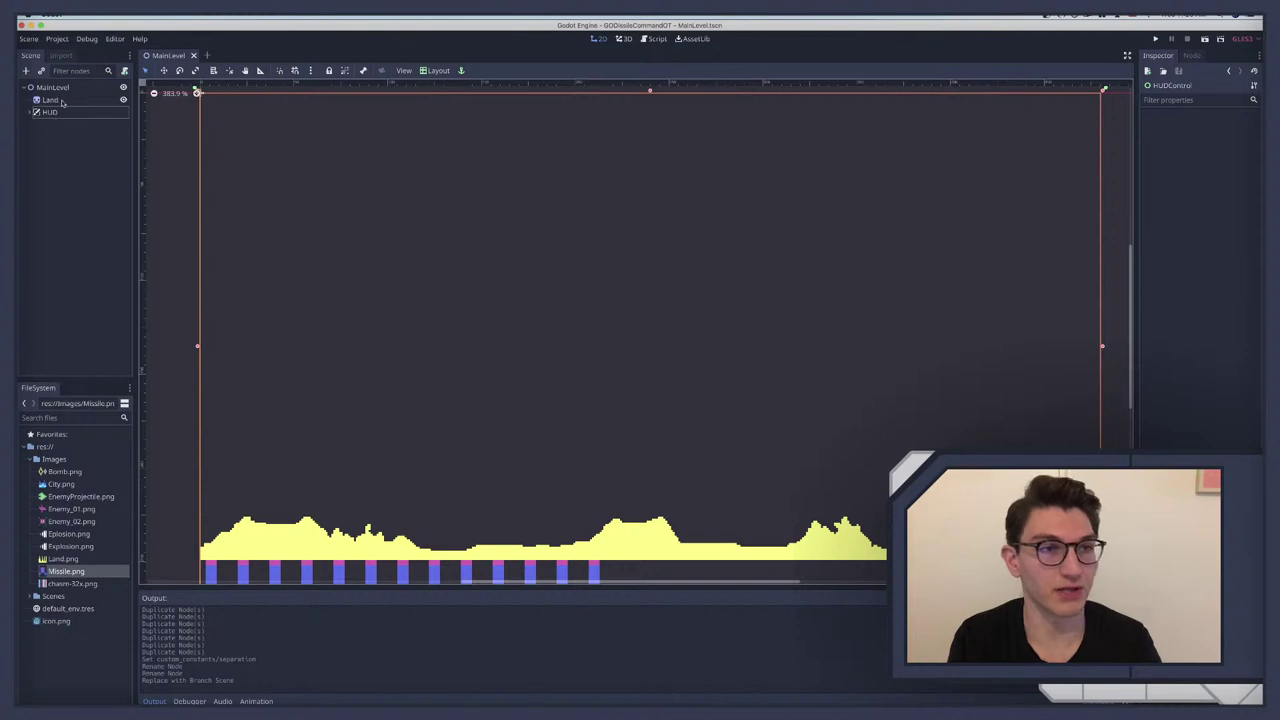
{"action": "left_click", "coordinate": [54, 43]}
Step: Check the Run settings in Project Settings, then close the dialog
{"action": "left_click", "coordinate": [62, 56]}
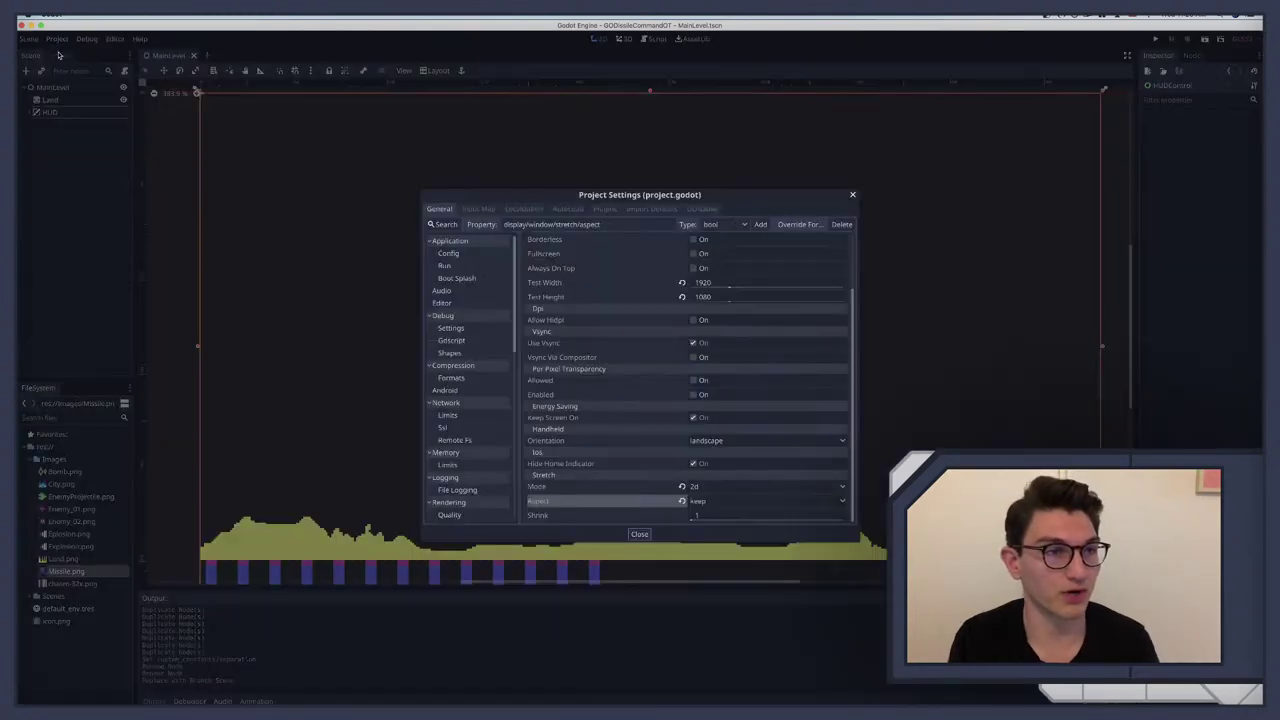
{"action": "left_click", "coordinate": [444, 266]}
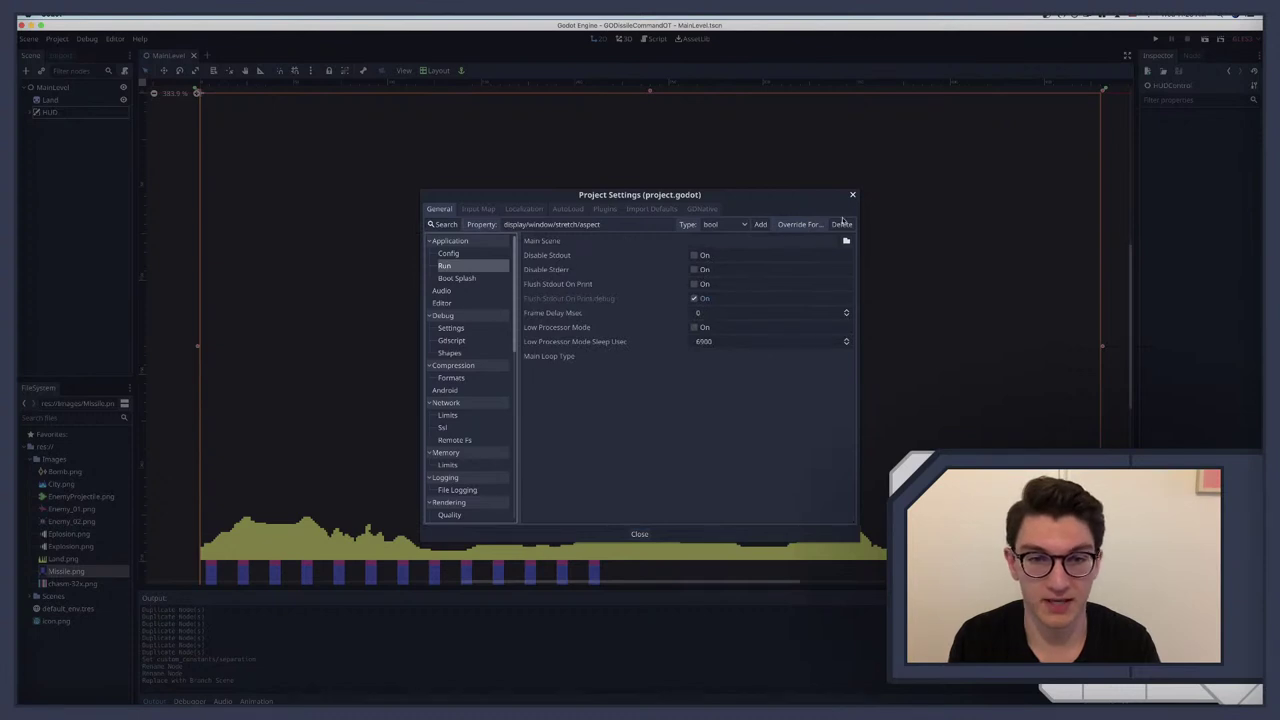
{"action": "left_click", "coordinate": [852, 195]}
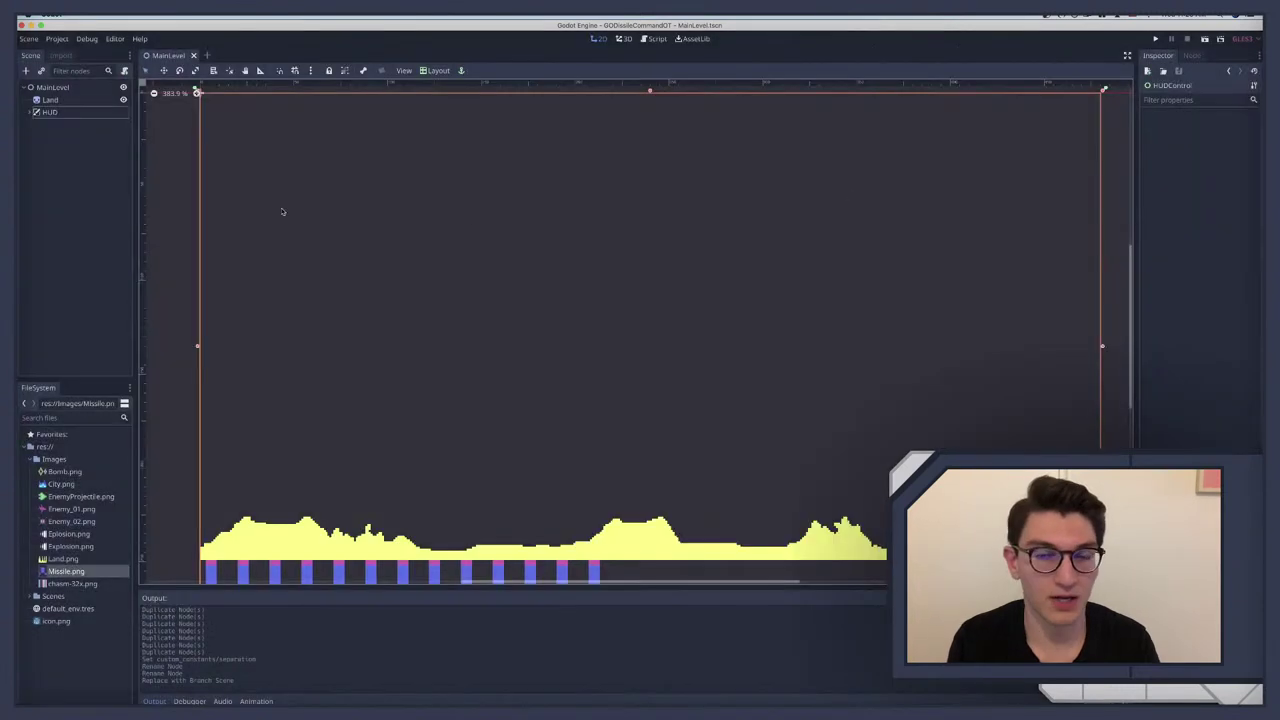
Step: Start a new scene and swap its Node2D root for a Sprite root
{"action": "left_click", "coordinate": [207, 55]}
{"action": "left_click", "coordinate": [62, 100]}
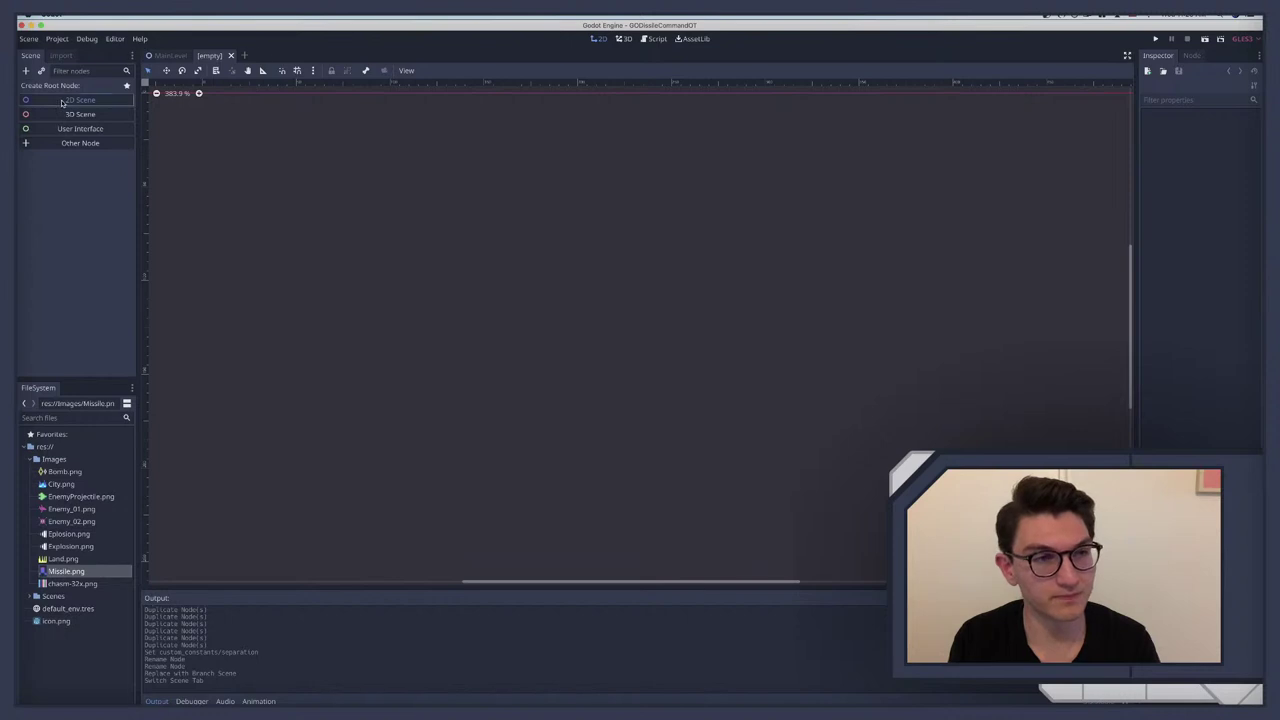
{"action": "key", "text": "Delete"}
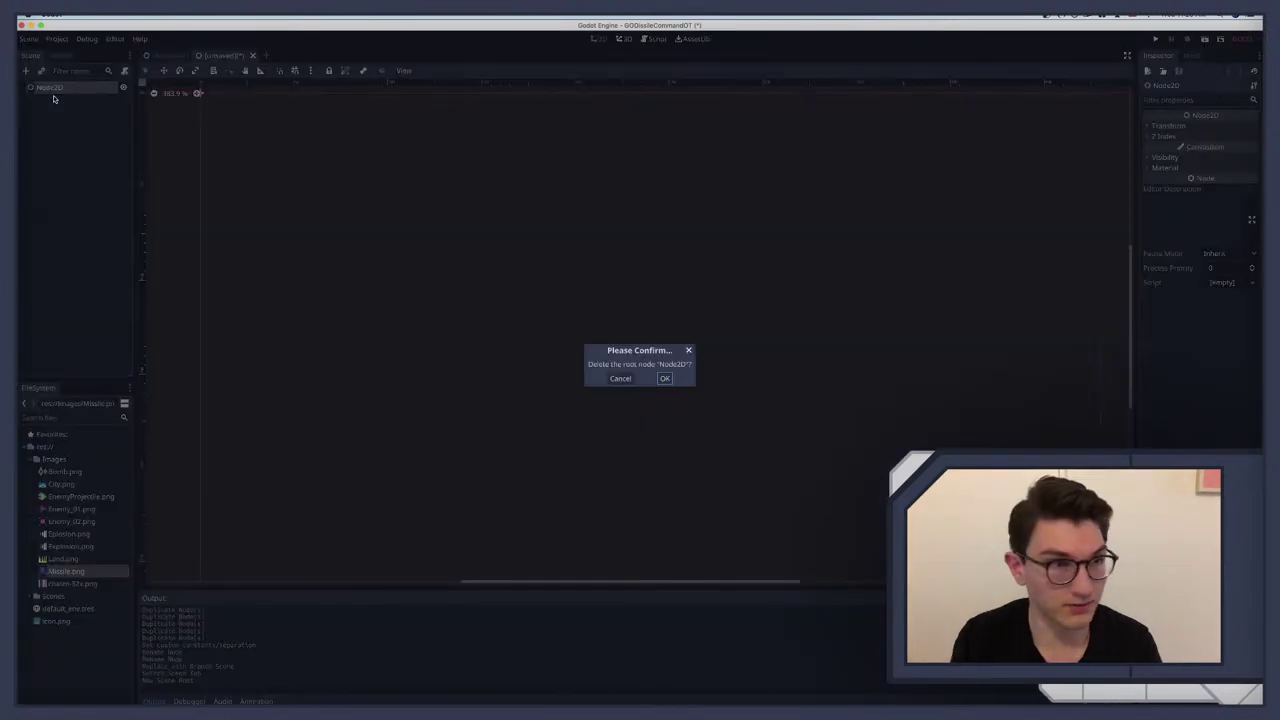
{"action": "key", "text": "Return"}
{"action": "key", "text": "ctrl+a"}
{"action": "type", "text": "sprite"}
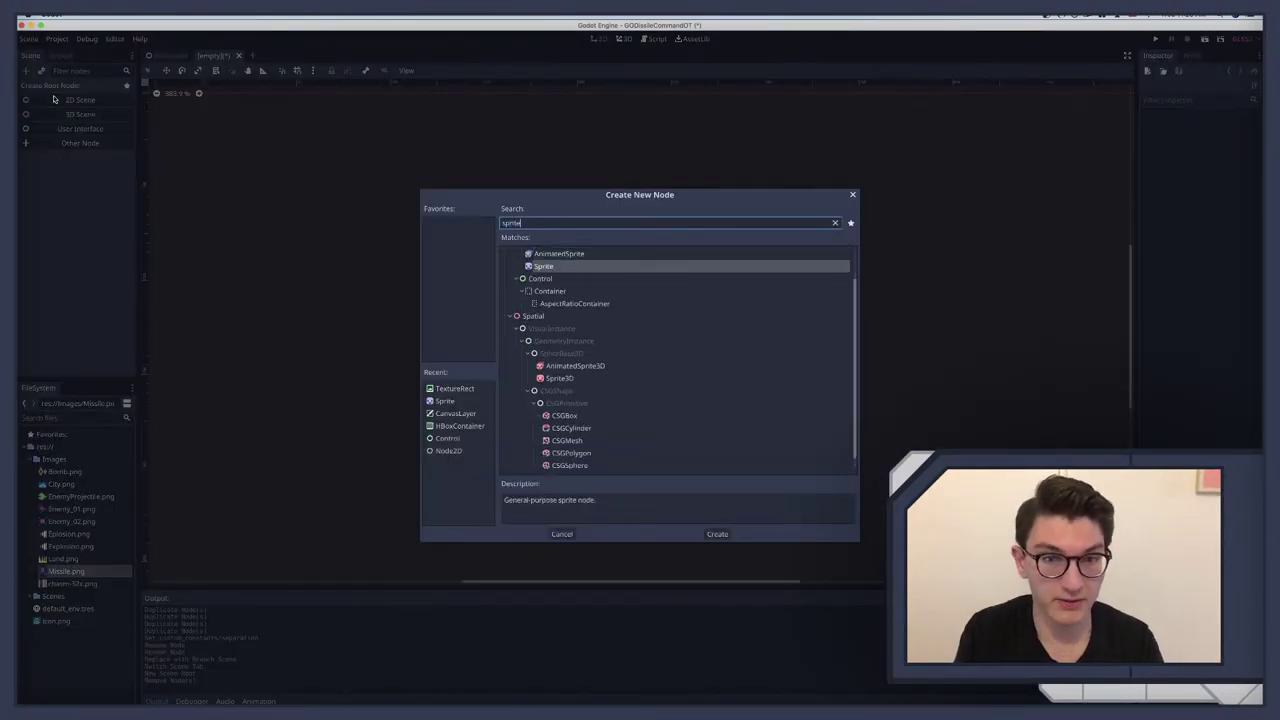
{"action": "key", "text": "Return"}
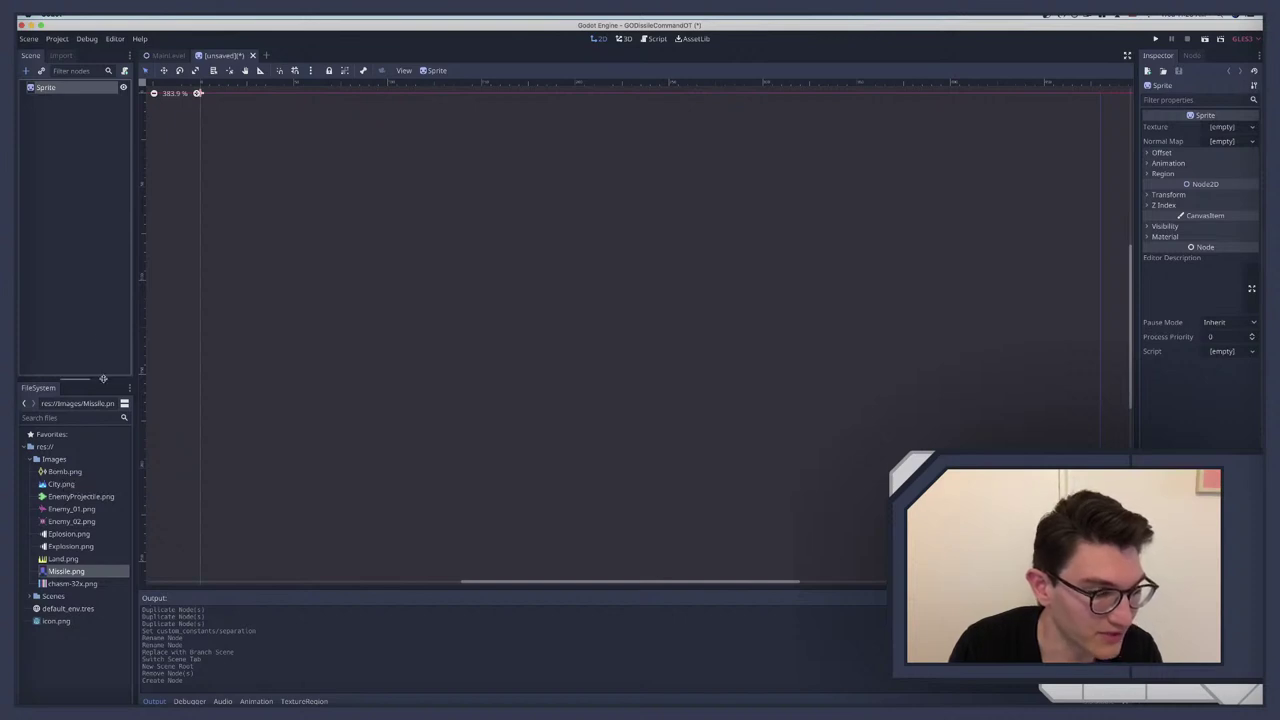
Step: Replace the Sprite root, via a temporary Node2D, with a user-interface Control root
{"action": "left_click", "coordinate": [46, 87]}
{"action": "key", "text": "Delete"}
{"action": "key", "text": "Return"}
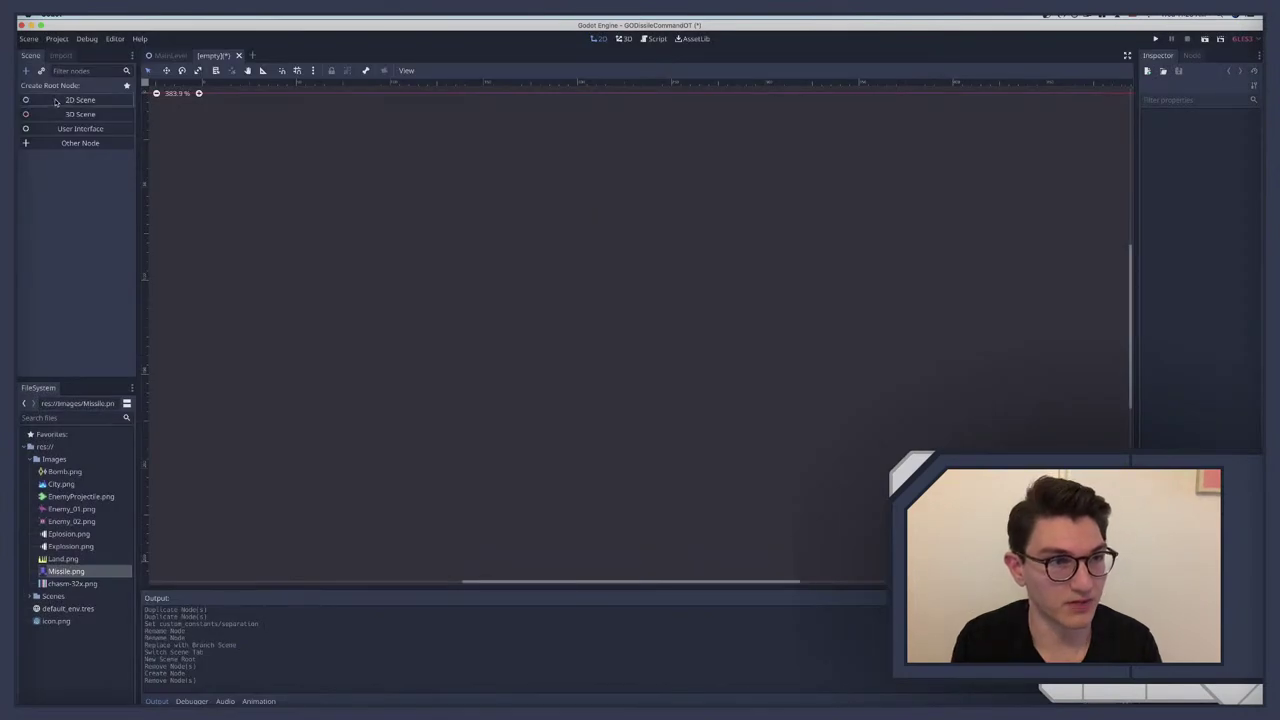
{"action": "left_click", "coordinate": [56, 101]}
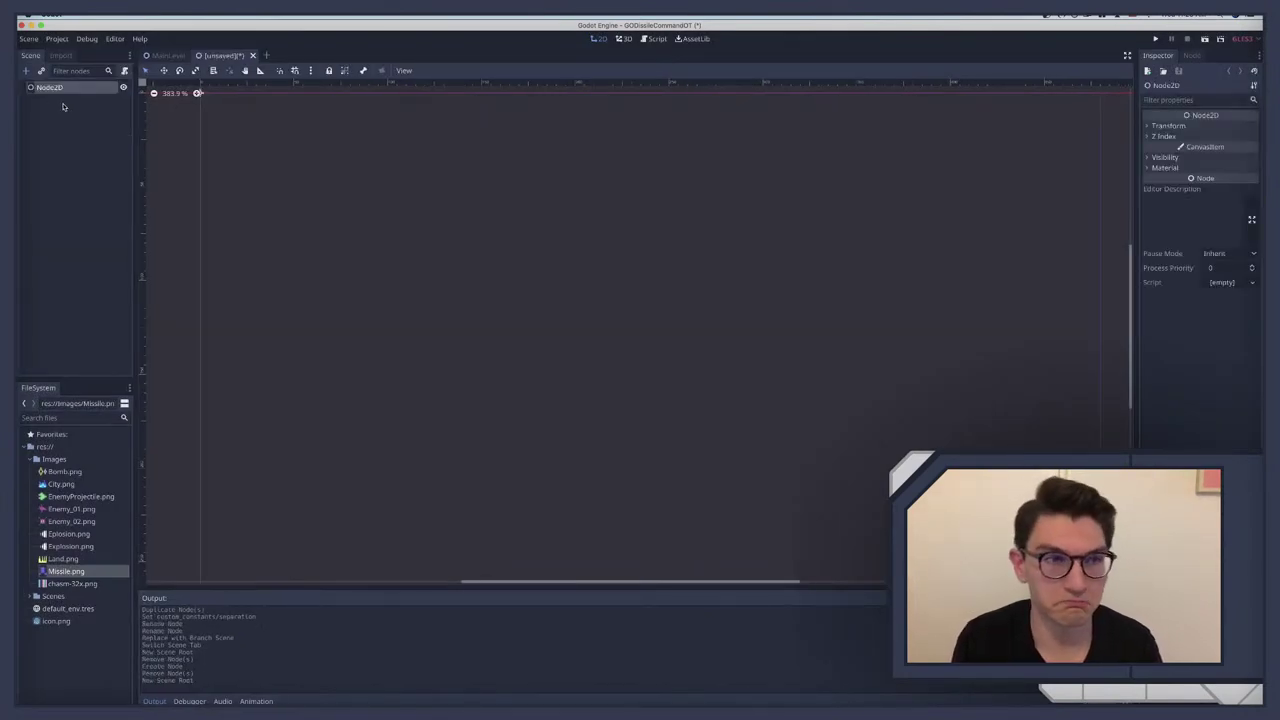
{"action": "left_click", "coordinate": [60, 106]}
{"action": "left_click", "coordinate": [50, 88]}
{"action": "key", "text": "Delete"}
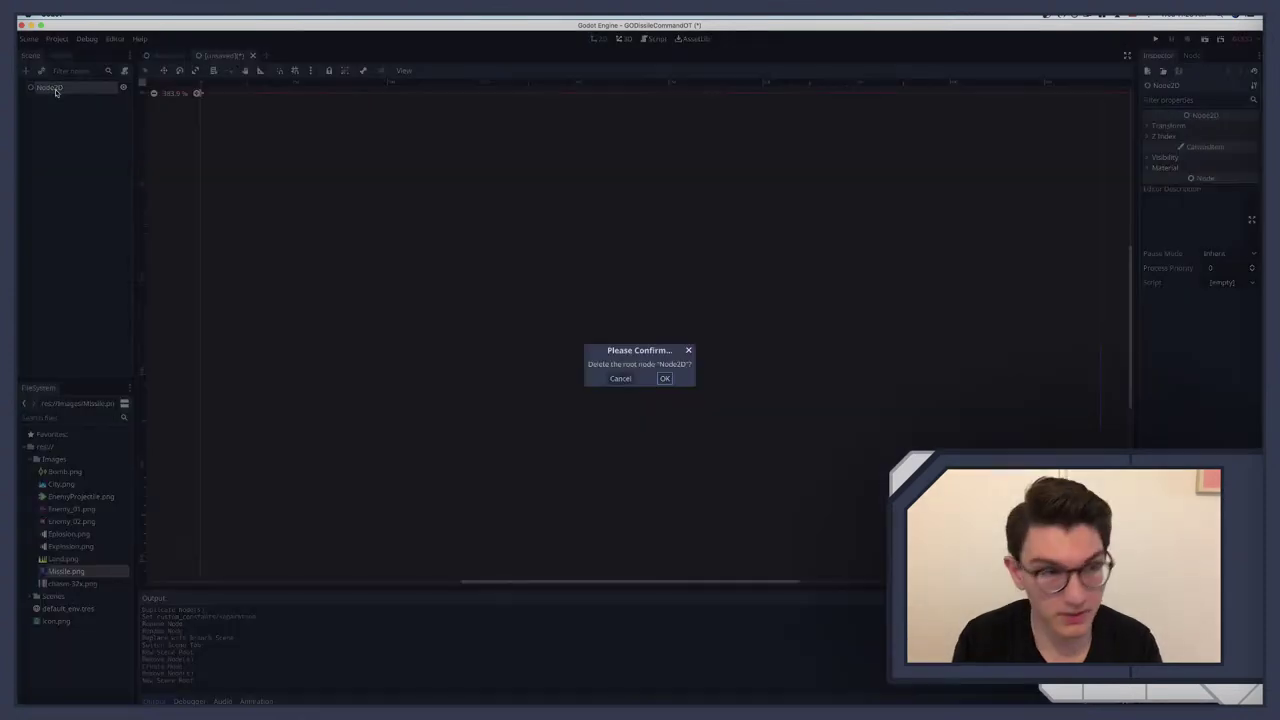
{"action": "key", "text": "Return"}
{"action": "left_click", "coordinate": [50, 127]}
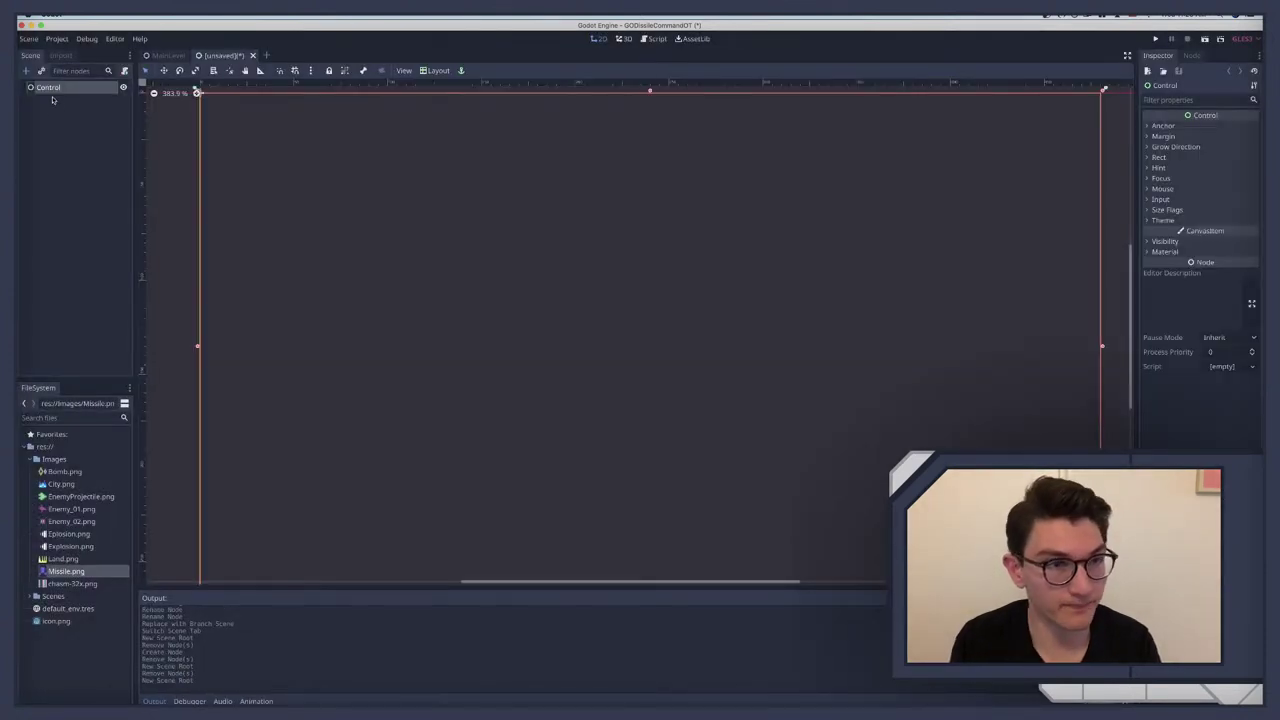
Step: Add a ColorRect child under the Control root
{"action": "scroll", "coordinate": [491, 314], "scroll_direction": "up", "scroll_amount": 3}
{"action": "scroll", "coordinate": [493, 313], "scroll_direction": "down", "scroll_amount": 1}
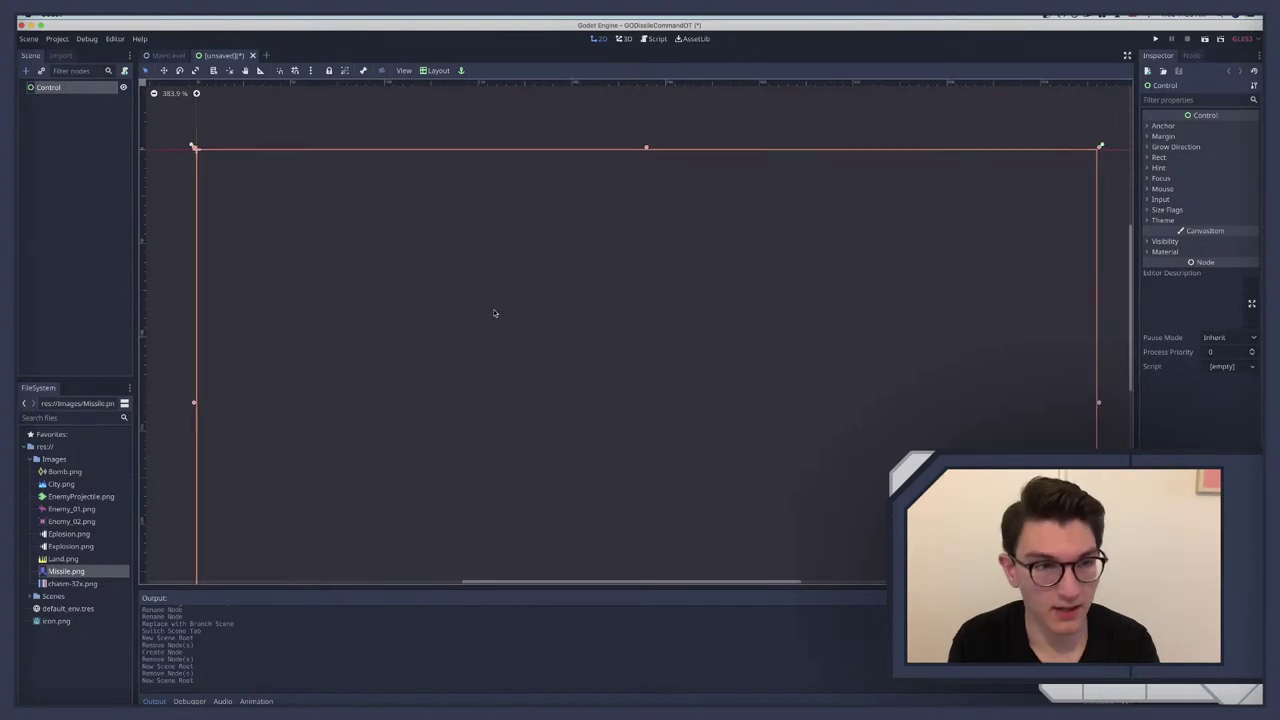
{"action": "key", "text": "ctrl+a"}
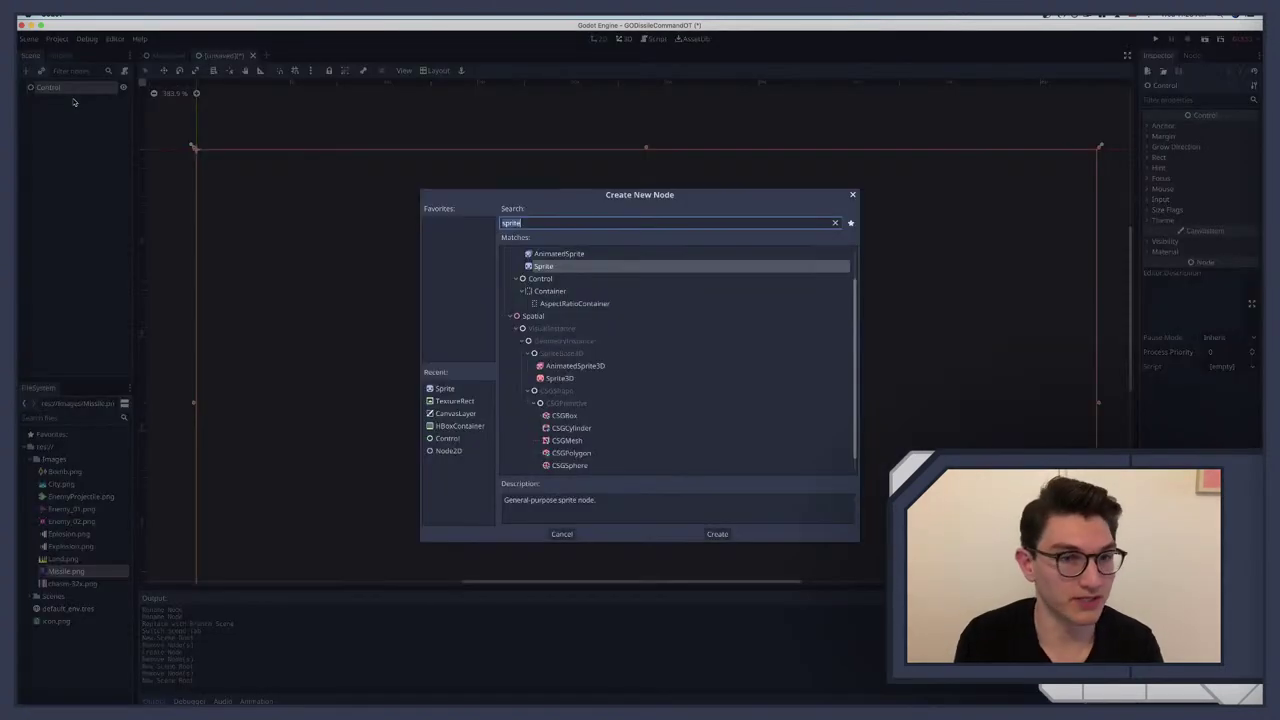
{"action": "key", "text": "BackSpace"}
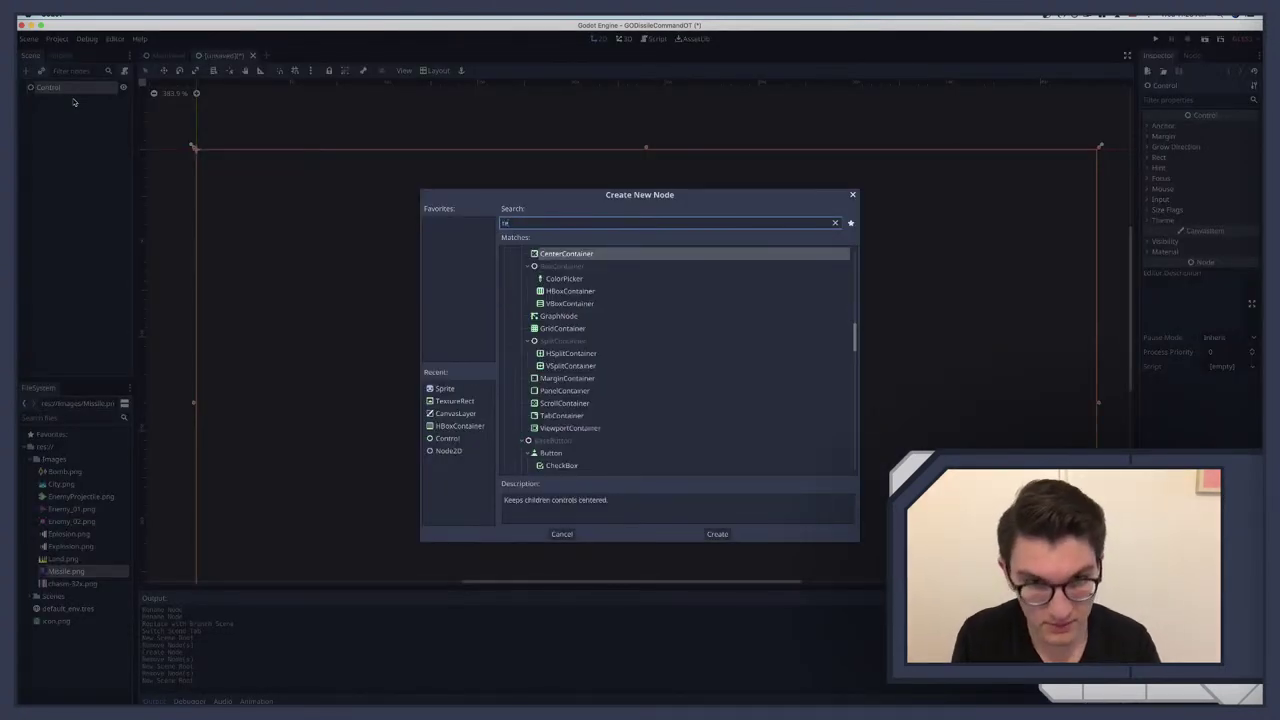
{"action": "type", "text": "color"}
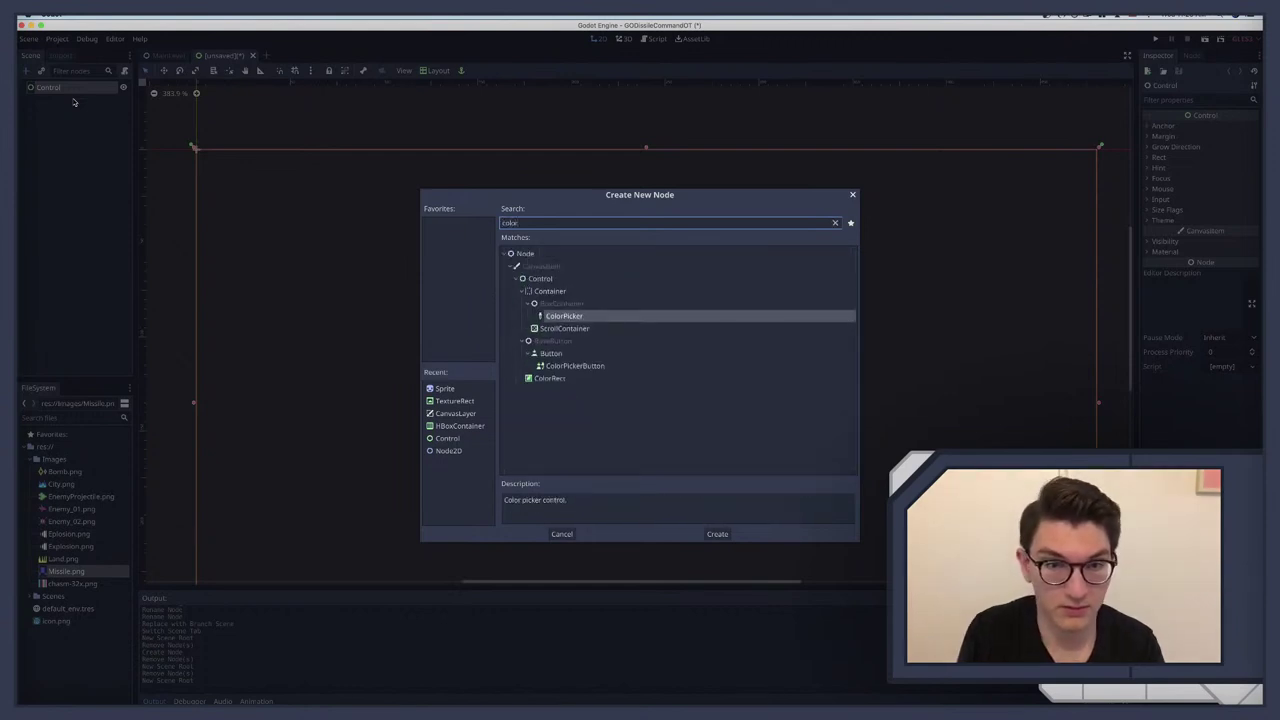
{"action": "key", "text": "Down"}
{"action": "key", "text": "Down"}
{"action": "key", "text": "Down"}
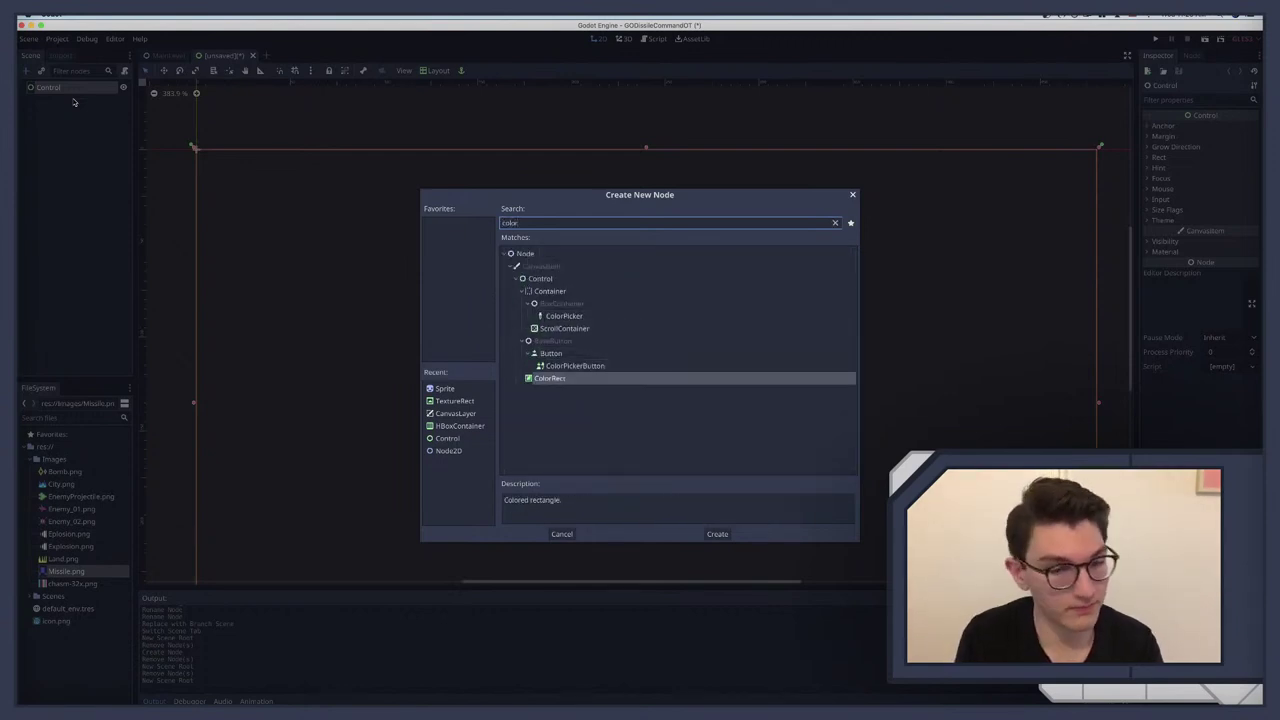
{"action": "key", "text": "Return"}
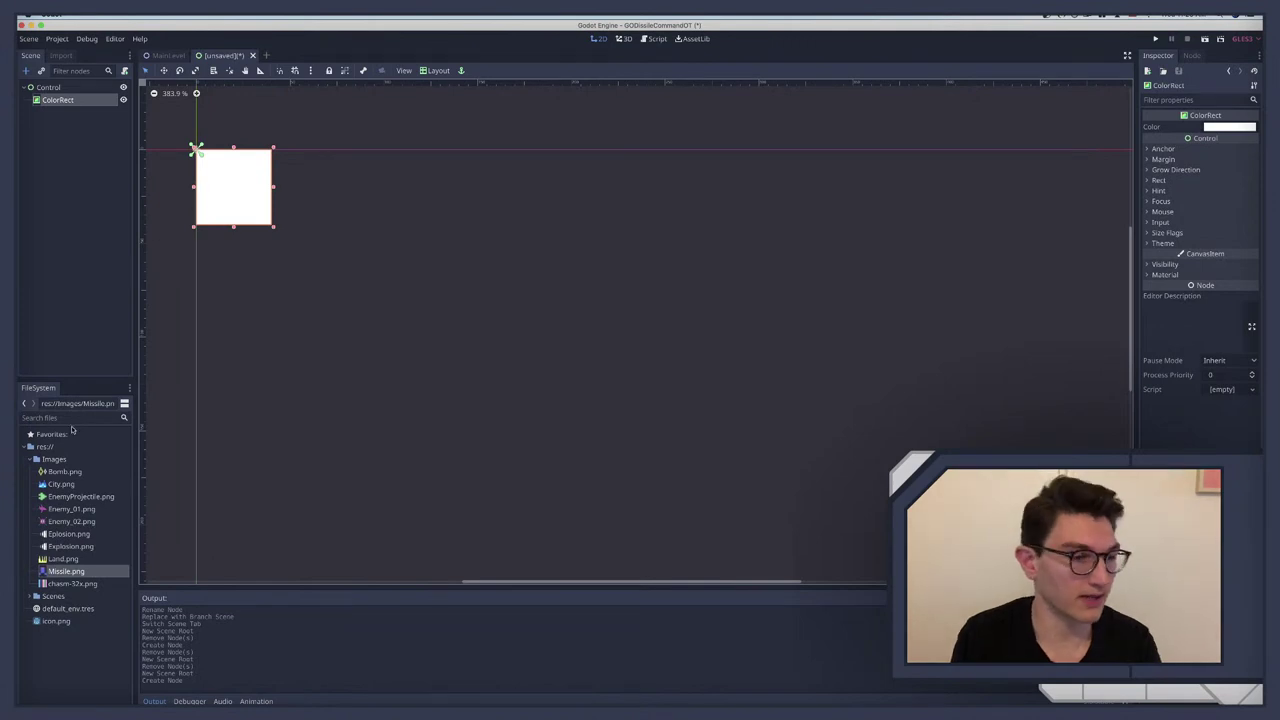
Step: Place chasm-32x.png on the canvas and eyedrop its pink swatch into the ColorRect colour
{"action": "scroll", "coordinate": [297, 306], "scroll_direction": "up", "scroll_amount": 3}
{"action": "scroll", "coordinate": [291, 314], "scroll_direction": "left", "scroll_amount": 5}
{"action": "scroll", "coordinate": [291, 314], "scroll_direction": "right", "scroll_amount": 1}
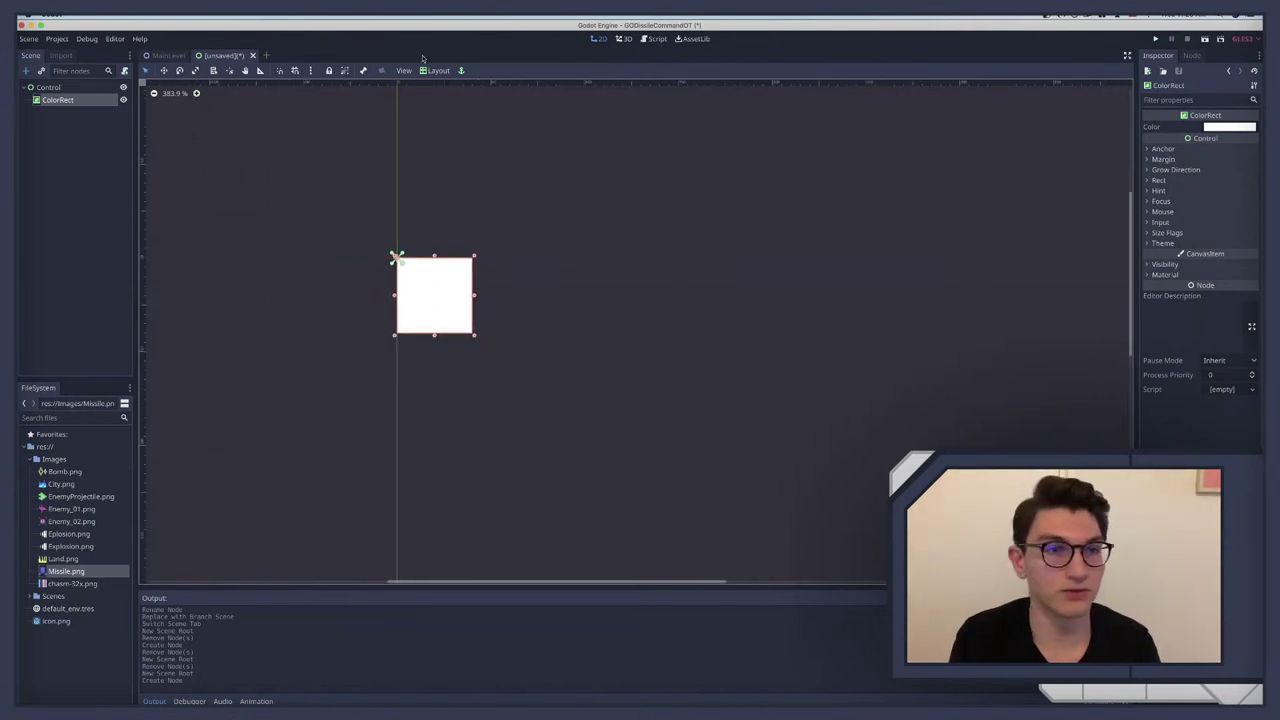
{"action": "left_click", "coordinate": [1221, 128]}
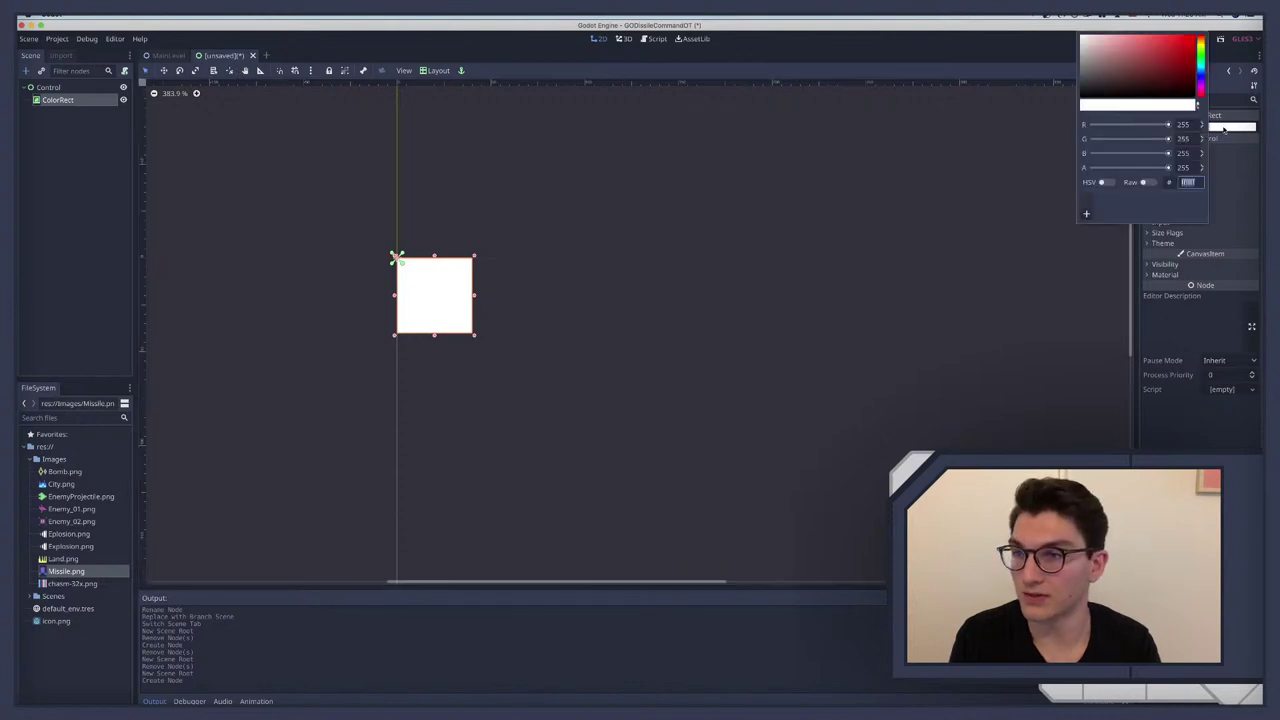
{"action": "left_click", "coordinate": [52, 496]}
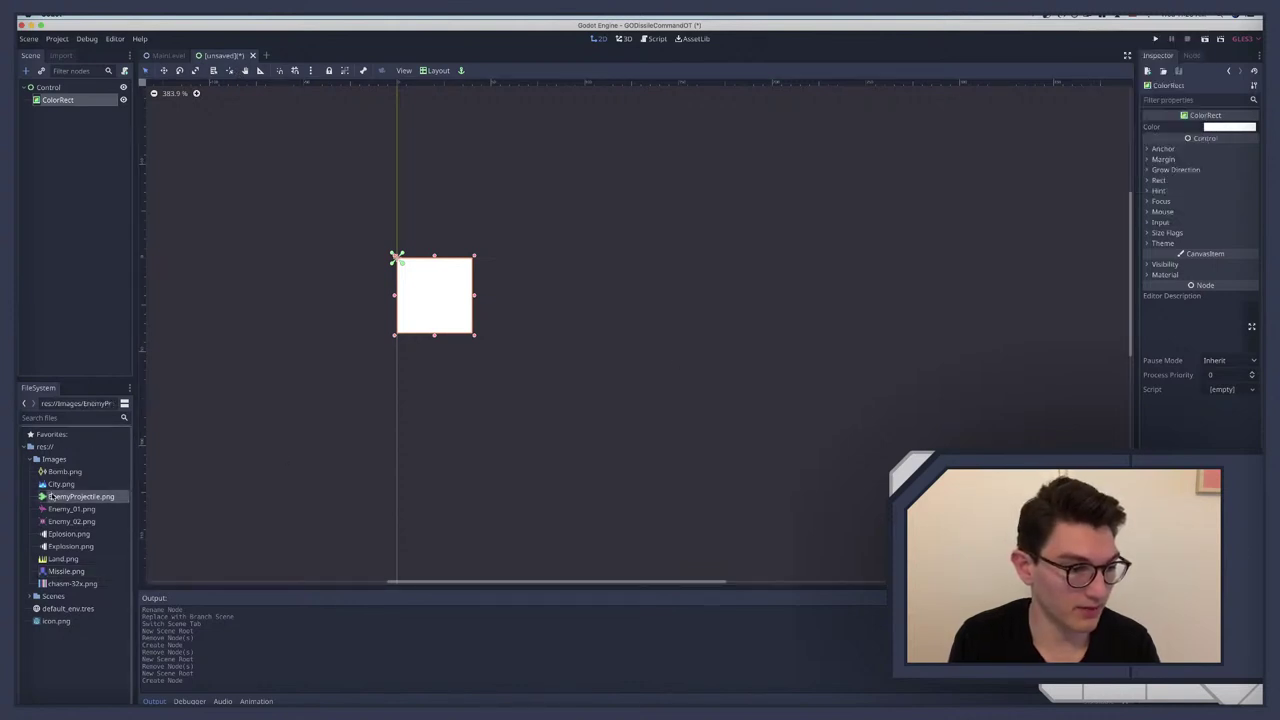
{"action": "left_click_drag", "start_coordinate": [52, 580], "coordinate": [646, 352]}
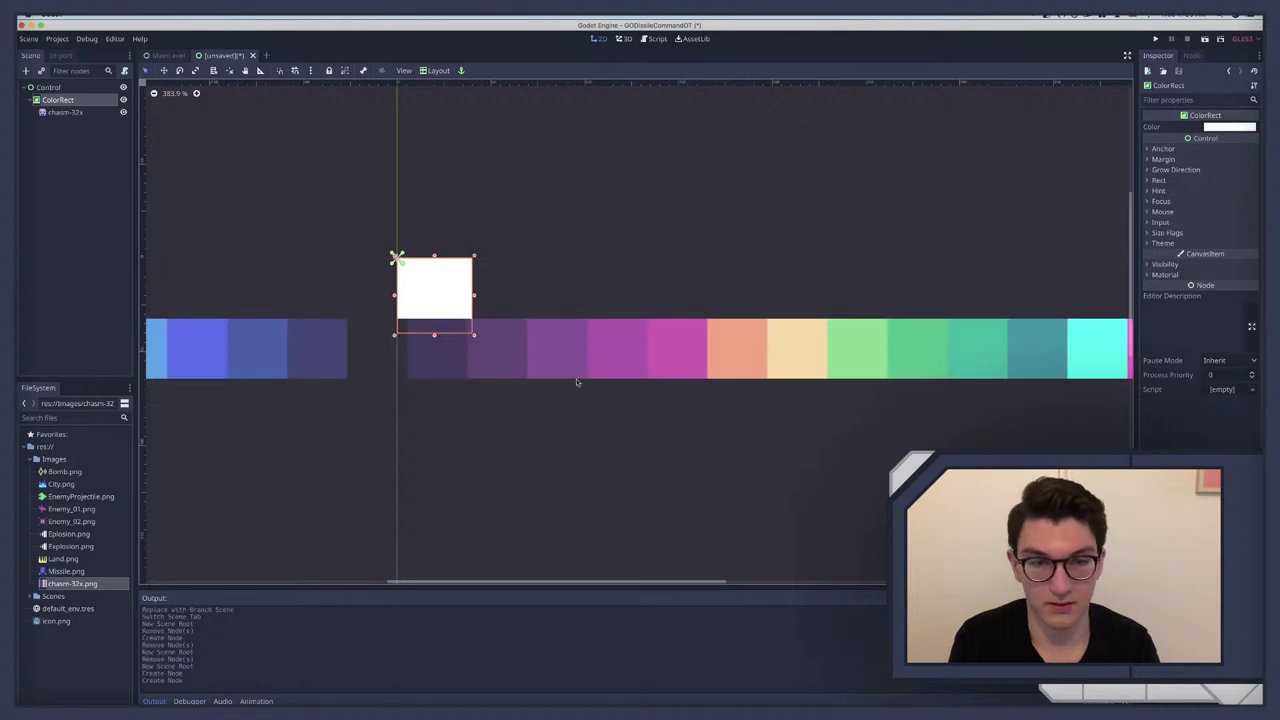
{"action": "left_click", "coordinate": [1221, 128]}
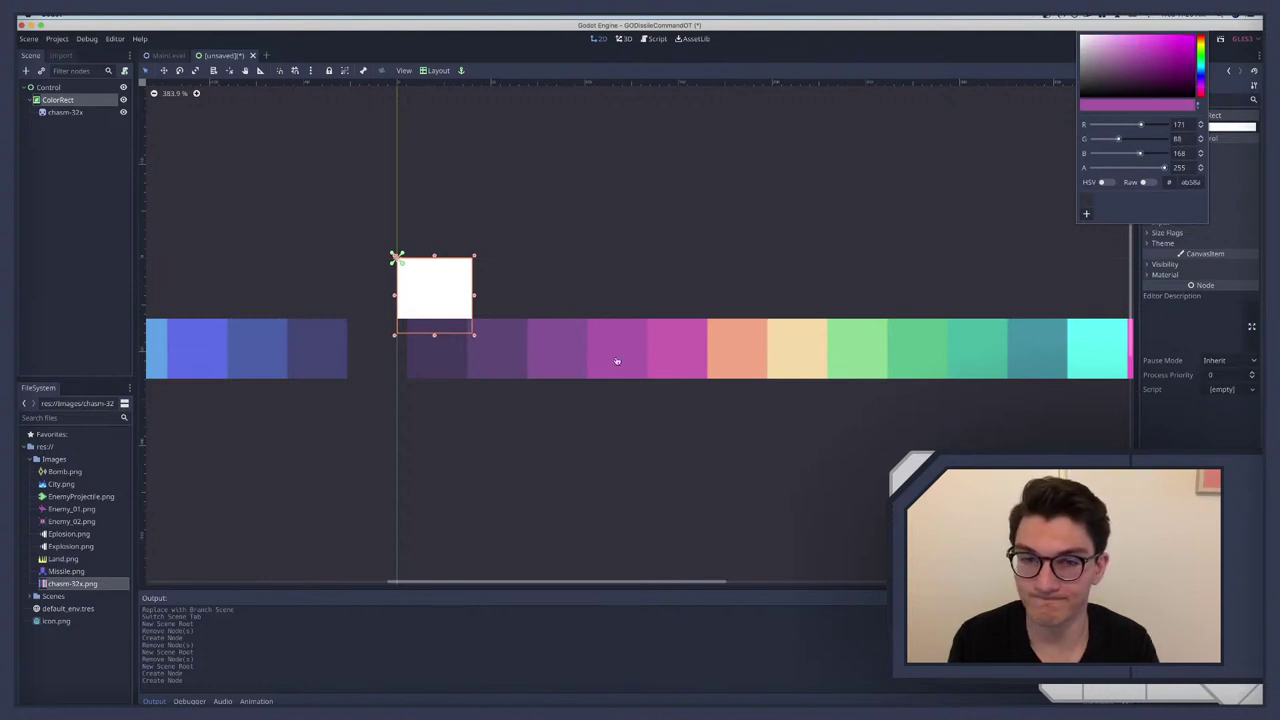
{"action": "left_click", "coordinate": [675, 354]}
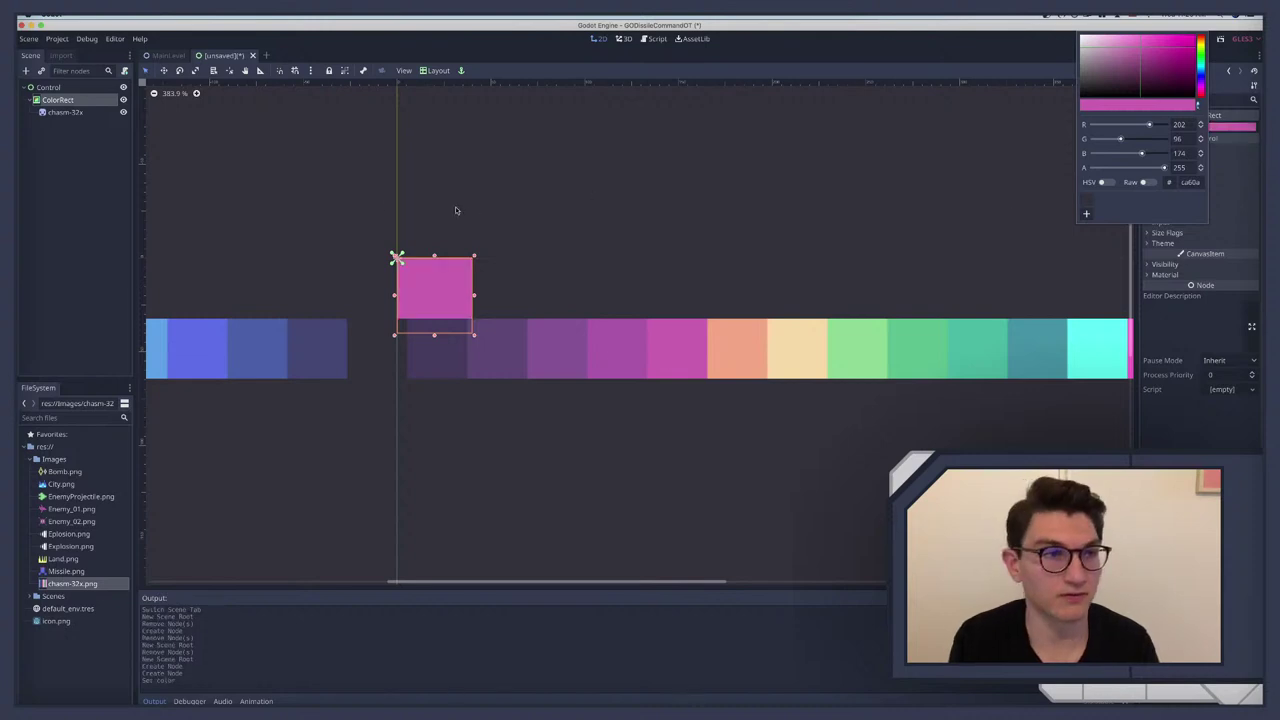
Step: Delete the chasm-32x palette sprite and reselect the ColorRect
{"action": "left_click", "coordinate": [50, 112]}
{"action": "key", "text": "Delete"}
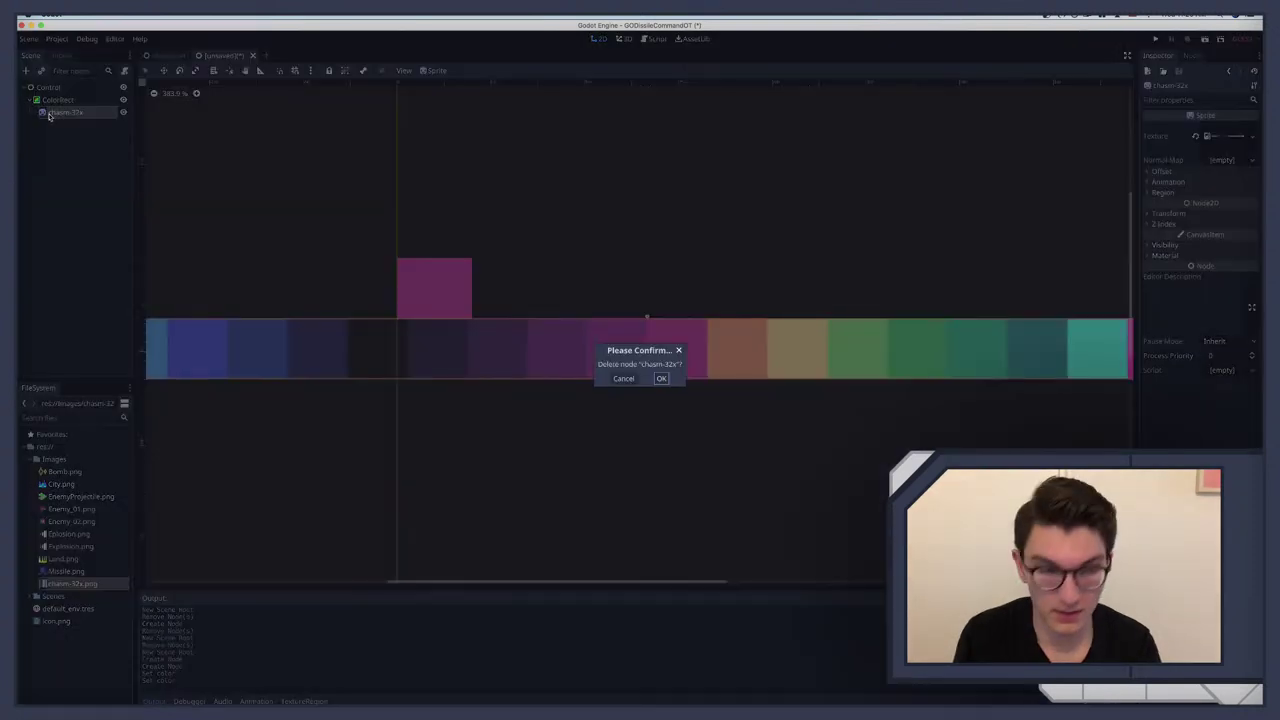
{"action": "key", "text": "Return"}
{"action": "left_click", "coordinate": [56, 102]}
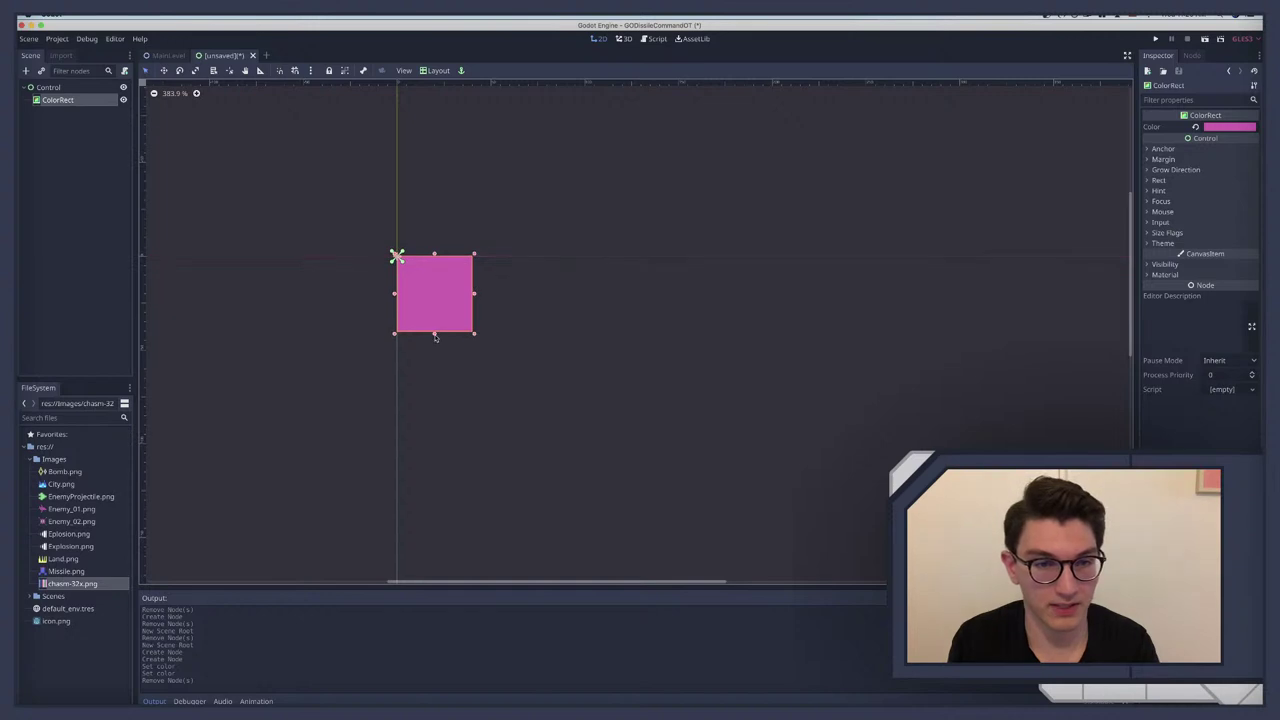
Step: Drag the pink rectangle's bottom handle up to flatten it into a thin strip
{"action": "left_click_drag", "start_coordinate": [434, 335], "coordinate": [433, 266]}
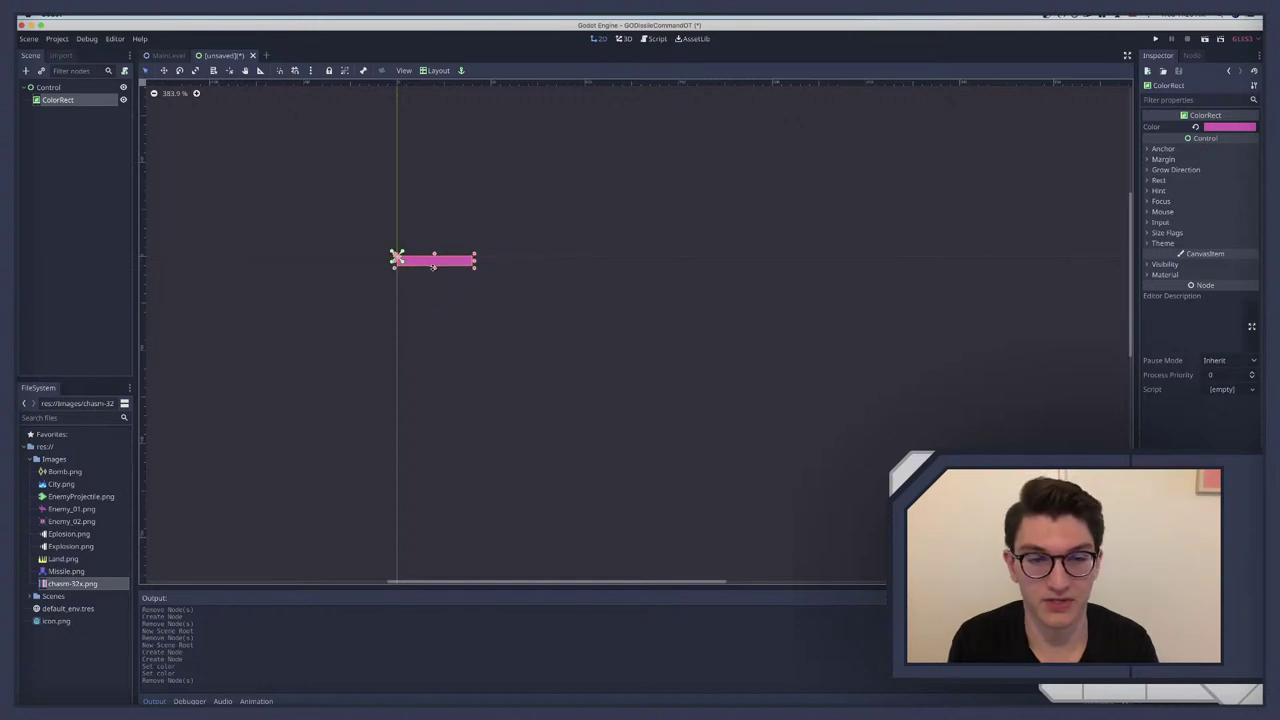
{"action": "left_click", "coordinate": [168, 55]}
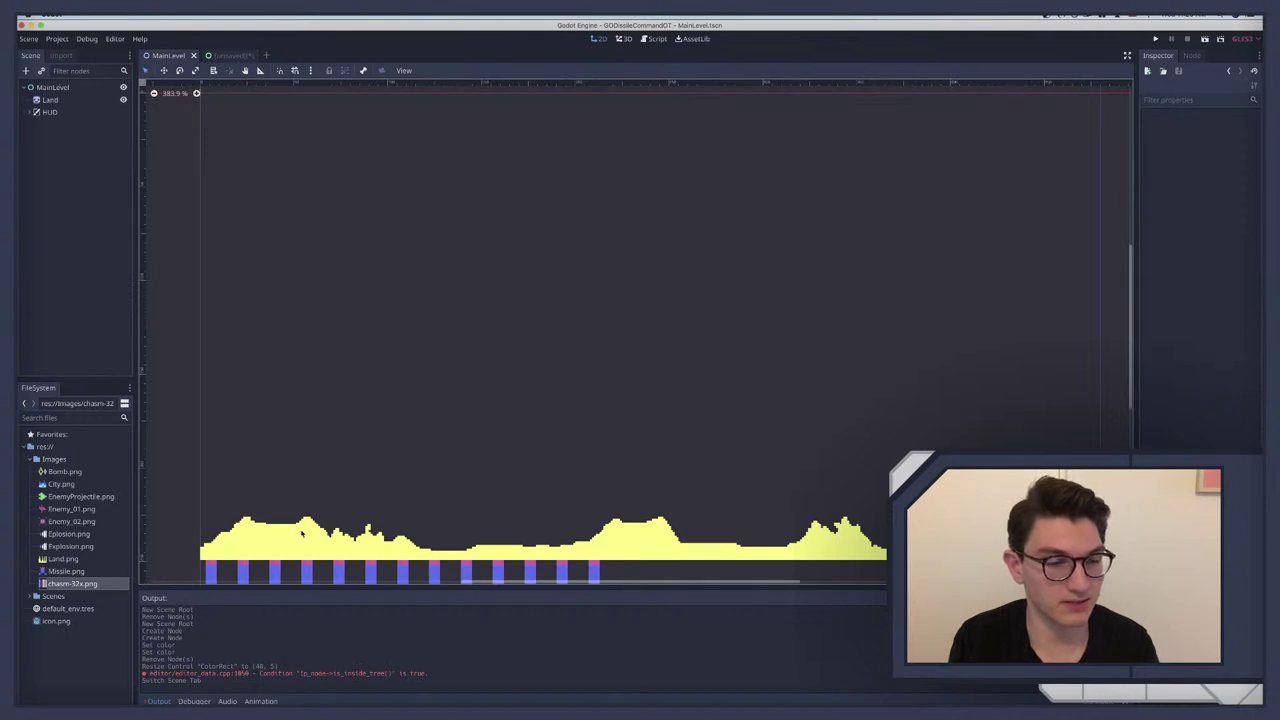
{"action": "scroll", "coordinate": [302, 533], "scroll_direction": "down", "scroll_amount": 3}
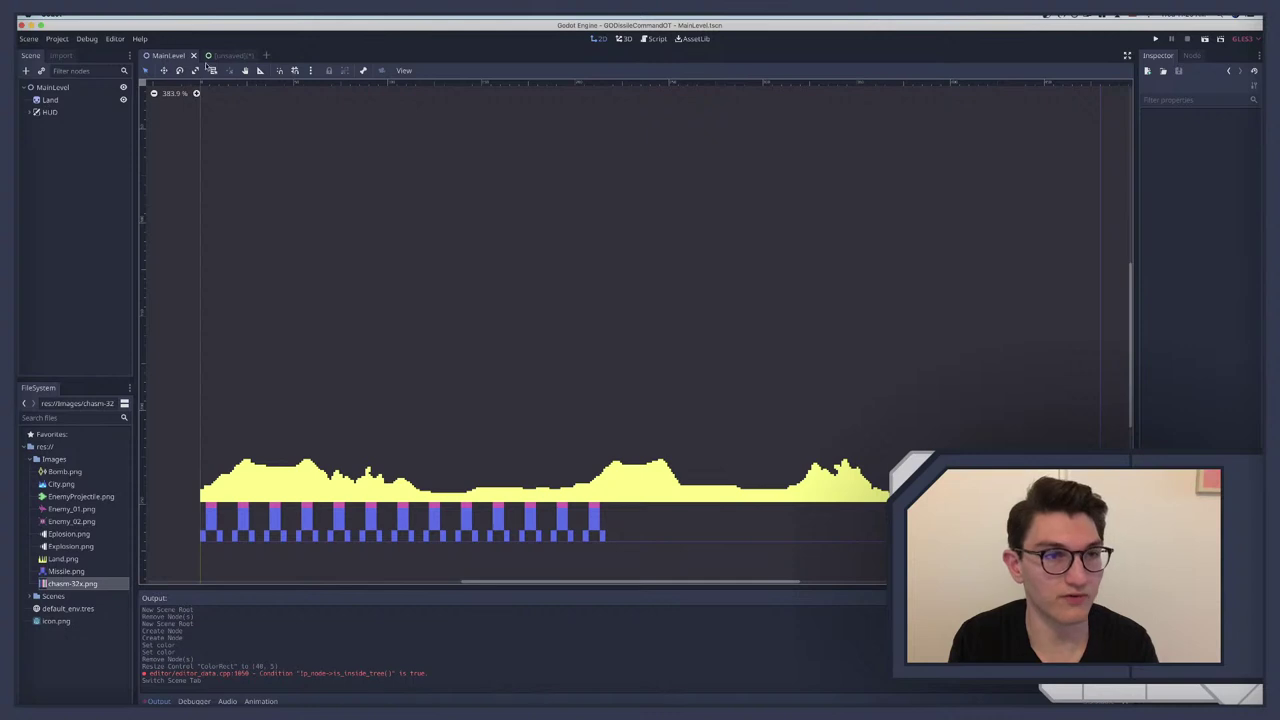
{"action": "left_click", "coordinate": [224, 55]}
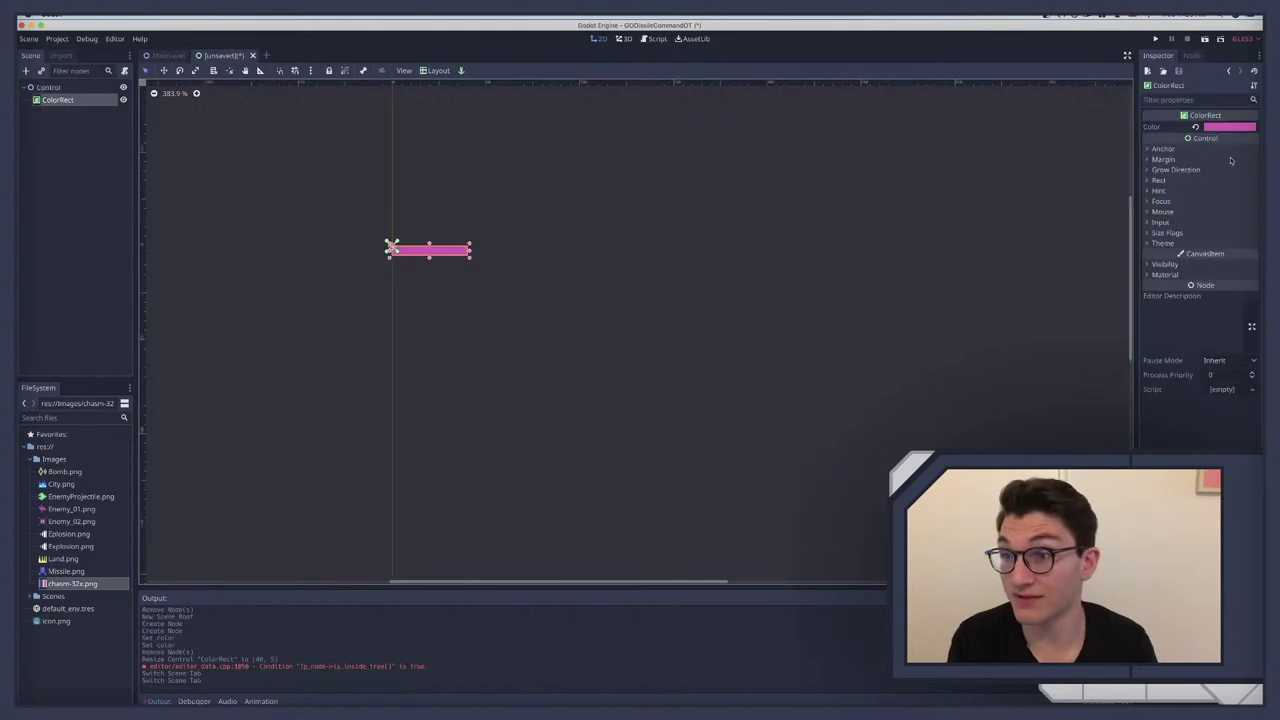
Step: Set the ColorRect's Rect size to 15 wide by 5 tall
{"action": "left_click", "coordinate": [1160, 180]}
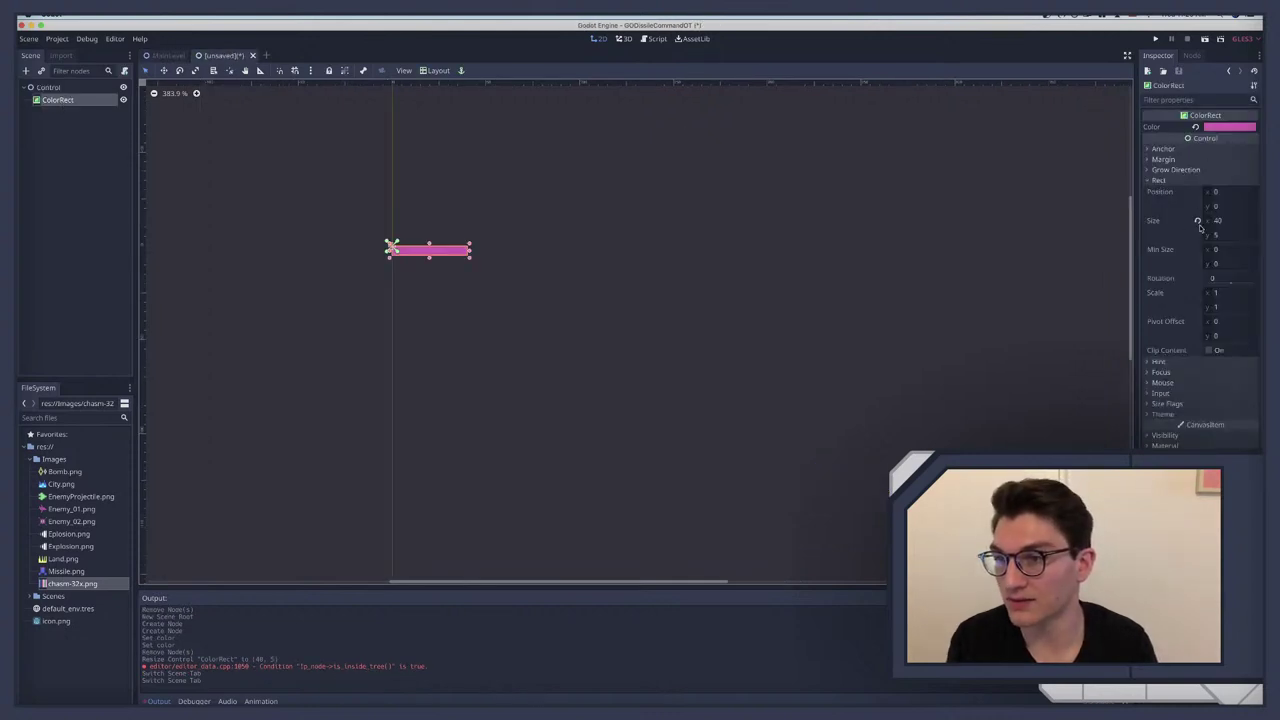
{"action": "left_click", "coordinate": [1229, 222]}
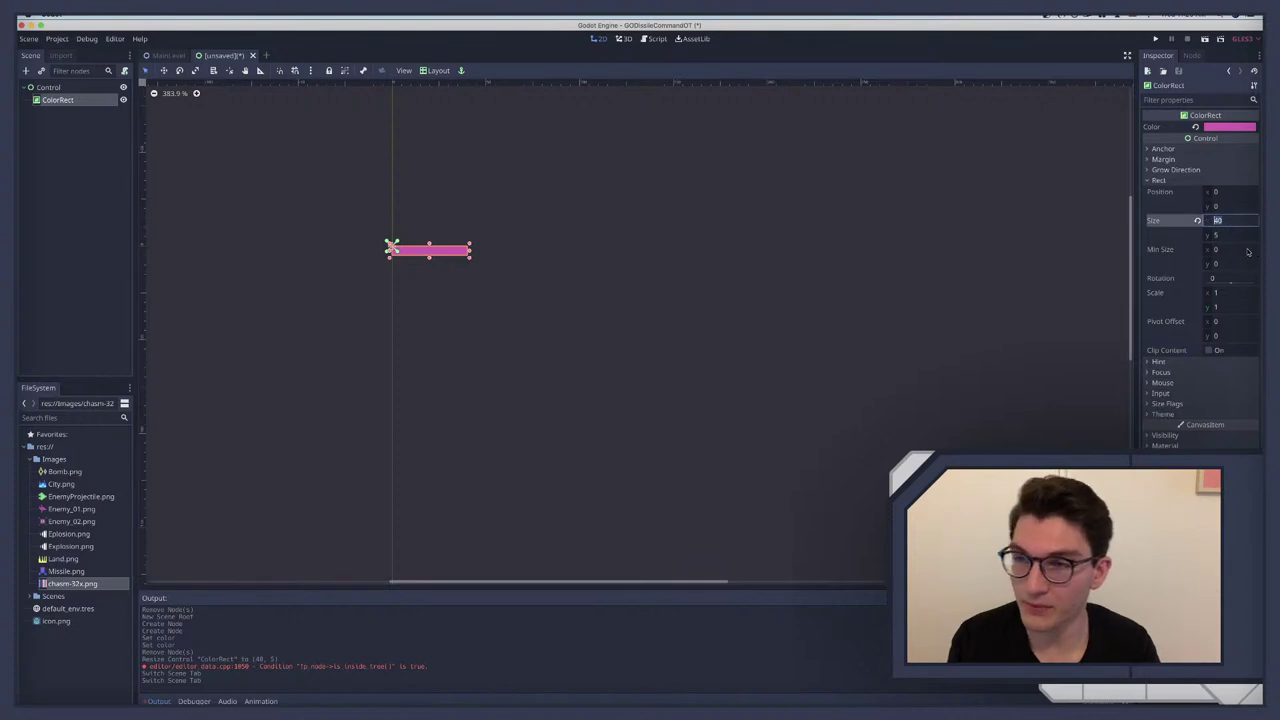
{"action": "left_click", "coordinate": [1228, 235]}
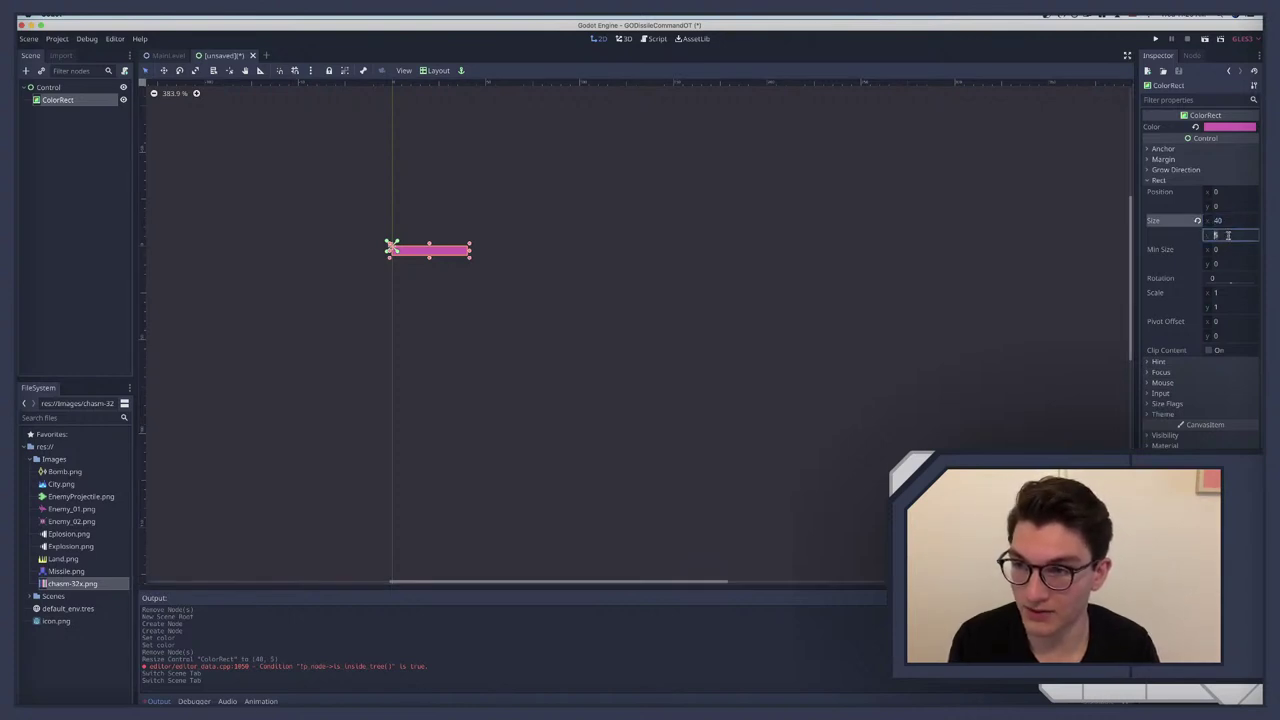
{"action": "left_click", "coordinate": [1228, 220]}
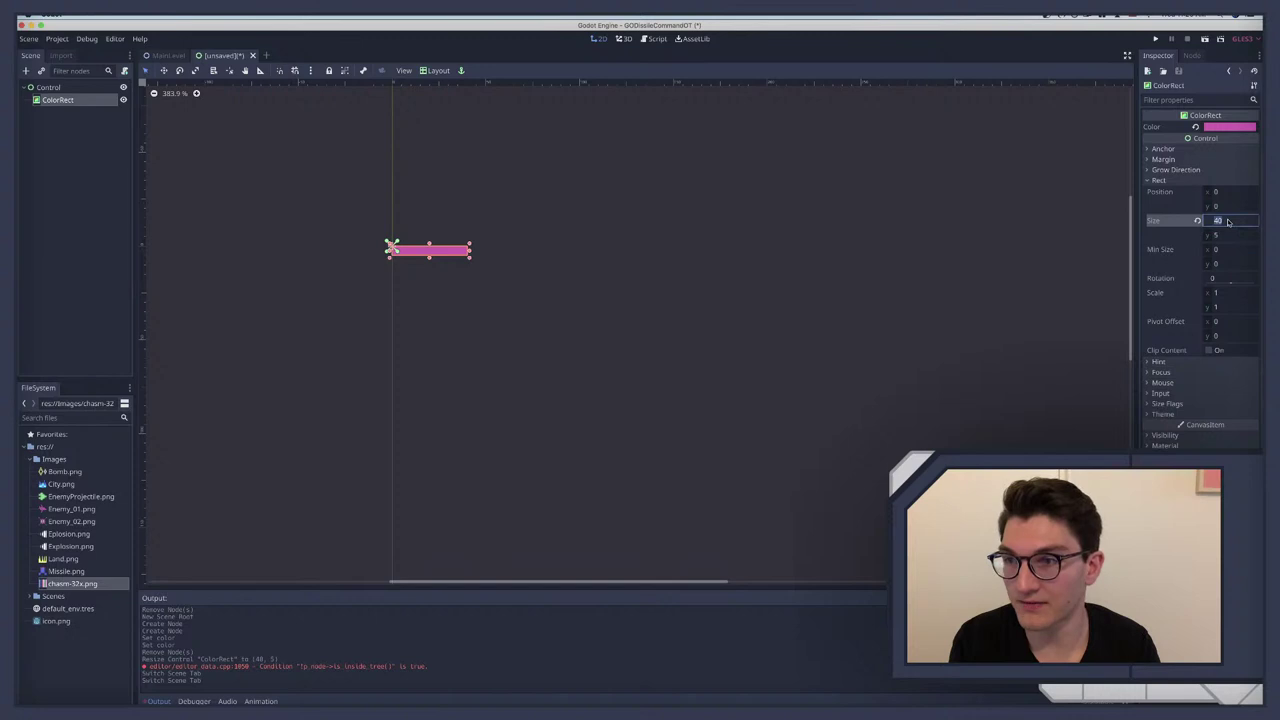
{"action": "type", "text": "10"}
{"action": "key", "text": "Return"}
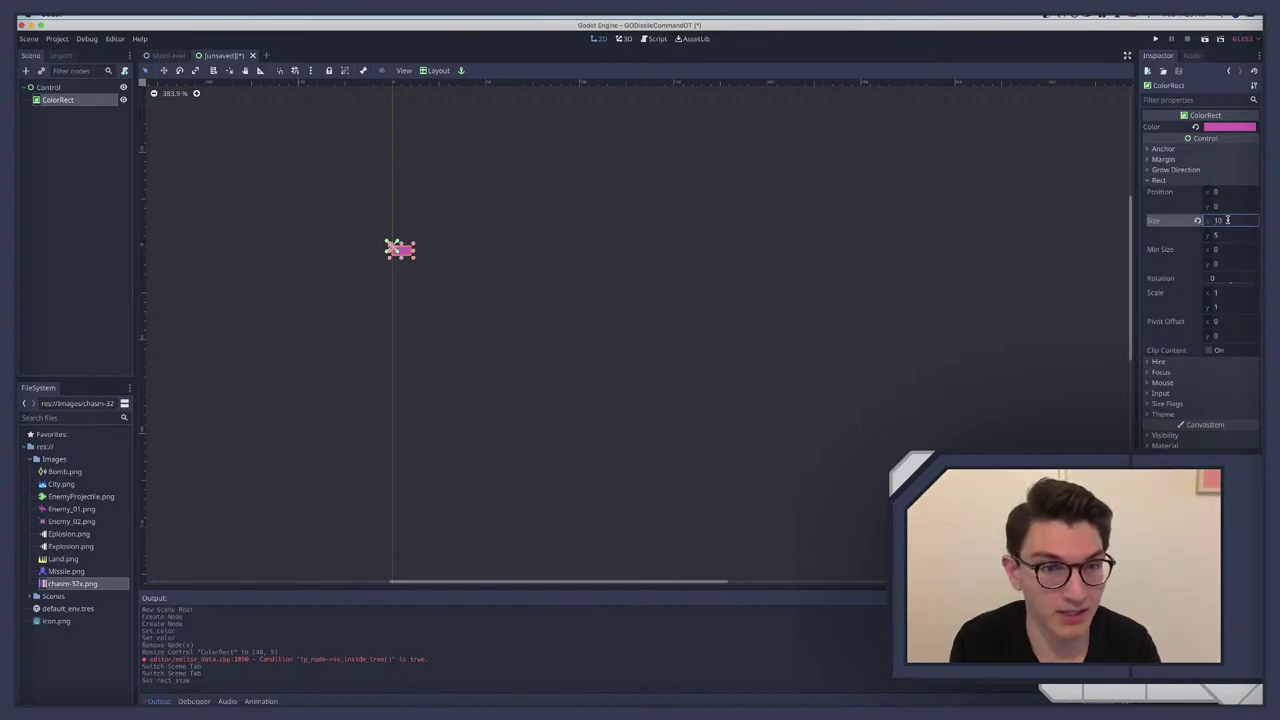
{"action": "left_click", "coordinate": [1225, 219]}
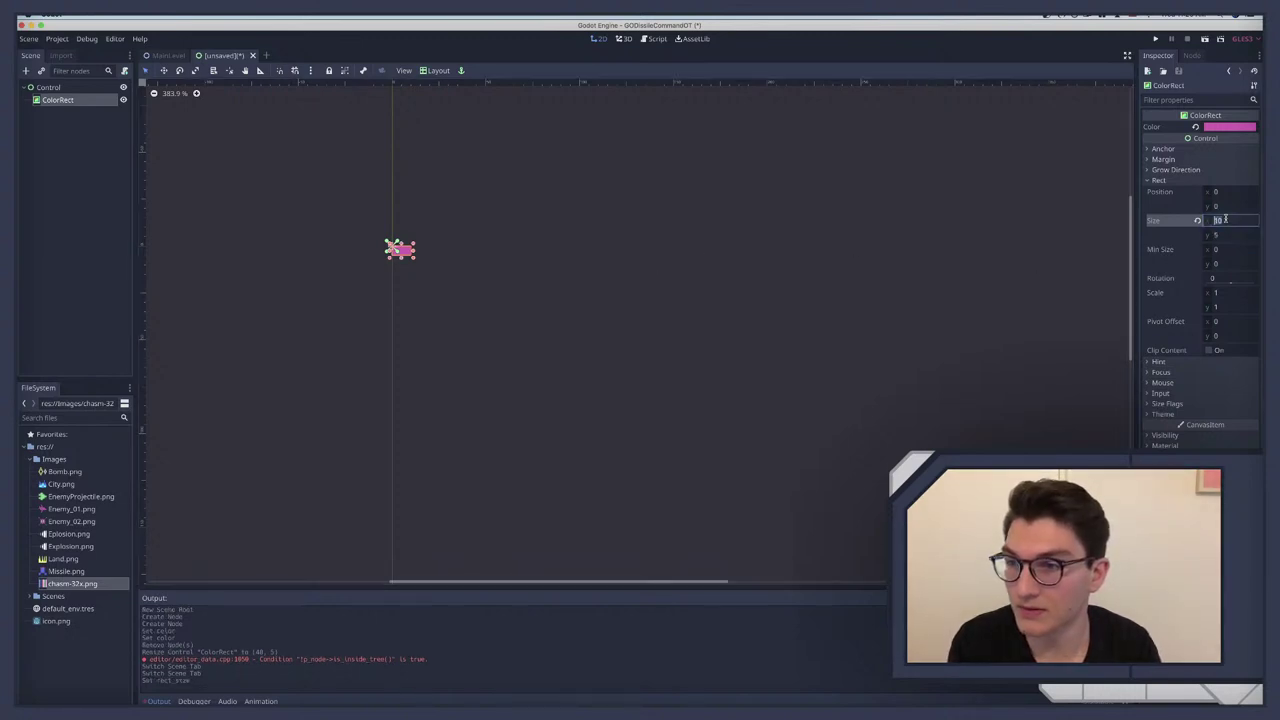
{"action": "type", "text": "15"}
{"action": "key", "text": "Return"}
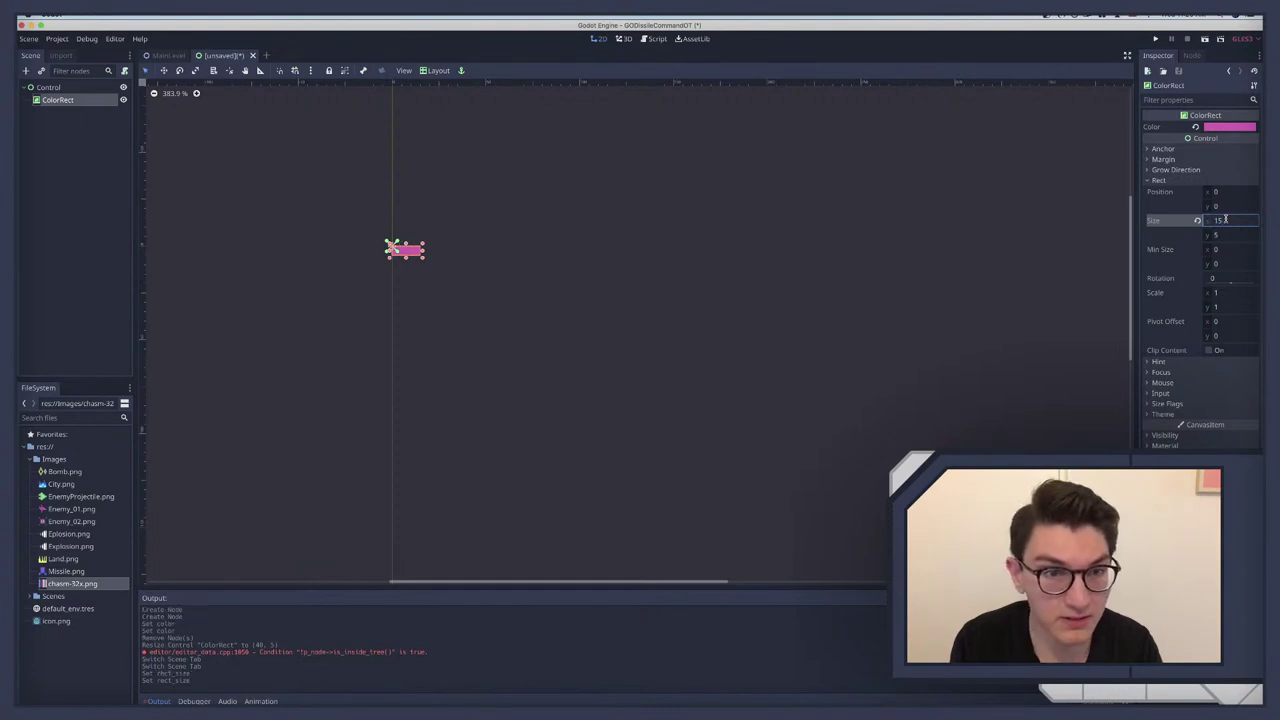
{"action": "left_click", "coordinate": [524, 262]}
{"action": "scroll", "coordinate": [407, 263], "scroll_direction": "up", "scroll_amount": 3}
{"action": "scroll", "coordinate": [407, 263], "scroll_direction": "left", "scroll_amount": 2}
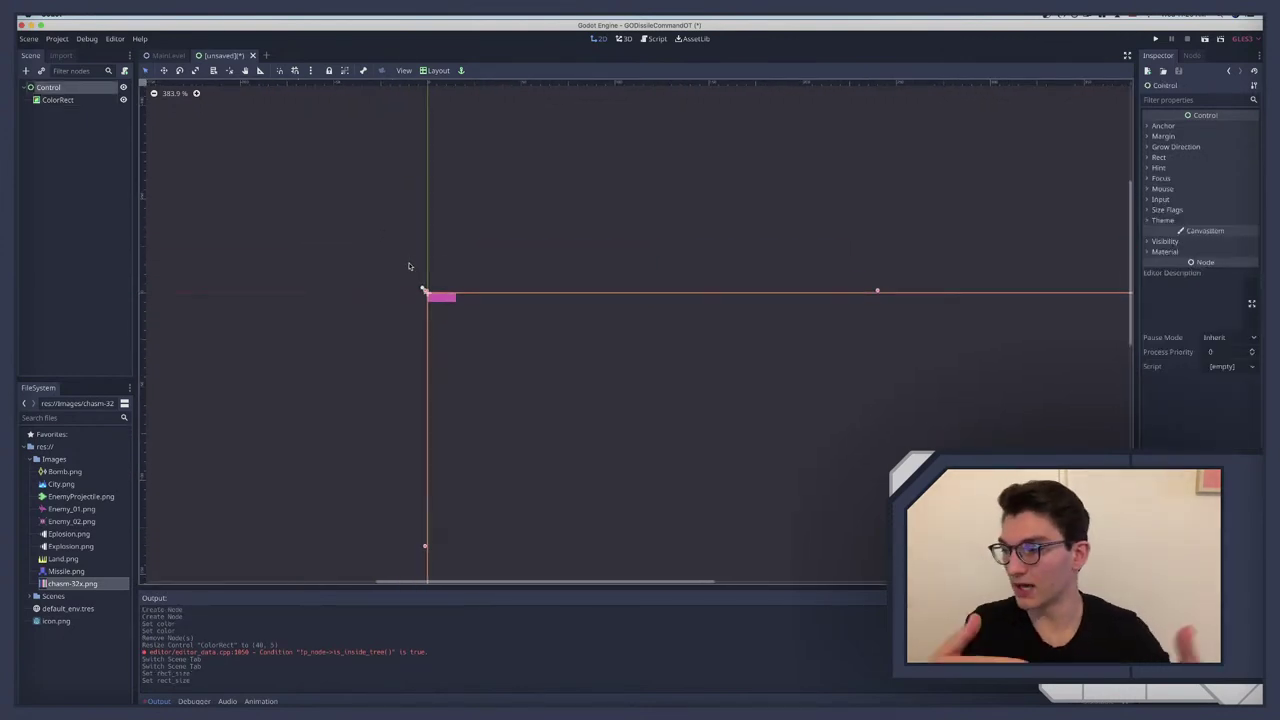
Step: Duplicate the pink ColorRect bar three times and select ColorRect3 and ColorRect4
{"action": "left_click", "coordinate": [57, 101]}
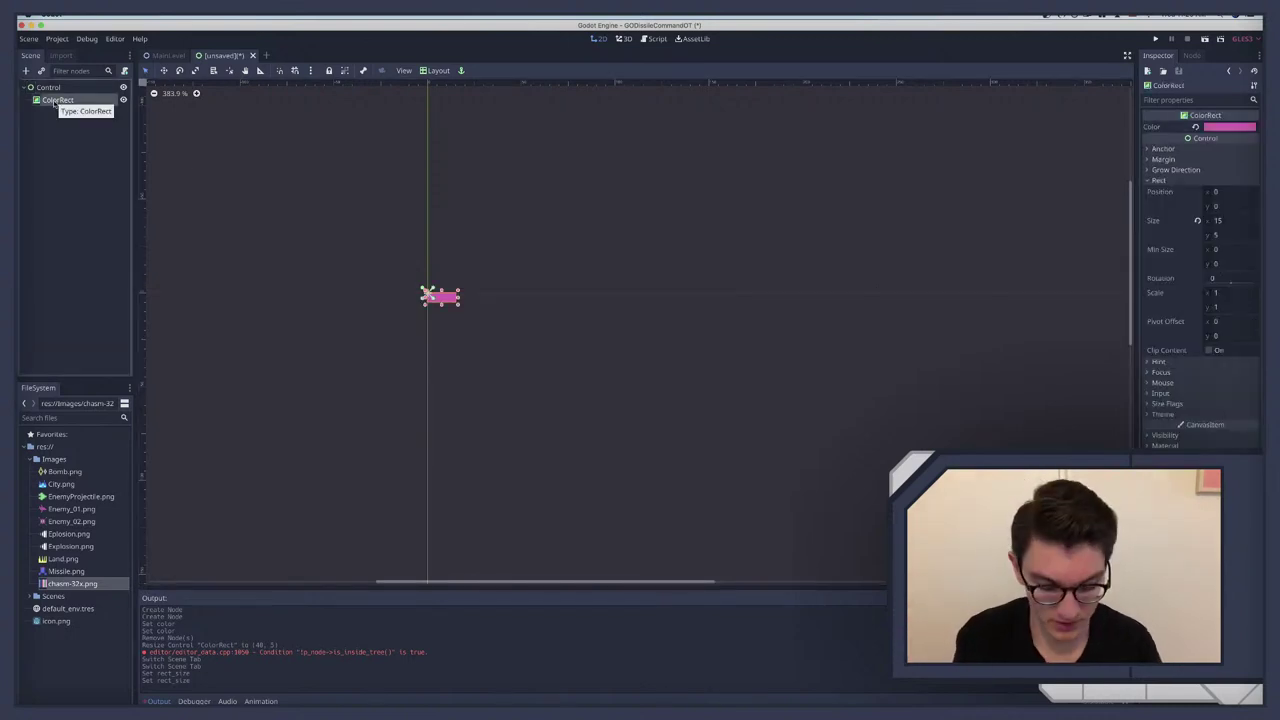
{"action": "key", "text": "super+d"}
{"action": "key", "text": "super+d"}
{"action": "key", "text": "super+d"}
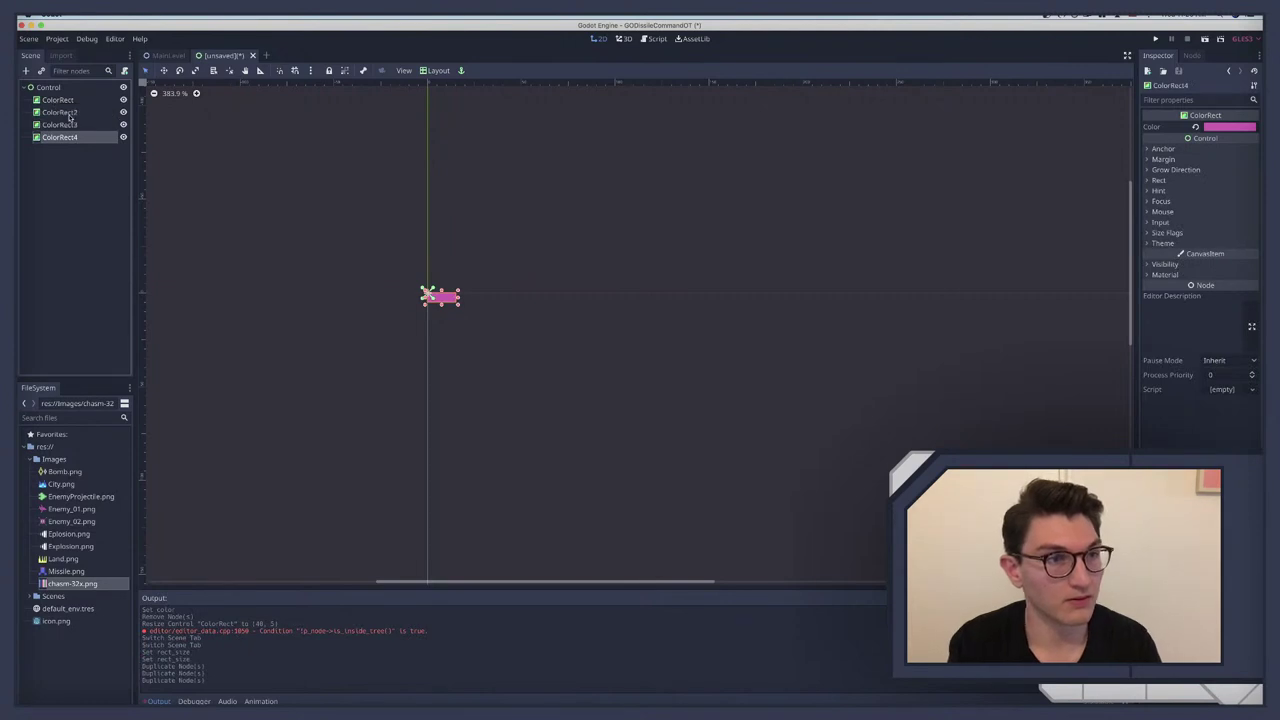
{"action": "left_click", "coordinate": [68, 113]}
{"action": "left_click", "coordinate": [59, 125]}
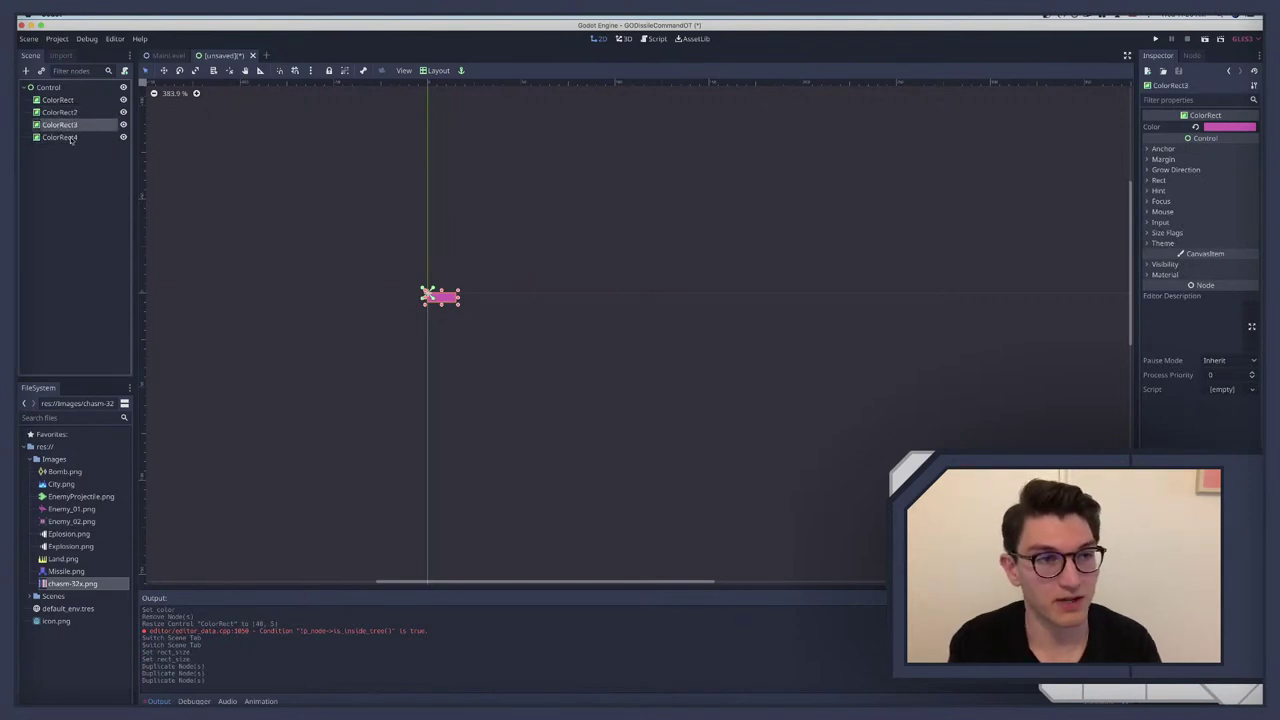
{"action": "left_click", "coordinate": [60, 137], "text": "shift"}
Step: Resize the two selected bars to 5 by 15 so they stand vertically
{"action": "left_click", "coordinate": [1160, 180]}
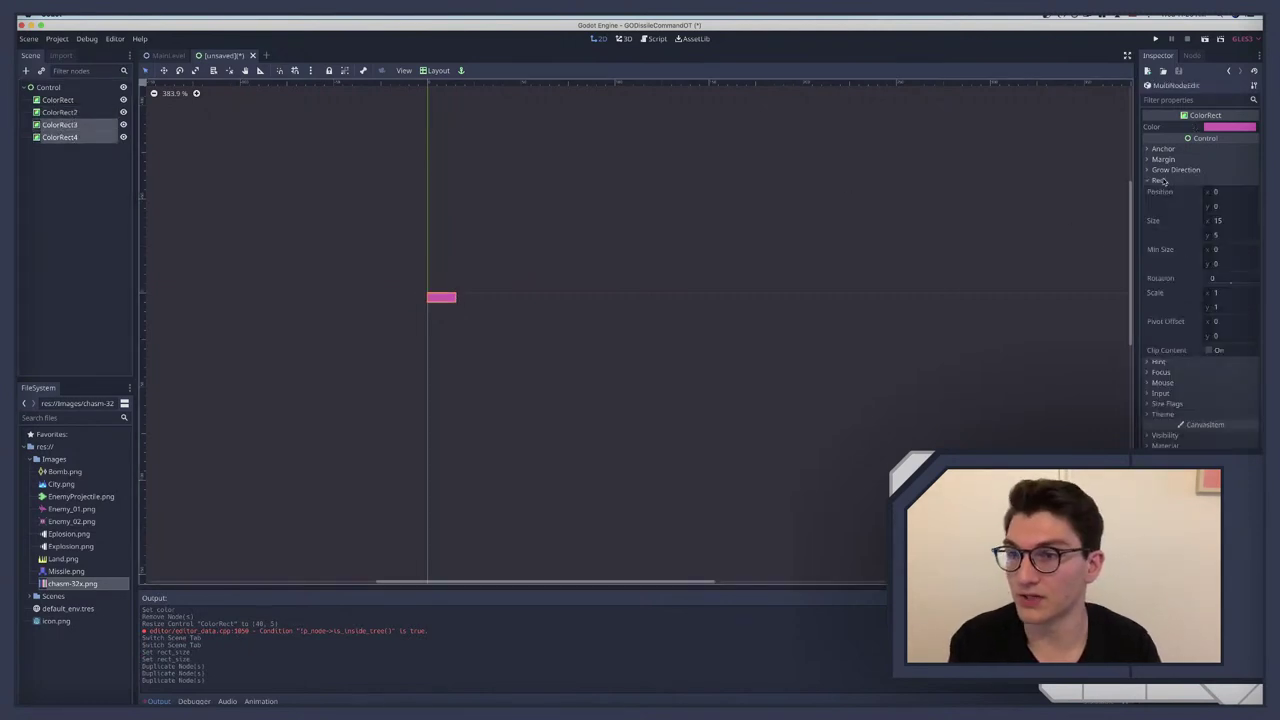
{"action": "left_click", "coordinate": [1231, 220]}
{"action": "type", "text": "5"}
{"action": "key", "text": "Tab"}
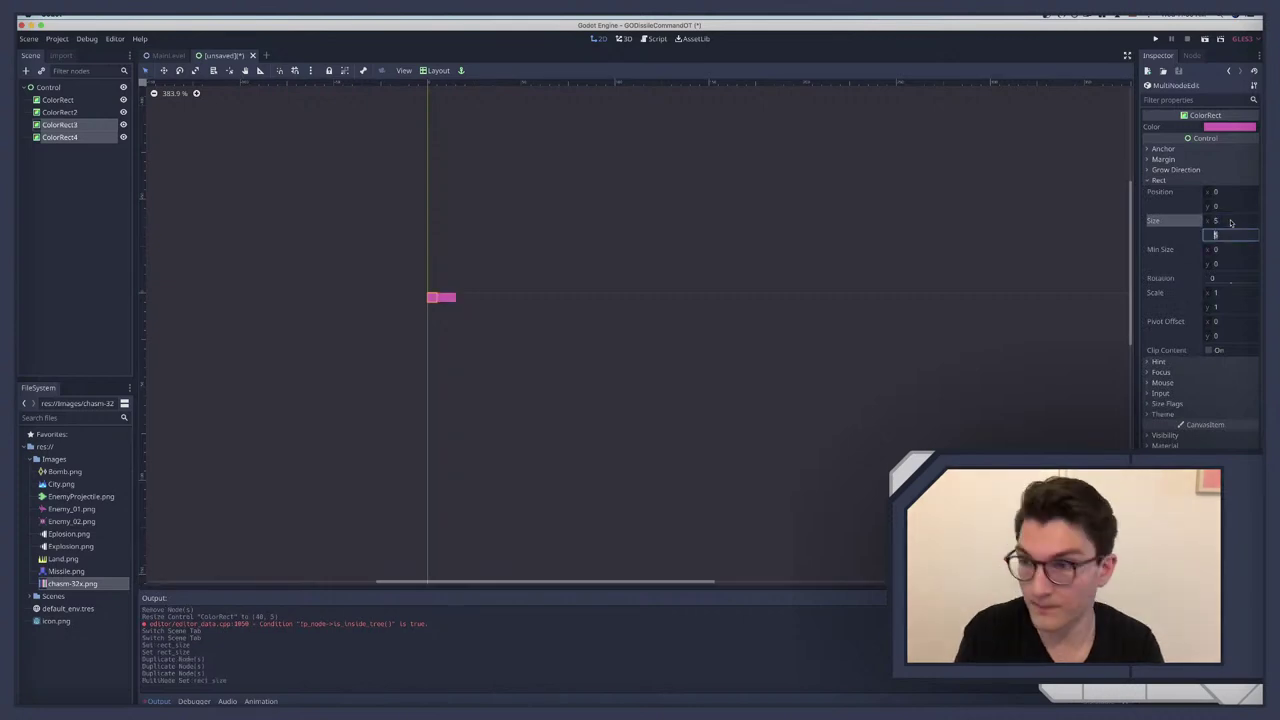
{"action": "type", "text": "15"}
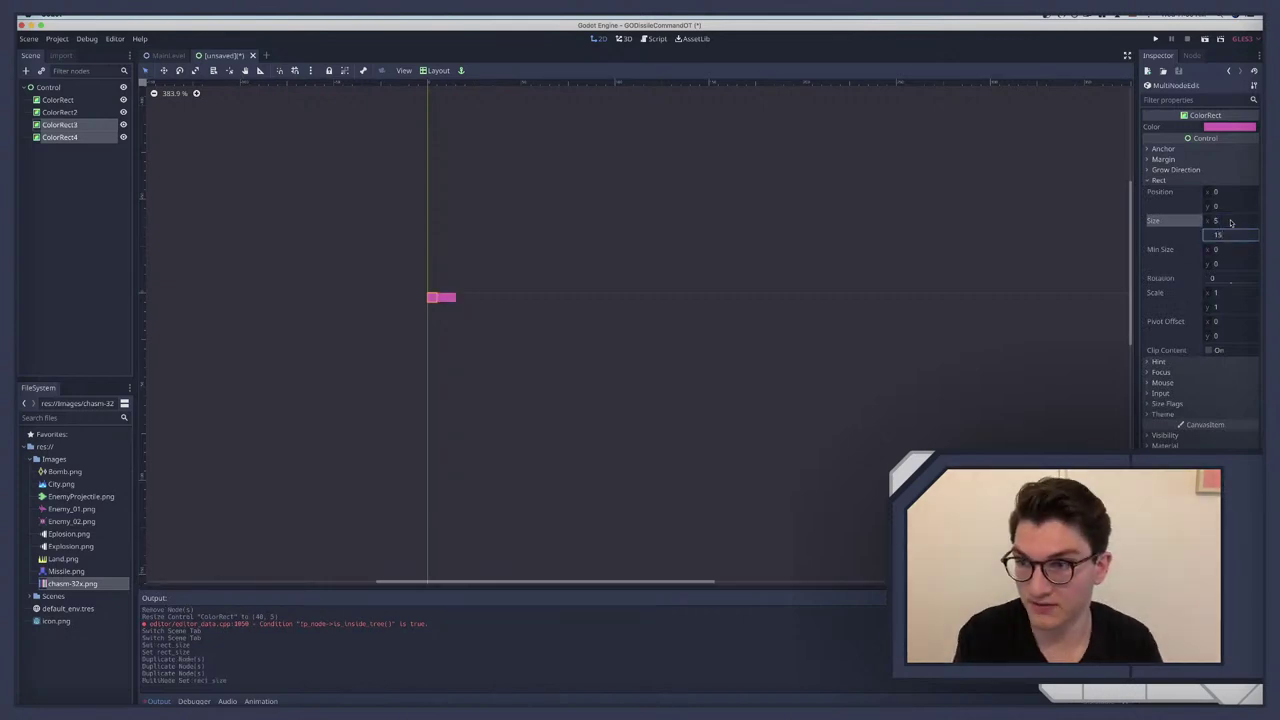
{"action": "key", "text": "Return"}
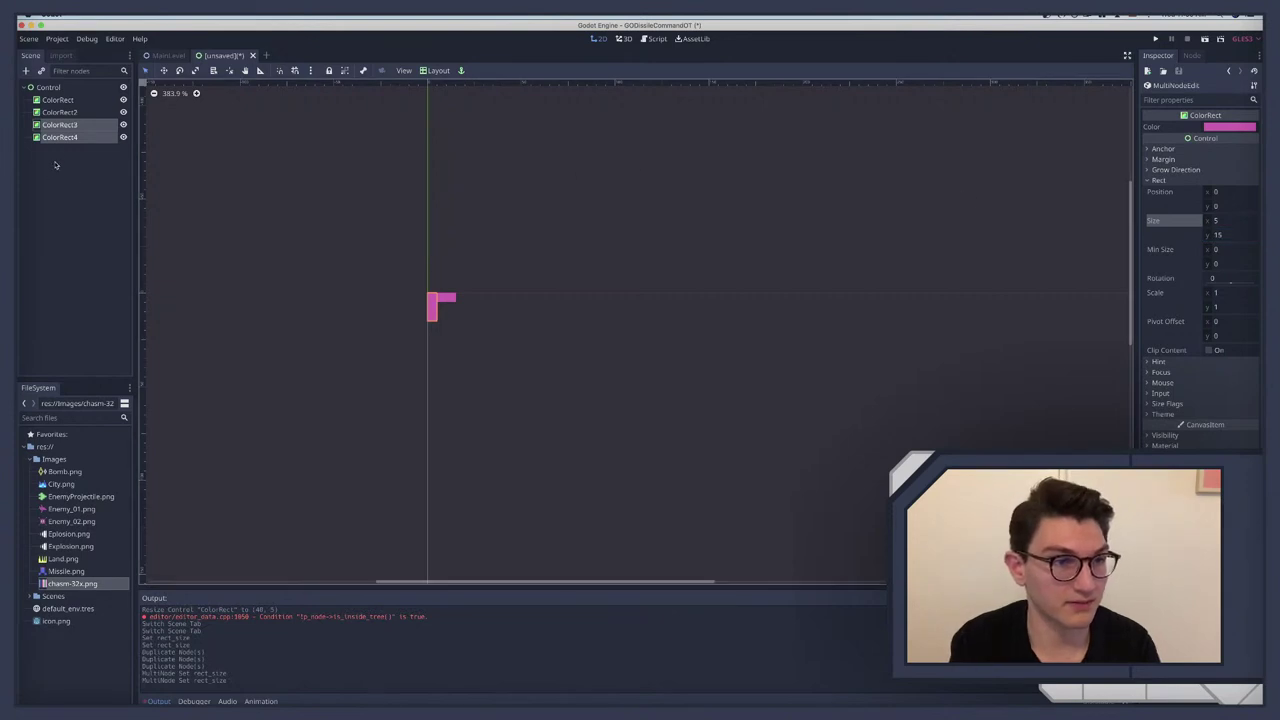
{"action": "scroll", "coordinate": [484, 325], "scroll_direction": "left", "scroll_amount": 3}
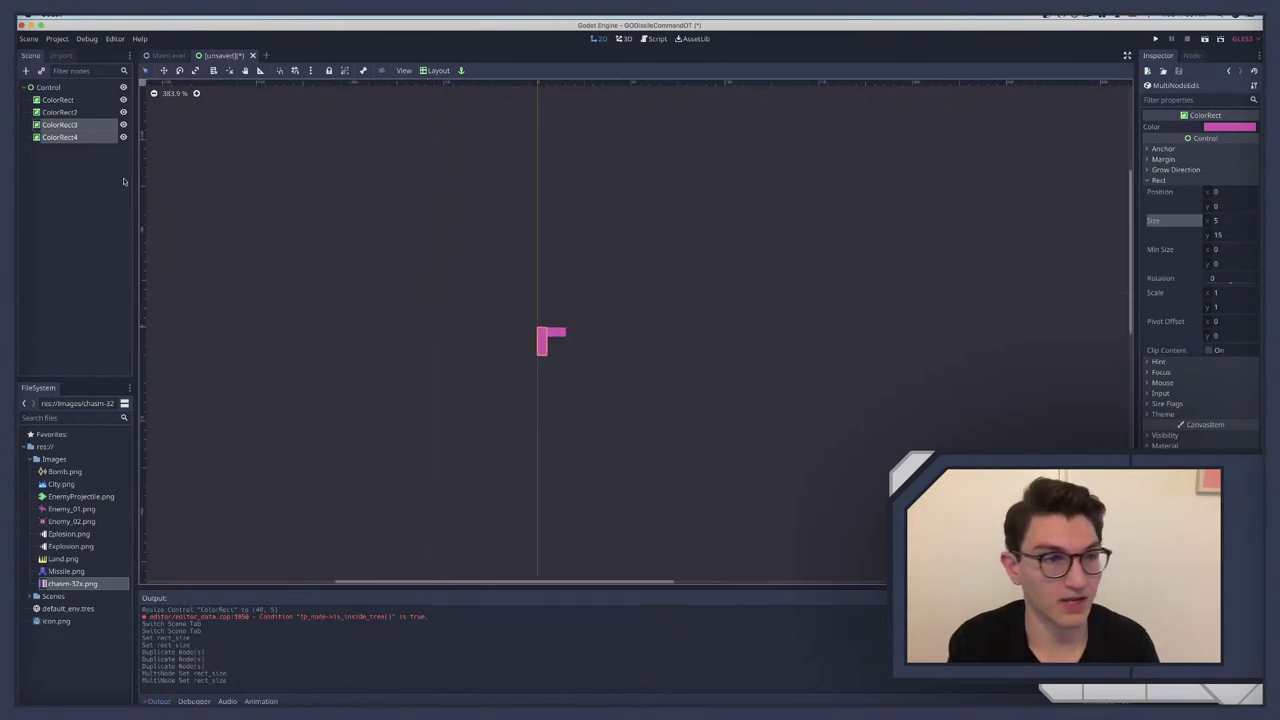
{"action": "scroll", "coordinate": [680, 344], "scroll_direction": "up", "scroll_amount": 3}
{"action": "scroll", "coordinate": [680, 344], "scroll_direction": "left", "scroll_amount": 3}
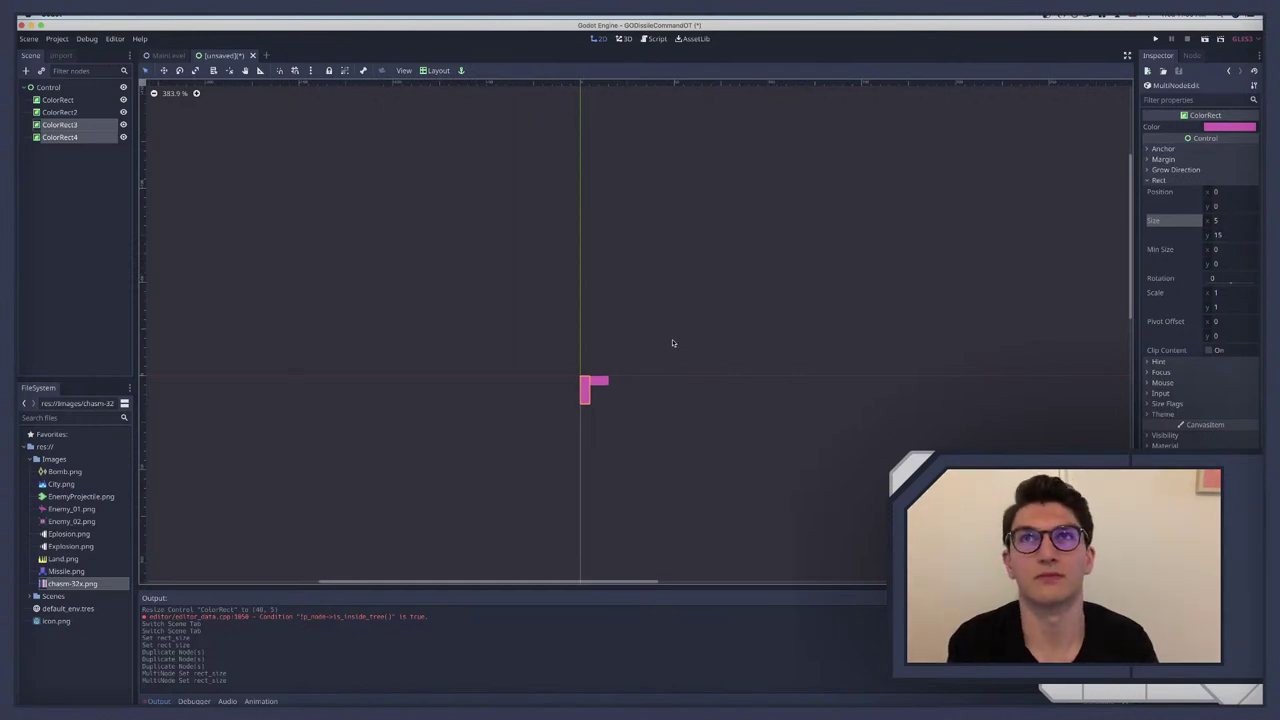
Step: Change the root Control node's type to Node2D
{"action": "right_click", "coordinate": [49, 88]}
{"action": "left_click", "coordinate": [82, 206]}
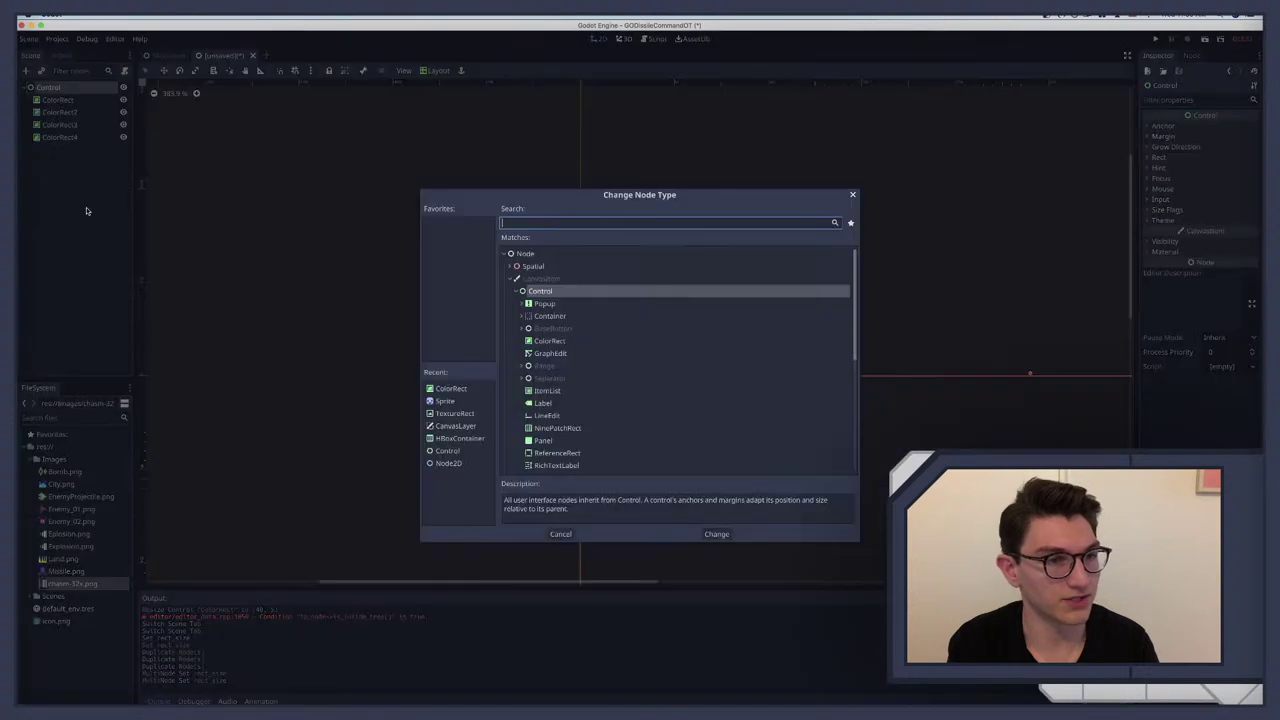
{"action": "type", "text": "node"}
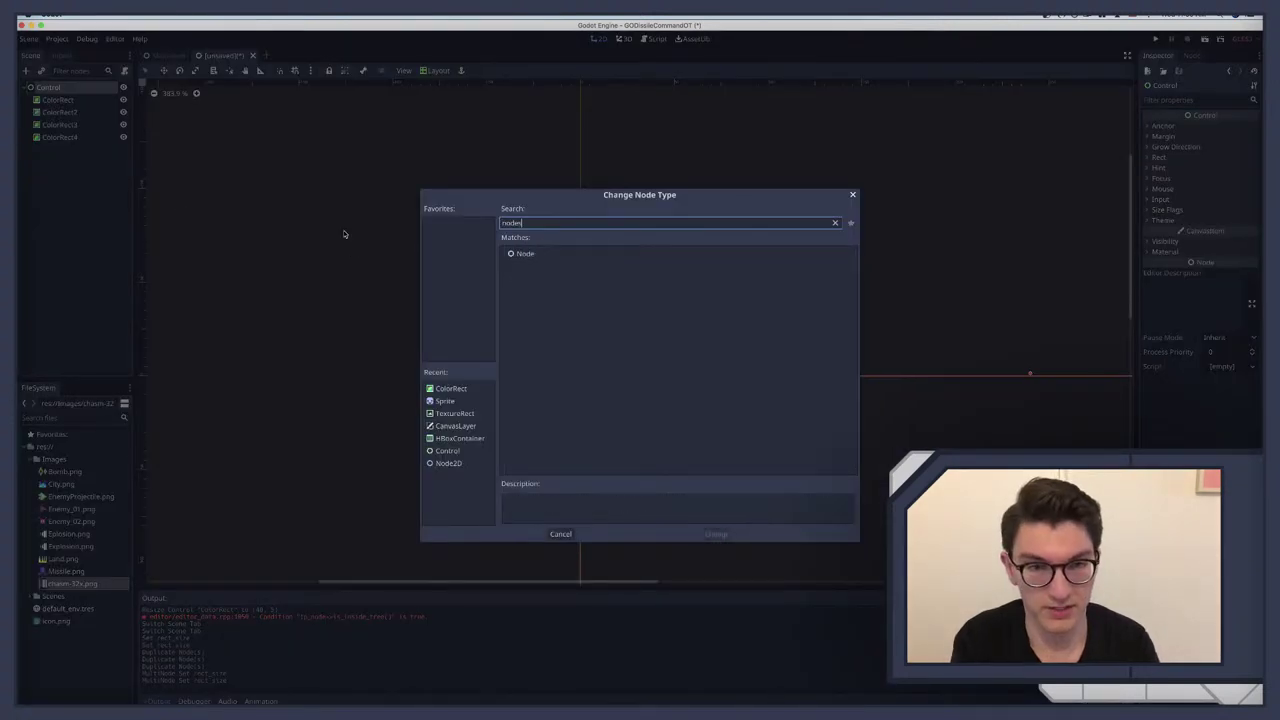
{"action": "key", "text": "BackSpace"}
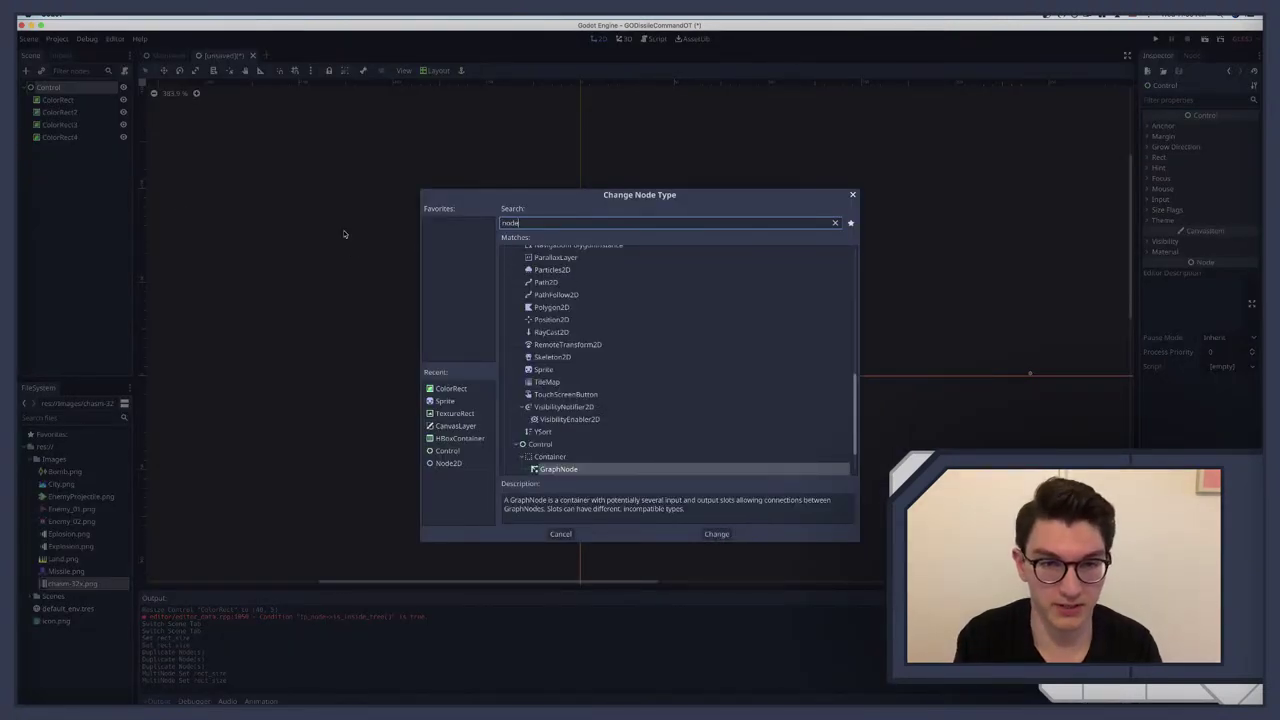
{"action": "type", "text": "2d"}
{"action": "key", "text": "Return"}
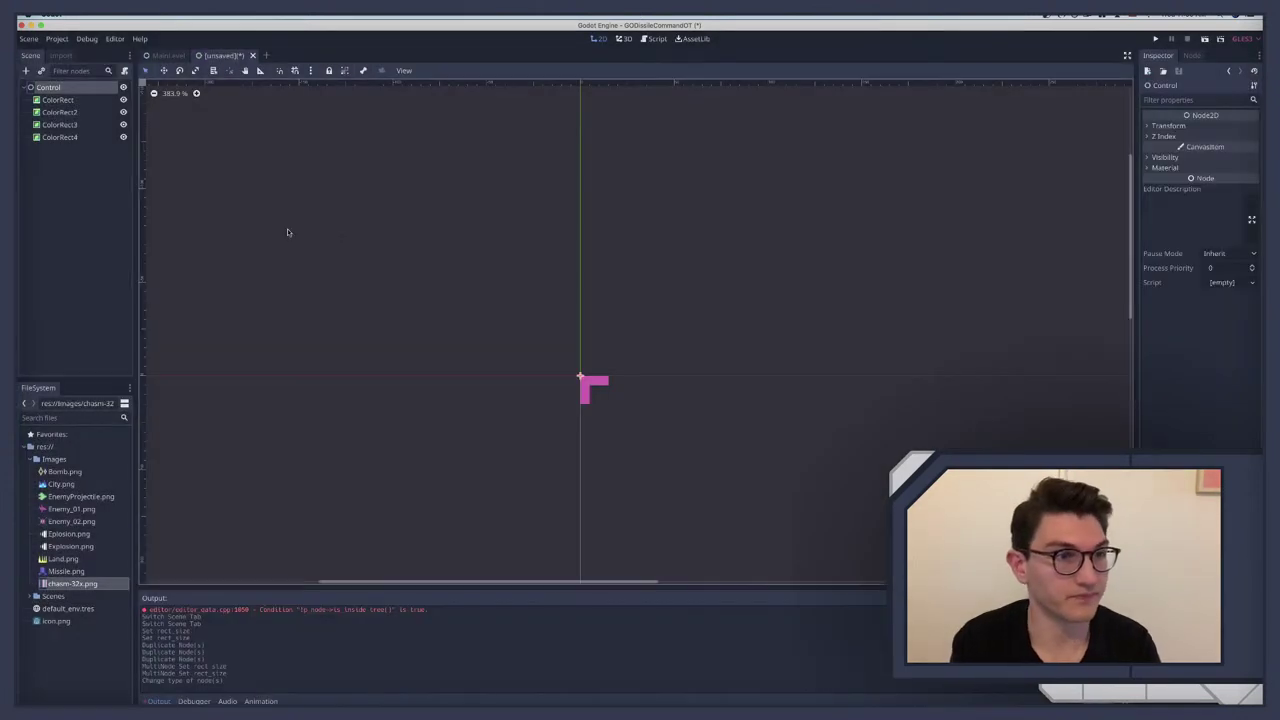
Step: Name the Node2D root node Crosshair
{"action": "double_click", "coordinate": [50, 87]}
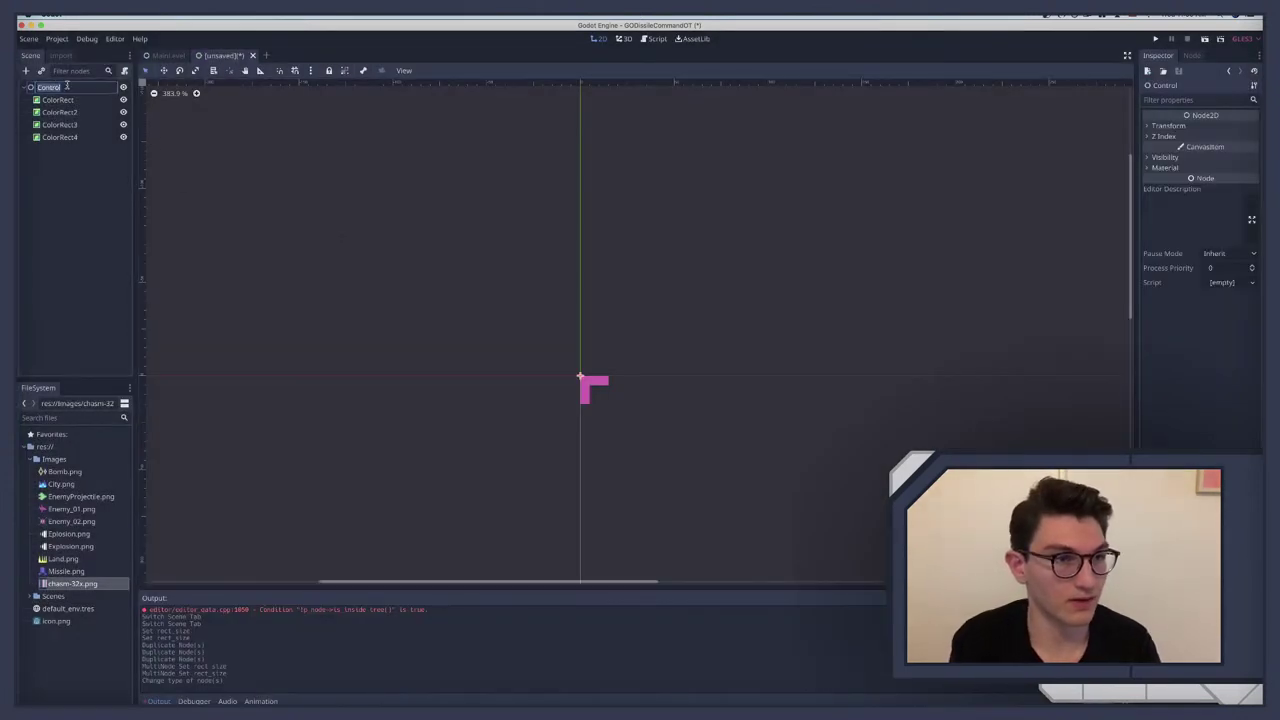
{"action": "type", "text": "C"}
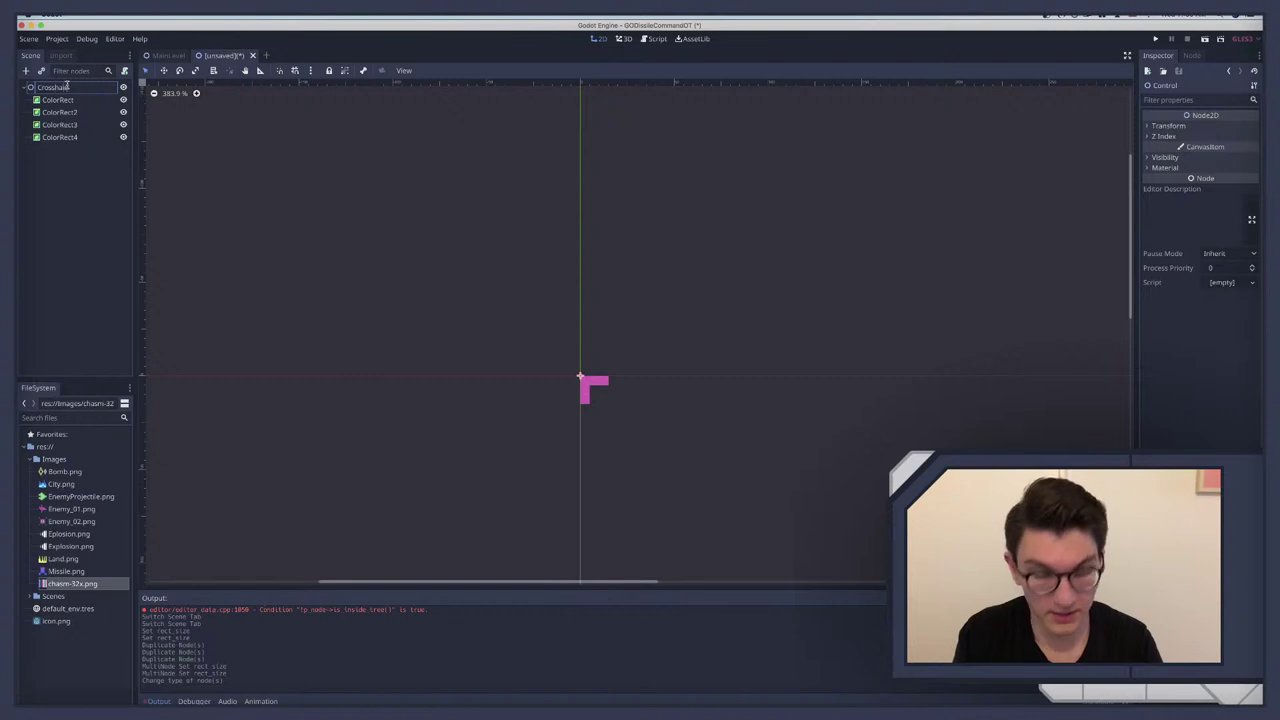
{"action": "type", "text": "rosshair"}
{"action": "key", "text": "Return"}
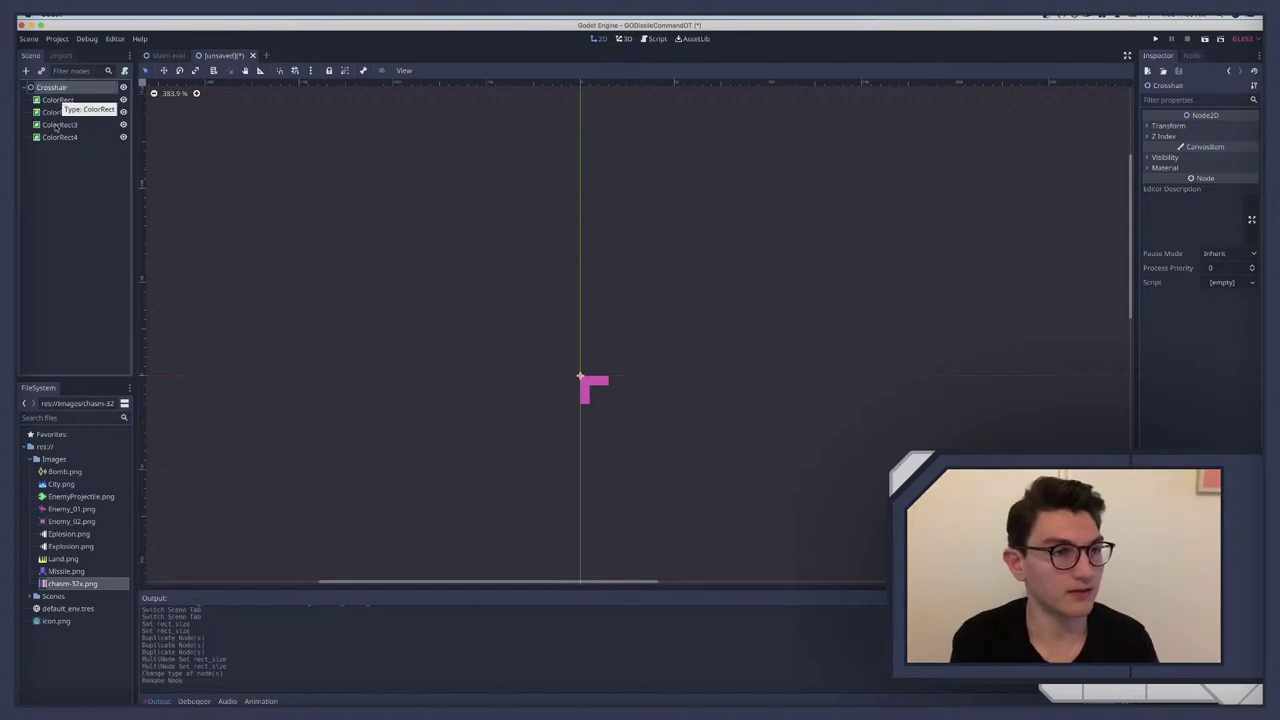
Step: Give both ColorRect3 and ColorRect4 a Rect Position x of -2.5
{"action": "left_click", "coordinate": [58, 125]}
{"action": "left_click", "coordinate": [60, 137], "text": "shift"}
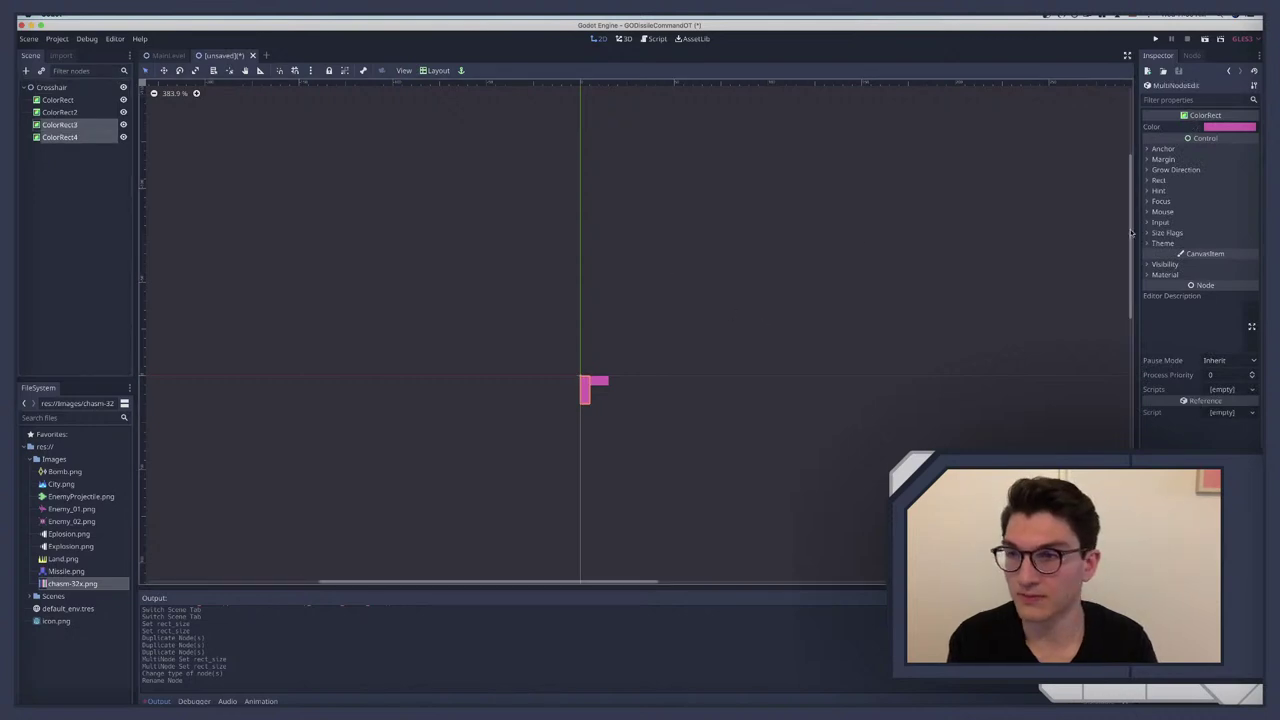
{"action": "left_click", "coordinate": [1160, 181]}
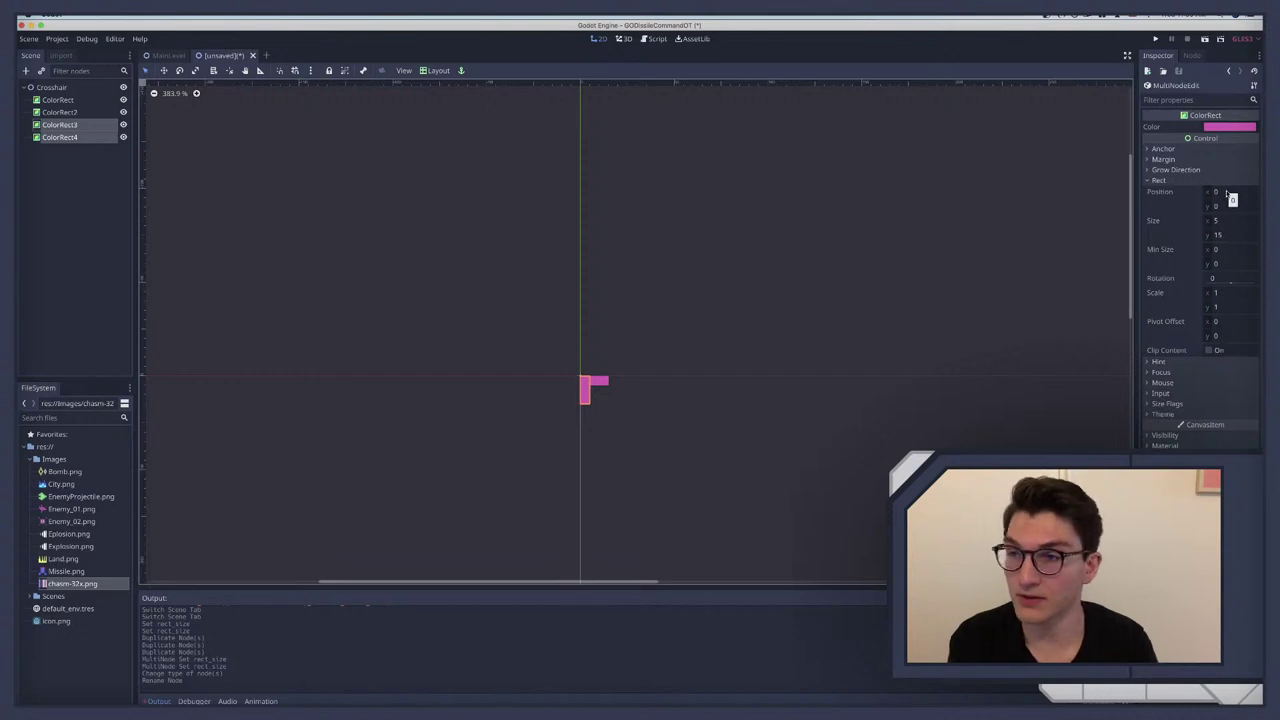
{"action": "left_click", "coordinate": [1226, 192]}
{"action": "type", "text": "0"}
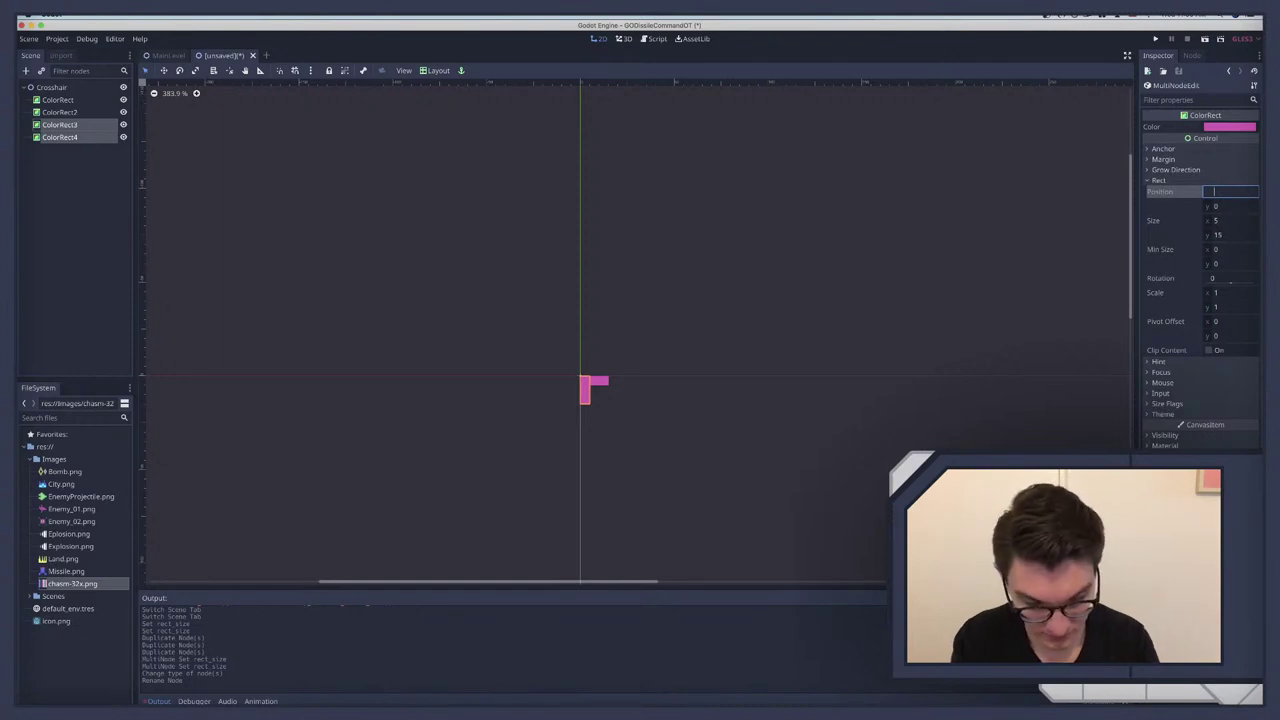
{"action": "type", "text": ".5"}
{"action": "key", "text": "Return"}
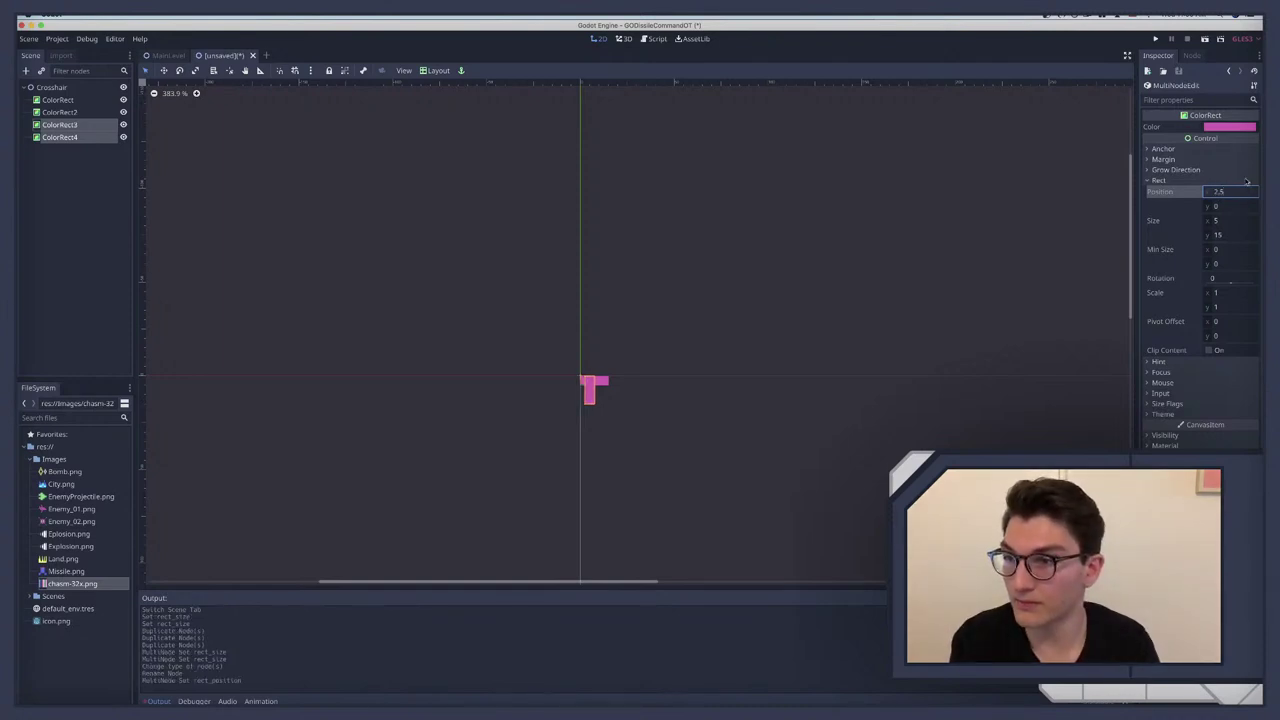
{"action": "key", "text": "Home"}
{"action": "type", "text": "-"}
{"action": "key", "text": "Return"}
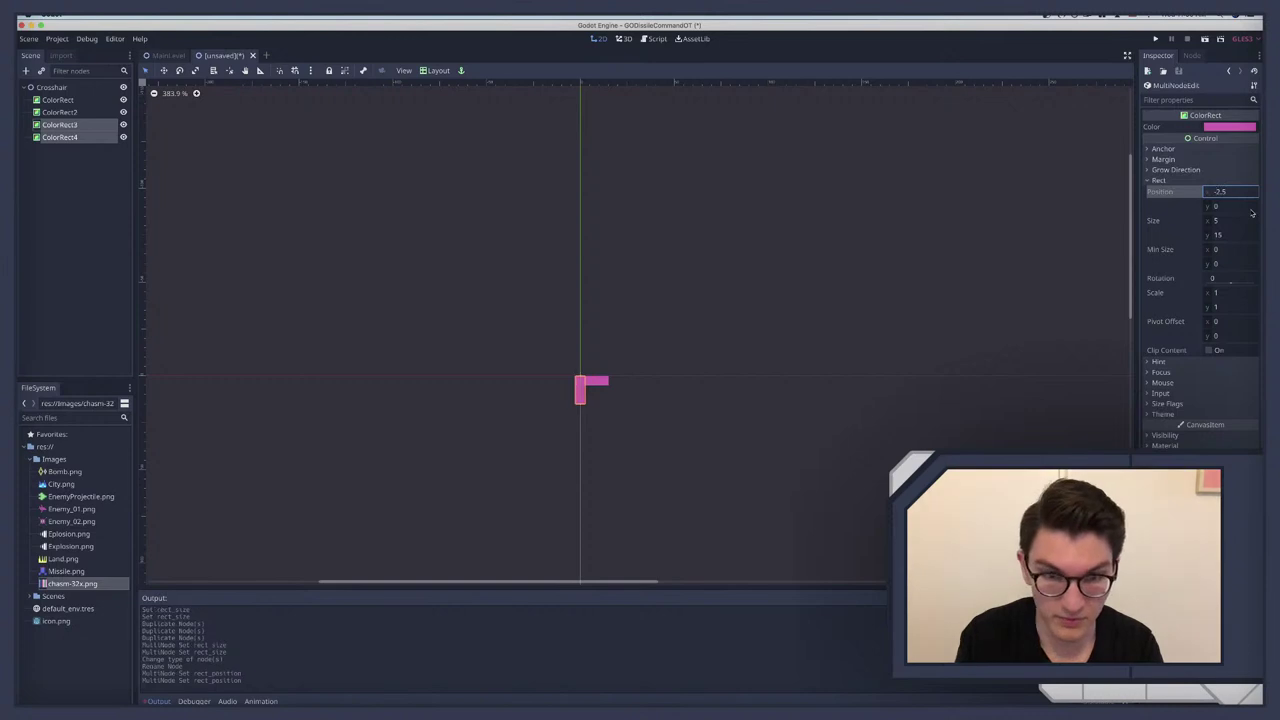
{"action": "scroll", "coordinate": [620, 383], "scroll_direction": "up", "scroll_amount": 3}
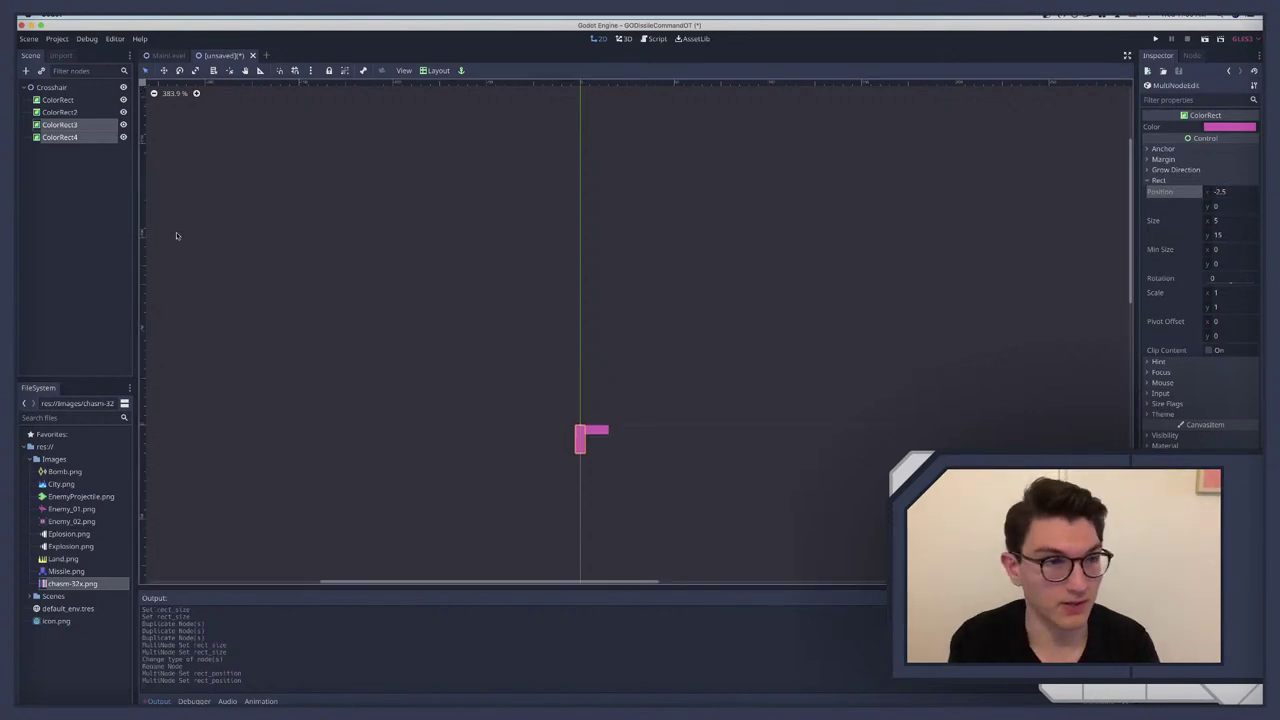
Step: Rename ColorRect3 to Top and ColorRect4 to Bottom
{"action": "left_click", "coordinate": [60, 126]}
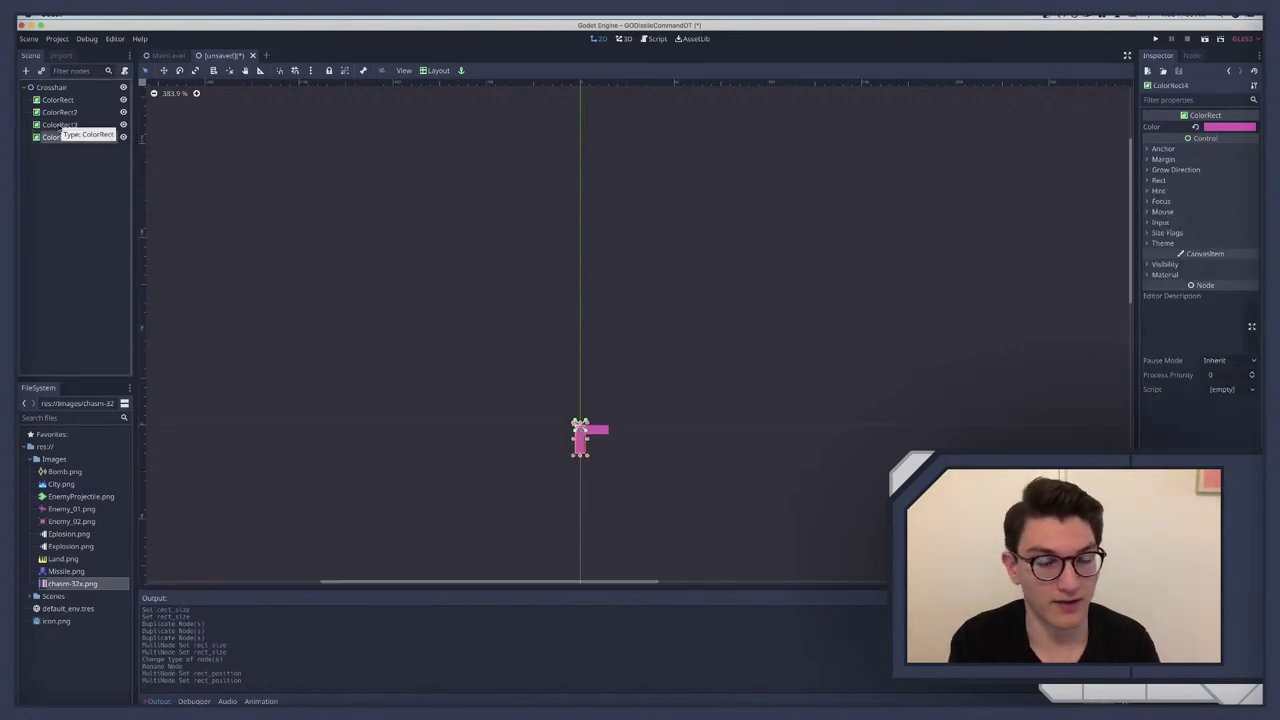
{"action": "double_click", "coordinate": [62, 126]}
{"action": "type", "text": "Top"}
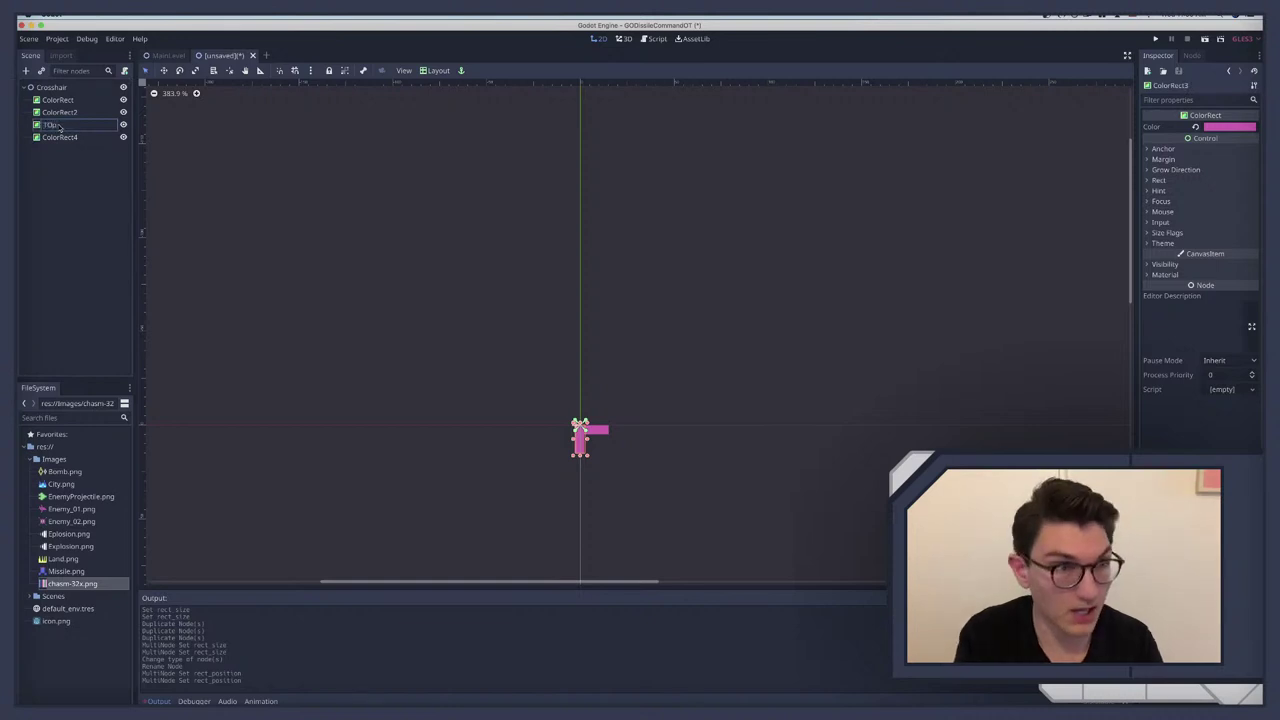
{"action": "key", "text": "Return"}
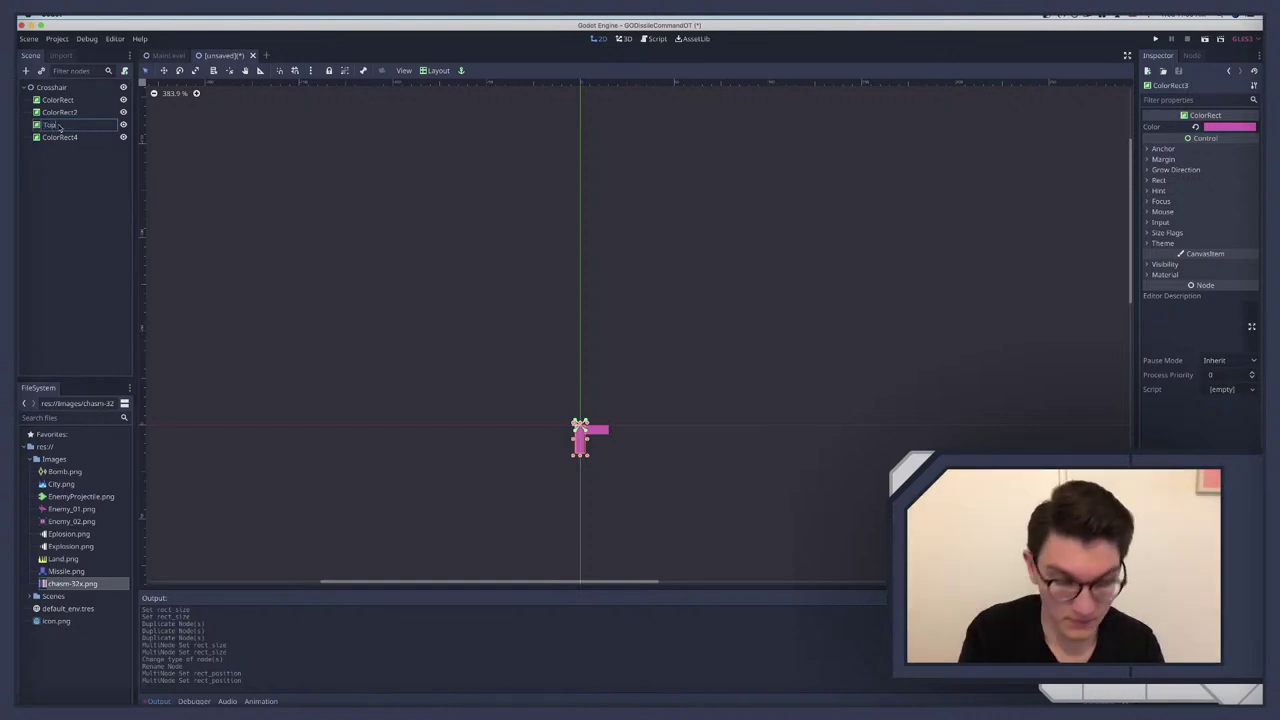
{"action": "double_click", "coordinate": [50, 138]}
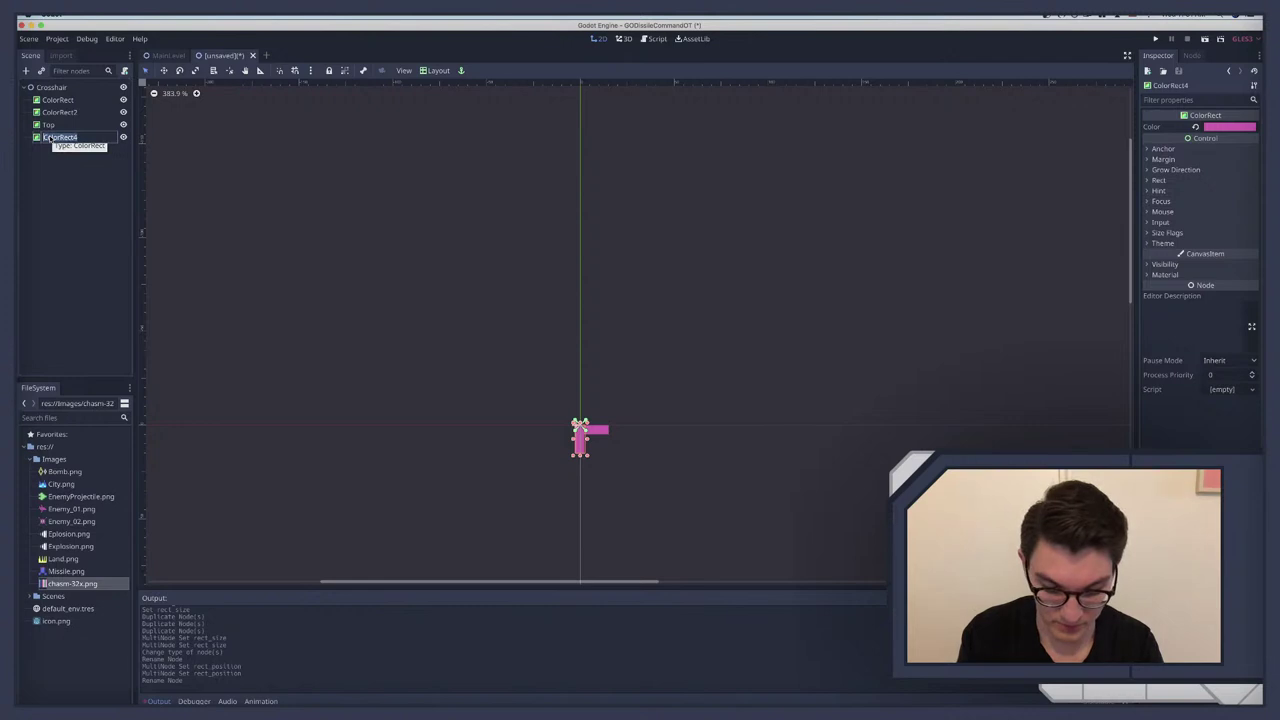
{"action": "type", "text": "Bottom"}
{"action": "key", "text": "Return"}
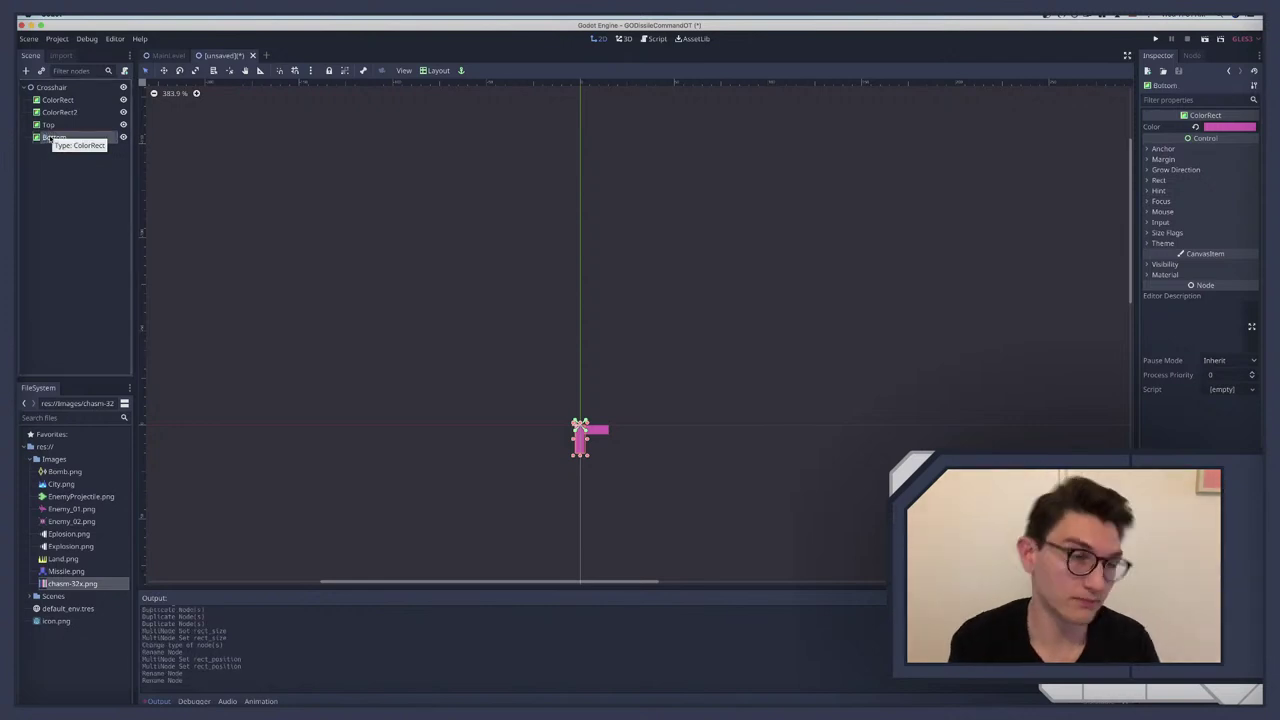
Step: Set Bottom's Rect Position y to 5
{"action": "left_click", "coordinate": [46, 146]}
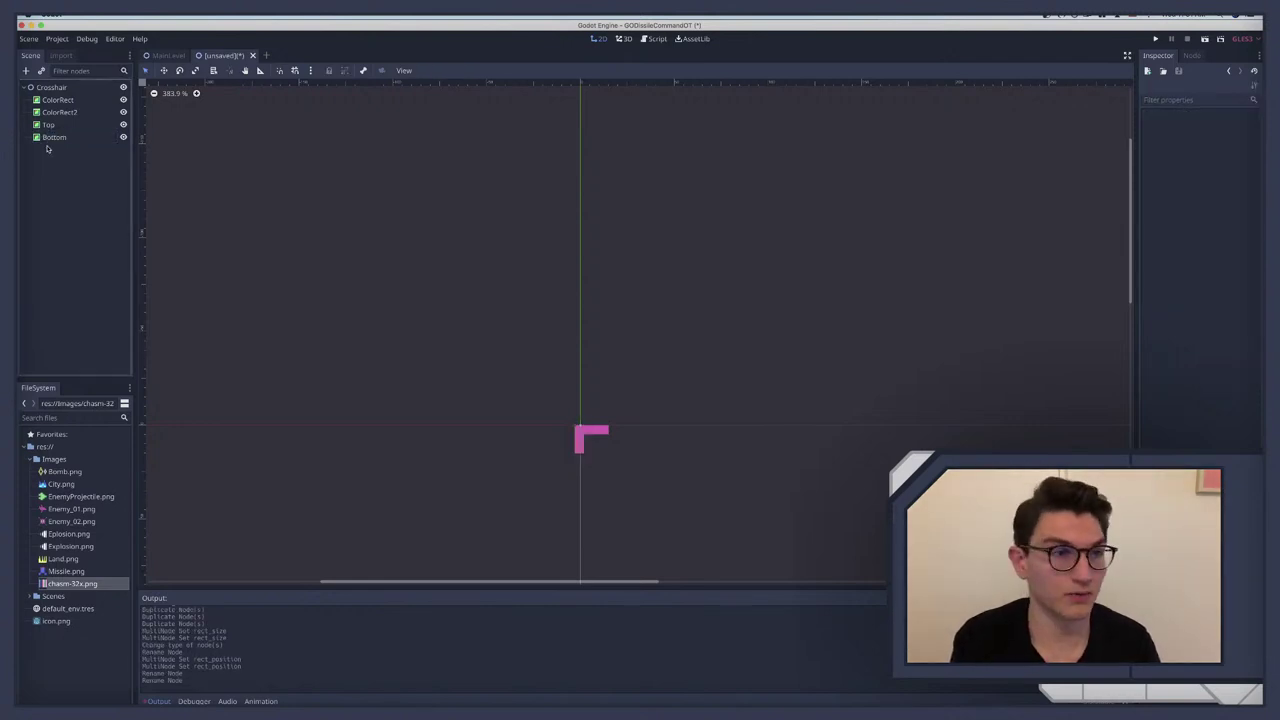
{"action": "left_click", "coordinate": [66, 137]}
{"action": "left_click", "coordinate": [1174, 170]}
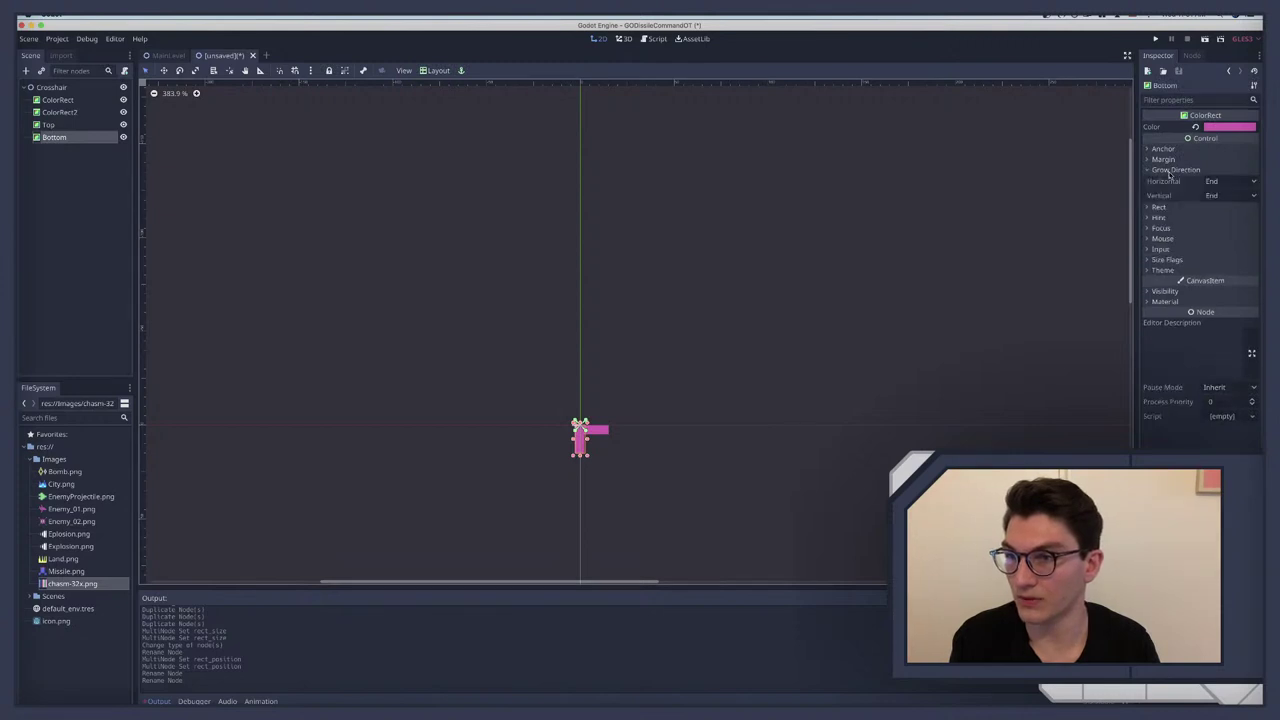
{"action": "left_click", "coordinate": [1171, 171]}
{"action": "left_click", "coordinate": [1160, 181]}
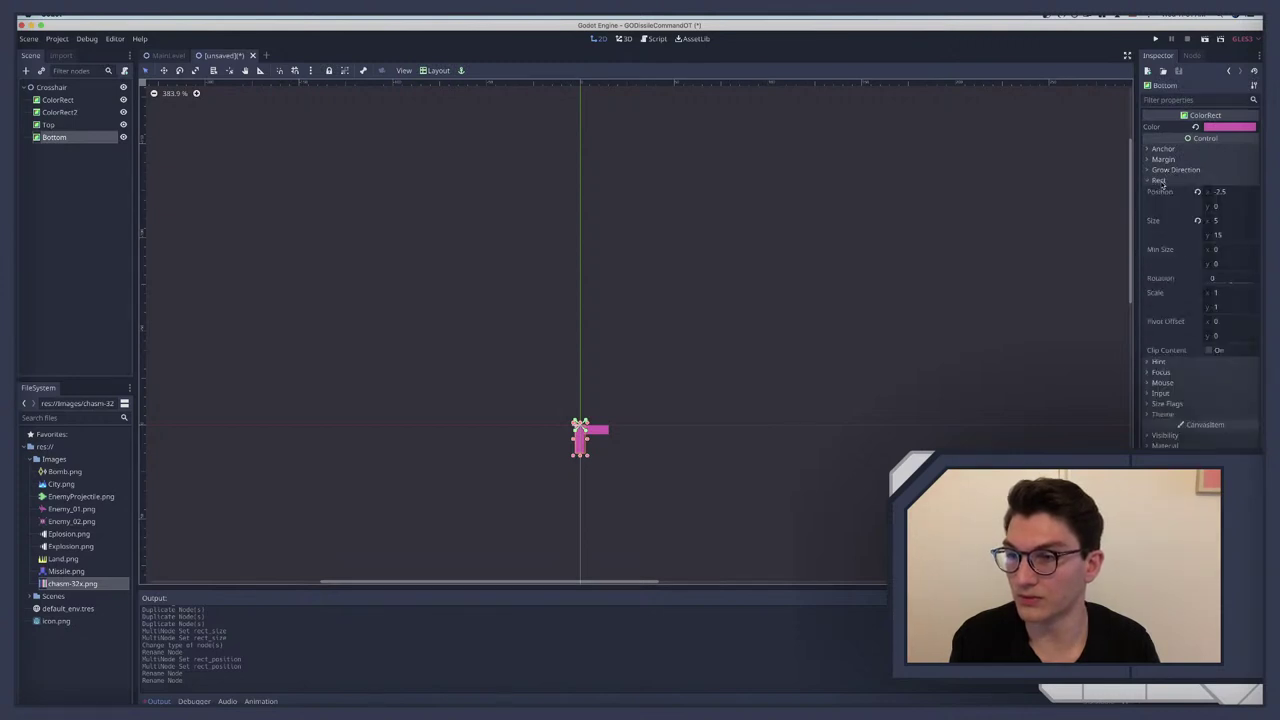
{"action": "left_click", "coordinate": [1228, 206]}
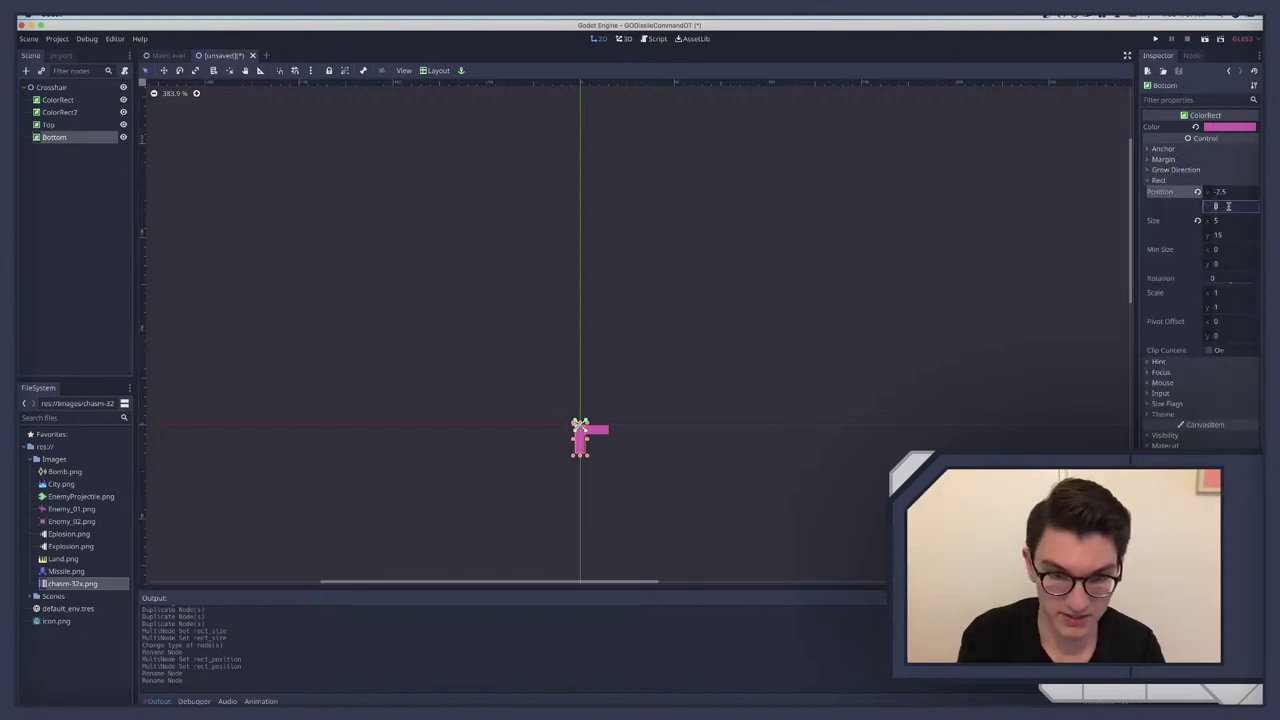
{"action": "type", "text": "5"}
{"action": "key", "text": "Return"}
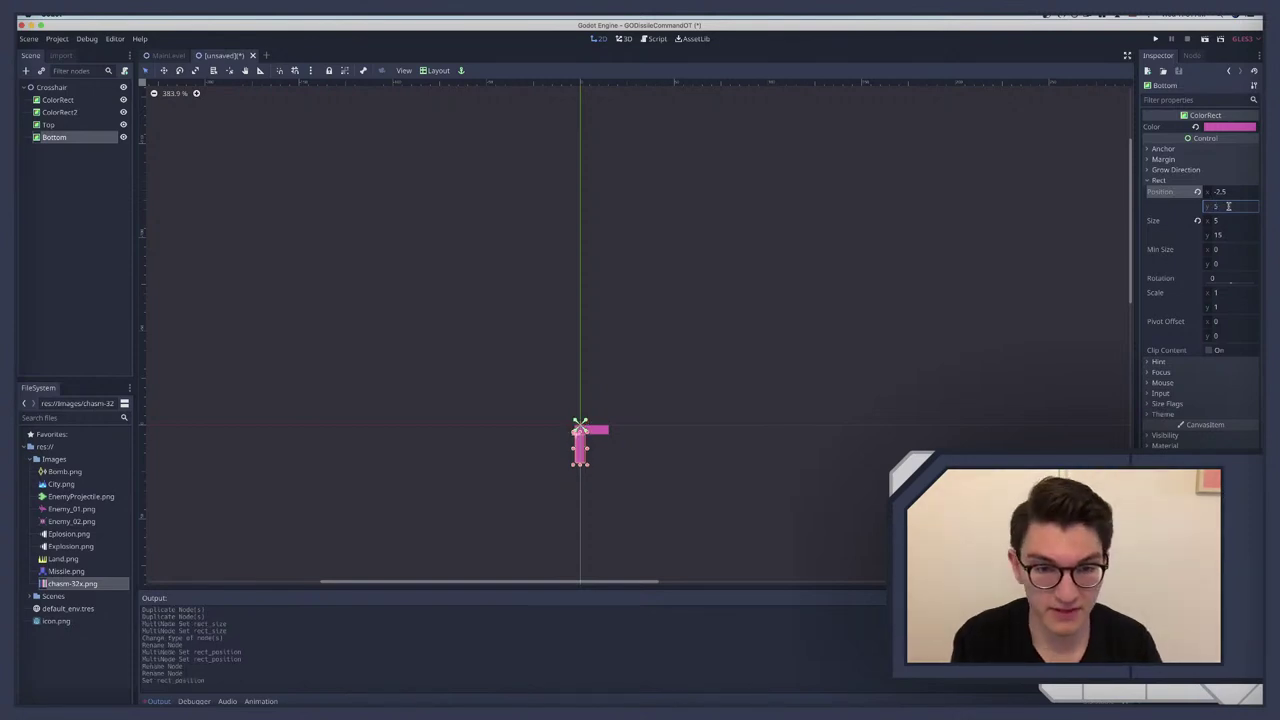
Step: Set Top's Rect Position y to -20
{"action": "left_click", "coordinate": [48, 124]}
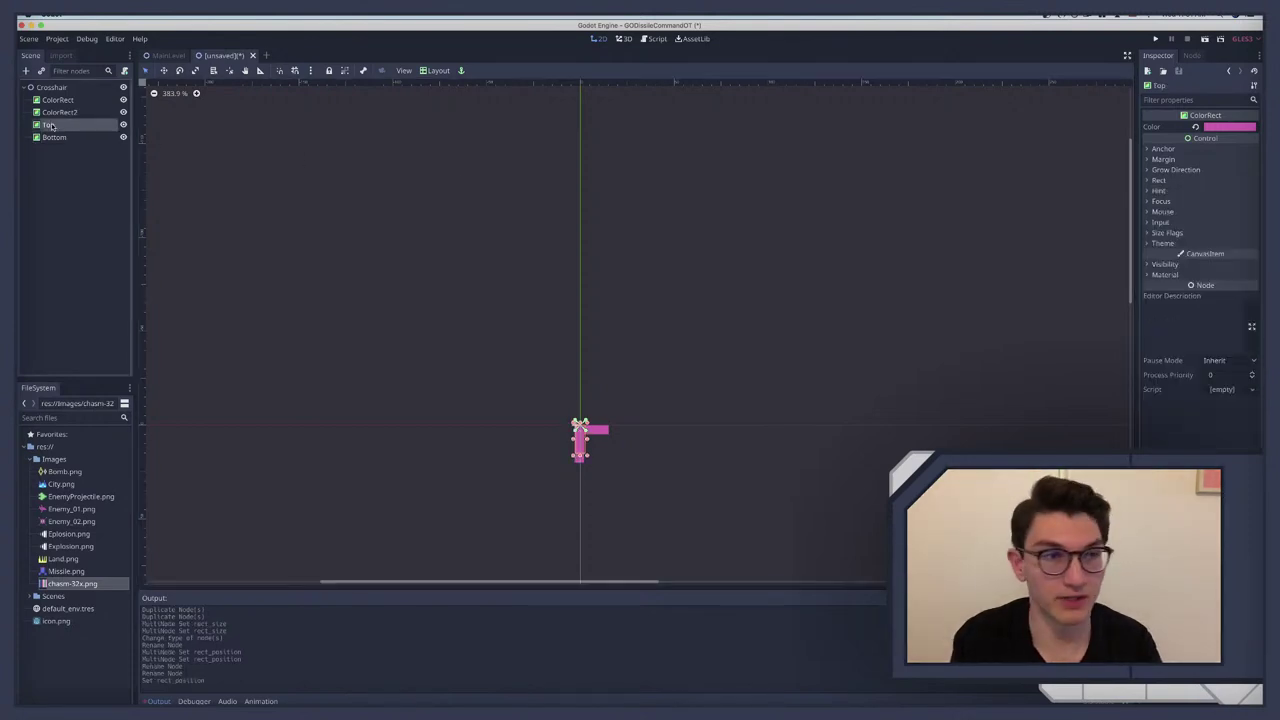
{"action": "left_click", "coordinate": [1160, 180]}
{"action": "left_click", "coordinate": [1233, 207]}
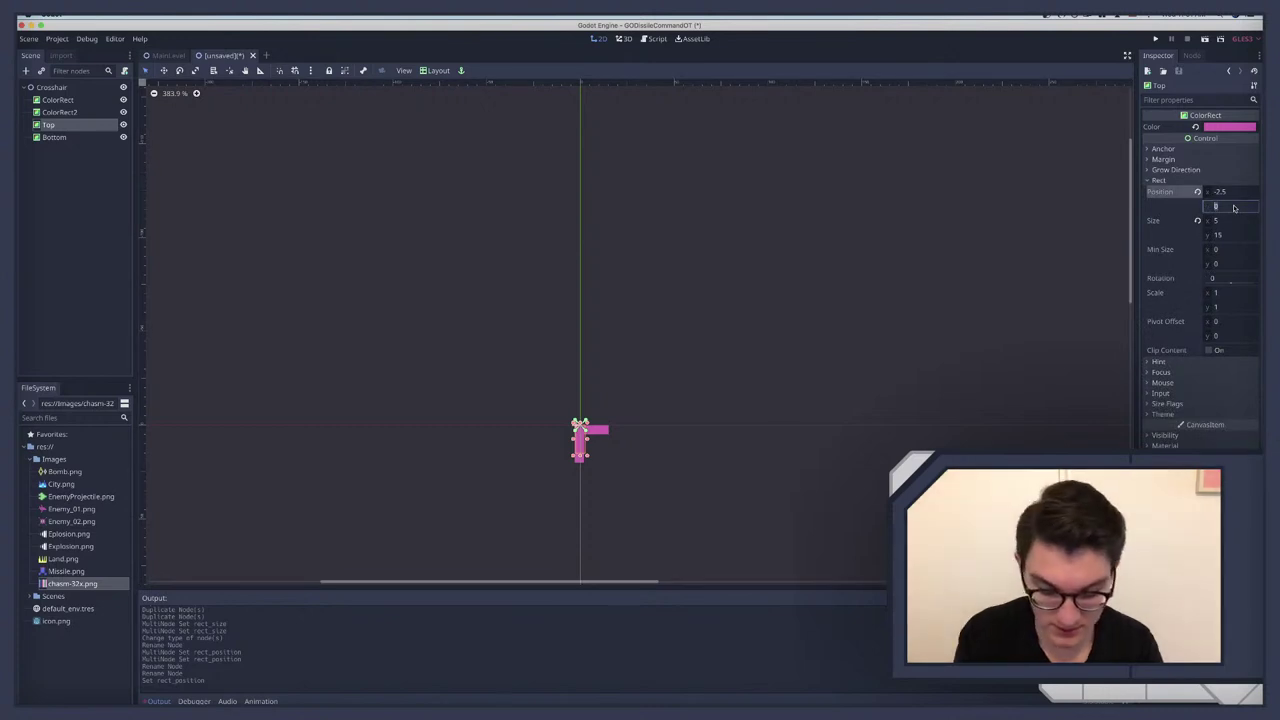
{"action": "type", "text": "-5"}
{"action": "key", "text": "Return"}
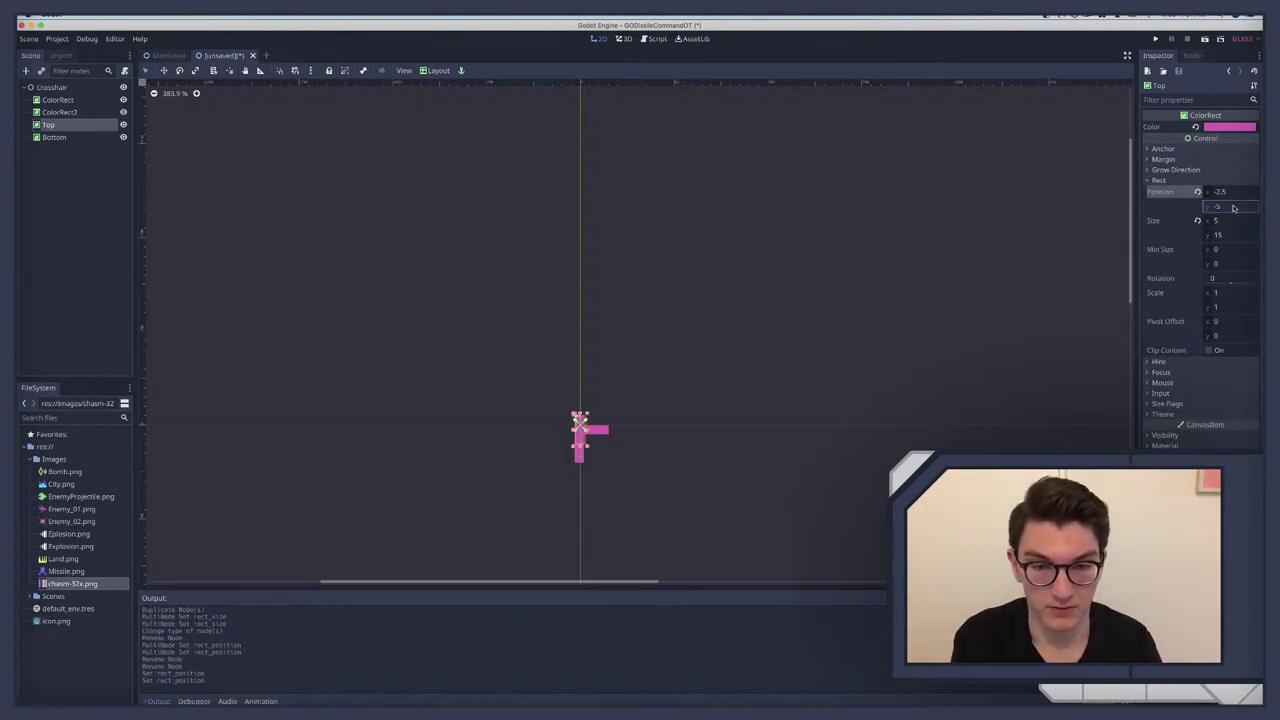
{"action": "key", "text": "super+z"}
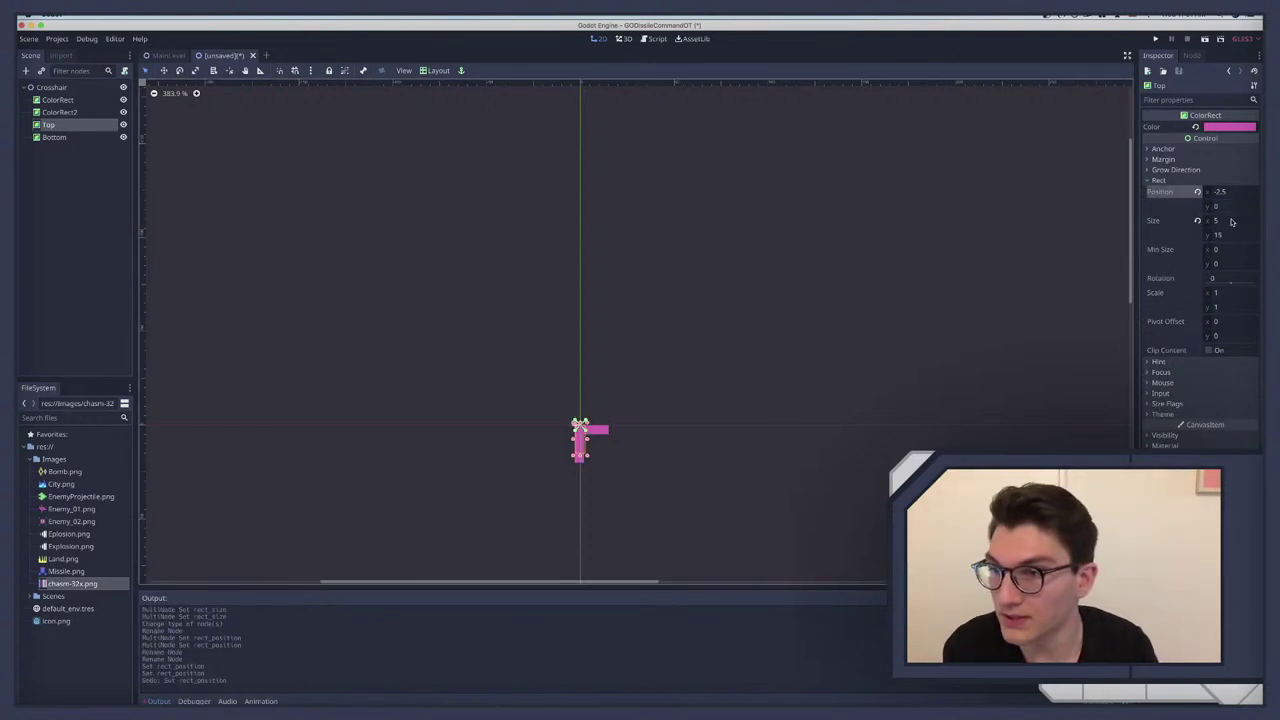
{"action": "left_click", "coordinate": [1229, 206]}
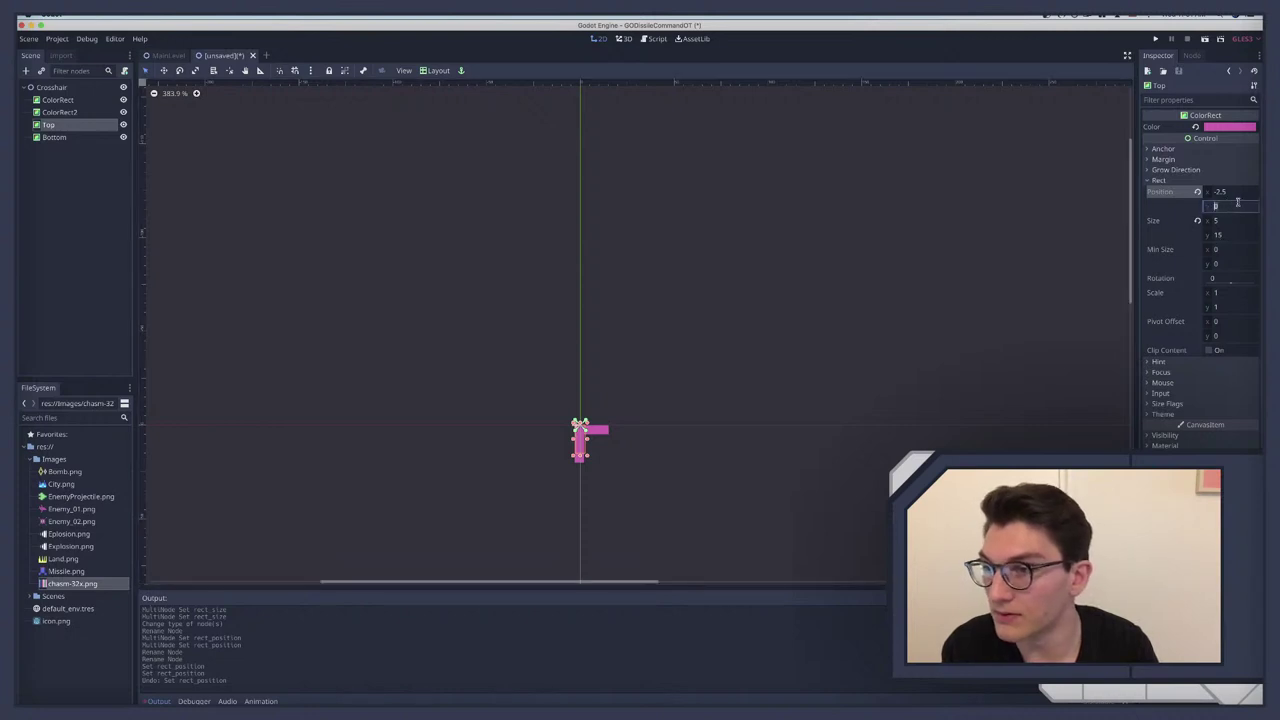
{"action": "type", "text": "-20"}
{"action": "key", "text": "Return"}
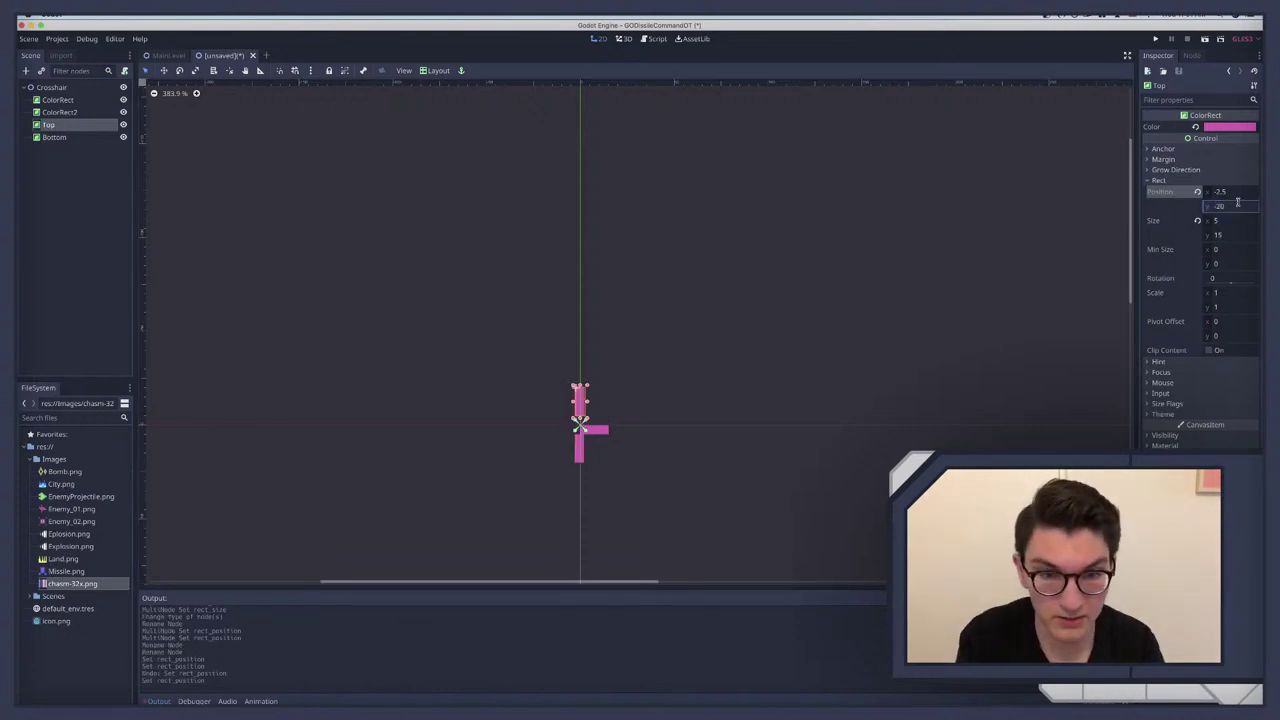
Step: Rename ColorRect to Right and ColorRect2 to Left
{"action": "left_click", "coordinate": [55, 137]}
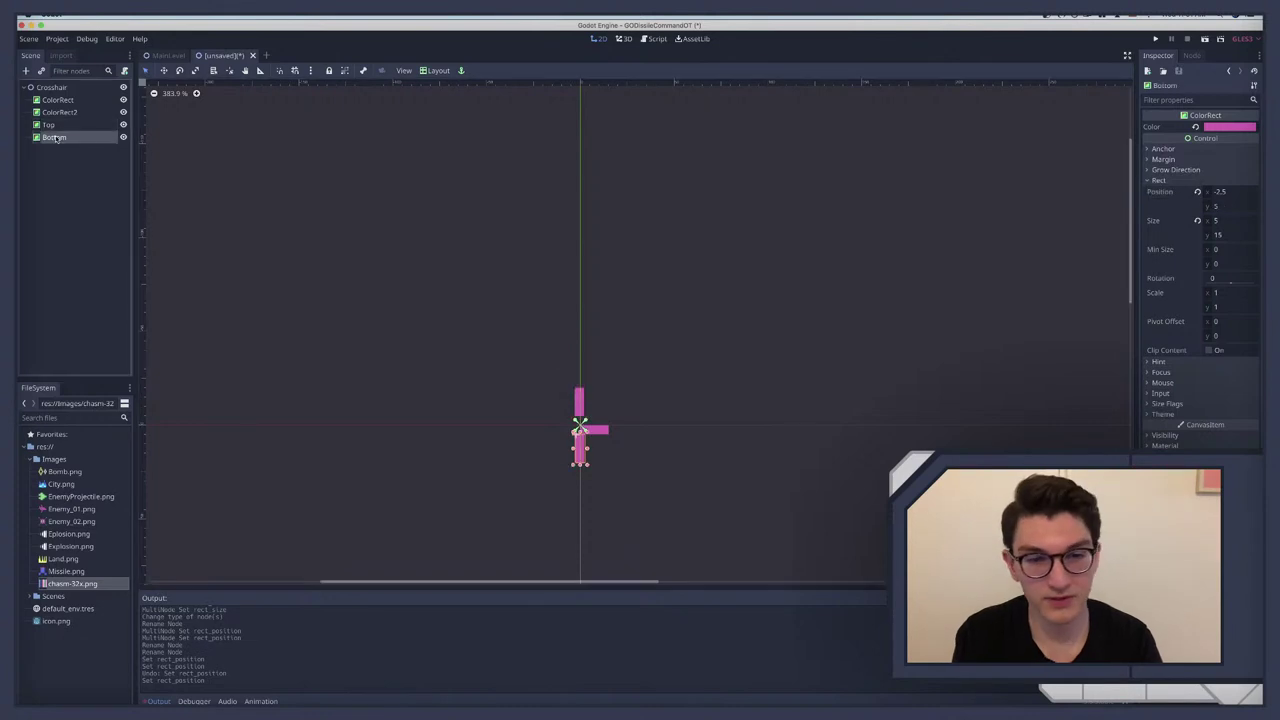
{"action": "left_click", "coordinate": [59, 113]}
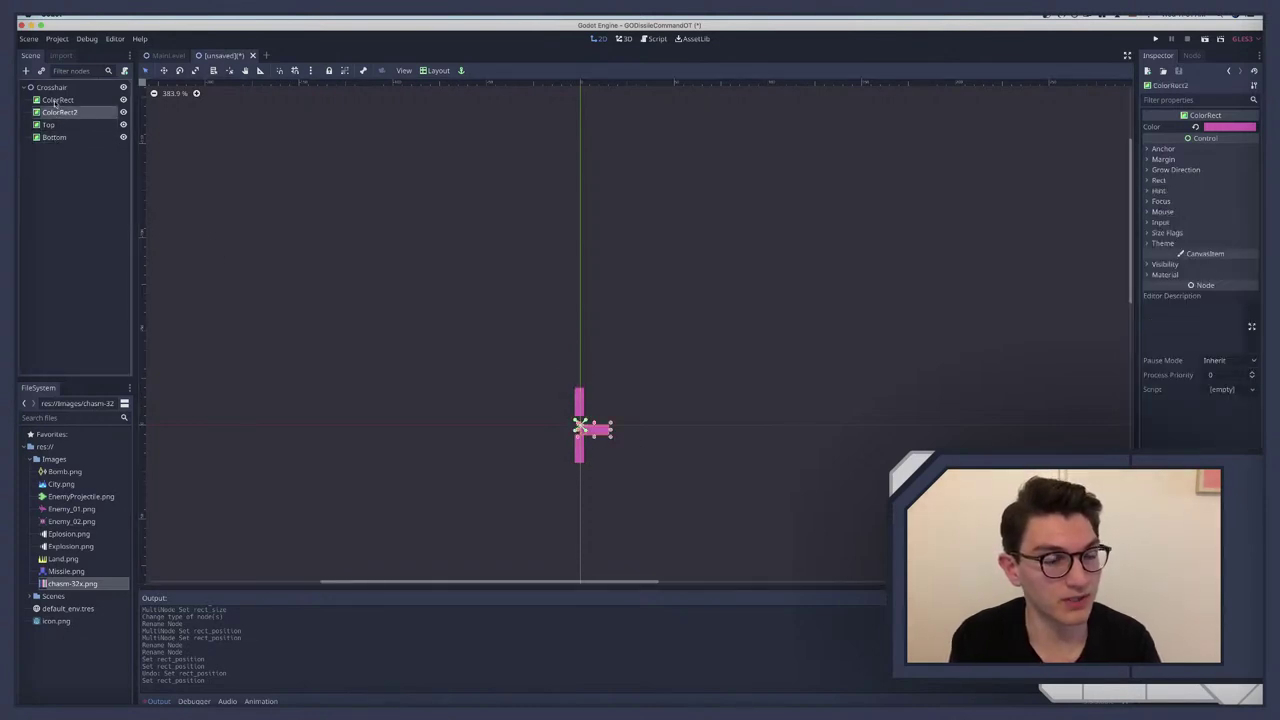
{"action": "left_click", "coordinate": [57, 101], "text": "shift"}
{"action": "double_click", "coordinate": [57, 101]}
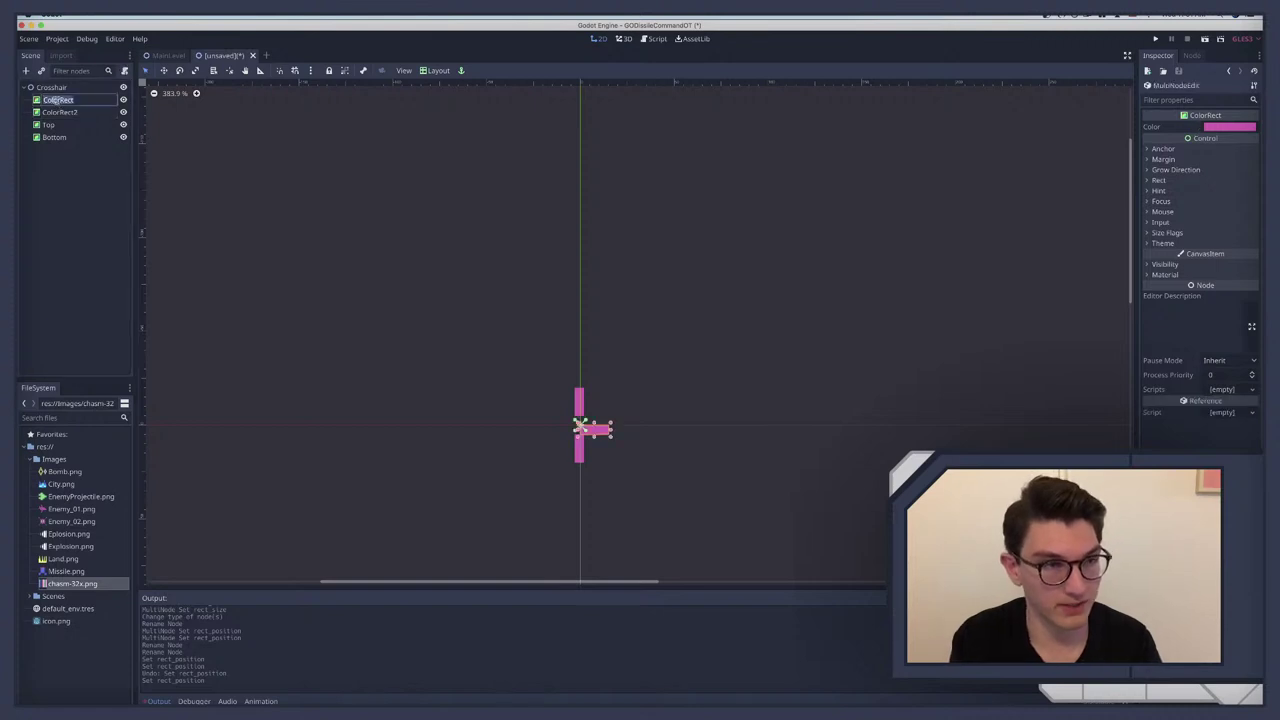
{"action": "type", "text": "Right"}
{"action": "key", "text": "Return"}
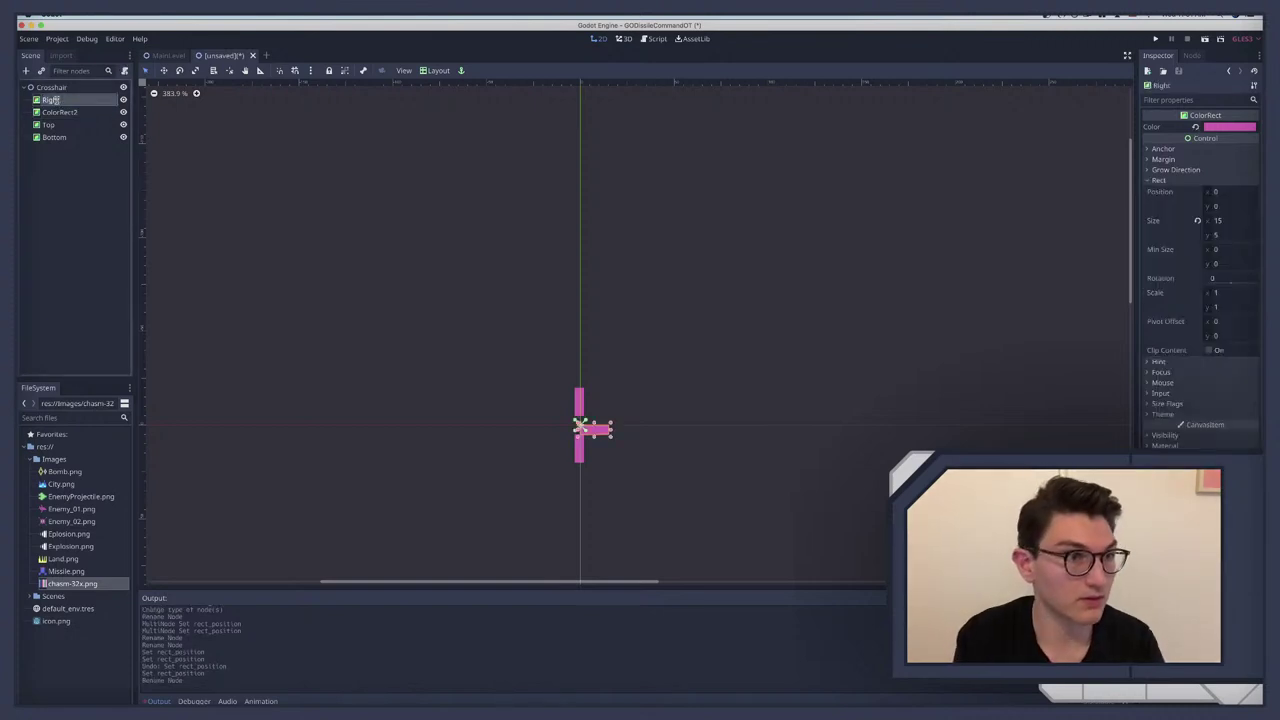
{"action": "double_click", "coordinate": [55, 112]}
{"action": "type", "text": "L"}
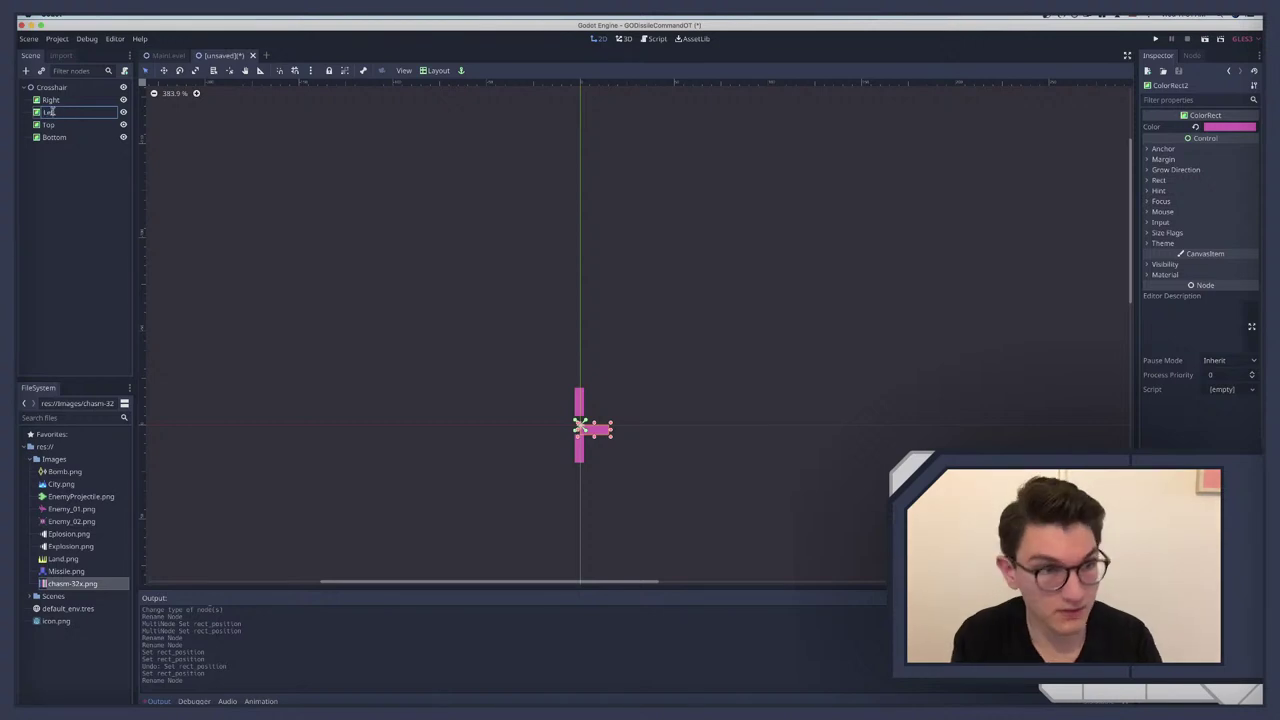
{"action": "type", "text": "eft"}
{"action": "left_click", "coordinate": [50, 100]}
{"action": "scroll", "coordinate": [494, 337], "scroll_direction": "up", "scroll_amount": 2}
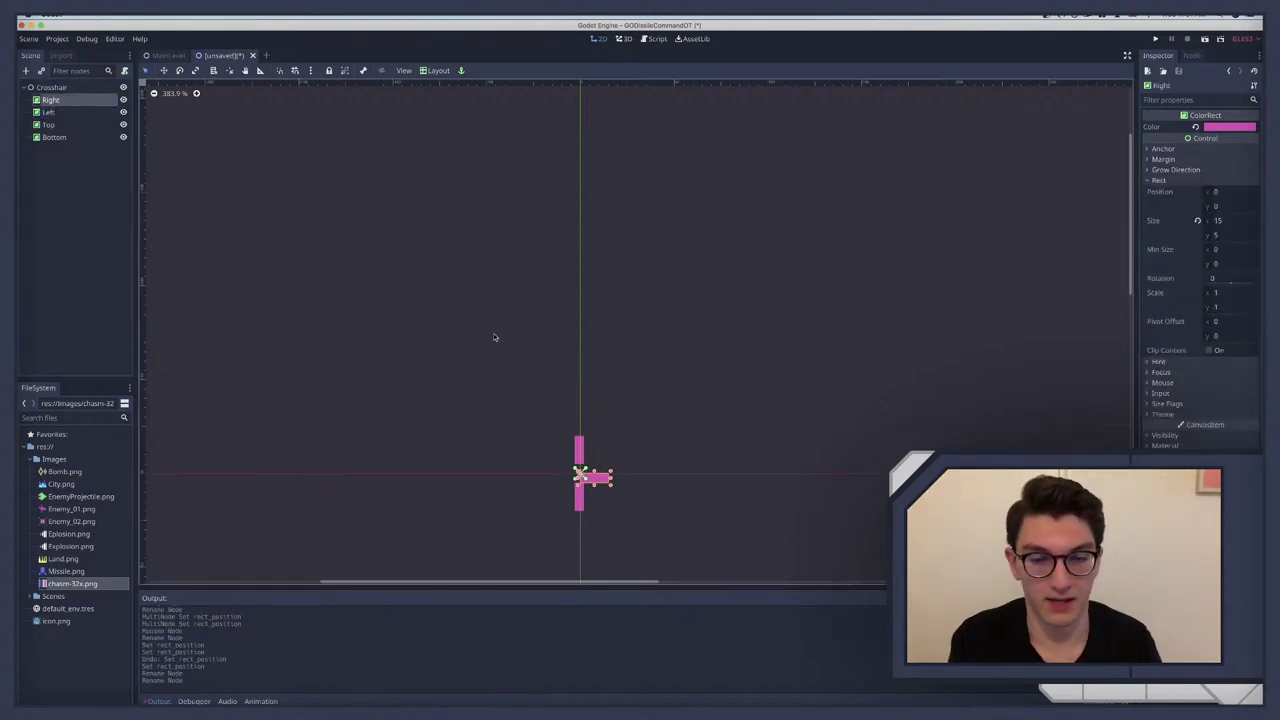
{"action": "scroll", "coordinate": [494, 337], "scroll_direction": "down", "scroll_amount": 1}
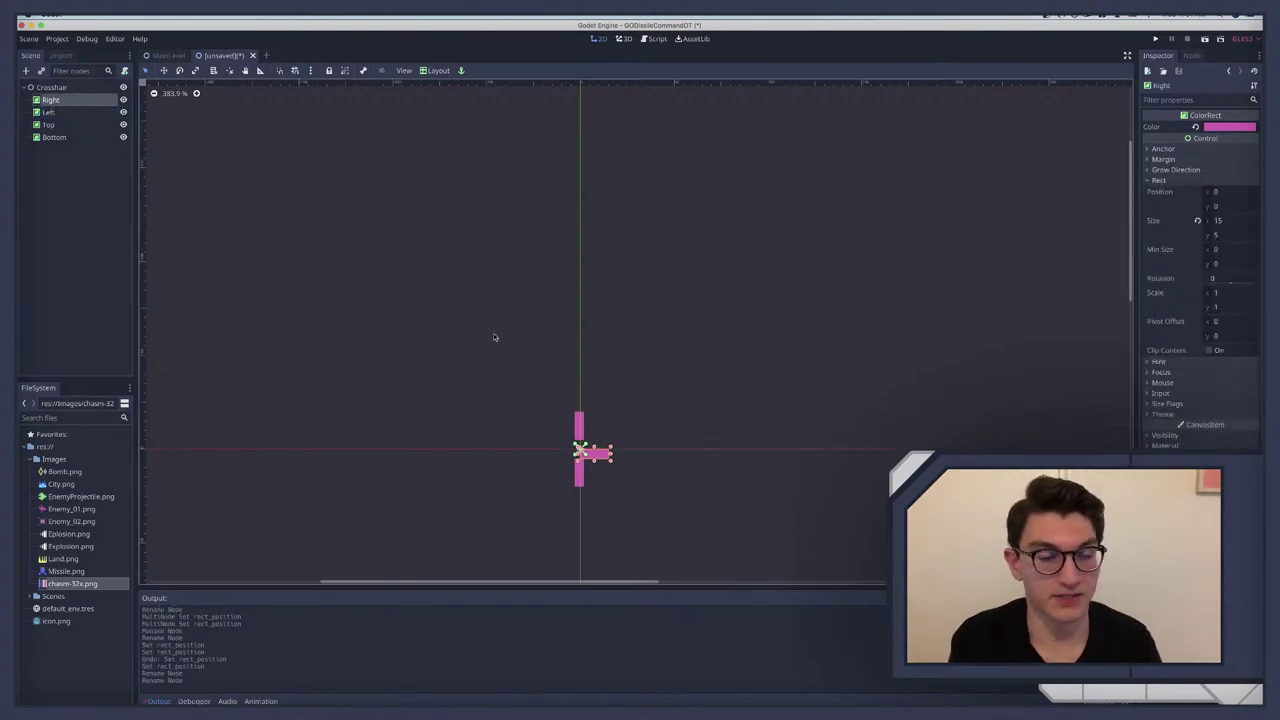
Step: Set the Rect Position y of both Right and Left to -2.5
{"action": "left_click", "coordinate": [1229, 207]}
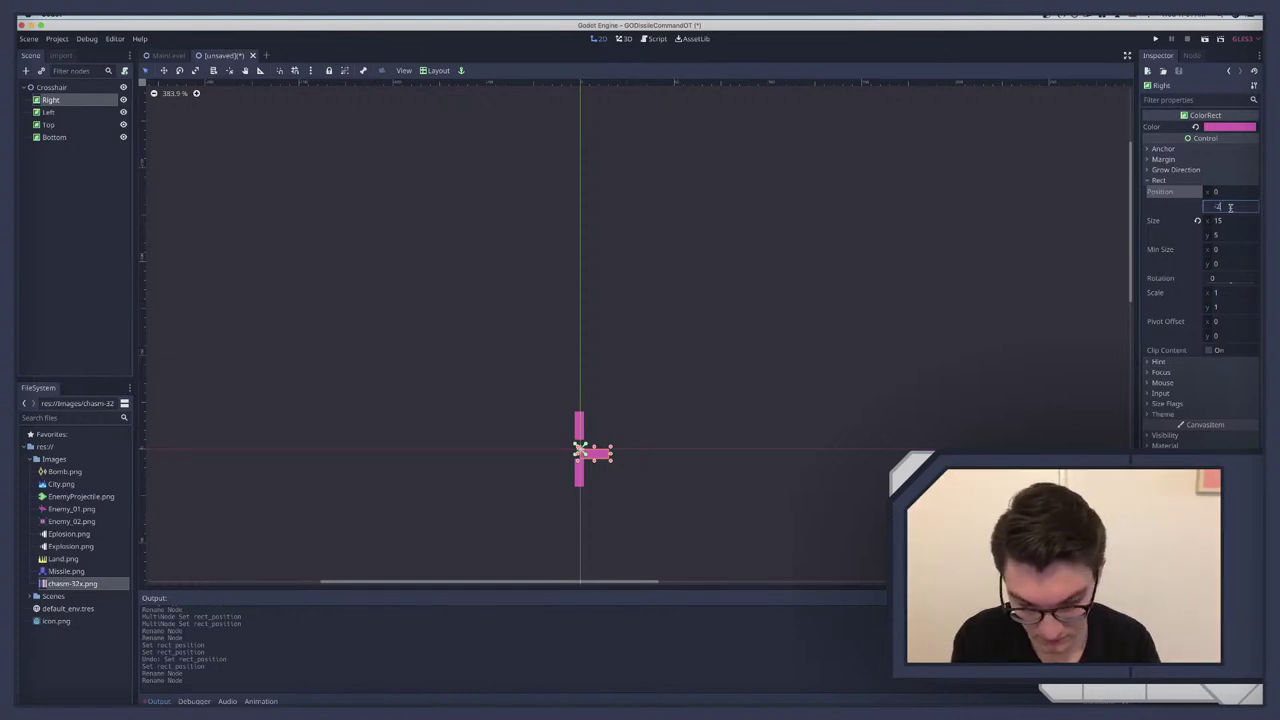
{"action": "type", "text": "-2.5"}
{"action": "key", "text": "Return"}
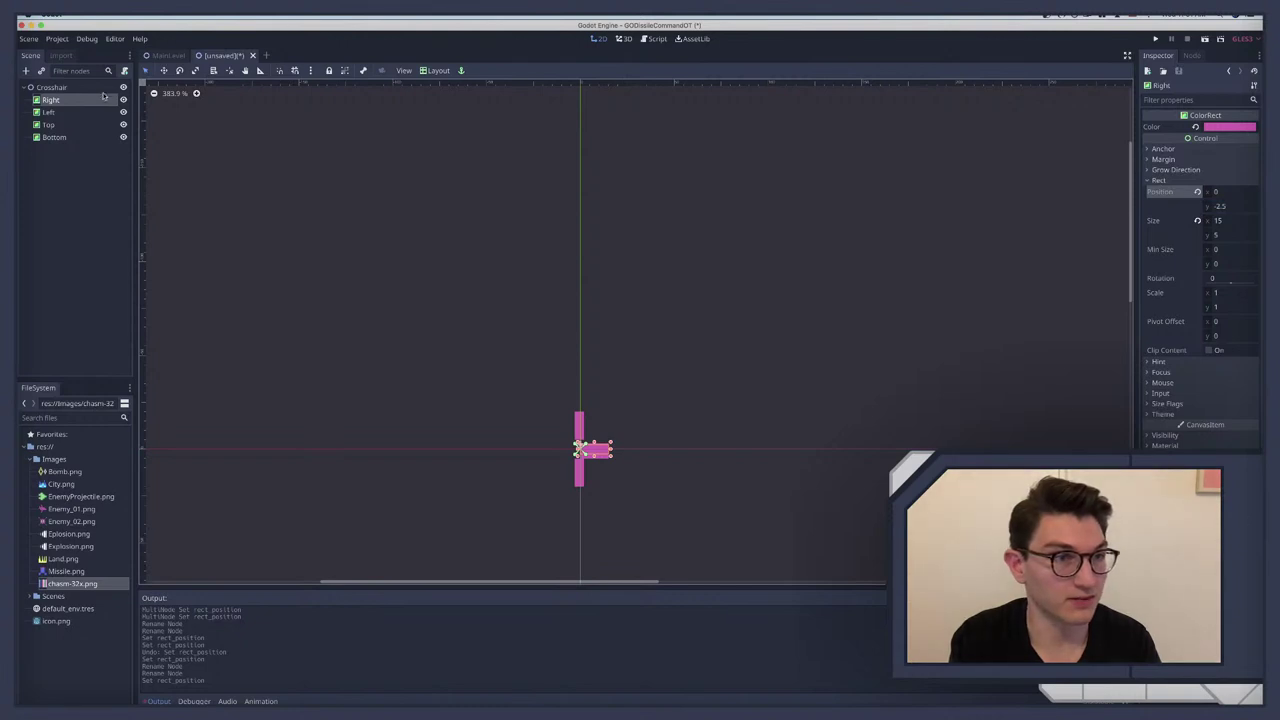
{"action": "left_click", "coordinate": [63, 111]}
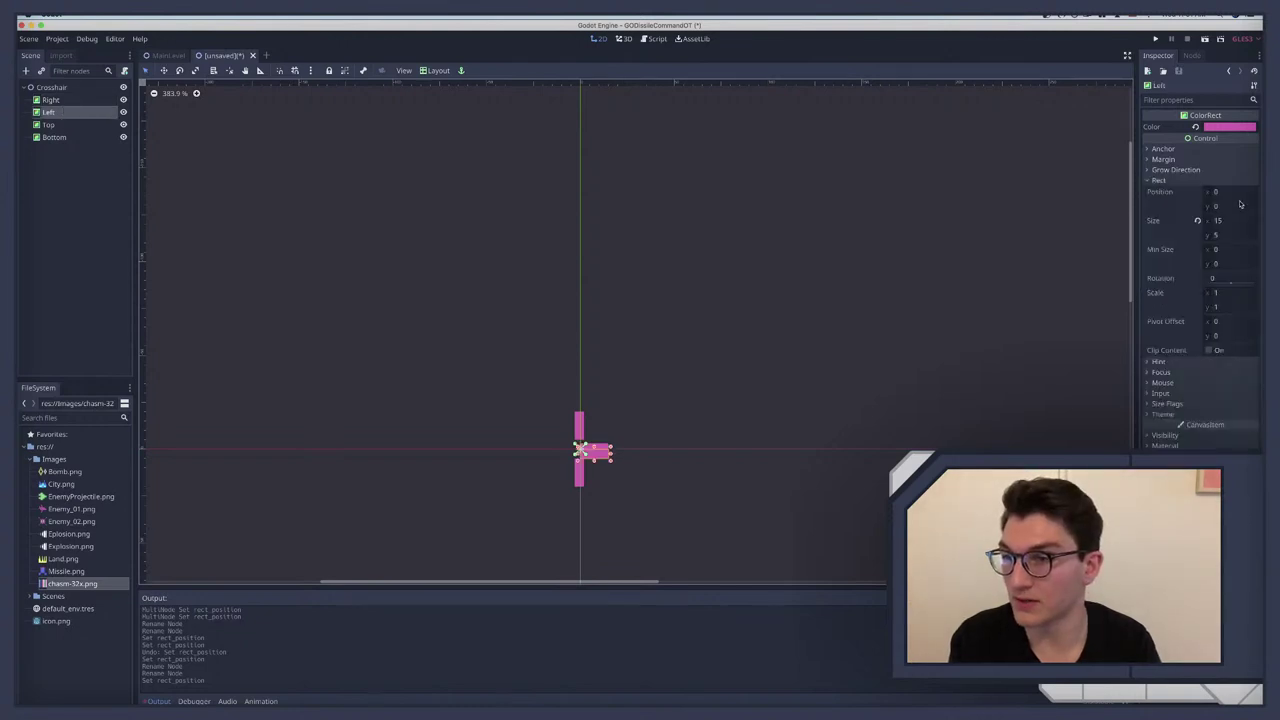
{"action": "left_click", "coordinate": [1219, 206]}
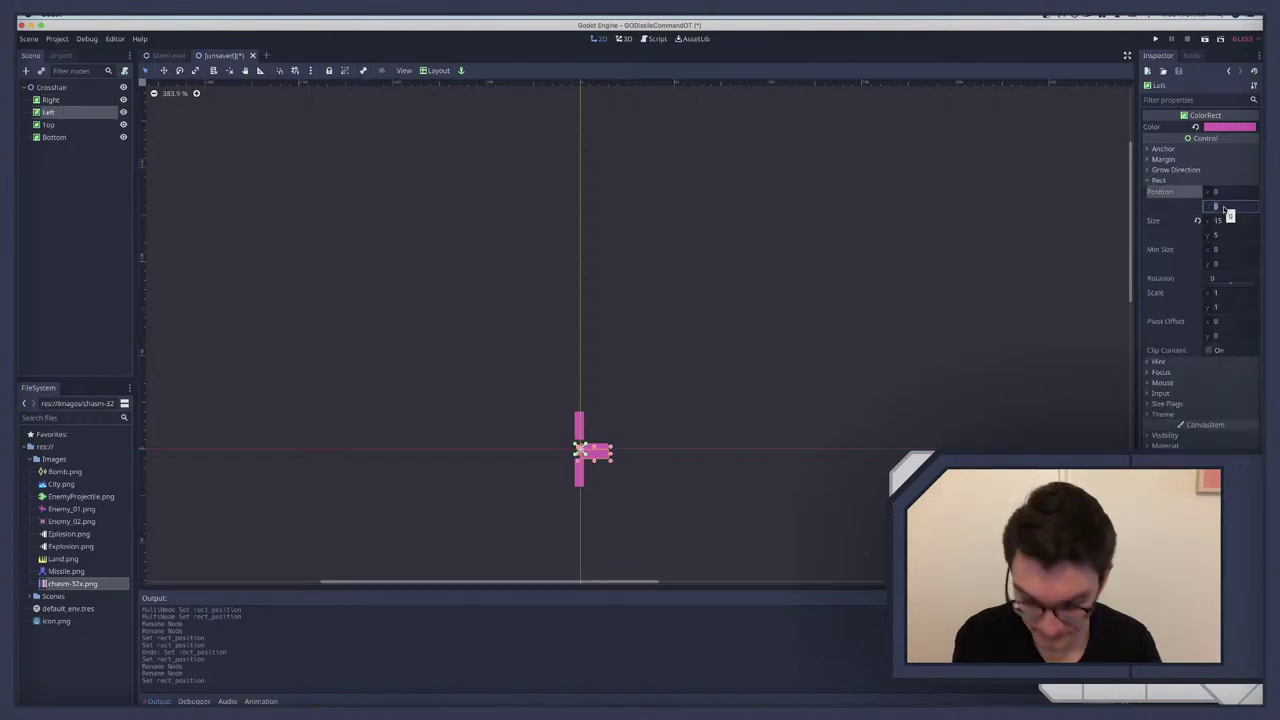
{"action": "type", "text": "-2.5"}
{"action": "key", "text": "Return"}
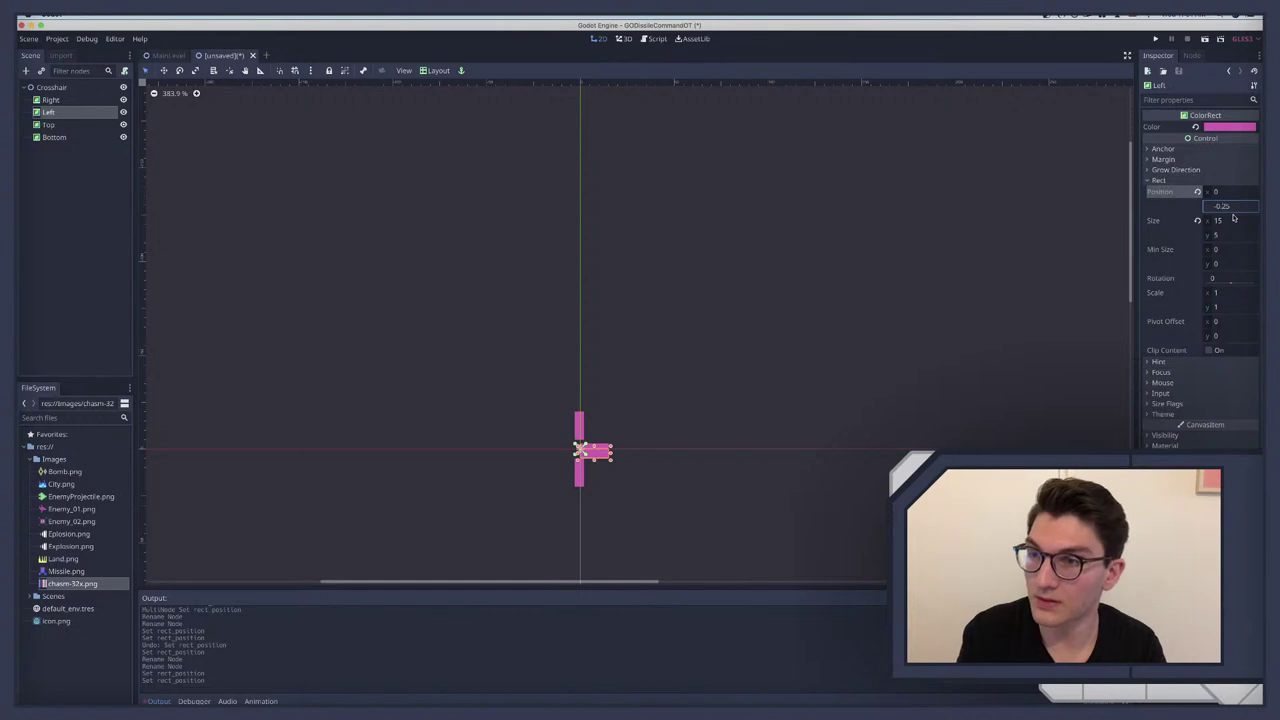
{"action": "type", "text": "2.5"}
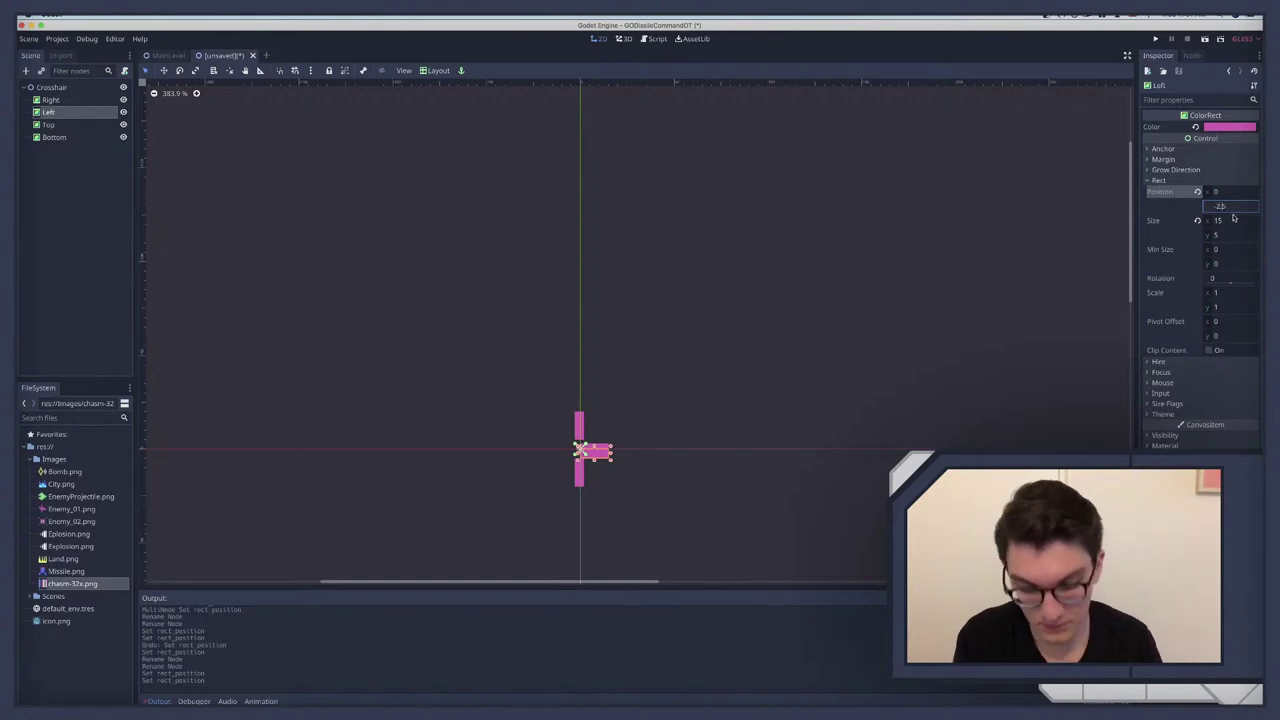
{"action": "key", "text": "Return"}
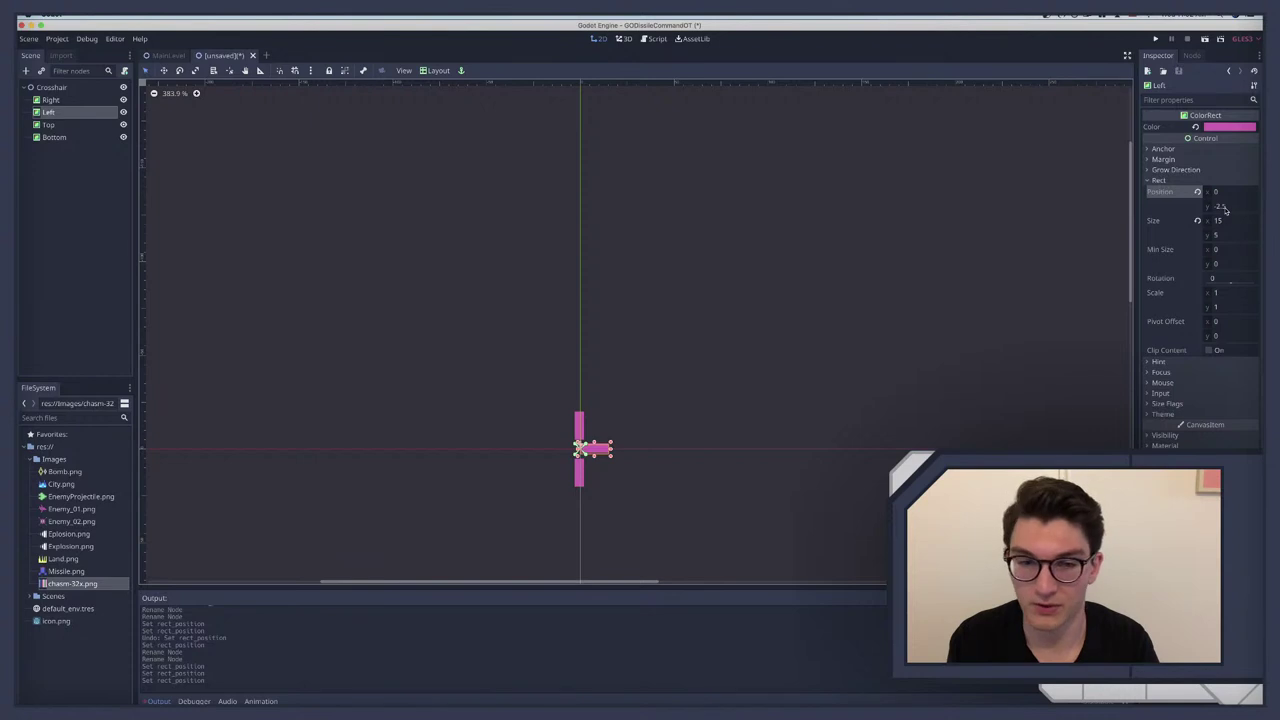
Step: Move the Right bar to Position x 5
{"action": "left_click", "coordinate": [51, 100]}
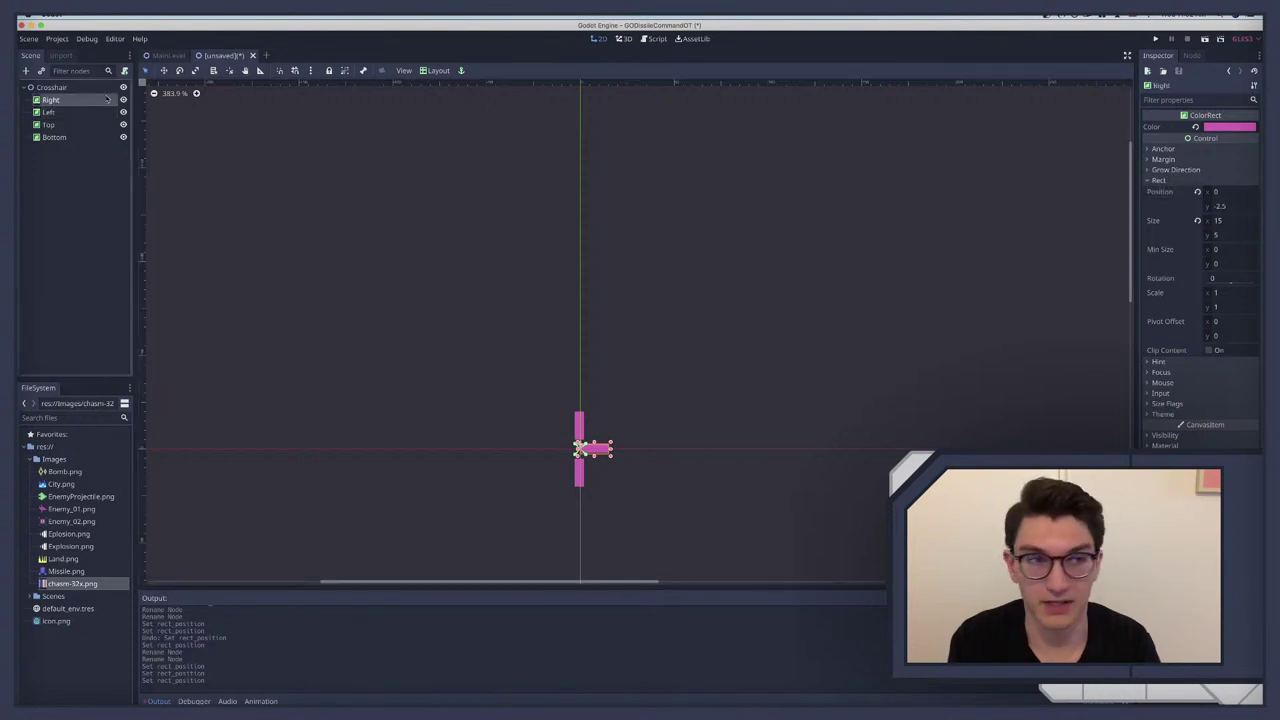
{"action": "left_click", "coordinate": [1234, 207]}
{"action": "left_click", "coordinate": [1225, 192]}
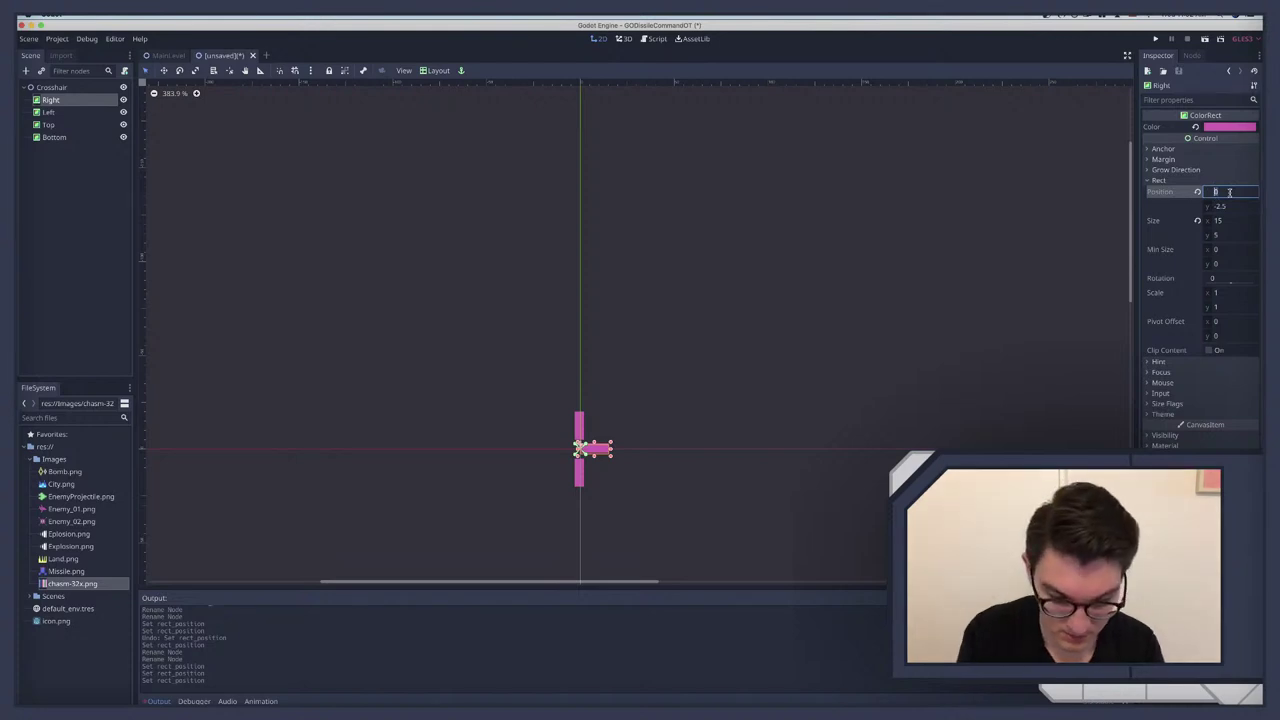
{"action": "type", "text": "-5"}
{"action": "key", "text": "Return"}
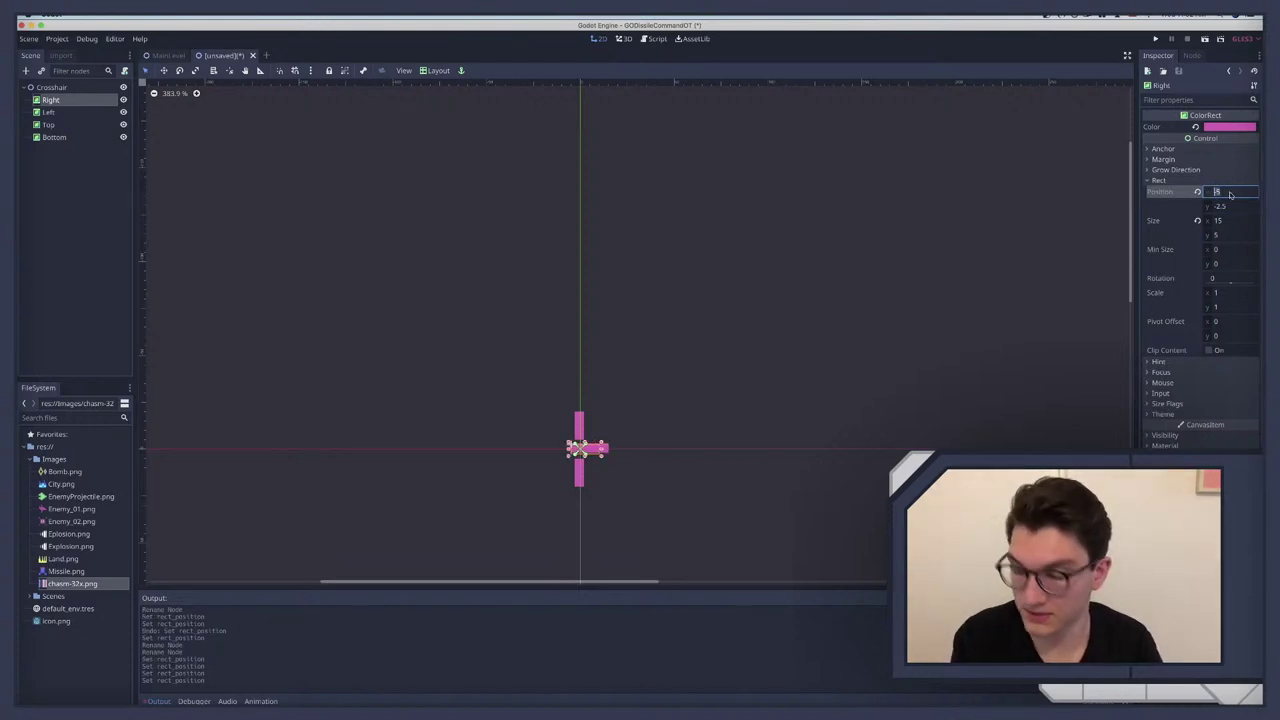
{"action": "type", "text": "5"}
{"action": "key", "text": "Return"}
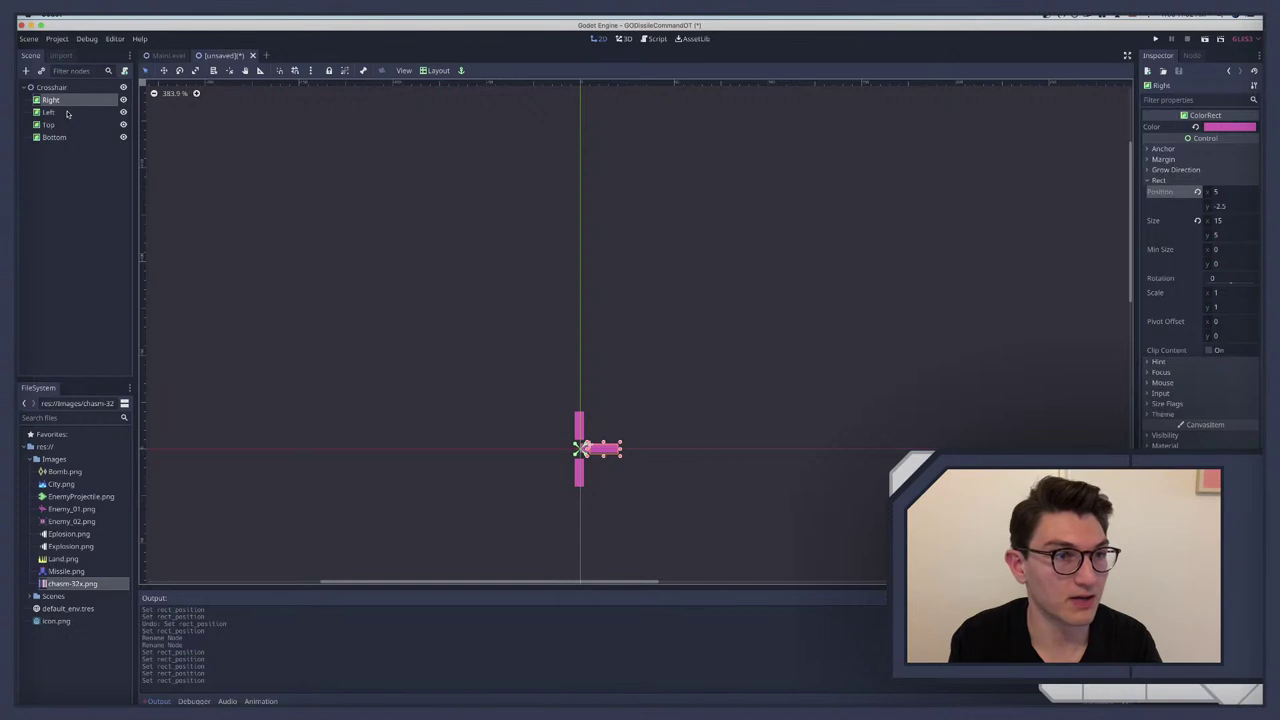
Step: Move the Left bar to Position x -20 and select the Crosshair root
{"action": "left_click", "coordinate": [48, 112]}
{"action": "left_click", "coordinate": [1242, 191]}
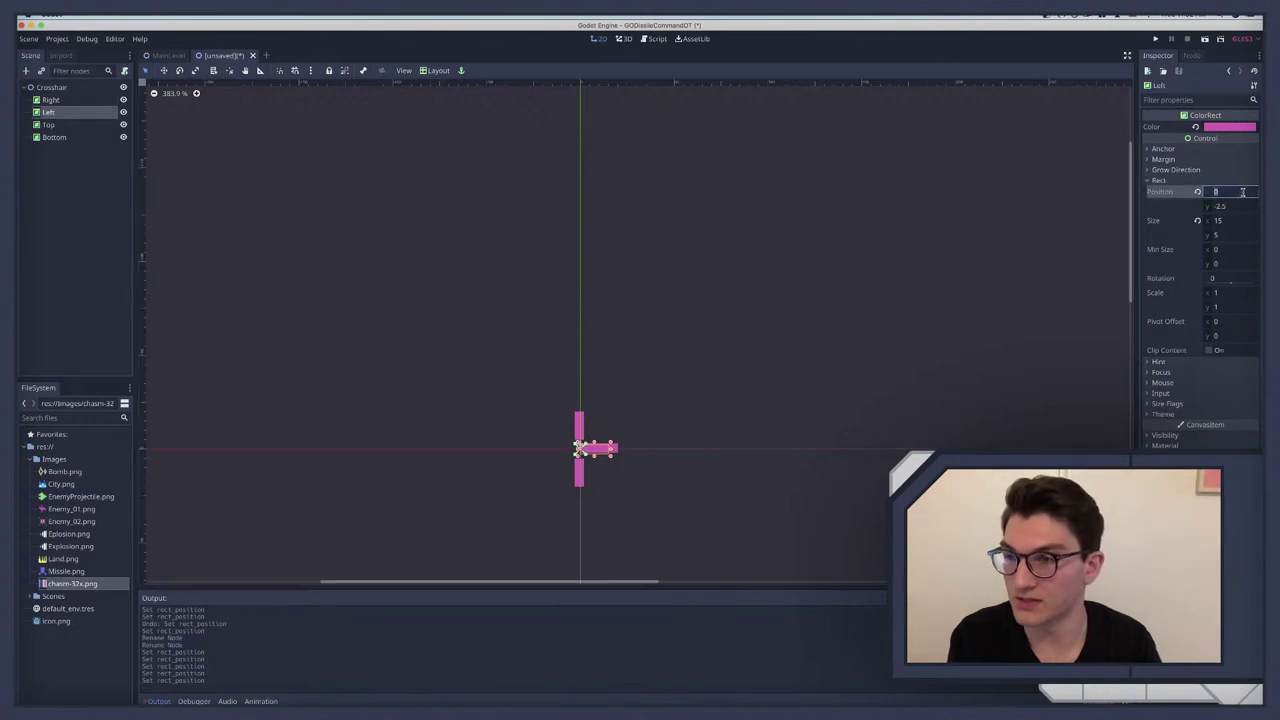
{"action": "type", "text": "-"}
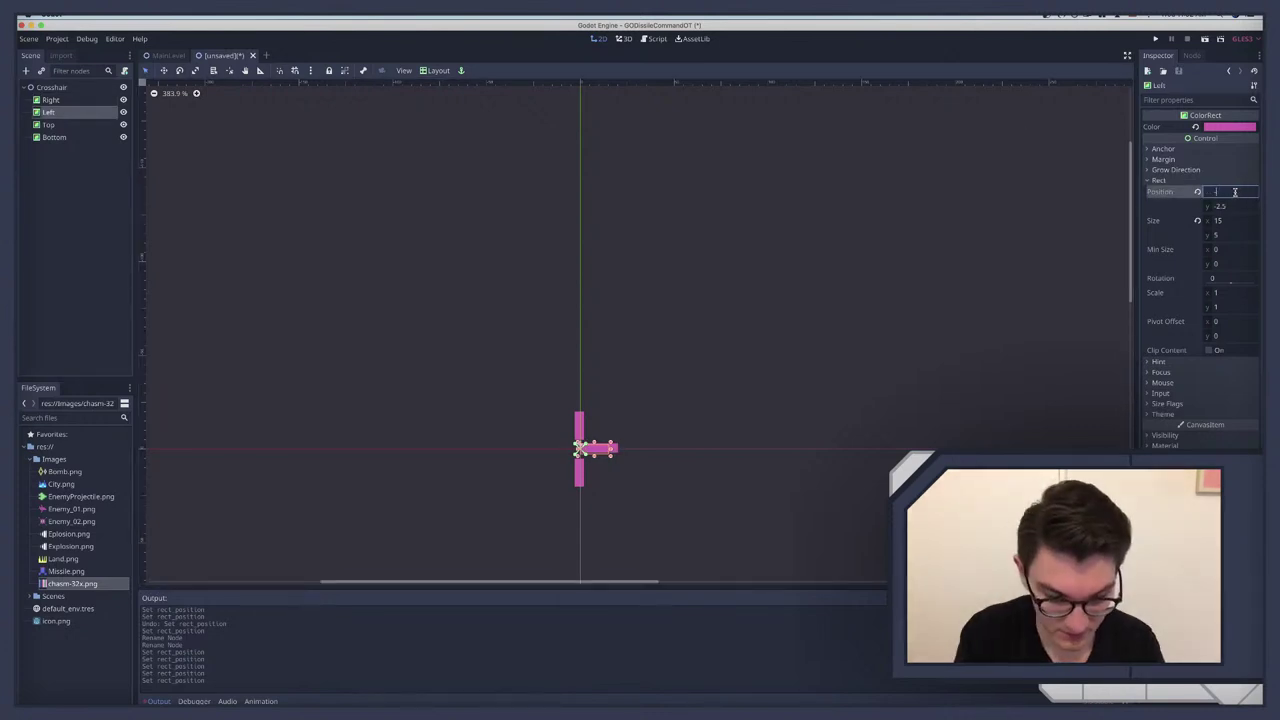
{"action": "type", "text": "20"}
{"action": "key", "text": "Return"}
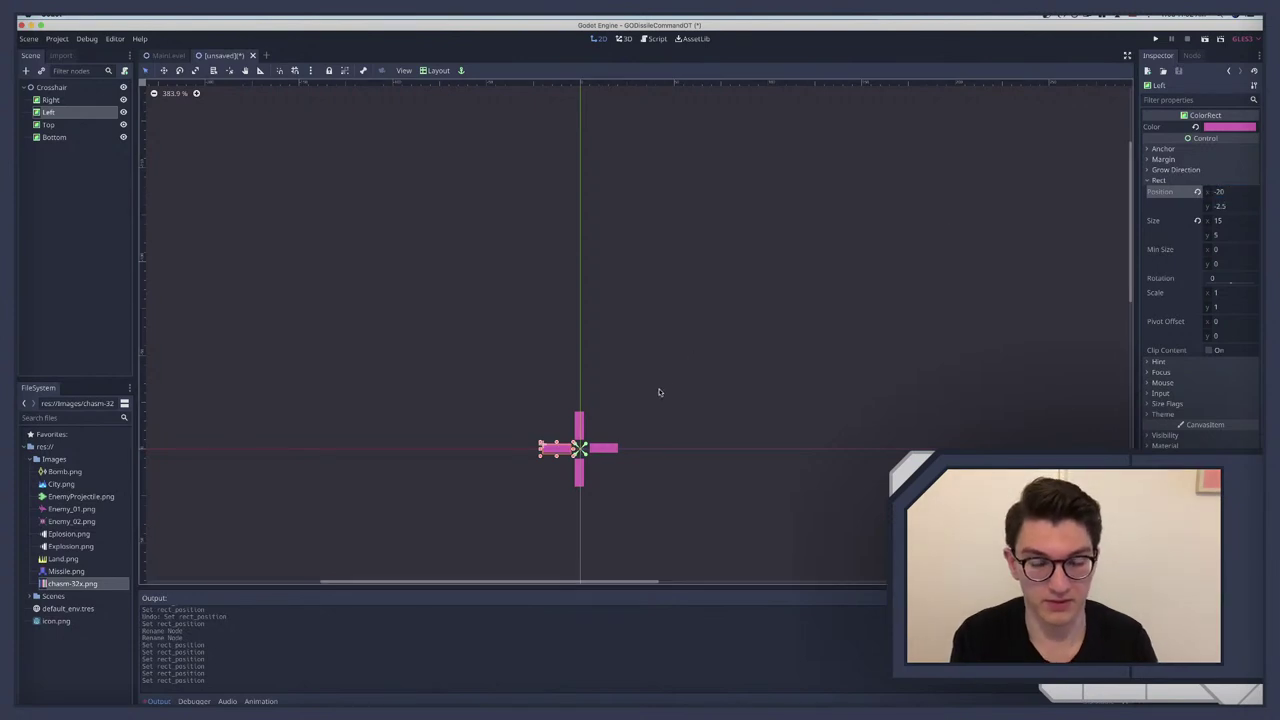
{"action": "scroll", "coordinate": [659, 392], "scroll_direction": "down", "scroll_amount": 3}
{"action": "left_click", "coordinate": [731, 367]}
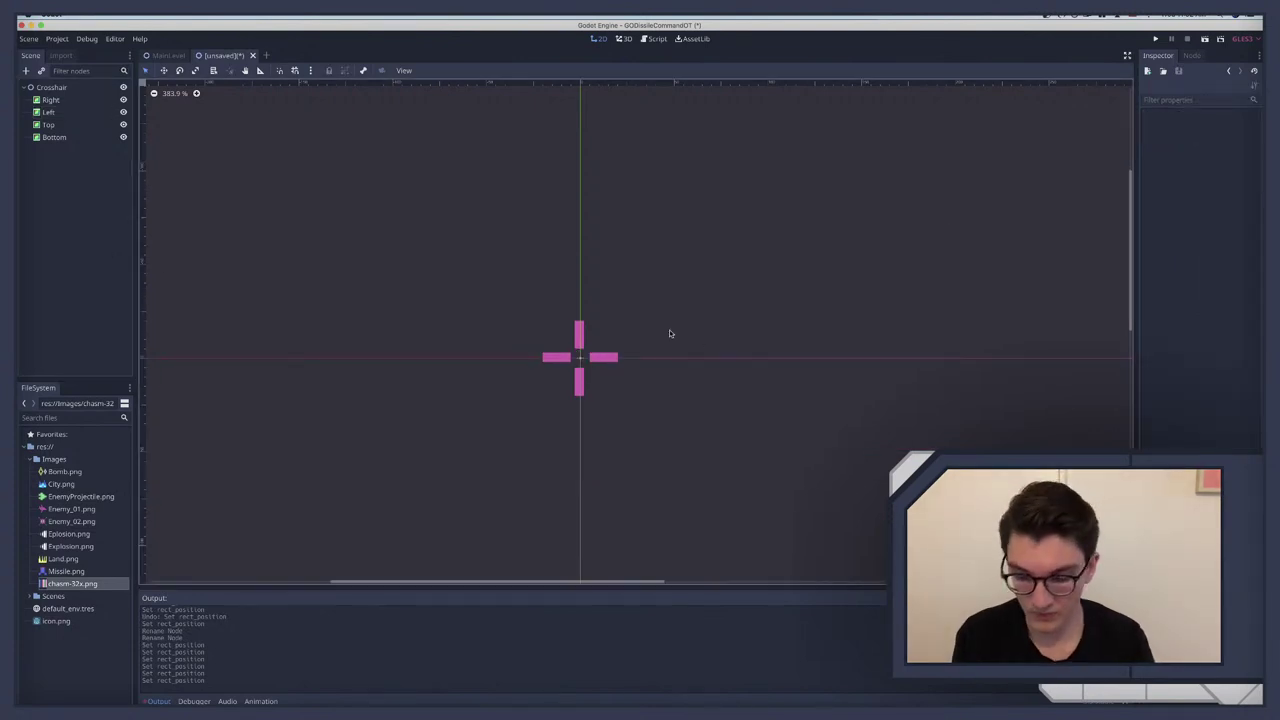
{"action": "scroll", "coordinate": [670, 333], "scroll_direction": "down", "scroll_amount": 5}
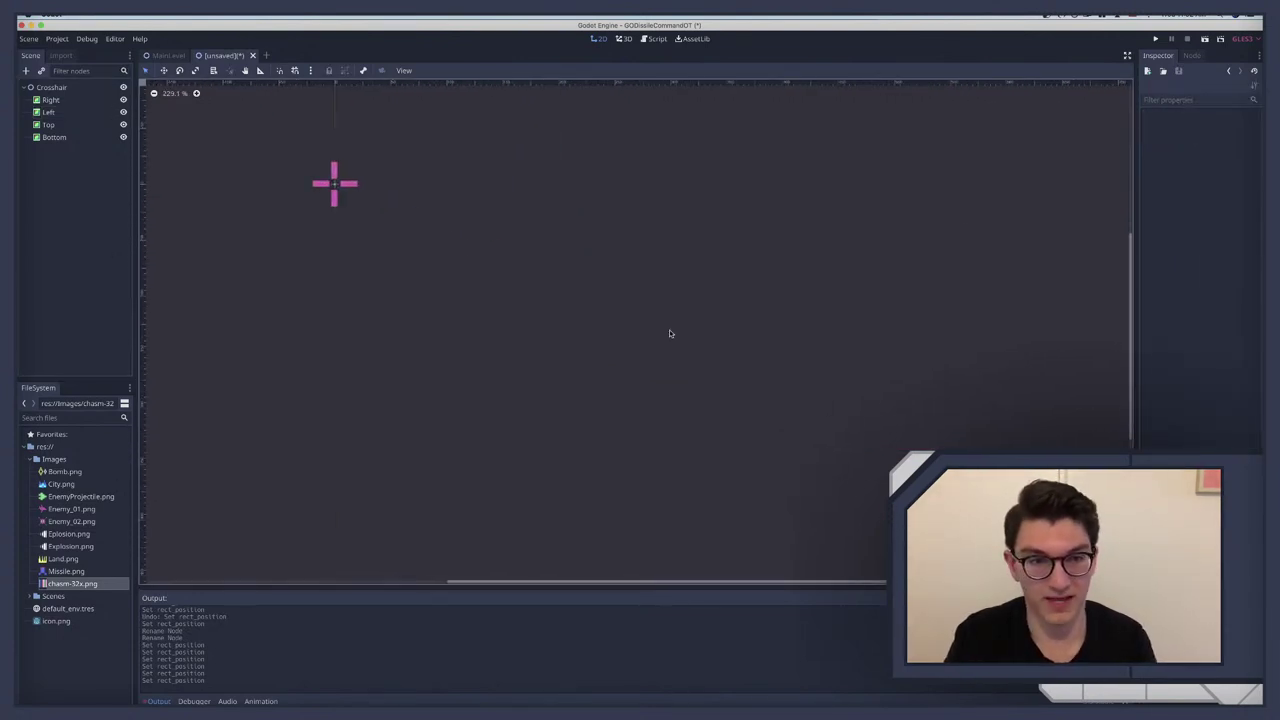
{"action": "scroll", "coordinate": [670, 333], "scroll_direction": "up", "scroll_amount": 3}
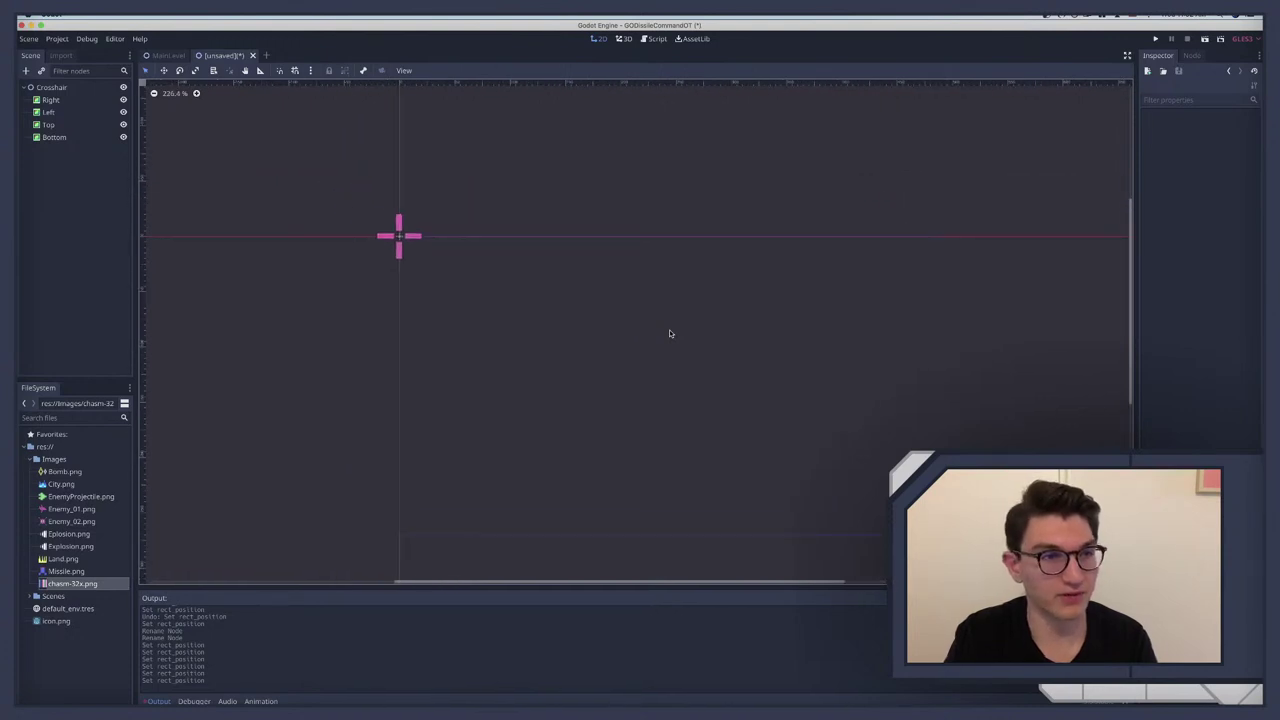
{"action": "left_click", "coordinate": [46, 89]}
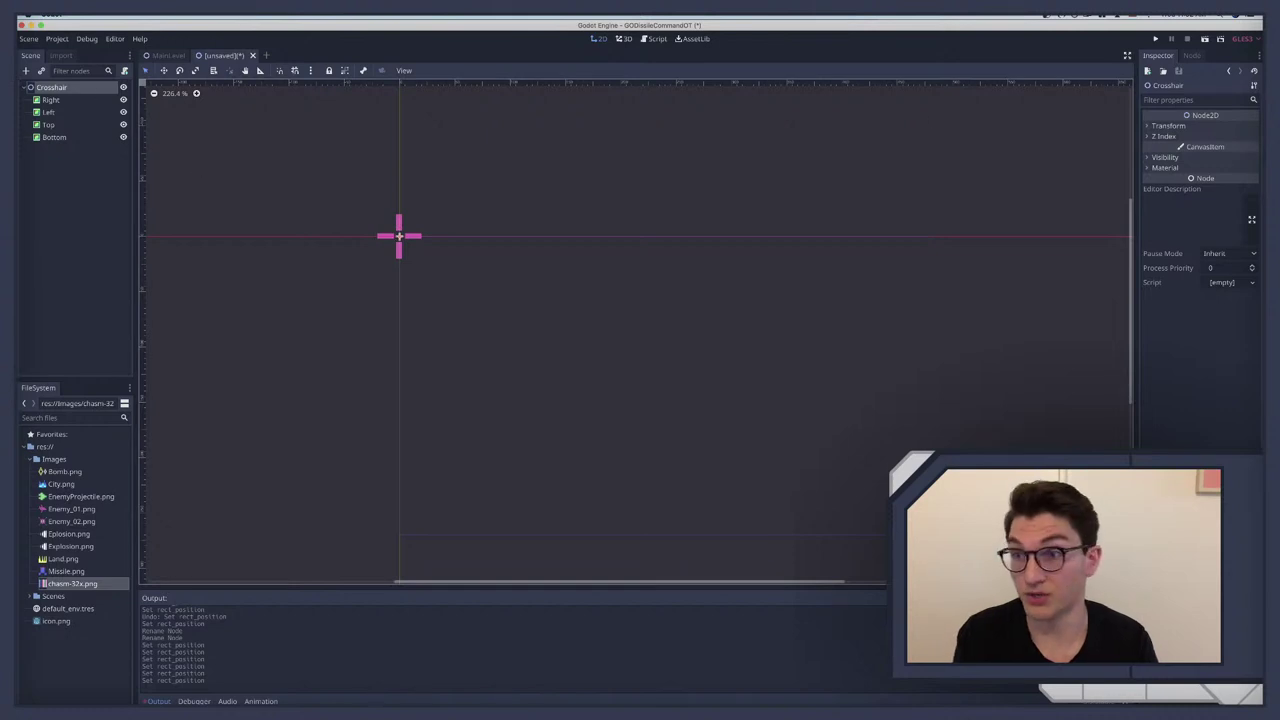
Step: Try a 0.5 Transform scale on the Crosshair root, then reset it to 1
{"action": "left_click", "coordinate": [1166, 125]}
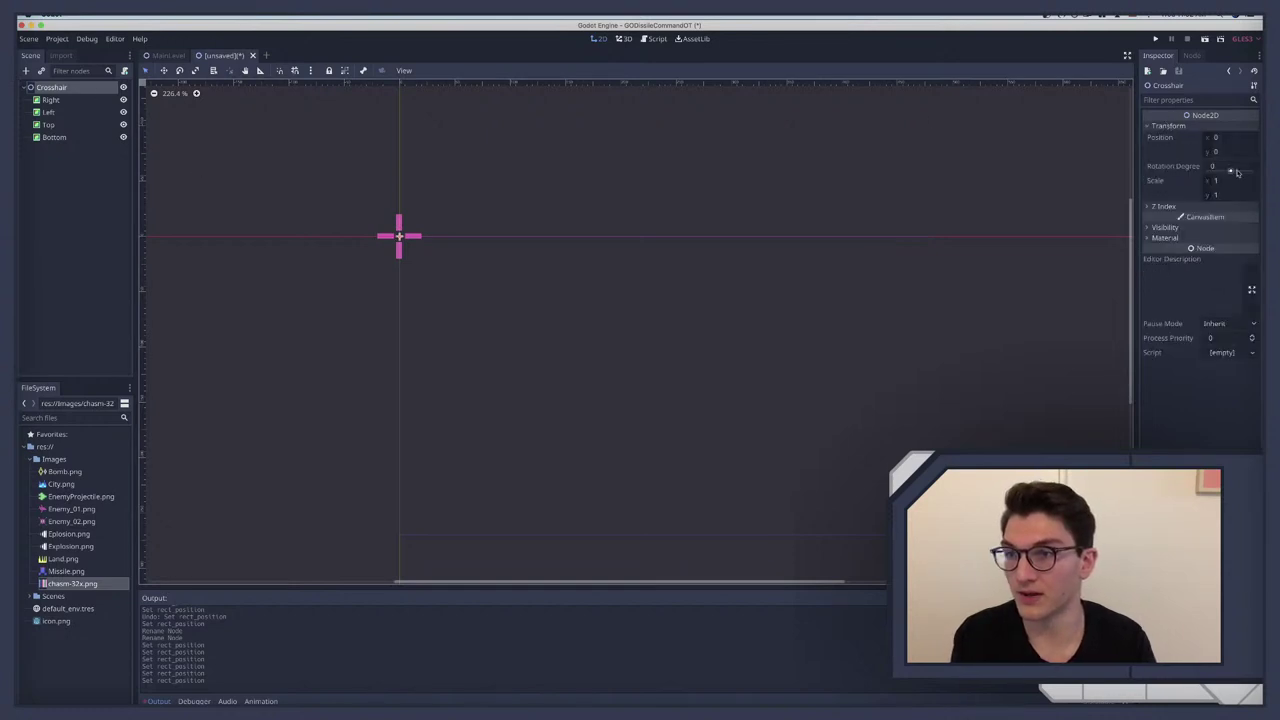
{"action": "left_click", "coordinate": [1219, 180]}
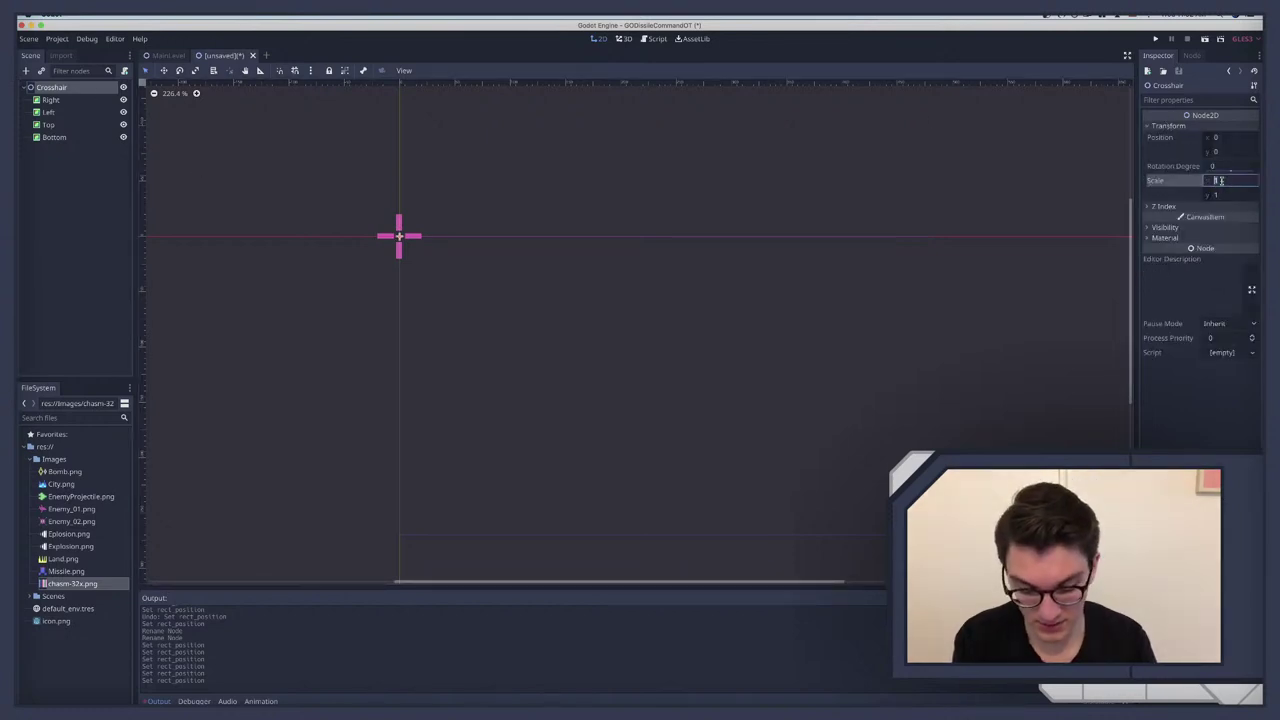
{"action": "type", "text": "0.5"}
{"action": "key", "text": "Tab"}
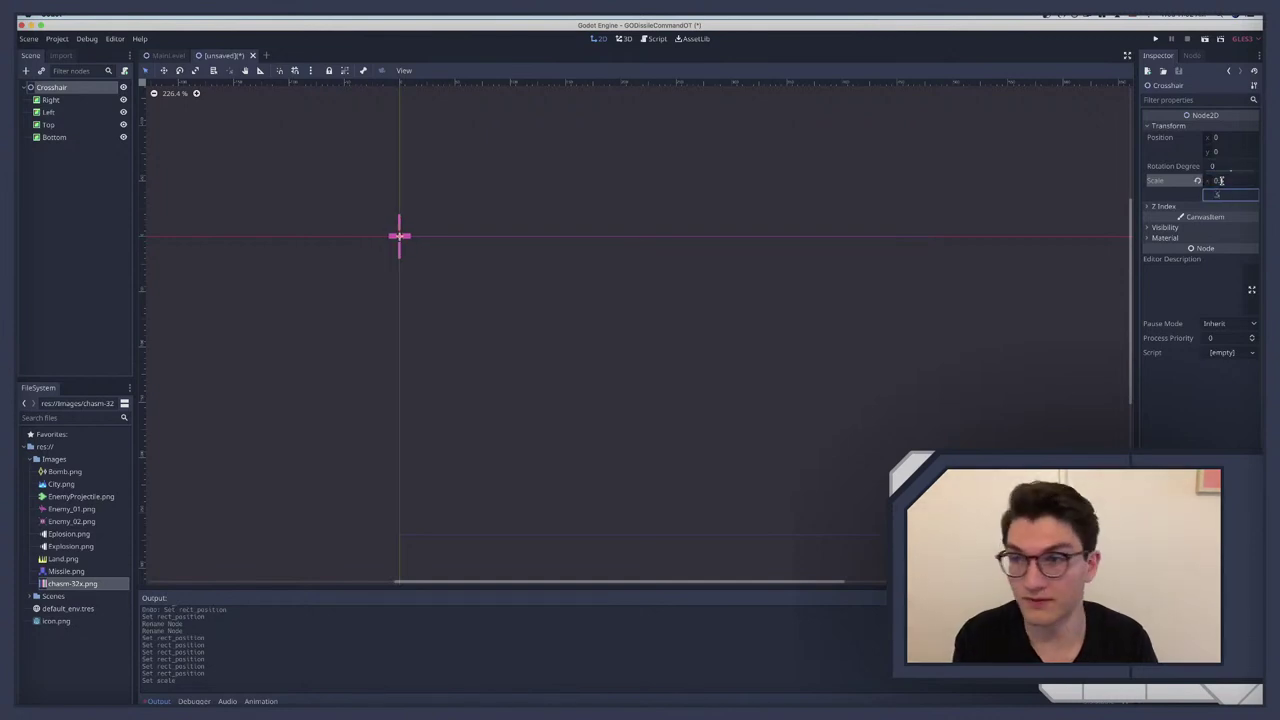
{"action": "type", "text": "0.5"}
{"action": "key", "text": "Return"}
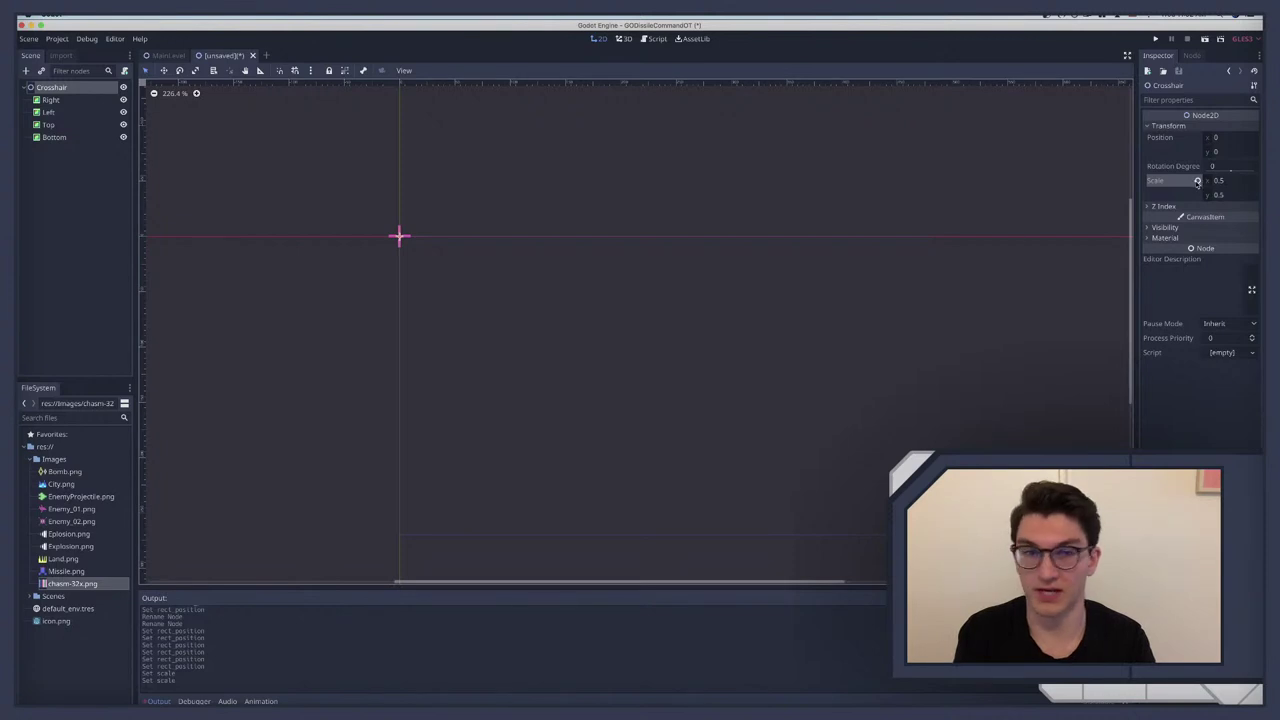
{"action": "left_click", "coordinate": [1197, 180]}
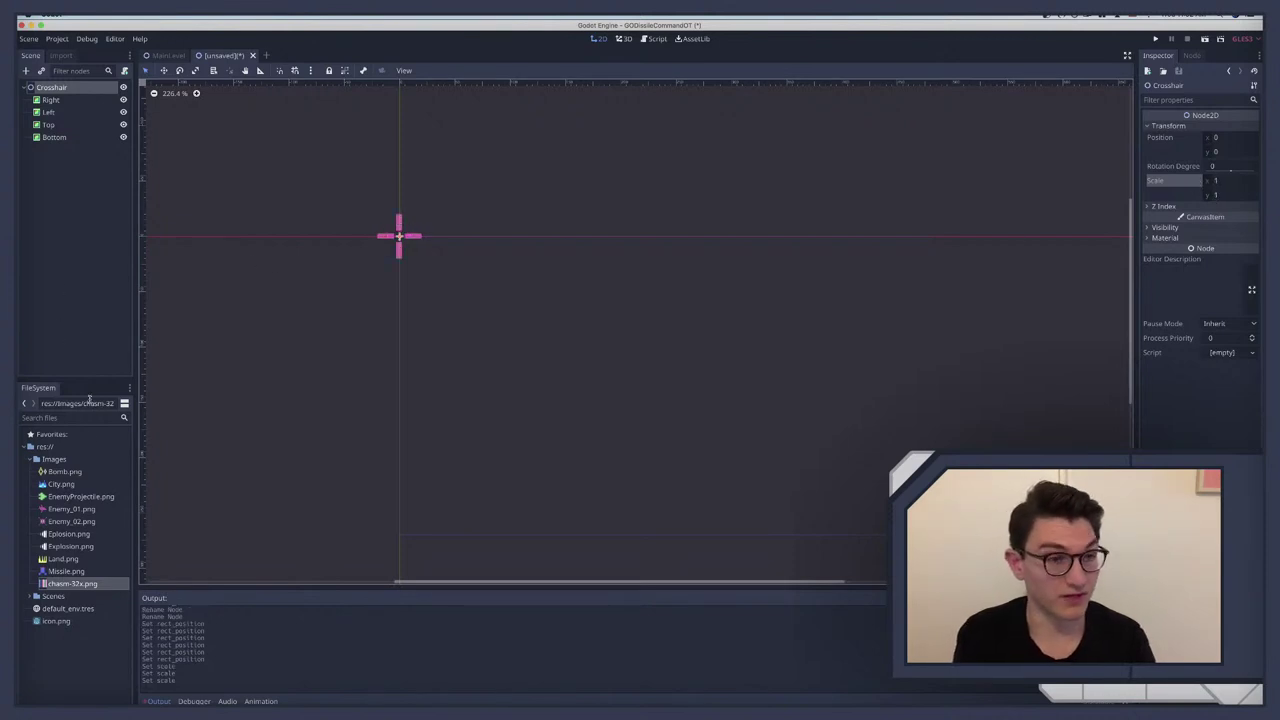
Step: Toggle the Output panel and clear its log
{"action": "left_click", "coordinate": [157, 701]}
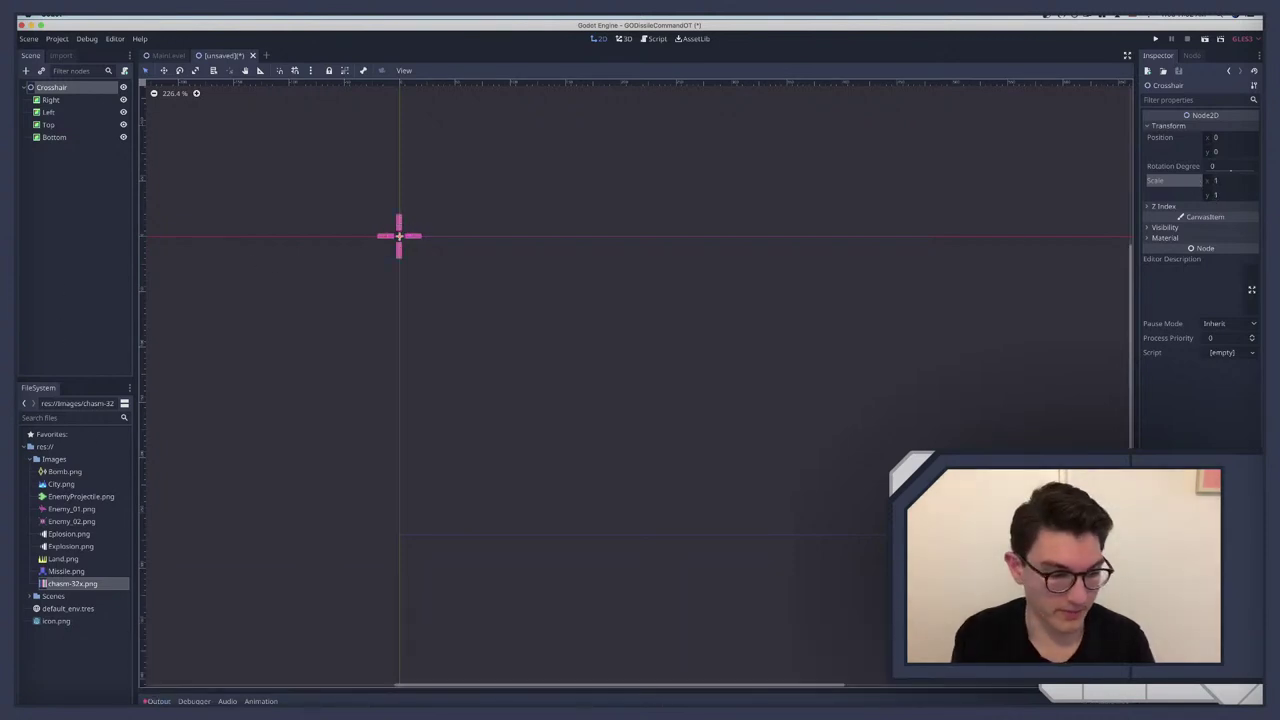
{"action": "left_click", "coordinate": [157, 701]}
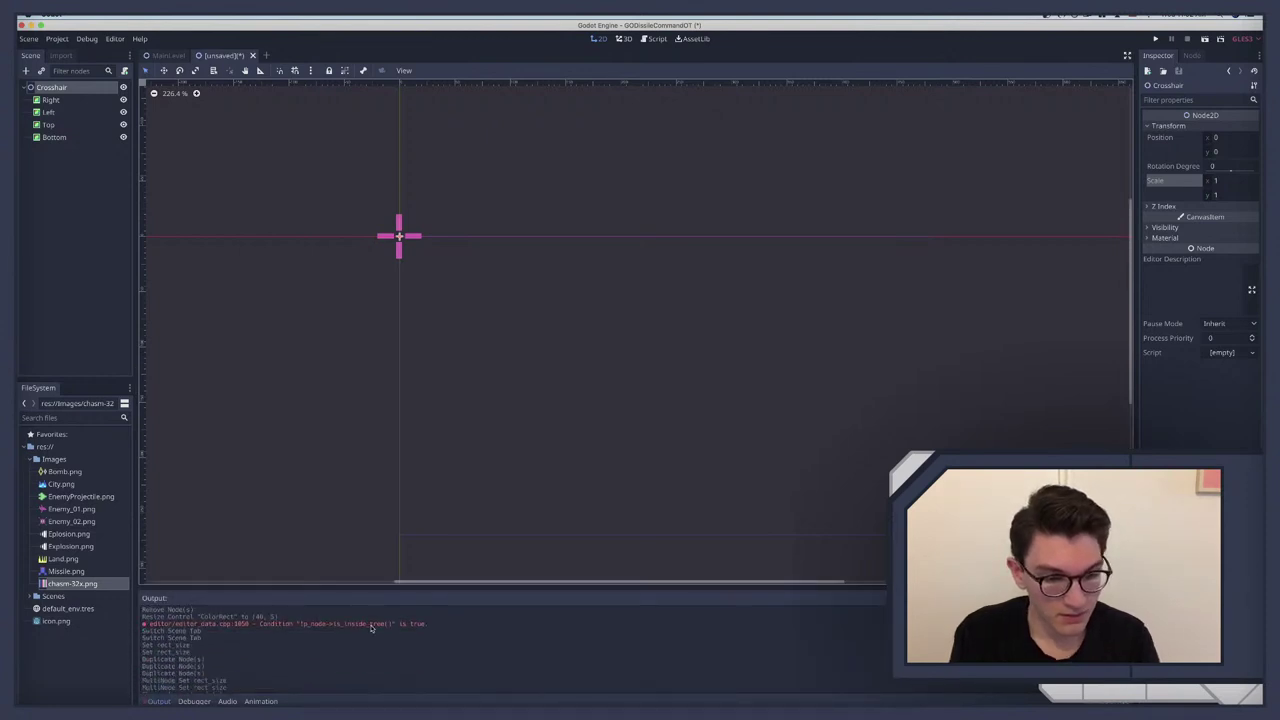
{"action": "left_click", "coordinate": [868, 598]}
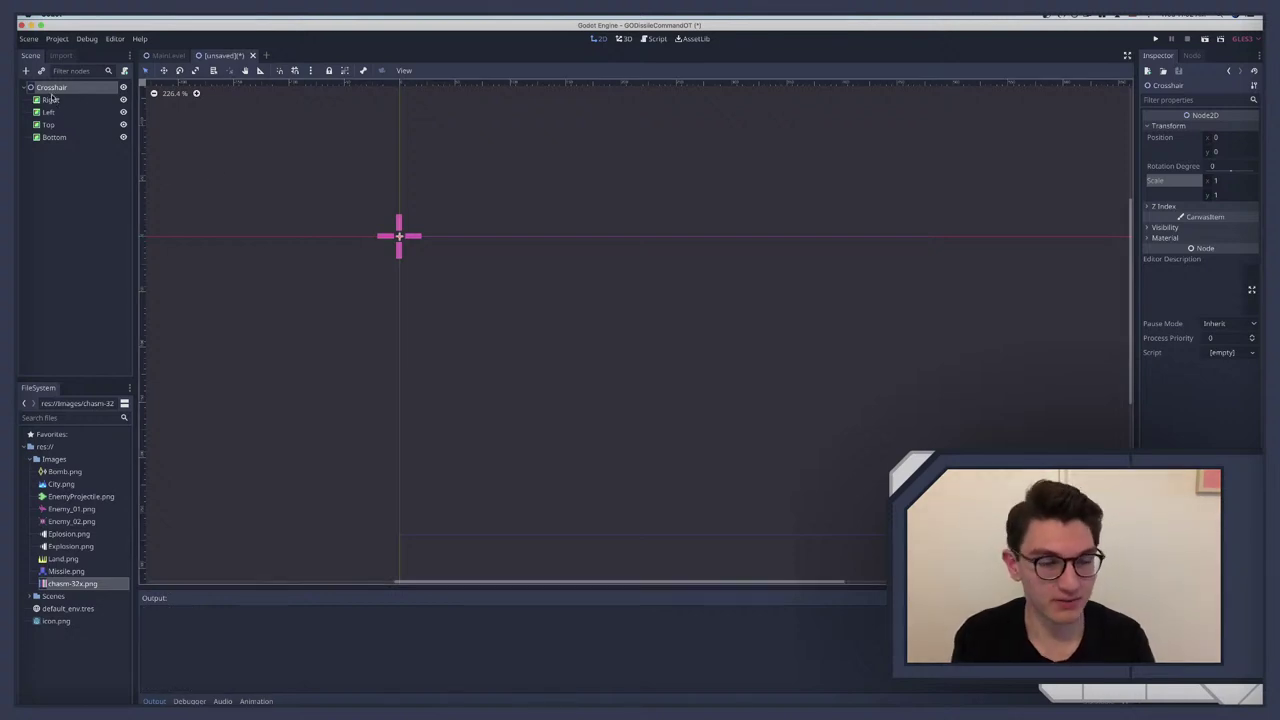
{"action": "scroll", "coordinate": [380, 241], "scroll_direction": "up", "scroll_amount": 3}
{"action": "scroll", "coordinate": [380, 241], "scroll_direction": "left", "scroll_amount": 5}
{"action": "scroll", "coordinate": [379, 236], "scroll_direction": "down", "scroll_amount": 3}
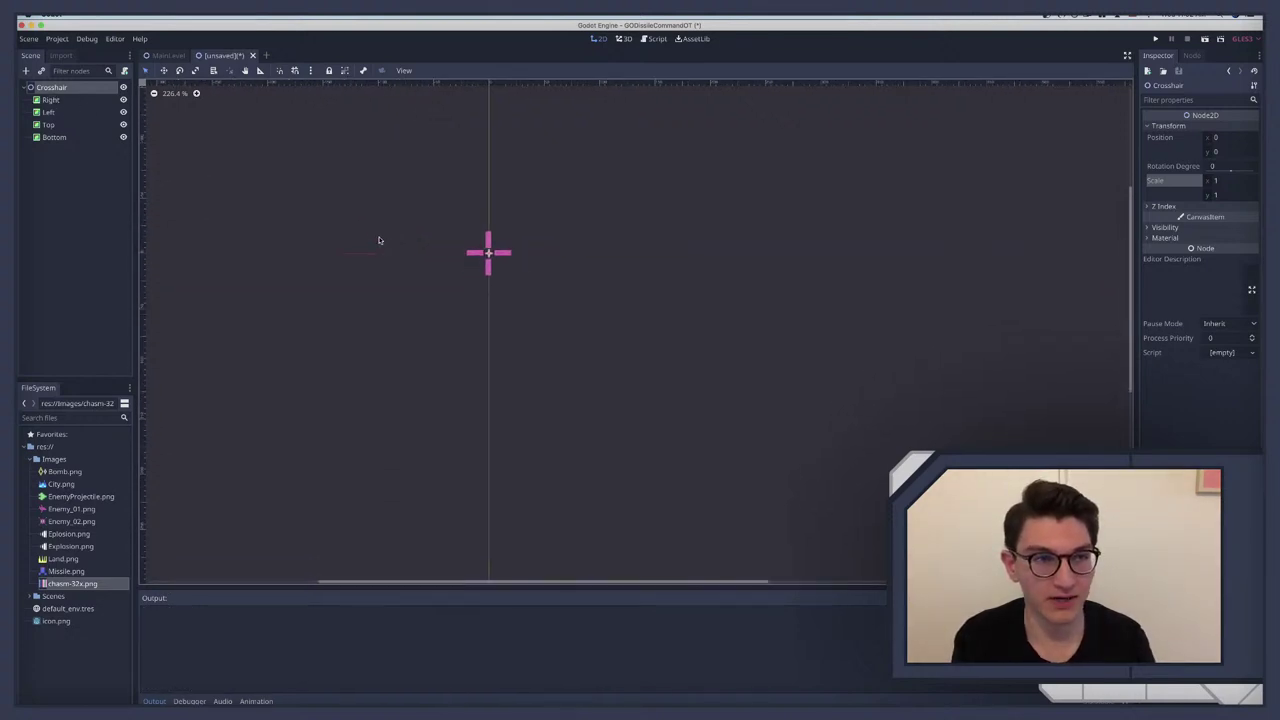
{"action": "scroll", "coordinate": [378, 238], "scroll_direction": "right", "scroll_amount": 2}
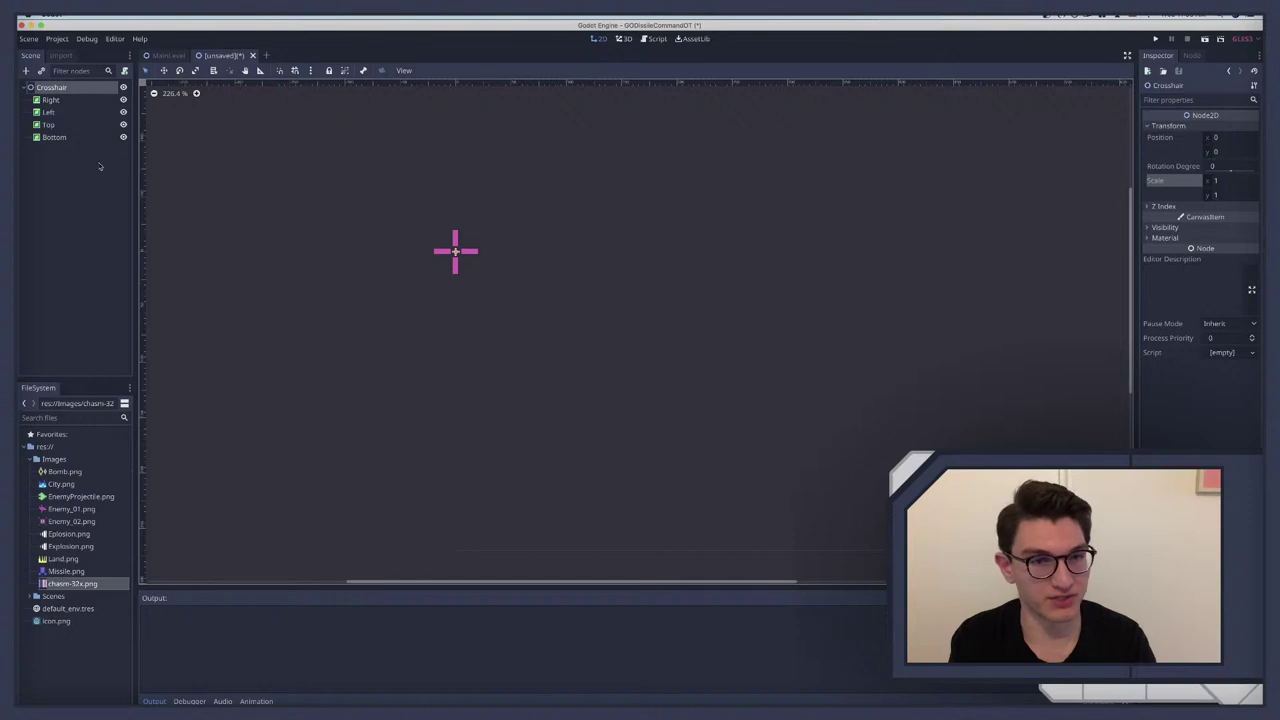
{"action": "key", "text": "ctrl+Right"}
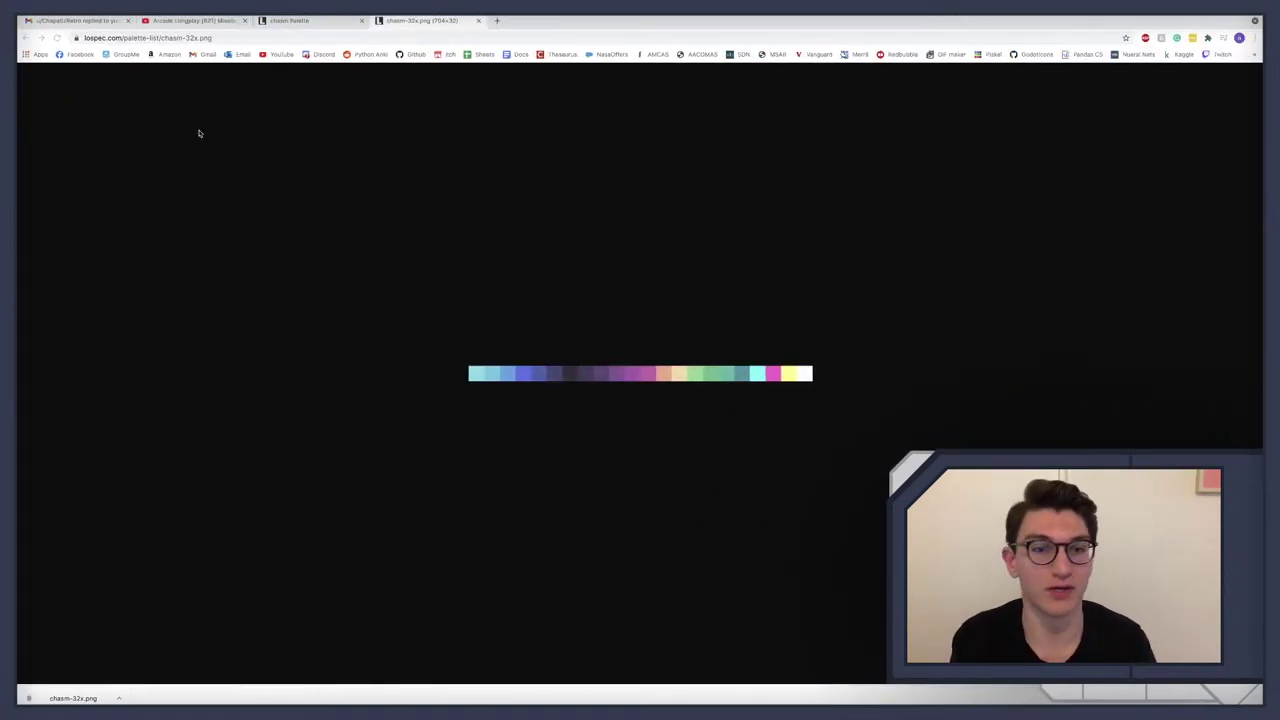
{"action": "left_click", "coordinate": [190, 20]}
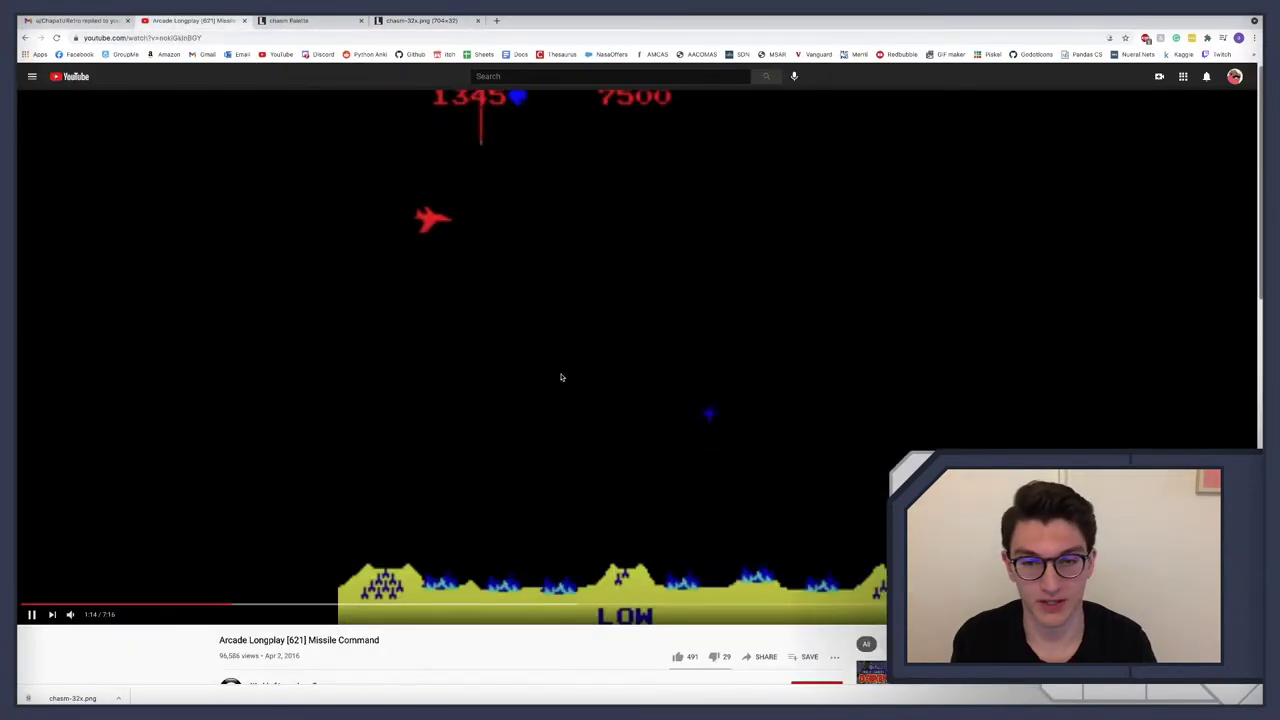
{"action": "left_click", "coordinate": [786, 463]}
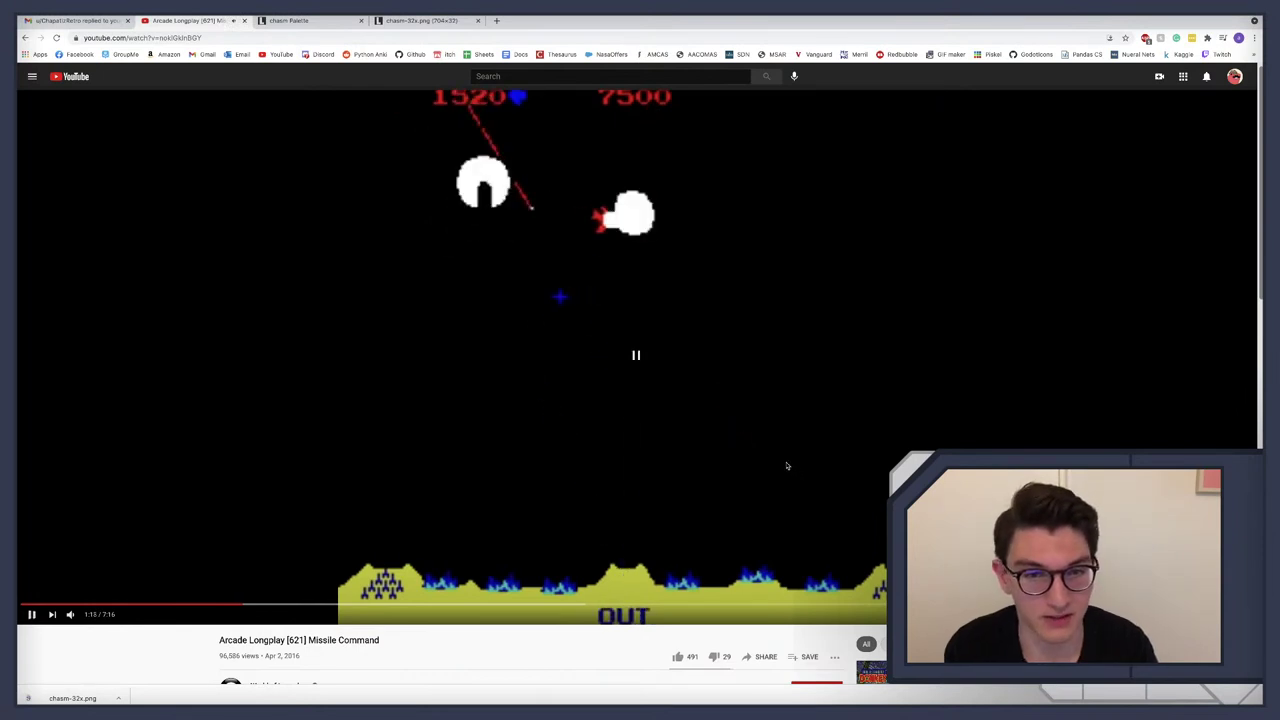
{"action": "key", "text": "super+Tab"}
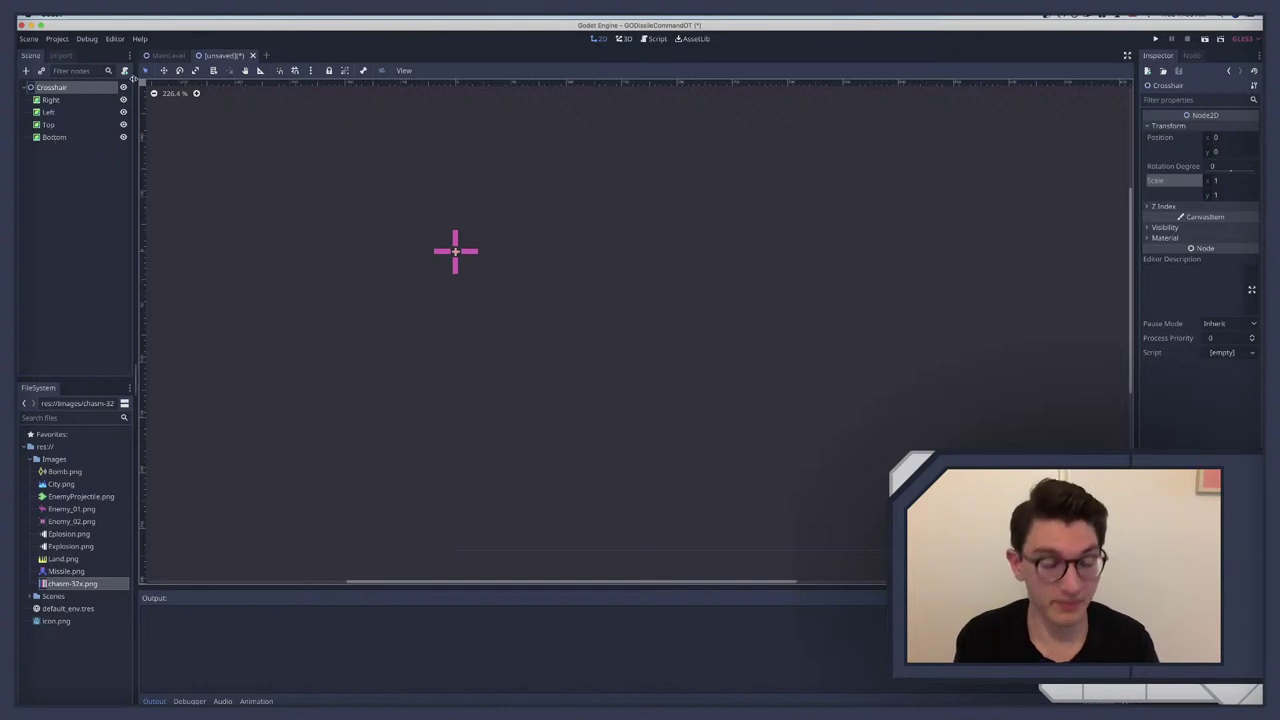
Step: Save the scene as Crosshair.tscn inside a newly created Crosshair folder
{"action": "key", "text": "super+s"}
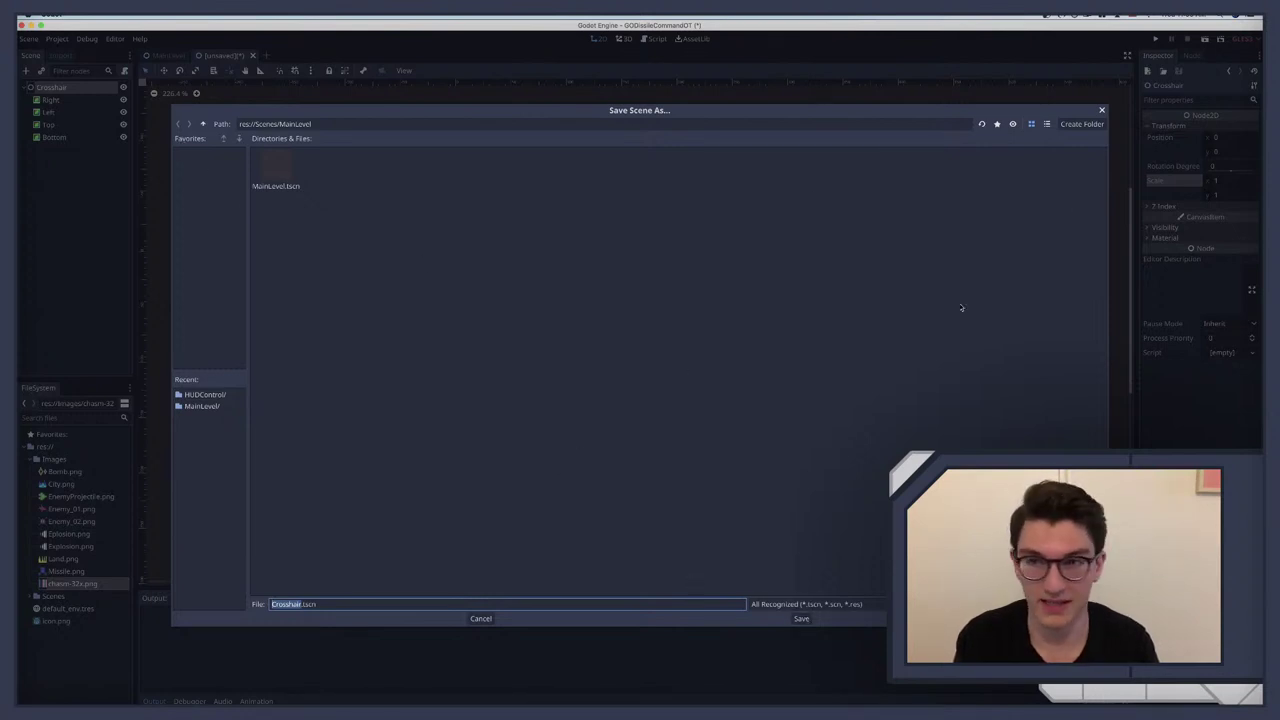
{"action": "left_click", "coordinate": [1081, 125]}
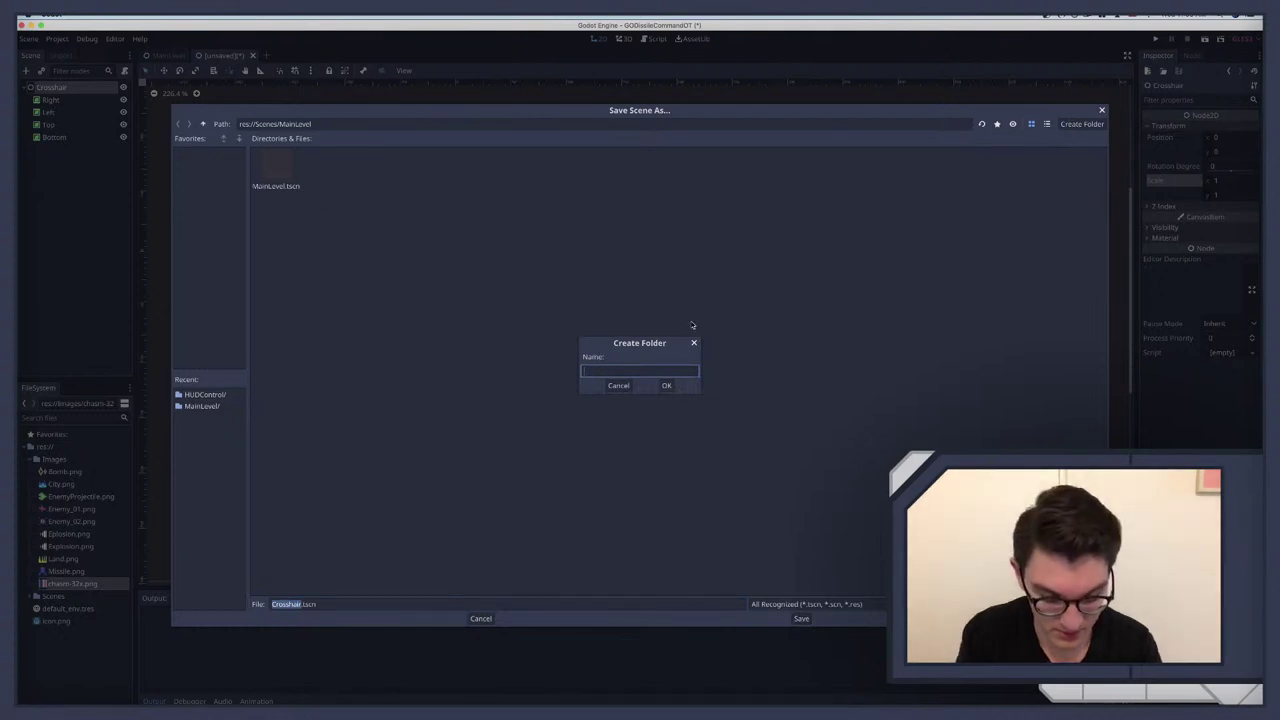
{"action": "type", "text": "Crosshair"}
{"action": "key", "text": "Return"}
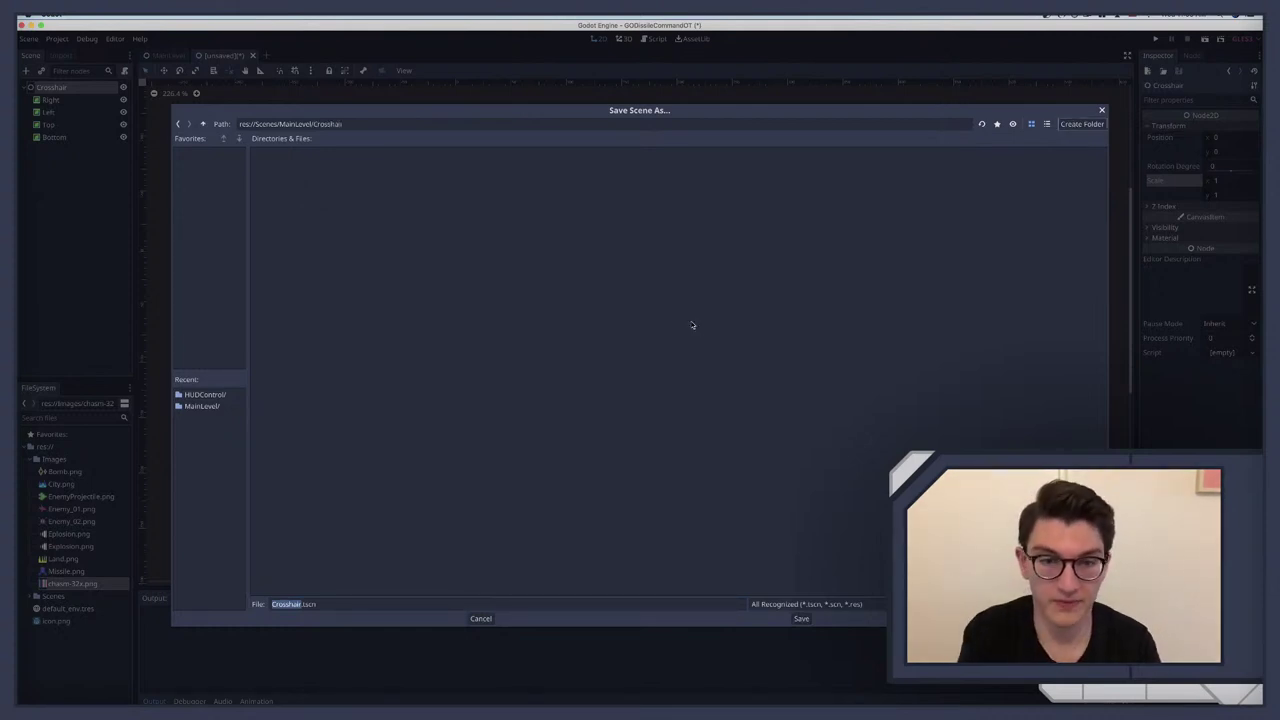
{"action": "left_click", "coordinate": [800, 619]}
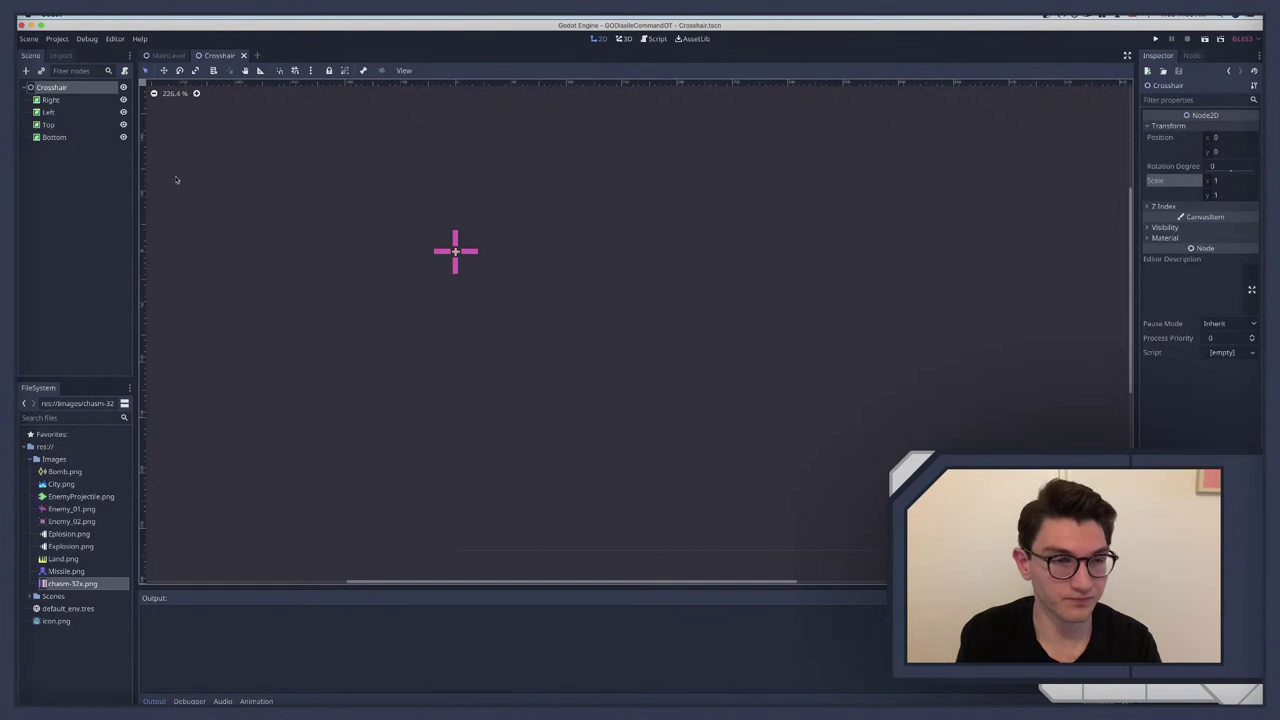
Step: Attach a new Crosshair.gd script to the root and delete its template code
{"action": "left_click", "coordinate": [125, 72]}
{"action": "key", "text": "Return"}
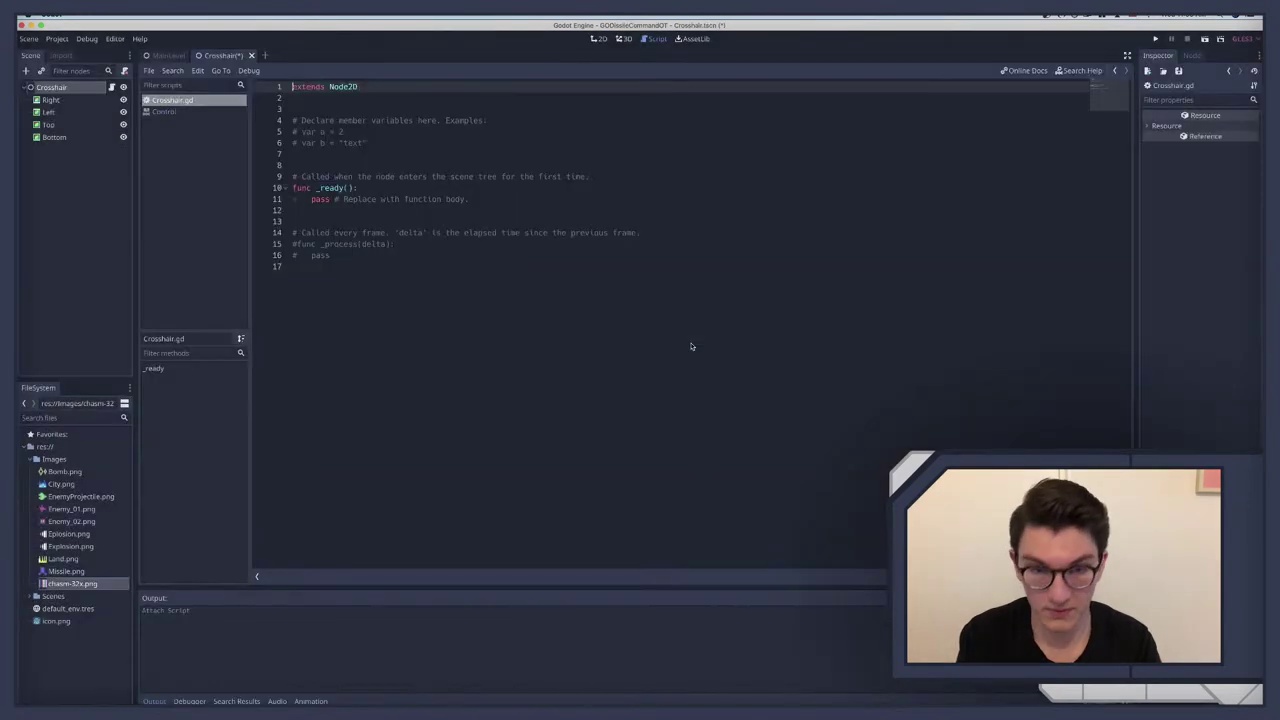
{"action": "left_click_drag", "start_coordinate": [346, 264], "coordinate": [292, 121]}
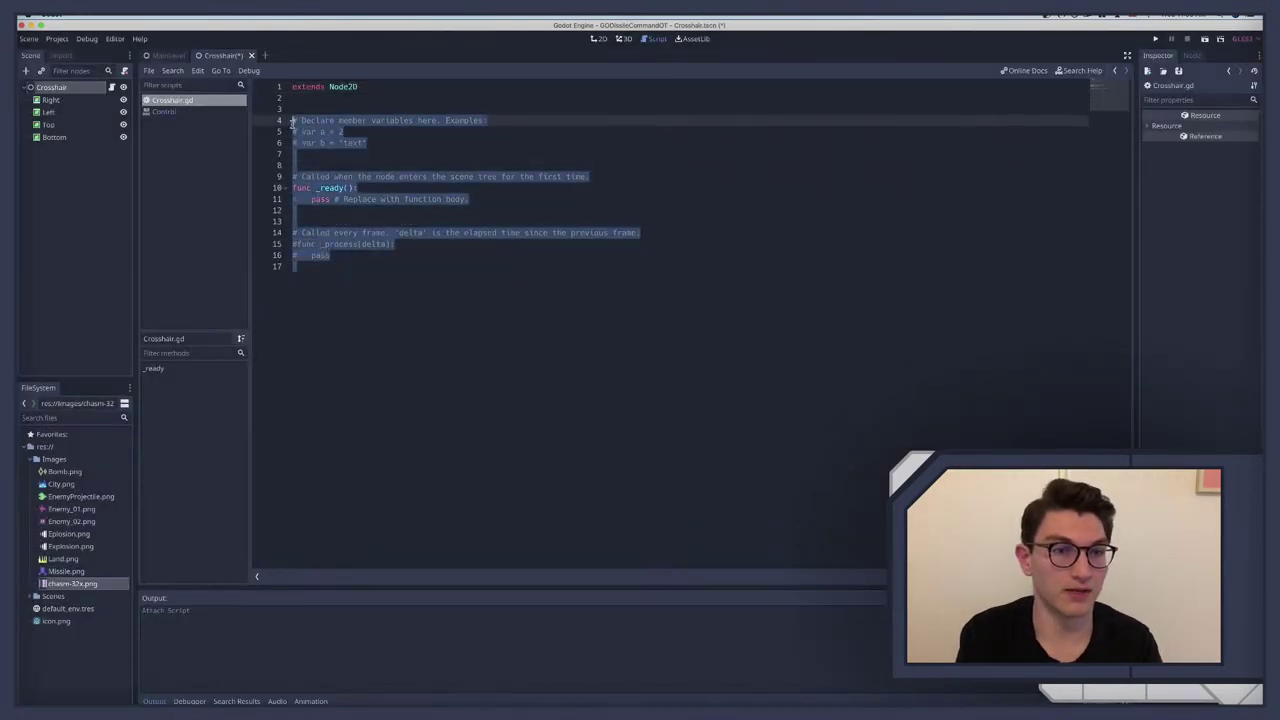
{"action": "key", "text": "BackSpace"}
Step: Add a func _process(delta) definition to the script
{"action": "key", "text": "Return"}
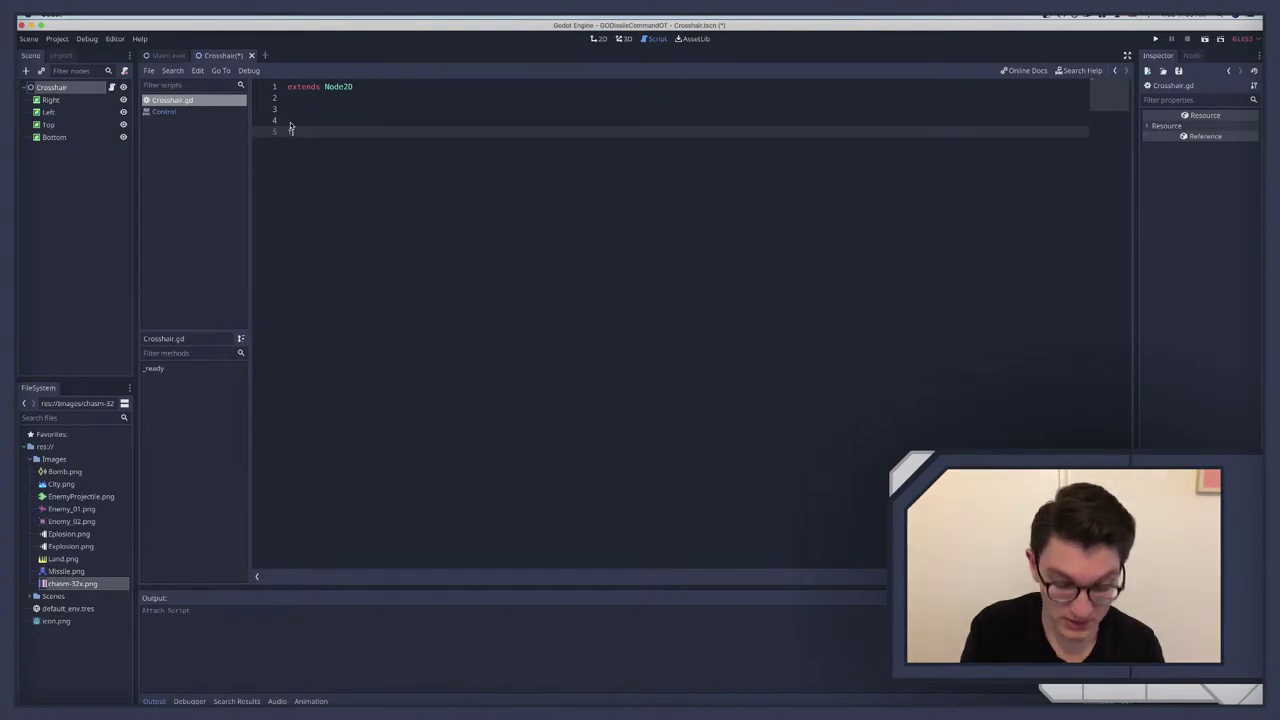
{"action": "type", "text": "func phys"}
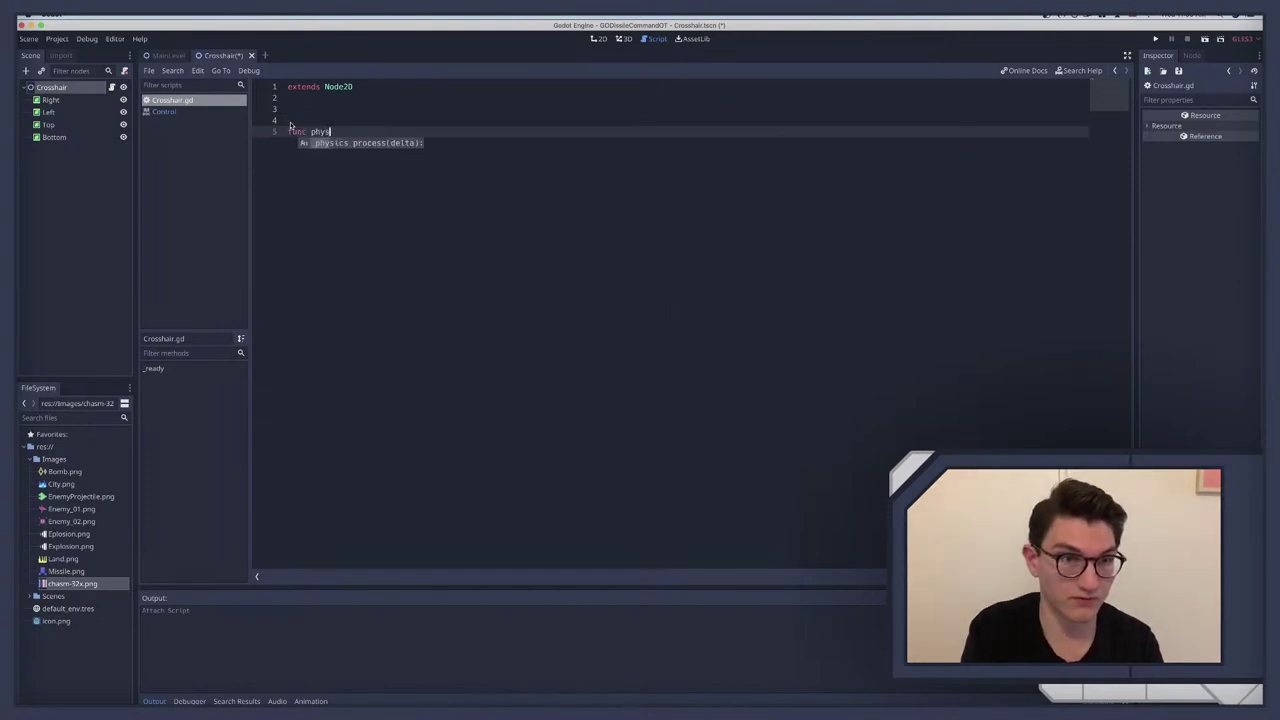
{"action": "key", "text": "BackSpace"}
{"action": "key", "text": "BackSpace"}
{"action": "key", "text": "BackSpace"}
{"action": "key", "text": "BackSpace"}
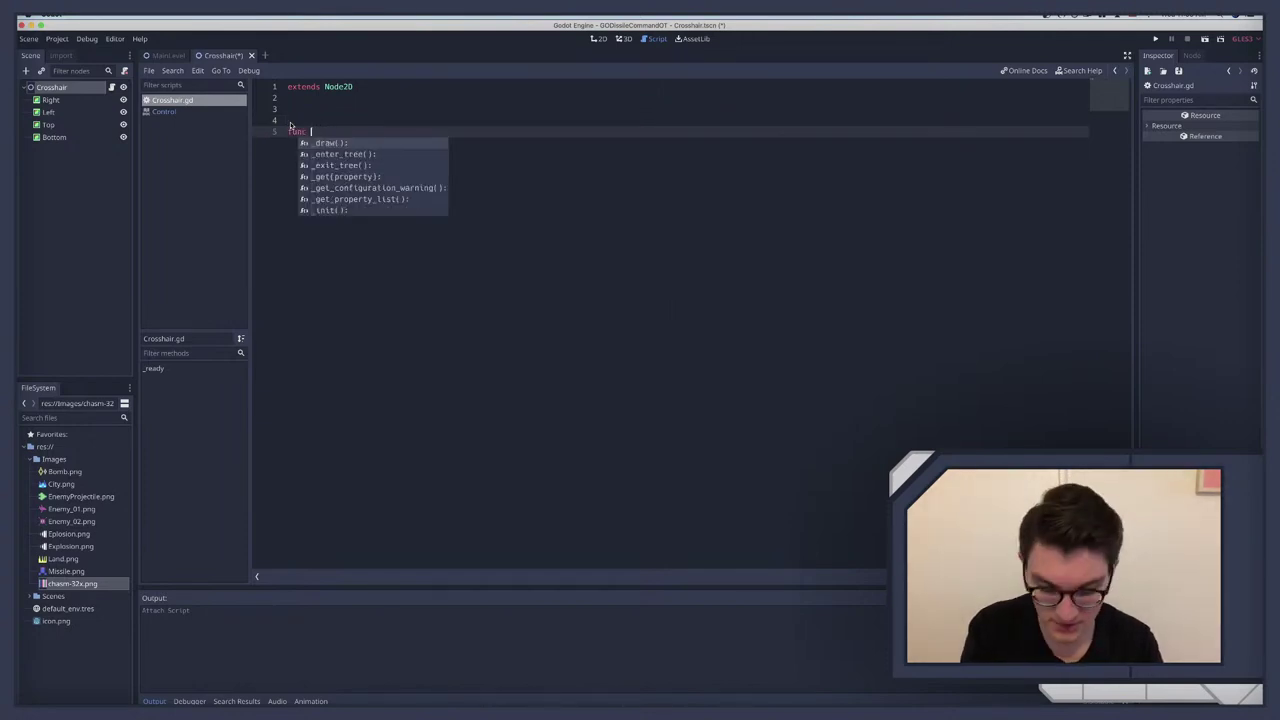
{"action": "type", "text": "pro"}
{"action": "key", "text": "Return"}
{"action": "key", "text": "ctrl+z"}
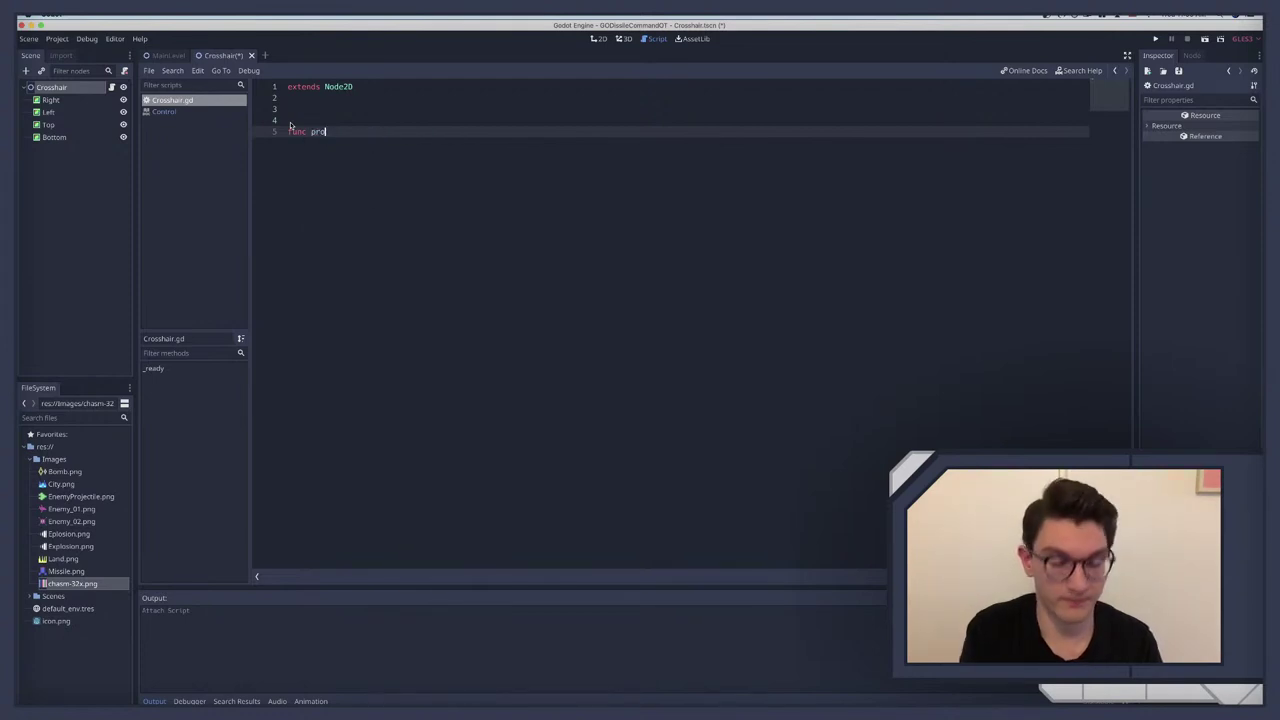
{"action": "type", "text": "cess"}
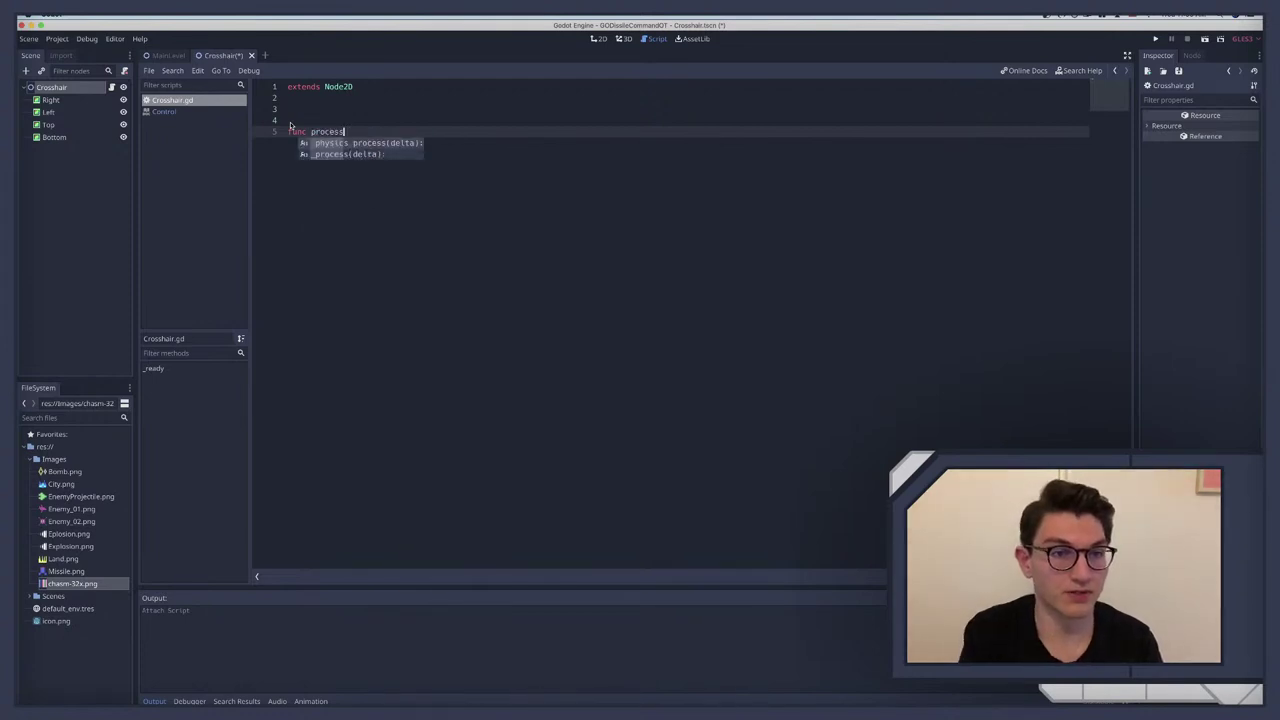
{"action": "key", "text": "Down"}
{"action": "key", "text": "Return"}
{"action": "key", "text": "Return"}
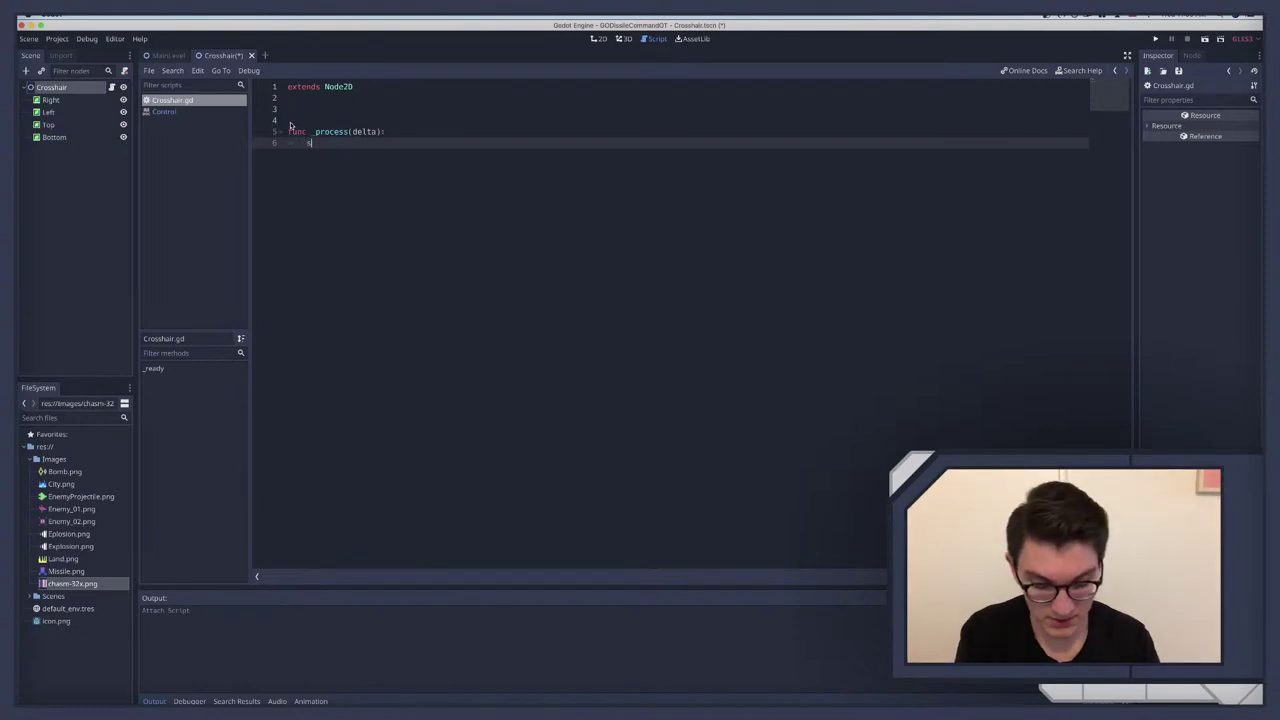
Step: Set global_position = get_global_mouse_position() in _process and save the script
{"action": "type", "text": "self.gl"}
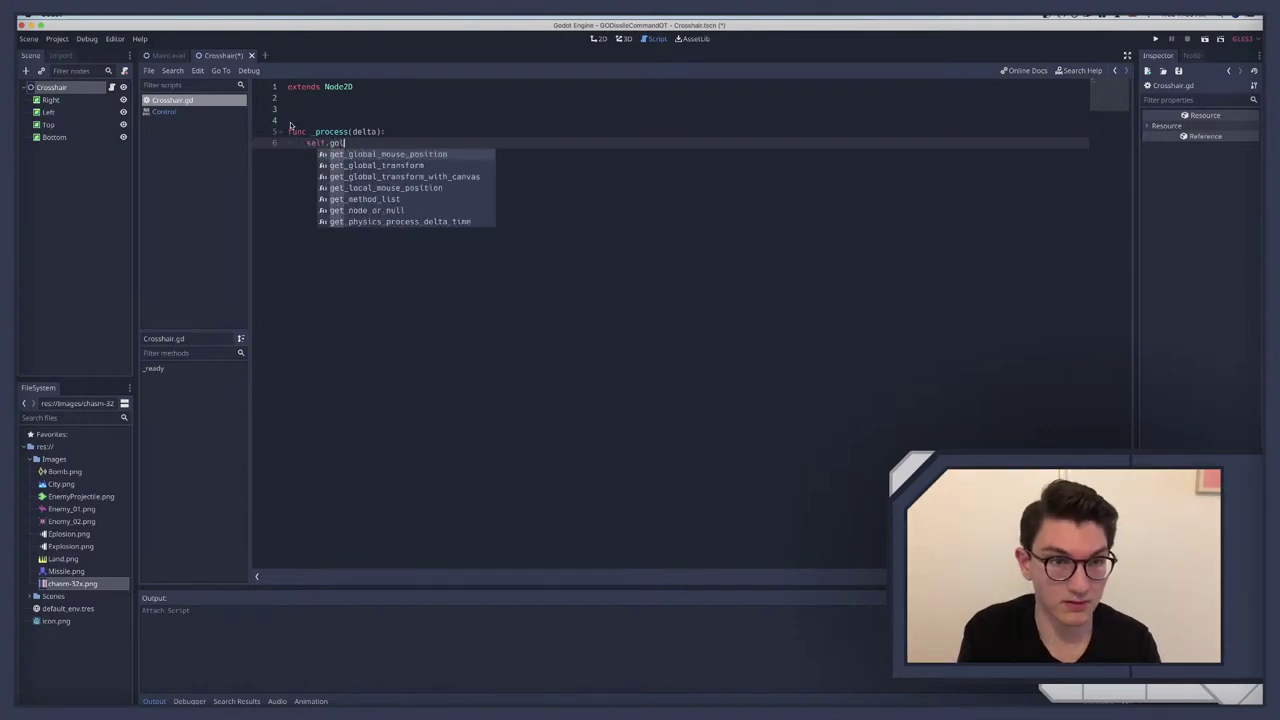
{"action": "key", "text": "BackSpace"}
{"action": "key", "text": "BackSpace"}
{"action": "key", "text": "BackSpace"}
{"action": "key", "text": "BackSpace"}
{"action": "key", "text": "BackSpace"}
{"action": "key", "text": "BackSpace"}
{"action": "key", "text": "BackSpace"}
{"action": "type", "text": "global_position ="}
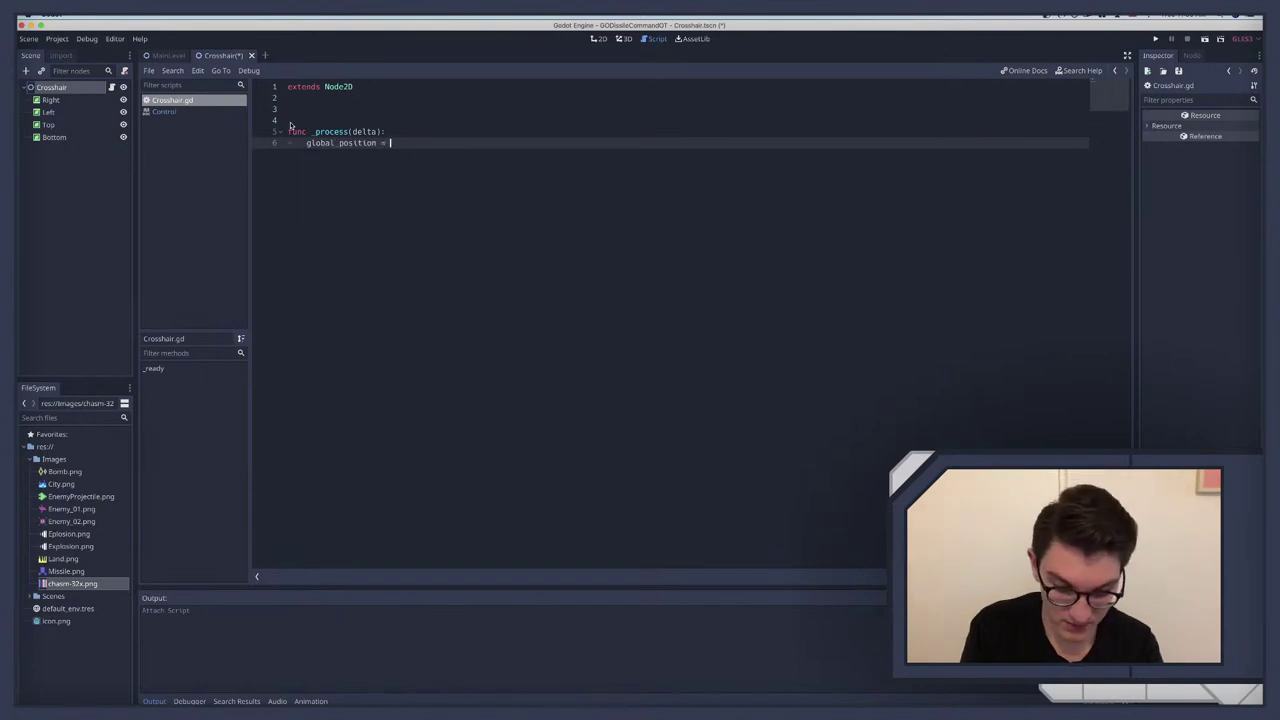
{"action": "type", "text": "et_gl"}
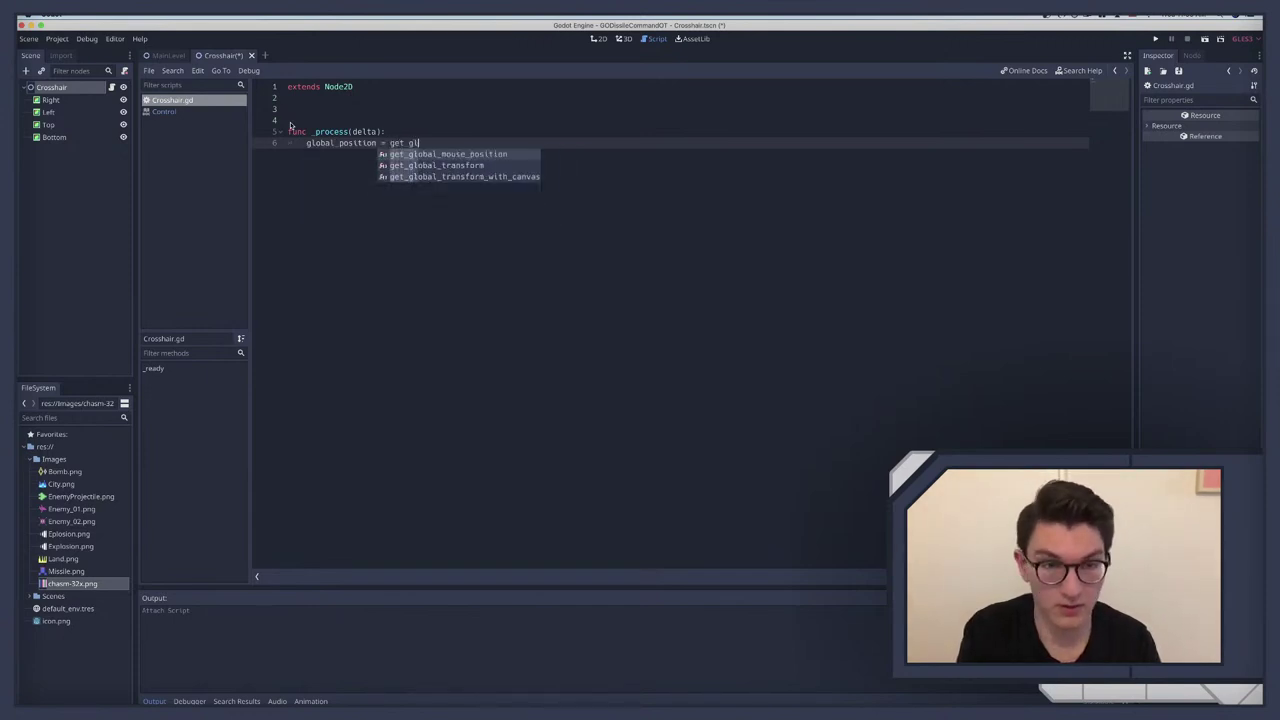
{"action": "key", "text": "Return"}
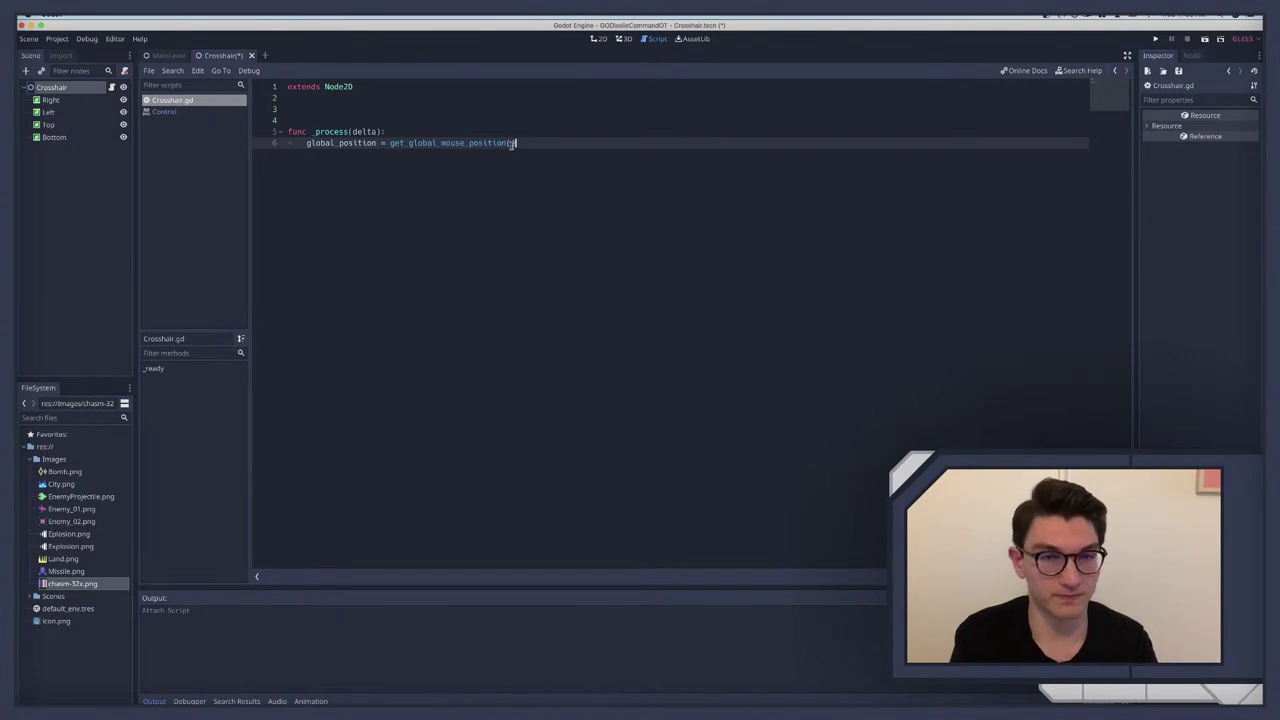
{"action": "key", "text": "ctrl+s"}
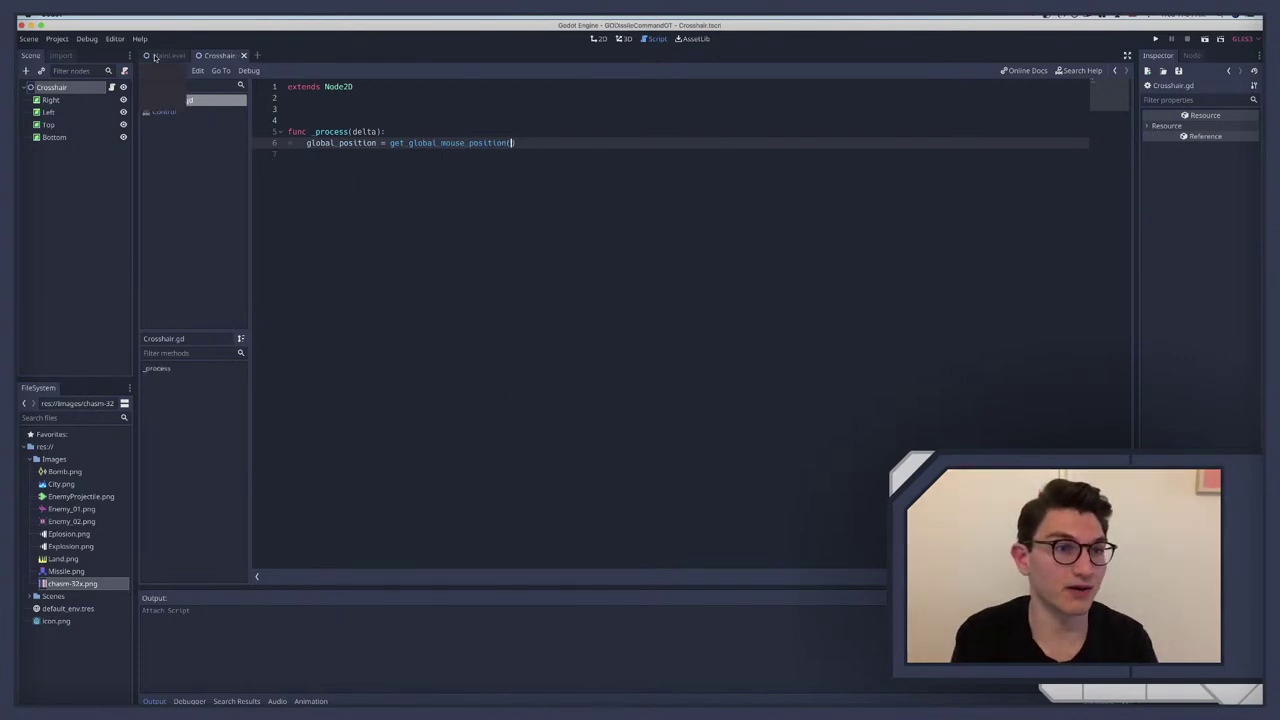
{"action": "left_click", "coordinate": [160, 56]}
{"action": "left_click", "coordinate": [222, 56]}
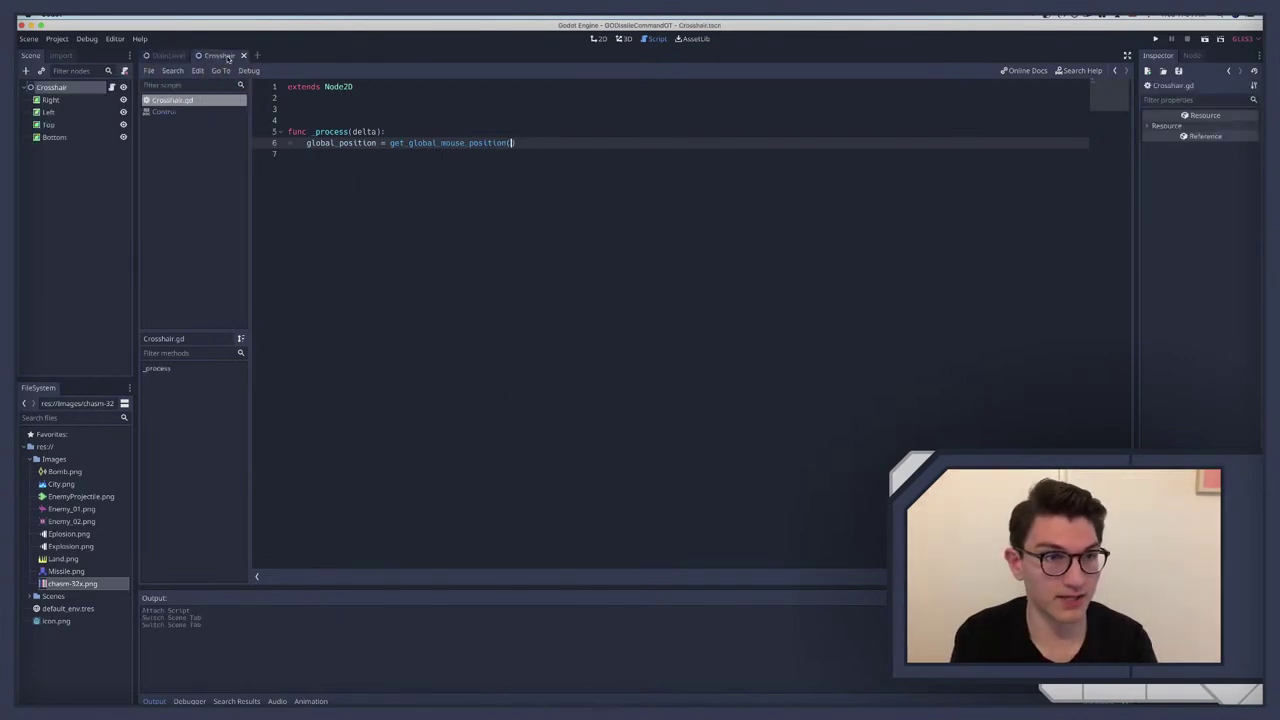
Step: Test-run the Crosshair scene to confirm it follows the mouse, then stop it
{"action": "key", "text": "super+r"}
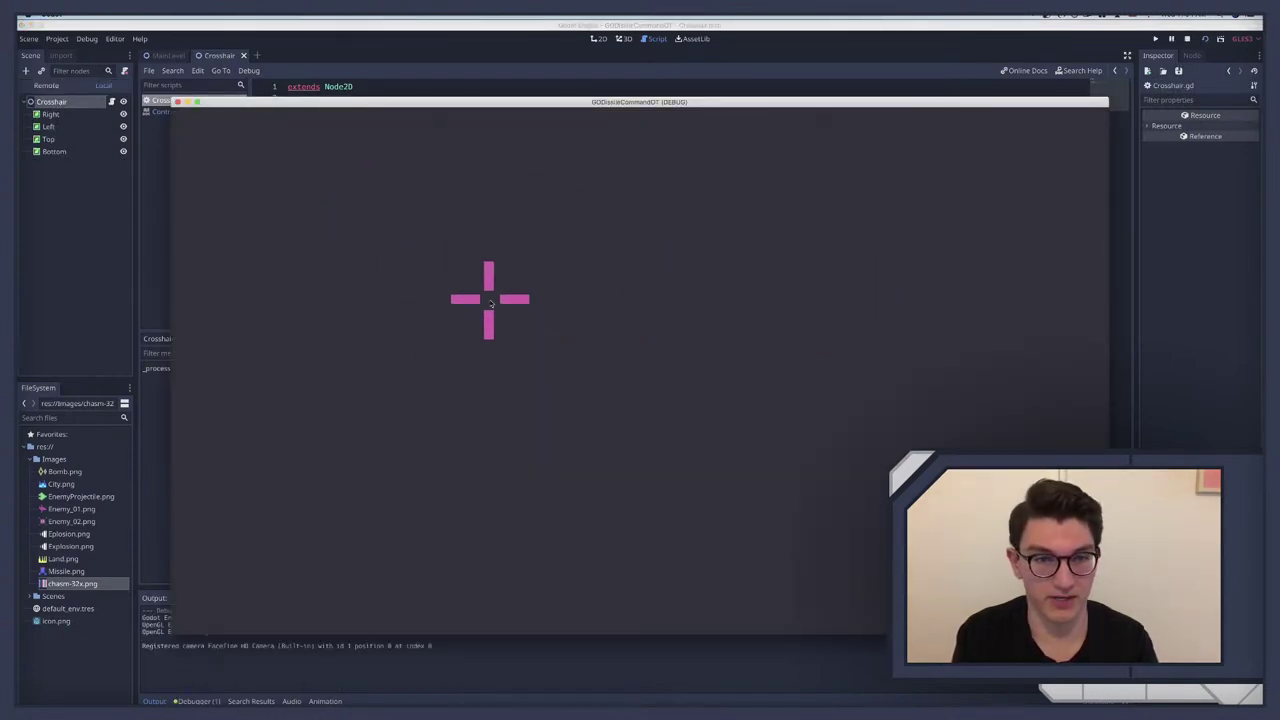
{"action": "left_click", "coordinate": [177, 102]}
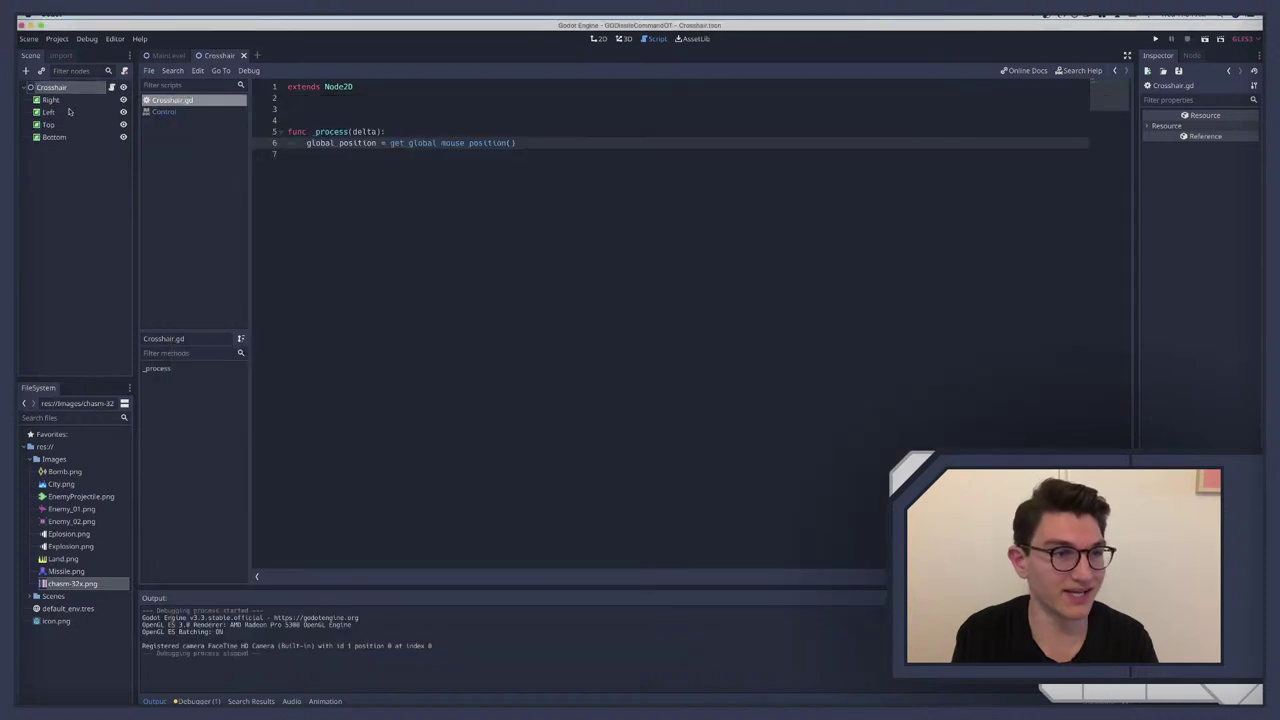
{"action": "left_click", "coordinate": [52, 88]}
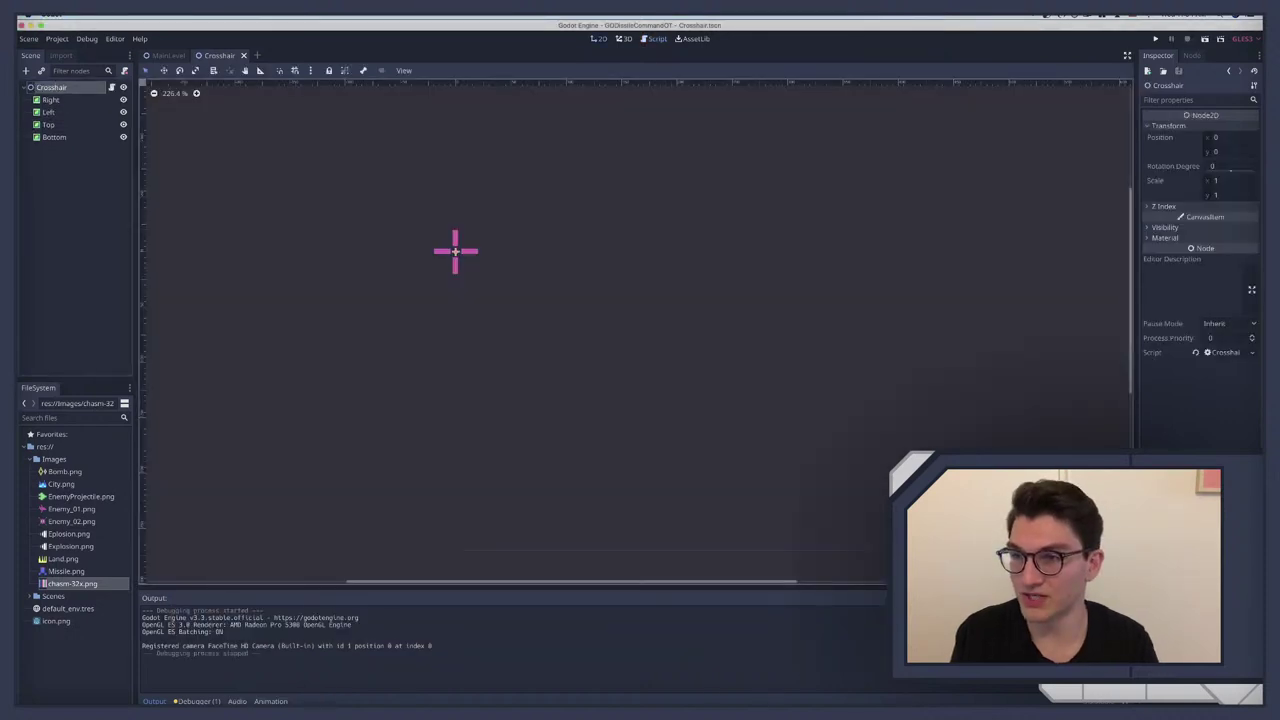
Step: Set the Crosshair root's scale to 0.25 on x and y, then save and rerun it
{"action": "left_click", "coordinate": [1221, 181]}
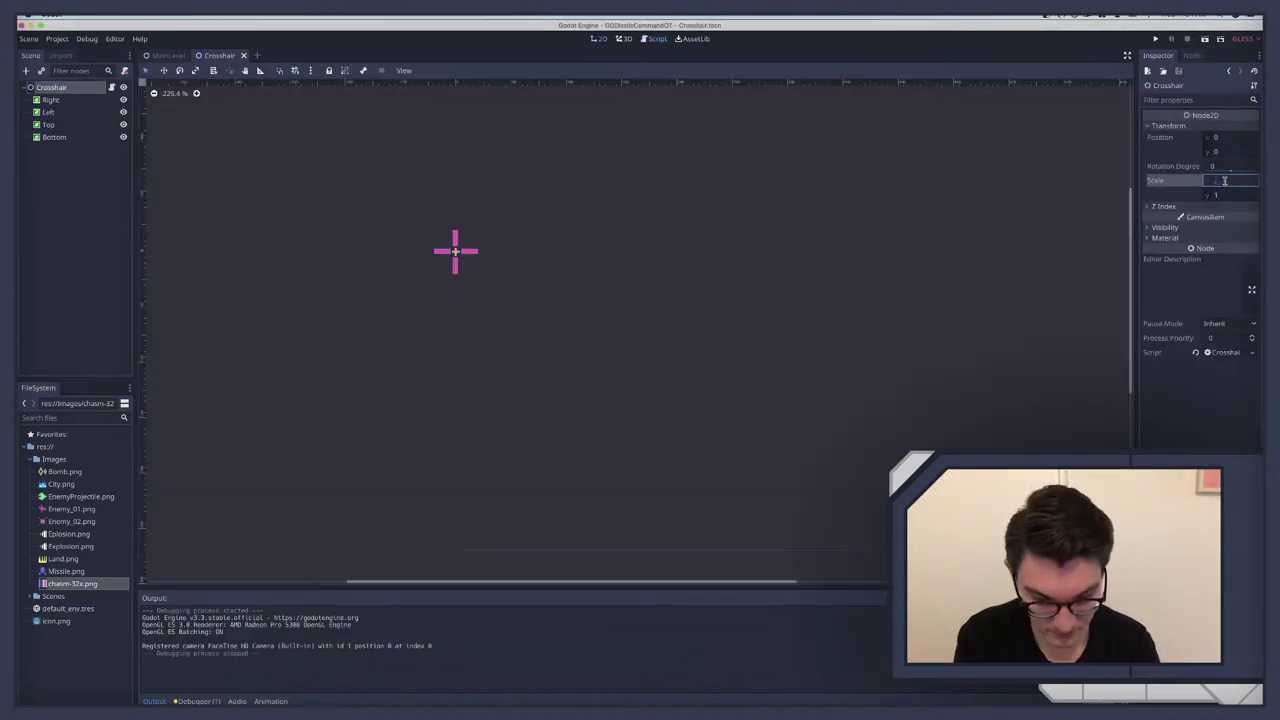
{"action": "type", "text": ".25"}
{"action": "key", "text": "Tab"}
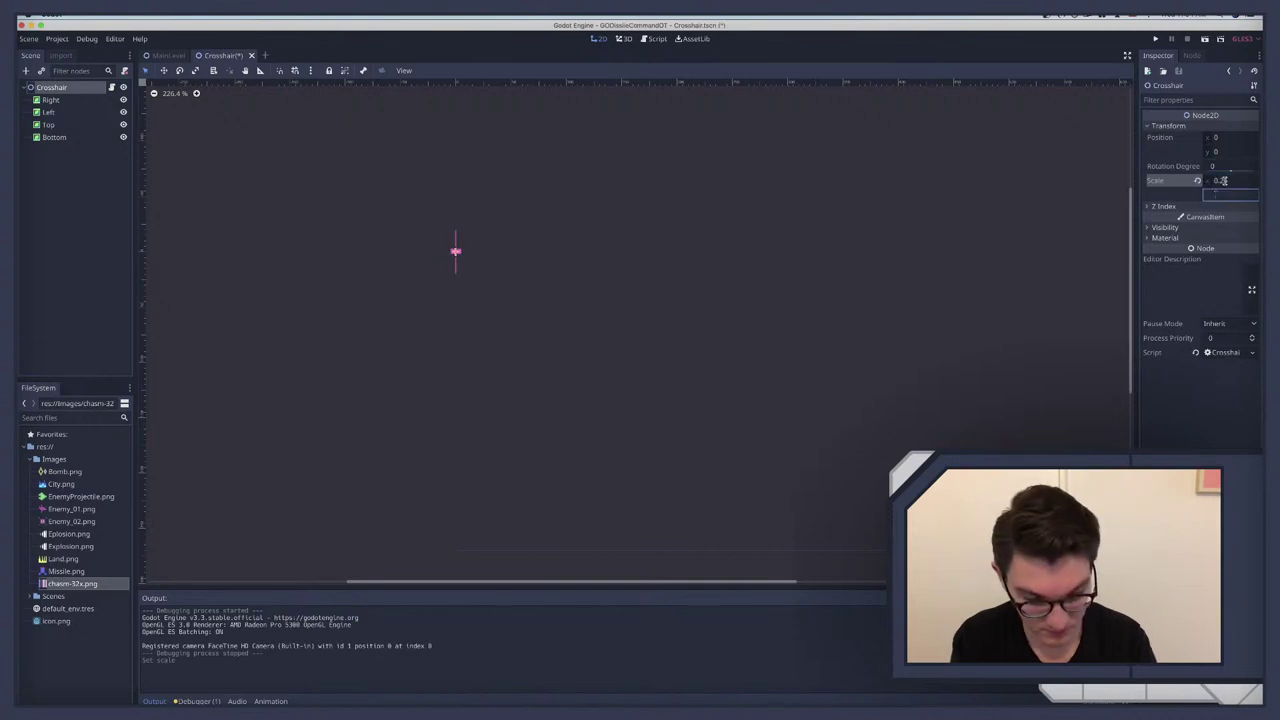
{"action": "type", "text": ".25"}
{"action": "key", "text": "Return"}
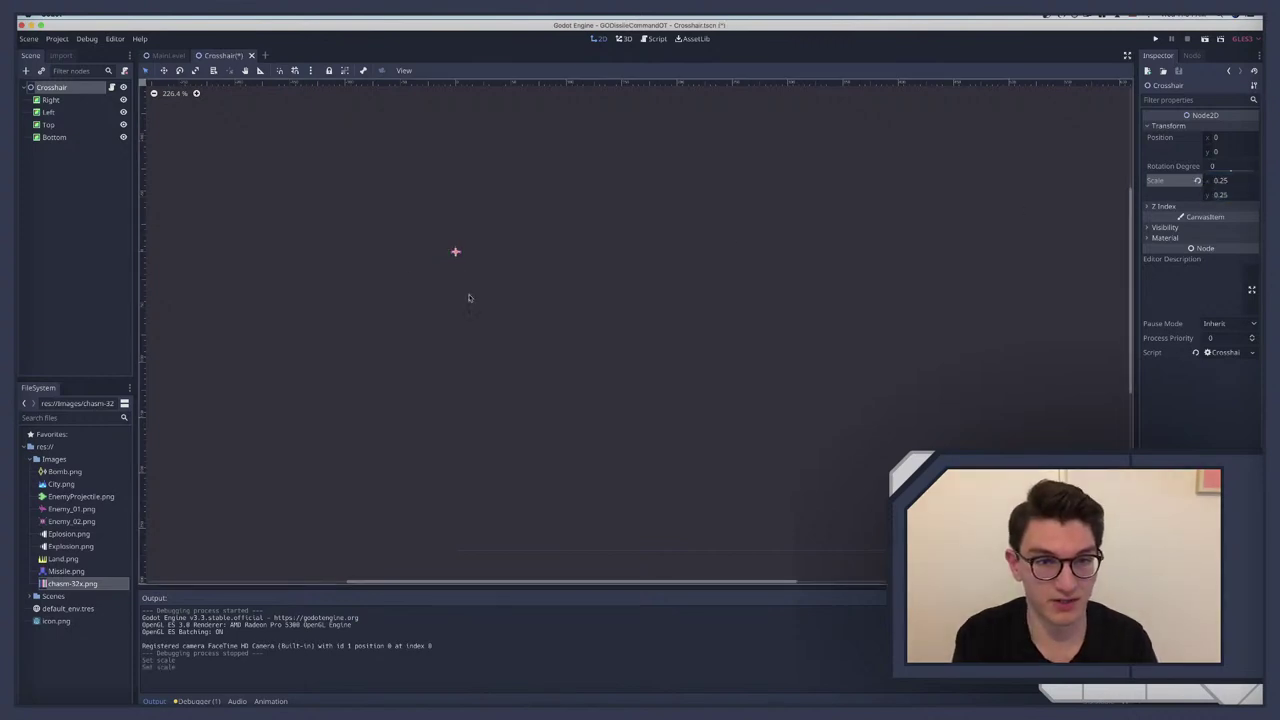
{"action": "key", "text": "super+r"}
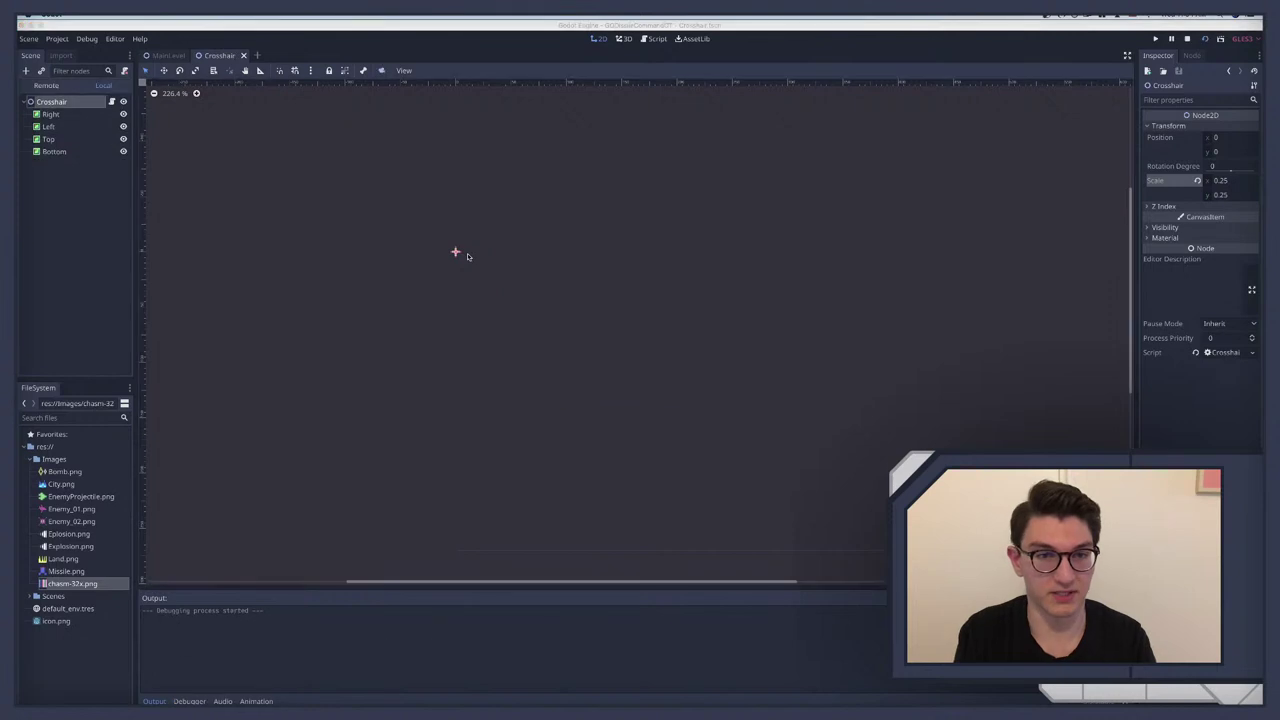
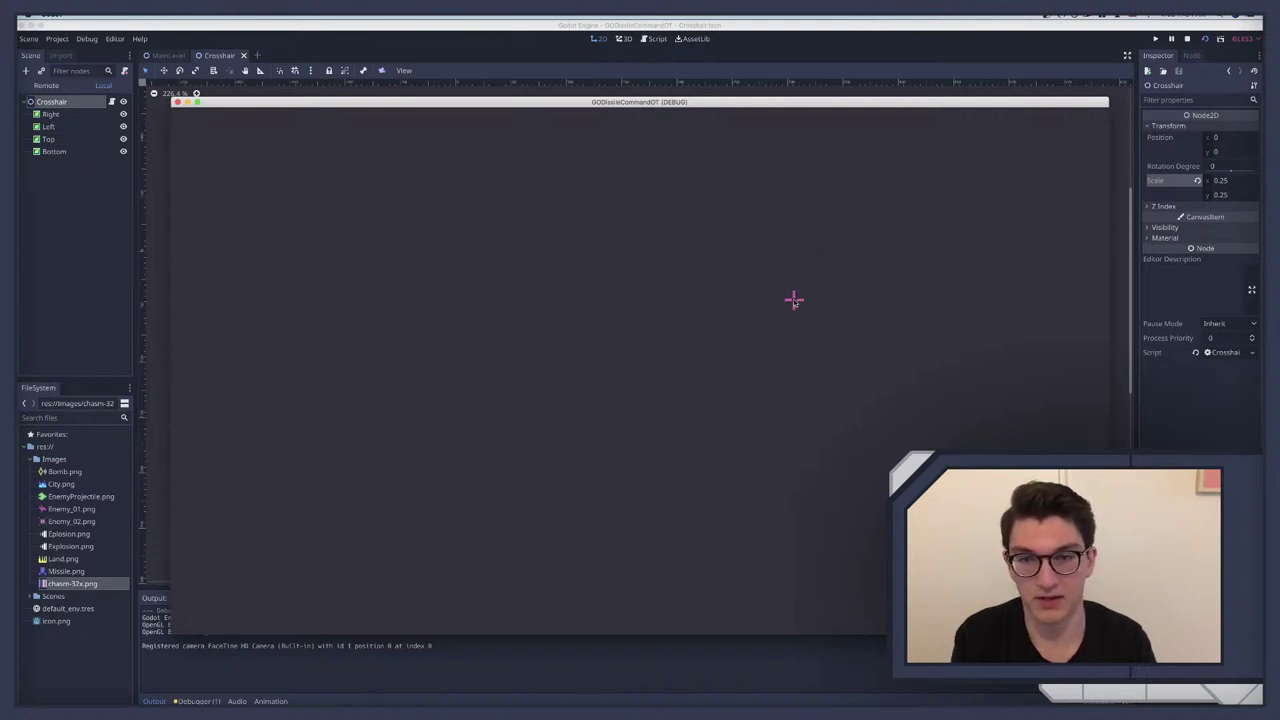
Step: Stop the test run and close the Crosshair scene tab, leaving MainLevel open
{"action": "key", "text": "super+q"}
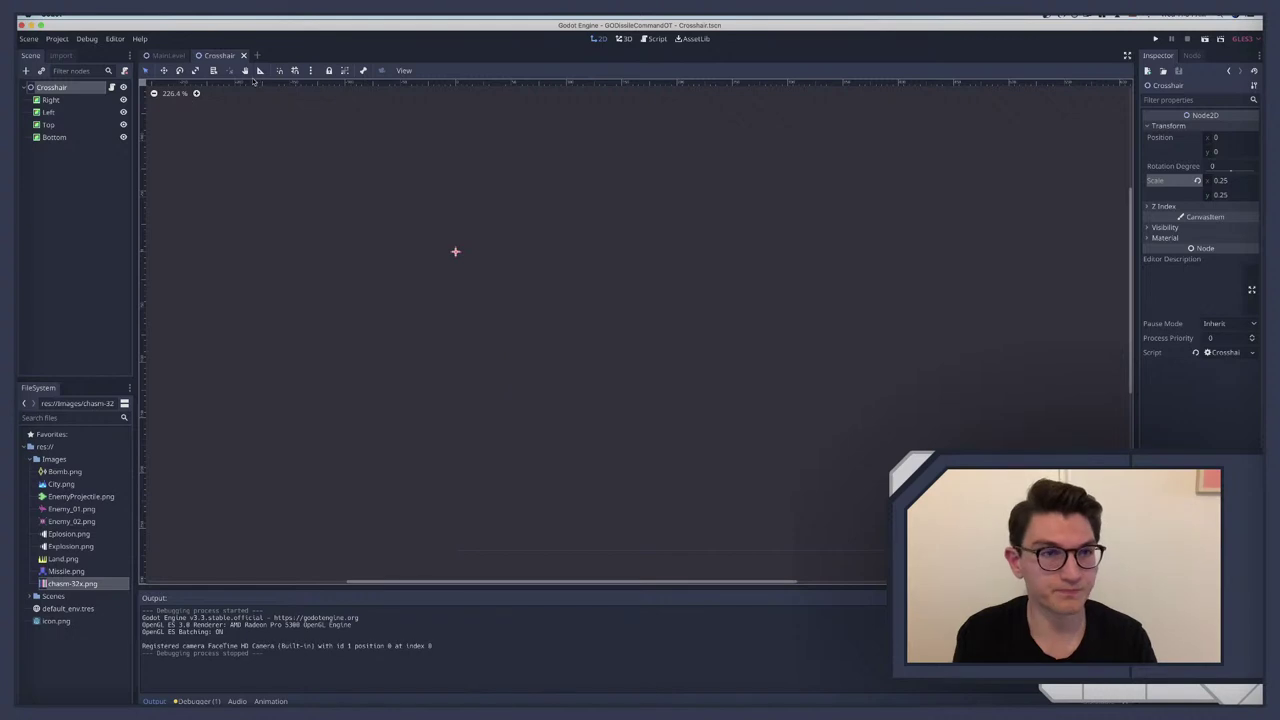
{"action": "left_click", "coordinate": [168, 56]}
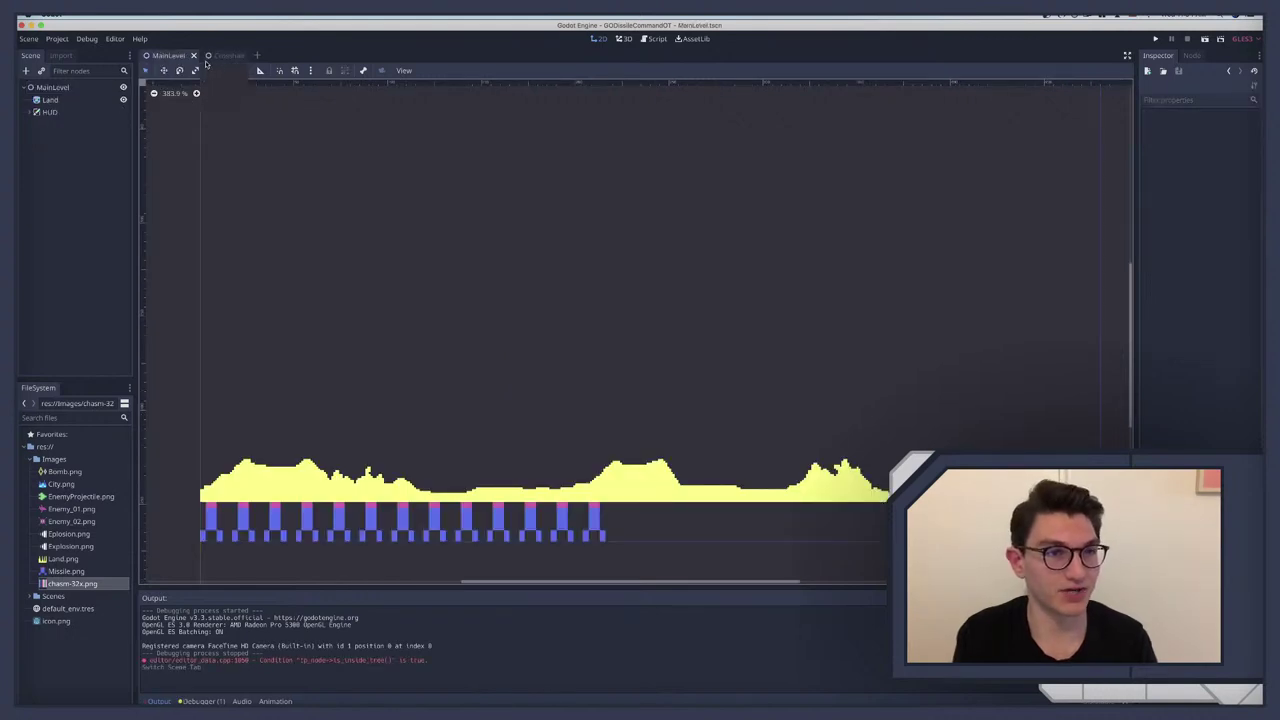
{"action": "left_click", "coordinate": [230, 56]}
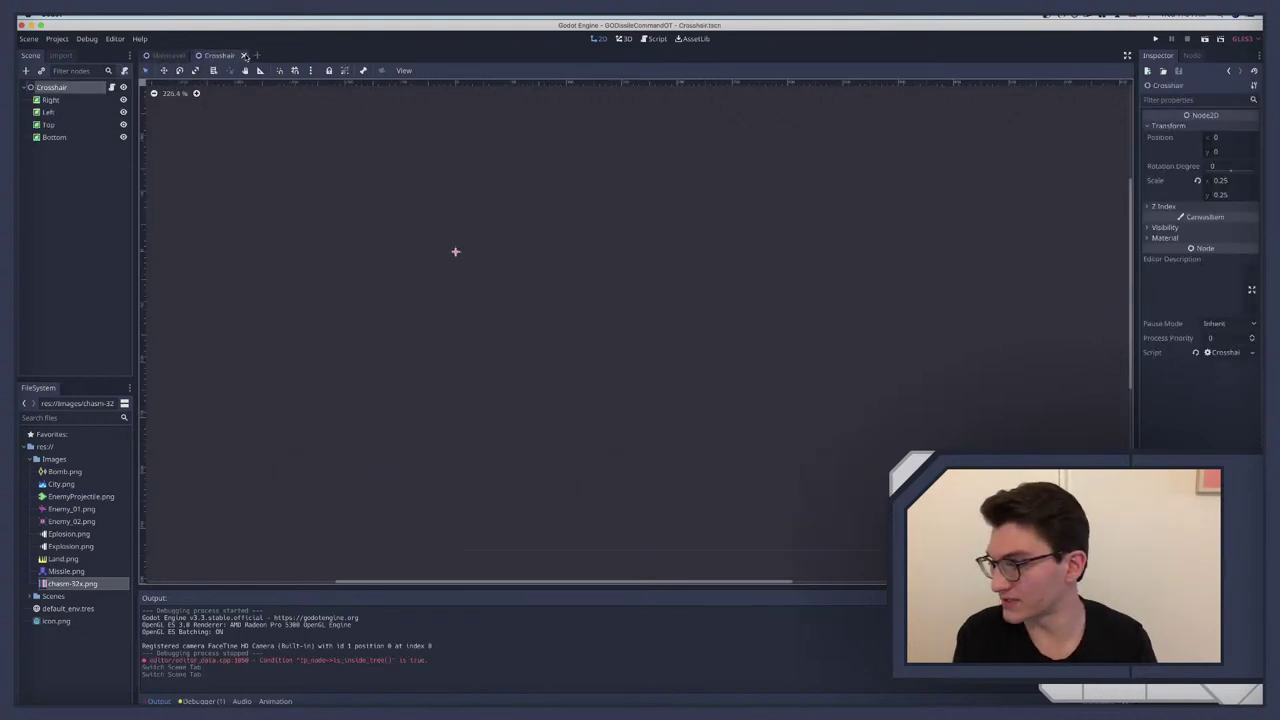
{"action": "left_click", "coordinate": [244, 56]}
Step: Open Project Settings on the AutoLoad tab
{"action": "left_click", "coordinate": [57, 38]}
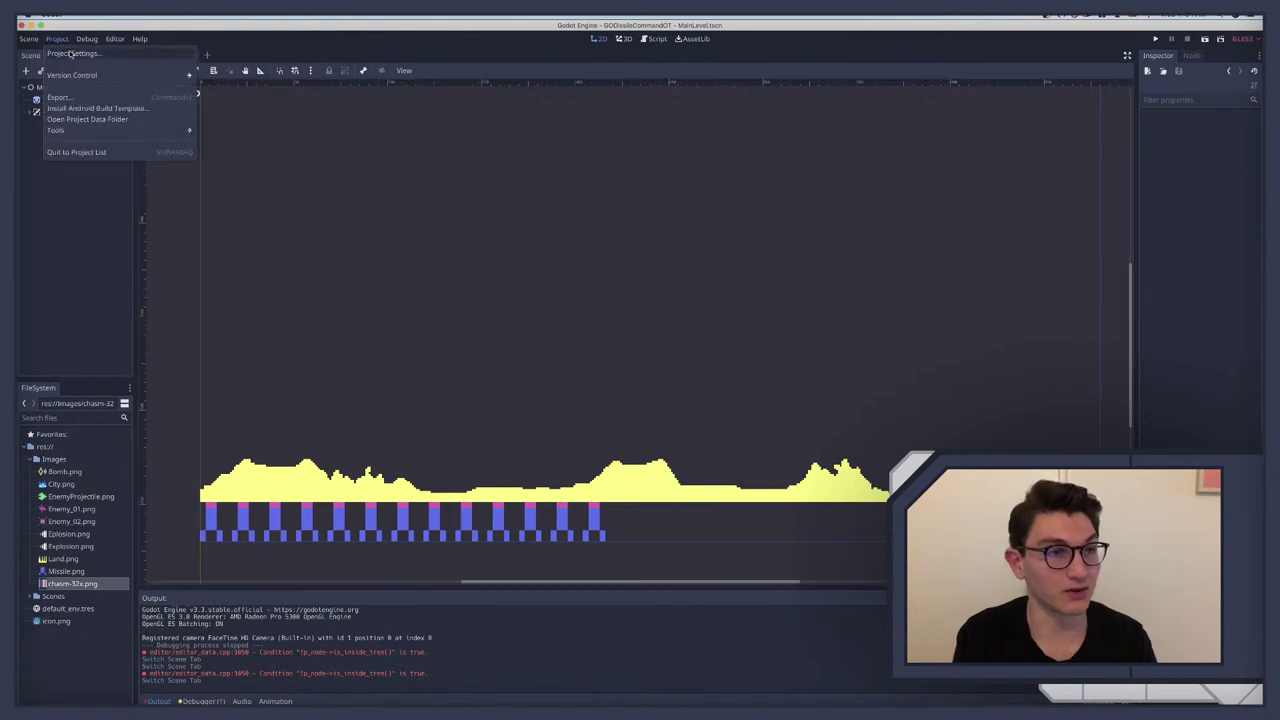
{"action": "left_click", "coordinate": [75, 74]}
{"action": "left_click", "coordinate": [605, 209]}
{"action": "left_click", "coordinate": [567, 209]}
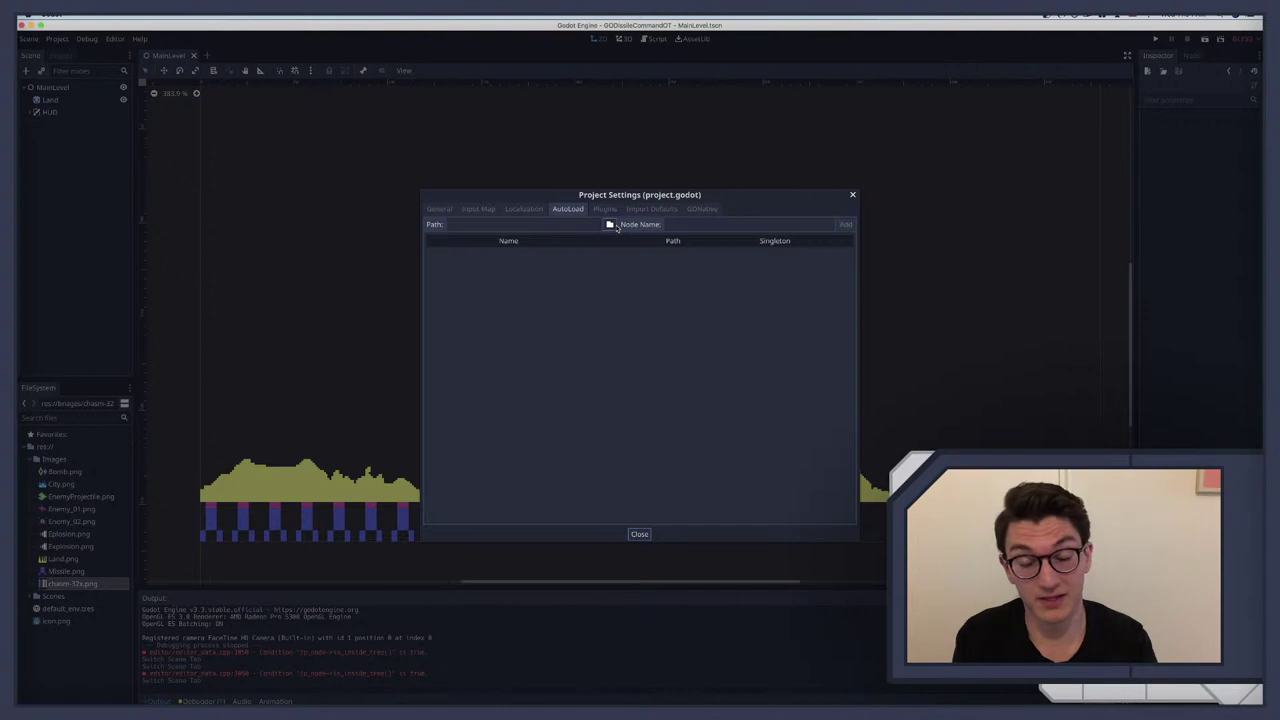
{"action": "left_click", "coordinate": [612, 225]}
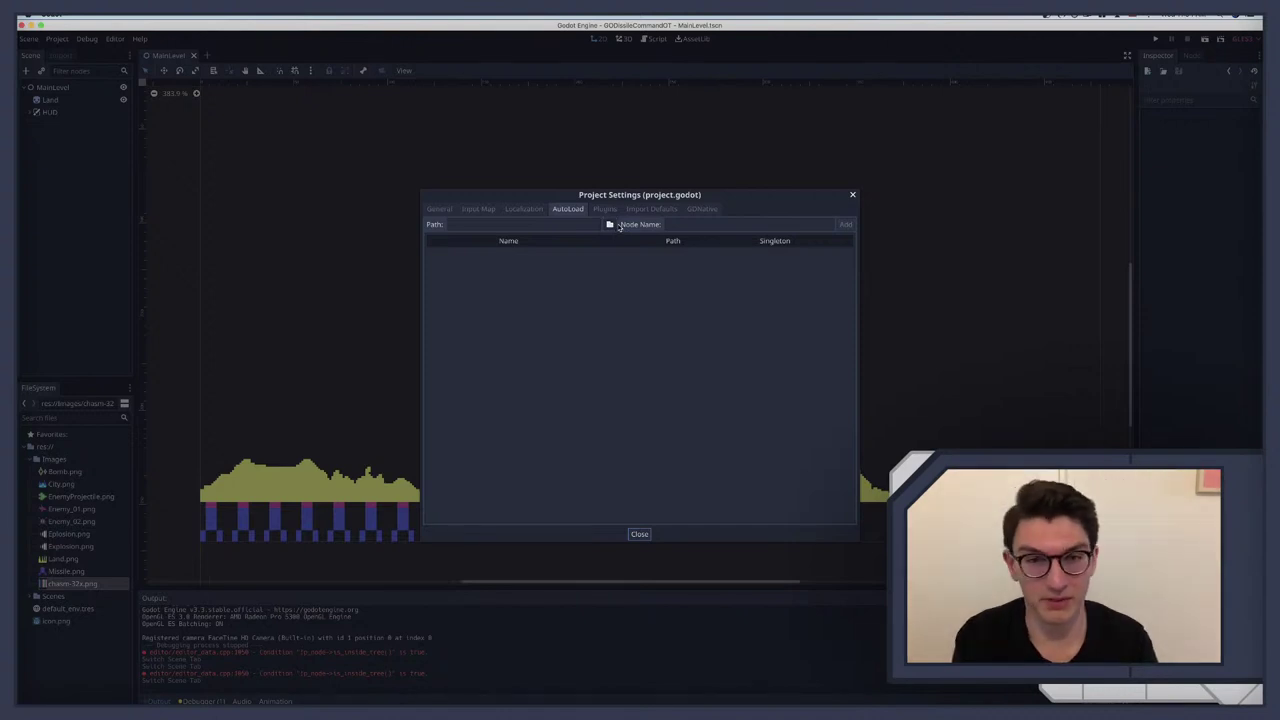
{"action": "left_click", "coordinate": [605, 209]}
{"action": "left_click", "coordinate": [568, 209]}
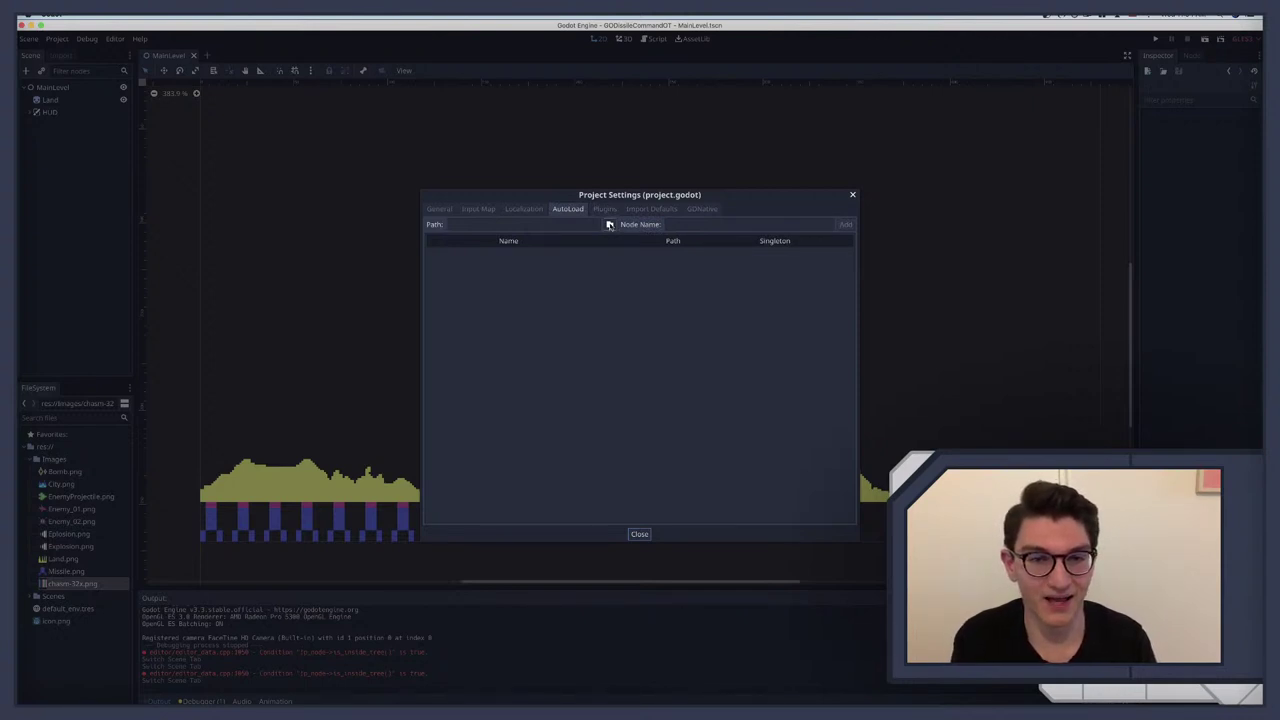
Step: Add Scenes/MainLevel/Crosshair/Crosshair.tscn as an autoload, close settings and run the game
{"action": "left_click", "coordinate": [609, 225]}
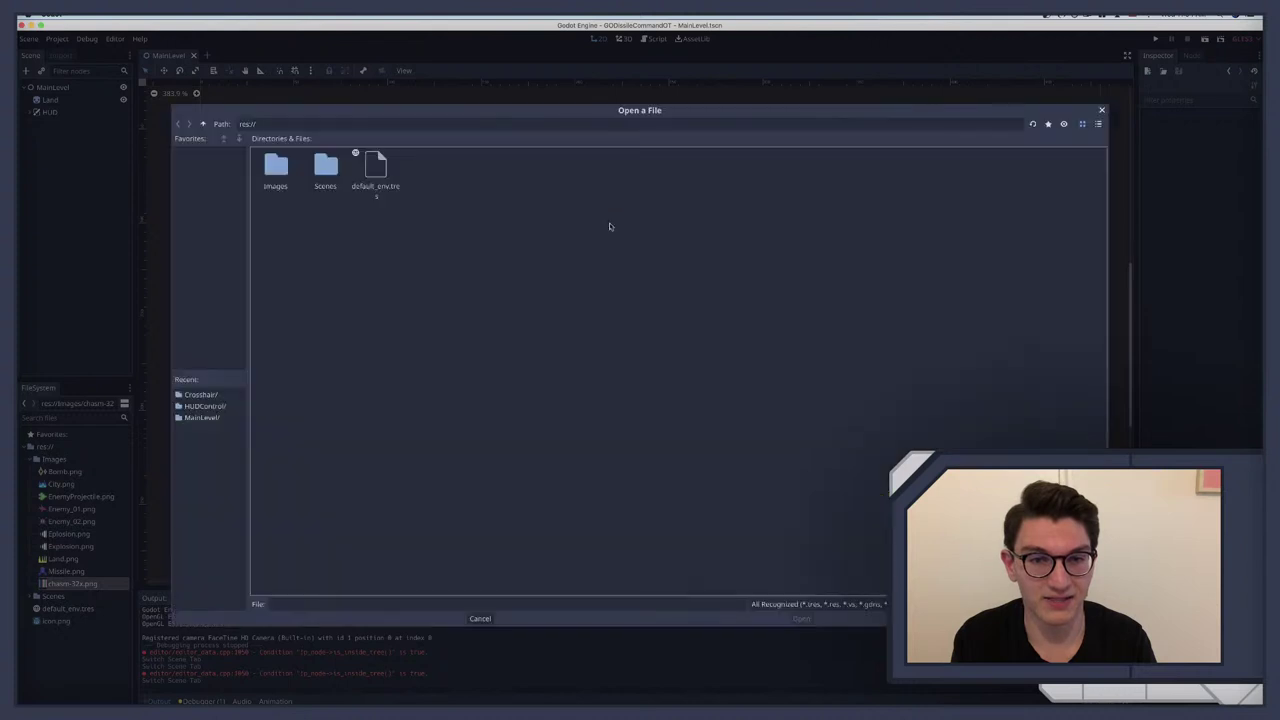
{"action": "double_click", "coordinate": [316, 167]}
{"action": "double_click", "coordinate": [325, 167]}
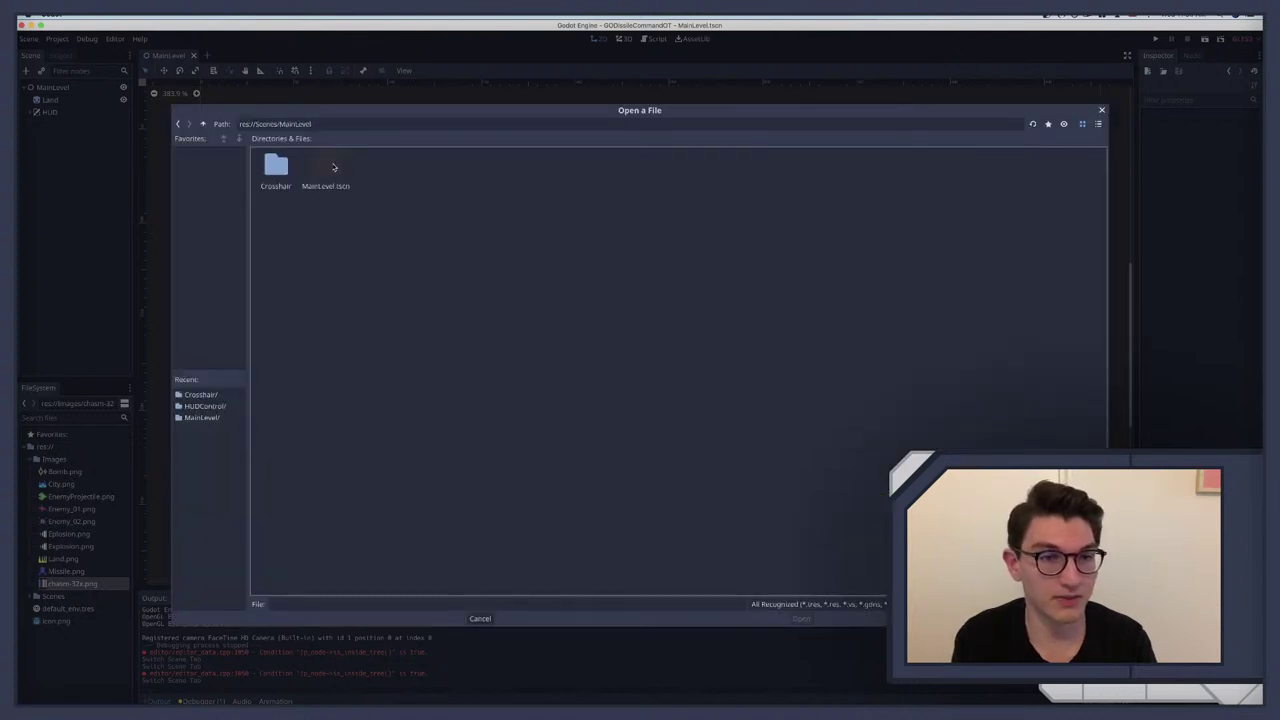
{"action": "double_click", "coordinate": [268, 166]}
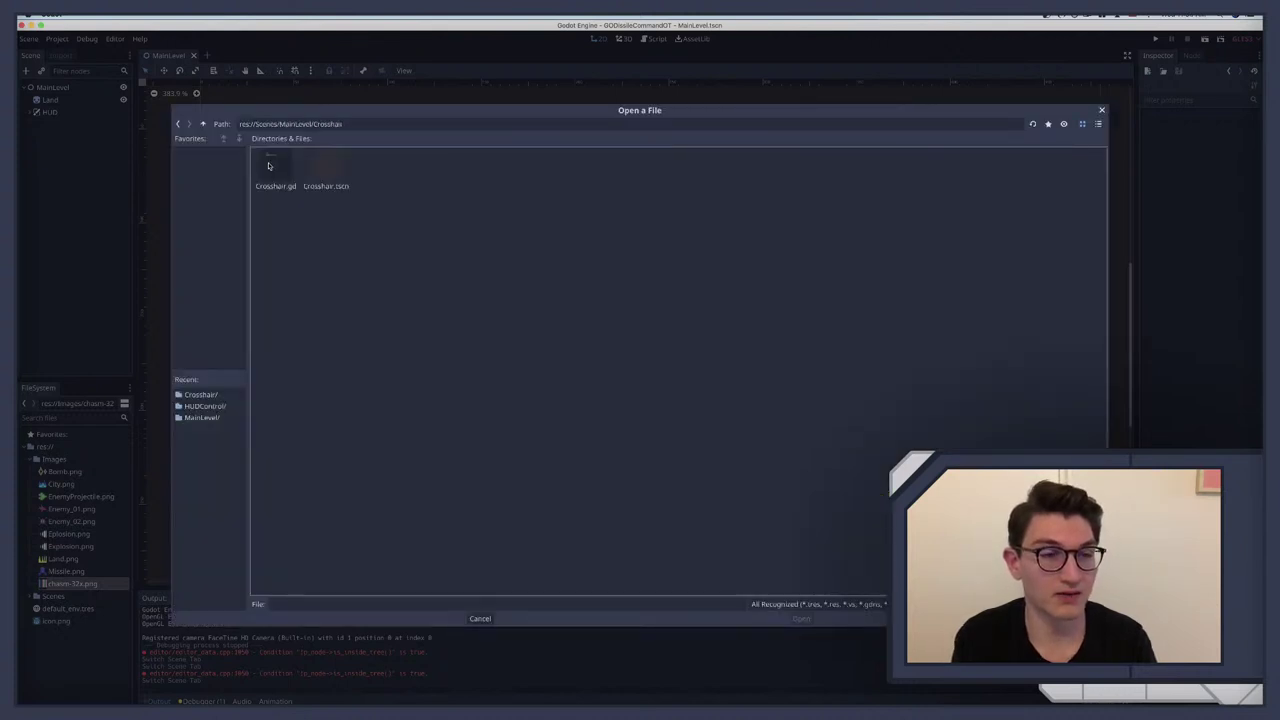
{"action": "double_click", "coordinate": [330, 168]}
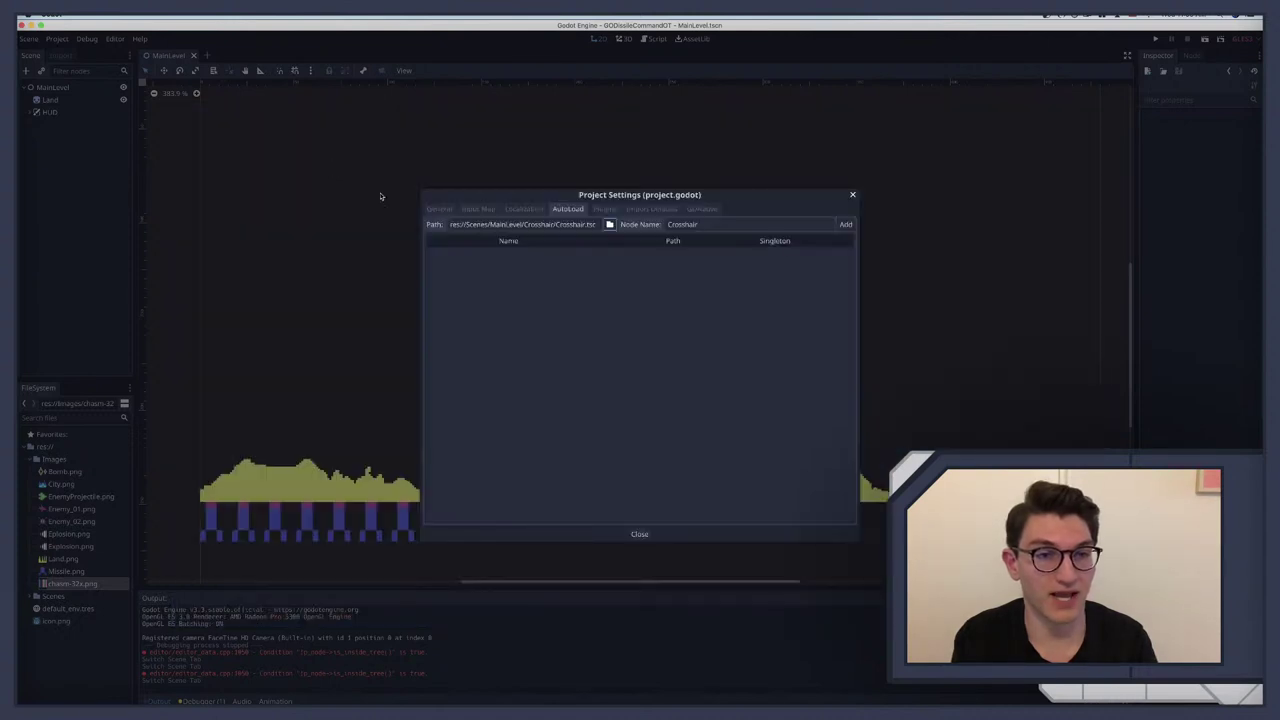
{"action": "left_click", "coordinate": [846, 224]}
{"action": "left_click", "coordinate": [853, 196]}
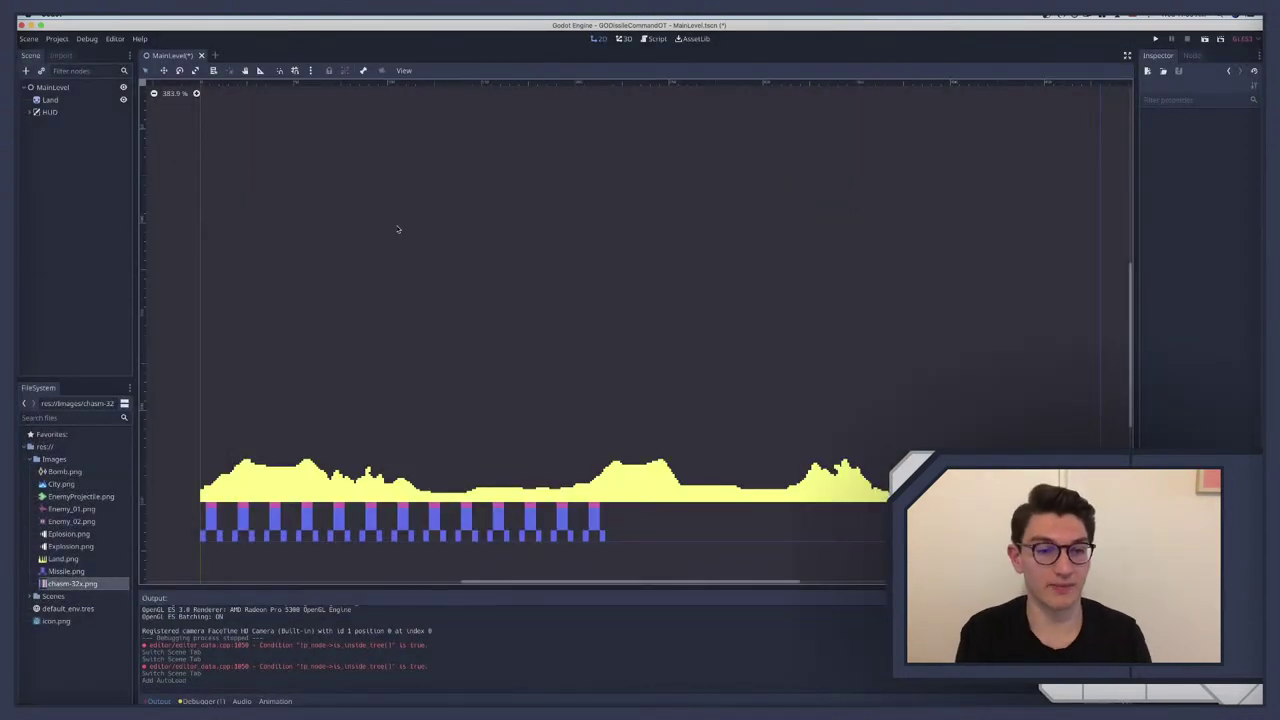
{"action": "key", "text": "super+b"}
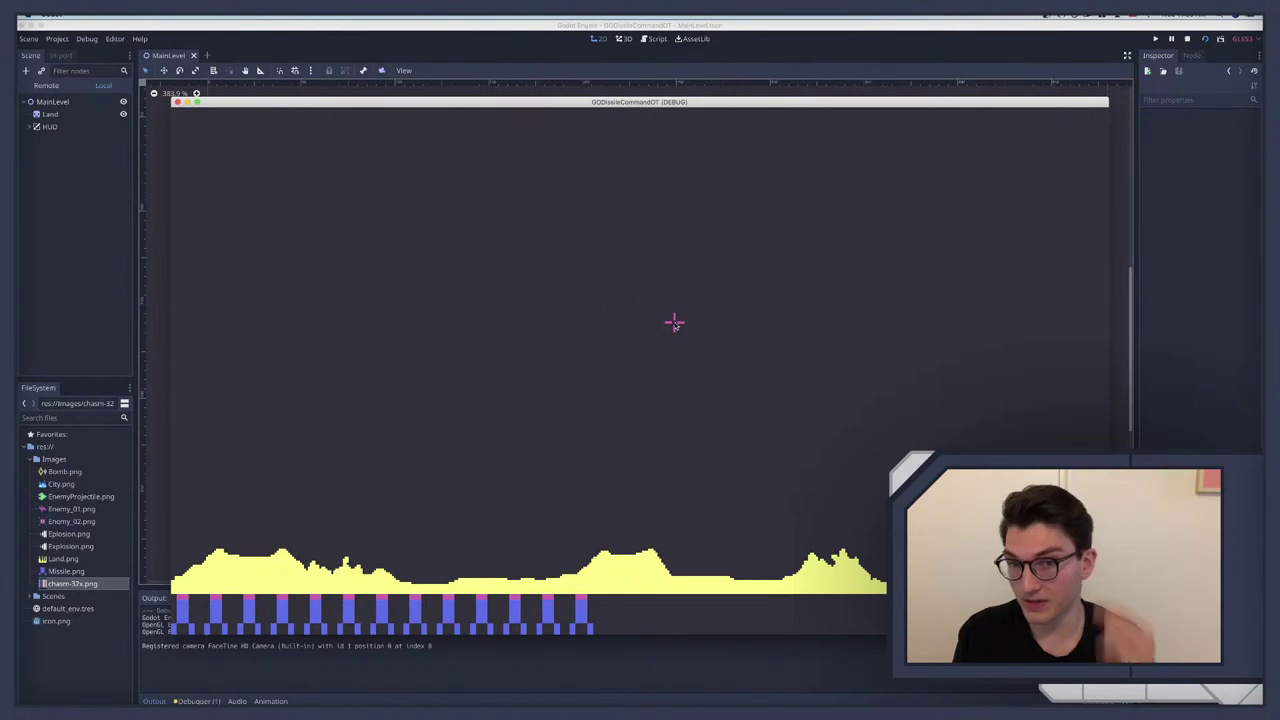
Step: Stop the game and browse Project Settings' General tab to the Application Run page with Main Scene
{"action": "key", "text": "super+q"}
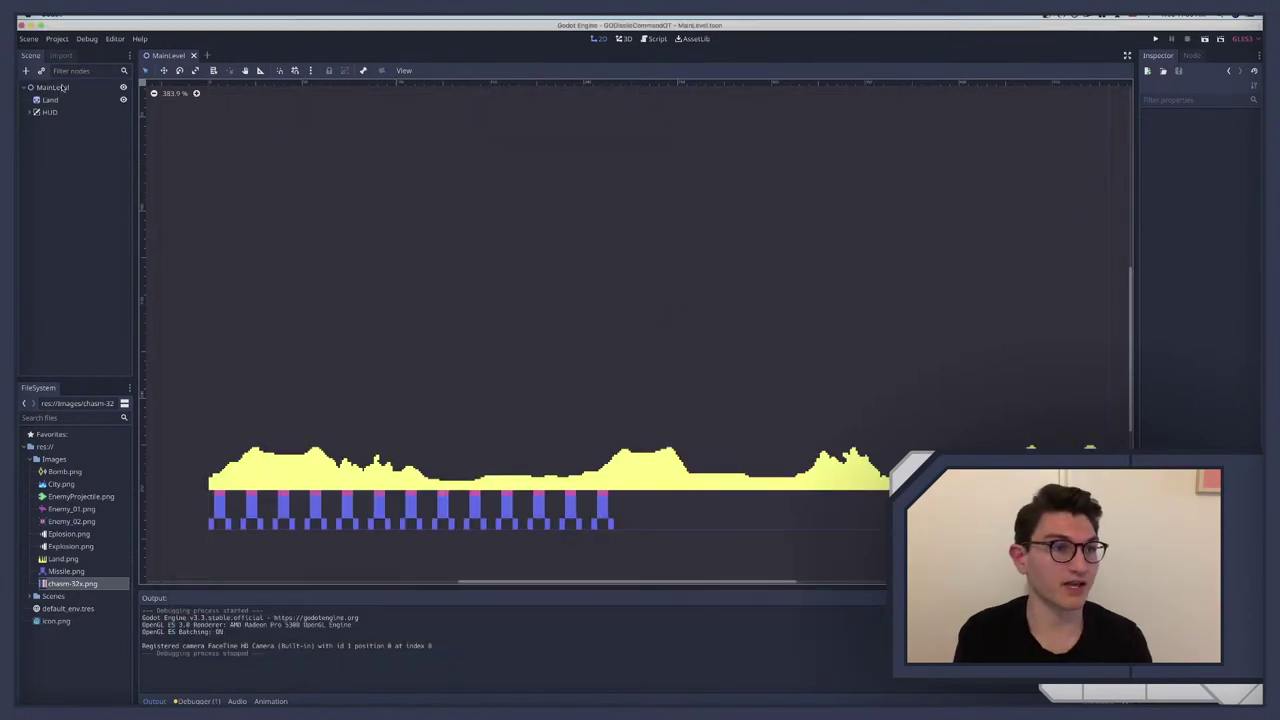
{"action": "left_click", "coordinate": [57, 38]}
{"action": "left_click", "coordinate": [69, 57]}
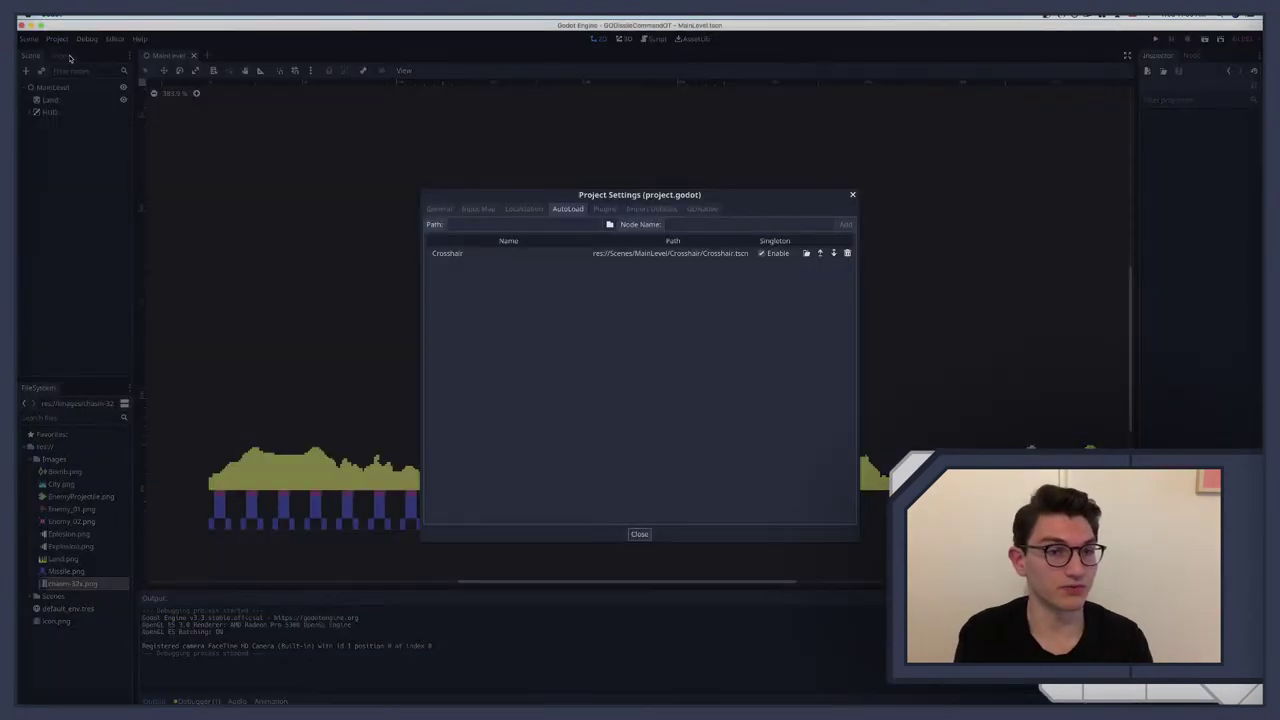
{"action": "left_click", "coordinate": [439, 209]}
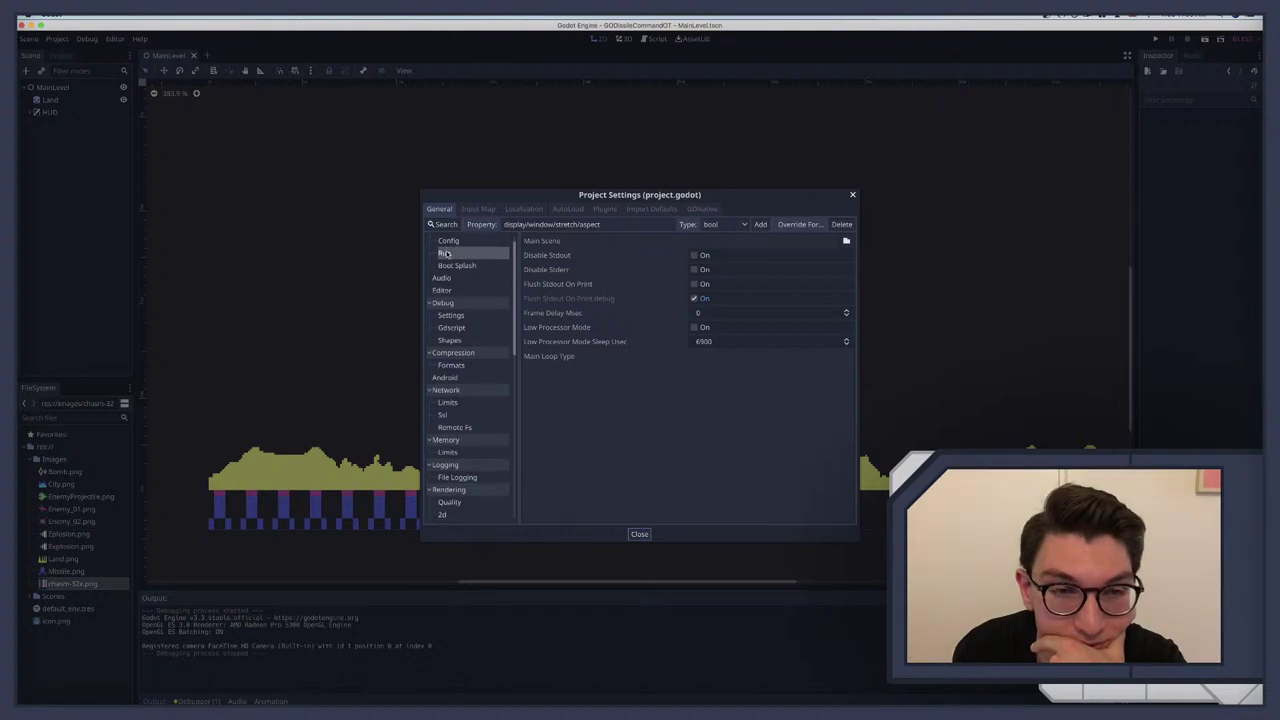
{"action": "left_click", "coordinate": [448, 254]}
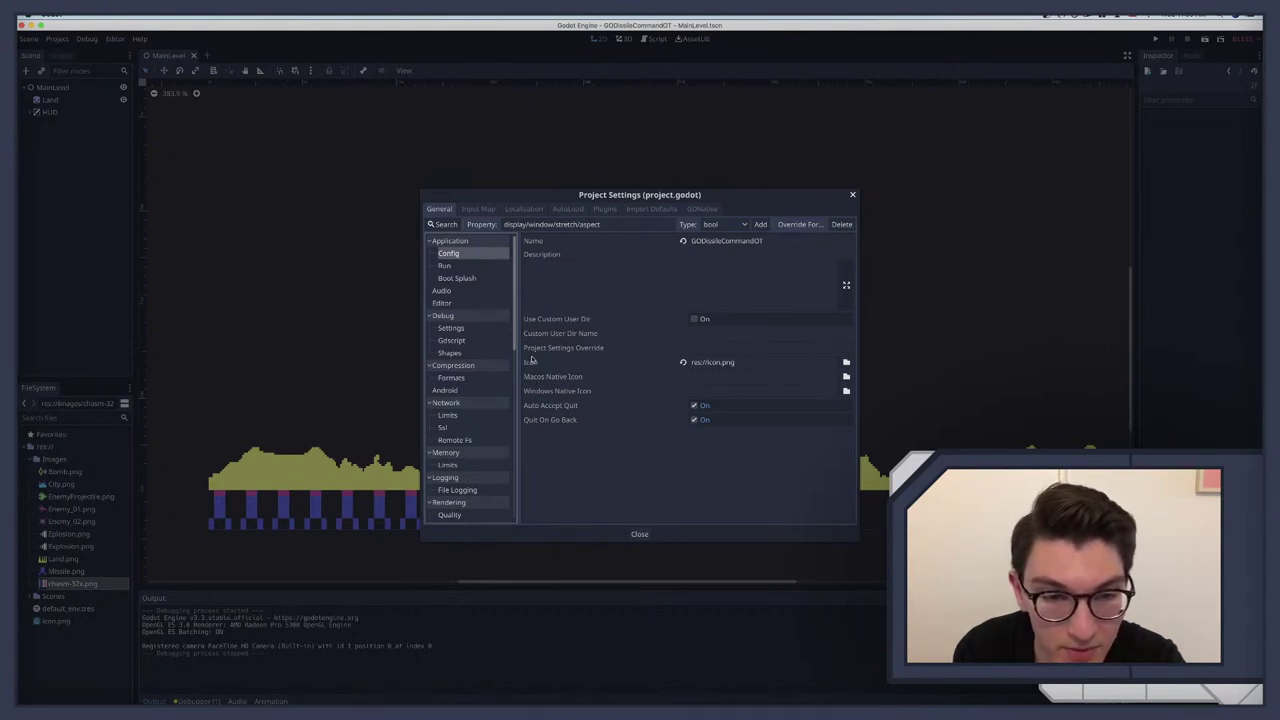
{"action": "left_click", "coordinate": [456, 278]}
{"action": "left_click", "coordinate": [442, 290]}
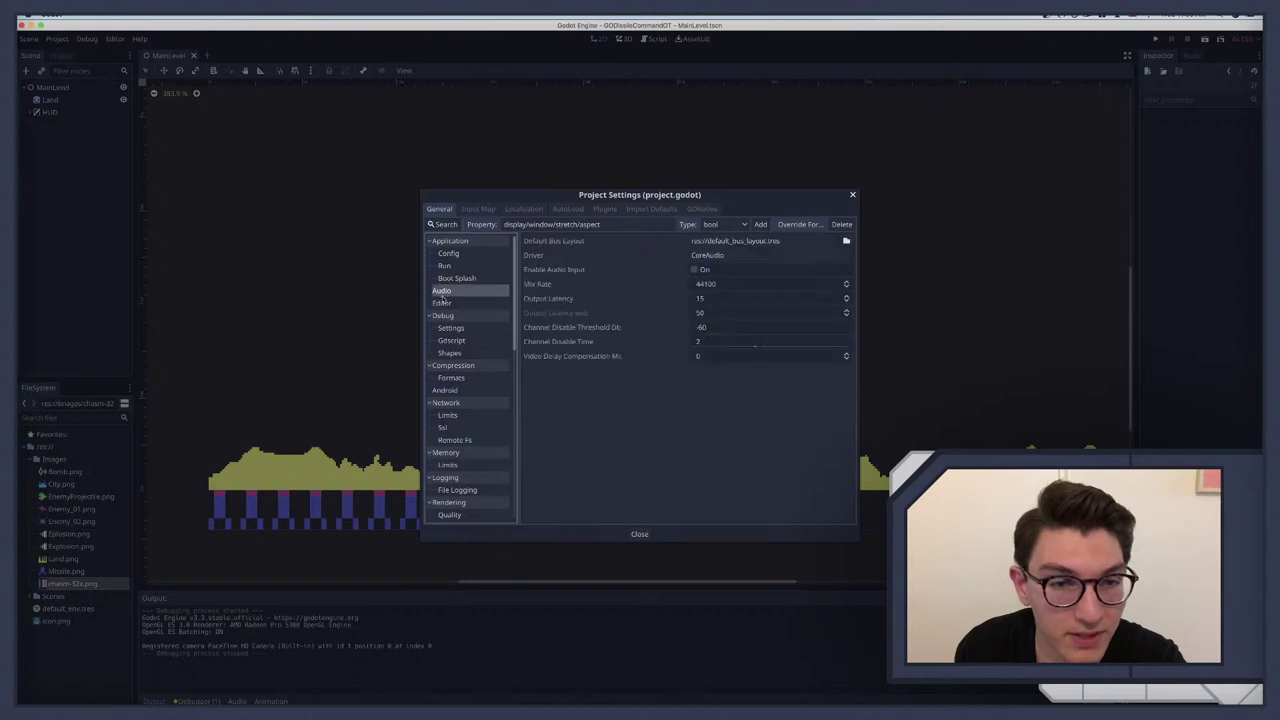
{"action": "left_click", "coordinate": [441, 303]}
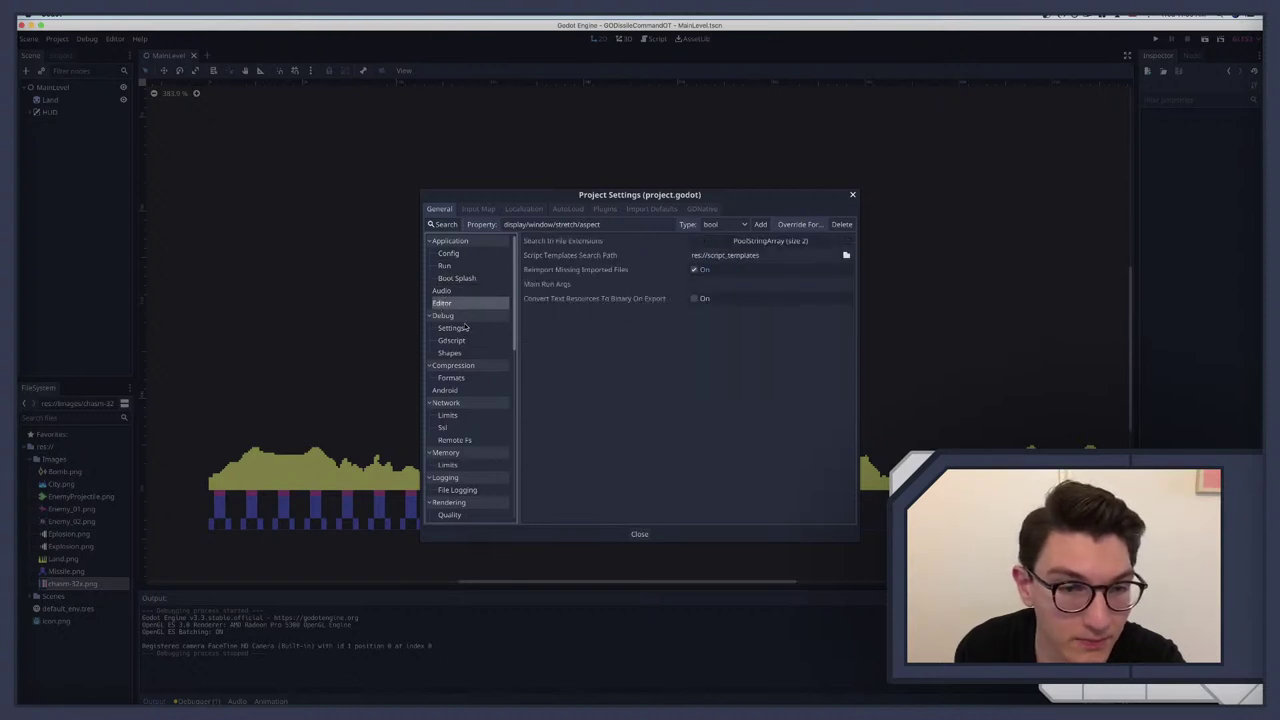
{"action": "left_click", "coordinate": [446, 266]}
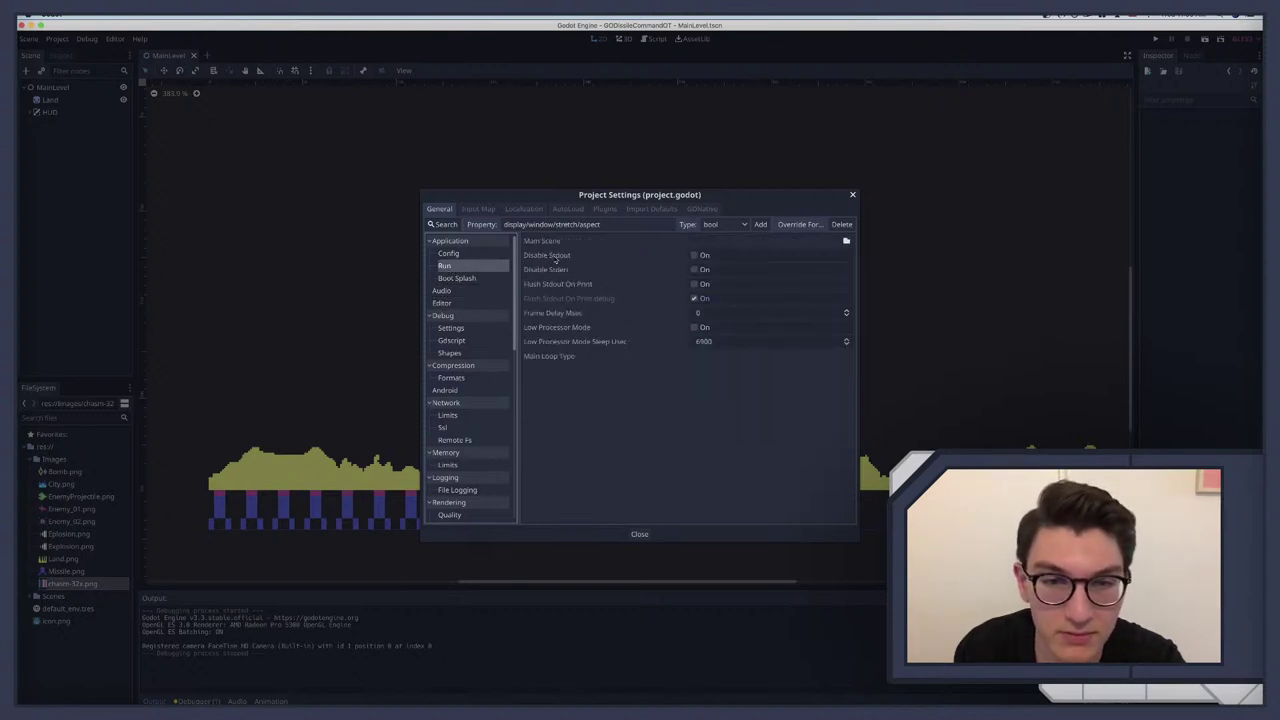
Step: Search 'godot hide mouse', open the Godot Q&A answer and select its MOUSE_MODE_HIDDEN line
{"action": "key", "text": "ctrl+Right"}
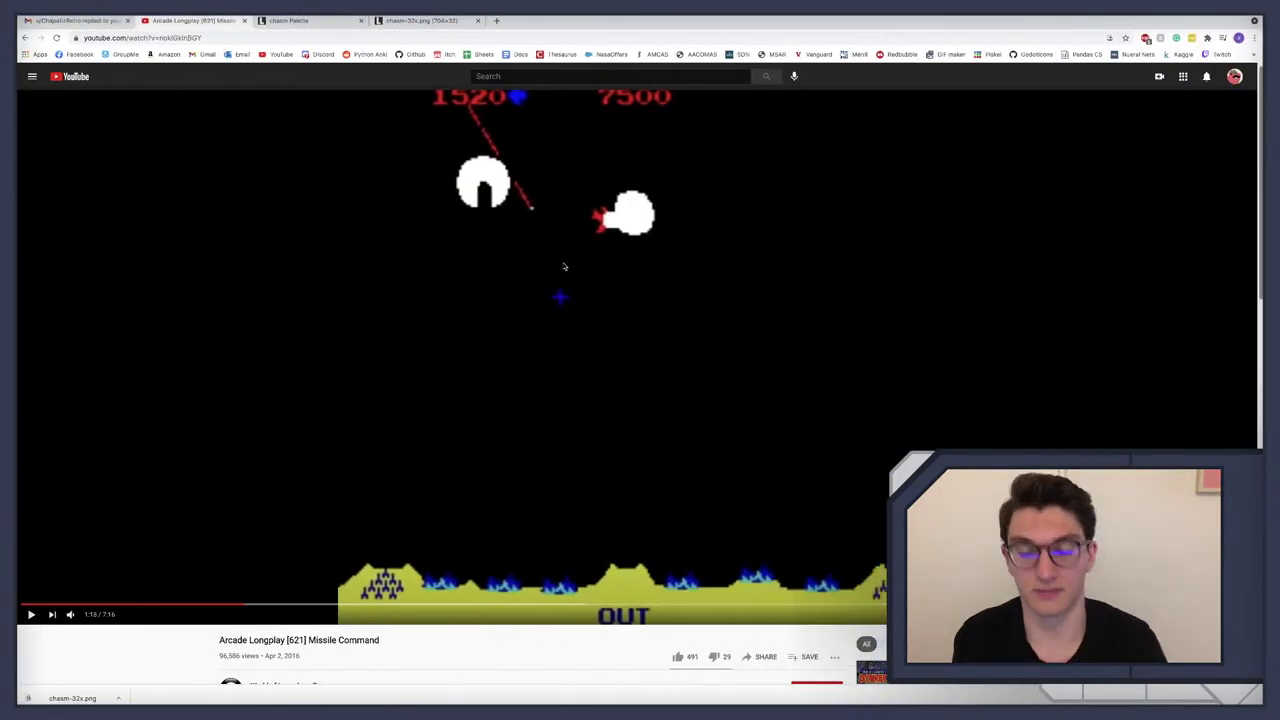
{"action": "key", "text": "ctrl+t"}
{"action": "type", "text": "godot hide"}
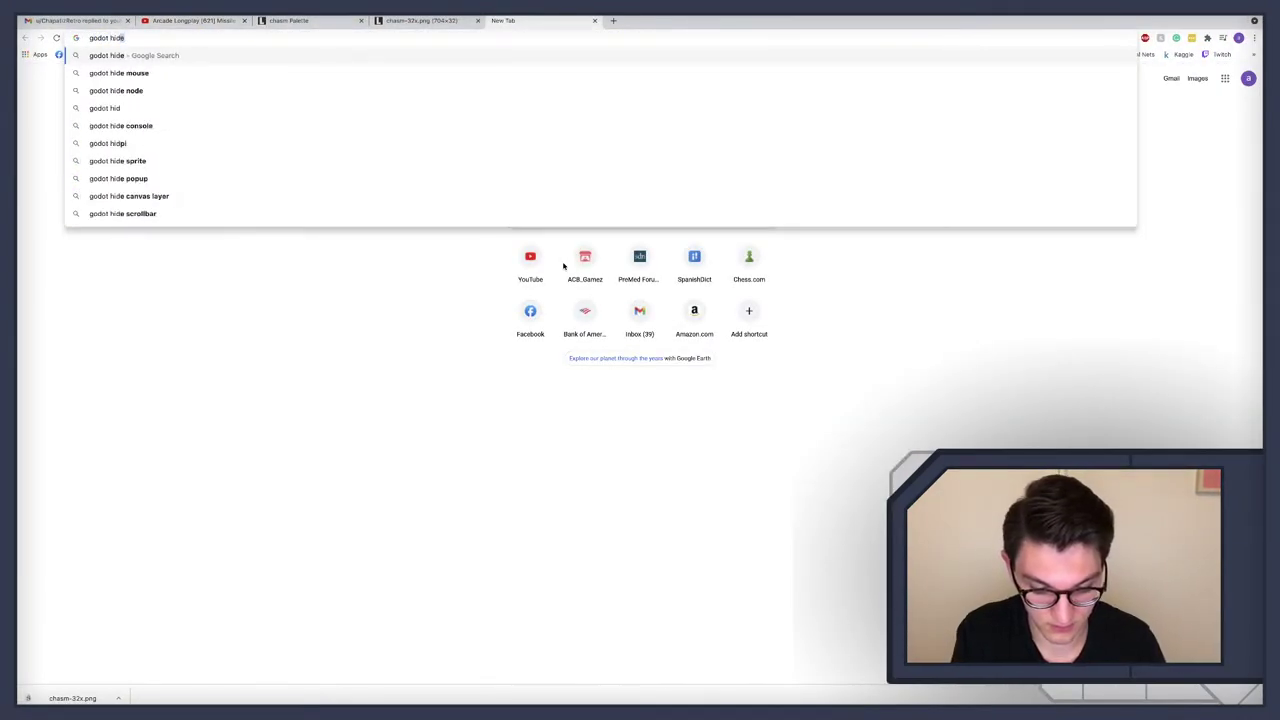
{"action": "type", "text": " mouse"}
{"action": "key", "text": "Return"}
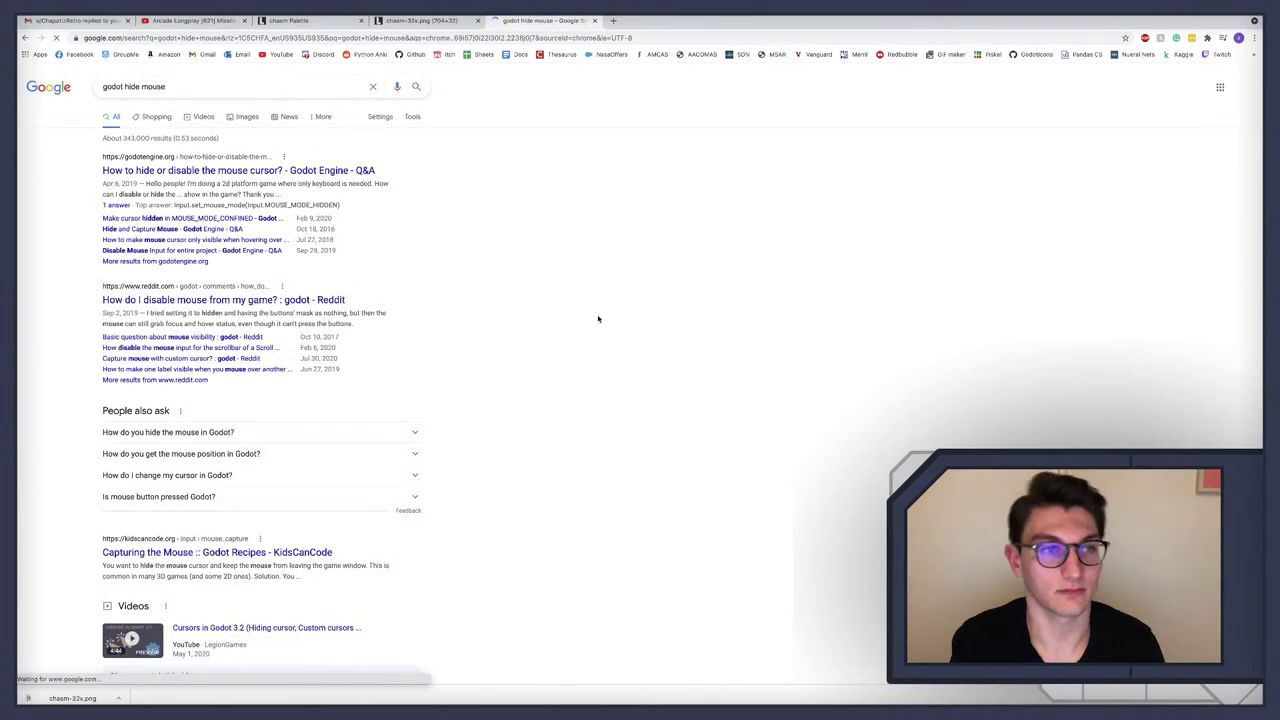
{"action": "left_click", "coordinate": [188, 171]}
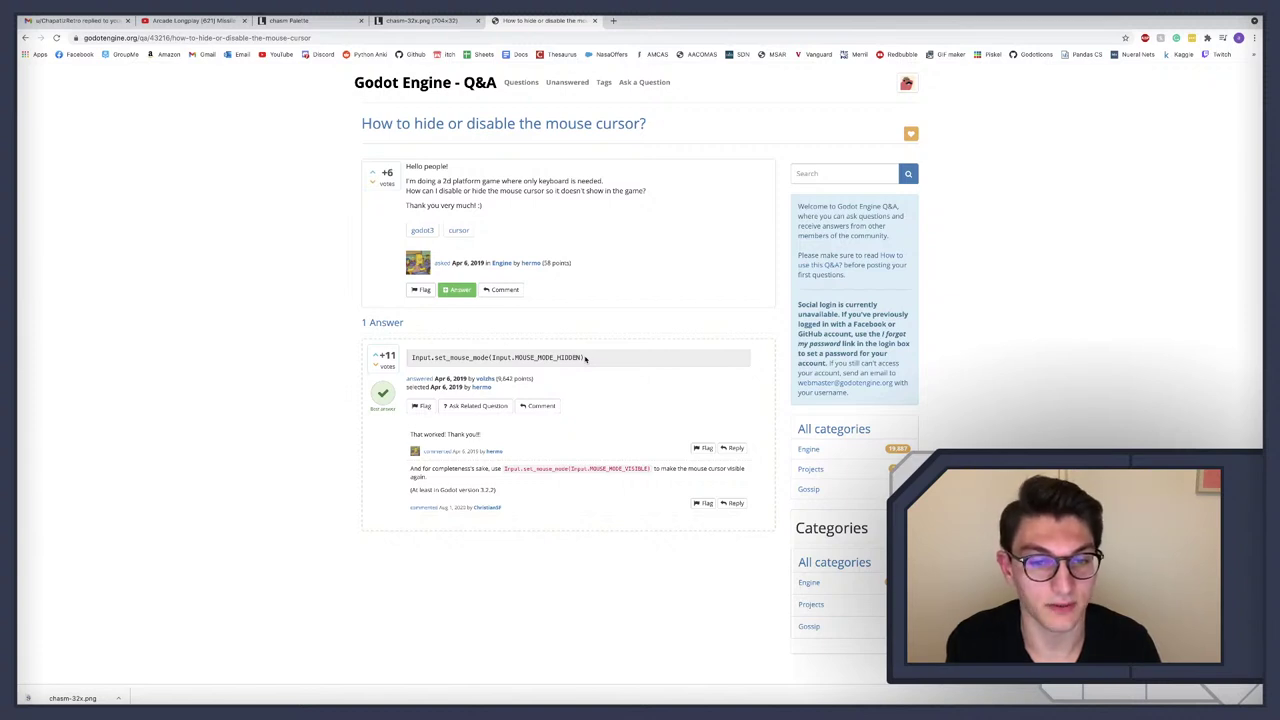
{"action": "left_click_drag", "start_coordinate": [585, 358], "coordinate": [411, 360]}
{"action": "key", "text": "super+c"}
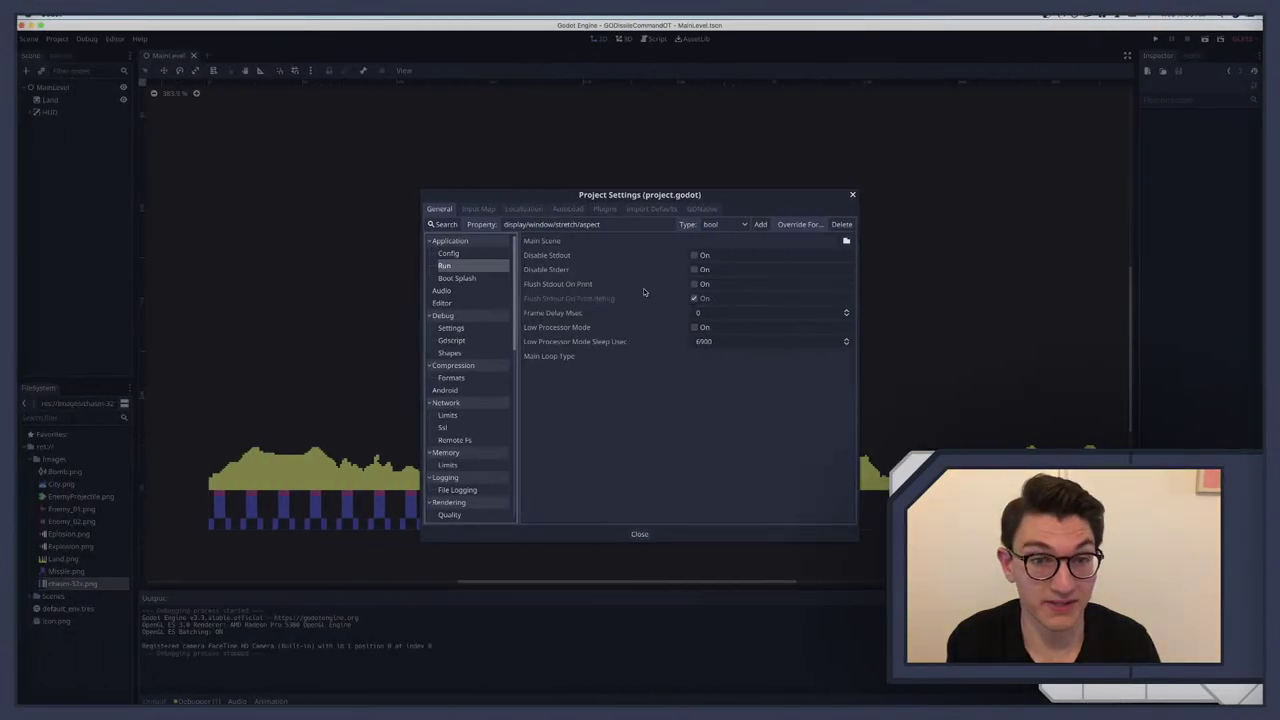
Step: Filter the FileSystem dock by 'cross' and open Crosshair.gd
{"action": "key", "text": "Escape"}
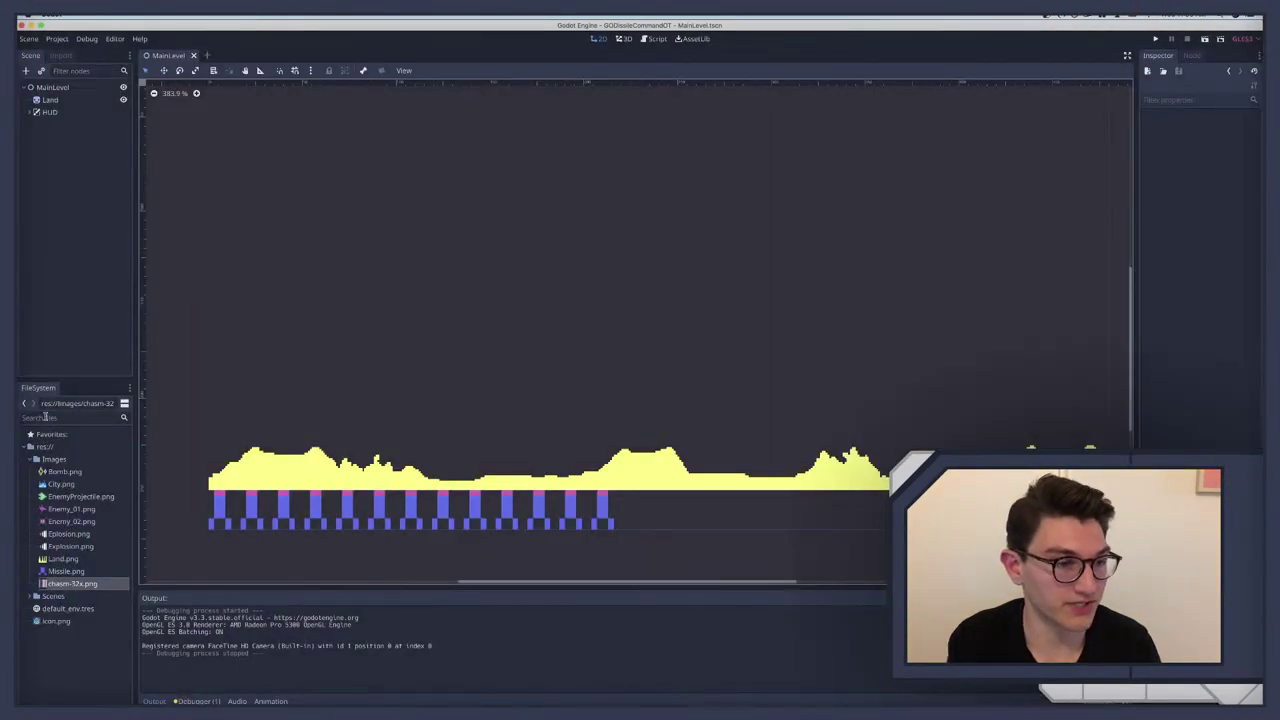
{"action": "left_click", "coordinate": [45, 417]}
{"action": "type", "text": "cross"}
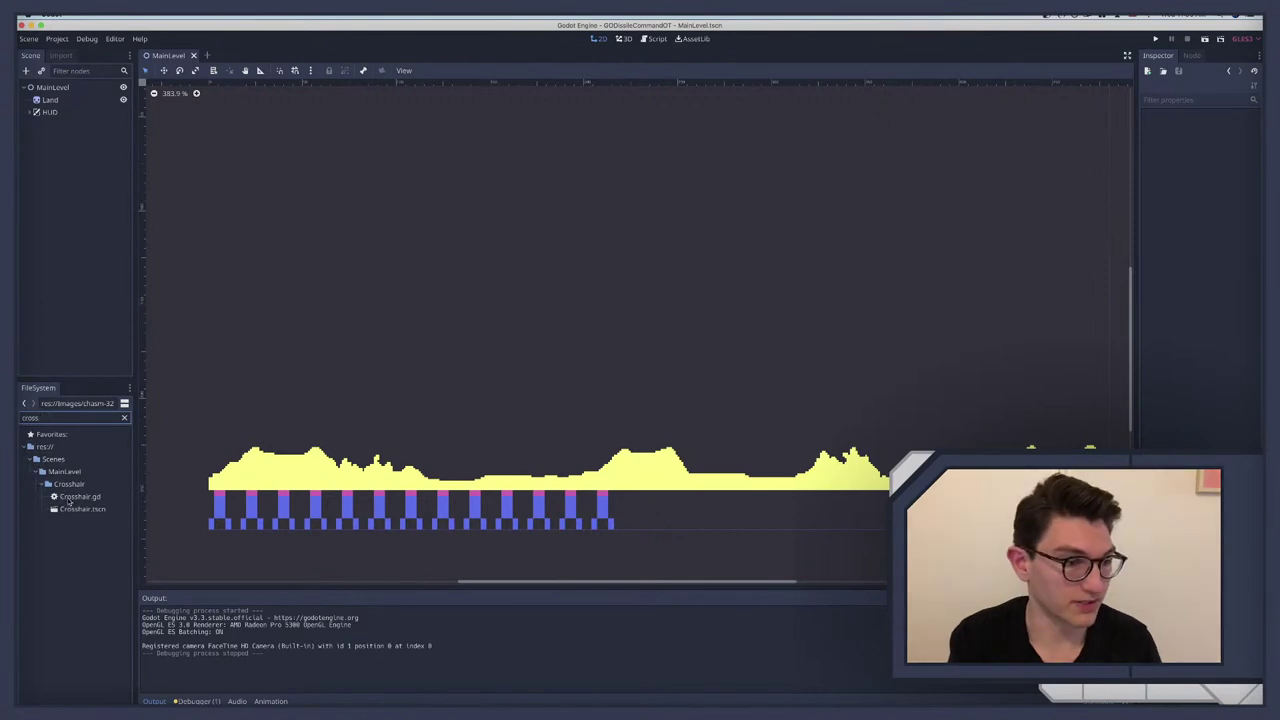
{"action": "double_click", "coordinate": [72, 500]}
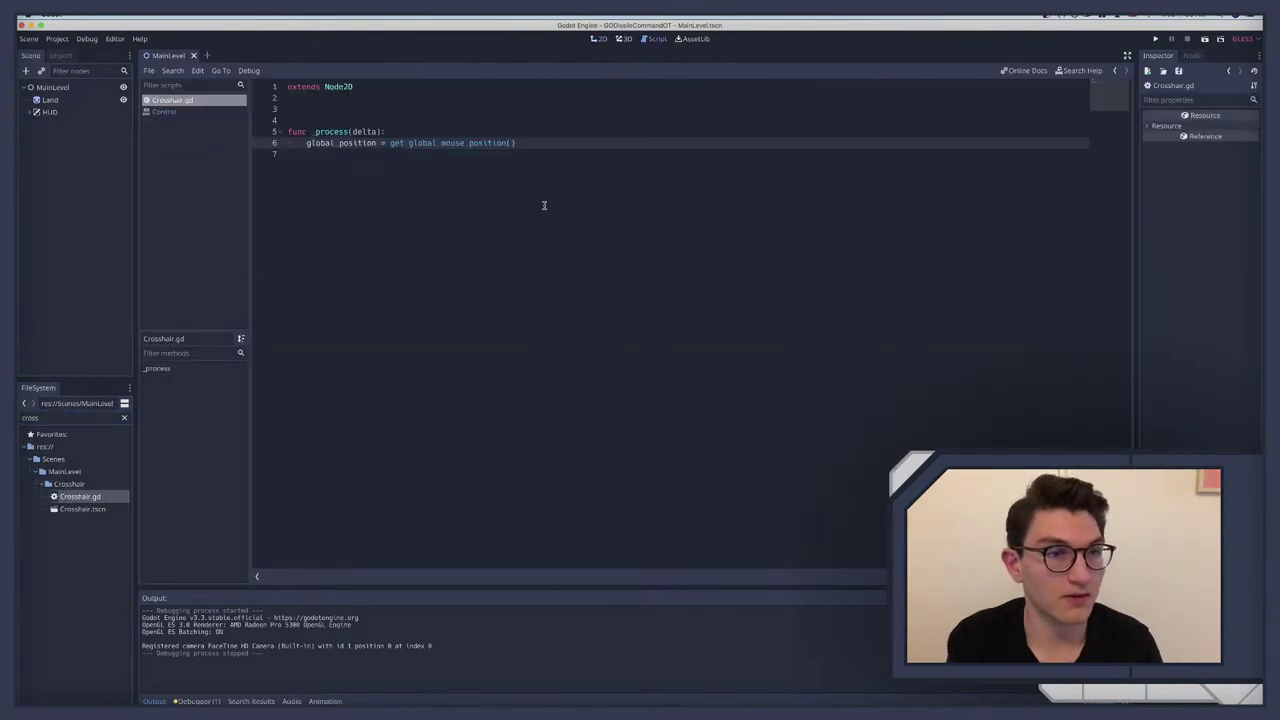
Step: Add a _ready() calling Input.set_mouse_mode(Input.MOUSE_MODE_HIDDEN), save, and run the game
{"action": "left_click", "coordinate": [326, 99]}
{"action": "key", "text": "Return"}
{"action": "key", "text": "Return"}
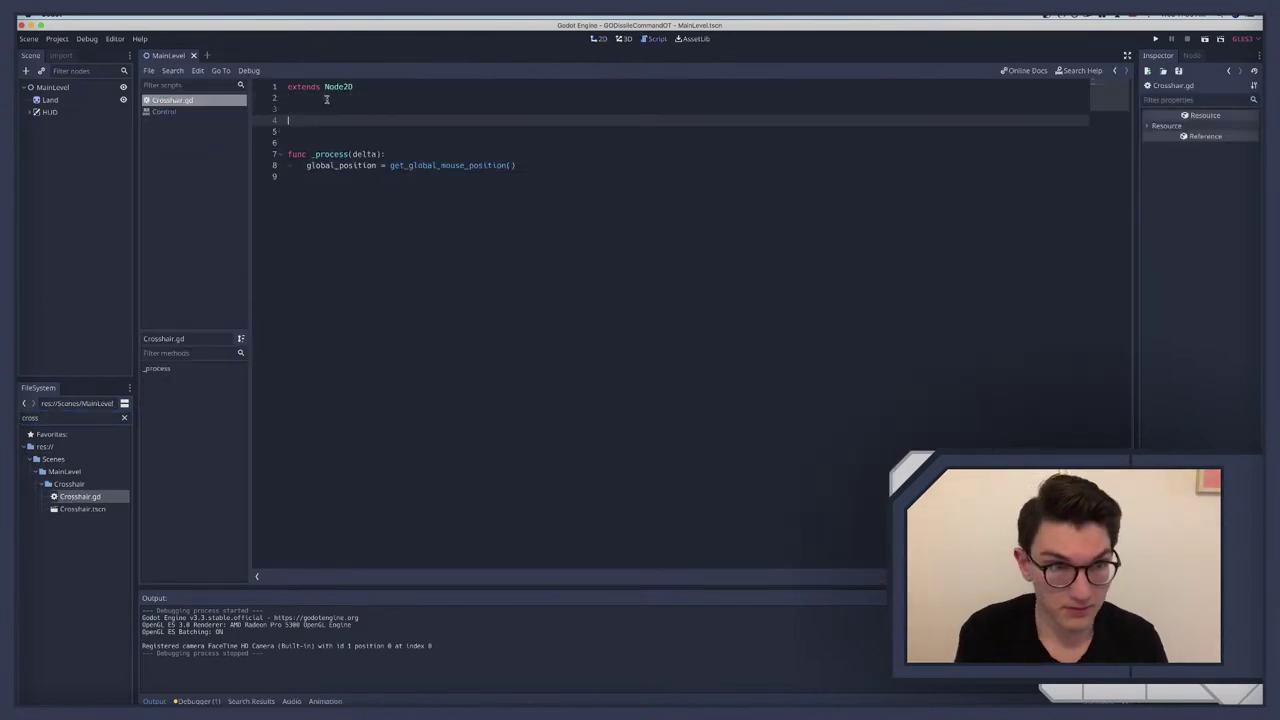
{"action": "type", "text": "func ready"}
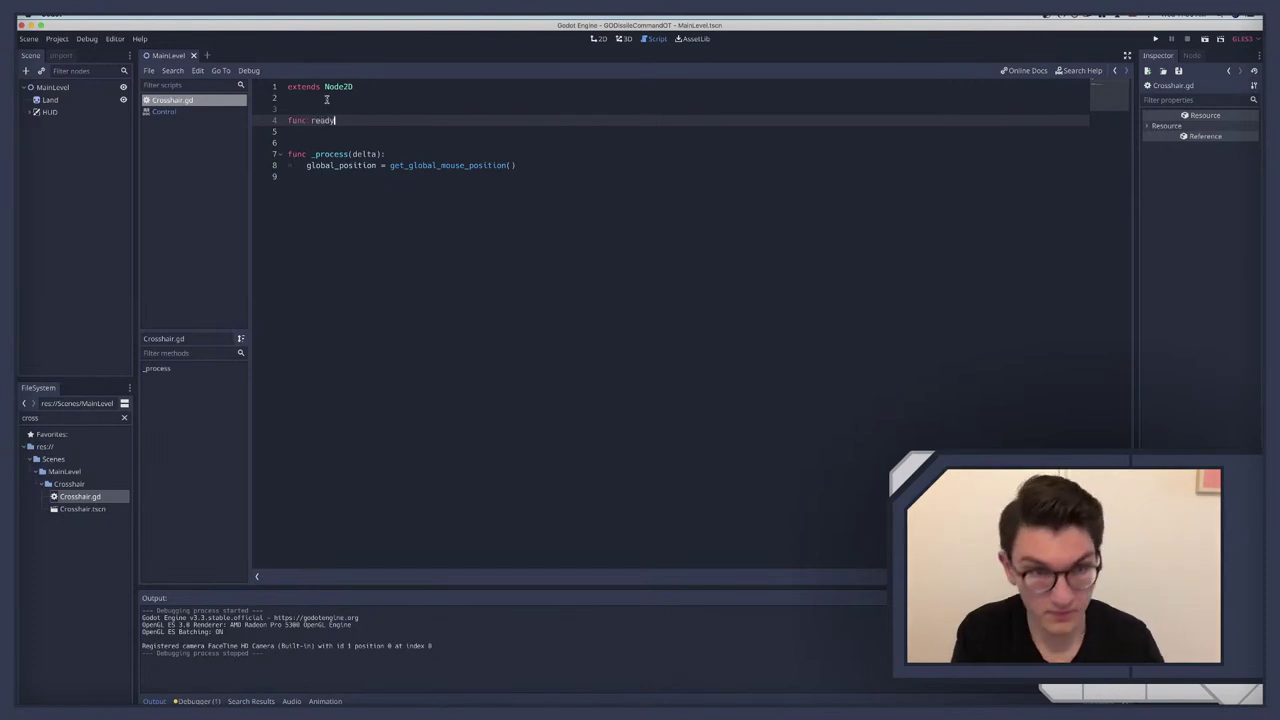
{"action": "key", "text": "Return"}
{"action": "key", "text": "Return"}
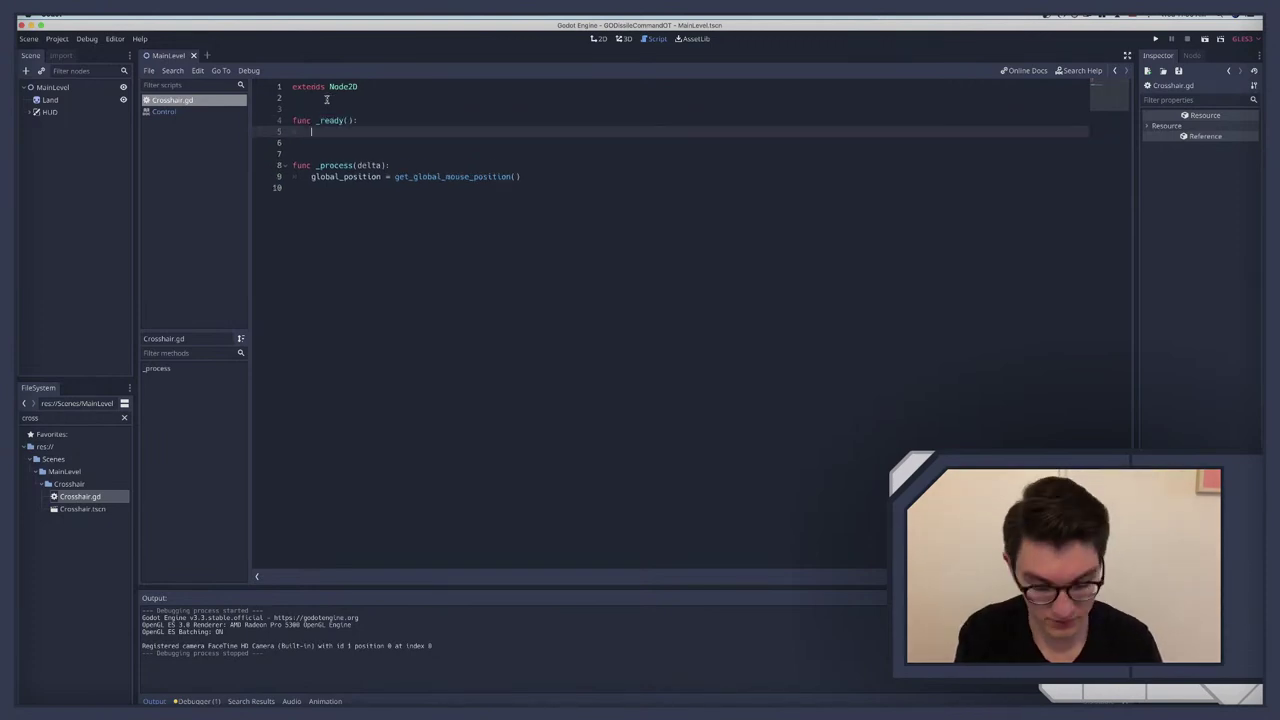
{"action": "key", "text": "super+v"}
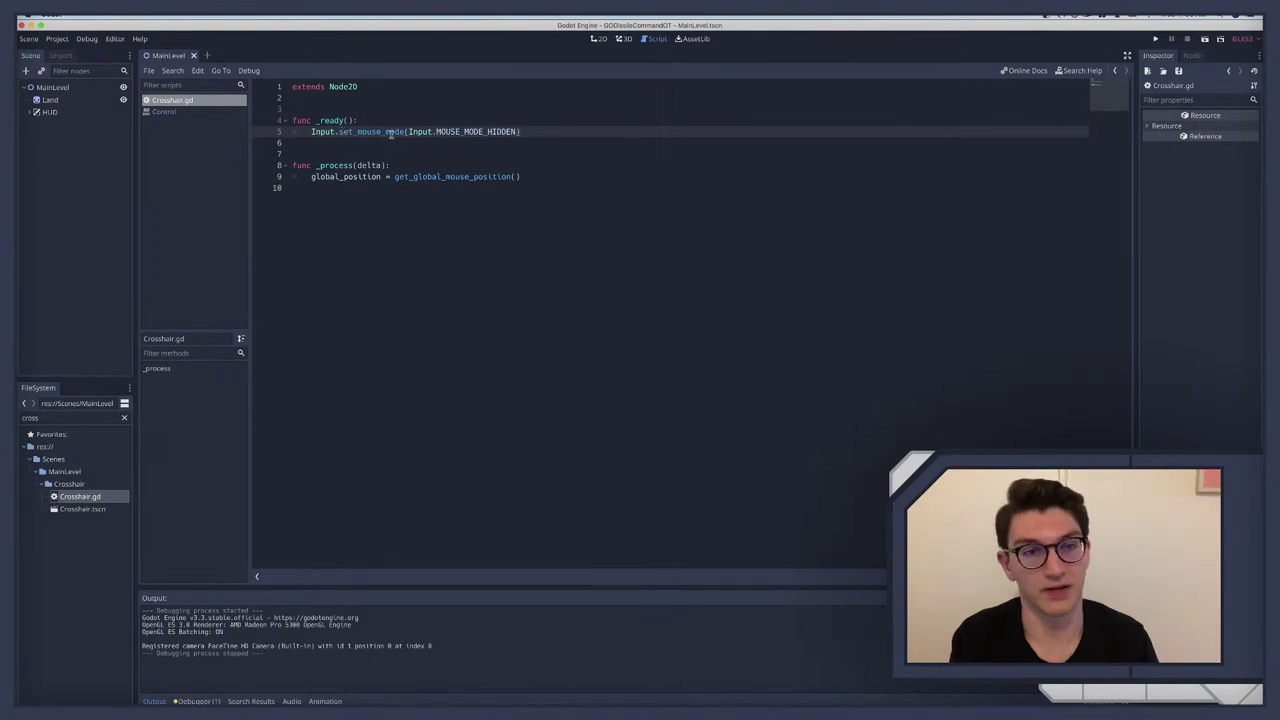
{"action": "key", "text": "super+s"}
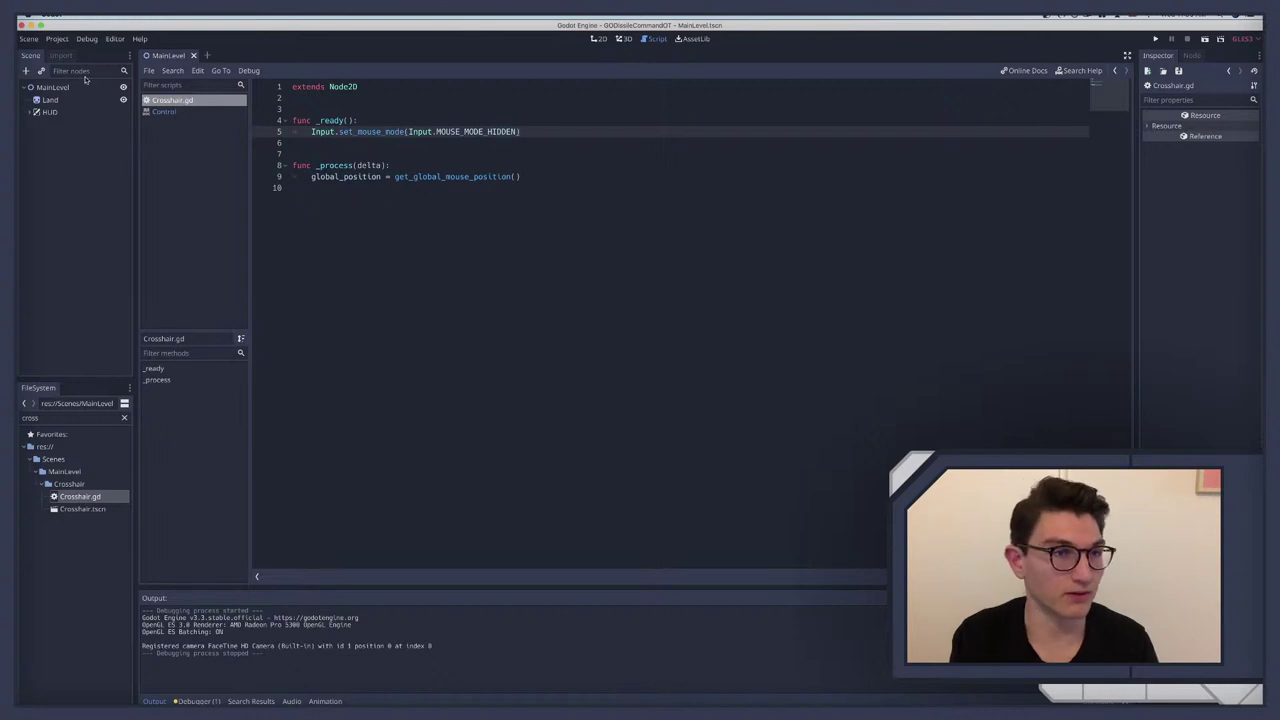
{"action": "key", "text": "super+b"}
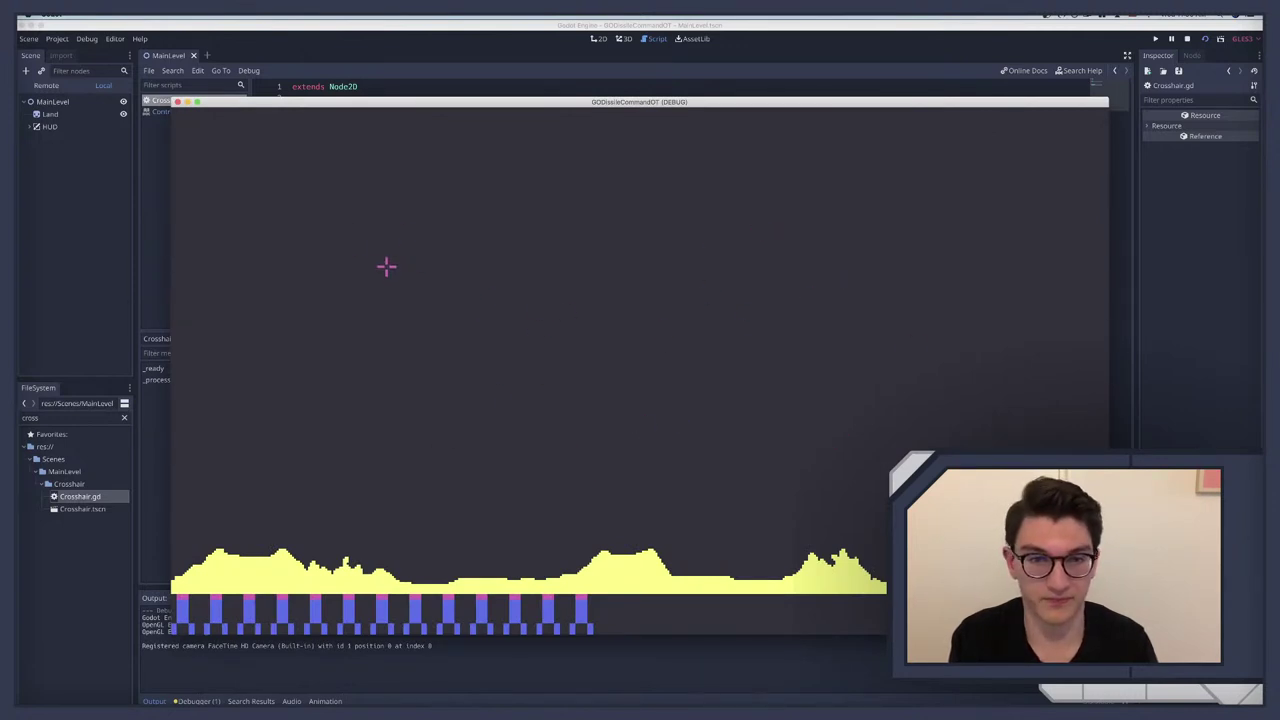
Step: Quit the test game and delete 'cross' from the FileSystem filter box
{"action": "key", "text": "super+q"}
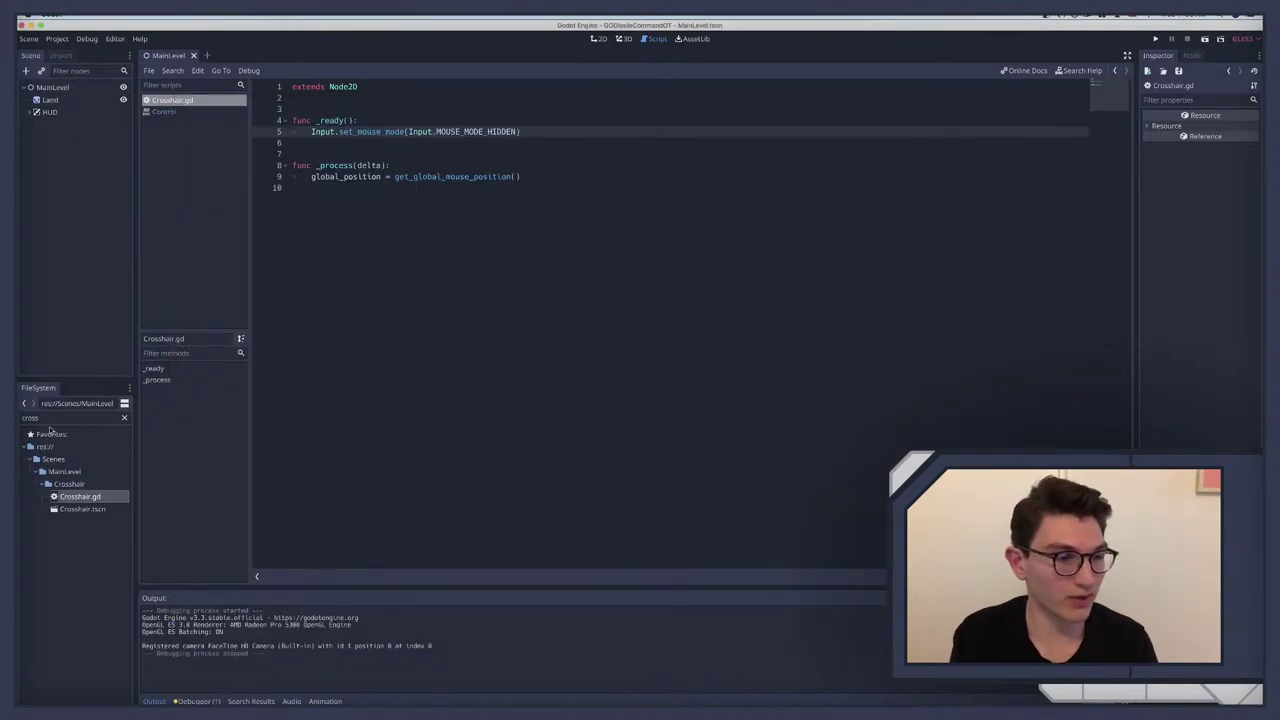
{"action": "double_click", "coordinate": [33, 419]}
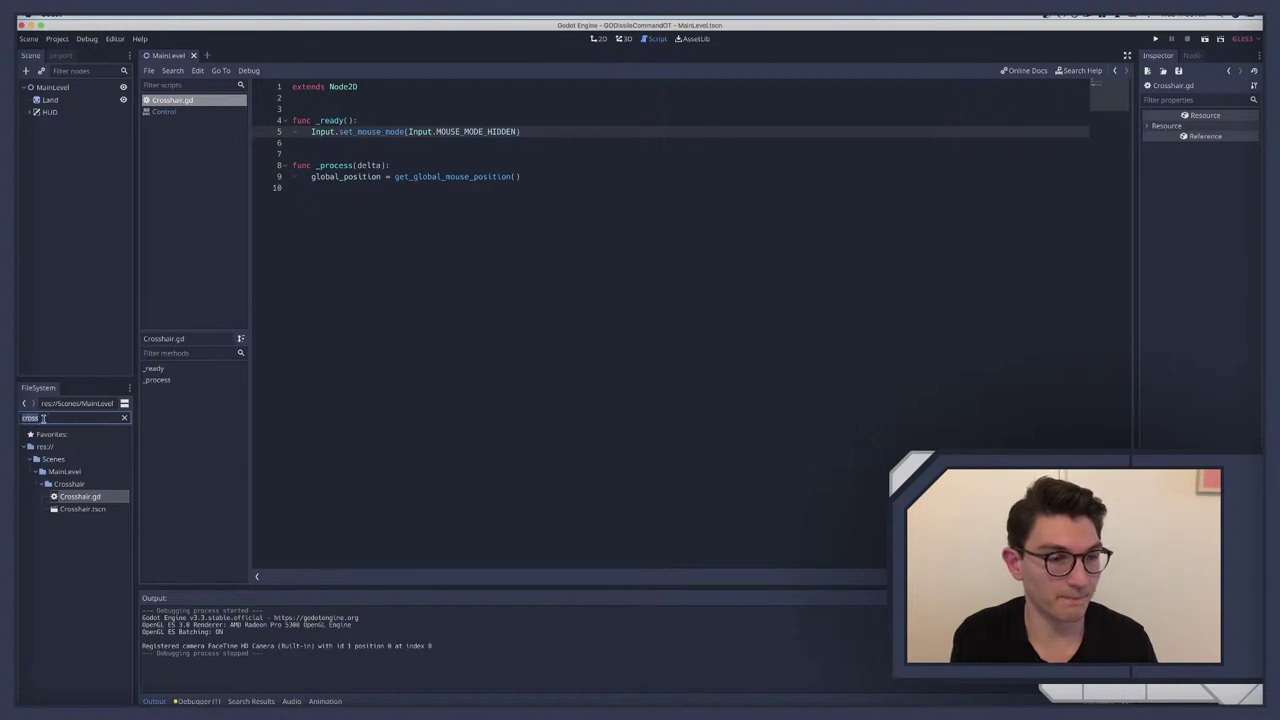
{"action": "key", "text": "BackSpace"}
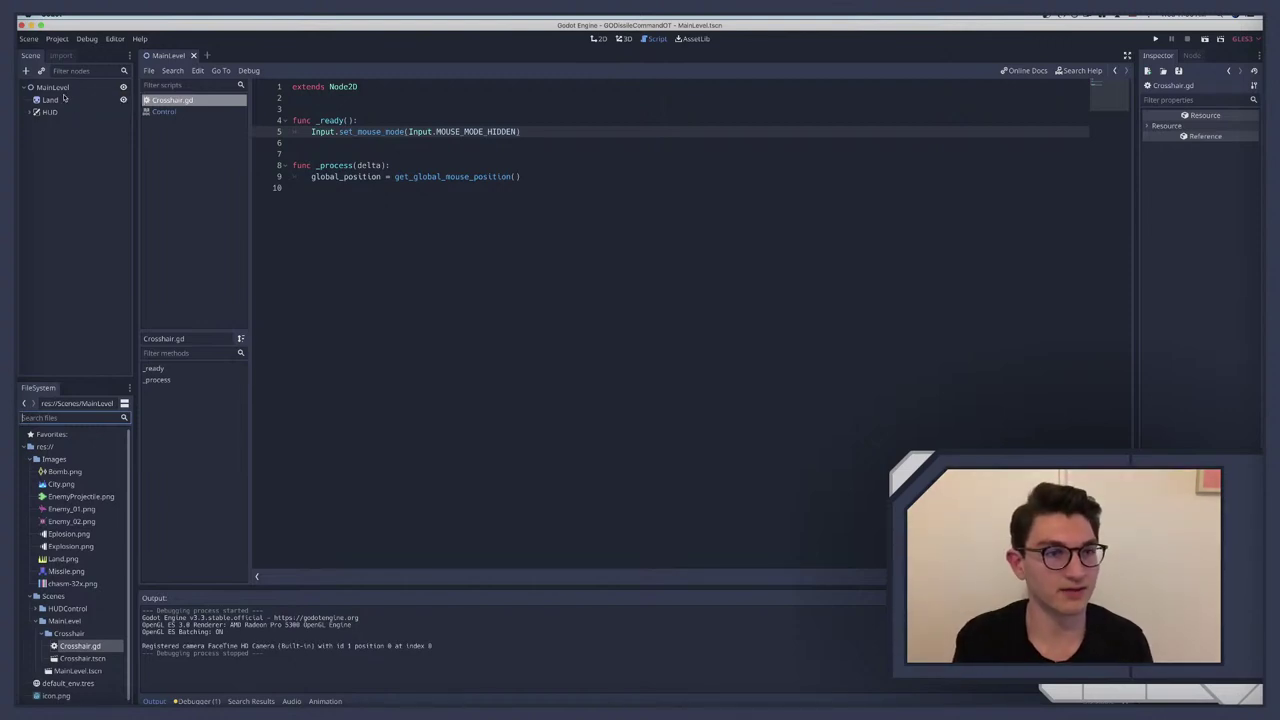
Step: Show MainLevel's terrain and cities in the 2D viewport, then switch to OBS Studio
{"action": "left_click", "coordinate": [52, 88]}
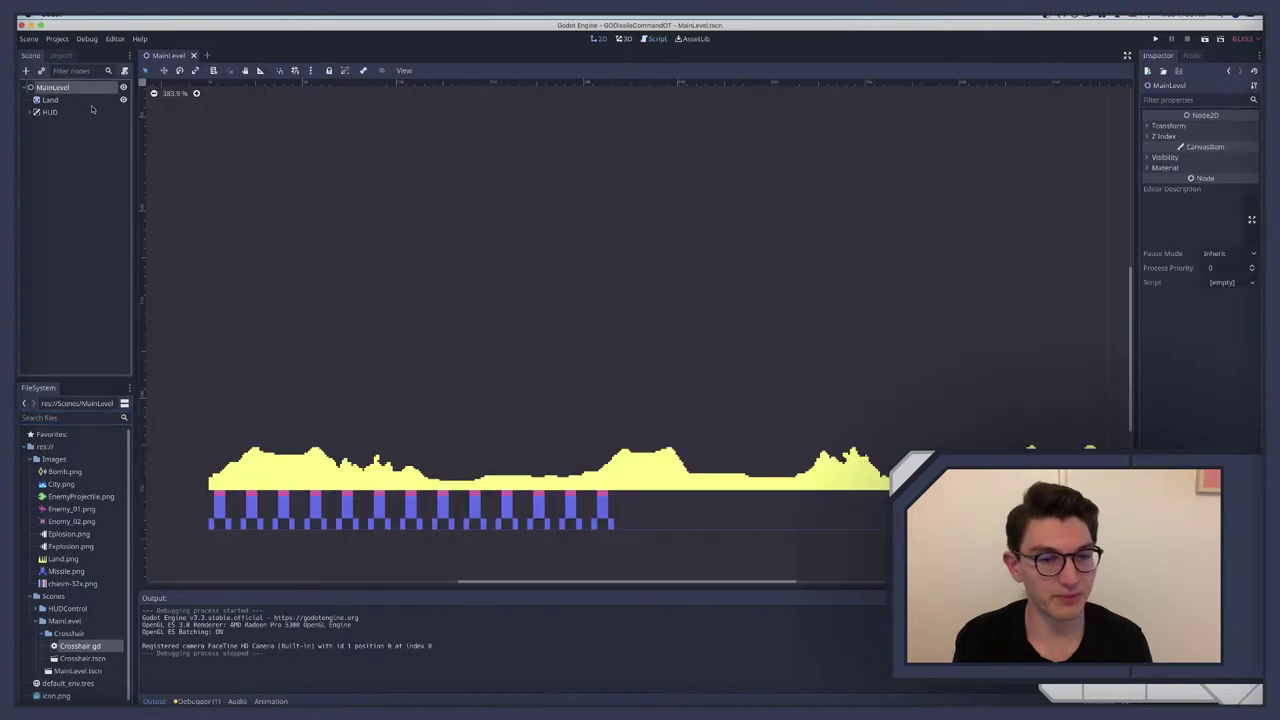
{"action": "scroll", "coordinate": [449, 243], "scroll_direction": "up", "scroll_amount": 3}
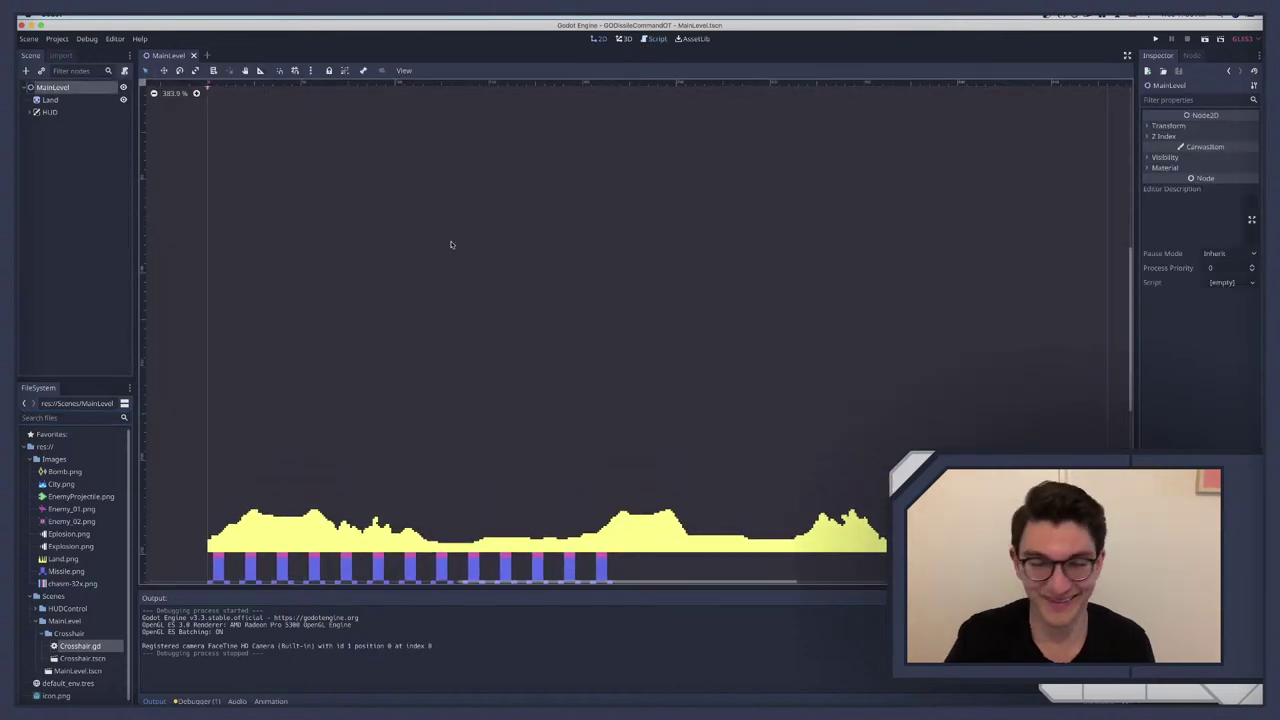
{"action": "scroll", "coordinate": [450, 244], "scroll_direction": "down", "scroll_amount": 5}
{"action": "scroll", "coordinate": [450, 244], "scroll_direction": "up", "scroll_amount": 3}
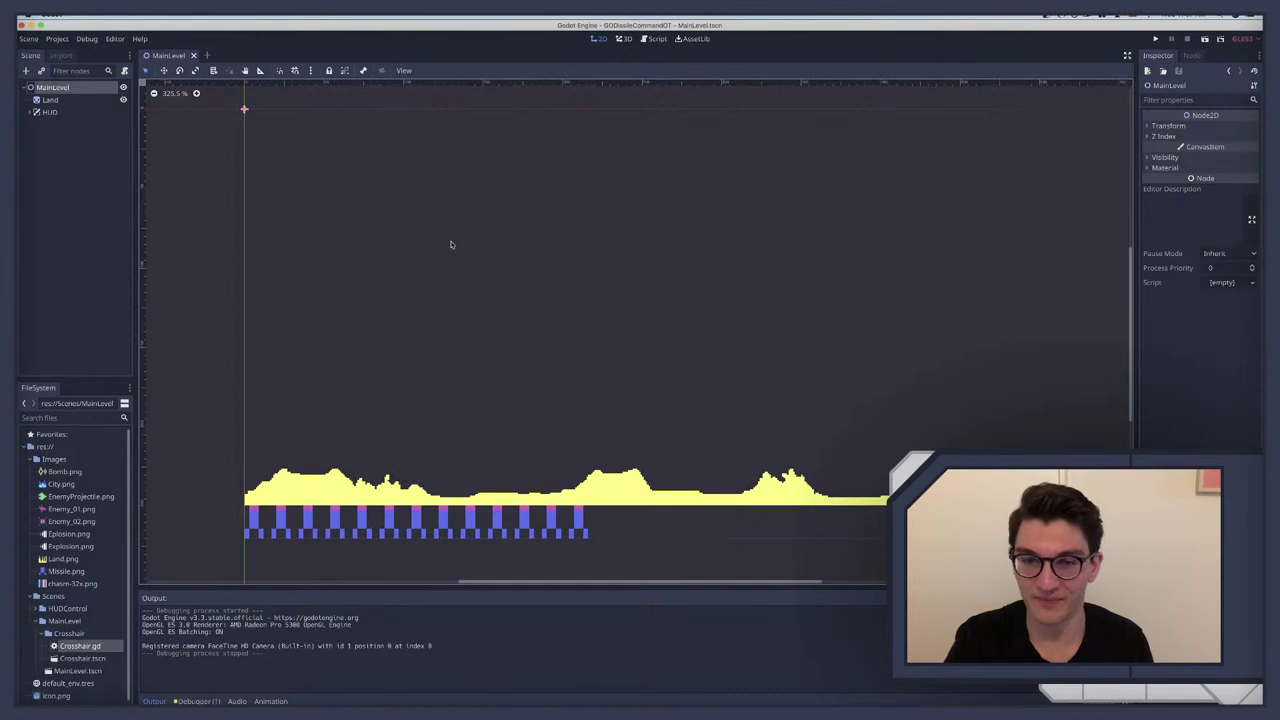
{"action": "scroll", "coordinate": [450, 244], "scroll_direction": "up", "scroll_amount": 1}
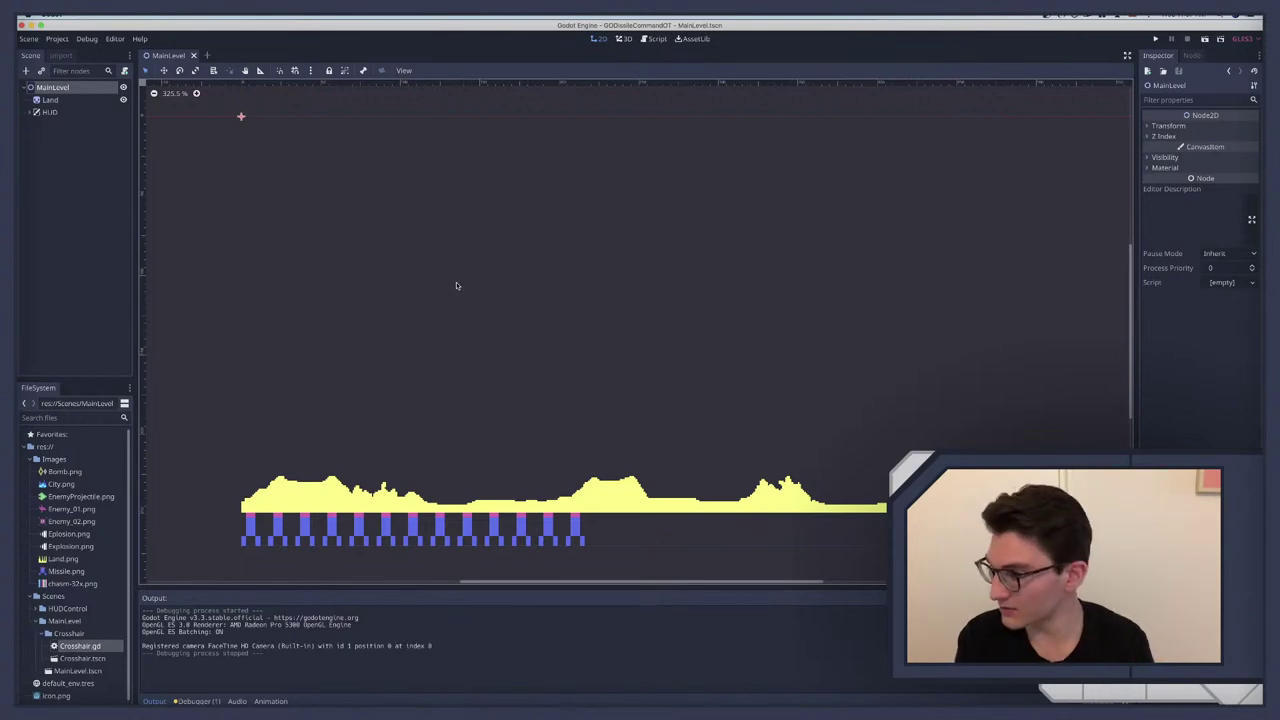
{"action": "key", "text": "super+Tab"}
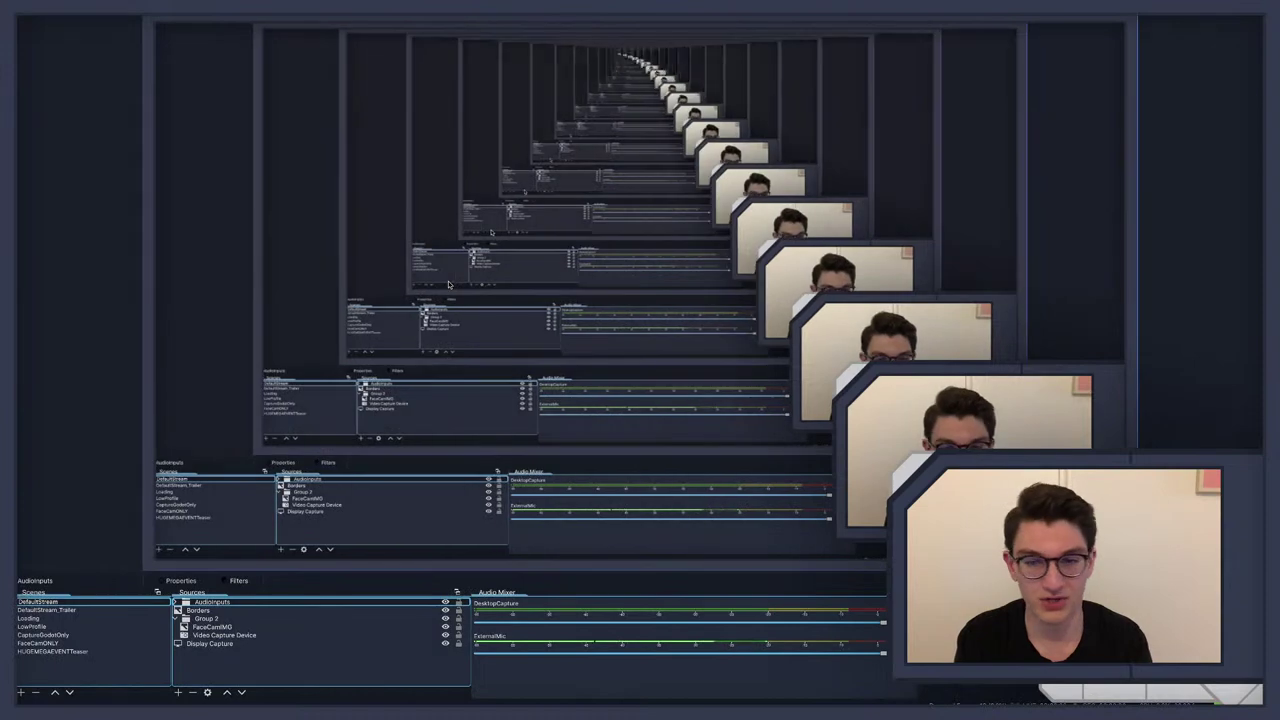
Step: Select the HUGEMEGAEVENTTeaser scene in OBS and return to Godot
{"action": "left_click", "coordinate": [62, 652]}
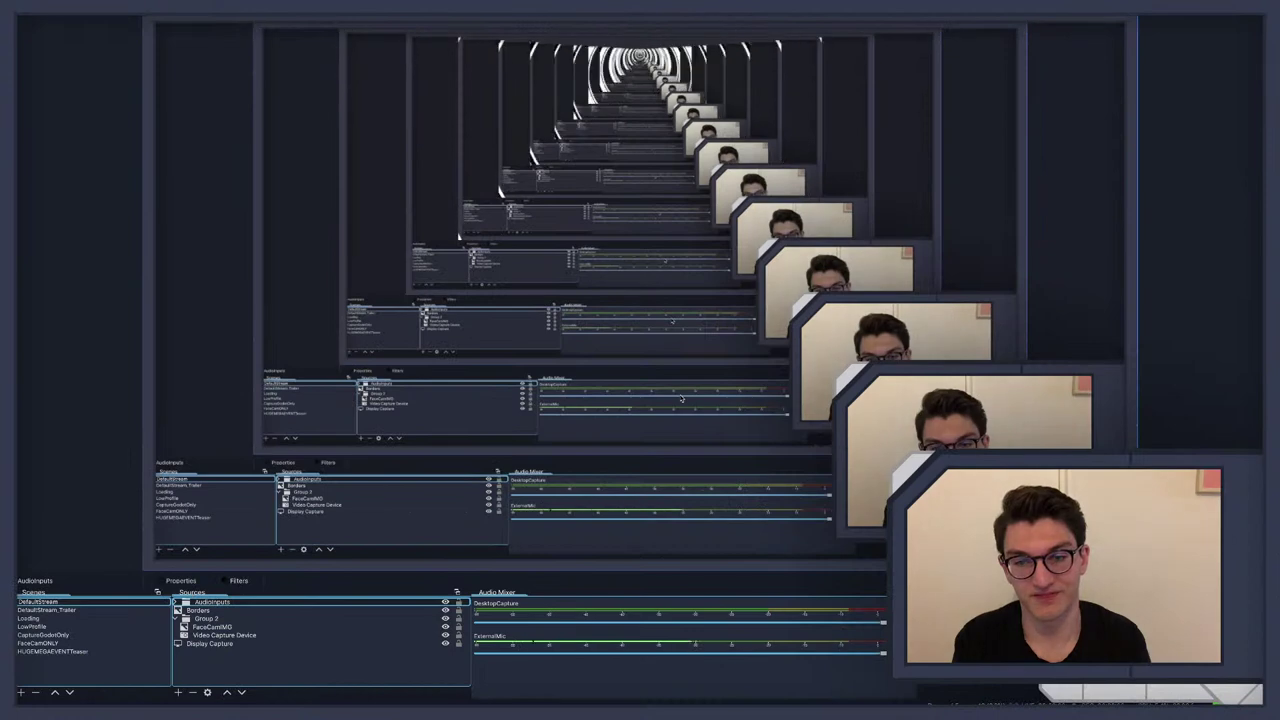
{"action": "key", "text": "super+Tab"}
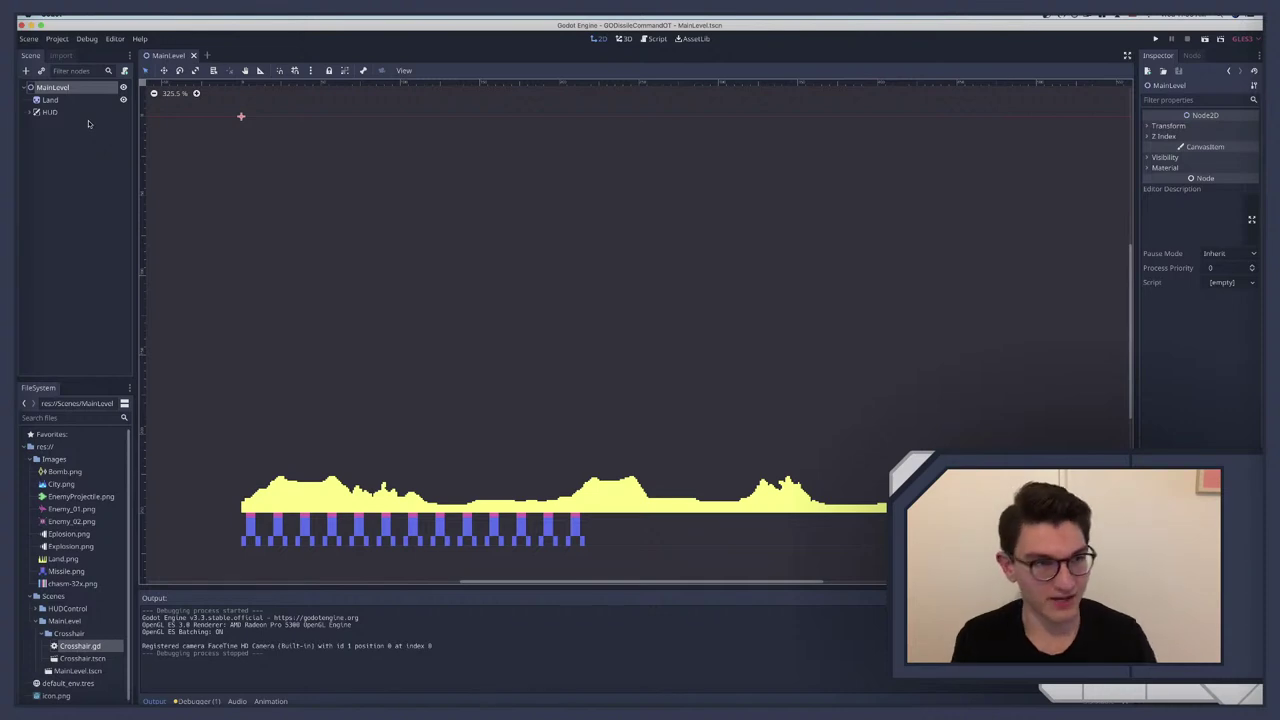
Step: Select Land, expand HUD to show HUDControl, and view HUD's CanvasLayer properties in the Inspector
{"action": "left_click", "coordinate": [49, 100]}
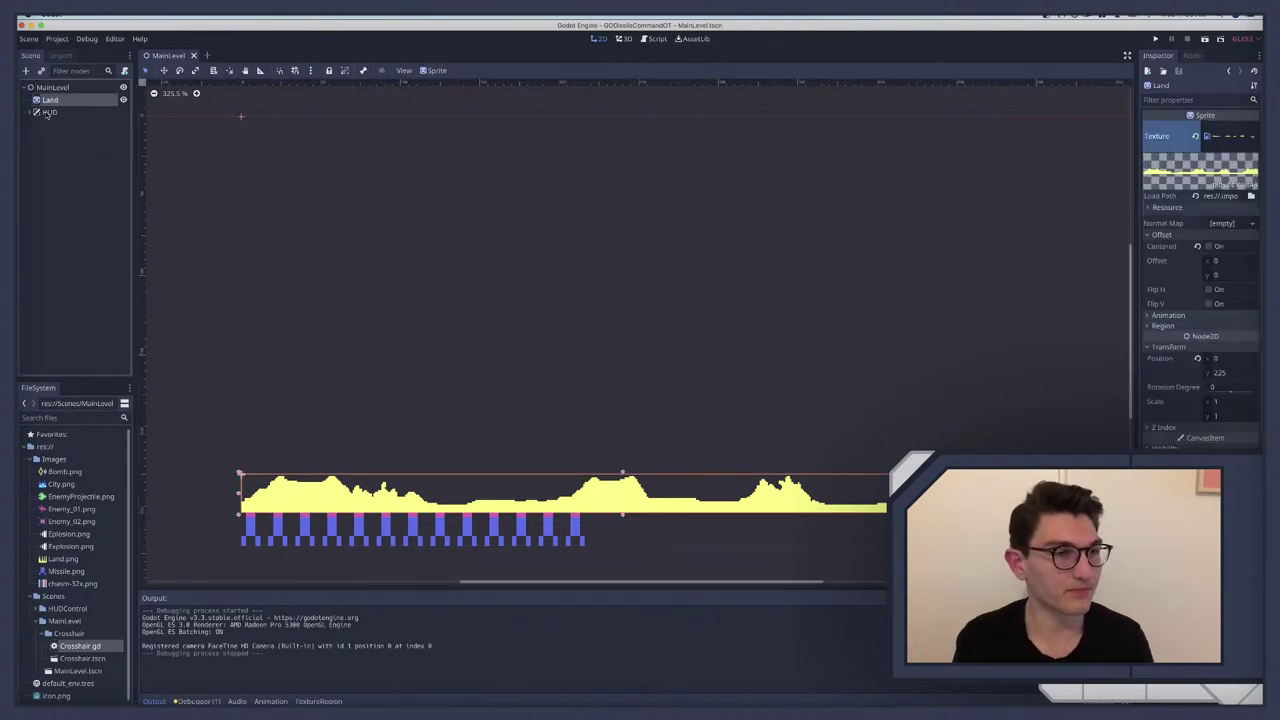
{"action": "left_click", "coordinate": [31, 112]}
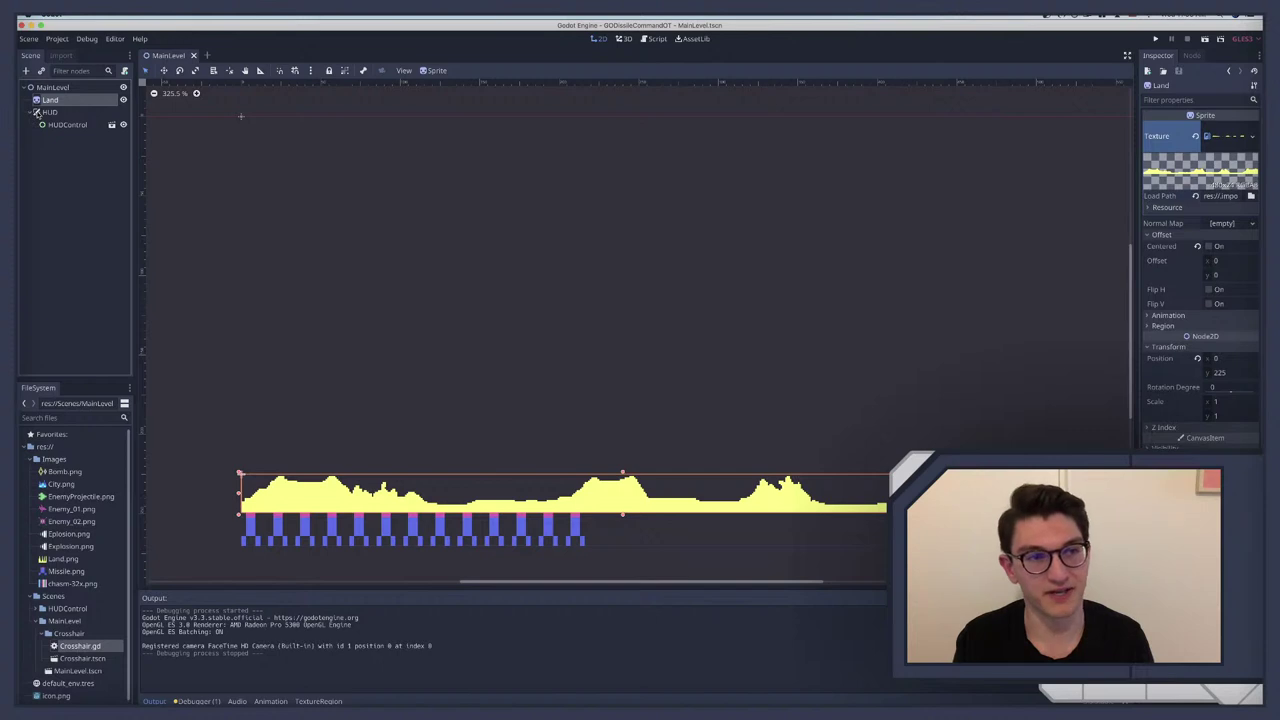
{"action": "left_click", "coordinate": [47, 112]}
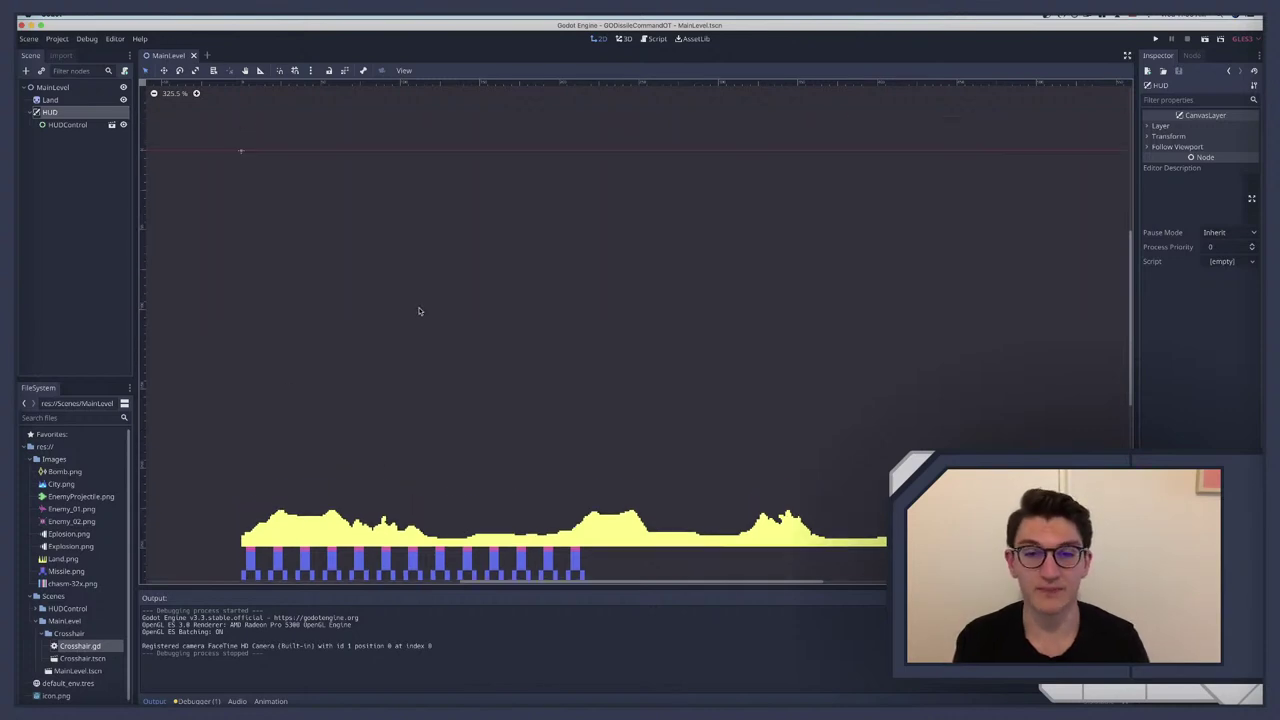
{"action": "scroll", "coordinate": [417, 309], "scroll_direction": "up", "scroll_amount": 2}
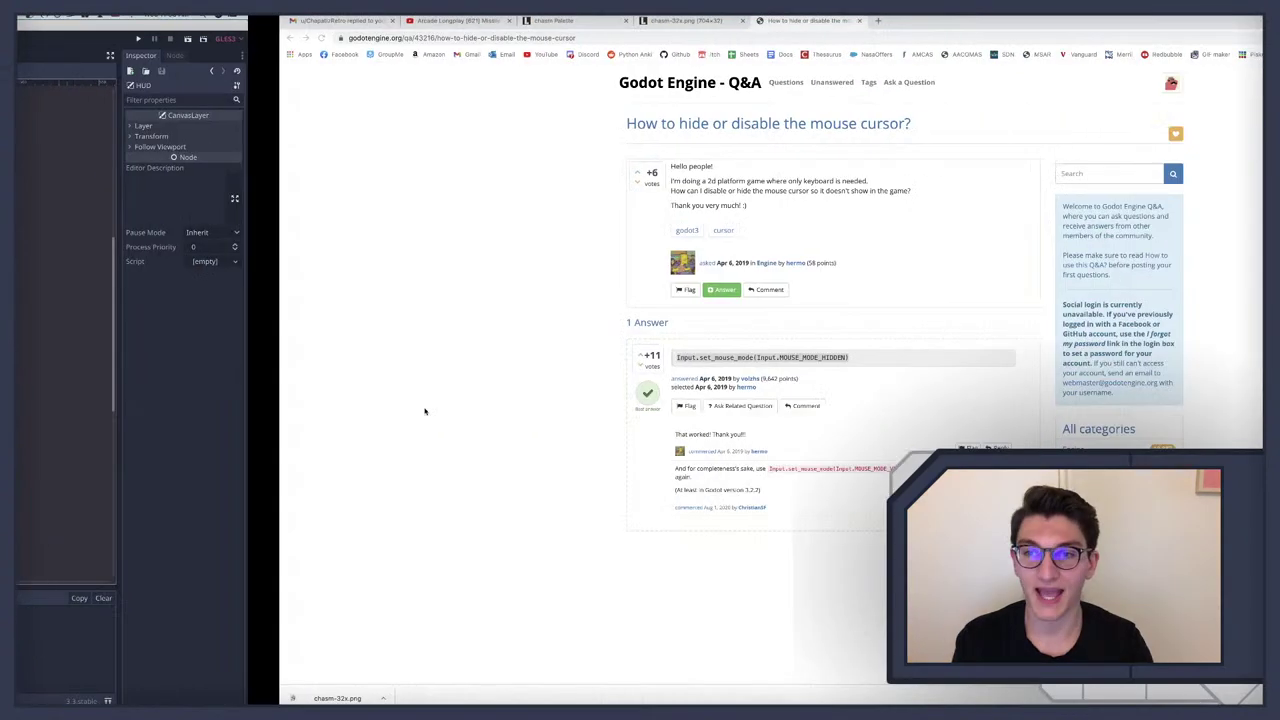
Step: In the browser, close the Godot Q&A and both chasm palette tabs, keeping the Missile Command video
{"action": "key", "text": "ctrl+Right"}
{"action": "left_click", "coordinate": [183, 18]}
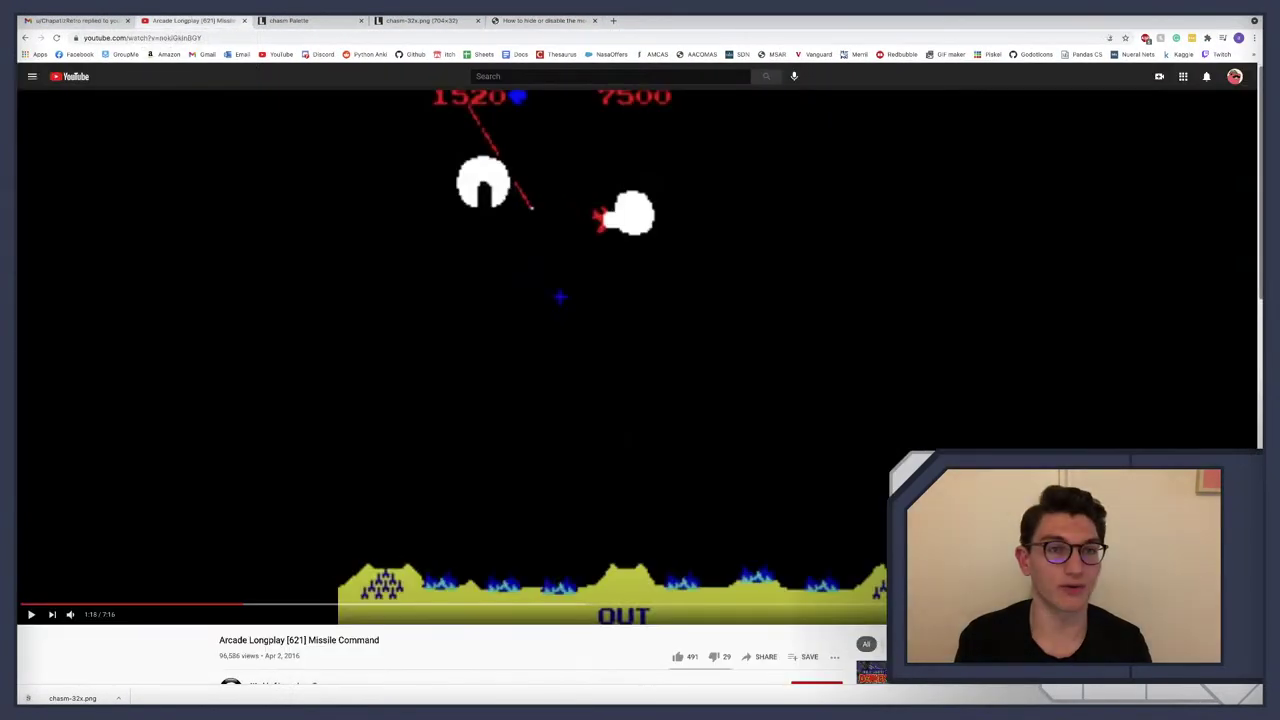
{"action": "left_click", "coordinate": [594, 20]}
{"action": "left_click", "coordinate": [375, 20]}
{"action": "left_click", "coordinate": [361, 20]}
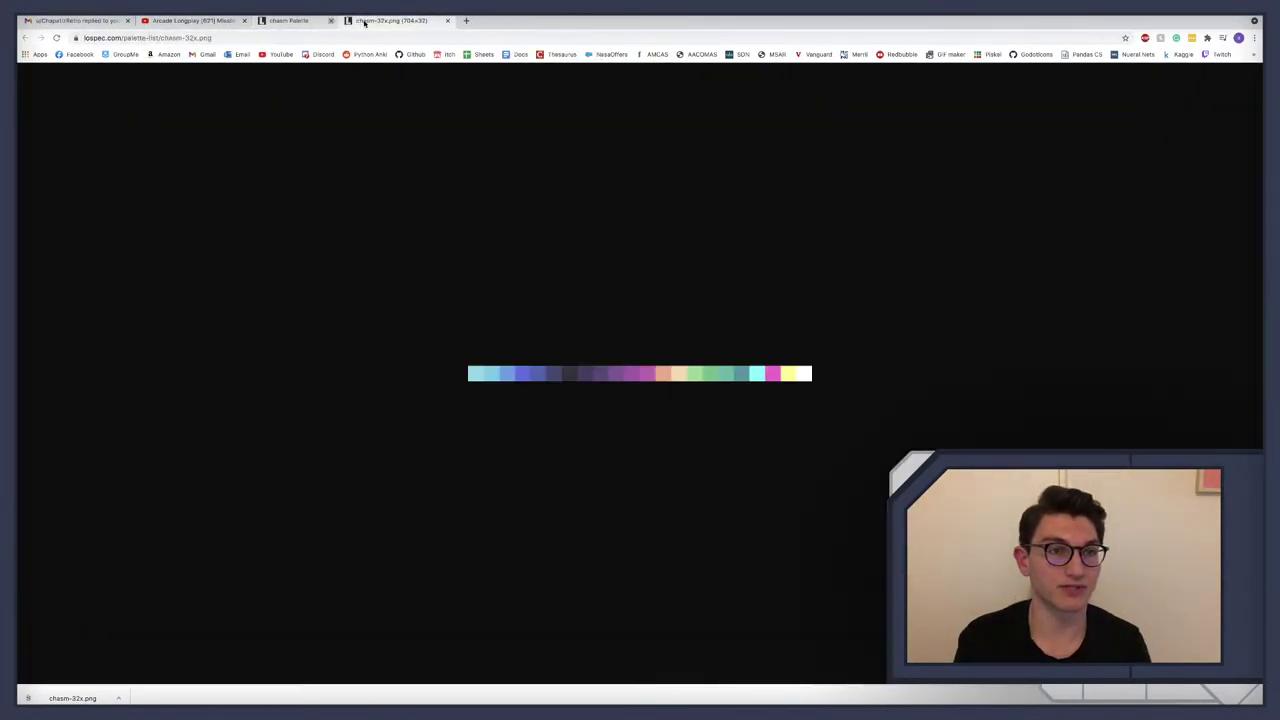
{"action": "left_click", "coordinate": [360, 20]}
Step: Play a few seconds of the Missile Command longplay, pause it, and return to Godot
{"action": "left_click", "coordinate": [481, 267]}
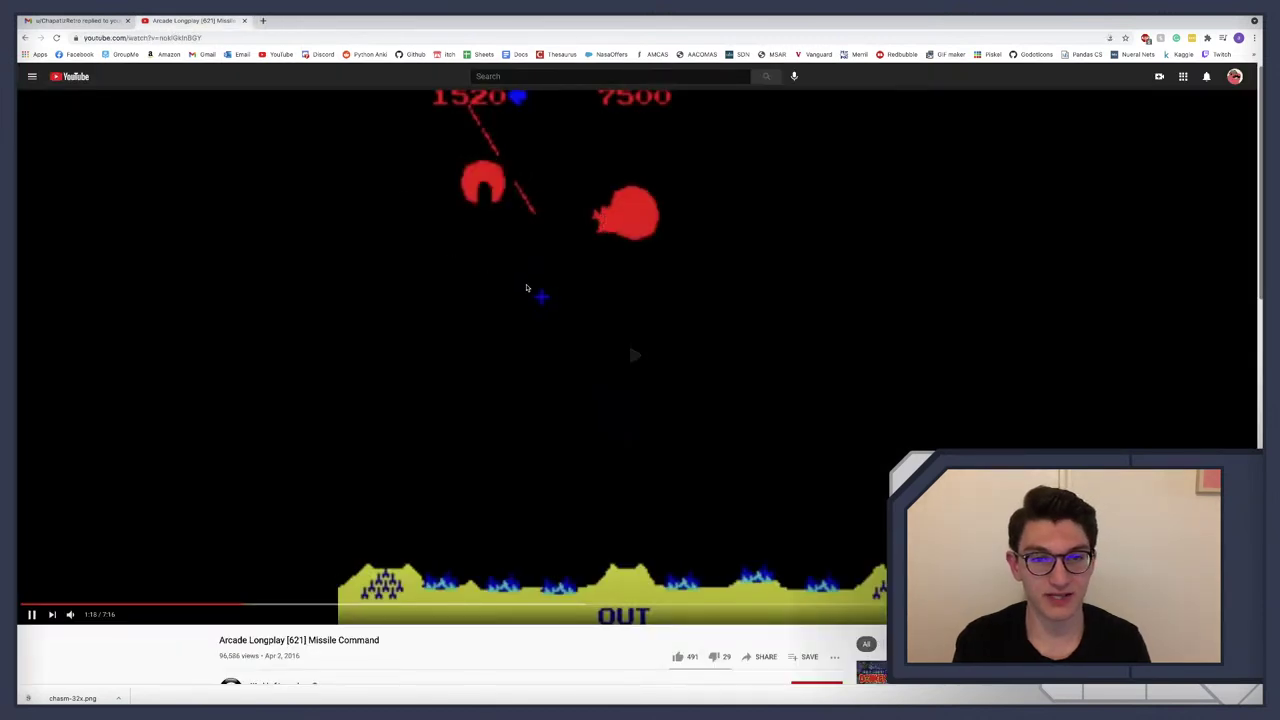
{"action": "left_click", "coordinate": [563, 415]}
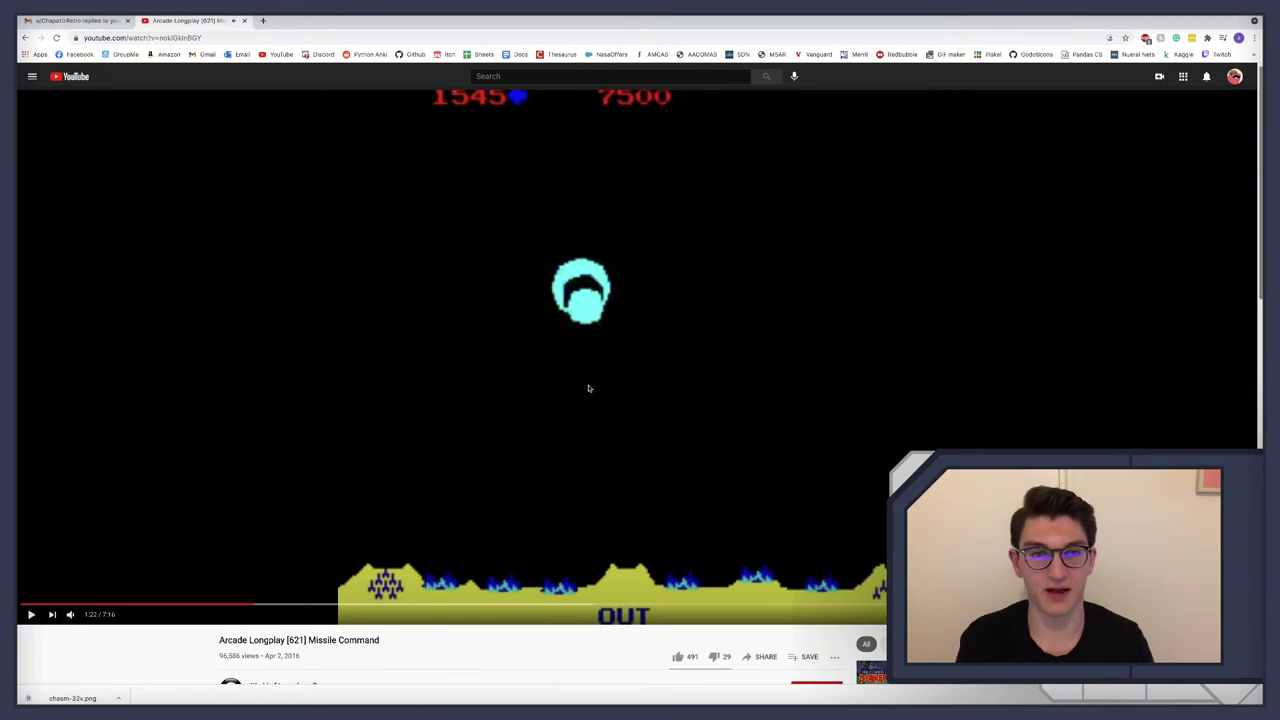
{"action": "key", "text": "super+Tab"}
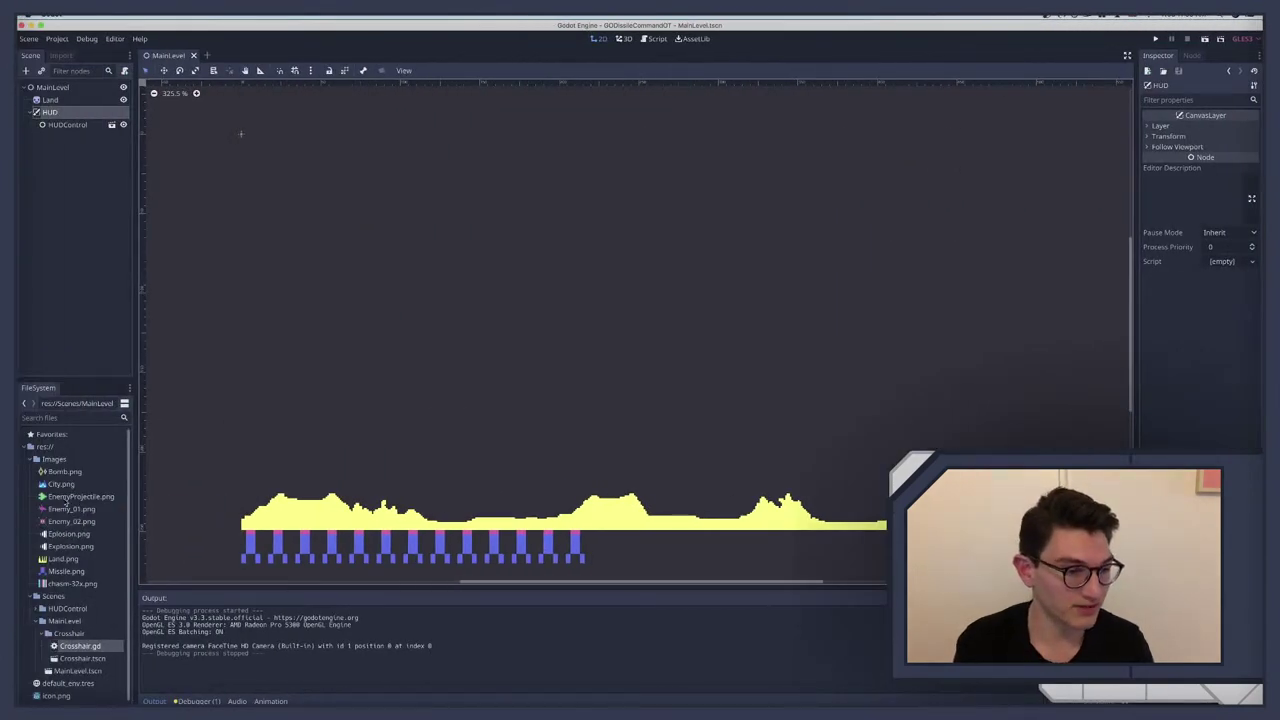
Step: Check EnemyProjectile.png's import settings, then add a new empty scene tab beside MainLevel
{"action": "left_click", "coordinate": [66, 498]}
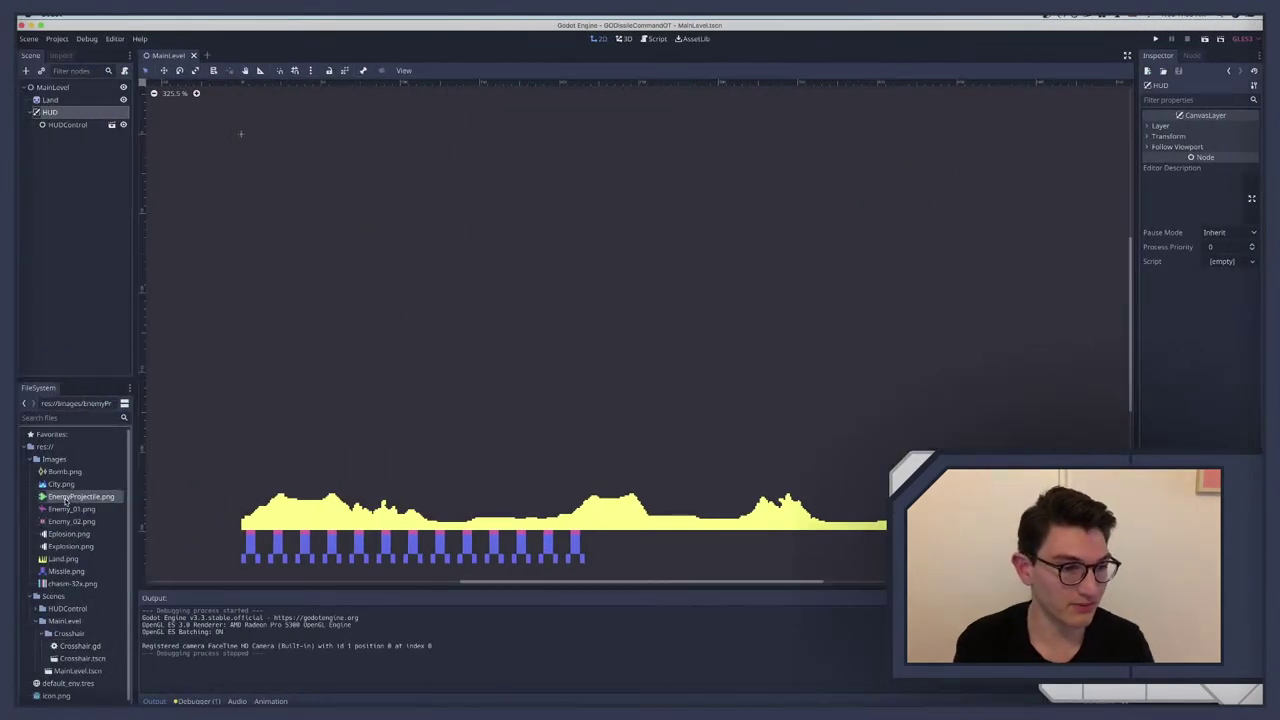
{"action": "left_click", "coordinate": [63, 56]}
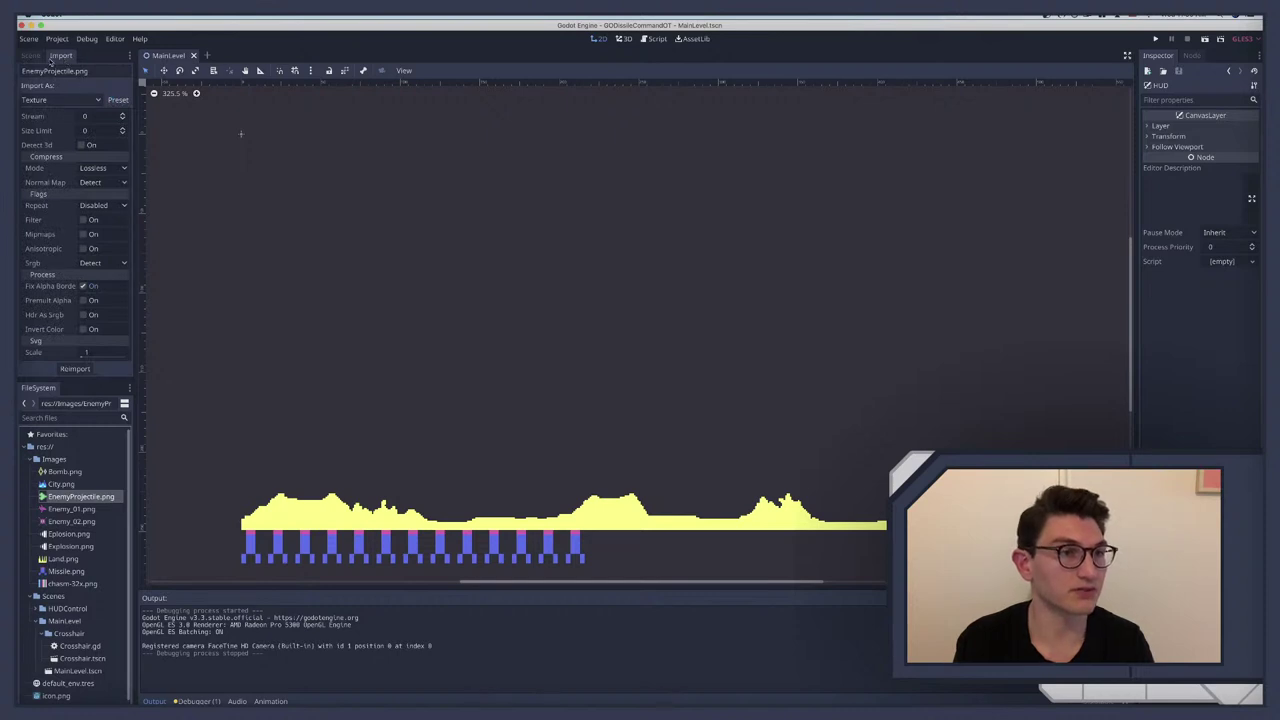
{"action": "left_click", "coordinate": [31, 56]}
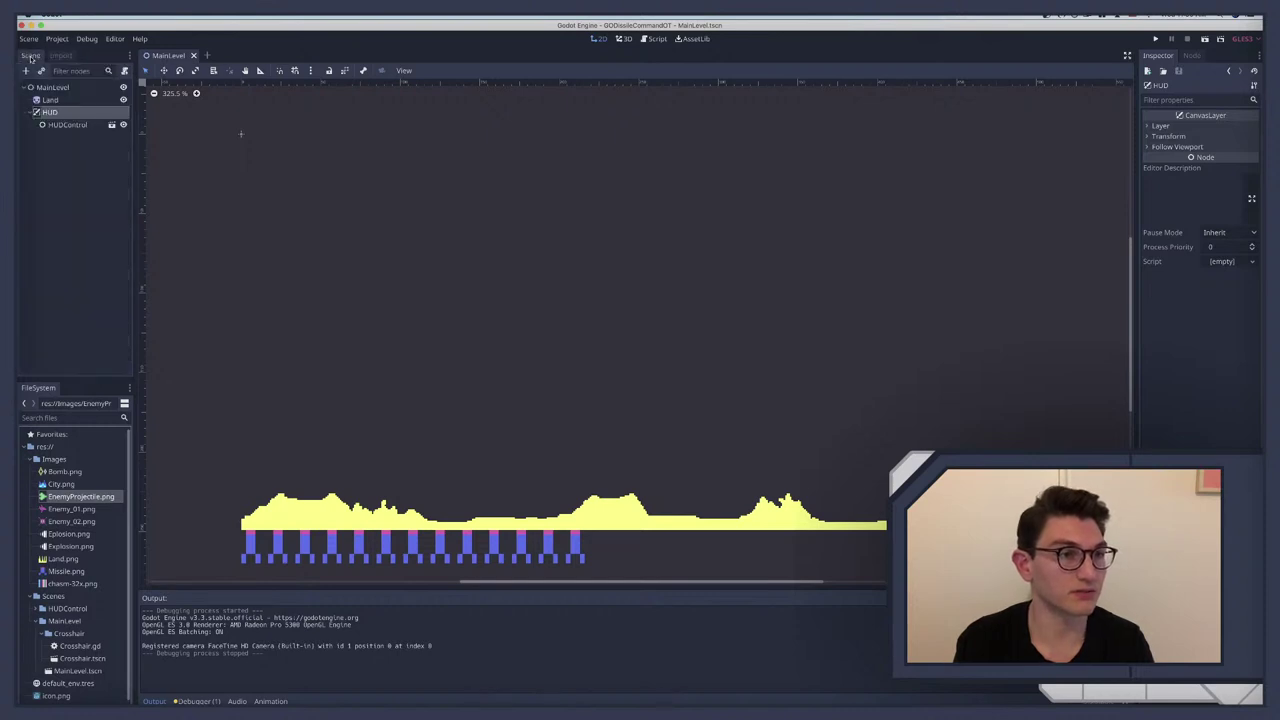
{"action": "left_click", "coordinate": [207, 55]}
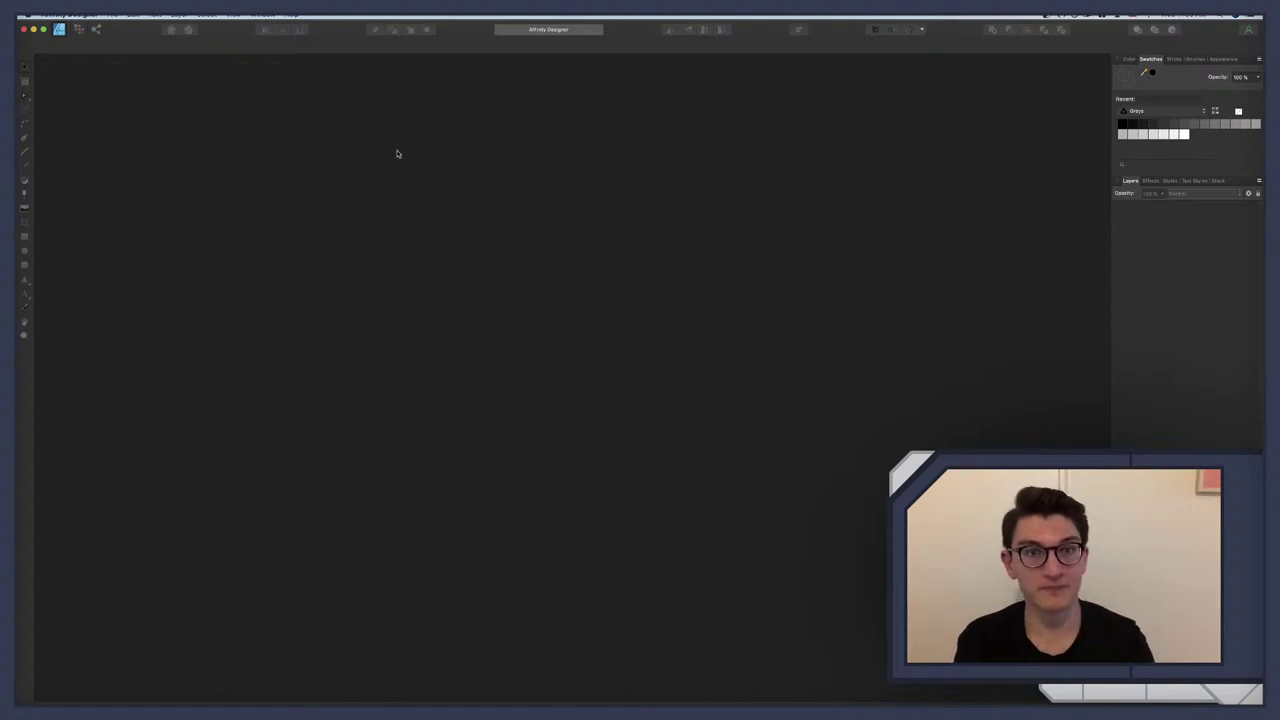
Step: Open AFD_Assets from Documents/Godot_Code/GOMissileCommandOT/Project_Files via File > Open
{"action": "left_click", "coordinate": [108, 14]}
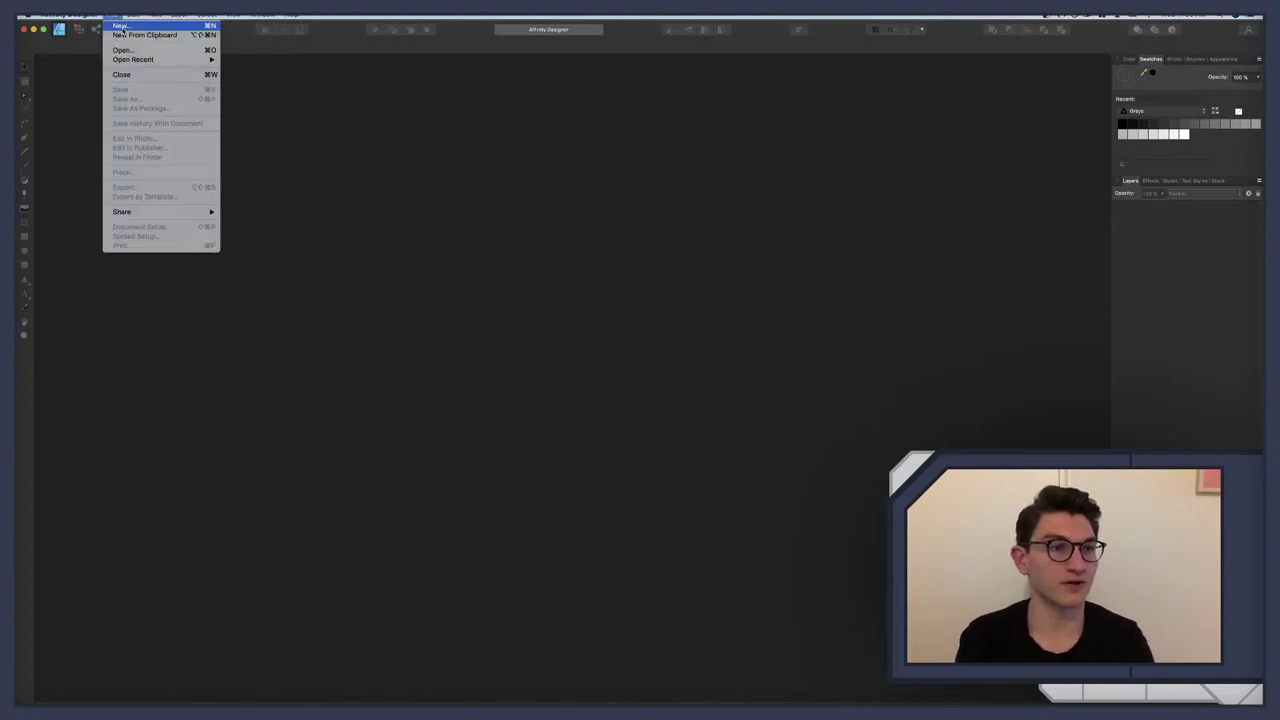
{"action": "left_click", "coordinate": [126, 50]}
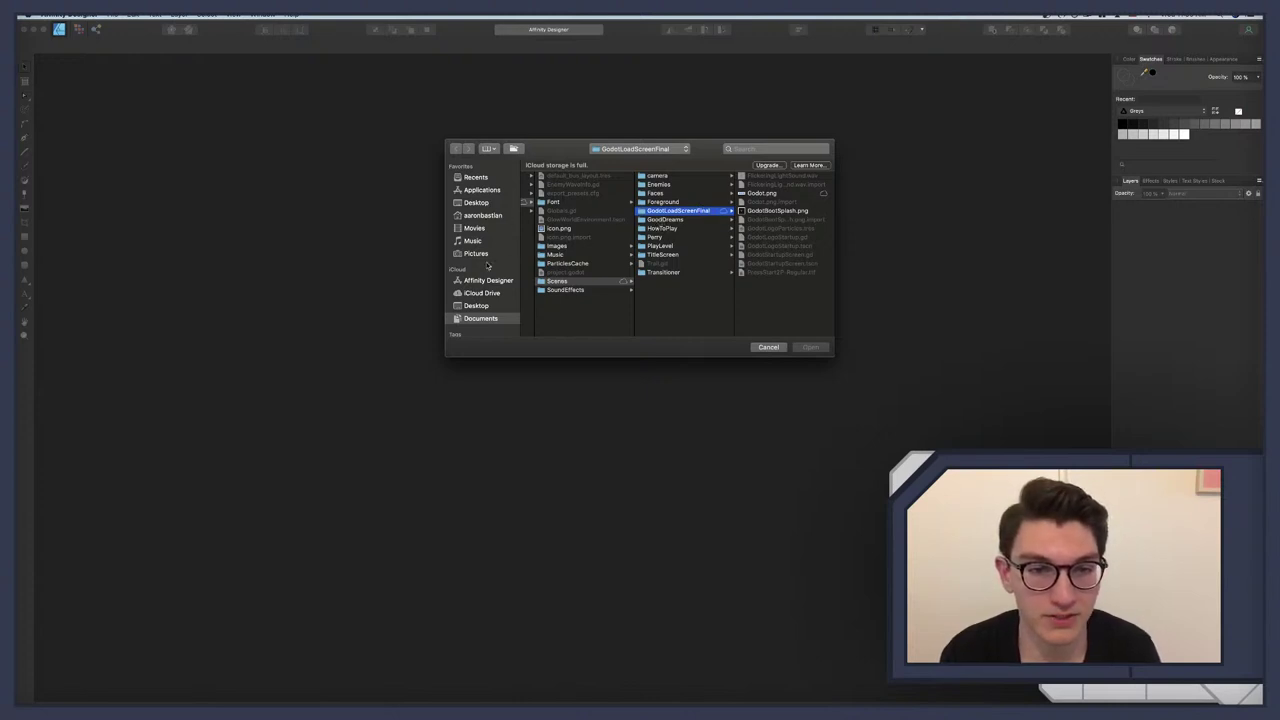
{"action": "left_click", "coordinate": [482, 318]}
{"action": "left_click", "coordinate": [552, 237]}
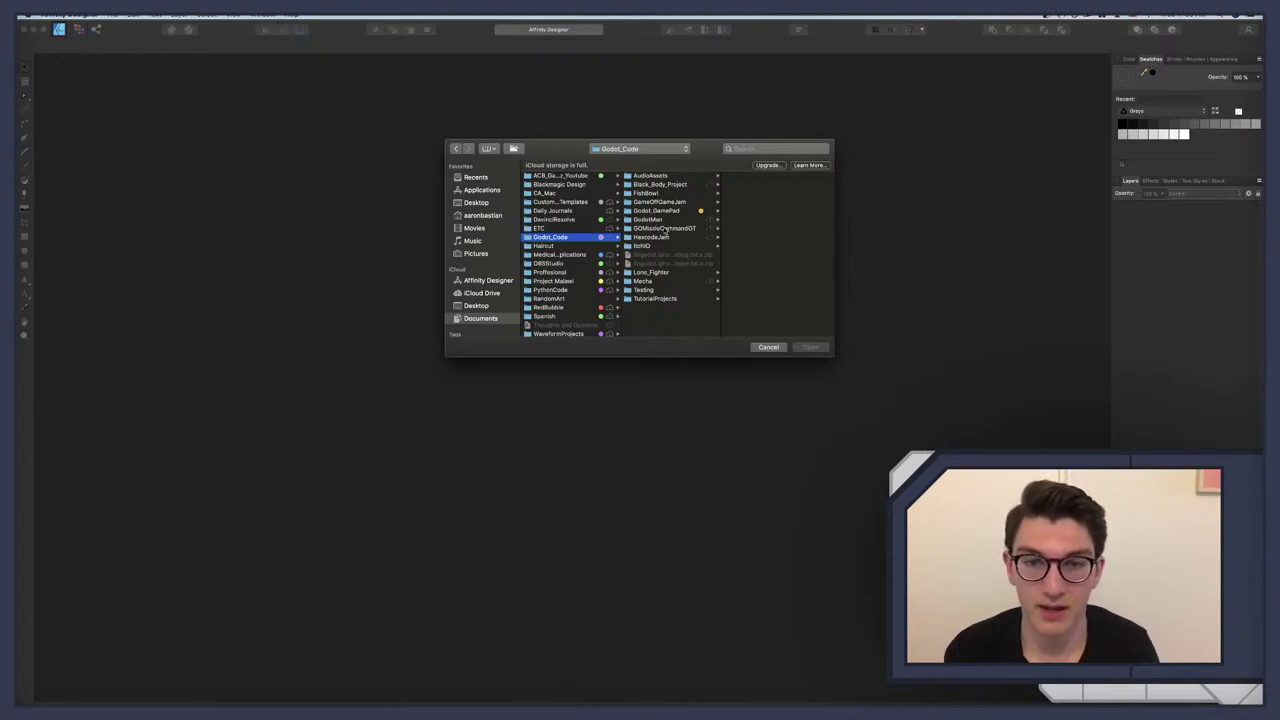
{"action": "left_click", "coordinate": [666, 229]}
{"action": "left_click", "coordinate": [766, 184]}
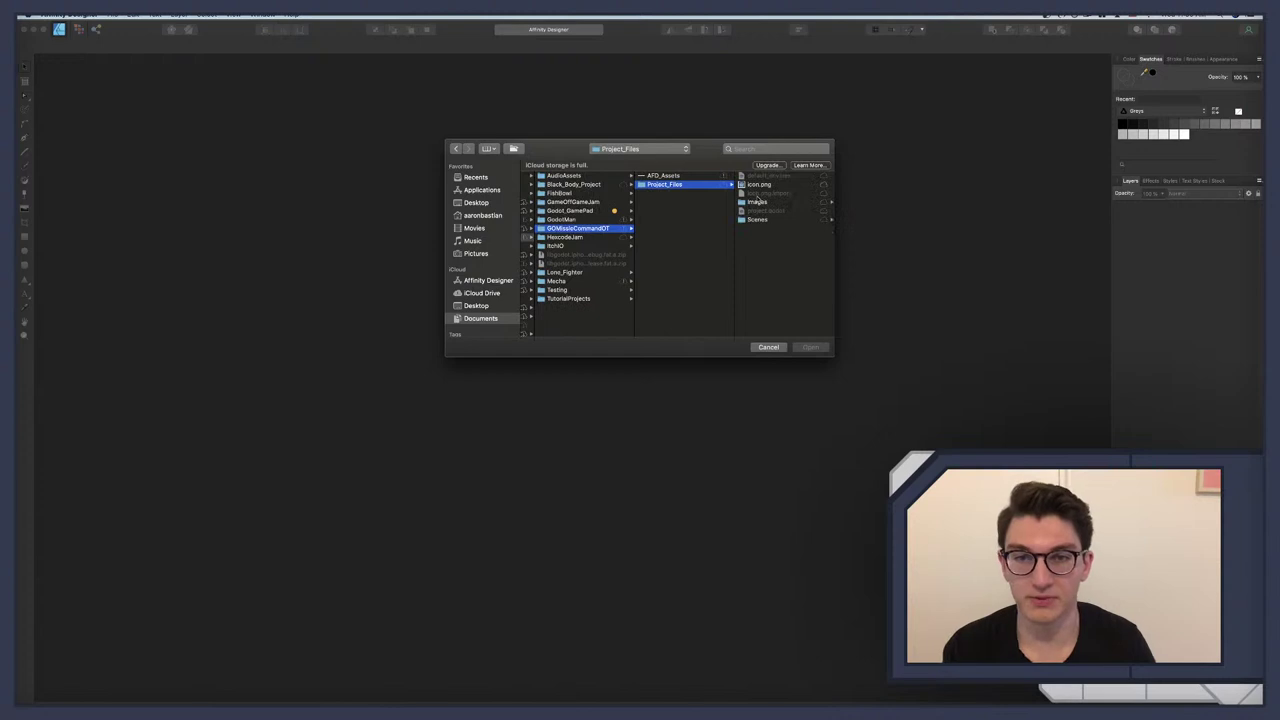
{"action": "double_click", "coordinate": [655, 177]}
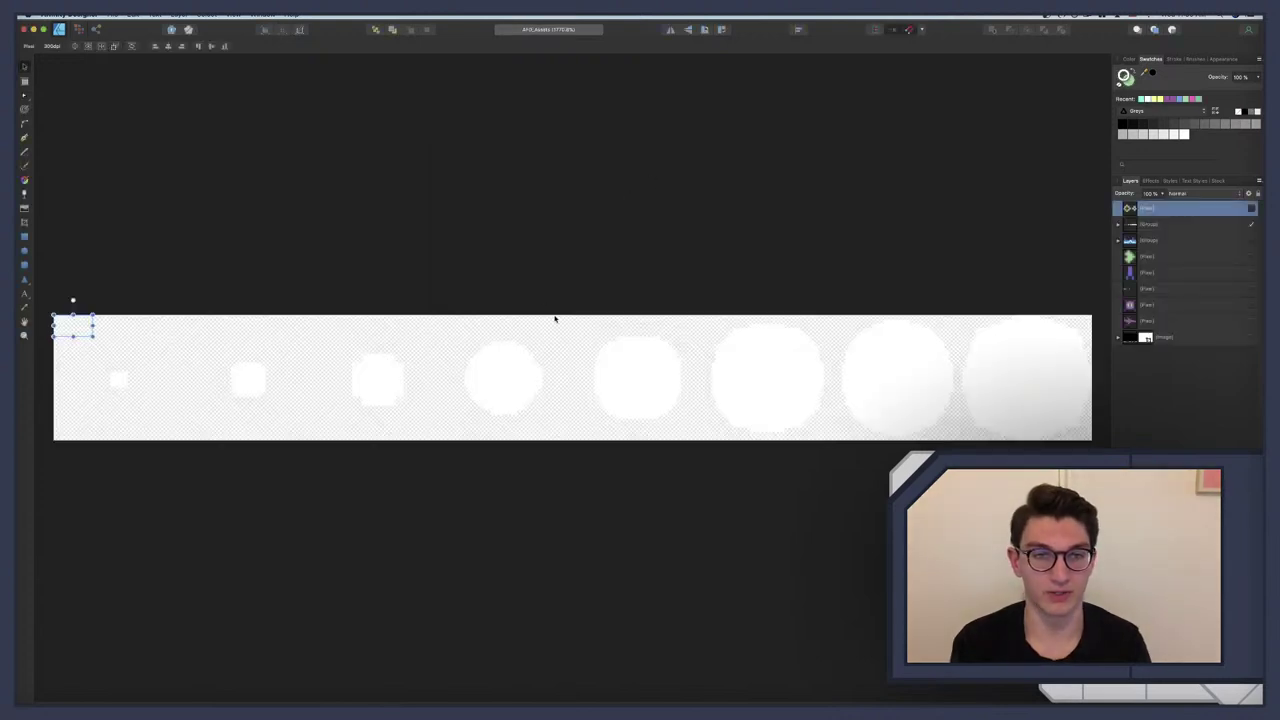
Step: Hide the white-circles layer, then show and select the green Pixel layer
{"action": "left_click", "coordinate": [1251, 209]}
{"action": "left_click", "coordinate": [1251, 256]}
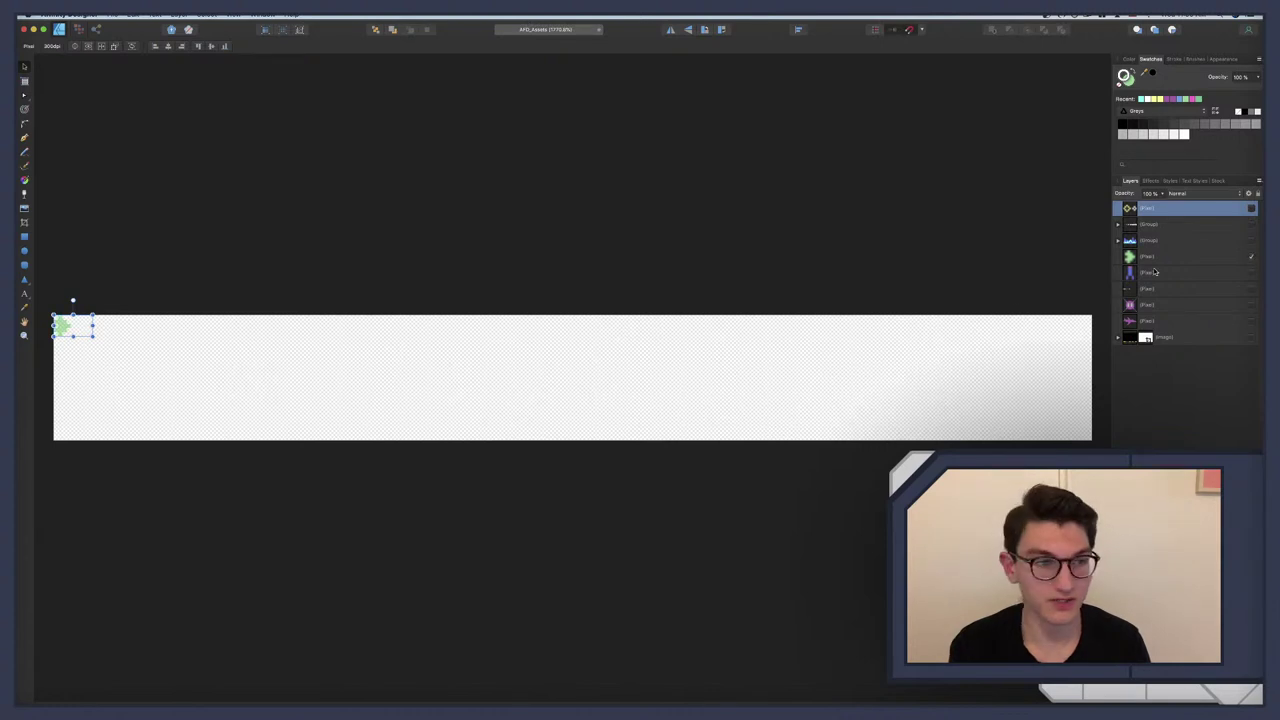
{"action": "scroll", "coordinate": [373, 376], "scroll_direction": "left", "scroll_amount": 5}
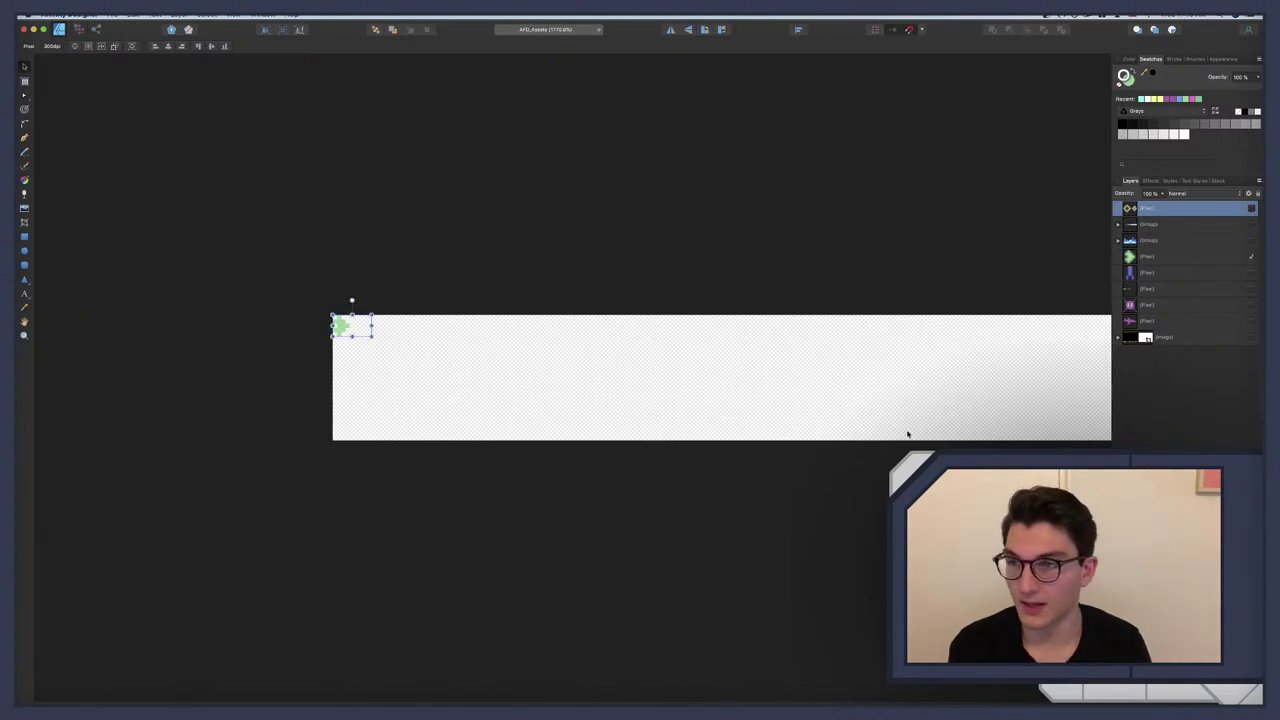
{"action": "left_click", "coordinate": [1160, 257]}
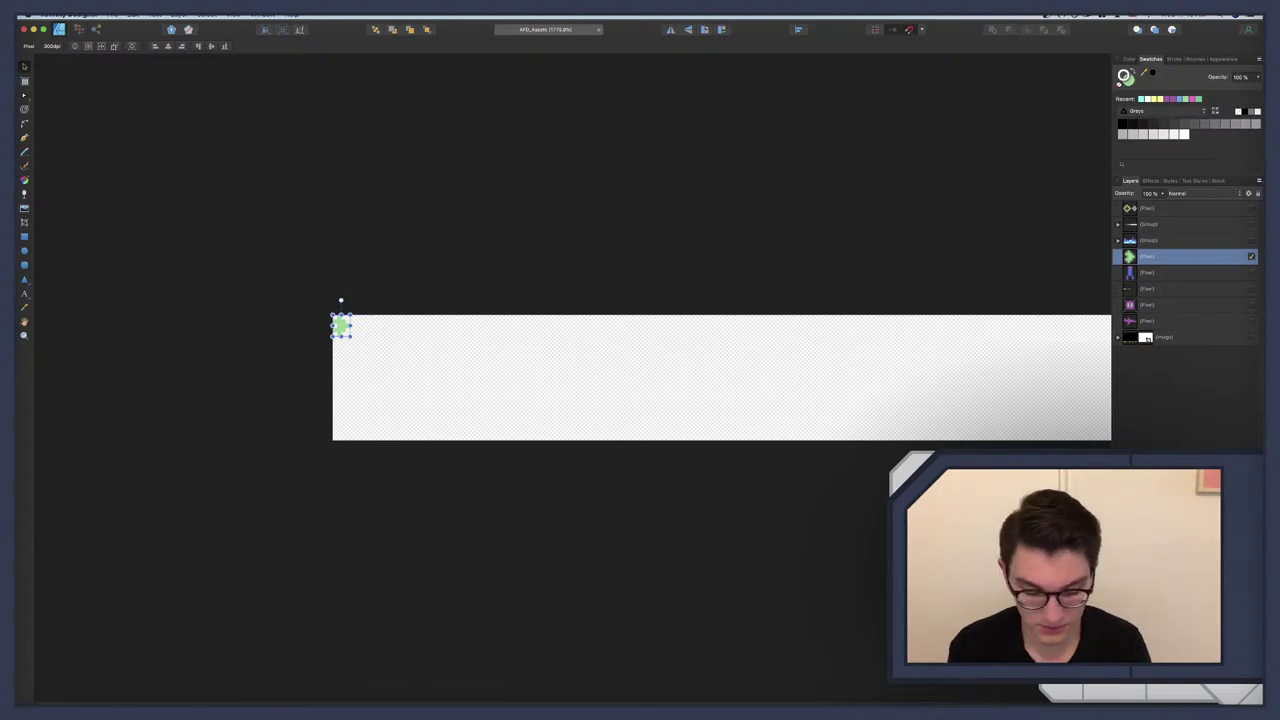
Step: Resize the page to 4 × 5 px with Rescale off, then undo it
{"action": "key", "text": "super+alt+p"}
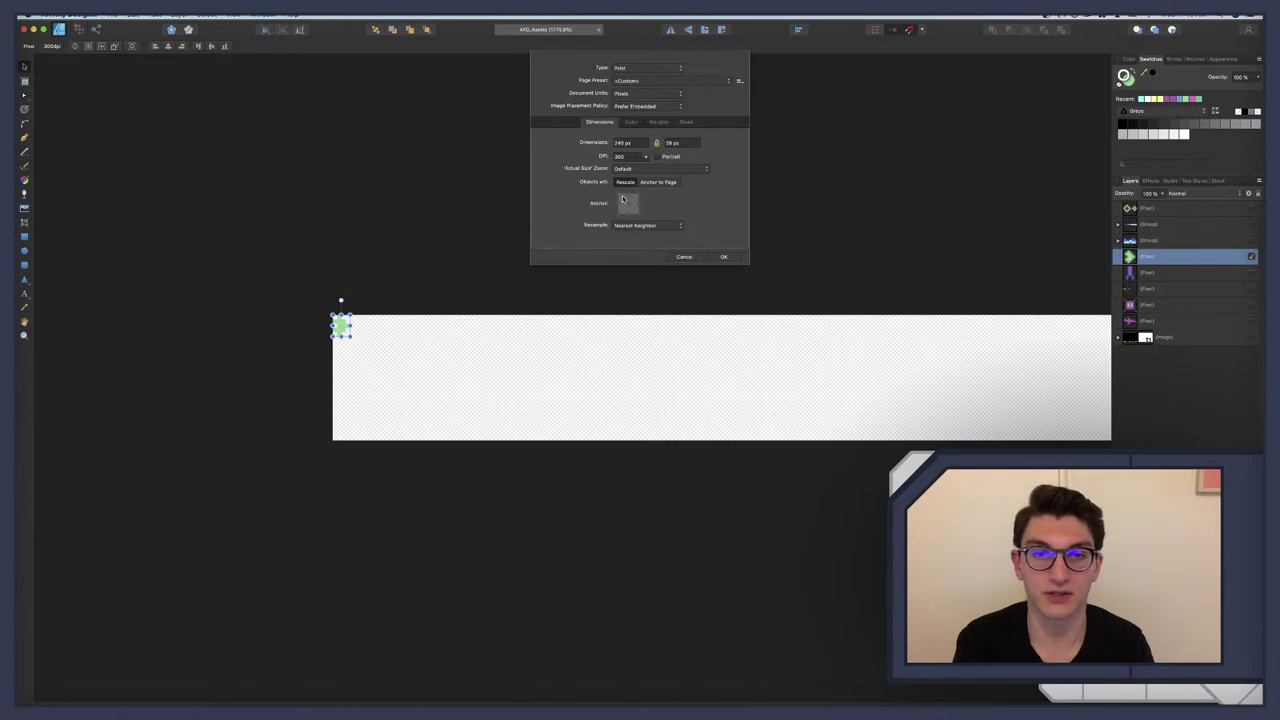
{"action": "left_click", "coordinate": [625, 182]}
{"action": "left_click", "coordinate": [622, 143]}
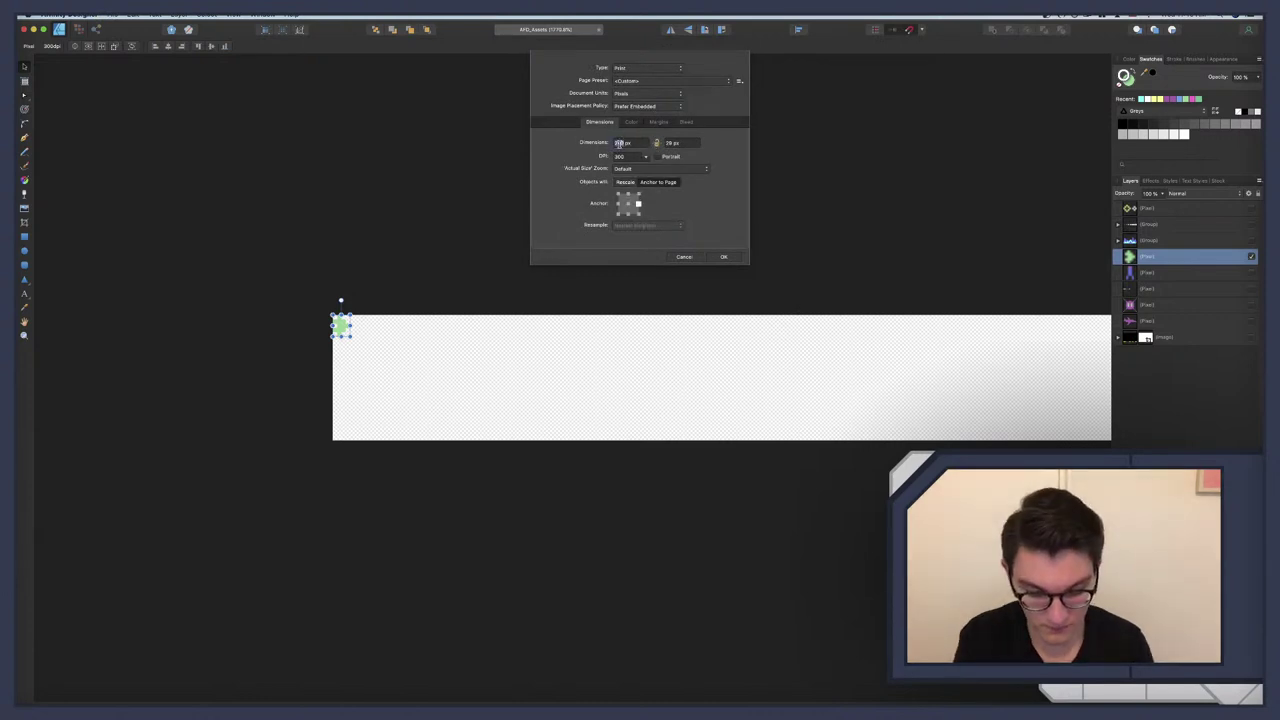
{"action": "type", "text": "4"}
{"action": "key", "text": "Tab"}
{"action": "type", "text": "5"}
{"action": "key", "text": "Return"}
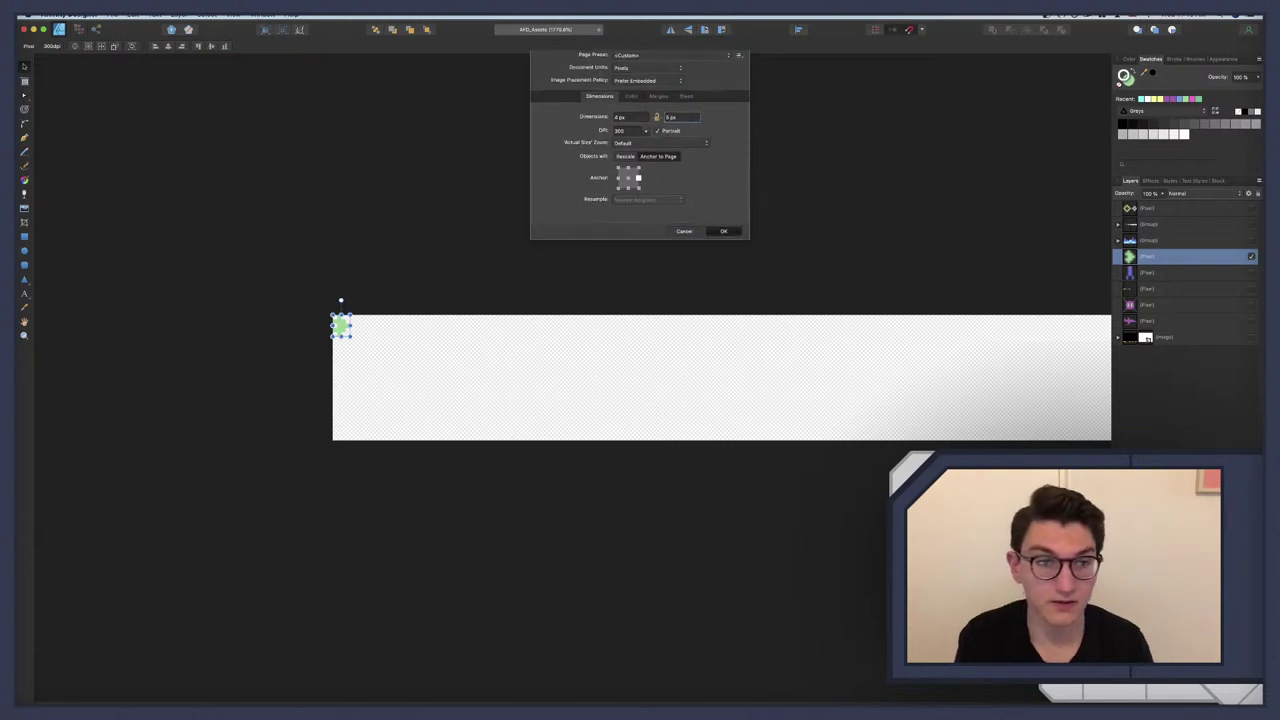
{"action": "key", "text": "super+z"}
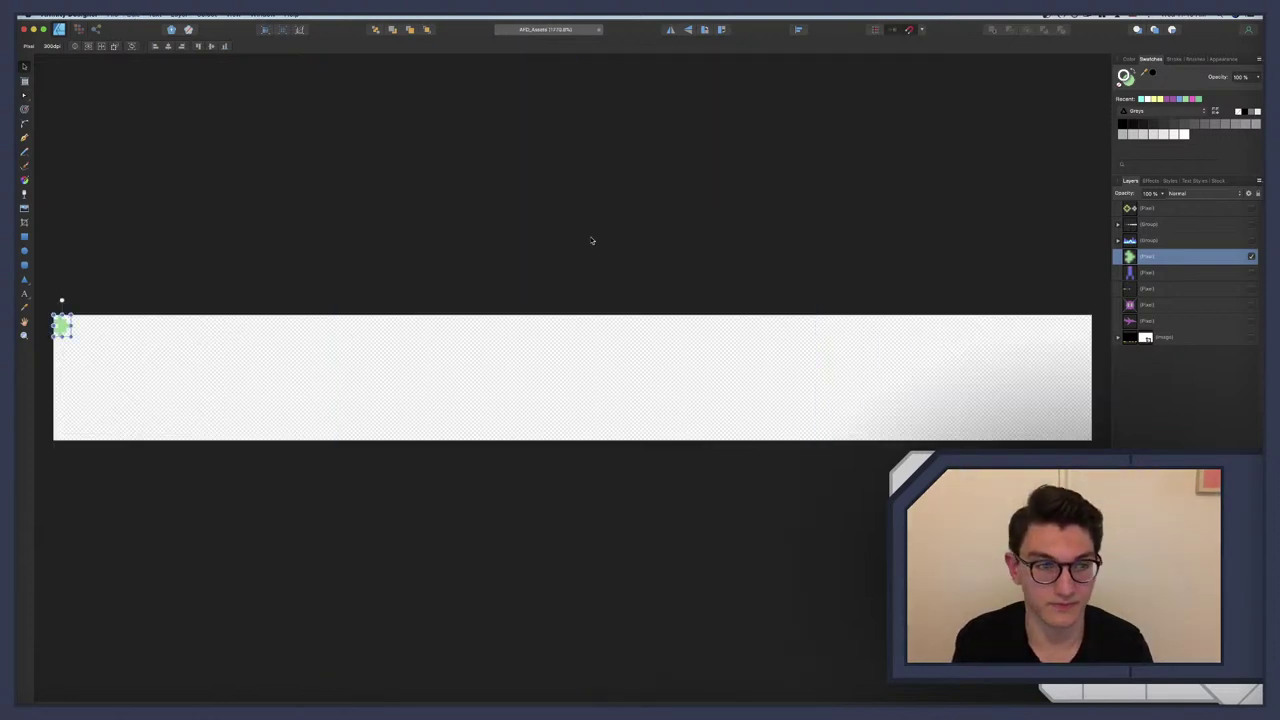
Step: Resize the page to 4 × 4 px anchored at the top-left corner
{"action": "key", "text": "super+alt+p"}
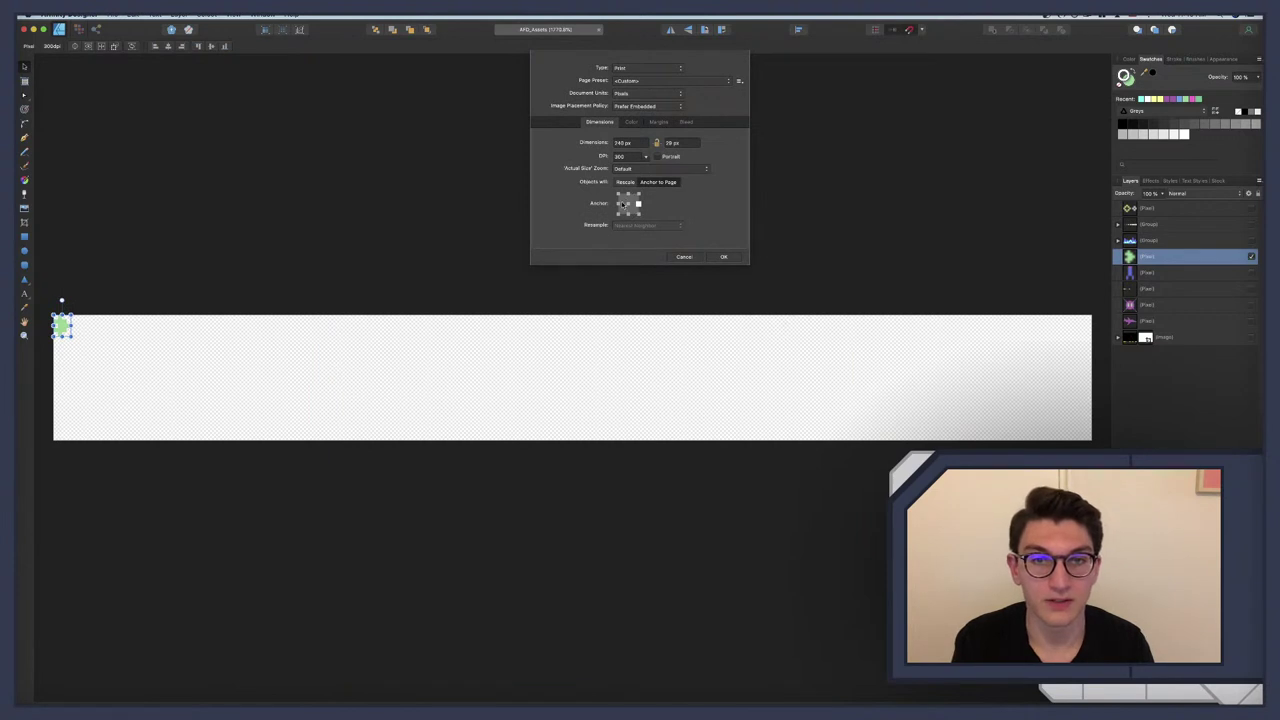
{"action": "left_click", "coordinate": [618, 194]}
{"action": "left_click", "coordinate": [620, 142]}
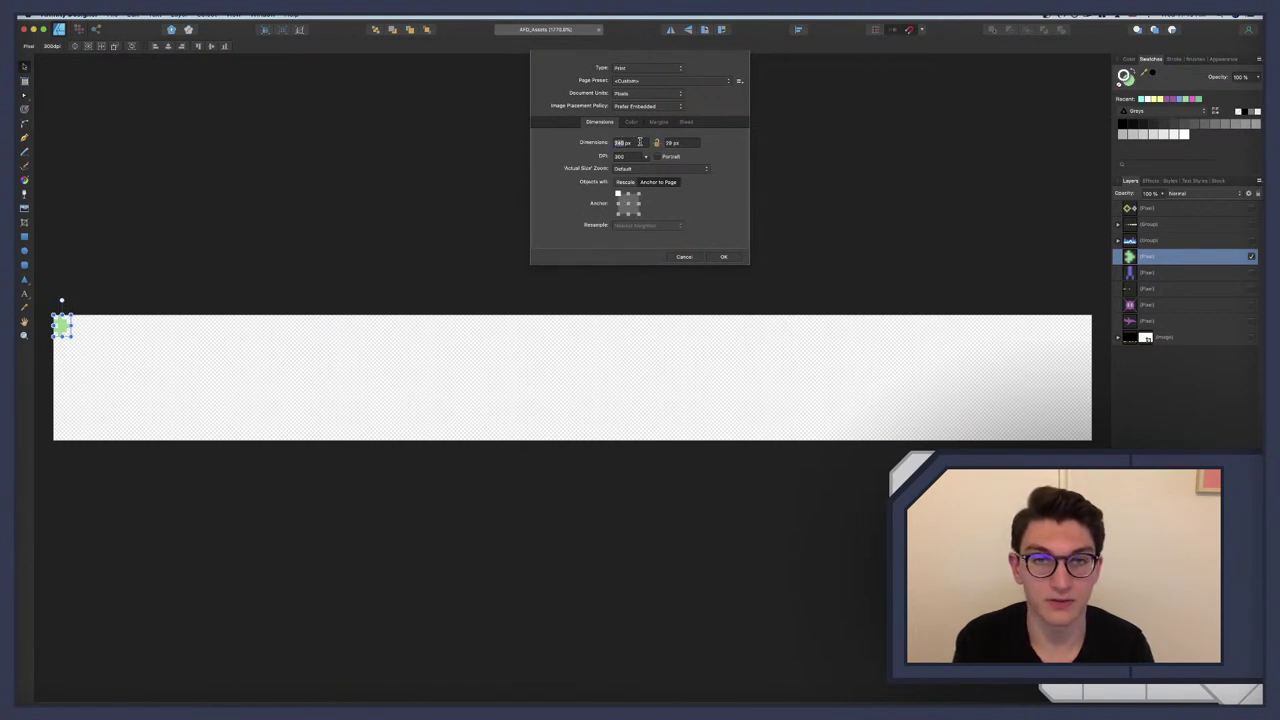
{"action": "type", "text": "4"}
{"action": "key", "text": "Tab"}
{"action": "type", "text": "4"}
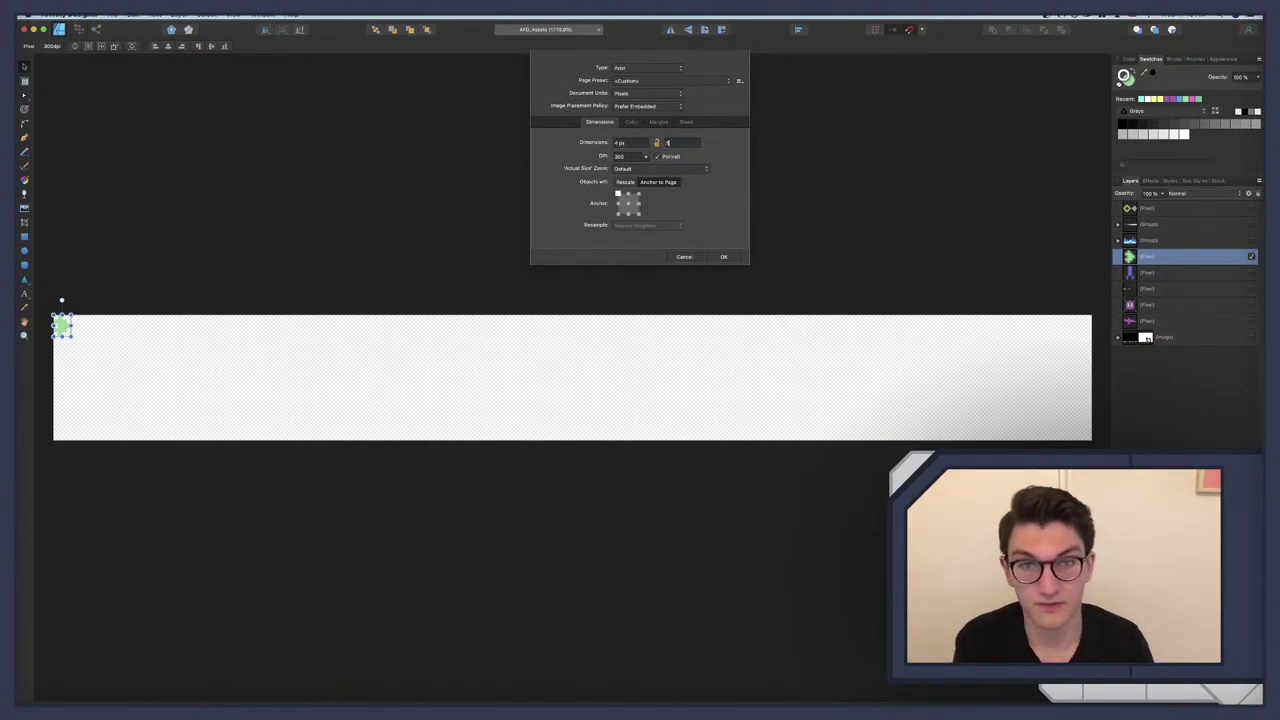
{"action": "key", "text": "Return"}
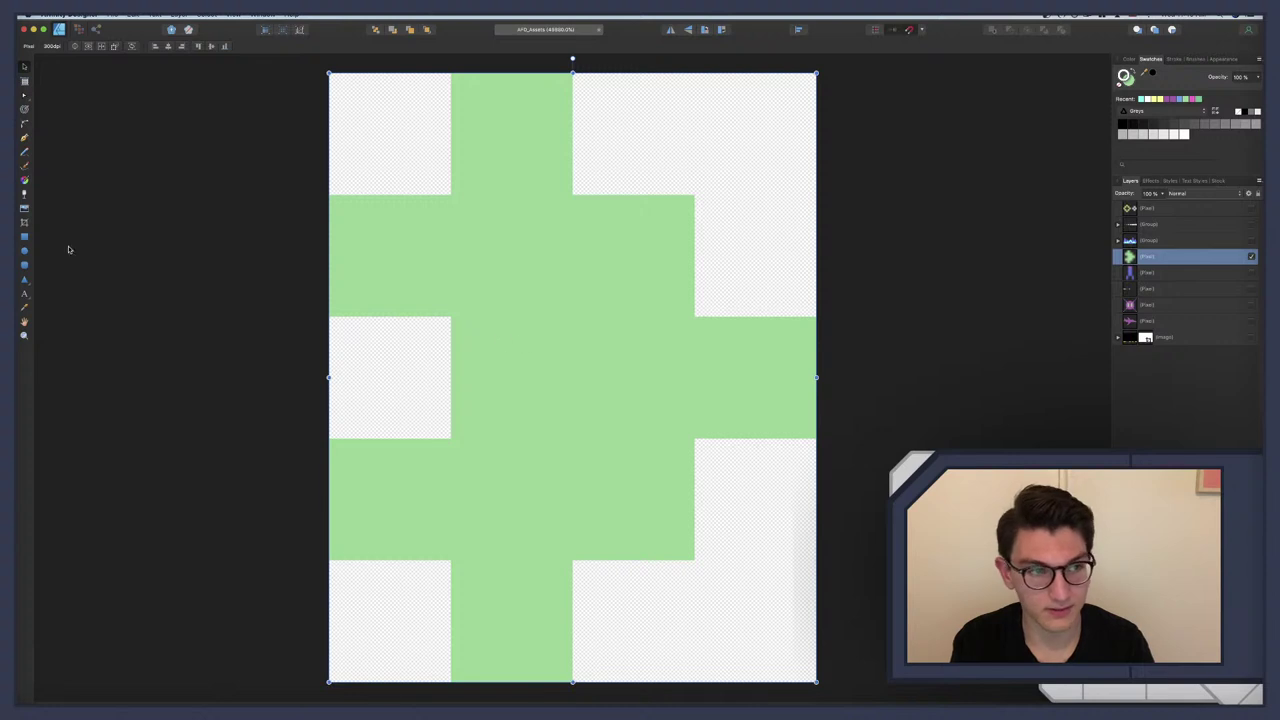
Step: In the Pixel persona with a brush, drag the white swatch onto the green cross sprite
{"action": "left_click", "coordinate": [79, 29]}
{"action": "left_click", "coordinate": [25, 178]}
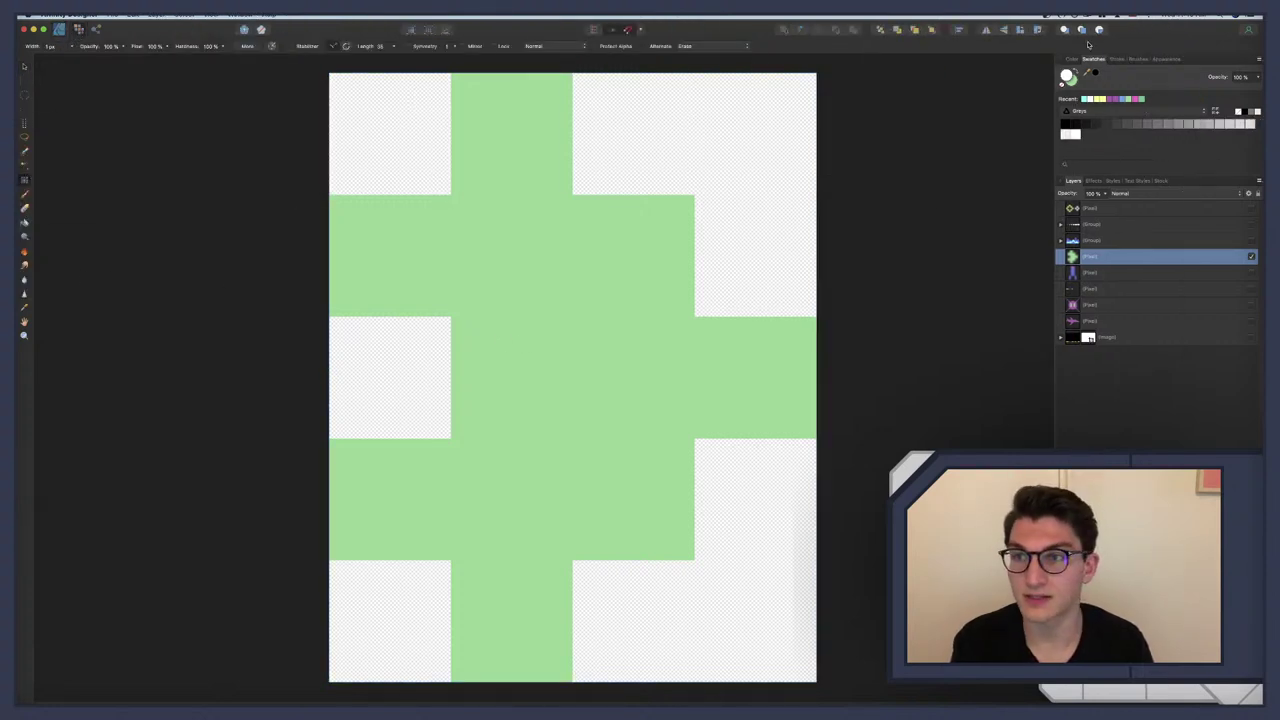
{"action": "left_click", "coordinate": [1100, 110]}
{"action": "left_click", "coordinate": [1083, 162]}
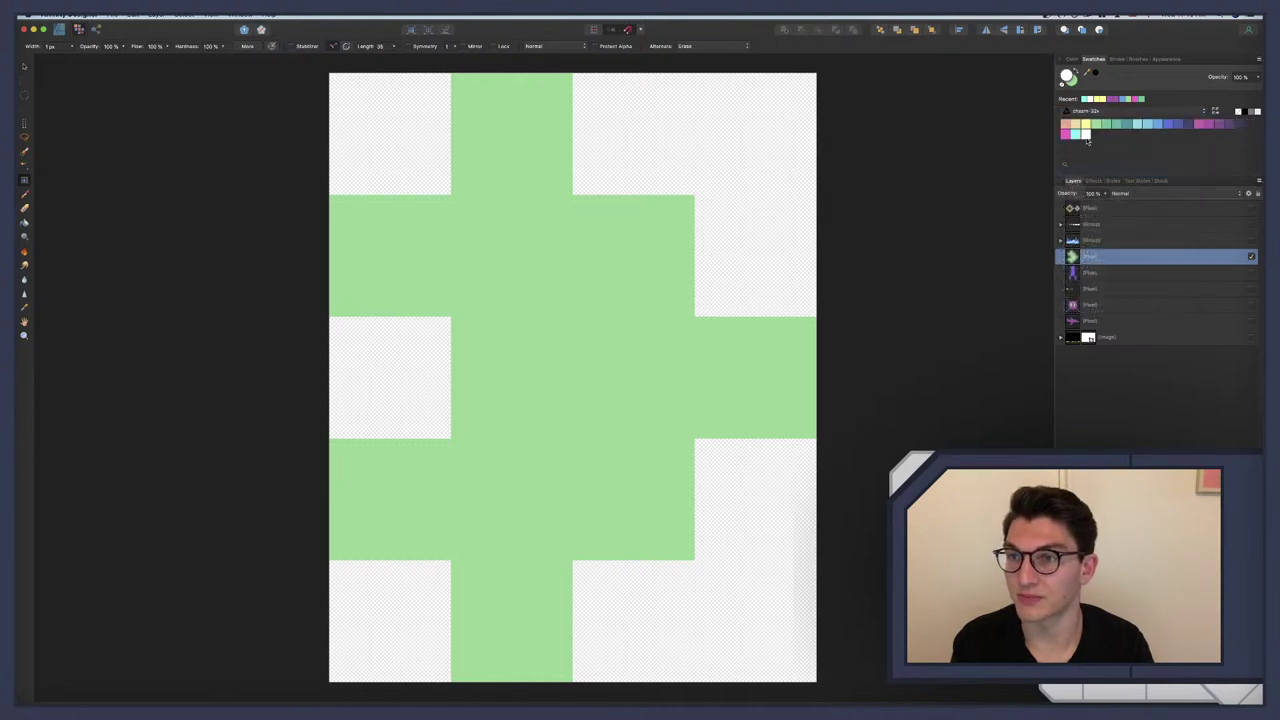
{"action": "left_click_drag", "start_coordinate": [1086, 134], "coordinate": [543, 400]}
{"action": "scroll", "coordinate": [543, 400], "scroll_direction": "up", "scroll_amount": 1}
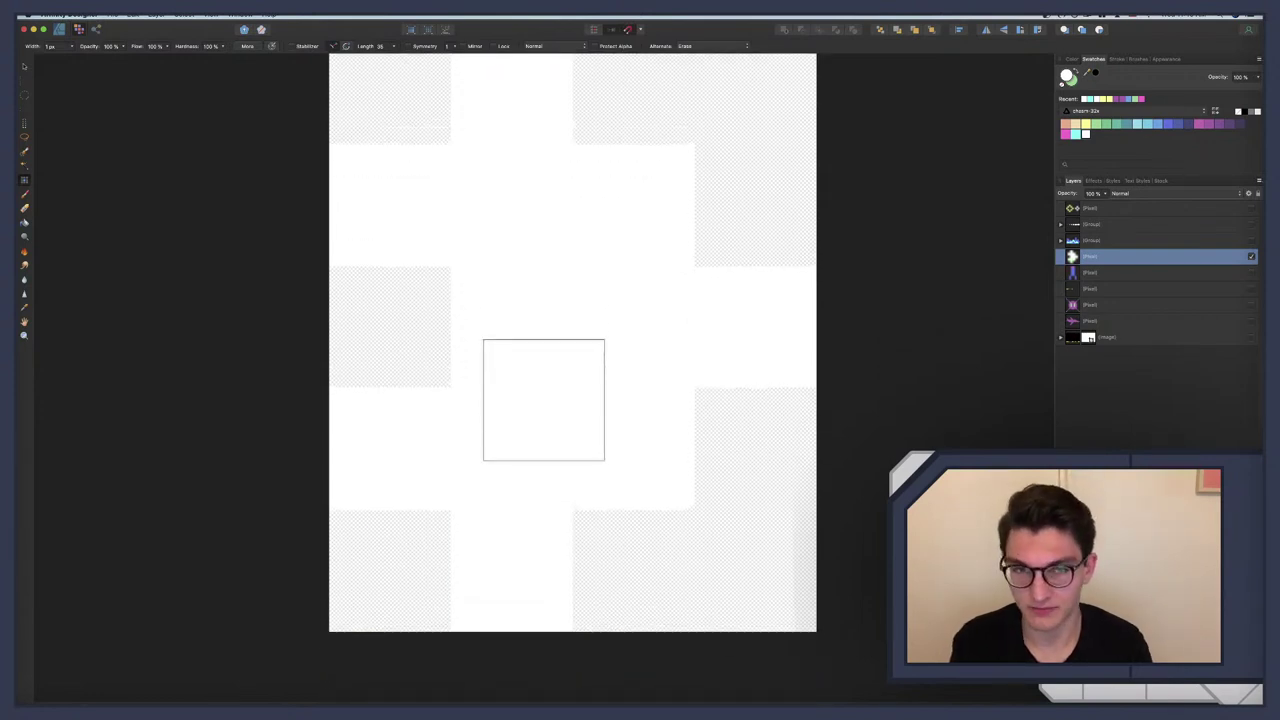
{"action": "scroll", "coordinate": [543, 400], "scroll_direction": "up", "scroll_amount": 2}
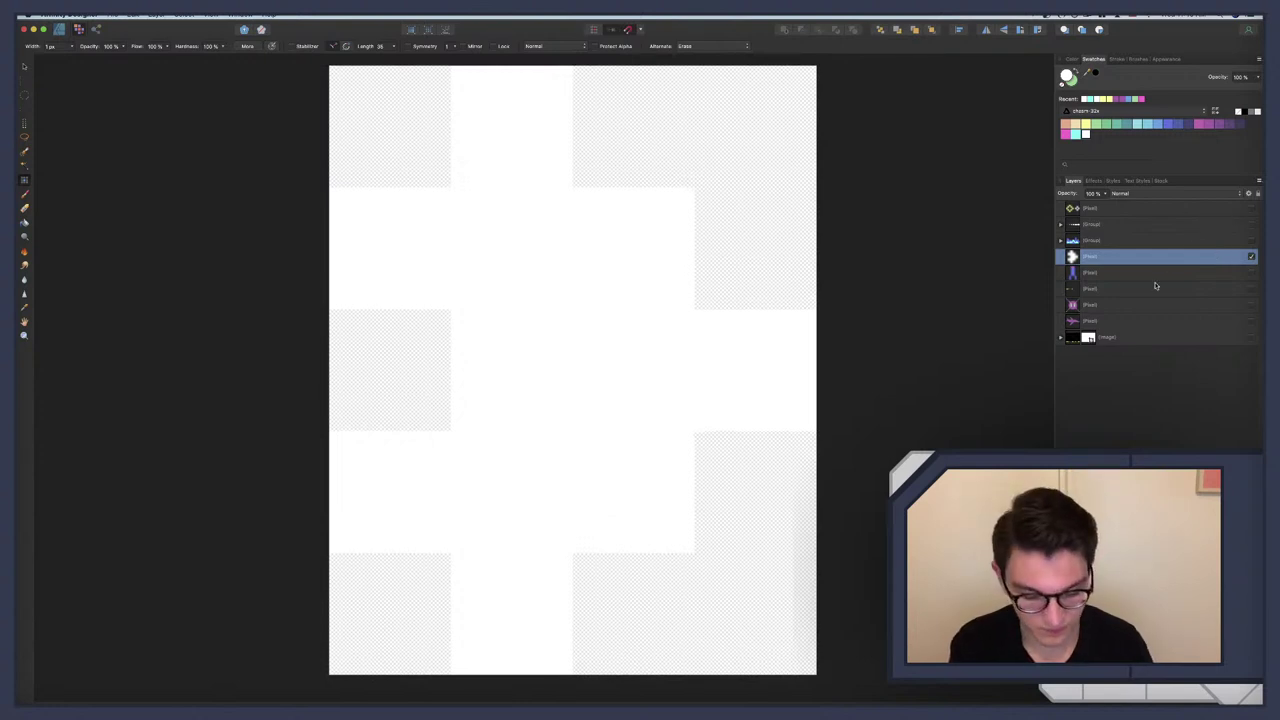
Step: Export a PNG named EnemyProjectile to Project_Files/Images, replacing the existing file
{"action": "key", "text": "super+alt+shift+s"}
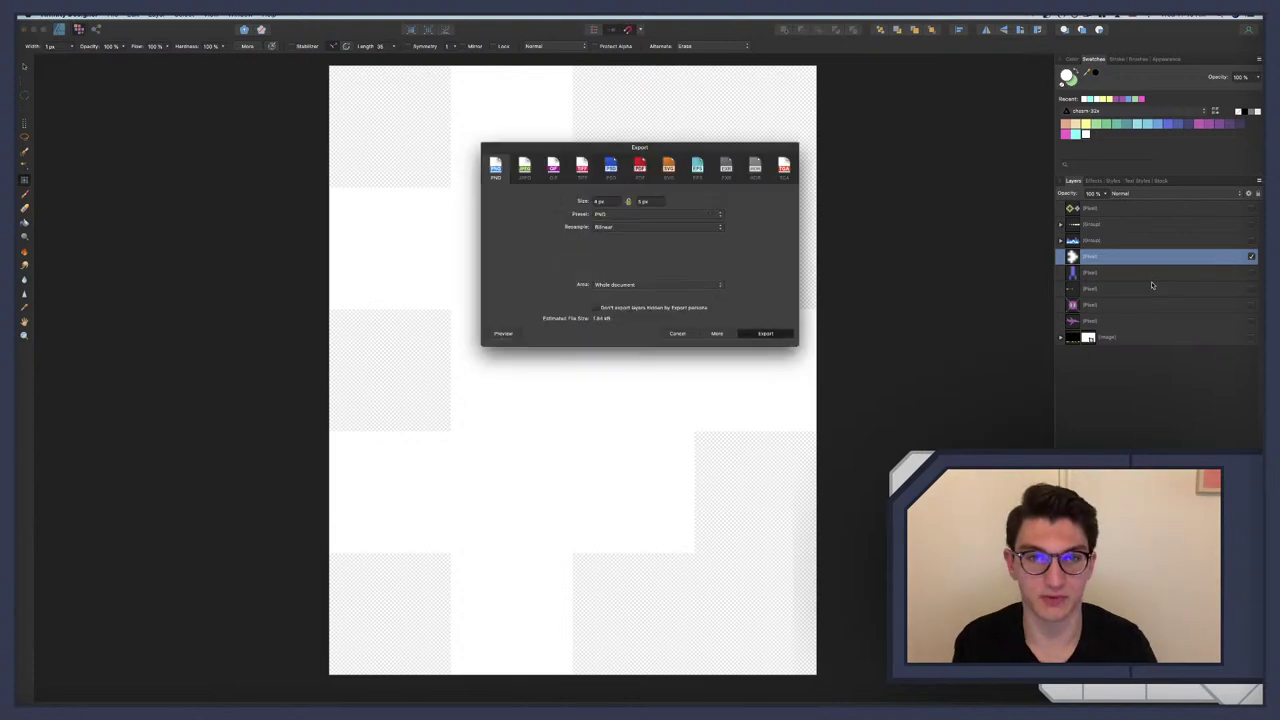
{"action": "left_click", "coordinate": [765, 333]}
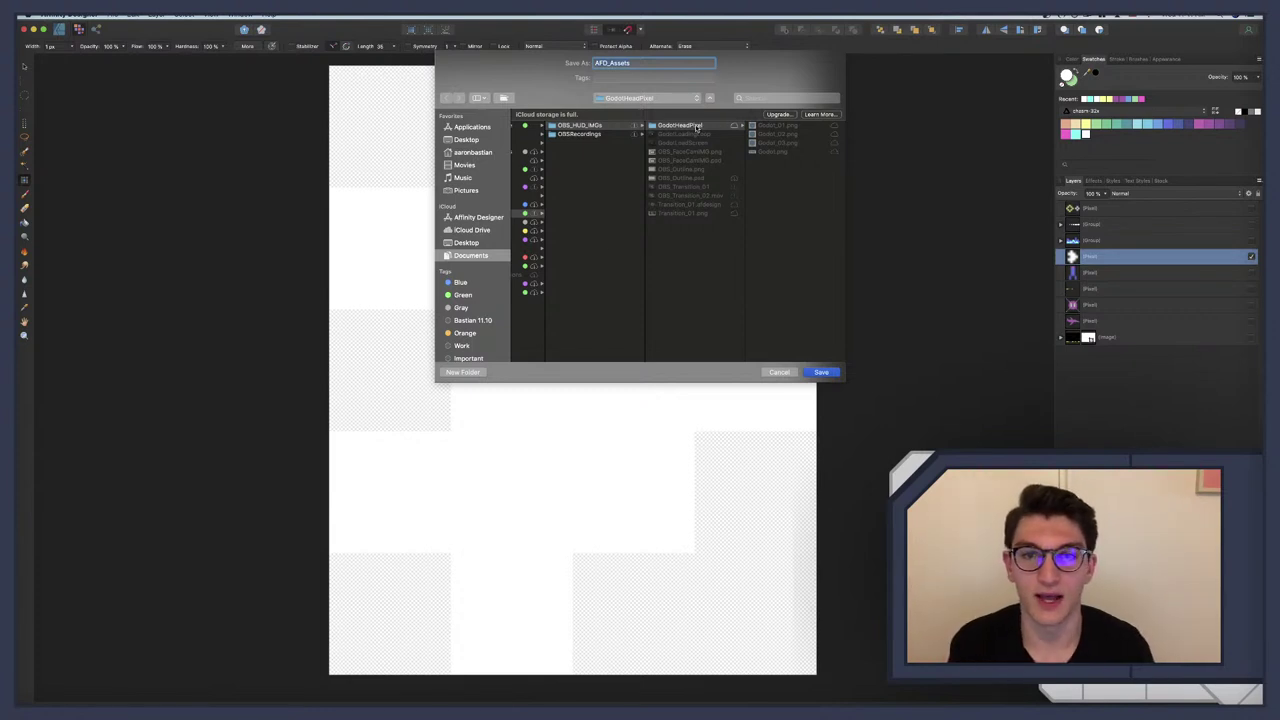
{"action": "left_click", "coordinate": [466, 255]}
{"action": "left_click", "coordinate": [546, 188]}
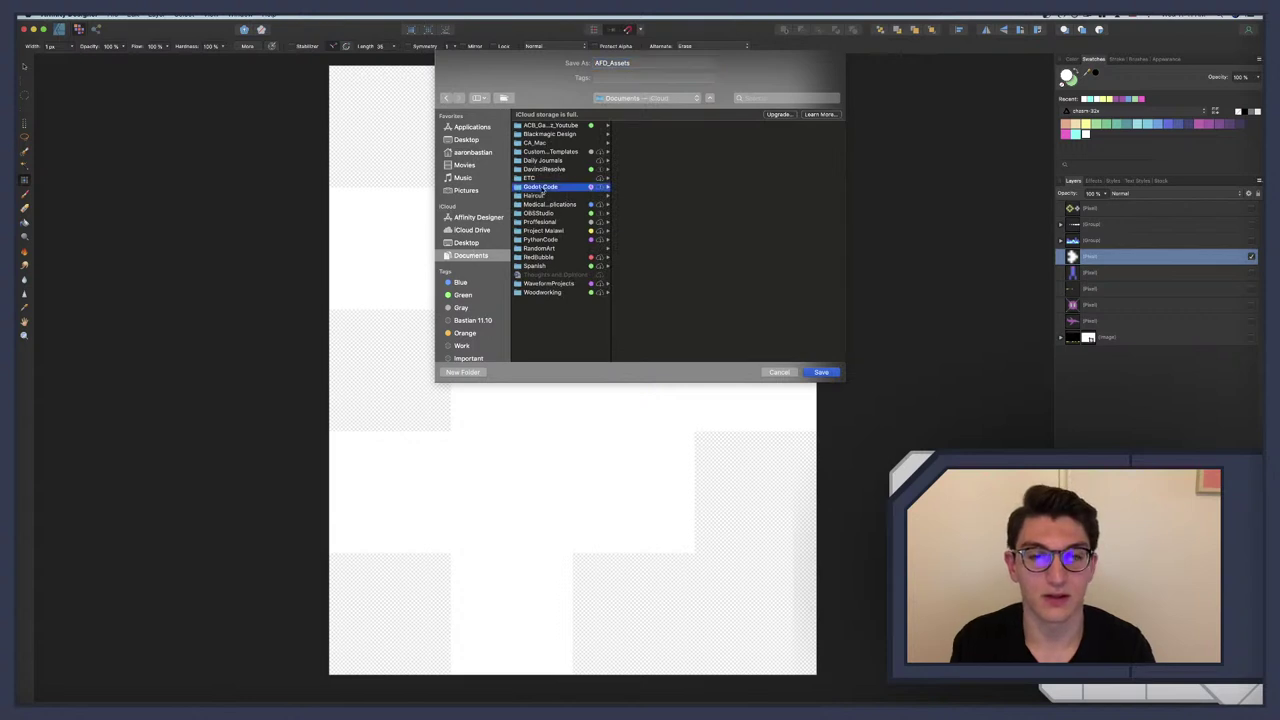
{"action": "left_click", "coordinate": [642, 178]}
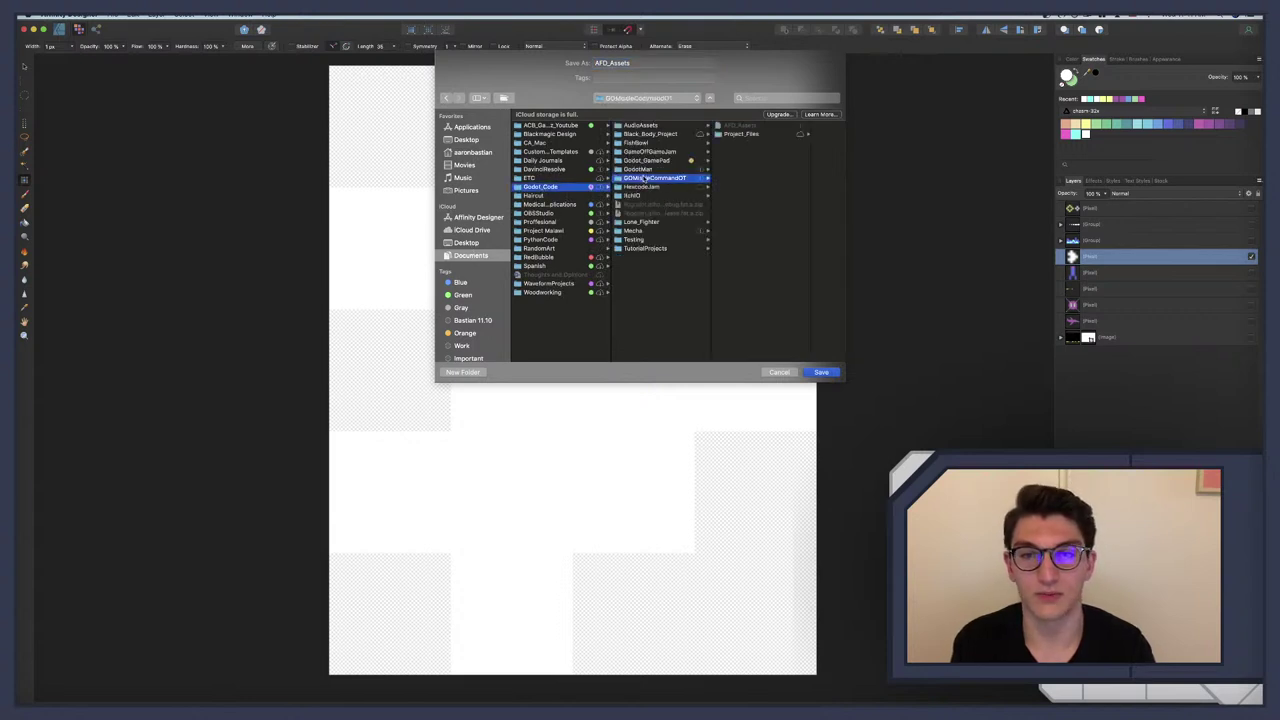
{"action": "left_click", "coordinate": [744, 135]}
{"action": "left_click", "coordinate": [763, 153]}
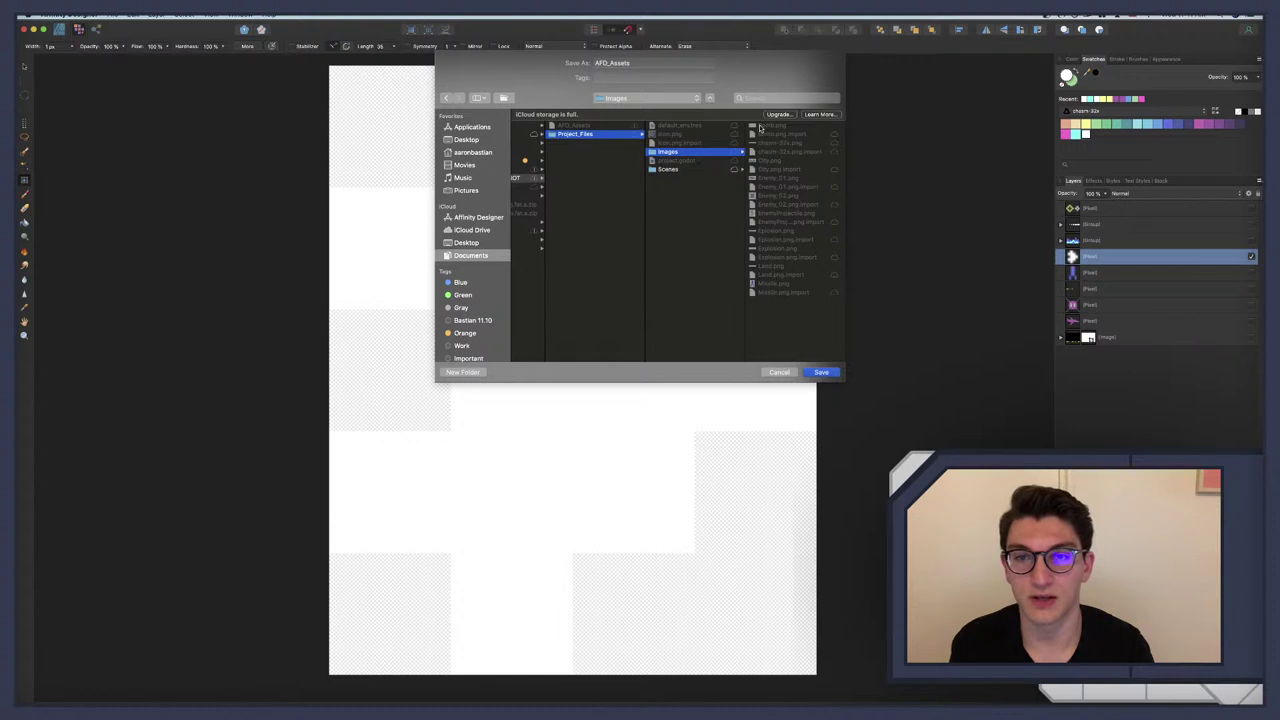
{"action": "left_click", "coordinate": [770, 213]}
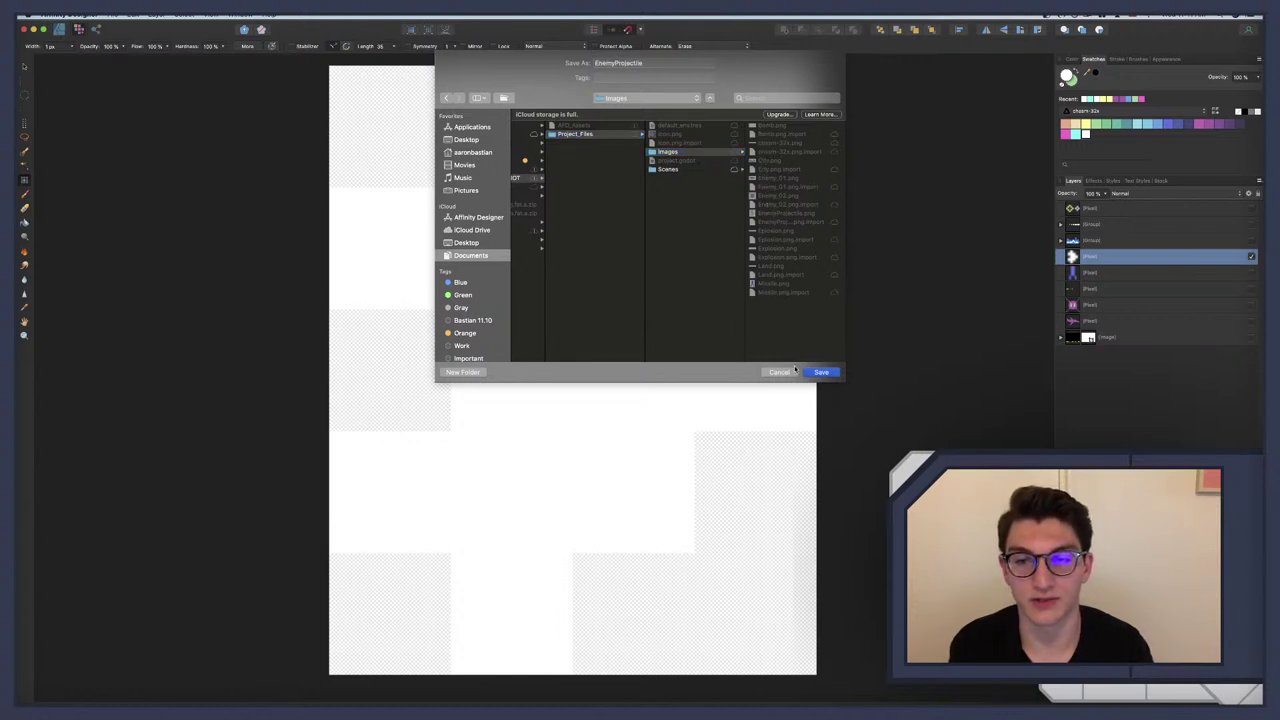
{"action": "left_click", "coordinate": [812, 372]}
{"action": "left_click", "coordinate": [712, 108]}
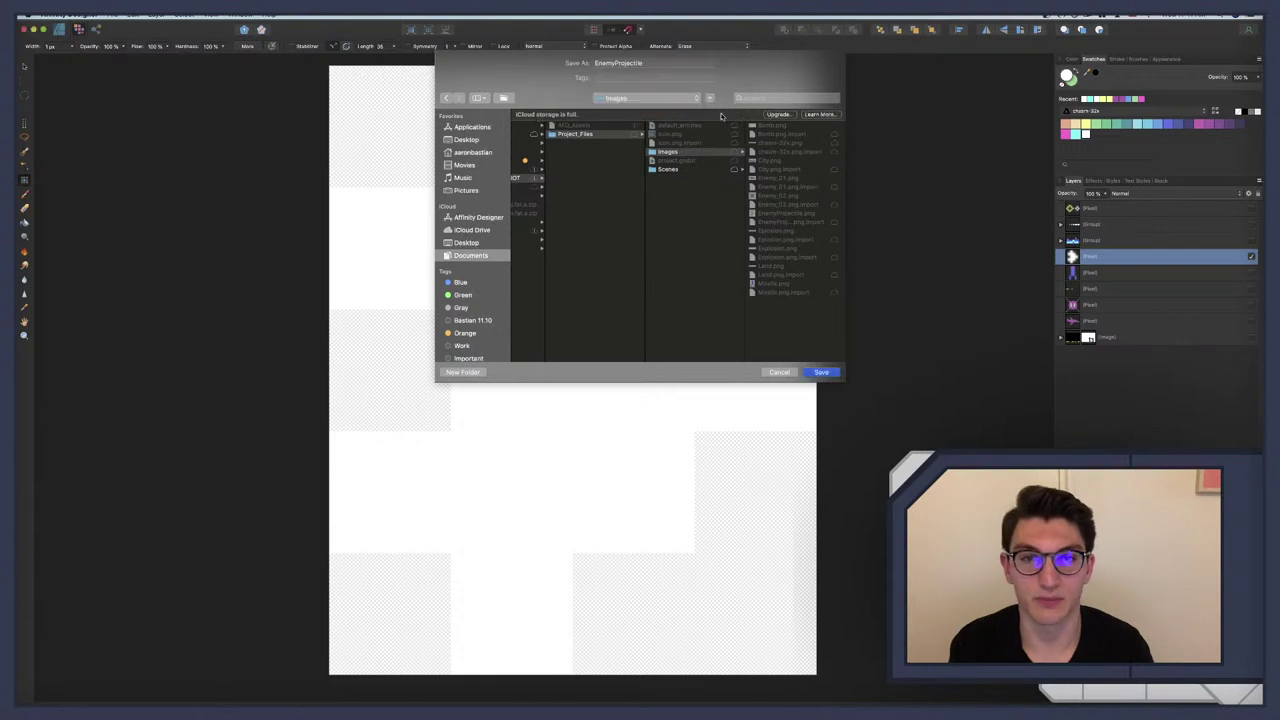
Step: Close the Affinity document with Cmd+W and switch back to Godot
{"action": "key", "text": "super+w"}
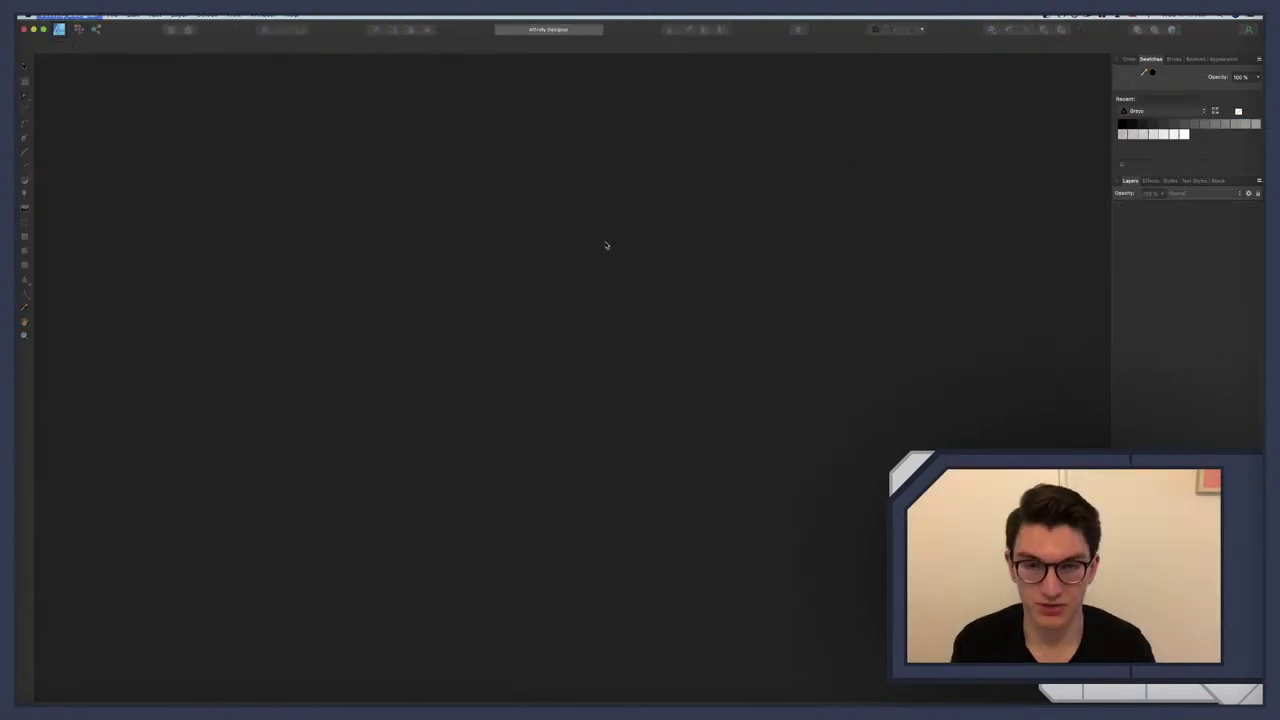
{"action": "key", "text": "super+Tab"}
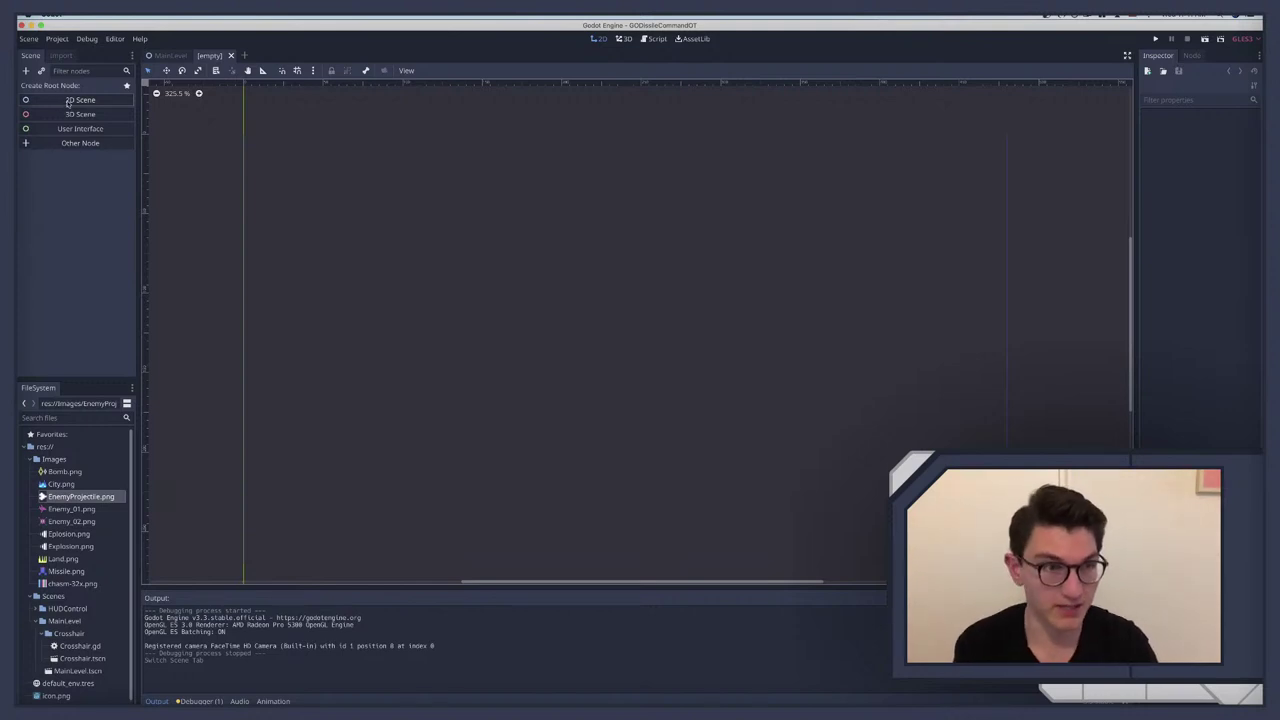
Step: Add a Sprite root node and drag EnemyProjectile.png into its Texture slot
{"action": "key", "text": "ctrl+a"}
{"action": "type", "text": "sprite"}
{"action": "key", "text": "Return"}
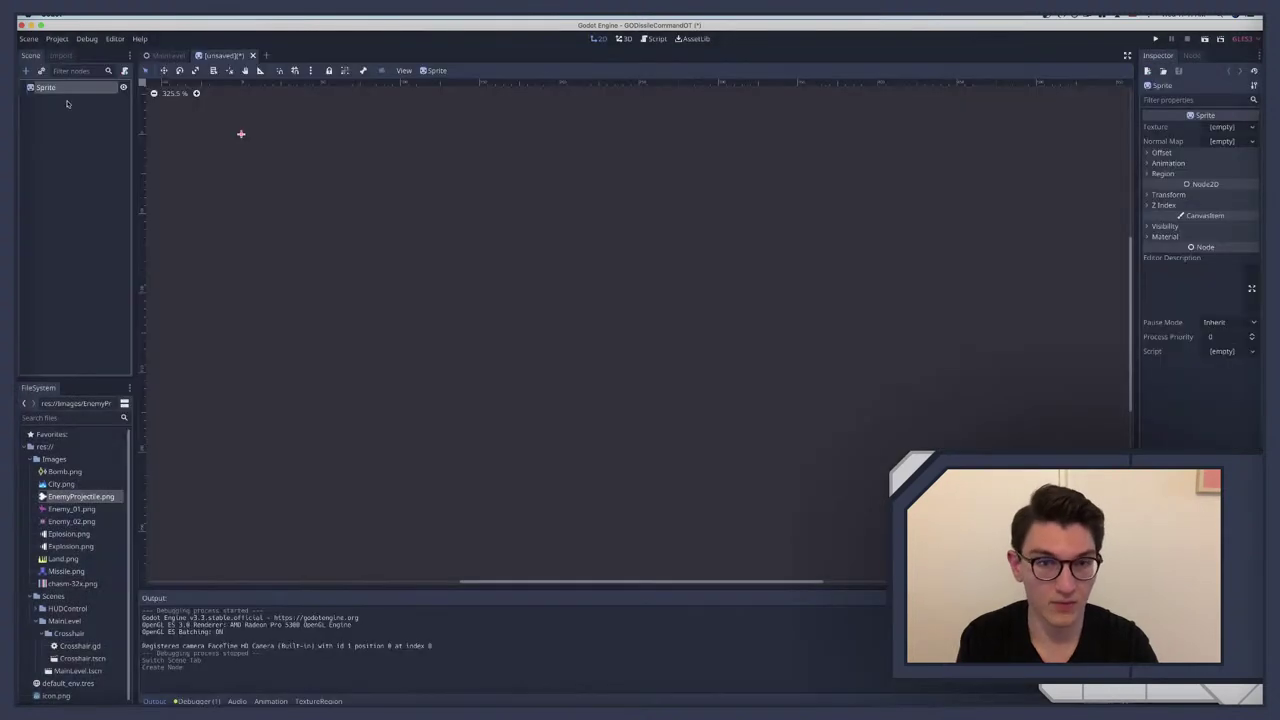
{"action": "scroll", "coordinate": [314, 246], "scroll_direction": "up", "scroll_amount": 5}
{"action": "scroll", "coordinate": [314, 246], "scroll_direction": "left", "scroll_amount": 4}
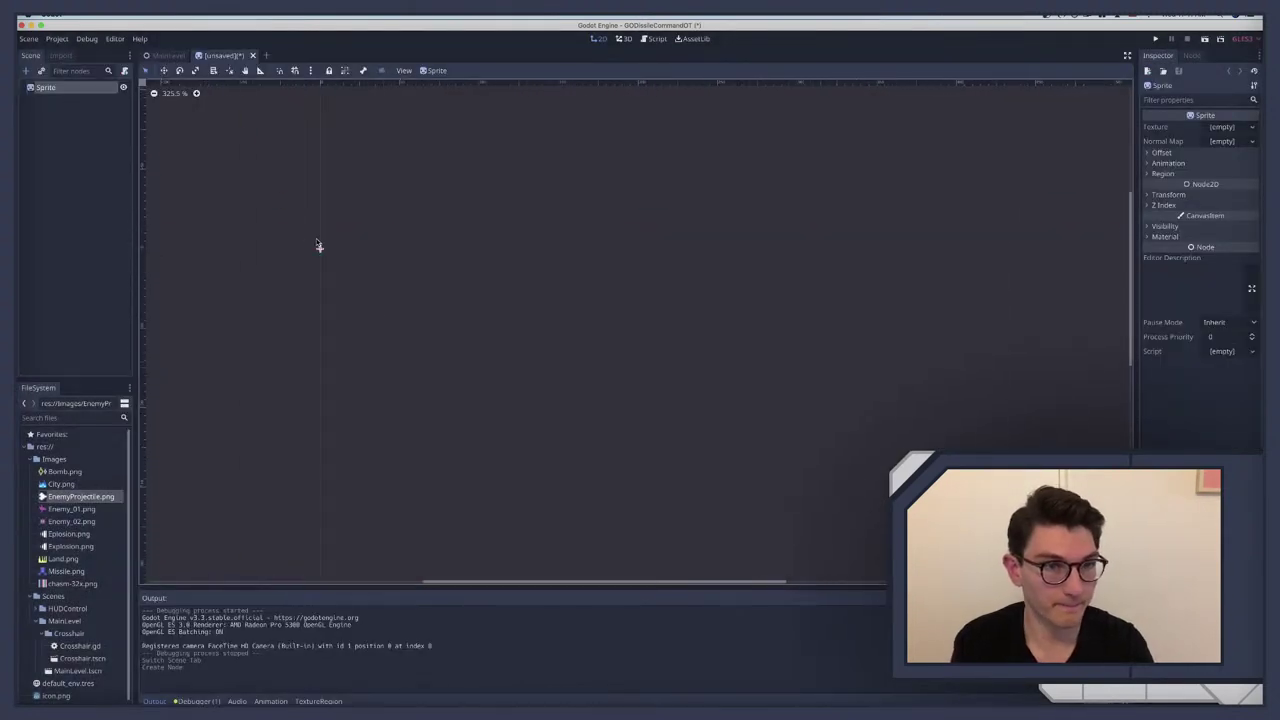
{"action": "scroll", "coordinate": [314, 243], "scroll_direction": "down", "scroll_amount": 2}
{"action": "left_click_drag", "start_coordinate": [90, 497], "coordinate": [1224, 130]}
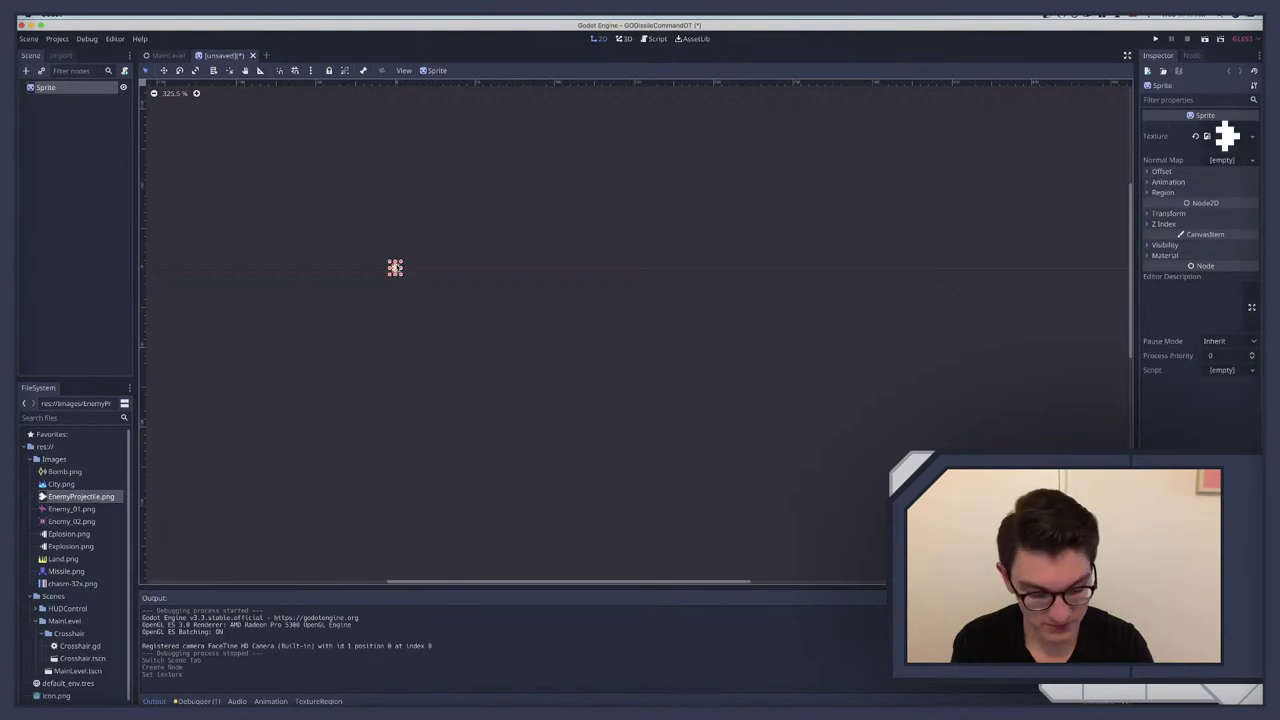
{"action": "scroll", "coordinate": [394, 271], "scroll_direction": "up", "scroll_amount": 2}
{"action": "scroll", "coordinate": [380, 277], "scroll_direction": "down", "scroll_amount": 2}
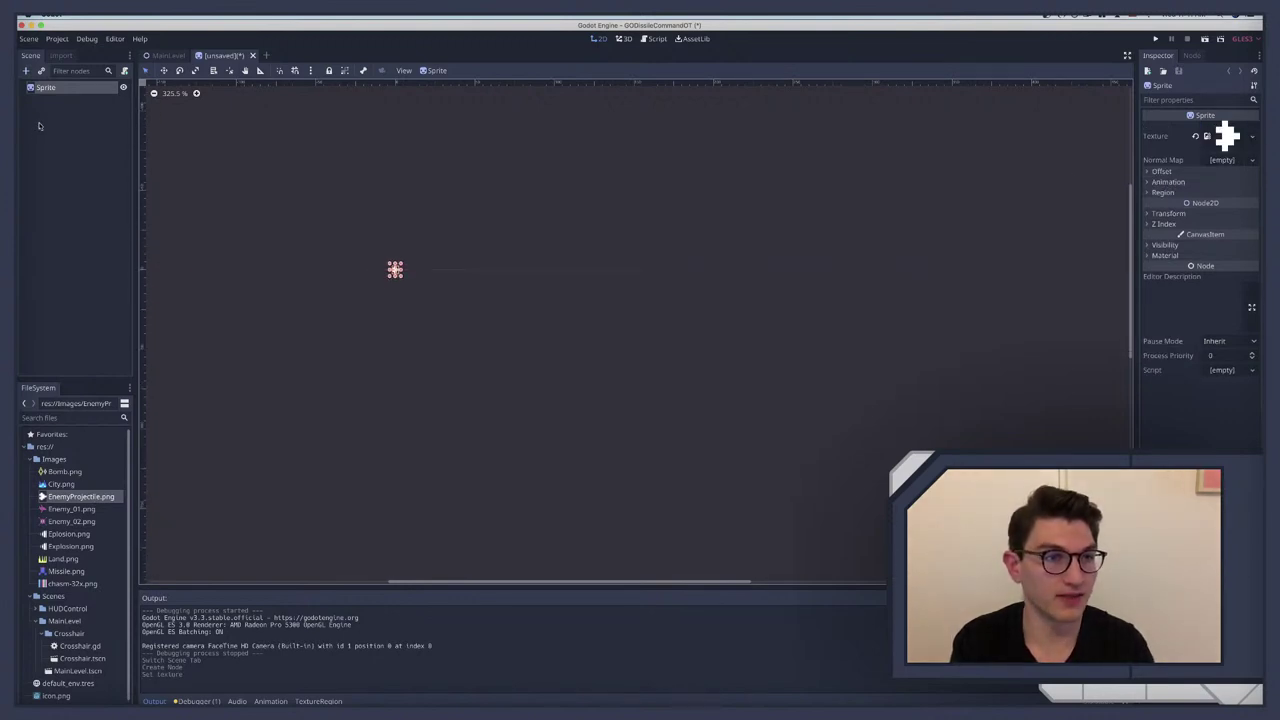
Step: Rename the Sprite node to Missile
{"action": "double_click", "coordinate": [48, 88]}
{"action": "type", "text": "Missile"}
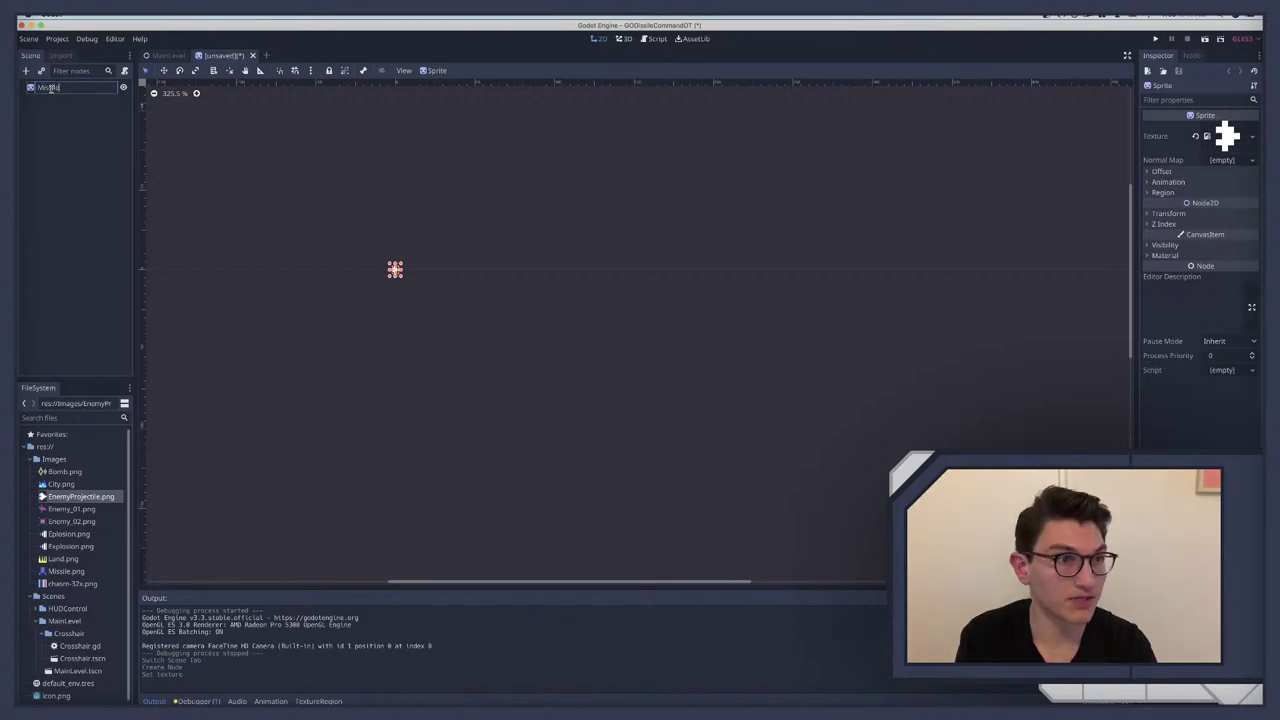
{"action": "key", "text": "Return"}
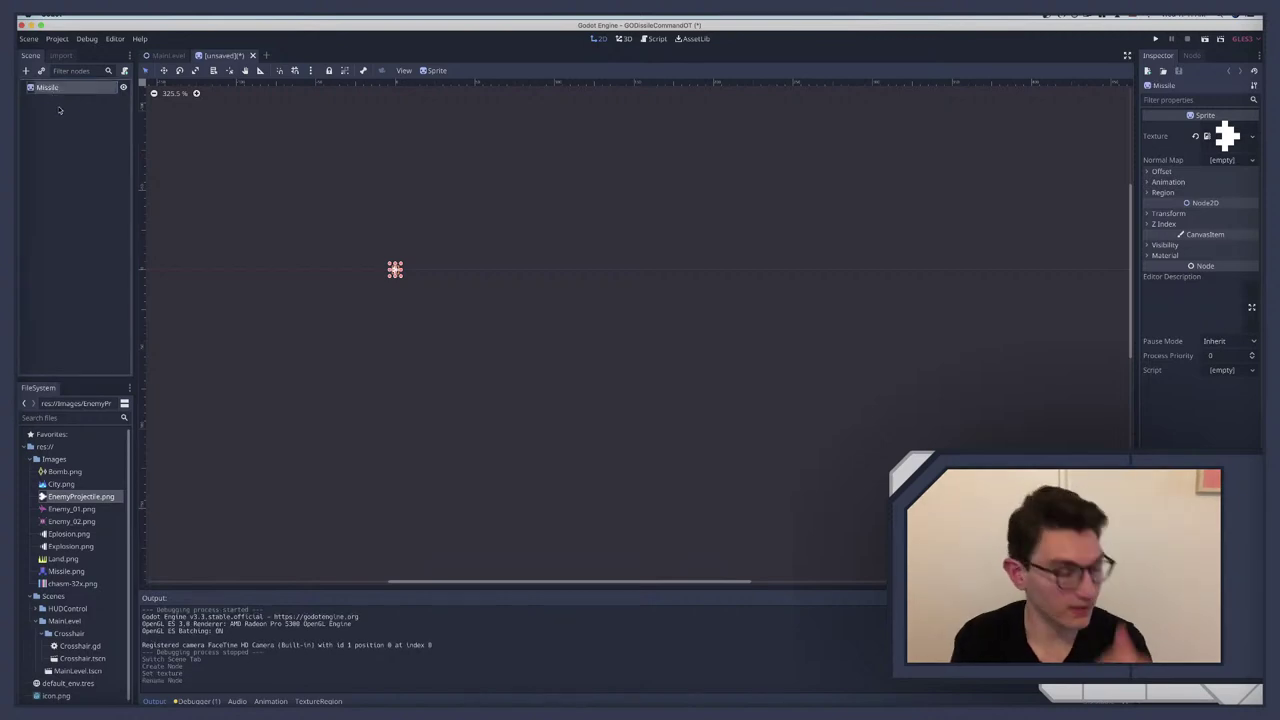
{"action": "key", "text": "ctrl+Right"}
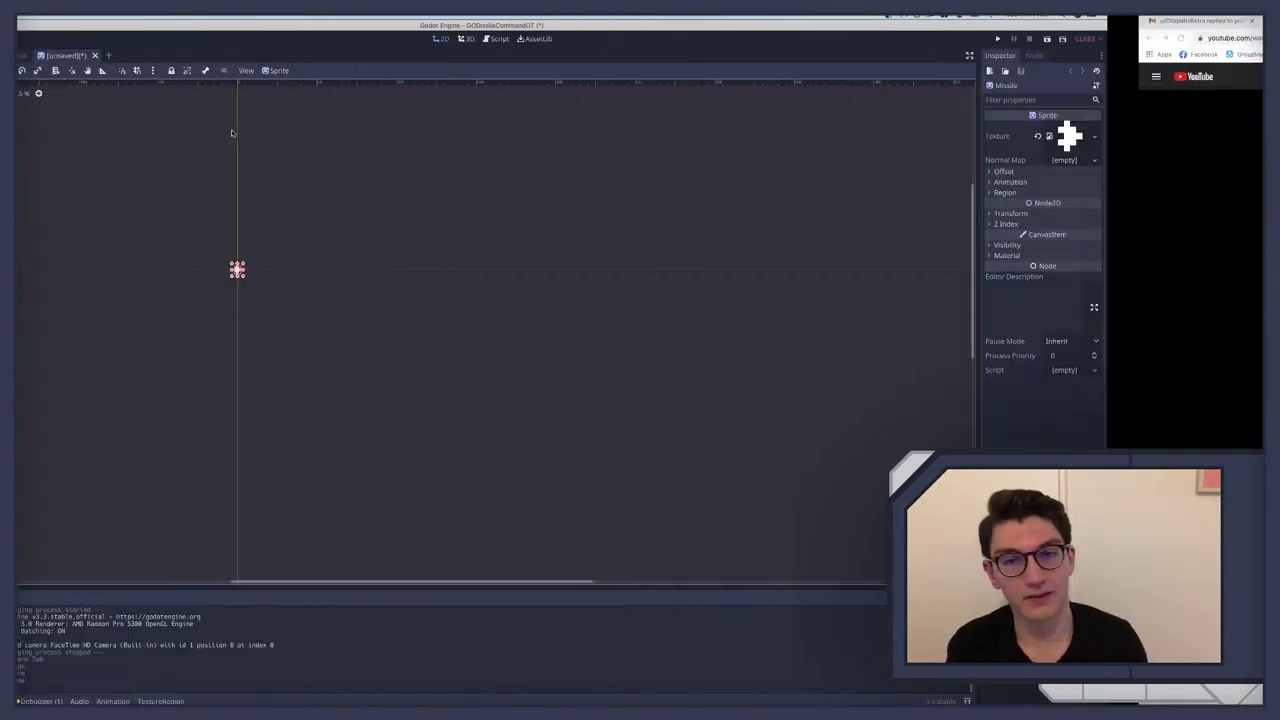
{"action": "left_click", "coordinate": [529, 244]}
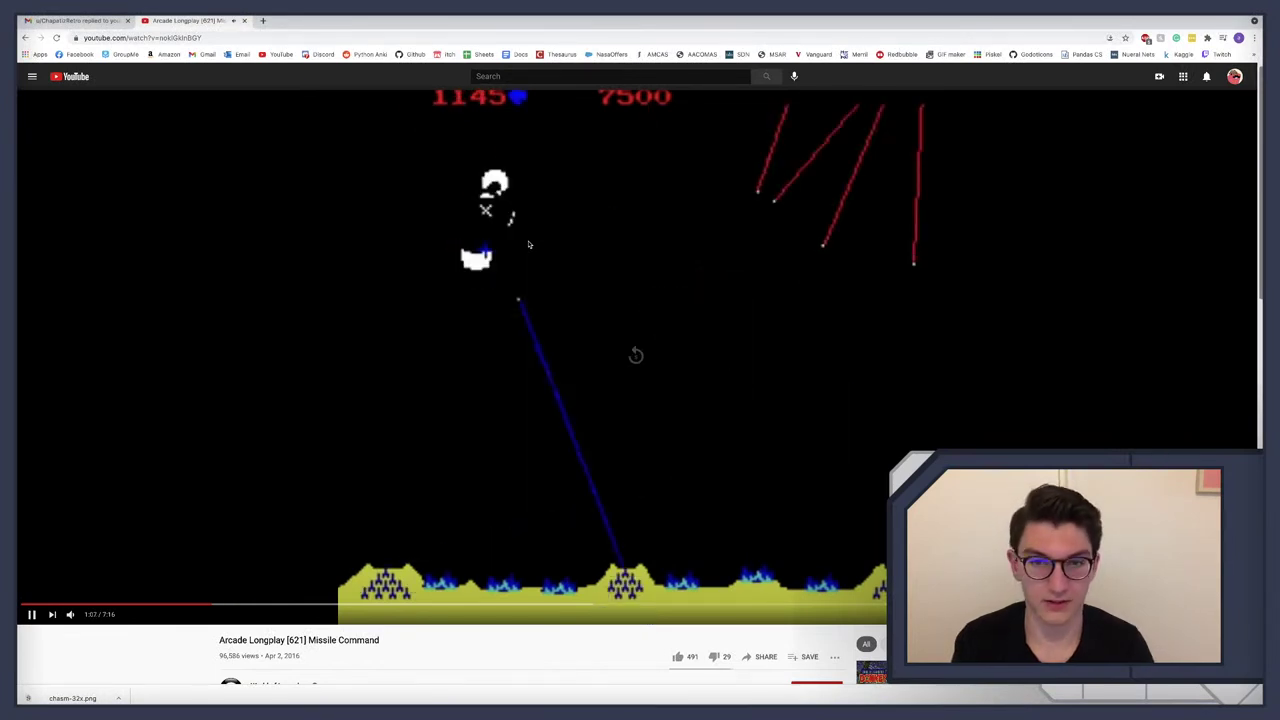
{"action": "left_click", "coordinate": [572, 268]}
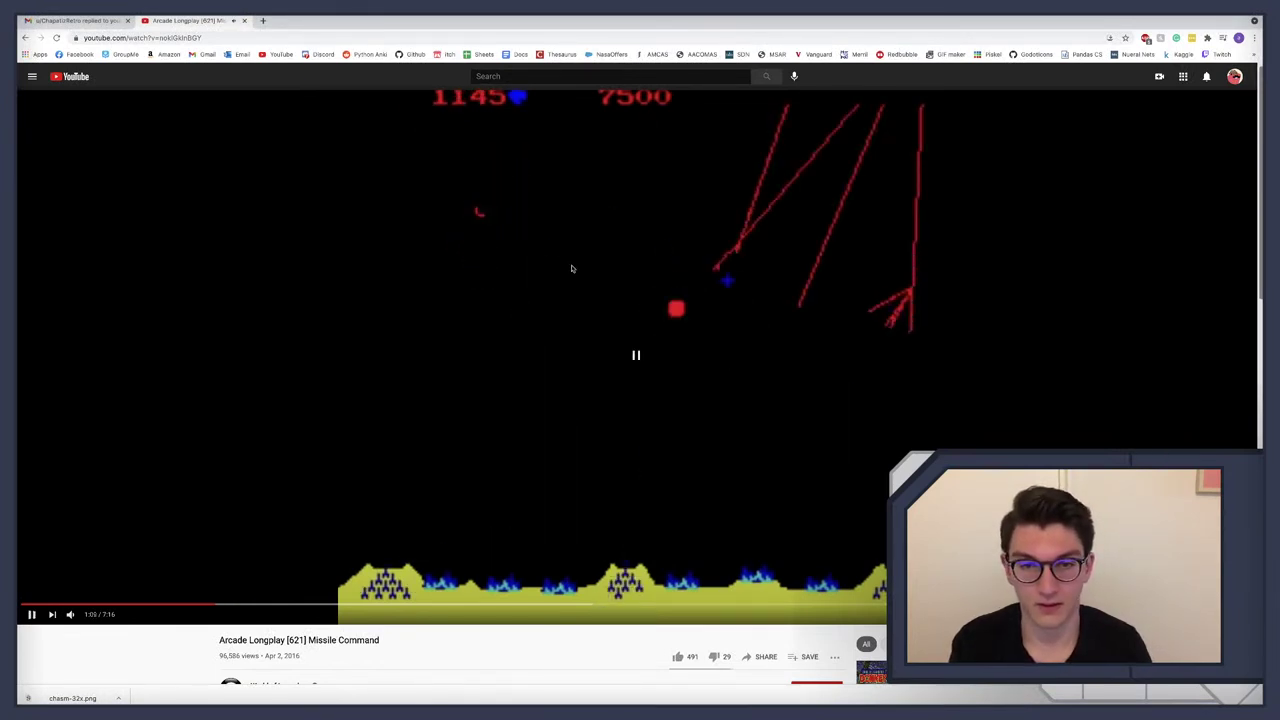
{"action": "left_click", "coordinate": [572, 268]}
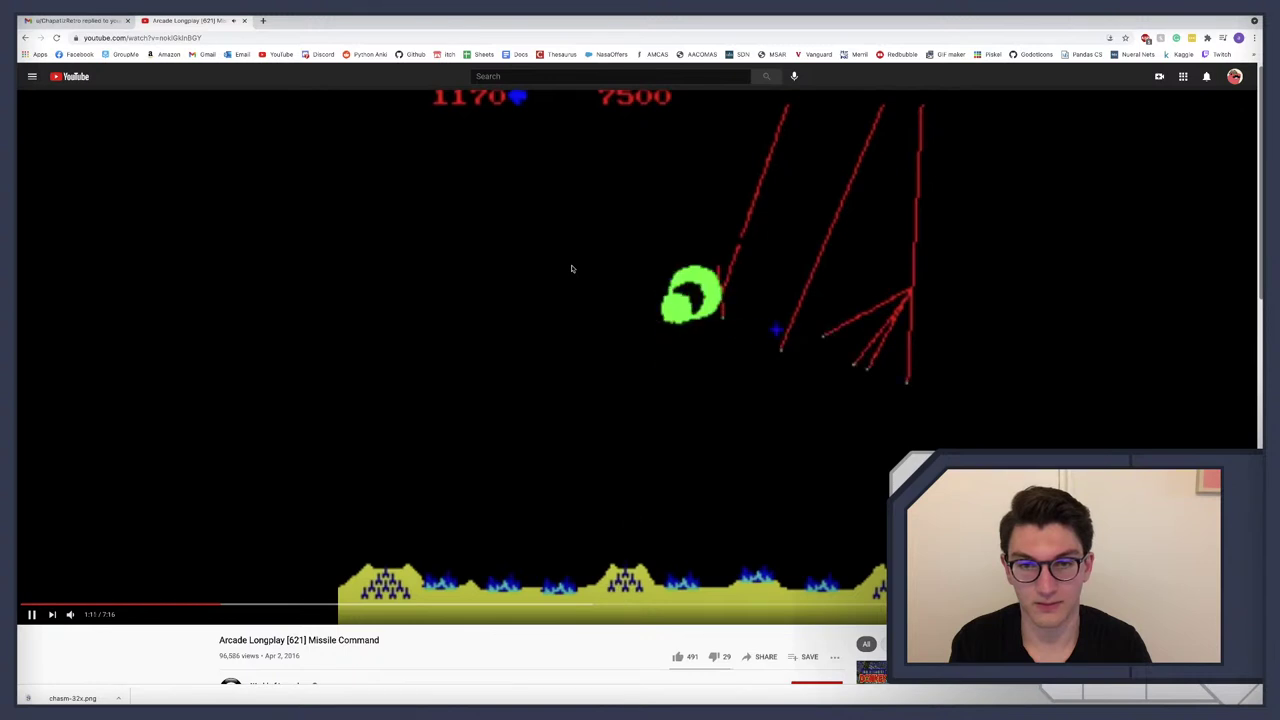
{"action": "left_click", "coordinate": [572, 268]}
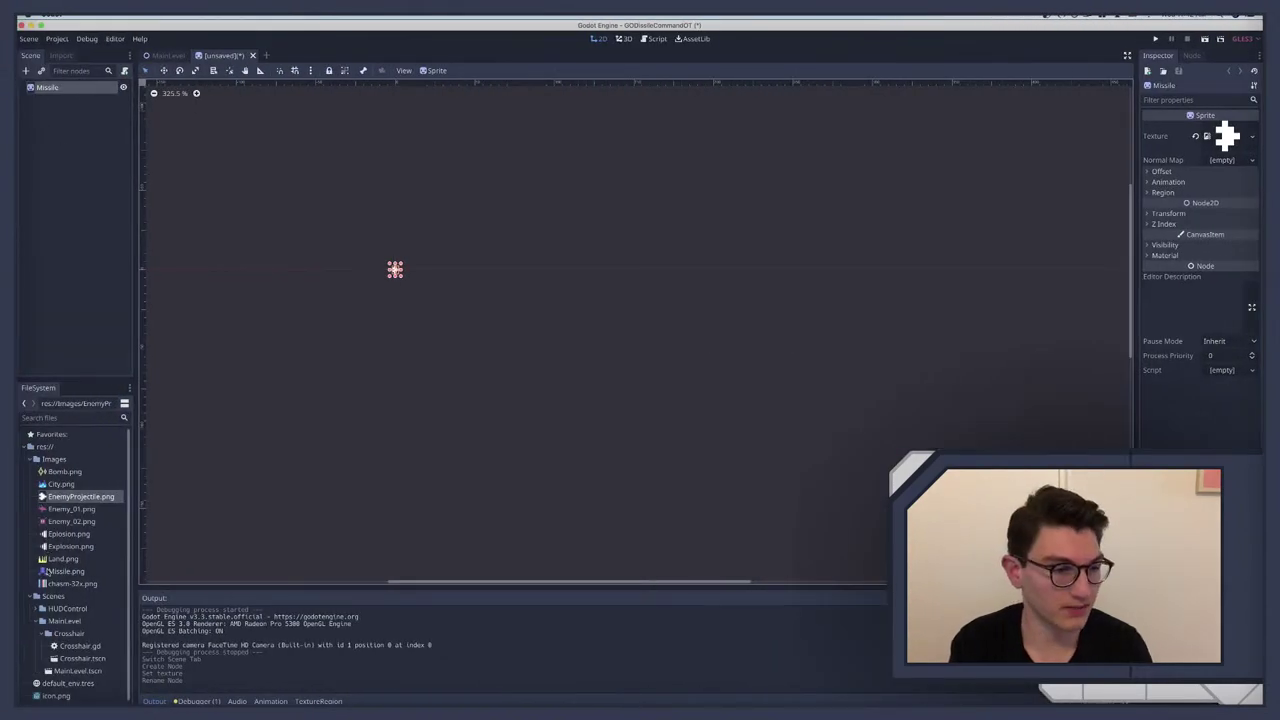
Step: Drop Missile.png on the canvas and eyedrop its blue into the Missile root's Modulate colour
{"action": "left_click_drag", "start_coordinate": [47, 571], "coordinate": [475, 318]}
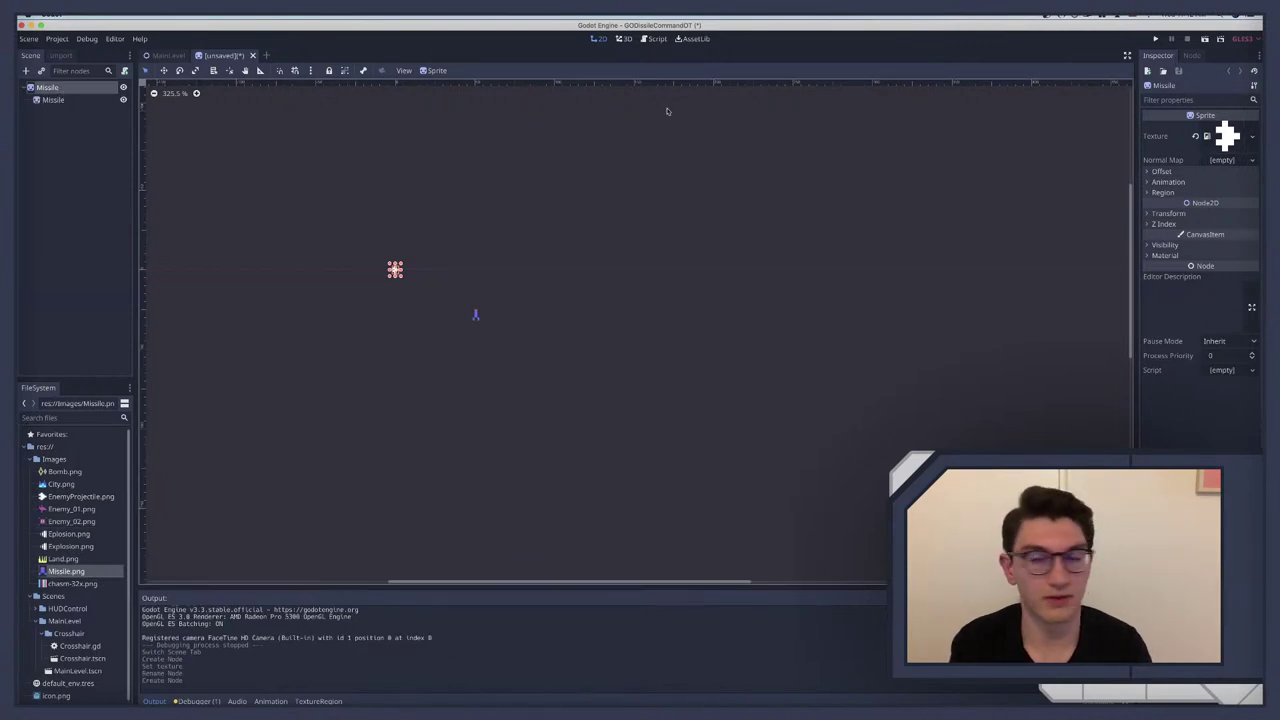
{"action": "left_click", "coordinate": [1162, 244]}
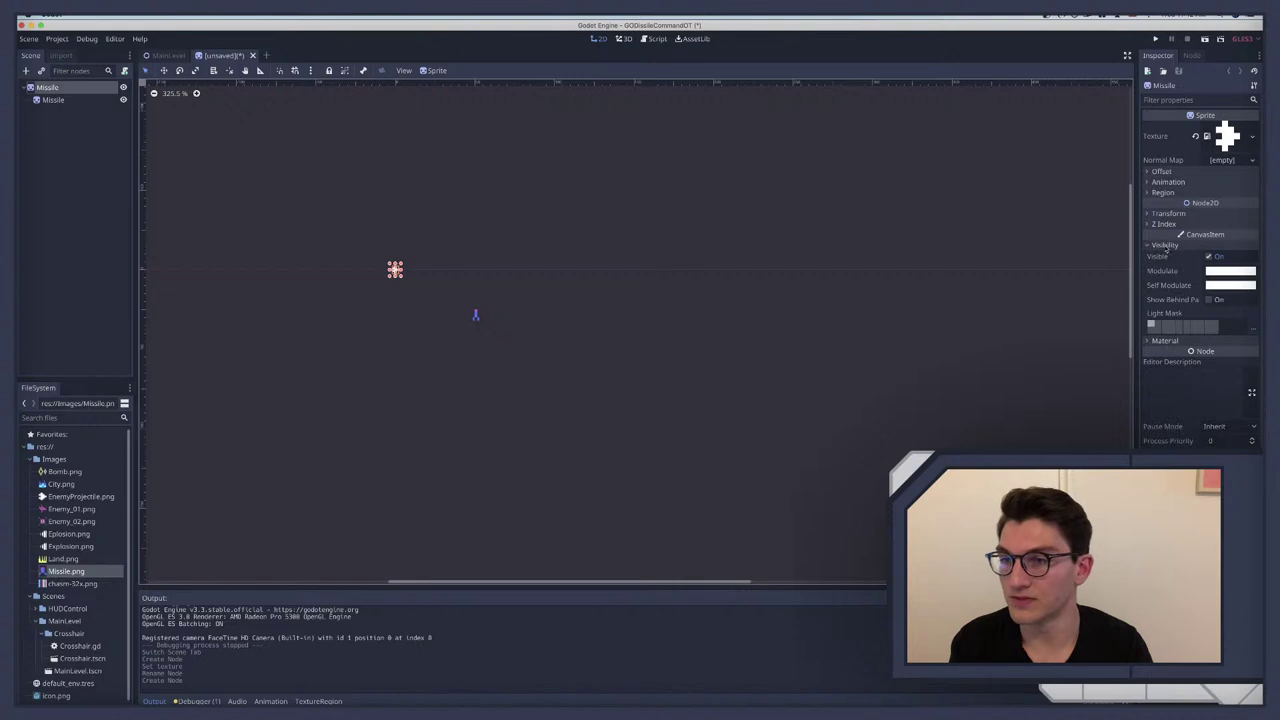
{"action": "left_click", "coordinate": [1225, 271]}
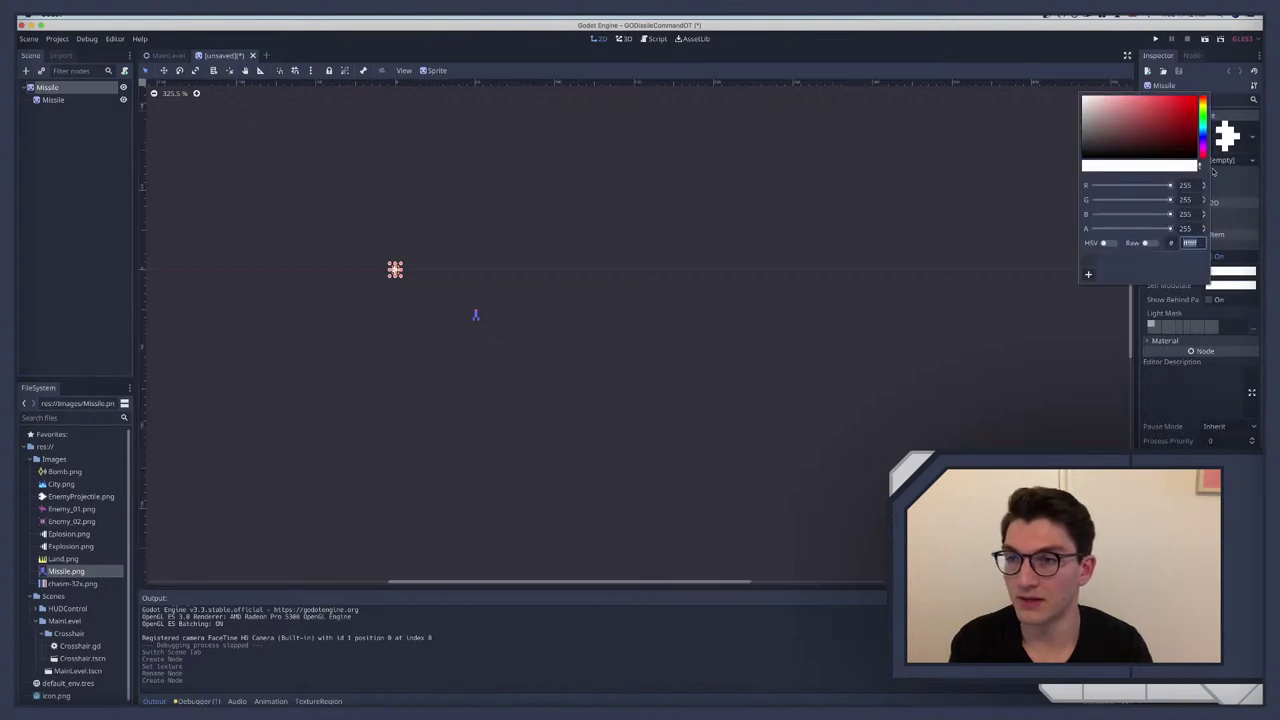
{"action": "left_click", "coordinate": [1202, 166]}
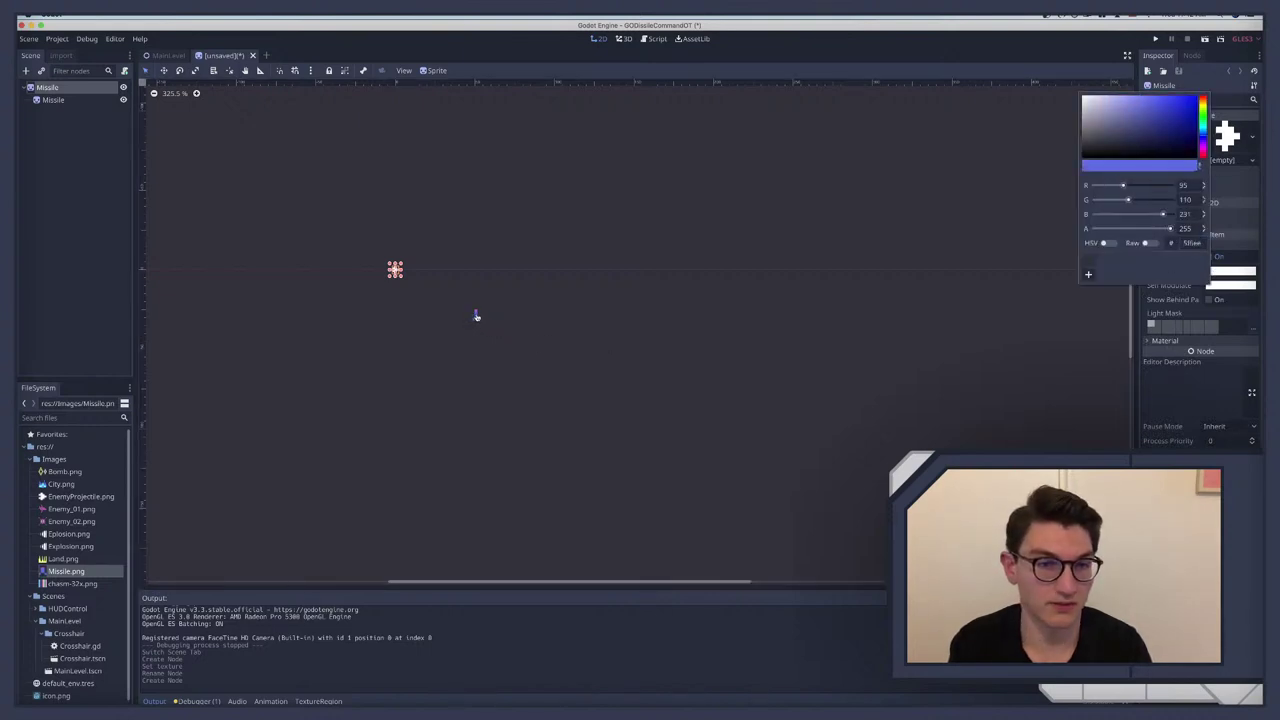
{"action": "left_click", "coordinate": [477, 316]}
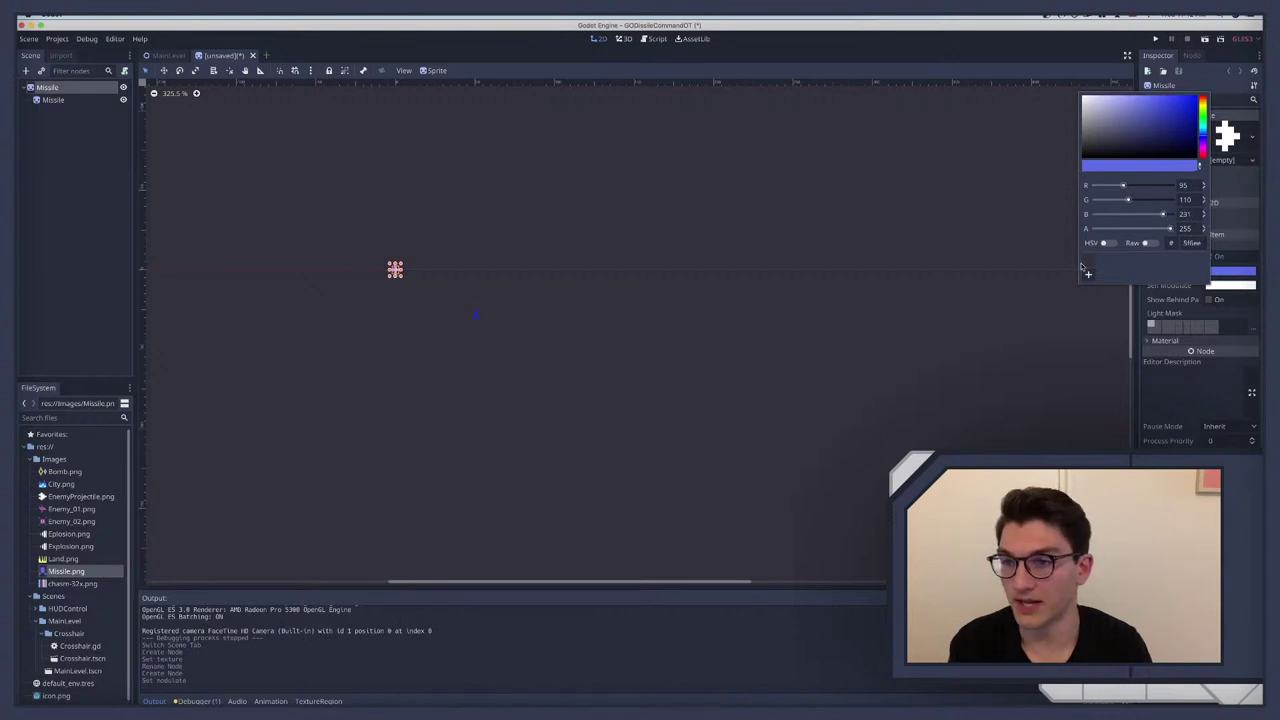
{"action": "left_click", "coordinate": [100, 150]}
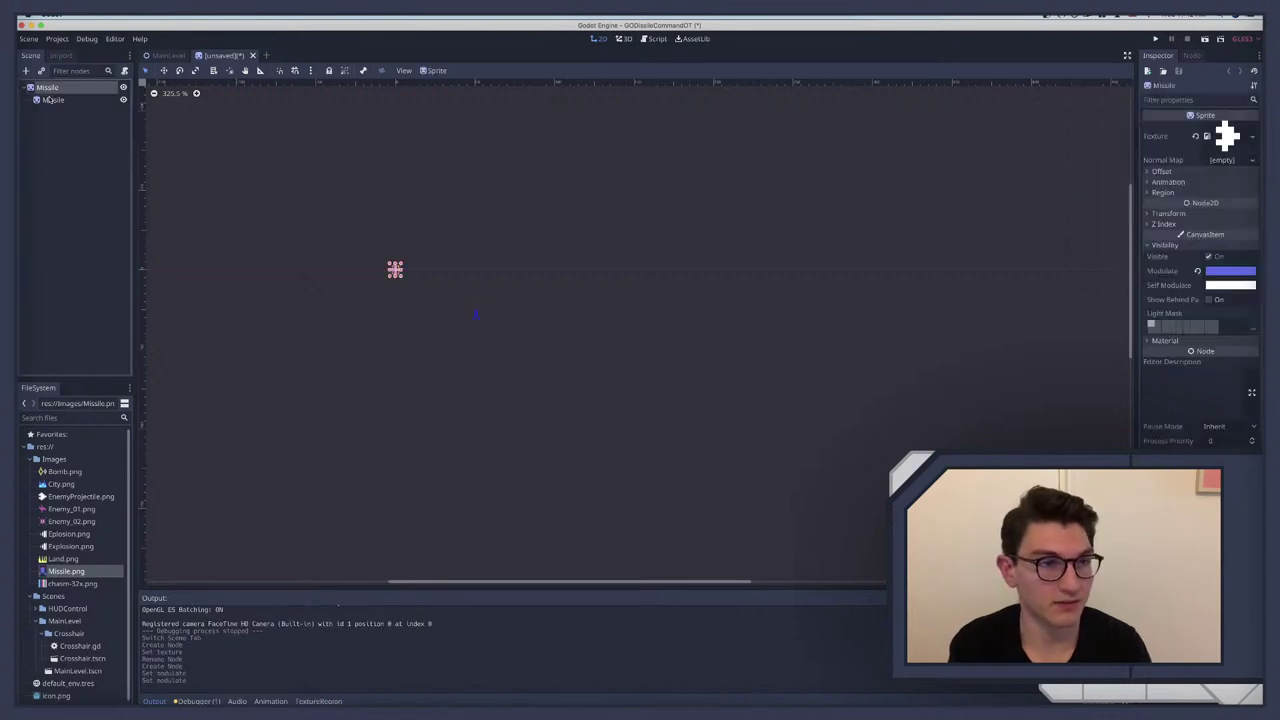
Step: Delete the temporary Missile child sprite
{"action": "left_click", "coordinate": [48, 100]}
{"action": "key", "text": "Delete"}
{"action": "key", "text": "Return"}
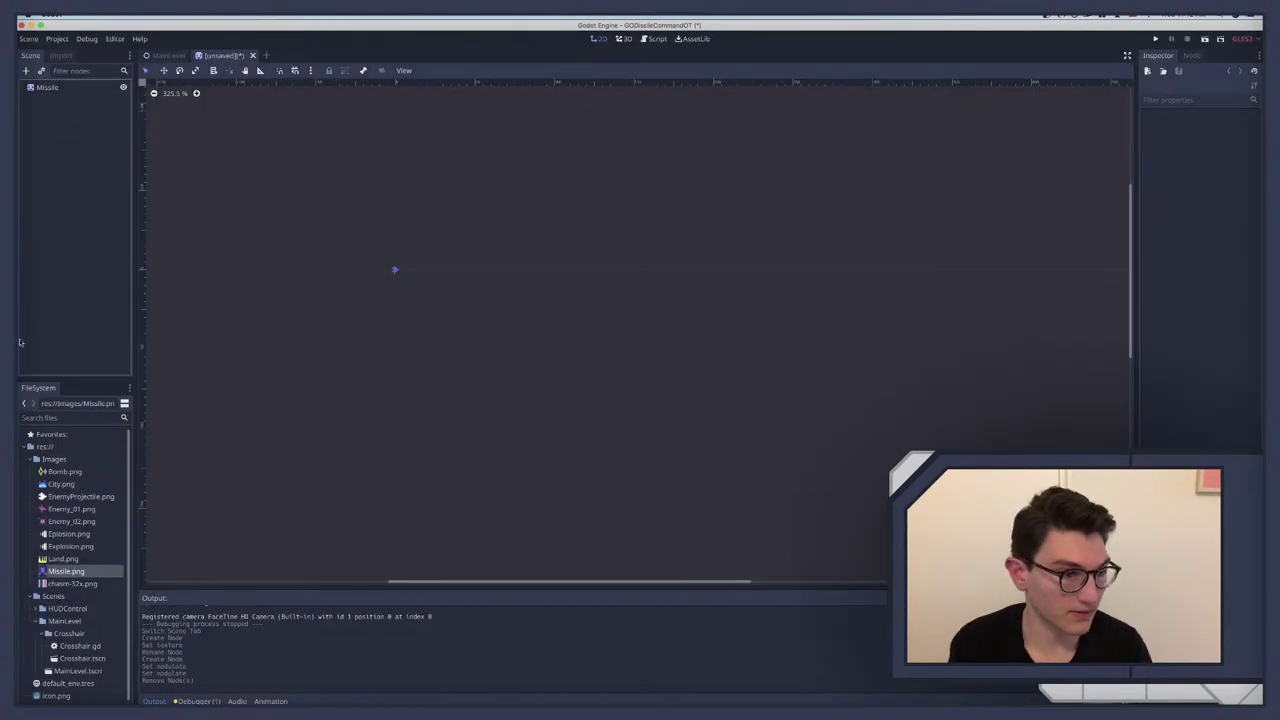
Step: Drop Enemy_02.png on the canvas and eyedrop its green (#8dd894) as Missile's Modulate, saved as a preset
{"action": "left_click_drag", "start_coordinate": [47, 522], "coordinate": [476, 372]}
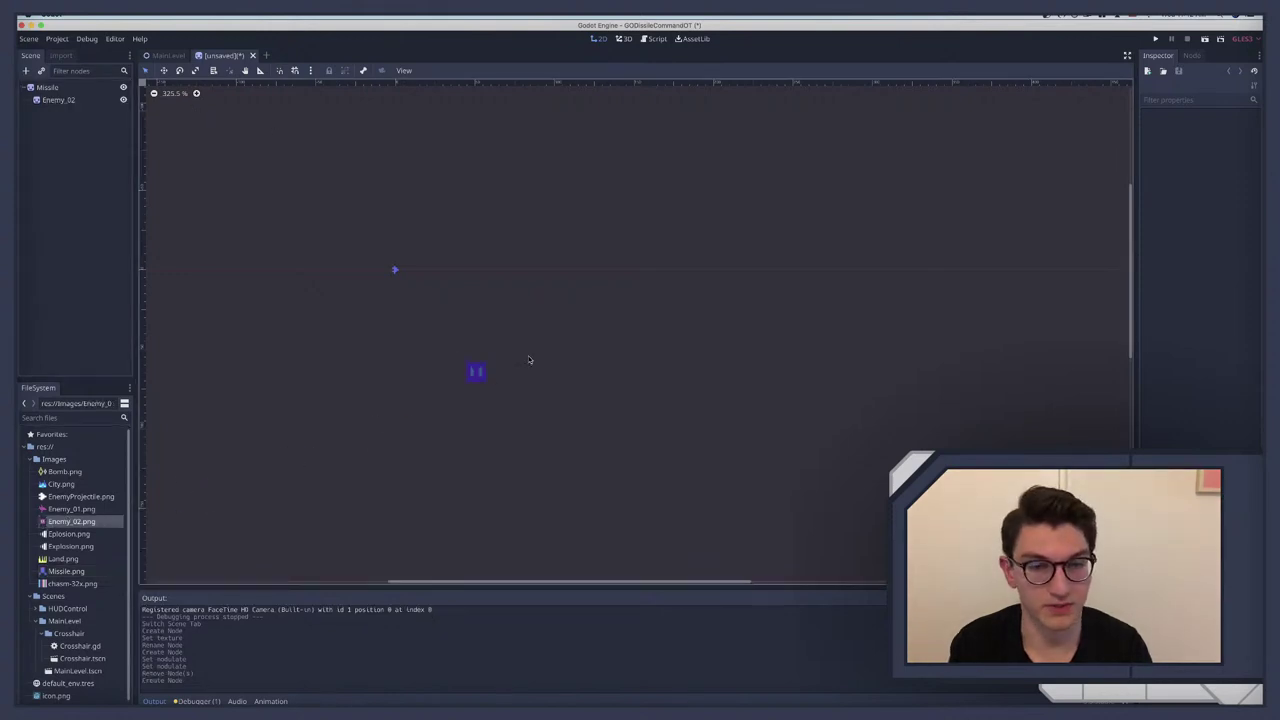
{"action": "left_click", "coordinate": [48, 88]}
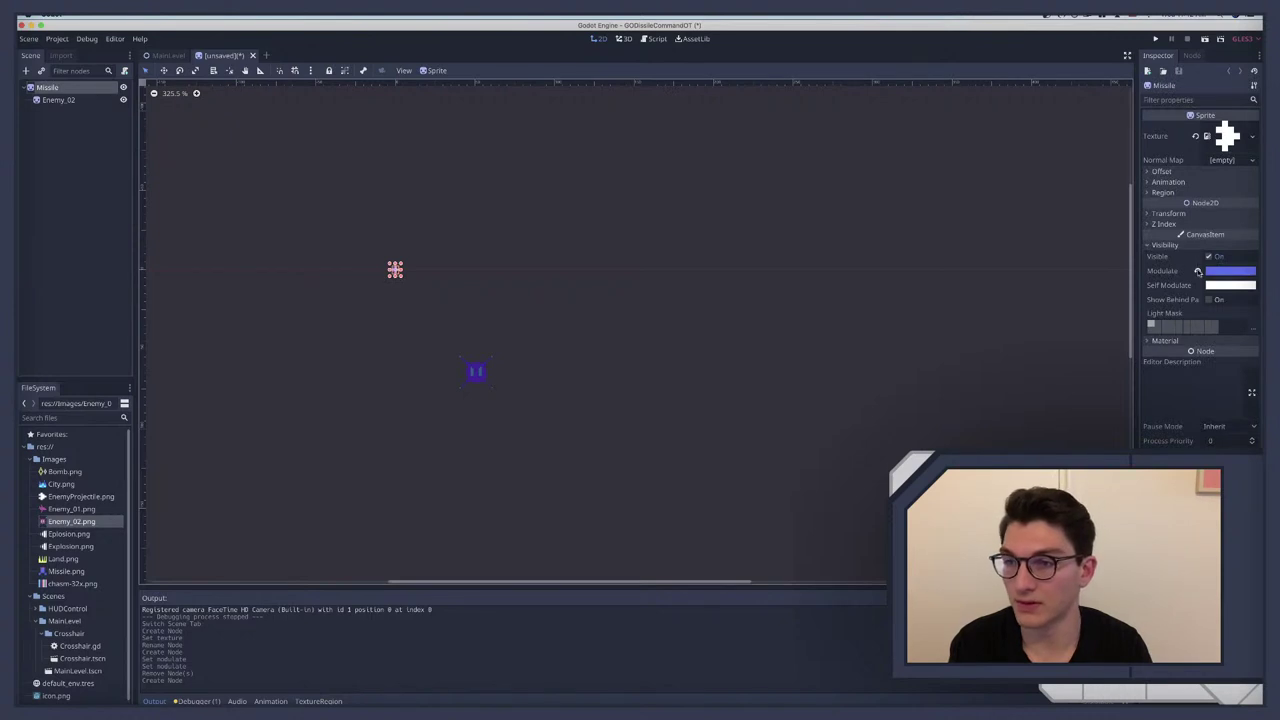
{"action": "left_click", "coordinate": [1232, 272]}
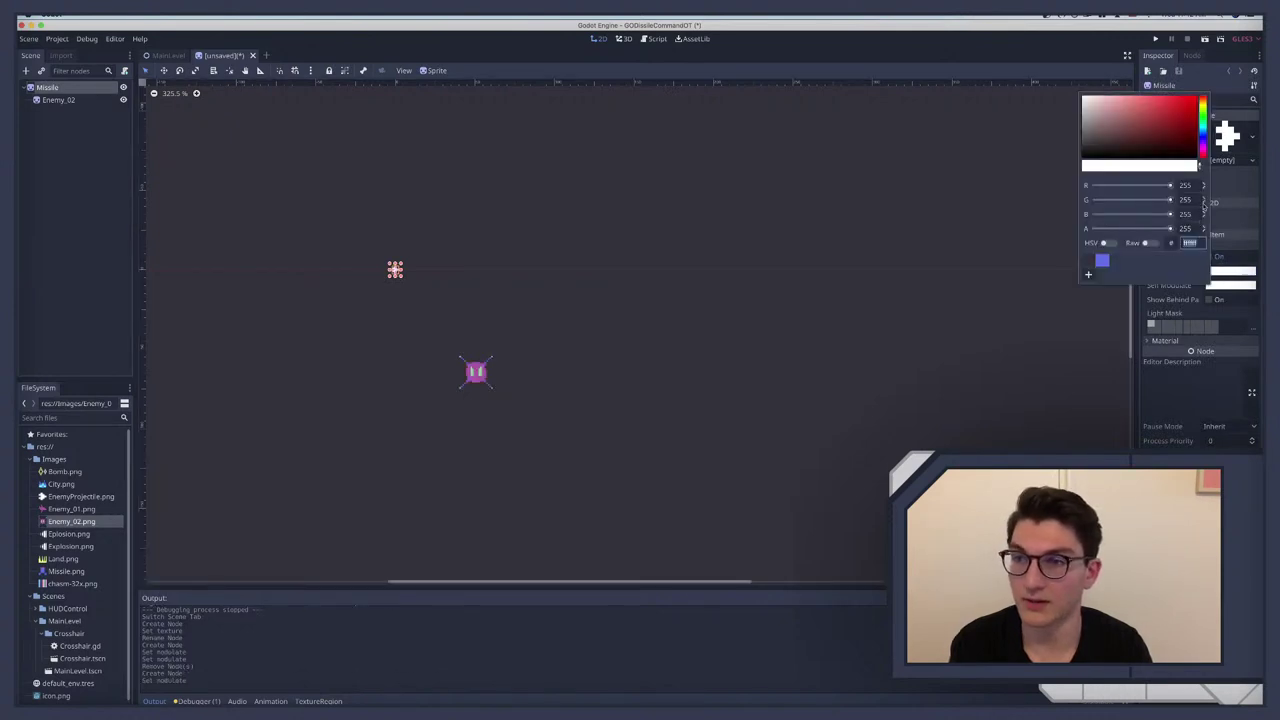
{"action": "type", "text": "32313b"}
{"action": "key", "text": "Return"}
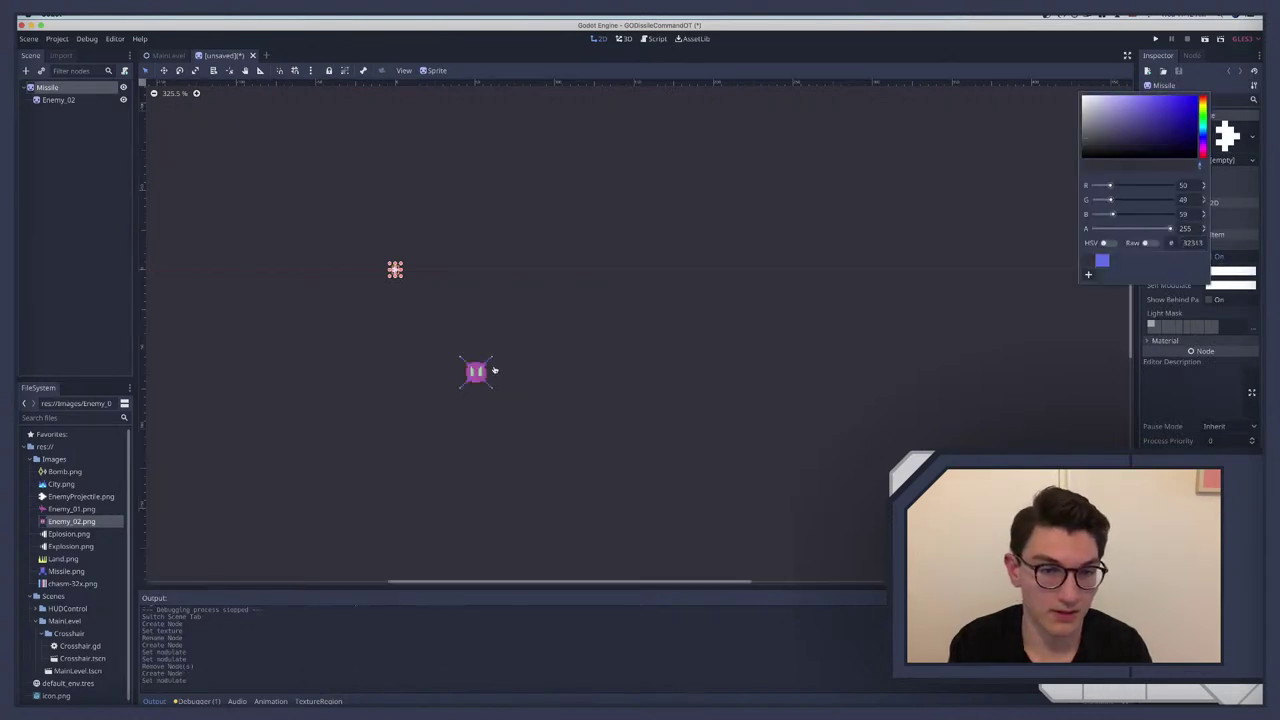
{"action": "left_click", "coordinate": [481, 374]}
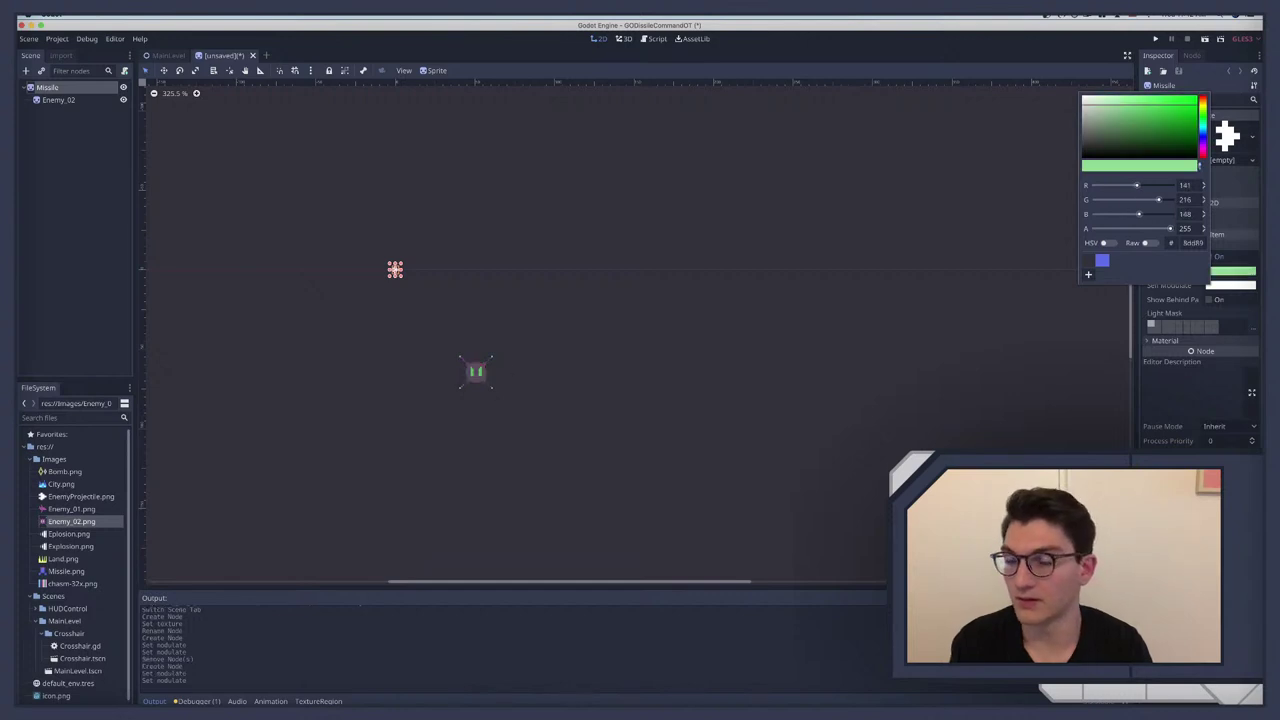
{"action": "left_click", "coordinate": [1088, 274]}
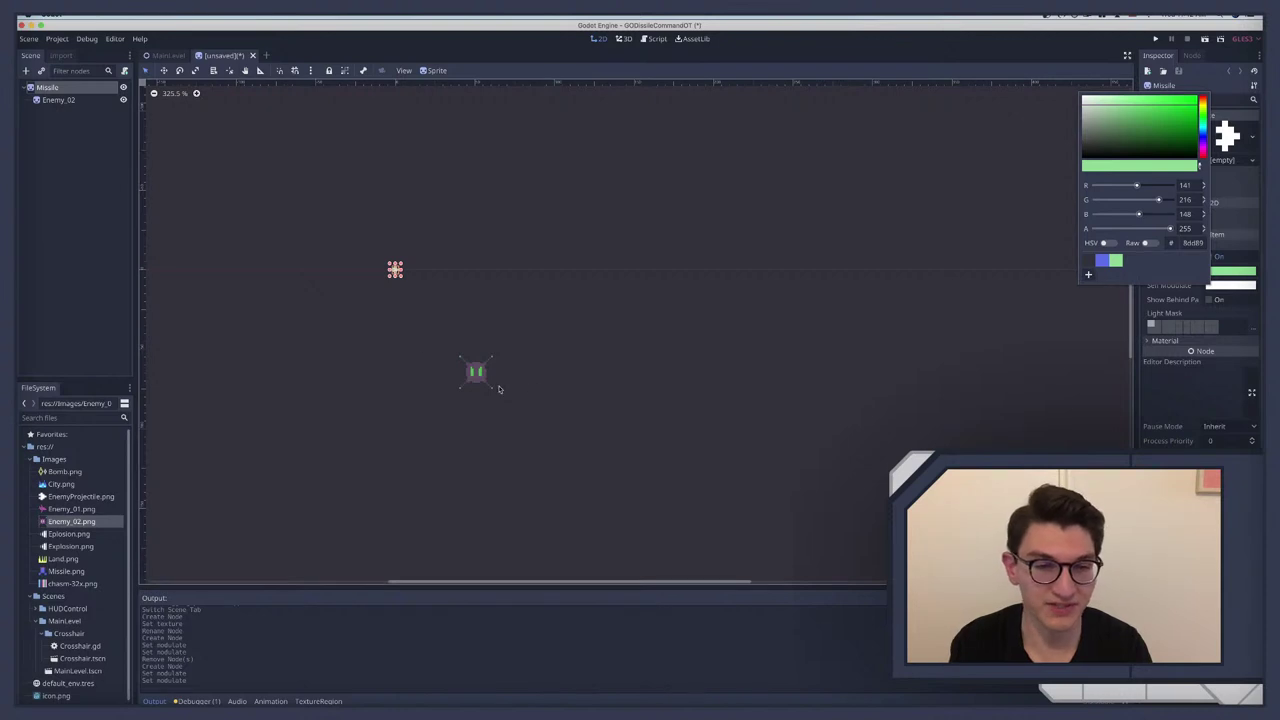
Step: Close the colour chooser and delete the temporary Enemy_02 sprite
{"action": "left_click", "coordinate": [394, 268]}
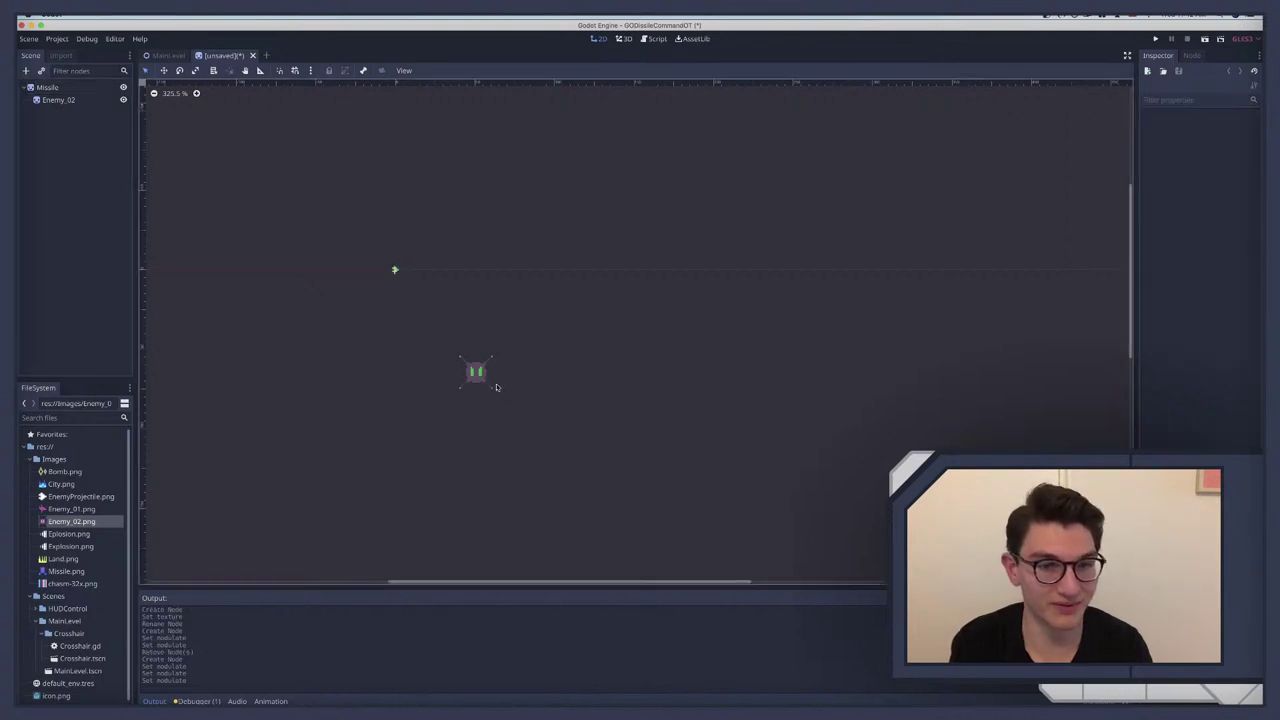
{"action": "left_click", "coordinate": [62, 101]}
{"action": "key", "text": "Delete"}
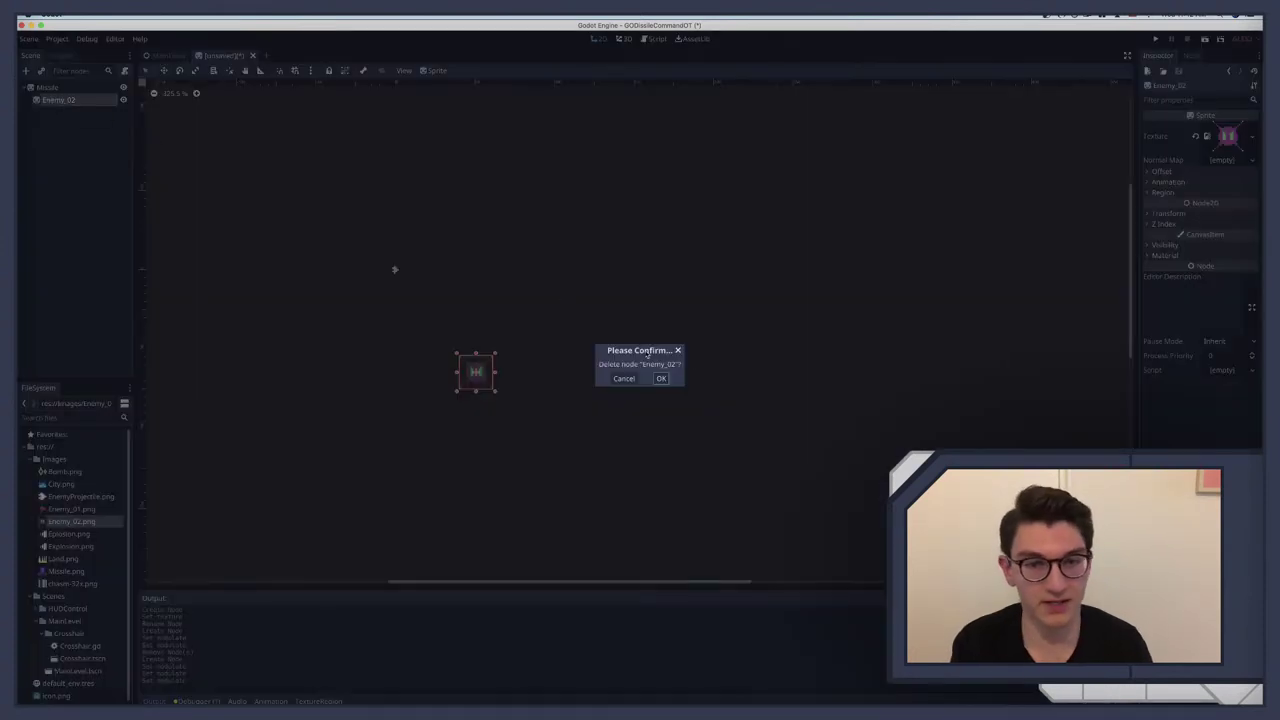
Step: Confirm the Enemy_02 deletion, then skim several later levels in the Missile Command video
{"action": "left_click", "coordinate": [660, 378]}
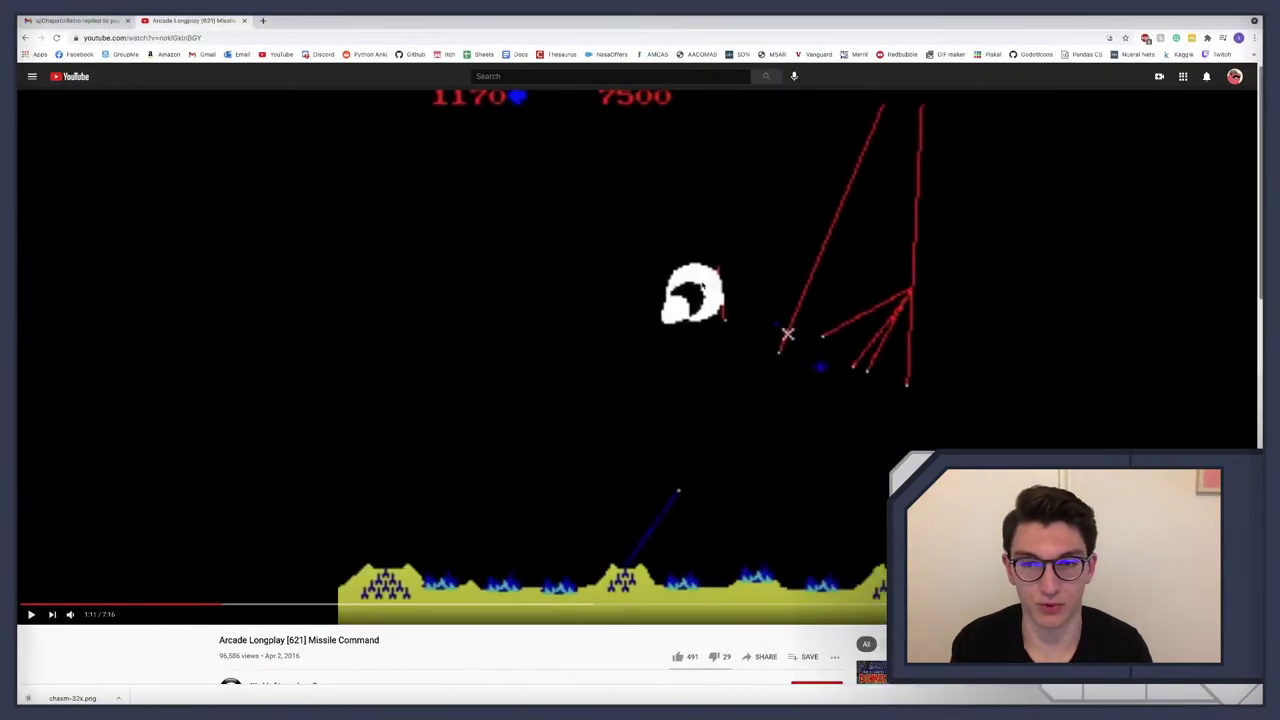
{"action": "left_click", "coordinate": [866, 603]}
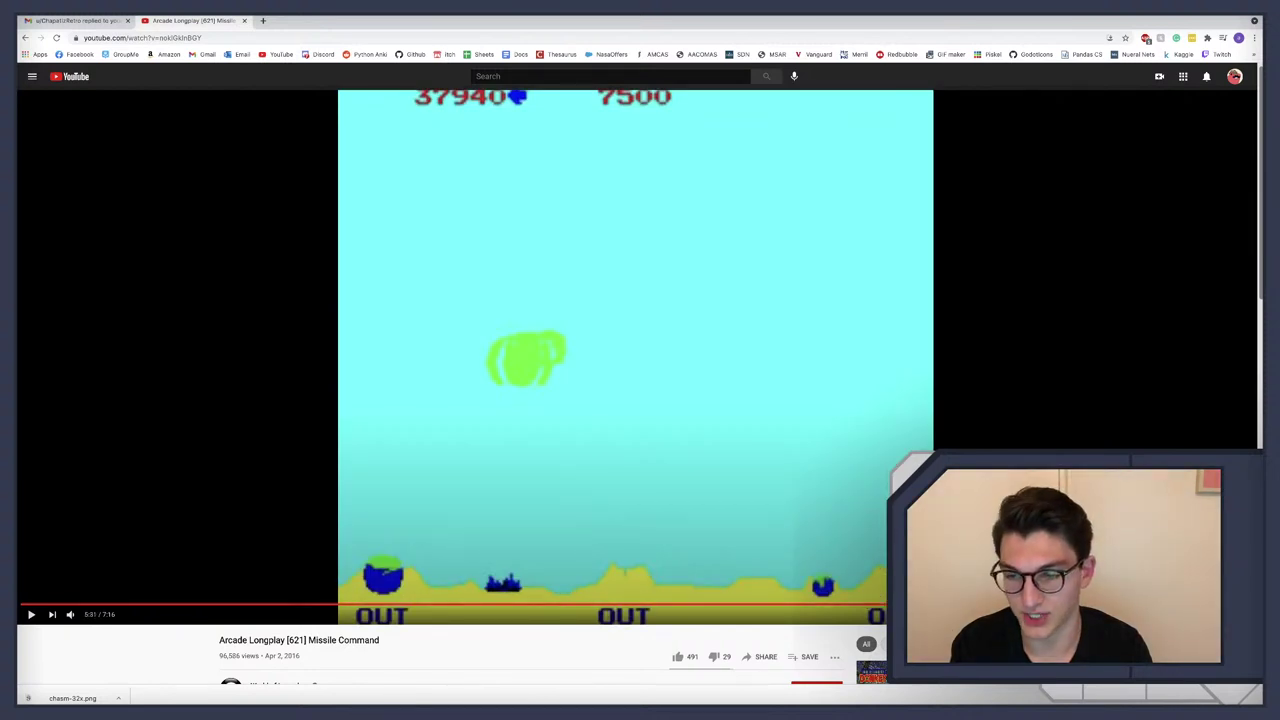
{"action": "left_click", "coordinate": [722, 603]}
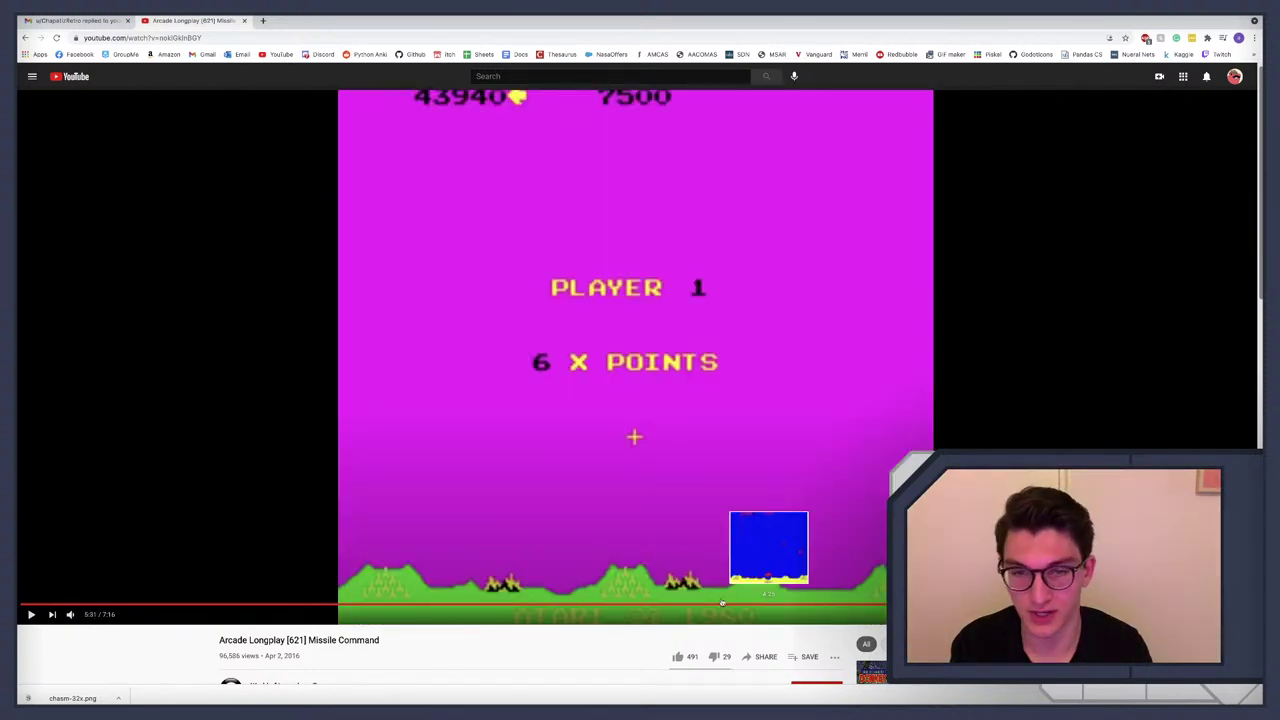
{"action": "left_click", "coordinate": [509, 603]}
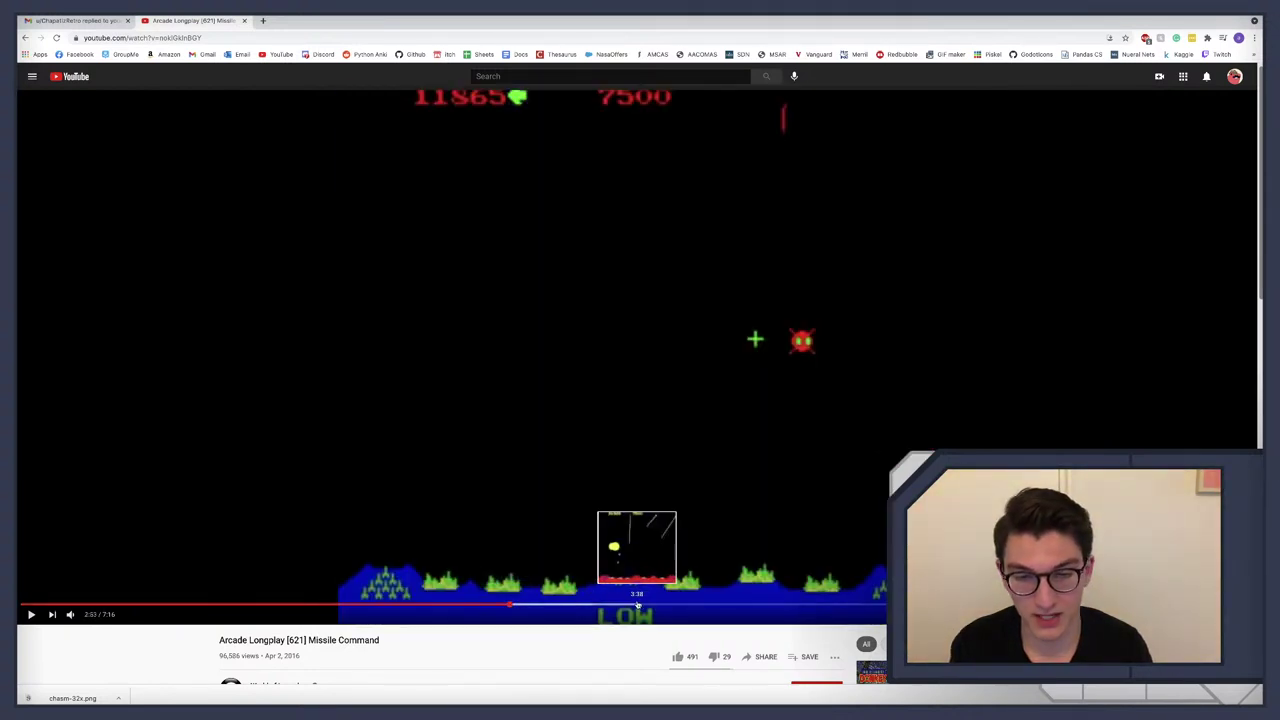
{"action": "left_click", "coordinate": [600, 603]}
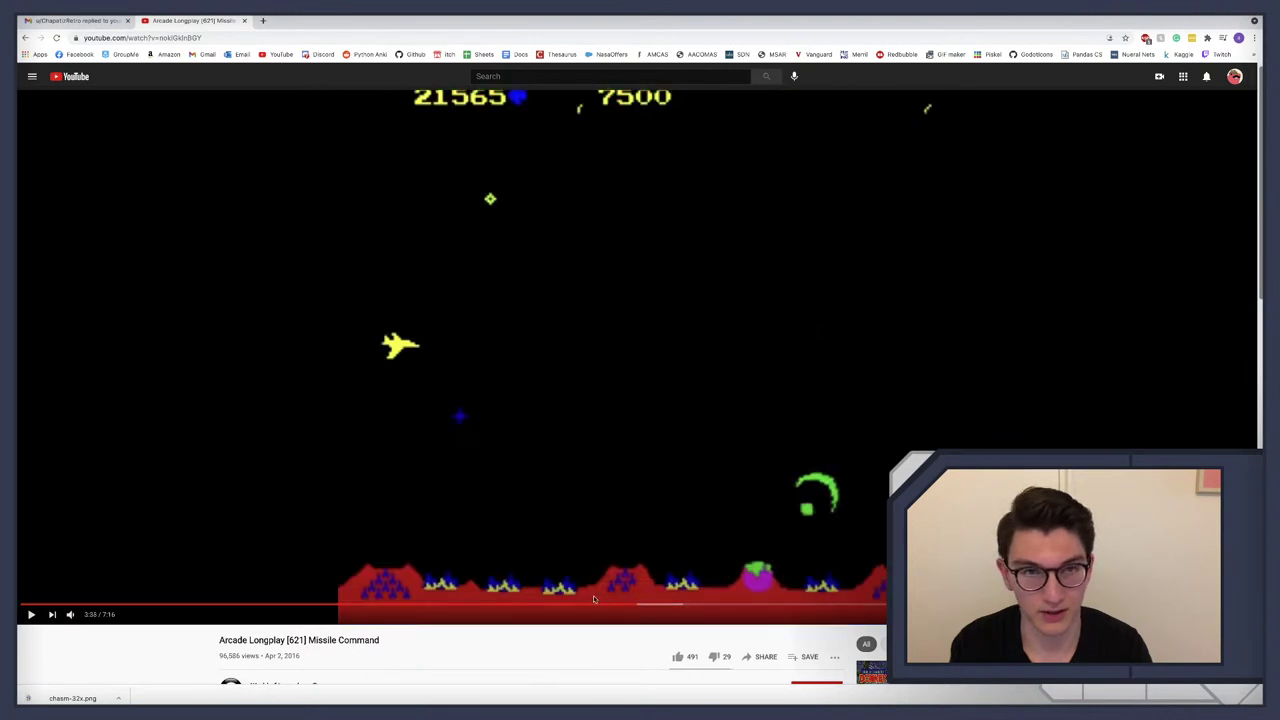
{"action": "left_click", "coordinate": [398, 603]}
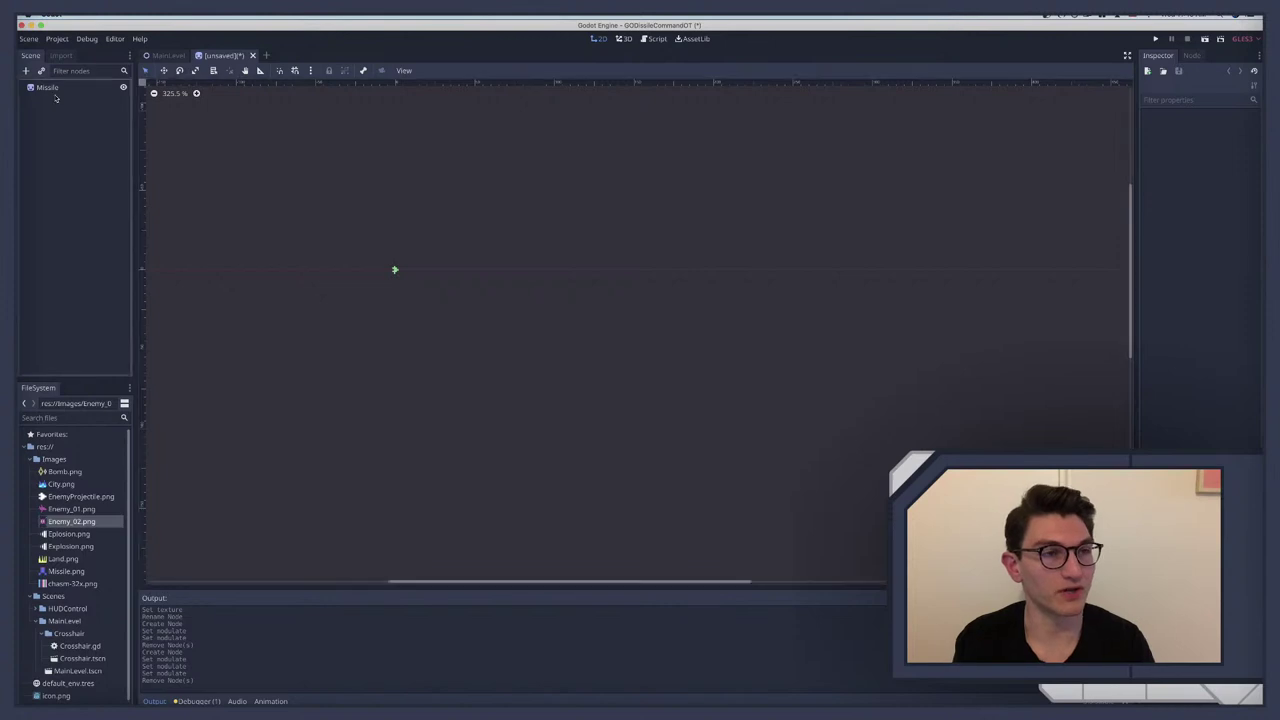
Step: Select the Missile root and save the scene with Ctrl+S
{"action": "left_click", "coordinate": [52, 88]}
{"action": "scroll", "coordinate": [346, 226], "scroll_direction": "up", "scroll_amount": 2}
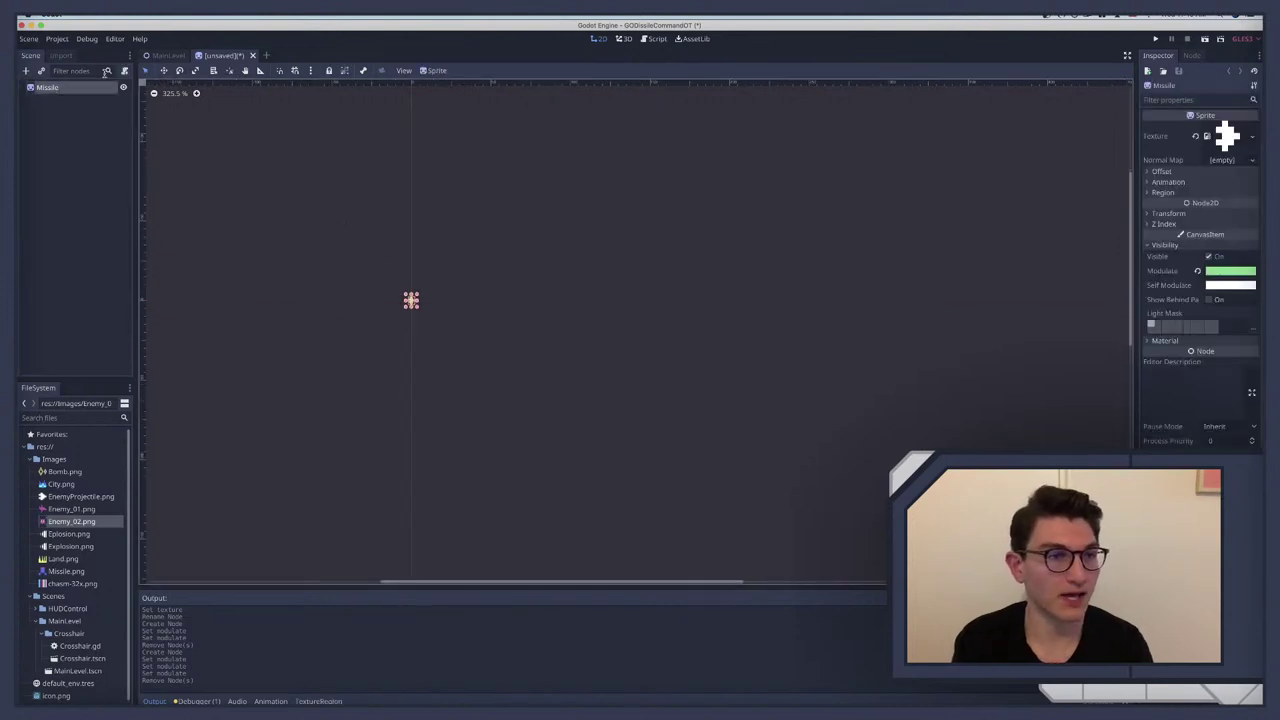
{"action": "key", "text": "ctrl+s"}
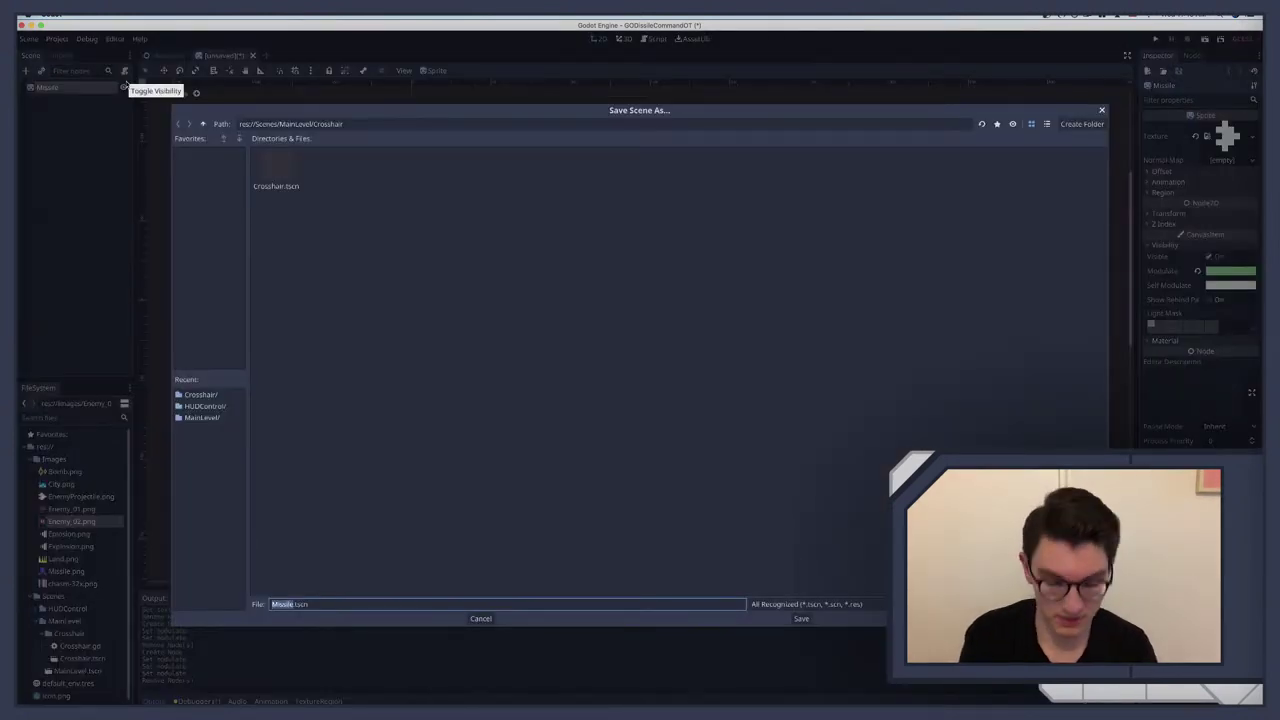
Step: Create a Missile folder under Scenes/MainLevel and save the scene there as Missile.tscn
{"action": "left_click", "coordinate": [203, 126]}
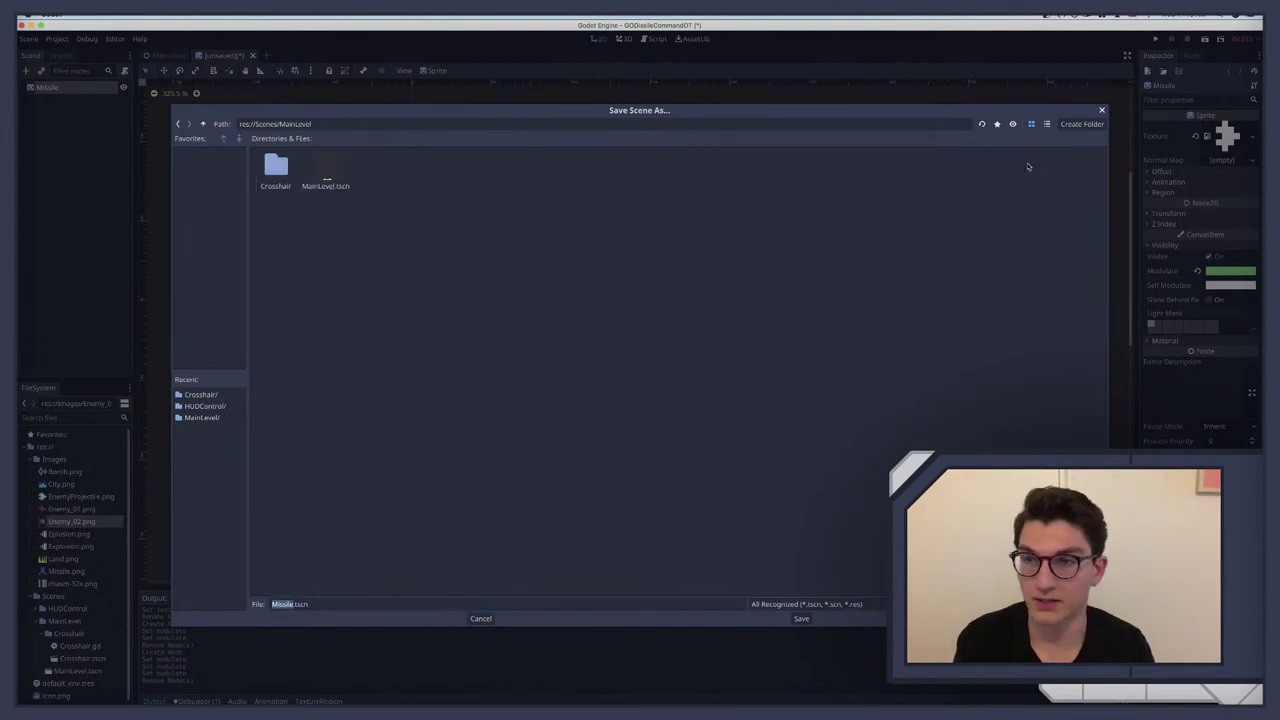
{"action": "left_click", "coordinate": [1097, 123]}
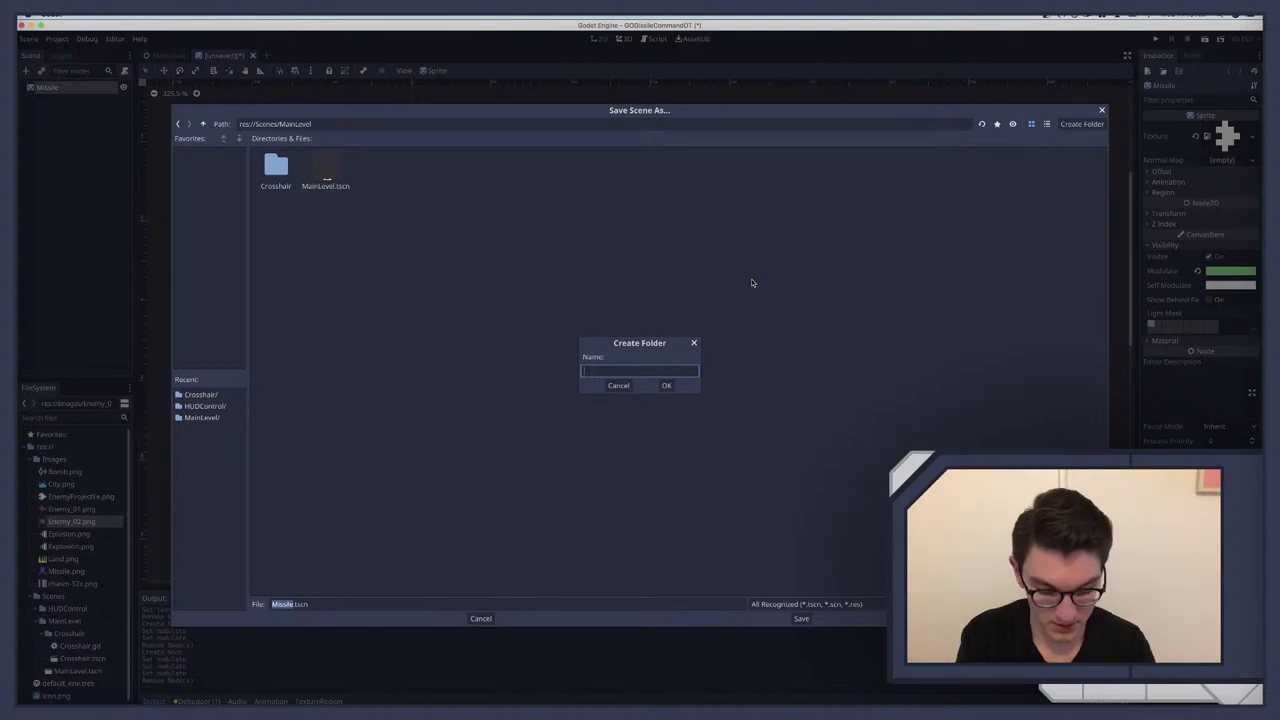
{"action": "type", "text": "Missile"}
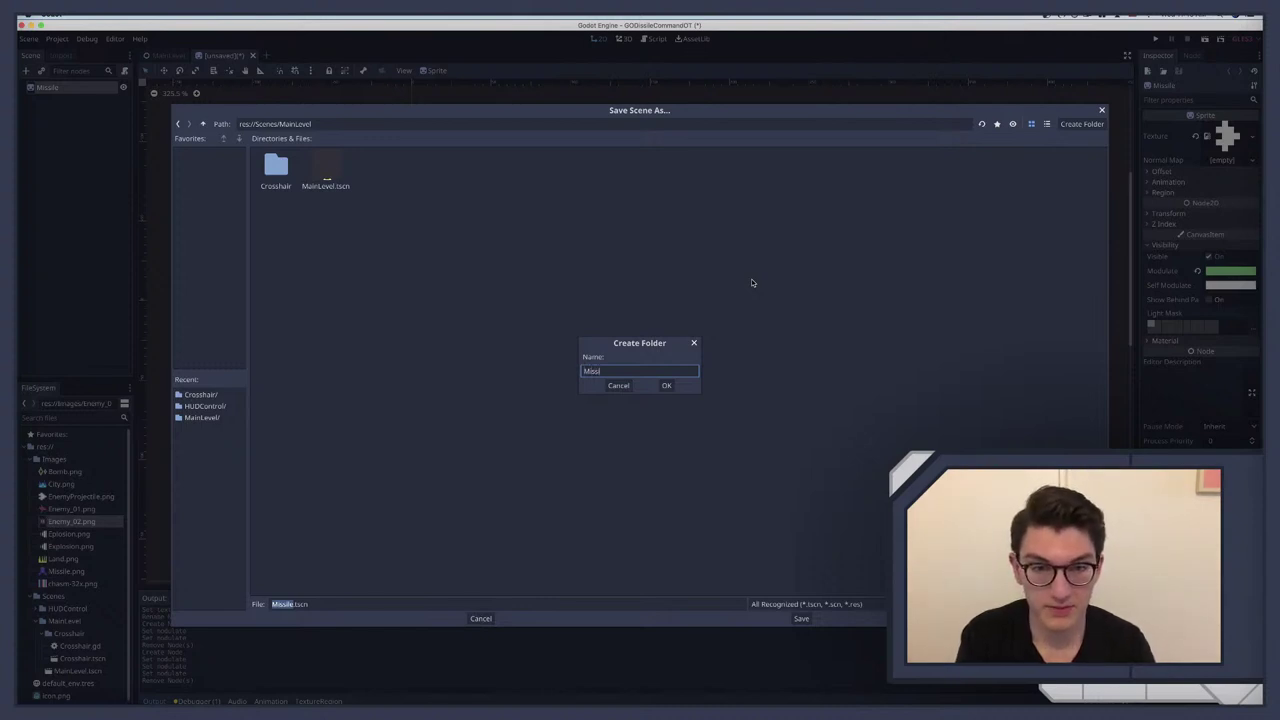
{"action": "key", "text": "Return"}
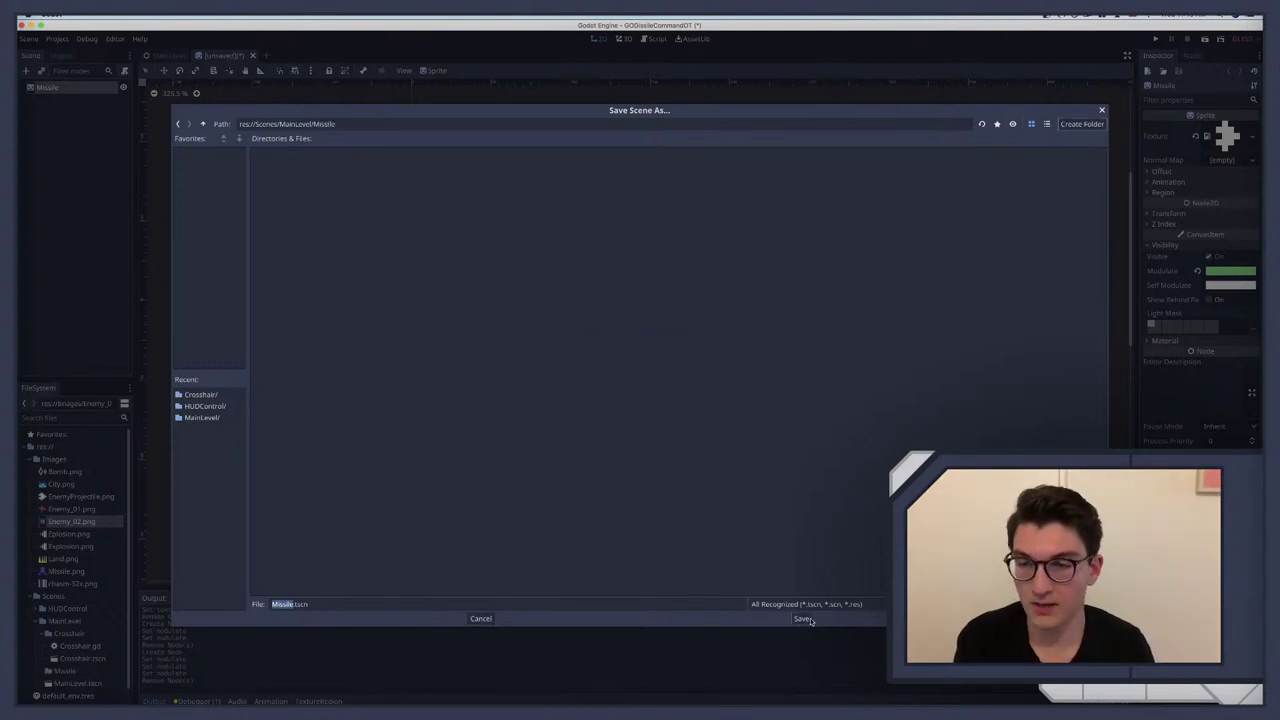
{"action": "left_click", "coordinate": [805, 619]}
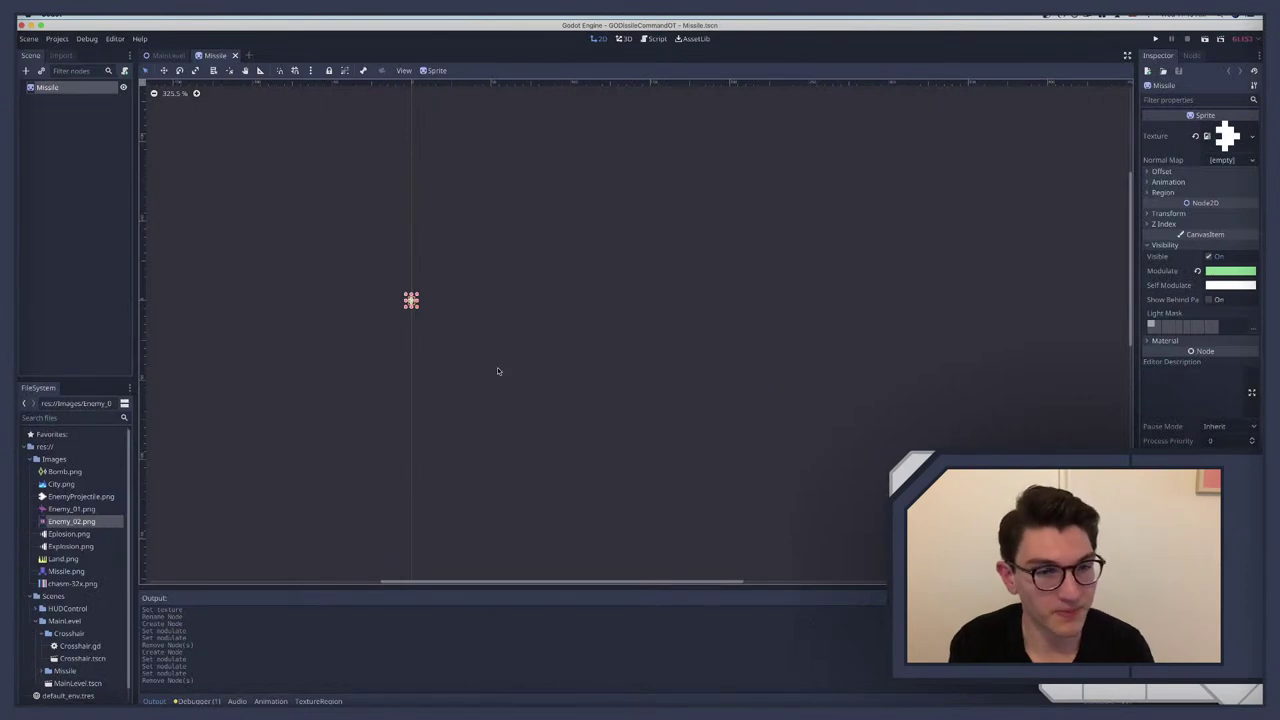
Step: Collapse the Images folder in the FileSystem dock to reach the Scenes folders
{"action": "scroll", "coordinate": [250, 250], "scroll_direction": "up", "scroll_amount": 2}
{"action": "scroll", "coordinate": [424, 293], "scroll_direction": "down", "scroll_amount": 2}
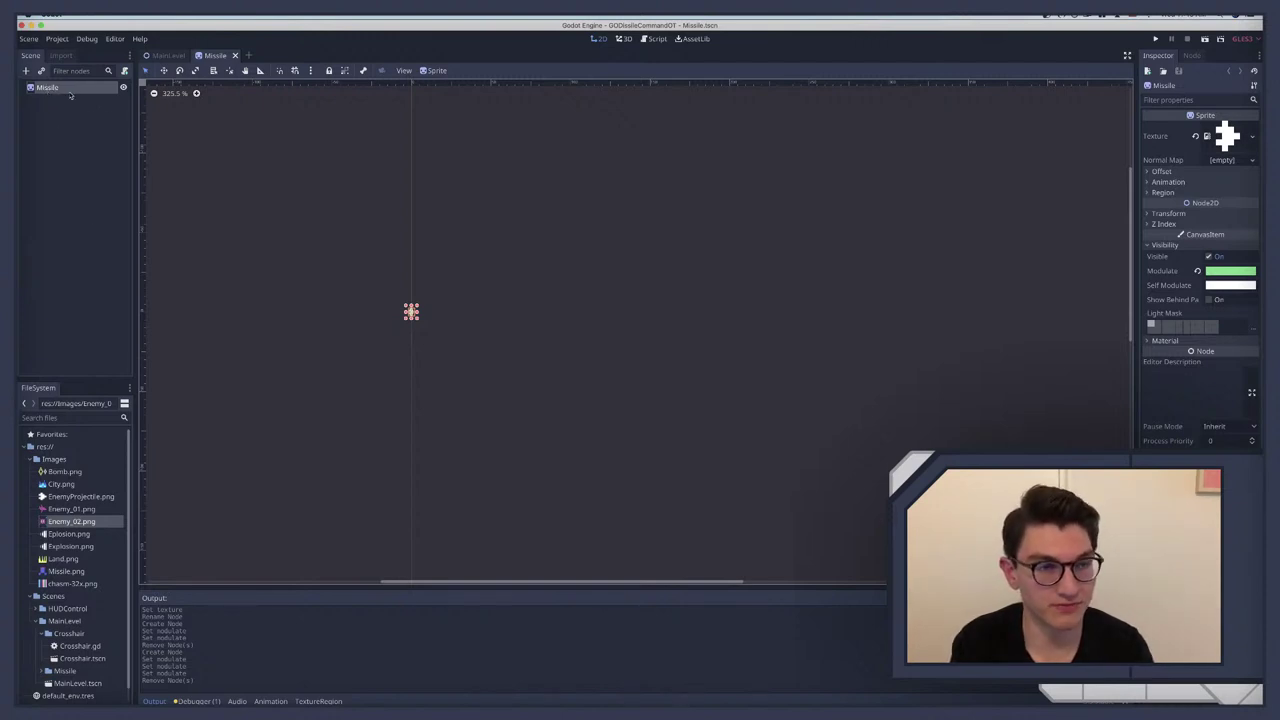
{"action": "left_click", "coordinate": [31, 459]}
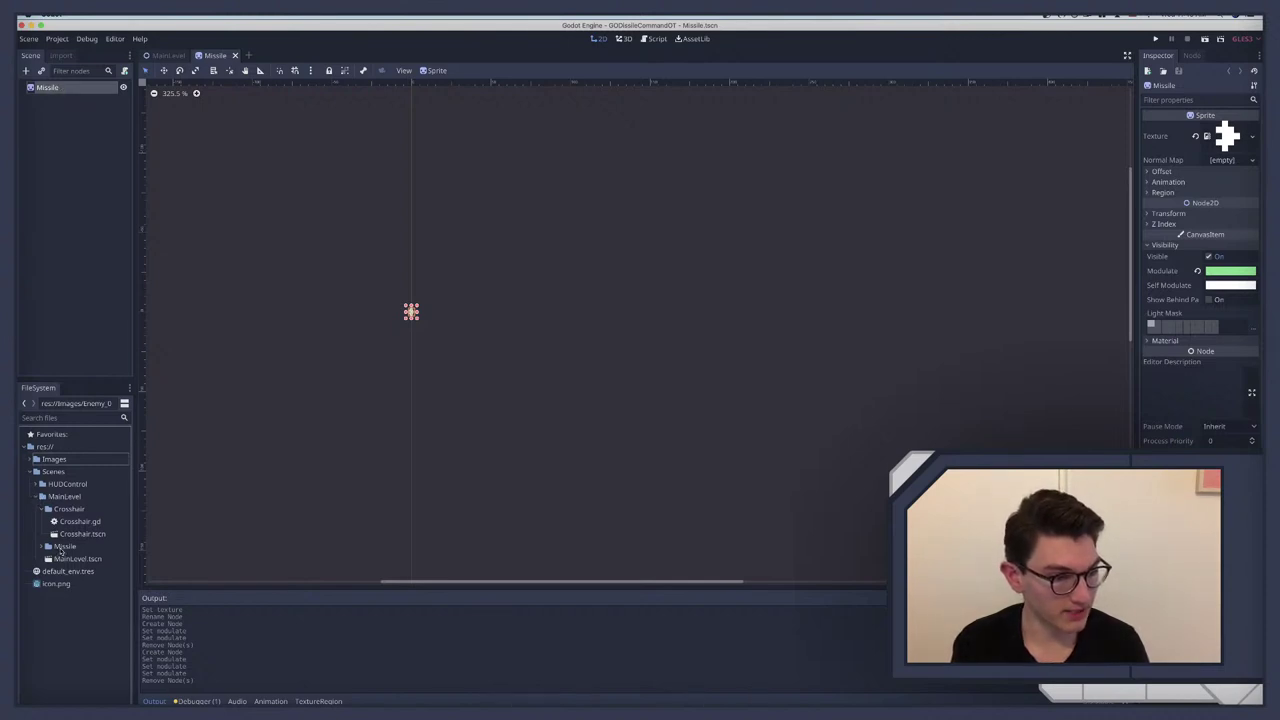
Step: Rename the Missile folder to Missiles
{"action": "left_click", "coordinate": [63, 548]}
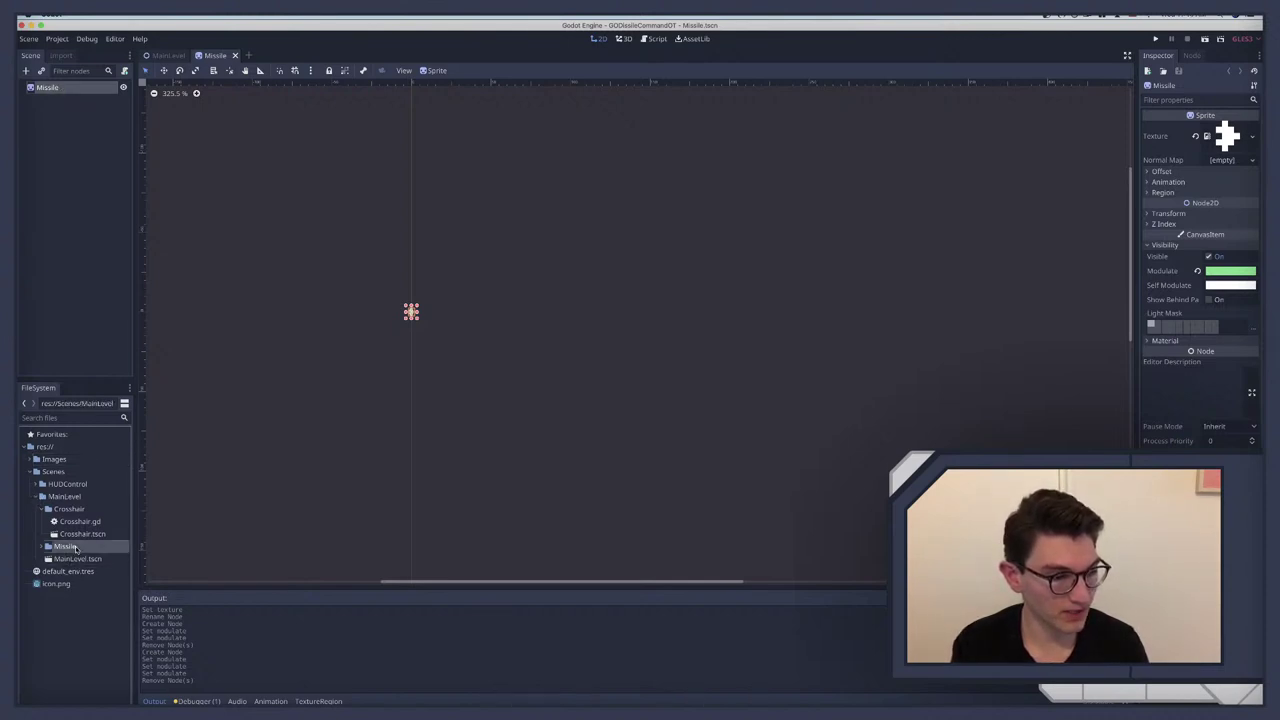
{"action": "right_click", "coordinate": [74, 548]}
{"action": "left_click", "coordinate": [124, 599]}
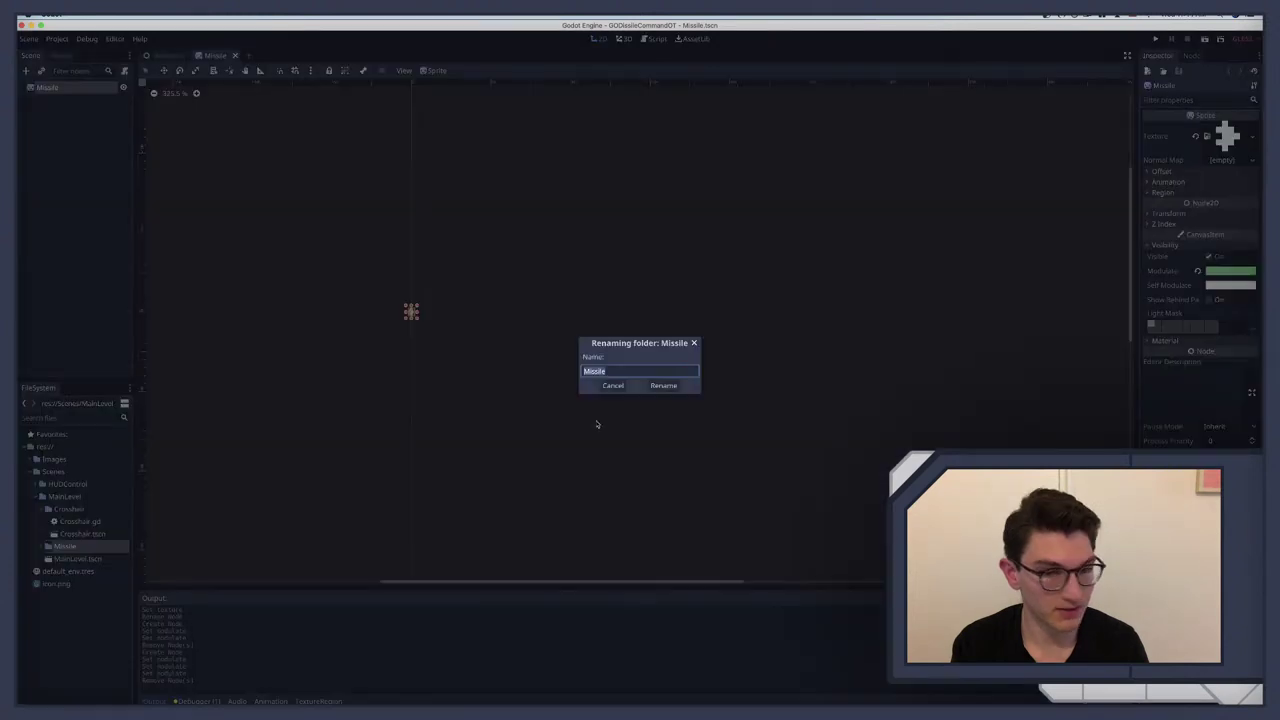
{"action": "left_click", "coordinate": [611, 372]}
{"action": "type", "text": "s"}
{"action": "left_click", "coordinate": [663, 385]}
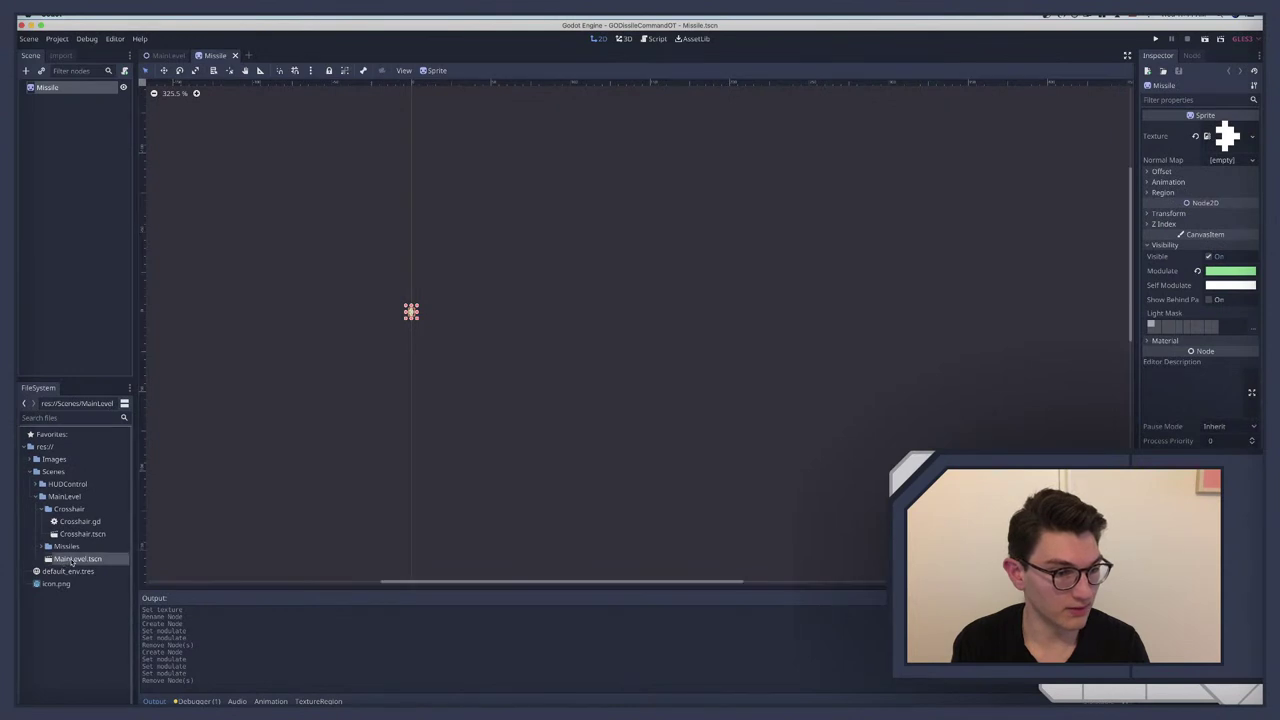
Step: Rename Missile.tscn inside it to PlayerMissile.tscn
{"action": "left_click", "coordinate": [43, 547]}
{"action": "right_click", "coordinate": [77, 558]}
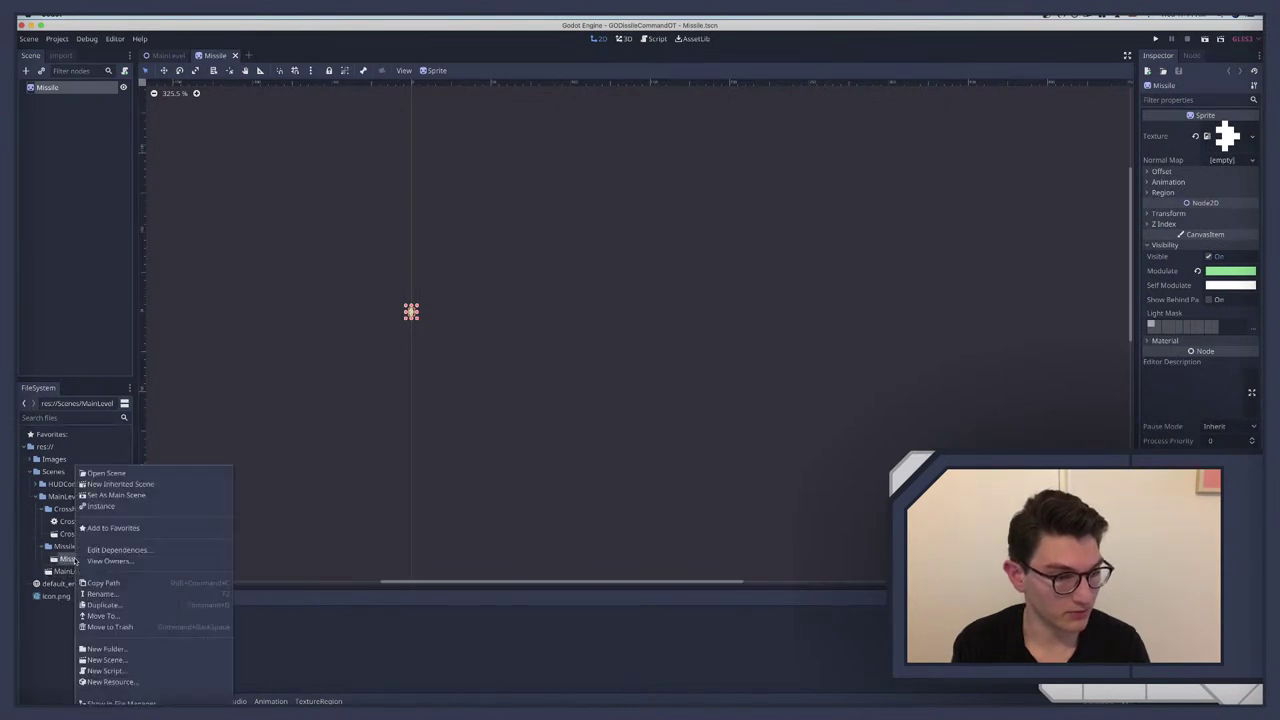
{"action": "left_click", "coordinate": [112, 595]}
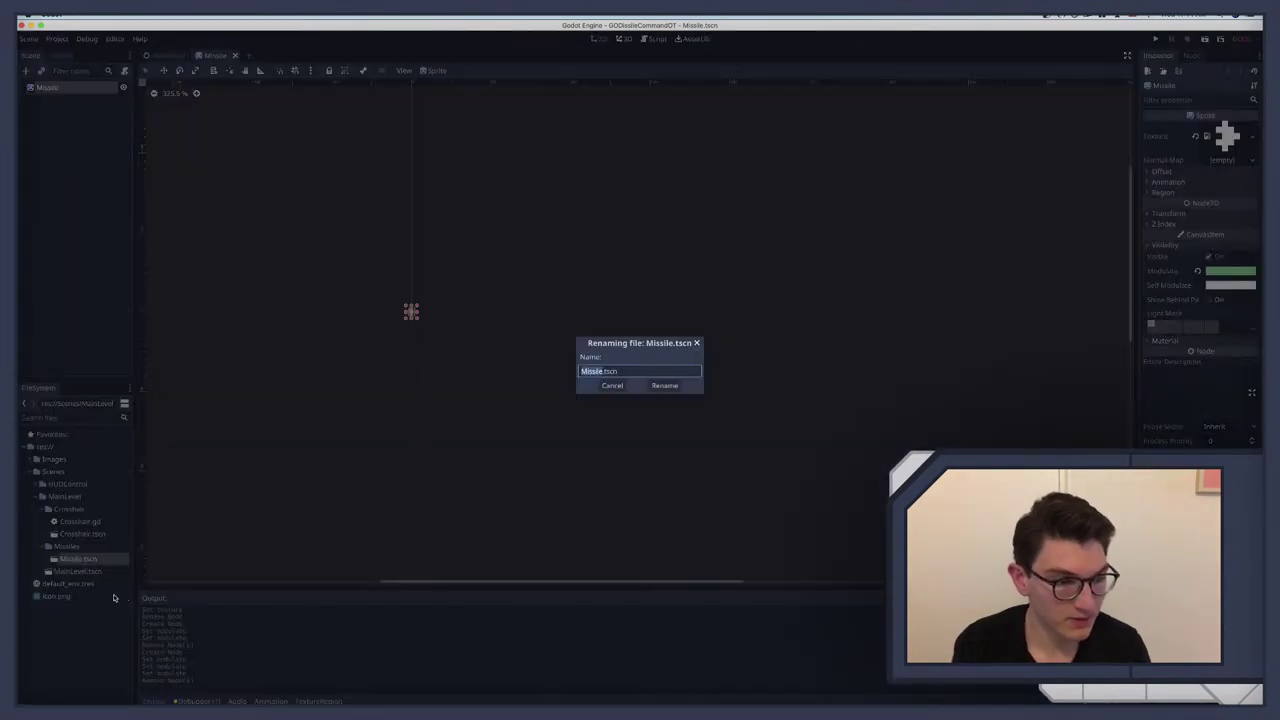
{"action": "left_click", "coordinate": [582, 372]}
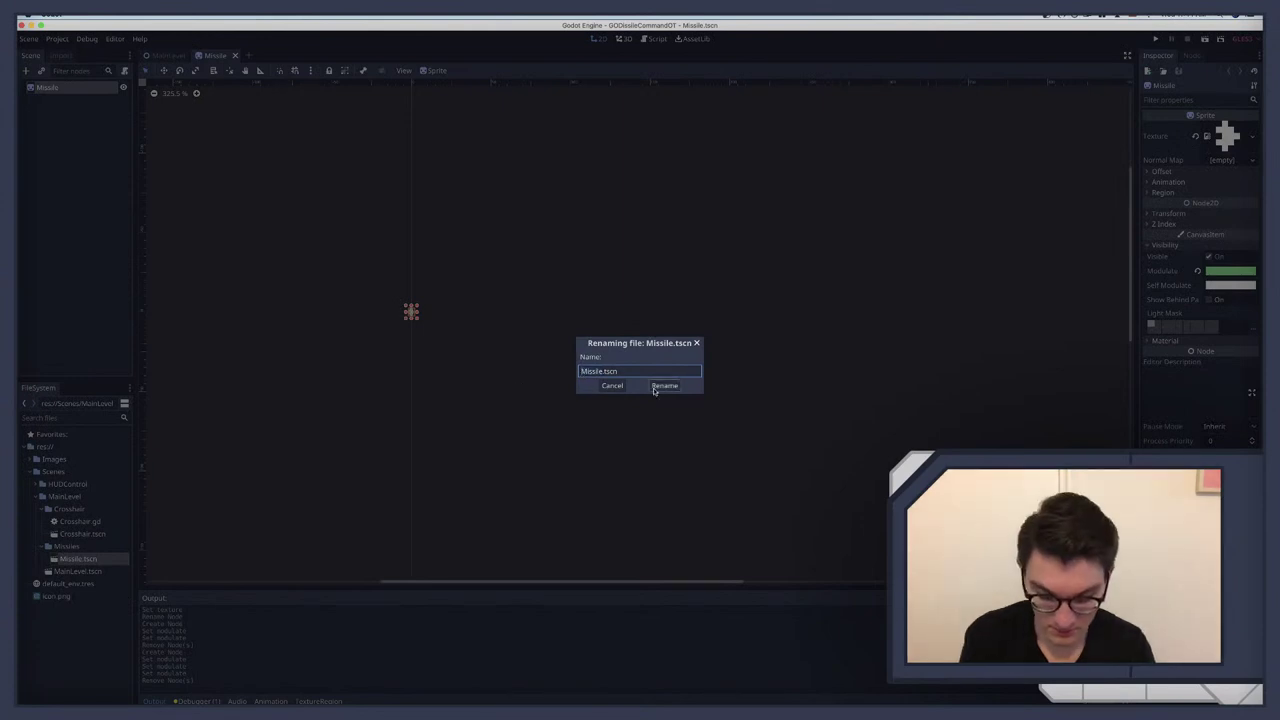
{"action": "type", "text": "Player"}
{"action": "left_click", "coordinate": [664, 386]}
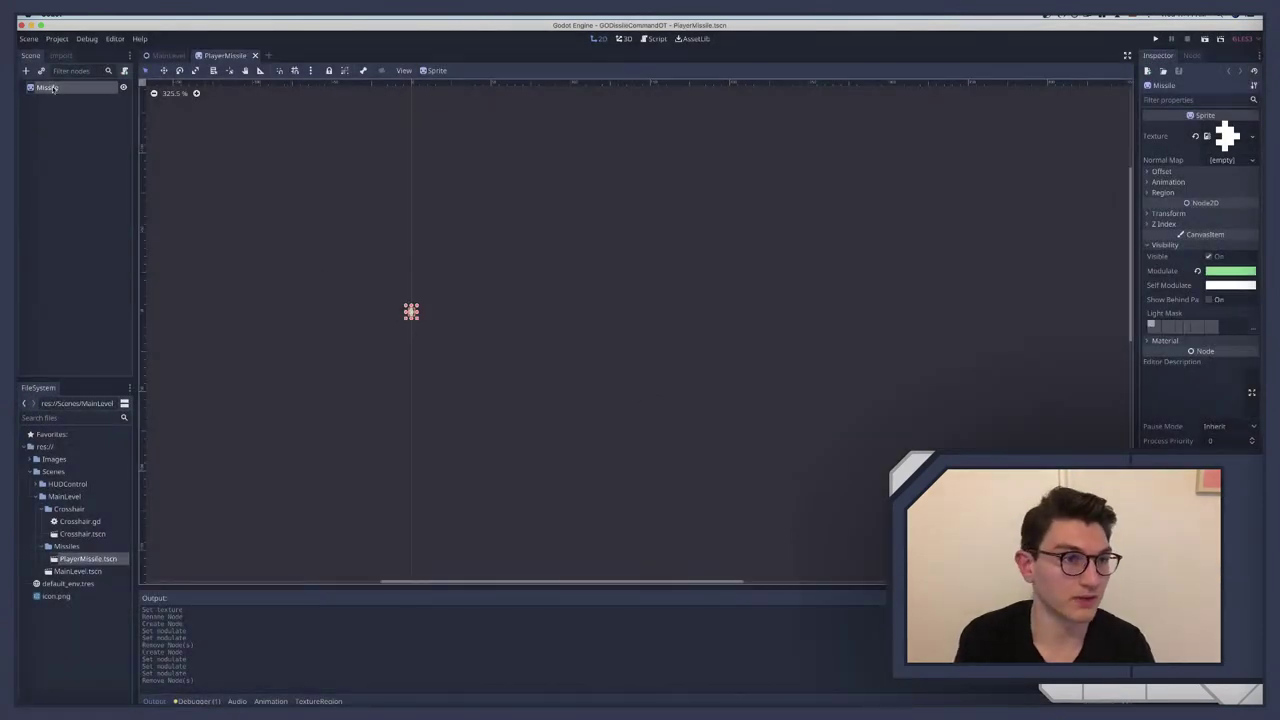
Step: Rename the root node to PlayerMissile and save the scene
{"action": "key", "text": "F2"}
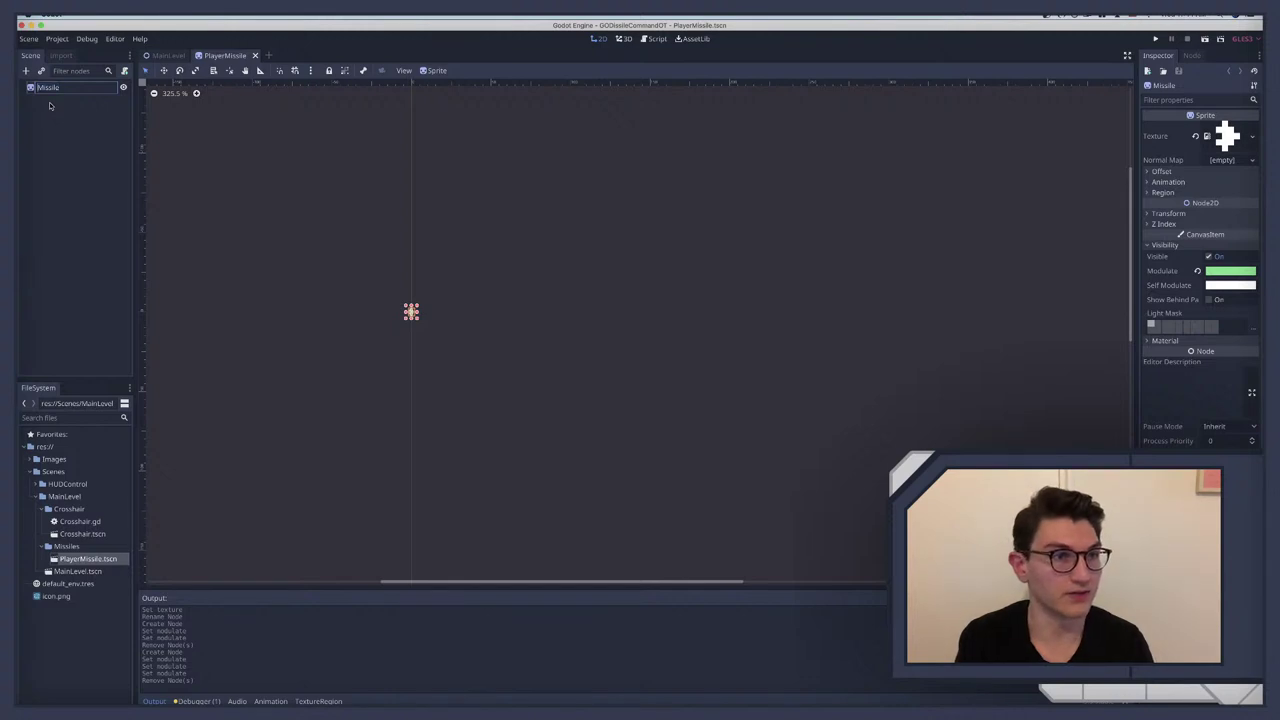
{"action": "key", "text": "Home"}
{"action": "type", "text": "Player"}
{"action": "key", "text": "Return"}
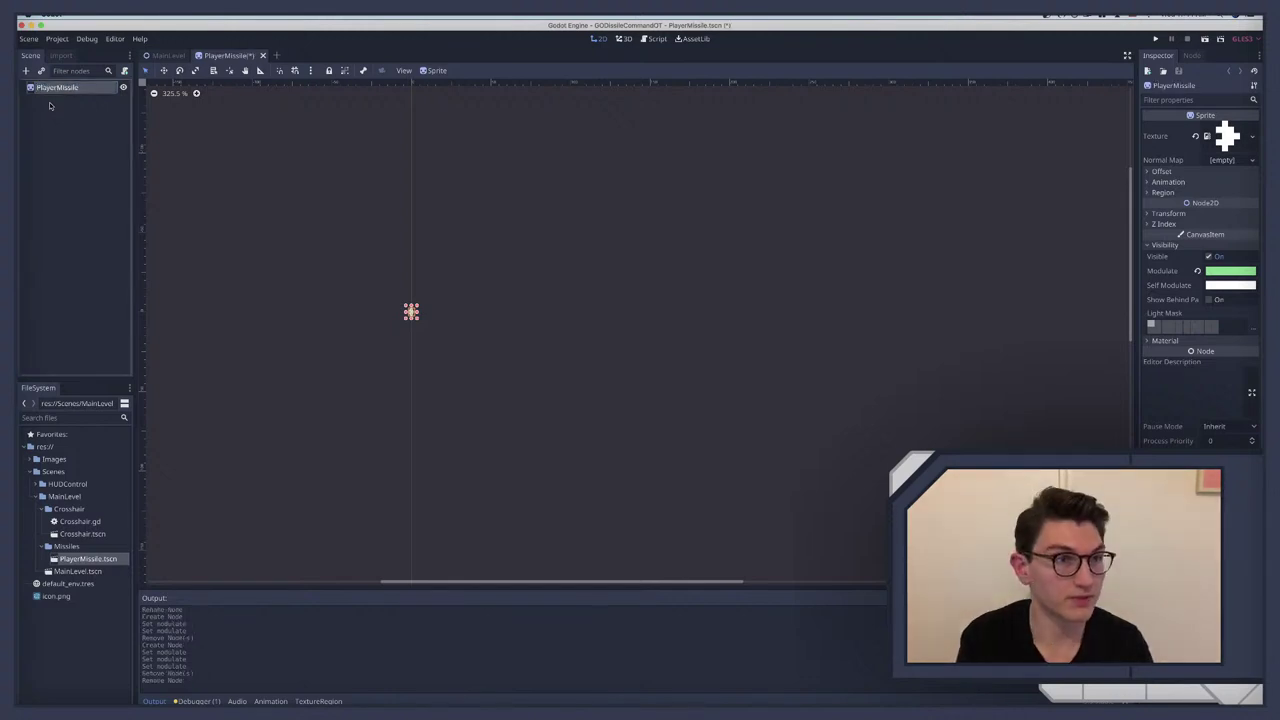
{"action": "key", "text": "ctrl+s"}
Step: Attach a new PlayerMissile.gd script to the root node using the Empty template
{"action": "left_click", "coordinate": [124, 71]}
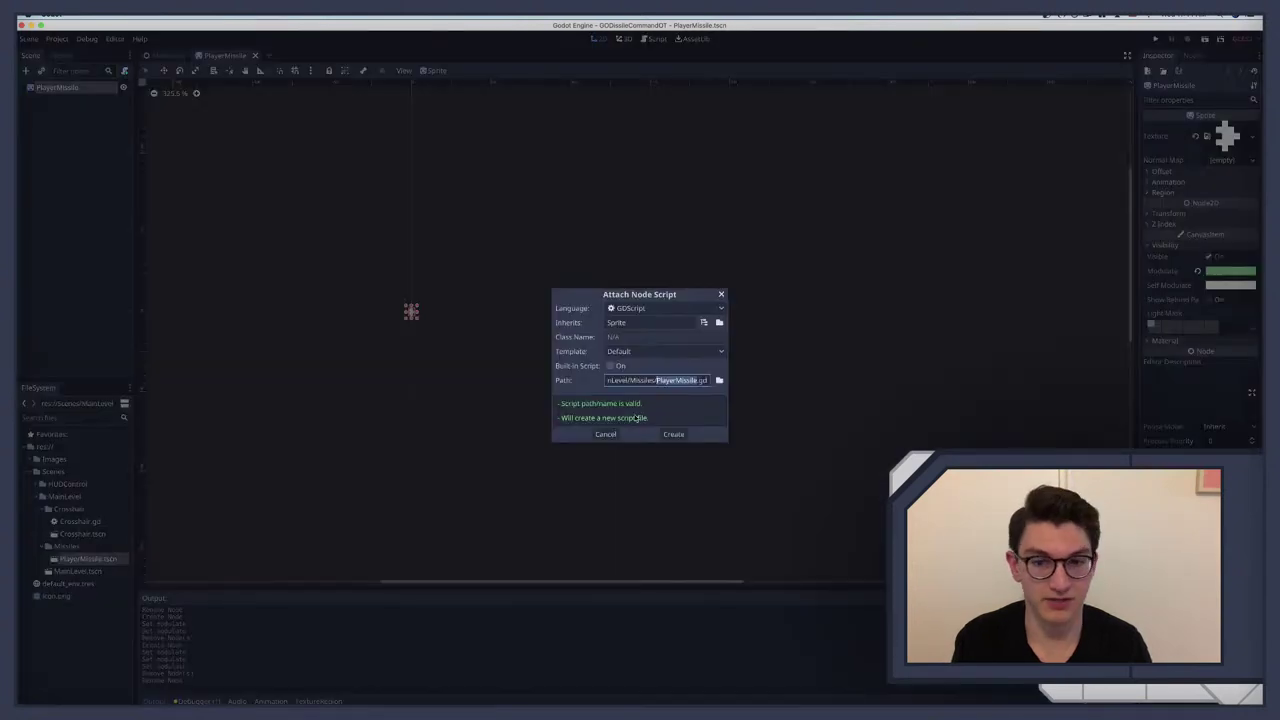
{"action": "left_click", "coordinate": [634, 352]}
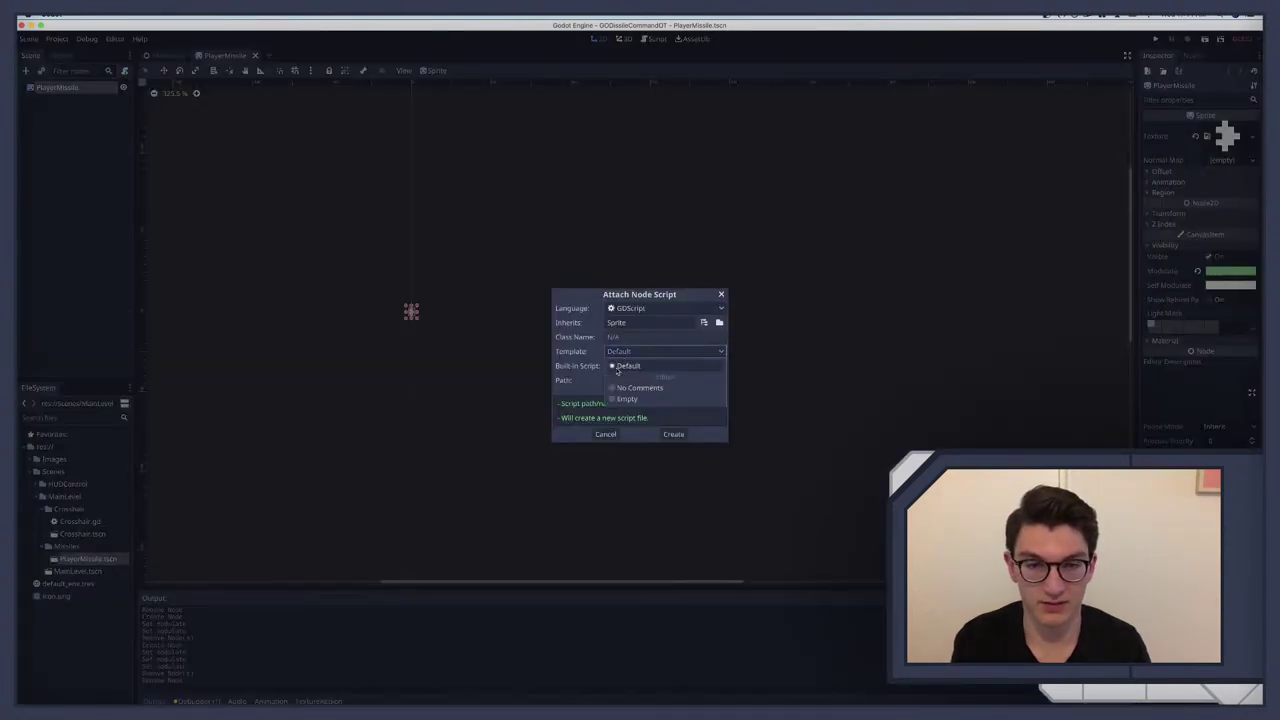
{"action": "left_click", "coordinate": [624, 399]}
{"action": "left_click", "coordinate": [673, 434]}
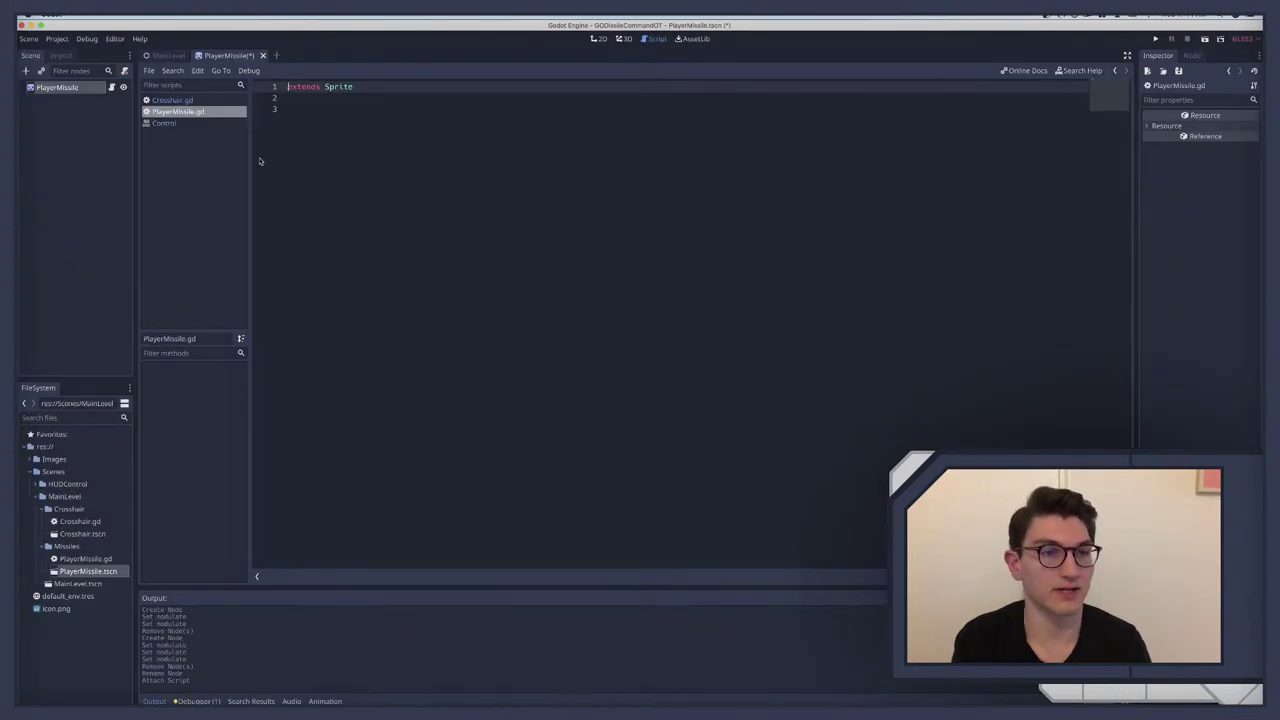
Step: Add a _physics_process(delta) function below line 3 of the script
{"action": "left_click", "coordinate": [320, 110]}
{"action": "key", "text": "Return"}
{"action": "key", "text": "Return"}
{"action": "key", "text": "Return"}
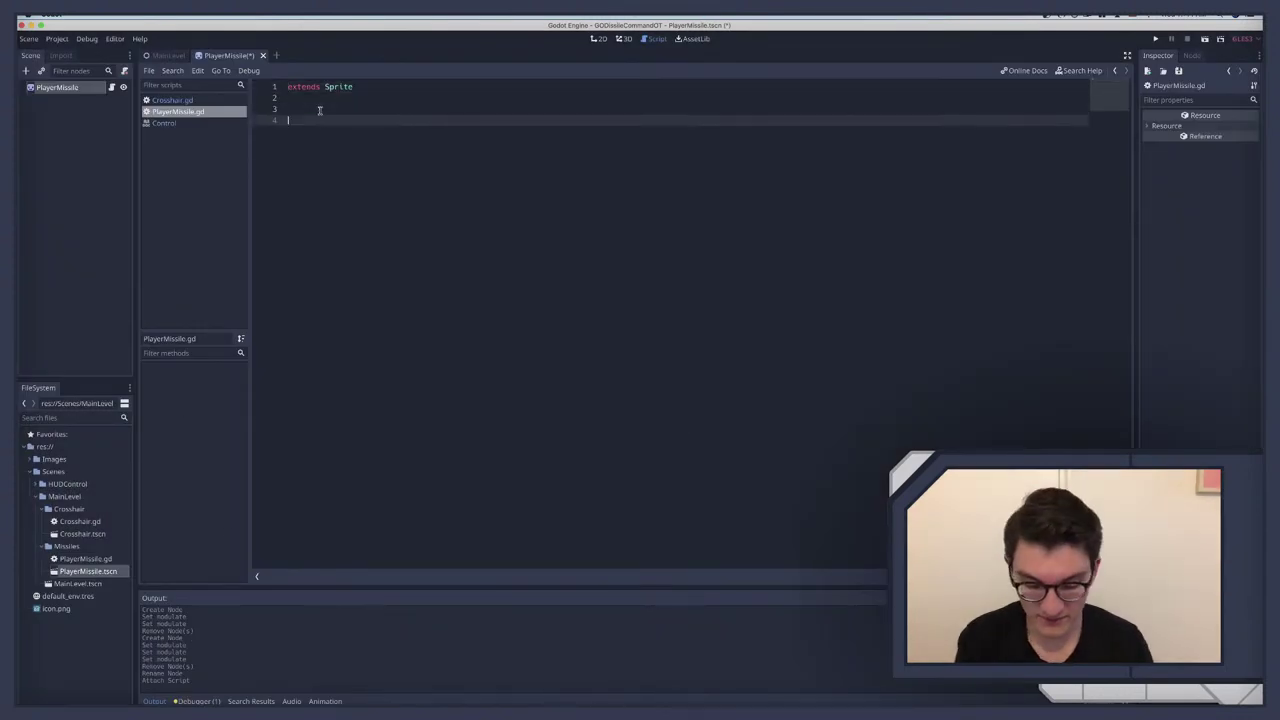
{"action": "type", "text": "func phys"}
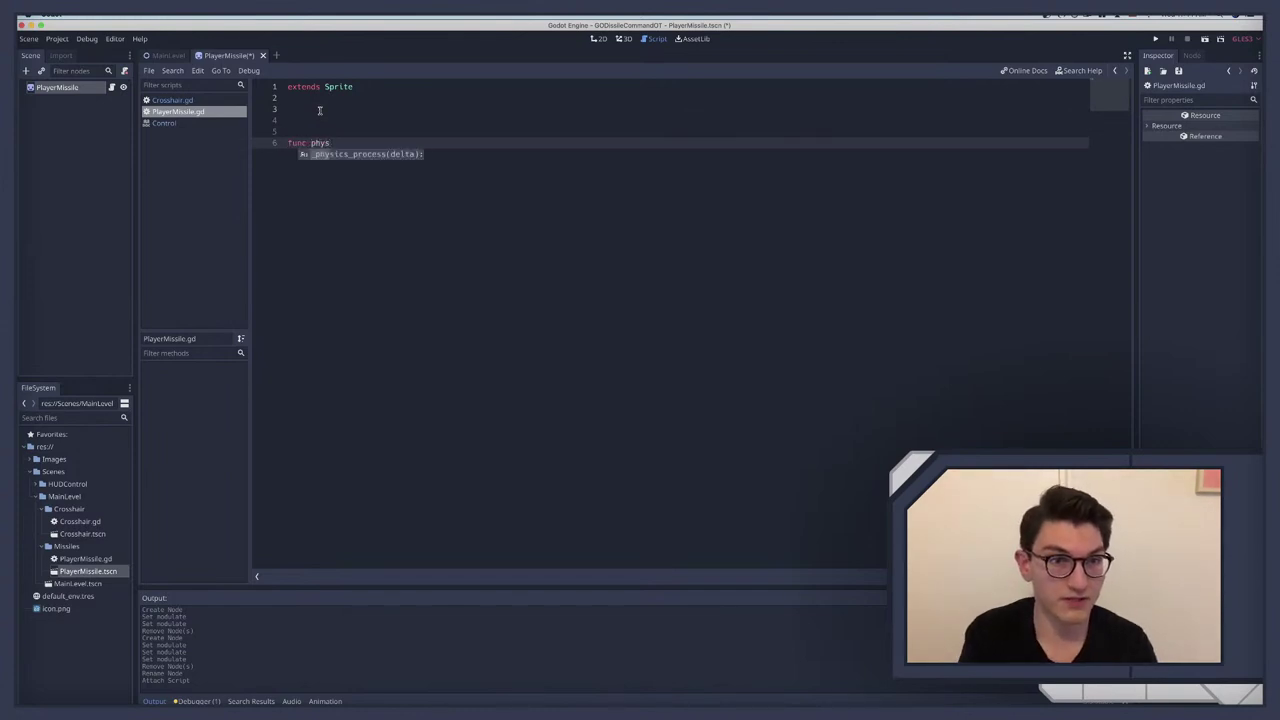
{"action": "key", "text": "Return"}
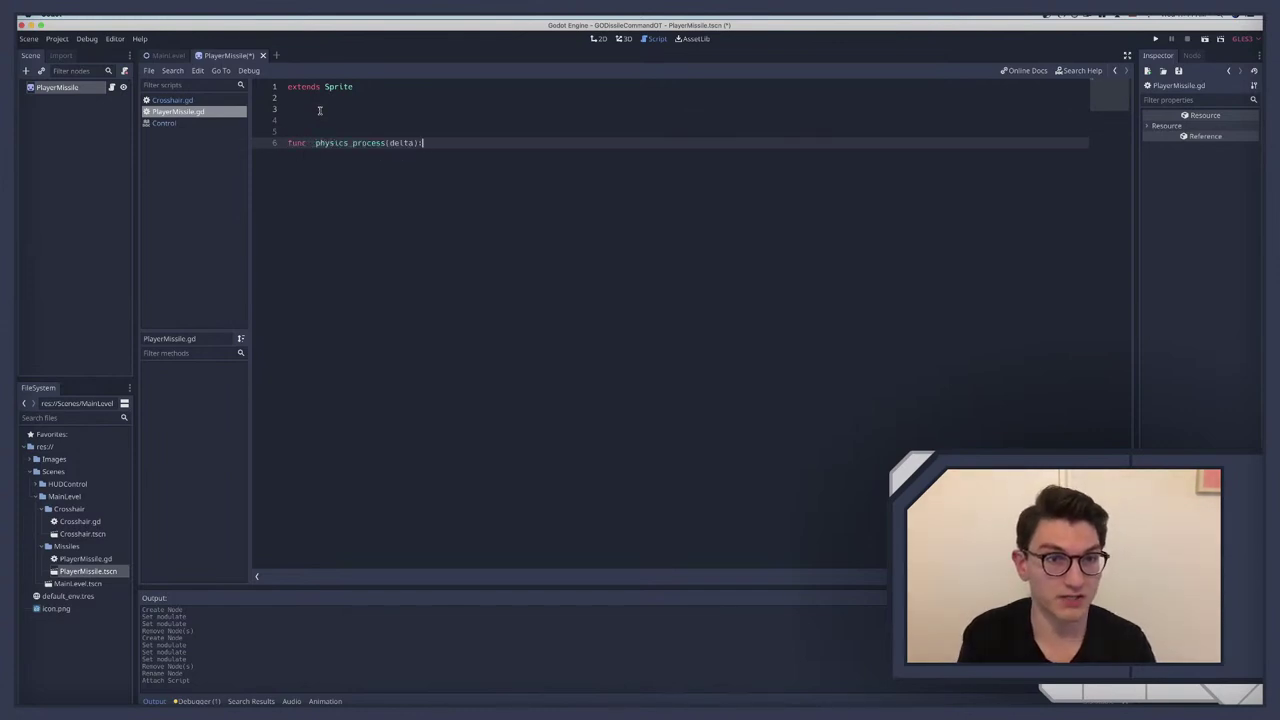
{"action": "key", "text": "Return"}
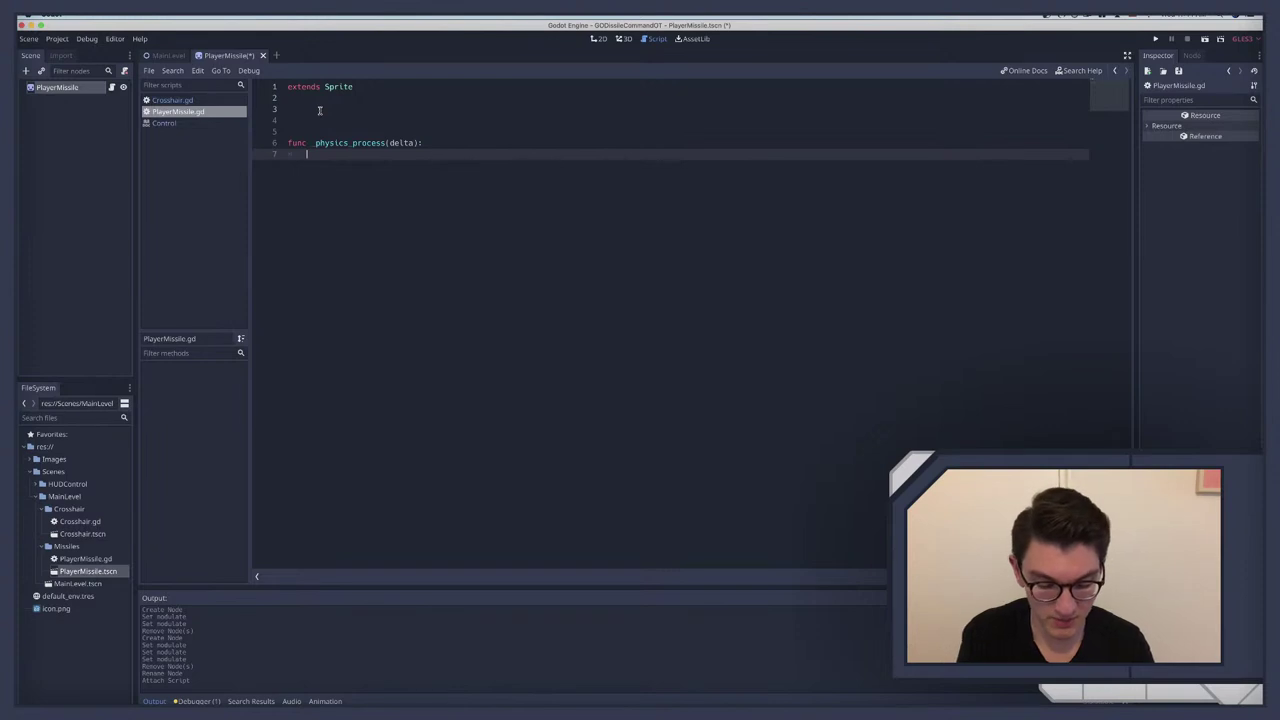
Step: Start the function body with 'global_position += Vector2.RIGHT'
{"action": "type", "text": "glo"}
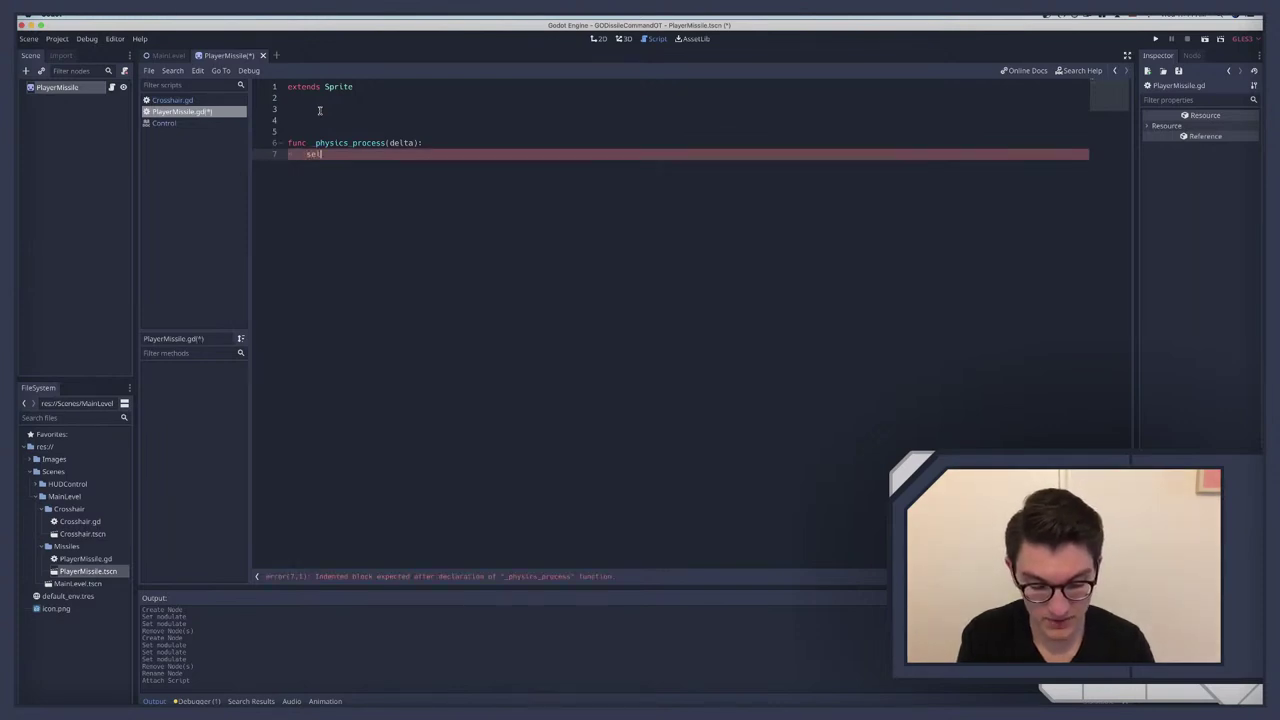
{"action": "type", "text": "bal_position"}
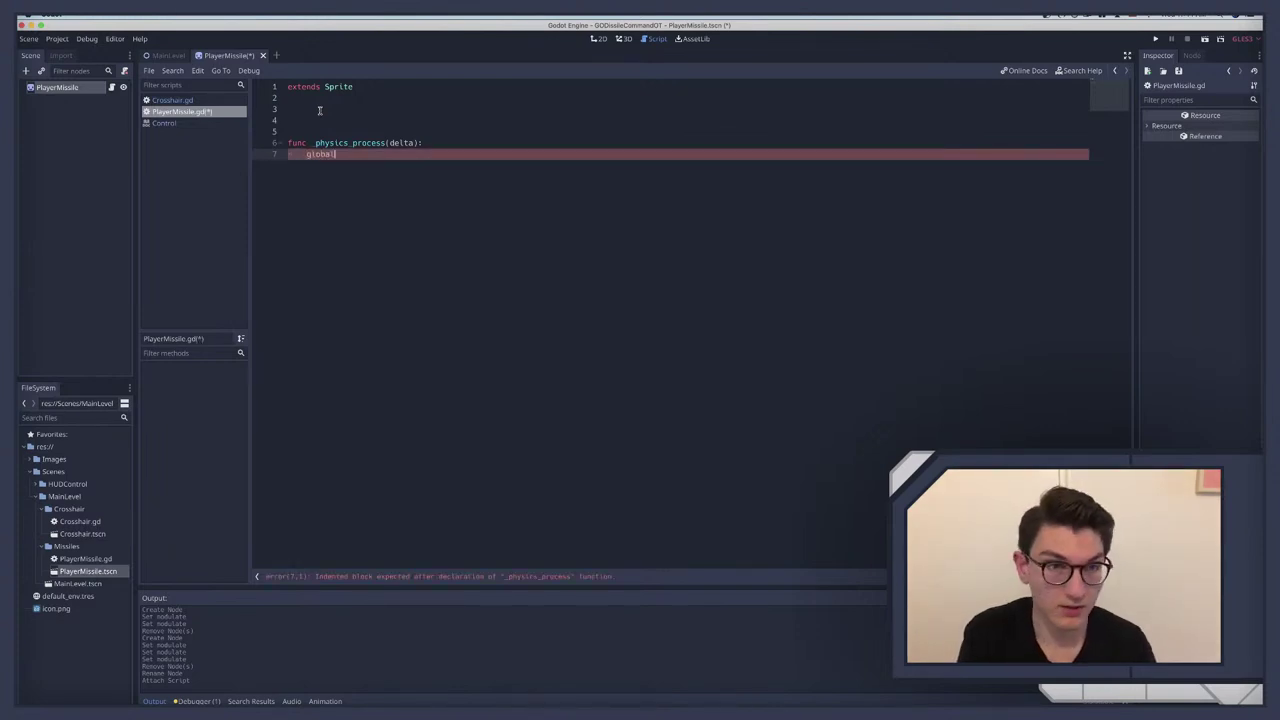
{"action": "key", "text": "Return"}
{"action": "type", "text": "= "}
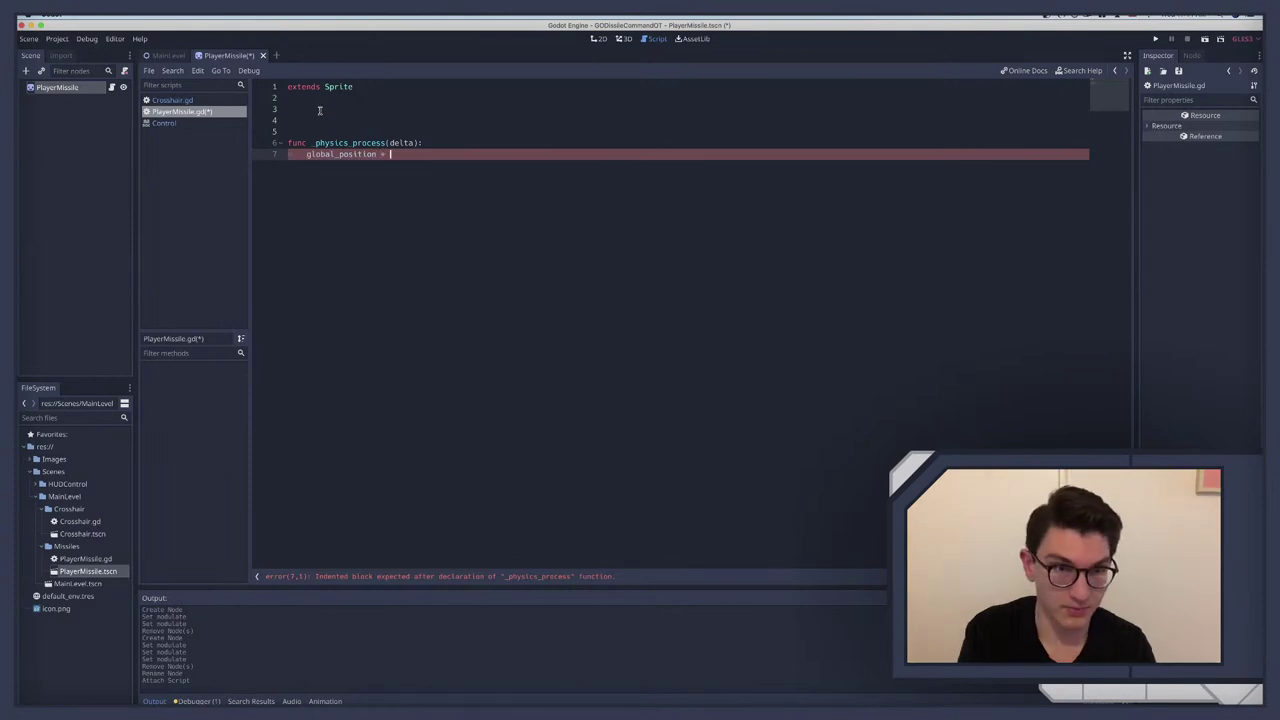
{"action": "key", "text": "BackSpace"}
{"action": "key", "text": "BackSpace"}
{"action": "type", "text": "+= "}
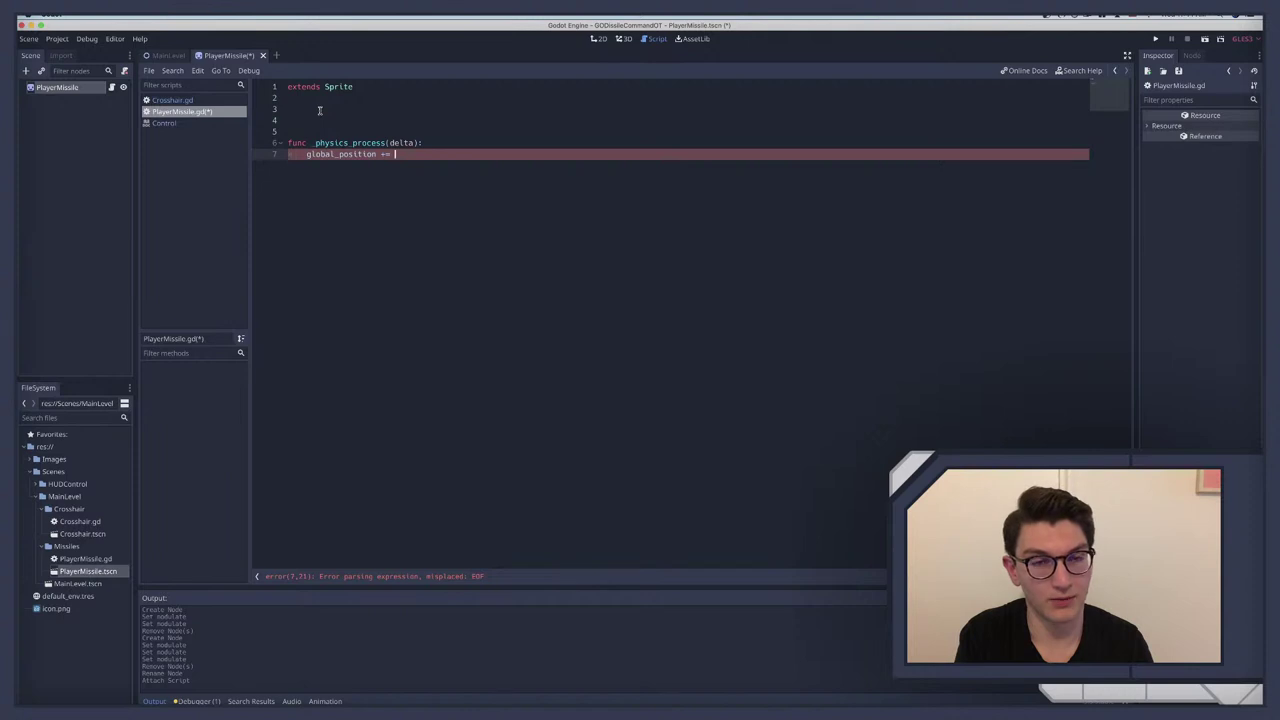
{"action": "type", "text": "Vector"}
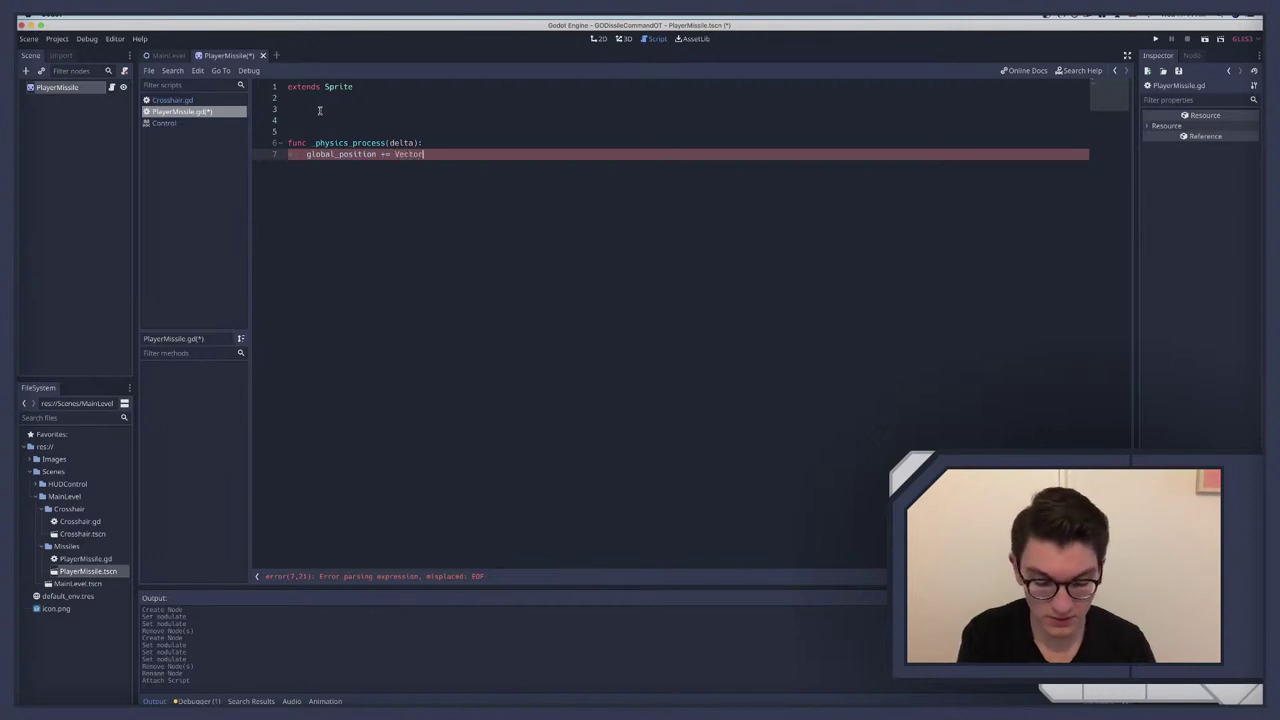
{"action": "key", "text": "Return"}
{"action": "type", "text": "."}
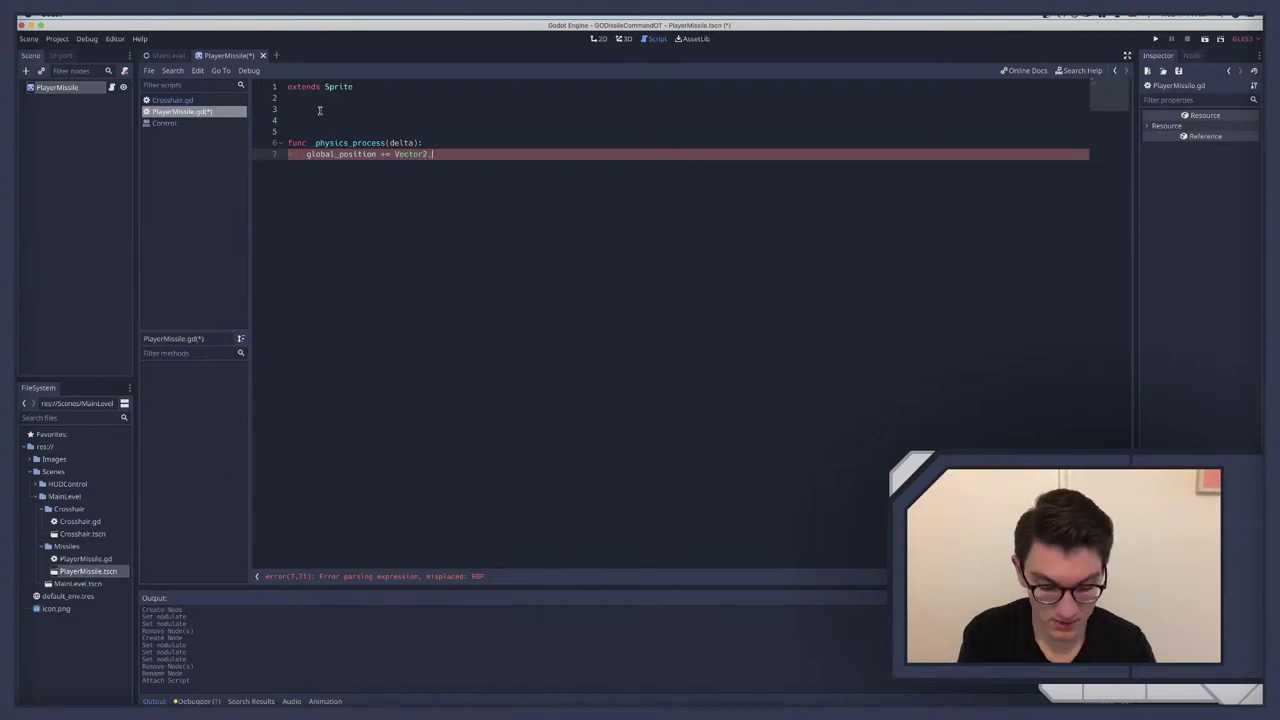
{"action": "type", "text": "RIGHT"}
{"action": "key", "text": "Return"}
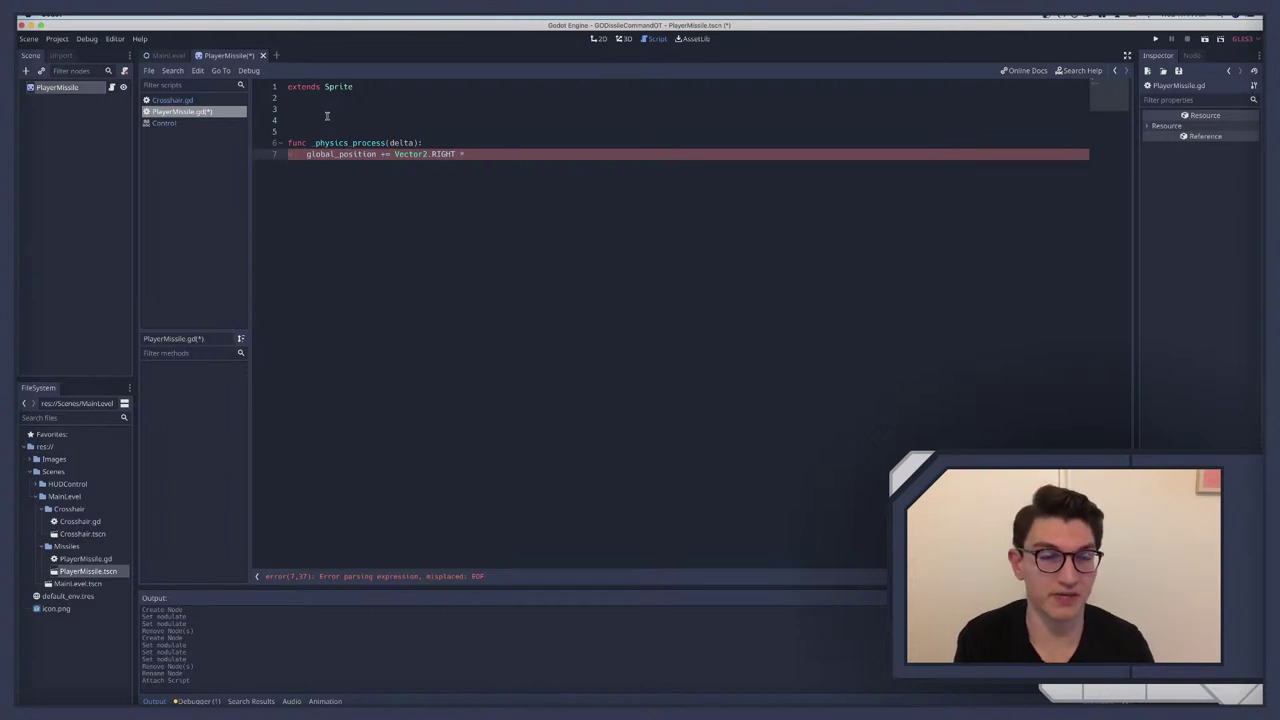
{"action": "left_click", "coordinate": [324, 104]}
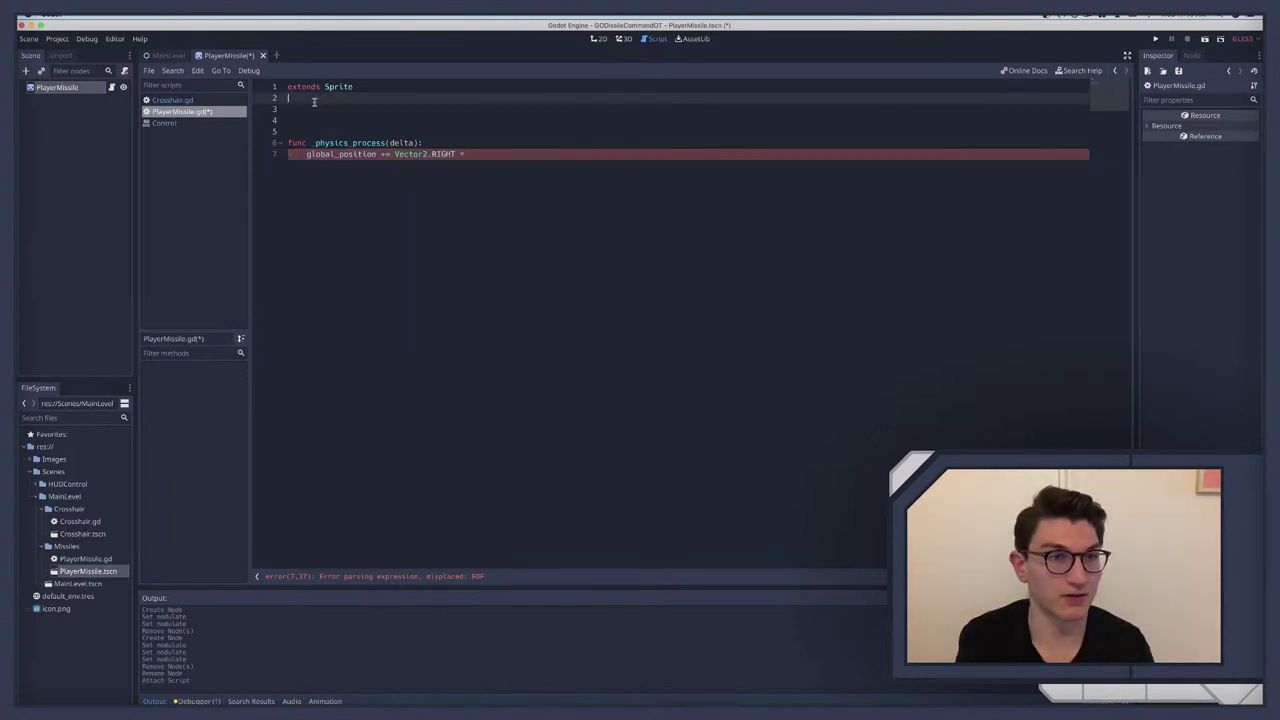
Step: Add a constant SPEED = 10 above the _physics_process function
{"action": "key", "text": "Down"}
{"action": "key", "text": "Return"}
{"action": "type", "text": "const "}
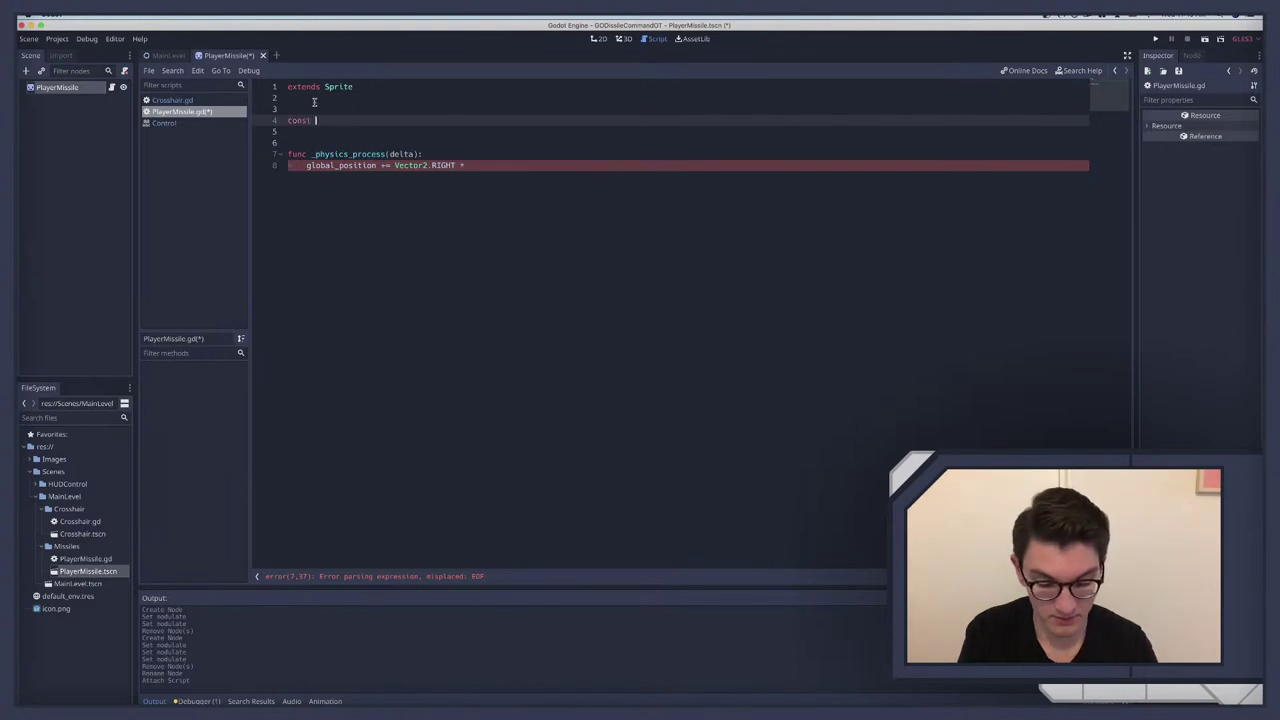
{"action": "type", "text": "SPEED ="}
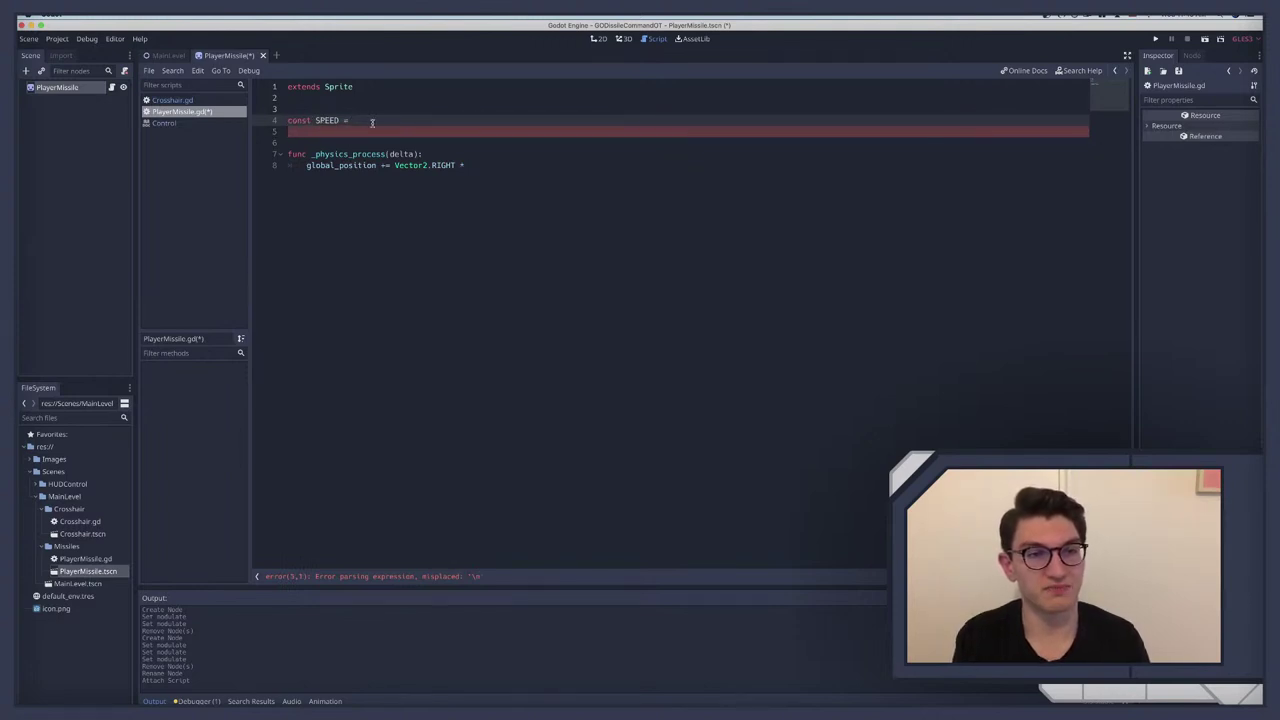
{"action": "type", "text": "1"}
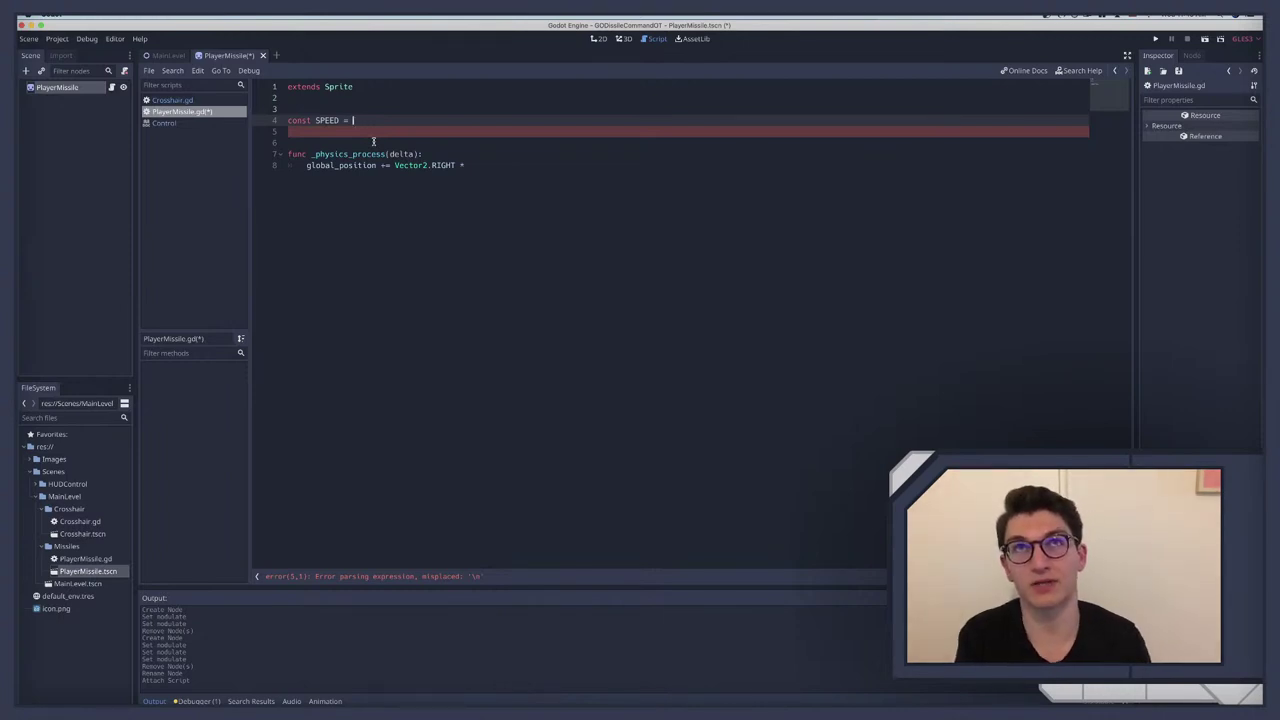
{"action": "type", "text": "5"}
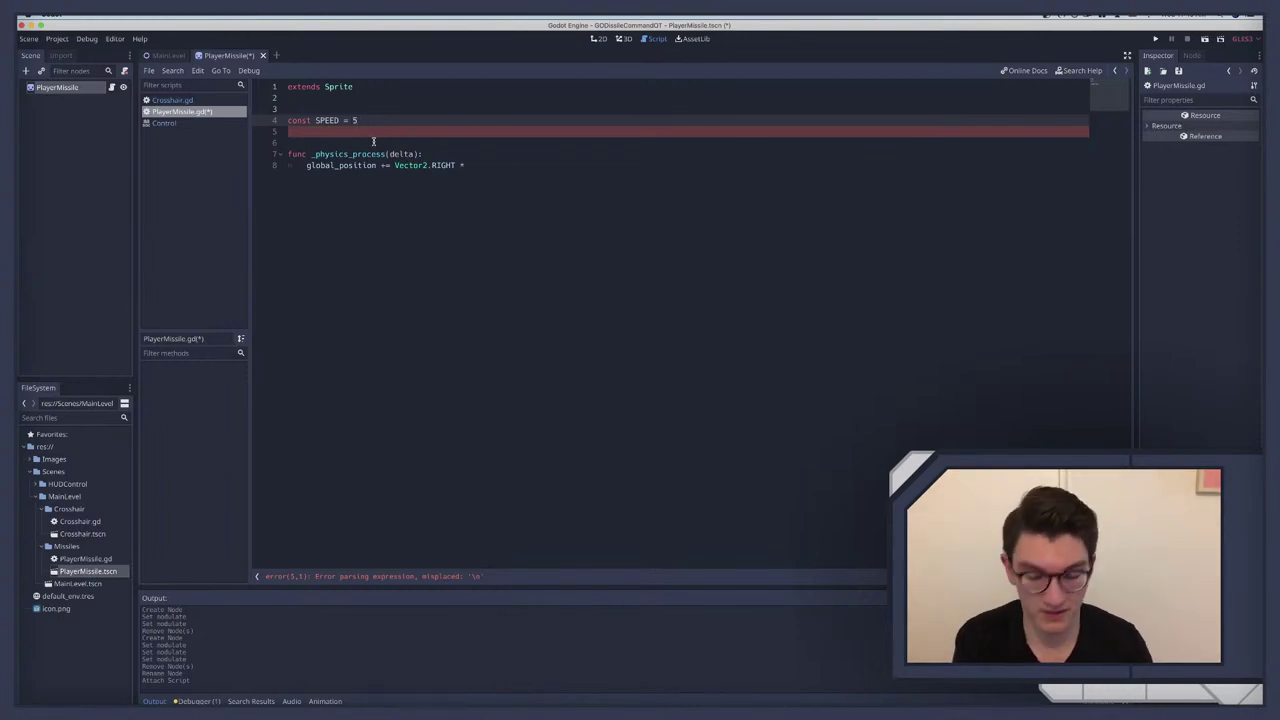
{"action": "key", "text": "BackSpace"}
{"action": "type", "text": "10"}
{"action": "key", "text": "BackSpace"}
{"action": "key", "text": "BackSpace"}
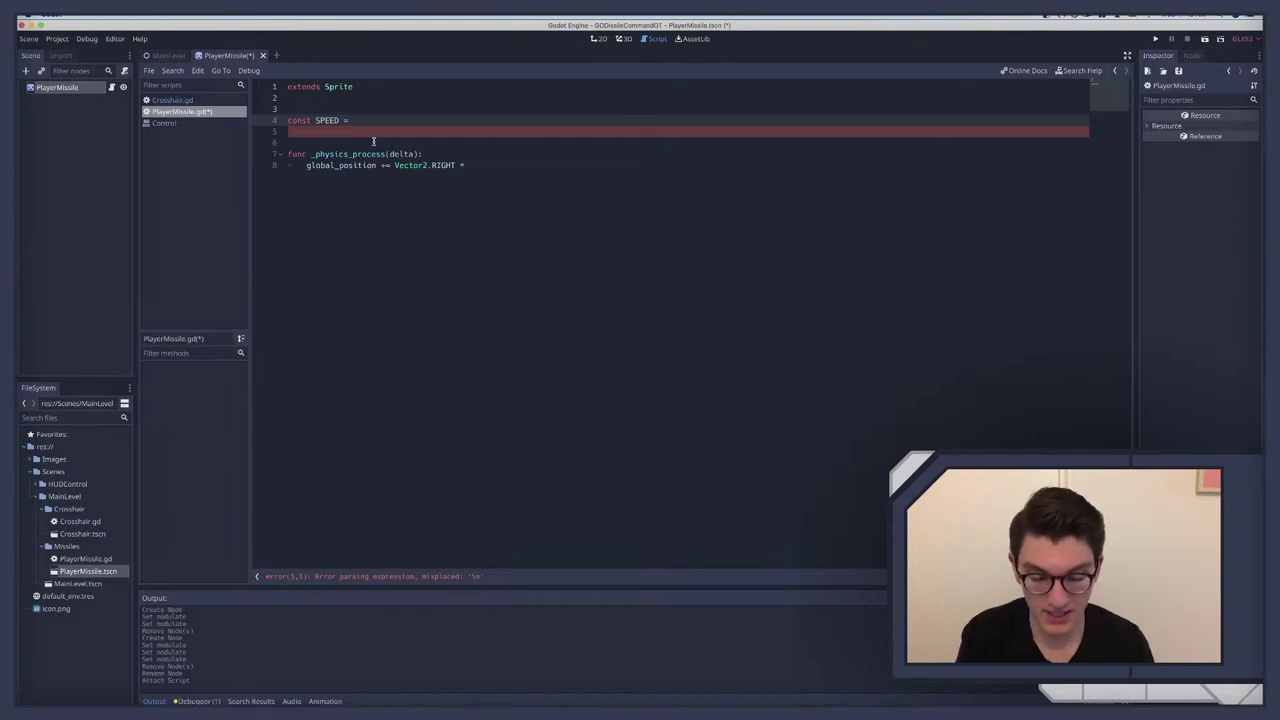
{"action": "type", "text": "10"}
Step: Make the movement line use (Vector2.RIGHT * SPEED).rotated(rotation) and save the script
{"action": "left_click", "coordinate": [494, 168]}
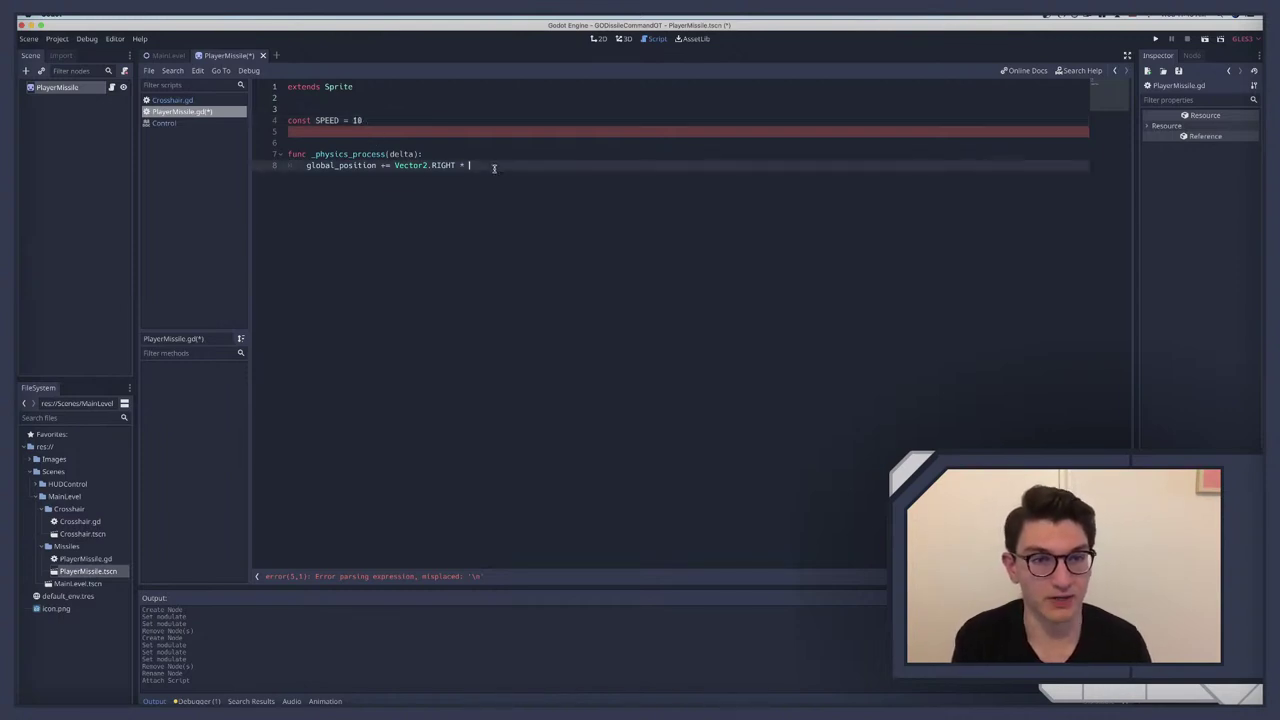
{"action": "type", "text": "SPEED"}
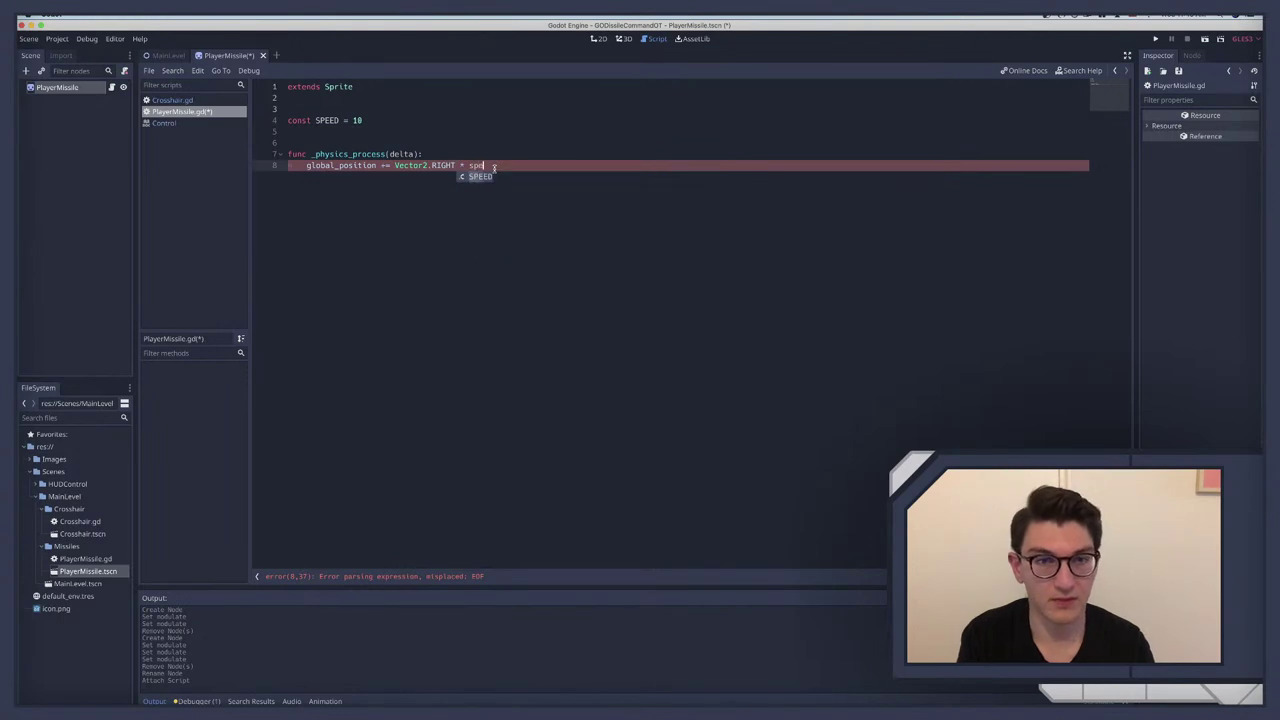
{"action": "key", "text": "ctrl+s"}
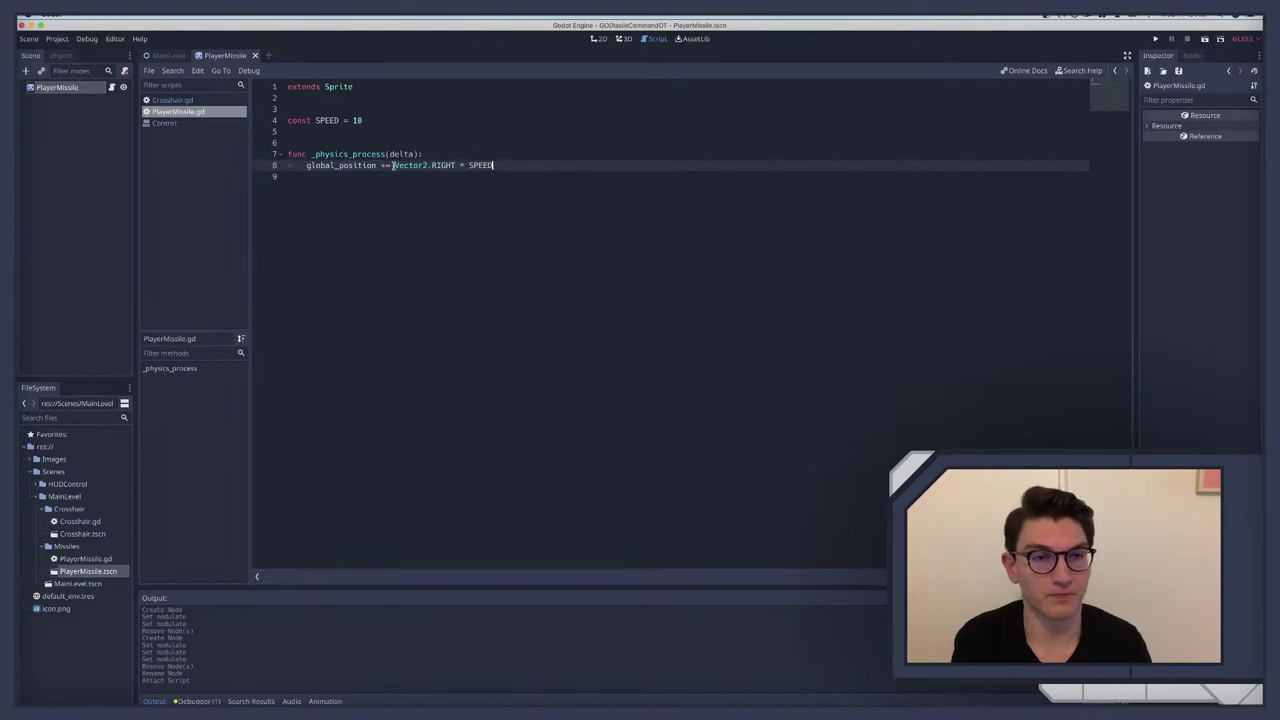
{"action": "left_click_drag", "start_coordinate": [394, 166], "coordinate": [512, 165]}
{"action": "type", "text": "("}
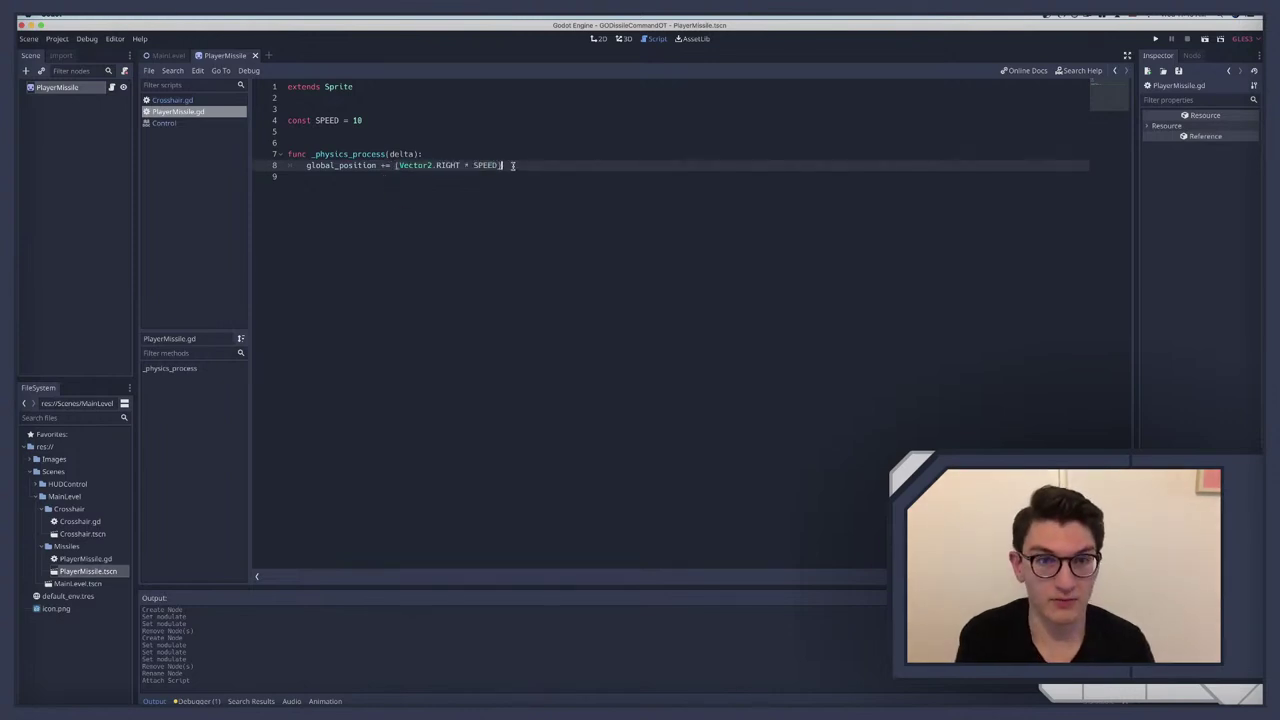
{"action": "type", "text": ".ro"}
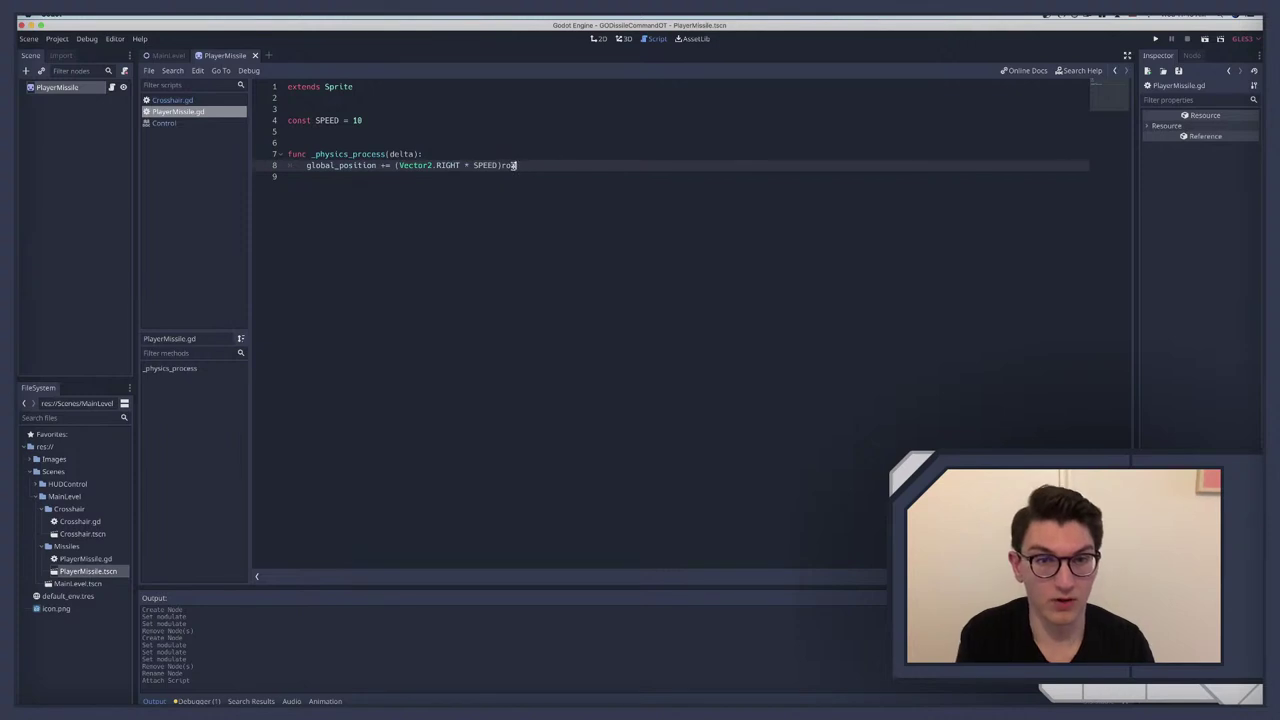
{"action": "key", "text": "BackSpace"}
{"action": "key", "text": "BackSpace"}
{"action": "key", "text": "BackSpace"}
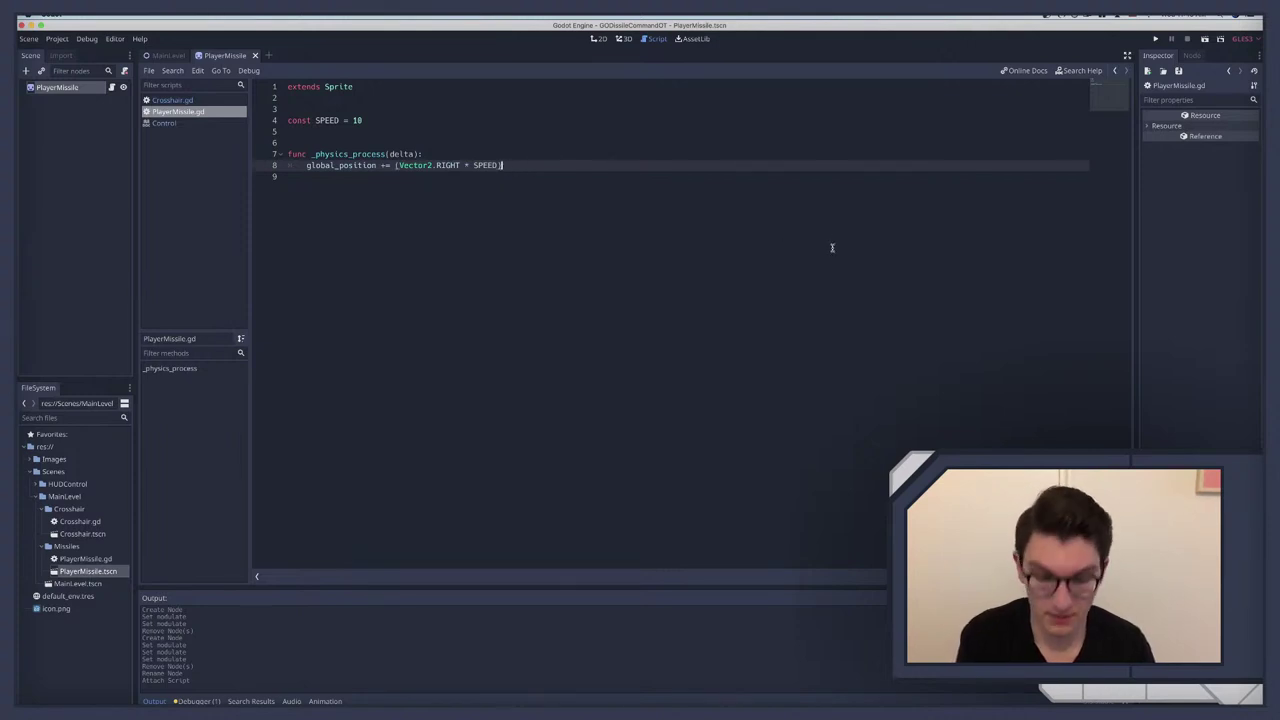
{"action": "type", "text": ".rotated()"}
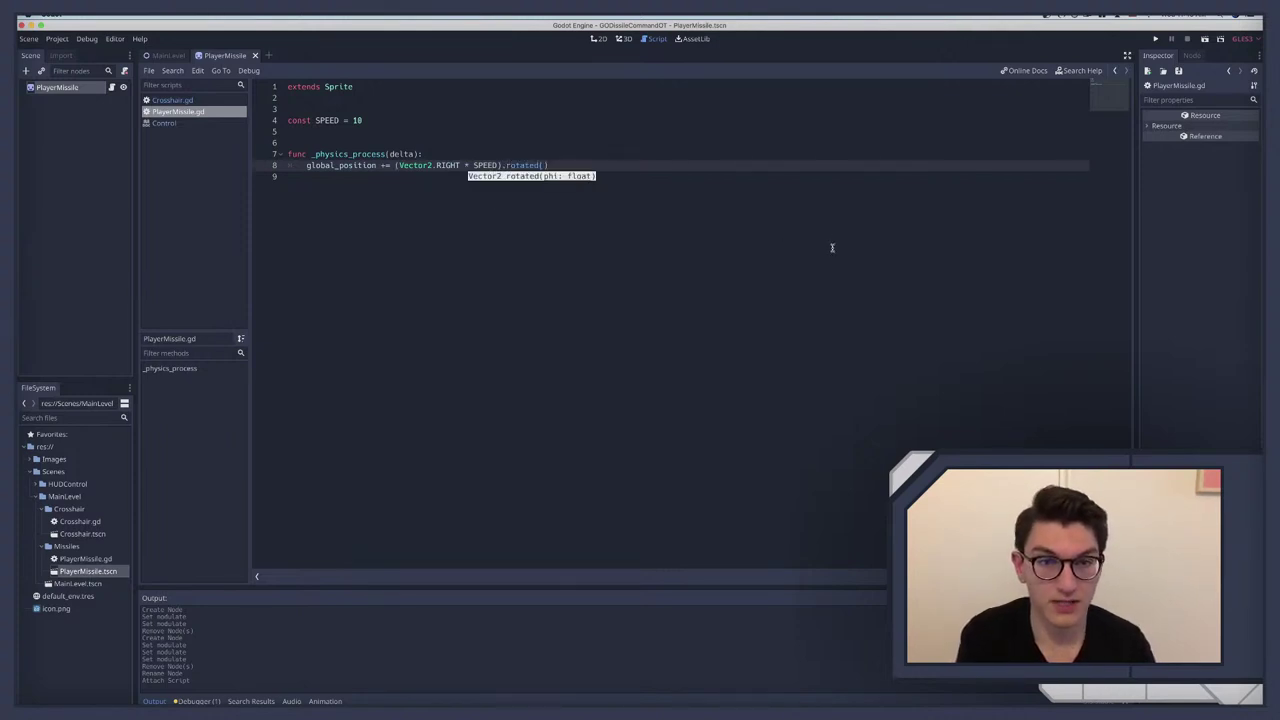
{"action": "type", "text": "rotation"}
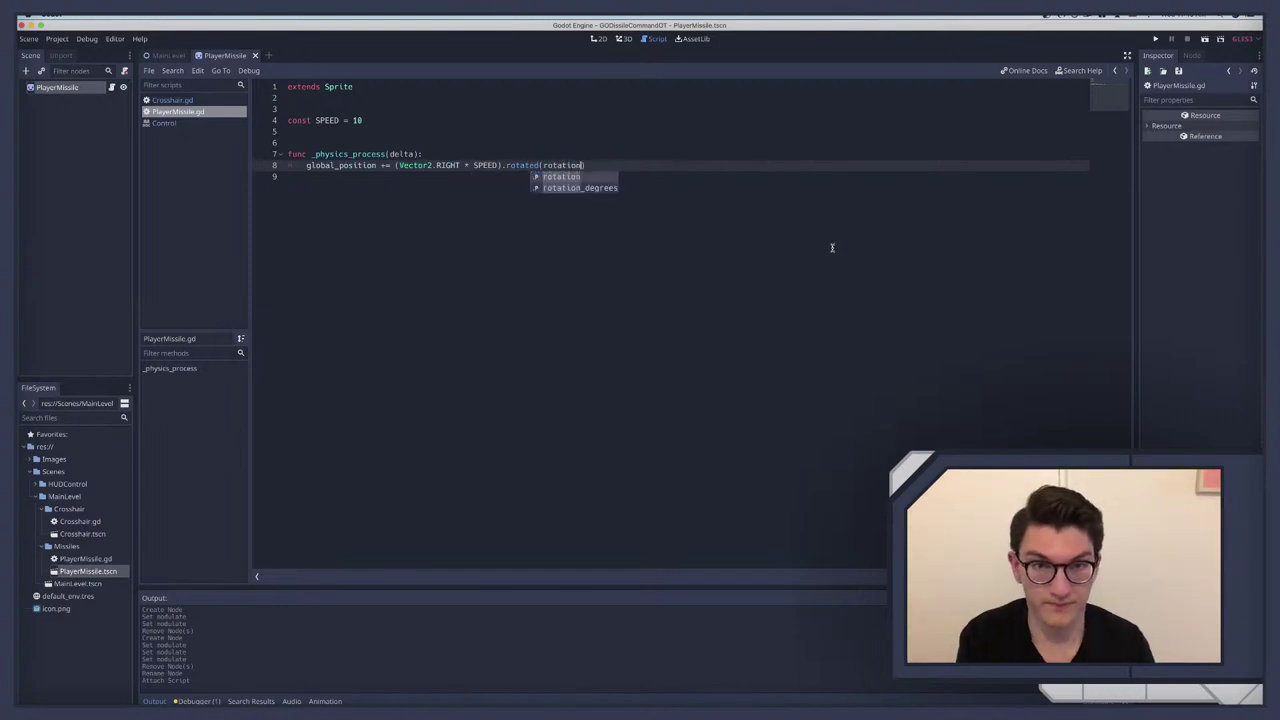
{"action": "key", "text": "ctrl+s"}
Step: Test-run the missile scene, then change SPEED to 15, save and run again
{"action": "key", "text": "ctrl+F1"}
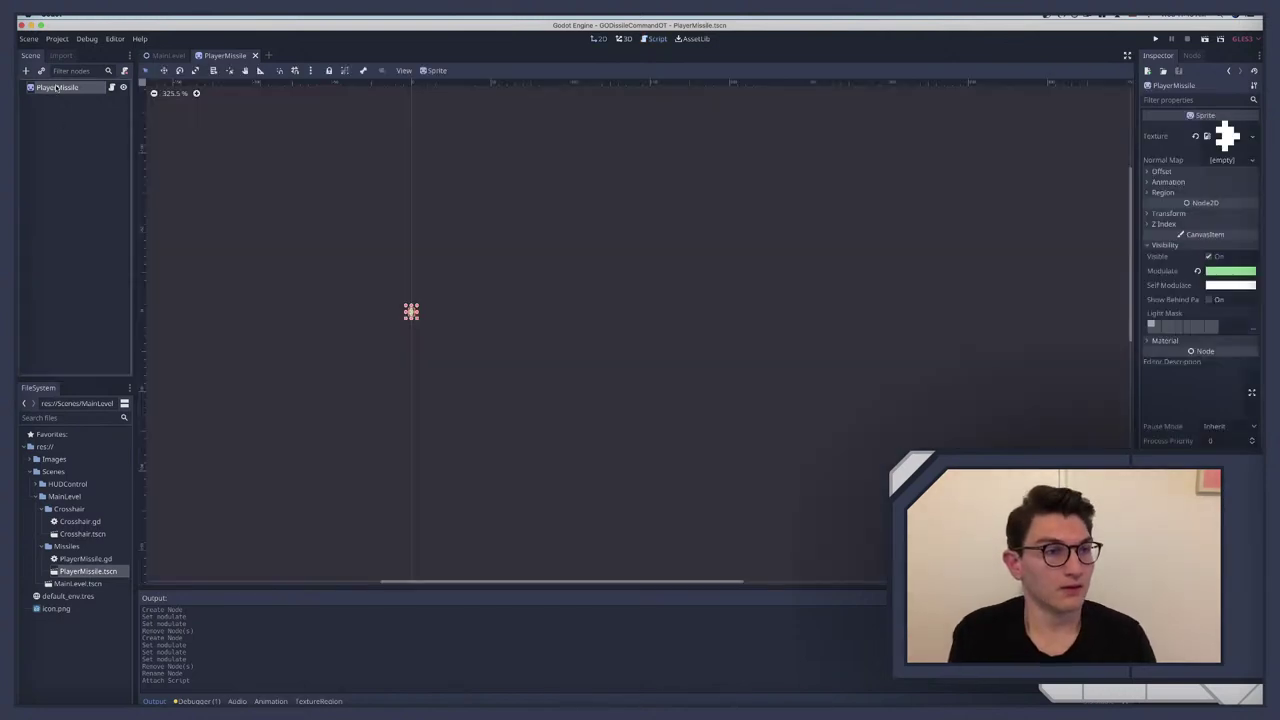
{"action": "key", "text": "F5"}
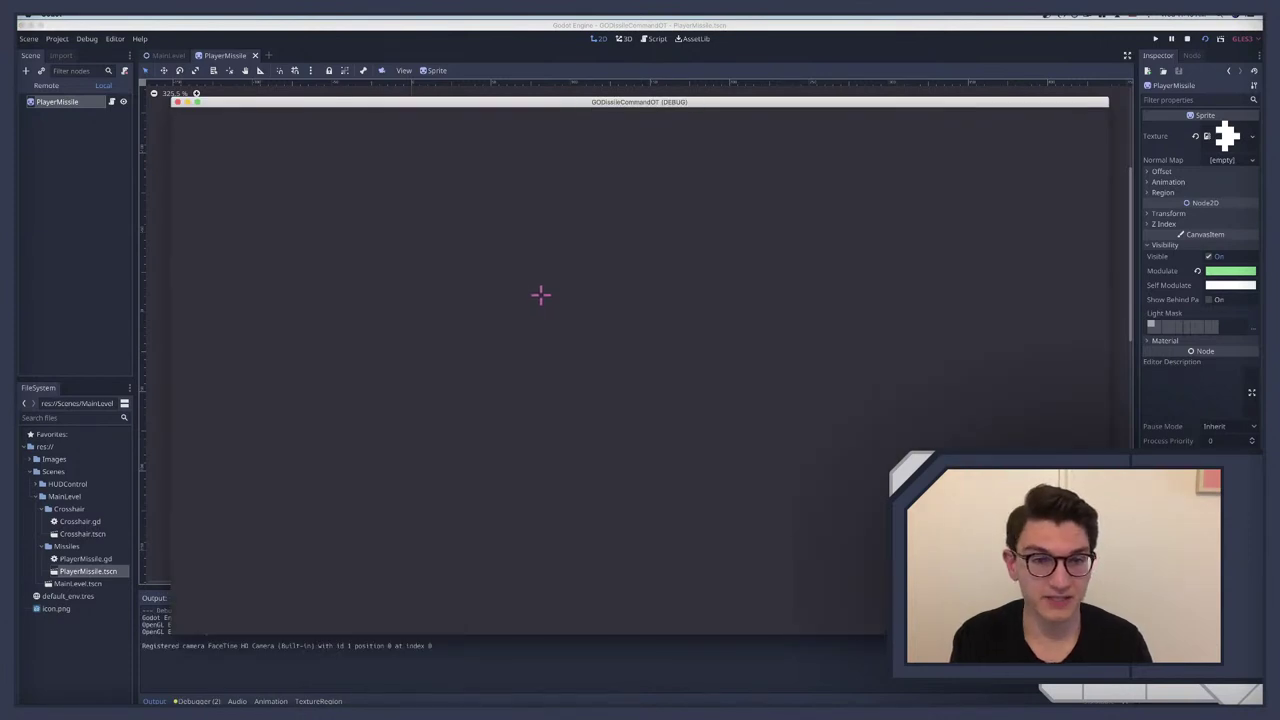
{"action": "key", "text": "F8"}
{"action": "key", "text": "ctrl+F3"}
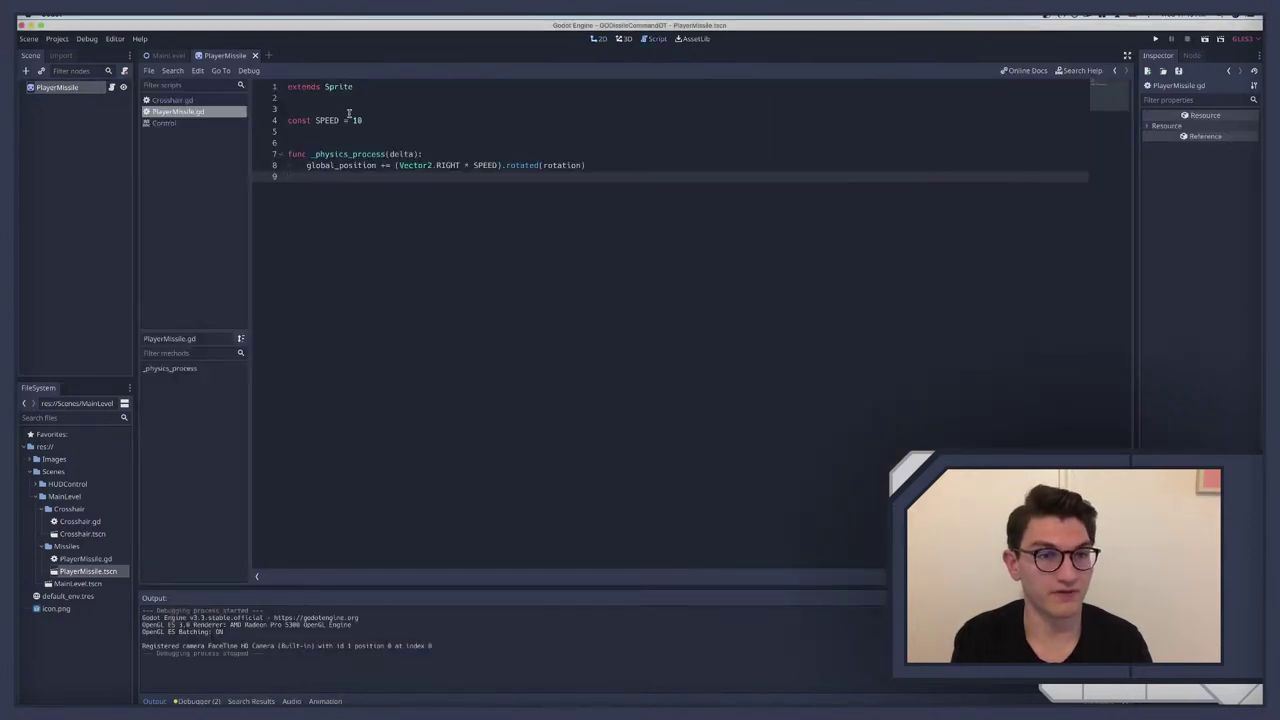
{"action": "left_click", "coordinate": [358, 120]}
{"action": "double_click", "coordinate": [358, 120]}
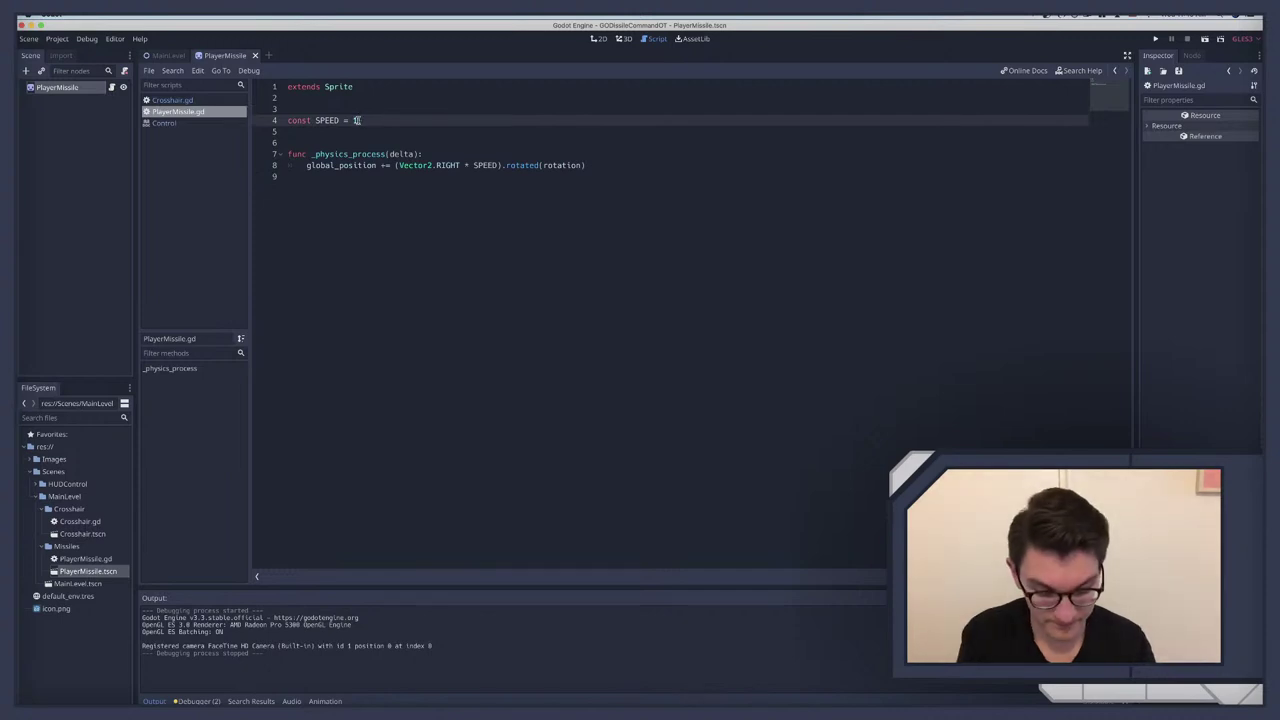
{"action": "type", "text": "15"}
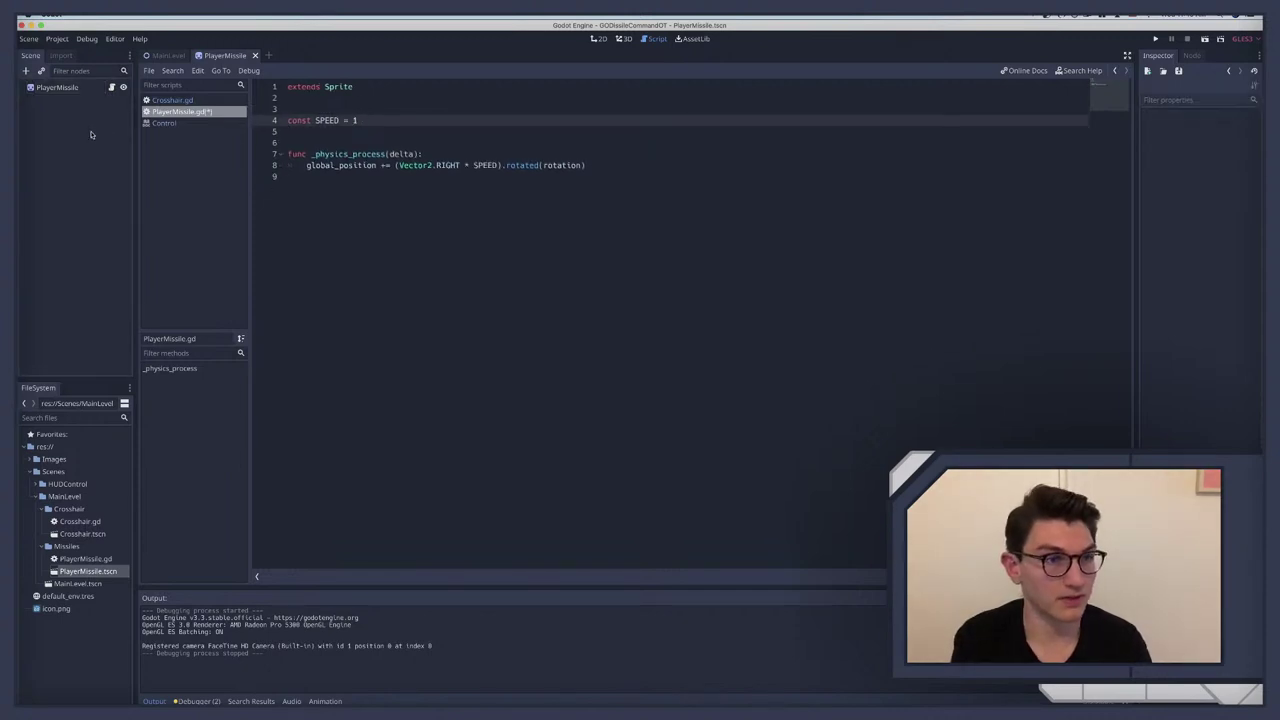
{"action": "key", "text": "ctrl+s"}
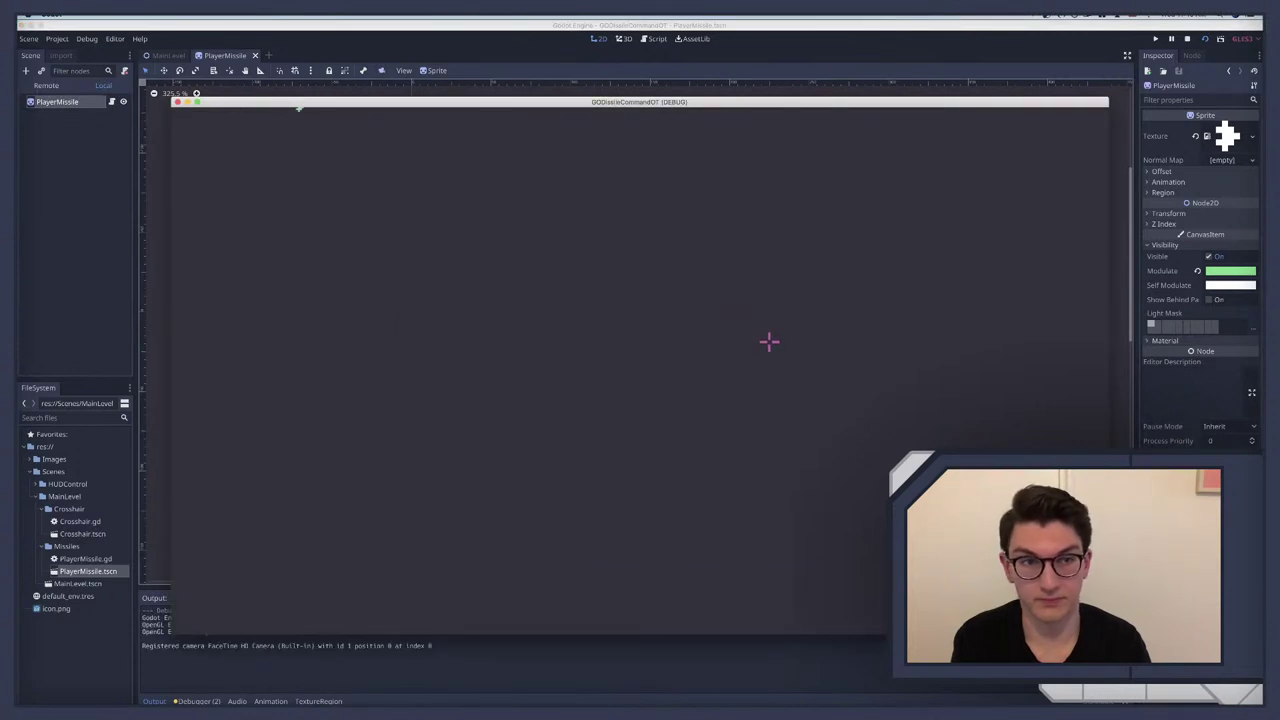
{"action": "left_click", "coordinate": [68, 99]}
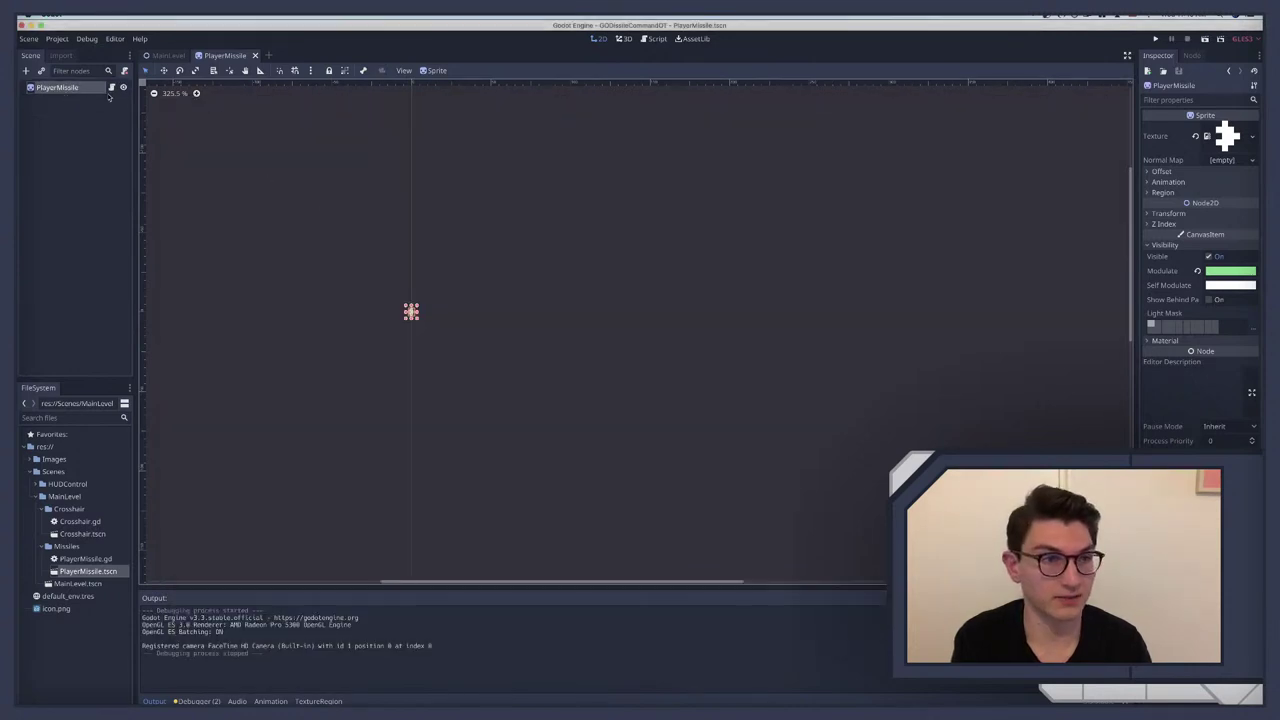
Step: Change SPEED to 14 and test-run the missile scene again
{"action": "left_click", "coordinate": [111, 88]}
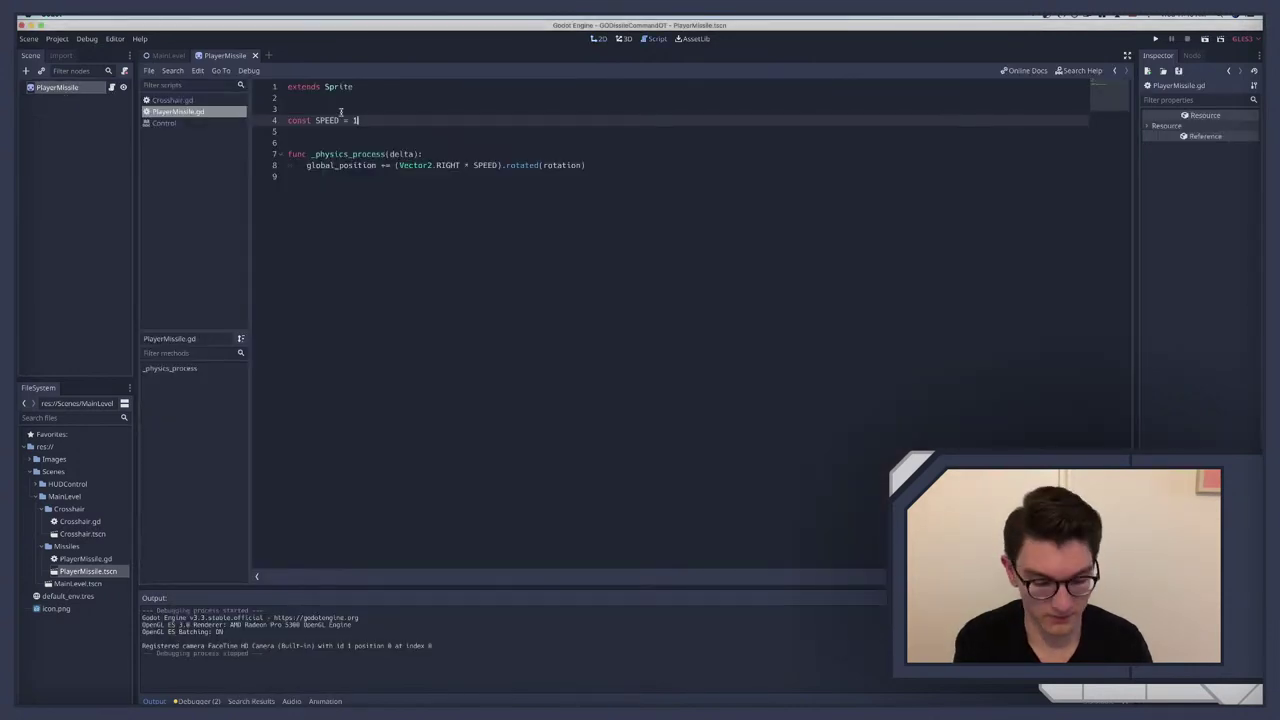
{"action": "type", "text": "0"}
{"action": "key", "text": "super+b"}
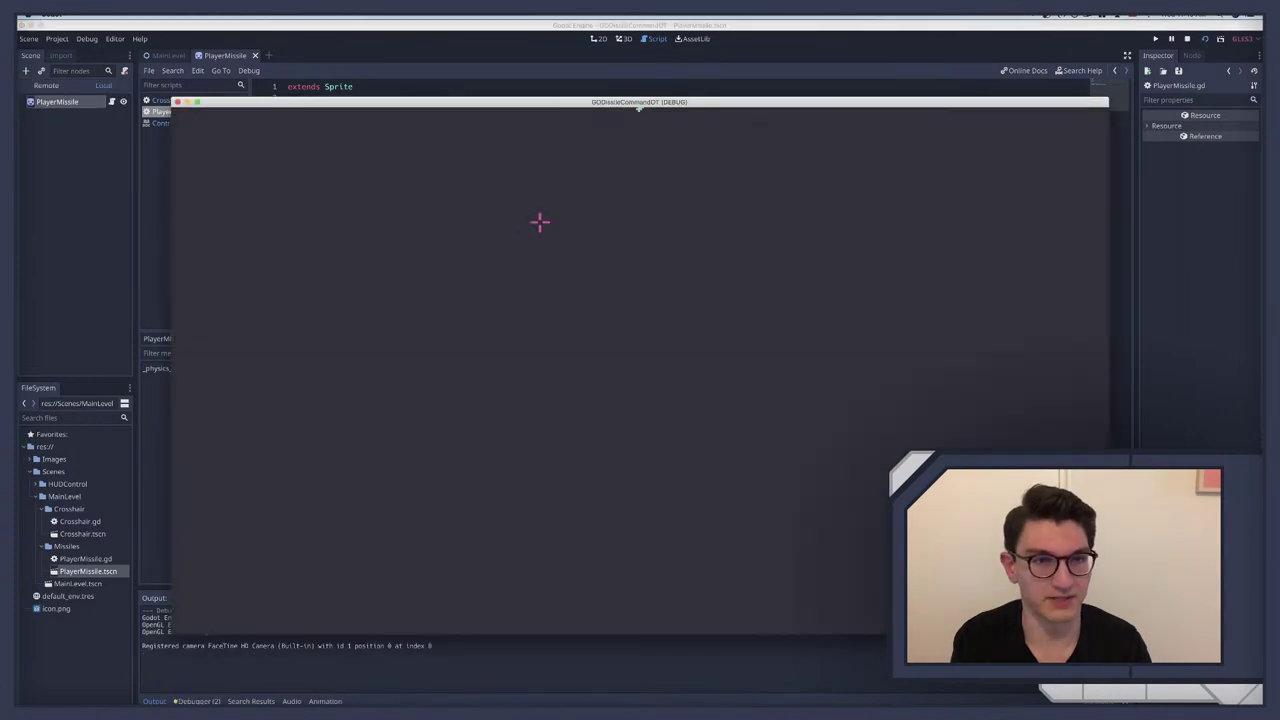
{"action": "key", "text": "super+period"}
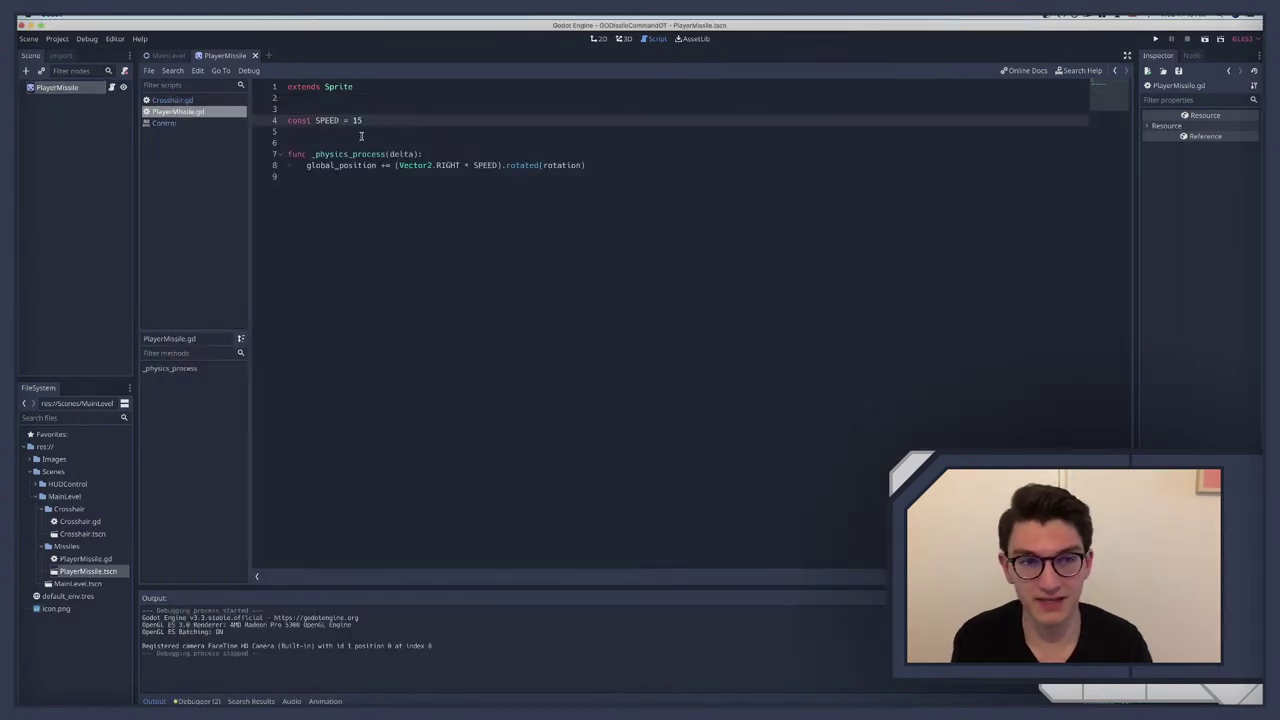
{"action": "key", "text": "Return"}
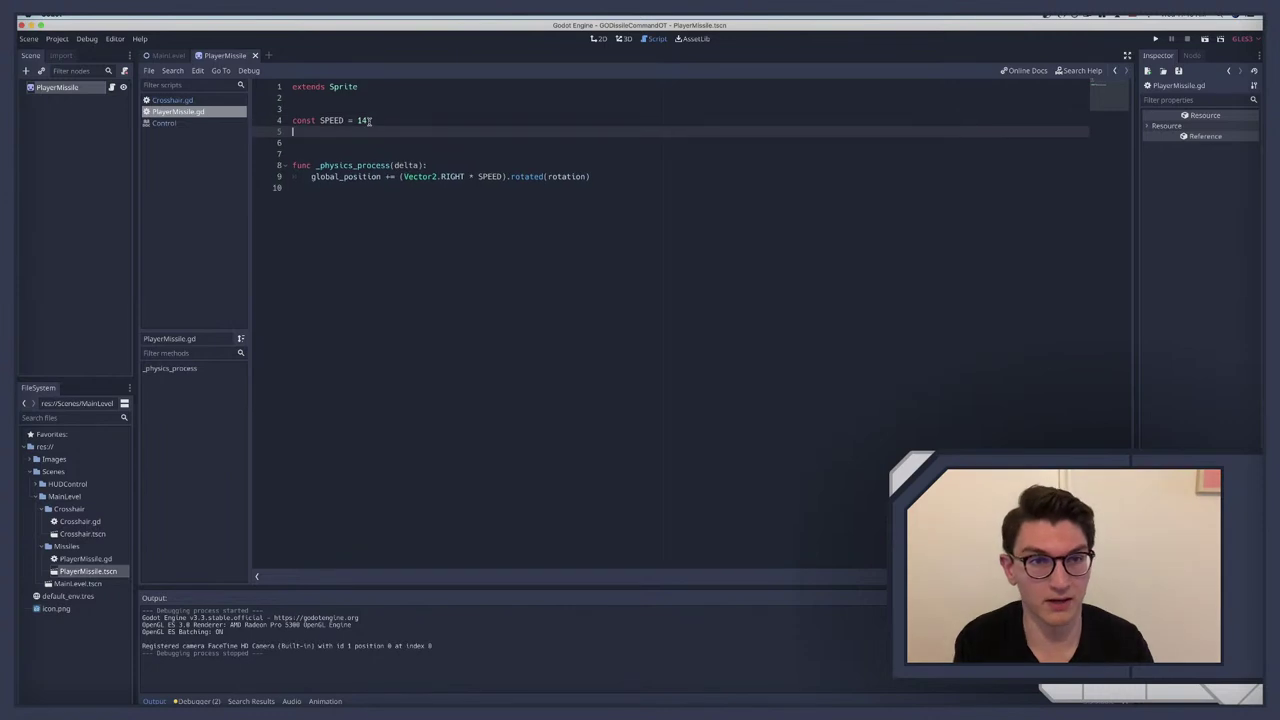
{"action": "key", "text": "BackSpace"}
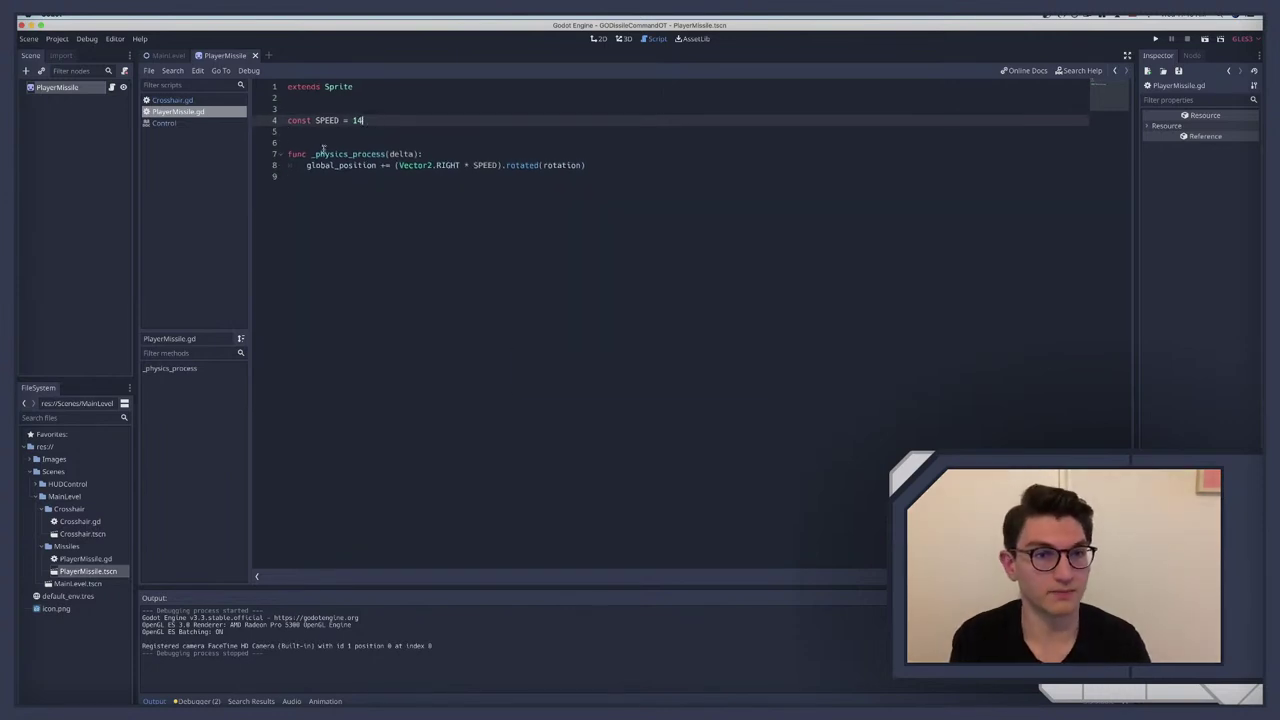
{"action": "left_click", "coordinate": [50, 88]}
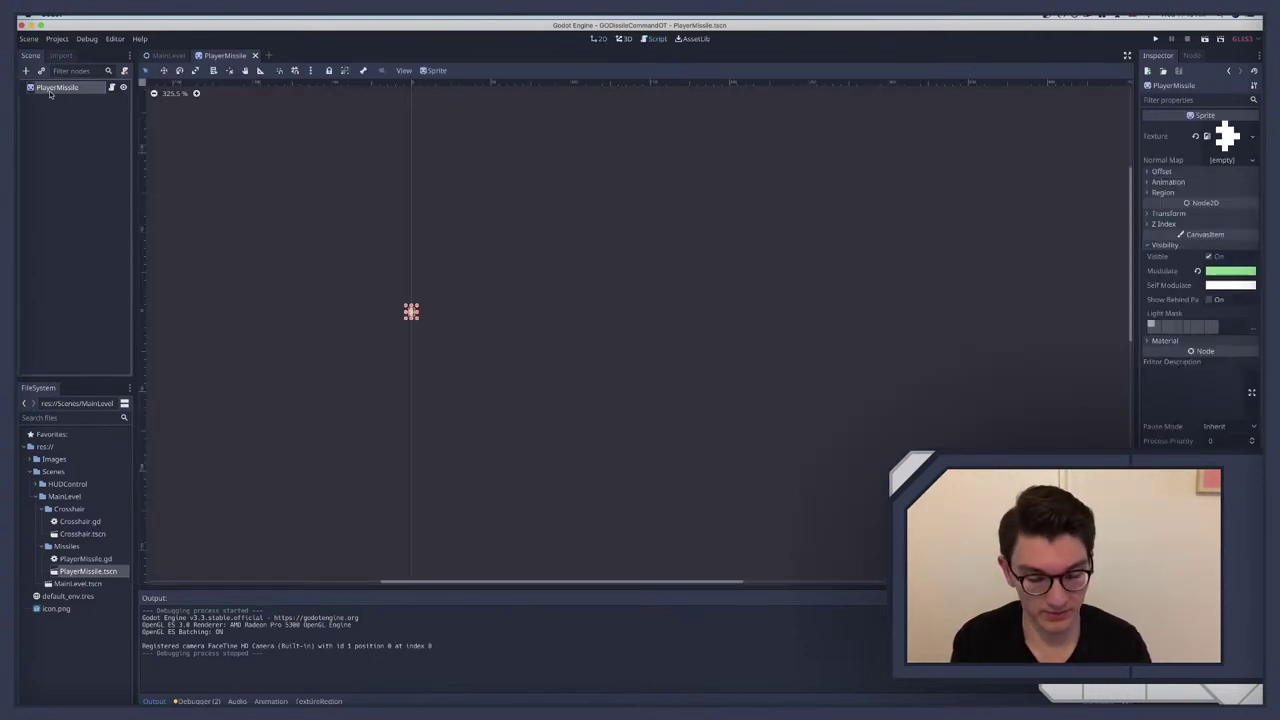
{"action": "key", "text": "super+r"}
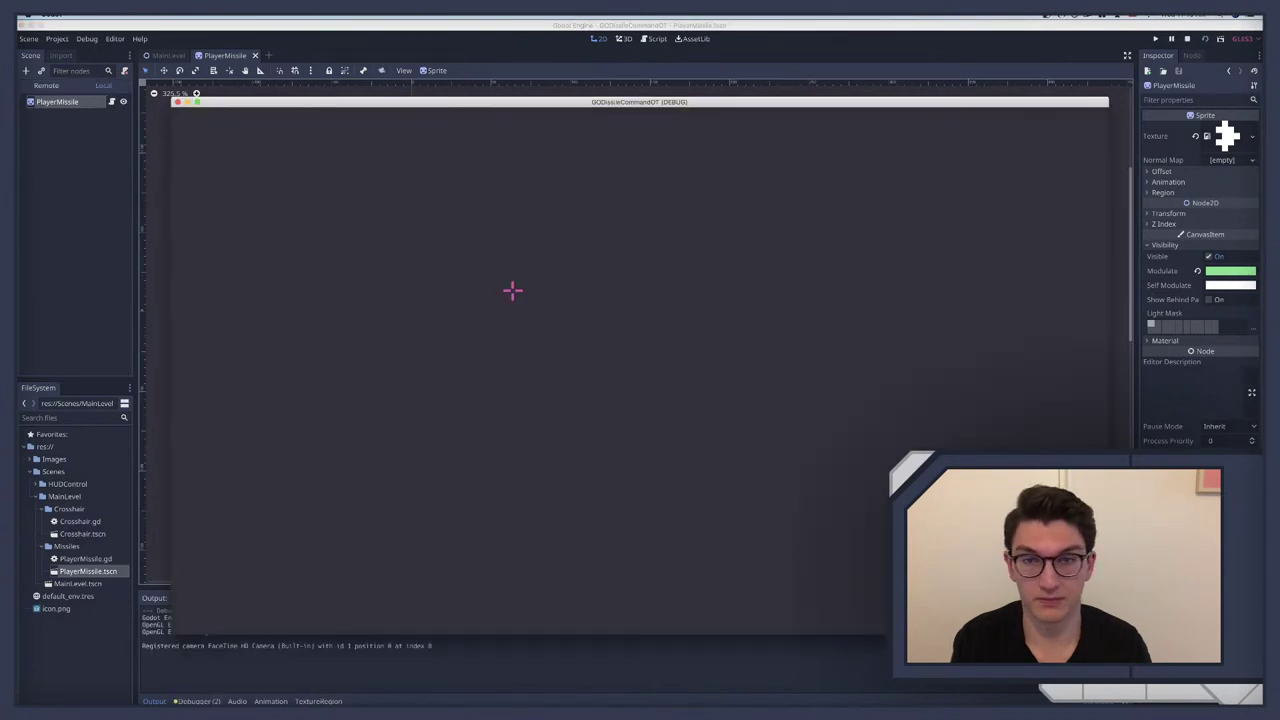
{"action": "left_click", "coordinate": [177, 102]}
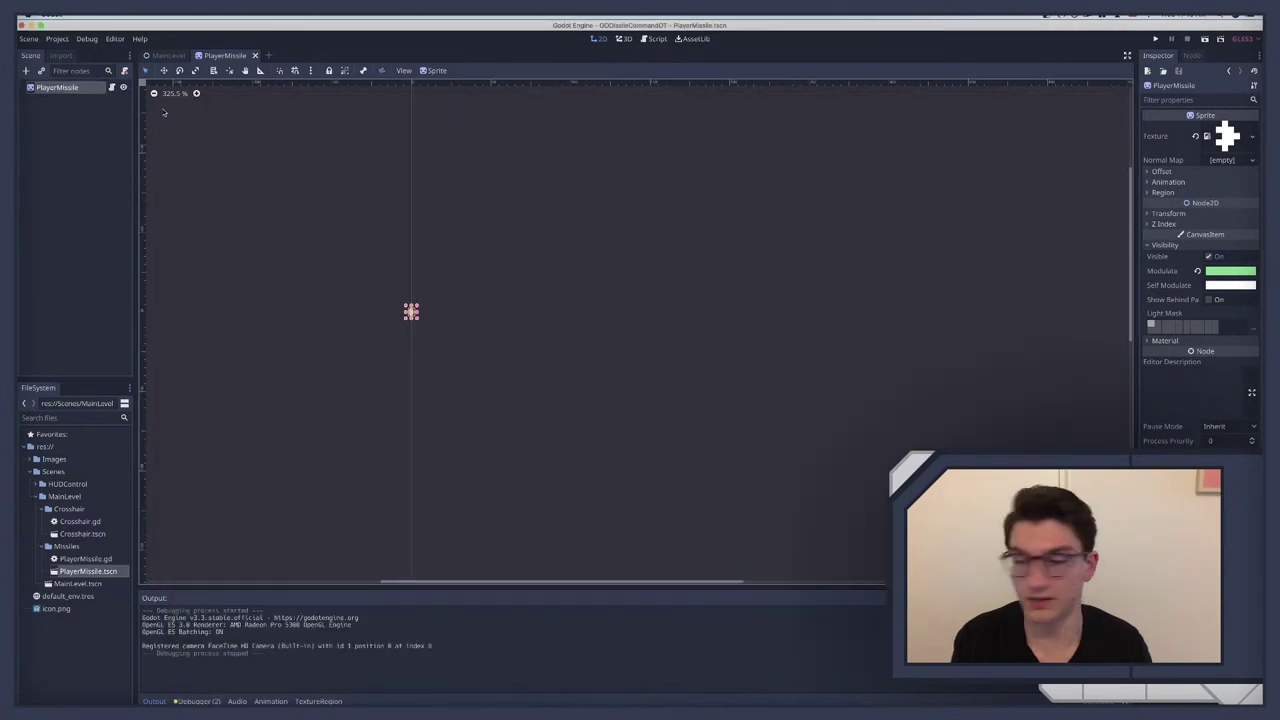
Step: Check and pause the Missile Command reference video, then return to Godot
{"action": "key", "text": "super+Tab"}
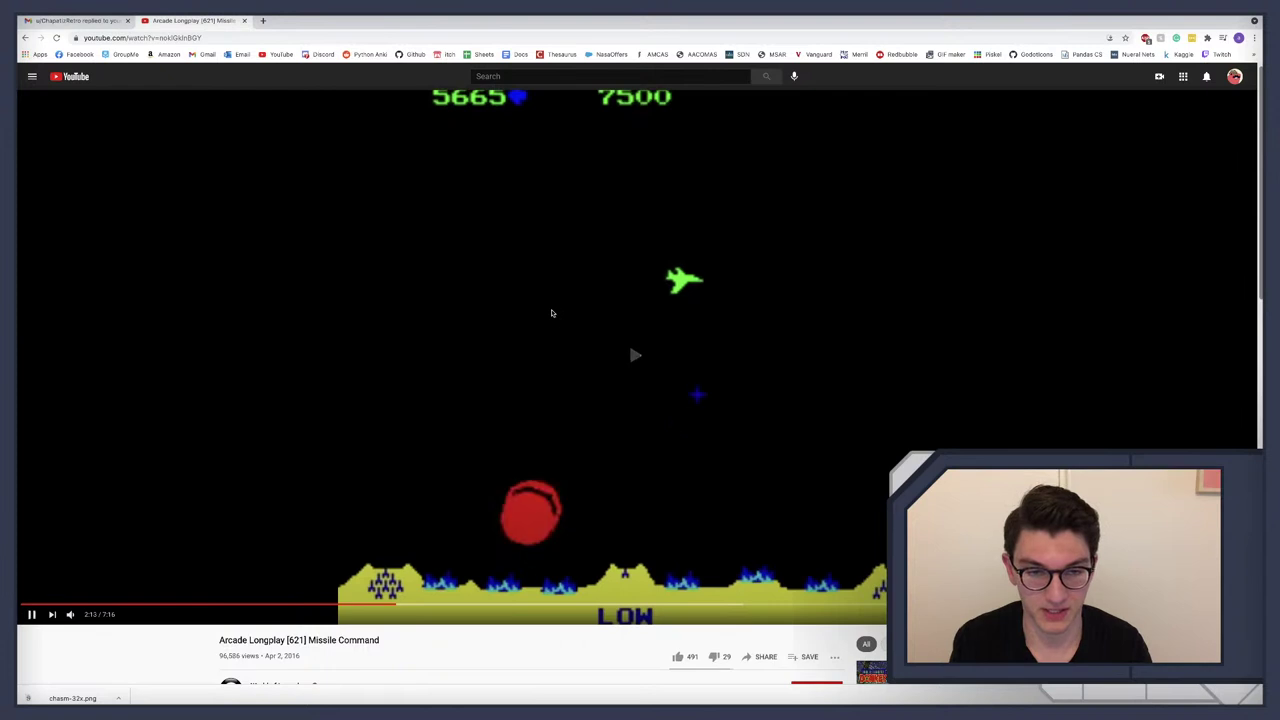
{"action": "left_click", "coordinate": [551, 315]}
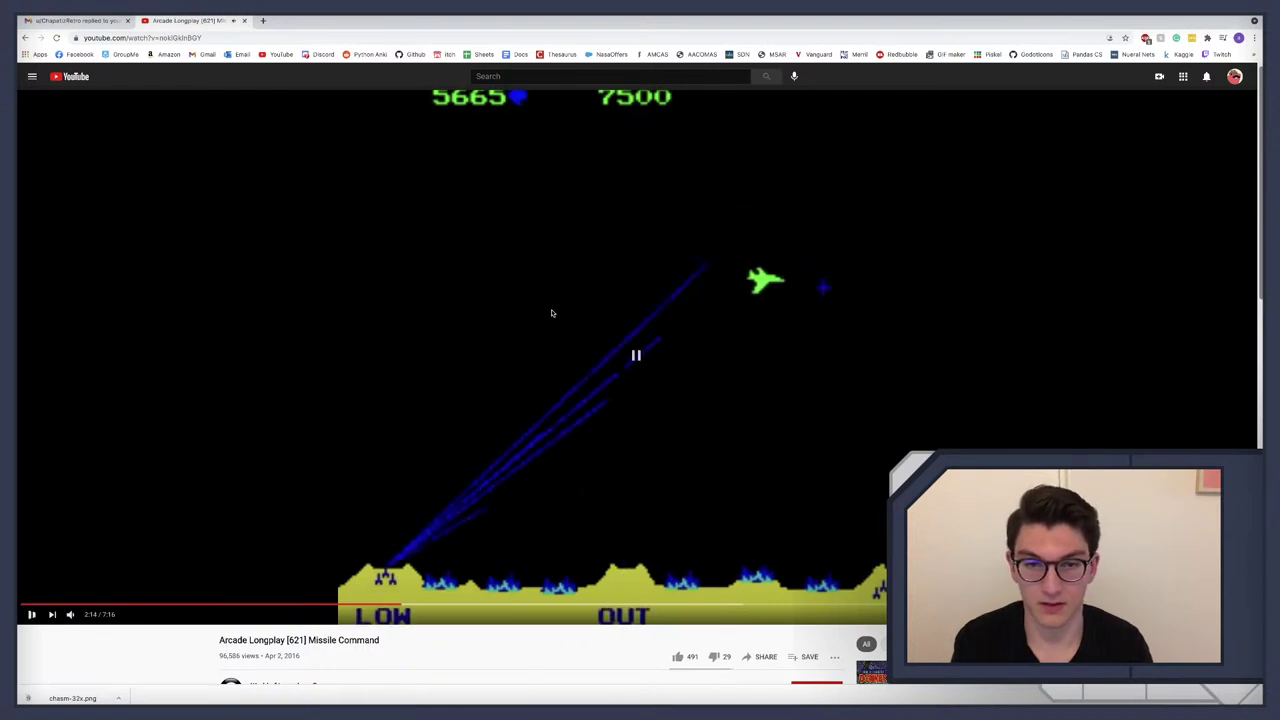
{"action": "key", "text": "super+Tab"}
Step: Set const SPEED back to 10 in PlayerMissile.gd and save
{"action": "left_click", "coordinate": [111, 87]}
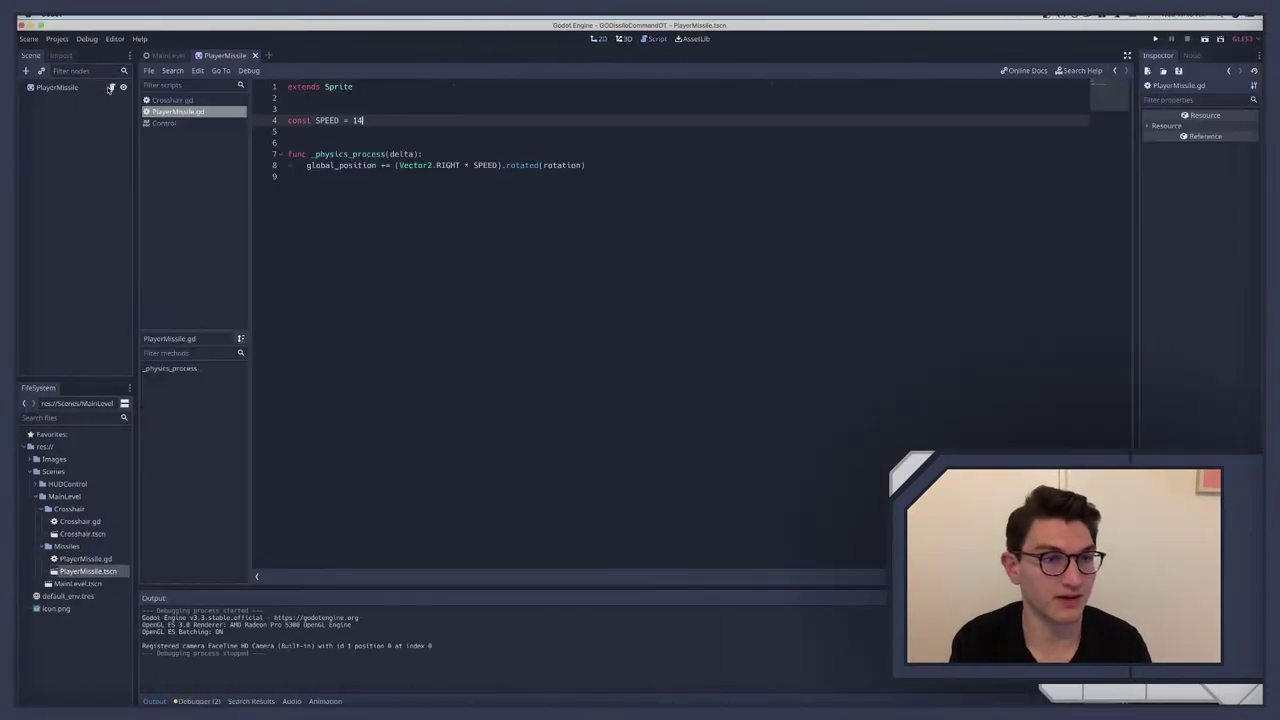
{"action": "key", "text": "Return"}
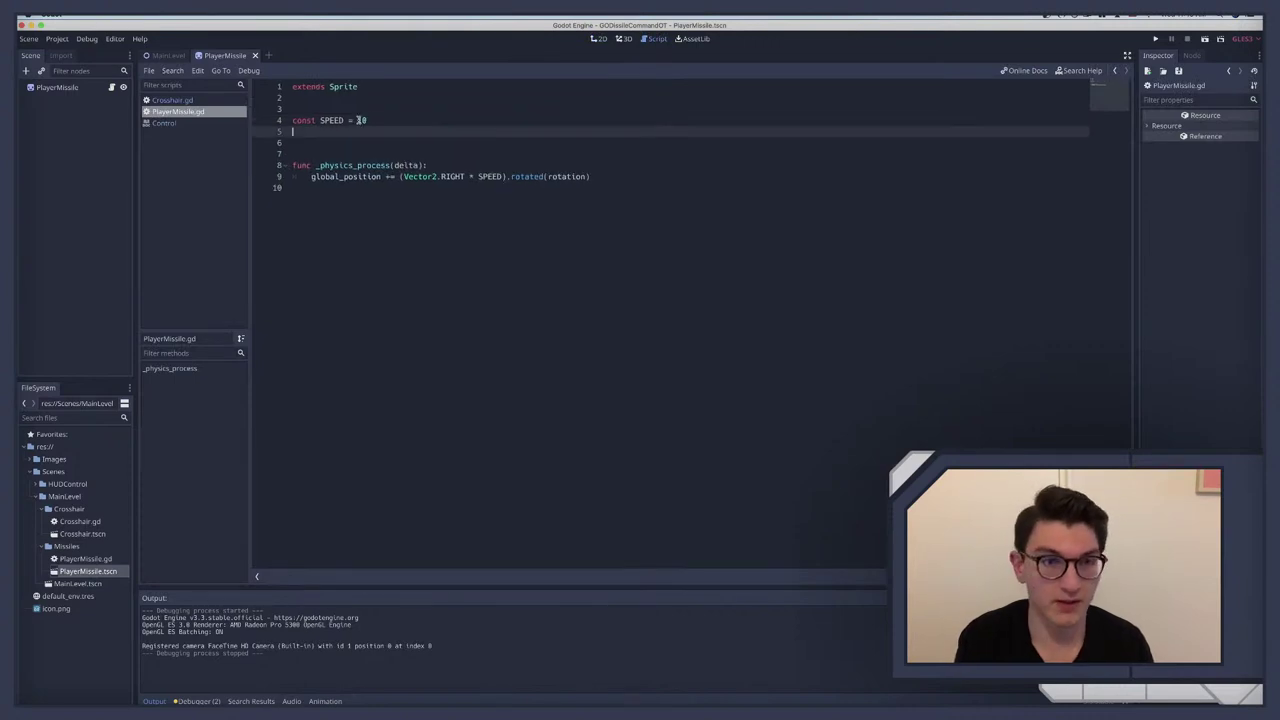
{"action": "key", "text": "BackSpace"}
{"action": "left_click", "coordinate": [344, 132]}
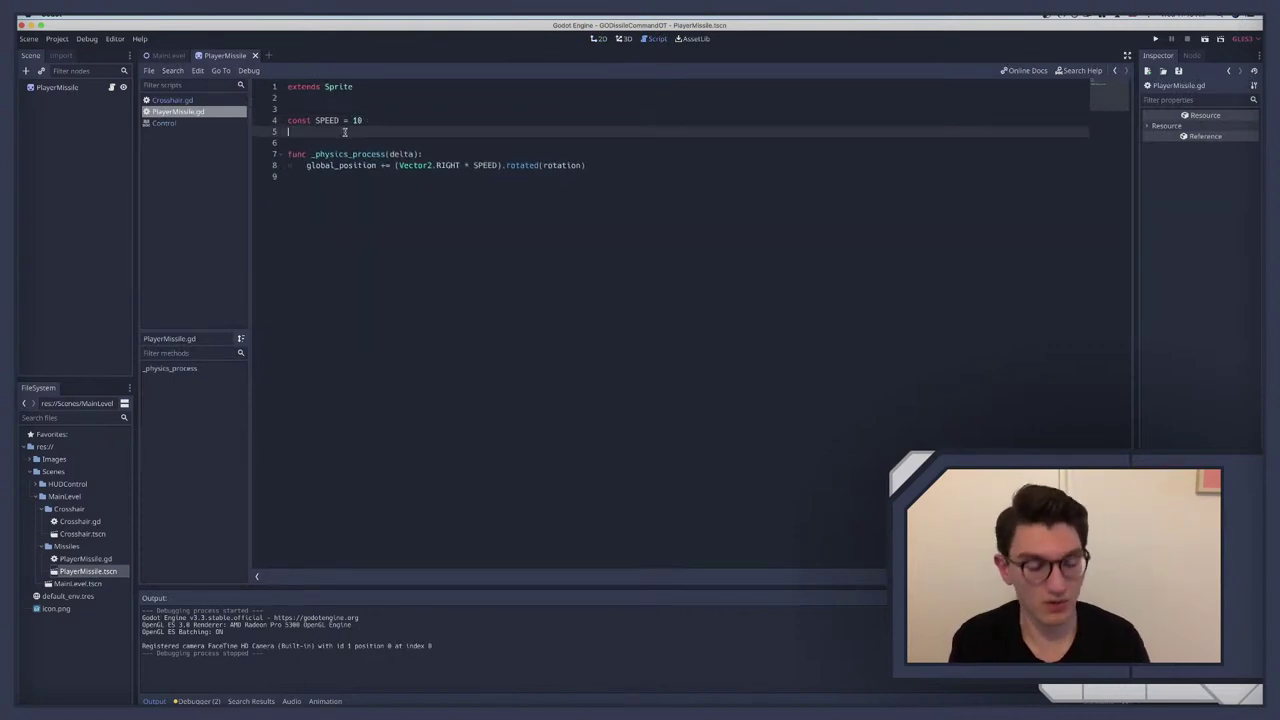
{"action": "key", "text": "super+s"}
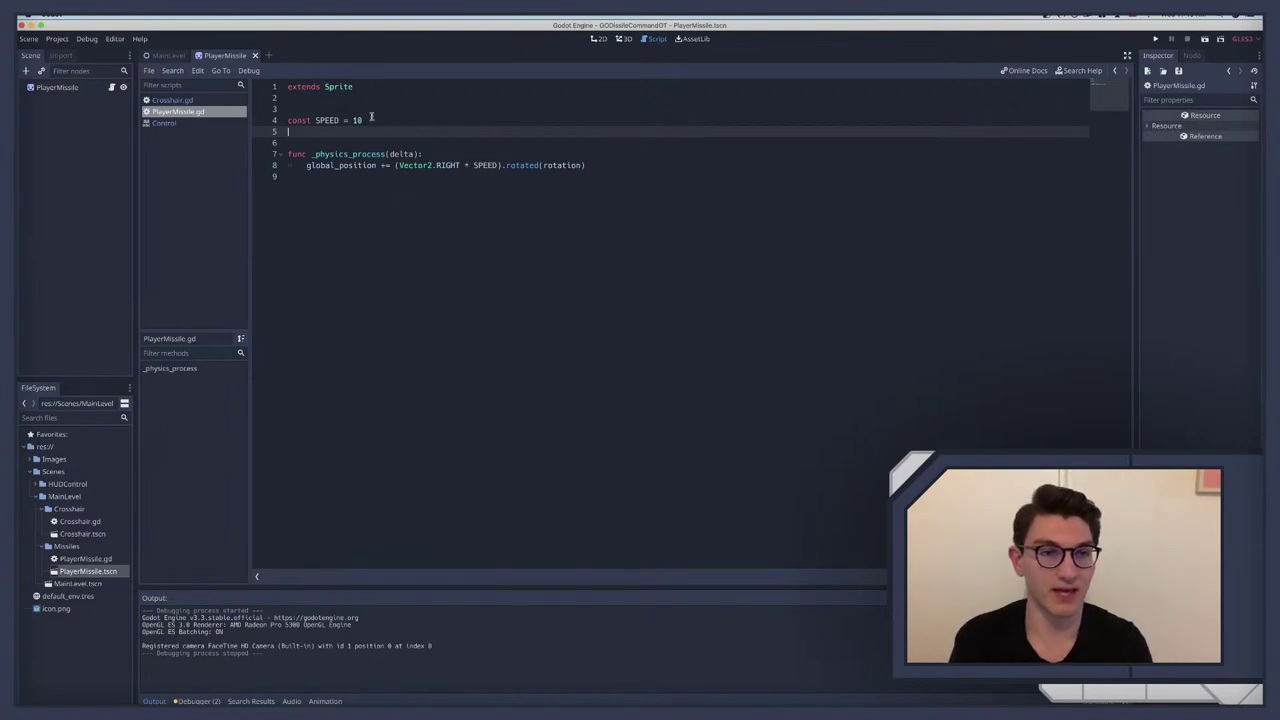
{"action": "left_click", "coordinate": [393, 123]}
Step: Declare 'var target_pos = Vector2.ZERO' below the SPEED constant
{"action": "key", "text": "Return"}
{"action": "key", "text": "Return"}
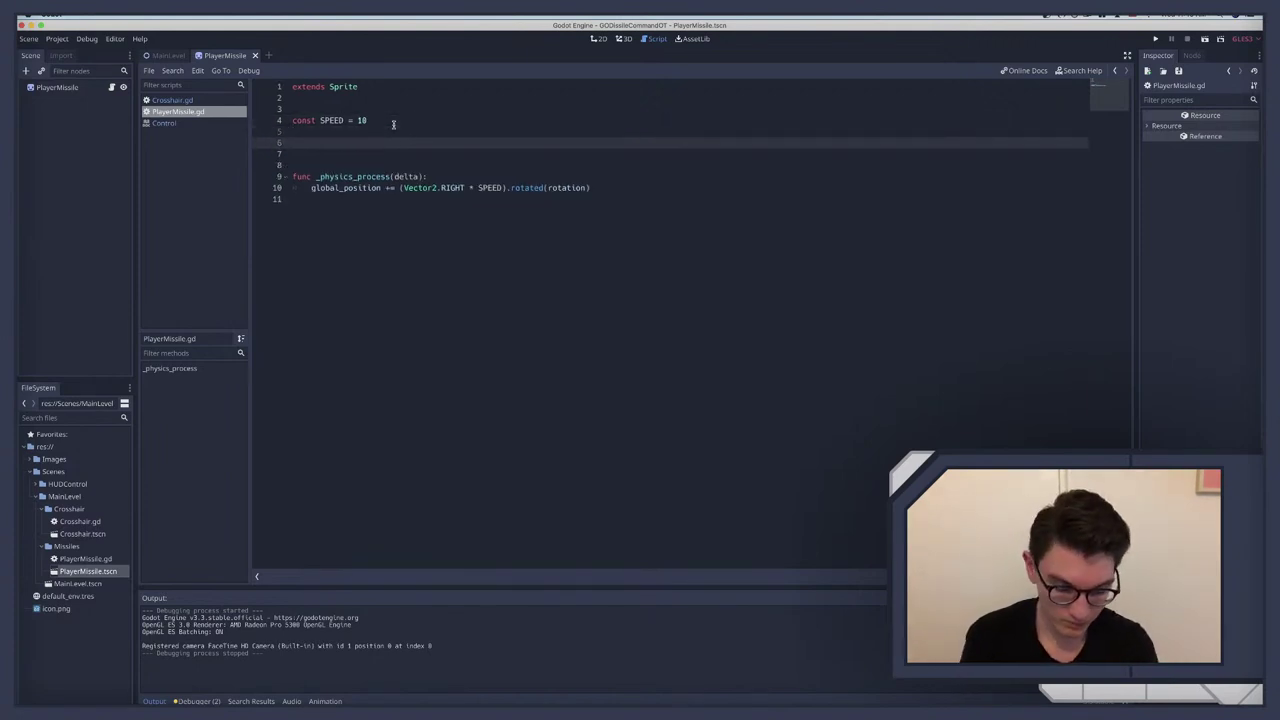
{"action": "type", "text": "target"}
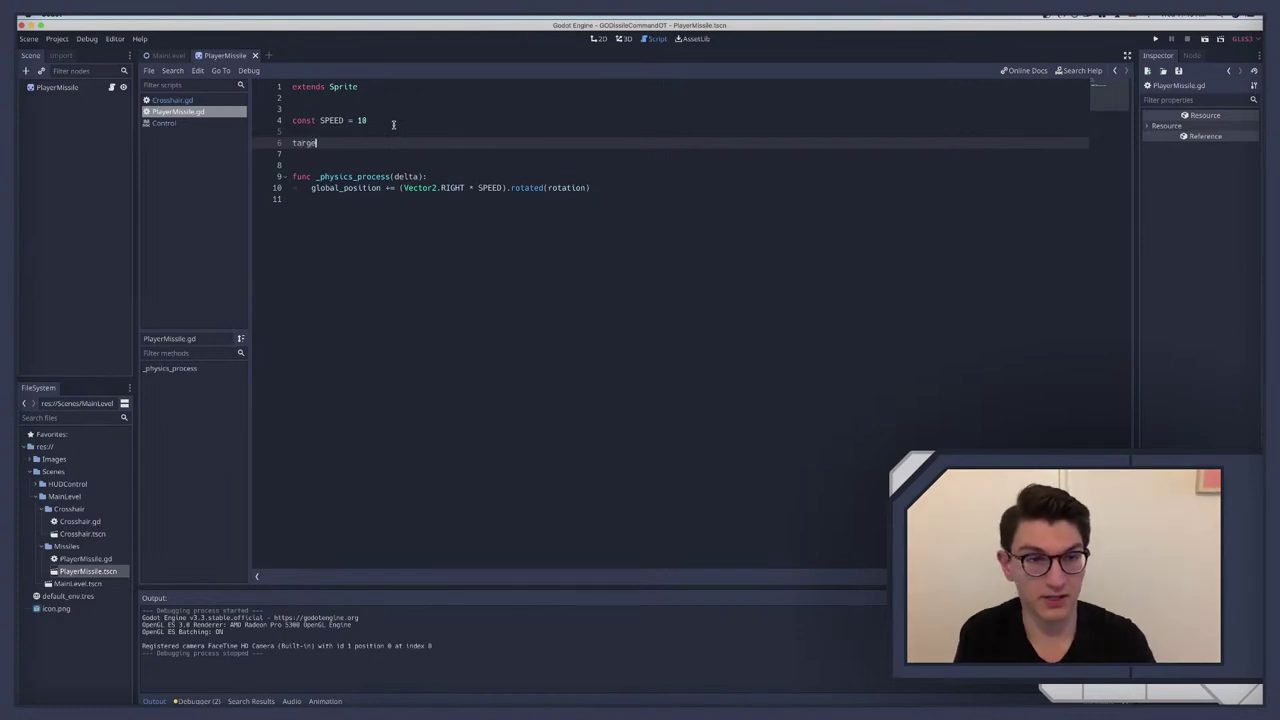
{"action": "key", "text": "BackSpace"}
{"action": "key", "text": "BackSpace"}
{"action": "key", "text": "BackSpace"}
{"action": "key", "text": "BackSpace"}
{"action": "key", "text": "BackSpace"}
{"action": "key", "text": "BackSpace"}
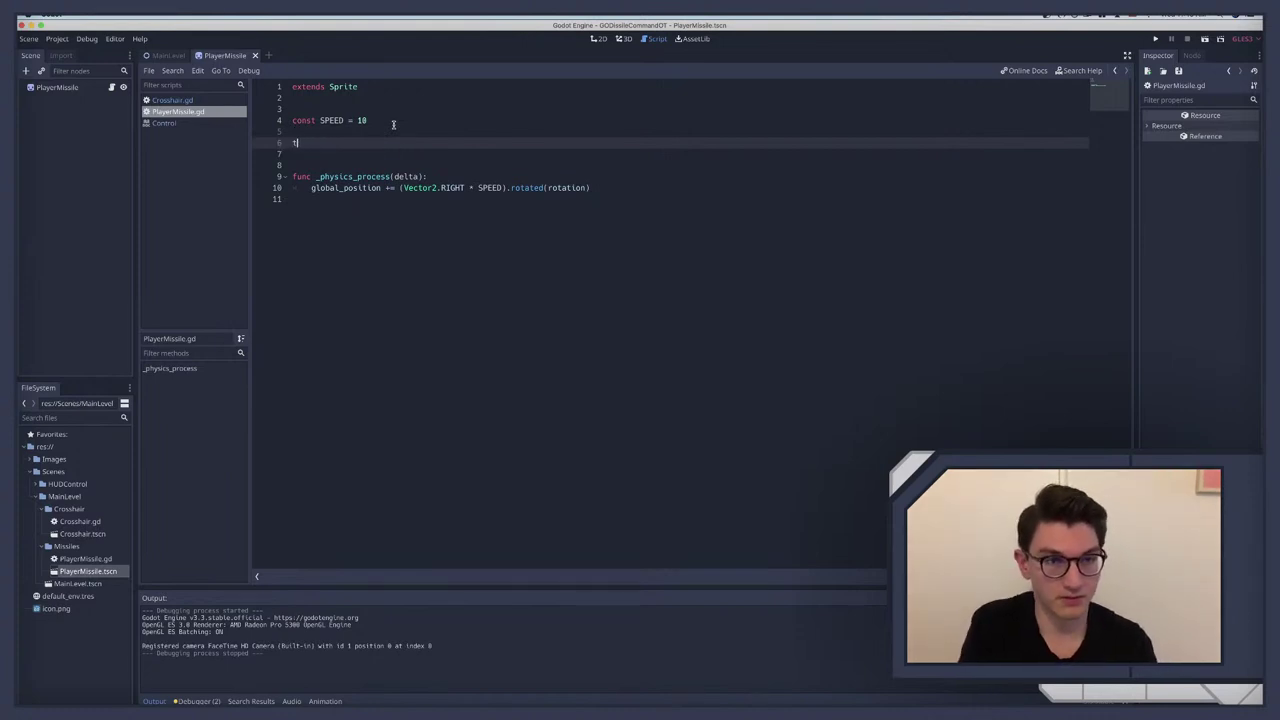
{"action": "type", "text": "var ta"}
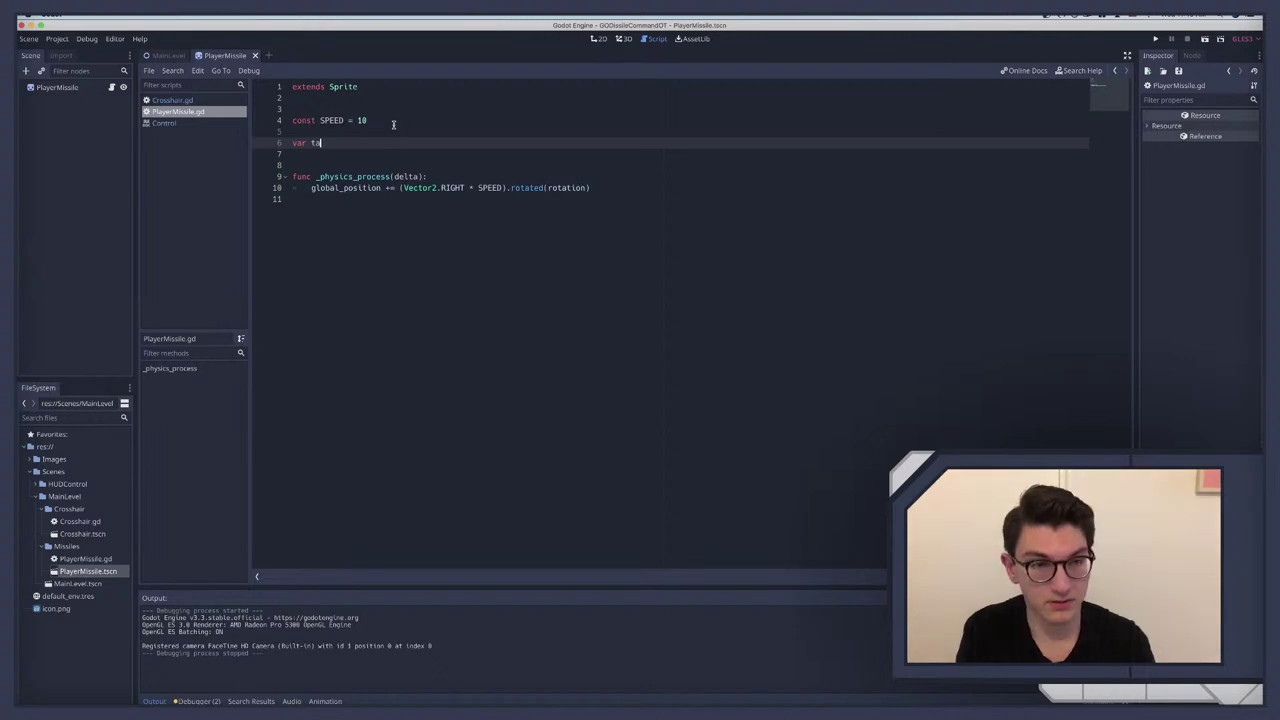
{"action": "type", "text": "rget "}
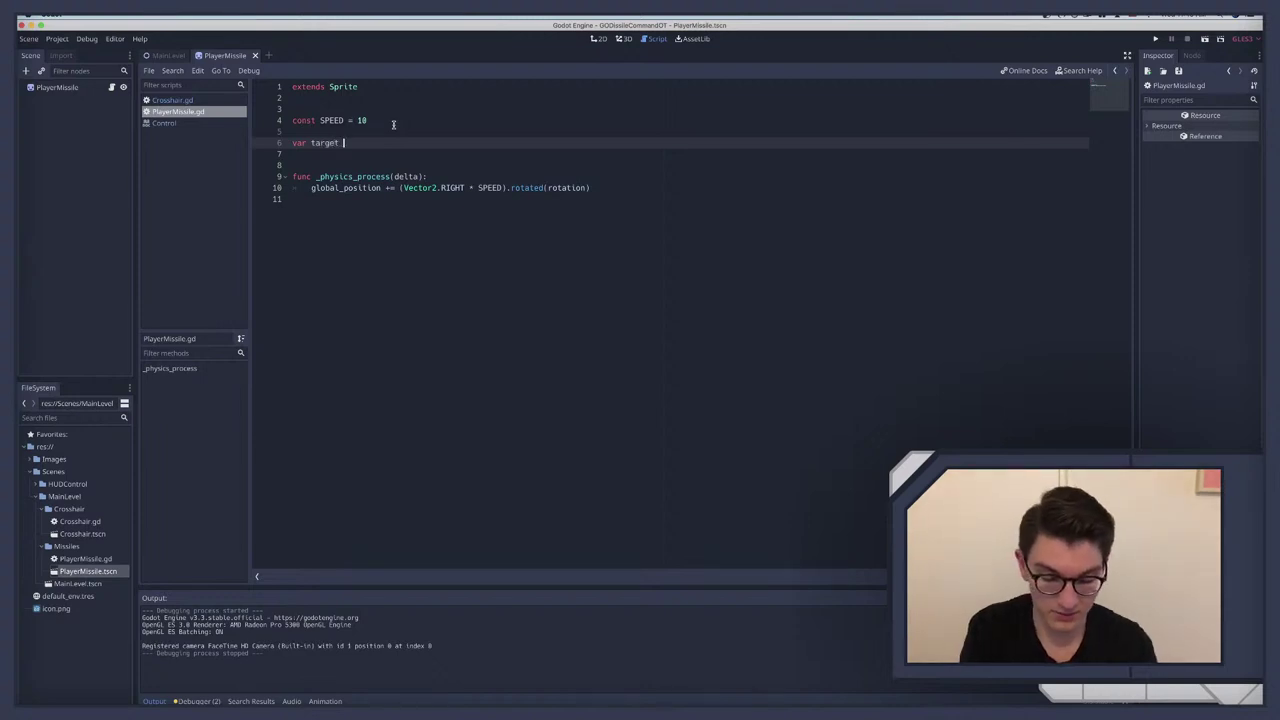
{"action": "type", "text": "position"}
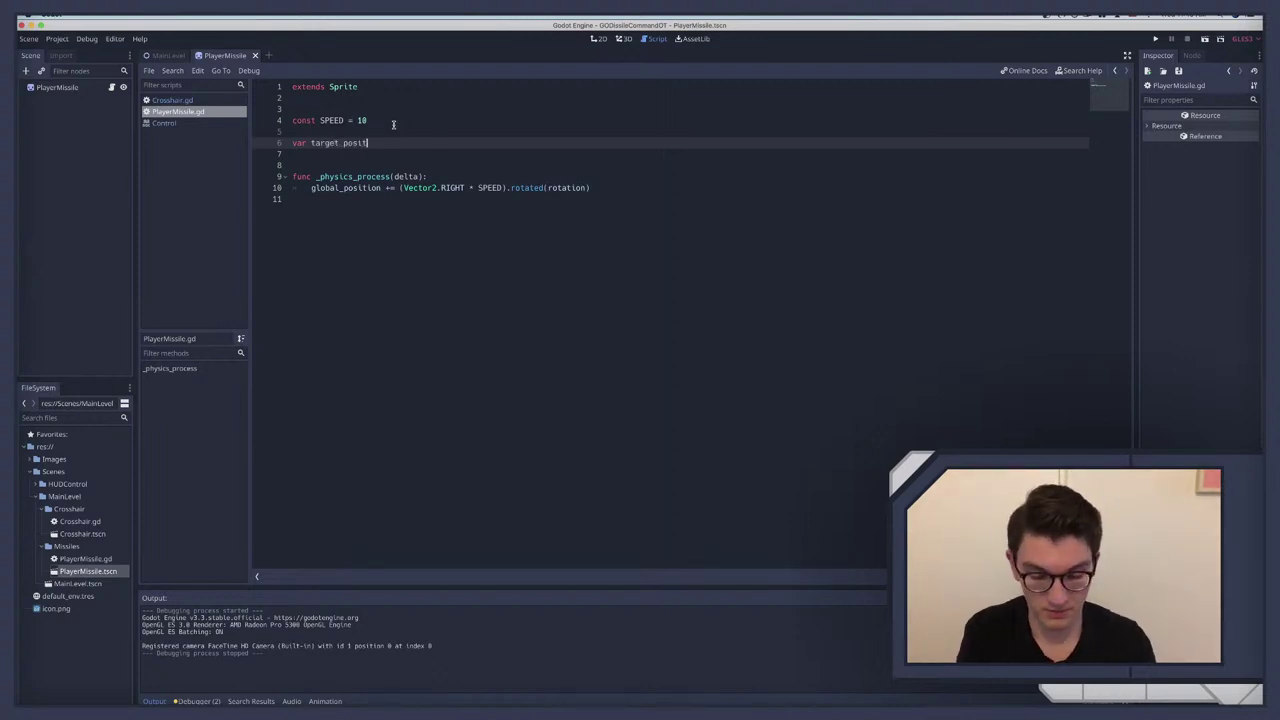
{"action": "key", "text": "BackSpace"}
{"action": "key", "text": "BackSpace"}
{"action": "key", "text": "BackSpace"}
{"action": "key", "text": "BackSpace"}
{"action": "key", "text": "BackSpace"}
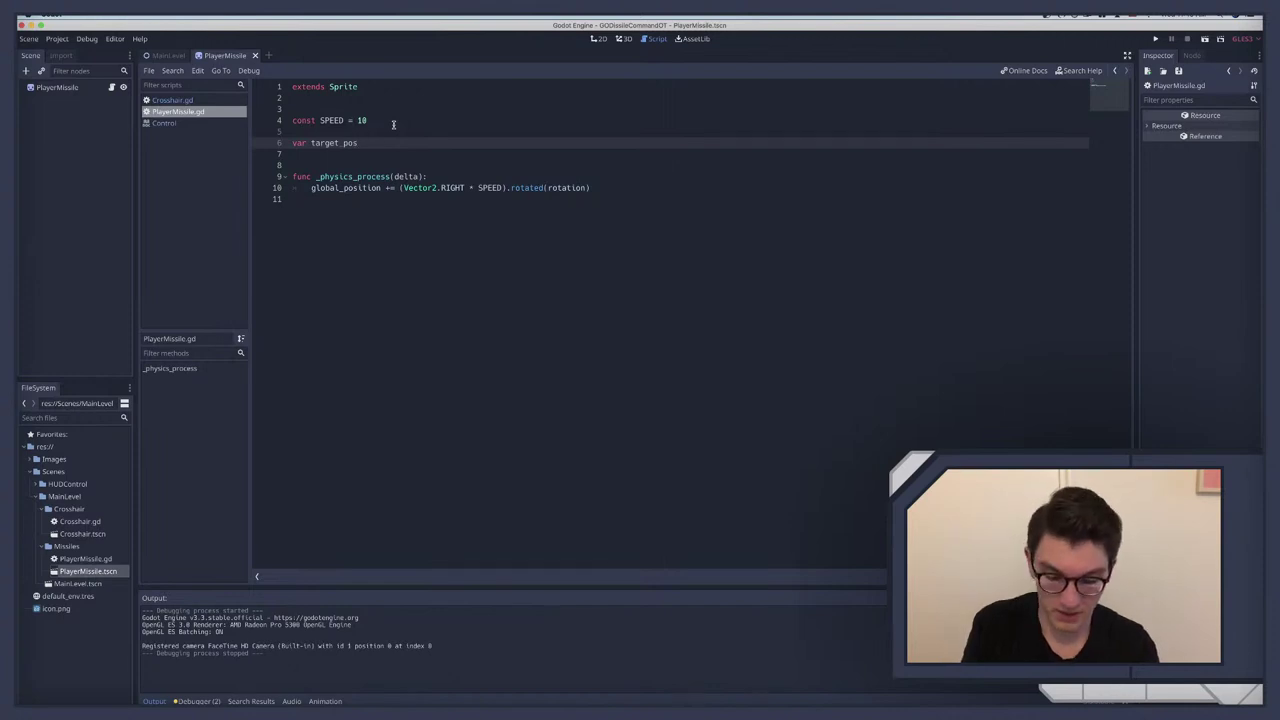
{"action": "type", "text": "= Vec"}
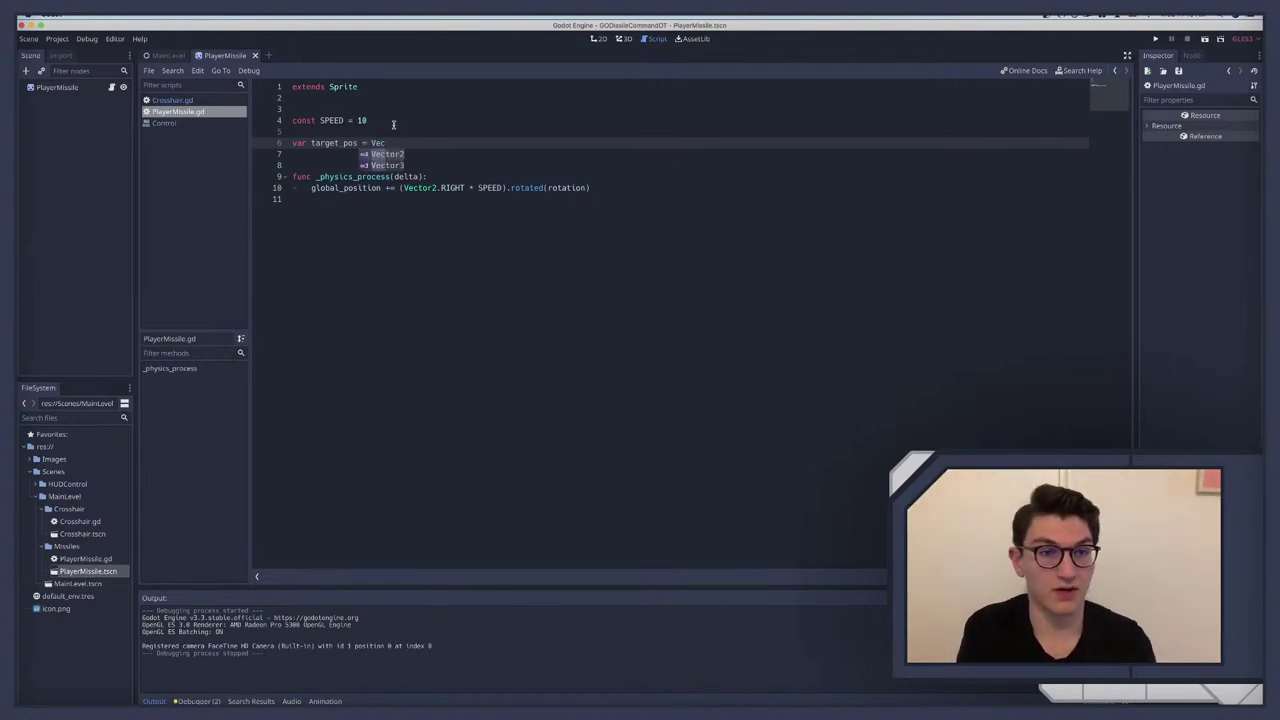
{"action": "key", "text": "Return"}
{"action": "type", "text": ".Z"}
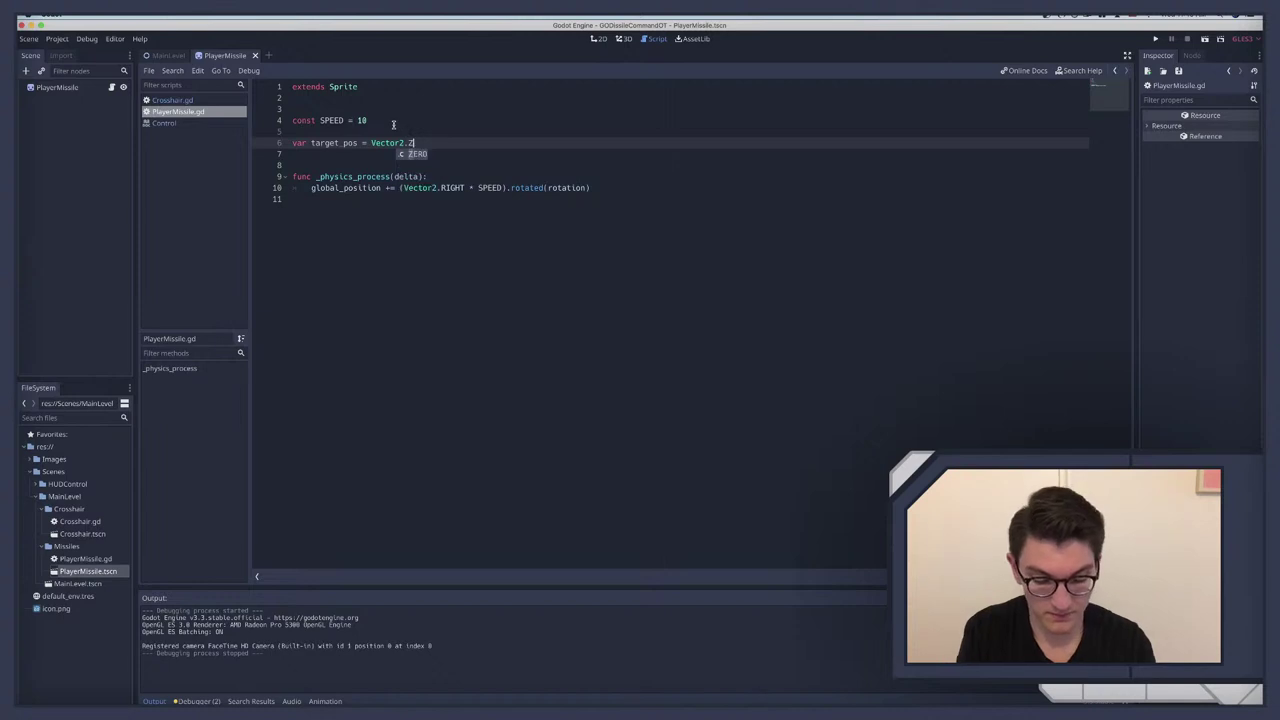
{"action": "type", "text": "ERO"}
{"action": "key", "text": "Return"}
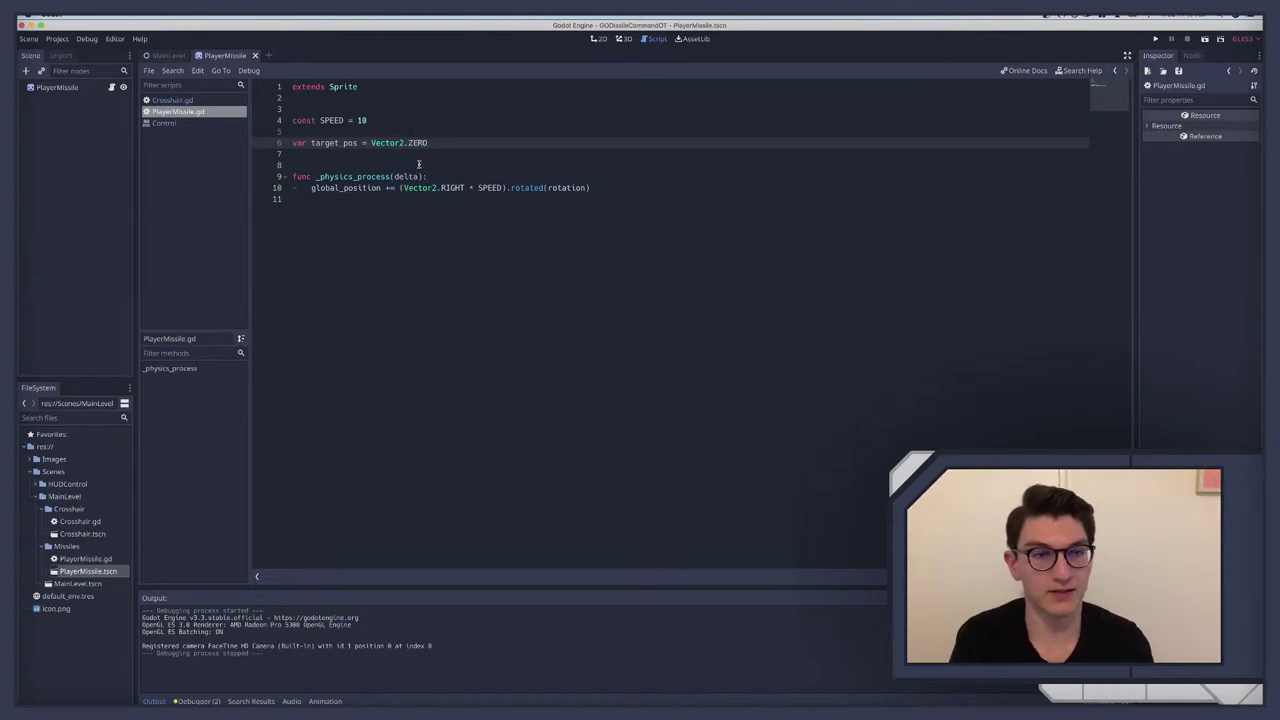
Step: Begin 'if global_position > target_pos' inside _physics_process
{"action": "left_click", "coordinate": [420, 164]}
{"action": "left_click", "coordinate": [631, 190]}
{"action": "key", "text": "Return"}
{"action": "key", "text": "Return"}
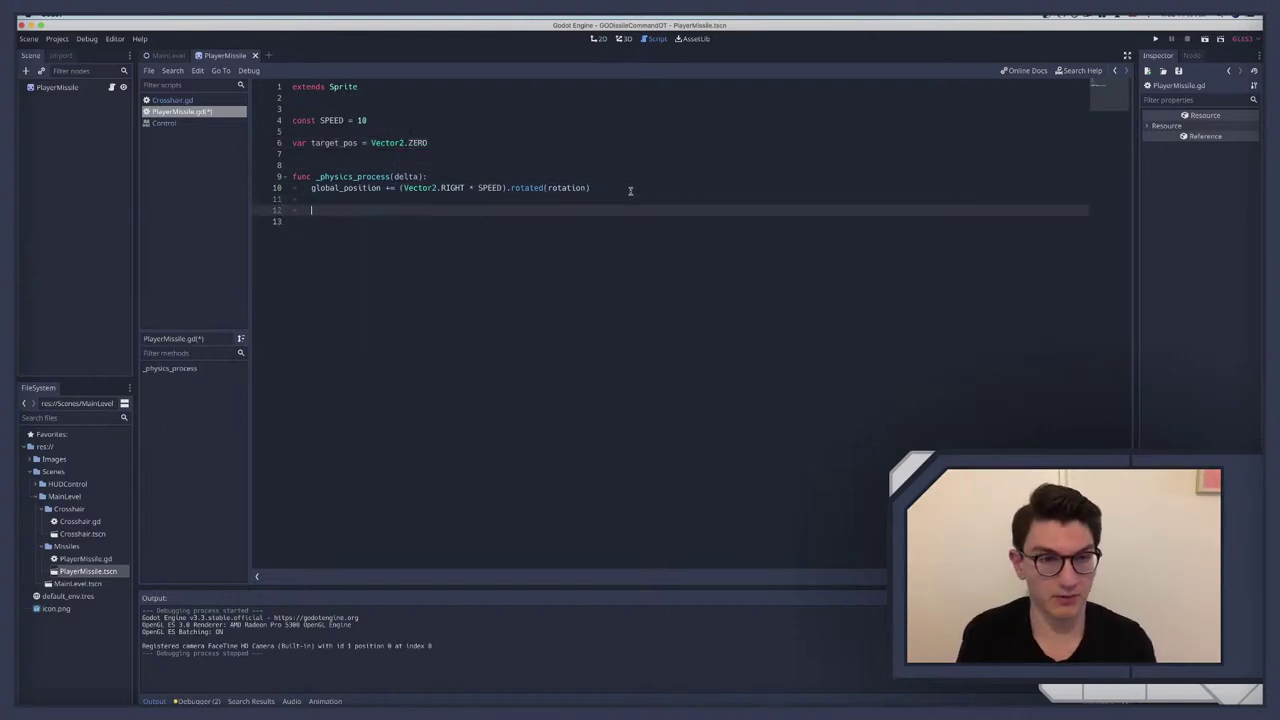
{"action": "type", "text": "if "}
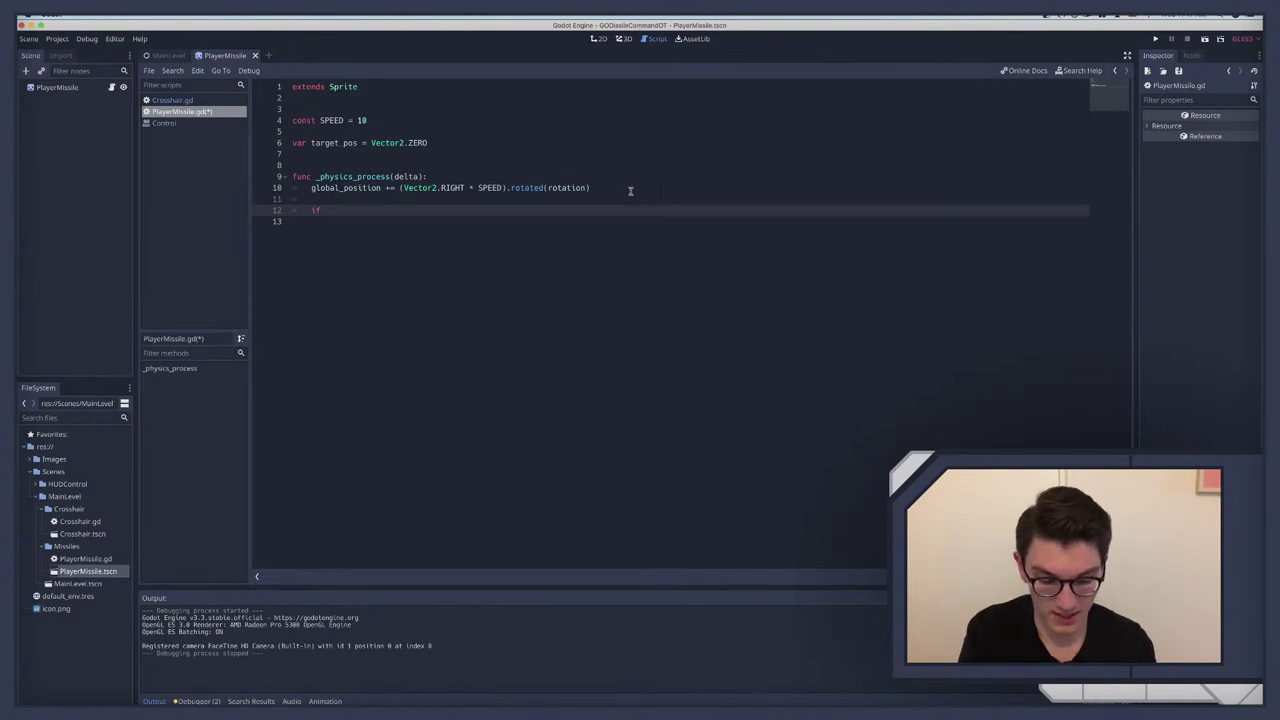
{"action": "type", "text": "self"}
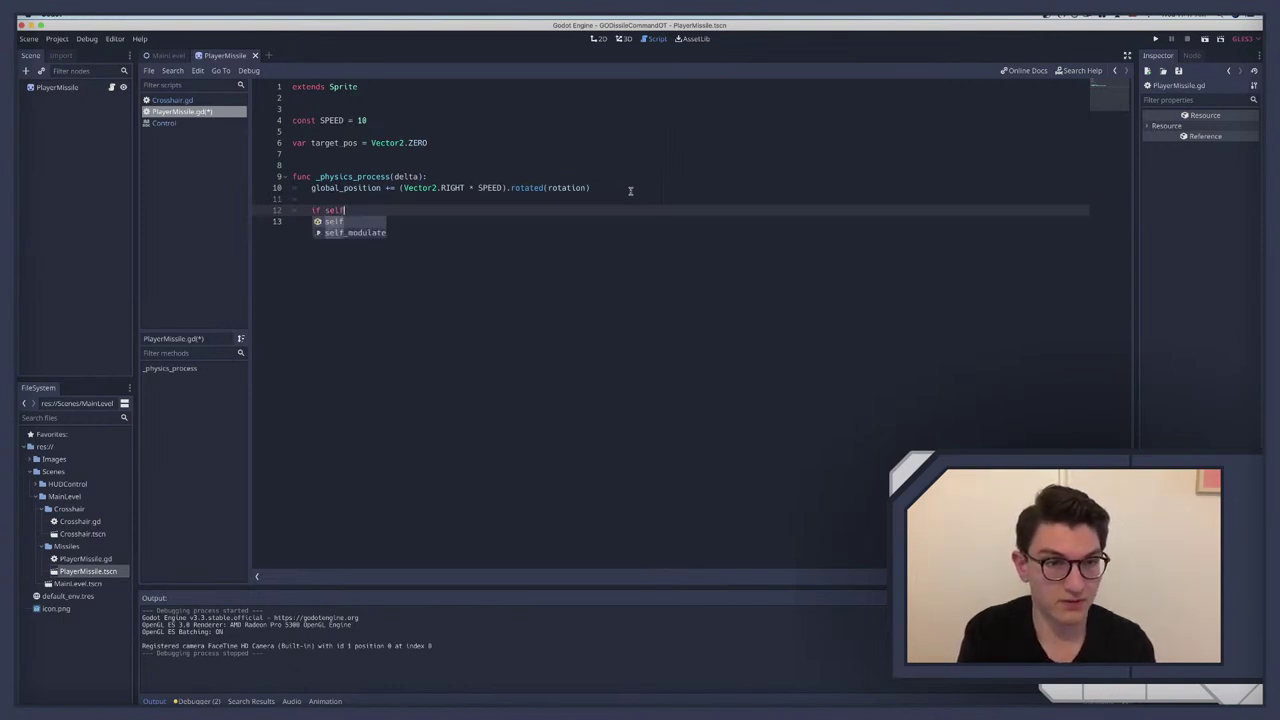
{"action": "key", "text": "BackSpace"}
{"action": "key", "text": "BackSpace"}
{"action": "key", "text": "BackSpace"}
{"action": "key", "text": "BackSpace"}
{"action": "type", "text": "self"}
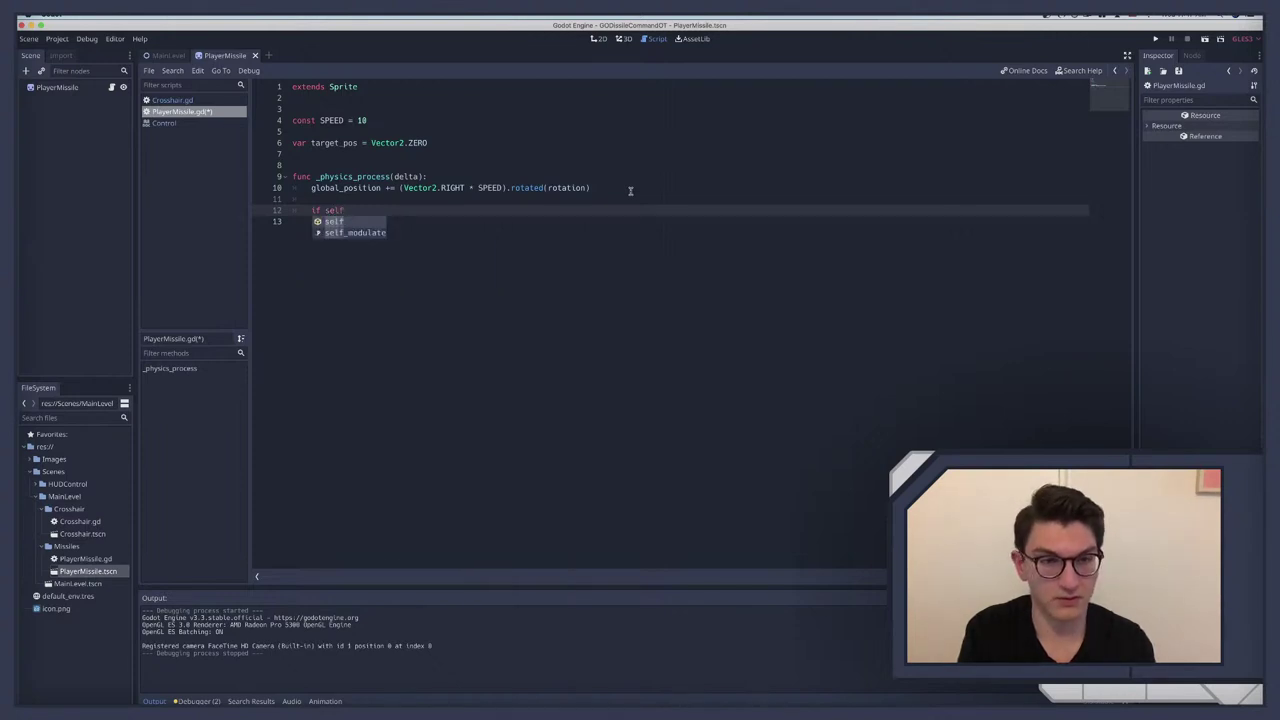
{"action": "key", "text": "BackSpace"}
{"action": "key", "text": "BackSpace"}
{"action": "key", "text": "BackSpace"}
{"action": "key", "text": "BackSpace"}
{"action": "type", "text": "globa"}
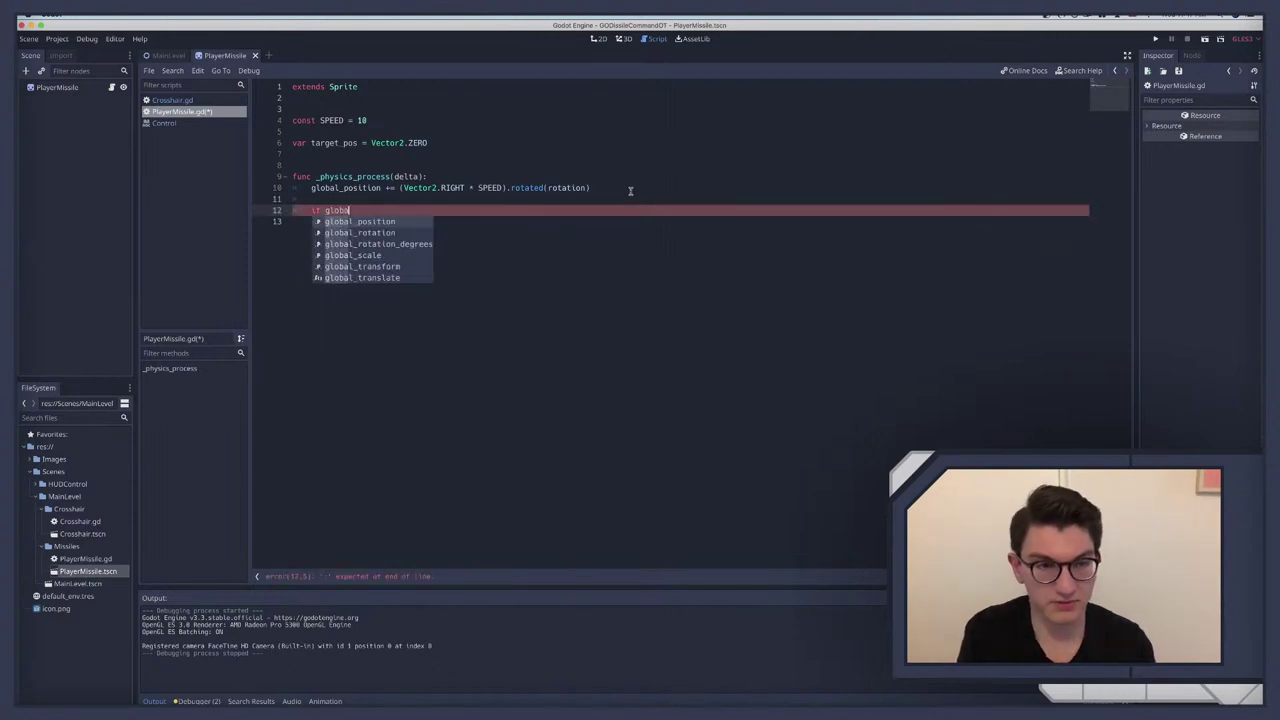
{"action": "type", "text": "l_position"}
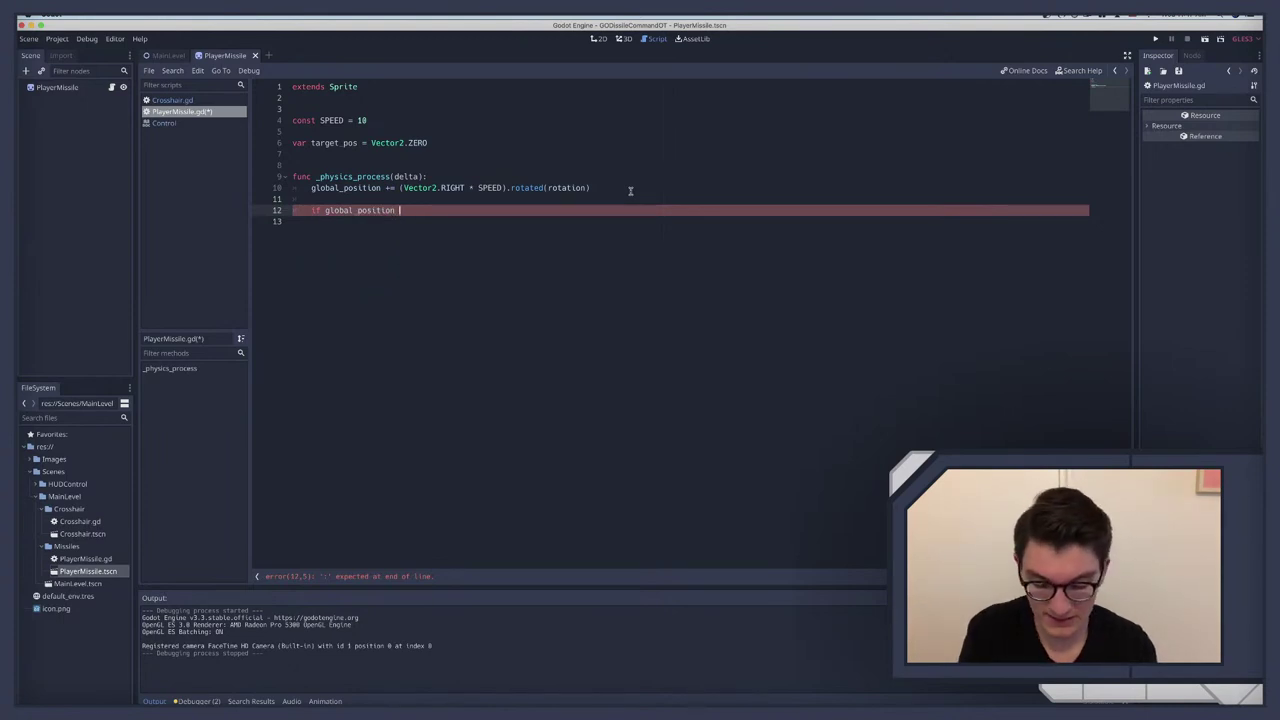
{"action": "type", "text": "> "}
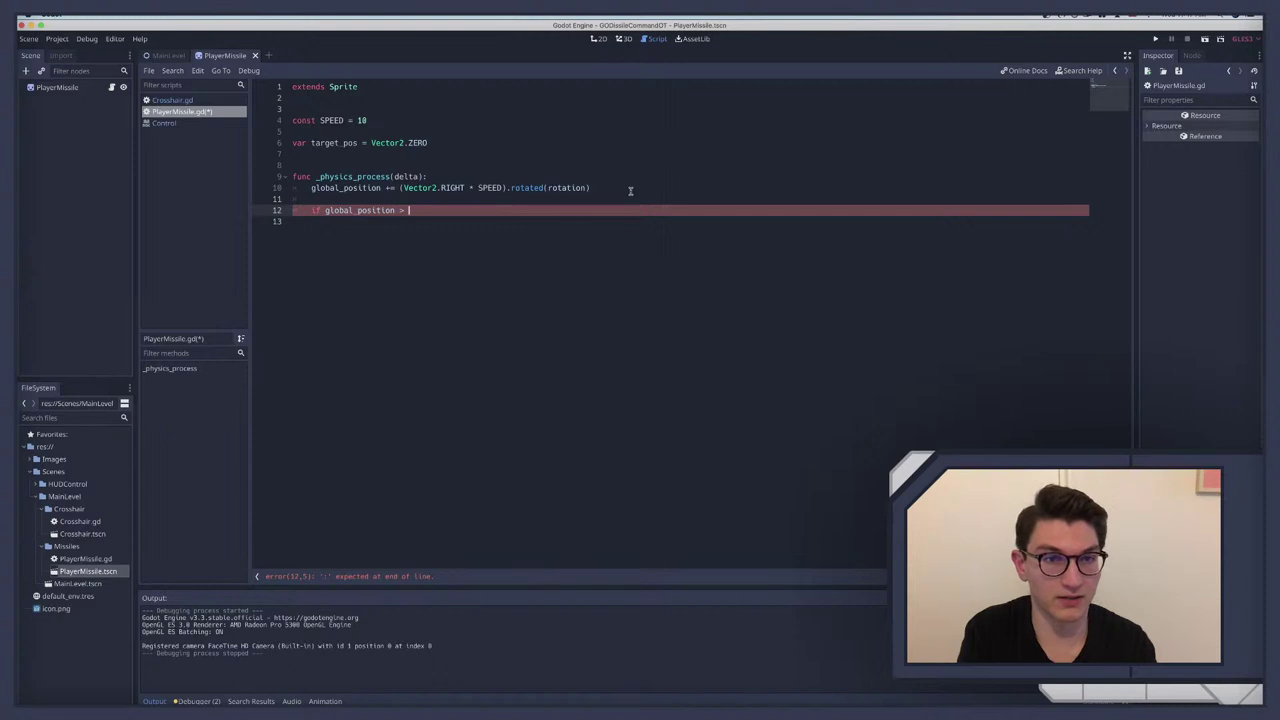
{"action": "type", "text": "target"}
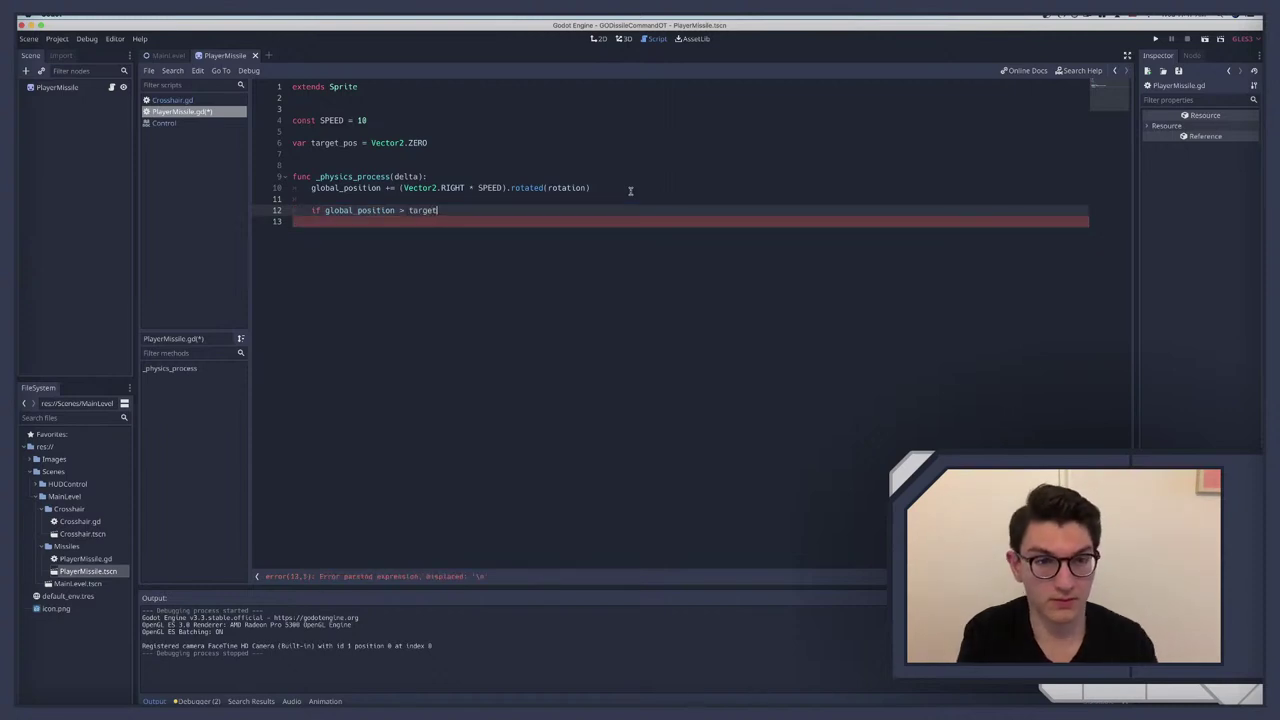
{"action": "key", "text": "Return"}
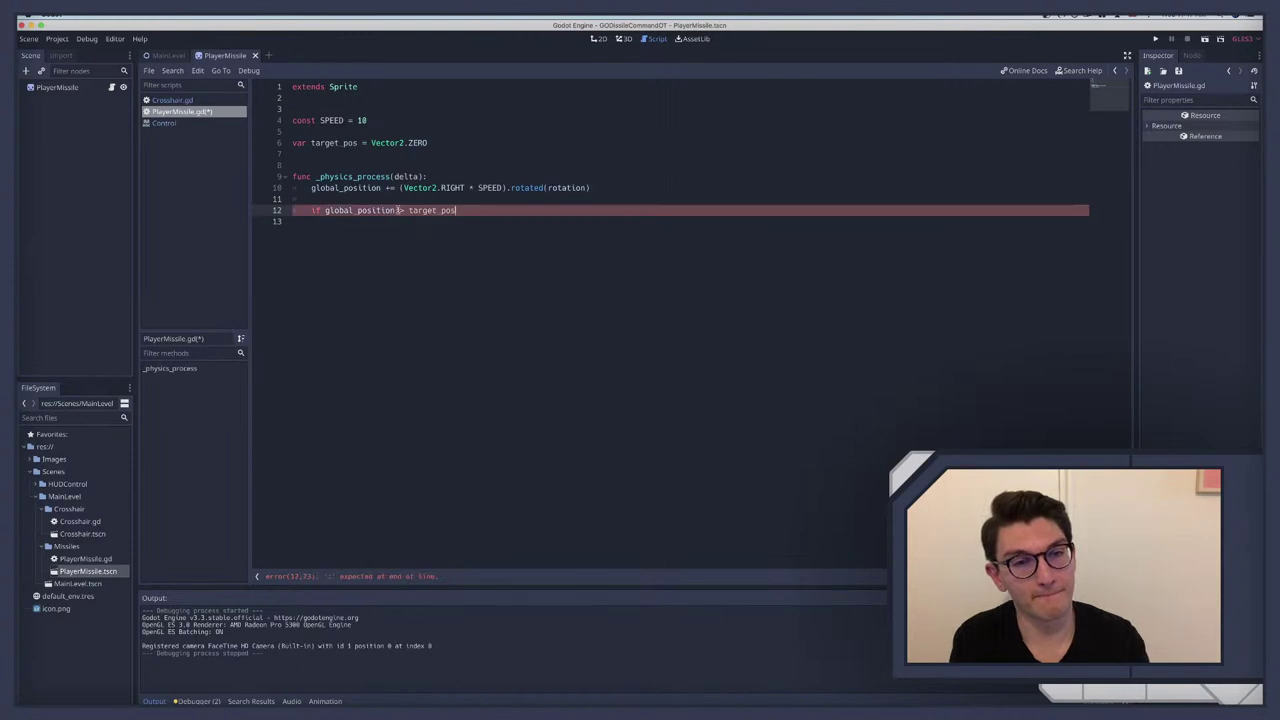
Step: Open a new browser tab, then bring up Godot's documentation search
{"action": "key", "text": "ctrl+Right"}
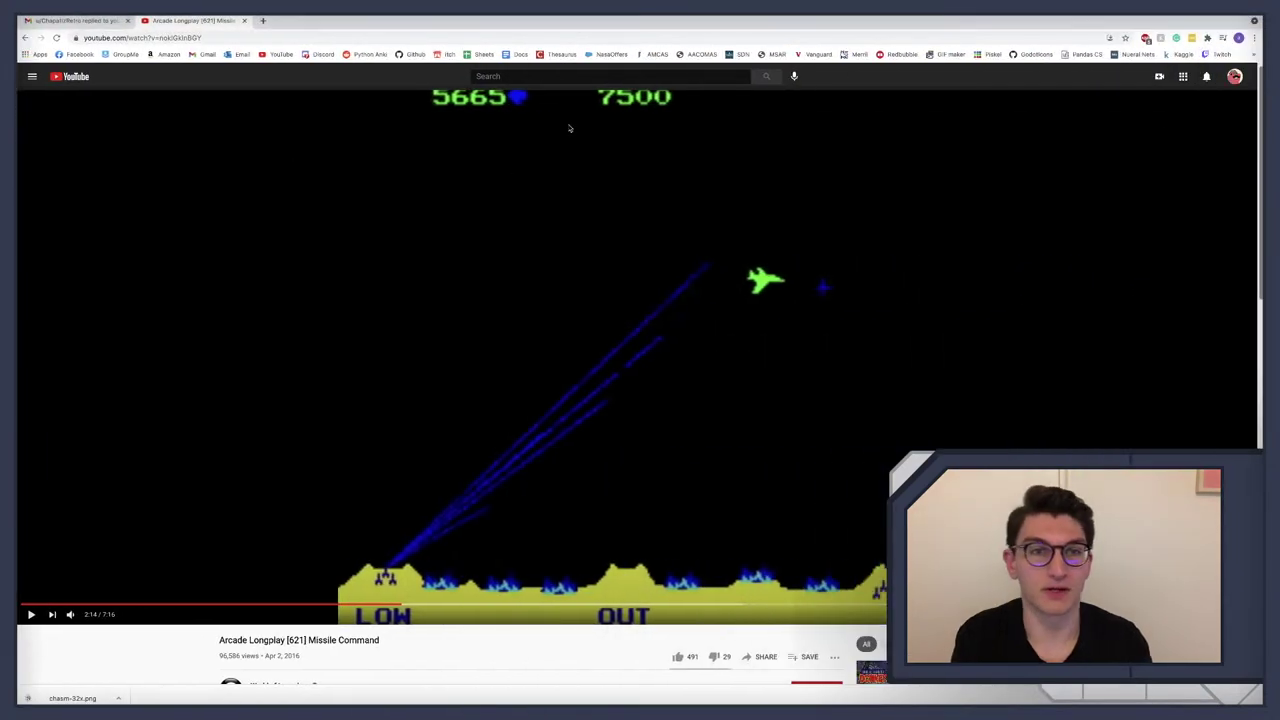
{"action": "left_click", "coordinate": [262, 20]}
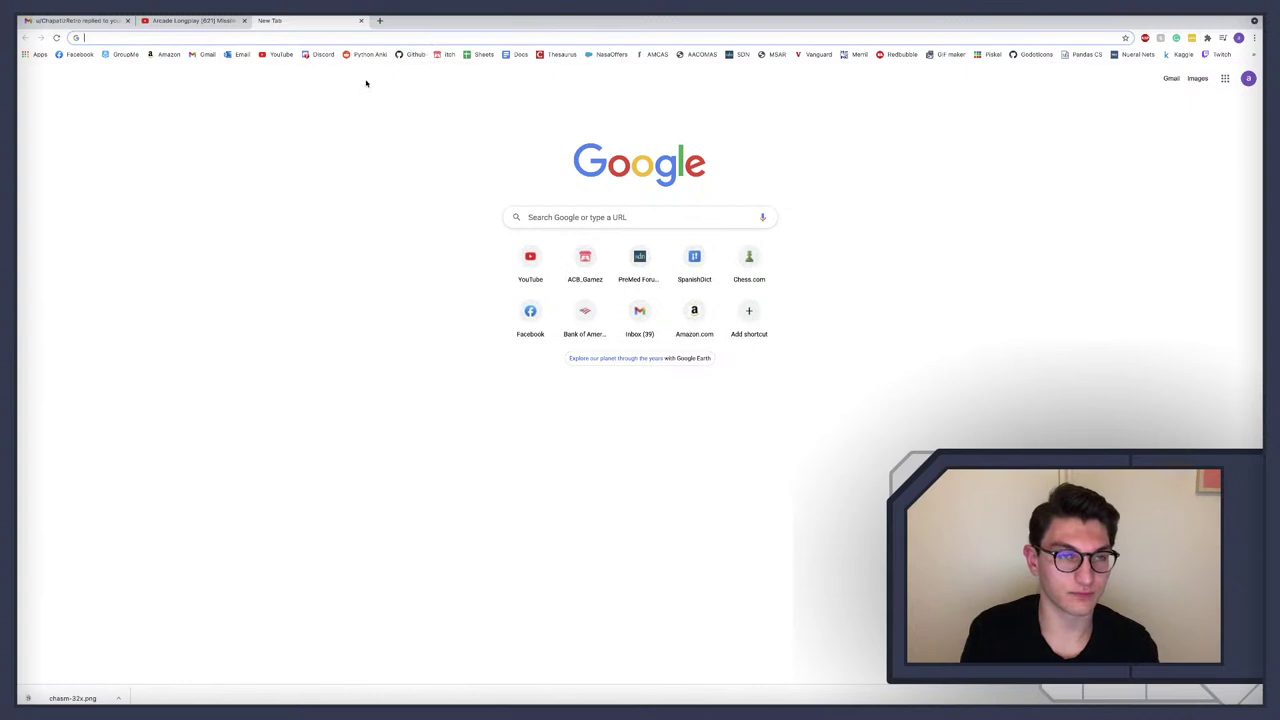
{"action": "key", "text": "ctrl+Left"}
{"action": "key", "text": "F1"}
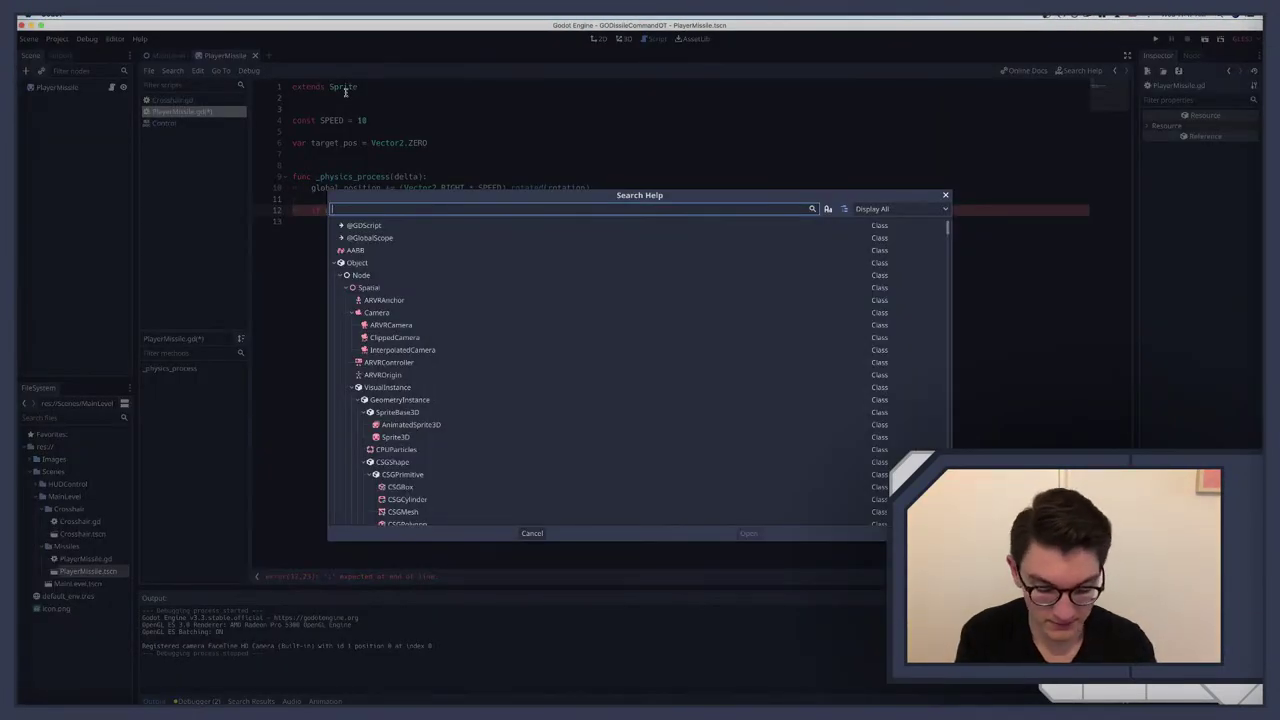
Step: Look up 'vec2' and scroll the Vector2 reference down to its methods
{"action": "type", "text": "vector"}
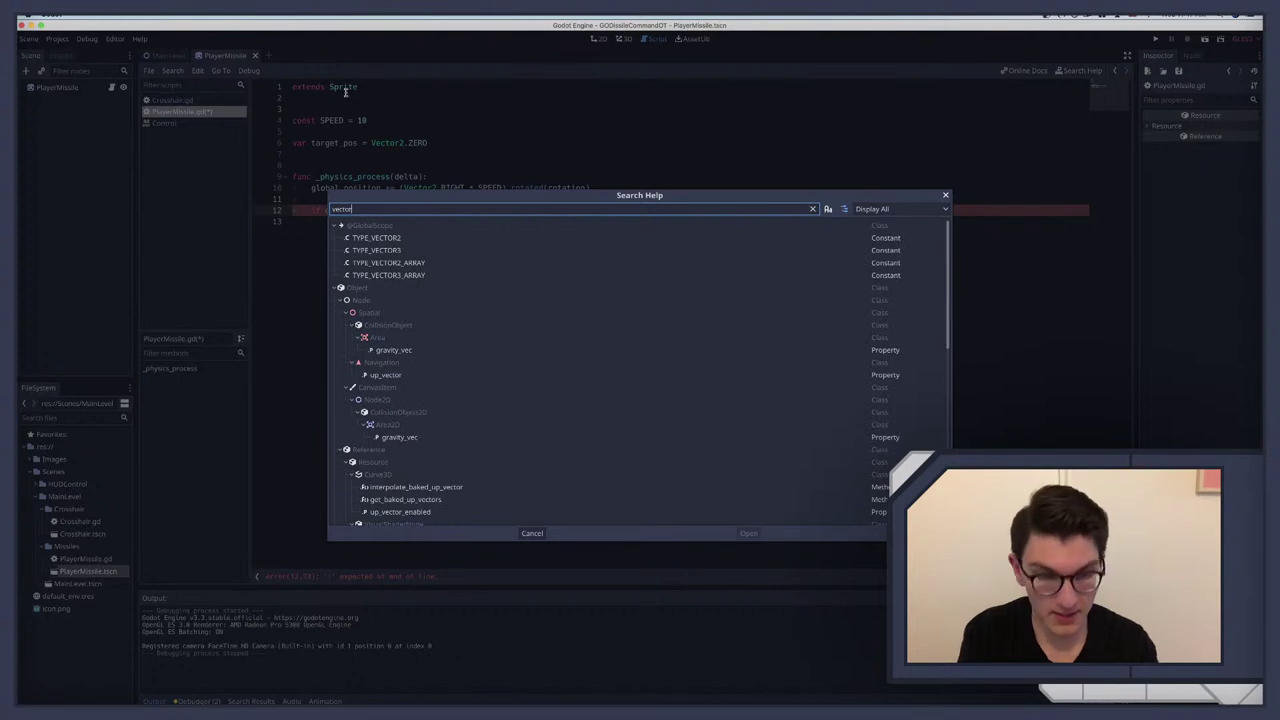
{"action": "type", "text": "2"}
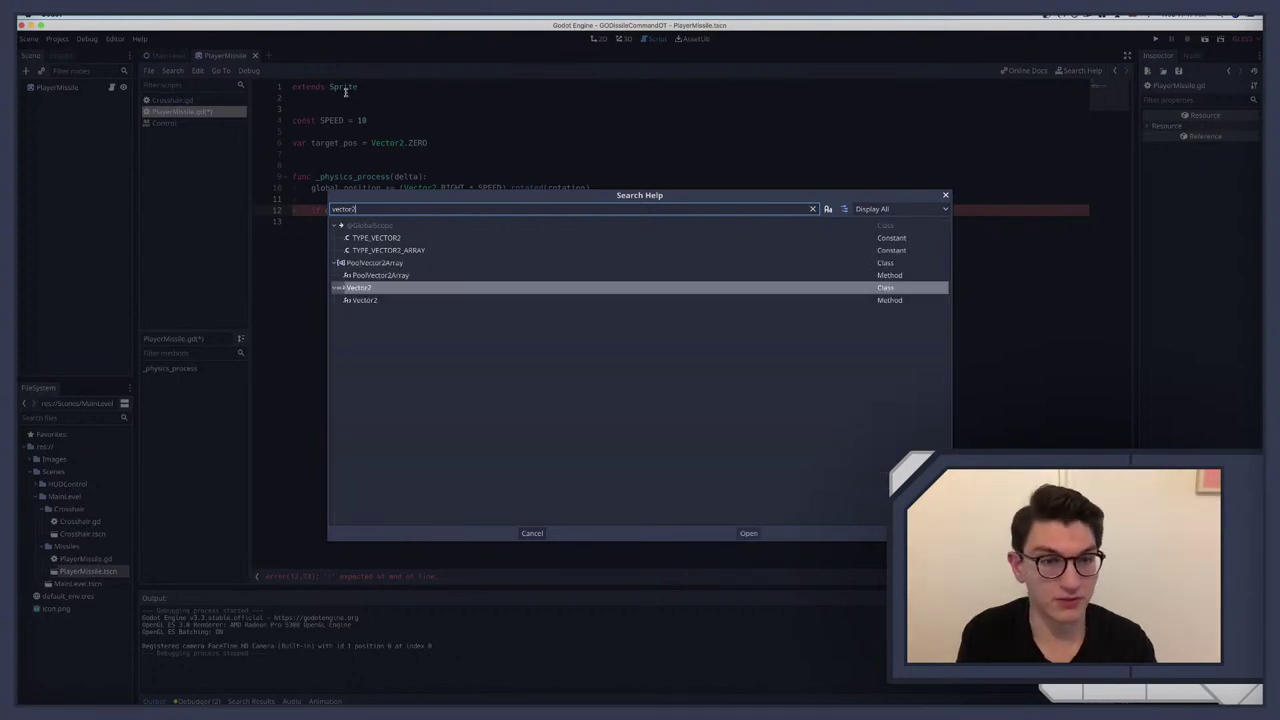
{"action": "key", "text": "Return"}
{"action": "scroll", "coordinate": [445, 263], "scroll_direction": "down", "scroll_amount": 3}
{"action": "scroll", "coordinate": [447, 263], "scroll_direction": "down", "scroll_amount": 1}
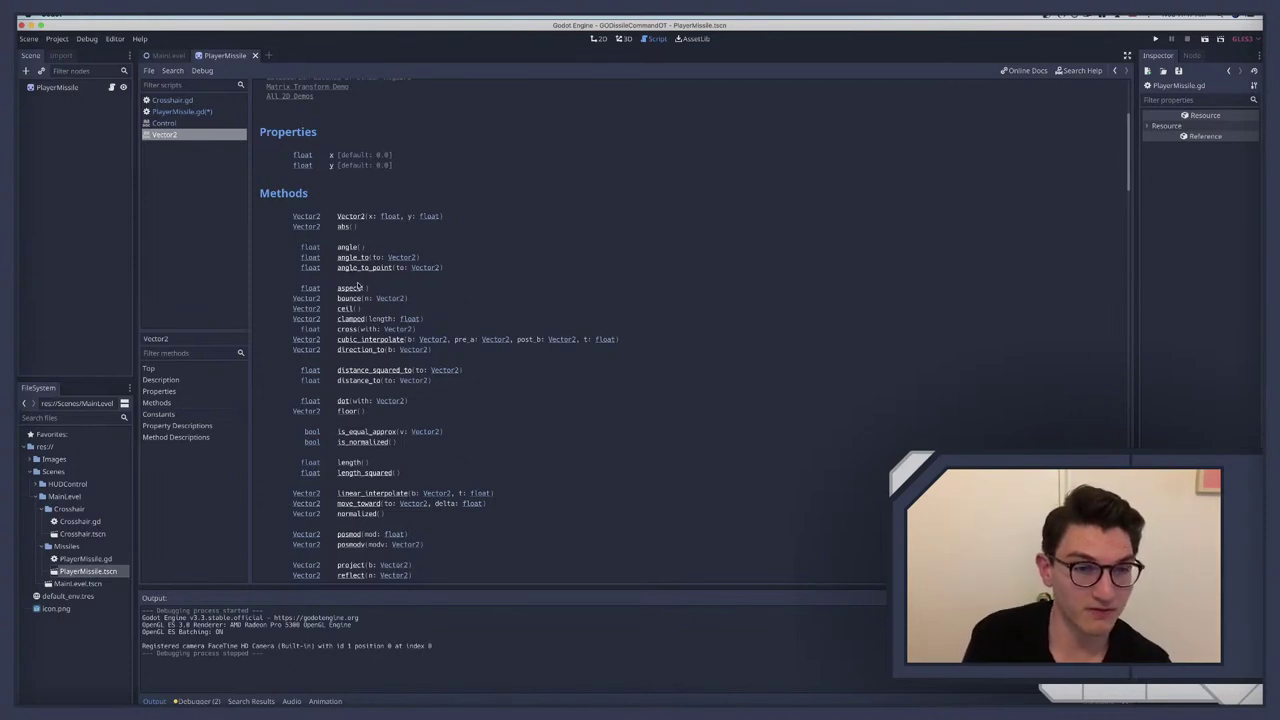
{"action": "scroll", "coordinate": [364, 338], "scroll_direction": "down", "scroll_amount": 3}
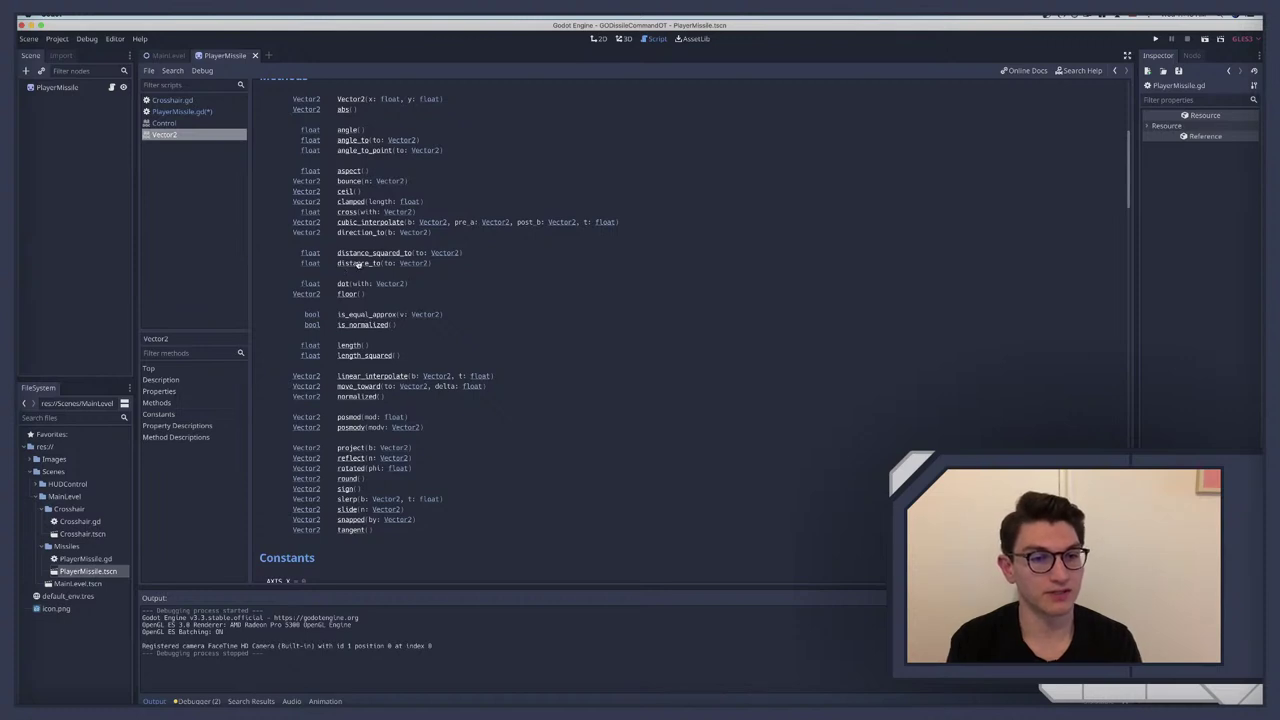
Step: In PlayerMissile.gd, change line 12 to check global_position.distance_to(target_pos) < 12 with a placeholder body
{"action": "left_click", "coordinate": [111, 88]}
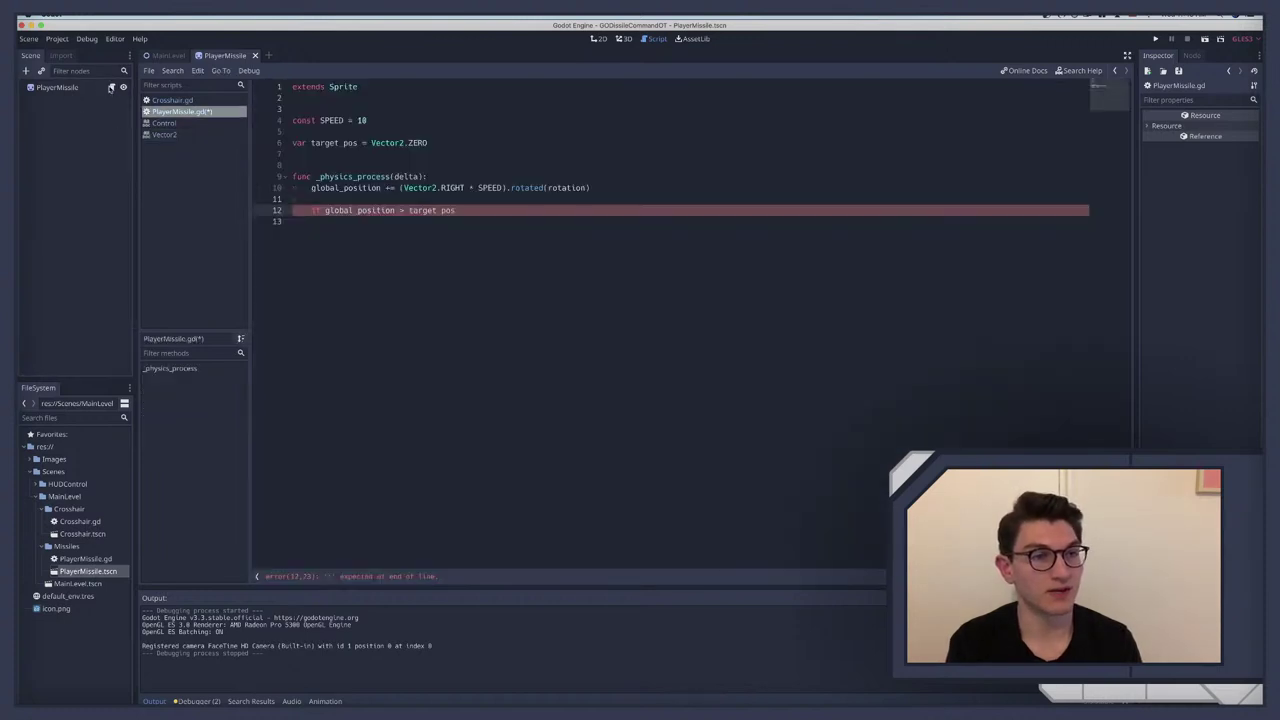
{"action": "left_click_drag", "start_coordinate": [397, 211], "coordinate": [460, 211]}
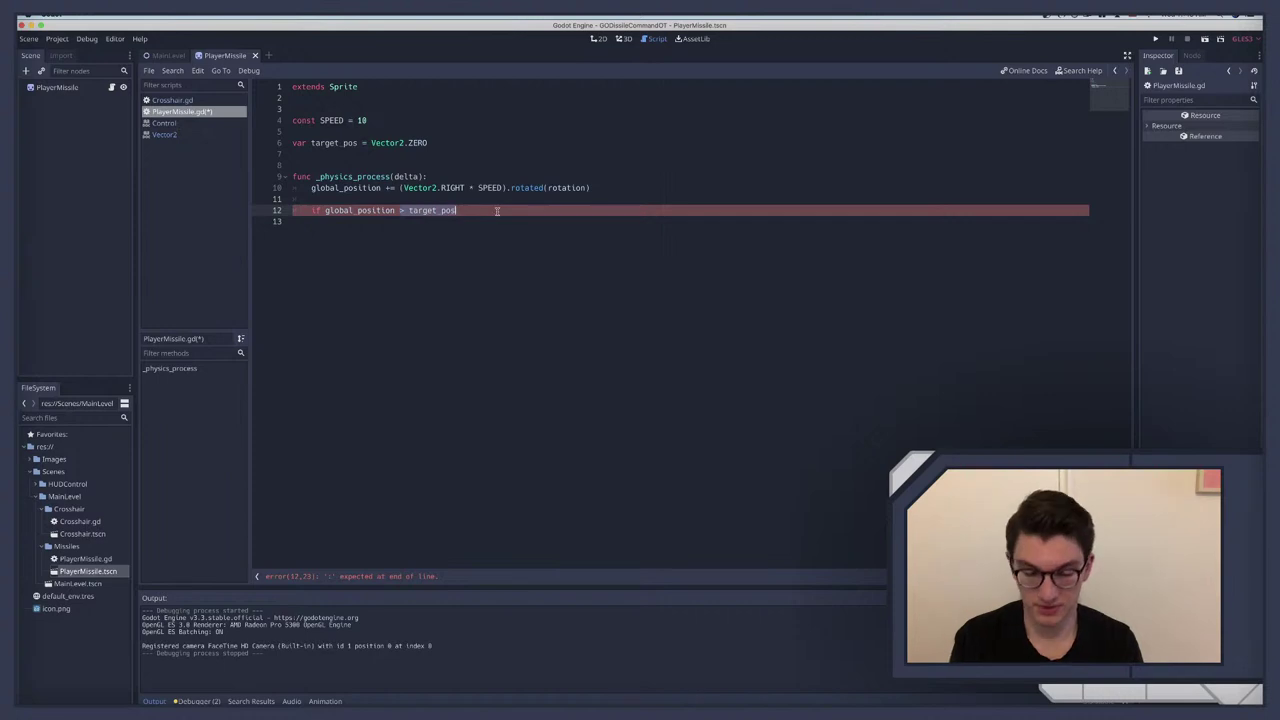
{"action": "key", "text": "BackSpace"}
{"action": "type", "text": ".dis"}
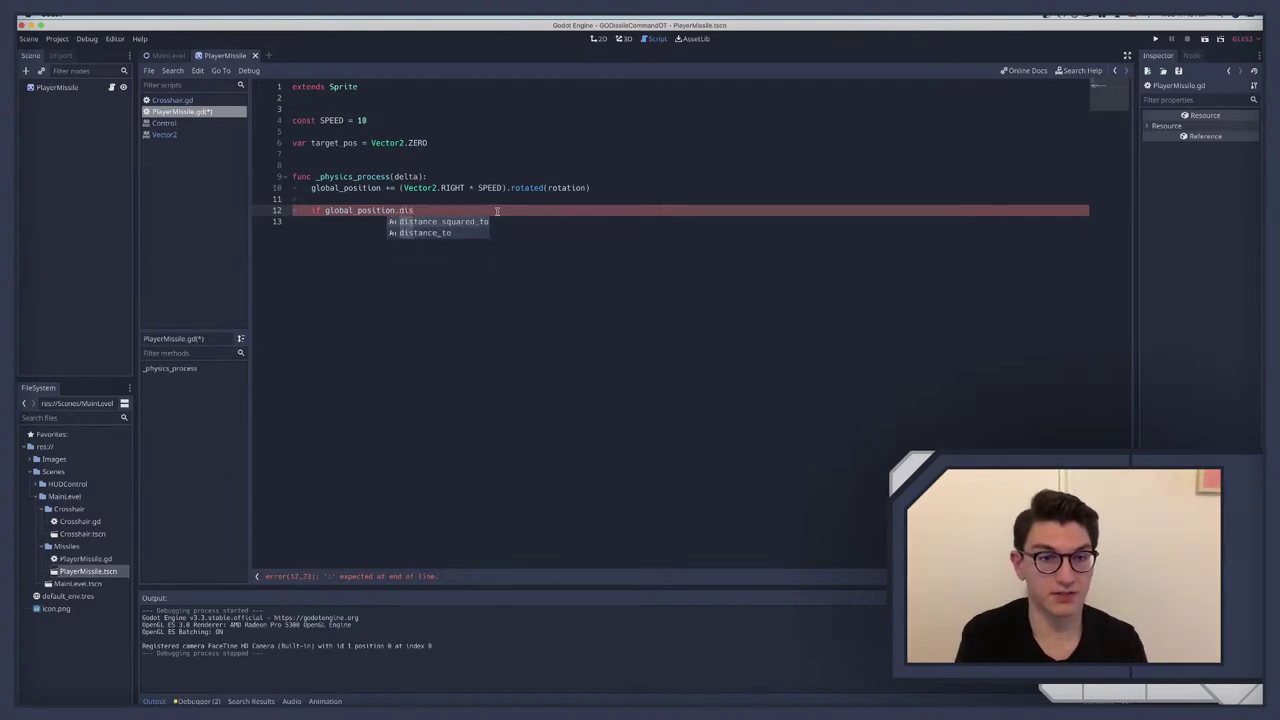
{"action": "key", "text": "Down"}
{"action": "key", "text": "Return"}
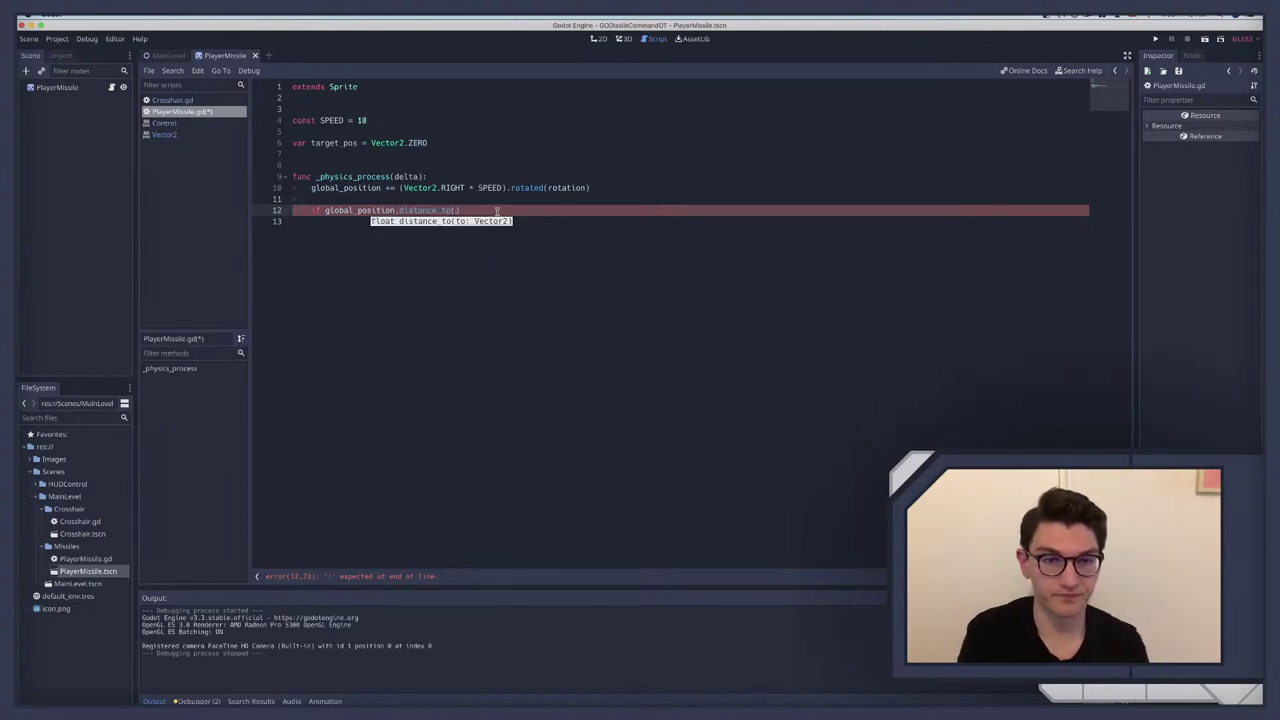
{"action": "type", "text": "target_pos"}
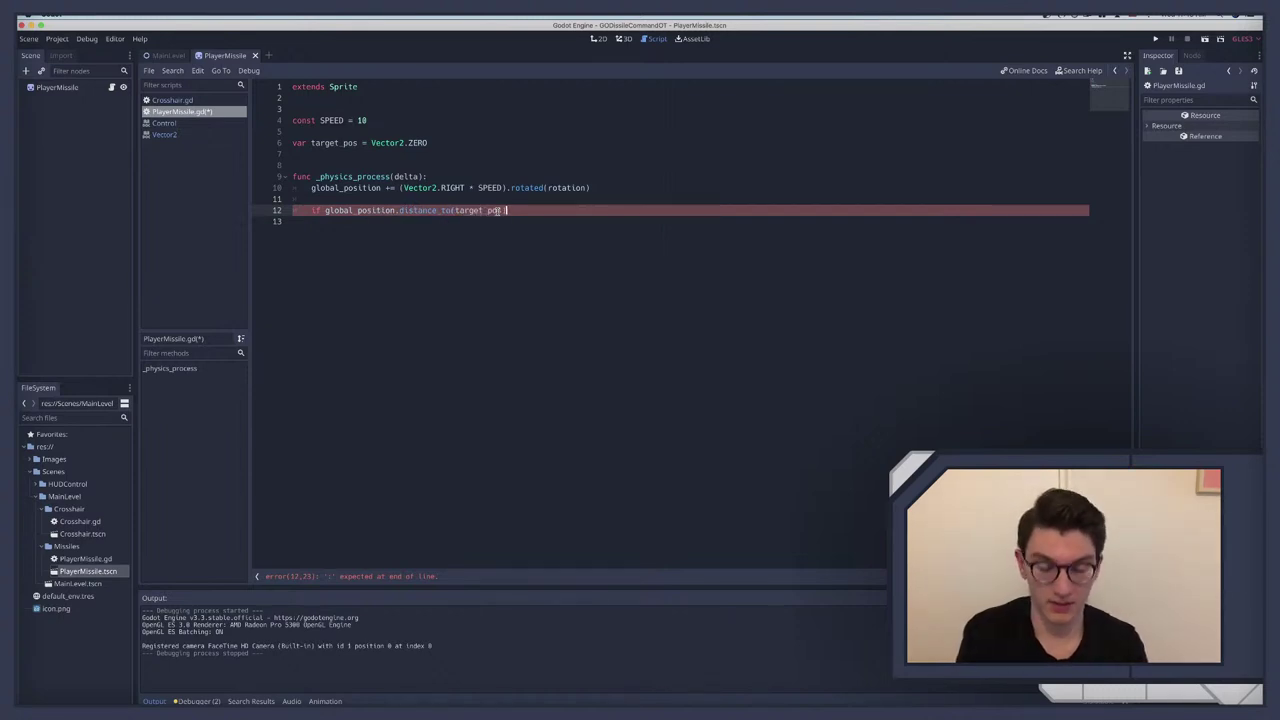
{"action": "type", "text": ") < "}
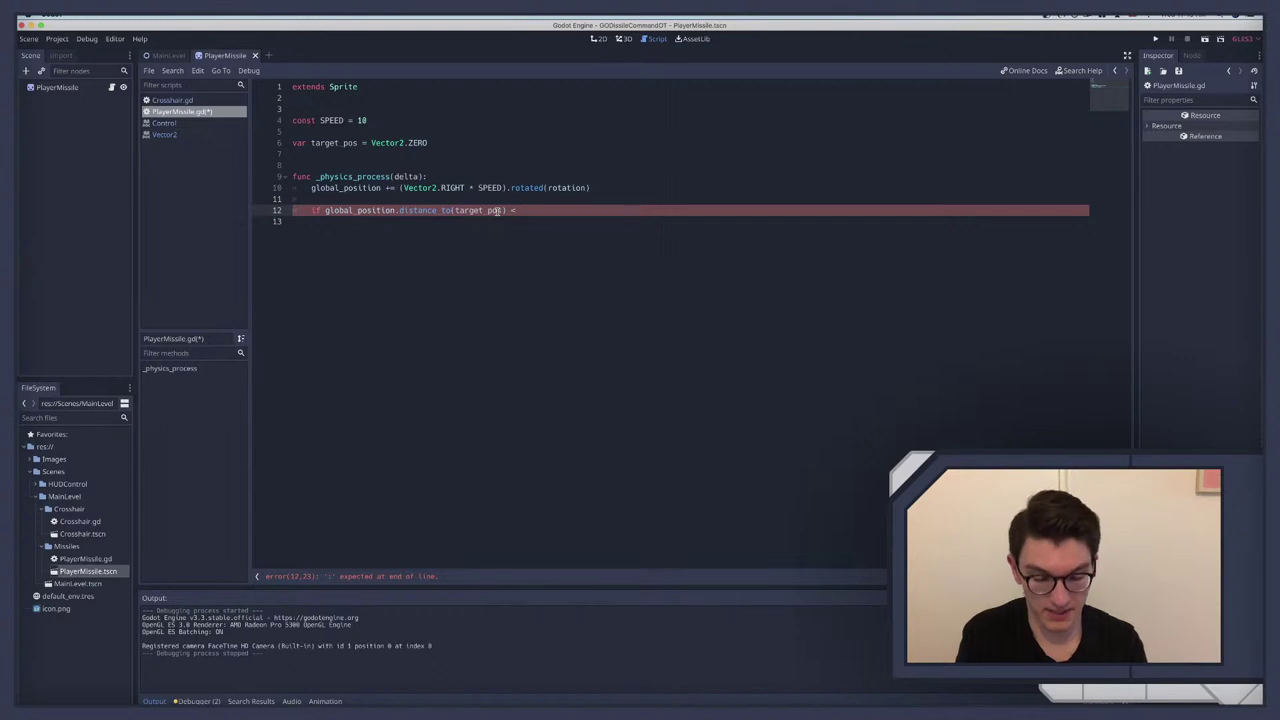
{"action": "type", "text": "1"}
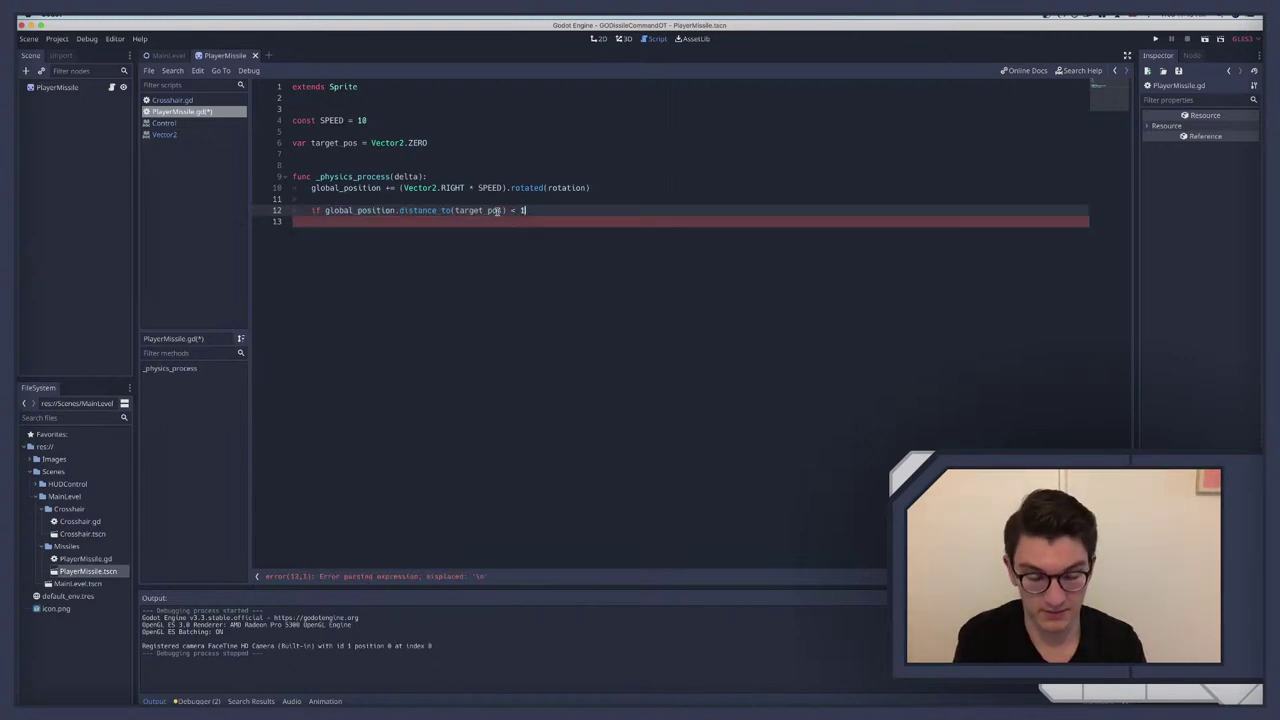
{"action": "type", "text": "2"}
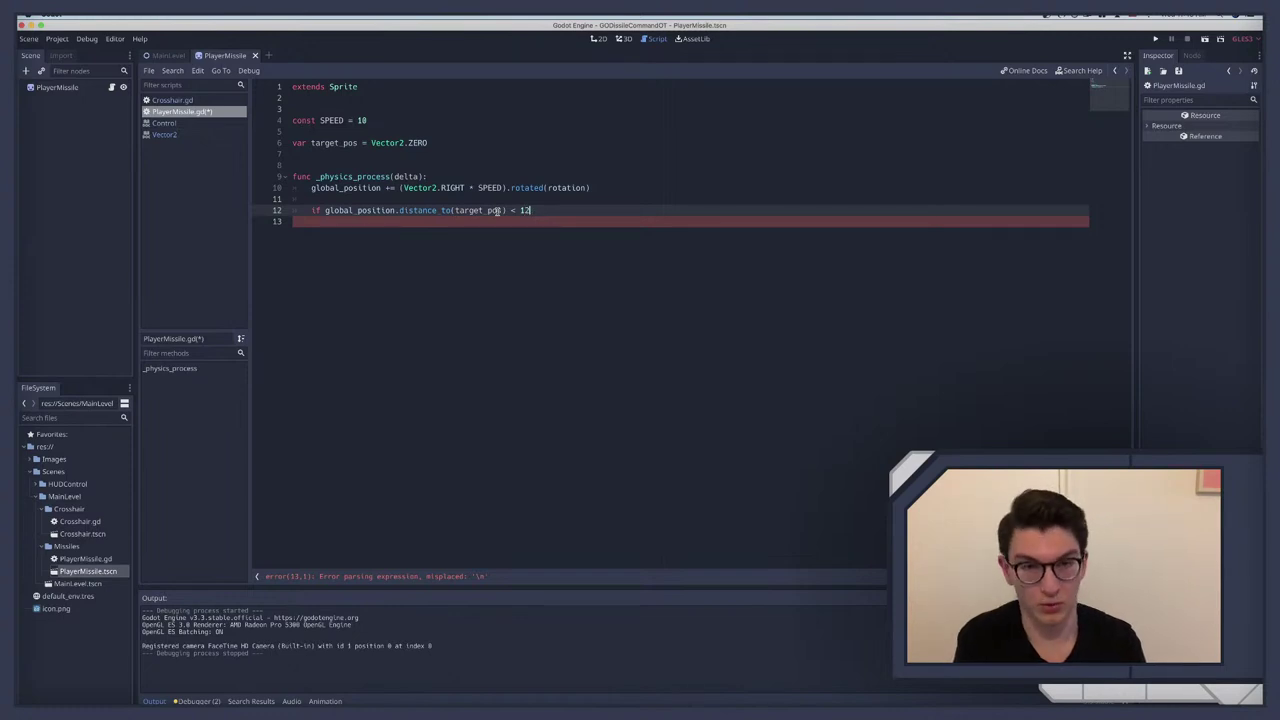
{"action": "type", "text": ":"}
{"action": "key", "text": "Return"}
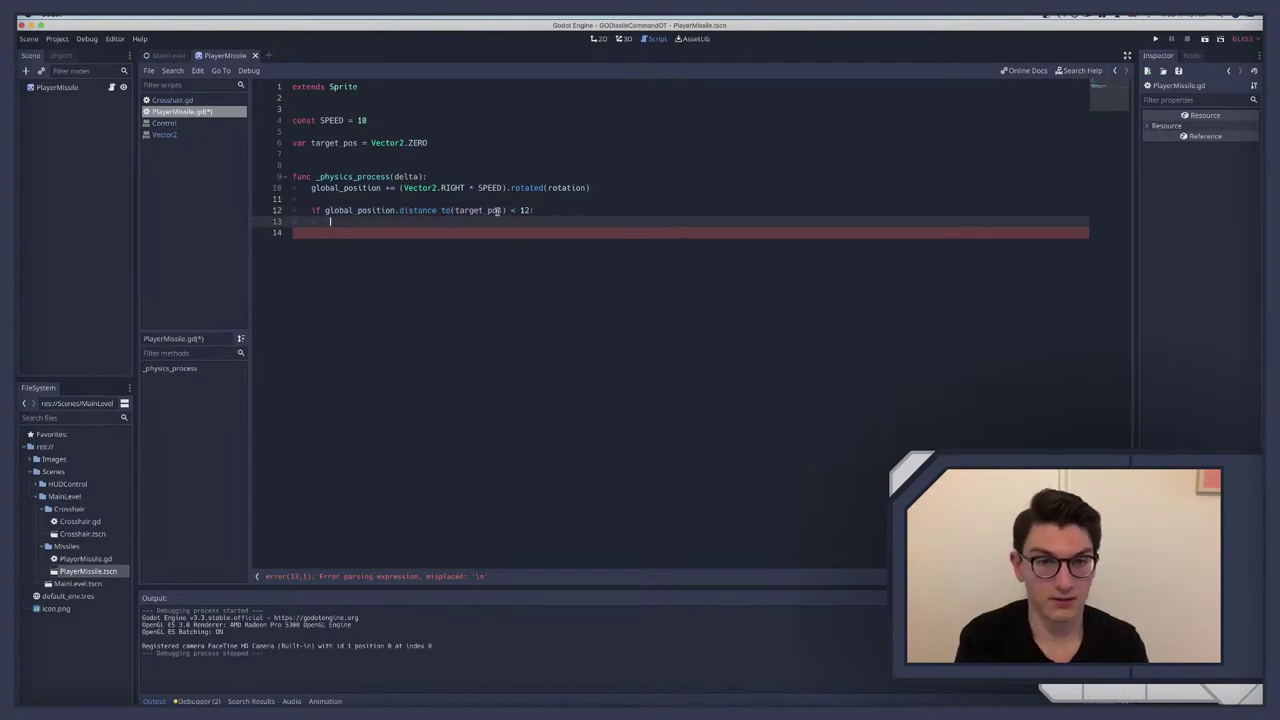
{"action": "type", "text": "pass"}
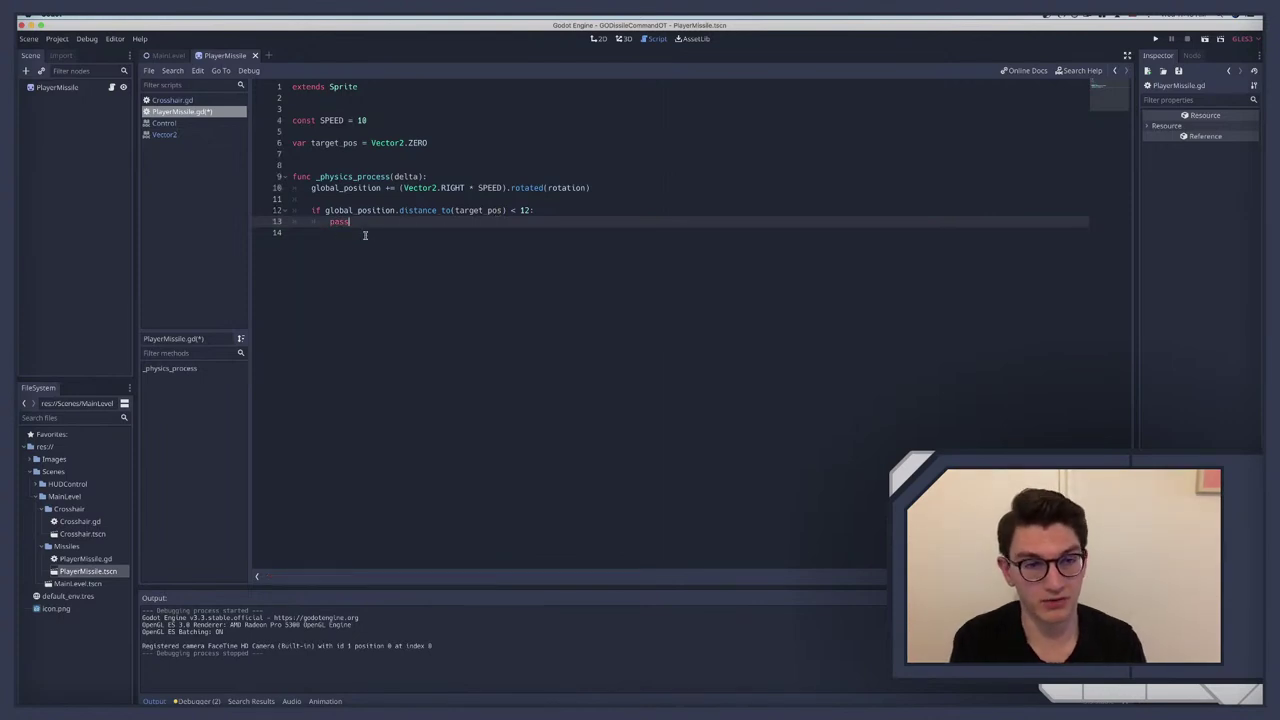
Step: Call die() inside the distance check, add an empty func die(): stub, and save
{"action": "double_click", "coordinate": [334, 221]}
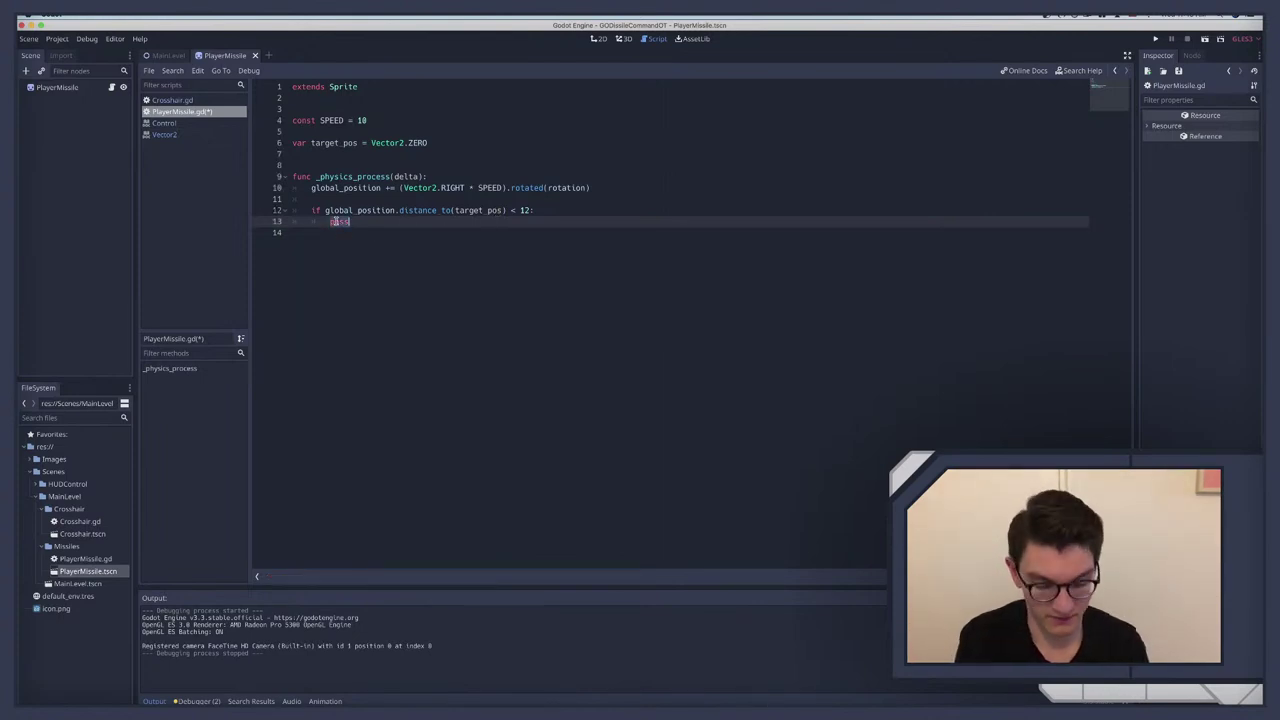
{"action": "type", "text": "die()"}
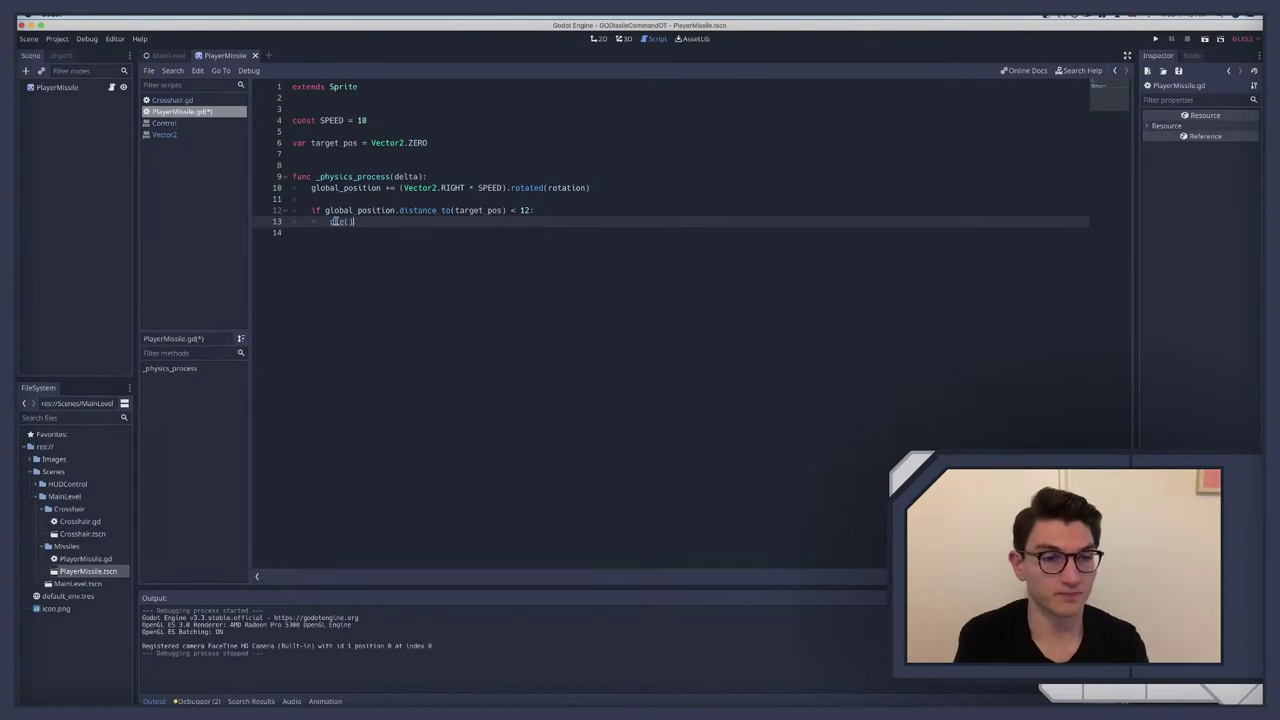
{"action": "key", "text": "Down"}
{"action": "key", "text": "Return"}
{"action": "key", "text": "Return"}
{"action": "type", "text": "func "}
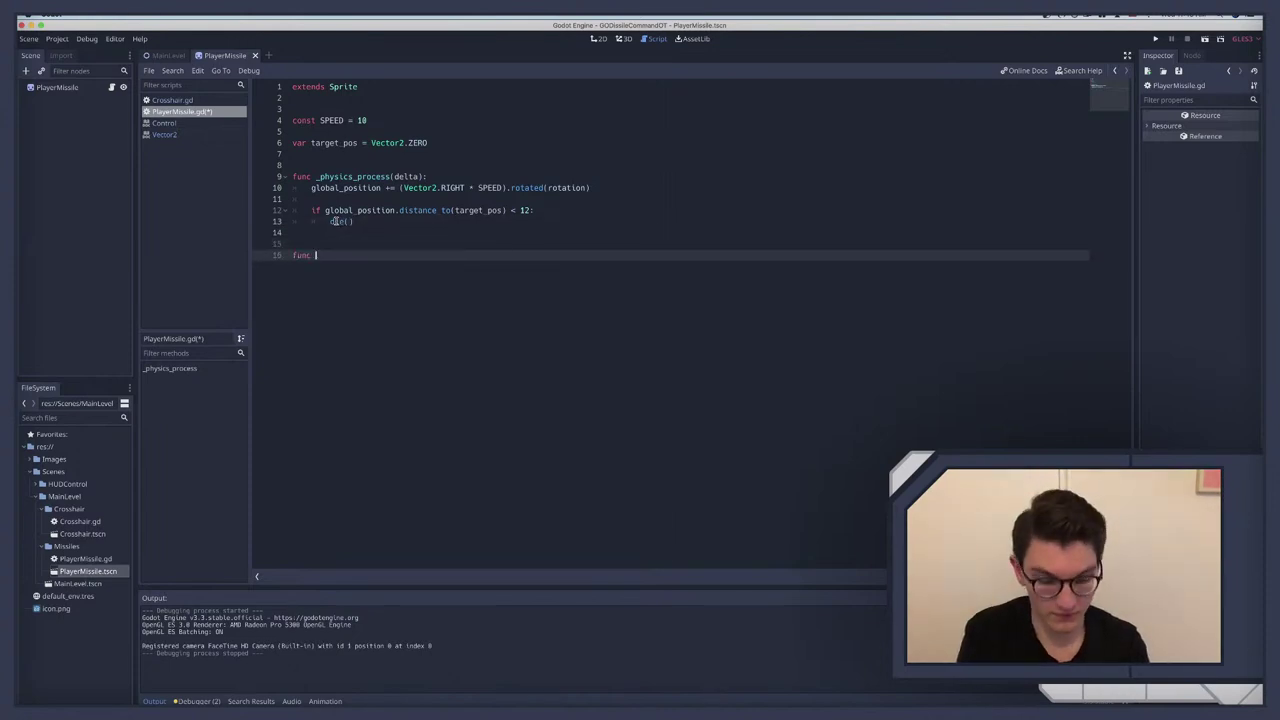
{"action": "type", "text": "die()"}
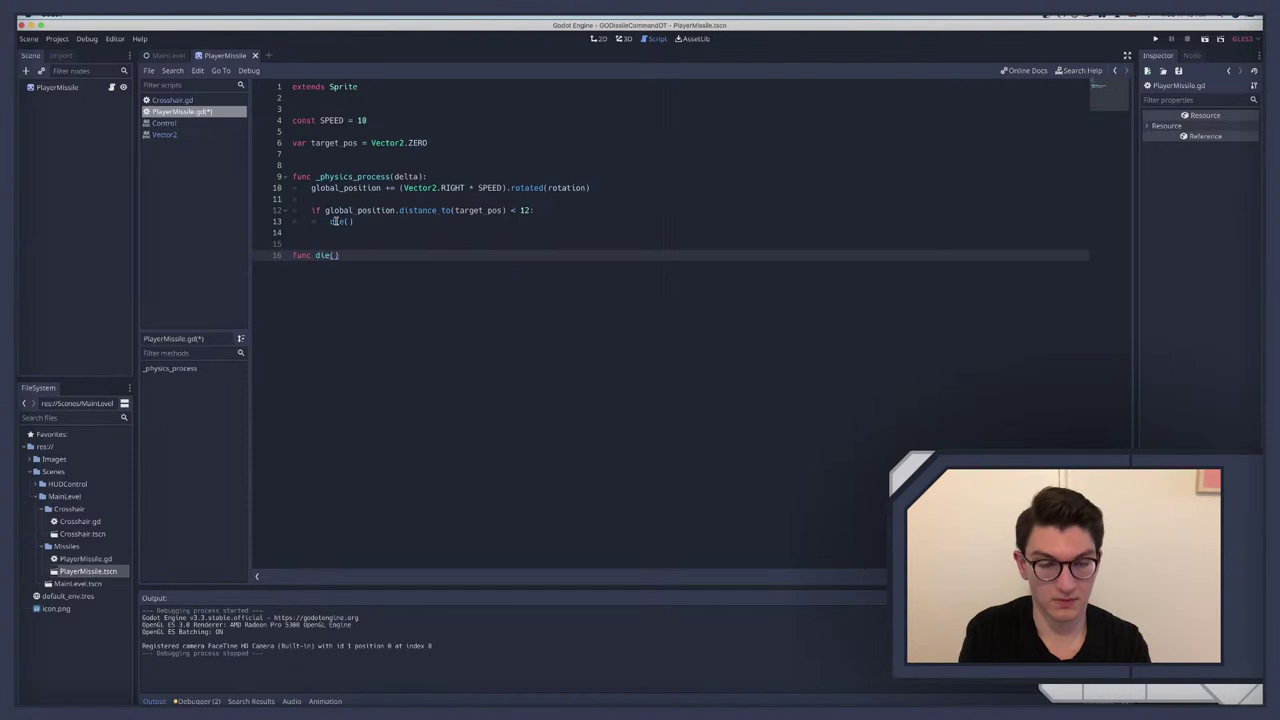
{"action": "type", "text": ":"}
{"action": "key", "text": "Return"}
{"action": "type", "text": "pass"}
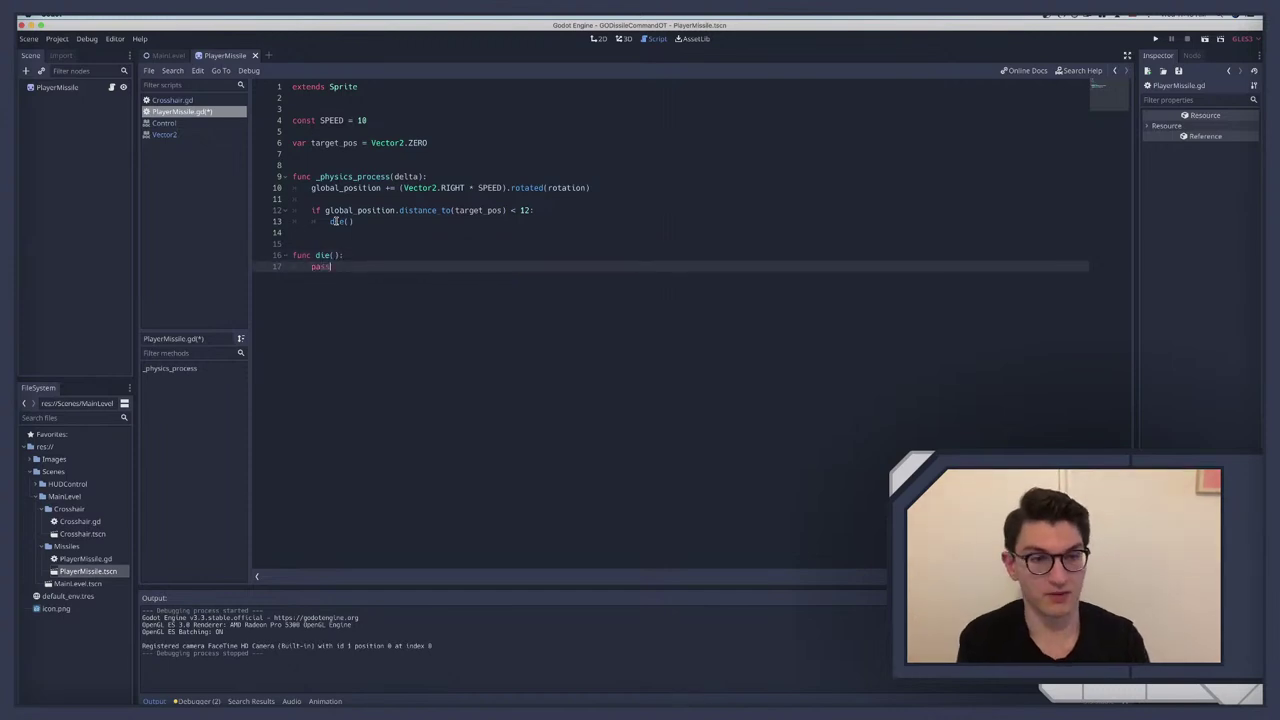
{"action": "key", "text": "super+s"}
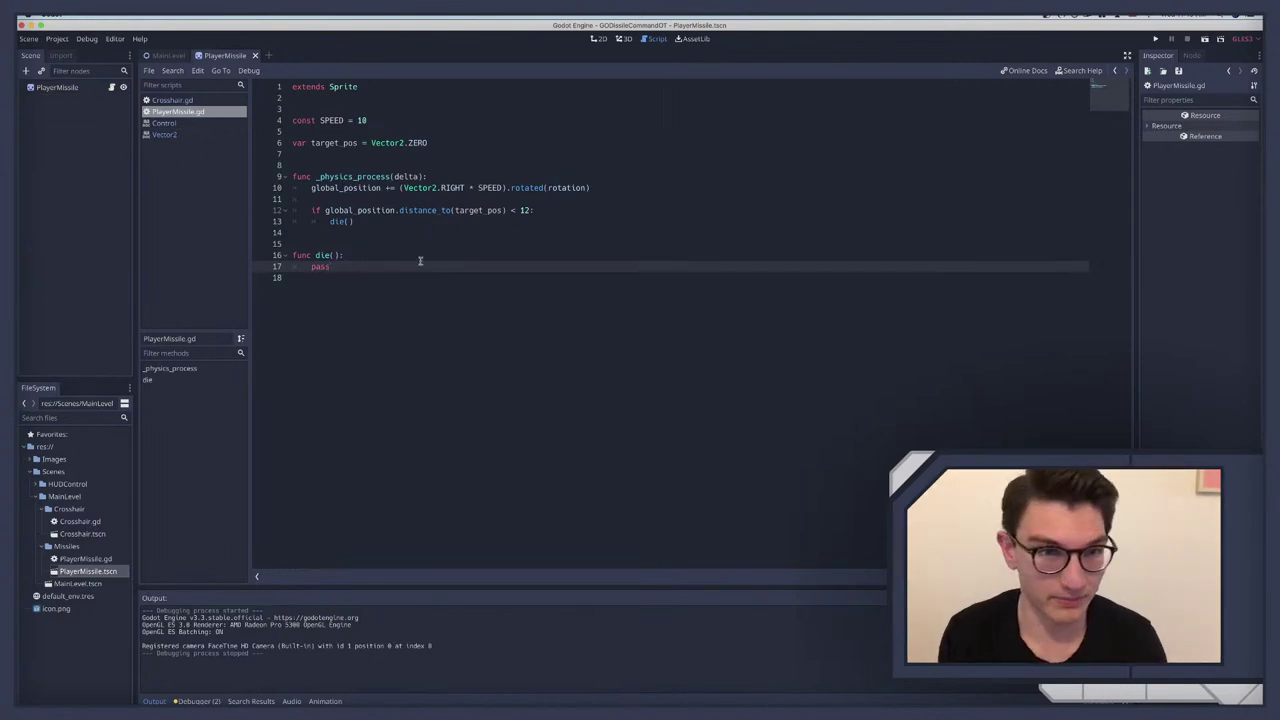
Step: Make die() call queue_free(), then switch to the MainLevel scene and select its root node
{"action": "double_click", "coordinate": [316, 256]}
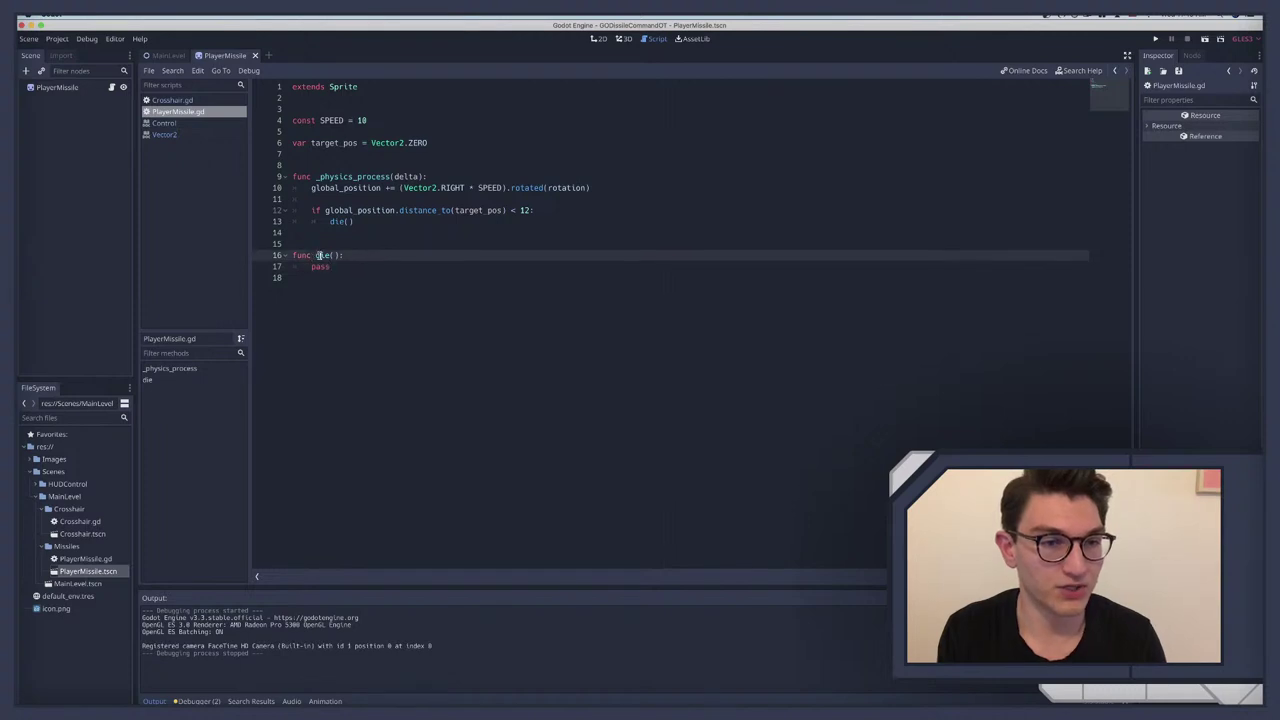
{"action": "double_click", "coordinate": [318, 266]}
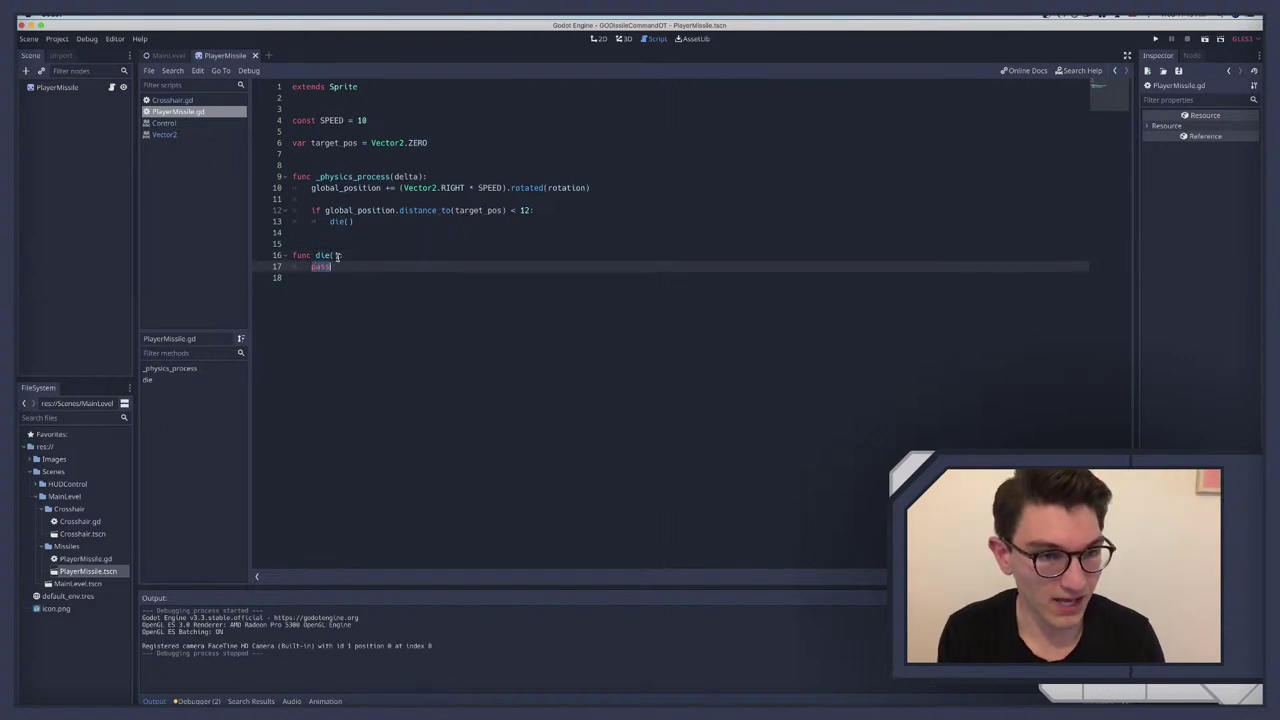
{"action": "type", "text": "qu"}
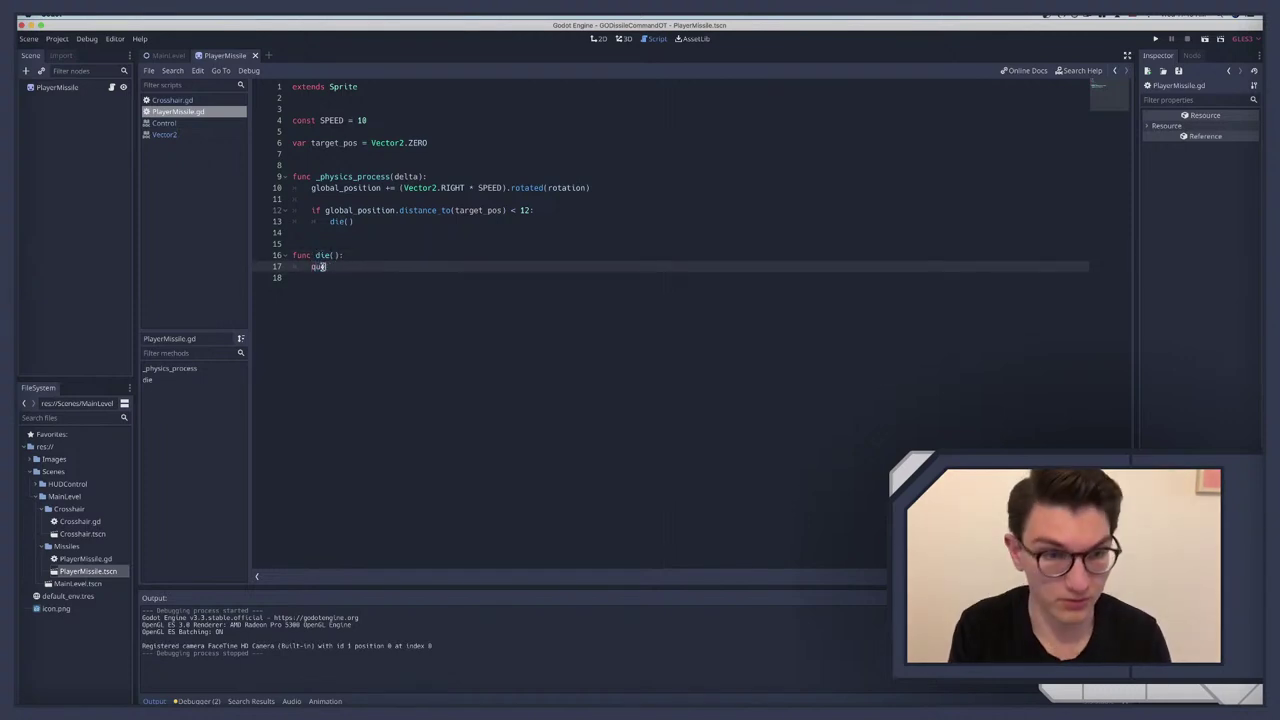
{"action": "key", "text": "Return"}
{"action": "left_click", "coordinate": [375, 256]}
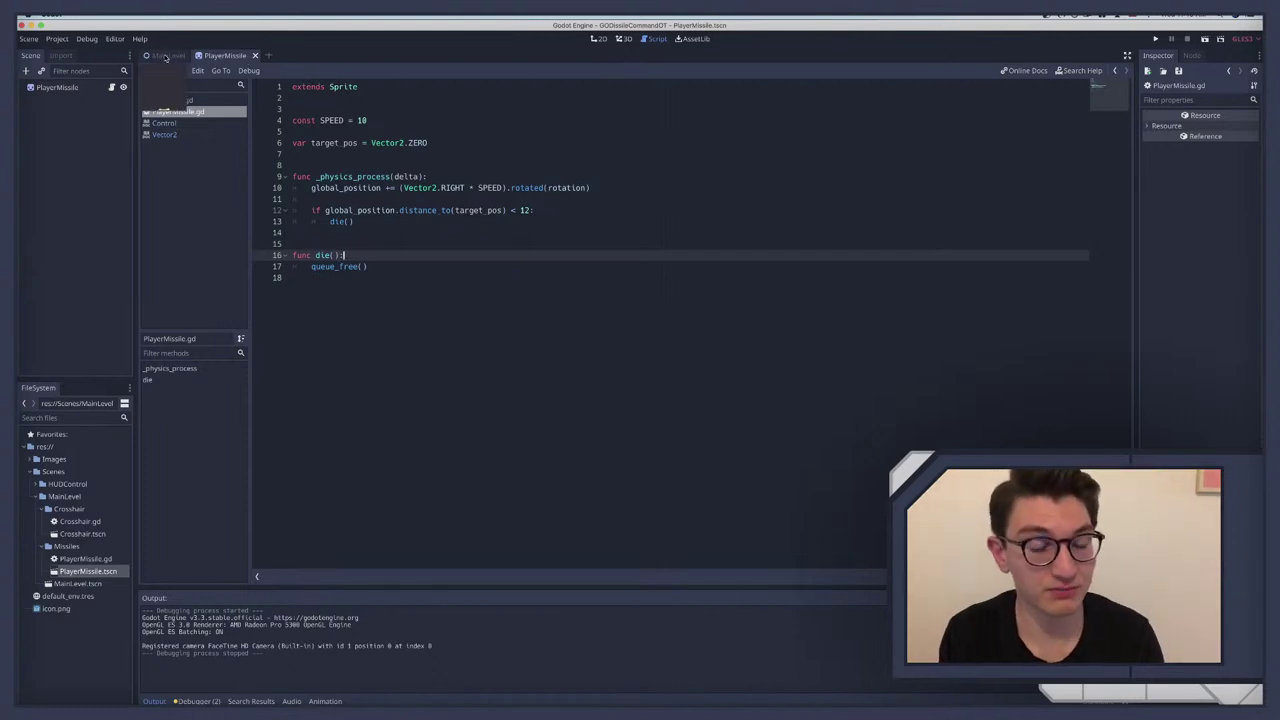
{"action": "left_click", "coordinate": [163, 56]}
{"action": "left_click", "coordinate": [53, 88]}
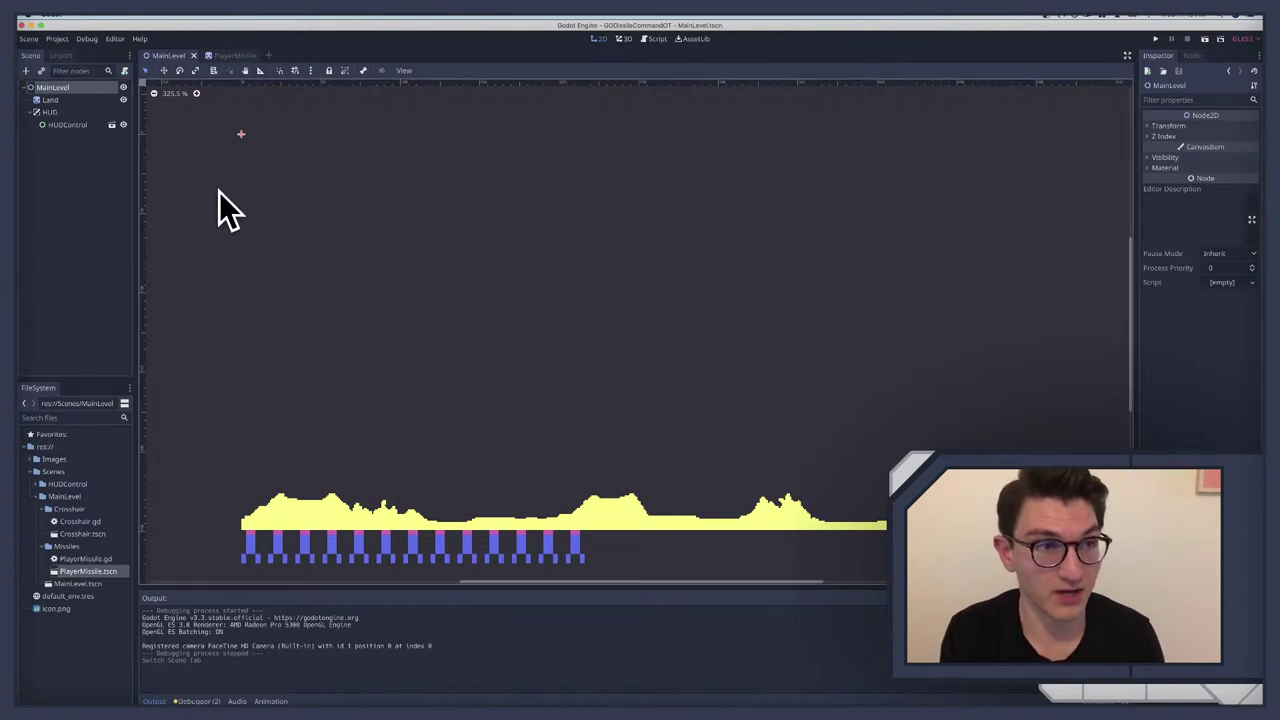
Step: Attach a new MainLevel.gd script to the root node and add an _input(event) function
{"action": "left_click", "coordinate": [124, 70]}
{"action": "left_click", "coordinate": [673, 434]}
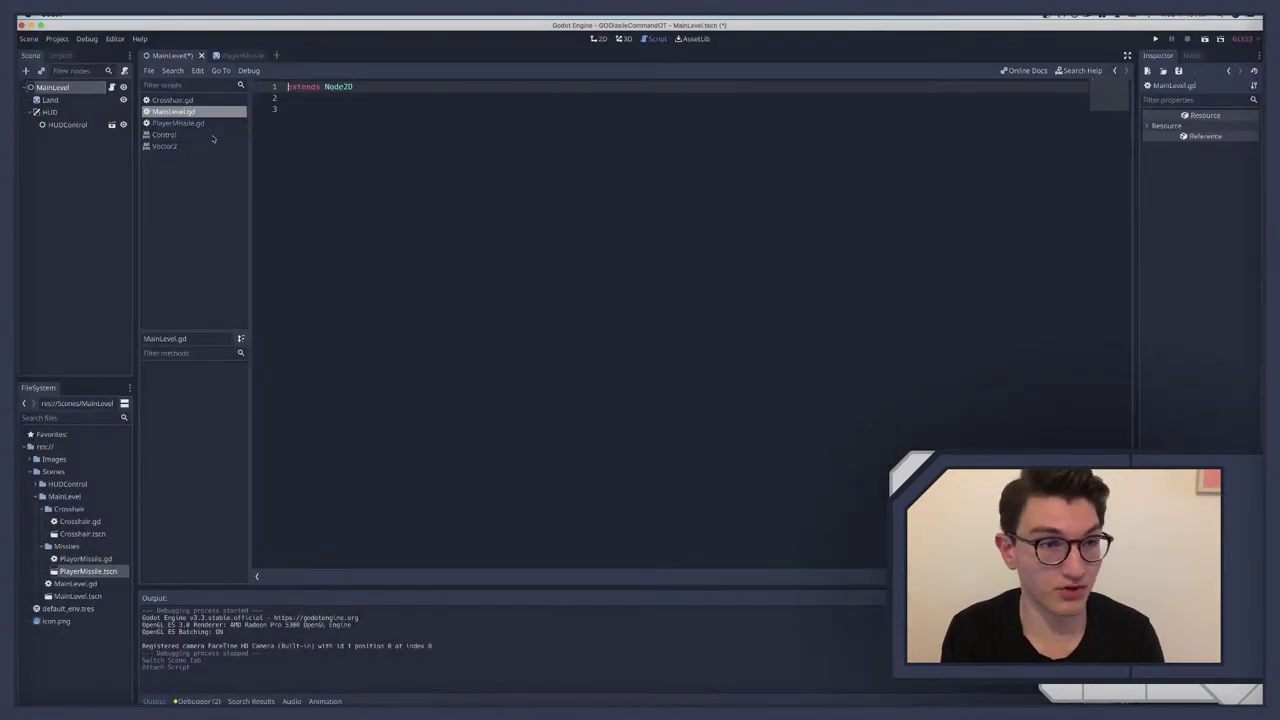
{"action": "left_click", "coordinate": [326, 110]}
{"action": "key", "text": "Return"}
{"action": "key", "text": "Return"}
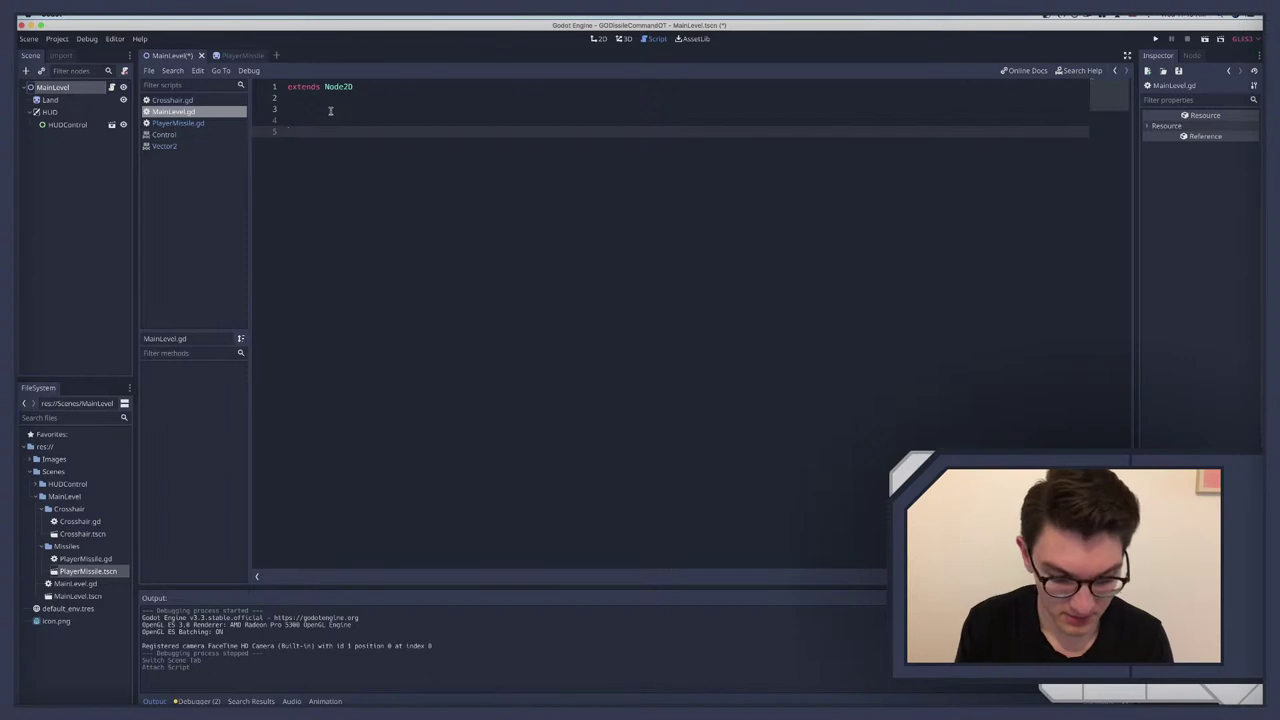
{"action": "type", "text": "func "}
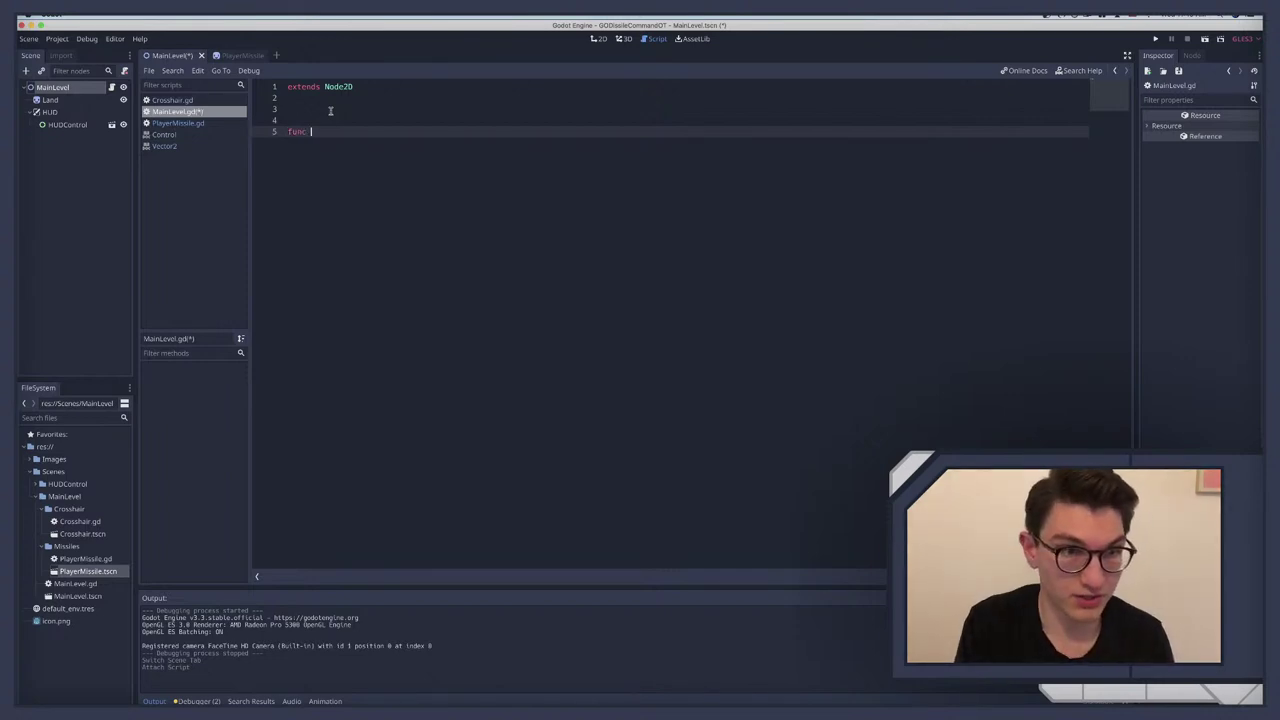
{"action": "type", "text": "in"}
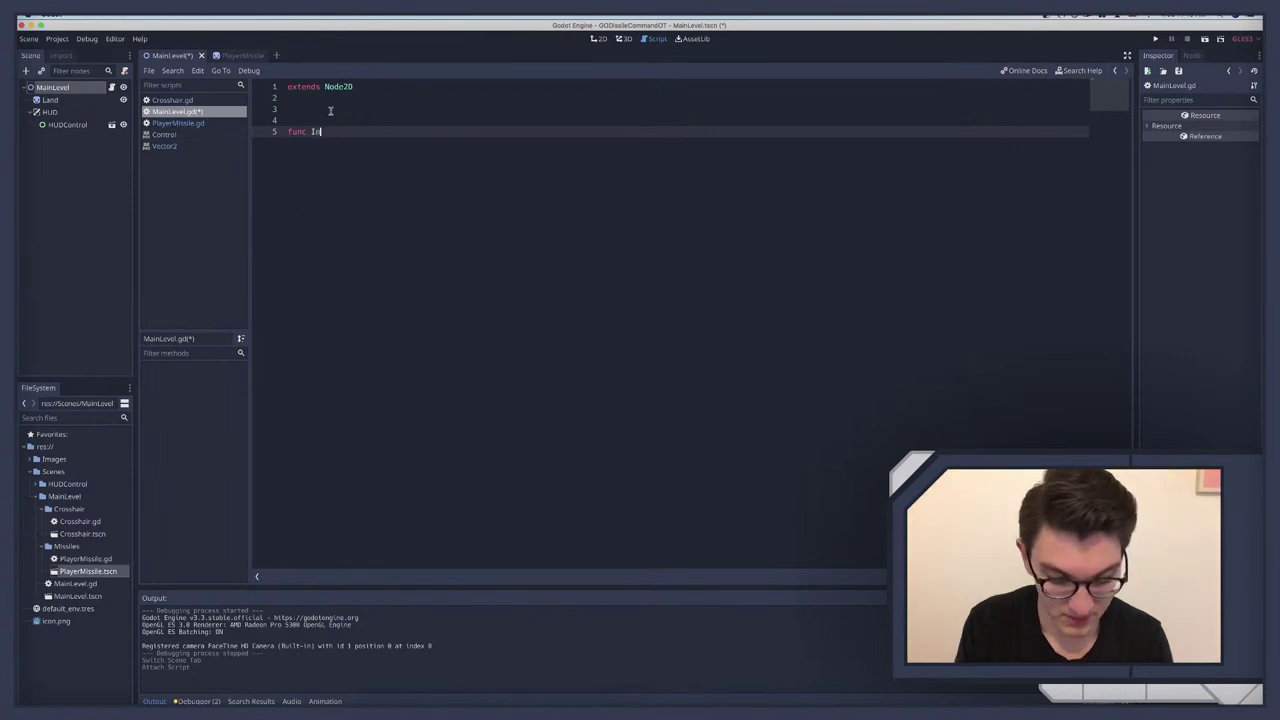
{"action": "type", "text": "p"}
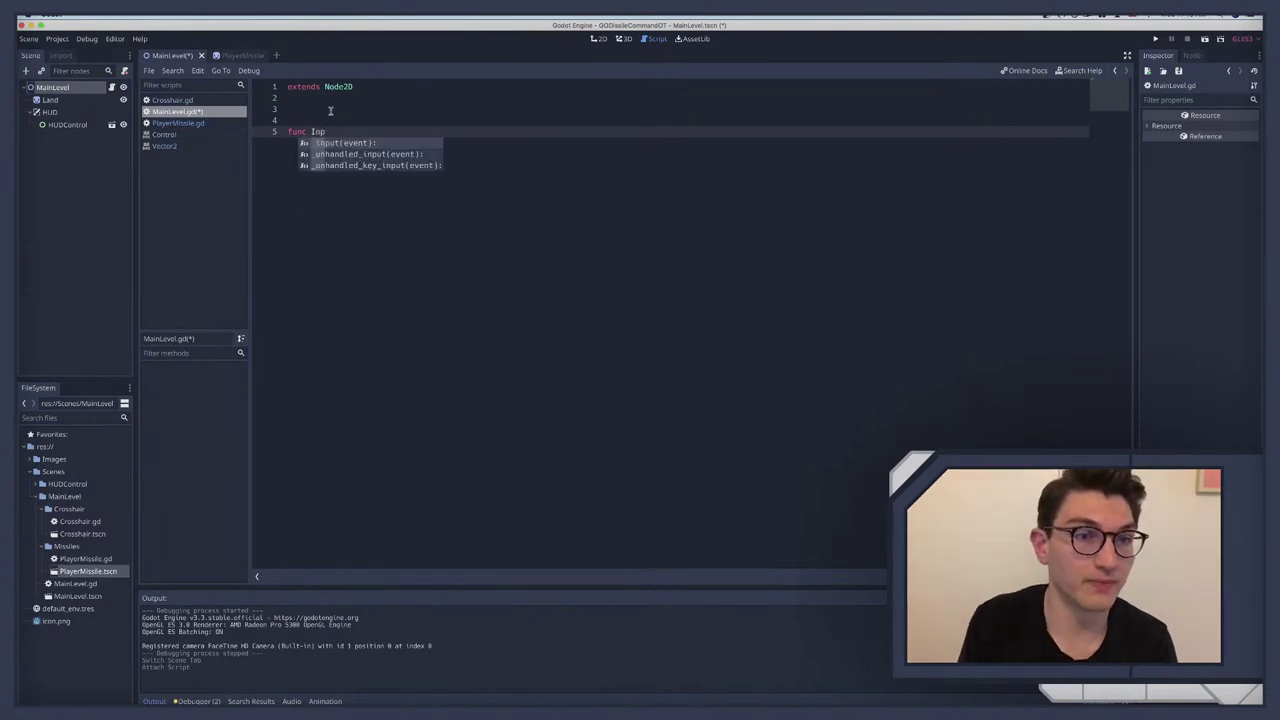
{"action": "key", "text": "Return"}
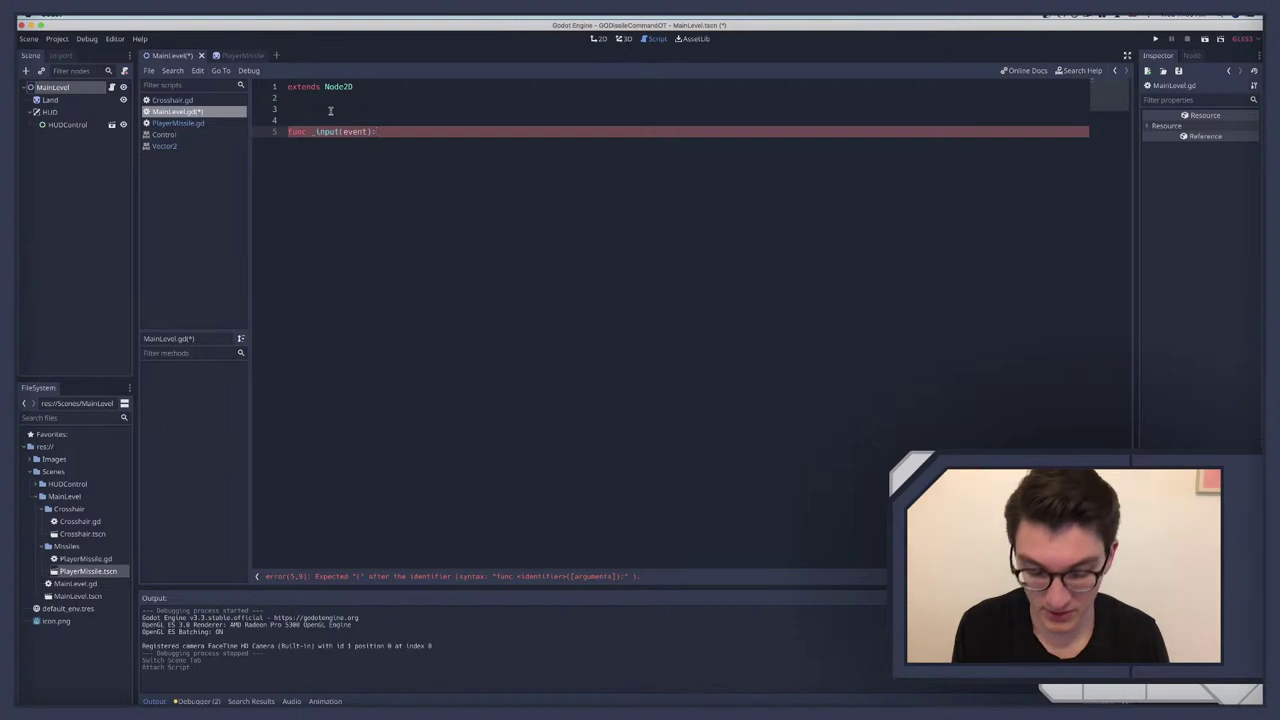
{"action": "key", "text": "Return"}
Step: Make _input's body print(event), replacing the unfinished ui condition, and run the game to test it
{"action": "type", "text": "if ev"}
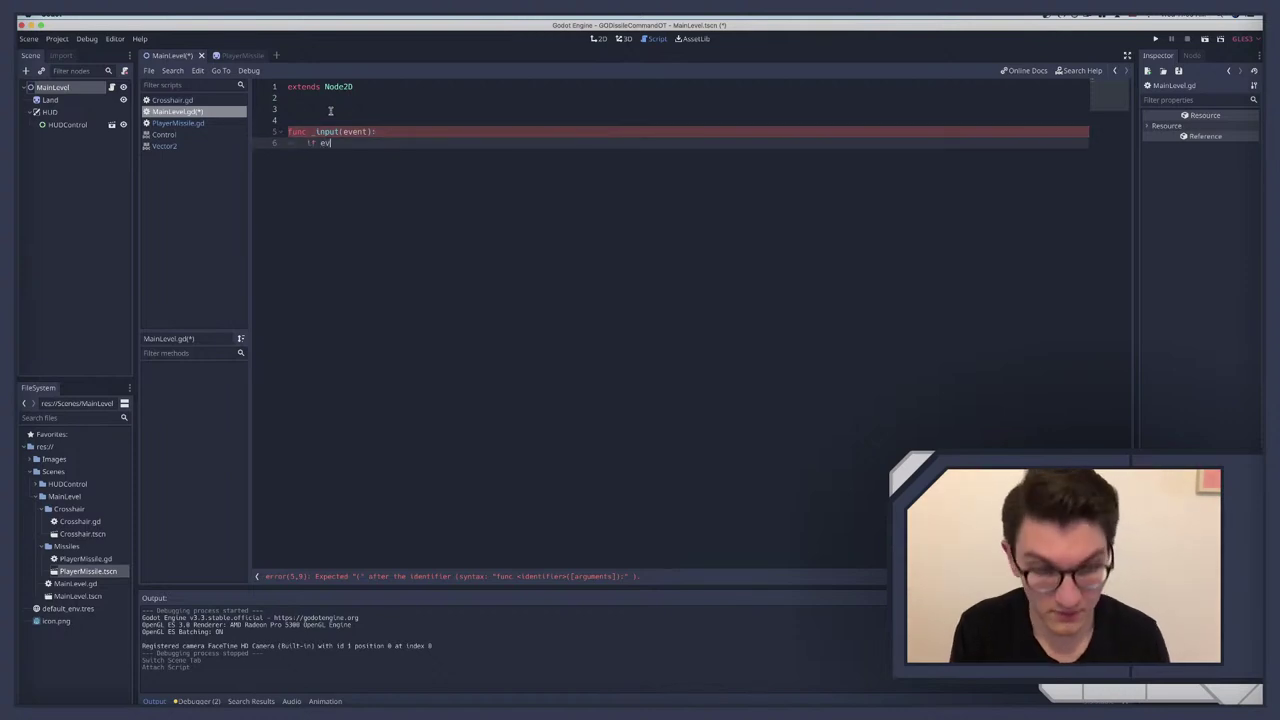
{"action": "type", "text": "ent == "}
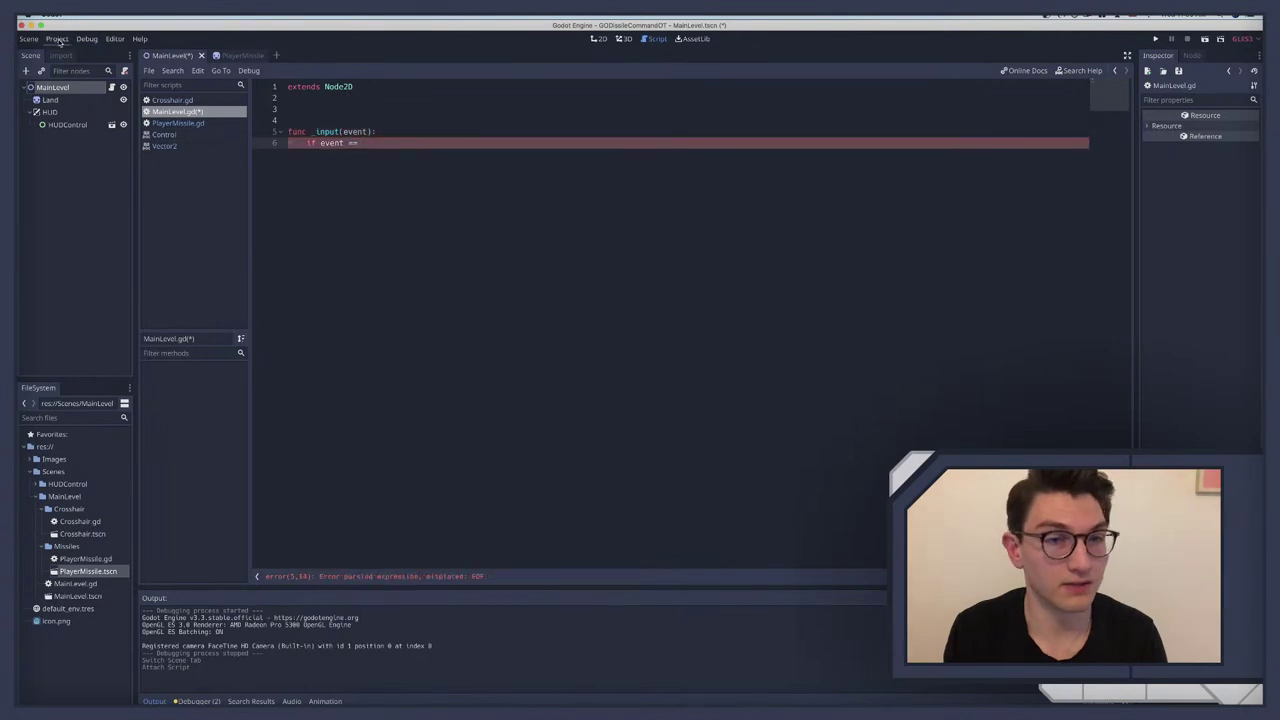
{"action": "type", "text": "\"ui"}
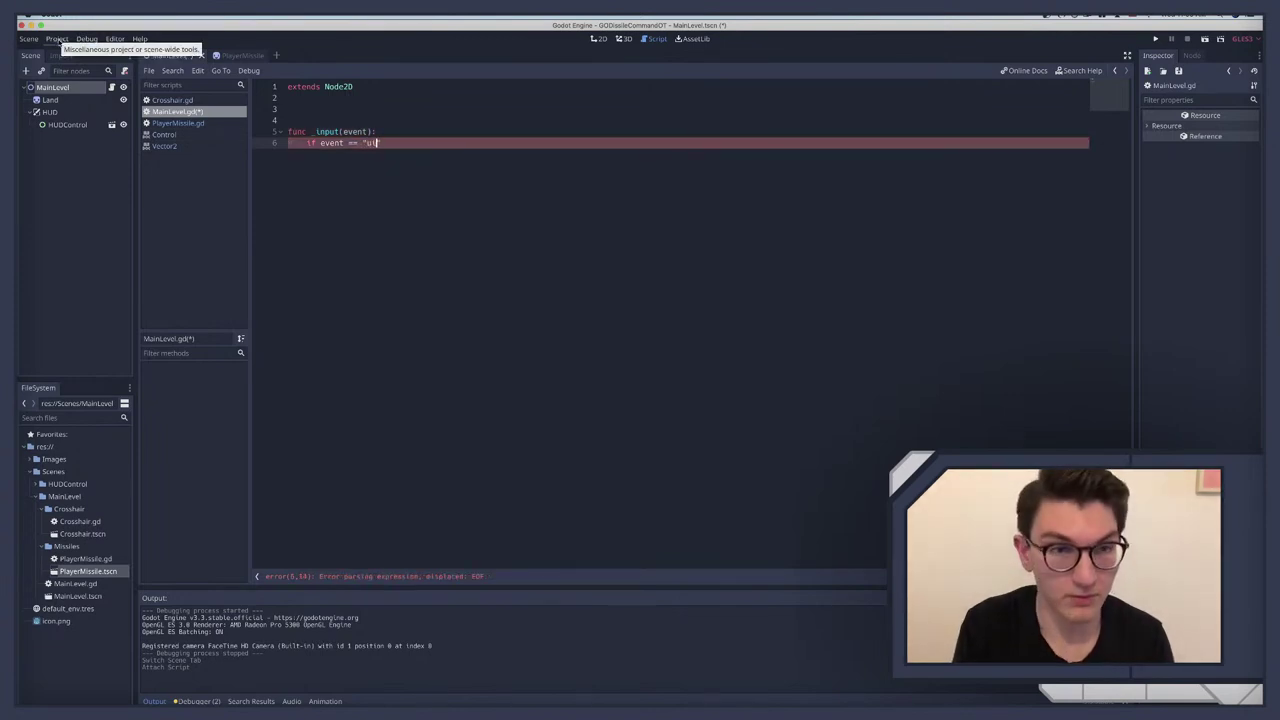
{"action": "left_click", "coordinate": [57, 38]}
{"action": "mouse_move", "coordinate": [87, 38]}
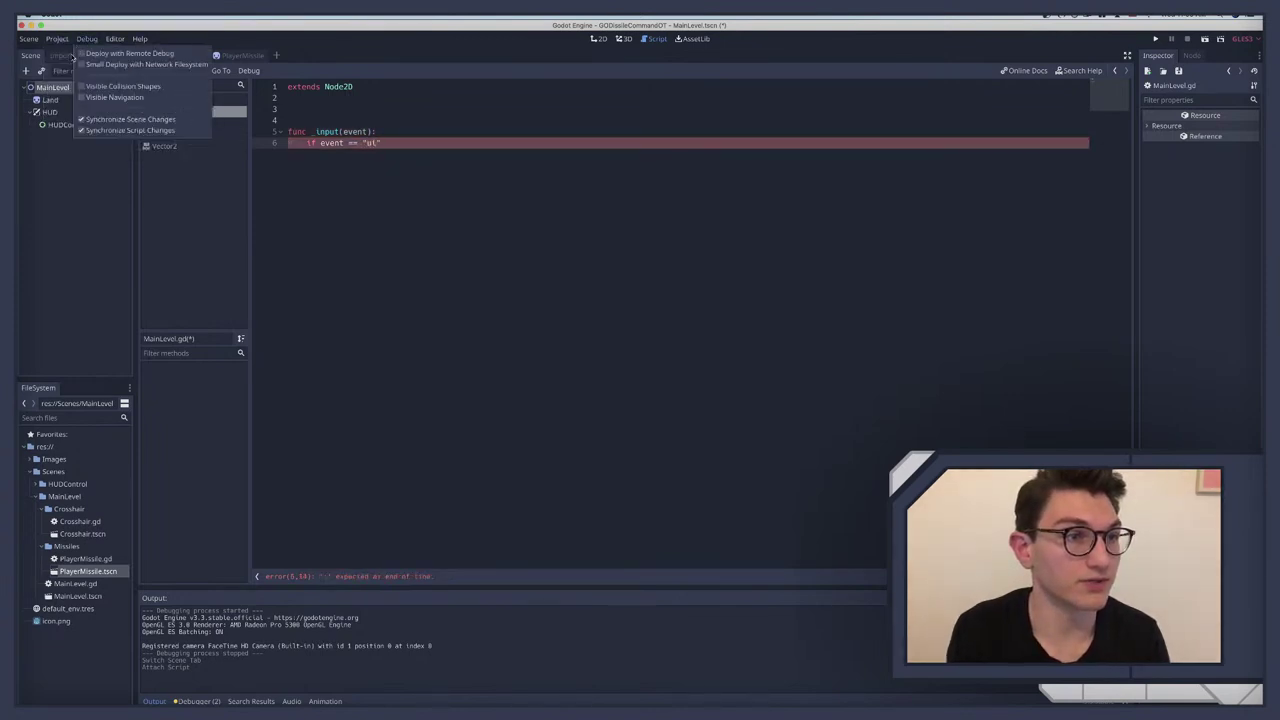
{"action": "left_click", "coordinate": [300, 143]}
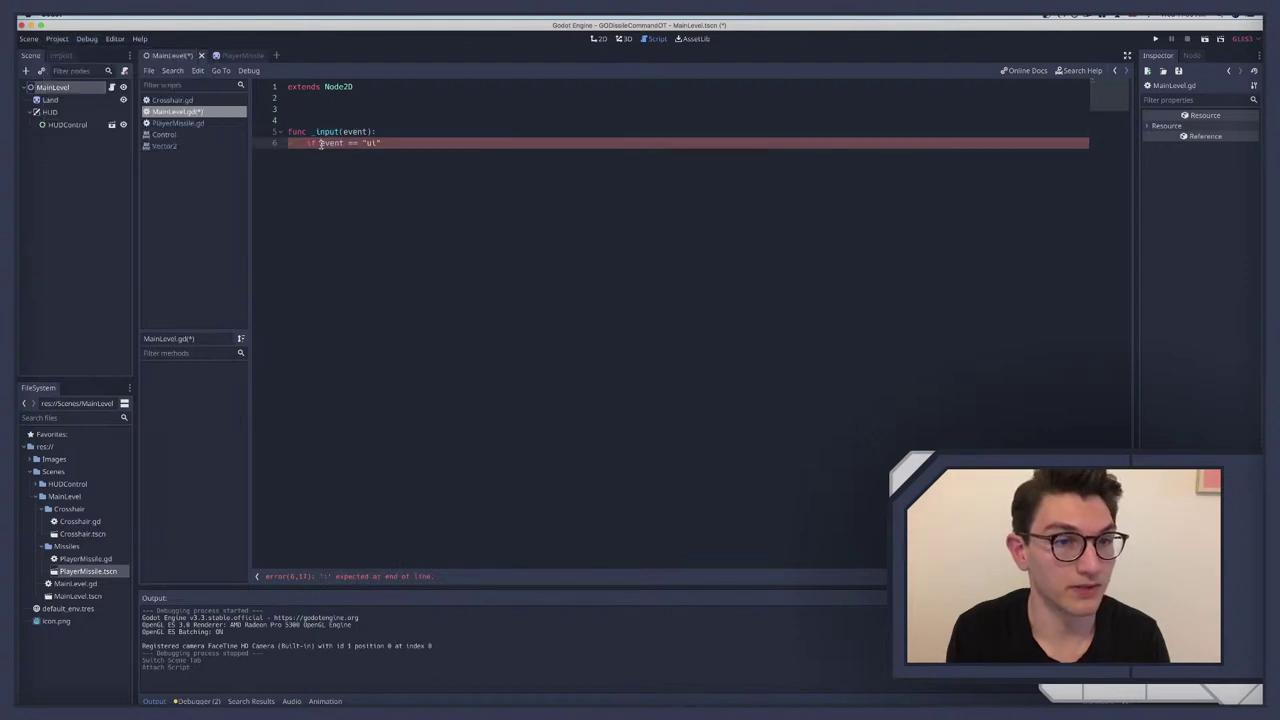
{"action": "left_click_drag", "start_coordinate": [288, 143], "coordinate": [397, 143]}
{"action": "type", "text": "print("}
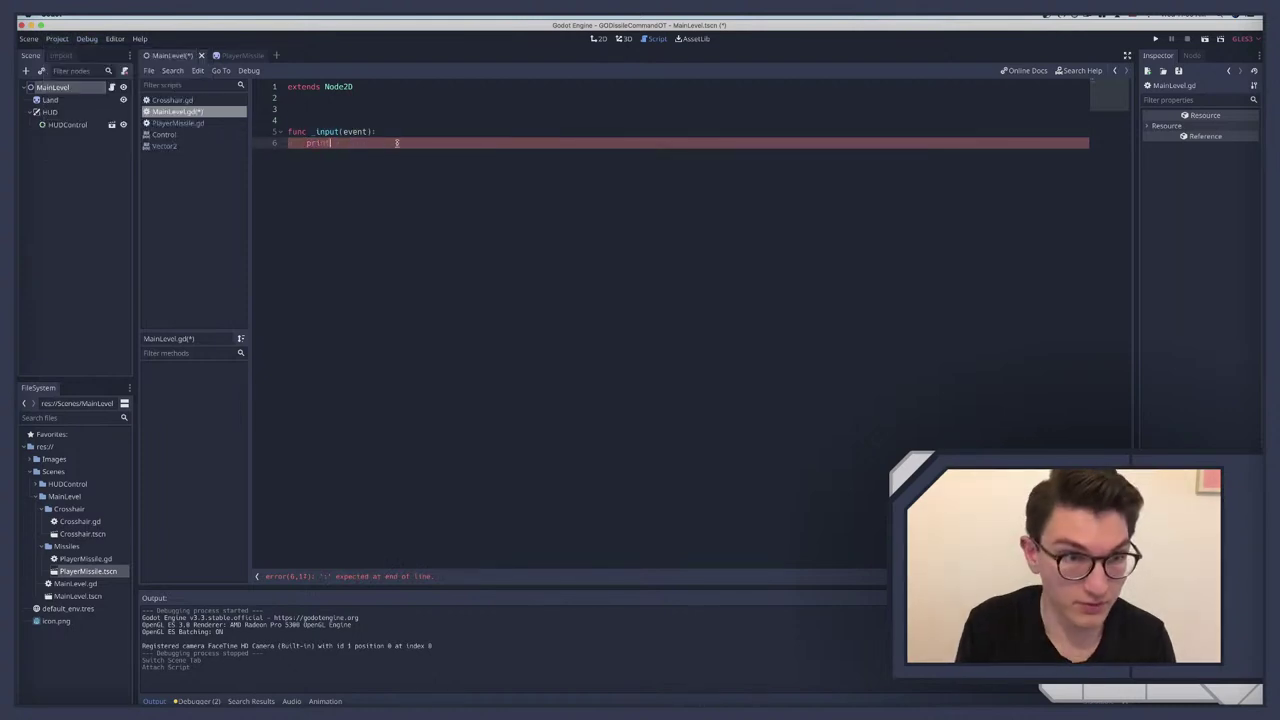
{"action": "type", "text": "event"}
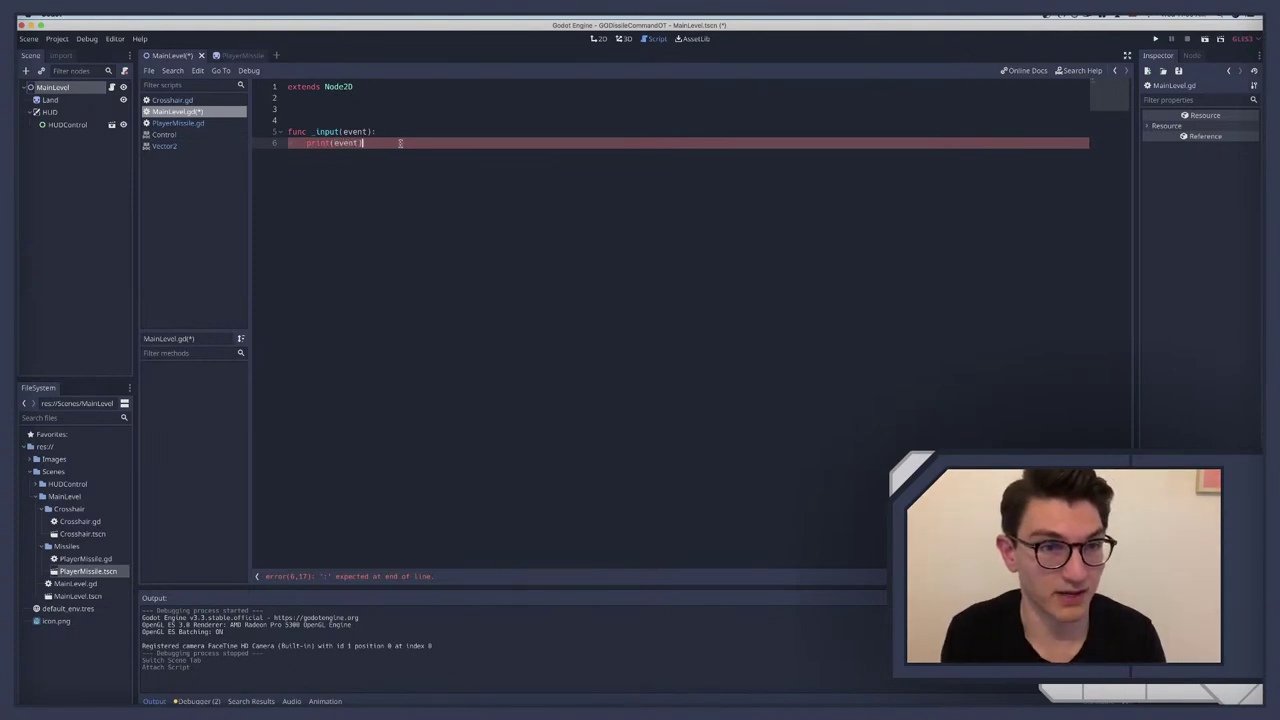
{"action": "key", "text": "super+b"}
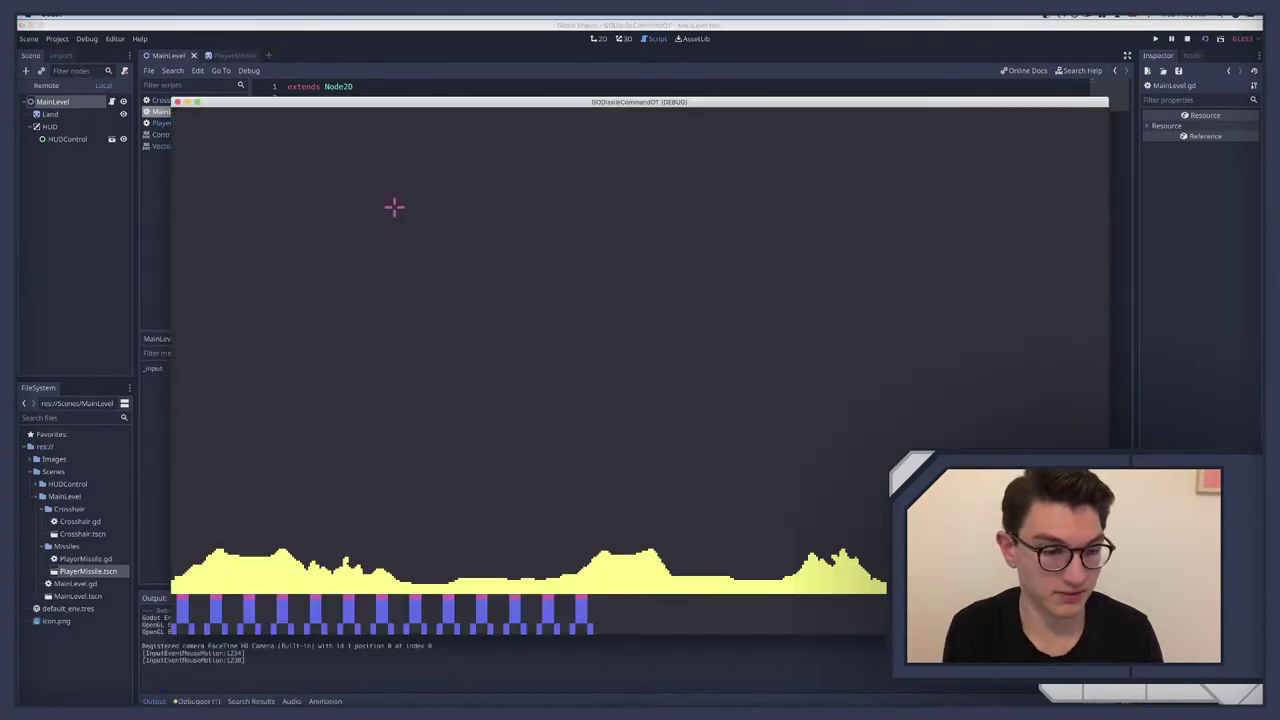
Step: Click eight times in the running game to log mouse-button events, then quit the game
{"action": "left_click", "coordinate": [502, 245]}
{"action": "left_click", "coordinate": [502, 245]}
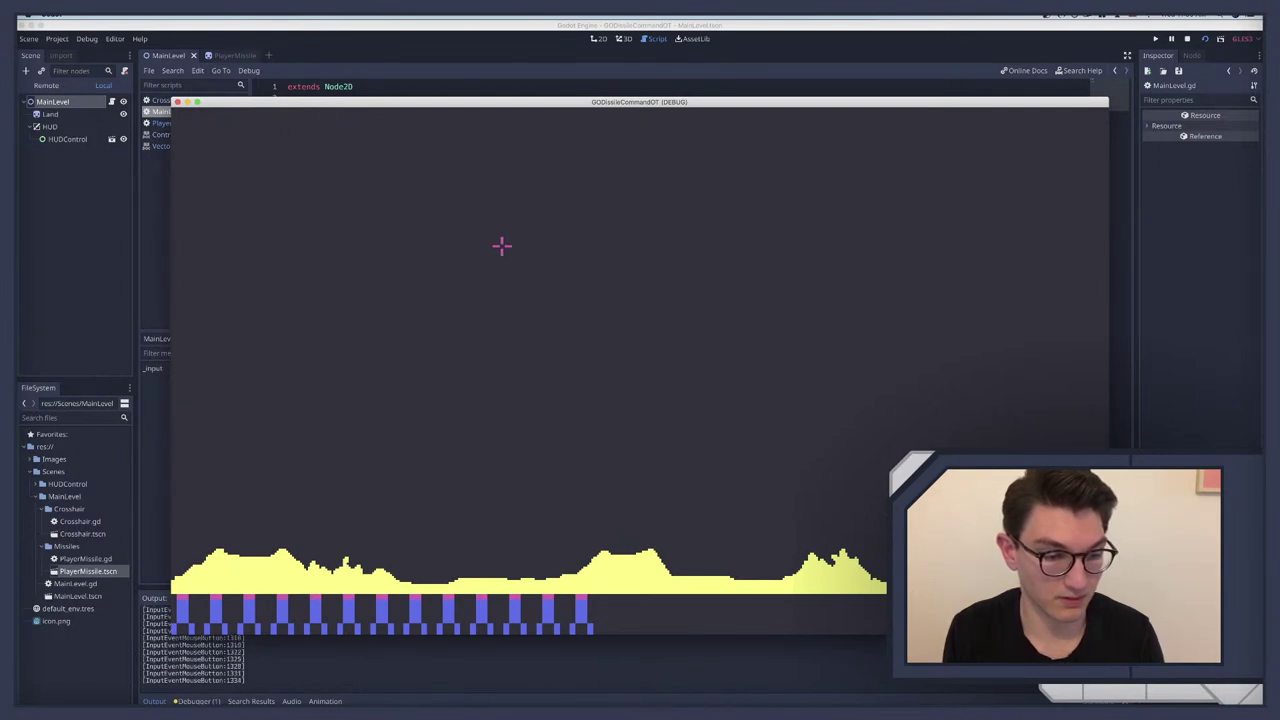
{"action": "left_click", "coordinate": [502, 245]}
{"action": "left_click", "coordinate": [502, 245]}
{"action": "left_click", "coordinate": [502, 245]}
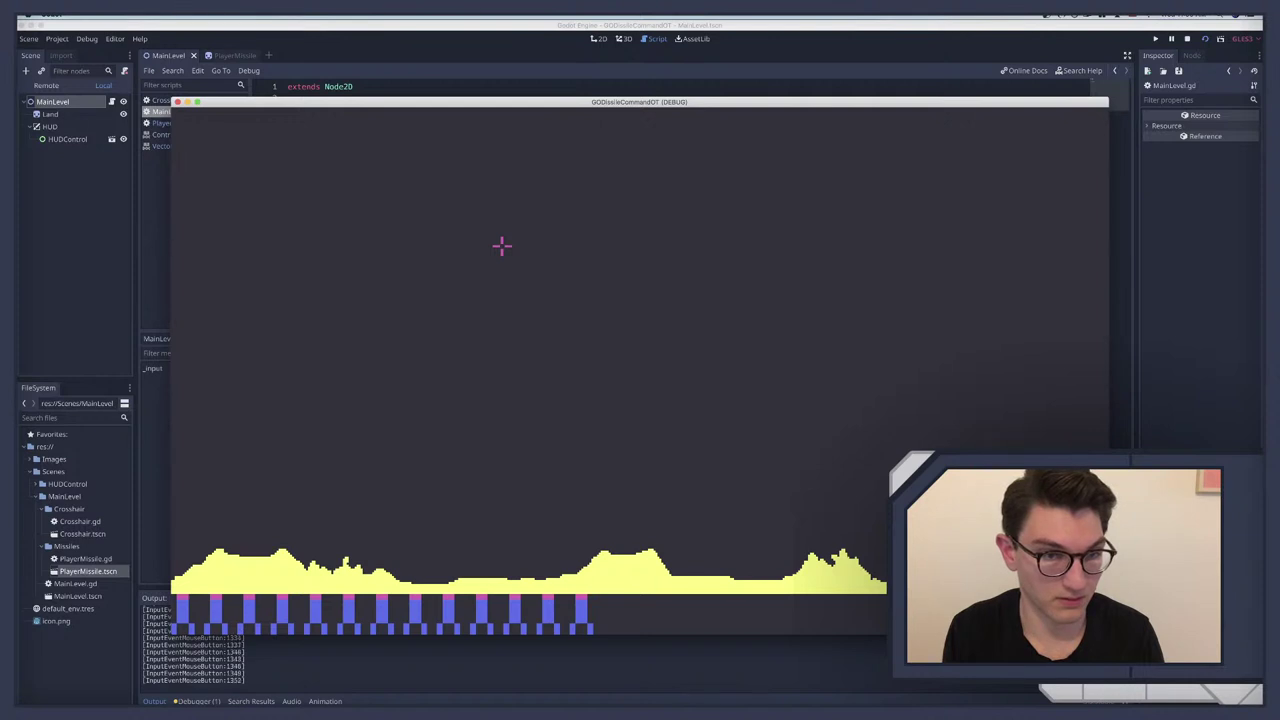
{"action": "left_click", "coordinate": [502, 245]}
{"action": "left_click", "coordinate": [502, 245]}
{"action": "left_click", "coordinate": [502, 245]}
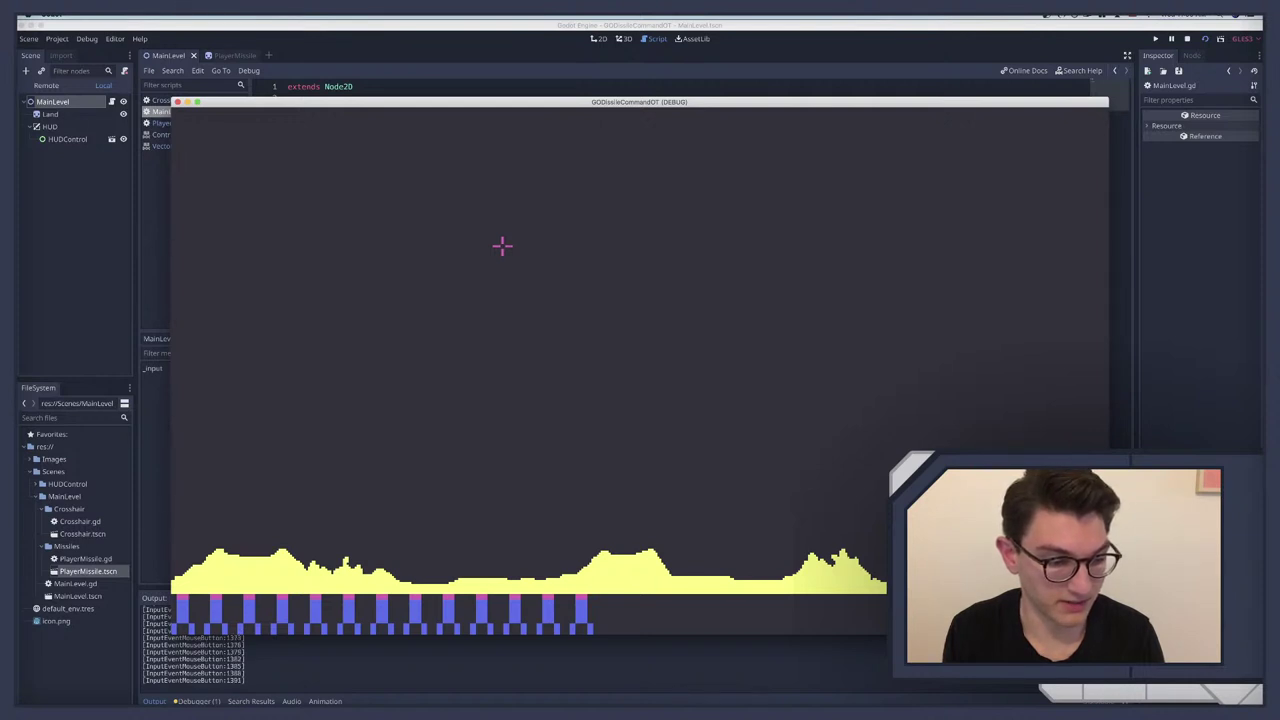
{"action": "left_click", "coordinate": [502, 245]}
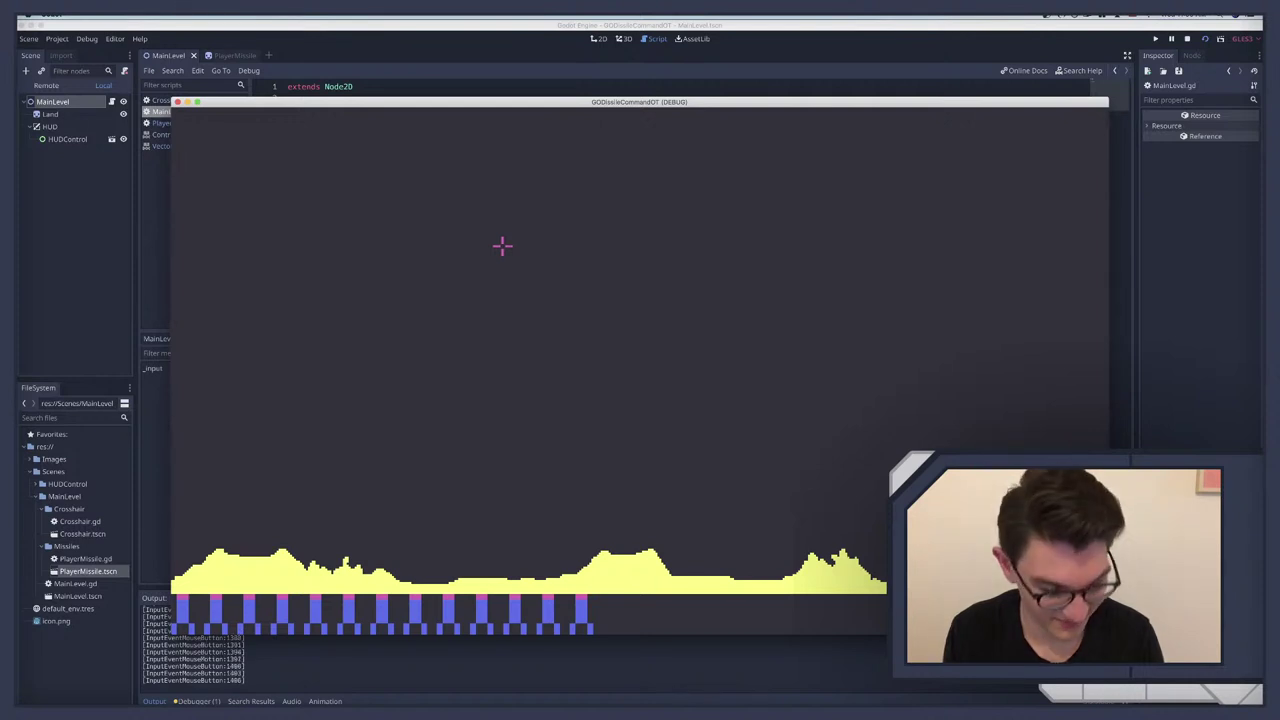
{"action": "key", "text": "super+q"}
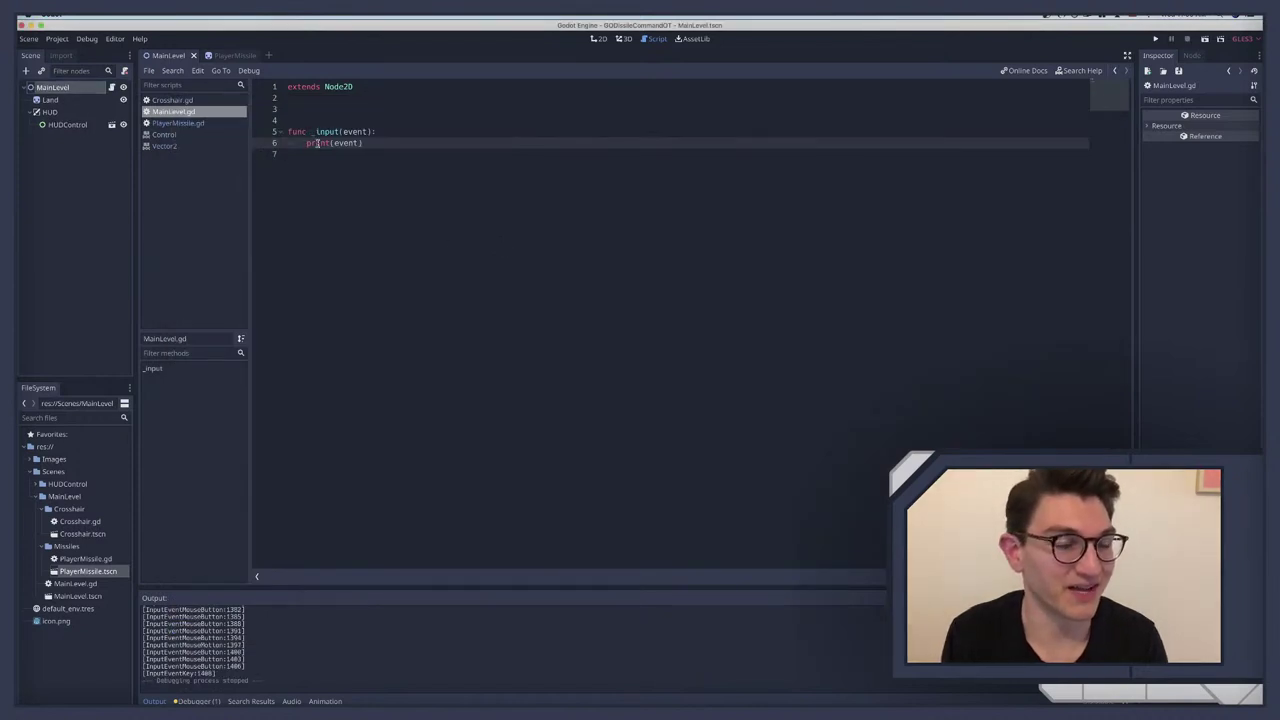
{"action": "left_click", "coordinate": [64, 53]}
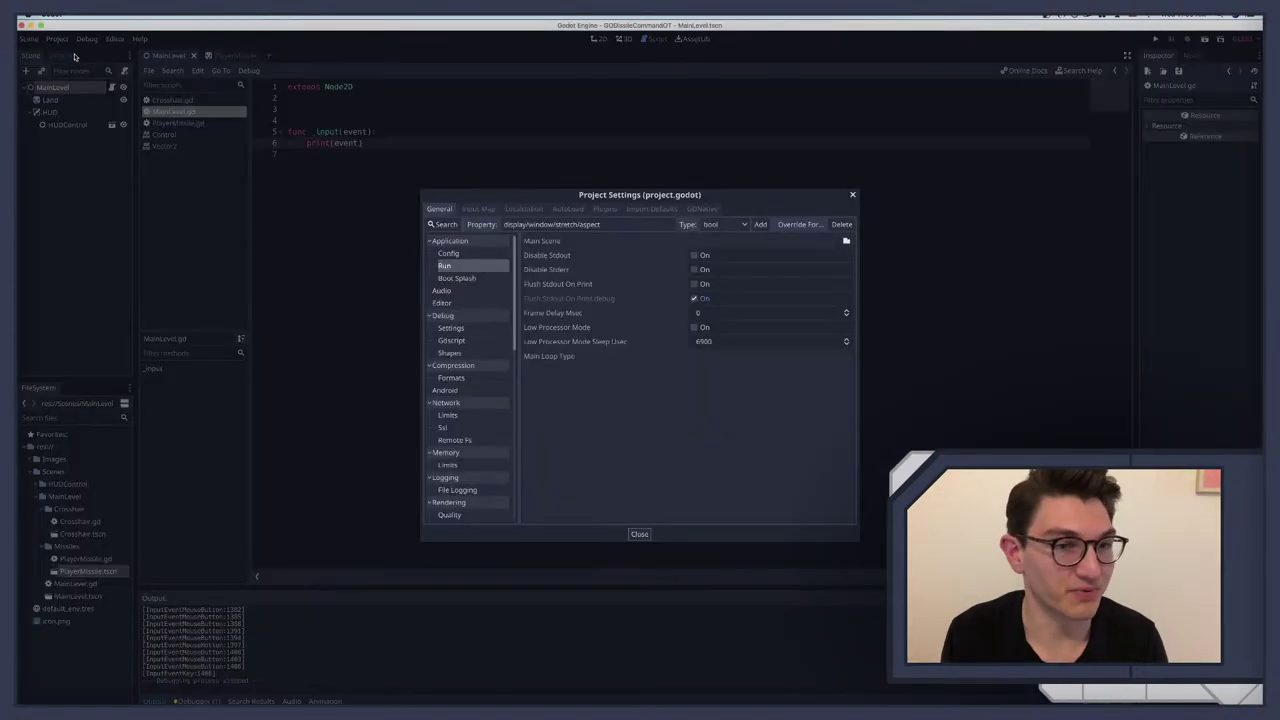
{"action": "left_click", "coordinate": [478, 209]}
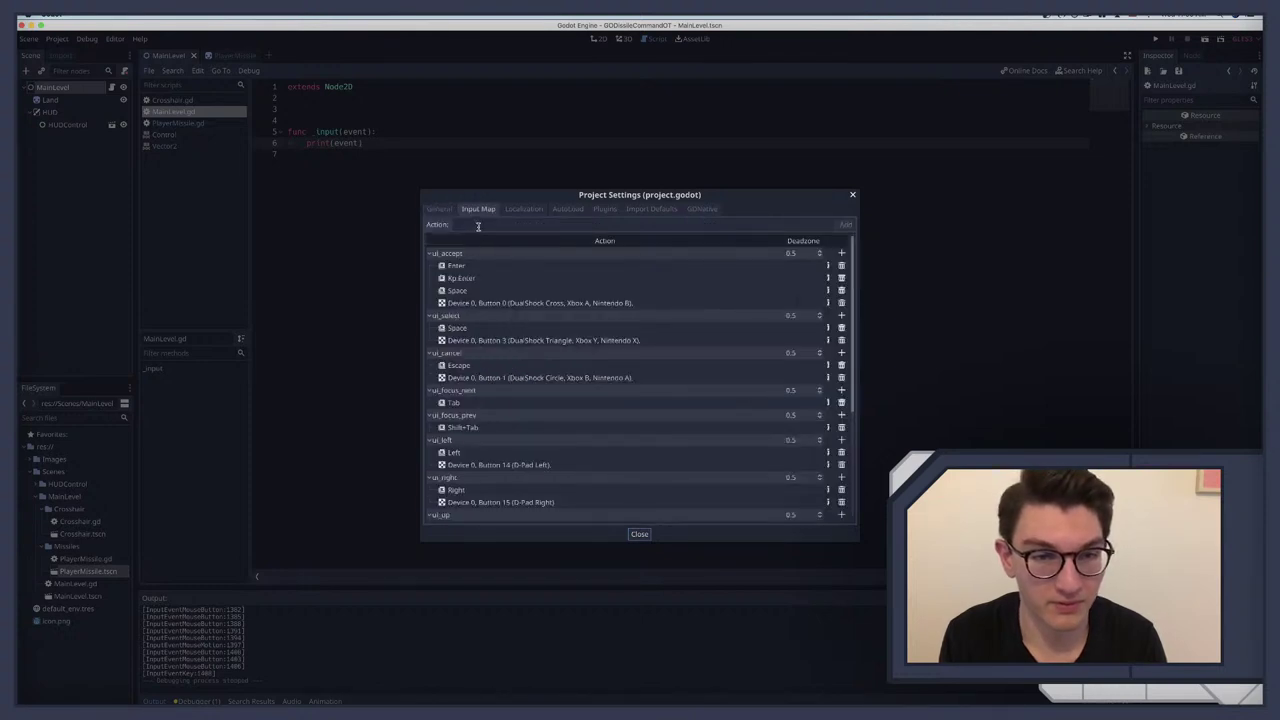
{"action": "left_click", "coordinate": [477, 225]}
{"action": "type", "text": "mous"}
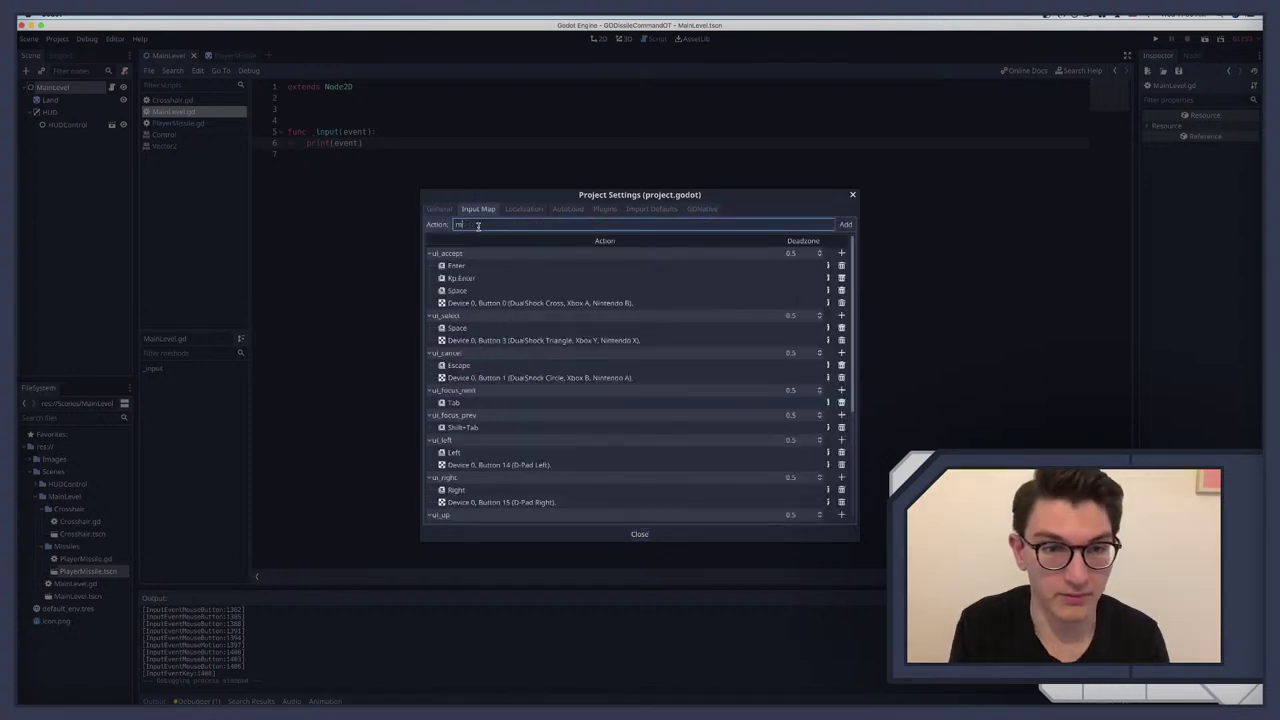
{"action": "key", "text": "BackSpace"}
{"action": "key", "text": "BackSpace"}
{"action": "key", "text": "BackSpace"}
{"action": "key", "text": "BackSpace"}
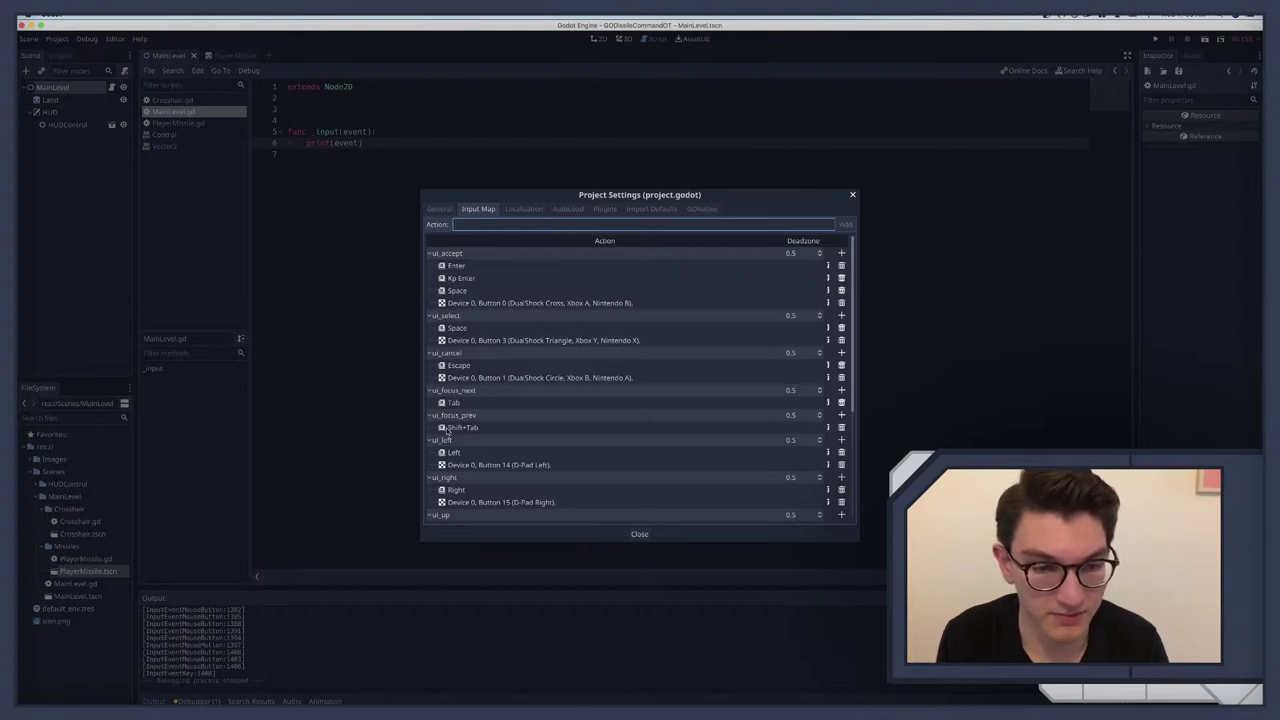
{"action": "scroll", "coordinate": [464, 397], "scroll_direction": "down", "scroll_amount": 5}
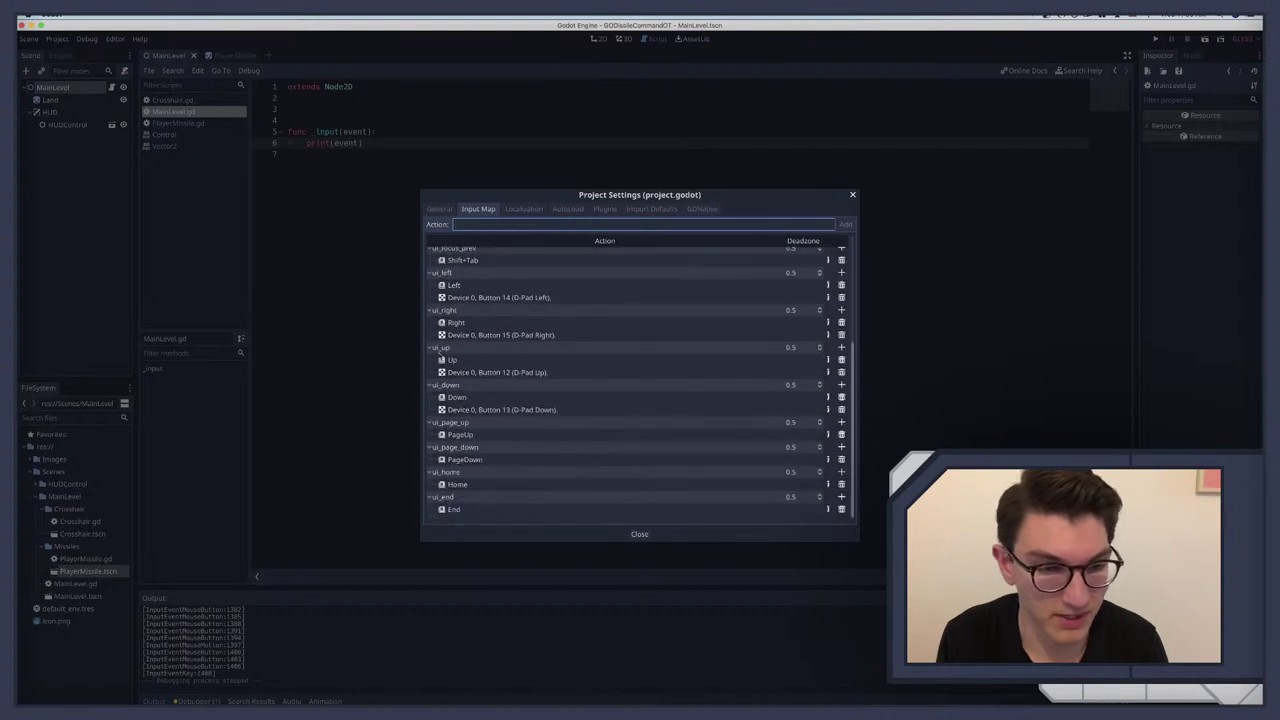
{"action": "scroll", "coordinate": [490, 420], "scroll_direction": "up", "scroll_amount": 5}
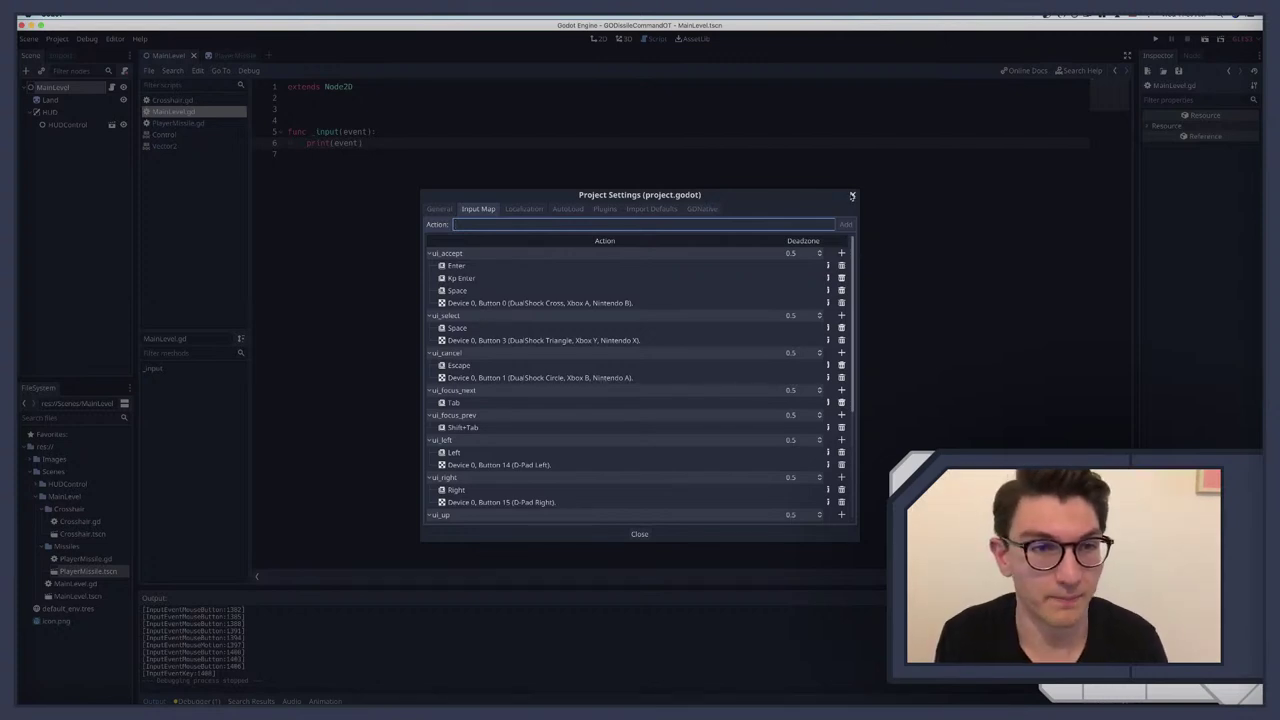
{"action": "left_click", "coordinate": [852, 196]}
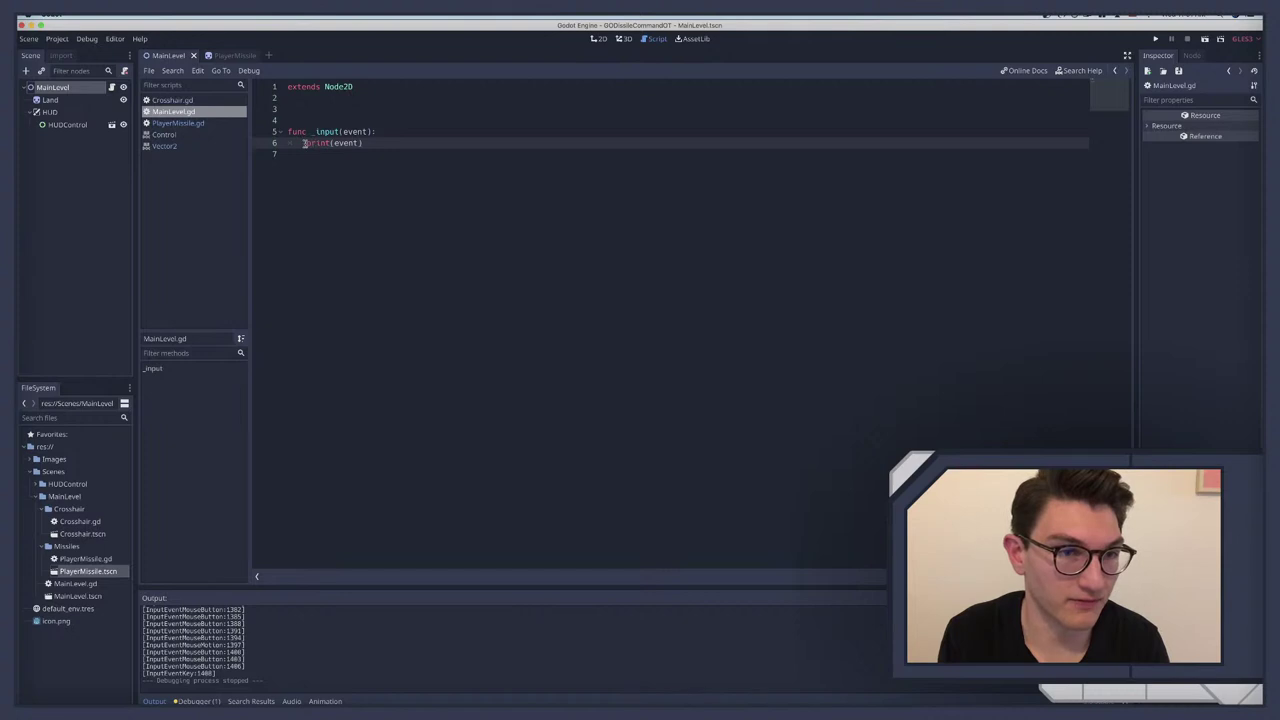
Step: Replace print(event) with 'if event == InputEventMouseButton:' printing "shoot", then test-run and stop
{"action": "left_click_drag", "start_coordinate": [305, 143], "coordinate": [409, 143]}
{"action": "type", "text": "if evet"}
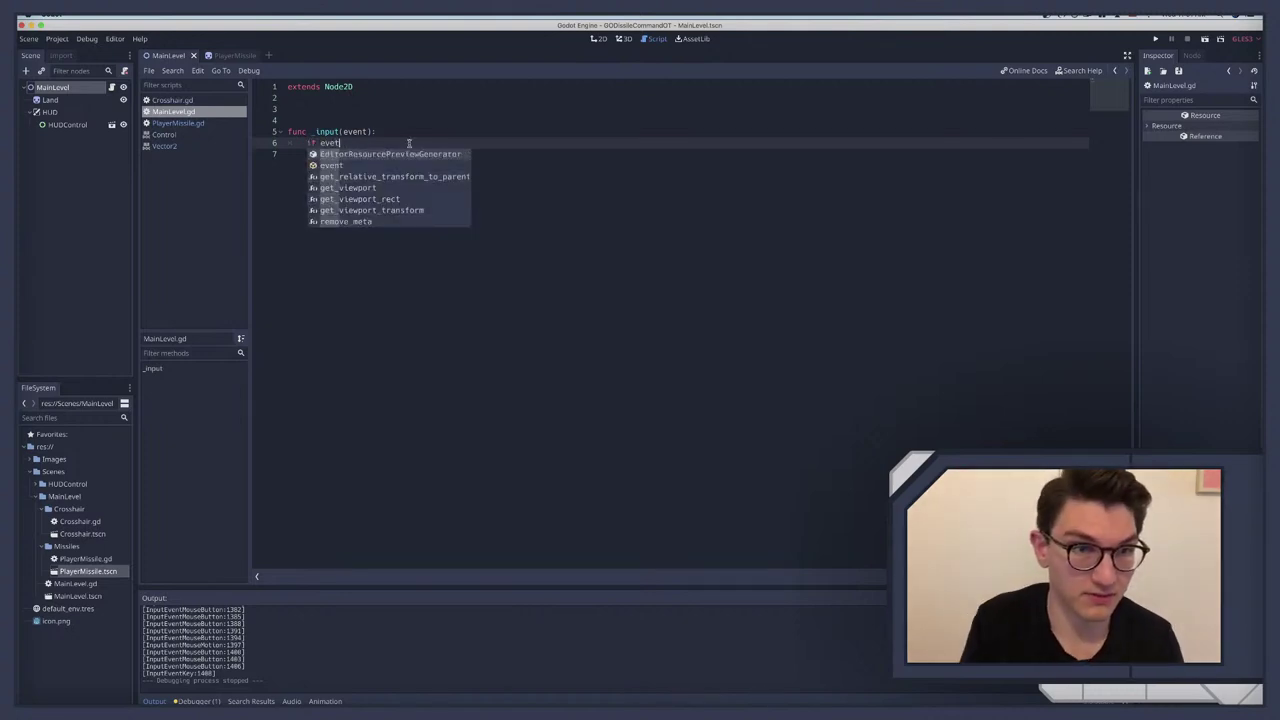
{"action": "key", "text": "BackSpace"}
{"action": "type", "text": "nt == "}
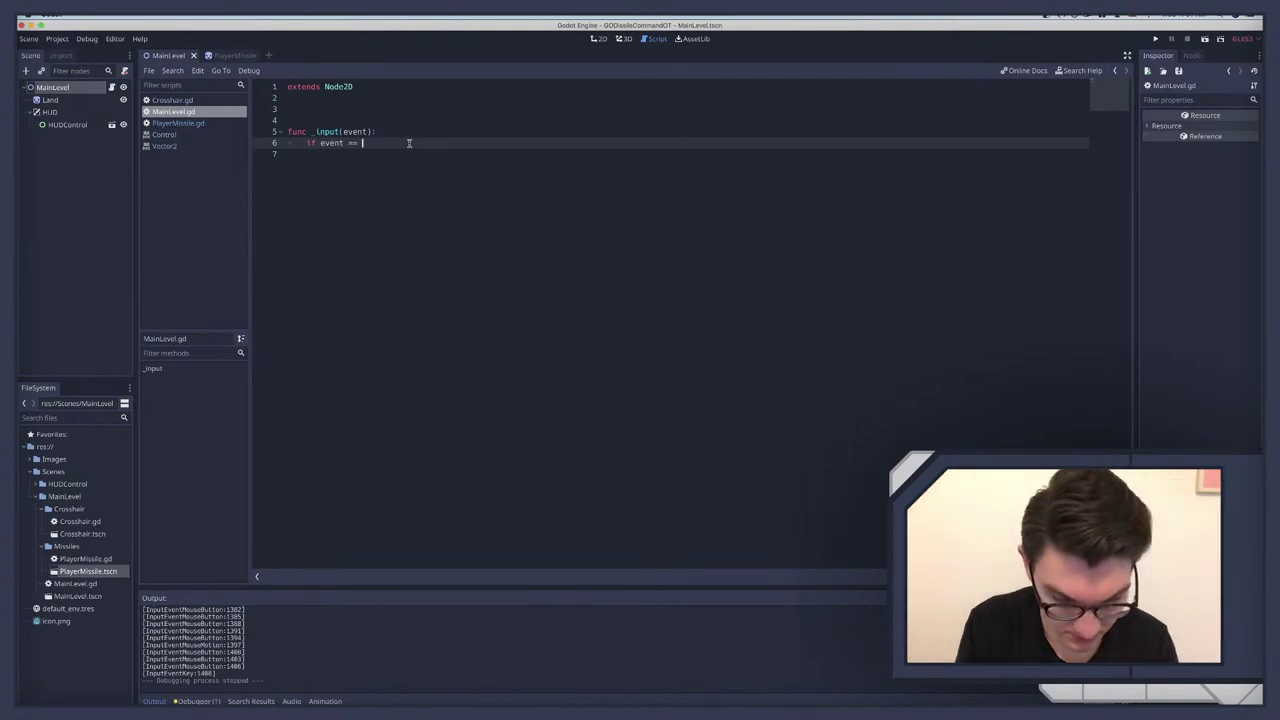
{"action": "type", "text": "InputEven"}
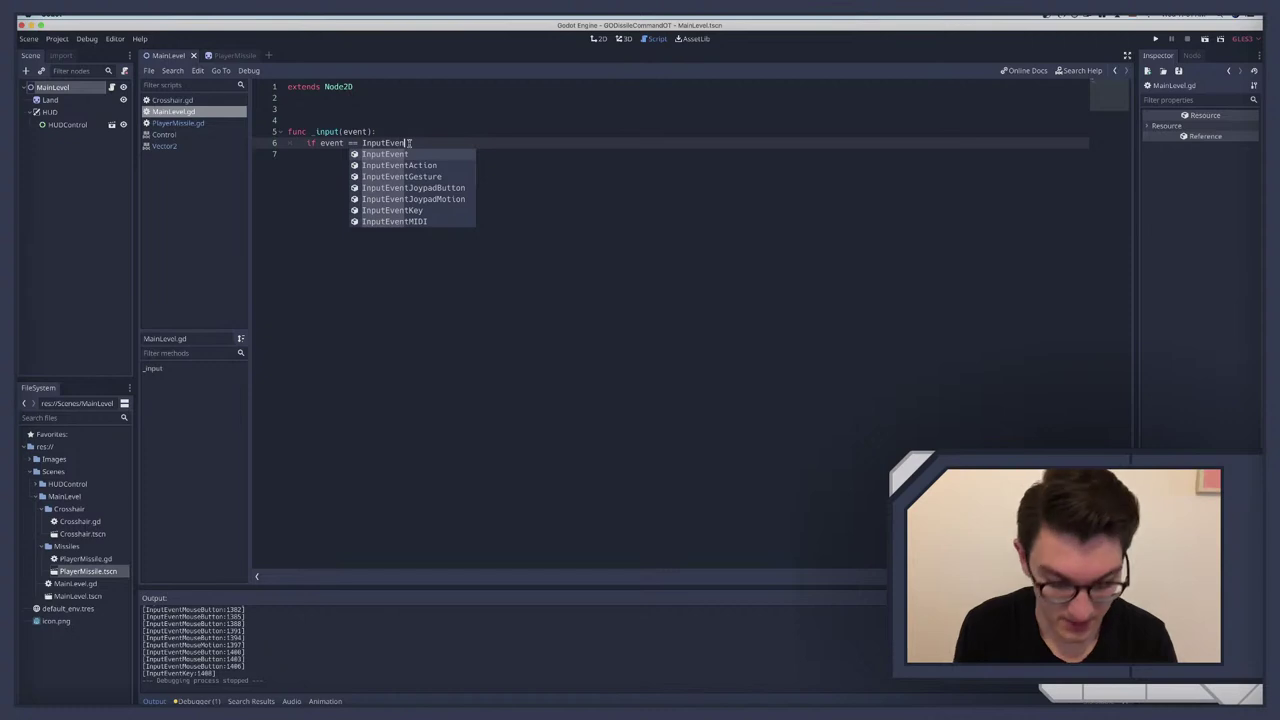
{"action": "type", "text": "tMouse"}
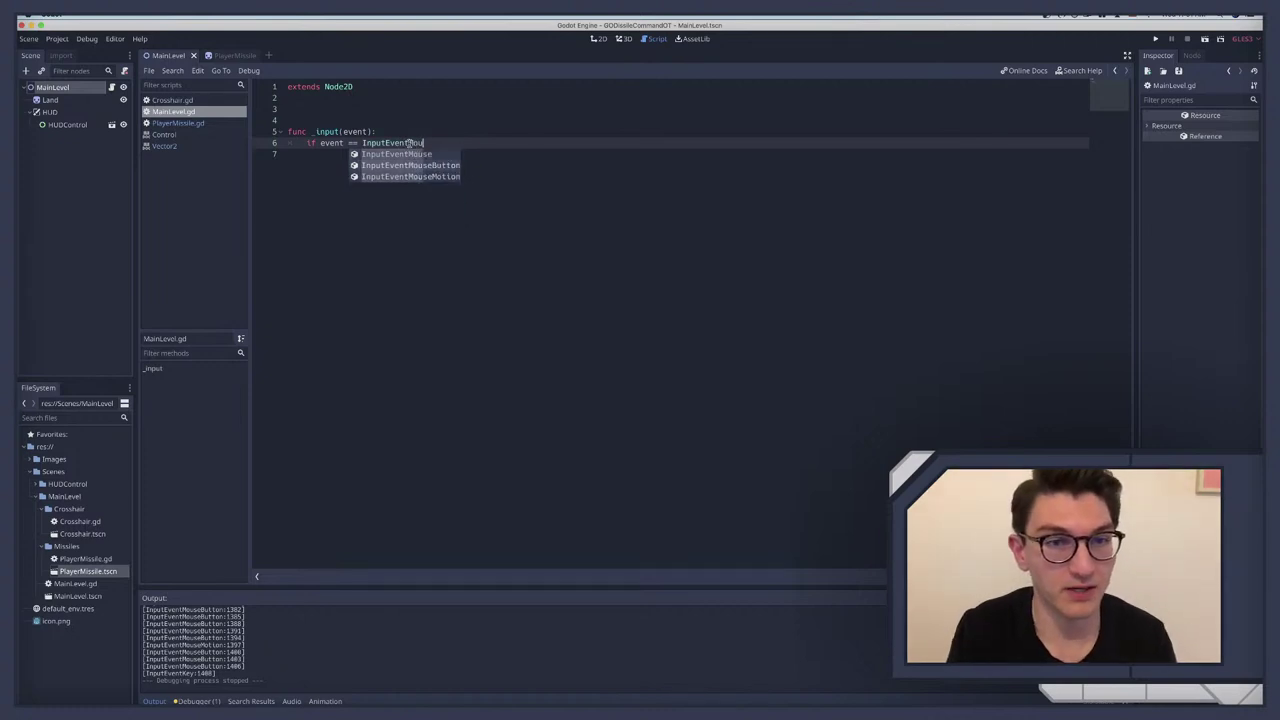
{"action": "key", "text": "Down"}
{"action": "key", "text": "Return"}
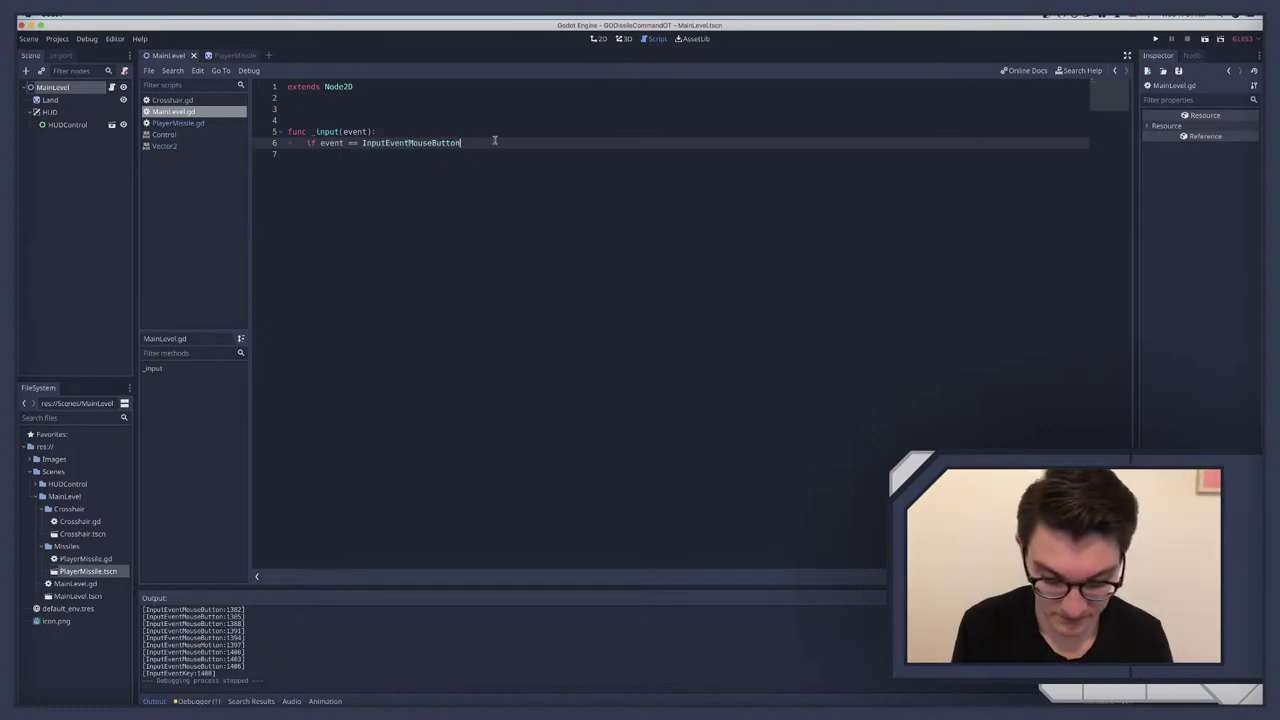
{"action": "type", "text": ":"}
{"action": "key", "text": "Return"}
{"action": "type", "text": "pr"}
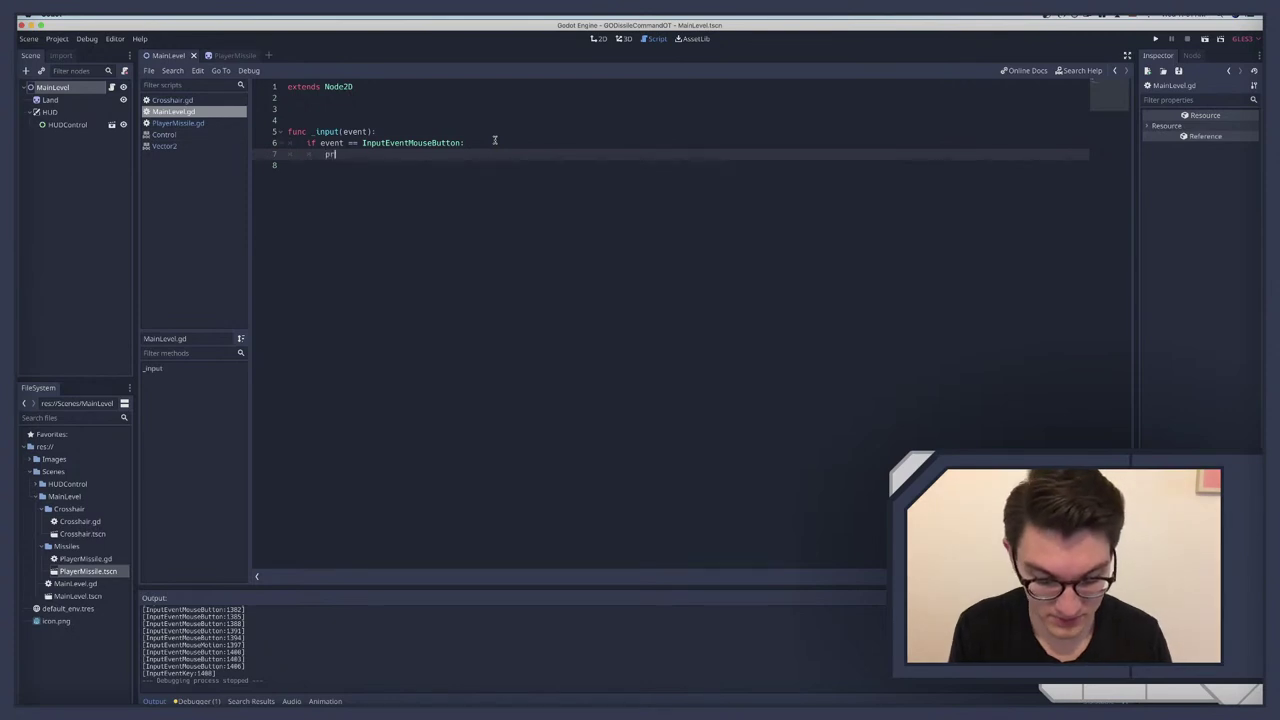
{"action": "type", "text": "int(\"shoot"}
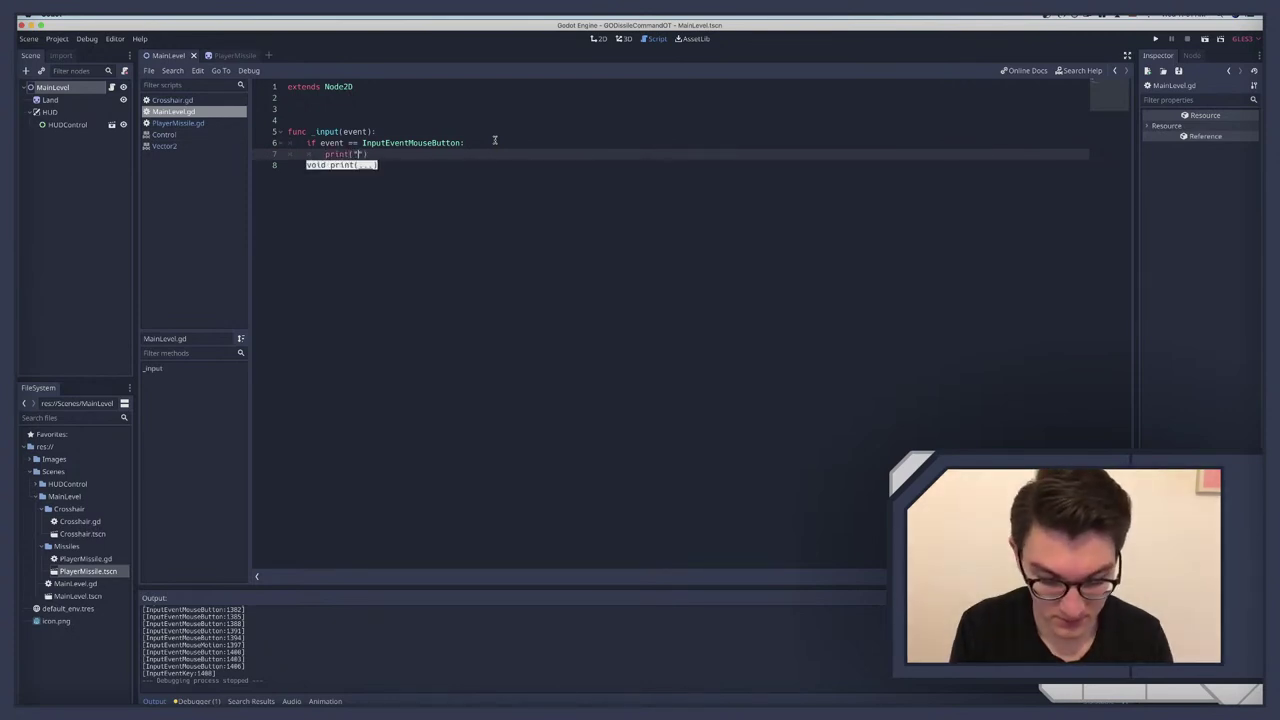
{"action": "key", "text": "super+b"}
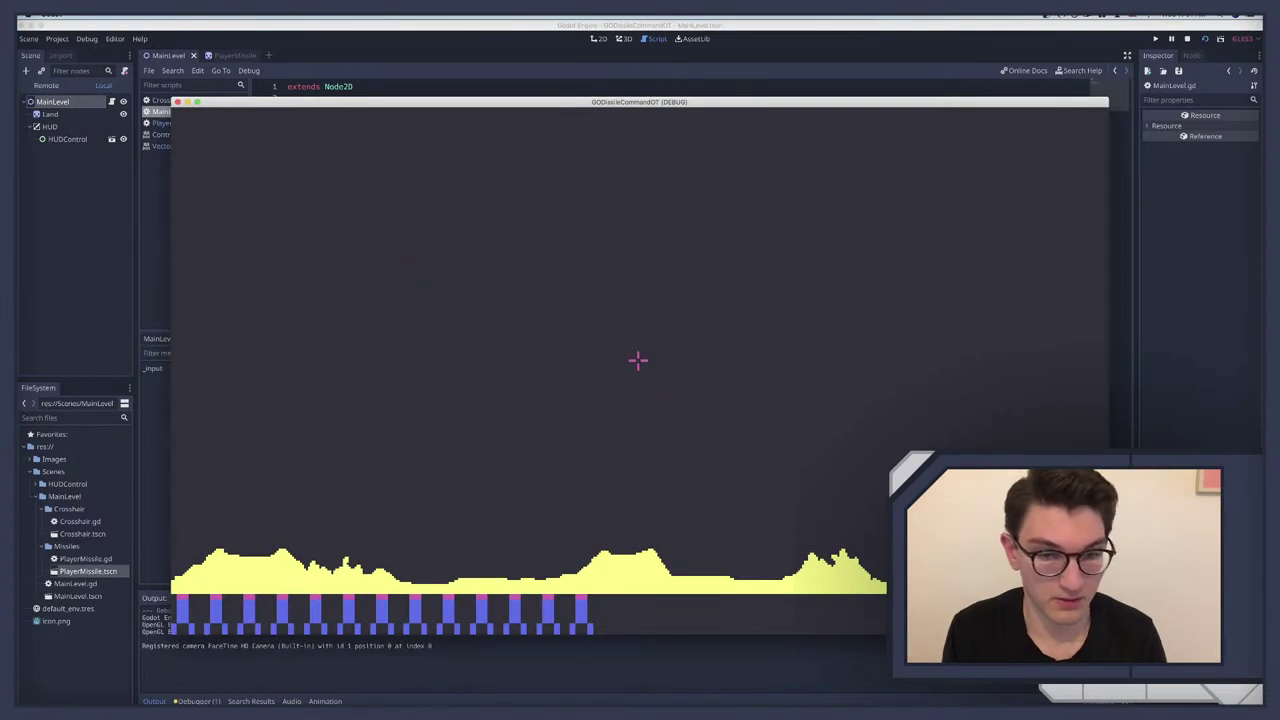
{"action": "key", "text": "super+period"}
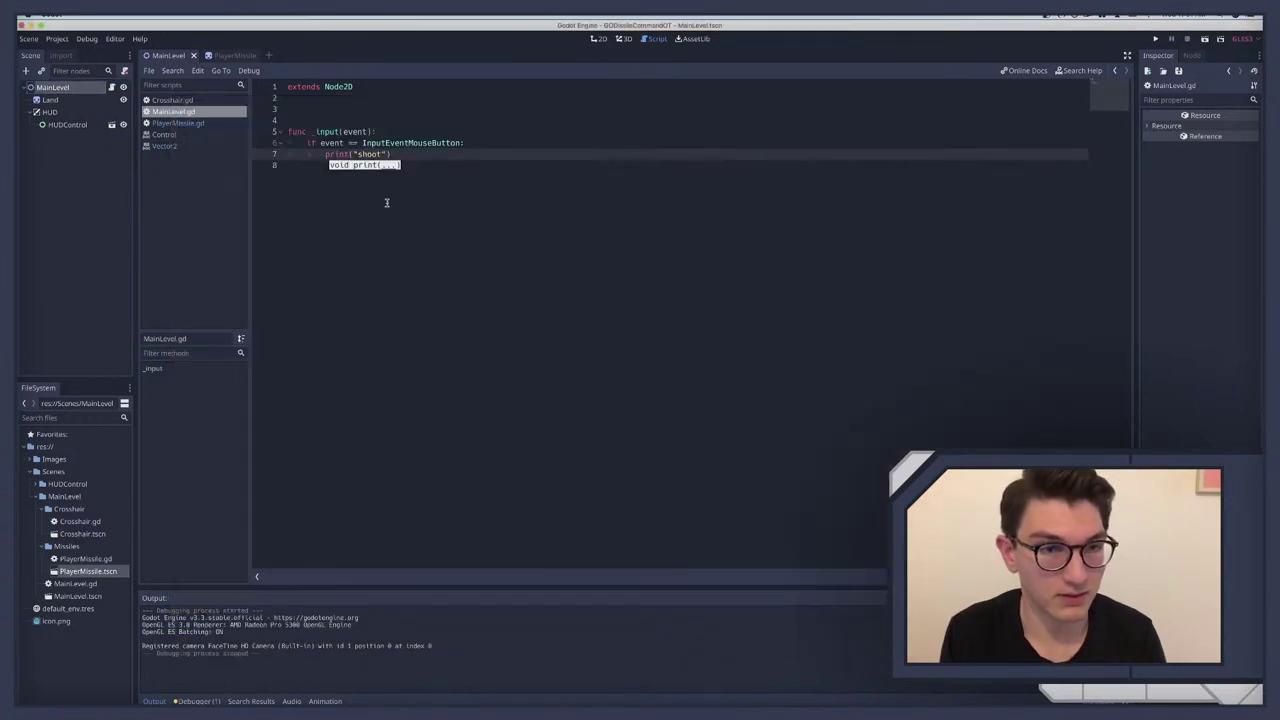
Step: Change the check to 'event is InputEventMouseButton', rerun, click five times to print shoot, then show the 2D view
{"action": "left_click", "coordinate": [362, 143]}
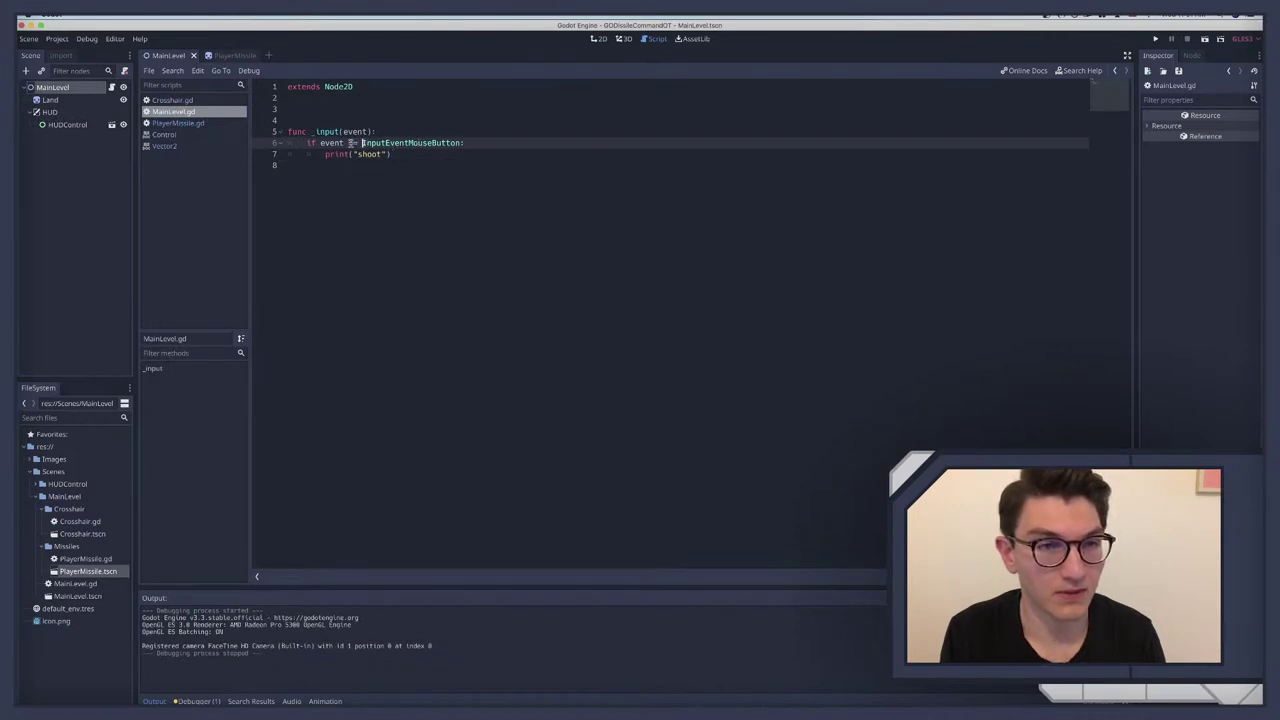
{"action": "double_click", "coordinate": [352, 143]}
{"action": "type", "text": "is"}
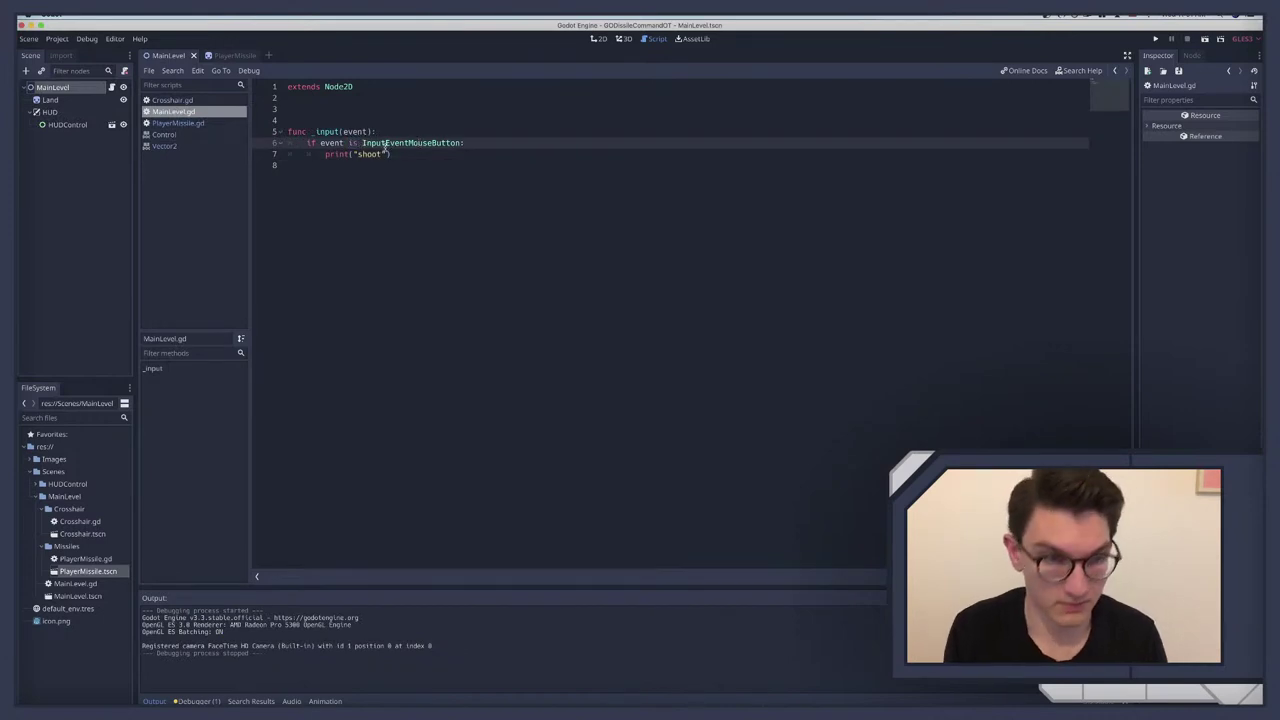
{"action": "key", "text": "F5"}
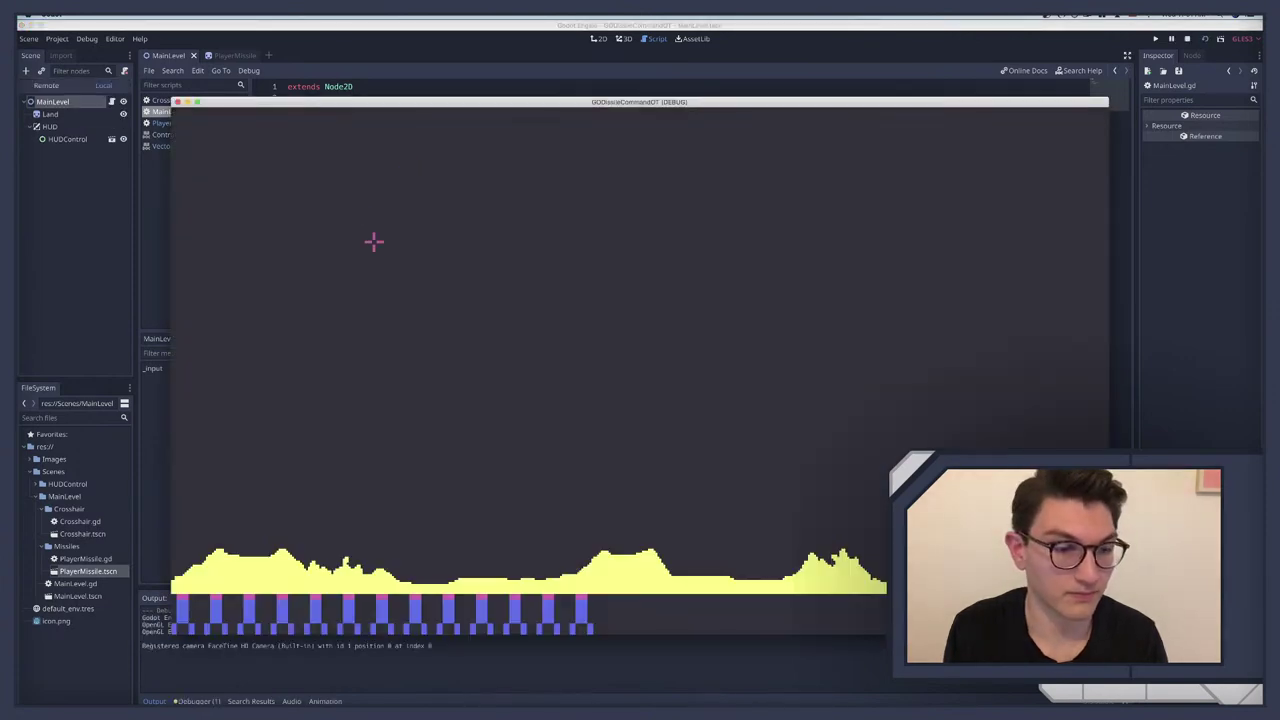
{"action": "left_click", "coordinate": [373, 241]}
{"action": "left_click", "coordinate": [372, 240]}
{"action": "left_click", "coordinate": [371, 240]}
{"action": "left_click", "coordinate": [370, 240]}
{"action": "left_click", "coordinate": [369, 240]}
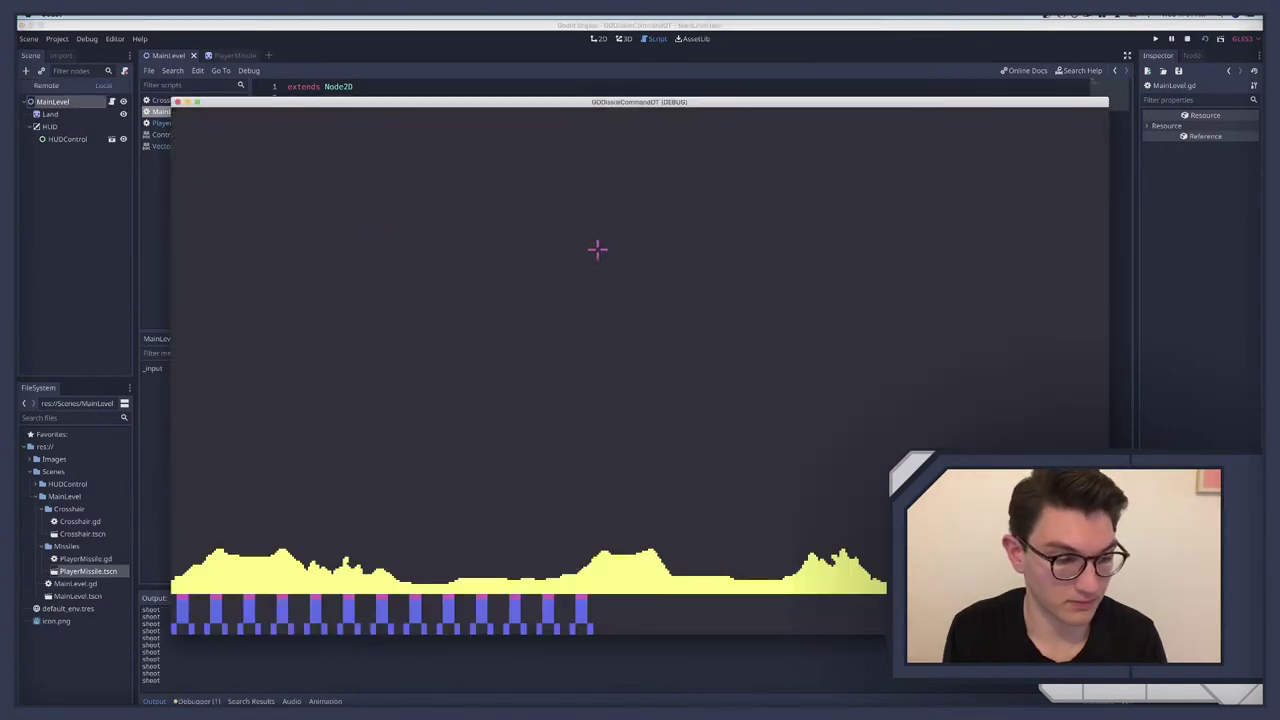
{"action": "key", "text": "F8"}
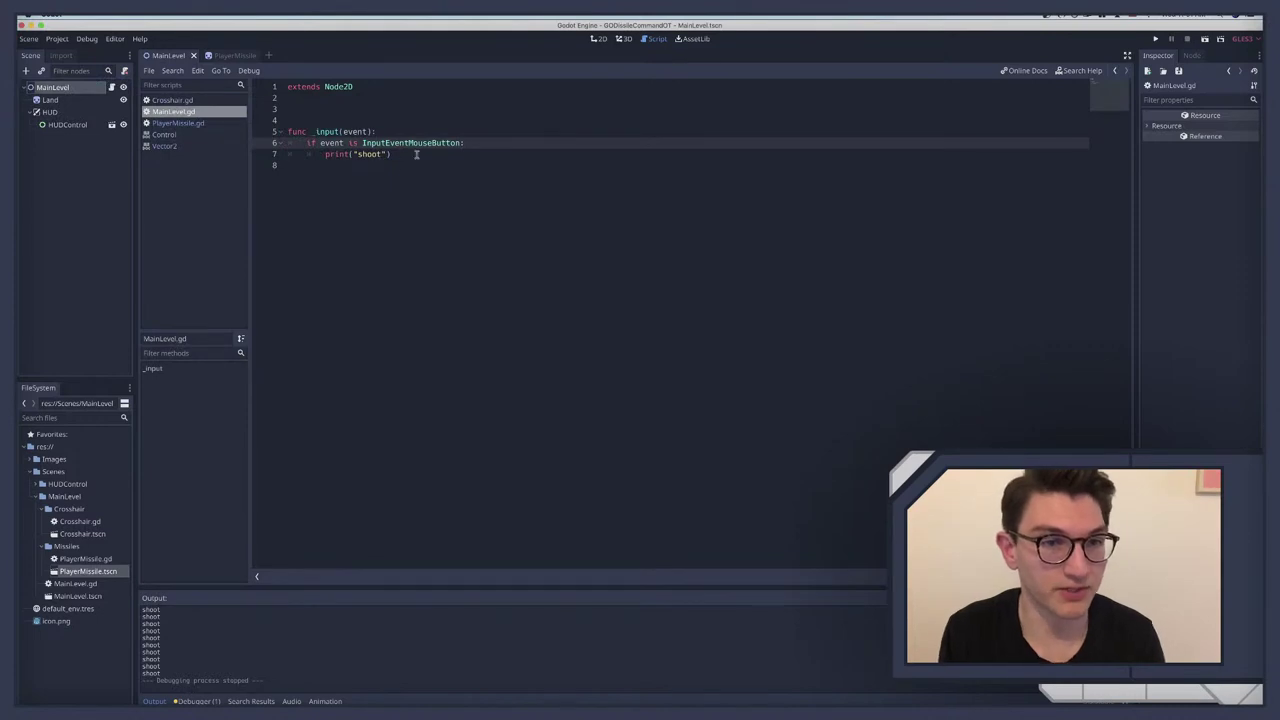
{"action": "left_click", "coordinate": [393, 154]}
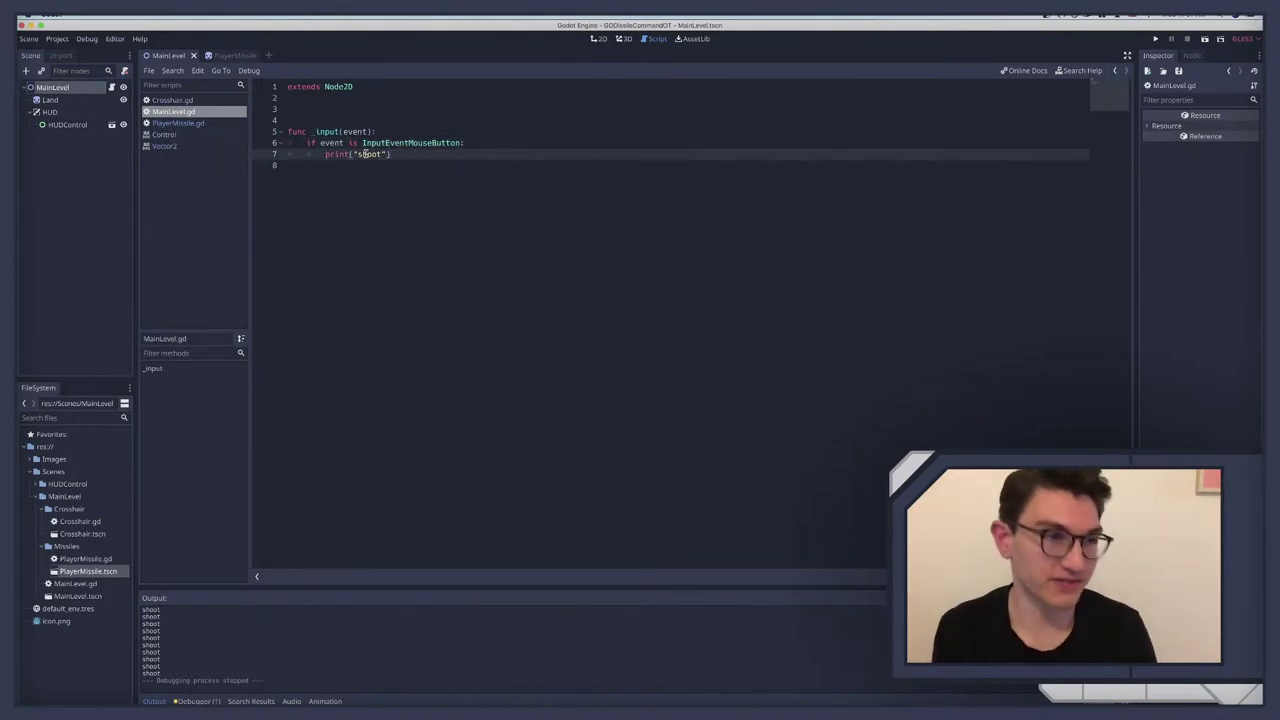
{"action": "left_click", "coordinate": [56, 90]}
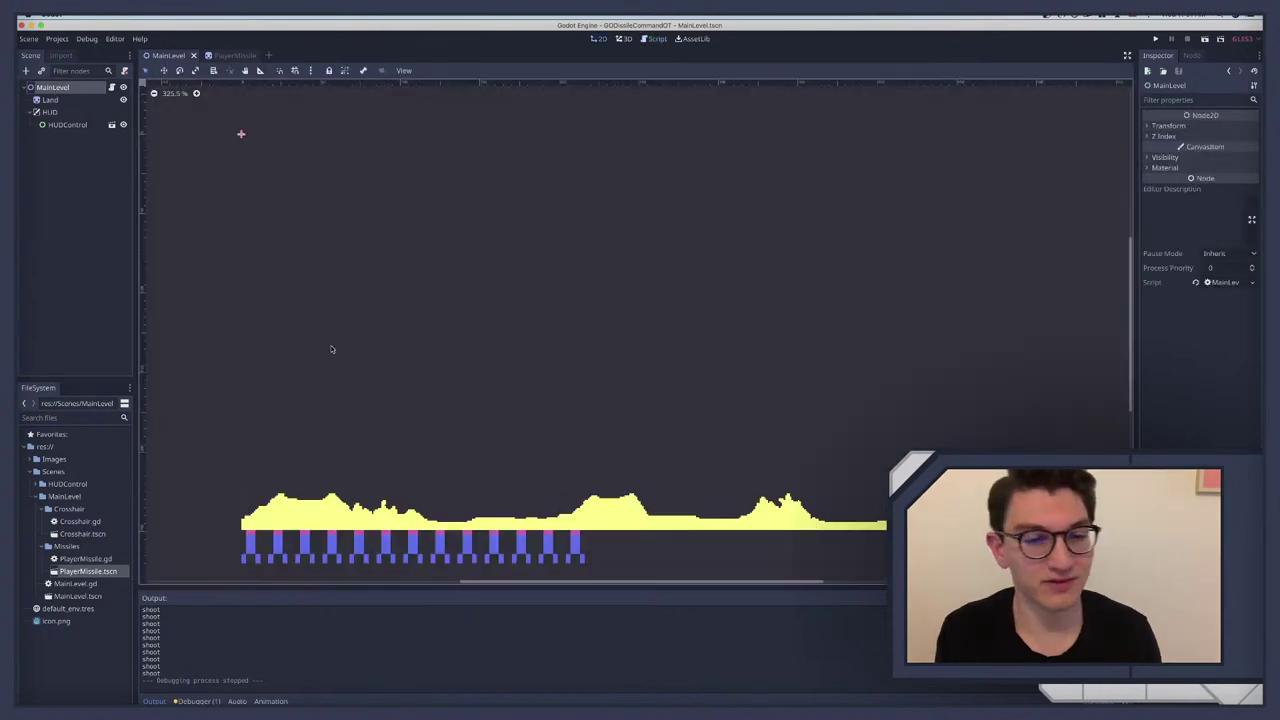
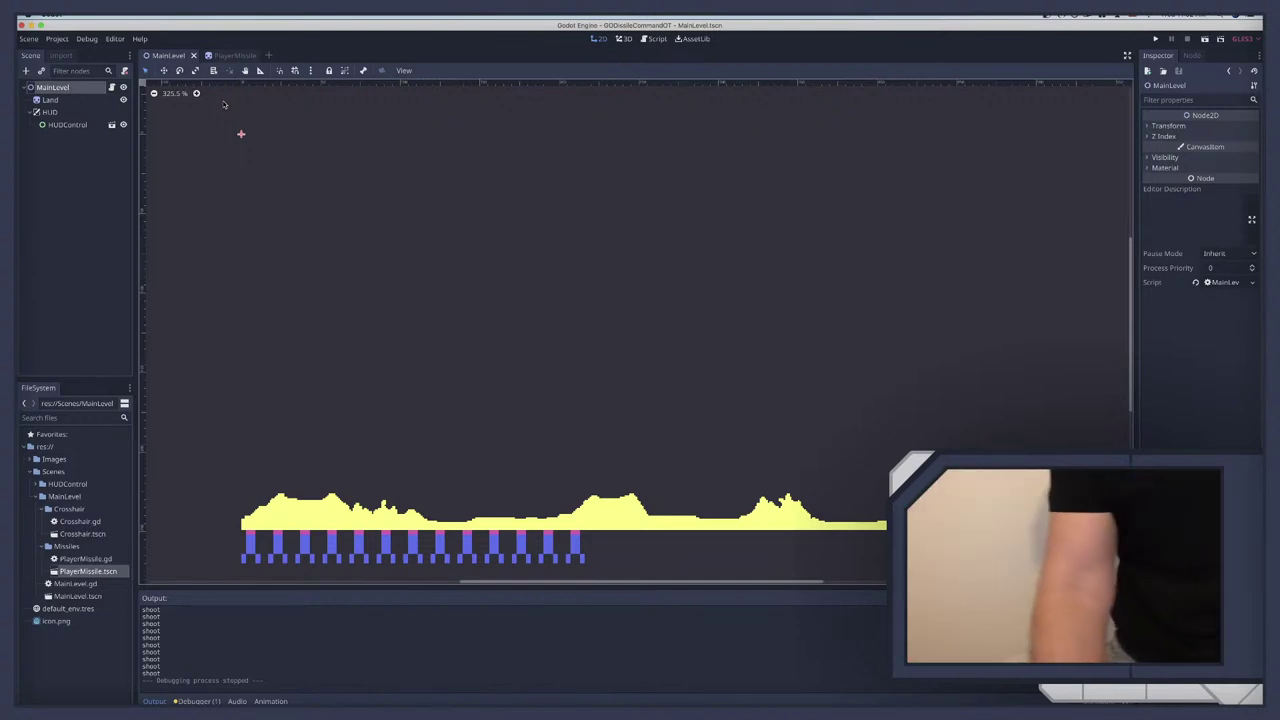
Step: Open MainLevel.gd and declare the constant LAUNCH_POS_1 near the top of the script
{"action": "key", "text": "alt+Tab"}
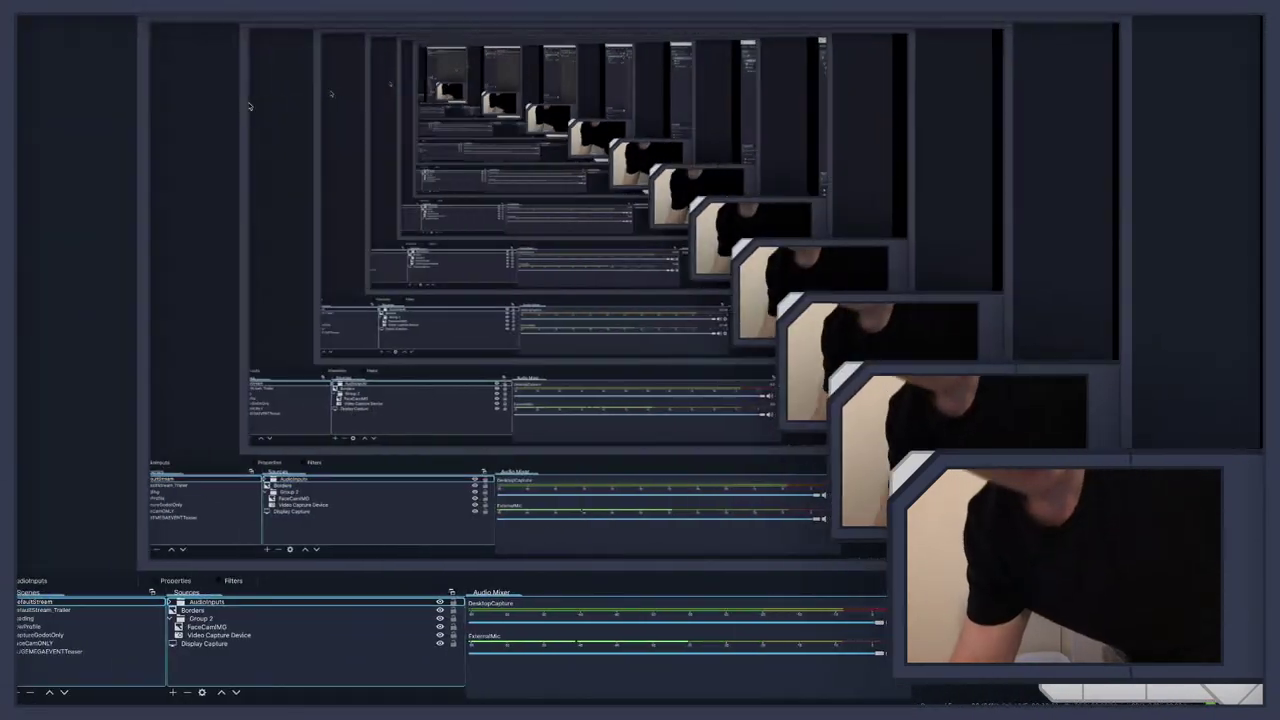
{"action": "left_click", "coordinate": [91, 652]}
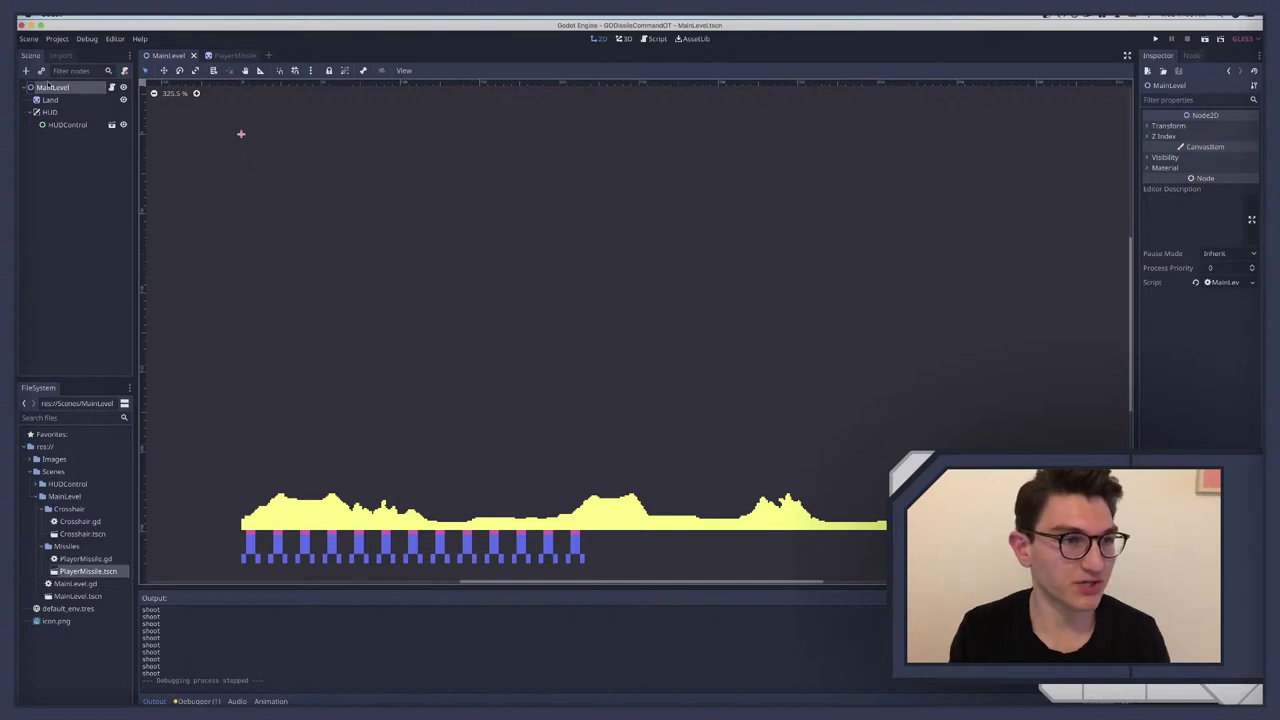
{"action": "left_click", "coordinate": [111, 87]}
{"action": "left_click", "coordinate": [310, 97]}
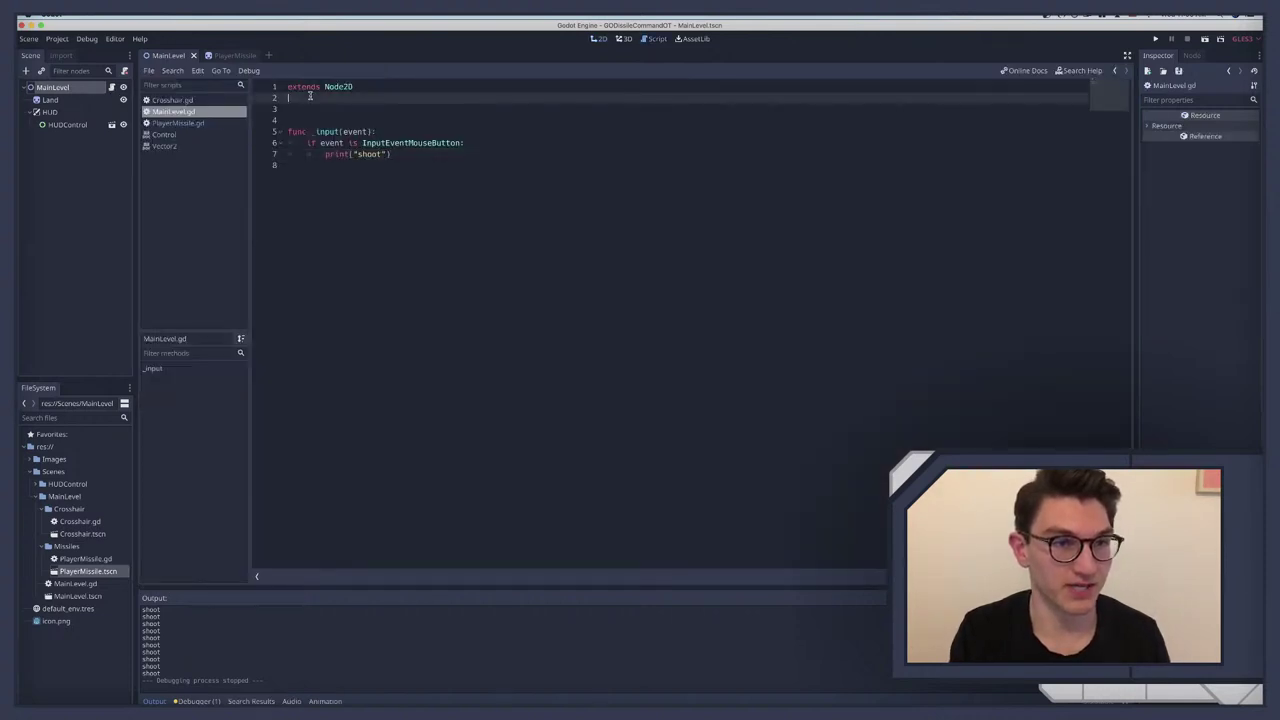
{"action": "key", "text": "Return"}
{"action": "key", "text": "Return"}
{"action": "type", "text": "cons"}
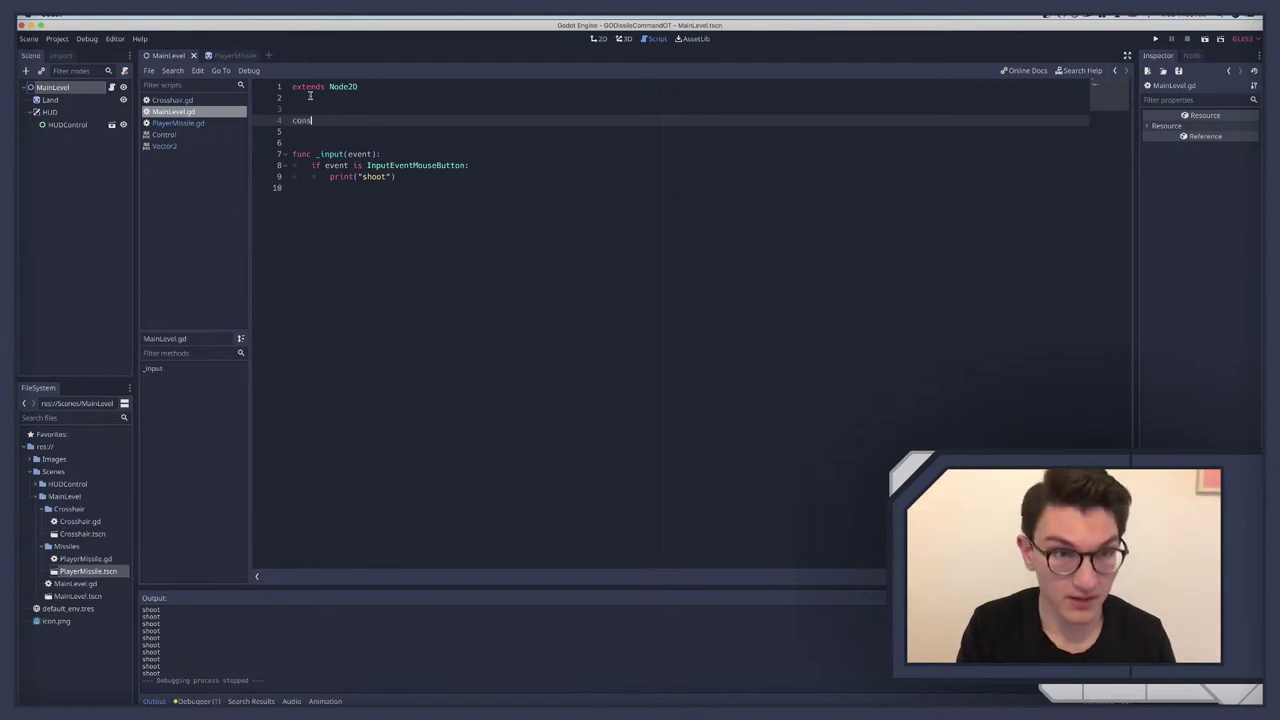
{"action": "type", "text": "t shoot"}
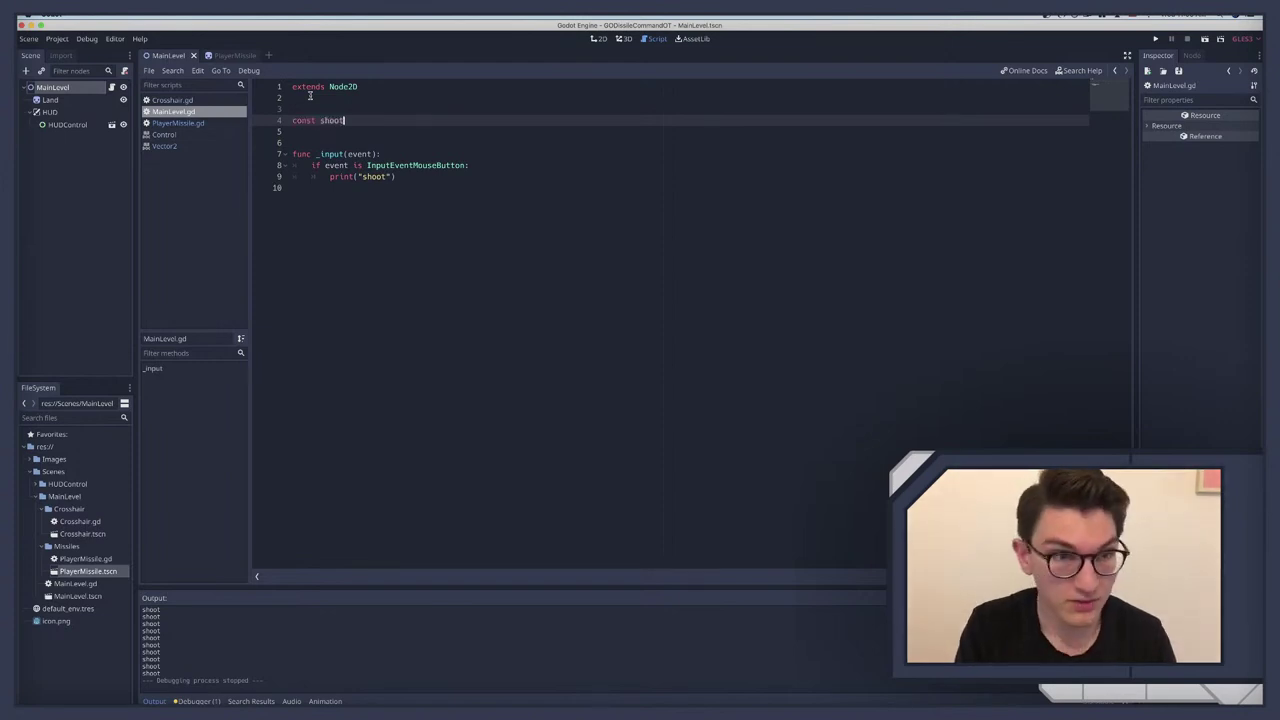
{"action": "key", "text": "BackSpace"}
{"action": "key", "text": "BackSpace"}
{"action": "key", "text": "BackSpace"}
{"action": "key", "text": "BackSpace"}
{"action": "key", "text": "BackSpace"}
{"action": "type", "text": "l"}
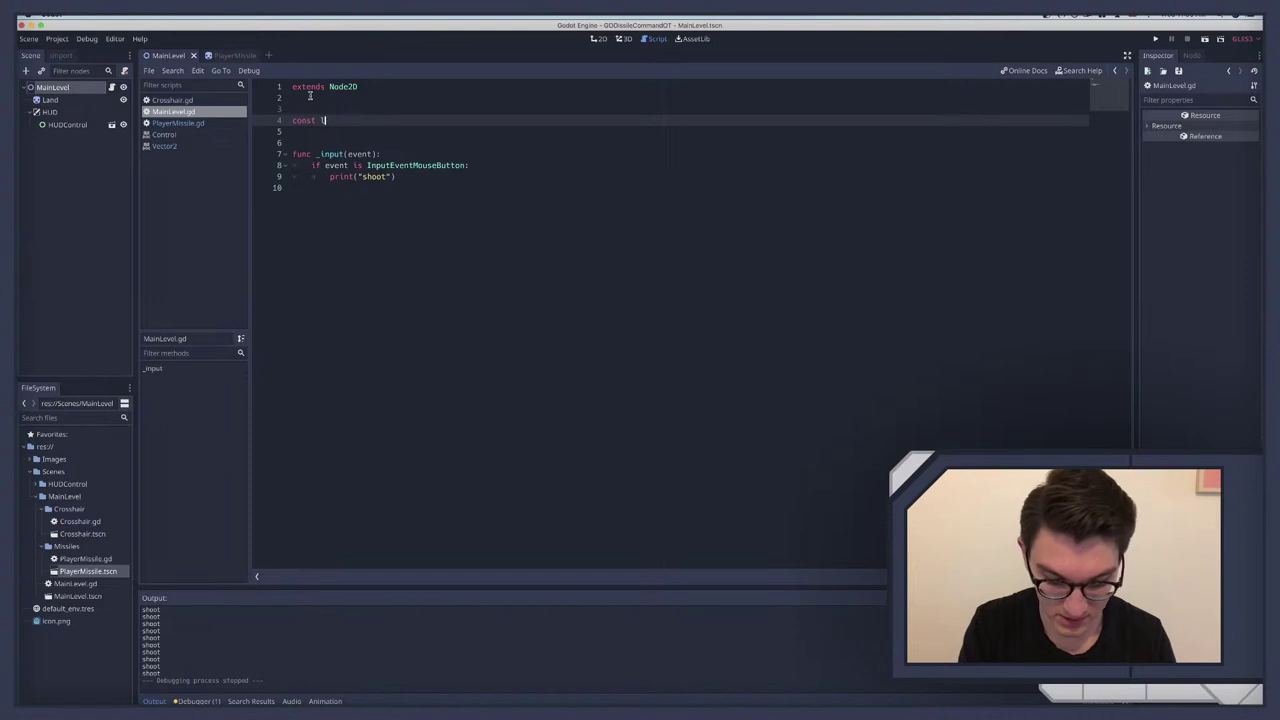
{"action": "type", "text": "aunch_p"}
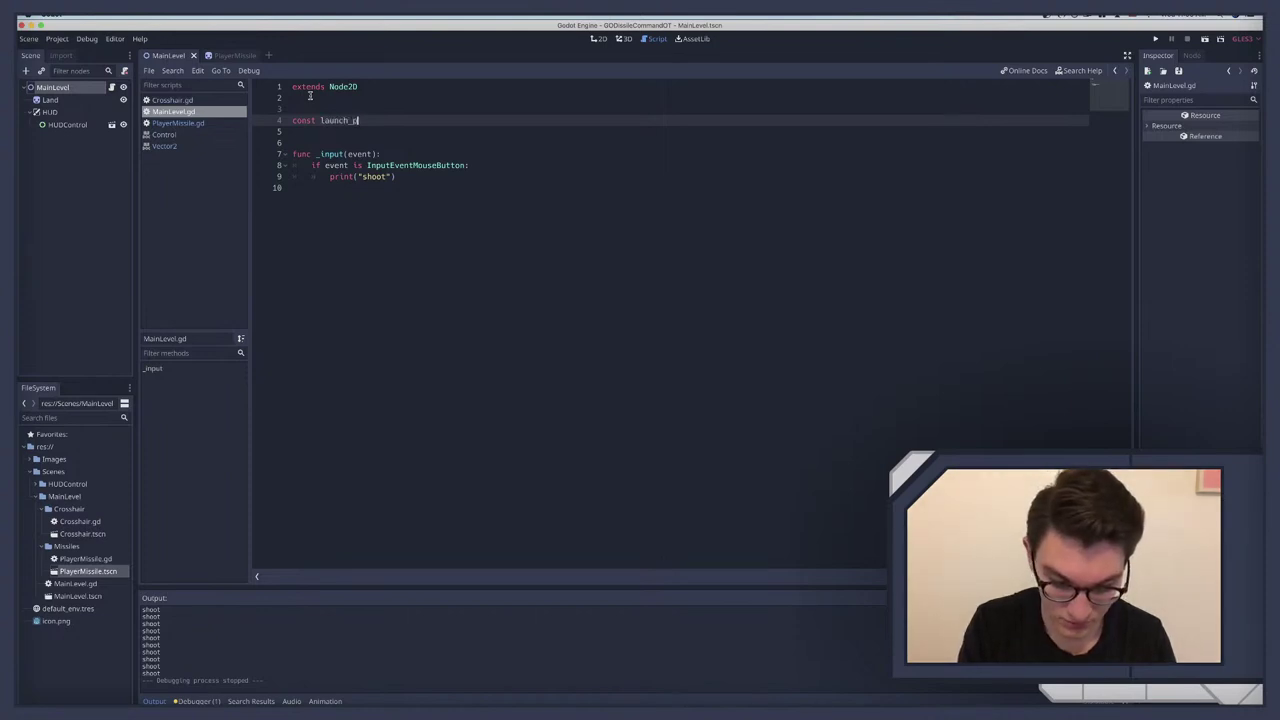
{"action": "type", "text": "os_1"}
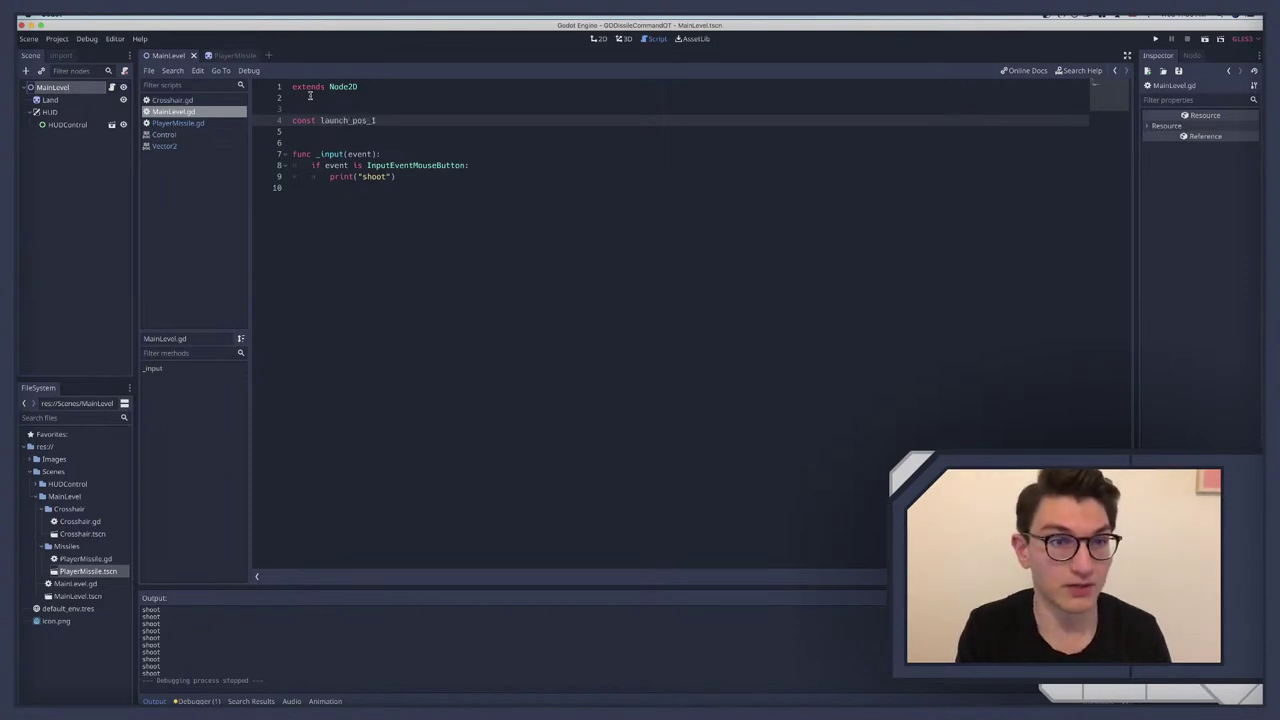
{"action": "double_click", "coordinate": [321, 120]}
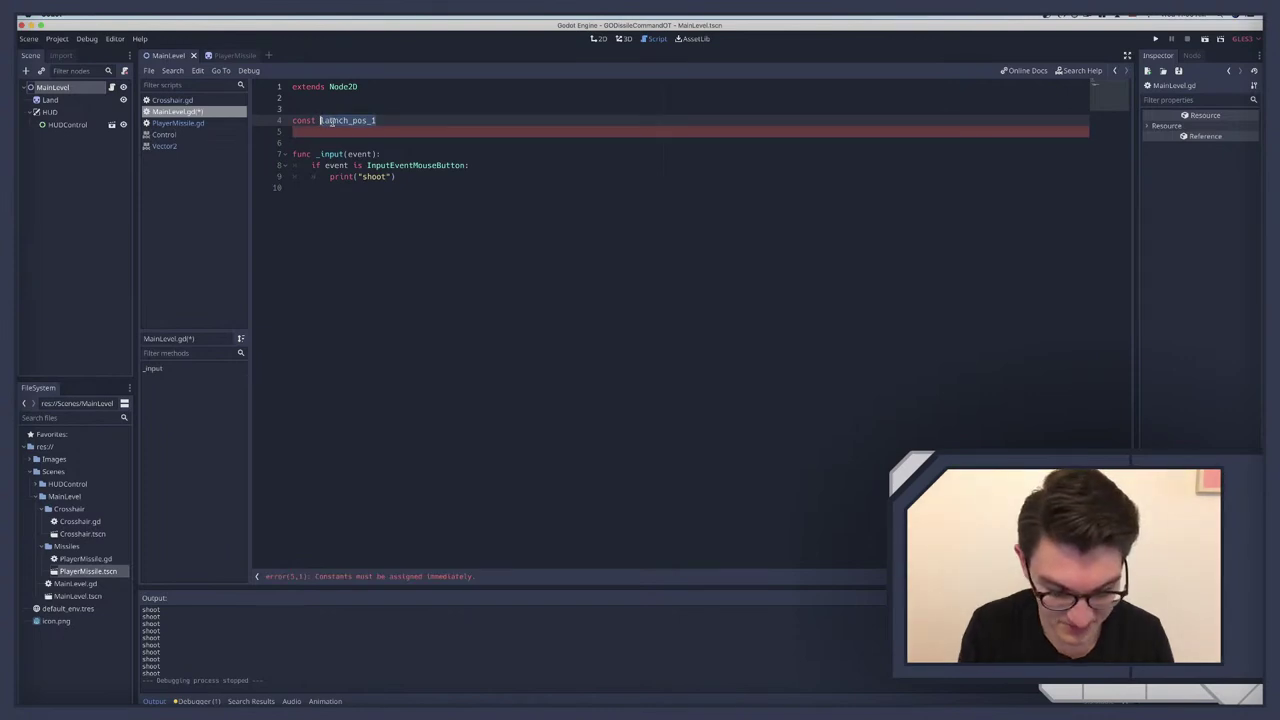
{"action": "type", "text": "LAUNCH_POS_1"}
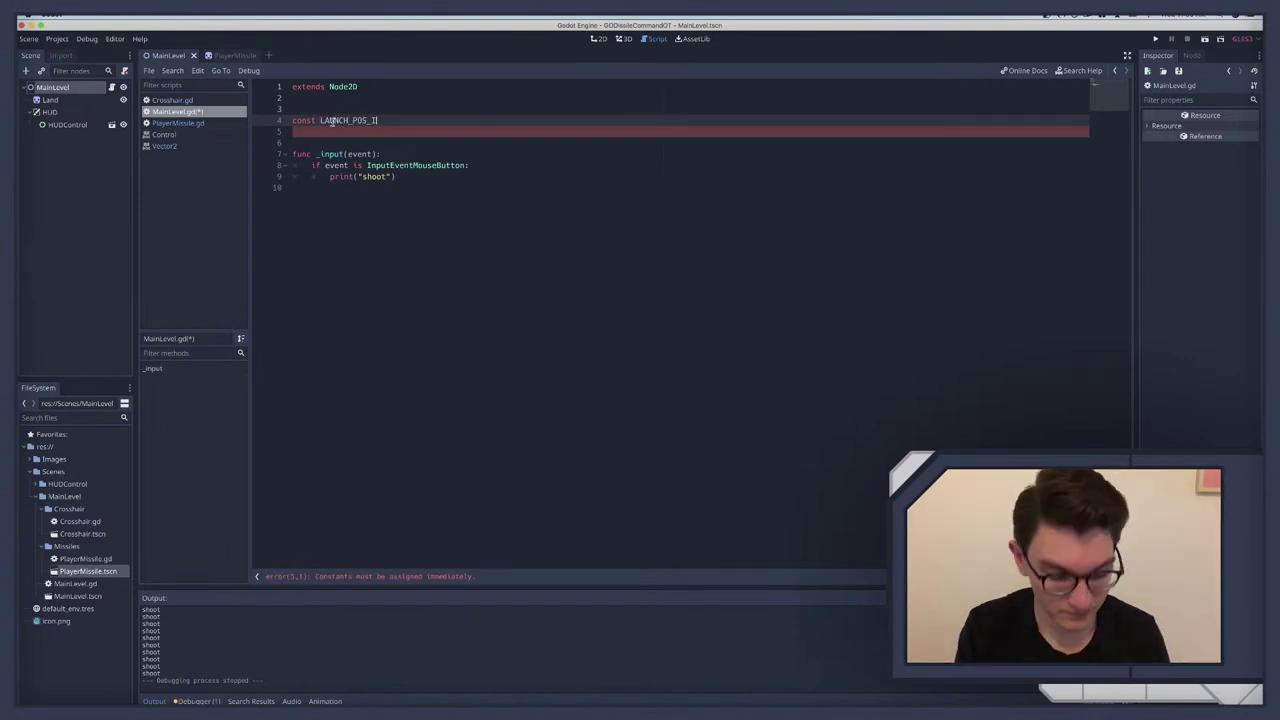
{"action": "key", "text": "Return"}
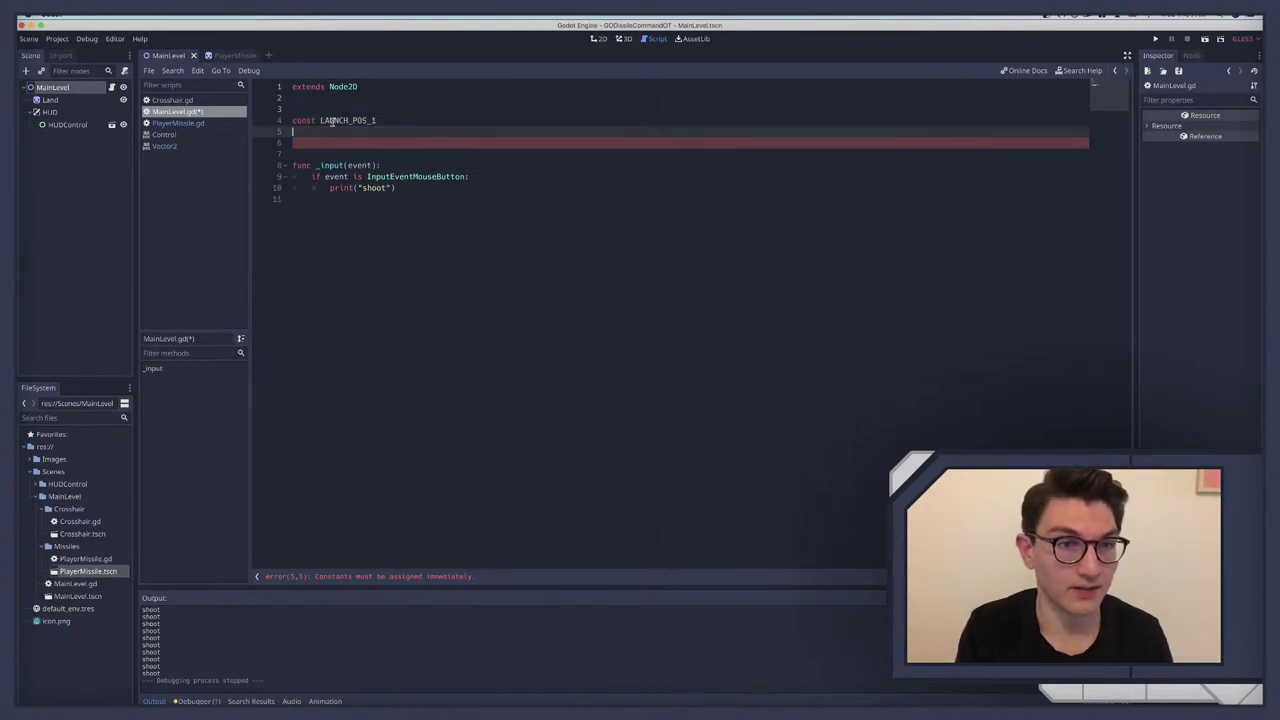
Step: Duplicate the LAUNCH_POS_1 declaration and rename the copy LAUNCH_POS_2
{"action": "double_click", "coordinate": [332, 121]}
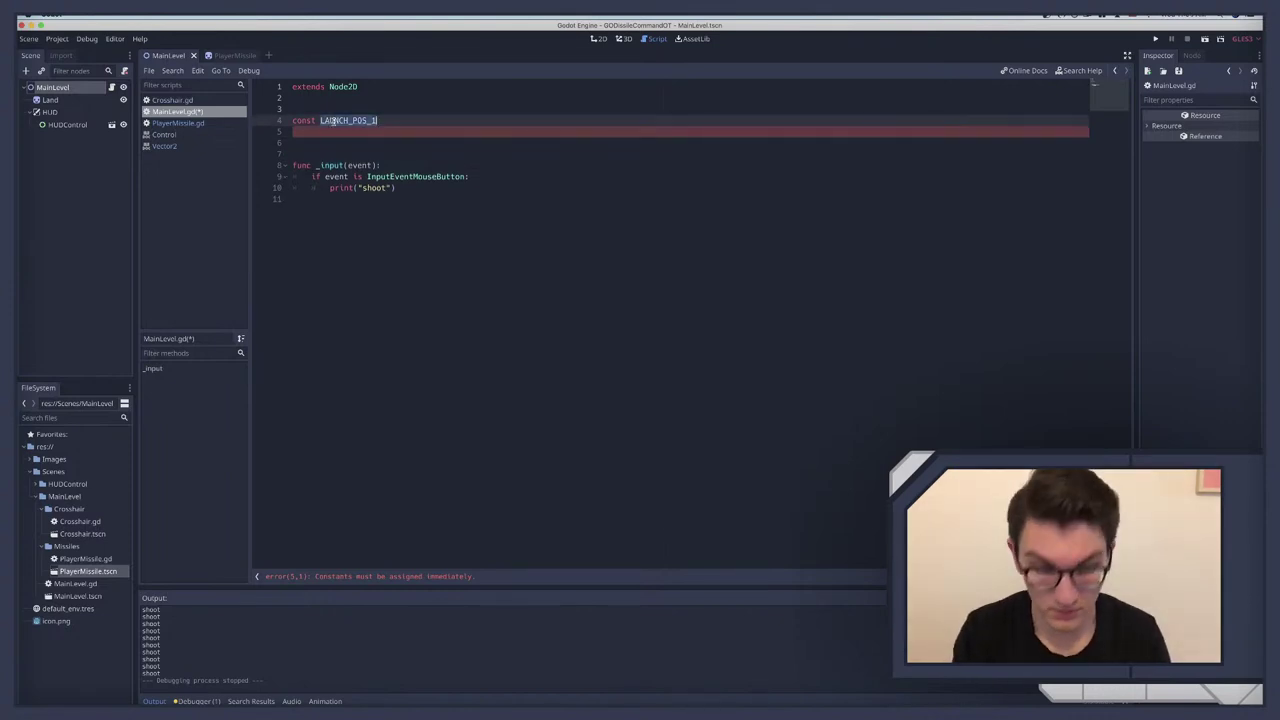
{"action": "key", "text": "shift+Home"}
{"action": "key", "text": "ctrl+c"}
{"action": "key", "text": "Down"}
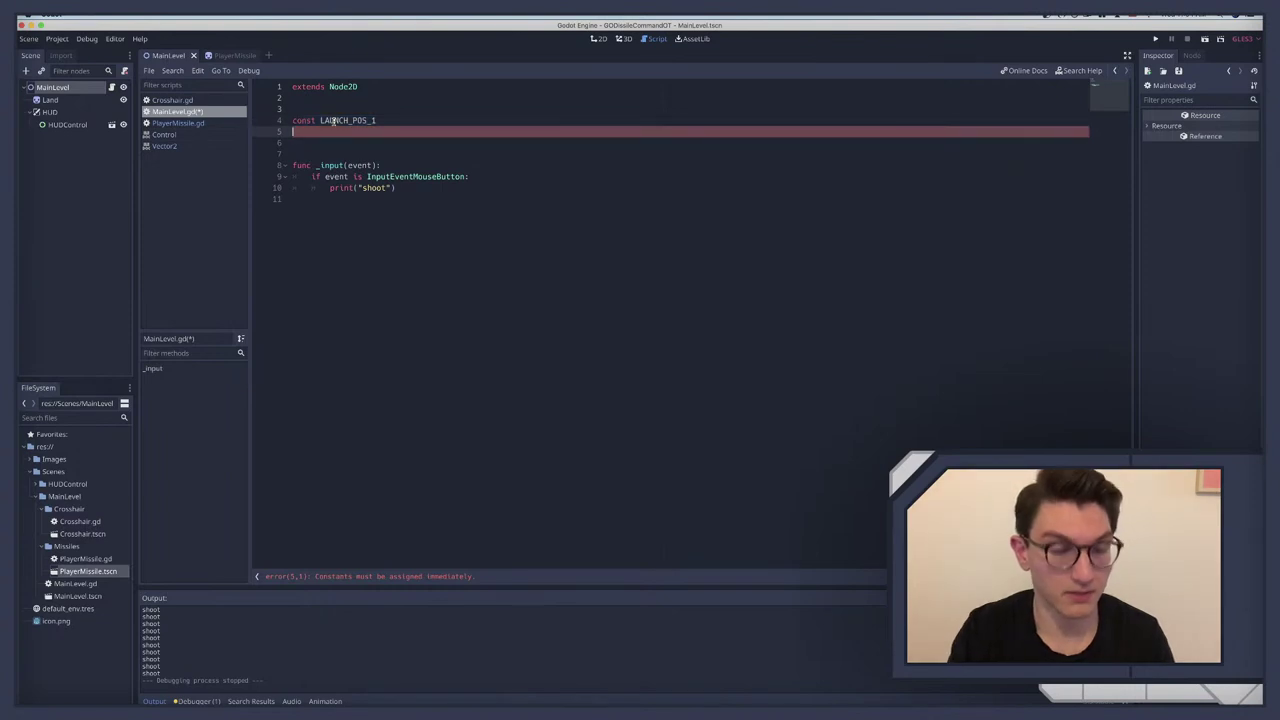
{"action": "key", "text": "ctrl+v"}
{"action": "key", "text": "BackSpace"}
{"action": "type", "text": "2"}
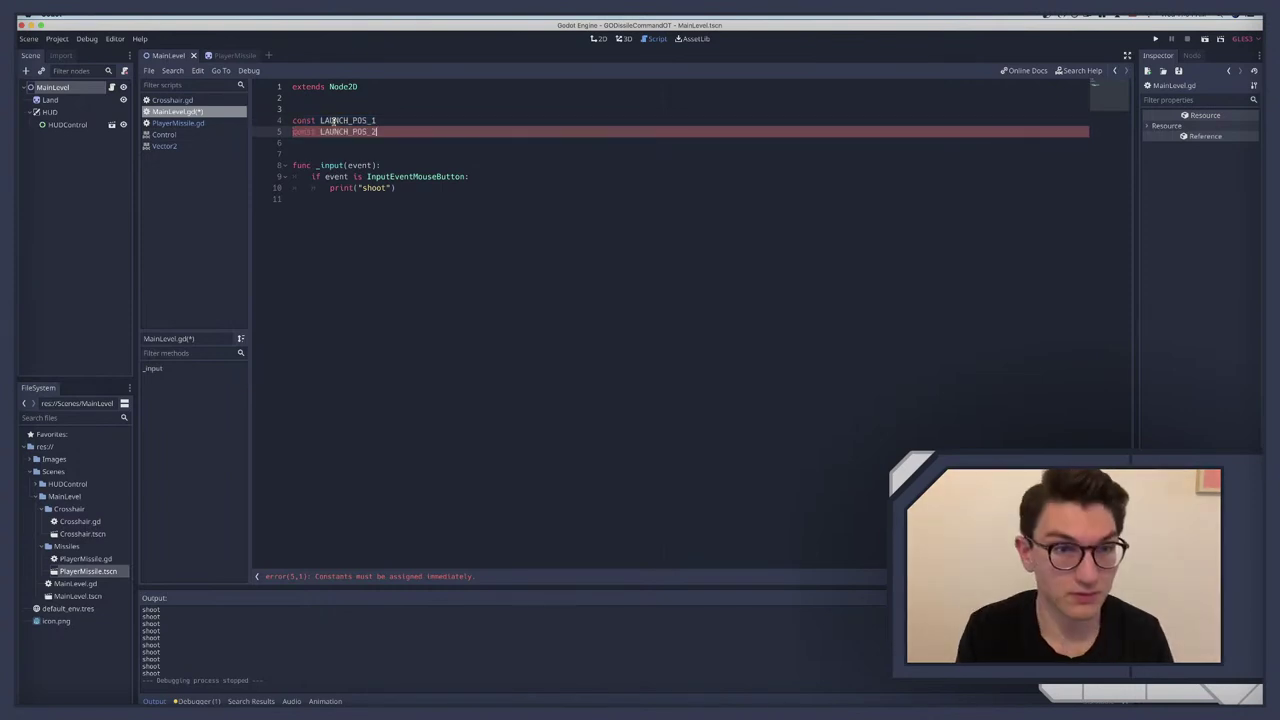
Step: Assign an empty Vector2() to both LAUNCH_POS_1 and LAUNCH_POS_2
{"action": "left_click", "coordinate": [423, 121]}
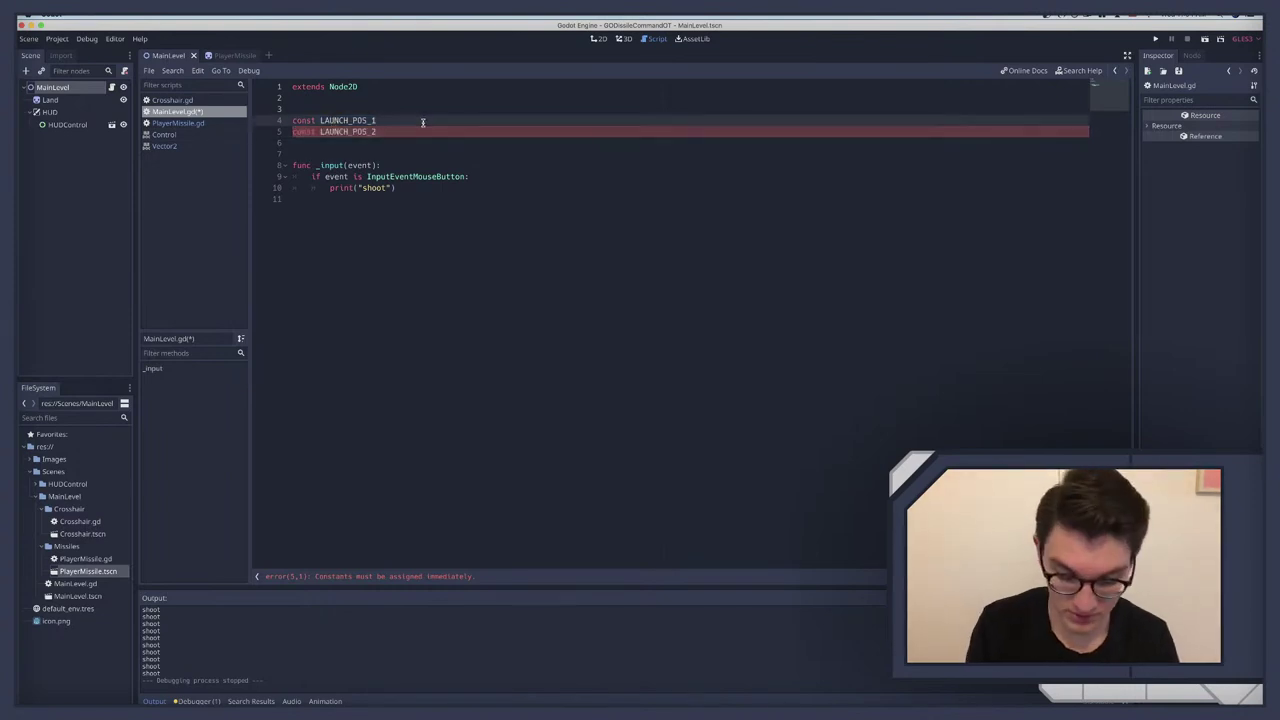
{"action": "type", "text": "= Vec"}
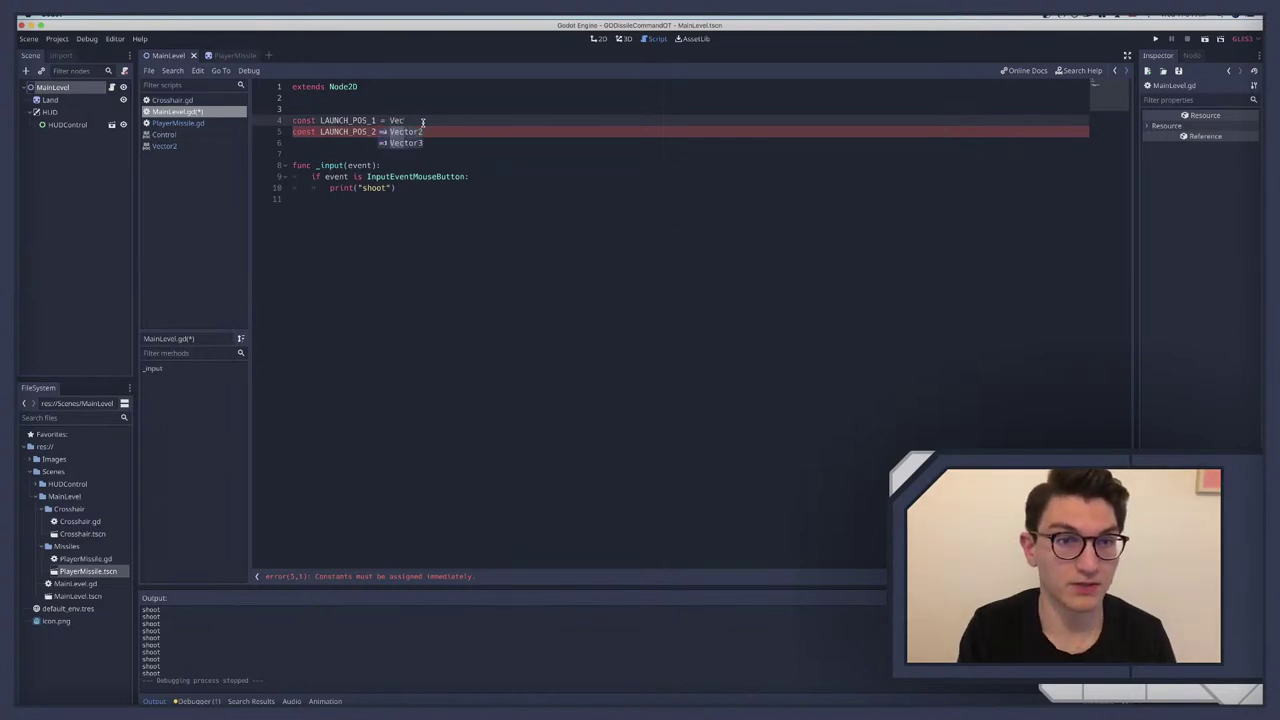
{"action": "key", "text": "Return"}
{"action": "type", "text": "("}
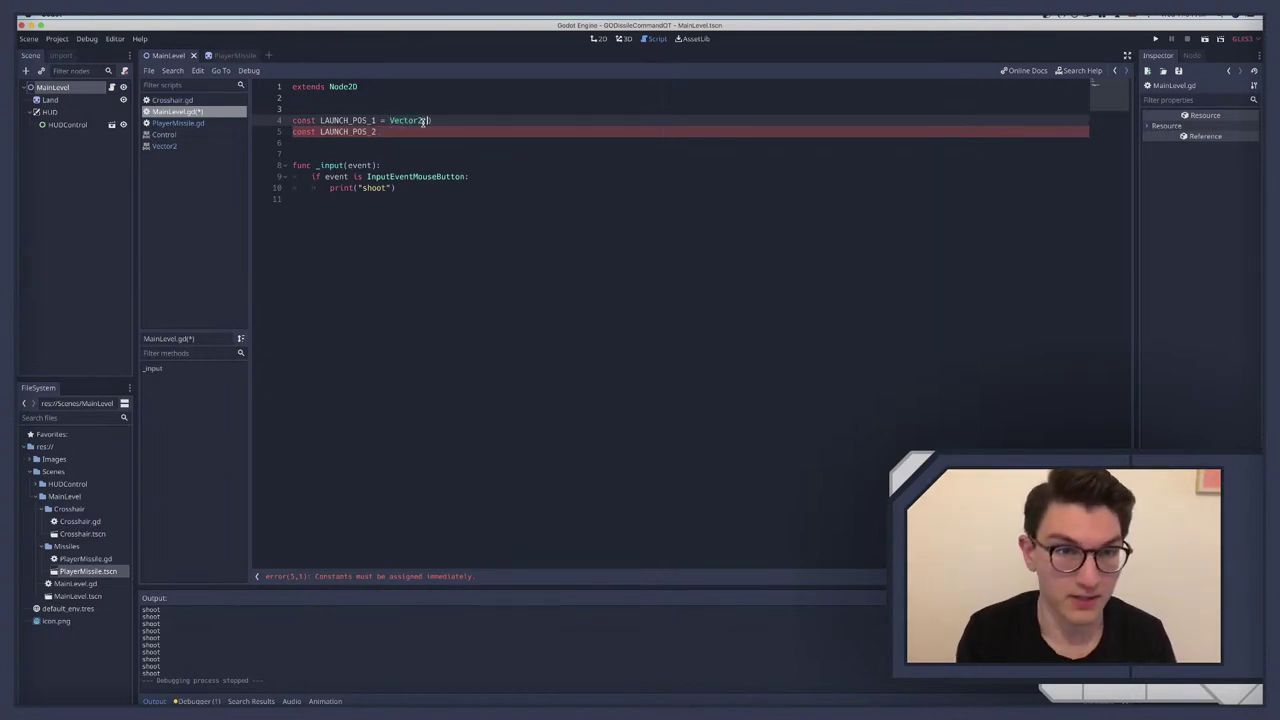
{"action": "left_click", "coordinate": [402, 132]}
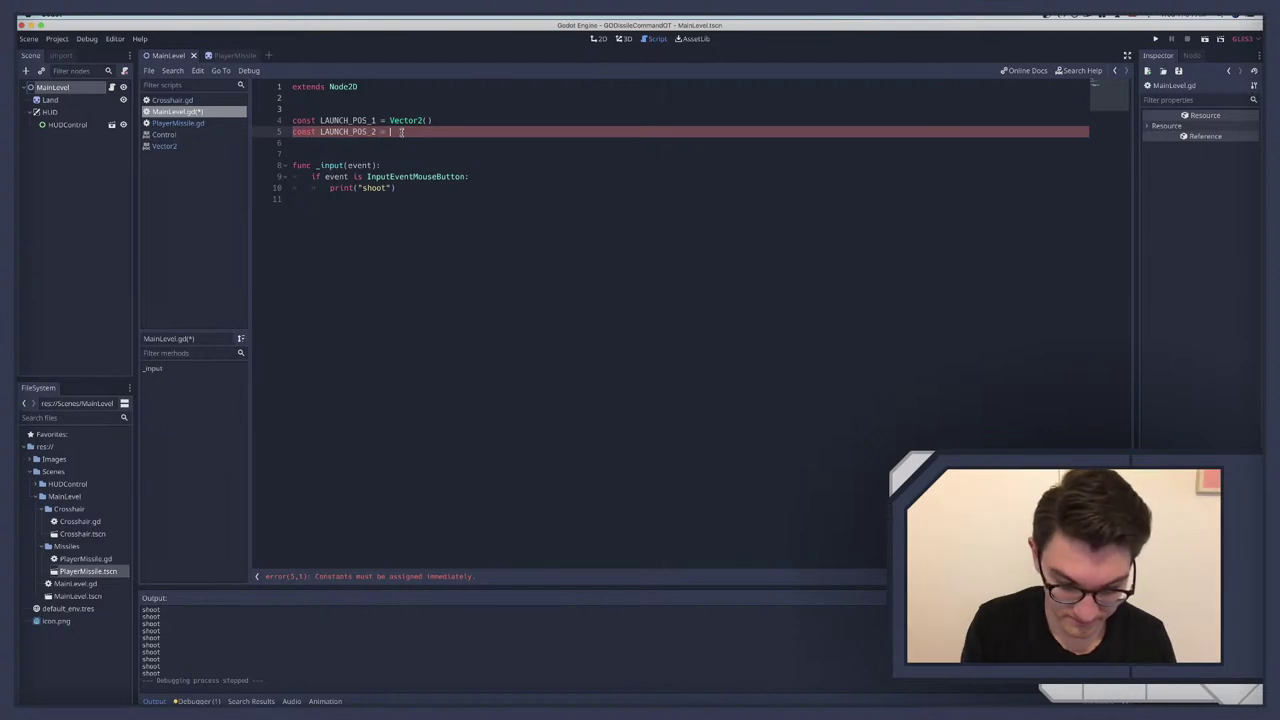
{"action": "type", "text": "c"}
{"action": "key", "text": "Return"}
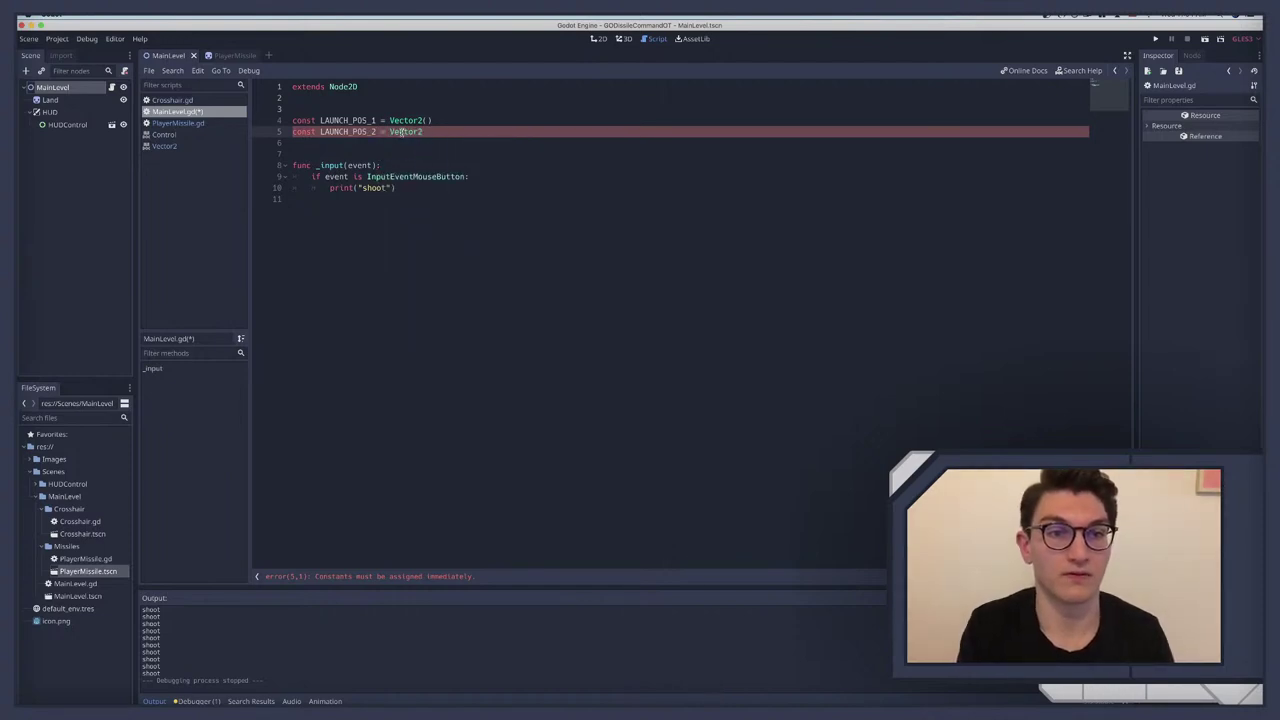
Step: Close line 5's Vector2 parenthesis and check the launcher location in the level's 2D view
{"action": "type", "text": "("}
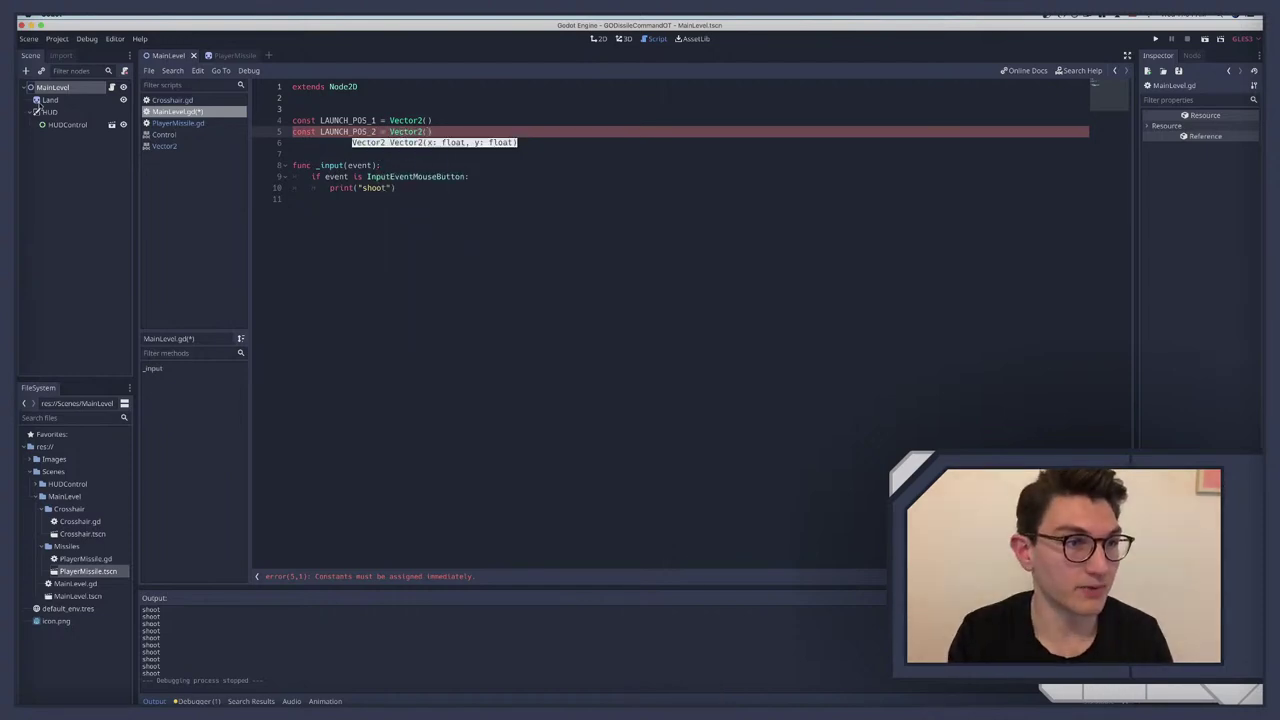
{"action": "left_click", "coordinate": [48, 122]}
{"action": "left_click", "coordinate": [48, 122]}
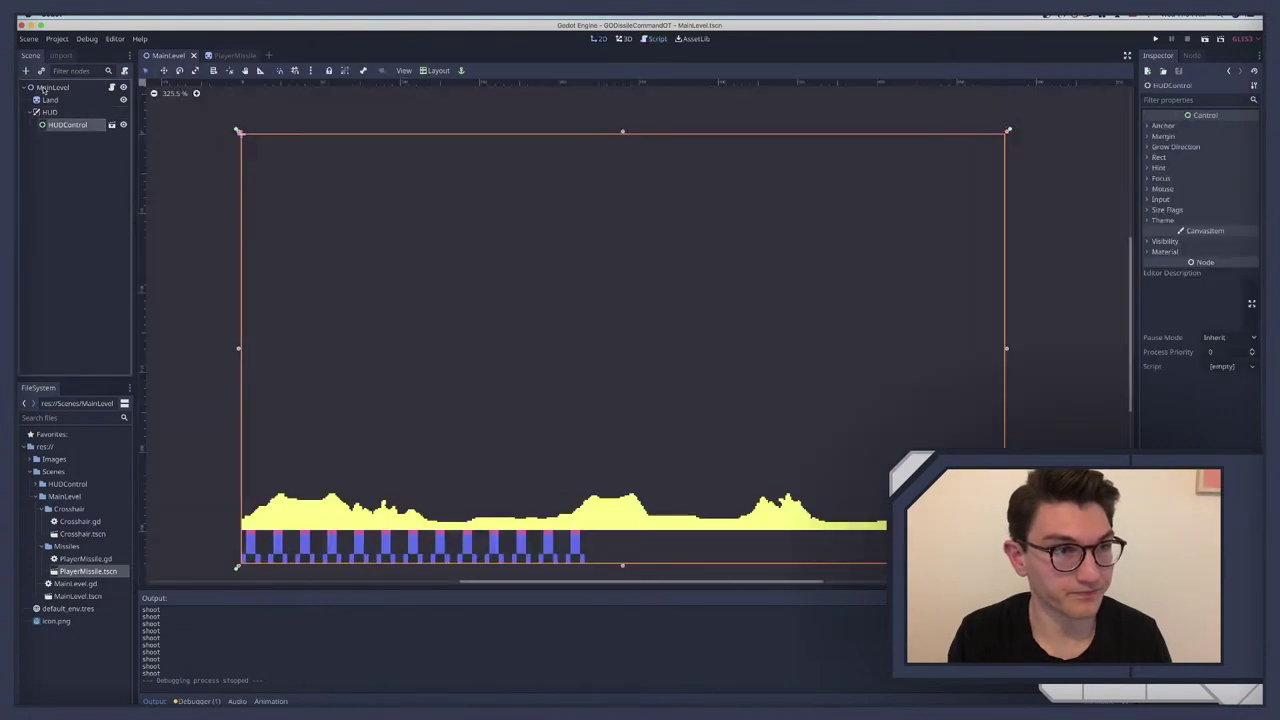
{"action": "left_click", "coordinate": [46, 88]}
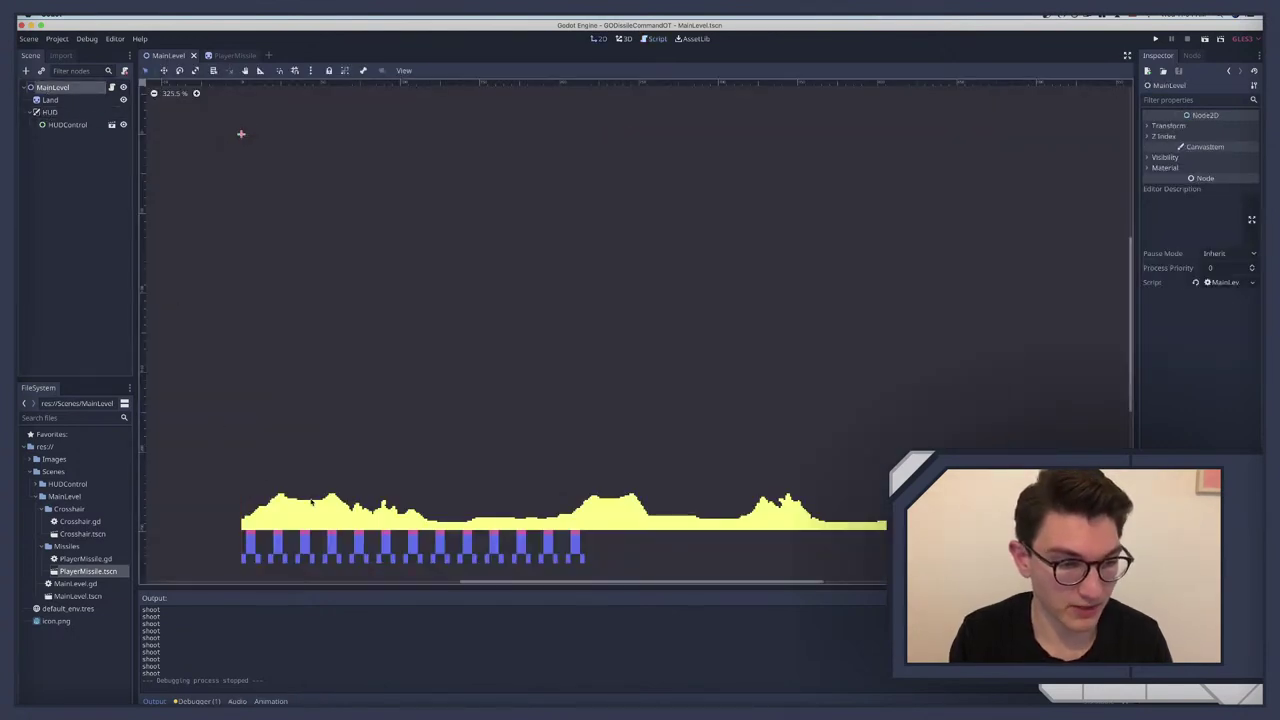
{"action": "scroll", "coordinate": [309, 500], "scroll_direction": "up", "scroll_amount": 15}
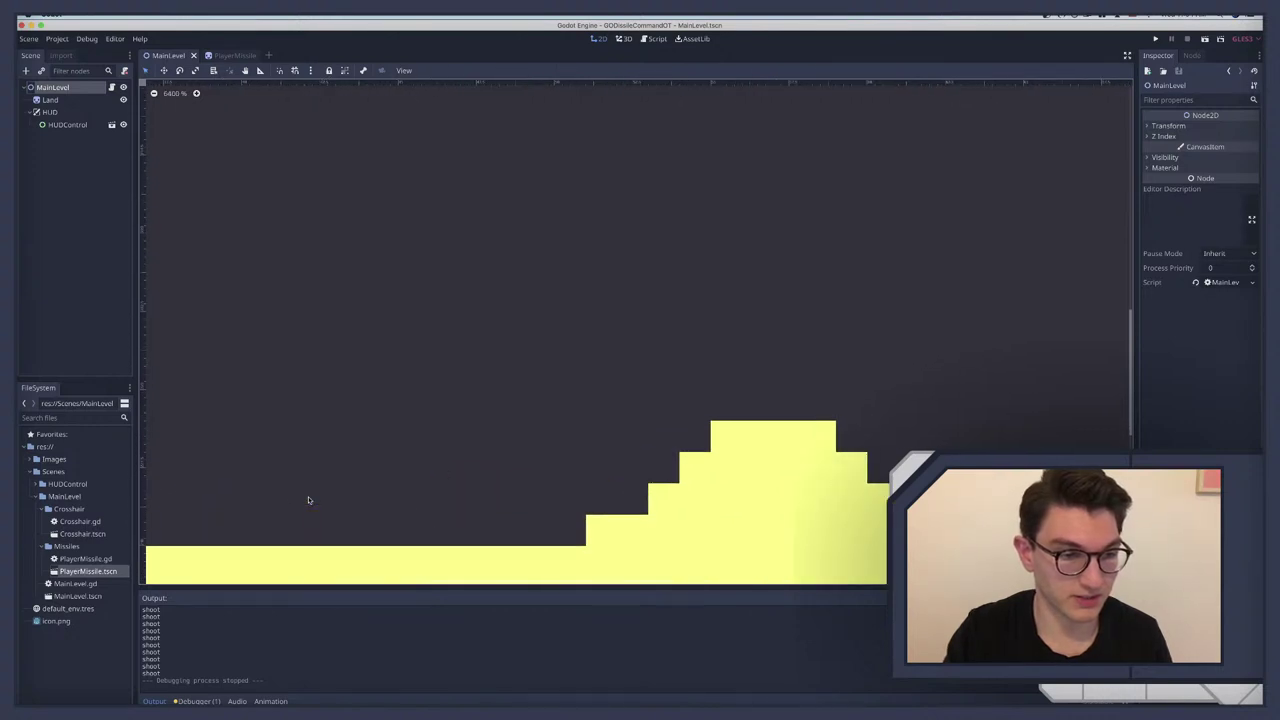
{"action": "scroll", "coordinate": [309, 500], "scroll_direction": "down", "scroll_amount": 1}
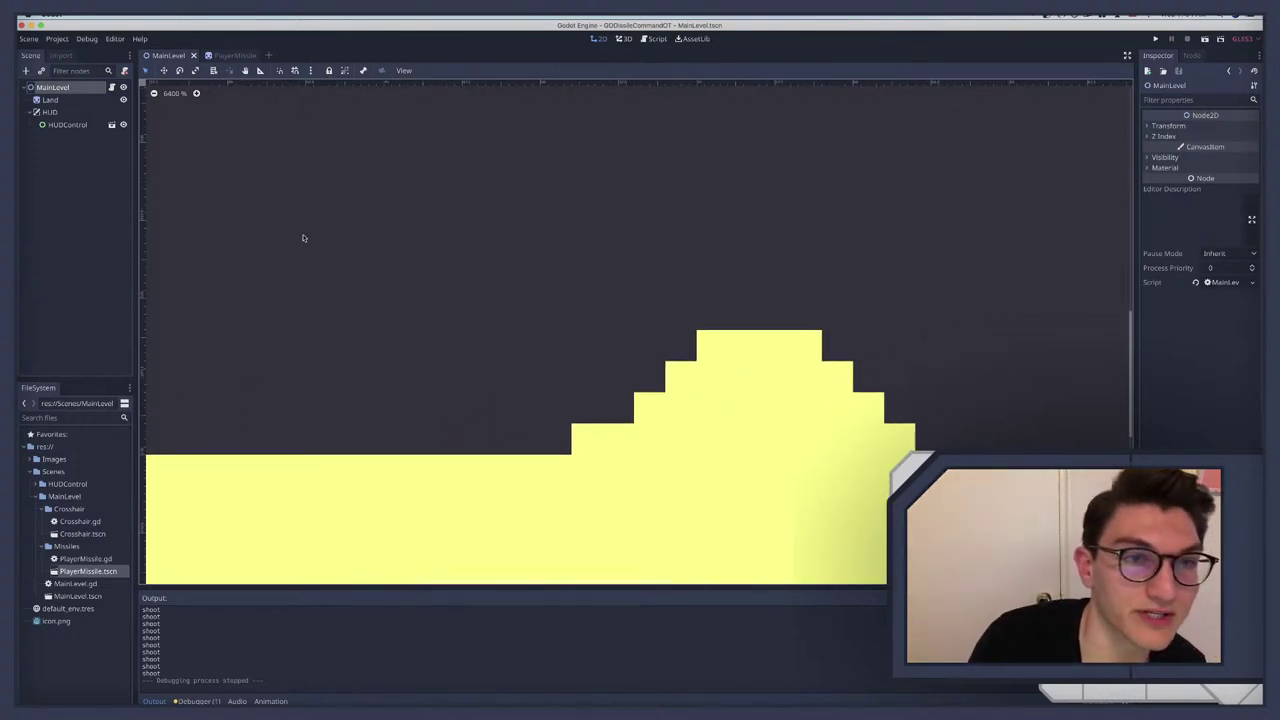
Step: Set LAUNCH_POS_1 to Vector2(227, 42), then go back to the 2D view
{"action": "left_click", "coordinate": [110, 87]}
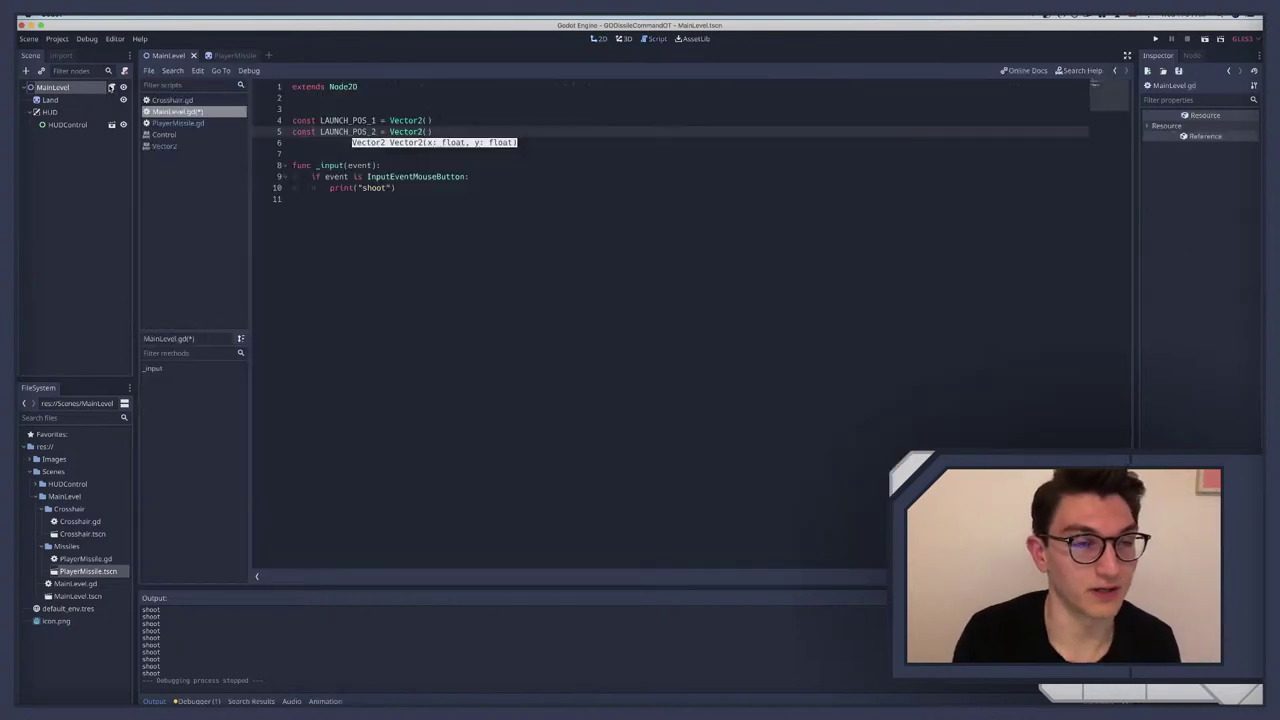
{"action": "left_click", "coordinate": [428, 120]}
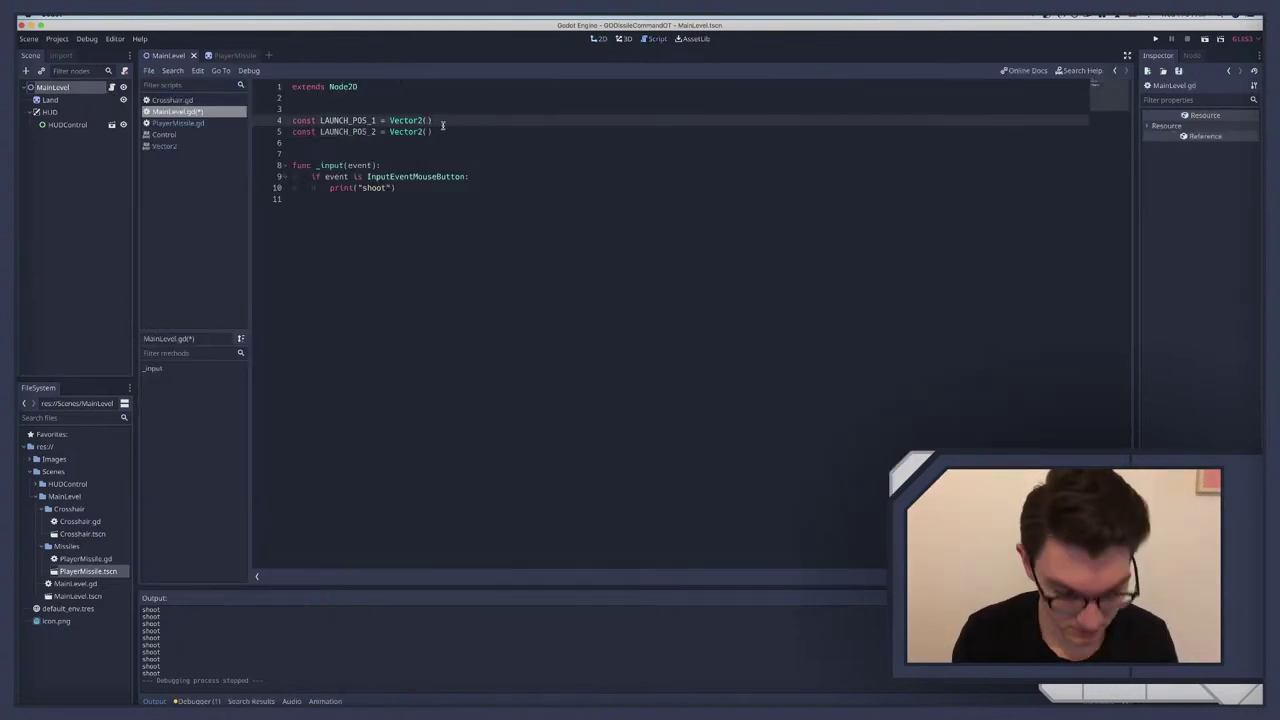
{"action": "type", "text": "227,"}
{"action": "type", "text": " 42"}
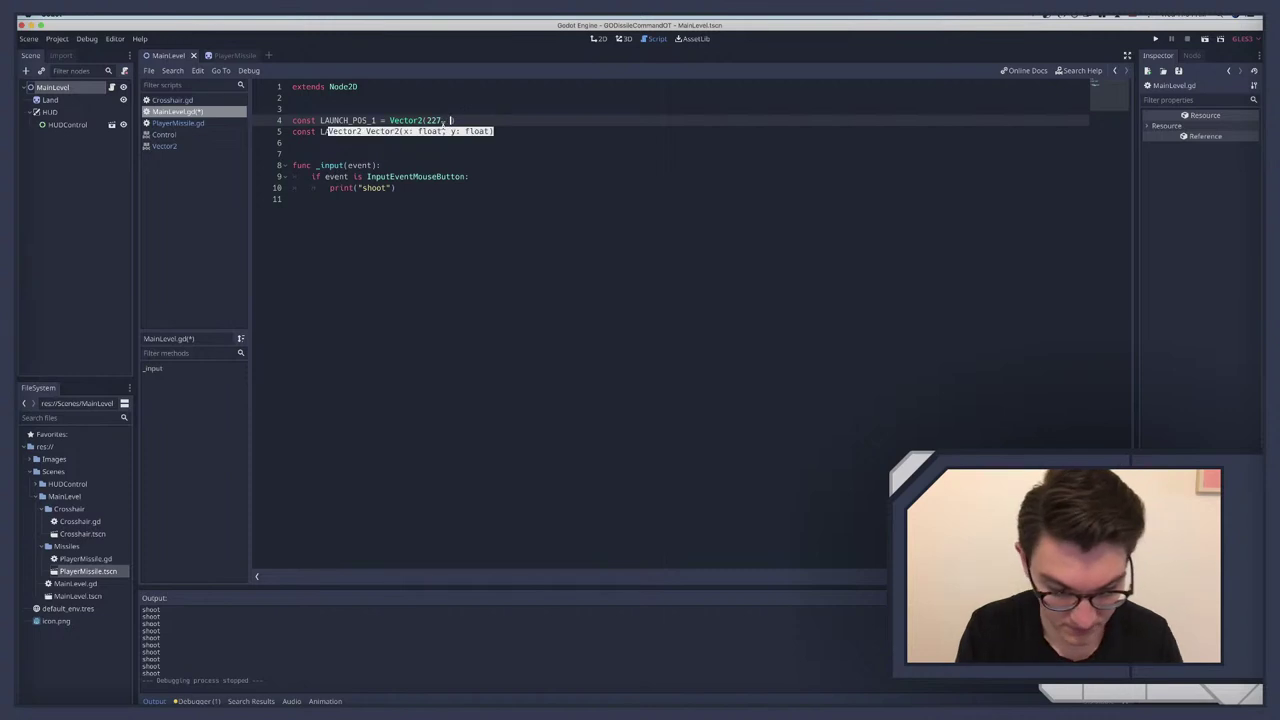
{"action": "left_click", "coordinate": [430, 132]}
{"action": "left_click", "coordinate": [430, 132]}
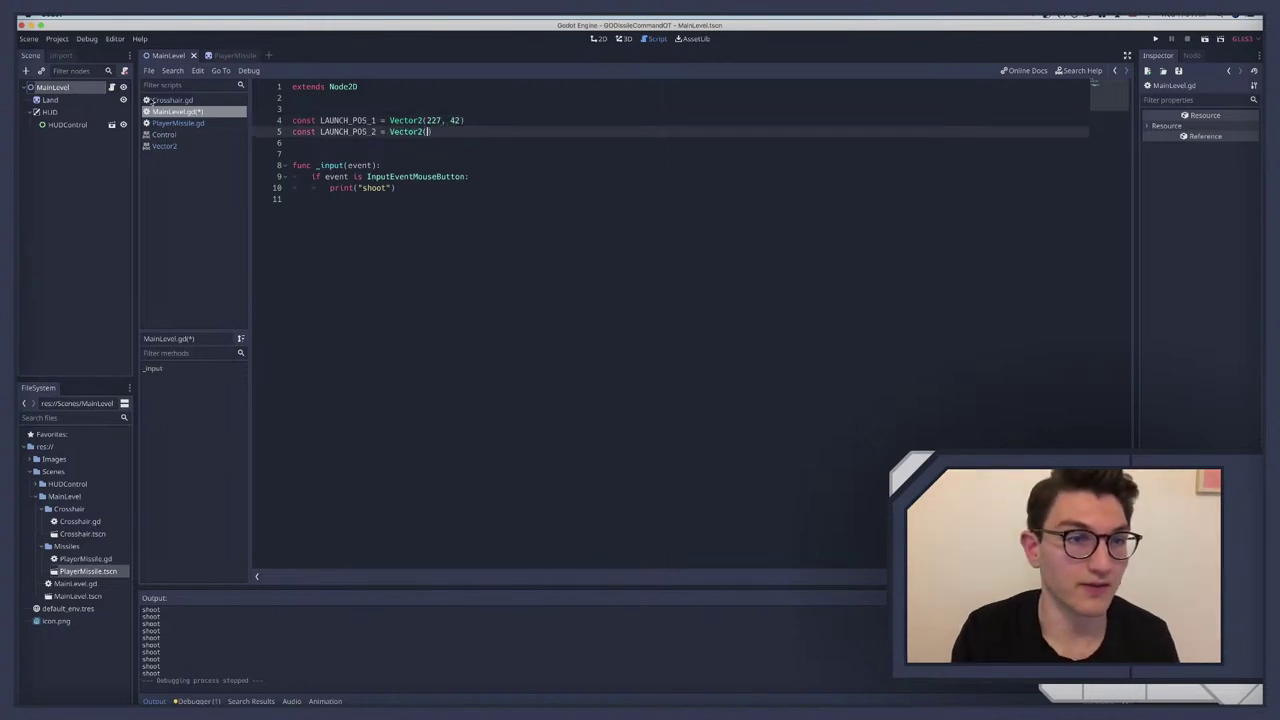
{"action": "left_click", "coordinate": [98, 90]}
Step: Nudge the HUD control by (-15, 3) and check the MainLevel root and Land sprite positions
{"action": "left_click_drag", "start_coordinate": [493, 382], "coordinate": [478, 385]}
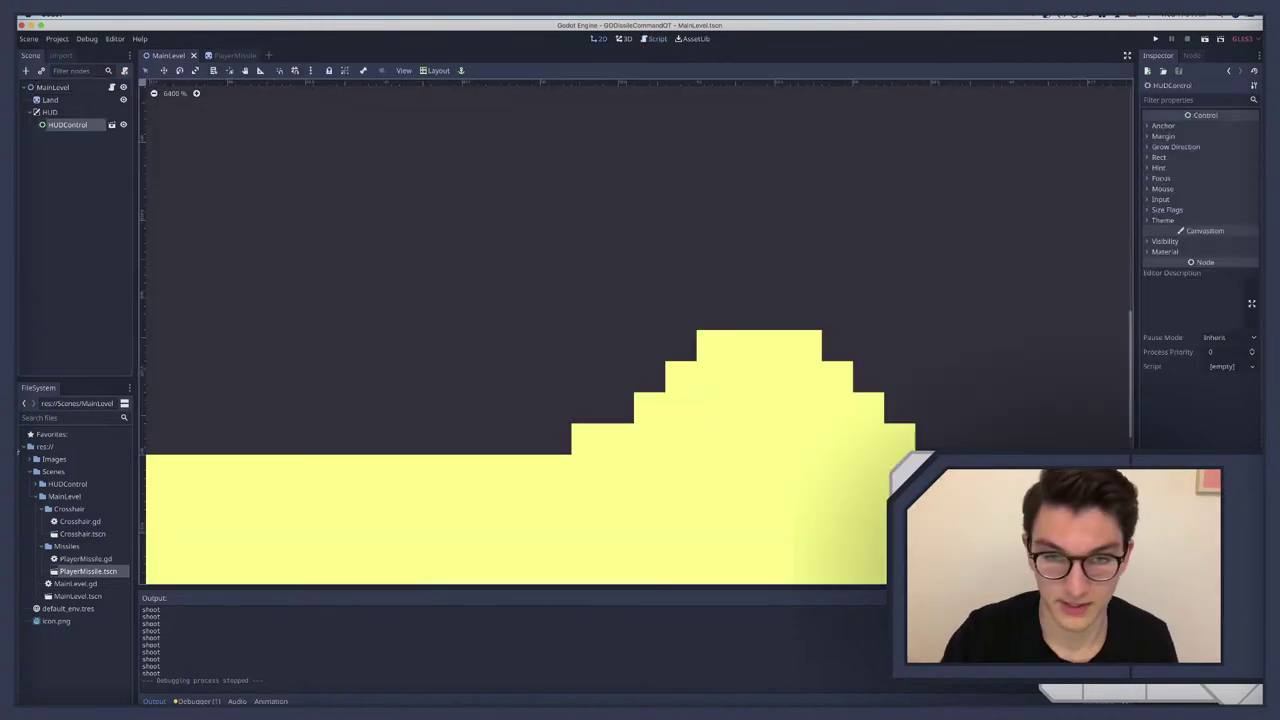
{"action": "scroll", "coordinate": [431, 266], "scroll_direction": "down", "scroll_amount": 10}
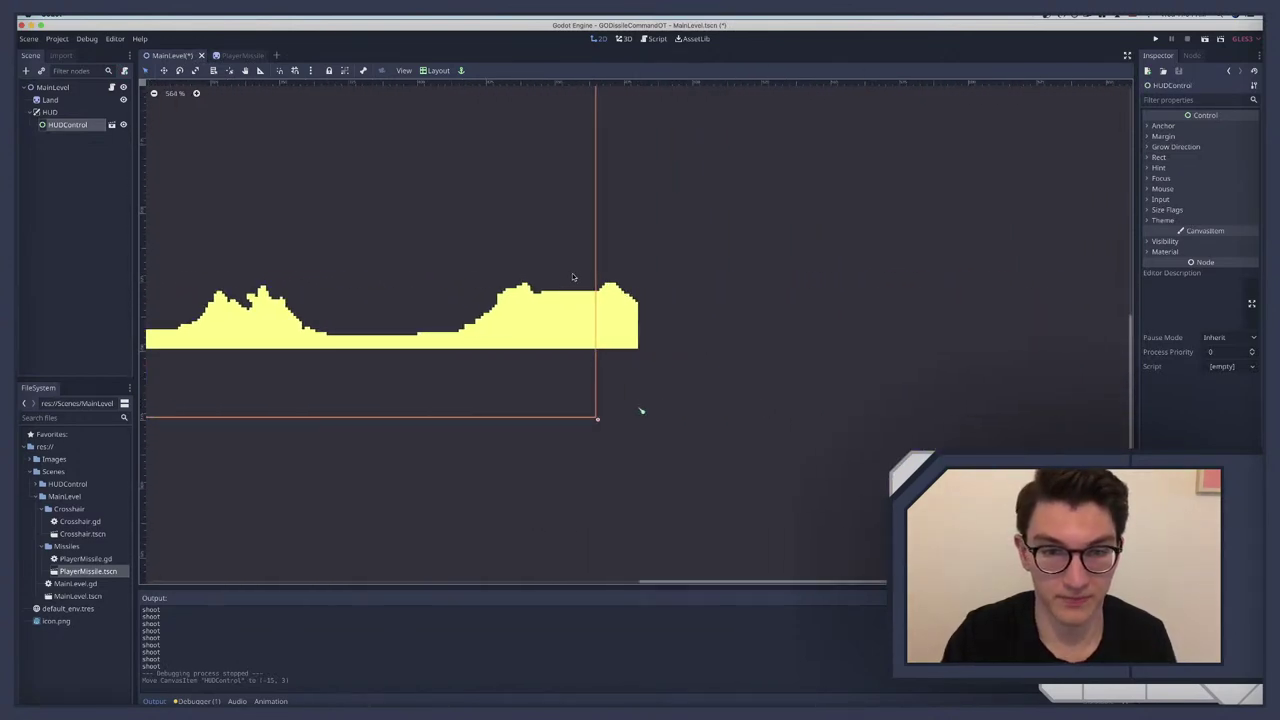
{"action": "scroll", "coordinate": [573, 277], "scroll_direction": "down", "scroll_amount": 7}
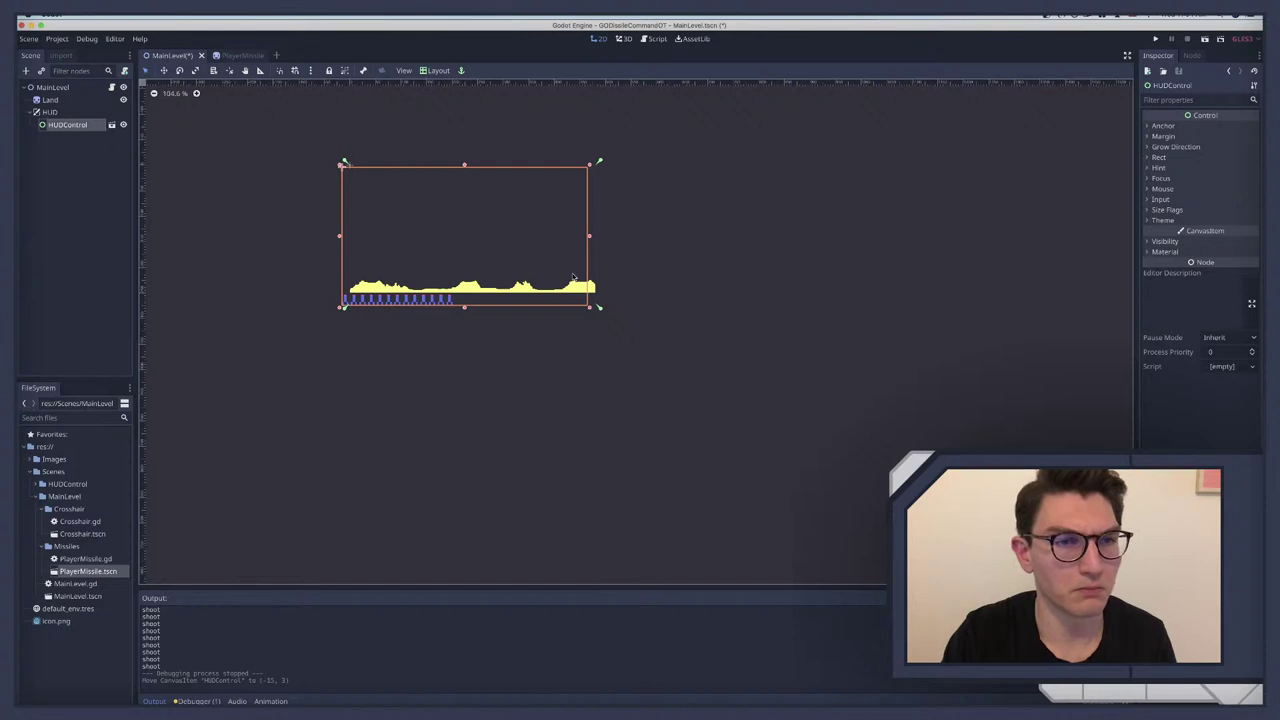
{"action": "scroll", "coordinate": [573, 276], "scroll_direction": "up", "scroll_amount": 1}
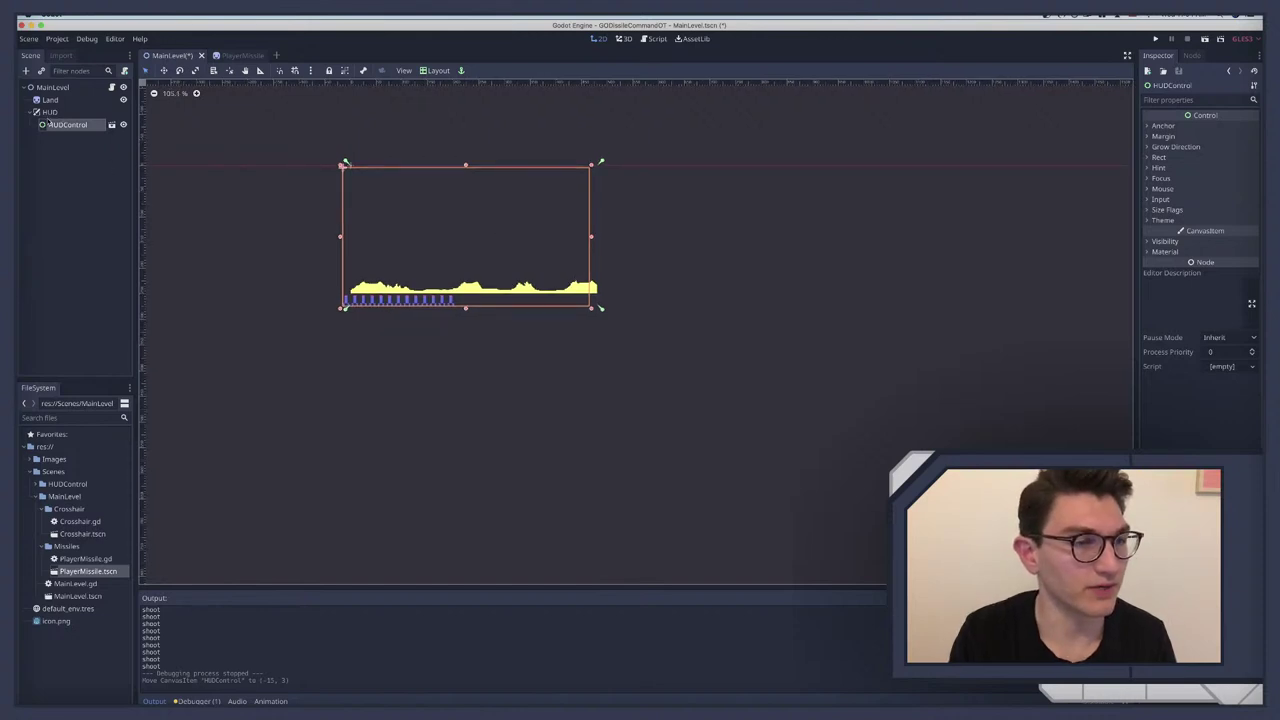
{"action": "left_click", "coordinate": [68, 184]}
{"action": "left_click", "coordinate": [52, 87]}
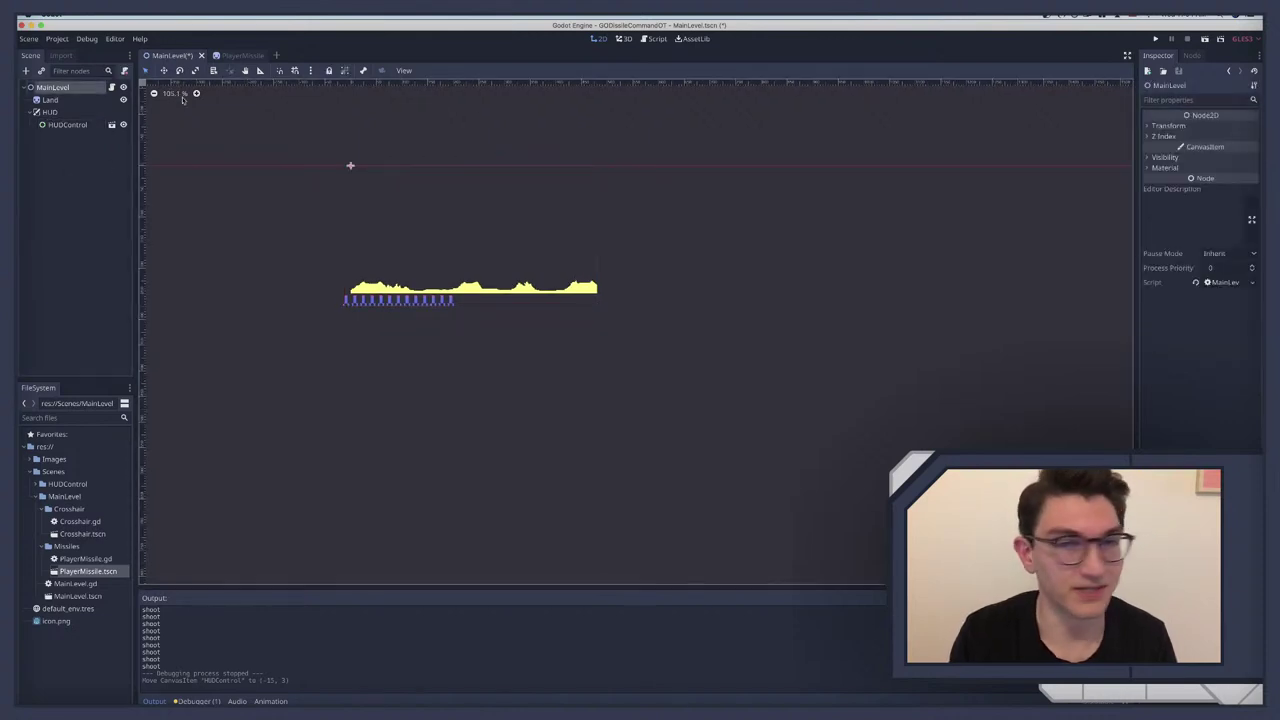
{"action": "left_click", "coordinate": [1172, 126]}
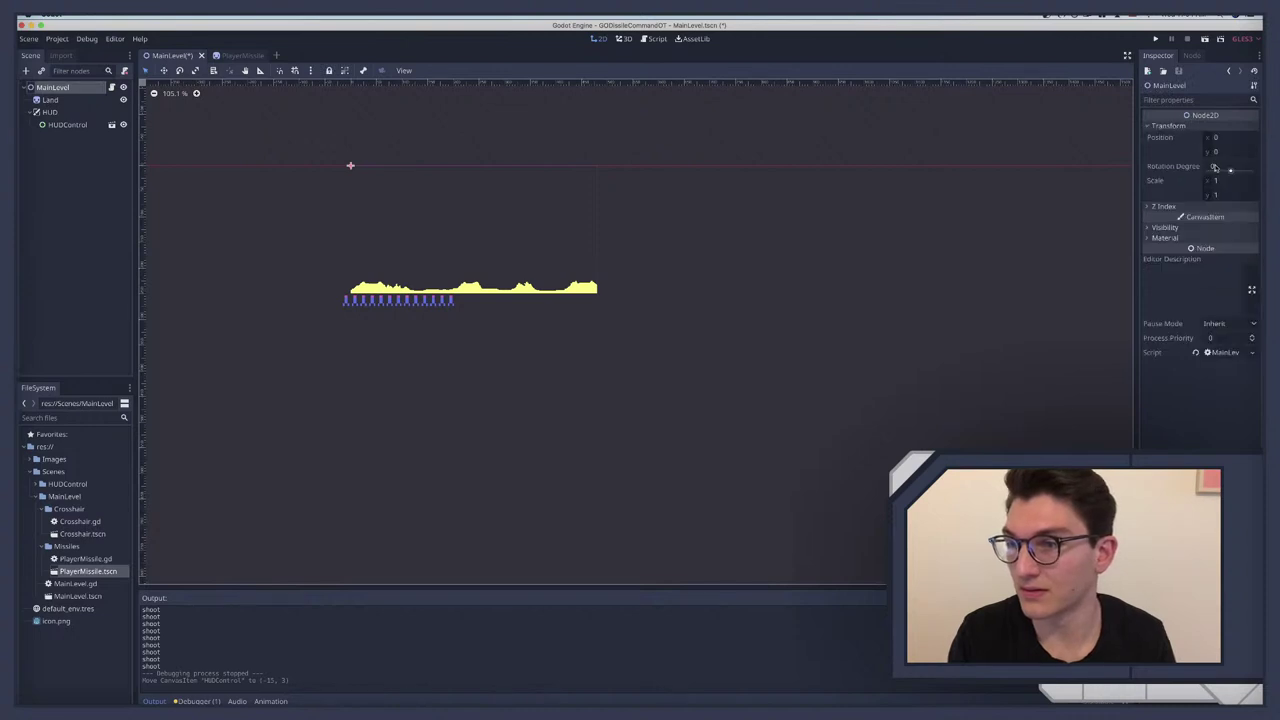
{"action": "left_click", "coordinate": [52, 99]}
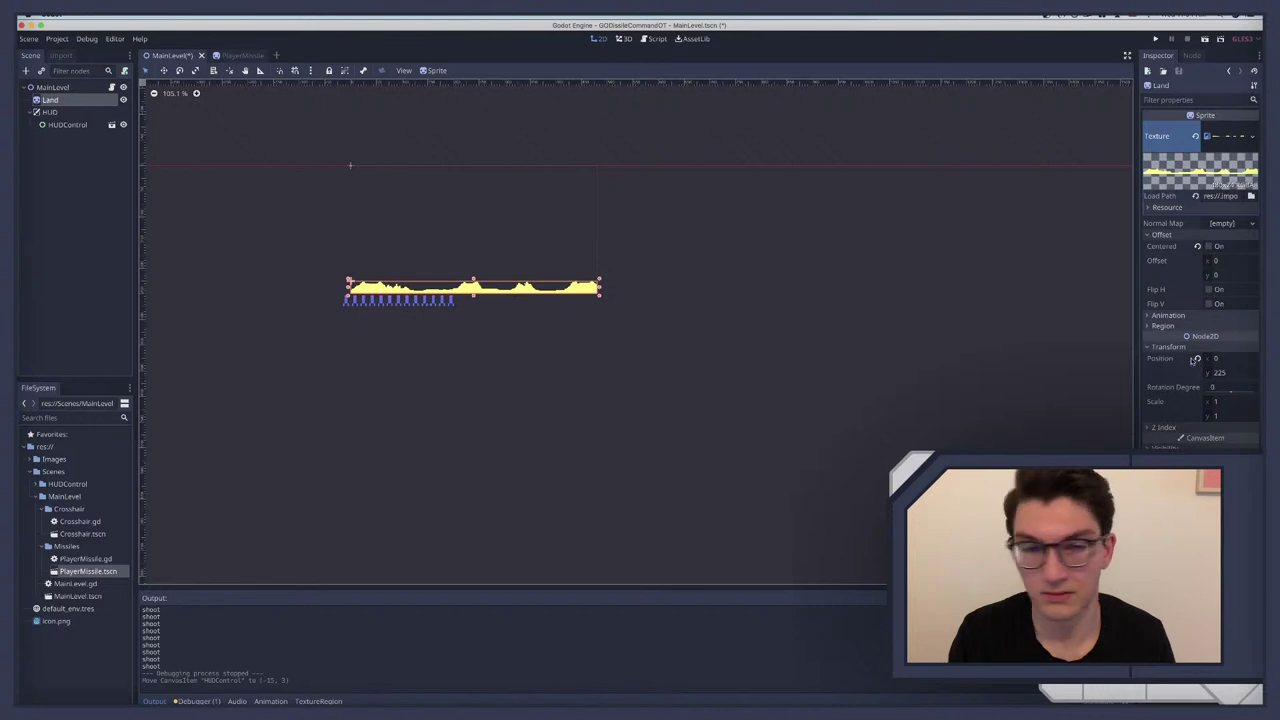
{"action": "scroll", "coordinate": [423, 268], "scroll_direction": "up", "scroll_amount": 5}
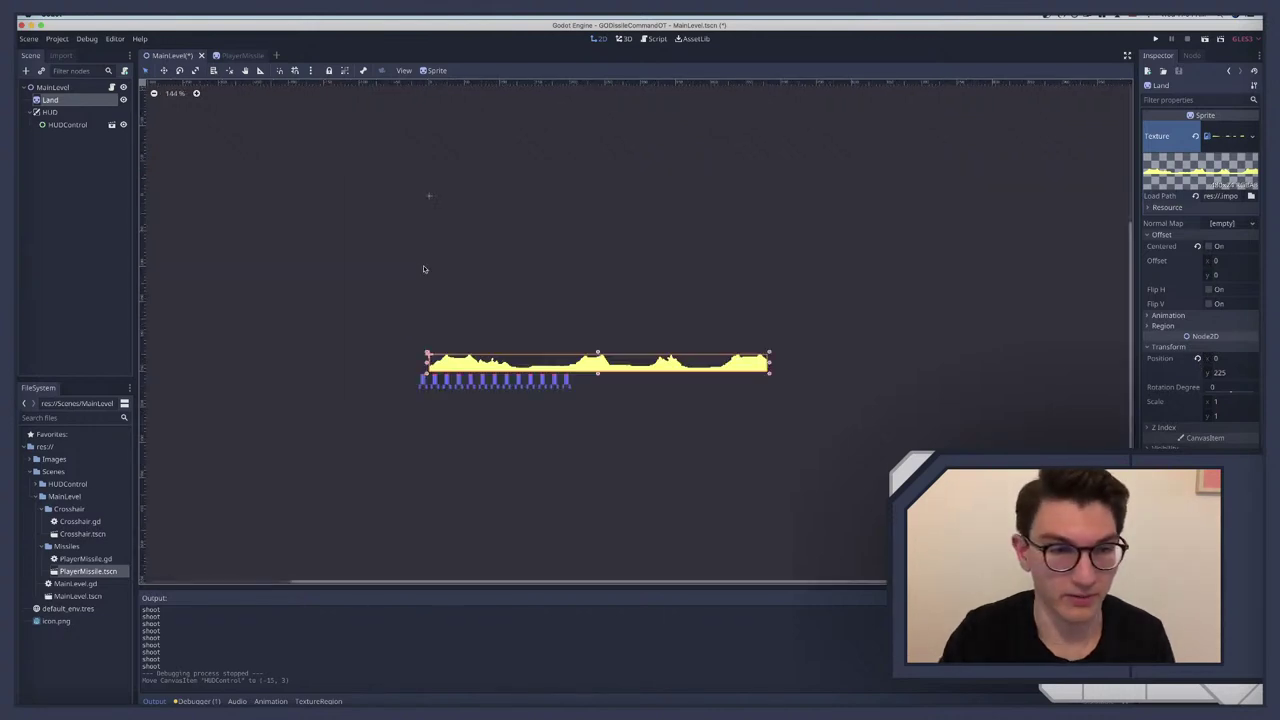
Step: Apply the Full Rect layout preset to HUDControl
{"action": "left_click", "coordinate": [67, 124]}
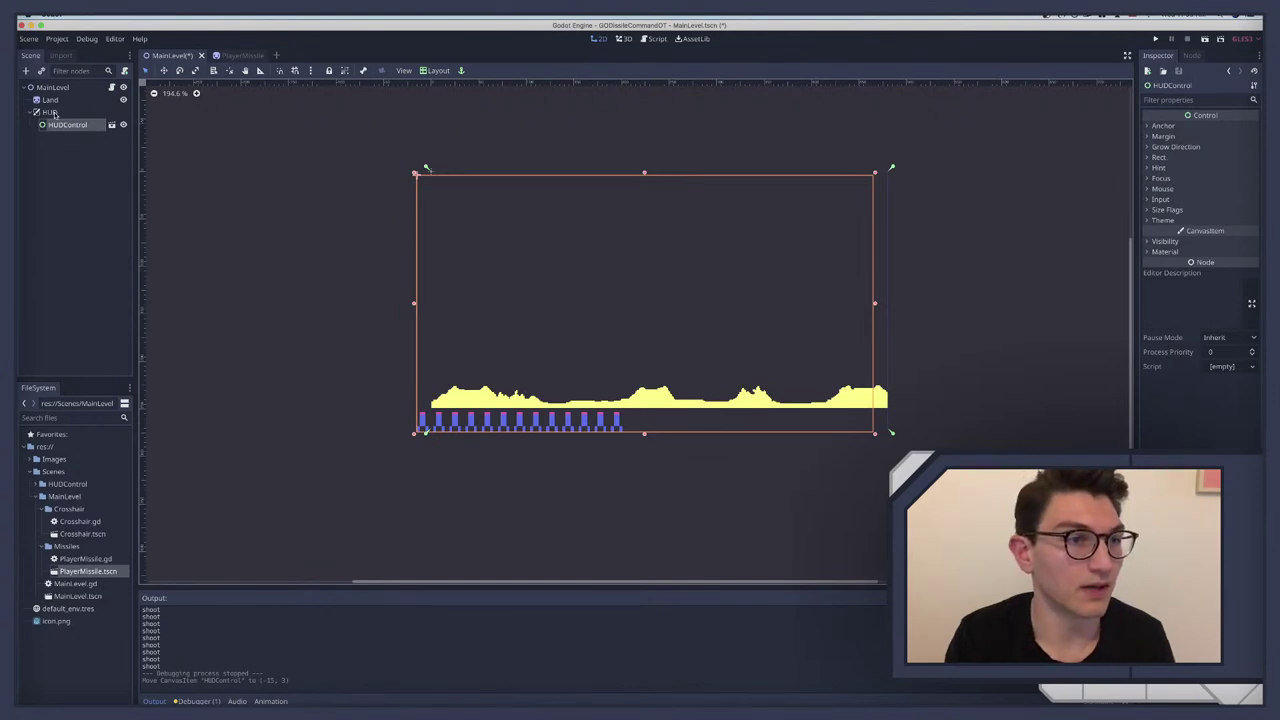
{"action": "left_click", "coordinate": [120, 111]}
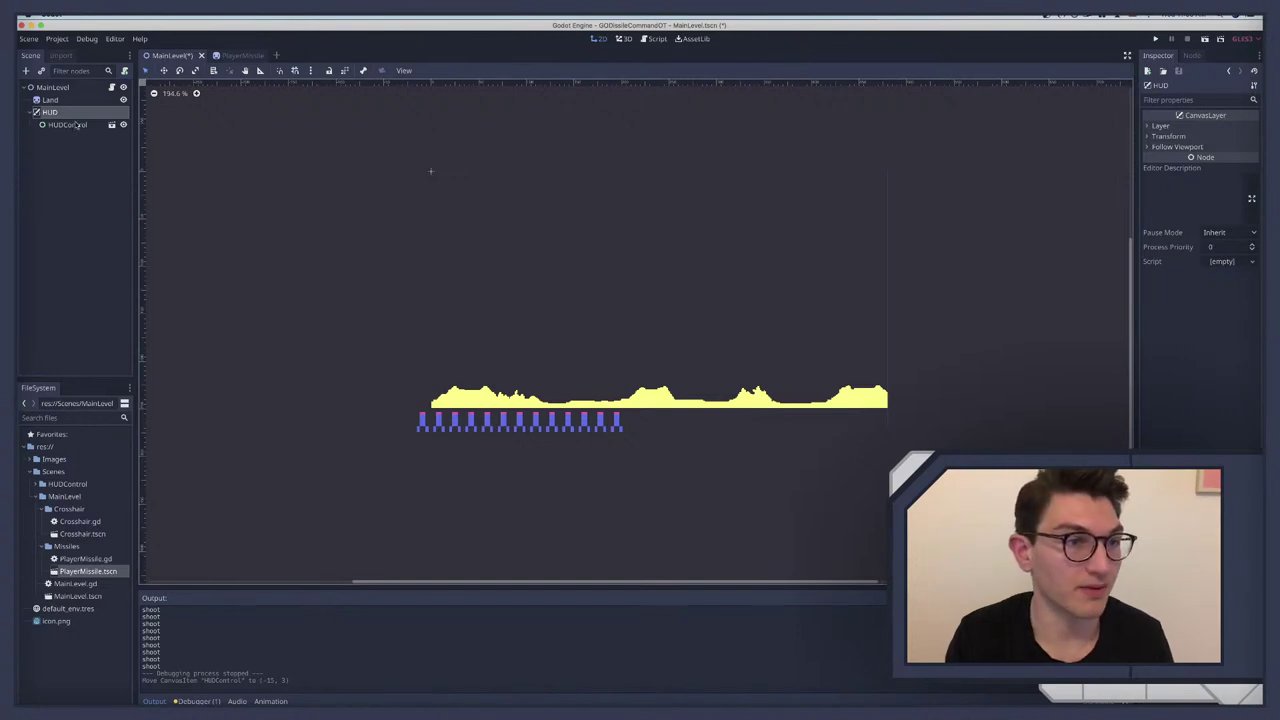
{"action": "left_click", "coordinate": [72, 124]}
{"action": "left_click", "coordinate": [437, 70]}
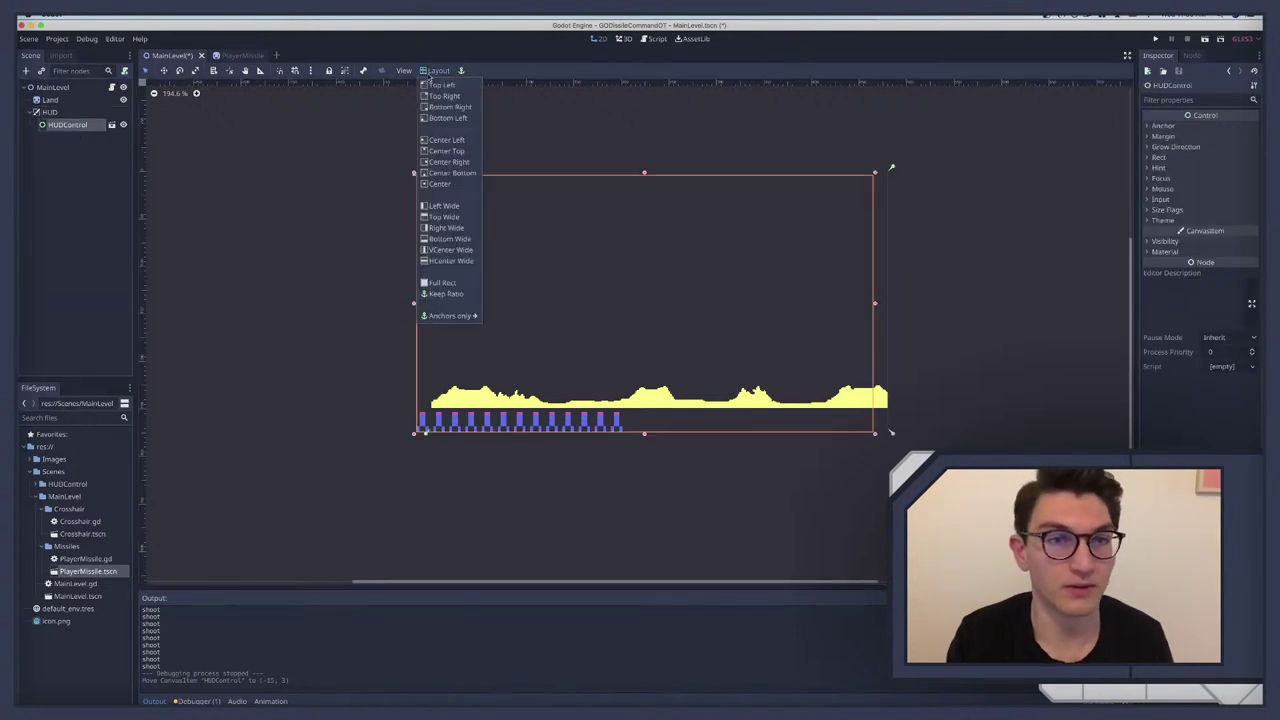
{"action": "left_click", "coordinate": [441, 282]}
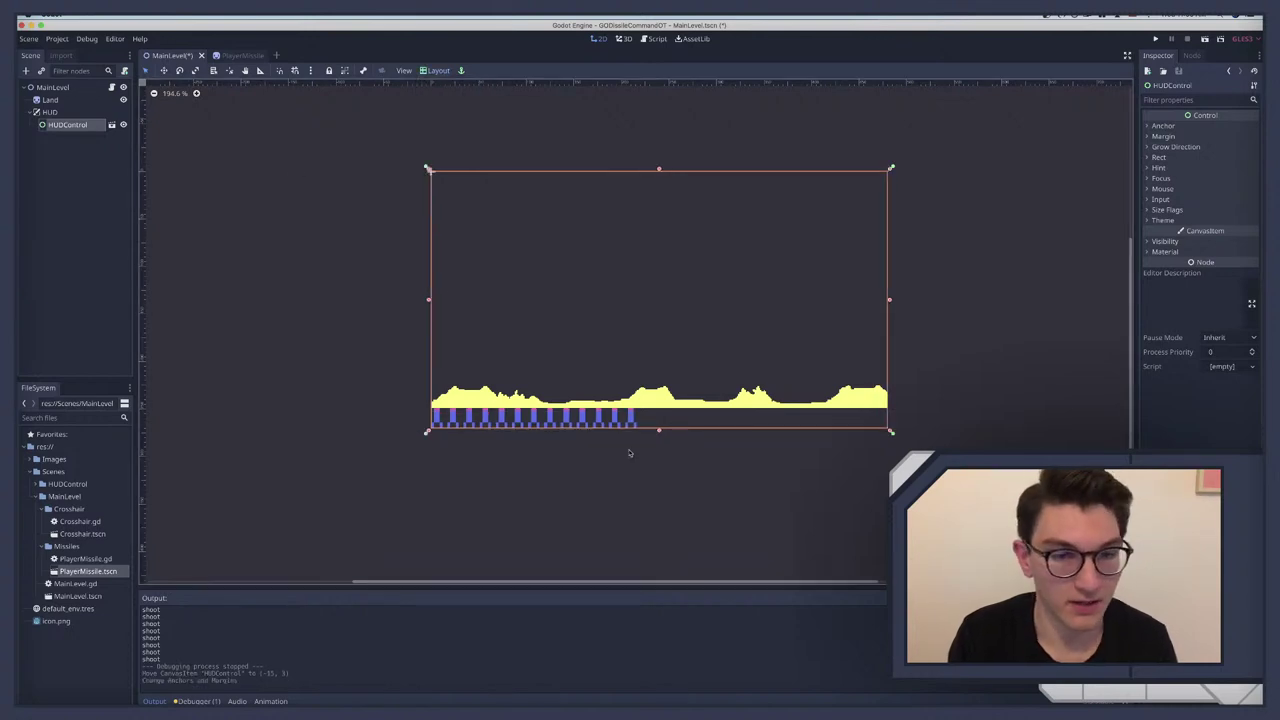
{"action": "scroll", "coordinate": [871, 399], "scroll_direction": "up", "scroll_amount": 10}
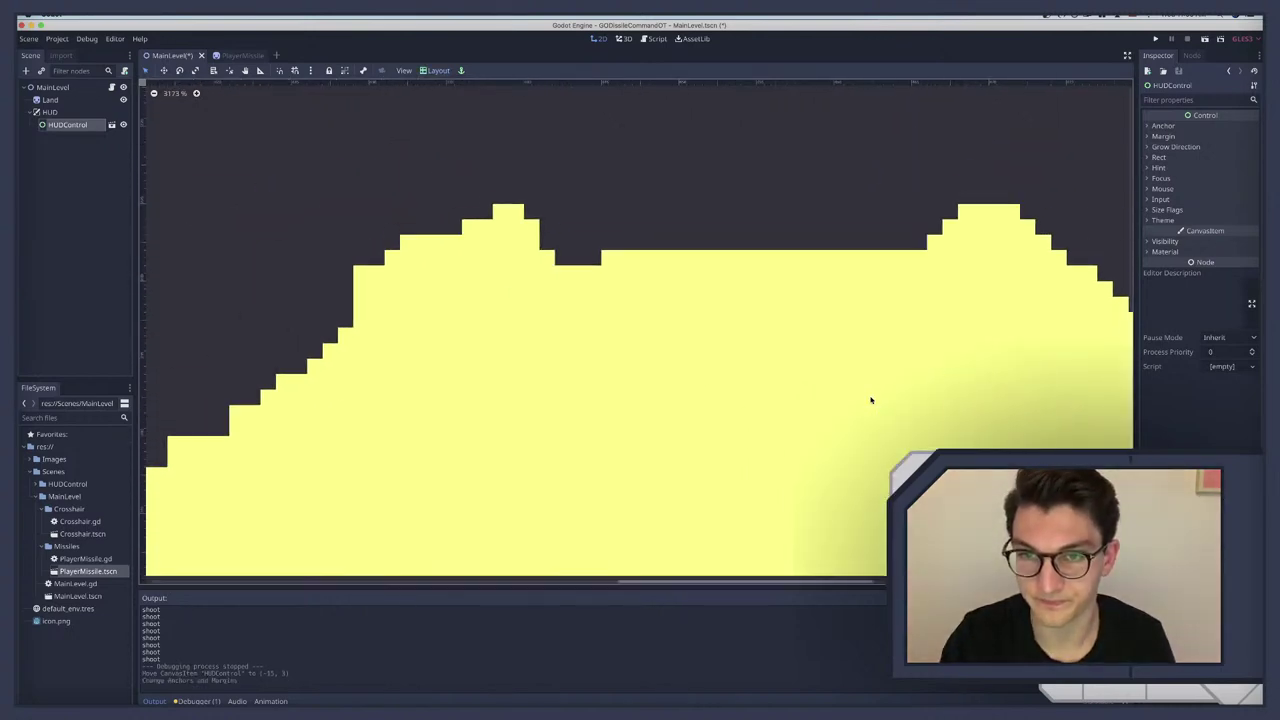
{"action": "scroll", "coordinate": [857, 357], "scroll_direction": "up", "scroll_amount": 8}
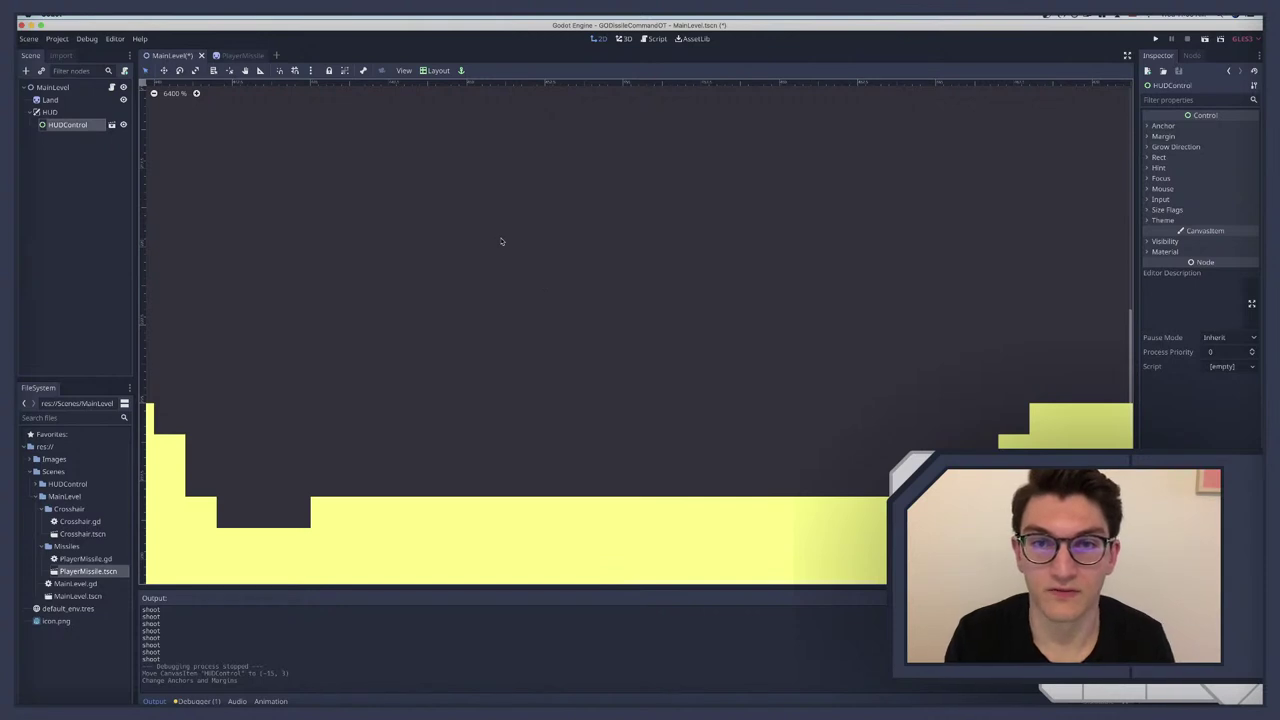
Step: Complete LAUNCH_POS_2 in MainLevel.gd as Vector2(225, 457)
{"action": "left_click", "coordinate": [112, 87]}
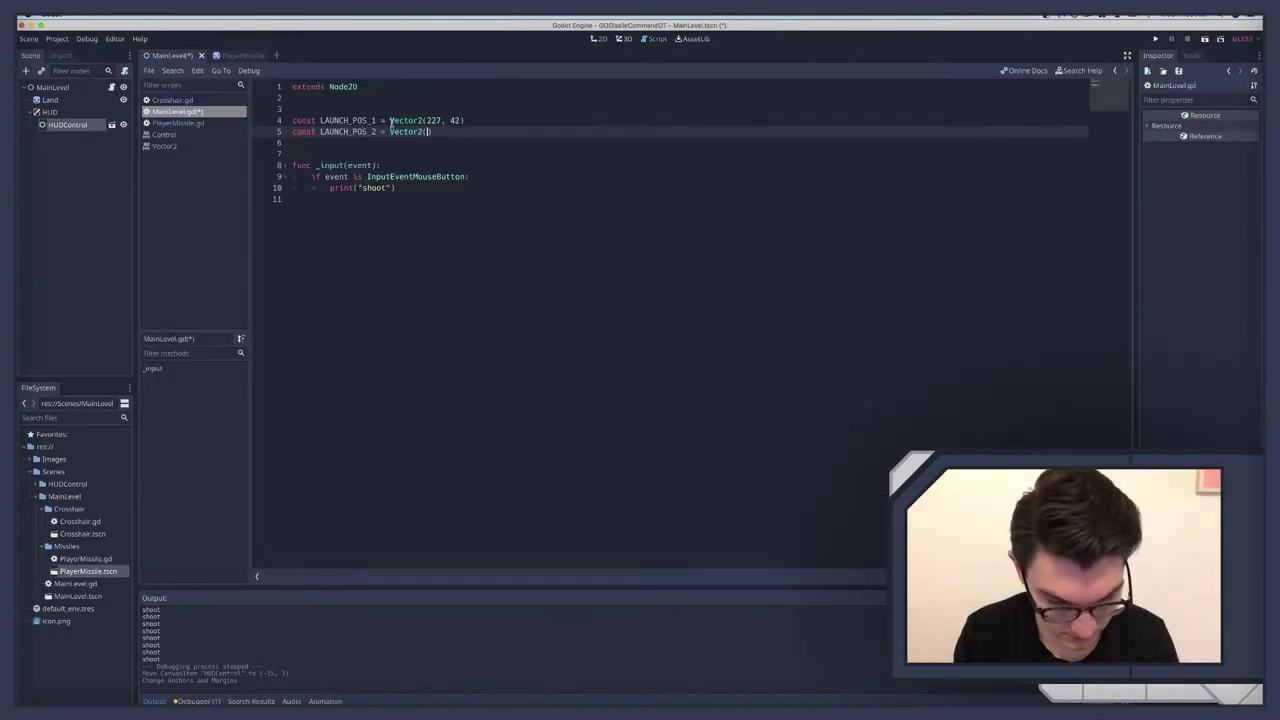
{"action": "type", "text": "225"}
{"action": "type", "text": ", 4"}
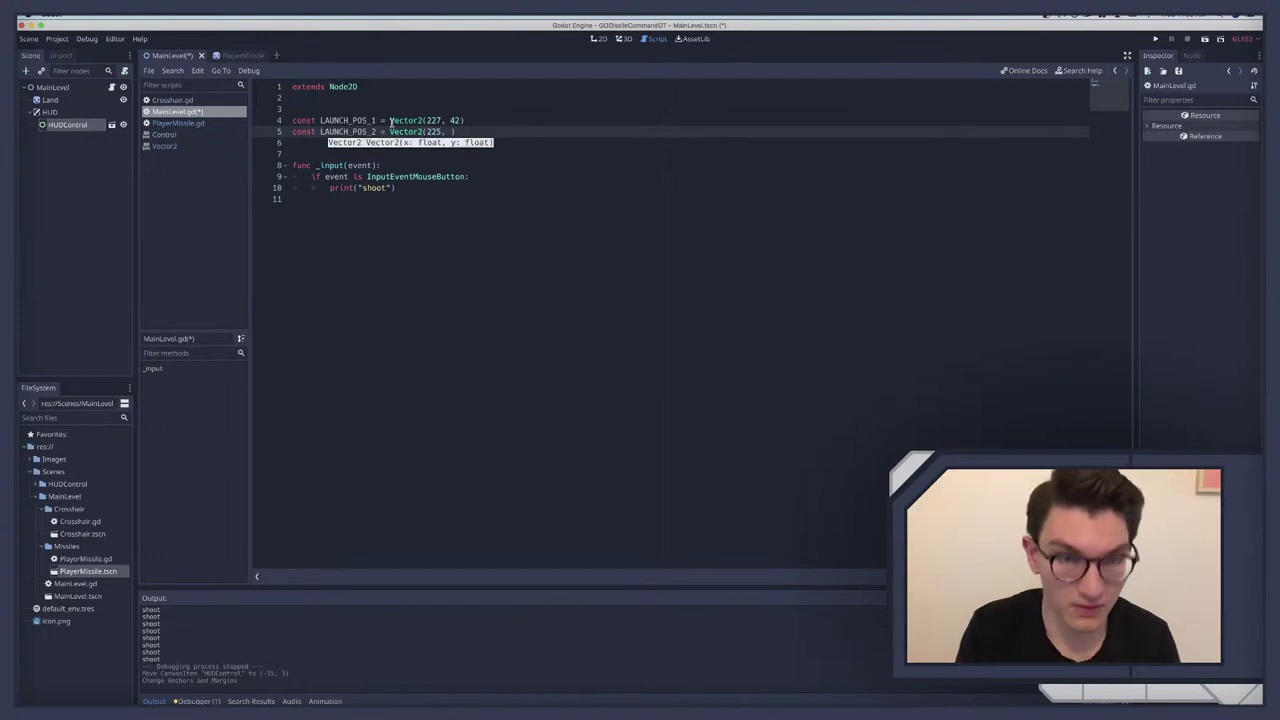
{"action": "type", "text": "57)"}
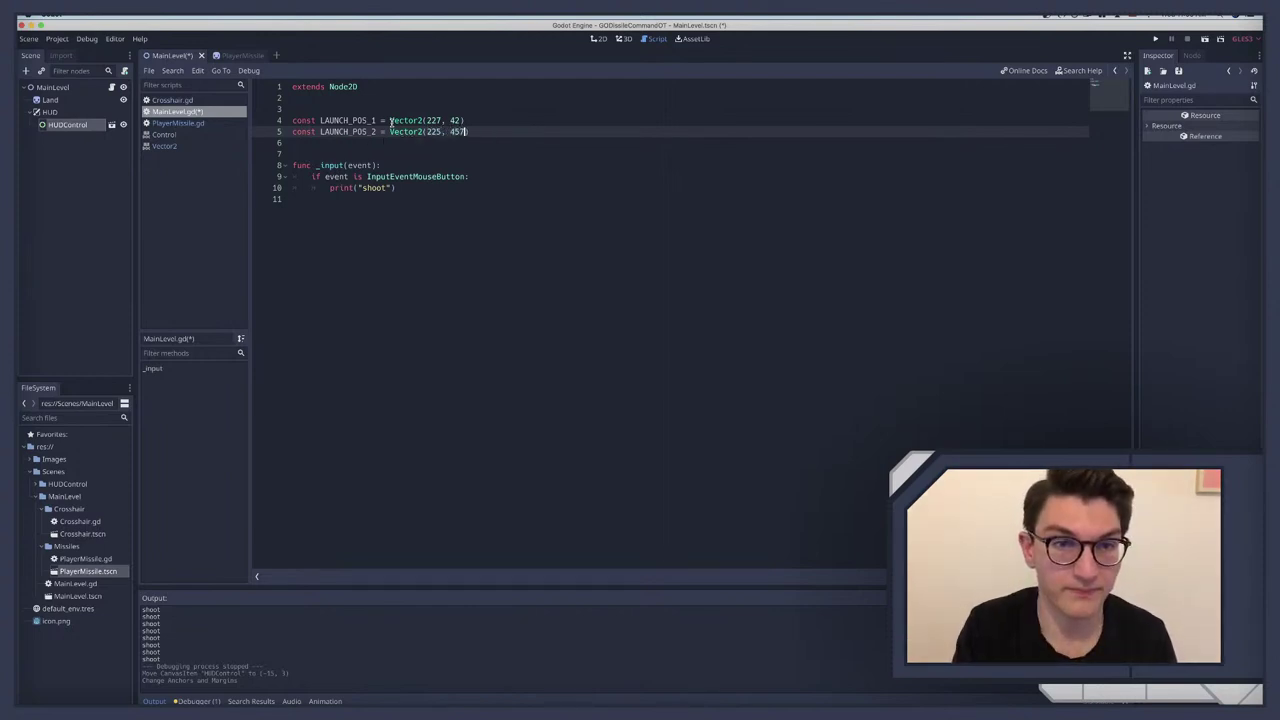
{"action": "left_click", "coordinate": [441, 120]}
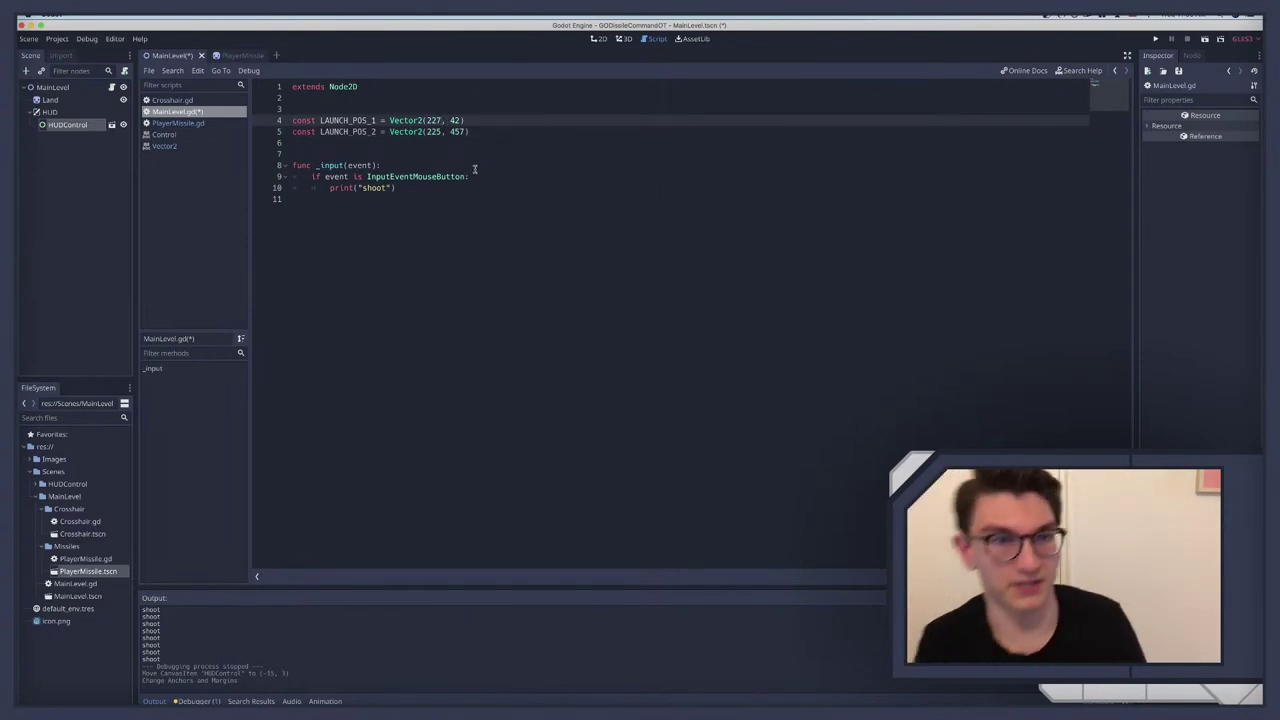
{"action": "left_click", "coordinate": [415, 196]}
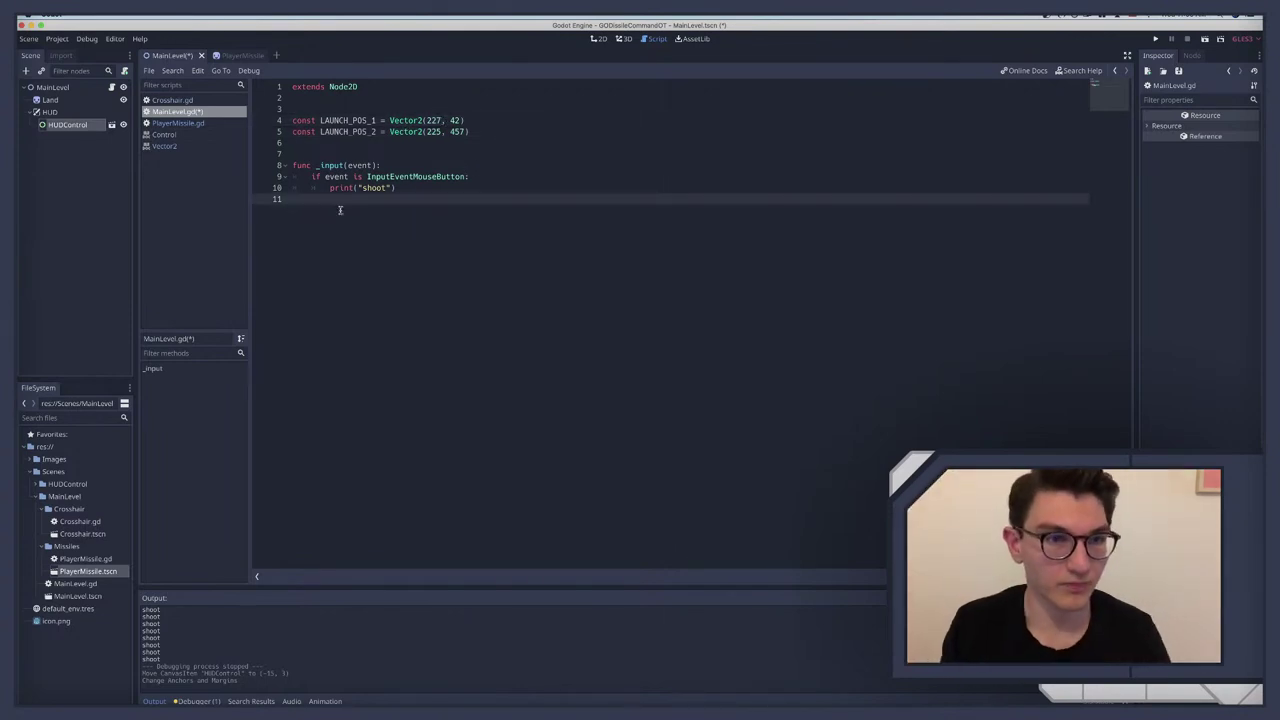
Step: Below the constants, add var player_missile_TSCN = preload() with the PlayerMissile.tscn path dragged from FileSystem
{"action": "left_click", "coordinate": [407, 189]}
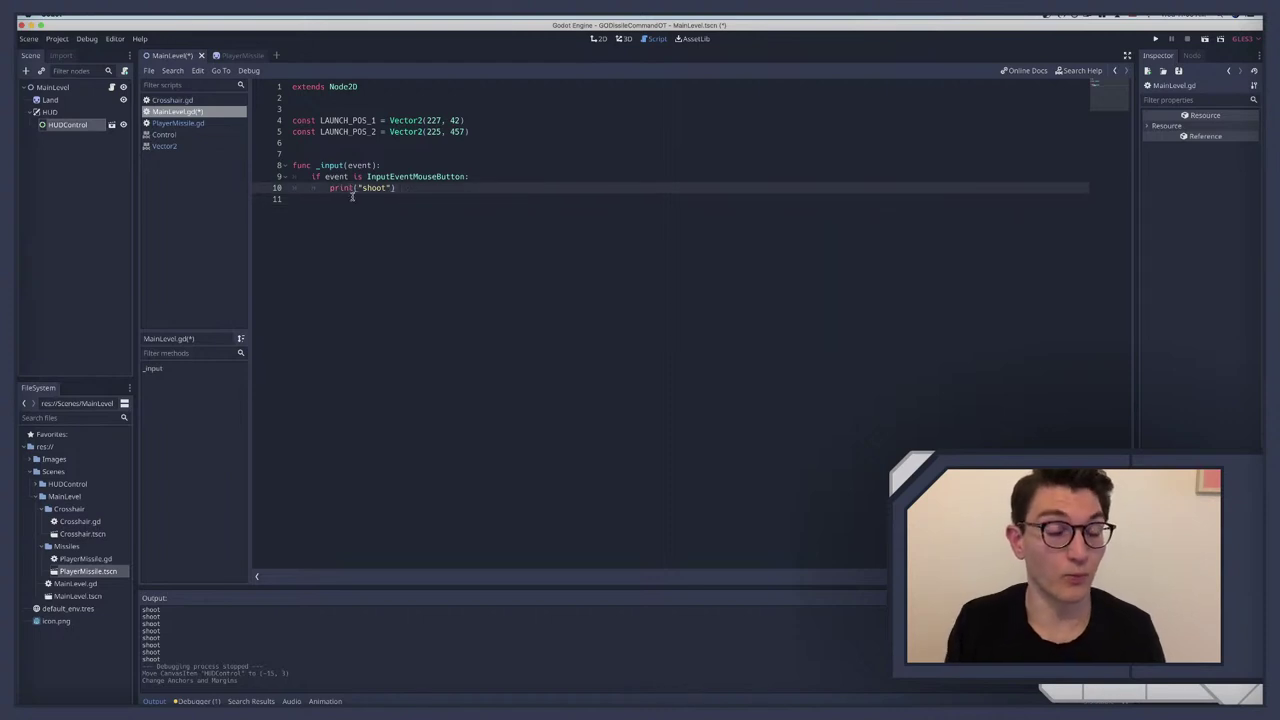
{"action": "left_click", "coordinate": [347, 141]}
{"action": "key", "text": "Return"}
{"action": "key", "text": "Return"}
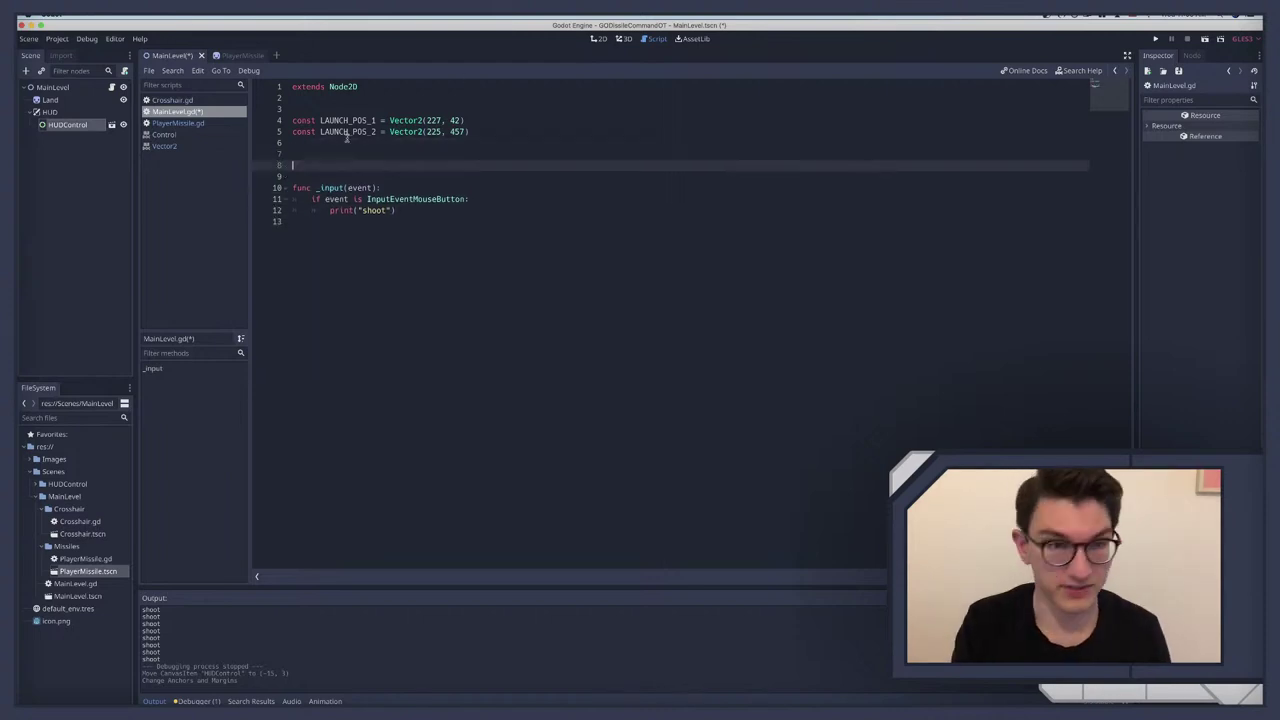
{"action": "left_click", "coordinate": [347, 141]}
{"action": "key", "text": "Return"}
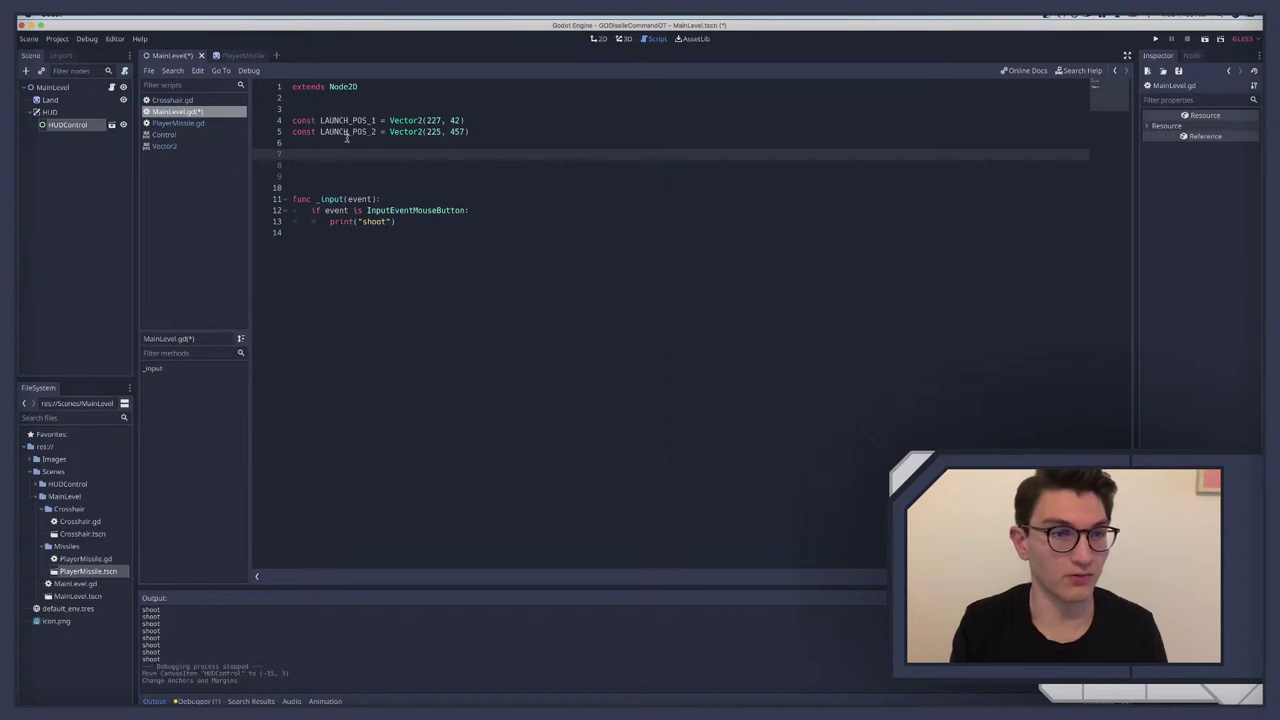
{"action": "key", "text": "Down"}
{"action": "type", "text": "var"}
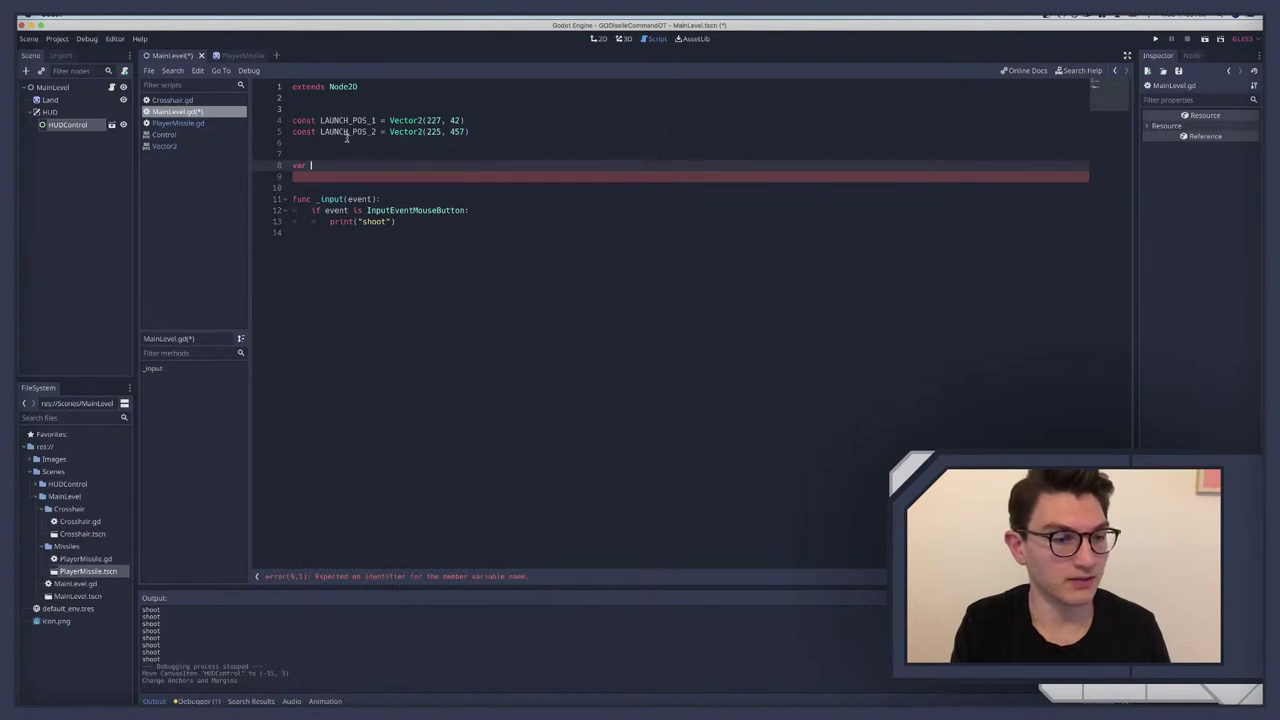
{"action": "type", "text": "p"}
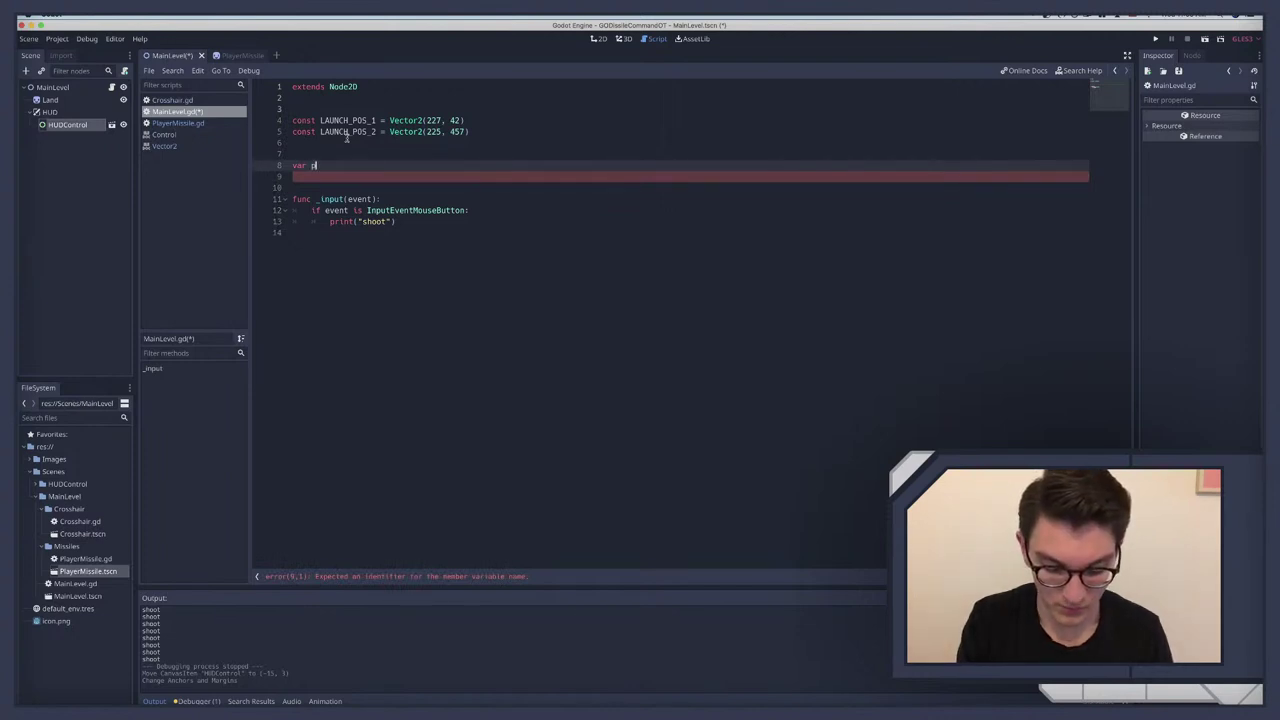
{"action": "type", "text": "layer_"}
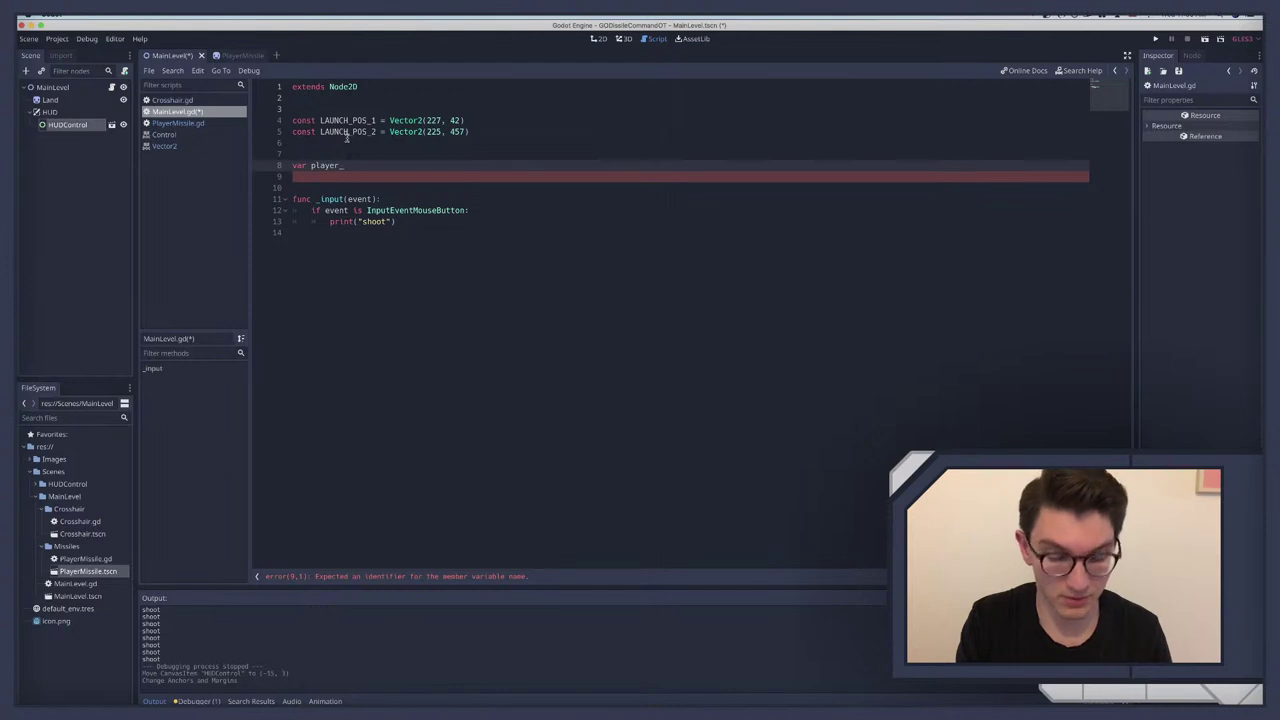
{"action": "type", "text": "missil"}
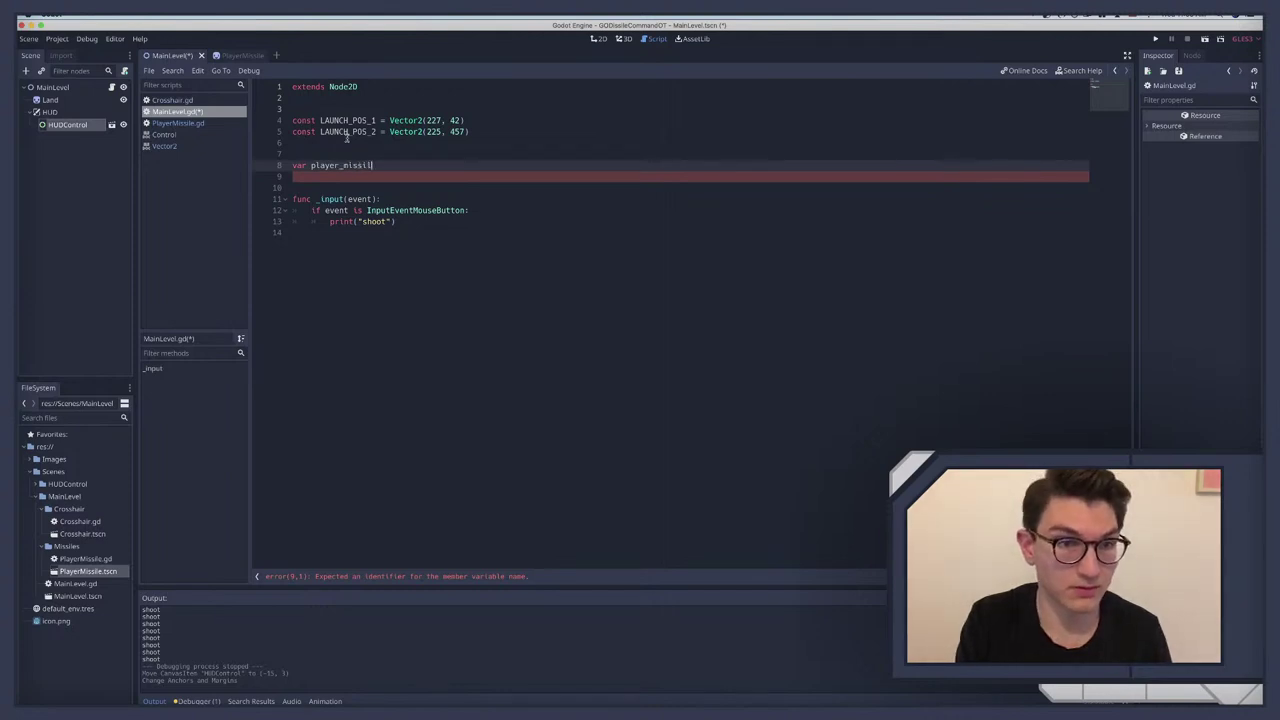
{"action": "type", "text": "e_TSC"}
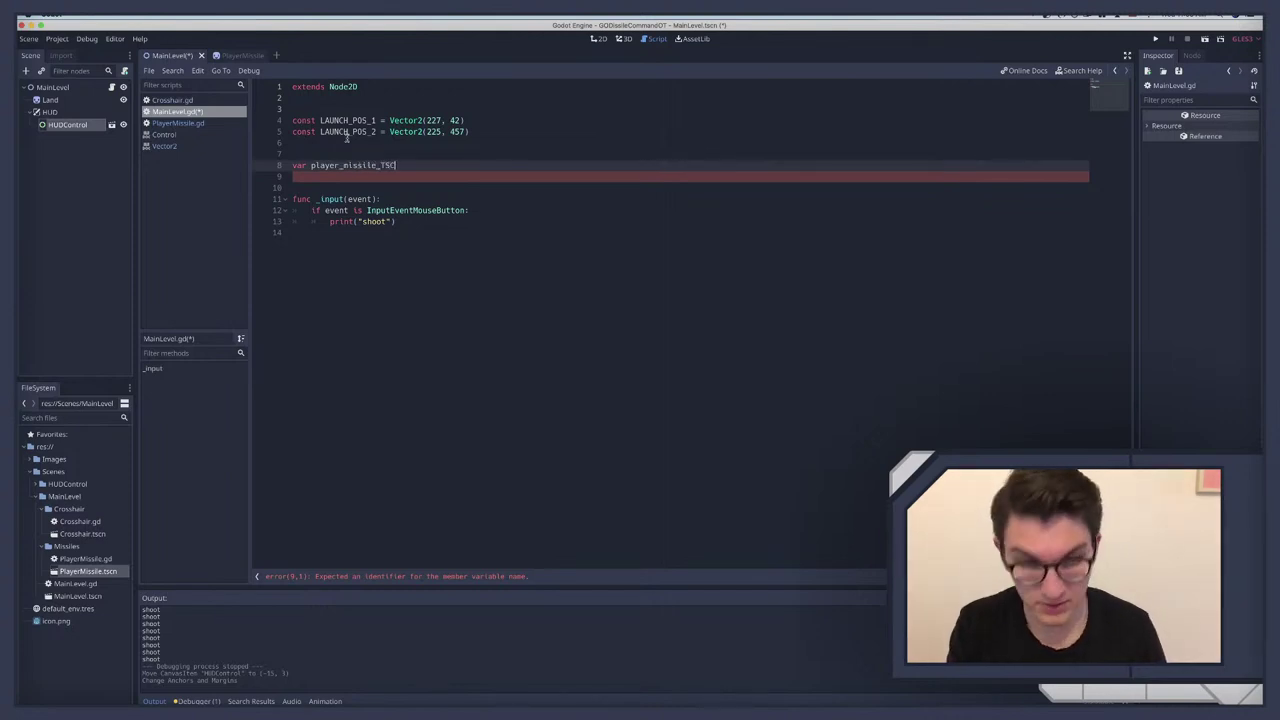
{"action": "type", "text": "N = "}
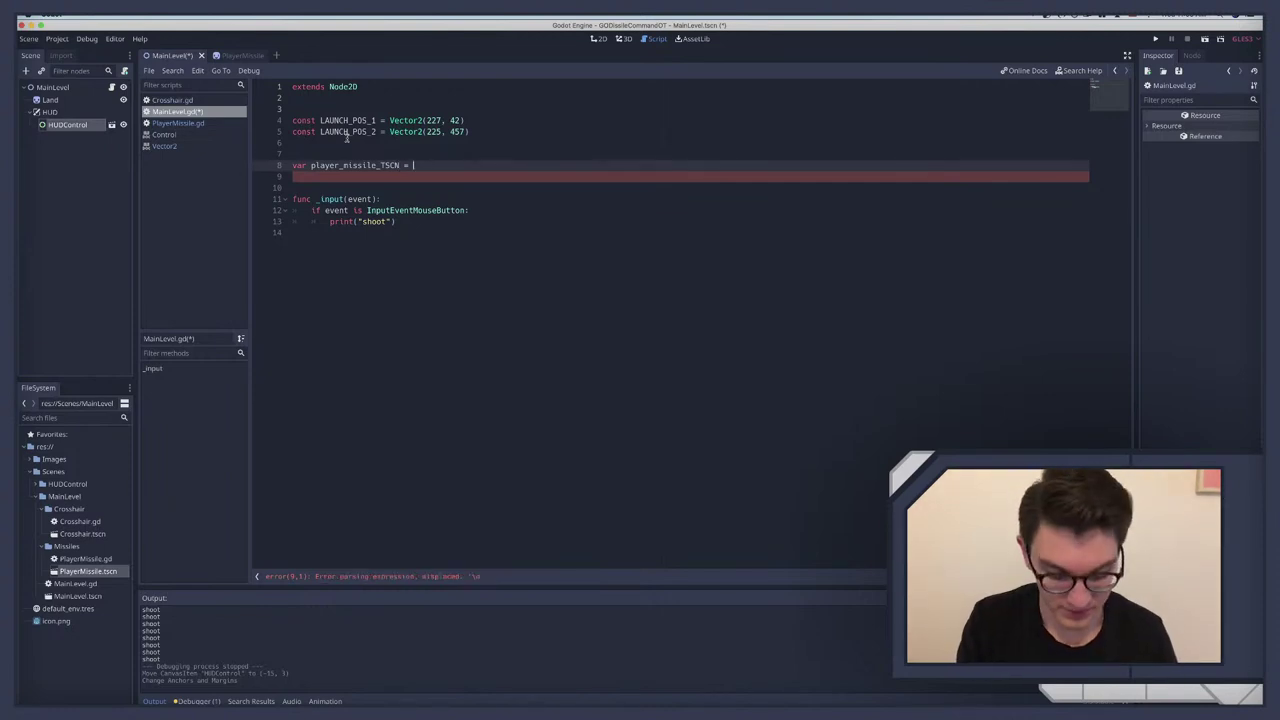
{"action": "type", "text": "prel"}
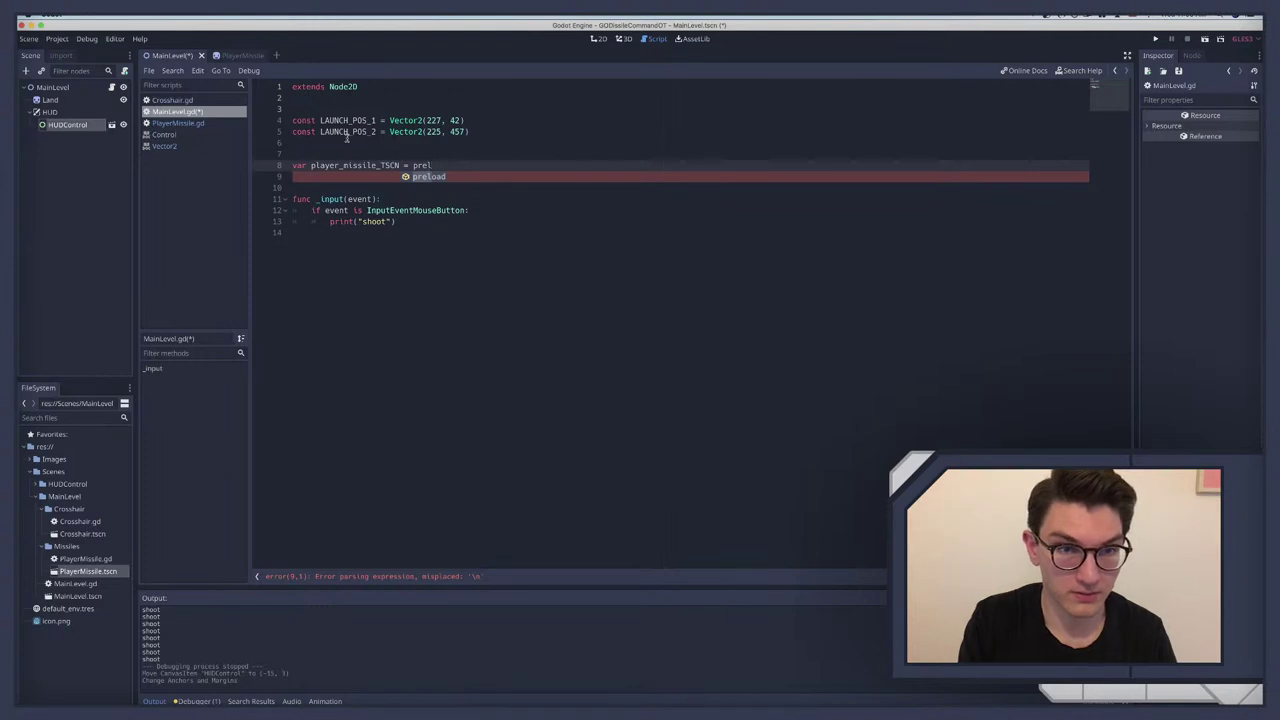
{"action": "key", "text": "Return"}
{"action": "type", "text": "("}
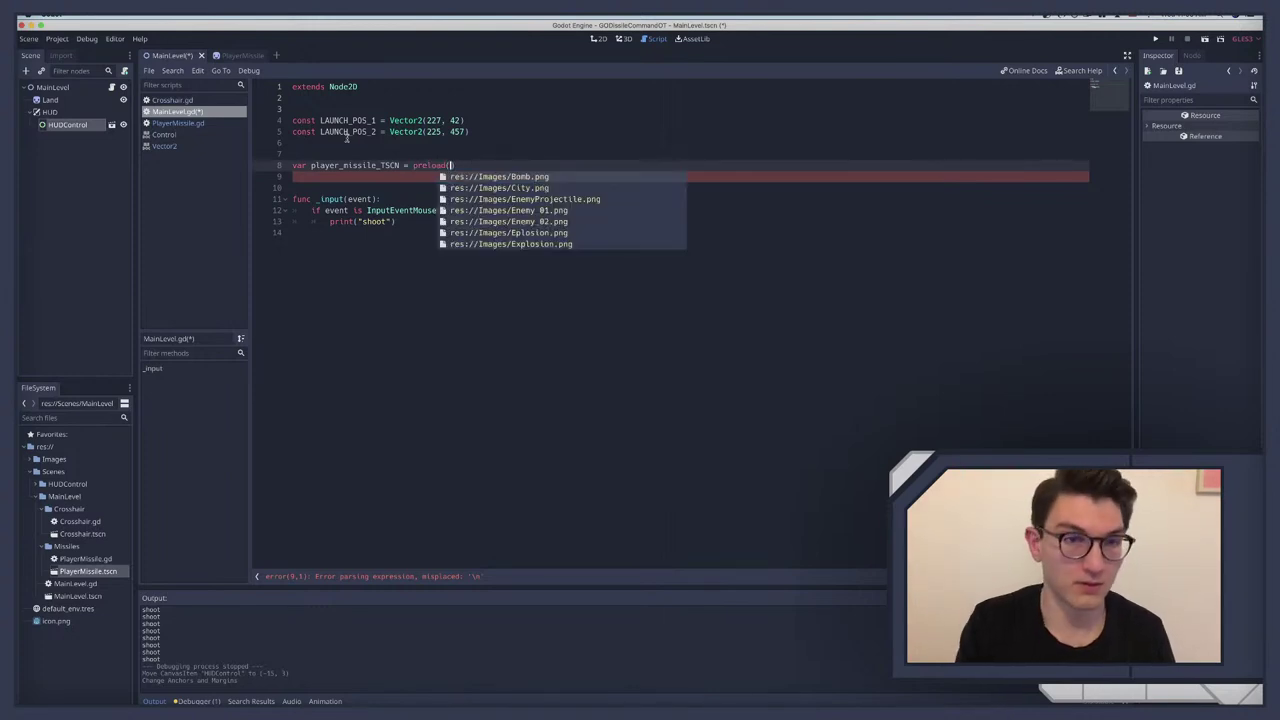
{"action": "left_click_drag", "start_coordinate": [80, 574], "coordinate": [450, 168]}
{"action": "left_click", "coordinate": [393, 183]}
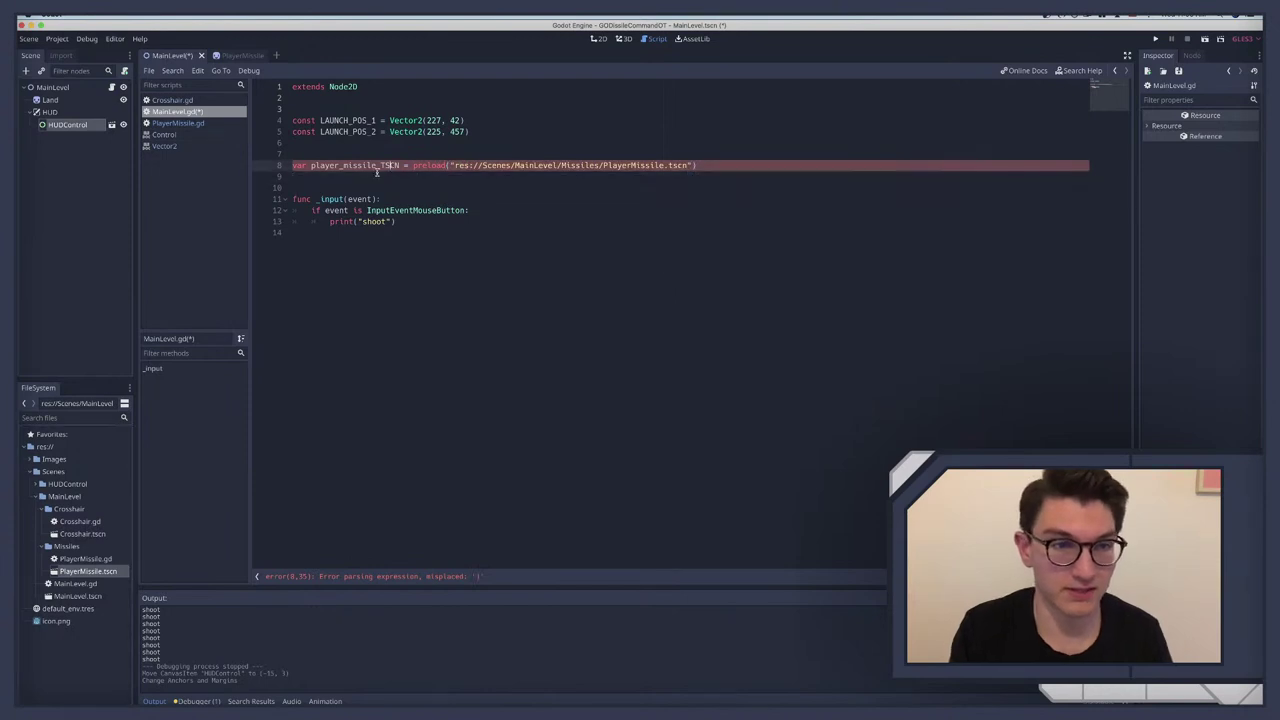
{"action": "left_click", "coordinate": [319, 166]}
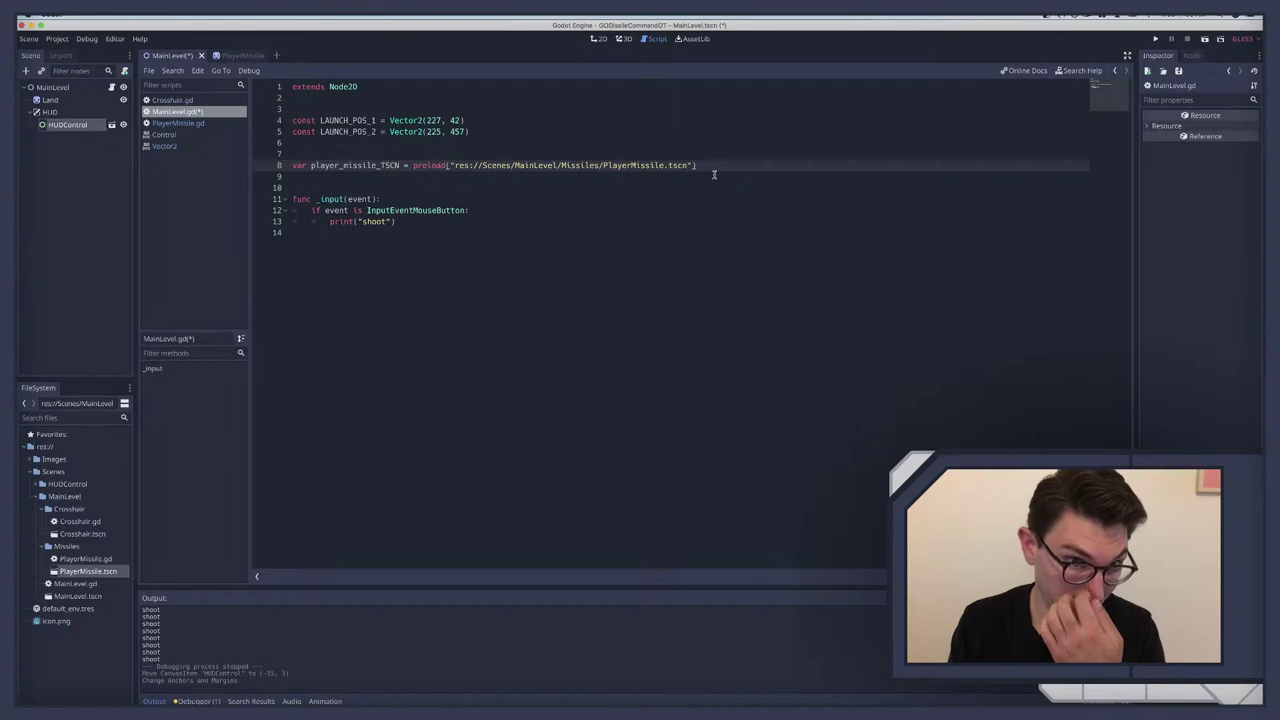
{"action": "left_click", "coordinate": [308, 235]}
Step: Add an empty func spawn_player_missile(target): at the end of the script
{"action": "key", "text": "Return"}
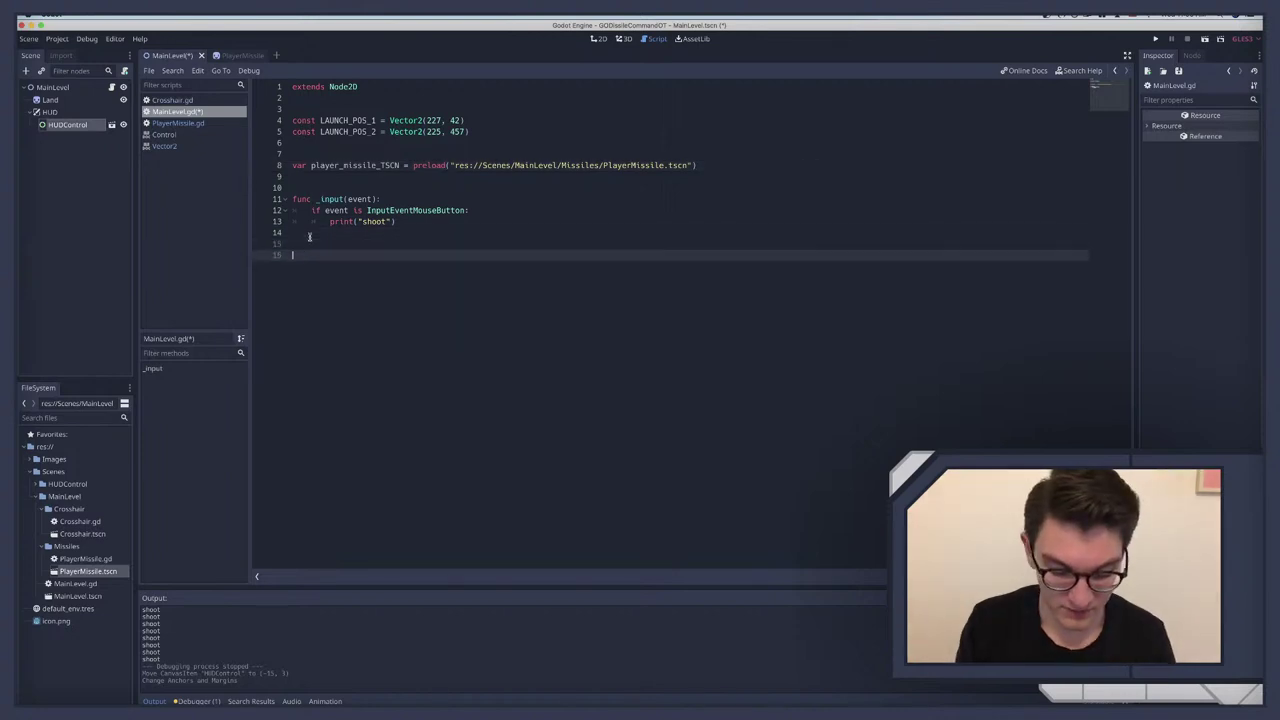
{"action": "type", "text": "func spawn"}
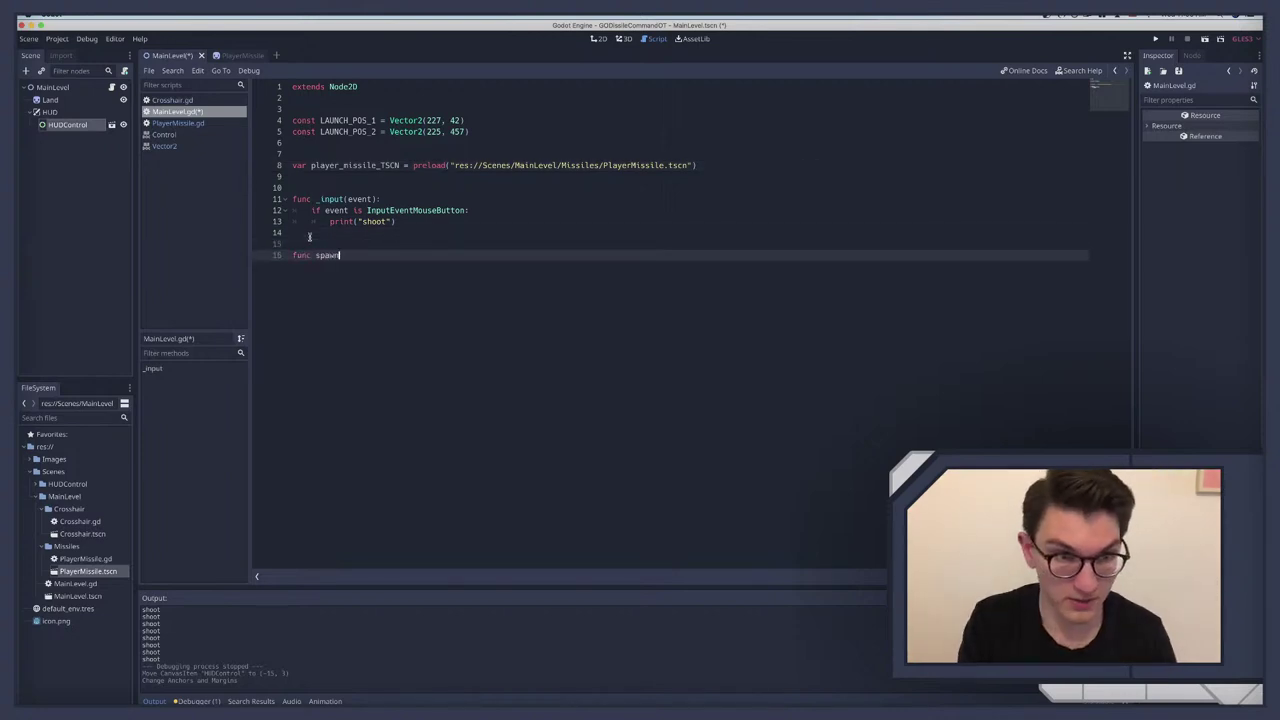
{"action": "type", "text": "_playe"}
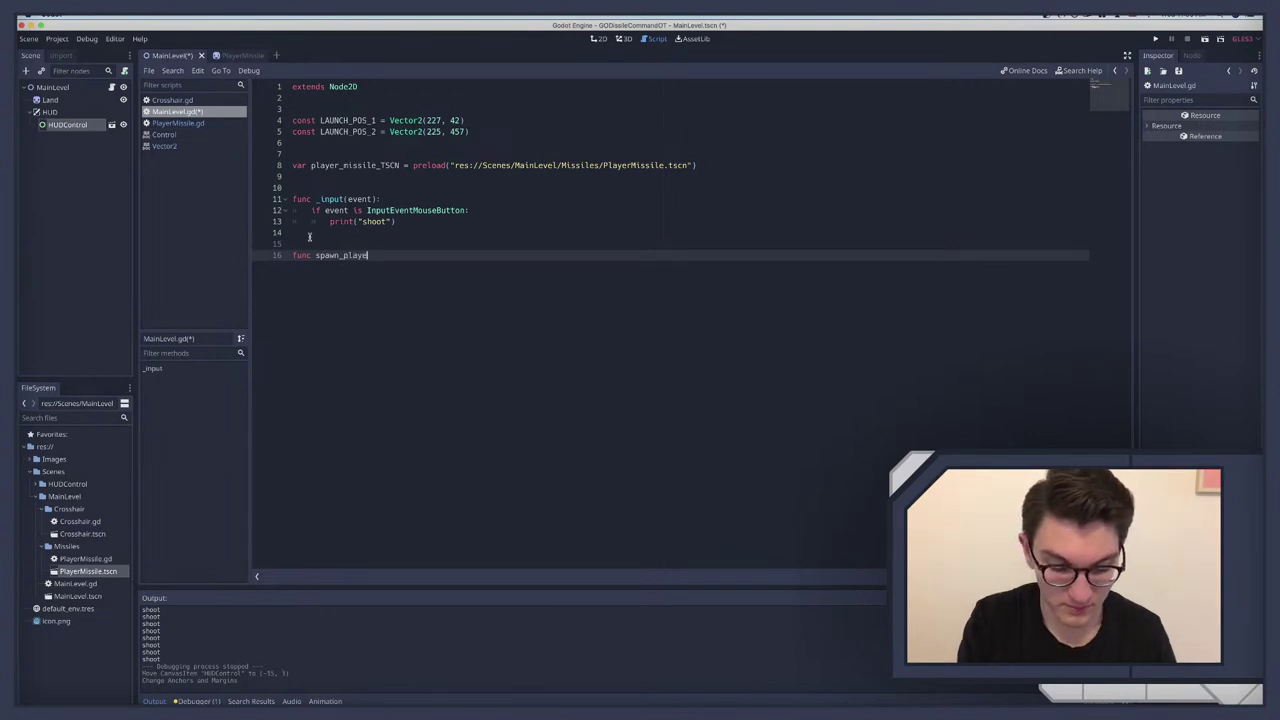
{"action": "type", "text": "r_missi"}
{"action": "key", "text": "BackSpace"}
{"action": "key", "text": "BackSpace"}
{"action": "key", "text": "BackSpace"}
{"action": "key", "text": "BackSpace"}
{"action": "key", "text": "BackSpace"}
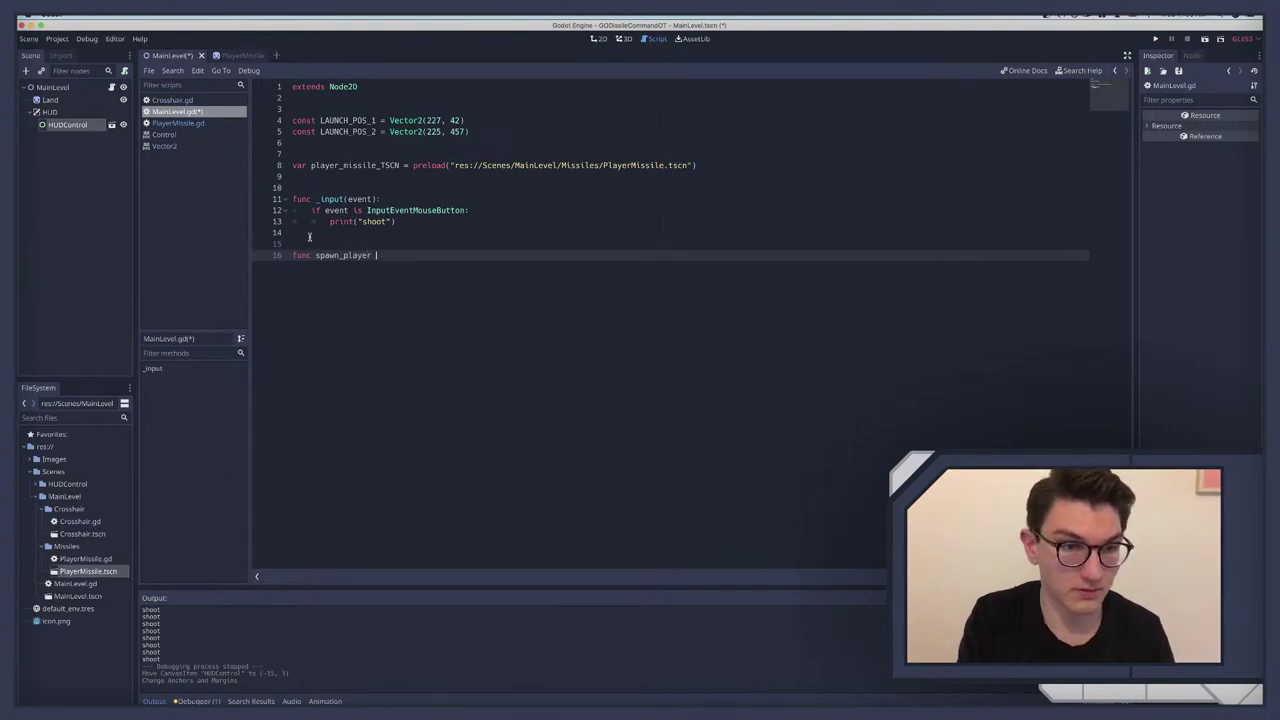
{"action": "type", "text": "_m"}
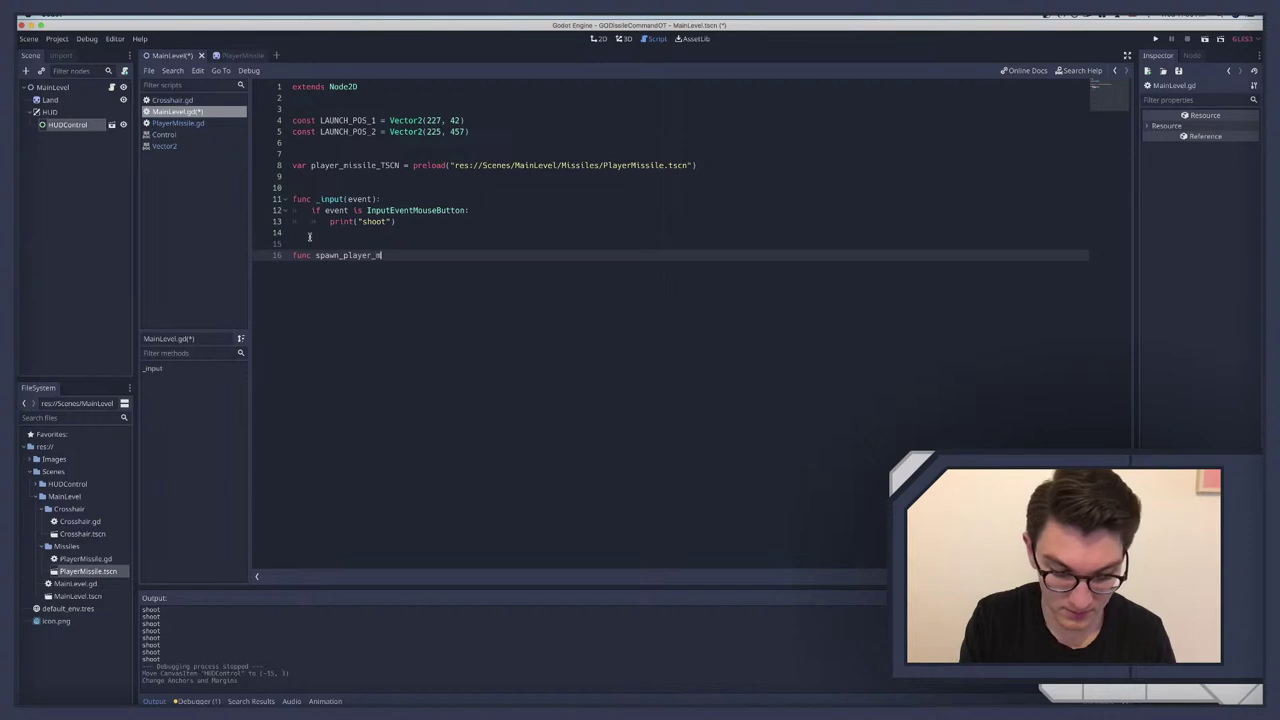
{"action": "type", "text": "issile("}
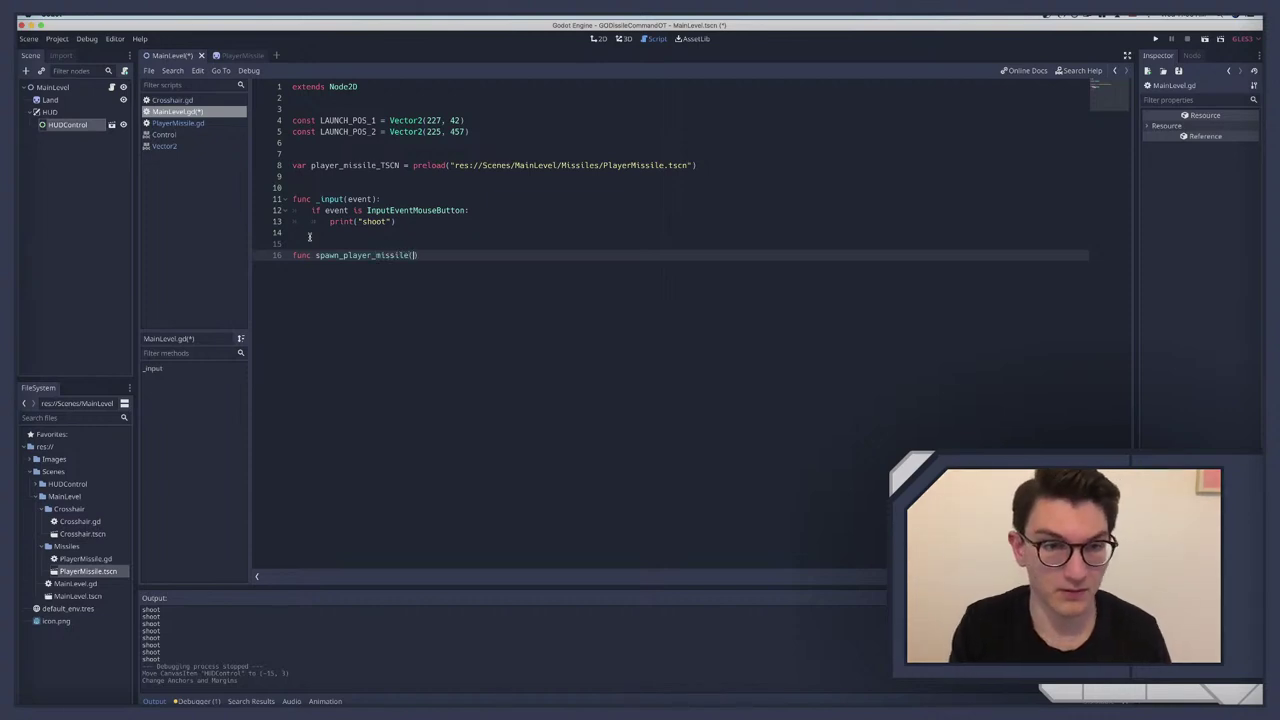
{"action": "type", "text": "target"}
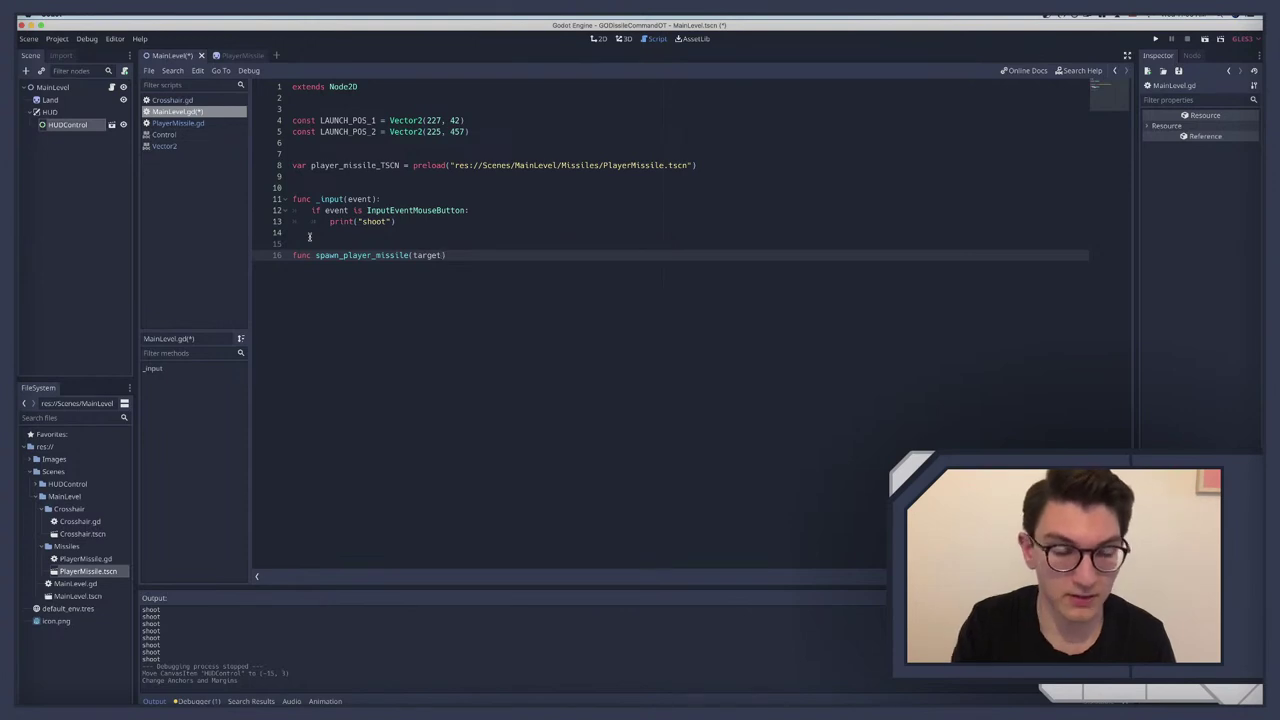
{"action": "key", "text": "End"}
{"action": "type", "text": ":"}
{"action": "key", "text": "Return"}
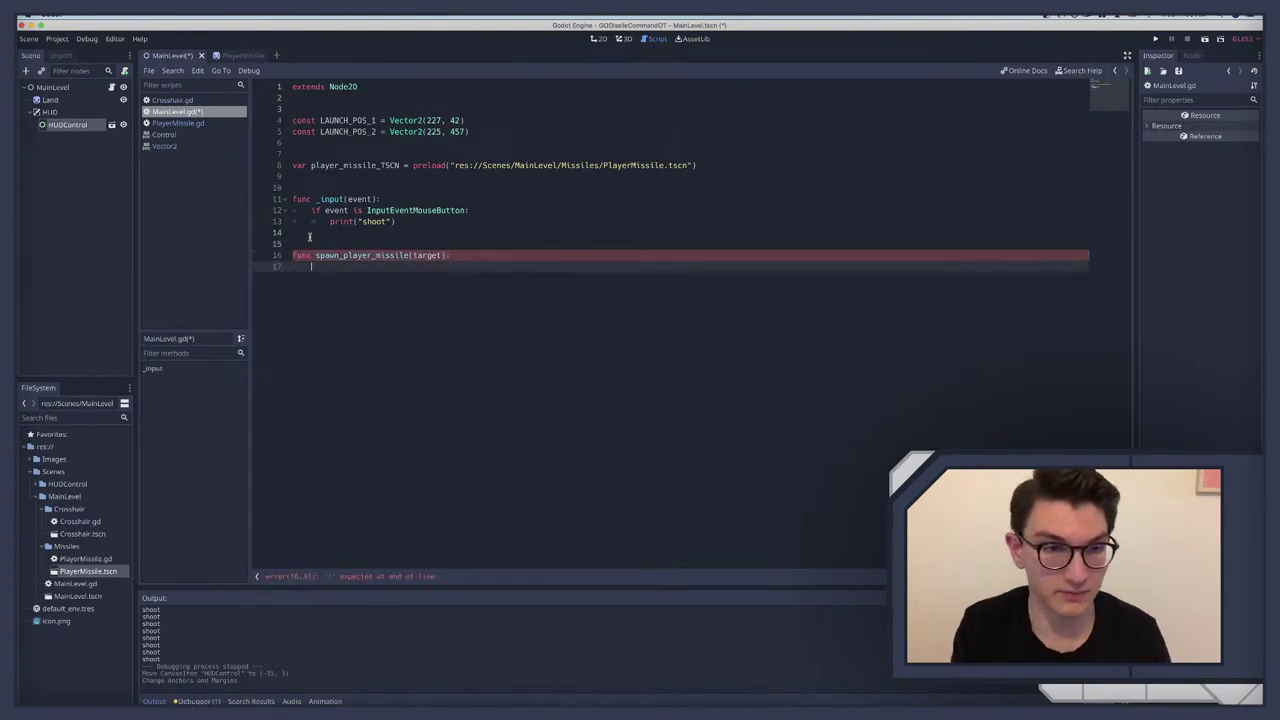
Step: Add a _ready() function below the preload line that calls randomize()
{"action": "left_click", "coordinate": [345, 178]}
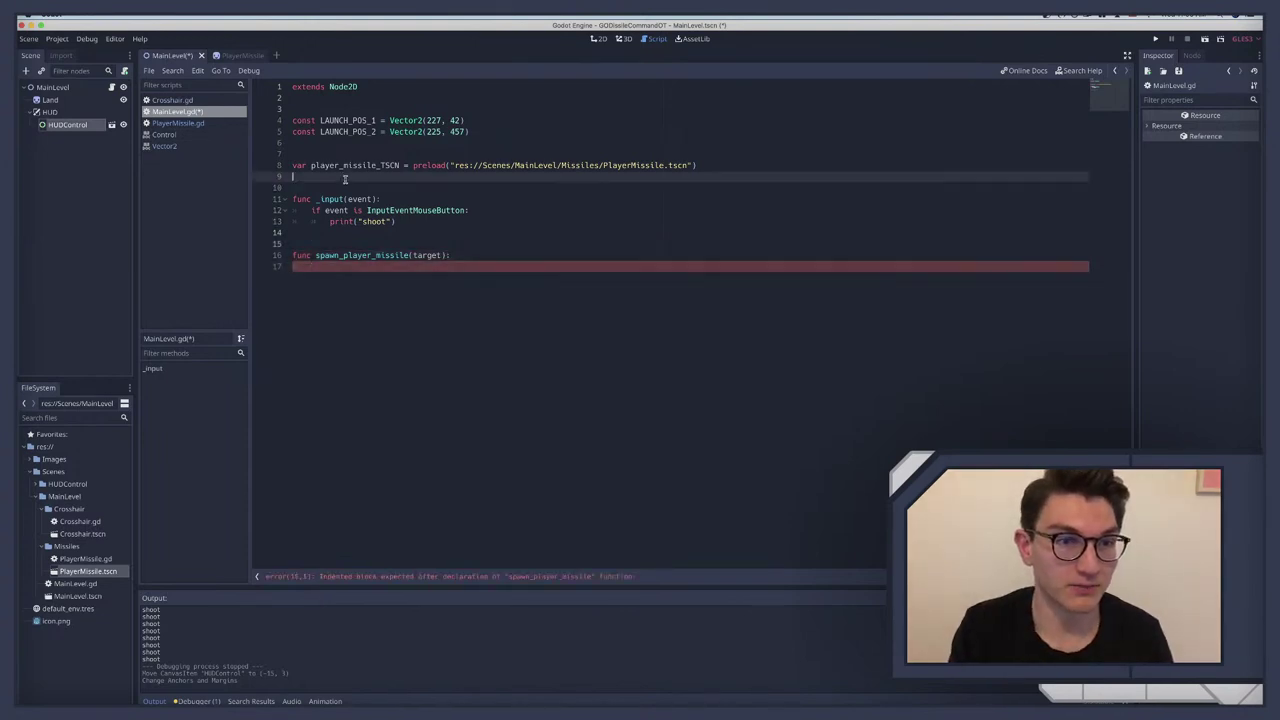
{"action": "key", "text": "Return"}
{"action": "key", "text": "Return"}
{"action": "type", "text": "func r"}
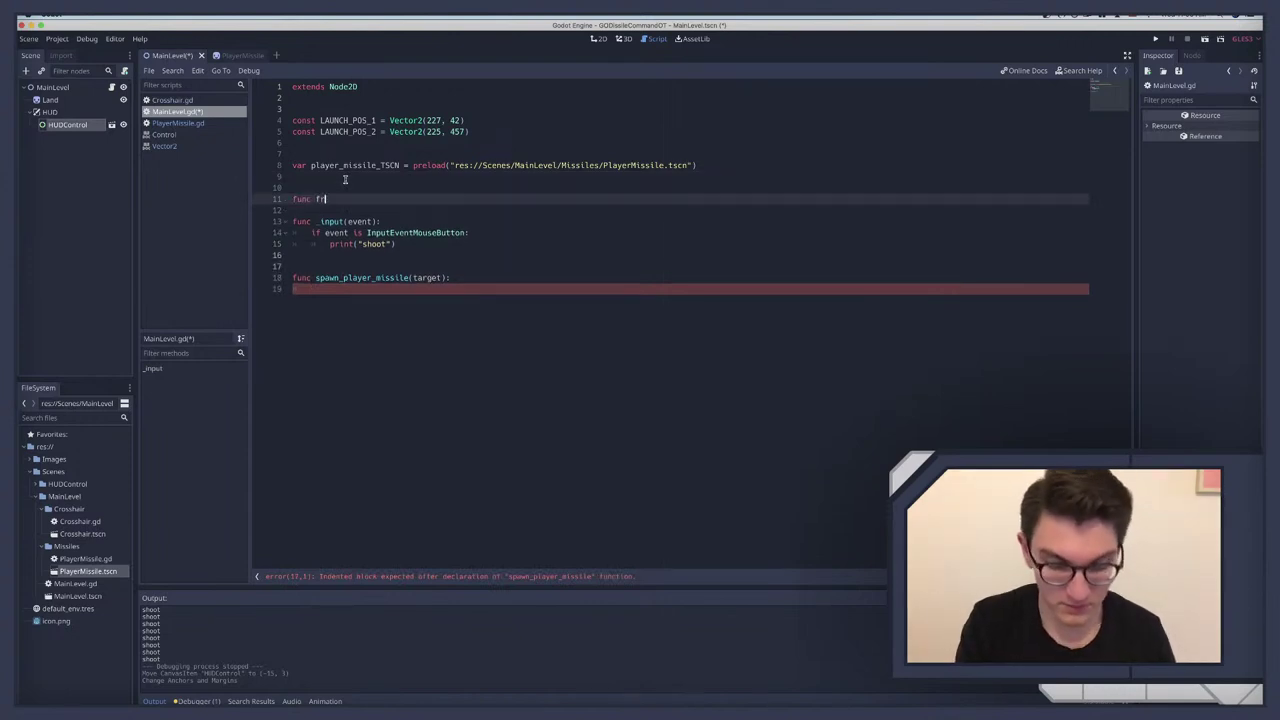
{"action": "type", "text": "_re"}
{"action": "key", "text": "Return"}
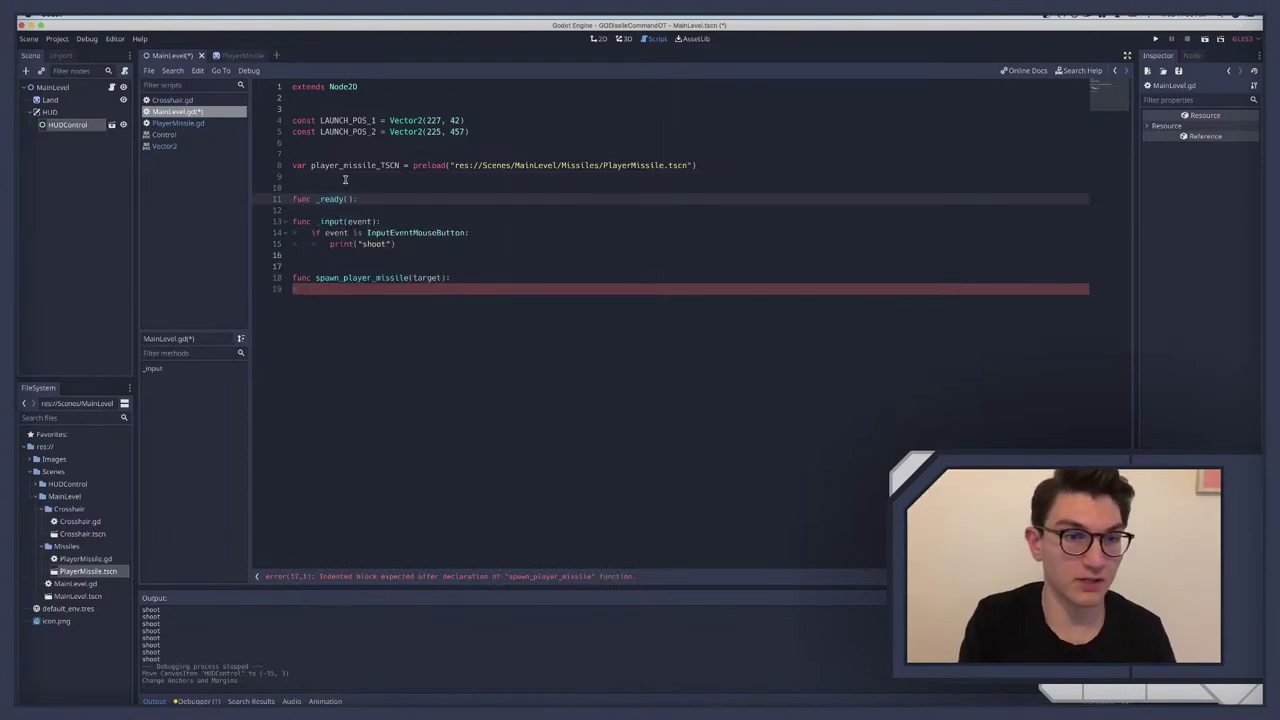
{"action": "key", "text": "Return"}
{"action": "type", "text": "rand"}
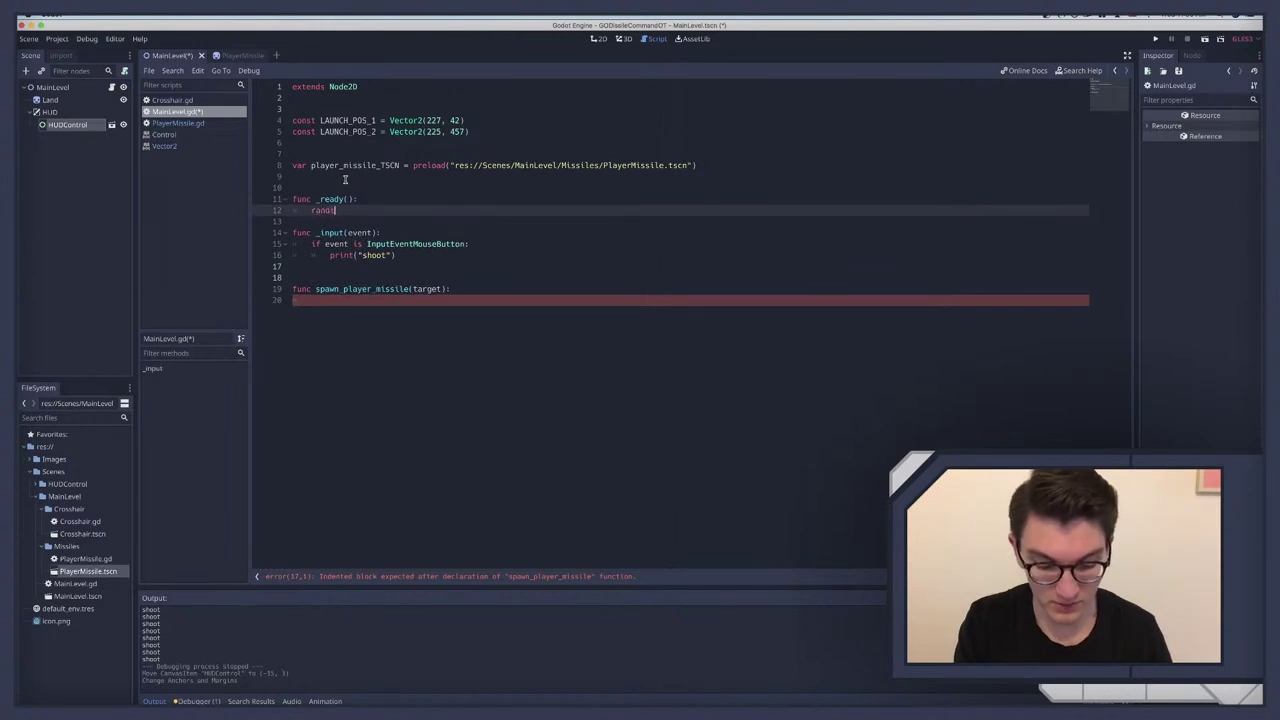
{"action": "type", "text": "omi"}
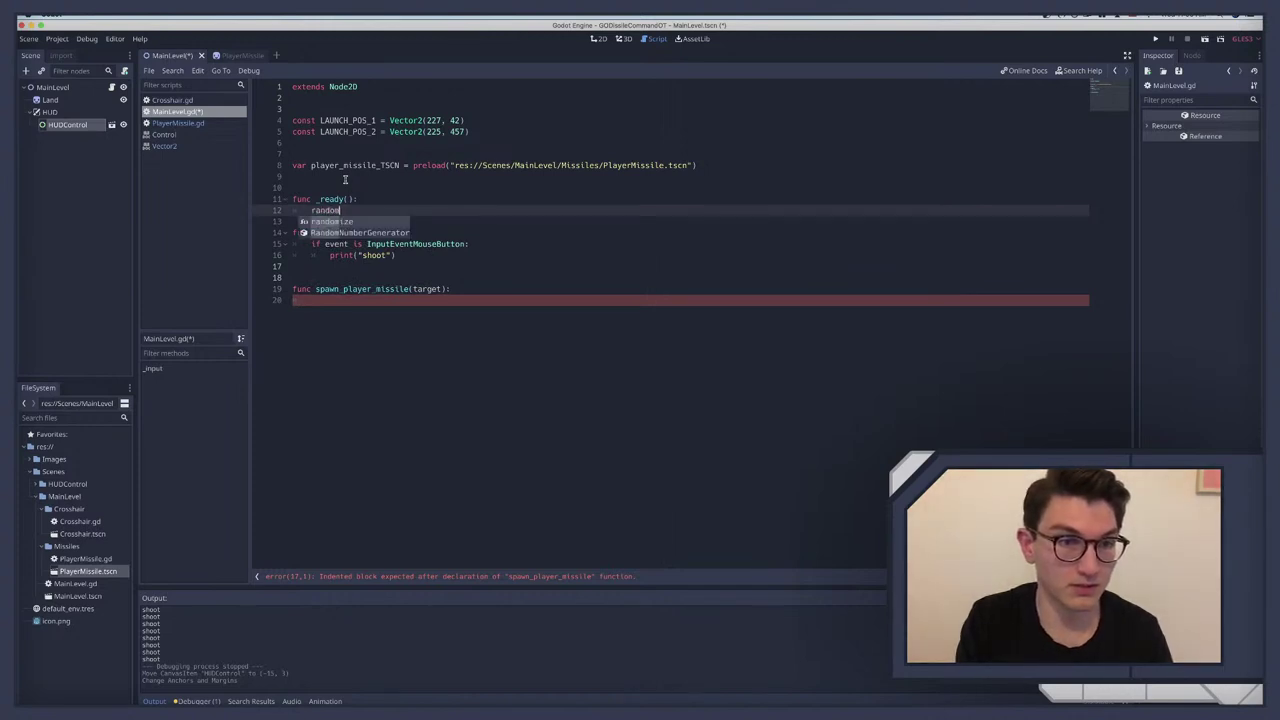
{"action": "key", "text": "Return"}
{"action": "left_click", "coordinate": [380, 300]}
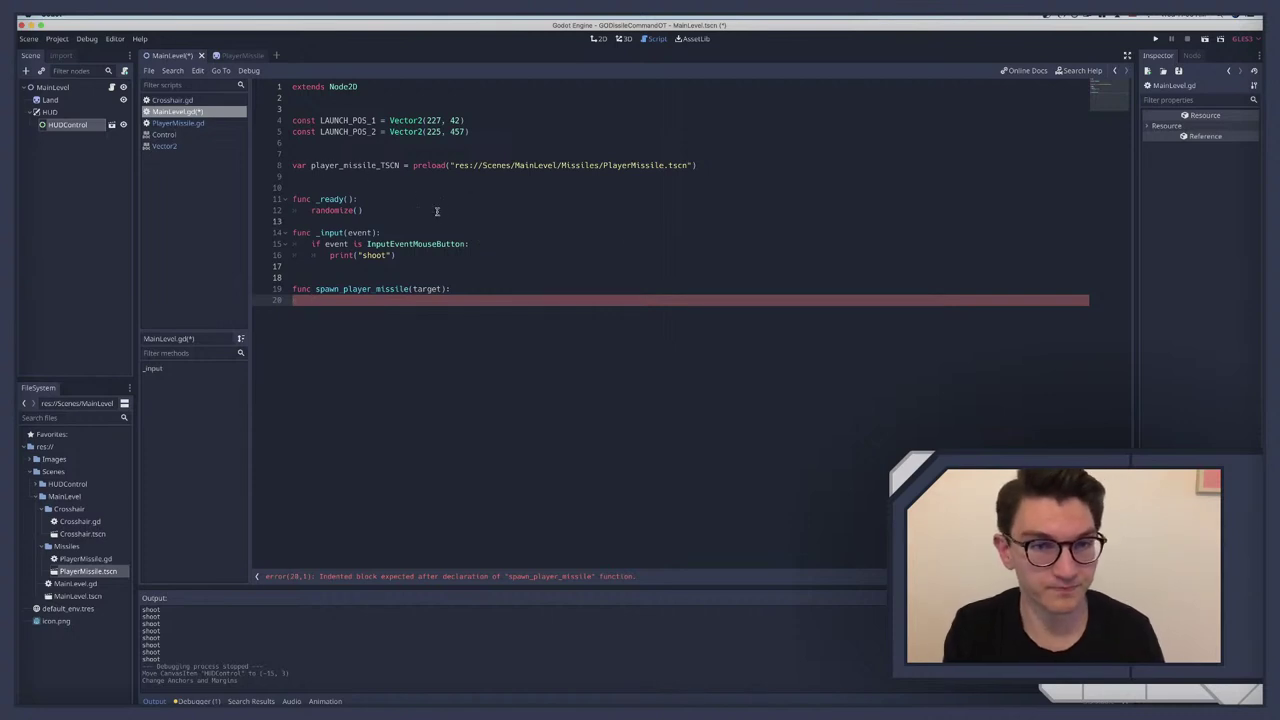
Step: Instance player_missile_TSCN into missile_INS and set missile_INS.target_pos = target
{"action": "type", "text": "var p"}
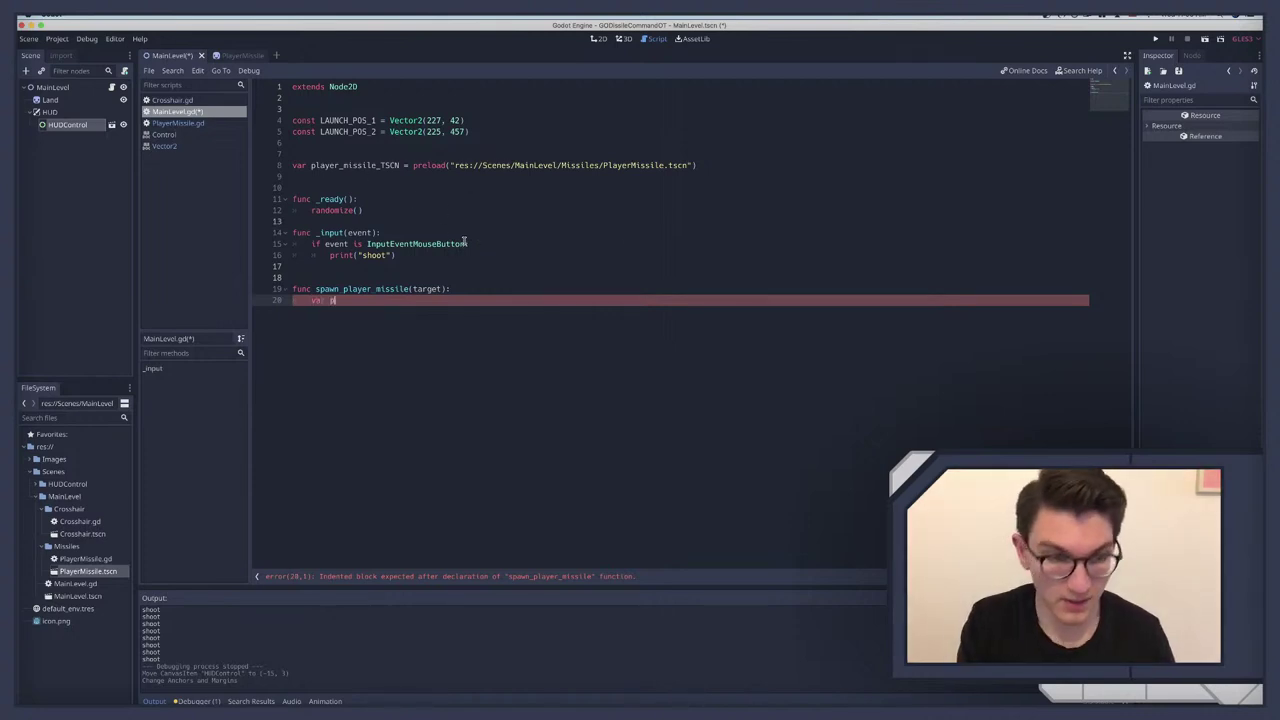
{"action": "key", "text": "BackSpace"}
{"action": "type", "text": "missil"}
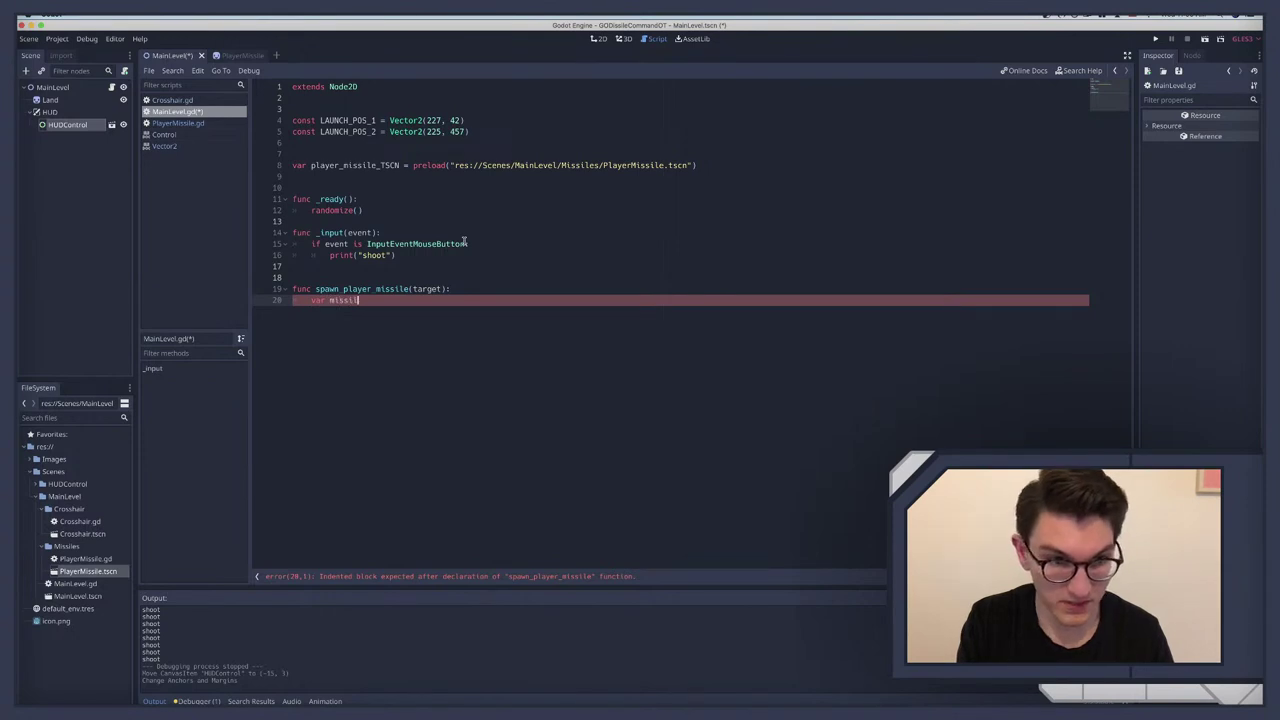
{"action": "type", "text": "e_INS = "}
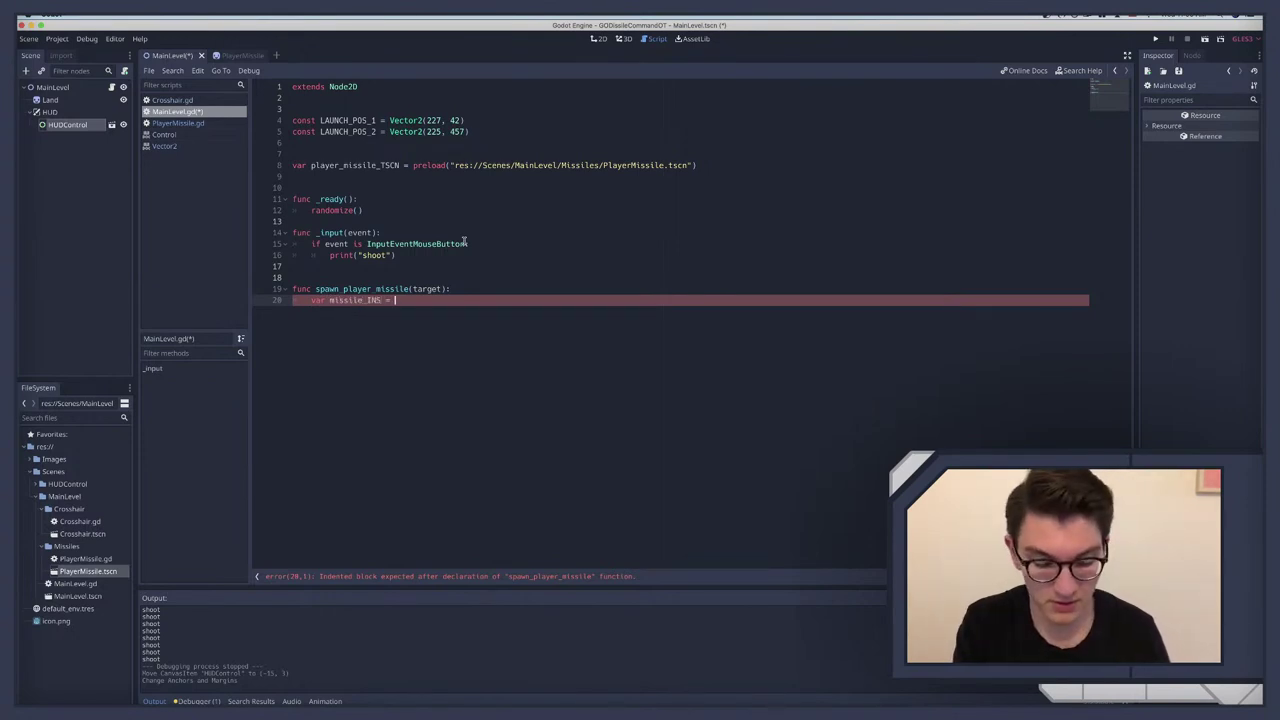
{"action": "type", "text": "player_missile_TSCN.i"}
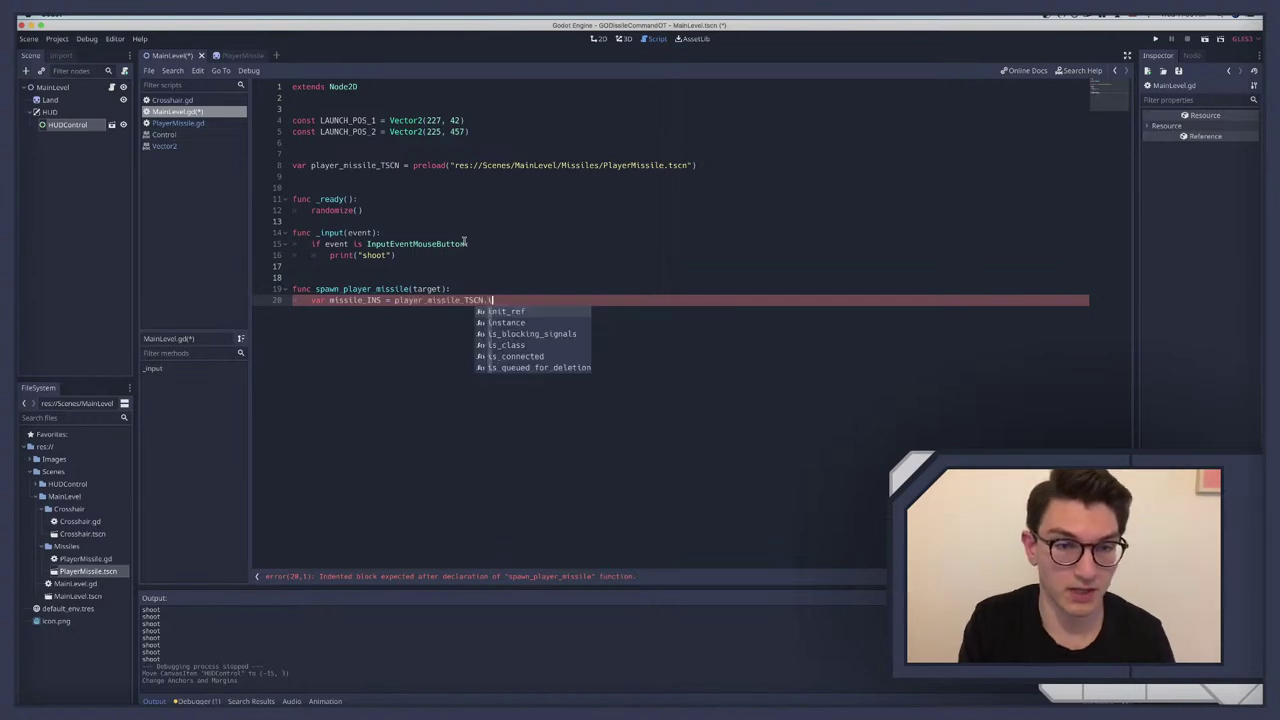
{"action": "type", "text": "ns"}
{"action": "key", "text": "Return"}
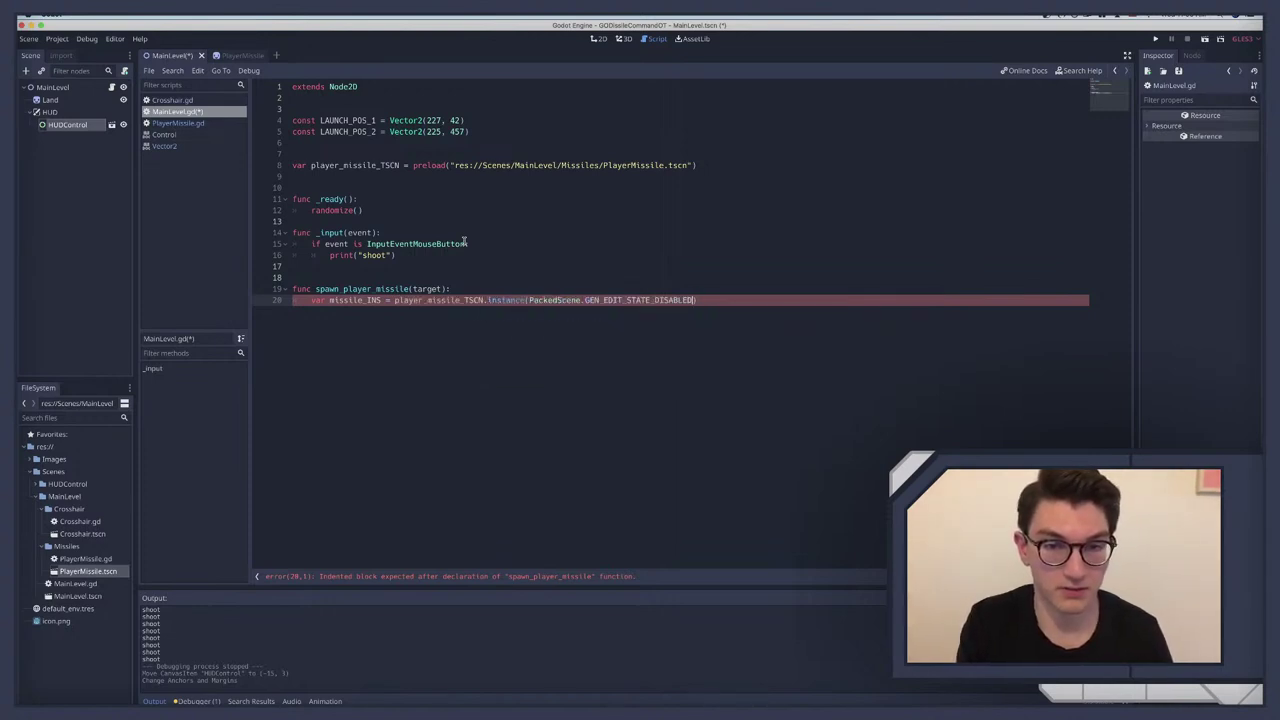
{"action": "key", "text": "BackSpace"}
{"action": "key", "text": "Return"}
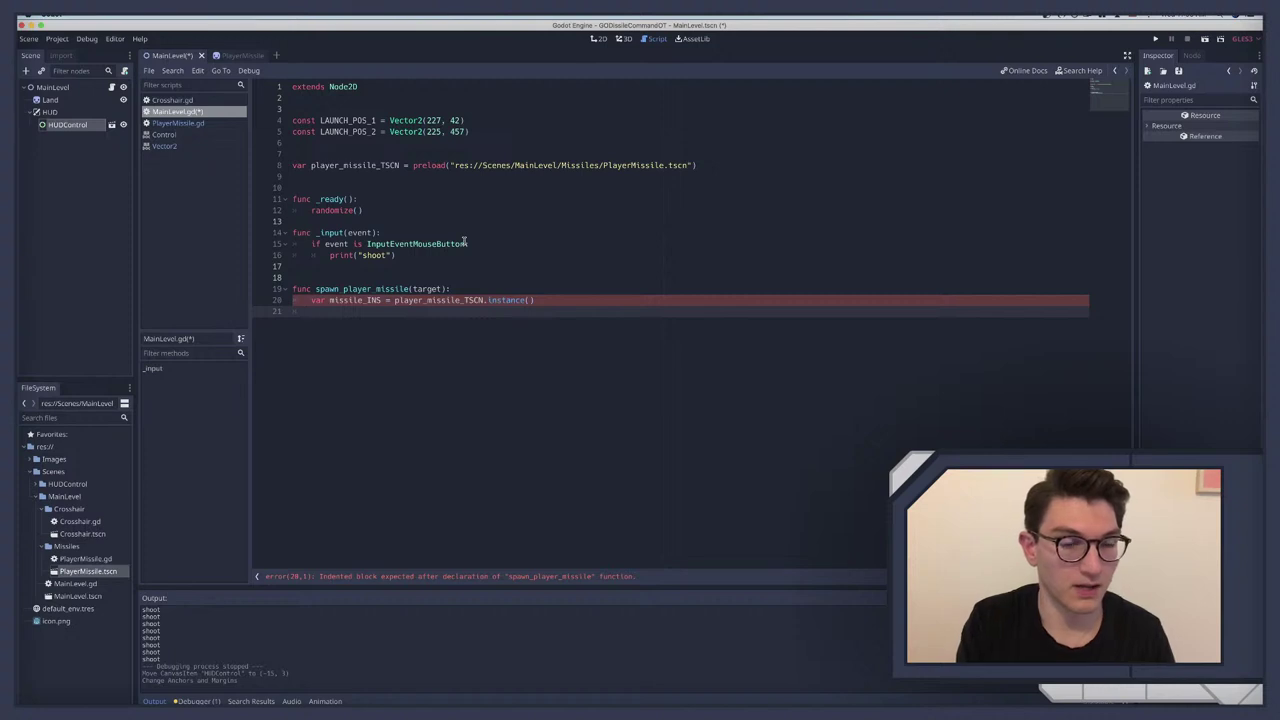
{"action": "type", "text": "miss"}
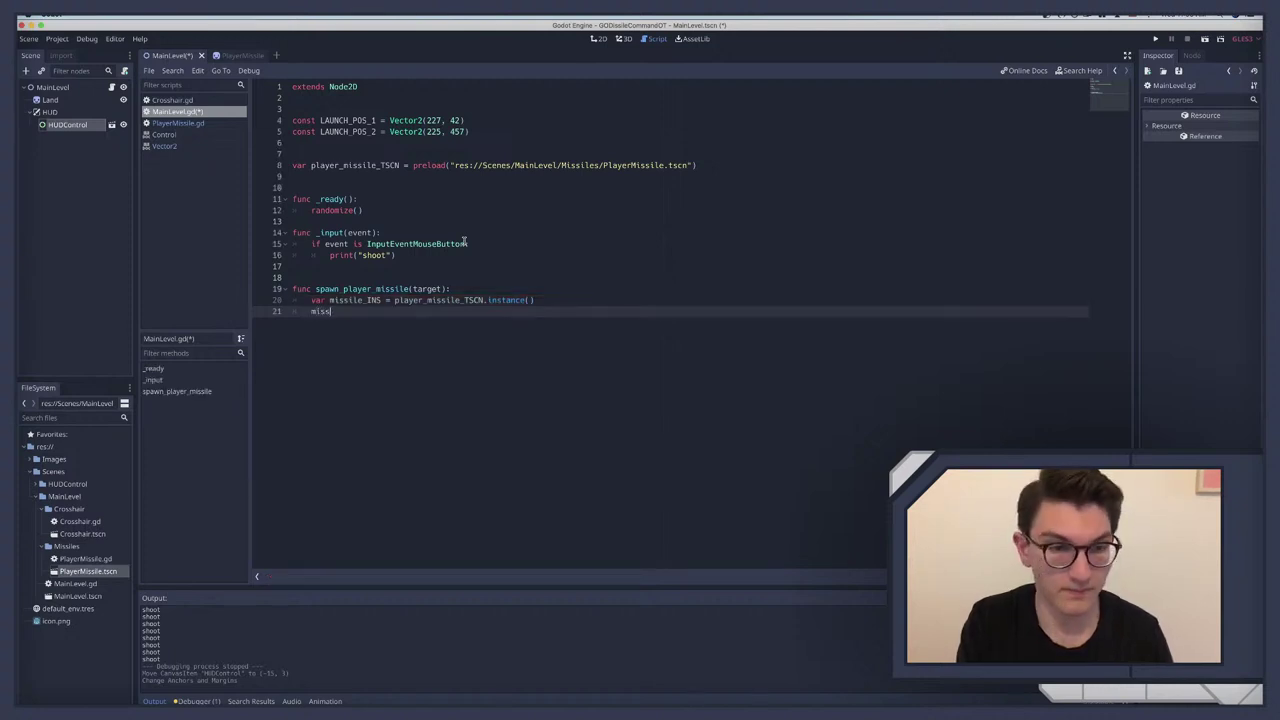
{"action": "type", "text": "ile_INS."}
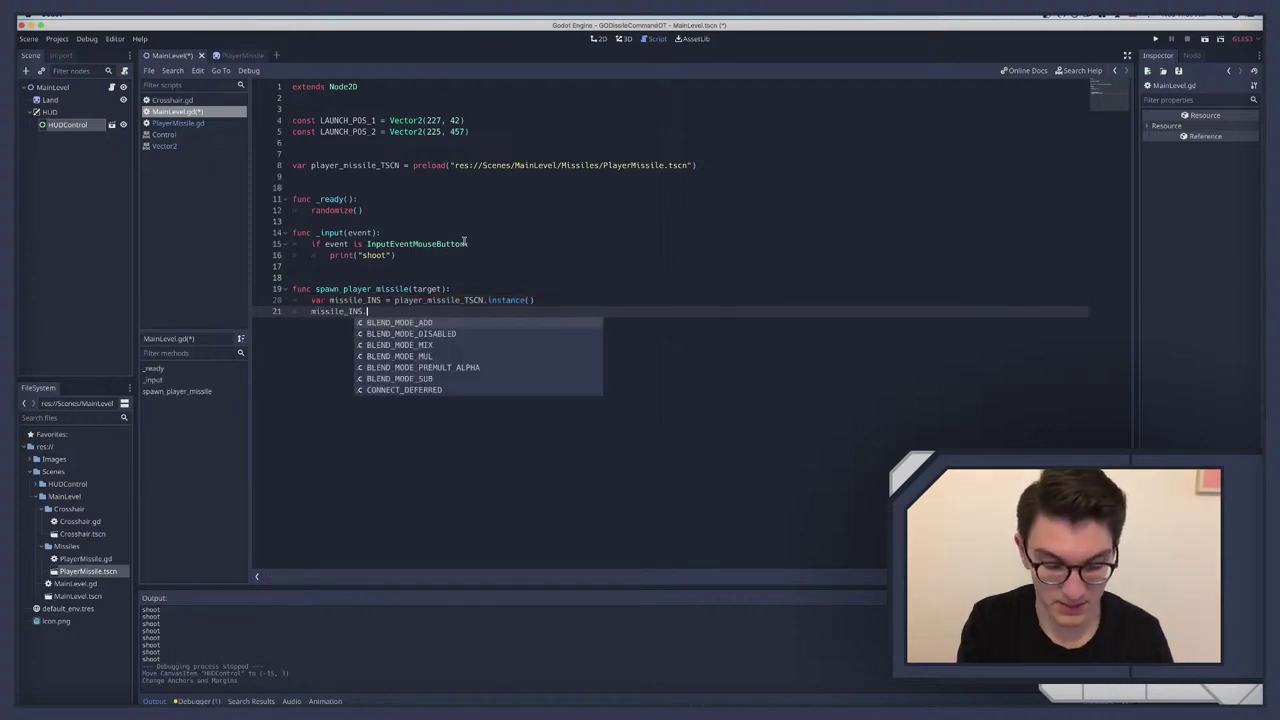
{"action": "type", "text": "target_pos"}
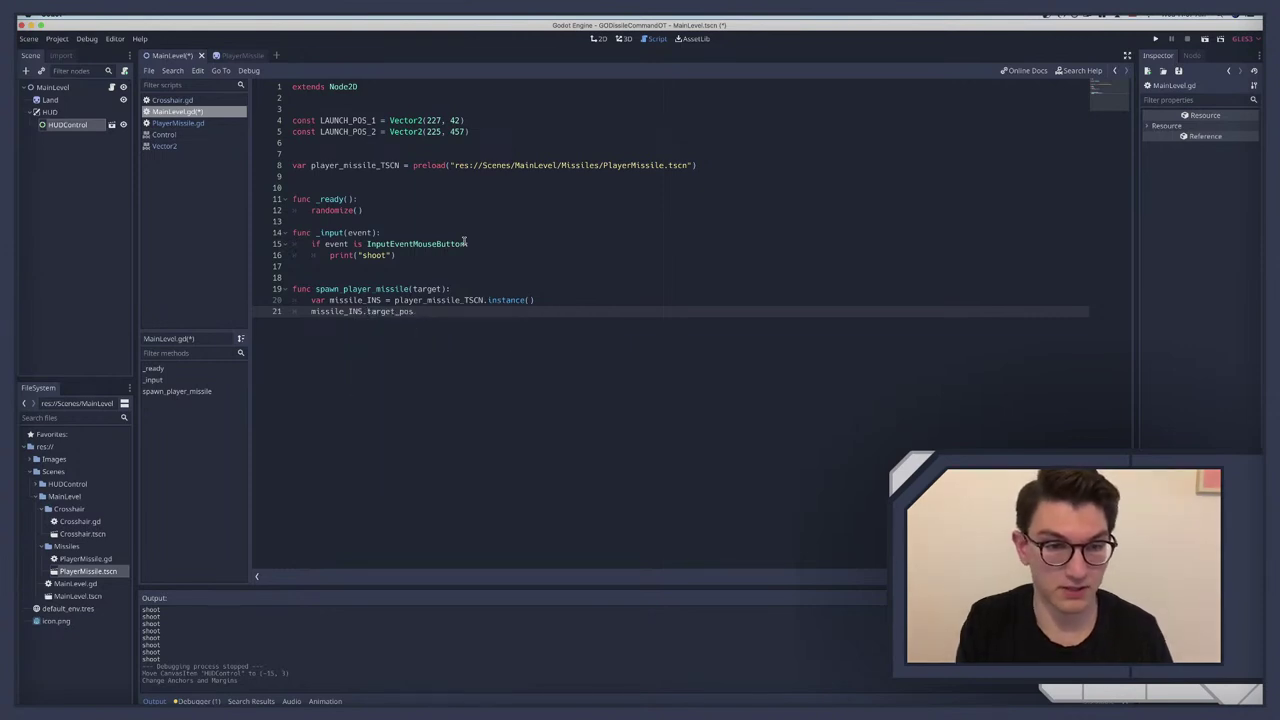
{"action": "type", "text": " = ta"}
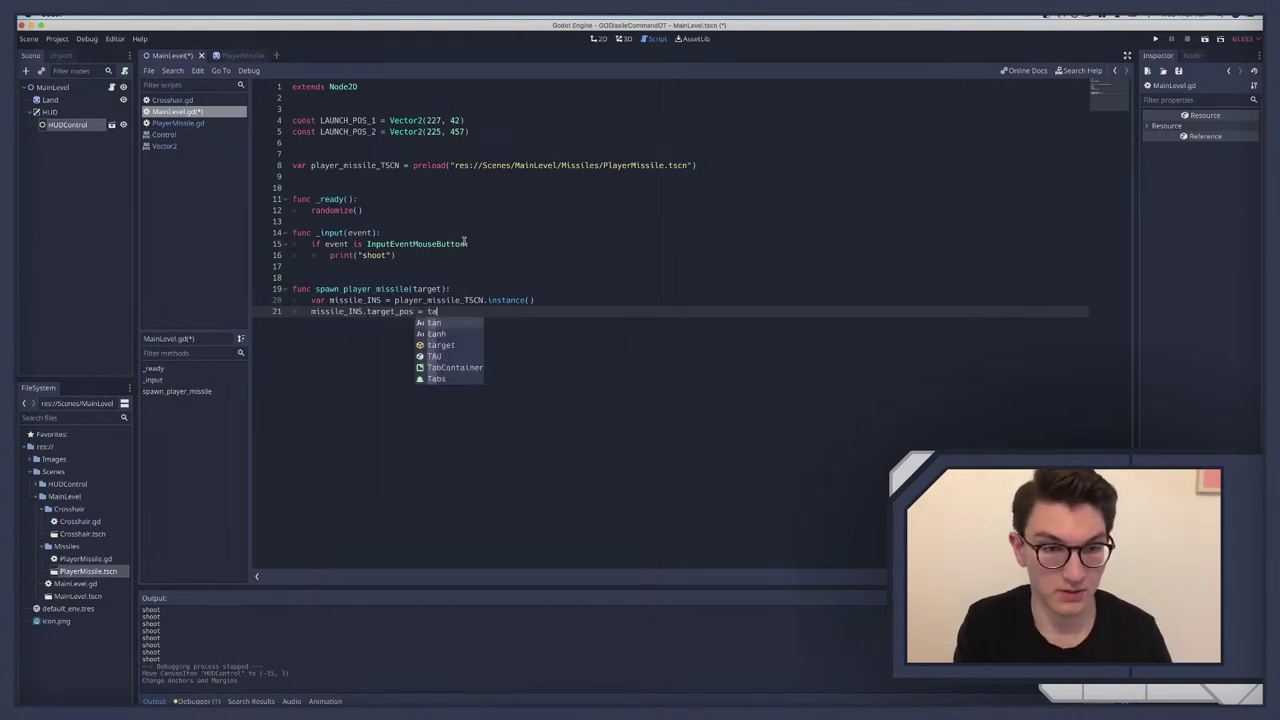
{"action": "type", "text": "rget"}
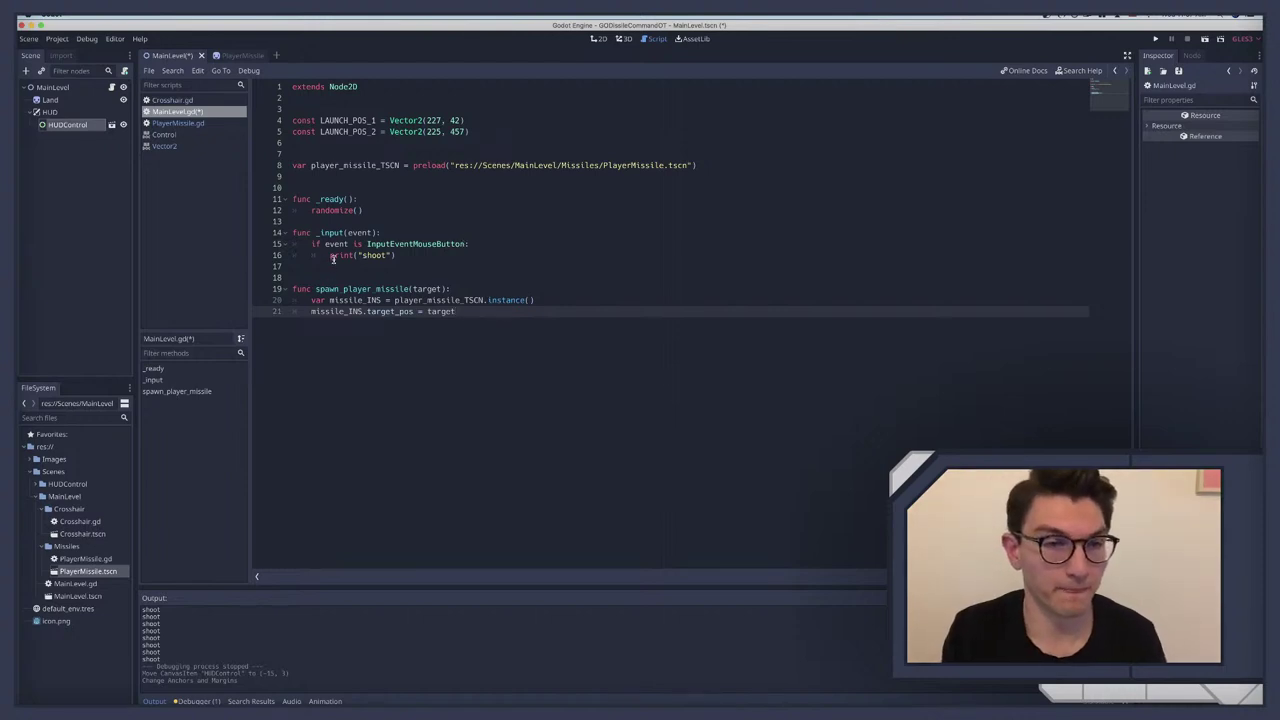
Step: Start a missile_INS.global_position assignment, then remove the unfinished rand expression
{"action": "left_click_drag", "start_coordinate": [328, 255], "coordinate": [421, 253]}
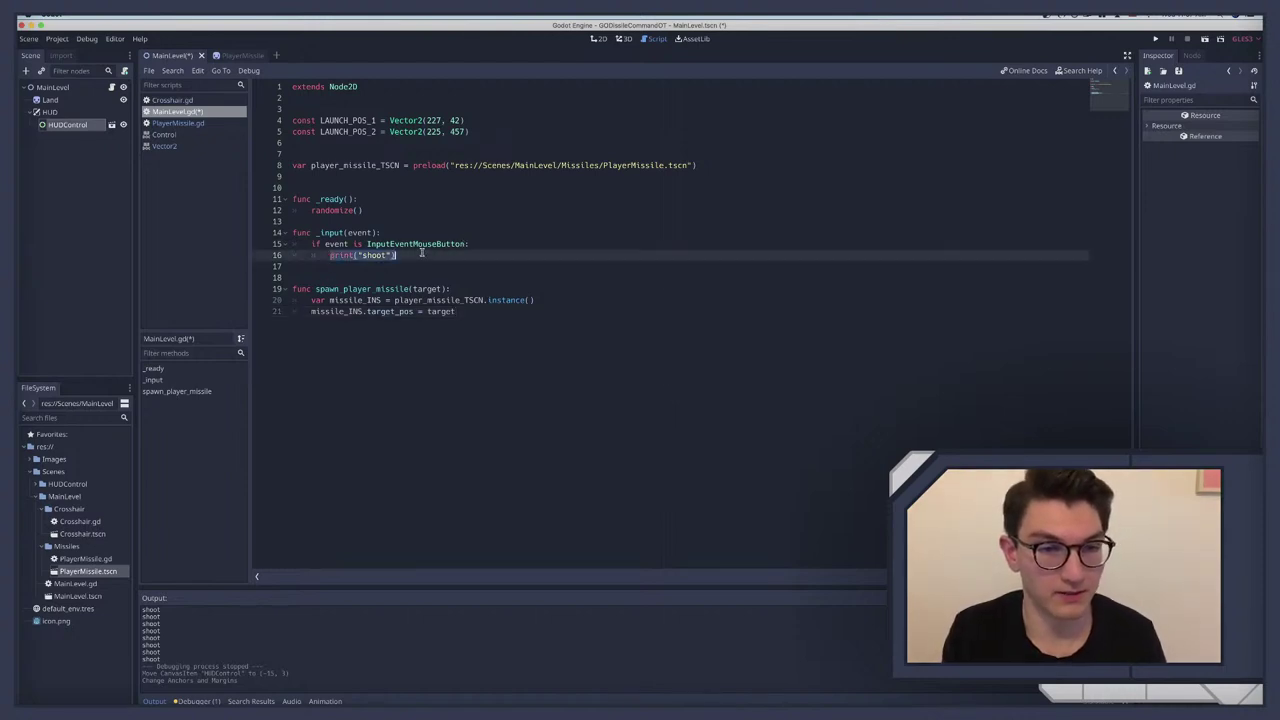
{"action": "left_click", "coordinate": [471, 312]}
{"action": "key", "text": "Return"}
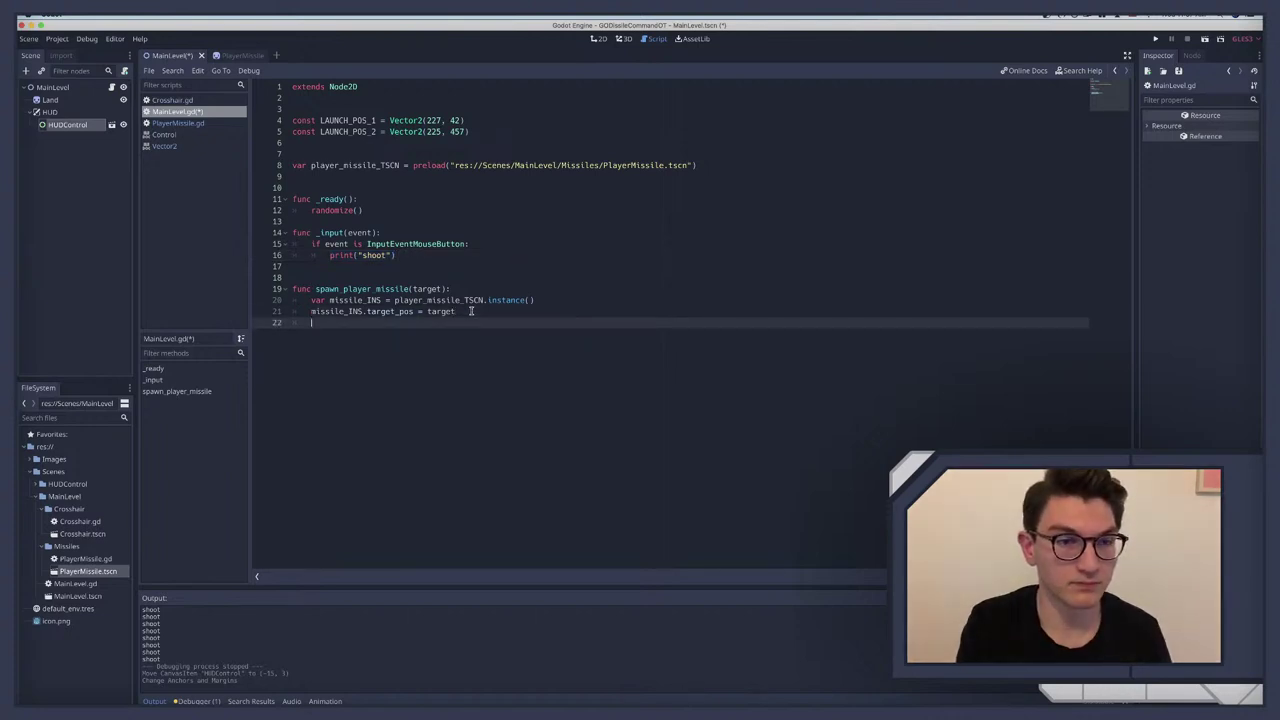
{"action": "type", "text": "a"}
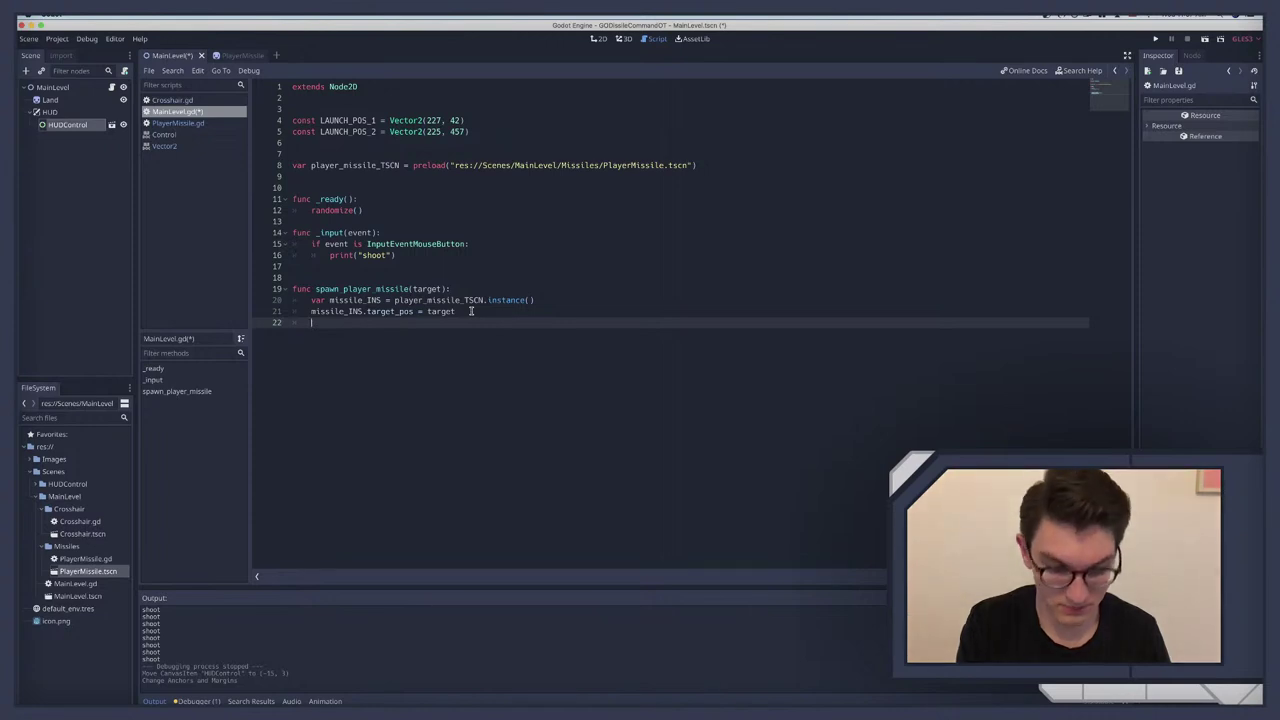
{"action": "type", "text": "iss"}
{"action": "key", "text": "Return"}
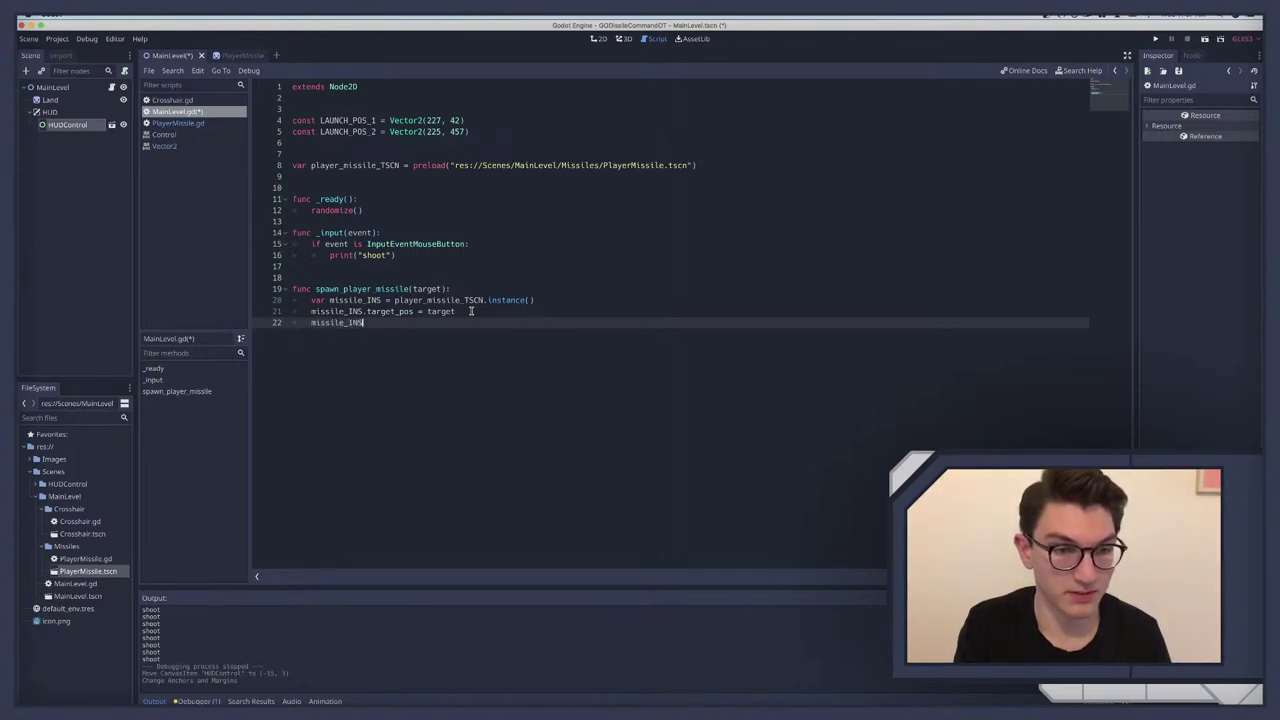
{"action": "type", "text": ".glo"}
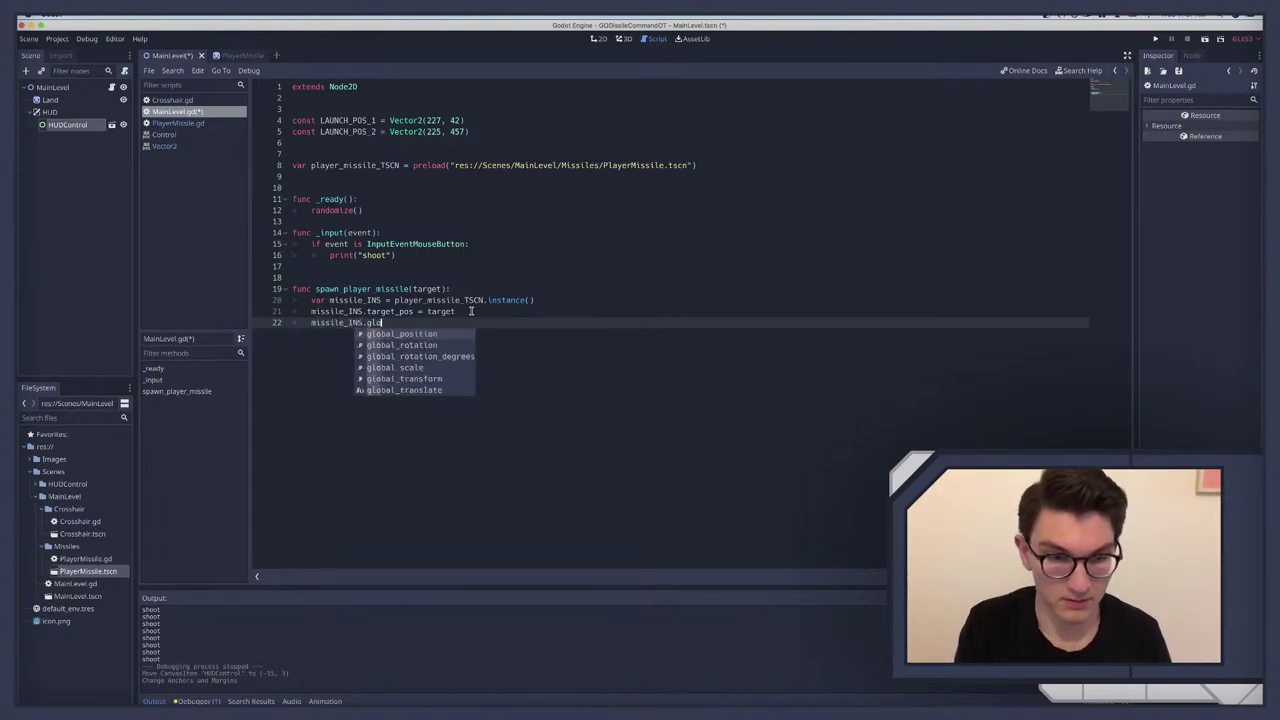
{"action": "key", "text": "Return"}
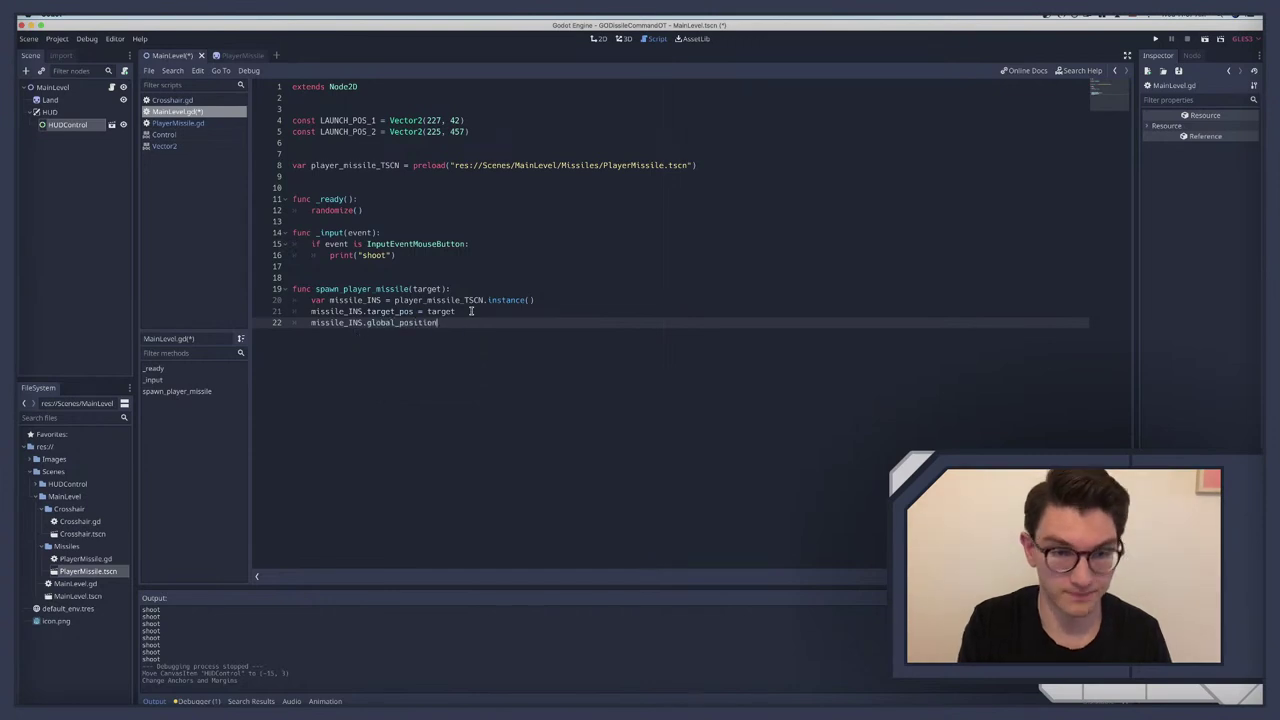
{"action": "type", "text": "= "}
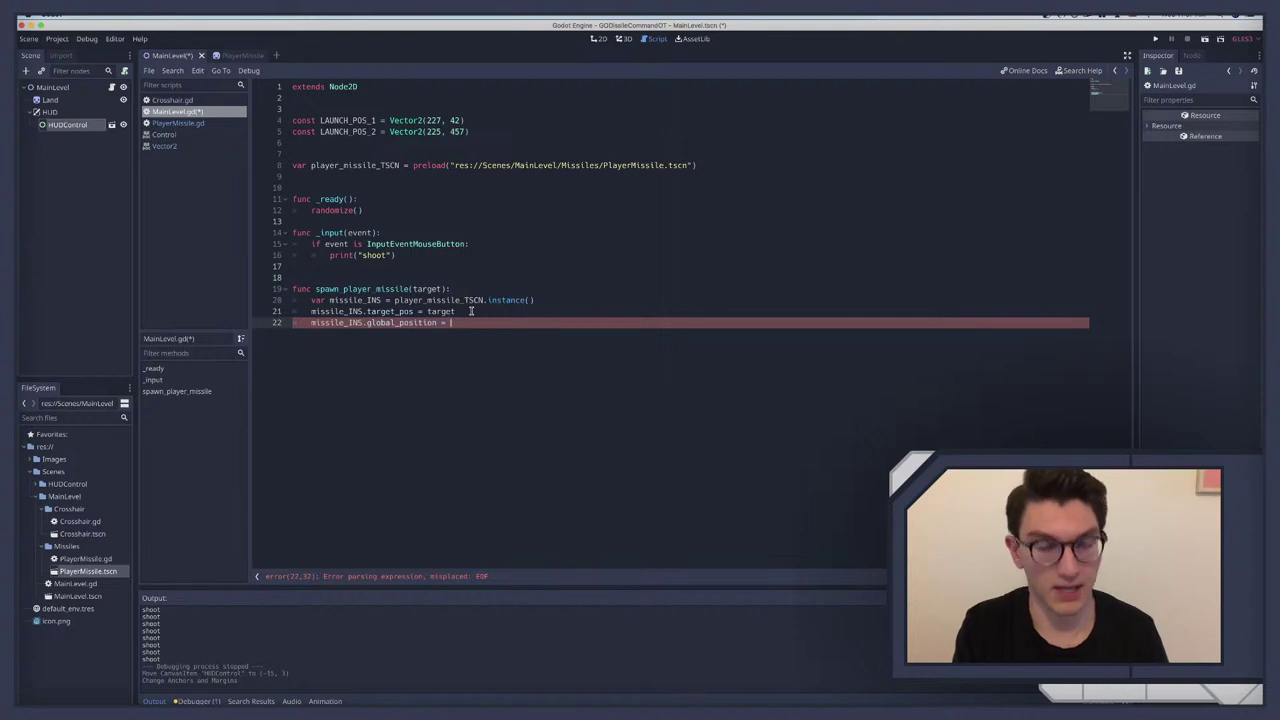
{"action": "type", "text": "rand"}
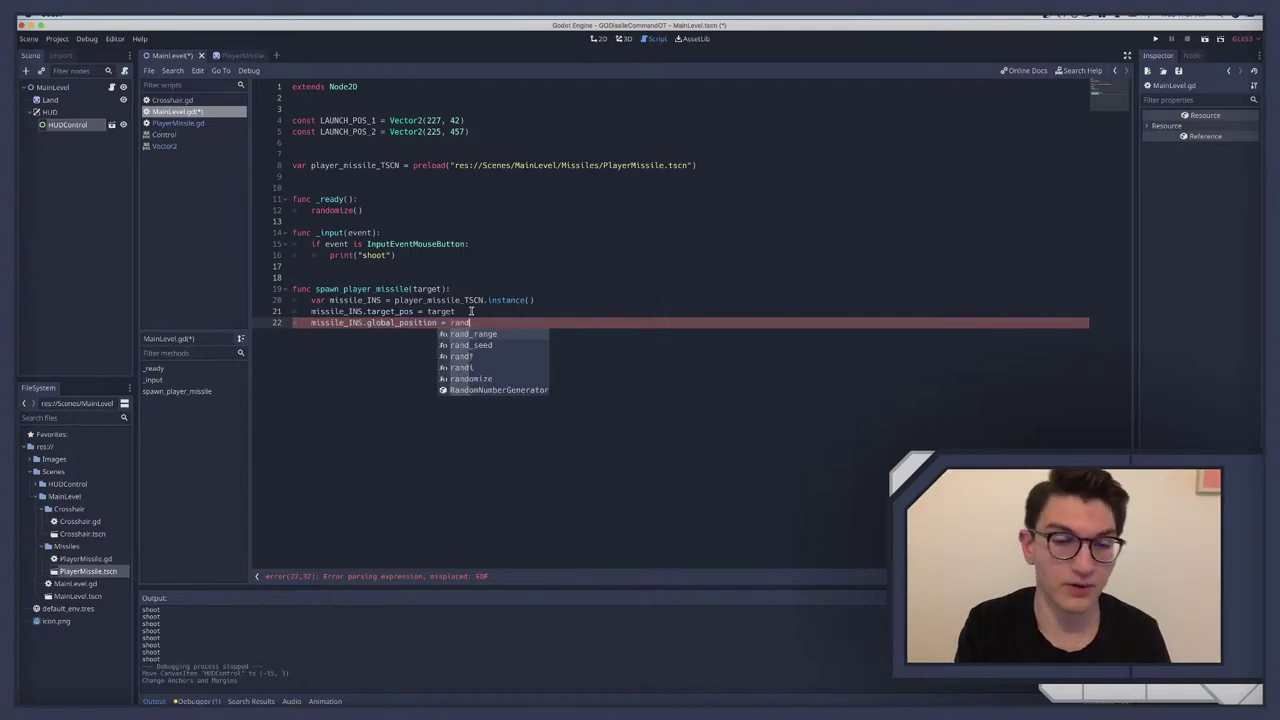
{"action": "key", "text": "BackSpace"}
{"action": "key", "text": "BackSpace"}
{"action": "key", "text": "BackSpace"}
{"action": "key", "text": "BackSpace"}
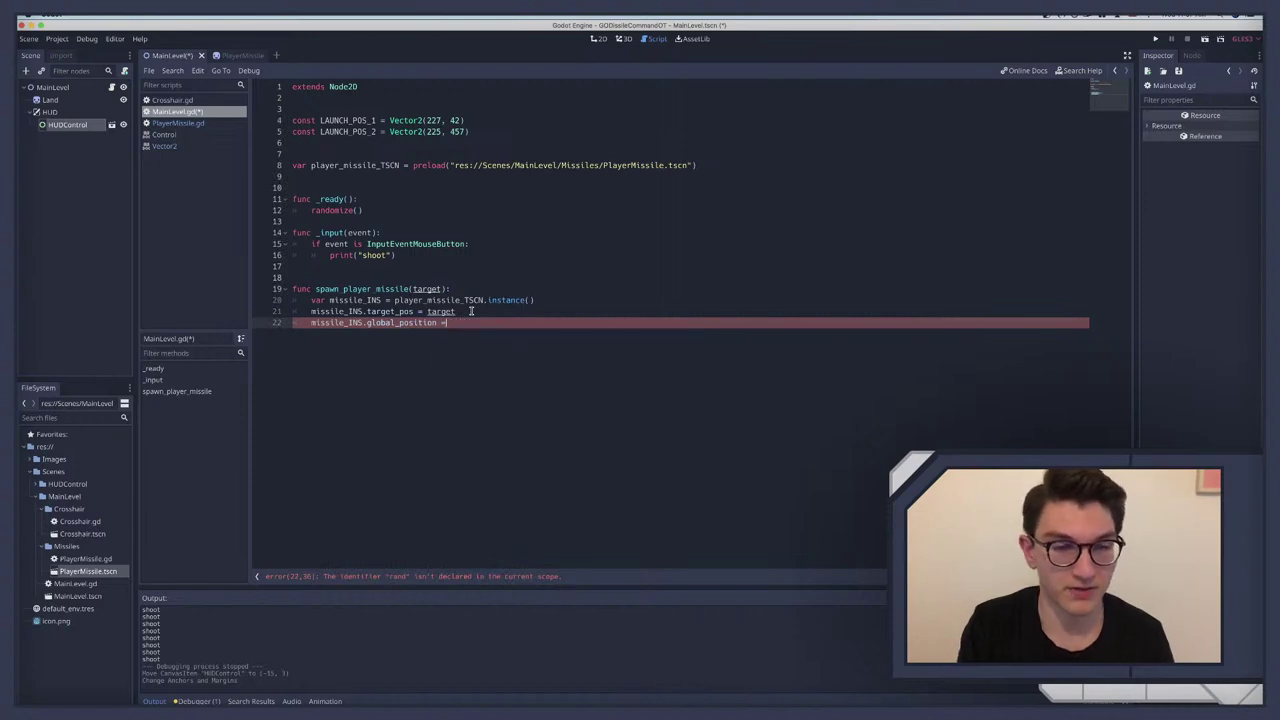
Step: Replace the unfinished line with an if rand_range(0,10) < 5.0 check, declaring var launch_pos above it
{"action": "key", "text": "shift+Home"}
{"action": "key", "text": "BackSpace"}
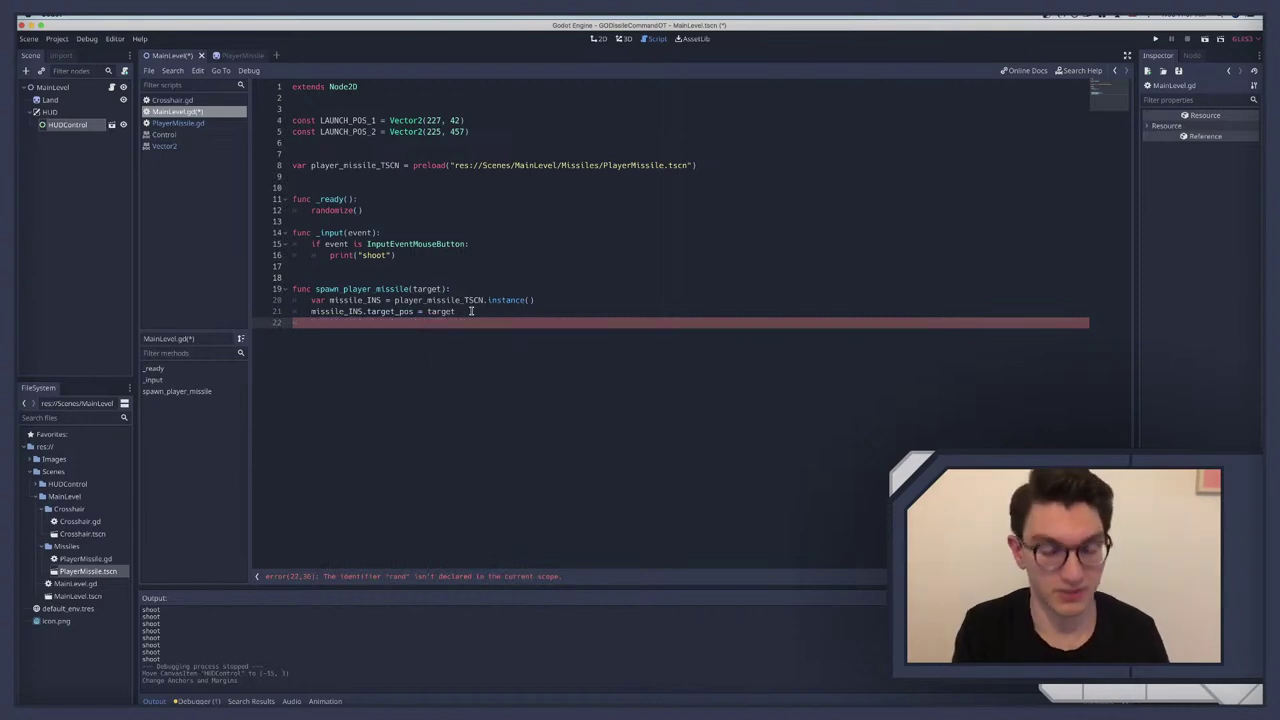
{"action": "type", "text": "if rand"}
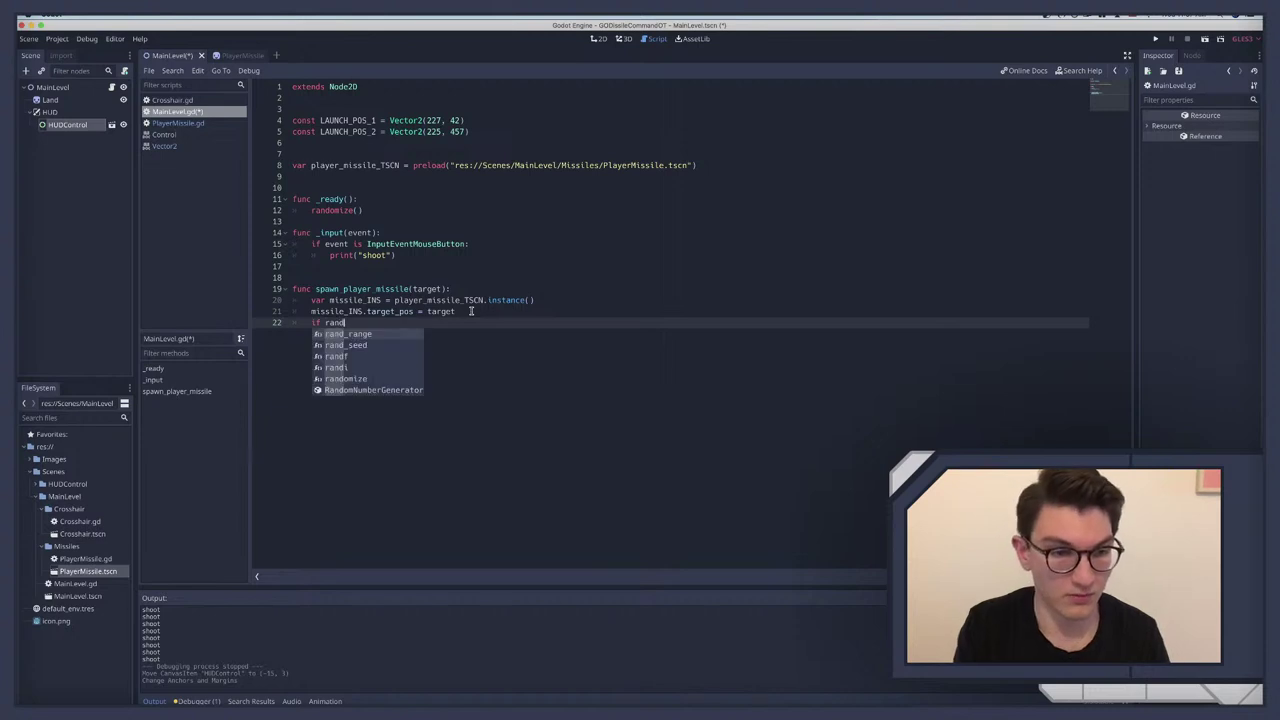
{"action": "key", "text": "Return"}
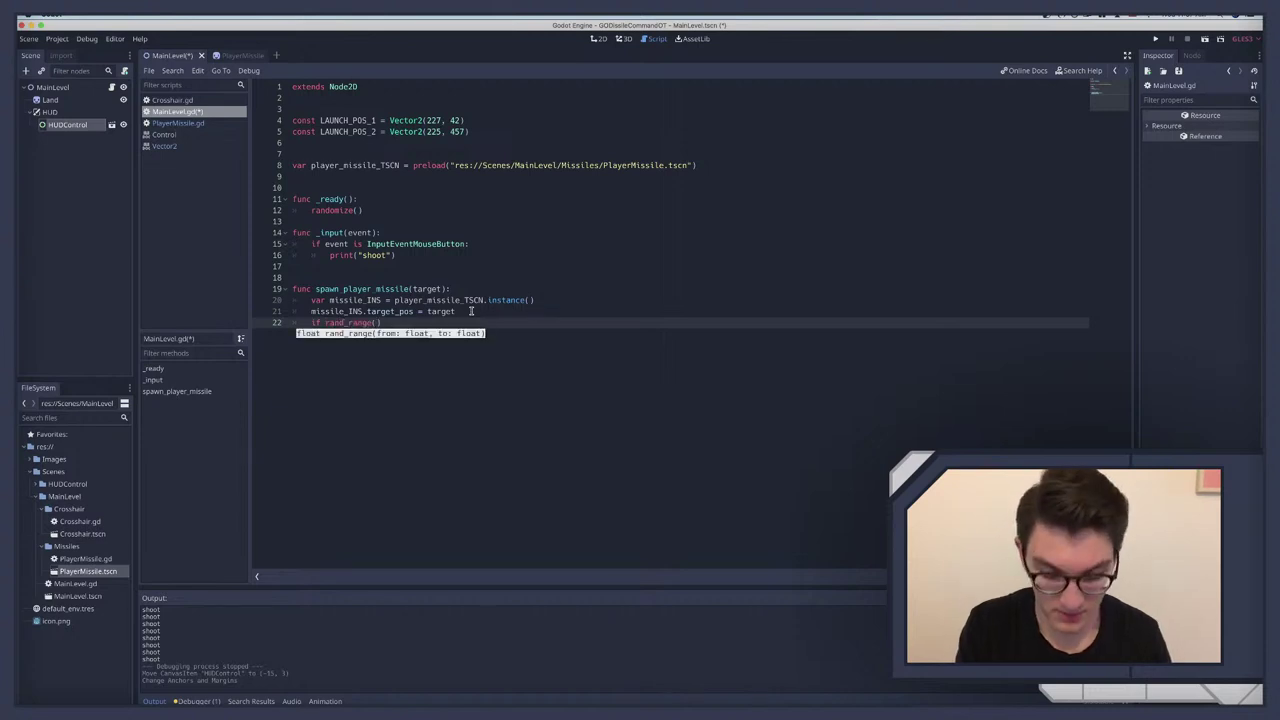
{"action": "type", "text": "0"}
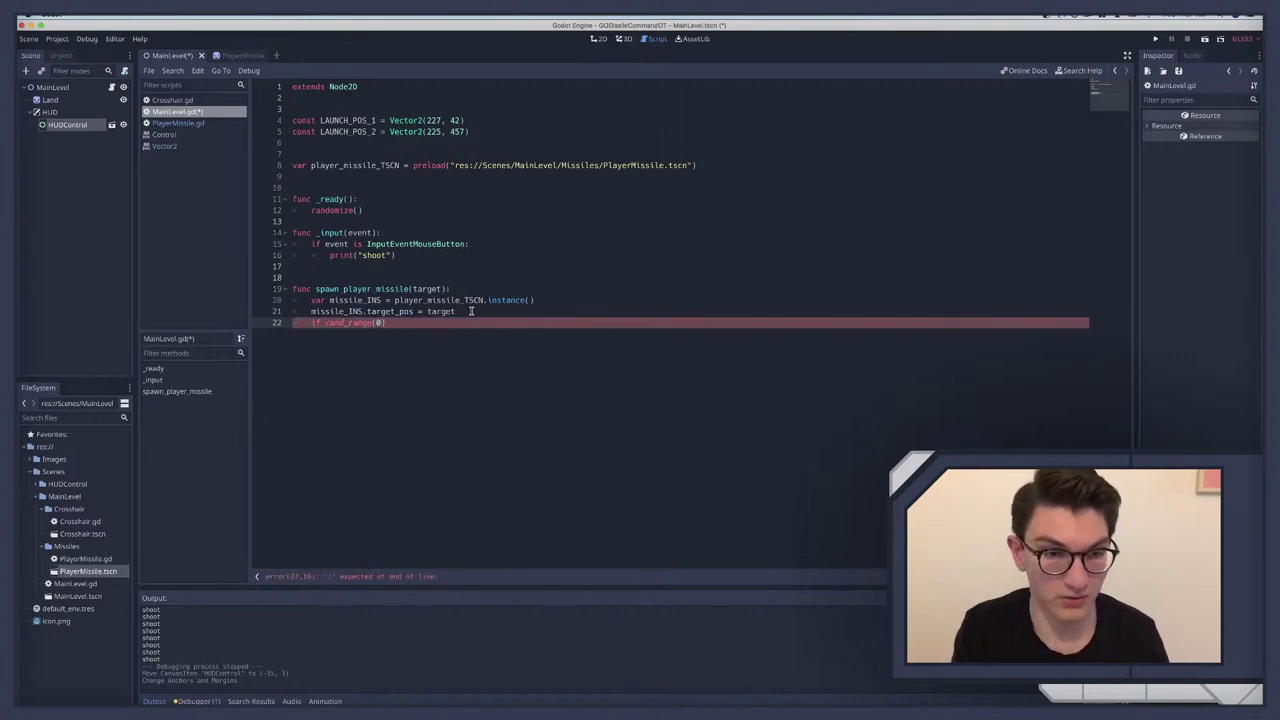
{"action": "type", "text": ",1"}
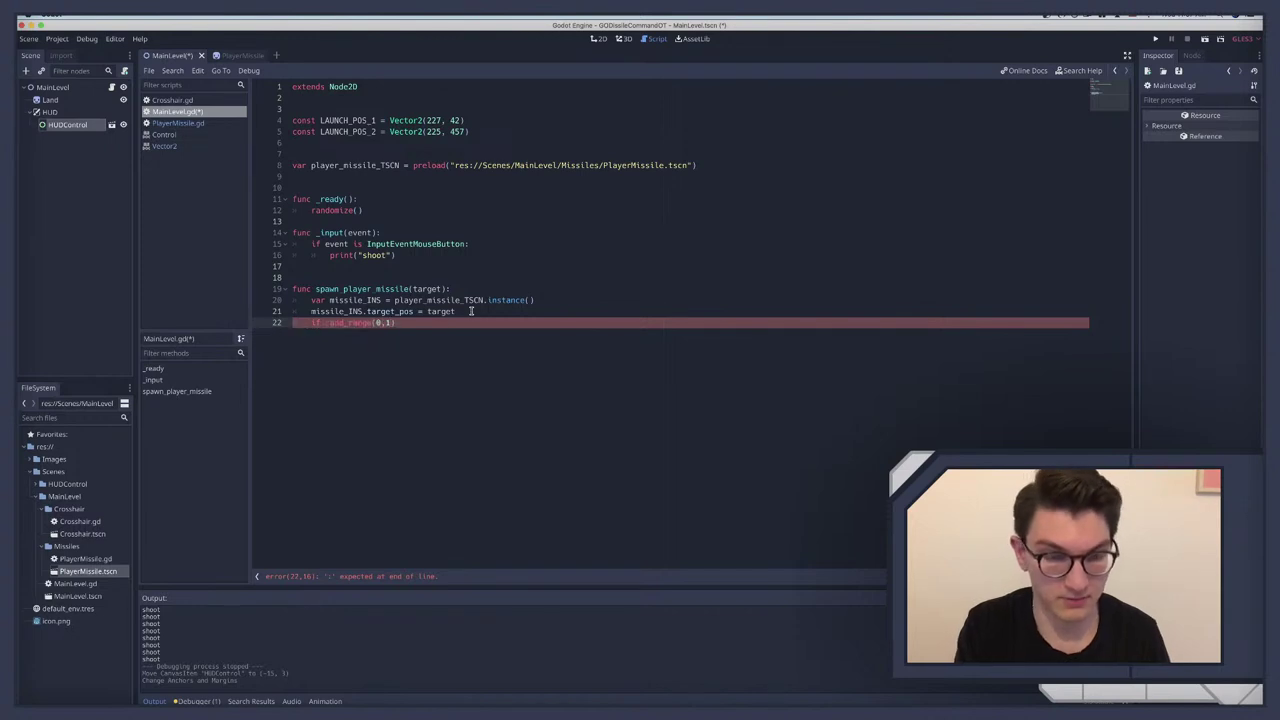
{"action": "type", "text": "0)"}
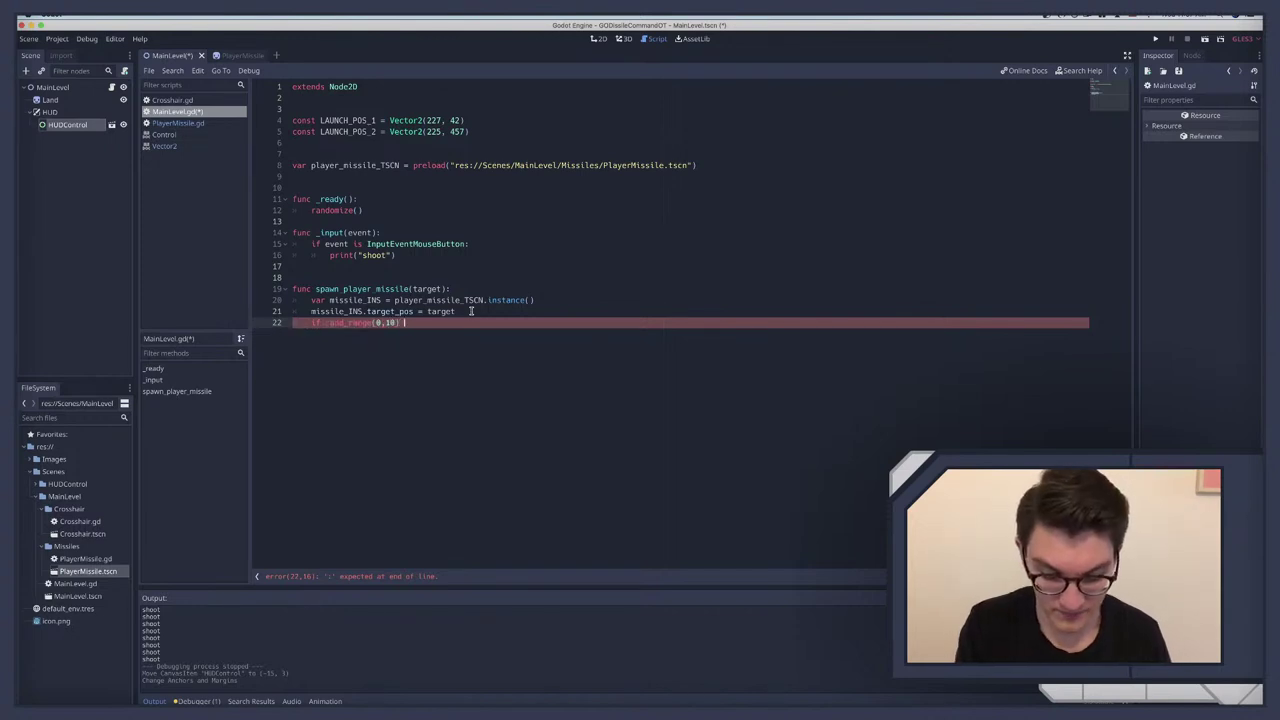
{"action": "type", "text": " <"}
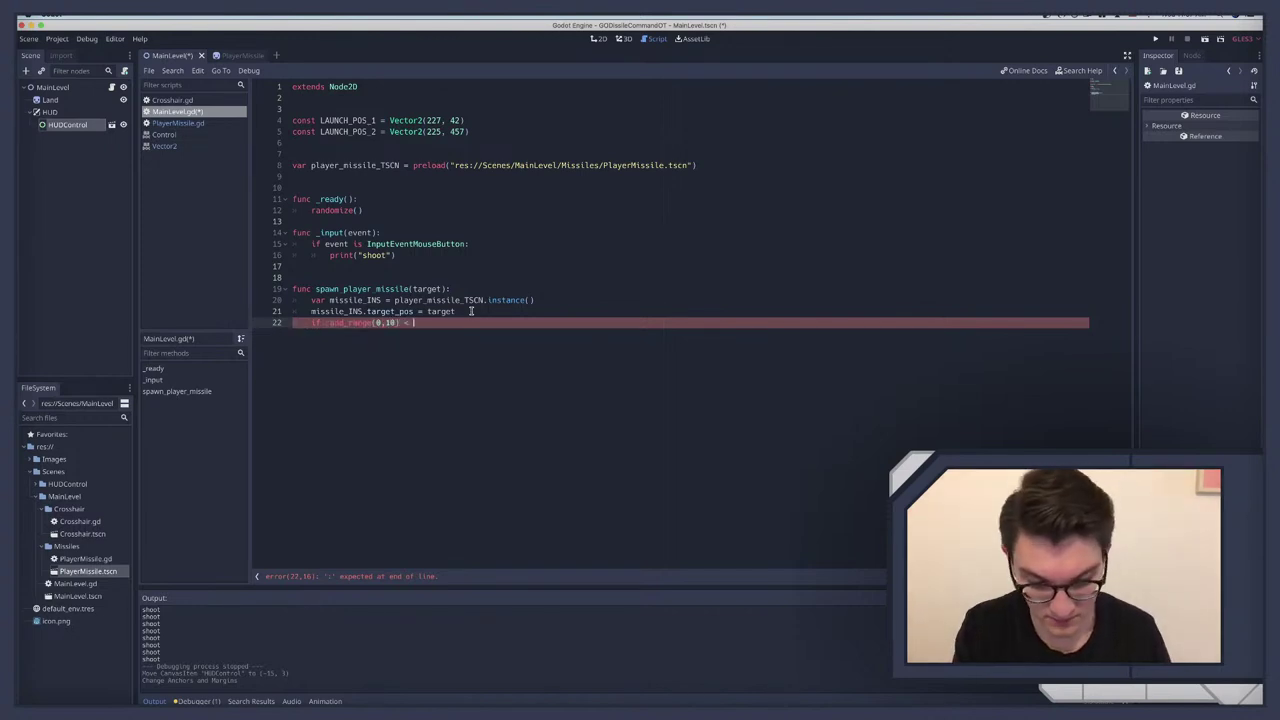
{"action": "type", "text": " 5.0:"}
{"action": "key", "text": "Return"}
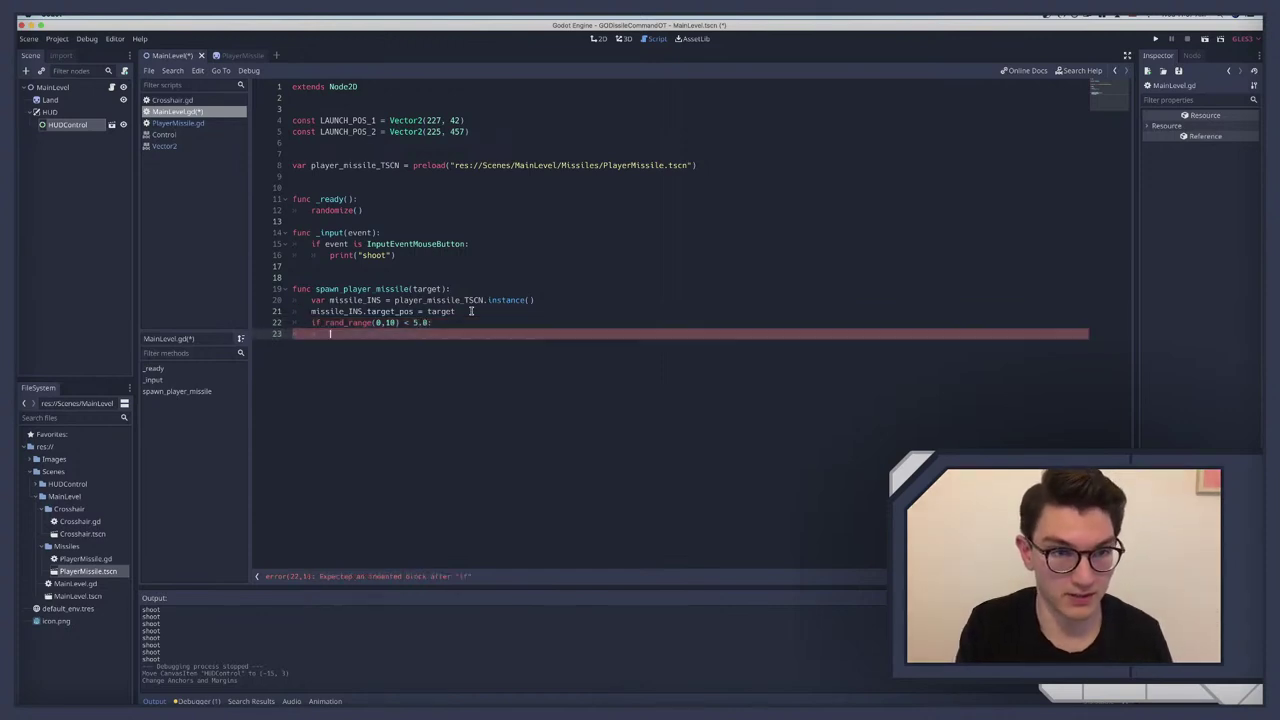
{"action": "left_click", "coordinate": [472, 311]}
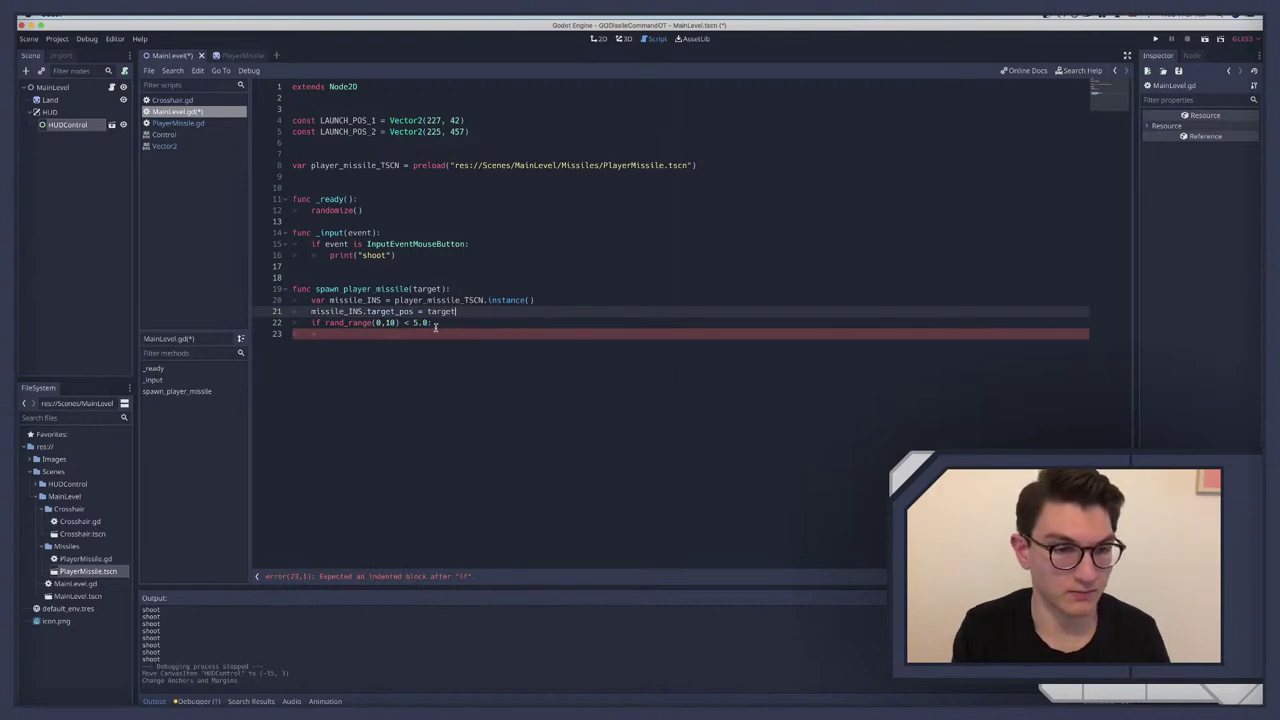
{"action": "key", "text": "Return"}
{"action": "key", "text": "Return"}
{"action": "type", "text": "var launch"}
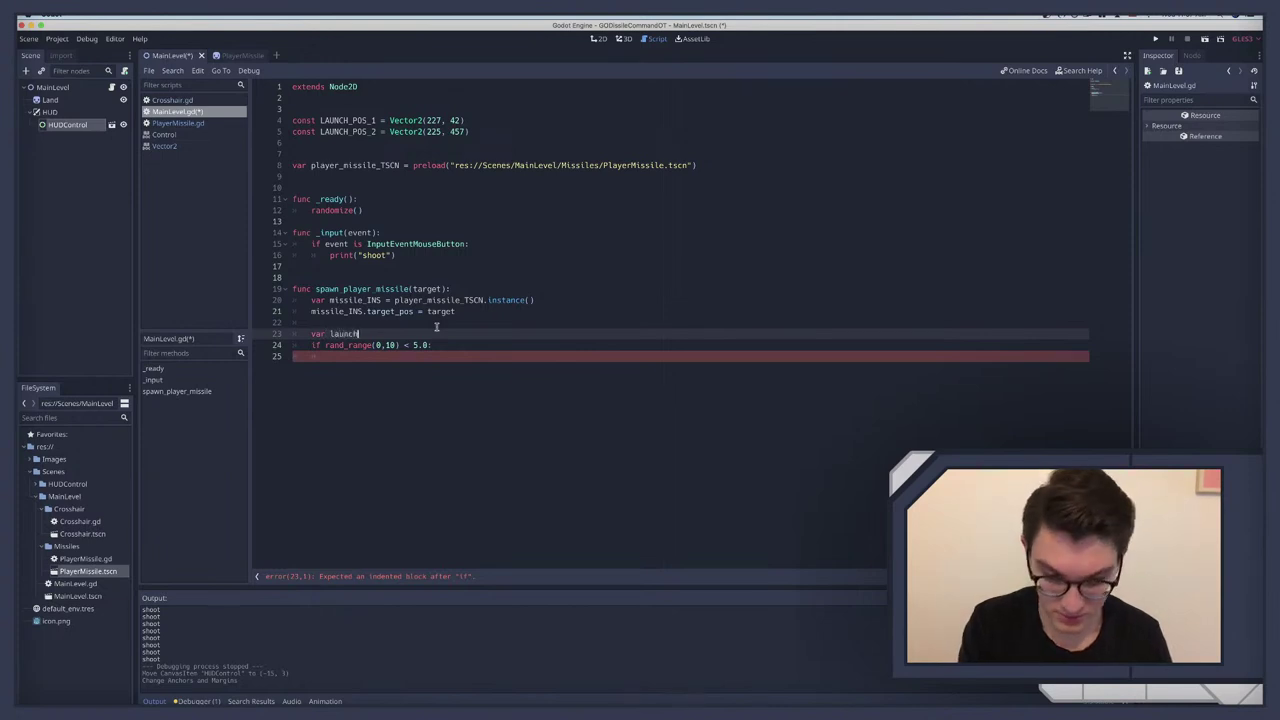
{"action": "type", "text": "_pos"}
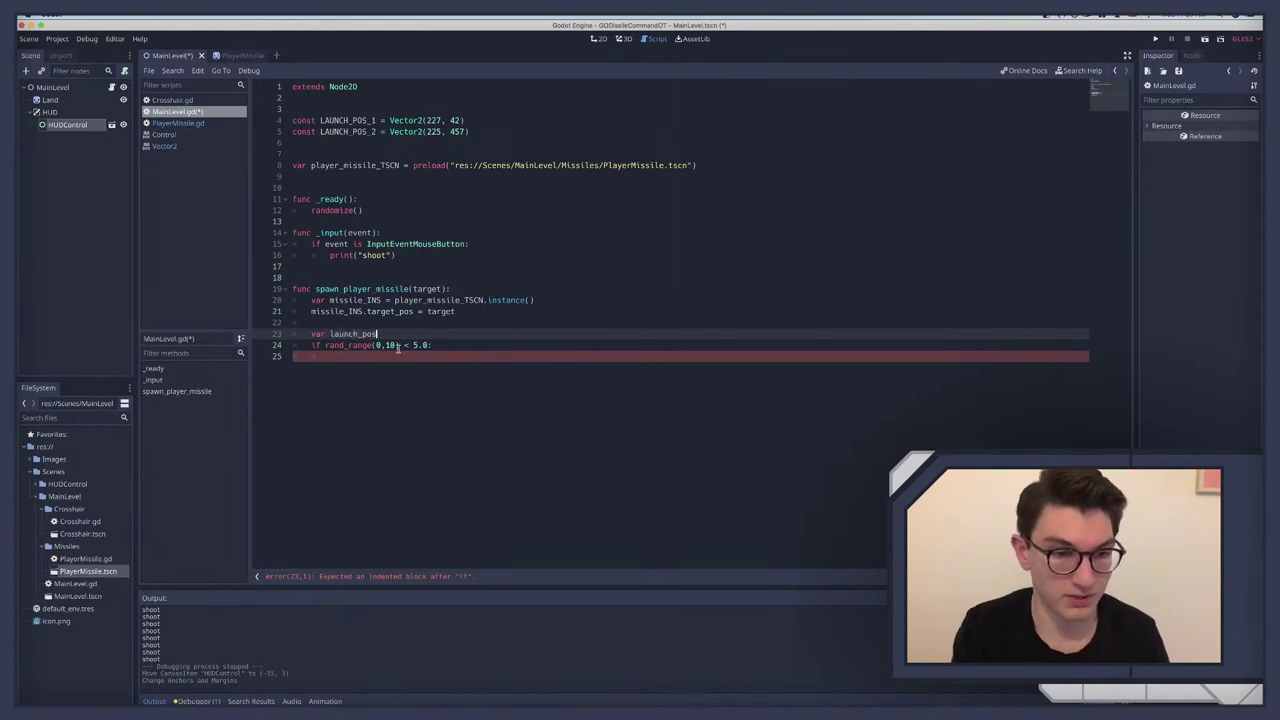
Step: Assign launch_pos = LAUNCH_POS_1 in the if branch and LAUNCH_POS_2 in the else branch
{"action": "left_click", "coordinate": [377, 353]}
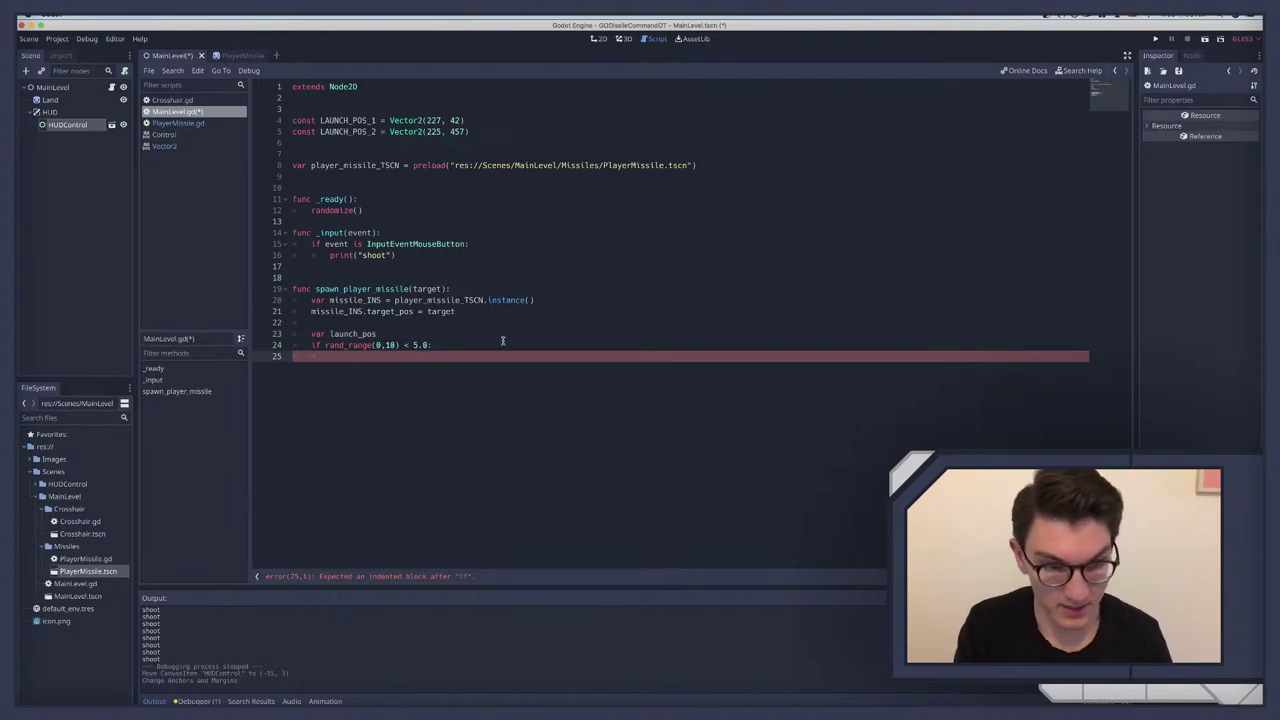
{"action": "type", "text": "launch_pos"}
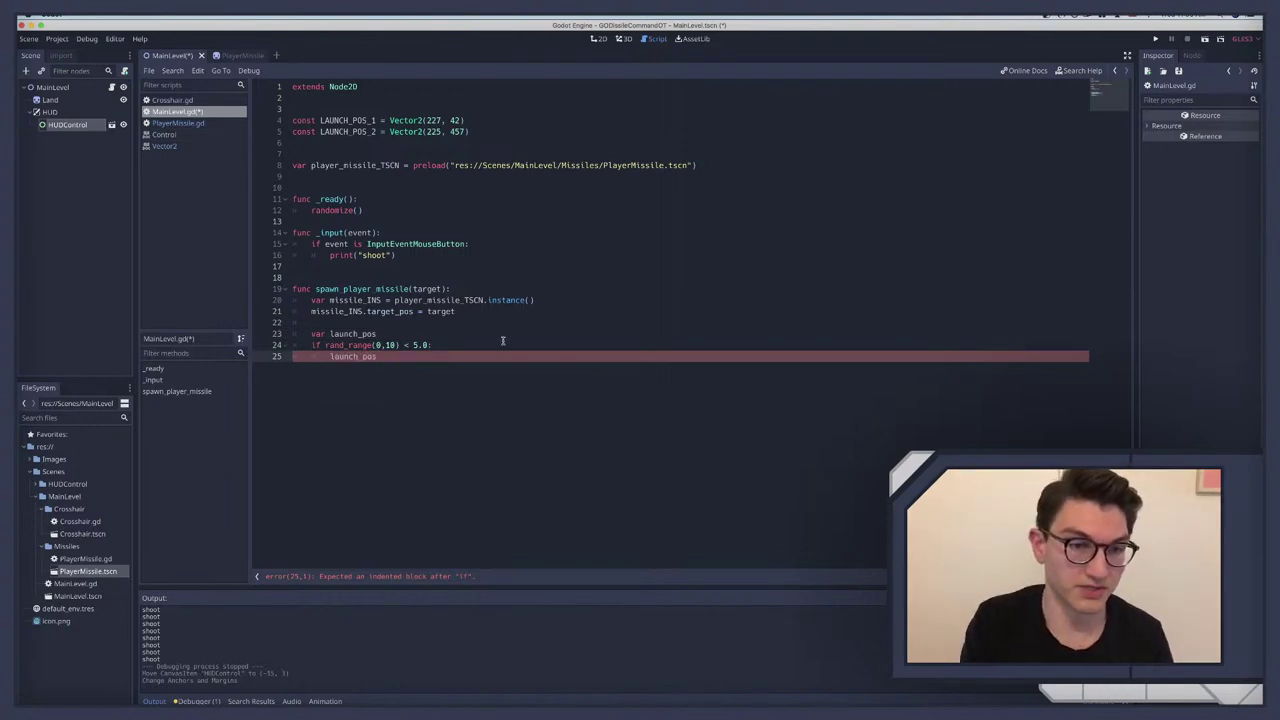
{"action": "type", "text": " = LAUNCH_POS_1"}
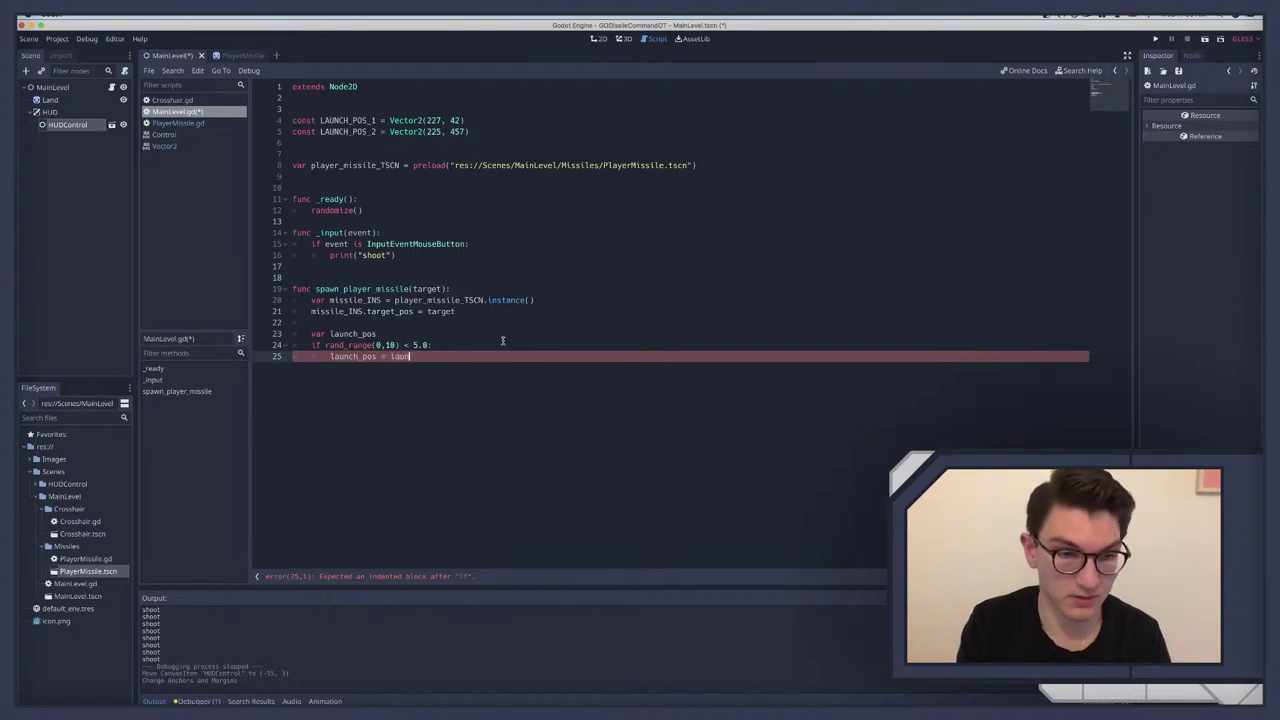
{"action": "key", "text": "Return"}
{"action": "key", "text": "BackSpace"}
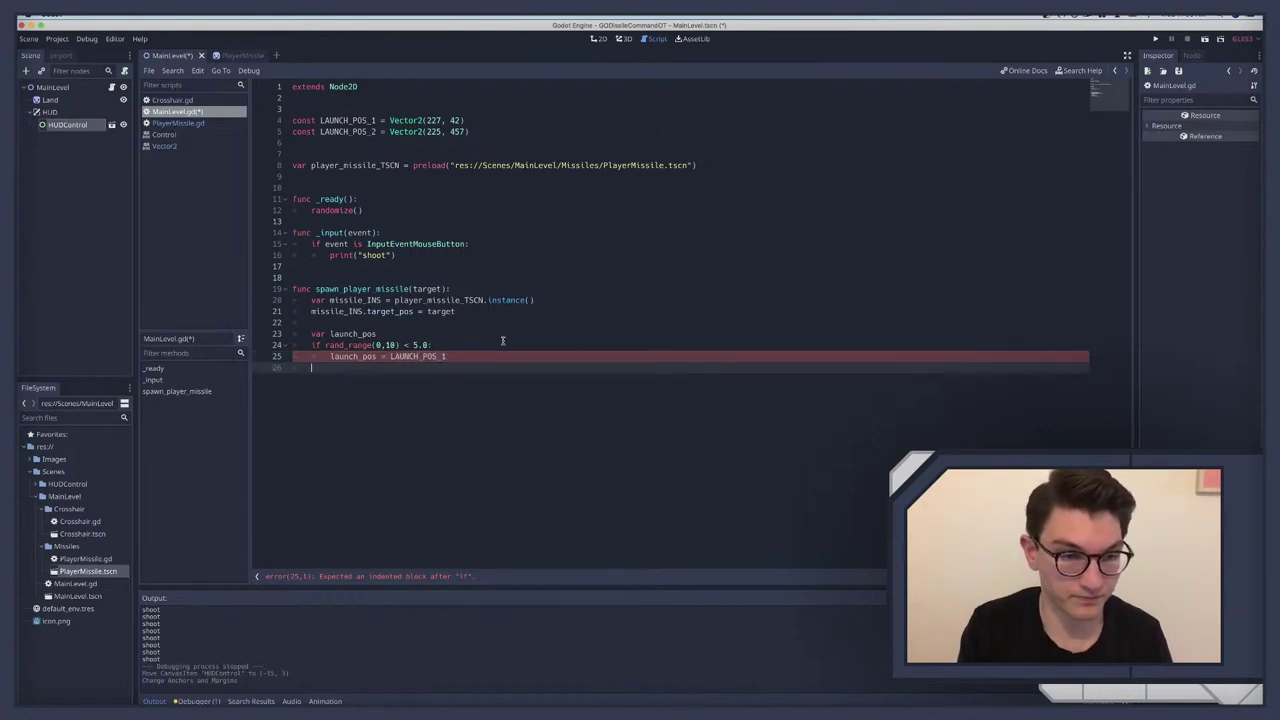
{"action": "type", "text": "else:"}
{"action": "key", "text": "Return"}
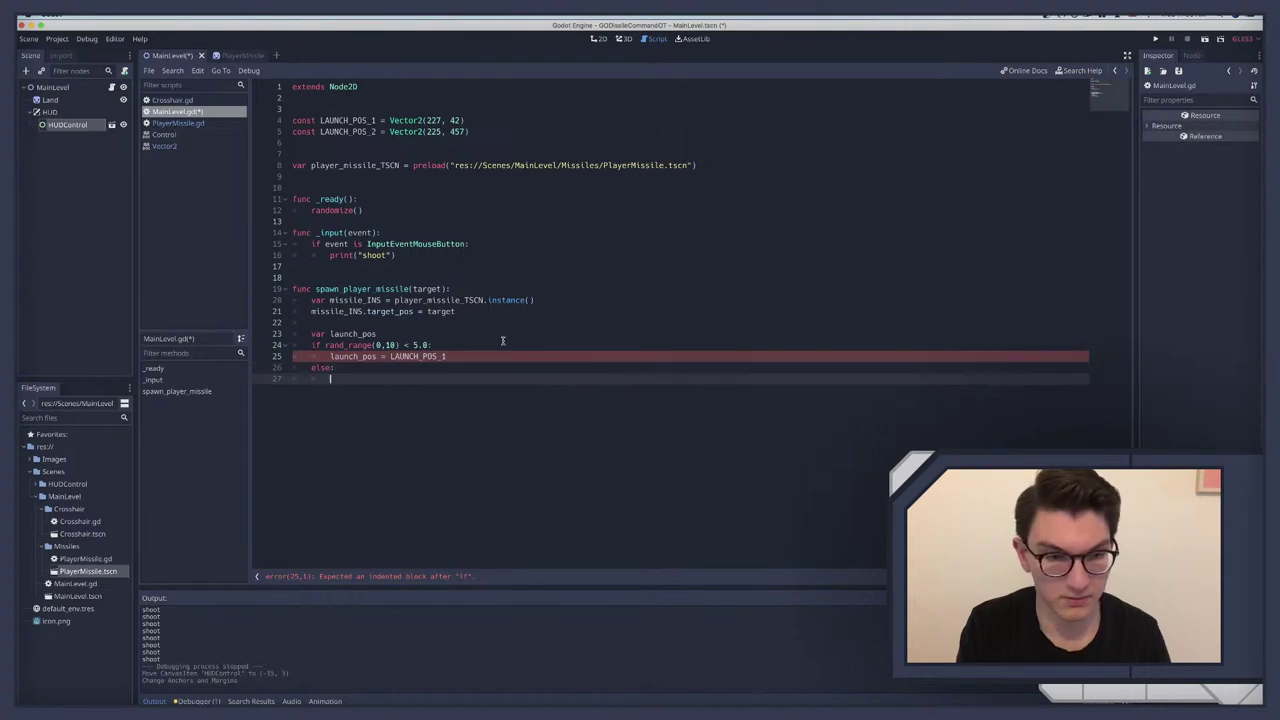
{"action": "type", "text": "laun"}
{"action": "key", "text": "Return"}
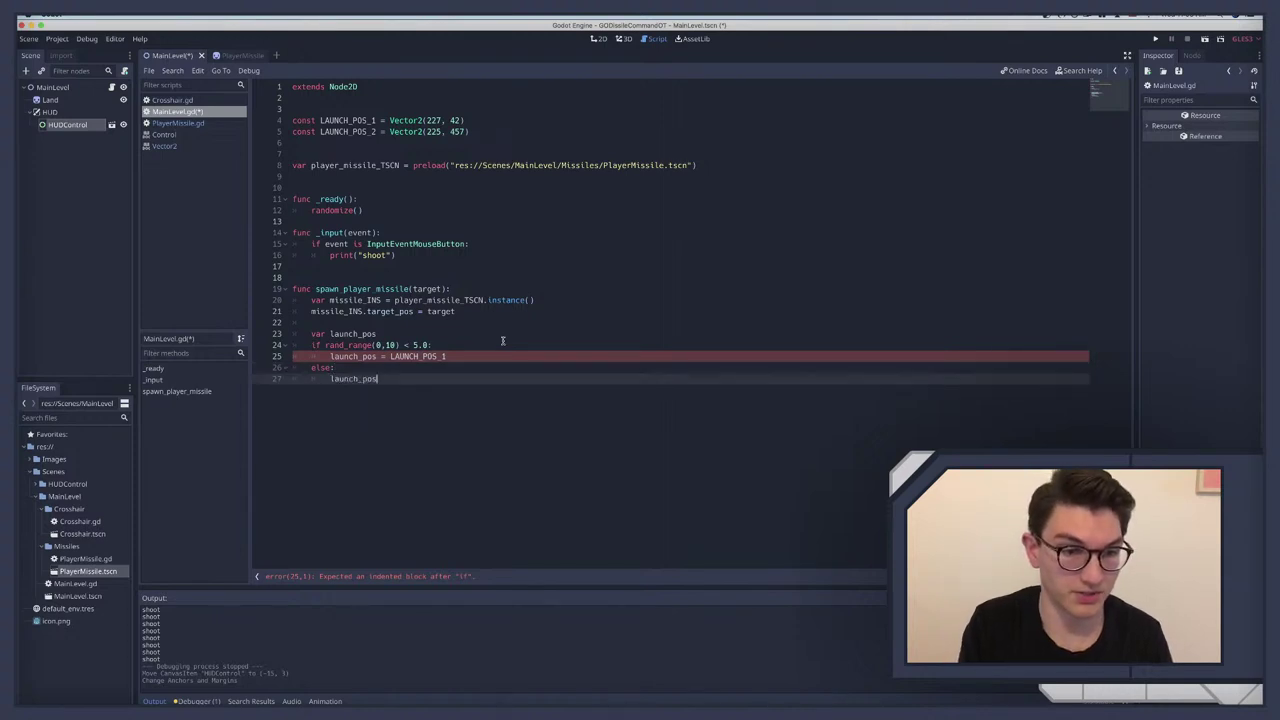
{"action": "type", "text": "= lau"}
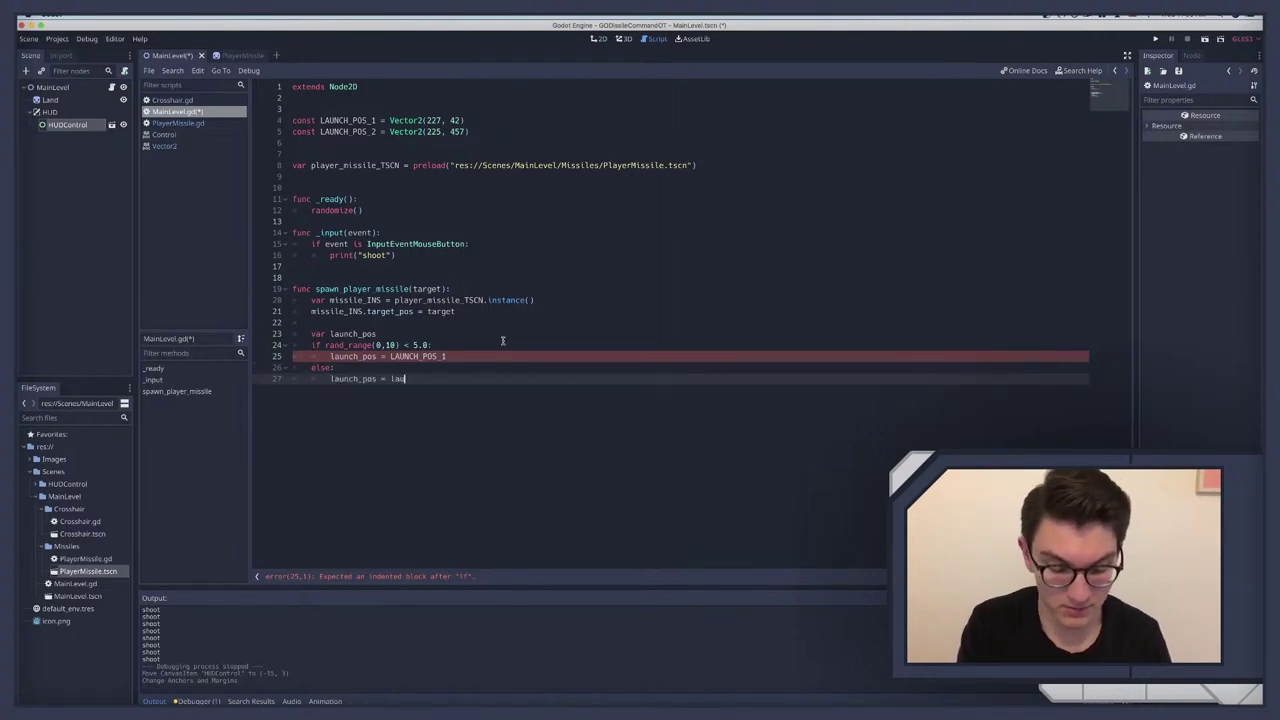
{"action": "key", "text": "Down"}
{"action": "key", "text": "Down"}
{"action": "key", "text": "Return"}
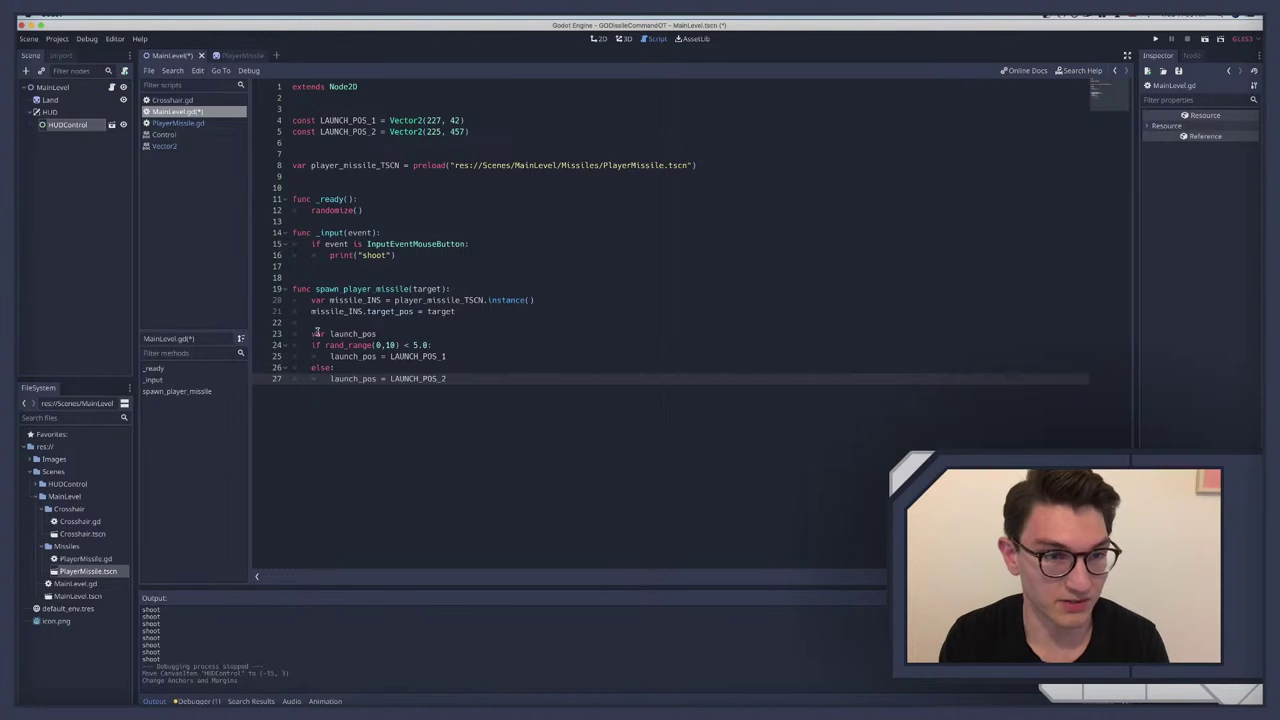
Step: Add missile_INS.global_position = launch_pos after the if/else branches, followed by blank lines
{"action": "left_click", "coordinate": [313, 300]}
{"action": "left_click_drag", "start_coordinate": [313, 300], "coordinate": [535, 300]}
{"action": "left_click", "coordinate": [386, 367]}
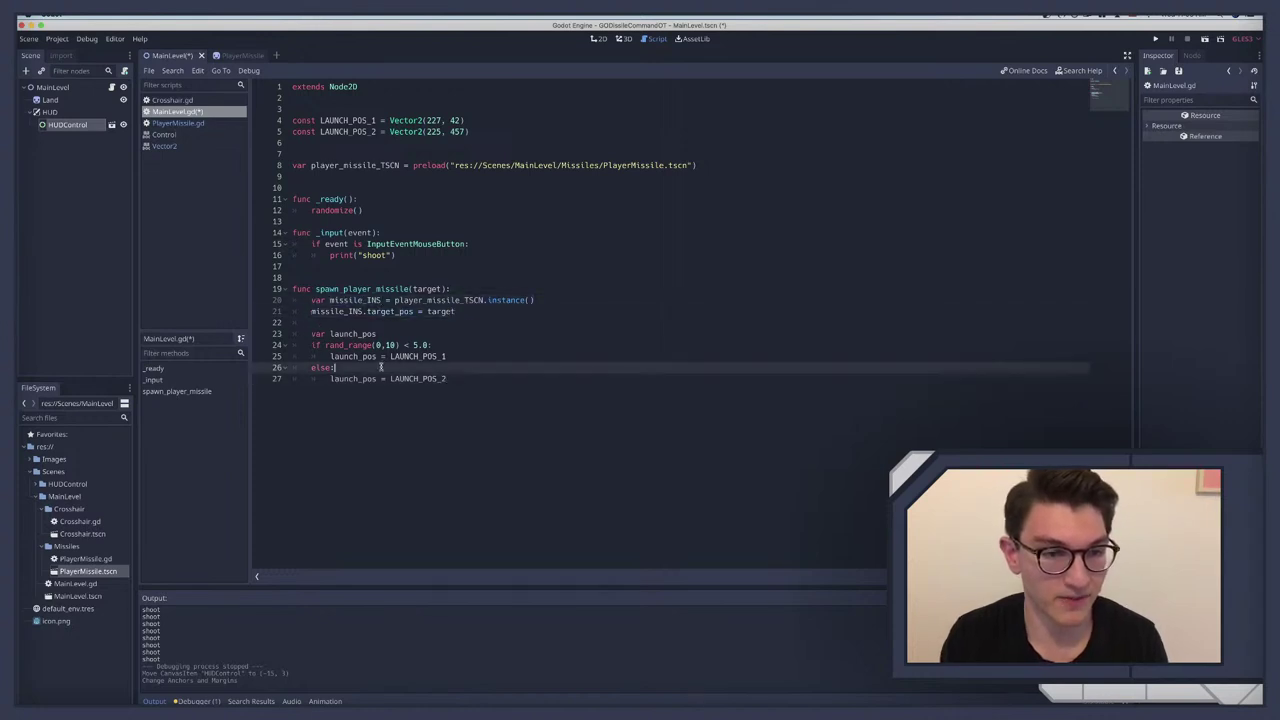
{"action": "left_click", "coordinate": [468, 379]}
{"action": "key", "text": "Return"}
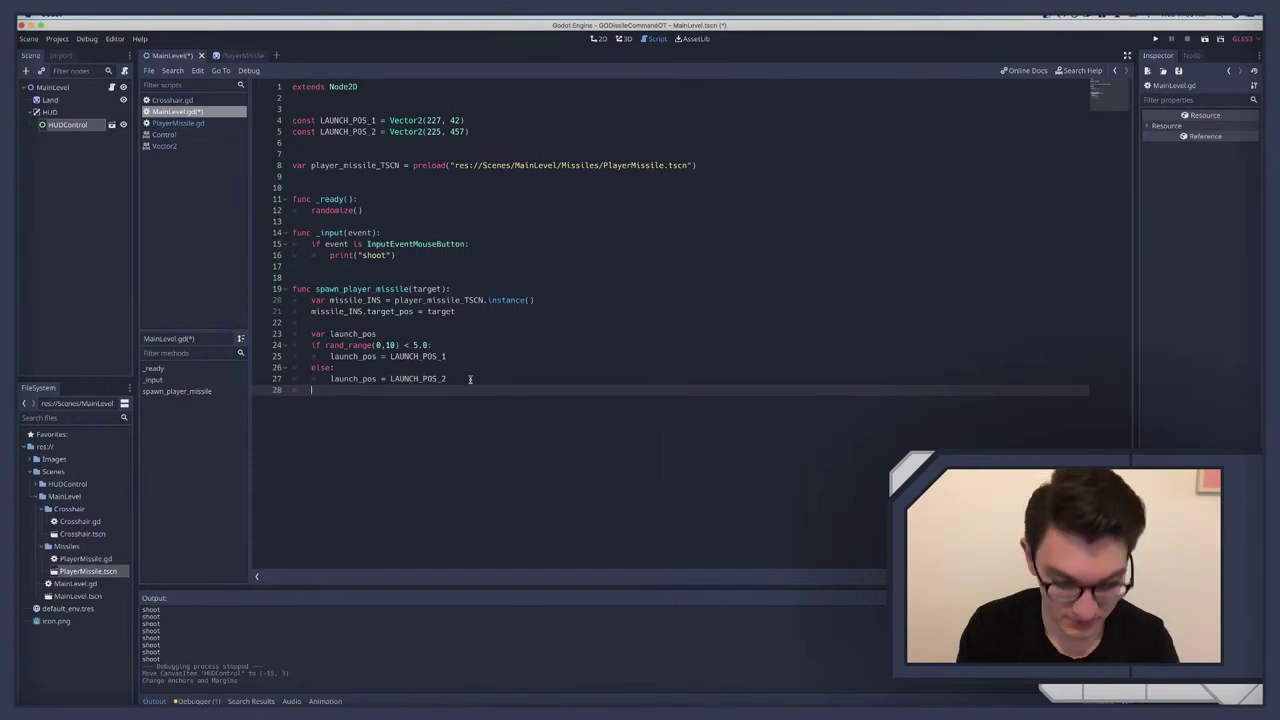
{"action": "type", "text": "missile"}
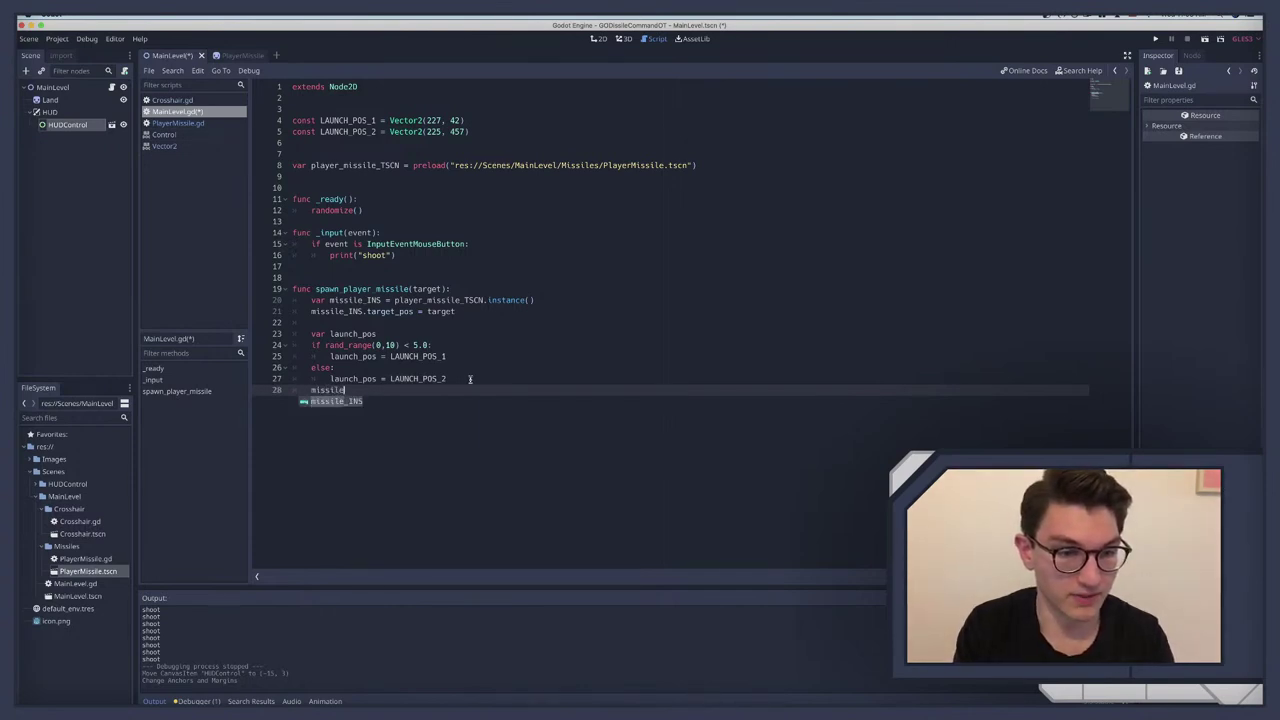
{"action": "key", "text": "Return"}
{"action": "type", "text": "."}
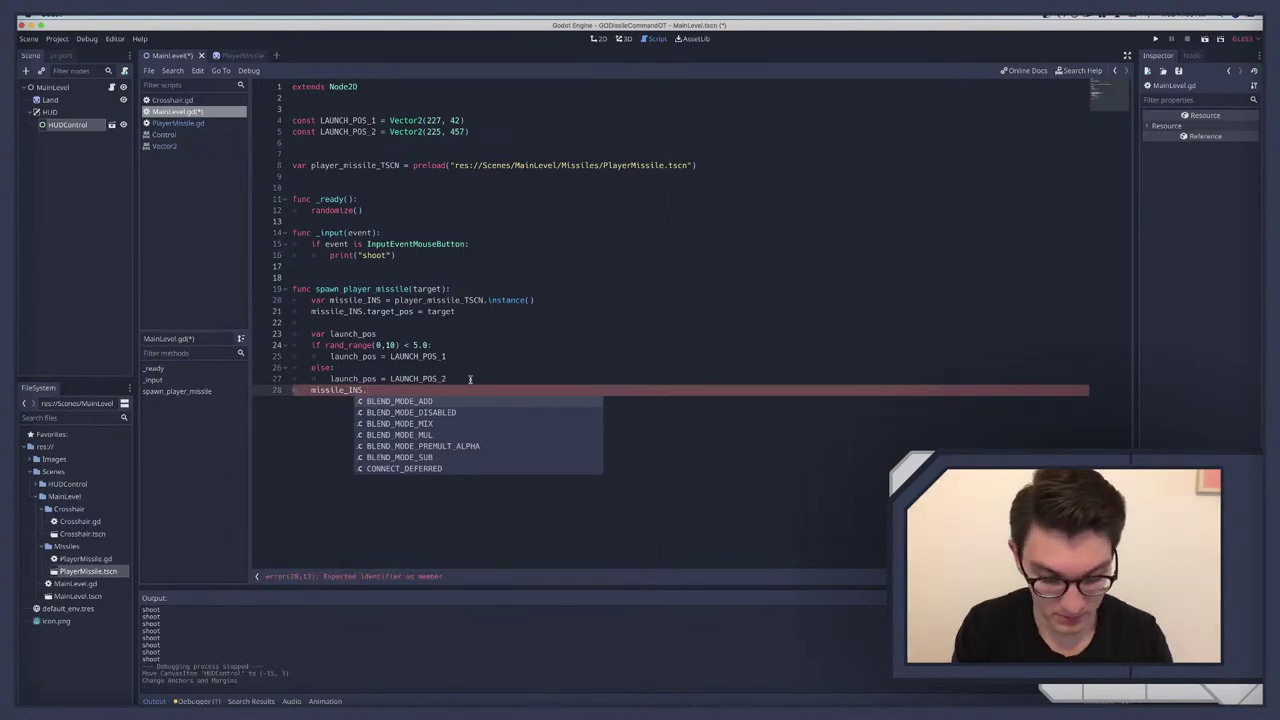
{"action": "type", "text": "glo"}
{"action": "key", "text": "Return"}
{"action": "type", "text": "= "}
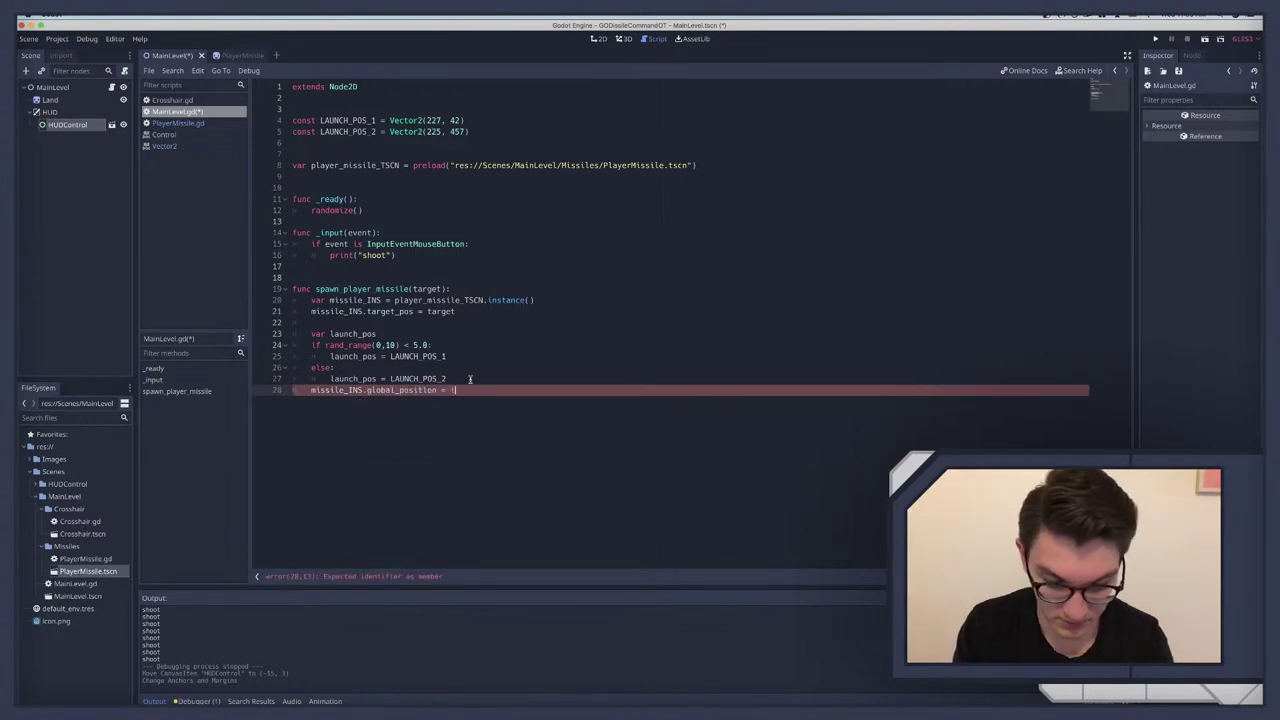
{"action": "type", "text": "launc"}
{"action": "key", "text": "Return"}
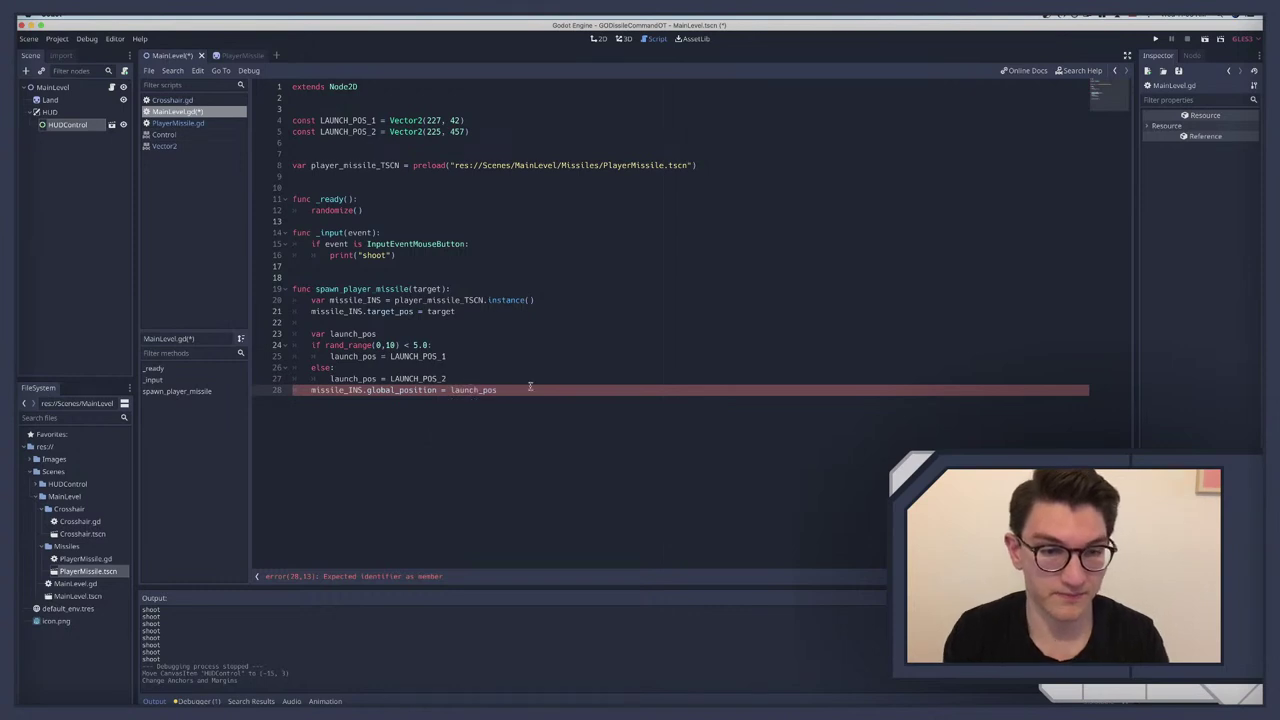
{"action": "key", "text": "Return"}
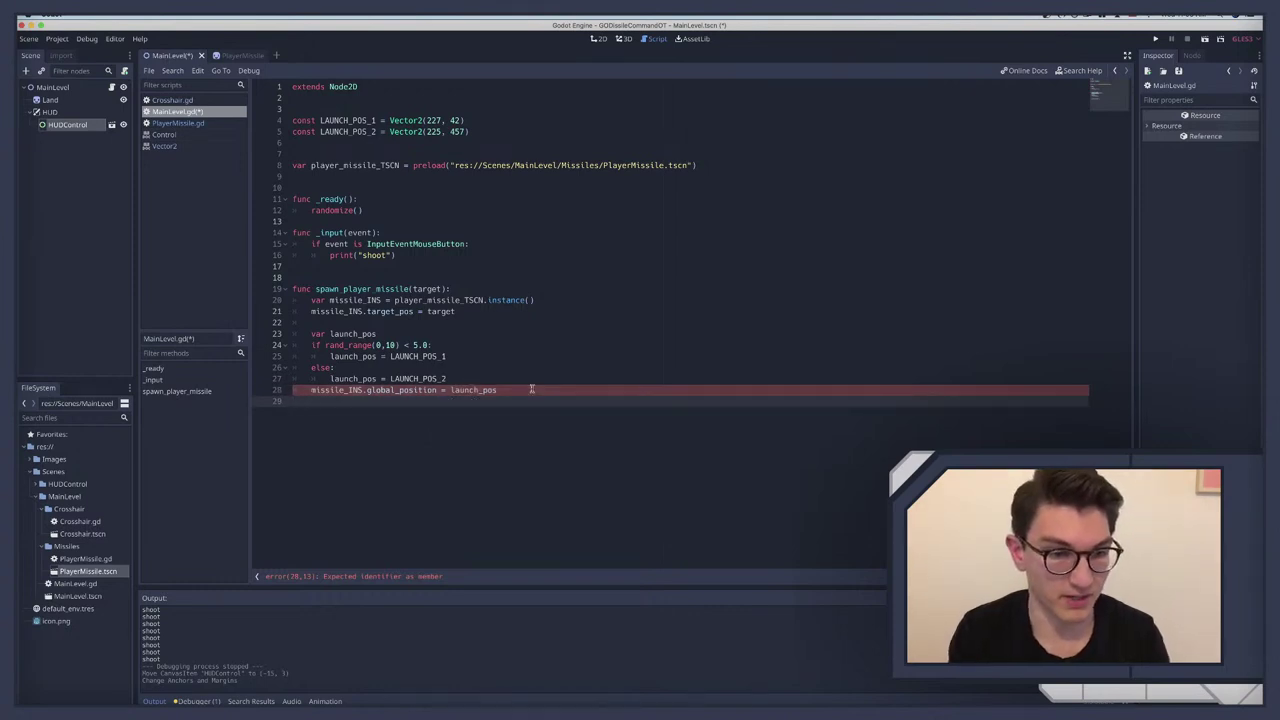
{"action": "key", "text": "Return"}
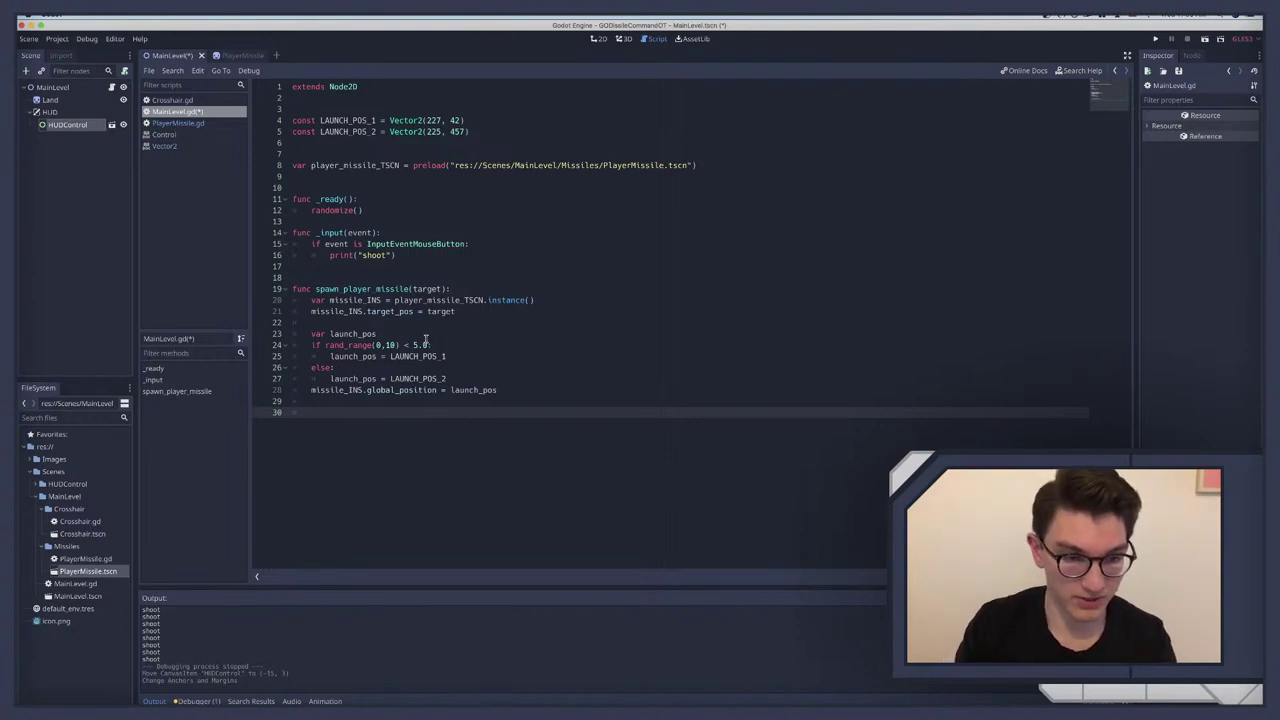
Step: Begin line 30 as 'var launch_angle = launch_pos.angle_' and type launch_pos as Vector2
{"action": "type", "text": "ar "}
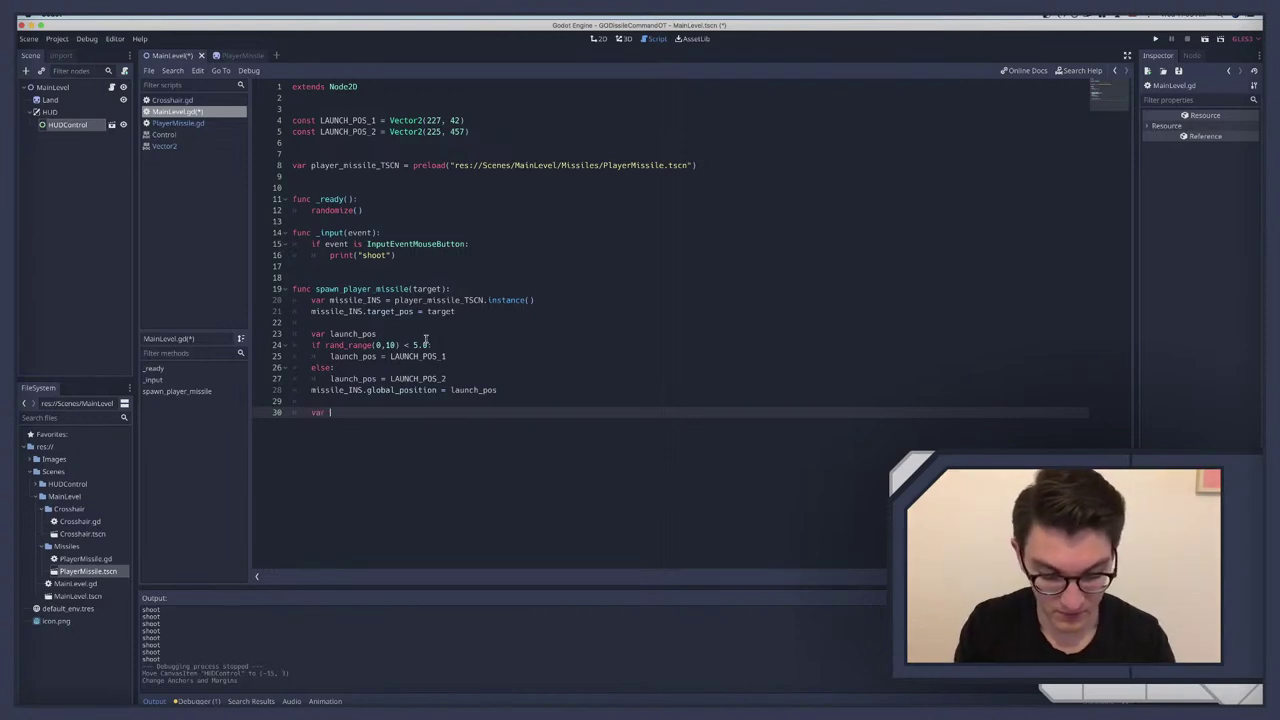
{"action": "type", "text": "lau"}
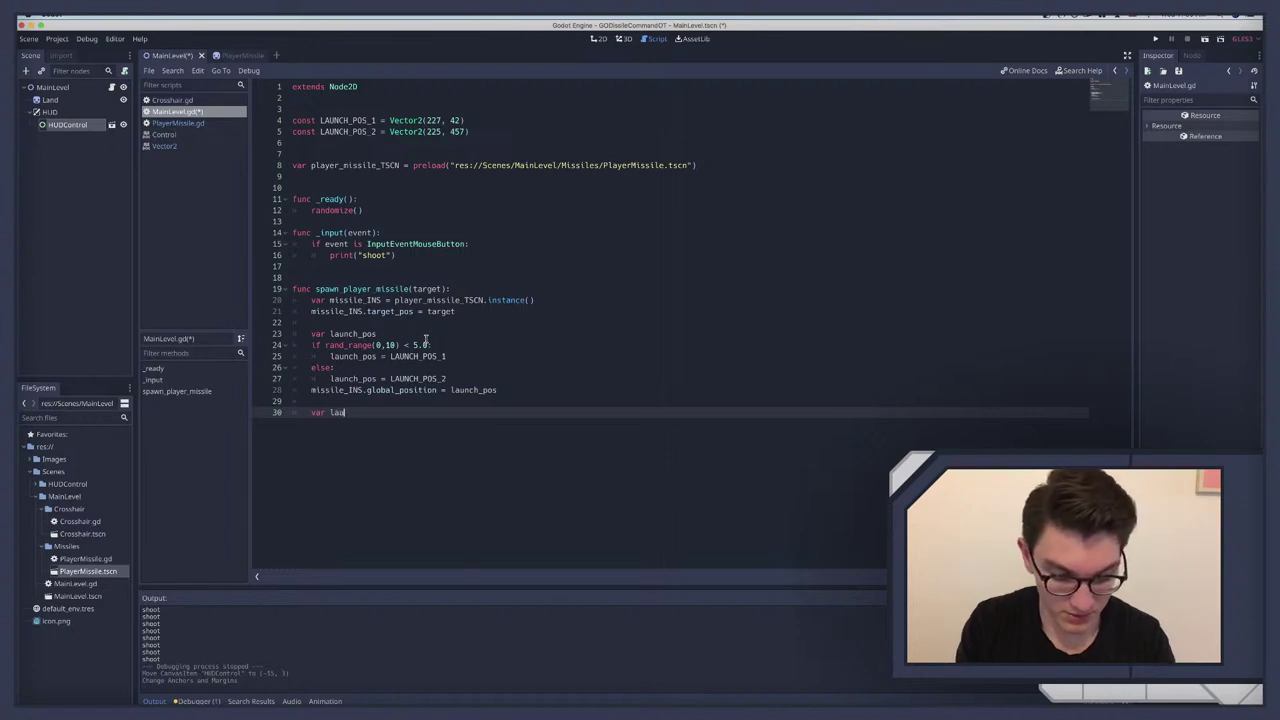
{"action": "type", "text": "nch_angle"}
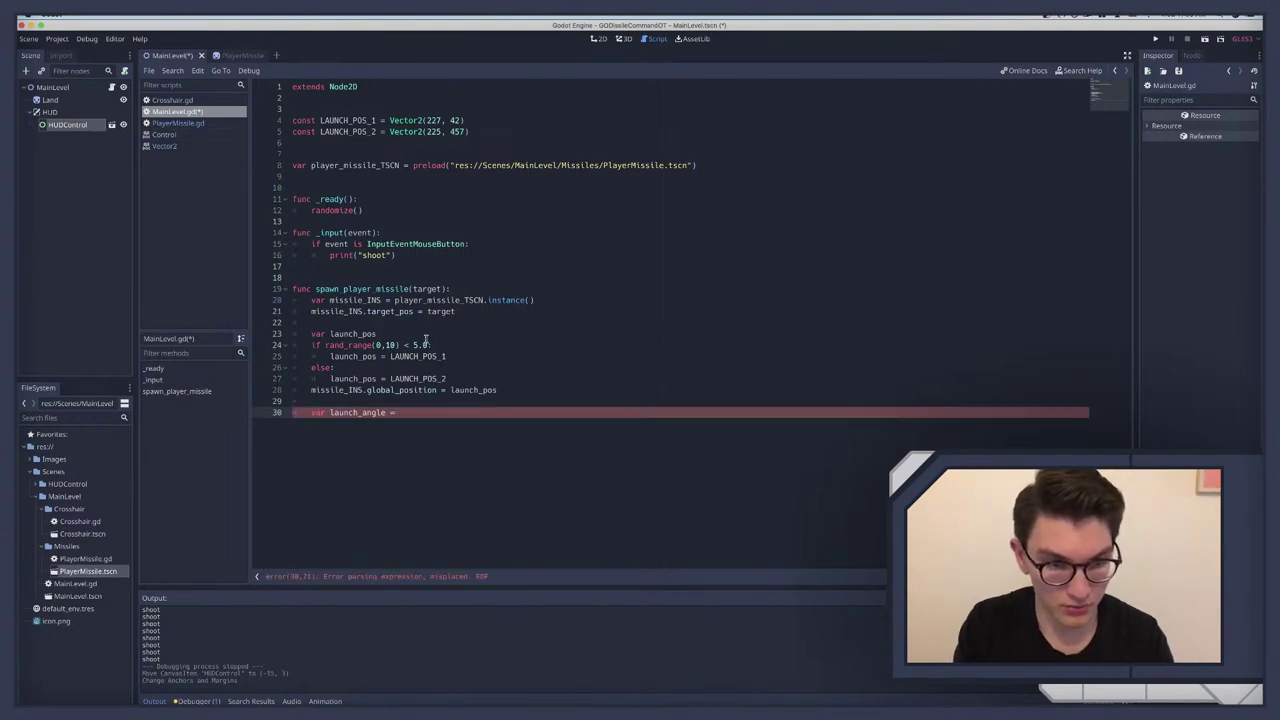
{"action": "type", "text": "= "}
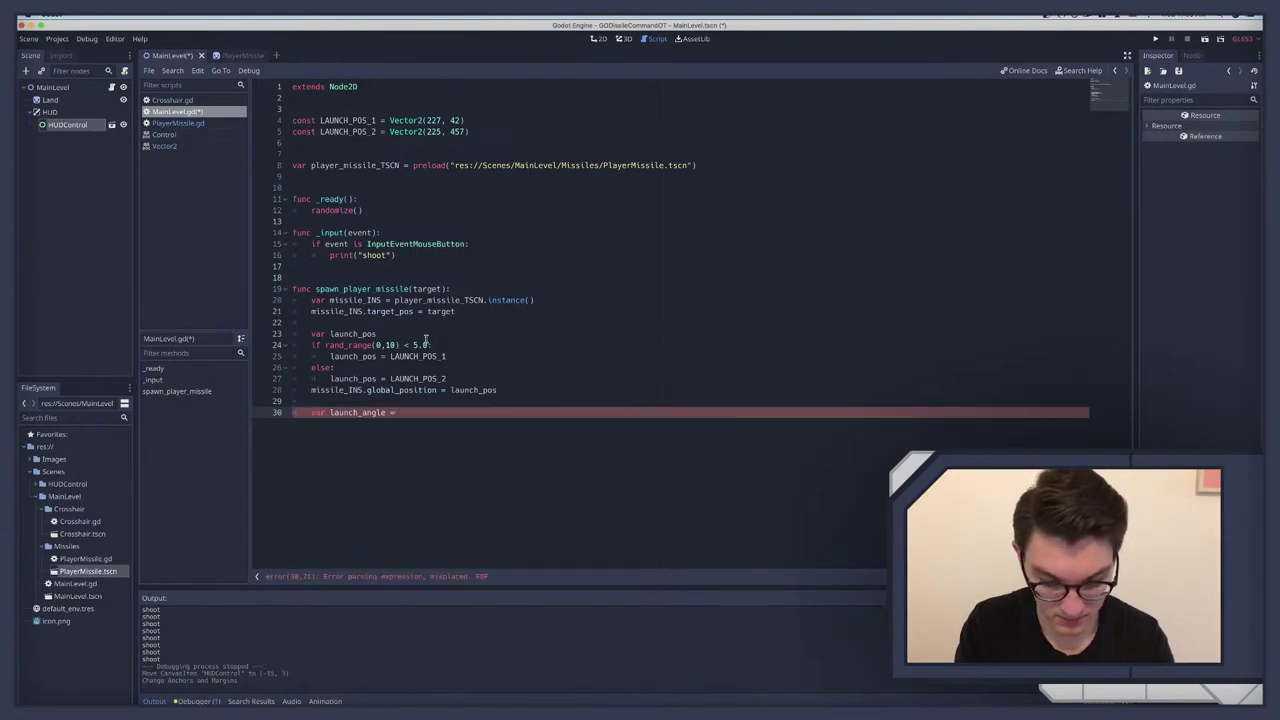
{"action": "type", "text": "launch_pos."}
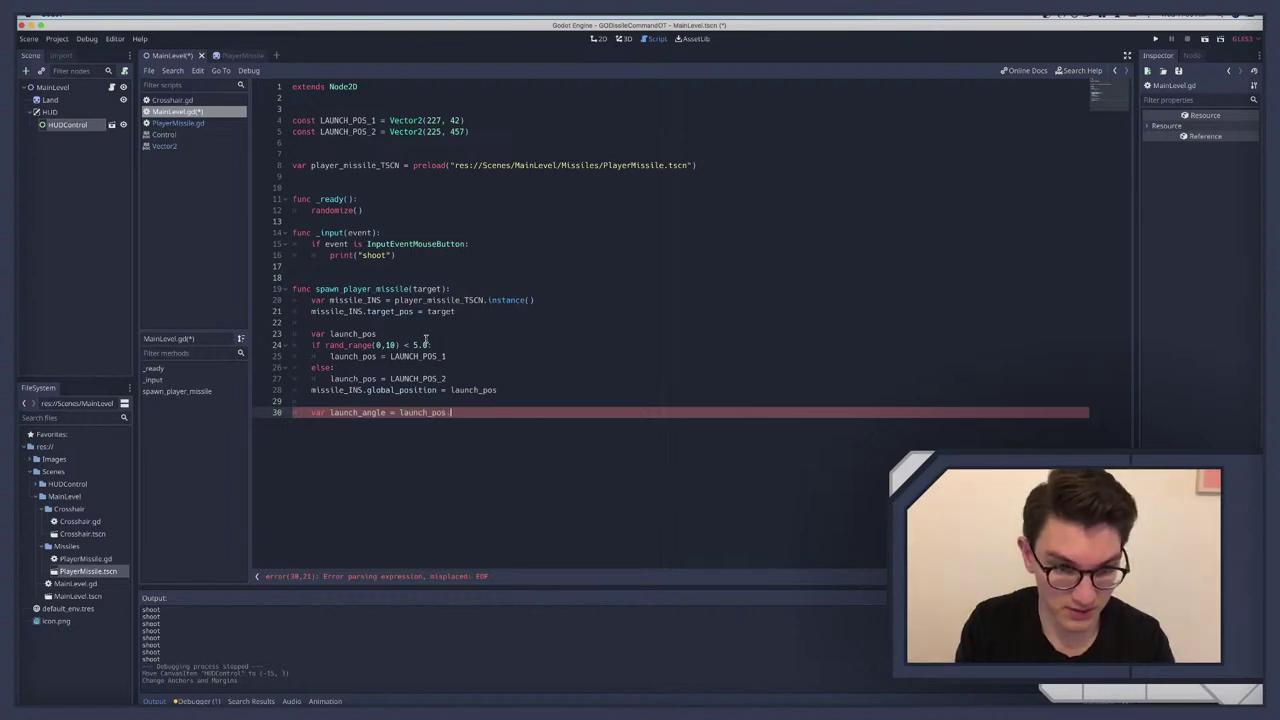
{"action": "type", "text": "angl"}
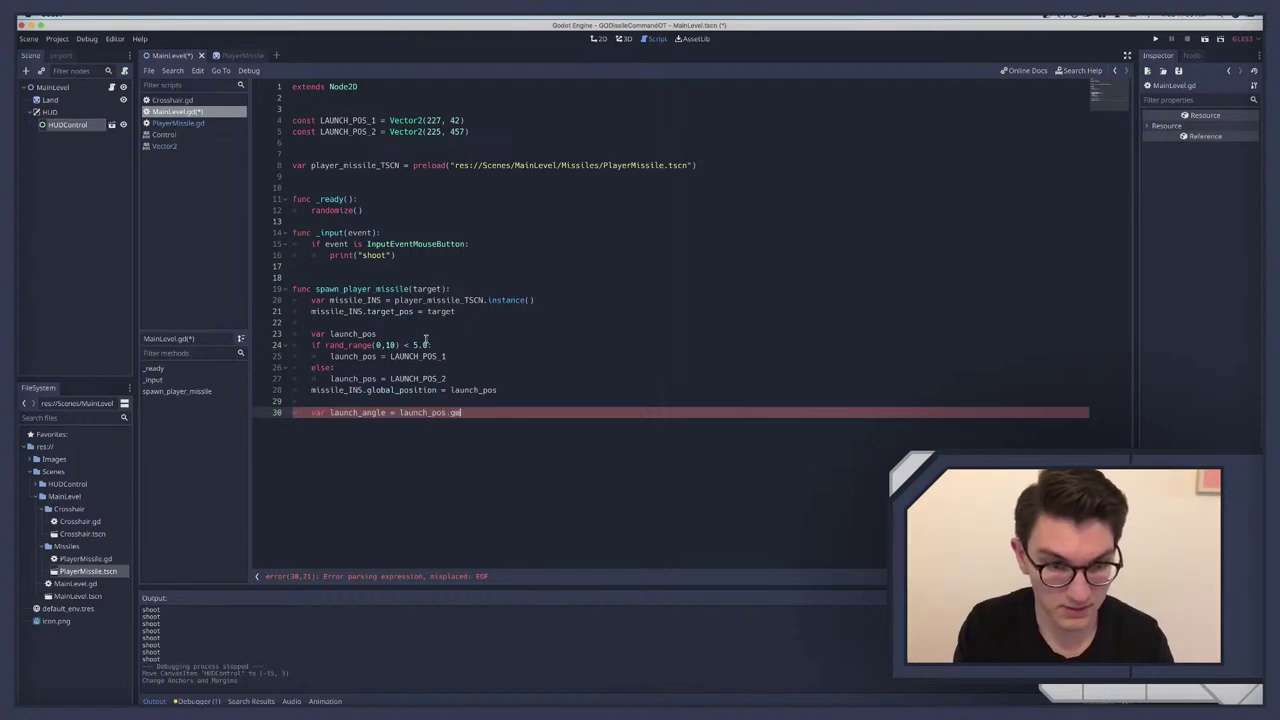
{"action": "type", "text": "e"}
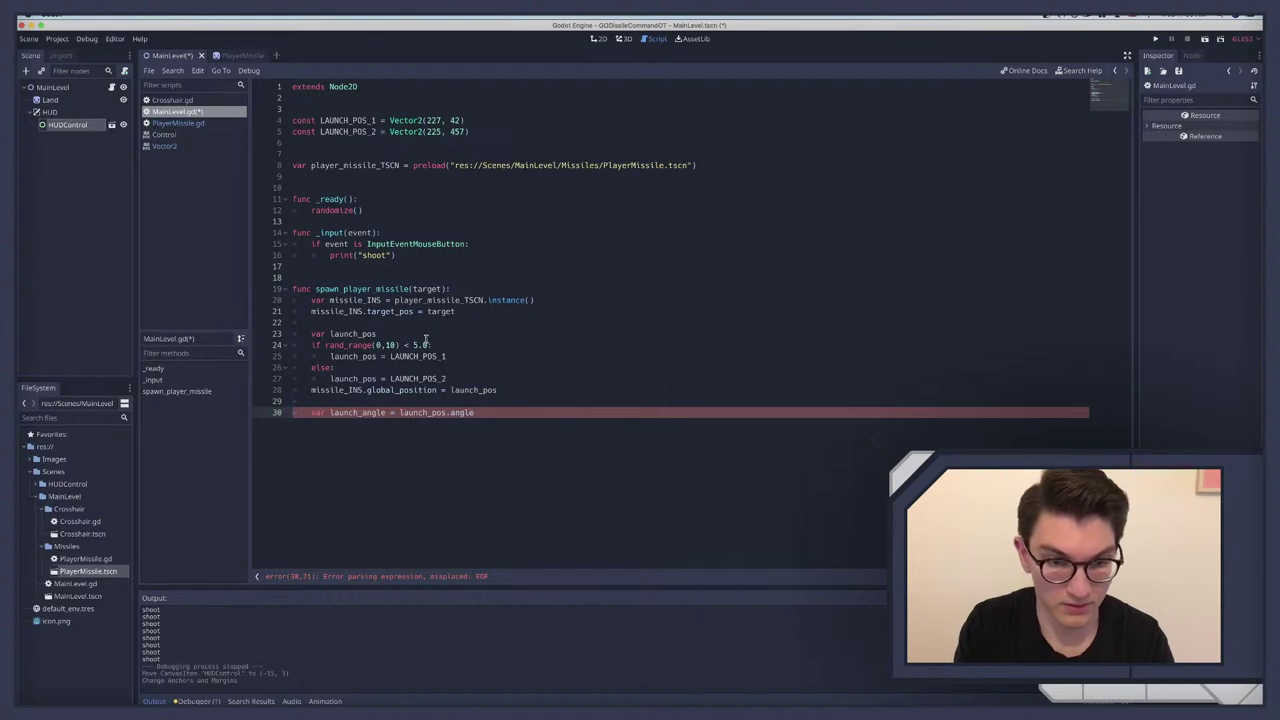
{"action": "type", "text": "_"}
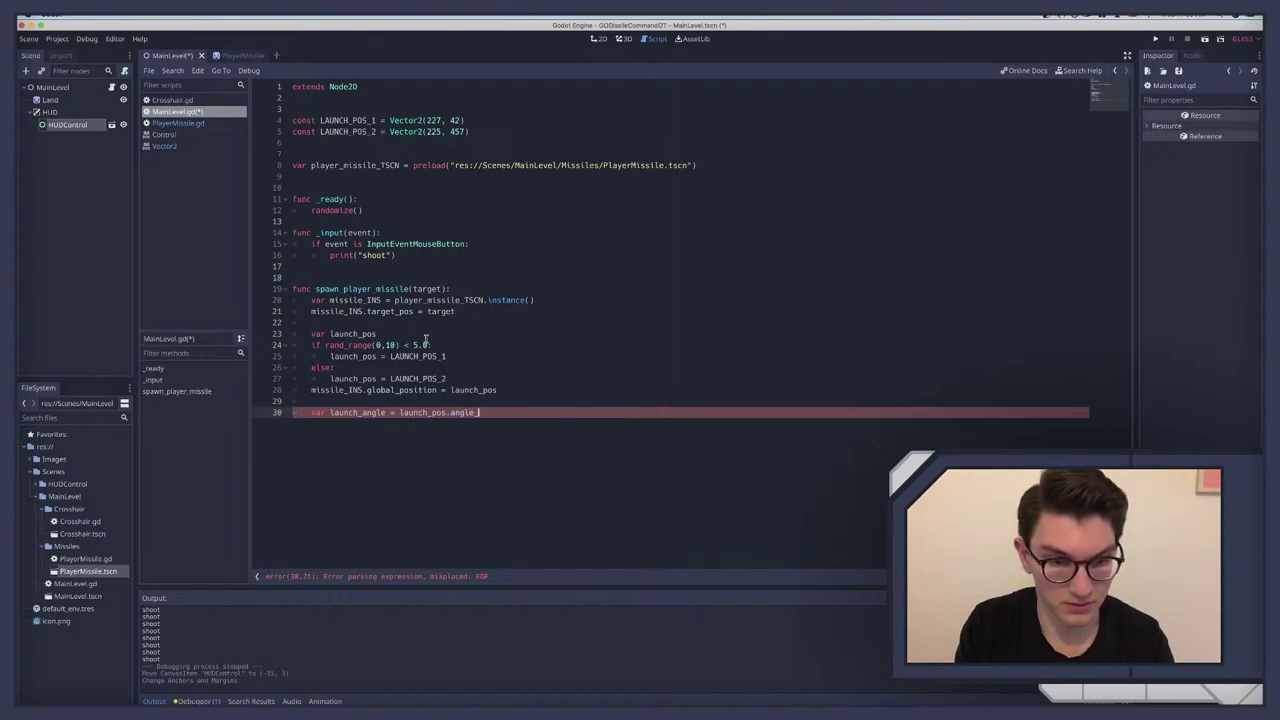
{"action": "left_click", "coordinate": [403, 334]}
{"action": "type", "text": ": "}
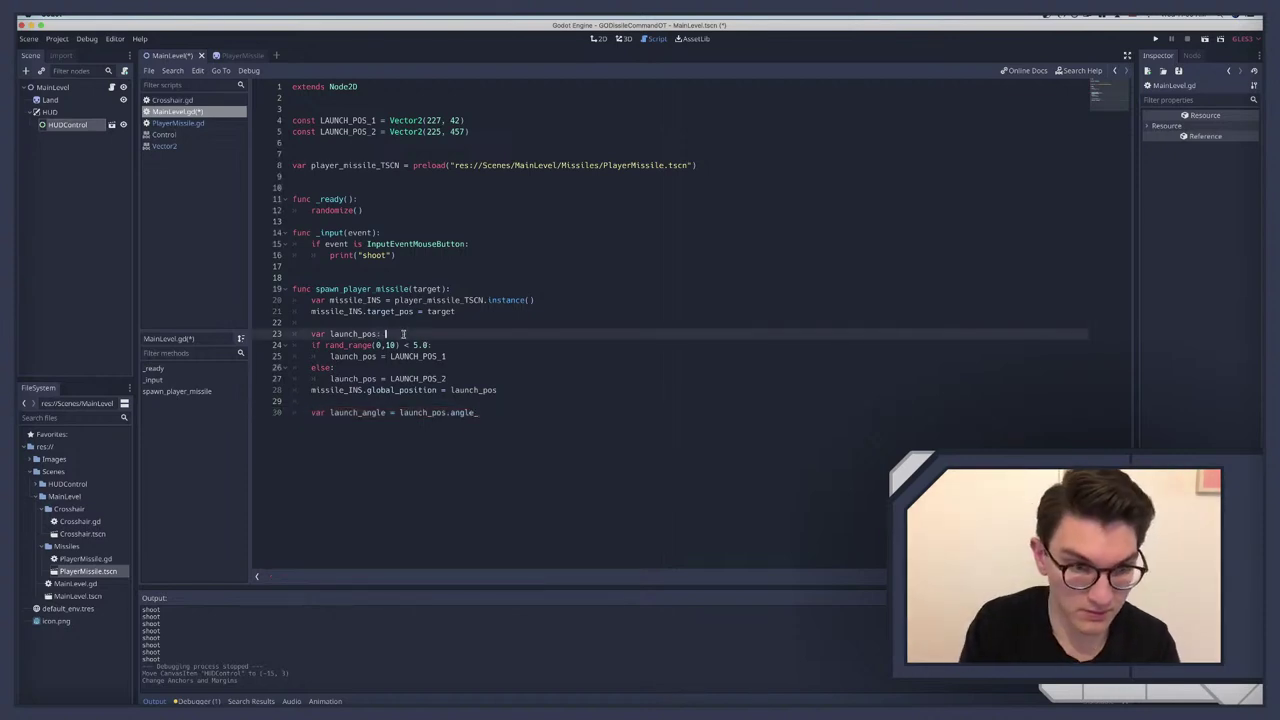
{"action": "type", "text": "Vec"}
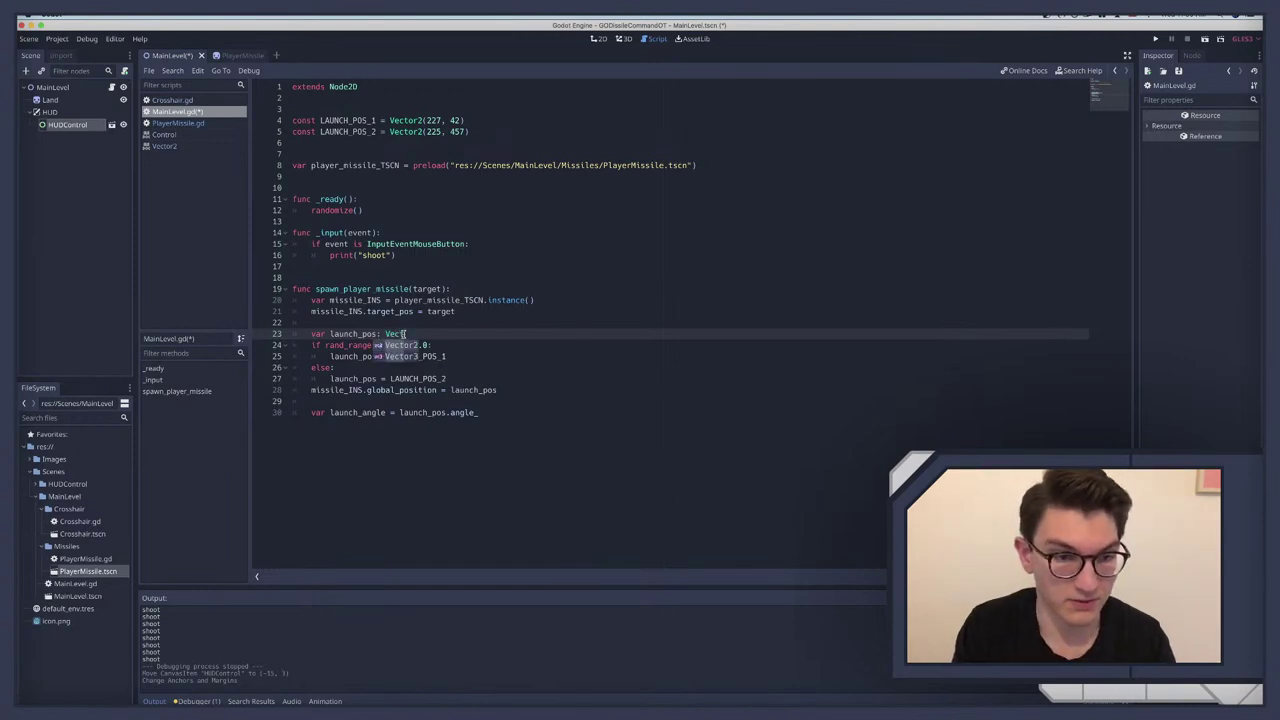
{"action": "key", "text": "Return"}
Step: Complete line 30 as launch_pos.angle_to(target) and open a new line below it
{"action": "left_click", "coordinate": [494, 412]}
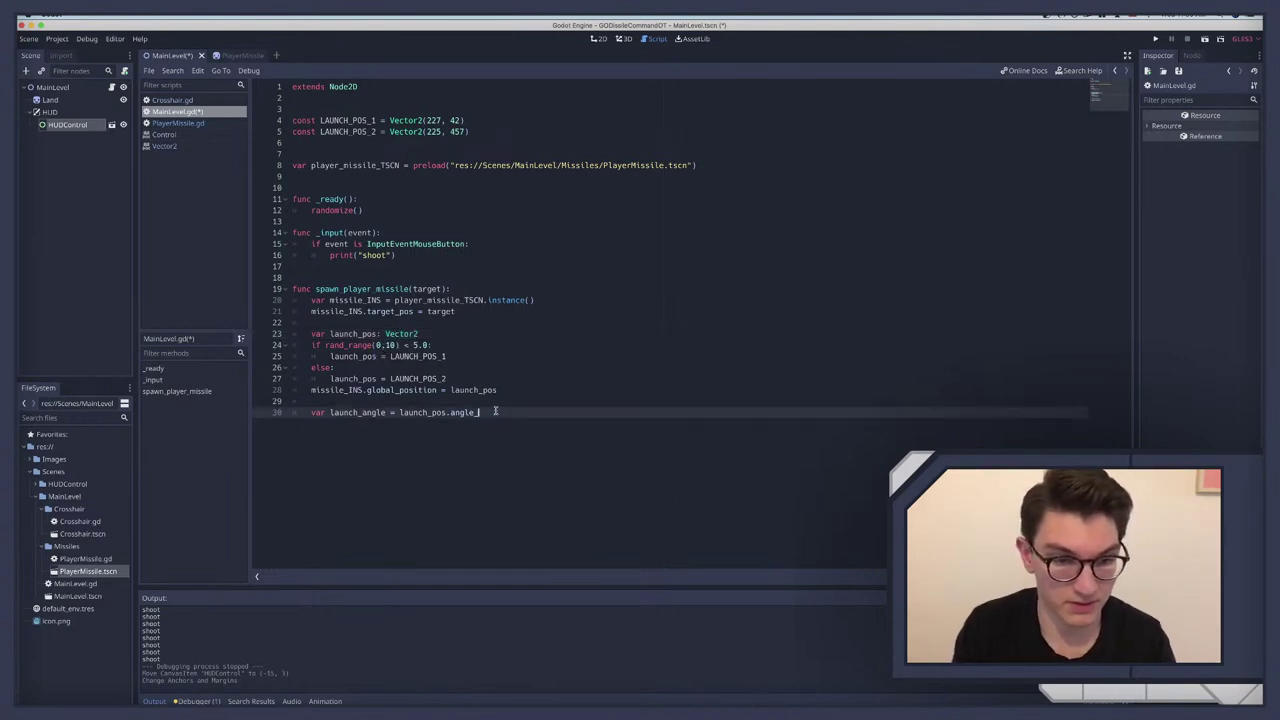
{"action": "key", "text": "BackSpace"}
{"action": "key", "text": "BackSpace"}
{"action": "key", "text": "BackSpace"}
{"action": "key", "text": "BackSpace"}
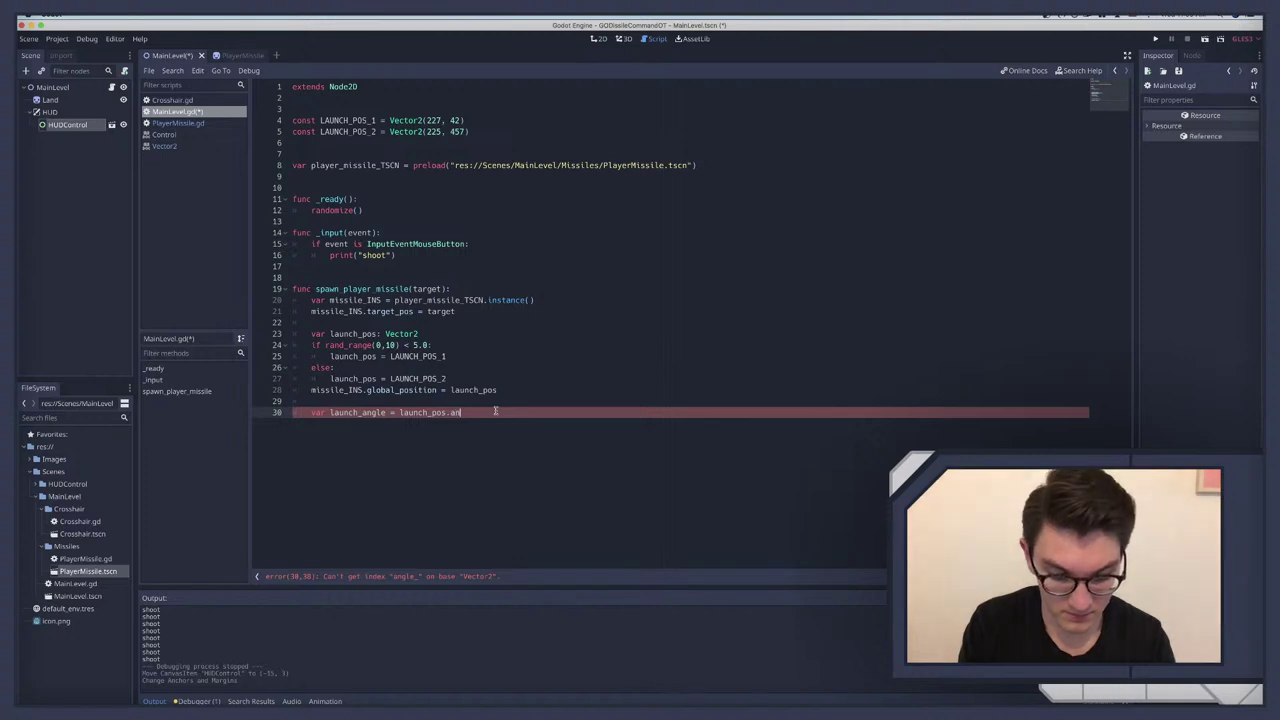
{"action": "type", "text": "gle"}
{"action": "key", "text": "Down"}
{"action": "key", "text": "Return"}
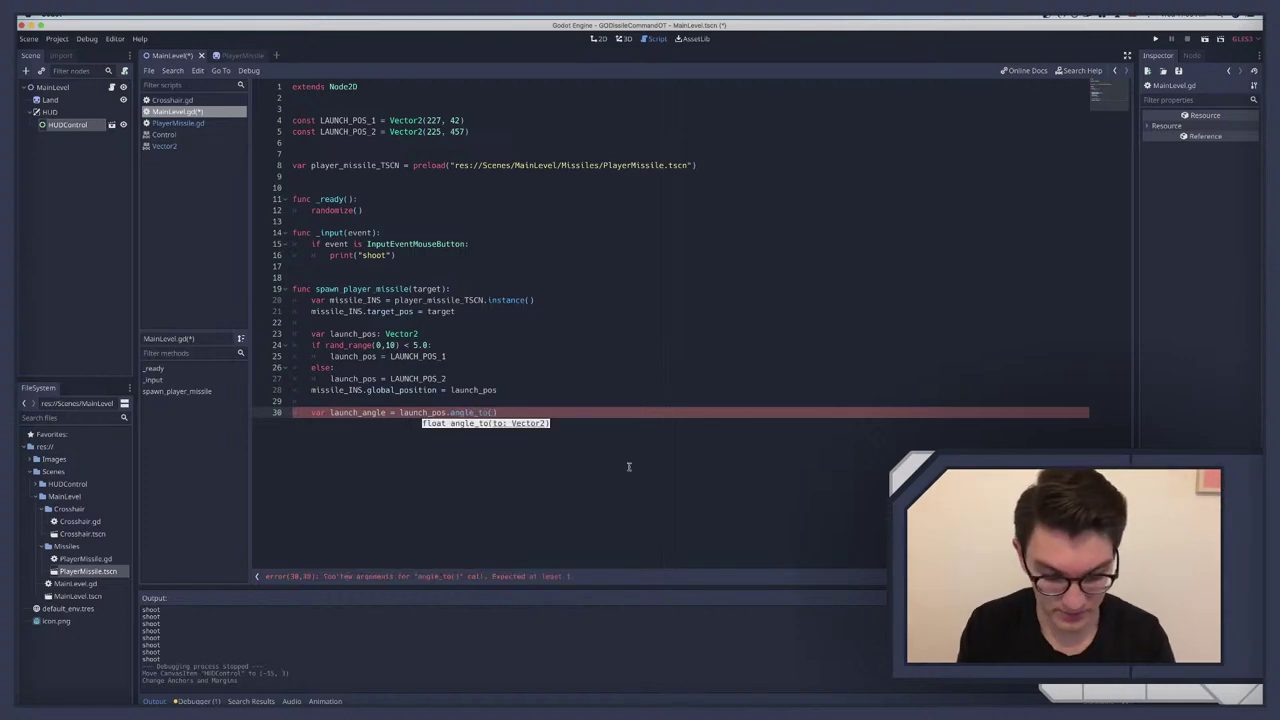
{"action": "type", "text": "target"}
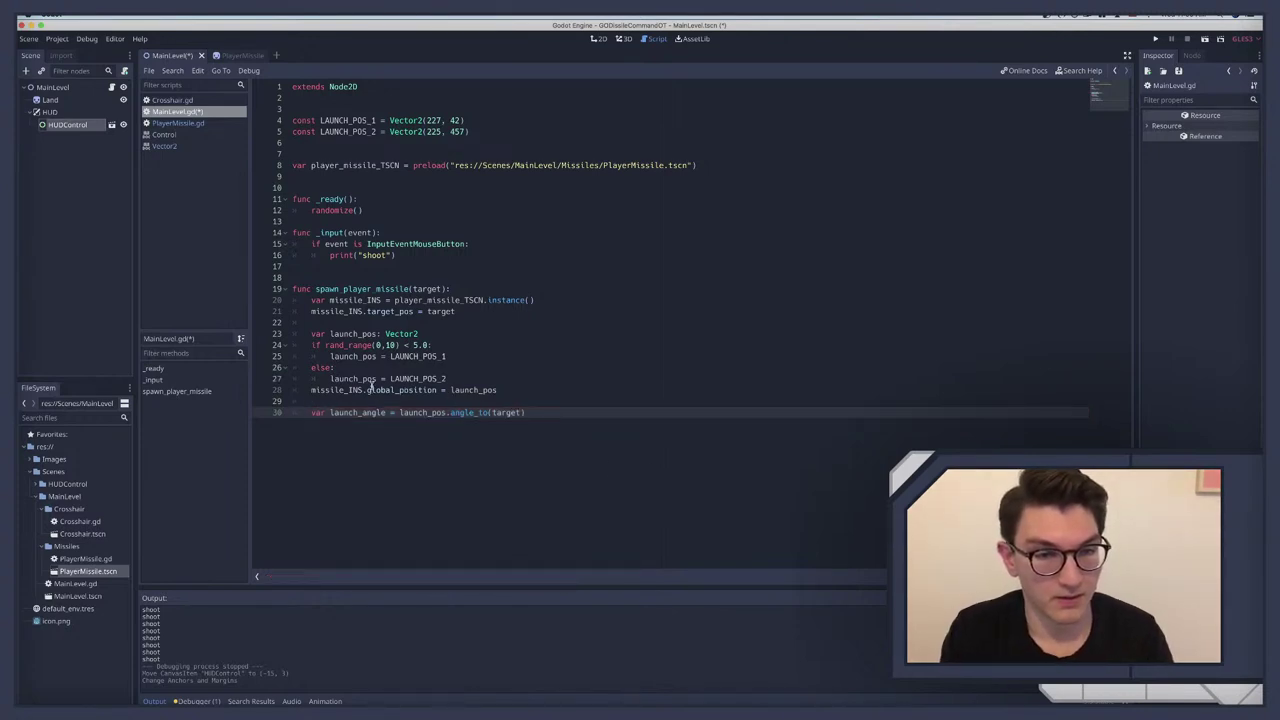
{"action": "key", "text": "Return"}
Step: Save MainLevel.gd, test-run the game, fire twice to print shoot, and stop it
{"action": "key", "text": "ctrl+s"}
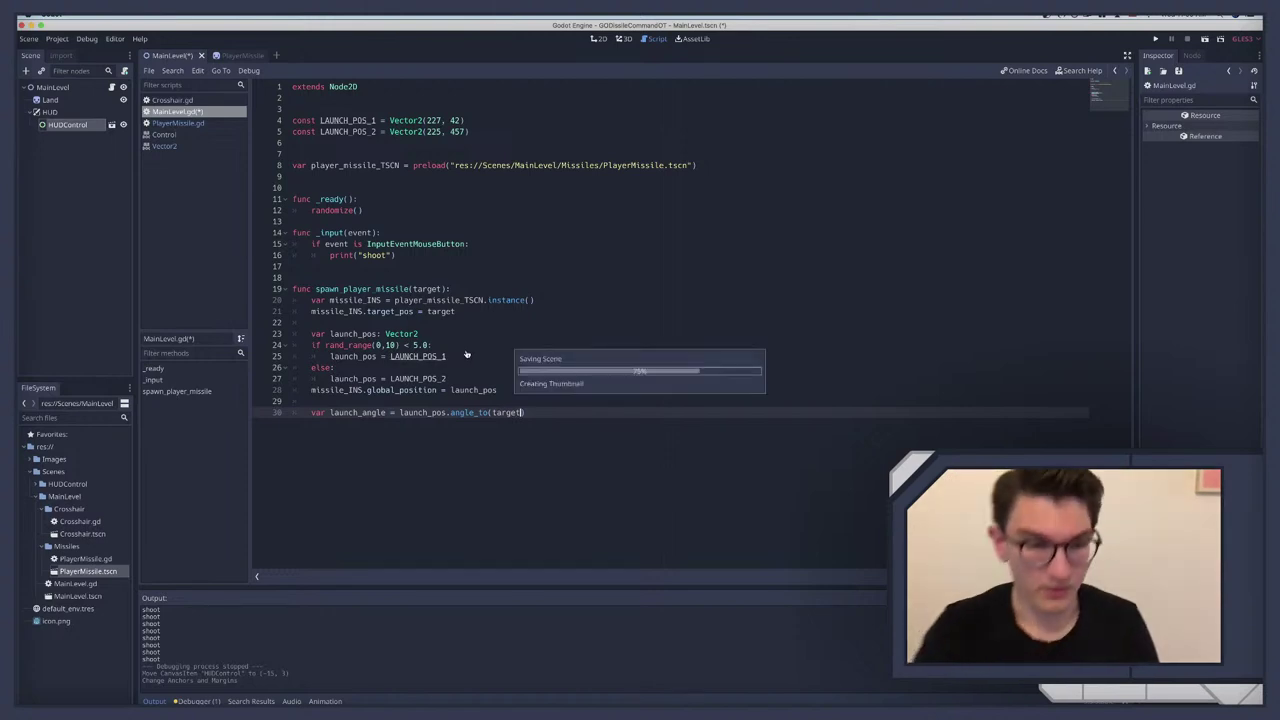
{"action": "key", "text": "F6"}
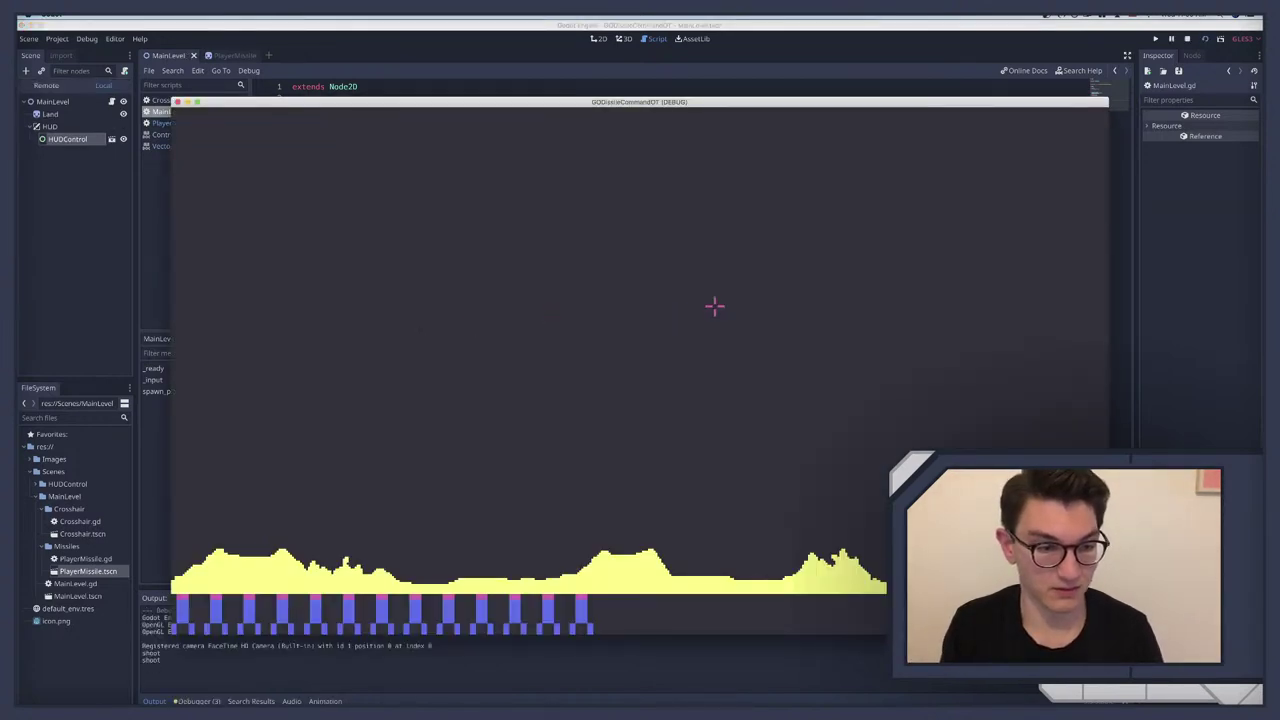
{"action": "left_click", "coordinate": [811, 296]}
{"action": "left_click", "coordinate": [630, 327]}
{"action": "key", "text": "F8"}
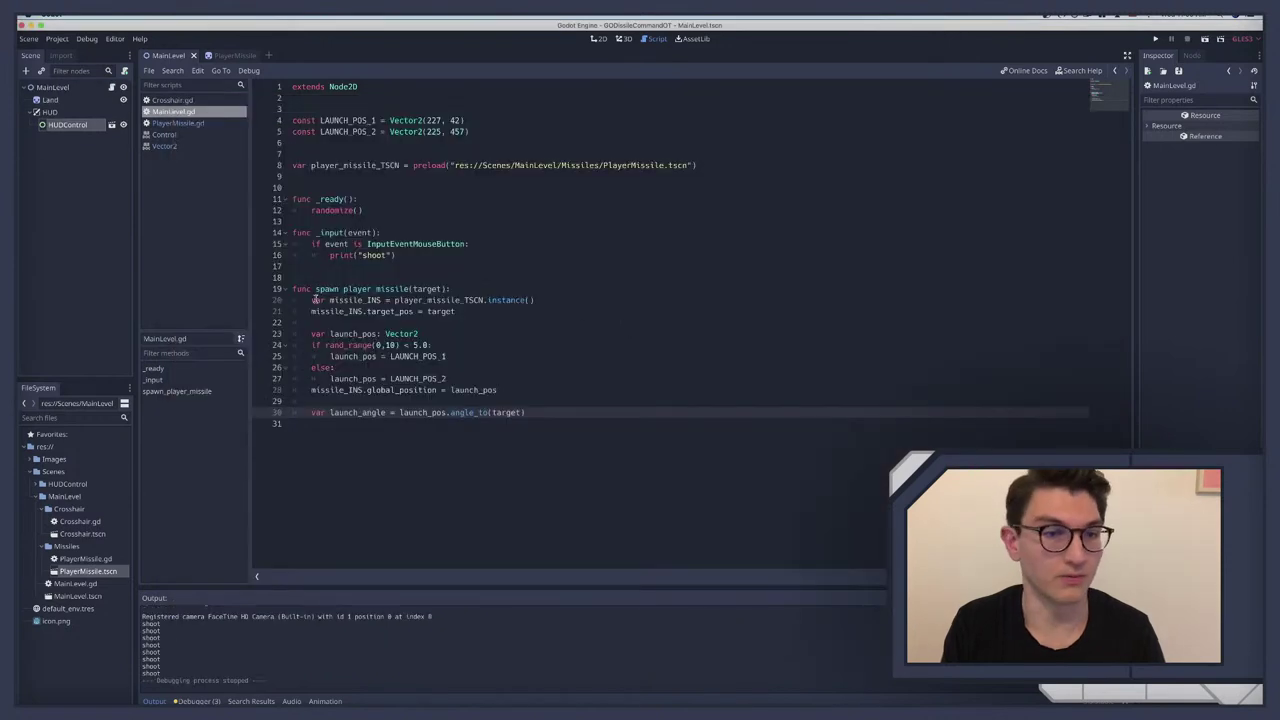
Step: Select print("shoot") on line 16 and switch the bottom panel to the Debugger
{"action": "left_click", "coordinate": [330, 255]}
{"action": "left_click_drag", "start_coordinate": [330, 255], "coordinate": [445, 244]}
{"action": "left_click", "coordinate": [443, 256]}
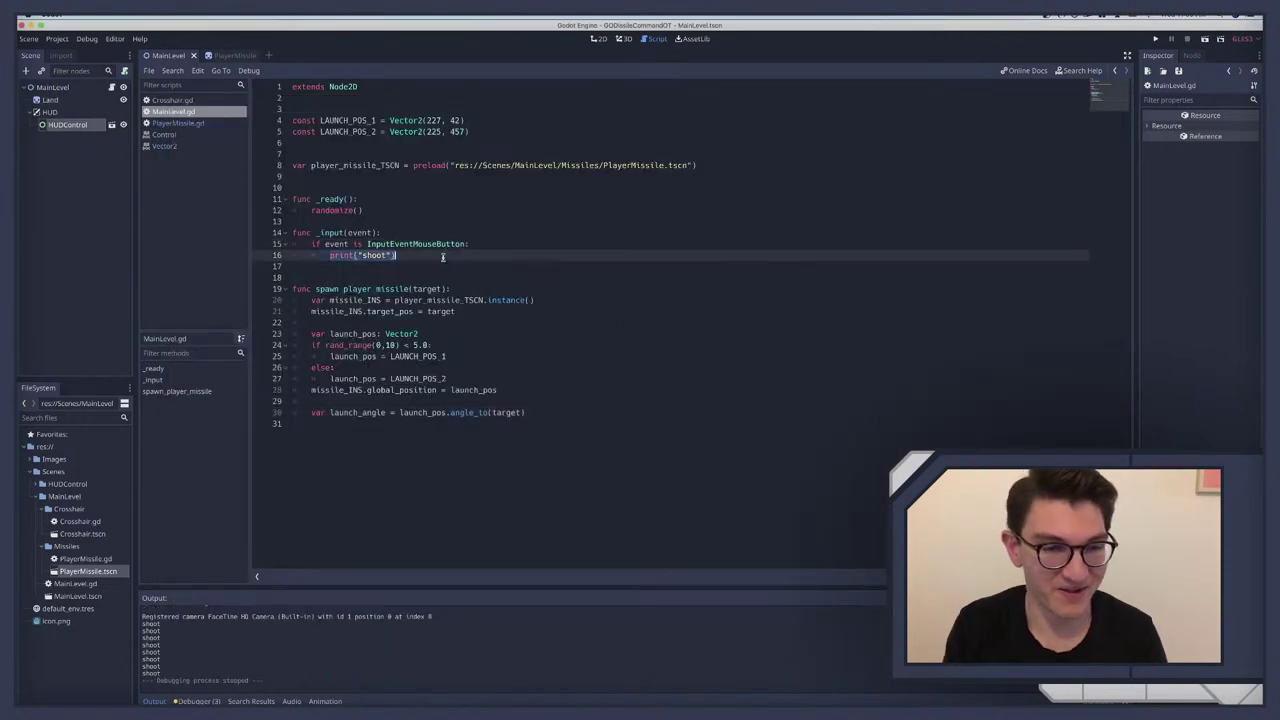
{"action": "key", "text": "shift+Home"}
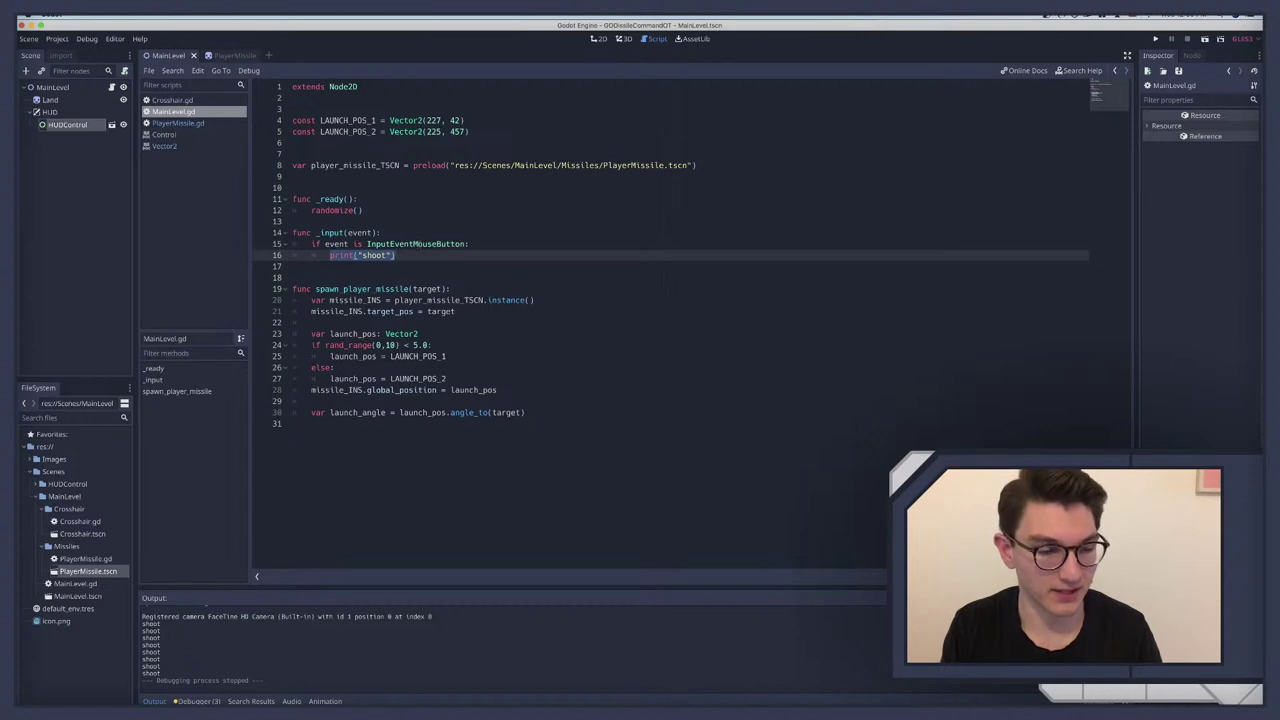
{"action": "left_click", "coordinate": [199, 701]}
Step: Rename delta to _delta in Crosshair.gd's _process and PlayerMissile.gd's _physics_process
{"action": "left_click", "coordinate": [200, 577]}
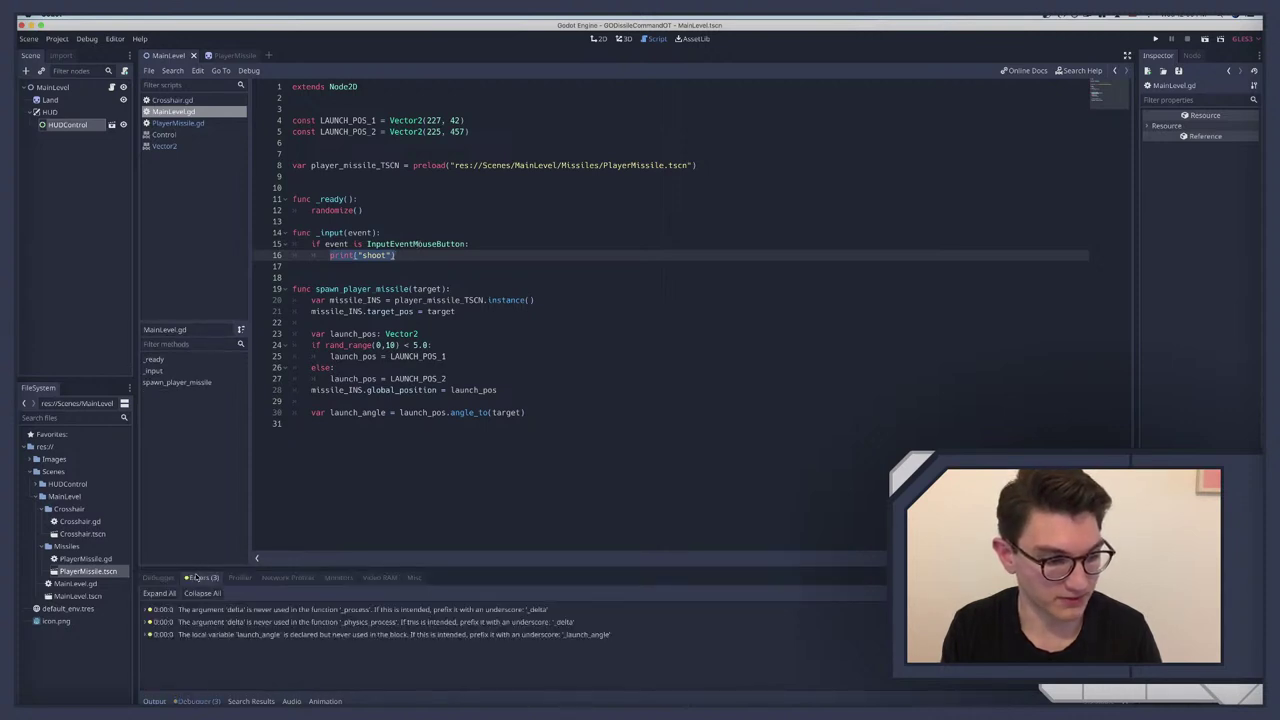
{"action": "left_click", "coordinate": [209, 611]}
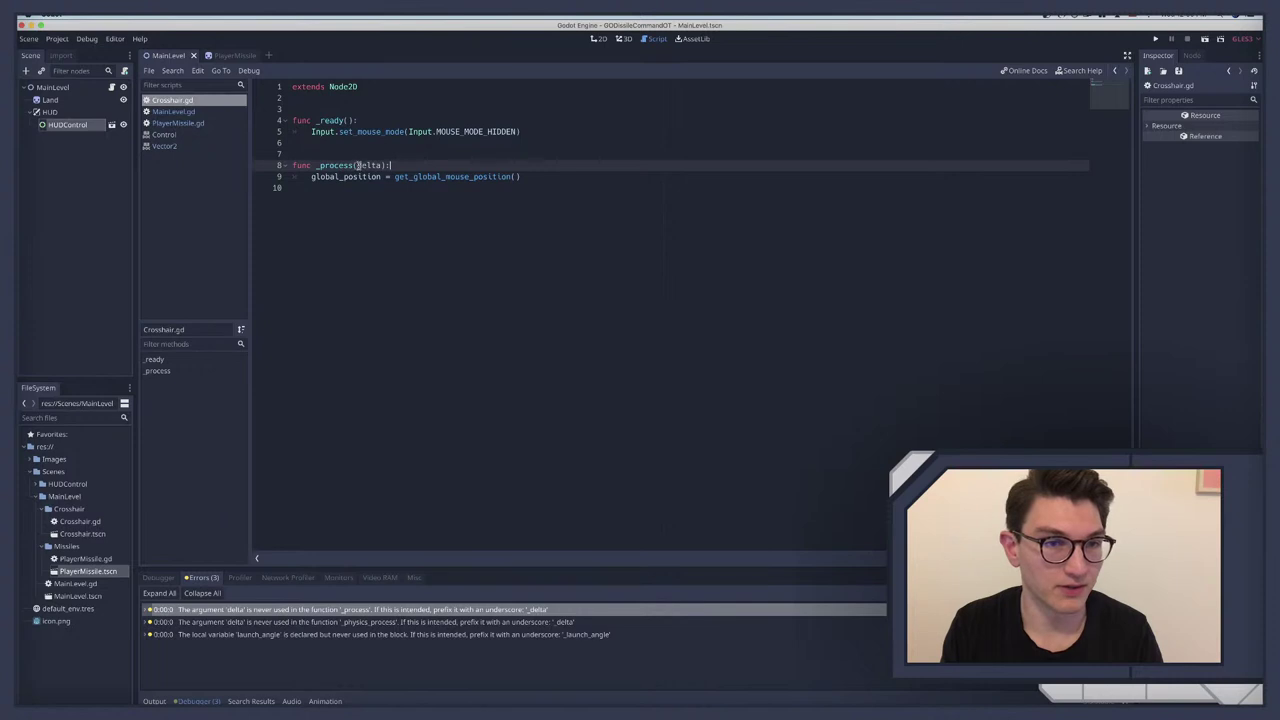
{"action": "type", "text": "_"}
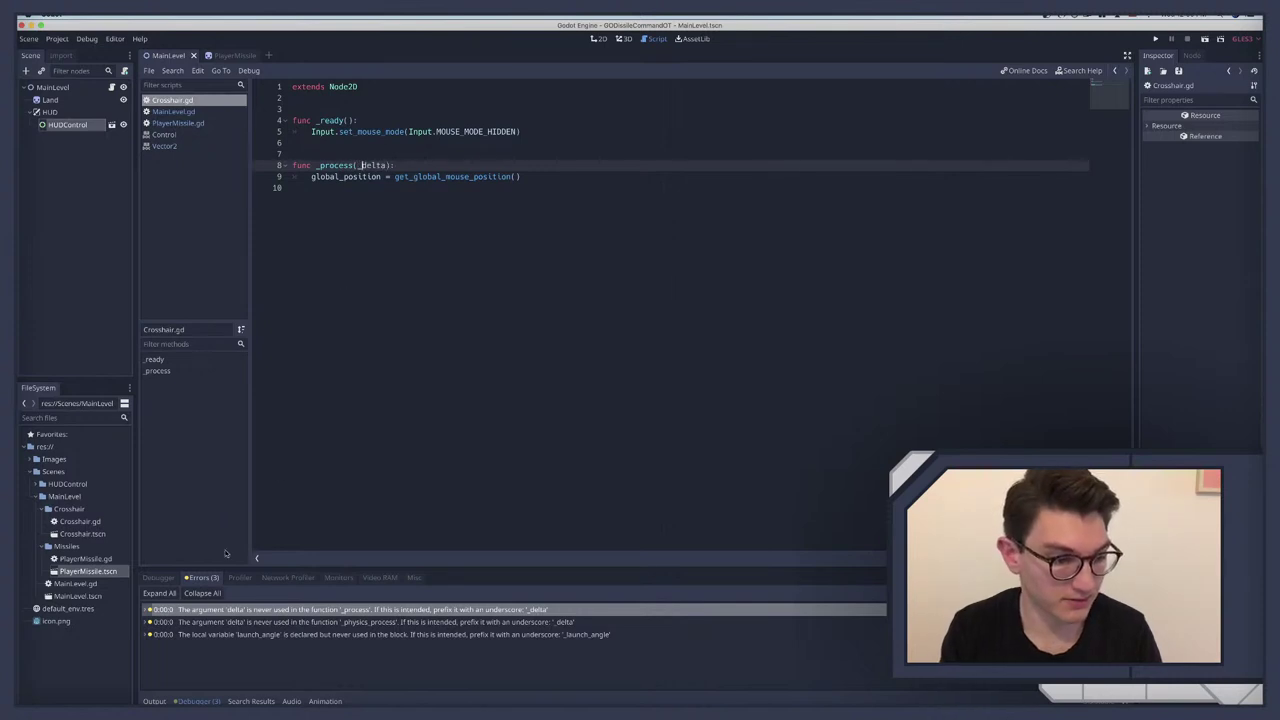
{"action": "left_click", "coordinate": [229, 624]}
{"action": "left_click", "coordinate": [392, 176]}
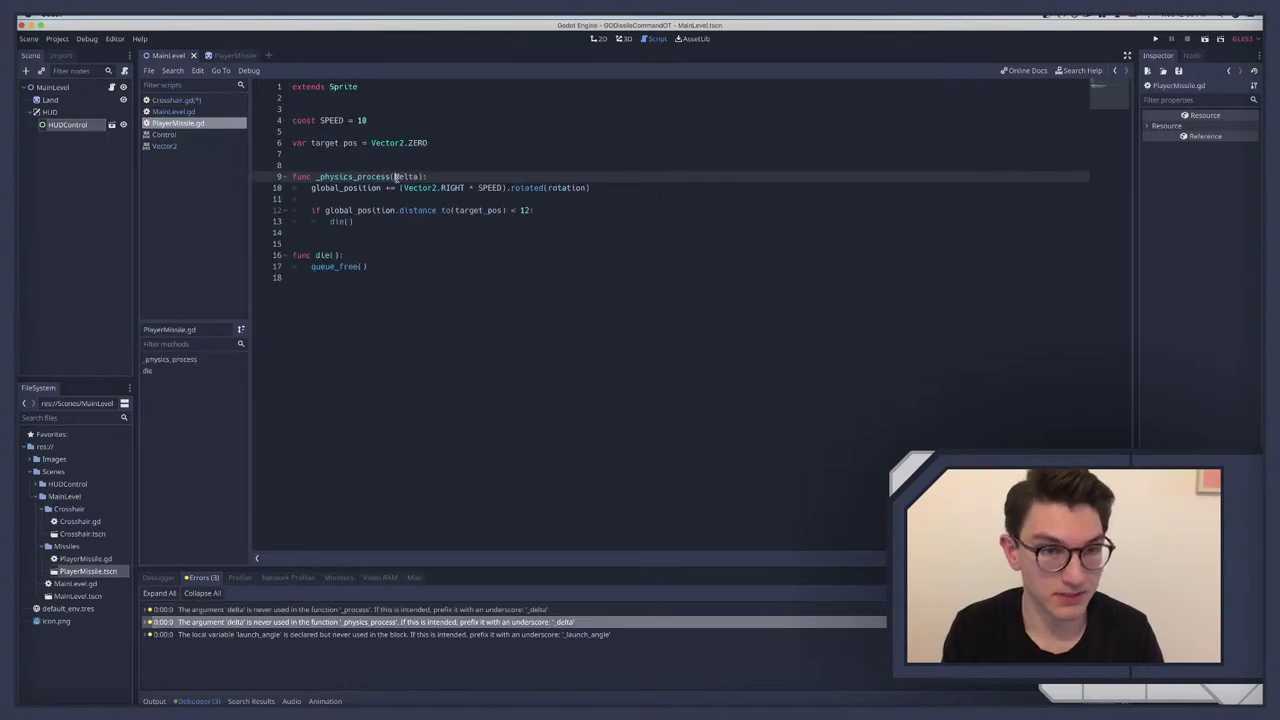
{"action": "type", "text": "_"}
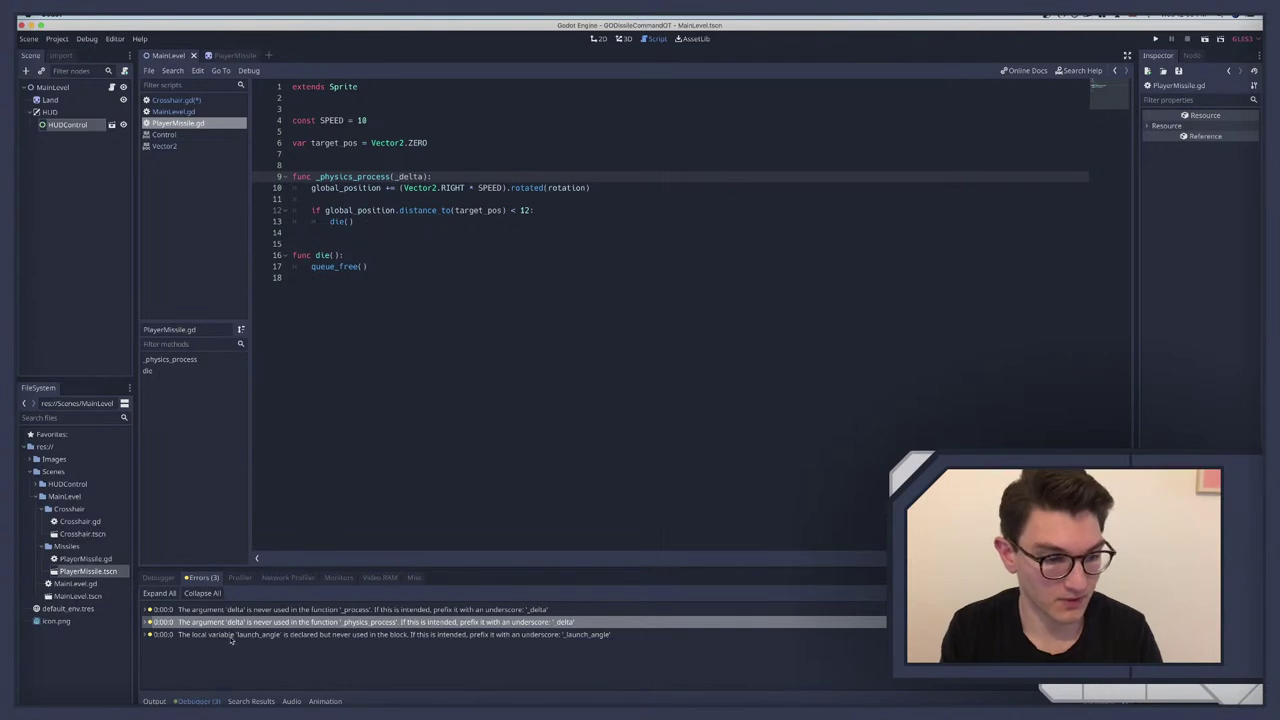
Step: Jump to the unused launch_angle warning and inspect launch_pos.angle_to(target) on line 30
{"action": "left_click", "coordinate": [231, 636]}
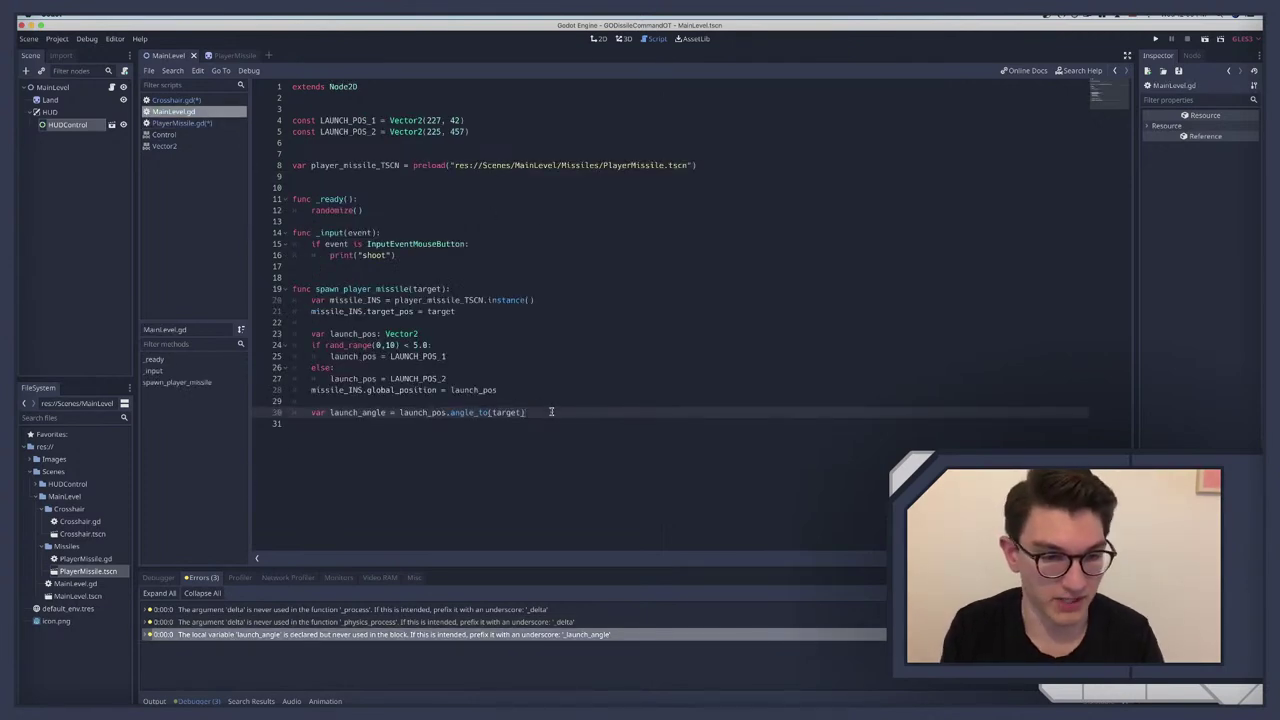
{"action": "left_click_drag", "start_coordinate": [401, 412], "coordinate": [530, 412]}
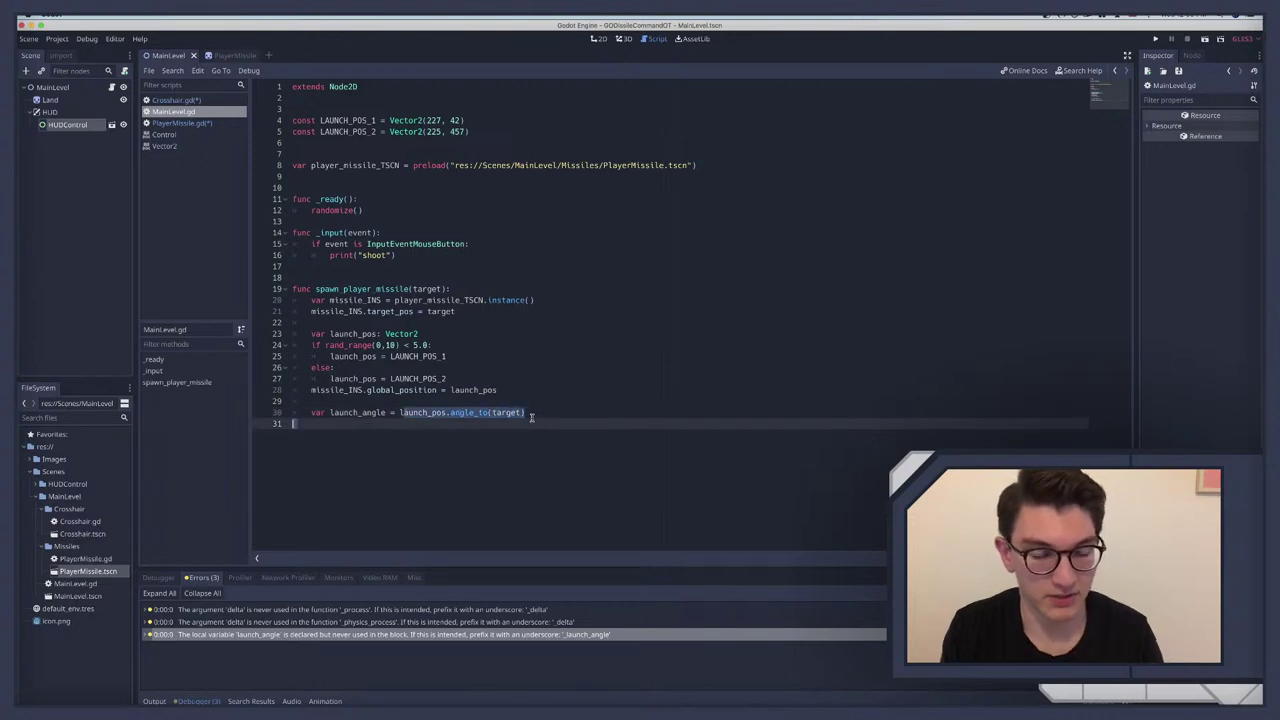
{"action": "left_click", "coordinate": [555, 414]}
Step: Add add_child(missile_INS) below line 30 and save MainLevel.gd
{"action": "key", "text": "Return"}
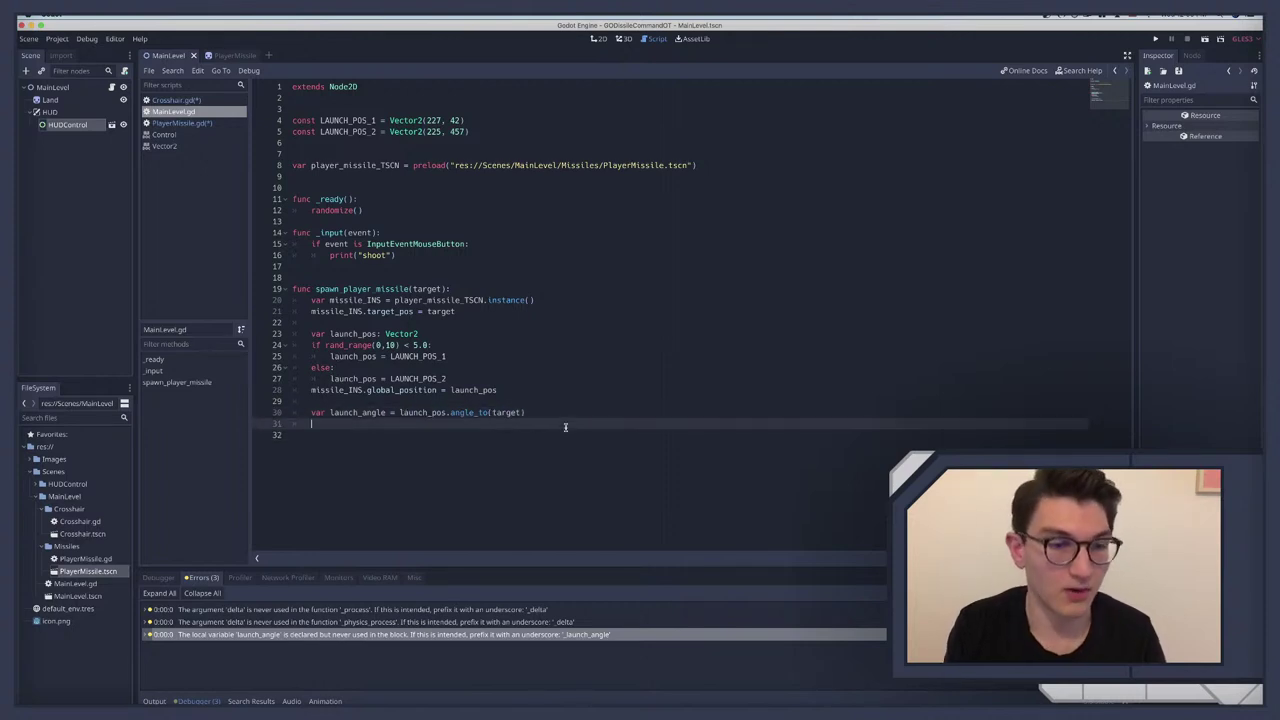
{"action": "key", "text": "Return"}
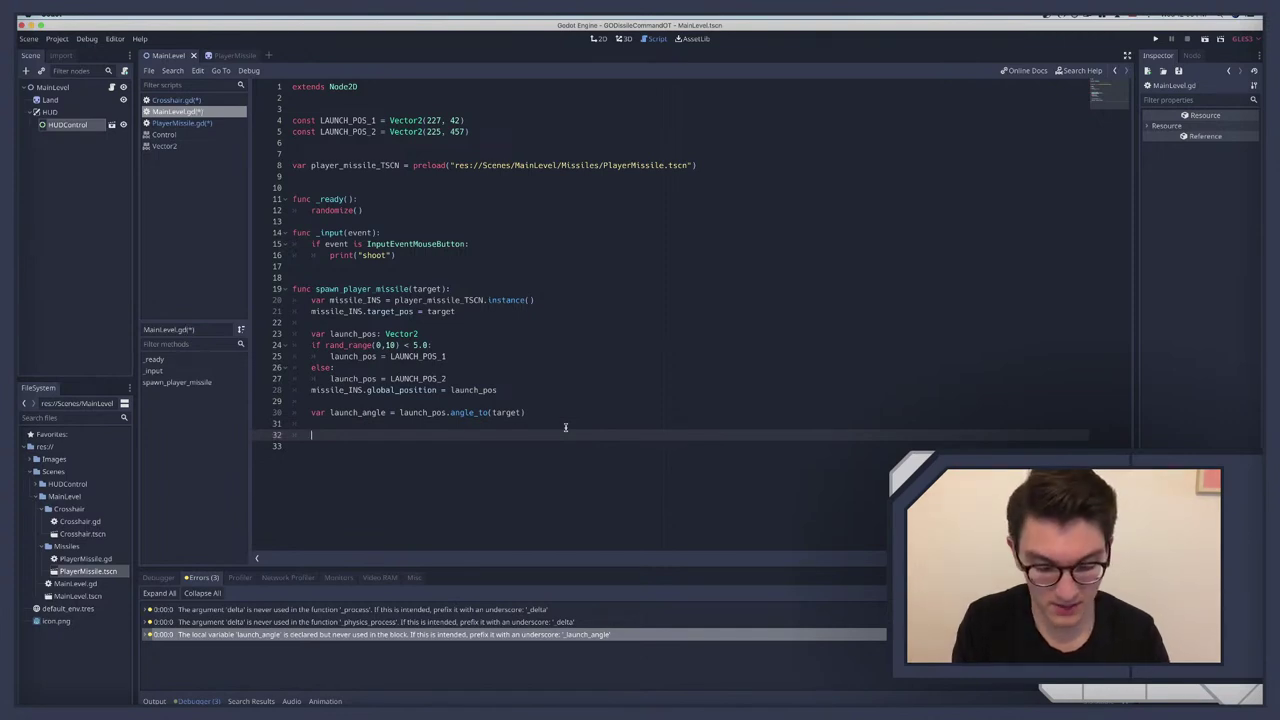
{"action": "type", "text": "add_ch"}
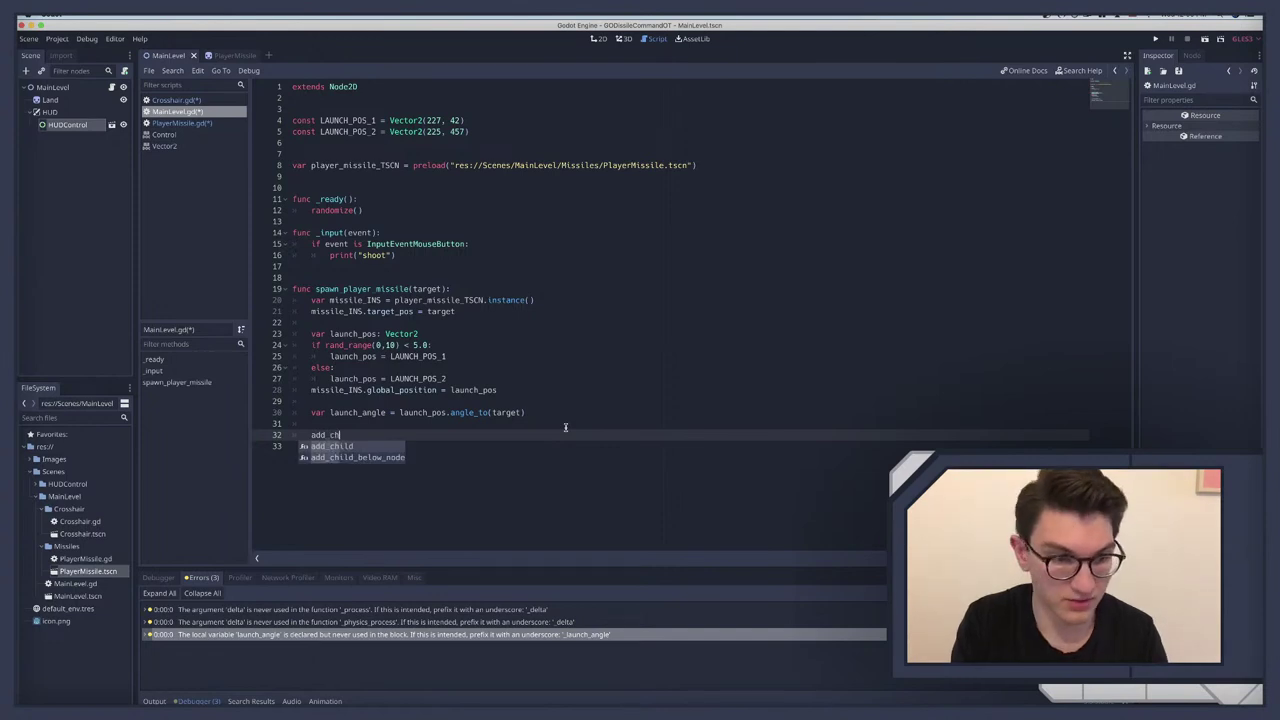
{"action": "key", "text": "Return"}
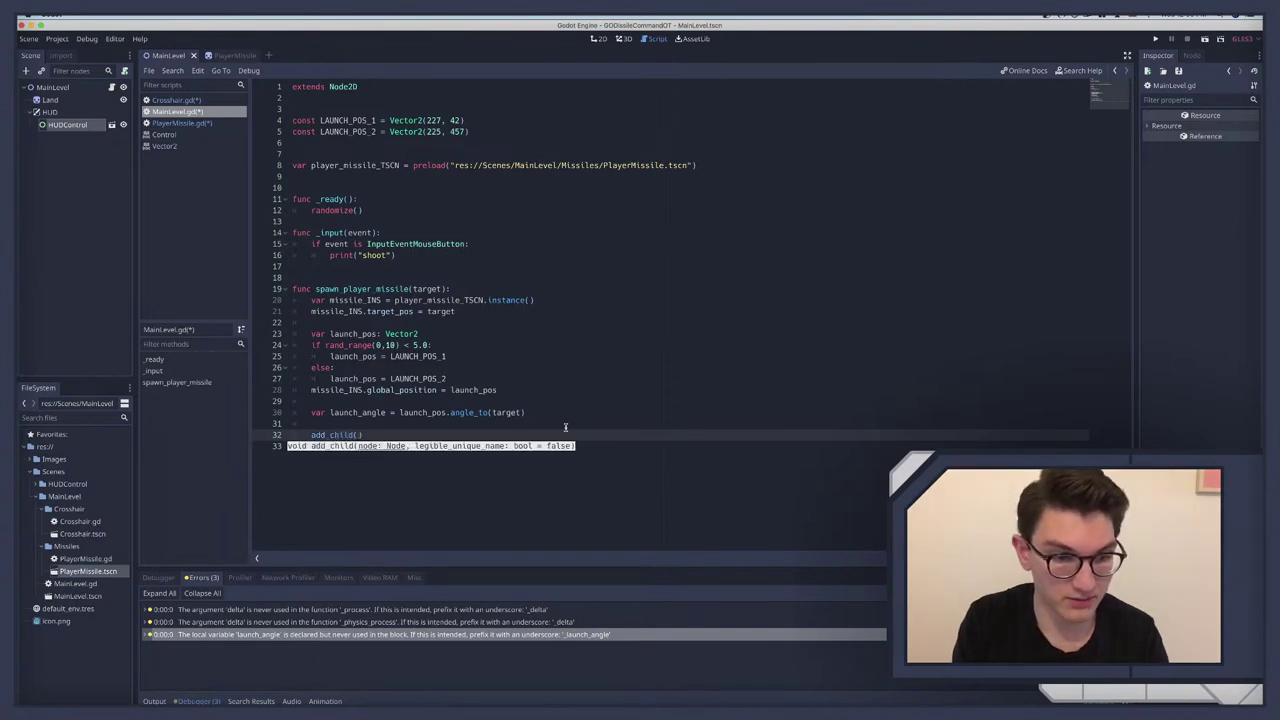
{"action": "type", "text": "miss"}
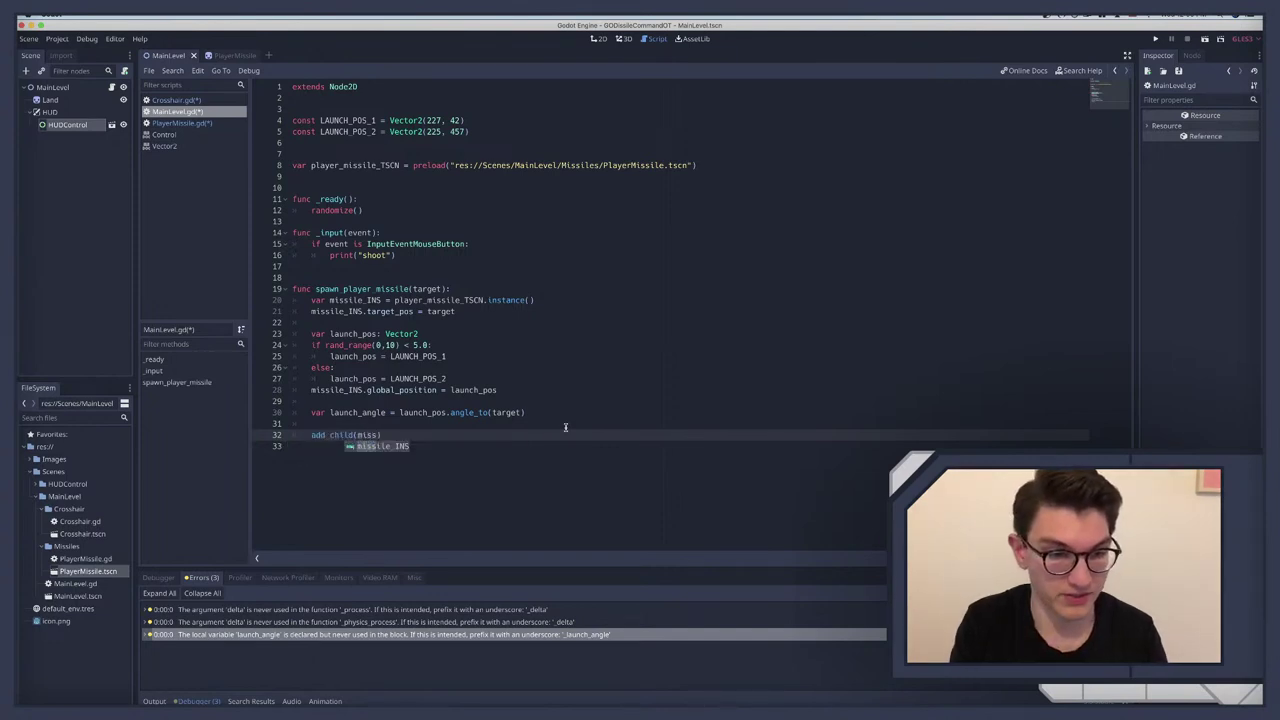
{"action": "key", "text": "Return"}
{"action": "type", "text": ")"}
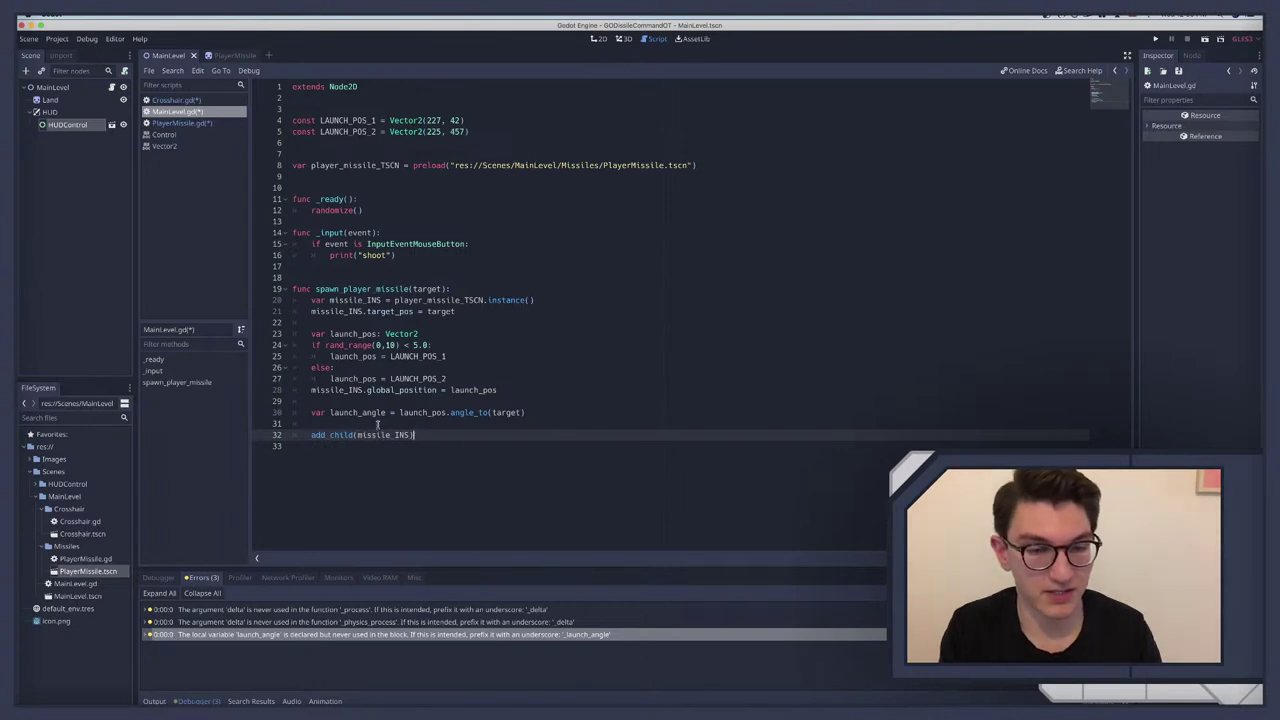
{"action": "key", "text": "ctrl+s"}
Step: Review the missile instance lines and select print("shoot") on line 16 for replacement
{"action": "left_click_drag", "start_coordinate": [308, 300], "coordinate": [540, 301]}
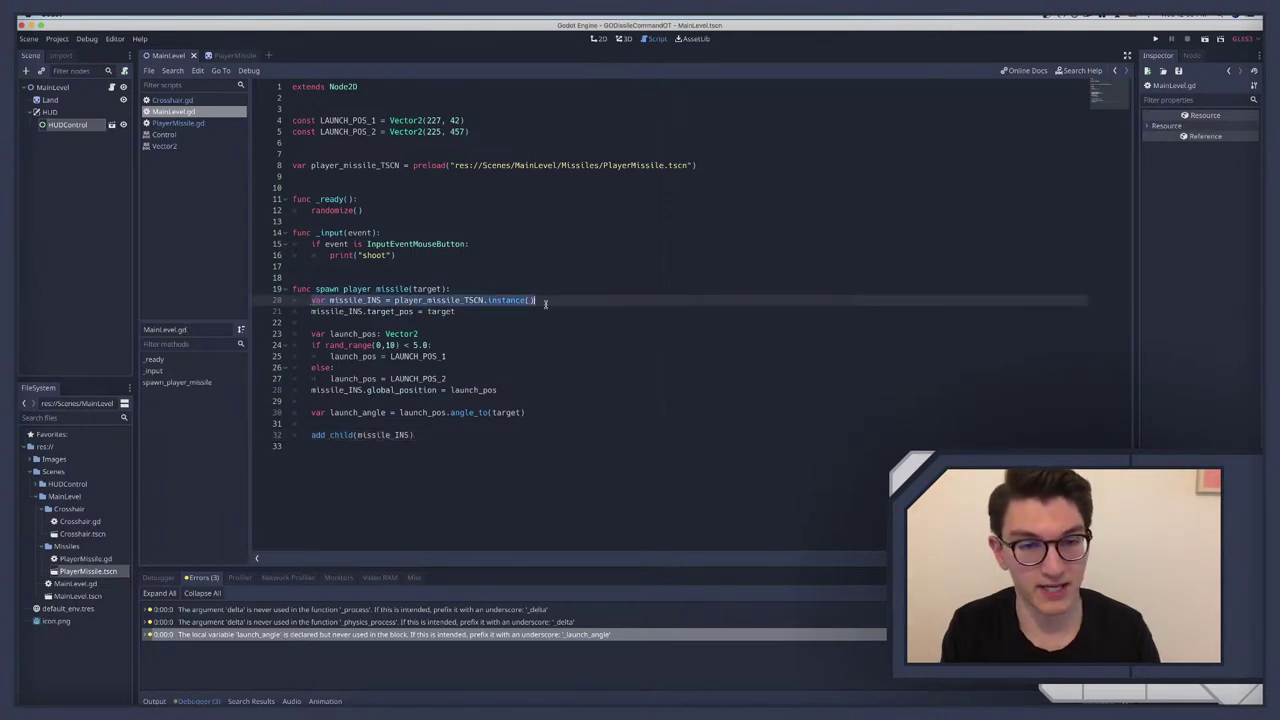
{"action": "double_click", "coordinate": [390, 311]}
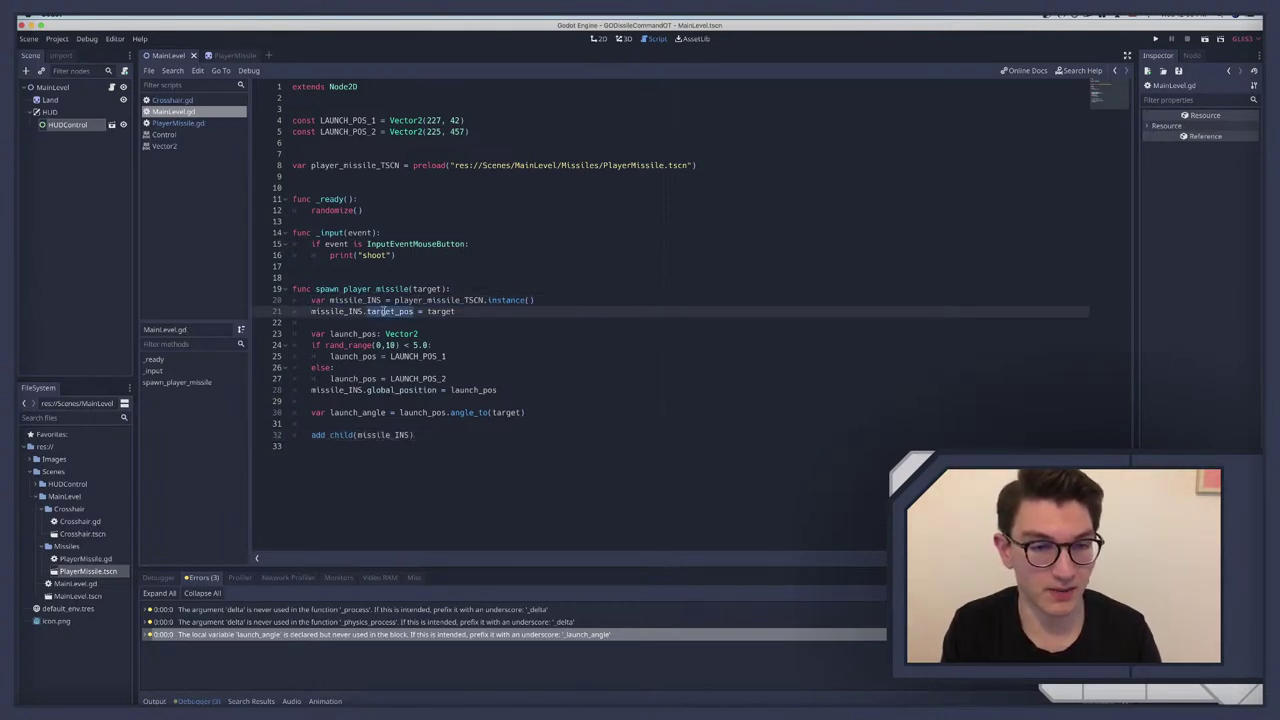
{"action": "left_click_drag", "start_coordinate": [310, 311], "coordinate": [496, 309]}
{"action": "left_click", "coordinate": [428, 288]}
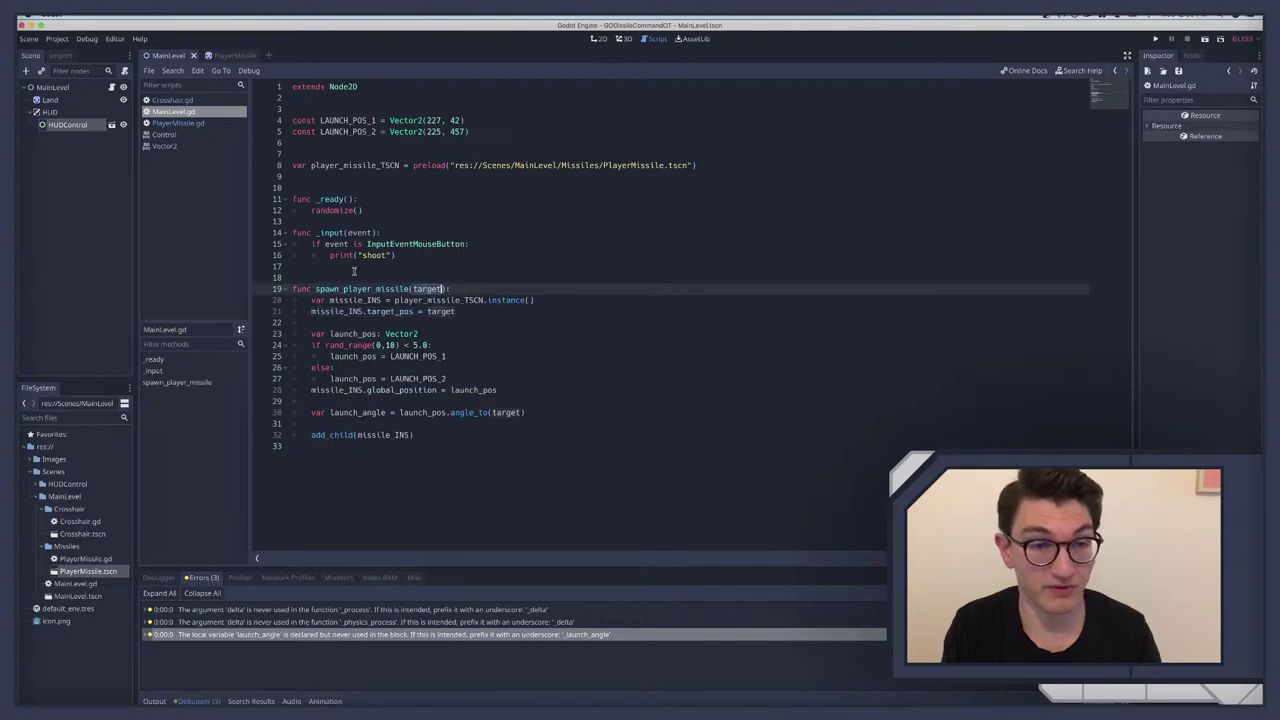
{"action": "left_click_drag", "start_coordinate": [328, 255], "coordinate": [428, 256]}
{"action": "left_click", "coordinate": [401, 265]}
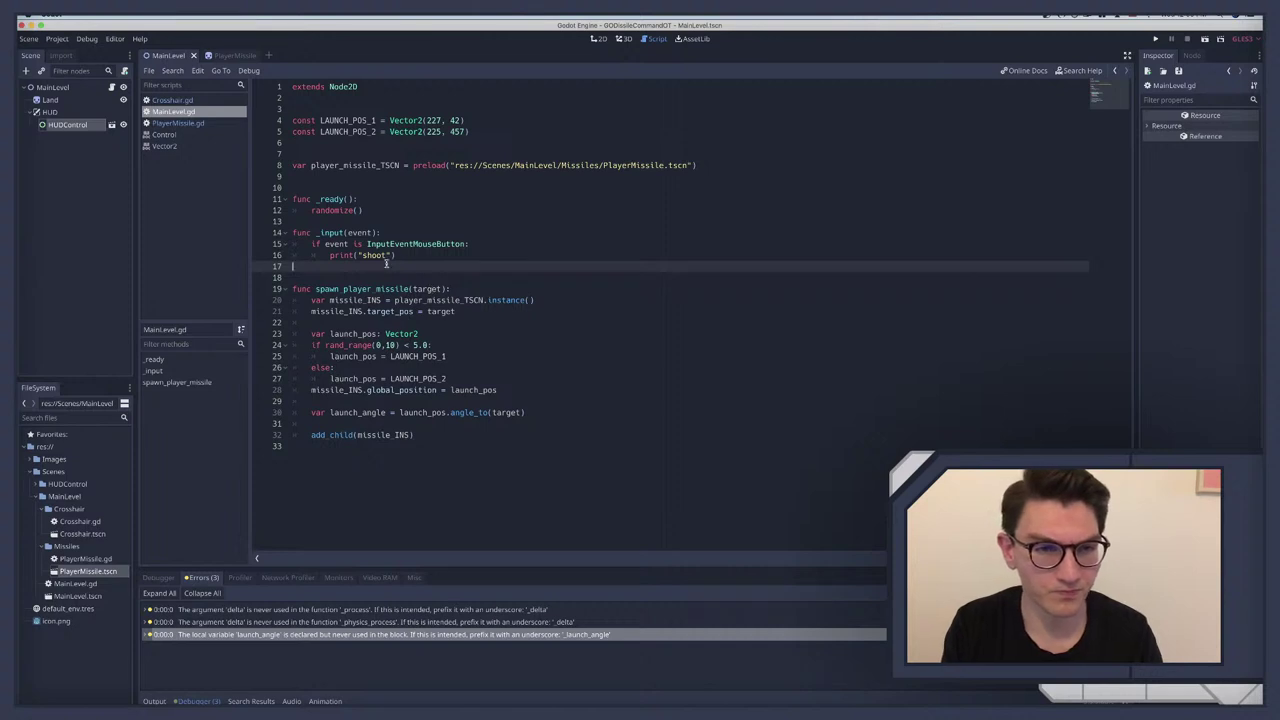
{"action": "left_click_drag", "start_coordinate": [329, 255], "coordinate": [414, 255]}
Step: Replace print("shoot") with spawn_player_missile(get_global_mouse_position()) on line 16
{"action": "type", "text": "s"}
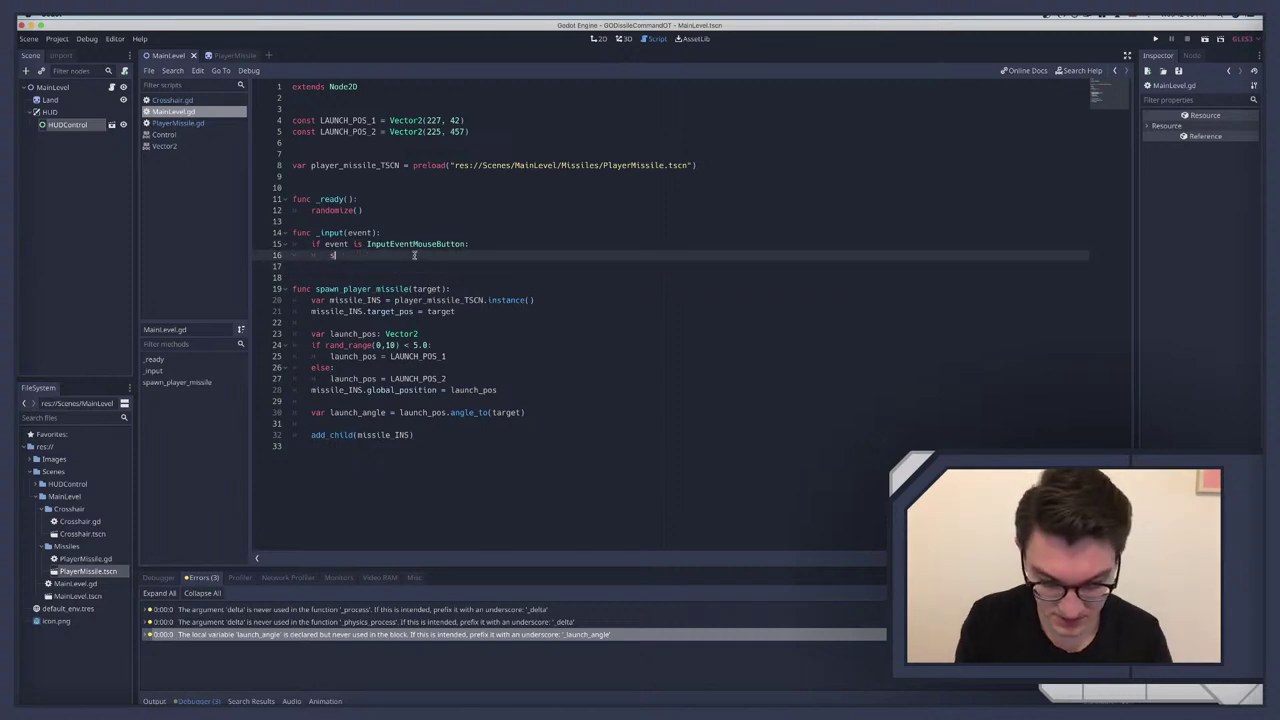
{"action": "type", "text": "pawn_player_missile()"}
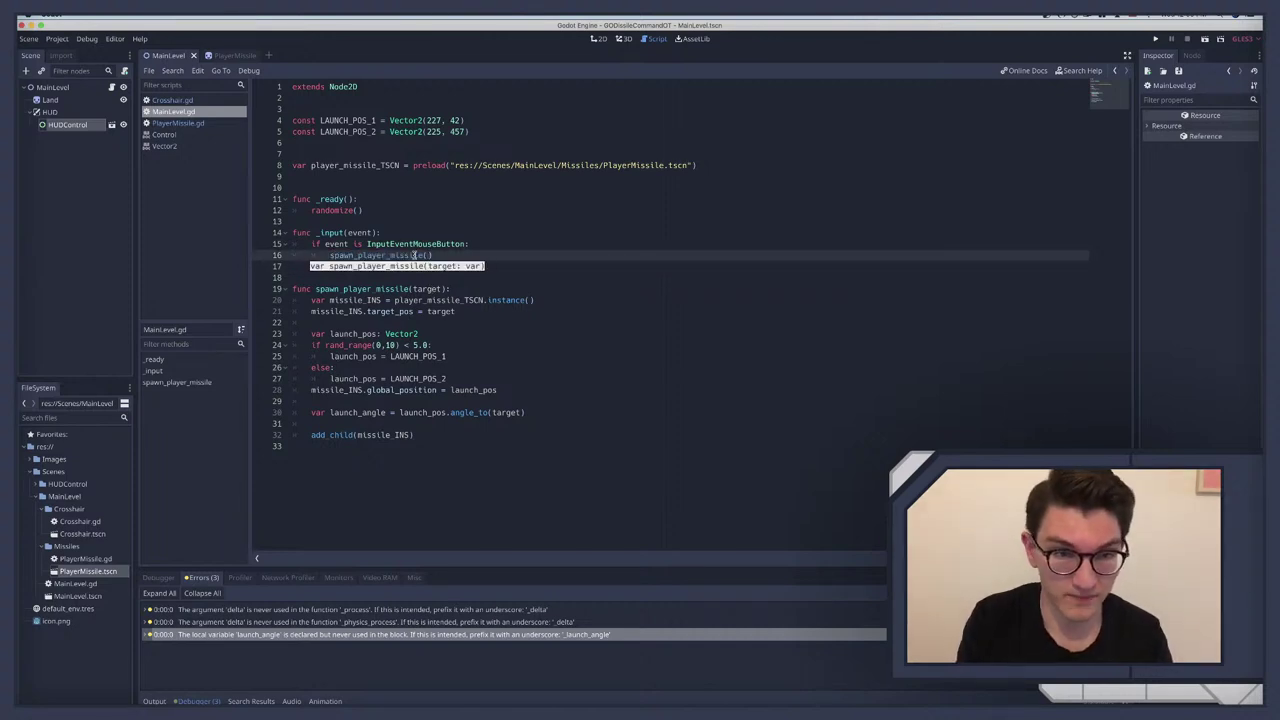
{"action": "type", "text": "get_global_mouse_position()"}
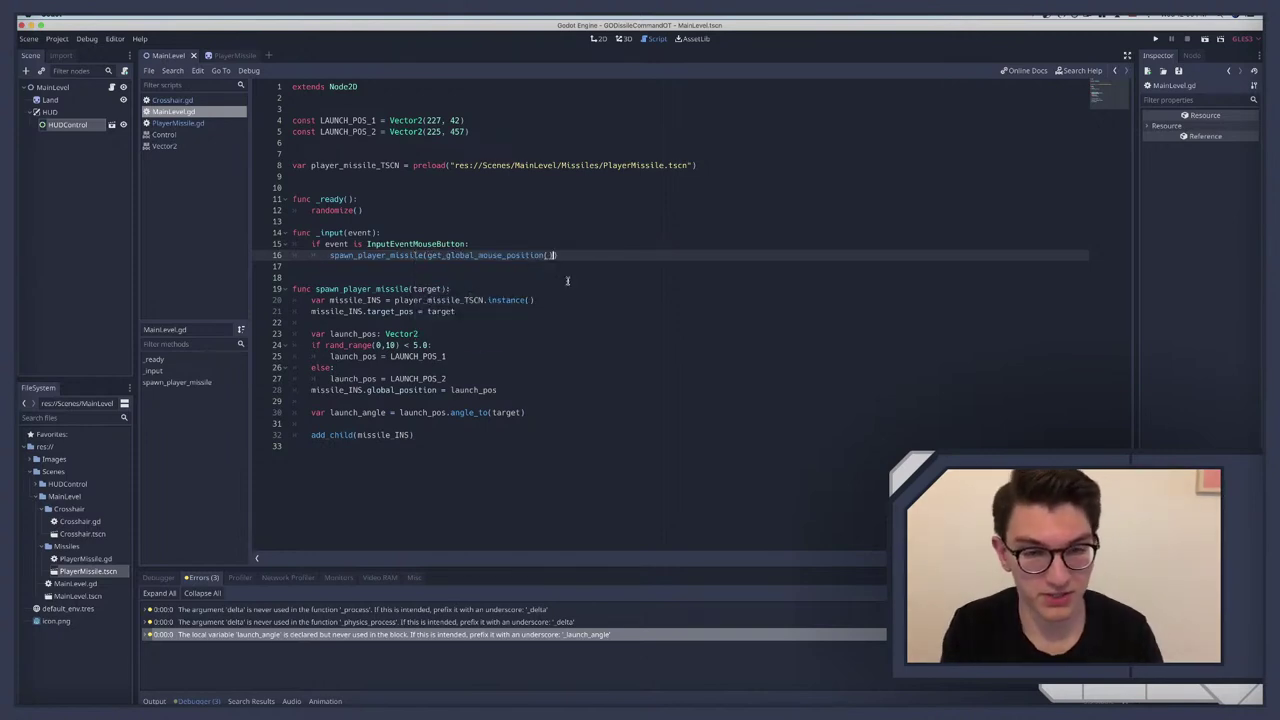
{"action": "left_click", "coordinate": [449, 265]}
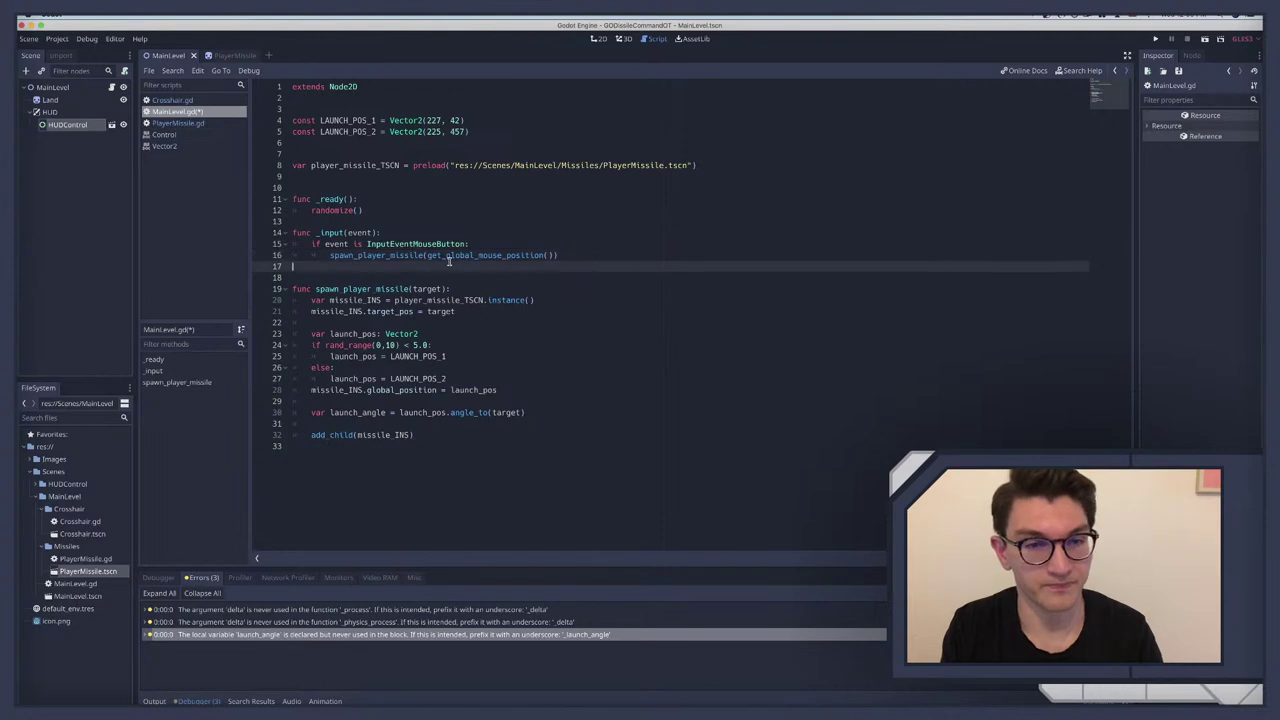
{"action": "left_click", "coordinate": [450, 258]}
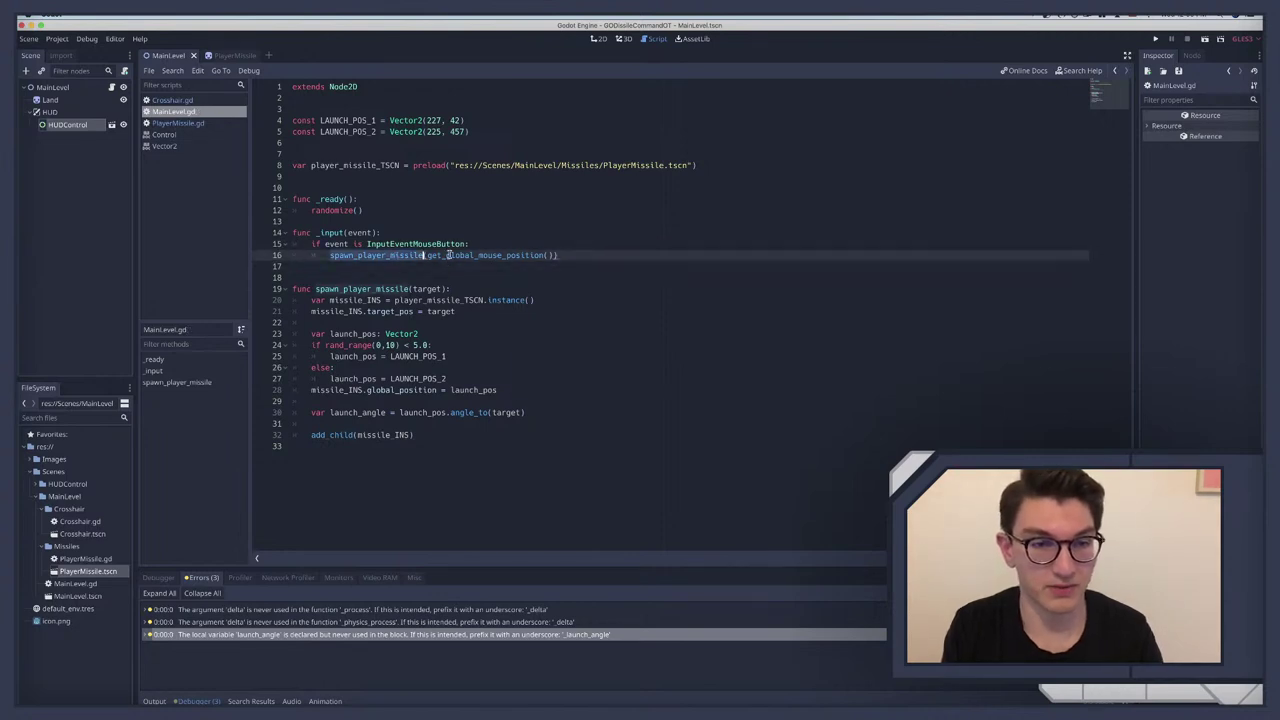
{"action": "double_click", "coordinate": [437, 258]}
{"action": "left_click", "coordinate": [512, 263]}
Step: Review spawn_player_missile's target, LAUNCH_POS_1 and global_position lines, ending at line 30
{"action": "left_click", "coordinate": [416, 292]}
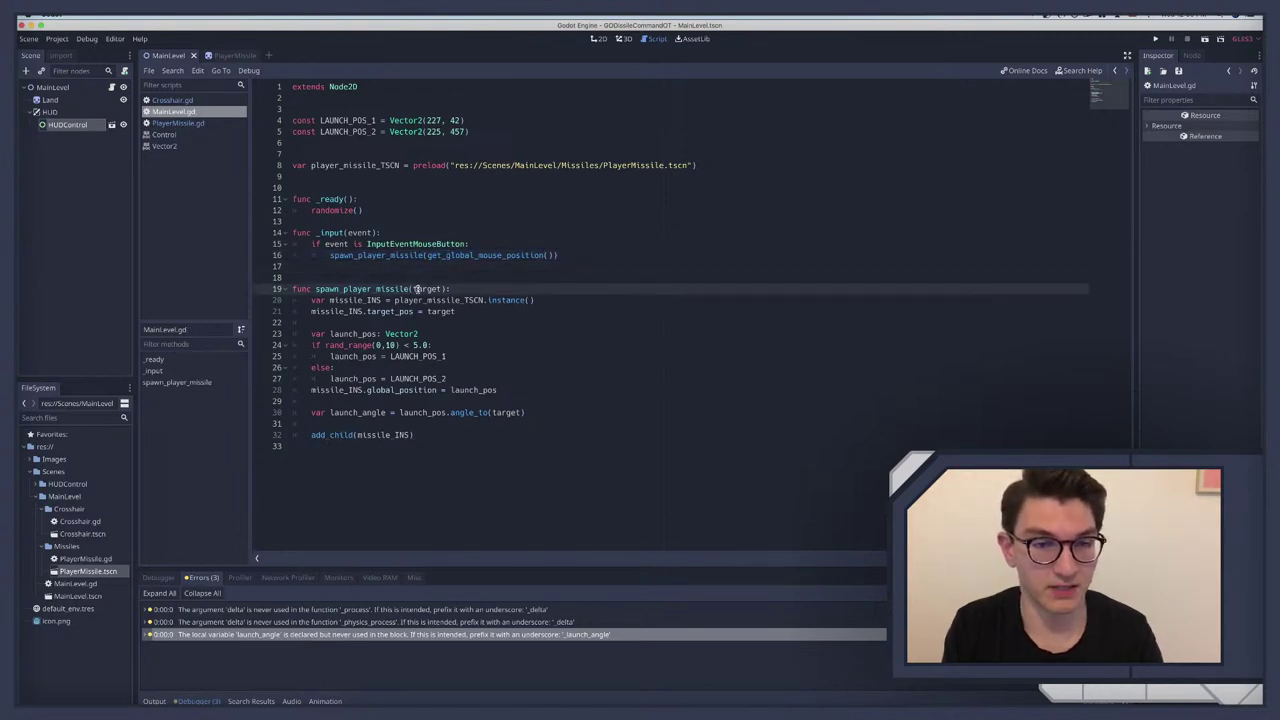
{"action": "double_click", "coordinate": [428, 289]}
{"action": "key", "text": "Down"}
{"action": "key", "text": "Down"}
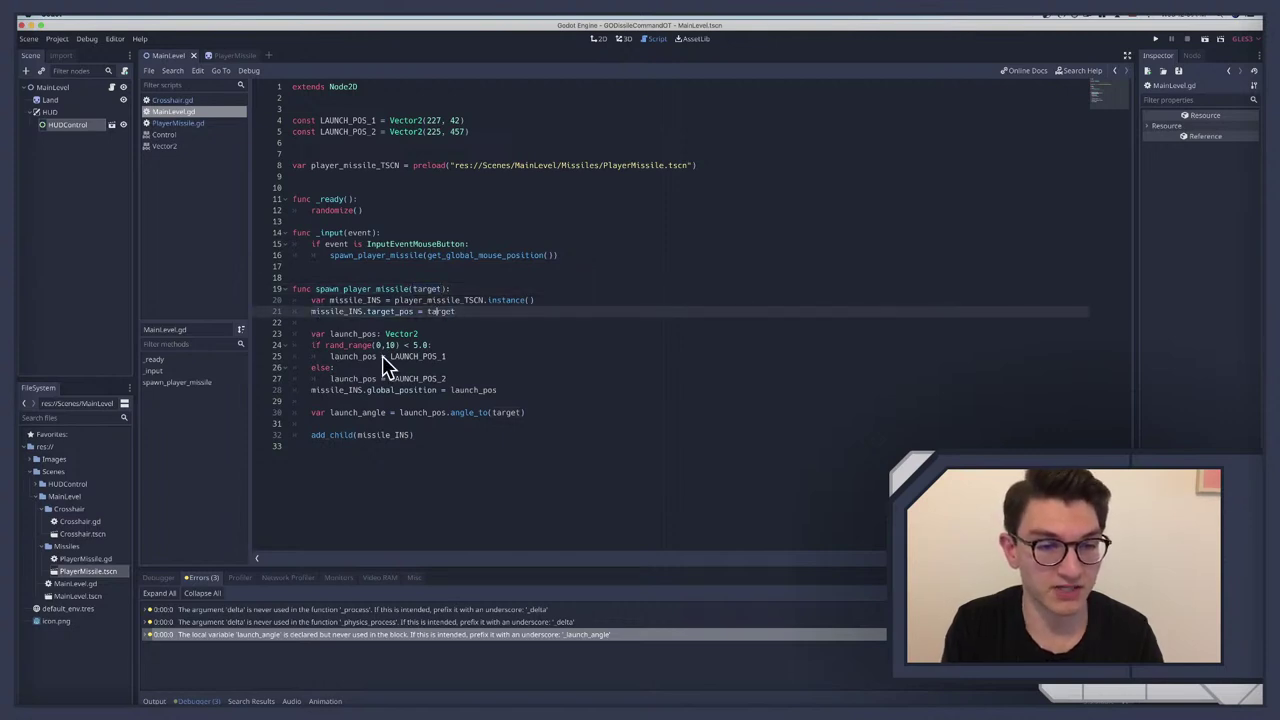
{"action": "double_click", "coordinate": [418, 357]}
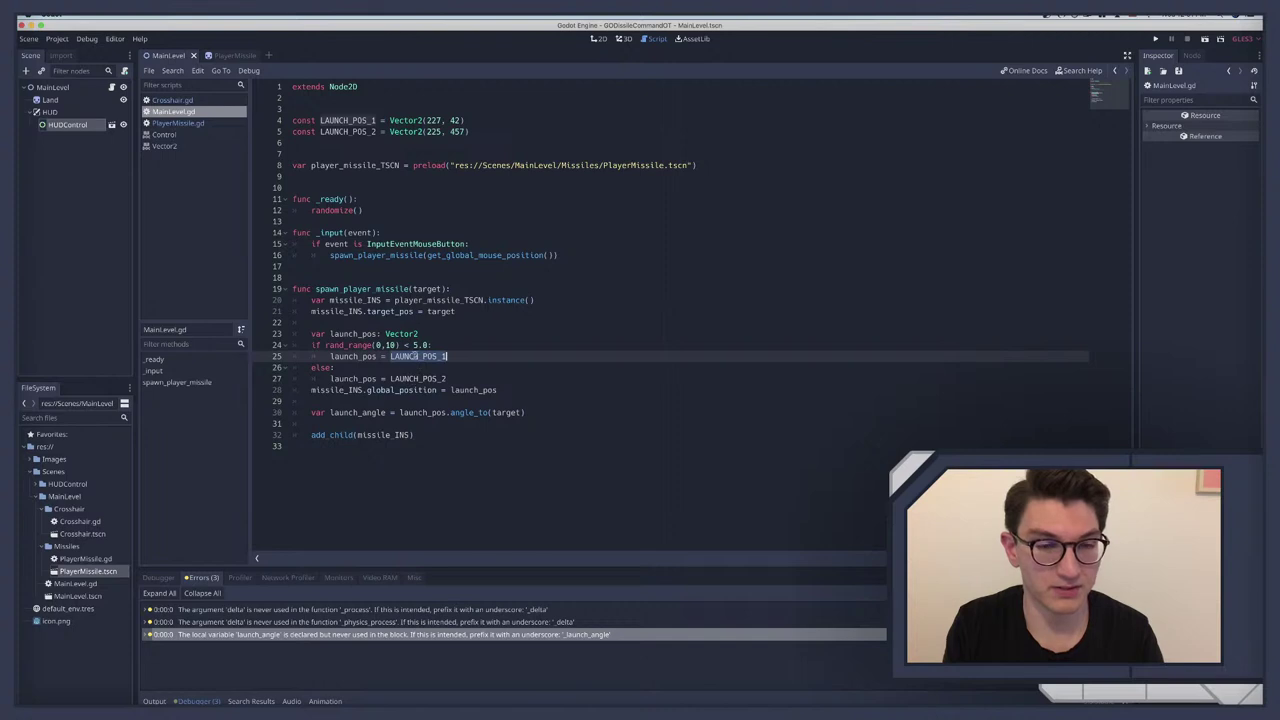
{"action": "left_click", "coordinate": [421, 381]}
{"action": "left_click", "coordinate": [480, 390]}
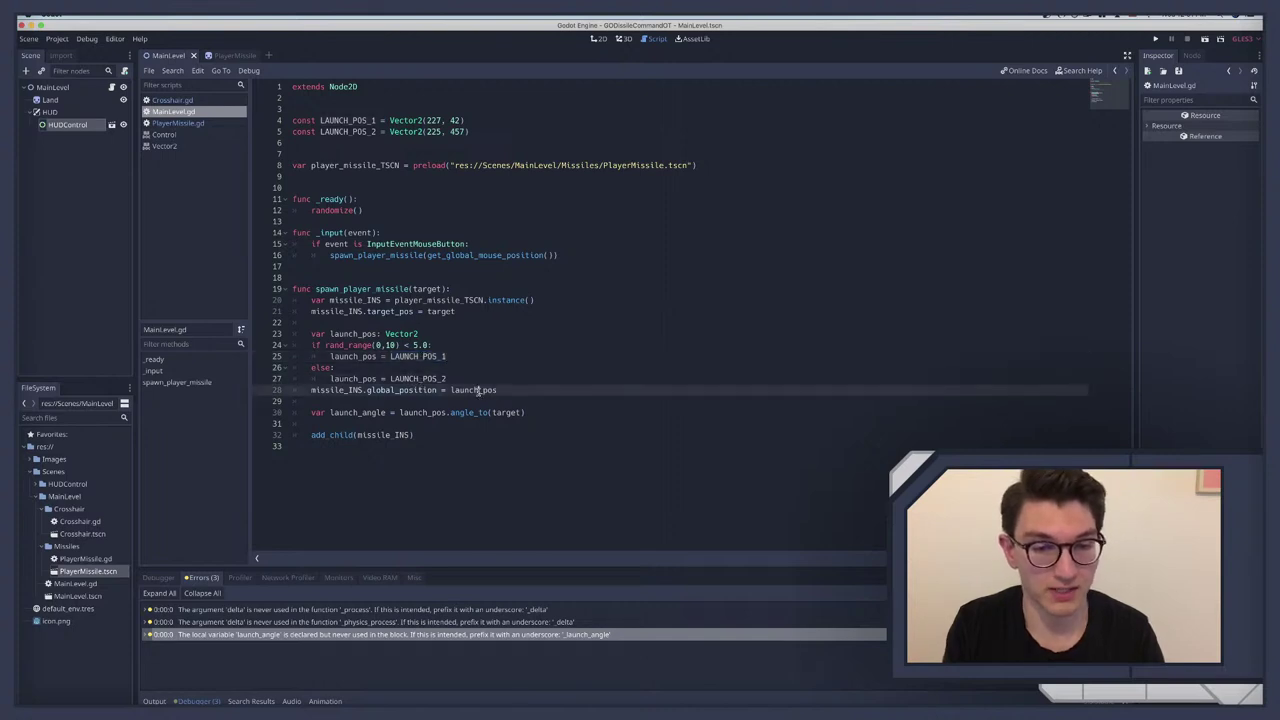
{"action": "left_click", "coordinate": [358, 412]}
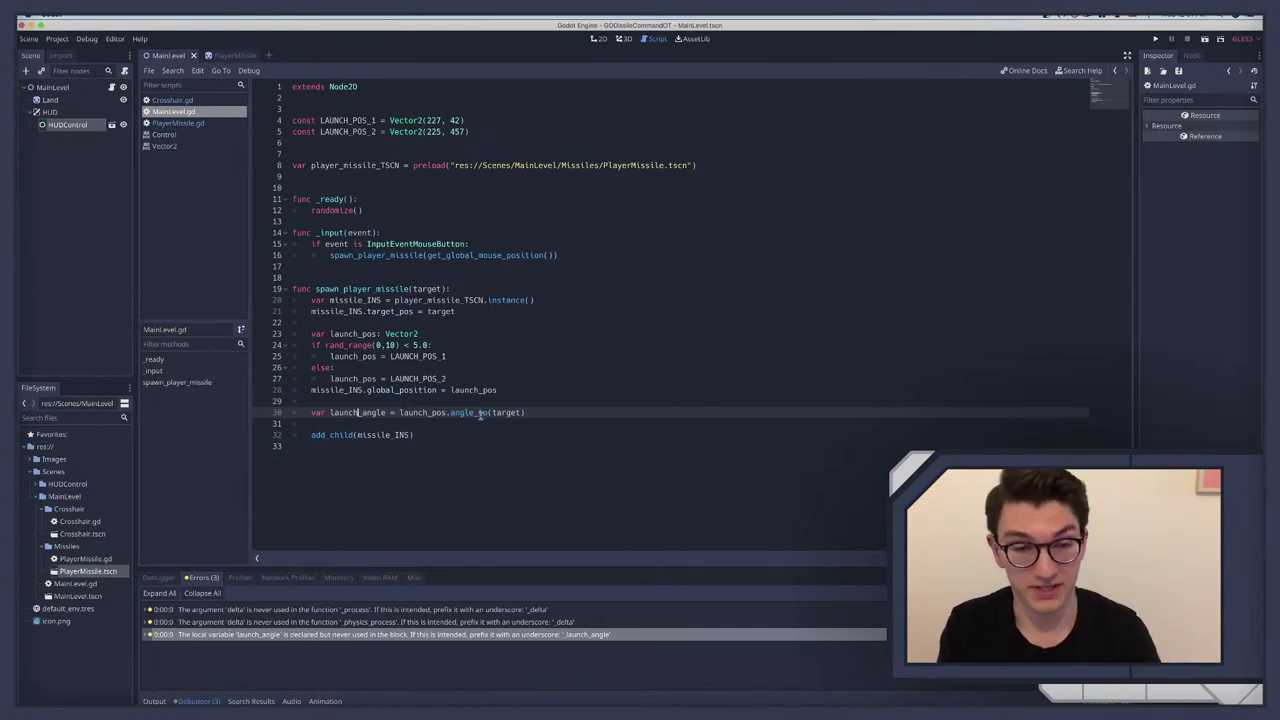
{"action": "left_click", "coordinate": [520, 412]}
Step: Add 'missile_INS.rotation = launch_angle' on a new line 31
{"action": "key", "text": "Return"}
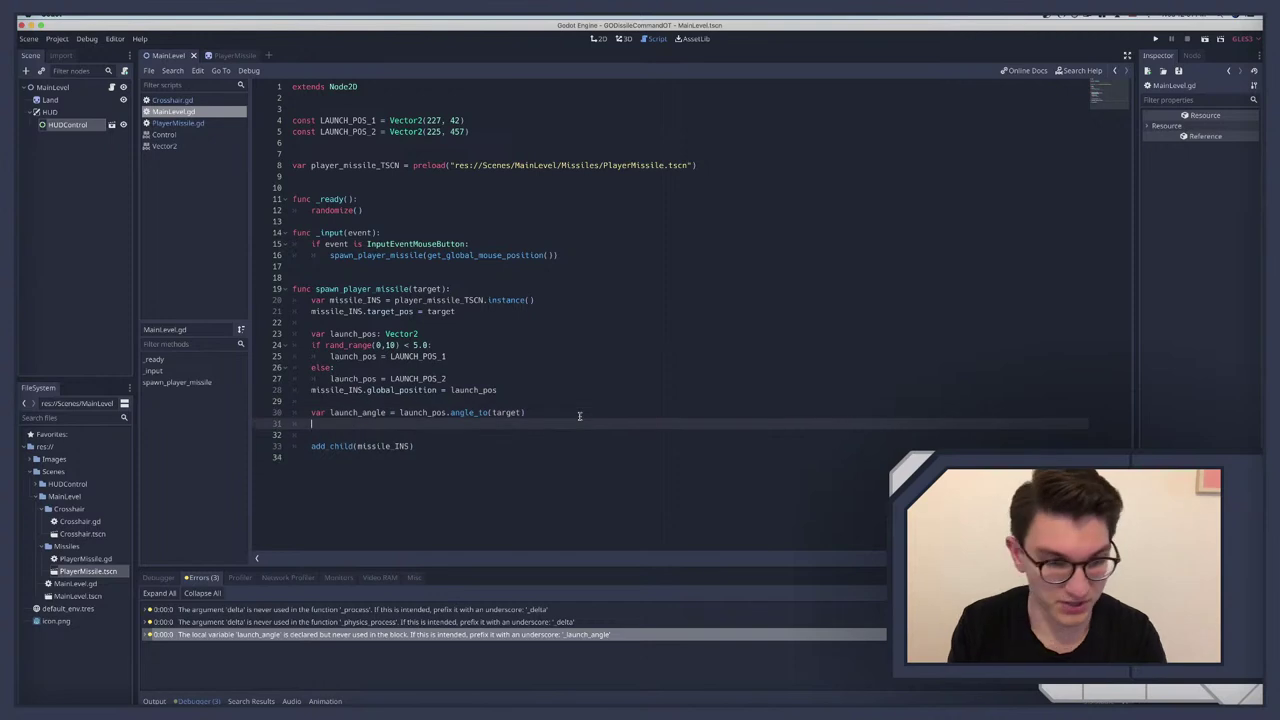
{"action": "type", "text": "miss"}
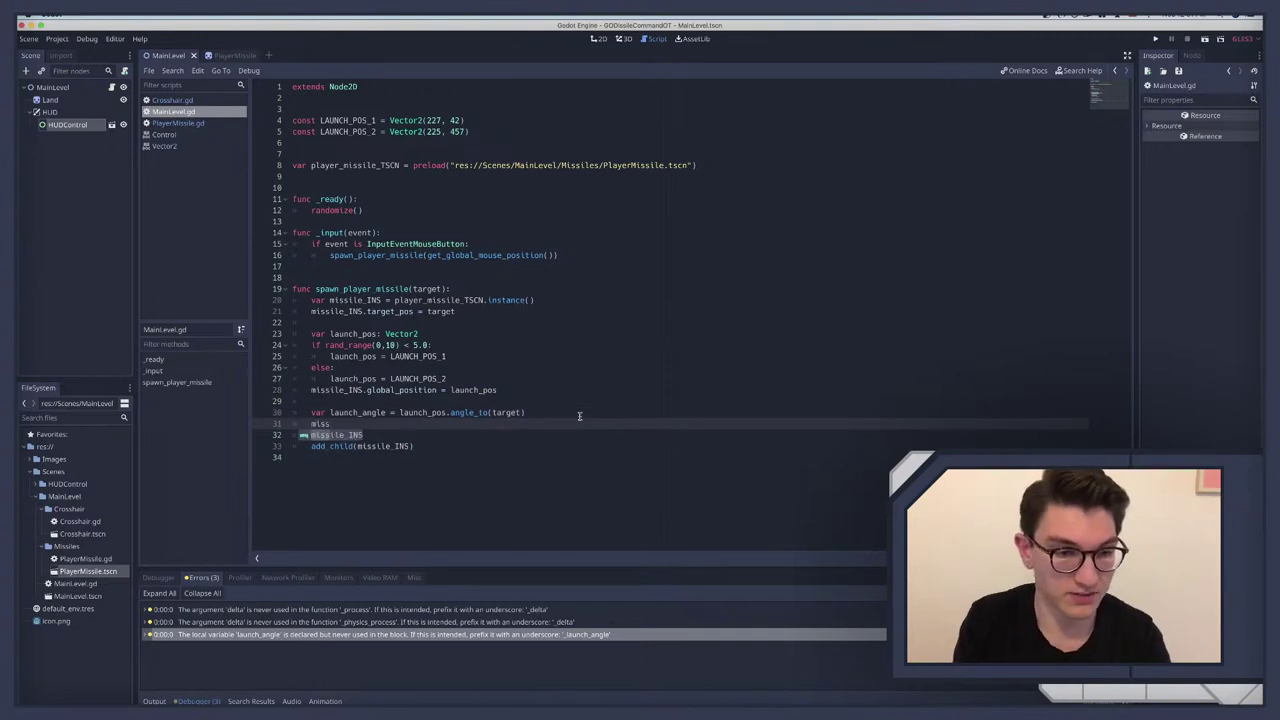
{"action": "type", "text": "ile_INS."}
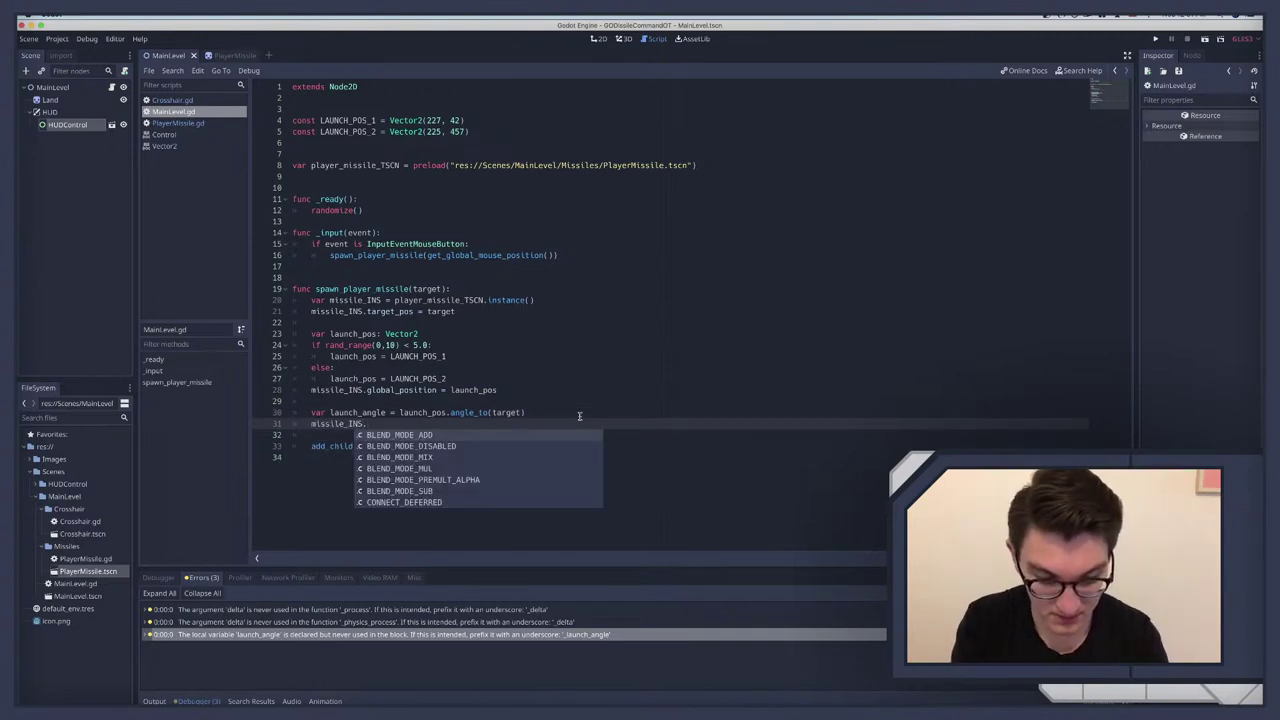
{"action": "type", "text": "rot"}
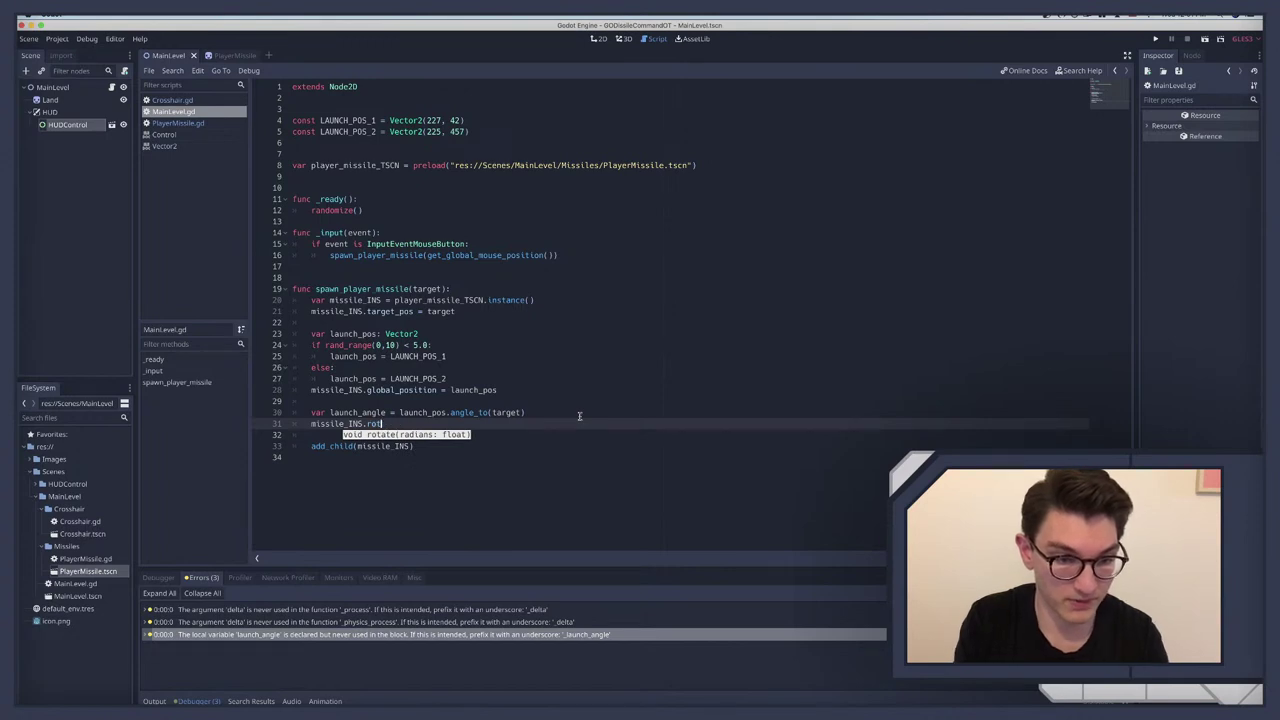
{"action": "type", "text": "atation = "}
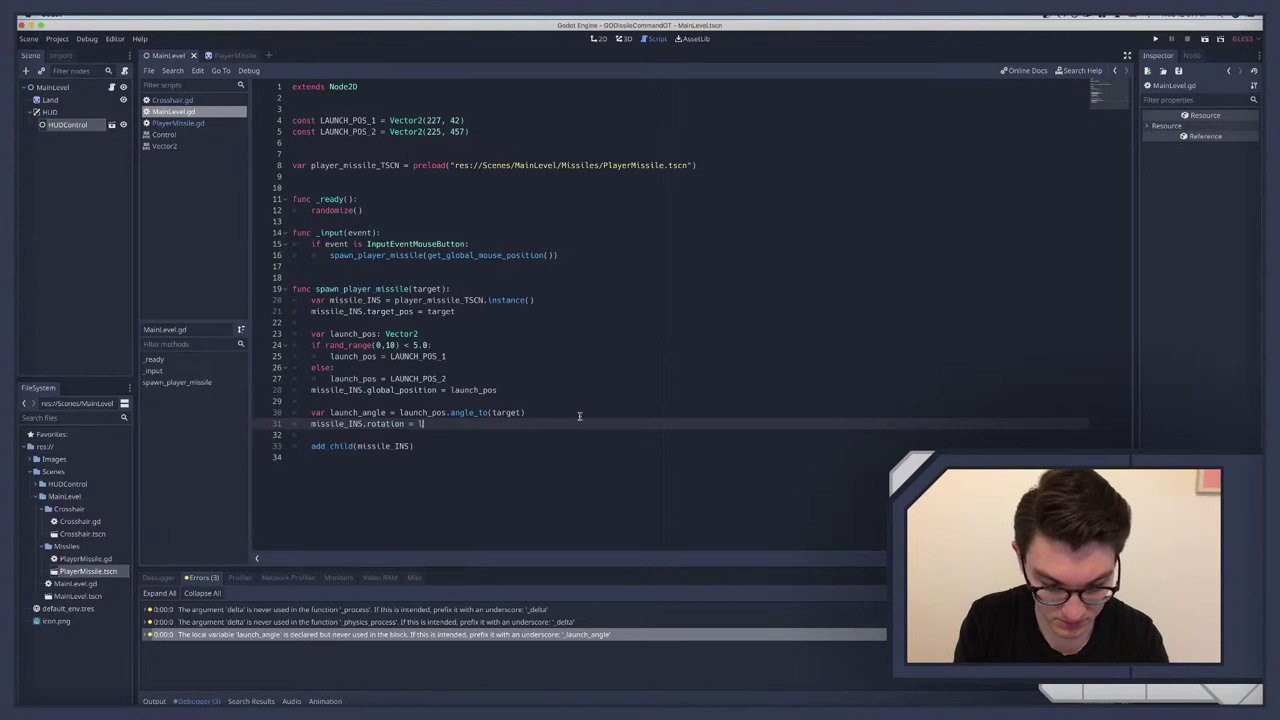
{"action": "type", "text": "launch_angle"}
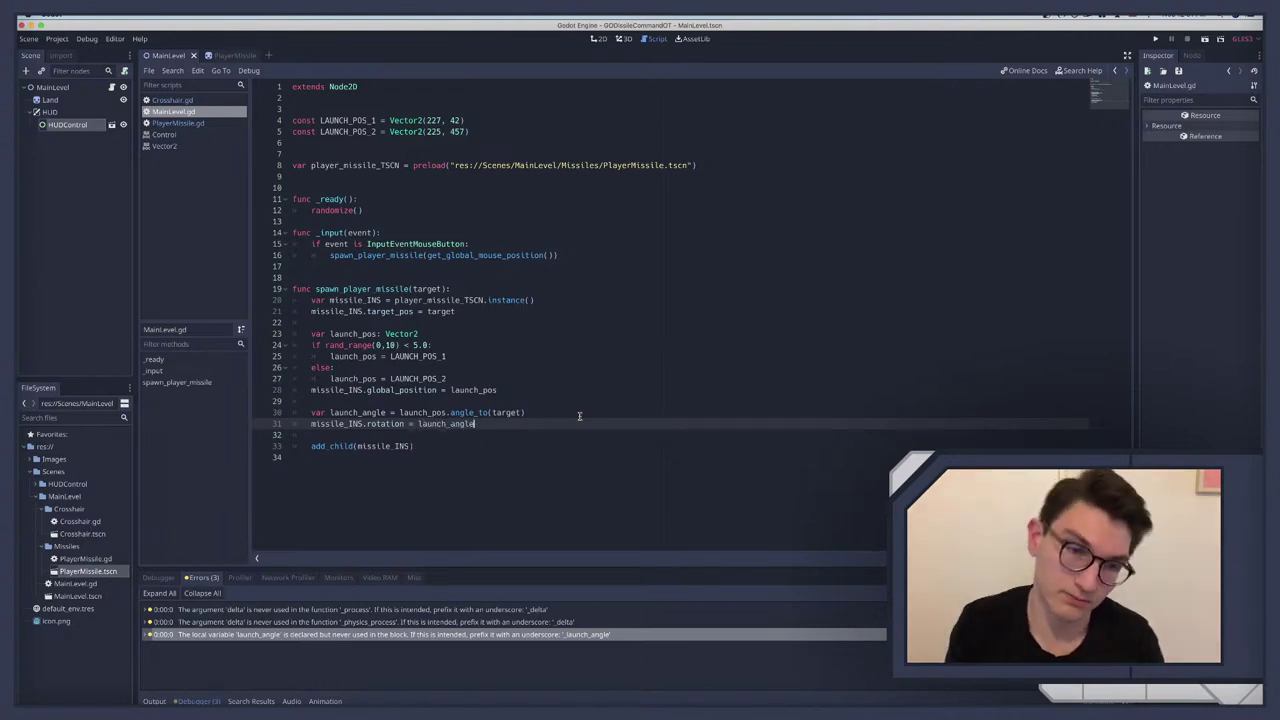
{"action": "double_click", "coordinate": [352, 300]}
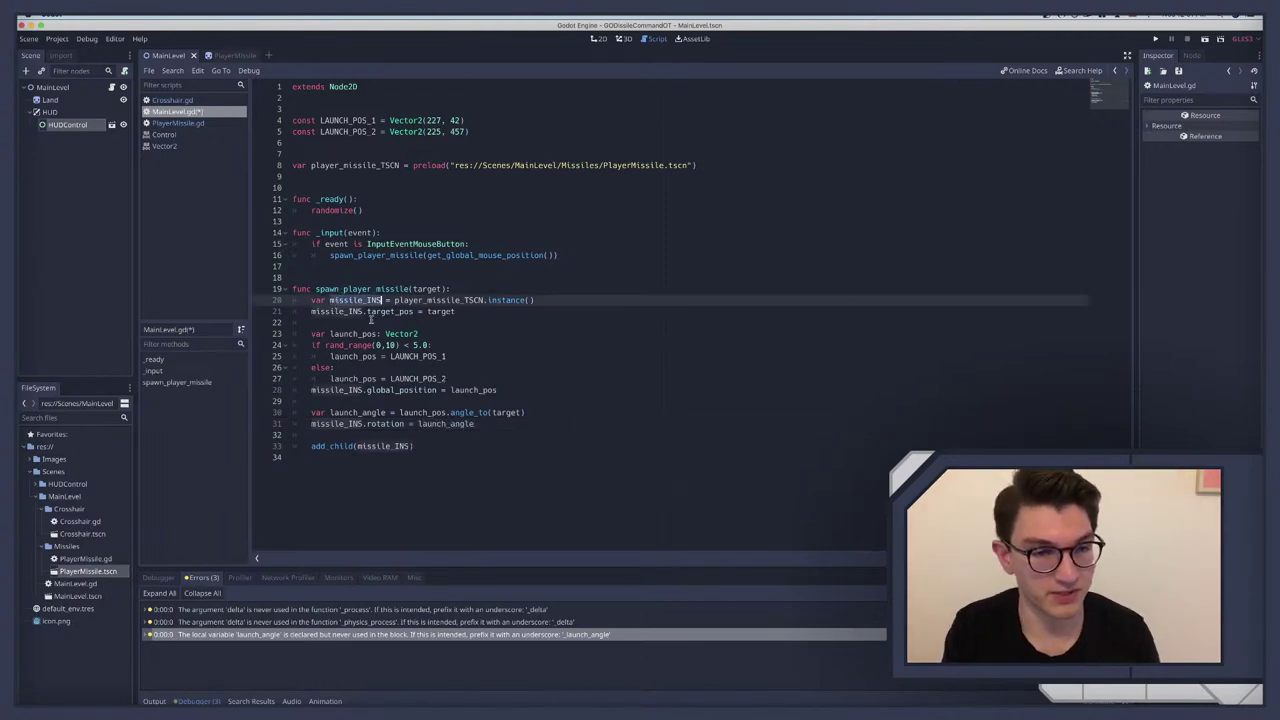
{"action": "left_click", "coordinate": [369, 311]}
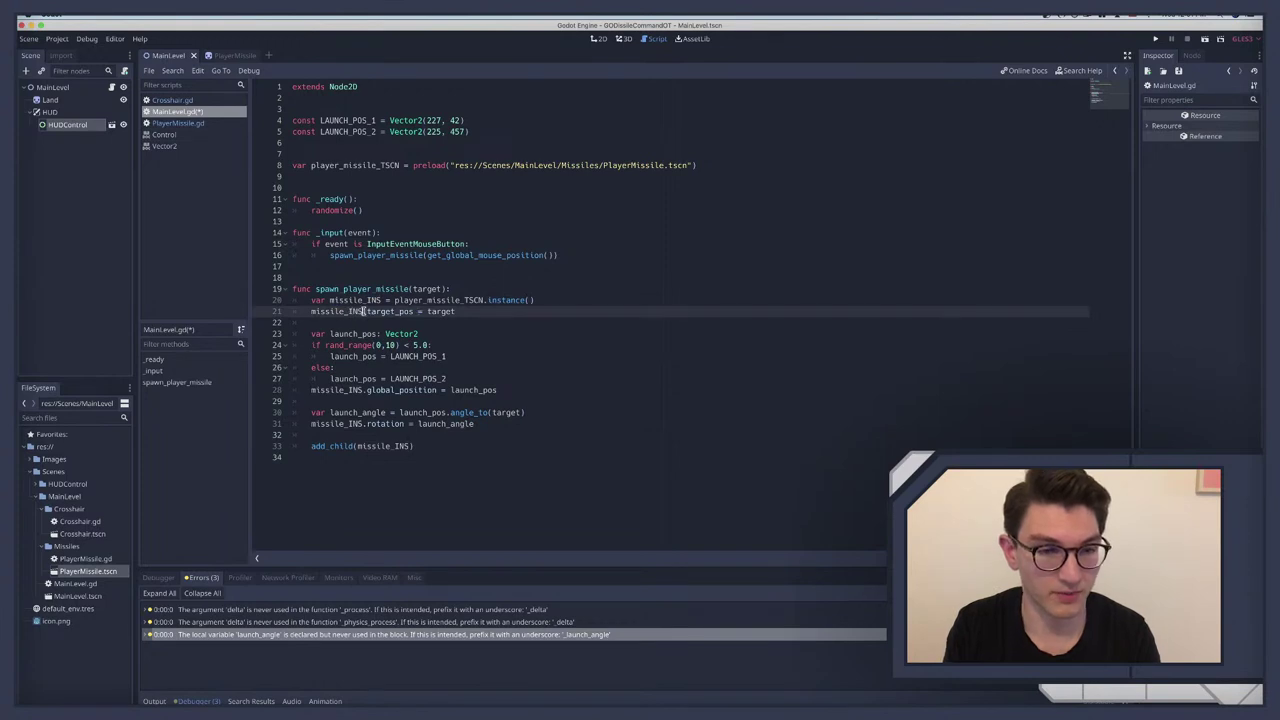
Step: Review the function, highlighting the rand_range condition, missile_INS, launch_pos and rotation
{"action": "triple_click", "coordinate": [358, 356]}
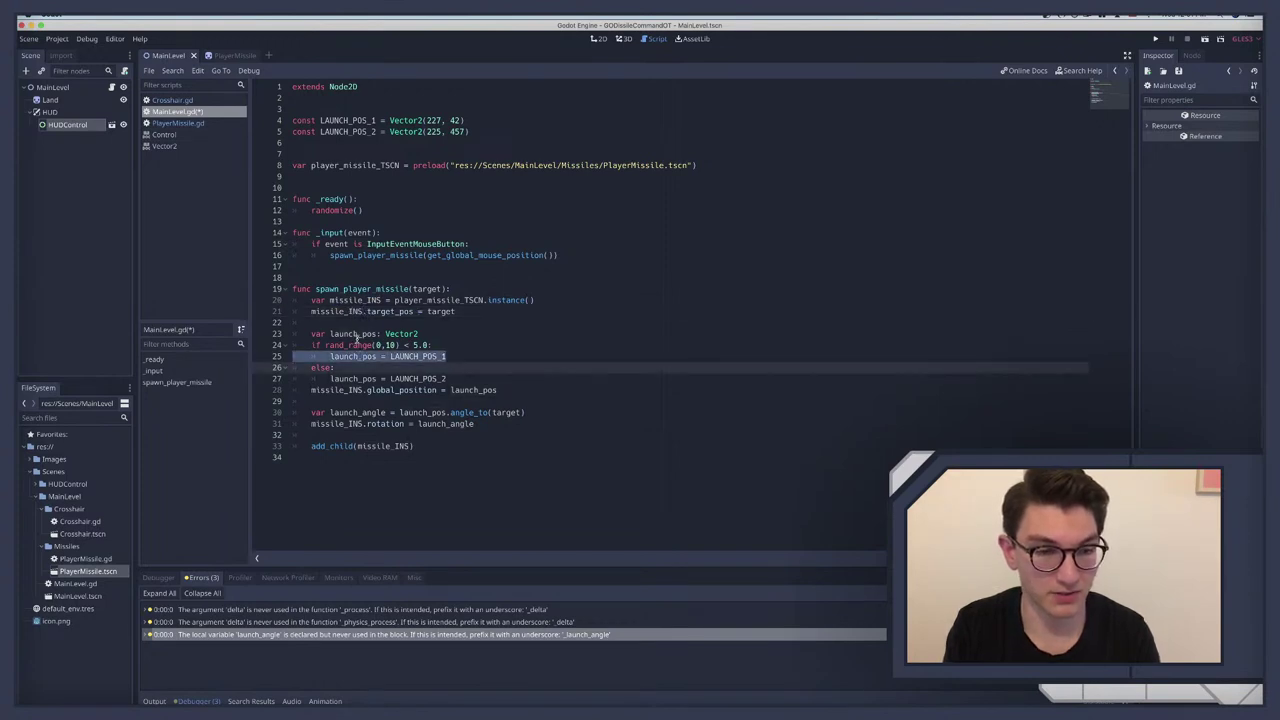
{"action": "triple_click", "coordinate": [356, 340]}
{"action": "double_click", "coordinate": [352, 300]}
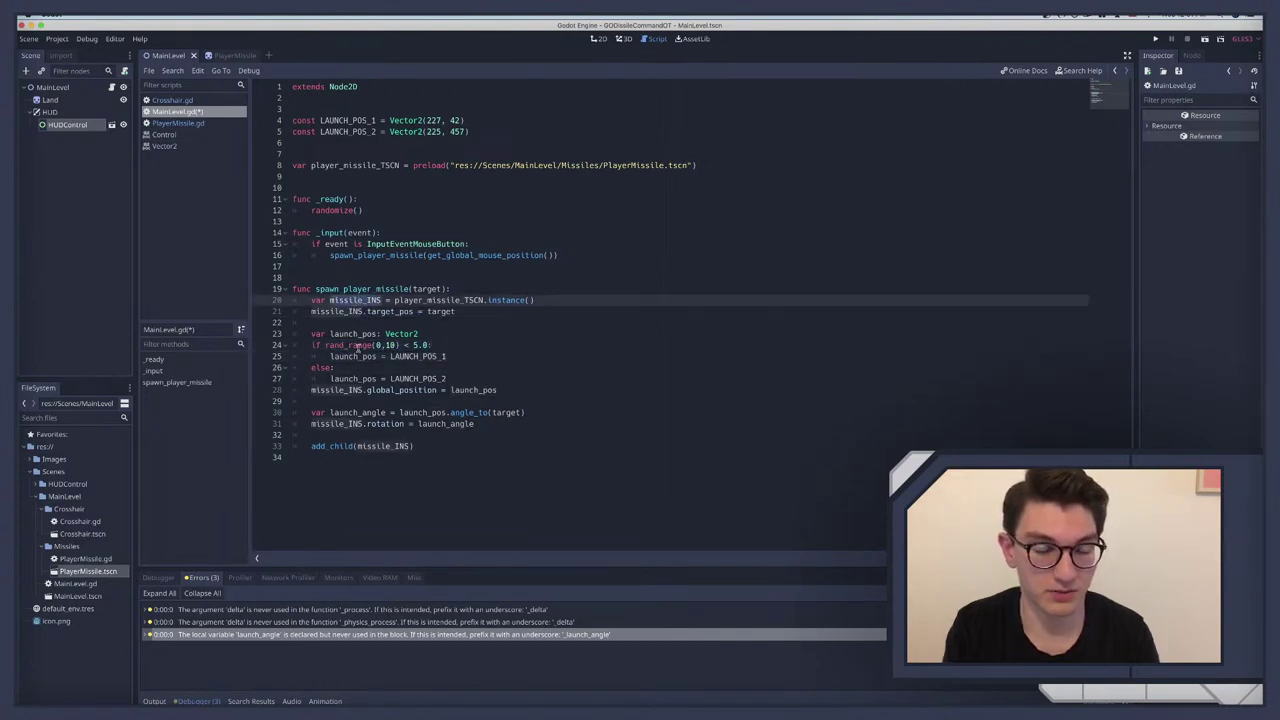
{"action": "left_click", "coordinate": [352, 300]}
{"action": "double_click", "coordinate": [352, 334]}
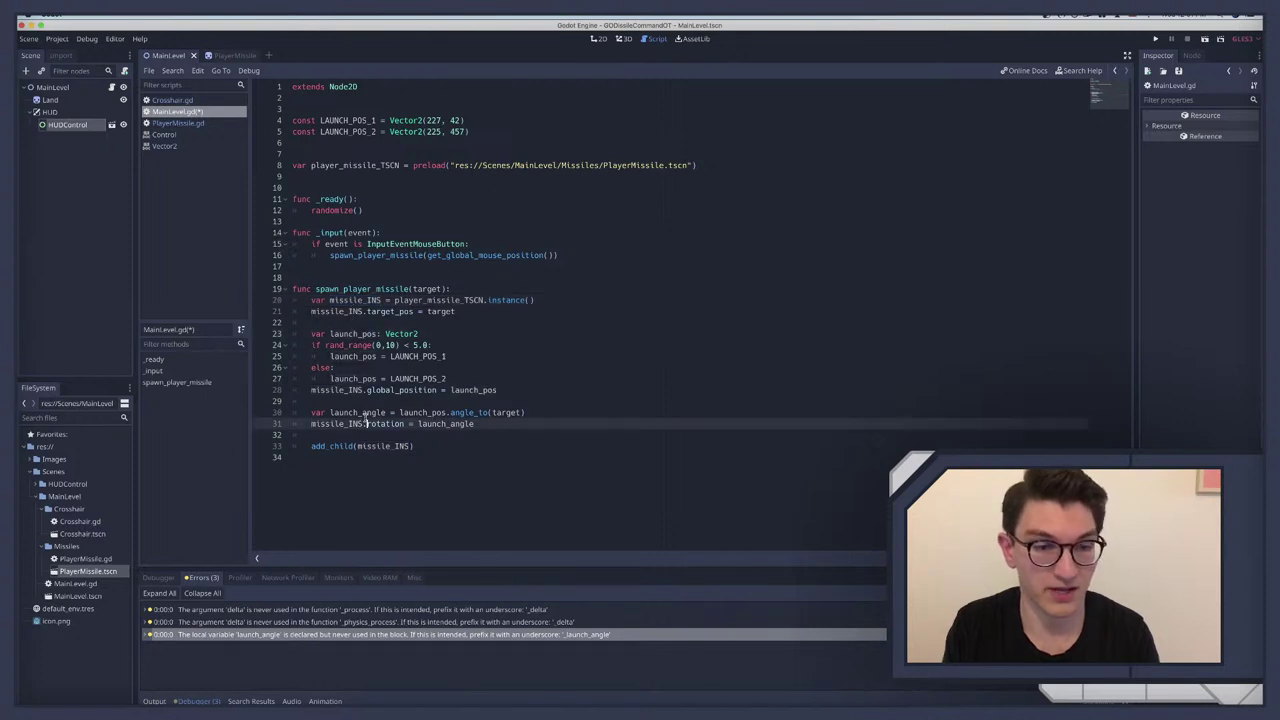
{"action": "double_click", "coordinate": [385, 423]}
{"action": "left_click", "coordinate": [343, 412]}
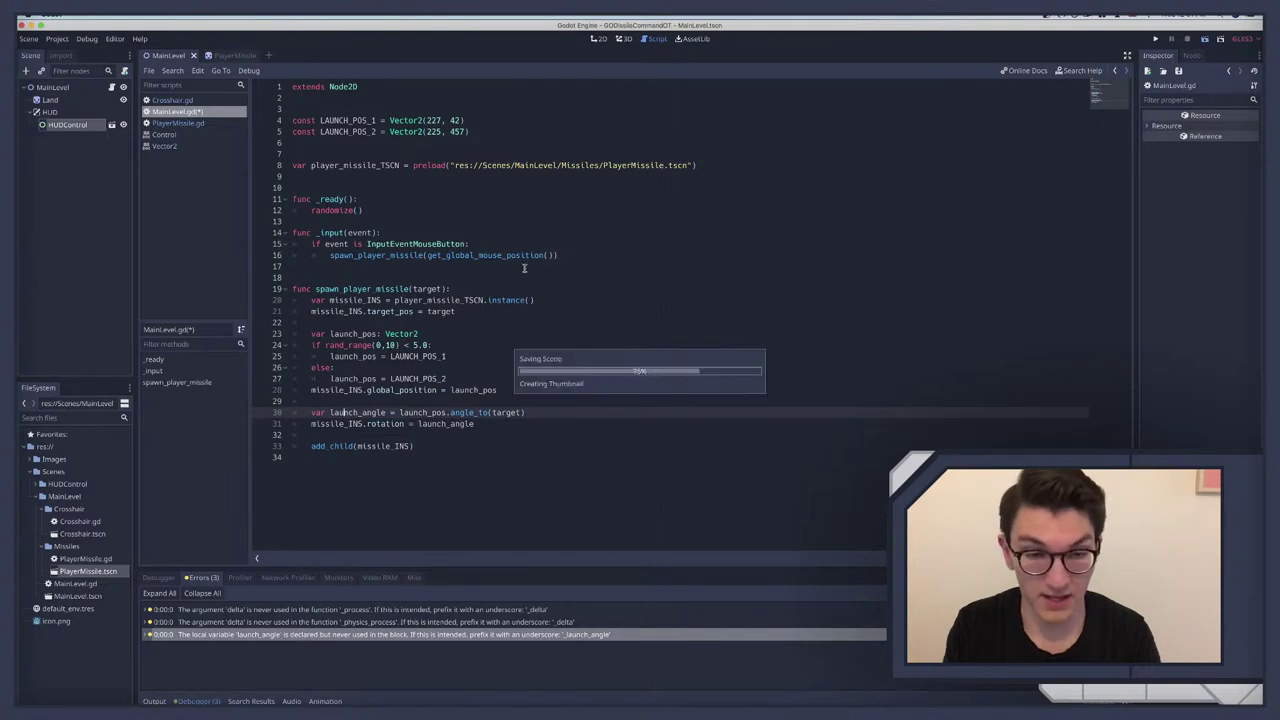
Step: Test missile firing with F5, stop the game, and open the PlayerMissile scene
{"action": "key", "text": "F5"}
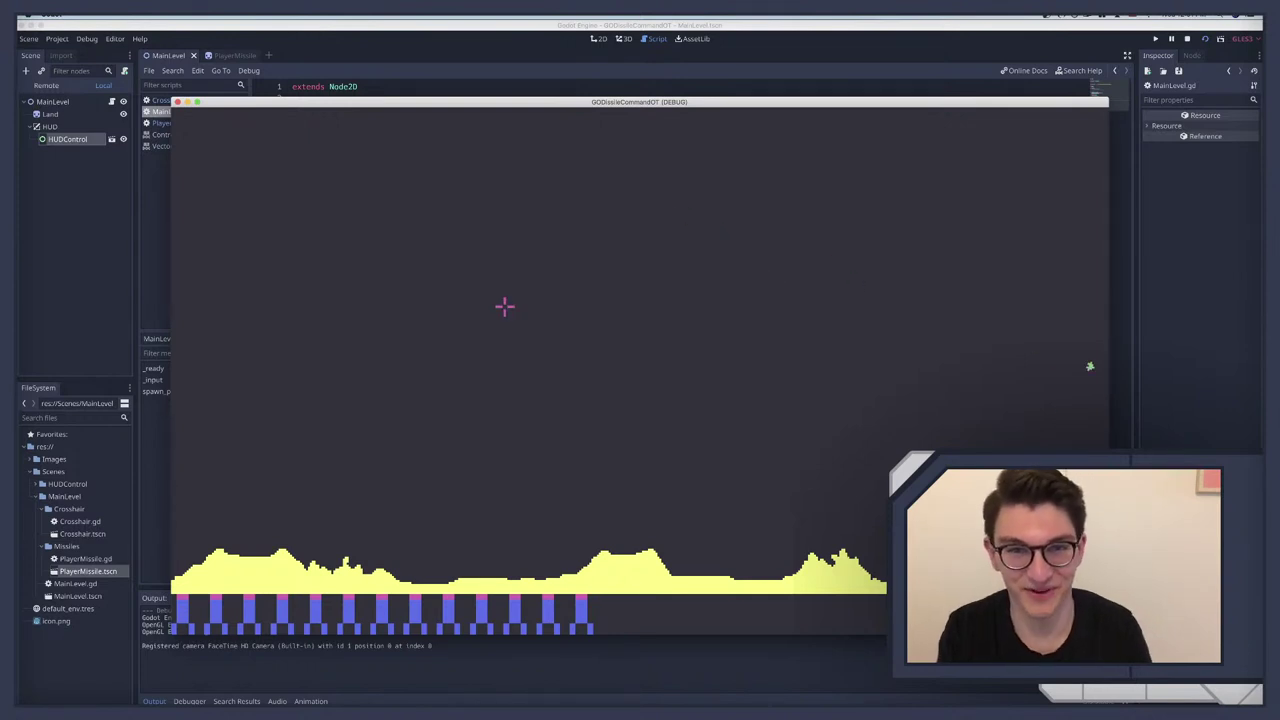
{"action": "key", "text": "super+period"}
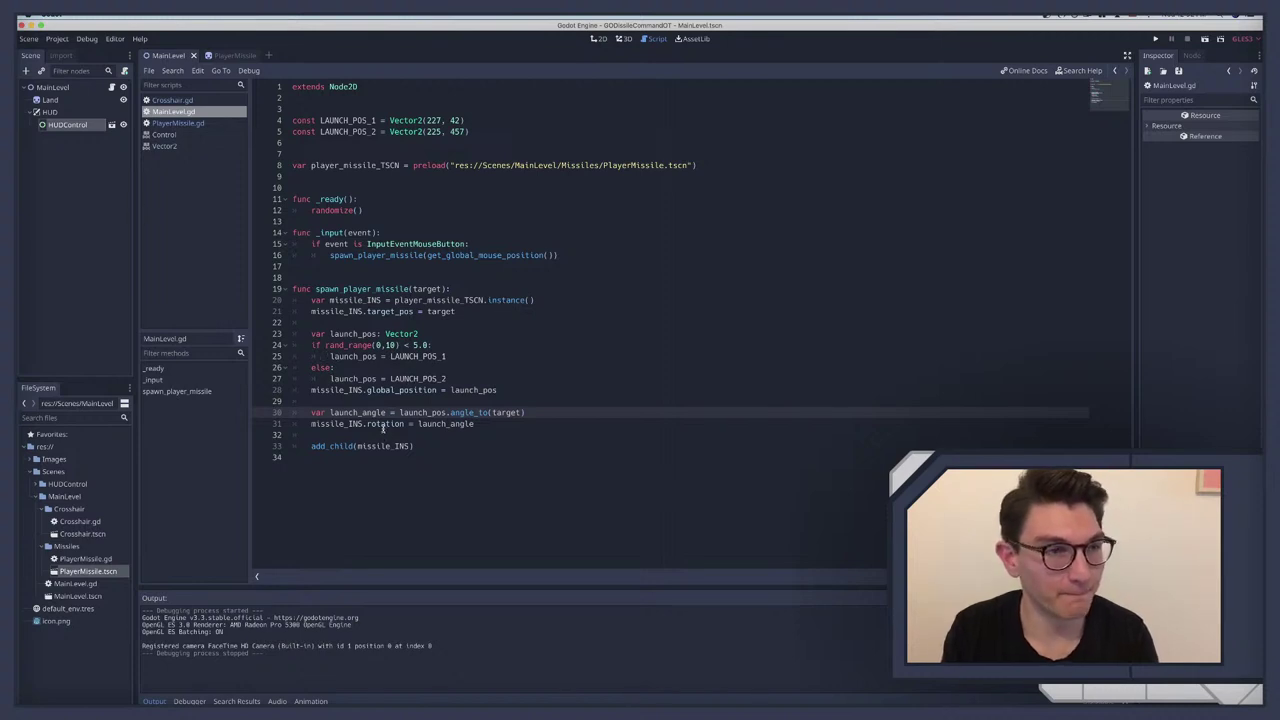
{"action": "left_click", "coordinate": [222, 55]}
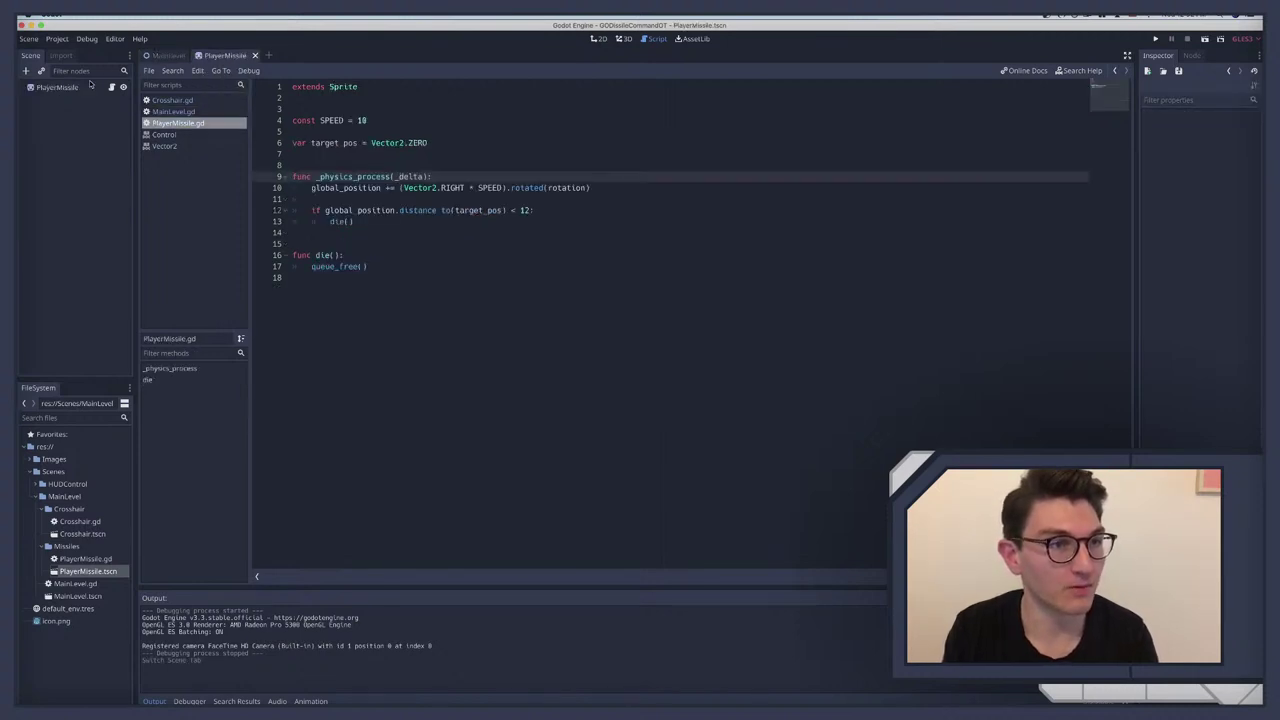
Step: Back in MainLevel, select the Land node and set its Z Index to -1
{"action": "key", "text": "alt+1"}
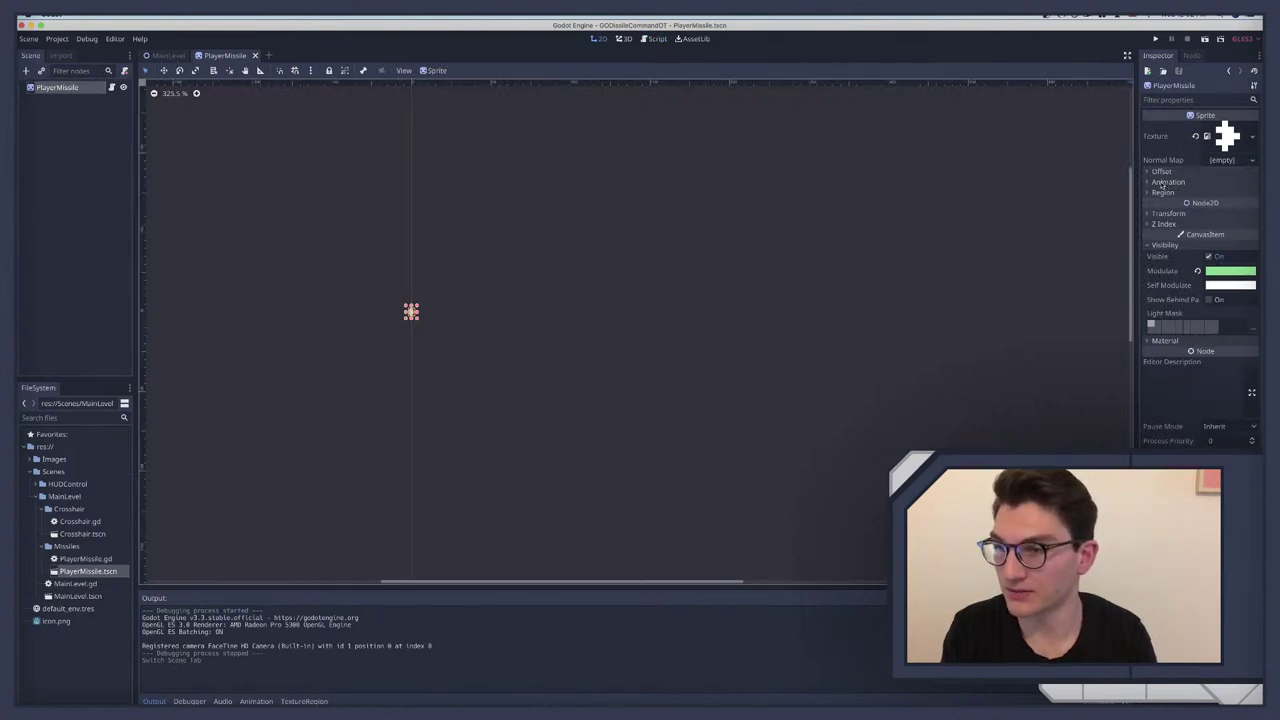
{"action": "key", "text": "ctrl+Tab"}
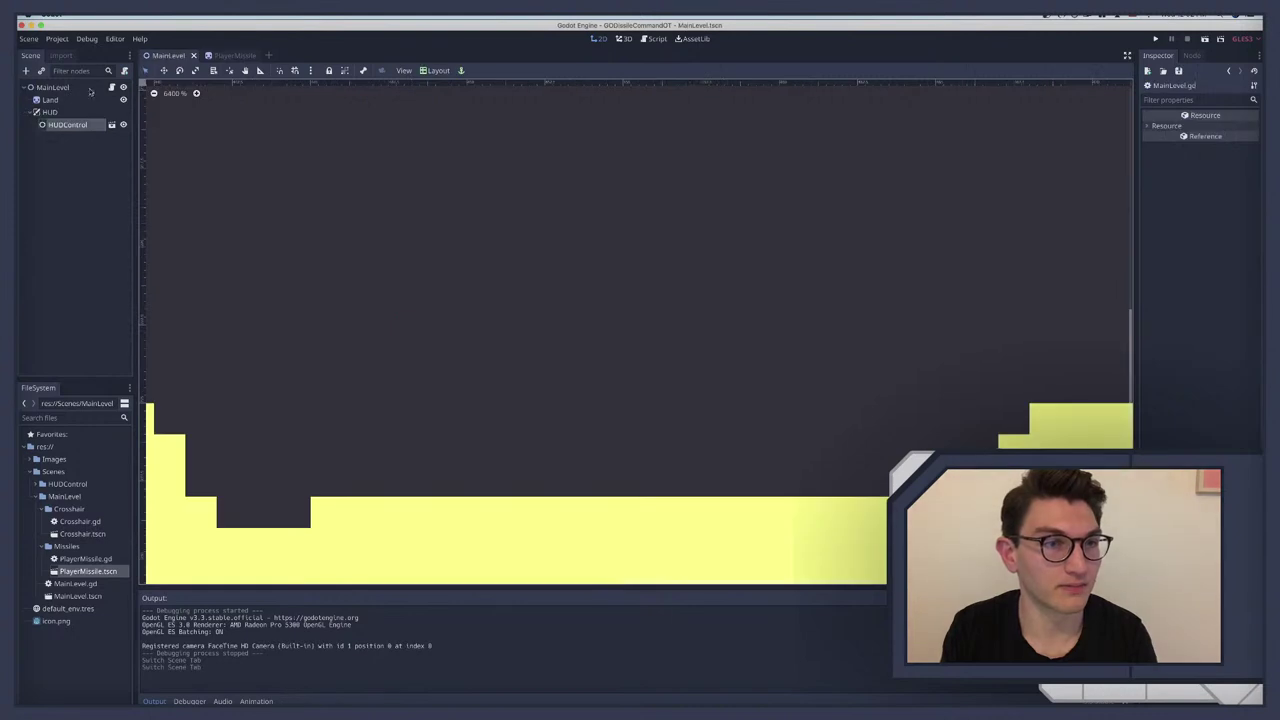
{"action": "key", "text": "alt+3"}
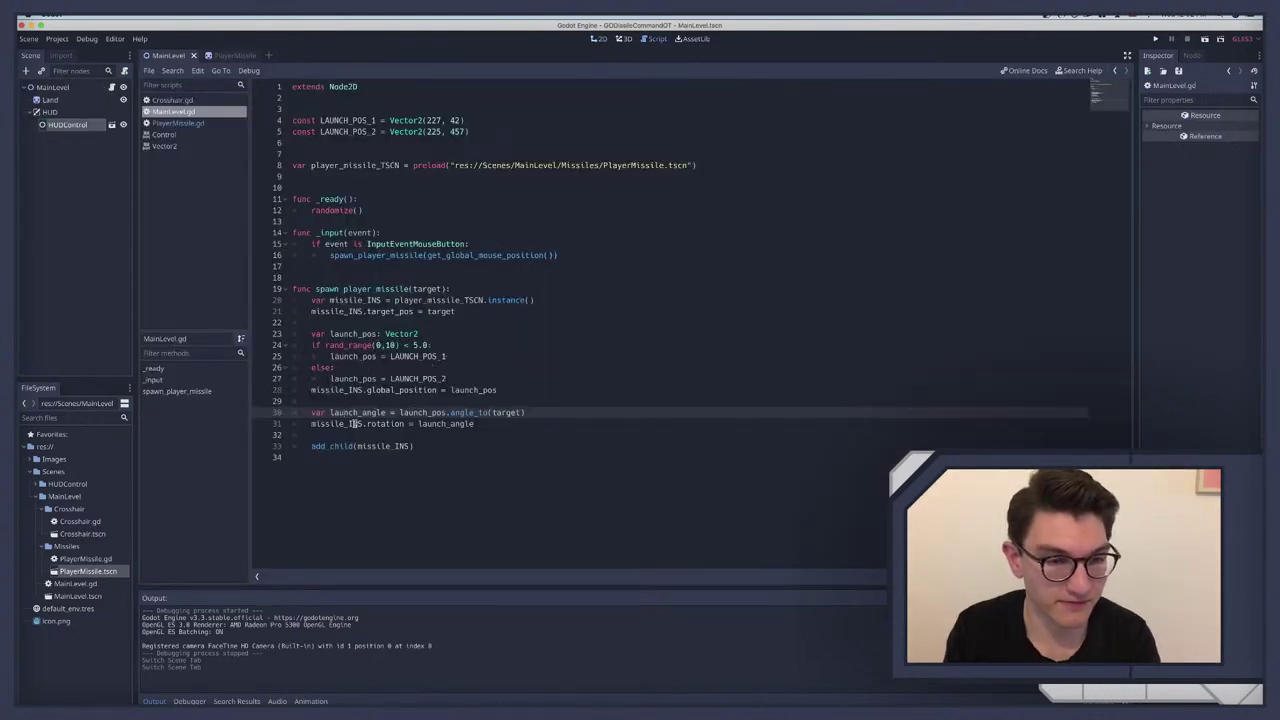
{"action": "left_click", "coordinate": [52, 101]}
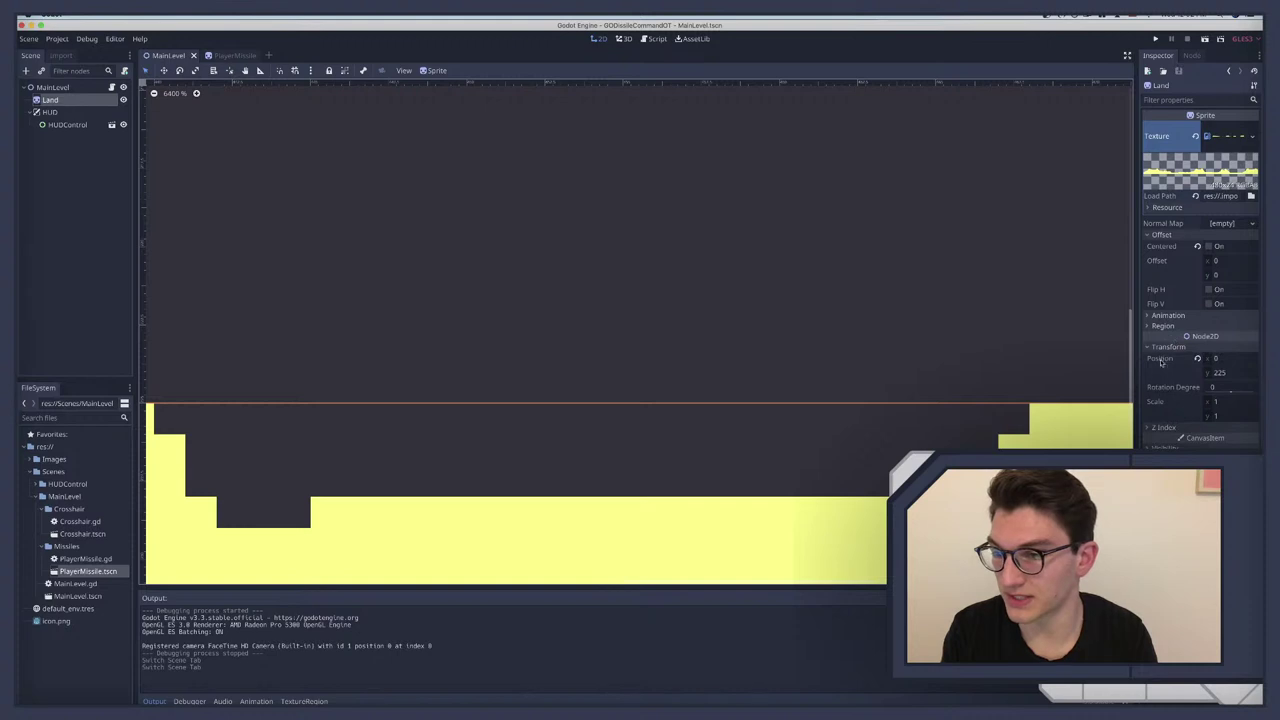
{"action": "left_click", "coordinate": [1165, 428]}
{"action": "left_click", "coordinate": [1253, 441]}
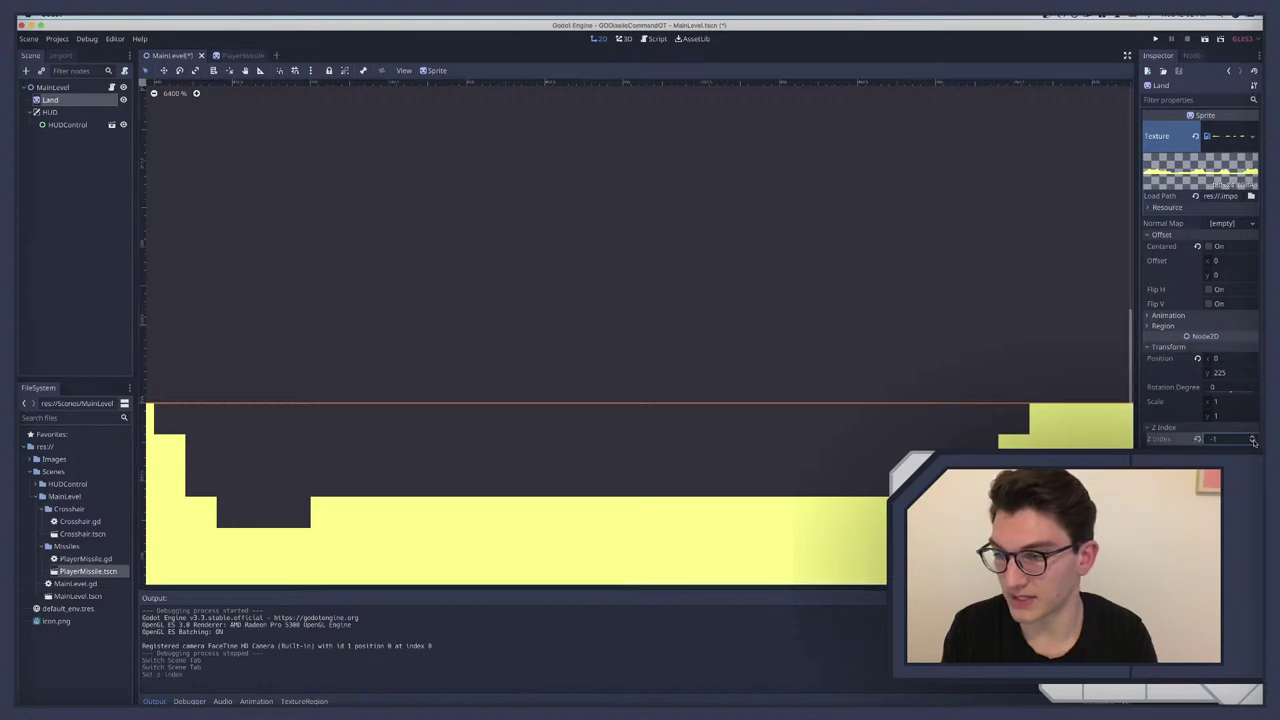
Step: Comment out the launch_angle and rotation lines 30–31, then save, test-run and stop the game
{"action": "left_click", "coordinate": [111, 87]}
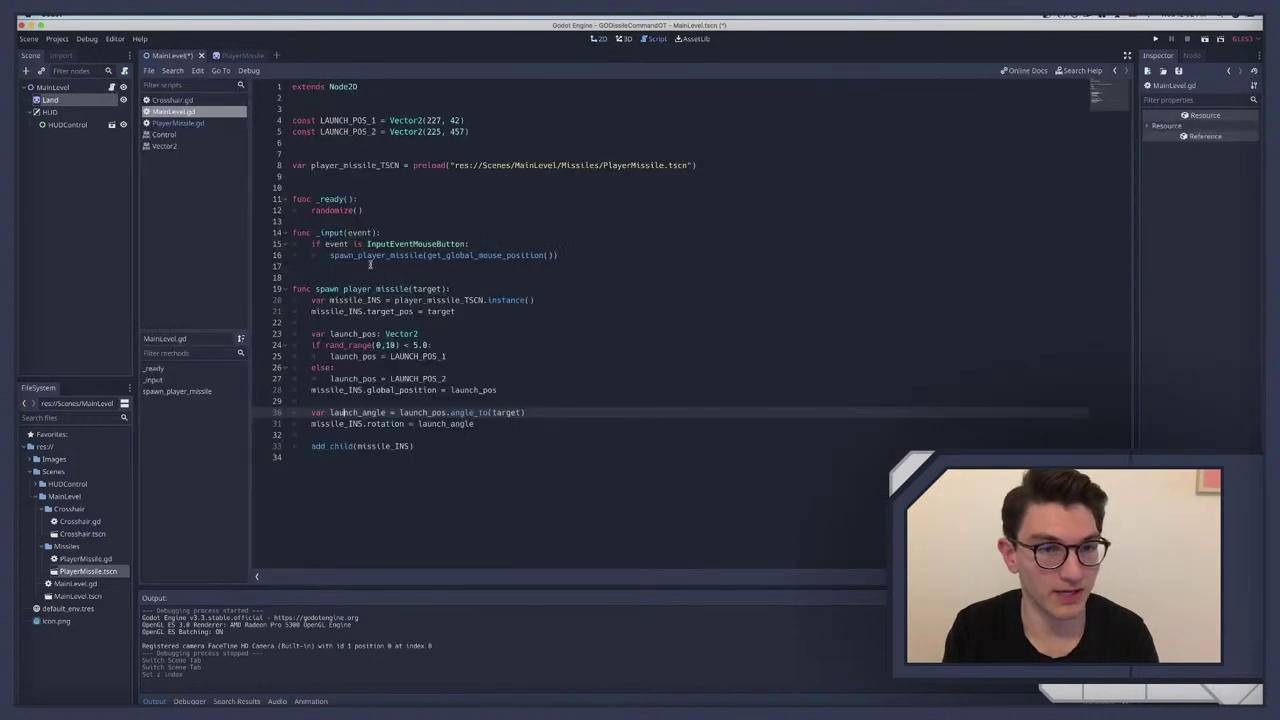
{"action": "left_click_drag", "start_coordinate": [476, 424], "coordinate": [259, 418]}
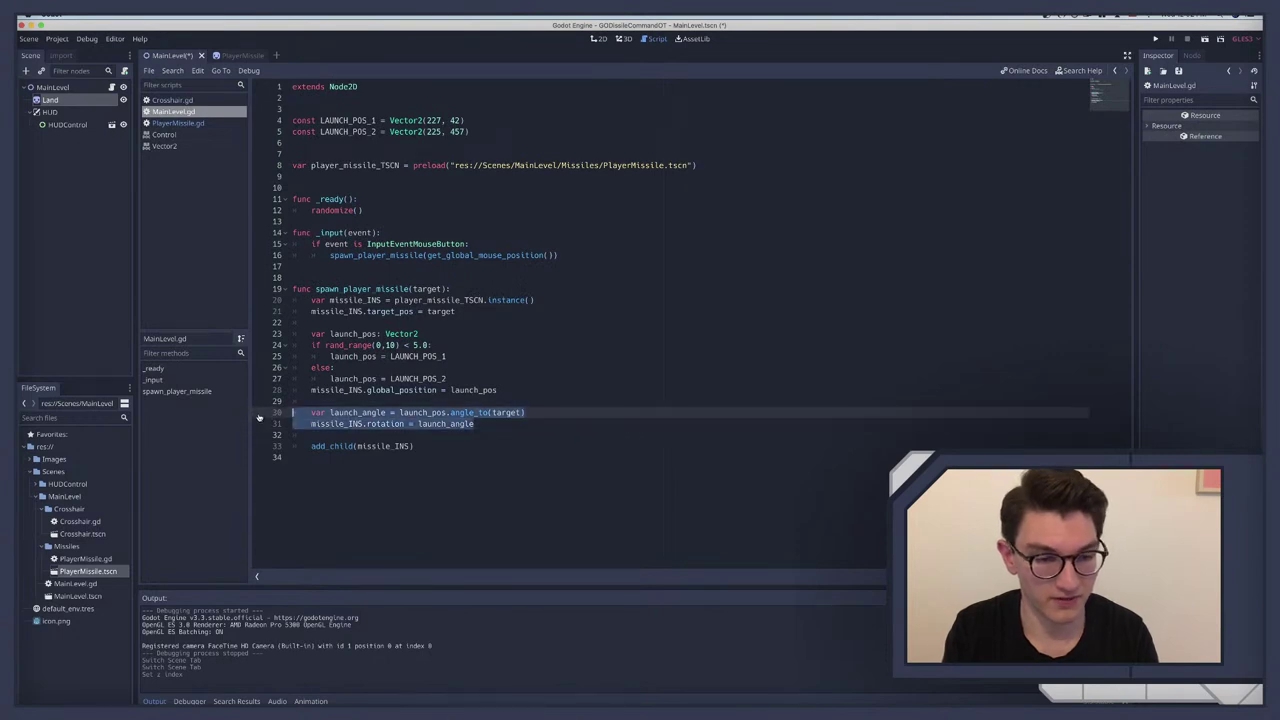
{"action": "key", "text": "ctrl+k"}
{"action": "key", "text": "ctrl+l"}
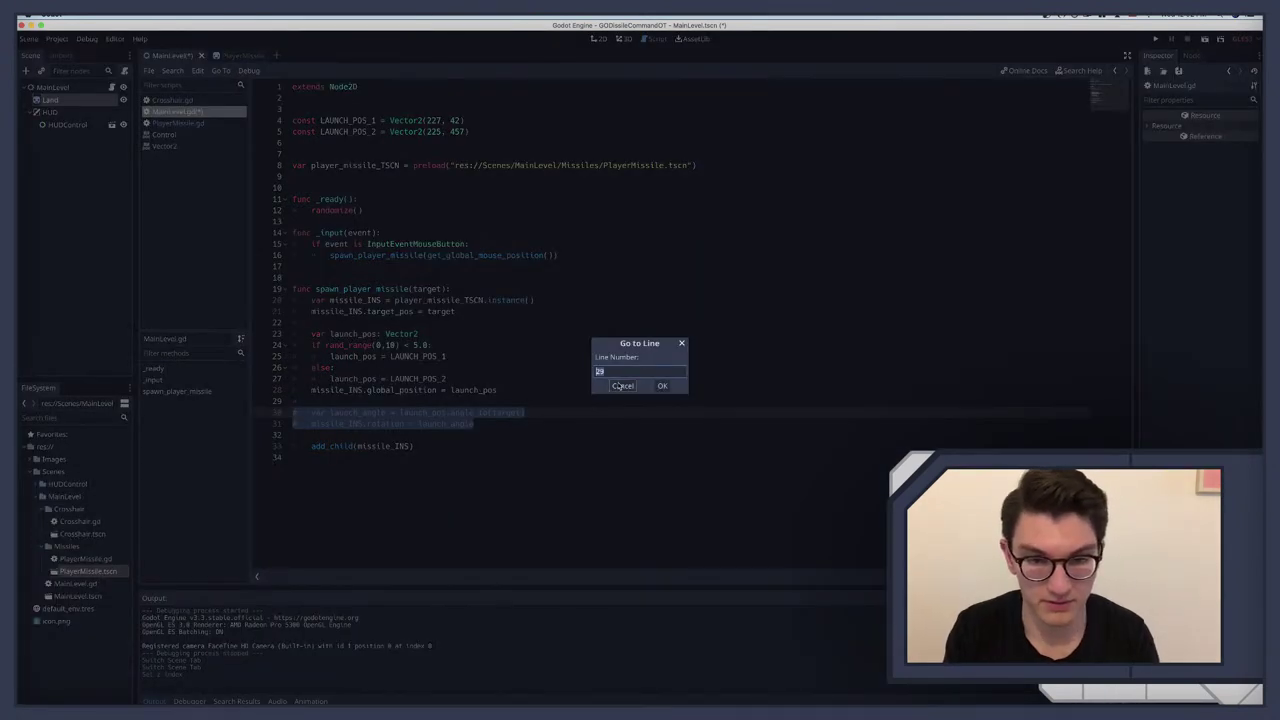
{"action": "left_click", "coordinate": [621, 386]}
{"action": "left_click", "coordinate": [522, 420]}
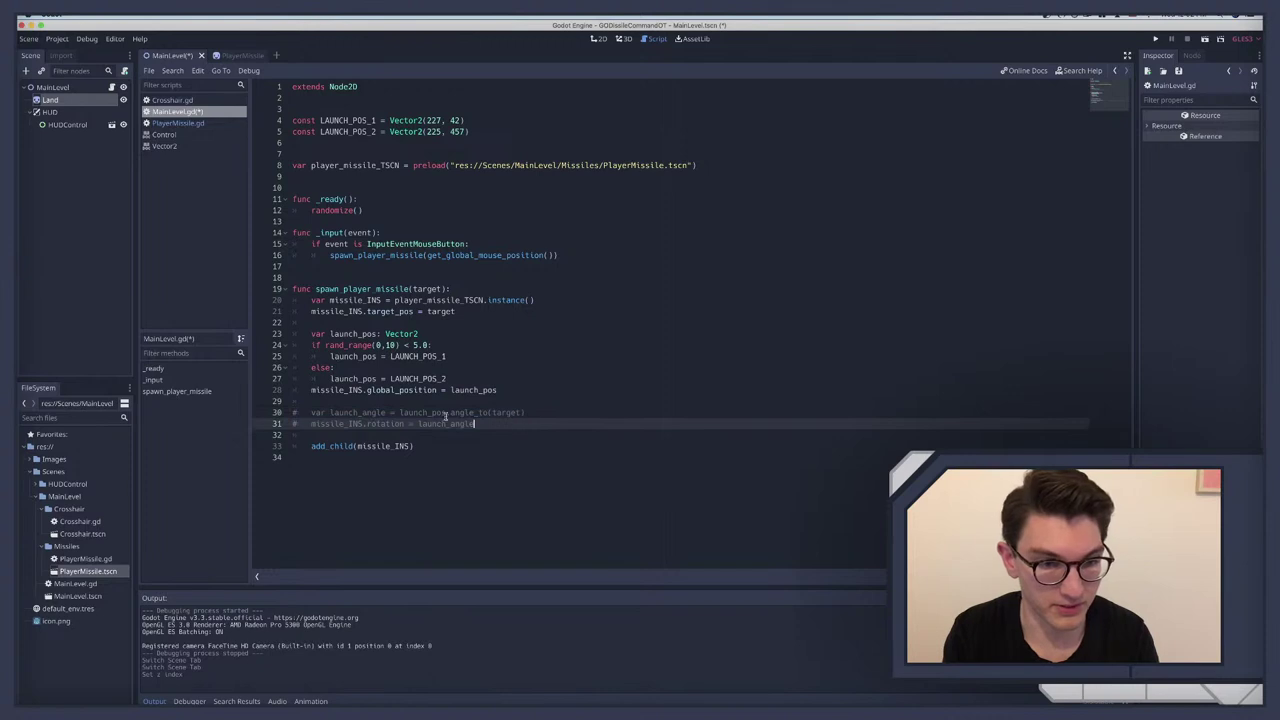
{"action": "key", "text": "super+b"}
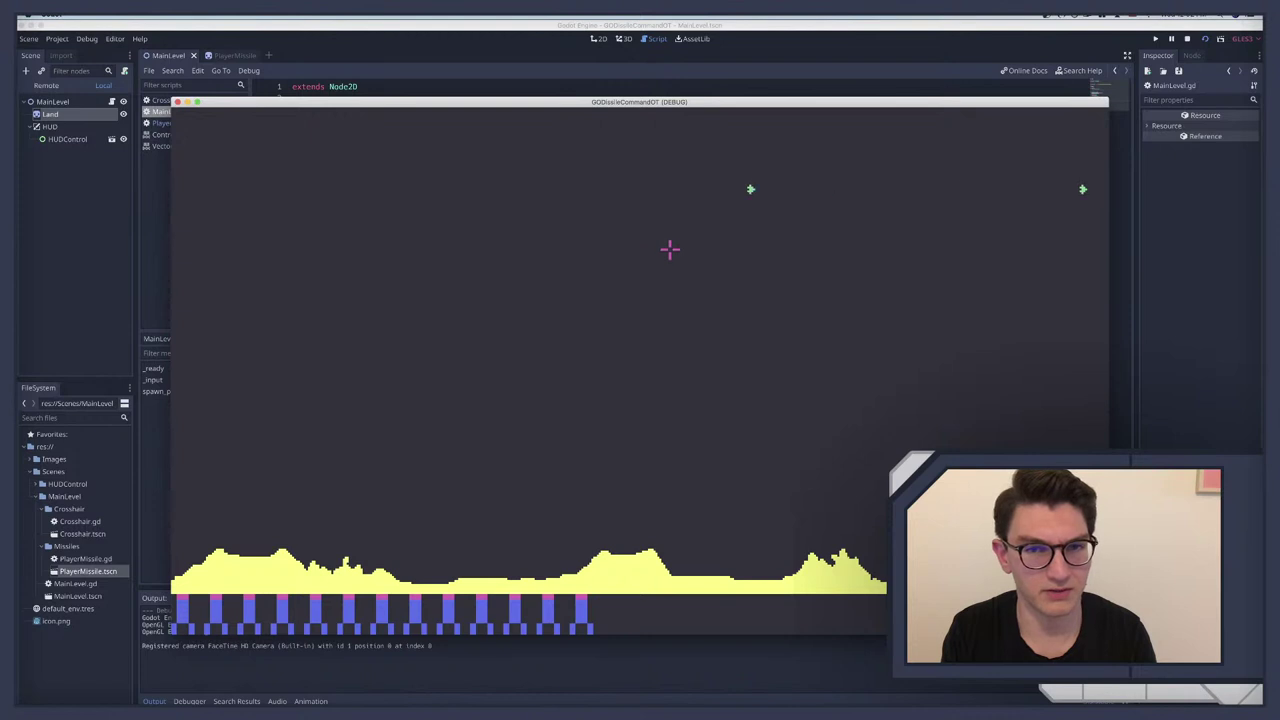
{"action": "key", "text": "super+q"}
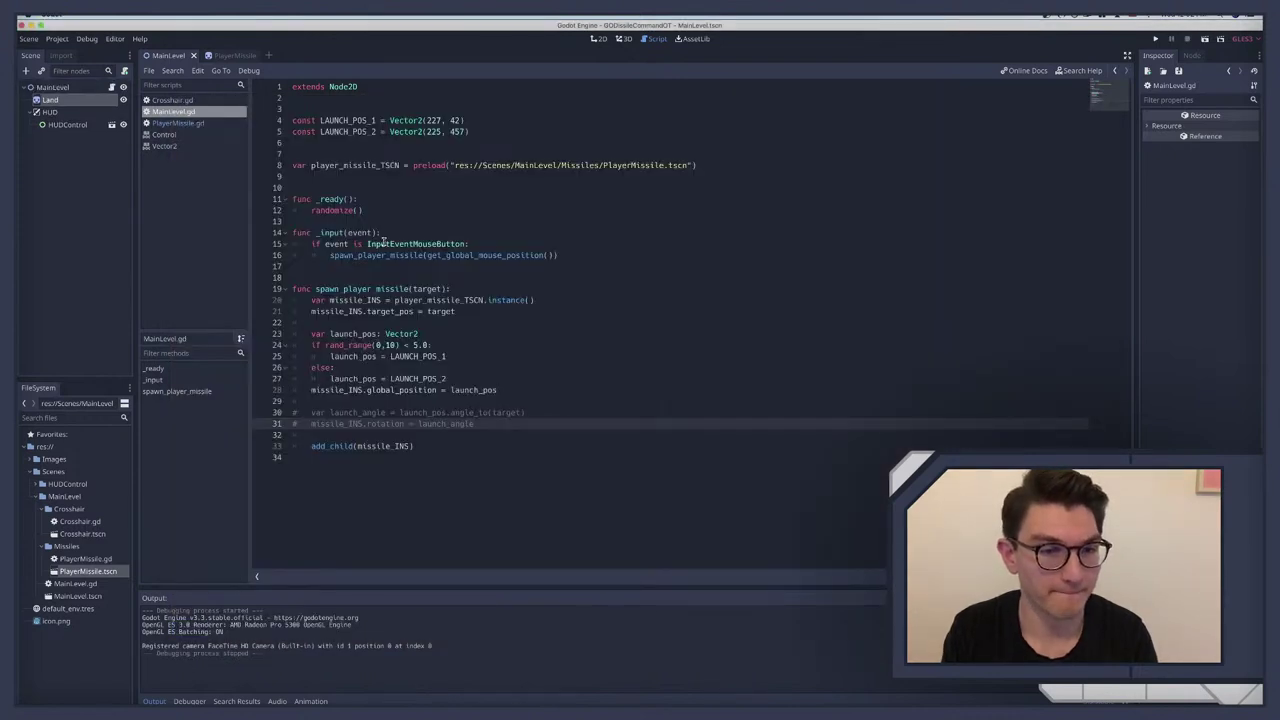
{"action": "left_click", "coordinate": [400, 357]}
{"action": "left_click", "coordinate": [406, 379]}
{"action": "left_click", "coordinate": [397, 356]}
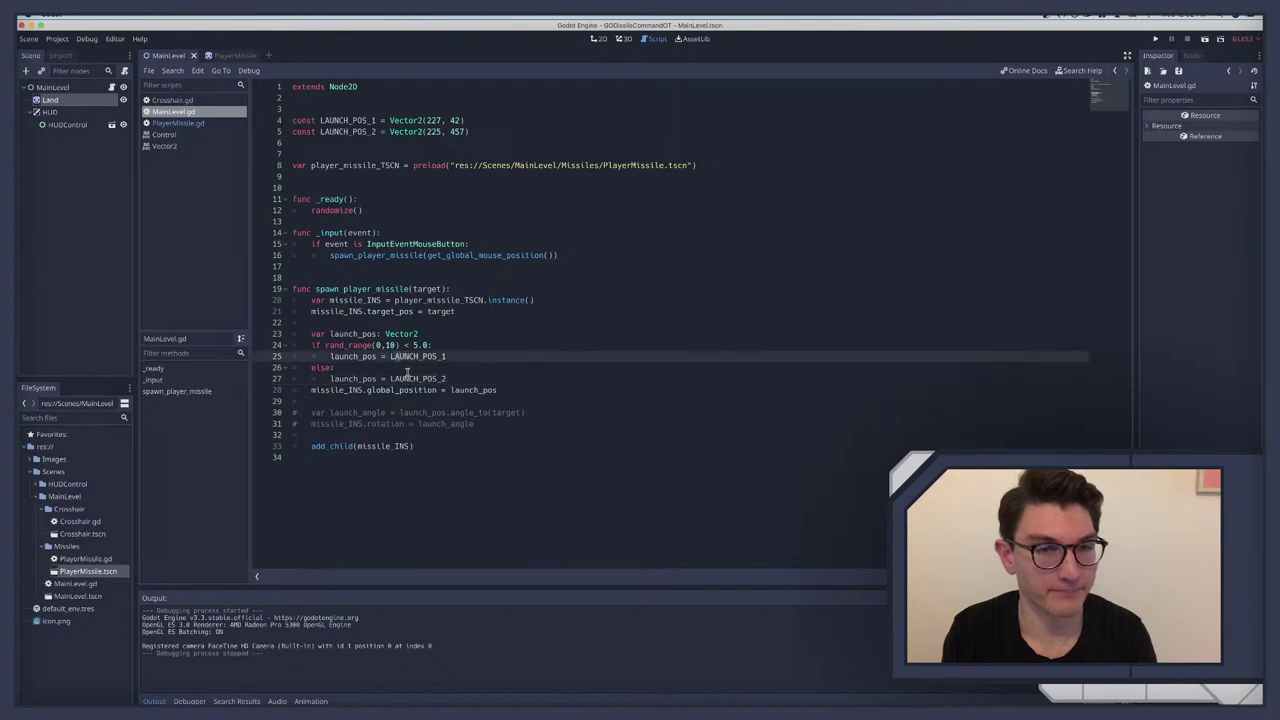
{"action": "left_click", "coordinate": [408, 368]}
{"action": "left_click", "coordinate": [404, 356]}
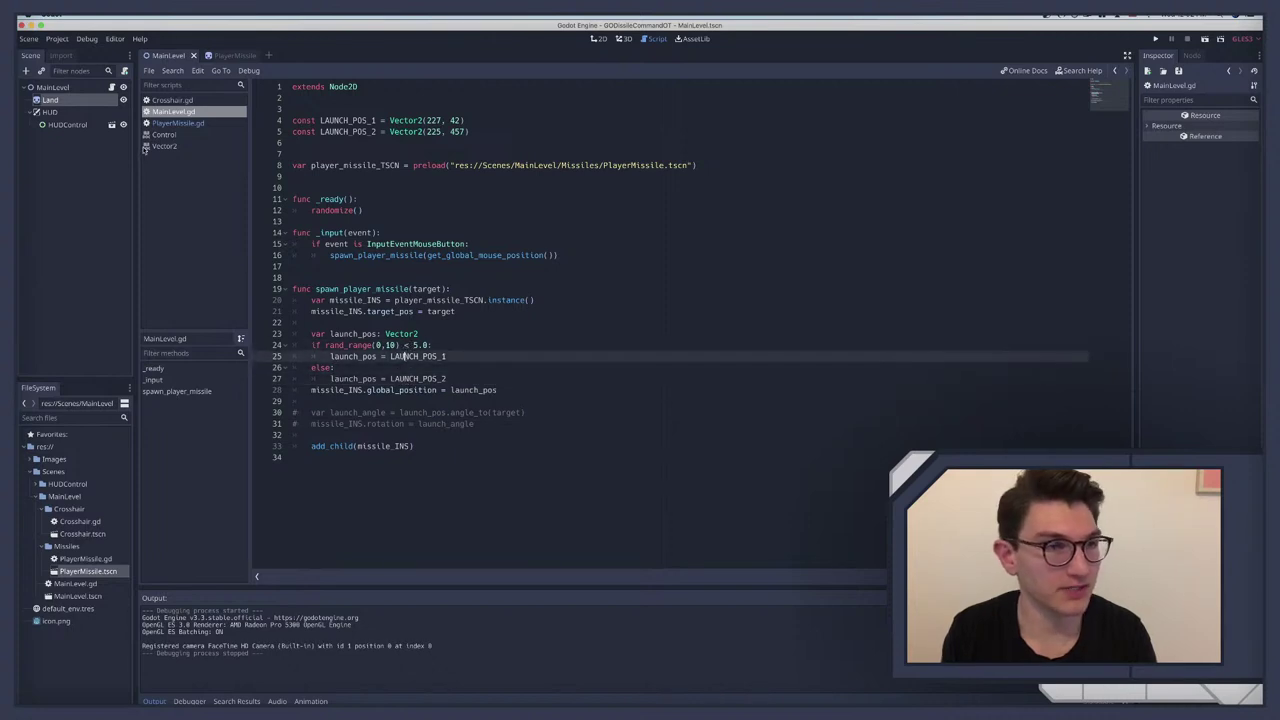
{"action": "left_click", "coordinate": [50, 100]}
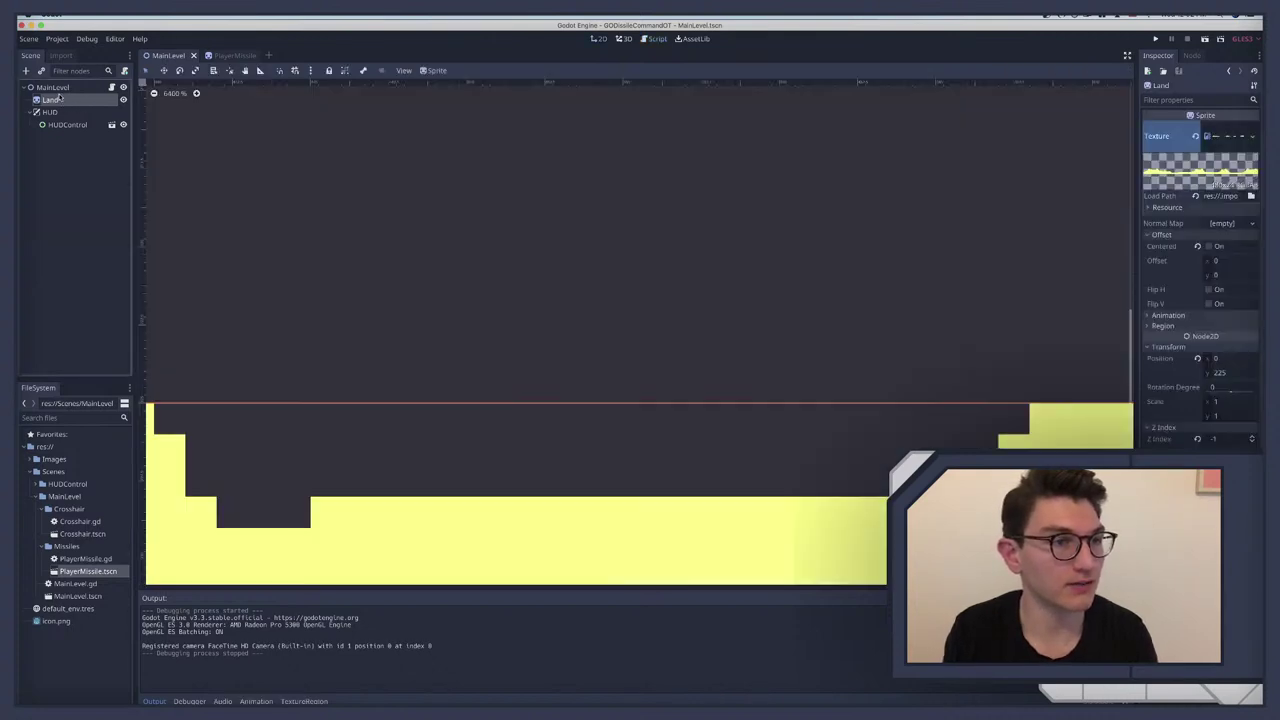
{"action": "left_click", "coordinate": [53, 87]}
{"action": "scroll", "coordinate": [373, 304], "scroll_direction": "down", "scroll_amount": 13}
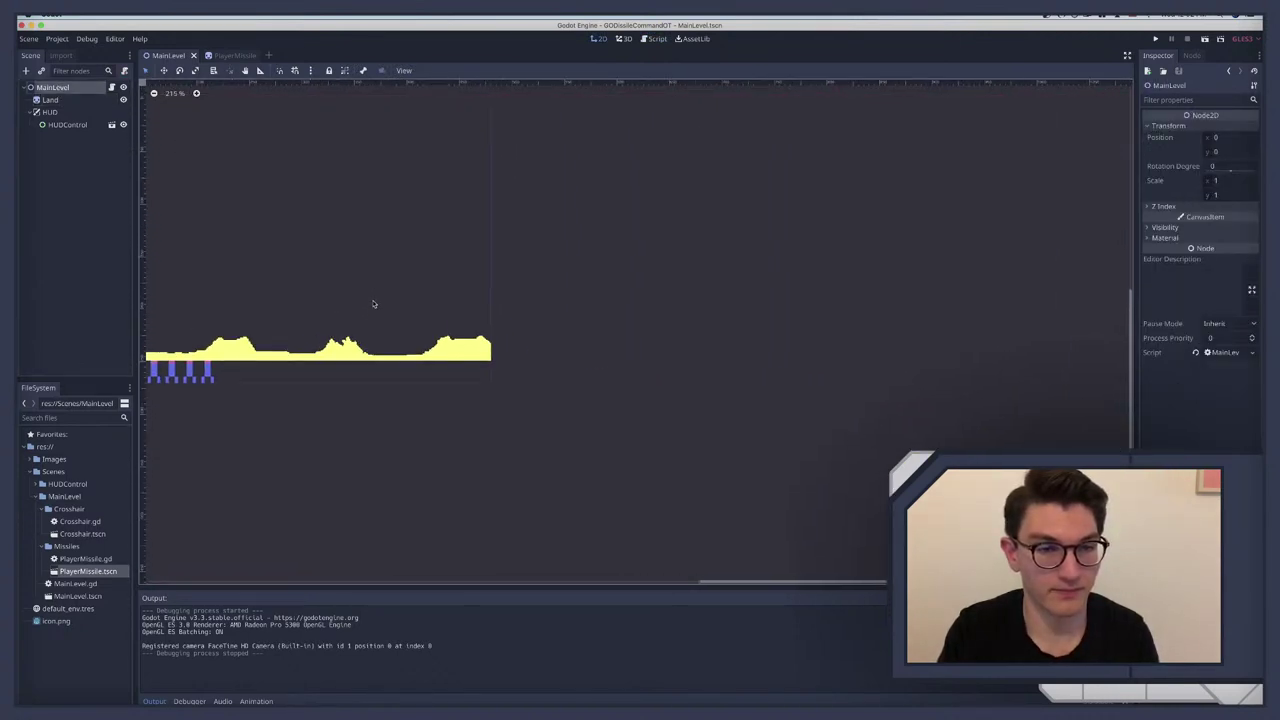
{"action": "scroll", "coordinate": [373, 304], "scroll_direction": "down", "scroll_amount": 3}
{"action": "scroll", "coordinate": [338, 370], "scroll_direction": "up", "scroll_amount": 3}
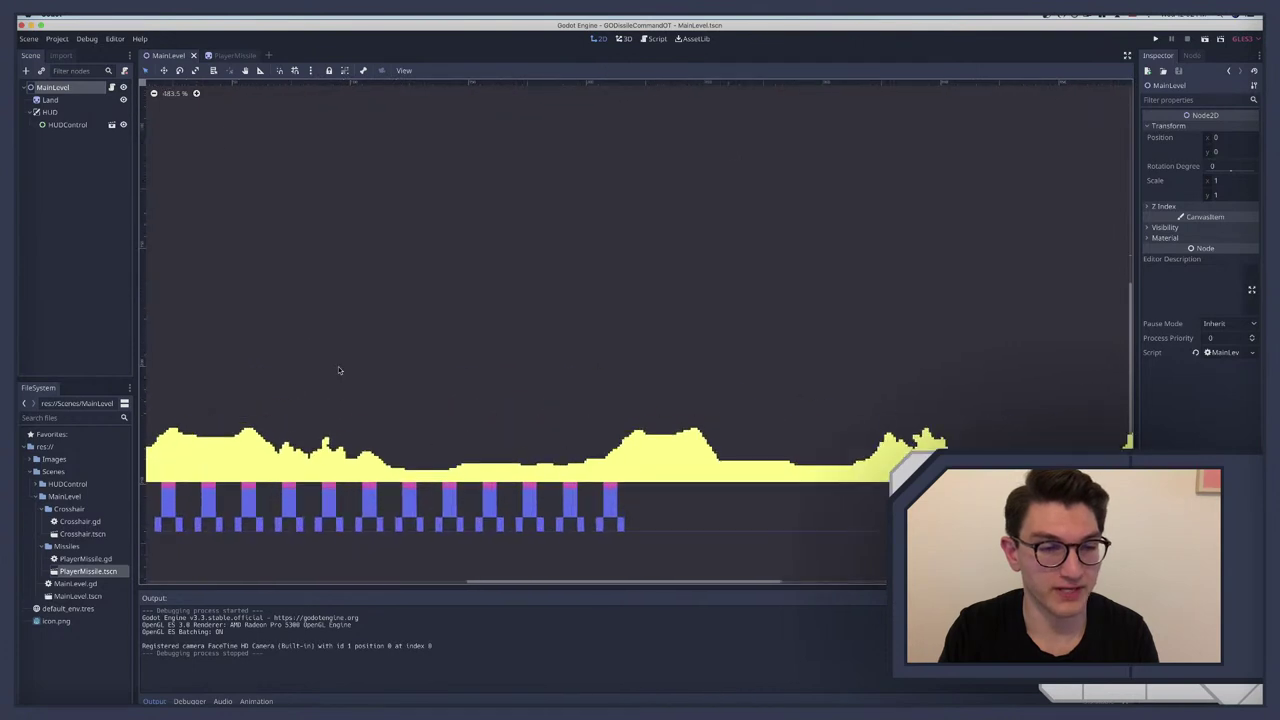
{"action": "scroll", "coordinate": [338, 370], "scroll_direction": "up", "scroll_amount": 3}
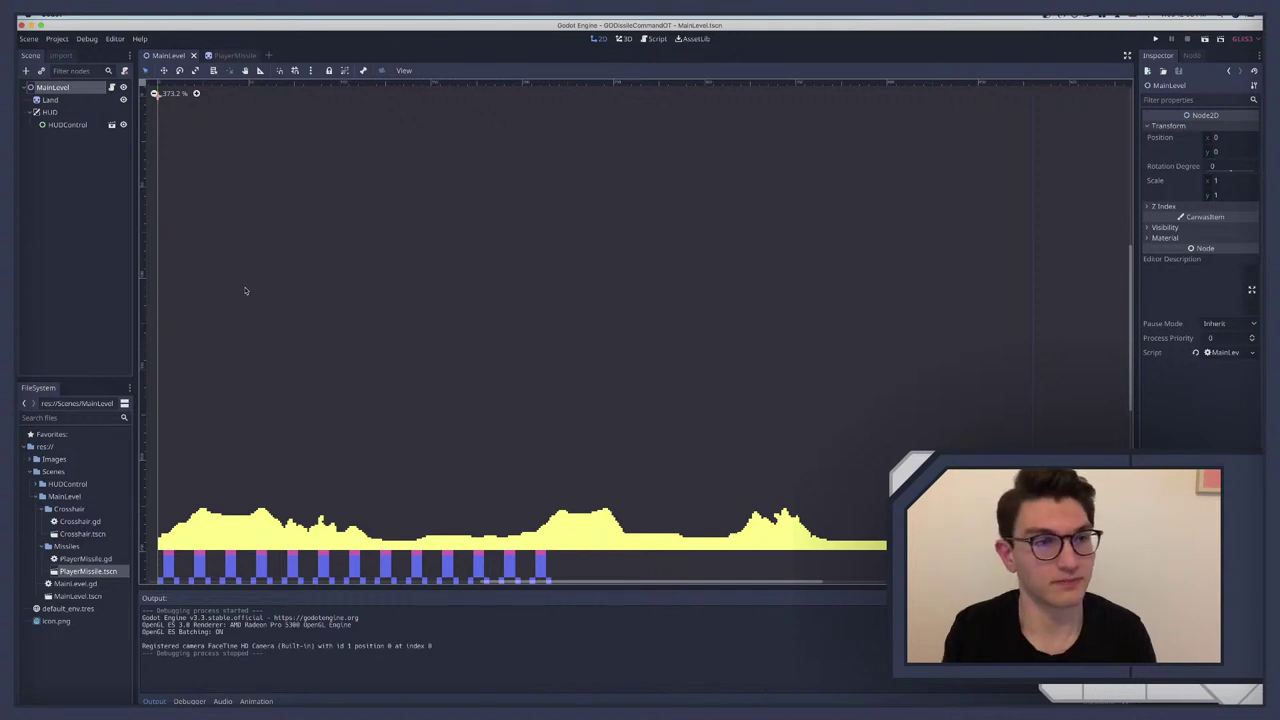
{"action": "scroll", "coordinate": [241, 291], "scroll_direction": "down", "scroll_amount": 2}
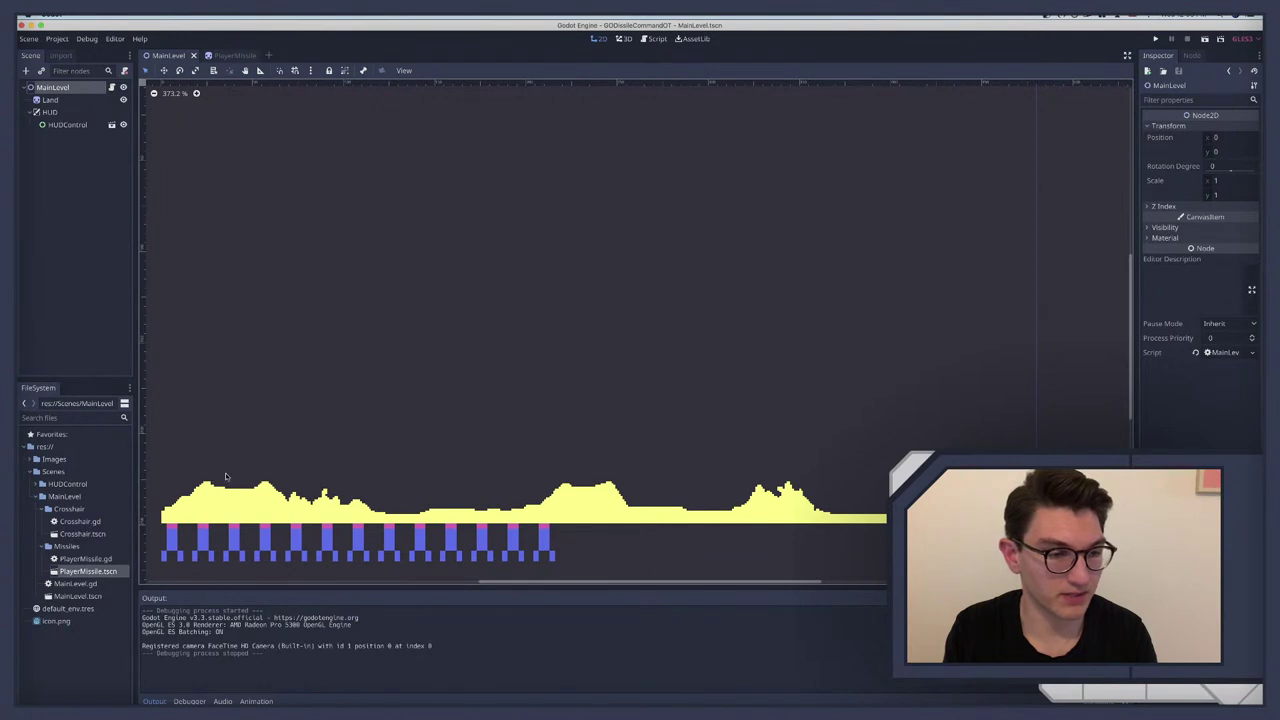
{"action": "scroll", "coordinate": [225, 477], "scroll_direction": "down", "scroll_amount": 1}
{"action": "scroll", "coordinate": [225, 477], "scroll_direction": "up", "scroll_amount": 3}
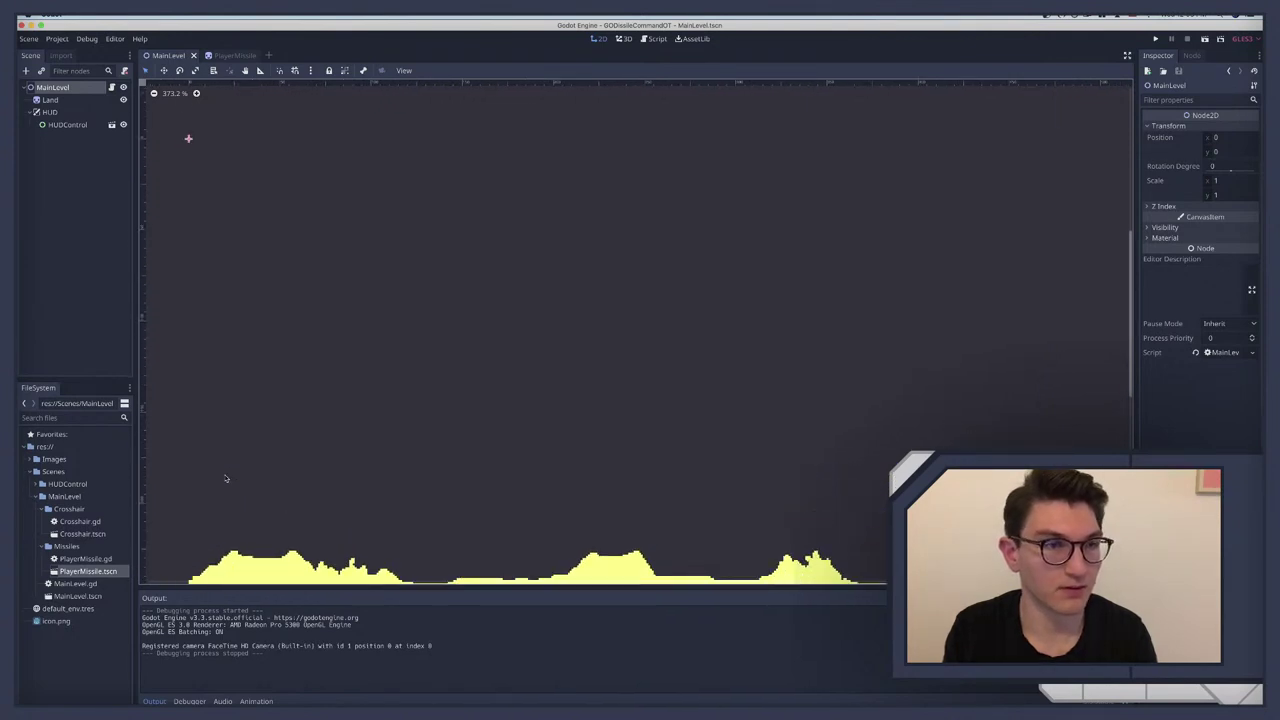
{"action": "left_click", "coordinate": [112, 87]}
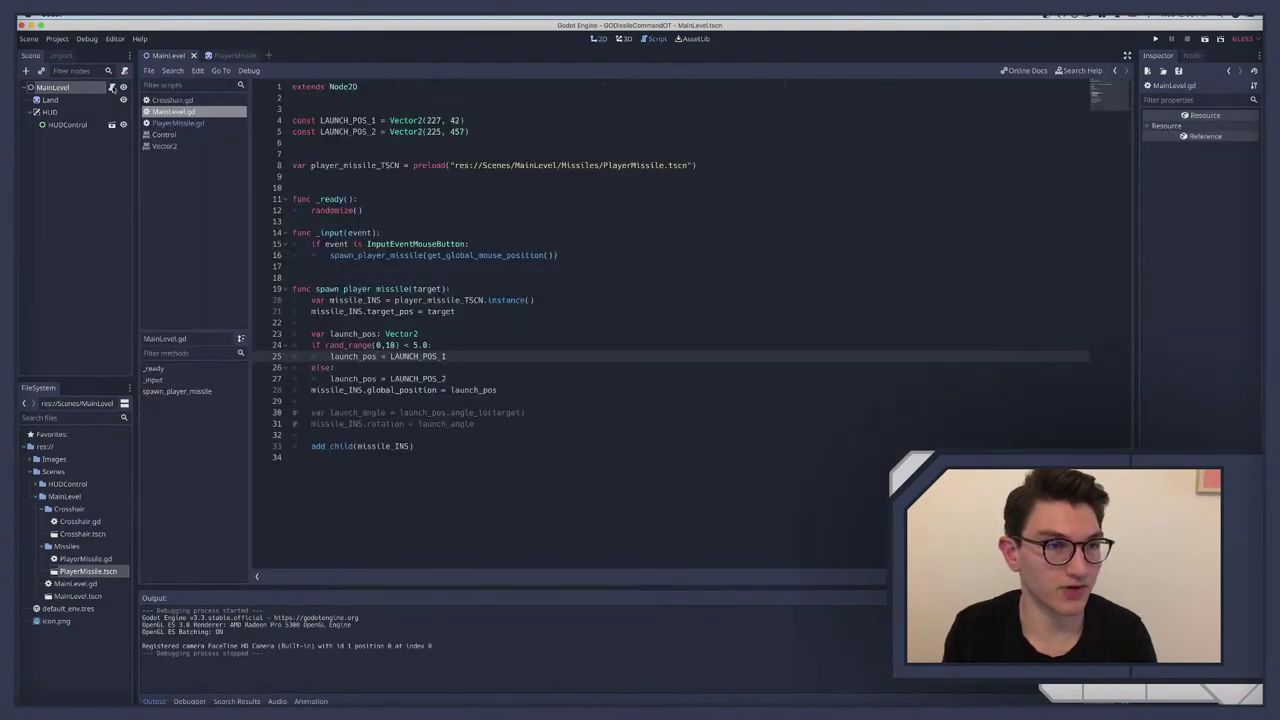
Step: Initialize launch_pos on line 23 with '= Vector2(100,100)'
{"action": "left_click", "coordinate": [311, 335]}
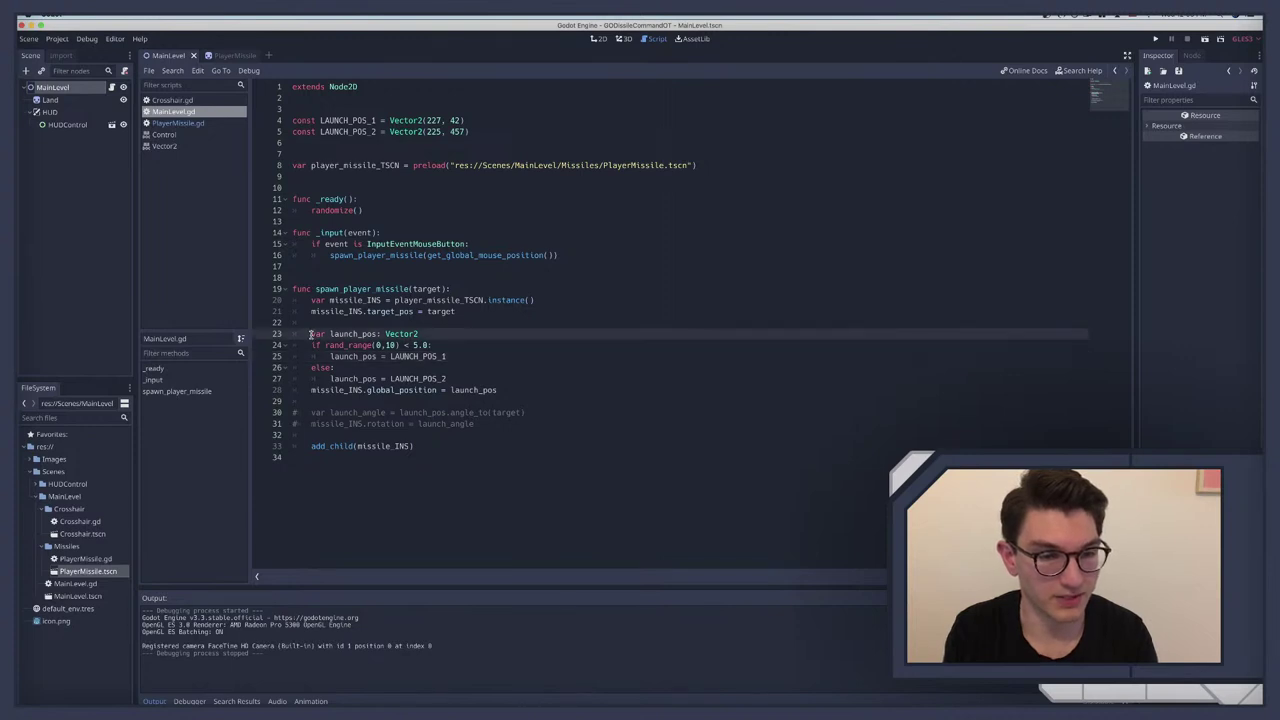
{"action": "left_click", "coordinate": [431, 334]}
{"action": "type", "text": "="}
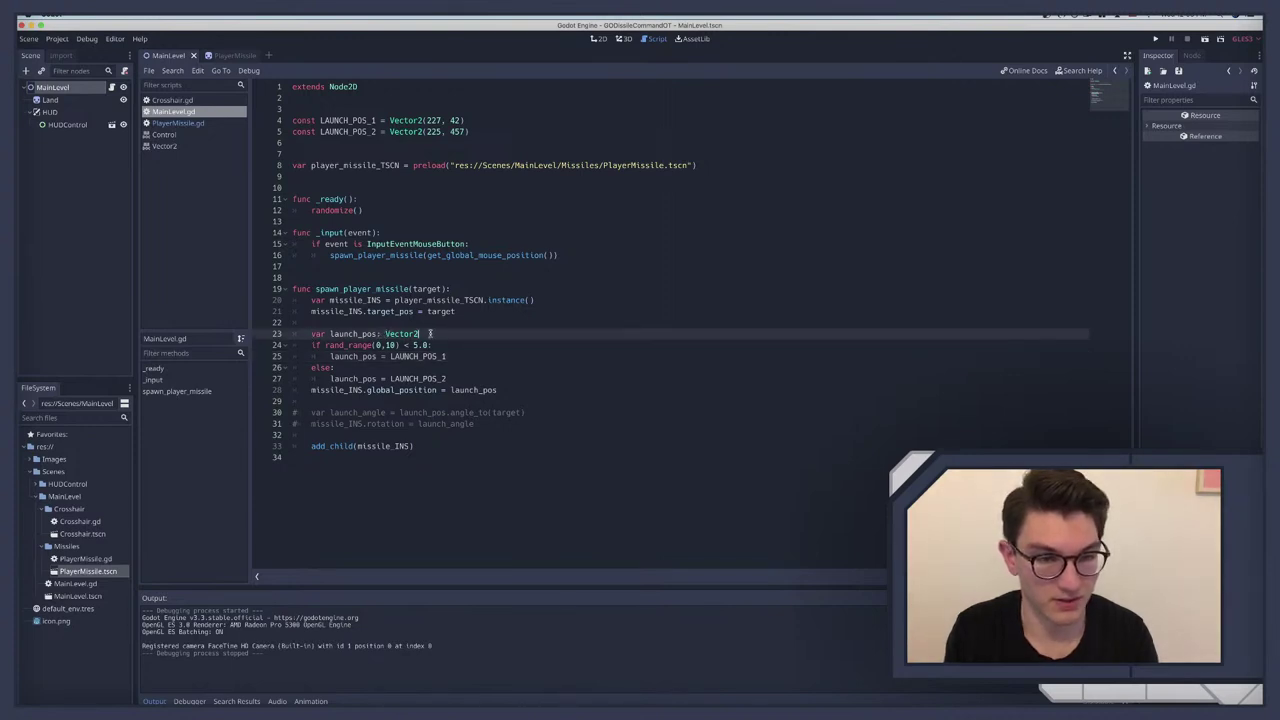
{"action": "type", "text": " Vector2"}
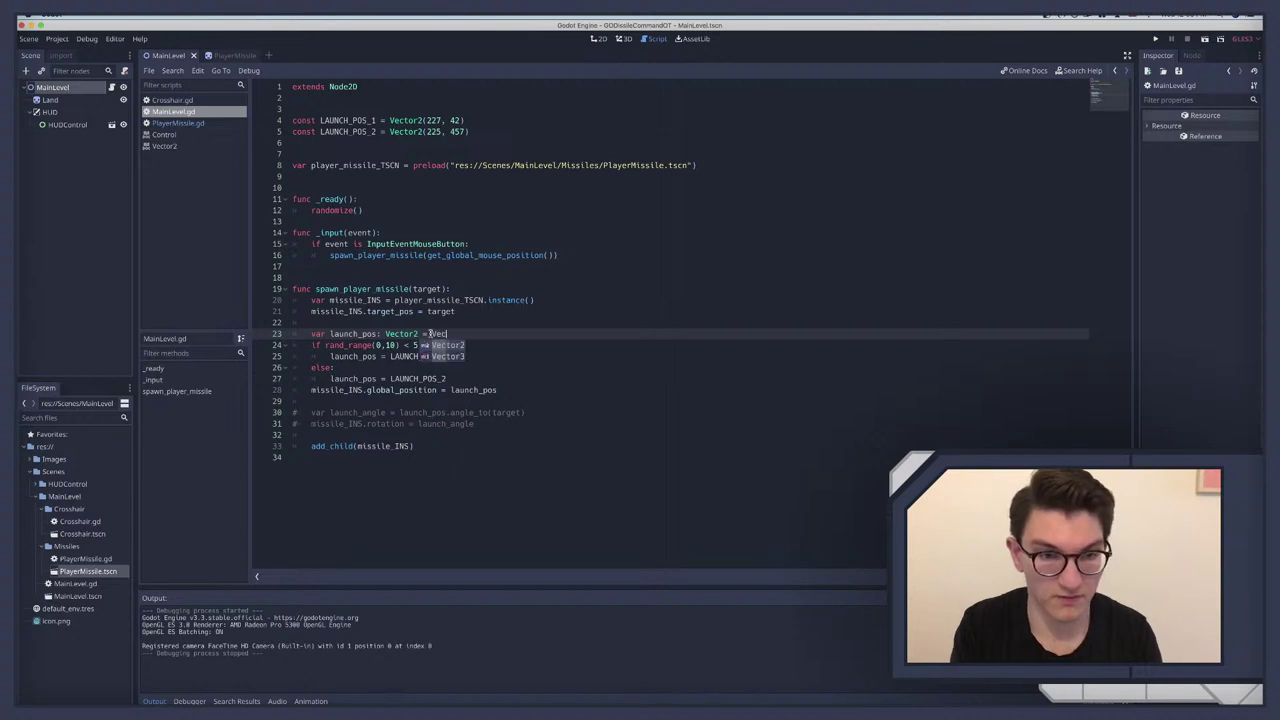
{"action": "type", "text": "."}
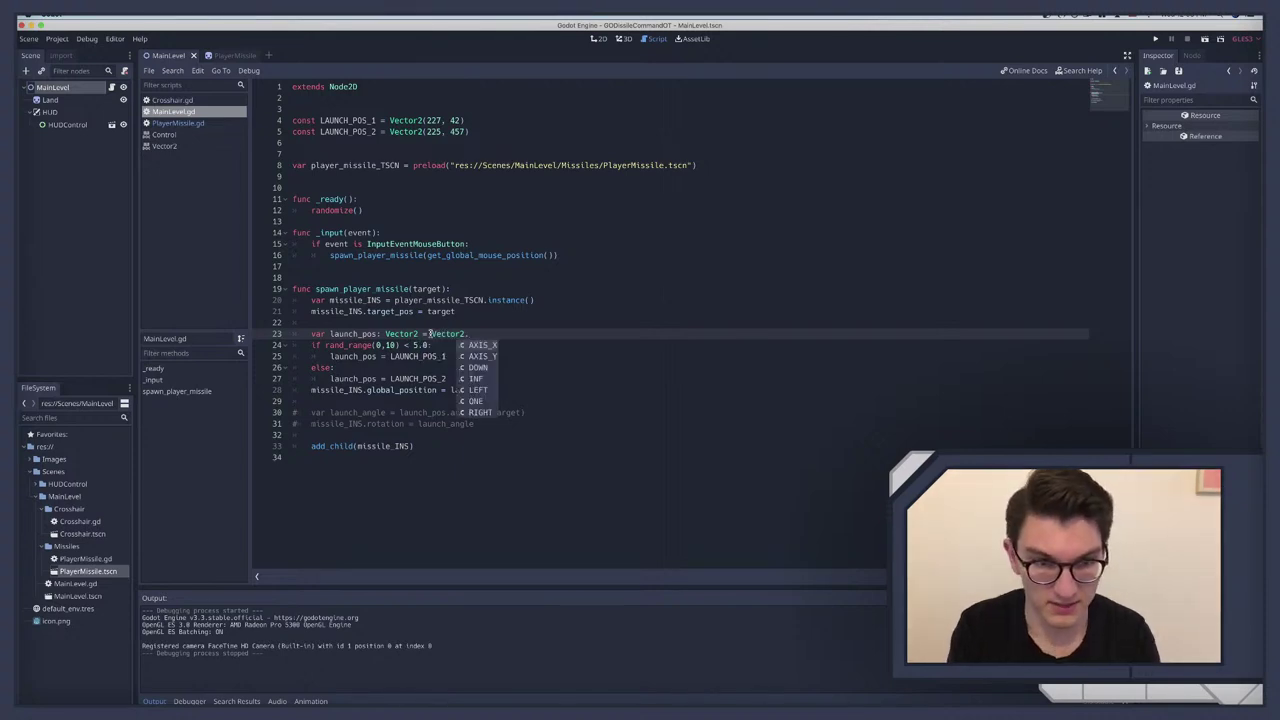
{"action": "key", "text": "BackSpace"}
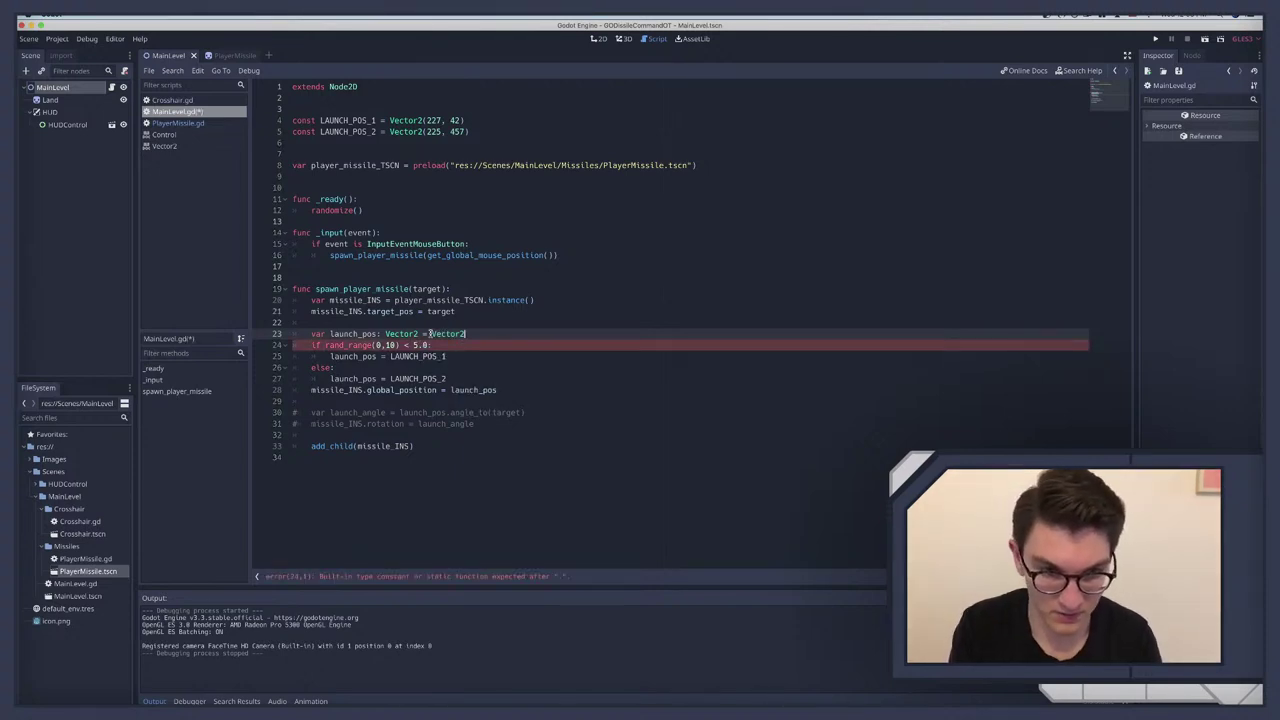
{"action": "type", "text": "("}
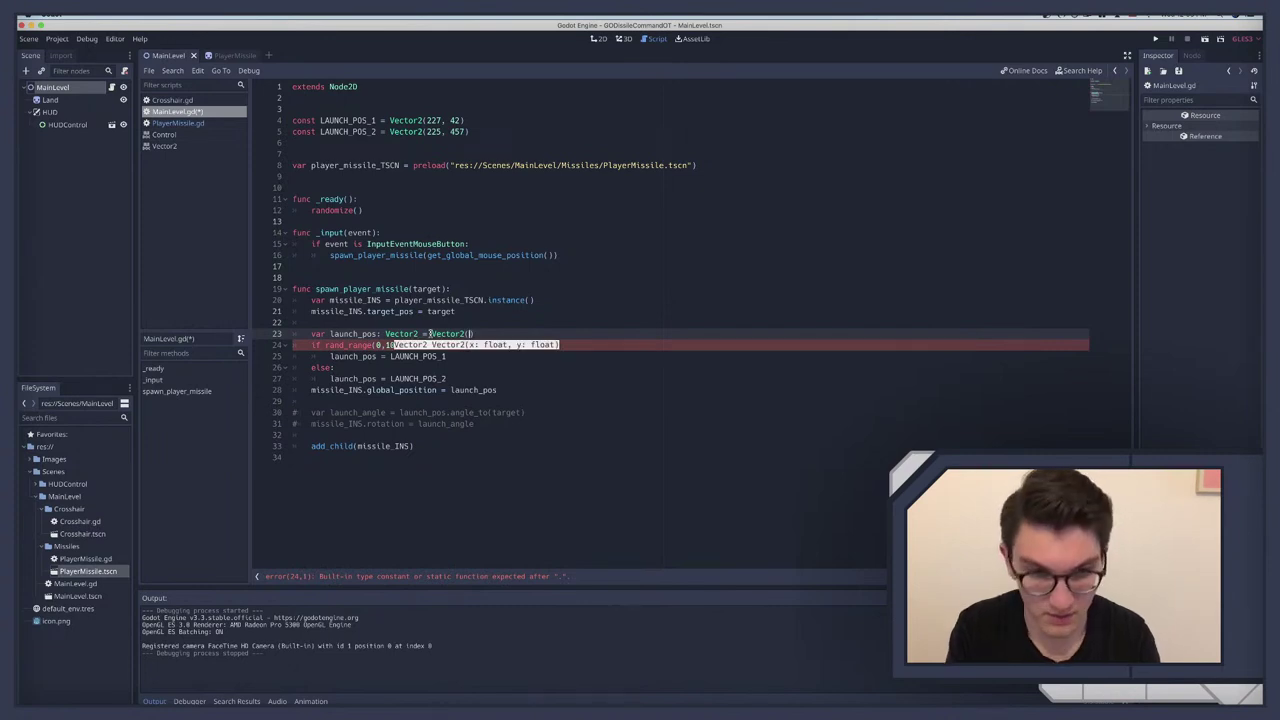
{"action": "type", "text": "100,100"}
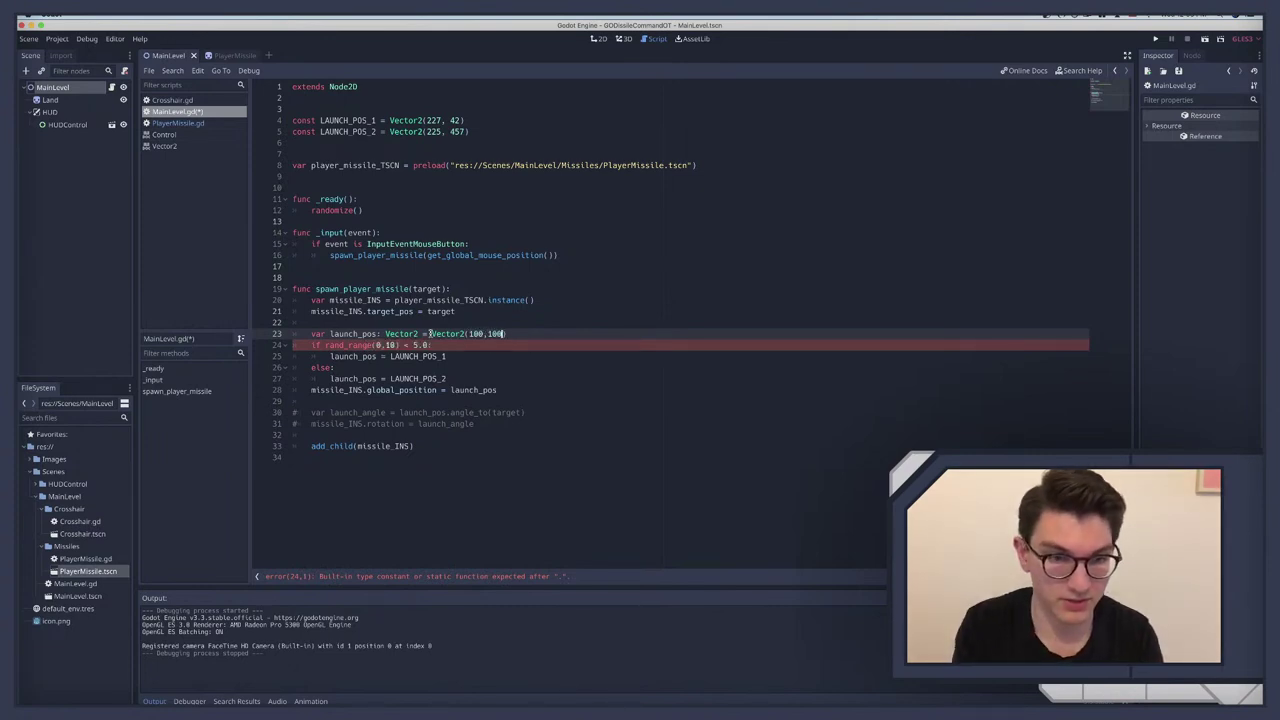
Step: Comment out the launch-position if/else lines 24–28 and test-fire missiles from Vector2(100,100)
{"action": "left_click_drag", "start_coordinate": [500, 390], "coordinate": [270, 346]}
{"action": "key", "text": "ctrl+k"}
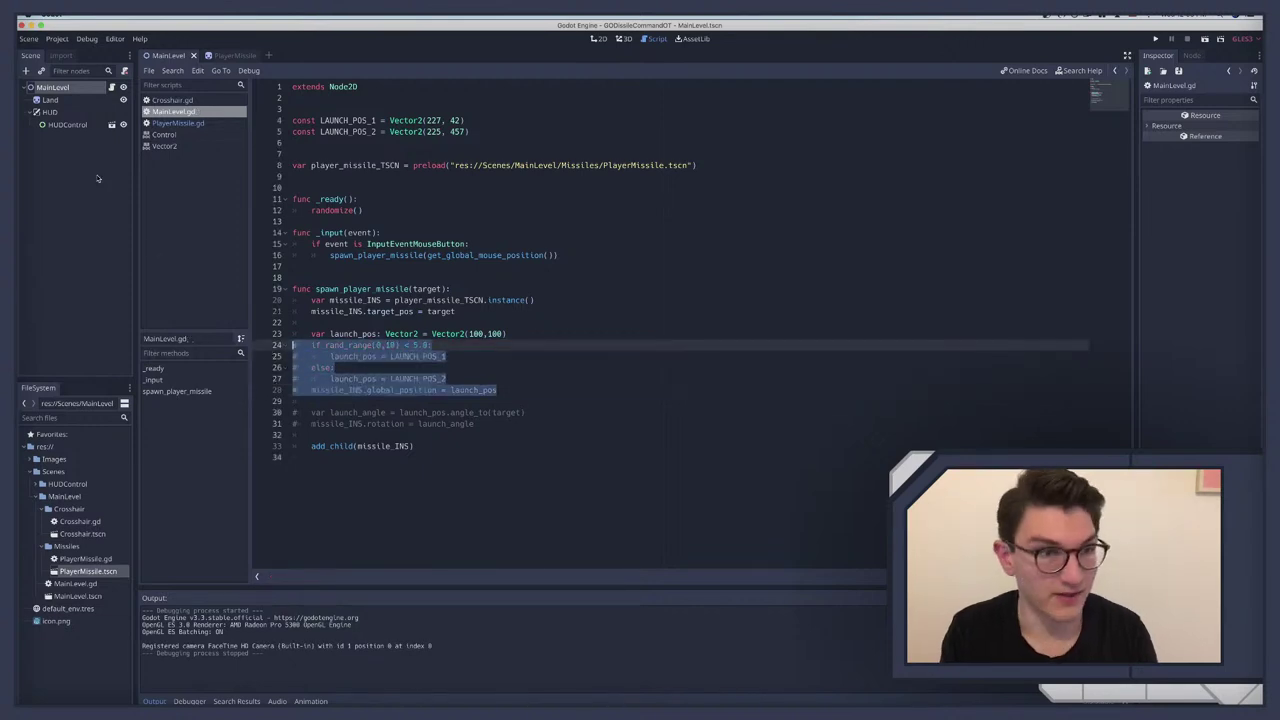
{"action": "key", "text": "alt+1"}
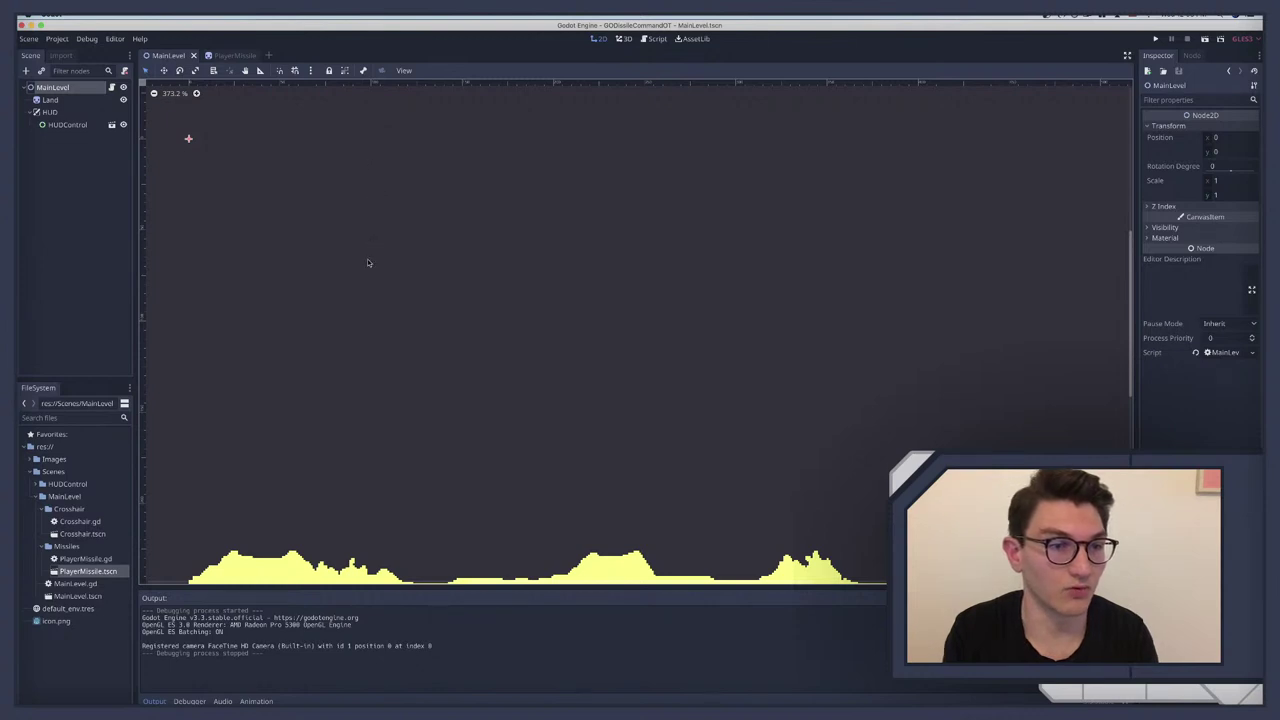
{"action": "key", "text": "super+b"}
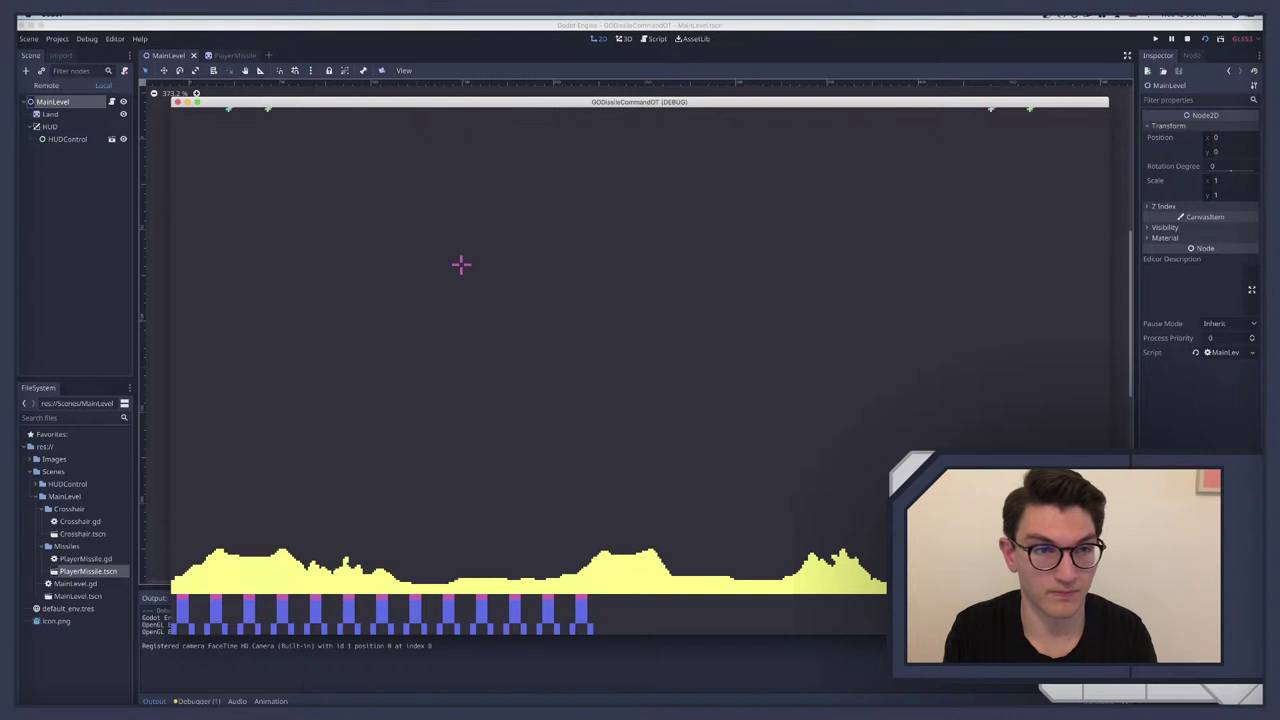
{"action": "left_click", "coordinate": [177, 101]}
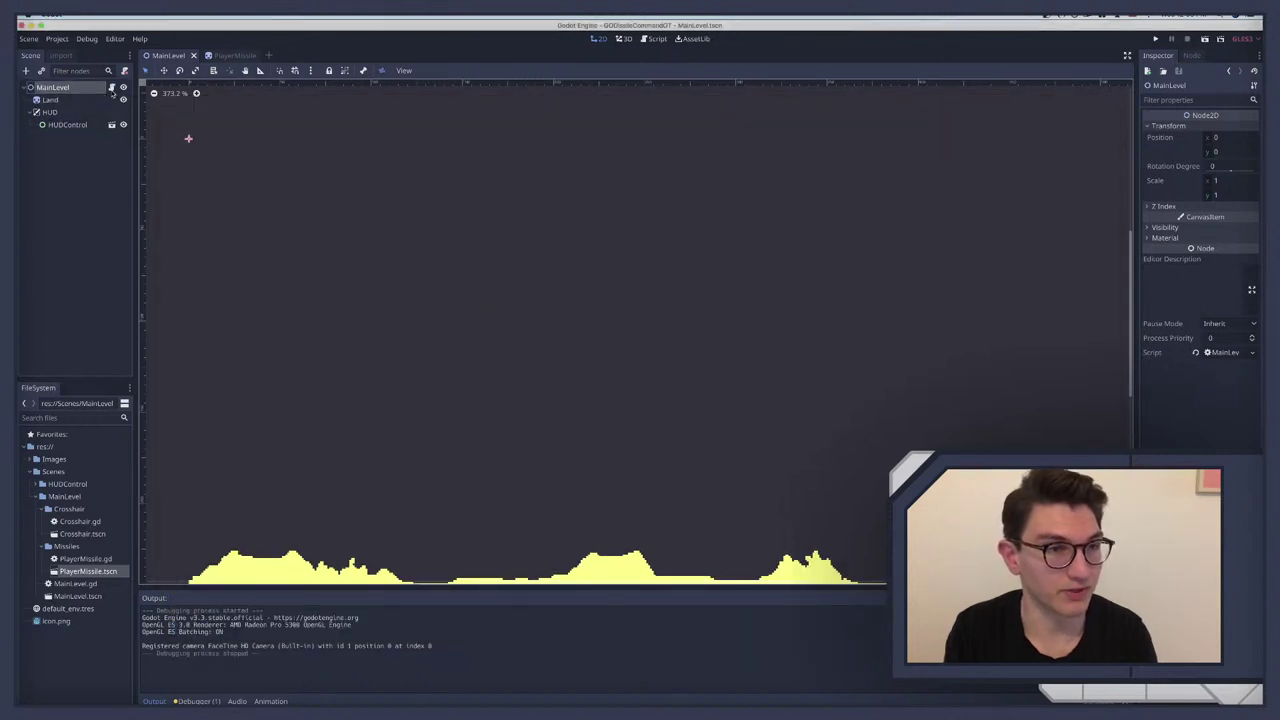
{"action": "left_click", "coordinate": [111, 87]}
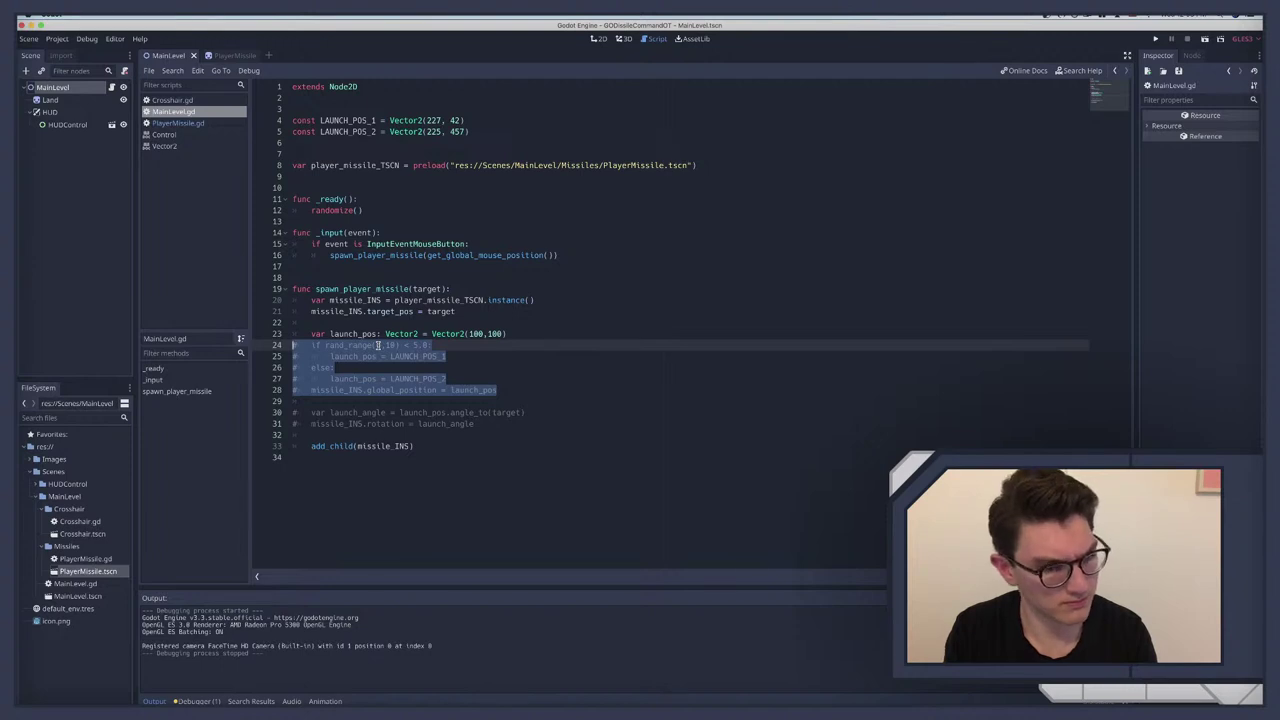
Step: Uncomment the global_position line 28, test-run again, then uncomment the if/else block 24–27
{"action": "left_click", "coordinate": [459, 333]}
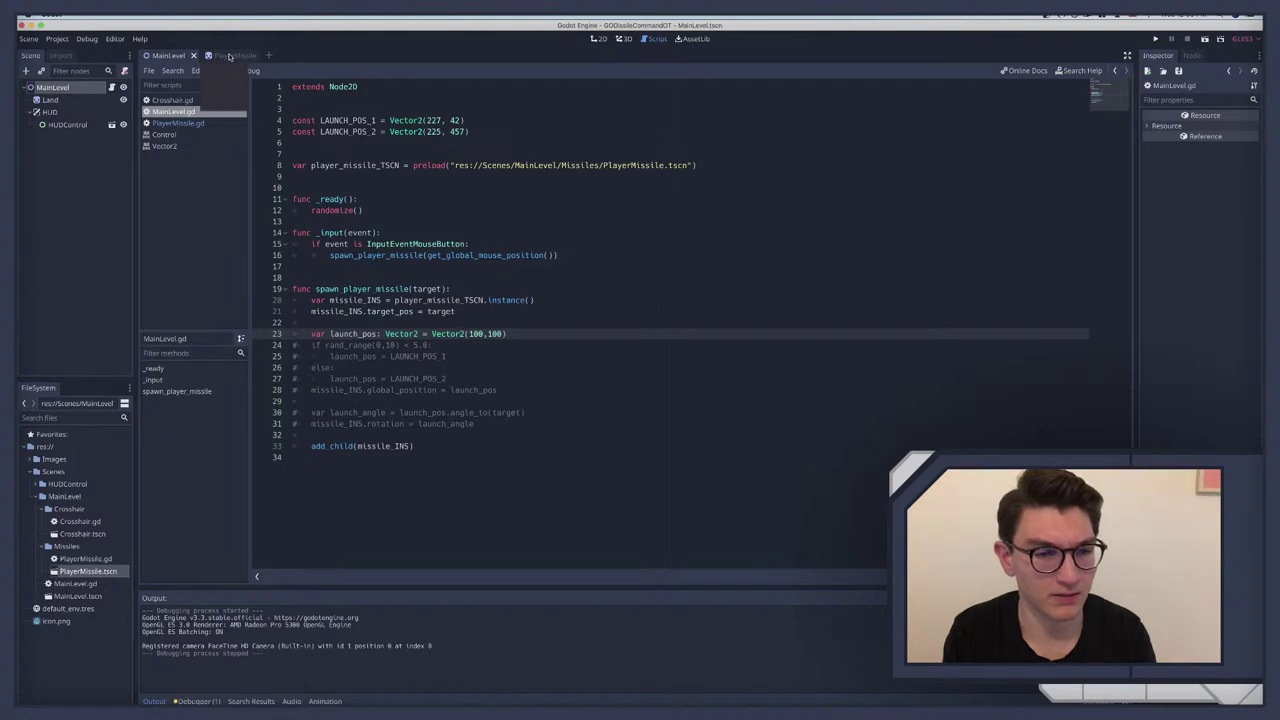
{"action": "key", "text": "super+k"}
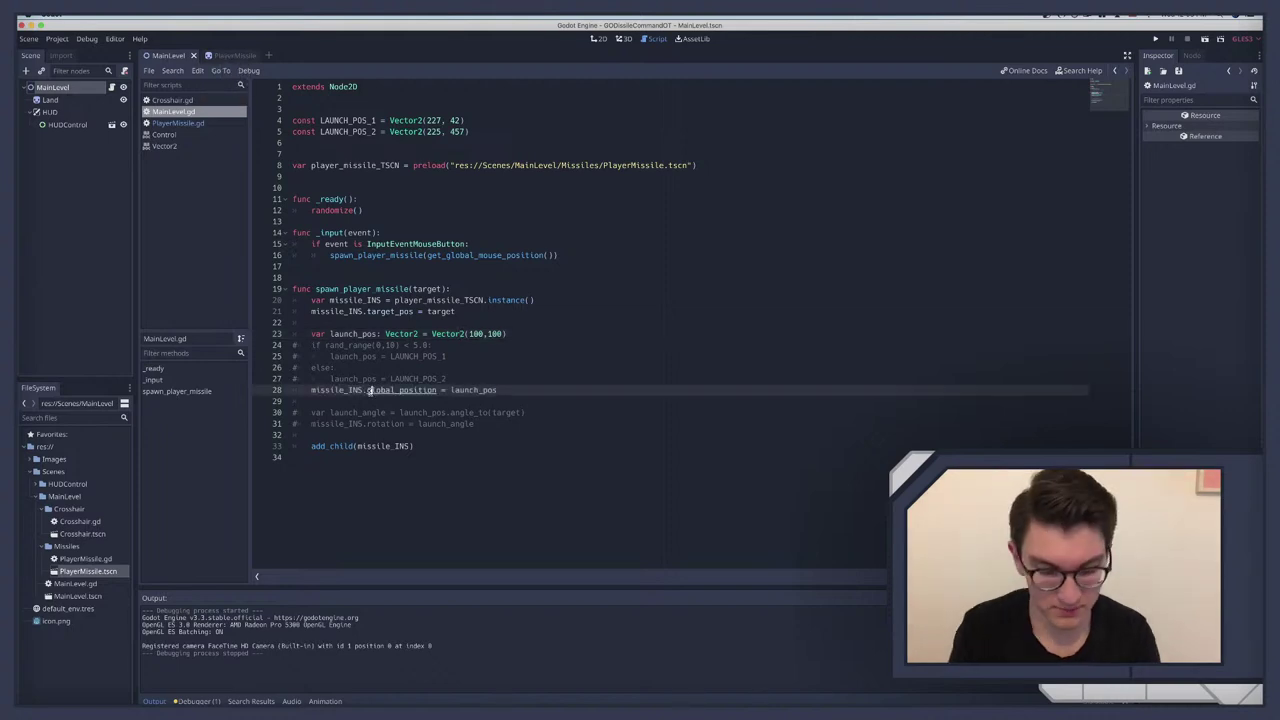
{"action": "key", "text": "super+b"}
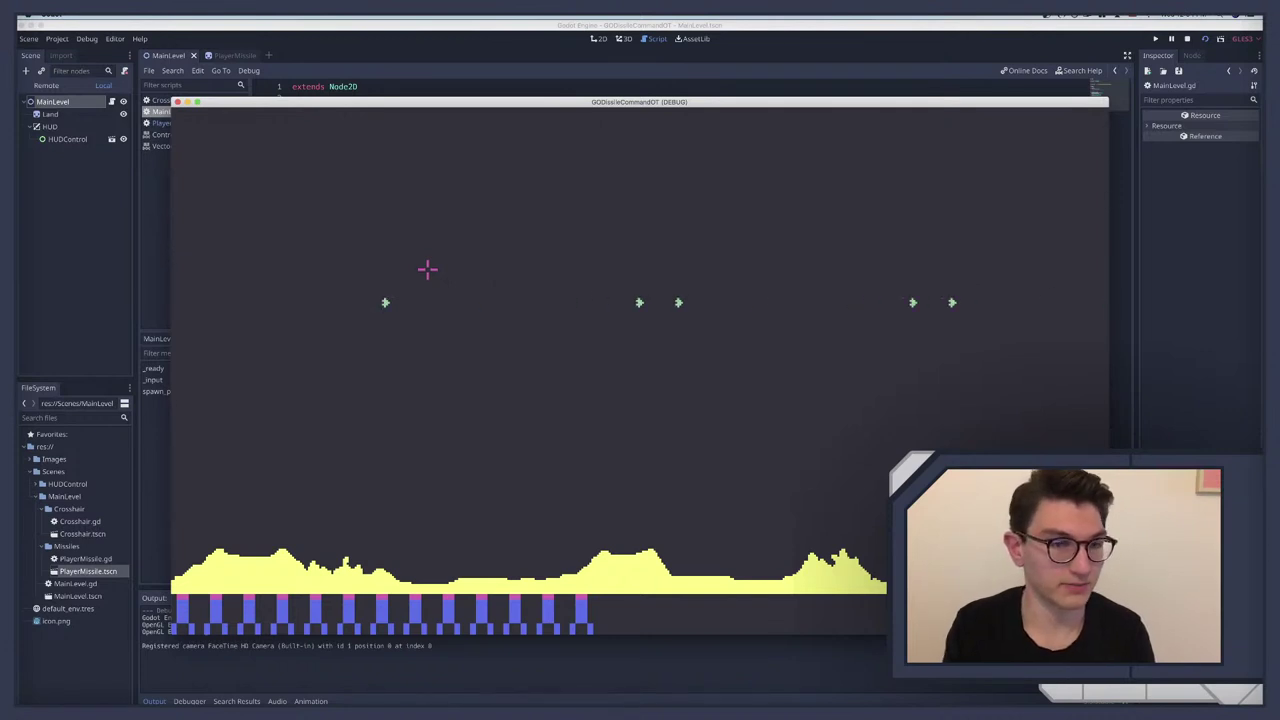
{"action": "key", "text": "super+q"}
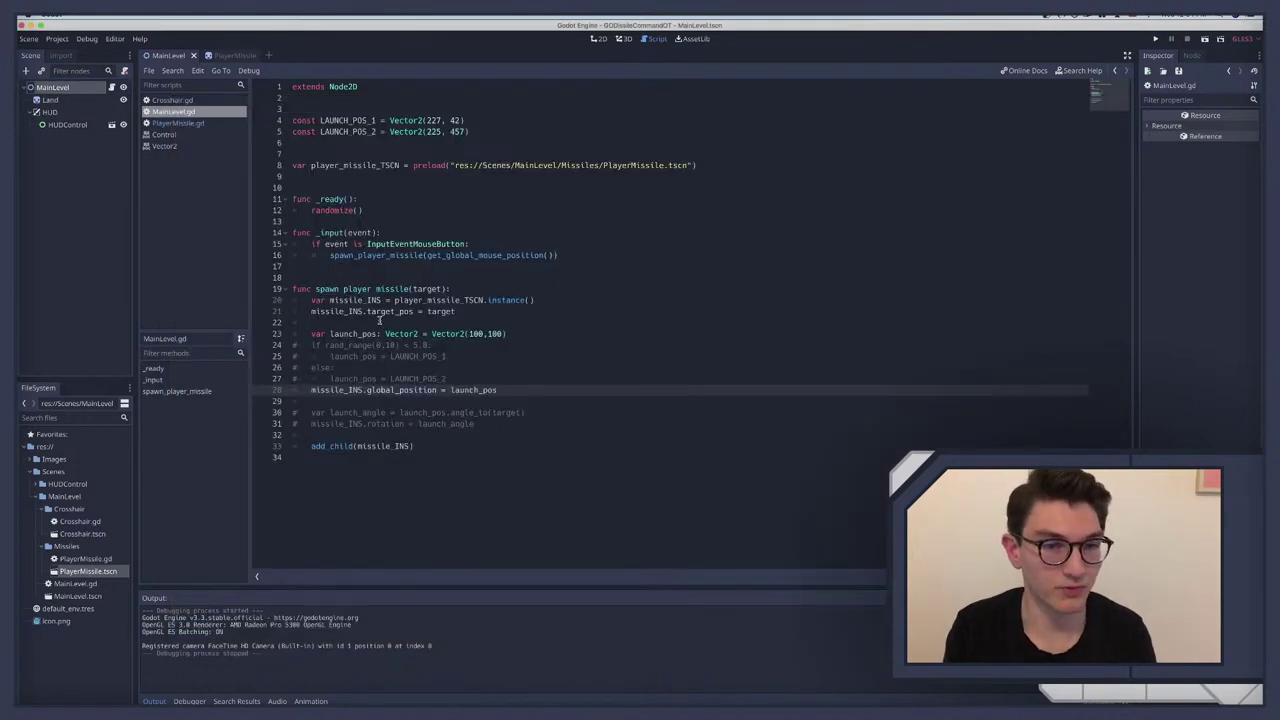
{"action": "left_click", "coordinate": [458, 378]}
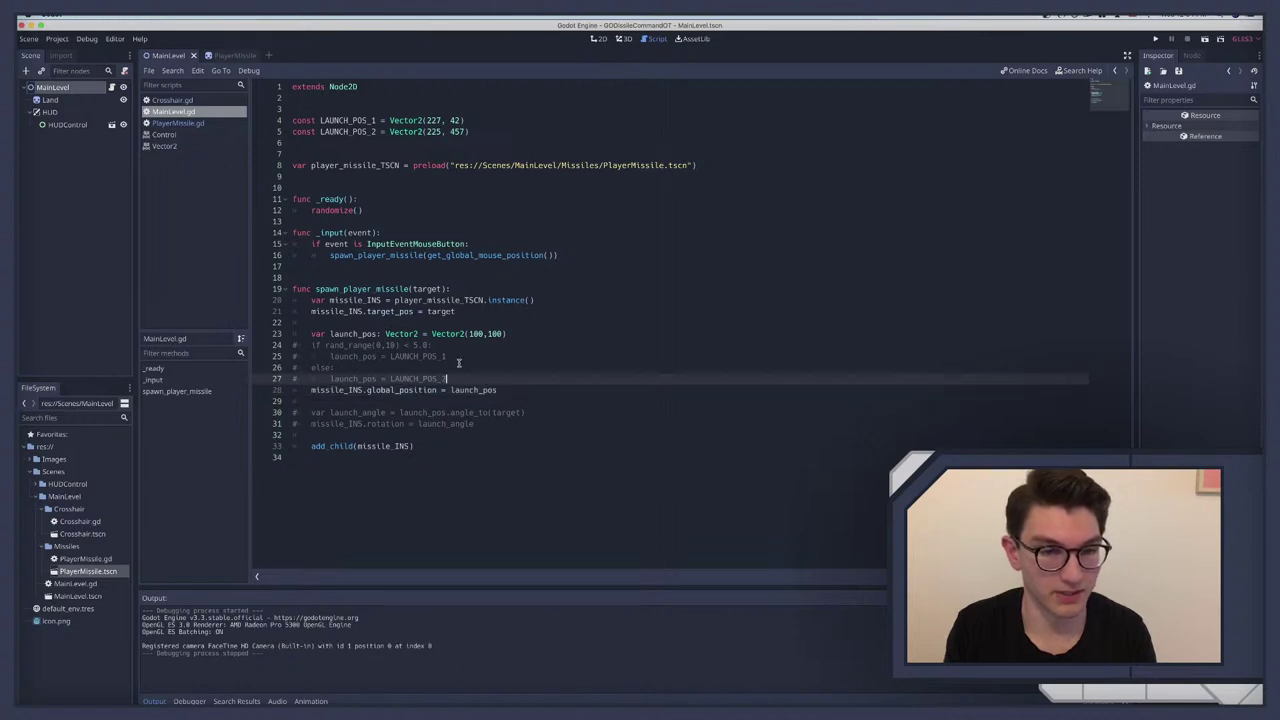
{"action": "left_click_drag", "start_coordinate": [458, 378], "coordinate": [286, 349]}
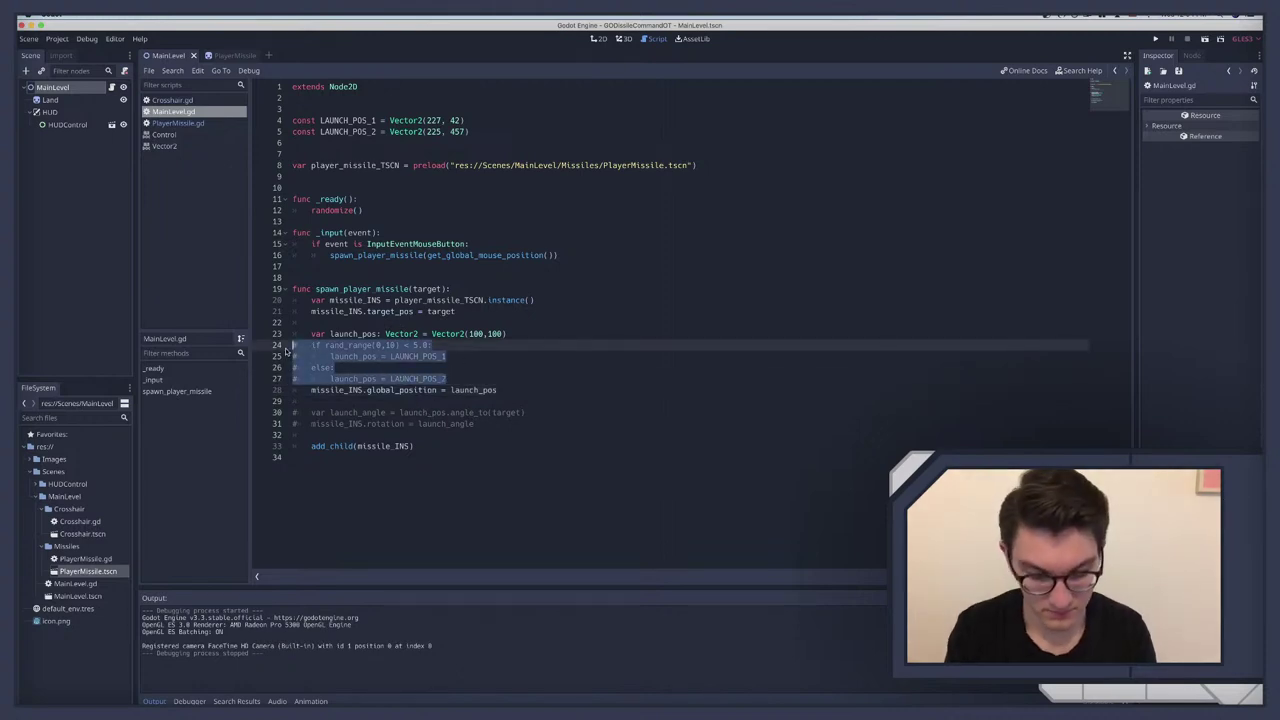
{"action": "key", "text": "super+k"}
Step: Remove the Vector2(100,100) default value and add print(launch_pos) after the launch choice
{"action": "left_click_drag", "start_coordinate": [430, 334], "coordinate": [542, 338]}
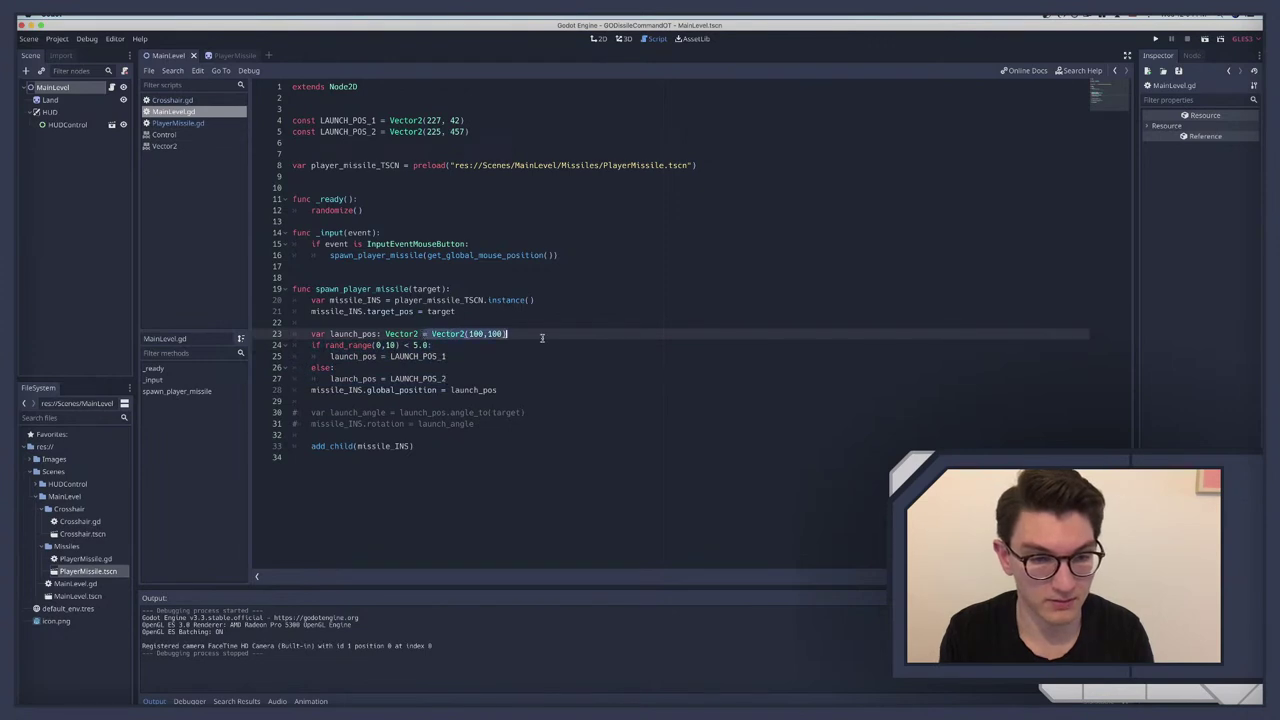
{"action": "key", "text": "BackSpace"}
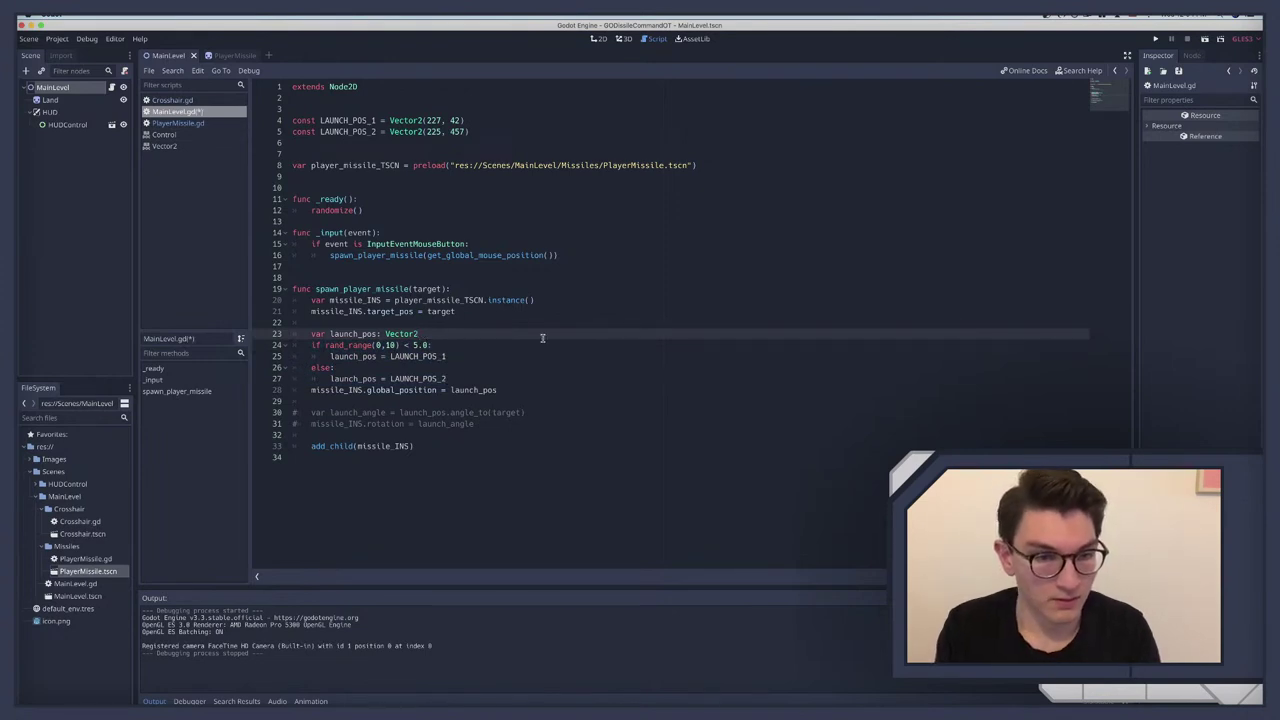
{"action": "key", "text": "BackSpace"}
{"action": "key", "text": "Down"}
{"action": "key", "text": "Down"}
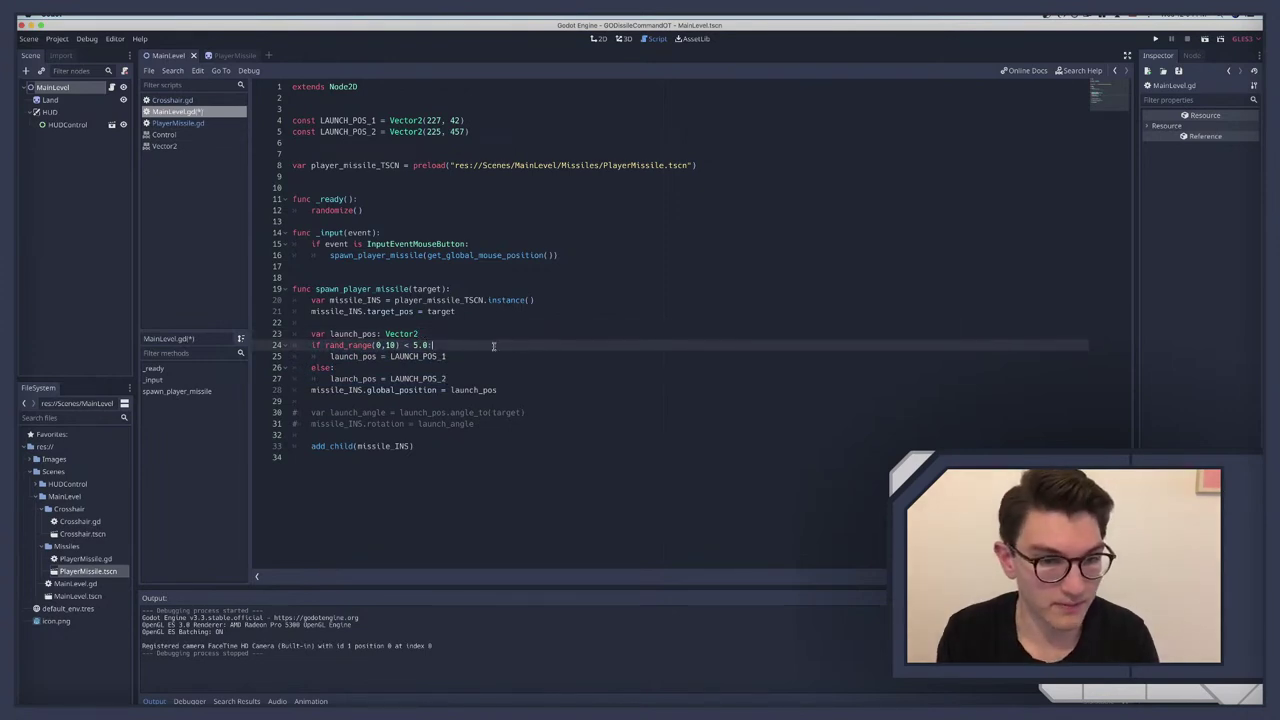
{"action": "left_click", "coordinate": [462, 378]}
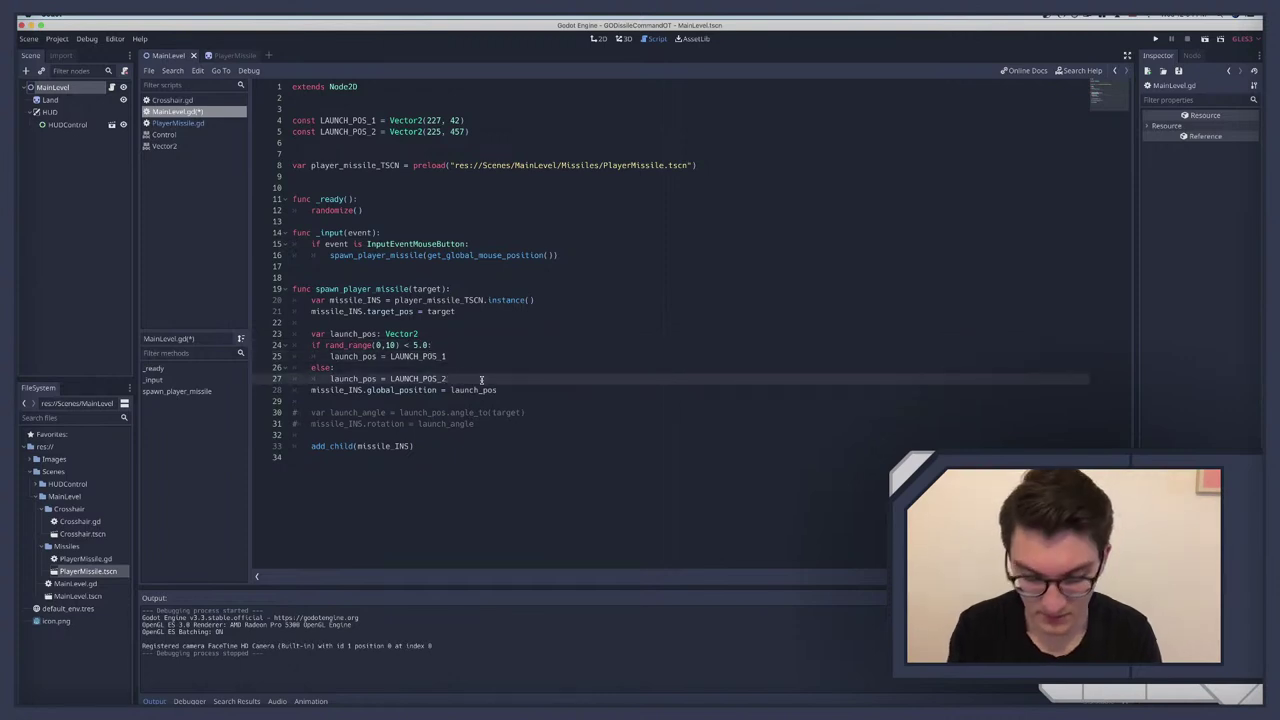
{"action": "key", "text": "Return"}
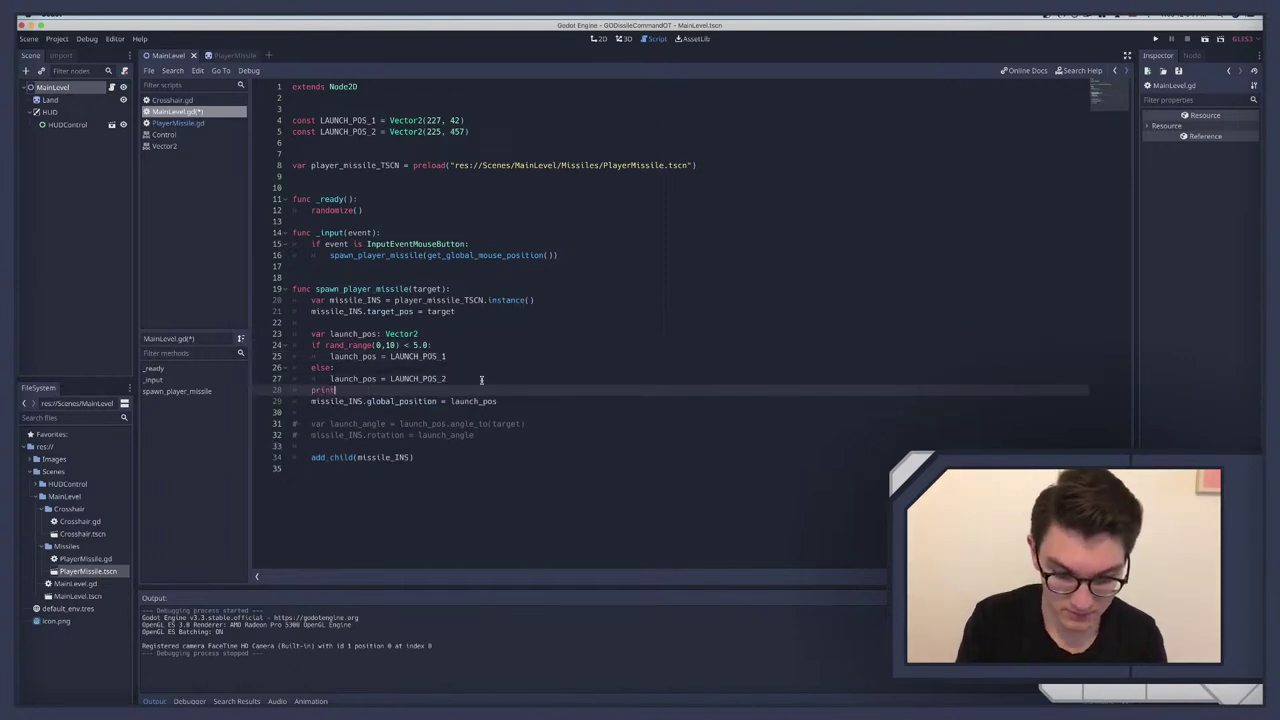
{"action": "type", "text": "print(launch_pos"}
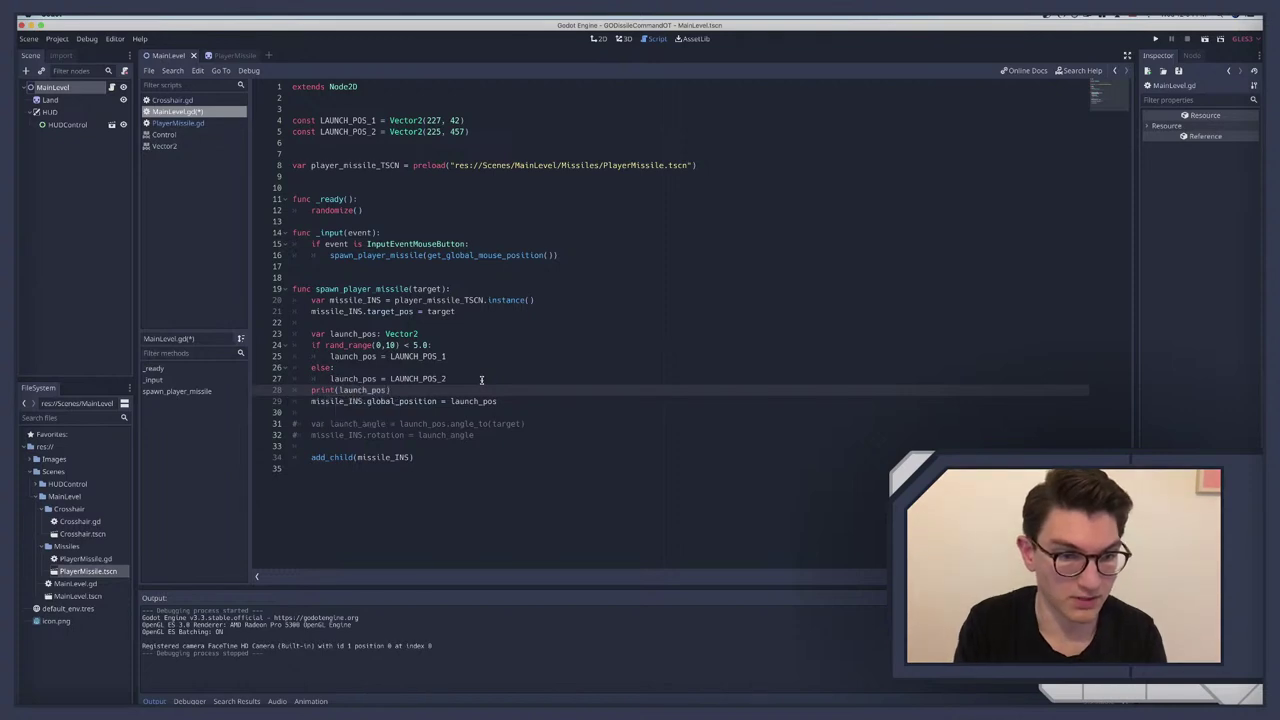
Step: Test-run the game and fire two missiles, logging launch positions (227, 42) and (225, 457)
{"action": "key", "text": "F5"}
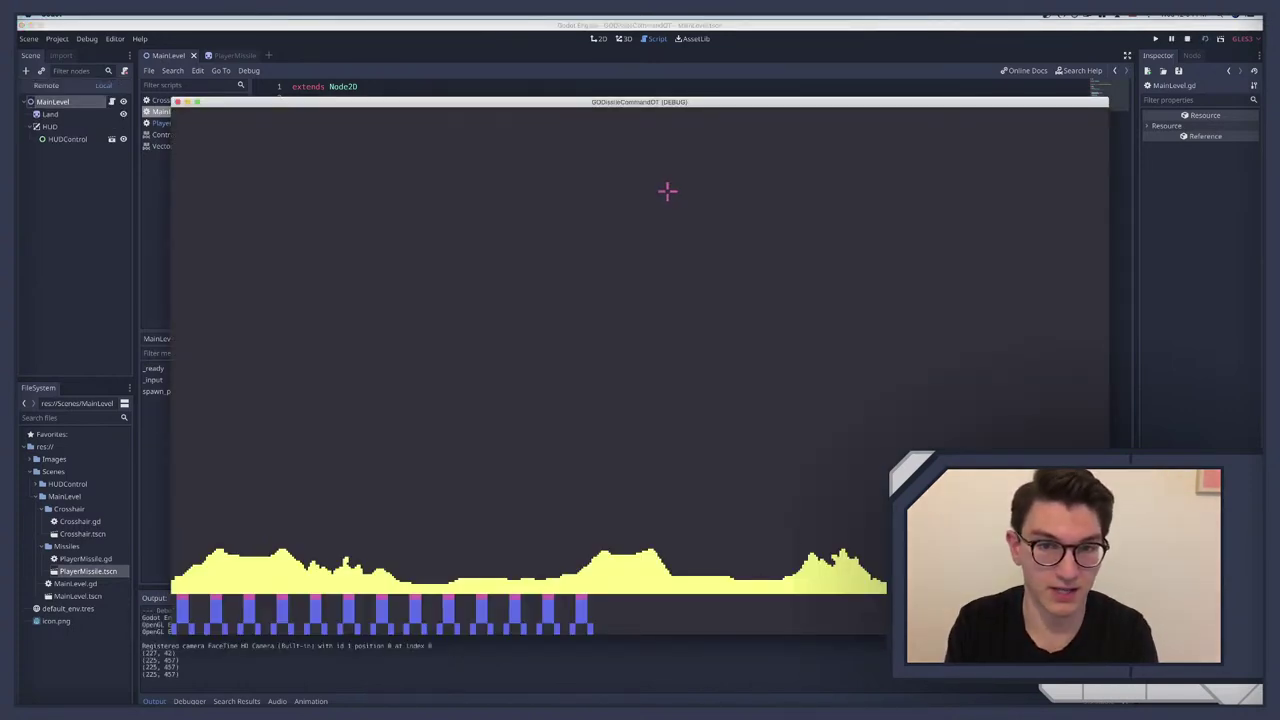
{"action": "left_click", "coordinate": [667, 190]}
{"action": "left_click", "coordinate": [626, 223]}
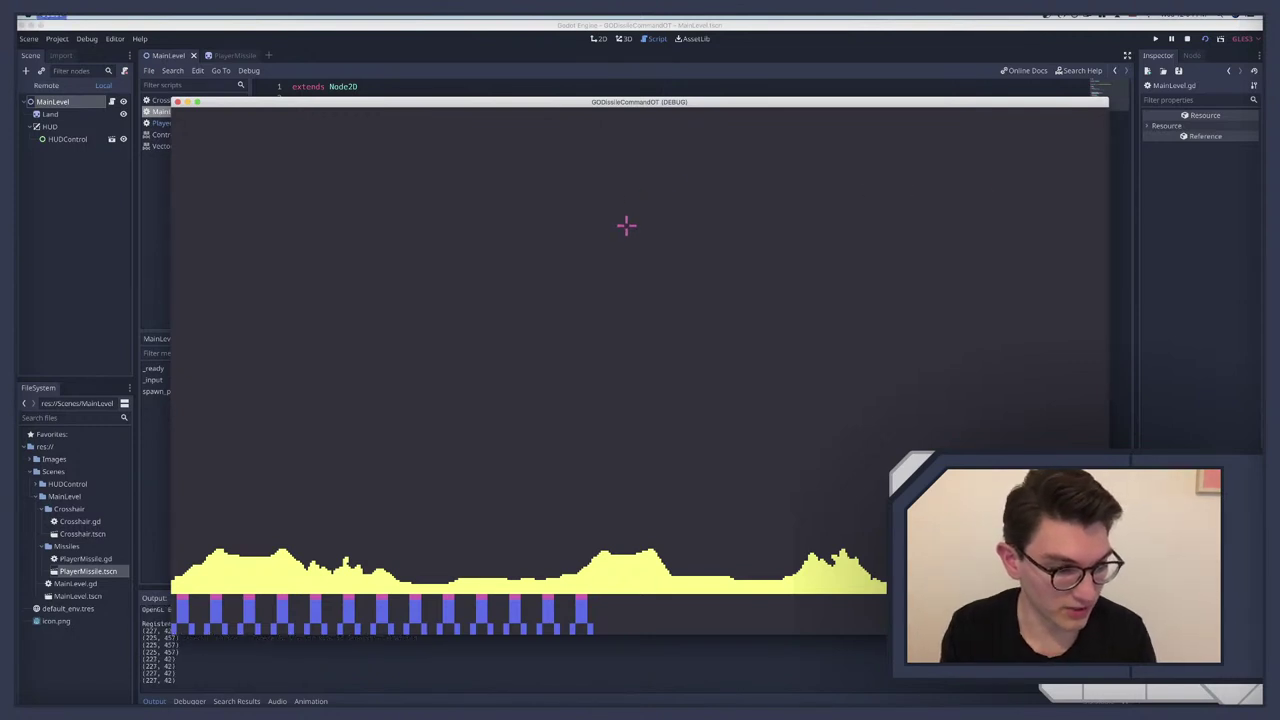
{"action": "key", "text": "F8"}
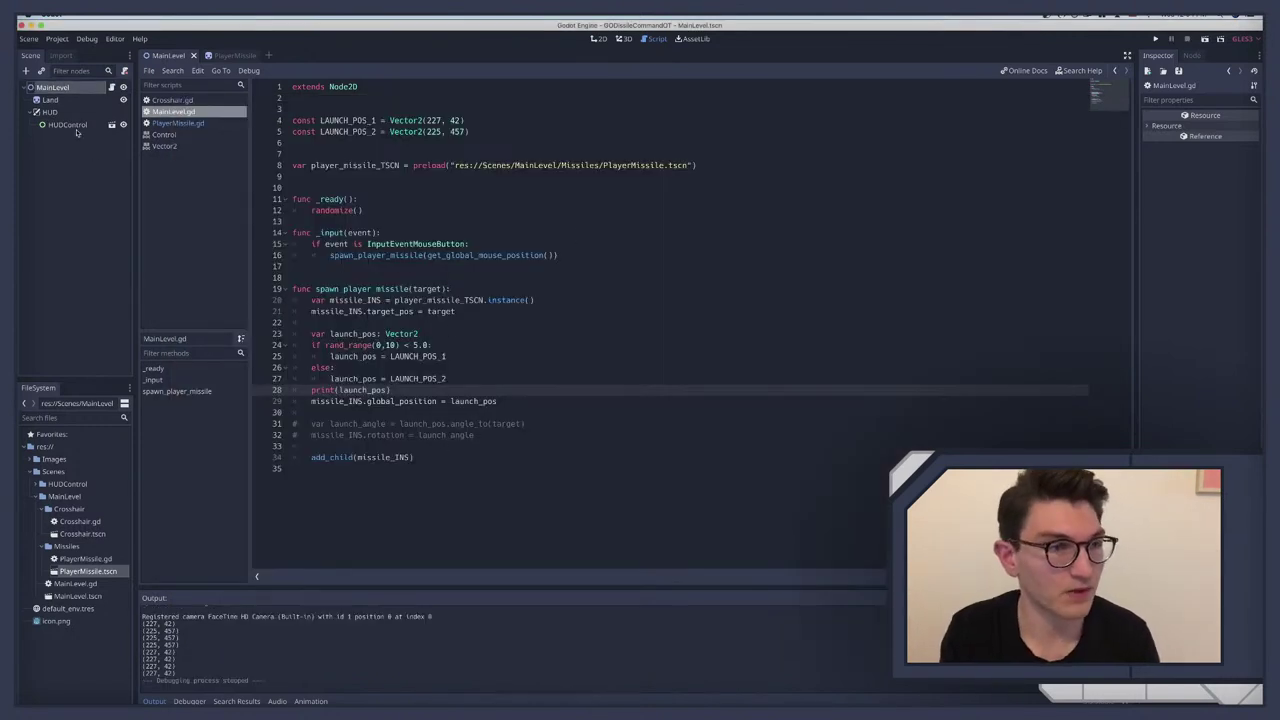
Step: Start a new print(glo line inside the mouse-button check of the input handler
{"action": "left_click", "coordinate": [45, 88]}
{"action": "scroll", "coordinate": [465, 398], "scroll_direction": "up", "scroll_amount": 4}
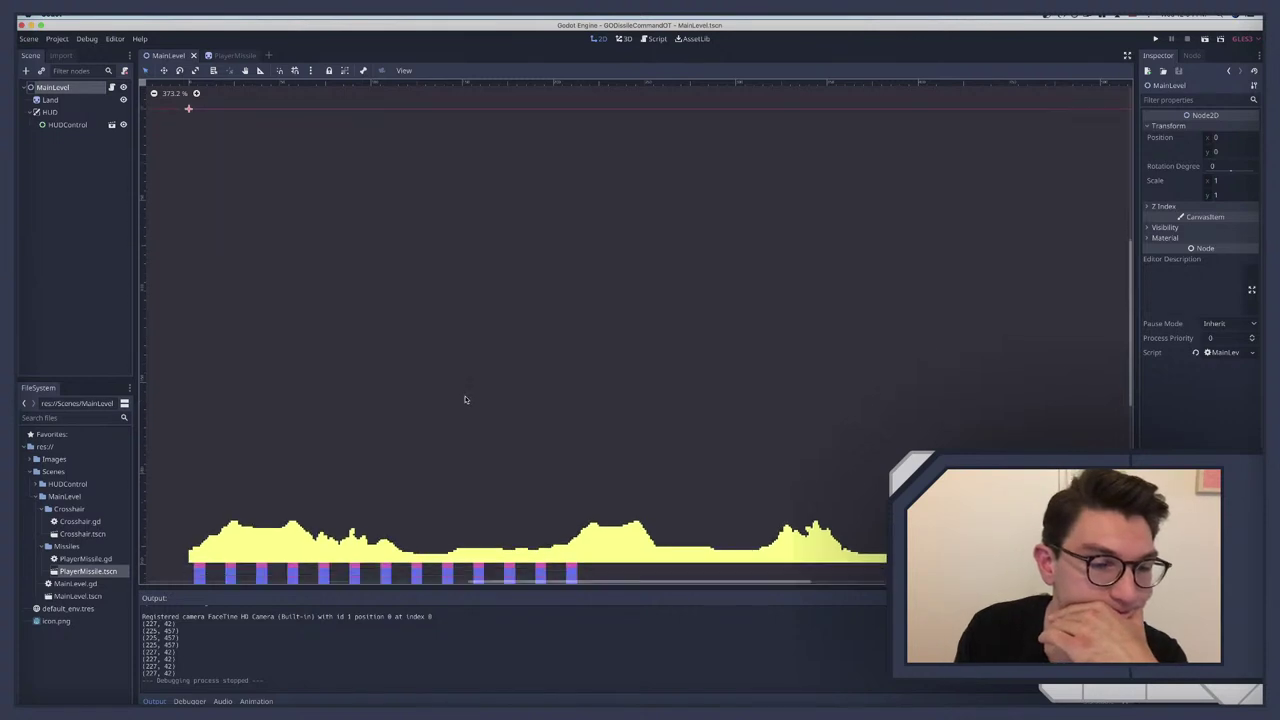
{"action": "scroll", "coordinate": [465, 400], "scroll_direction": "down", "scroll_amount": 1}
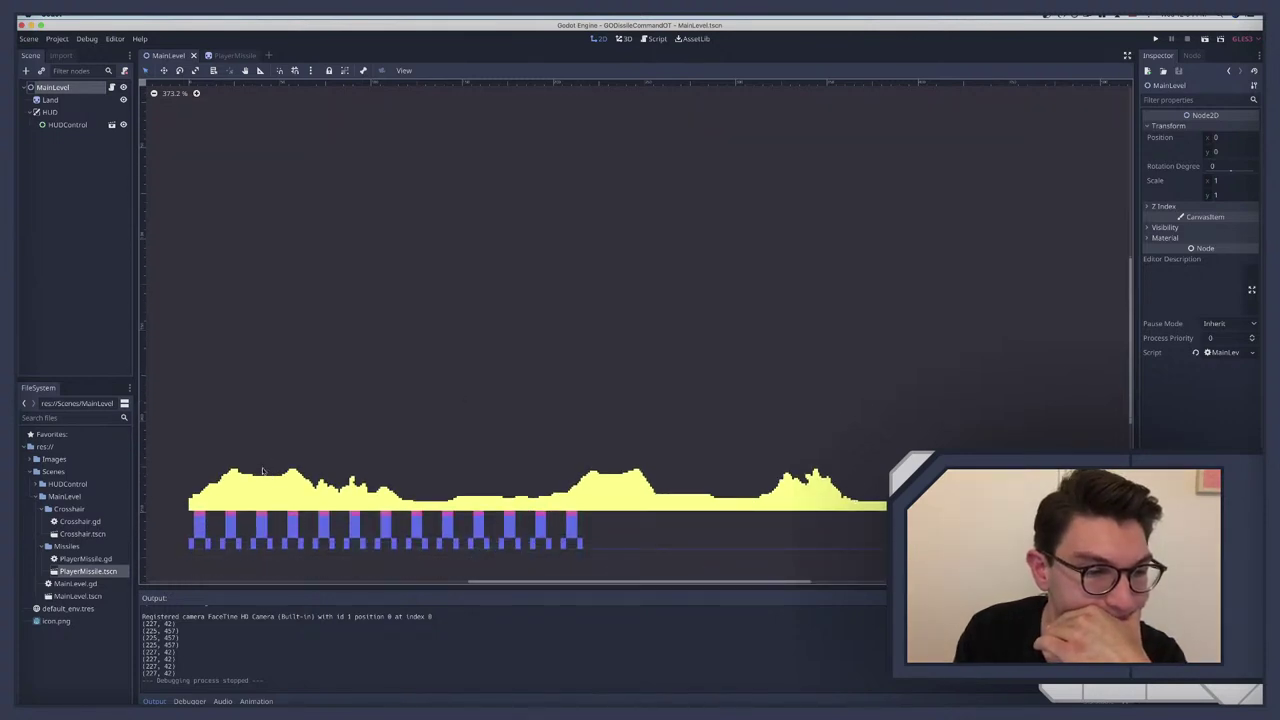
{"action": "left_click", "coordinate": [111, 87]}
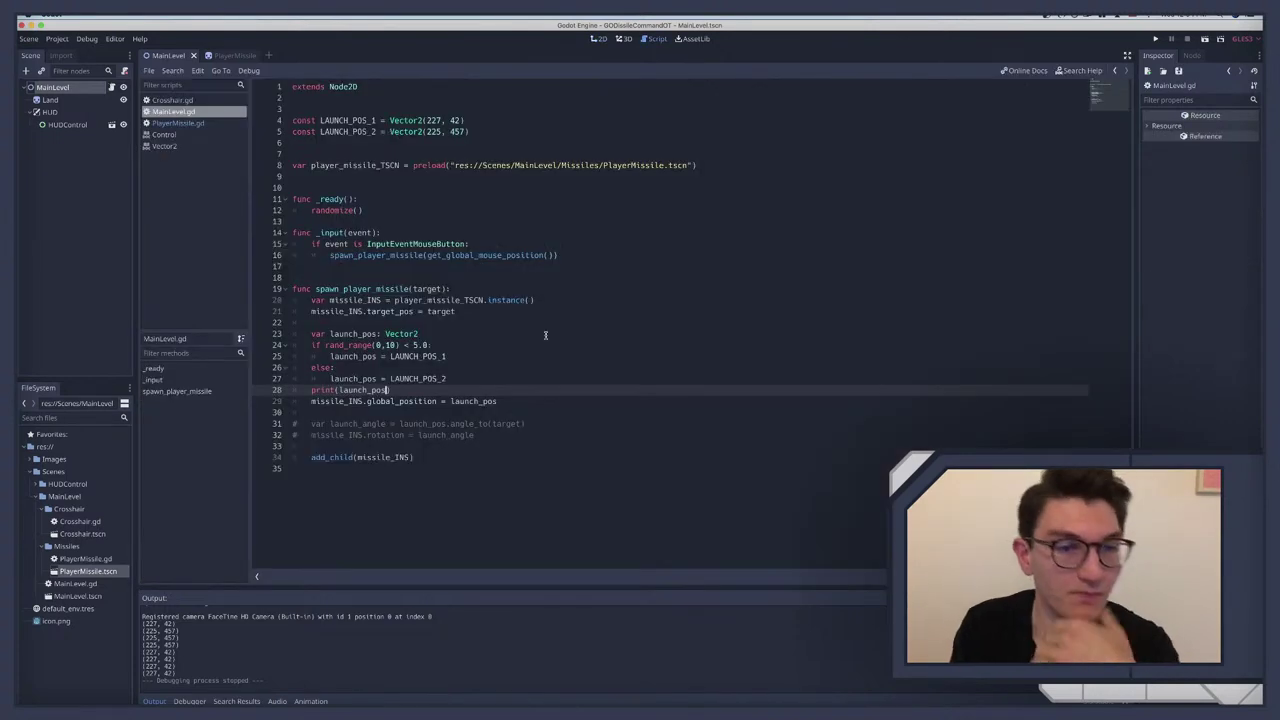
{"action": "left_click", "coordinate": [517, 247]}
{"action": "key", "text": "Return"}
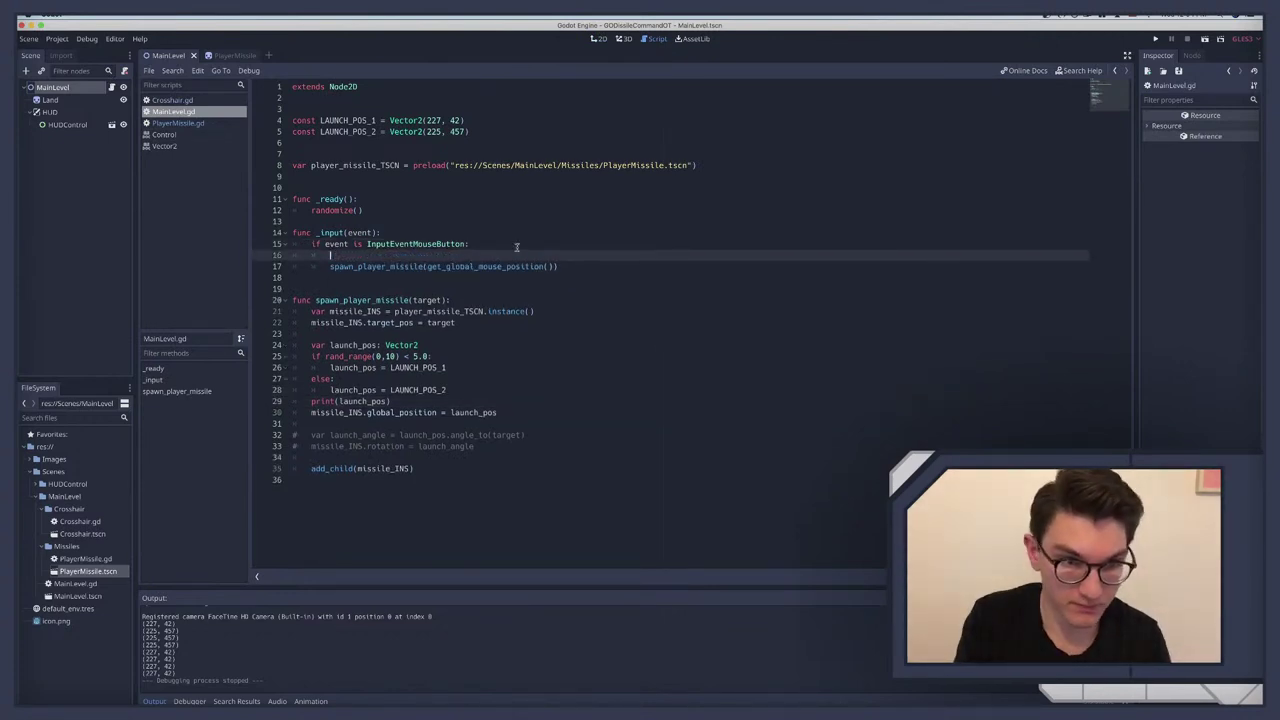
{"action": "type", "text": "print("}
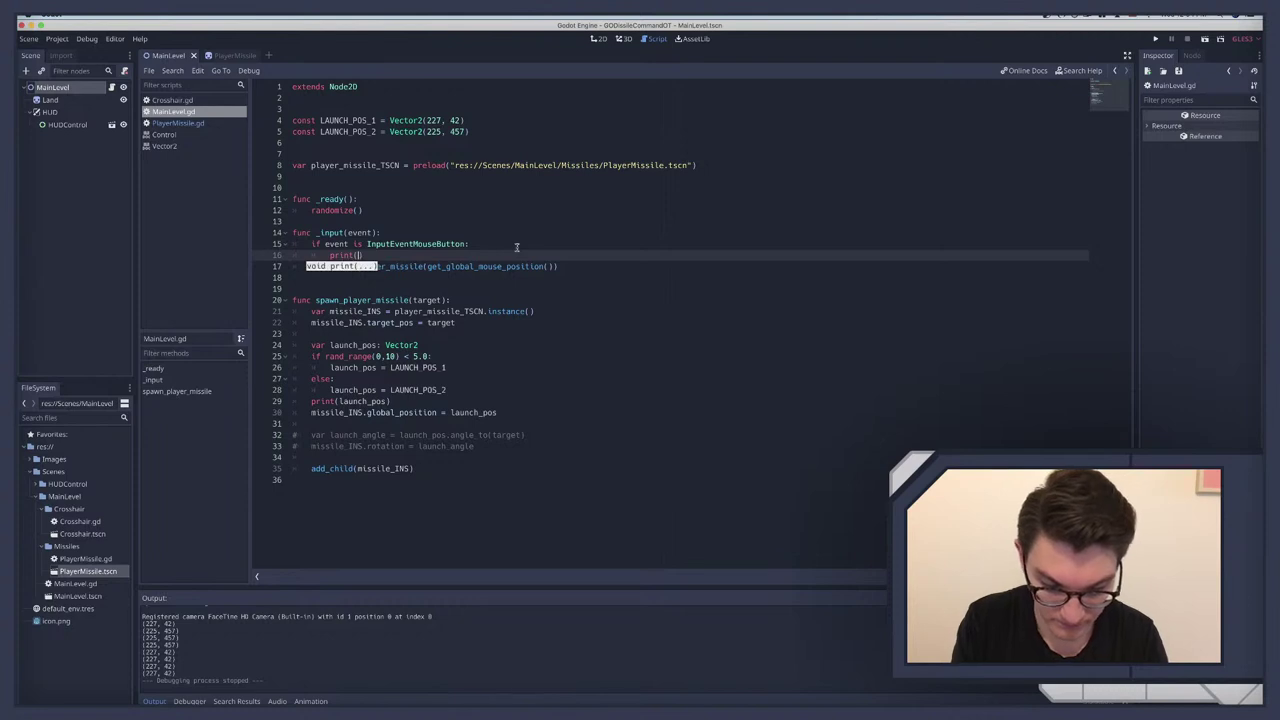
{"action": "type", "text": "glo"}
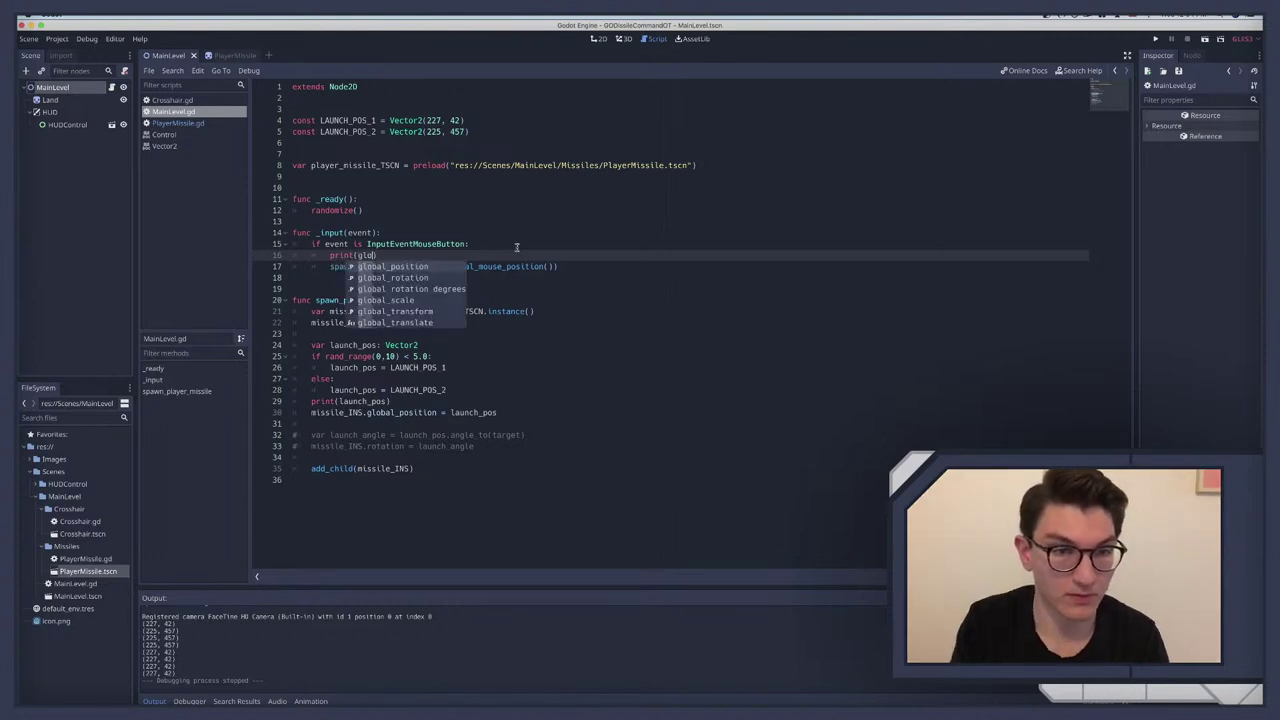
Step: Complete print(get_global_mouse_position()) and test it by firing one missile
{"action": "key", "text": "BackSpace"}
{"action": "key", "text": "BackSpace"}
{"action": "key", "text": "BackSpace"}
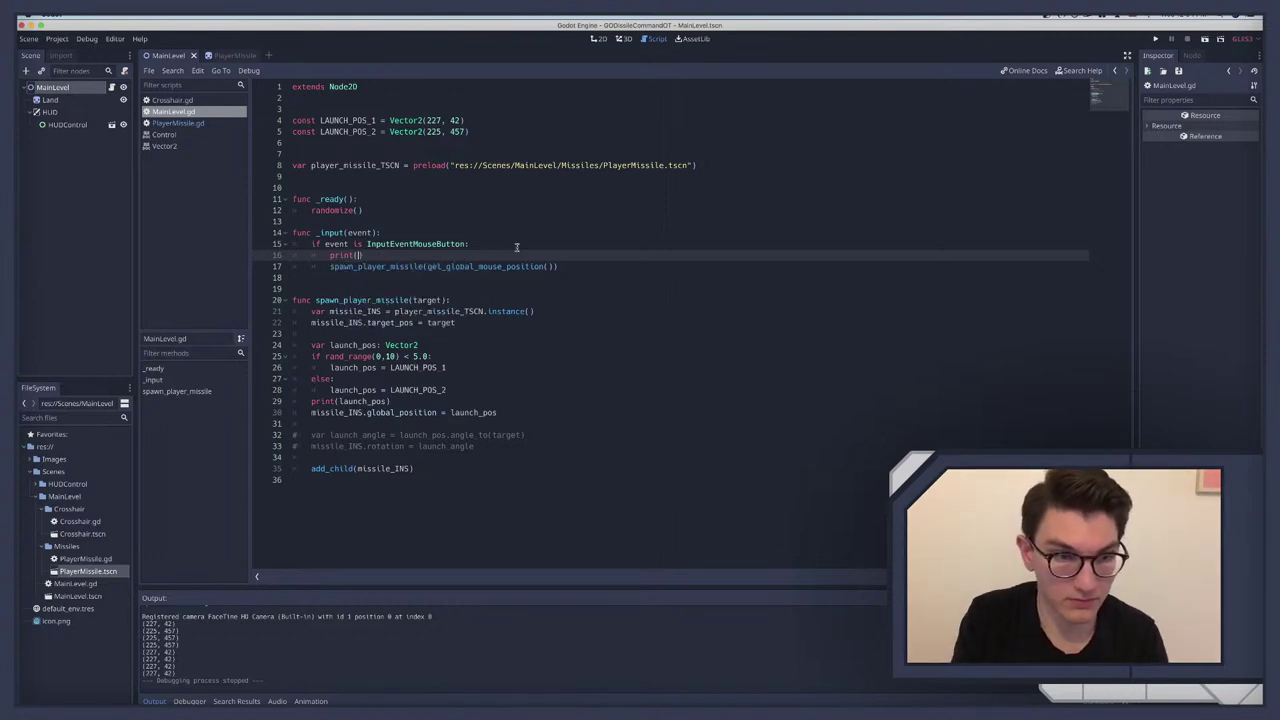
{"action": "type", "text": "get_glo"}
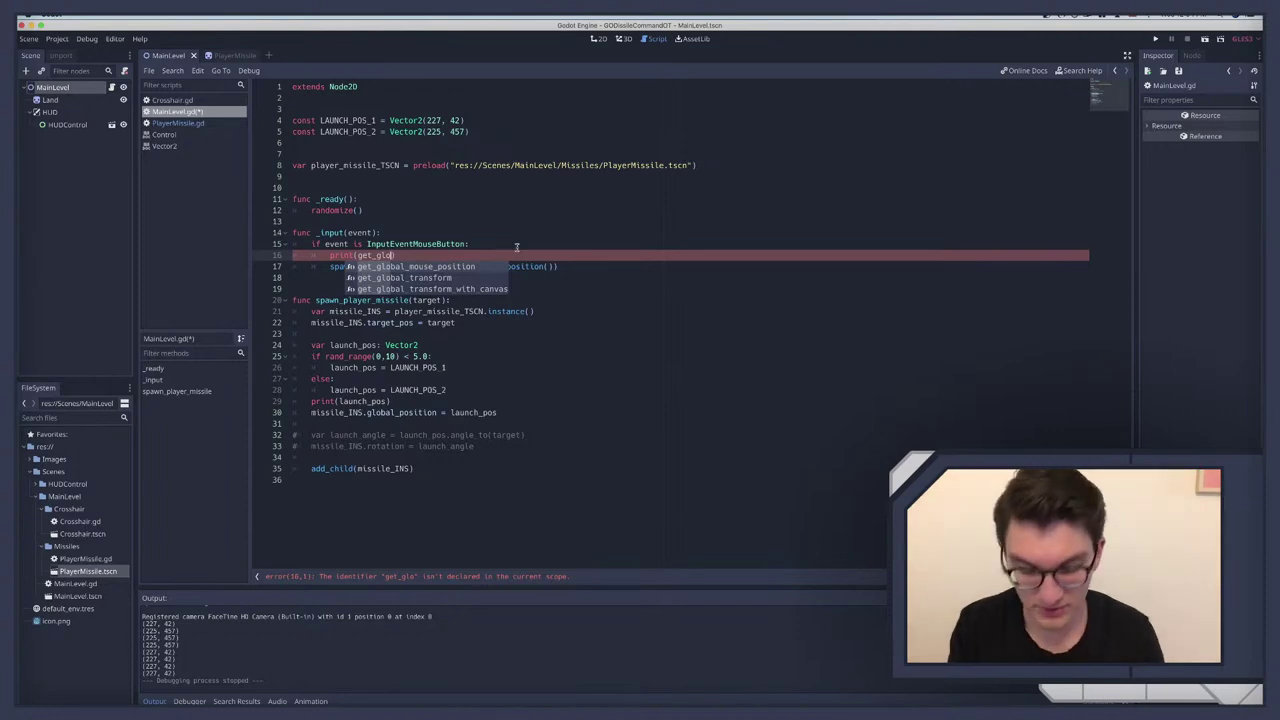
{"action": "key", "text": "Return"}
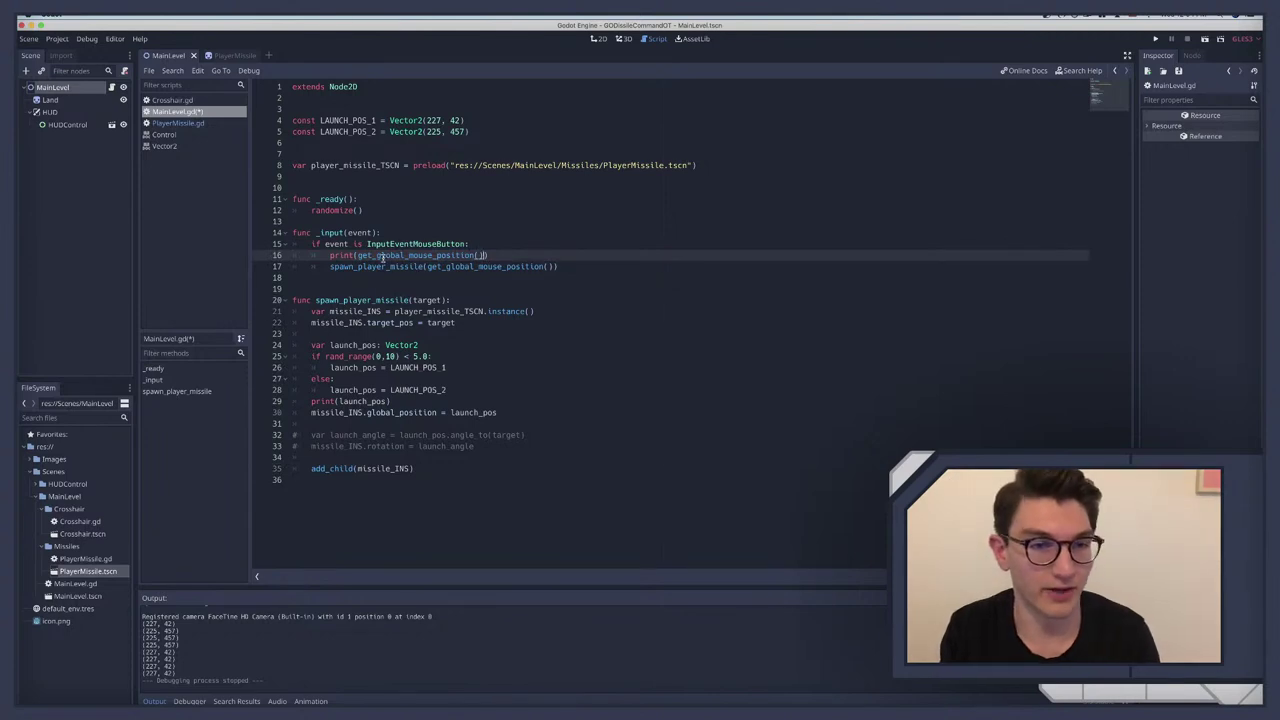
{"action": "key", "text": "super+b"}
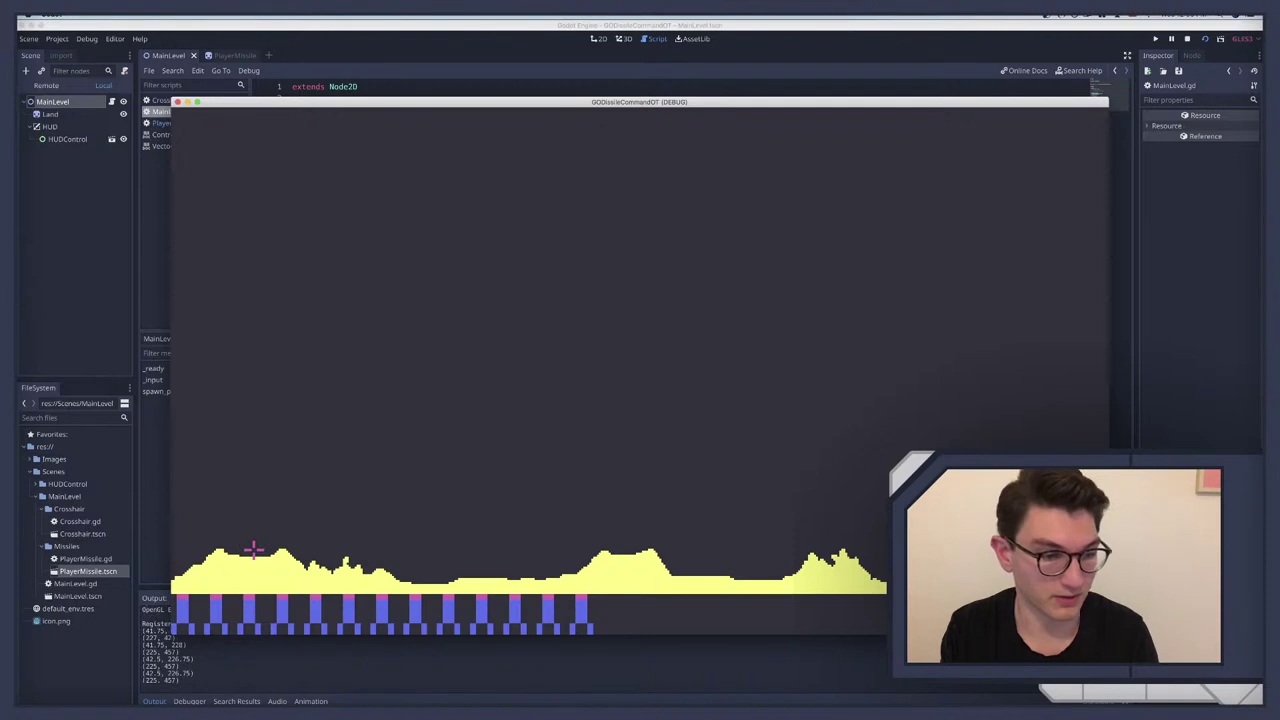
{"action": "left_click", "coordinate": [254, 548]}
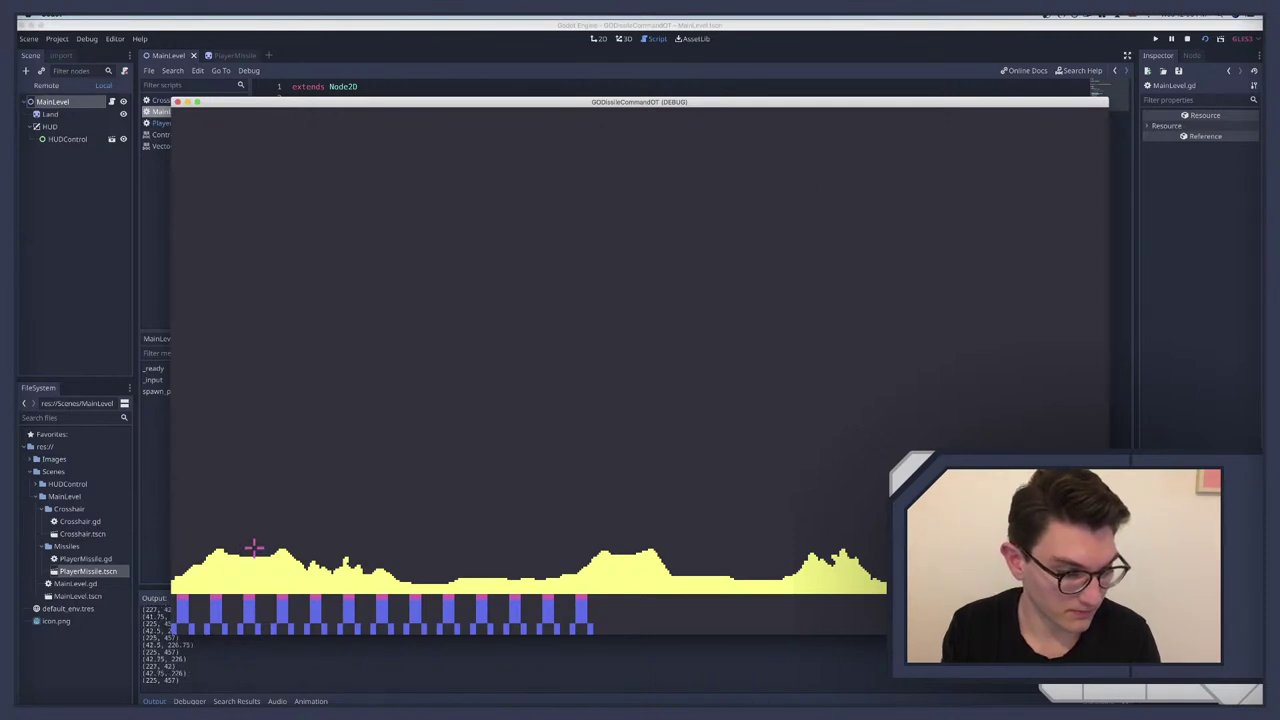
{"action": "key", "text": "super+q"}
Step: Delete print(launch_pos) and test-run, clicking the left launcher to log about (41.25, 223.75)
{"action": "left_click_drag", "start_coordinate": [392, 401], "coordinate": [311, 401]}
{"action": "key", "text": "BackSpace"}
{"action": "key", "text": "F5"}
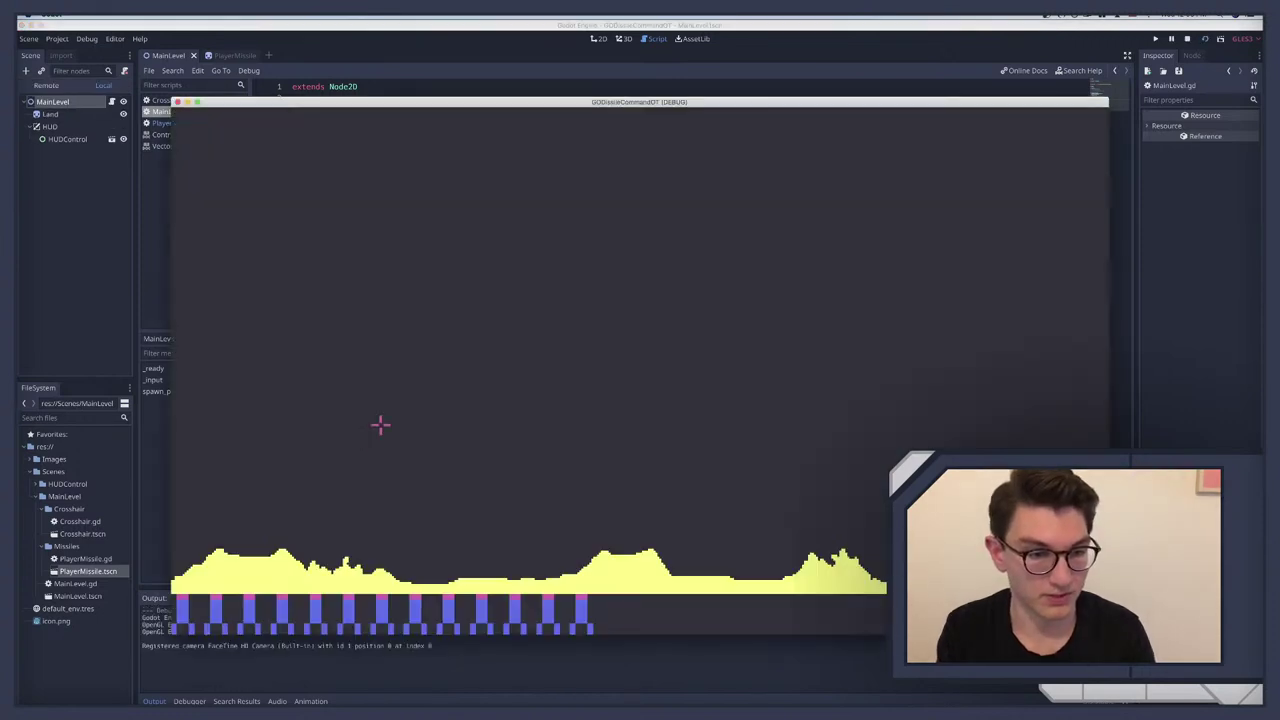
{"action": "left_click", "coordinate": [251, 543]}
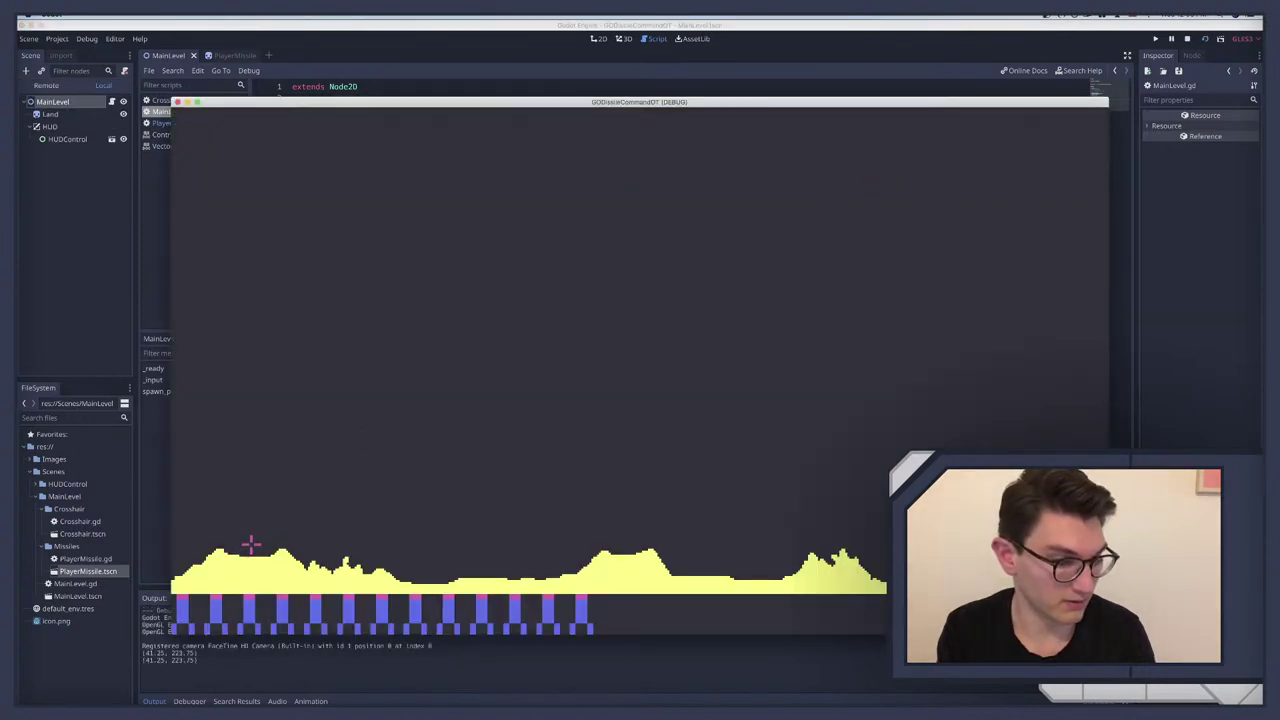
{"action": "left_click", "coordinate": [250, 541]}
{"action": "key", "text": "F8"}
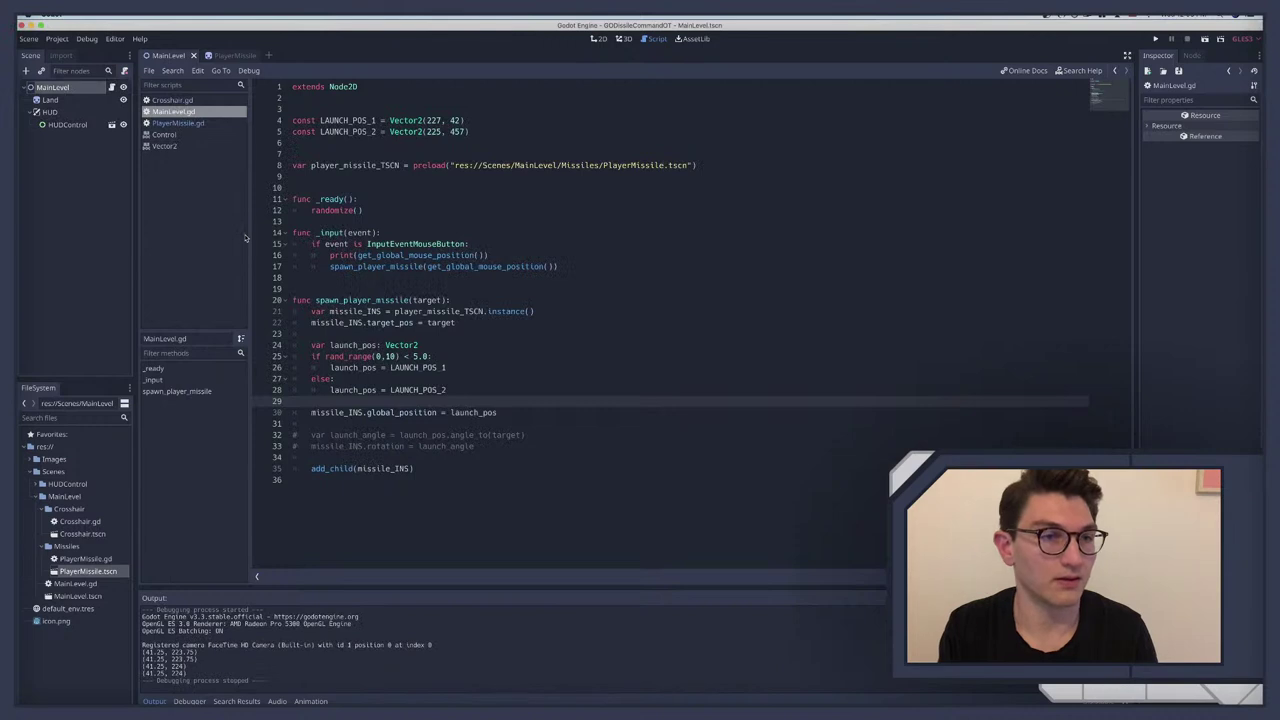
Step: Set LAUNCH_POS_1 to Vector2(42, 227) and LAUNCH_POS_2 to Vector2(457, 225) in MainLevel.gd
{"action": "left_click", "coordinate": [68, 88]}
{"action": "left_click", "coordinate": [111, 87]}
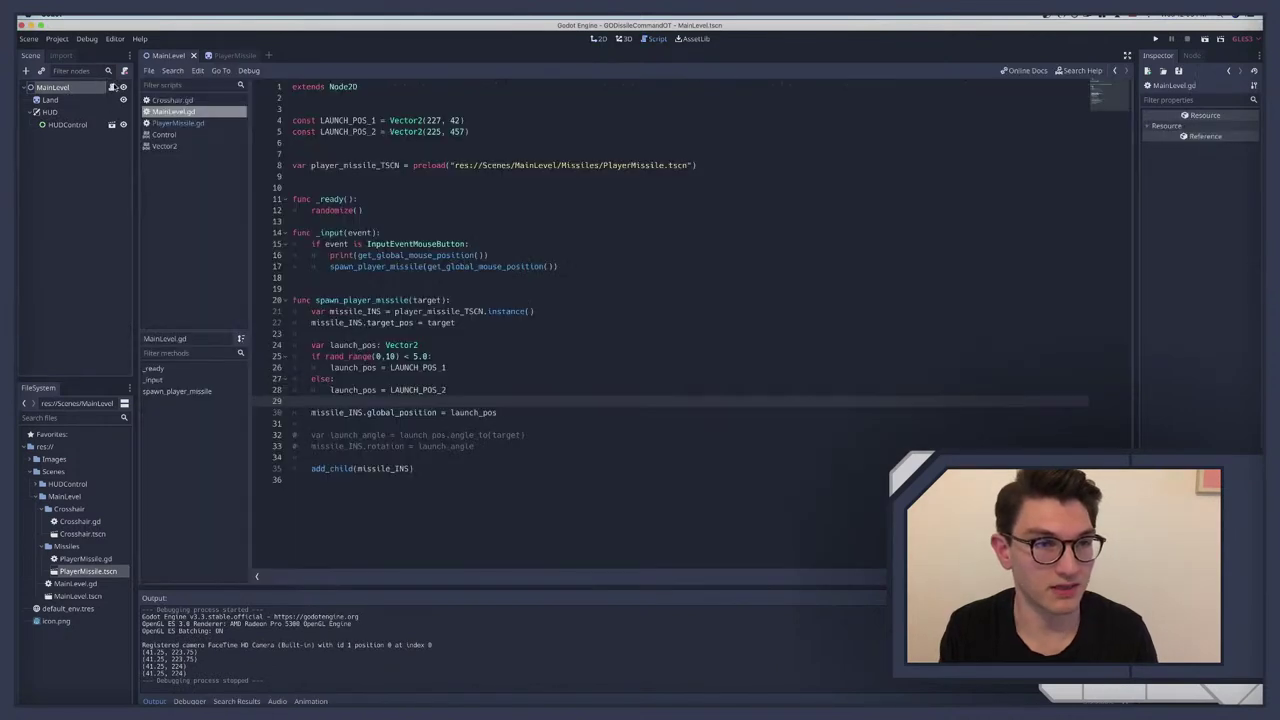
{"action": "double_click", "coordinate": [432, 120]}
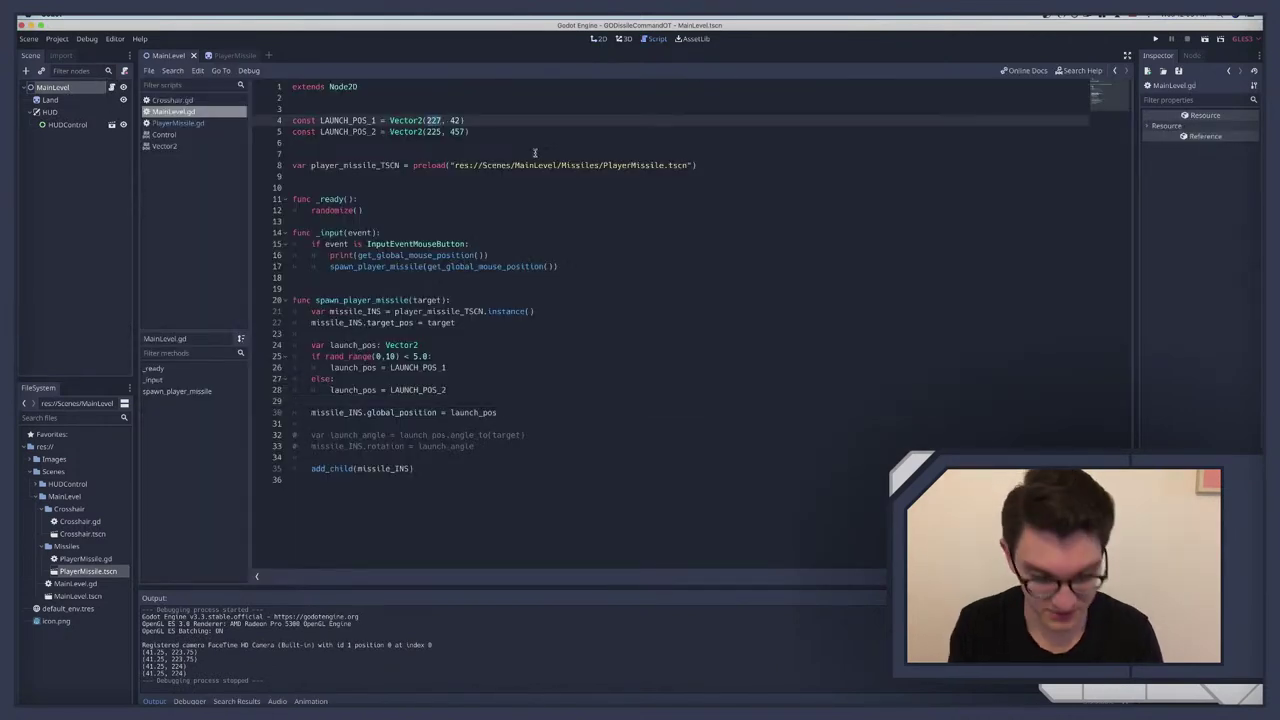
{"action": "type", "text": "42"}
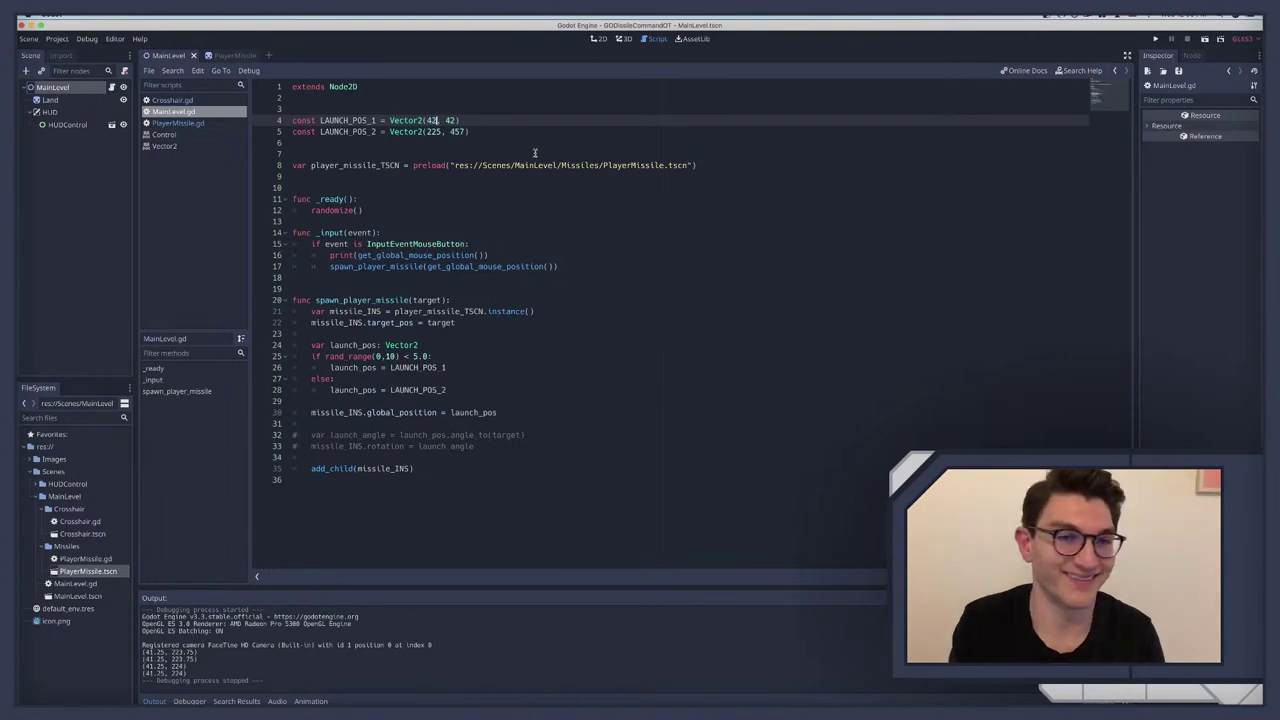
{"action": "double_click", "coordinate": [450, 120]}
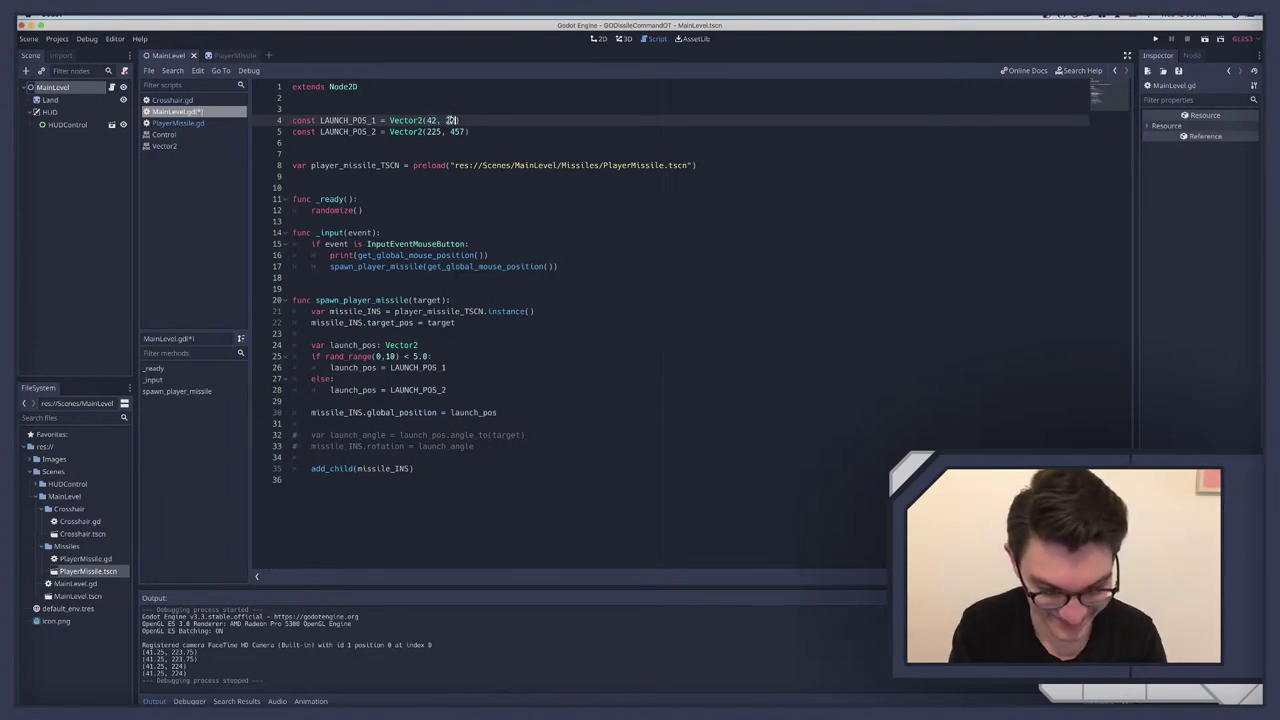
{"action": "type", "text": "227"}
{"action": "double_click", "coordinate": [434, 131]}
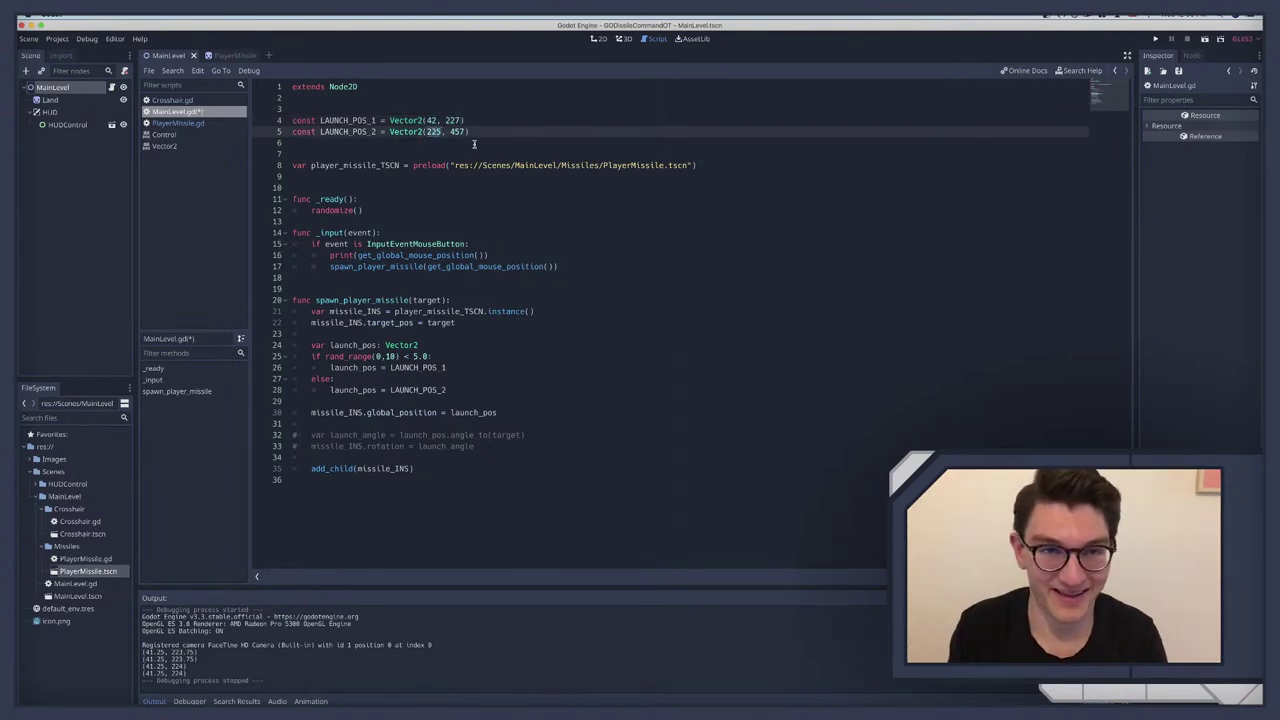
{"action": "type", "text": "4"}
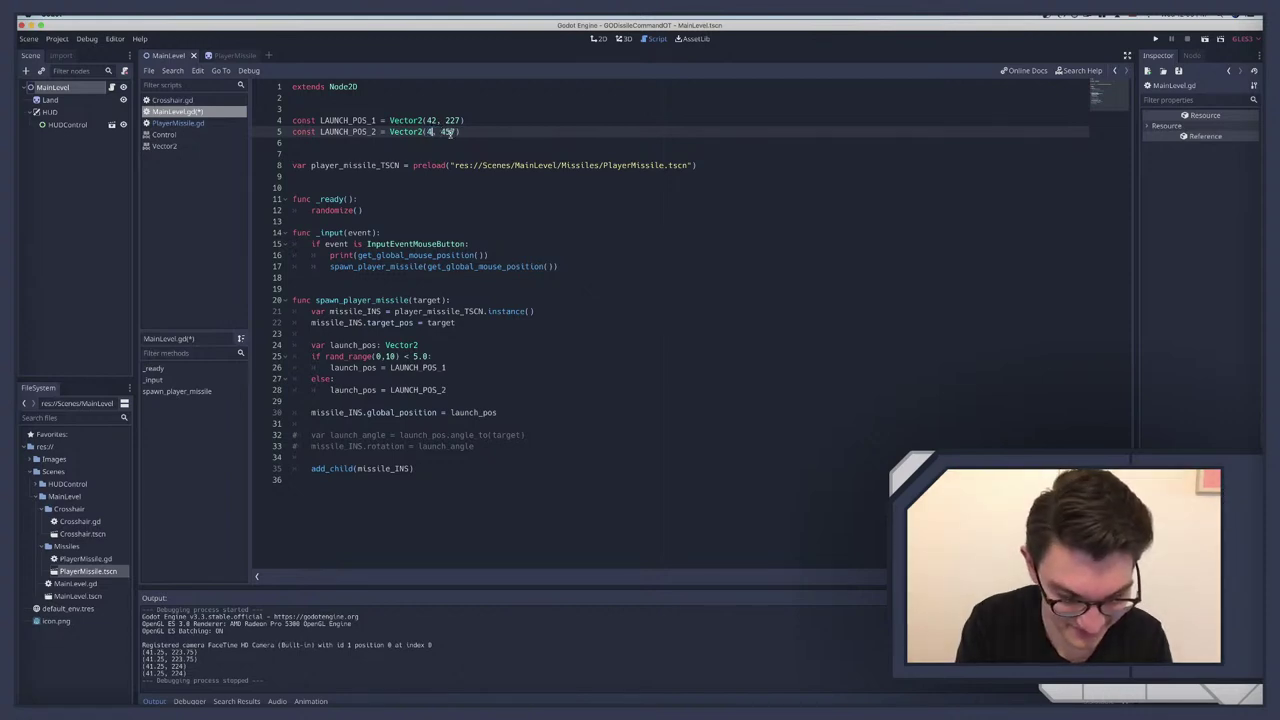
{"action": "type", "text": "57"}
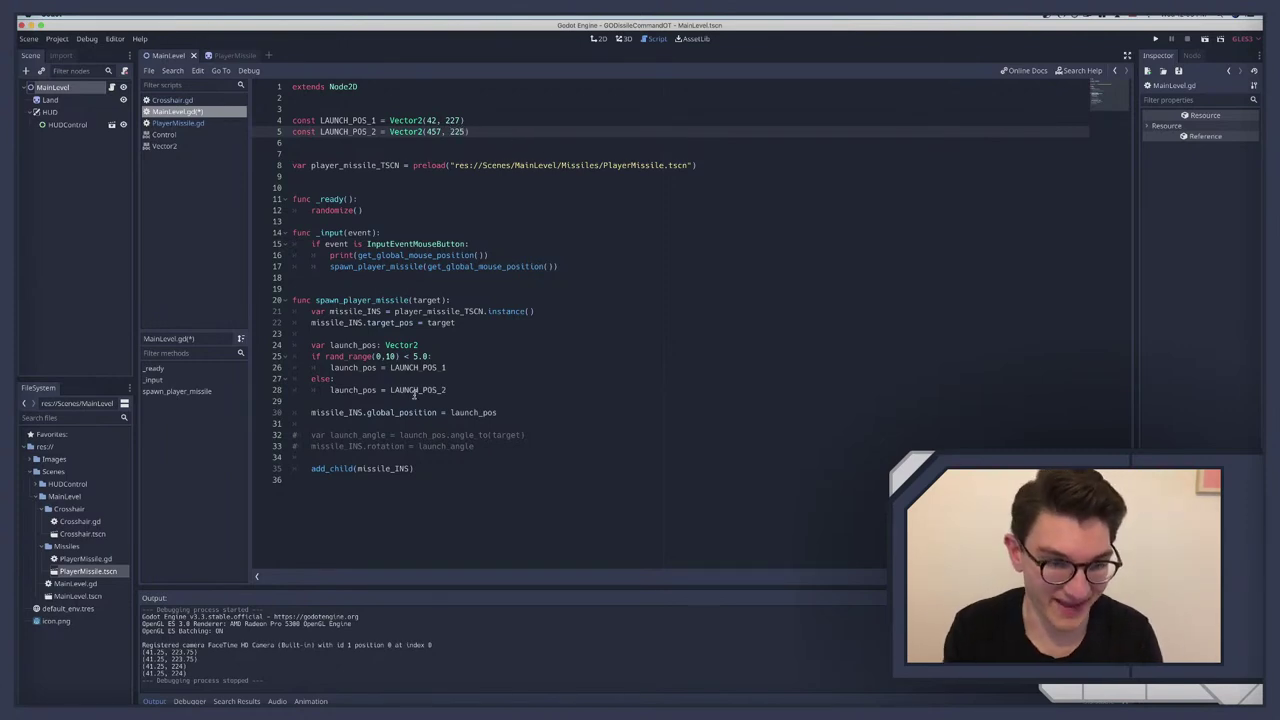
Step: Delete the leftover empty line and uncomment the launch angle and rotation lines
{"action": "left_click", "coordinate": [387, 403]}
{"action": "key", "text": "BackSpace"}
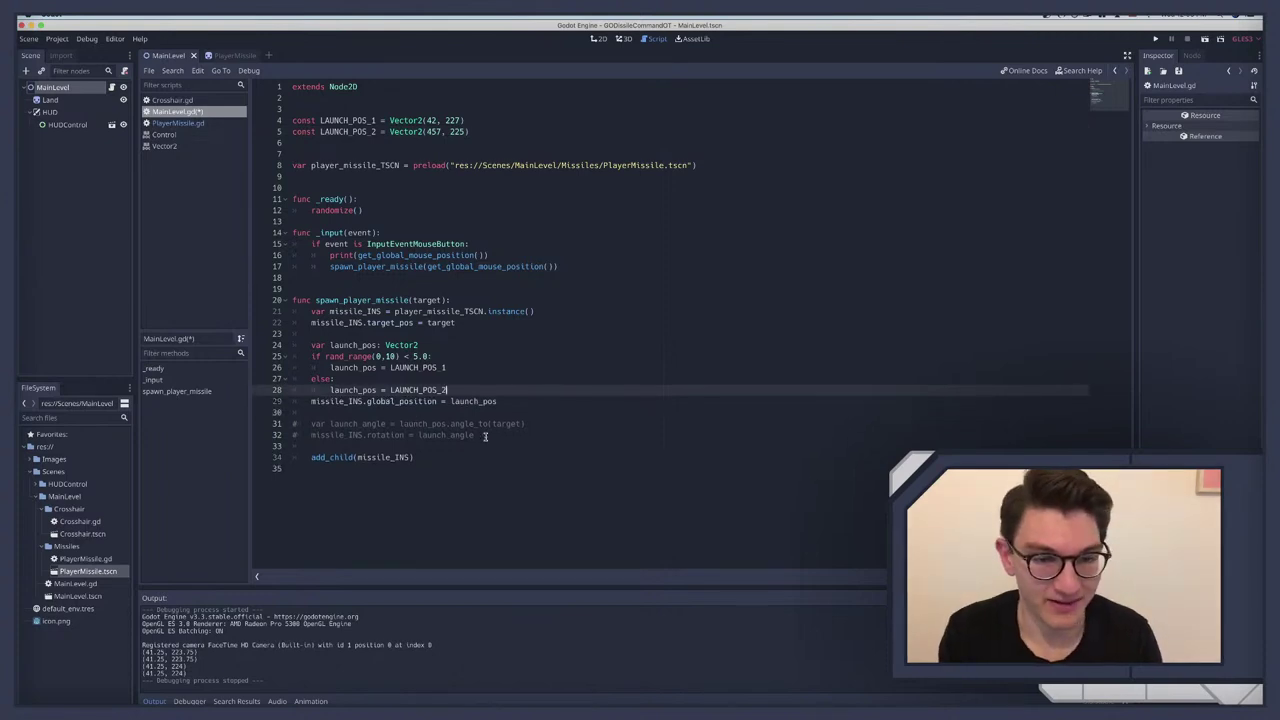
{"action": "left_click_drag", "start_coordinate": [485, 436], "coordinate": [293, 425]}
{"action": "key", "text": "super+k"}
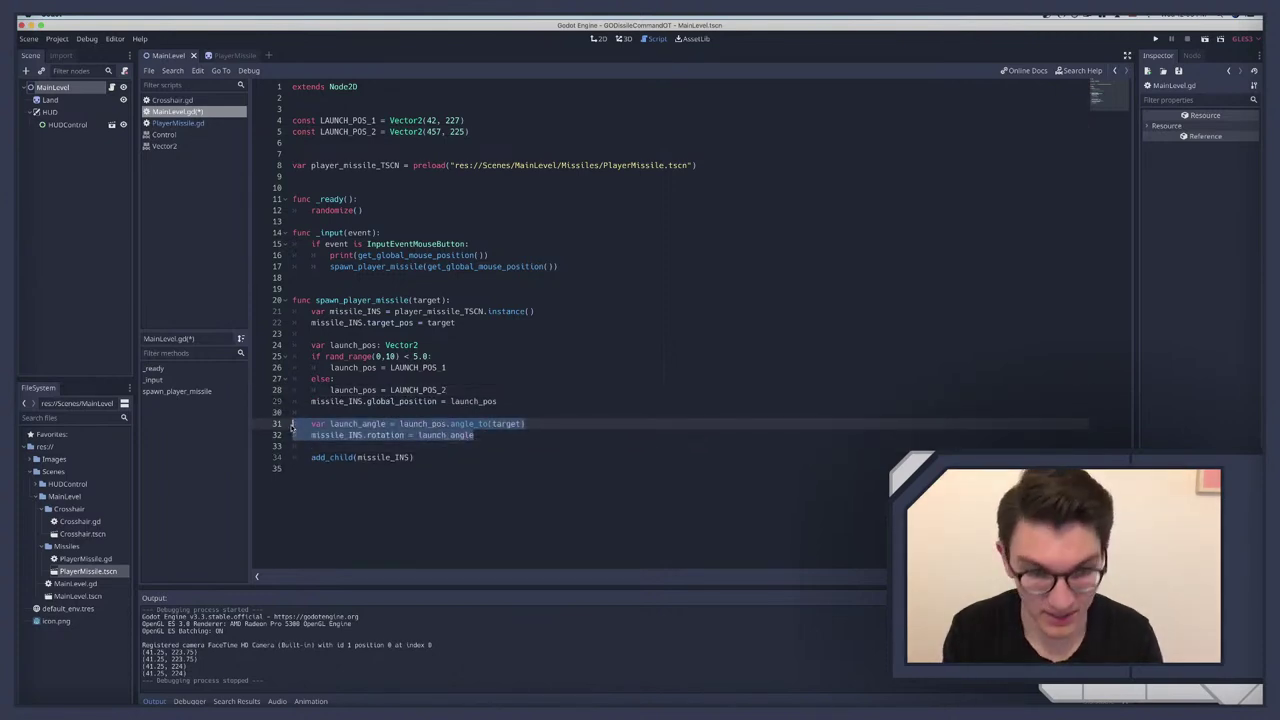
Step: Run the game, fire rotated missiles at many clicked targets, then stop it
{"action": "key", "text": "super+b"}
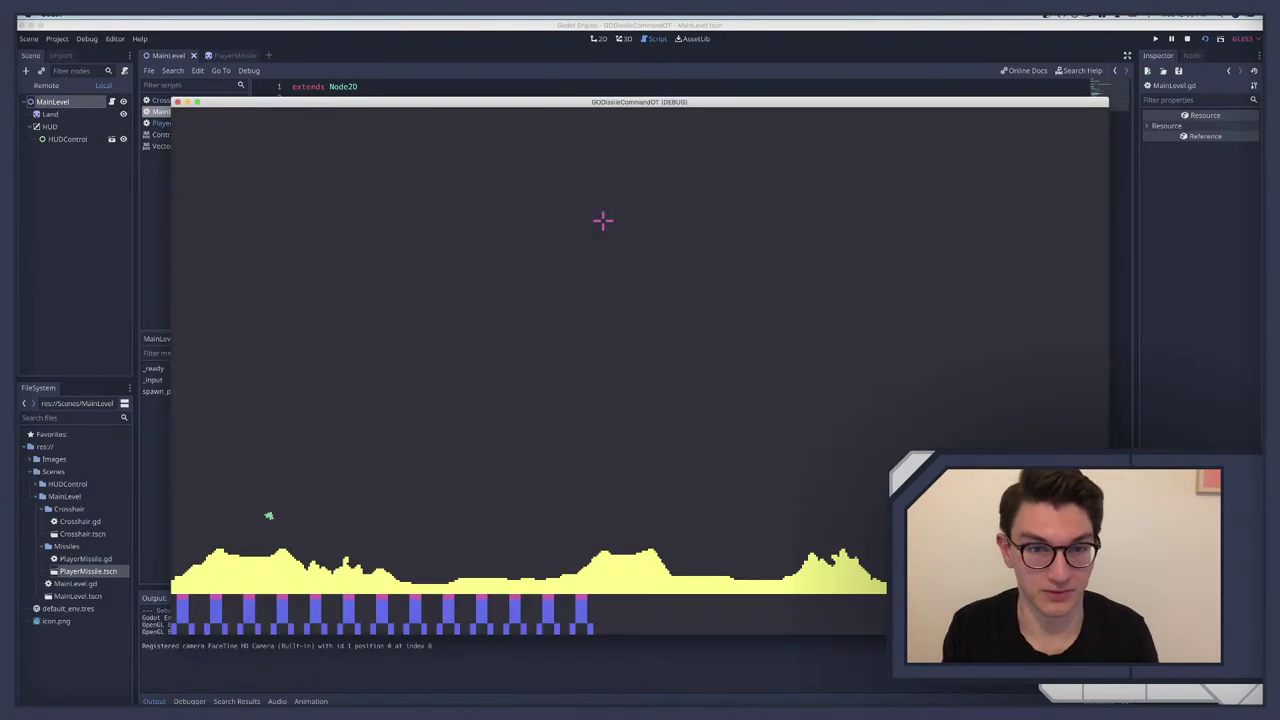
{"action": "left_click", "coordinate": [603, 220]}
{"action": "left_click", "coordinate": [734, 254]}
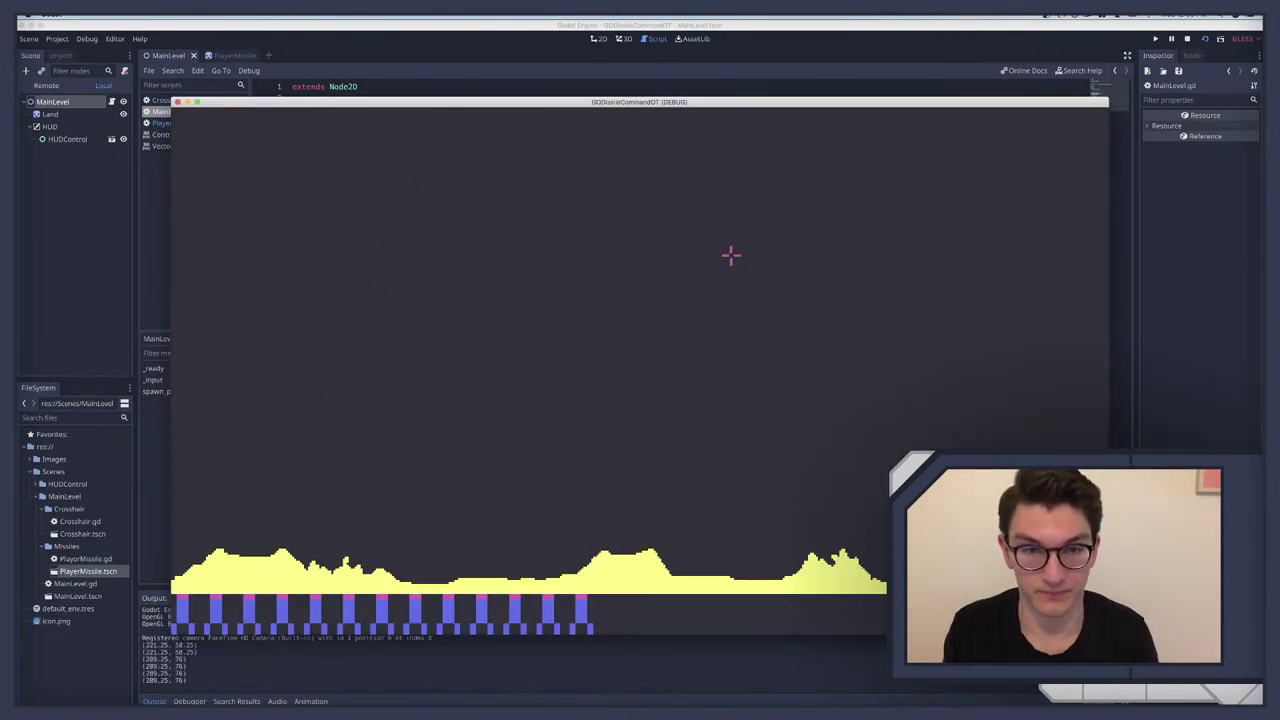
{"action": "left_click", "coordinate": [310, 227]}
{"action": "left_click", "coordinate": [267, 226]}
{"action": "left_click", "coordinate": [375, 259]}
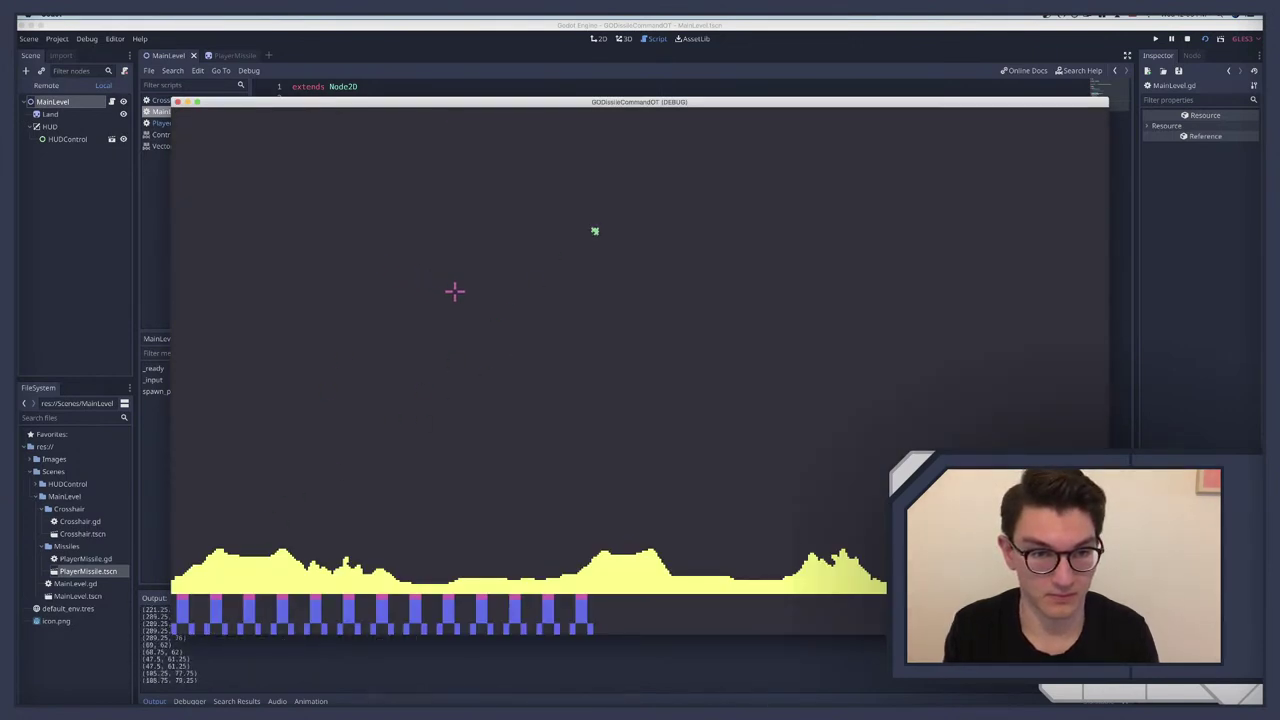
{"action": "left_click", "coordinate": [713, 331]}
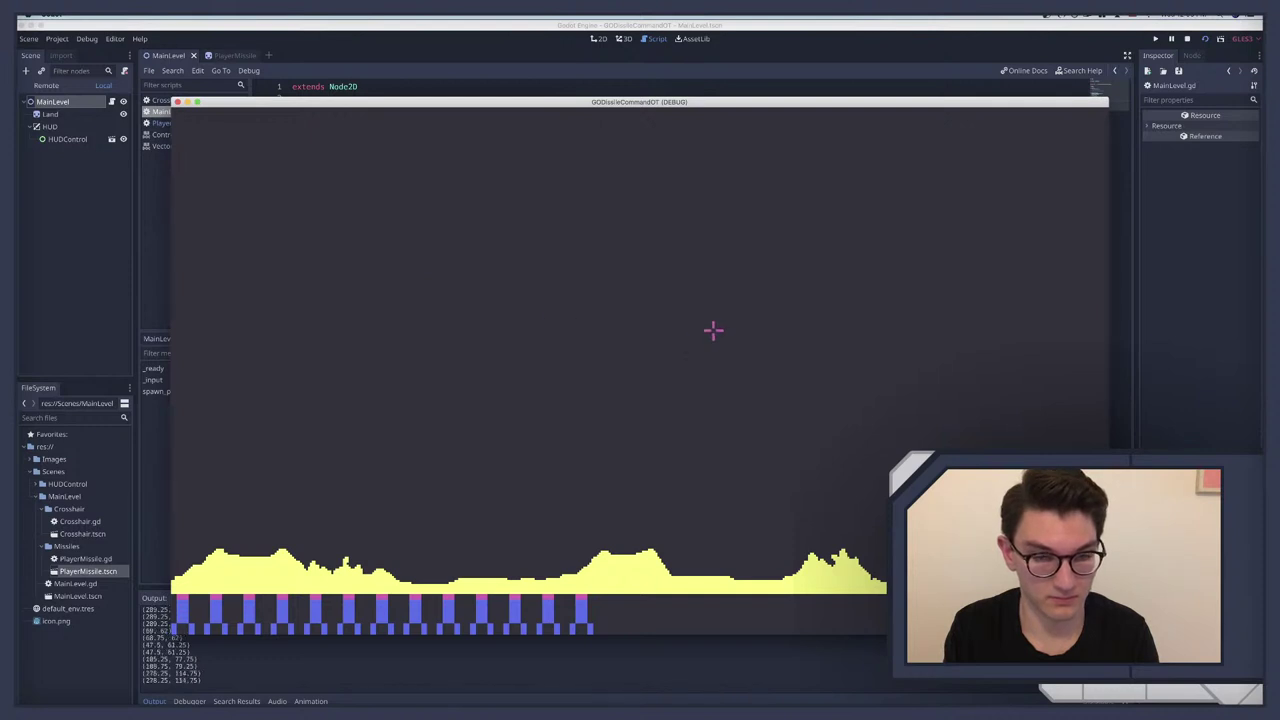
{"action": "left_click", "coordinate": [469, 280]}
{"action": "left_click", "coordinate": [469, 280]}
{"action": "left_click", "coordinate": [469, 215]}
{"action": "left_click", "coordinate": [470, 217]}
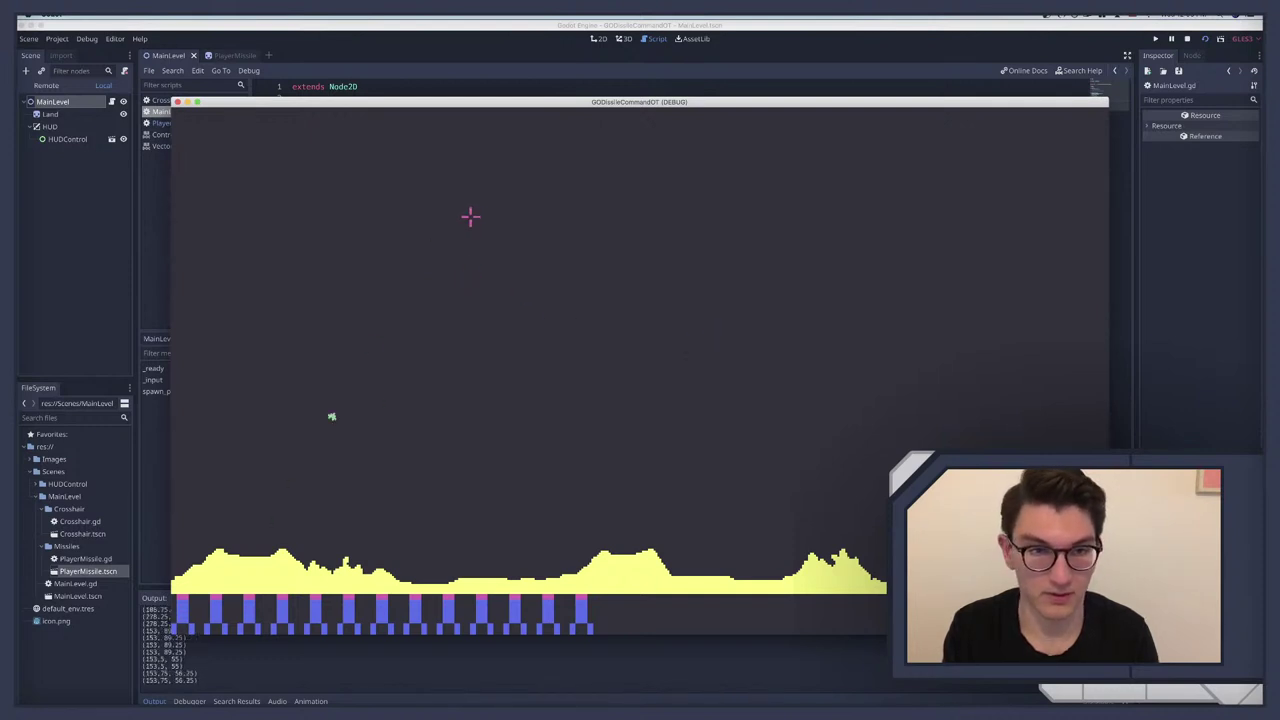
{"action": "left_click", "coordinate": [503, 228]}
{"action": "left_click", "coordinate": [590, 291]}
{"action": "left_click", "coordinate": [590, 291]}
{"action": "left_click", "coordinate": [590, 291]}
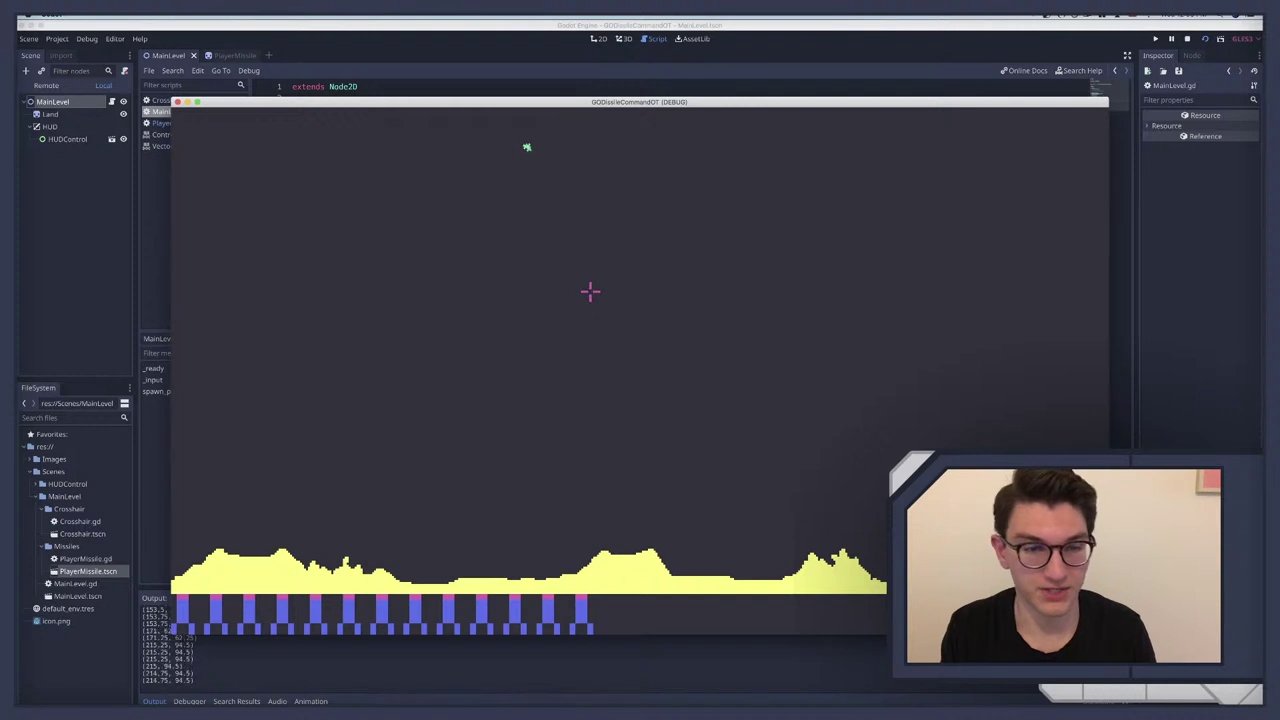
{"action": "key", "text": "super+q"}
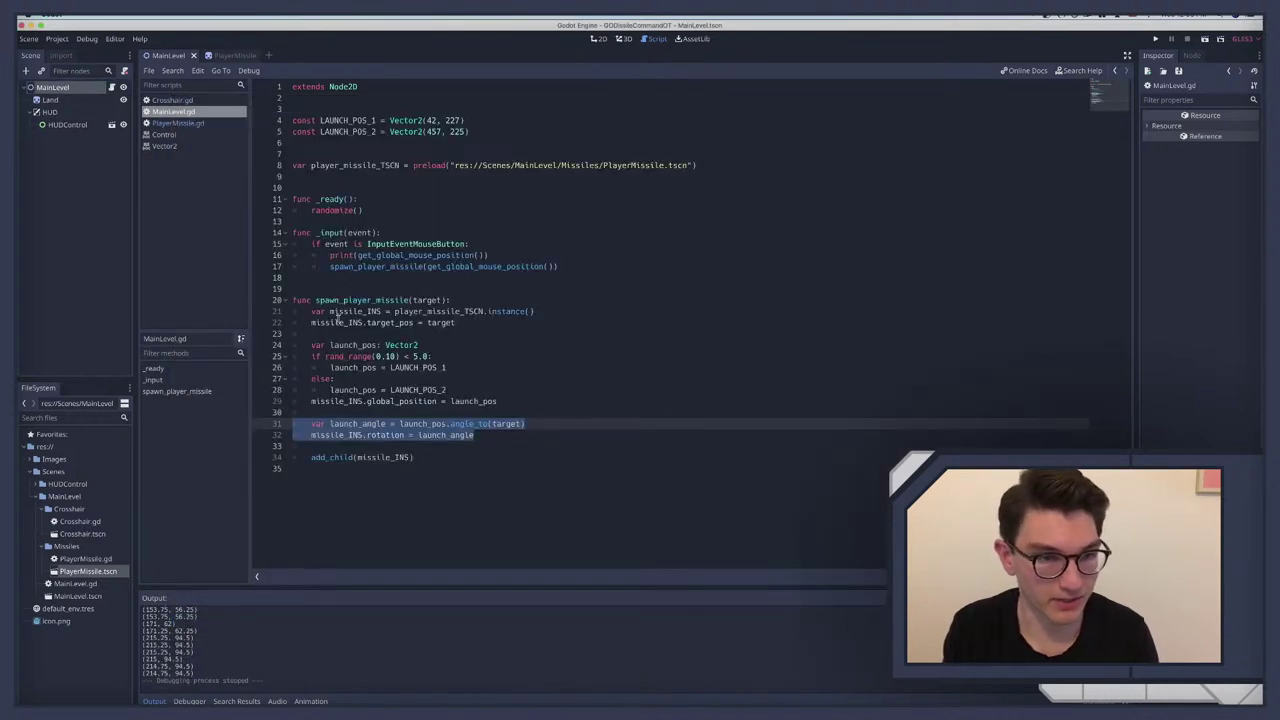
Step: Delete the mouse-position print line from _input and find the launch_angle line
{"action": "triple_click", "coordinate": [380, 255]}
{"action": "key", "text": "BackSpace"}
{"action": "key", "text": "BackSpace"}
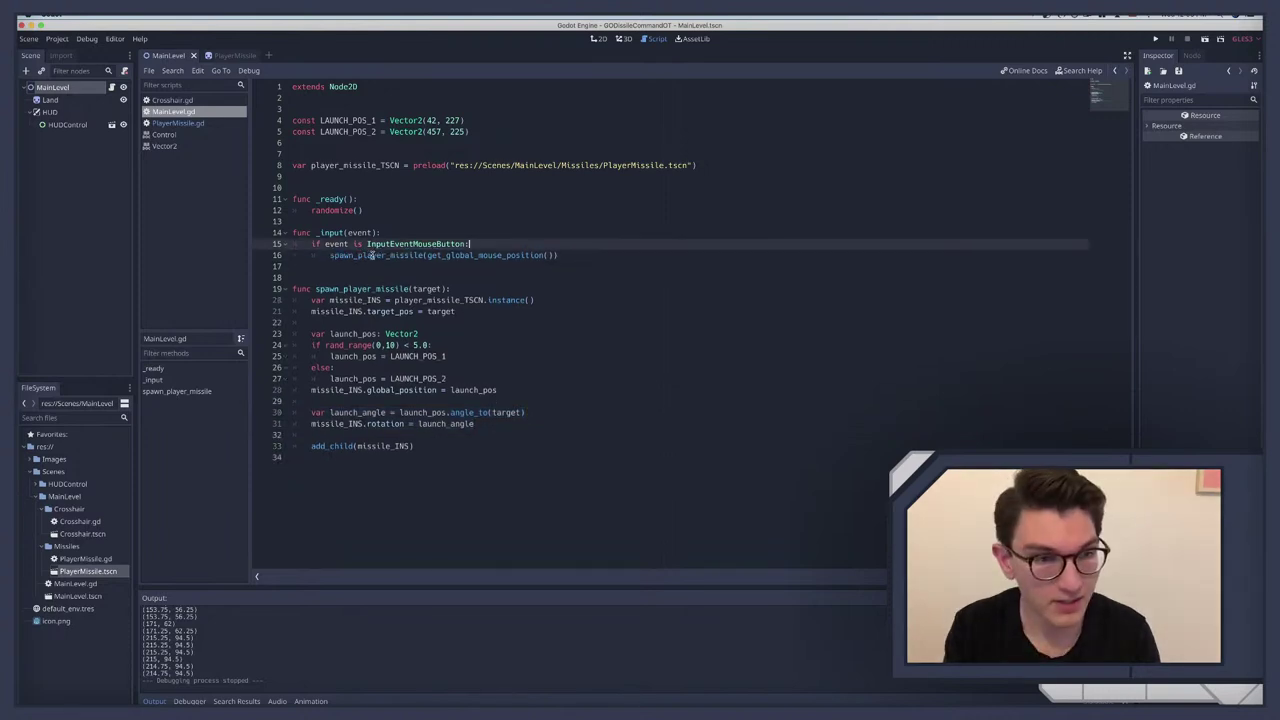
{"action": "left_click", "coordinate": [368, 401]}
{"action": "left_click", "coordinate": [447, 412]}
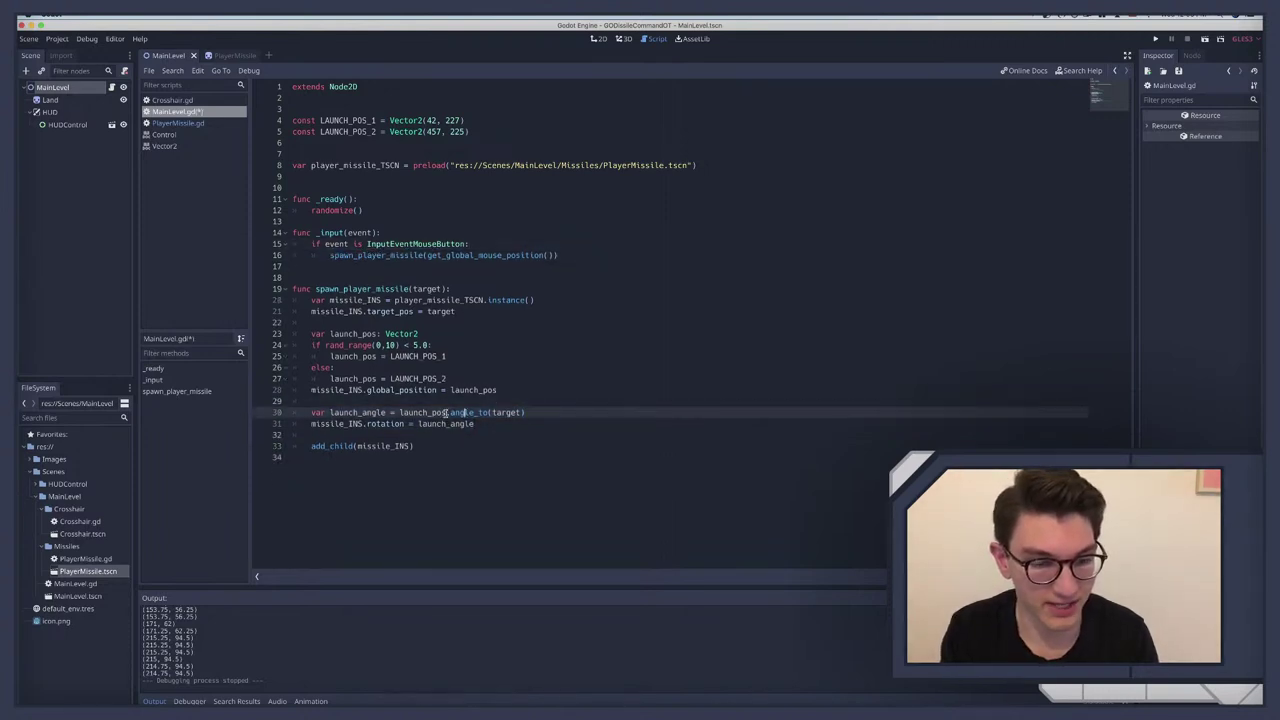
{"action": "left_click_drag", "start_coordinate": [447, 412], "coordinate": [526, 412]}
{"action": "left_click", "coordinate": [481, 412]}
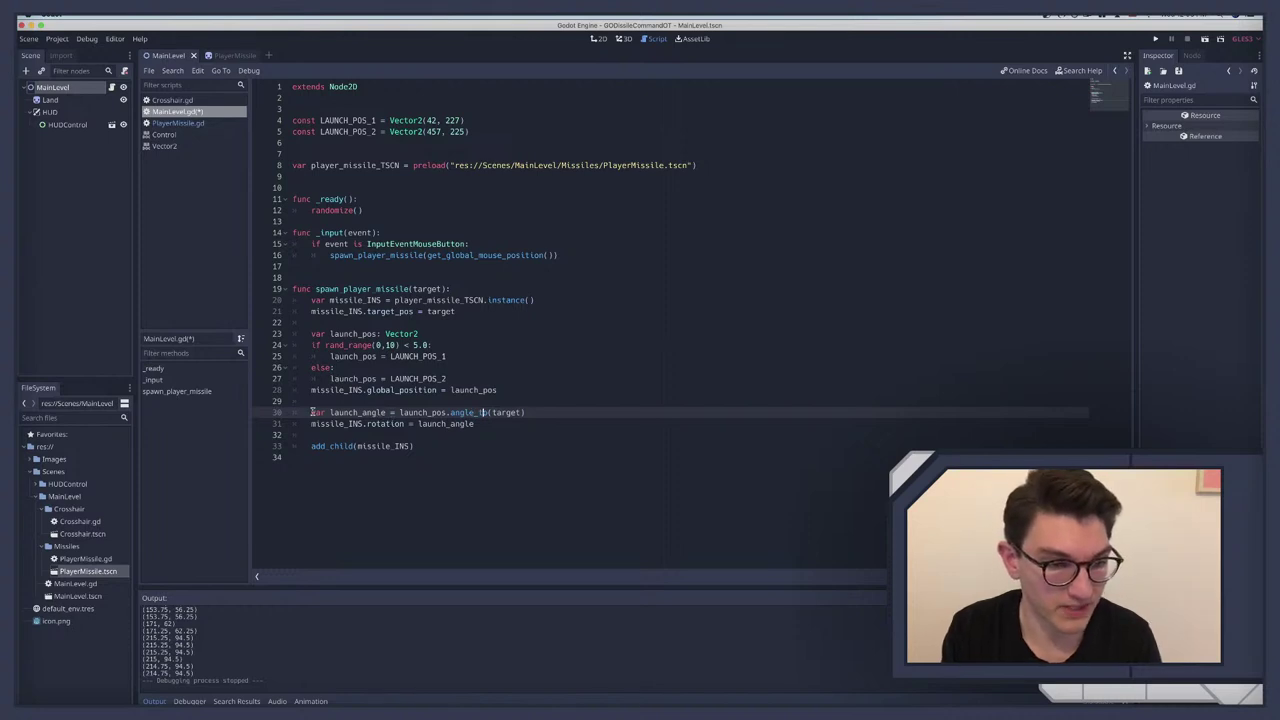
Step: Replace launch_pos.angle_to(target) on line 30 with launch_pos.direction_to(target).angle()
{"action": "left_click_drag", "start_coordinate": [311, 412], "coordinate": [535, 411]}
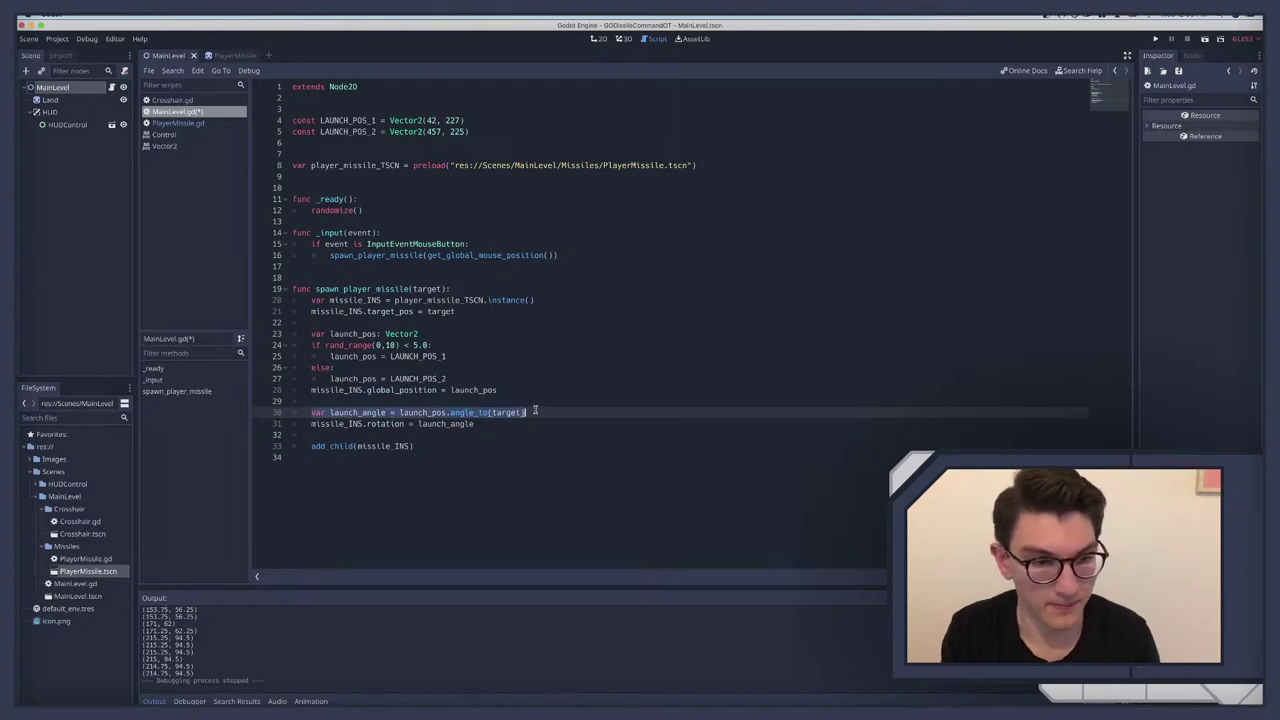
{"action": "left_click_drag", "start_coordinate": [400, 412], "coordinate": [541, 413]}
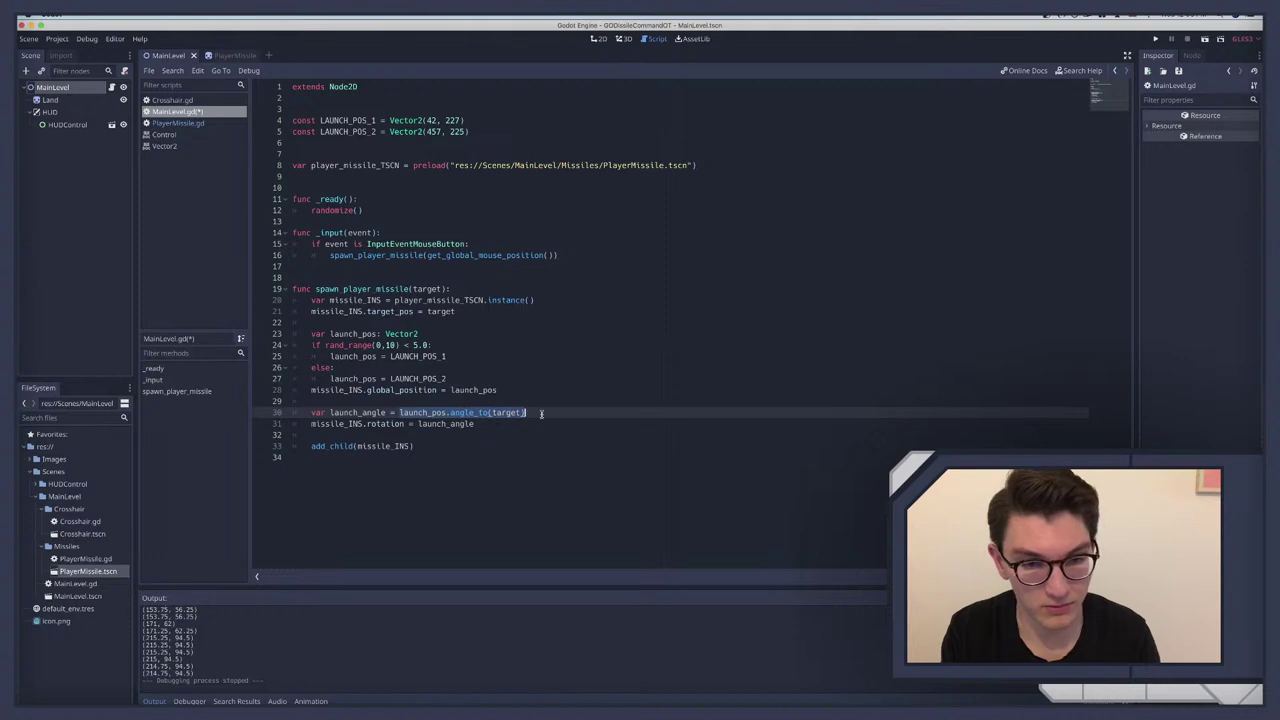
{"action": "type", "text": "luan"}
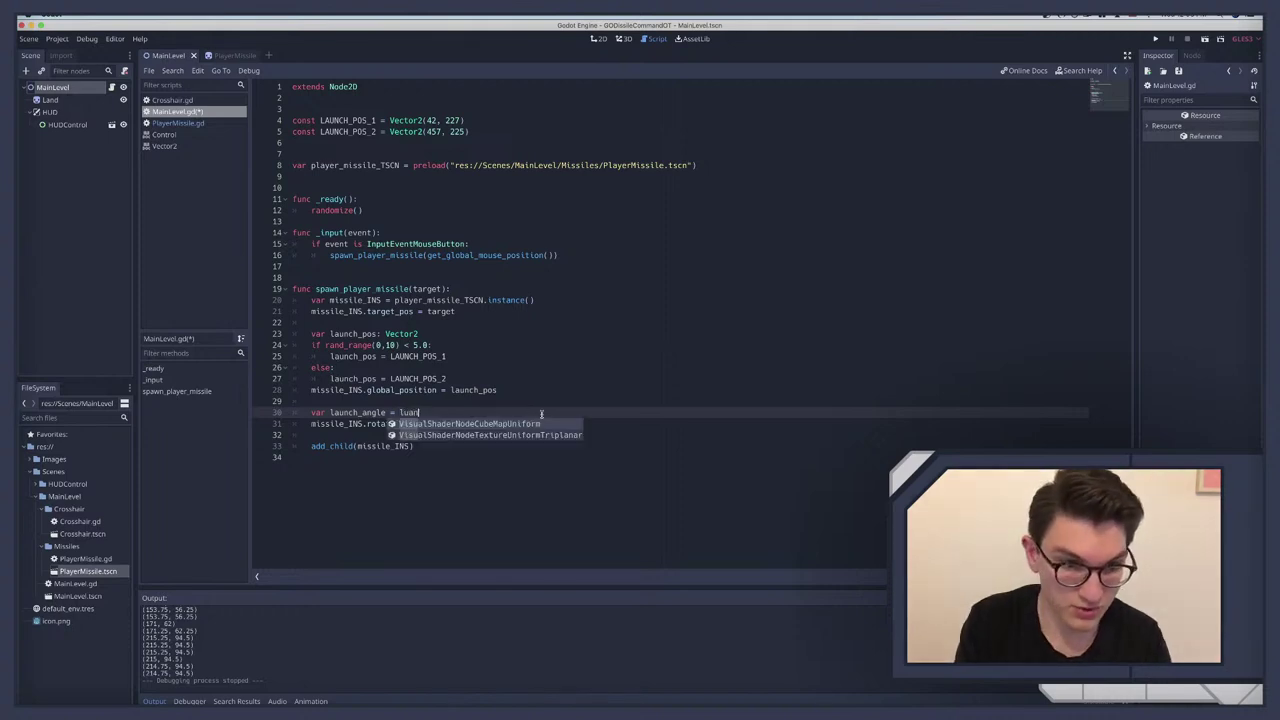
{"action": "key", "text": "BackSpace"}
{"action": "key", "text": "BackSpace"}
{"action": "key", "text": "BackSpace"}
{"action": "type", "text": "a"}
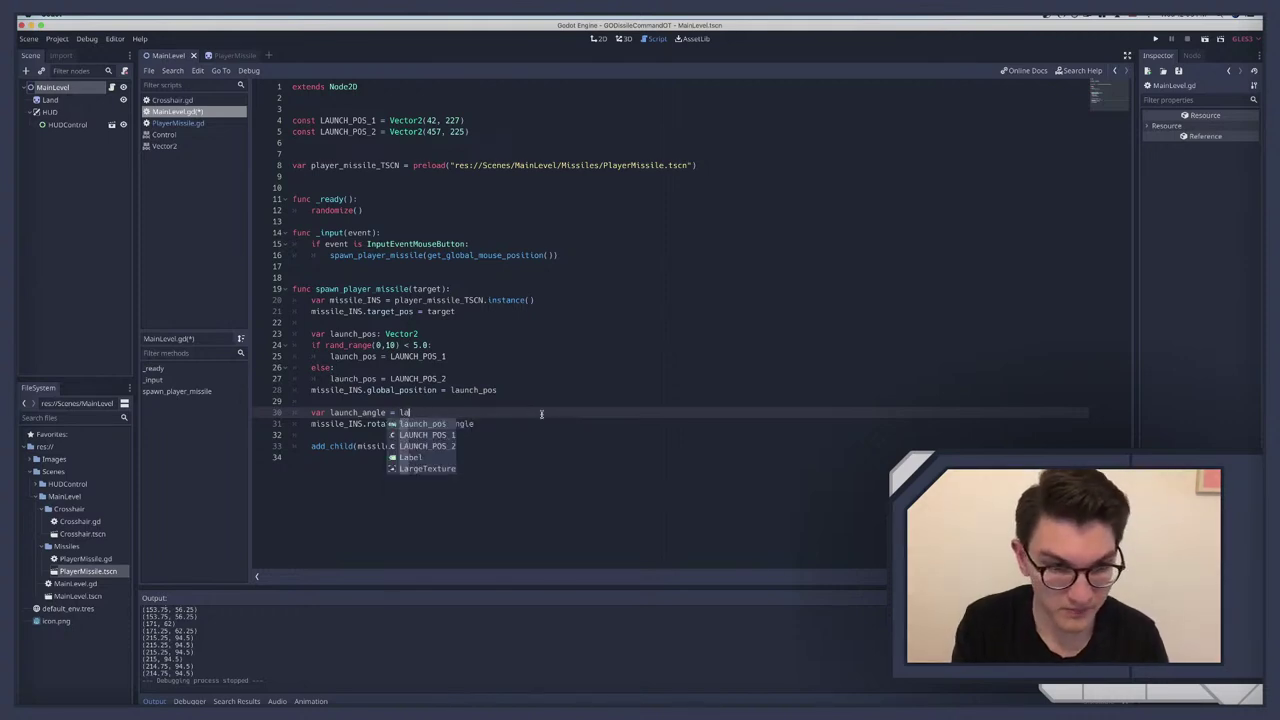
{"action": "type", "text": "unch_pos.direction_to("}
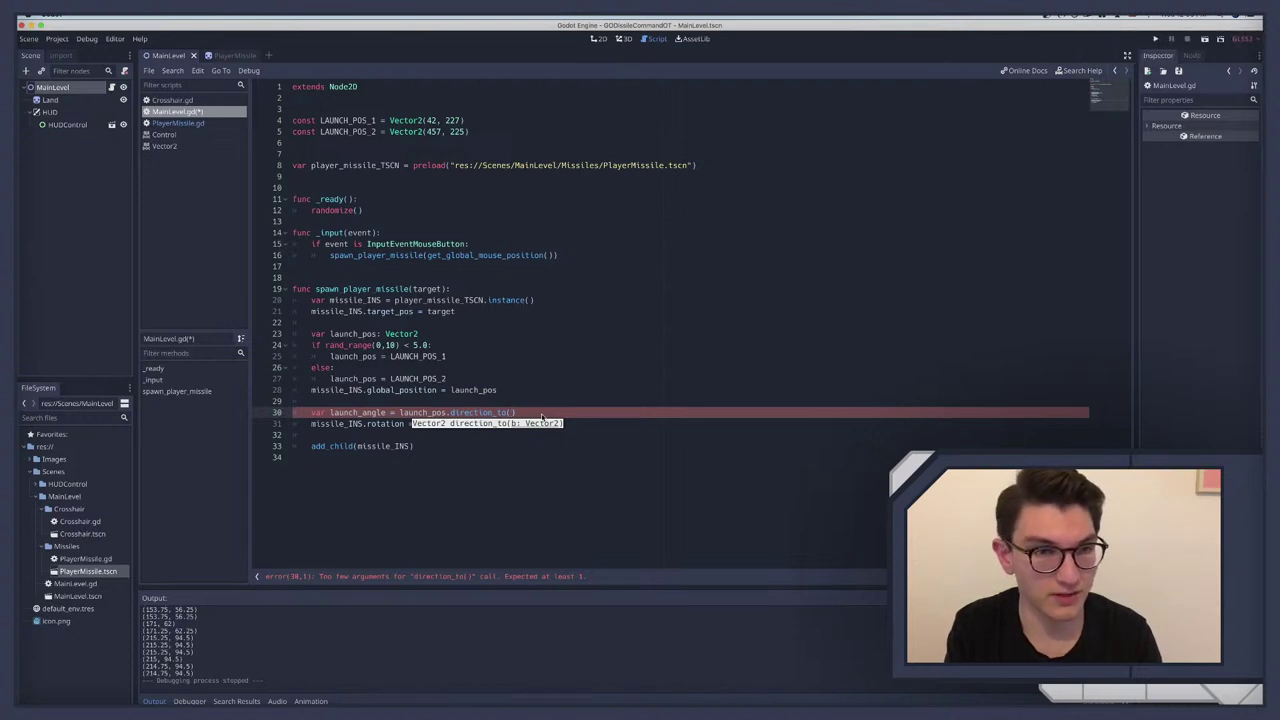
{"action": "type", "text": "target"}
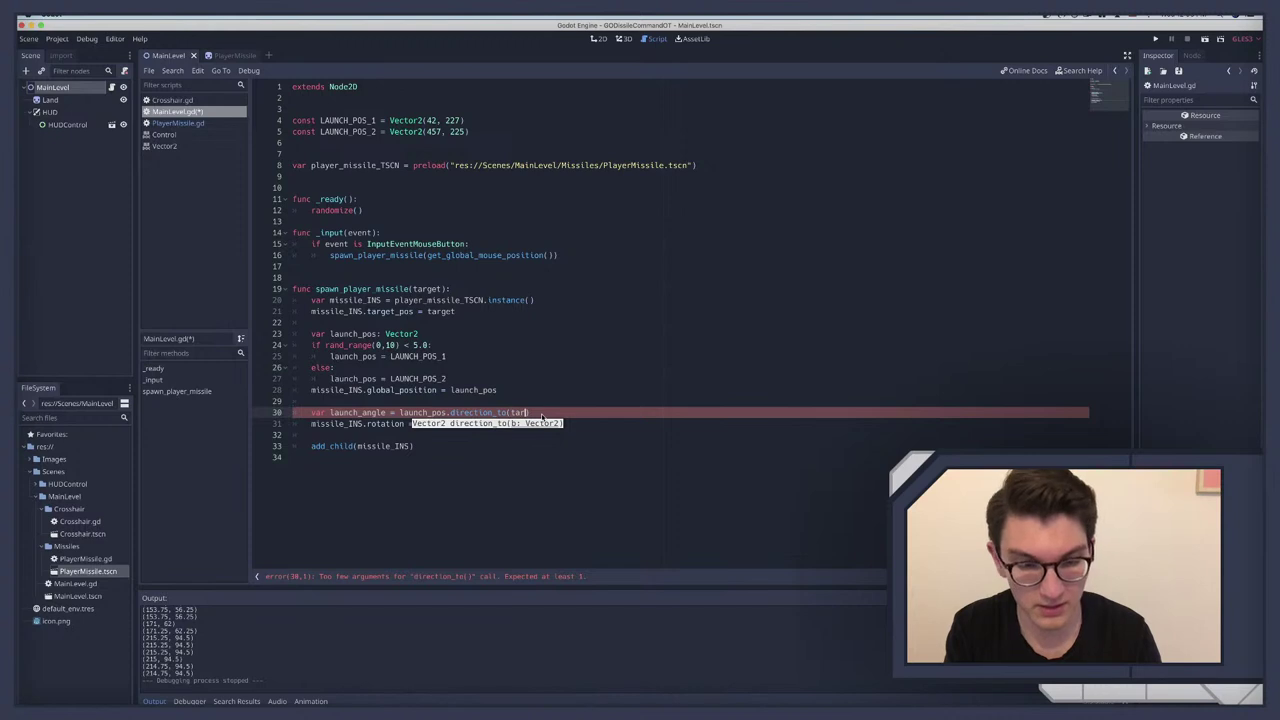
{"action": "left_click", "coordinate": [486, 435]}
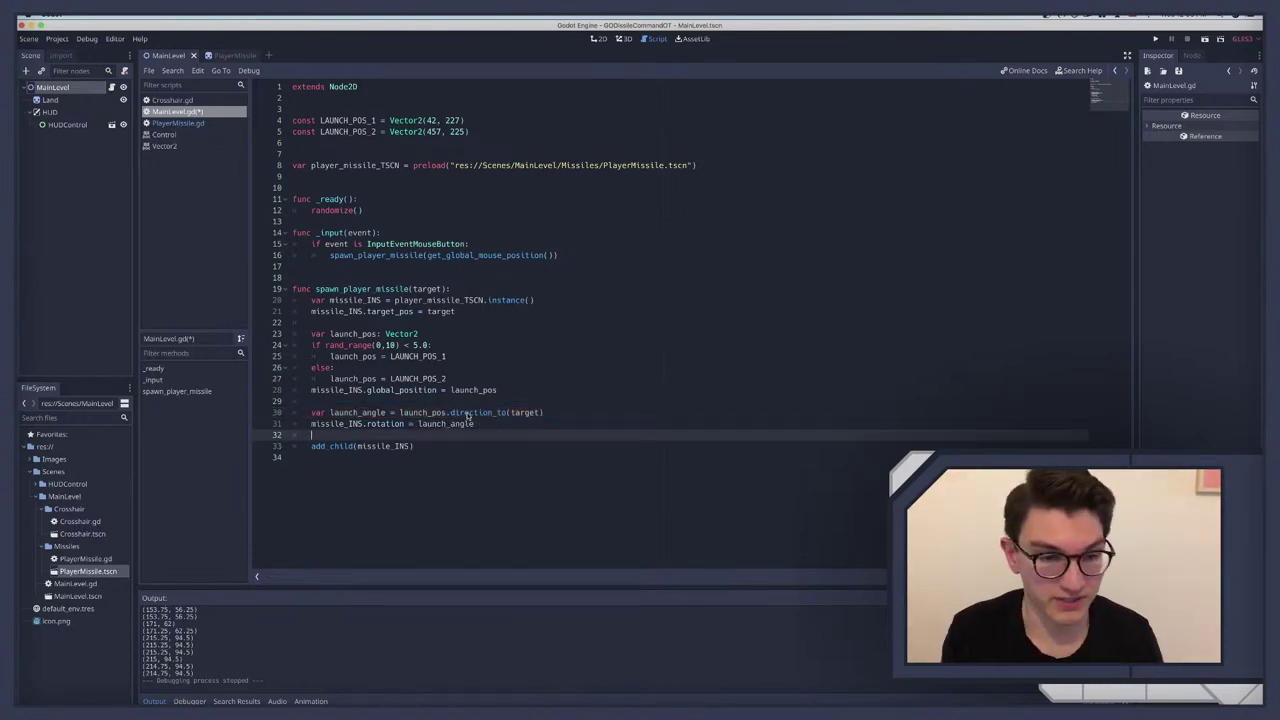
{"action": "left_click", "coordinate": [466, 412]}
{"action": "type", "text": ".angle("}
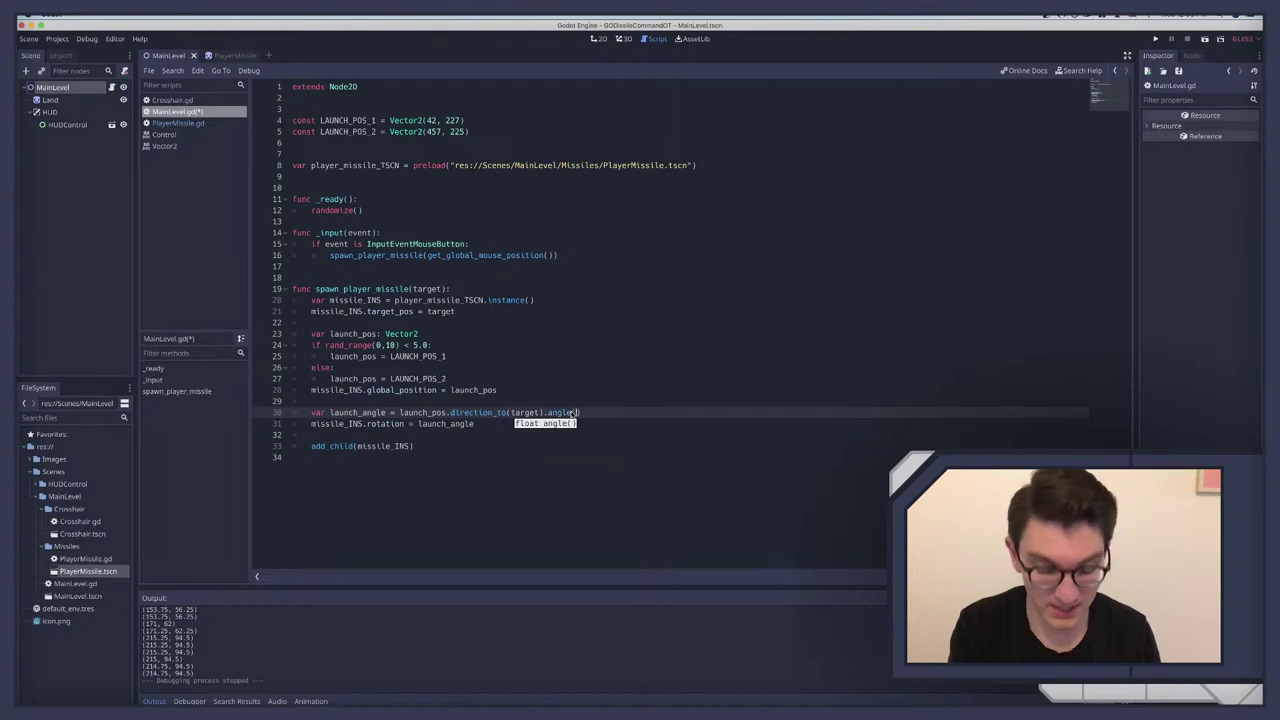
Step: Read the Vector2 angle() method documentation, then run the game to test missile rotation
{"action": "key", "text": "shift+F1"}
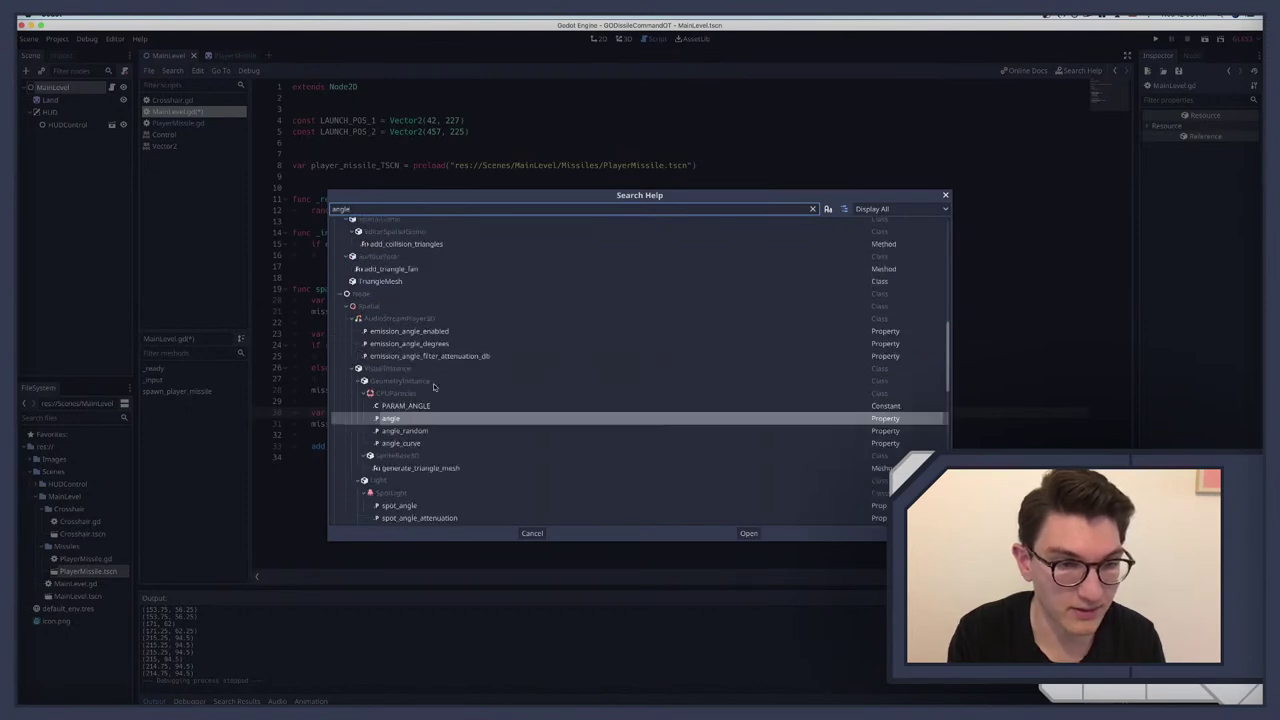
{"action": "key", "text": "Escape"}
{"action": "left_click", "coordinate": [165, 146]}
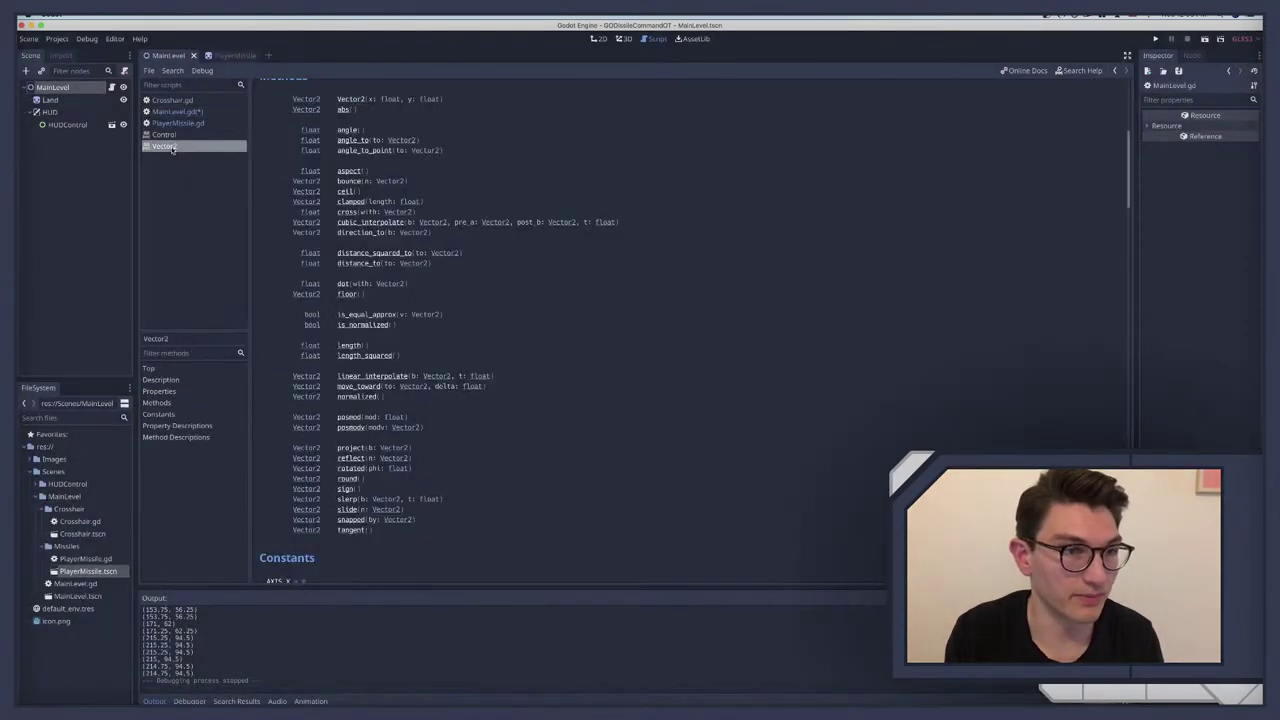
{"action": "scroll", "coordinate": [362, 176], "scroll_direction": "up", "scroll_amount": 1}
{"action": "left_click", "coordinate": [352, 163]}
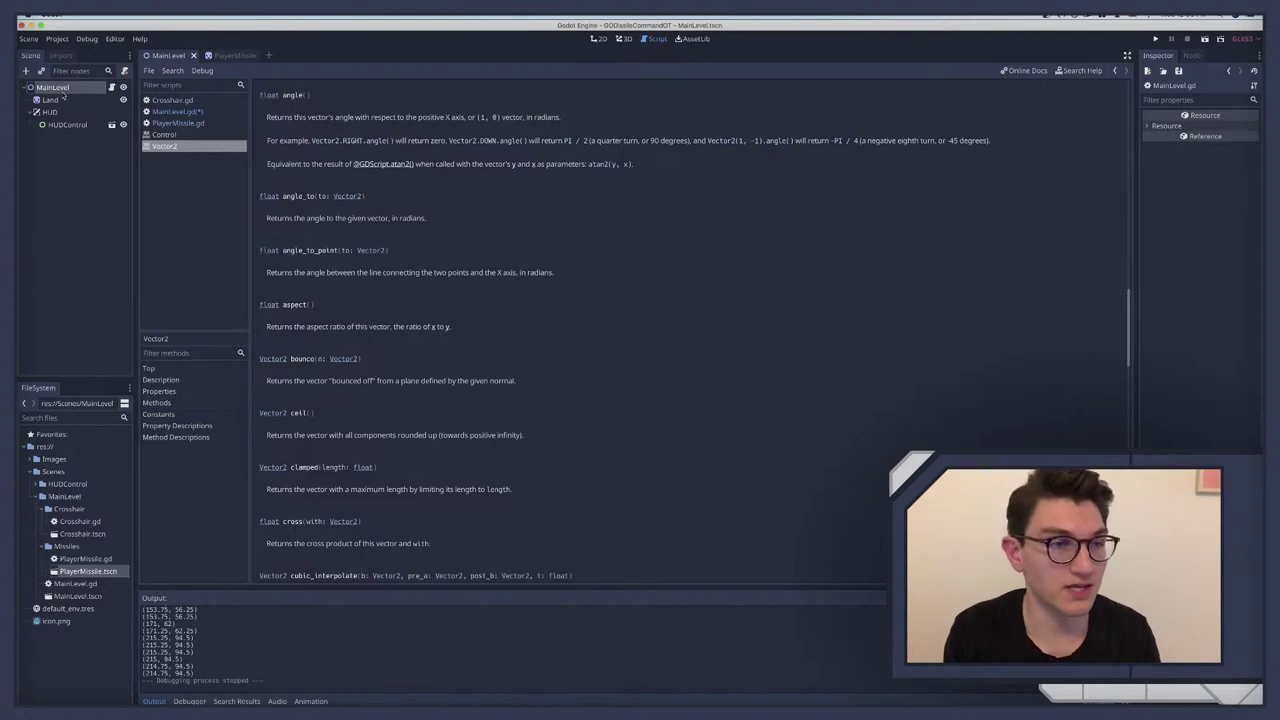
{"action": "left_click", "coordinate": [55, 88]}
{"action": "key", "text": "F5"}
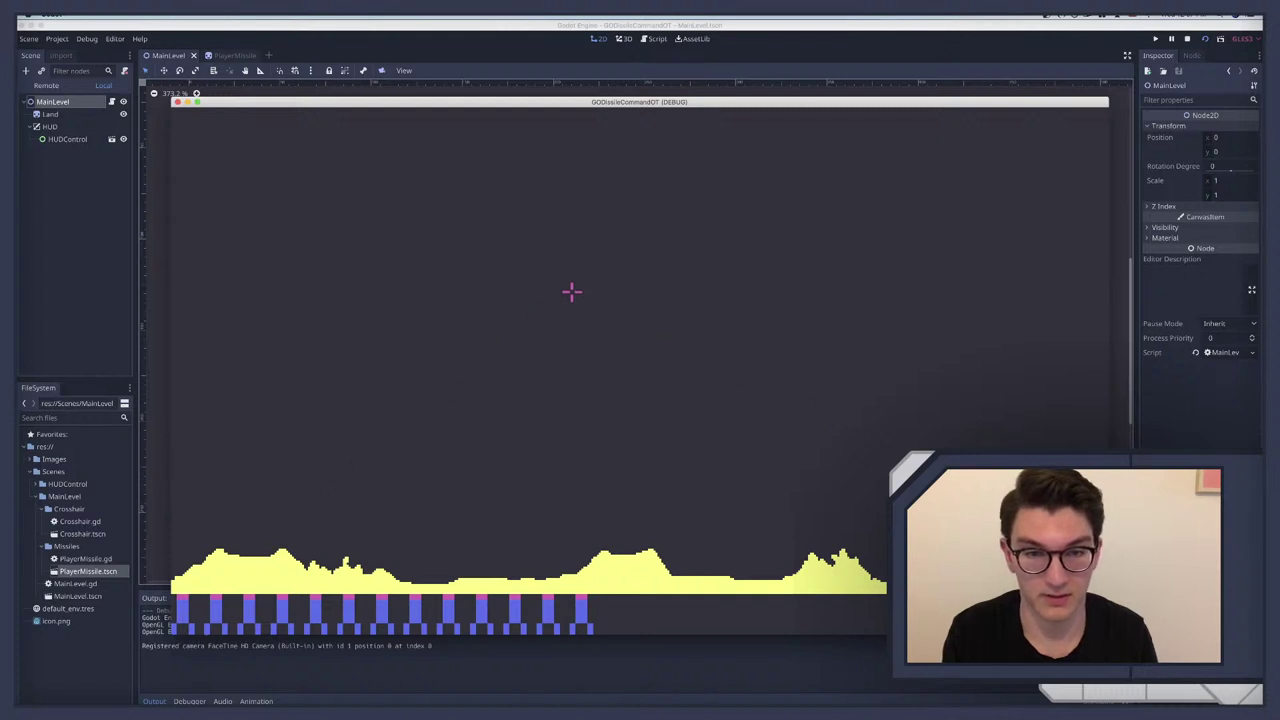
Step: Change PlayerMissile's line-12 death distance from 12 to 5, save, and relaunch the game
{"action": "key", "text": "super+q"}
{"action": "left_click", "coordinate": [111, 87]}
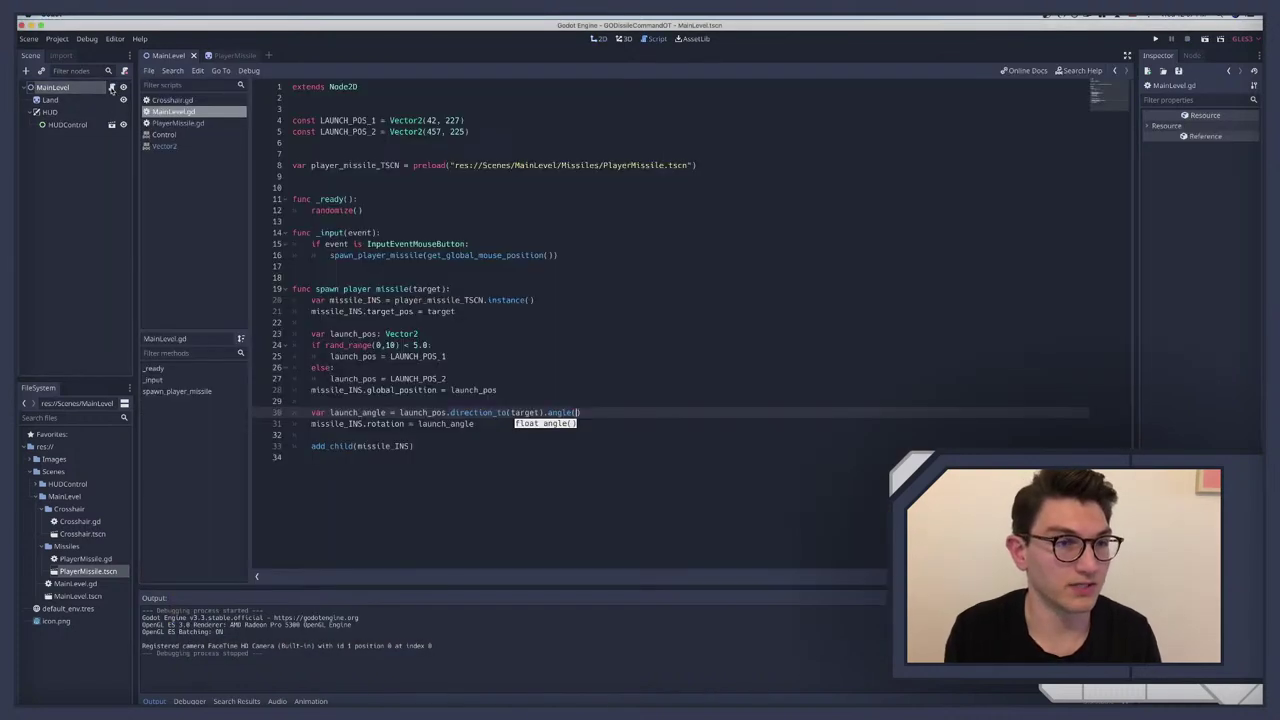
{"action": "left_click", "coordinate": [228, 55]}
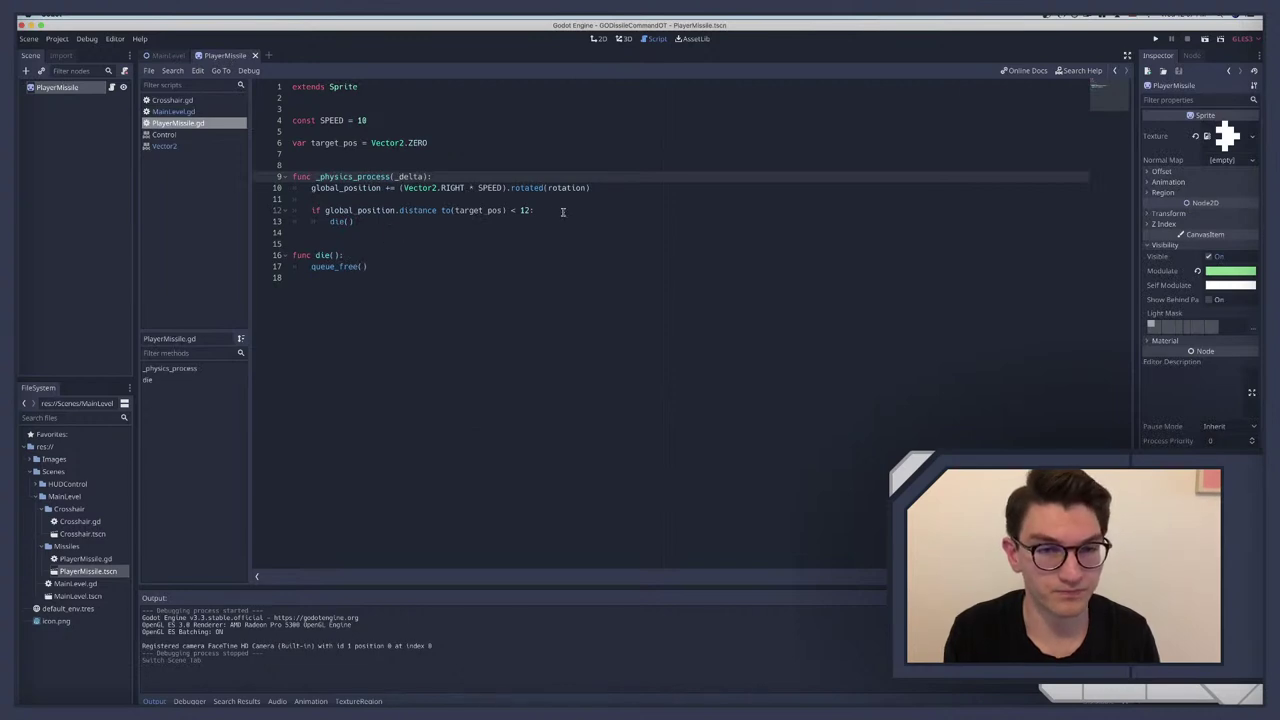
{"action": "double_click", "coordinate": [524, 210]}
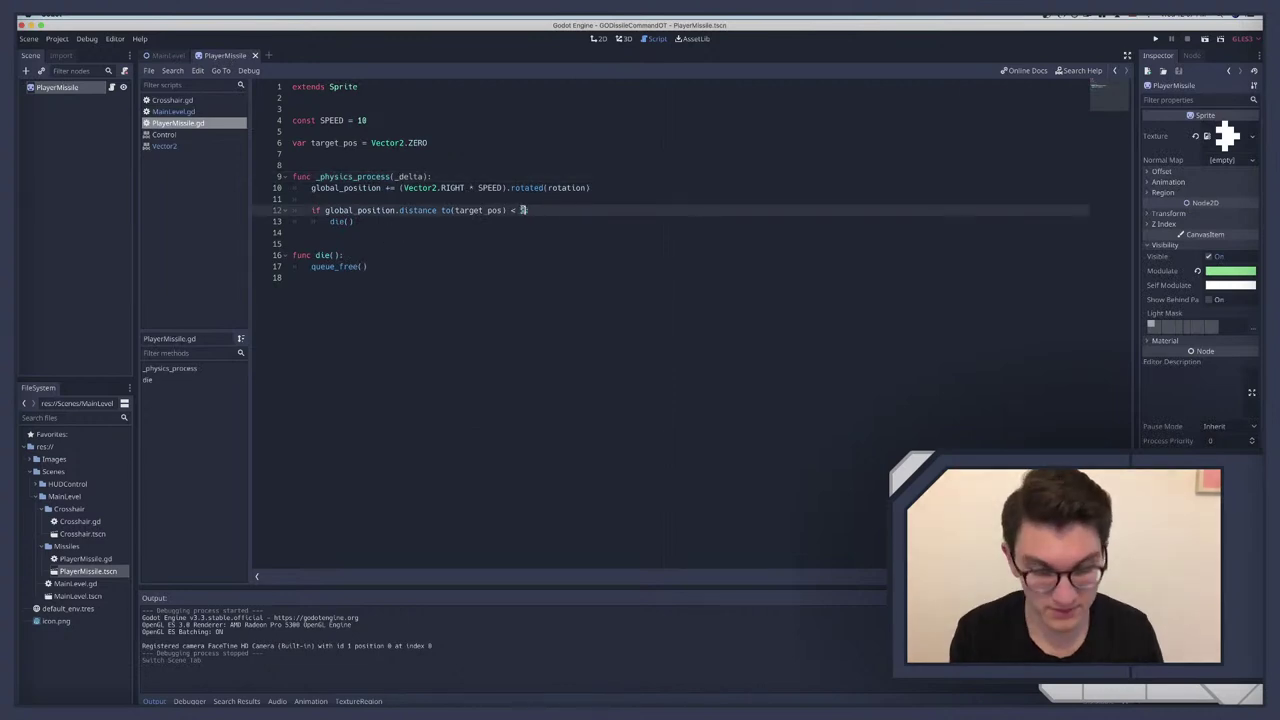
{"action": "type", "text": "5"}
{"action": "key", "text": "super+b"}
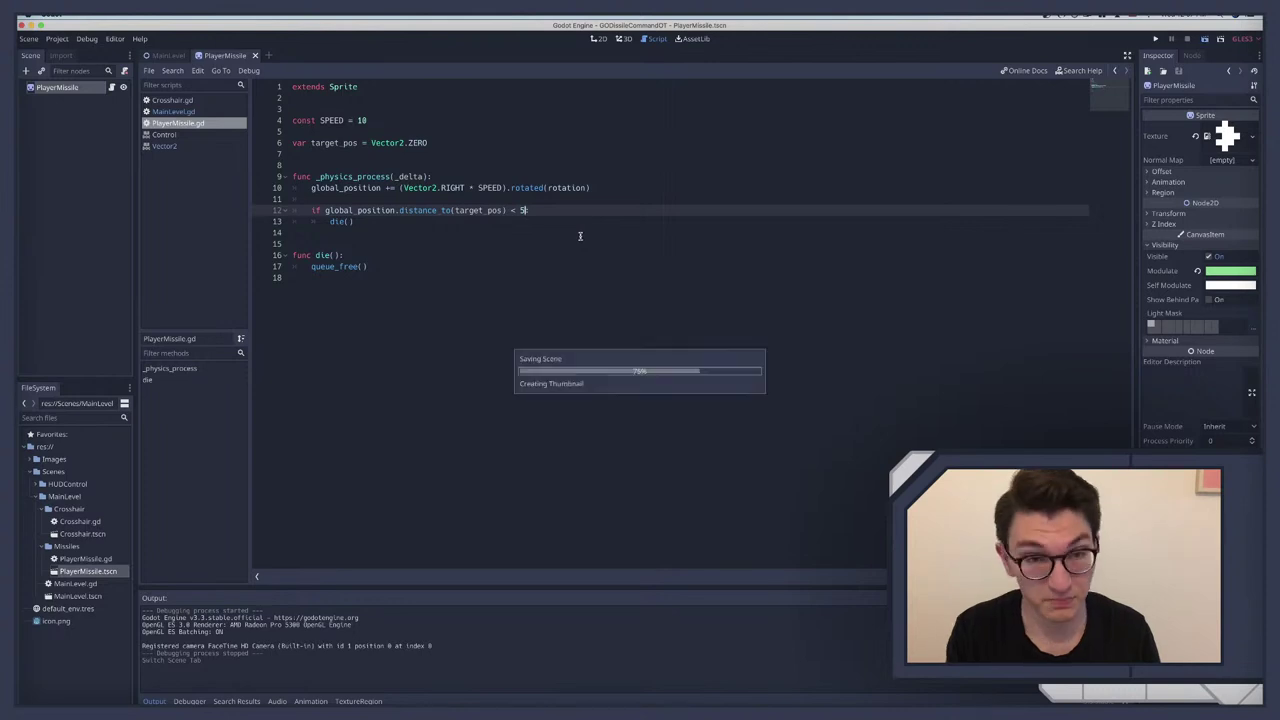
{"action": "key", "text": "super+period"}
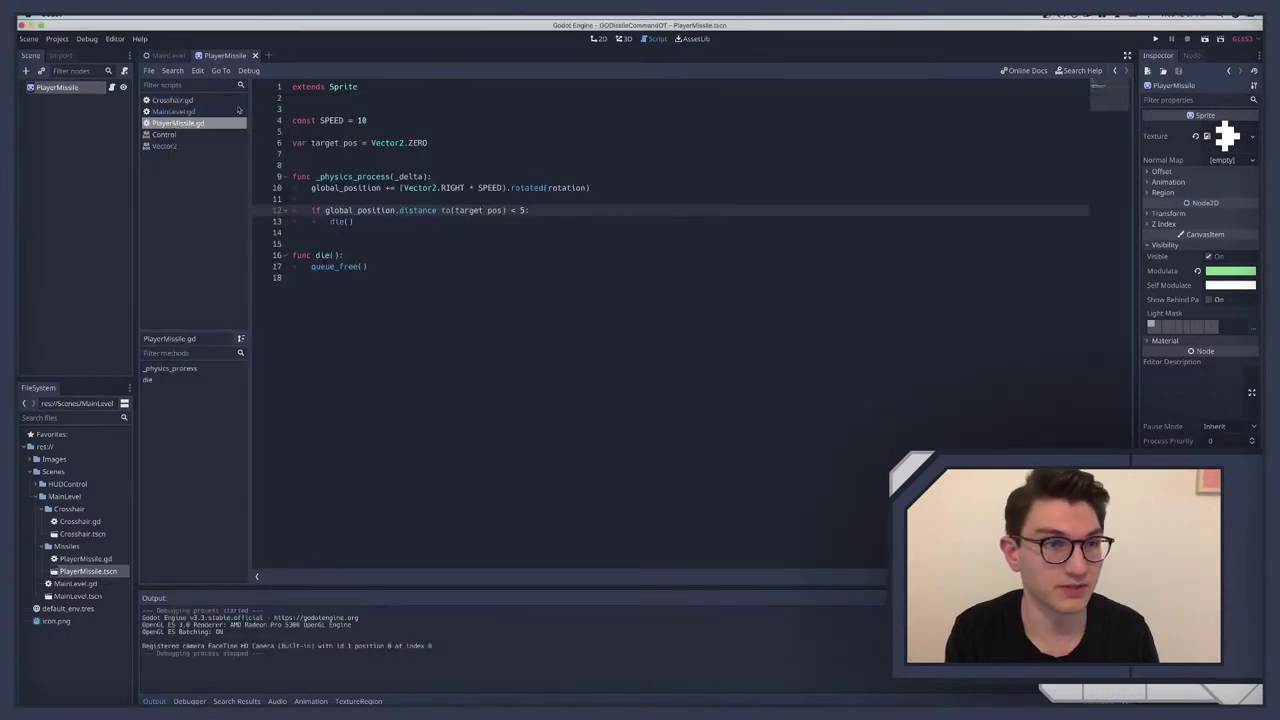
{"action": "key", "text": "ctrl+Tab"}
{"action": "key", "text": "super+s"}
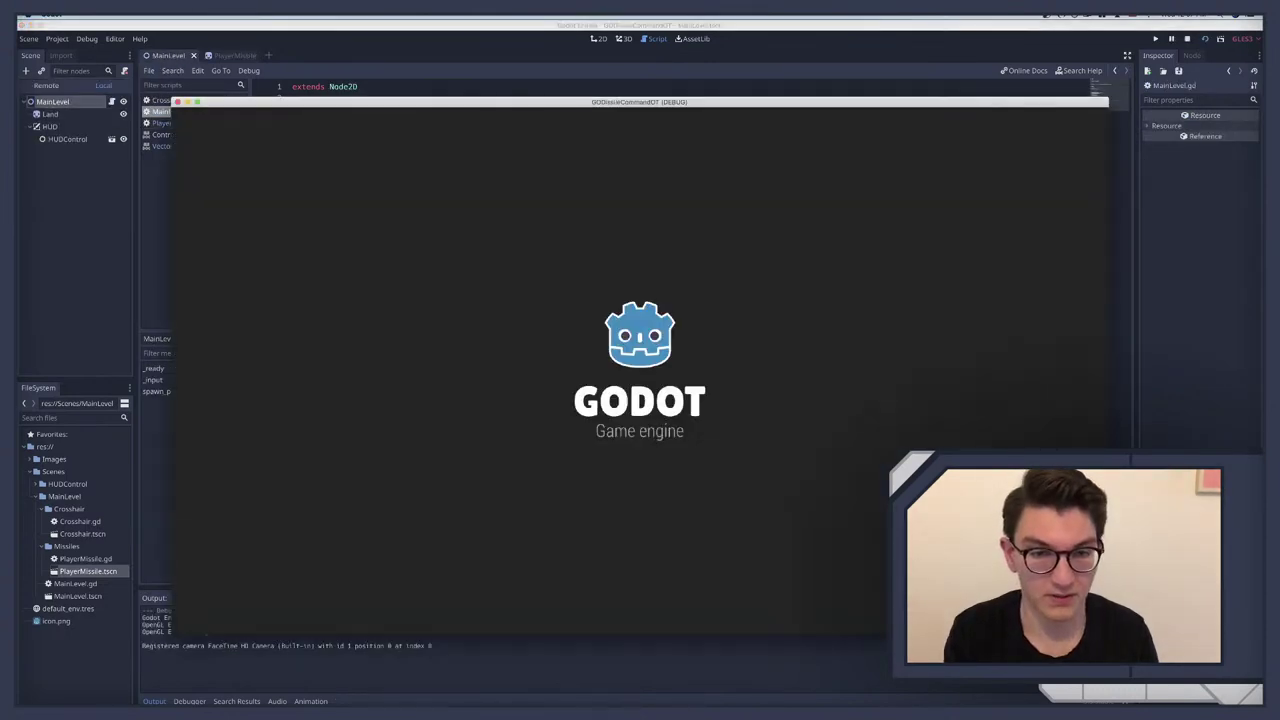
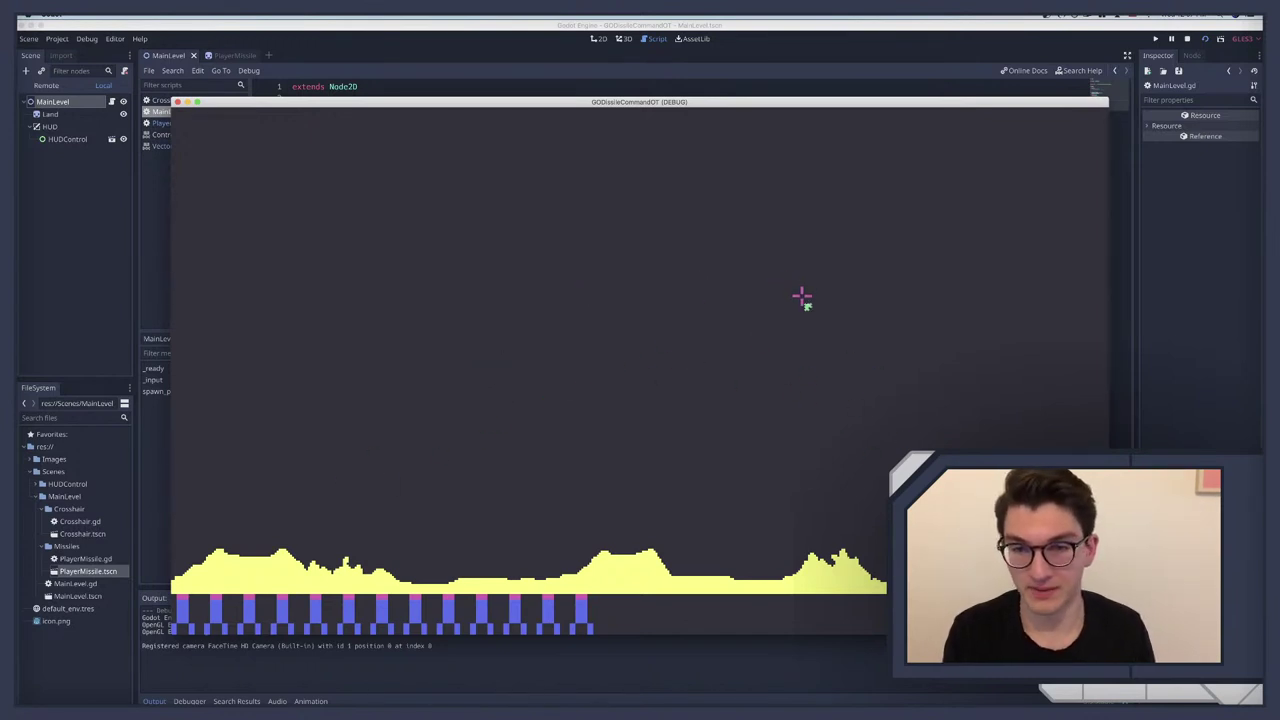
Step: Close the running Missile Command game's debug window with Super+Q
{"action": "key", "text": "super+q"}
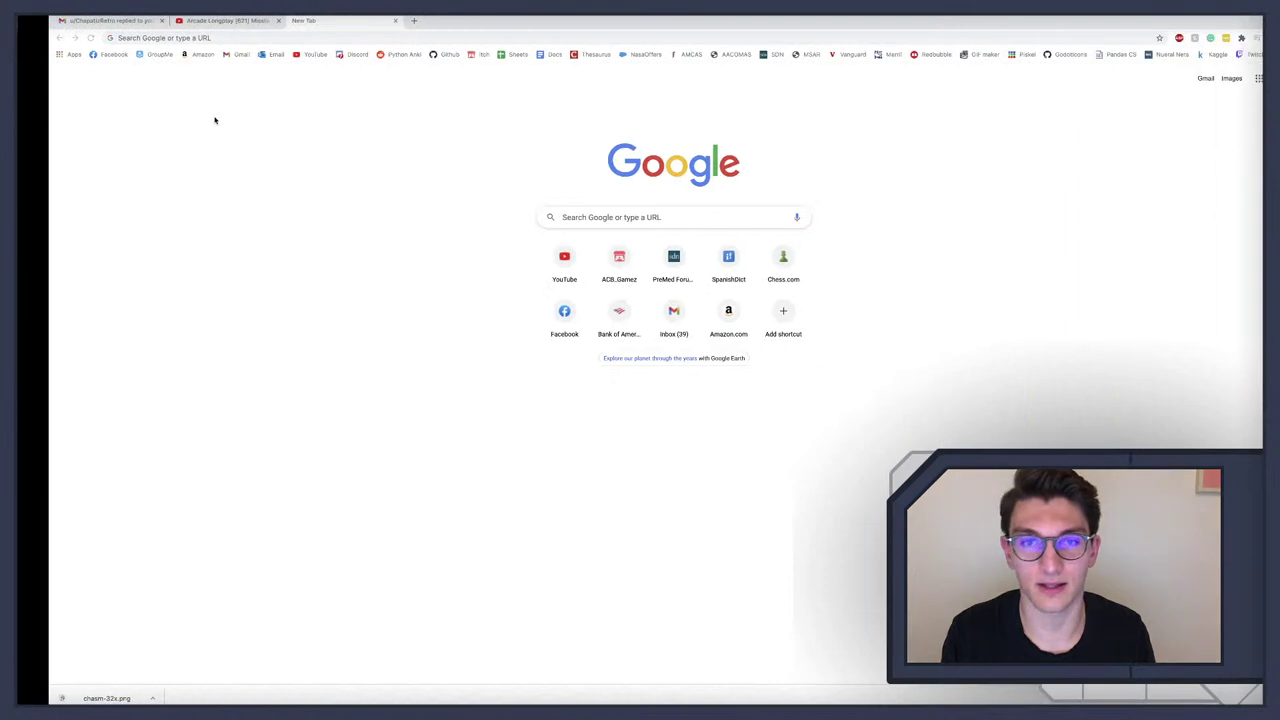
Step: Switch to Chrome's Arcade Longplay Missile Command video tab
{"action": "left_click", "coordinate": [181, 24]}
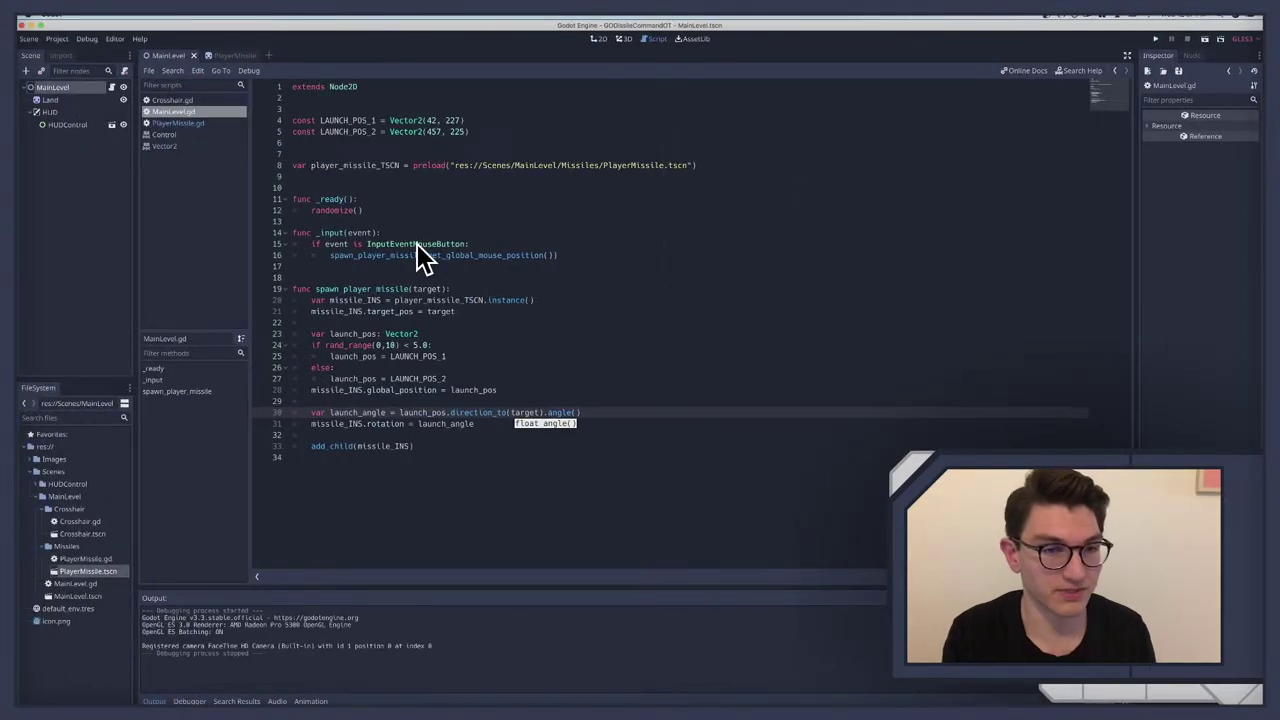
Step: Clear the half-typed method after 'event.' on line 15 and search help for 'just_pr'
{"action": "left_click", "coordinate": [349, 244]}
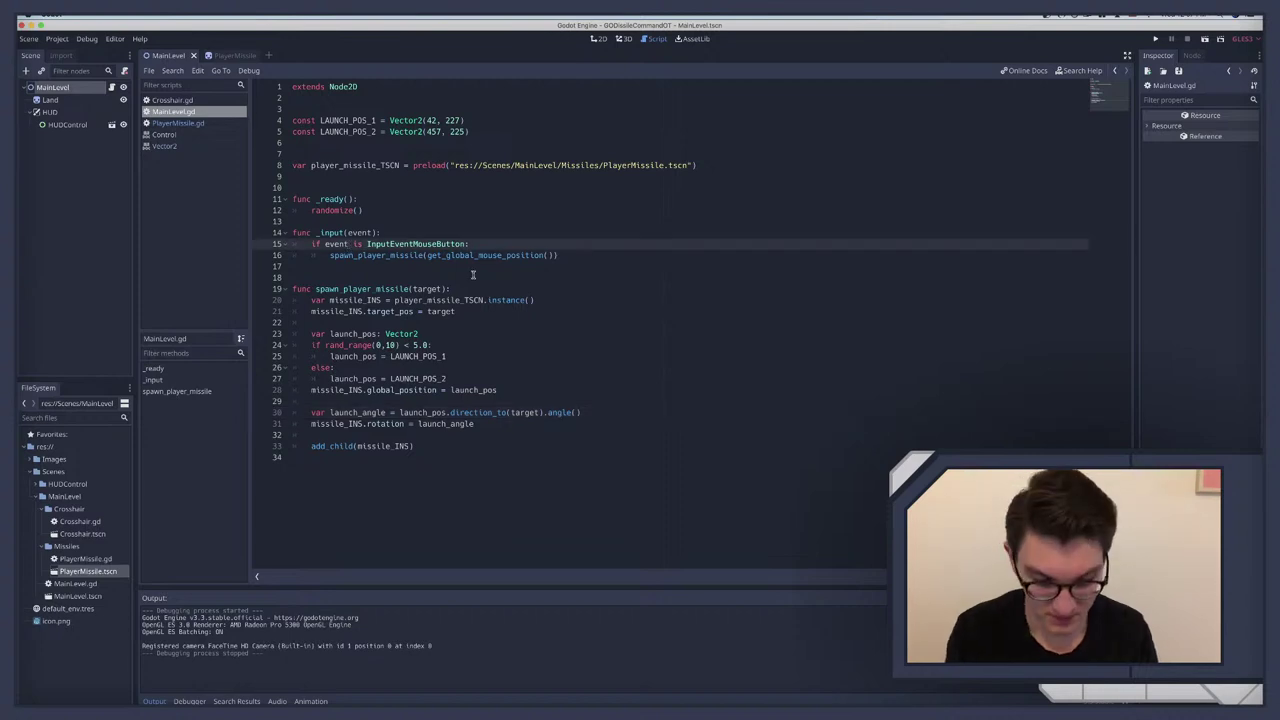
{"action": "type", "text": ".is"}
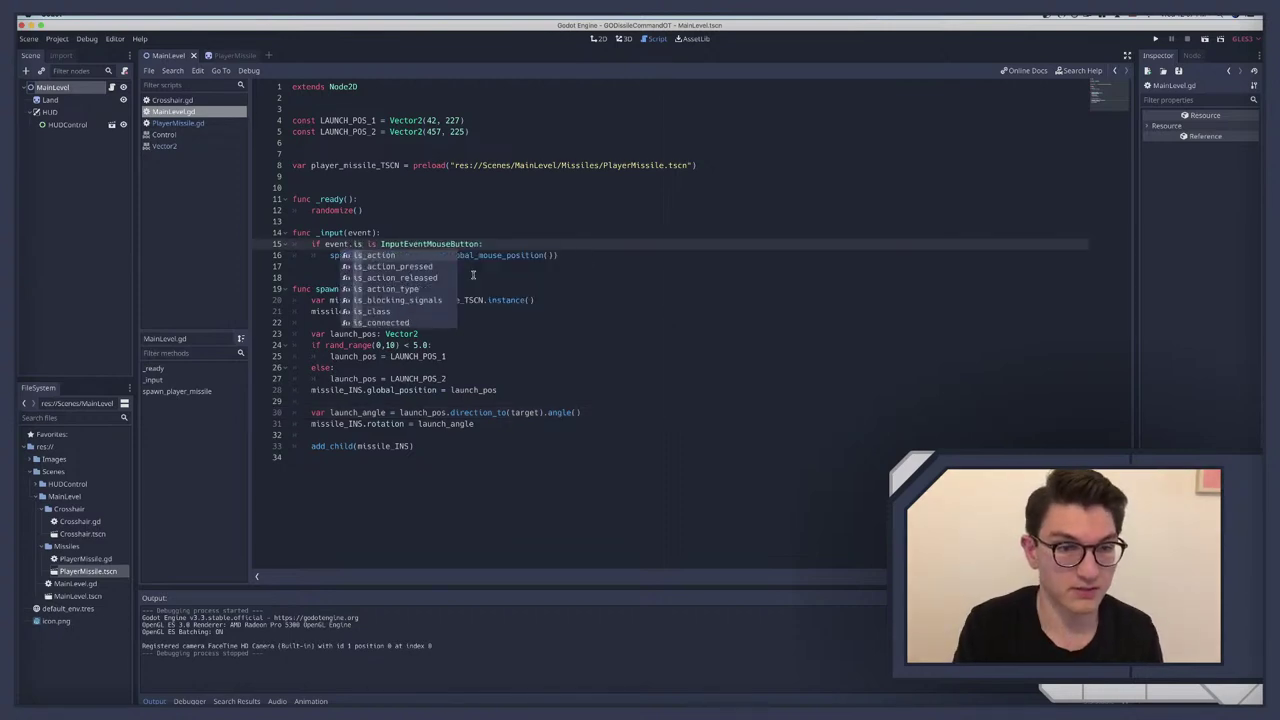
{"action": "type", "text": "_ac"}
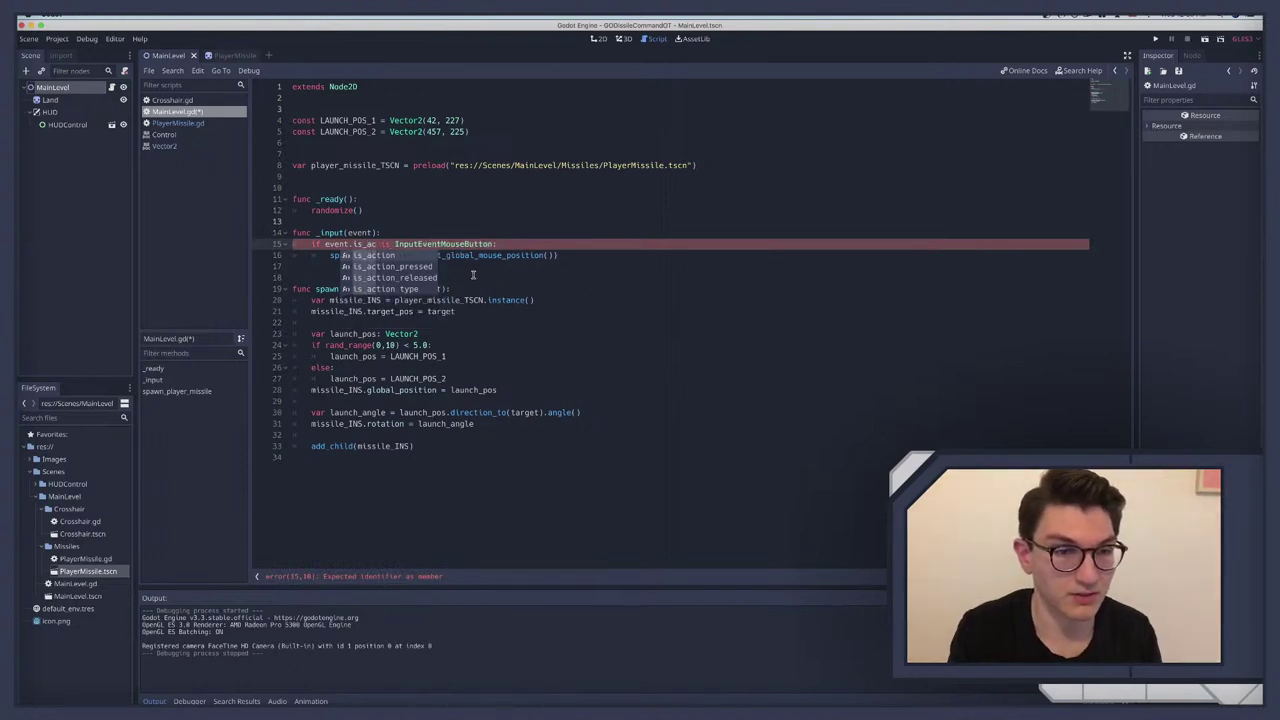
{"action": "key", "text": "BackSpace"}
{"action": "key", "text": "BackSpace"}
{"action": "key", "text": "BackSpace"}
{"action": "key", "text": "BackSpace"}
{"action": "key", "text": "BackSpace"}
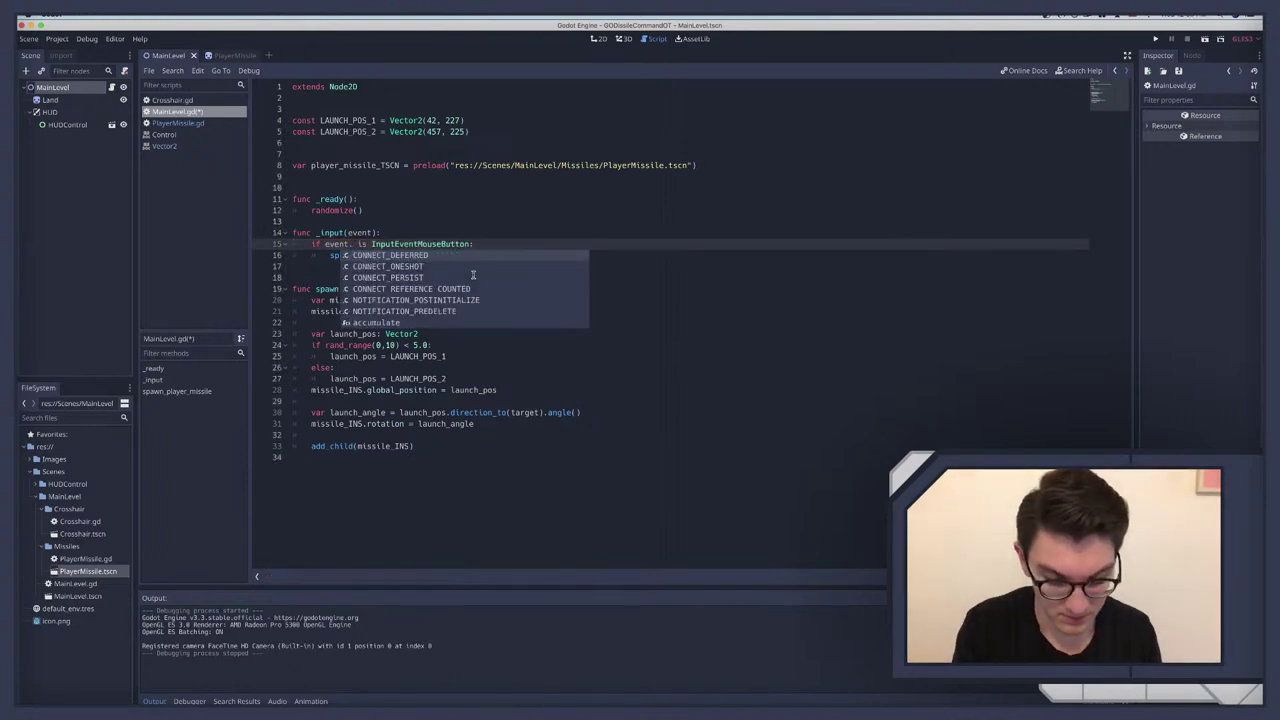
{"action": "type", "text": "is"}
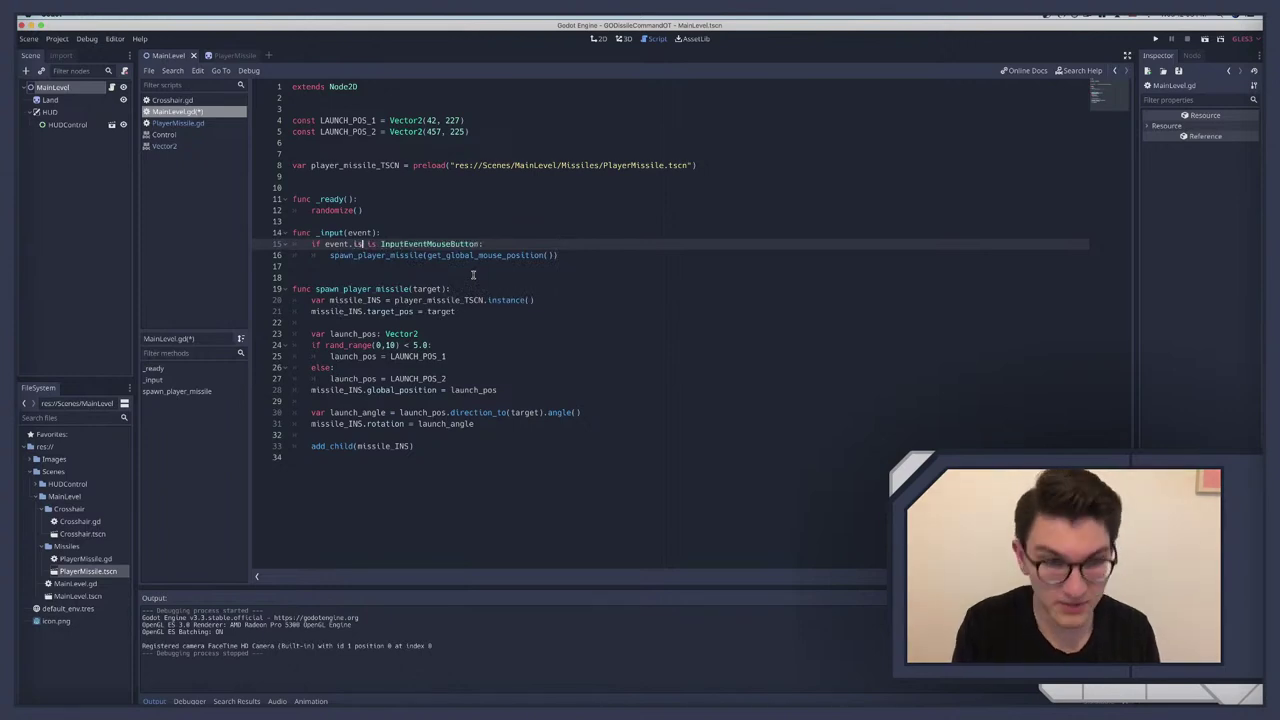
{"action": "type", "text": "_action"}
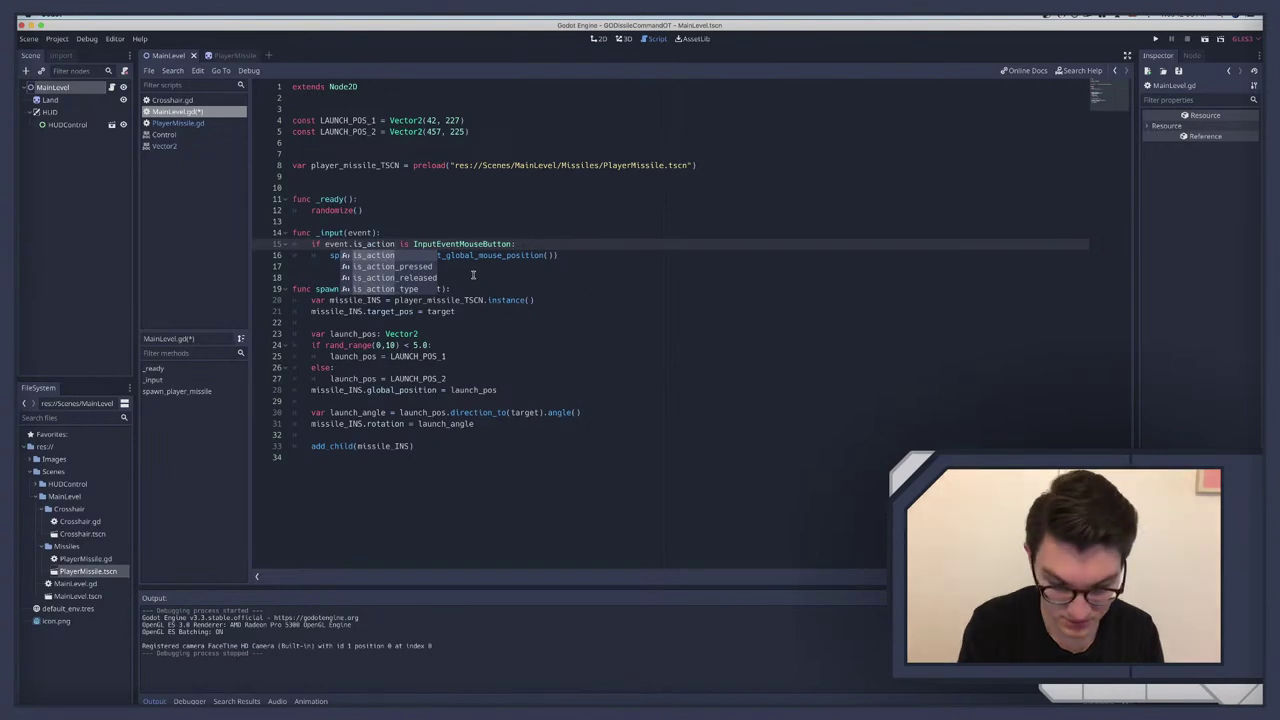
{"action": "type", "text": "_ju"}
{"action": "key", "text": "BackSpace"}
{"action": "key", "text": "BackSpace"}
{"action": "key", "text": "BackSpace"}
{"action": "key", "text": "BackSpace"}
{"action": "key", "text": "BackSpace"}
{"action": "key", "text": "BackSpace"}
{"action": "key", "text": "BackSpace"}
{"action": "key", "text": "BackSpace"}
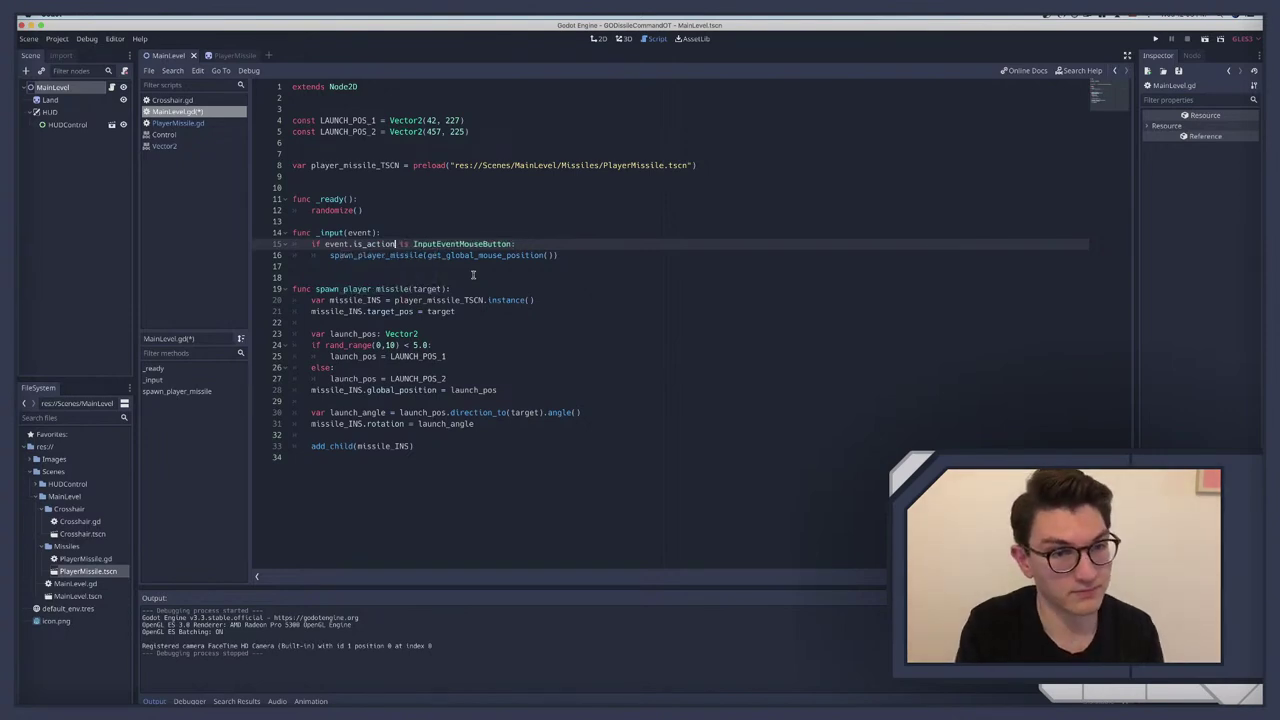
{"action": "key", "text": "BackSpace"}
{"action": "key", "text": "BackSpace"}
{"action": "key", "text": "BackSpace"}
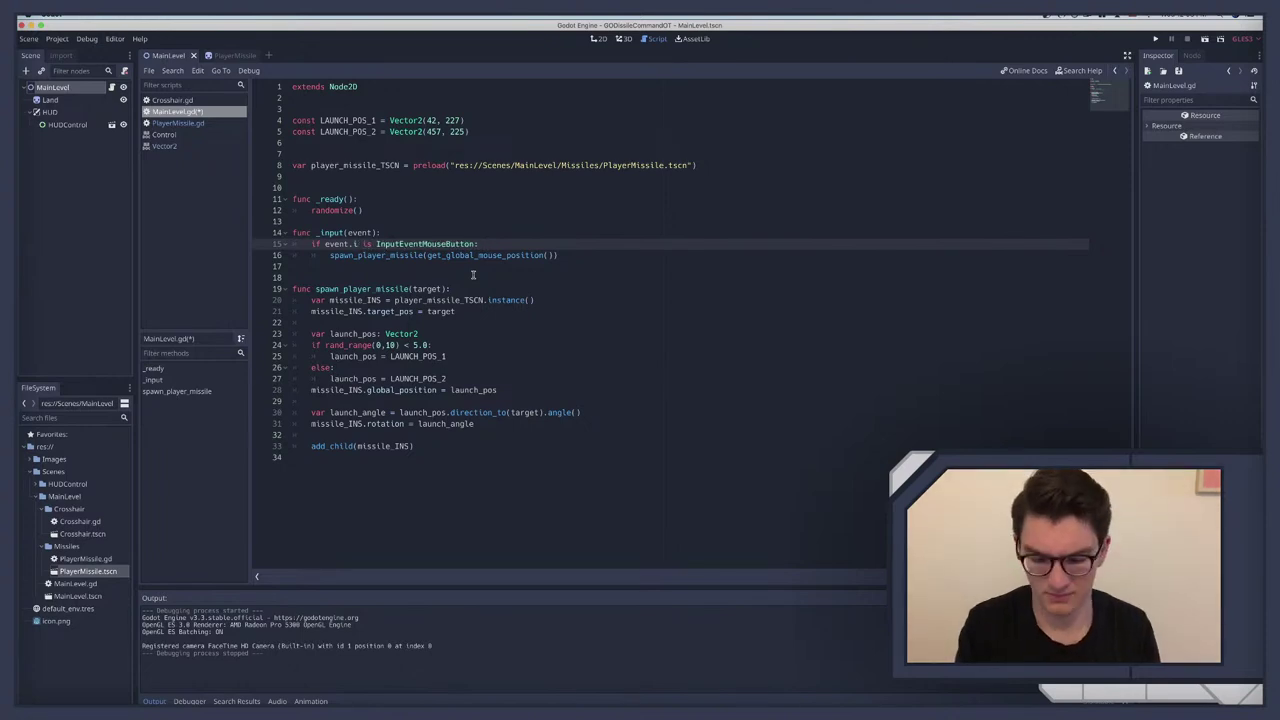
{"action": "key", "text": "BackSpace"}
{"action": "key", "text": "alt+space"}
{"action": "type", "text": "just_pre"}
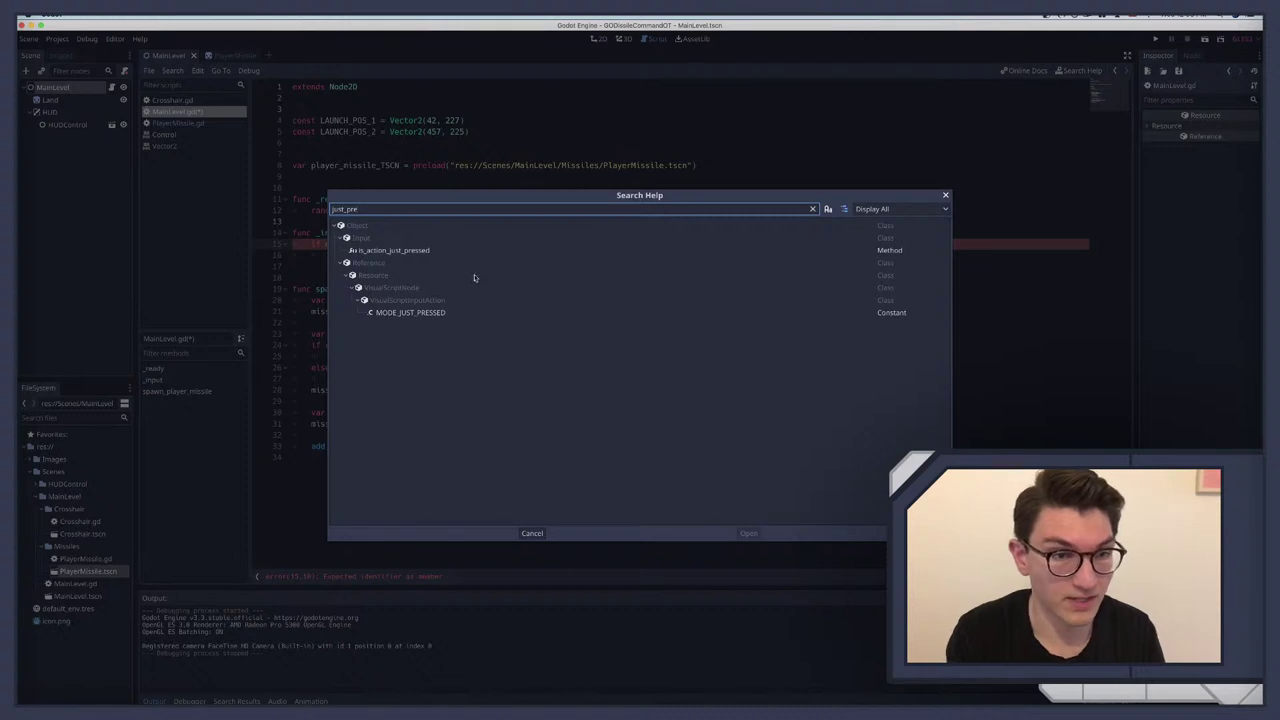
Step: Open the Input docs entry for is_action_just_pressed and select the method name
{"action": "double_click", "coordinate": [390, 250]}
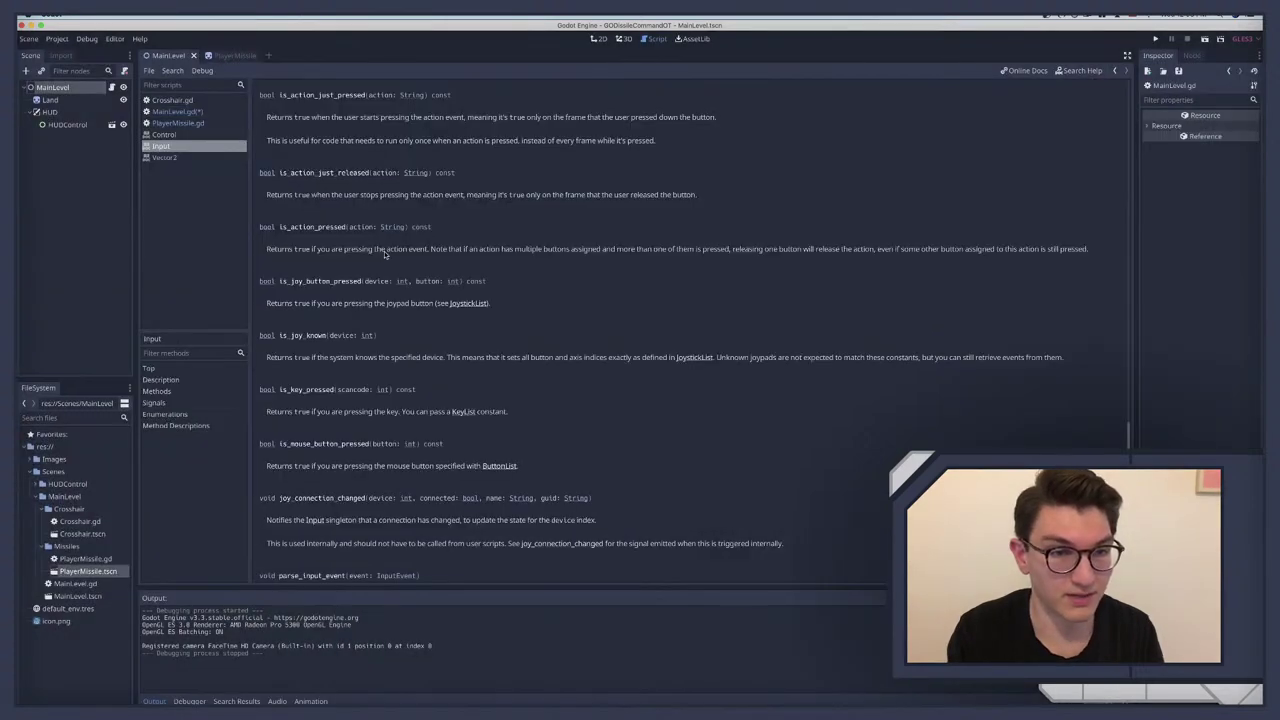
{"action": "double_click", "coordinate": [300, 94]}
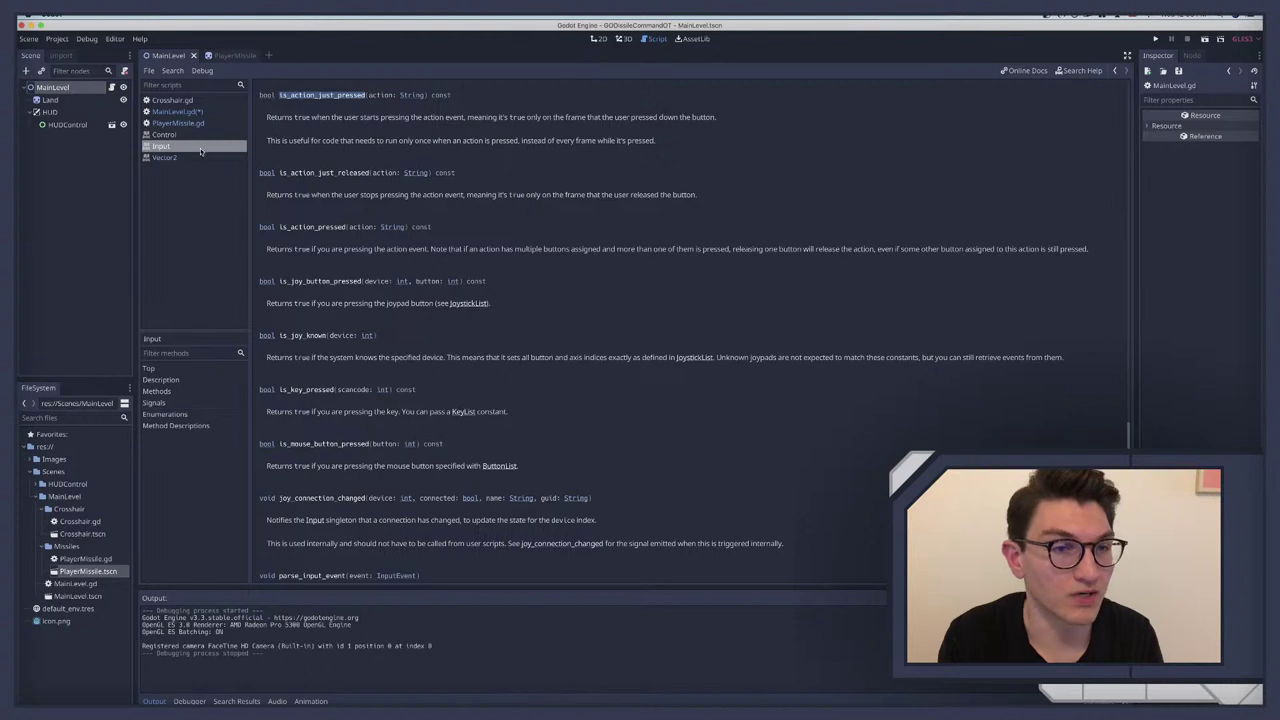
Step: Replace line 15's InputEventMouseButton type check with is_action_just_pressed(InputEventMouseButton), save and run
{"action": "left_click", "coordinate": [178, 112]}
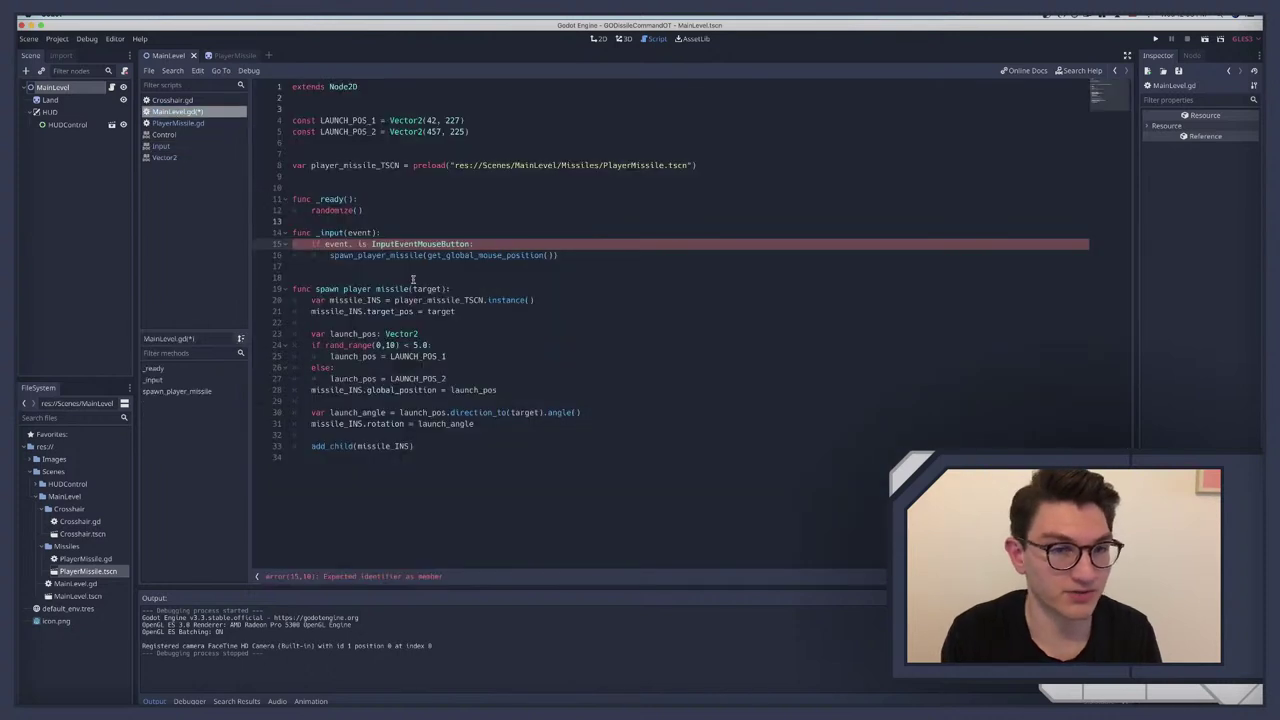
{"action": "type", "text": "is_action_just_pressed"}
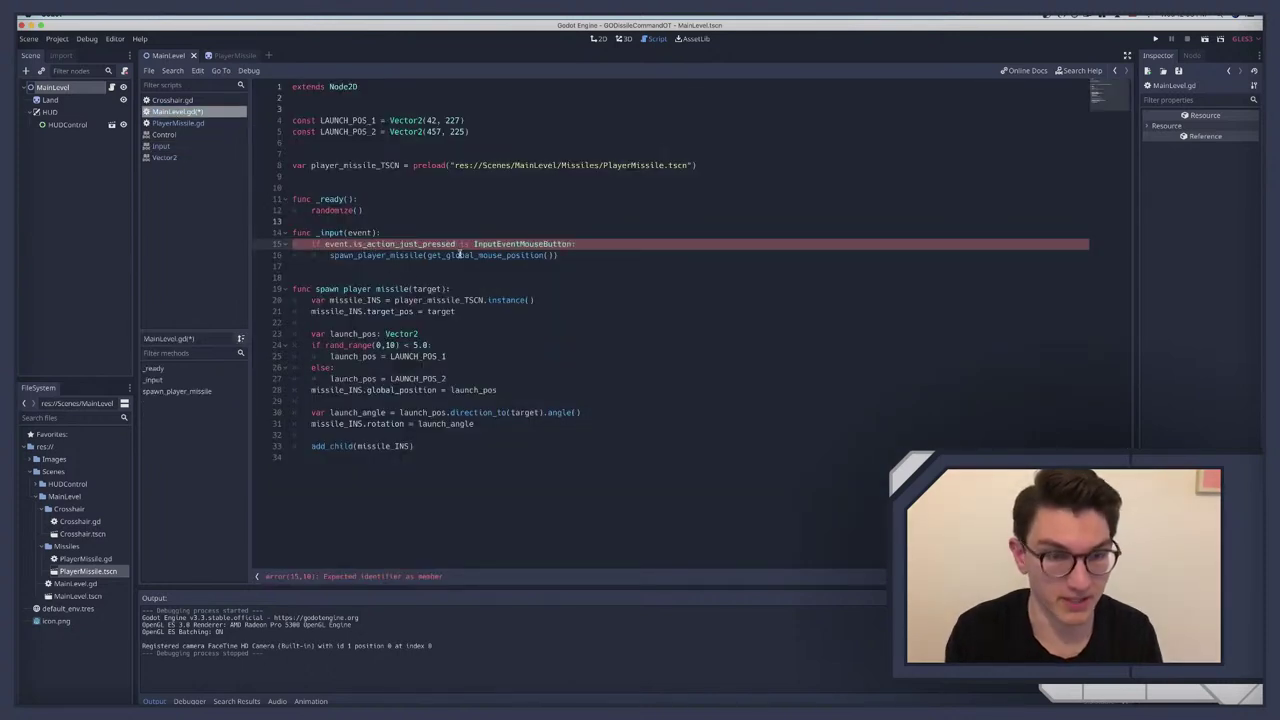
{"action": "type", "text": "()"}
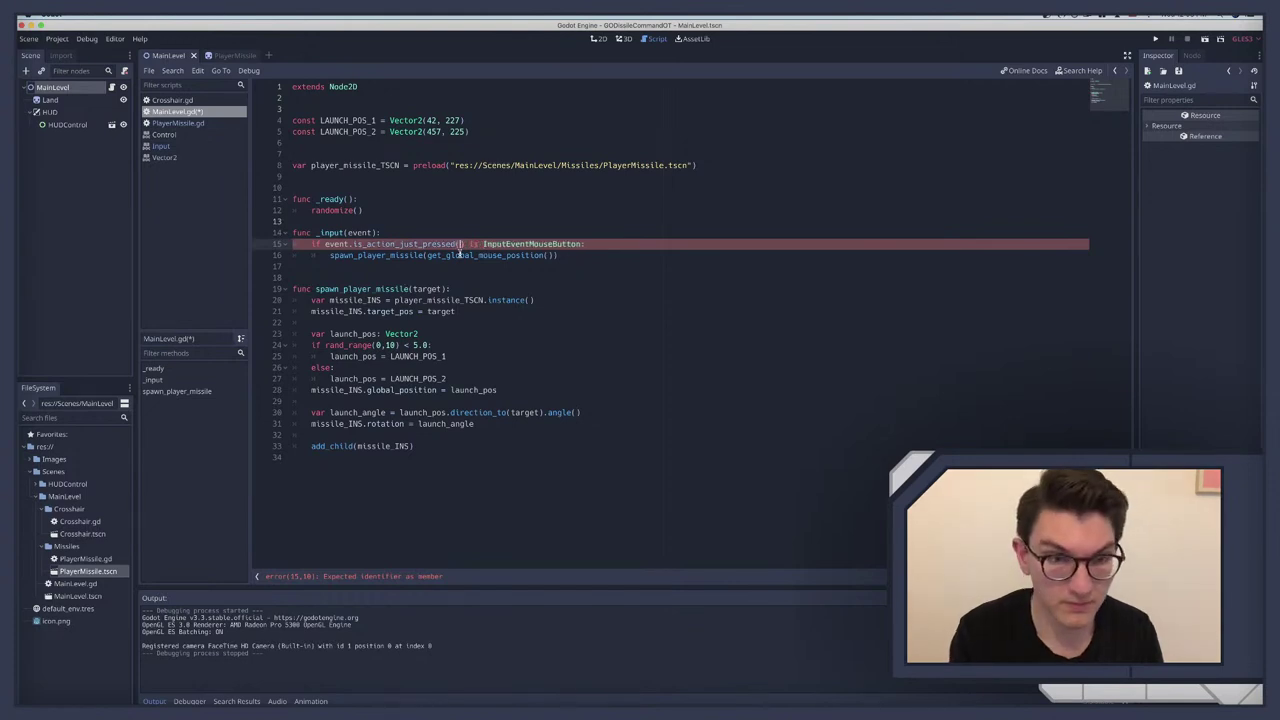
{"action": "double_click", "coordinate": [533, 244]}
{"action": "key", "text": "ctrl+c"}
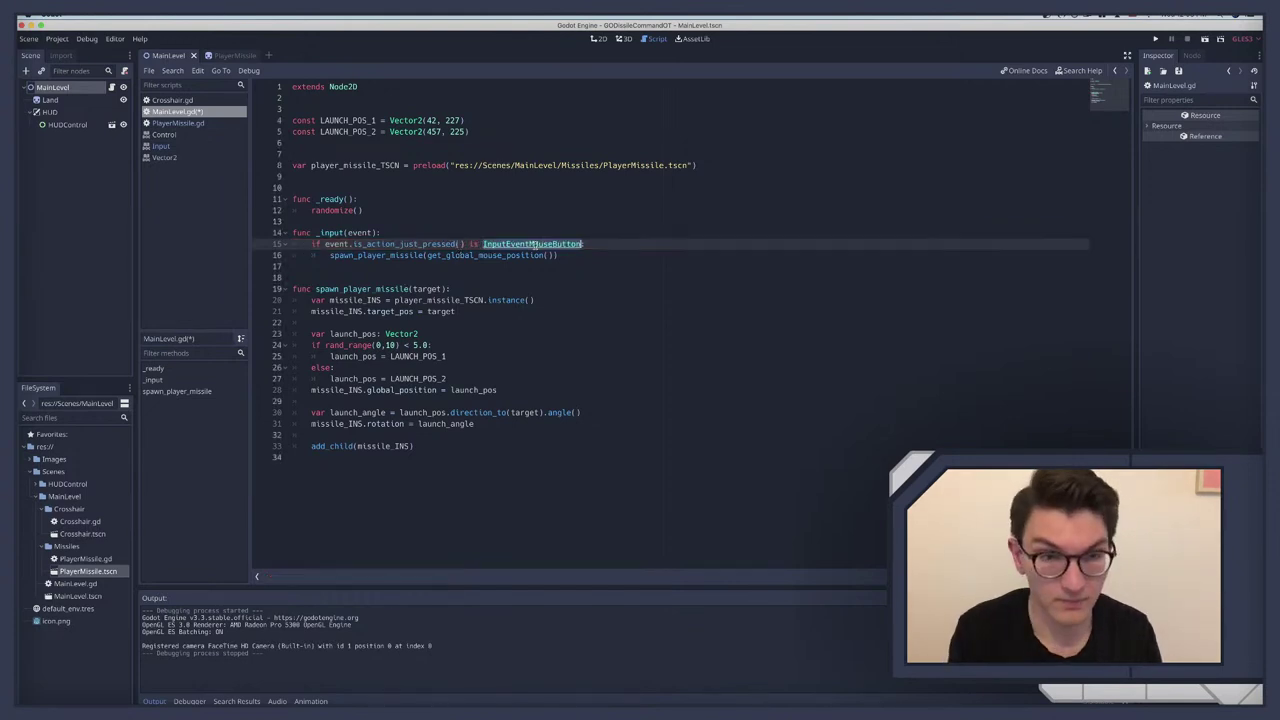
{"action": "key", "text": "BackSpace"}
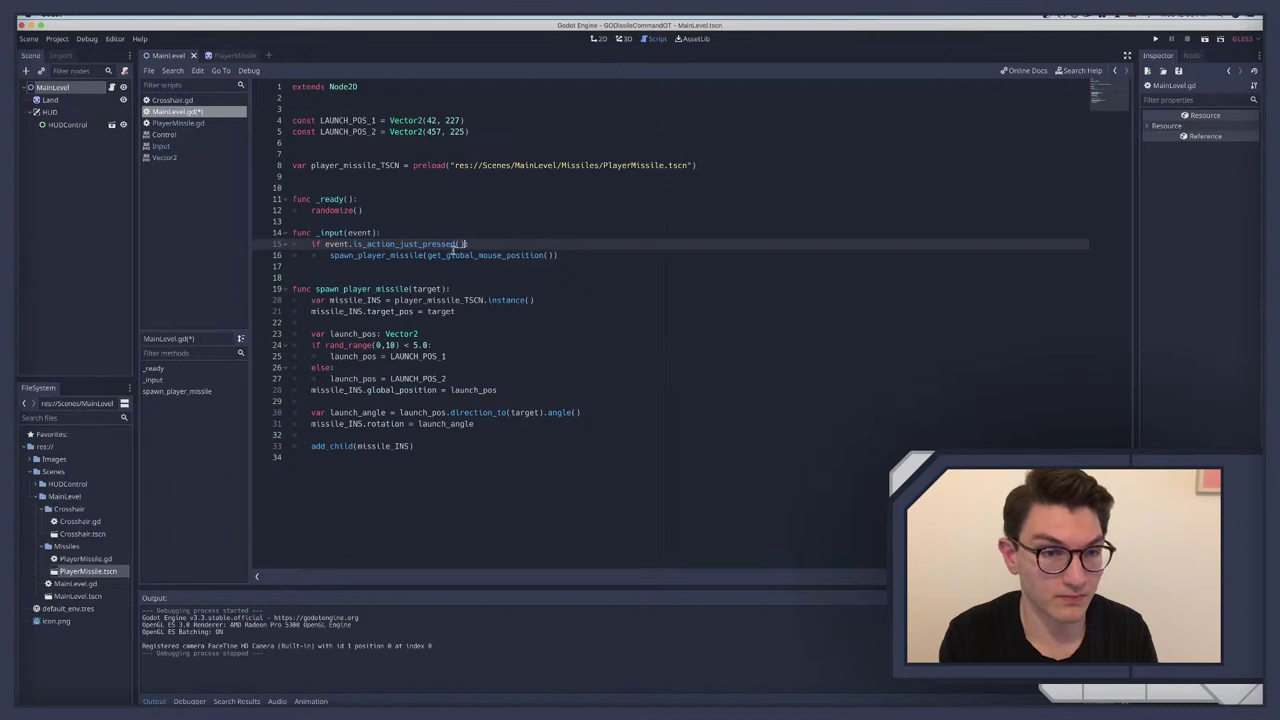
{"action": "left_click", "coordinate": [461, 244]}
{"action": "key", "text": "ctrl+v"}
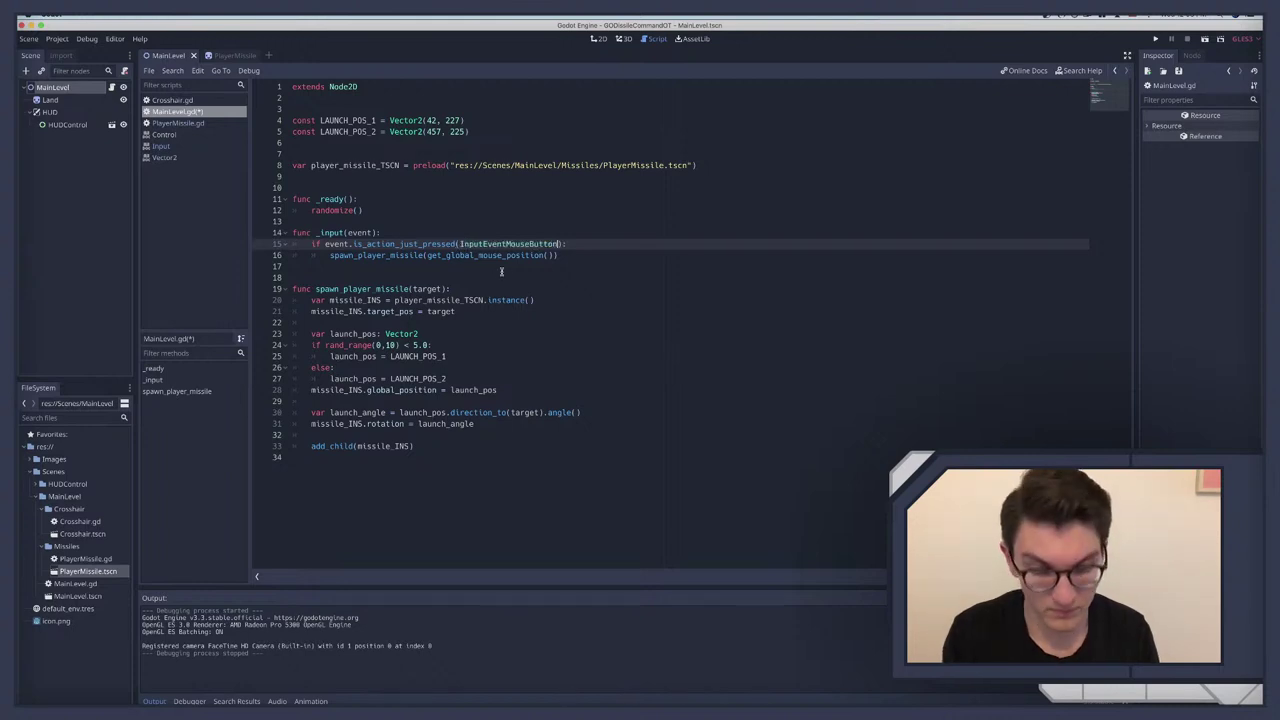
{"action": "key", "text": "super+b"}
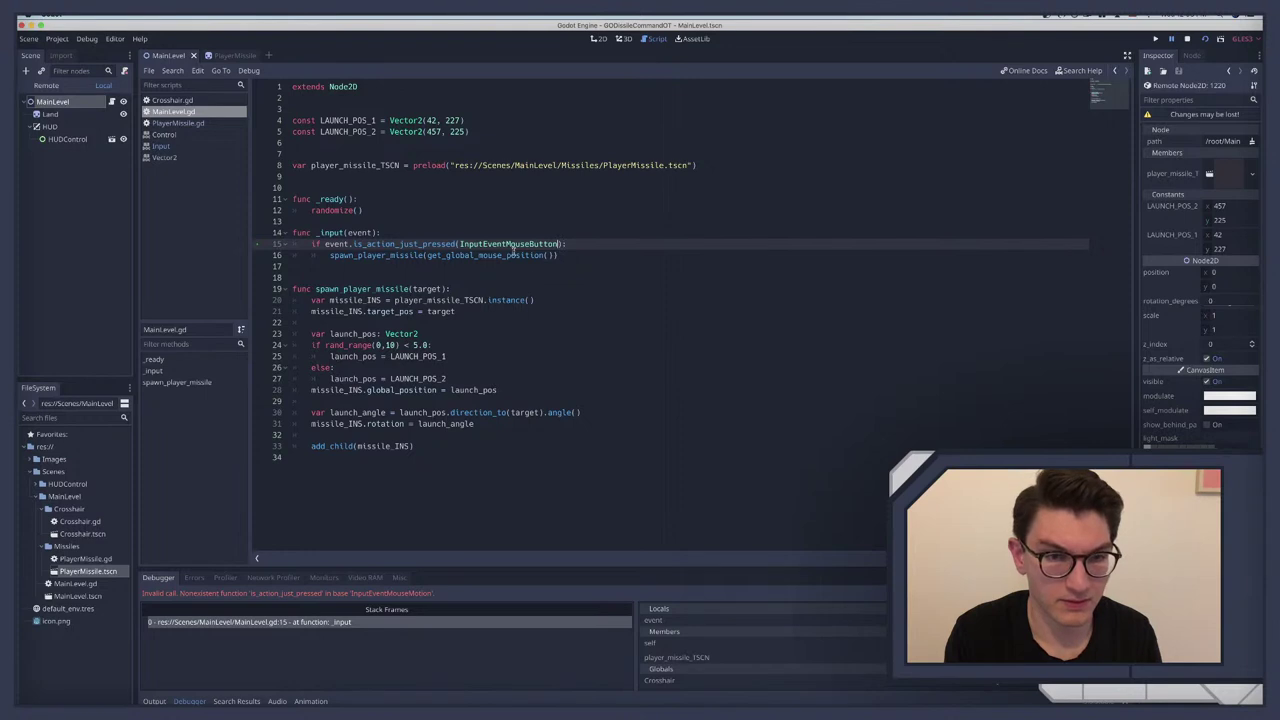
Step: Change the argument to "ui_accept" and rerun the game with F5
{"action": "double_click", "coordinate": [490, 243]}
{"action": "type", "text": "\""}
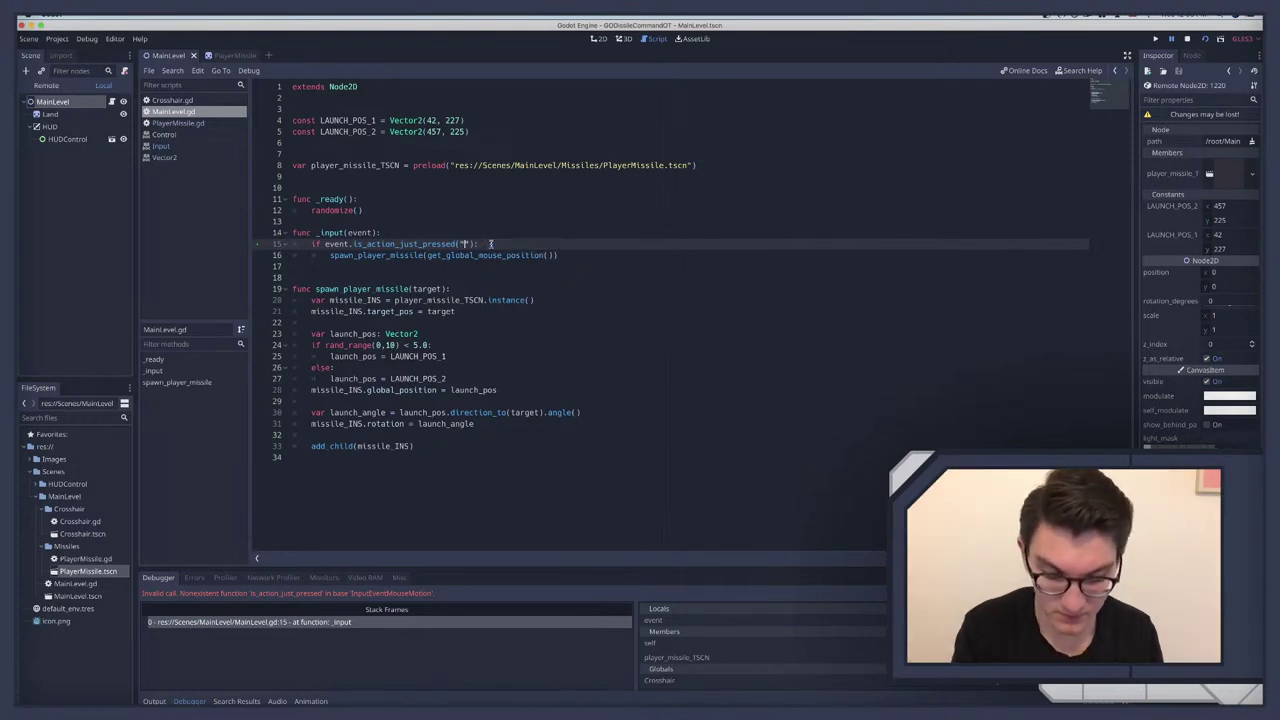
{"action": "type", "text": "ui"}
{"action": "key", "text": "BackSpace"}
{"action": "key", "text": "BackSpace"}
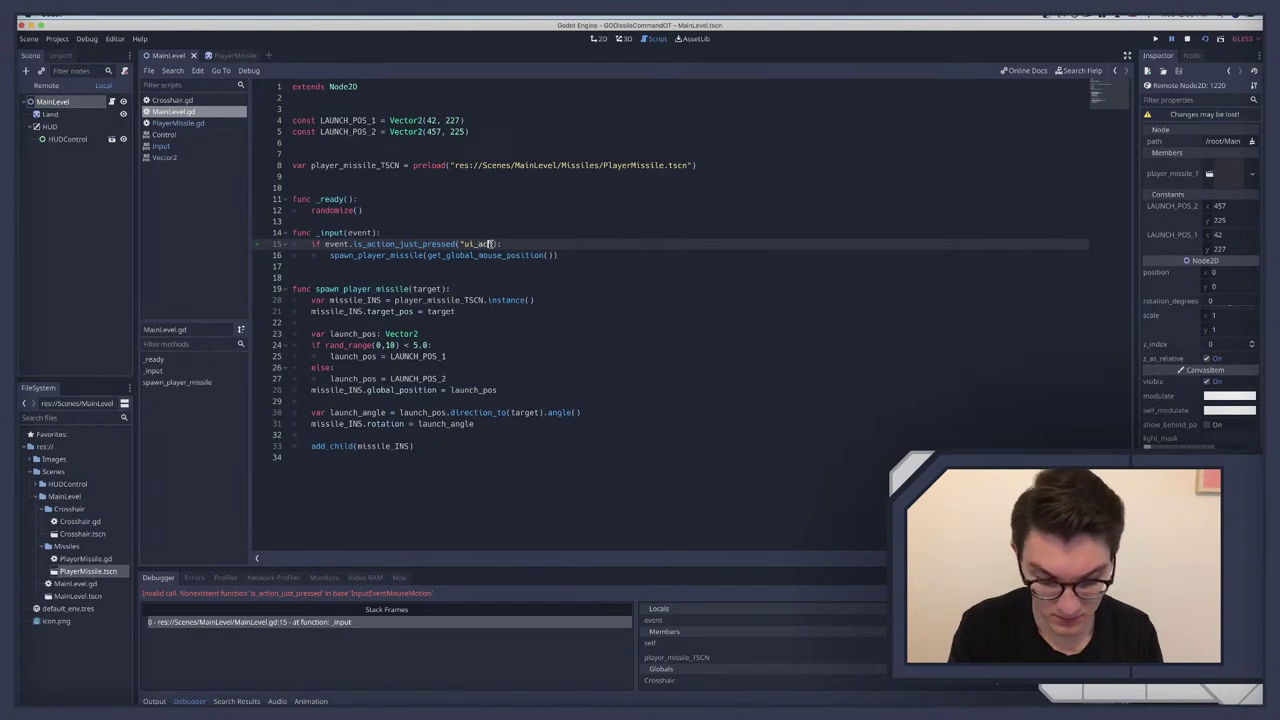
{"action": "type", "text": "cept"}
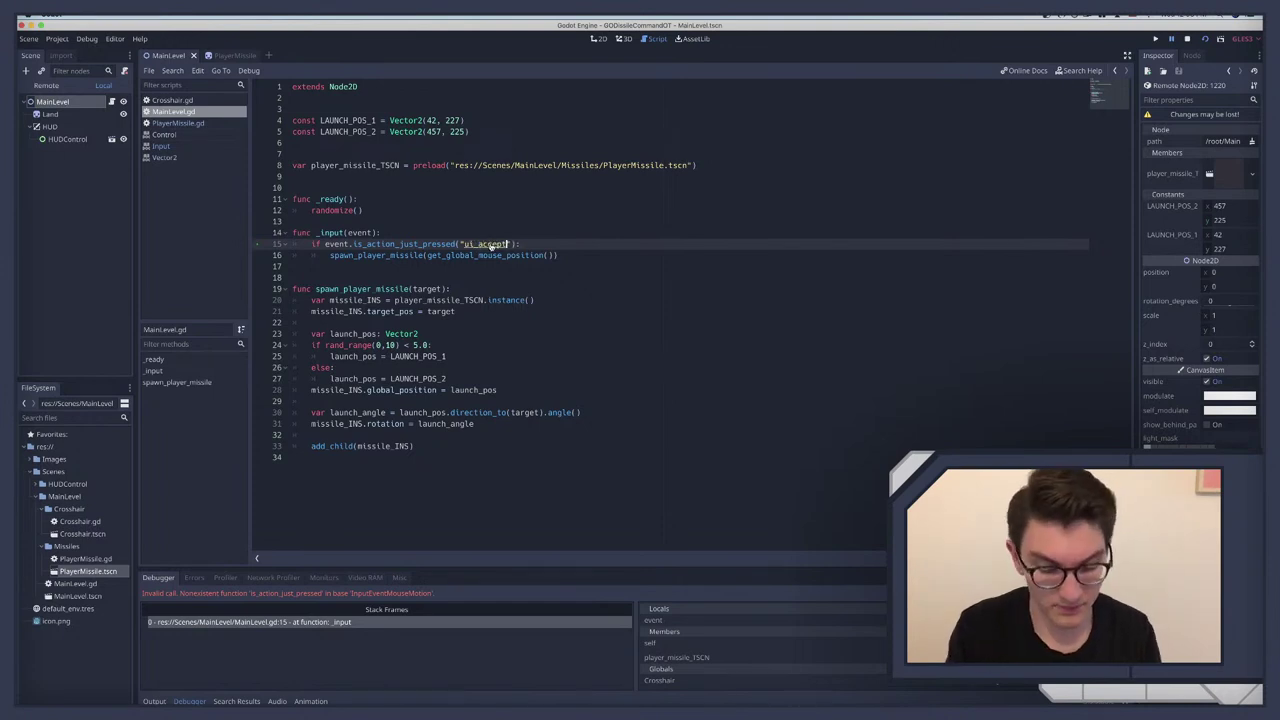
{"action": "key", "text": "F5"}
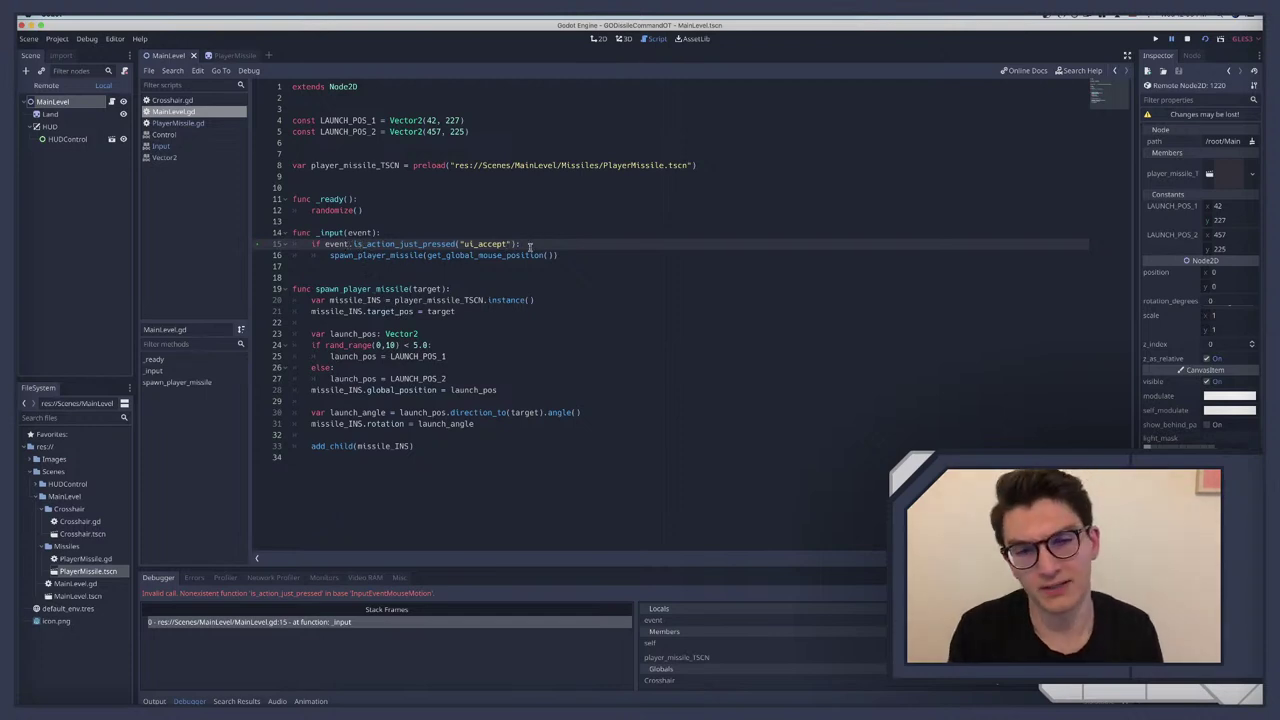
Step: Replace the _input handler with _physics_process(delta) starting 'if Input.is_action_just_pressed'
{"action": "left_click_drag", "start_coordinate": [521, 244], "coordinate": [281, 234]}
{"action": "type", "text": "func"}
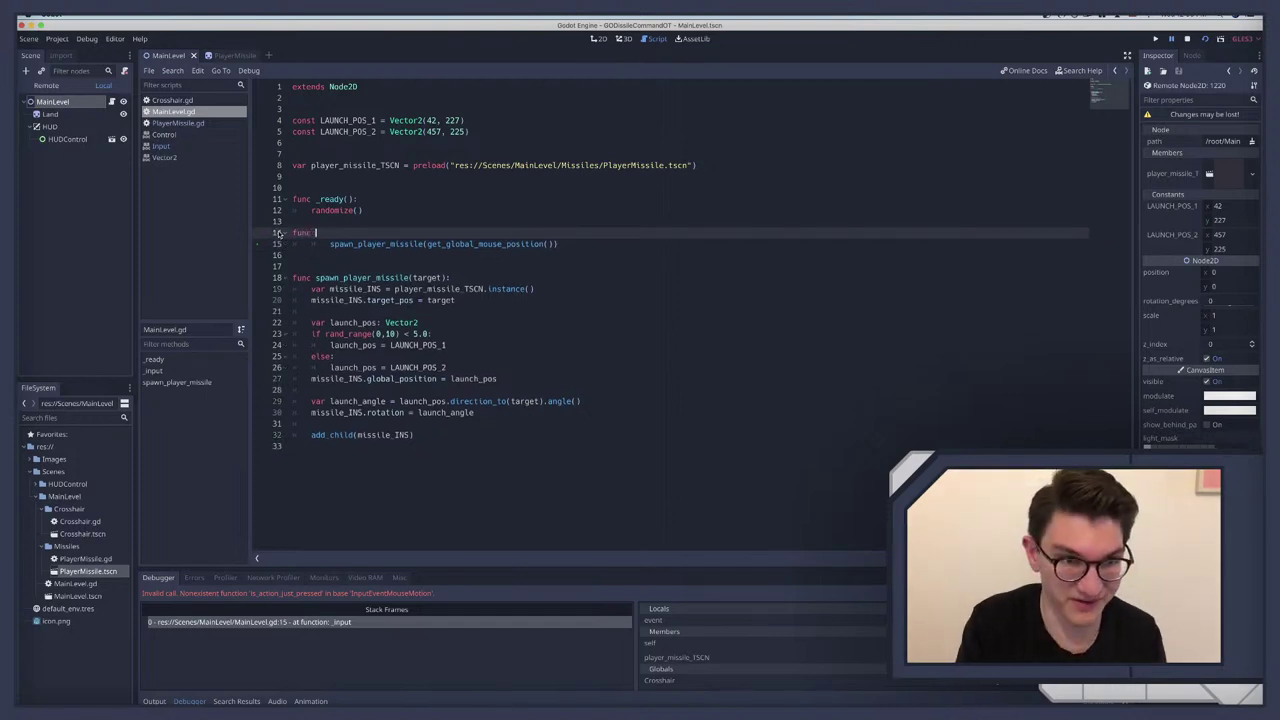
{"action": "type", "text": " _physi"}
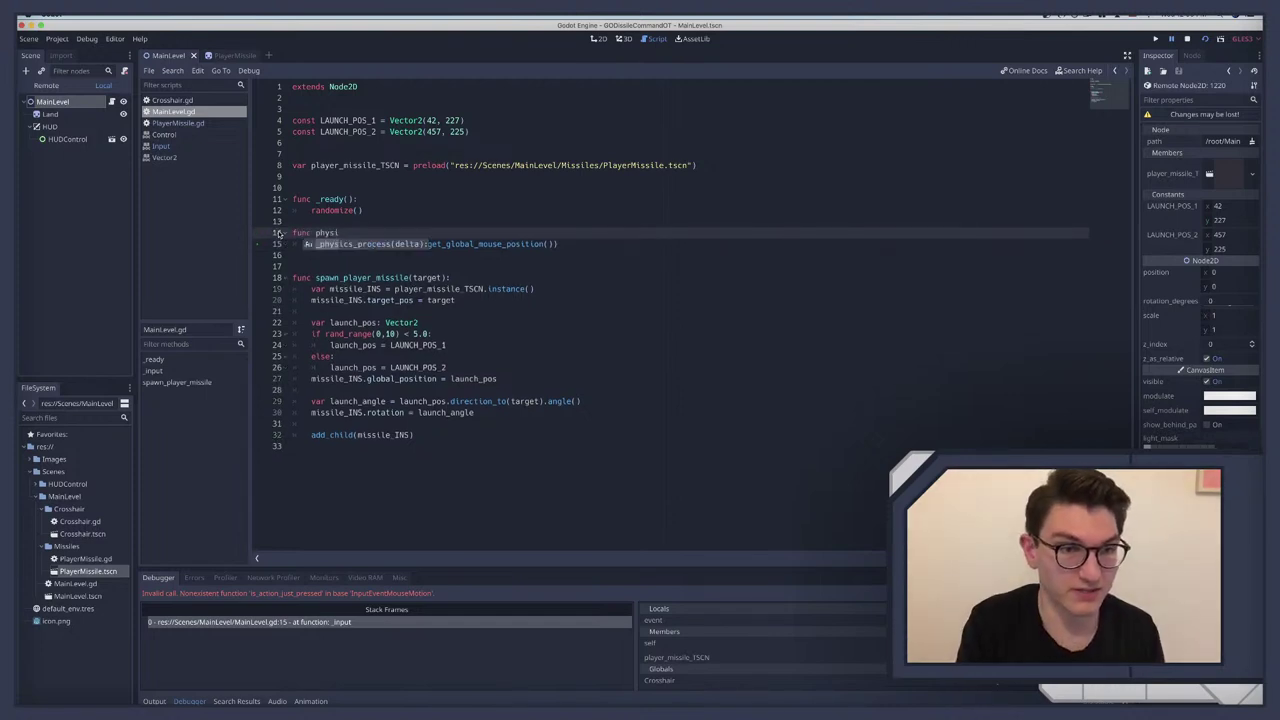
{"action": "key", "text": "Return"}
{"action": "key", "text": "Return"}
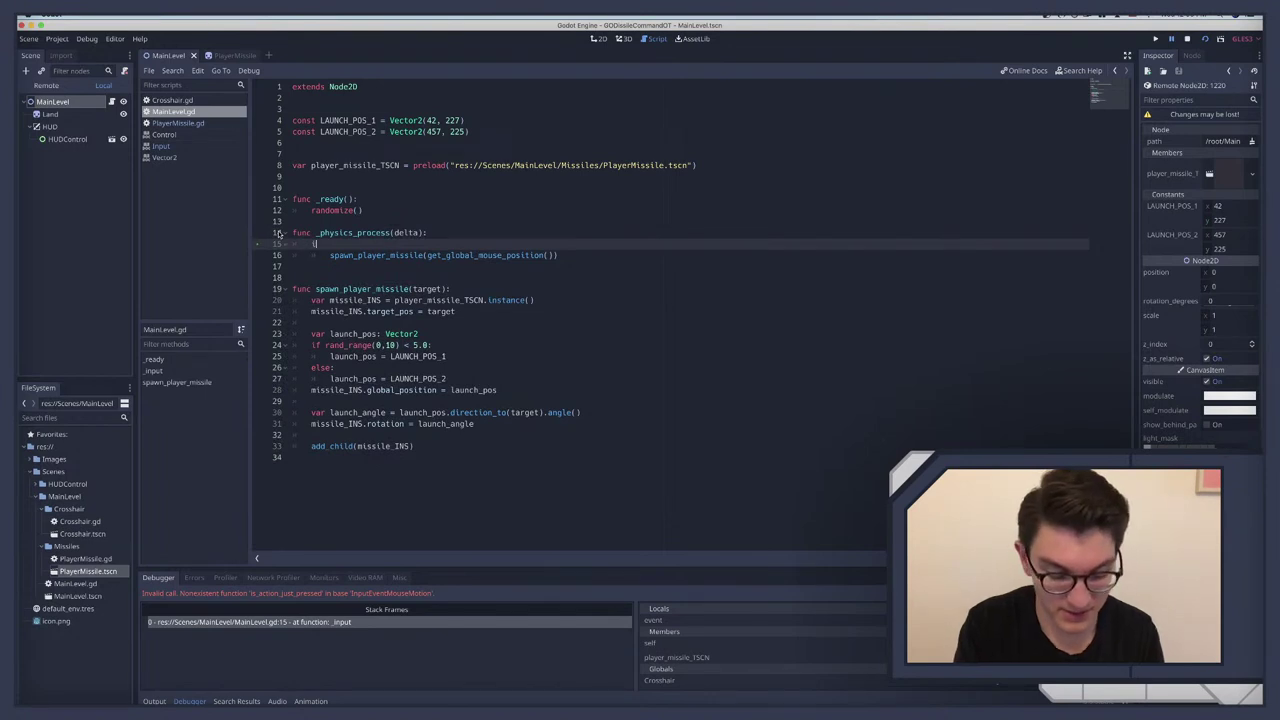
{"action": "type", "text": "if Input.is"}
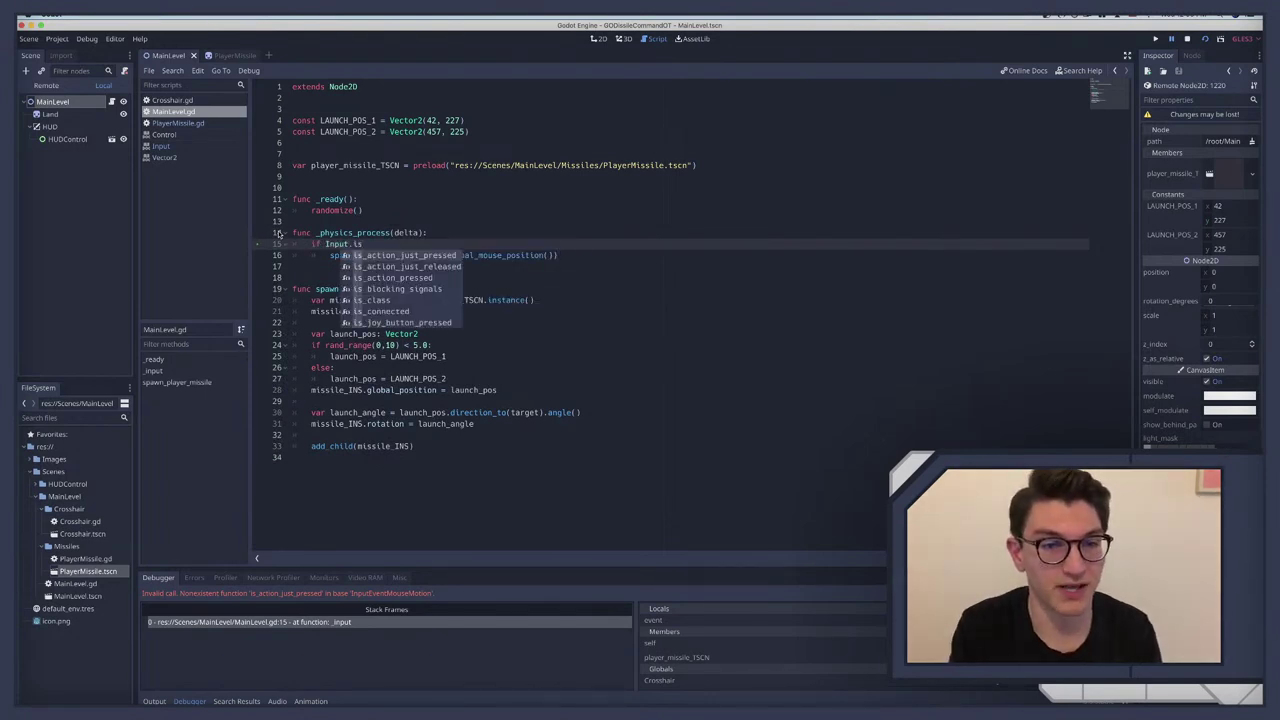
{"action": "key", "text": "Return"}
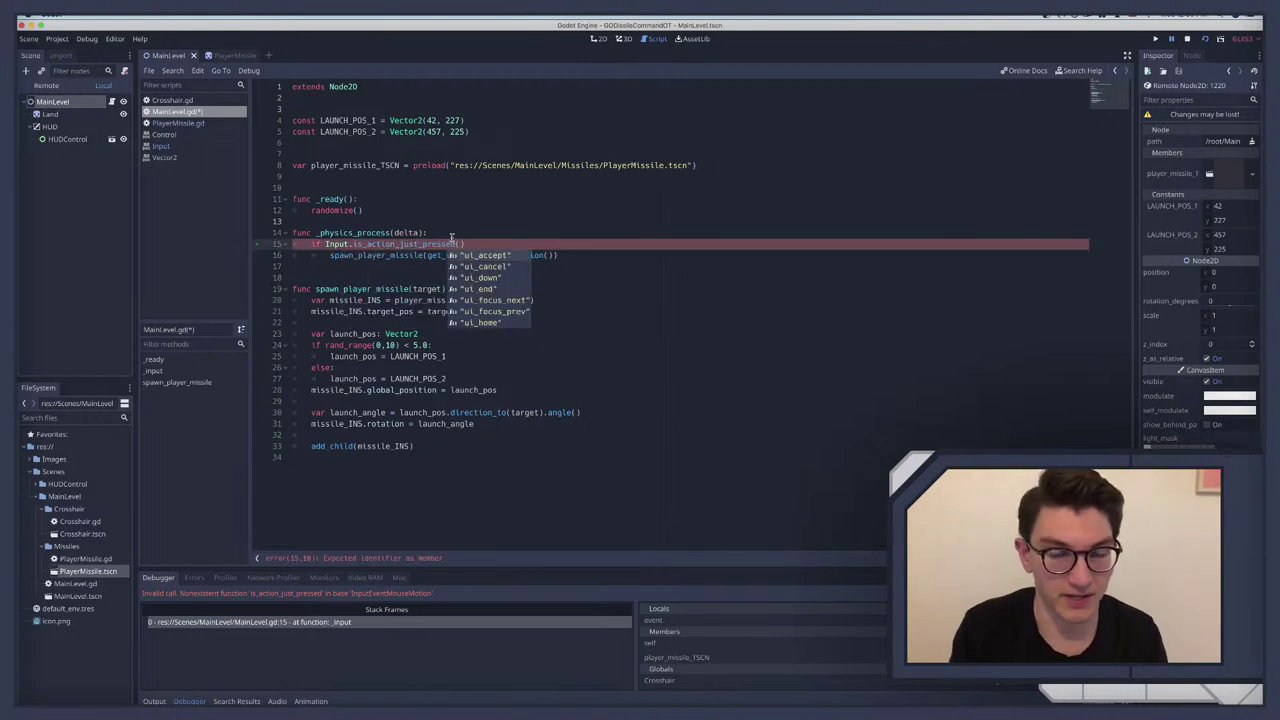
Step: Complete the condition with "ui_accept" and a colon, then run the game
{"action": "left_click", "coordinate": [478, 255]}
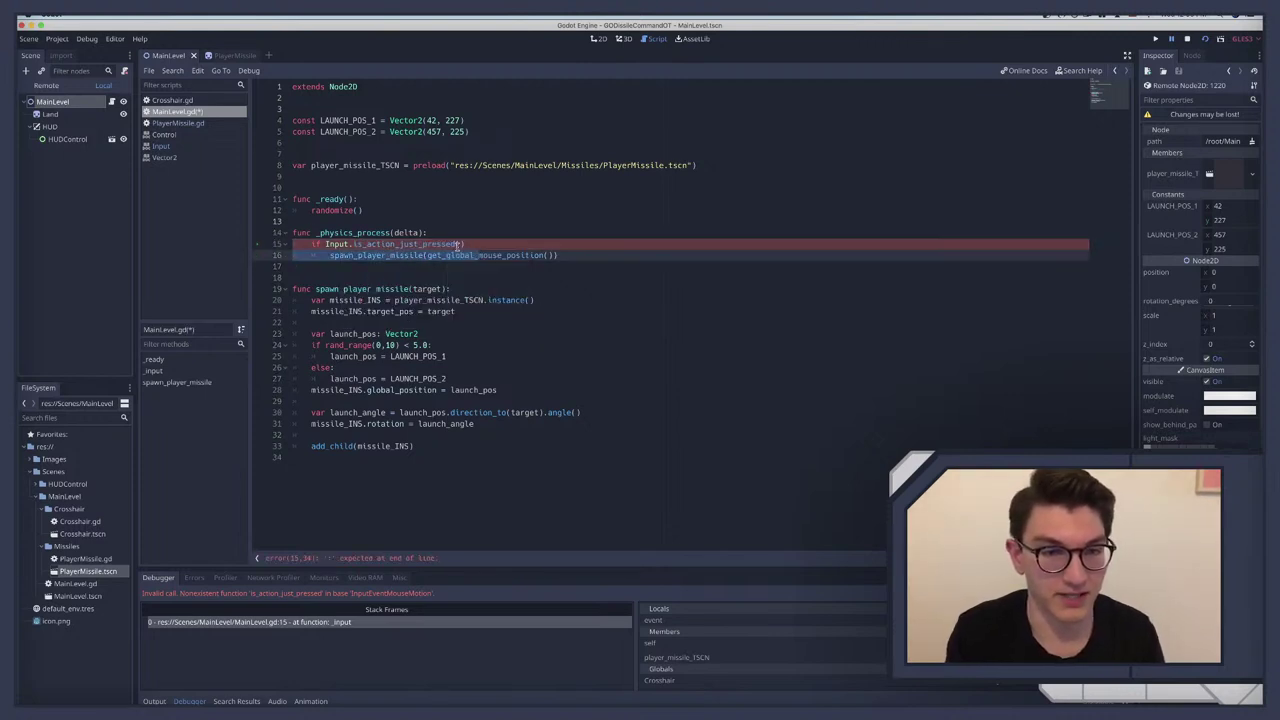
{"action": "left_click", "coordinate": [458, 245]}
{"action": "type", "text": "\"u"}
{"action": "key", "text": "Return"}
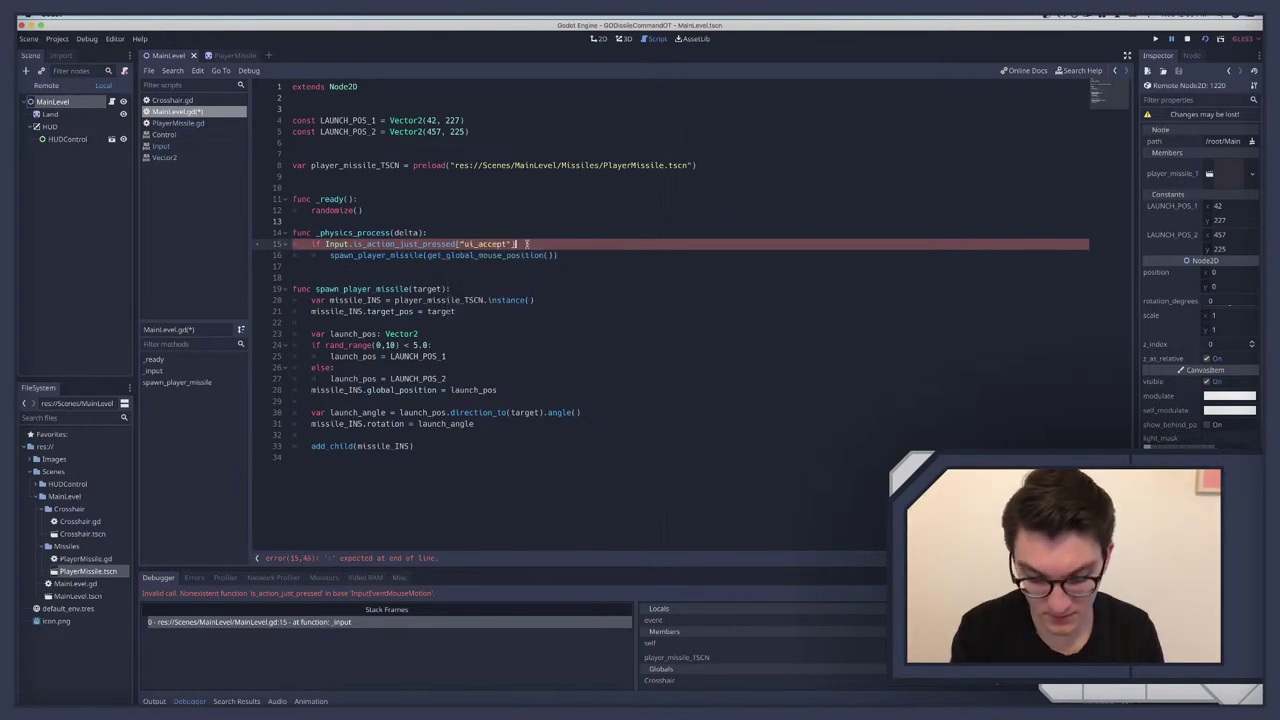
{"action": "type", "text": ":"}
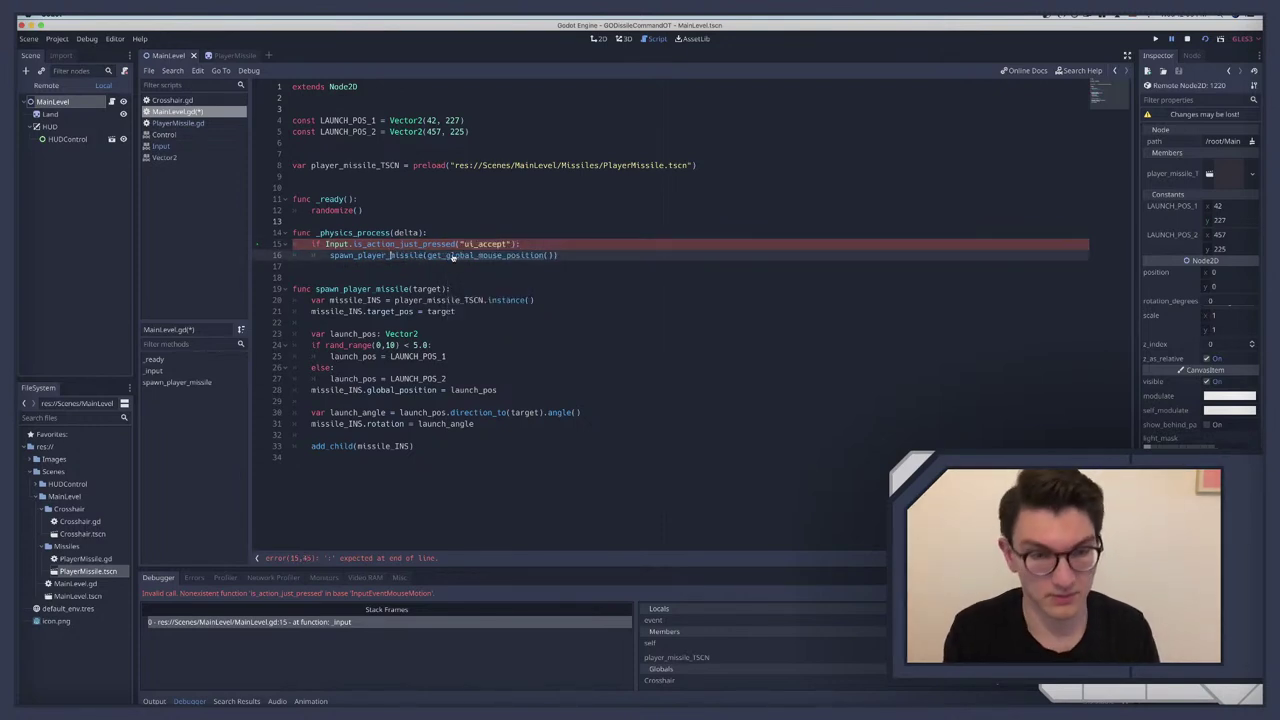
{"action": "key", "text": "F5"}
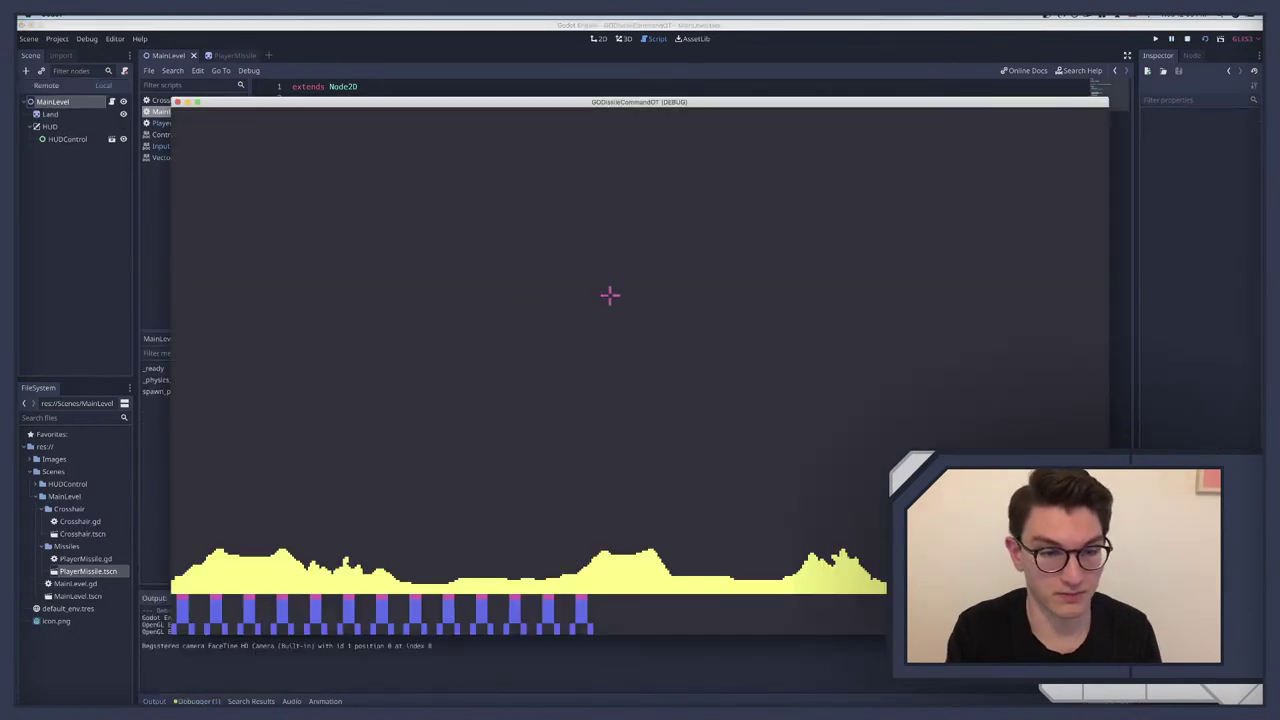
Step: Test firing in the running game, then open Project Settings at the Input Map
{"action": "left_click", "coordinate": [178, 102]}
{"action": "left_click", "coordinate": [57, 38]}
{"action": "left_click", "coordinate": [72, 53]}
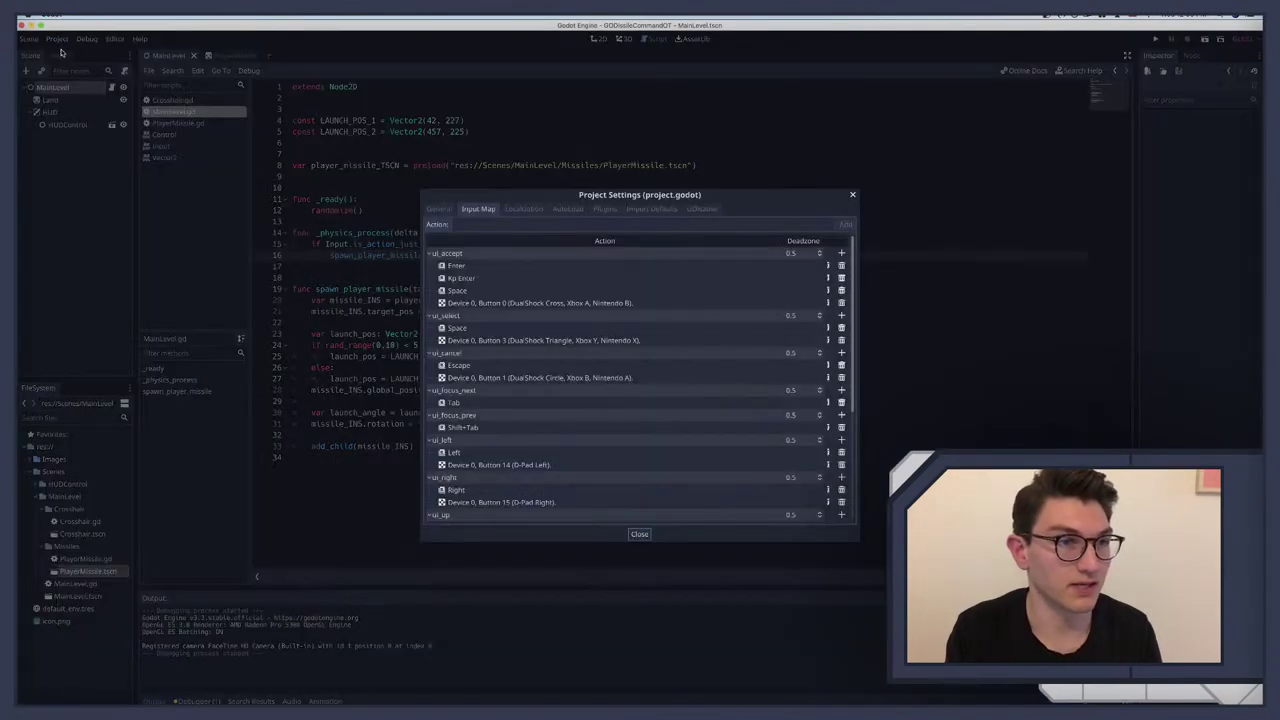
{"action": "left_click", "coordinate": [57, 38]}
{"action": "left_click", "coordinate": [57, 38]}
{"action": "left_click", "coordinate": [70, 53]}
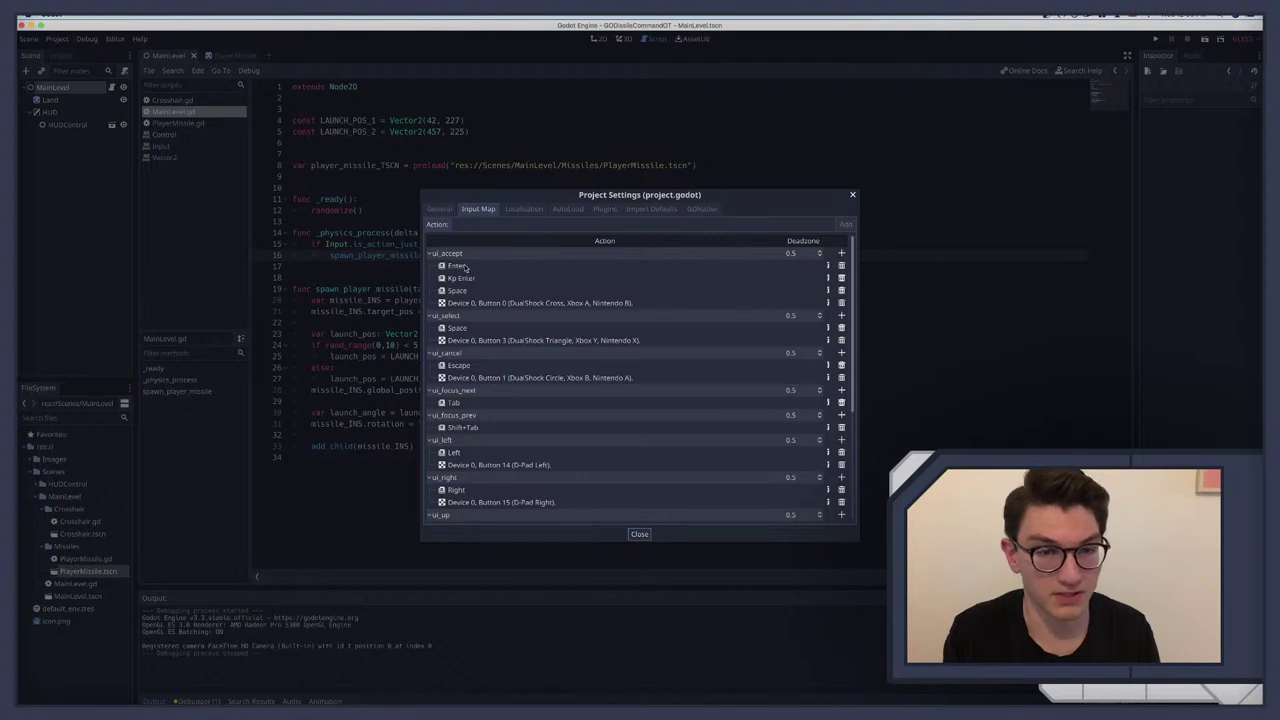
Step: Add a 'shoot' action bound to the left mouse button and close the settings
{"action": "left_click", "coordinate": [481, 222]}
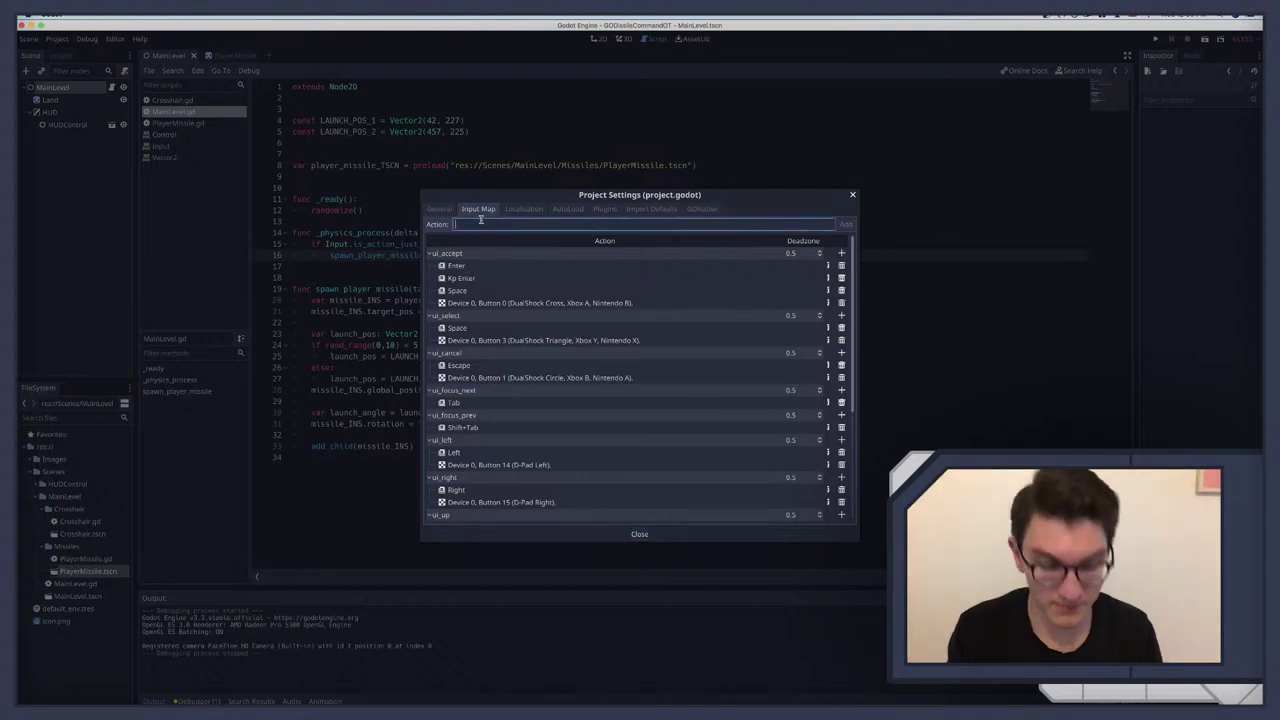
{"action": "type", "text": "ui_"}
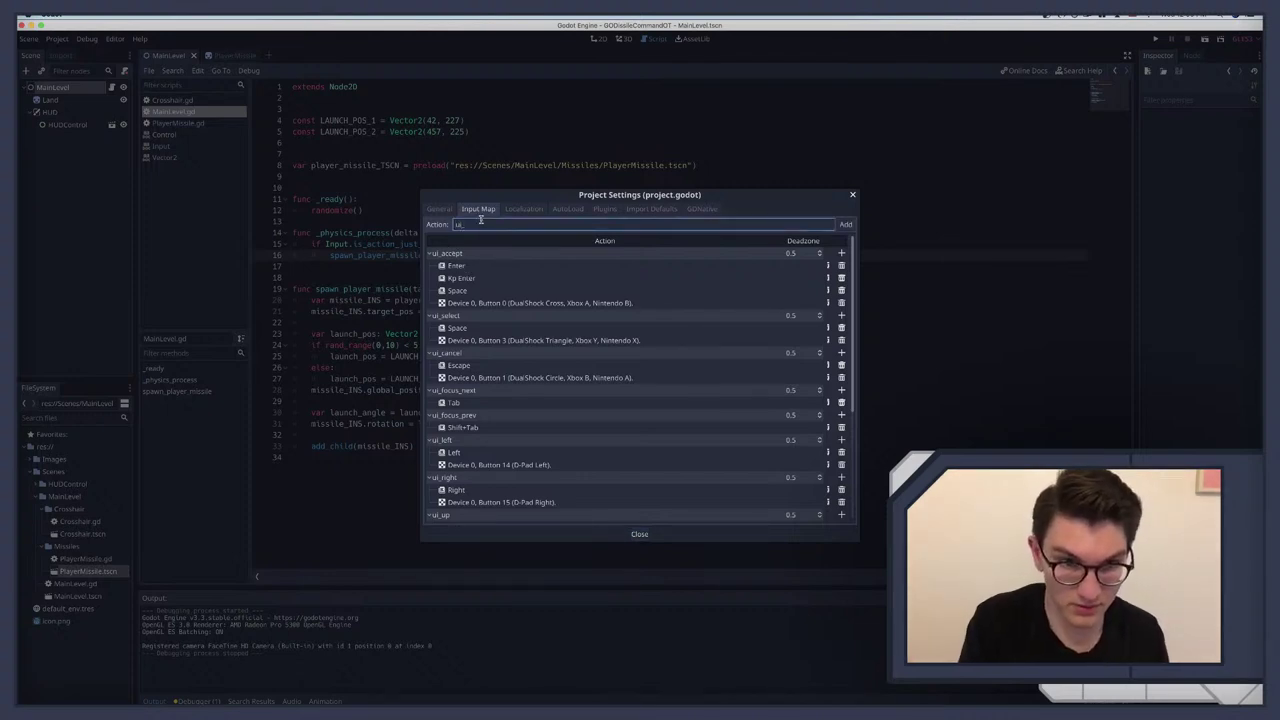
{"action": "key", "text": "BackSpace"}
{"action": "key", "text": "BackSpace"}
{"action": "key", "text": "BackSpace"}
{"action": "type", "text": "shoot"}
{"action": "key", "text": "Return"}
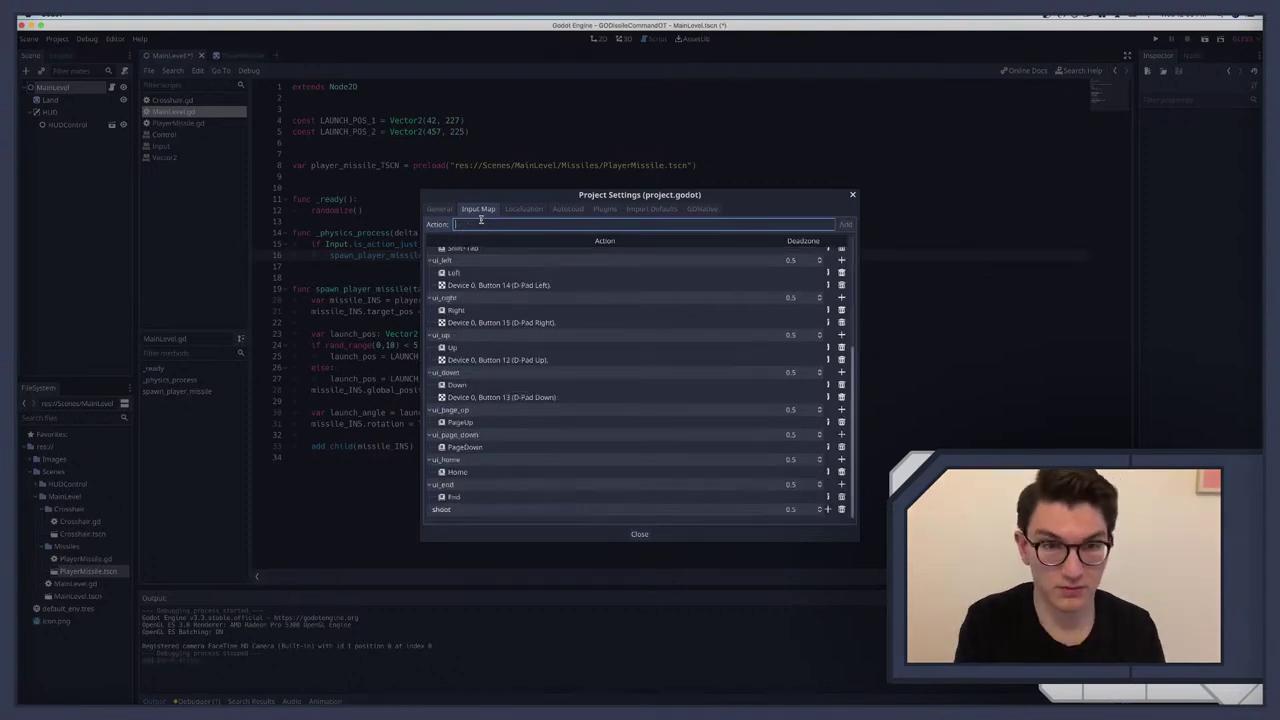
{"action": "left_click", "coordinate": [827, 509]}
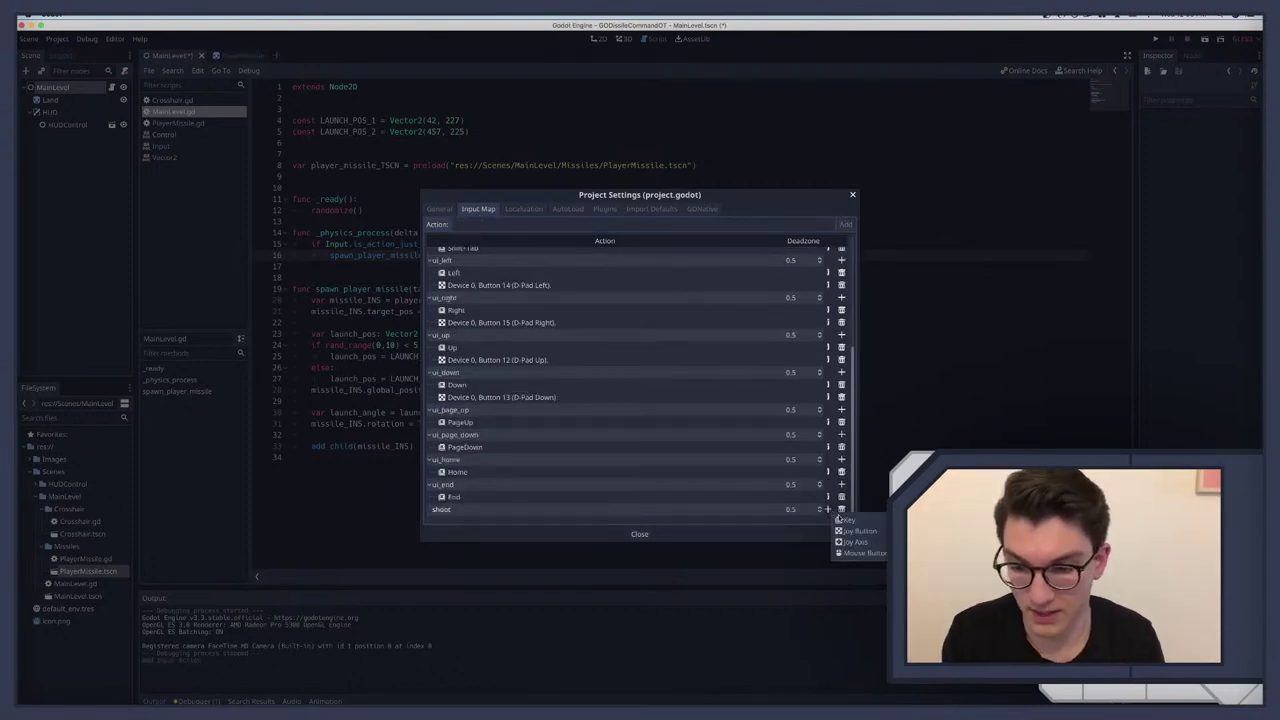
{"action": "left_click", "coordinate": [849, 554]}
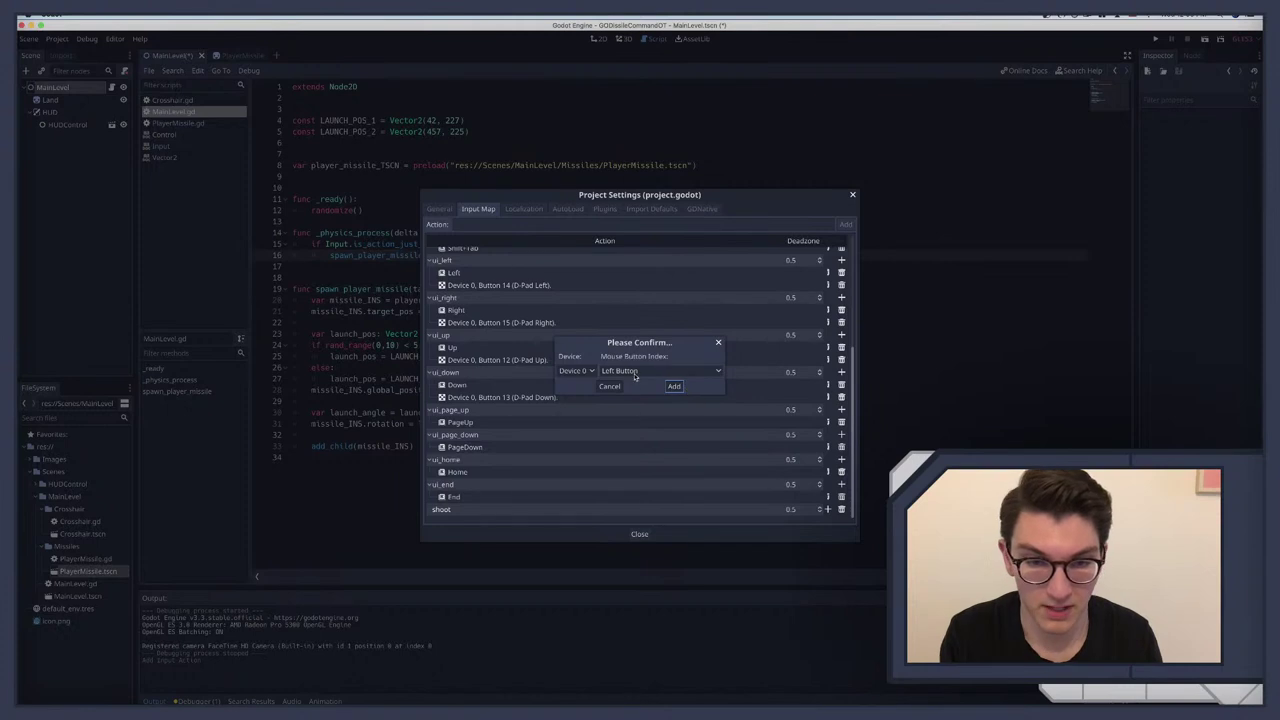
{"action": "left_click", "coordinate": [674, 386]}
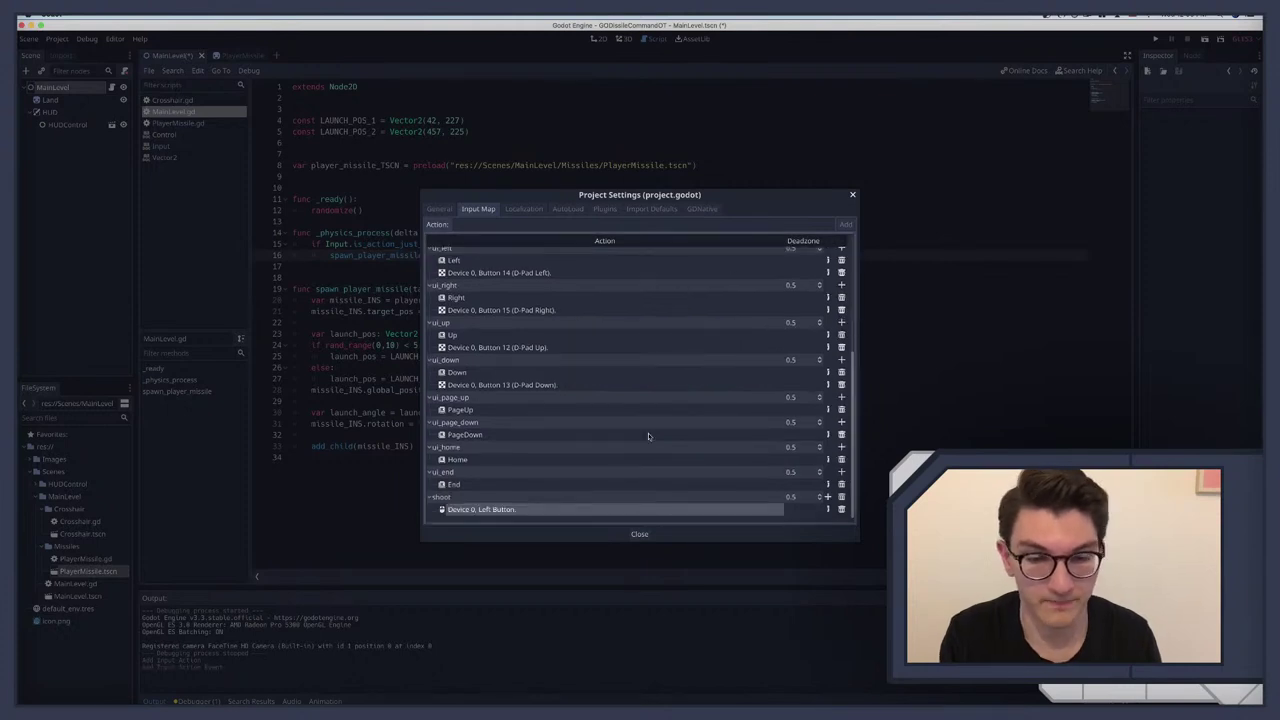
{"action": "left_click", "coordinate": [639, 534]}
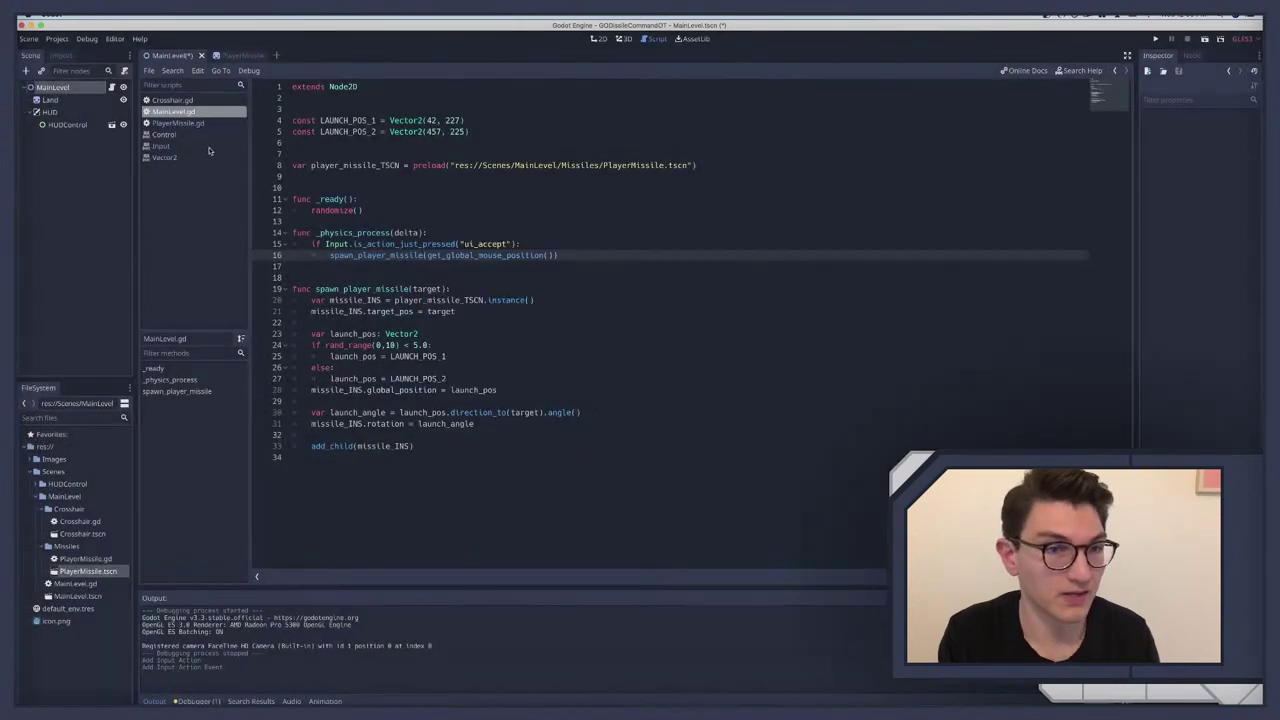
Step: Change ui_accept to "shoot" on line 15, save, test-run the game, then stop it
{"action": "double_click", "coordinate": [483, 243]}
{"action": "type", "text": "shoot"}
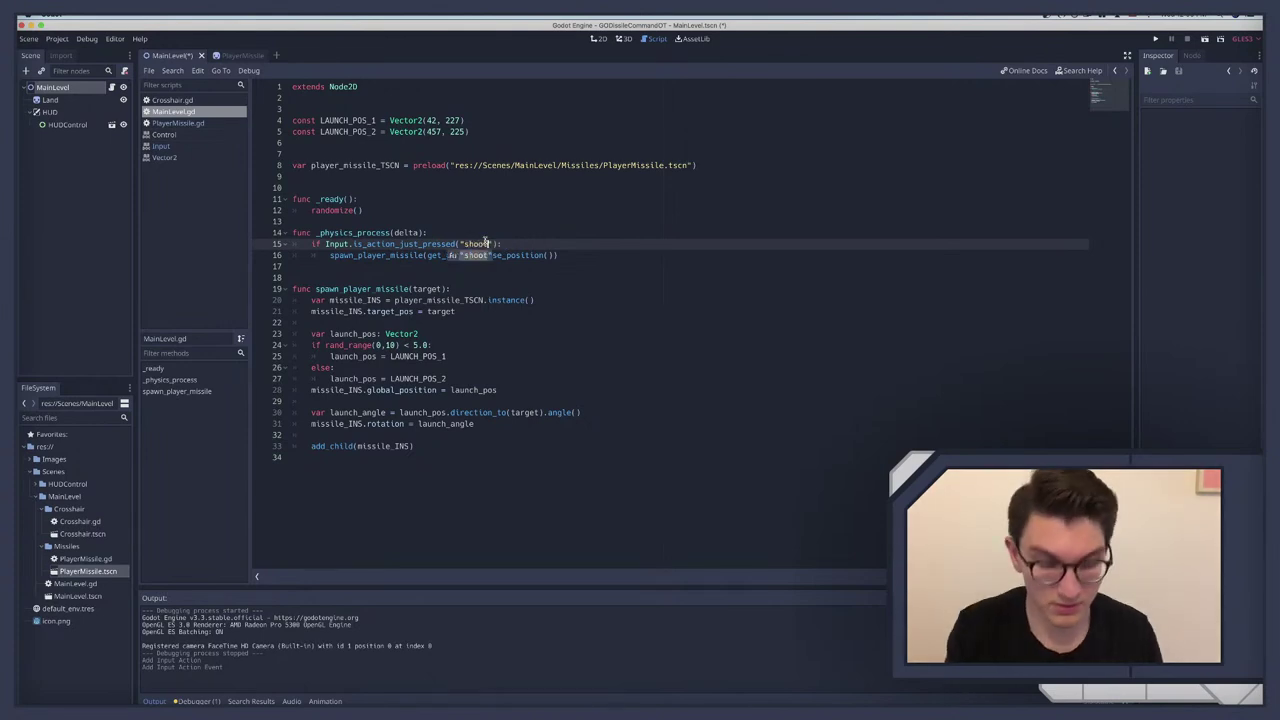
{"action": "key", "text": "super+b"}
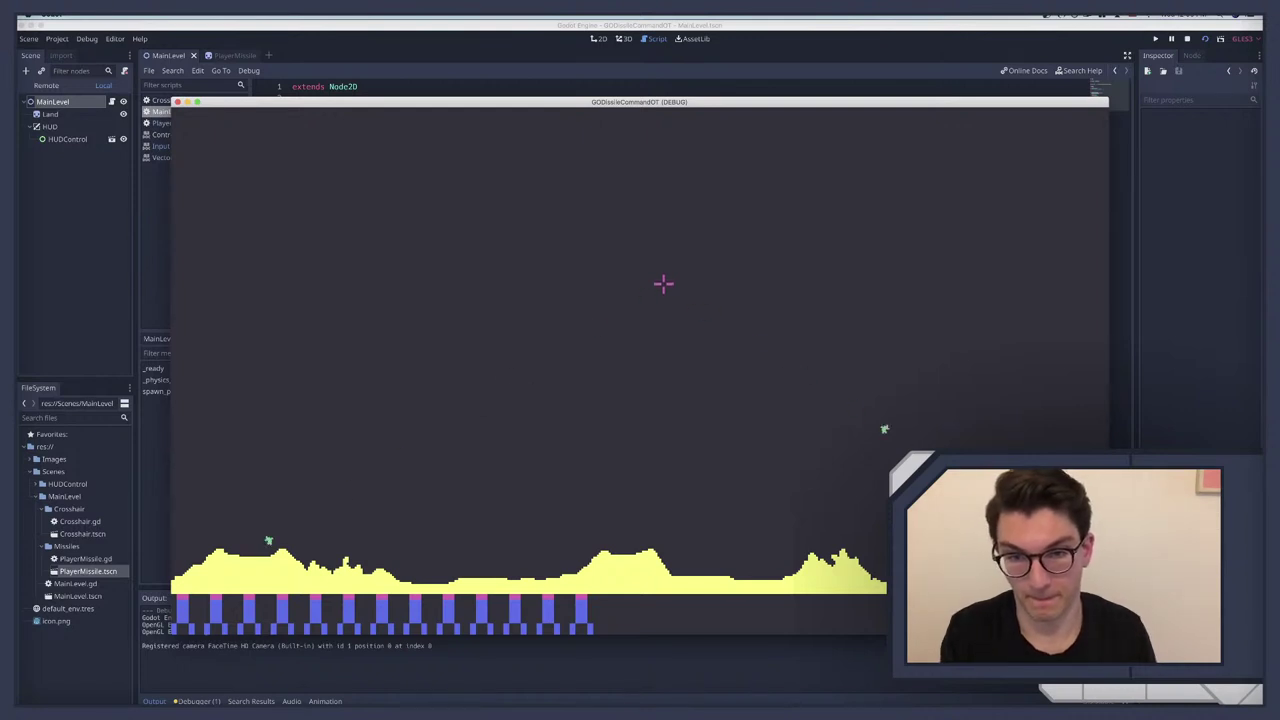
{"action": "key", "text": "super+q"}
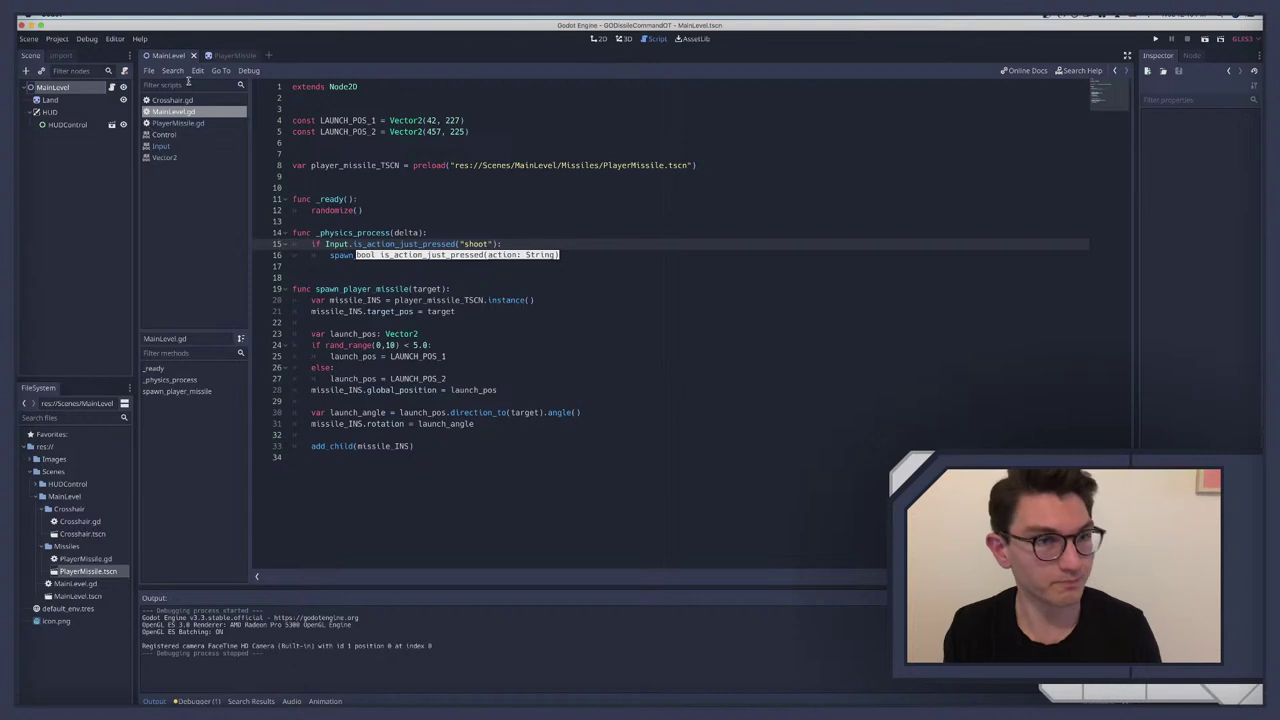
Step: Open PlayerMissile.gd and examine line 10's movement code, SPEED and rotated(rotation)
{"action": "left_click", "coordinate": [37, 88]}
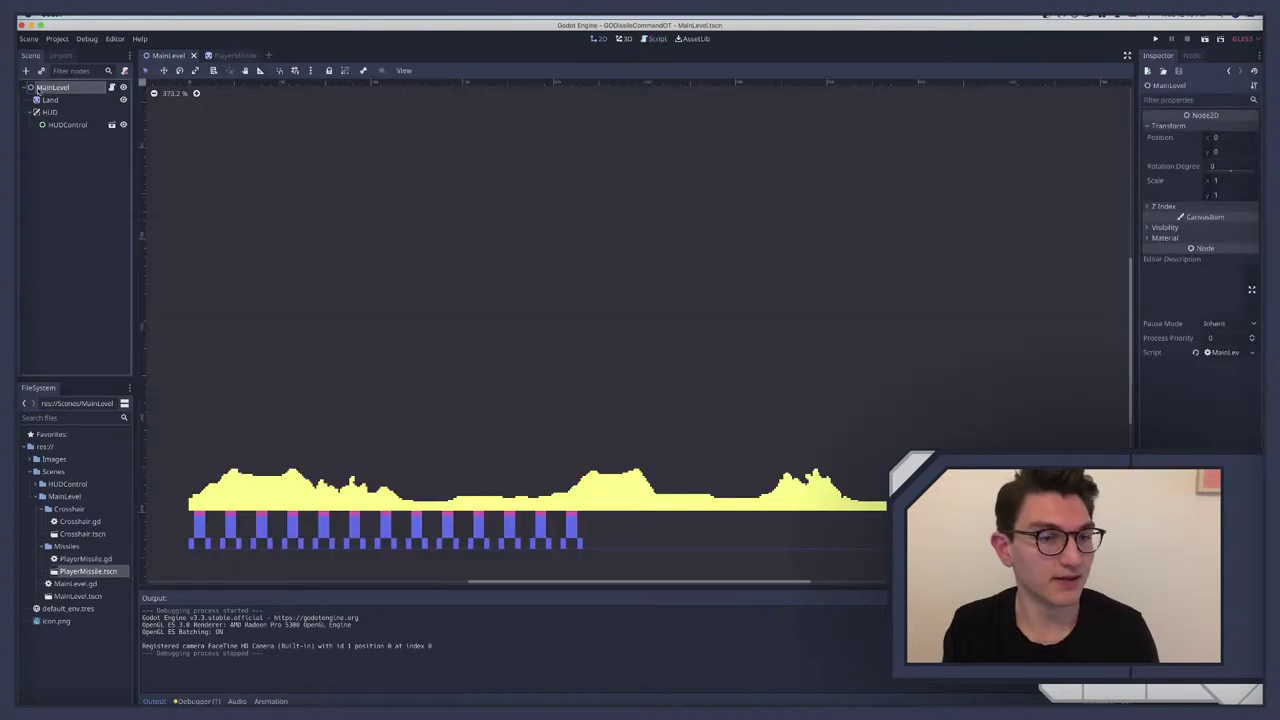
{"action": "left_click", "coordinate": [224, 56]}
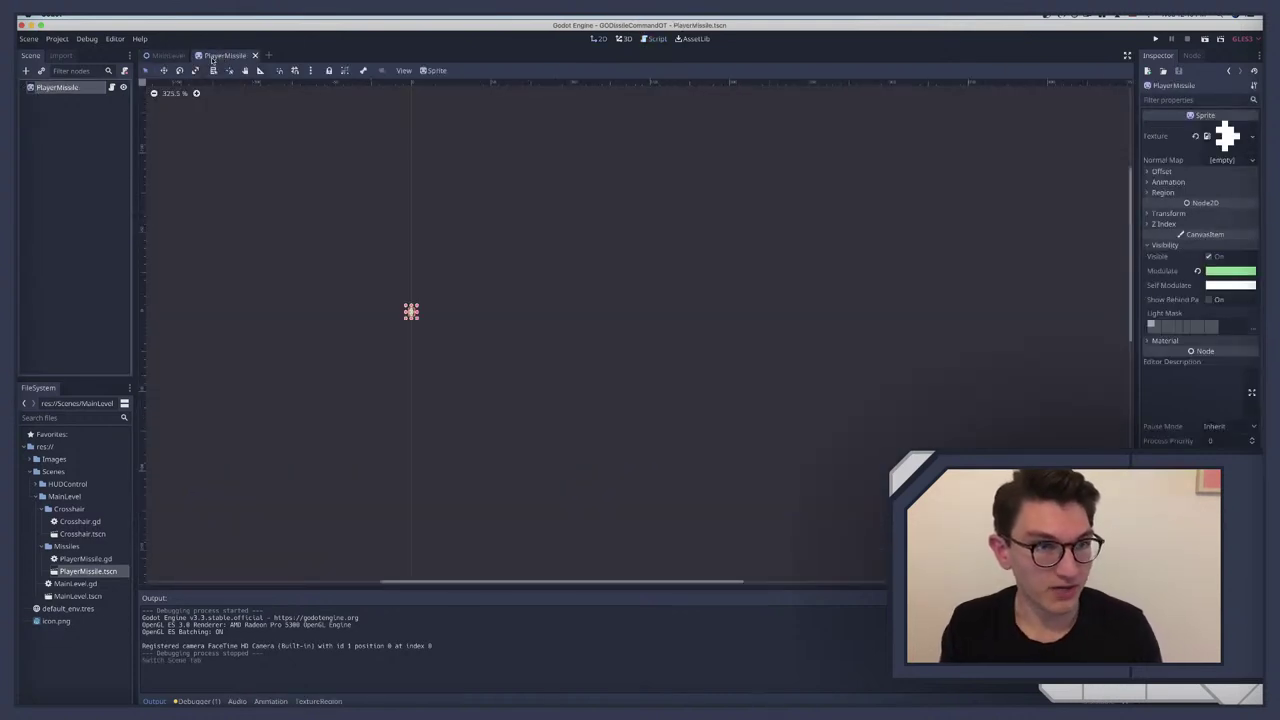
{"action": "left_click", "coordinate": [111, 88]}
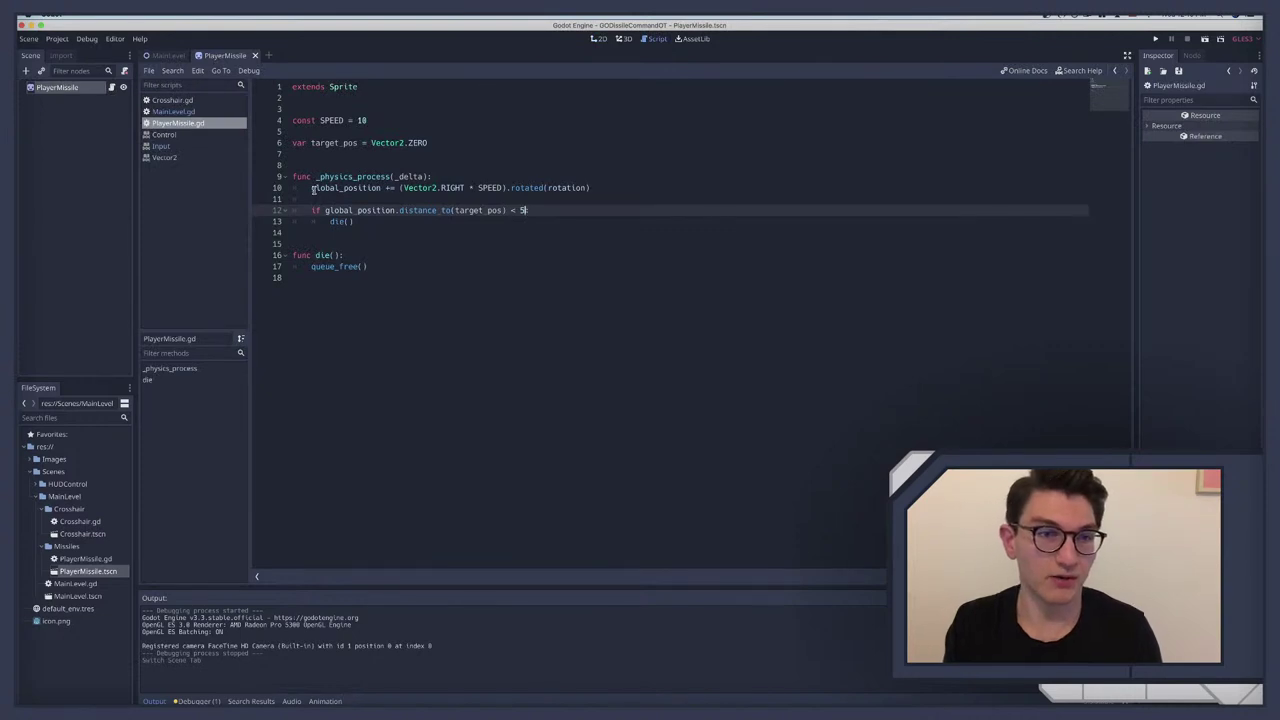
{"action": "left_click_drag", "start_coordinate": [312, 188], "coordinate": [565, 188]}
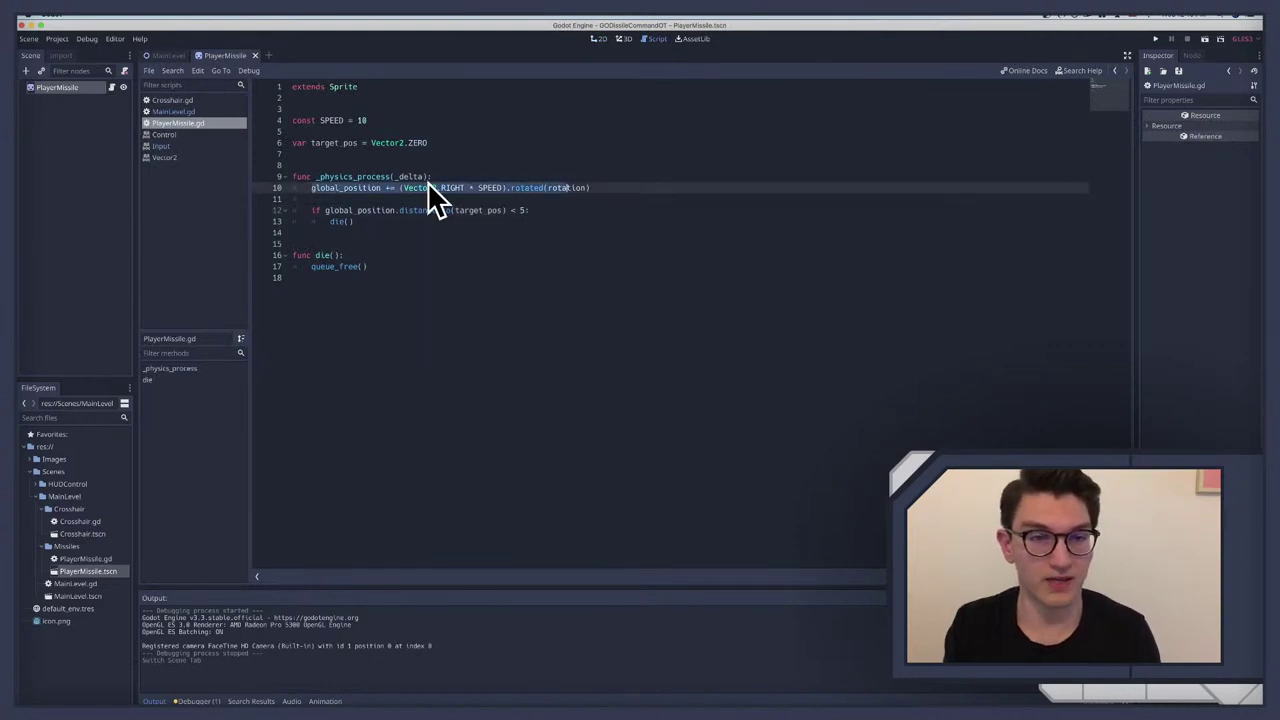
{"action": "left_click", "coordinate": [432, 188]}
{"action": "double_click", "coordinate": [490, 188]}
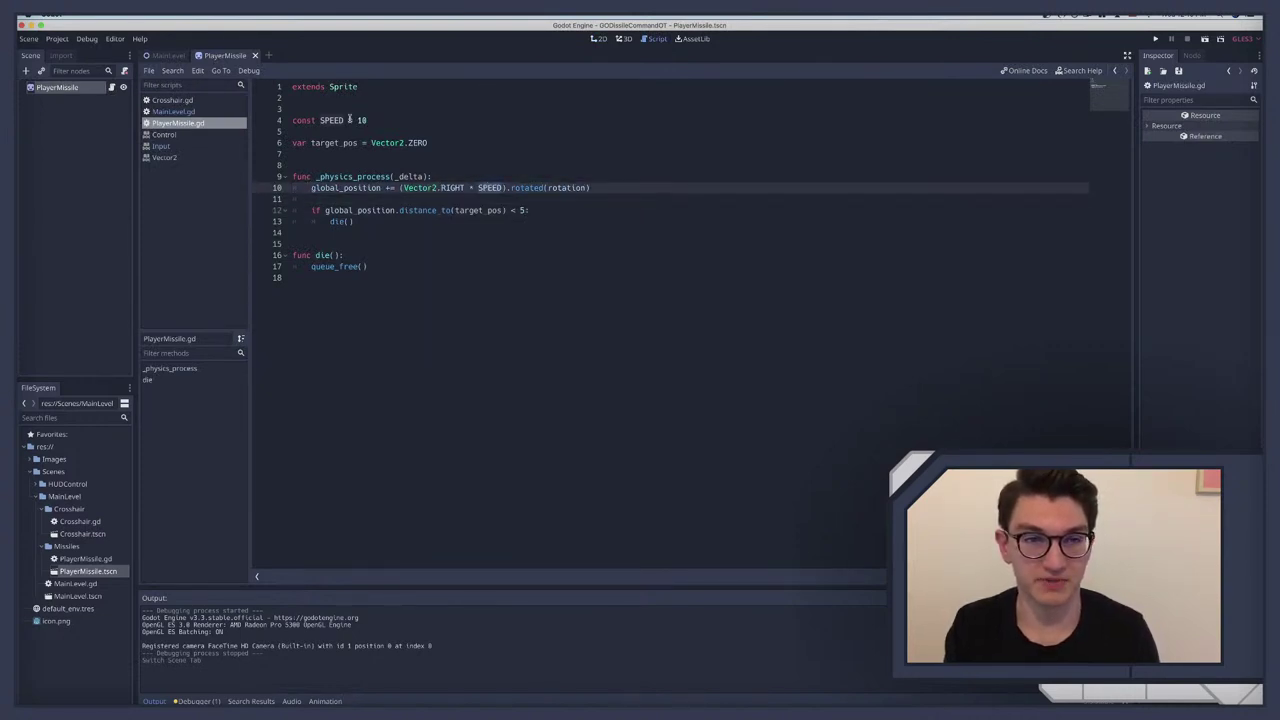
{"action": "left_click", "coordinate": [529, 190]}
{"action": "left_click_drag", "start_coordinate": [510, 188], "coordinate": [597, 188]}
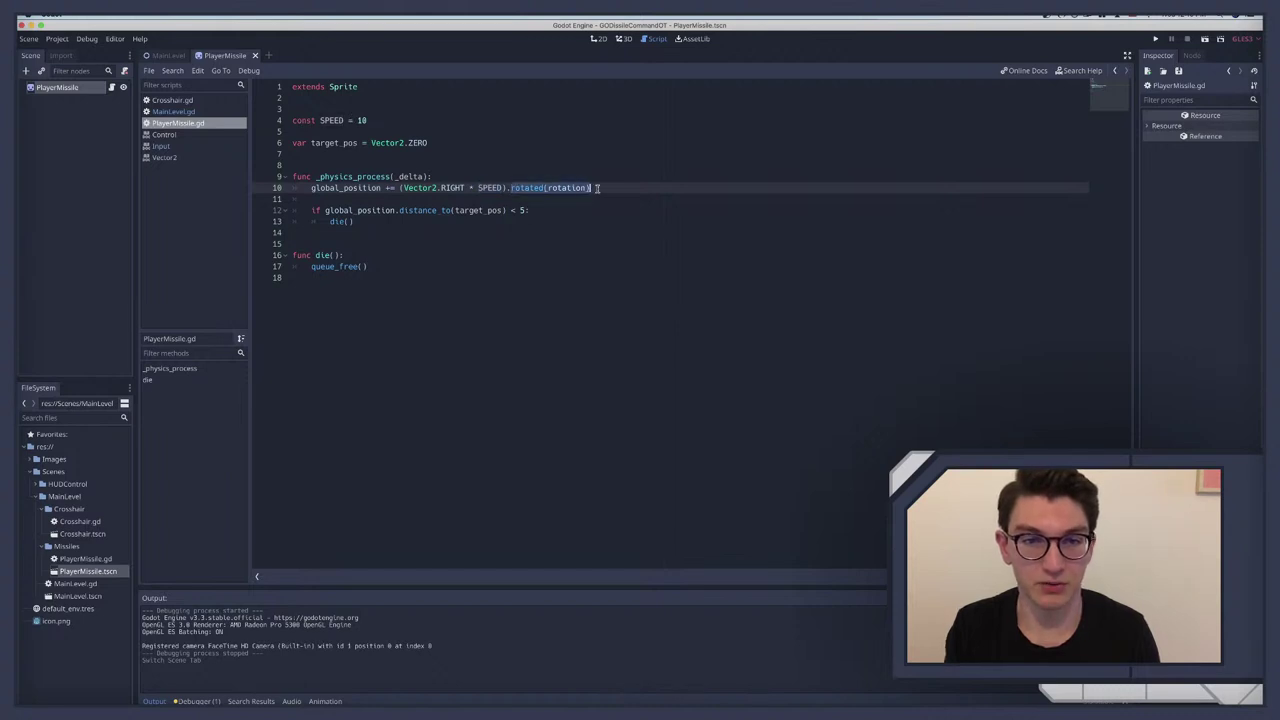
{"action": "left_click", "coordinate": [572, 188]}
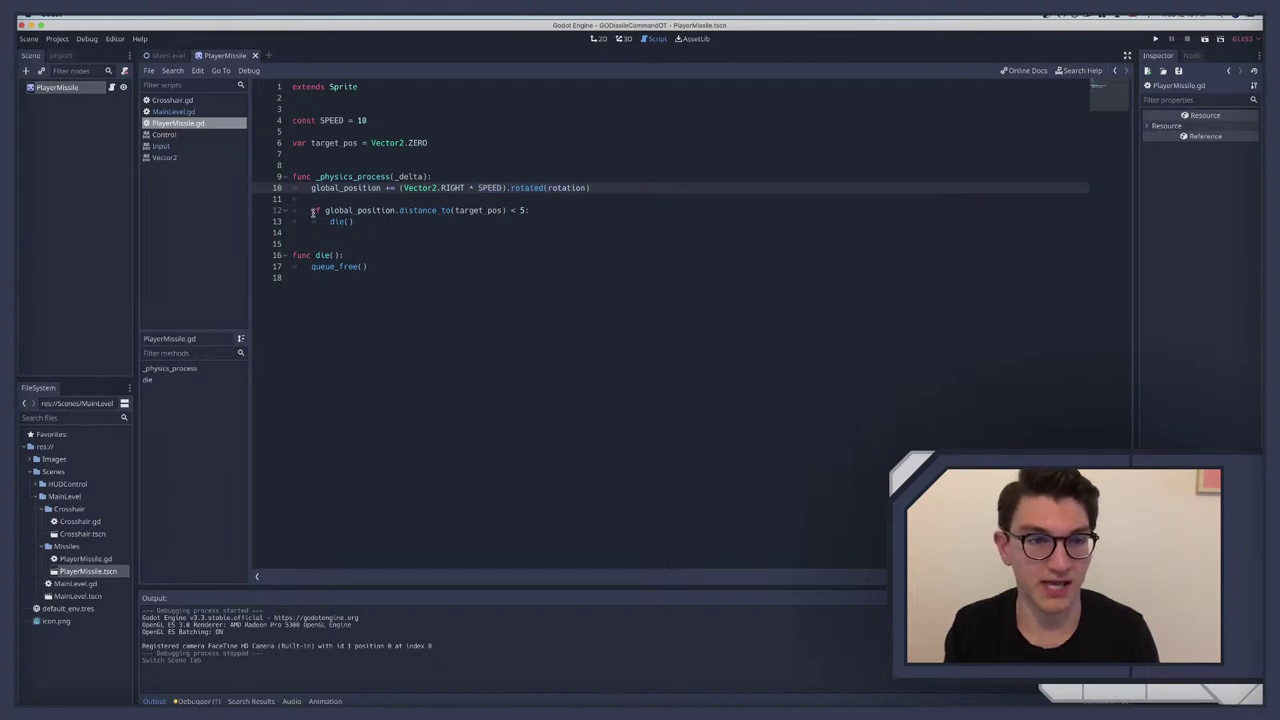
Step: Review the arrival check, target_pos and distance threshold of 5 against the Missile Command footage
{"action": "left_click_drag", "start_coordinate": [313, 212], "coordinate": [355, 222]}
{"action": "left_click", "coordinate": [428, 211]}
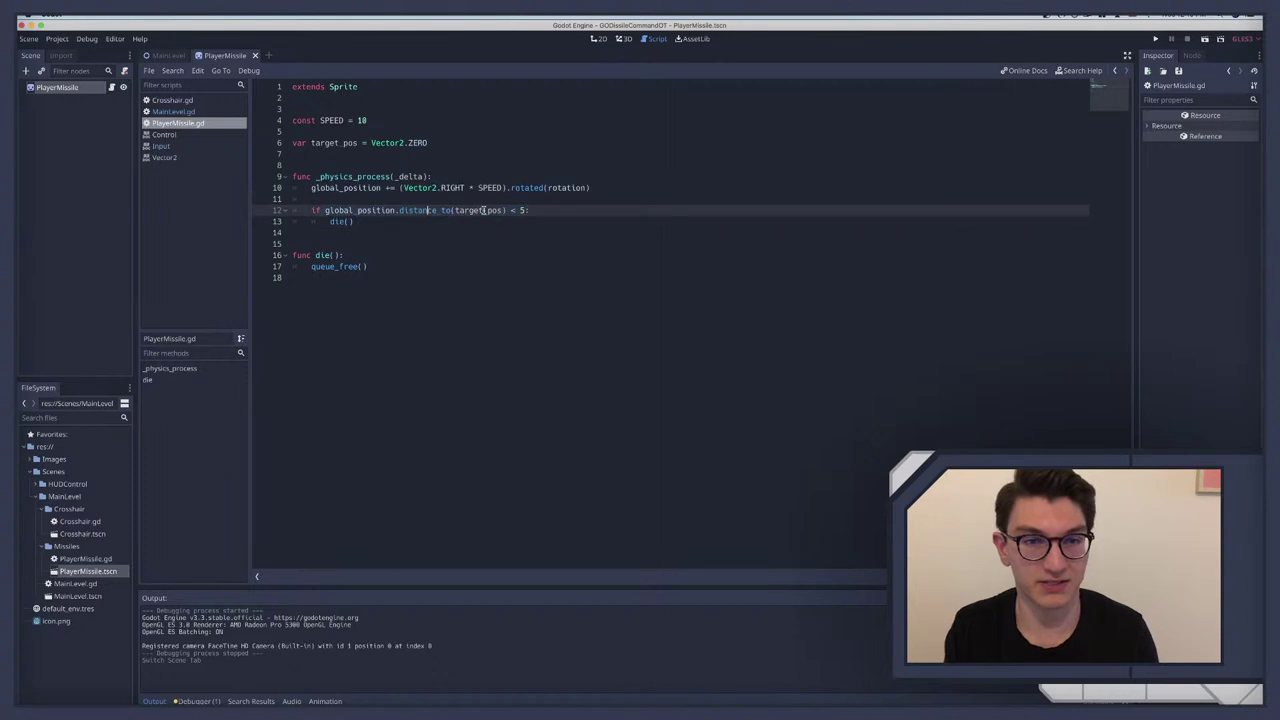
{"action": "double_click", "coordinate": [324, 143]}
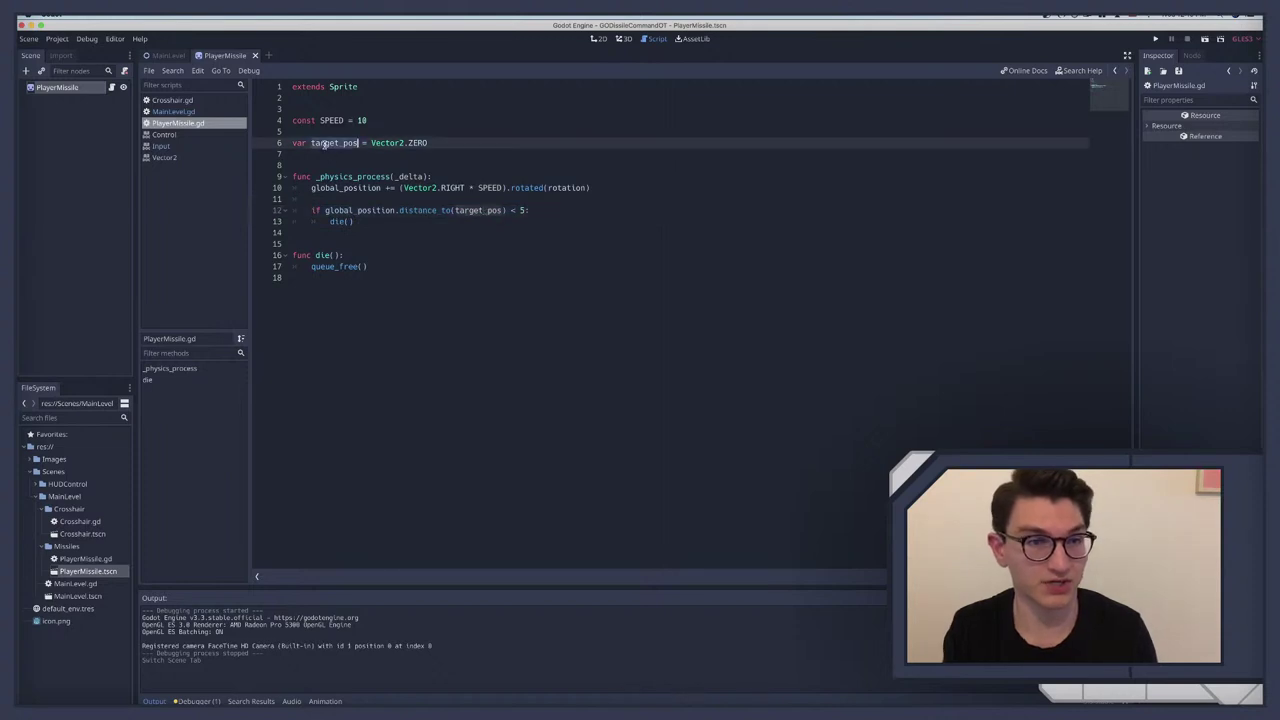
{"action": "left_click", "coordinate": [519, 210]}
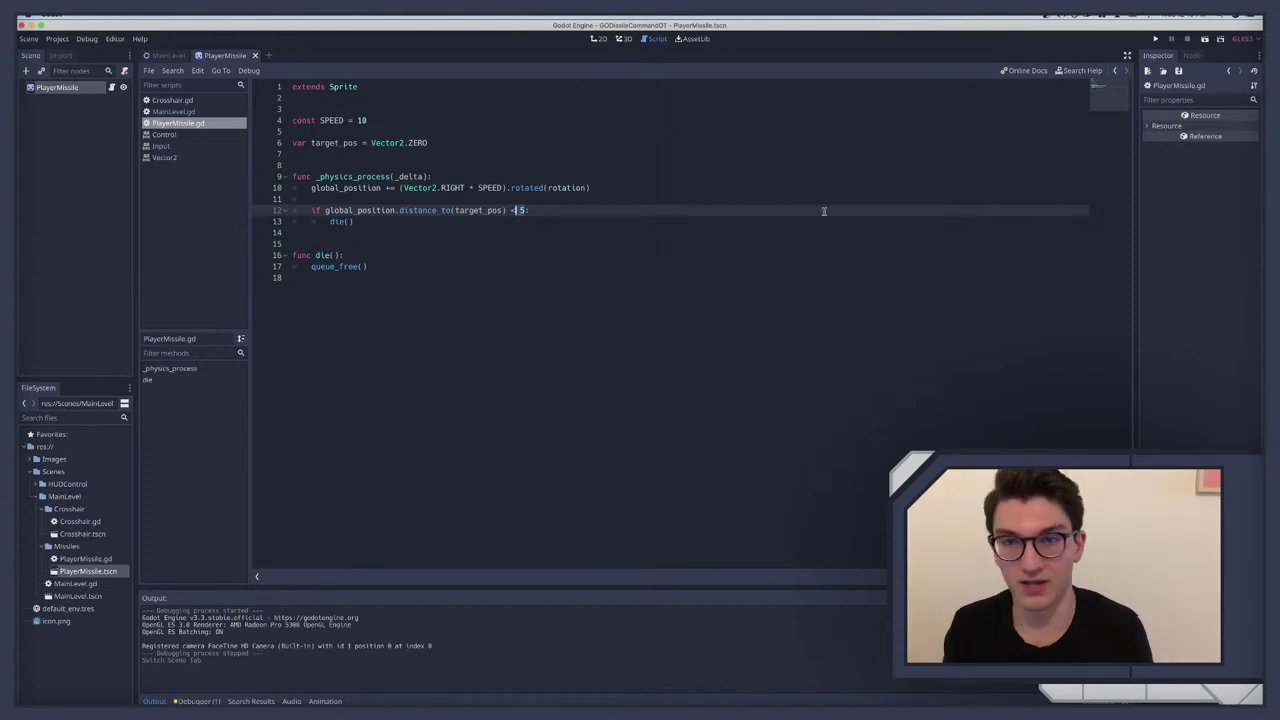
{"action": "key", "text": "super+Tab"}
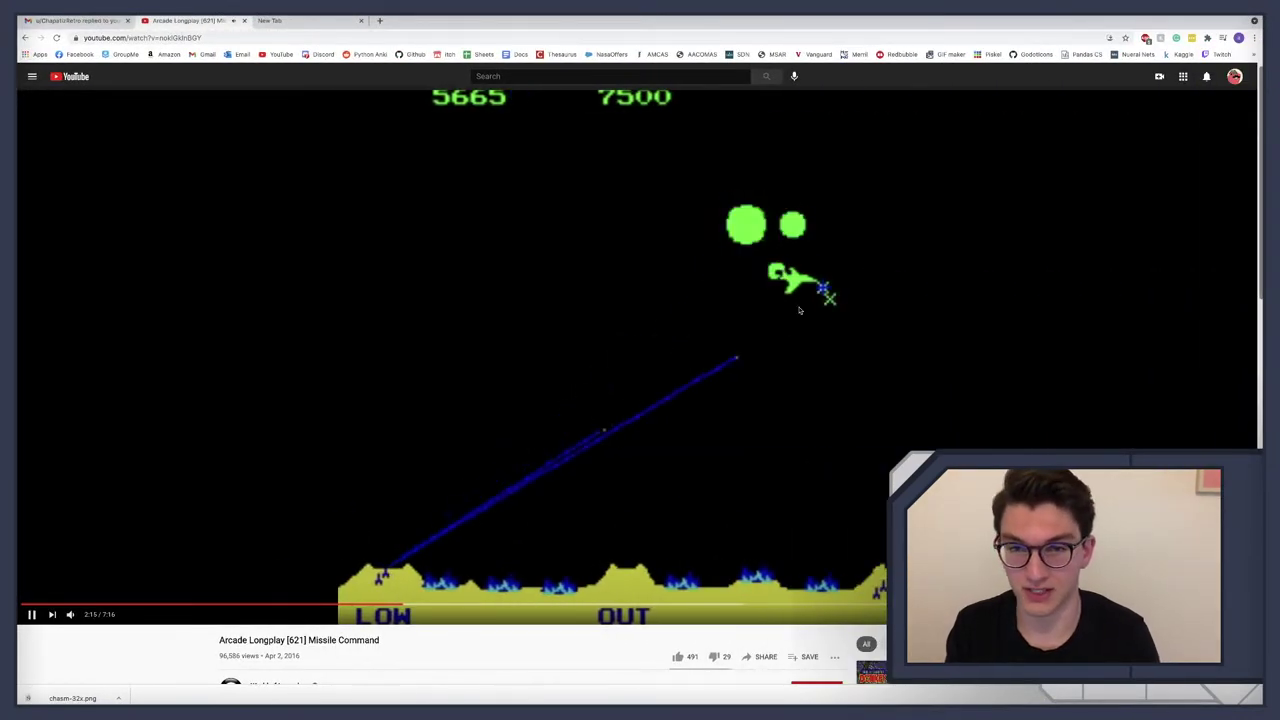
{"action": "key", "text": "super+Tab"}
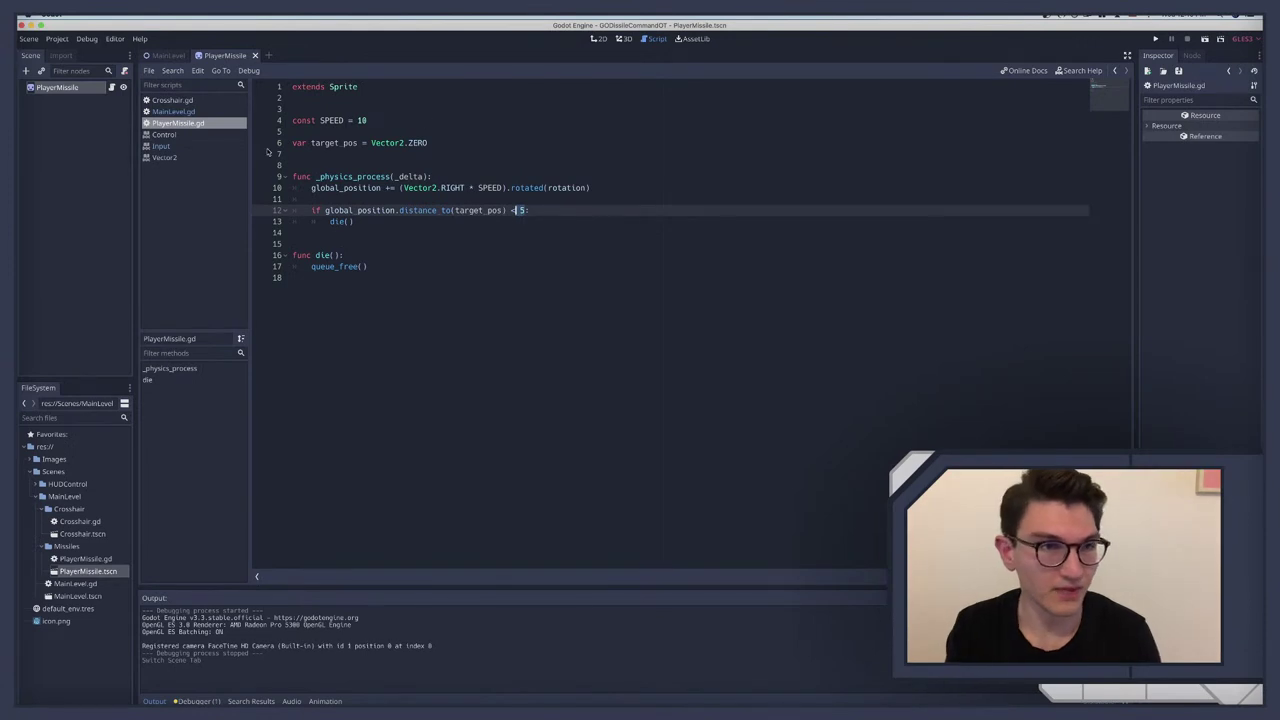
Step: Switch to the MainLevel scene, view the Land node, and return to MainLevel.gd
{"action": "left_click", "coordinate": [164, 57]}
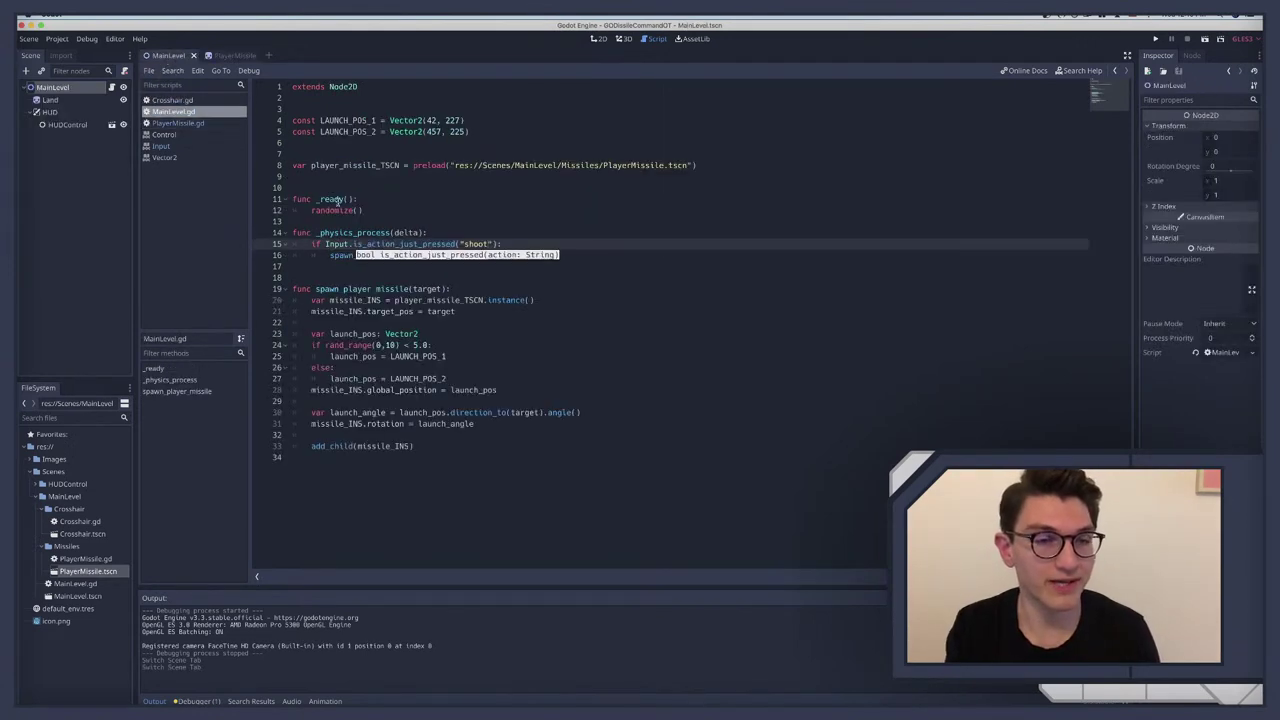
{"action": "left_click", "coordinate": [389, 325]}
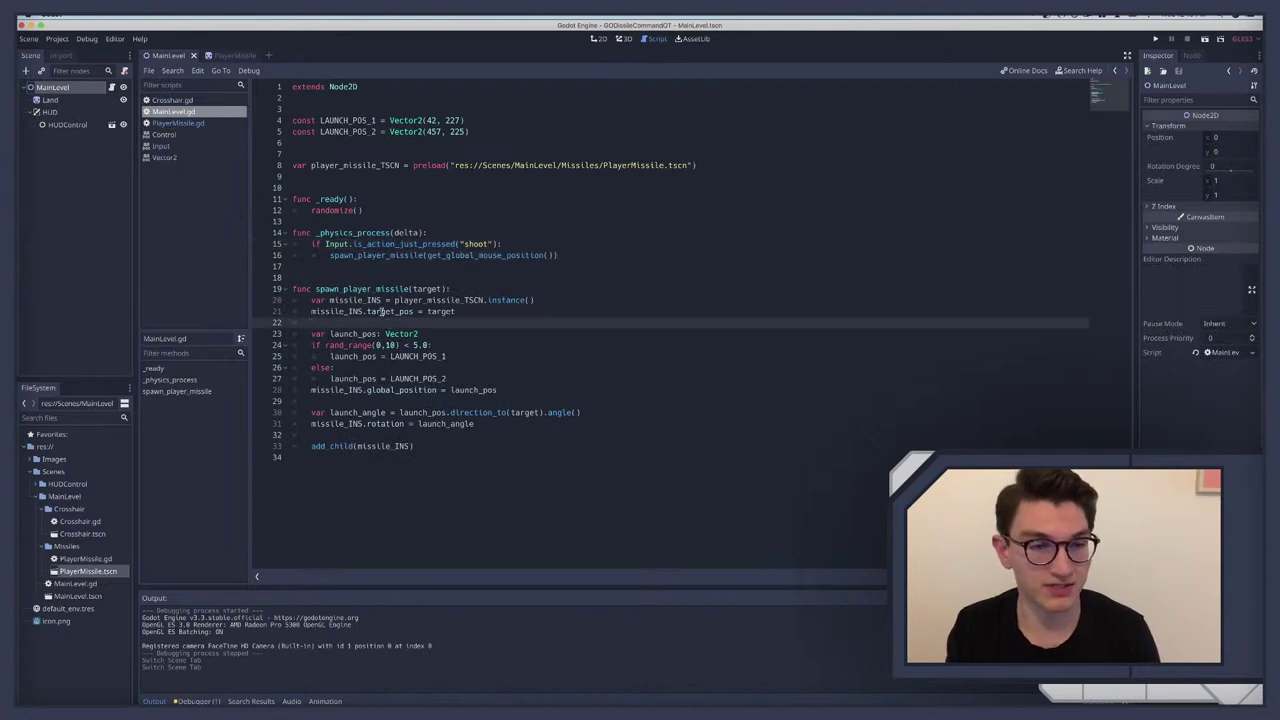
{"action": "left_click", "coordinate": [381, 312]}
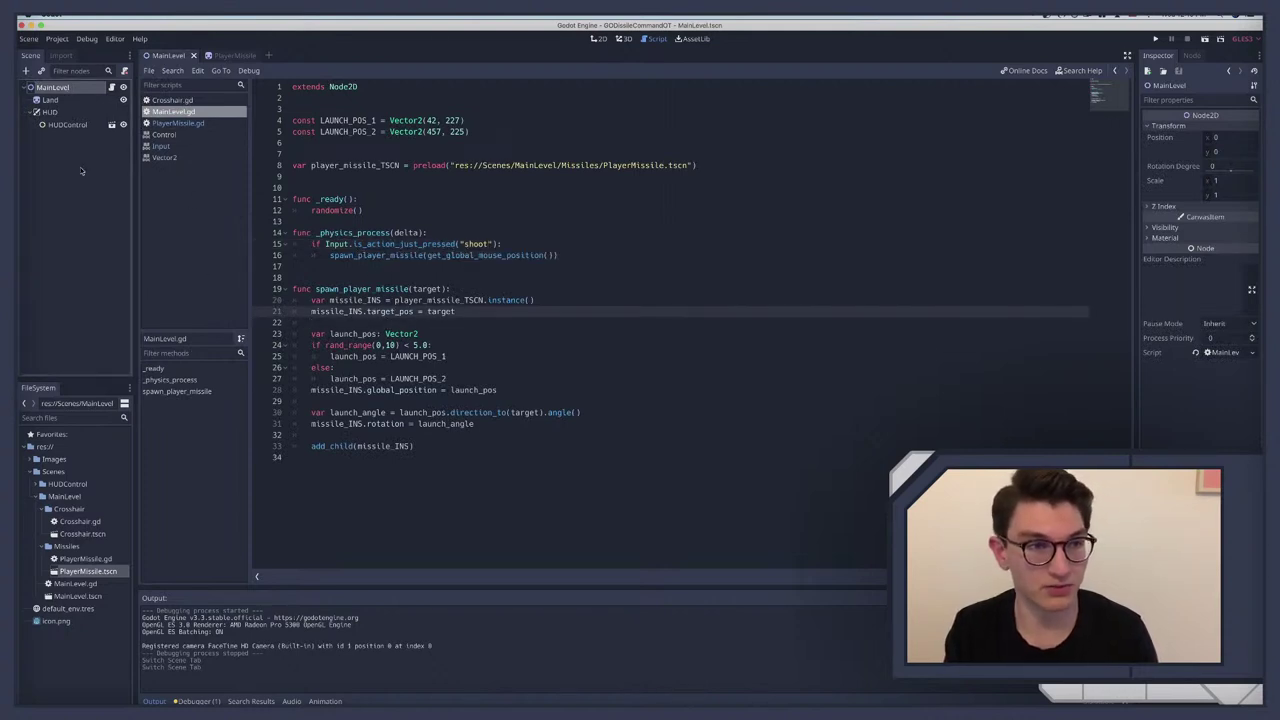
{"action": "left_click", "coordinate": [50, 100]}
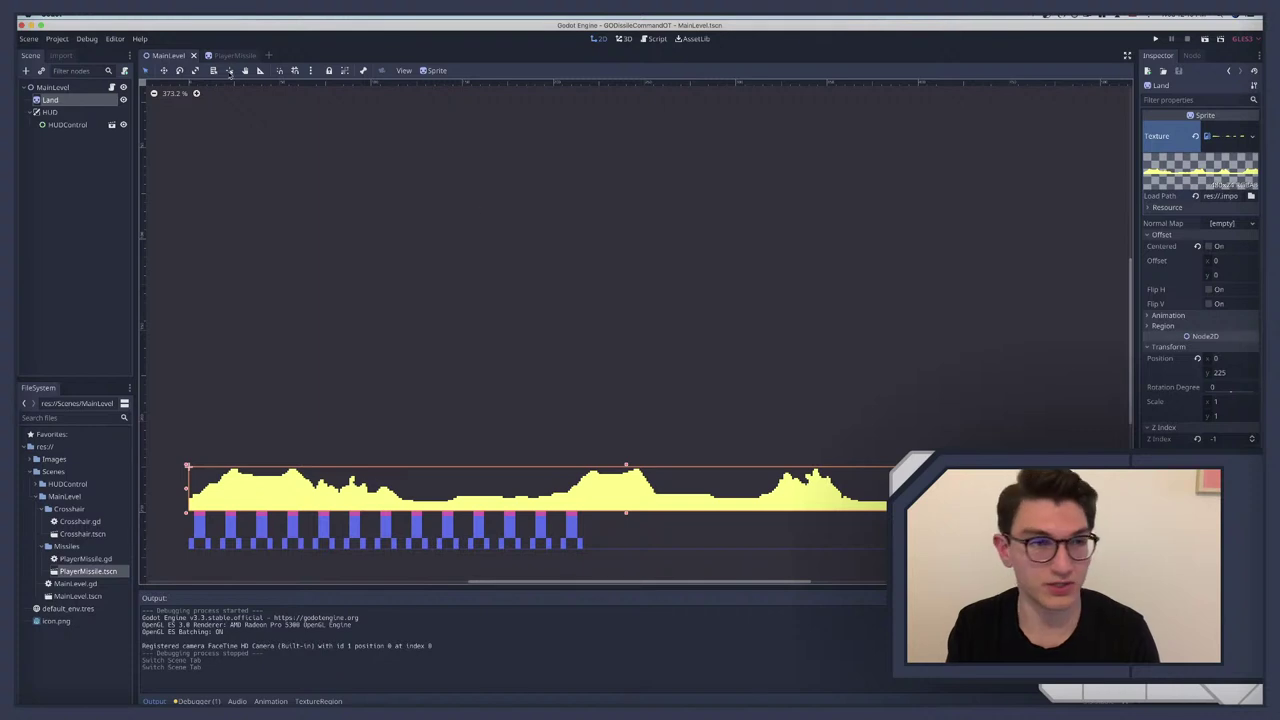
{"action": "left_click", "coordinate": [112, 88]}
Step: Review the launch-position constants, spawn code, and line 16's get_global_mouse_position() target
{"action": "left_click", "coordinate": [379, 131]}
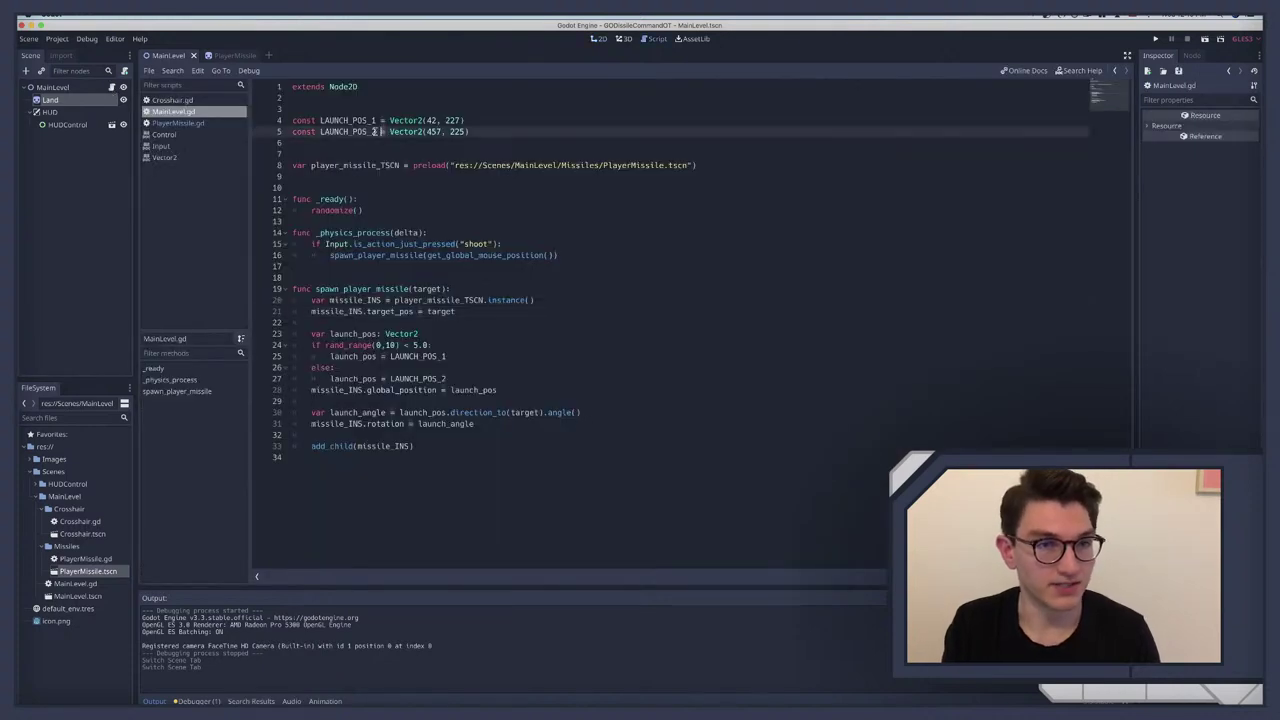
{"action": "double_click", "coordinate": [331, 120]}
{"action": "left_click", "coordinate": [356, 146]}
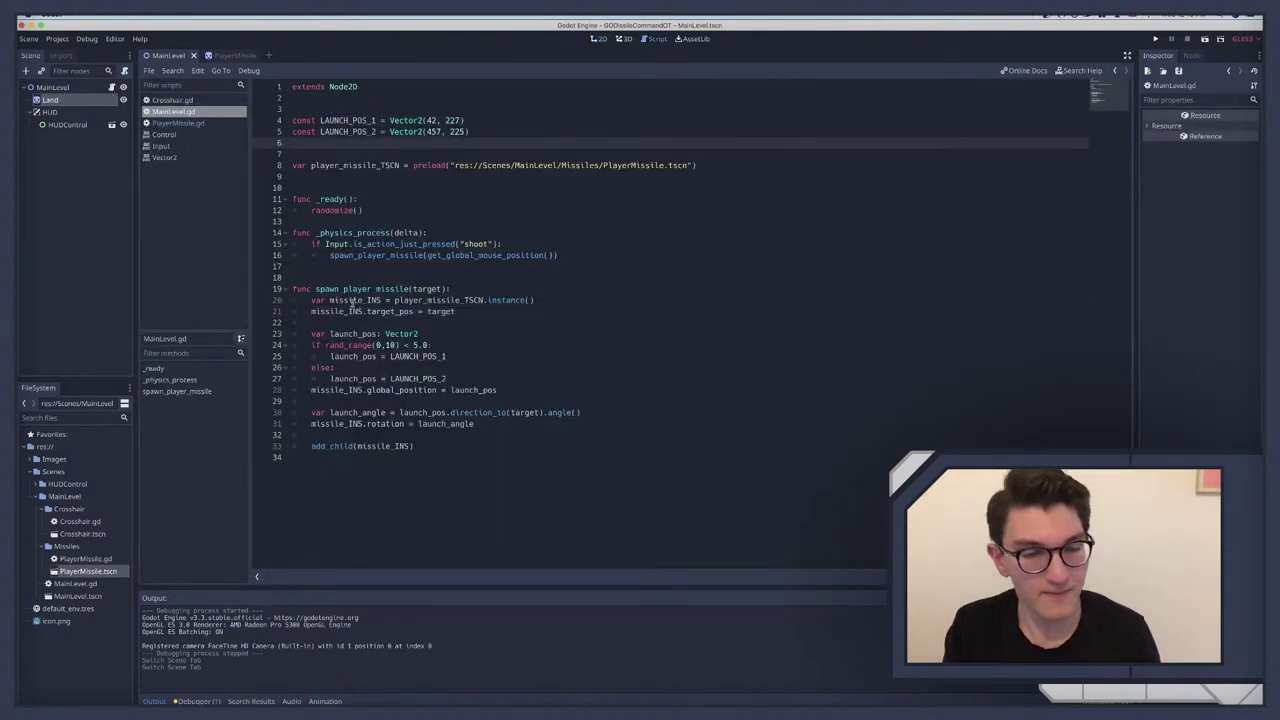
{"action": "double_click", "coordinate": [352, 300]}
{"action": "double_click", "coordinate": [392, 311]}
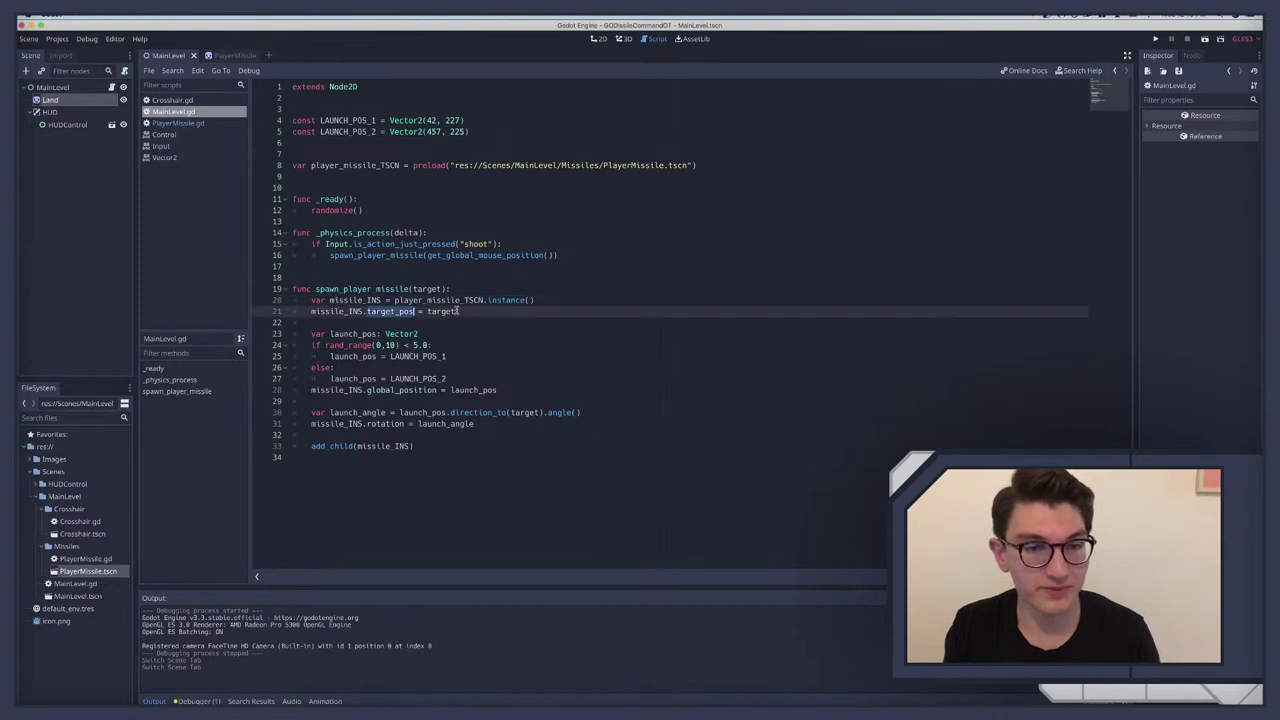
{"action": "left_click", "coordinate": [443, 311]}
{"action": "left_click_drag", "start_coordinate": [427, 256], "coordinate": [552, 256]}
{"action": "left_click", "coordinate": [390, 255]}
{"action": "left_click_drag", "start_coordinate": [363, 245], "coordinate": [500, 245]}
{"action": "left_click", "coordinate": [330, 256]}
{"action": "left_click", "coordinate": [556, 256], "text": "shift"}
{"action": "left_click", "coordinate": [553, 256]}
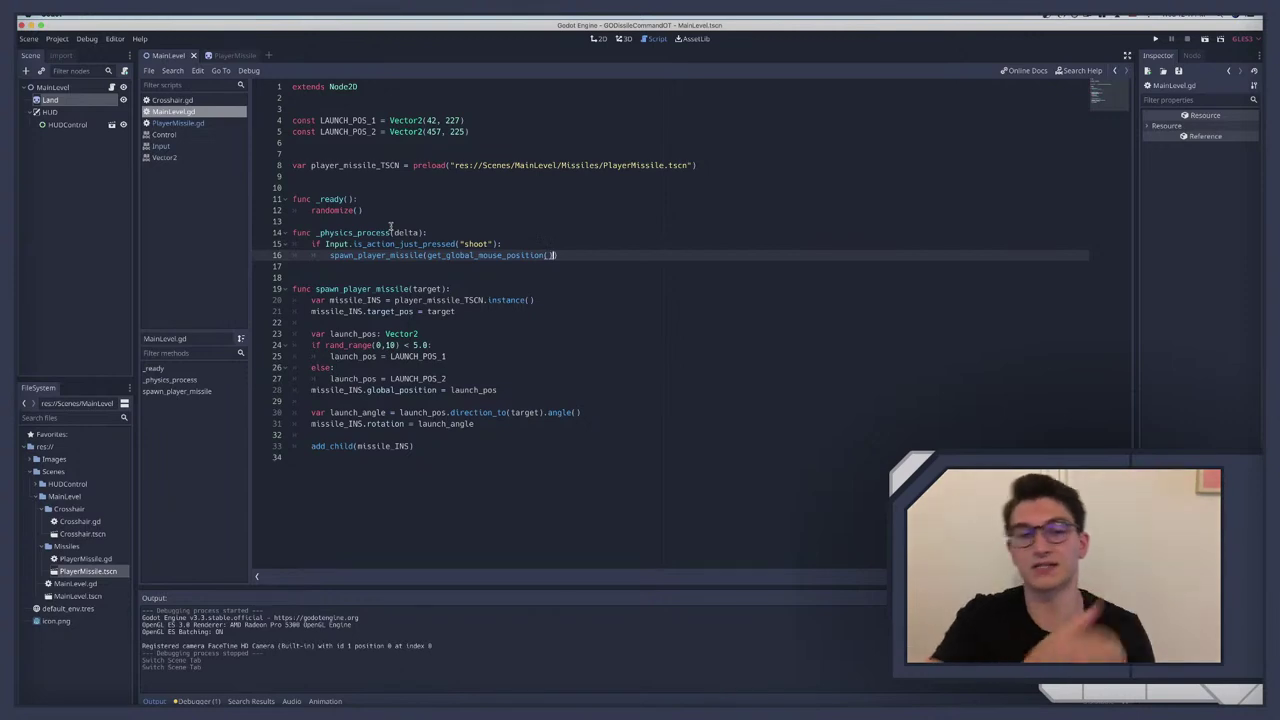
Step: Add and undo a line after the shoot check, then re-examine the spawn lines 20–21
{"action": "left_click", "coordinate": [522, 243]}
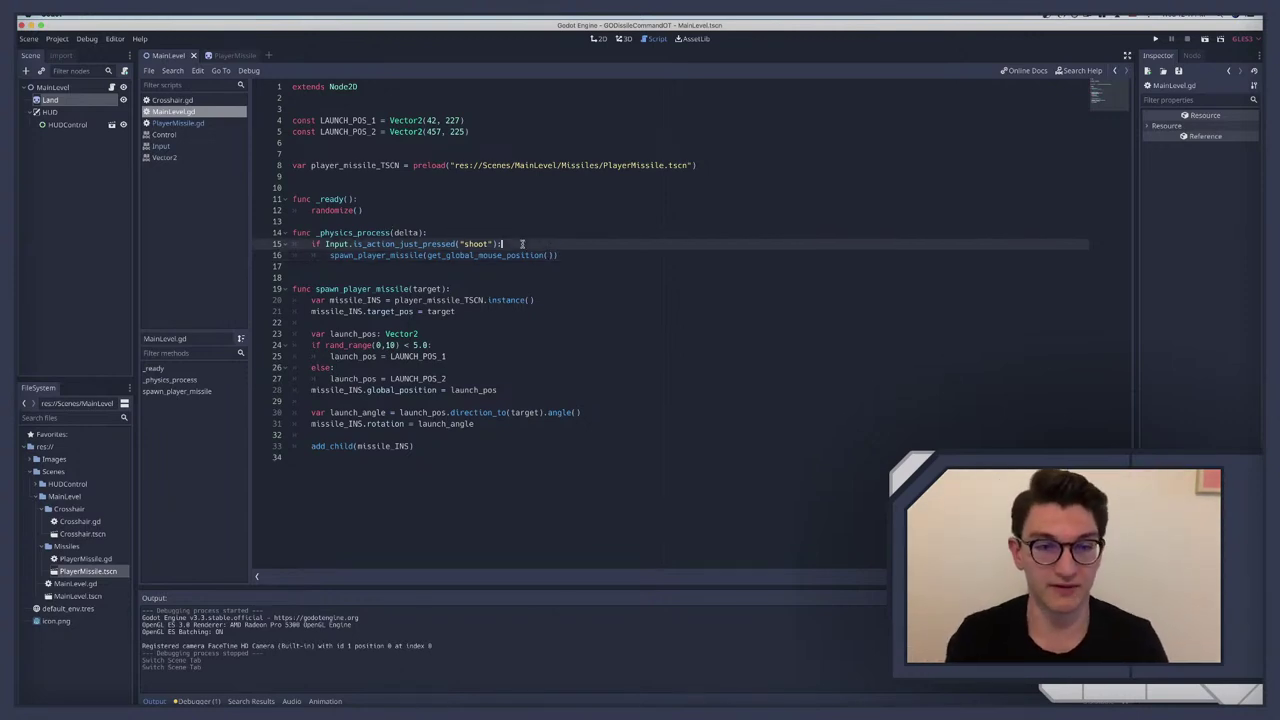
{"action": "key", "text": "Return"}
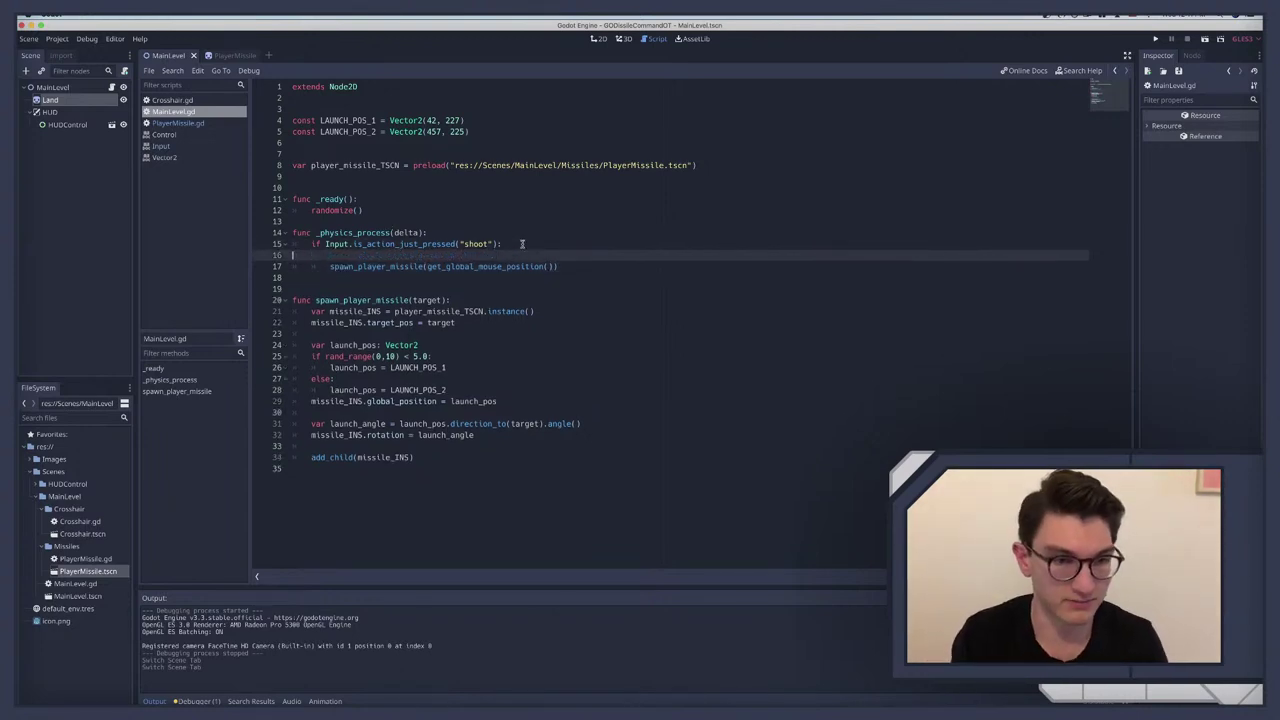
{"action": "key", "text": "ctrl+z"}
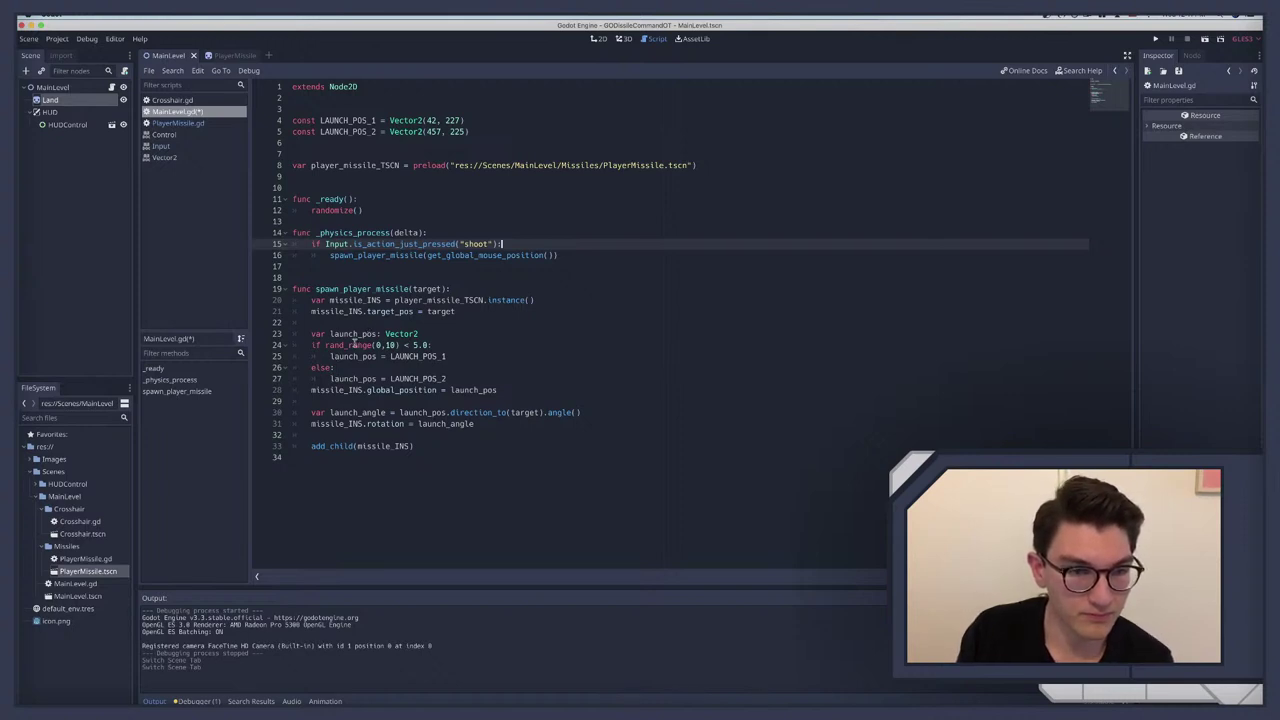
{"action": "double_click", "coordinate": [409, 300]}
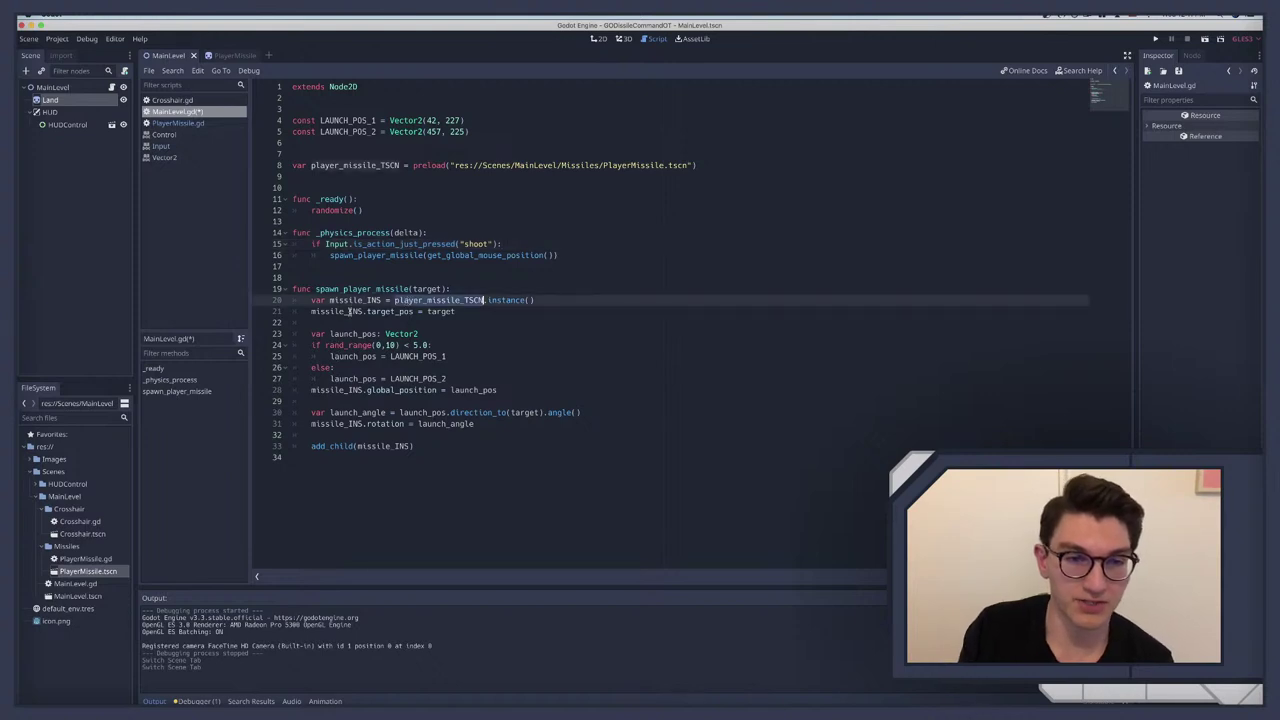
{"action": "double_click", "coordinate": [395, 311]}
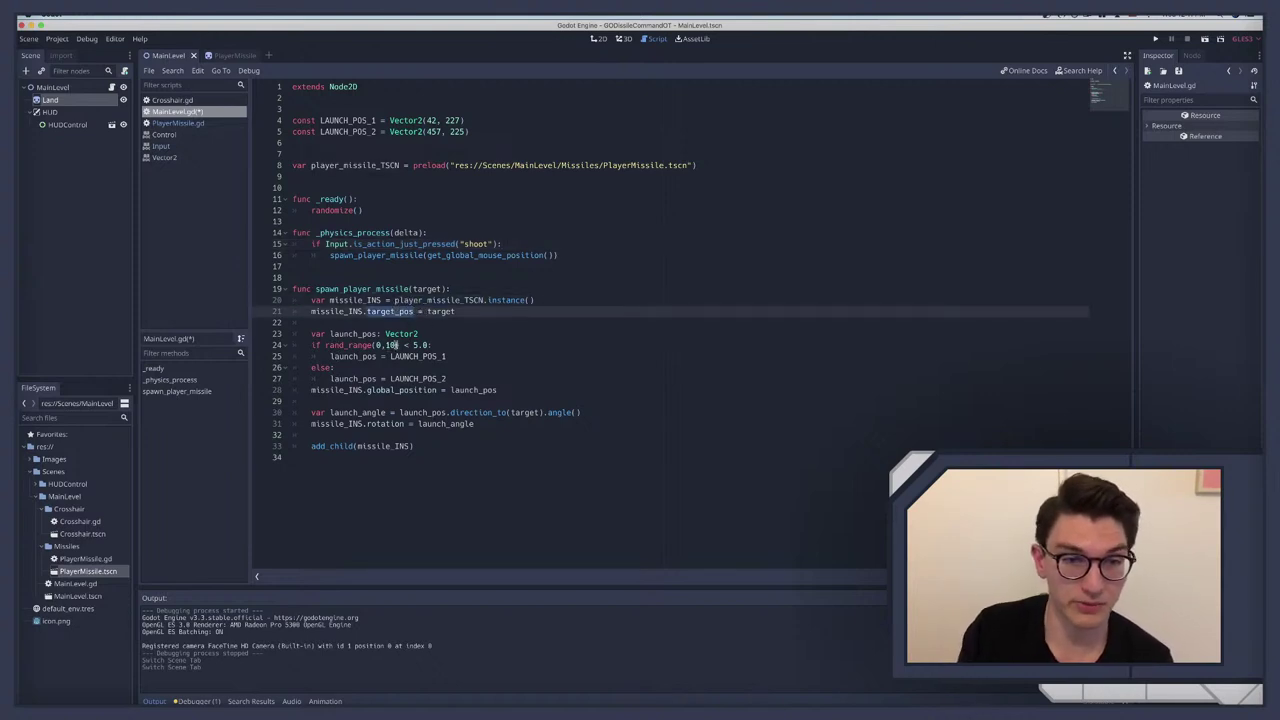
{"action": "left_click", "coordinate": [396, 344]}
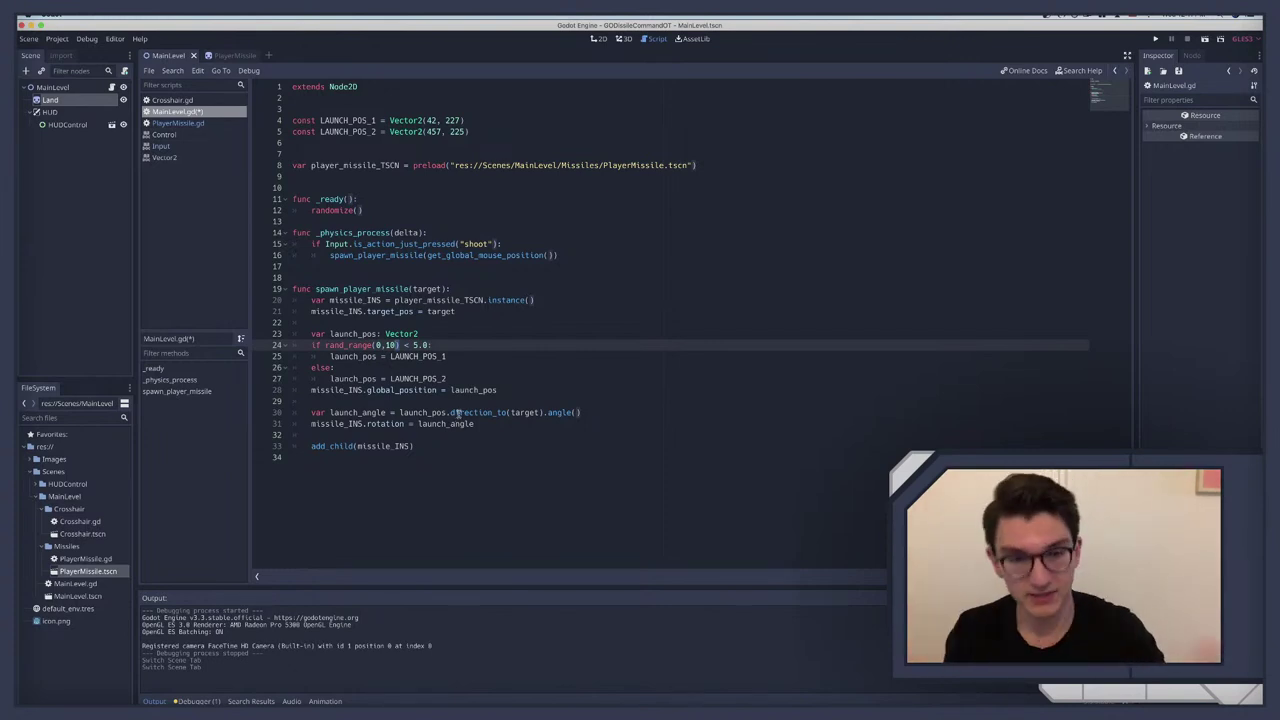
Step: Trace how launch_angle and launch_pos are used on lines 29–31 of MainLevel.gd
{"action": "left_click", "coordinate": [332, 423]}
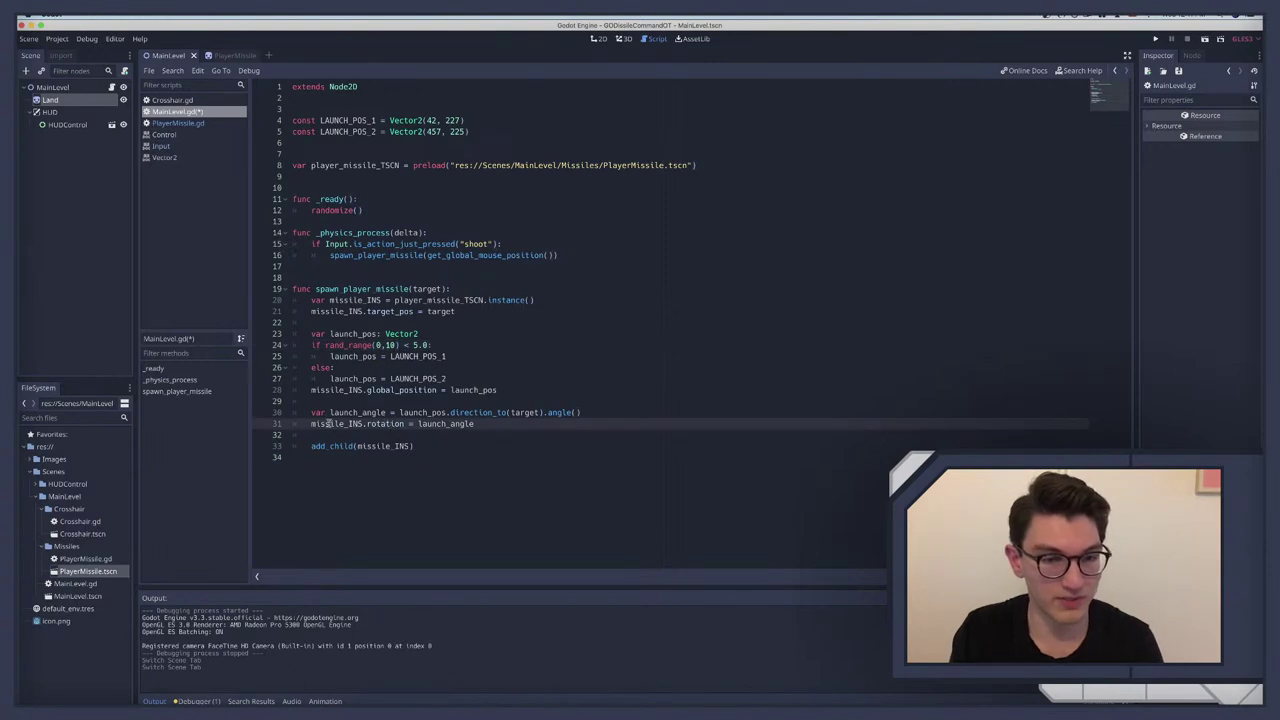
{"action": "double_click", "coordinate": [440, 423]}
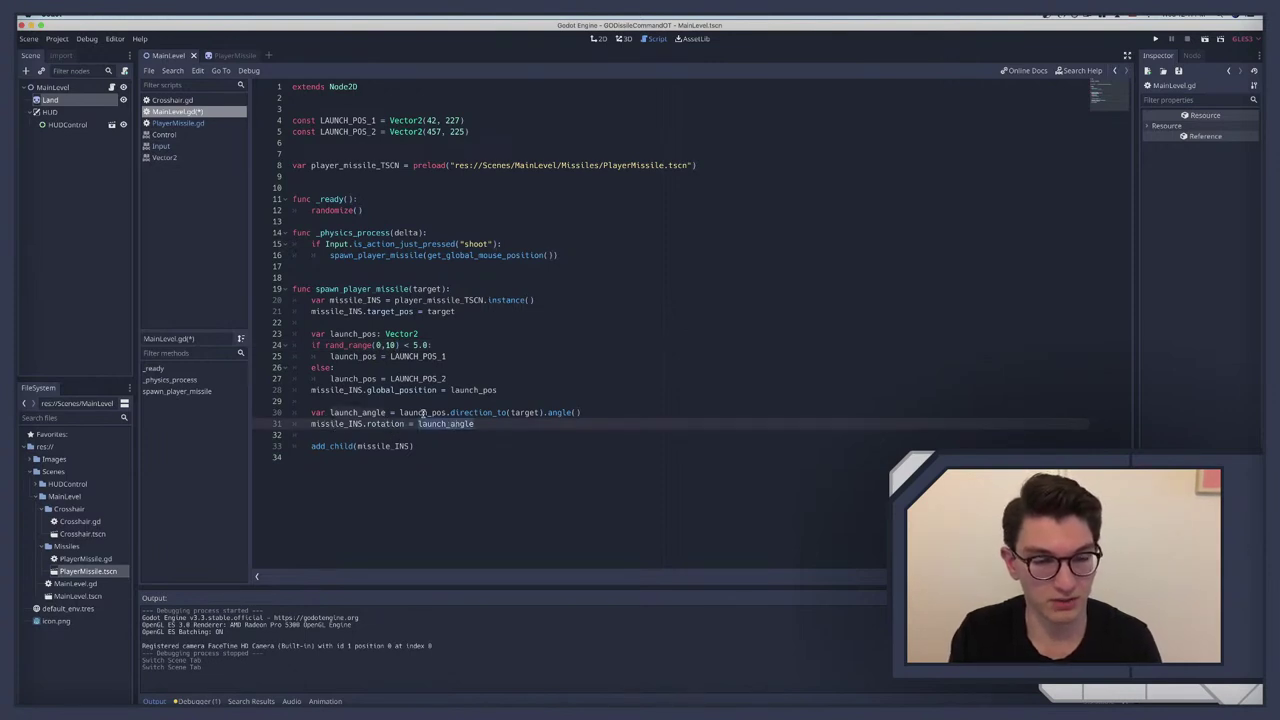
{"action": "left_click", "coordinate": [423, 413]}
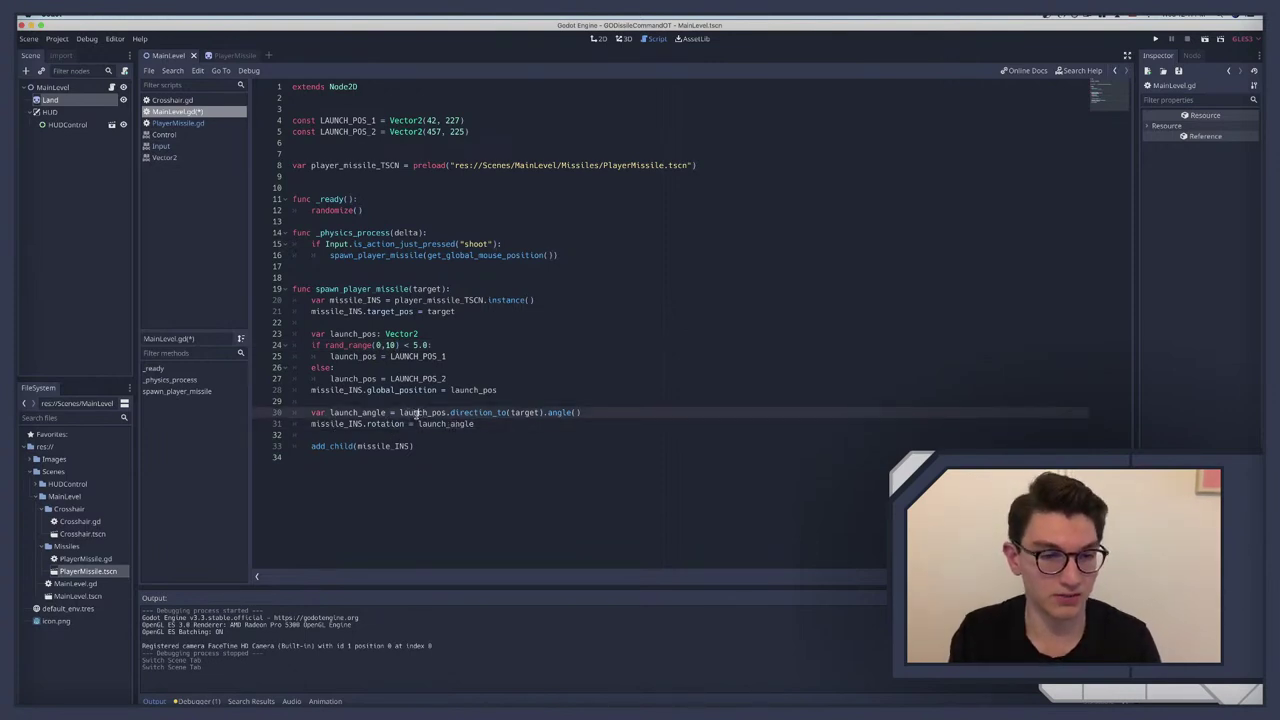
{"action": "double_click", "coordinate": [418, 413]}
{"action": "left_click", "coordinate": [420, 412]}
{"action": "left_click", "coordinate": [523, 413]}
{"action": "left_click", "coordinate": [499, 400]}
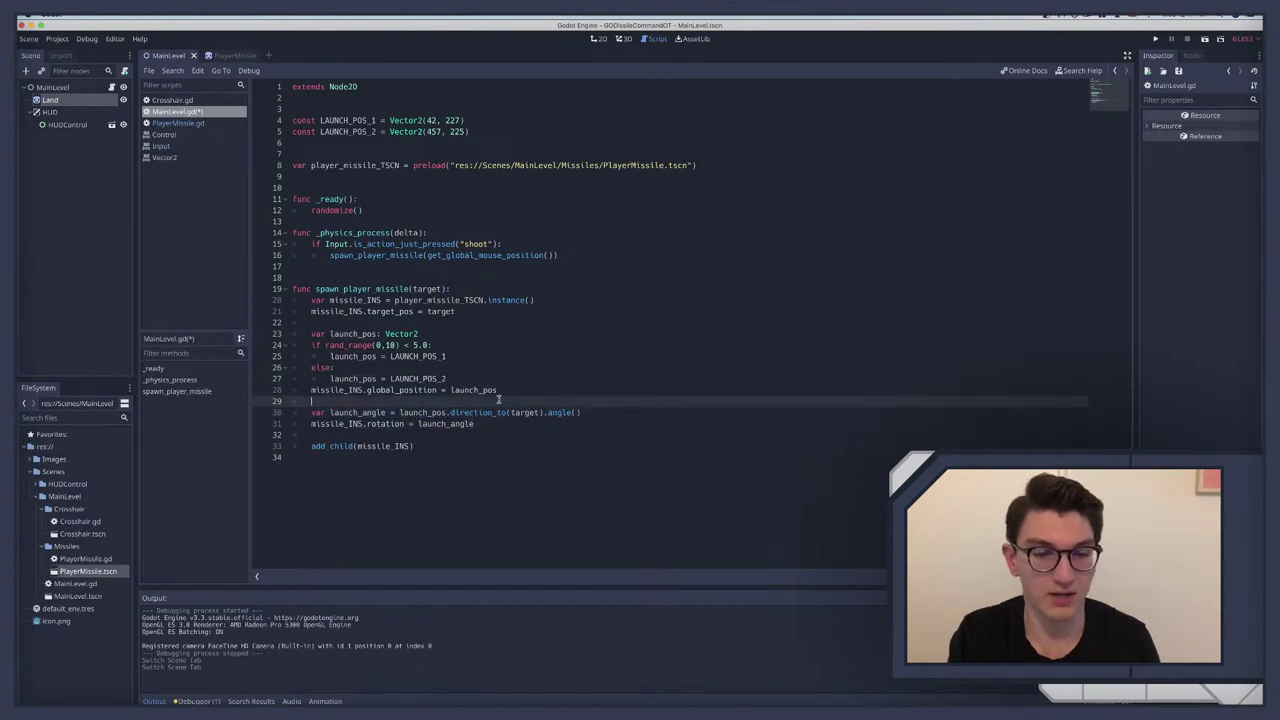
{"action": "key", "text": "Return"}
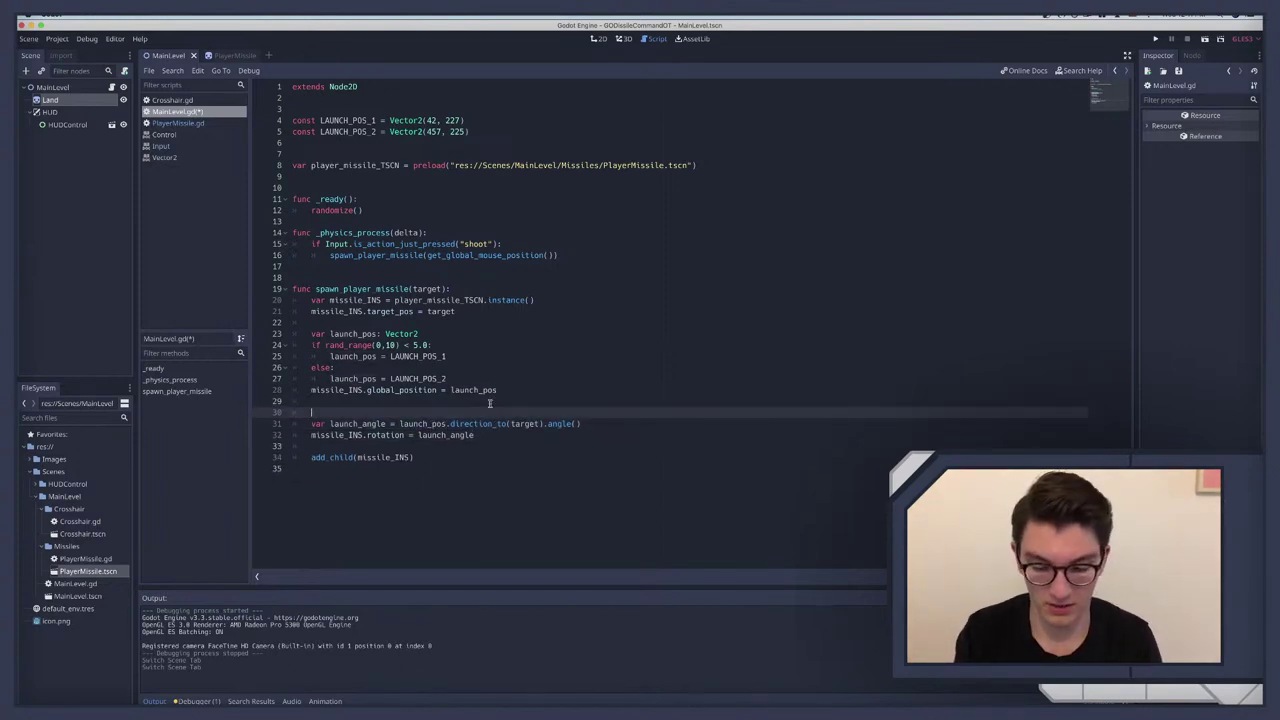
{"action": "key", "text": "BackSpace"}
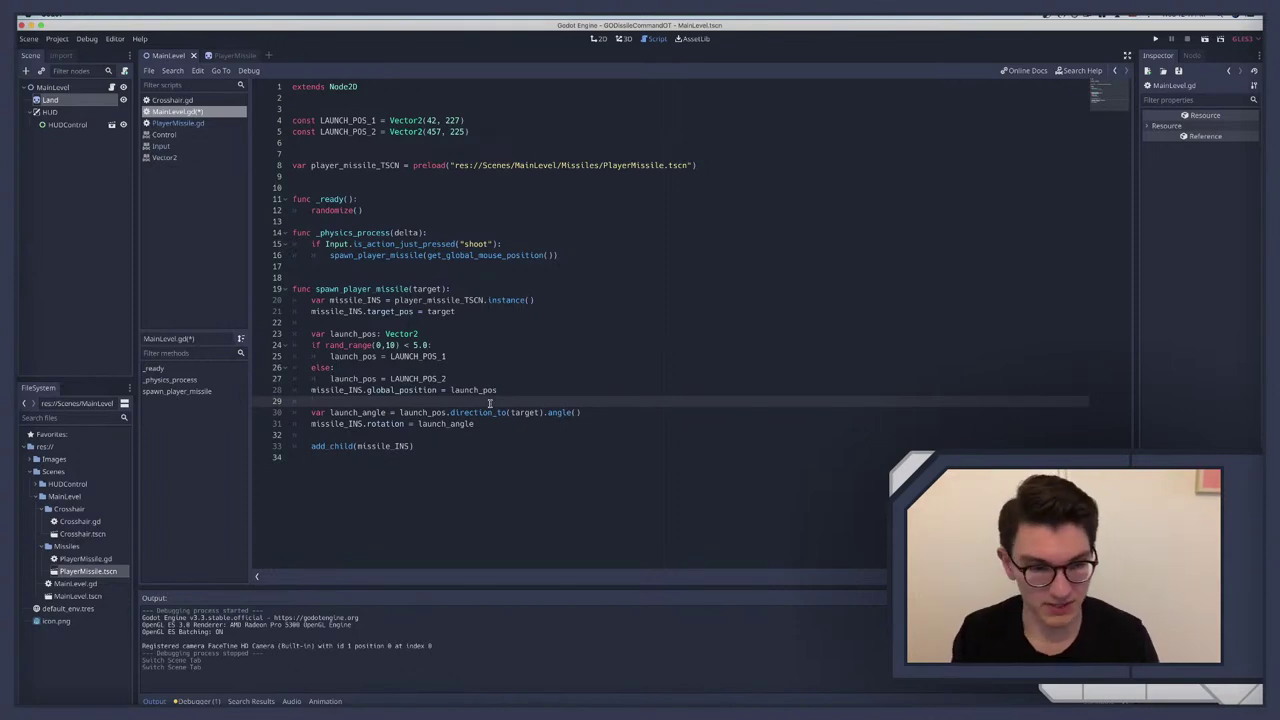
Step: Examine direction_to and launch_pos on line 30, ending with the whole launch_angle line selected
{"action": "double_click", "coordinate": [483, 412]}
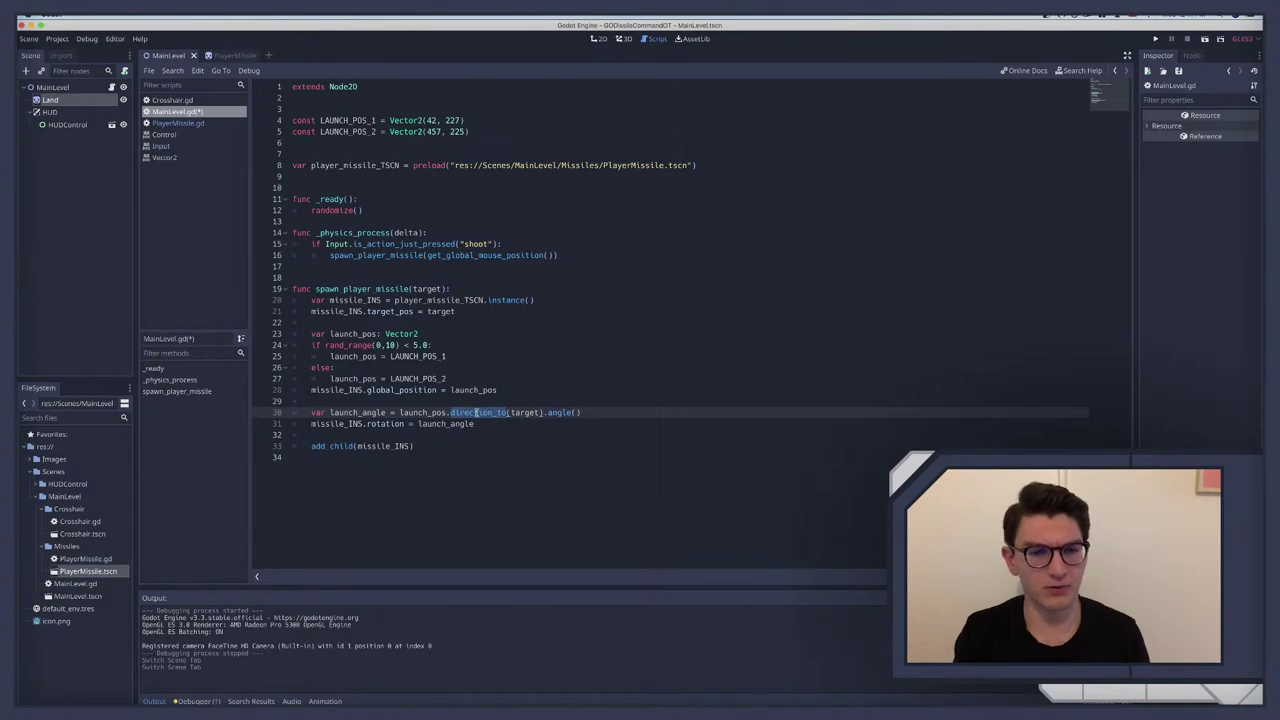
{"action": "left_click", "coordinate": [479, 412]}
{"action": "double_click", "coordinate": [417, 412]}
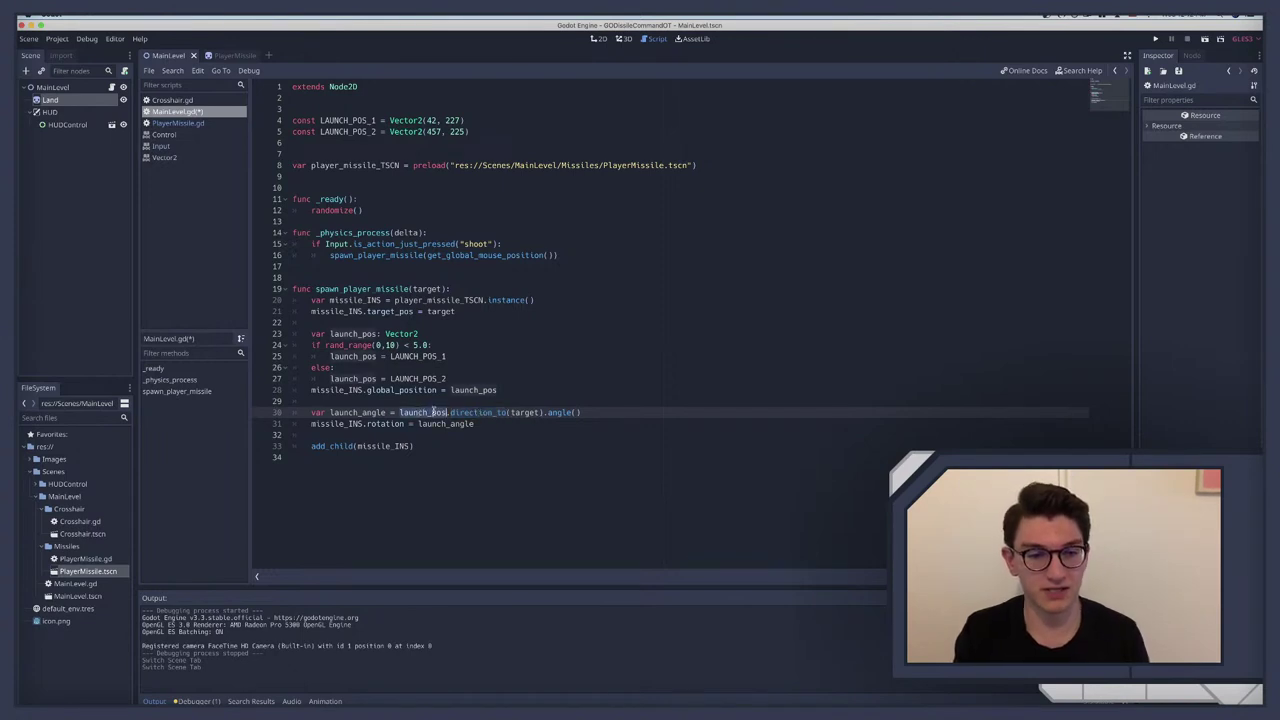
{"action": "left_click", "coordinate": [419, 412]}
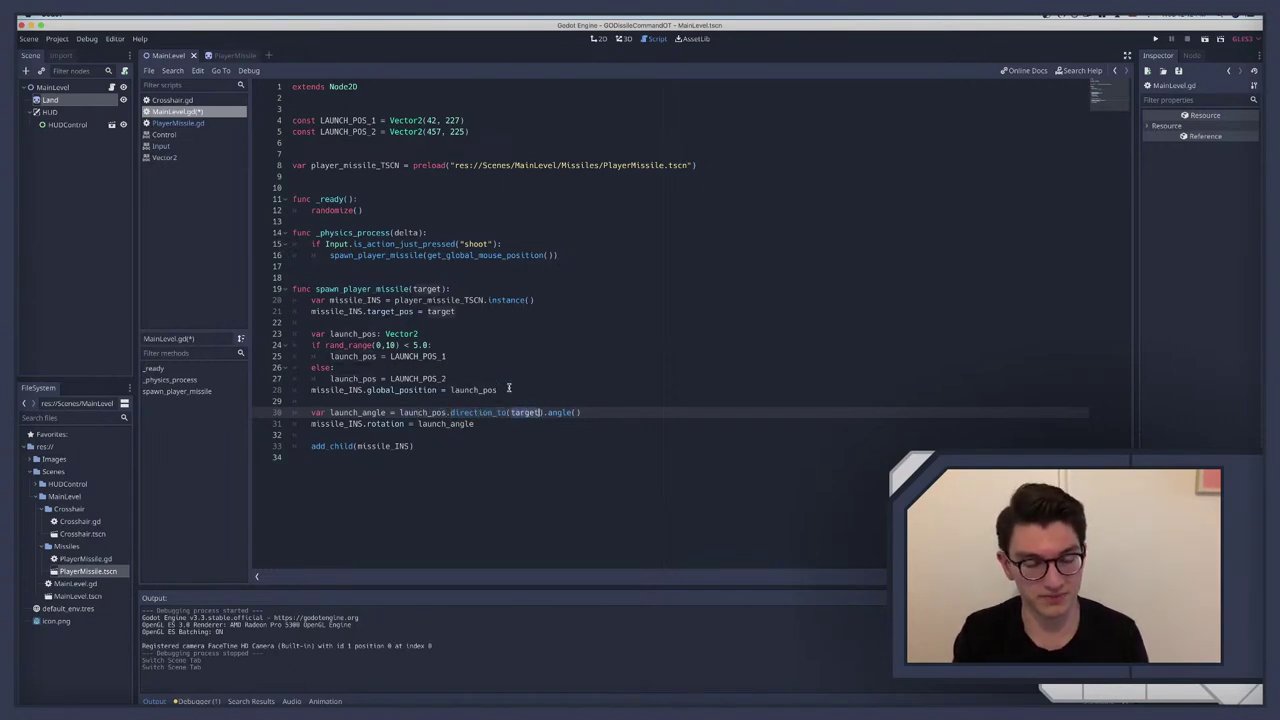
{"action": "left_click", "coordinate": [481, 400]}
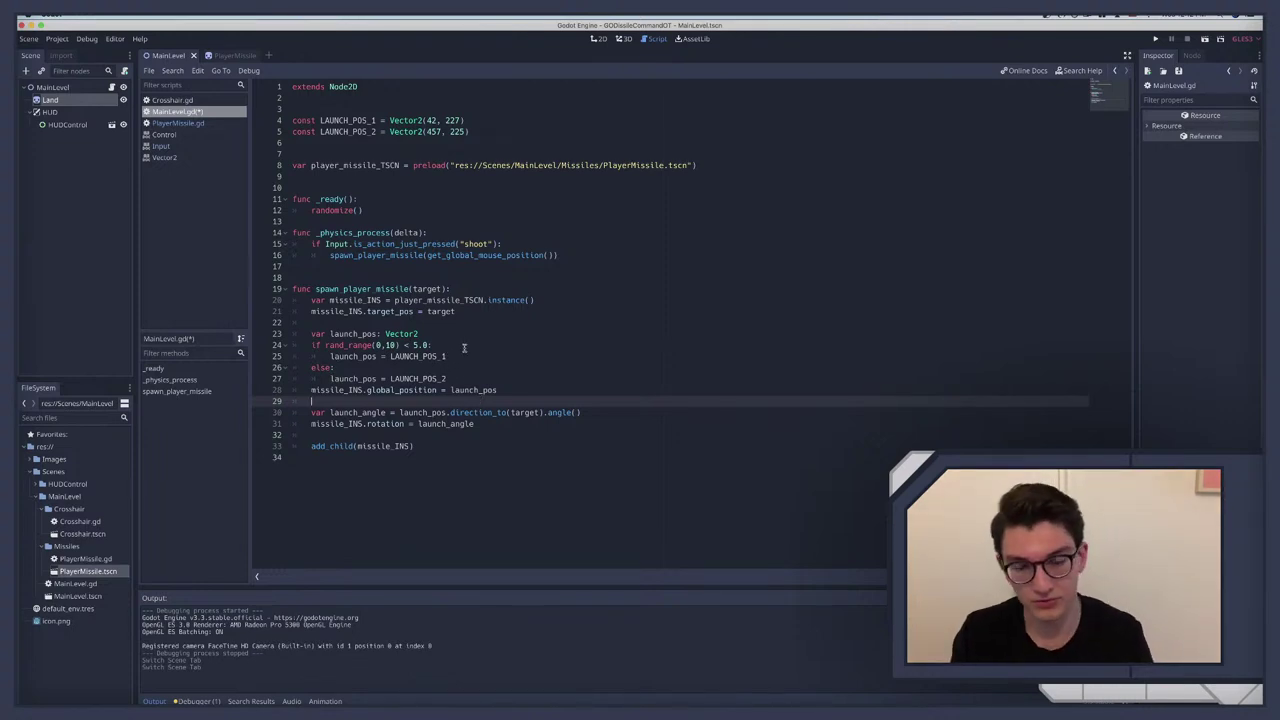
{"action": "triple_click", "coordinate": [455, 412]}
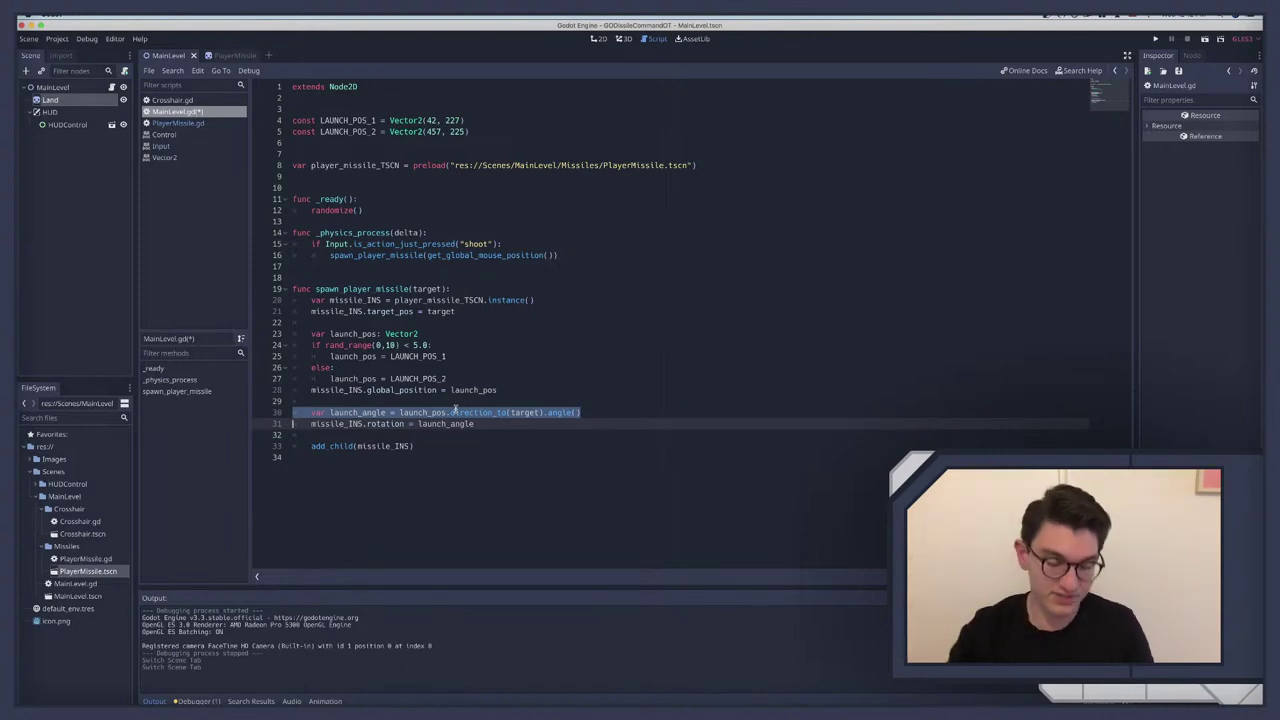
Step: From the PlayerMissile tab, open a new scene and create an AnimatedSprite as its root
{"action": "left_click", "coordinate": [231, 55]}
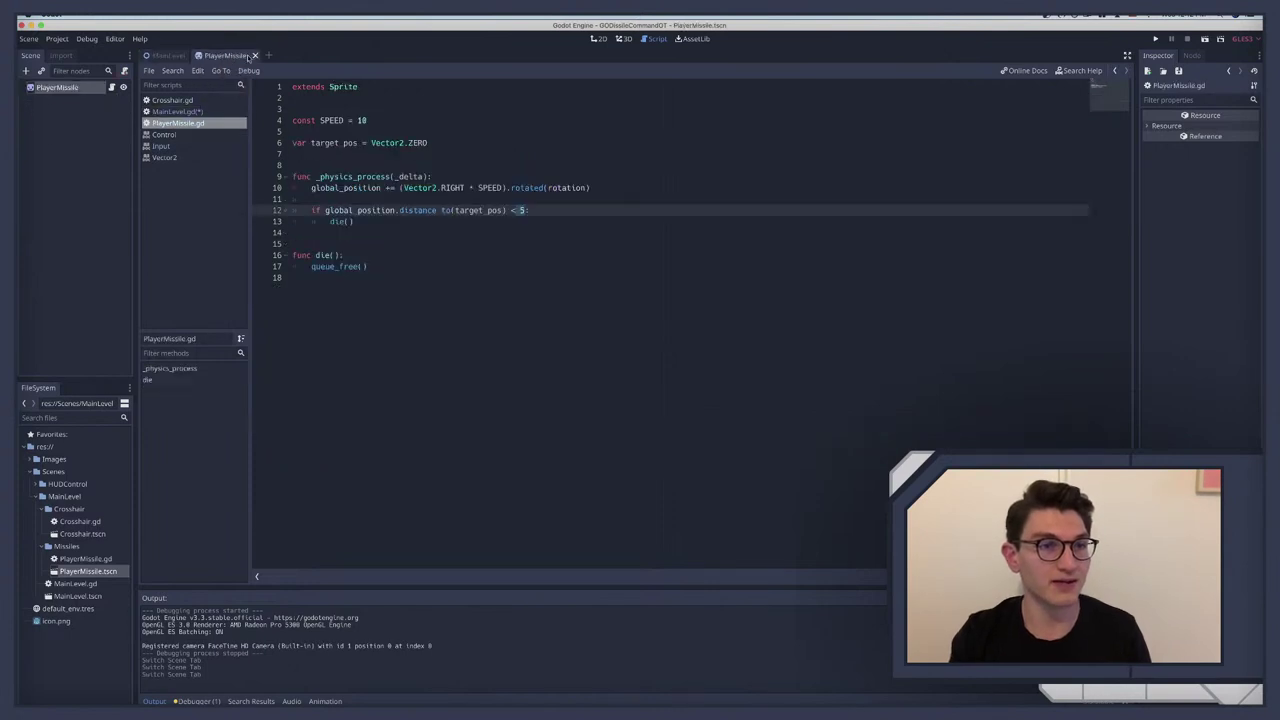
{"action": "left_click", "coordinate": [268, 55]}
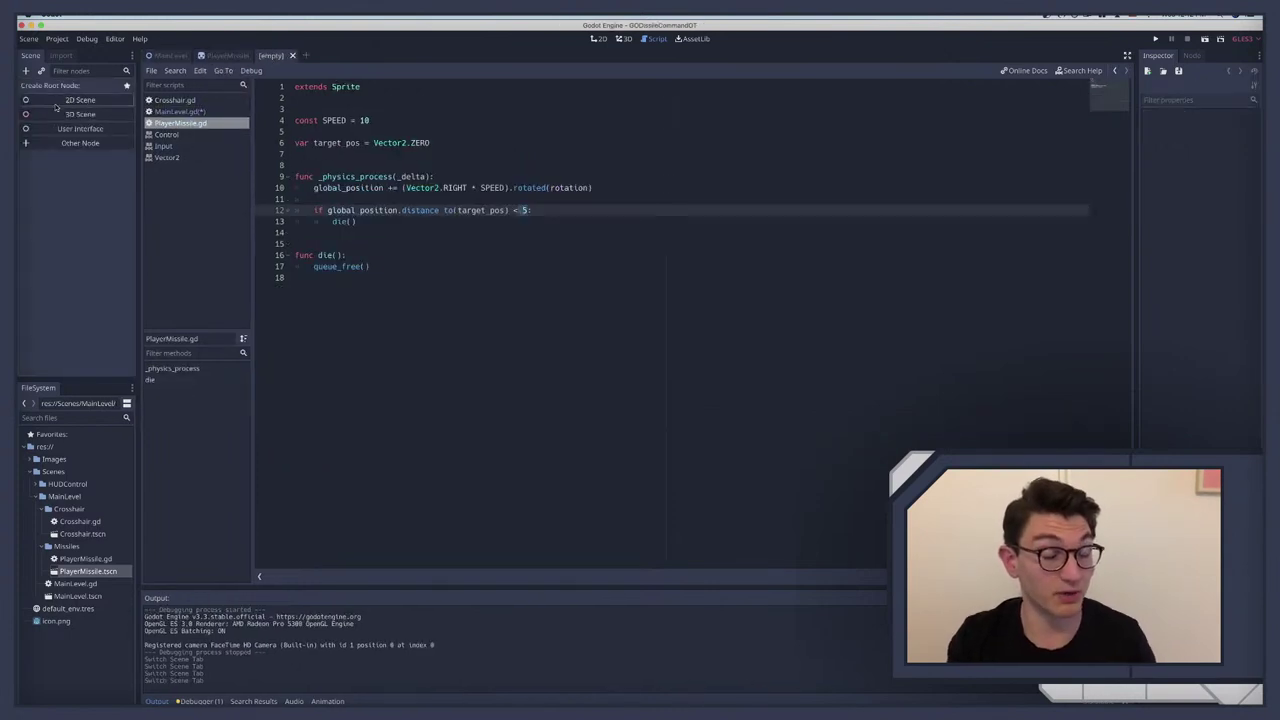
{"action": "key", "text": "ctrl+a"}
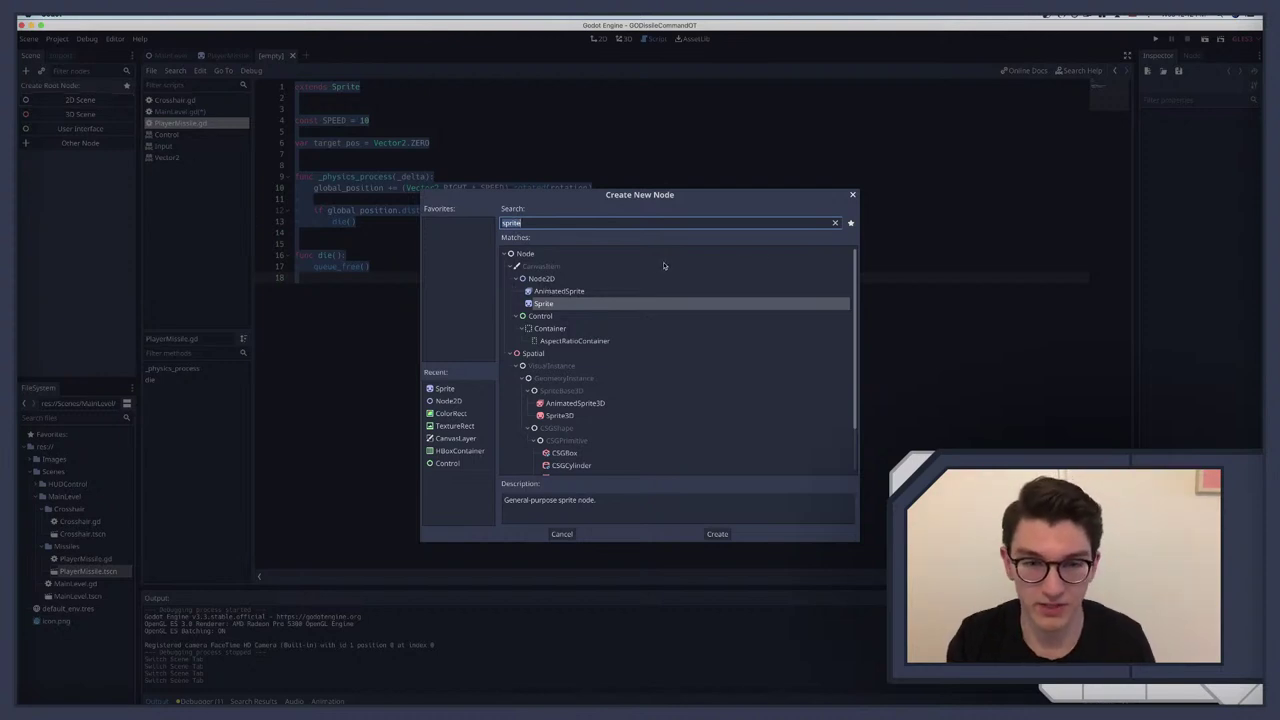
{"action": "left_click", "coordinate": [569, 291]}
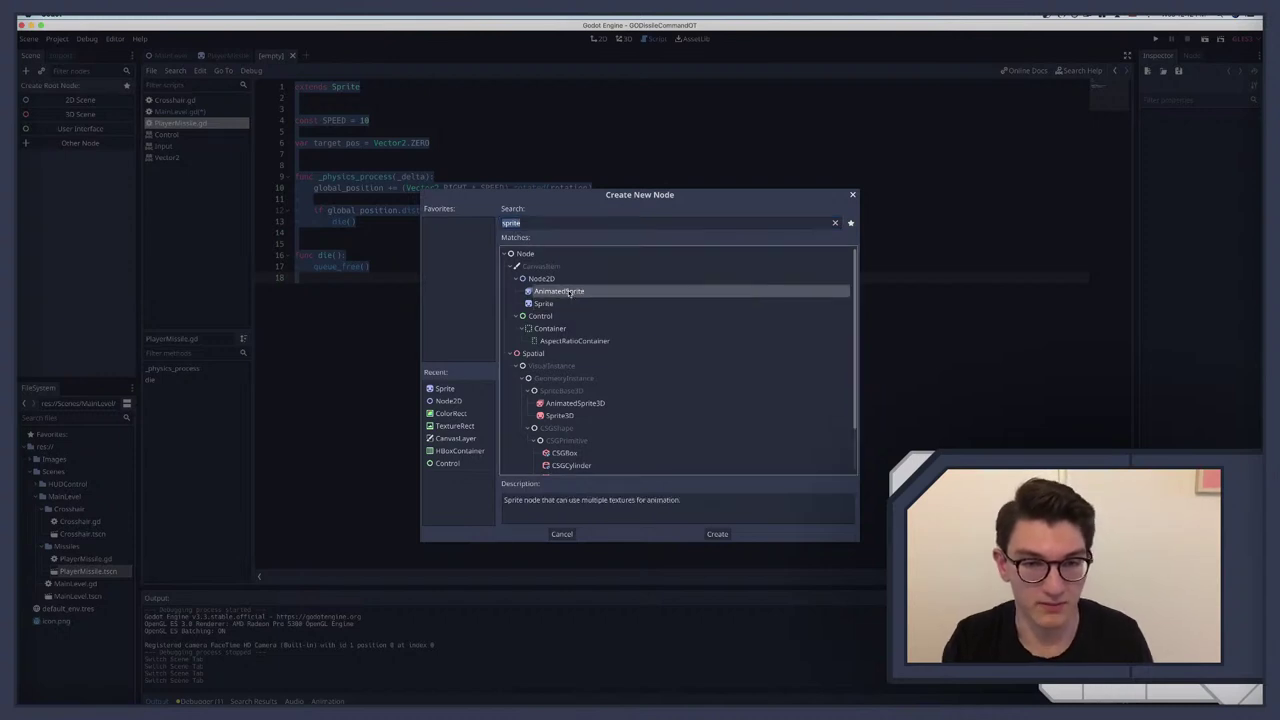
{"action": "double_click", "coordinate": [569, 291]}
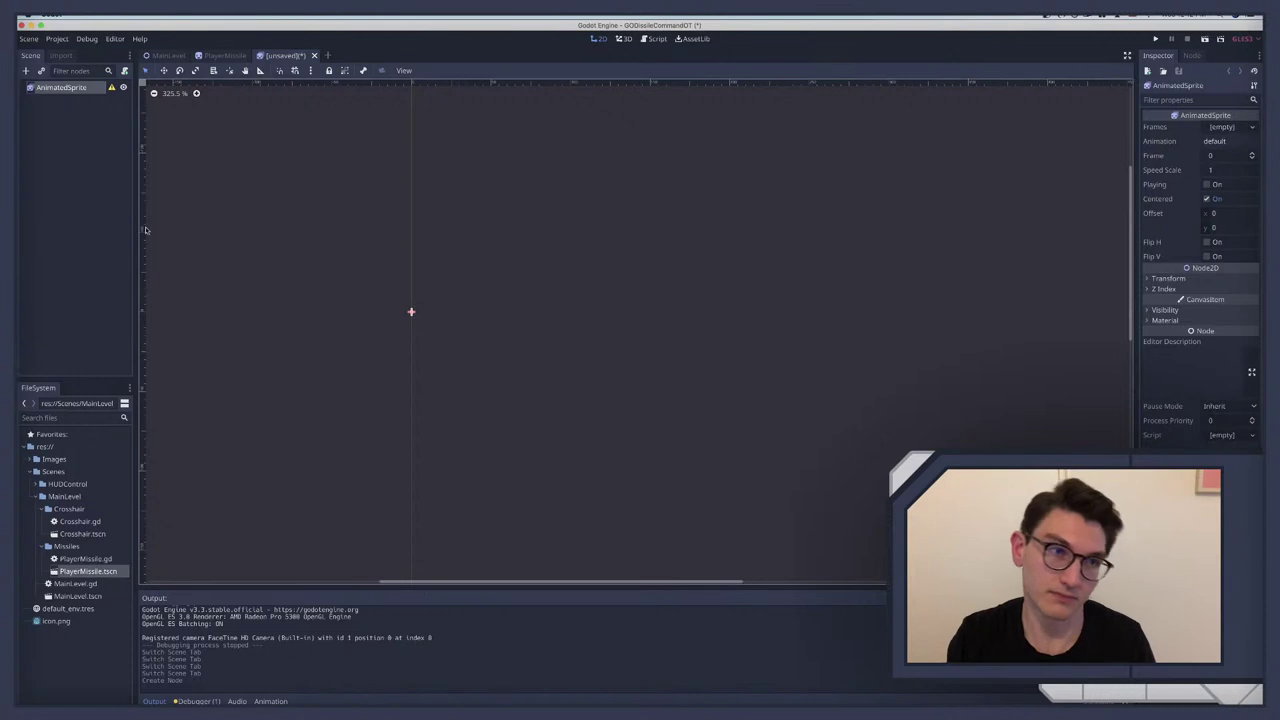
Step: Filter the FileSystem for 'exp' and give the sprite a new SpriteFrames resource
{"action": "left_click", "coordinate": [73, 418]}
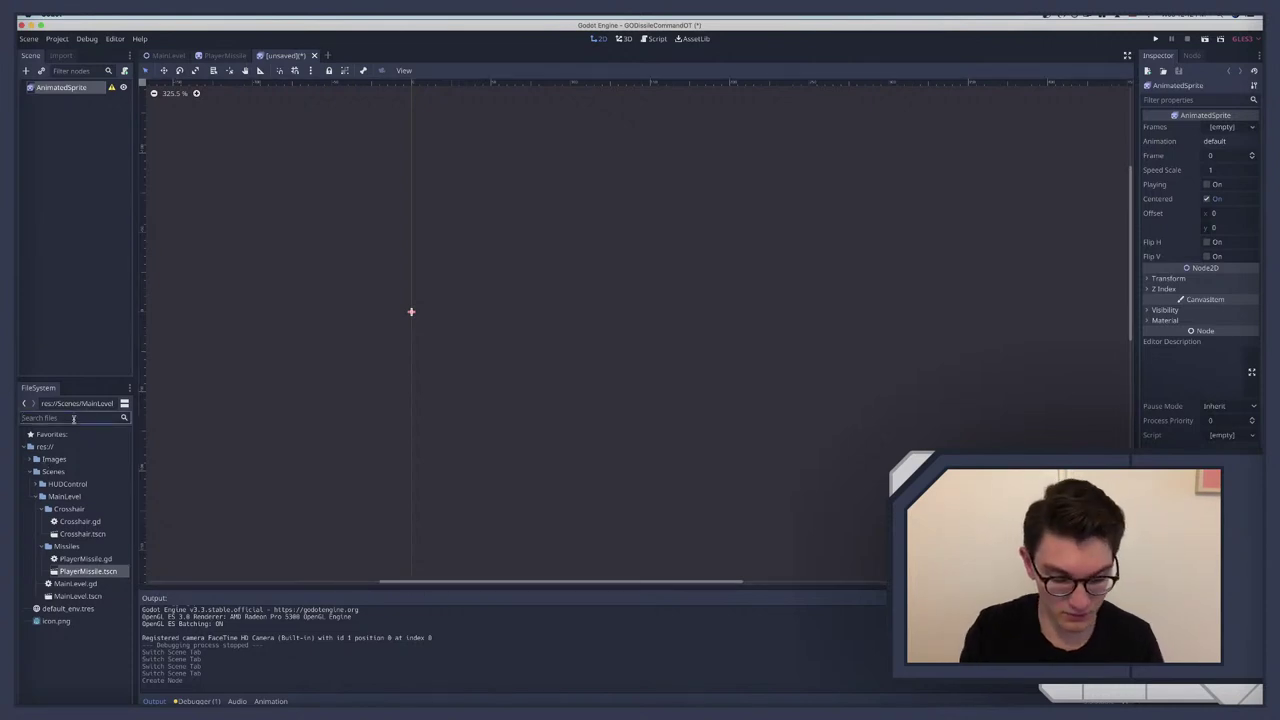
{"action": "type", "text": "exp"}
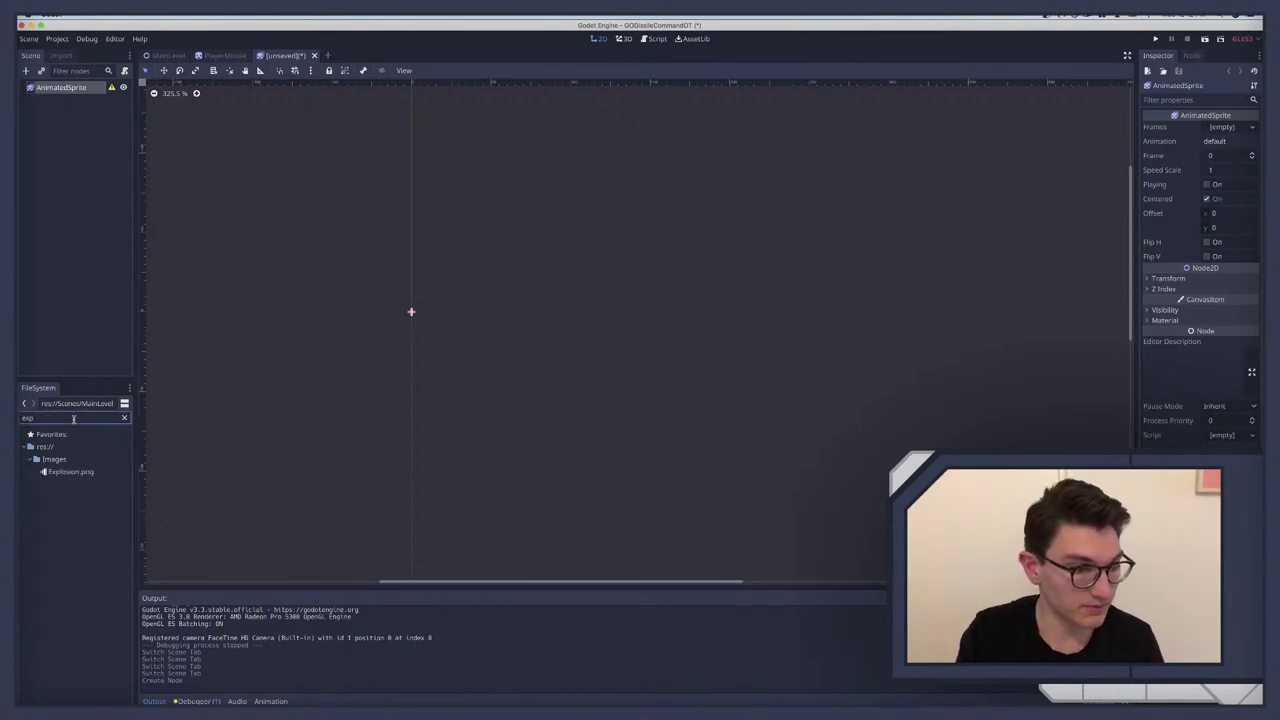
{"action": "left_click_drag", "start_coordinate": [70, 471], "coordinate": [1233, 134]}
{"action": "left_click", "coordinate": [1222, 127]}
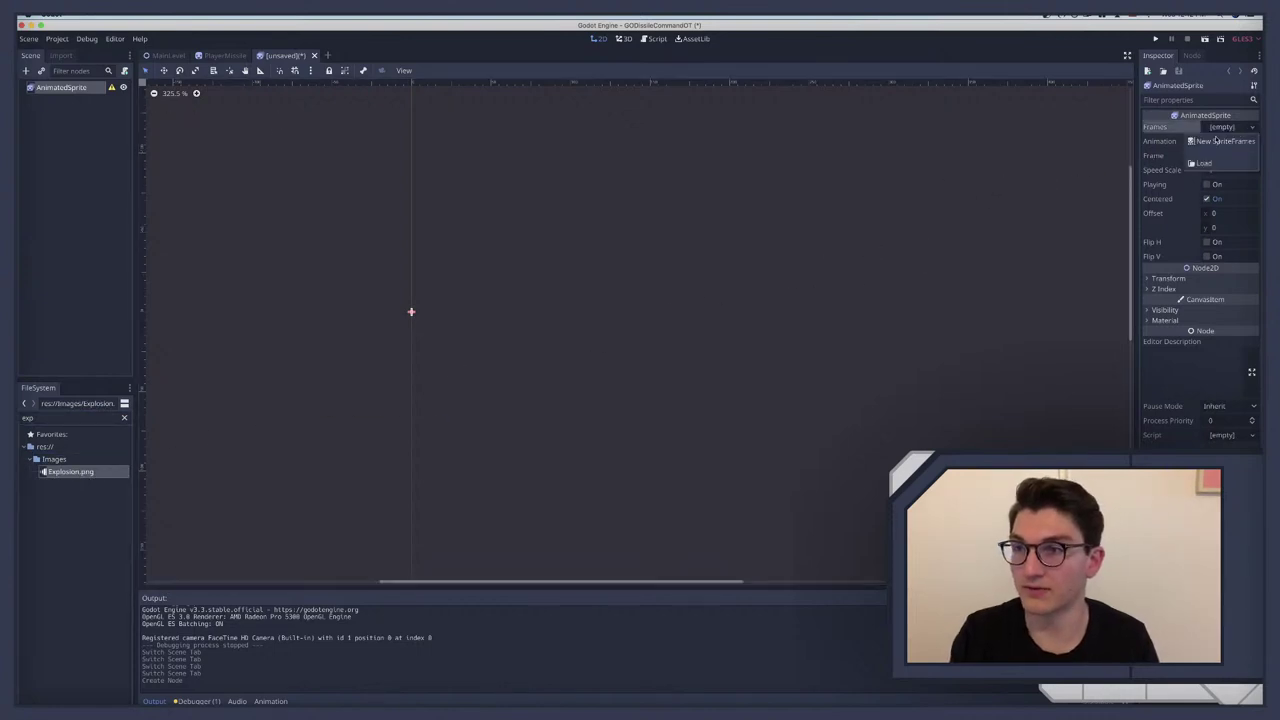
{"action": "left_click", "coordinate": [1225, 144]}
{"action": "left_click", "coordinate": [1222, 127]}
Step: Slice Explosion.png into 8 horizontal cells and add all eight frames to the animation
{"action": "left_click", "coordinate": [222, 567]}
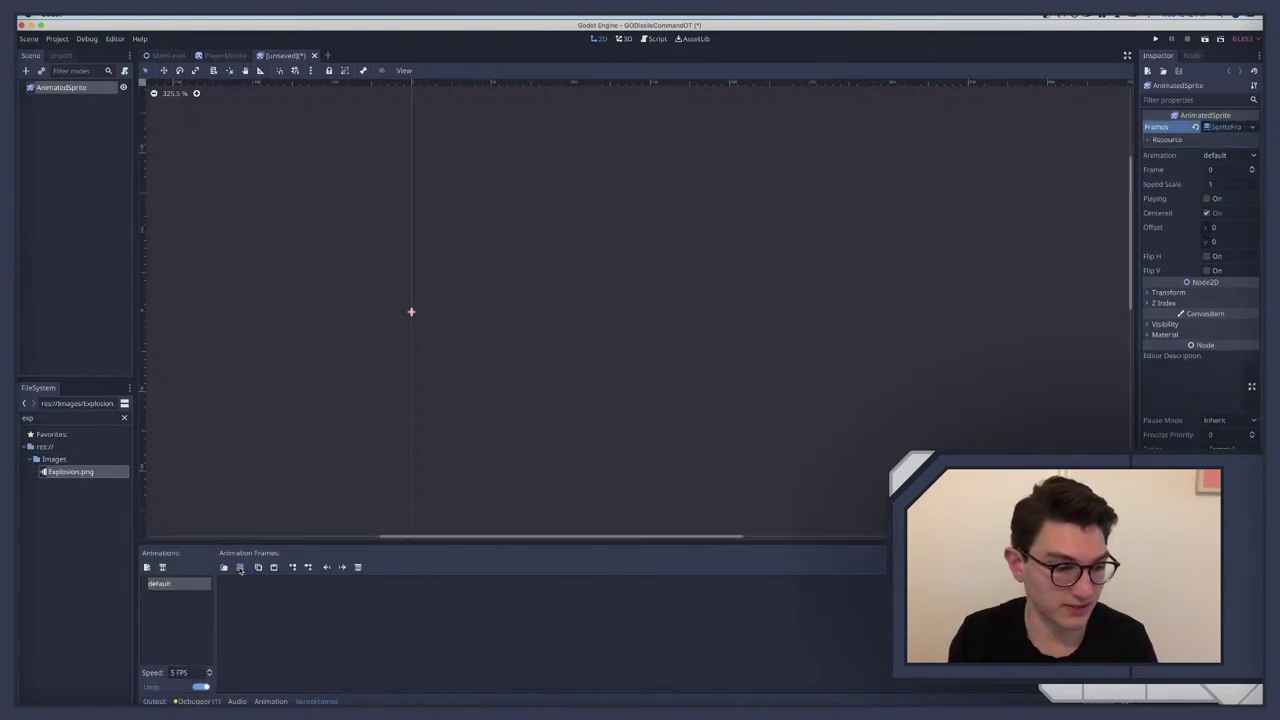
{"action": "double_click", "coordinate": [275, 169]}
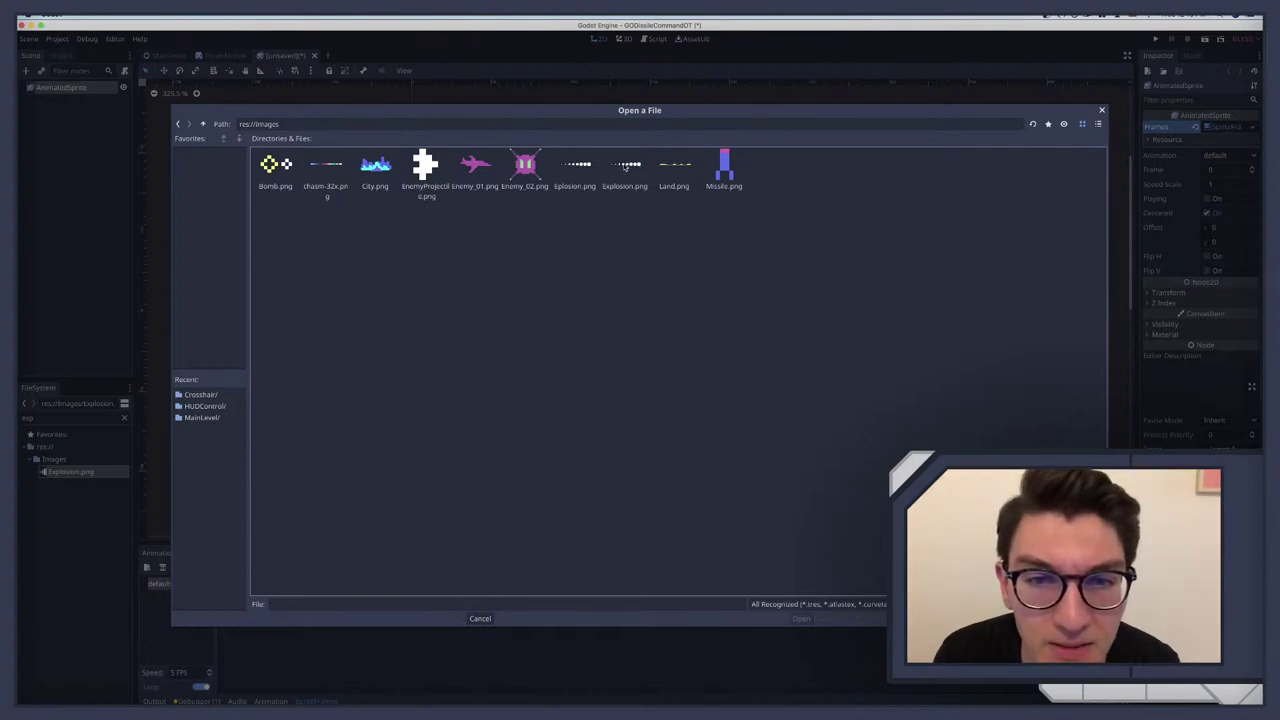
{"action": "double_click", "coordinate": [624, 167]}
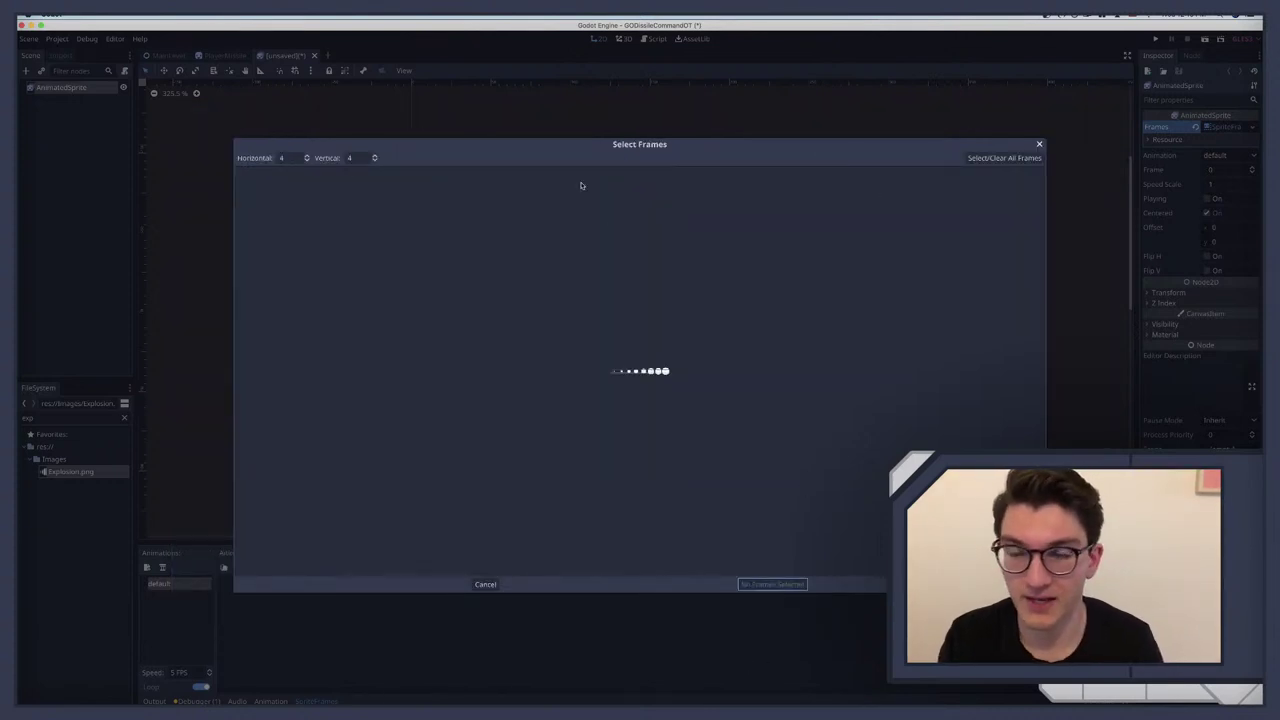
{"action": "left_click", "coordinate": [360, 157]}
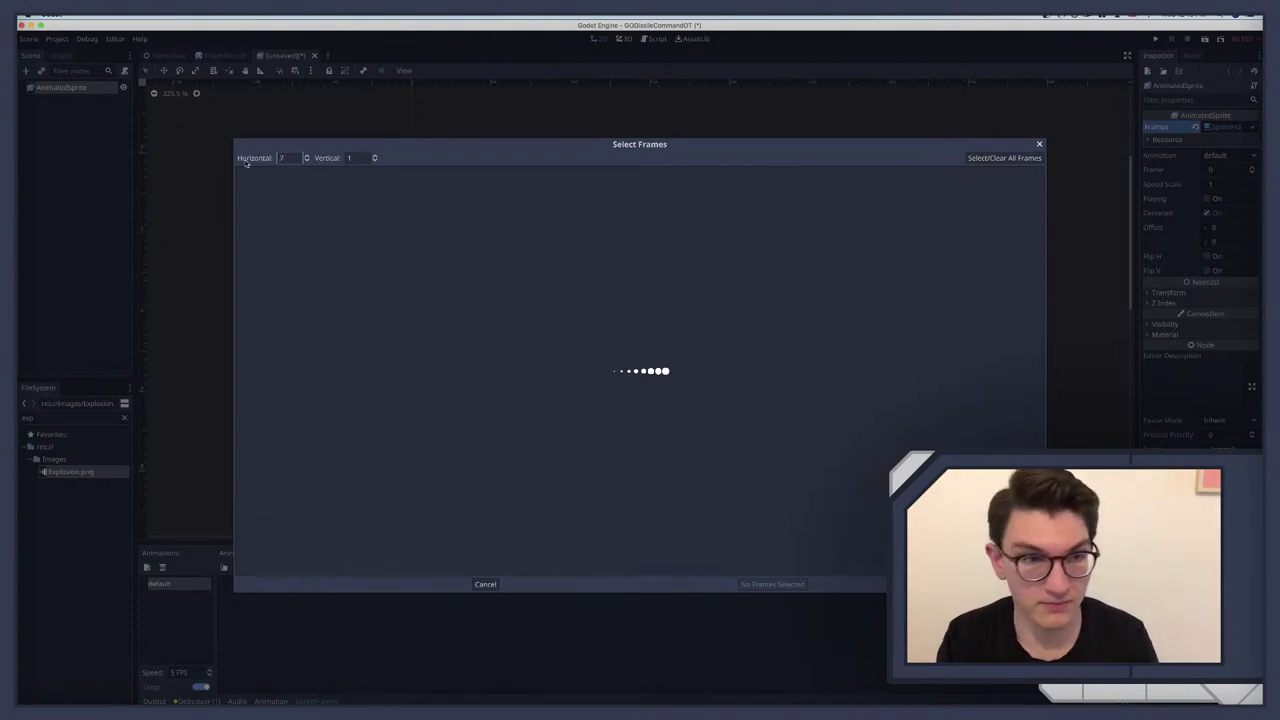
{"action": "type", "text": "8"}
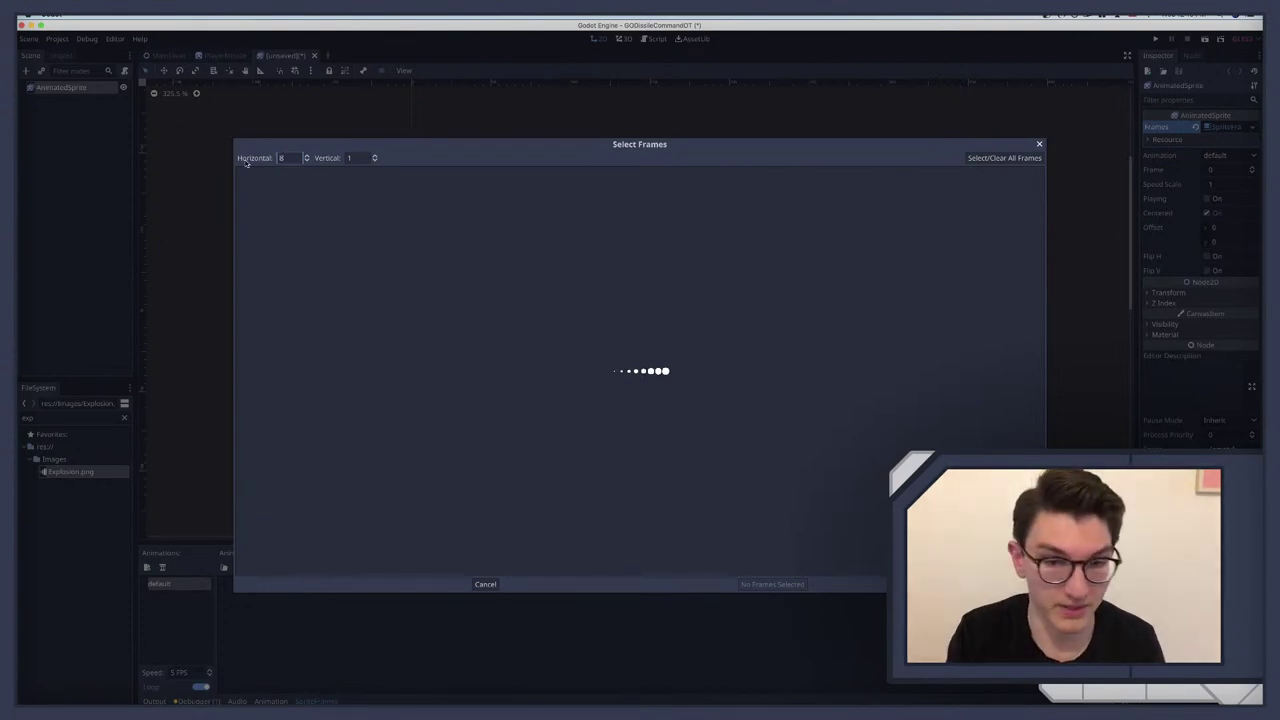
{"action": "left_click", "coordinate": [1005, 158]}
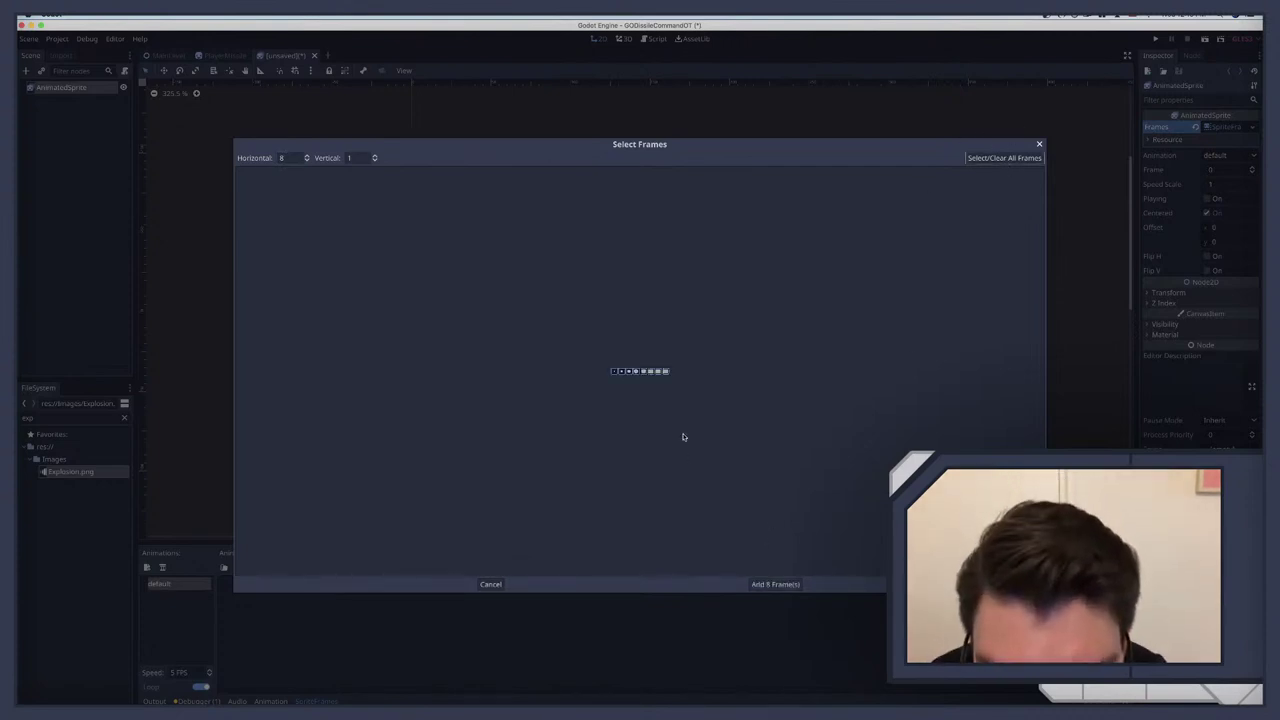
{"action": "left_click", "coordinate": [773, 584]}
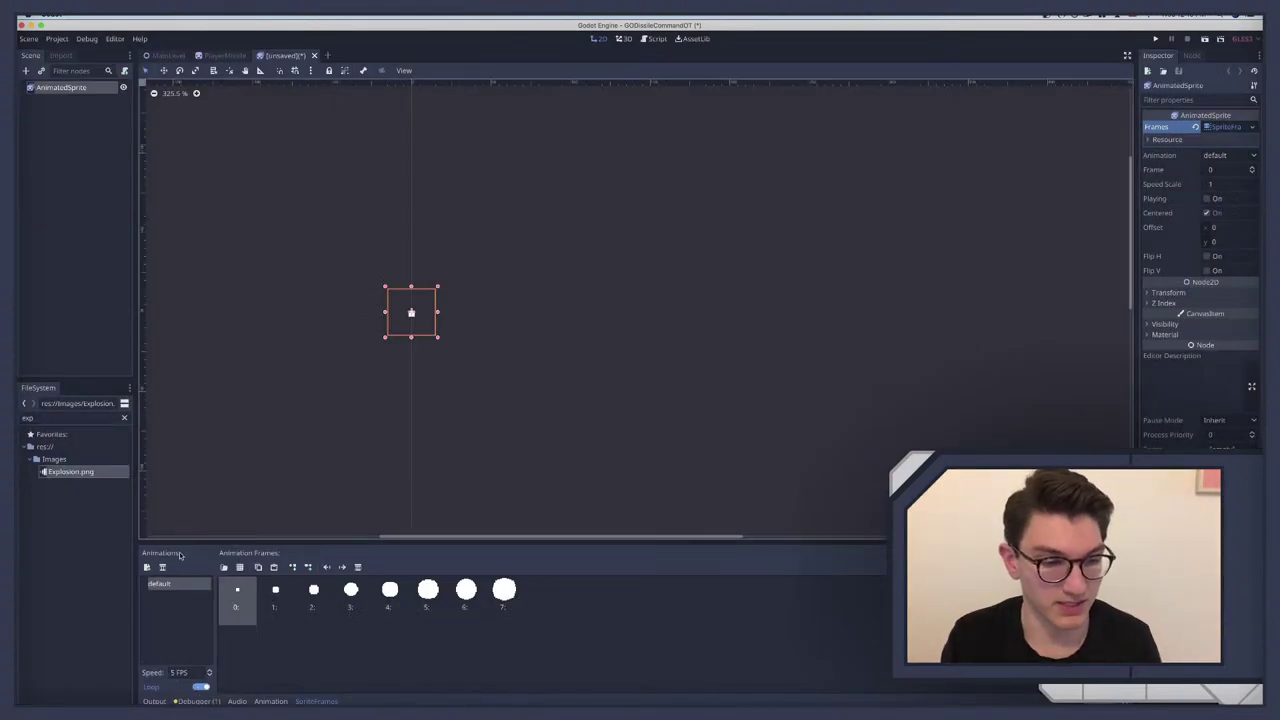
Step: Switch on Playing for the explosion sprite and rewind the Missile Command video a few seconds
{"action": "left_click", "coordinate": [1206, 199]}
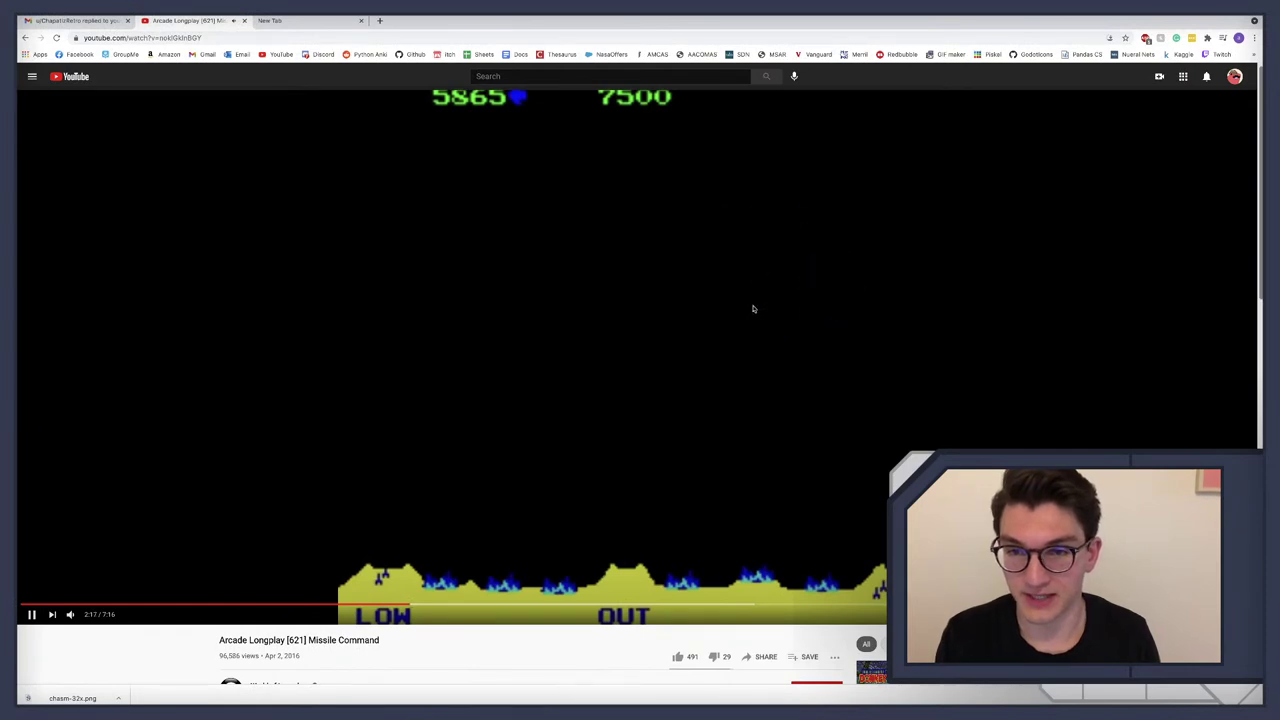
{"action": "left_click", "coordinate": [737, 300]}
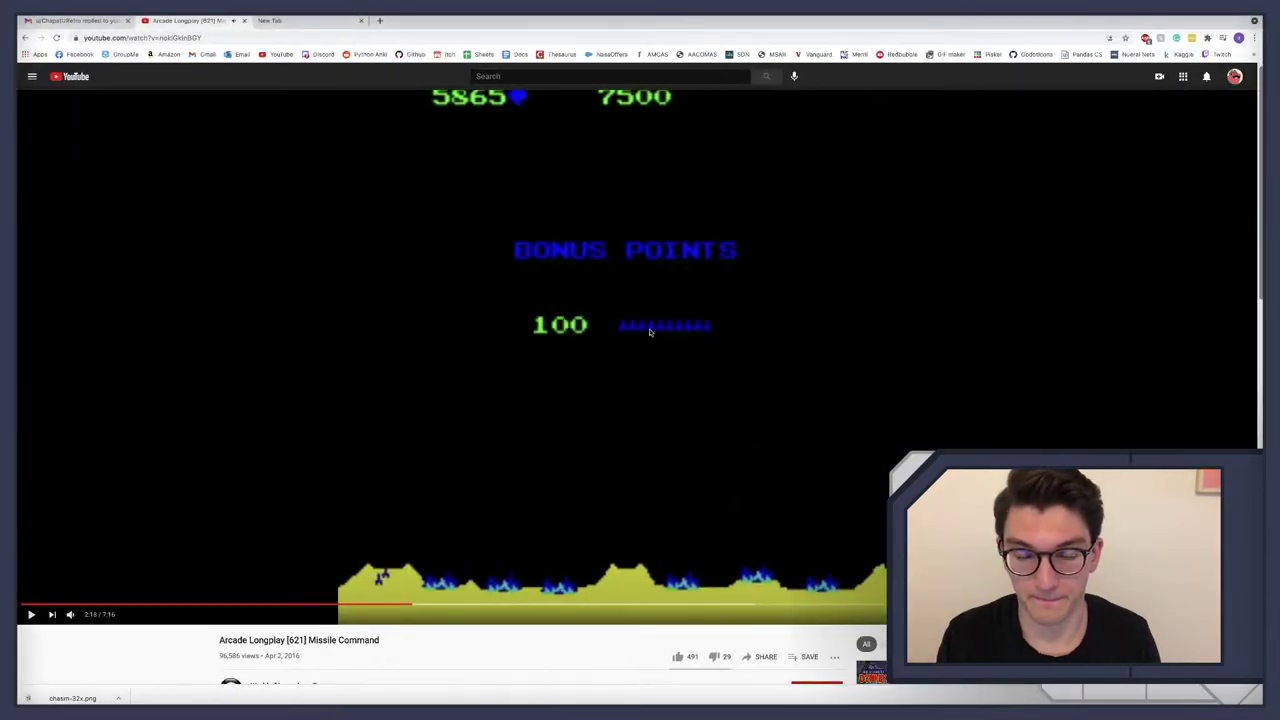
{"action": "key", "text": "k"}
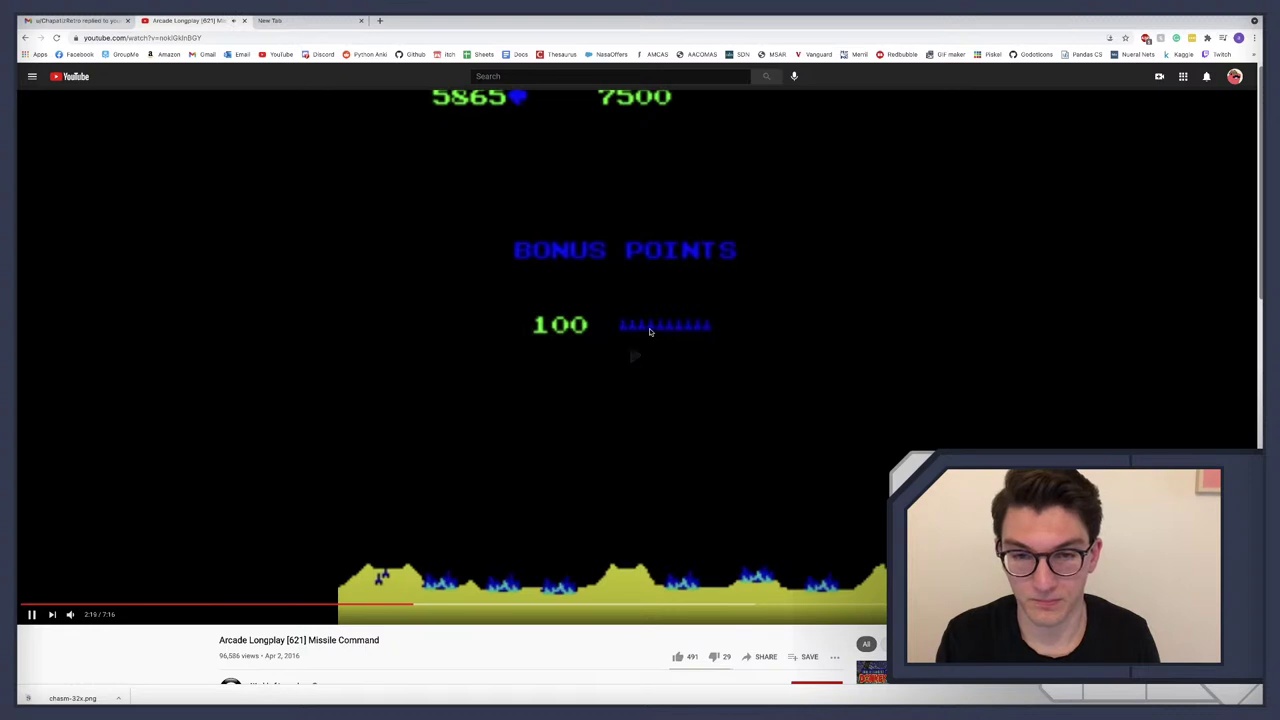
{"action": "key", "text": "j"}
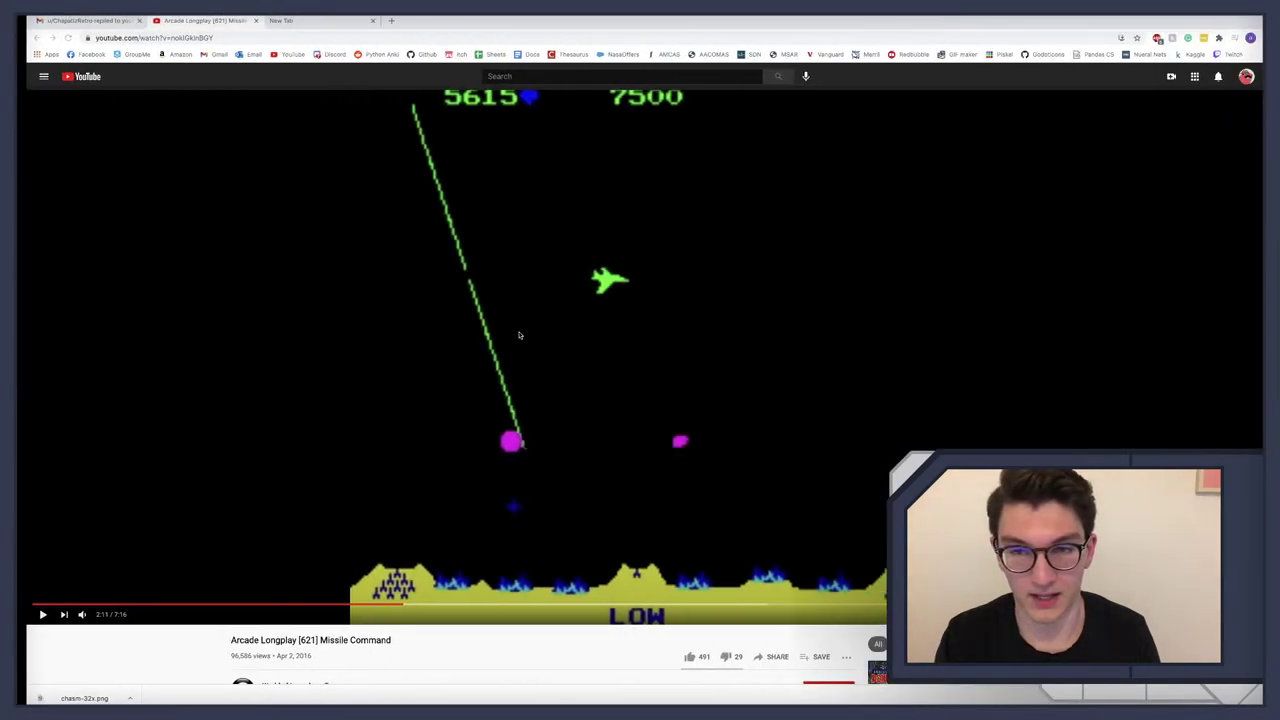
Step: Repeatedly pause and resume the footage to study the explosion shapes
{"action": "left_click", "coordinate": [579, 350]}
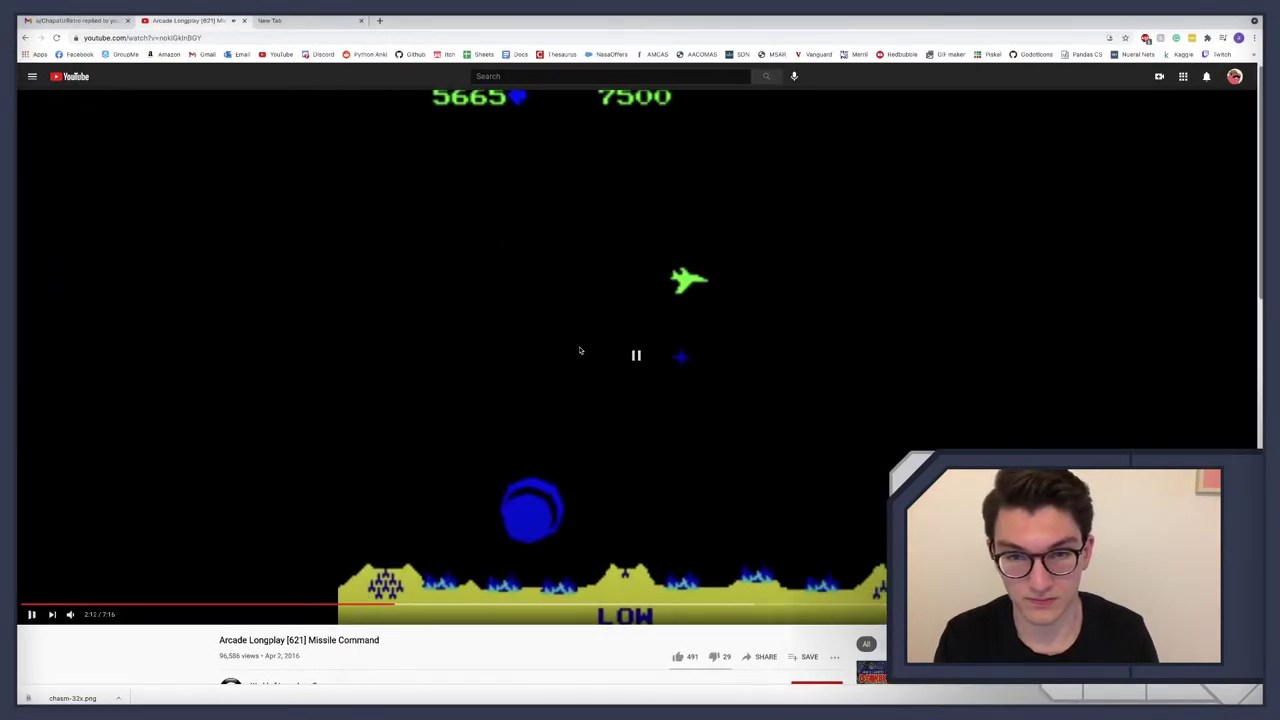
{"action": "left_click", "coordinate": [579, 350]}
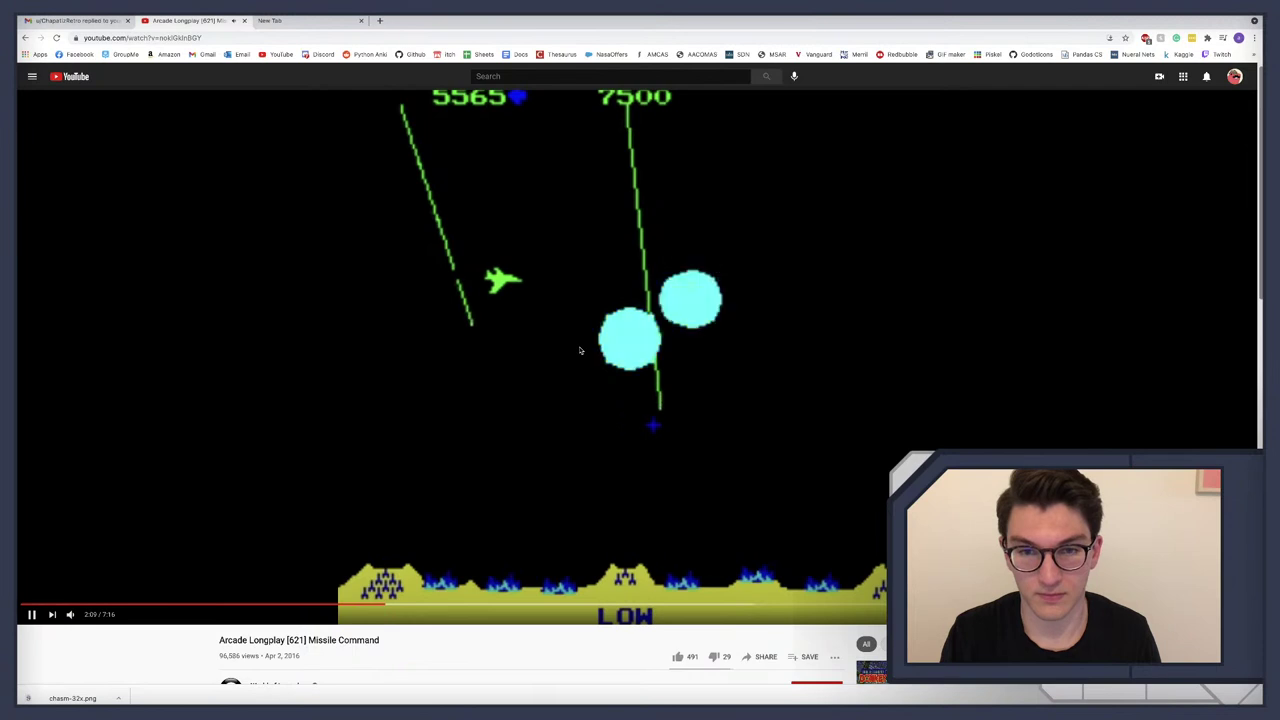
{"action": "left_click", "coordinate": [579, 350]}
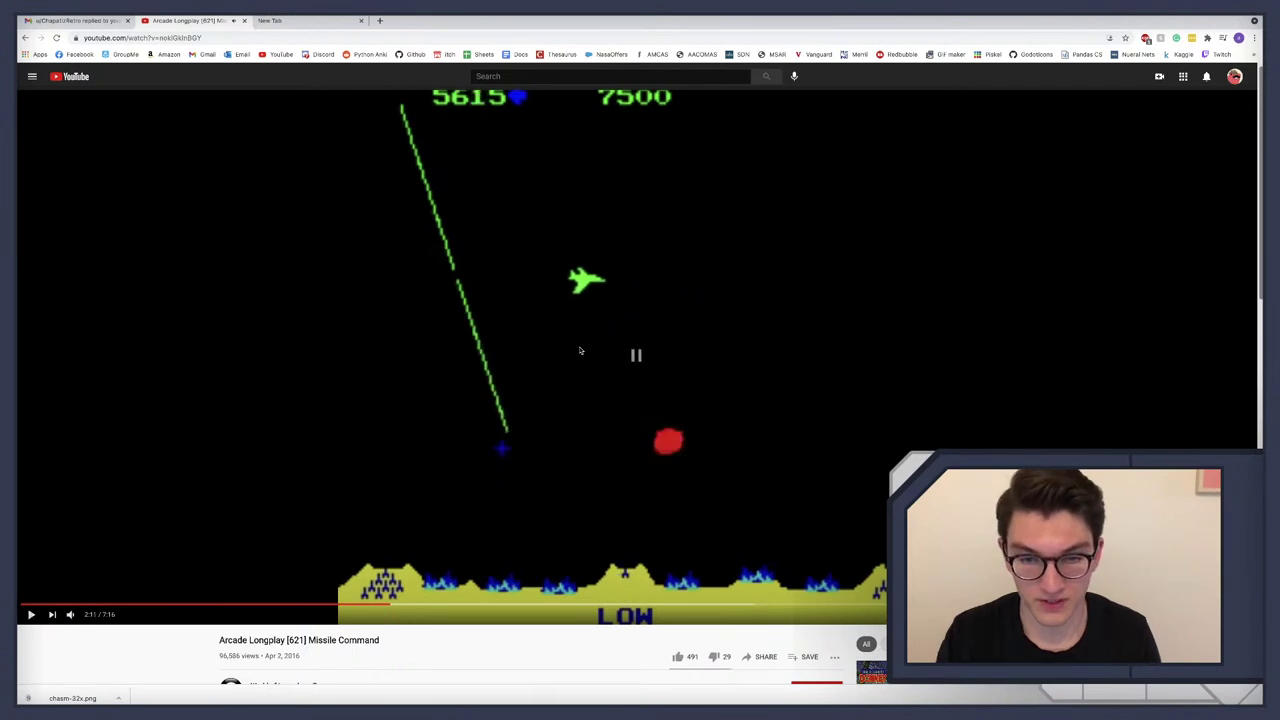
{"action": "left_click", "coordinate": [579, 350]}
{"action": "left_click", "coordinate": [579, 350]}
{"action": "left_click", "coordinate": [579, 350]}
{"action": "left_click", "coordinate": [579, 350]}
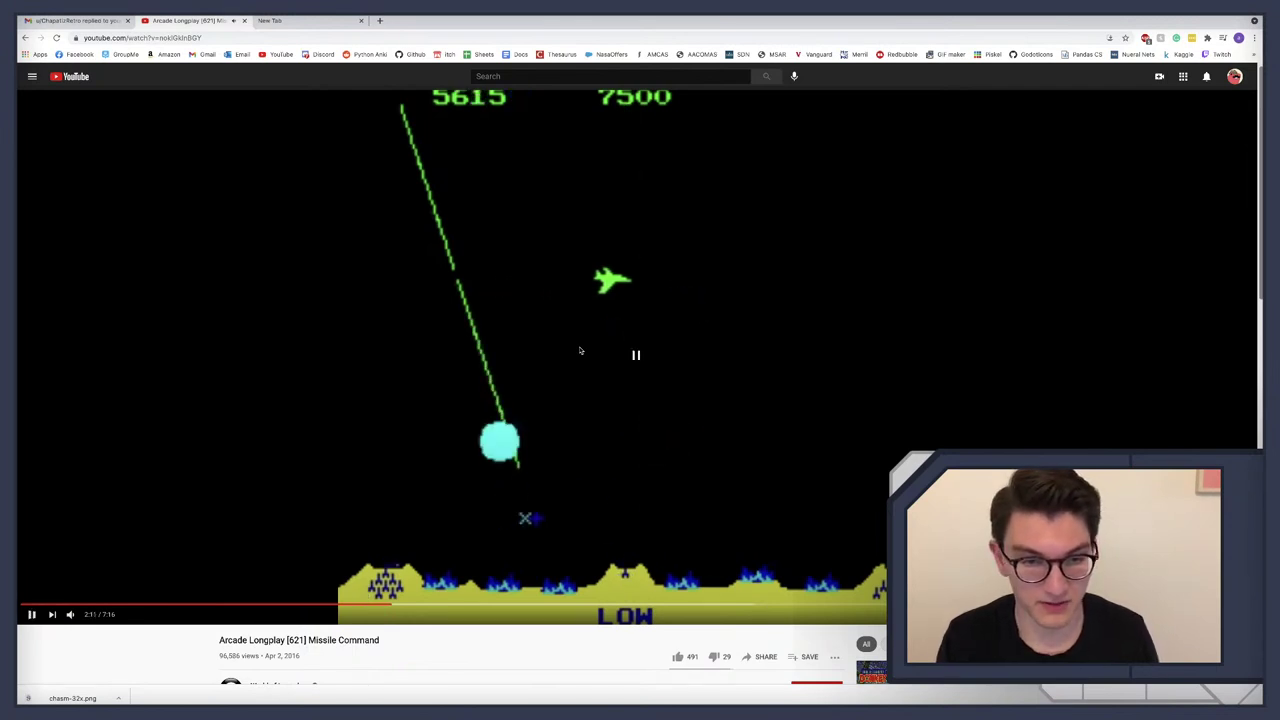
{"action": "left_click", "coordinate": [579, 350]}
{"action": "left_click", "coordinate": [579, 350]}
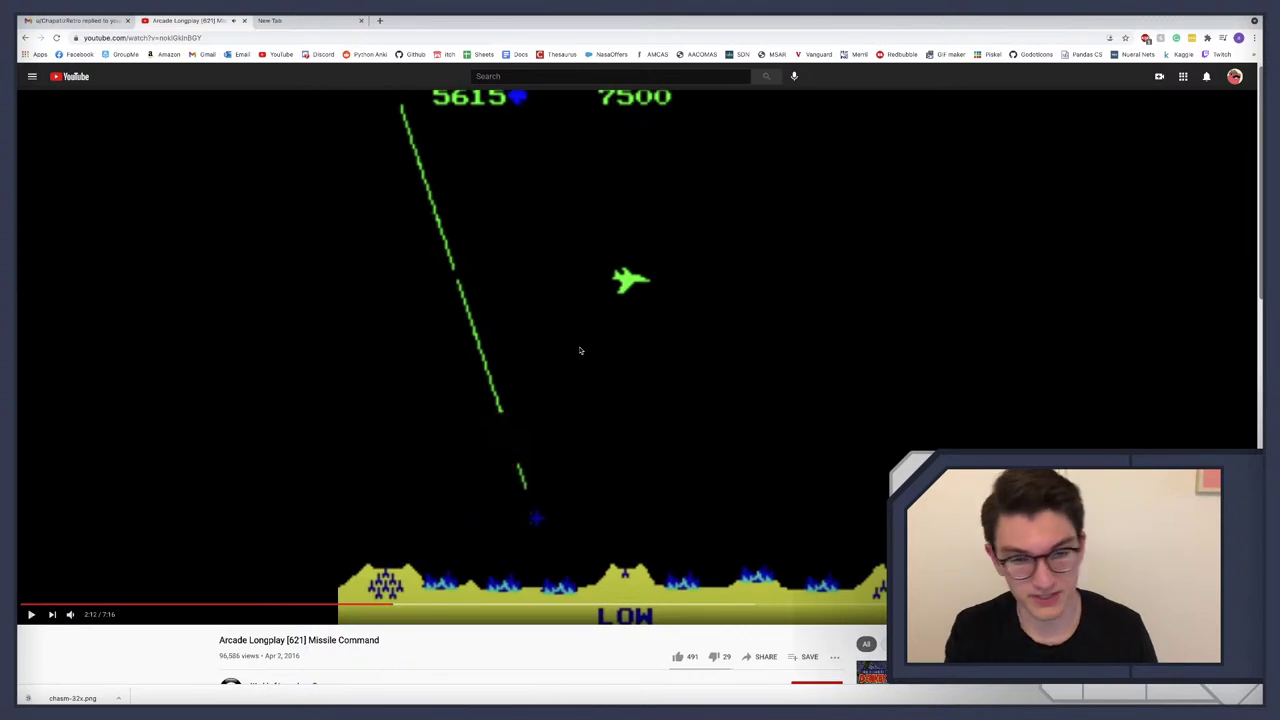
{"action": "left_click", "coordinate": [579, 350]}
{"action": "left_click", "coordinate": [579, 350]}
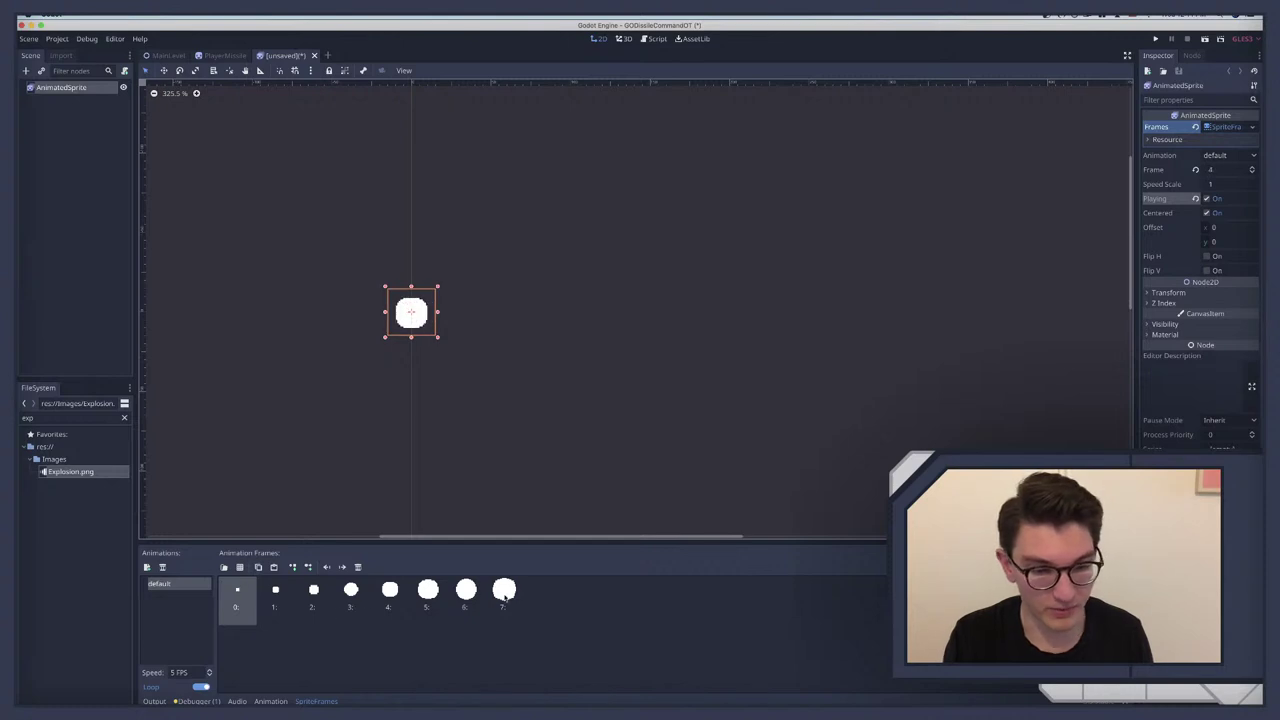
Step: After frame 7, add one empty frame cut from Explosion.png split into 24 columns
{"action": "left_click", "coordinate": [504, 594]}
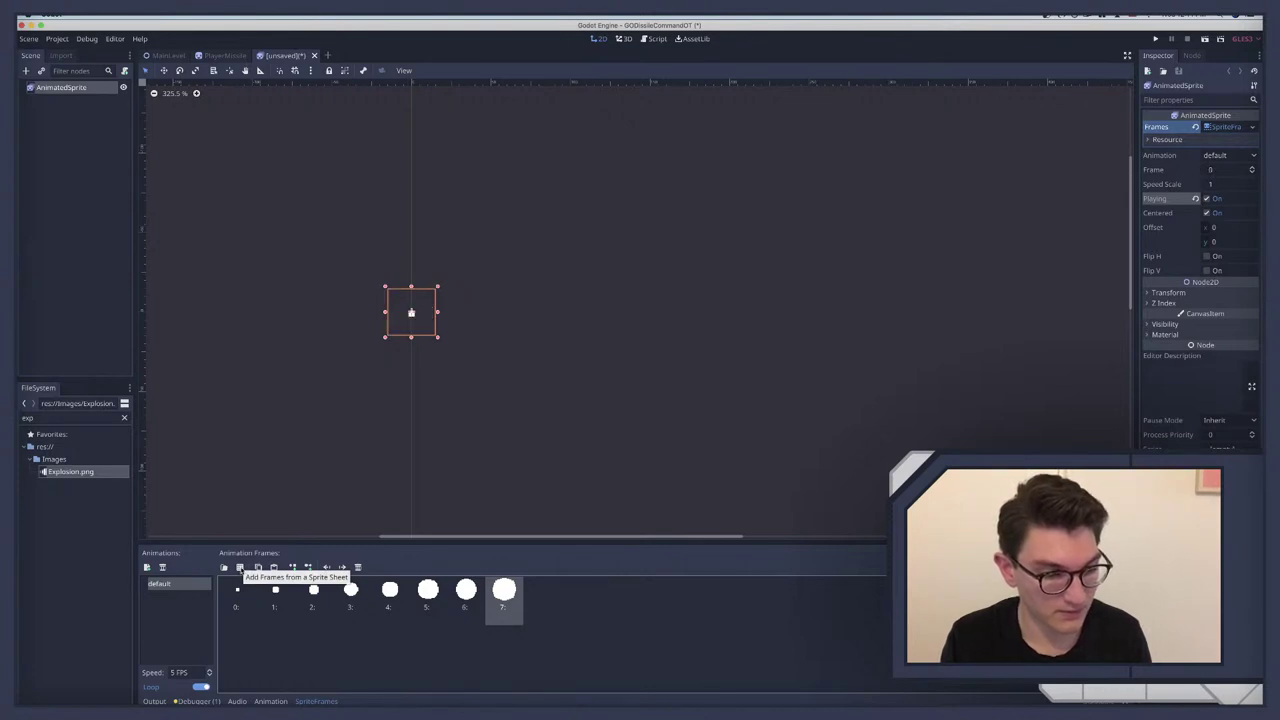
{"action": "left_click", "coordinate": [240, 568]}
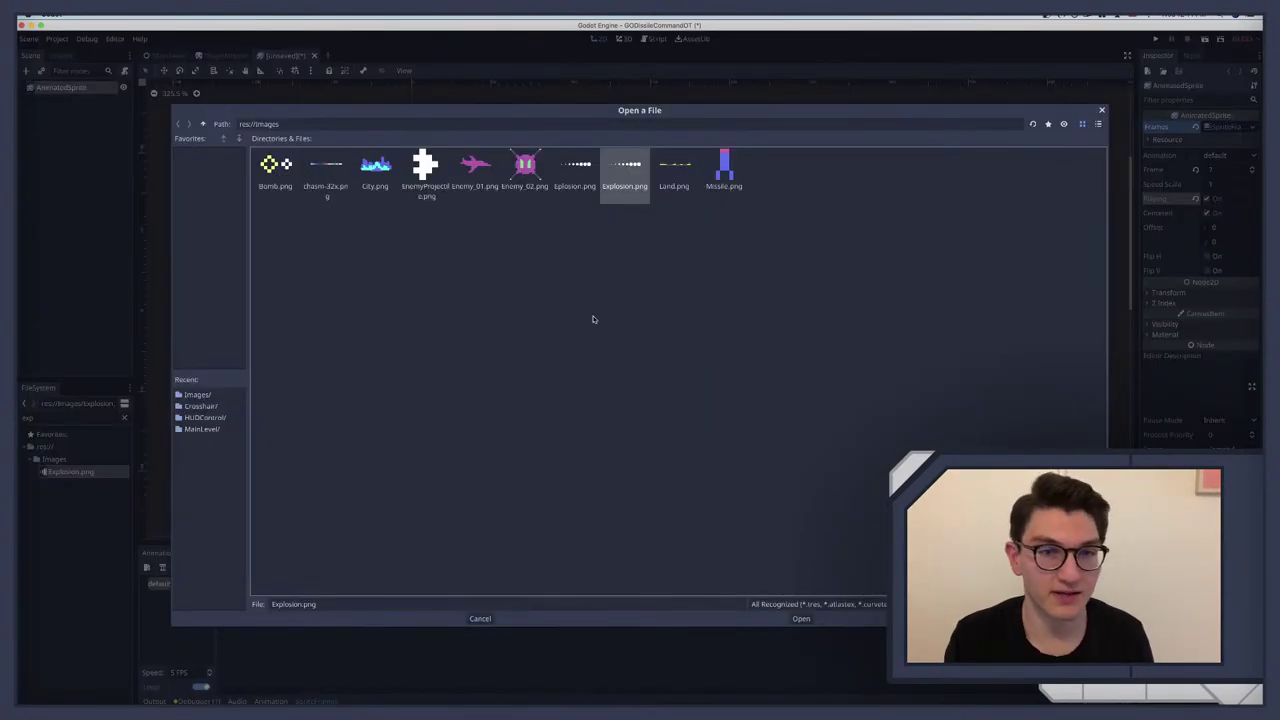
{"action": "double_click", "coordinate": [624, 167]}
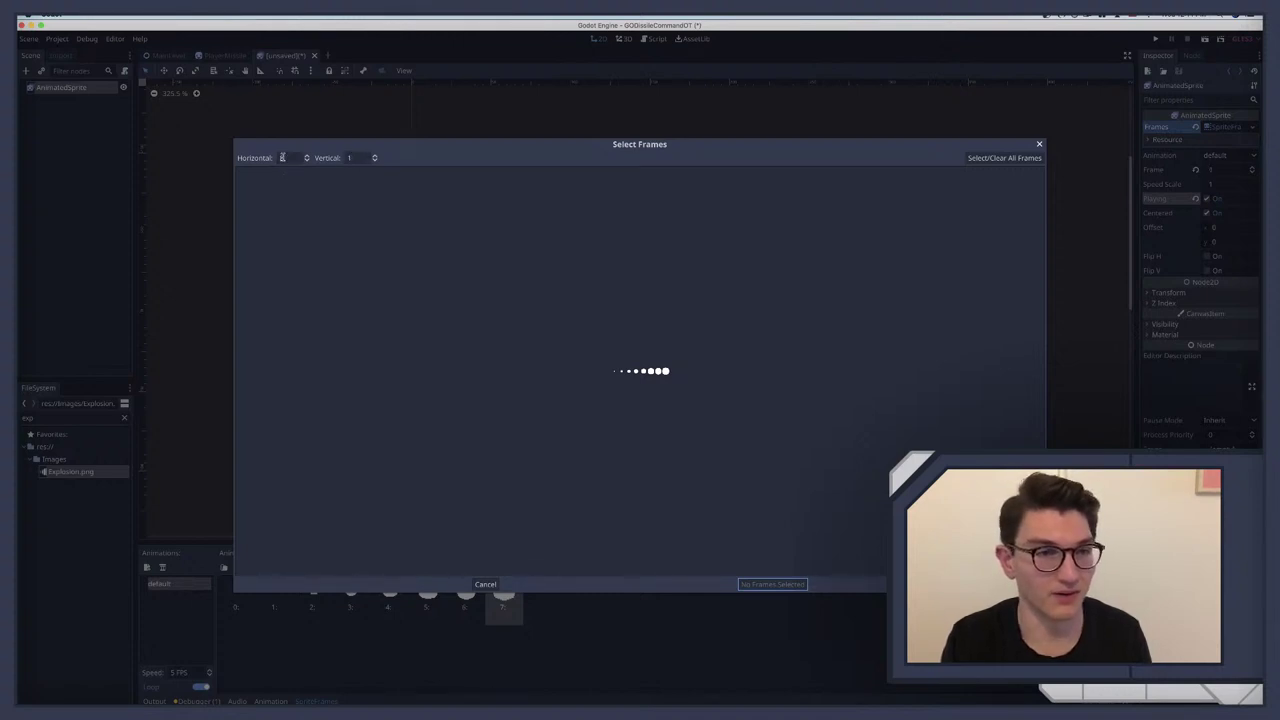
{"action": "left_click", "coordinate": [283, 157]}
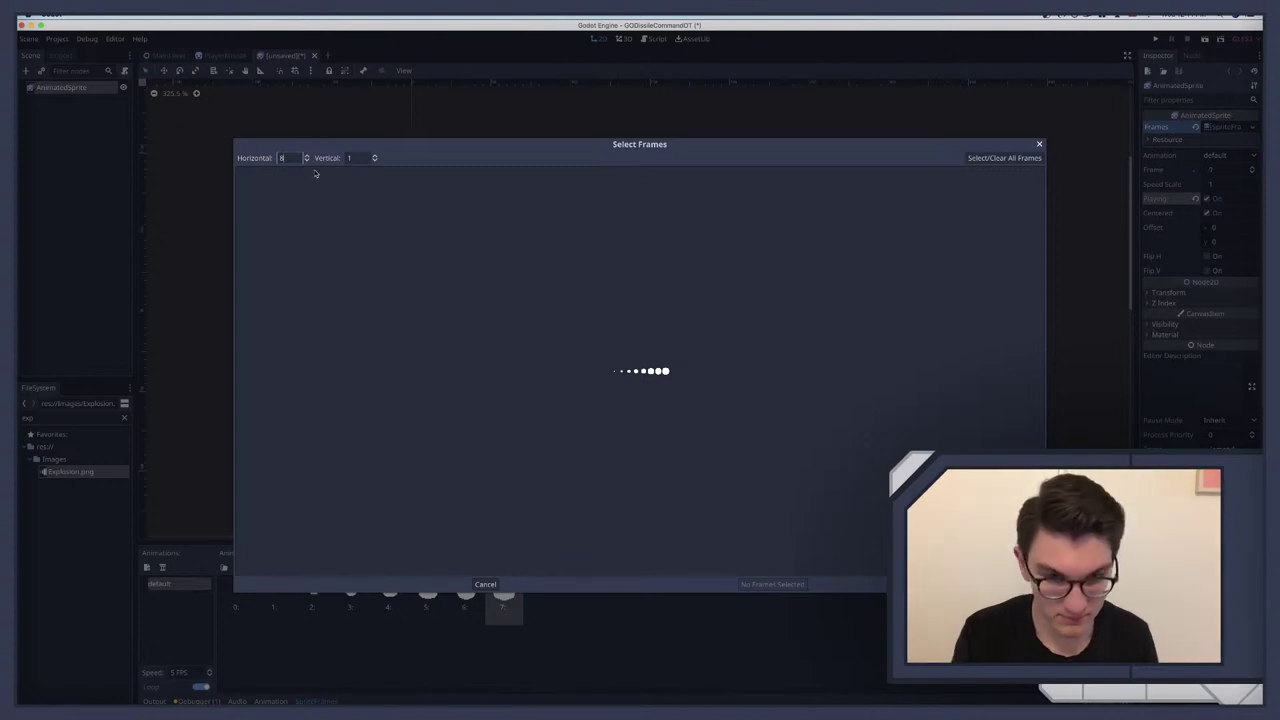
{"action": "type", "text": "24"}
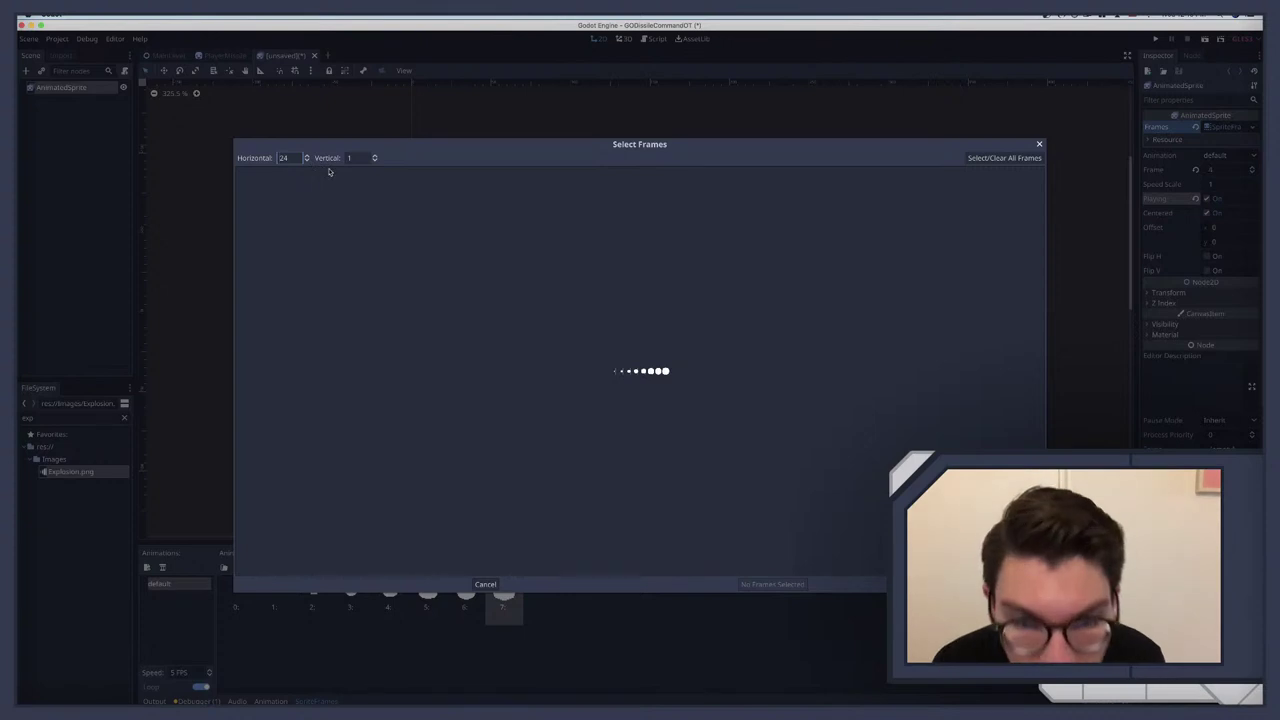
{"action": "left_click", "coordinate": [617, 372]}
{"action": "left_click", "coordinate": [783, 582]}
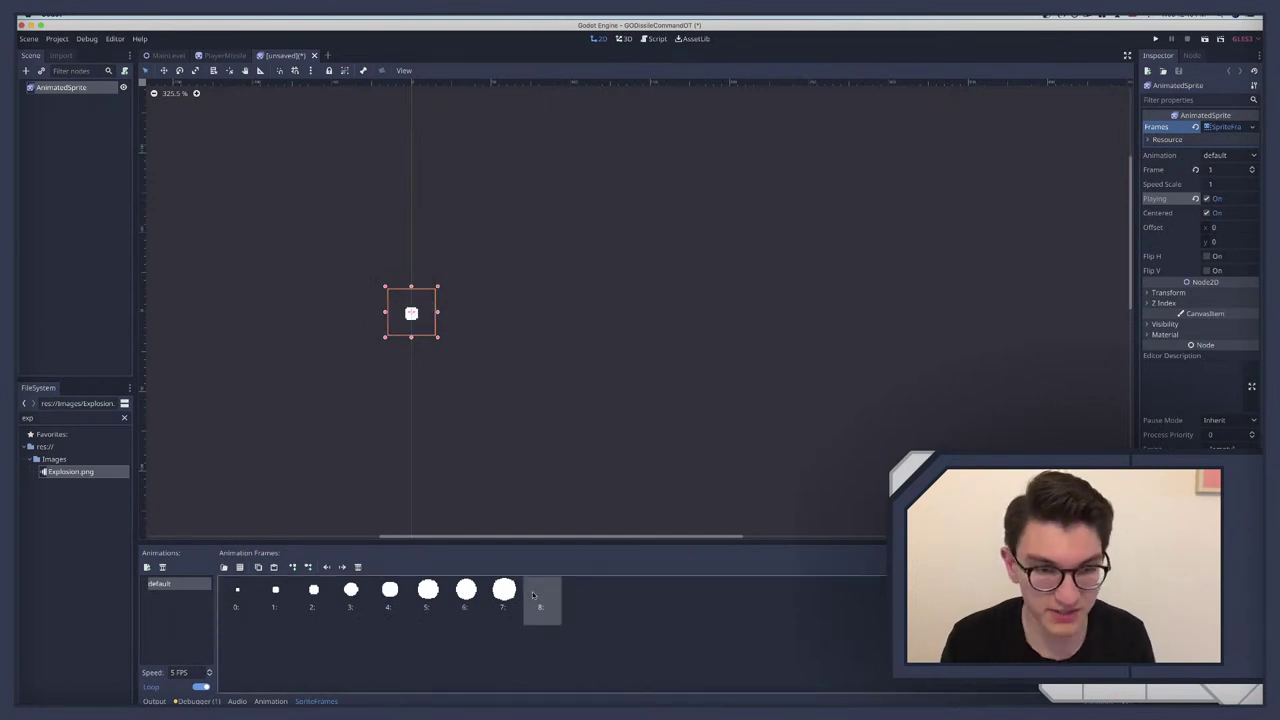
Step: Duplicate the empty frame four times and drag blanks between the circle frames so they alternate
{"action": "left_click_drag", "start_coordinate": [540, 595], "coordinate": [265, 607]}
{"action": "left_click", "coordinate": [275, 591]}
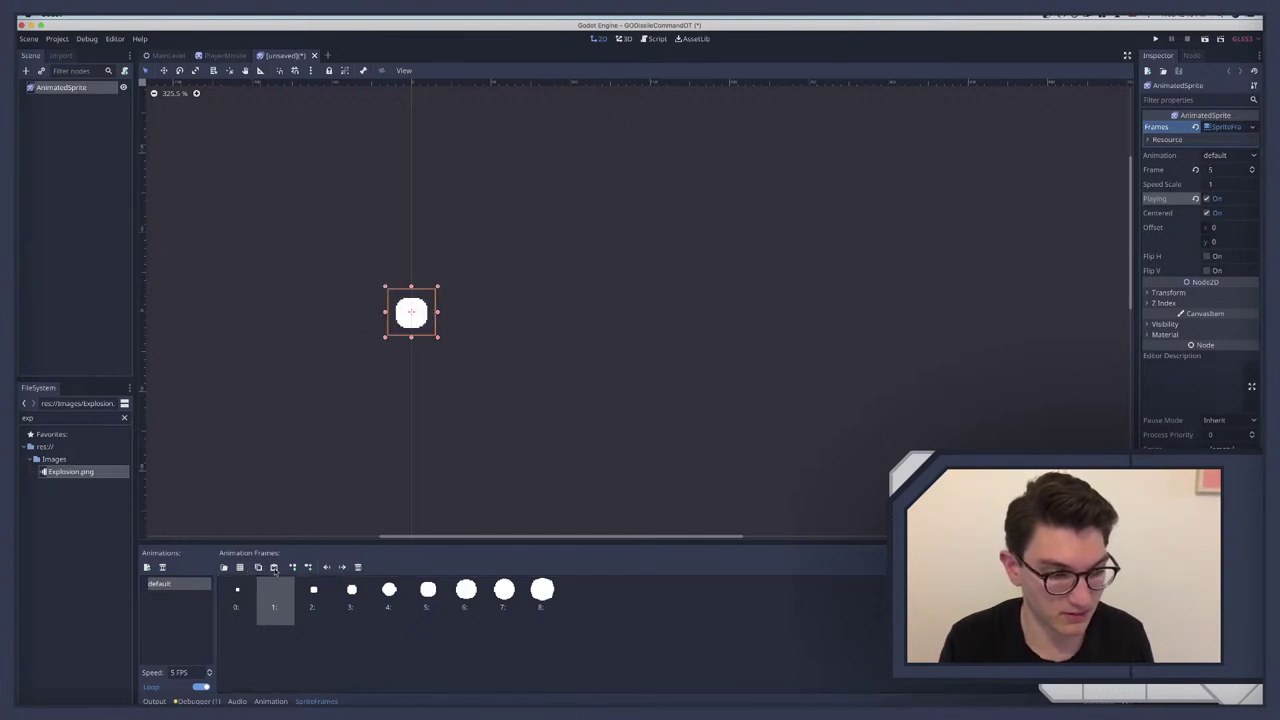
{"action": "left_click", "coordinate": [274, 567]}
{"action": "left_click", "coordinate": [274, 567]}
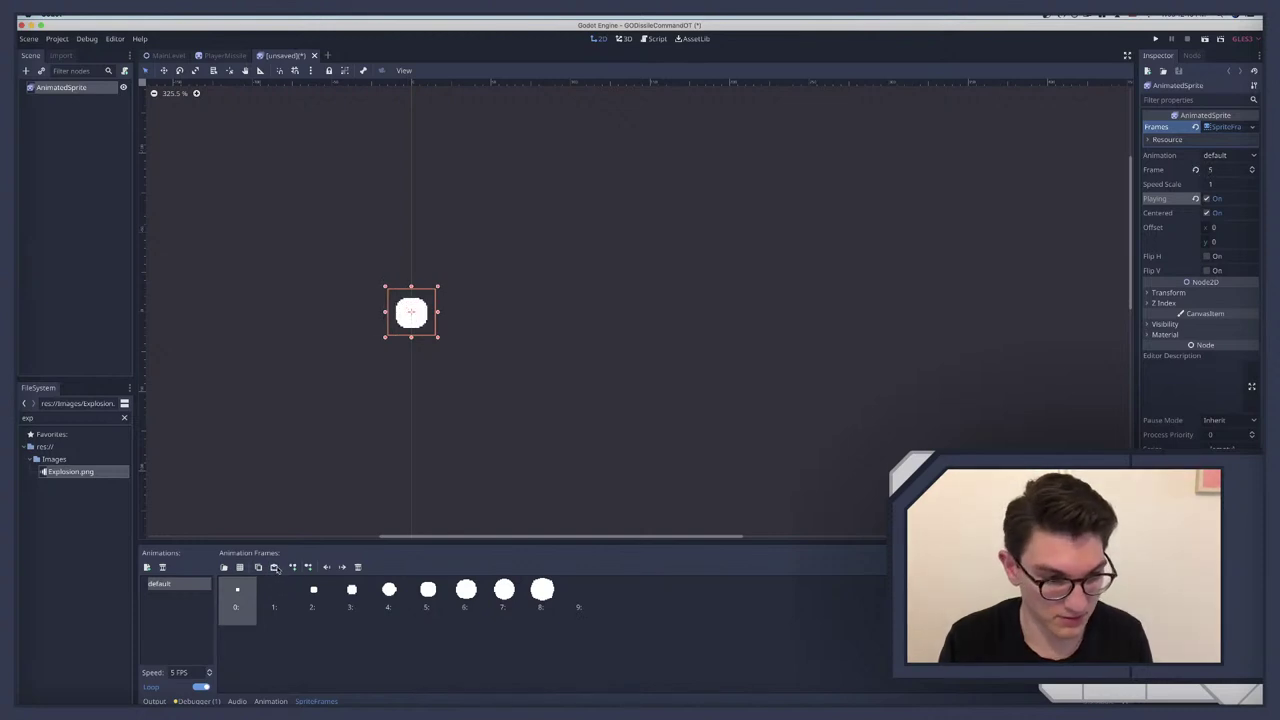
{"action": "left_click", "coordinate": [274, 567]}
{"action": "left_click", "coordinate": [274, 567]}
{"action": "left_click_drag", "start_coordinate": [588, 596], "coordinate": [337, 594]}
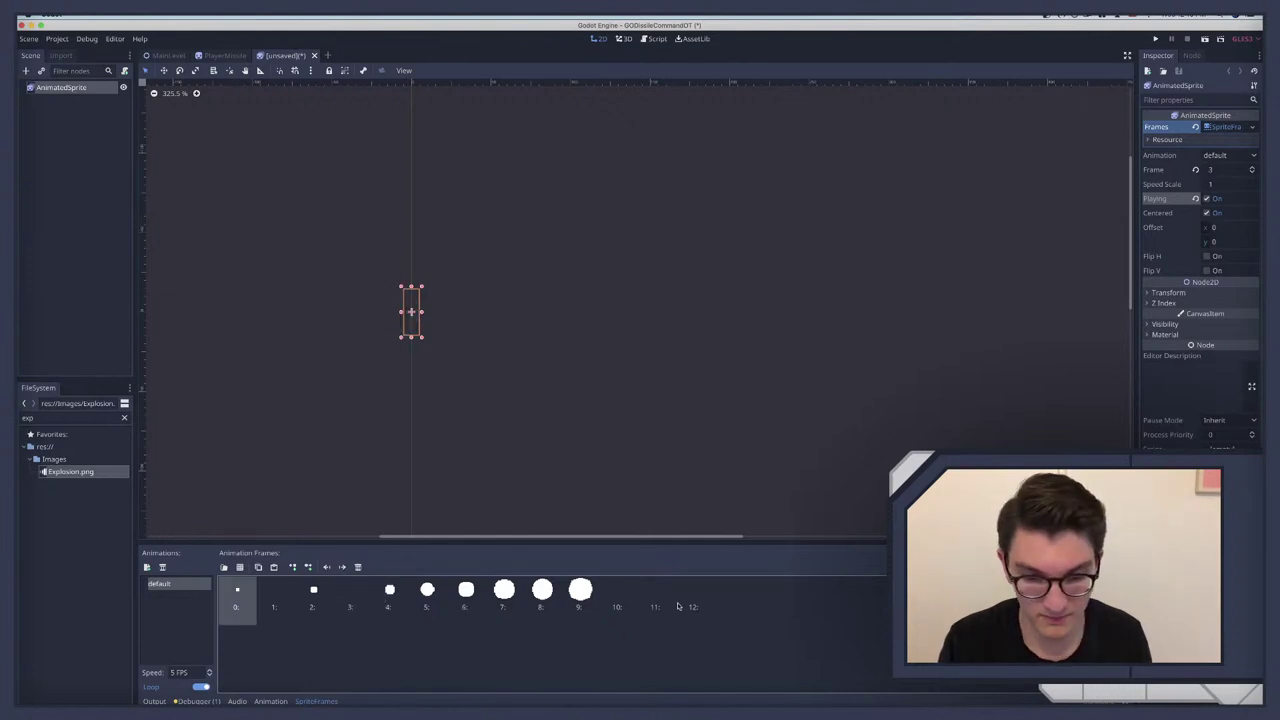
{"action": "left_click_drag", "start_coordinate": [636, 597], "coordinate": [453, 605]}
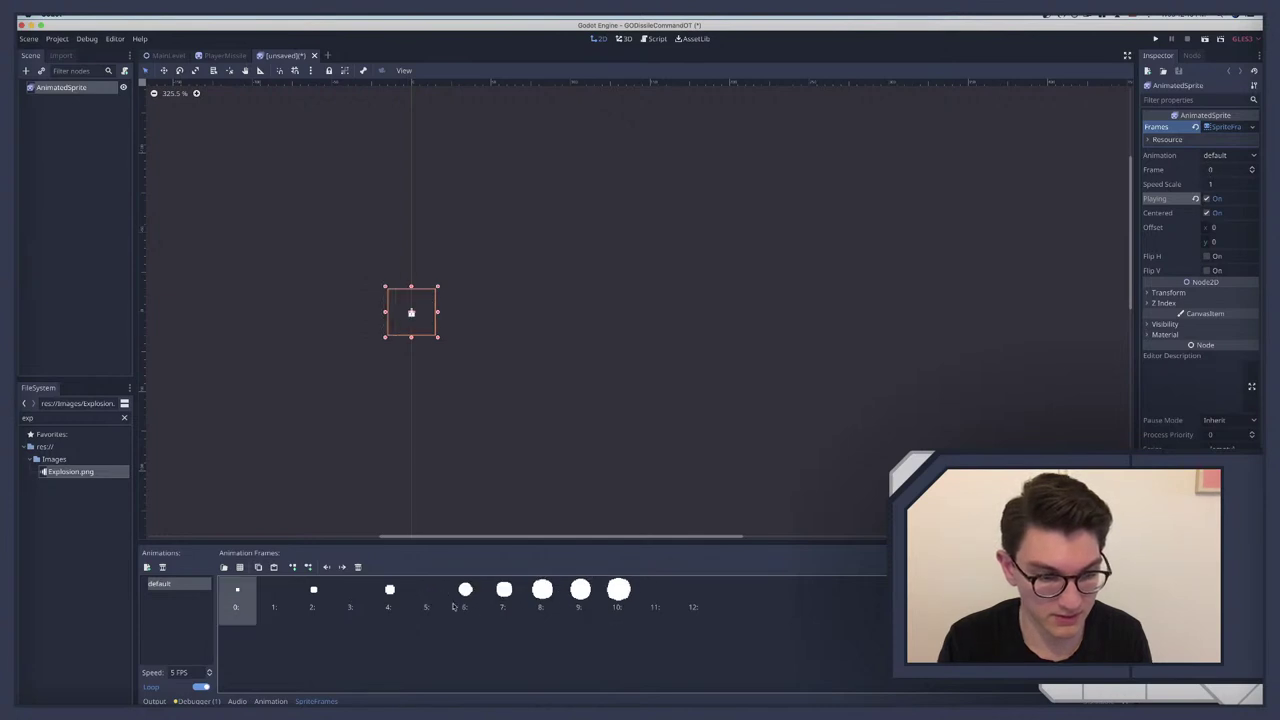
{"action": "left_click_drag", "start_coordinate": [655, 600], "coordinate": [496, 595]}
{"action": "left_click_drag", "start_coordinate": [693, 595], "coordinate": [569, 596]}
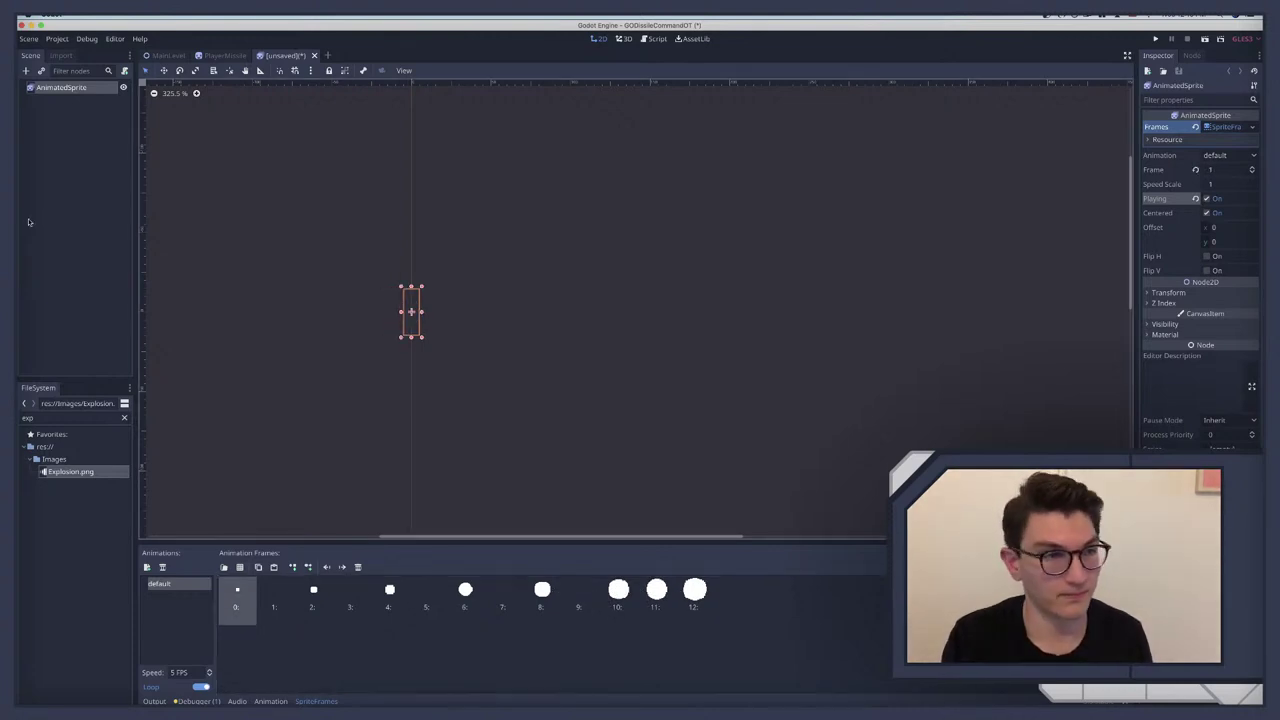
Step: Add two more empty frames and place them between the last circle frames
{"action": "left_click", "coordinate": [70, 201]}
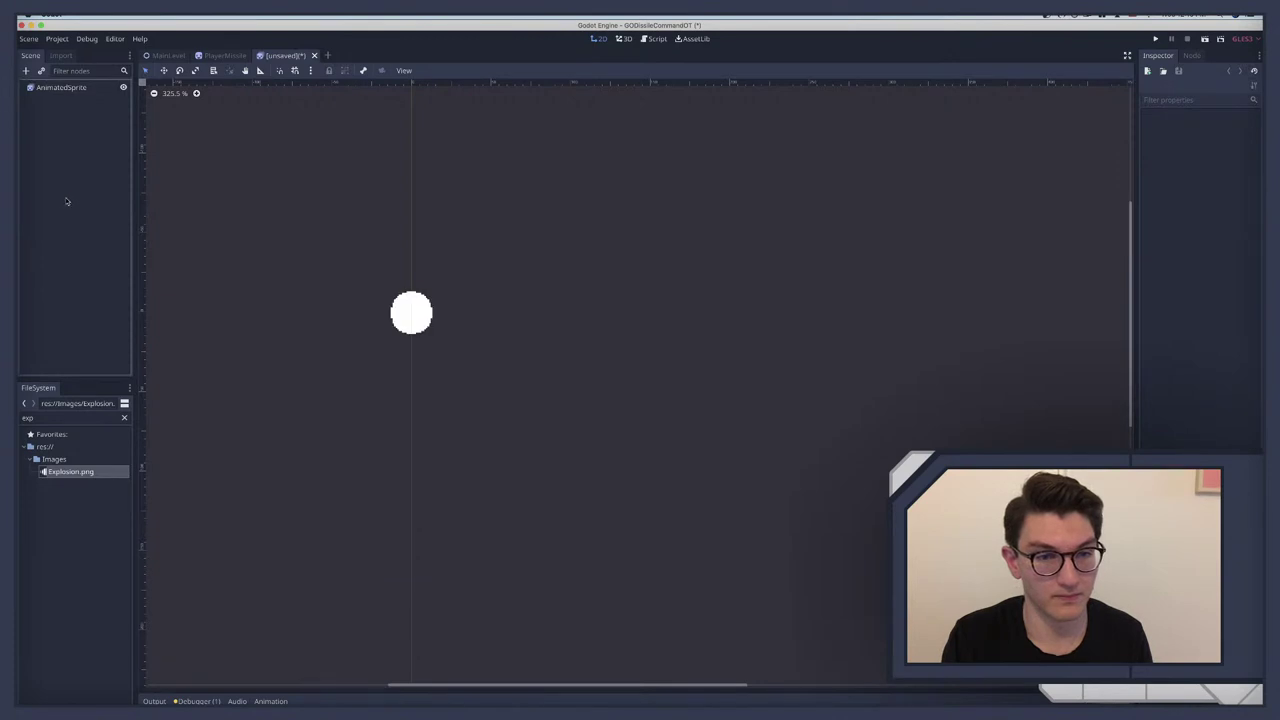
{"action": "left_click", "coordinate": [66, 88]}
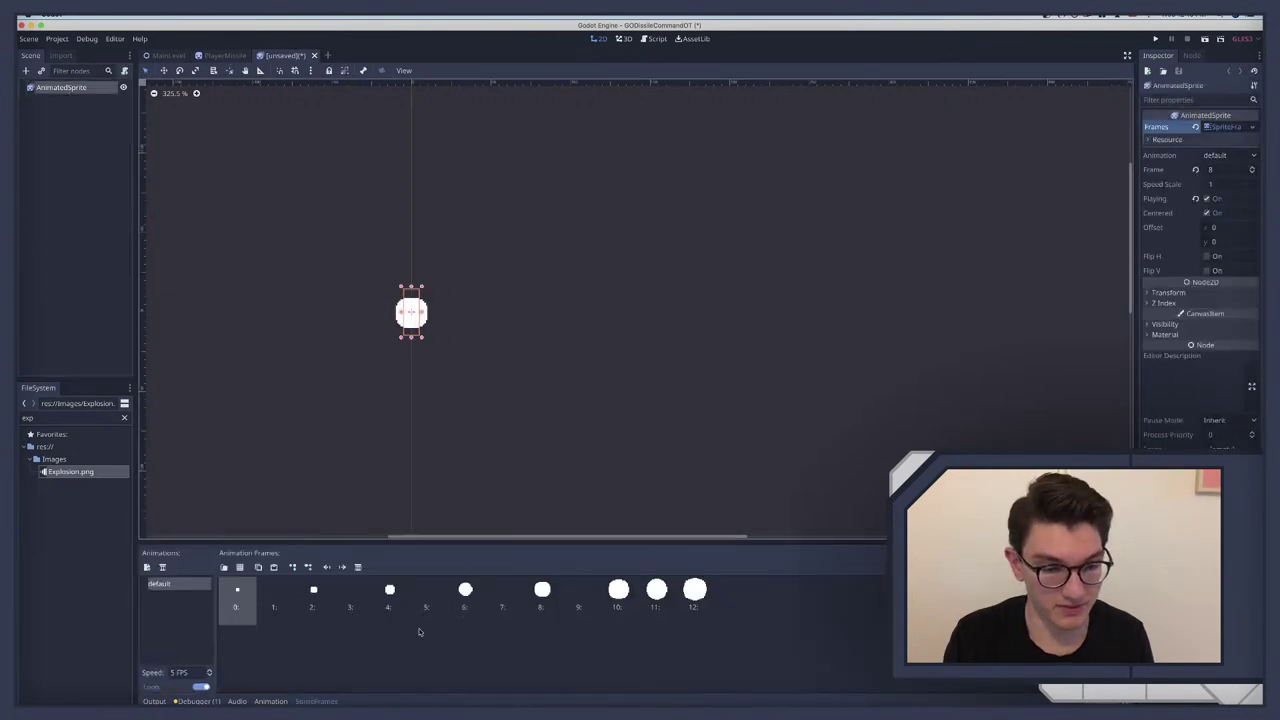
{"action": "left_click", "coordinate": [568, 597]}
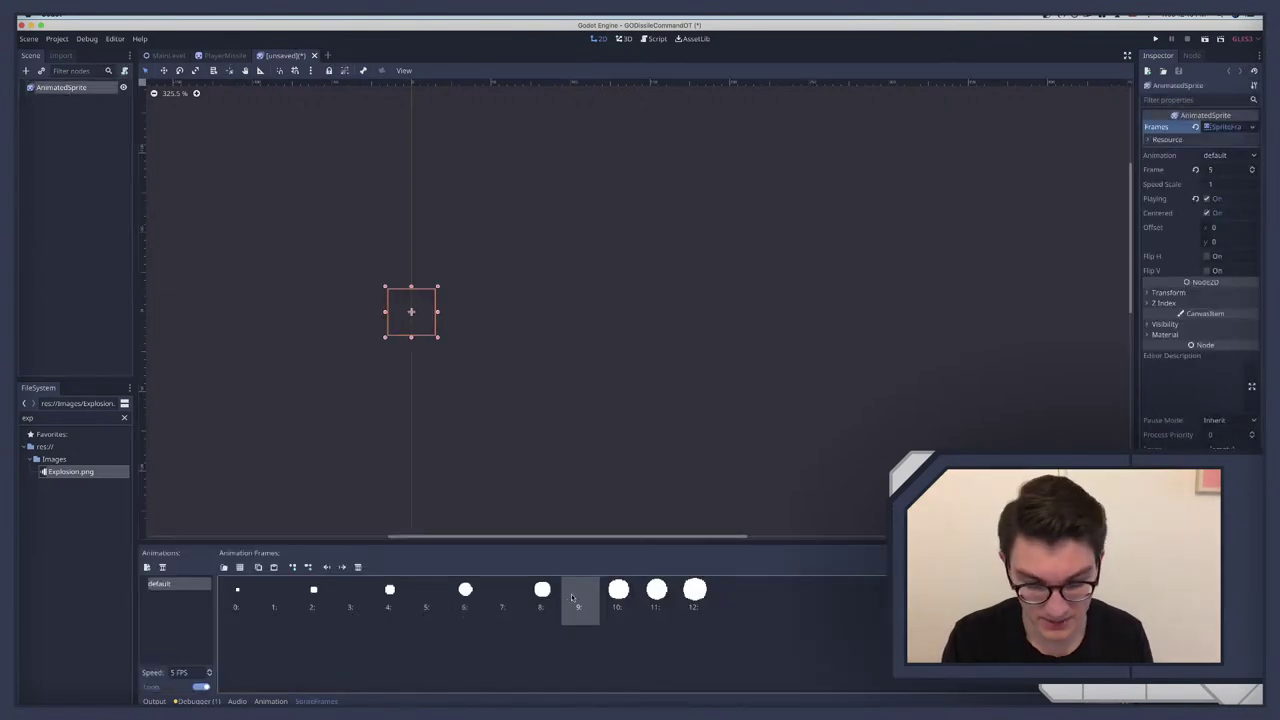
{"action": "left_click", "coordinate": [274, 567]}
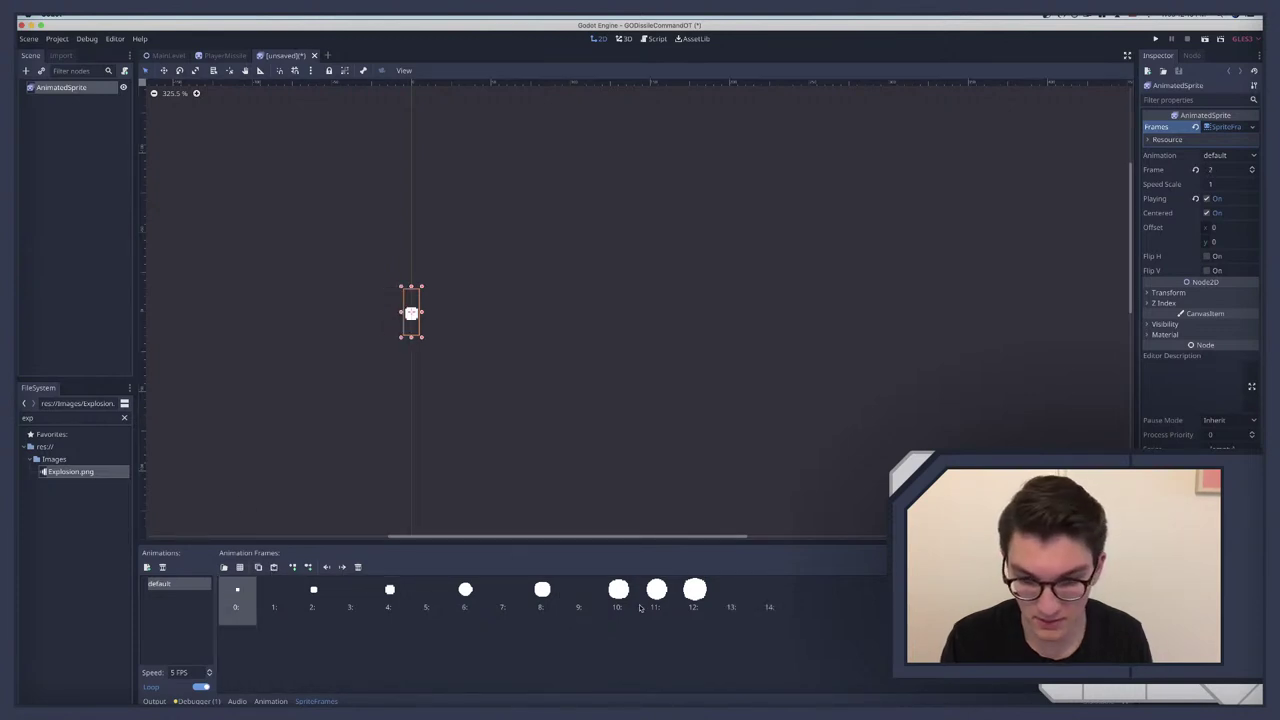
{"action": "left_click_drag", "start_coordinate": [727, 598], "coordinate": [670, 596]}
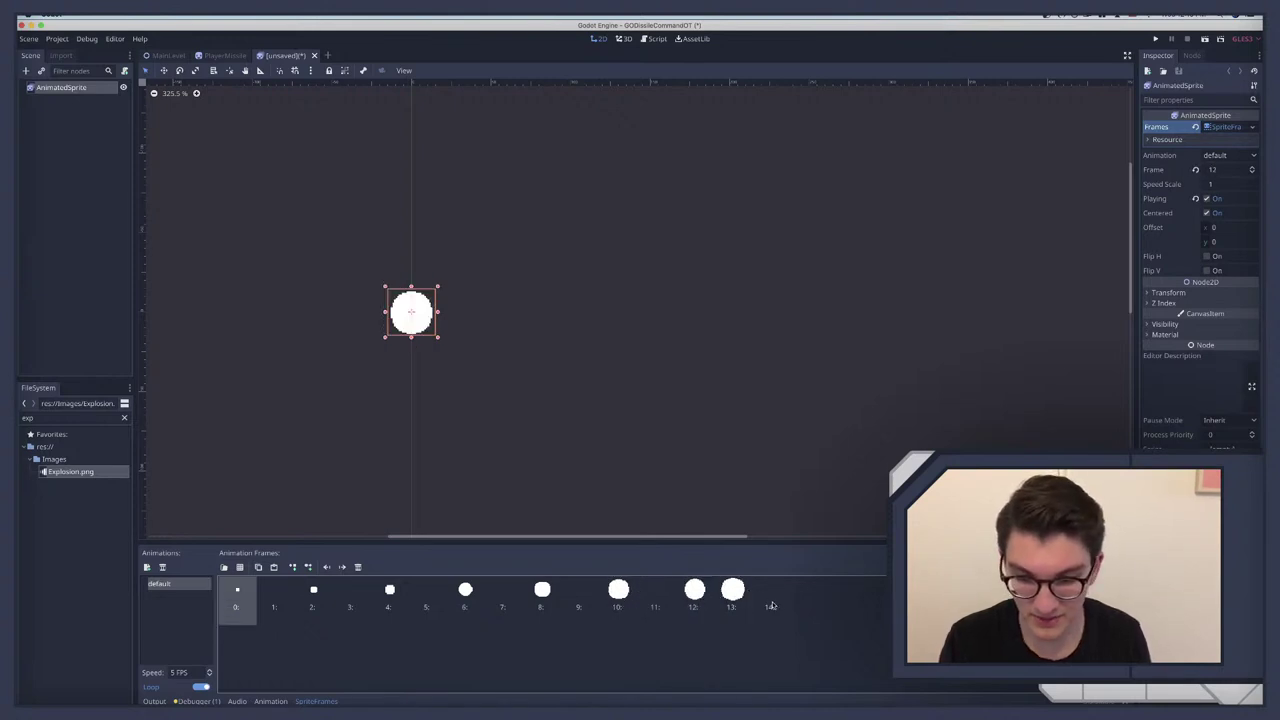
{"action": "left_click_drag", "start_coordinate": [769, 597], "coordinate": [728, 598]}
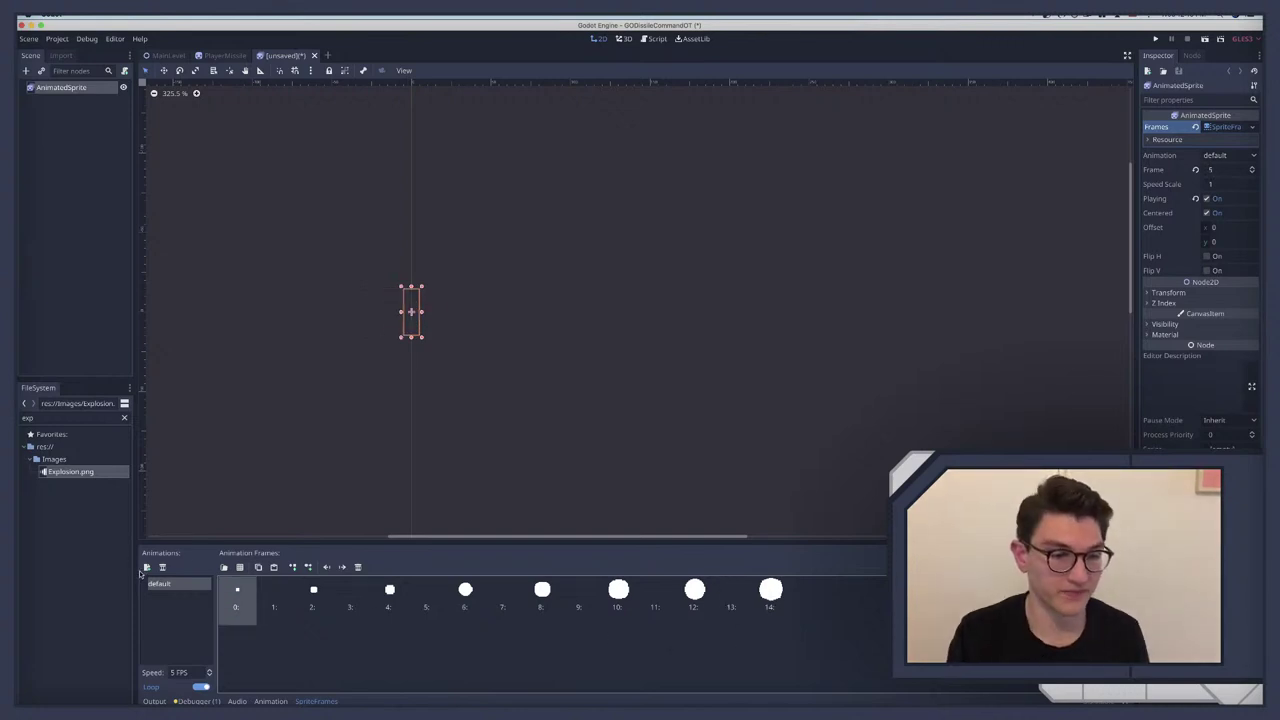
Step: Set the animation speed to 15 FPS and preview the blinking explosion
{"action": "left_click", "coordinate": [191, 670]}
{"action": "type", "text": "1"}
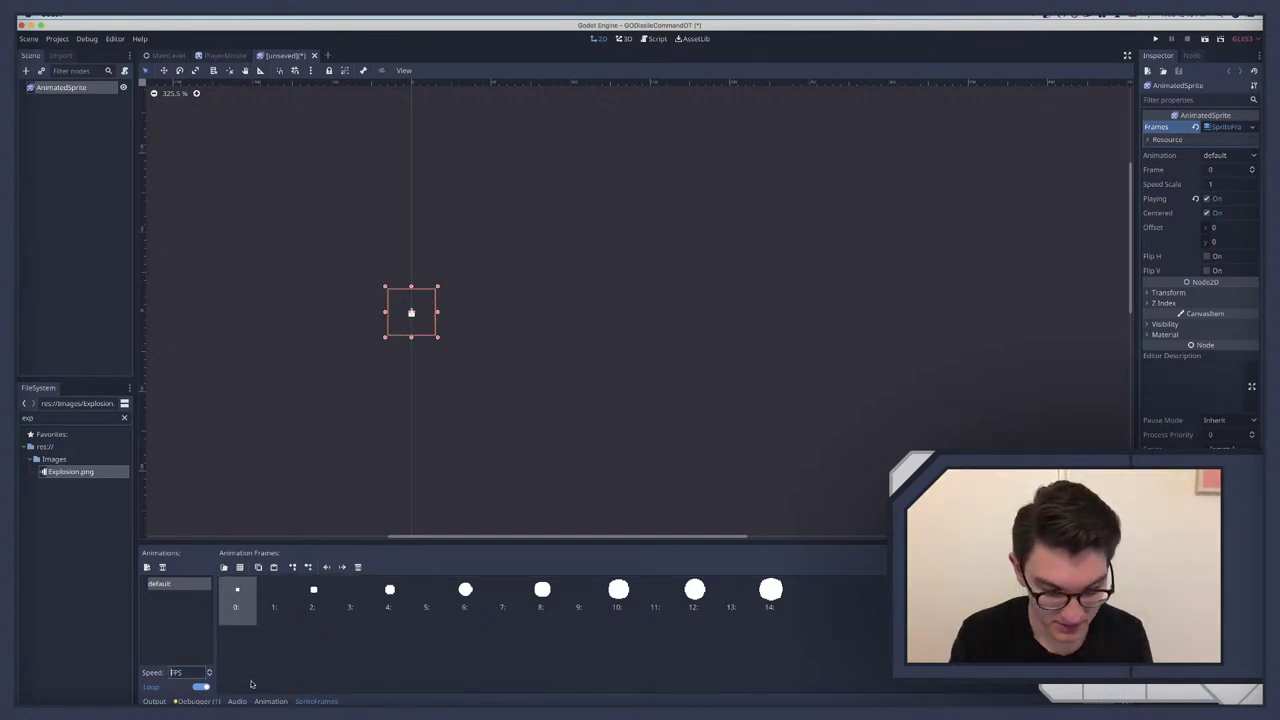
{"action": "key", "text": "Return"}
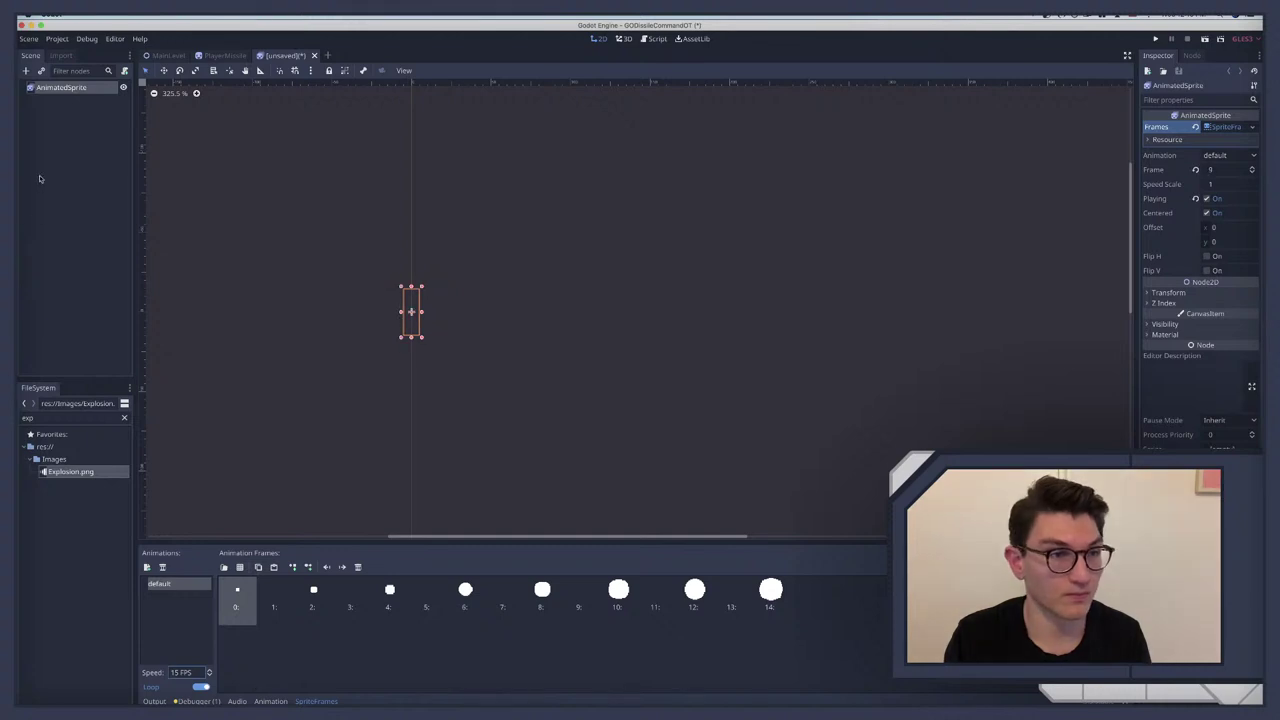
{"action": "left_click", "coordinate": [40, 177]}
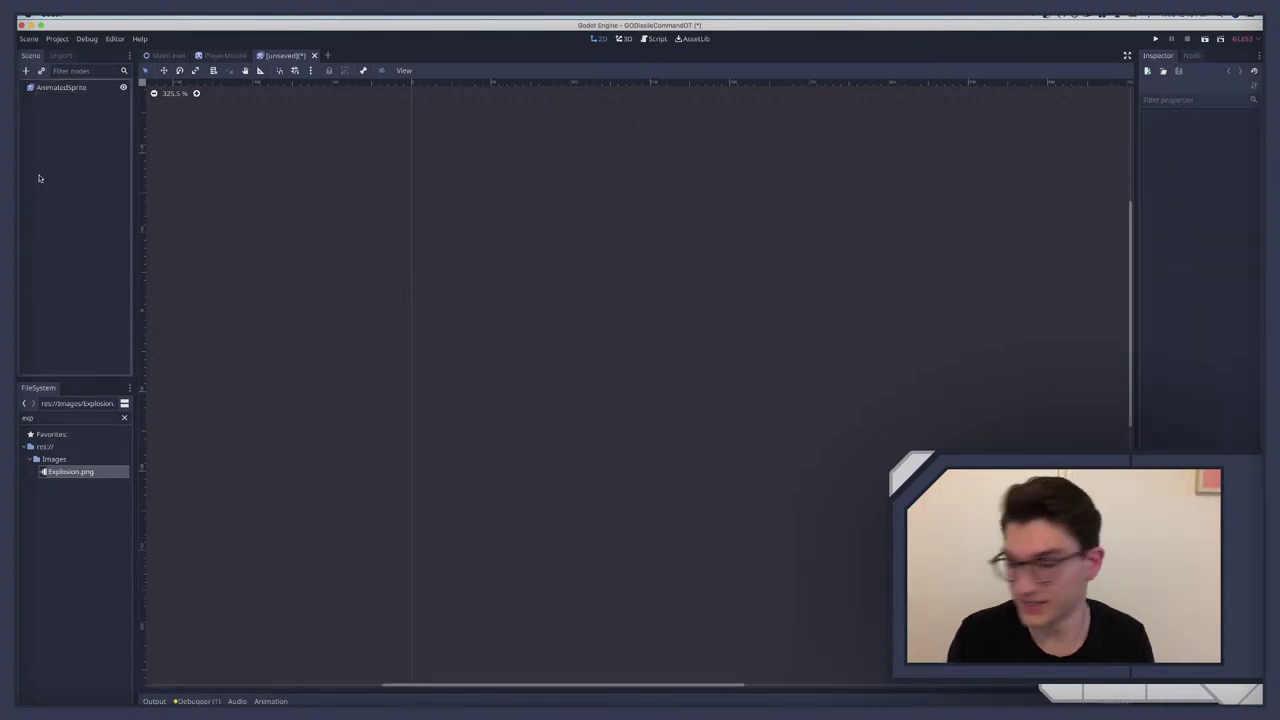
{"action": "key", "text": "ctrl+Right"}
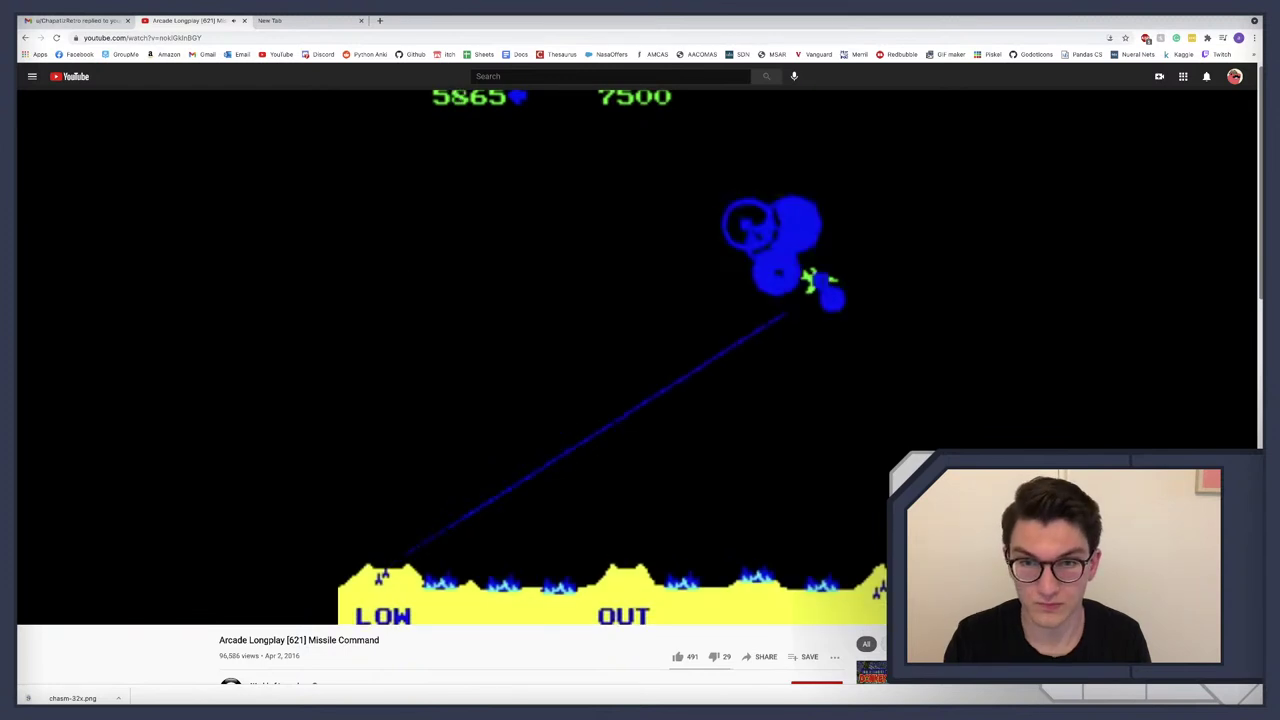
{"action": "key", "text": "Left"}
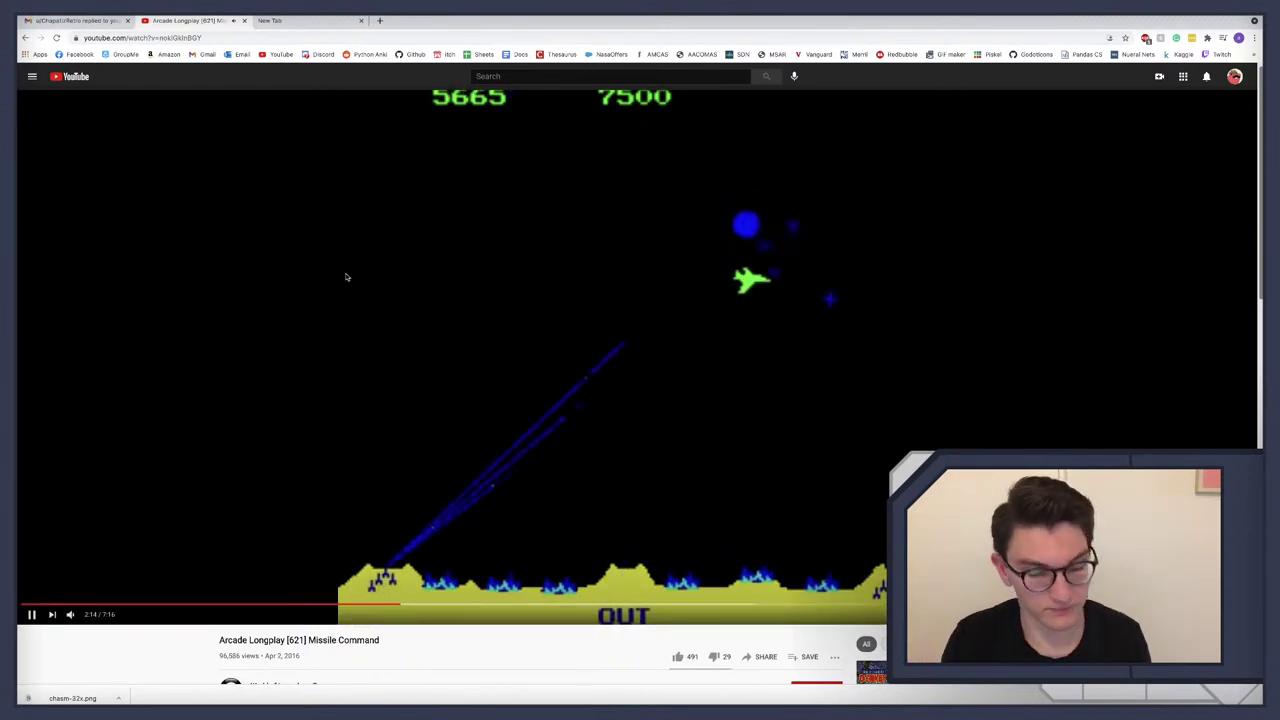
{"action": "key", "text": "ctrl+Left"}
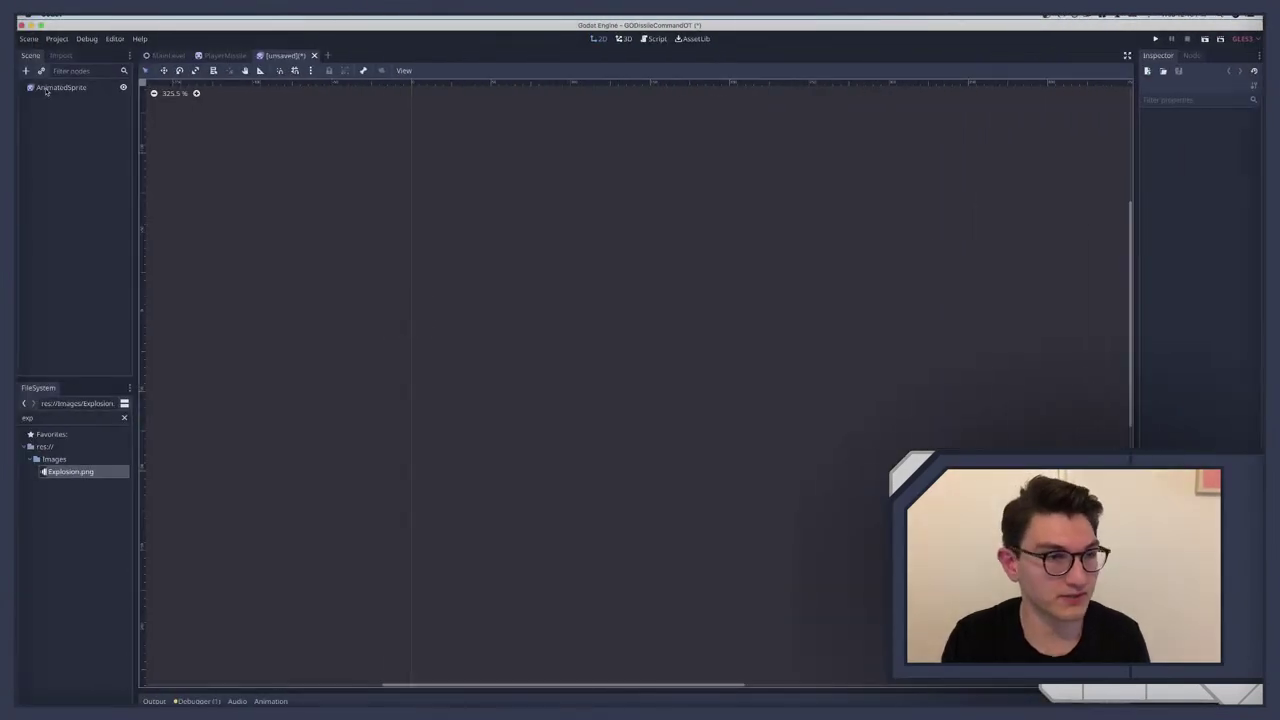
{"action": "left_click", "coordinate": [60, 87]}
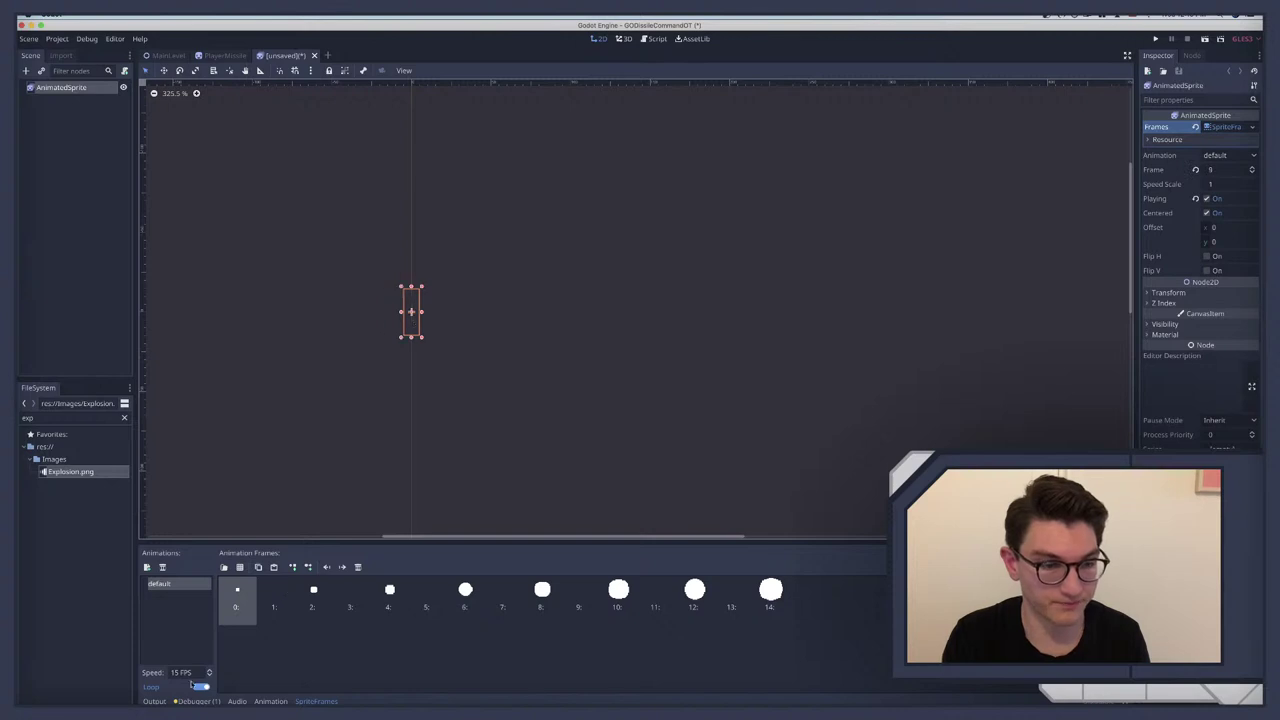
Step: Append small-dot frames after the largest circle, select frame 15, and preview the animation
{"action": "left_click", "coordinate": [182, 672]}
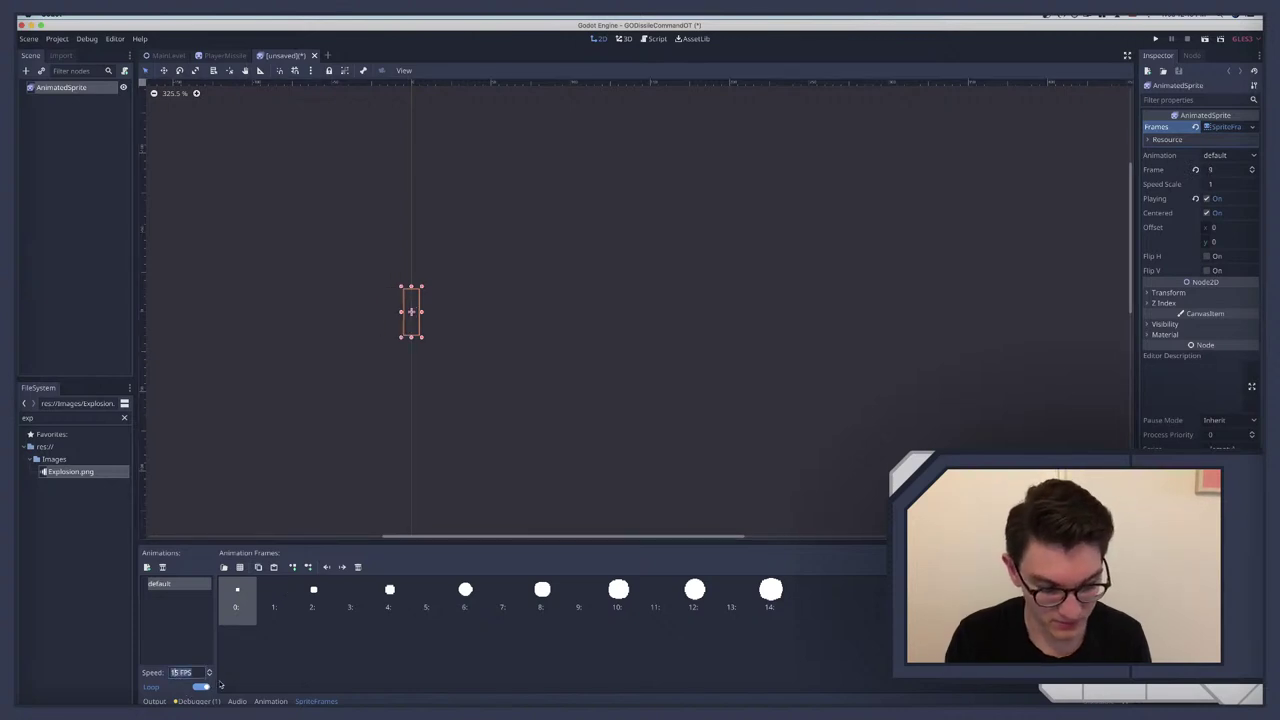
{"action": "left_click", "coordinate": [273, 598]}
{"action": "left_click", "coordinate": [241, 598]}
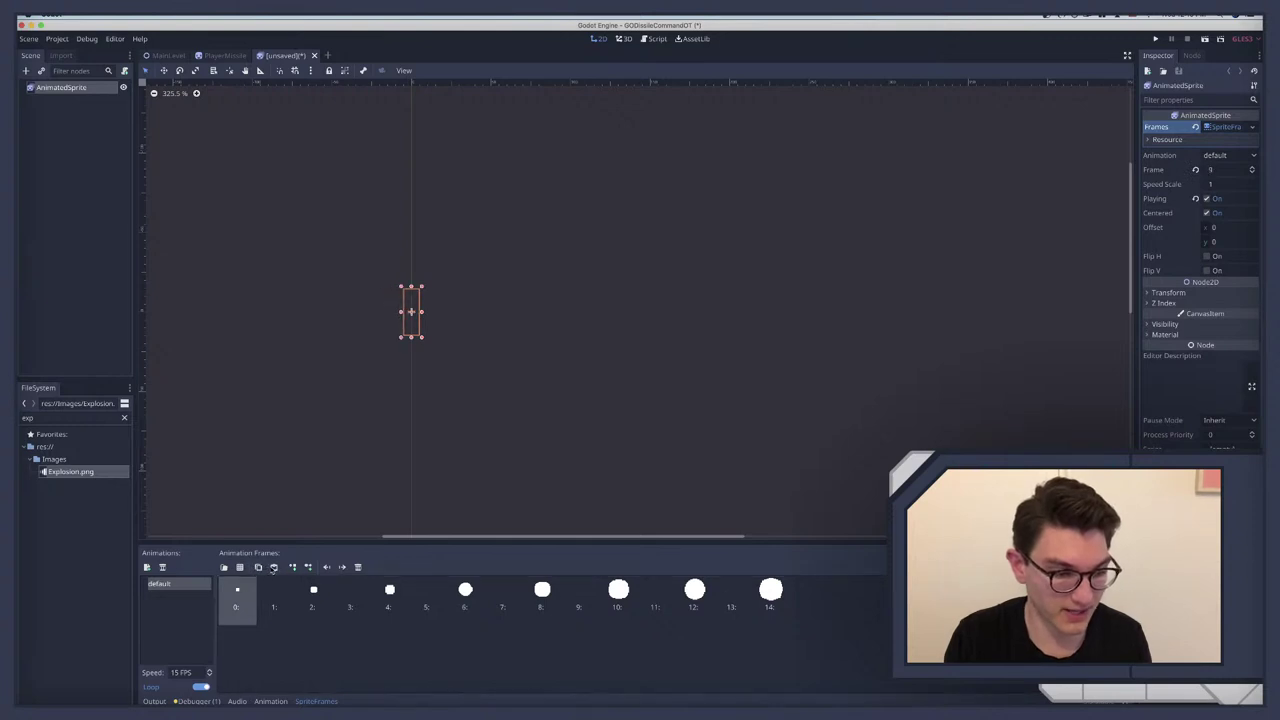
{"action": "left_click", "coordinate": [274, 567]}
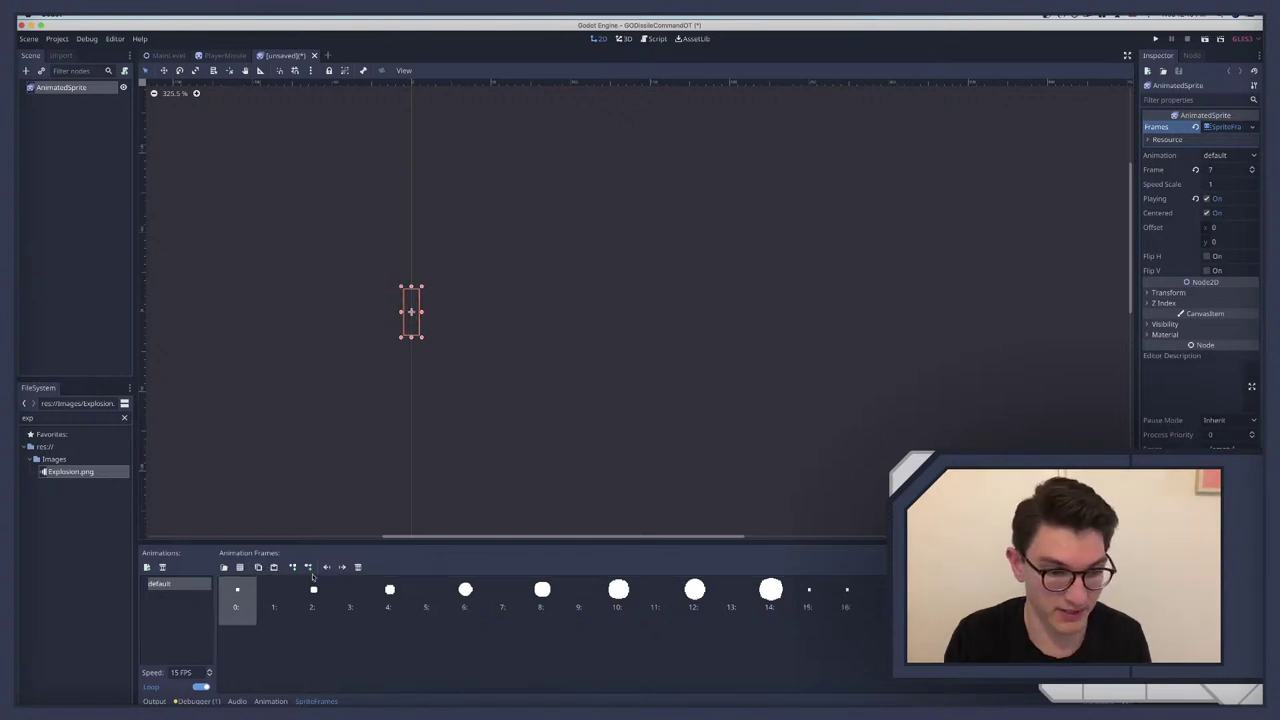
{"action": "left_click", "coordinate": [806, 595]}
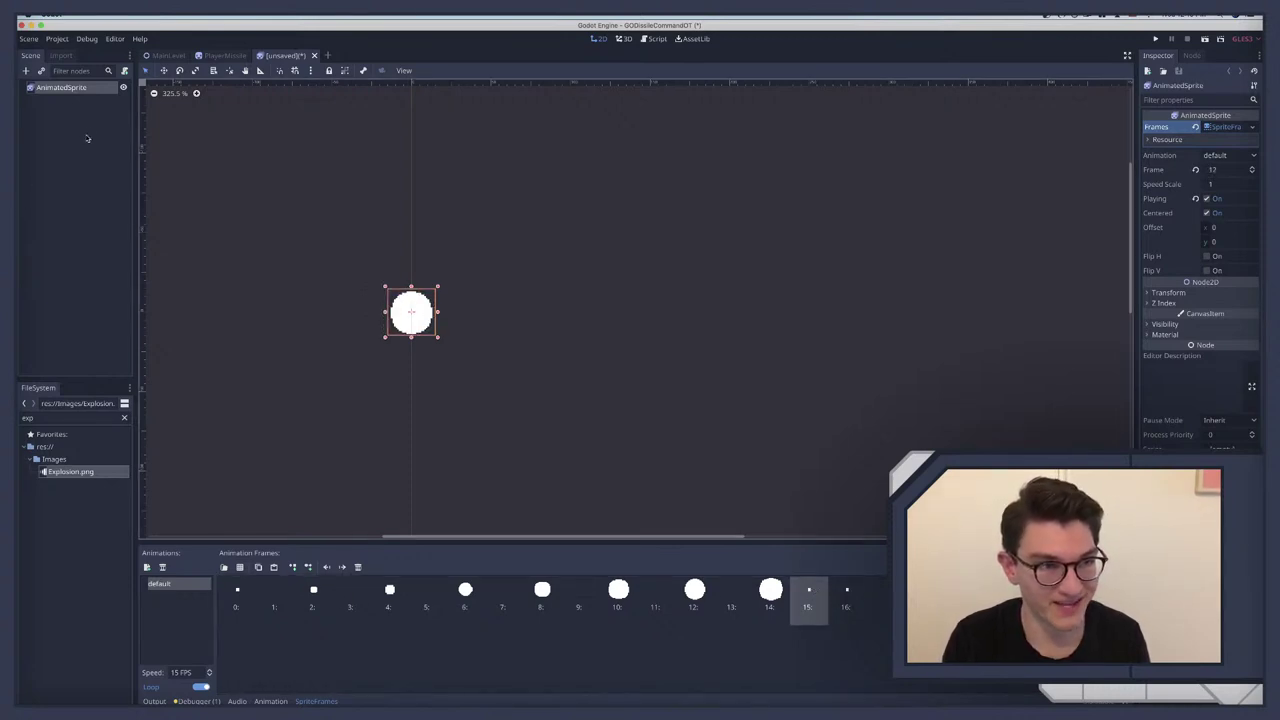
{"action": "left_click", "coordinate": [76, 110]}
{"action": "left_click", "coordinate": [67, 88]}
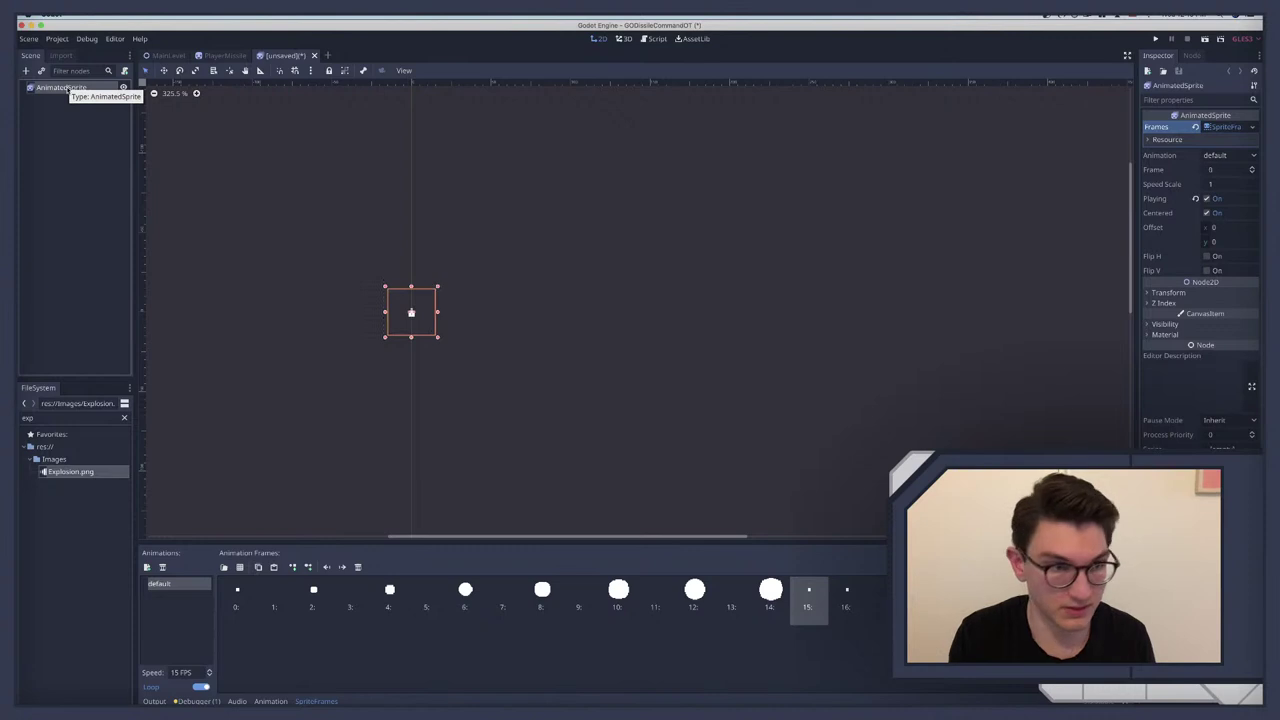
Step: Replace the AnimatedSprite root with a new Sprite node
{"action": "key", "text": "Delete"}
{"action": "key", "text": "Return"}
{"action": "key", "text": "super+a"}
{"action": "type", "text": "sprite"}
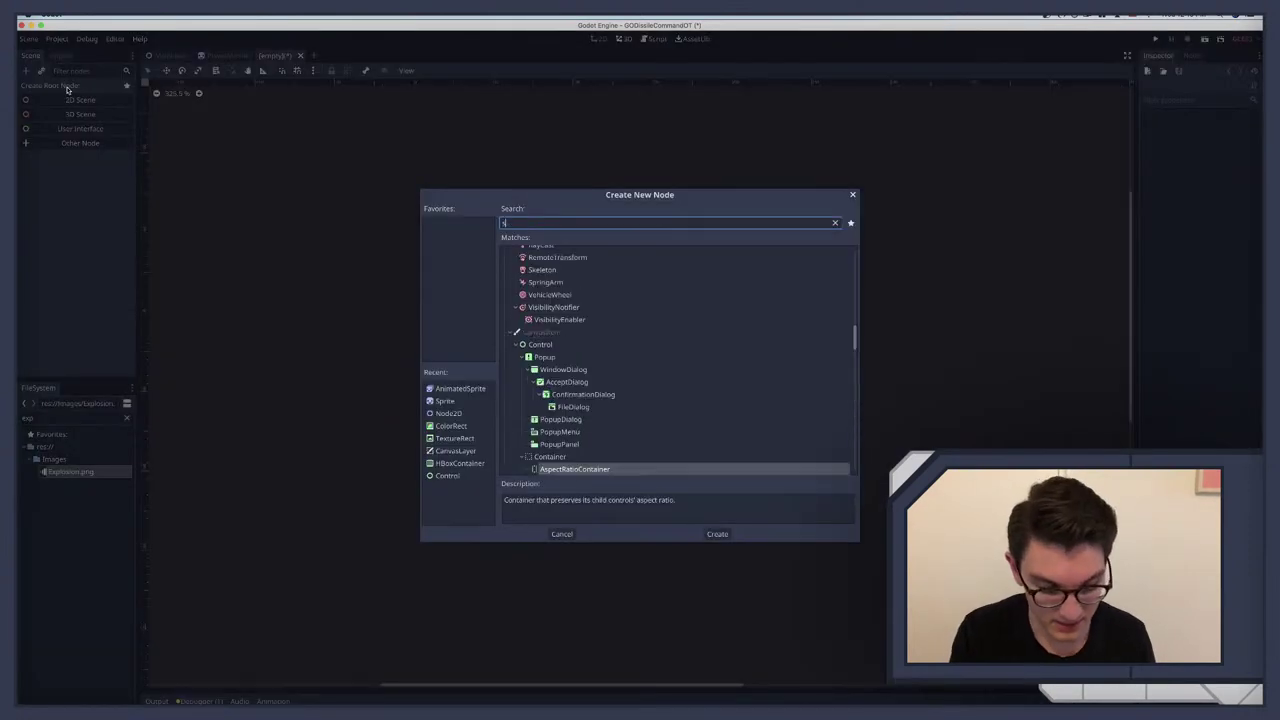
{"action": "key", "text": "Return"}
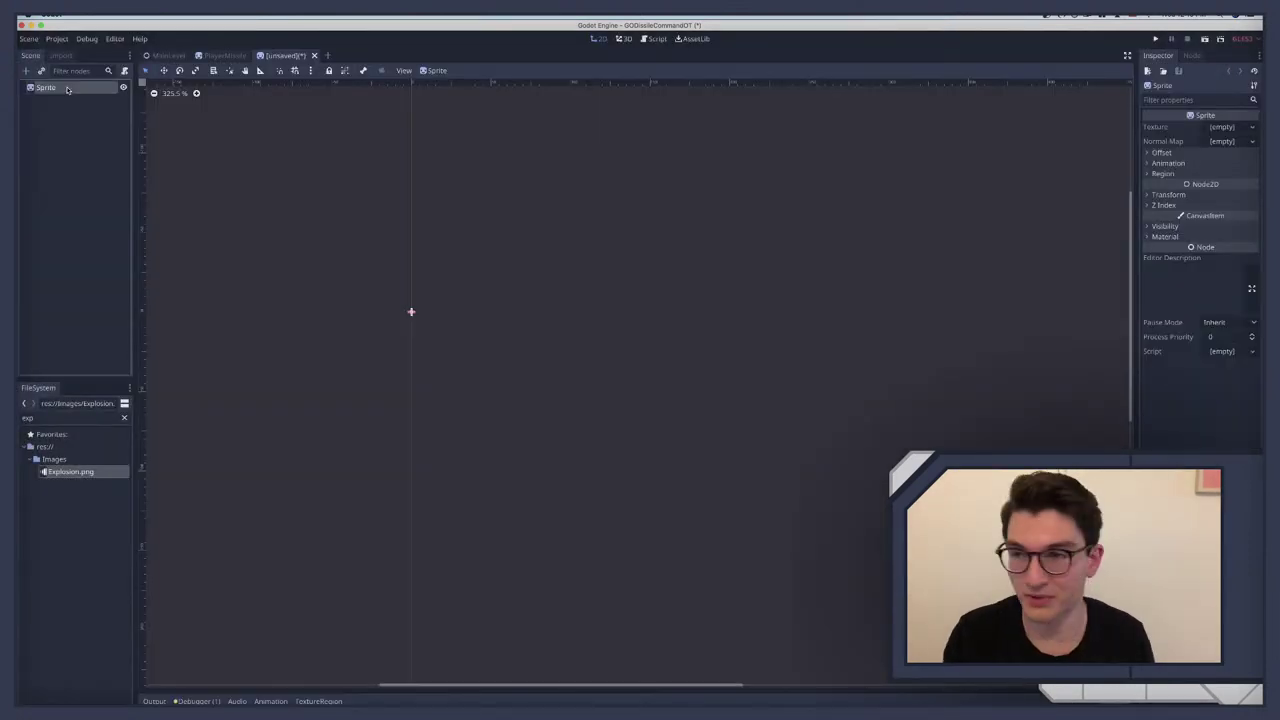
Step: Give the Sprite the Explosion.png texture split into 8 Hframes
{"action": "left_click_drag", "start_coordinate": [55, 480], "coordinate": [1226, 133]}
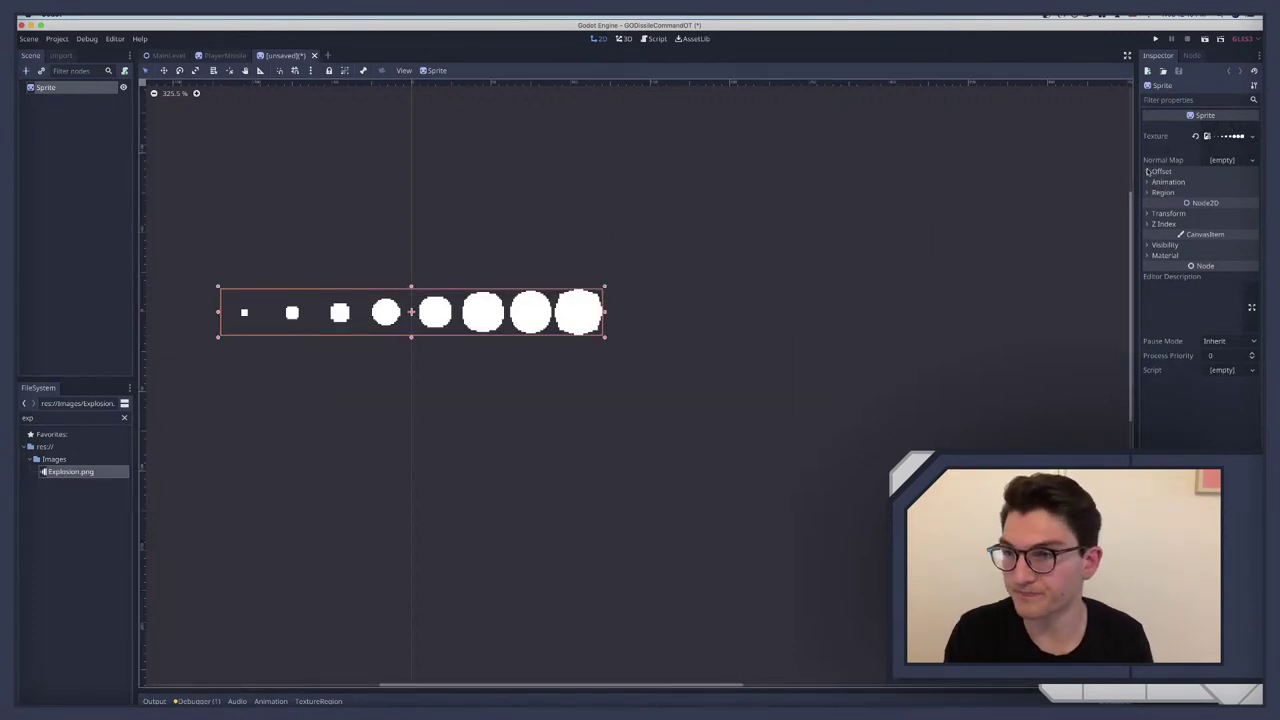
{"action": "left_click", "coordinate": [1168, 184]}
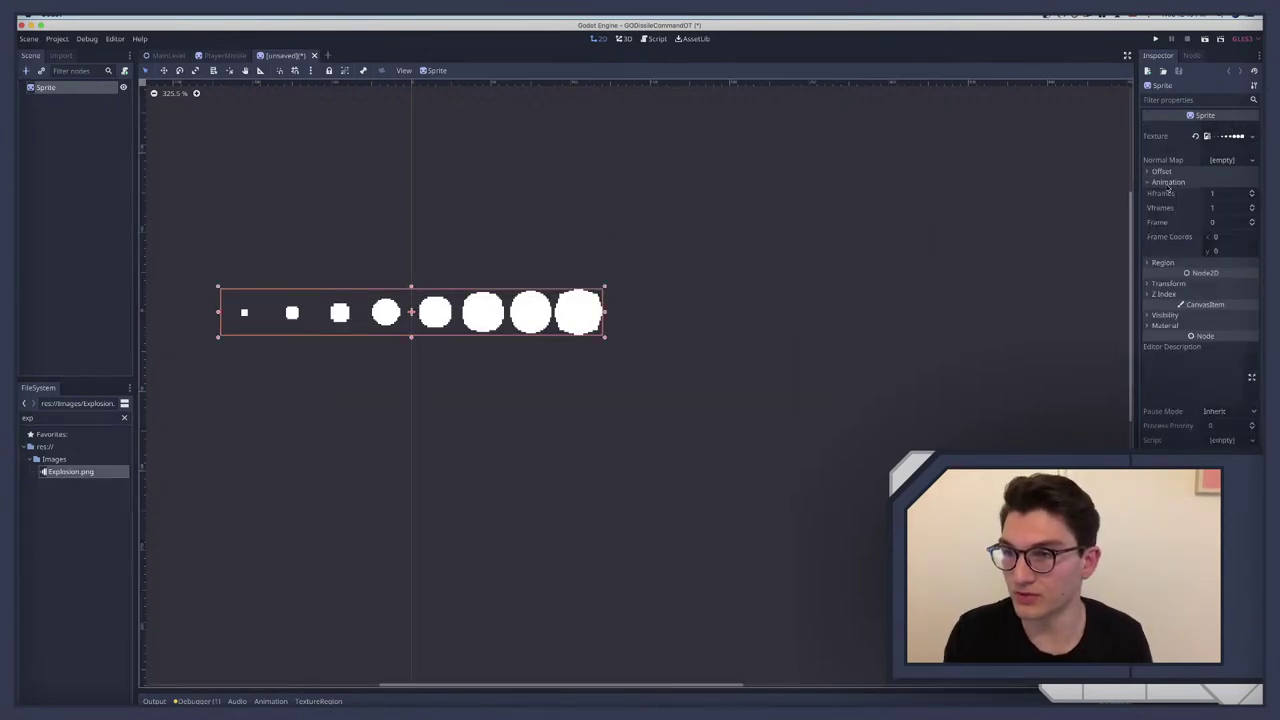
{"action": "left_click", "coordinate": [1218, 208]}
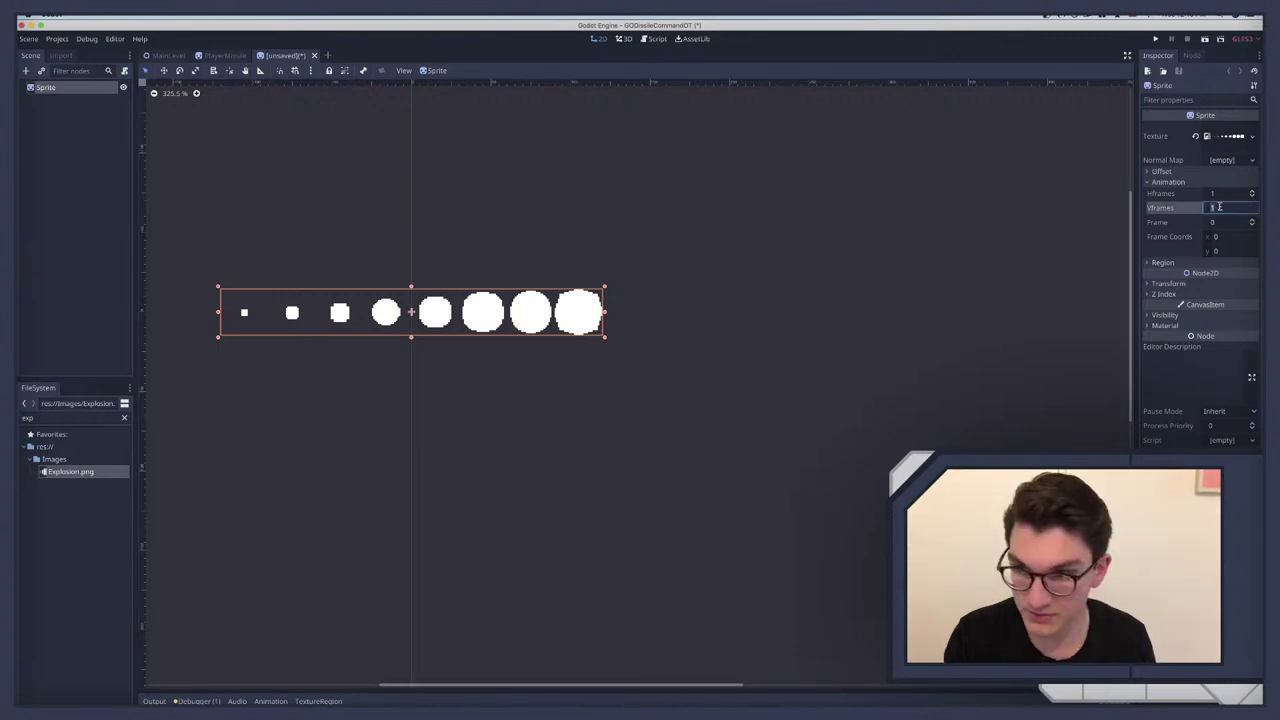
{"action": "left_click", "coordinate": [1220, 194]}
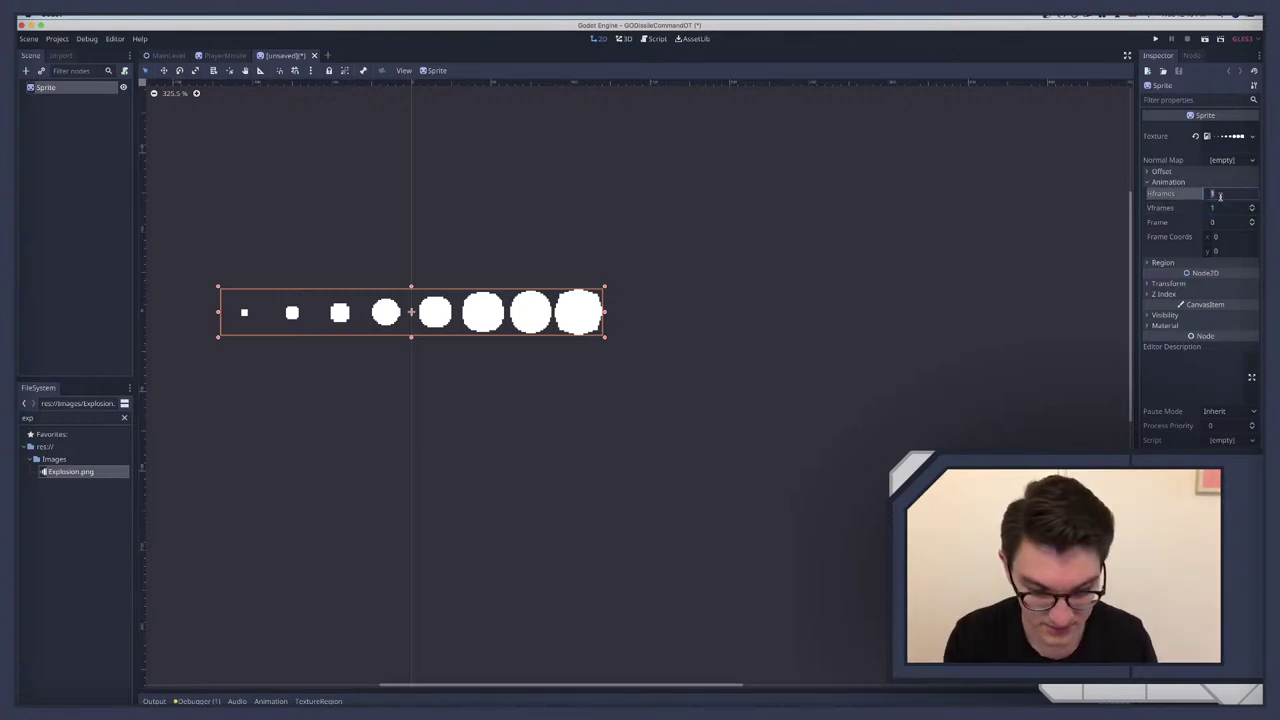
{"action": "type", "text": "8"}
{"action": "key", "text": "Return"}
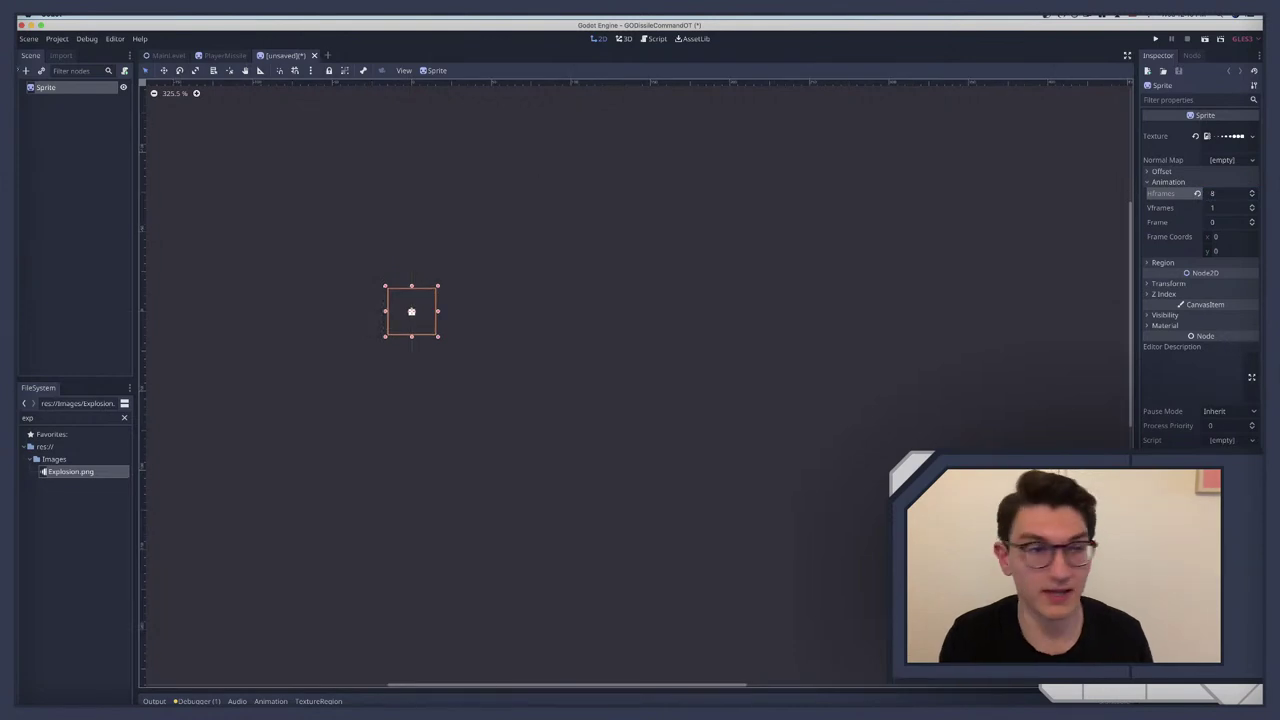
Step: Rename the node to player_missile_explosion and search 'animation' for a child node
{"action": "double_click", "coordinate": [44, 88]}
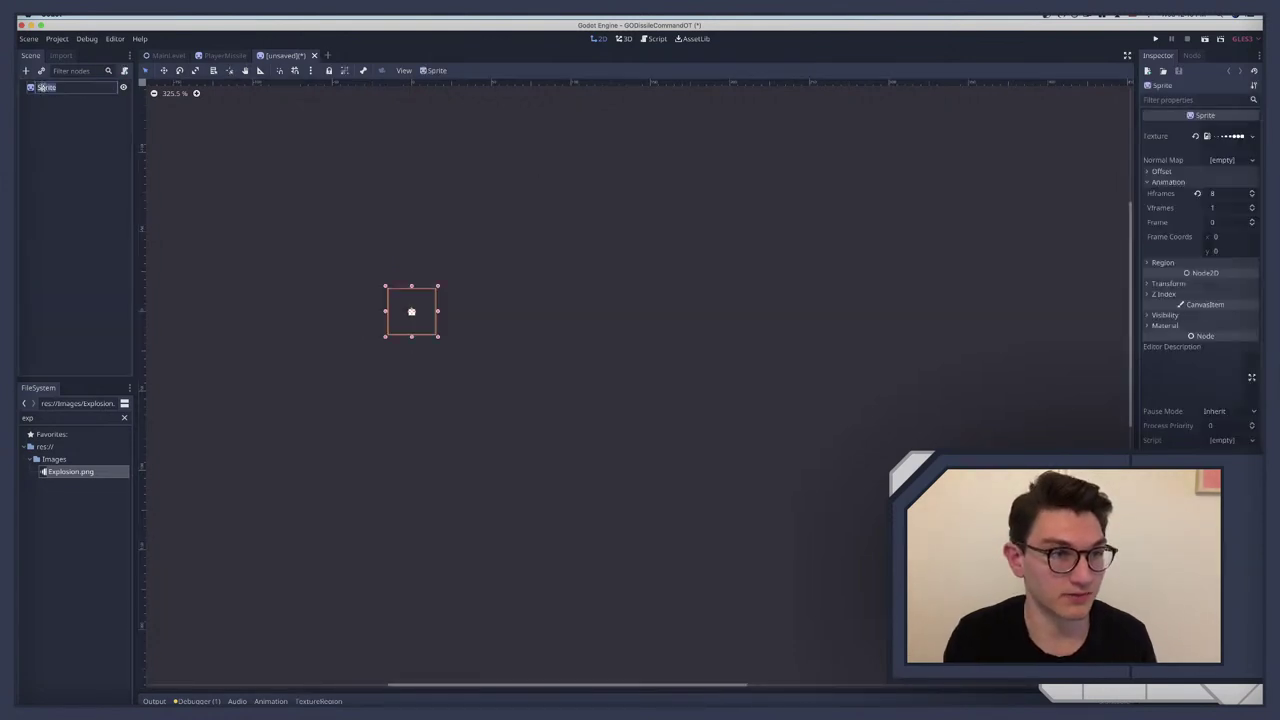
{"action": "key", "text": "BackSpace"}
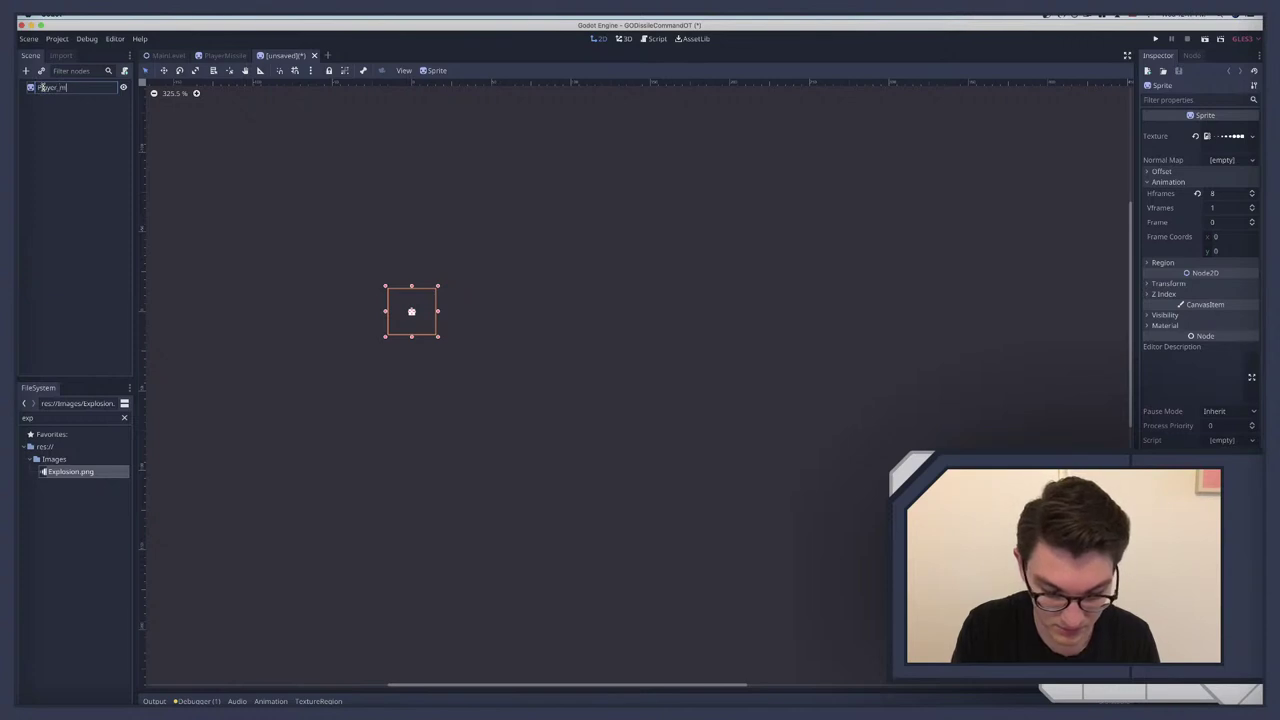
{"action": "type", "text": "player_missile_"}
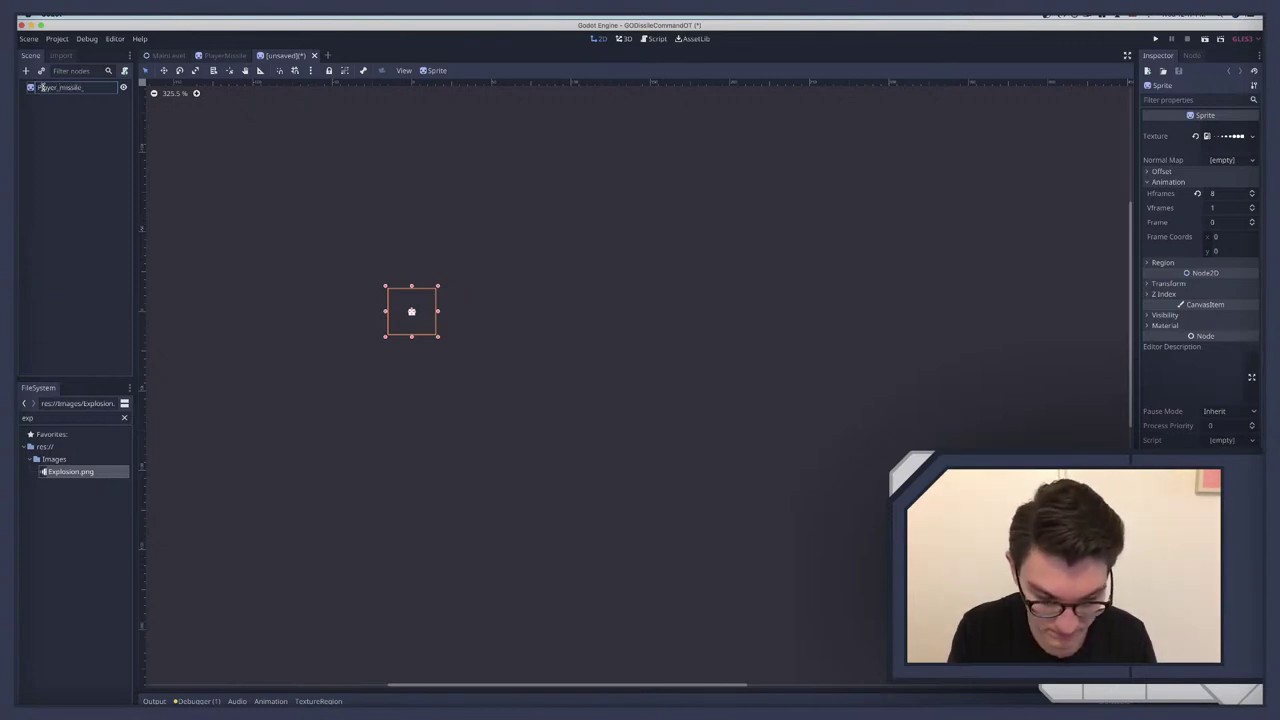
{"action": "type", "text": "explosion"}
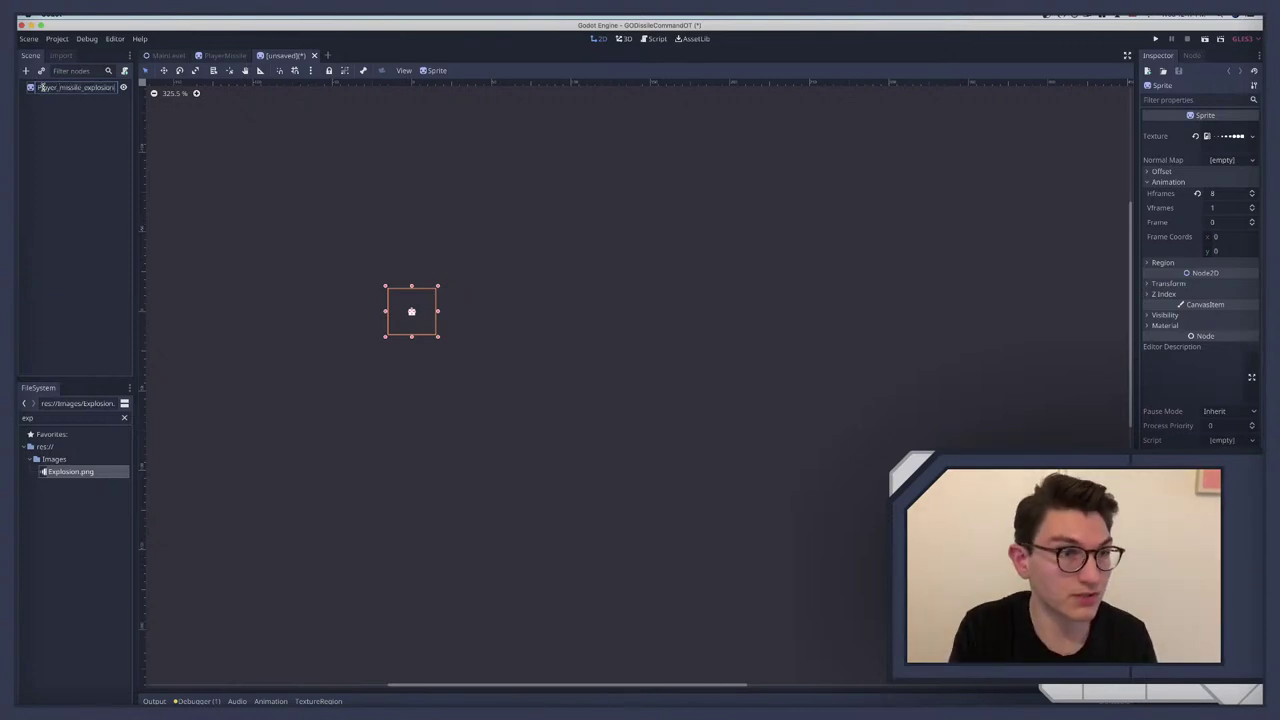
{"action": "key", "text": "Return"}
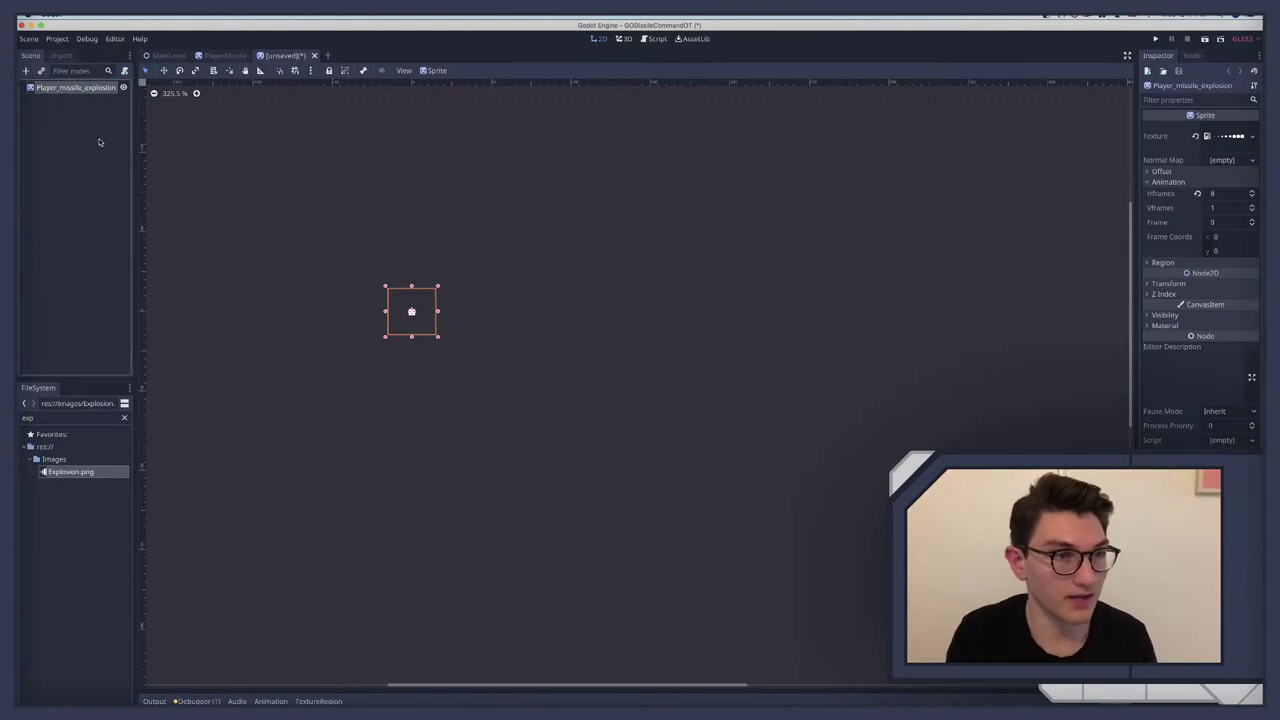
{"action": "key", "text": "super+a"}
{"action": "type", "text": "anima"}
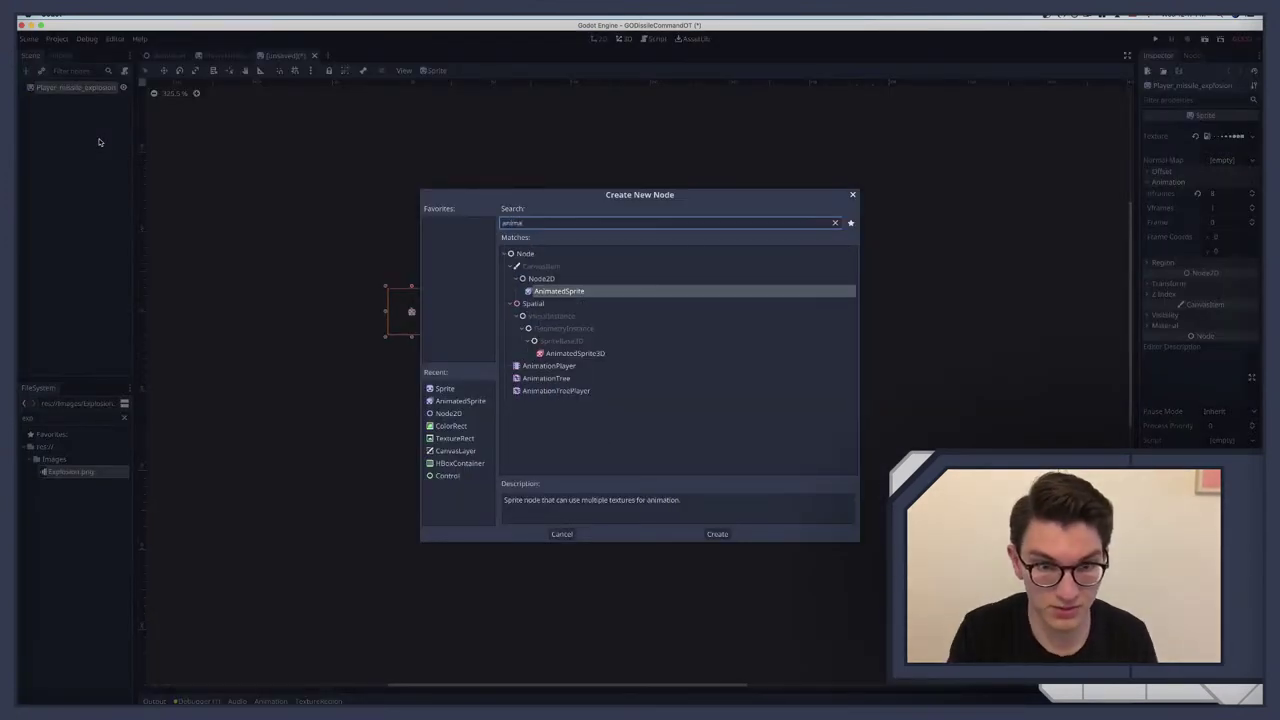
{"action": "type", "text": "tion"}
Step: Add an AnimationPlayer child, create a new animation named Explode, and enlarge the timeline panel
{"action": "key", "text": "Return"}
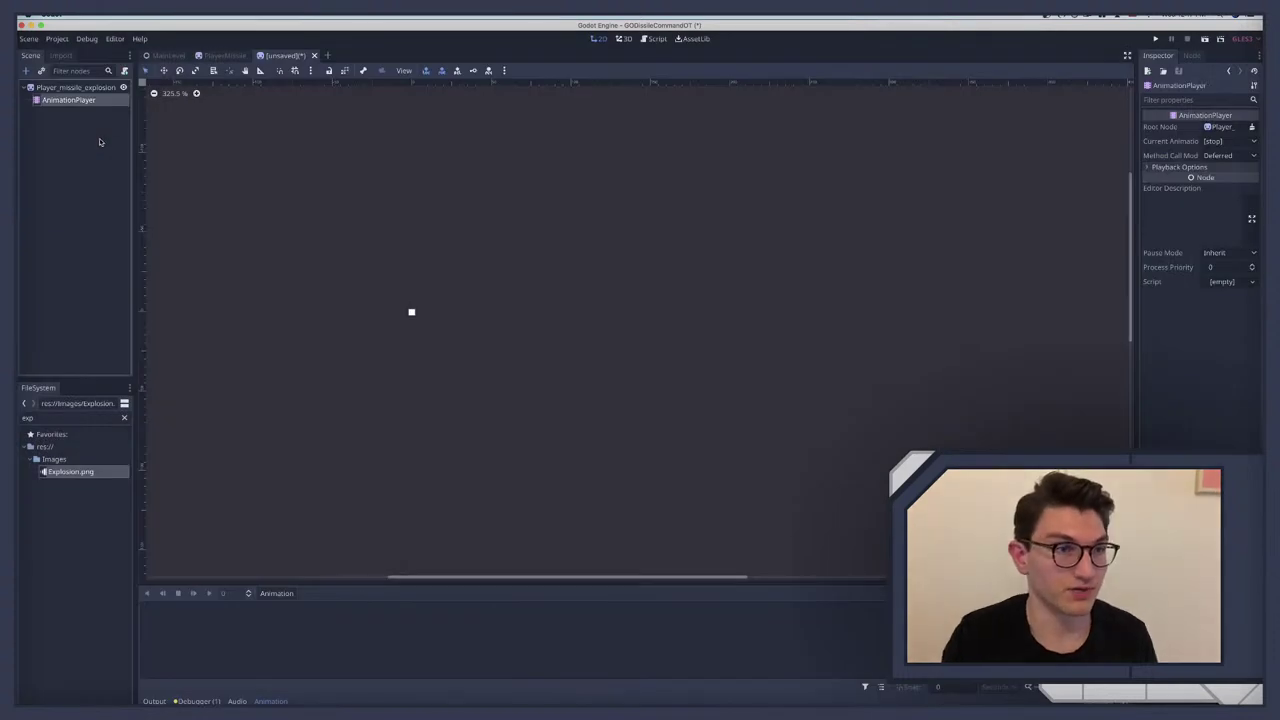
{"action": "left_click", "coordinate": [275, 594]}
{"action": "left_click", "coordinate": [281, 538]}
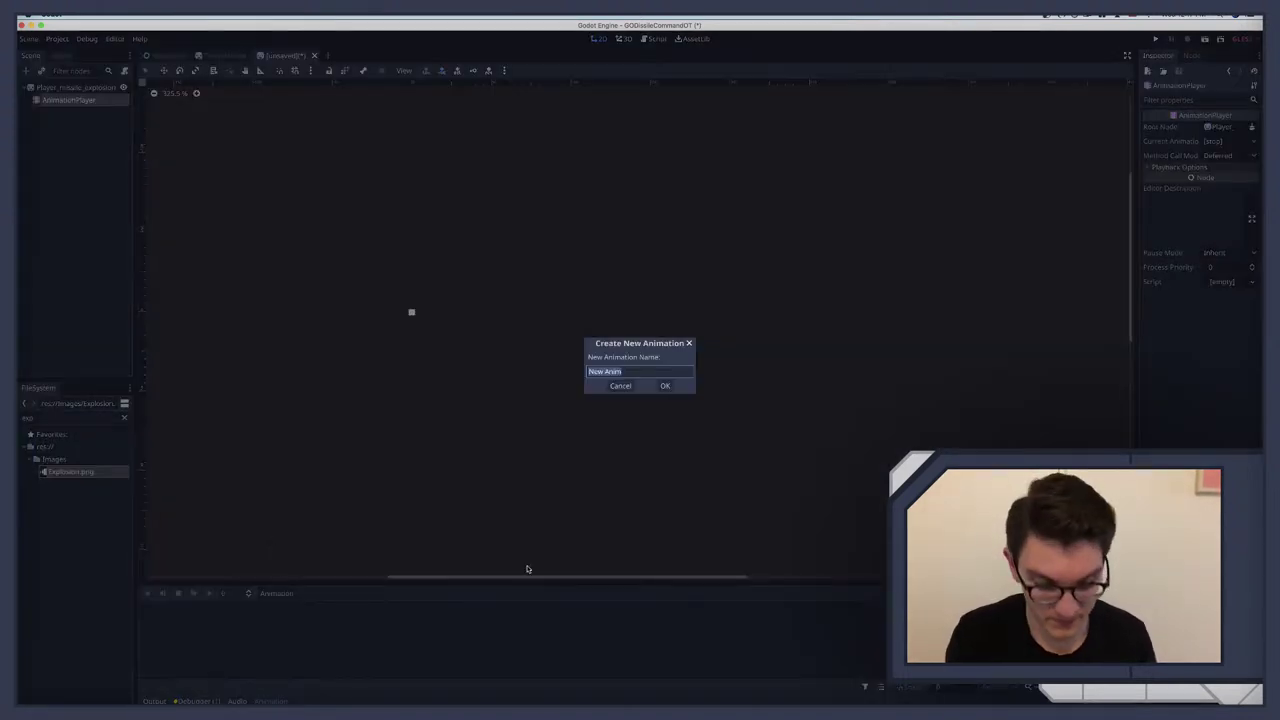
{"action": "type", "text": "Explode"}
{"action": "key", "text": "Return"}
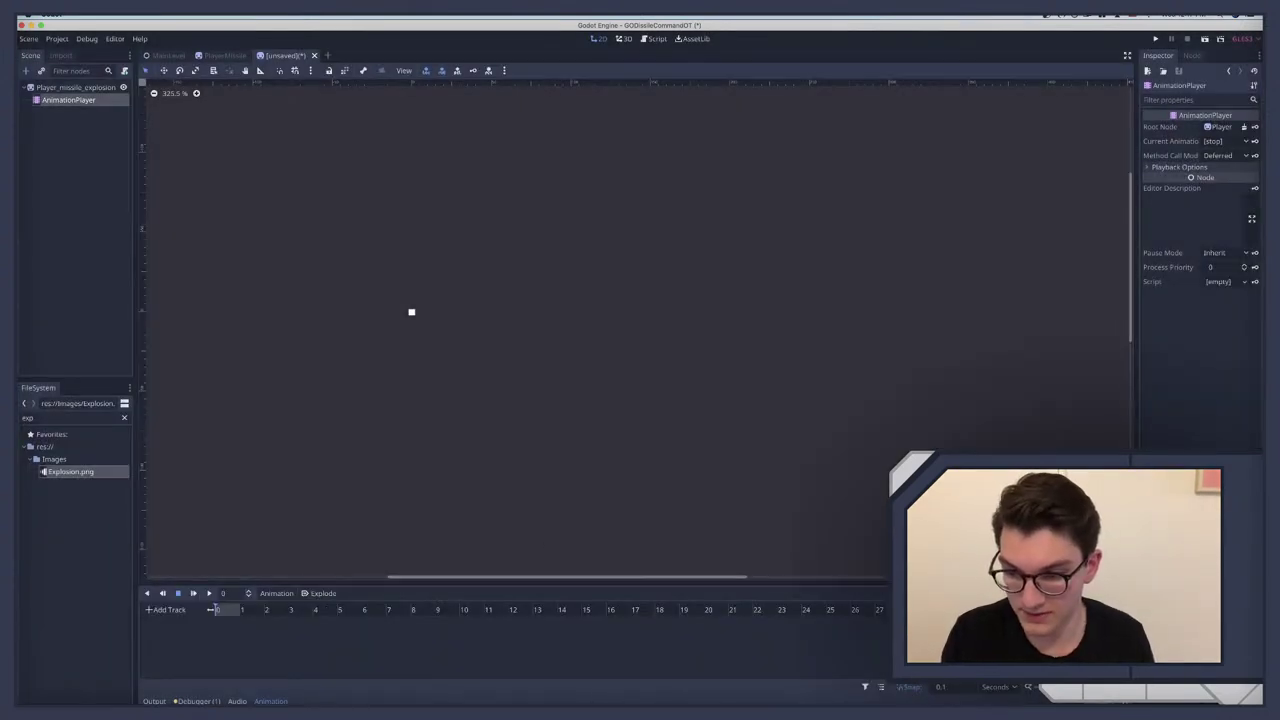
{"action": "left_click_drag", "start_coordinate": [378, 583], "coordinate": [376, 399]}
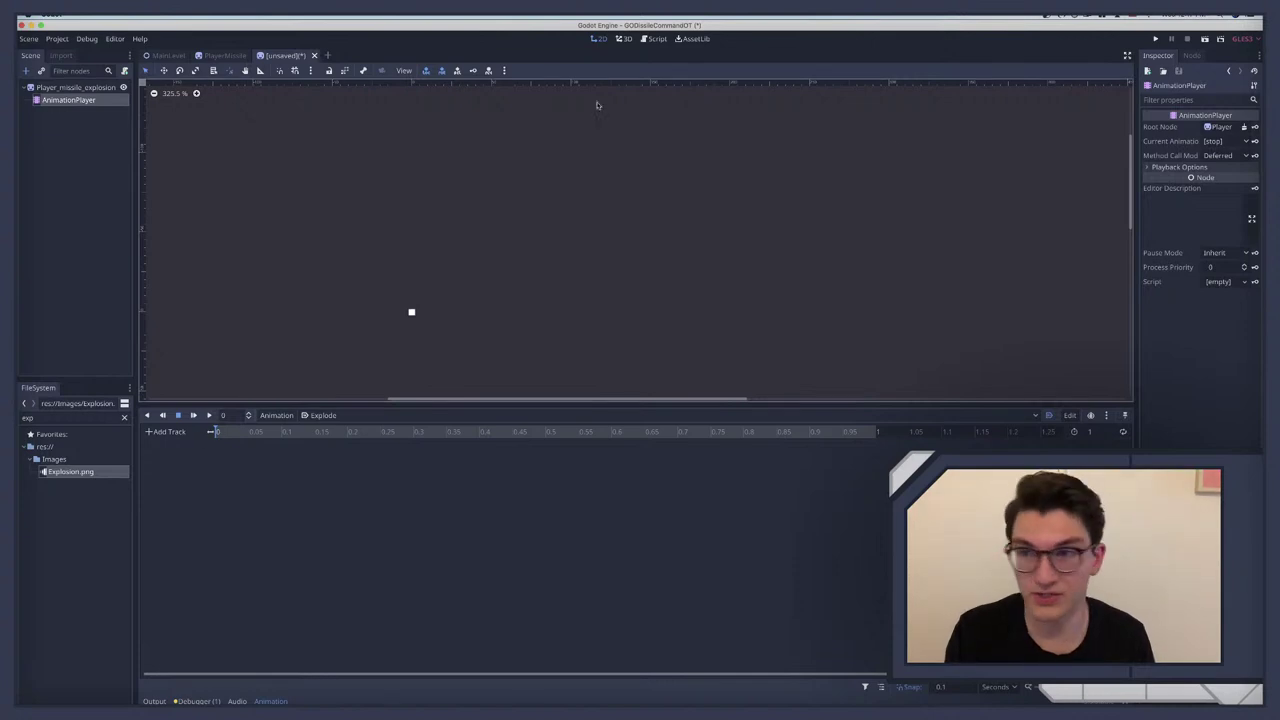
Step: With Hframes kept at 8, create a Frame track on the sprite
{"action": "left_click", "coordinate": [60, 87]}
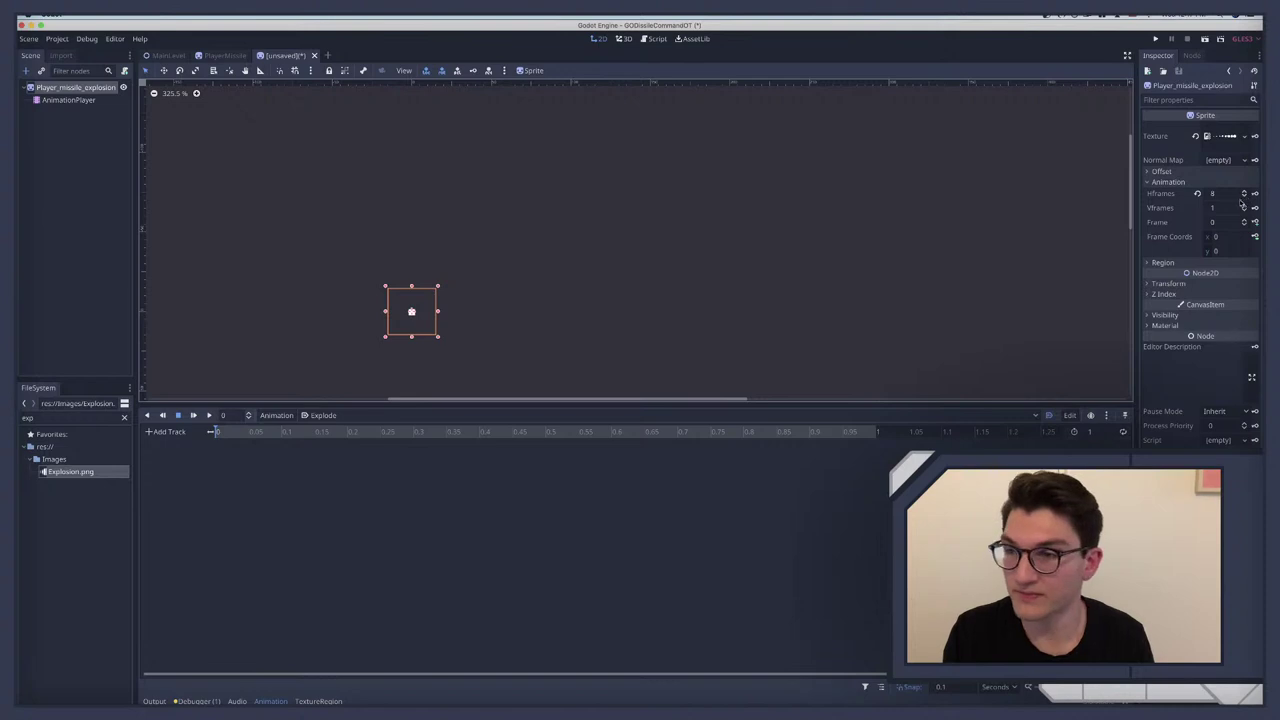
{"action": "left_click", "coordinate": [1244, 197]}
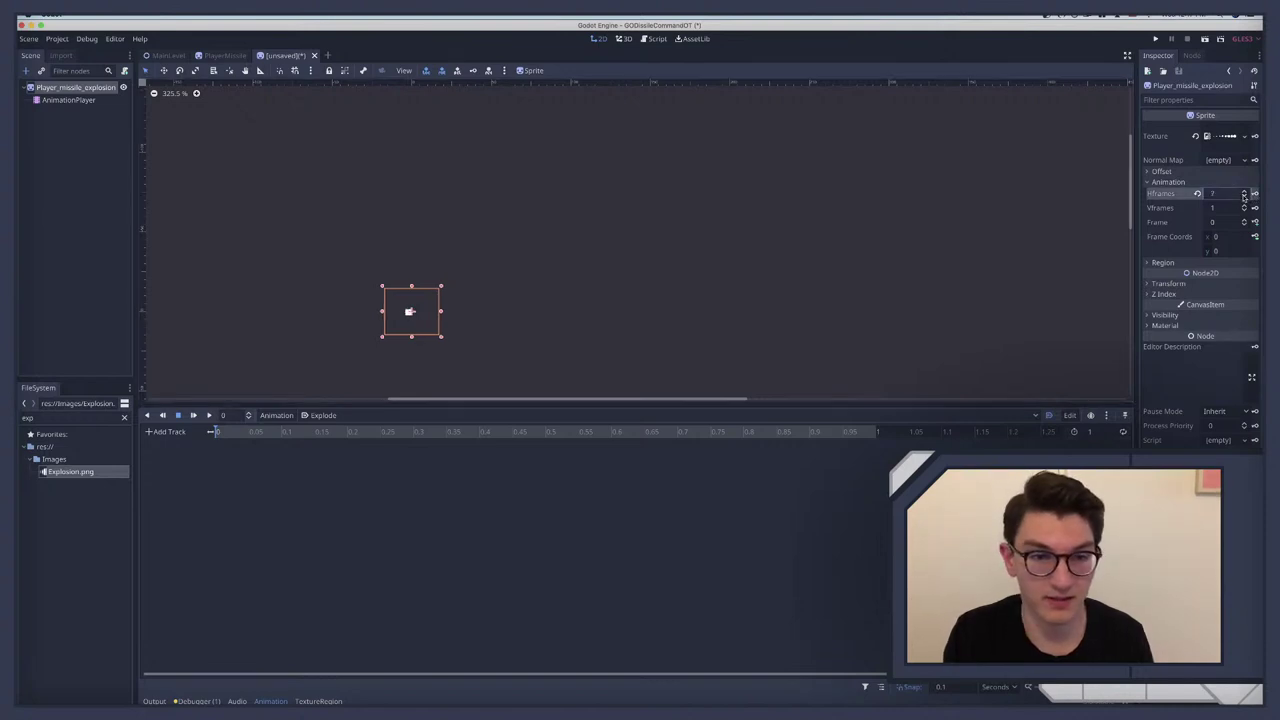
{"action": "left_click", "coordinate": [1244, 192]}
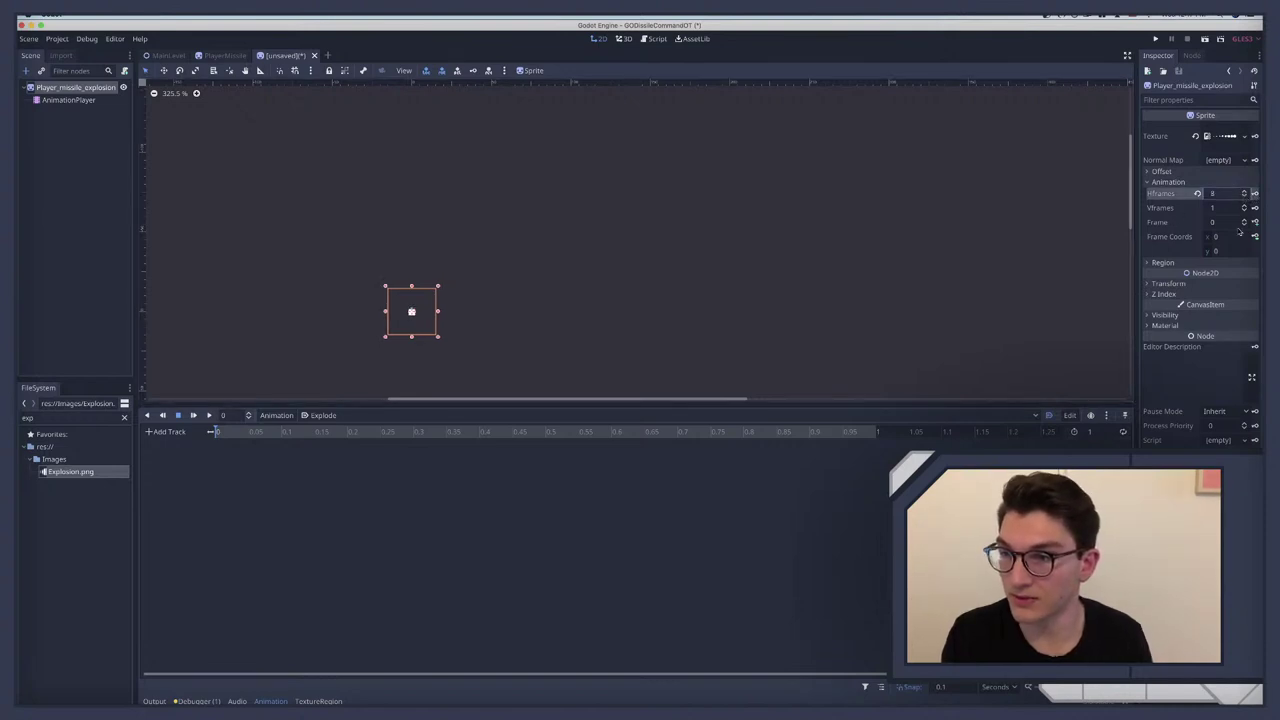
{"action": "left_click", "coordinate": [1255, 222]}
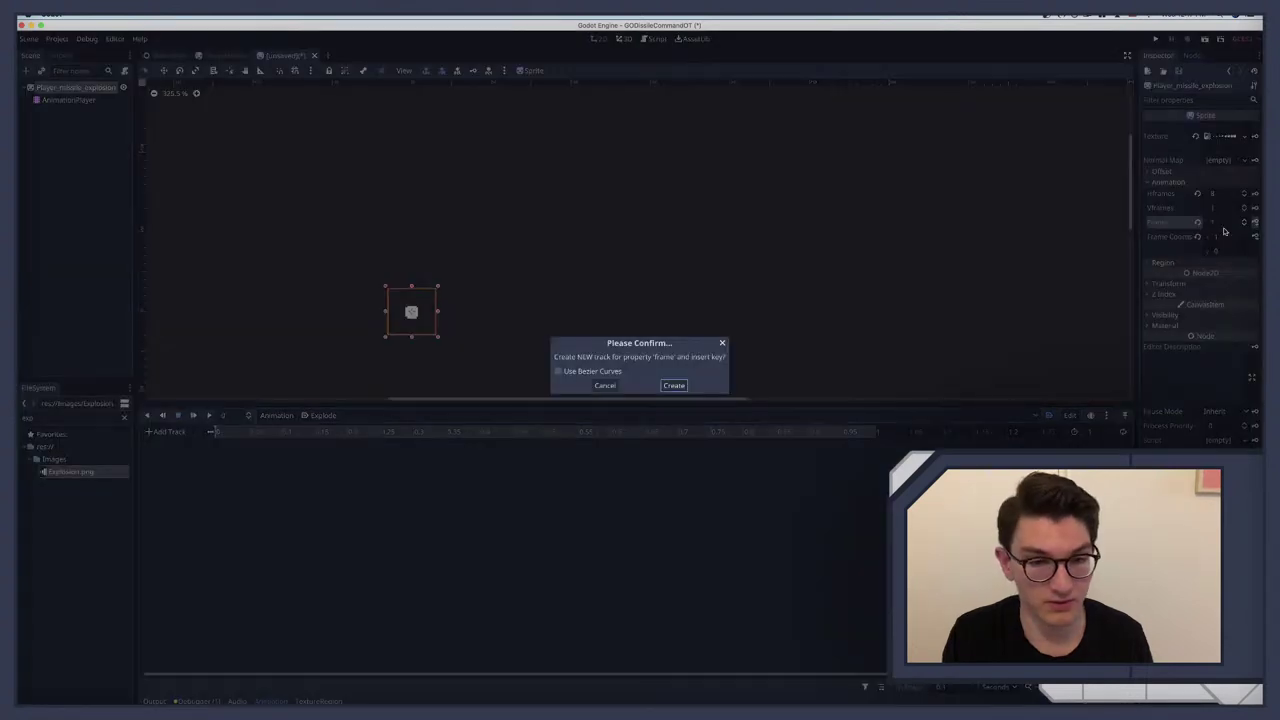
{"action": "left_click", "coordinate": [672, 392]}
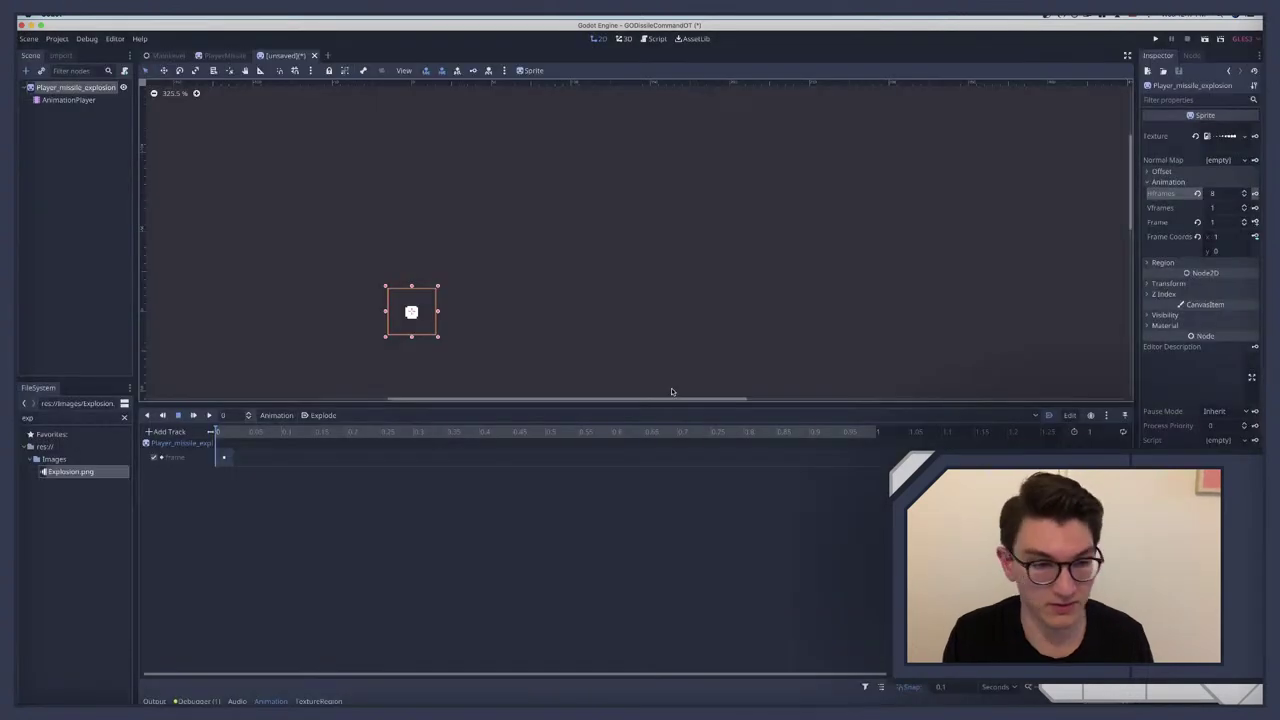
Step: Key frame 1 at 0.1 s, cancelling an accidental Frame Coords track
{"action": "left_click", "coordinate": [283, 433]}
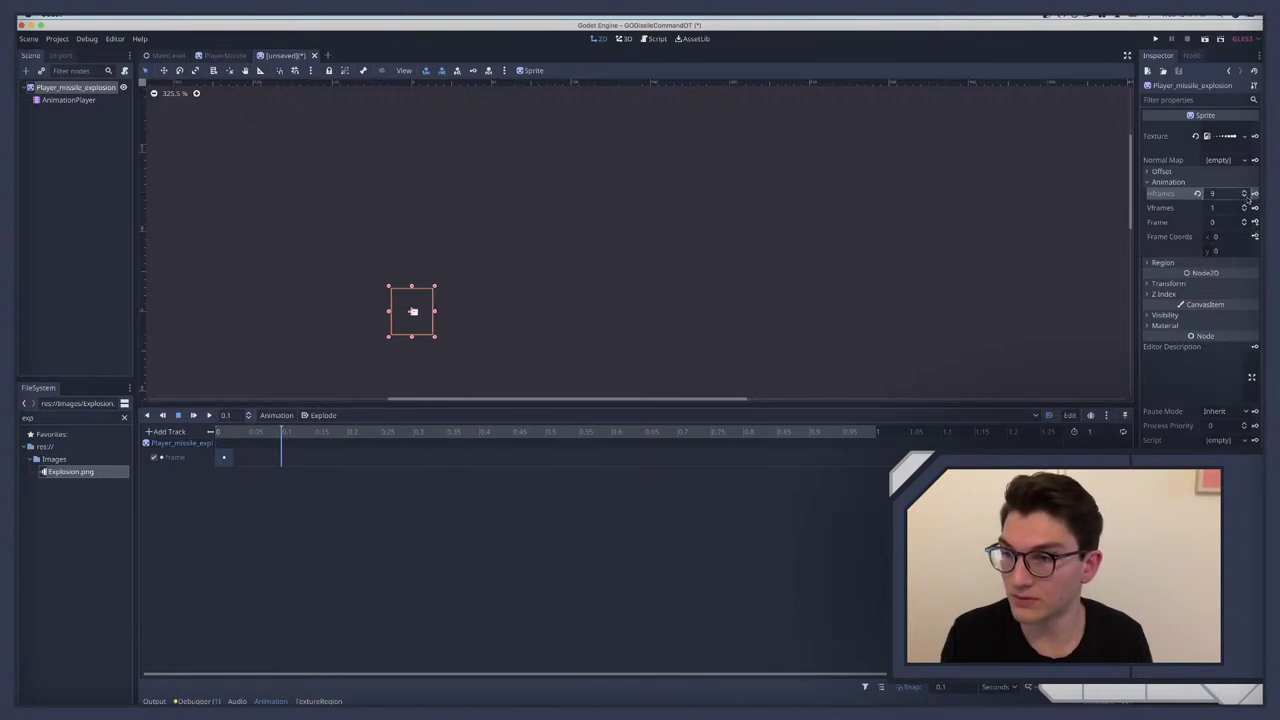
{"action": "left_click", "coordinate": [1244, 219]}
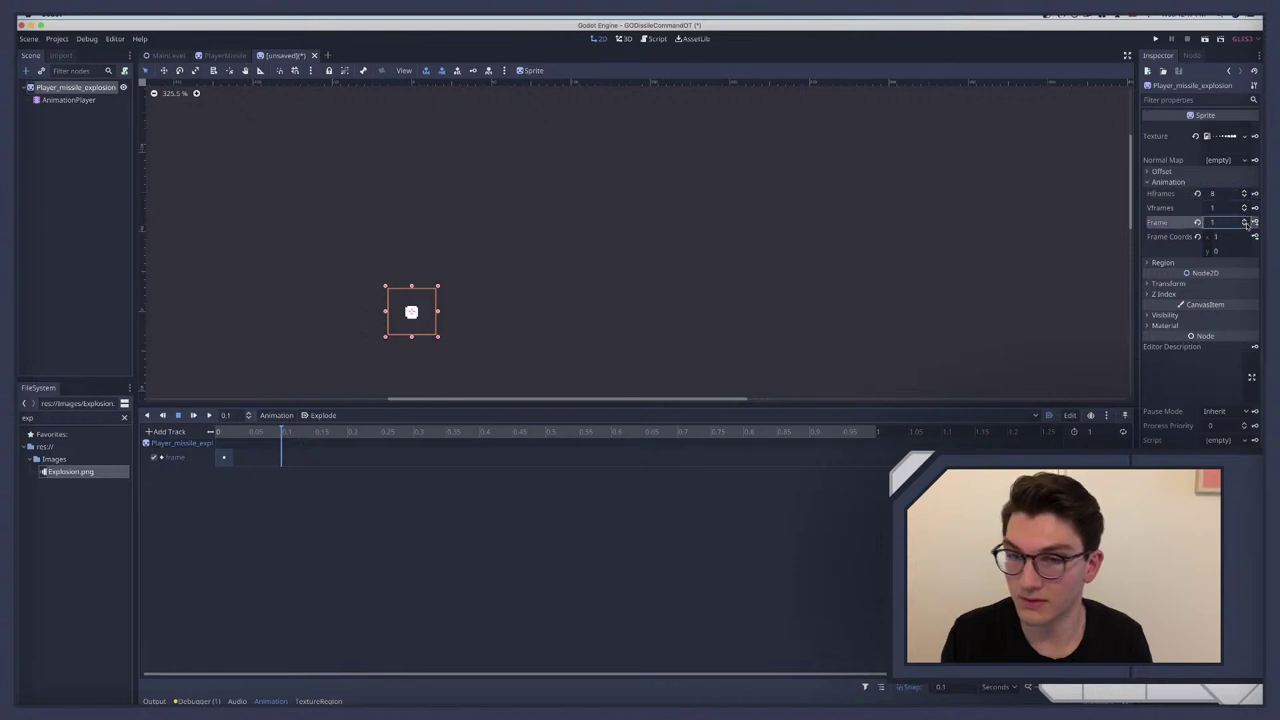
{"action": "left_click", "coordinate": [1255, 237]}
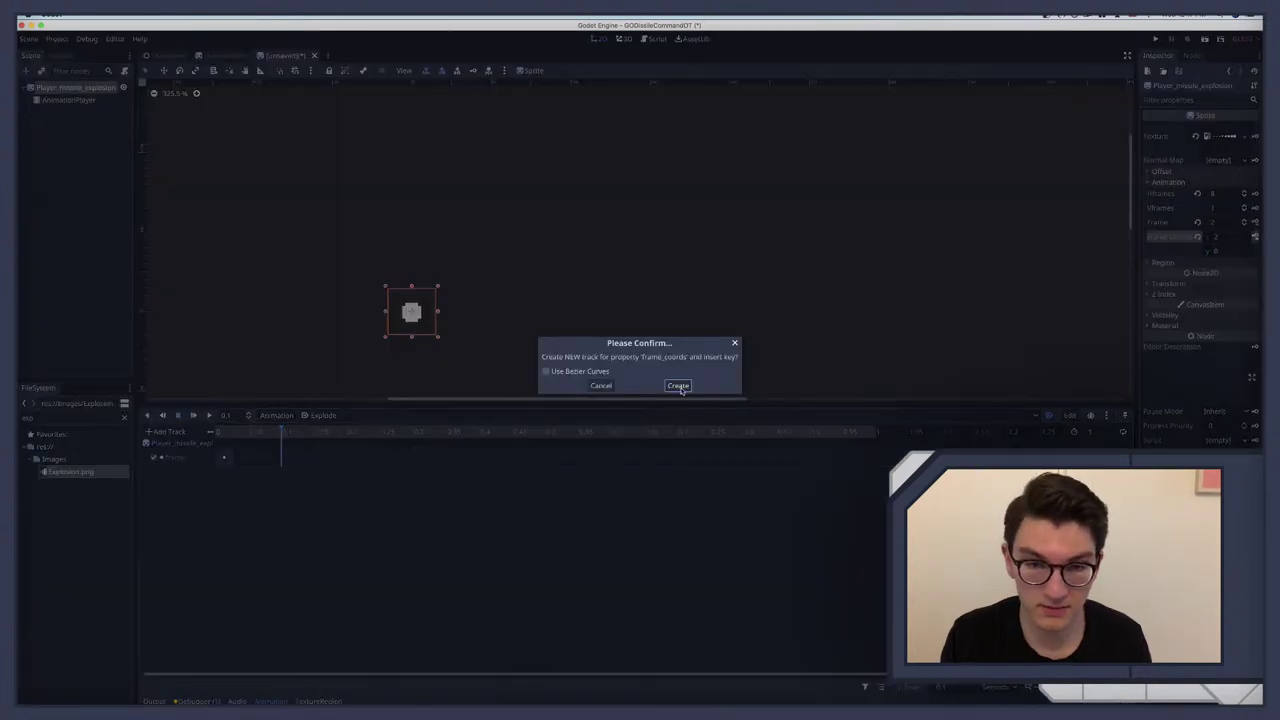
{"action": "left_click", "coordinate": [601, 386]}
{"action": "left_click", "coordinate": [1199, 237]}
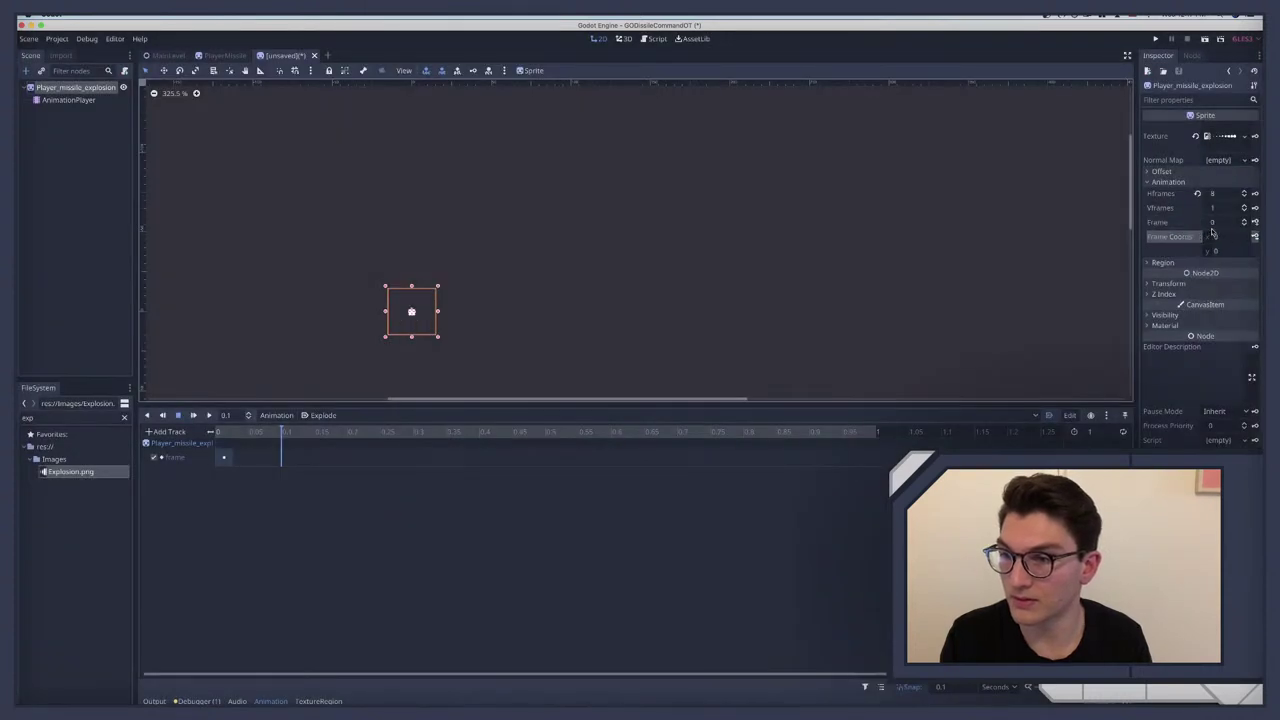
{"action": "left_click", "coordinate": [1246, 220]}
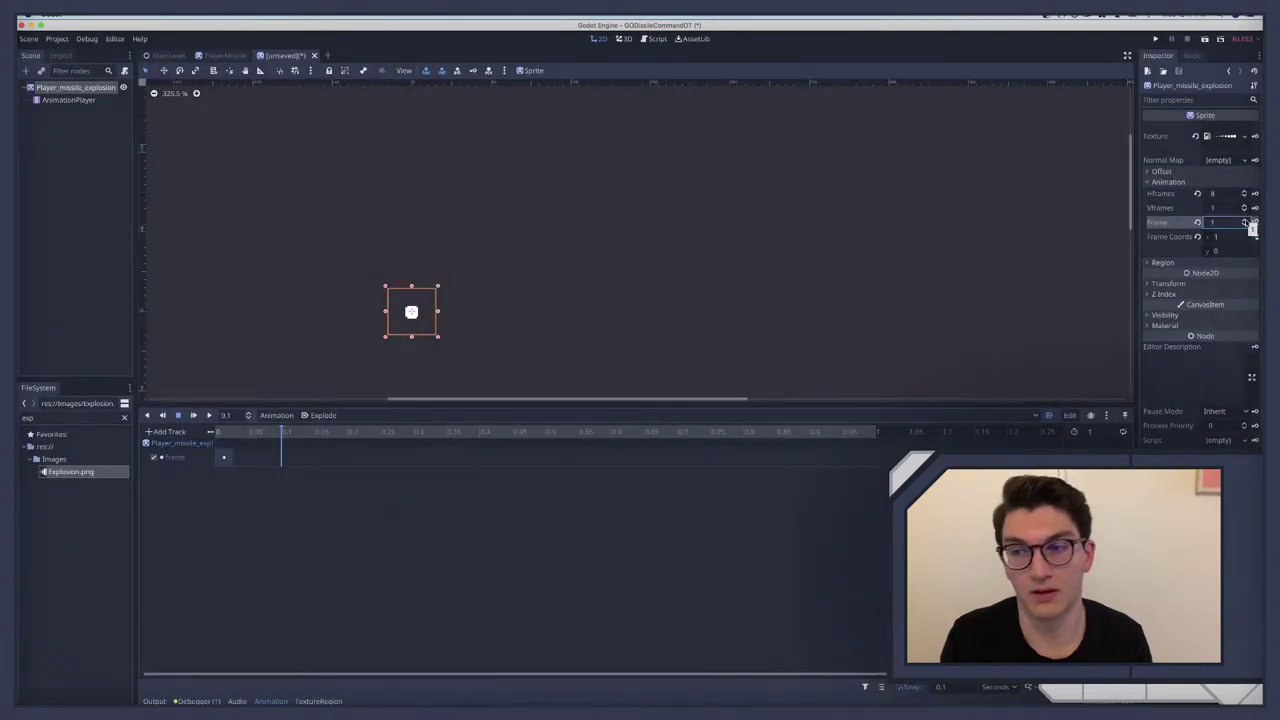
{"action": "left_click", "coordinate": [1255, 222]}
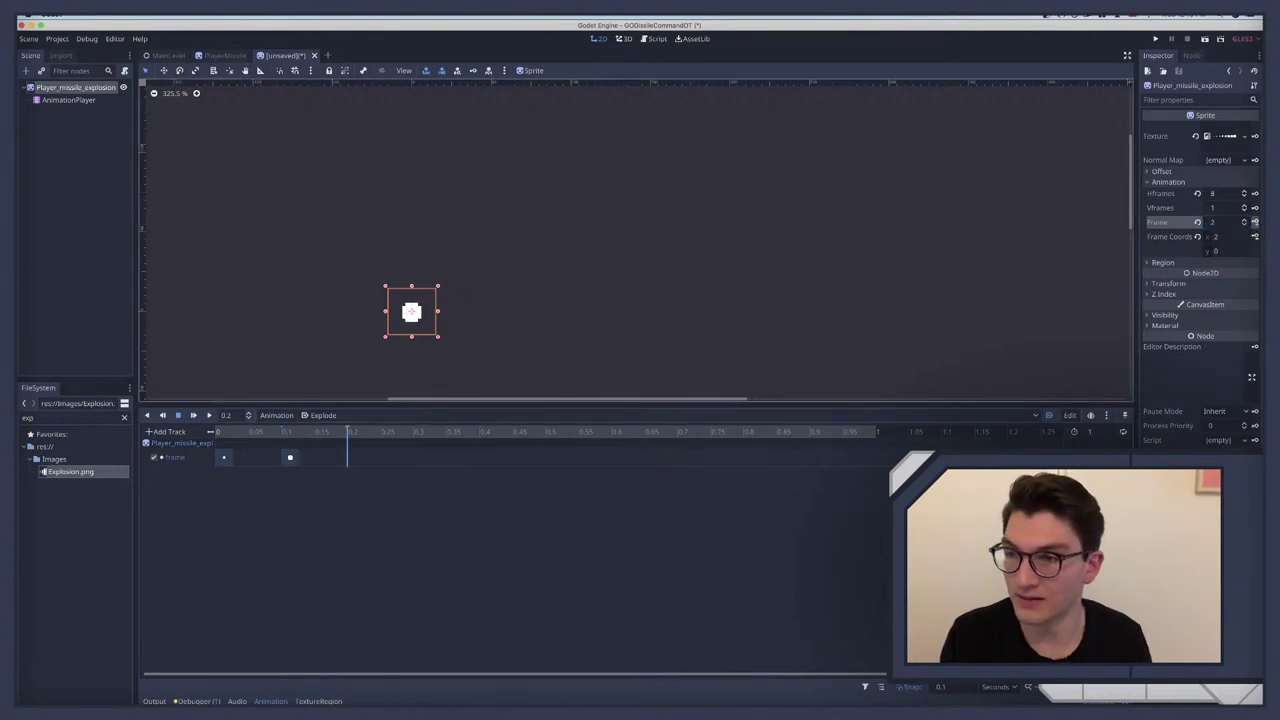
Step: Key frames 2 and 4 at 0.2 and 0.3 s and a larger frame at 0.4 s
{"action": "left_click", "coordinate": [1244, 219]}
{"action": "left_click", "coordinate": [1255, 222]}
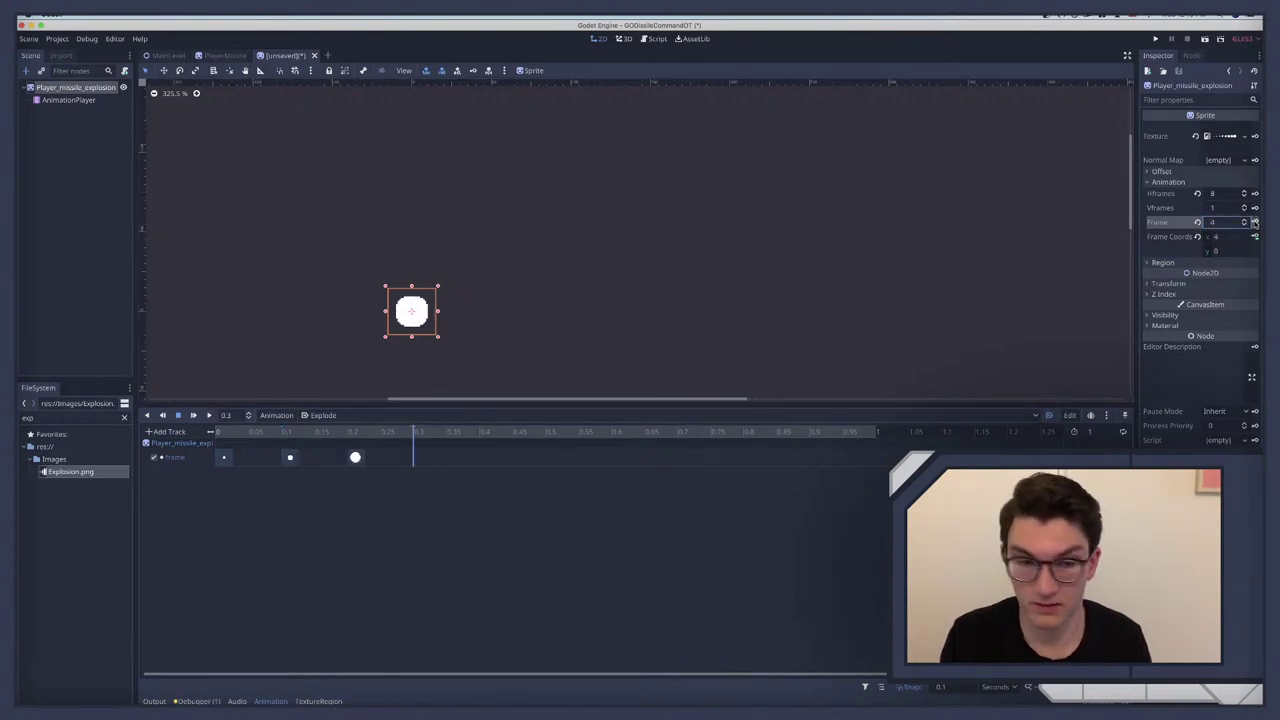
{"action": "left_click", "coordinate": [1244, 219]}
{"action": "left_click", "coordinate": [1255, 222]}
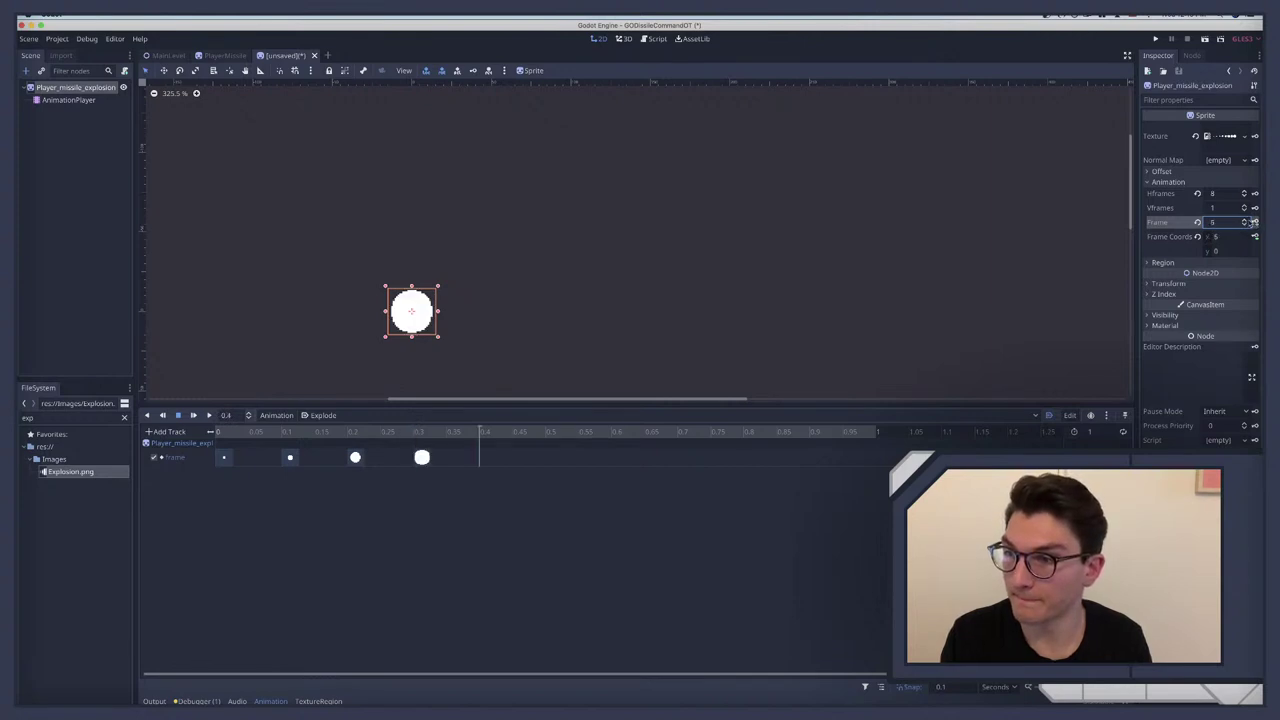
{"action": "left_click", "coordinate": [1244, 219]}
{"action": "left_click", "coordinate": [1255, 222]}
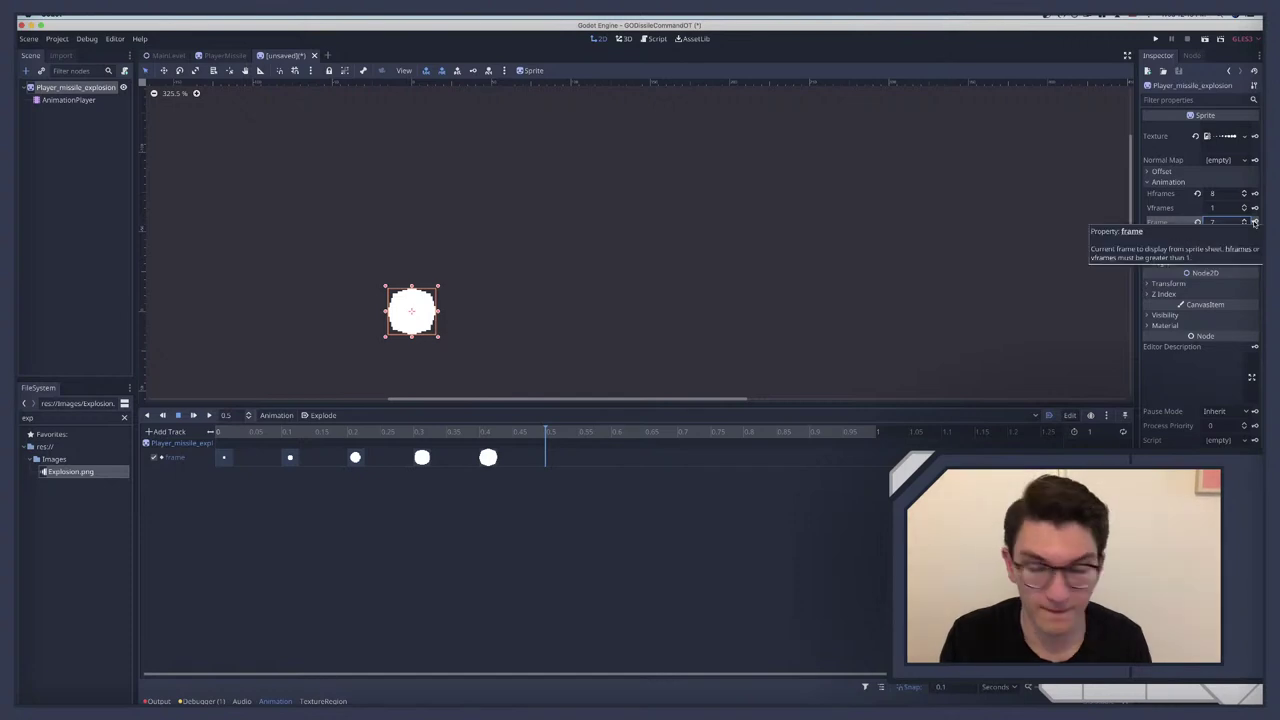
{"action": "left_click", "coordinate": [1245, 224]}
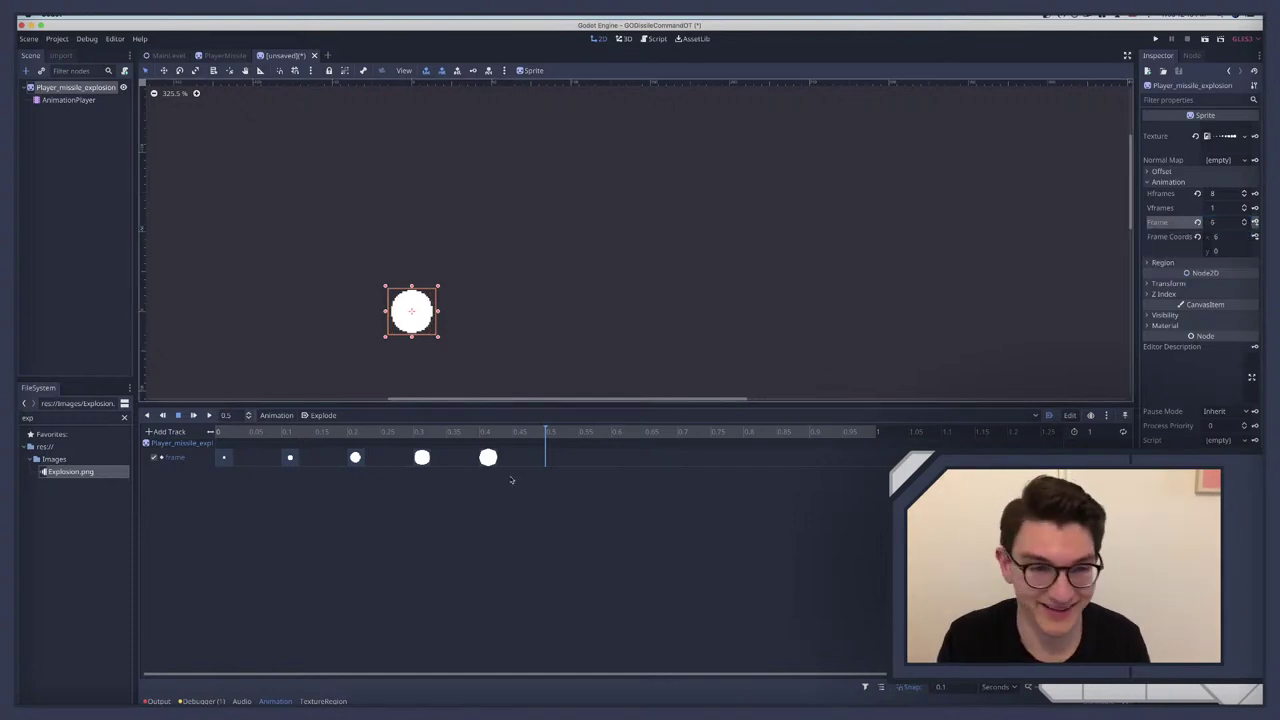
{"action": "left_click", "coordinate": [487, 458]}
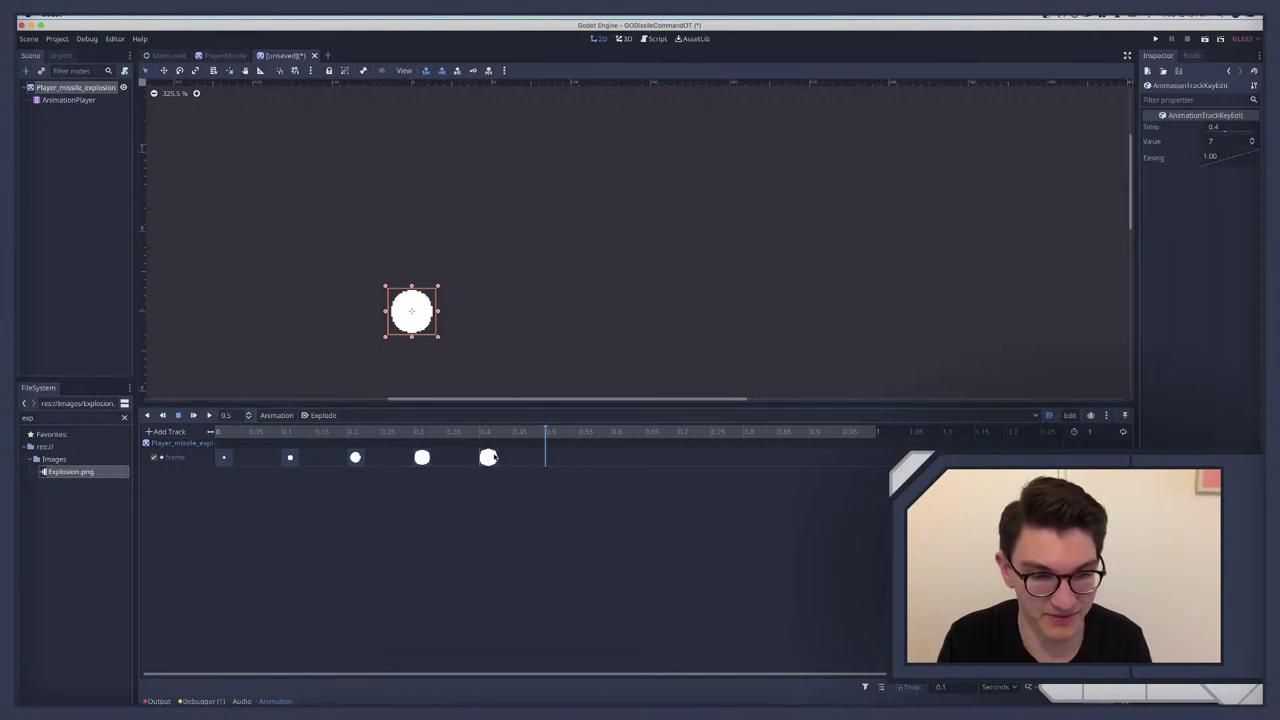
Step: Move the frame keys from 0.4 to 0.6 and 0.3 to 0.4, then scrub to preview
{"action": "left_click_drag", "start_coordinate": [487, 458], "coordinate": [610, 459]}
{"action": "left_click_drag", "start_coordinate": [410, 458], "coordinate": [487, 458]}
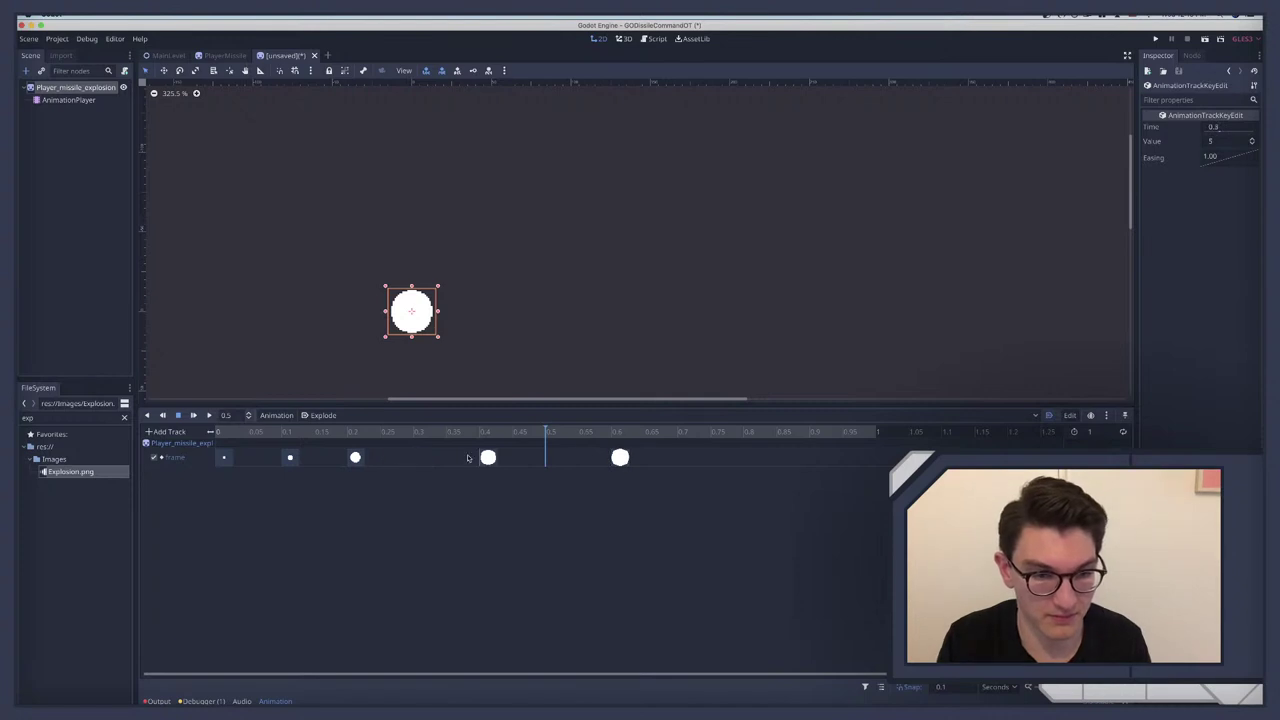
{"action": "left_click_drag", "start_coordinate": [383, 458], "coordinate": [332, 452]}
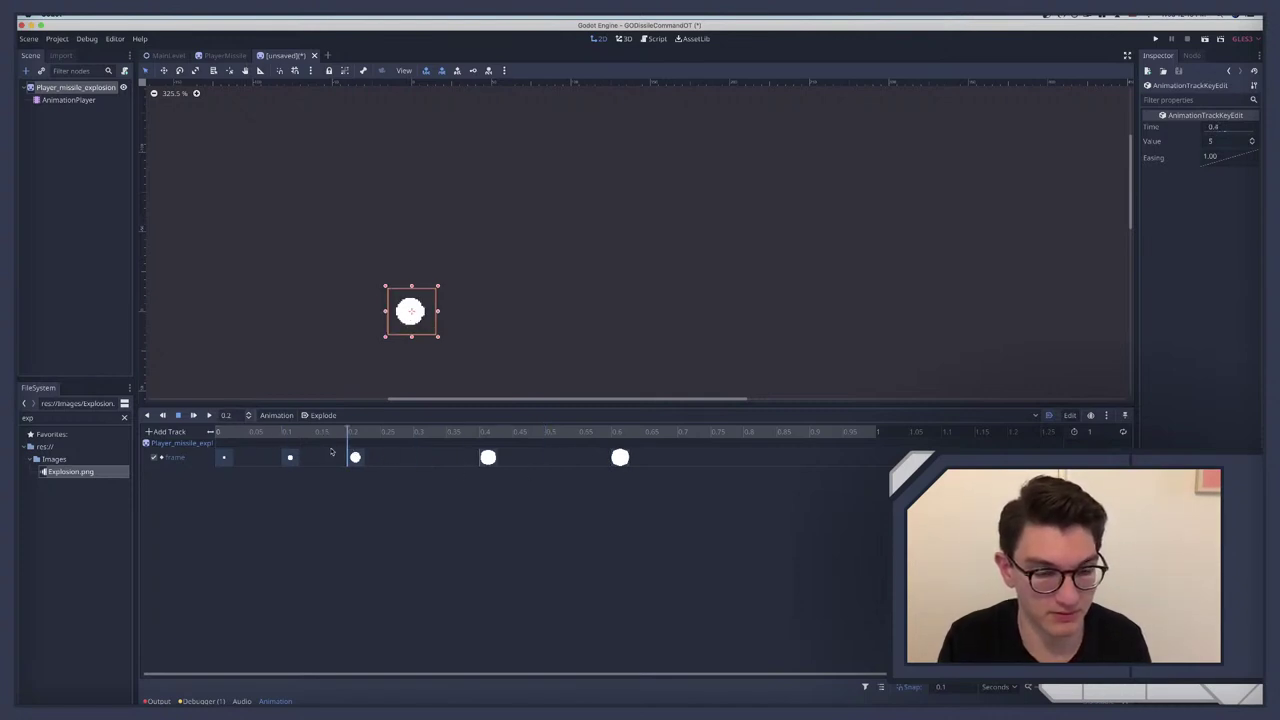
Step: Select Player_missile_explosion, adjust its Frame value, and place the playhead at 0.2 s
{"action": "left_click", "coordinate": [62, 89]}
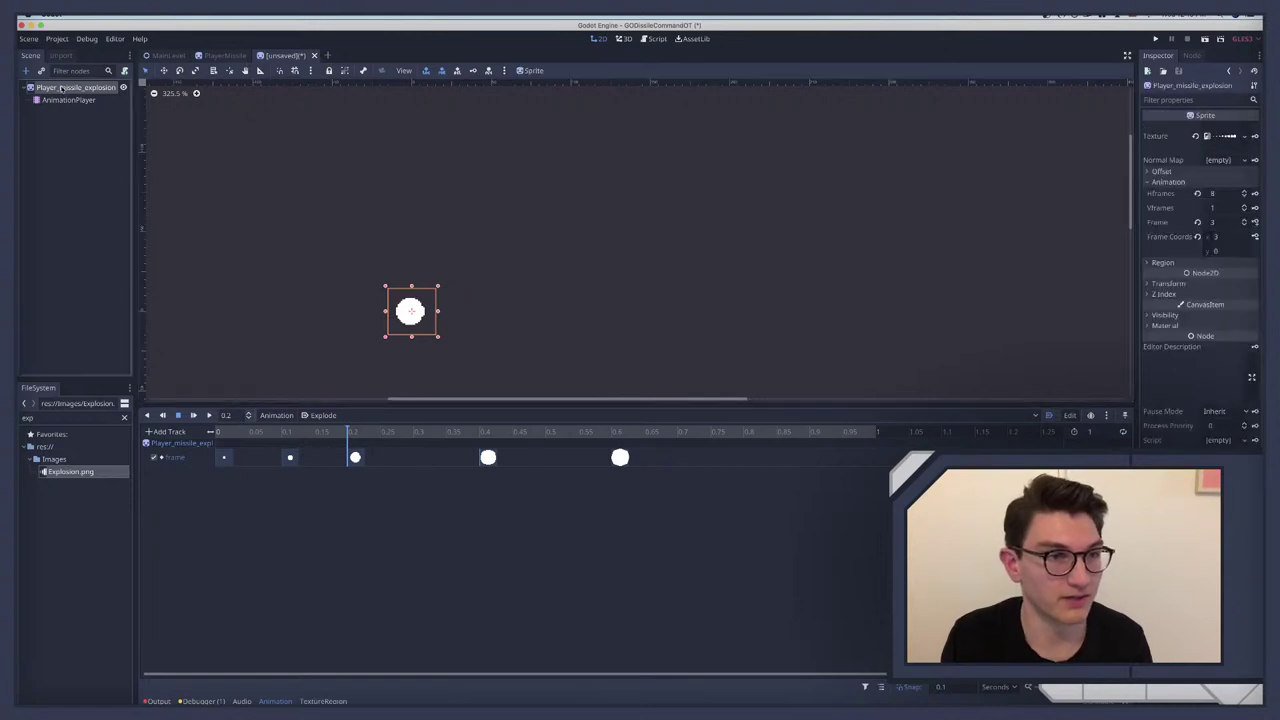
{"action": "left_click", "coordinate": [1245, 224]}
{"action": "left_click", "coordinate": [1245, 224]}
{"action": "left_click", "coordinate": [1245, 224]}
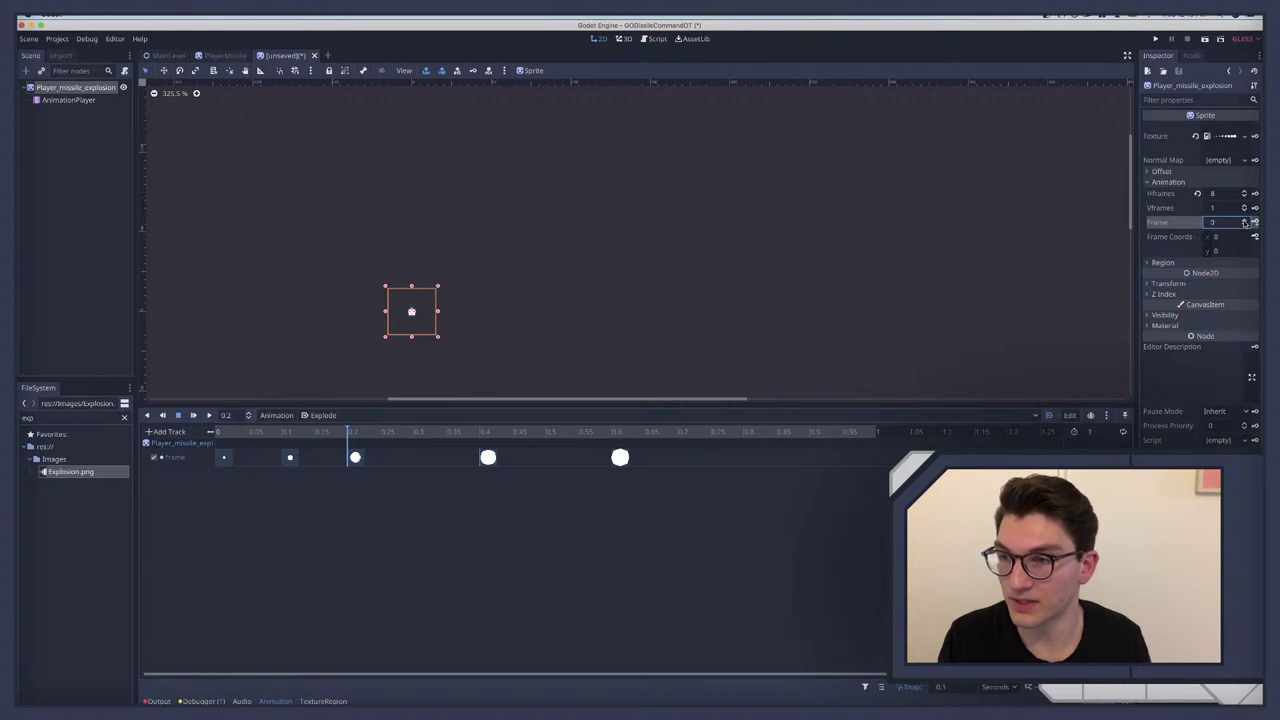
{"action": "left_click", "coordinate": [1245, 220]}
{"action": "left_click", "coordinate": [1245, 220]}
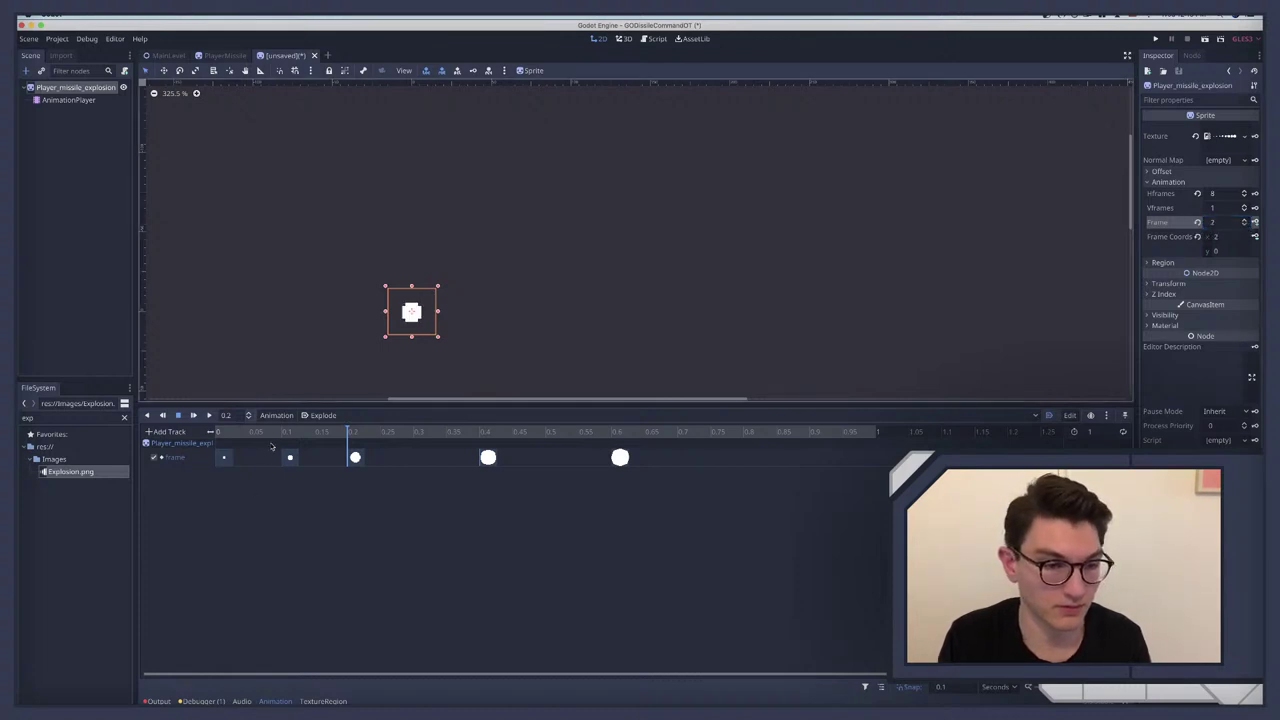
{"action": "left_click", "coordinate": [284, 433]}
{"action": "left_click", "coordinate": [220, 433]}
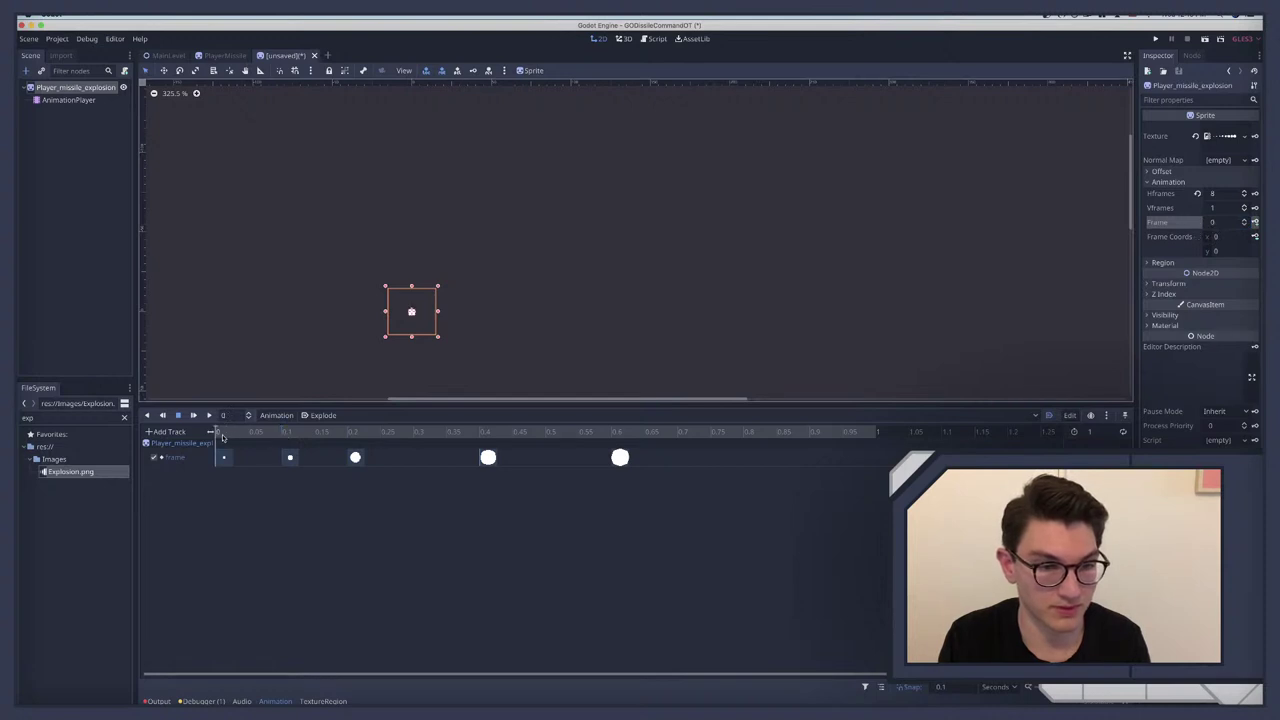
{"action": "left_click", "coordinate": [284, 433]}
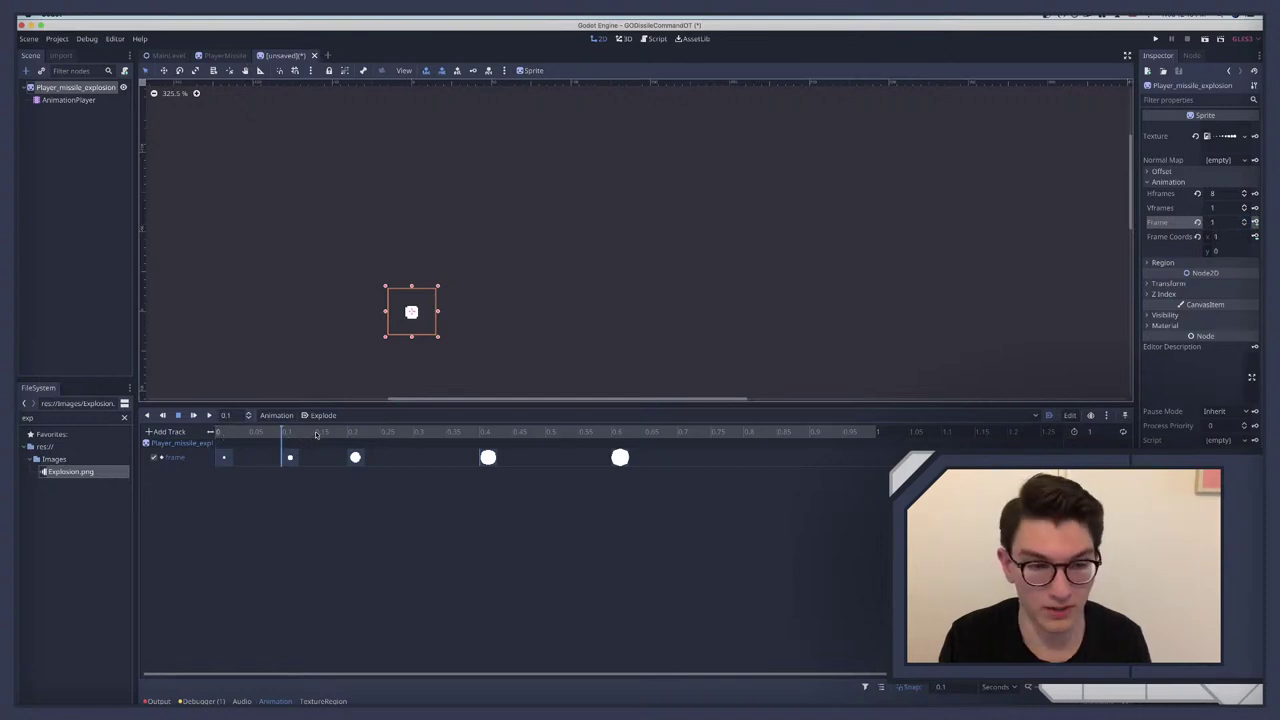
{"action": "left_click", "coordinate": [336, 433]}
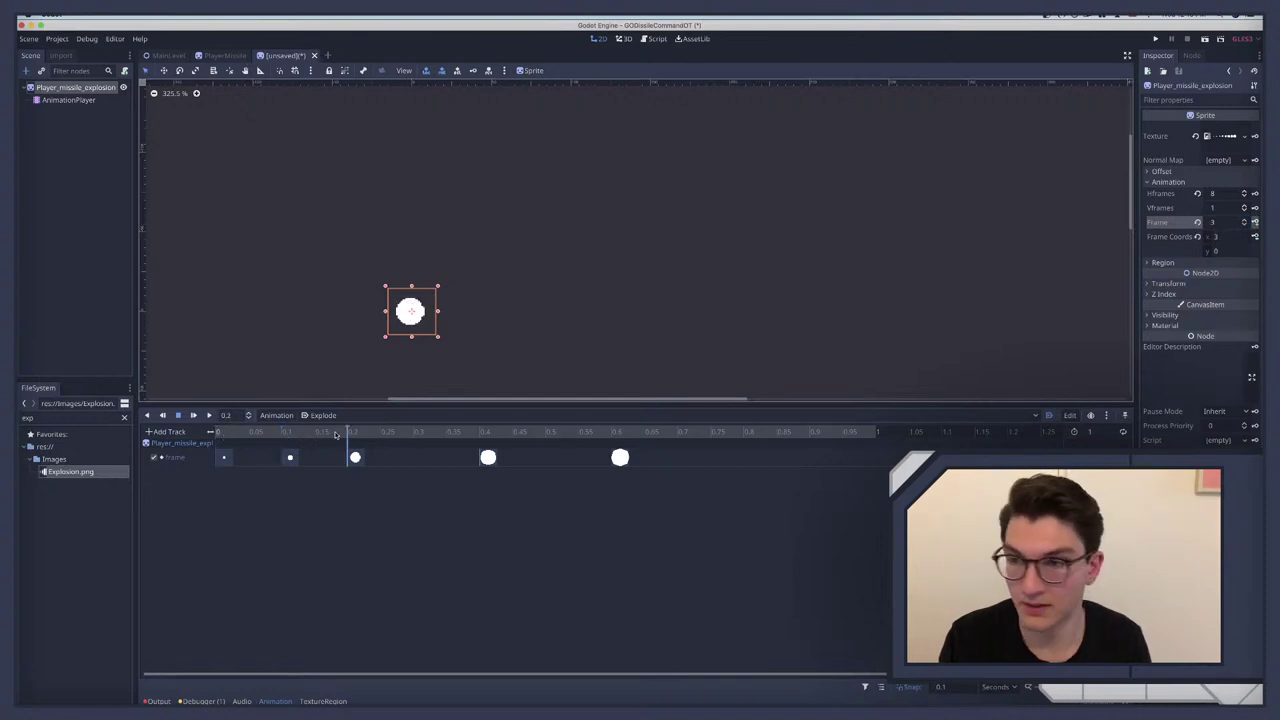
Step: Key sprite frames 2 through 7 at 0.2 through 0.7 s on the frame track
{"action": "left_click", "coordinate": [1245, 224]}
{"action": "left_click", "coordinate": [1254, 222]}
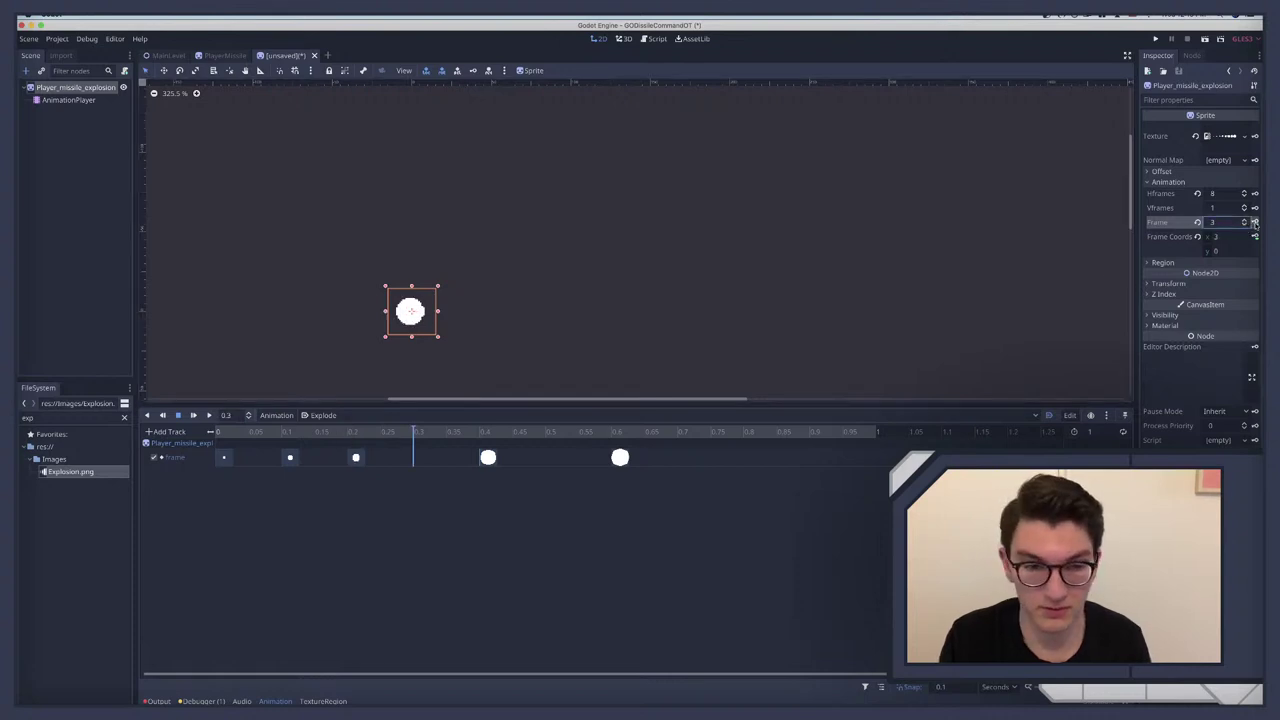
{"action": "left_click", "coordinate": [1255, 222]}
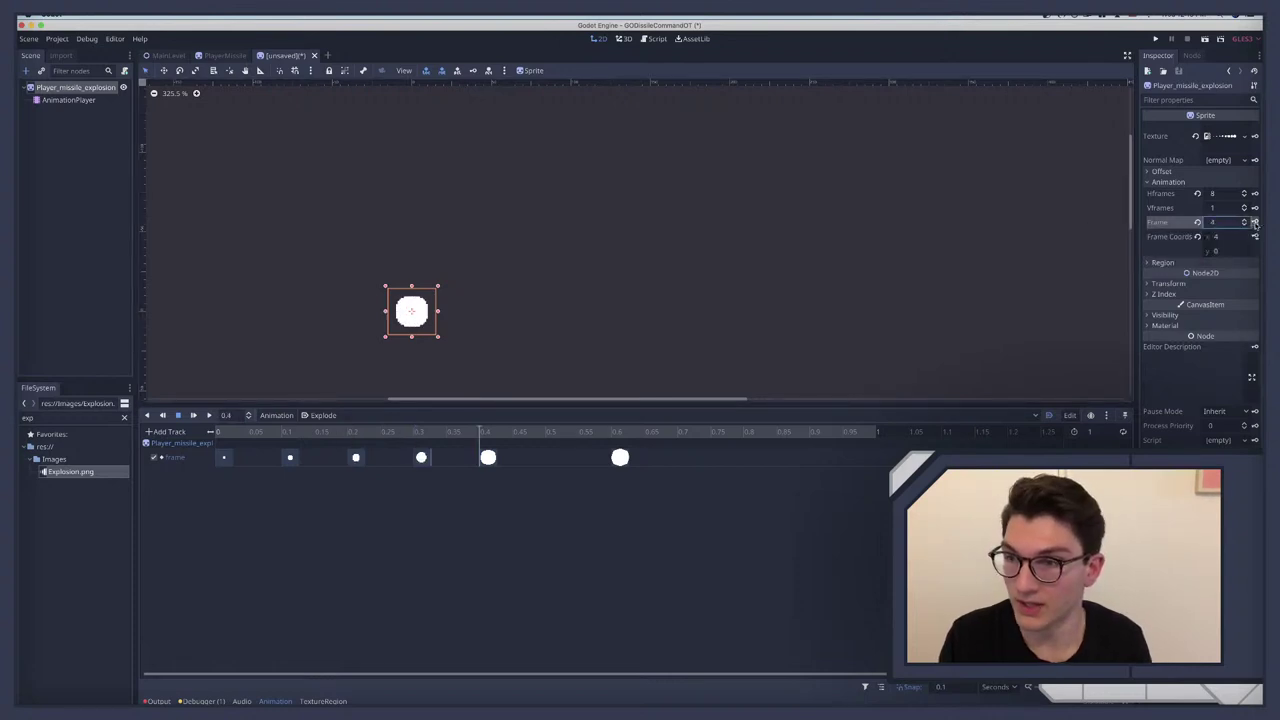
{"action": "left_click", "coordinate": [1255, 222]}
{"action": "left_click", "coordinate": [1255, 222]}
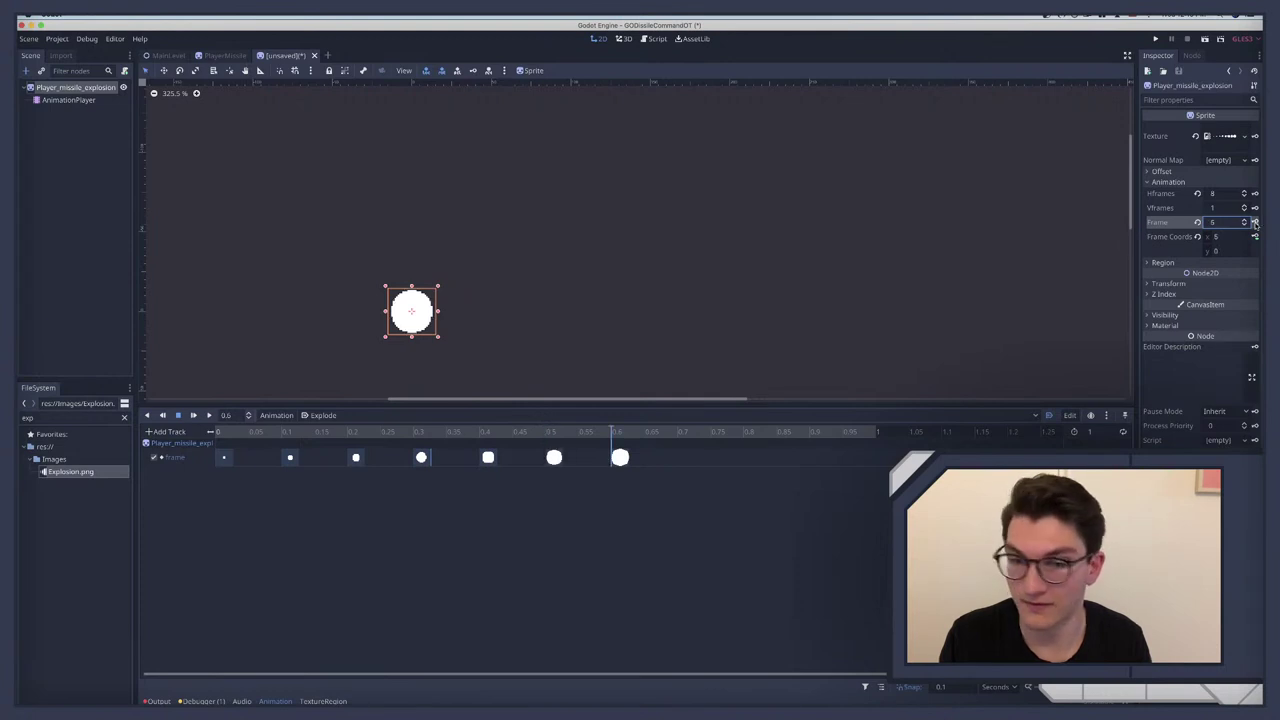
{"action": "left_click", "coordinate": [1255, 222]}
{"action": "left_click", "coordinate": [1255, 222]}
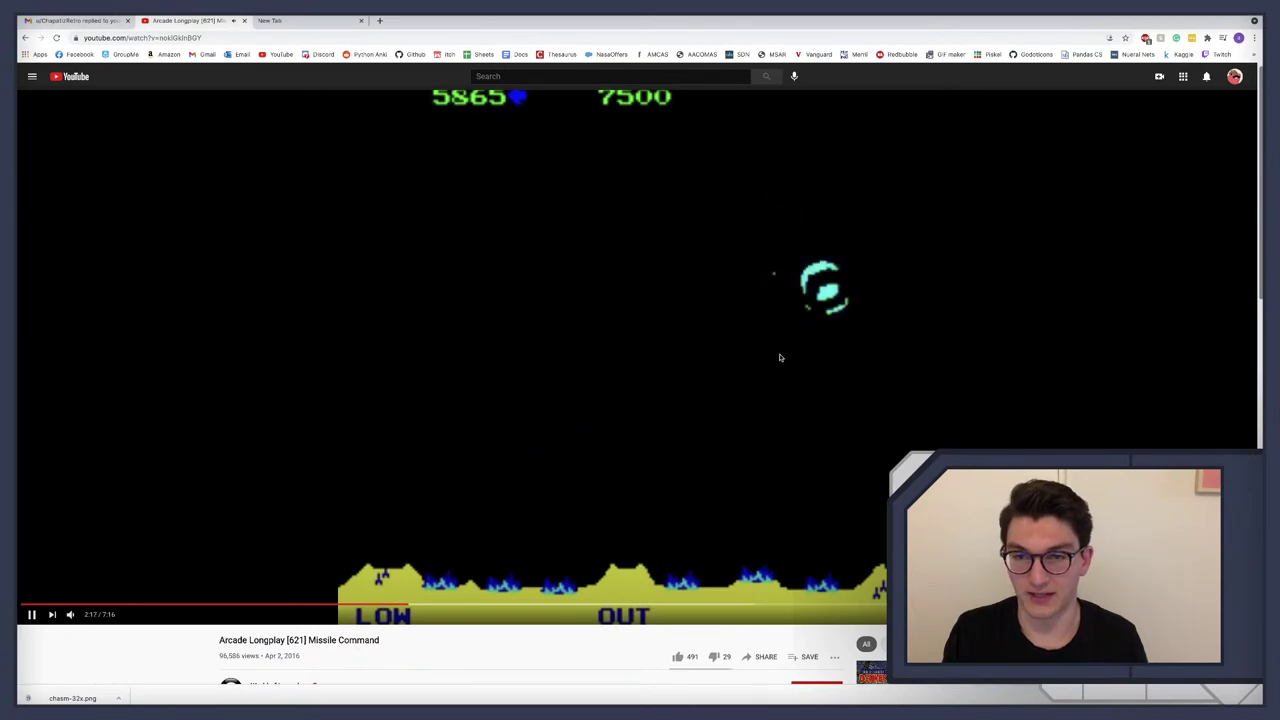
Step: Pause the Missile Command video, play Explode from the start, and expand the sprite's Transform section
{"action": "left_click", "coordinate": [674, 429]}
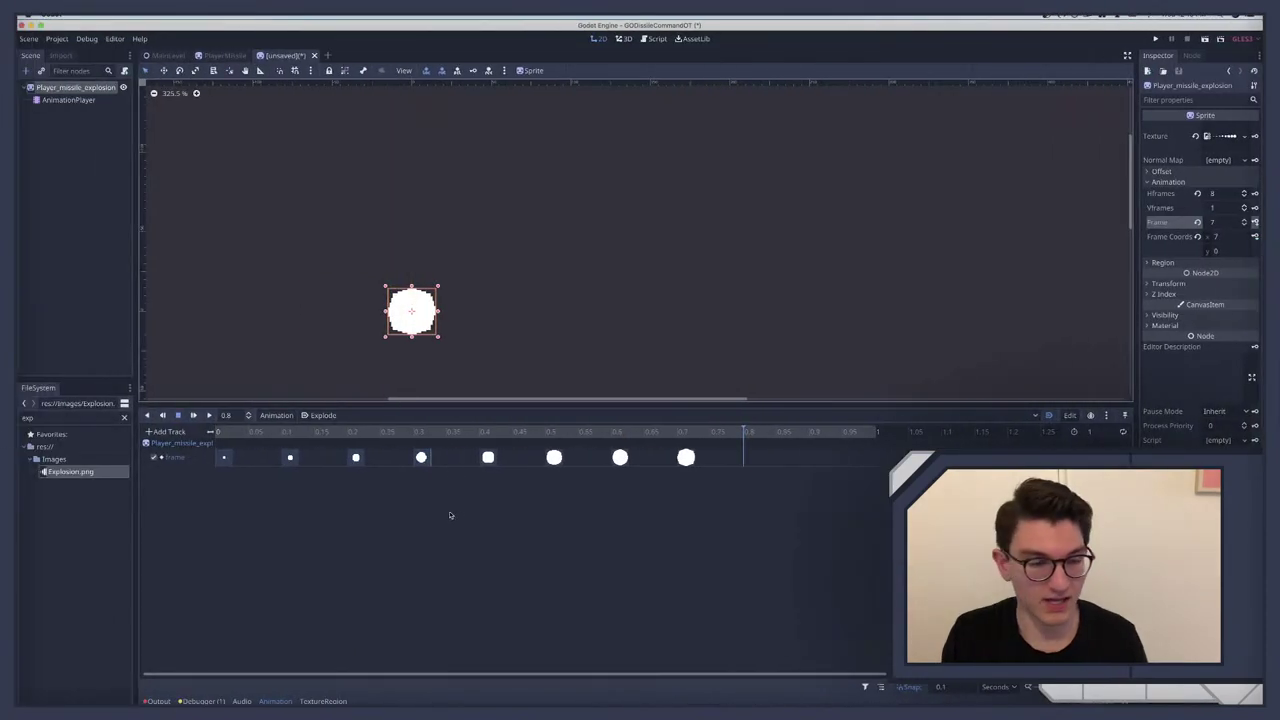
{"action": "left_click", "coordinate": [209, 415]}
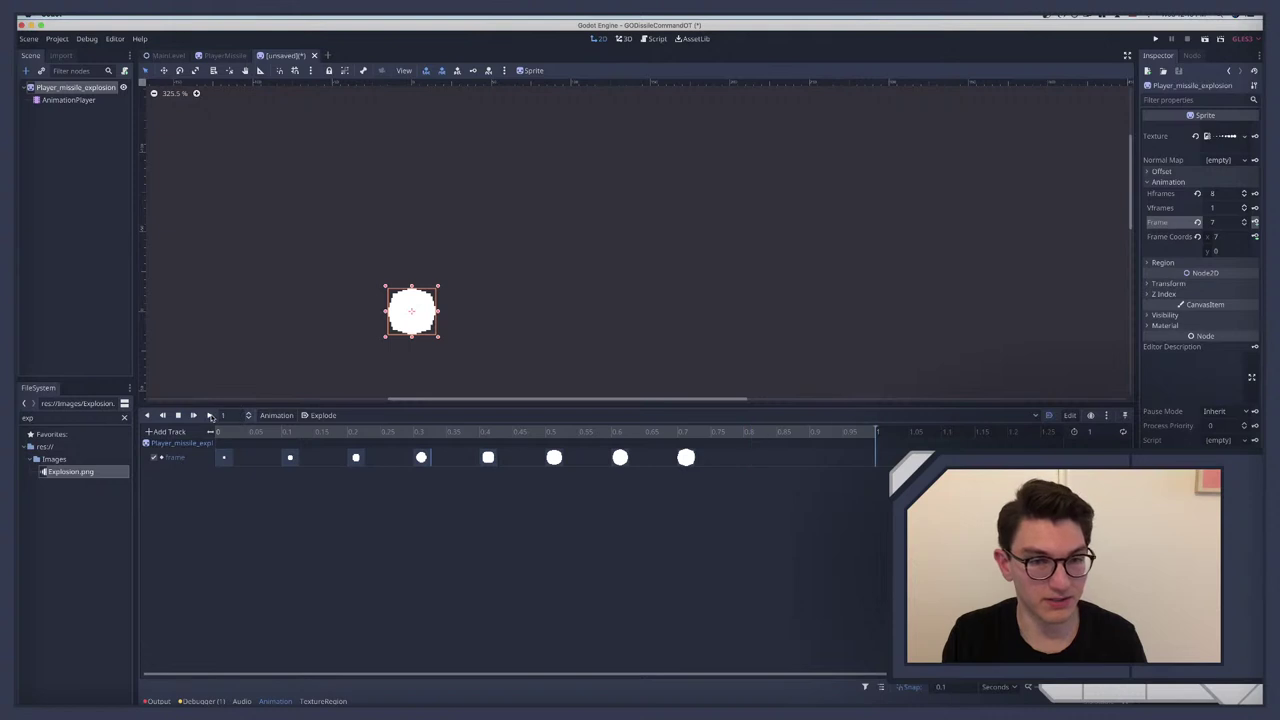
{"action": "left_click", "coordinate": [222, 432]}
{"action": "left_click", "coordinate": [209, 415]}
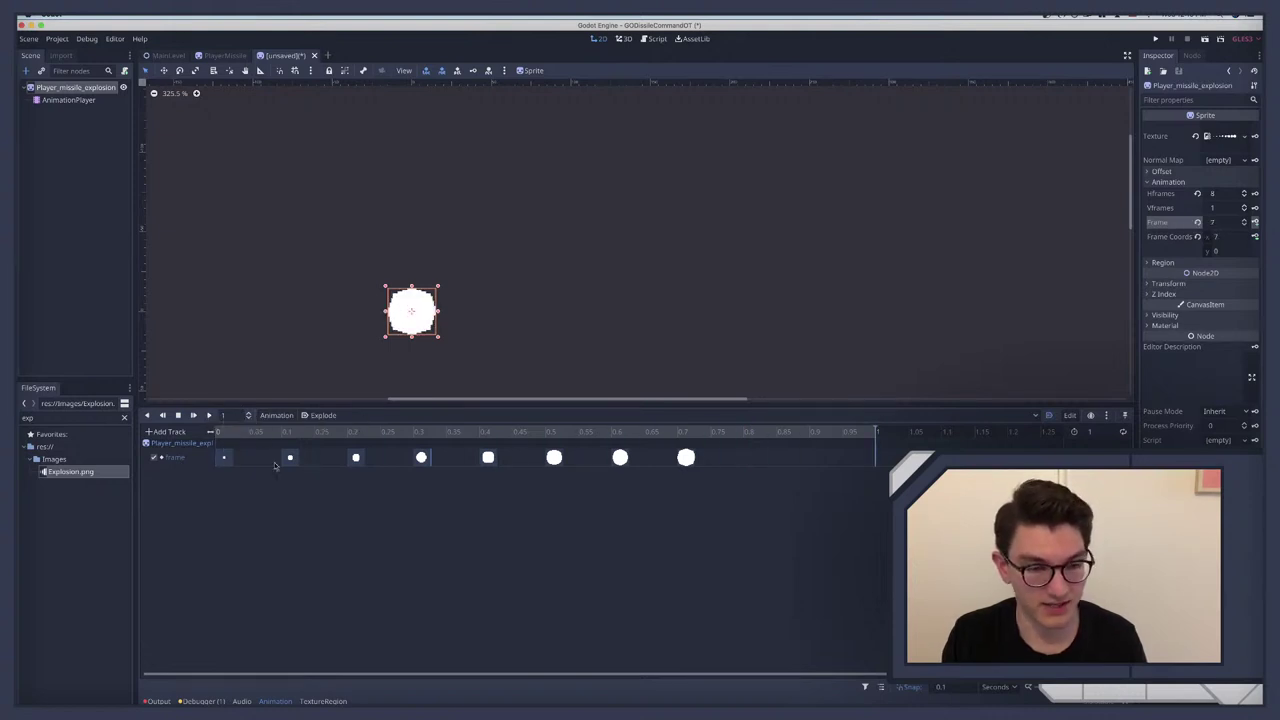
{"action": "left_click", "coordinate": [210, 432]}
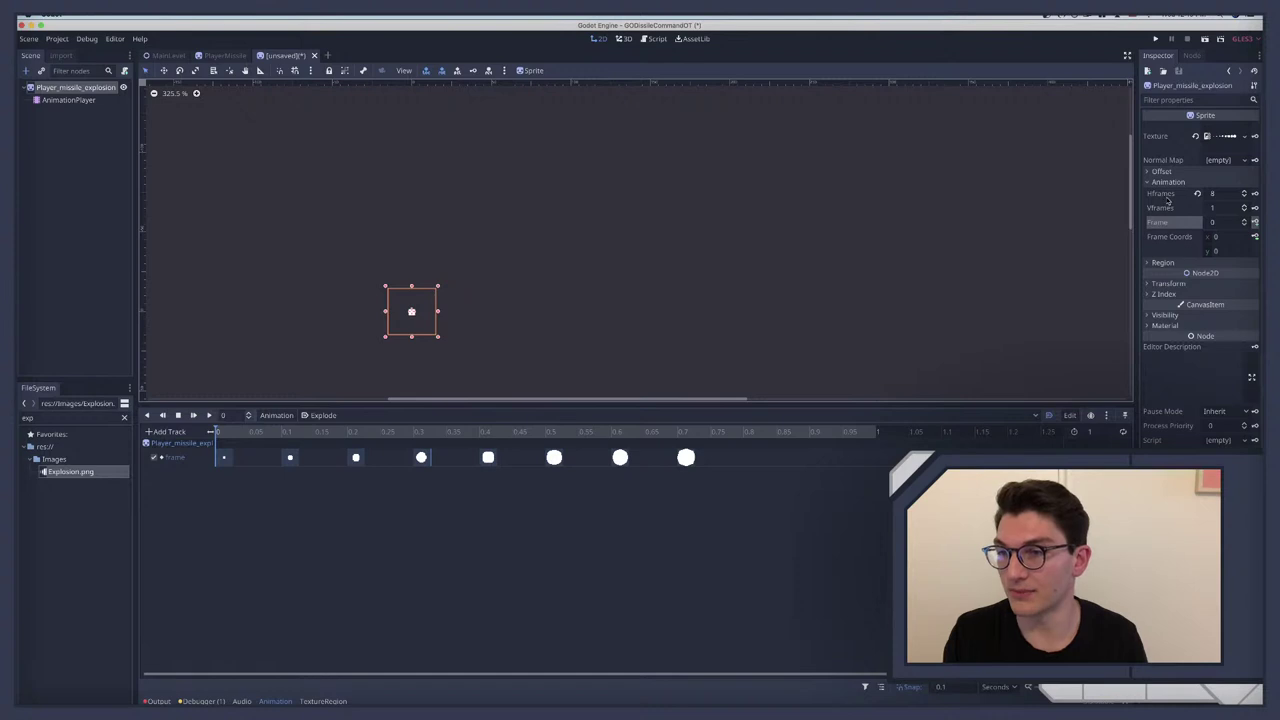
{"action": "left_click", "coordinate": [1168, 284]}
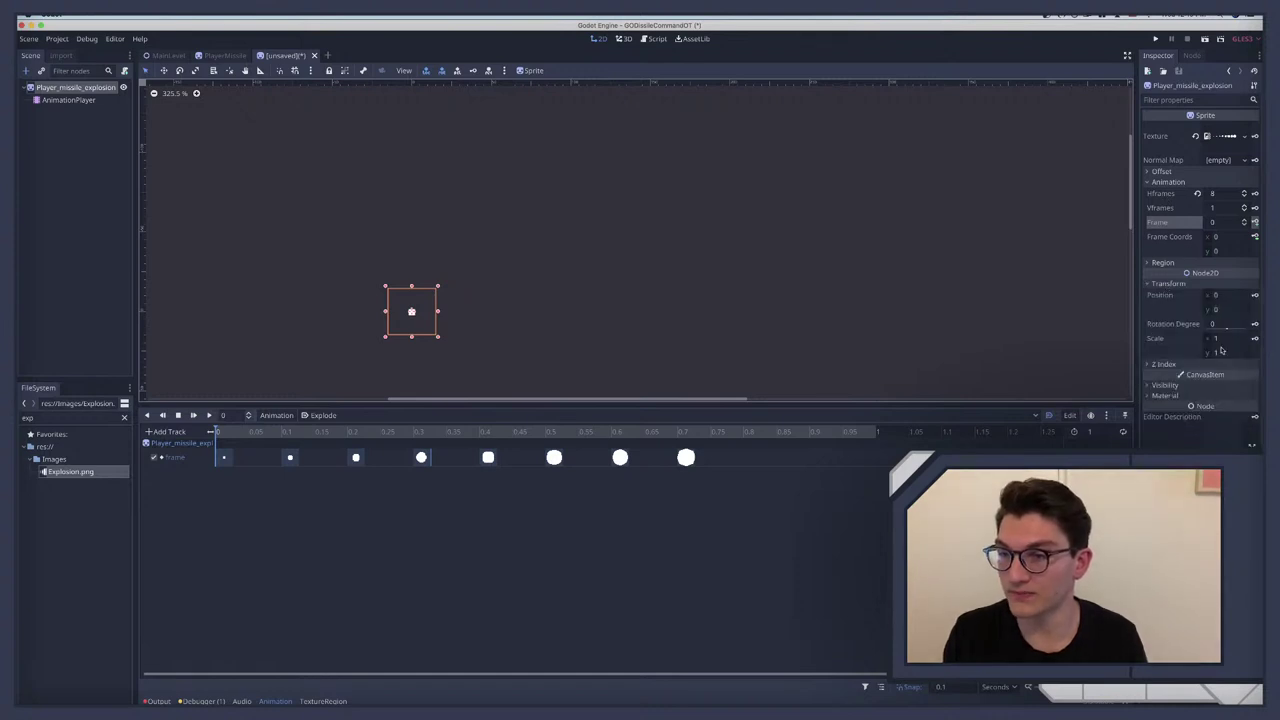
Step: Create a scale track on Explode and key Scale 1.5 × 1.5 at 0.7 s
{"action": "left_click", "coordinate": [1255, 340]}
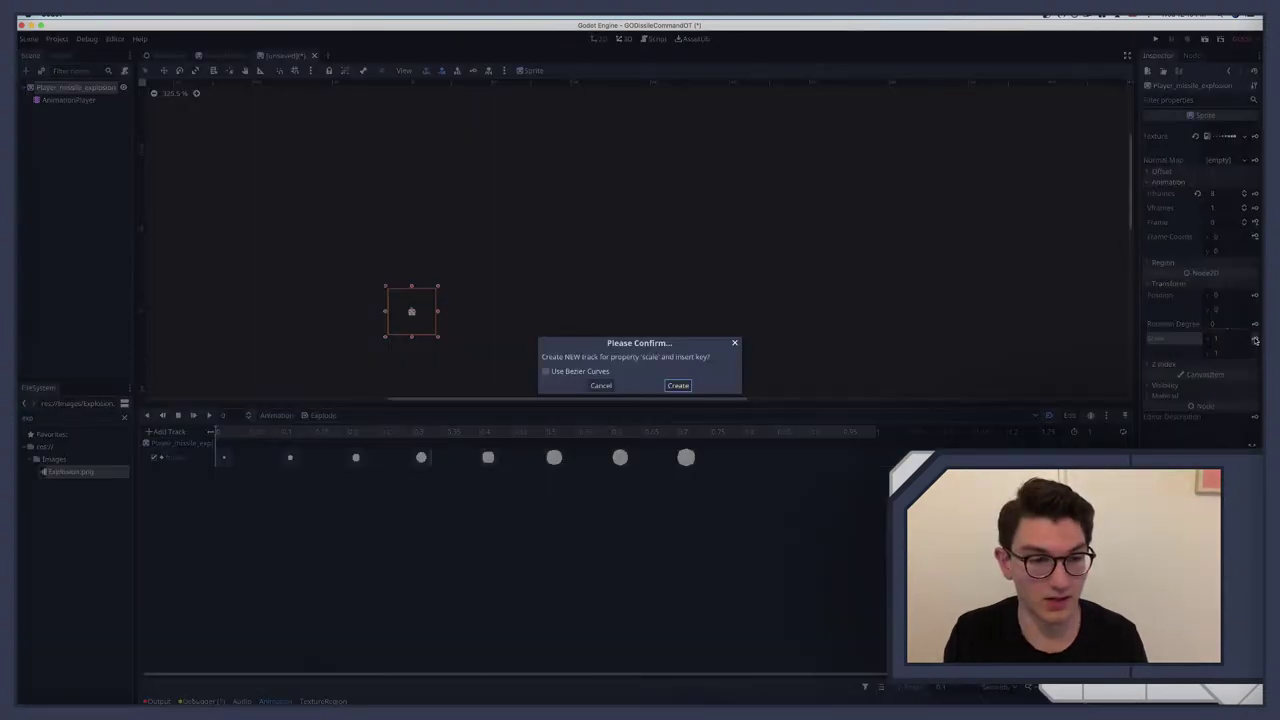
{"action": "left_click", "coordinate": [677, 385]}
{"action": "left_click", "coordinate": [686, 436]}
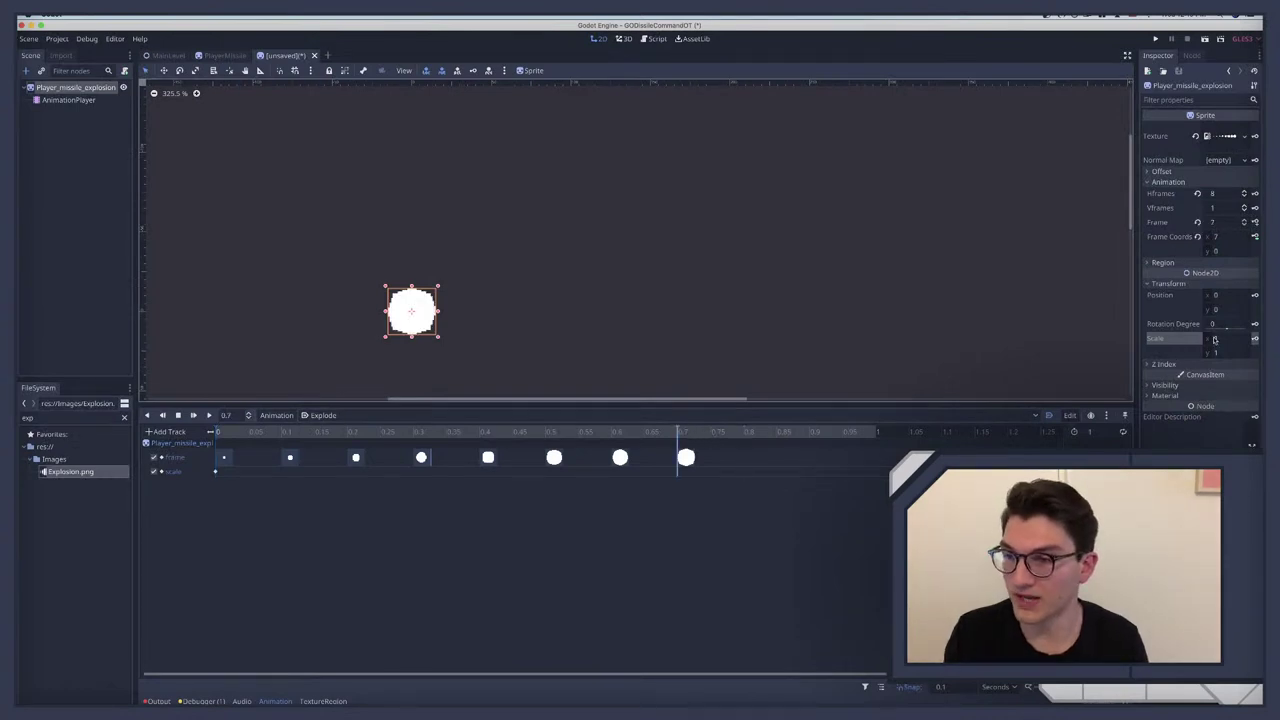
{"action": "left_click", "coordinate": [1222, 339]}
{"action": "type", "text": "1.5"}
{"action": "key", "text": "Tab"}
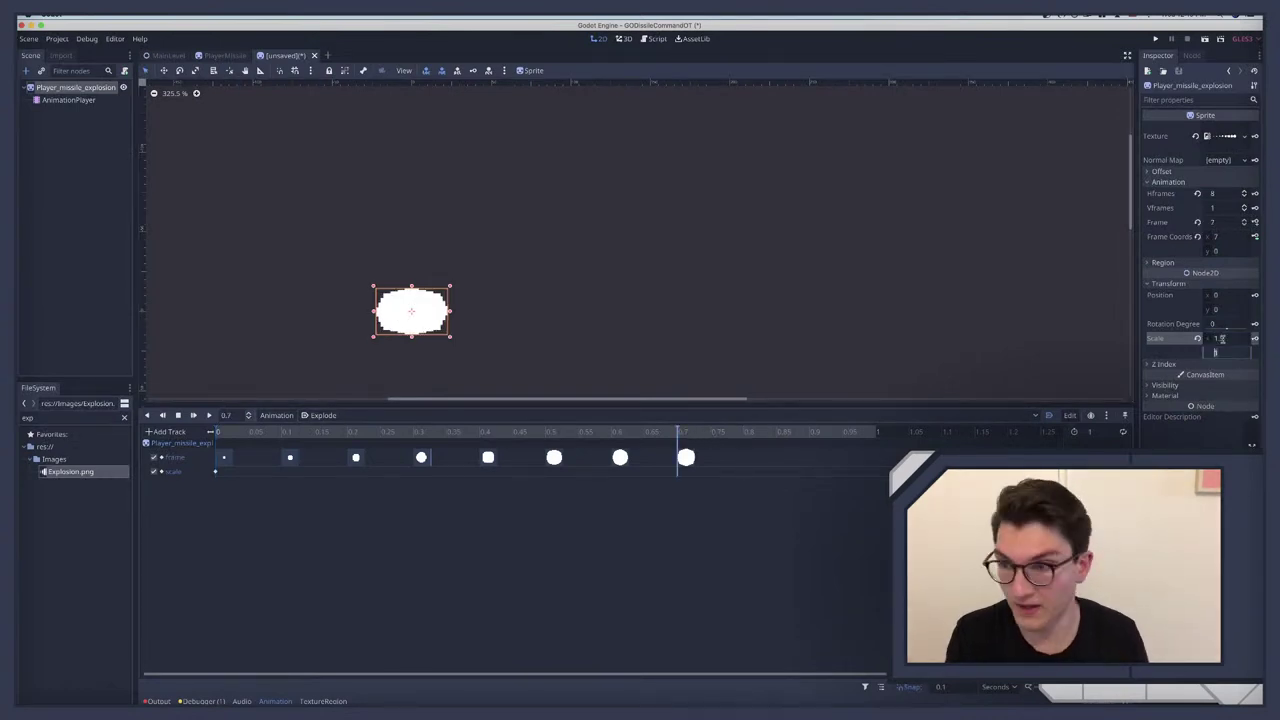
{"action": "type", "text": ".5"}
{"action": "key", "text": "Return"}
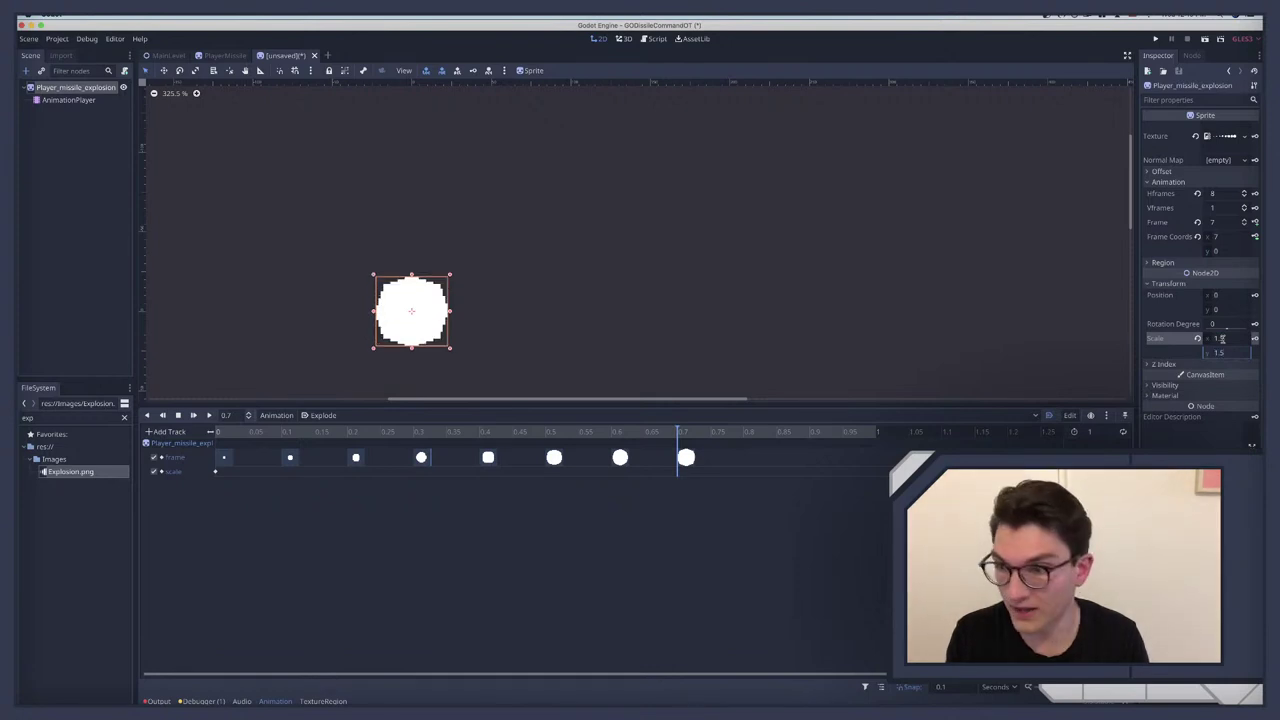
{"action": "left_click", "coordinate": [1255, 339]}
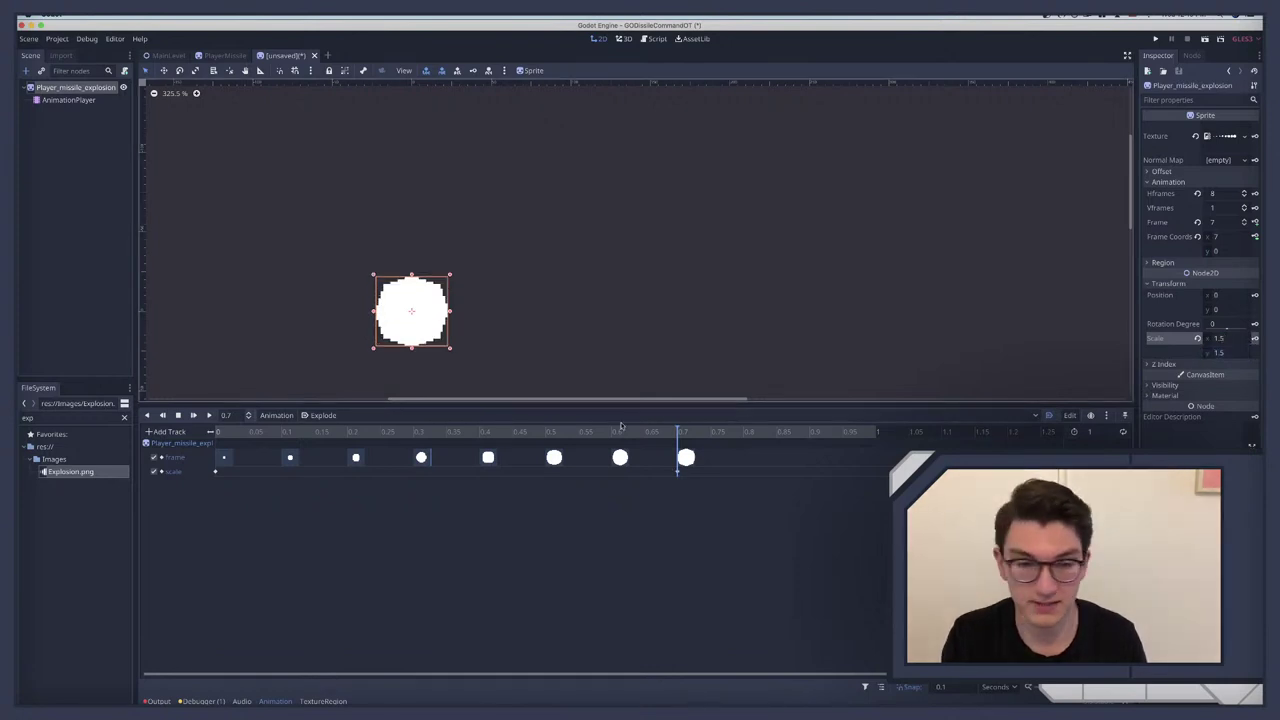
{"action": "left_click", "coordinate": [280, 432]}
Step: Play Explode from the start to check the scaling, then resume the Missile Command video
{"action": "left_click_drag", "start_coordinate": [276, 434], "coordinate": [214, 430]}
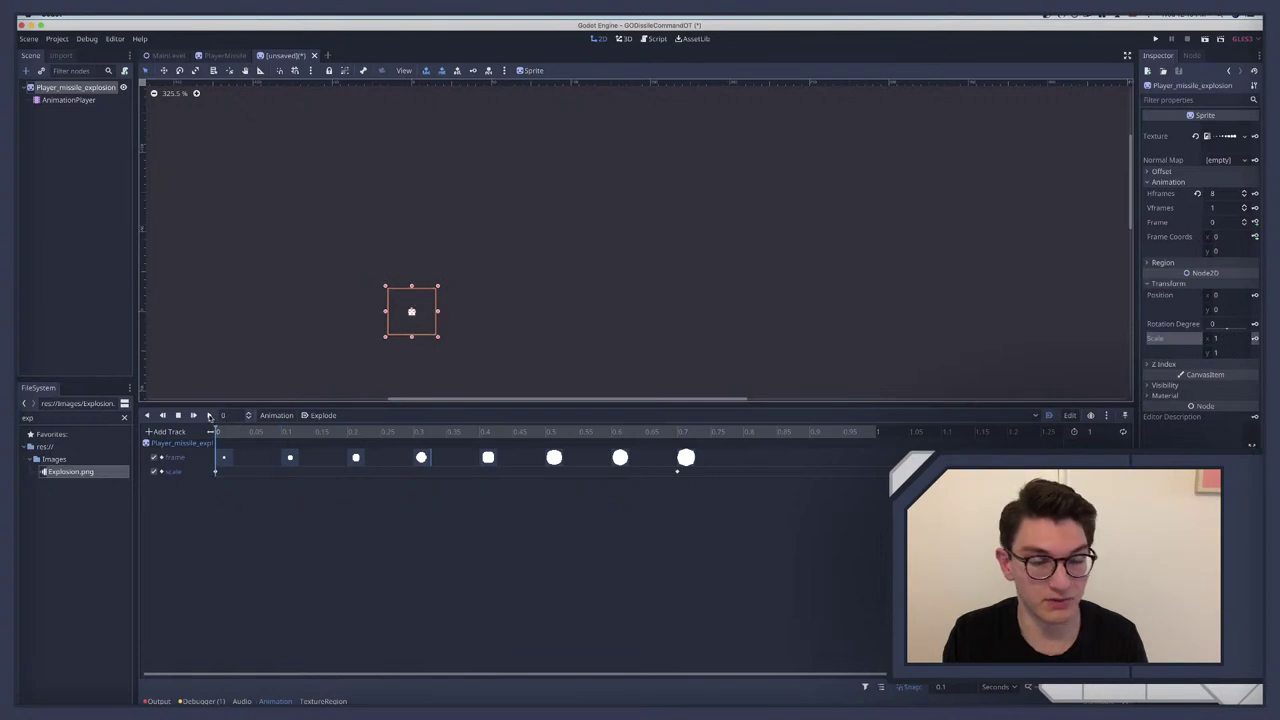
{"action": "left_click", "coordinate": [209, 415]}
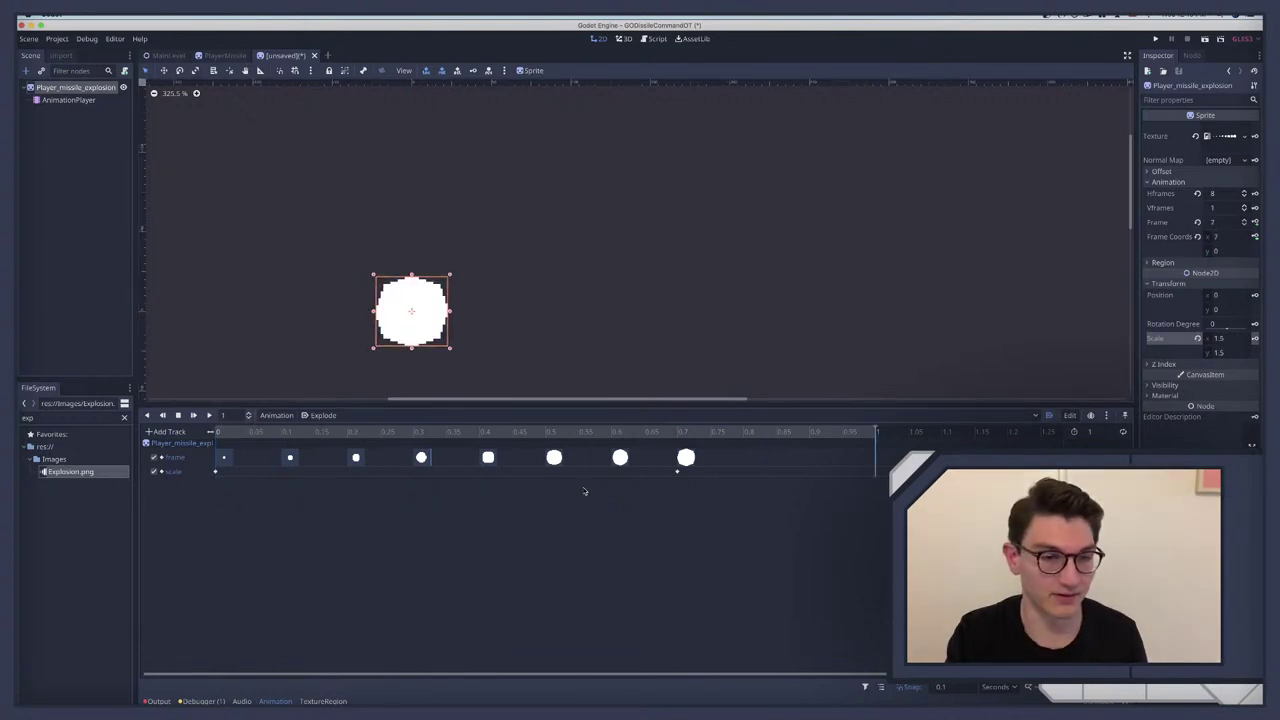
{"action": "left_click", "coordinate": [254, 432]}
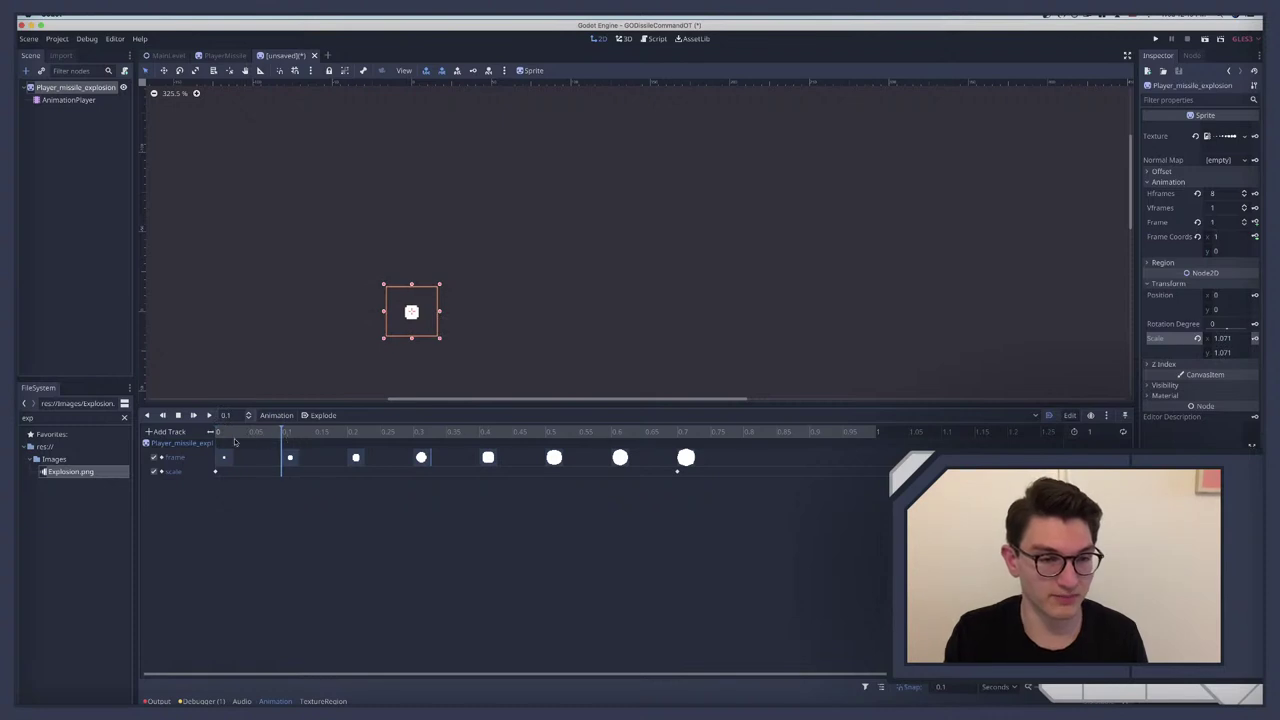
{"action": "left_click", "coordinate": [208, 415]}
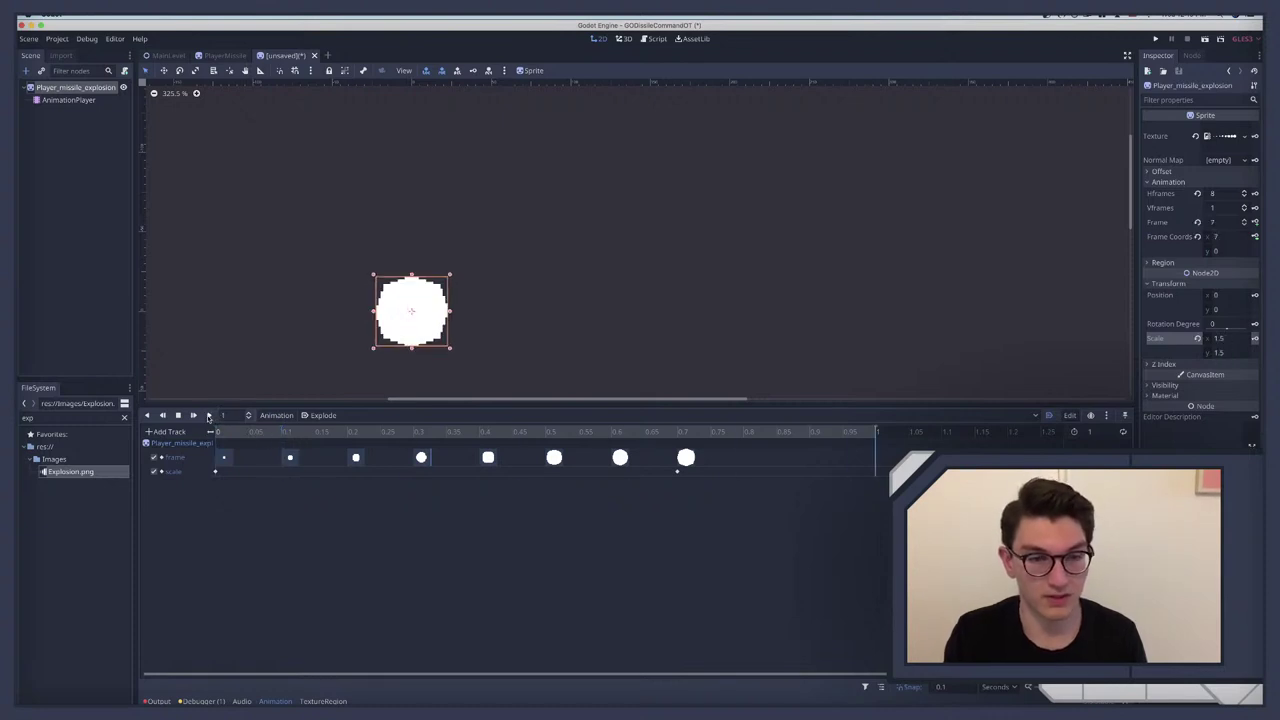
{"action": "key", "text": "ctrl+Right"}
{"action": "left_click", "coordinate": [592, 372]}
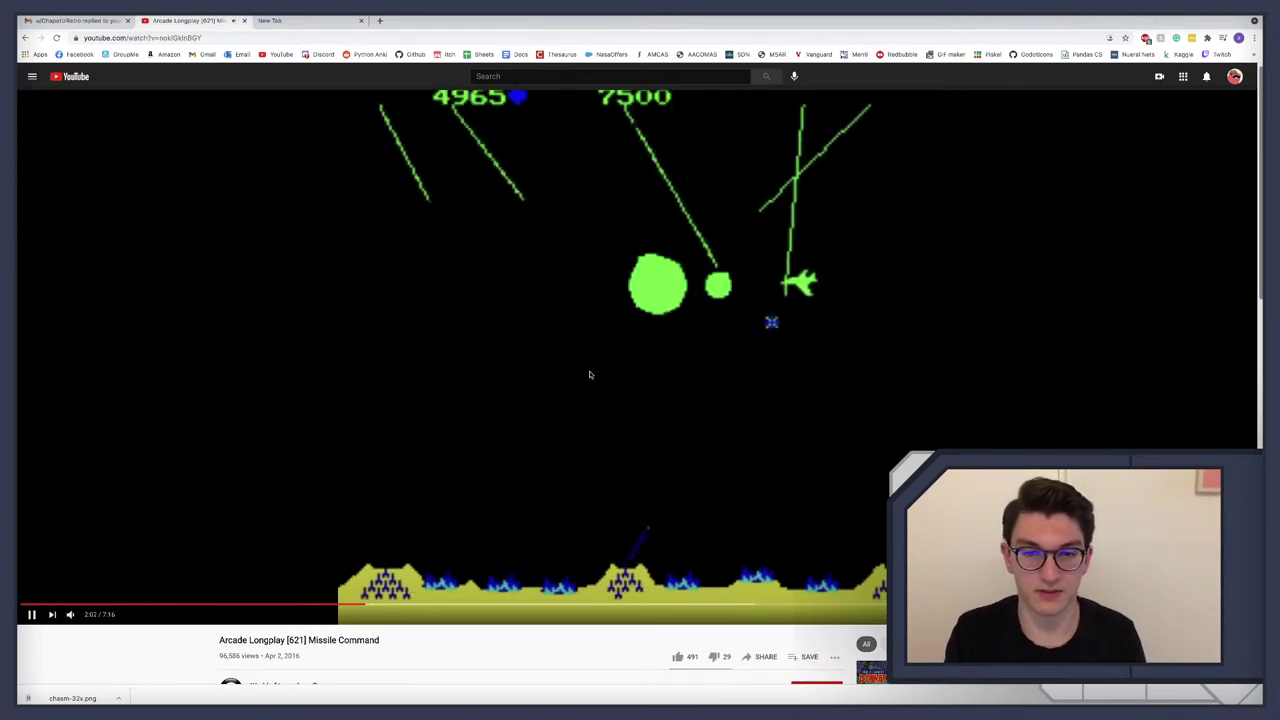
Step: Pause the Missile Command video on a moment showing explosions
{"action": "left_click", "coordinate": [560, 389]}
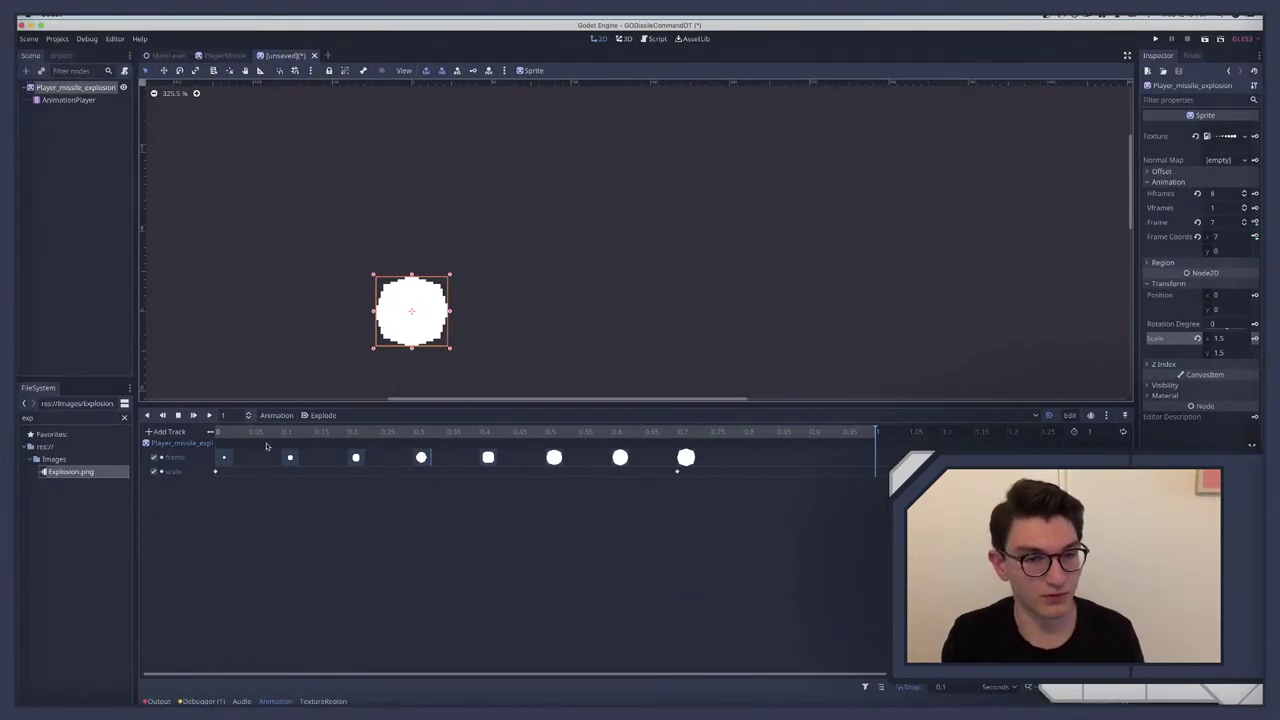
Step: Set the timeline snap to 0.05, park the playhead at 0.05 s, and expand Visibility
{"action": "left_click", "coordinate": [243, 432]}
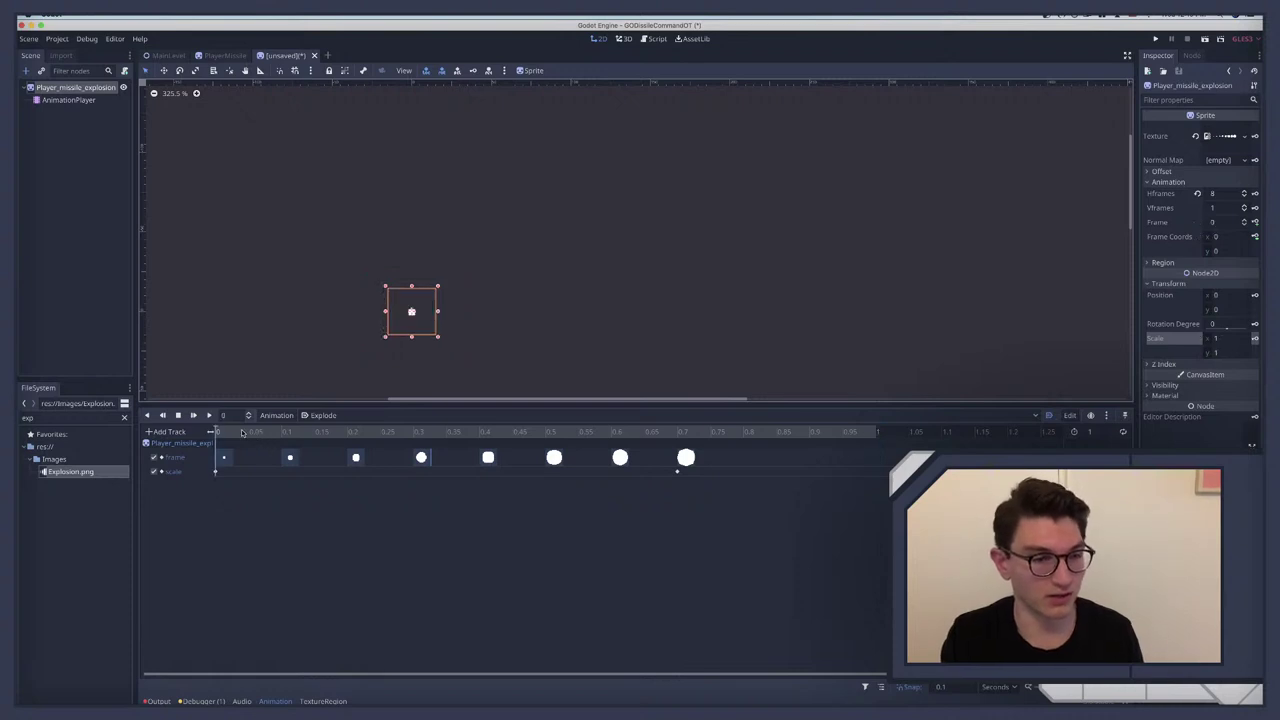
{"action": "double_click", "coordinate": [952, 688]}
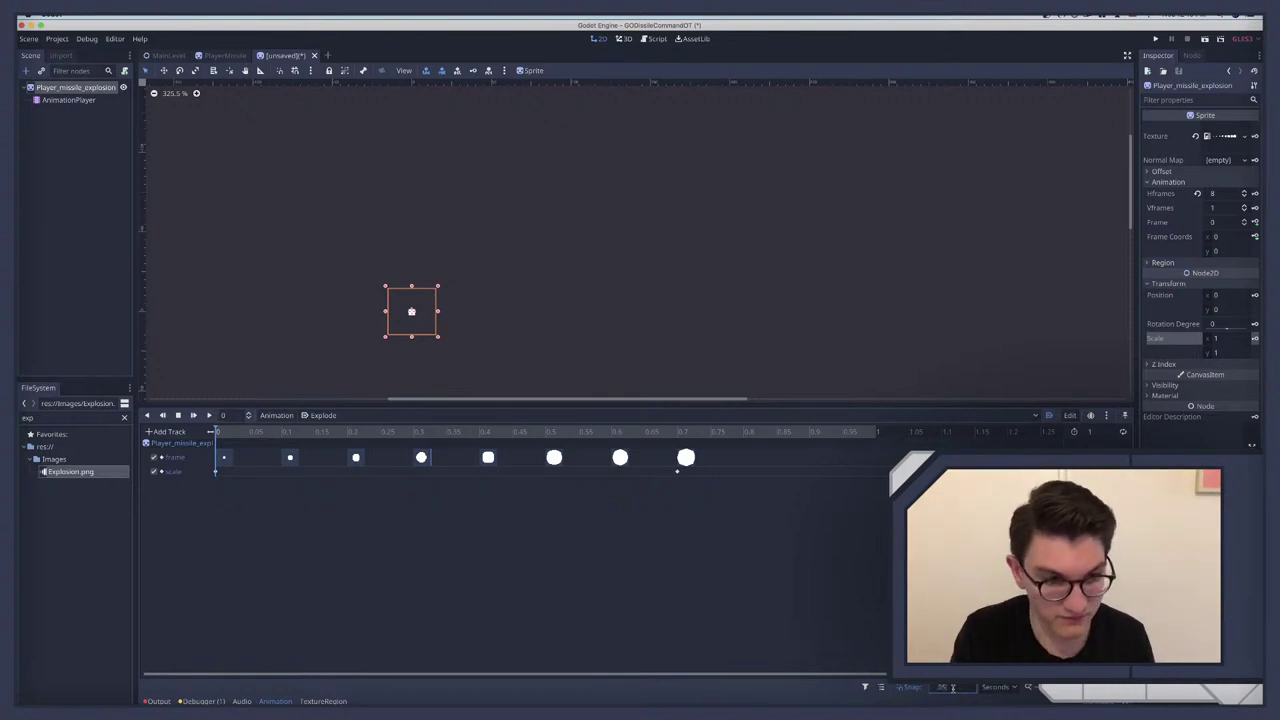
{"action": "type", "text": ".05"}
{"action": "key", "text": "Return"}
{"action": "mouse_move", "coordinate": [234, 433]}
{"action": "left_mouse_down"}
{"action": "mouse_move", "coordinate": [352, 437]}
{"action": "mouse_move", "coordinate": [258, 440]}
{"action": "left_mouse_up"}
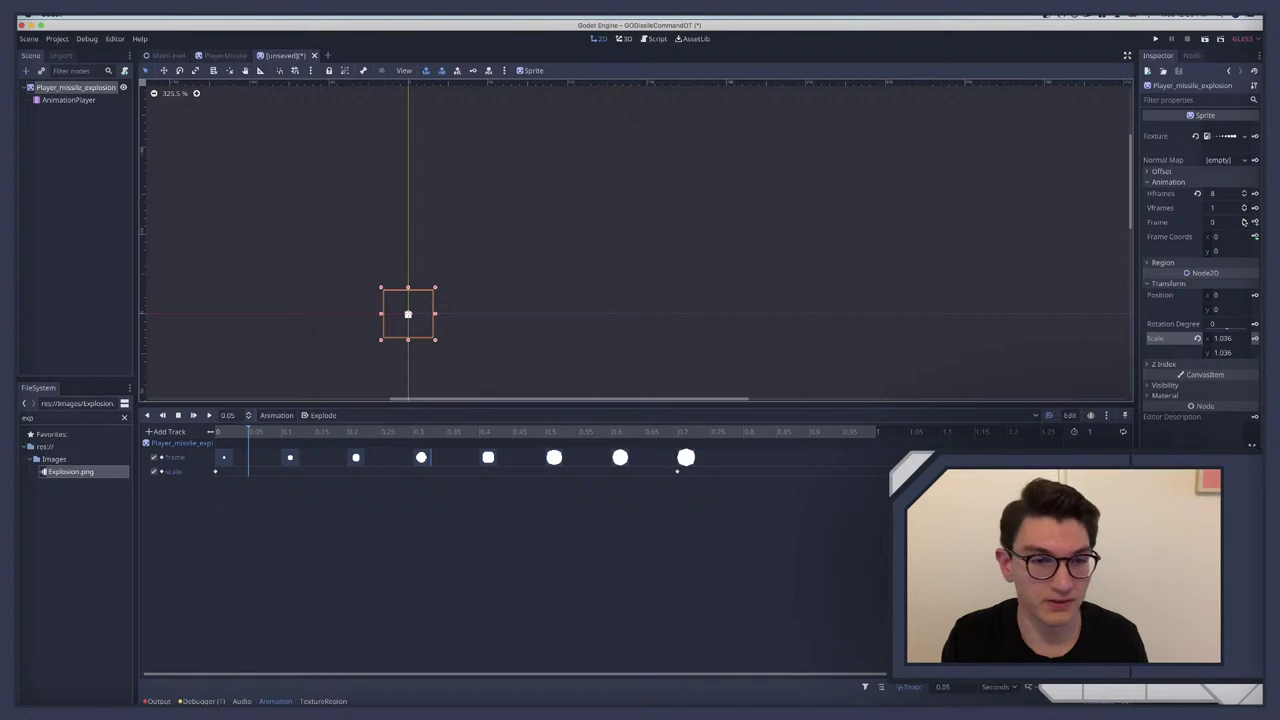
{"action": "left_click", "coordinate": [1165, 384]}
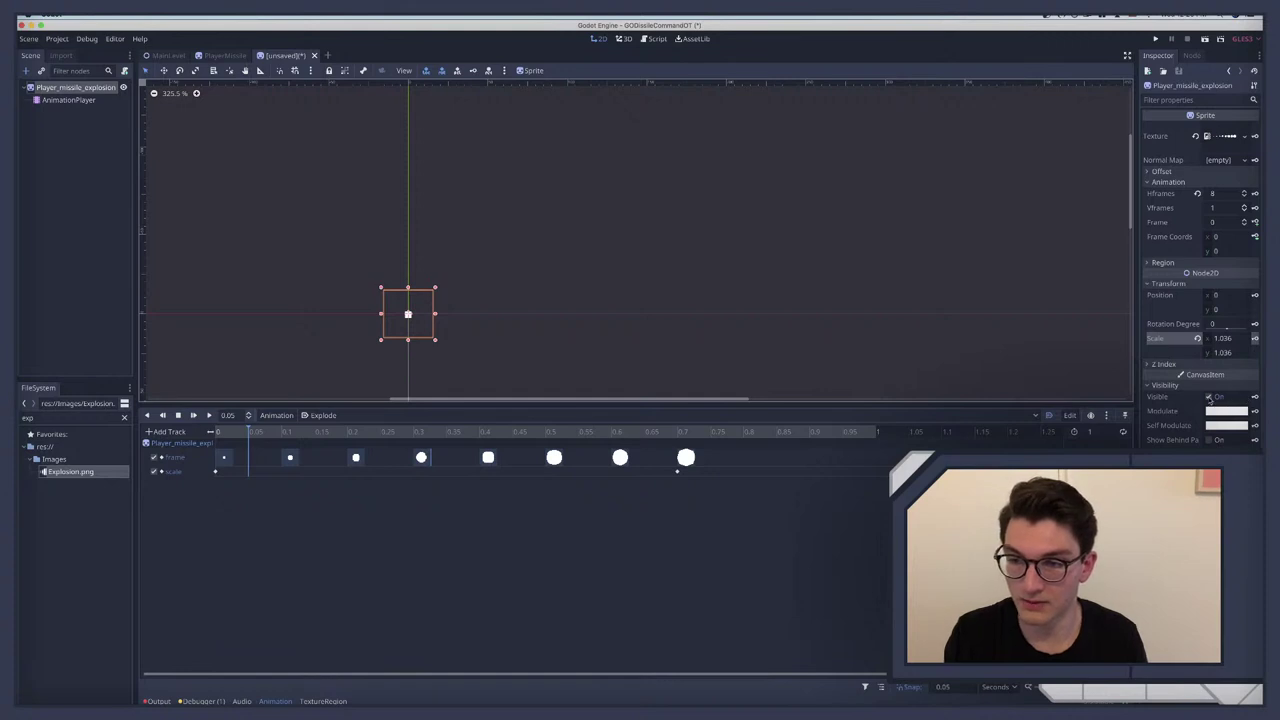
Step: Create a visible track with alternating on/off keys across the first 0.15 s
{"action": "left_click", "coordinate": [1209, 397]}
{"action": "left_click", "coordinate": [1255, 397]}
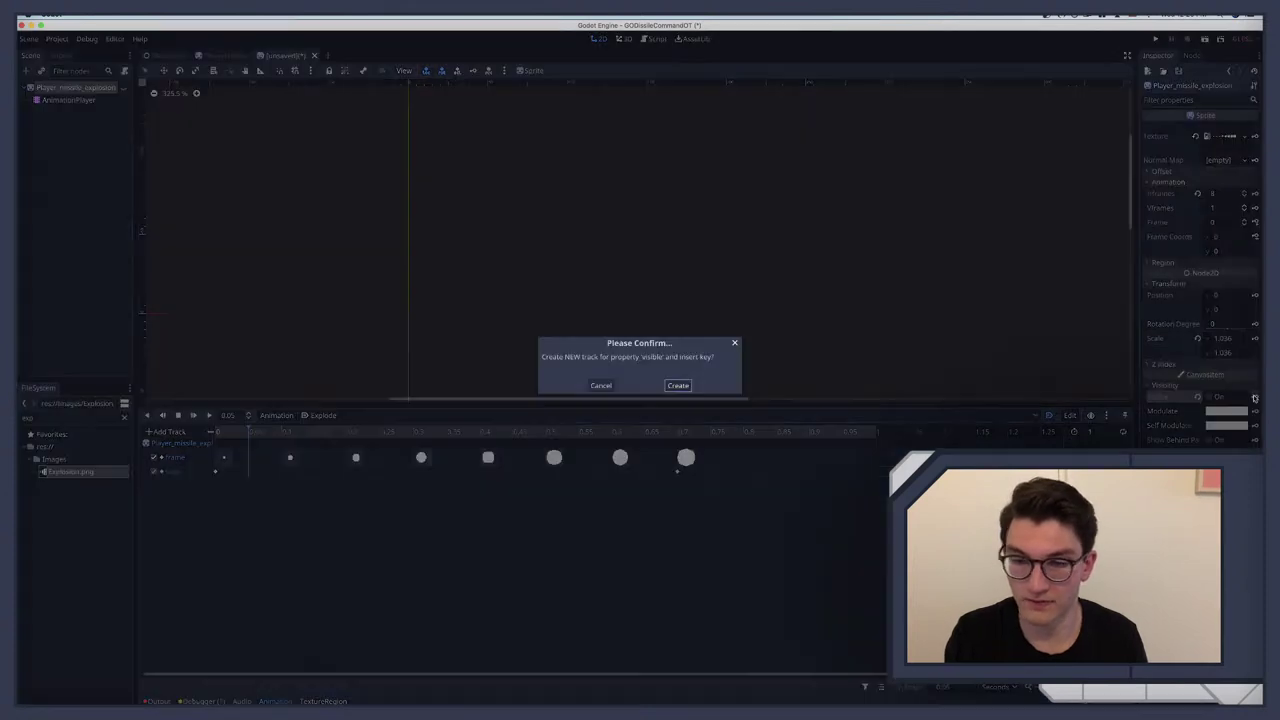
{"action": "left_click", "coordinate": [678, 385]}
{"action": "left_click", "coordinate": [215, 433]}
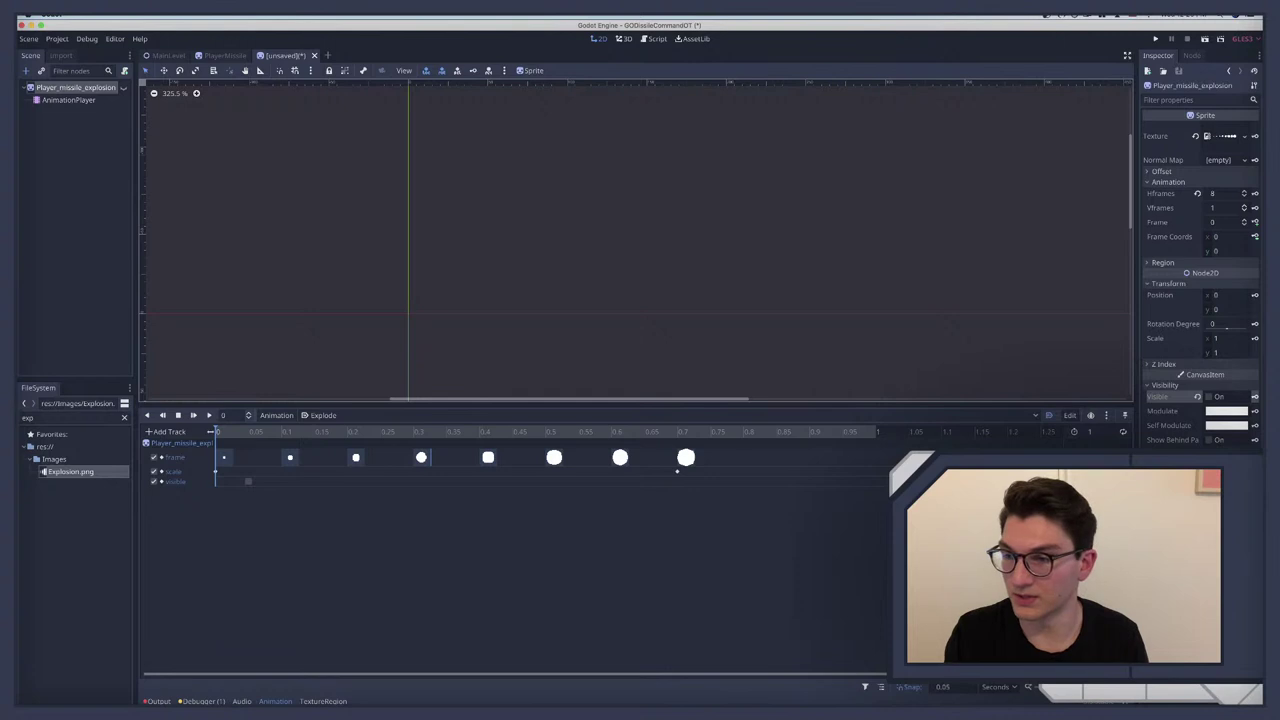
{"action": "left_click", "coordinate": [1209, 397]}
{"action": "left_click", "coordinate": [1255, 397]}
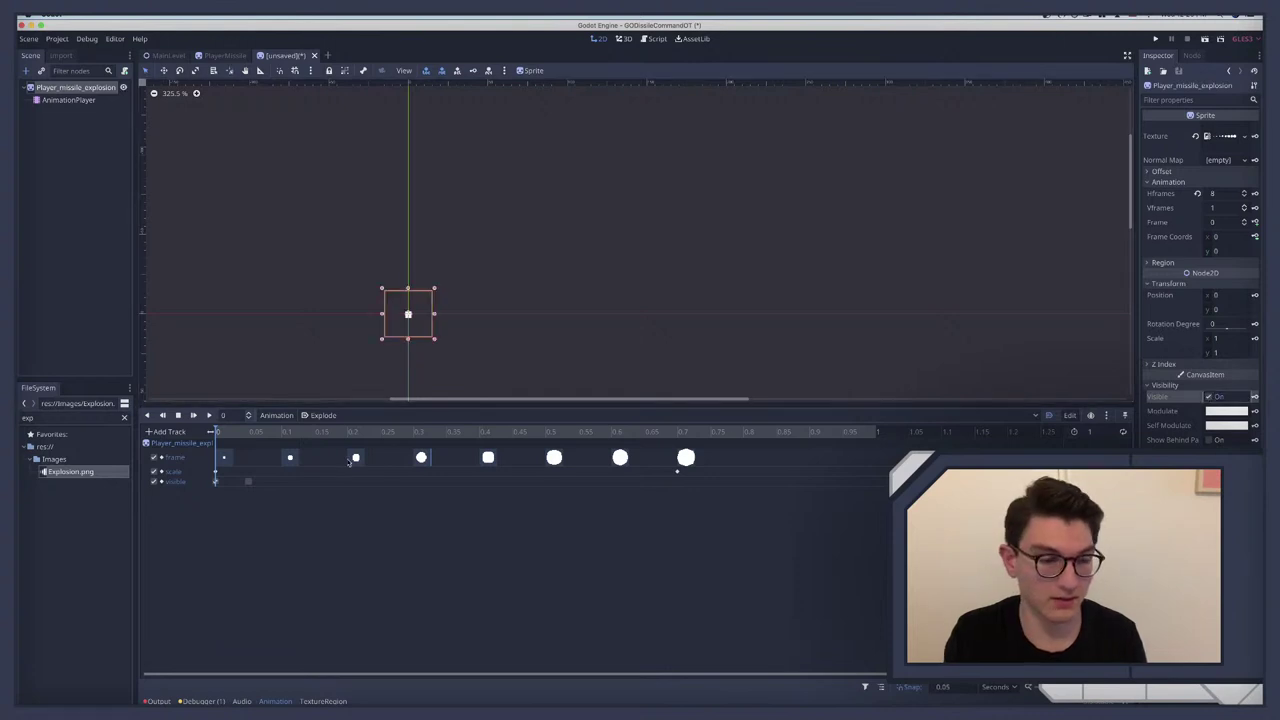
{"action": "left_click", "coordinate": [283, 434]}
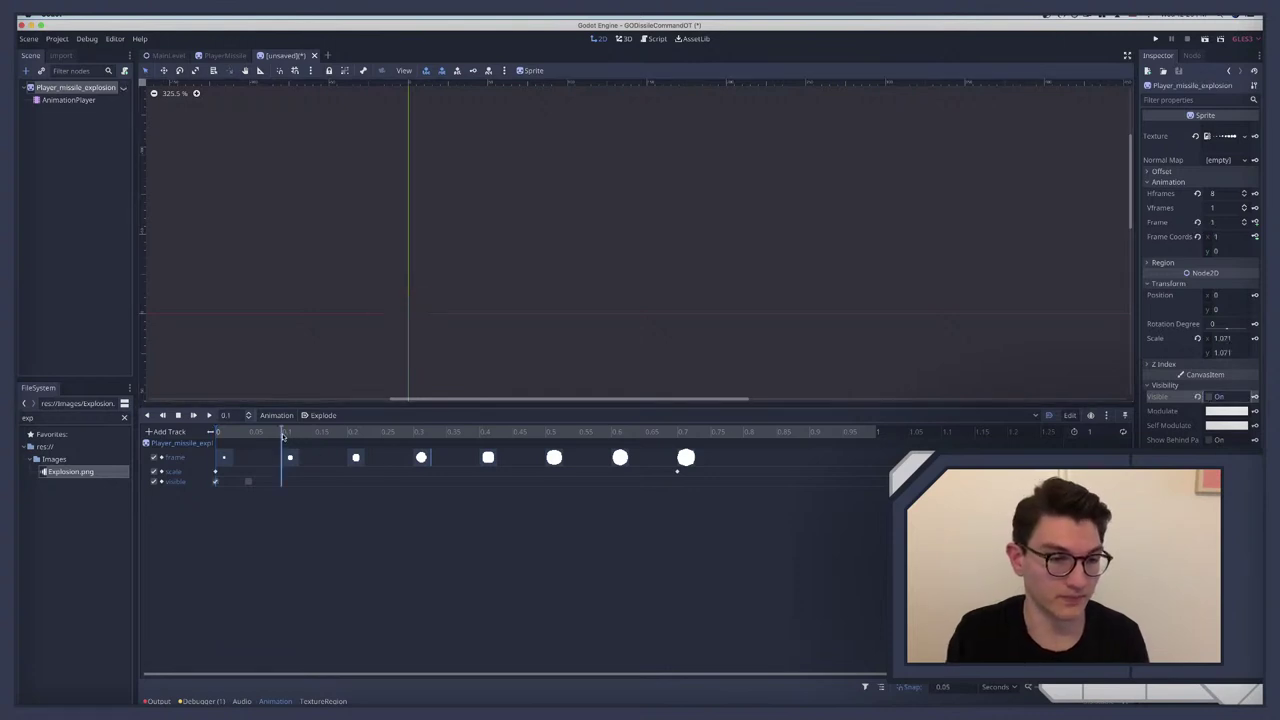
{"action": "left_click", "coordinate": [1208, 397]}
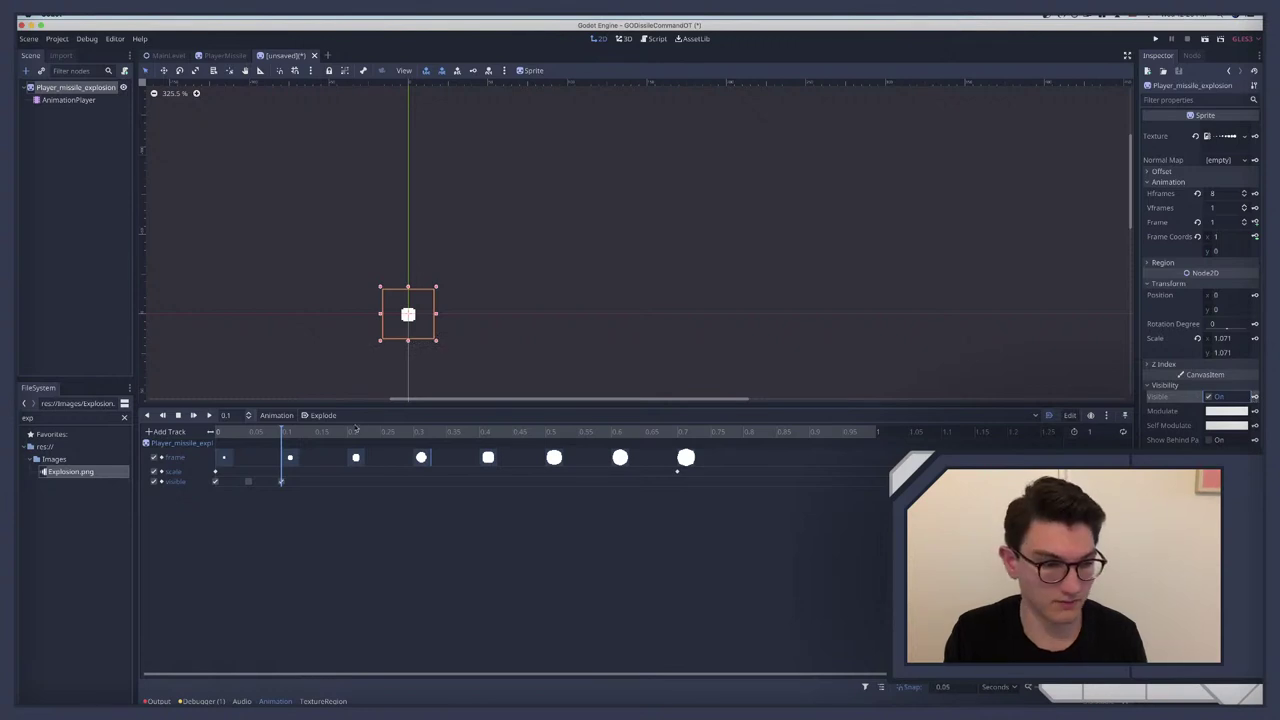
{"action": "left_click", "coordinate": [315, 431]}
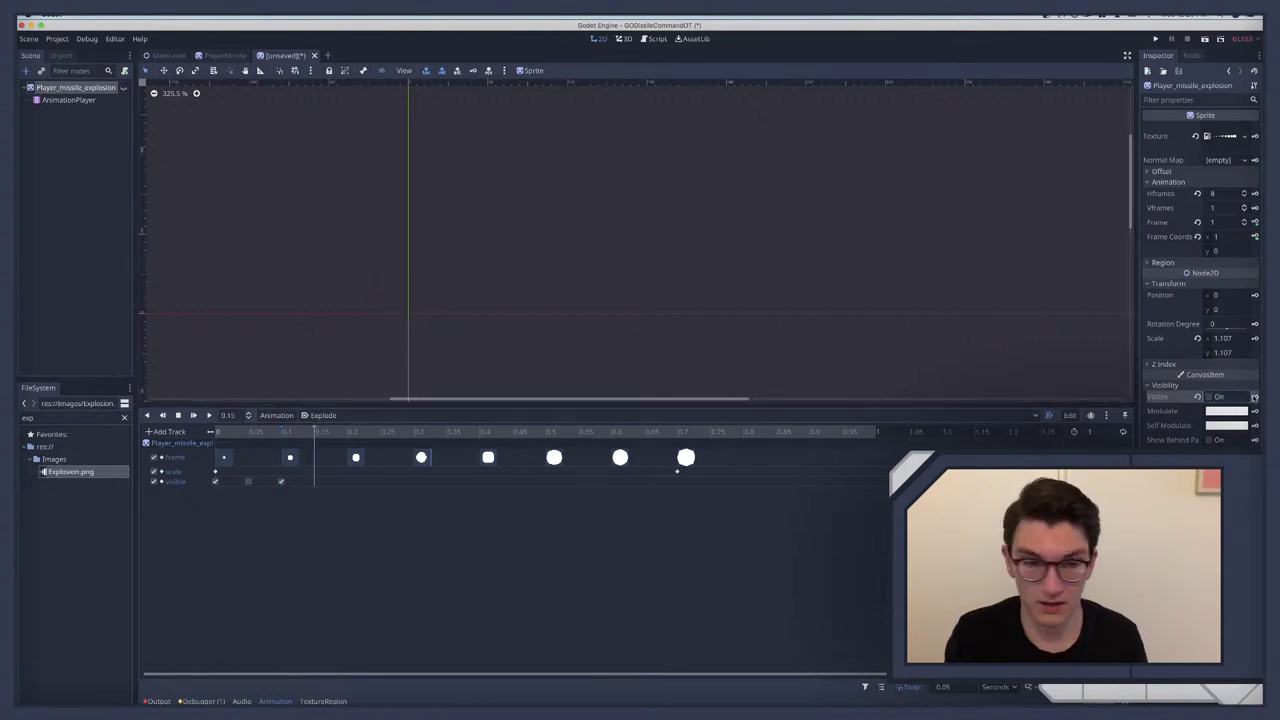
{"action": "left_click", "coordinate": [1197, 397]}
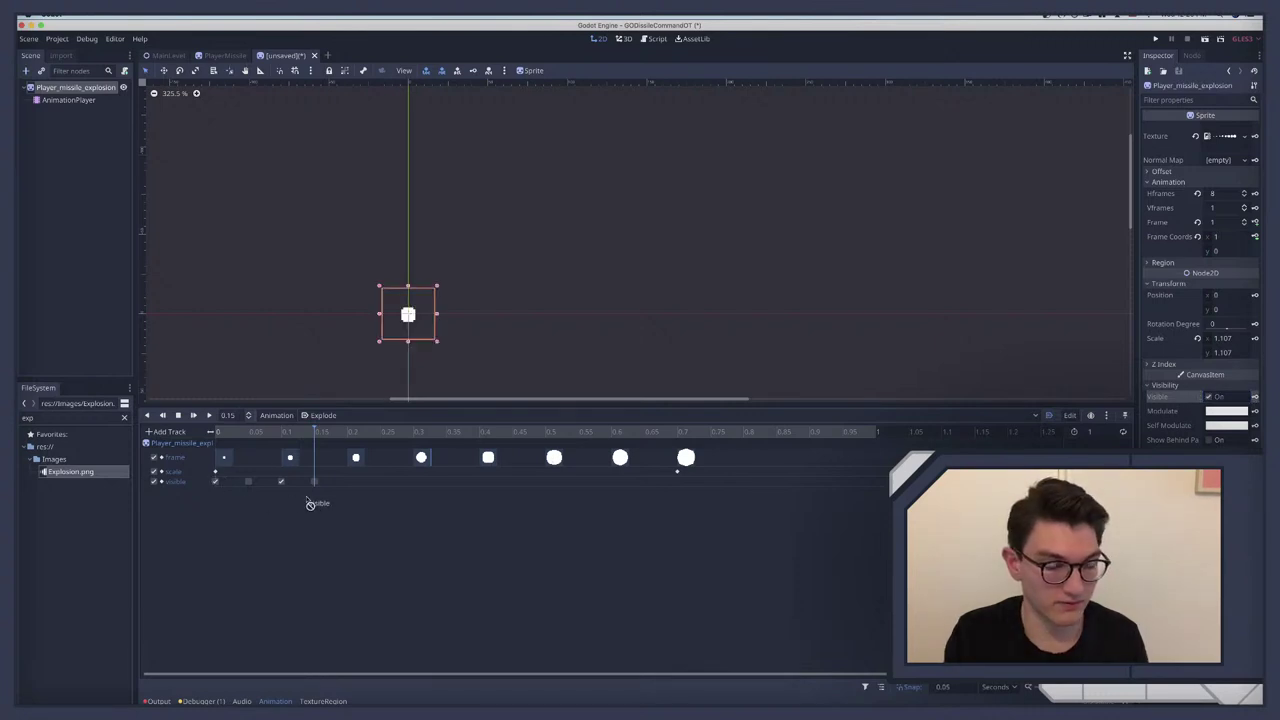
Step: Duplicate the blink keys so they repeat starting at 0.2, 0.4 and 0.6 s
{"action": "left_click_drag", "start_coordinate": [346, 503], "coordinate": [206, 486]}
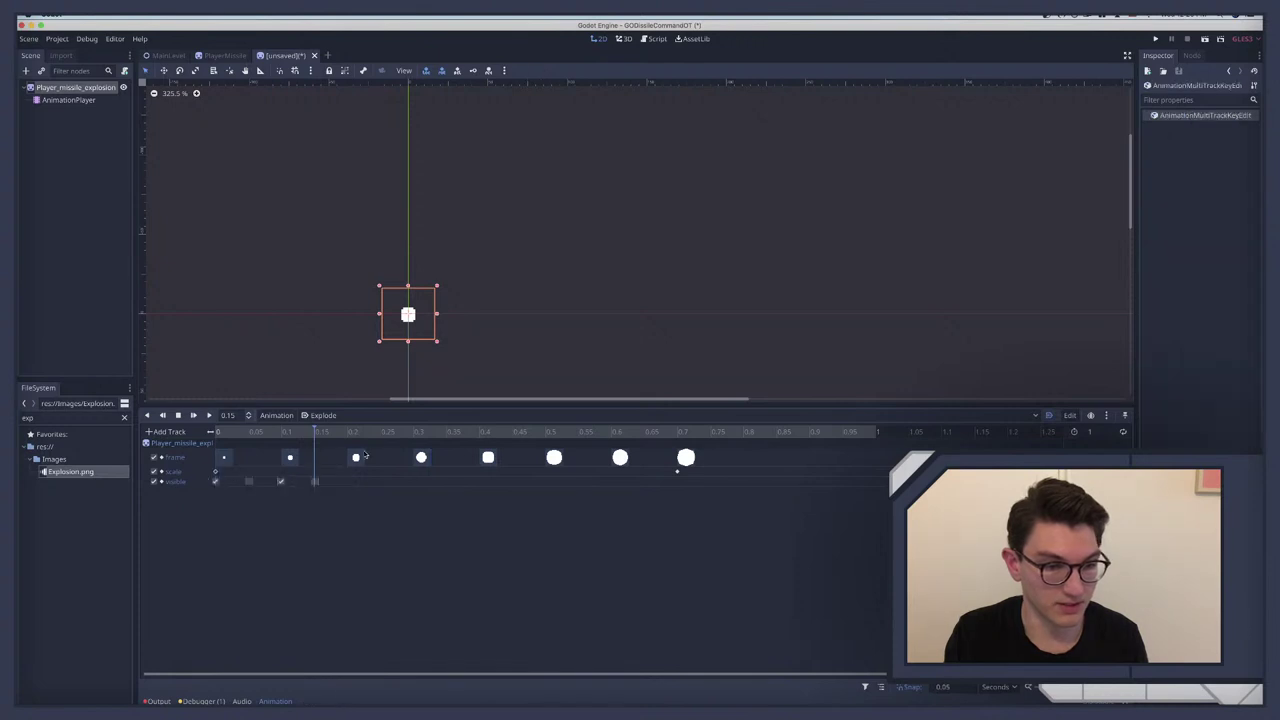
{"action": "left_click", "coordinate": [348, 480]}
{"action": "right_click", "coordinate": [348, 480]}
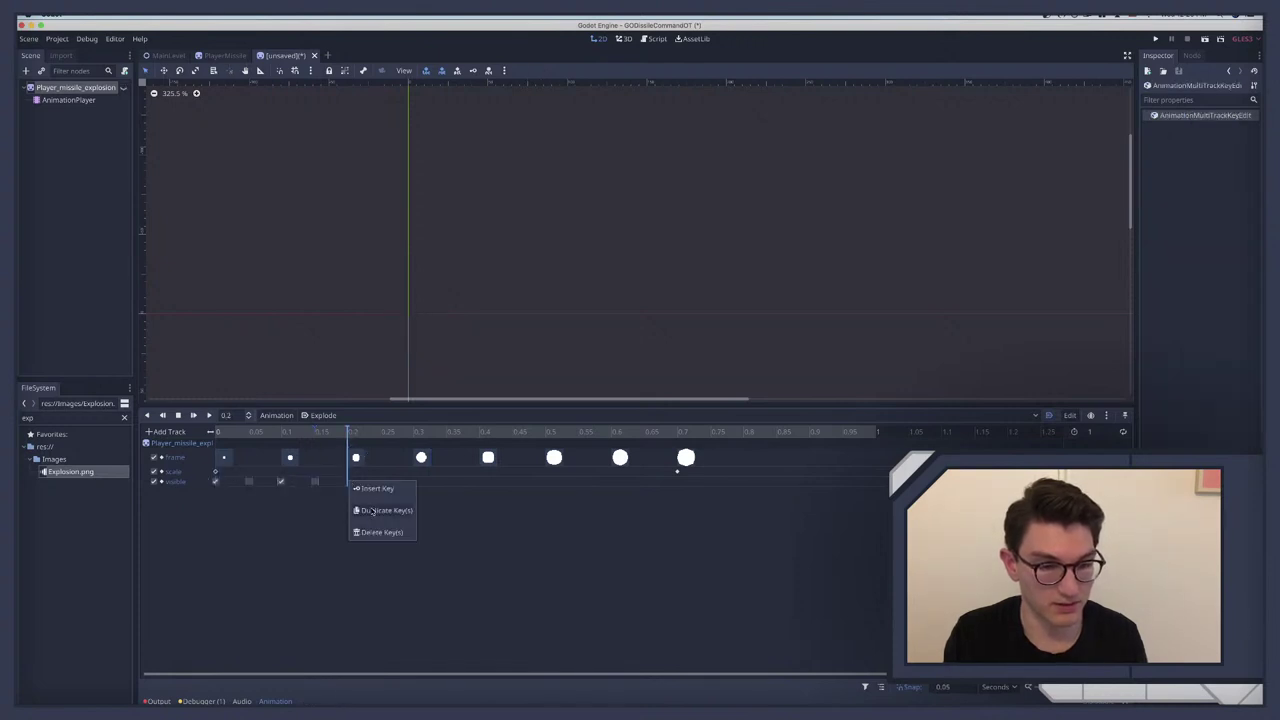
{"action": "left_click", "coordinate": [380, 508]}
{"action": "left_click", "coordinate": [479, 433]}
{"action": "right_click", "coordinate": [481, 481]}
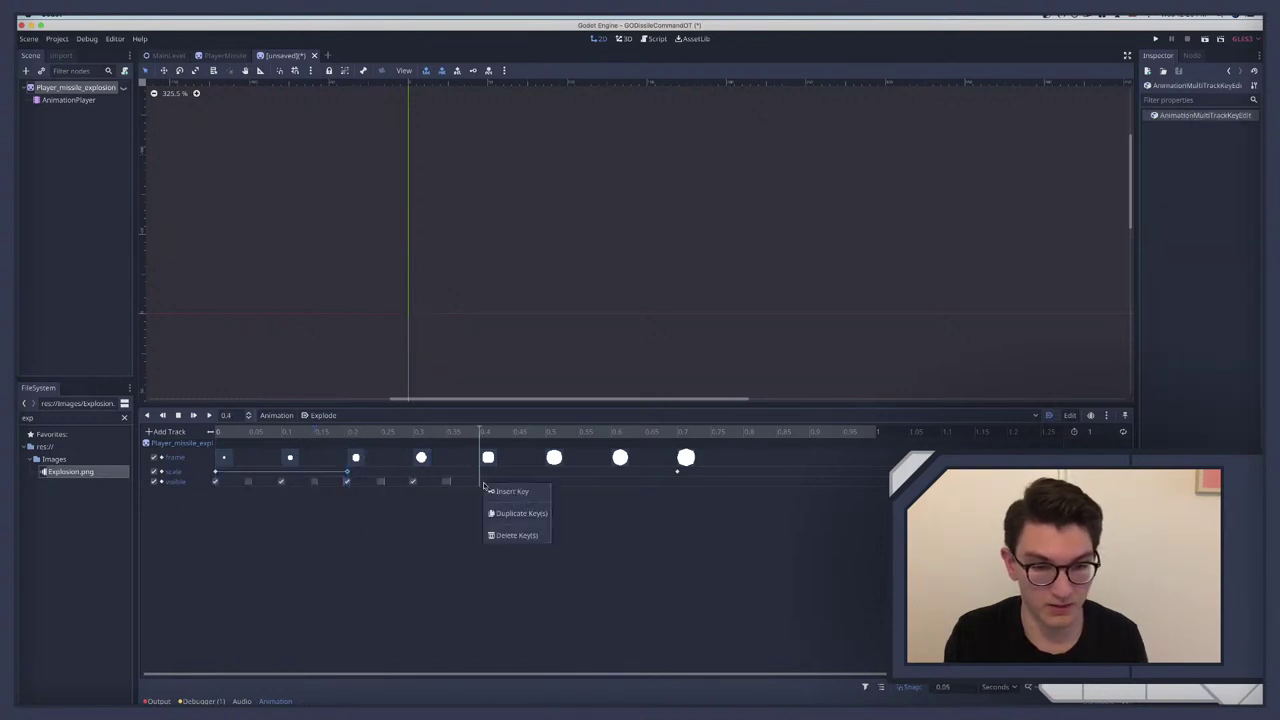
{"action": "left_click", "coordinate": [515, 512]}
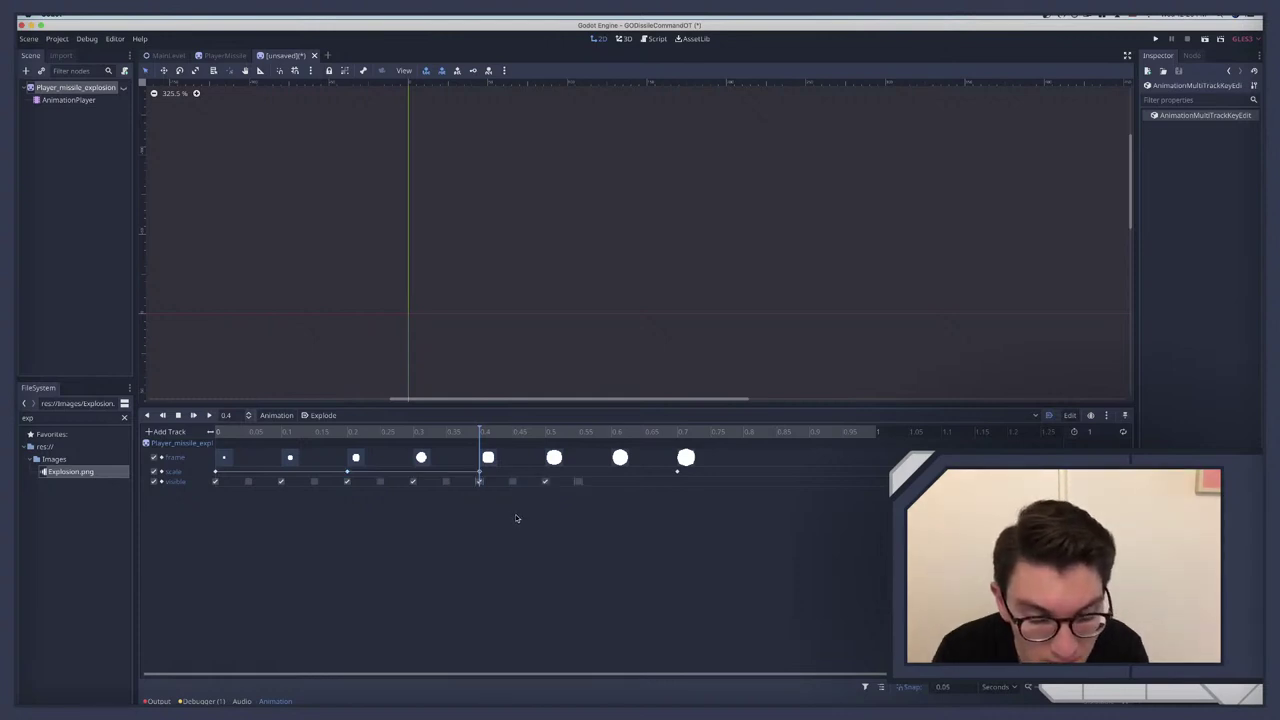
{"action": "left_click", "coordinate": [586, 433]}
{"action": "left_click", "coordinate": [613, 482]}
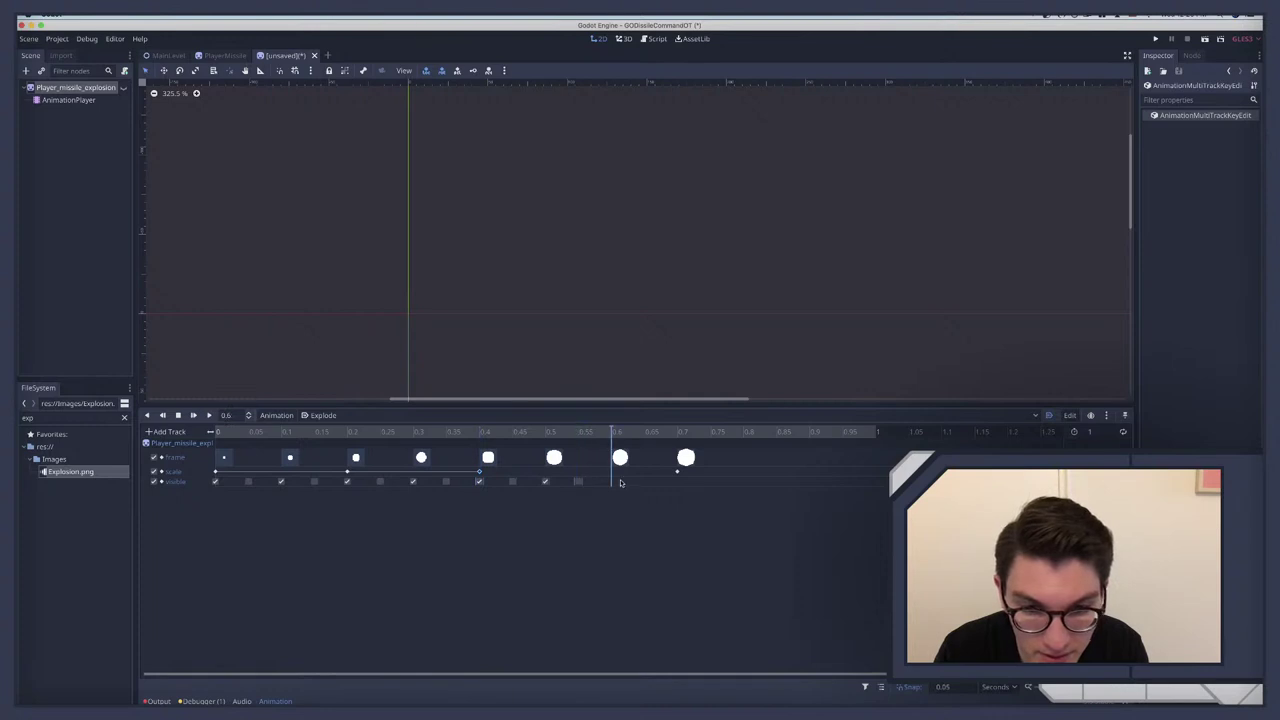
{"action": "right_click", "coordinate": [622, 483]}
{"action": "left_click", "coordinate": [655, 512]}
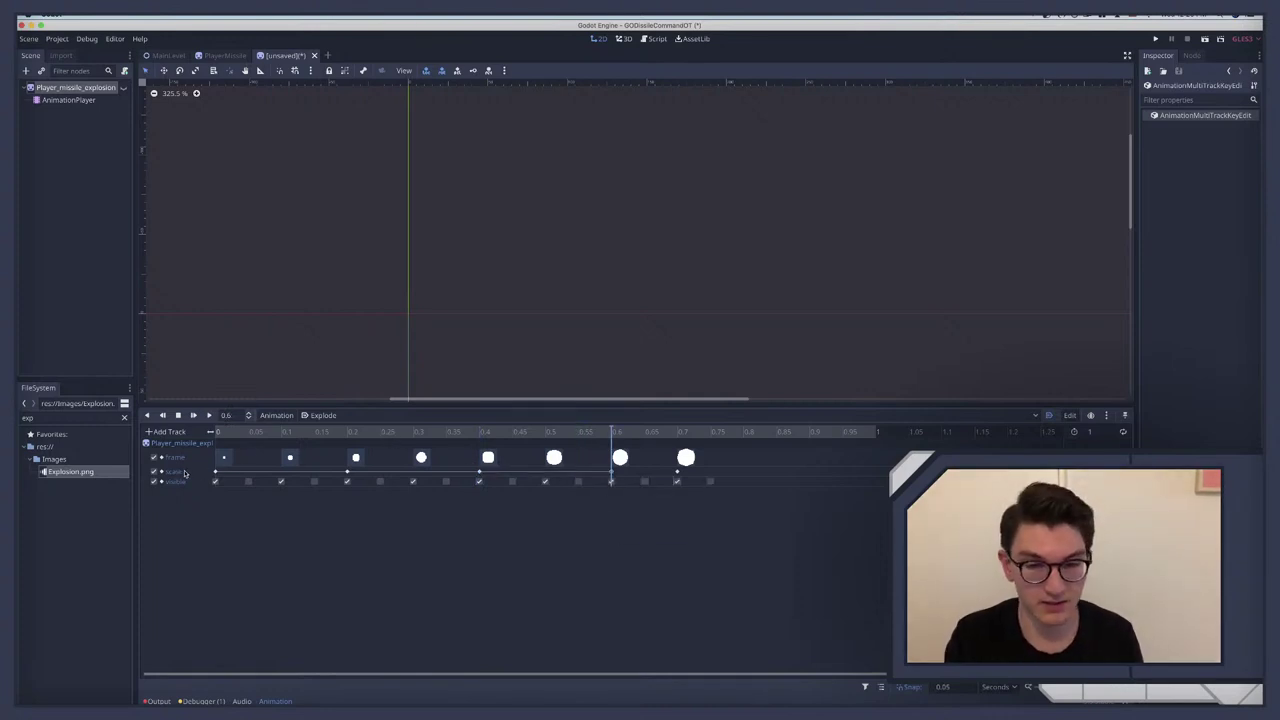
Step: Delete the intermediate scale keys at 0.2, 0.4 and 0.6 s
{"action": "left_click", "coordinate": [237, 503]}
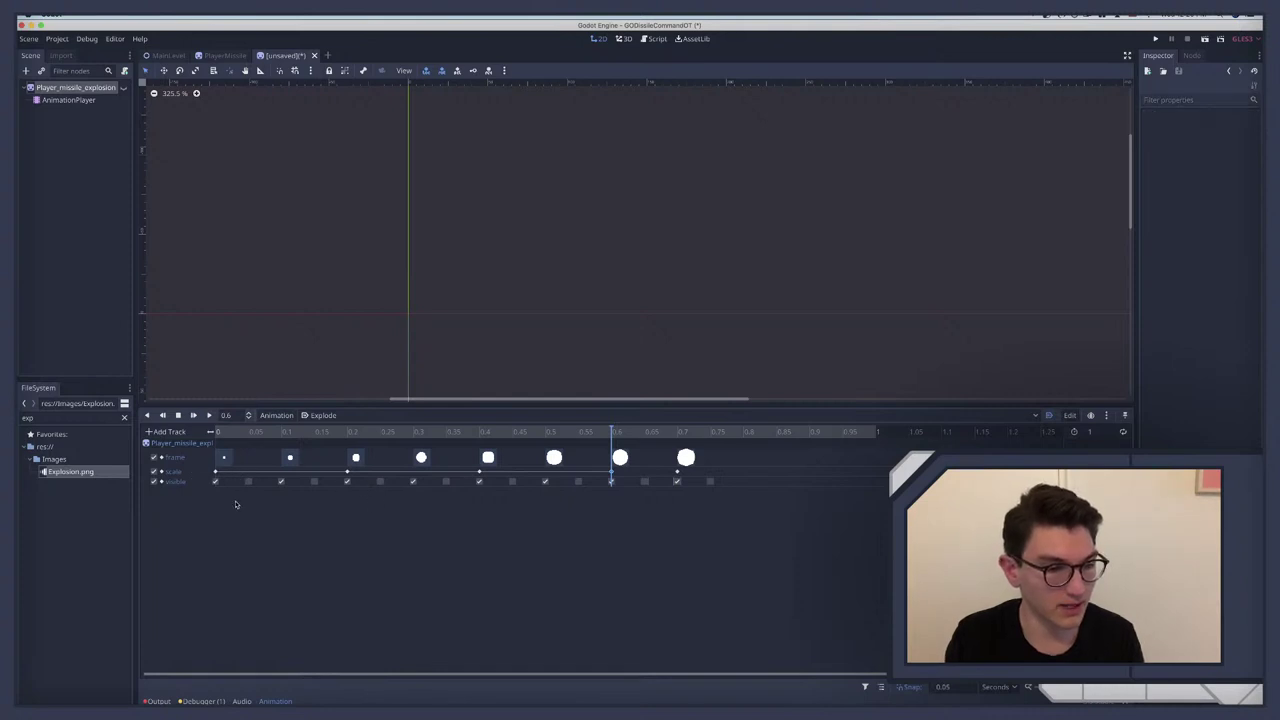
{"action": "left_click", "coordinate": [347, 472]}
{"action": "left_click", "coordinate": [481, 473], "text": "shift"}
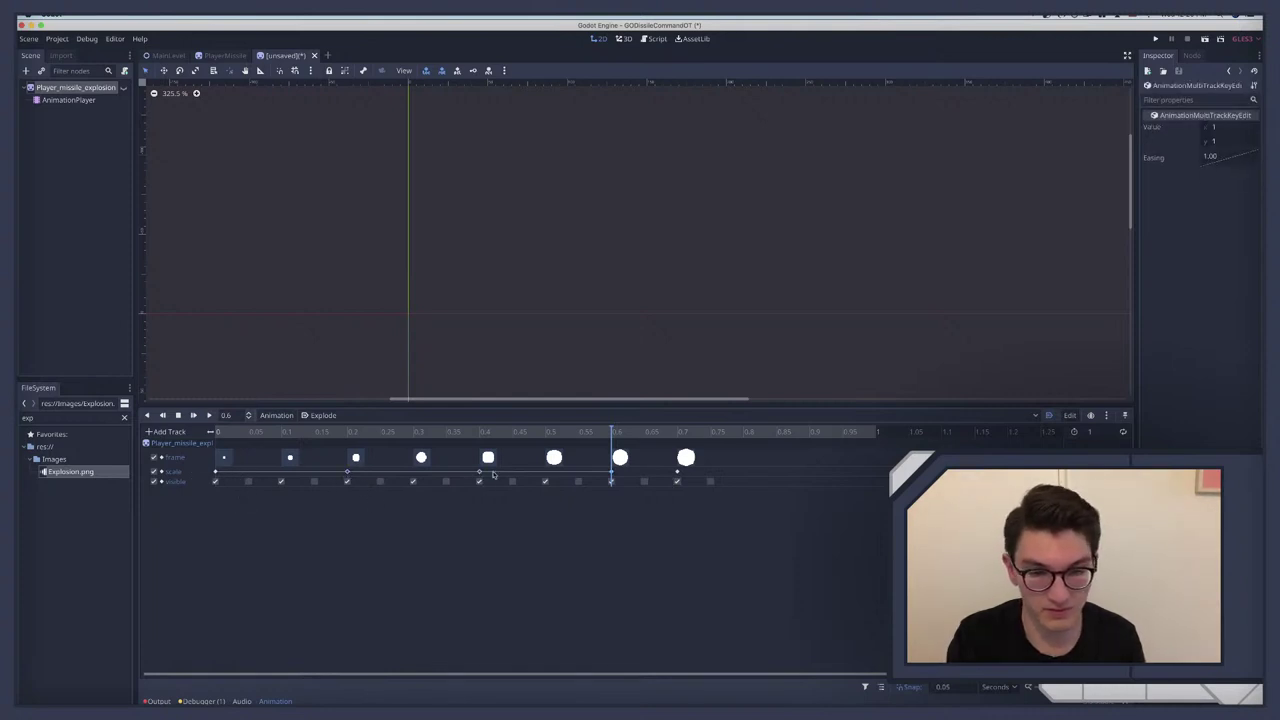
{"action": "left_click", "coordinate": [611, 472], "text": "shift"}
{"action": "right_click", "coordinate": [611, 474]}
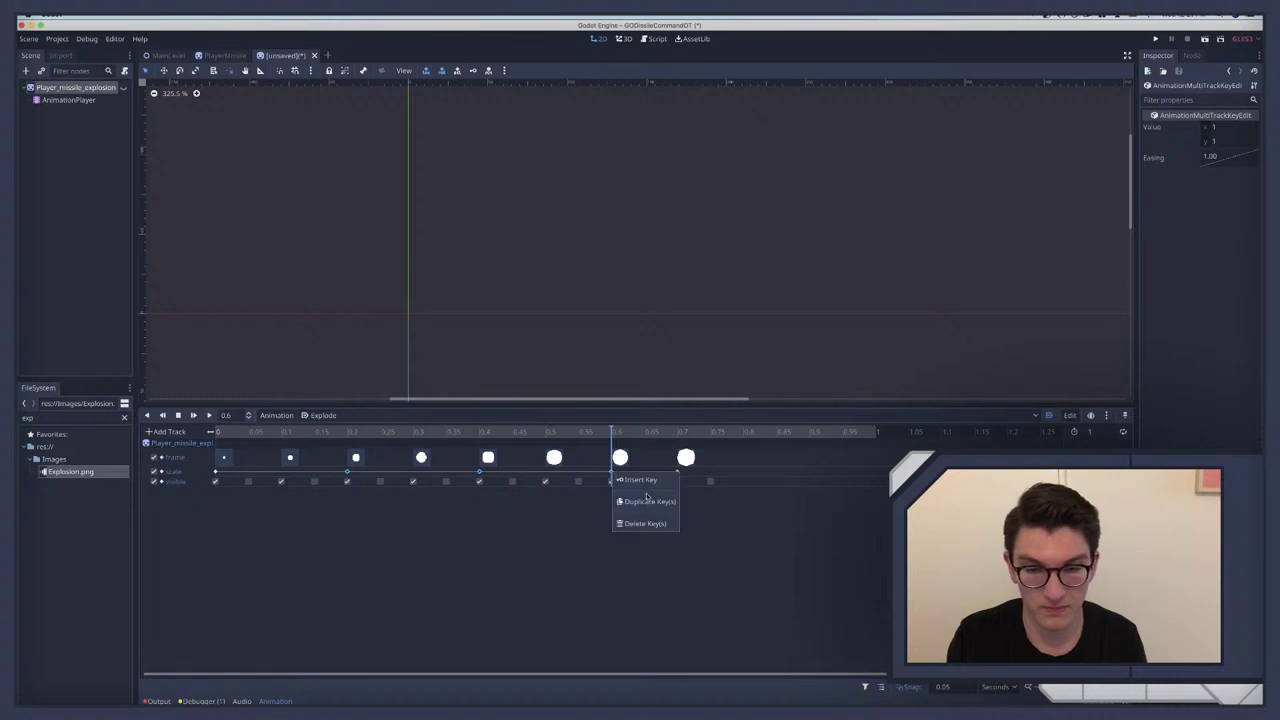
{"action": "left_click", "coordinate": [640, 521]}
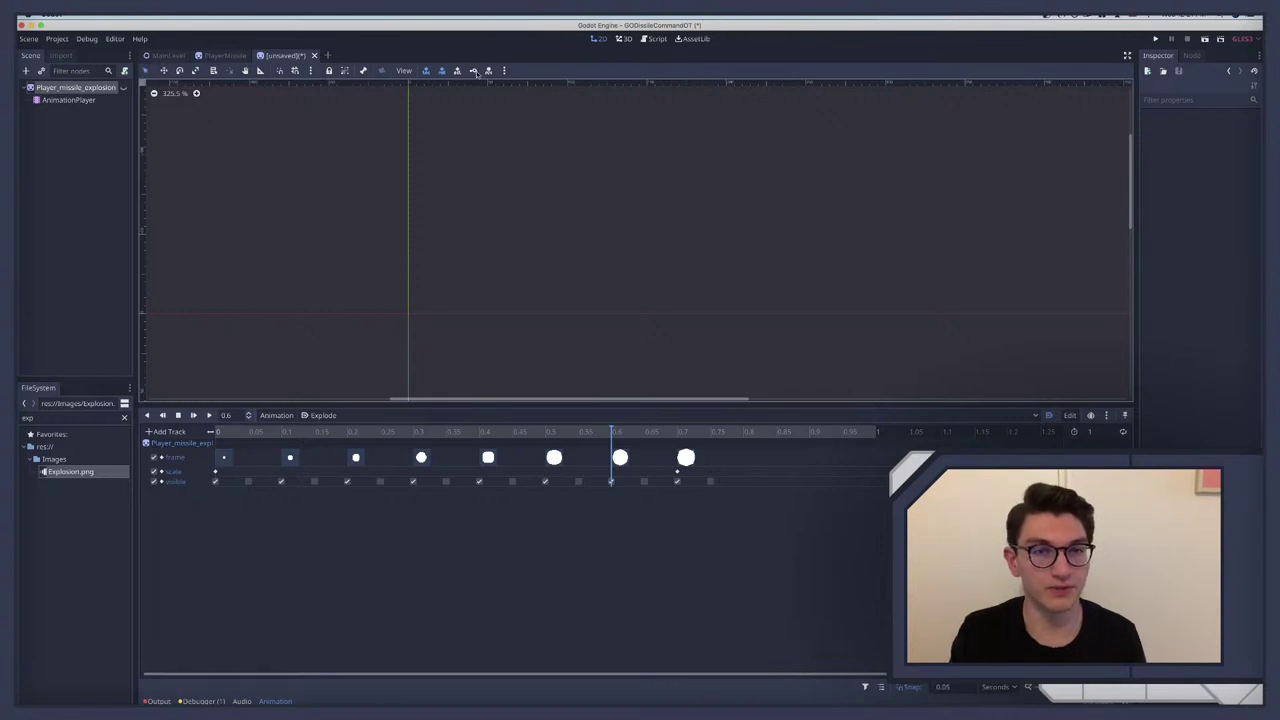
Step: Play the blinking, growing Explode animation from the start a few times
{"action": "left_click", "coordinate": [208, 415]}
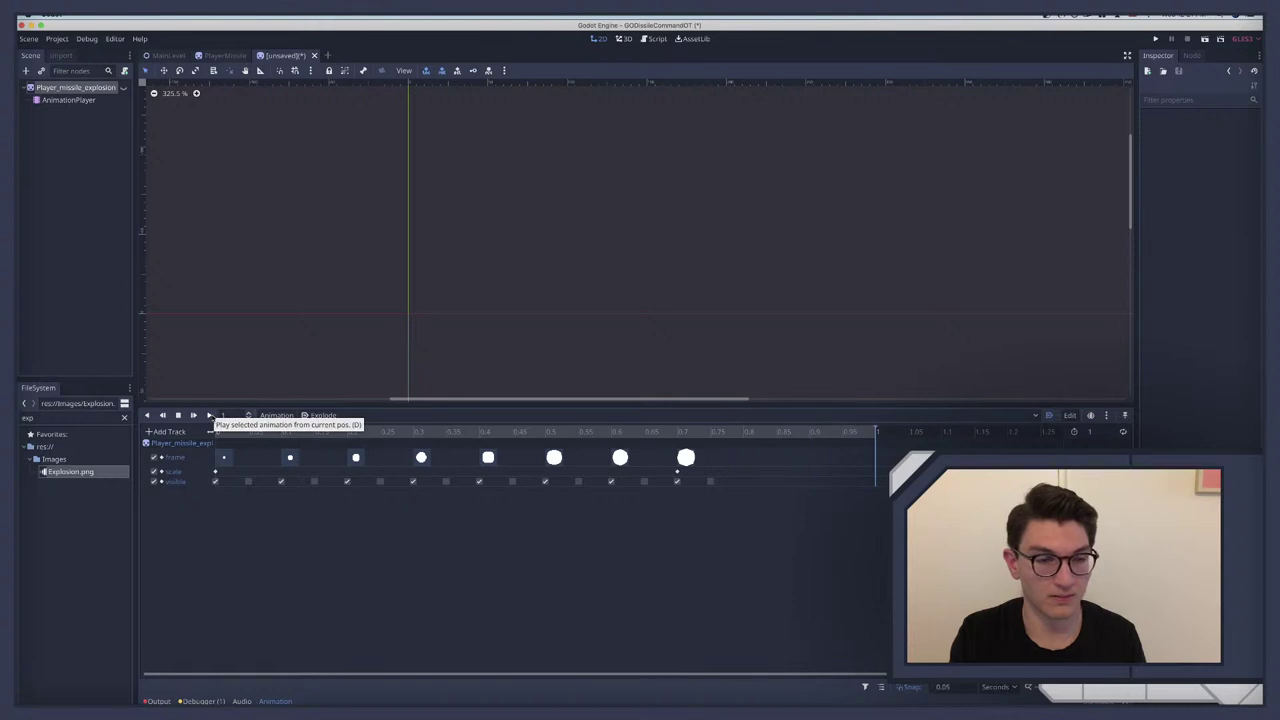
{"action": "left_click", "coordinate": [178, 415]}
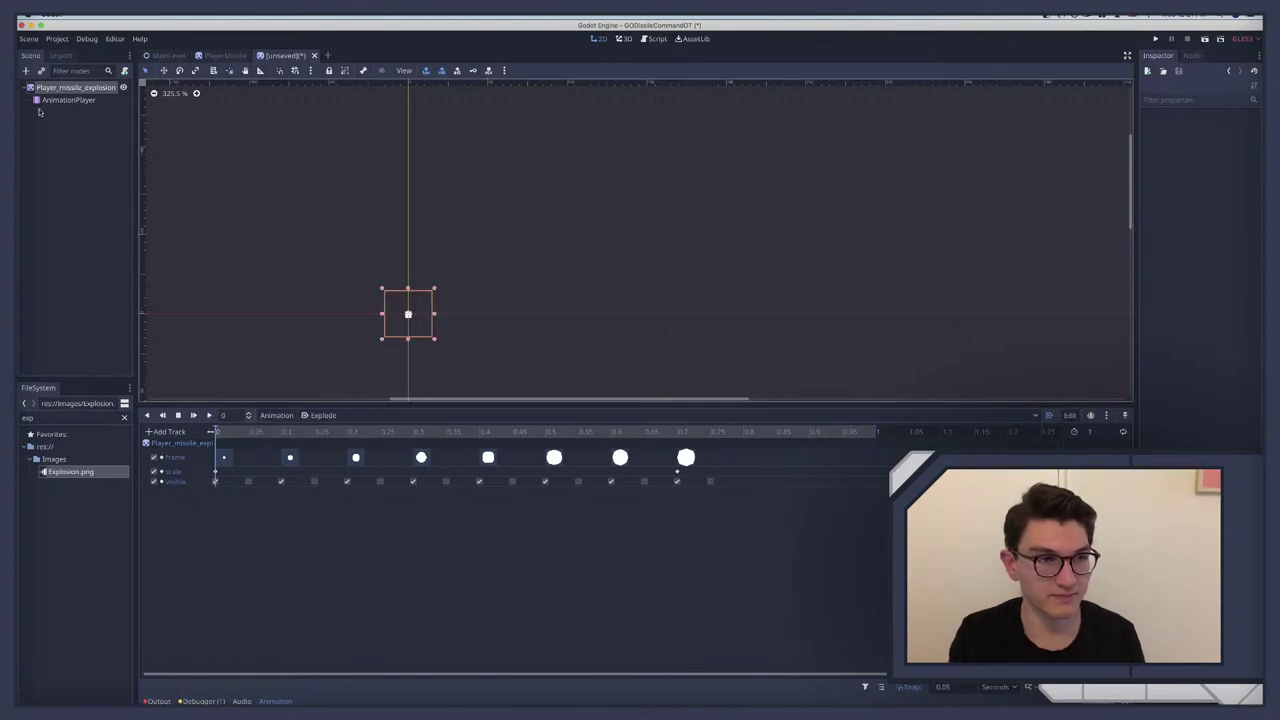
{"action": "left_click", "coordinate": [40, 204]}
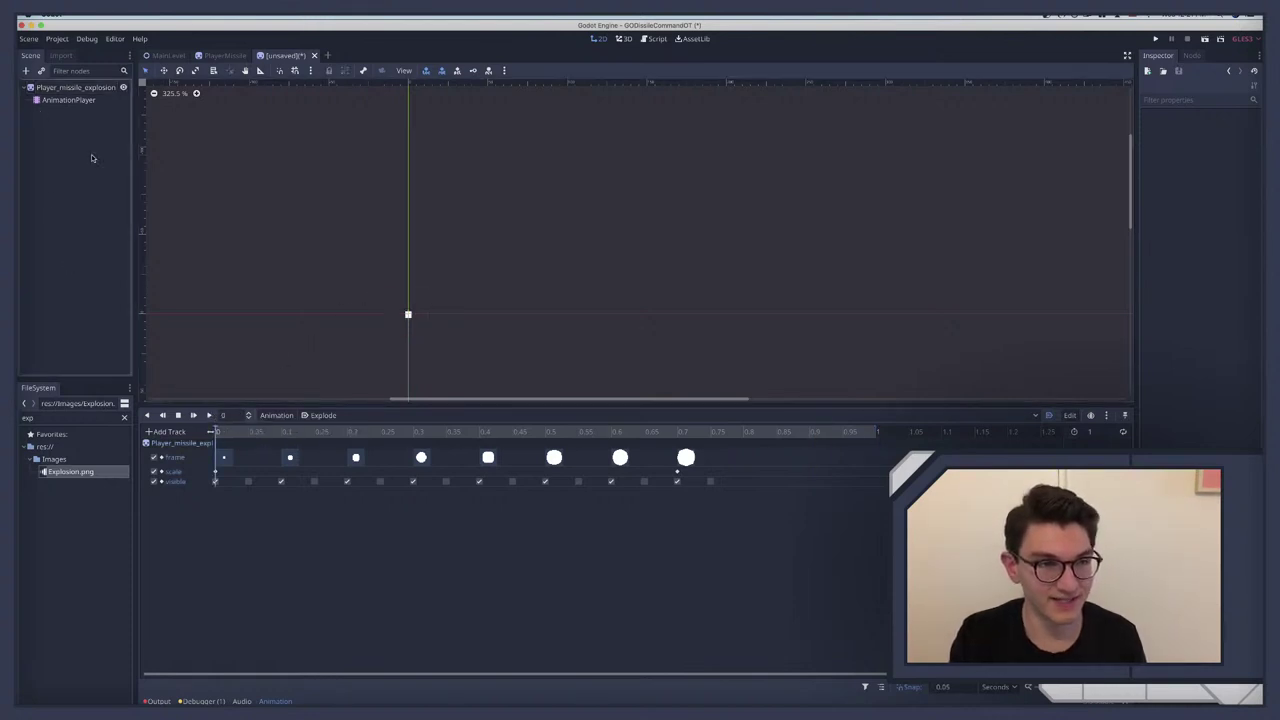
{"action": "left_click", "coordinate": [209, 415]}
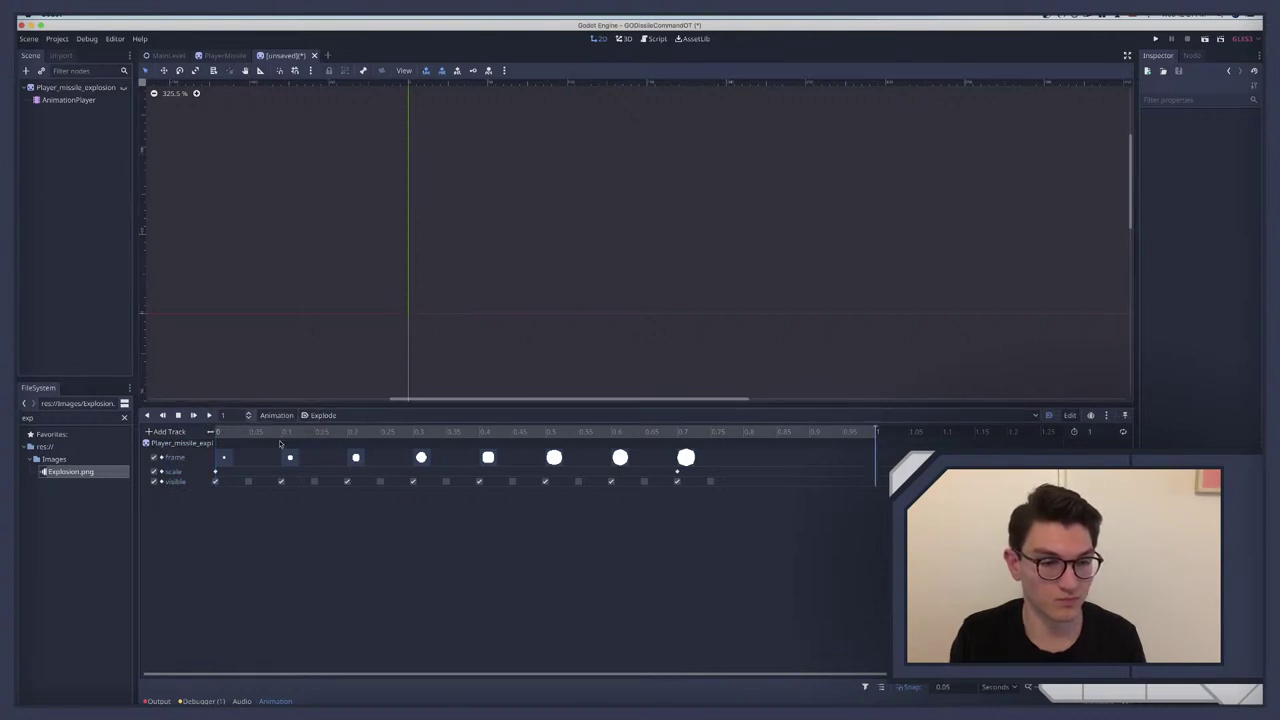
{"action": "left_click", "coordinate": [209, 415]}
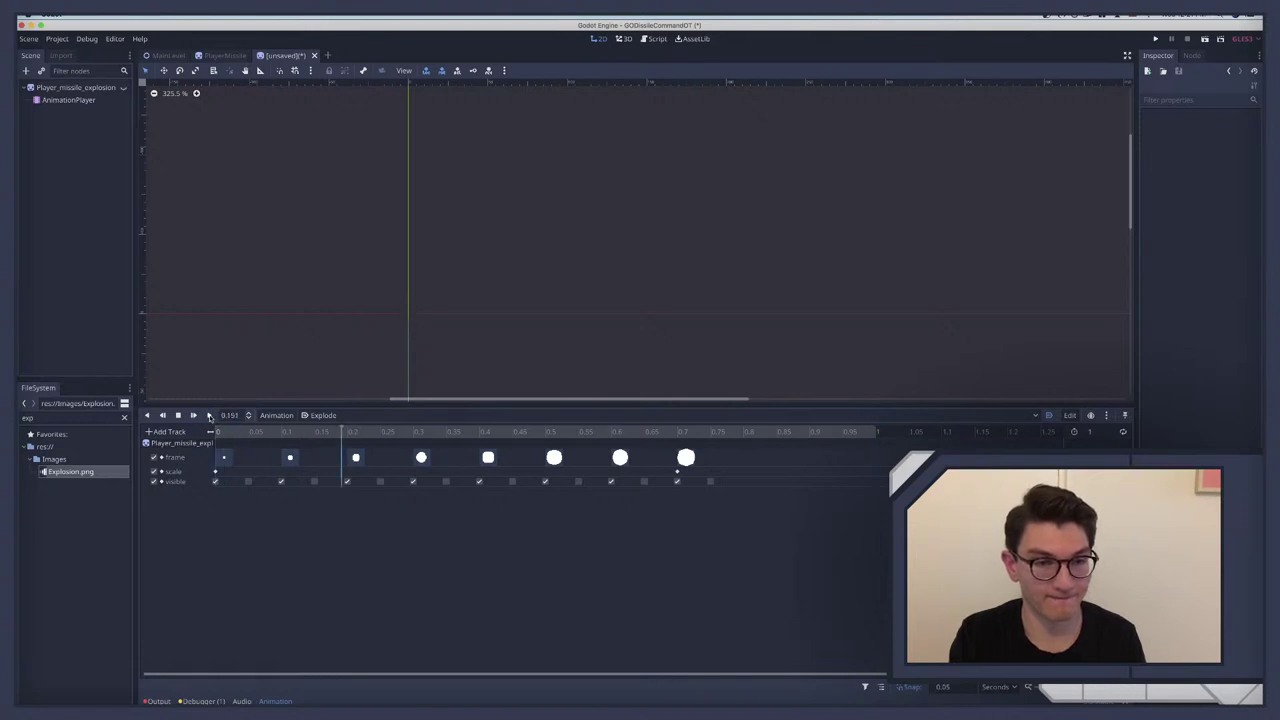
Step: Switch to the browser and resume the Missile Command footage
{"action": "key", "text": "super+Tab"}
{"action": "left_click", "coordinate": [568, 348]}
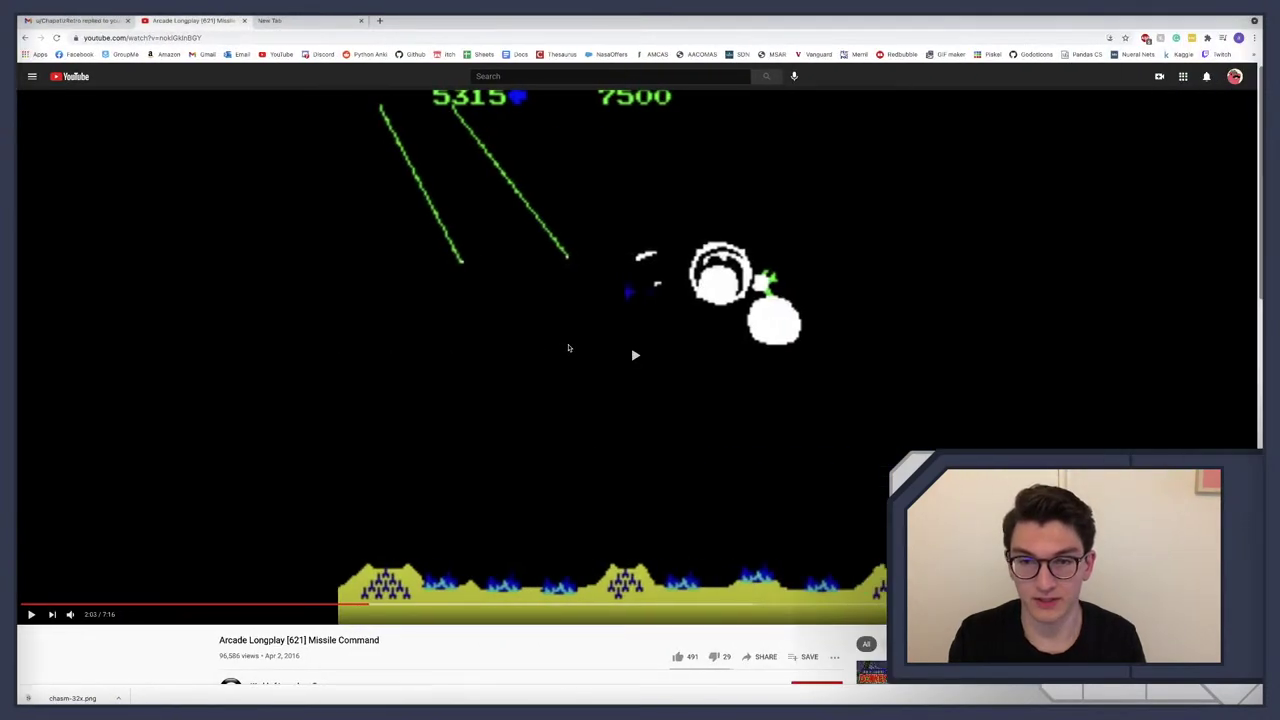
{"action": "left_click", "coordinate": [568, 348]}
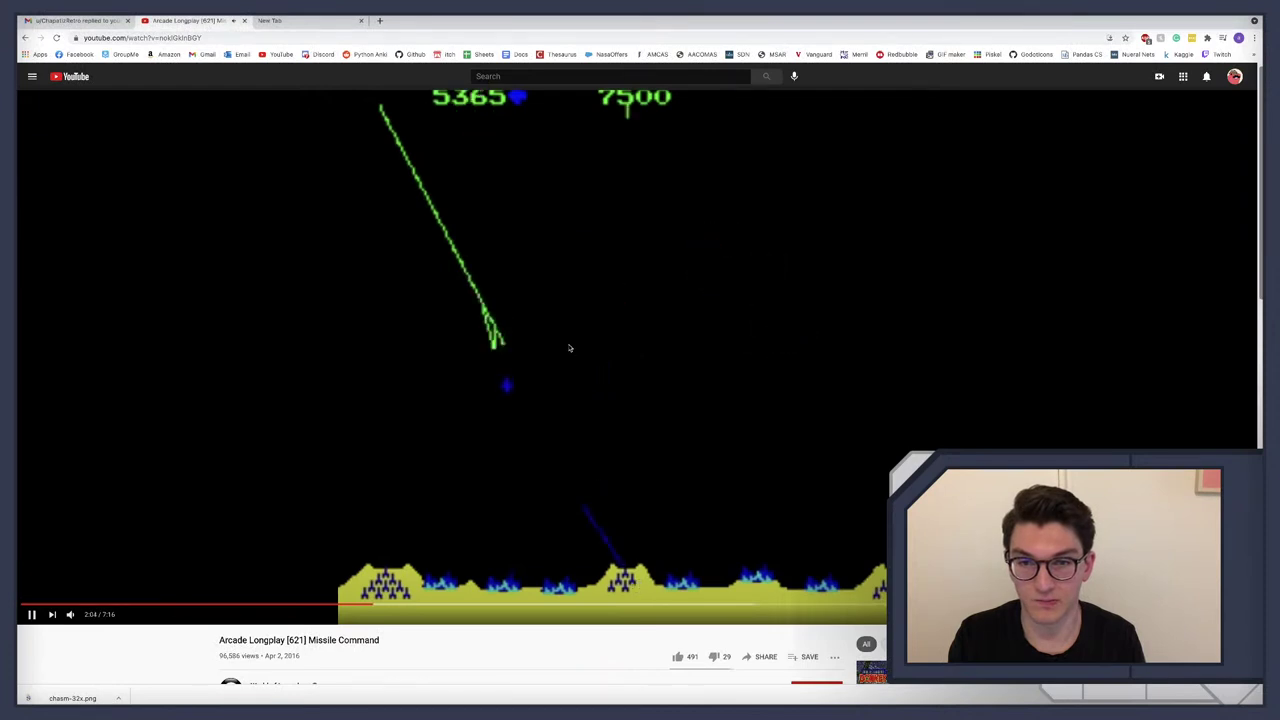
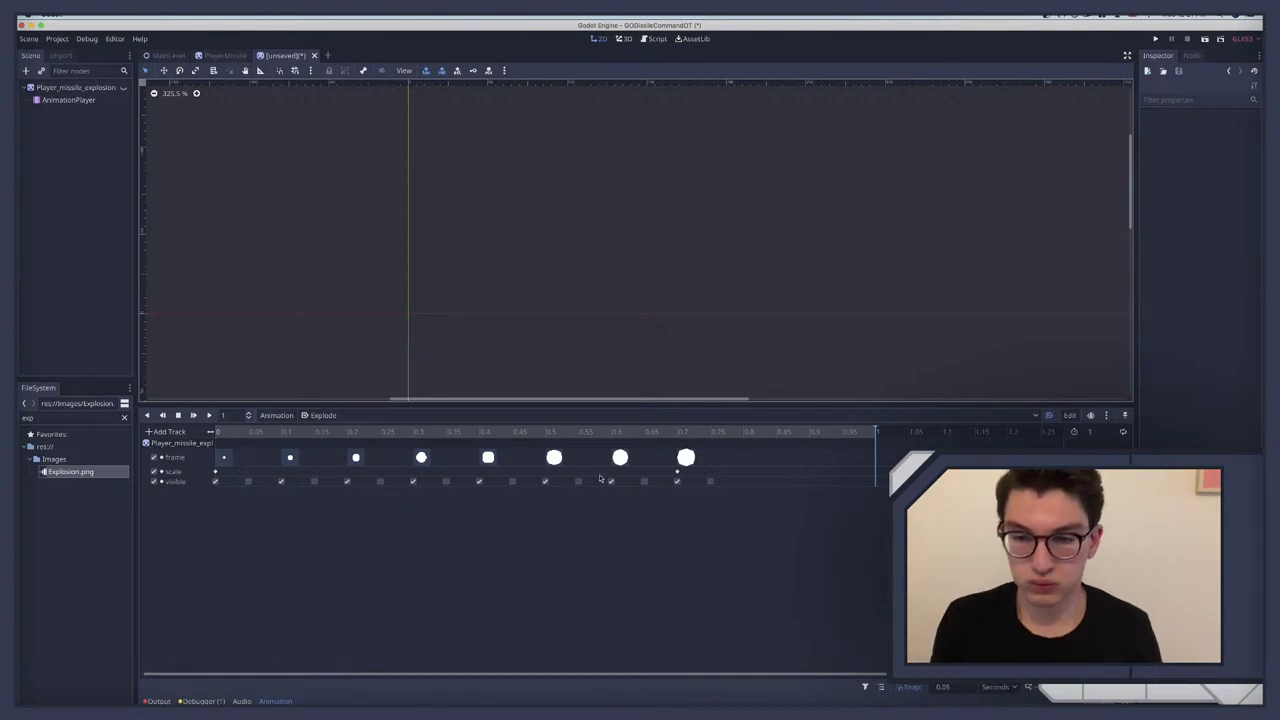
Step: Play the Explode animation and preview the frames around 0.7 s, selecting the first and last frame keys
{"action": "left_click", "coordinate": [220, 431]}
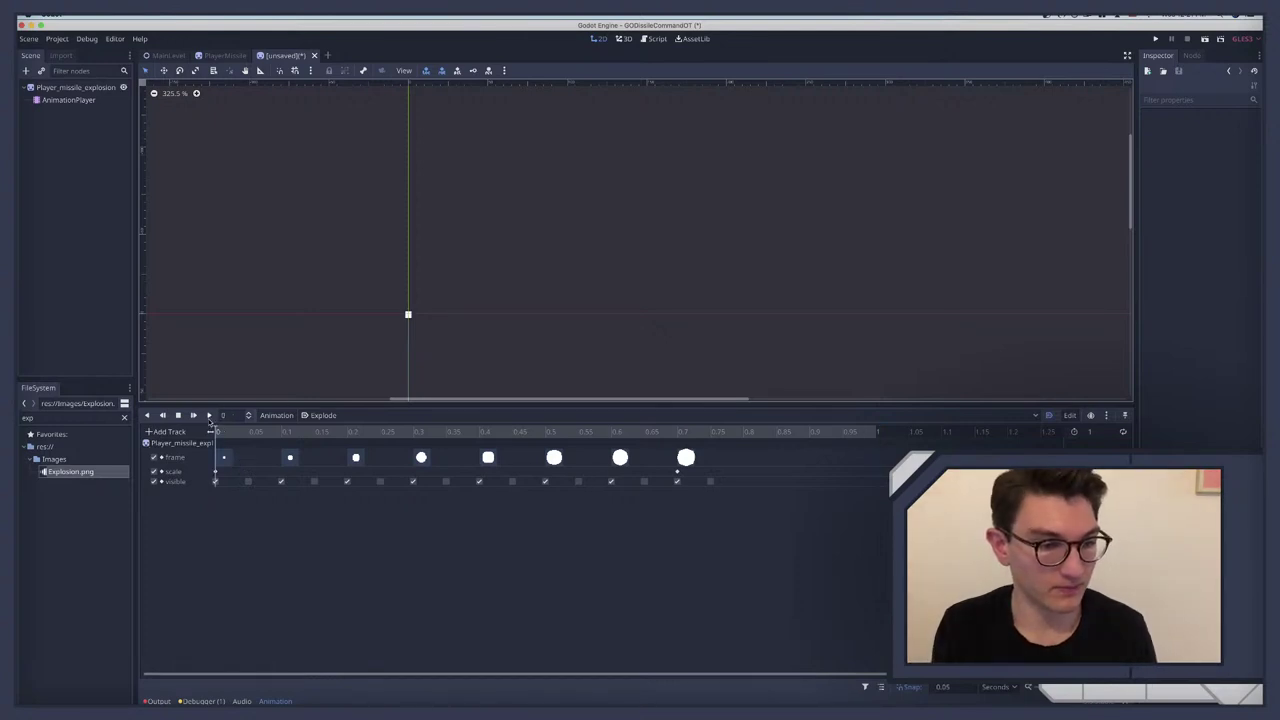
{"action": "left_click", "coordinate": [209, 415]}
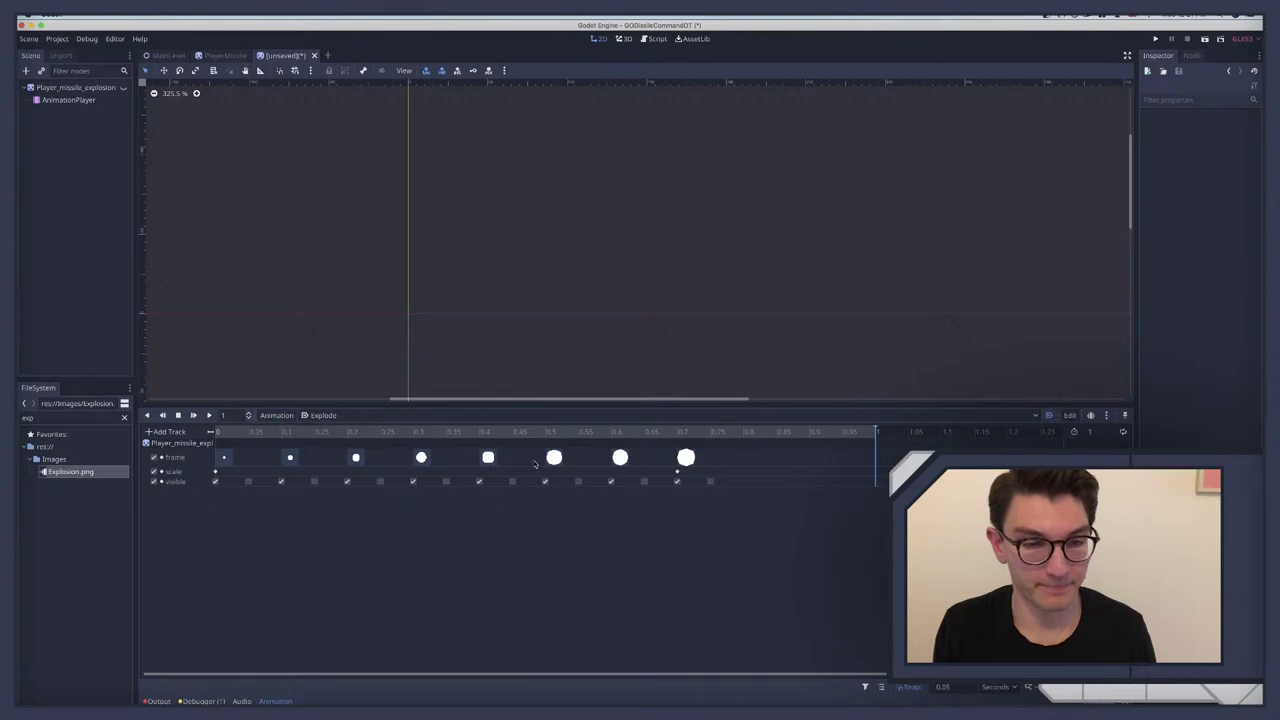
{"action": "left_click", "coordinate": [680, 433]}
{"action": "mouse_move", "coordinate": [693, 438]}
{"action": "left_mouse_down"}
{"action": "mouse_move", "coordinate": [705, 434]}
{"action": "mouse_move", "coordinate": [686, 434]}
{"action": "left_mouse_up"}
{"action": "left_click", "coordinate": [224, 457]}
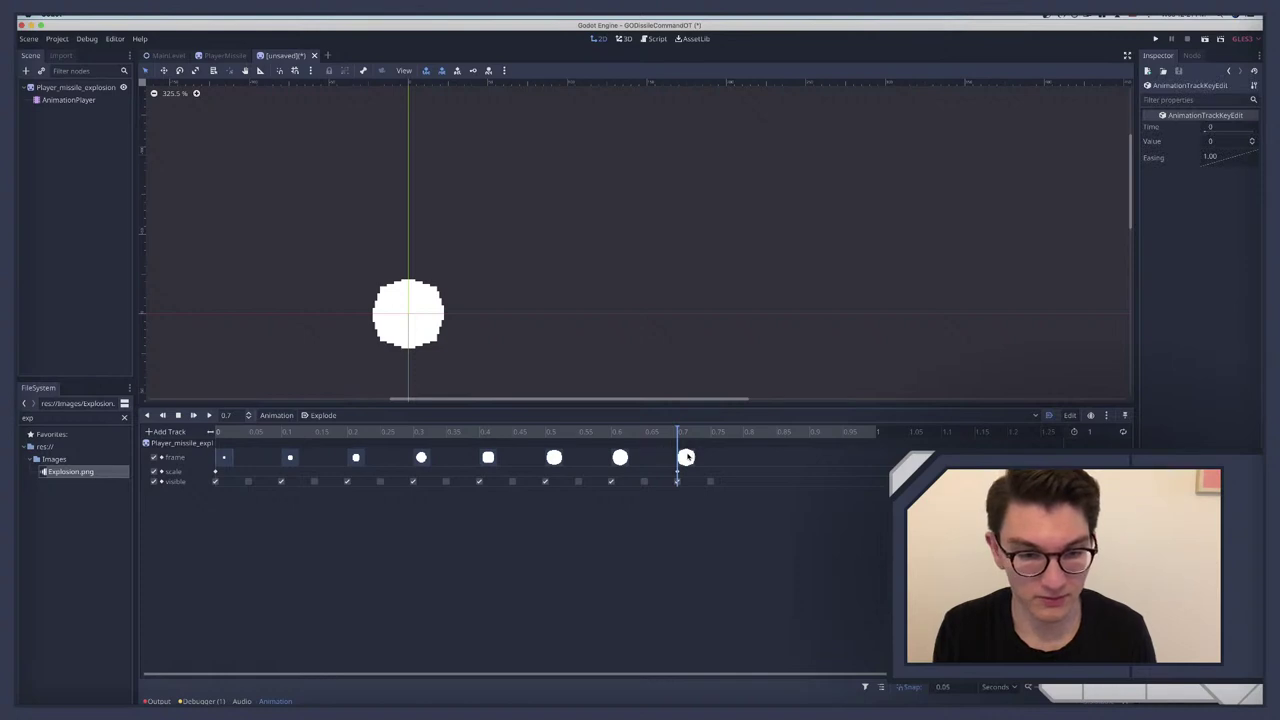
{"action": "left_click", "coordinate": [686, 457], "text": "shift"}
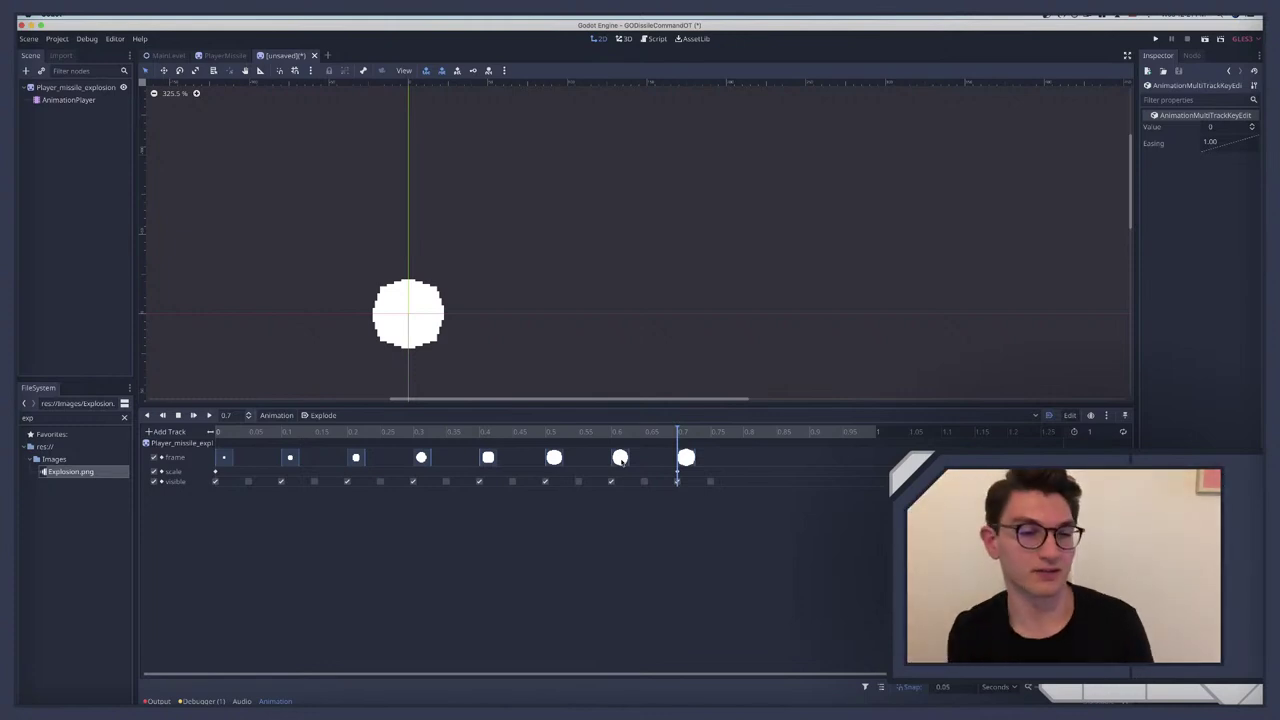
Step: Duplicate the frame 7 key from 0.7 to 0.8 on the frame track
{"action": "right_click", "coordinate": [621, 461]}
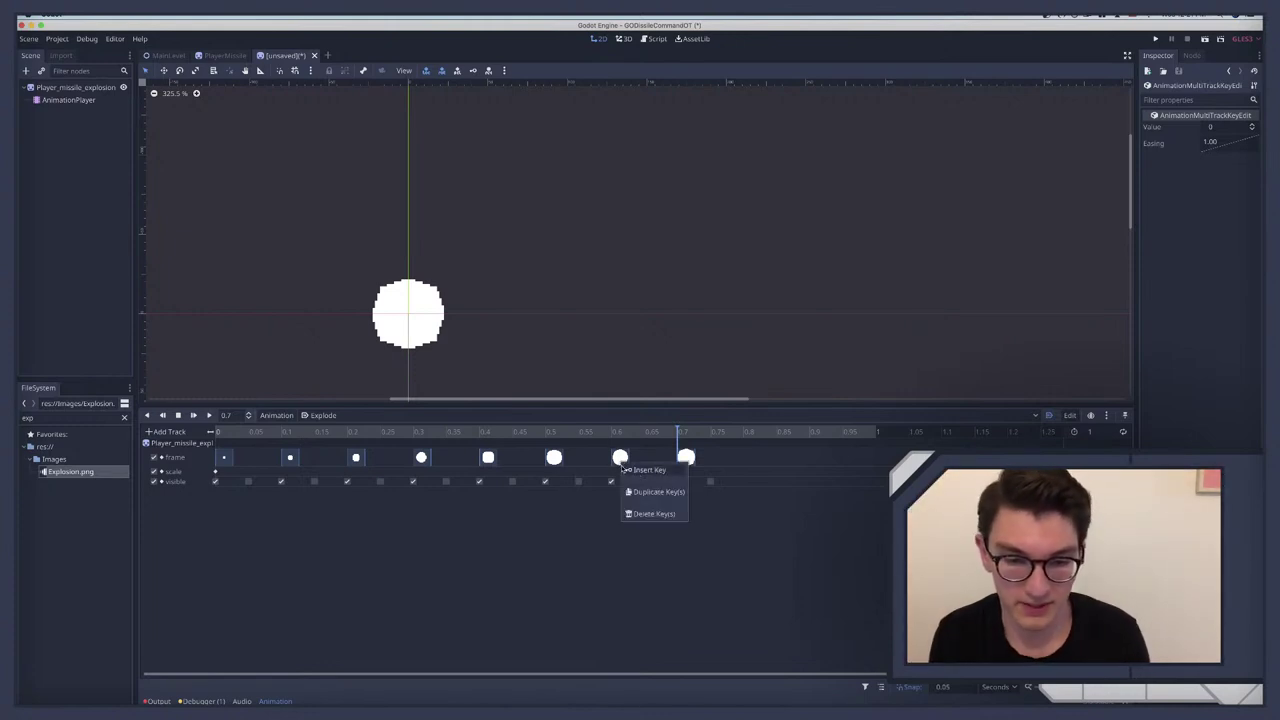
{"action": "left_click", "coordinate": [713, 433]}
{"action": "left_click", "coordinate": [748, 433]}
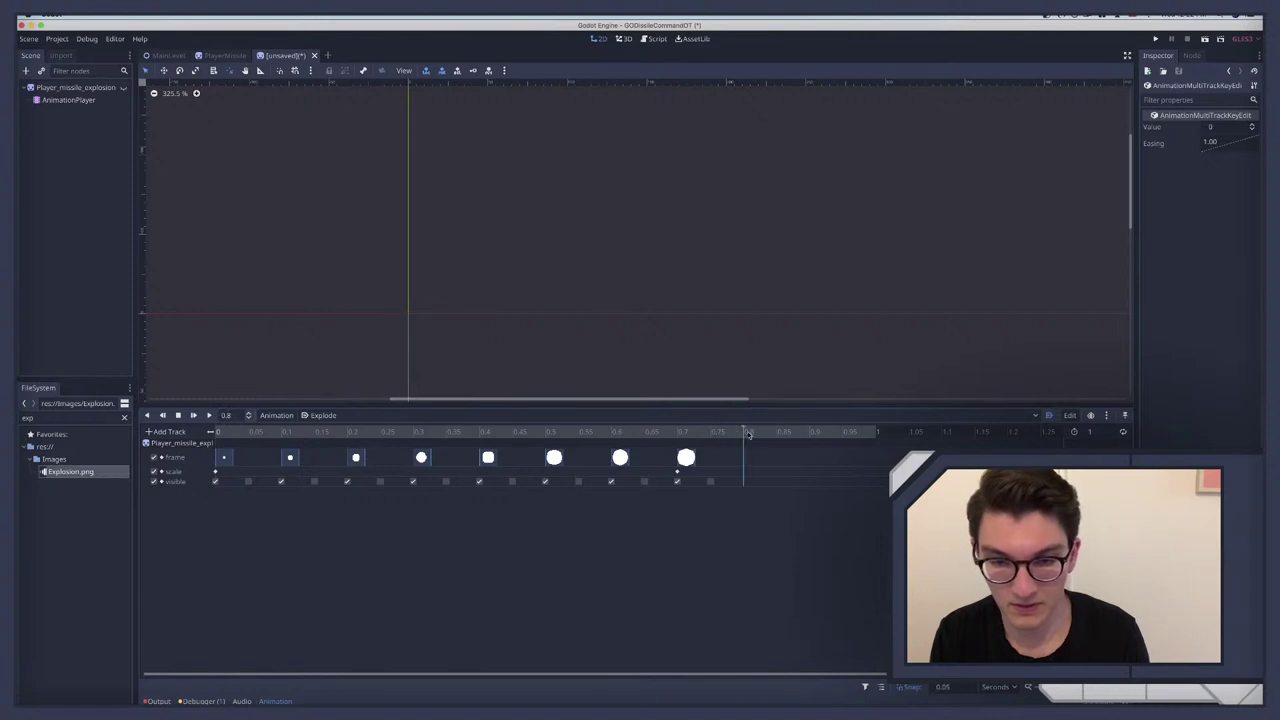
{"action": "mouse_move", "coordinate": [748, 433]}
{"action": "left_mouse_down"}
{"action": "mouse_move", "coordinate": [711, 433]}
{"action": "mouse_move", "coordinate": [774, 433]}
{"action": "mouse_move", "coordinate": [751, 434]}
{"action": "left_mouse_up"}
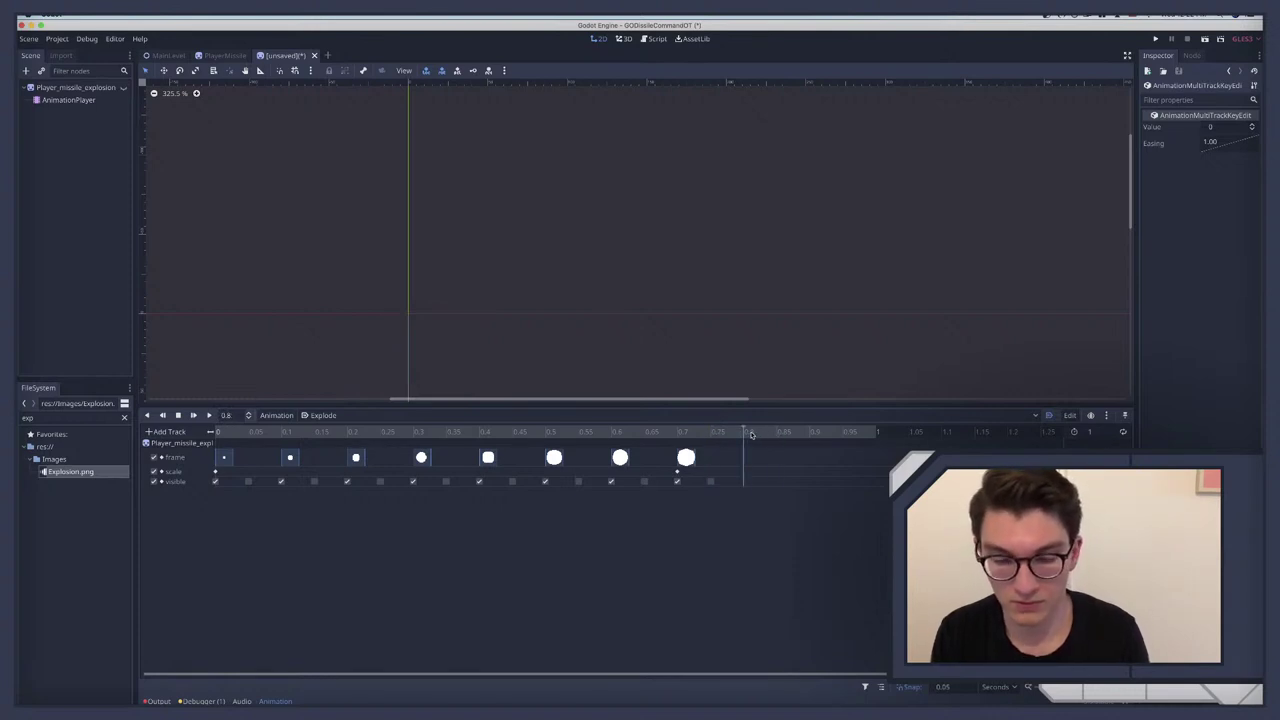
{"action": "left_click", "coordinate": [686, 457]}
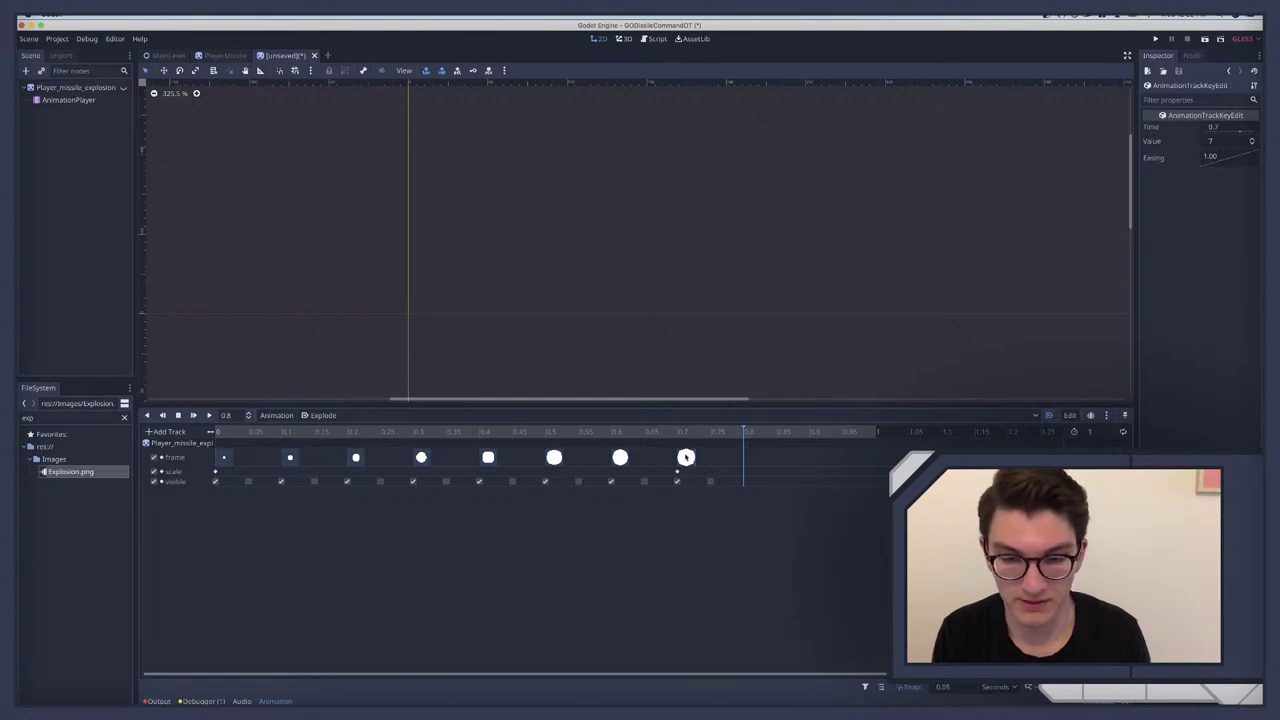
{"action": "right_click", "coordinate": [747, 461]}
{"action": "left_click", "coordinate": [772, 491]}
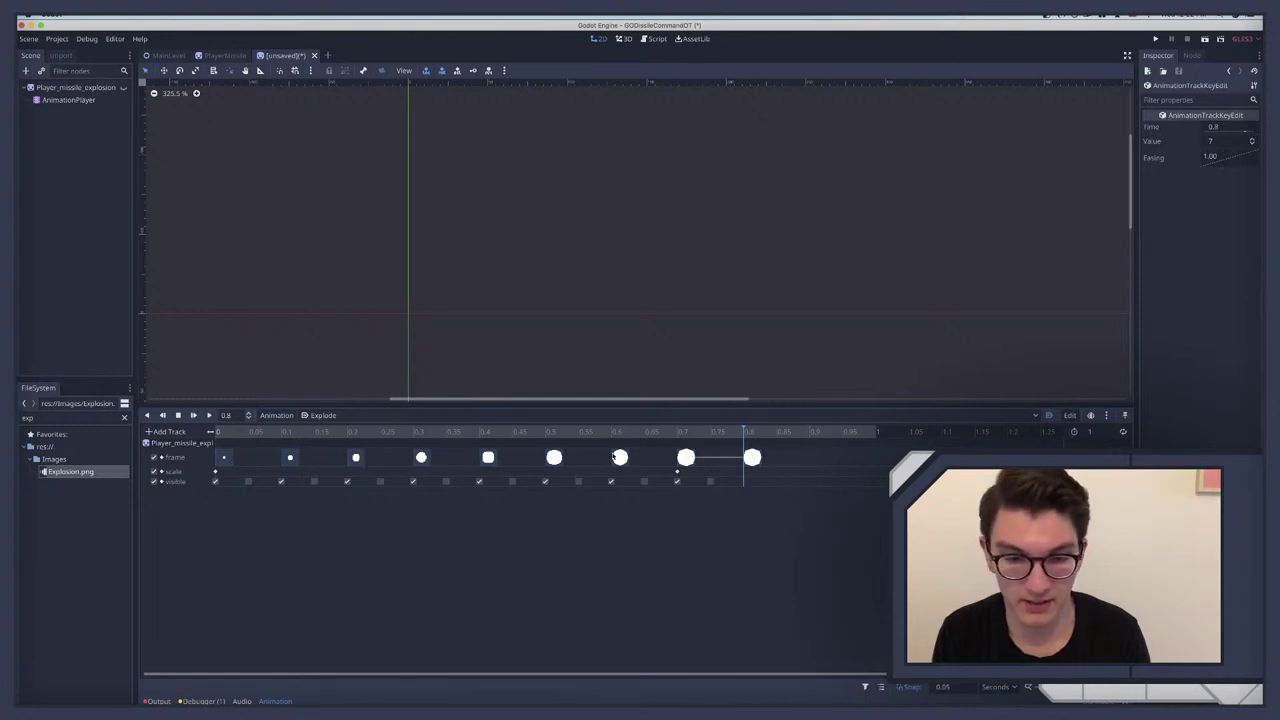
Step: Add frame 6 and frame 5 keys at 0.9 and 1.0 by duplicating earlier keys
{"action": "left_click", "coordinate": [810, 432]}
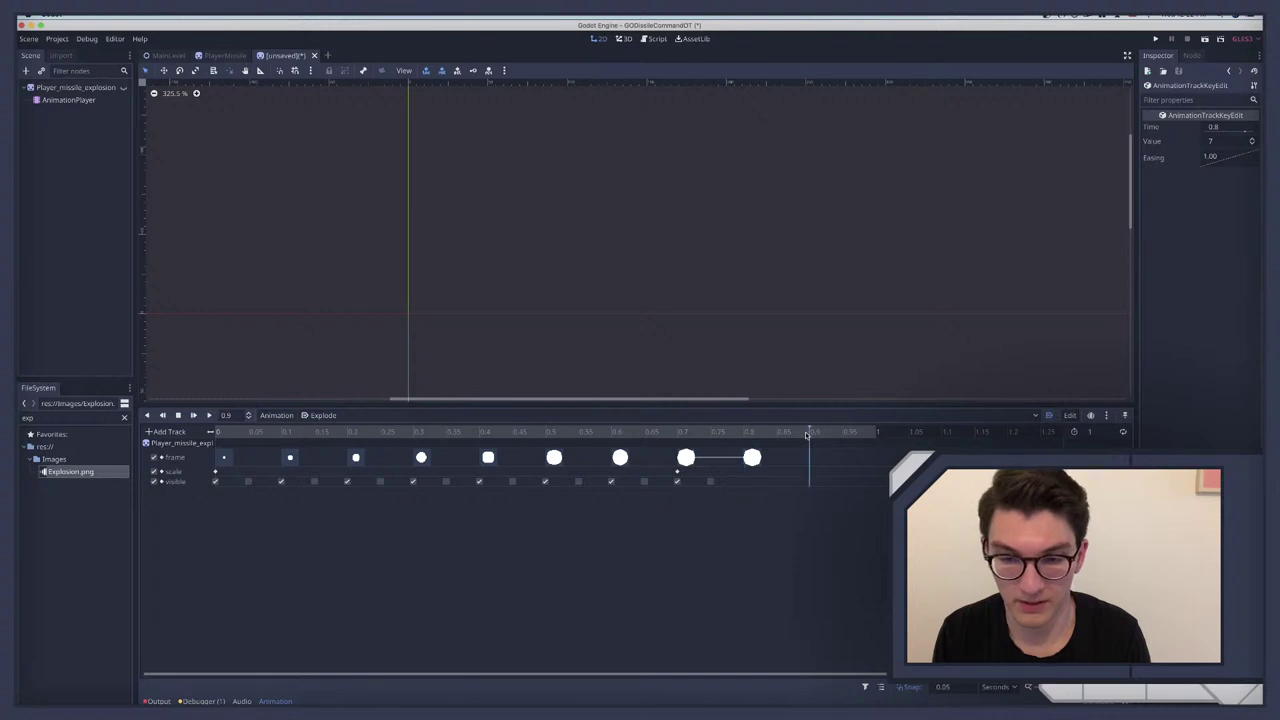
{"action": "right_click", "coordinate": [812, 458]}
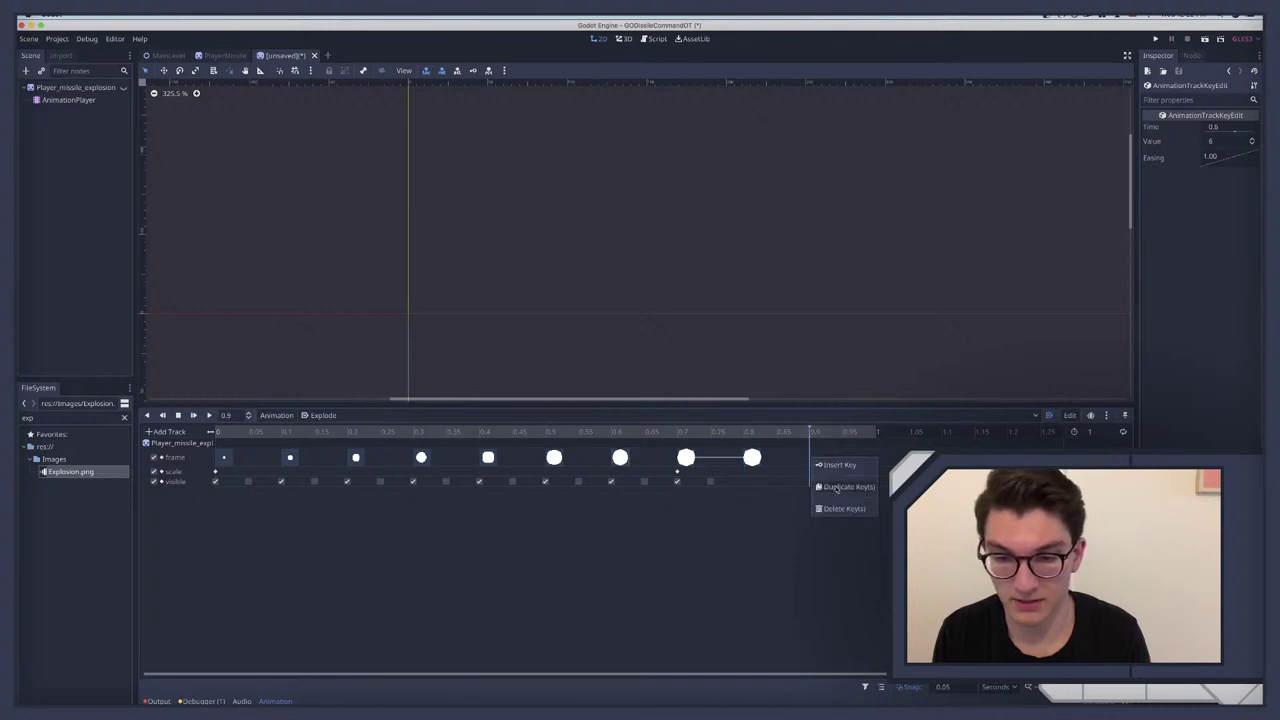
{"action": "left_click", "coordinate": [836, 488]}
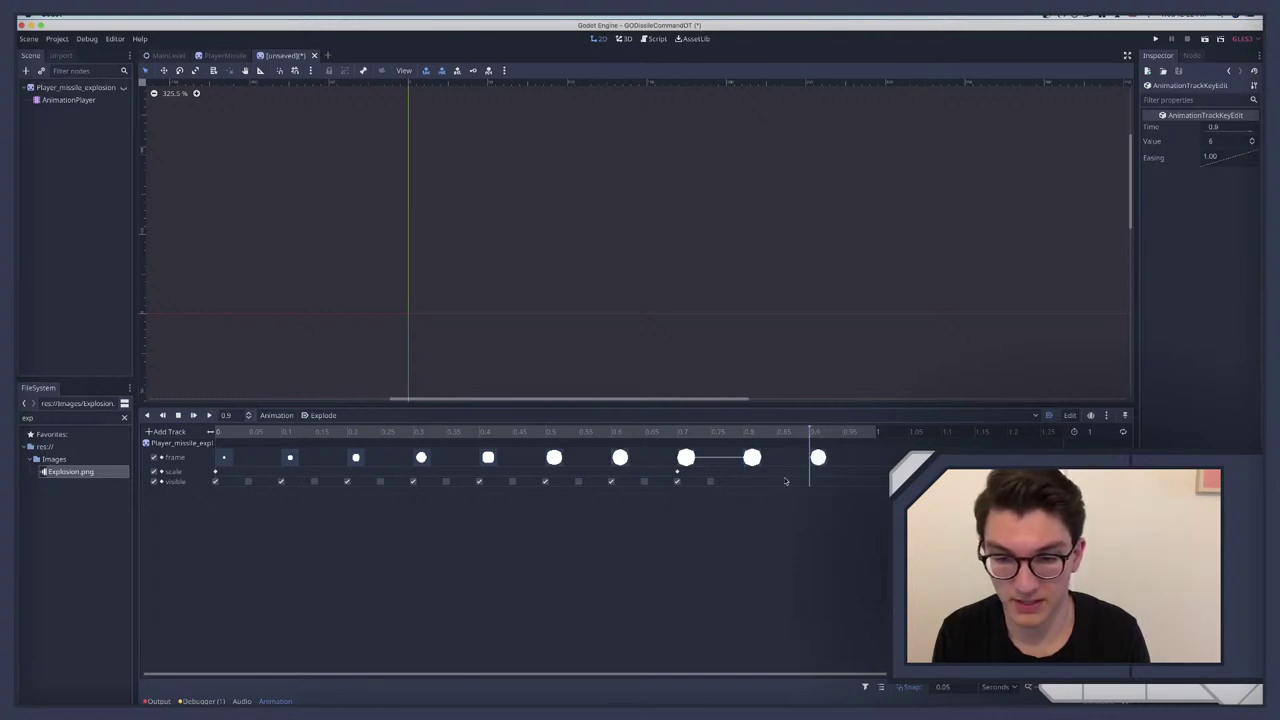
{"action": "left_click", "coordinate": [876, 432]}
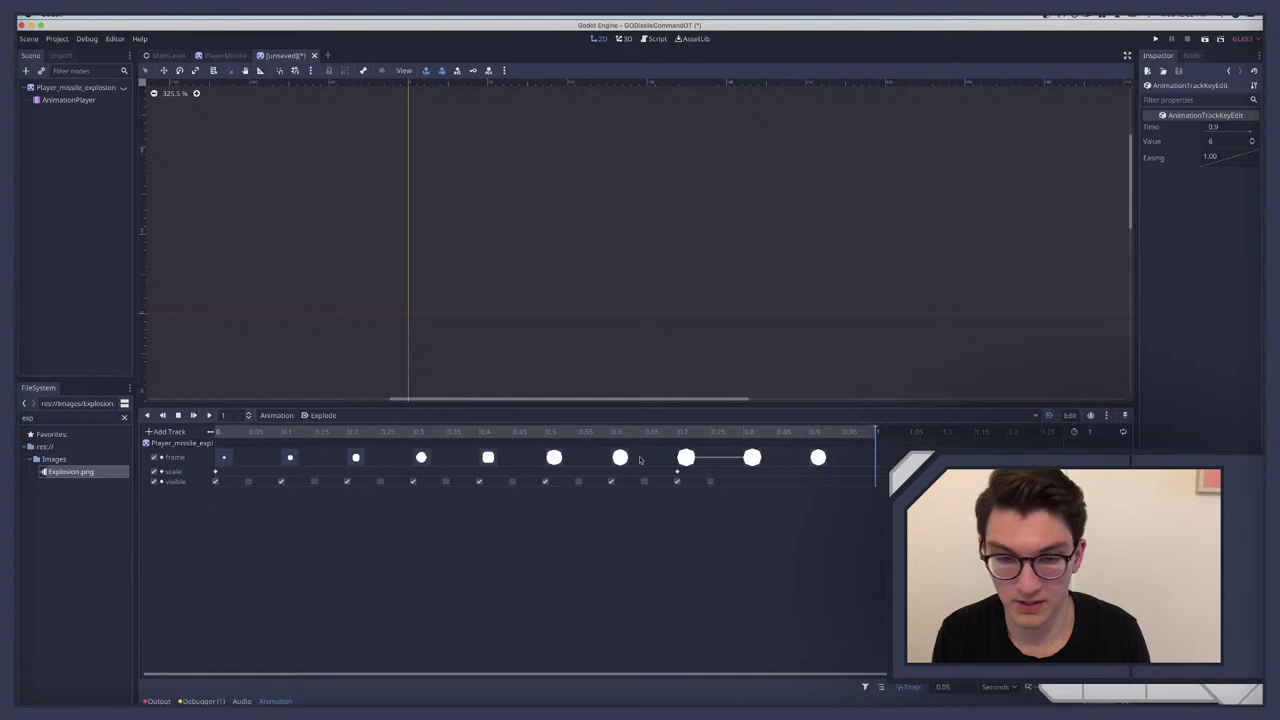
{"action": "right_click", "coordinate": [563, 458]}
{"action": "left_click", "coordinate": [585, 488]}
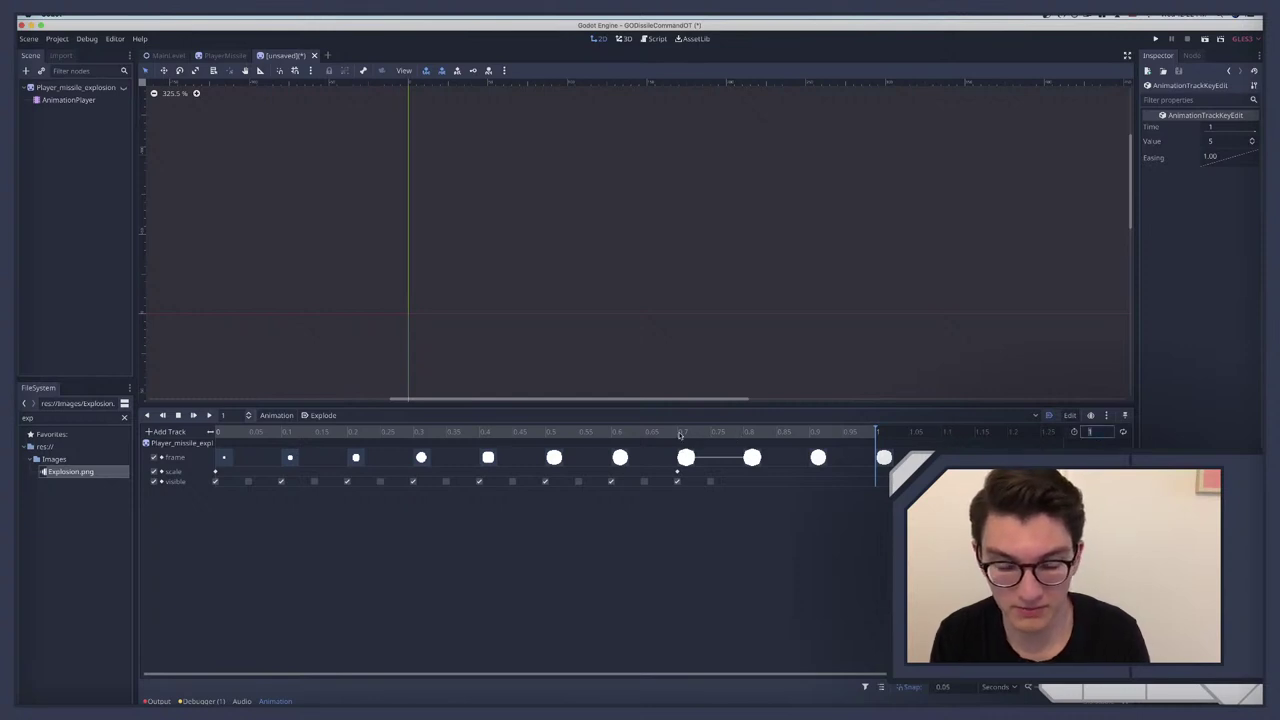
Step: Set the animation length to 1.4 s and add frame 4 and 3 keys at 1.1 and 1.2
{"action": "double_click", "coordinate": [1107, 432]}
{"action": "type", "text": "1.4"}
{"action": "key", "text": "Return"}
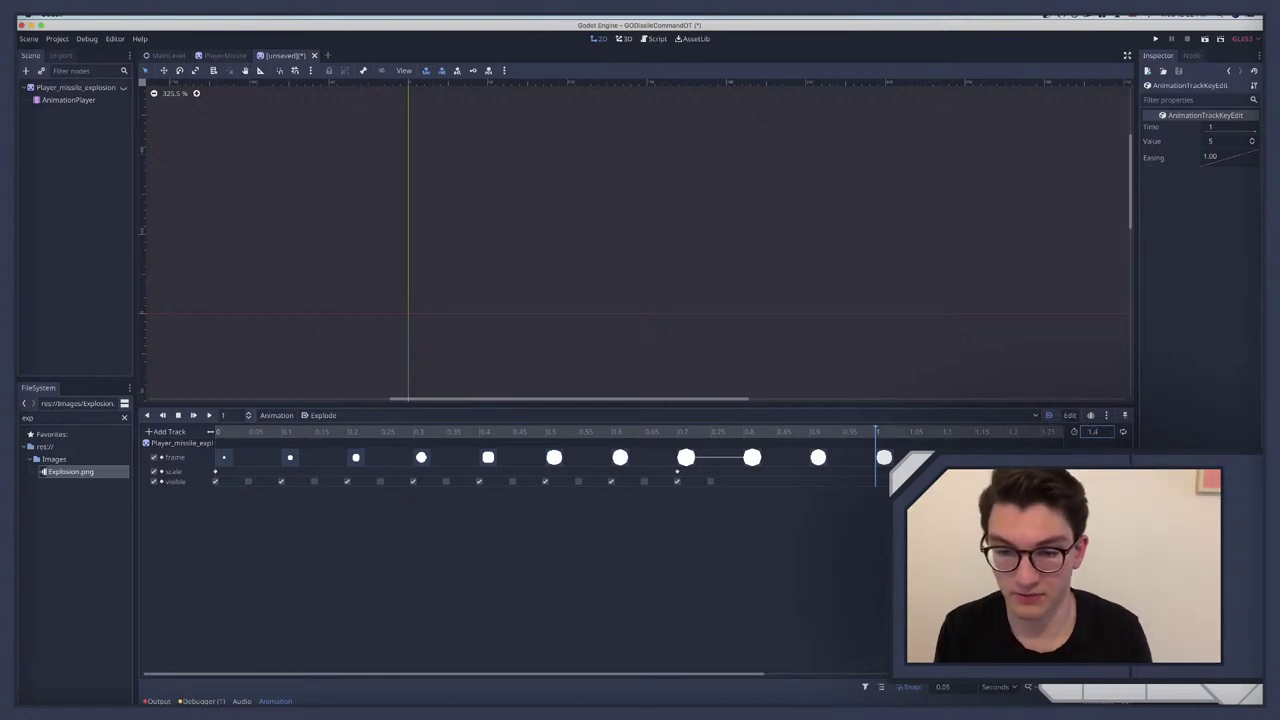
{"action": "left_click", "coordinate": [943, 432]}
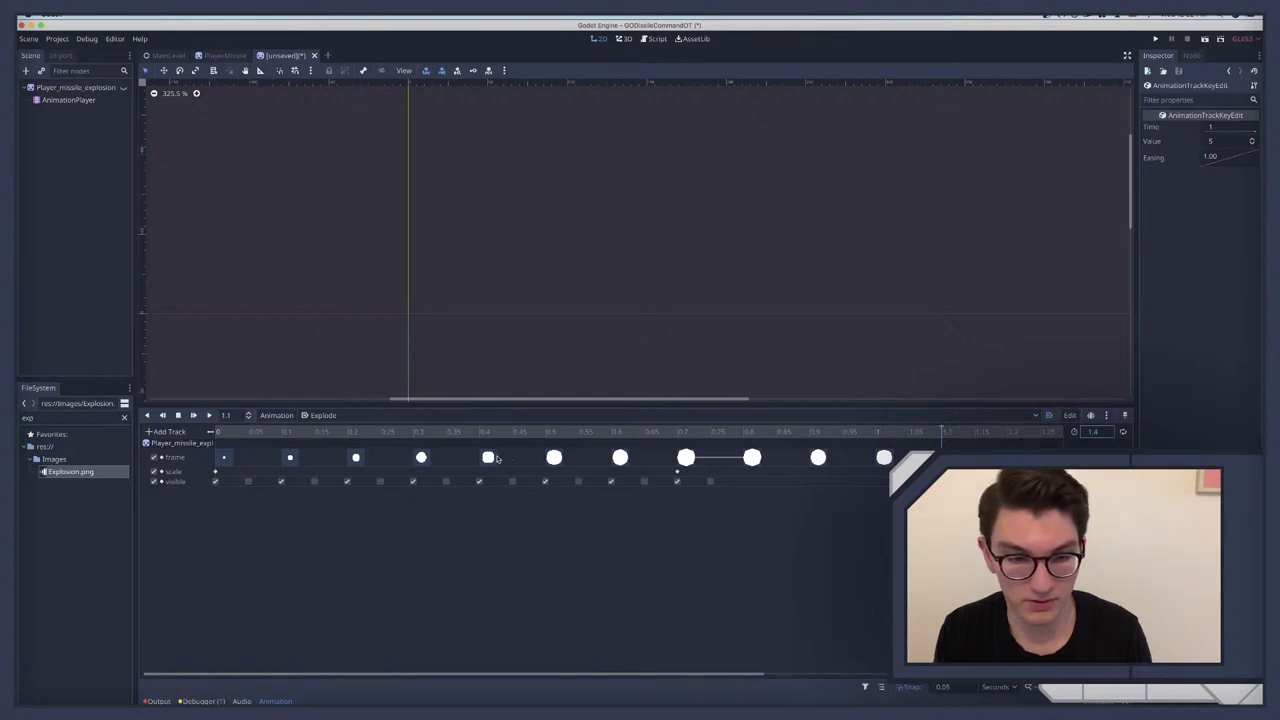
{"action": "left_click", "coordinate": [488, 457]}
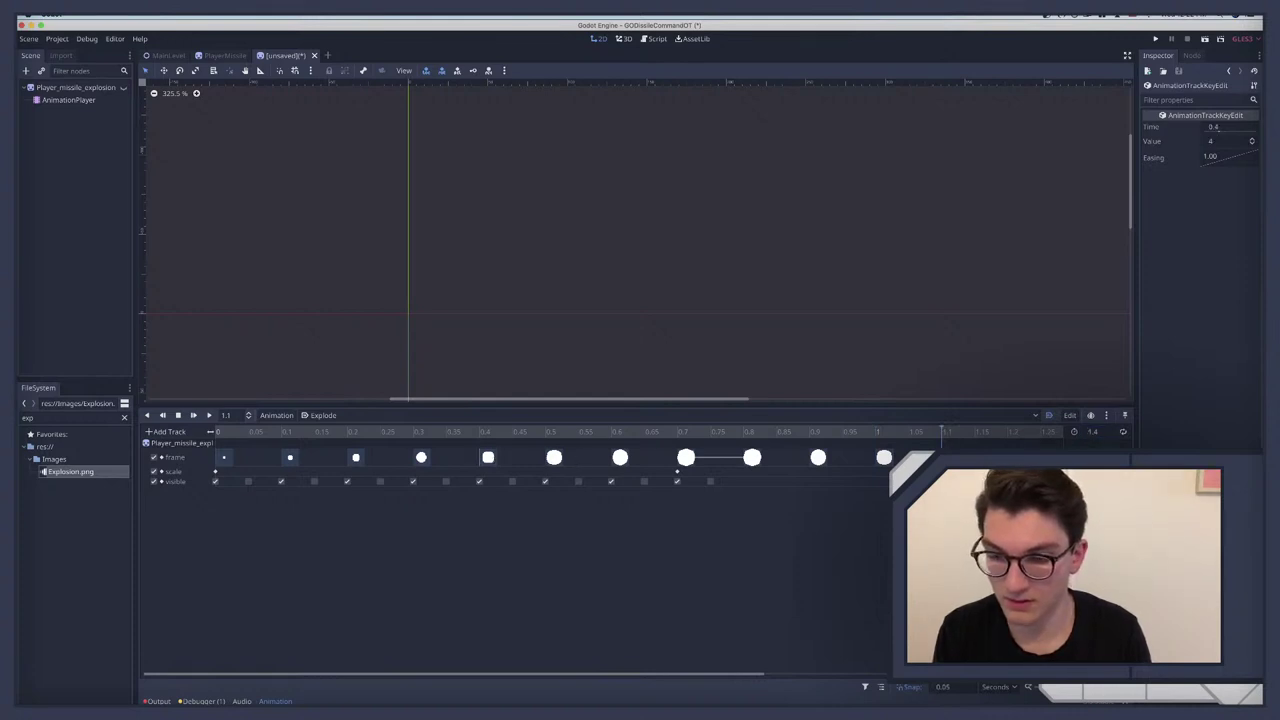
{"action": "left_click", "coordinate": [613, 480]}
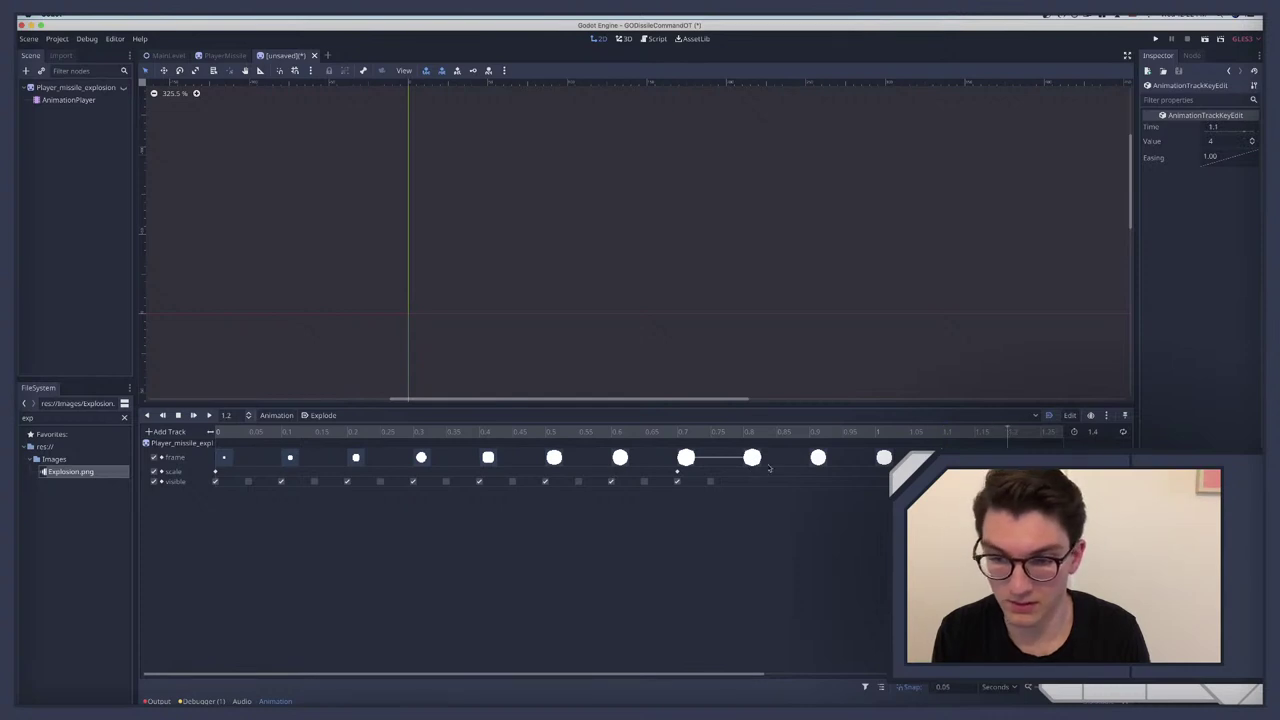
{"action": "left_click", "coordinate": [421, 457]}
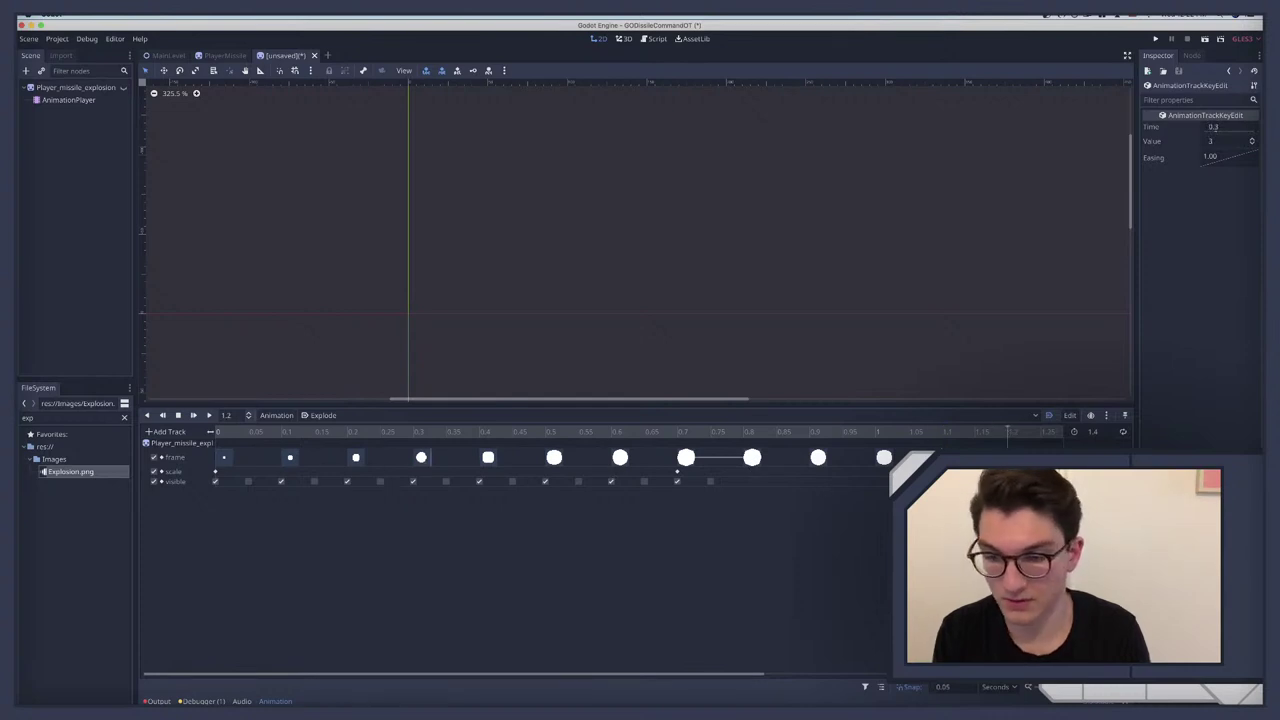
{"action": "left_click", "coordinate": [1048, 446]}
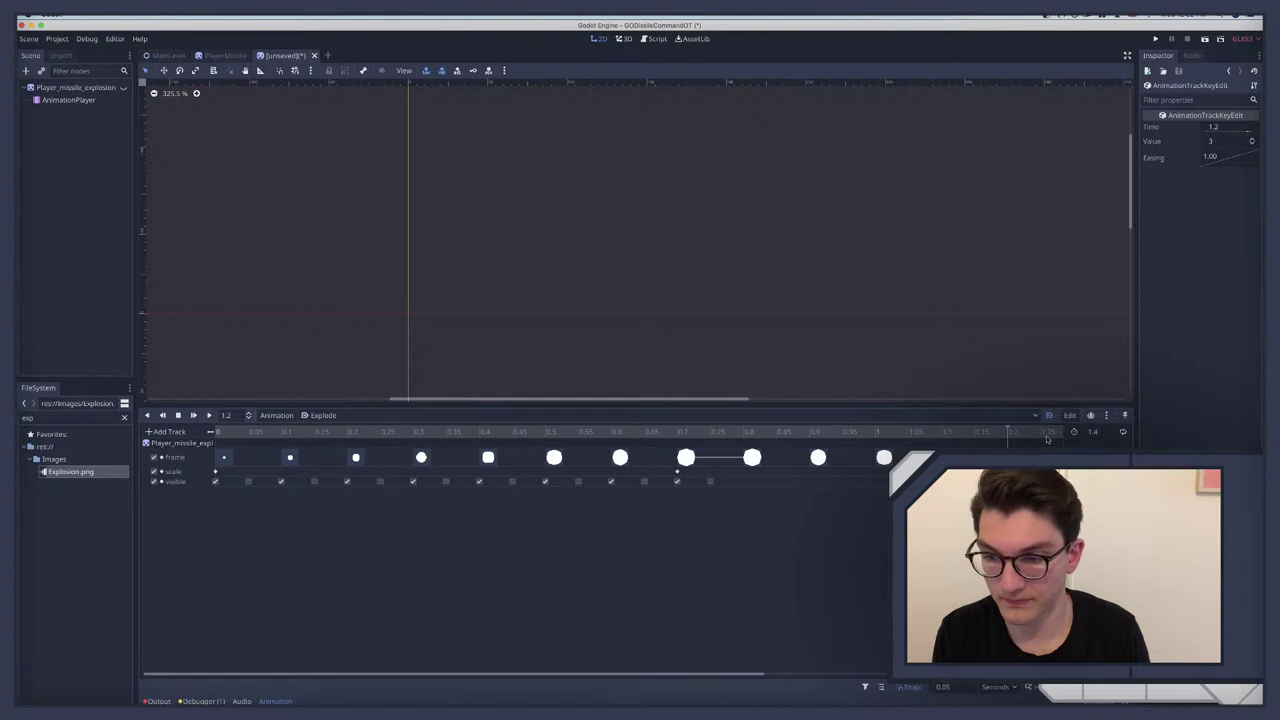
Step: Add frame 2 and frame 1 keys at 1.3 and 1.4 s
{"action": "left_click", "coordinate": [1042, 432]}
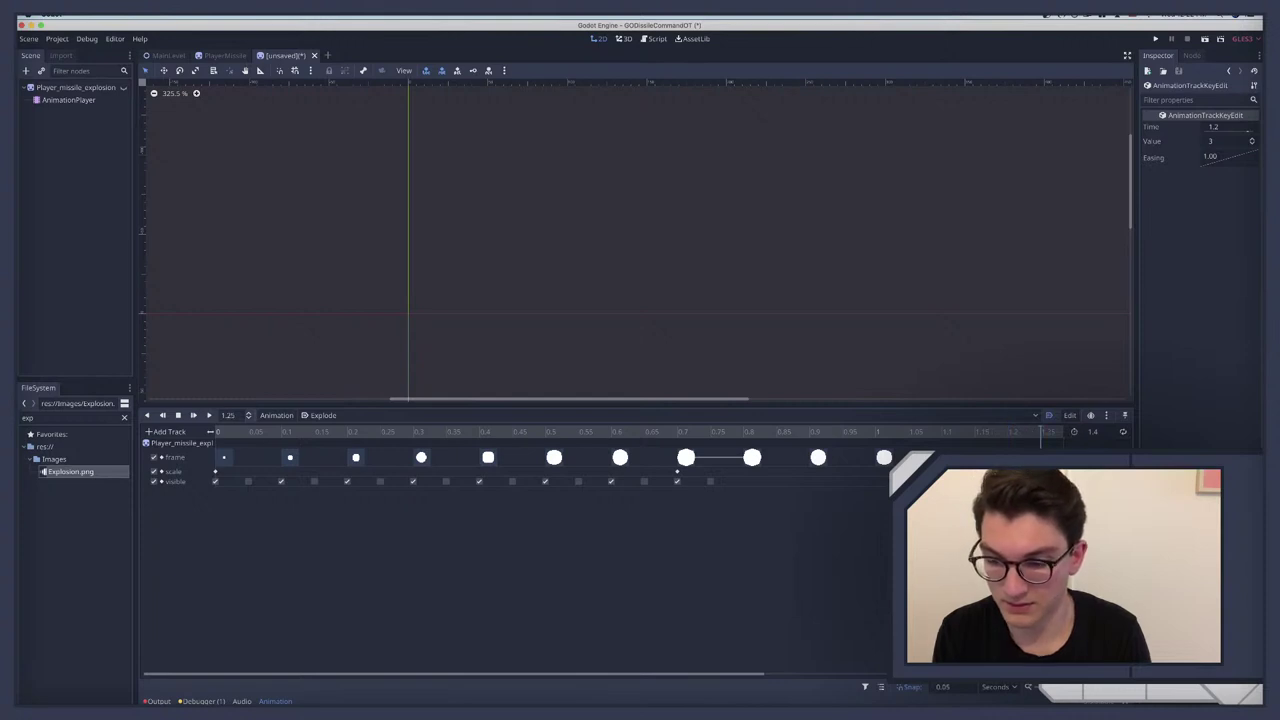
{"action": "scroll", "coordinate": [520, 457], "scroll_direction": "down", "scroll_amount": 4, "text": "ctrl"}
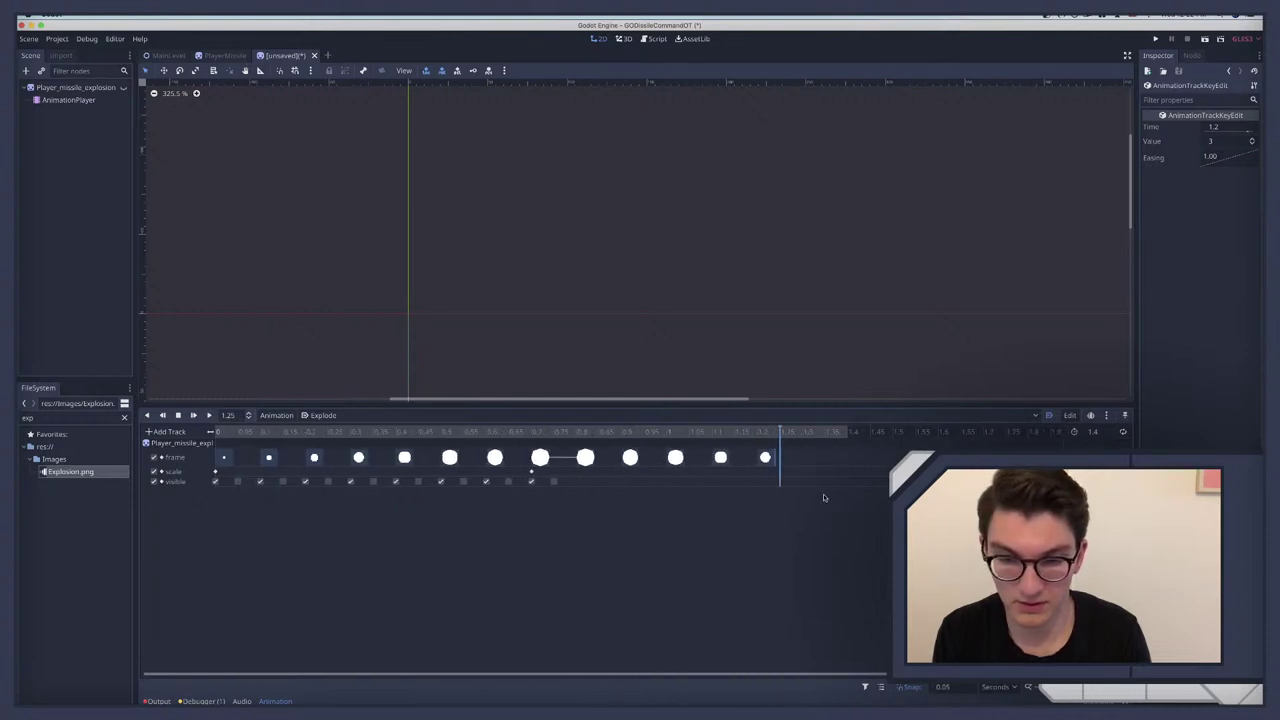
{"action": "left_click", "coordinate": [802, 432]}
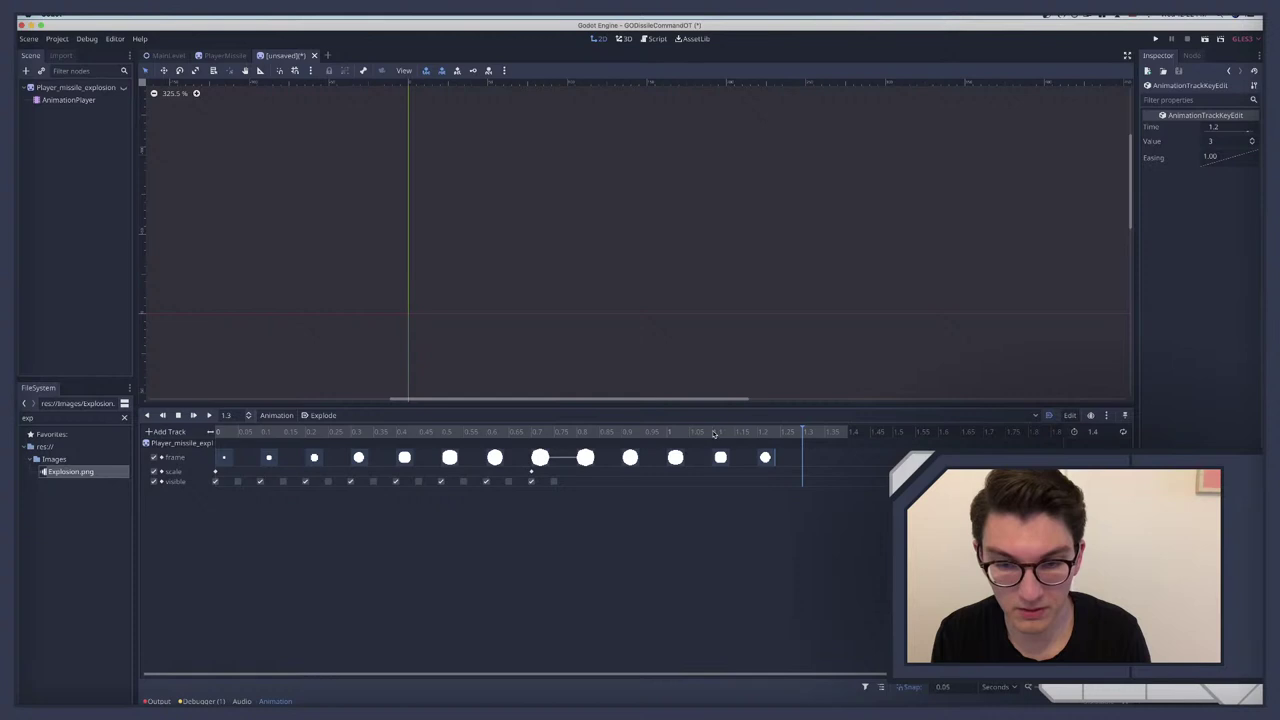
{"action": "left_click_drag", "start_coordinate": [714, 433], "coordinate": [803, 432]}
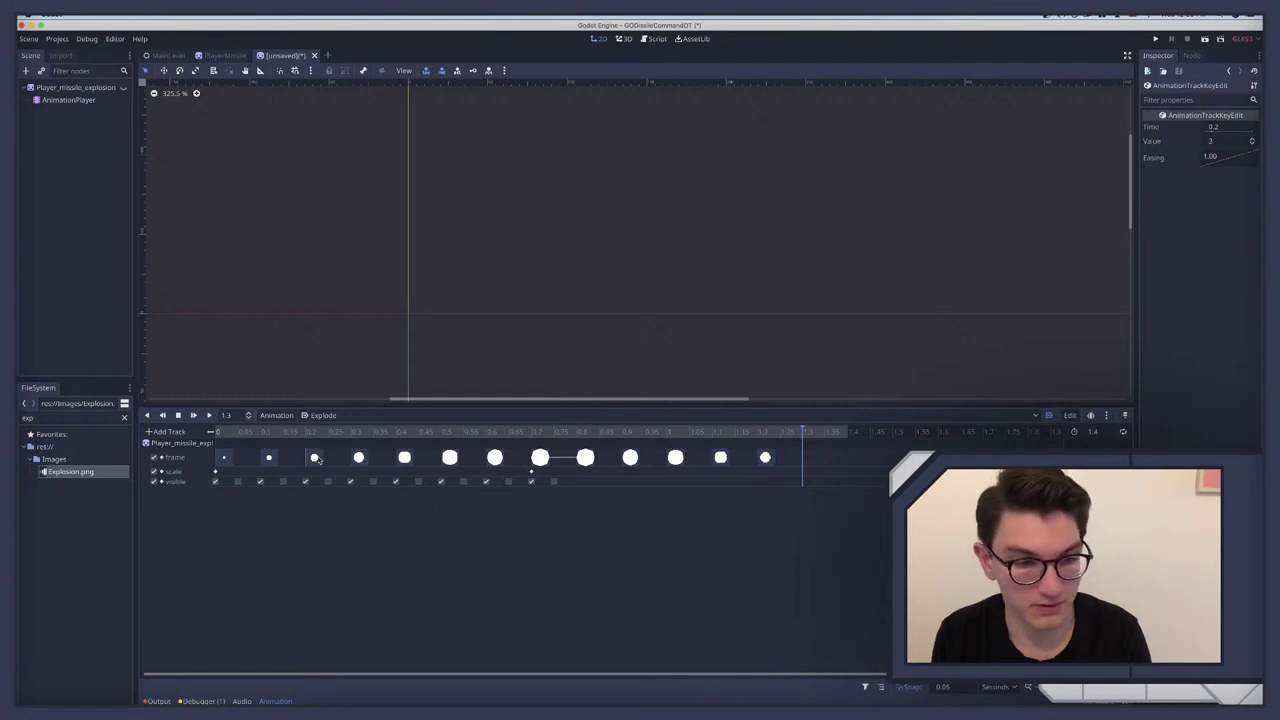
{"action": "right_click", "coordinate": [316, 458]}
{"action": "left_click", "coordinate": [355, 487]}
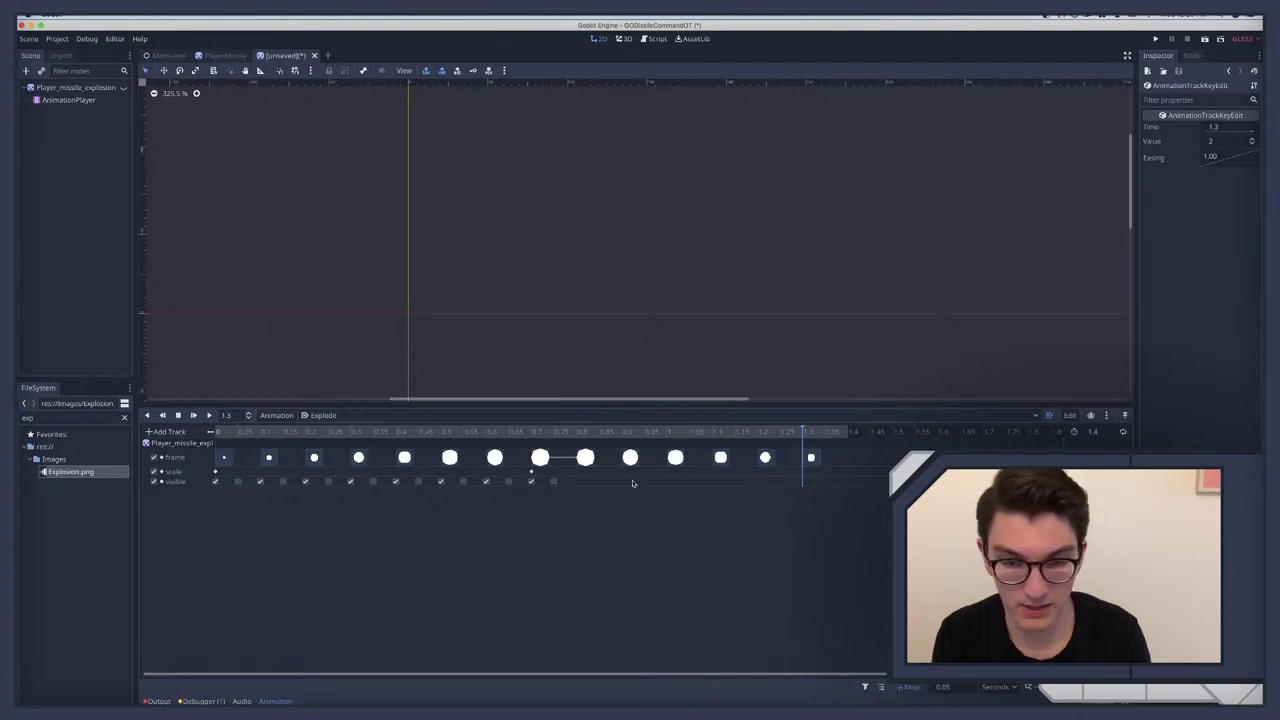
{"action": "left_click", "coordinate": [843, 434]}
{"action": "right_click", "coordinate": [280, 458]}
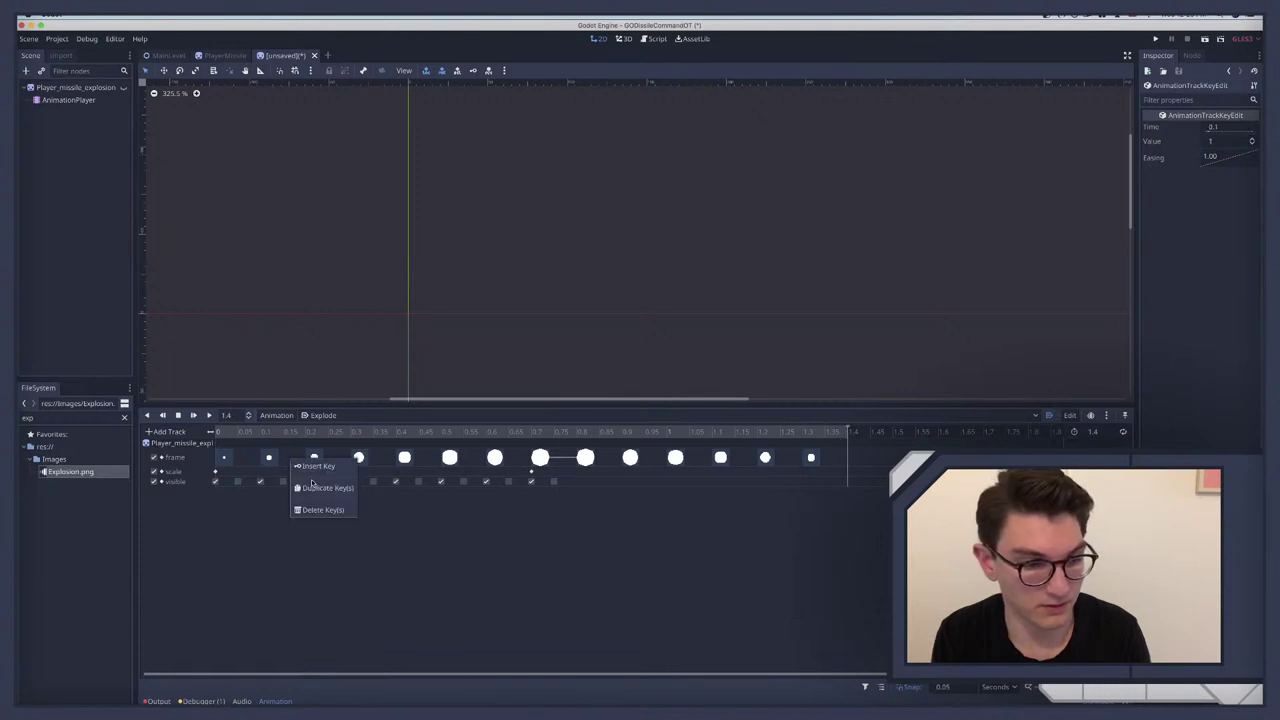
{"action": "left_click", "coordinate": [328, 485]}
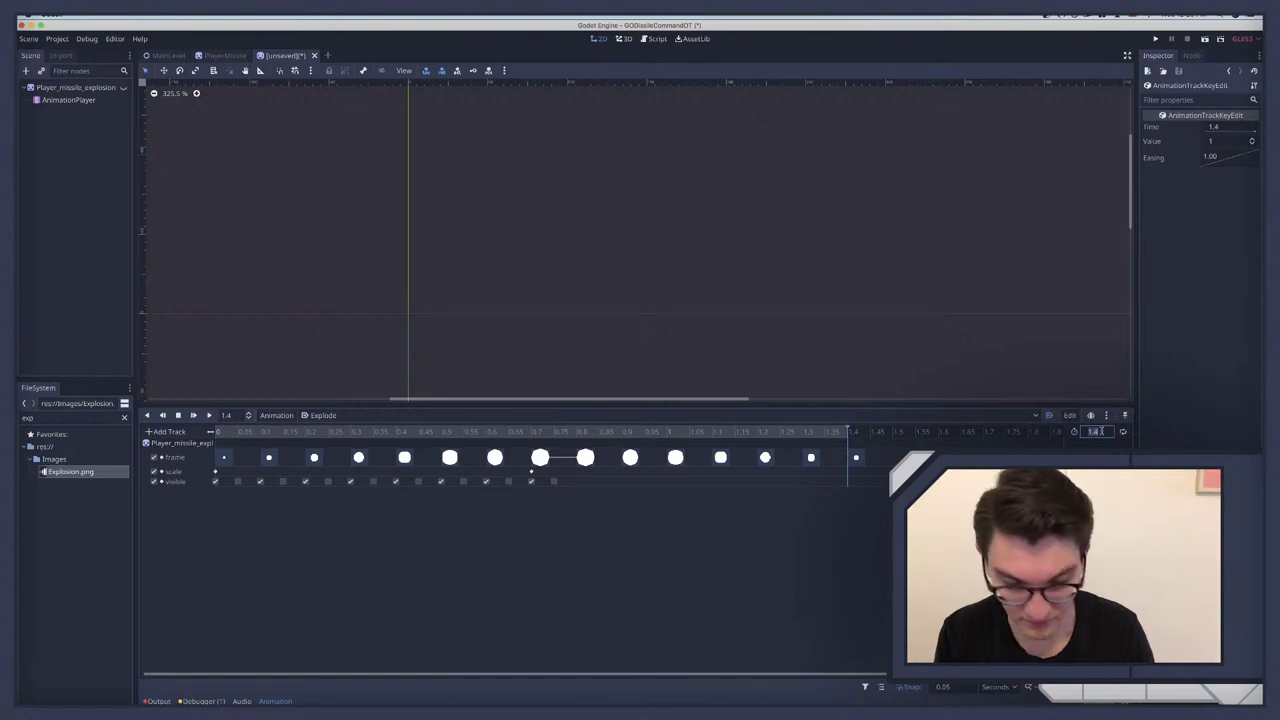
Step: Lengthen the animation to 1.5 s, copy the frame 0 key to 1.5, and play it back
{"action": "type", "text": ".5"}
{"action": "key", "text": "Return"}
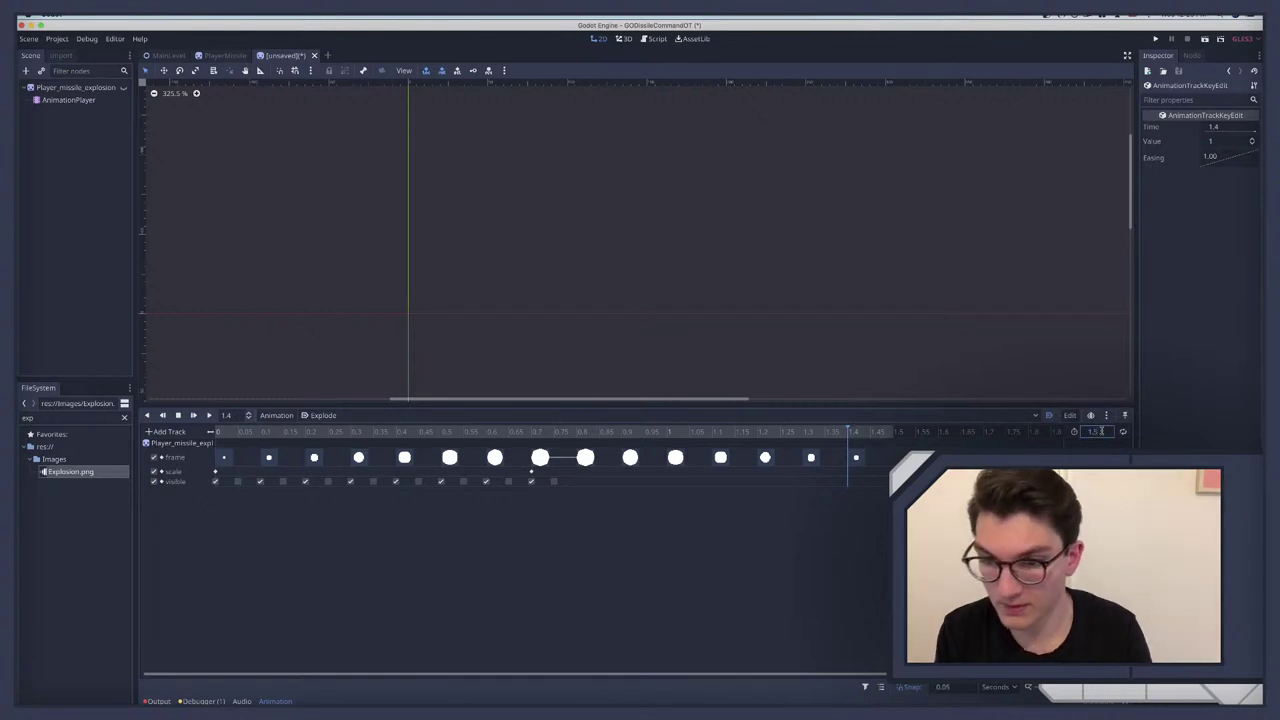
{"action": "left_click", "coordinate": [895, 436]}
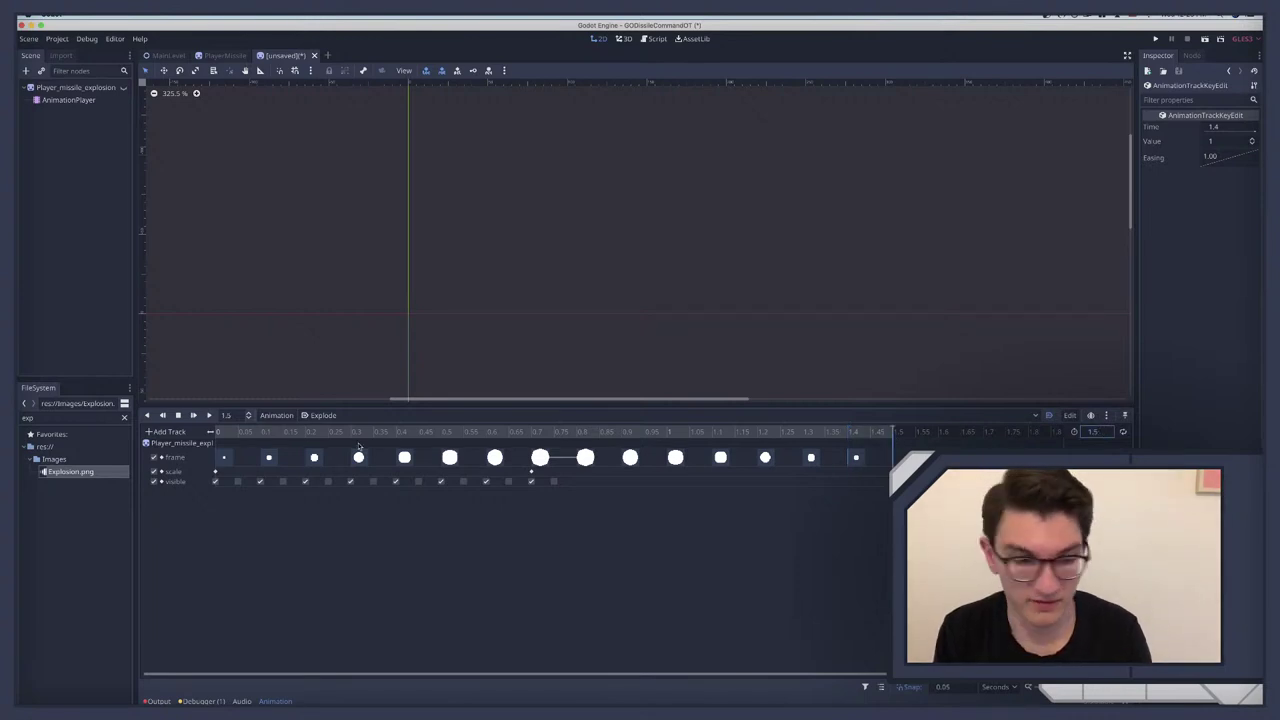
{"action": "right_click", "coordinate": [224, 458]}
{"action": "left_click", "coordinate": [222, 458]}
{"action": "right_click", "coordinate": [224, 458]}
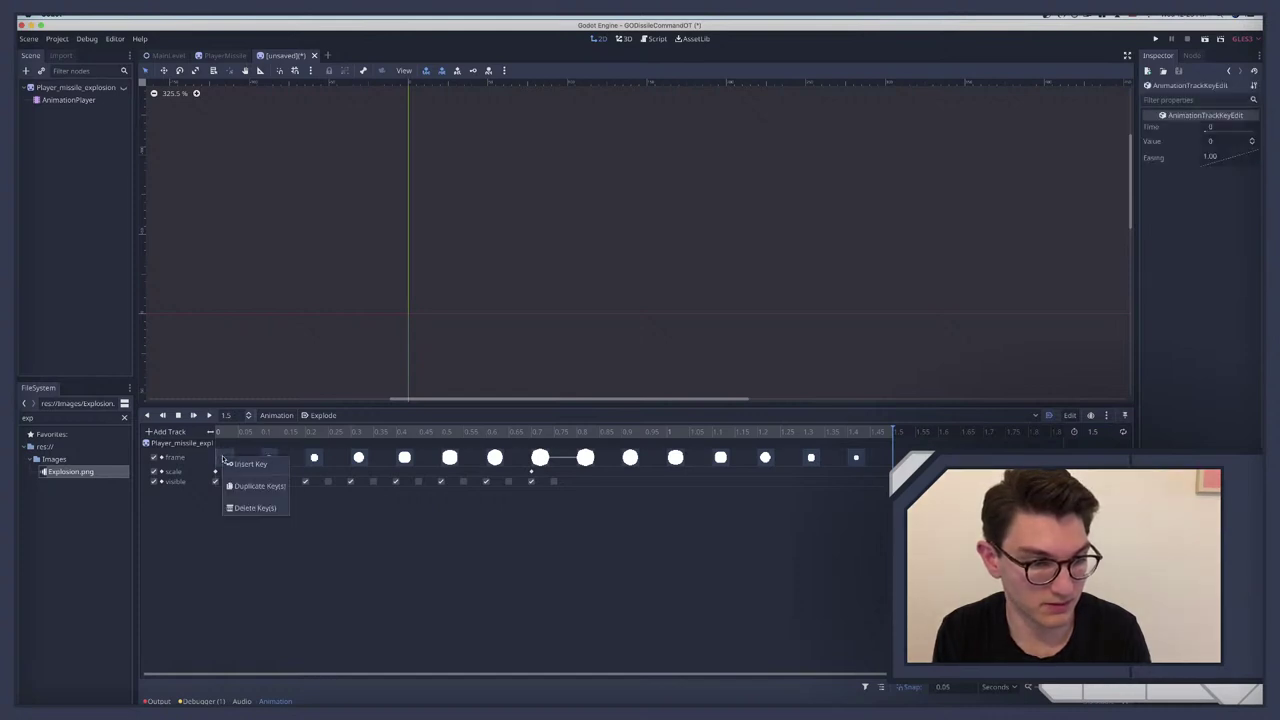
{"action": "left_click", "coordinate": [258, 486]}
{"action": "left_click_drag", "start_coordinate": [453, 431], "coordinate": [215, 431]}
{"action": "left_click", "coordinate": [210, 415]}
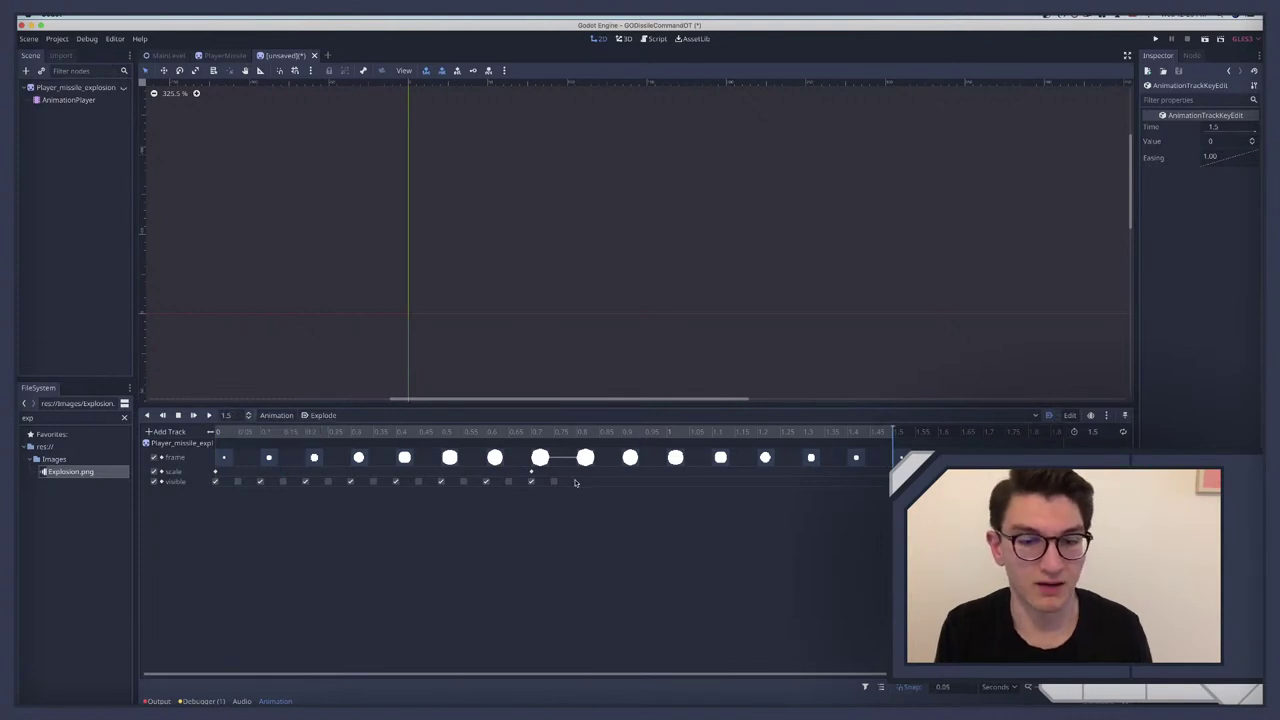
Step: Duplicate the visible track's 0.7 key to 0.8 s
{"action": "left_click", "coordinate": [578, 432]}
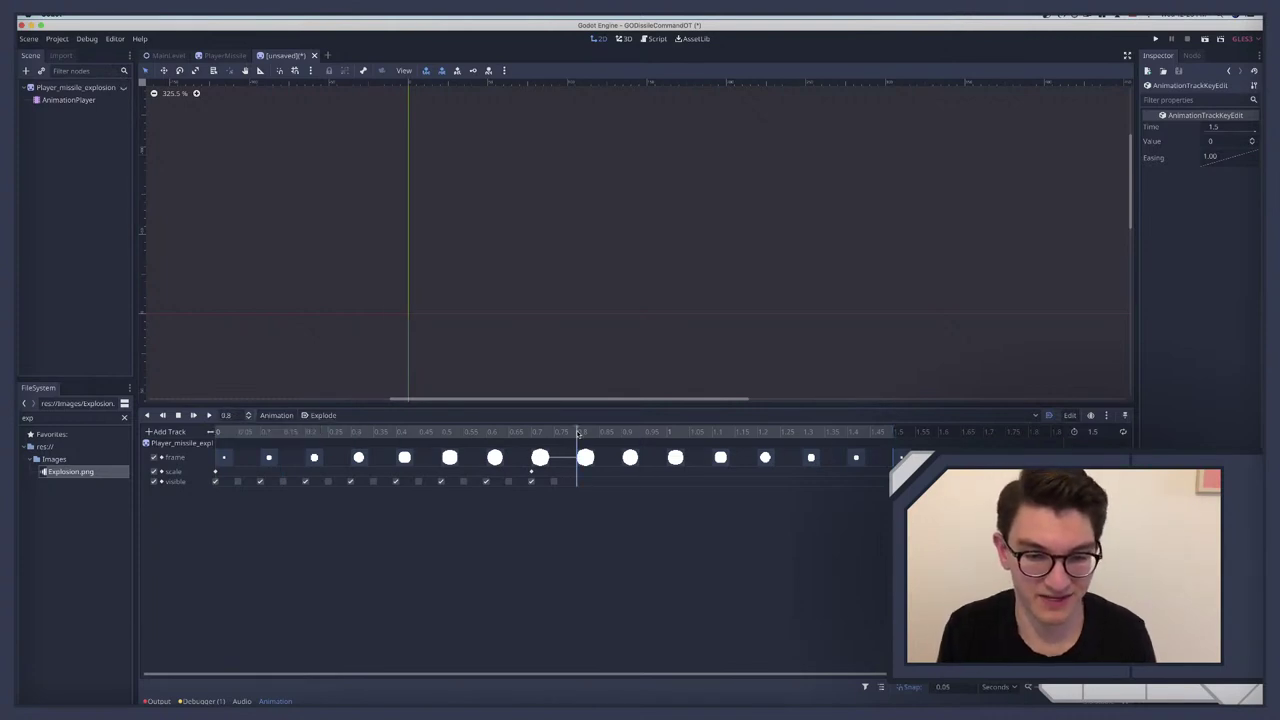
{"action": "left_click", "coordinate": [530, 483]}
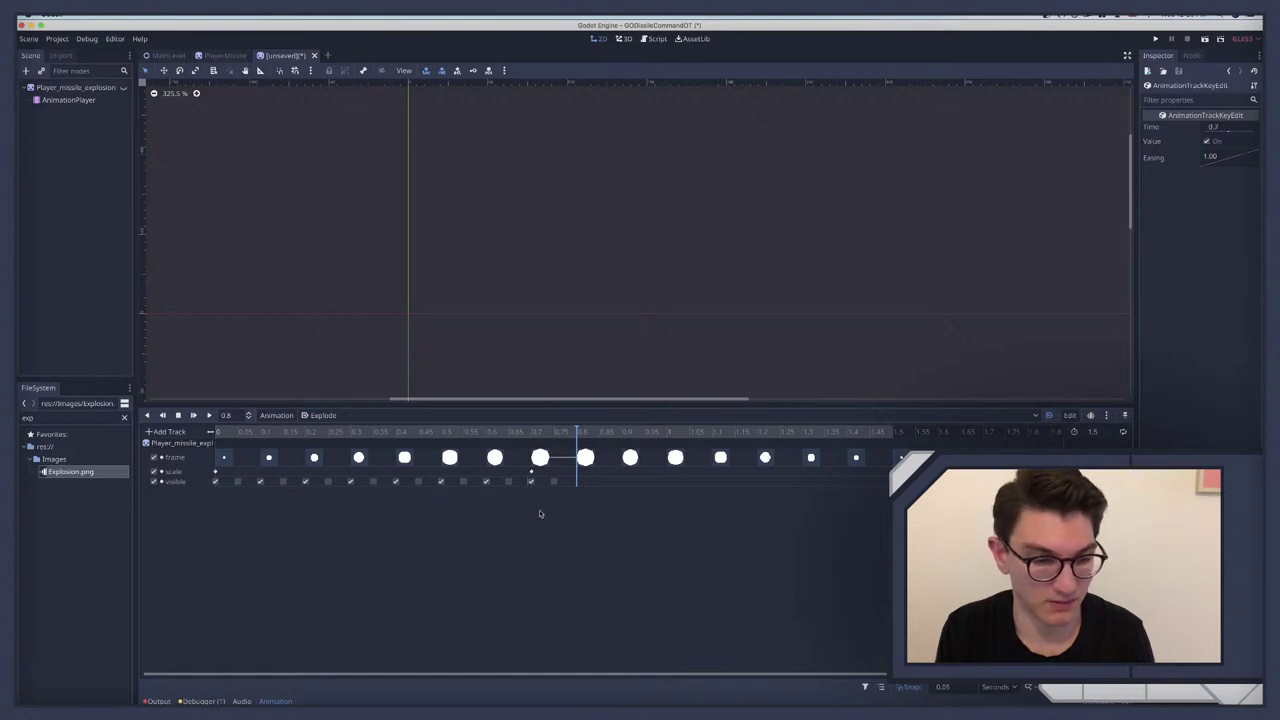
{"action": "left_click", "coordinate": [566, 510]}
{"action": "right_click", "coordinate": [570, 482]}
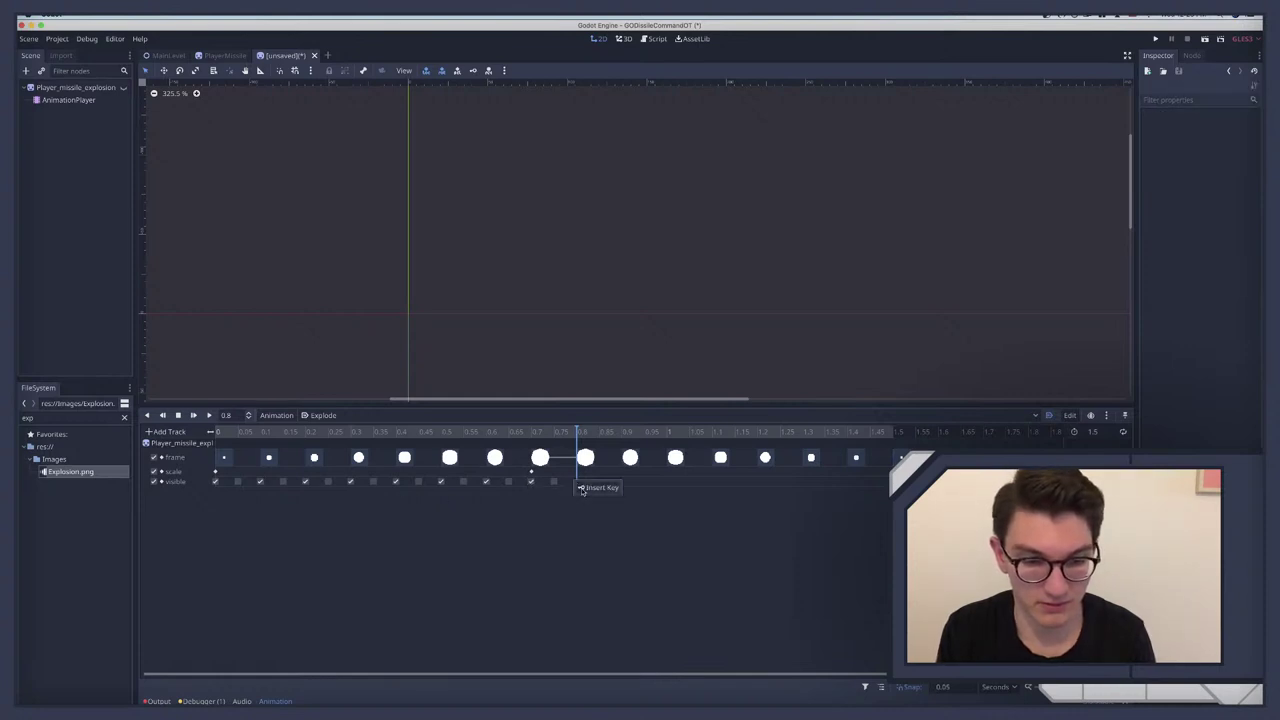
{"action": "left_click", "coordinate": [530, 482]}
{"action": "right_click", "coordinate": [531, 483]}
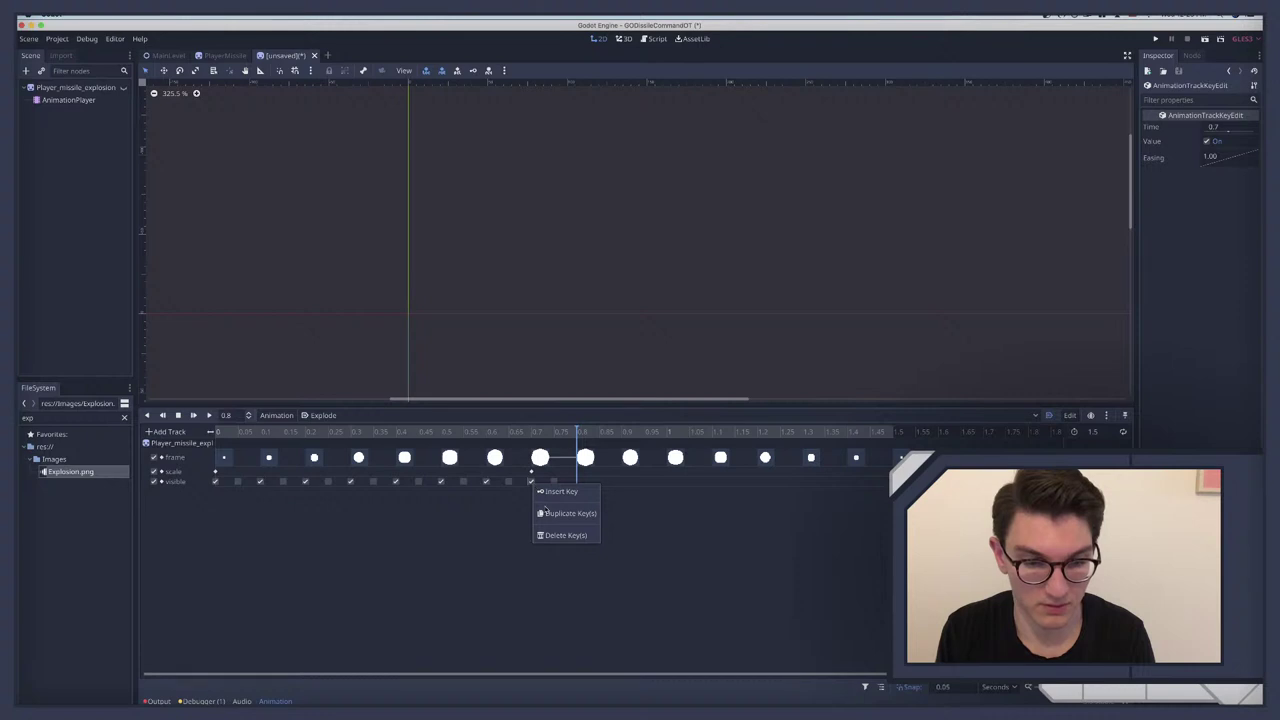
{"action": "left_click", "coordinate": [546, 513]}
{"action": "left_click", "coordinate": [272, 432]}
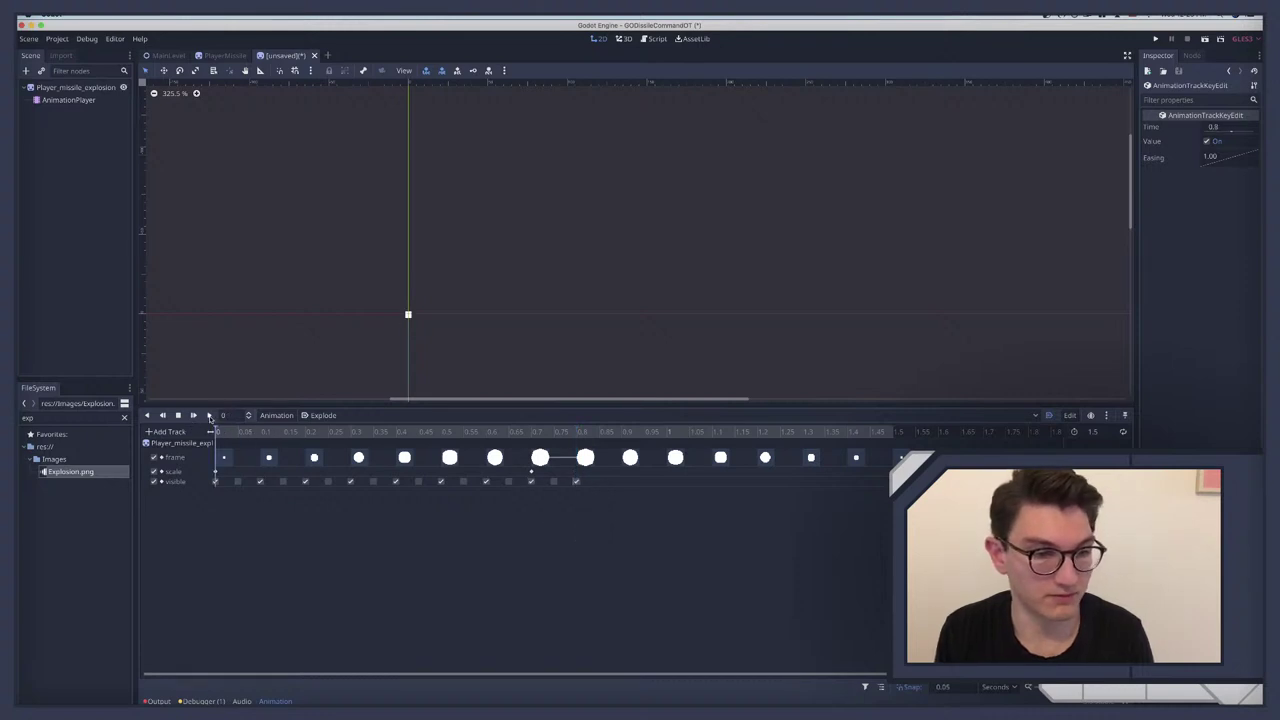
{"action": "left_click", "coordinate": [209, 415]}
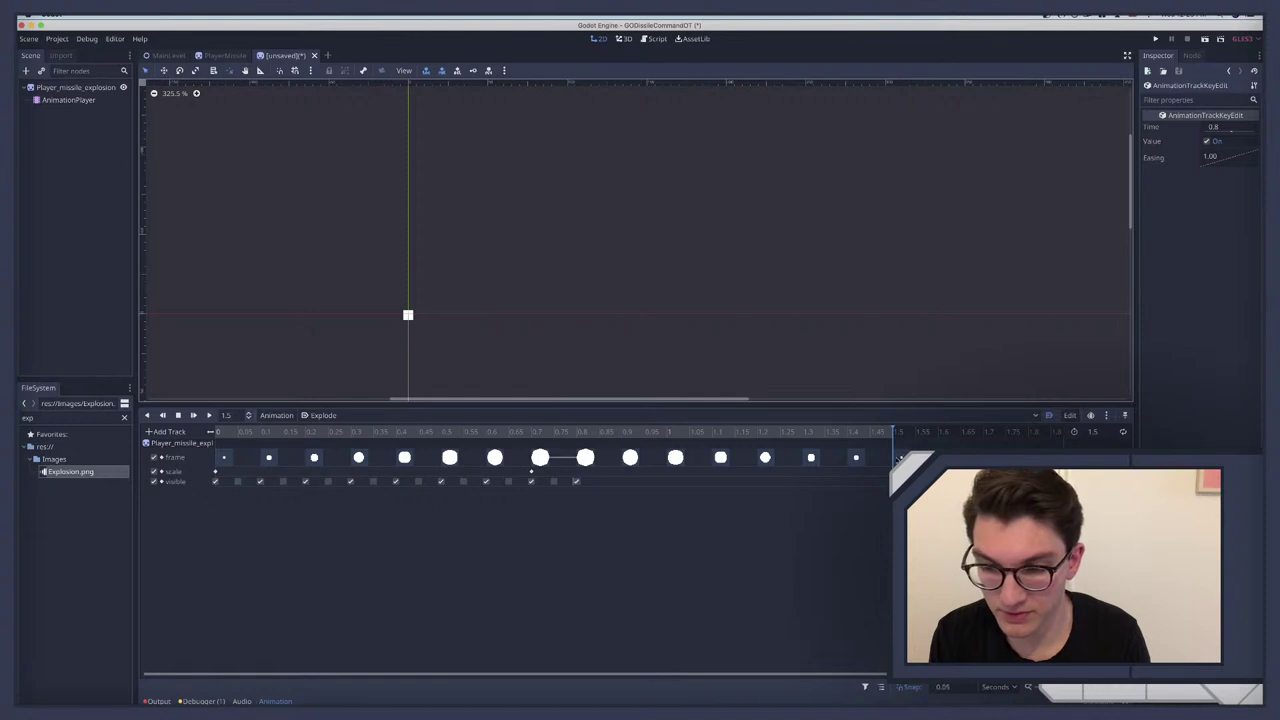
{"action": "left_click", "coordinate": [895, 458]}
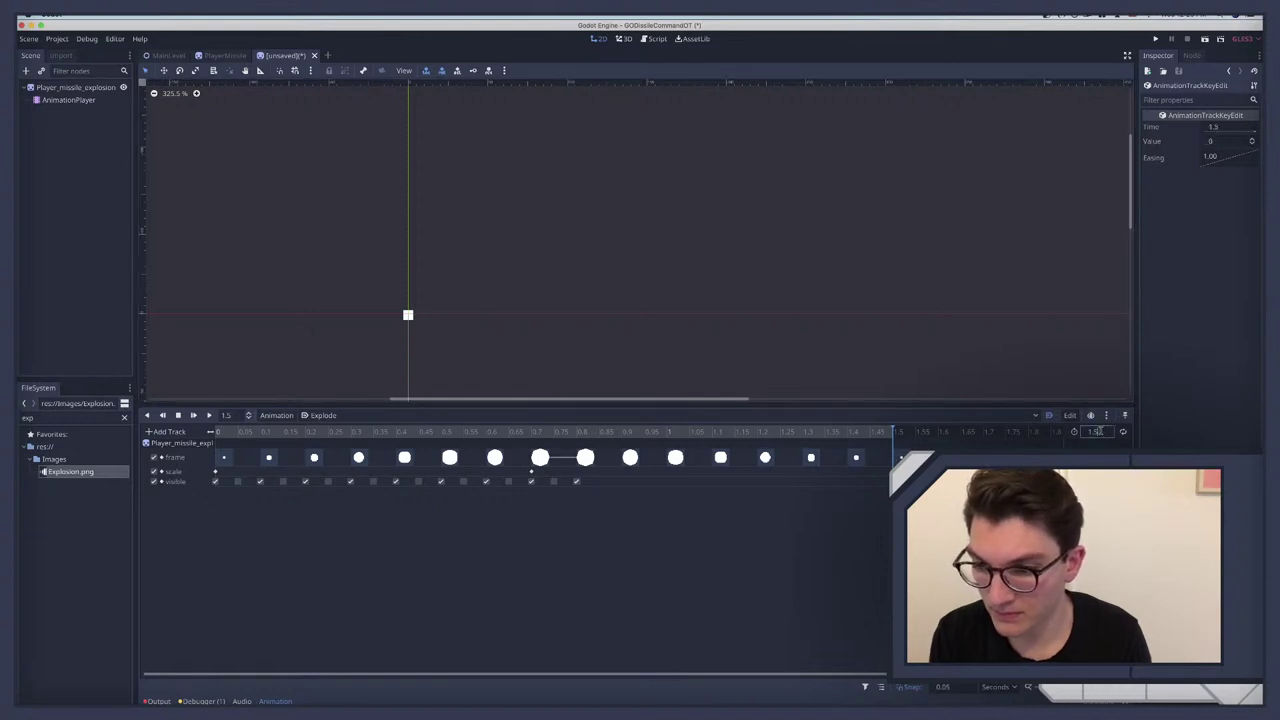
{"action": "type", "text": "5"}
{"action": "key", "text": "Return"}
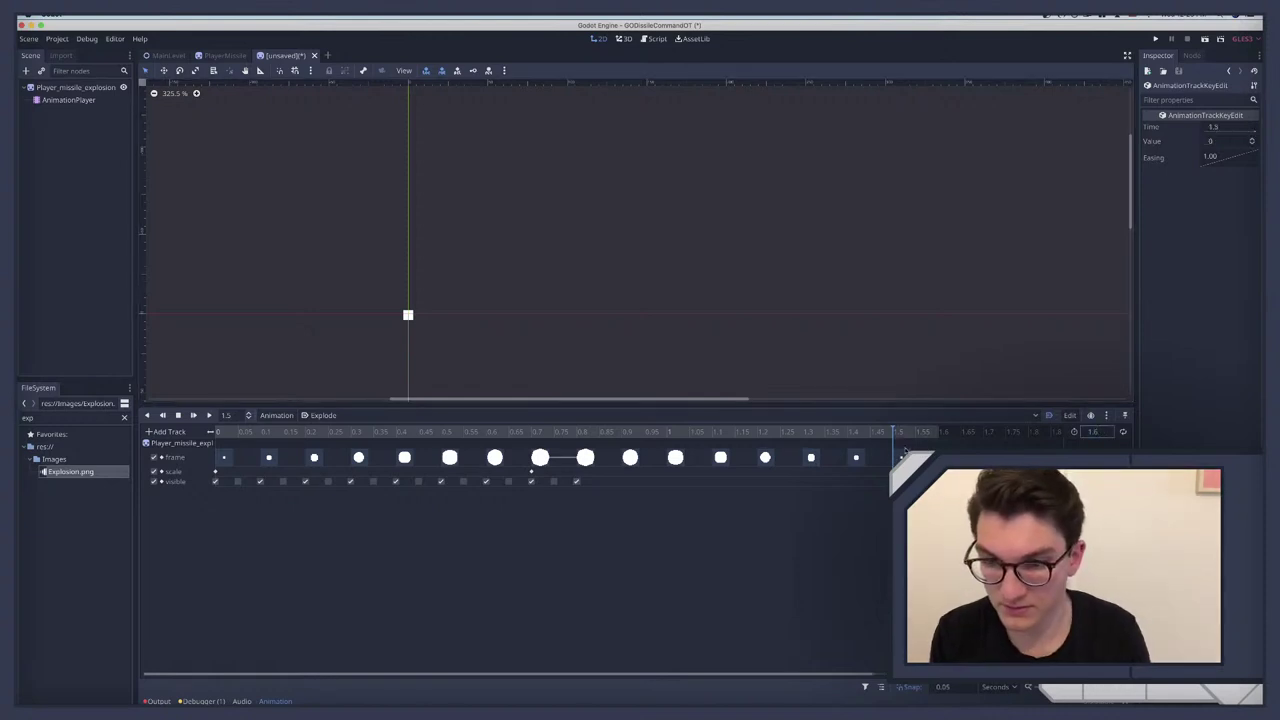
{"action": "left_click_drag", "start_coordinate": [734, 433], "coordinate": [902, 452]}
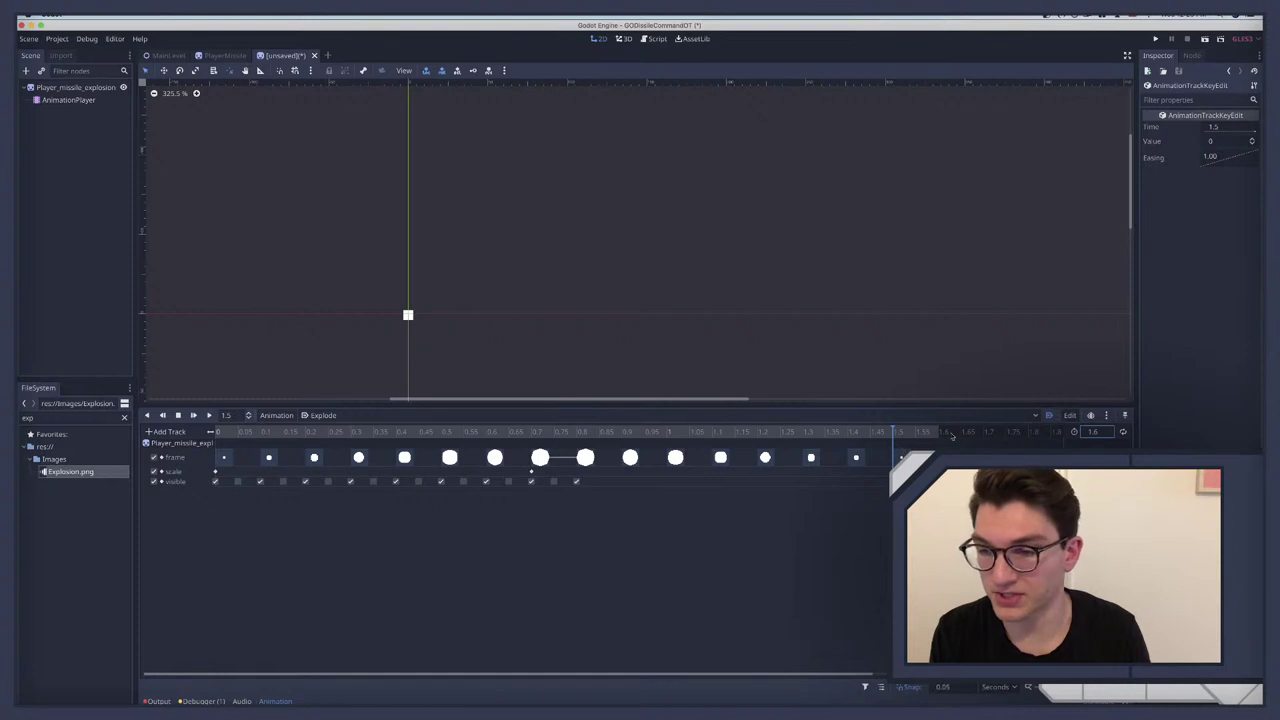
{"action": "type", "text": "1"}
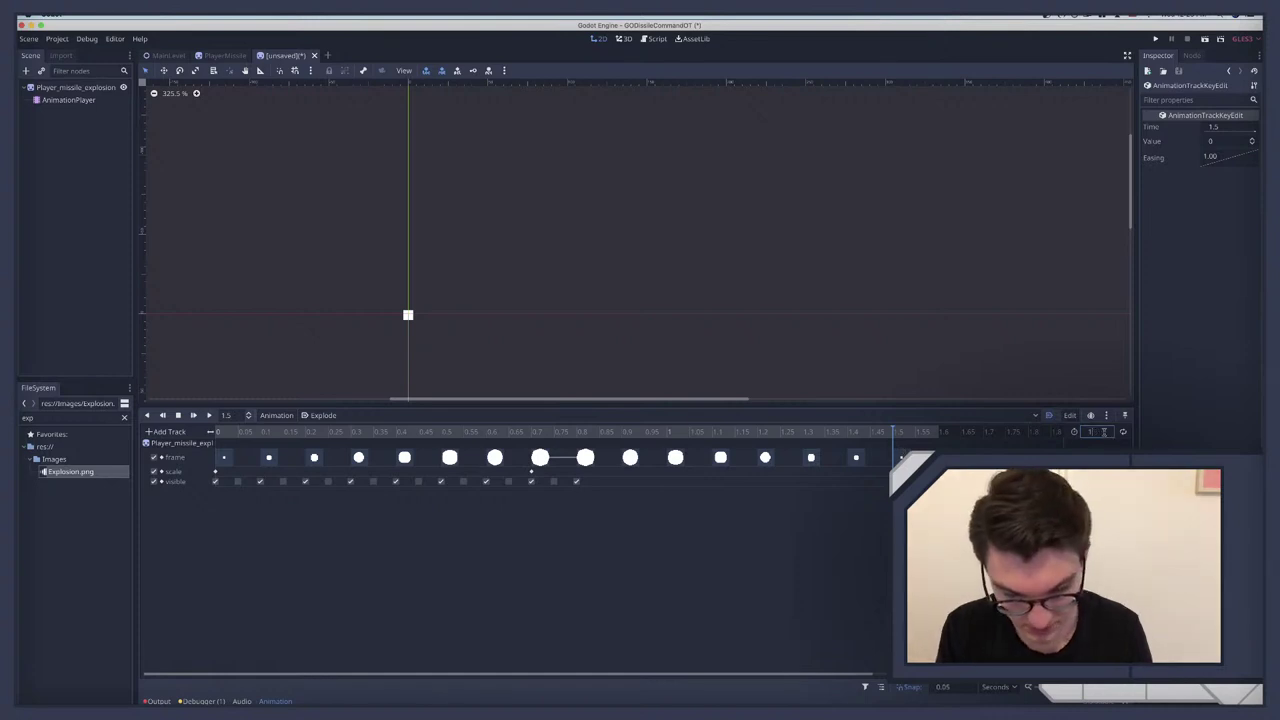
{"action": "type", "text": ".5"}
{"action": "key", "text": "Return"}
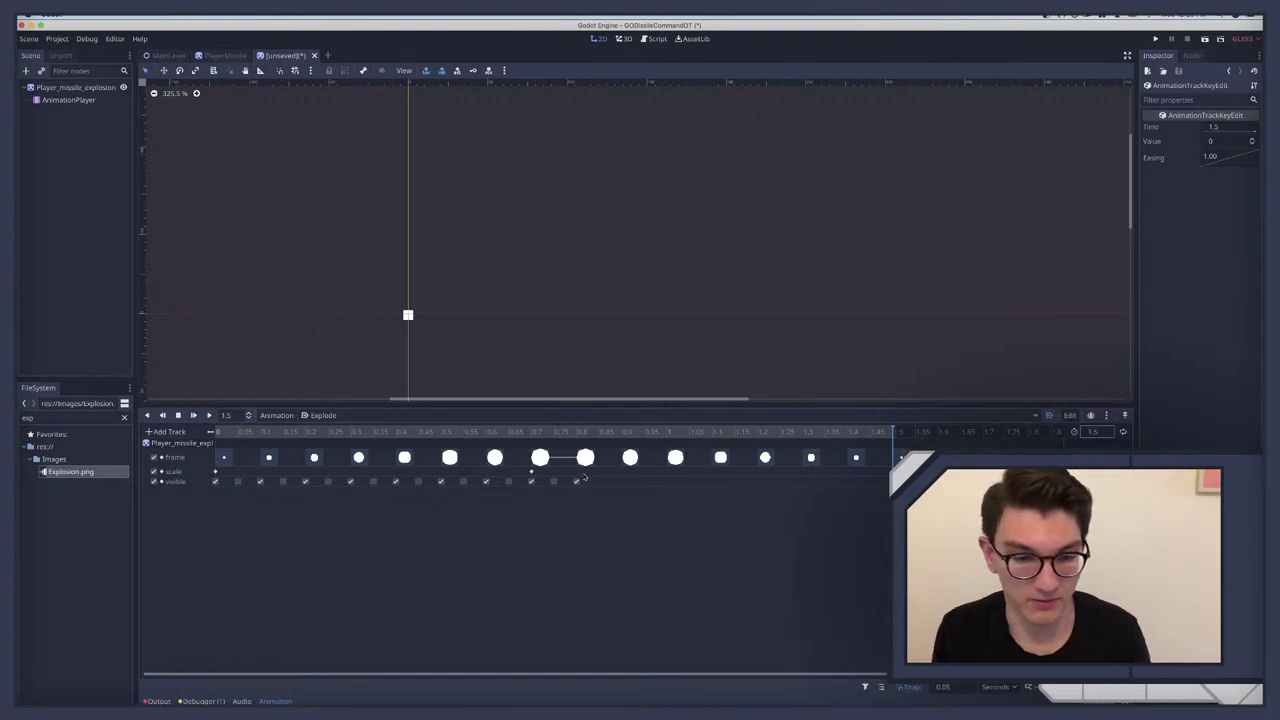
{"action": "left_click", "coordinate": [532, 434]}
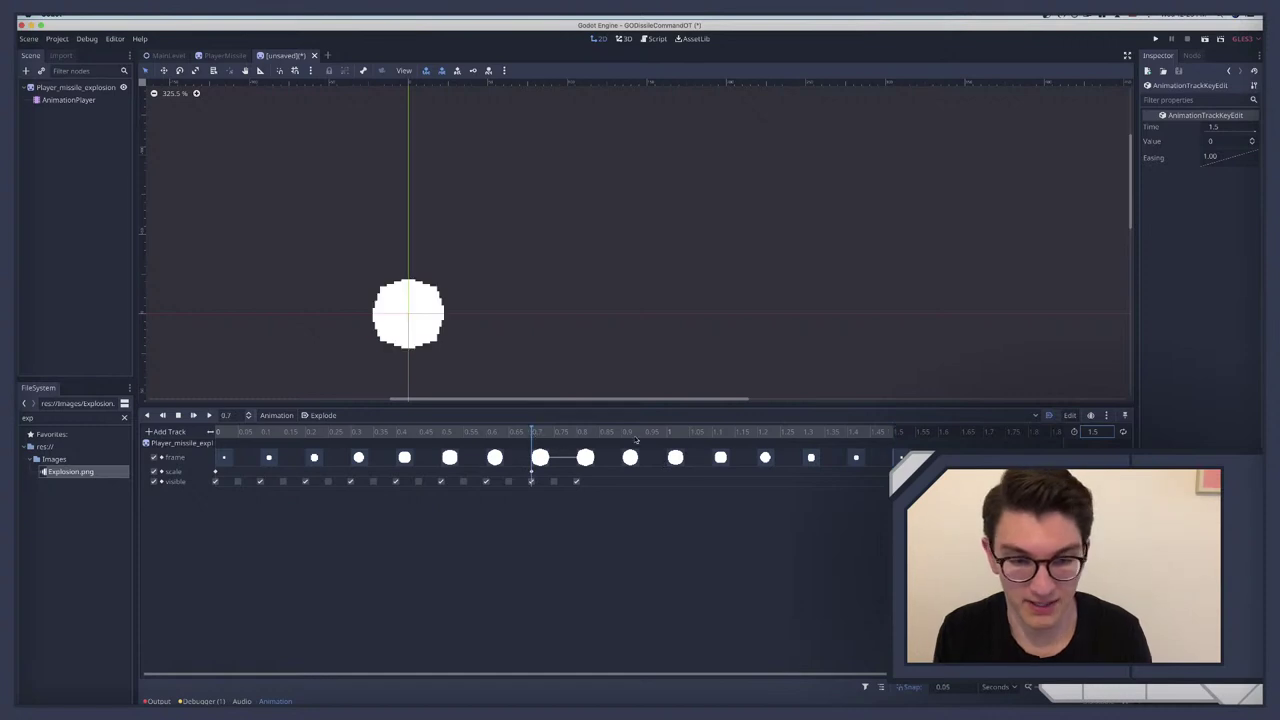
{"action": "left_click", "coordinate": [894, 434]}
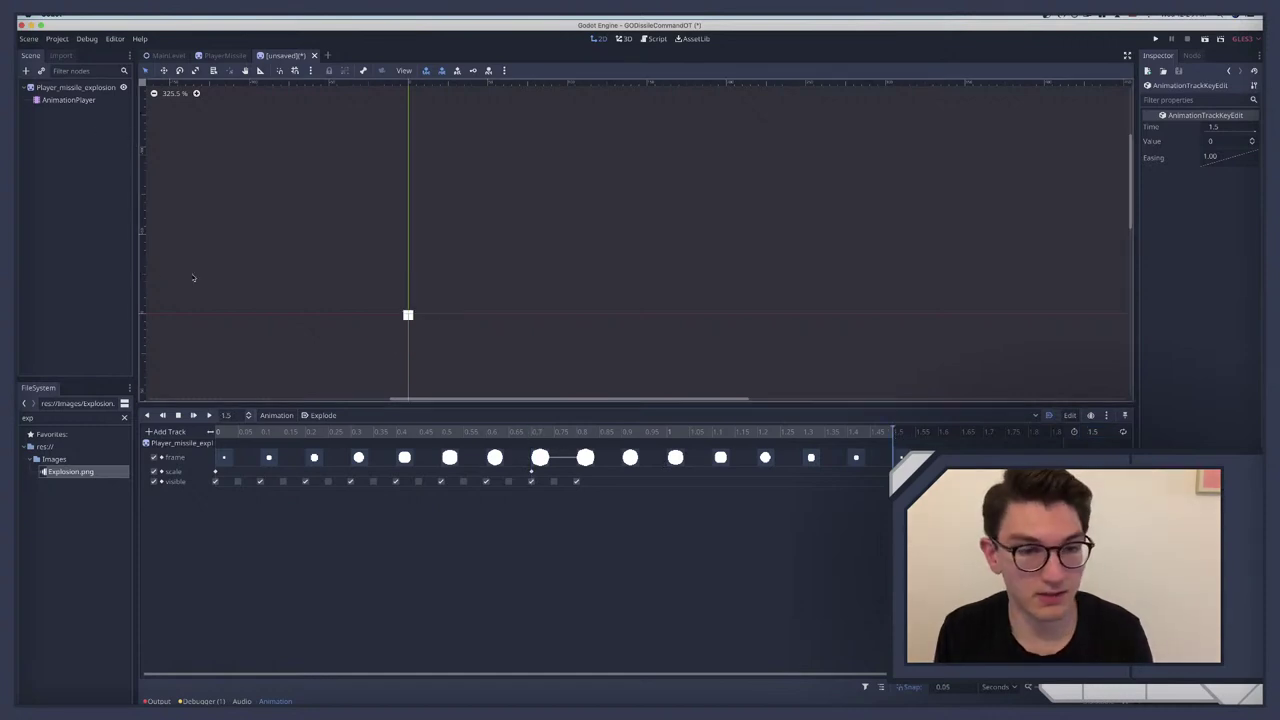
Step: Duplicate the first scale key to the playhead and play the animation
{"action": "right_click", "coordinate": [214, 471]}
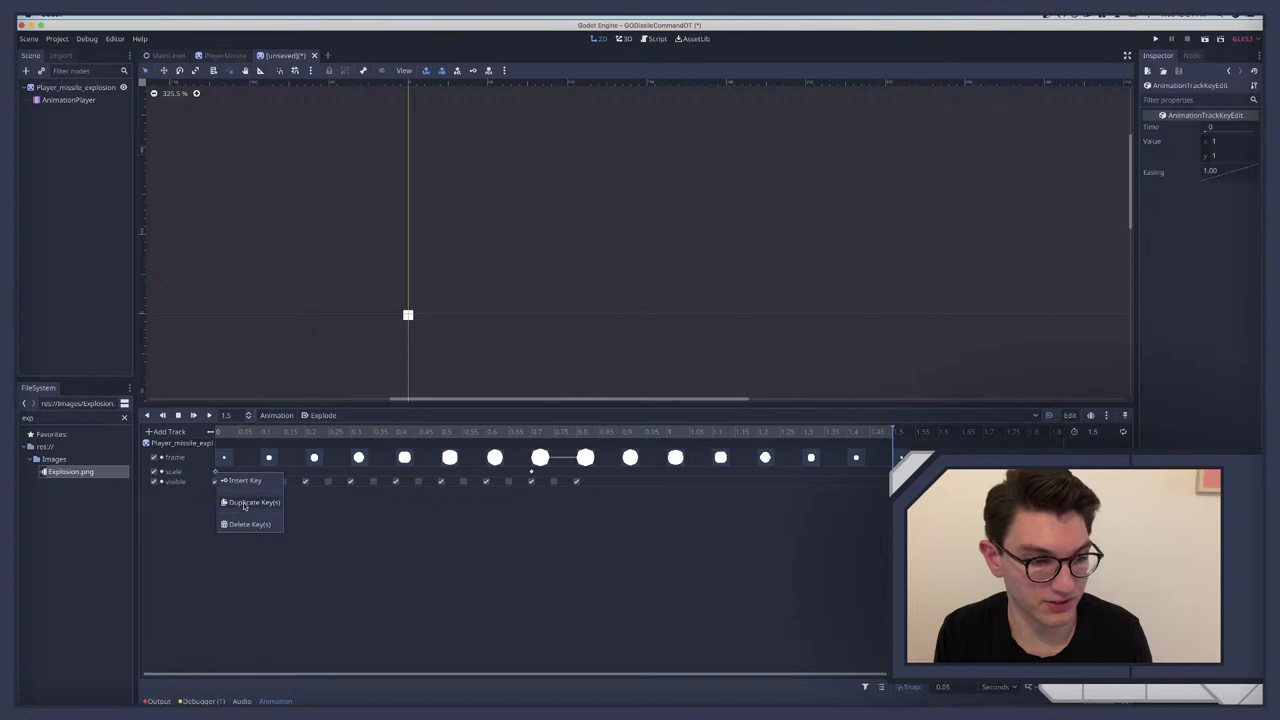
{"action": "left_click", "coordinate": [246, 502]}
{"action": "left_click", "coordinate": [209, 415]}
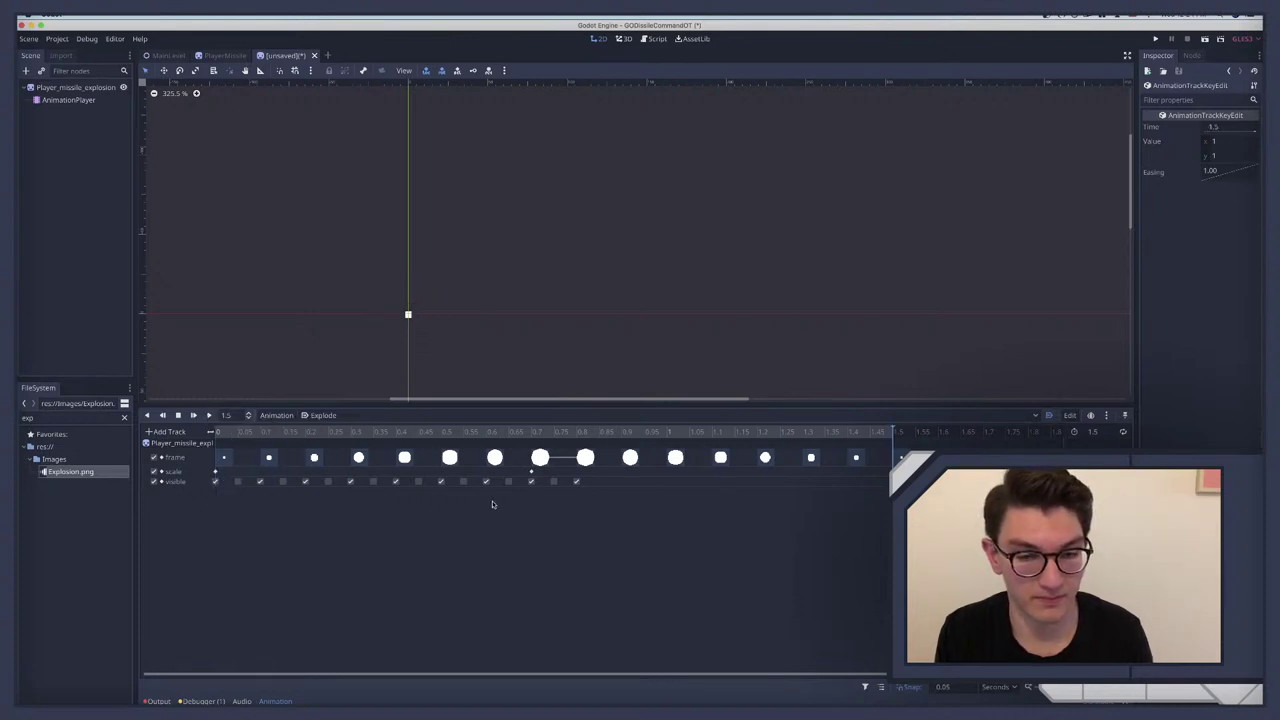
Step: Copy the visible track keys up to 0.8 so the blinking continues after 0.8 s
{"action": "left_click", "coordinate": [434, 517]}
{"action": "left_click_drag", "start_coordinate": [600, 515], "coordinate": [203, 476]}
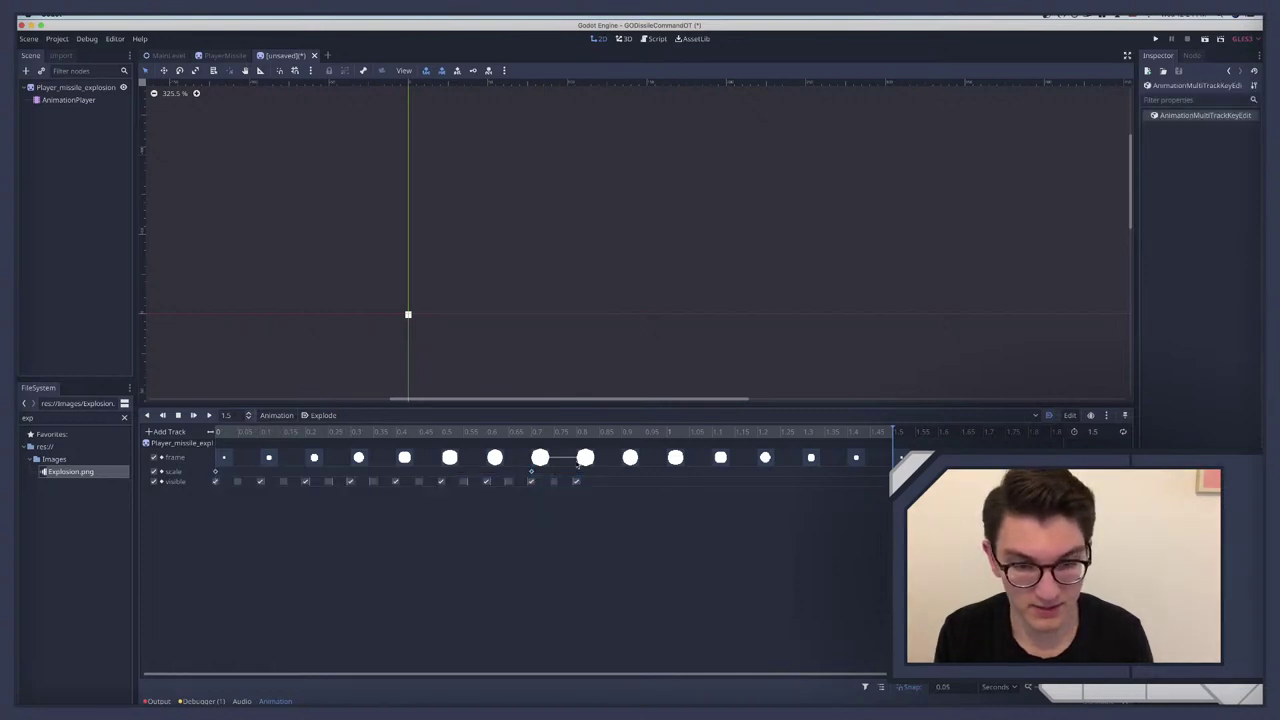
{"action": "left_click", "coordinate": [581, 432]}
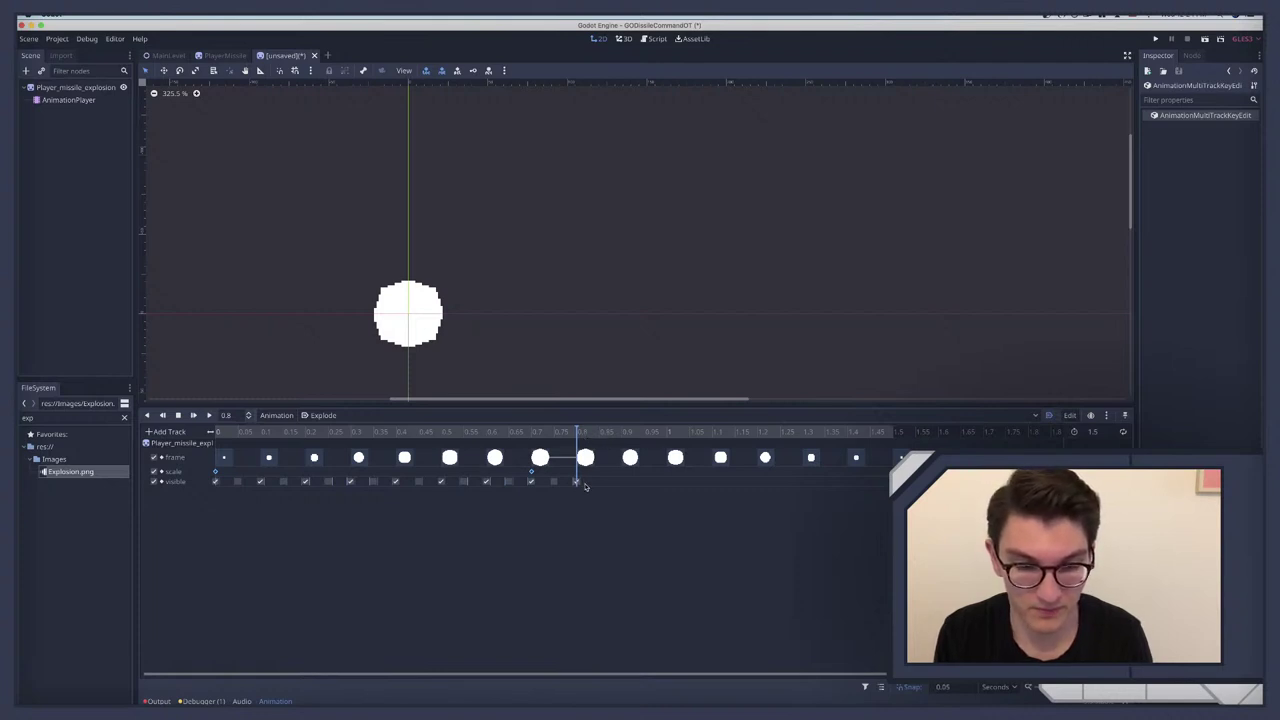
{"action": "right_click", "coordinate": [585, 486]}
{"action": "left_click", "coordinate": [610, 516]}
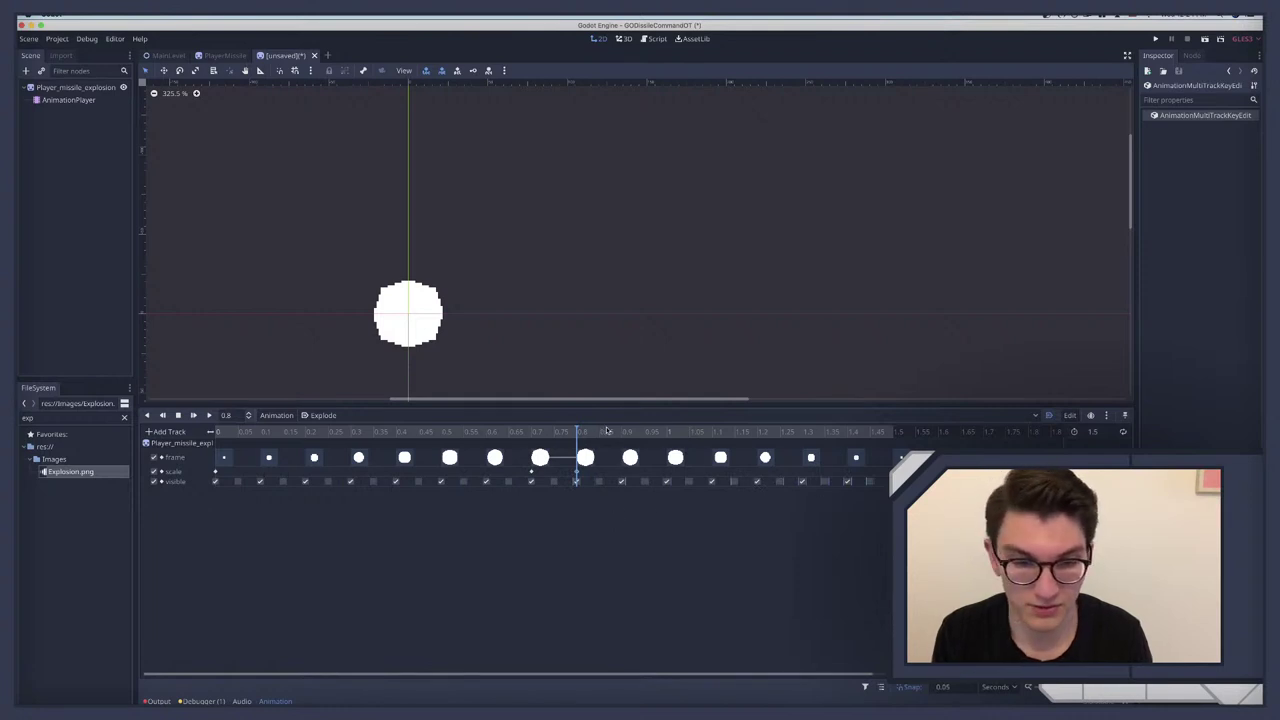
{"action": "left_click_drag", "start_coordinate": [598, 431], "coordinate": [904, 444]}
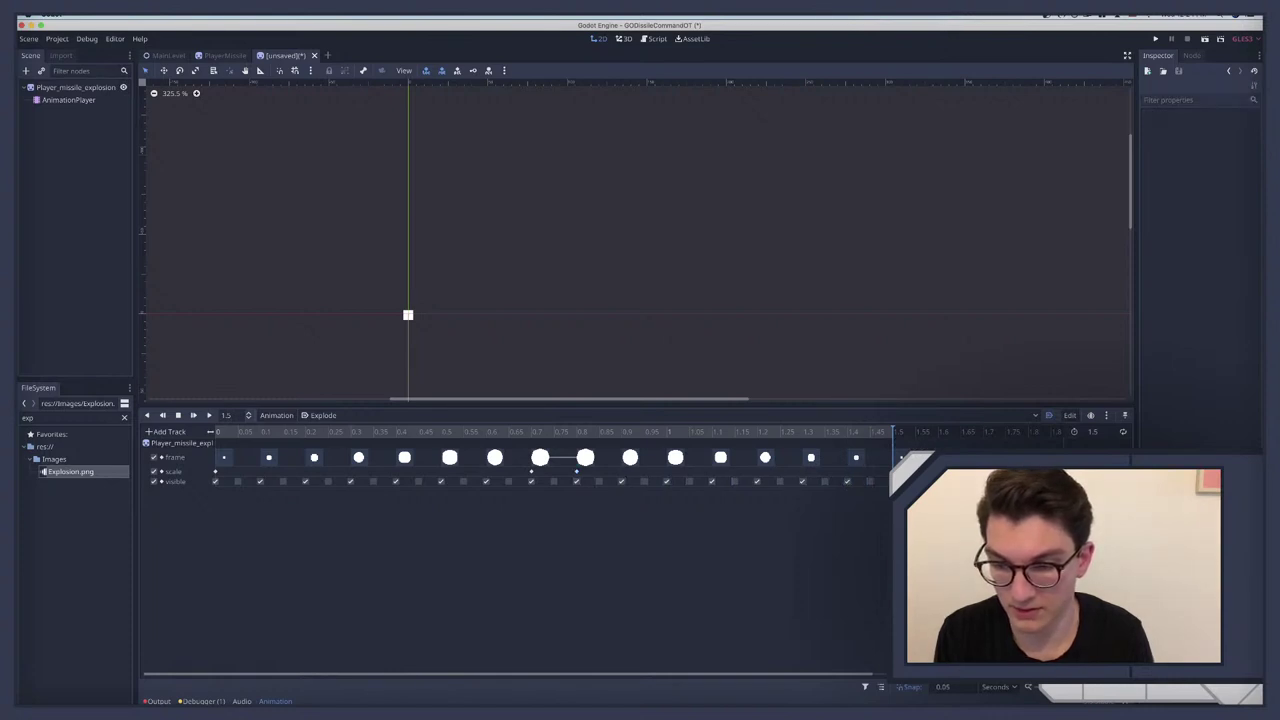
Step: Delete the four surplus keyframes stacked at 1.5 s
{"action": "left_click", "coordinate": [893, 481]}
{"action": "left_click", "coordinate": [893, 471], "text": "shift"}
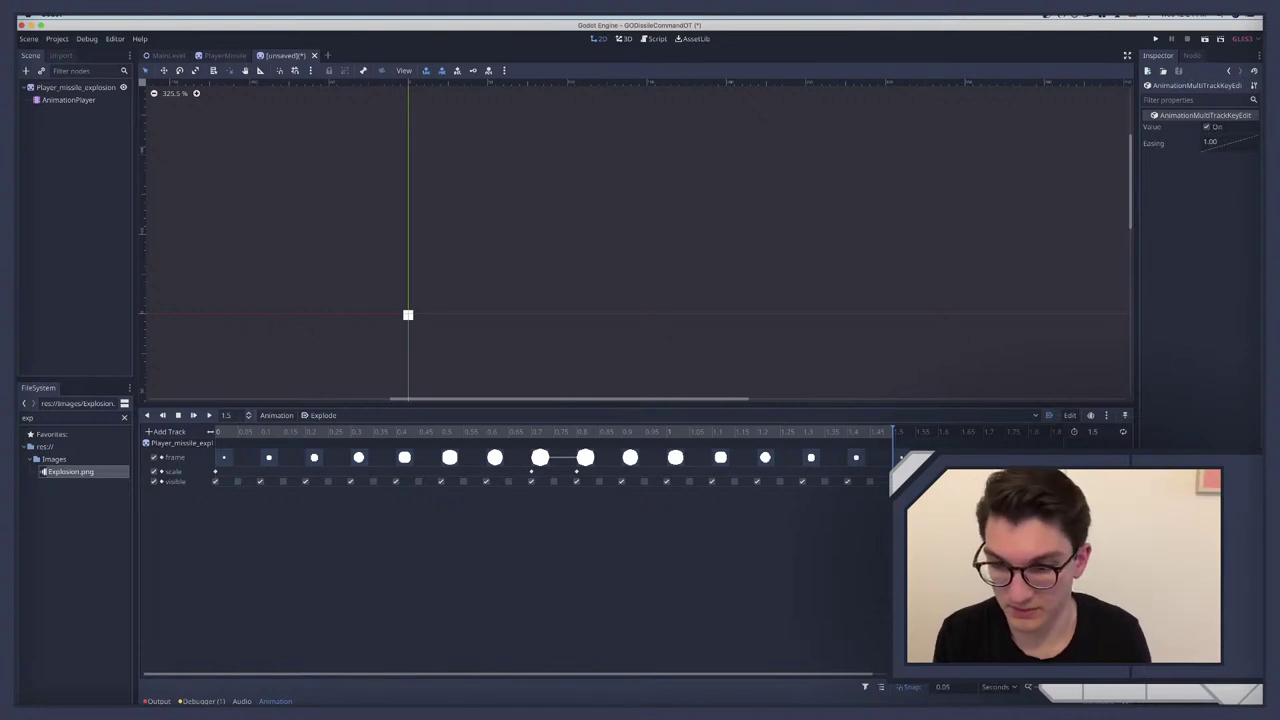
{"action": "key", "text": "Delete"}
{"action": "left_click", "coordinate": [893, 481]}
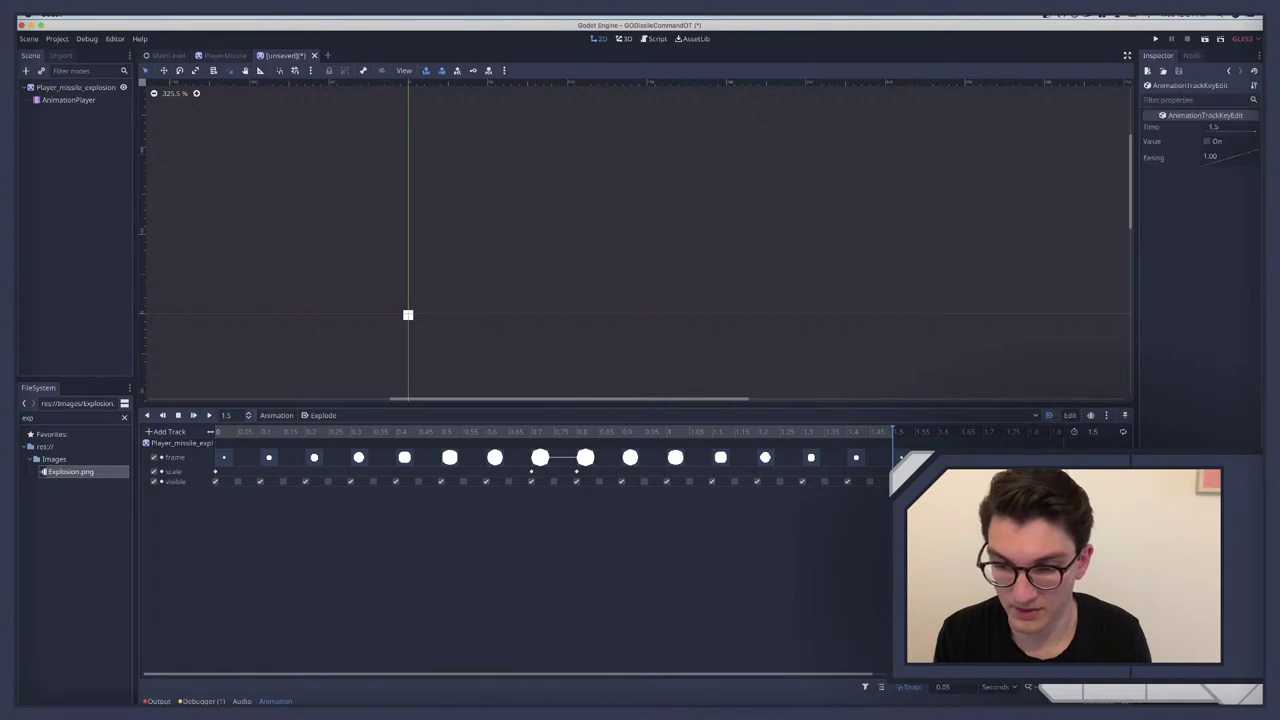
{"action": "left_click", "coordinate": [893, 471], "text": "shift"}
{"action": "key", "text": "Delete"}
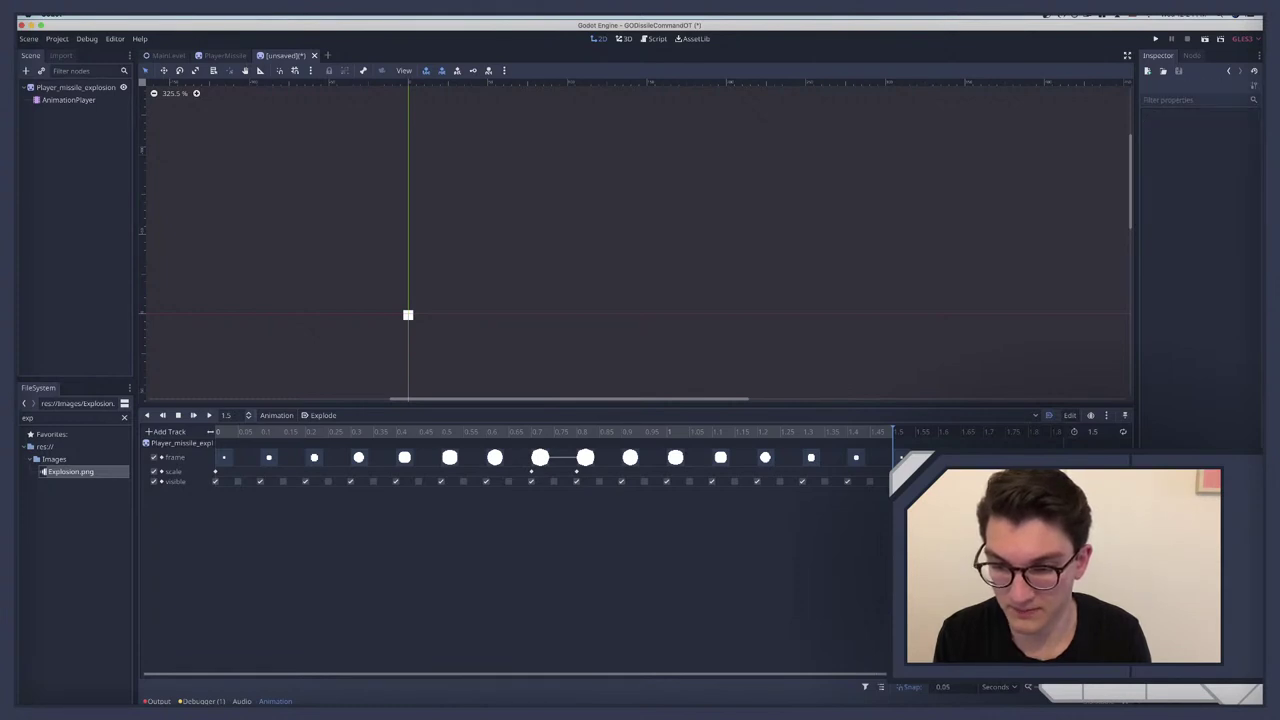
Step: Replay the Explode animation from 0 and compare it with the Missile Command reference video
{"action": "left_click", "coordinate": [217, 430]}
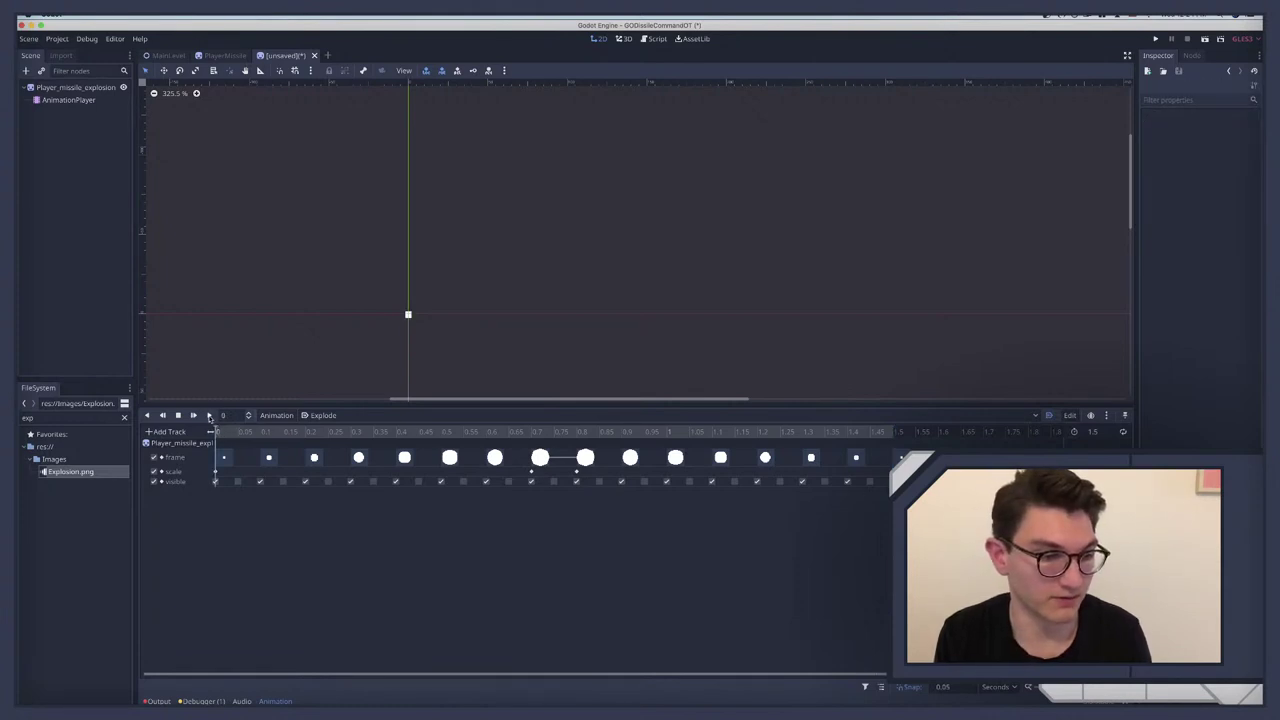
{"action": "left_click", "coordinate": [209, 415]}
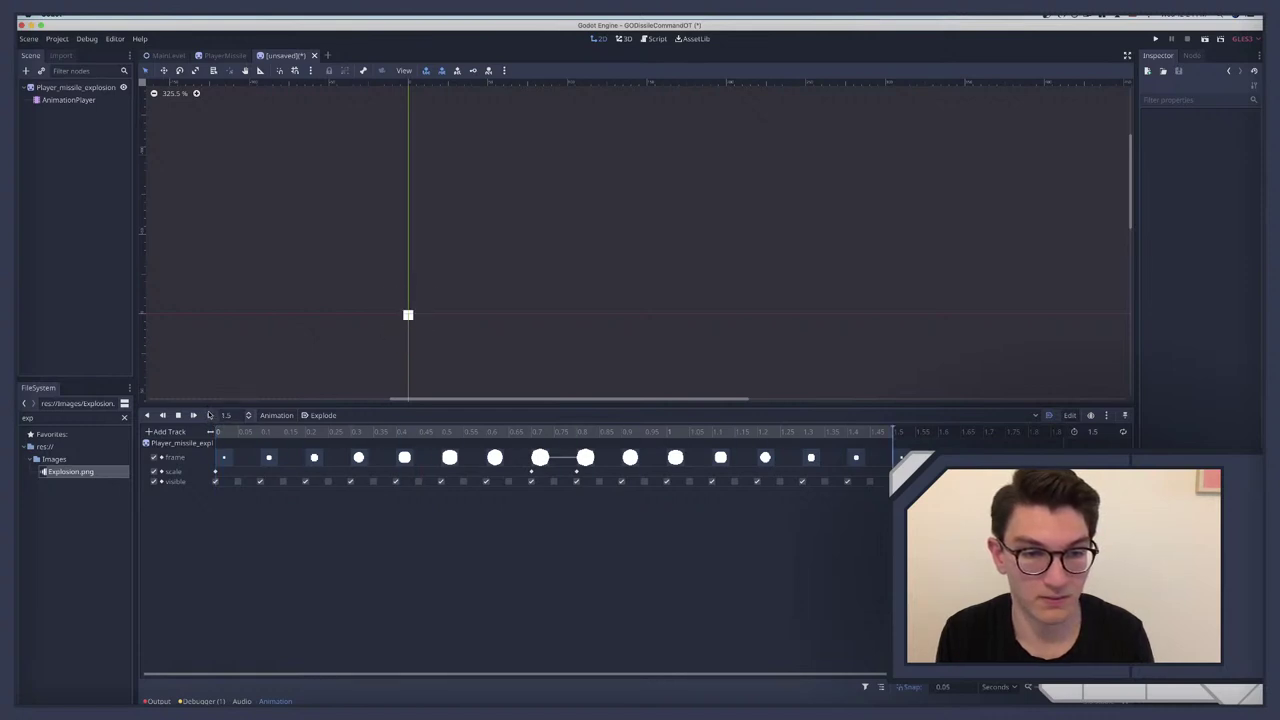
{"action": "left_click", "coordinate": [216, 431]}
{"action": "left_click", "coordinate": [209, 415]}
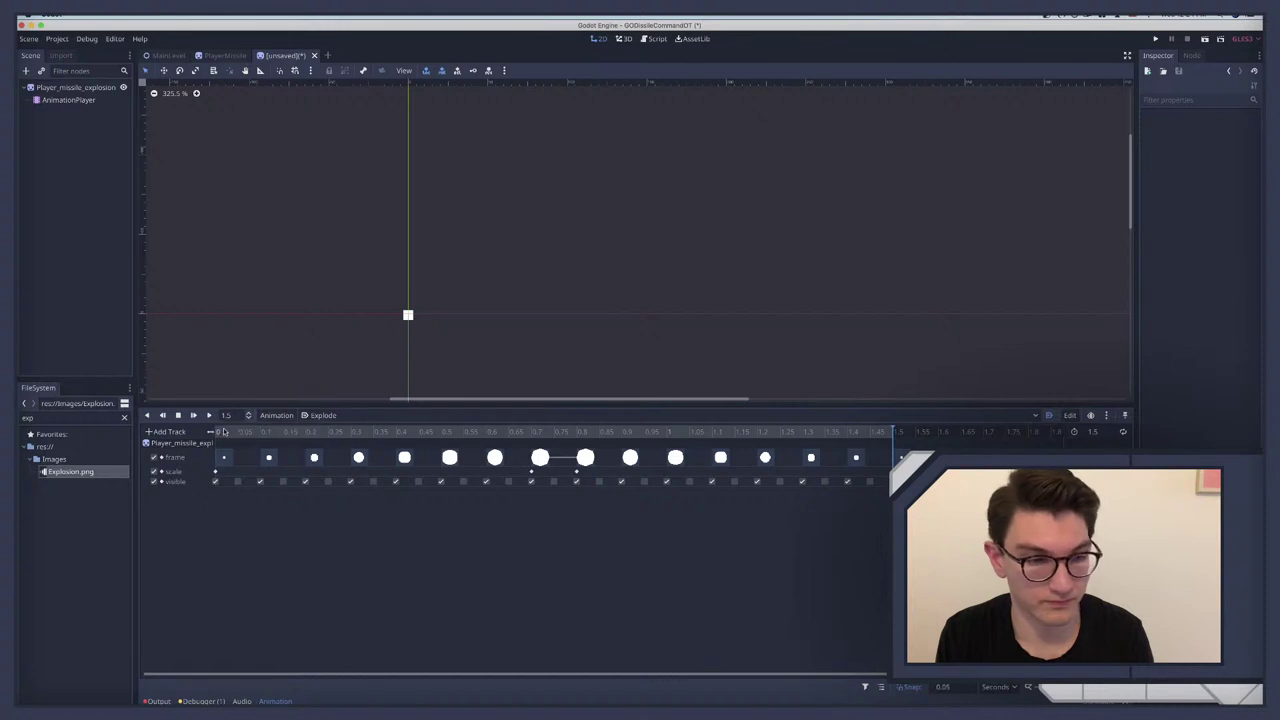
{"action": "left_click", "coordinate": [215, 431]}
{"action": "left_click", "coordinate": [209, 415]}
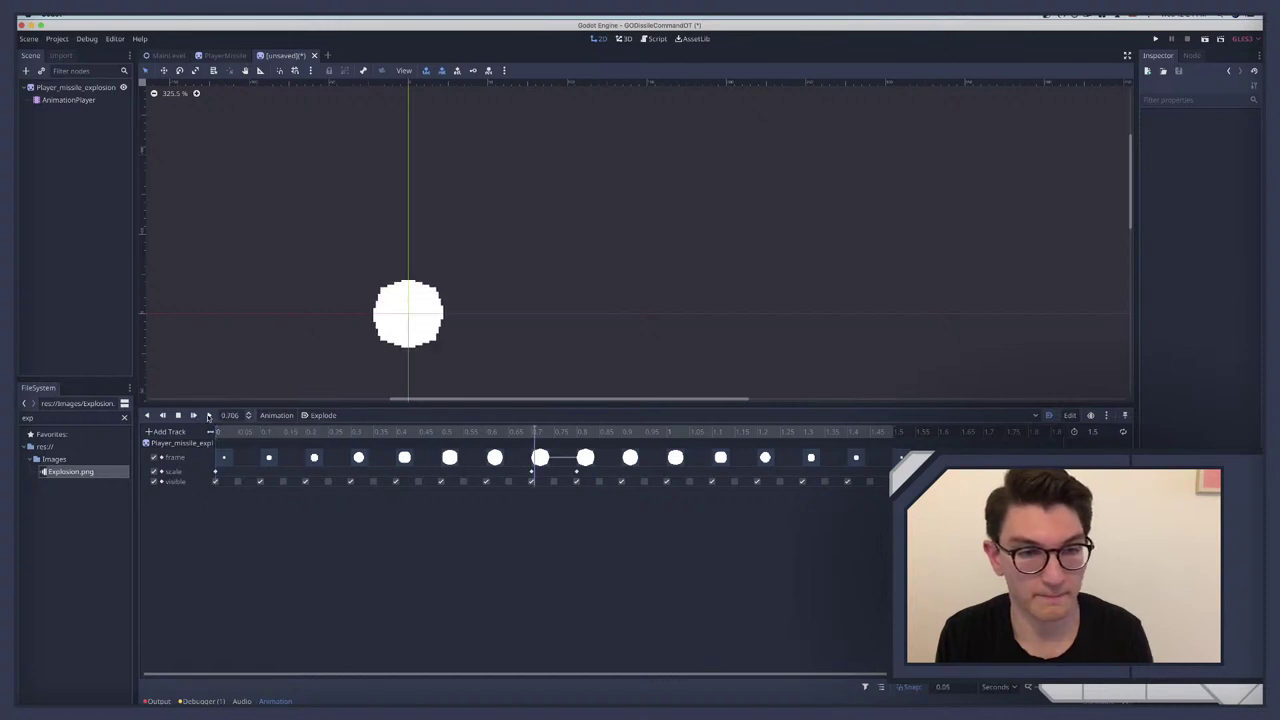
{"action": "key", "text": "ctrl+Right"}
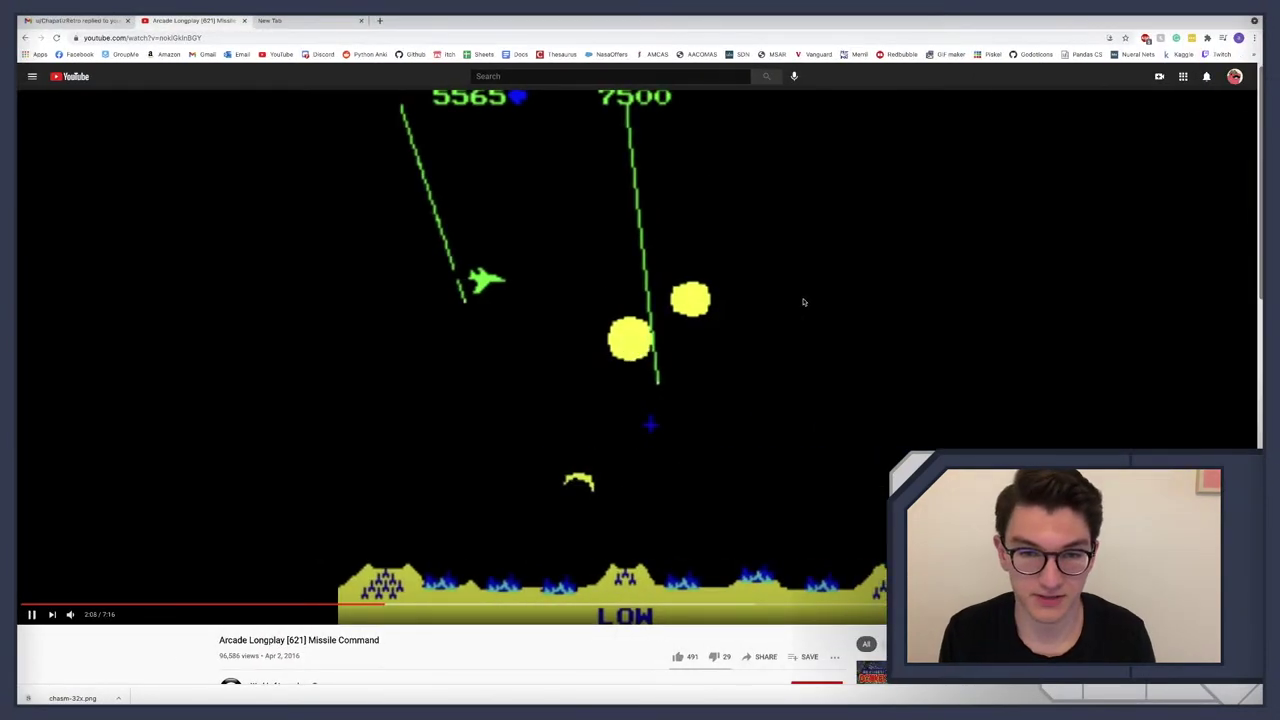
{"action": "left_click", "coordinate": [752, 297]}
{"action": "key", "text": "ctrl+Left"}
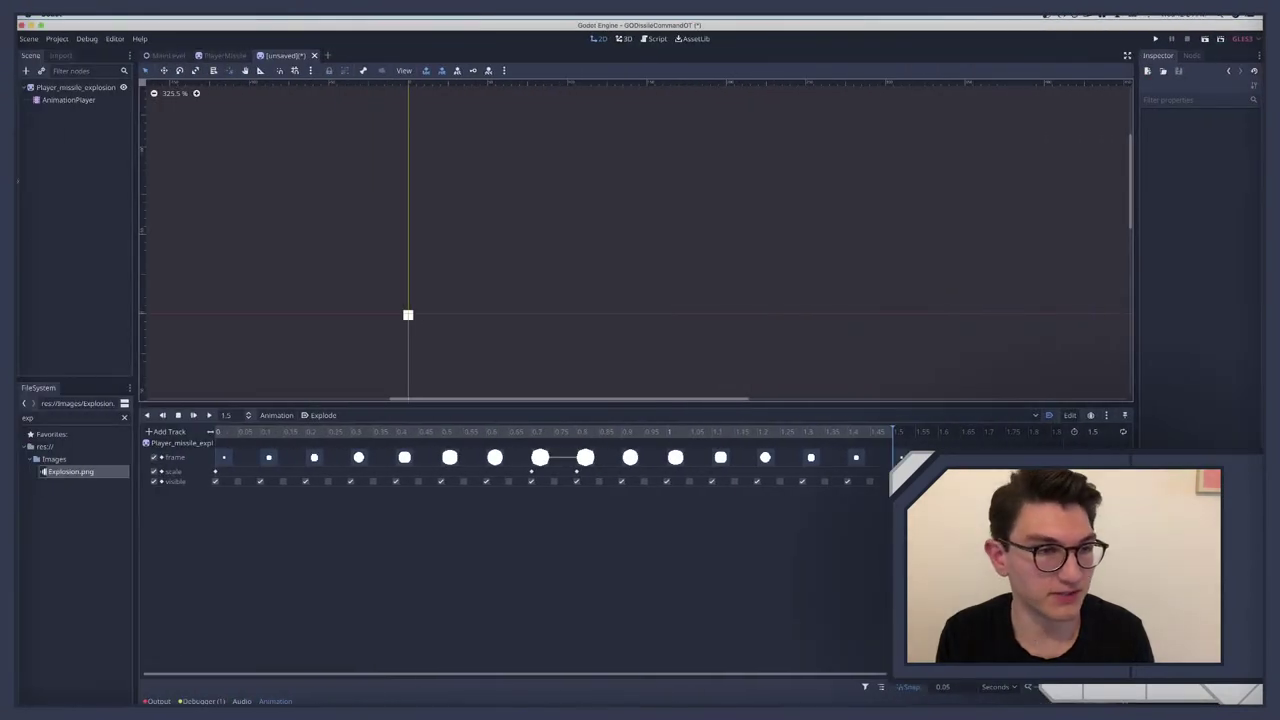
Step: Set the AnimationPlayer's playback Speed to 0.75
{"action": "left_click", "coordinate": [87, 102]}
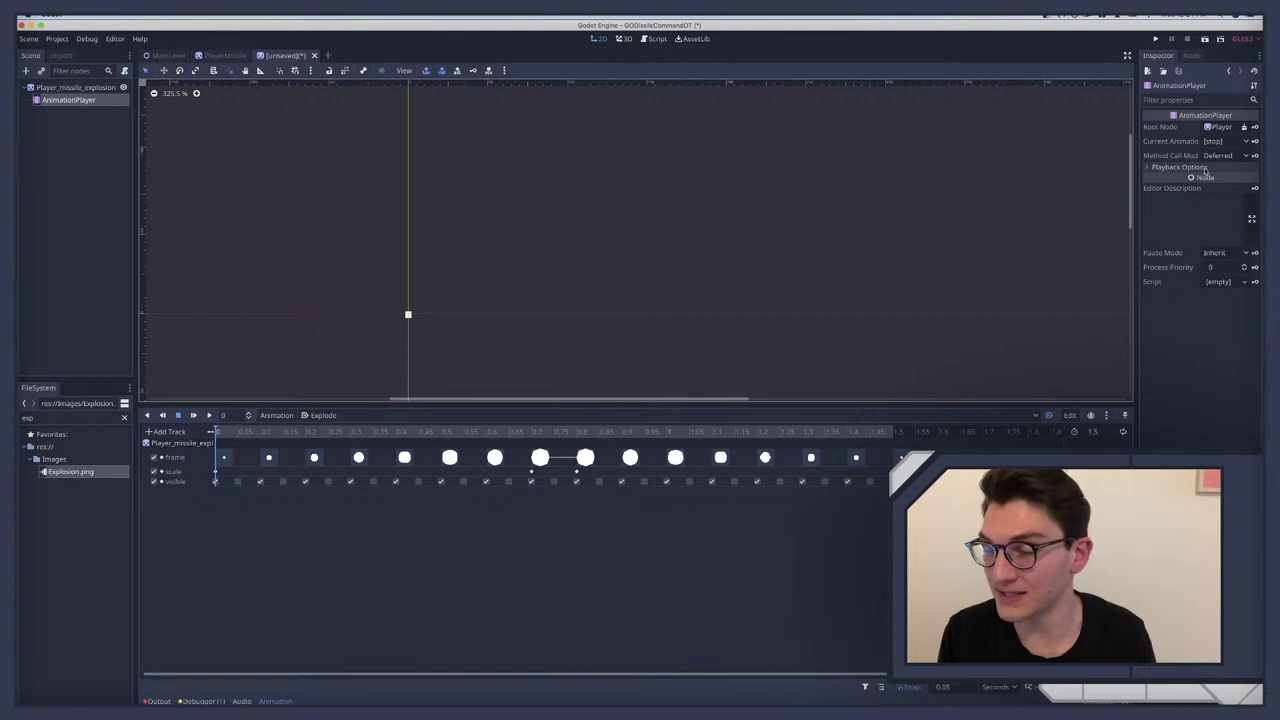
{"action": "left_click", "coordinate": [1176, 168]}
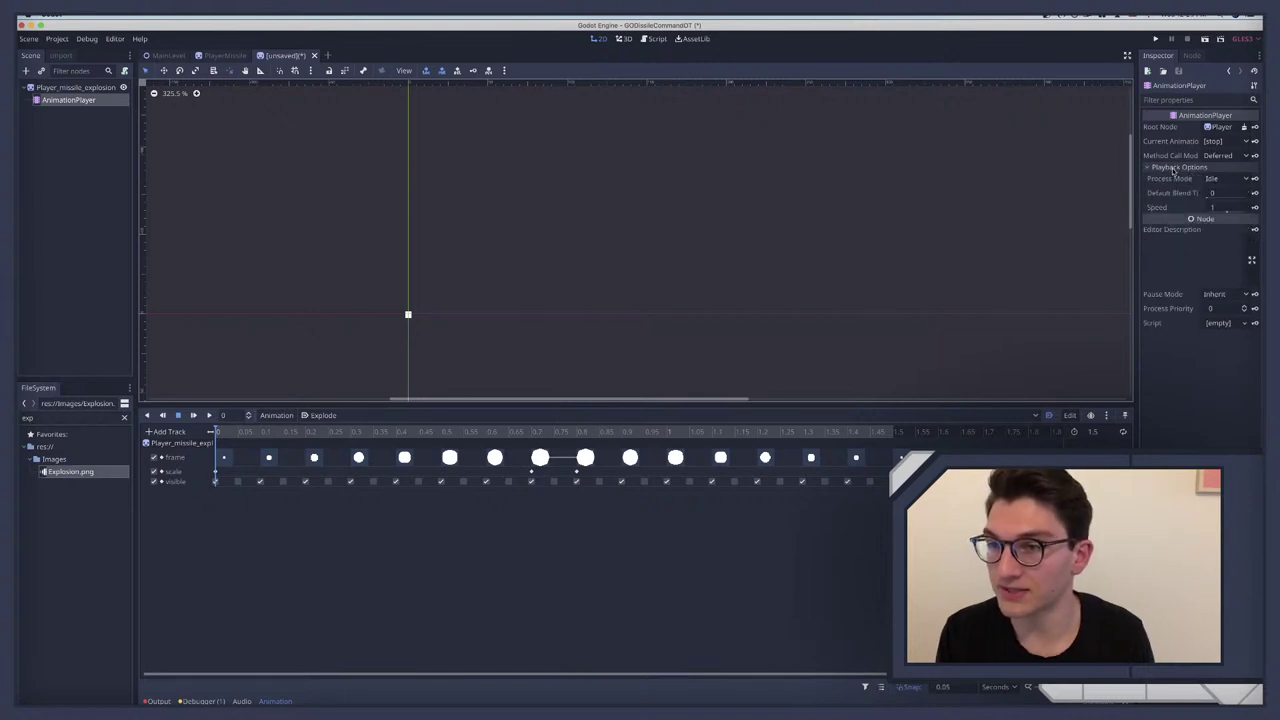
{"action": "left_click", "coordinate": [1214, 206]}
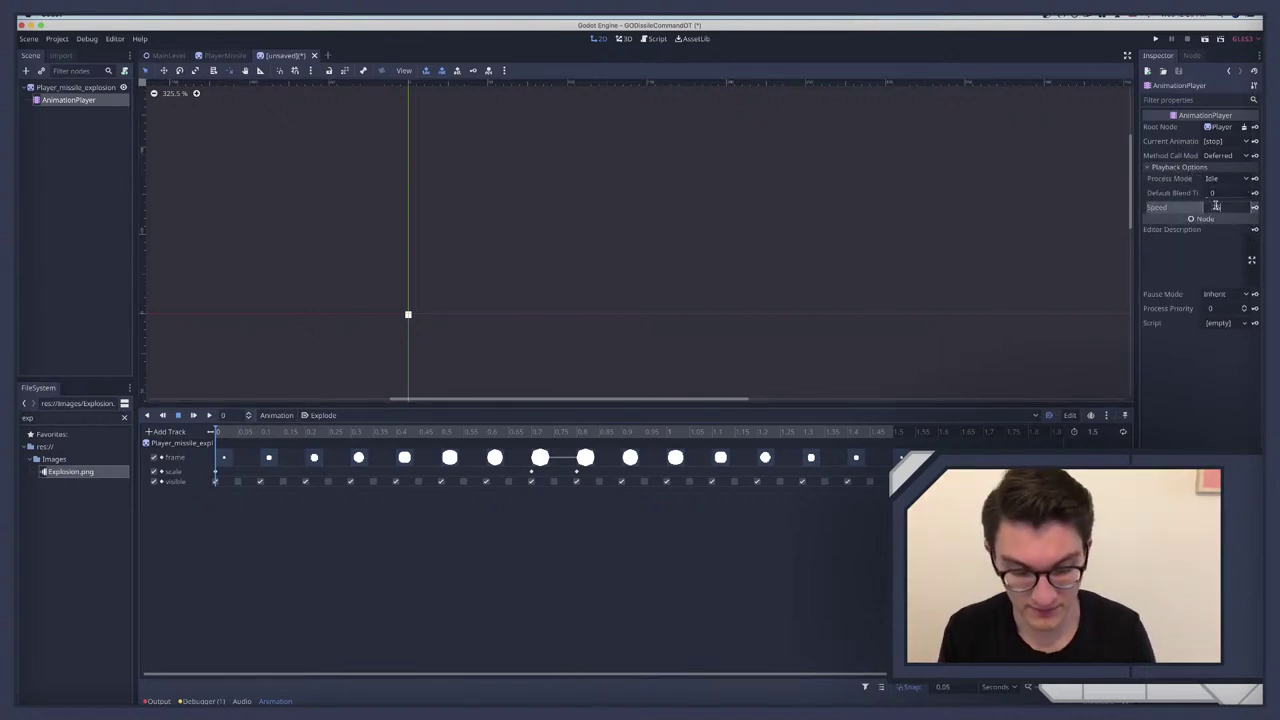
{"action": "type", "text": "0.75"}
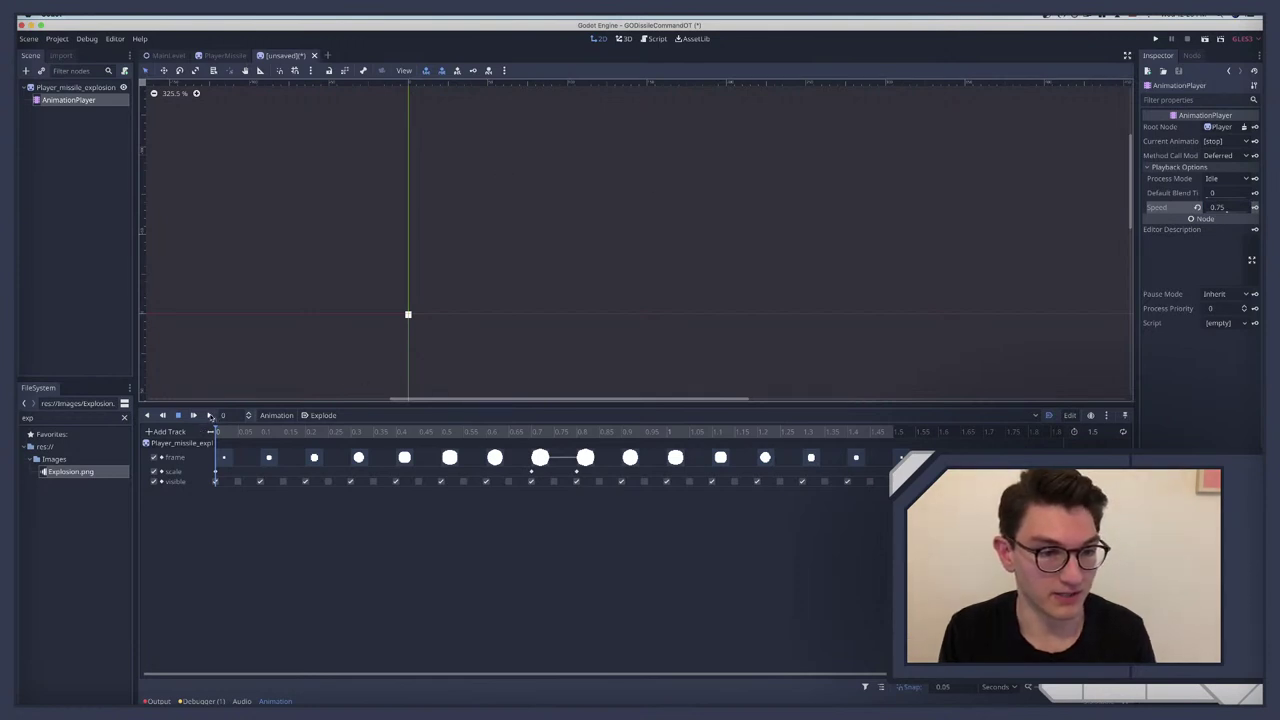
Step: Preview the slowed Explode animation from the start, then switch to the reference video
{"action": "left_click", "coordinate": [209, 415]}
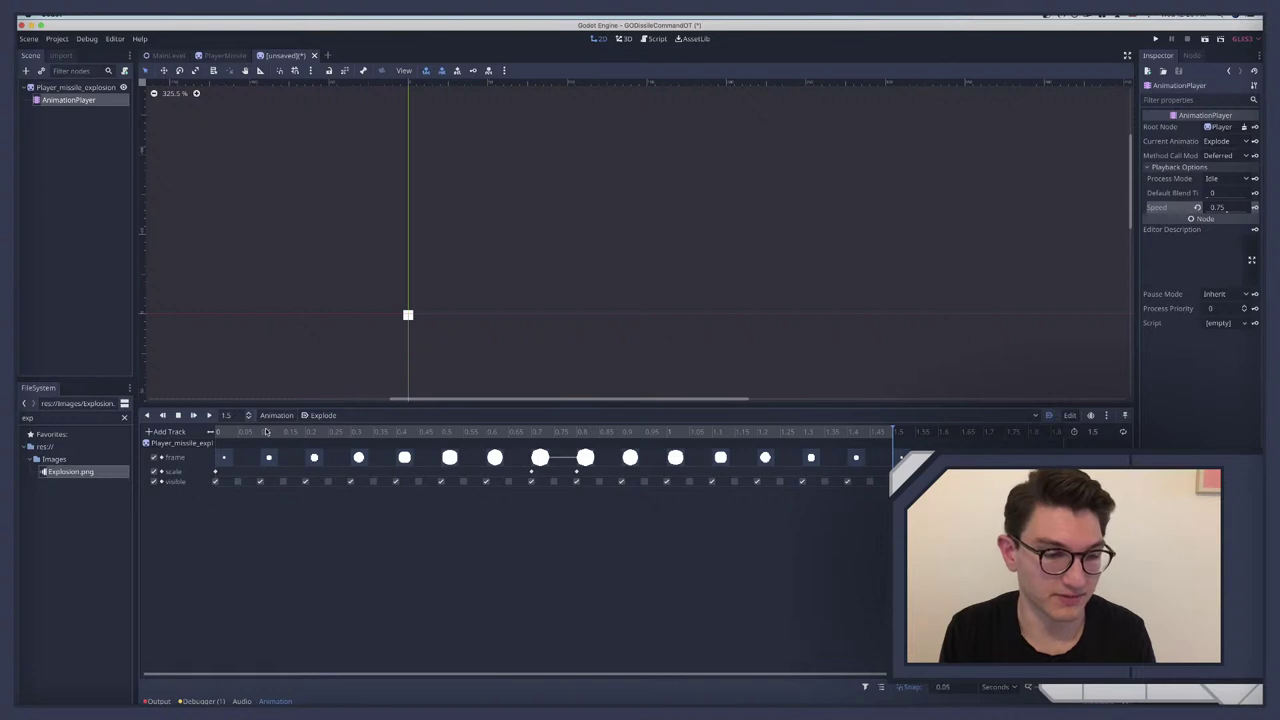
{"action": "left_click_drag", "start_coordinate": [238, 430], "coordinate": [216, 430]}
{"action": "left_click", "coordinate": [209, 415]}
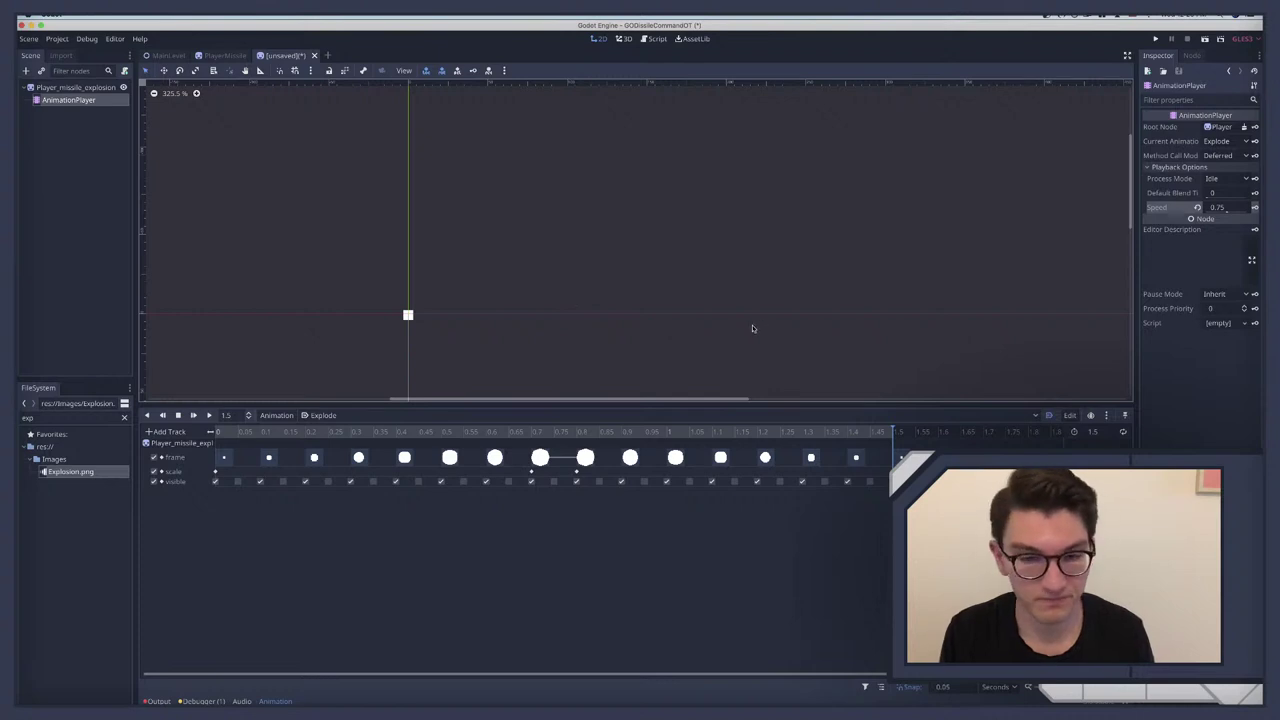
{"action": "mouse_move", "coordinate": [893, 428]}
{"action": "left_mouse_down"}
{"action": "mouse_move", "coordinate": [866, 430]}
{"action": "mouse_move", "coordinate": [900, 433]}
{"action": "left_mouse_up"}
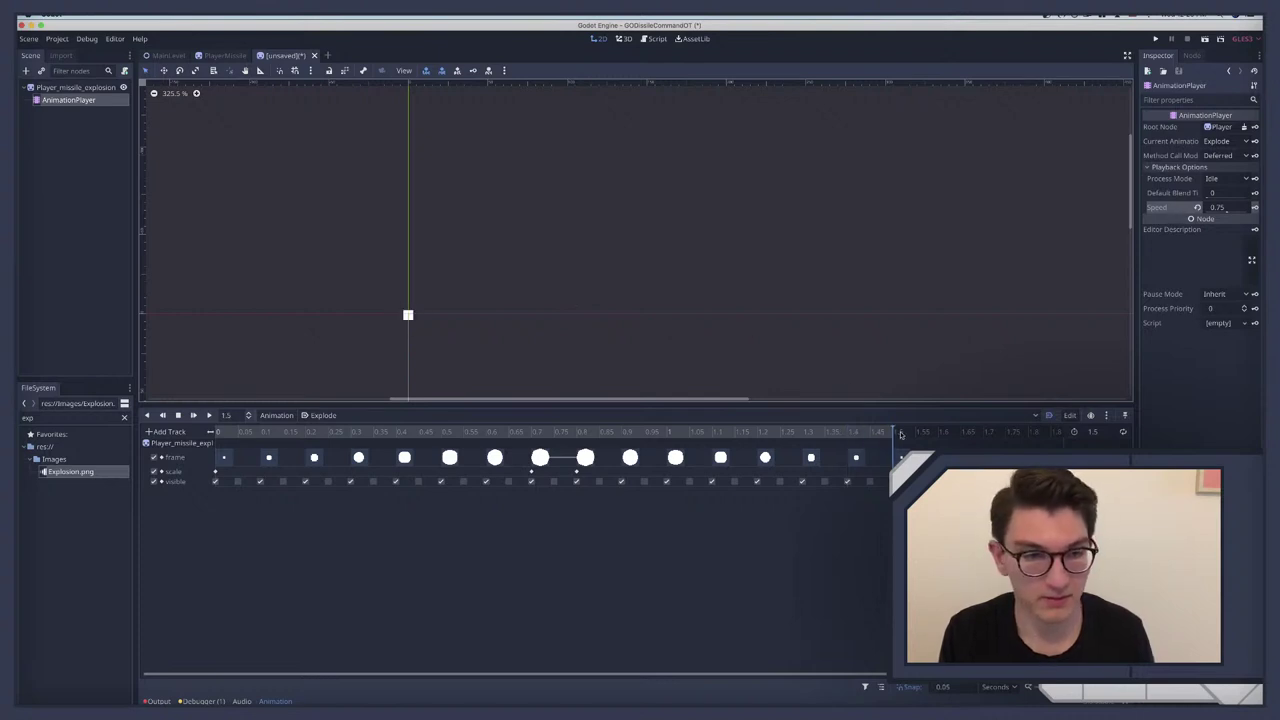
{"action": "key", "text": "ctrl+Right"}
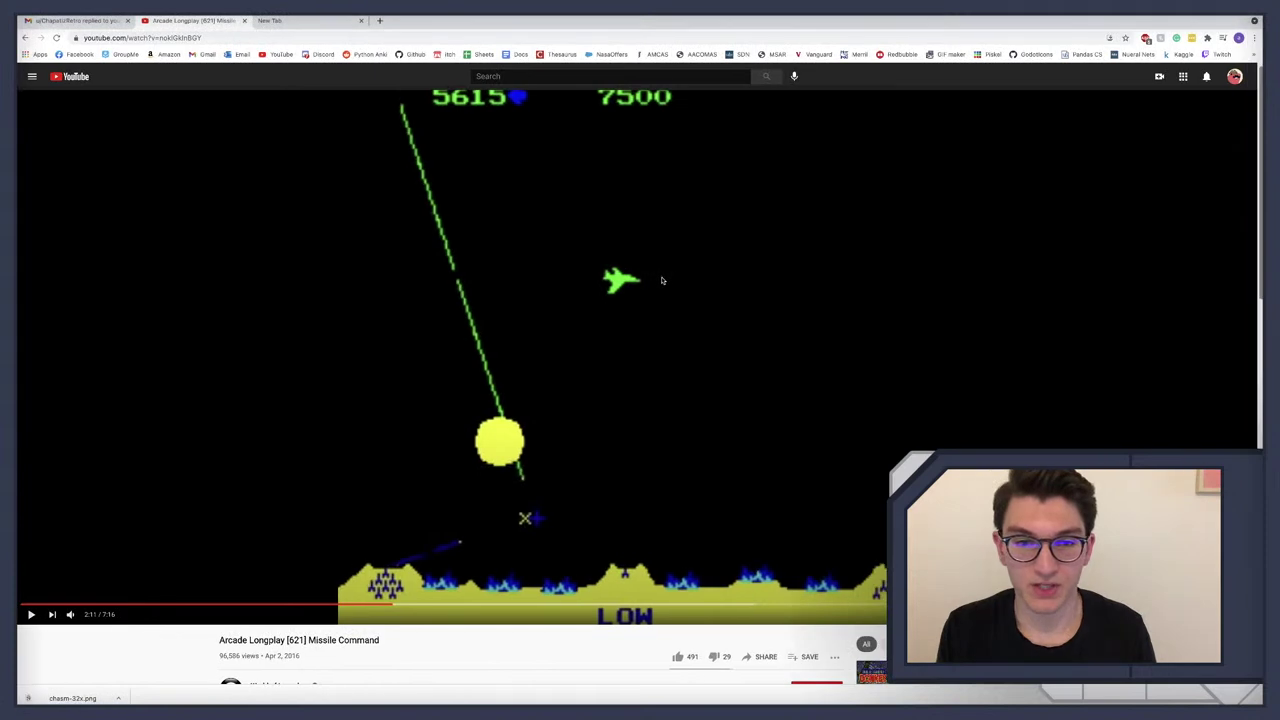
Step: Play the Missile Command video briefly, pause on the explosion, and switch back to Godot
{"action": "left_click", "coordinate": [533, 449]}
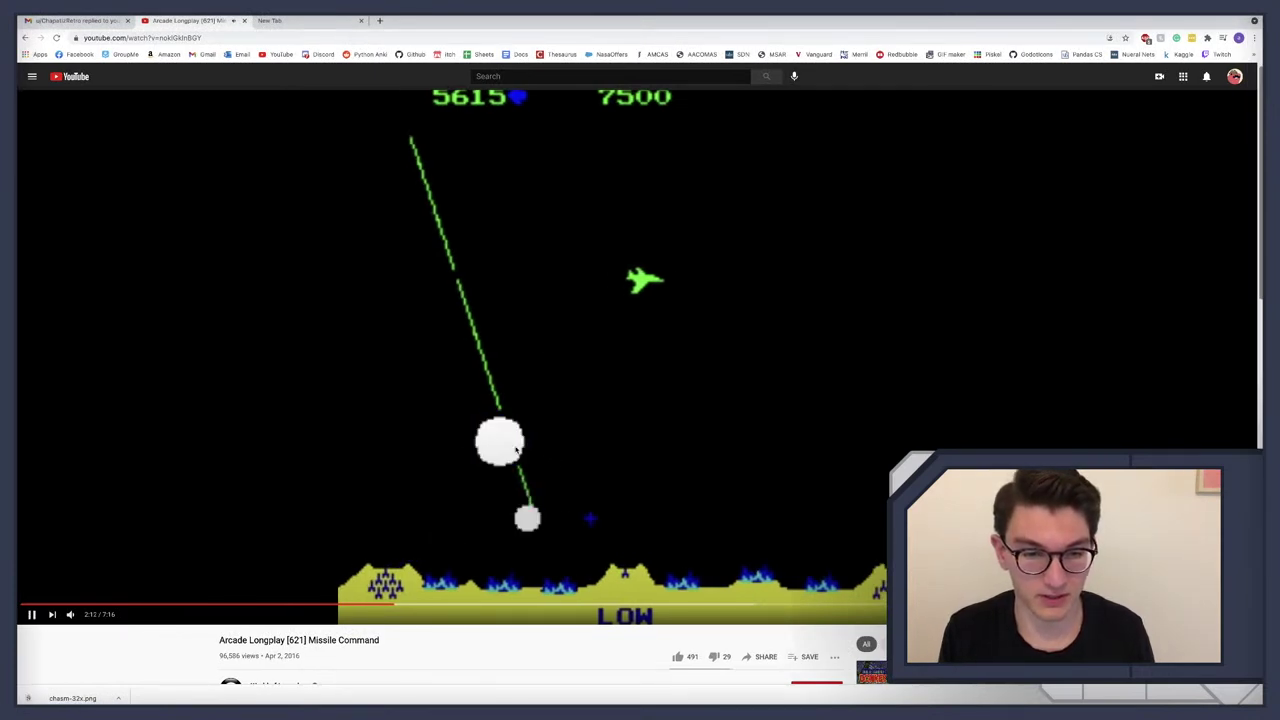
{"action": "left_click", "coordinate": [548, 448]}
{"action": "key", "text": "ctrl+Left"}
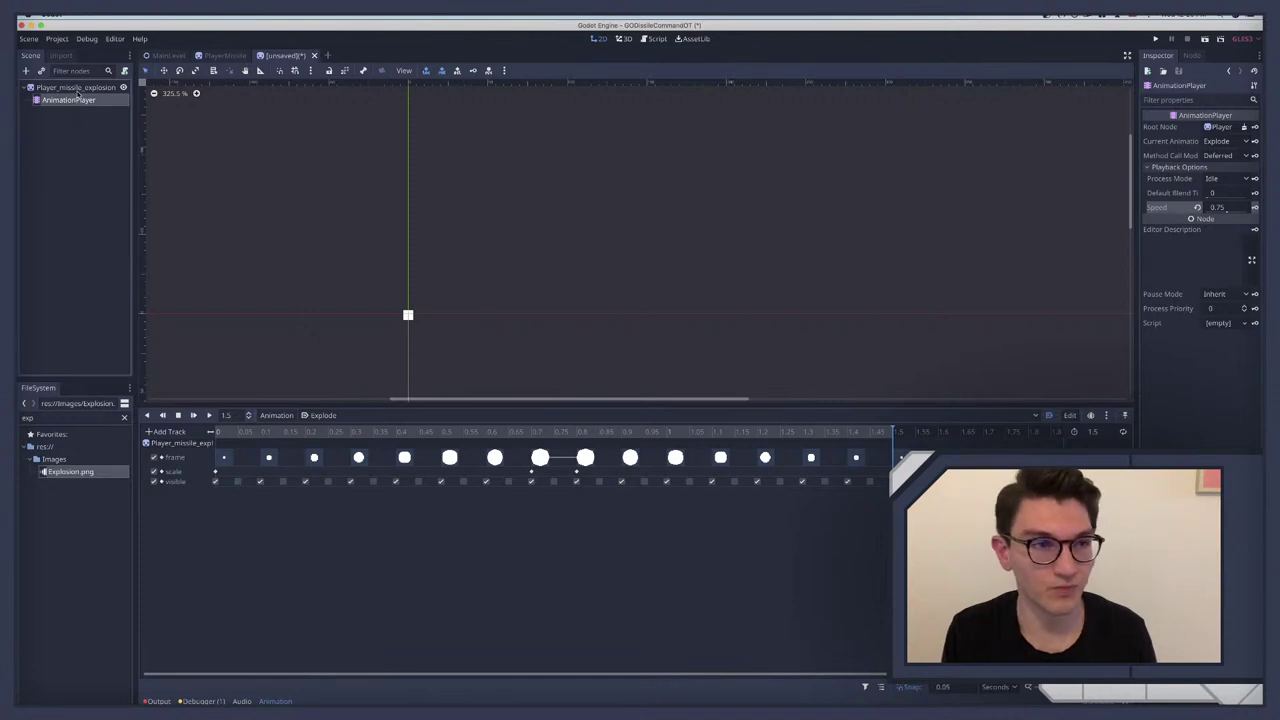
Step: Create a modulate track for the explosion sprite and move its first key to 0 s
{"action": "left_click", "coordinate": [77, 88]}
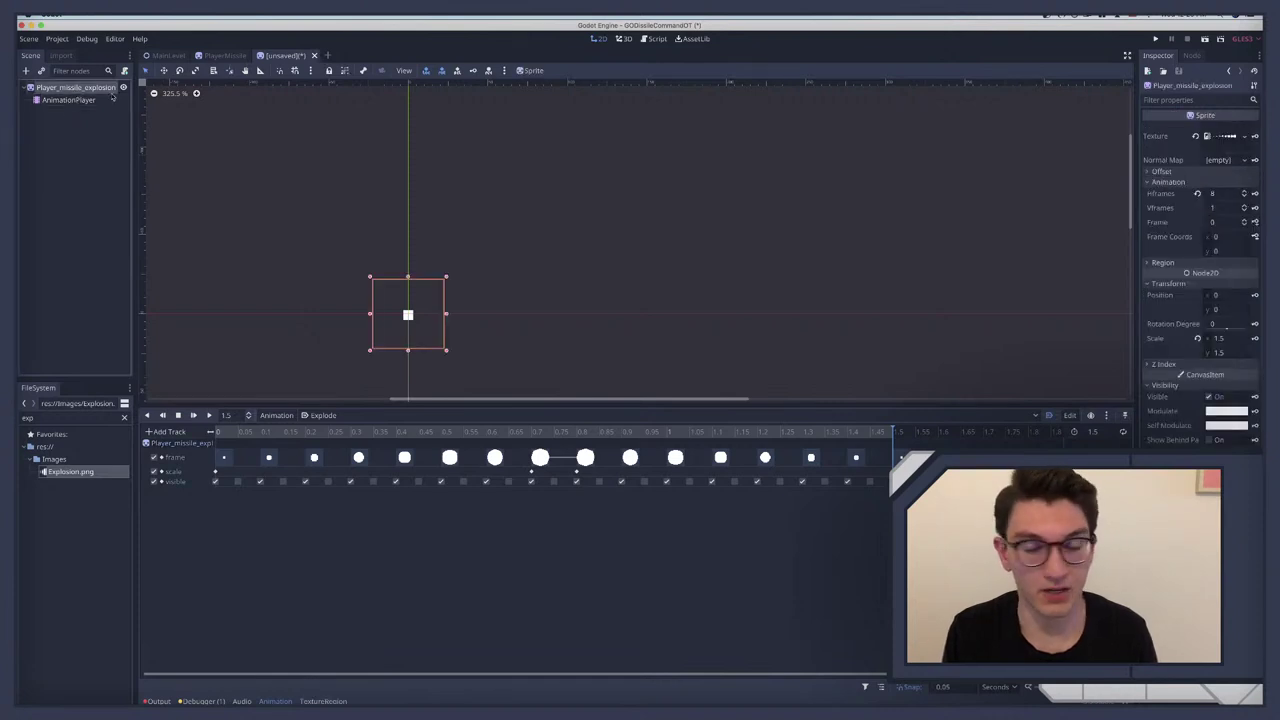
{"action": "left_click", "coordinate": [1218, 412]}
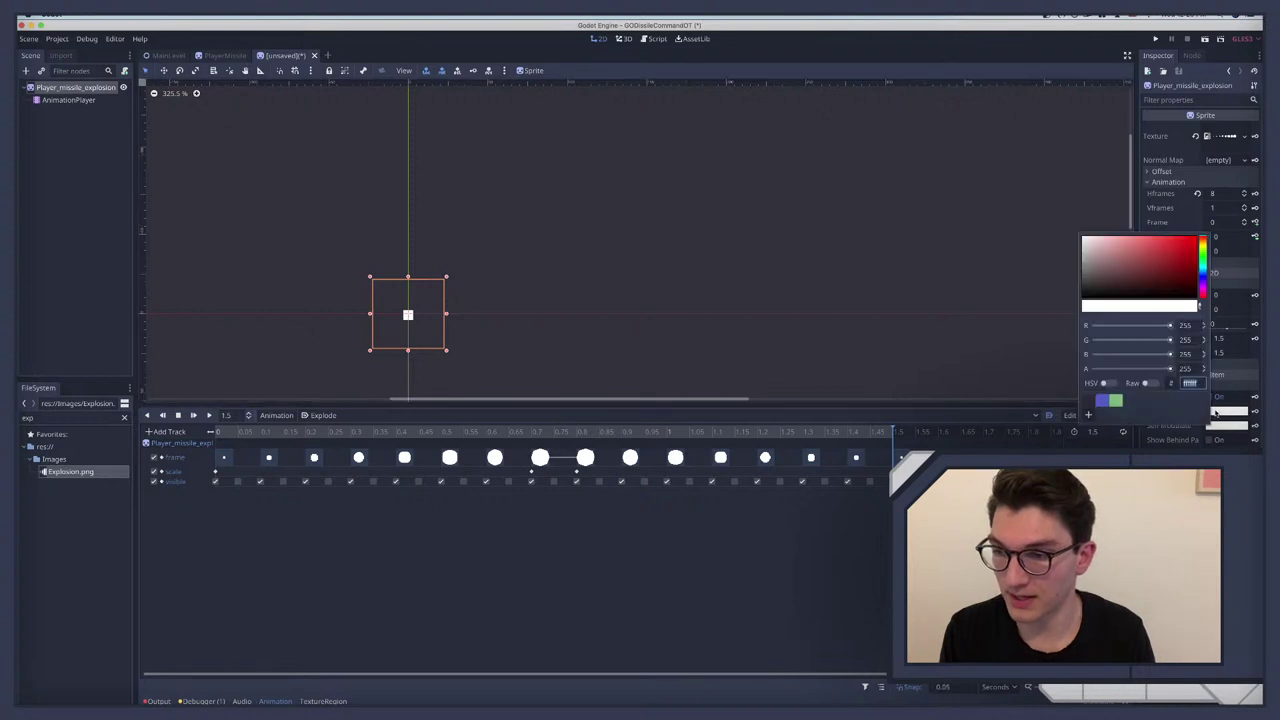
{"action": "left_click", "coordinate": [1104, 384]}
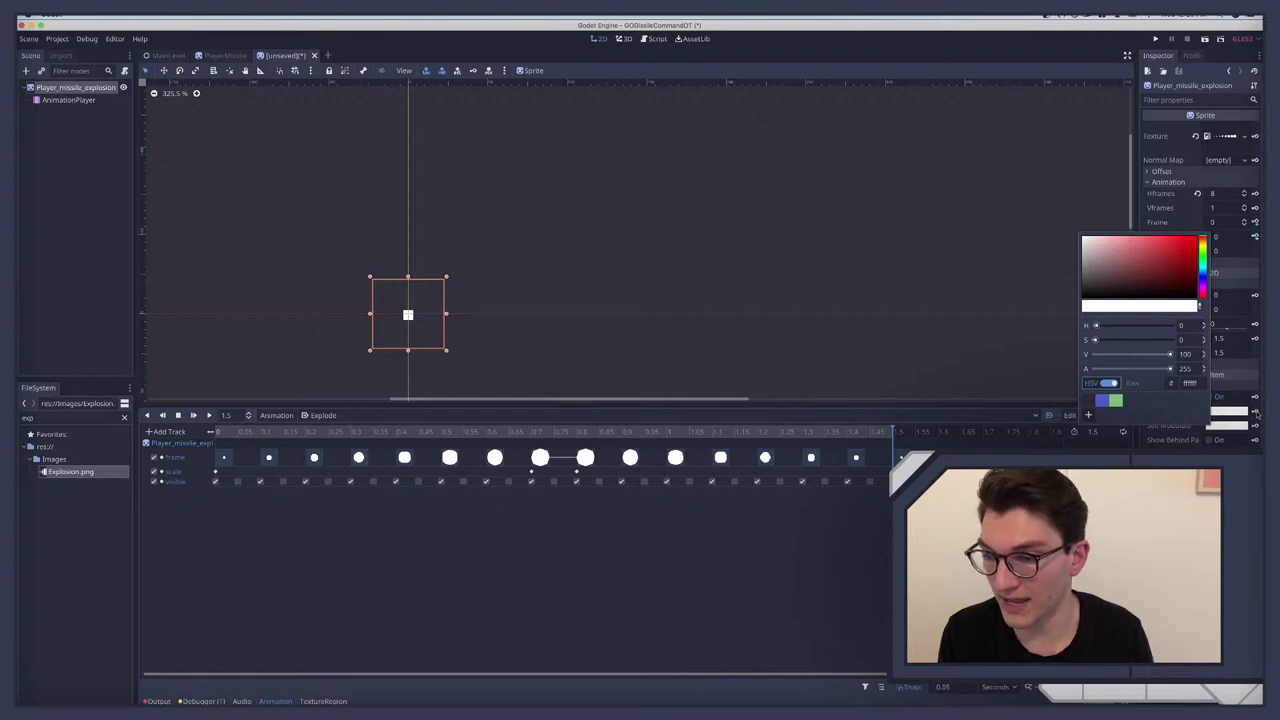
{"action": "left_click", "coordinate": [1256, 412]}
{"action": "left_click", "coordinate": [678, 385]}
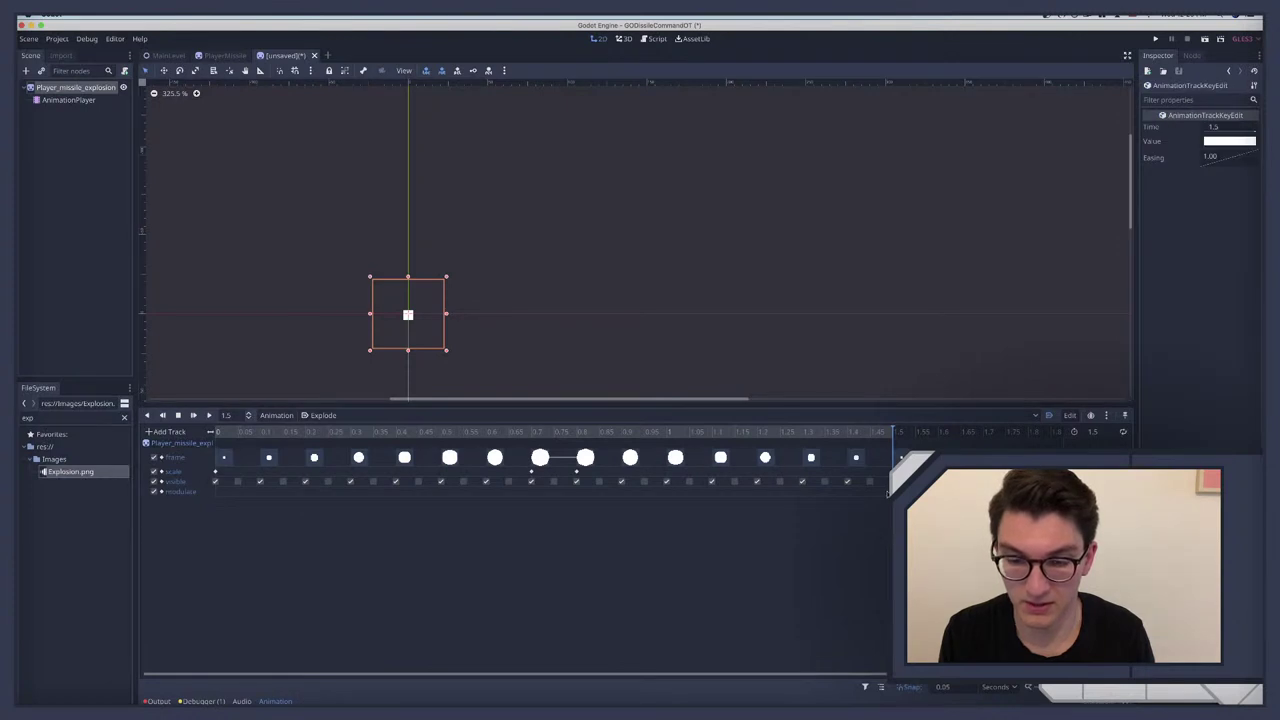
{"action": "left_click_drag", "start_coordinate": [890, 493], "coordinate": [218, 495]}
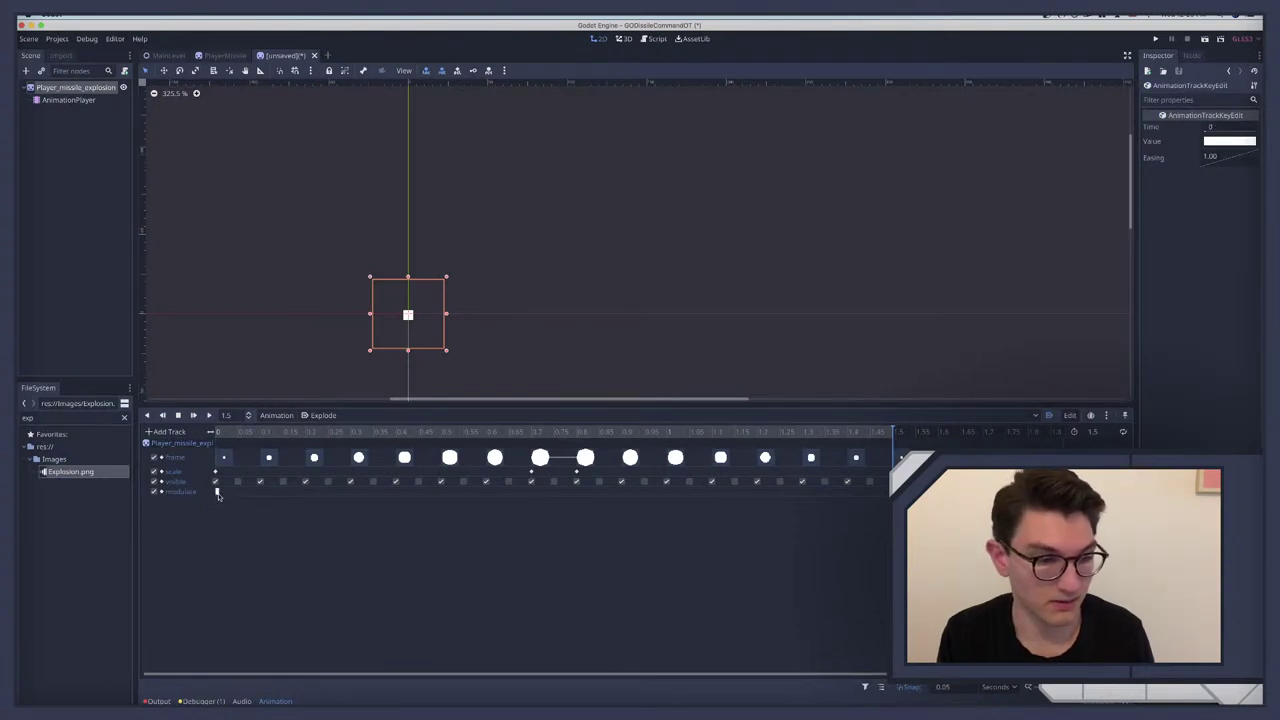
Step: At 0.7 s, set the sprite's modulate hue to 359 and insert a modulate key
{"action": "left_click", "coordinate": [532, 431]}
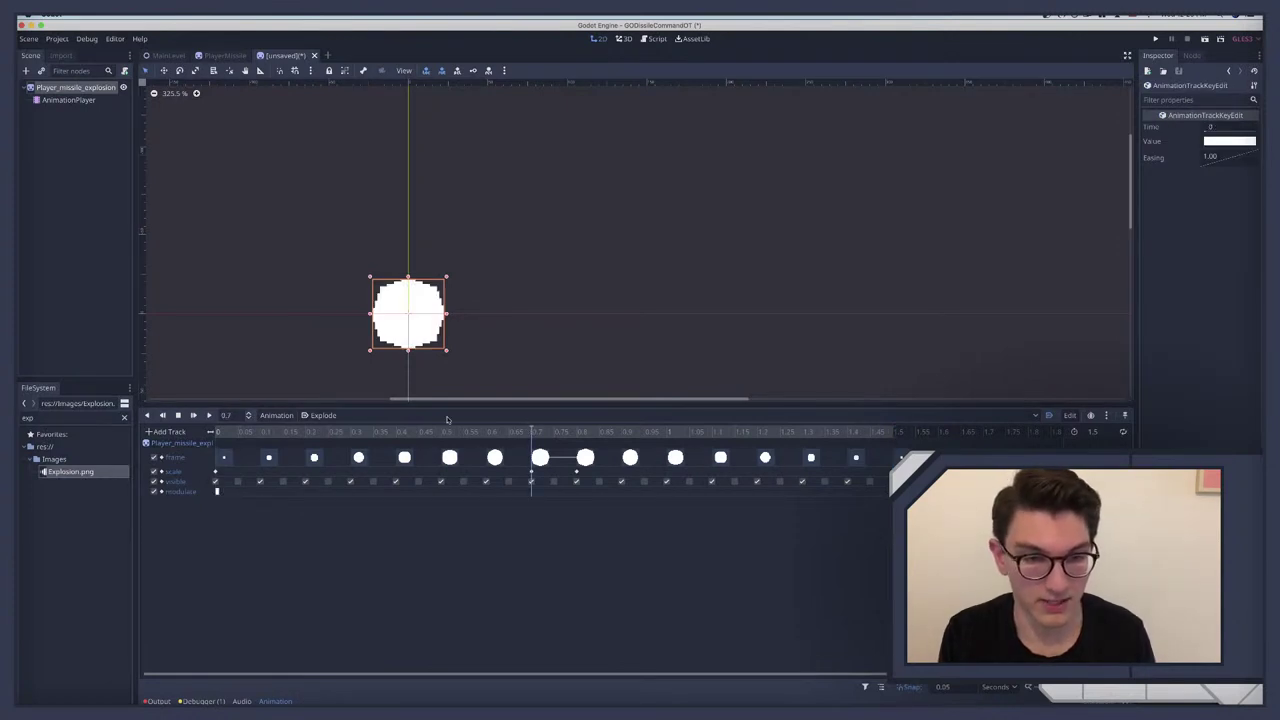
{"action": "left_click", "coordinate": [71, 88]}
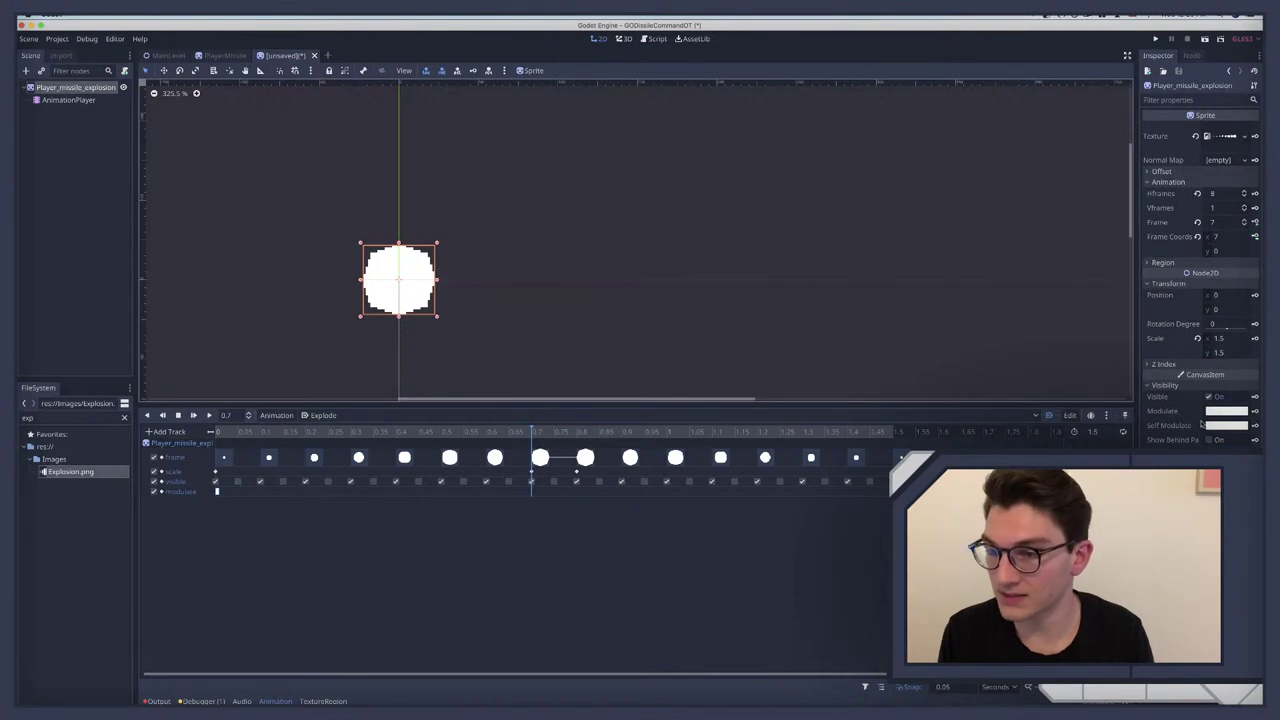
{"action": "left_click", "coordinate": [1216, 411]}
{"action": "left_click", "coordinate": [1106, 384]}
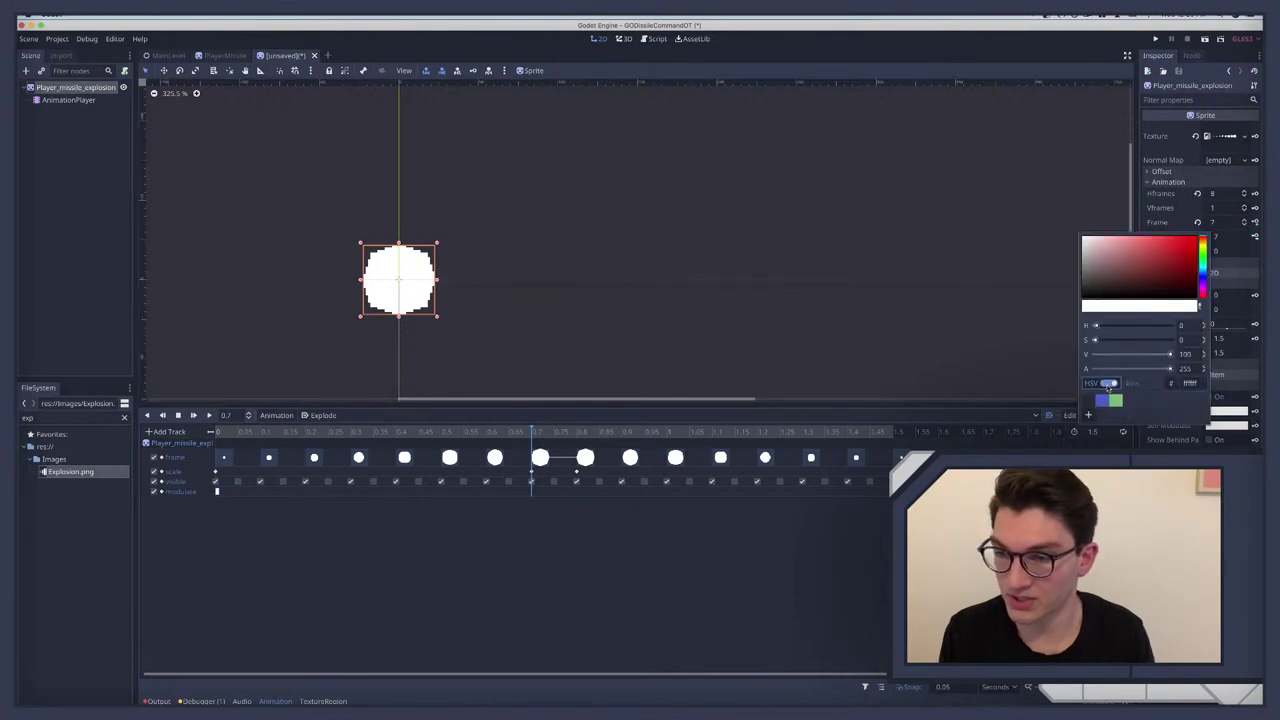
{"action": "left_click_drag", "start_coordinate": [1096, 325], "coordinate": [1172, 326]}
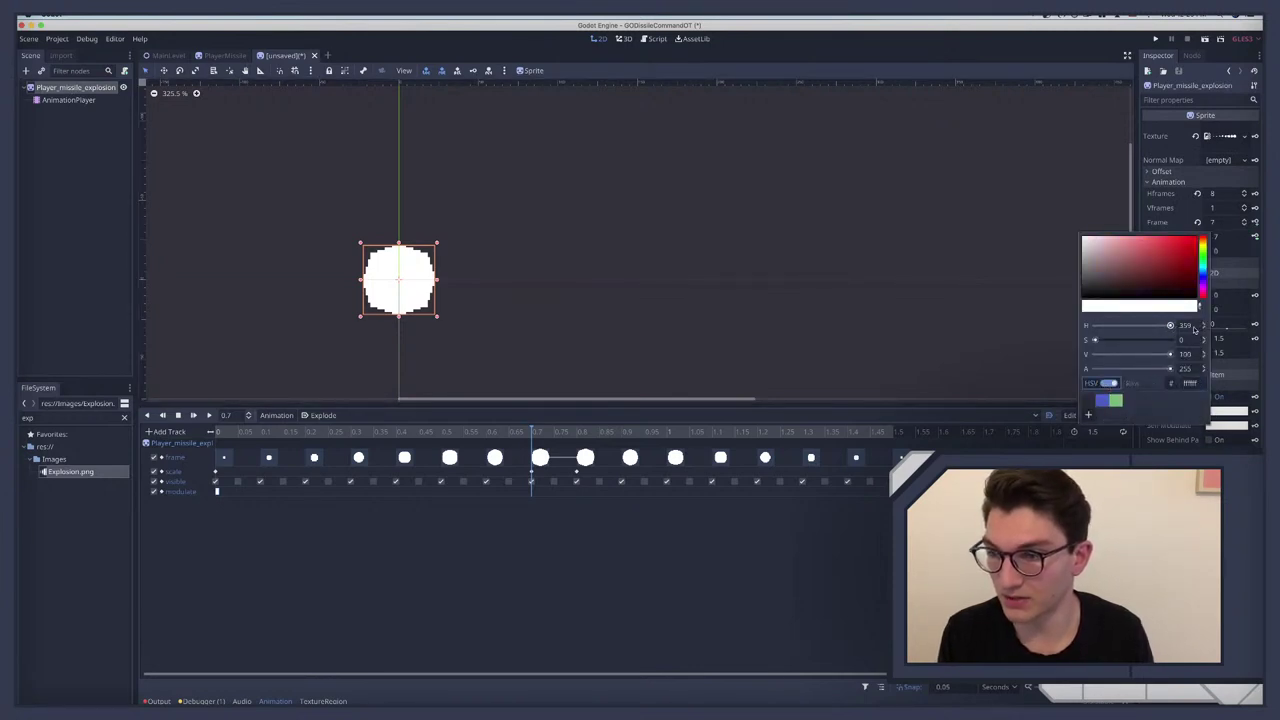
{"action": "left_click", "coordinate": [1227, 425]}
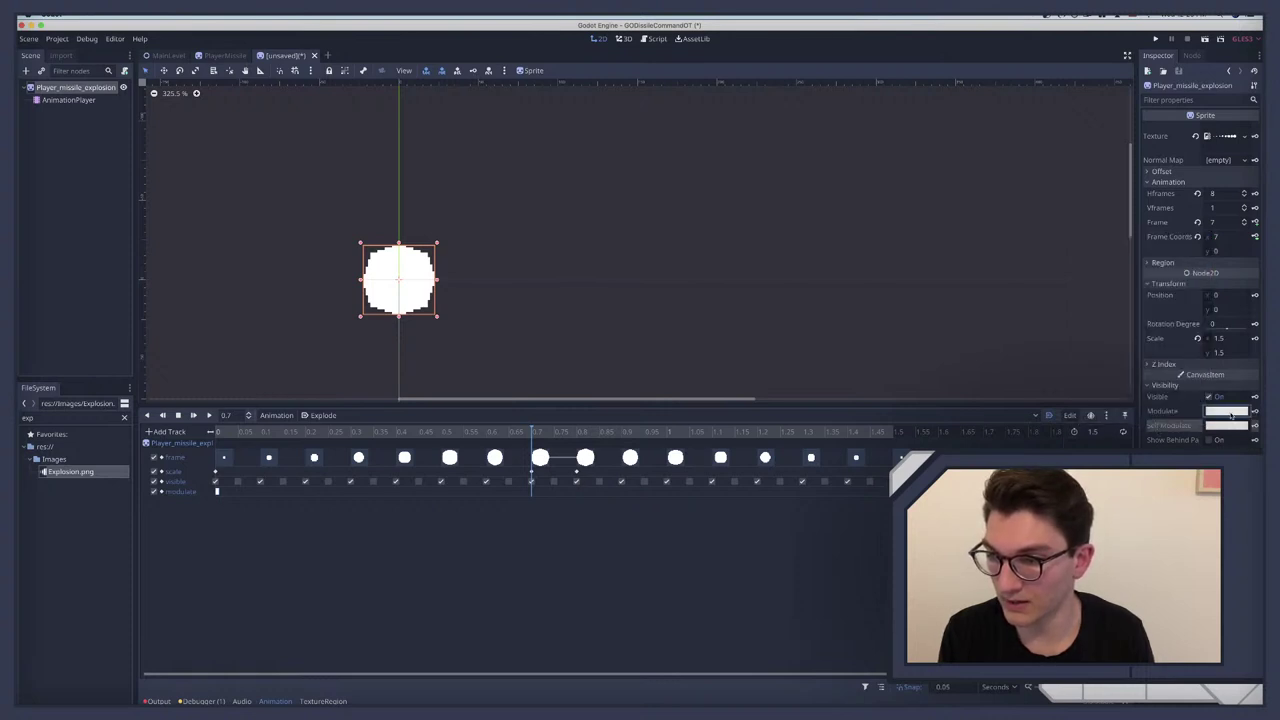
{"action": "left_click", "coordinate": [1233, 411]}
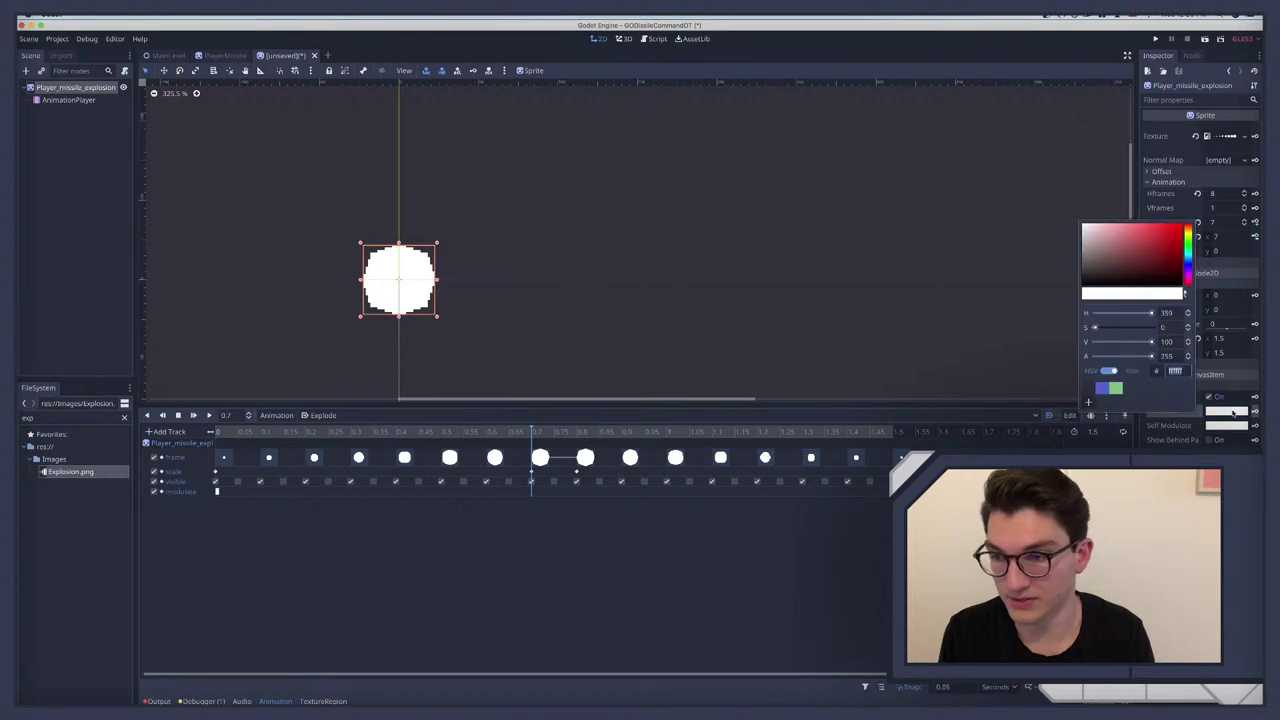
{"action": "left_click", "coordinate": [1254, 411]}
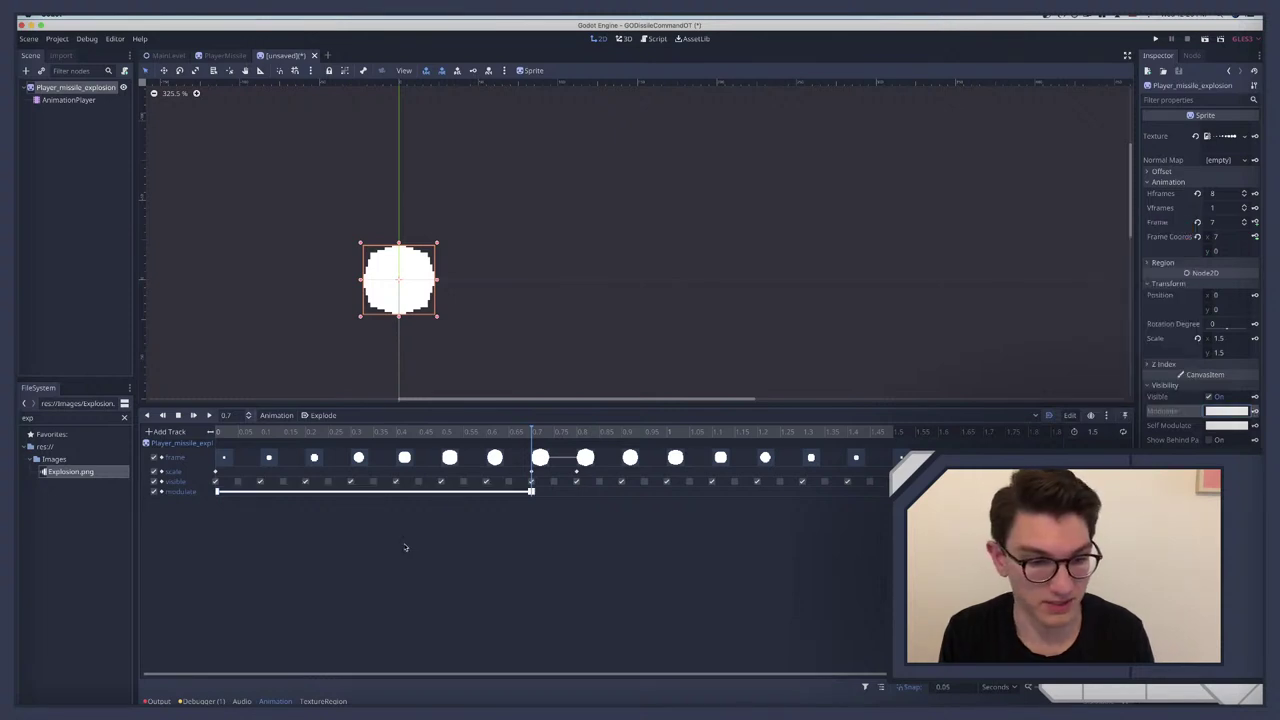
Step: Preview the explosion, try other modulate hues, and select the first modulate key
{"action": "left_click_drag", "start_coordinate": [343, 433], "coordinate": [488, 435]}
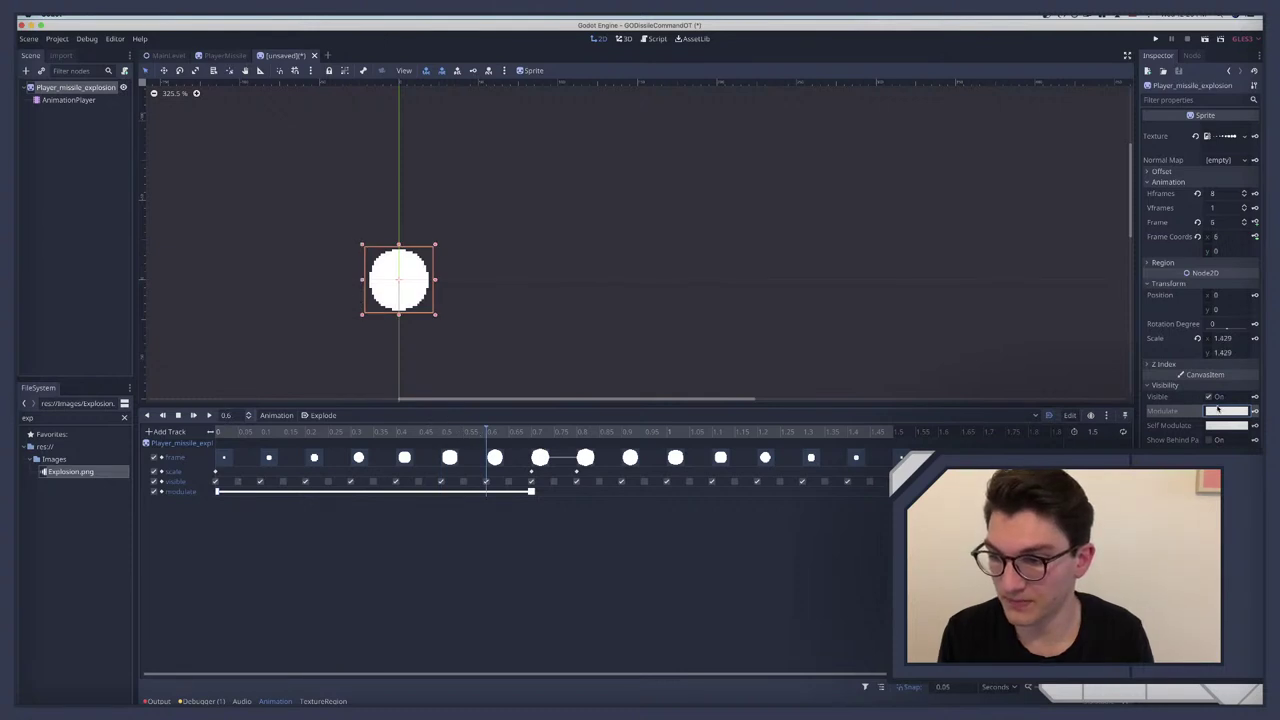
{"action": "left_click", "coordinate": [1223, 410]}
{"action": "left_click_drag", "start_coordinate": [1165, 313], "coordinate": [1087, 316]}
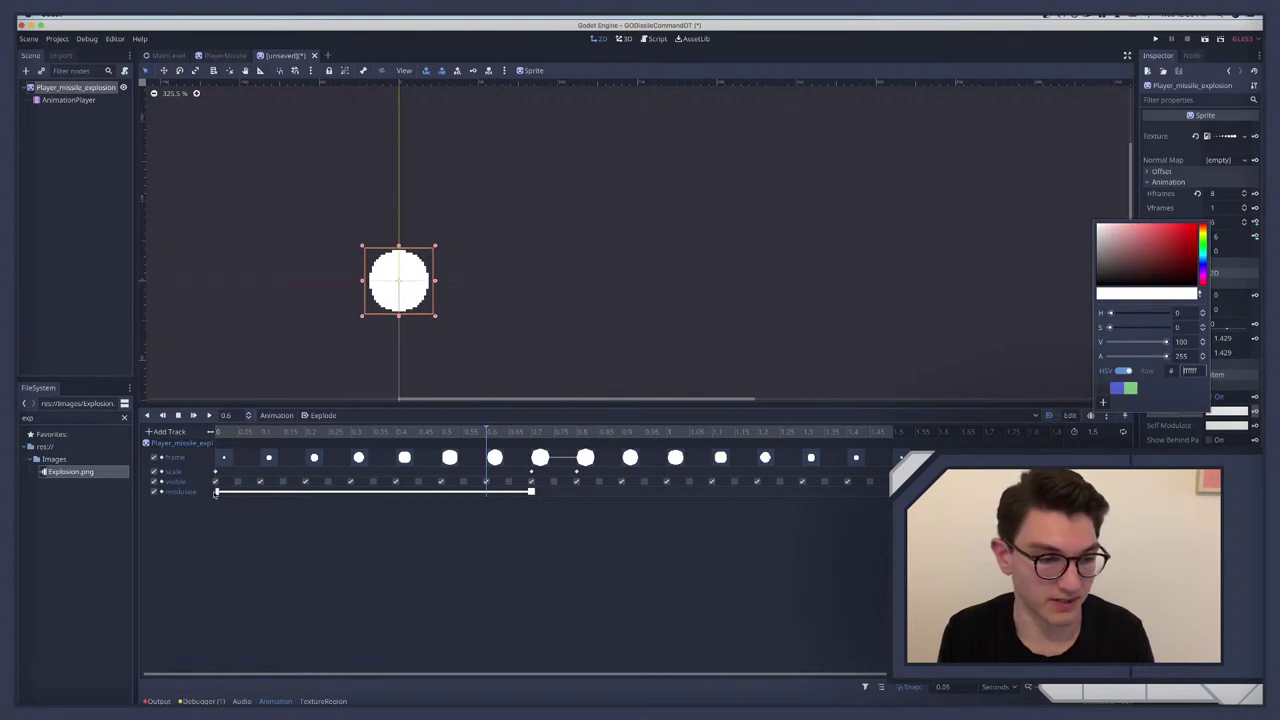
{"action": "left_click", "coordinate": [216, 492]}
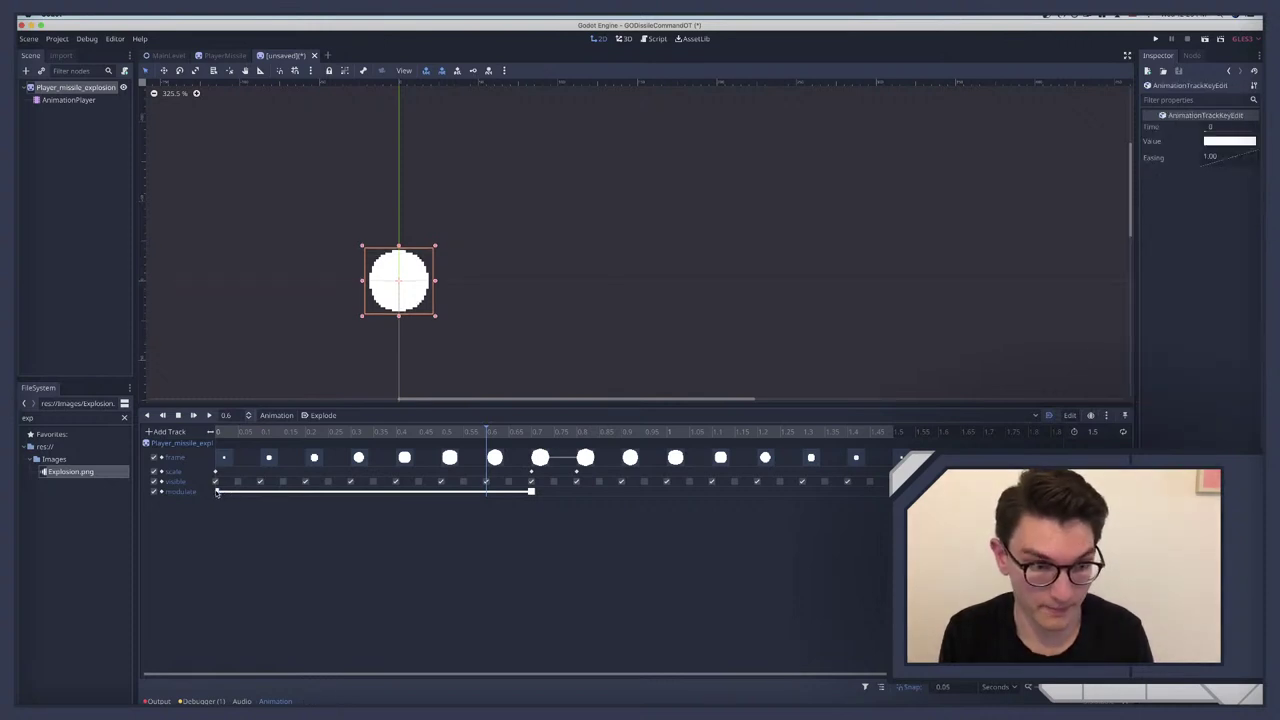
Step: Make the first modulate keyframe's colour pure red
{"action": "left_click", "coordinate": [217, 492]}
{"action": "left_click", "coordinate": [217, 492]}
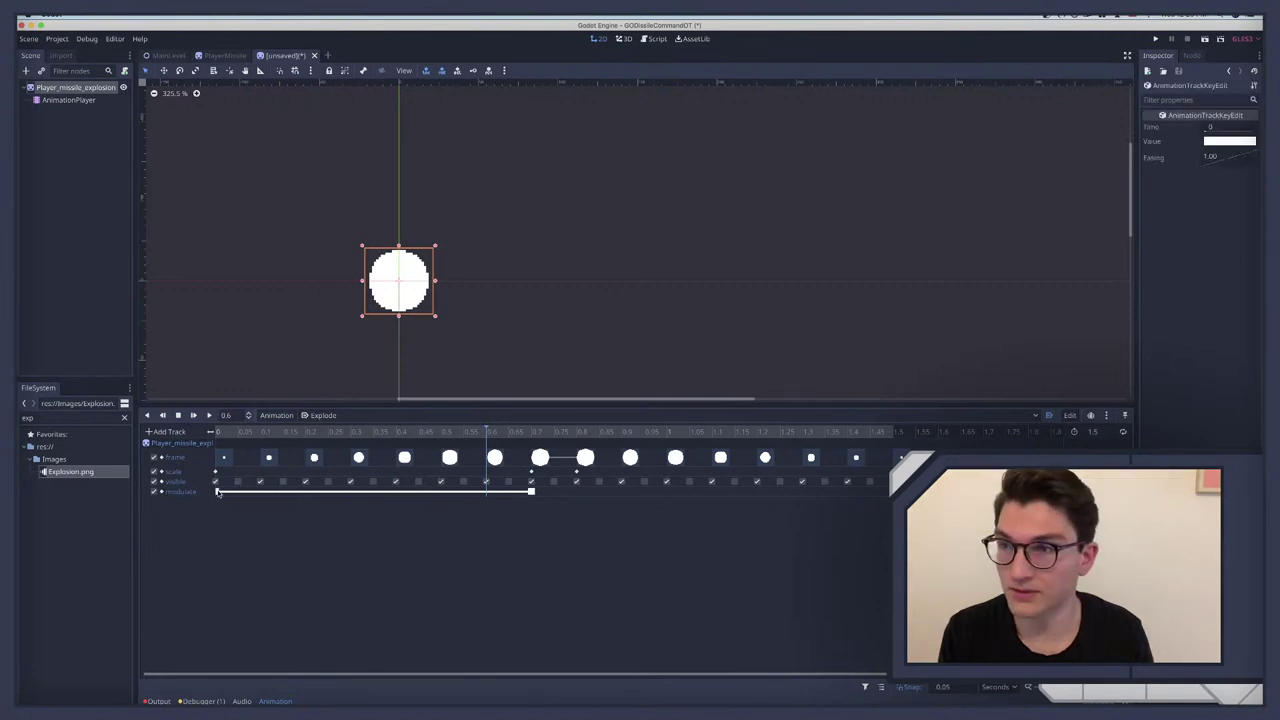
{"action": "left_click", "coordinate": [1229, 141]}
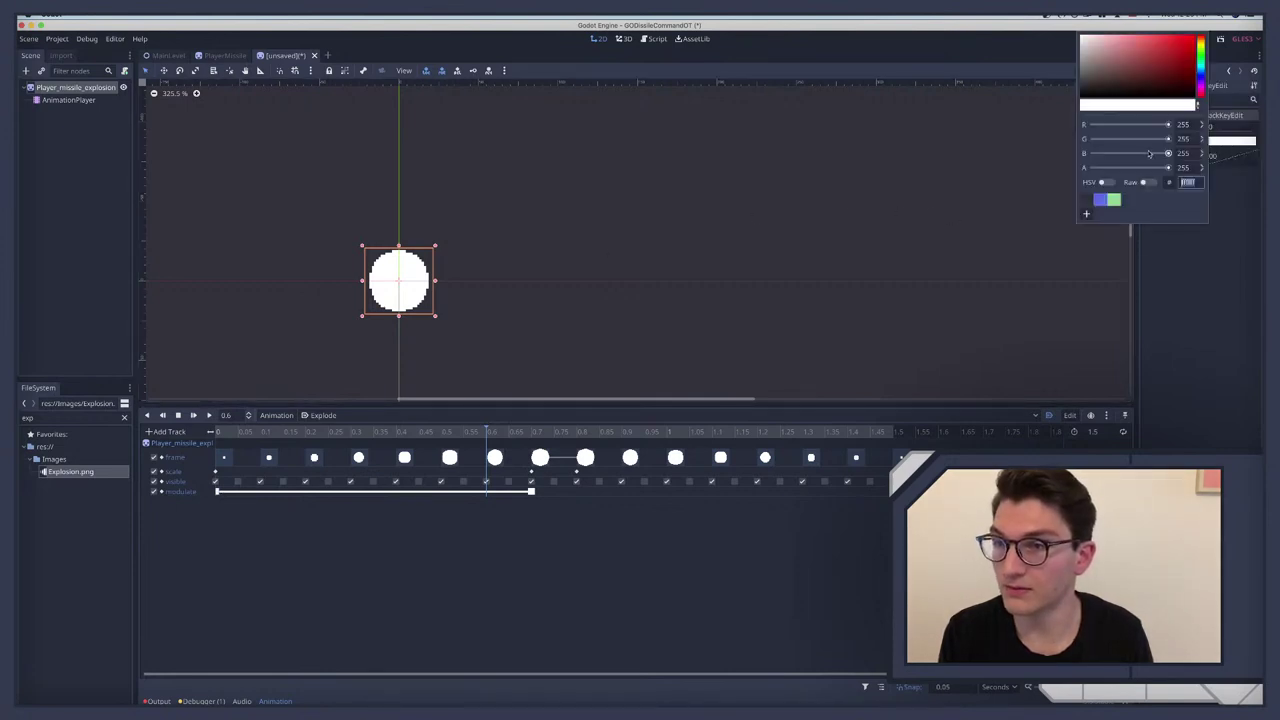
{"action": "left_click", "coordinate": [1105, 183]}
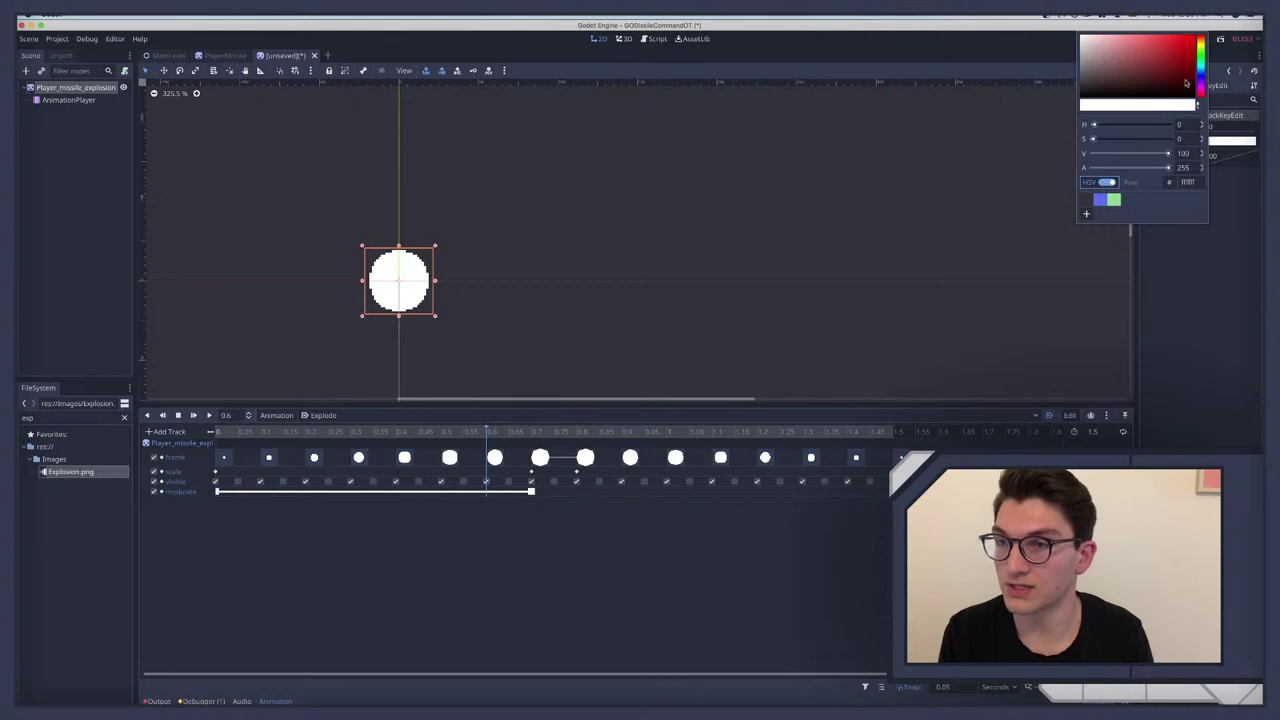
{"action": "left_click_drag", "start_coordinate": [1175, 49], "coordinate": [1208, 30]}
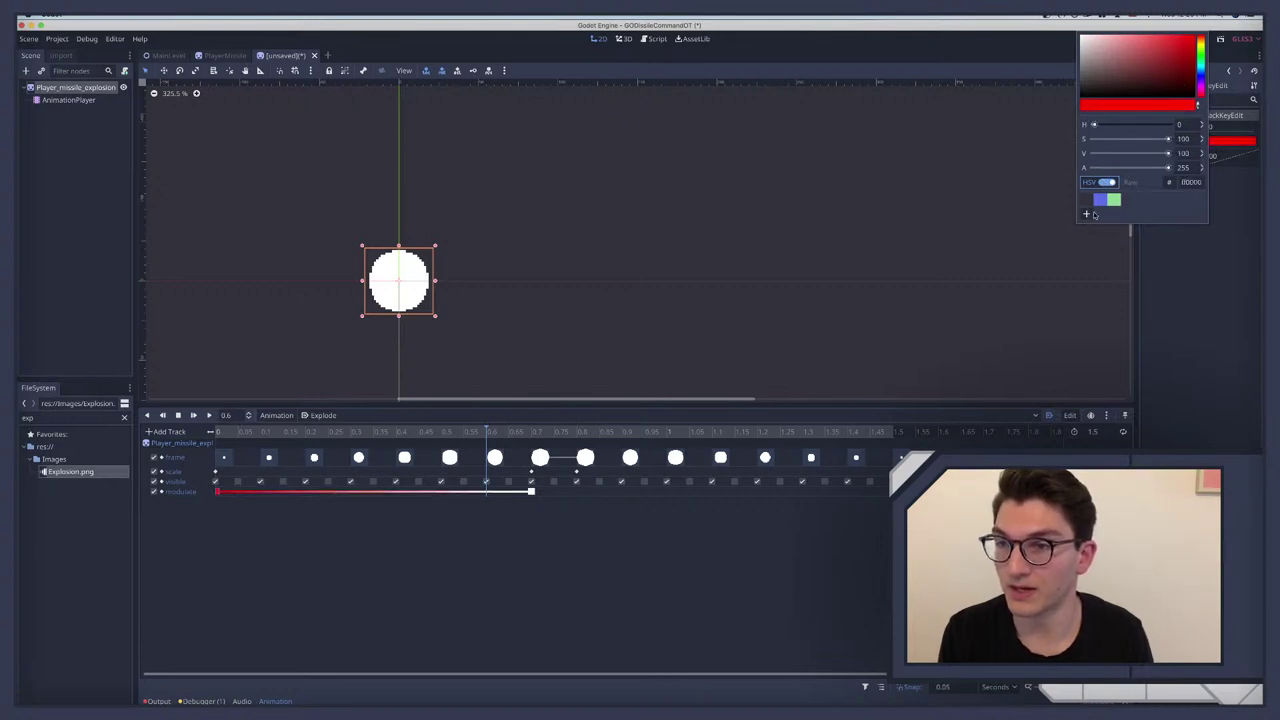
Step: Make the 0.7 s modulate keyframe red, adjust its hue, and preview the tinted explosion
{"action": "left_click", "coordinate": [530, 492]}
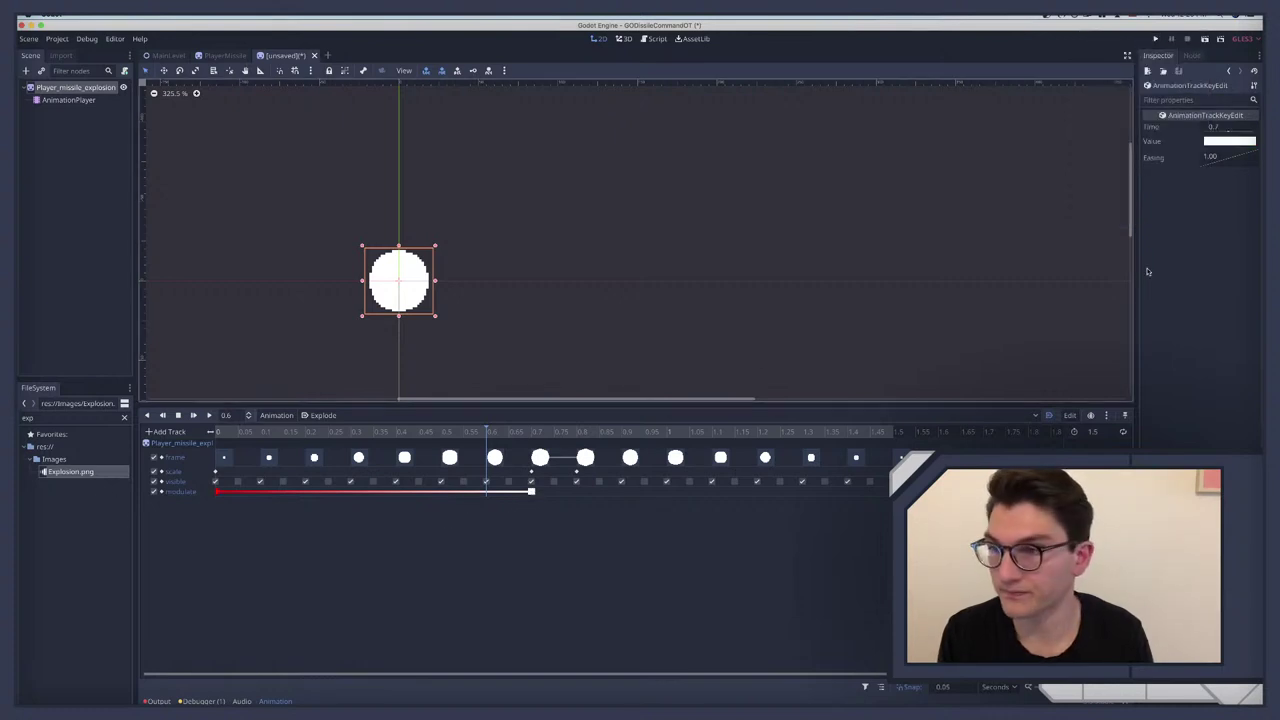
{"action": "left_click", "coordinate": [1211, 143]}
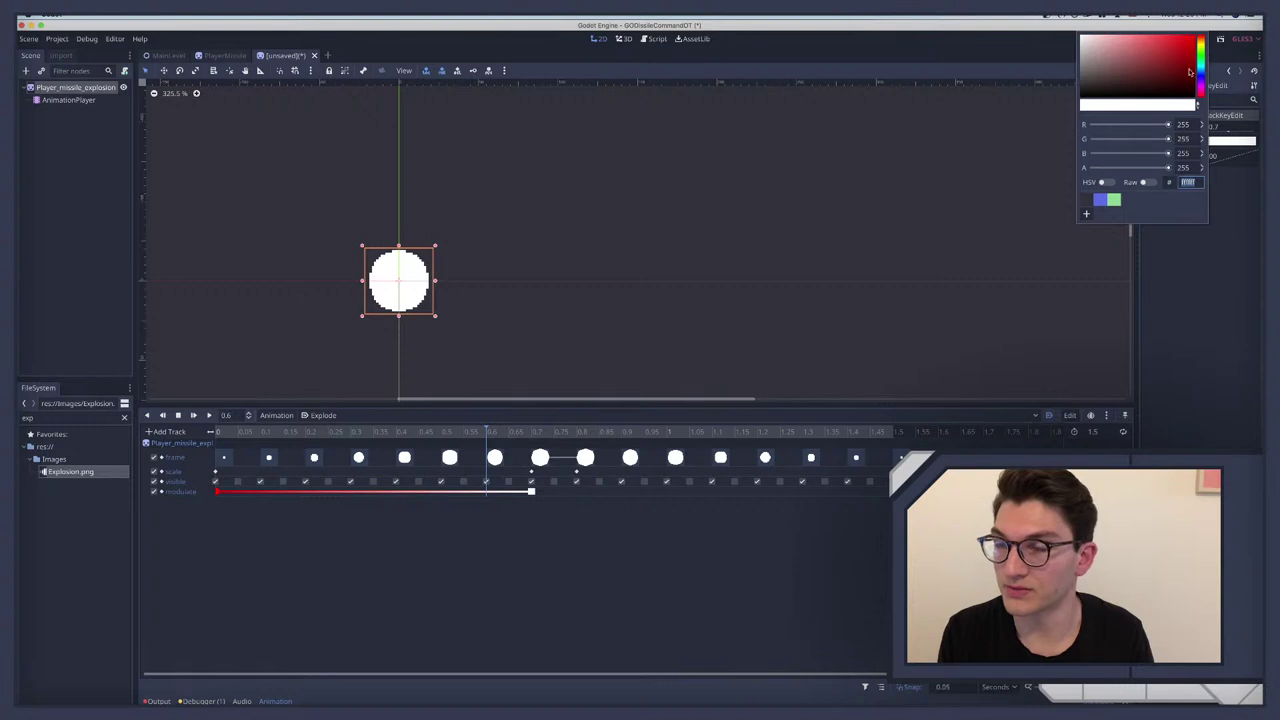
{"action": "left_click_drag", "start_coordinate": [1189, 71], "coordinate": [1197, 35]}
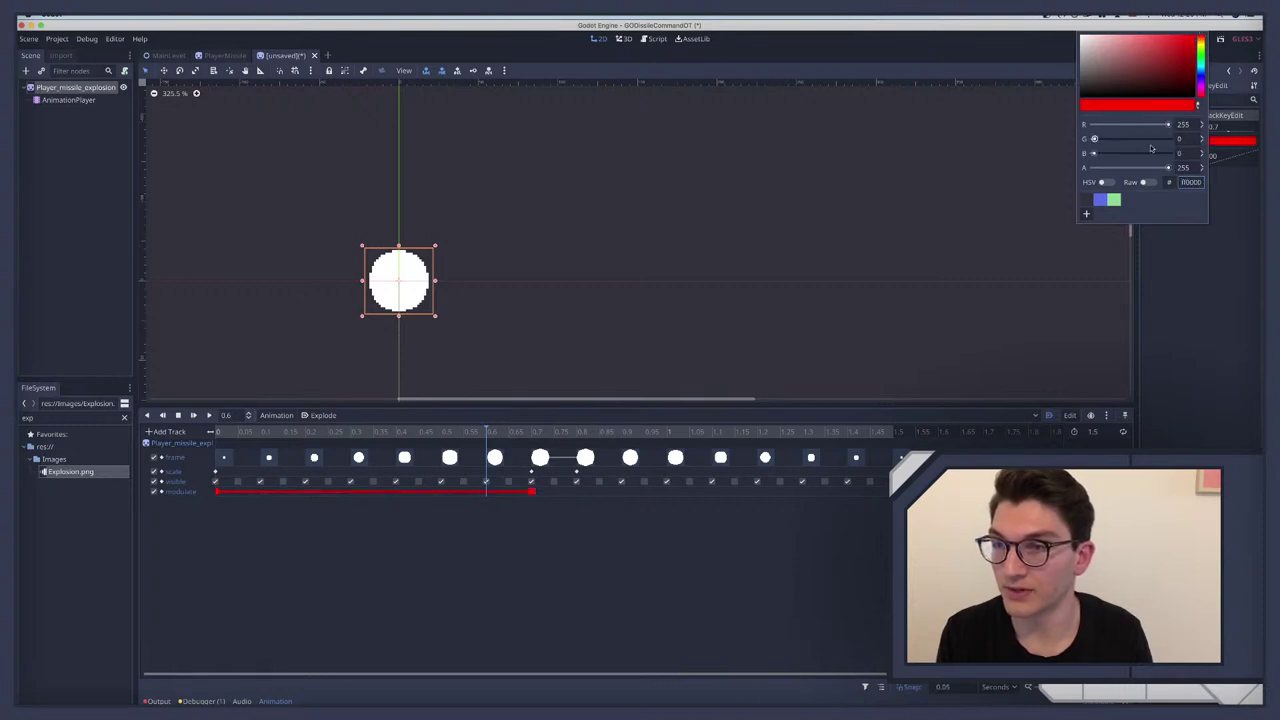
{"action": "left_click", "coordinate": [1105, 182]}
{"action": "left_click_drag", "start_coordinate": [1095, 124], "coordinate": [1187, 121]}
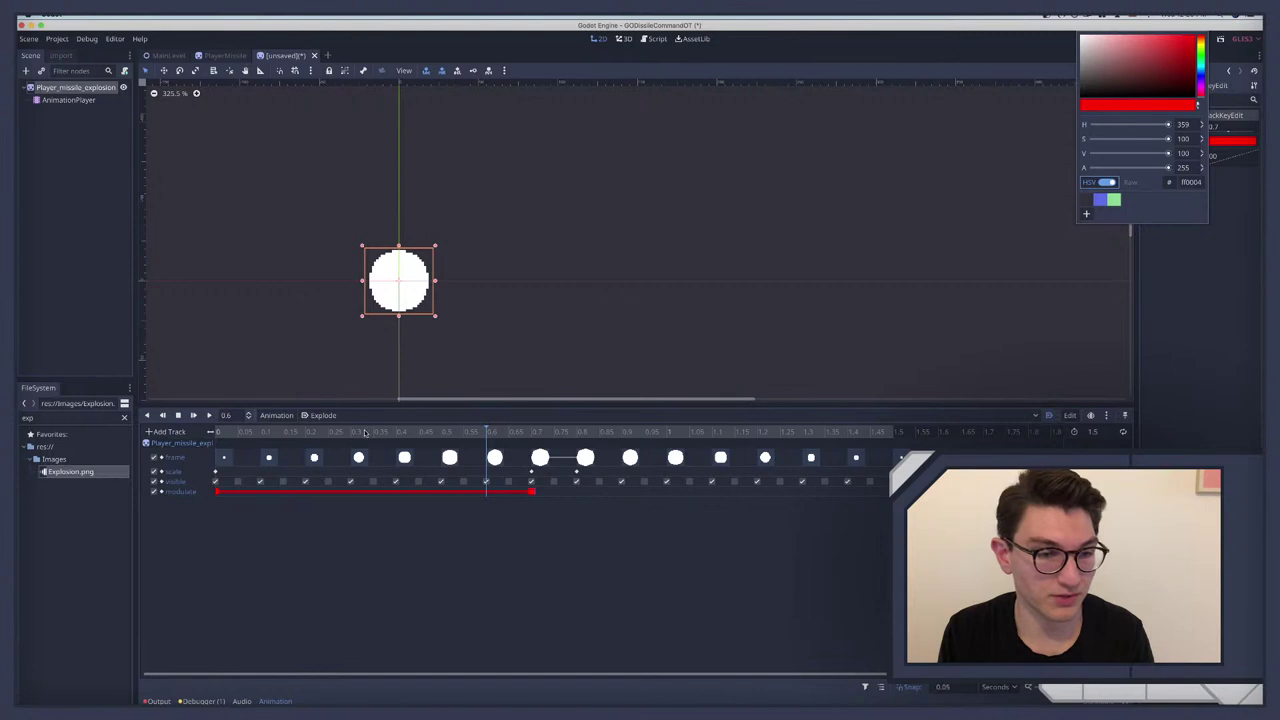
{"action": "left_click_drag", "start_coordinate": [365, 432], "coordinate": [531, 459]}
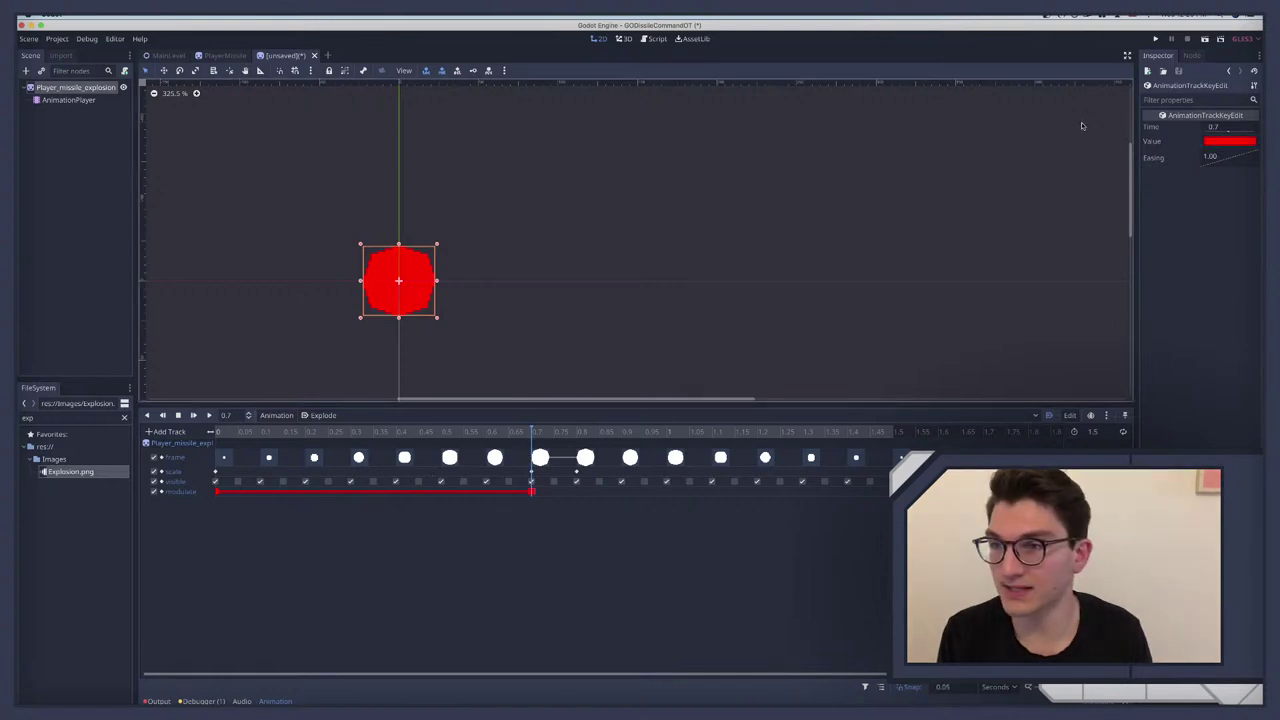
Step: Check the key colour in RGB and HSV, then delete the modulate track
{"action": "left_click", "coordinate": [1227, 142]}
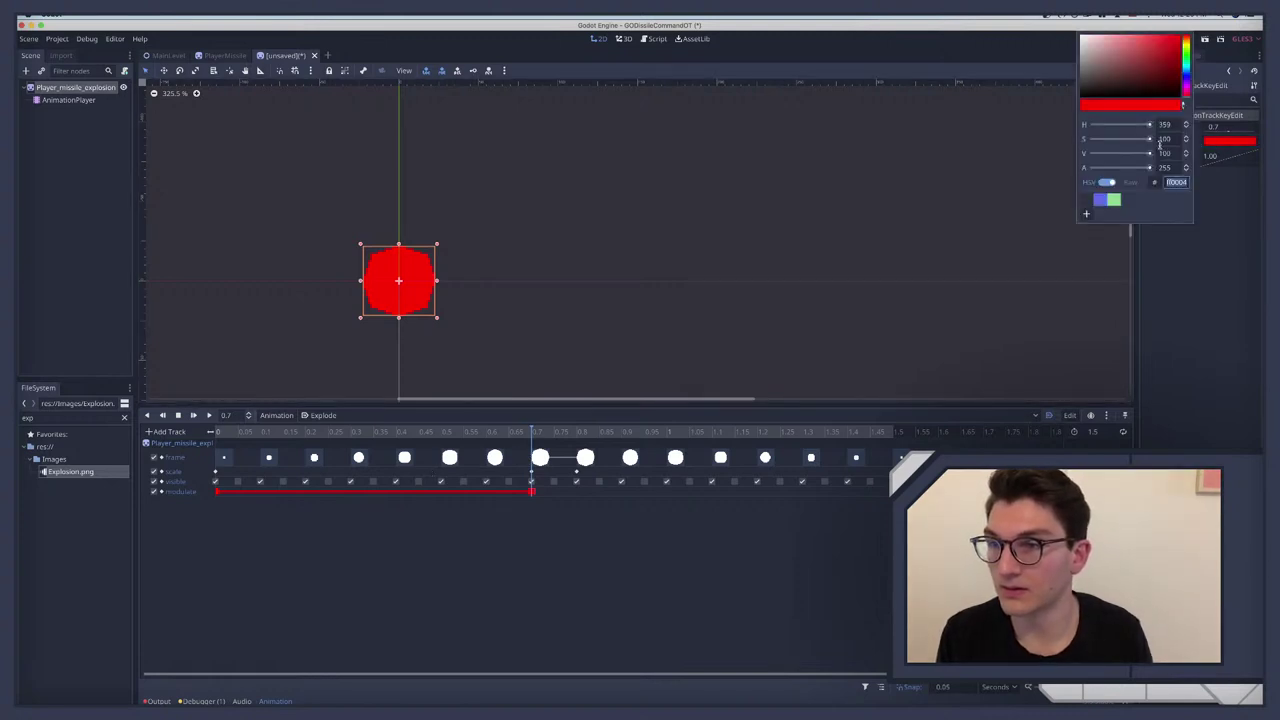
{"action": "left_click", "coordinate": [1107, 182]}
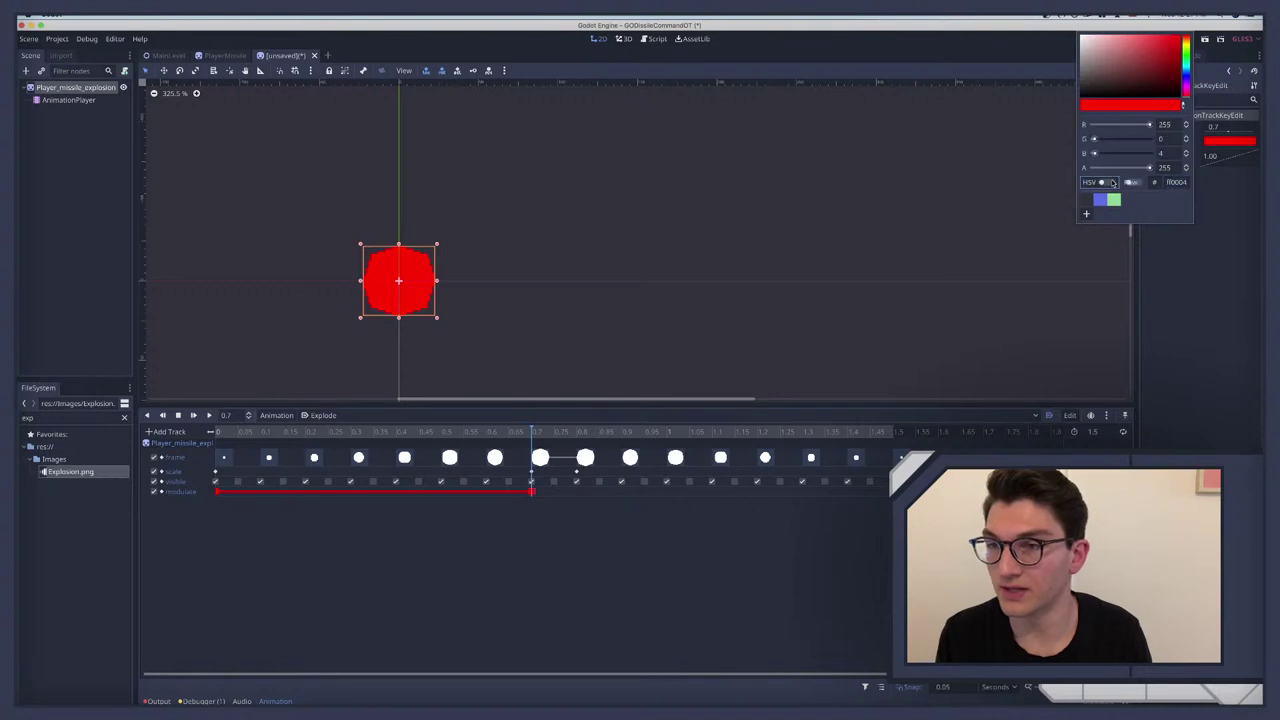
{"action": "left_click", "coordinate": [1104, 183]}
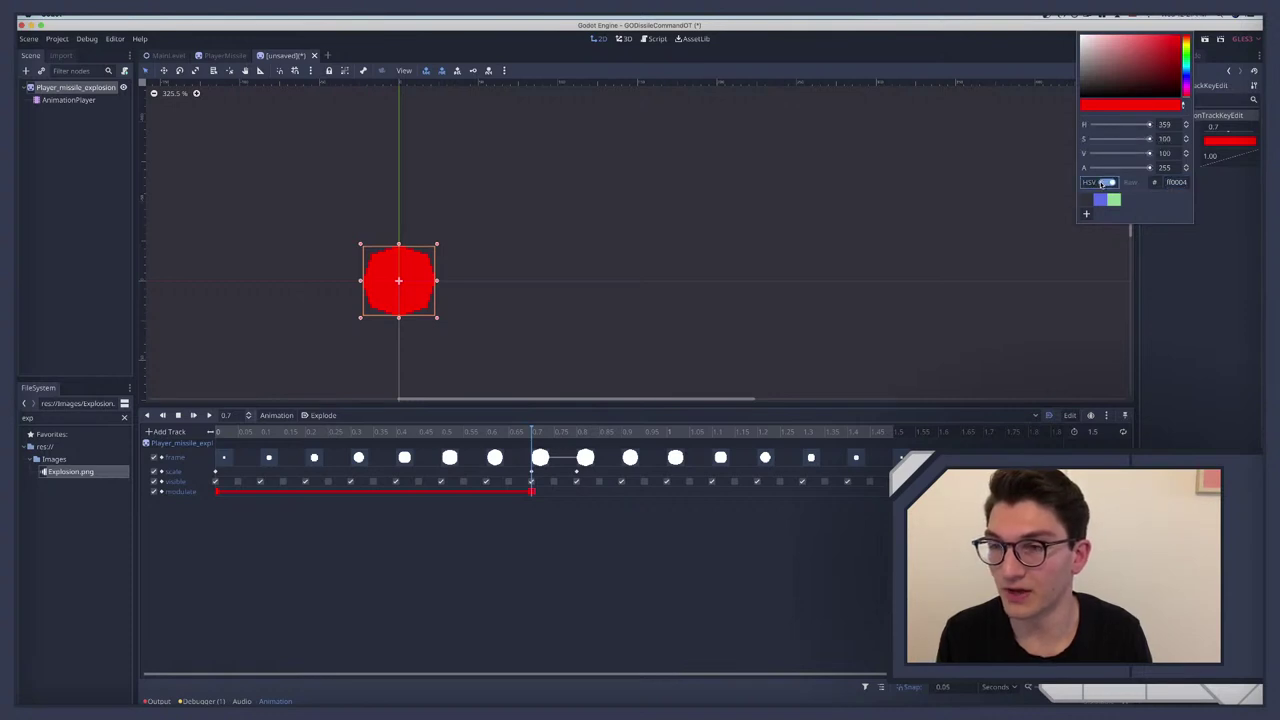
{"action": "left_click", "coordinate": [272, 507]}
{"action": "left_click", "coordinate": [1123, 491]}
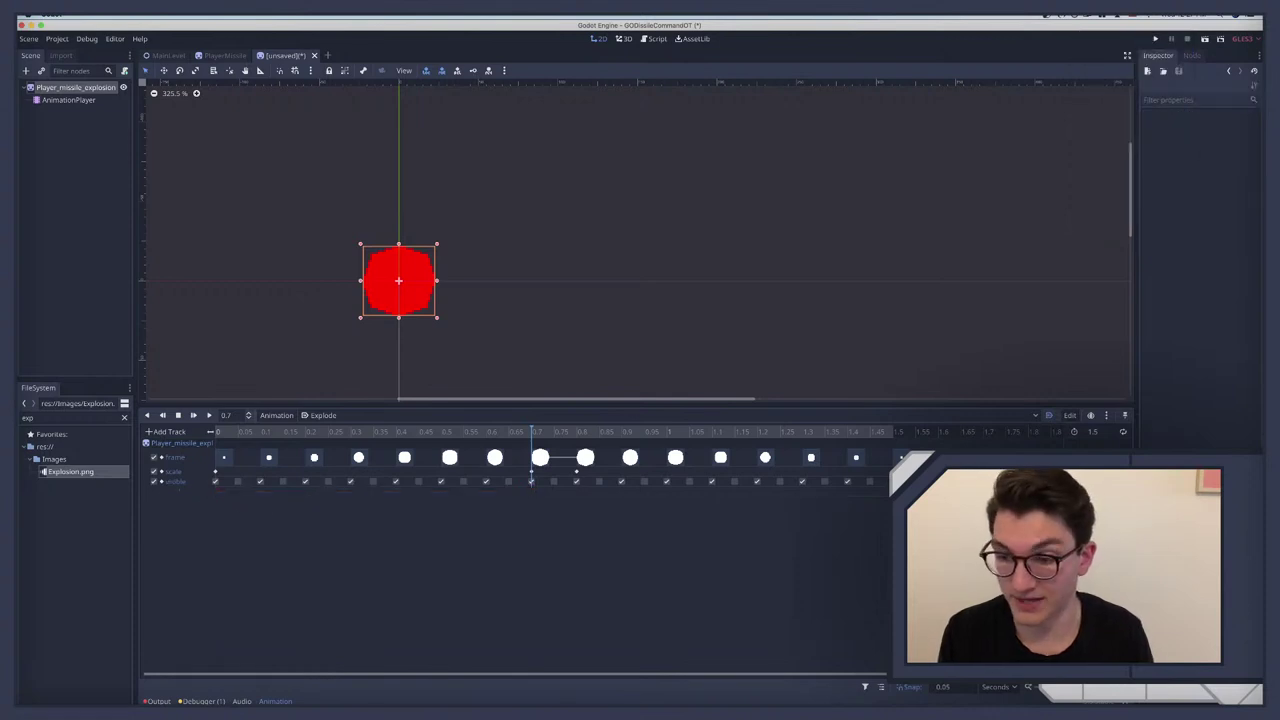
Step: Save the scene as Player_missile_explosion.tscn in the Missiles folder
{"action": "left_click", "coordinate": [212, 431]}
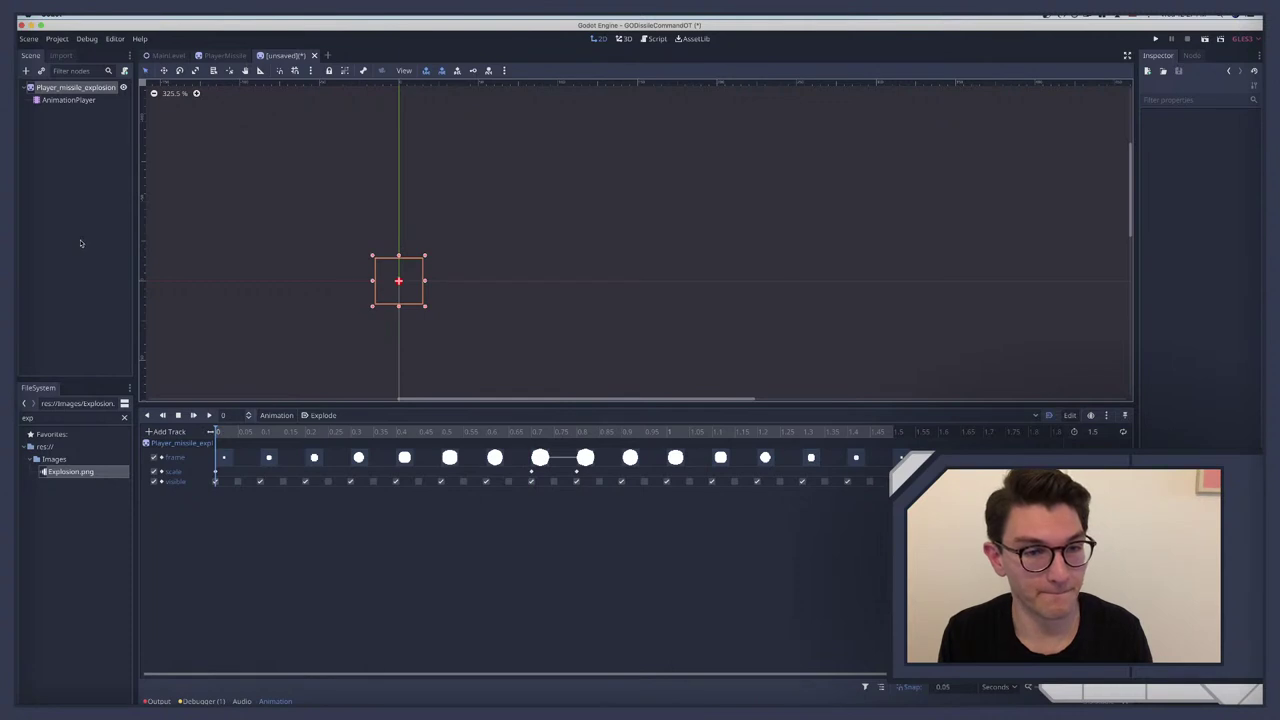
{"action": "left_click", "coordinate": [74, 88]}
{"action": "left_click", "coordinate": [79, 124]}
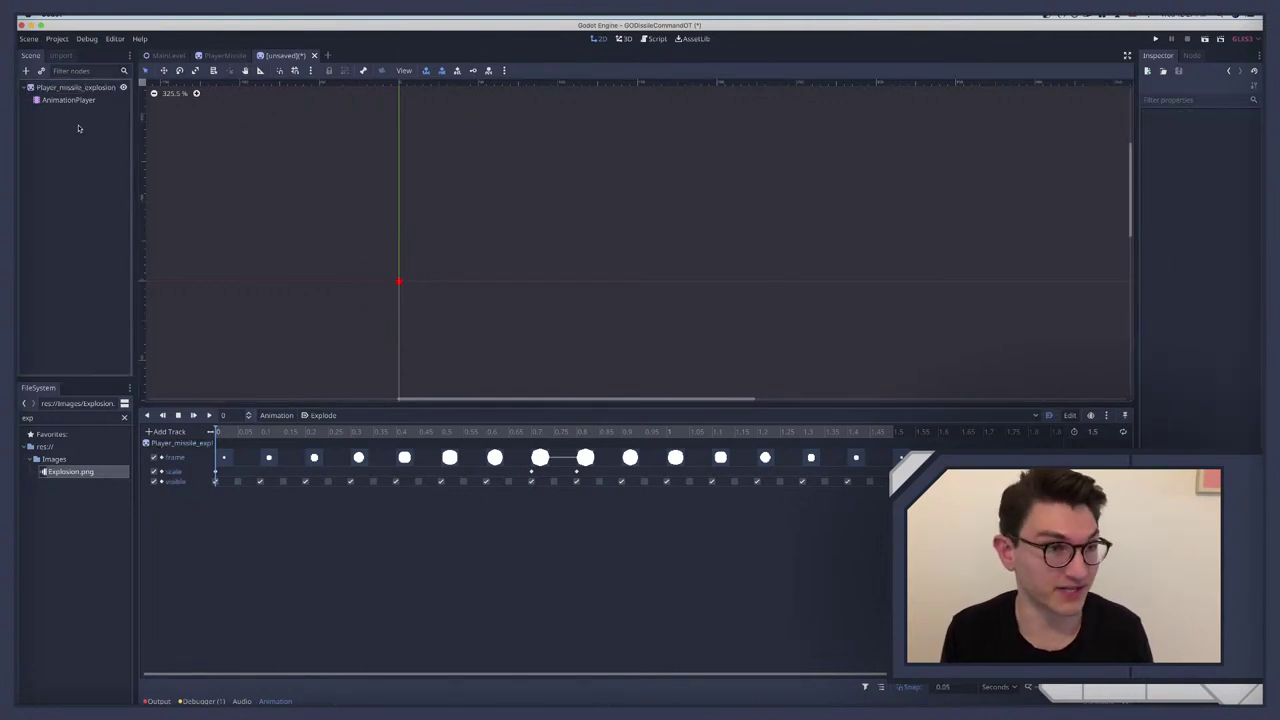
{"action": "key", "text": "super+s"}
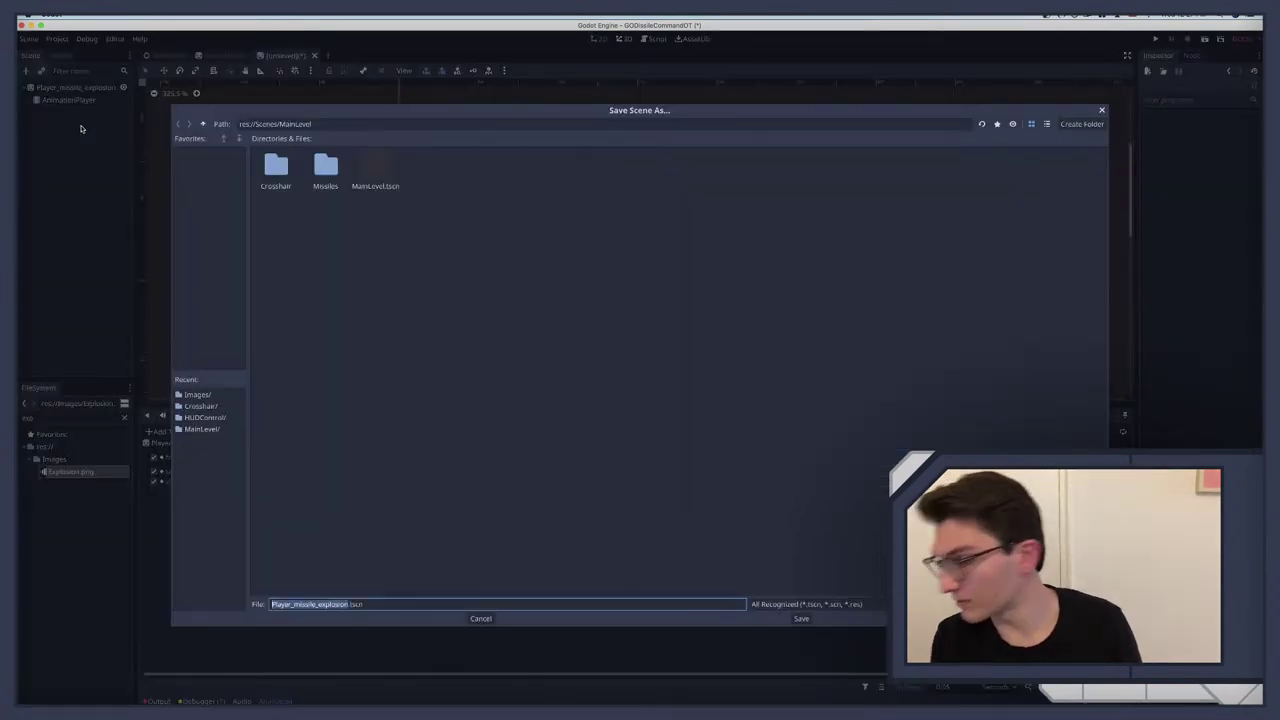
{"action": "double_click", "coordinate": [326, 170]}
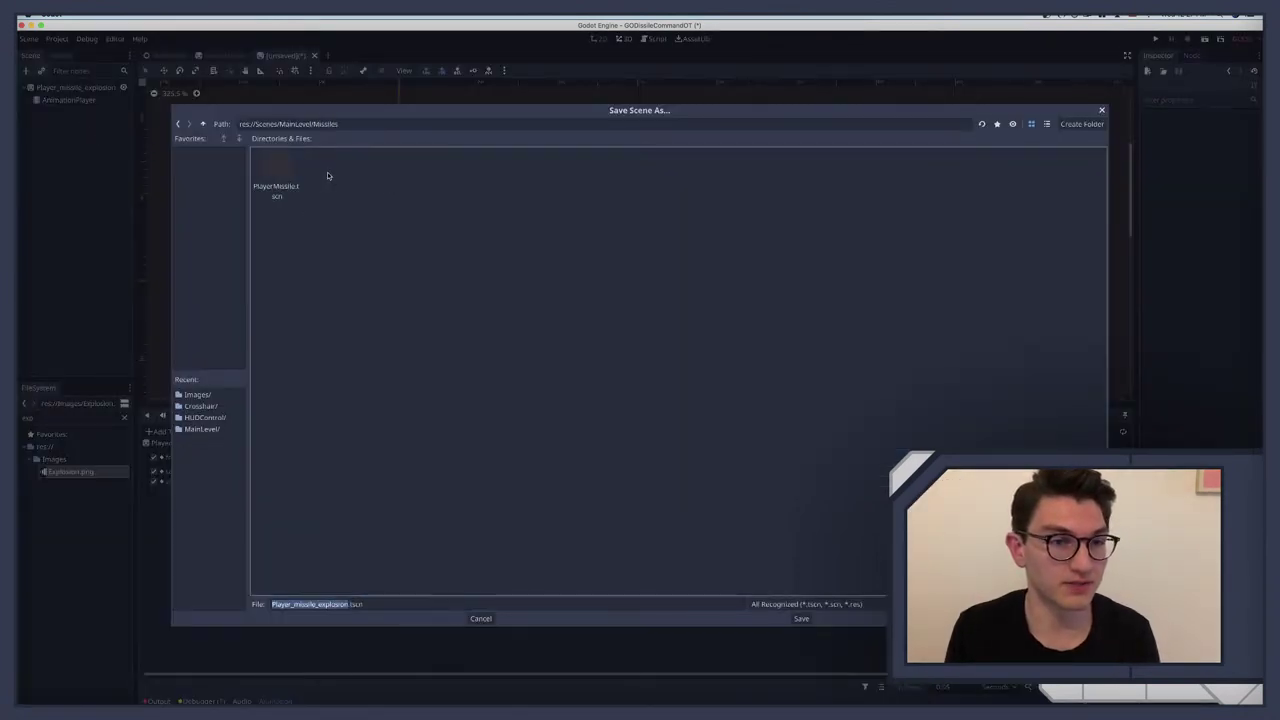
{"action": "left_click", "coordinate": [801, 618]}
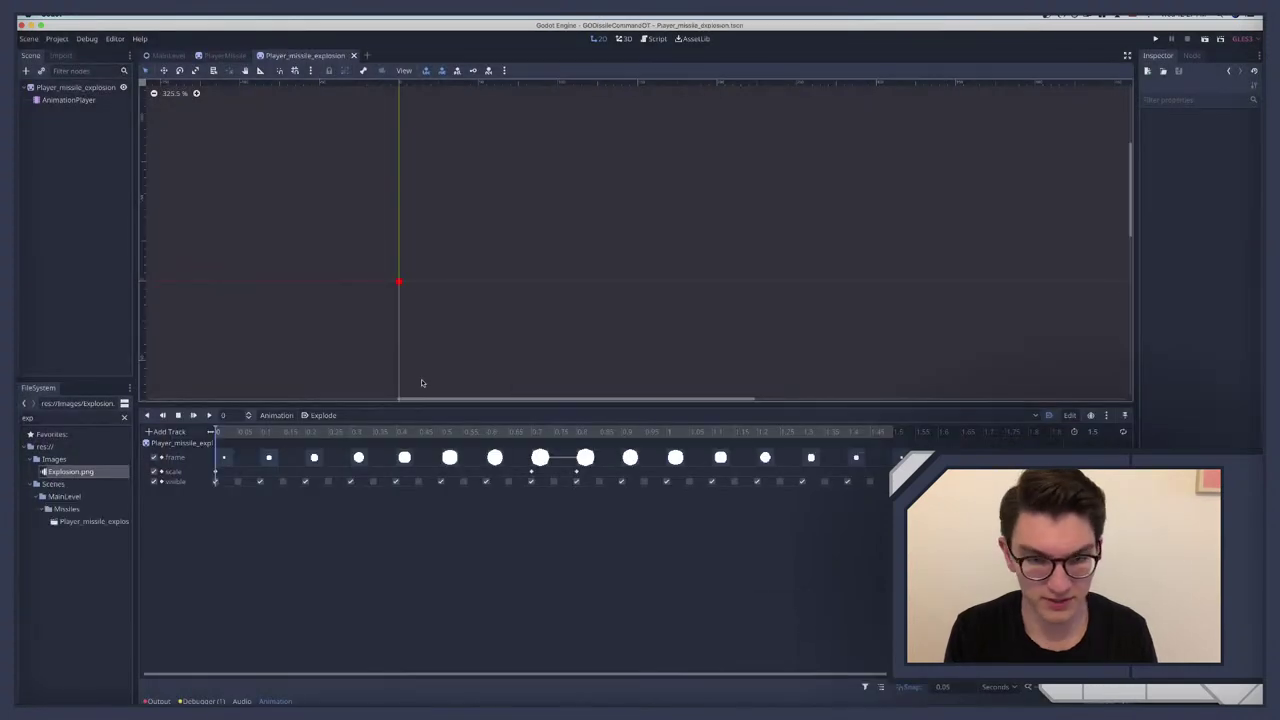
Step: Attach a new Player_missile_explosion.gd script to the root sprite node
{"action": "left_click", "coordinate": [86, 88]}
{"action": "left_click", "coordinate": [124, 71]}
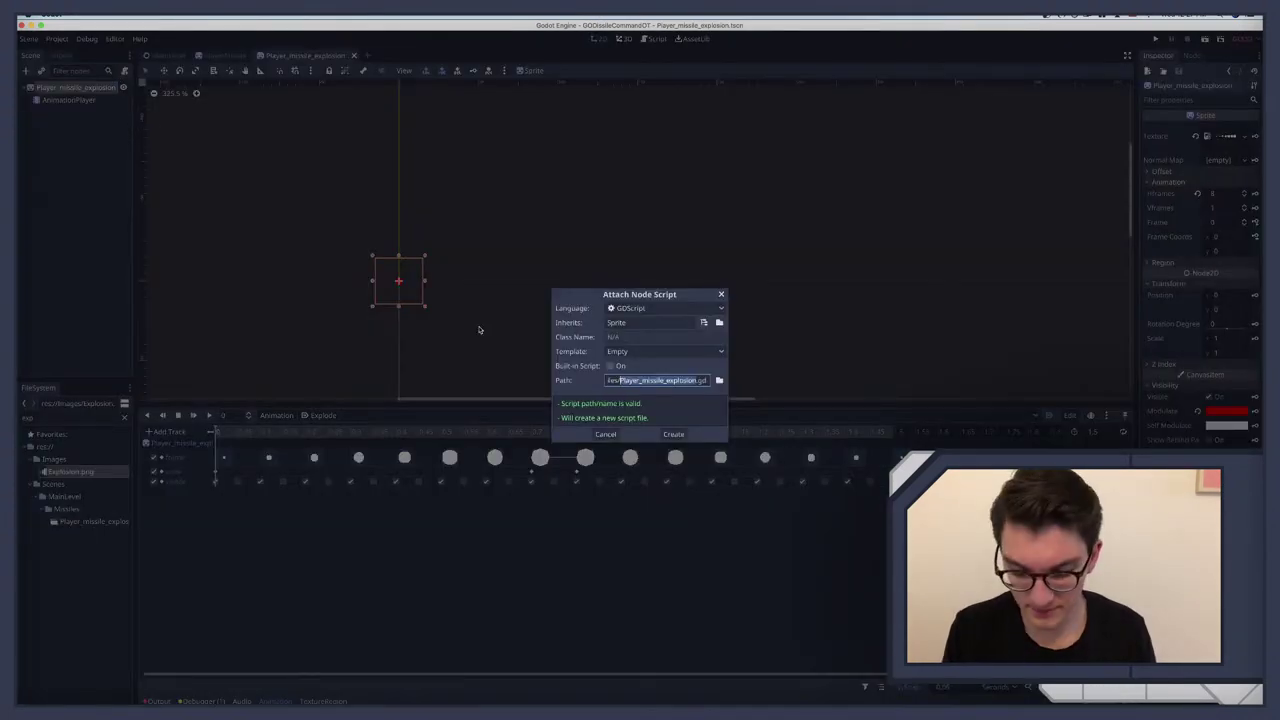
{"action": "key", "text": "Return"}
{"action": "left_click", "coordinate": [306, 111]}
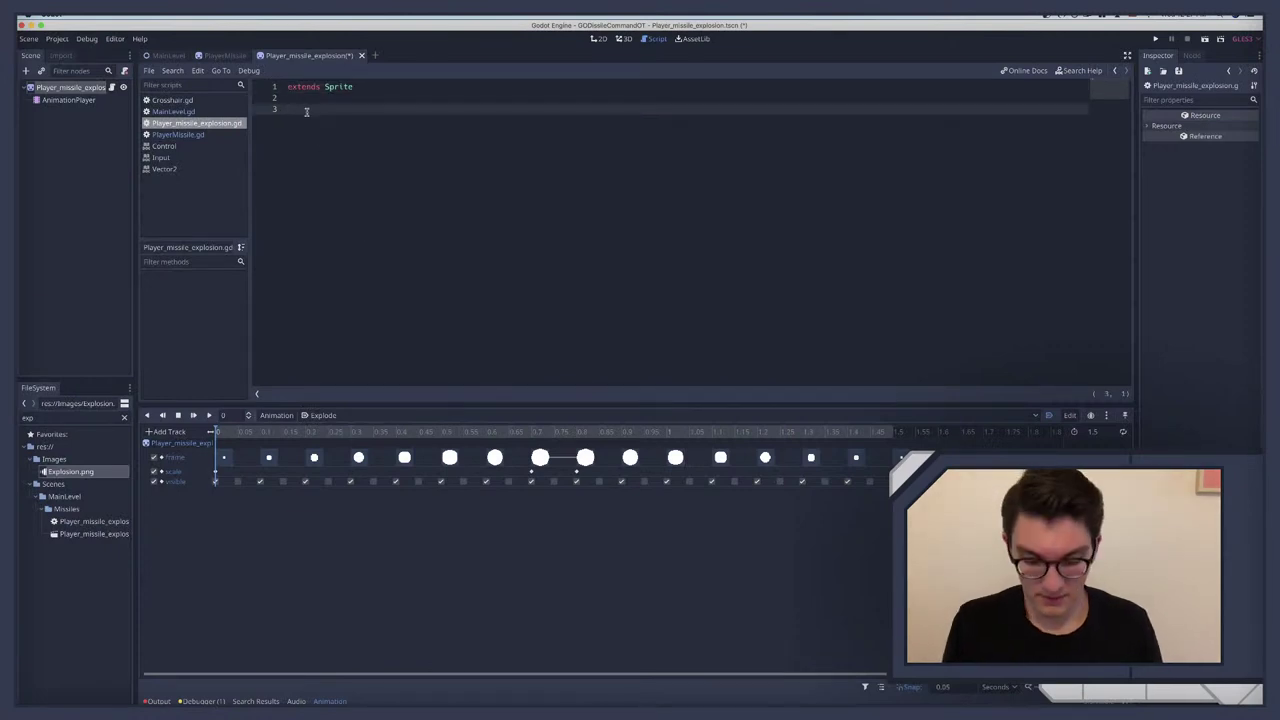
Step: Declare func _physics_process(delta): on line 6 and begin a 'modulate =' line in its body
{"action": "key", "text": "Return"}
{"action": "key", "text": "Return"}
{"action": "key", "text": "Return"}
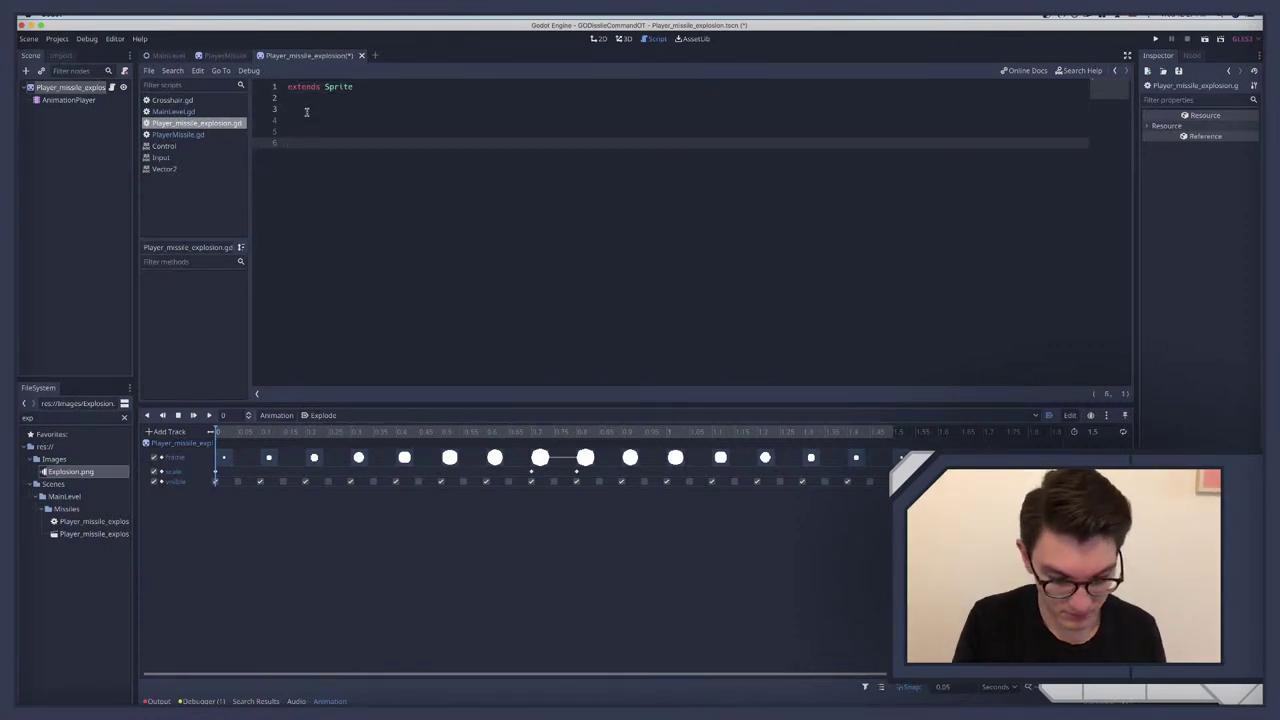
{"action": "type", "text": "func _physics_process(delta):"}
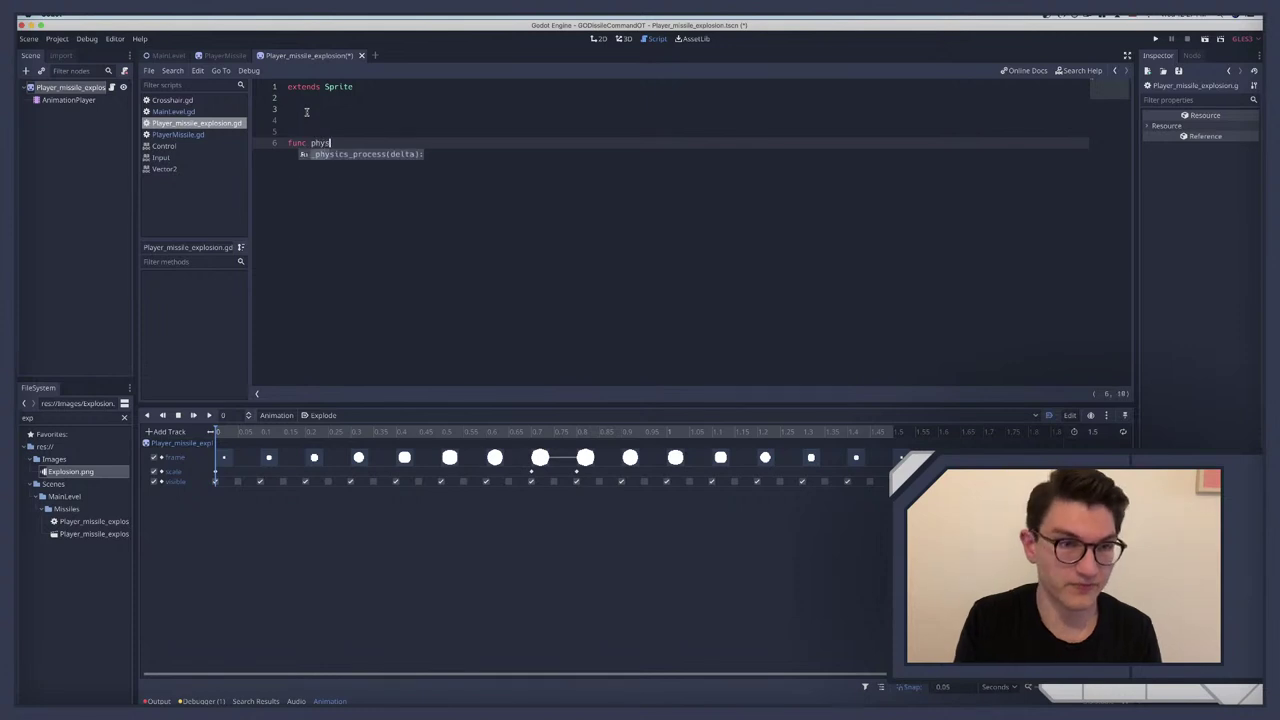
{"action": "key", "text": "Return"}
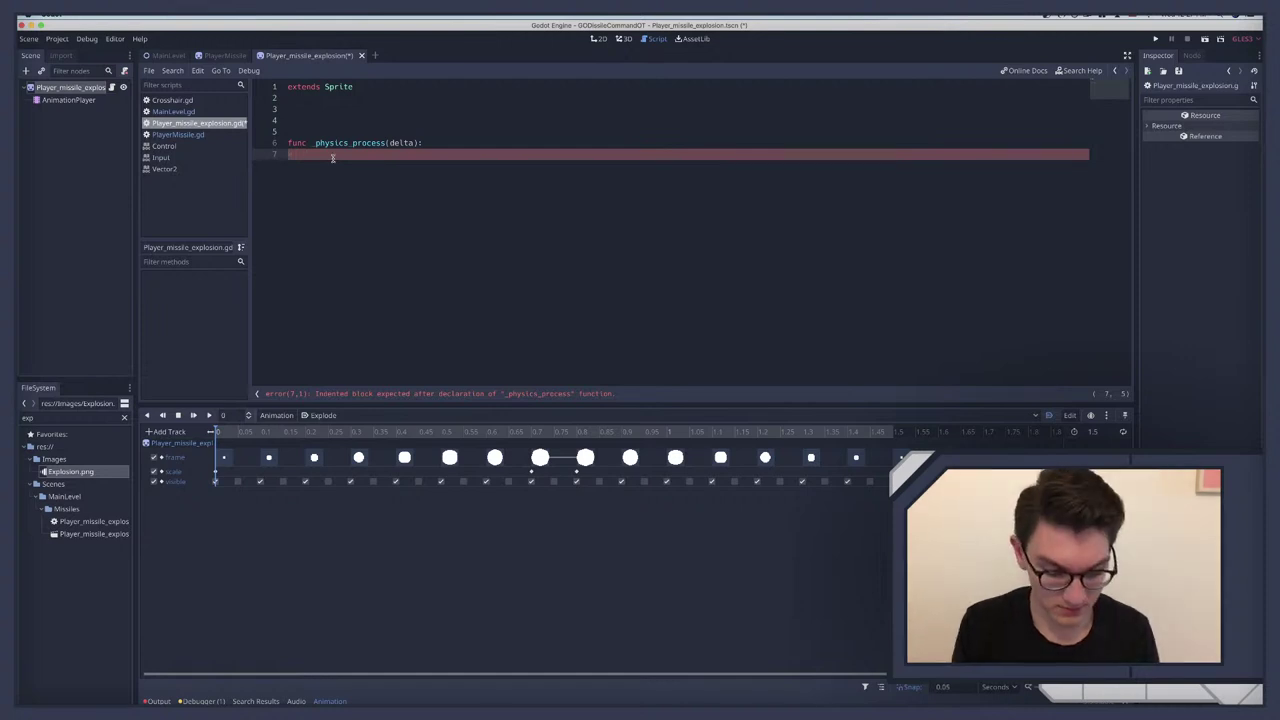
{"action": "type", "text": "sedu"}
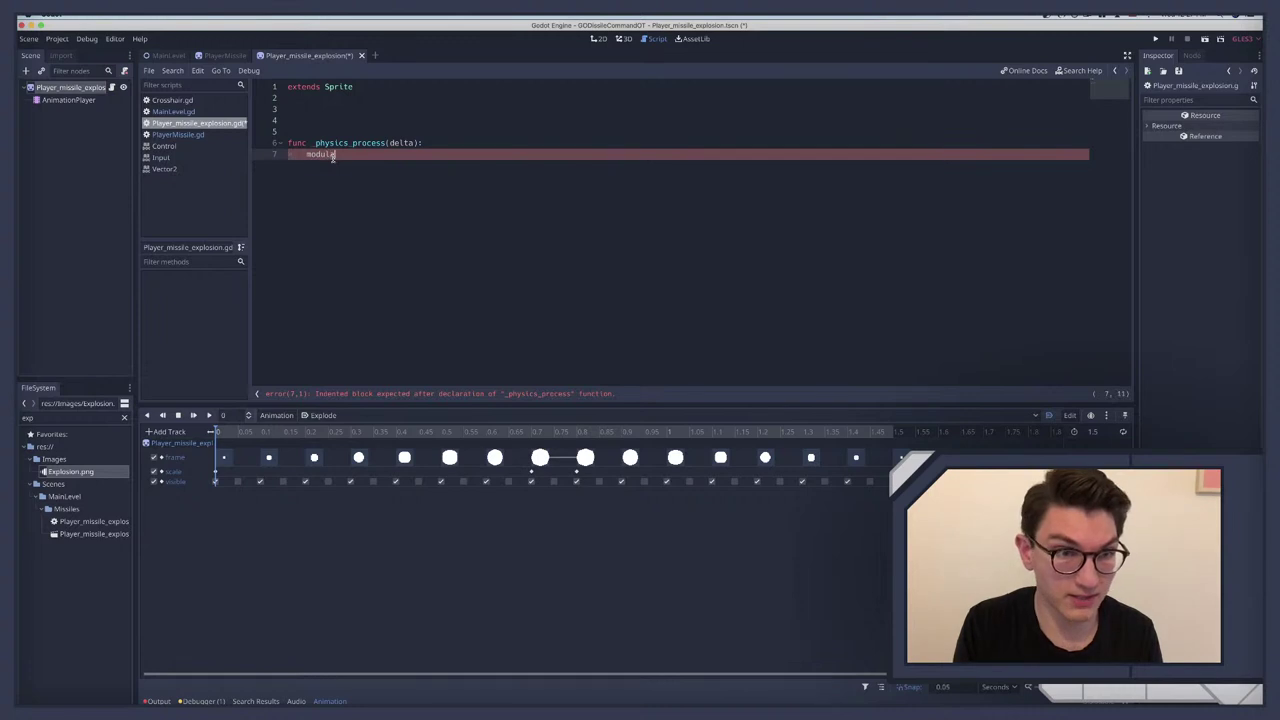
{"action": "type", "text": "late ="}
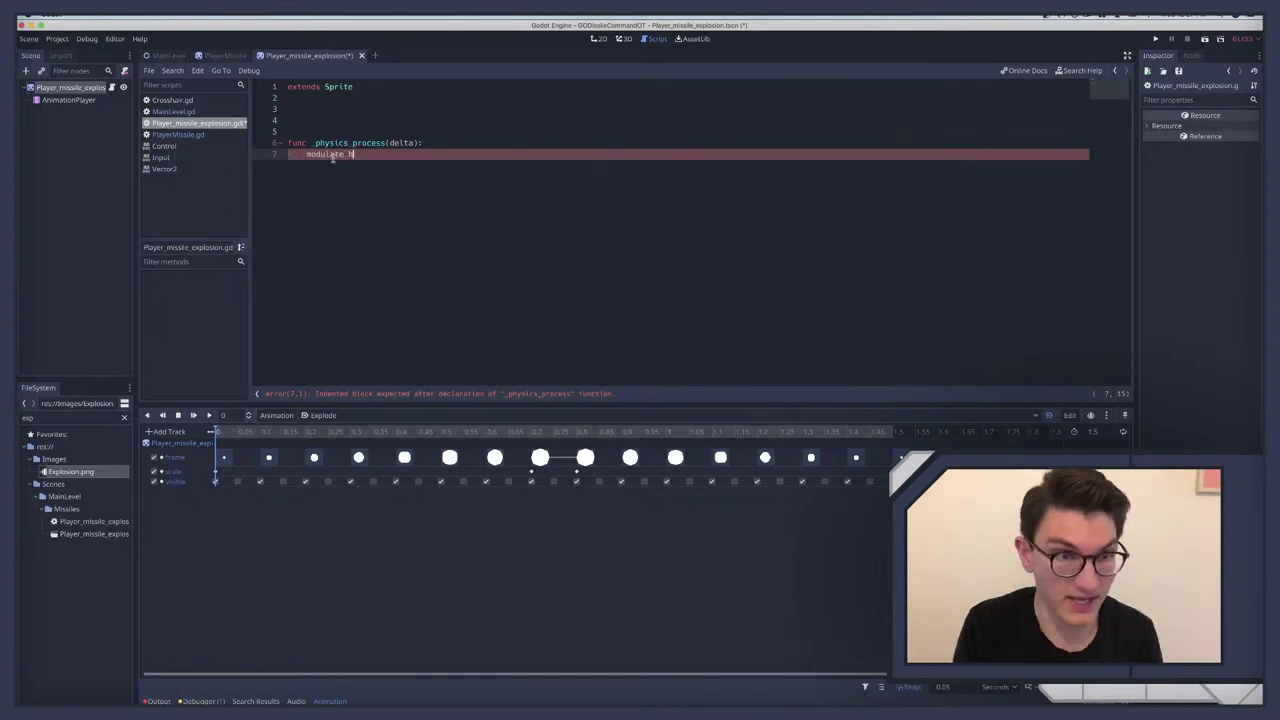
Step: Look up the modulate property in the help documentation and review its class entries
{"action": "key", "text": "shift+F1"}
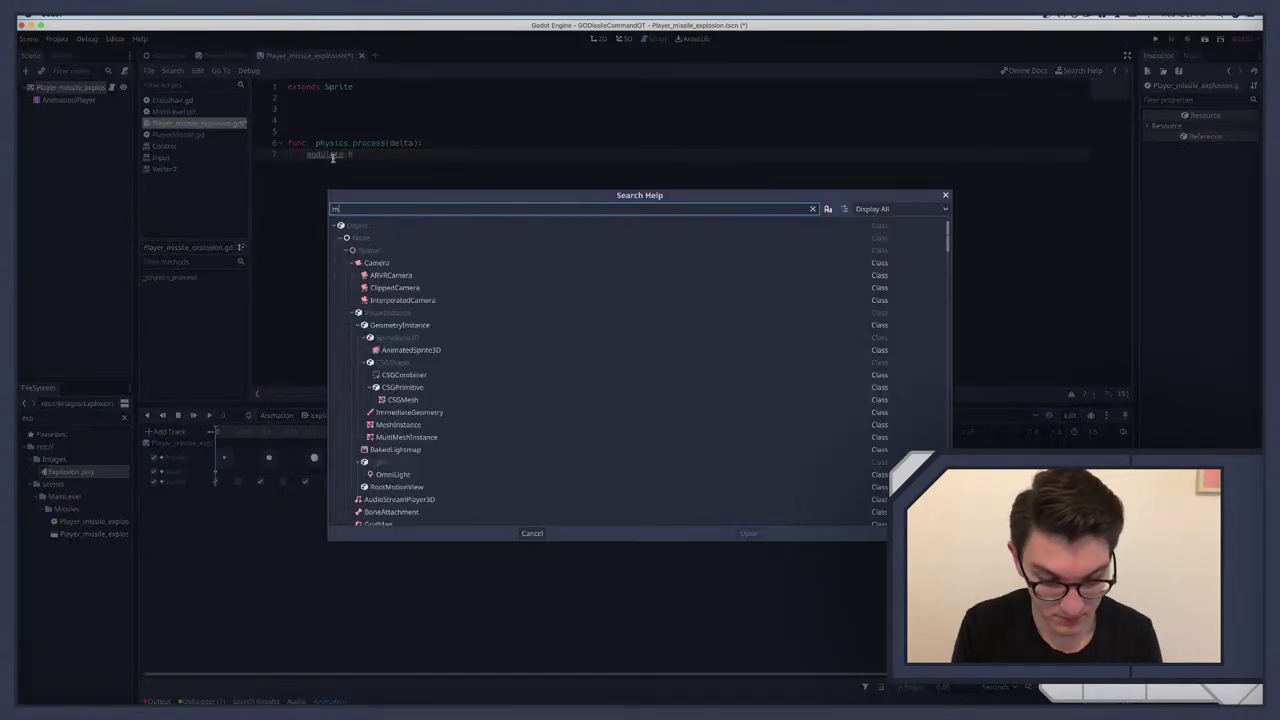
{"action": "key", "text": "Return"}
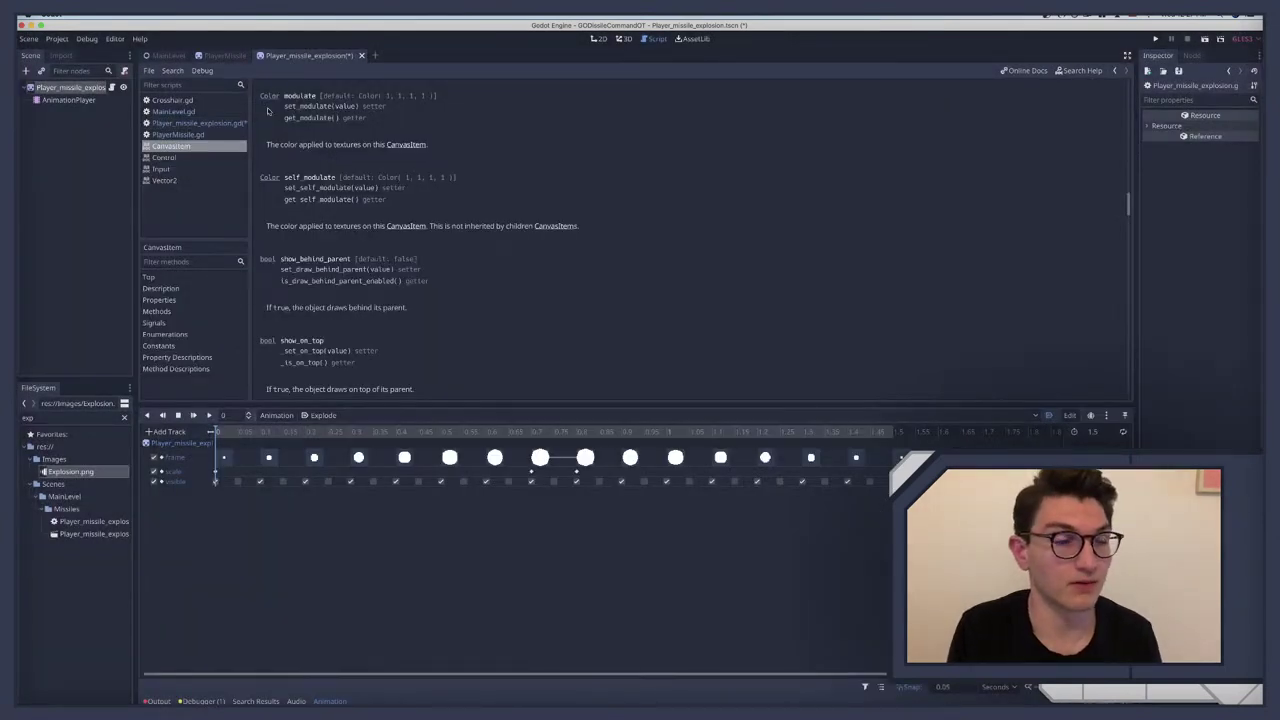
{"action": "key", "text": "Delete"}
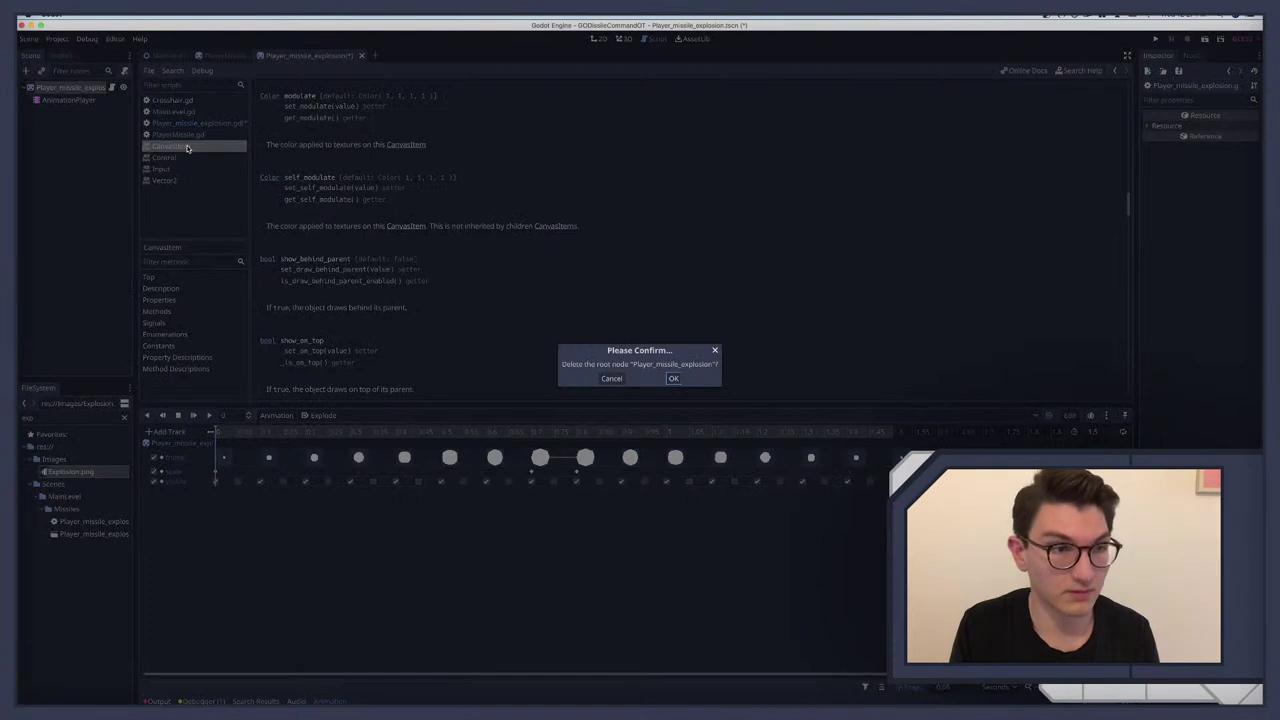
{"action": "key", "text": "Escape"}
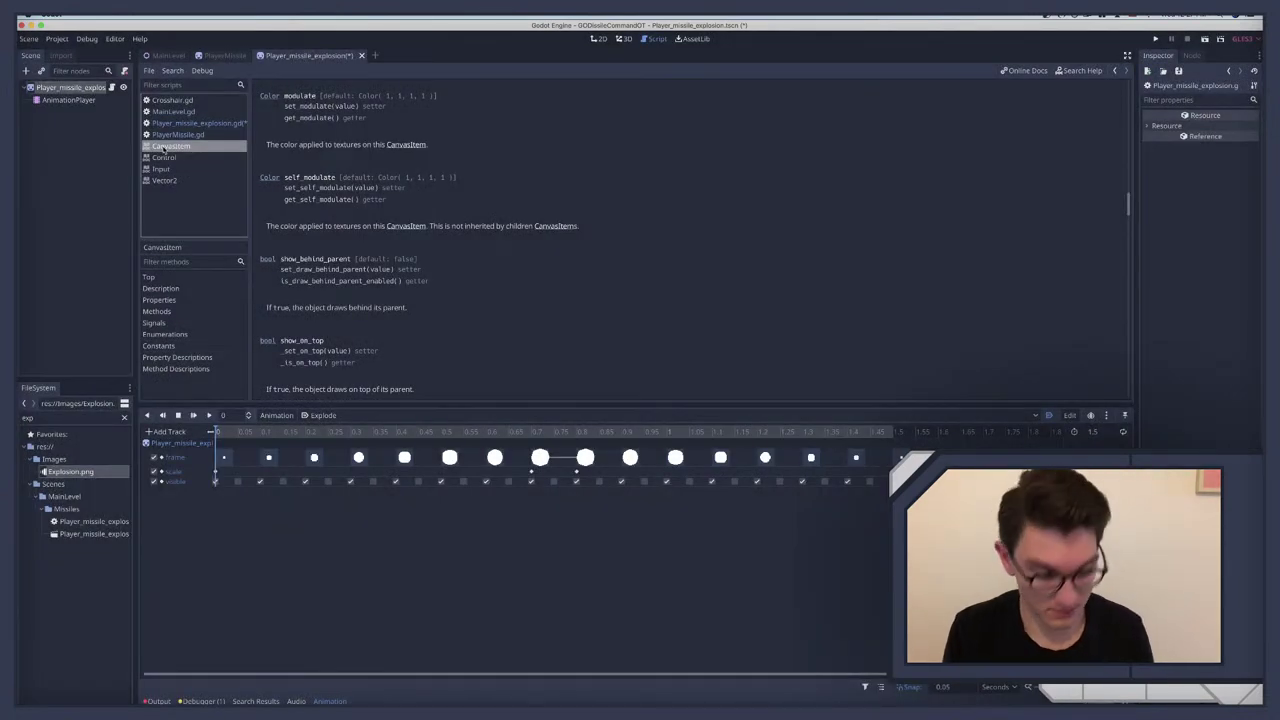
{"action": "key", "text": "super+w"}
{"action": "key", "text": "alt+space"}
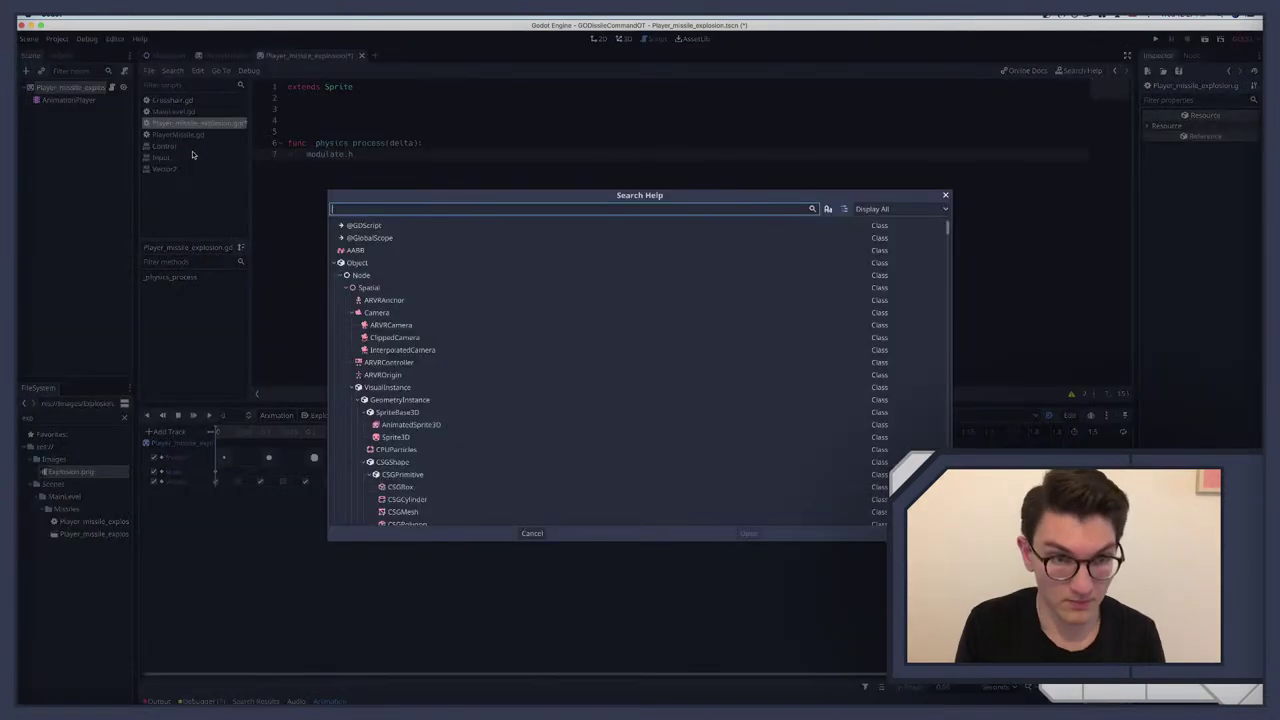
{"action": "type", "text": "modulate"}
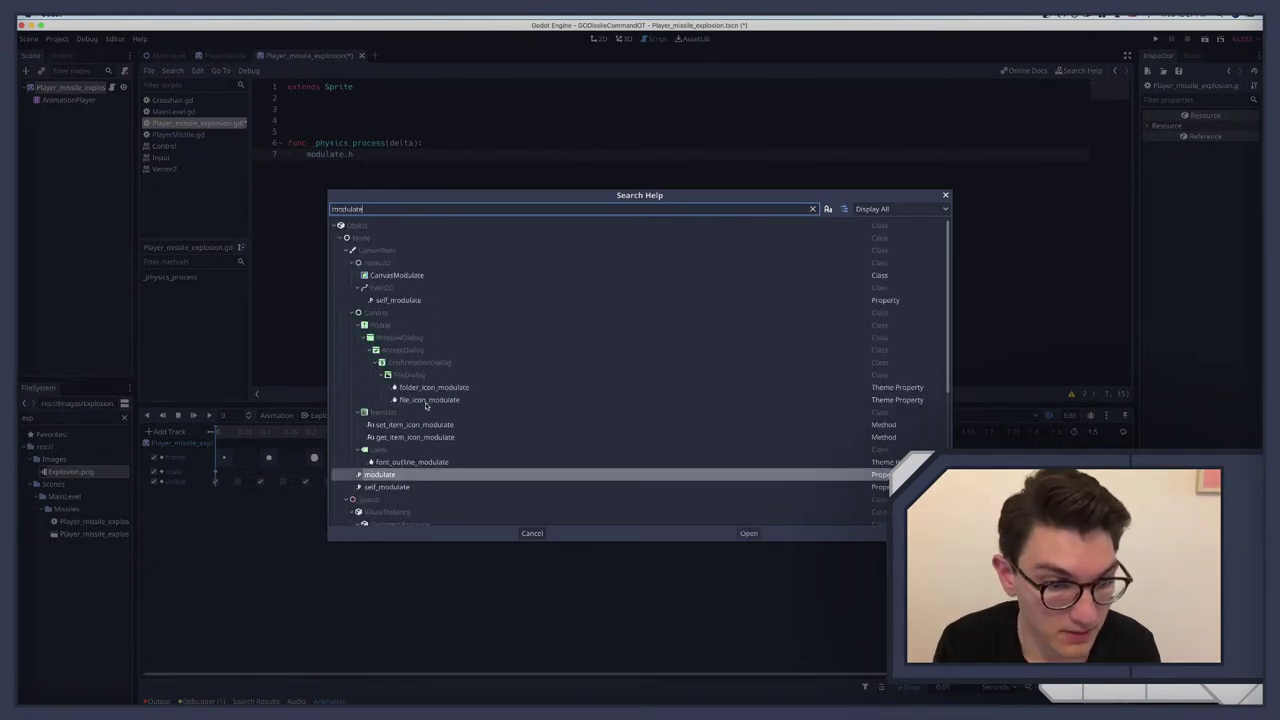
{"action": "scroll", "coordinate": [426, 400], "scroll_direction": "down", "scroll_amount": 6}
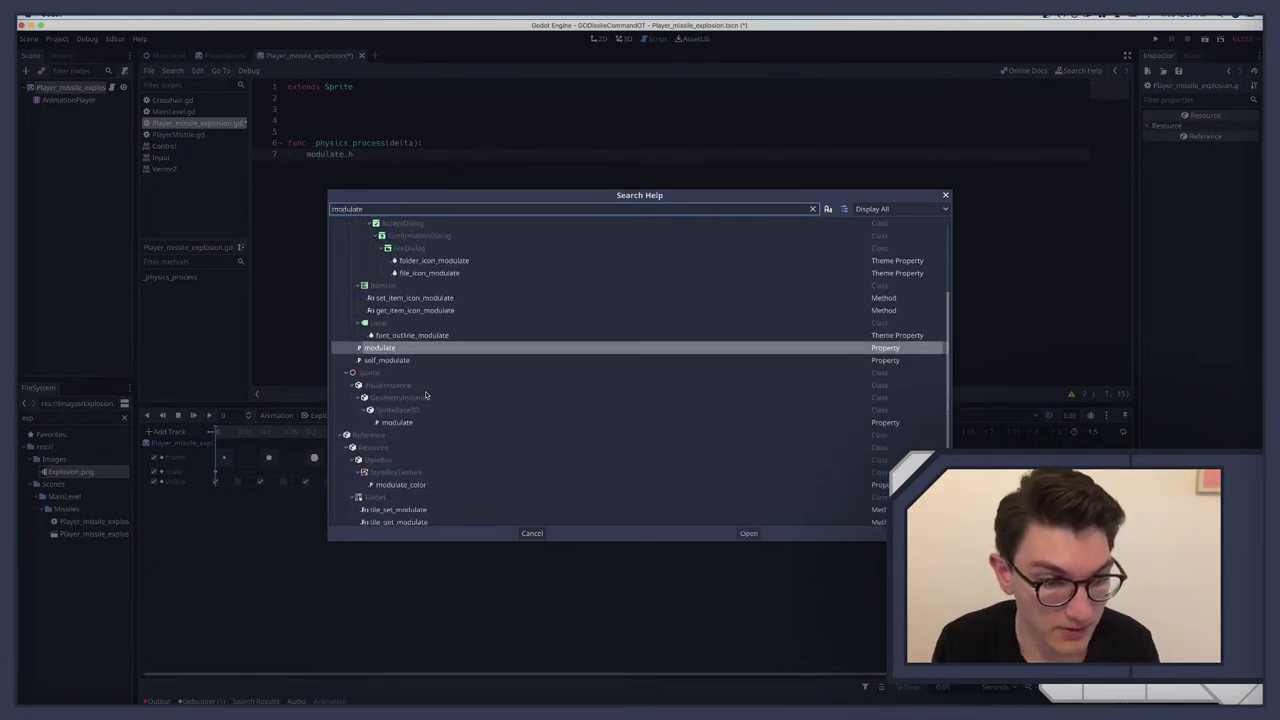
{"action": "scroll", "coordinate": [420, 385], "scroll_direction": "up", "scroll_amount": 6}
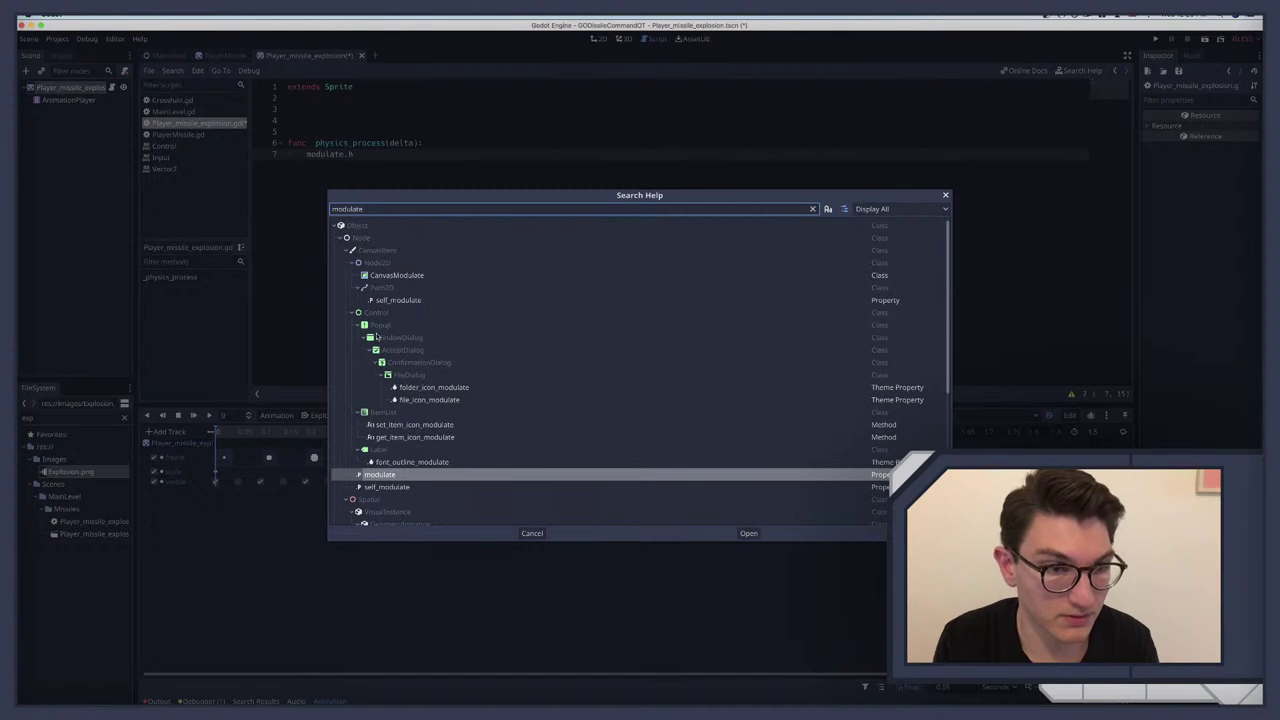
{"action": "left_click", "coordinate": [376, 264]}
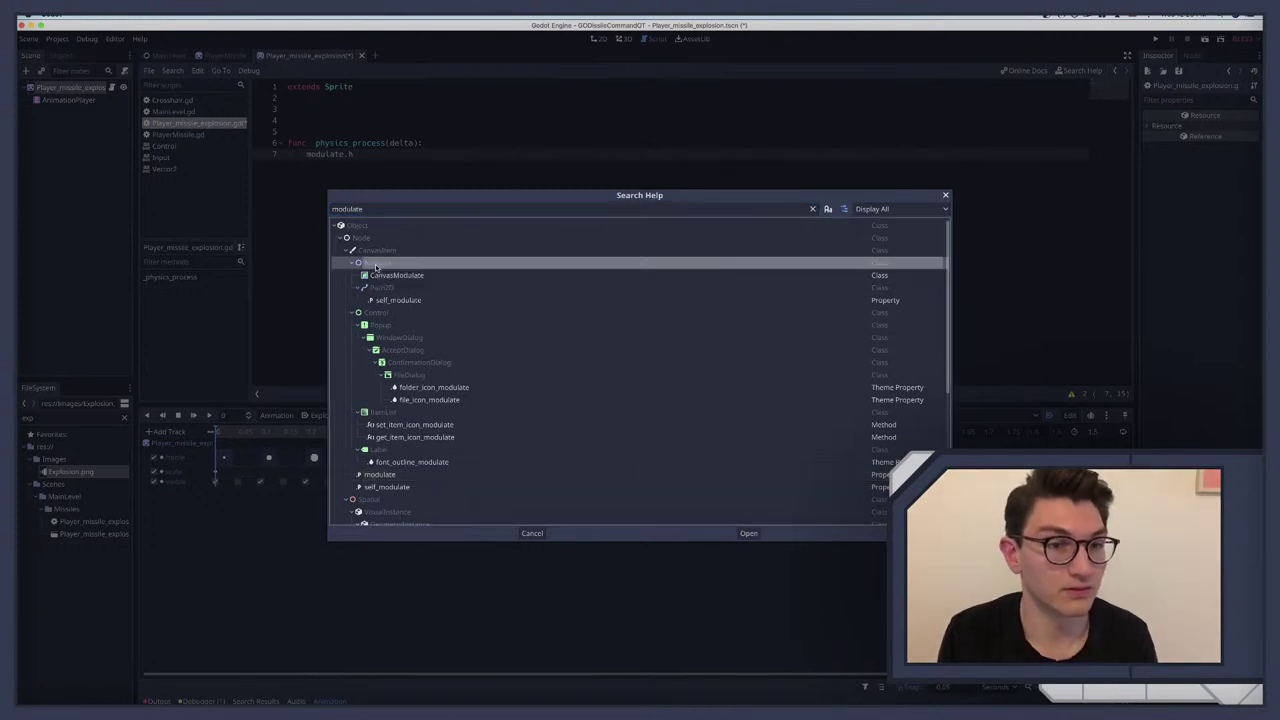
{"action": "left_click", "coordinate": [51, 114]}
{"action": "key", "text": "alt+1"}
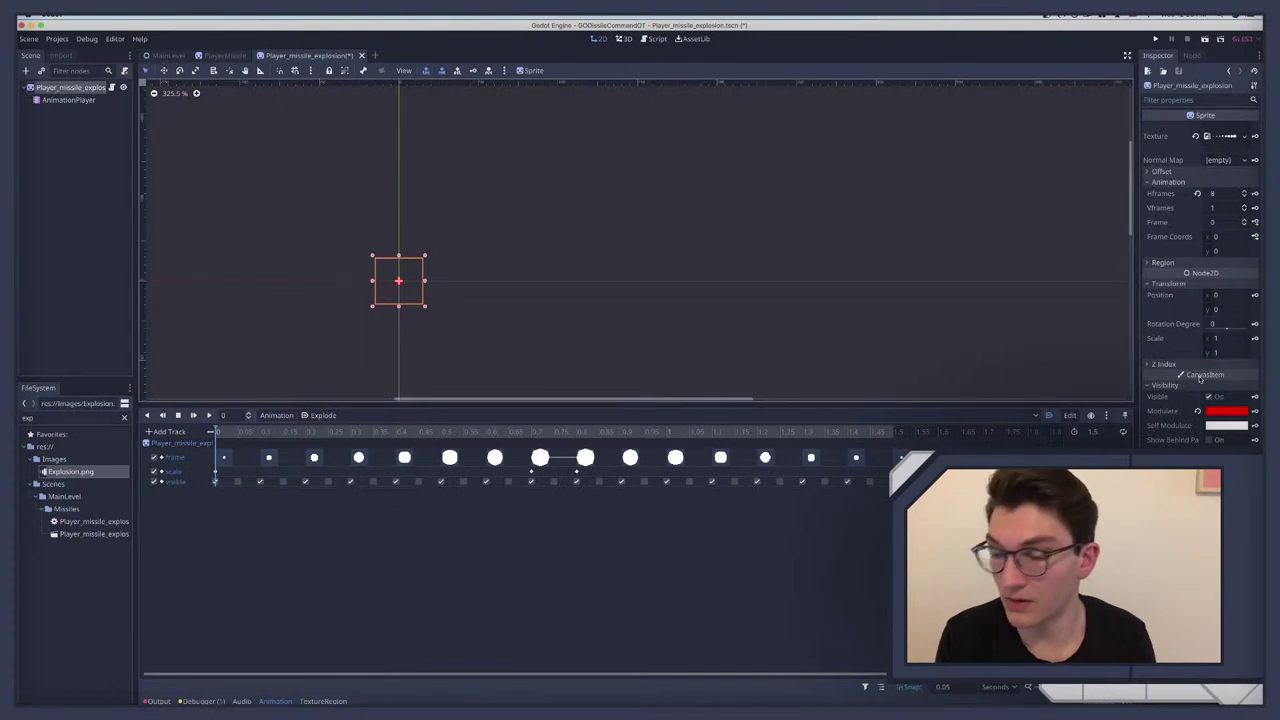
Step: Search the help for 'color' and open the Color class reference
{"action": "key", "text": "F1"}
{"action": "type", "text": "modu"}
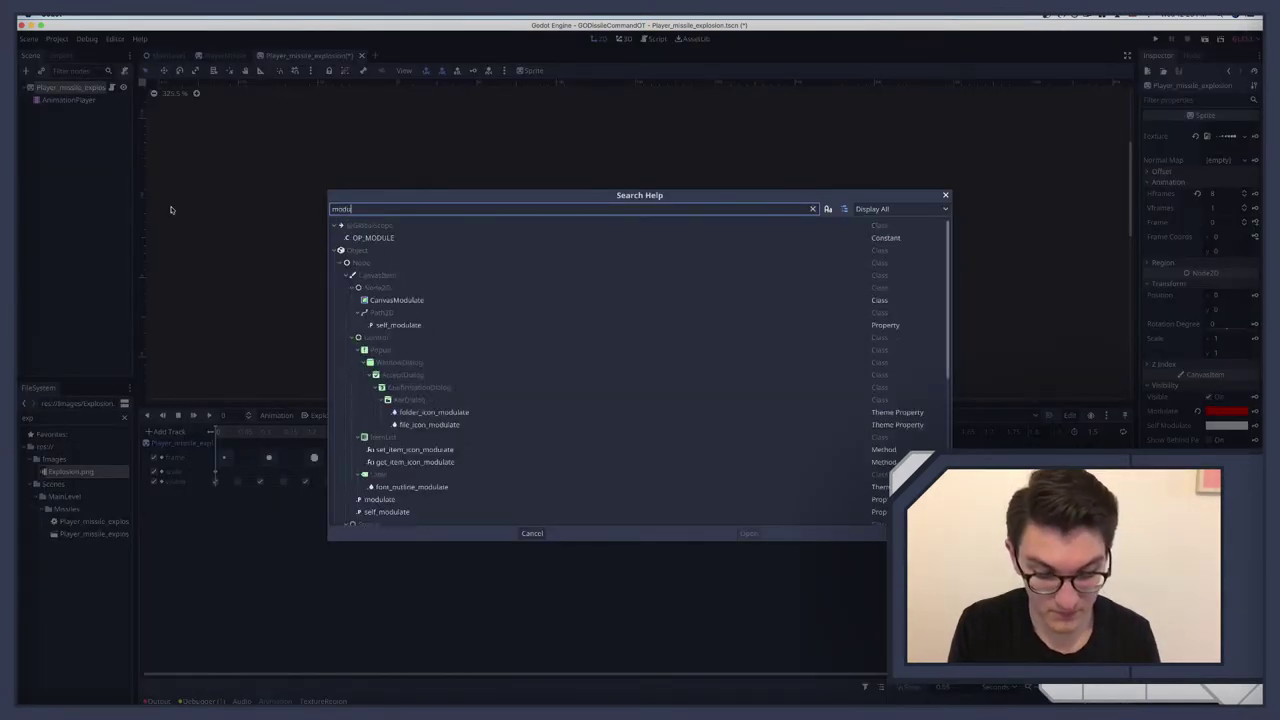
{"action": "type", "text": "la"}
{"action": "key", "text": "BackSpace"}
{"action": "key", "text": "BackSpace"}
{"action": "key", "text": "BackSpace"}
{"action": "key", "text": "BackSpace"}
{"action": "key", "text": "BackSpace"}
{"action": "key", "text": "BackSpace"}
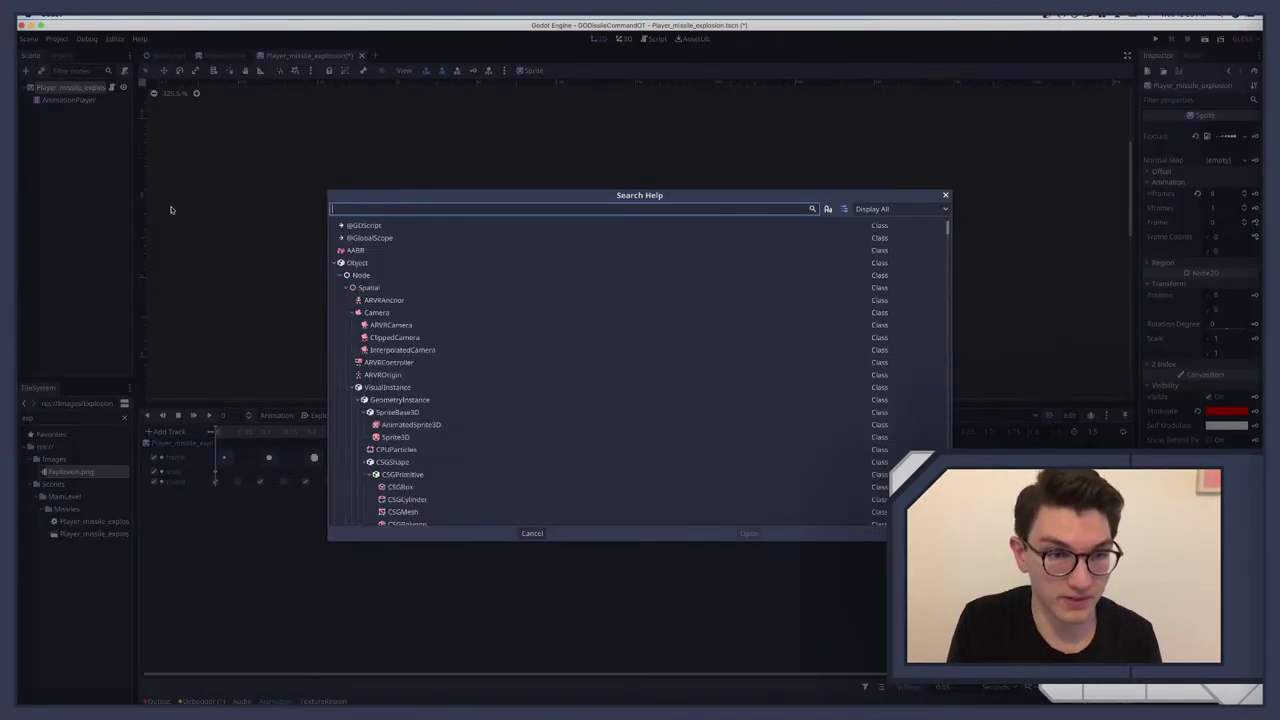
{"action": "type", "text": "color"}
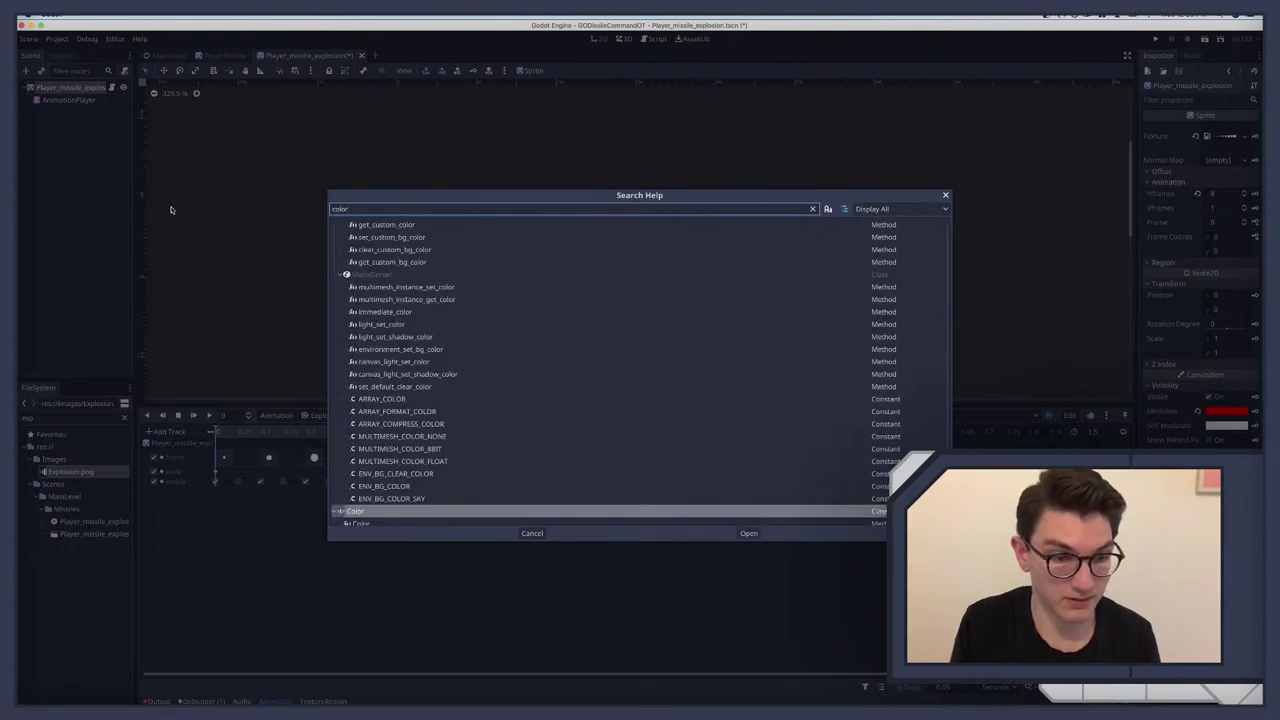
{"action": "key", "text": "Return"}
{"action": "scroll", "coordinate": [348, 237], "scroll_direction": "down", "scroll_amount": 5}
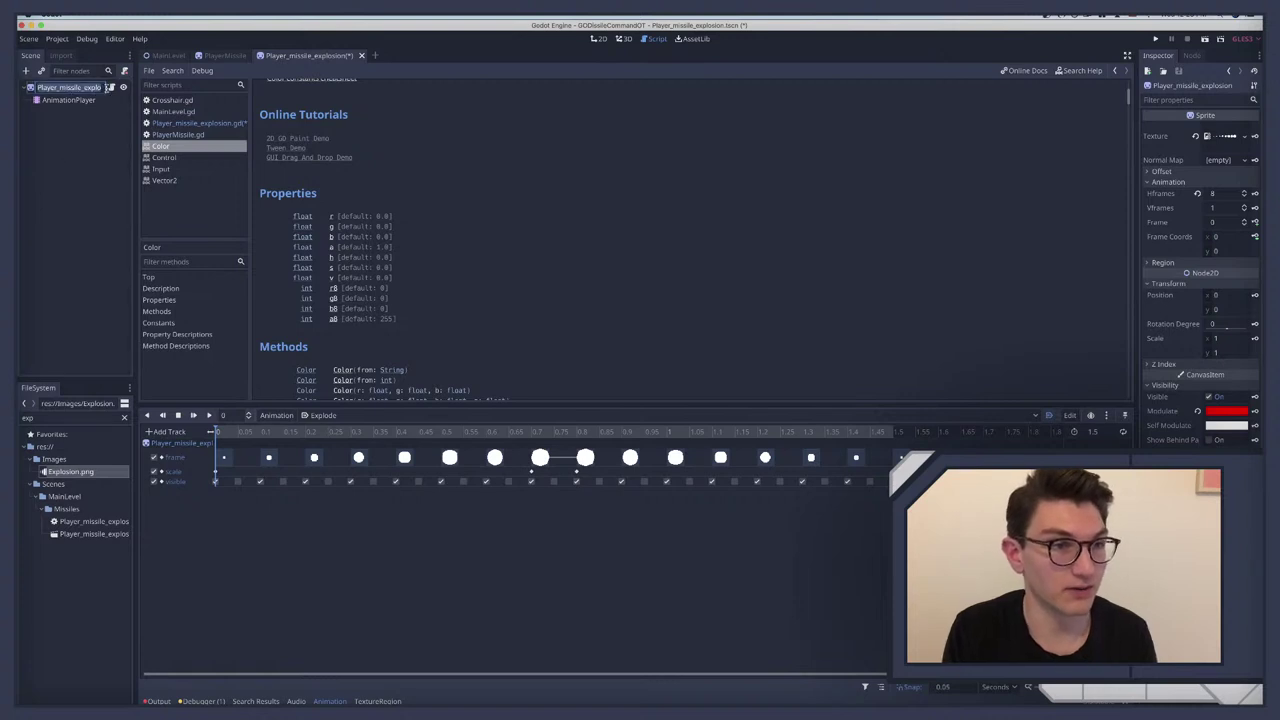
Step: Complete line 7 as 'modulate.h += 1', save the script, and select the explosion sprite node
{"action": "left_click", "coordinate": [112, 87]}
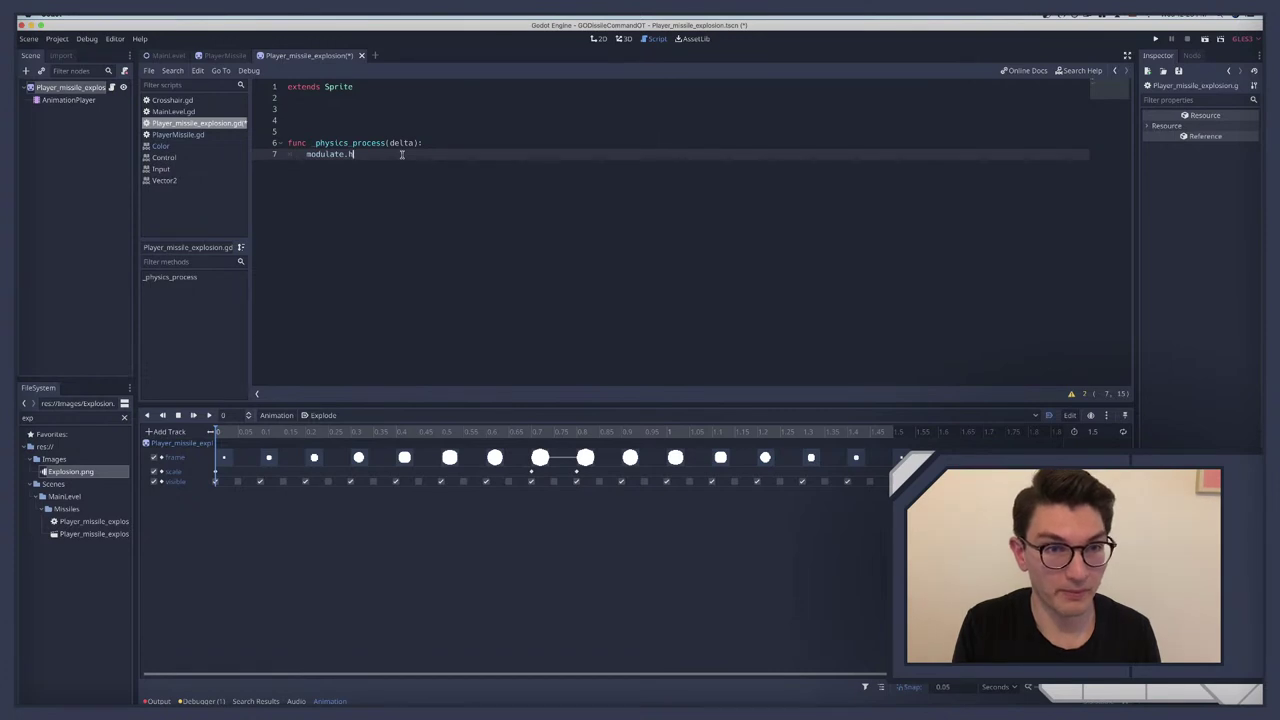
{"action": "type", "text": "+= 1"}
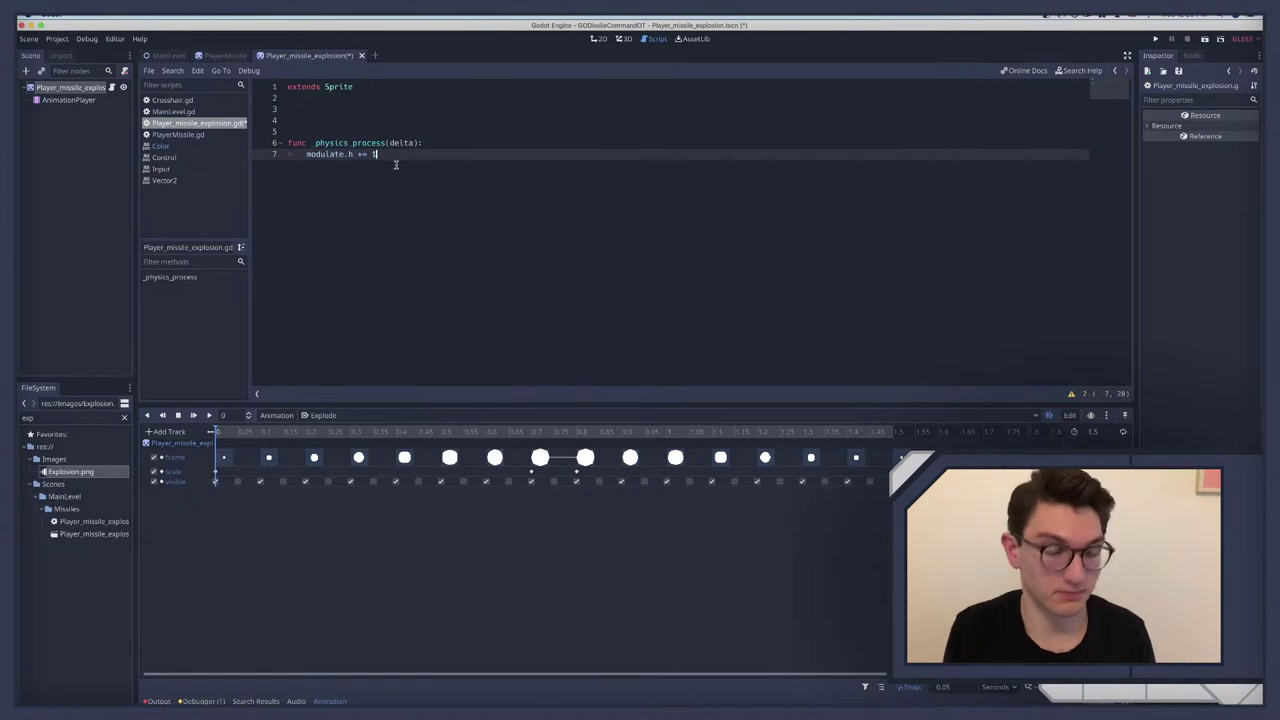
{"action": "key", "text": "ctrl+s"}
{"action": "left_click", "coordinate": [43, 88]}
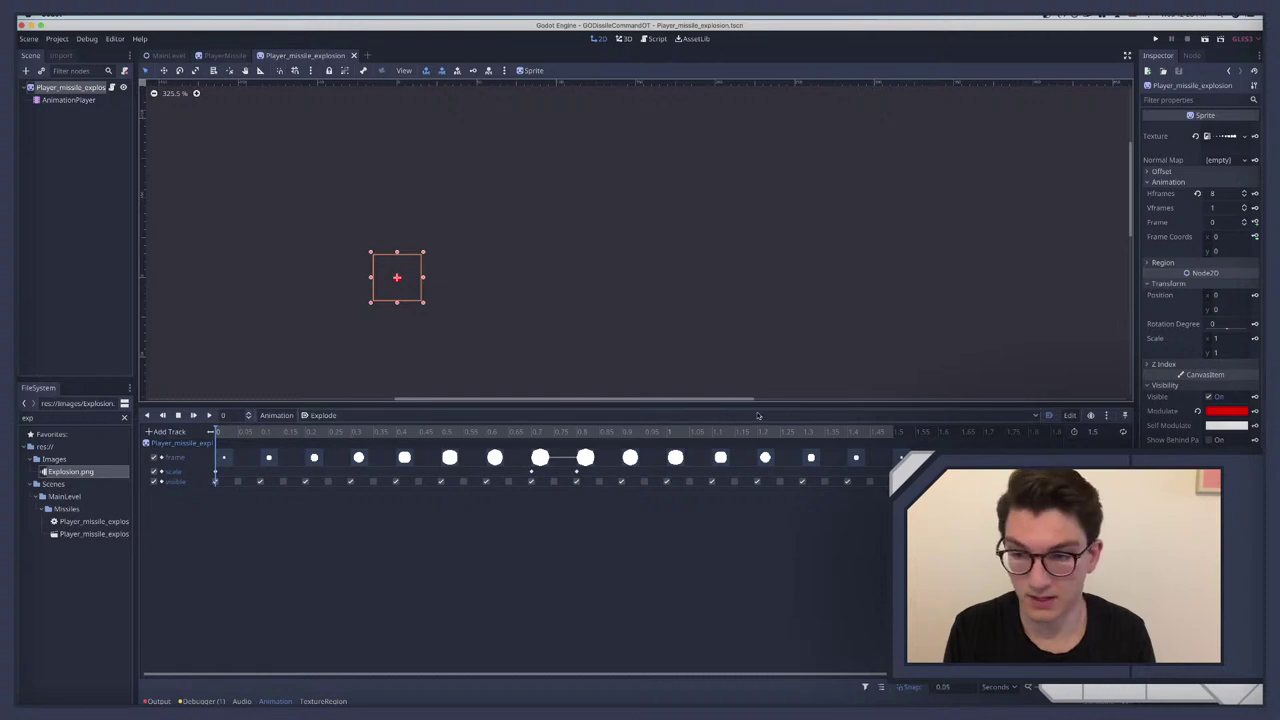
Step: Test-run the game, then revert the sprite's Modulate and set it to pure red ff0000
{"action": "key", "text": "super+b"}
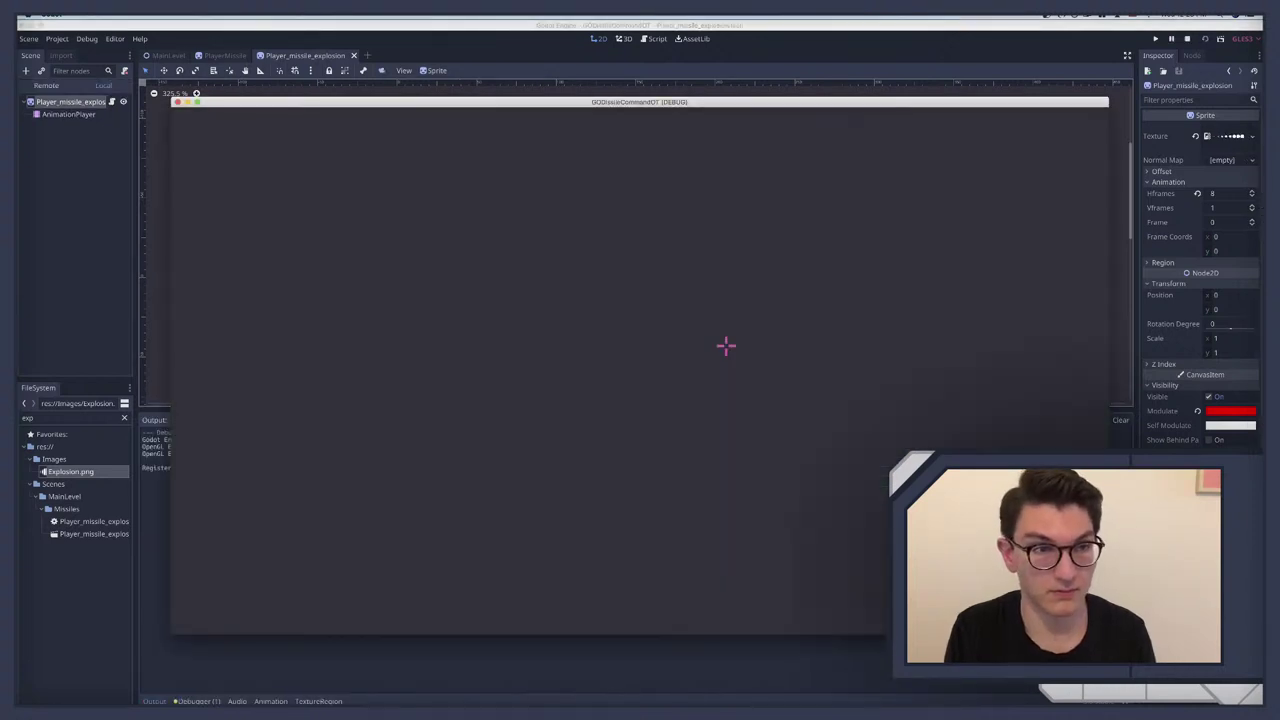
{"action": "key", "text": "super+period"}
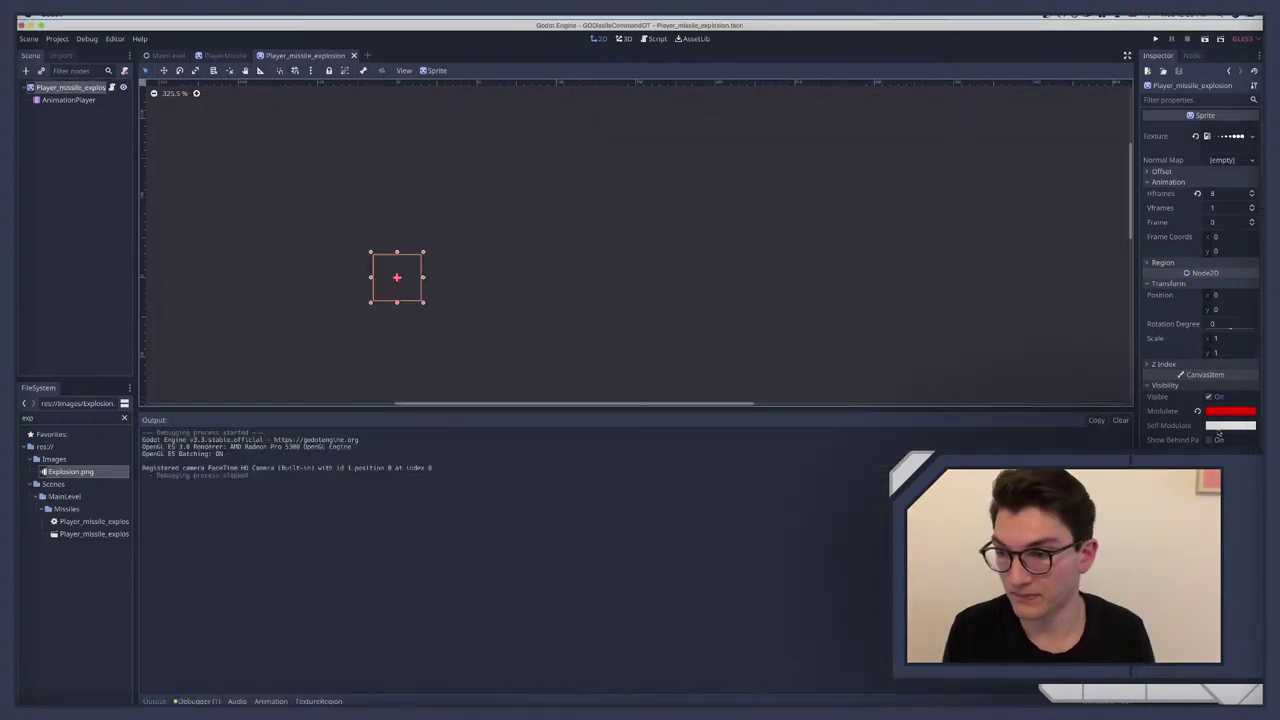
{"action": "left_click", "coordinate": [1198, 412]}
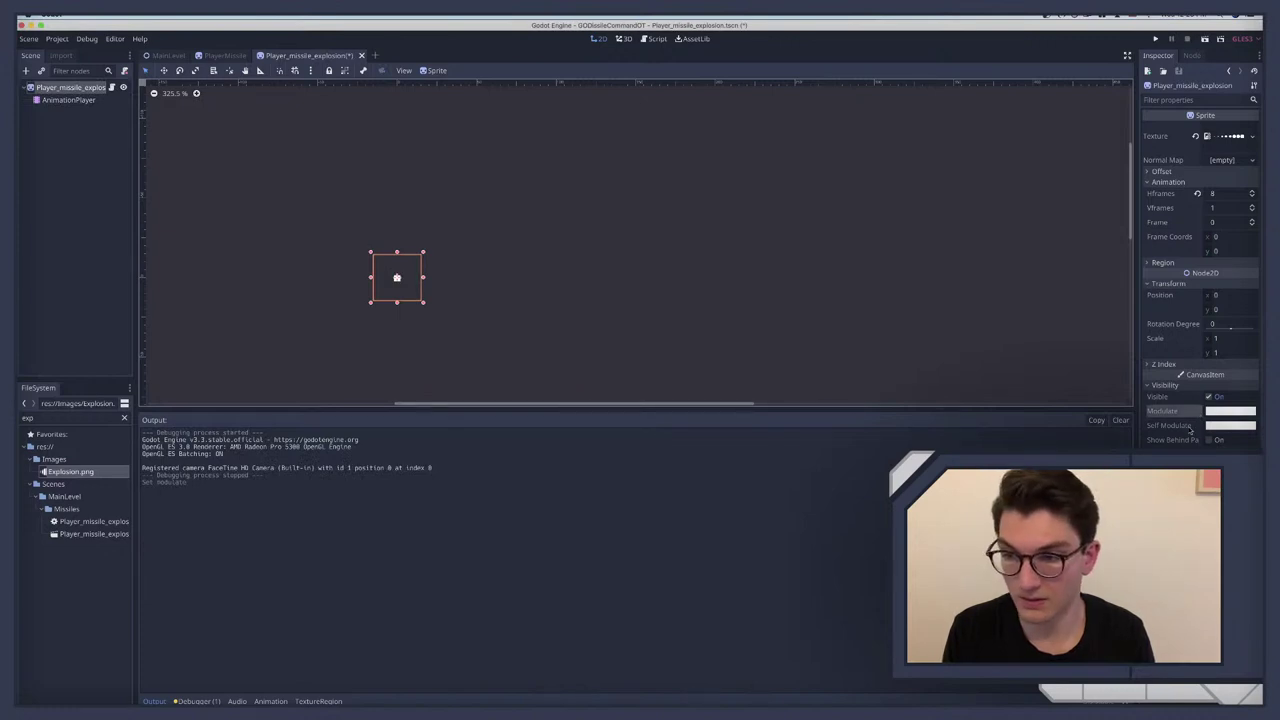
{"action": "left_click", "coordinate": [1230, 411]}
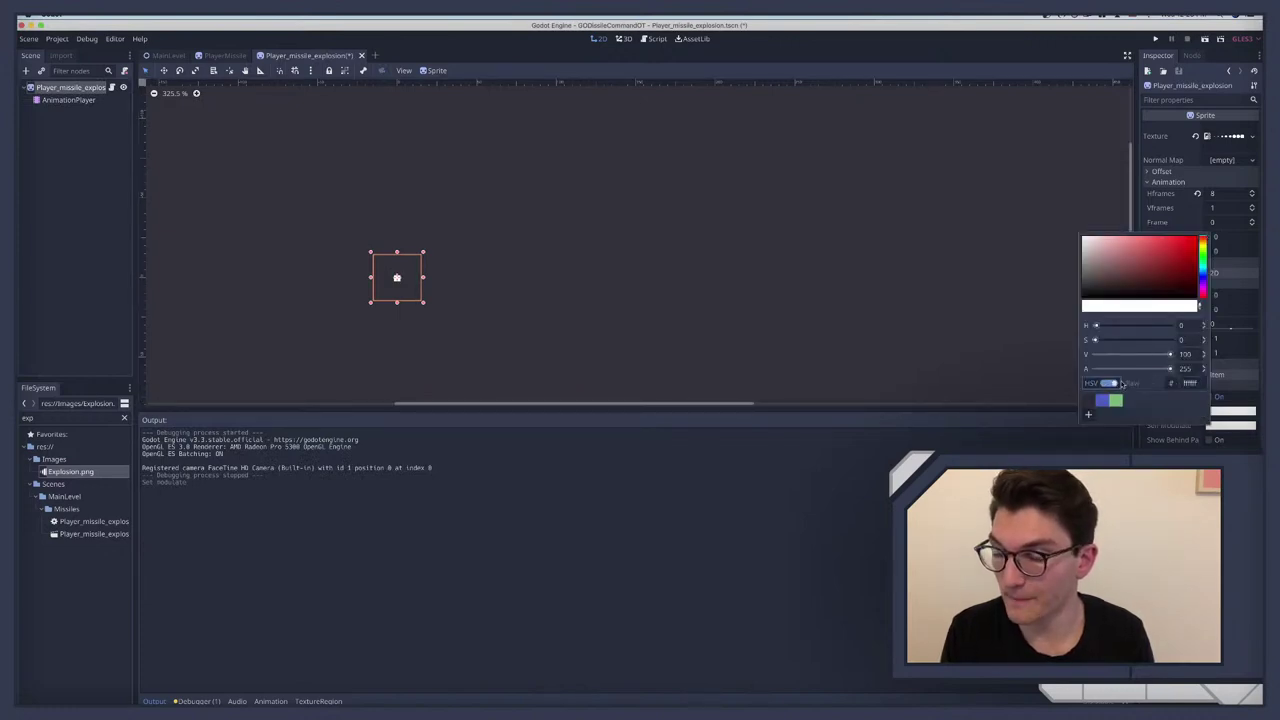
{"action": "left_click_drag", "start_coordinate": [1128, 257], "coordinate": [1198, 238]}
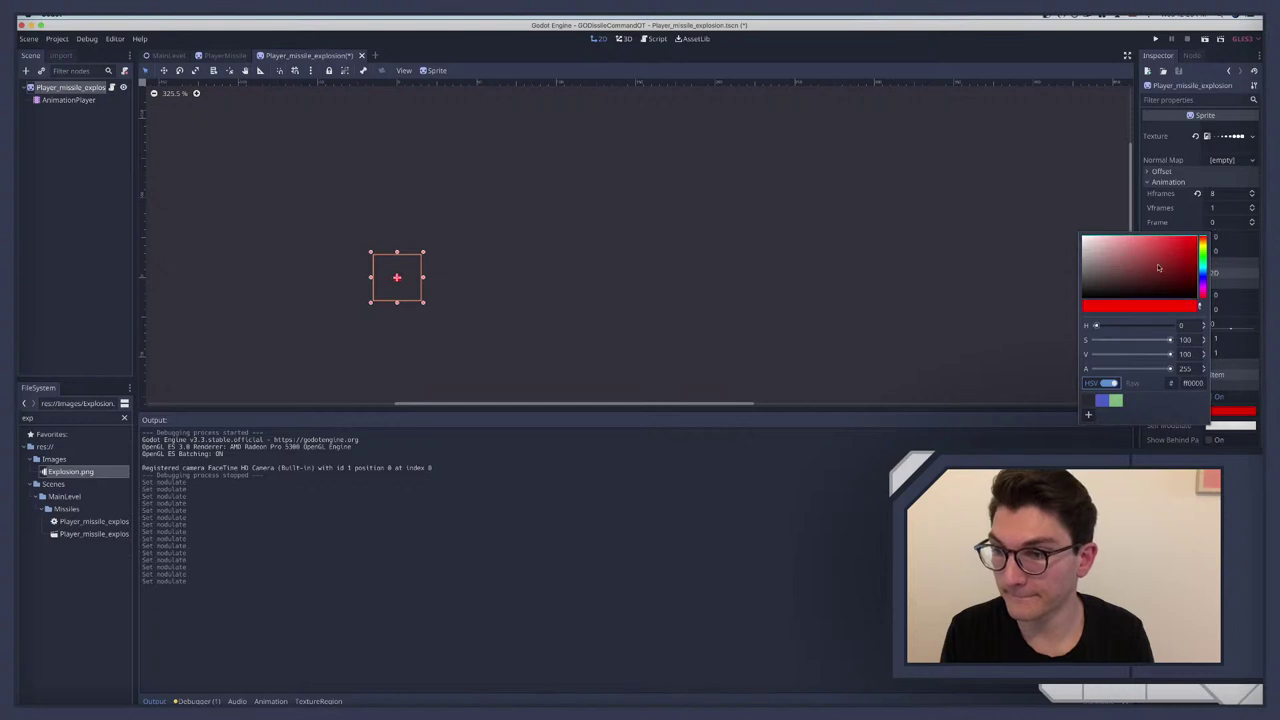
{"action": "left_click_drag", "start_coordinate": [1096, 326], "coordinate": [1029, 332]}
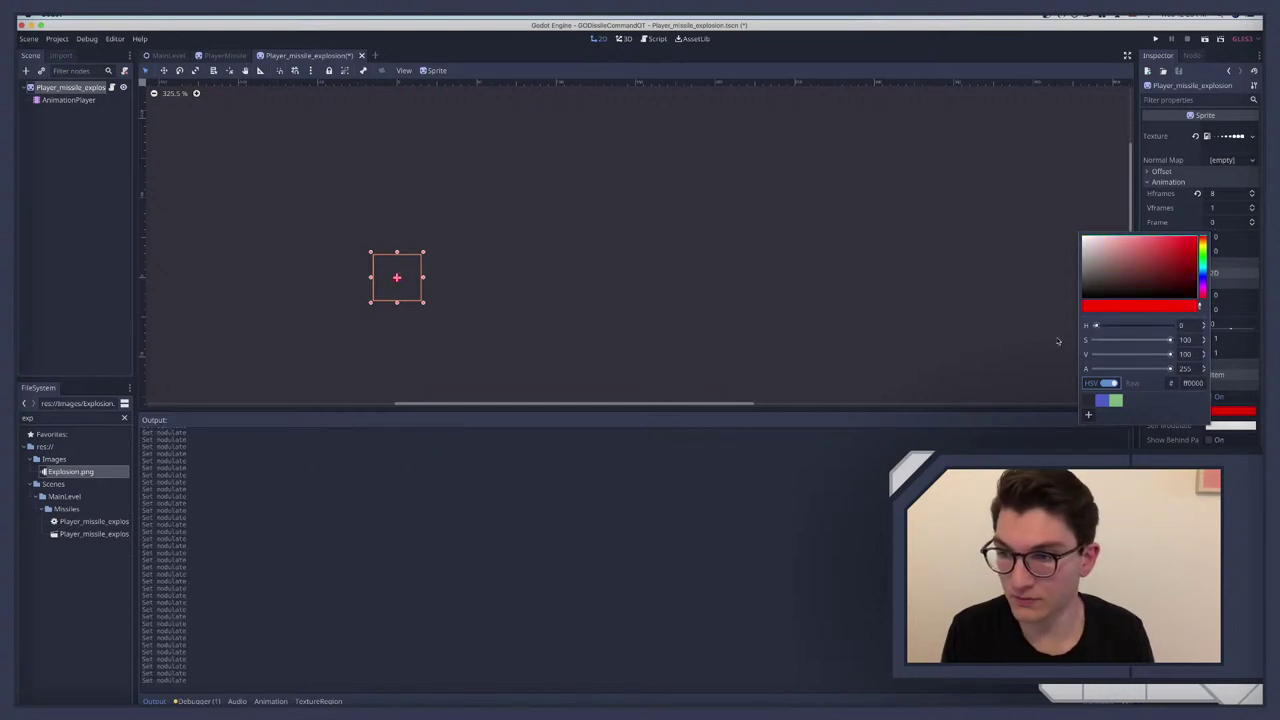
{"action": "left_click", "coordinate": [1207, 420]}
{"action": "left_click", "coordinate": [1236, 414]}
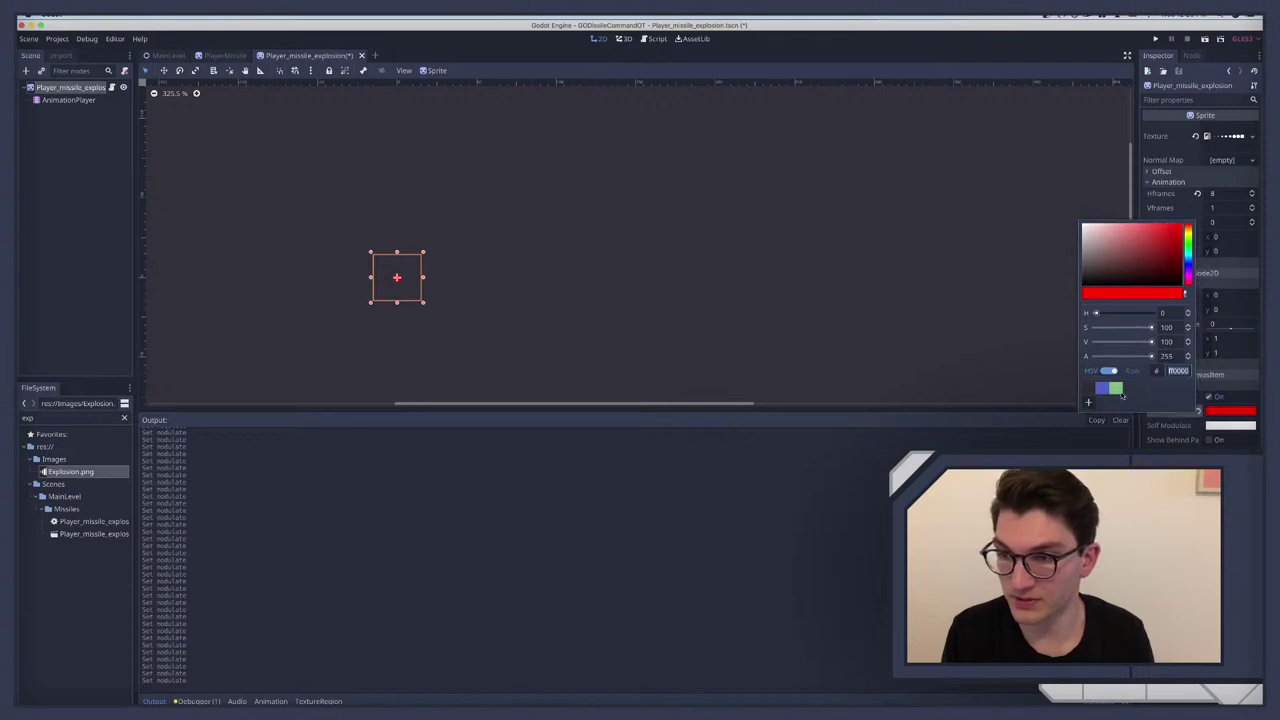
{"action": "left_click", "coordinate": [142, 152]}
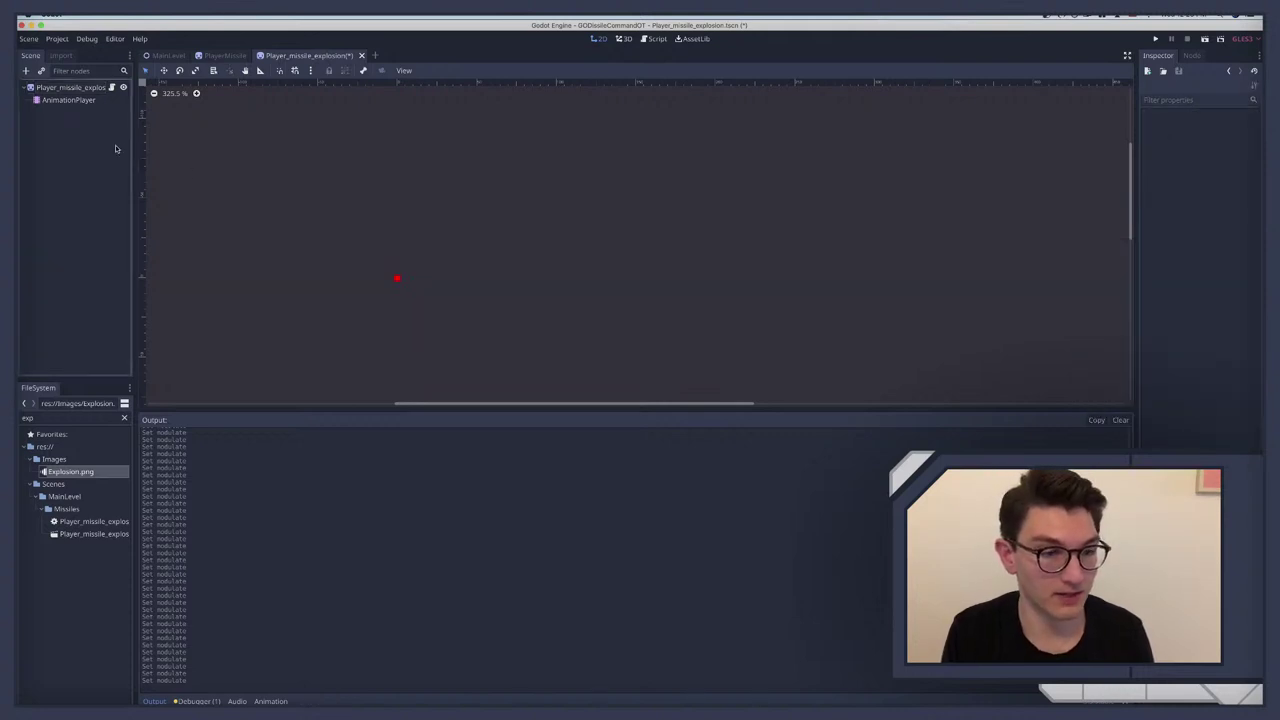
Step: Save and test-run the scene, then return to the explosion script
{"action": "key", "text": "super+r"}
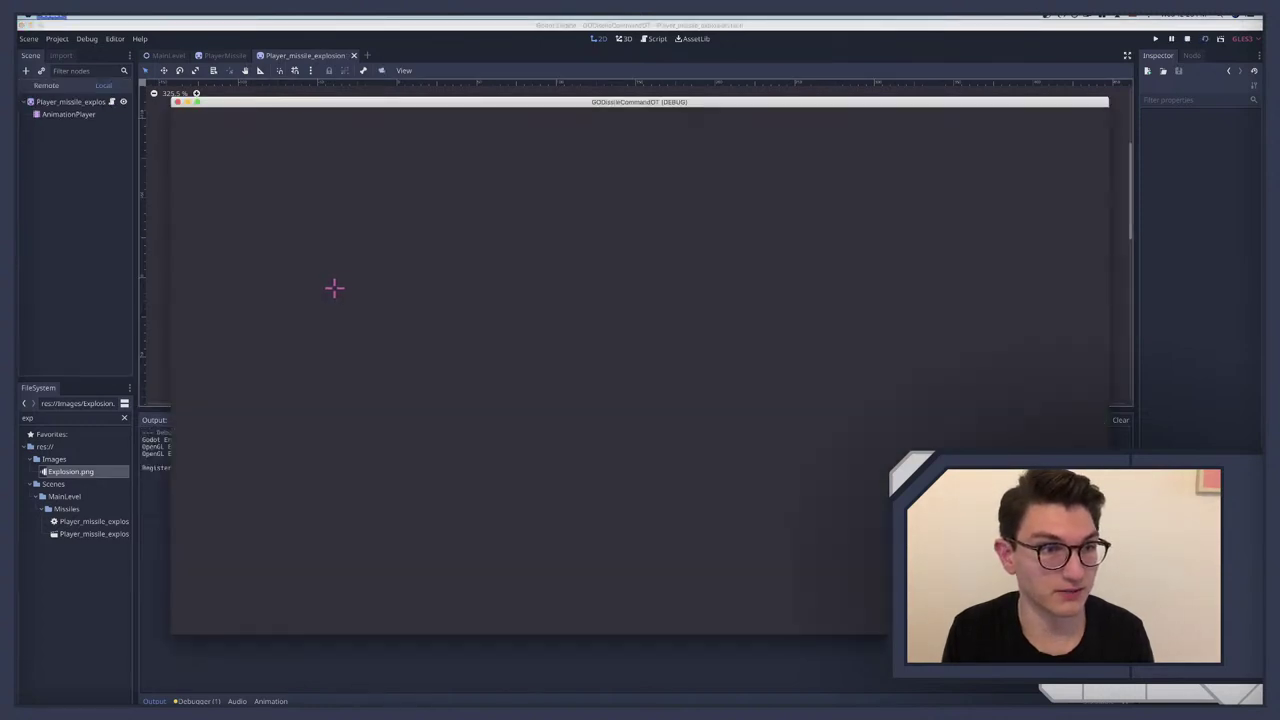
{"action": "key", "text": "super+period"}
{"action": "key", "text": "alt+3"}
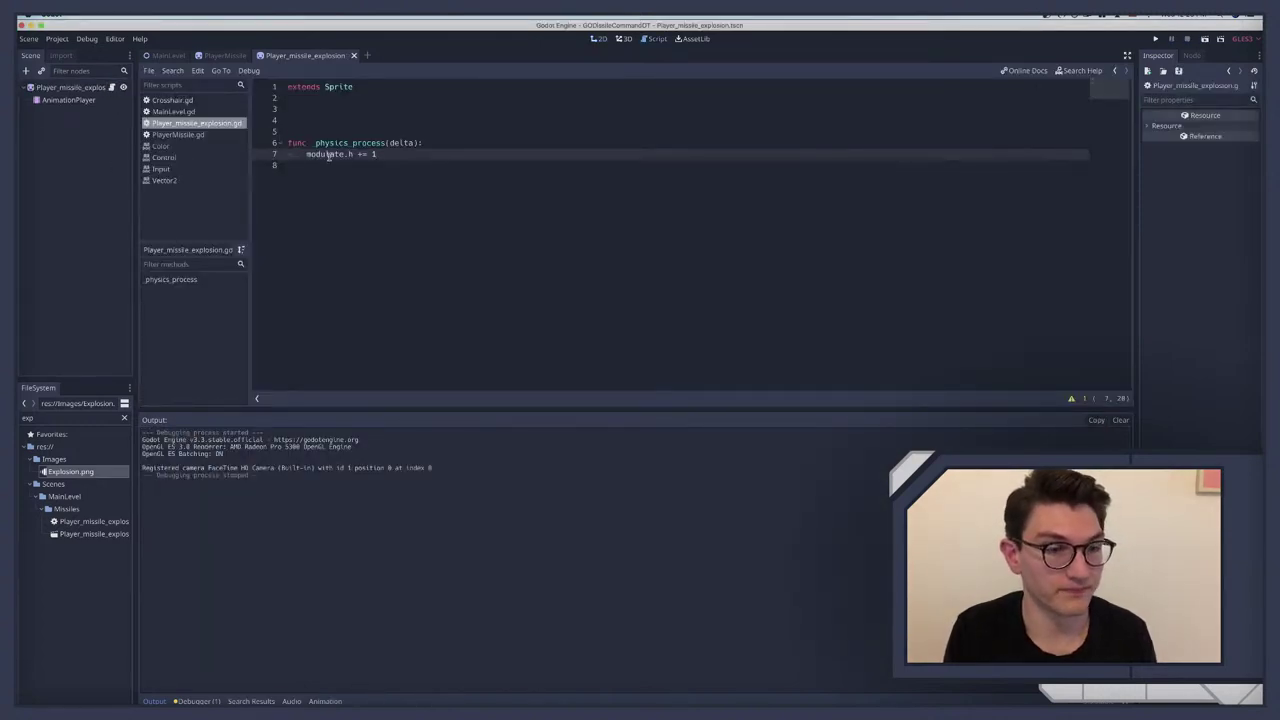
Step: Check the debugger warnings and rename the unused delta argument to _delta on line 6
{"action": "left_click", "coordinate": [196, 701]}
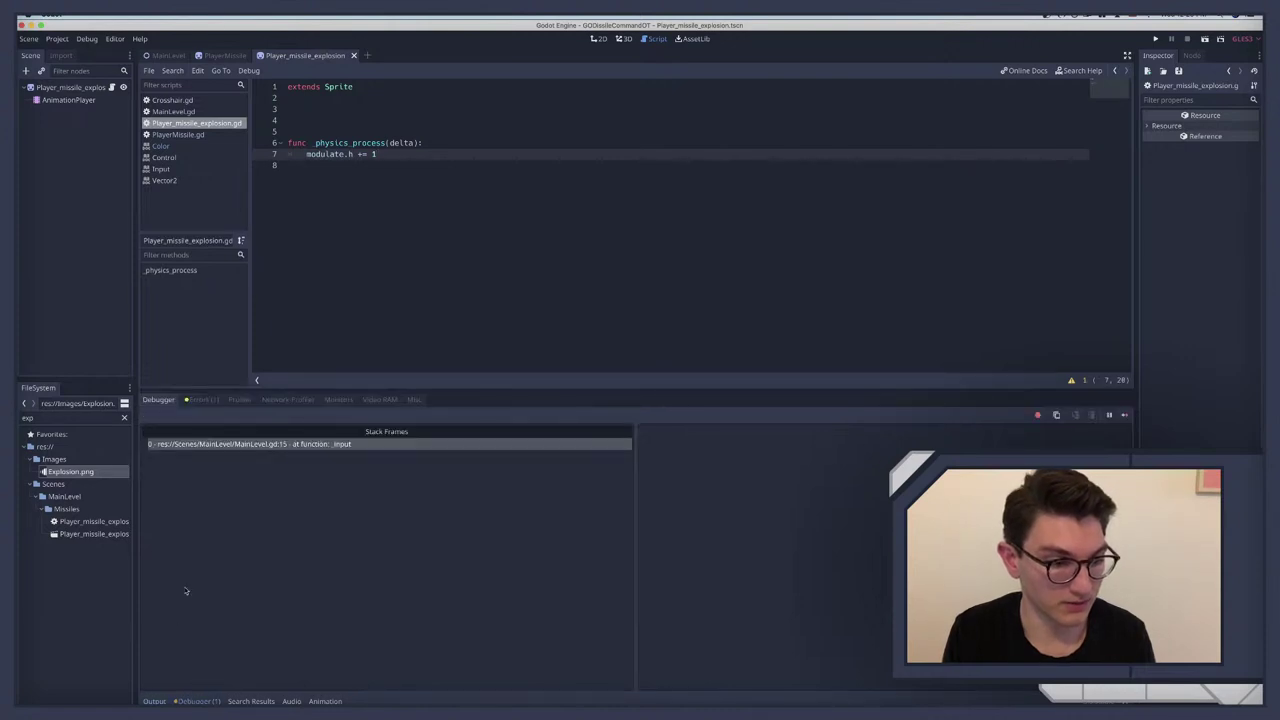
{"action": "left_click", "coordinate": [202, 400]}
{"action": "left_click", "coordinate": [390, 143]}
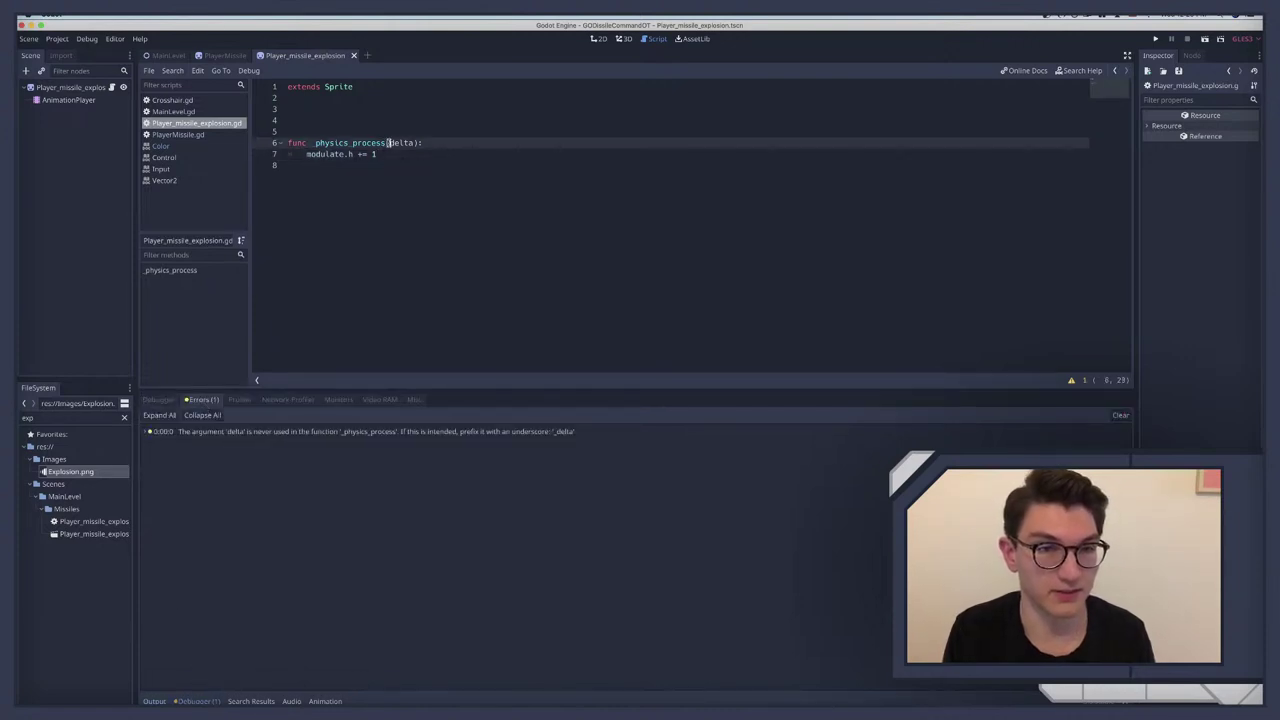
{"action": "type", "text": "_"}
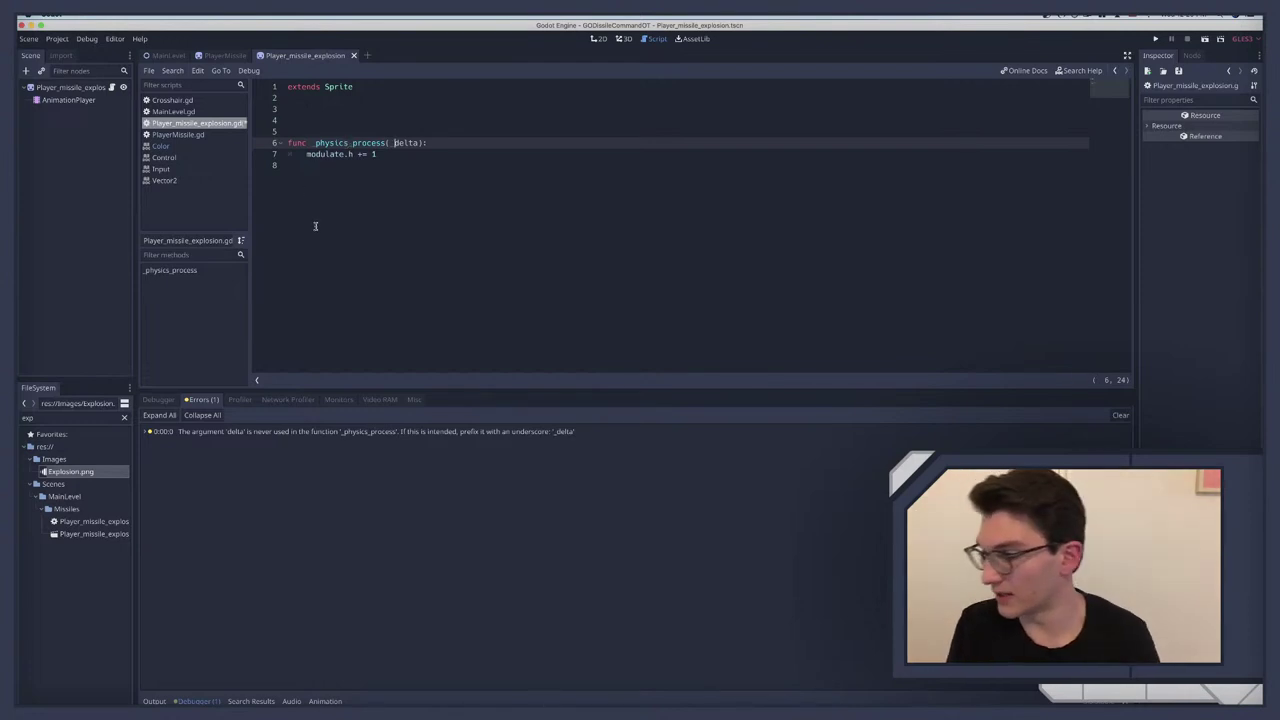
Step: Insert print(modulate.h) above the hue increment line and test-run the game
{"action": "left_click", "coordinate": [343, 155]}
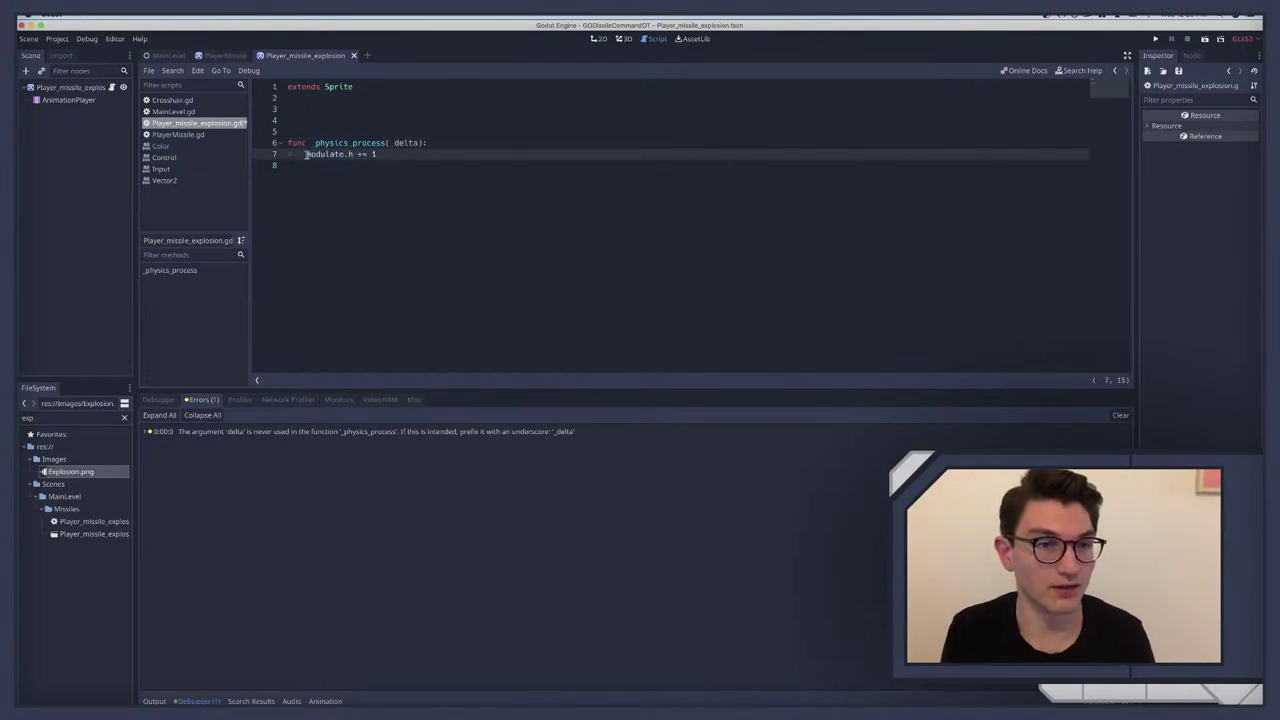
{"action": "double_click", "coordinate": [309, 154]}
{"action": "left_click_drag", "start_coordinate": [361, 154], "coordinate": [376, 154]}
{"action": "left_click", "coordinate": [375, 155]}
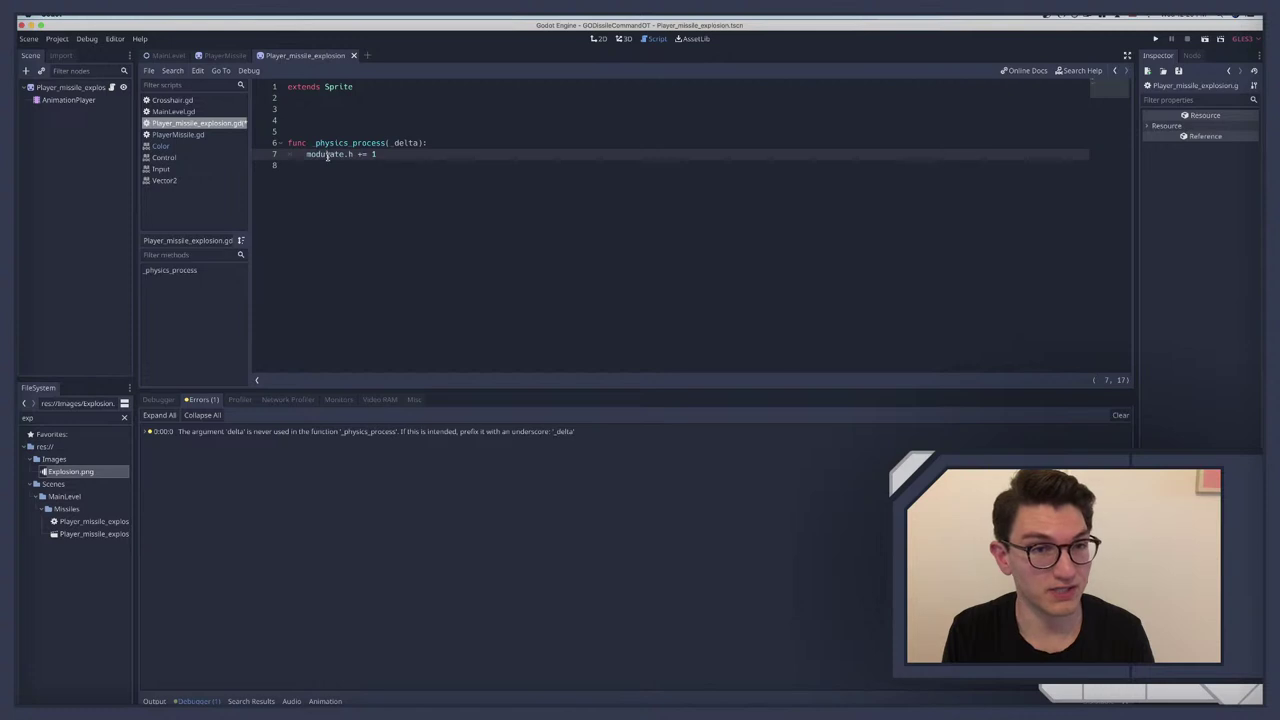
{"action": "left_click", "coordinate": [465, 143]}
{"action": "key", "text": "Return"}
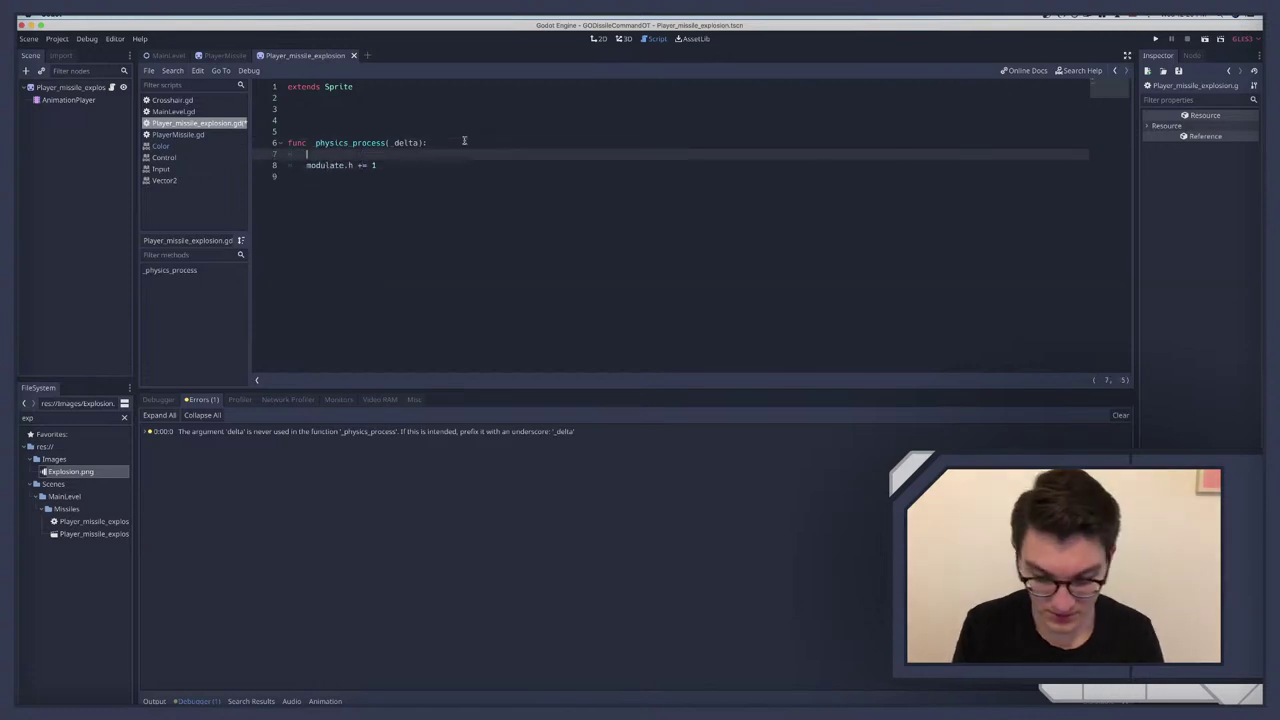
{"action": "type", "text": "print"}
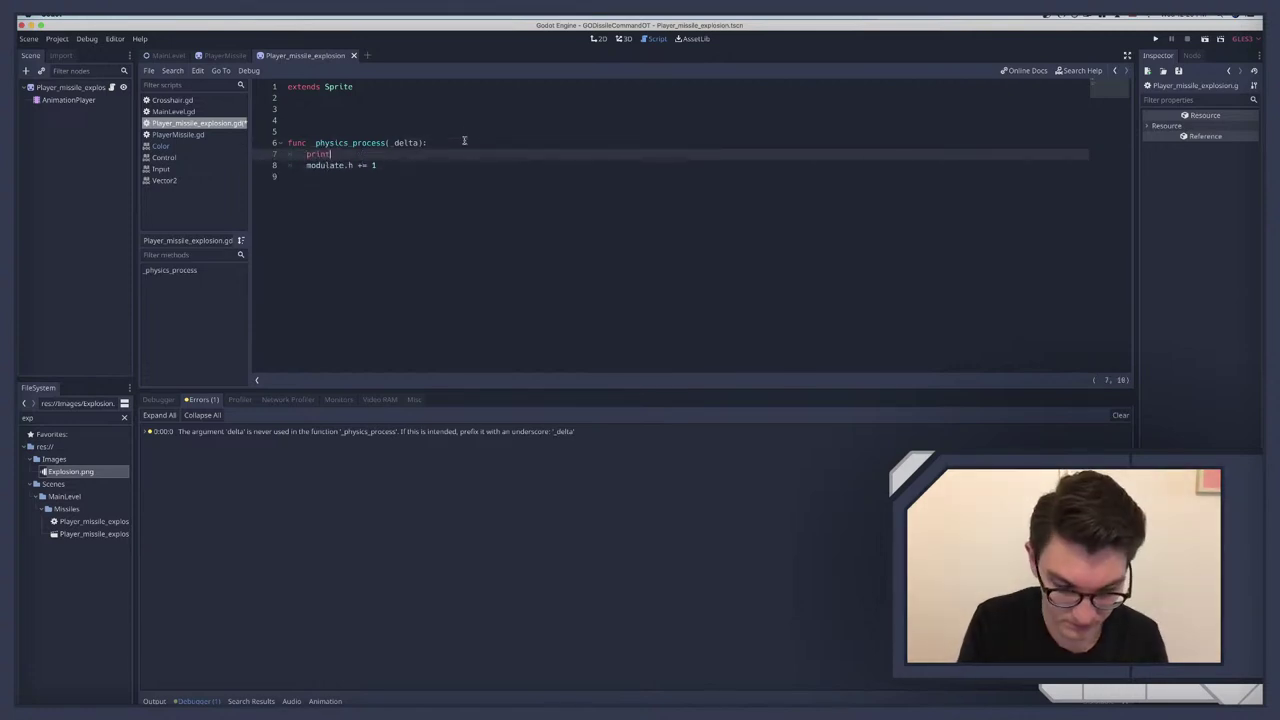
{"action": "type", "text": "(modu"}
{"action": "key", "text": "Return"}
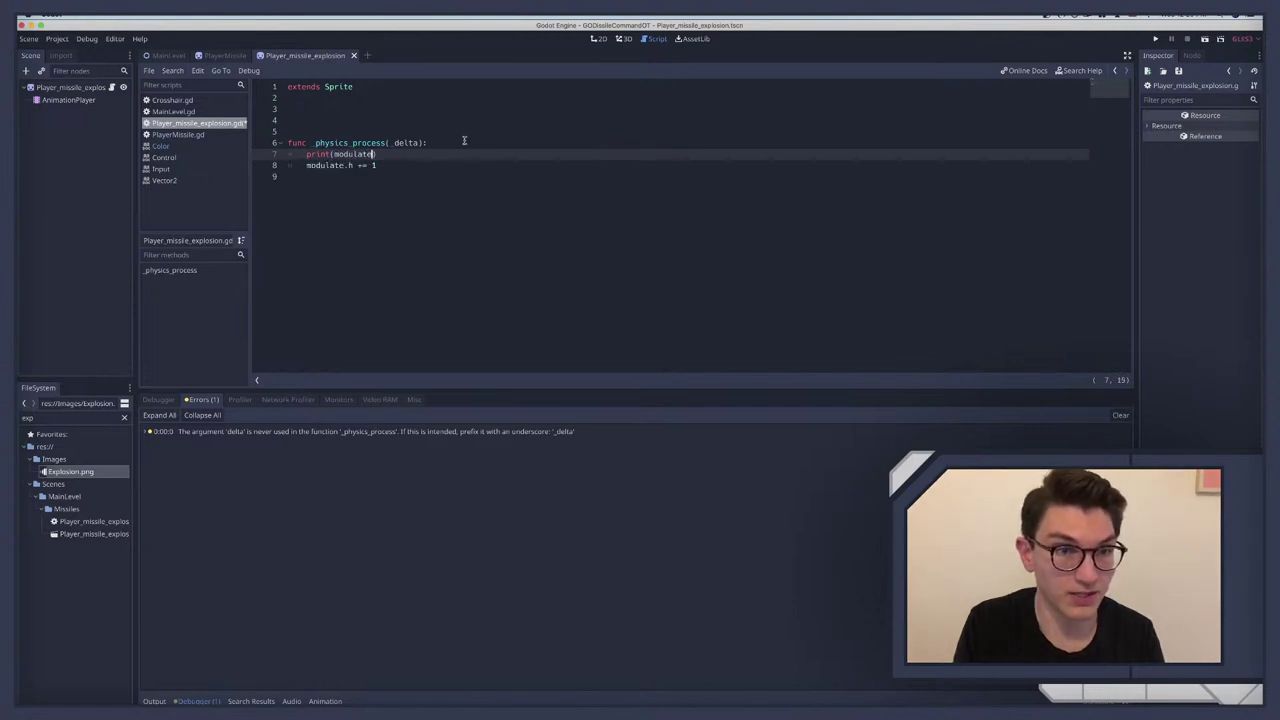
{"action": "type", "text": ".h"}
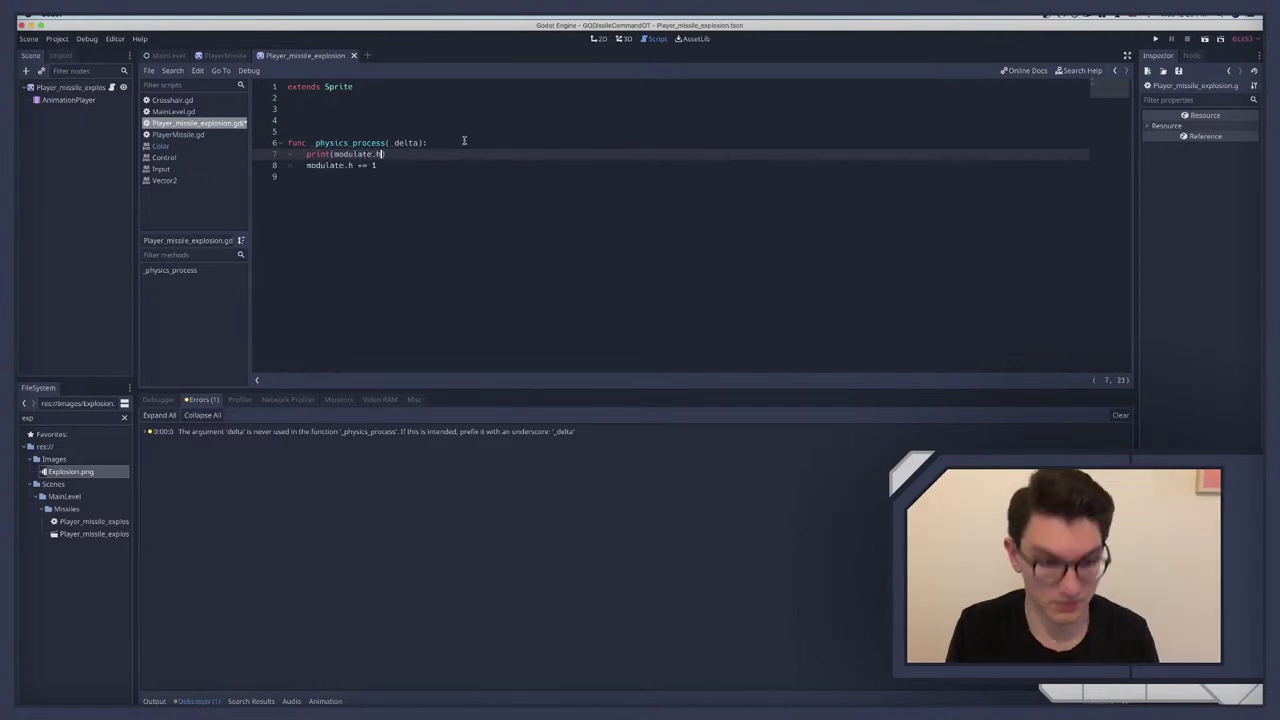
{"action": "key", "text": "super+b"}
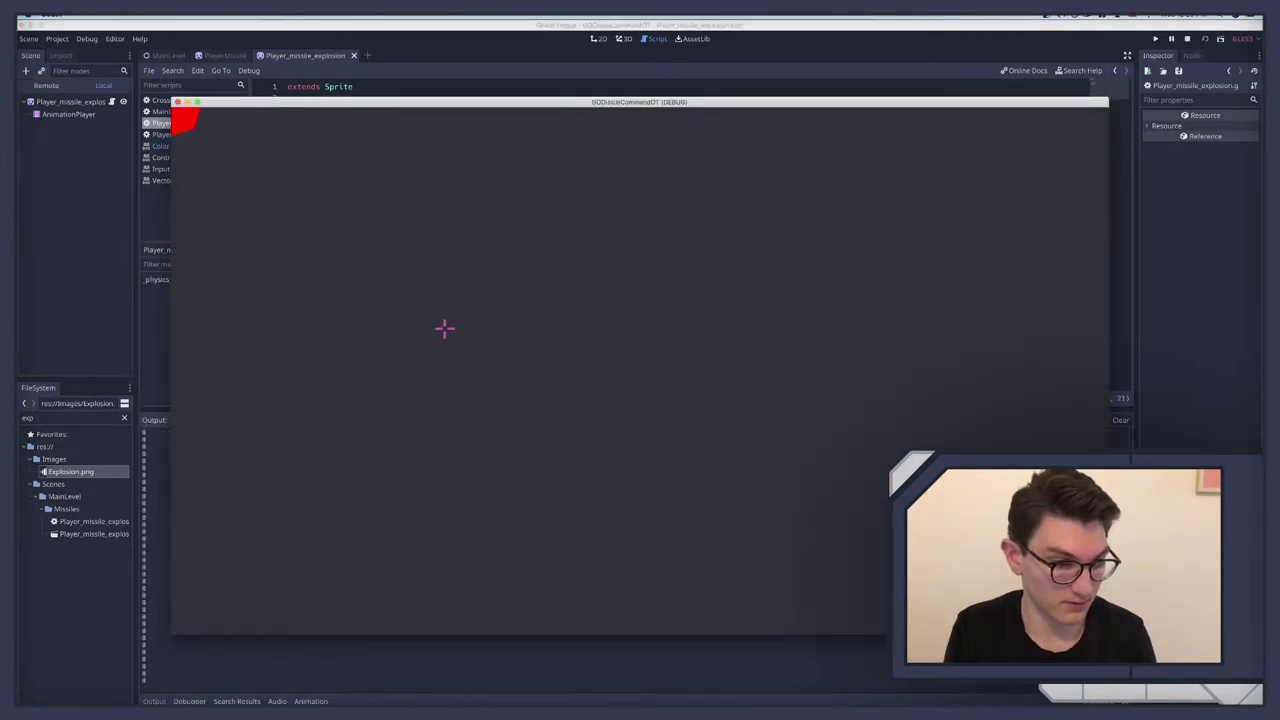
{"action": "key", "text": "super+q"}
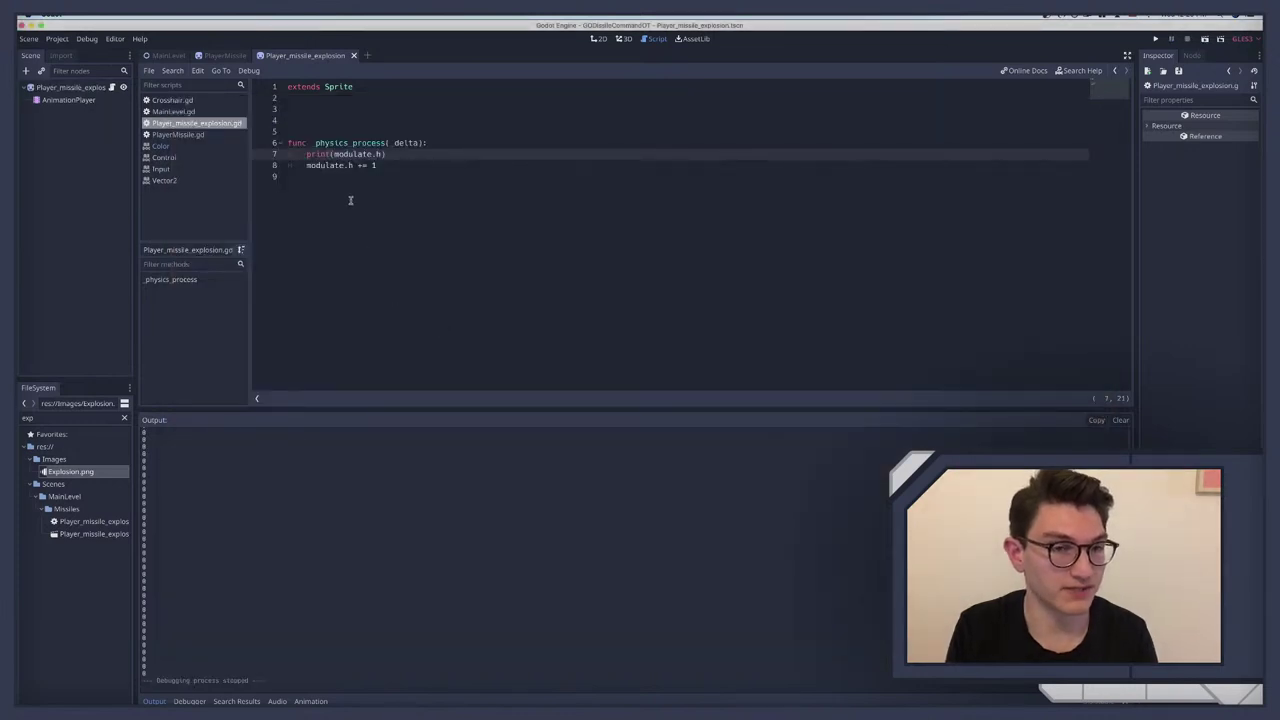
Step: Re-run the game to watch the printed hue values on line 8's increment
{"action": "left_click", "coordinate": [350, 166]}
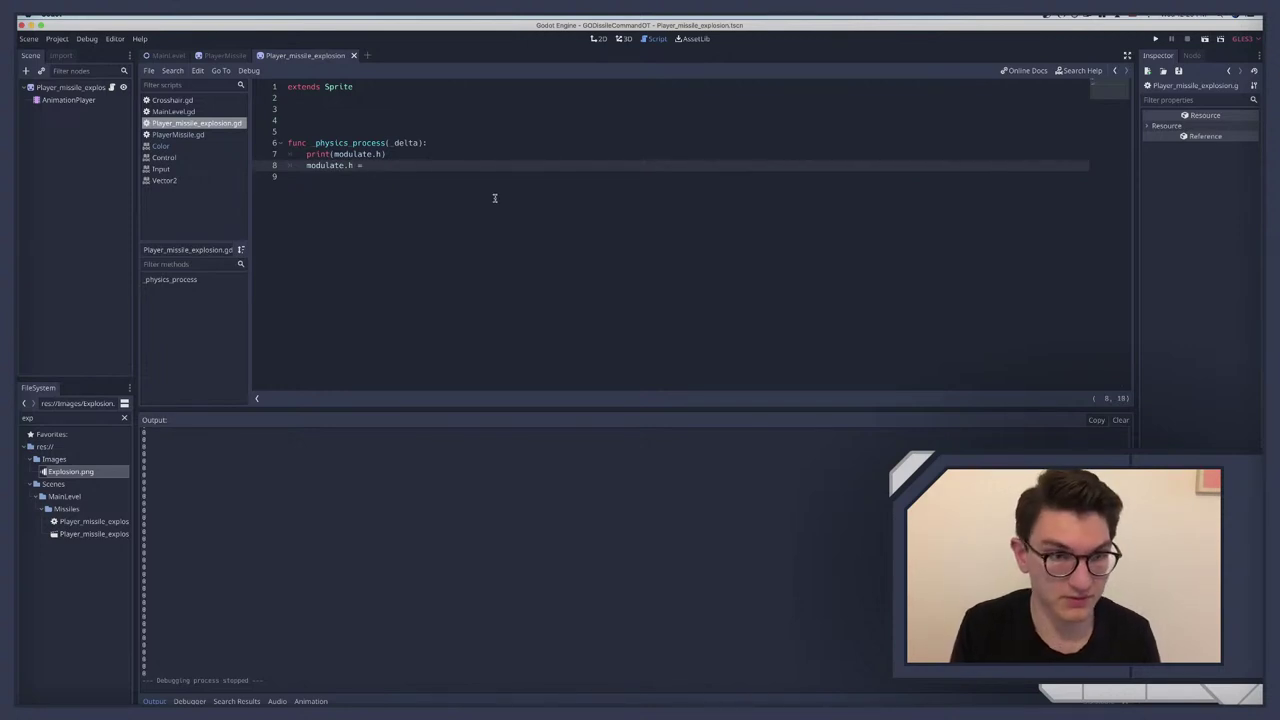
{"action": "key", "text": "super+b"}
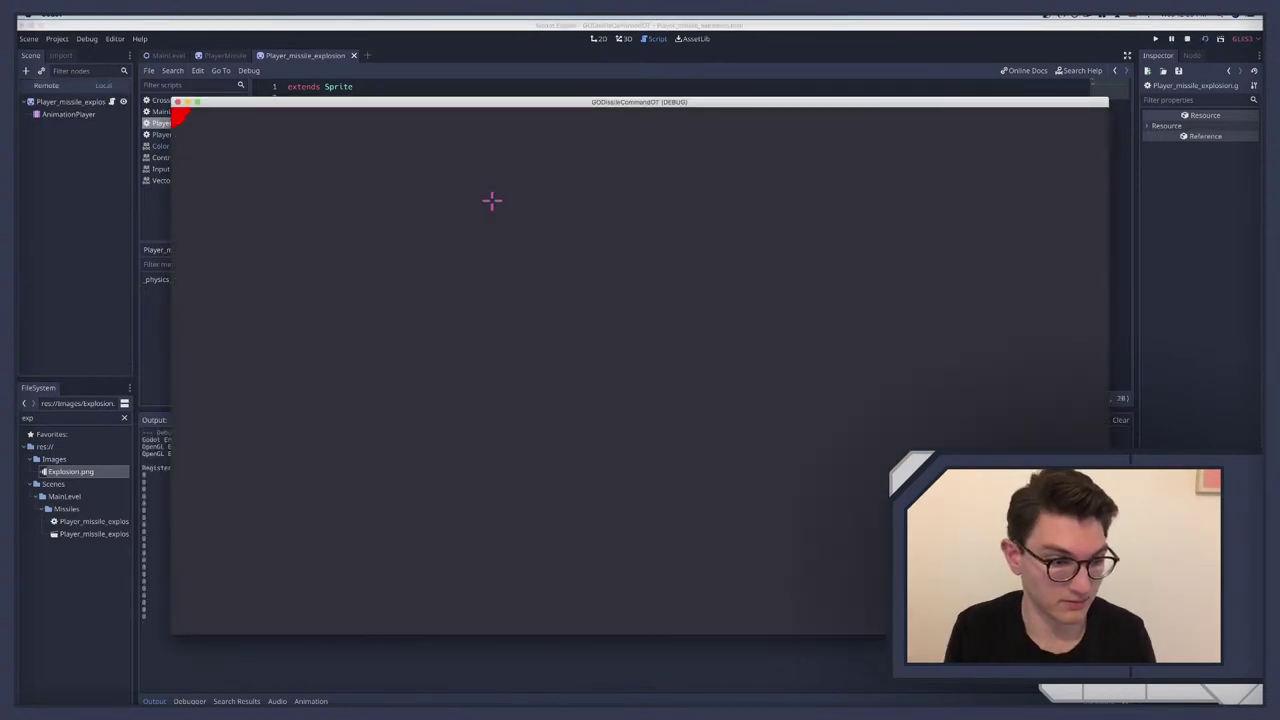
{"action": "key", "text": "super+q"}
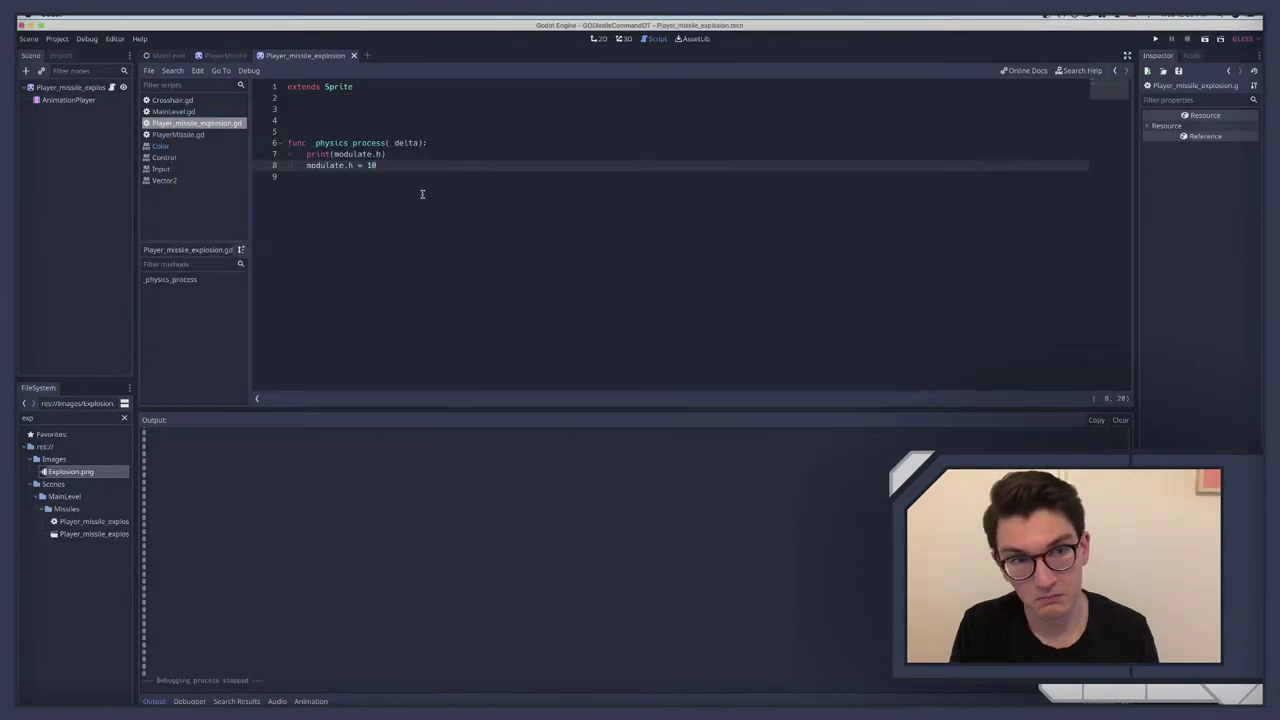
Step: Change the hue increment to .01, check the Color reference, and run the scene with F6
{"action": "double_click", "coordinate": [371, 165]}
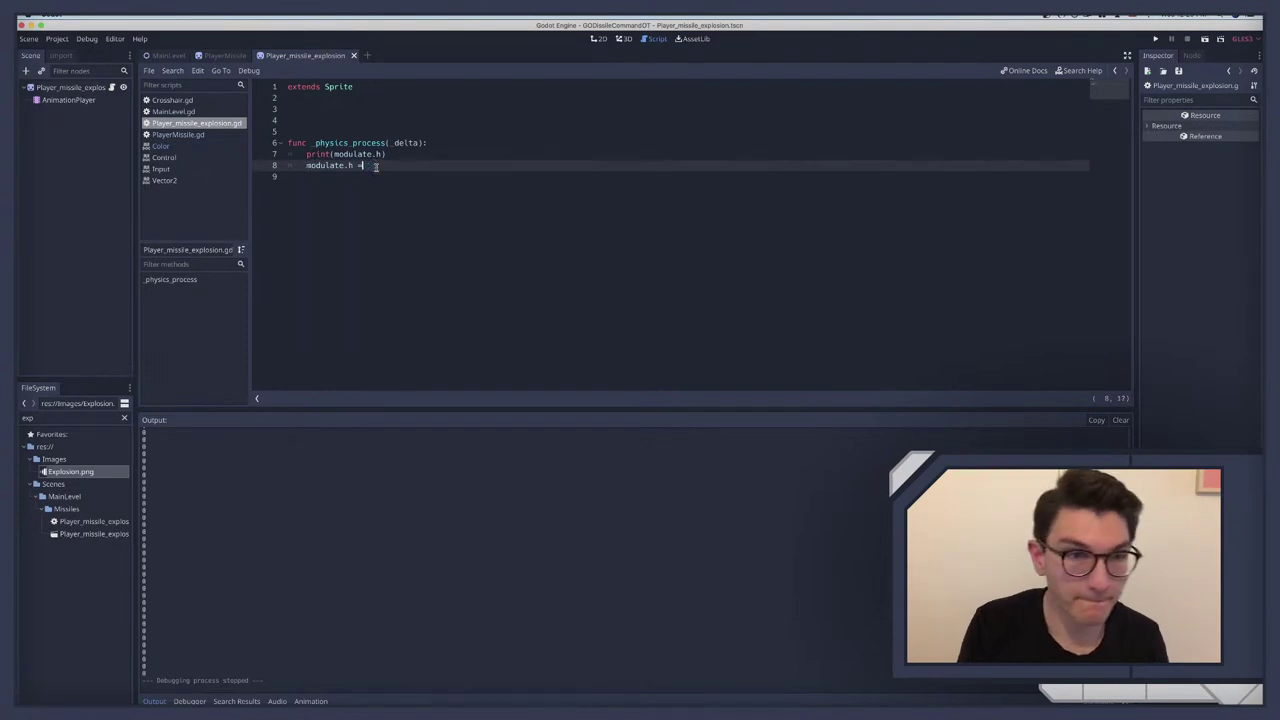
{"action": "type", "text": "1"}
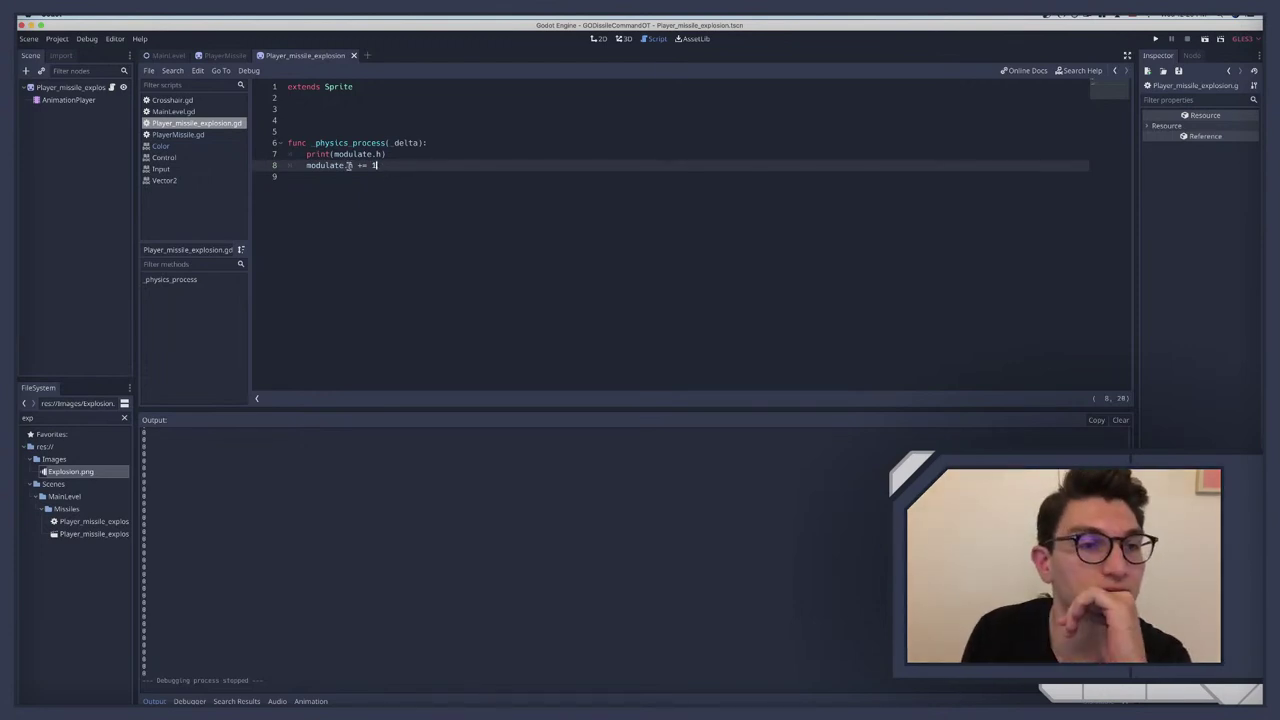
{"action": "left_click", "coordinate": [161, 146]}
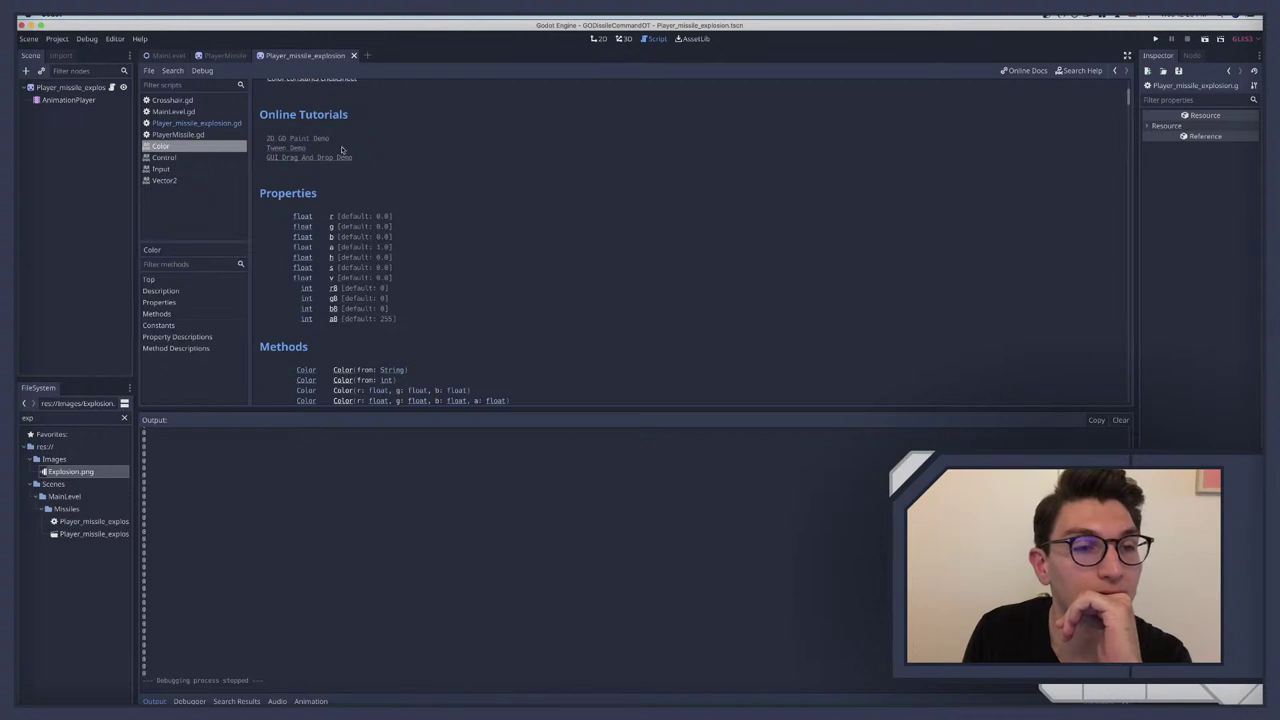
{"action": "scroll", "coordinate": [382, 175], "scroll_direction": "down", "scroll_amount": 10}
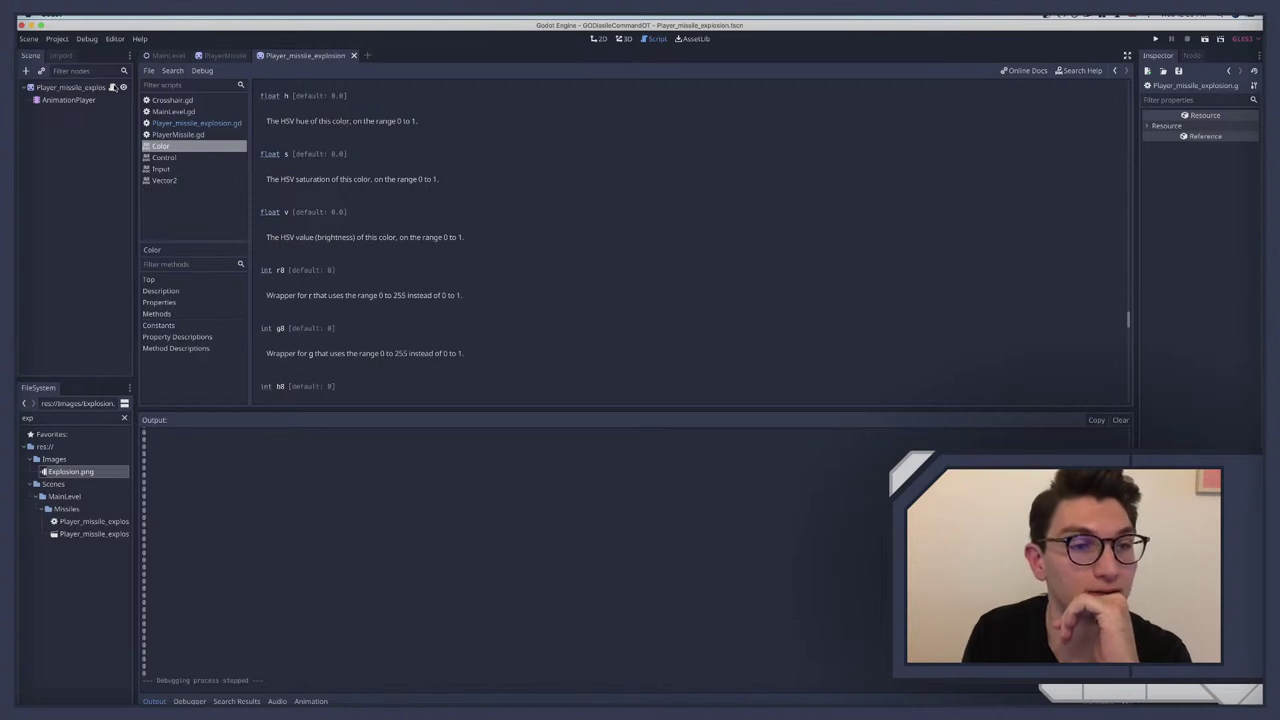
{"action": "left_click", "coordinate": [113, 87]}
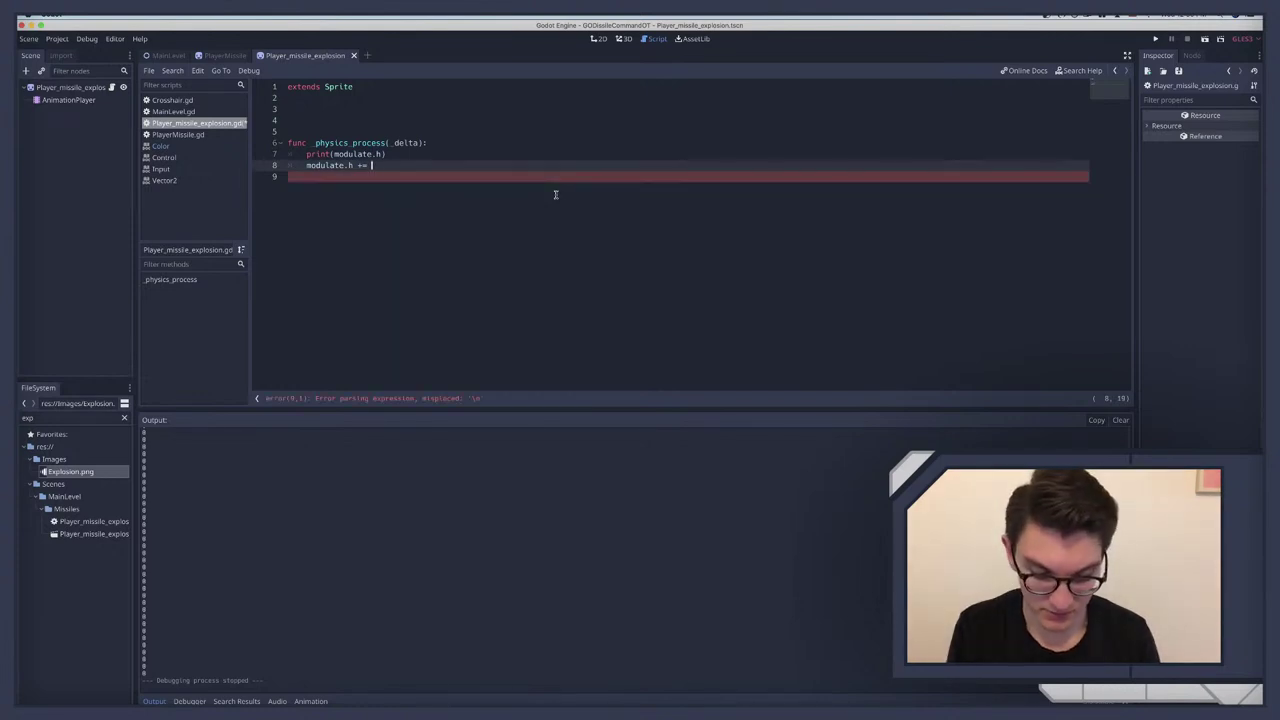
{"action": "key", "text": "F6"}
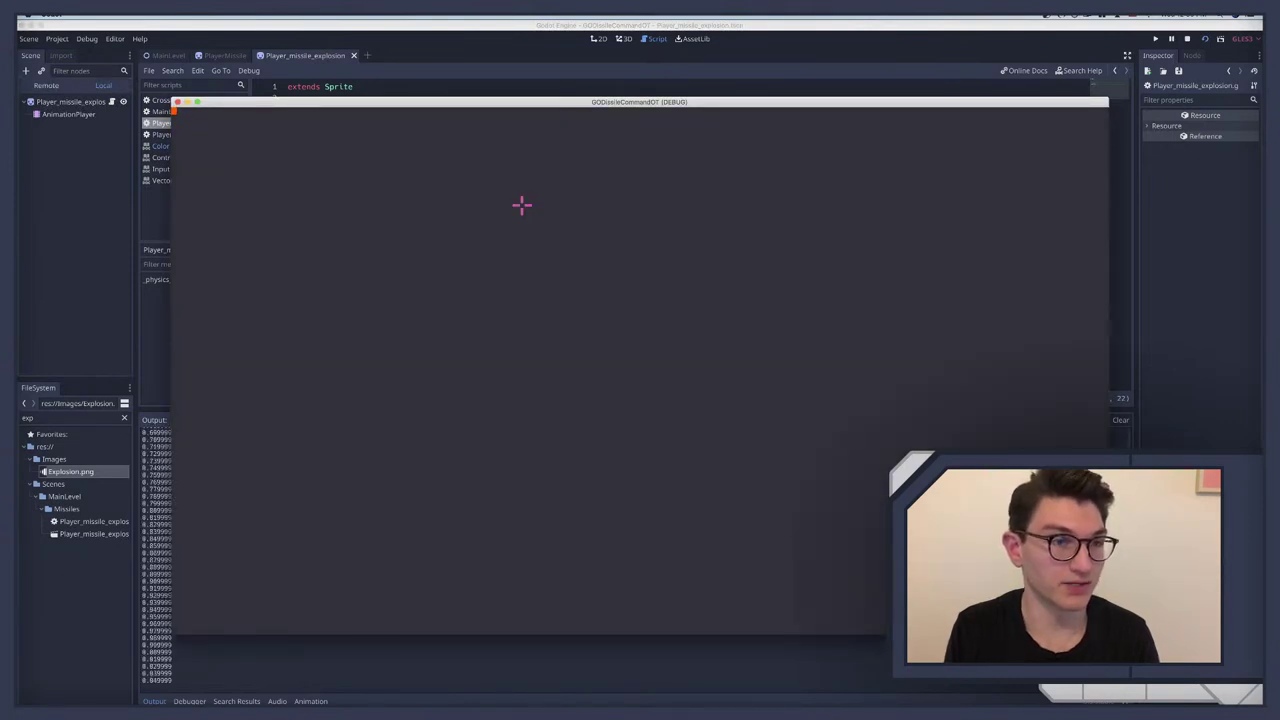
Step: Drag the explosion sprite right and down to about (172, 58) and test-run the scene
{"action": "key", "text": "F8"}
{"action": "left_click", "coordinate": [52, 88]}
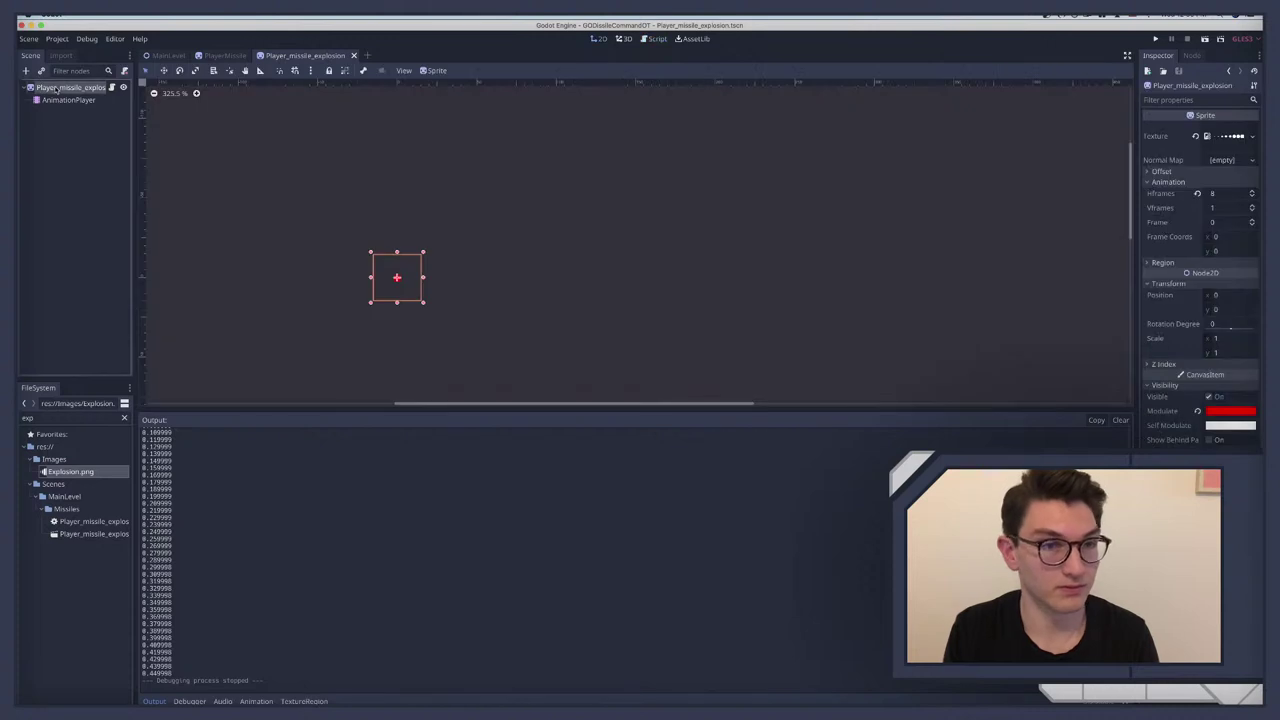
{"action": "left_click_drag", "start_coordinate": [397, 288], "coordinate": [675, 368]}
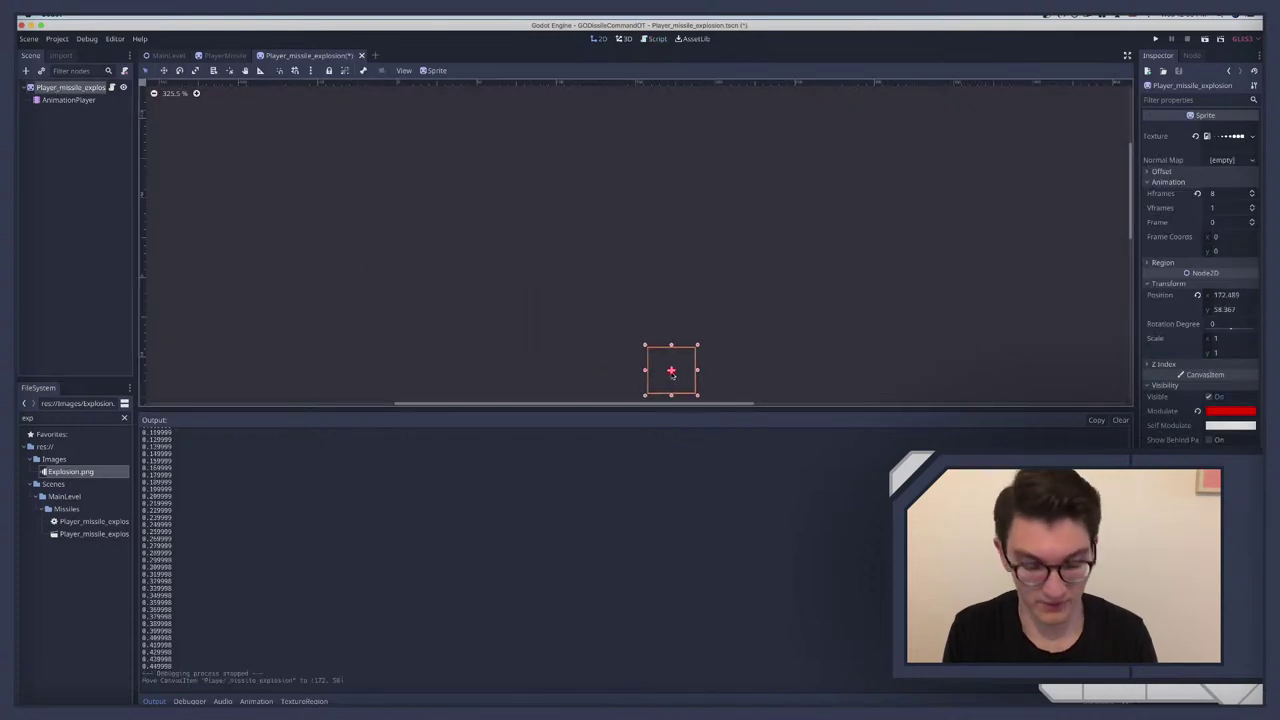
{"action": "key", "text": "F6"}
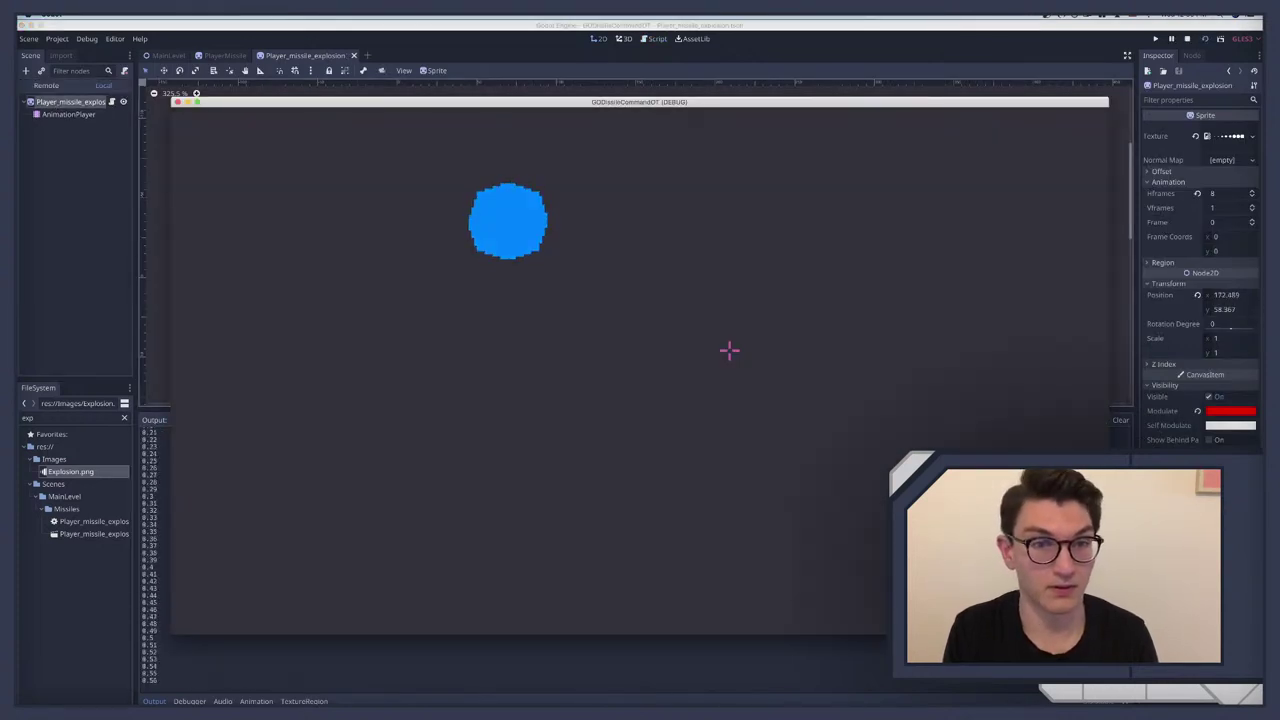
{"action": "key", "text": "F8"}
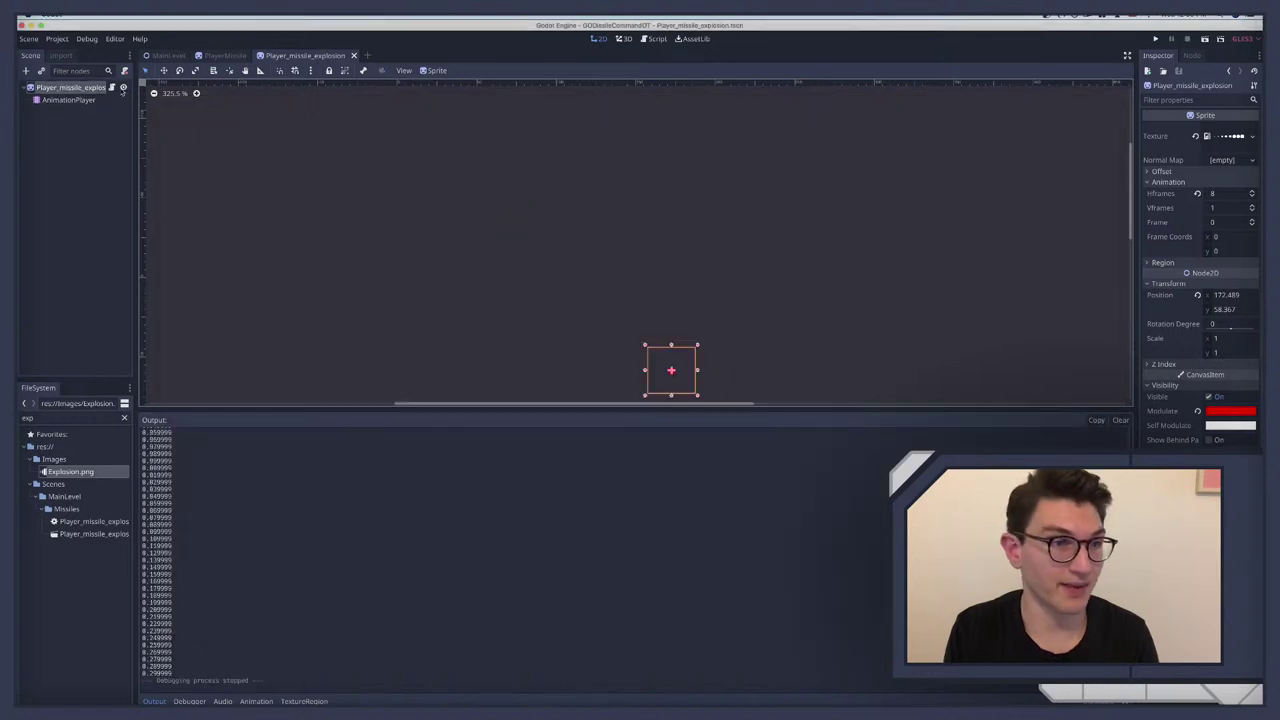
Step: Change the hue step from .01 to .1 and run the scene twice to watch it
{"action": "left_click", "coordinate": [123, 88]}
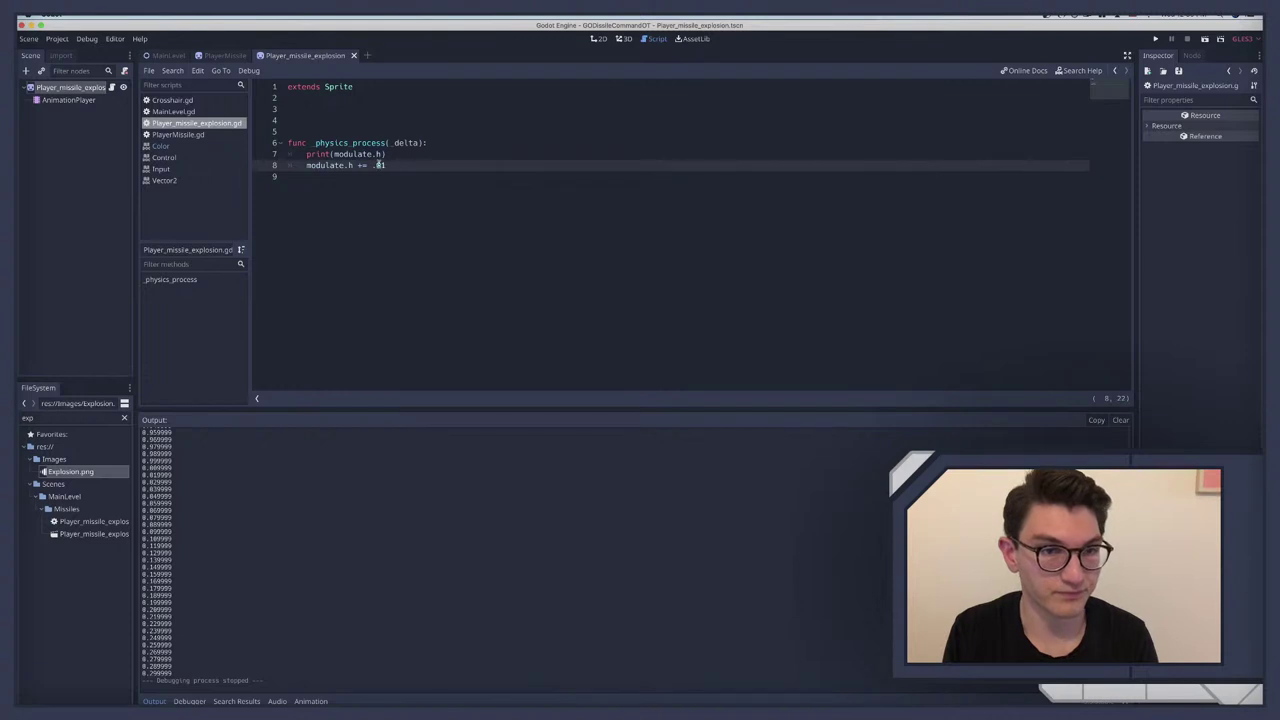
{"action": "key", "text": "BackSpace"}
{"action": "key", "text": "BackSpace"}
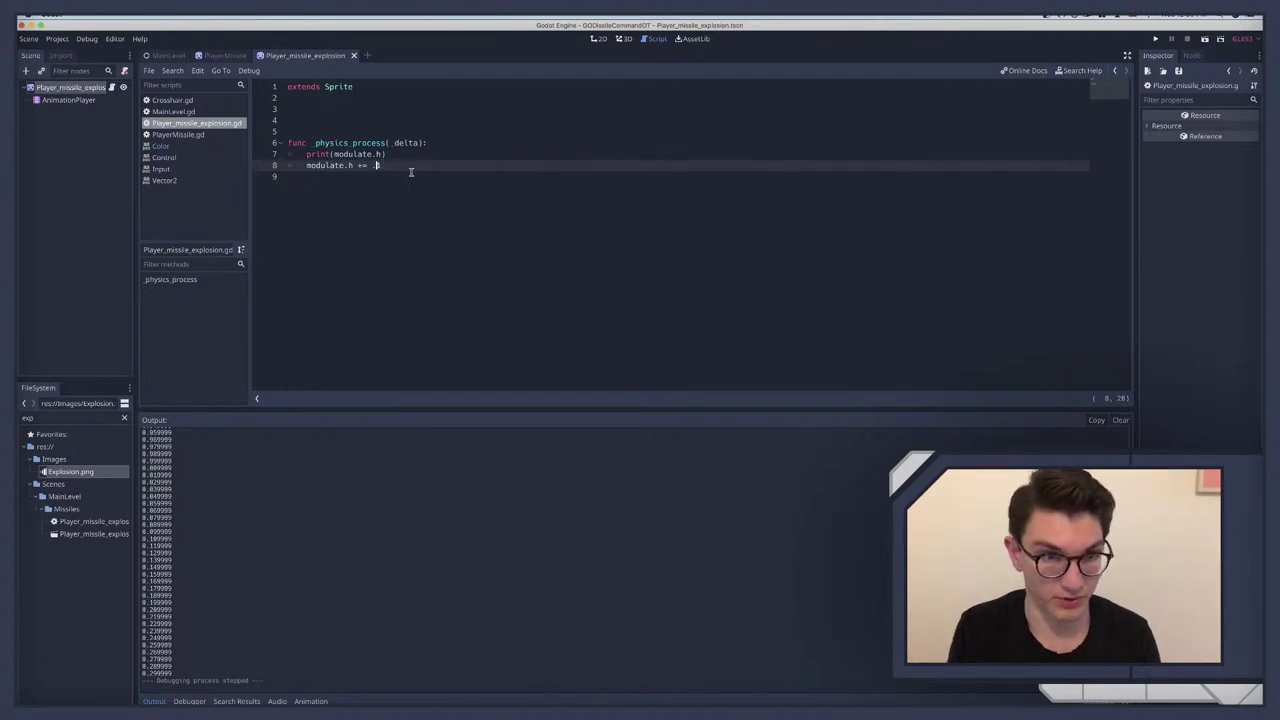
{"action": "type", "text": "1"}
{"action": "key", "text": "F6"}
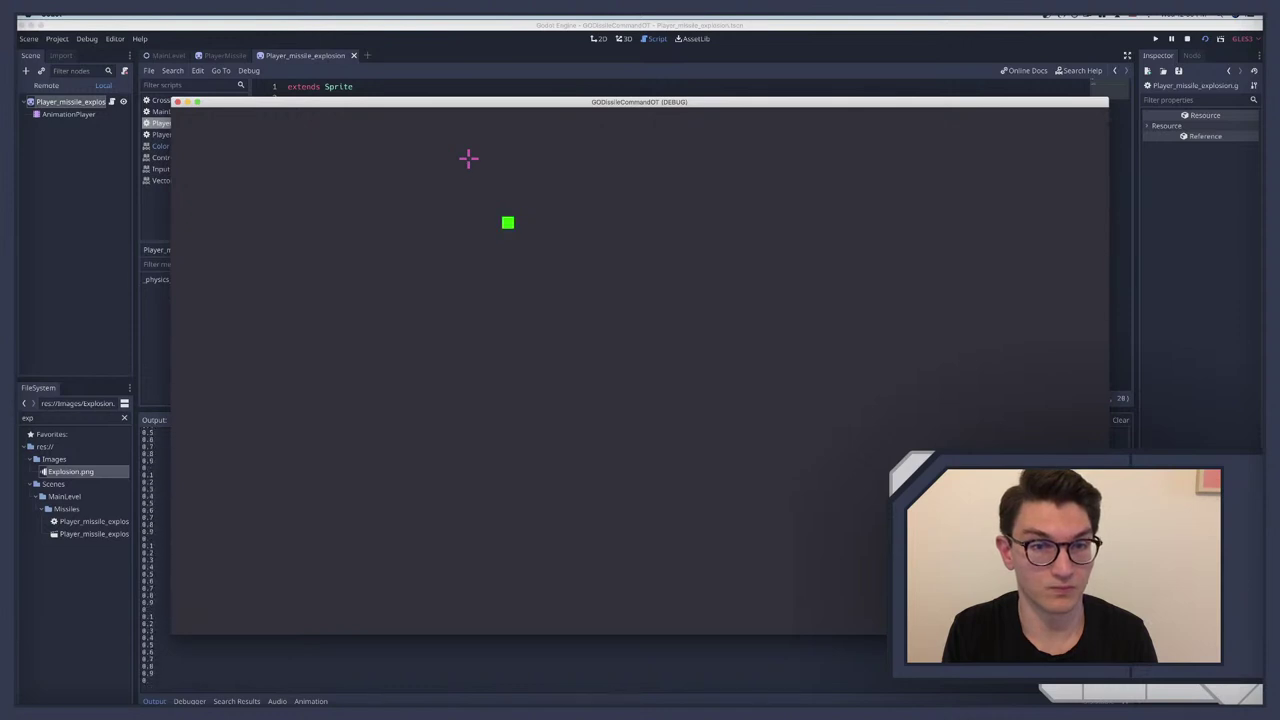
{"action": "key", "text": "F8"}
{"action": "key", "text": "F6"}
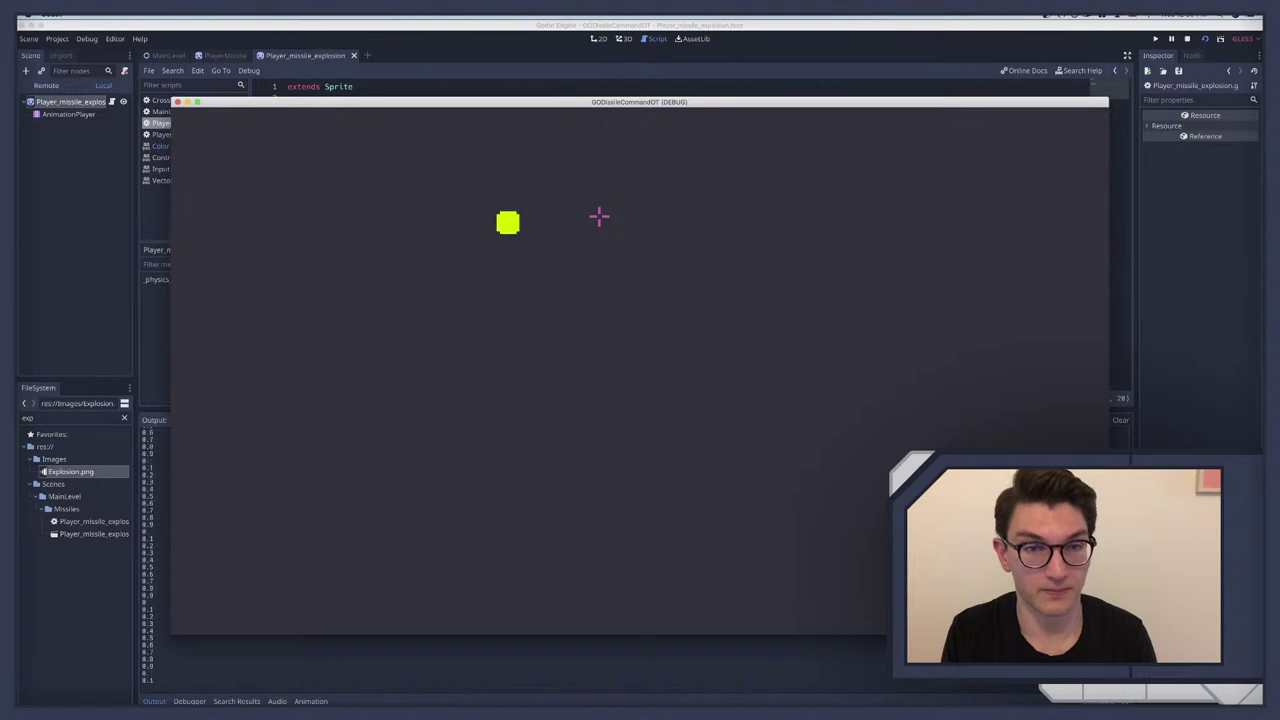
{"action": "key", "text": "F8"}
Step: Compare against the Missile Command reference video and re-run the scene a few more times
{"action": "key", "text": "ctrl+Right"}
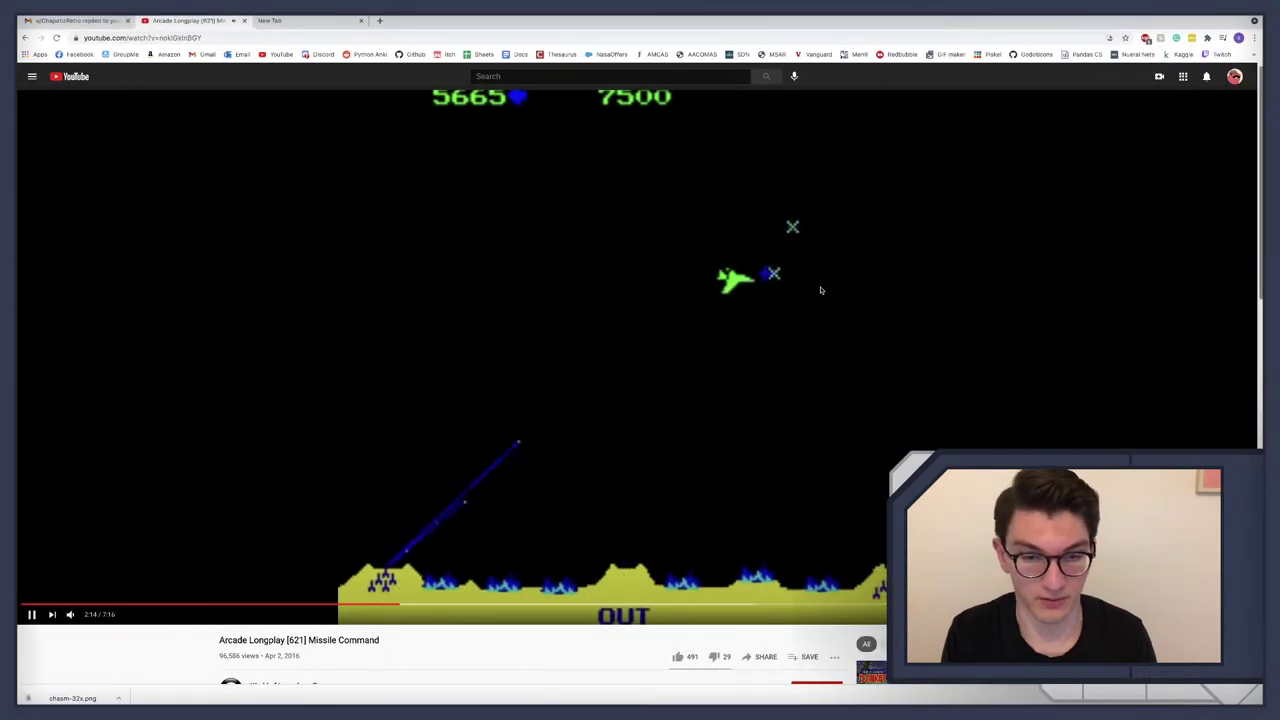
{"action": "left_click", "coordinate": [689, 263]}
{"action": "key", "text": "ctrl+Left"}
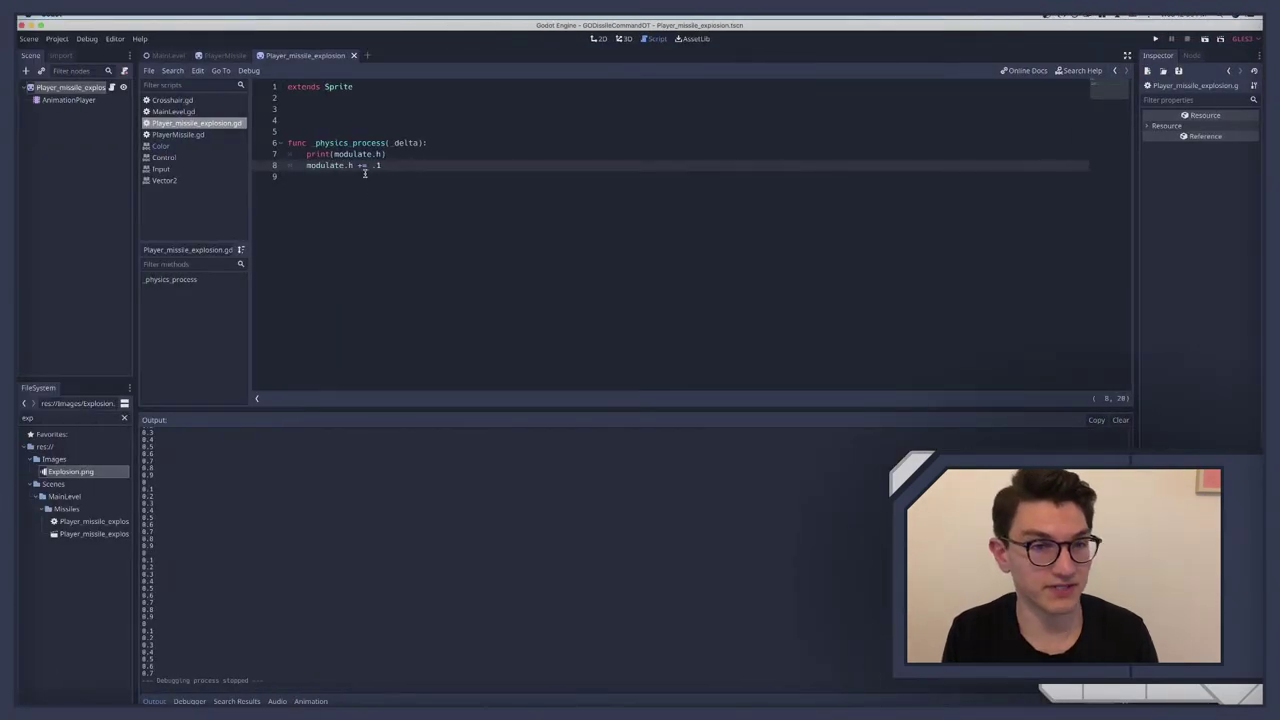
{"action": "key", "text": "super+r"}
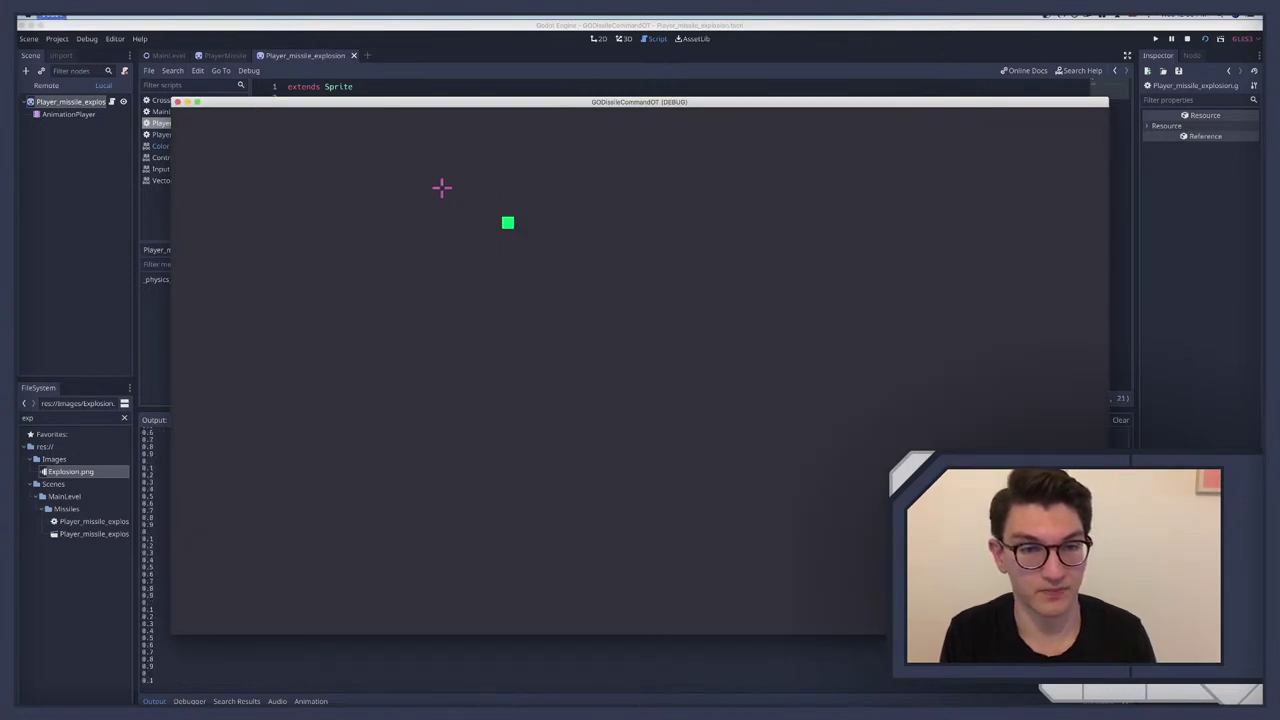
{"action": "key", "text": "super+q"}
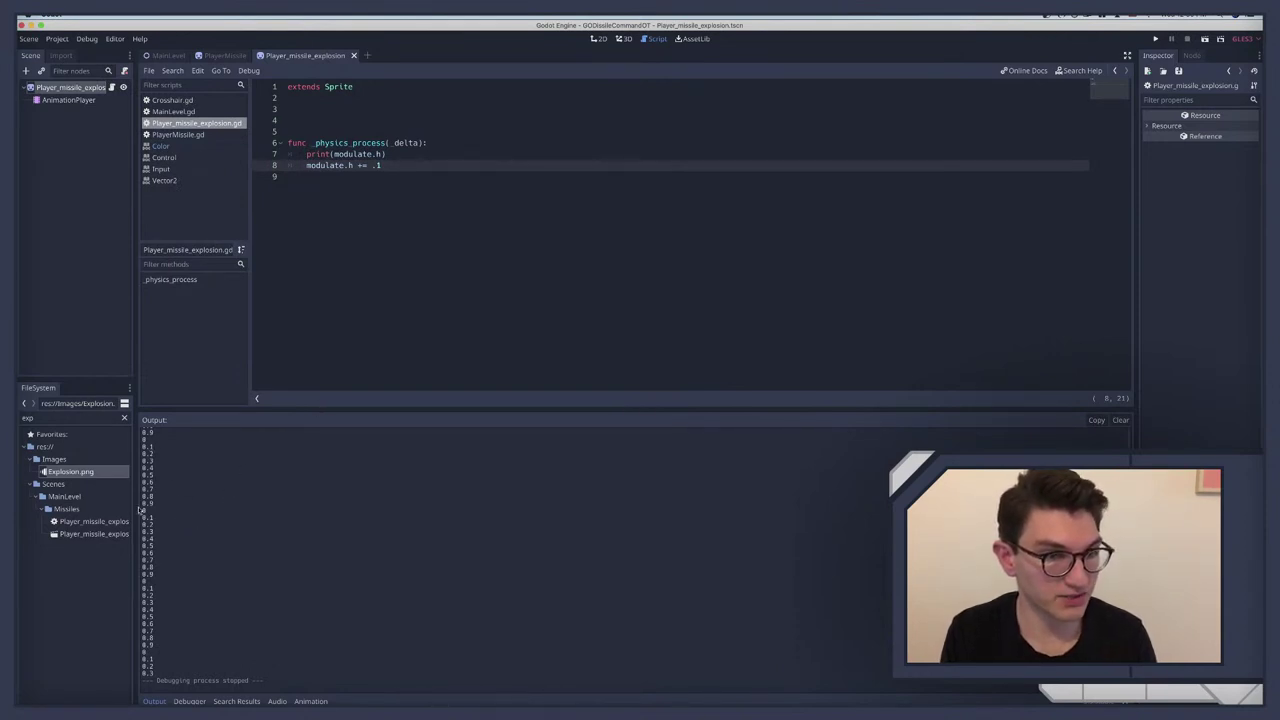
{"action": "left_click", "coordinate": [397, 155]}
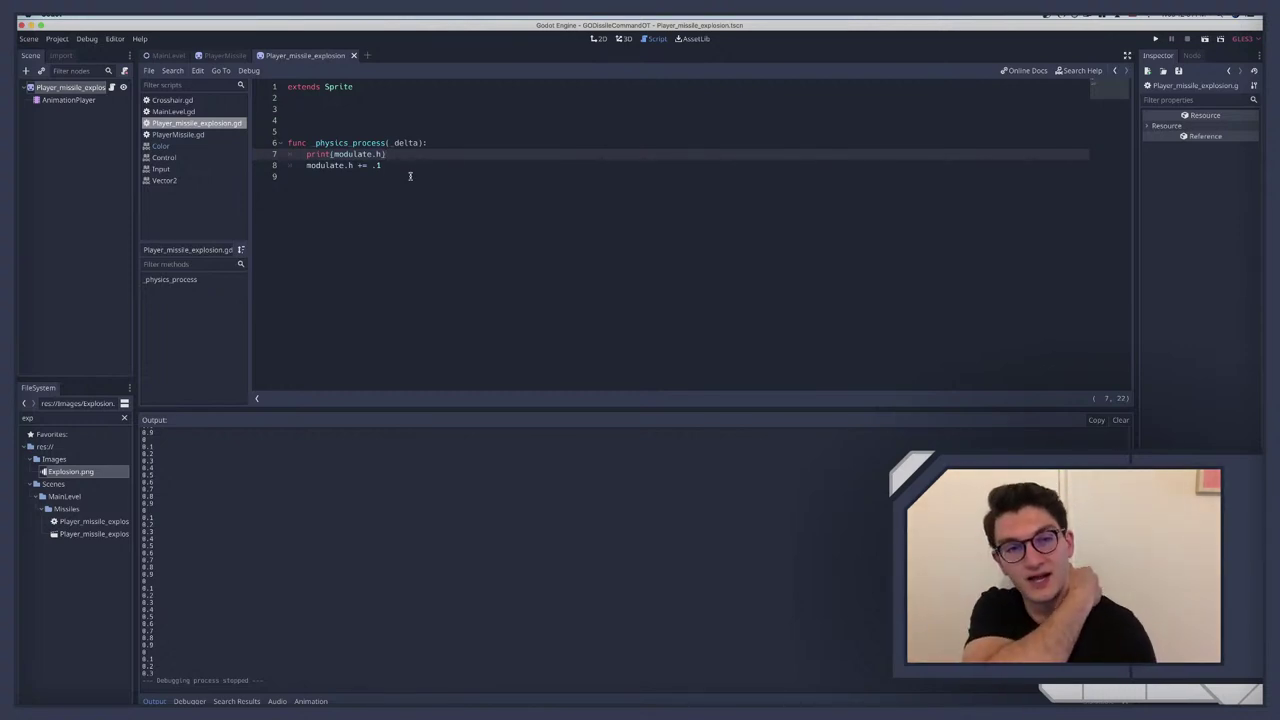
{"action": "key", "text": "super+b"}
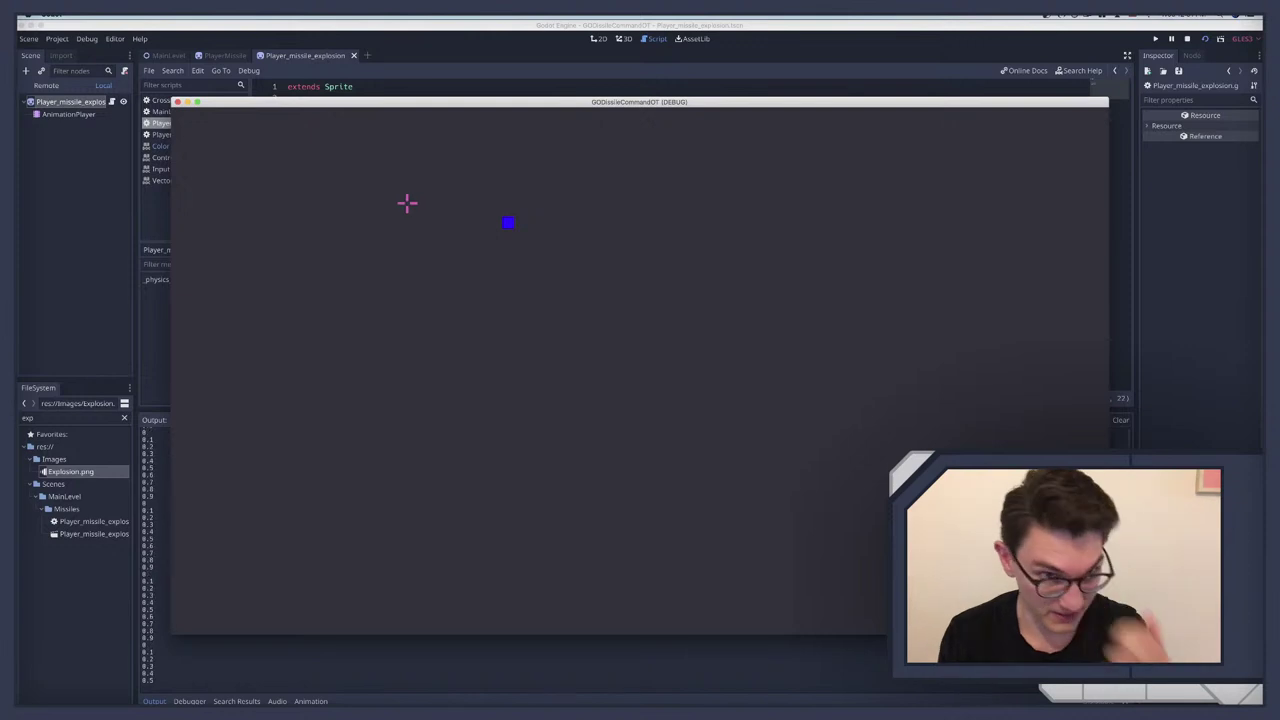
{"action": "key", "text": "super+period"}
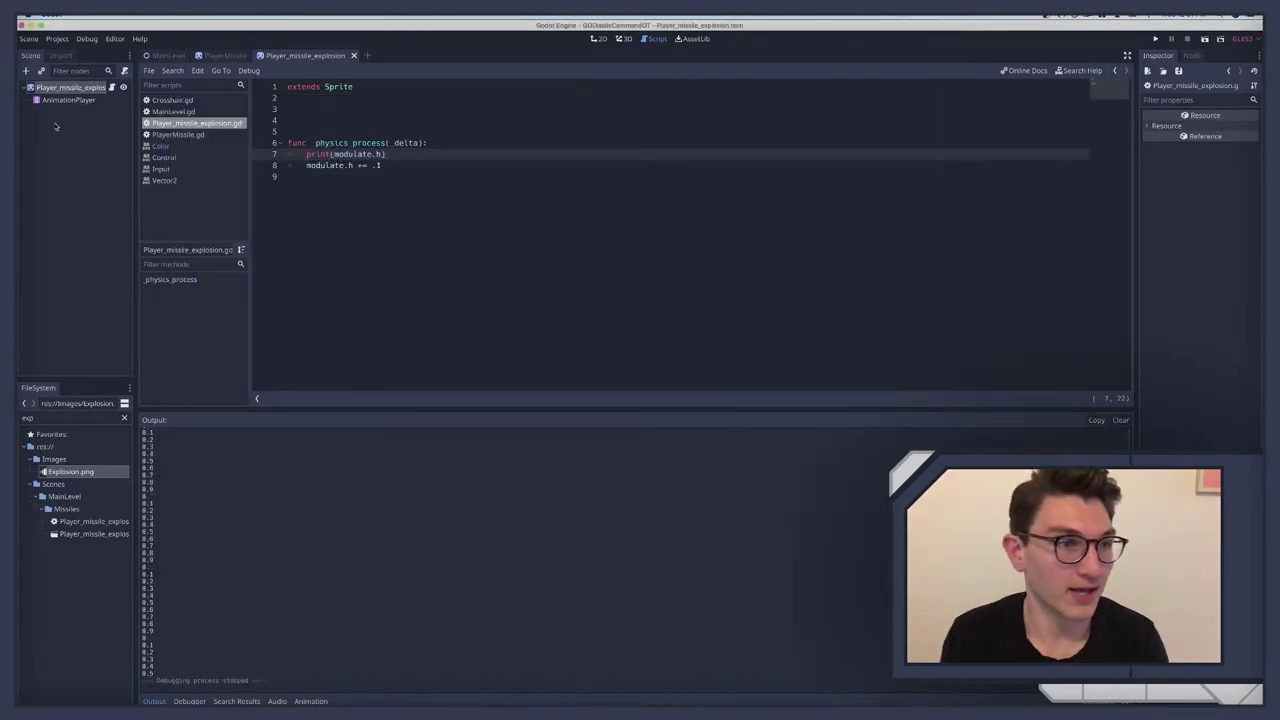
{"action": "left_click", "coordinate": [70, 87]}
Step: Add an Area2D node to the explosion scene
{"action": "key", "text": "ctrl+a"}
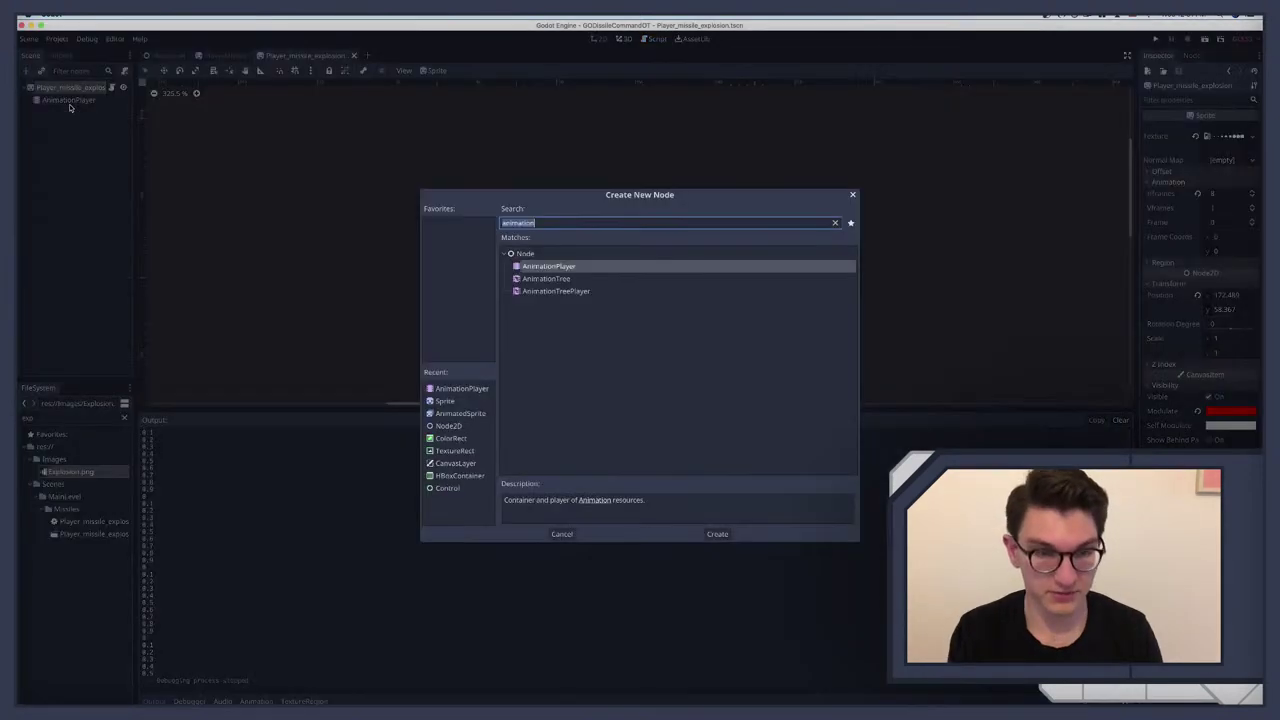
{"action": "type", "text": "area"}
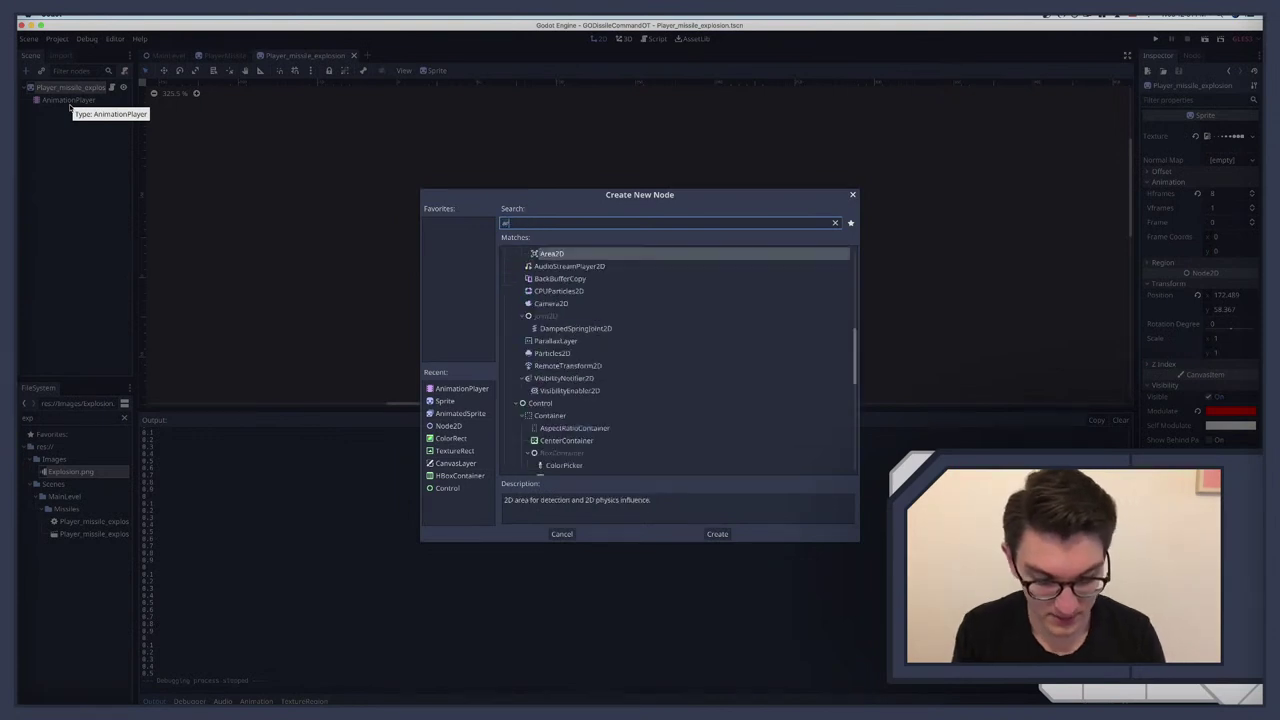
{"action": "key", "text": "Down"}
{"action": "key", "text": "Down"}
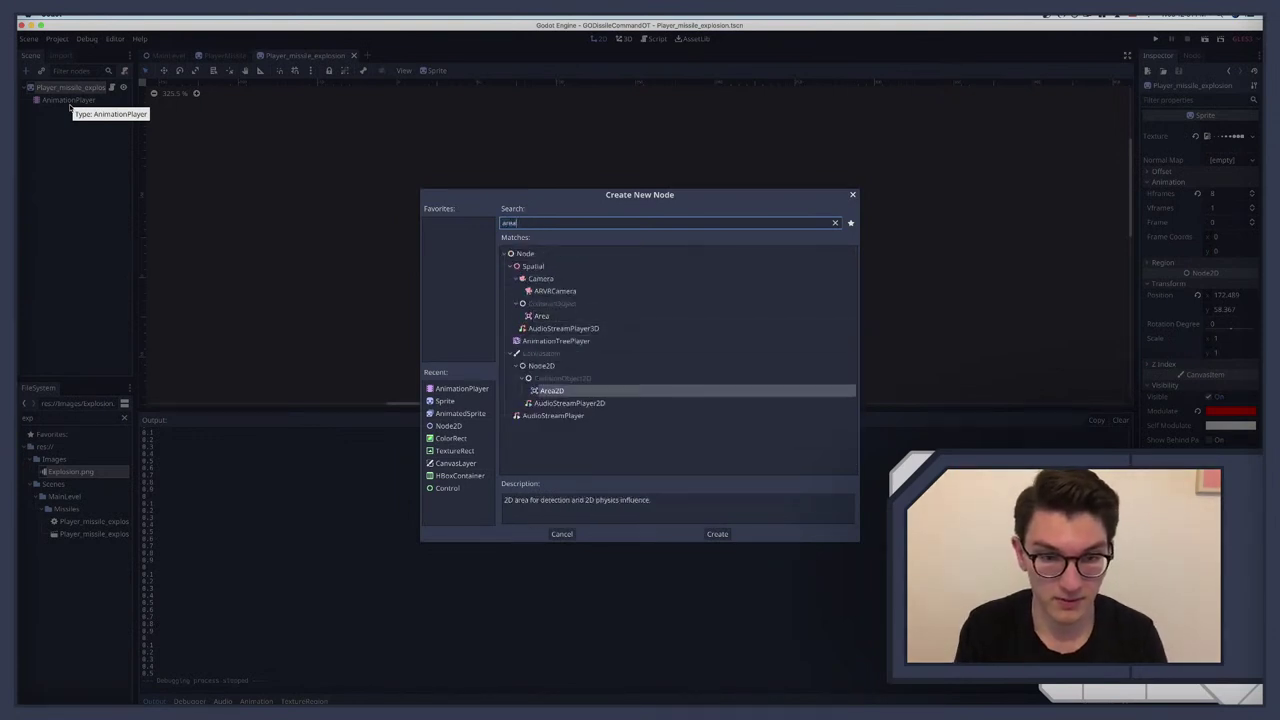
{"action": "key", "text": "Return"}
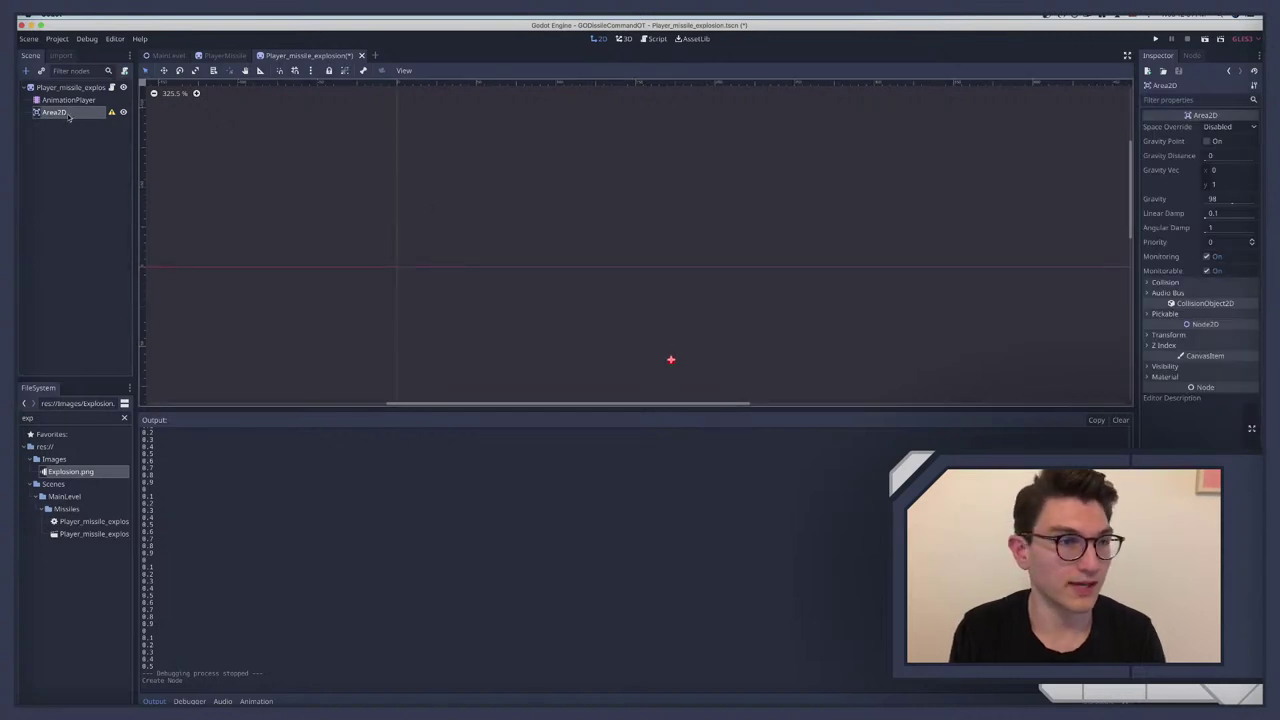
Step: Revert the root explosion sprite's Position back to 0,0
{"action": "left_click", "coordinate": [70, 87]}
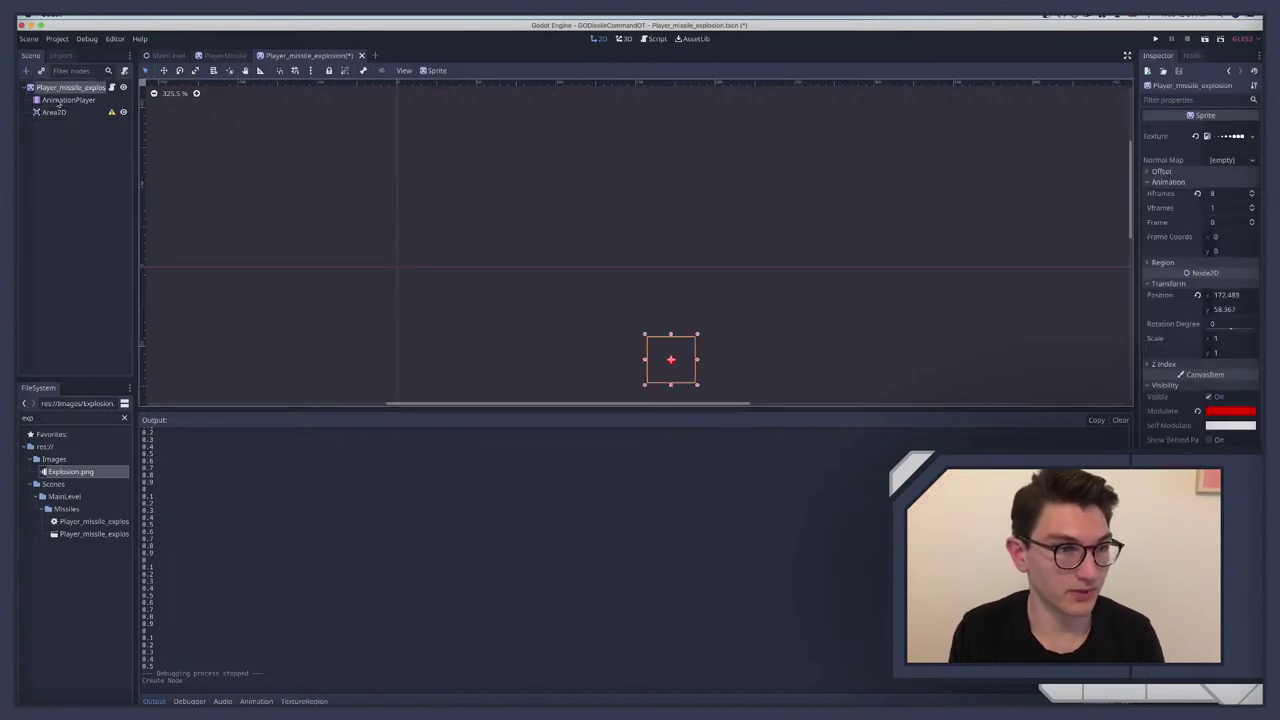
{"action": "left_click", "coordinate": [62, 100]}
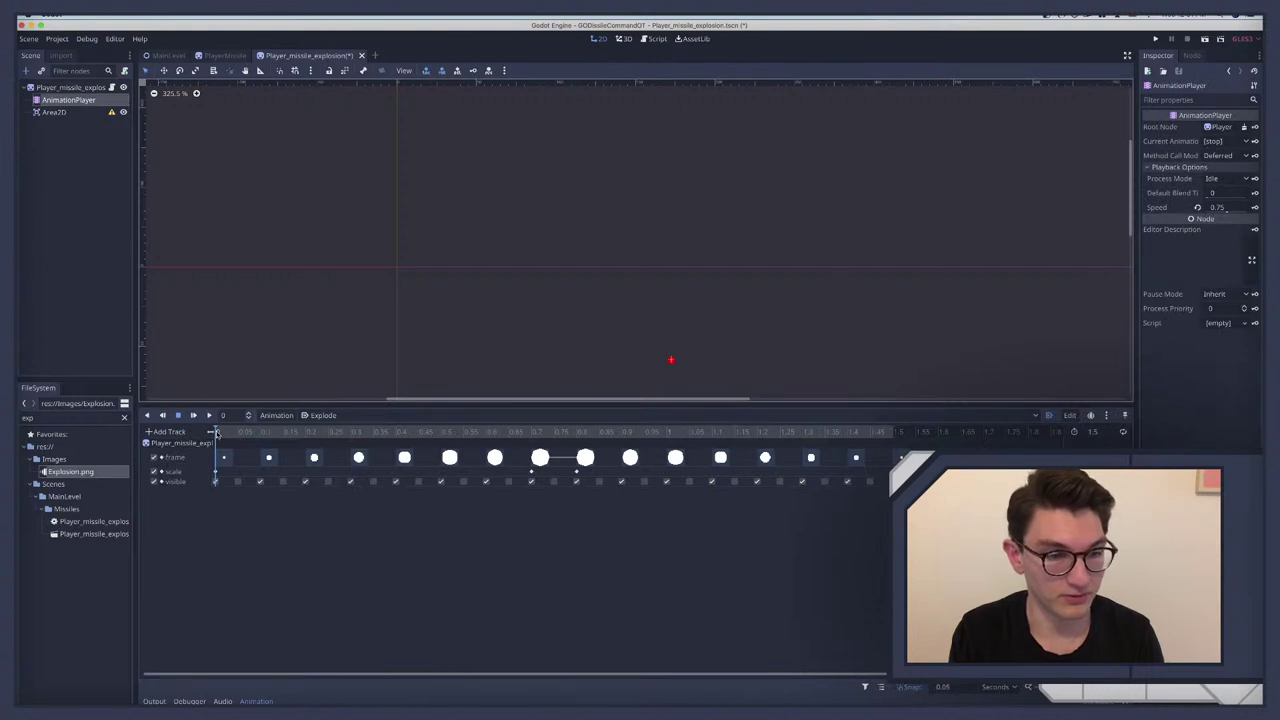
{"action": "left_click", "coordinate": [55, 112]}
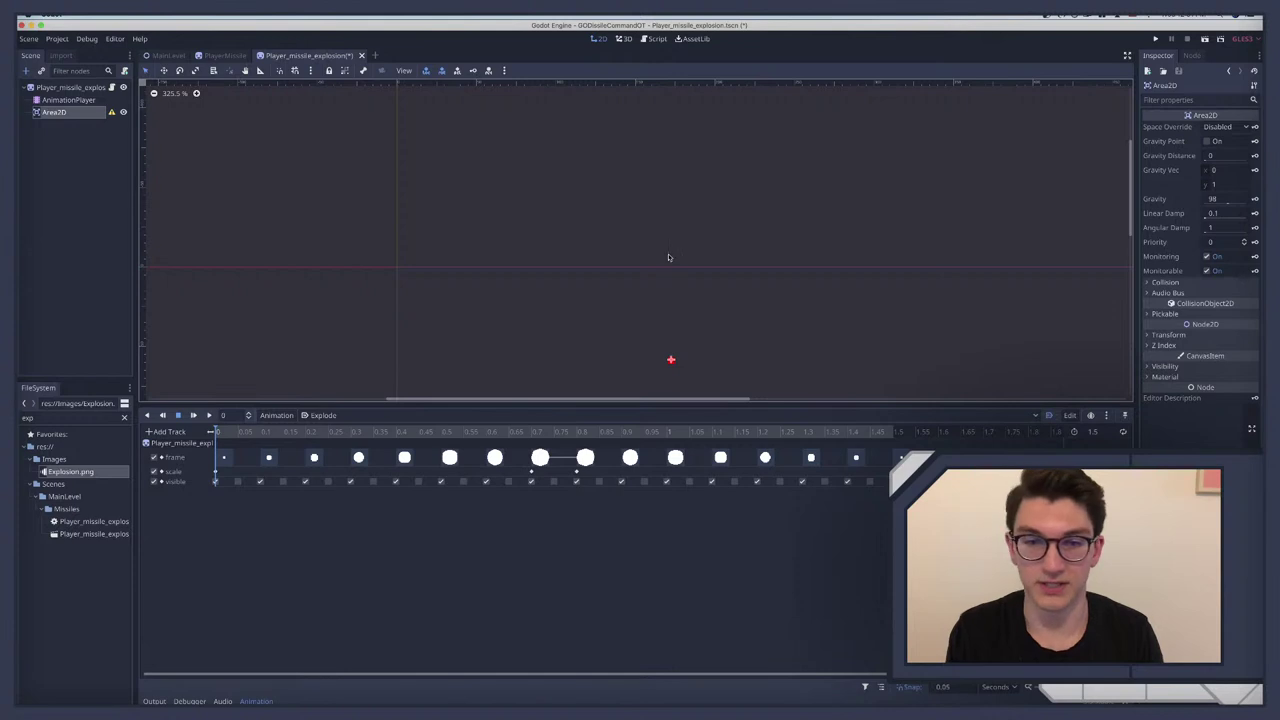
{"action": "scroll", "coordinate": [668, 256], "scroll_direction": "down", "scroll_amount": 2}
{"action": "left_click", "coordinate": [60, 88]}
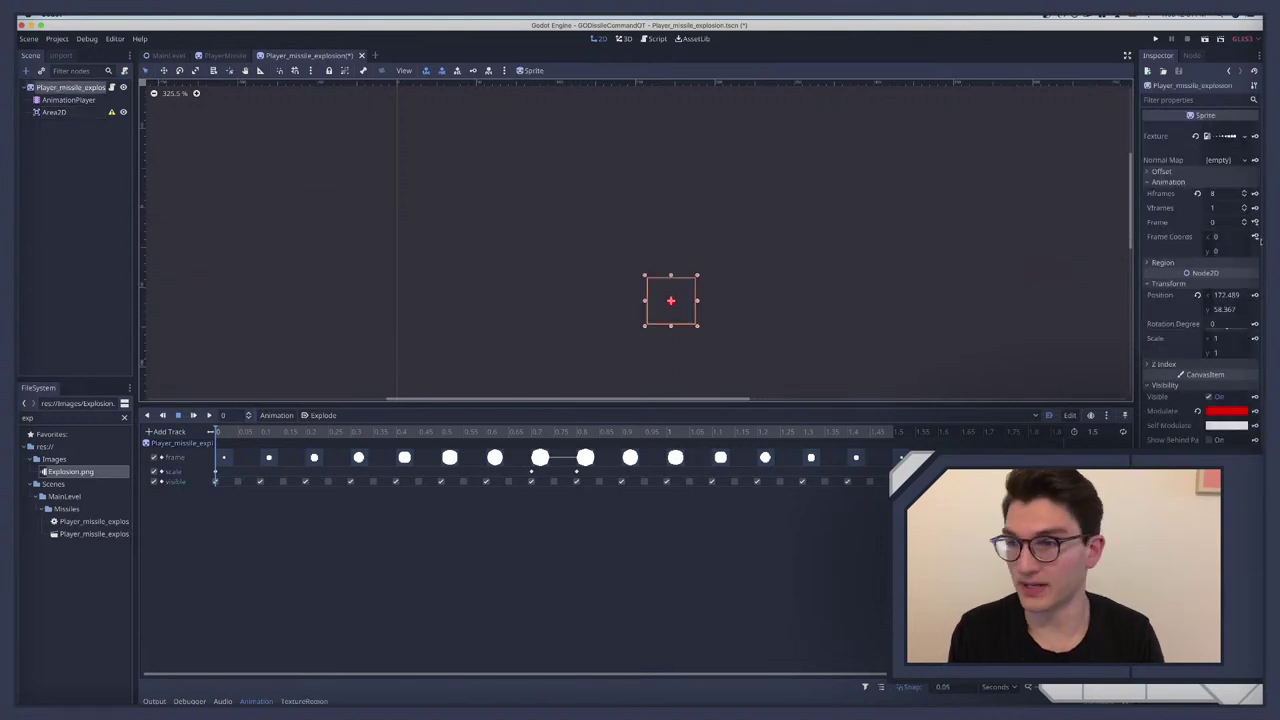
{"action": "left_click", "coordinate": [1200, 299]}
{"action": "scroll", "coordinate": [571, 243], "scroll_direction": "up", "scroll_amount": 2}
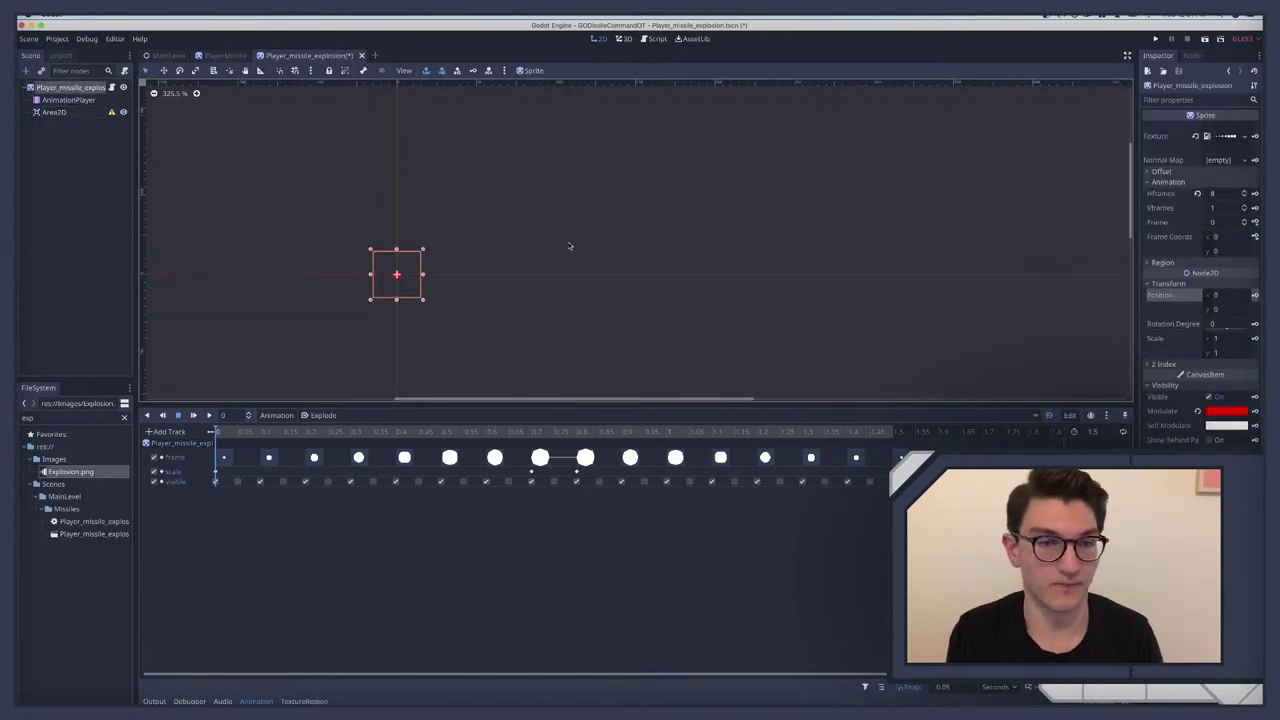
{"action": "scroll", "coordinate": [578, 245], "scroll_direction": "left", "scroll_amount": 3}
Step: Leave the Area2D's Space Override as Disabled and begin adding a child node to it
{"action": "left_click", "coordinate": [55, 113]}
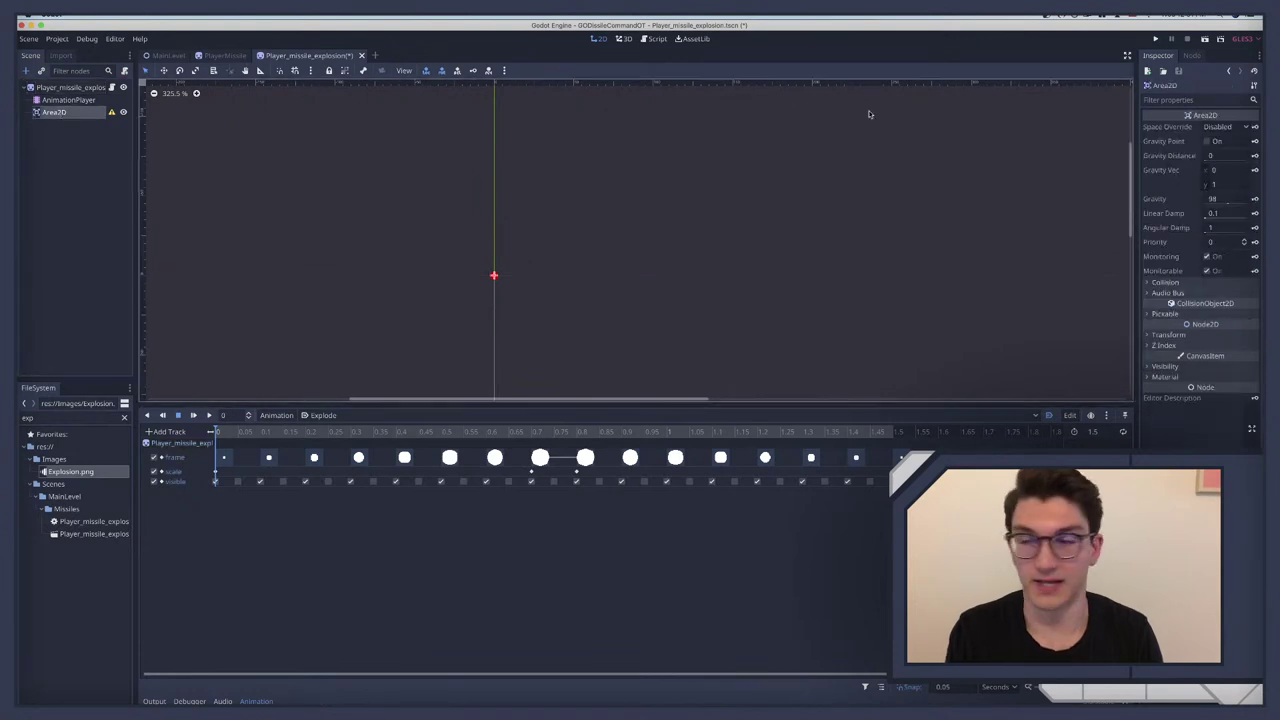
{"action": "left_click", "coordinate": [1226, 128]}
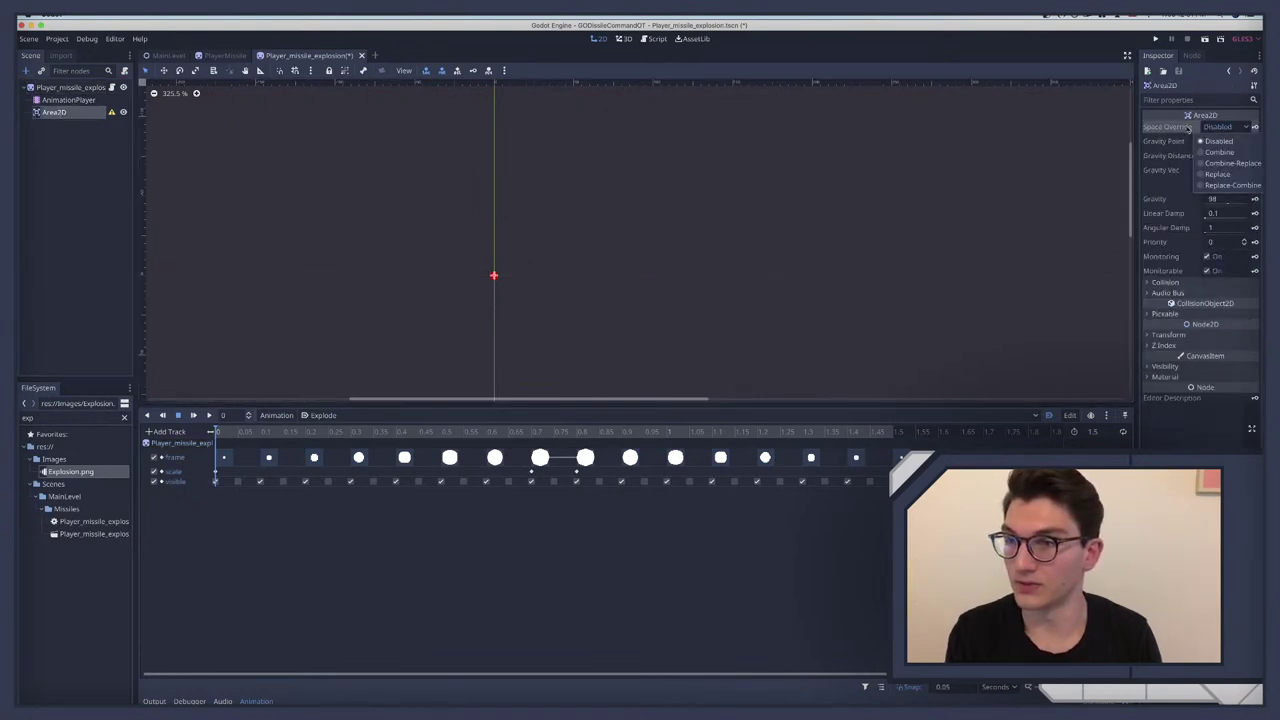
{"action": "left_click", "coordinate": [1178, 133]}
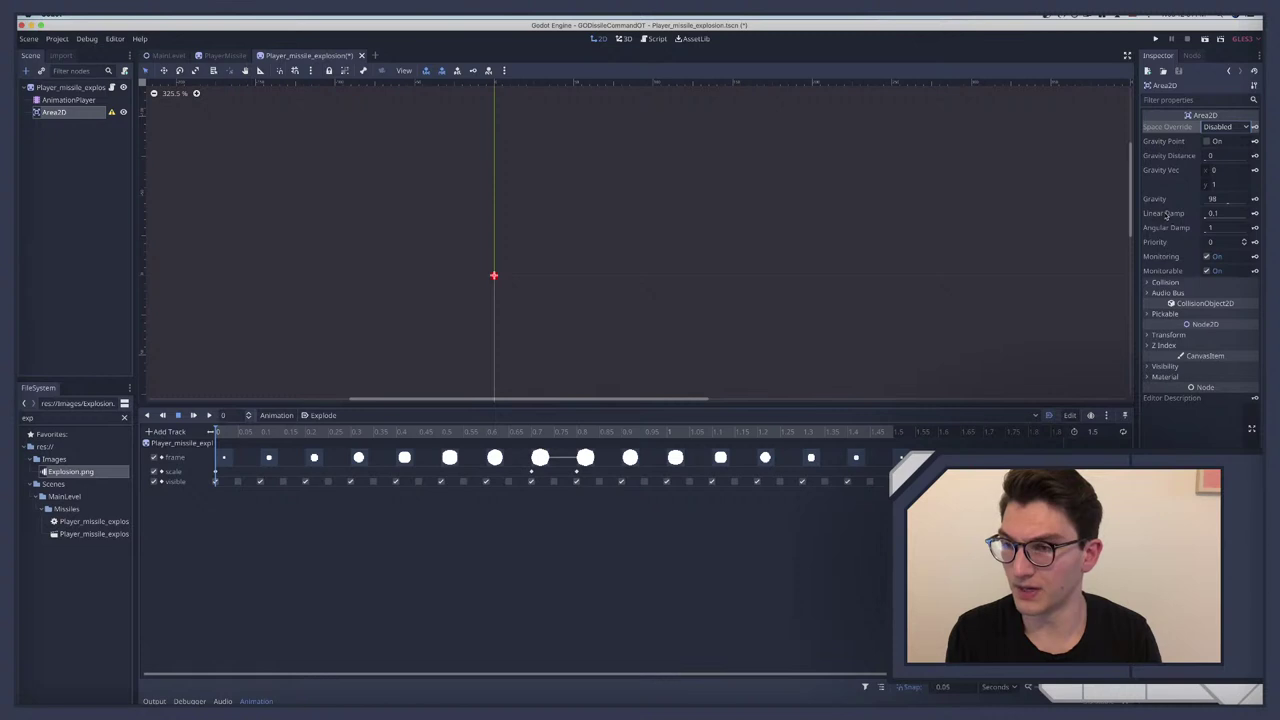
{"action": "key", "text": "ctrl+a"}
Step: Add a CollisionShape2D under Area2D with a new CircleShape2D and review its settings
{"action": "type", "text": "coll"}
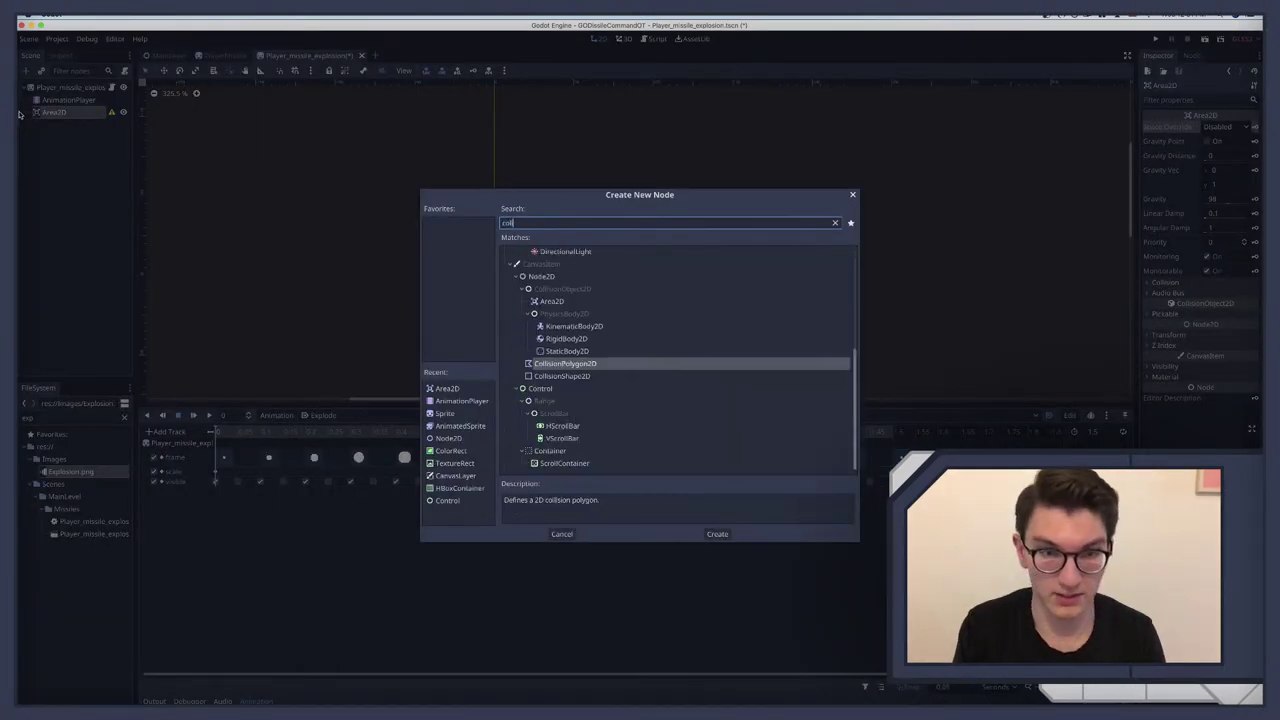
{"action": "key", "text": "Down"}
{"action": "key", "text": "Return"}
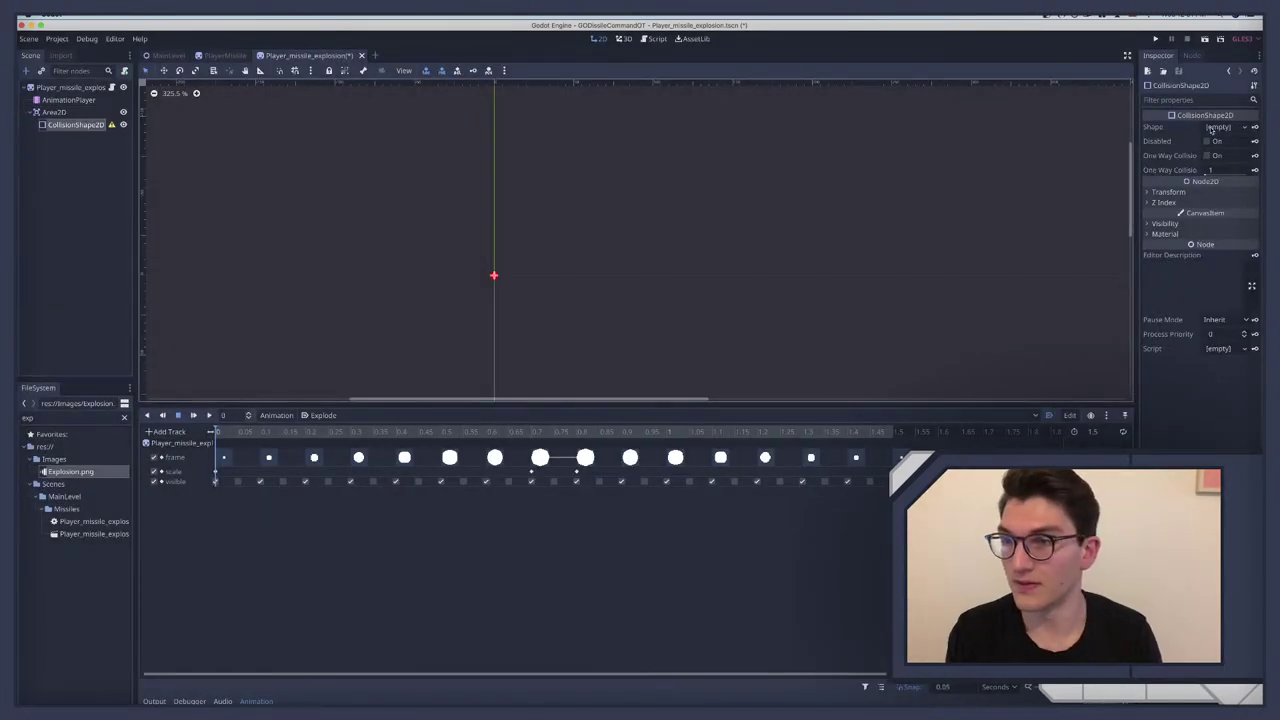
{"action": "left_click", "coordinate": [1218, 127]}
{"action": "left_click", "coordinate": [1200, 151]}
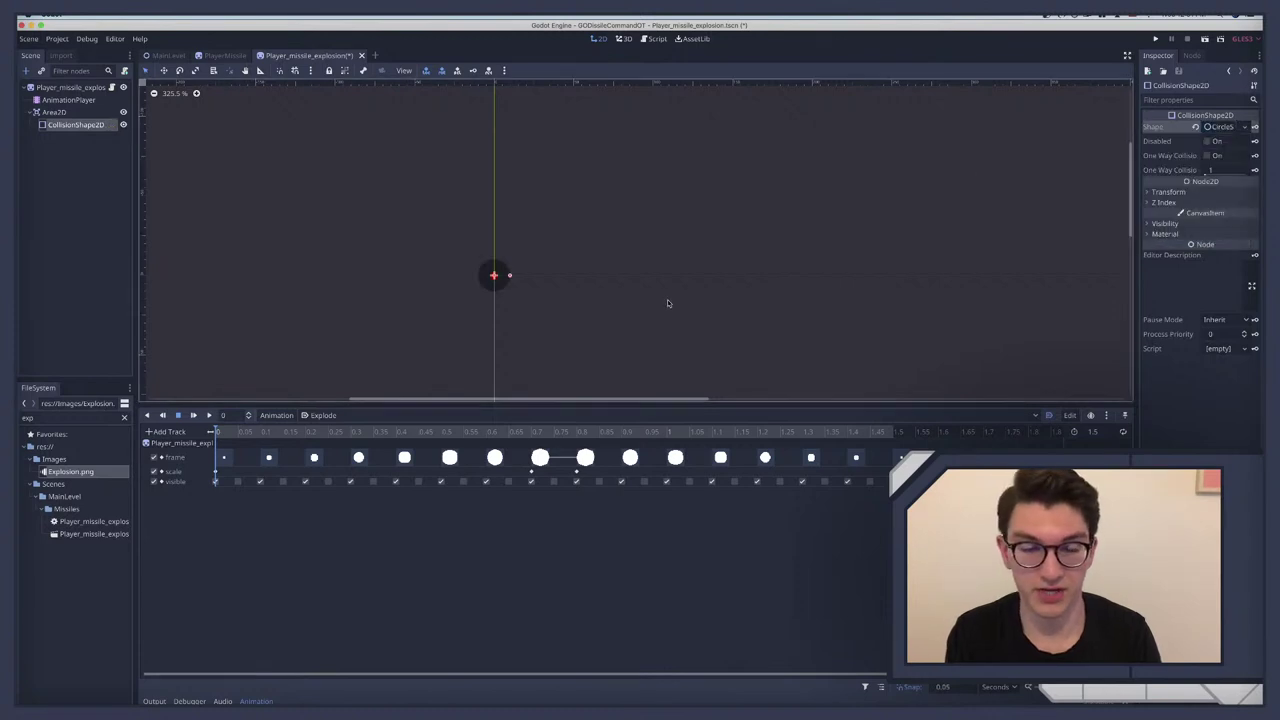
{"action": "left_click", "coordinate": [1180, 193]}
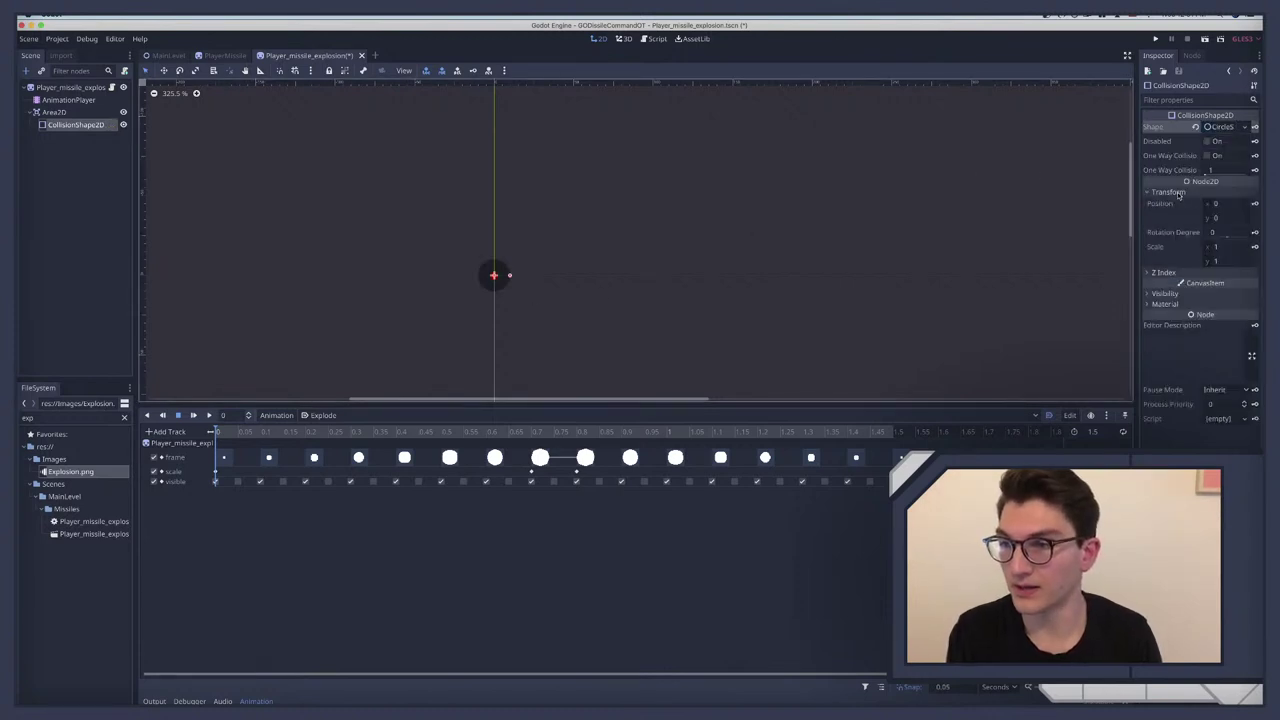
{"action": "left_click", "coordinate": [1177, 196]}
{"action": "left_click", "coordinate": [1162, 223]}
{"action": "left_click", "coordinate": [1217, 249]}
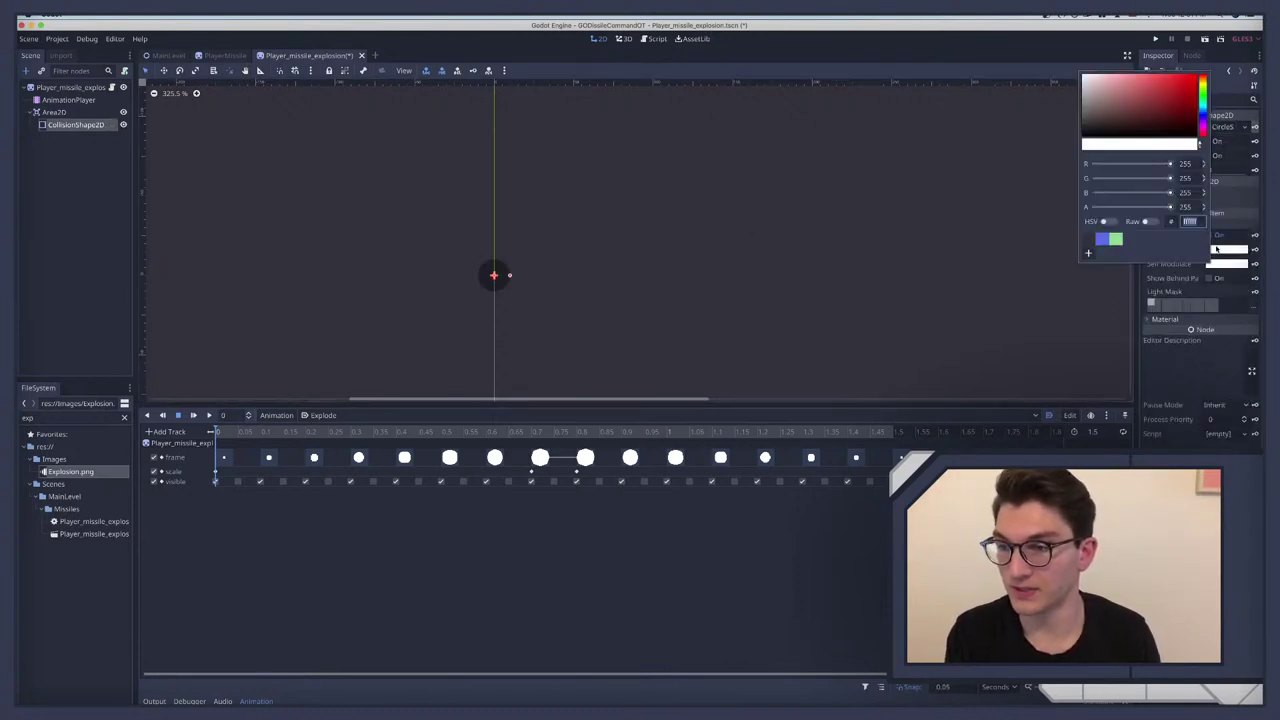
{"action": "left_click_drag", "start_coordinate": [1170, 164], "coordinate": [1218, 176]}
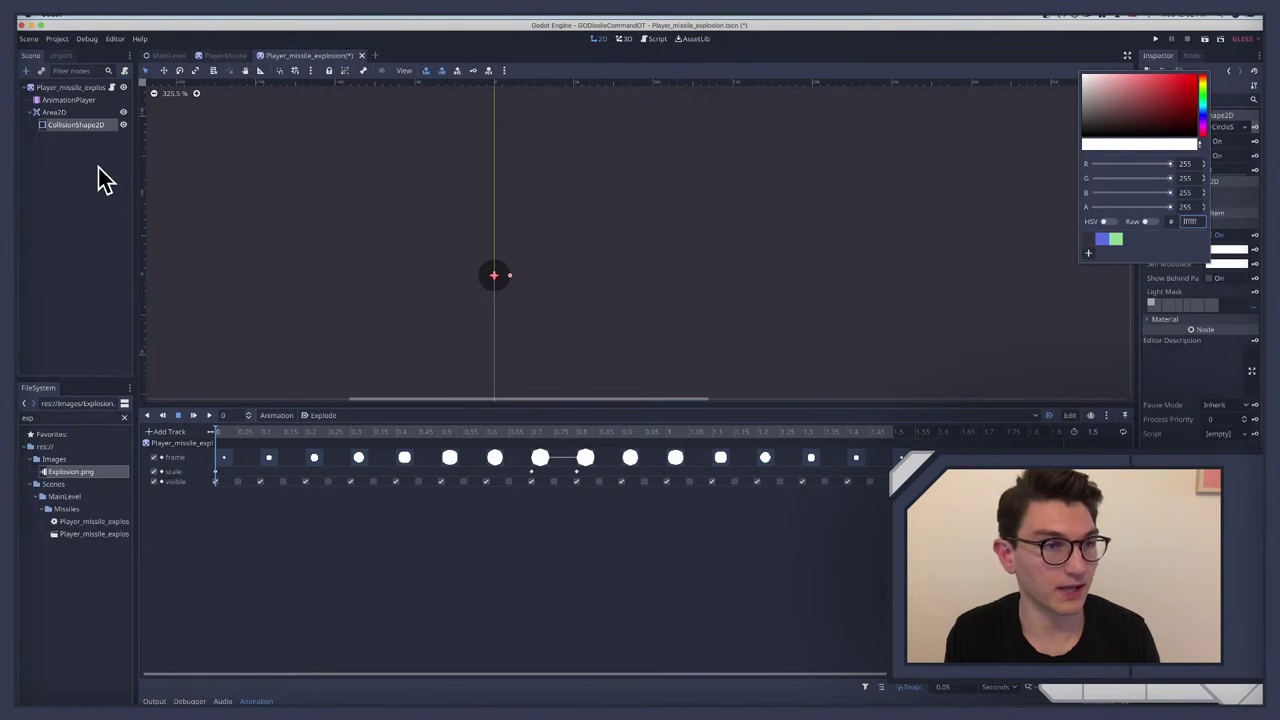
Step: Reset the root sprite's red Modulate tint to white and reopen its script
{"action": "left_click", "coordinate": [66, 88]}
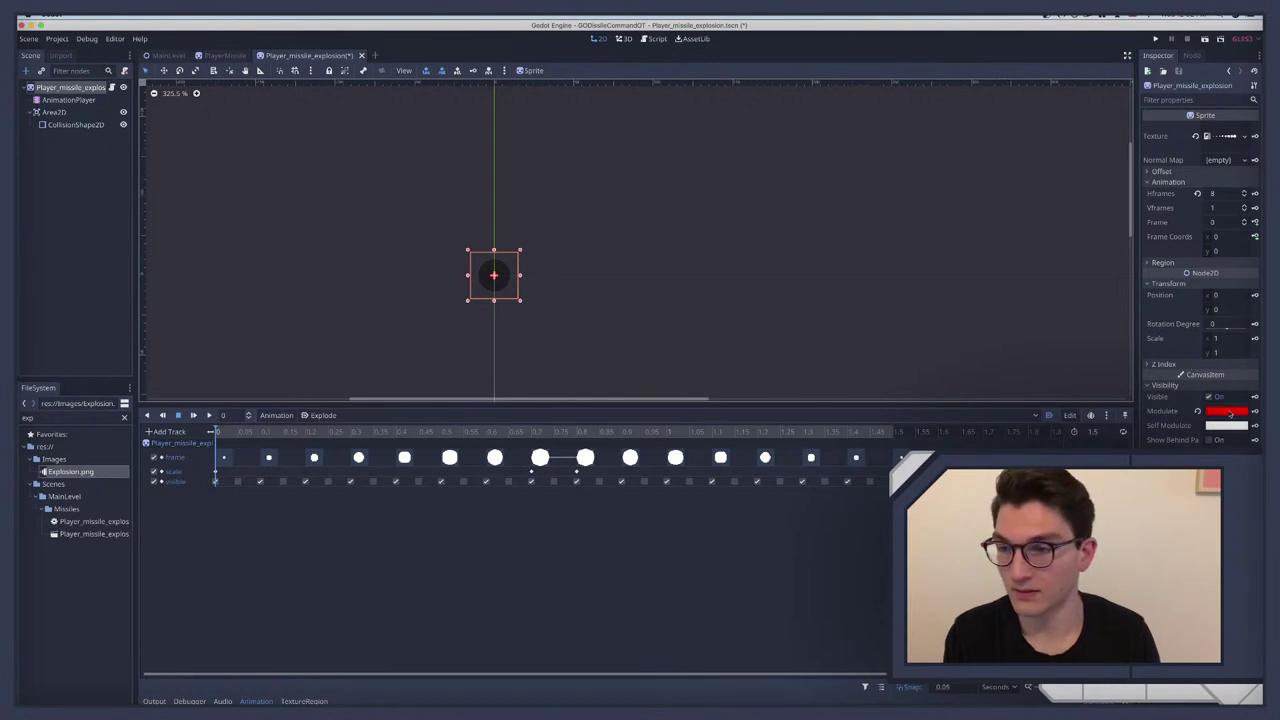
{"action": "left_click", "coordinate": [1213, 412]}
{"action": "left_click", "coordinate": [1148, 384]}
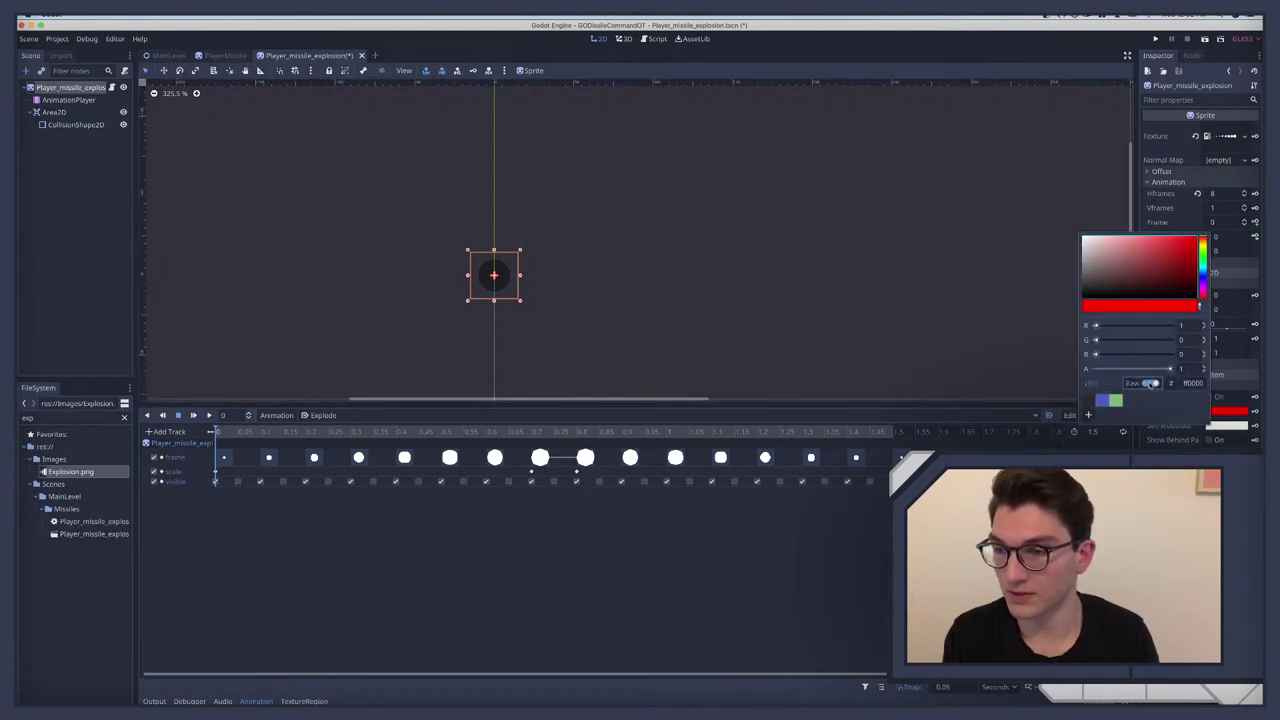
{"action": "left_click", "coordinate": [1150, 384]}
{"action": "left_click", "coordinate": [1220, 413]}
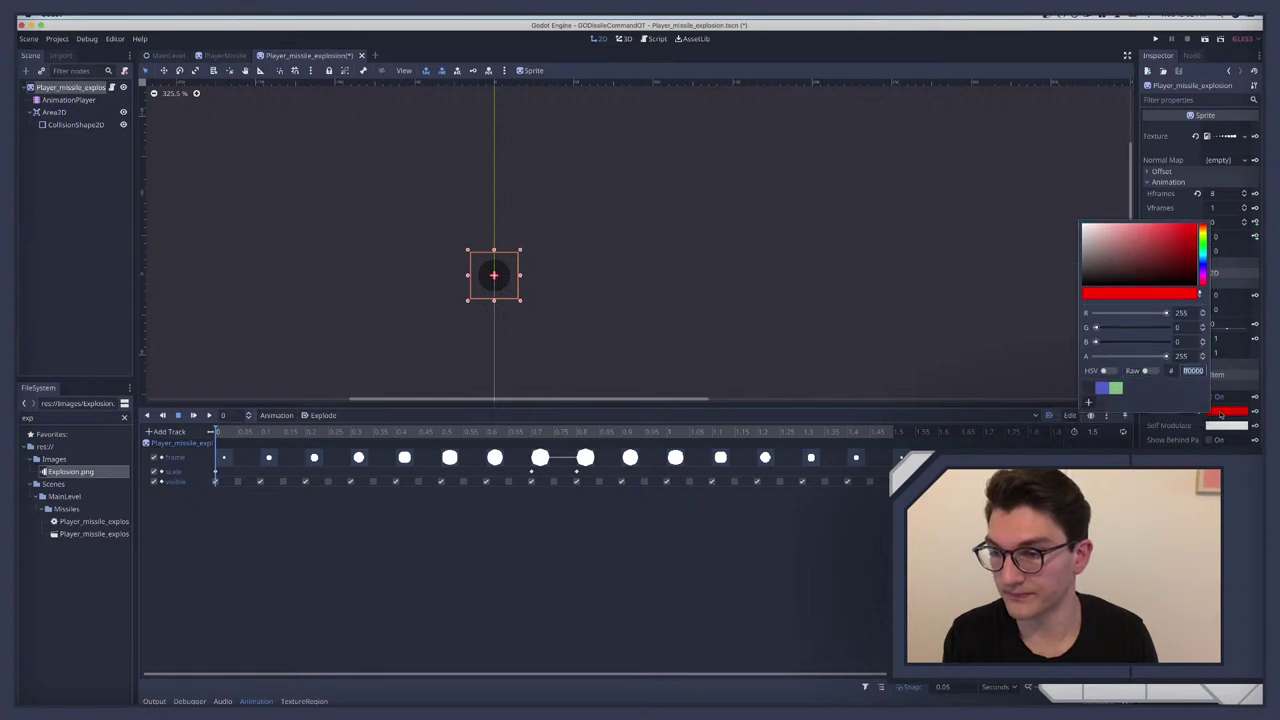
{"action": "left_click", "coordinate": [1255, 411]}
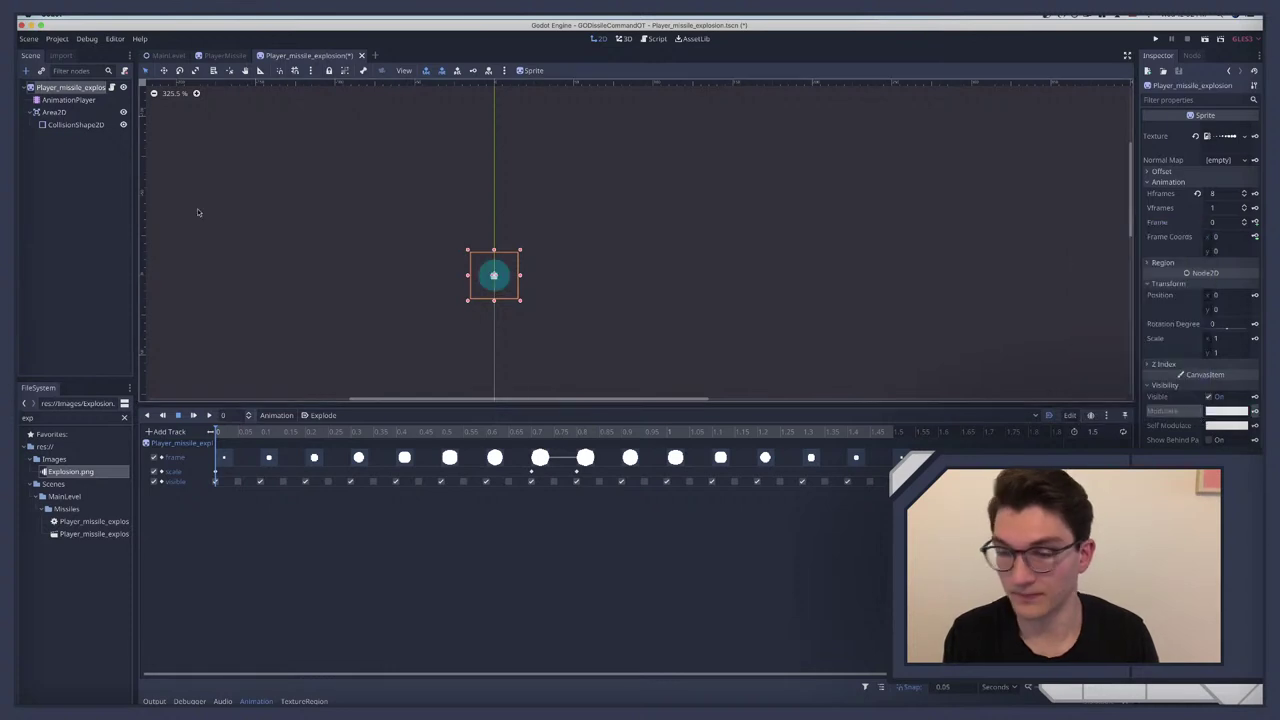
{"action": "left_click", "coordinate": [113, 88]}
{"action": "left_click", "coordinate": [307, 98]}
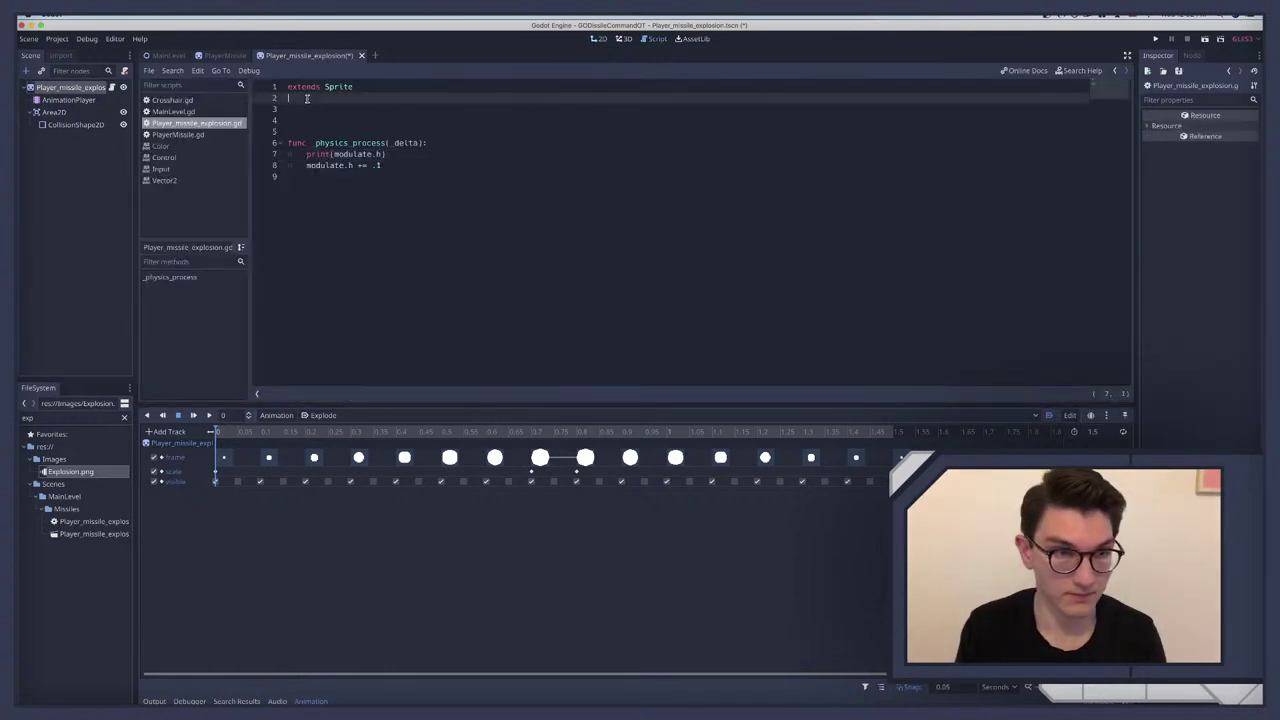
Step: Add func _ready() setting modulate = Color(1,0,0,1) above _physics_process and save the script
{"action": "left_click", "coordinate": [302, 118]}
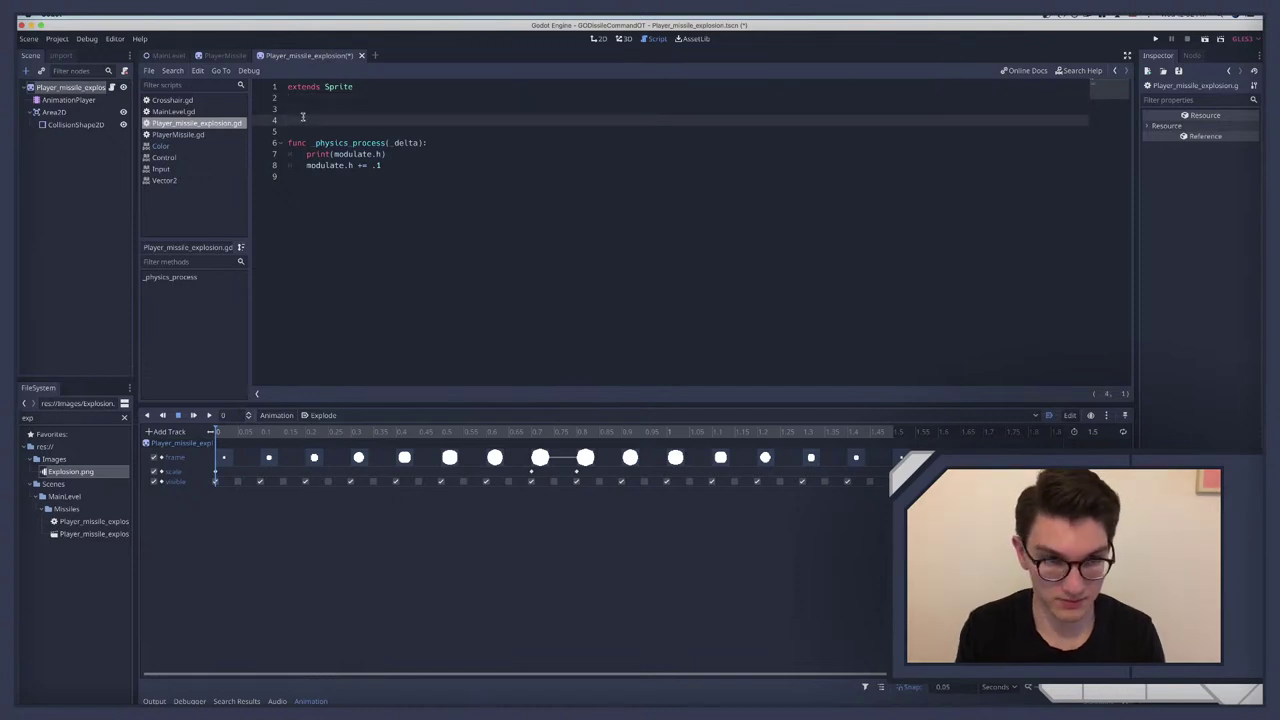
{"action": "key", "text": "Return"}
{"action": "key", "text": "Return"}
{"action": "key", "text": "Up"}
{"action": "key", "text": "Return"}
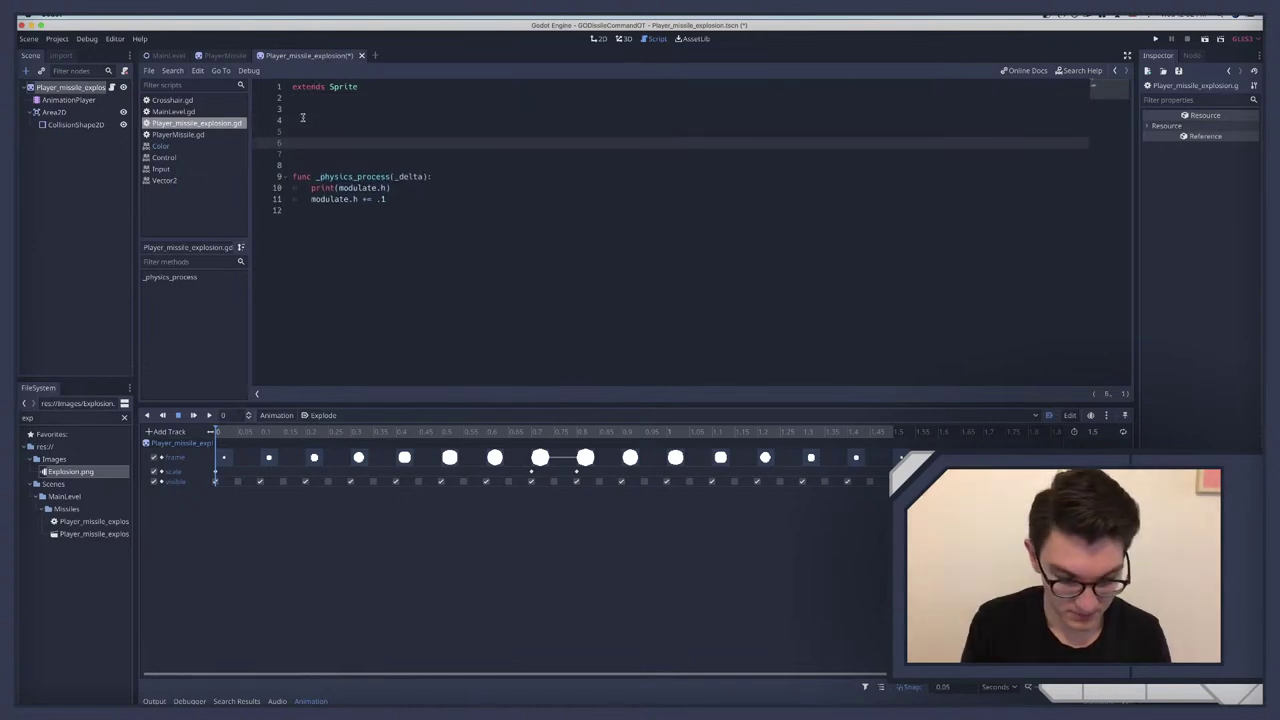
{"action": "type", "text": "func ready"}
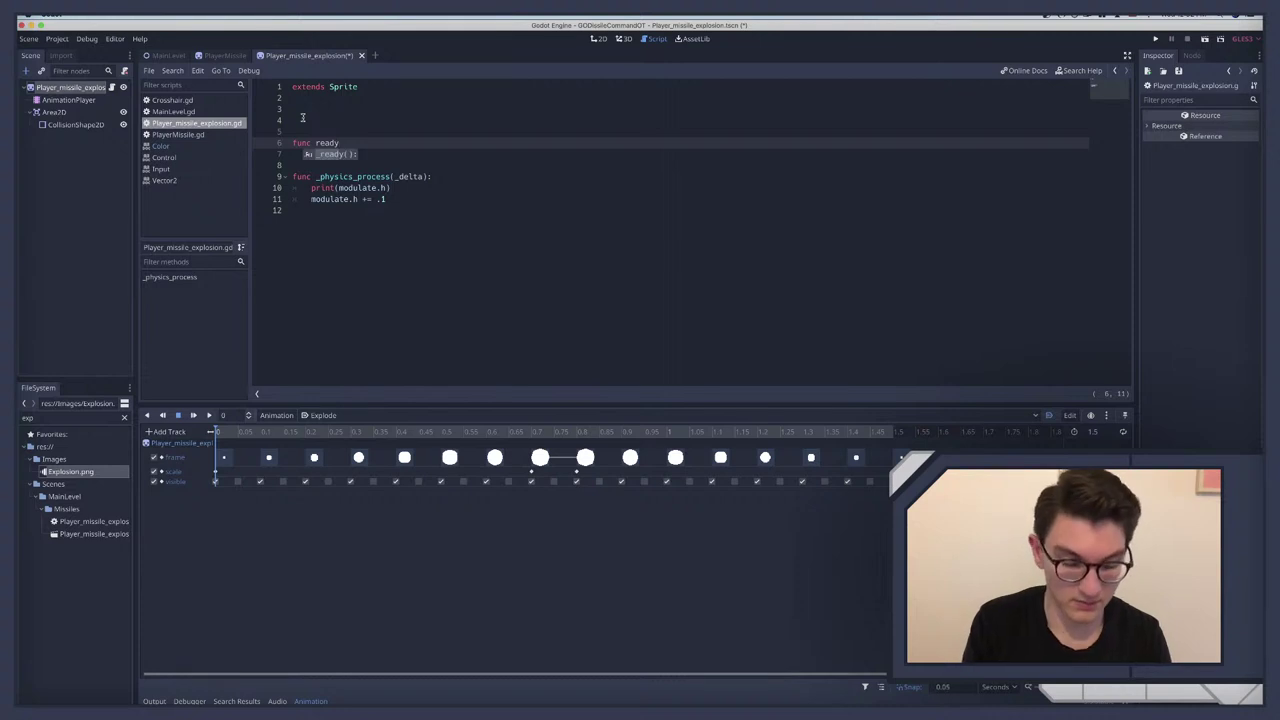
{"action": "key", "text": "Return"}
{"action": "key", "text": "Return"}
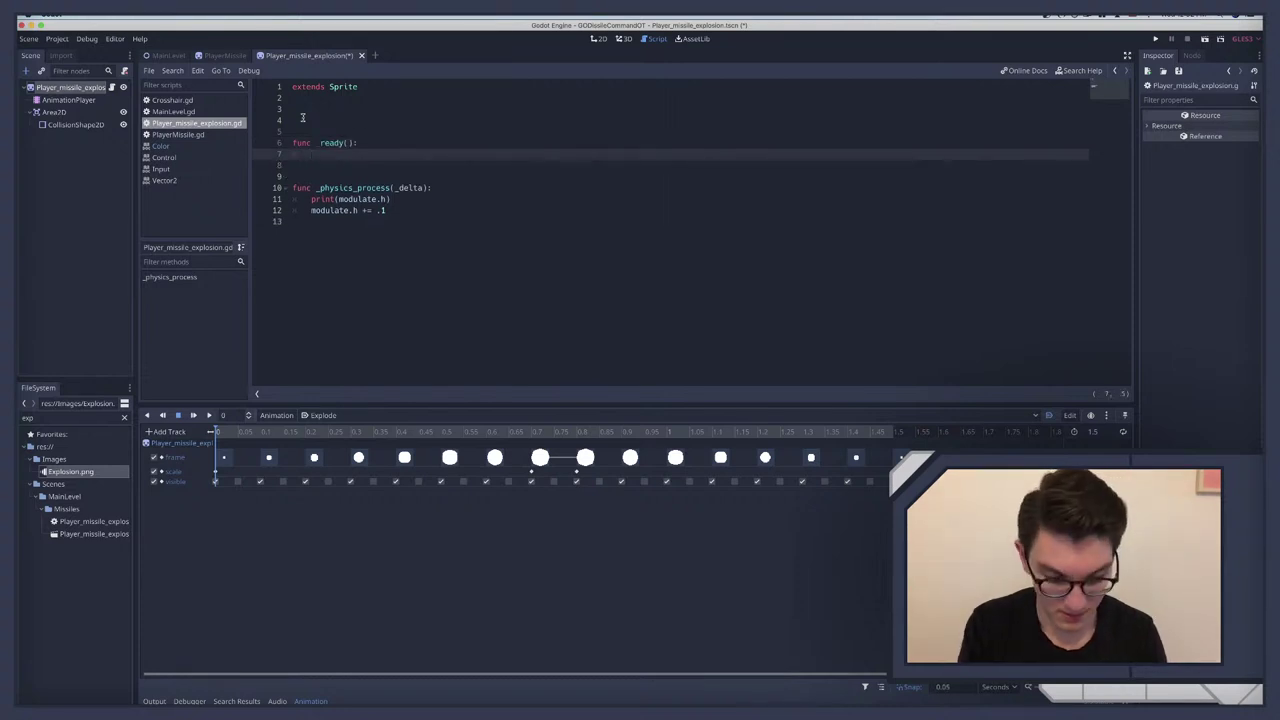
{"action": "type", "text": "modulate ="}
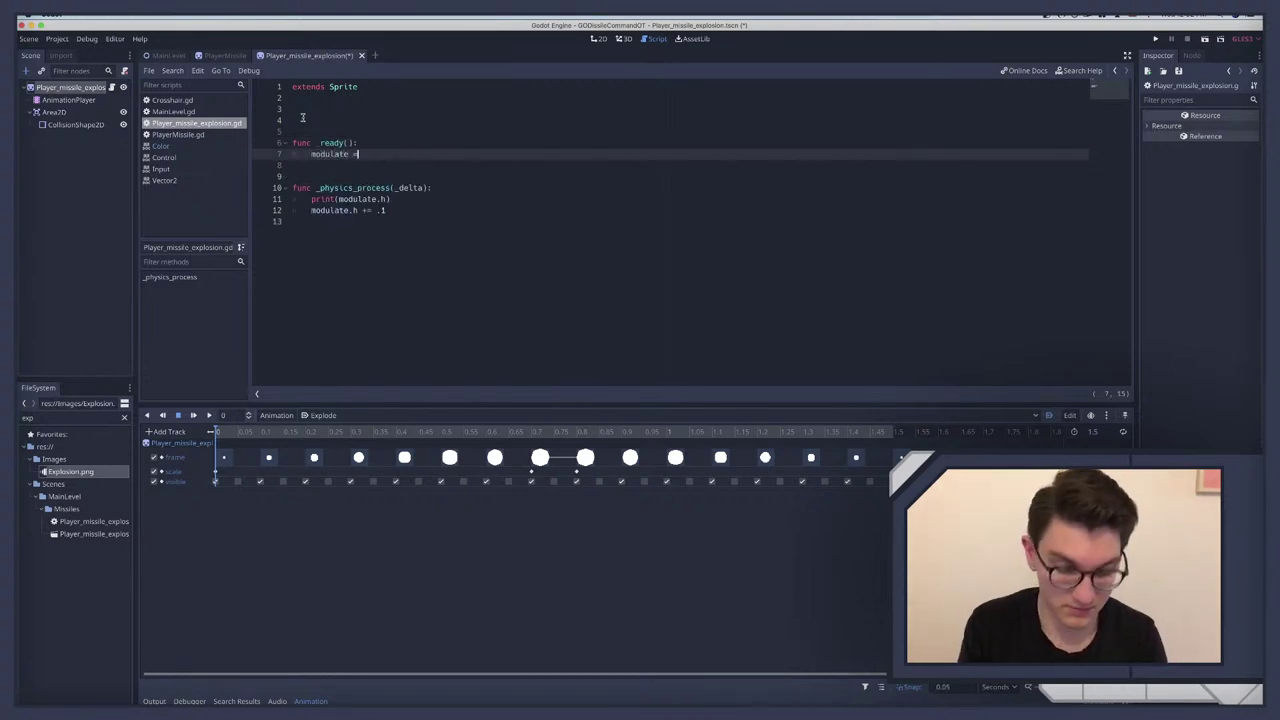
{"action": "type", "text": " Color"}
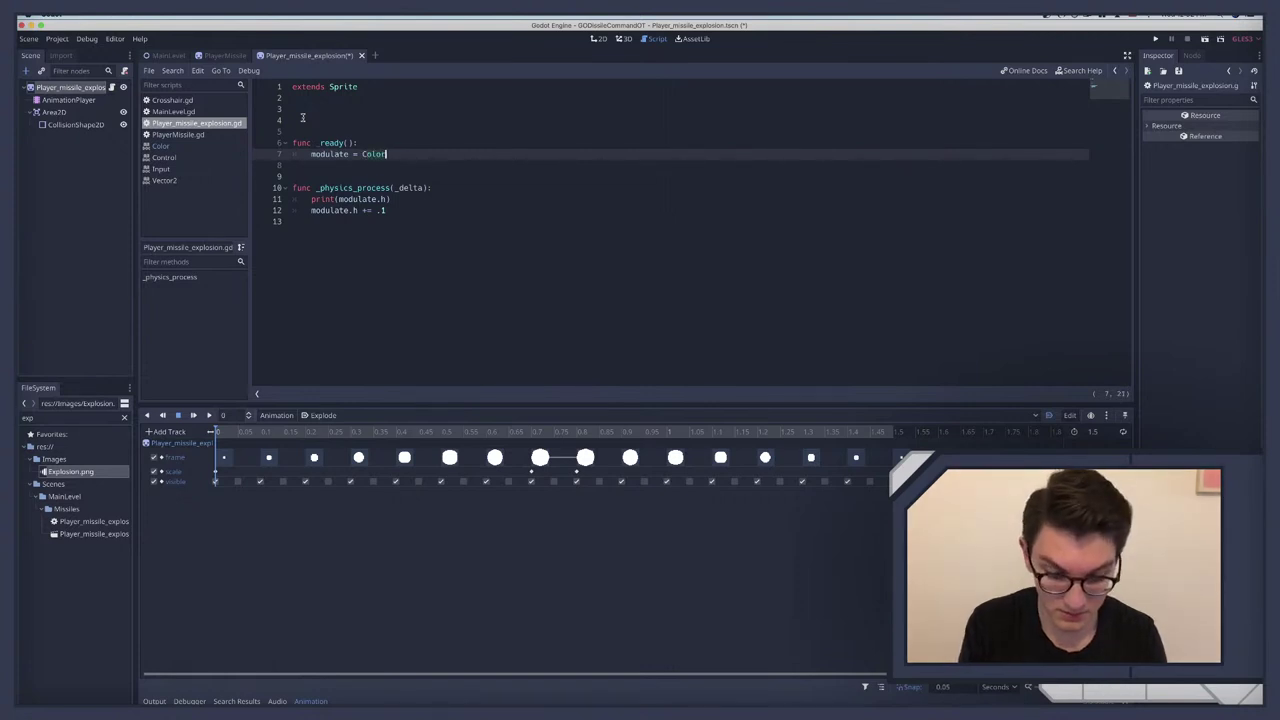
{"action": "type", "text": "(1,0"}
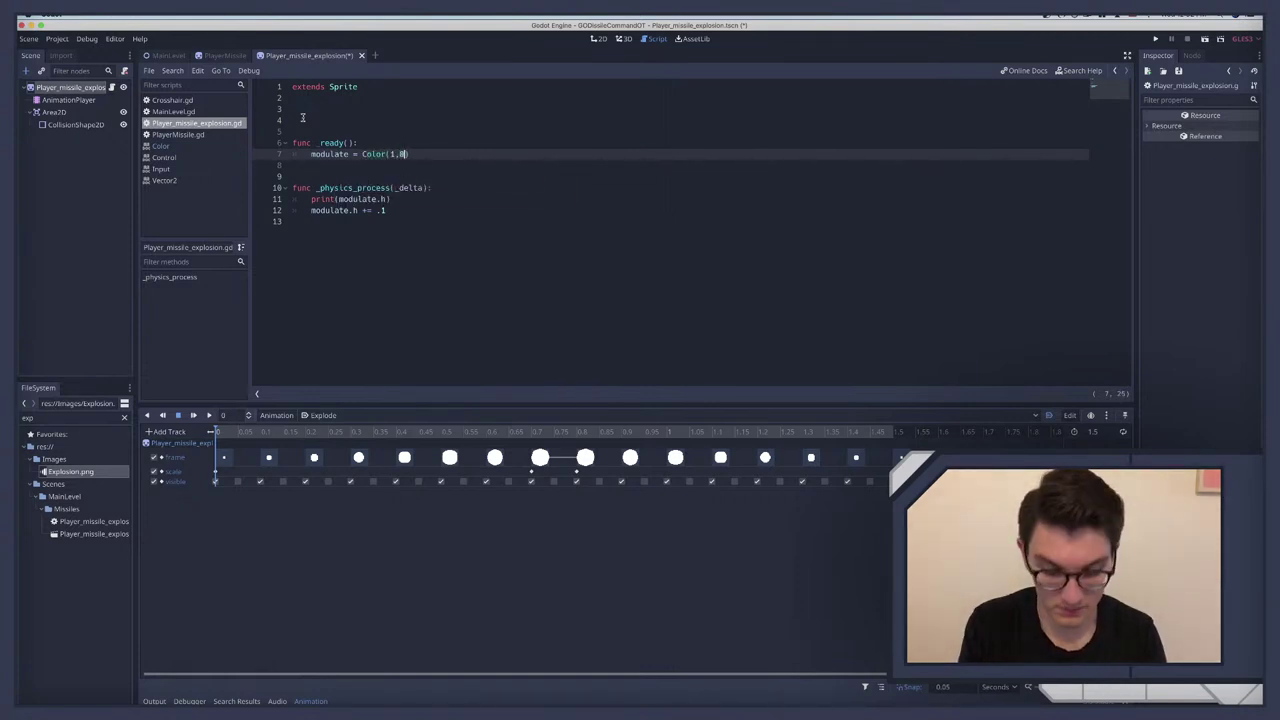
{"action": "type", "text": ",0,1"}
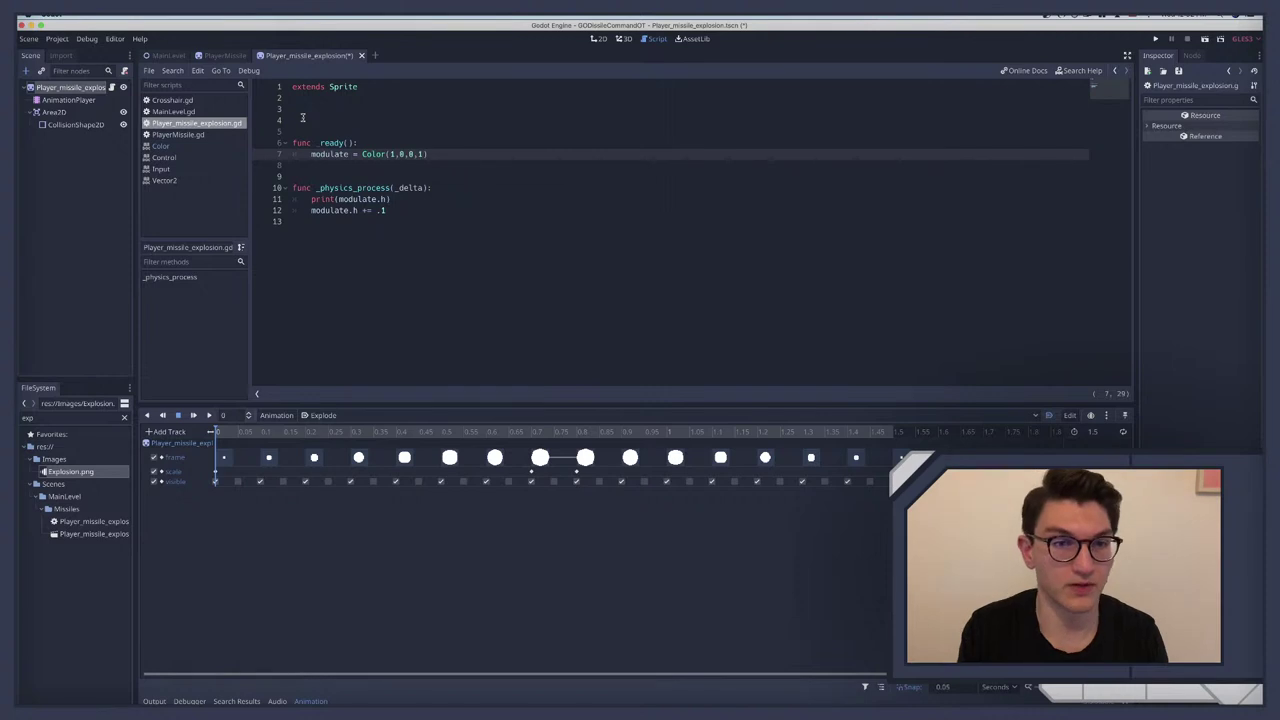
{"action": "key", "text": "ctrl+s"}
Step: Back in the 2D view, select the CollisionShape2D node
{"action": "left_click", "coordinate": [62, 88]}
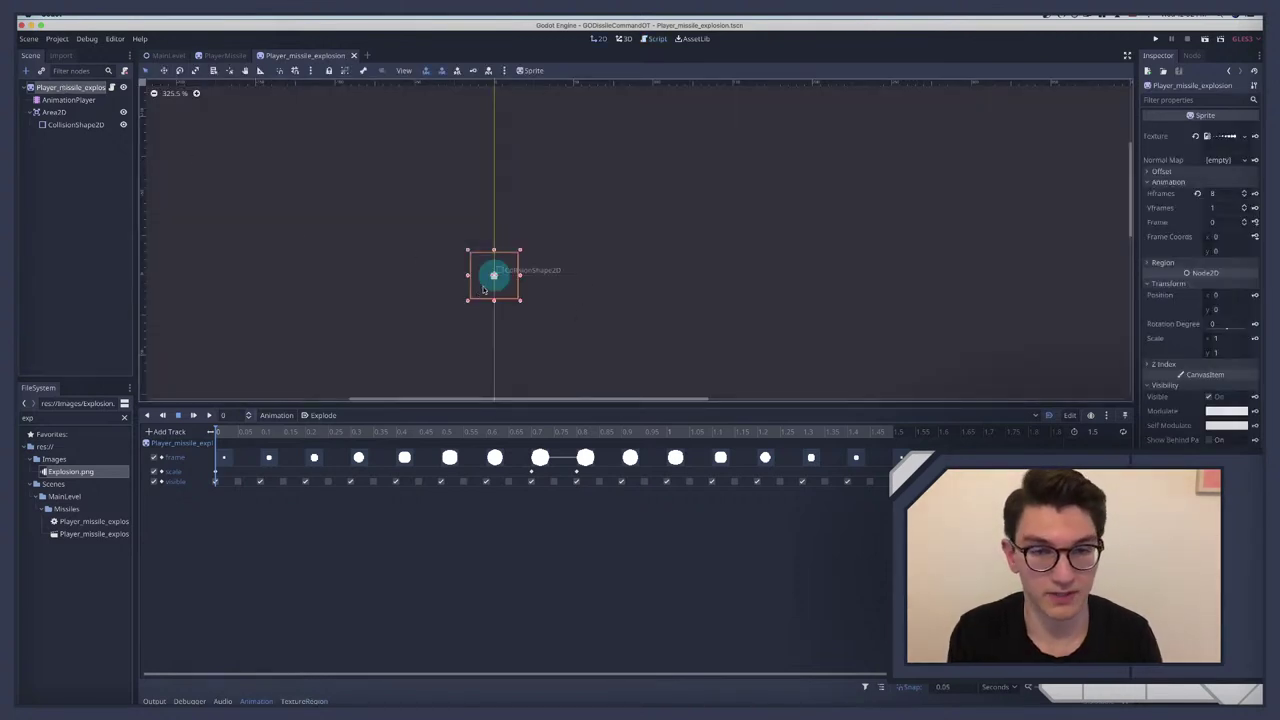
{"action": "scroll", "coordinate": [521, 283], "scroll_direction": "right", "scroll_amount": 1}
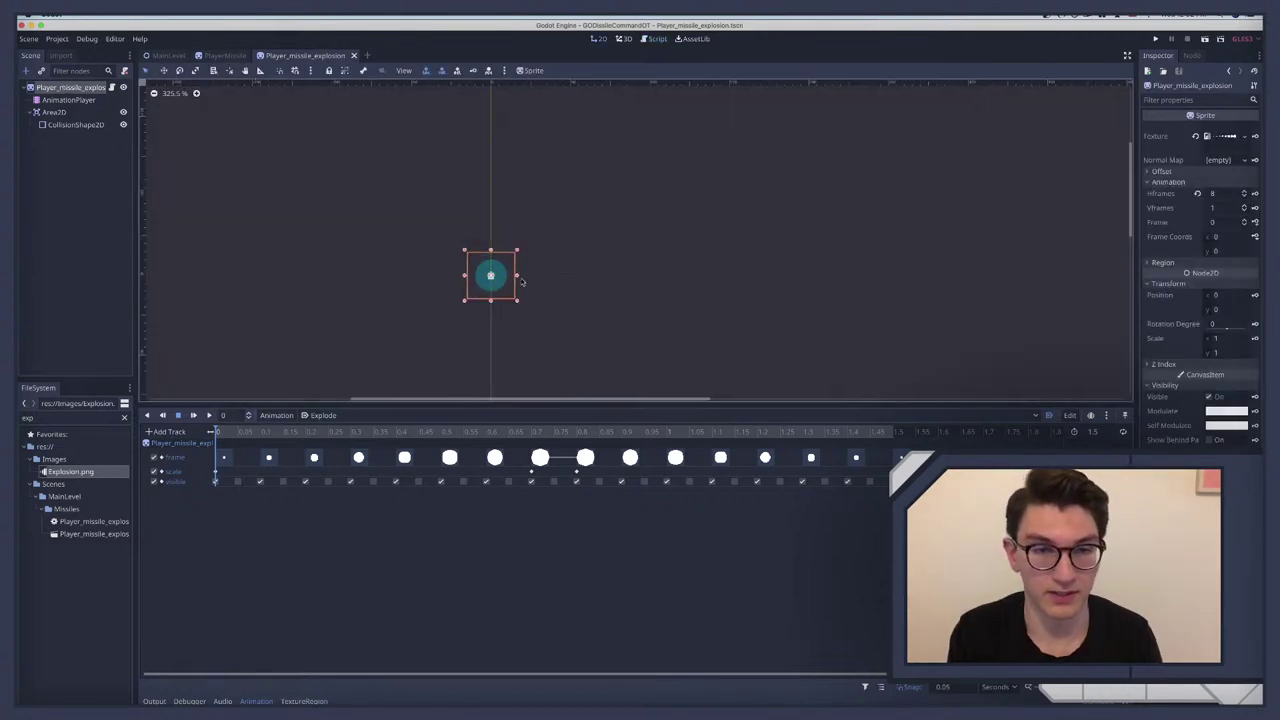
{"action": "left_click", "coordinate": [72, 125]}
Step: Set the collision circle's radius to 5 and key it as a shape:radius track at 0 s
{"action": "left_click", "coordinate": [1222, 128]}
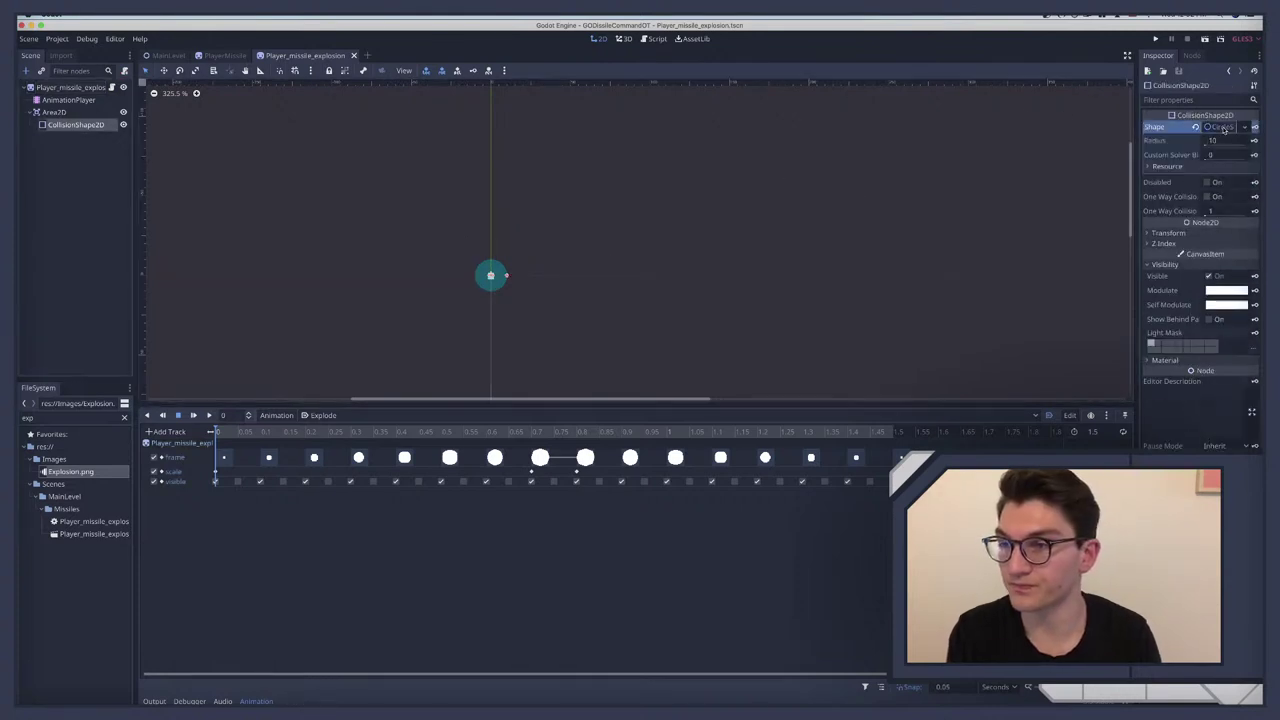
{"action": "left_click_drag", "start_coordinate": [1205, 144], "coordinate": [1212, 140]}
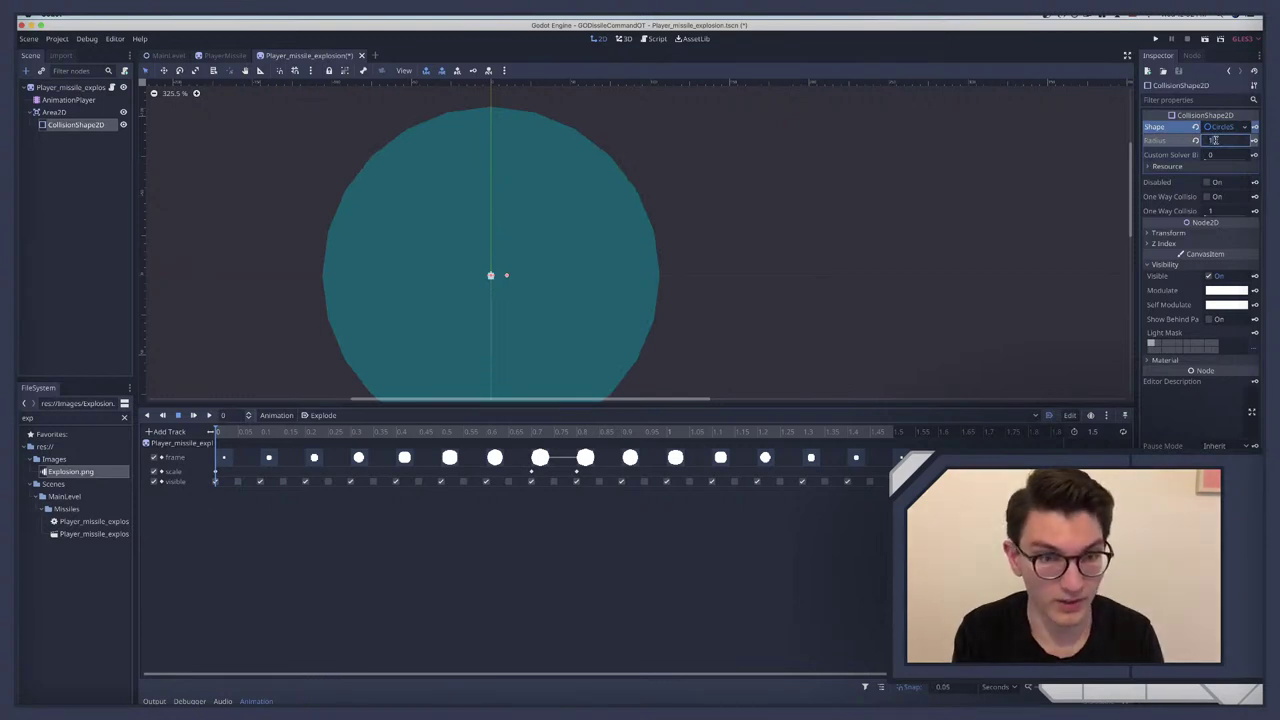
{"action": "type", "text": "1"}
{"action": "key", "text": "BackSpace"}
{"action": "type", "text": "5"}
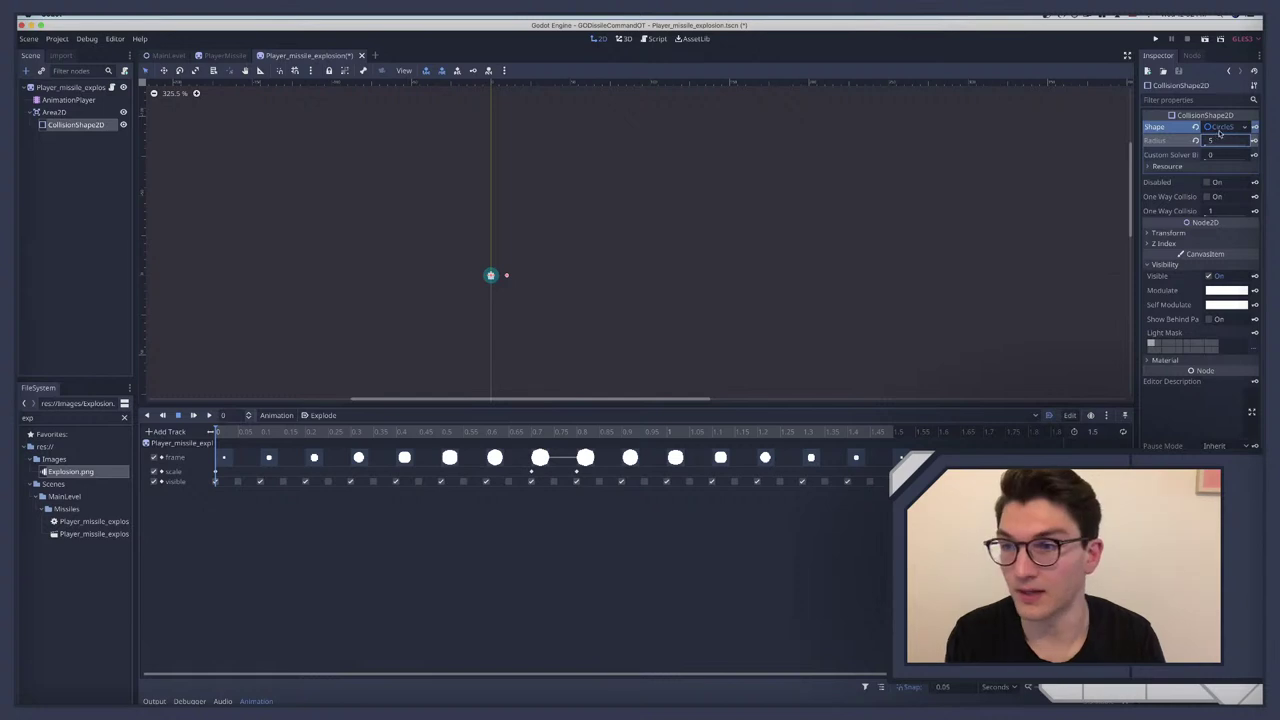
{"action": "key", "text": "Return"}
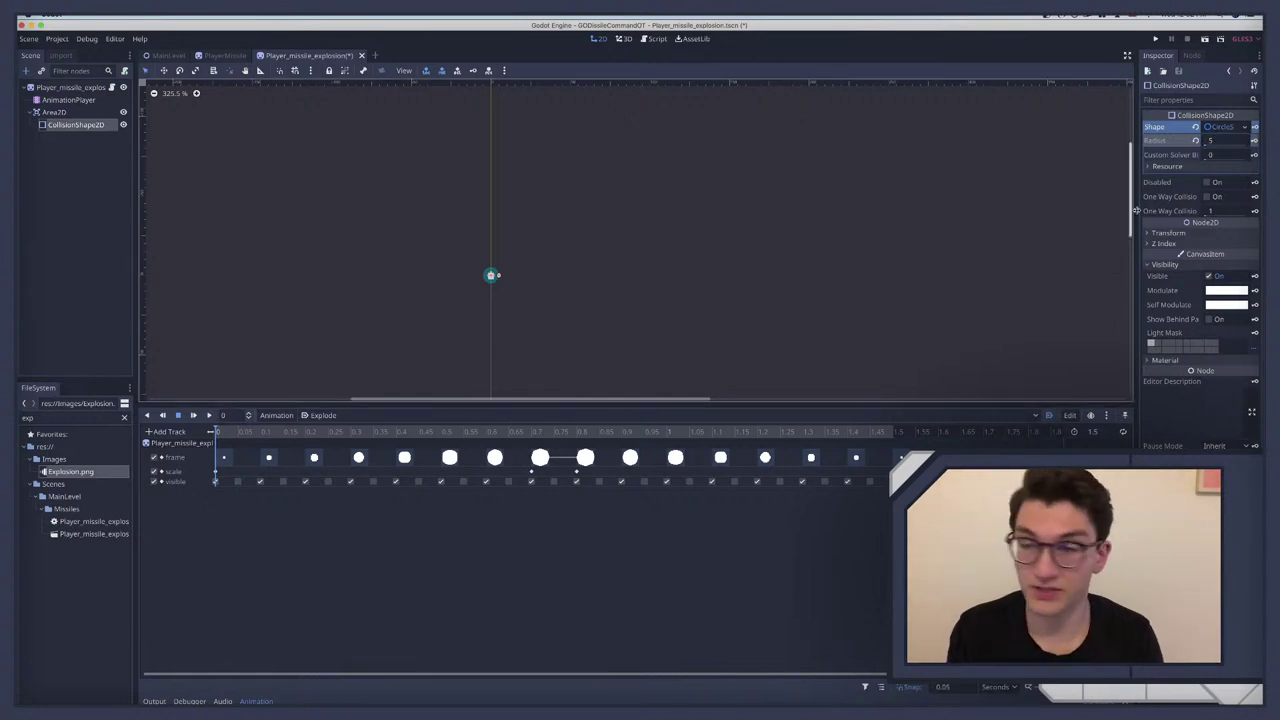
{"action": "left_click", "coordinate": [1254, 141]}
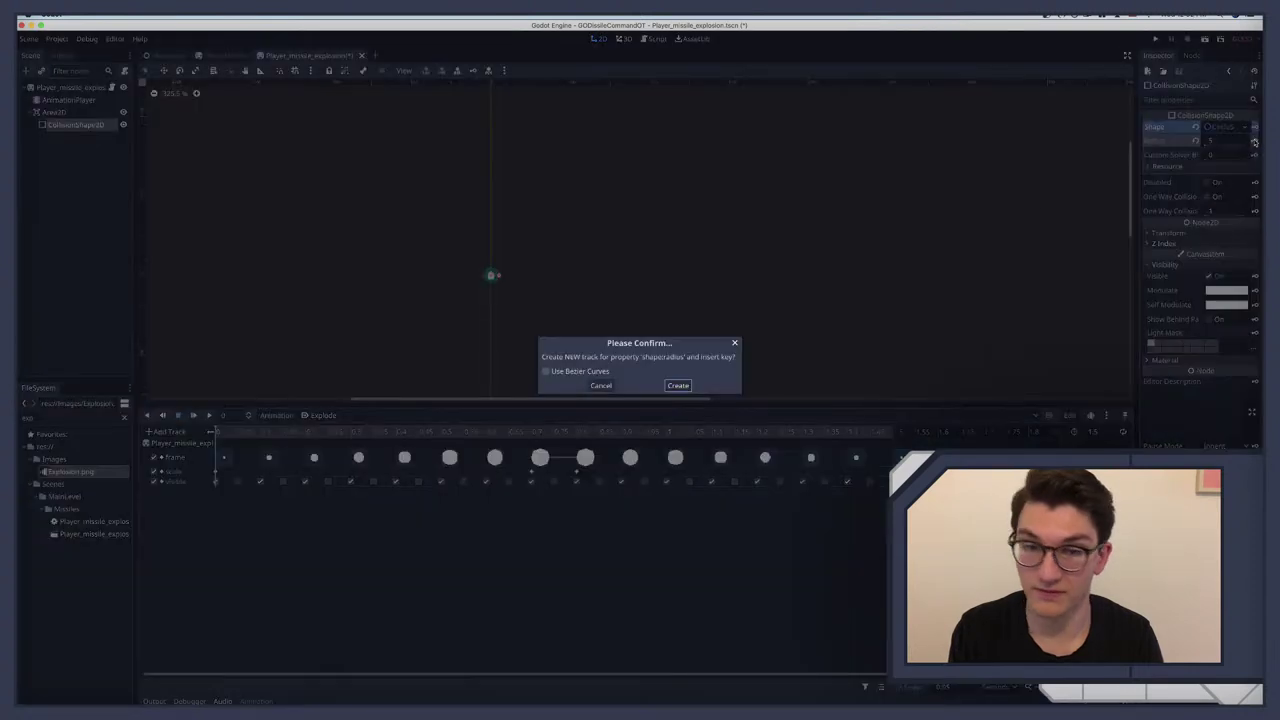
{"action": "left_click", "coordinate": [678, 386]}
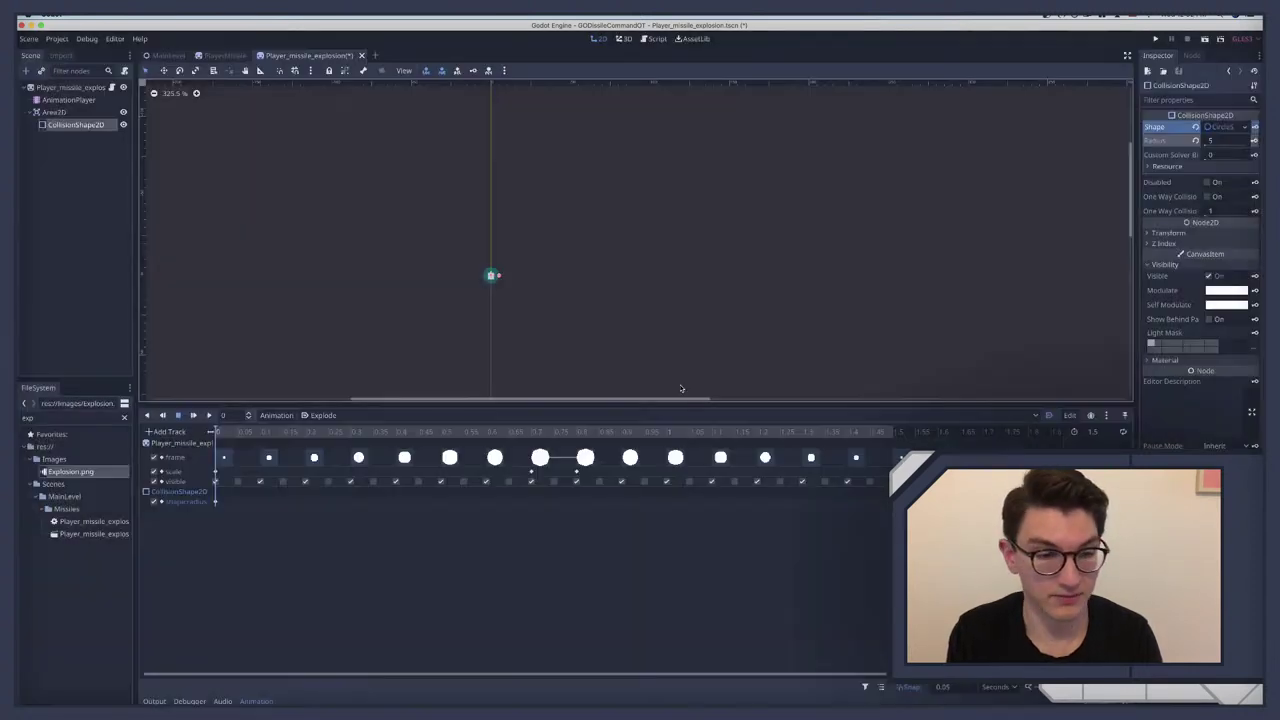
Step: Enlarge the collision circle to radius 17 at 0.7 s, then shrink it at 1.5 s
{"action": "left_click", "coordinate": [532, 433]}
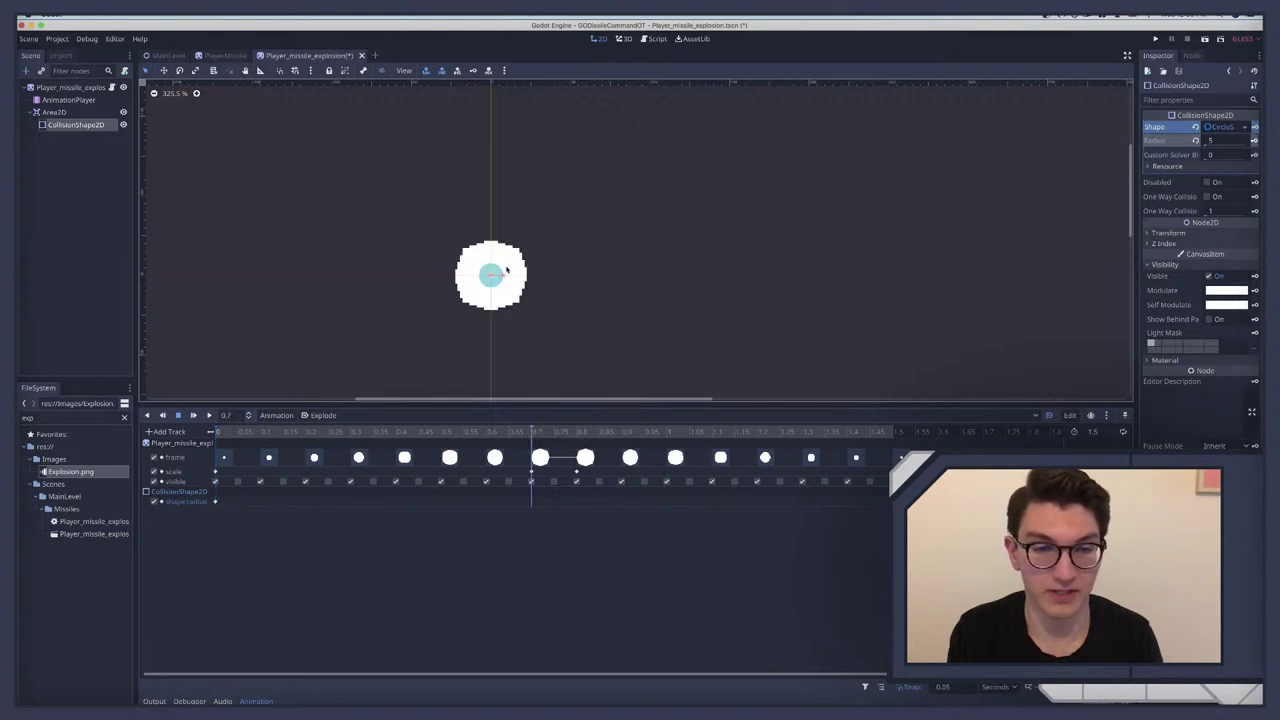
{"action": "left_click_drag", "start_coordinate": [506, 270], "coordinate": [531, 277]}
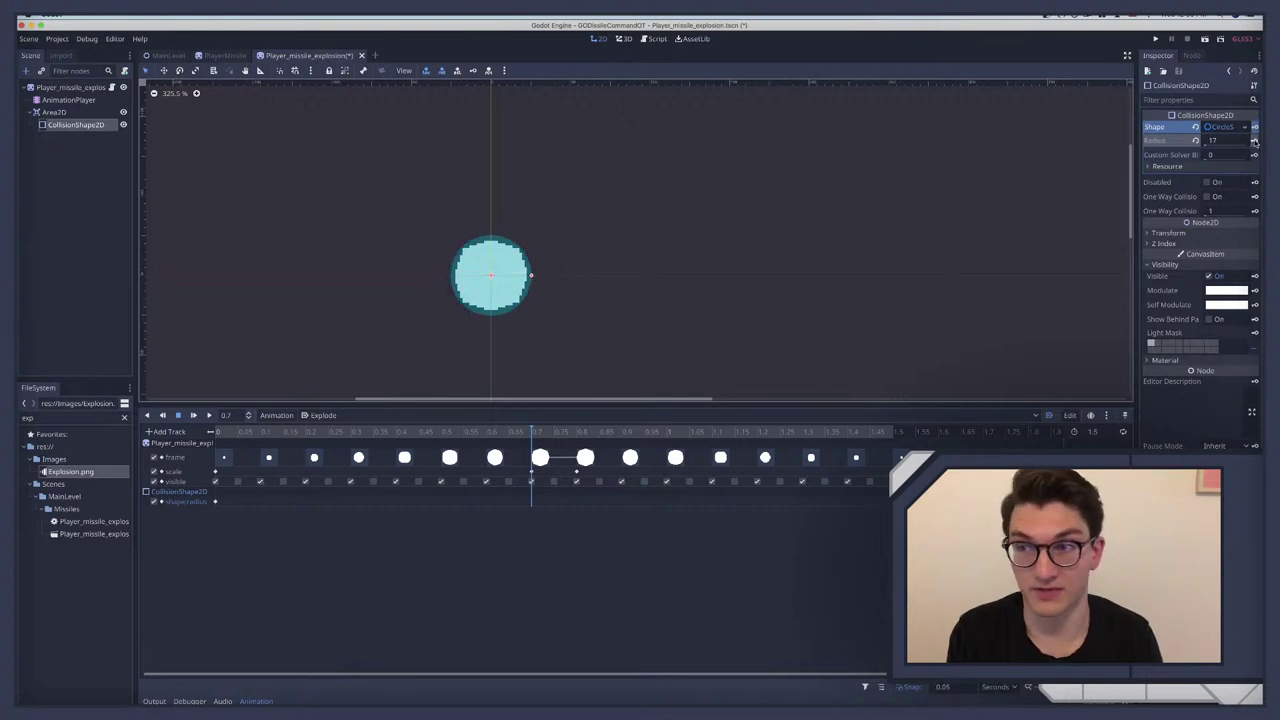
{"action": "left_click", "coordinate": [891, 432]}
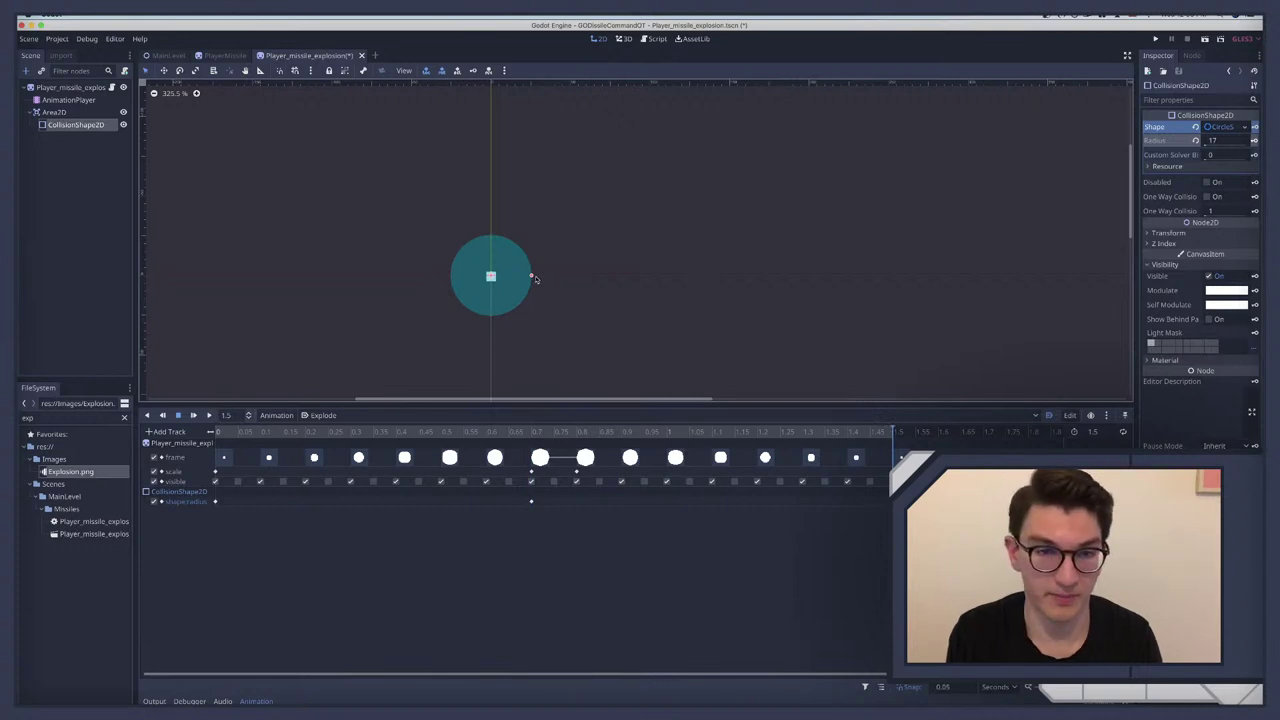
{"action": "left_click_drag", "start_coordinate": [531, 276], "coordinate": [498, 279]}
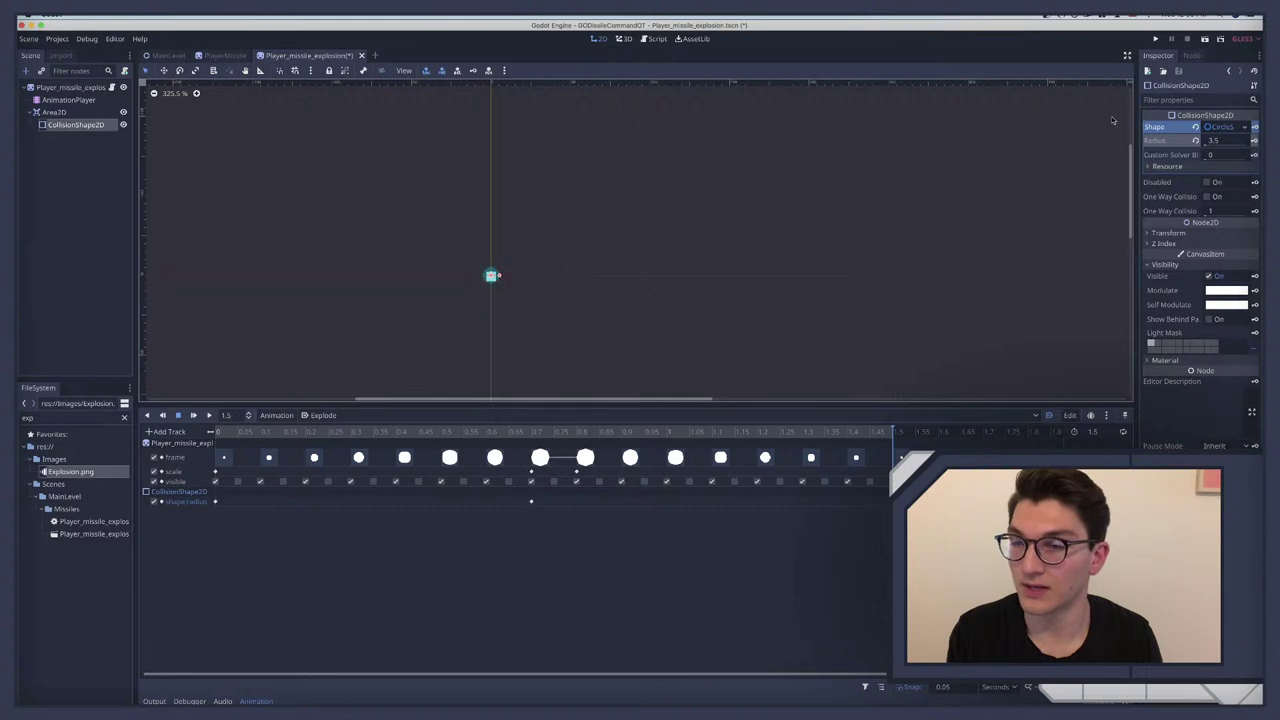
Step: Set the final radius back to 5, then rewind and preview the Explode animation
{"action": "left_click", "coordinate": [1216, 141]}
{"action": "type", "text": "5"}
{"action": "key", "text": "Return"}
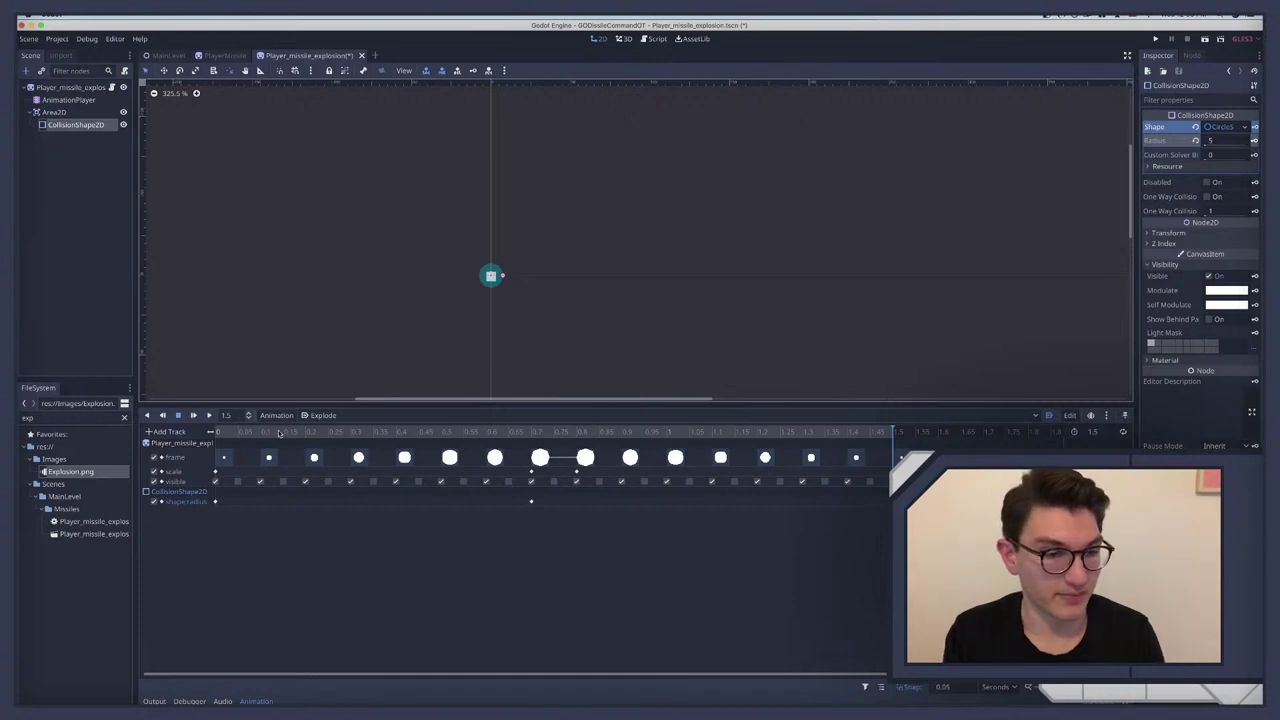
{"action": "left_click_drag", "start_coordinate": [280, 433], "coordinate": [205, 431]}
{"action": "left_click", "coordinate": [210, 415]}
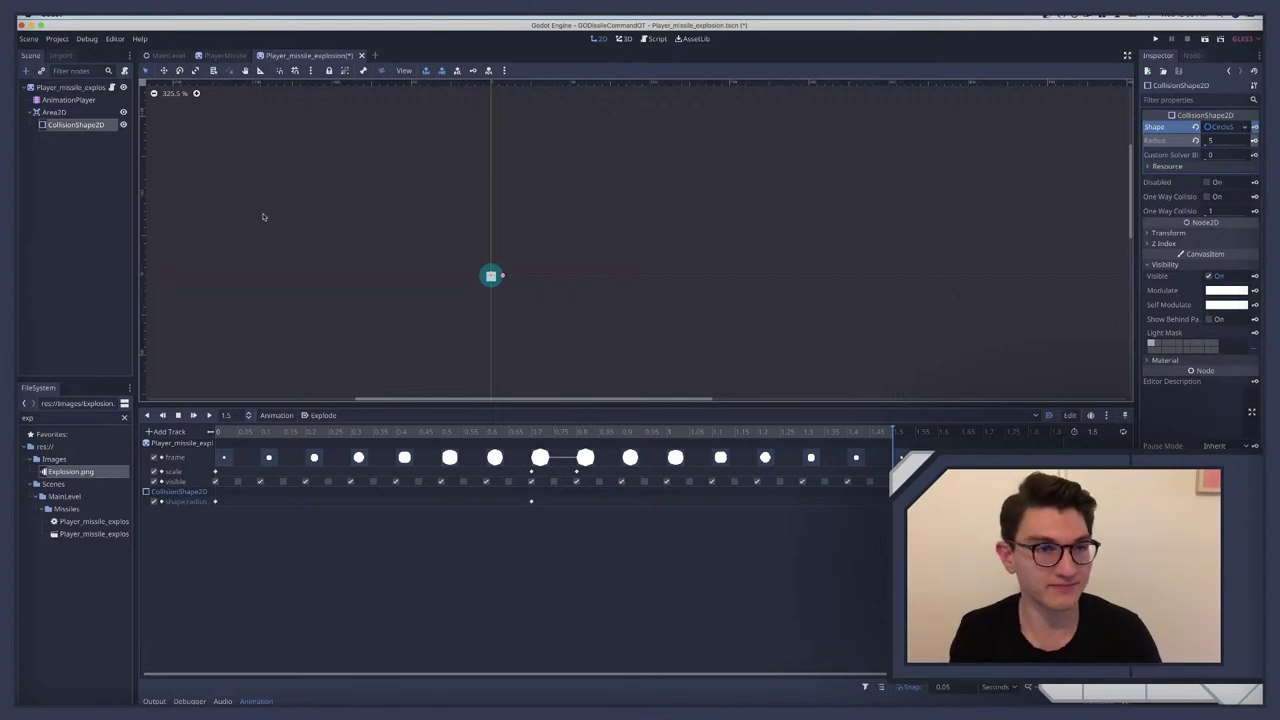
Step: Save the explosion scene and replay Explode to check the circle grows and shrinks
{"action": "scroll", "coordinate": [566, 277], "scroll_direction": "right", "scroll_amount": 5}
{"action": "scroll", "coordinate": [566, 277], "scroll_direction": "down", "scroll_amount": 2}
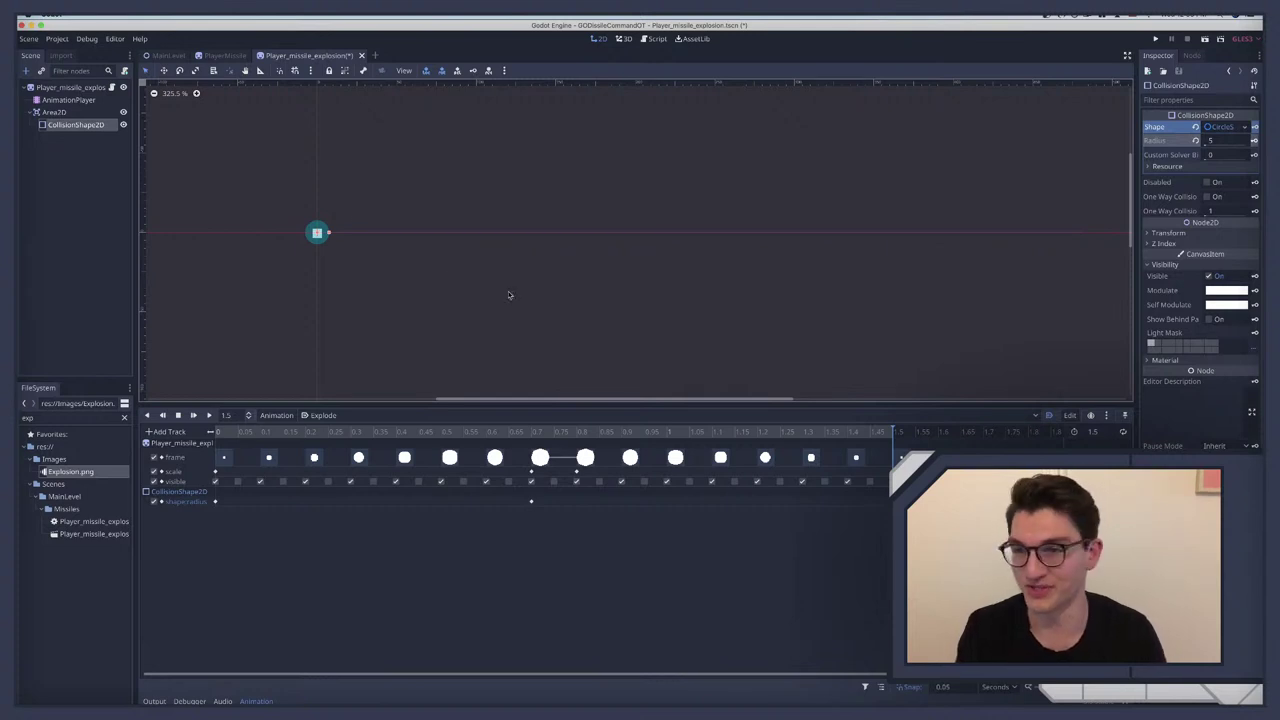
{"action": "scroll", "coordinate": [508, 295], "scroll_direction": "down", "scroll_amount": 3}
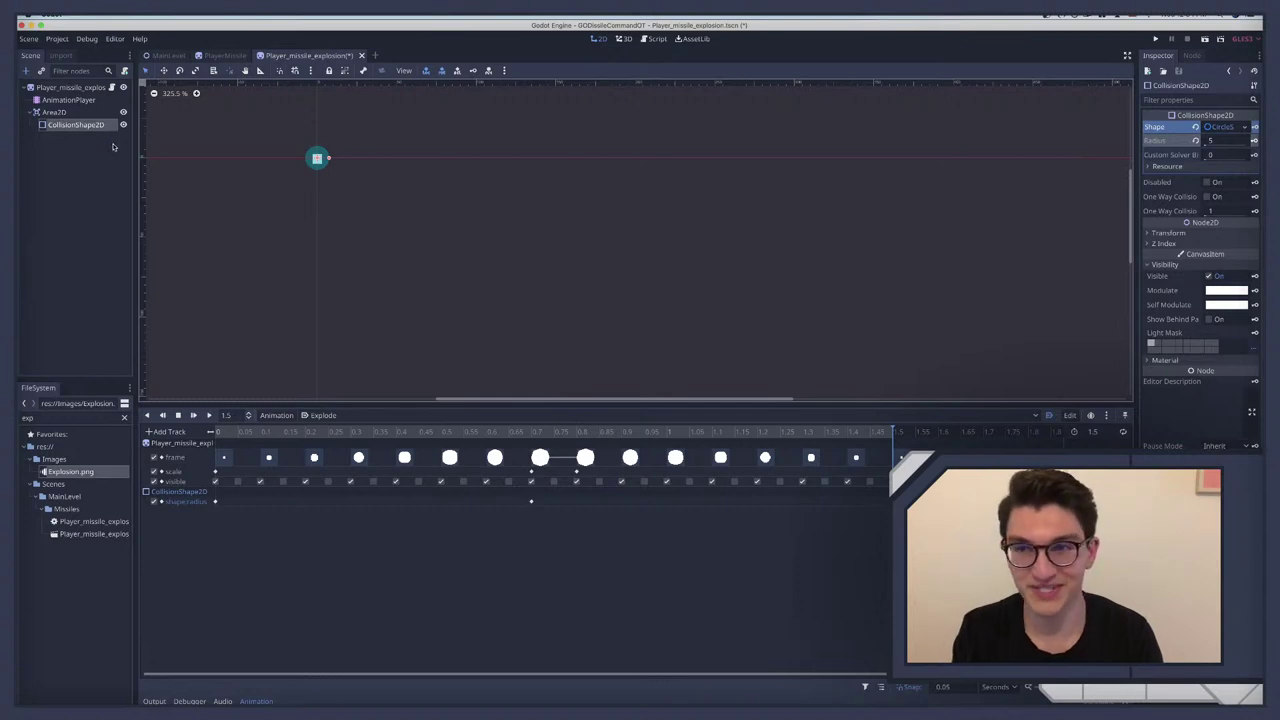
{"action": "key", "text": "super+s"}
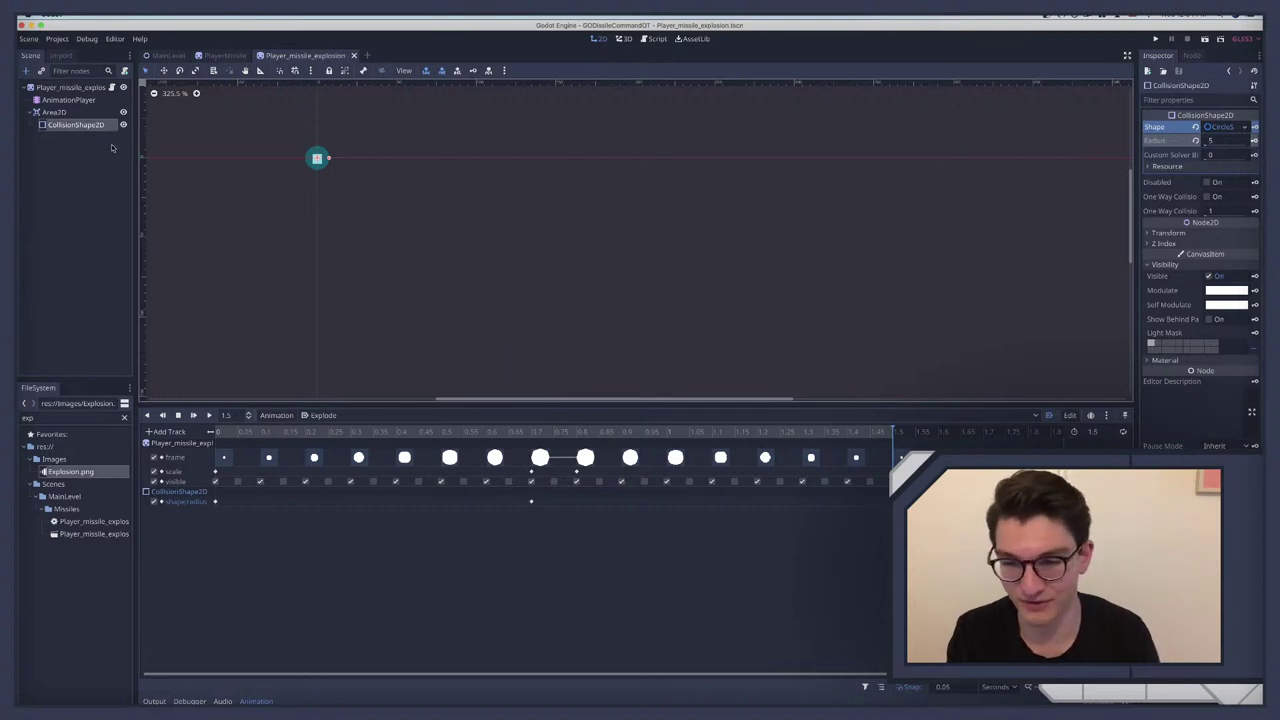
{"action": "key", "text": "shift+d"}
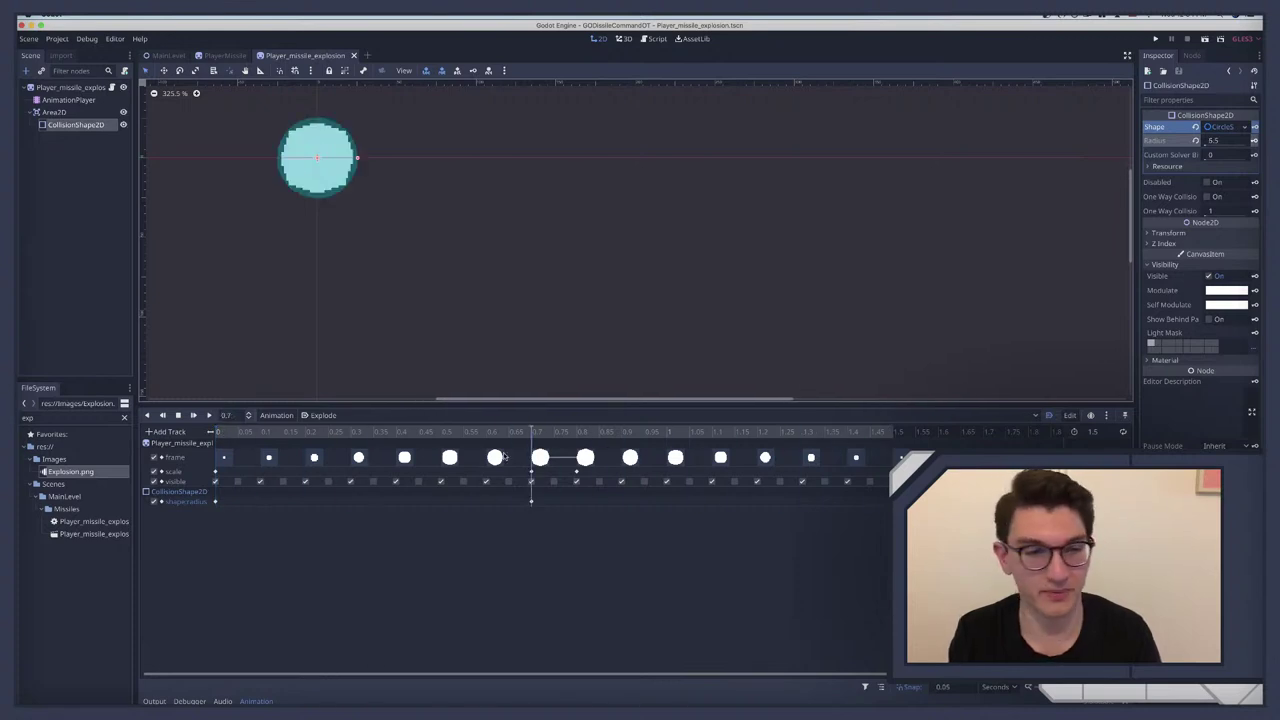
{"action": "left_click_drag", "start_coordinate": [325, 433], "coordinate": [216, 440]}
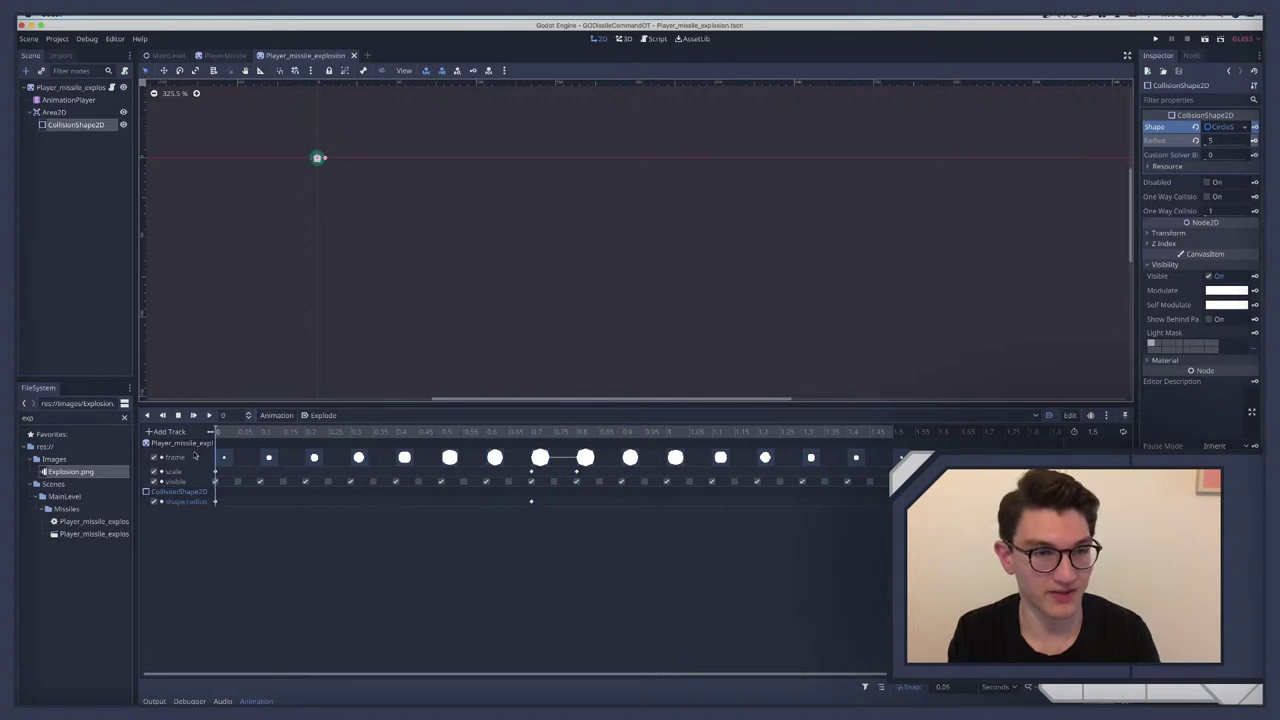
Step: Test-run the explosion scene, stop it, and reselect AnimationPlayer to show Explode's tracks
{"action": "key", "text": "ctrl+s"}
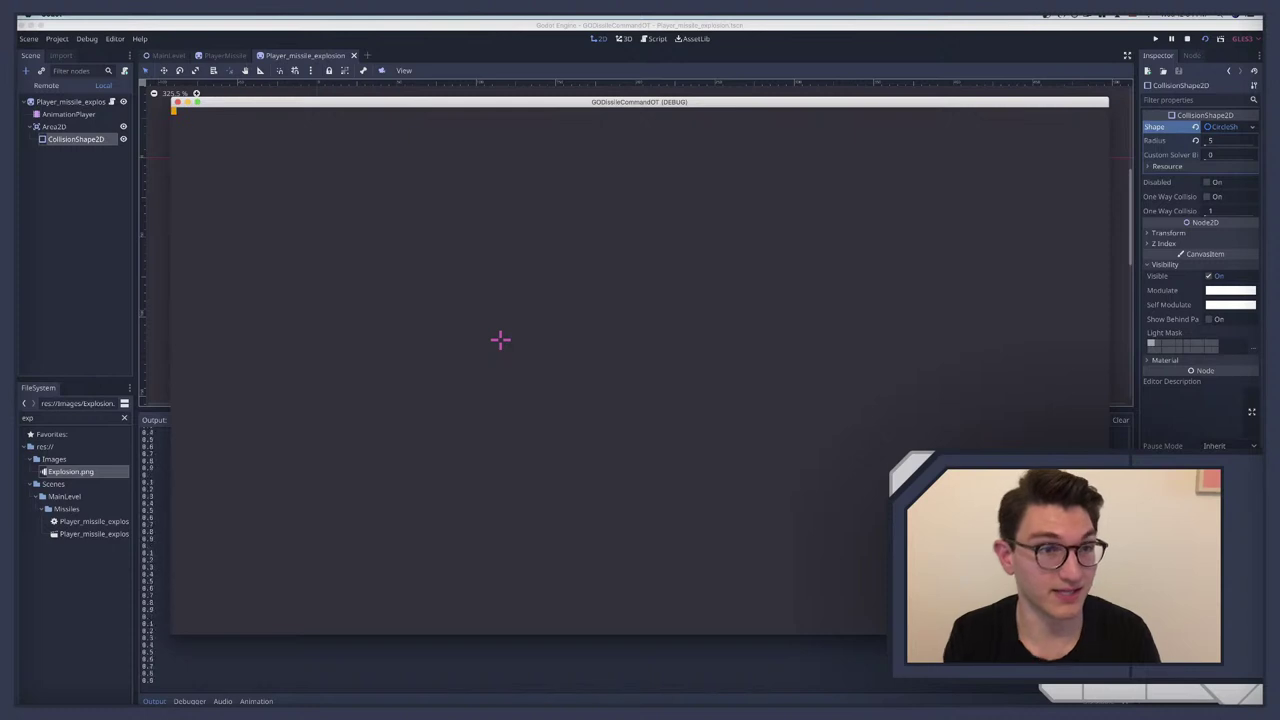
{"action": "key", "text": "super+q"}
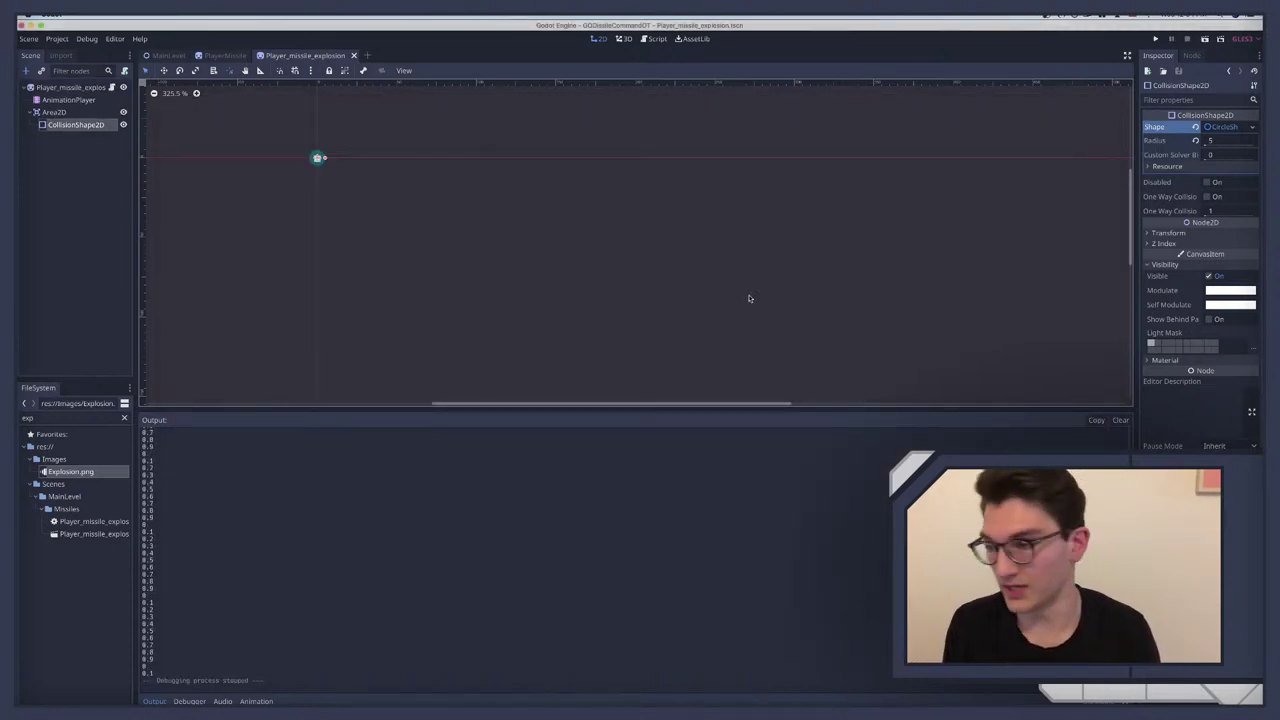
{"action": "left_click", "coordinate": [66, 100]}
Step: Change the Explode animation length to 1.6 s and open Player_missile_explosion.gd
{"action": "left_click", "coordinate": [1104, 433]}
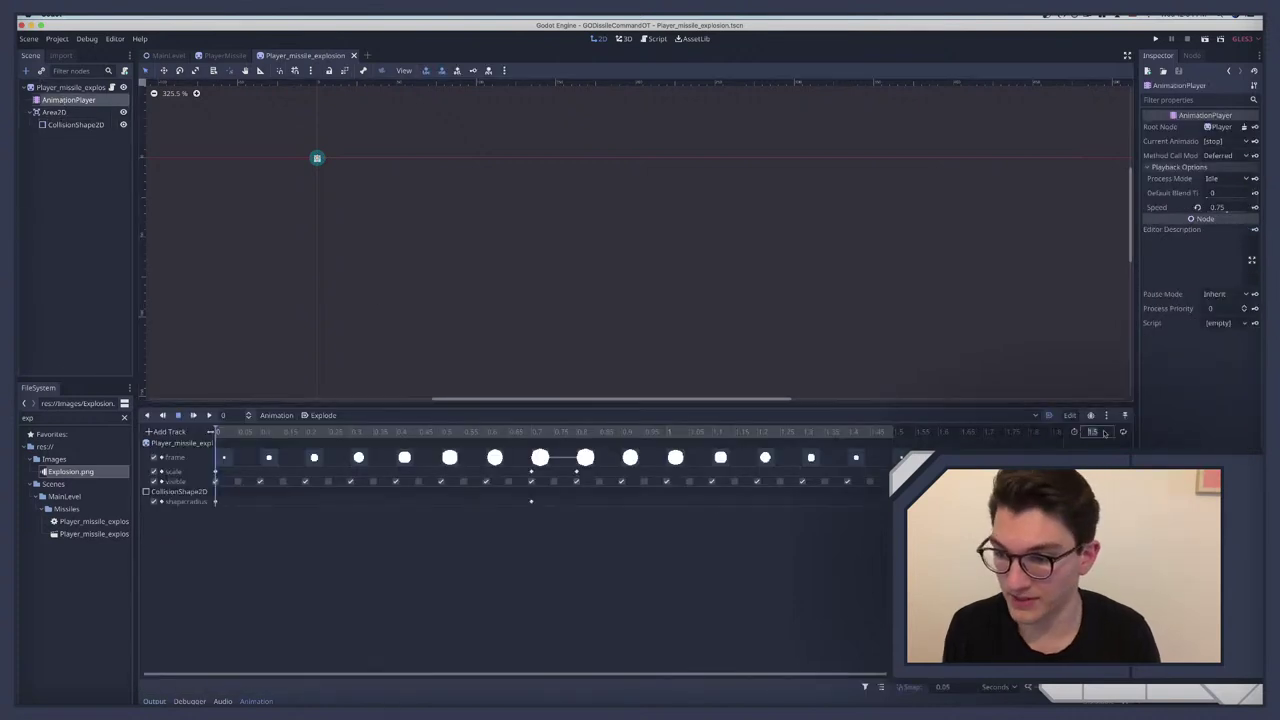
{"action": "left_click", "coordinate": [1104, 431]}
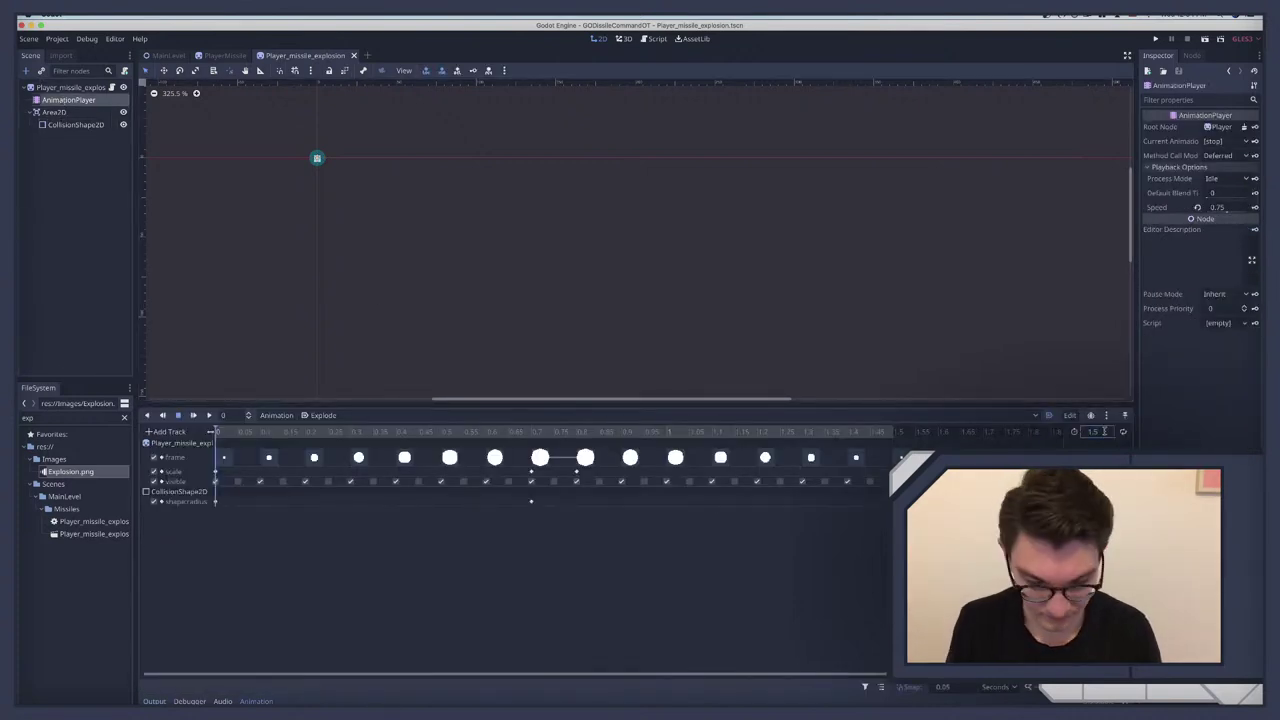
{"action": "key", "text": "BackSpace"}
{"action": "type", "text": "6"}
{"action": "key", "text": "Return"}
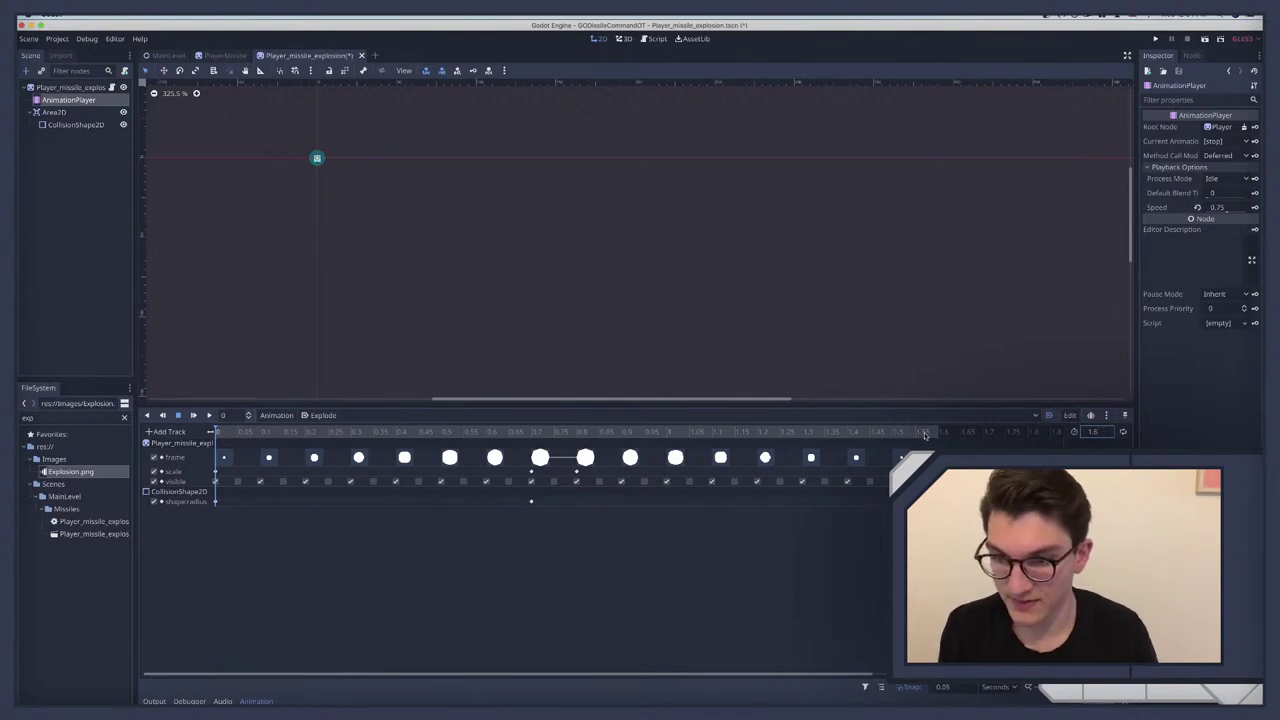
{"action": "left_click", "coordinate": [937, 432]}
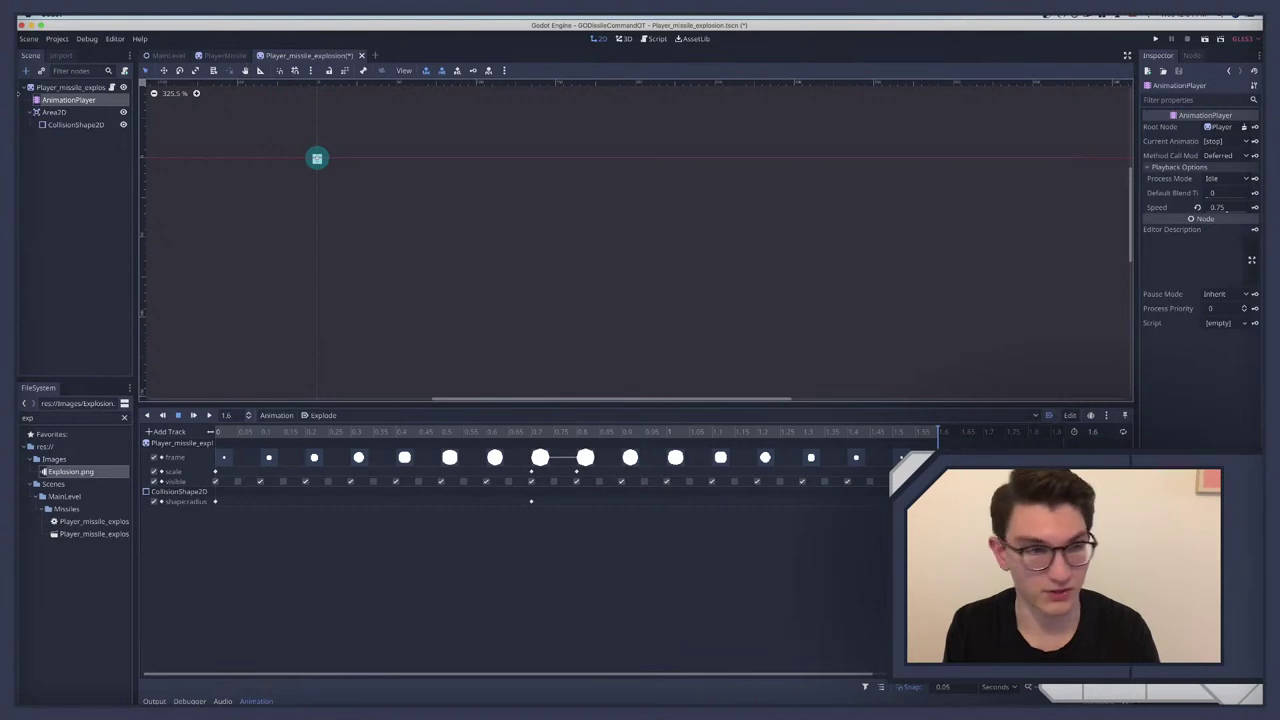
{"action": "left_click", "coordinate": [112, 87]}
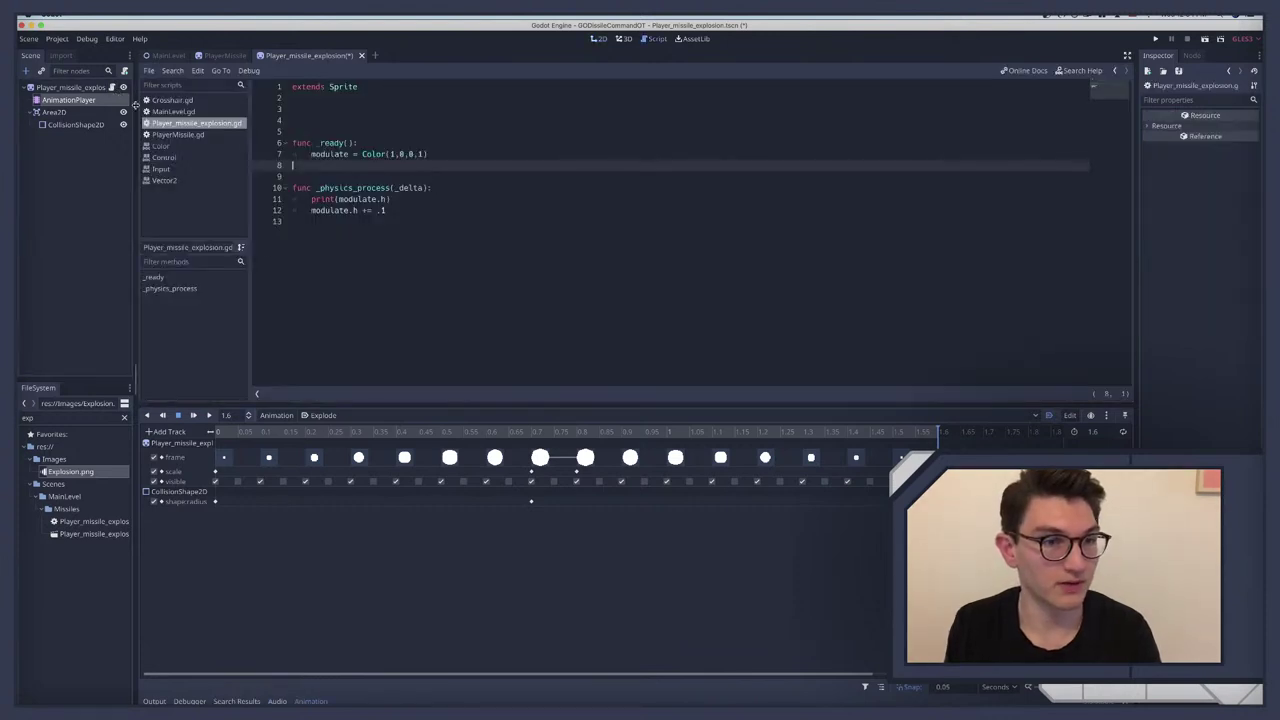
Step: Add a 'func die():' function containing 'queue_free()' to the explosion script and save it
{"action": "left_click", "coordinate": [323, 229]}
{"action": "key", "text": "Down"}
{"action": "key", "text": "Down"}
{"action": "type", "text": "func"}
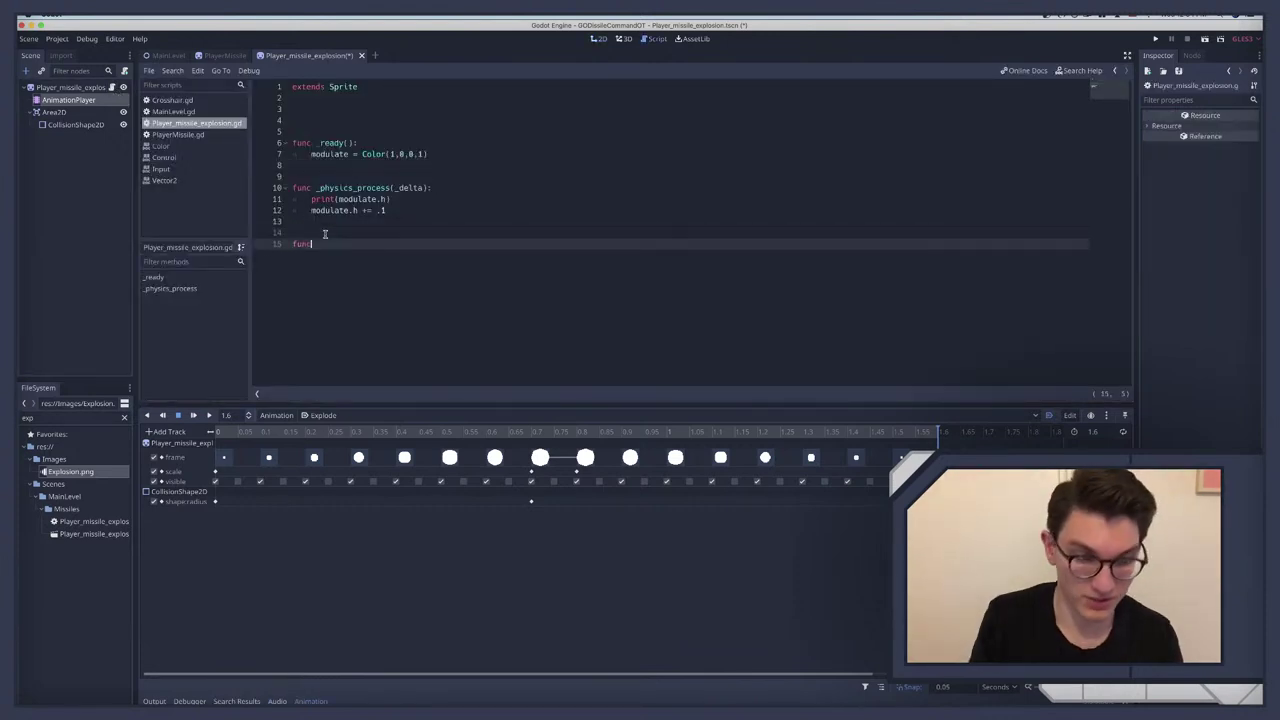
{"action": "type", "text": " die()"}
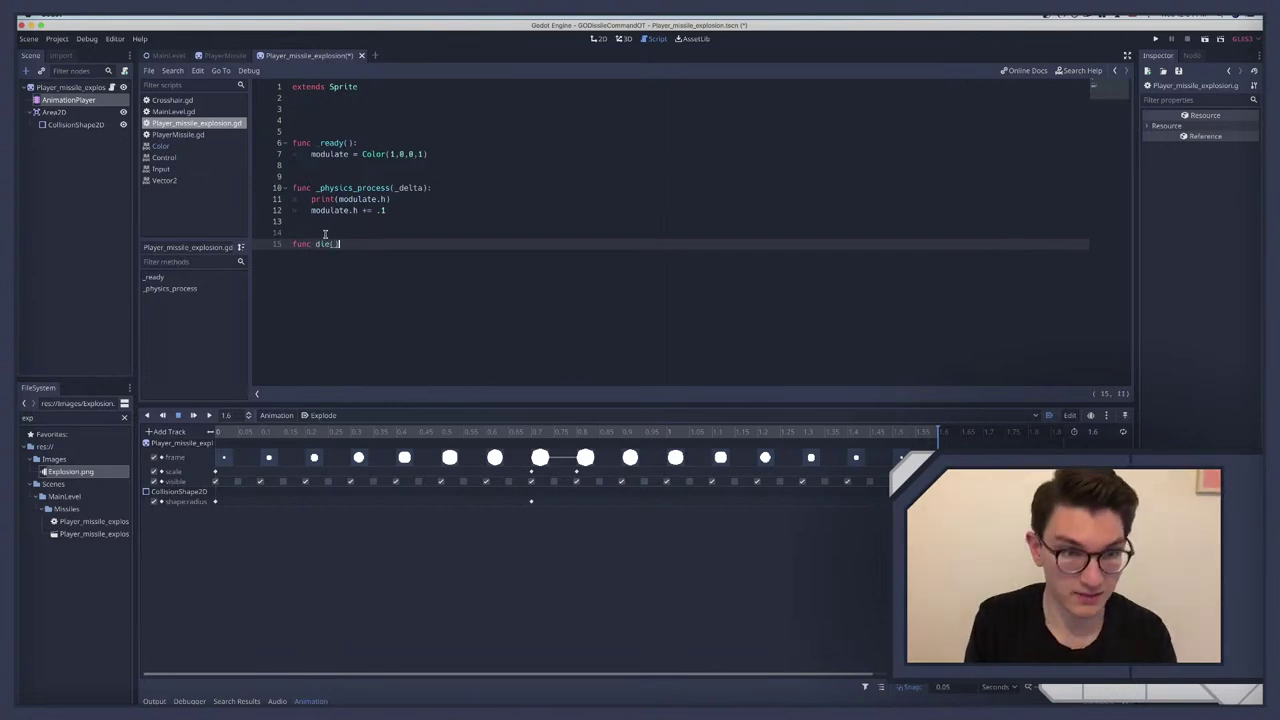
{"action": "type", "text": ":"}
{"action": "key", "text": "Return"}
{"action": "type", "text": "queue_free()"}
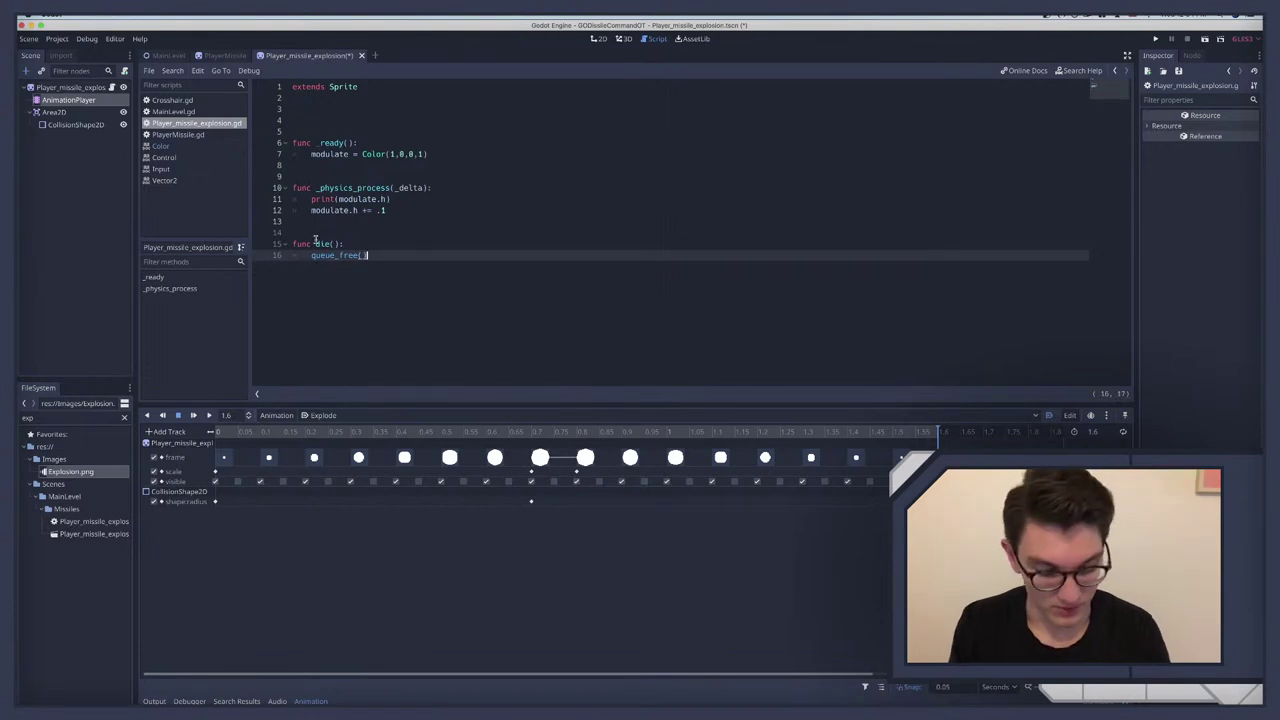
{"action": "key", "text": "super+s"}
Step: Add a Call Method track on the root node that calls die() in Explode
{"action": "left_click", "coordinate": [174, 433]}
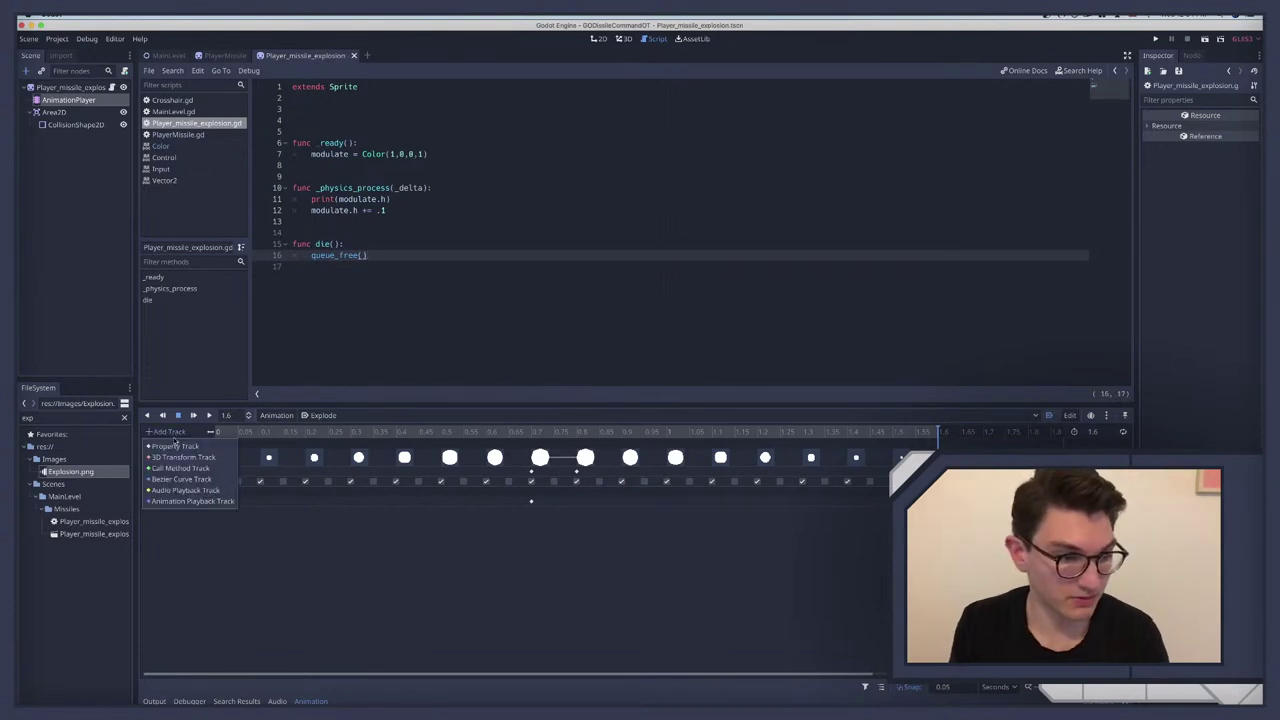
{"action": "left_click", "coordinate": [170, 469]}
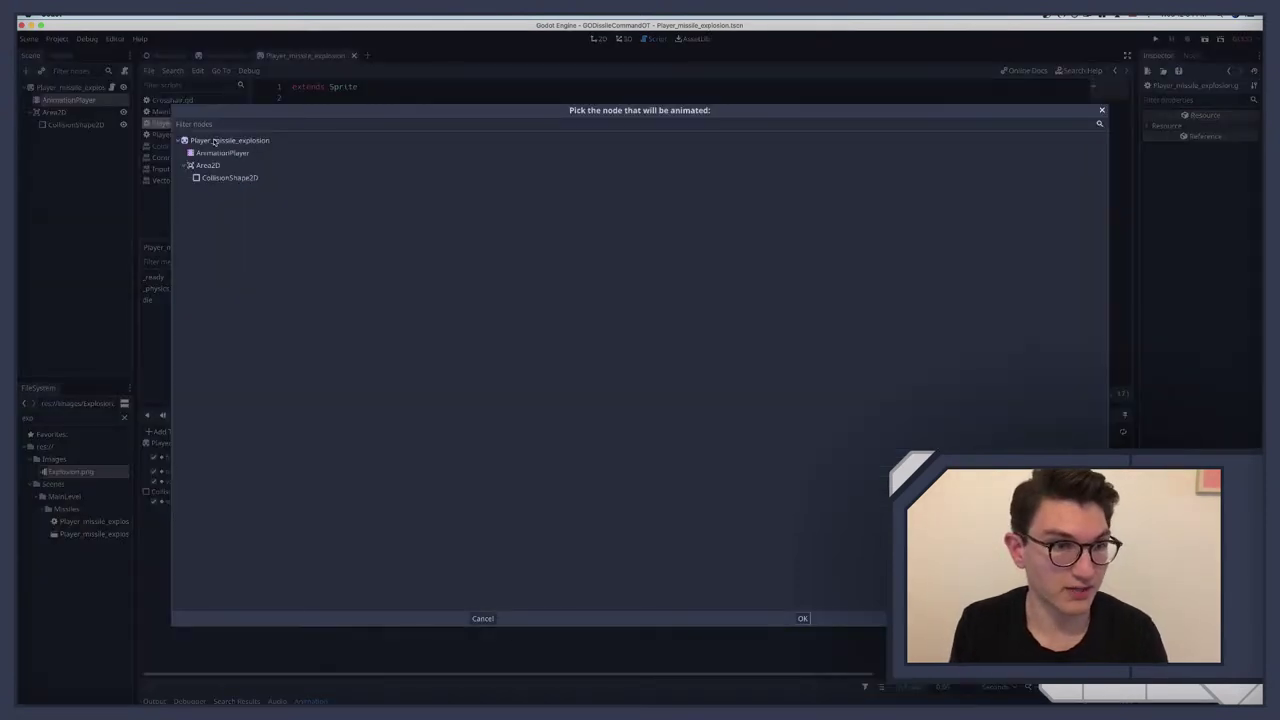
{"action": "double_click", "coordinate": [216, 142]}
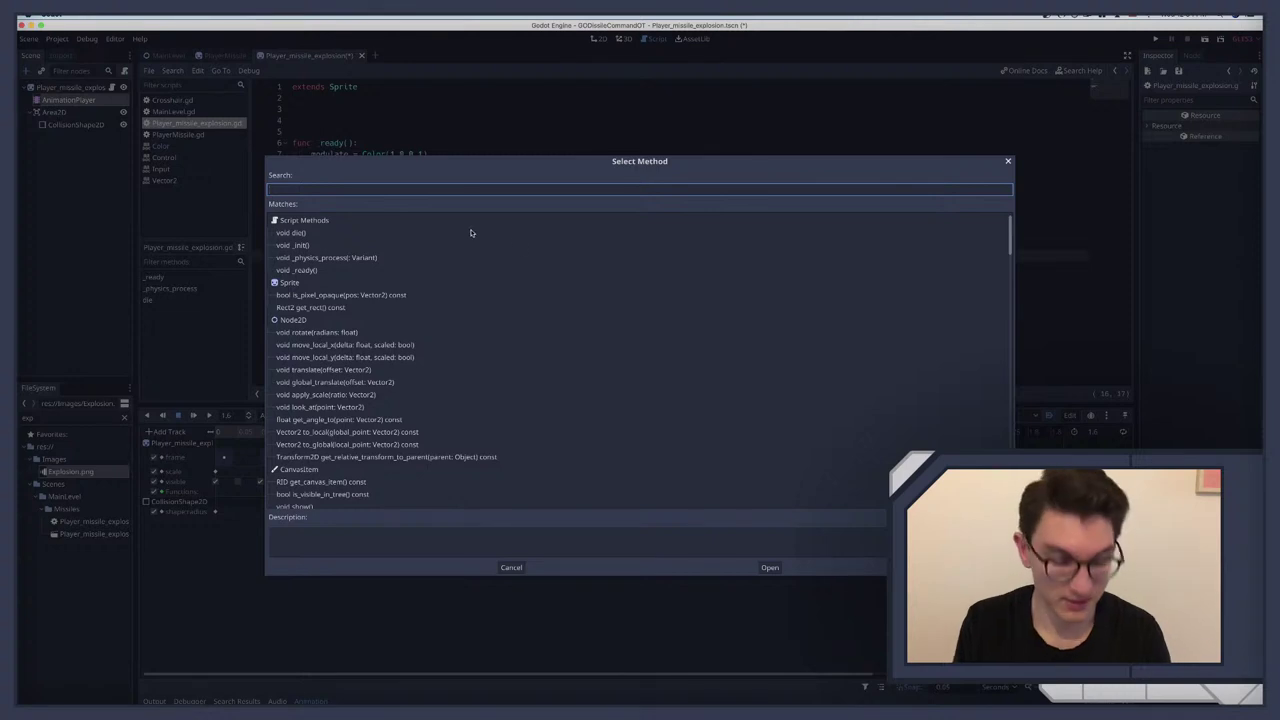
{"action": "type", "text": "die"}
{"action": "double_click", "coordinate": [471, 232]}
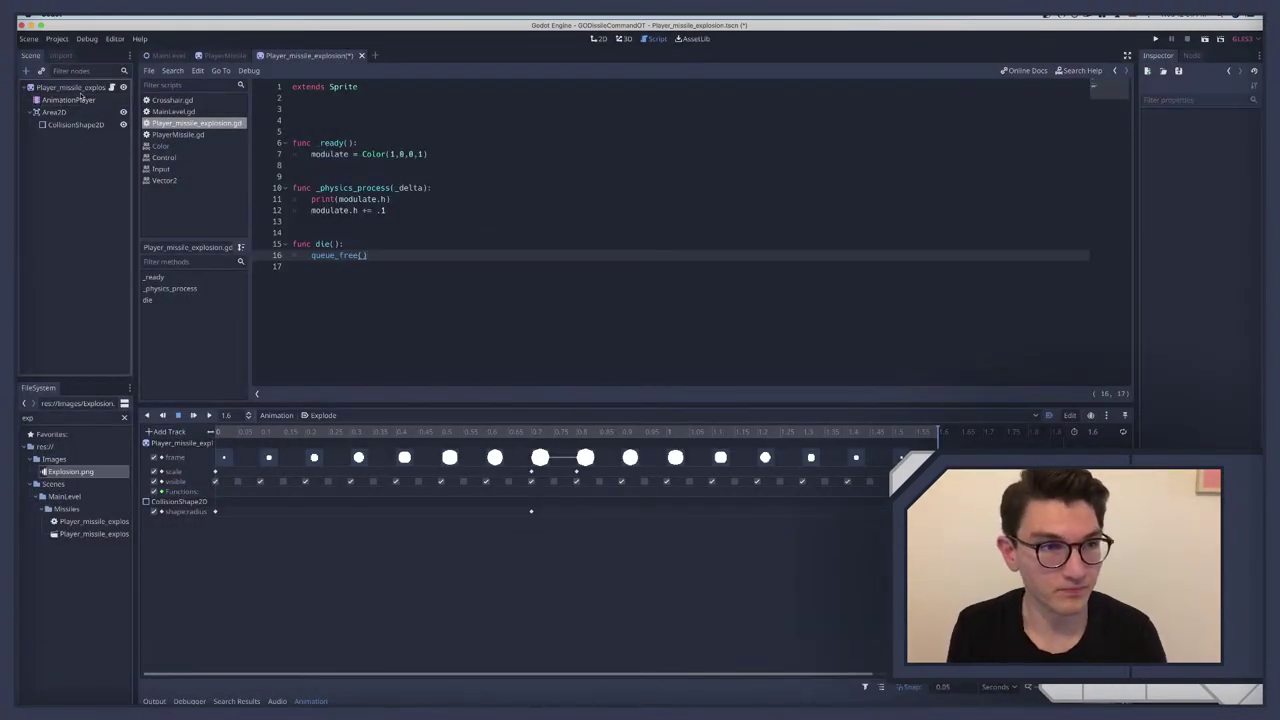
Step: Test-run the explosion scene, stop it, and switch to the Missile Command reference video
{"action": "left_click", "coordinate": [82, 88]}
{"action": "key", "text": "F6"}
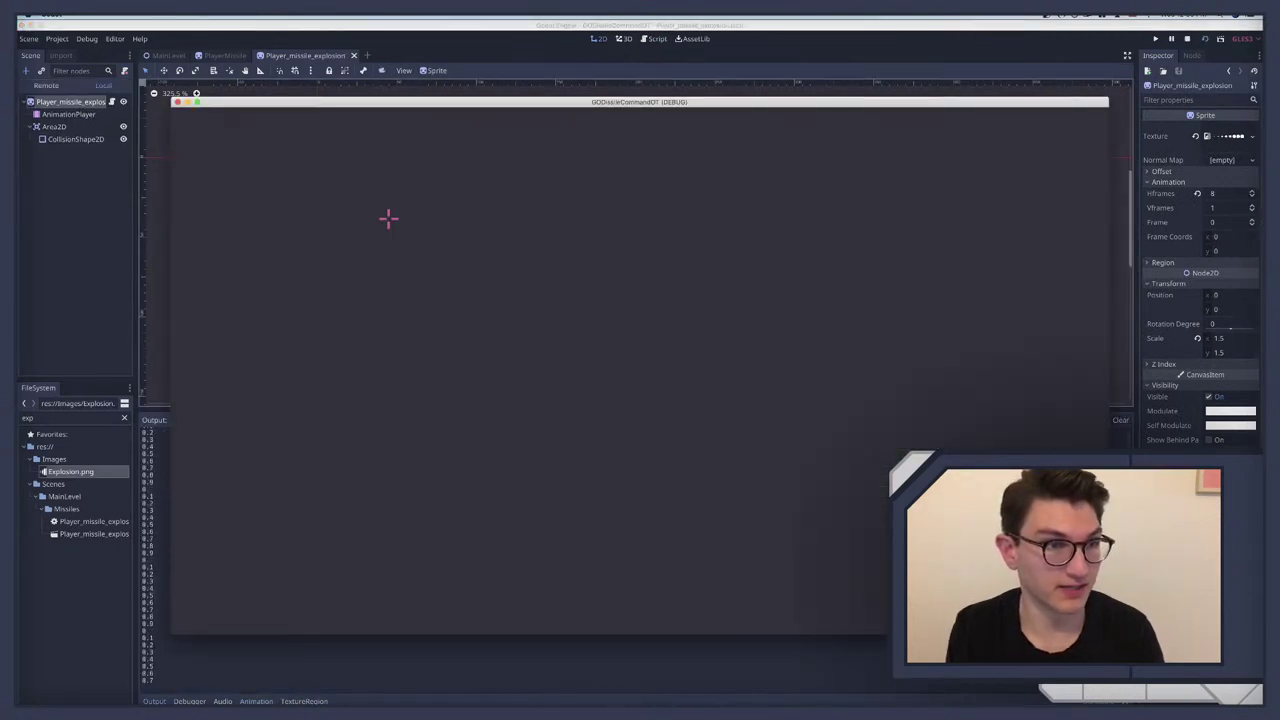
{"action": "key", "text": "super+q"}
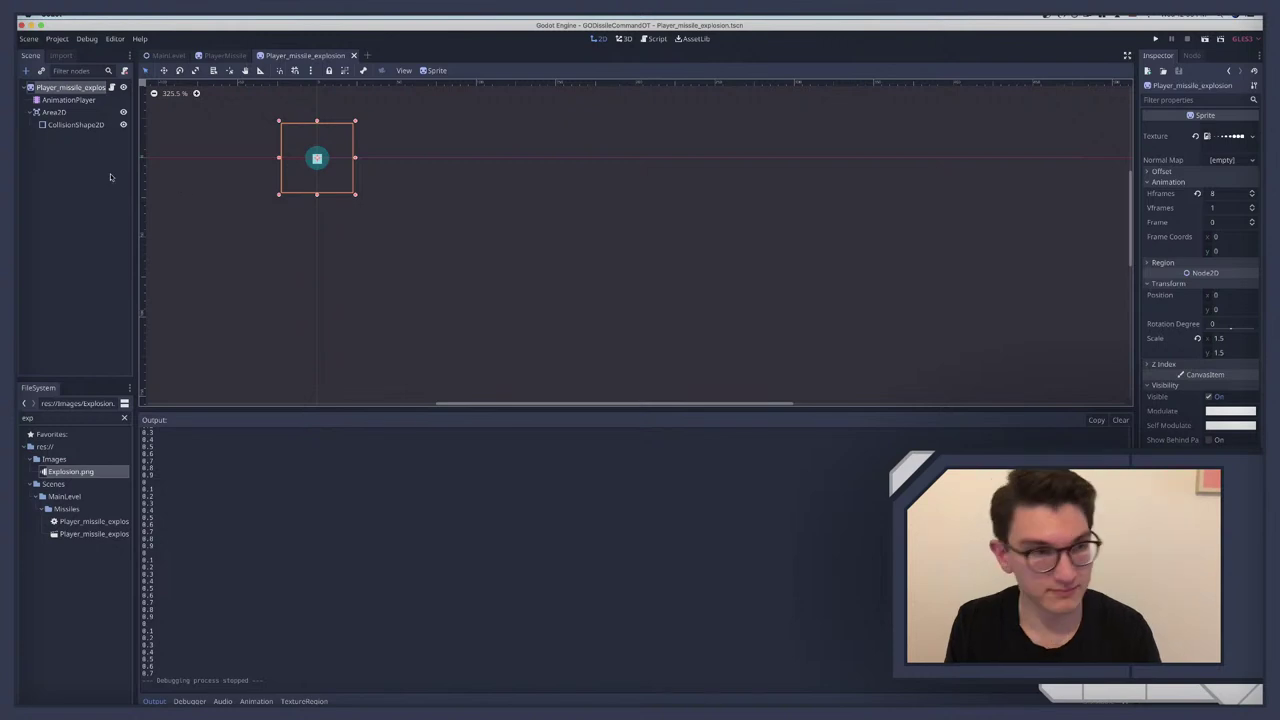
{"action": "key", "text": "ctrl+Right"}
Step: Replay the Missile Command explosion briefly, then return to Godot and select Area2D
{"action": "key", "text": "space"}
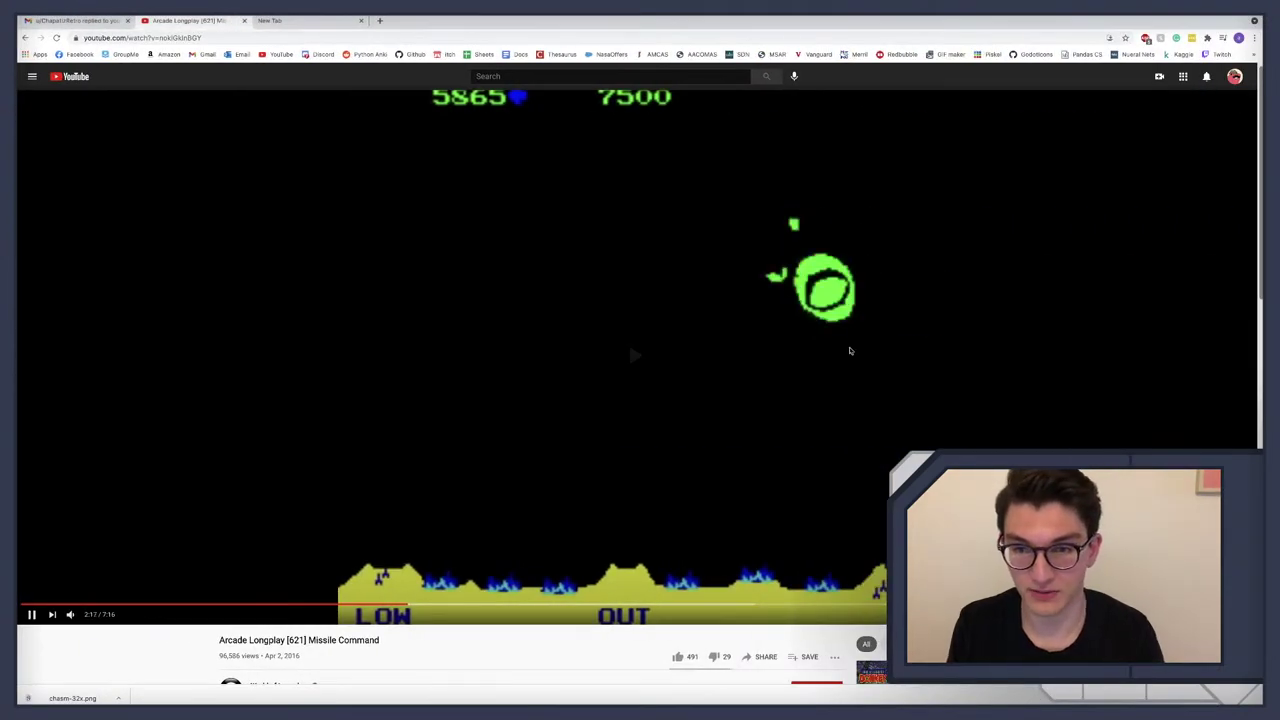
{"action": "key", "text": "Left"}
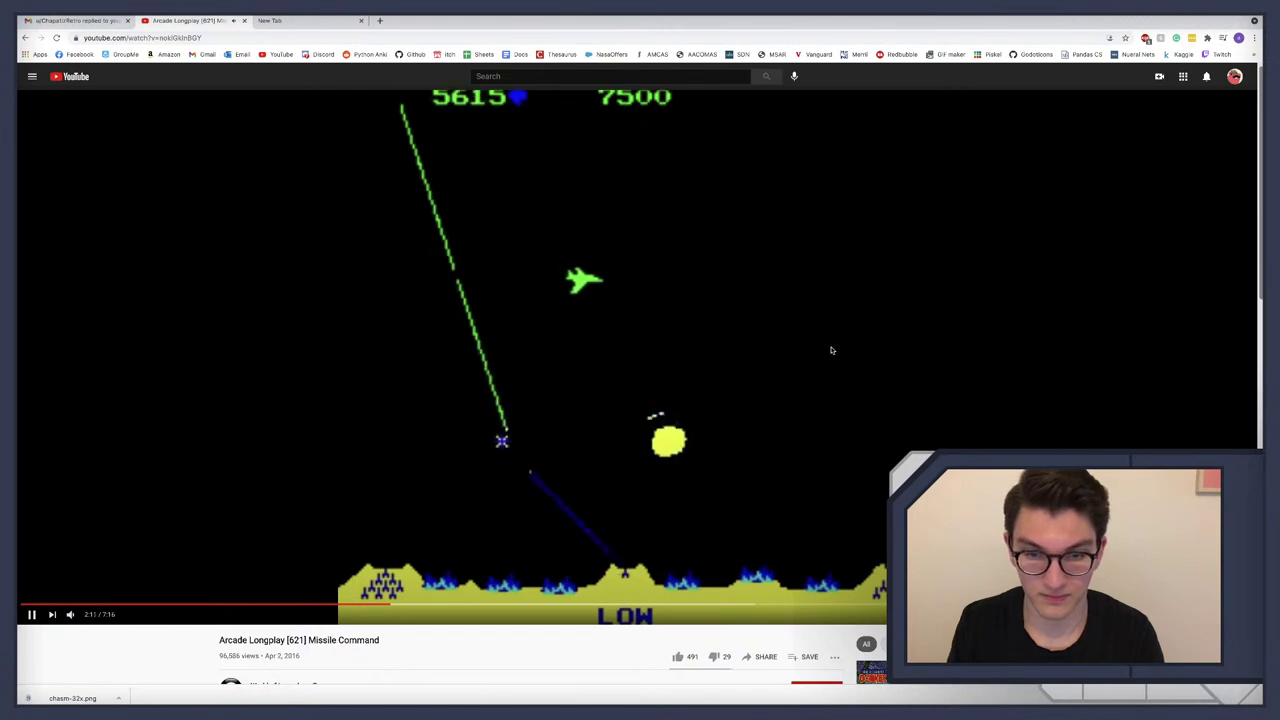
{"action": "key", "text": "space"}
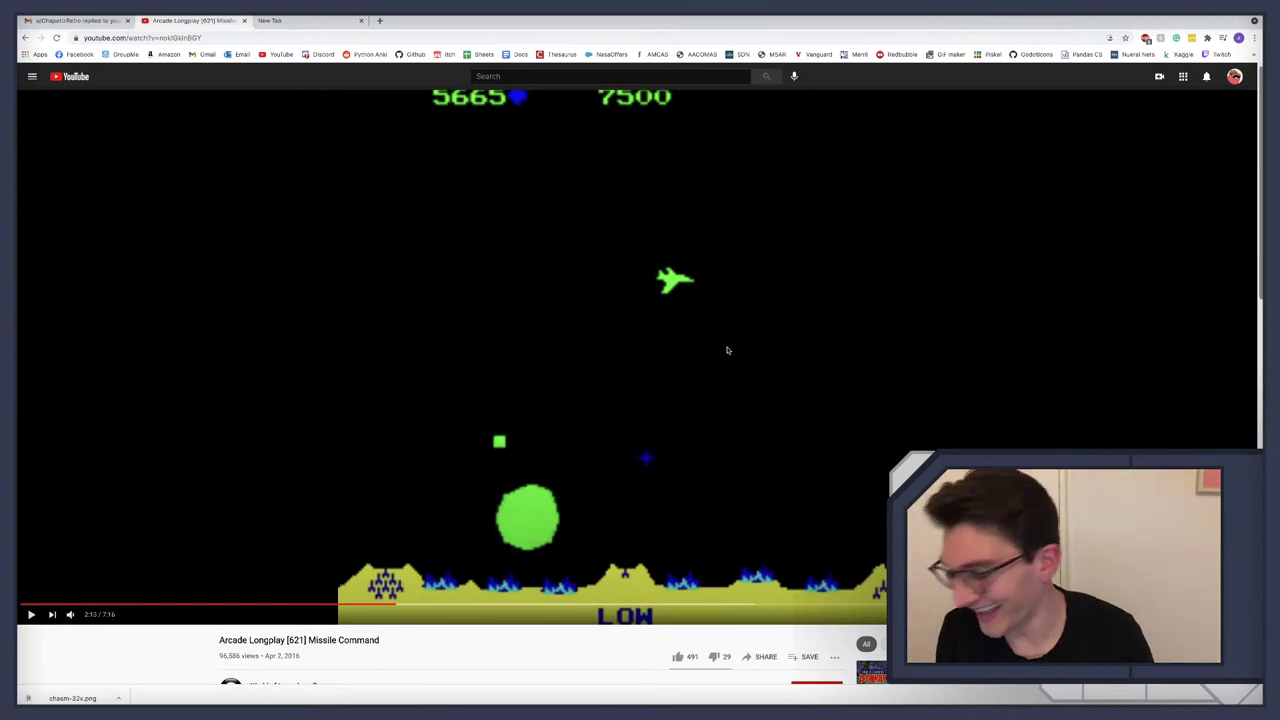
{"action": "key", "text": "ctrl+Left"}
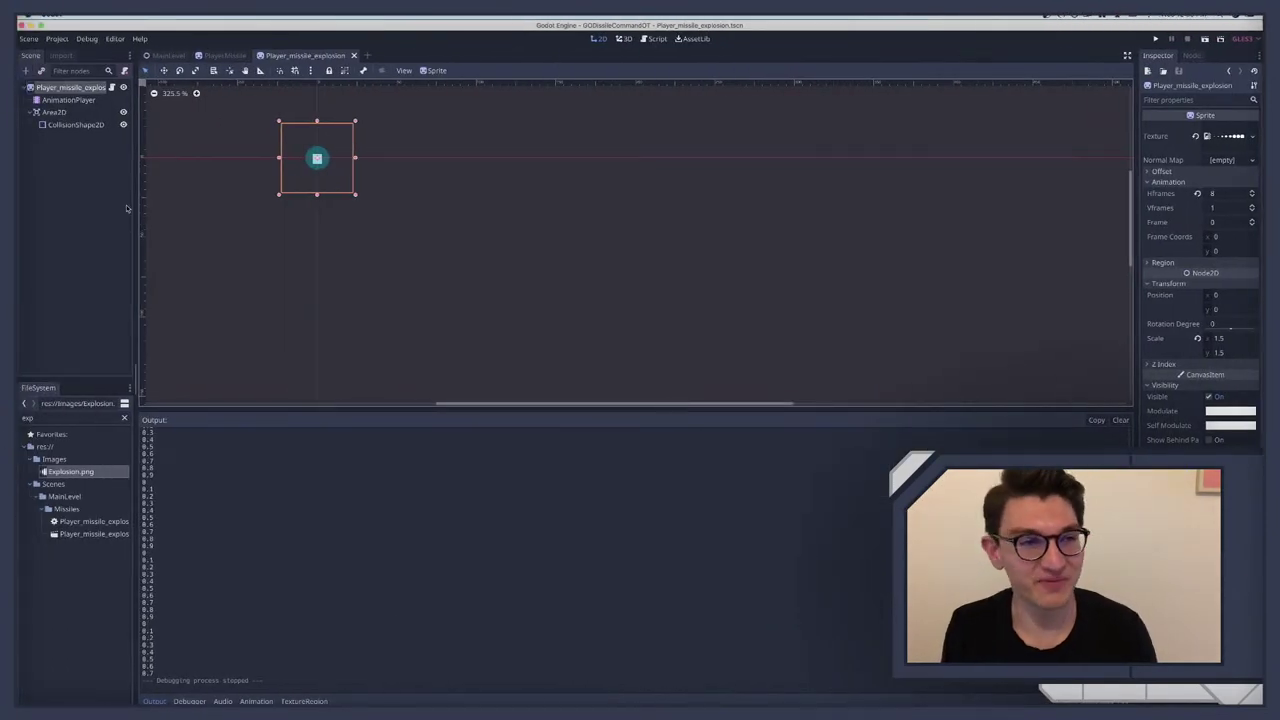
{"action": "left_click", "coordinate": [54, 113]}
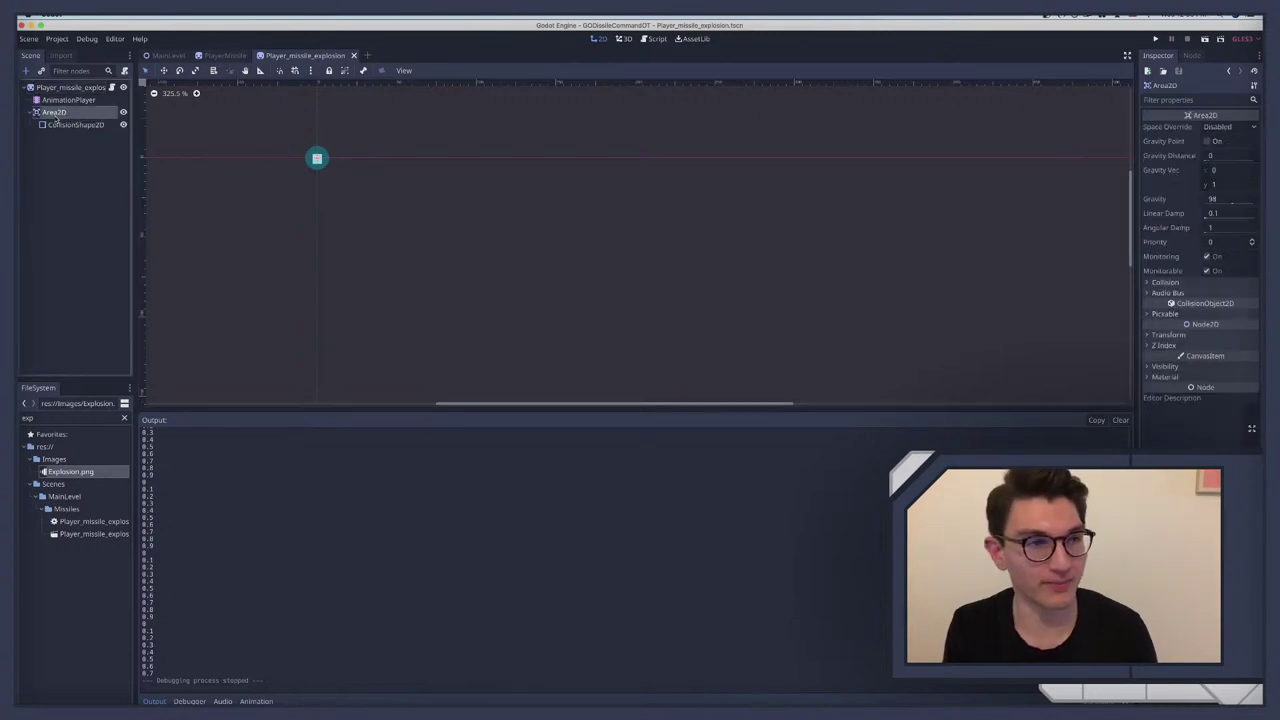
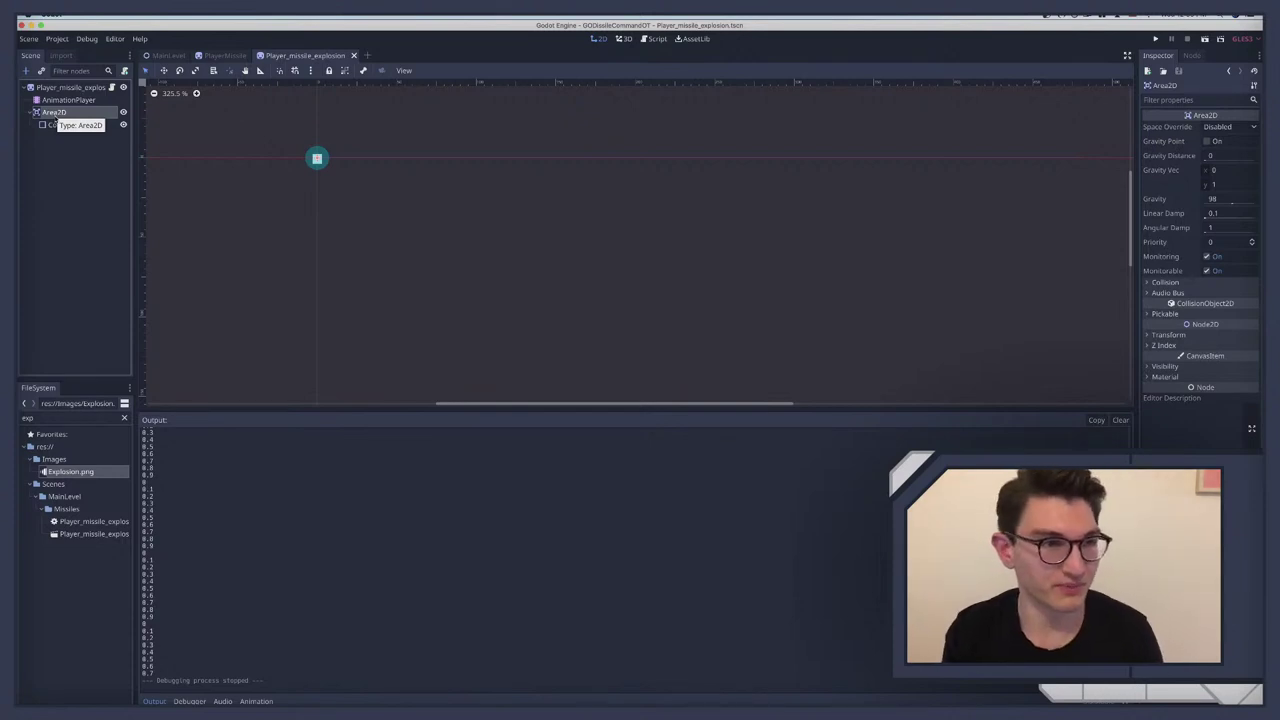
Step: Delete the print(modulate.h) debug line from the explosion script's physics process
{"action": "left_click", "coordinate": [113, 88]}
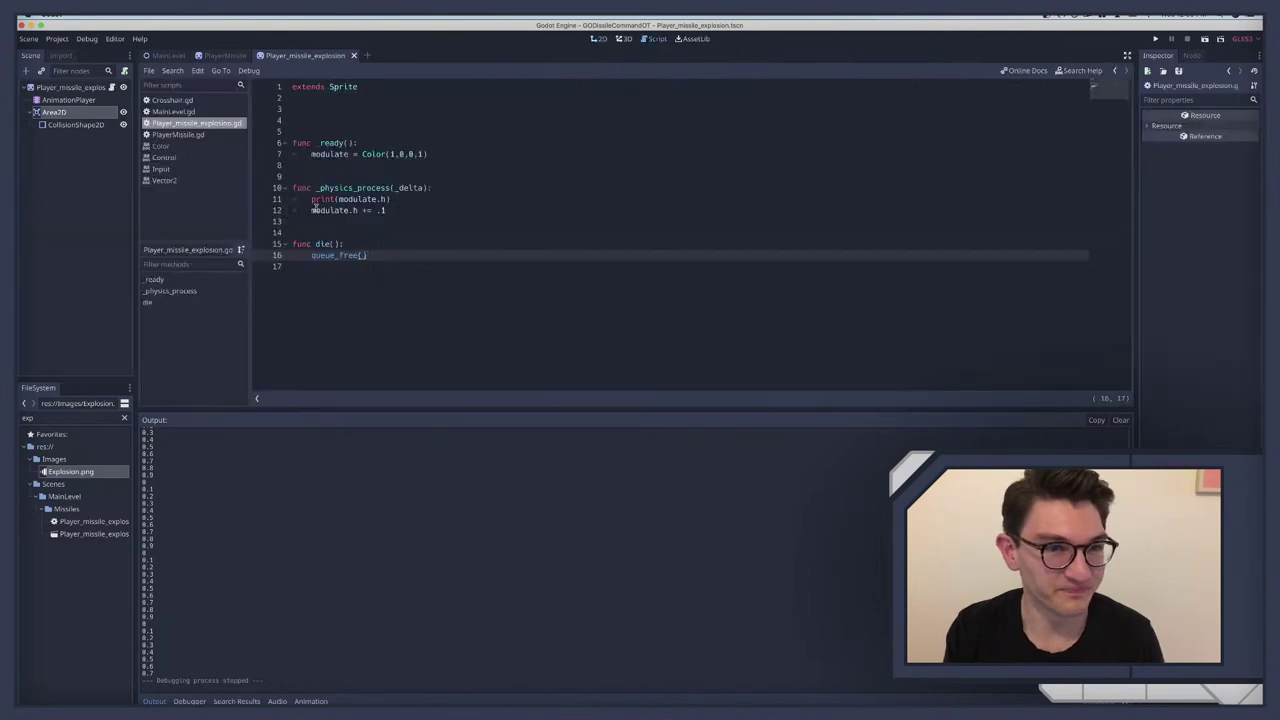
{"action": "triple_click", "coordinate": [323, 199]}
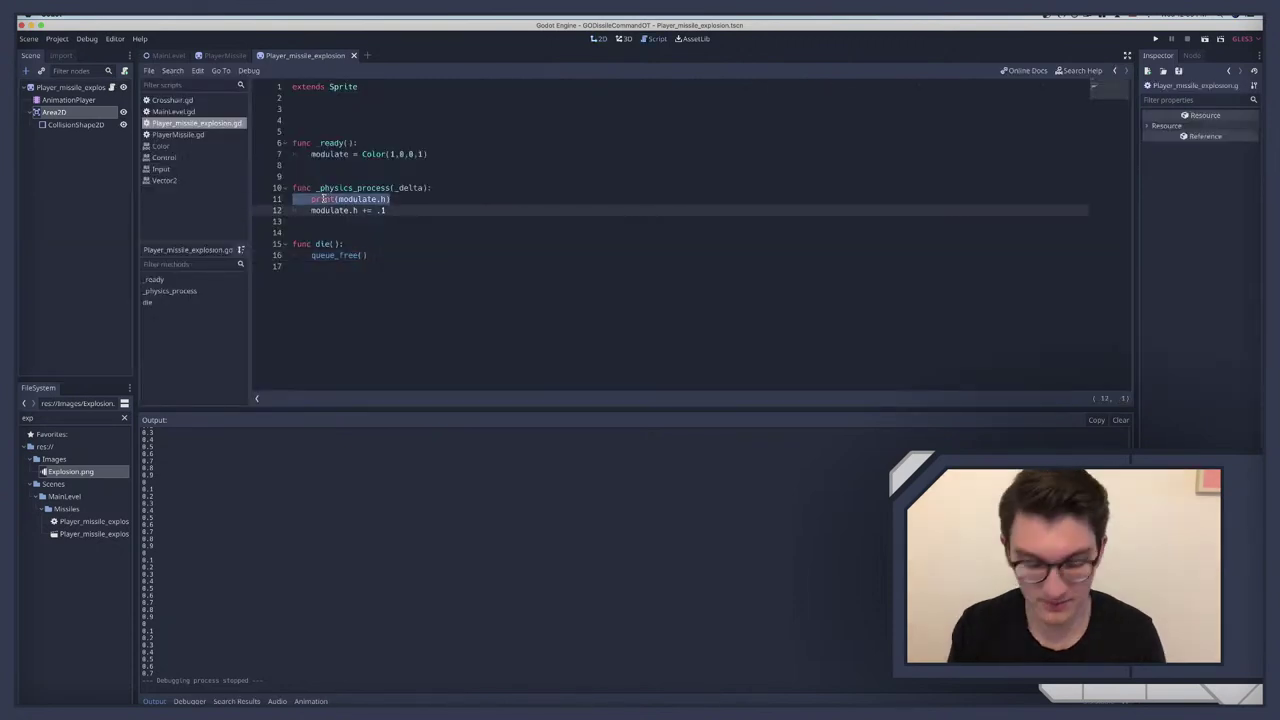
{"action": "key", "text": "BackSpace"}
{"action": "left_click", "coordinate": [394, 199]}
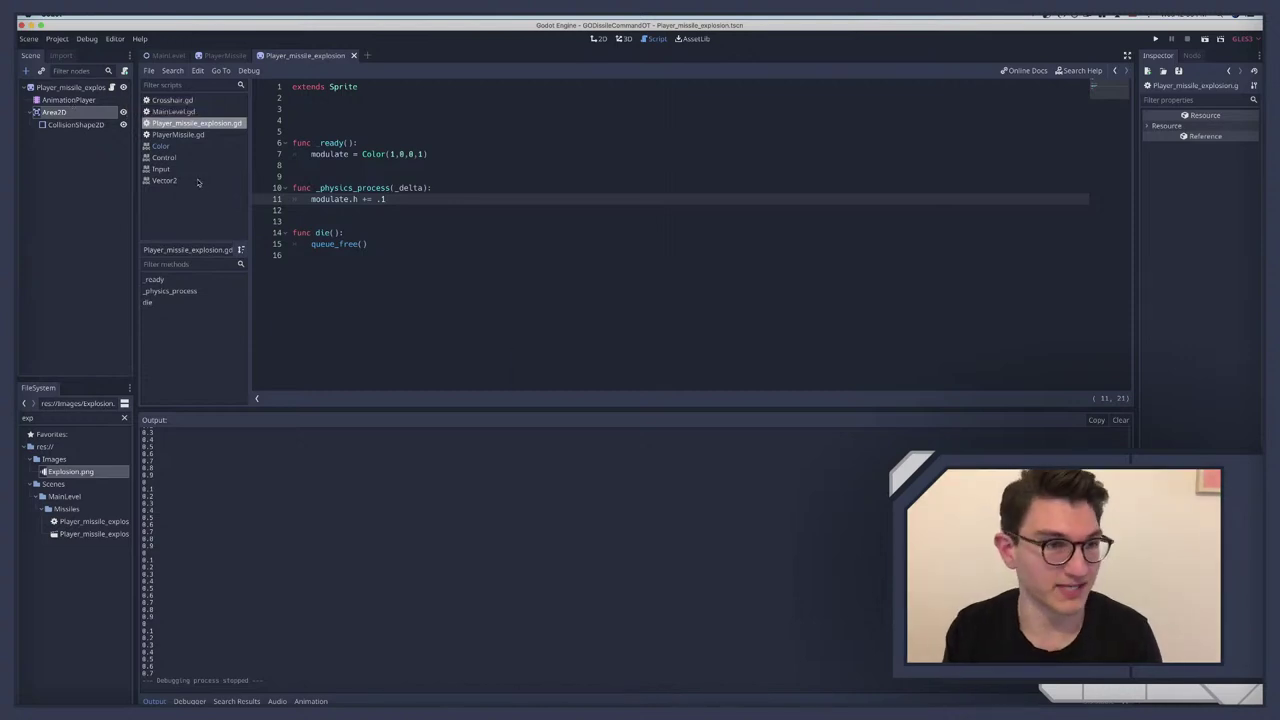
Step: Rewind the AnimationPlayer's explode animation to the start and open the Project menu
{"action": "left_click", "coordinate": [75, 88]}
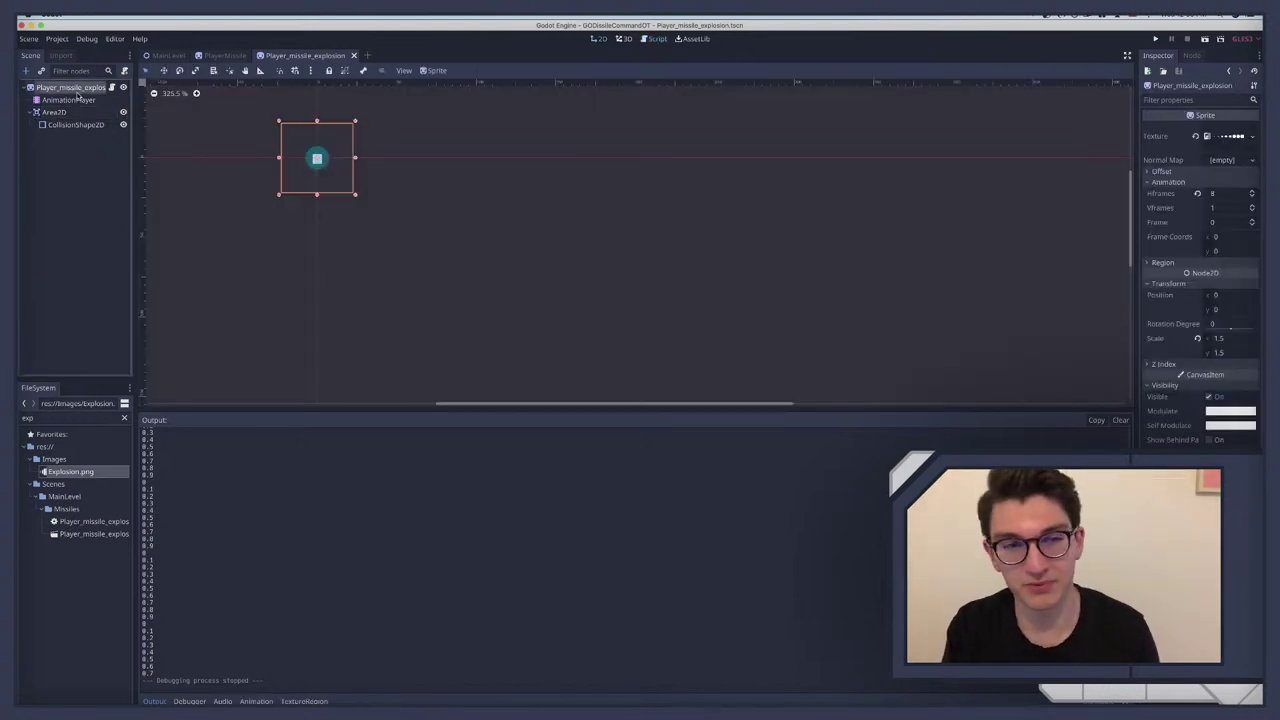
{"action": "scroll", "coordinate": [447, 229], "scroll_direction": "up", "scroll_amount": 2}
{"action": "scroll", "coordinate": [450, 231], "scroll_direction": "left", "scroll_amount": 5}
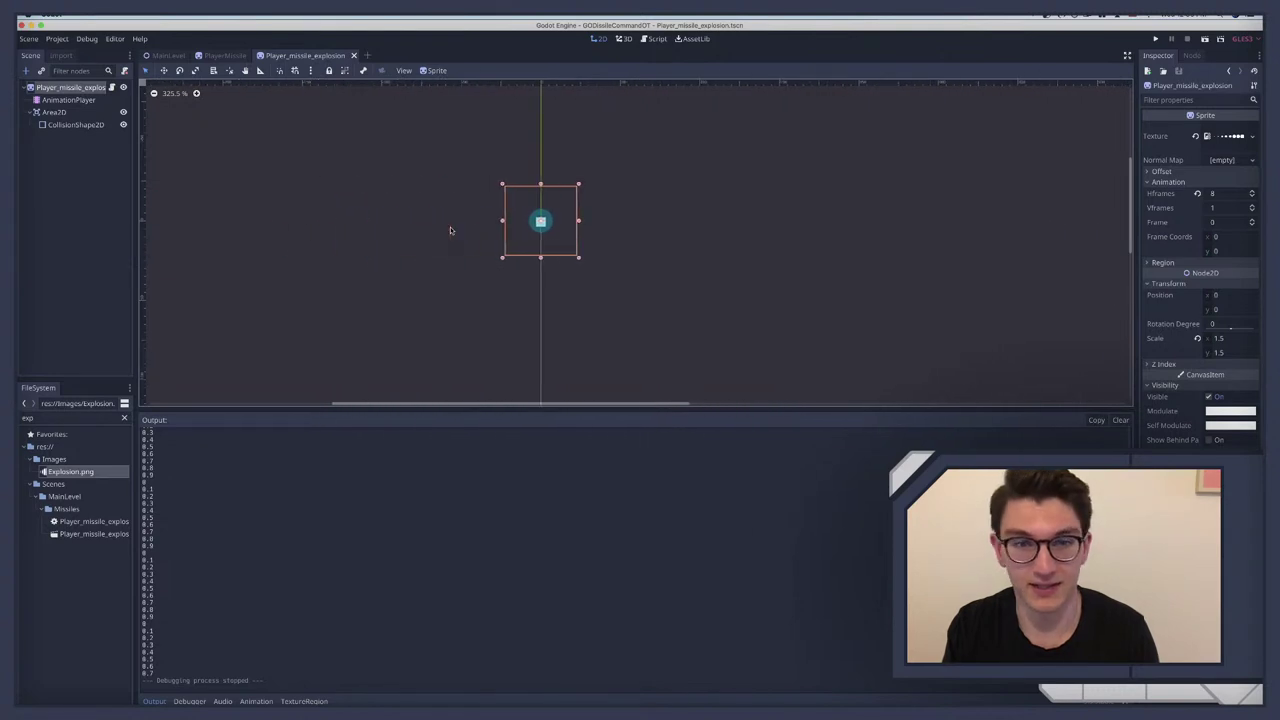
{"action": "scroll", "coordinate": [450, 231], "scroll_direction": "right", "scroll_amount": 4}
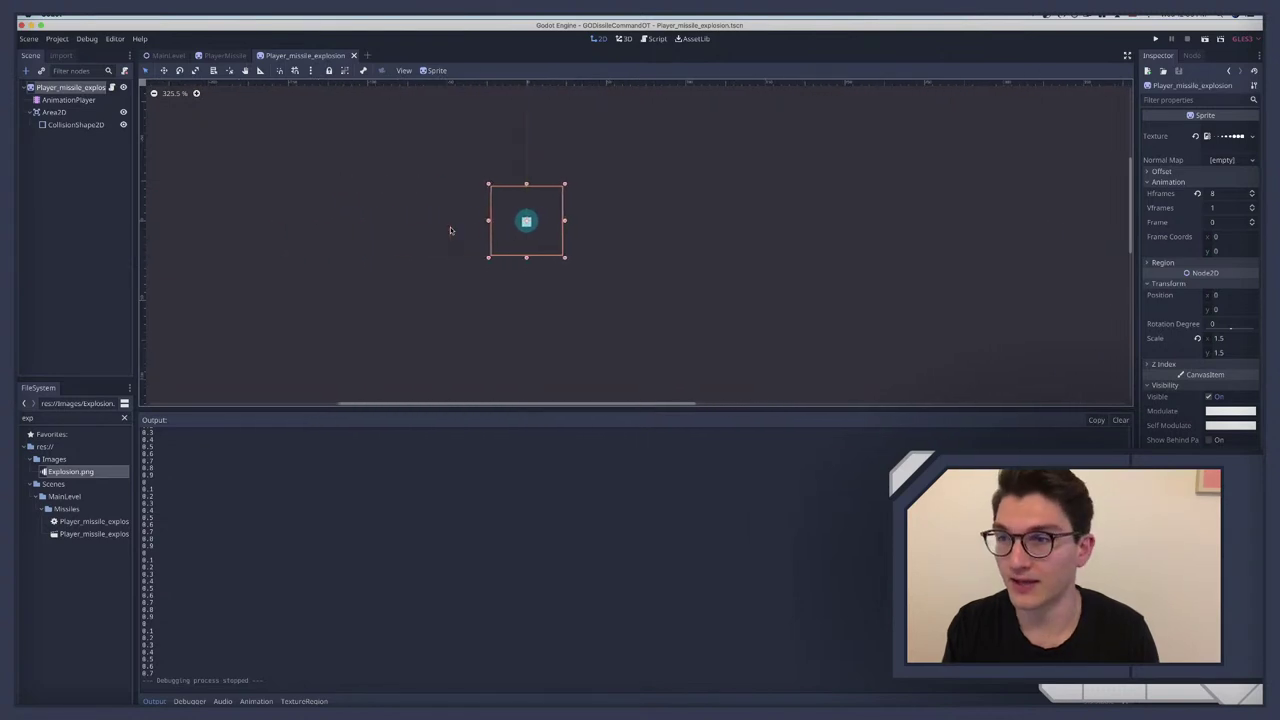
{"action": "left_click", "coordinate": [62, 101]}
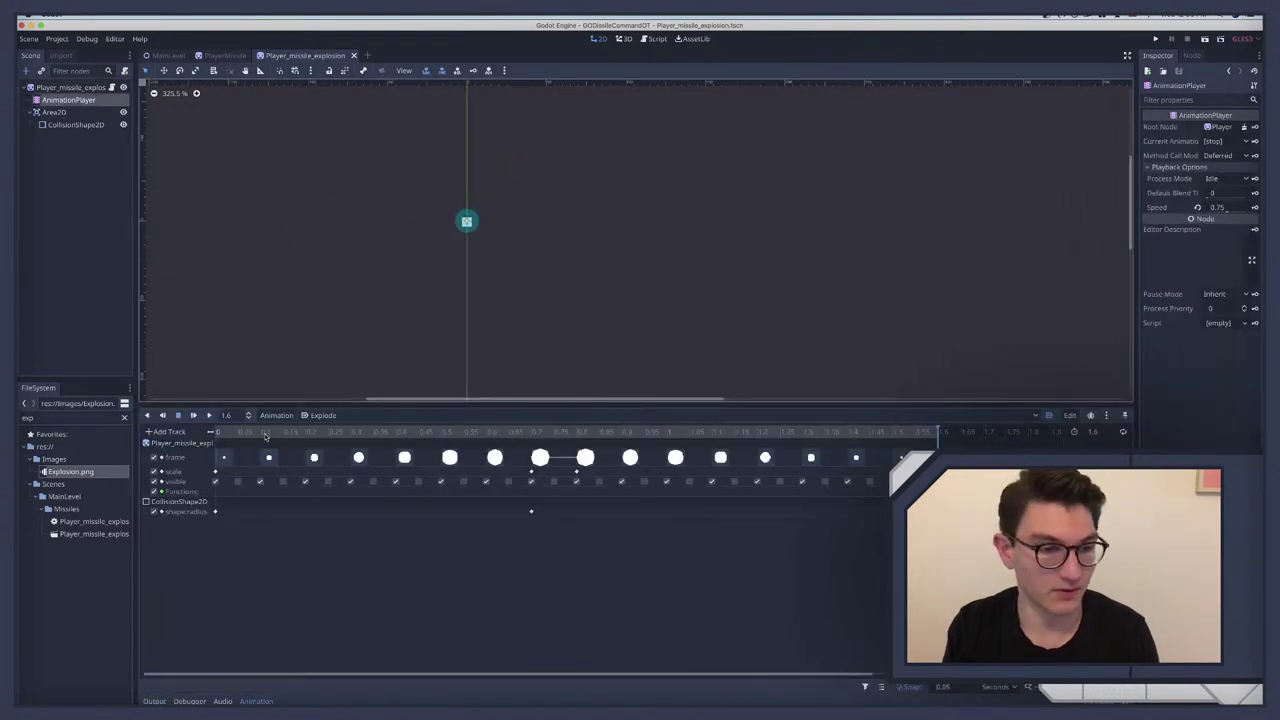
{"action": "left_click_drag", "start_coordinate": [265, 435], "coordinate": [192, 436]}
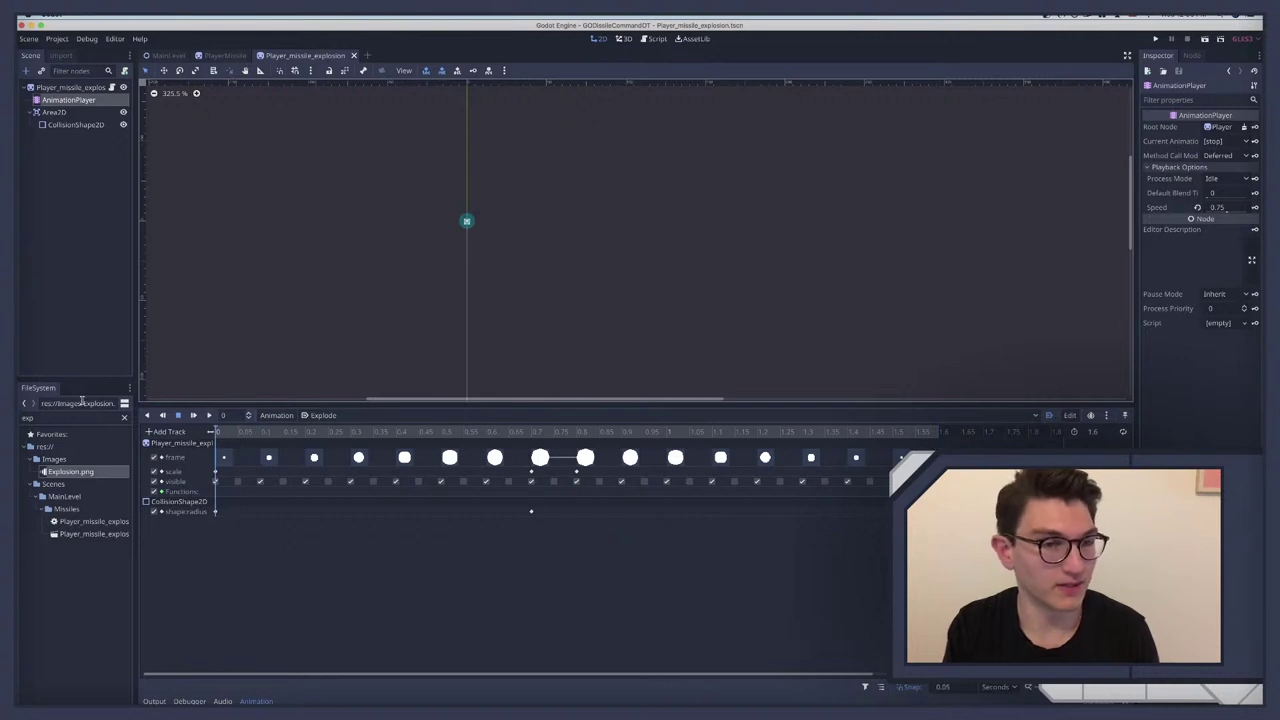
{"action": "left_click", "coordinate": [57, 38]}
Step: Open Project Settings > General and show the 2d Physics layer names
{"action": "left_click", "coordinate": [68, 56]}
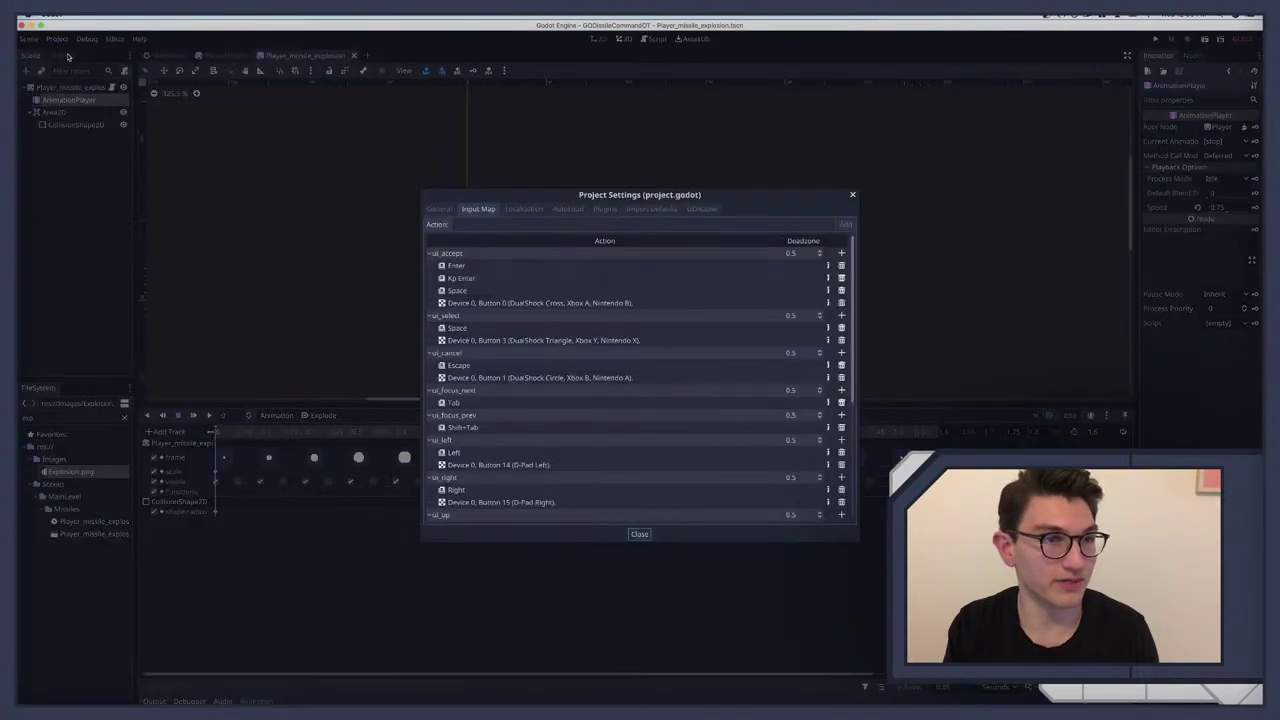
{"action": "left_click", "coordinate": [440, 209]}
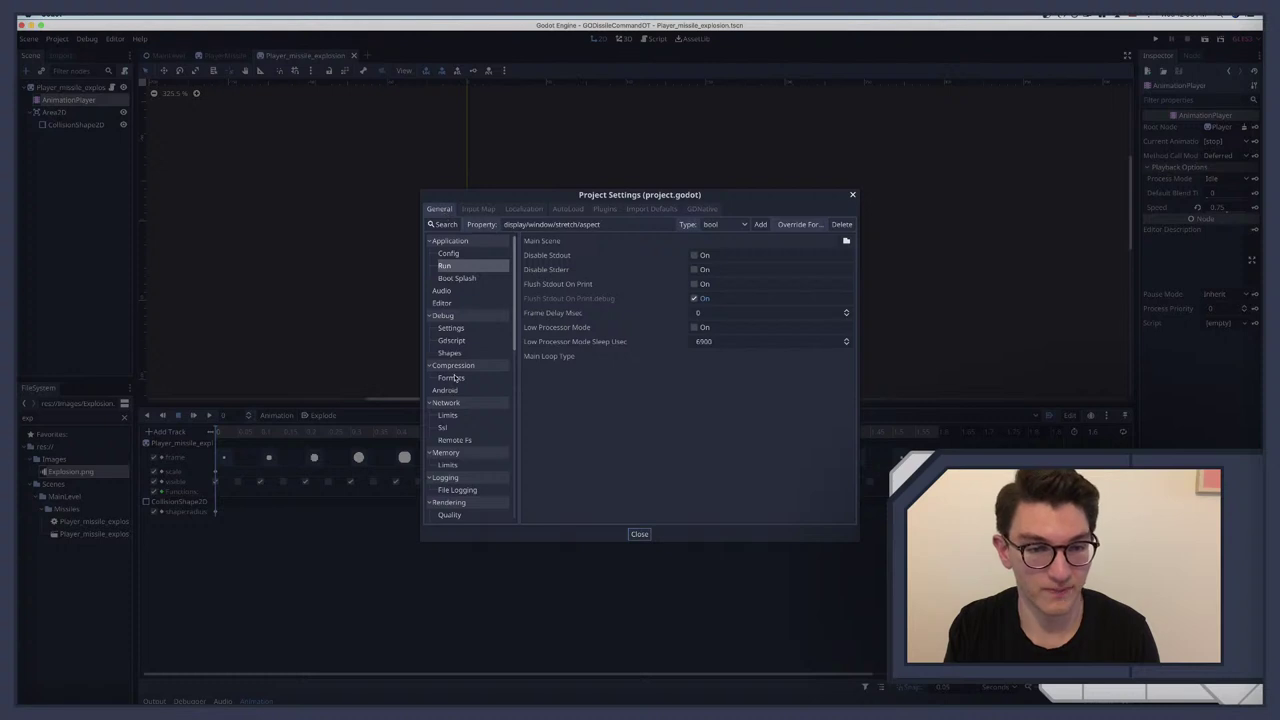
{"action": "scroll", "coordinate": [455, 378], "scroll_direction": "down", "scroll_amount": 10}
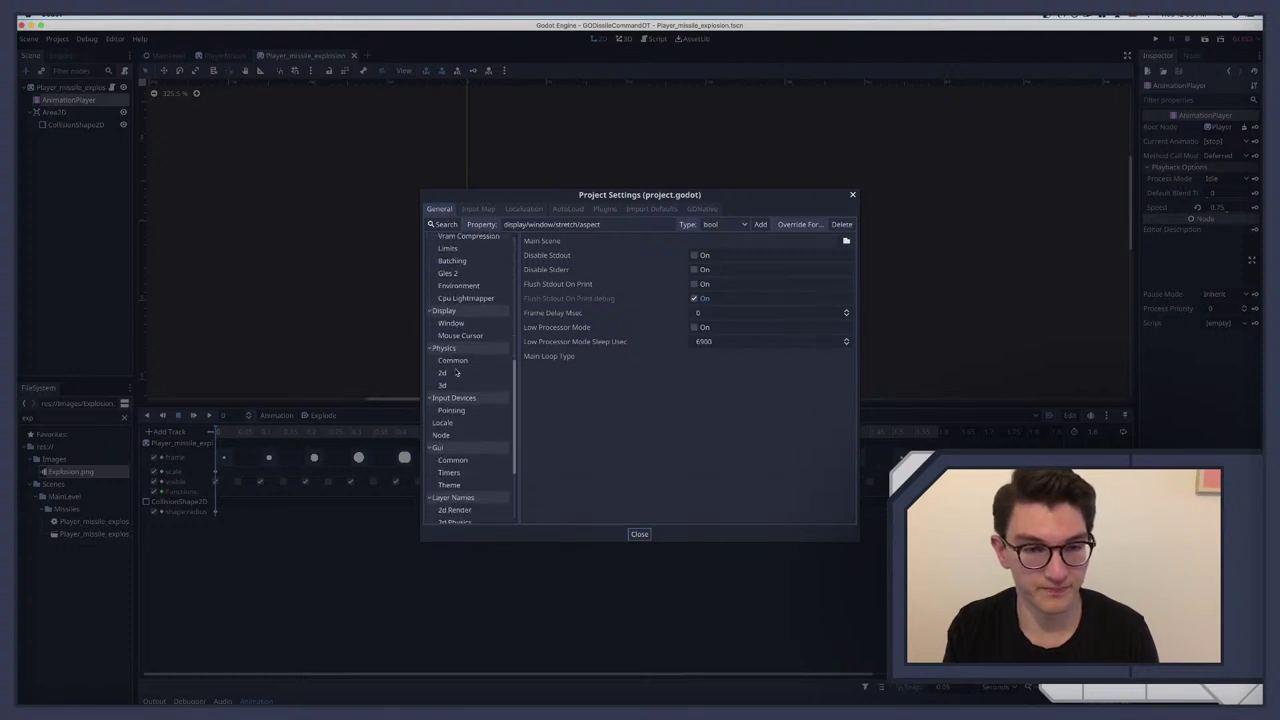
{"action": "scroll", "coordinate": [459, 325], "scroll_direction": "down", "scroll_amount": 5}
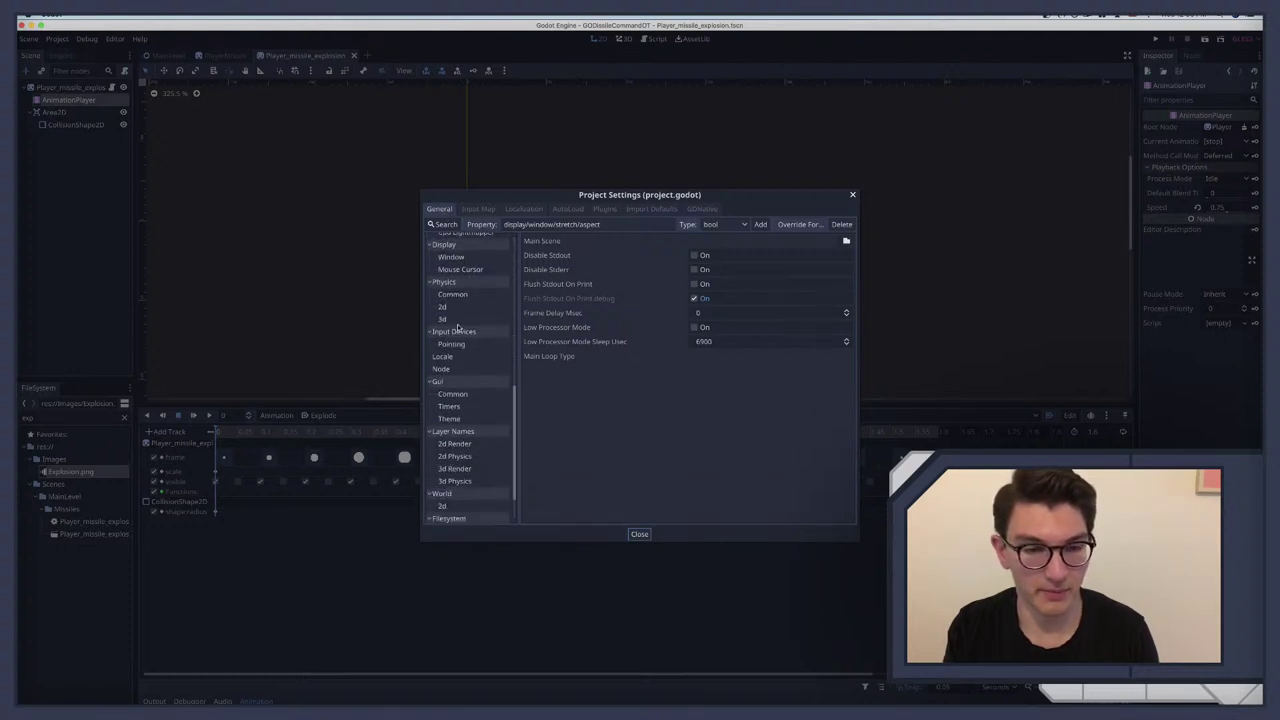
{"action": "left_click", "coordinate": [452, 409]}
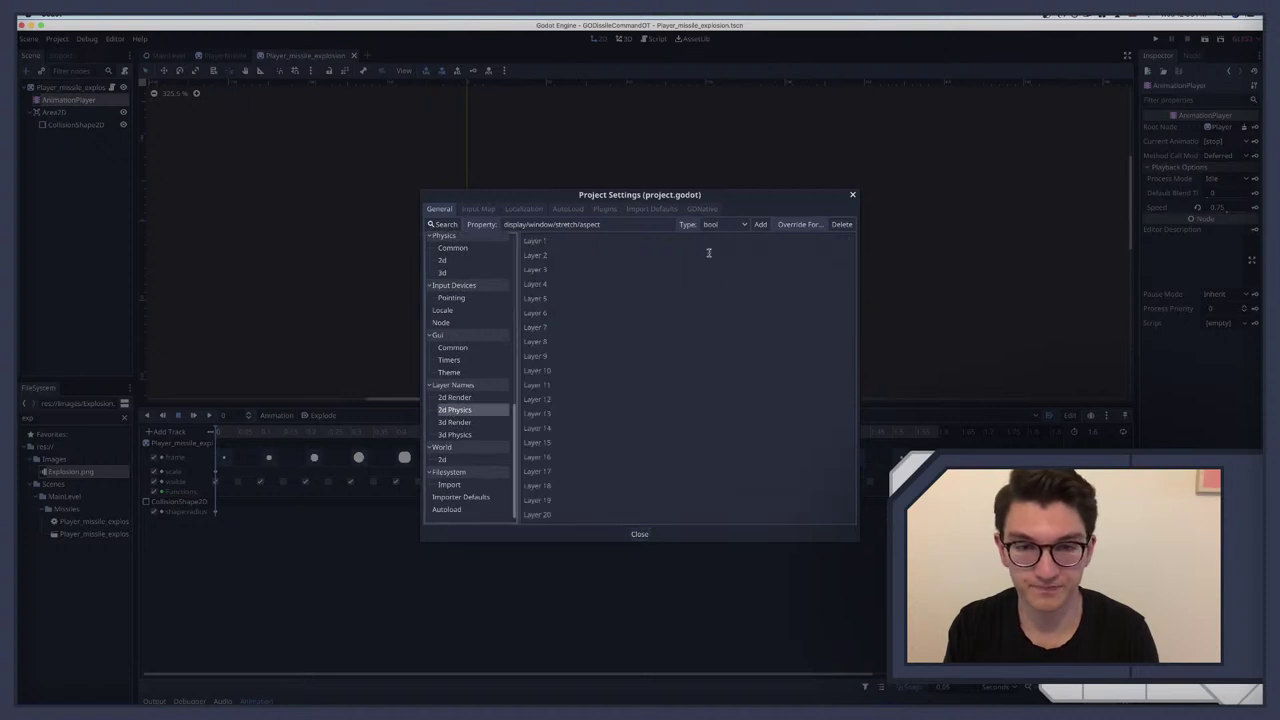
Step: Name physics layers 1–4 explosion, enemy_missile, city and land, then close the settings
{"action": "left_click", "coordinate": [707, 241]}
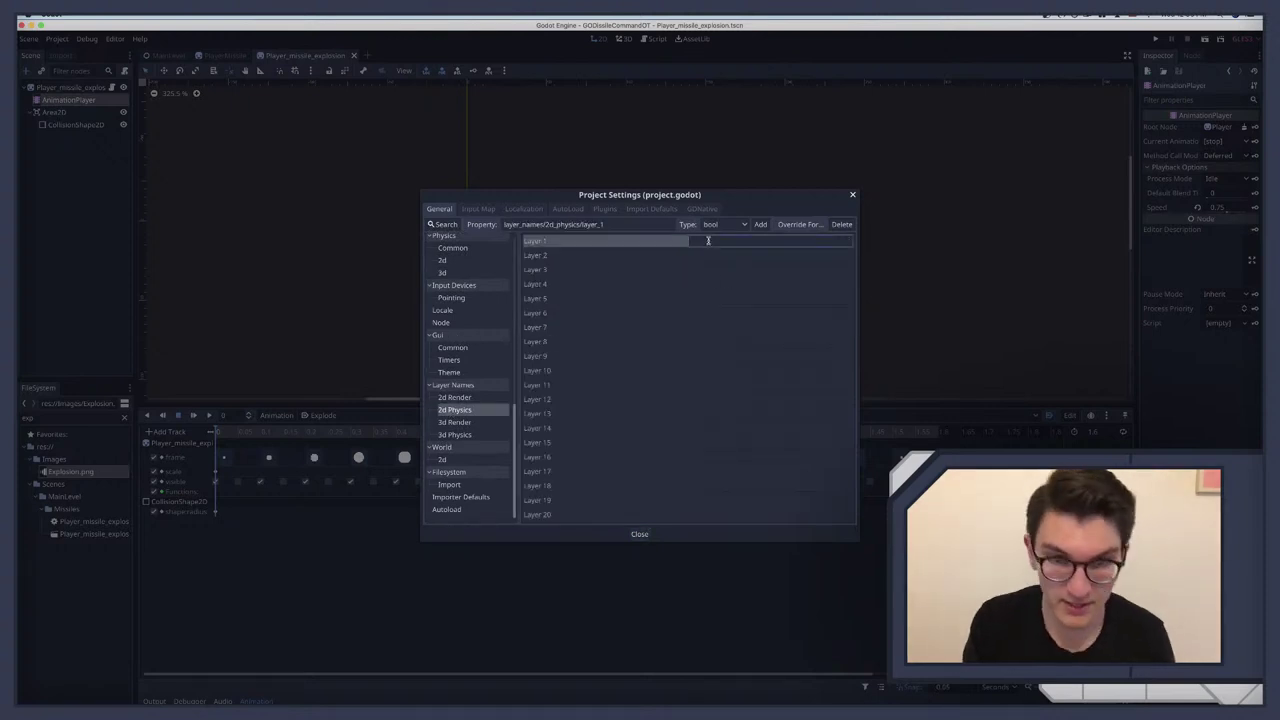
{"action": "type", "text": "explosion"}
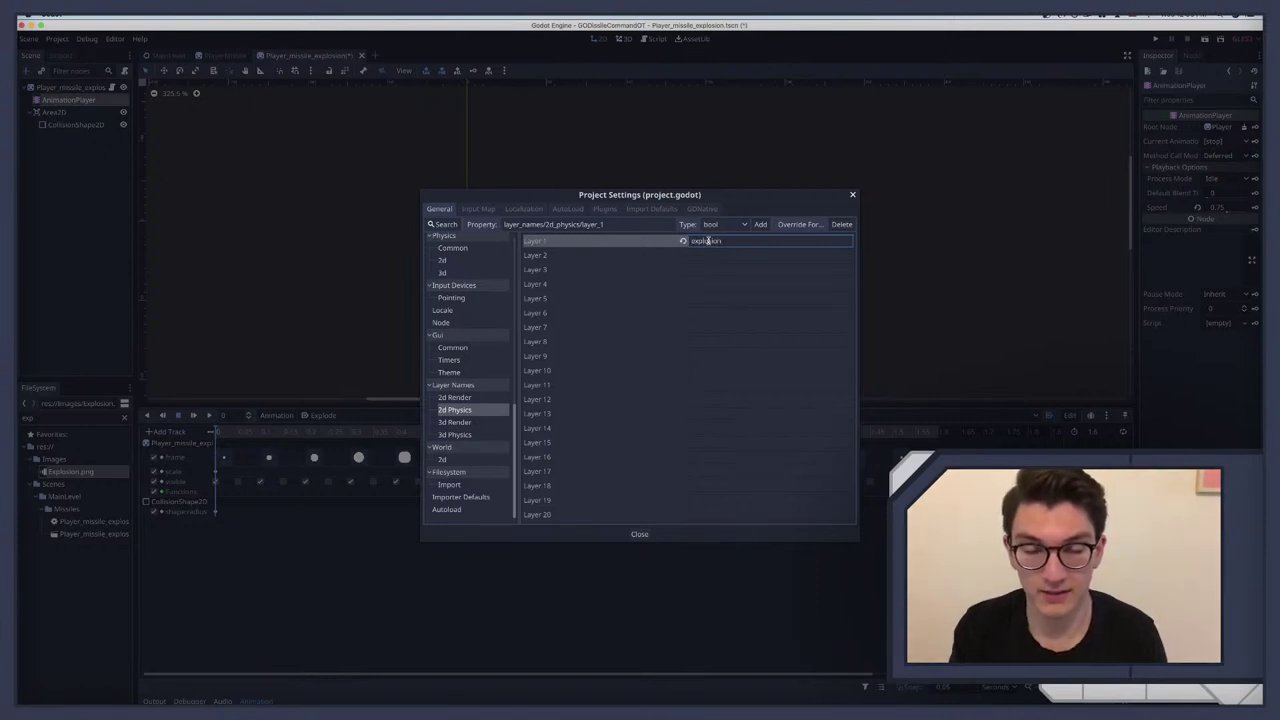
{"action": "left_click", "coordinate": [707, 254]}
{"action": "type", "text": "ene"}
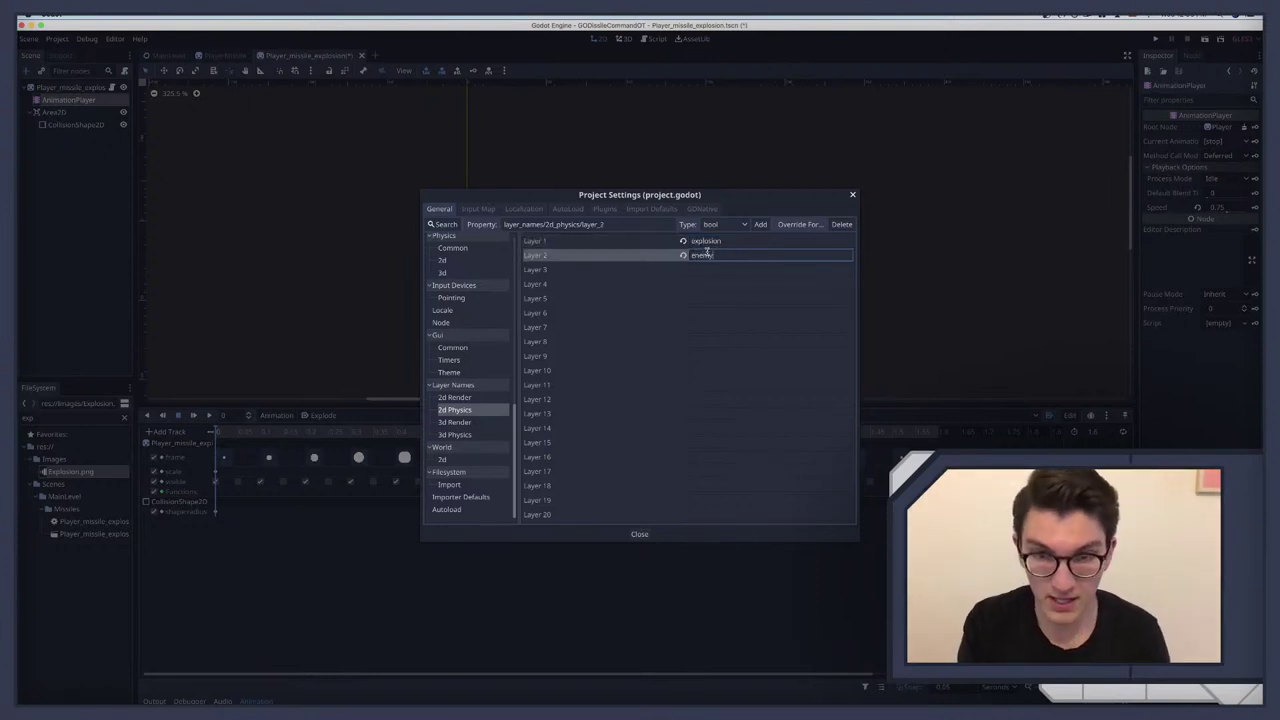
{"action": "type", "text": "my_missile"}
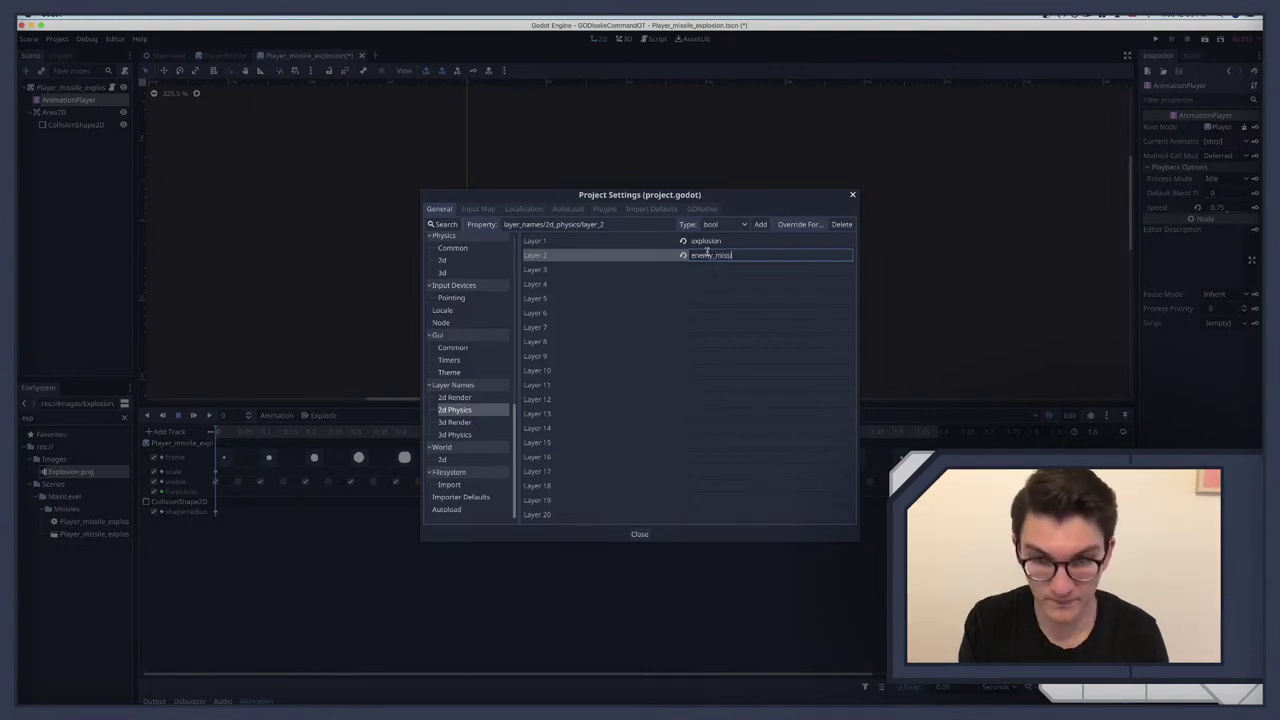
{"action": "key", "text": "BackSpace"}
{"action": "key", "text": "BackSpace"}
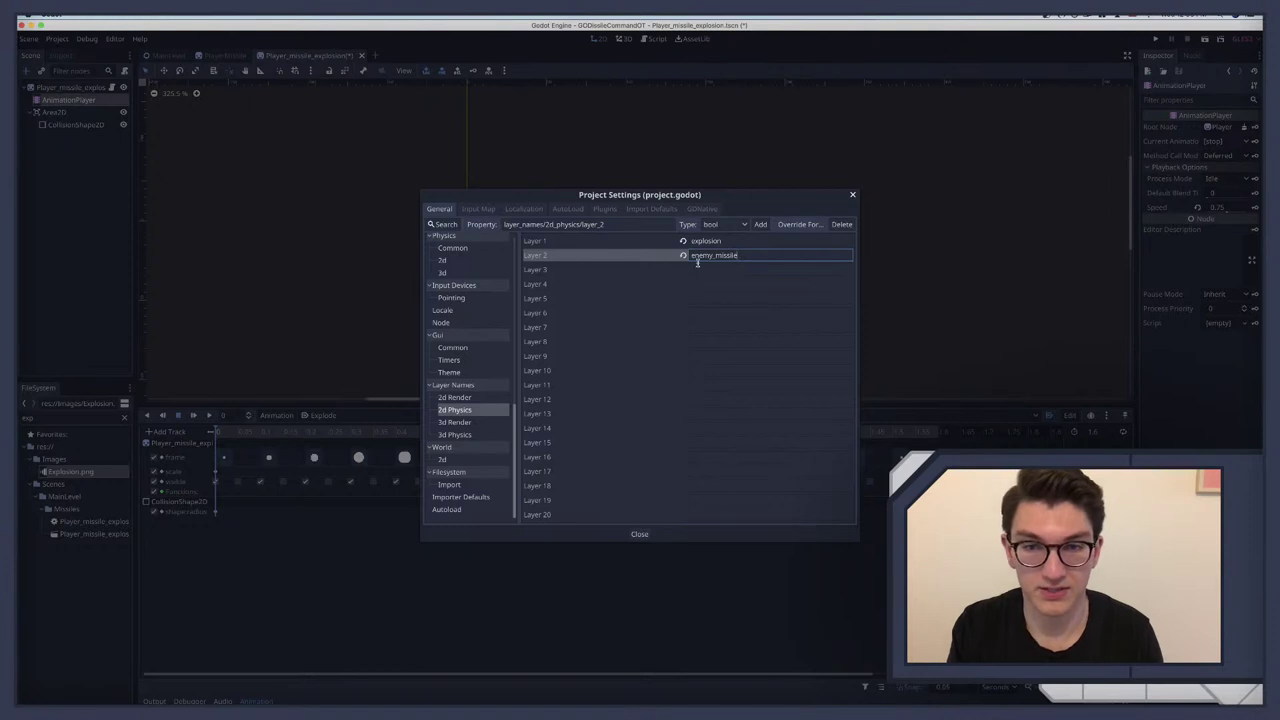
{"action": "left_click", "coordinate": [699, 268]}
{"action": "type", "text": "pl"}
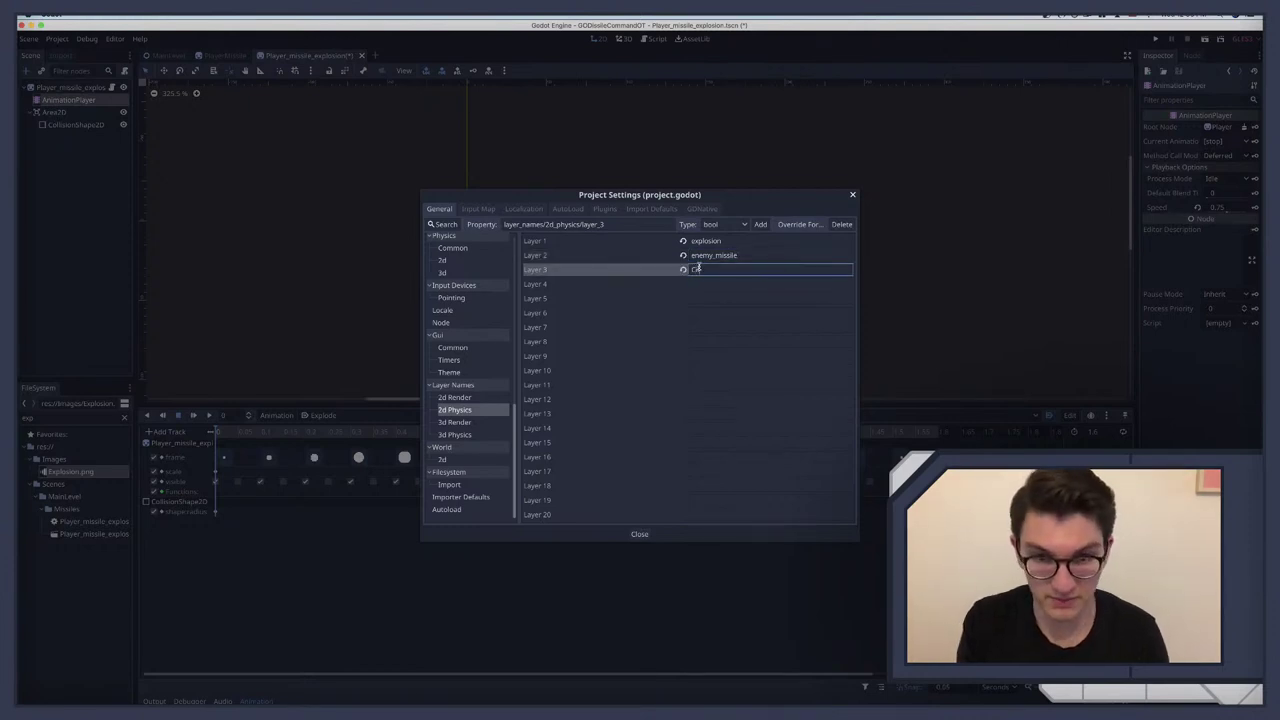
{"action": "key", "text": "BackSpace"}
{"action": "type", "text": "city"}
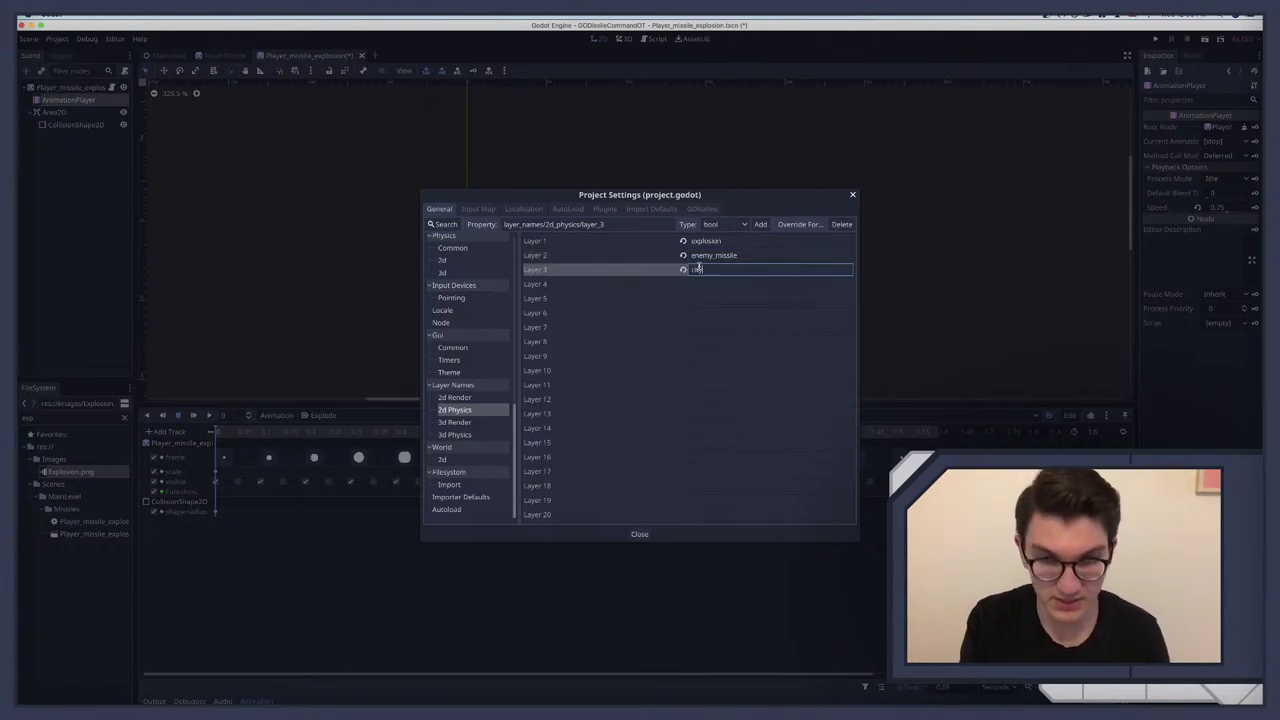
{"action": "left_click", "coordinate": [699, 283]}
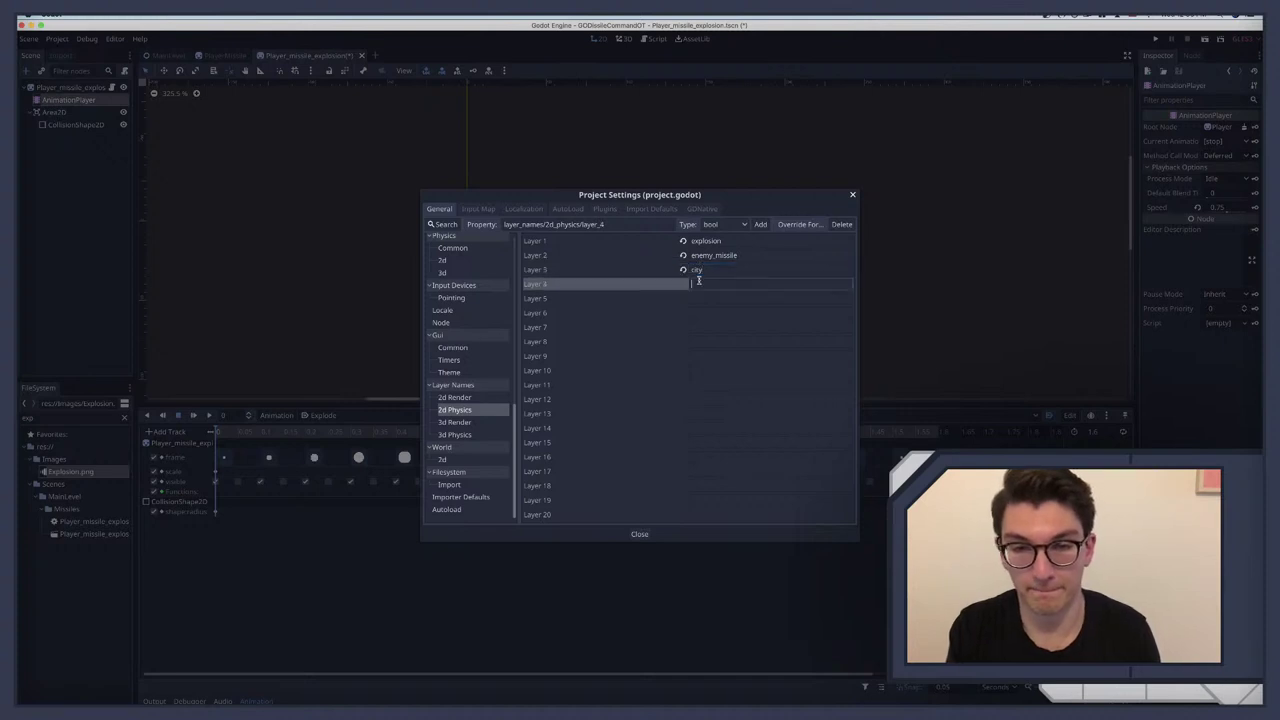
{"action": "type", "text": "u"}
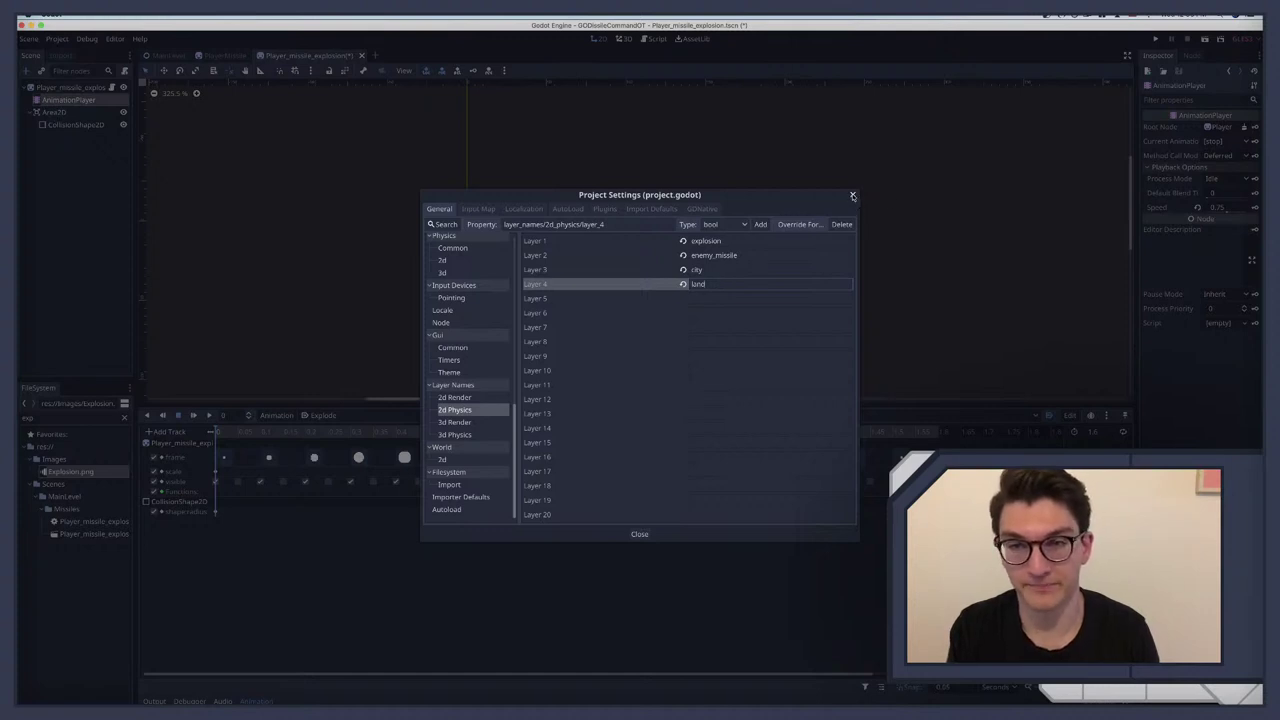
{"action": "left_click", "coordinate": [852, 196]}
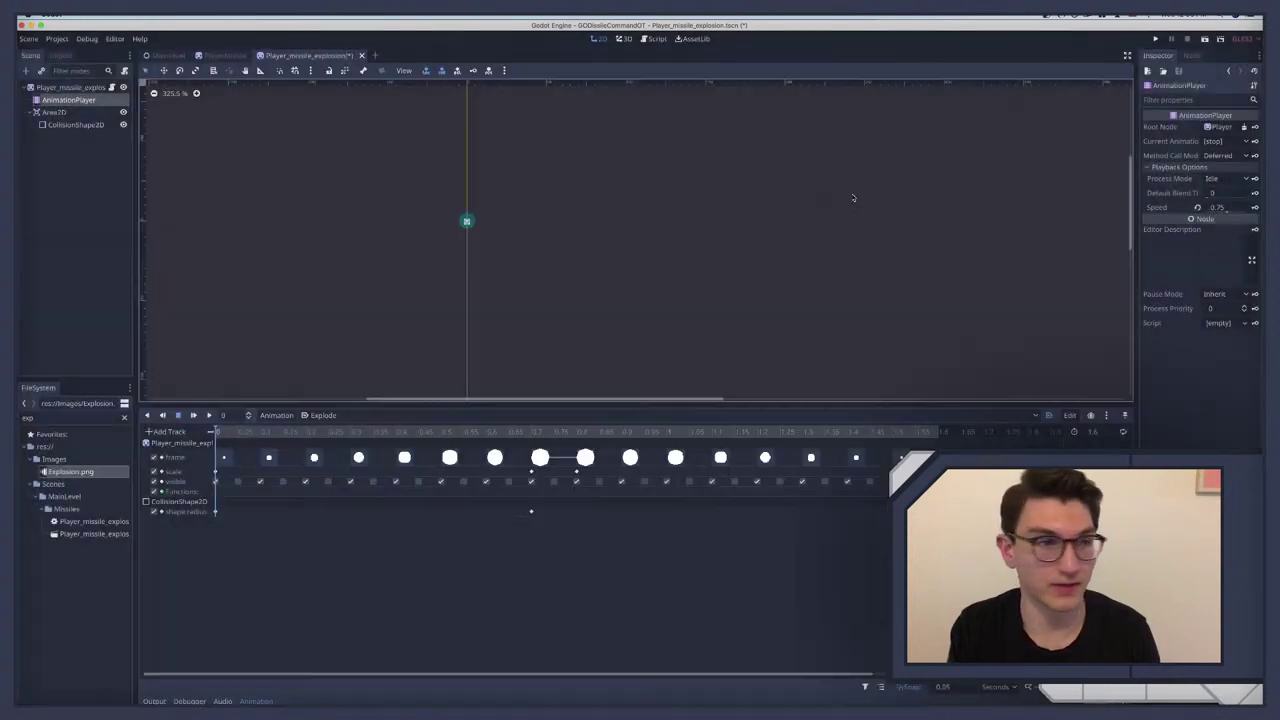
Step: Add a VisibilityNotifier2D to the explosion sprite with a screen_exited callback calling die()
{"action": "left_click", "coordinate": [62, 88]}
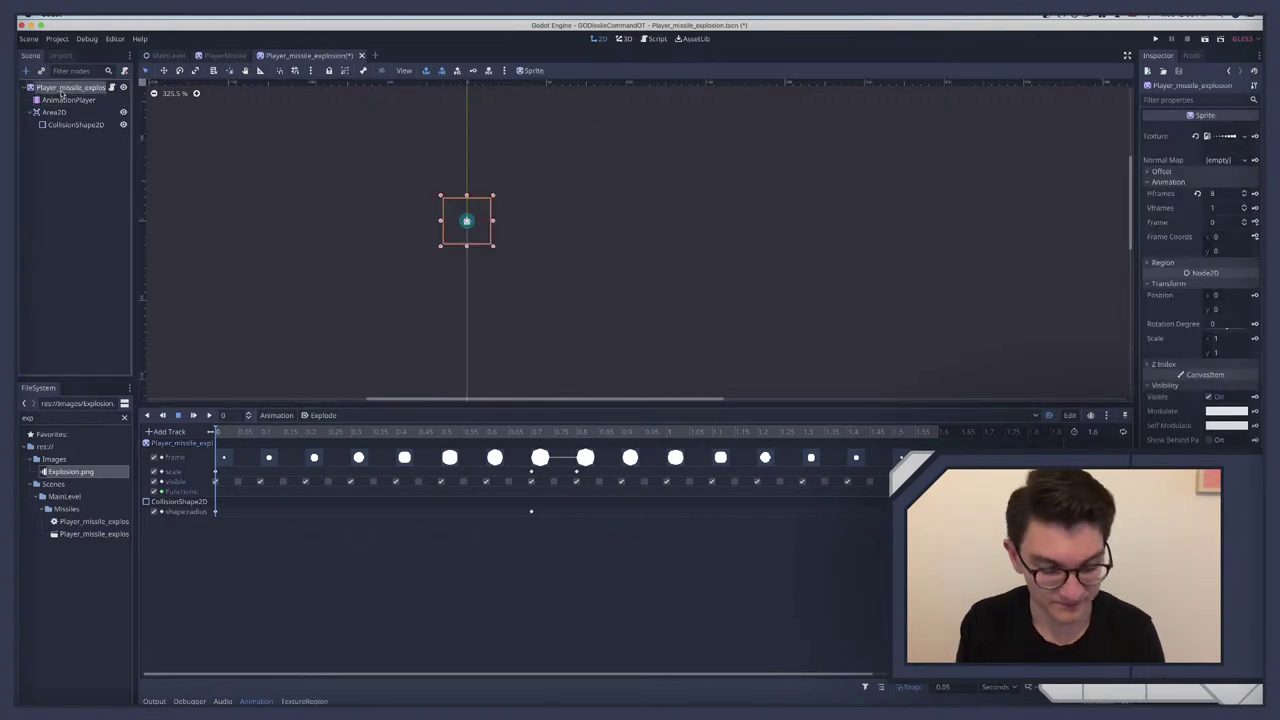
{"action": "key", "text": "ctrl+a"}
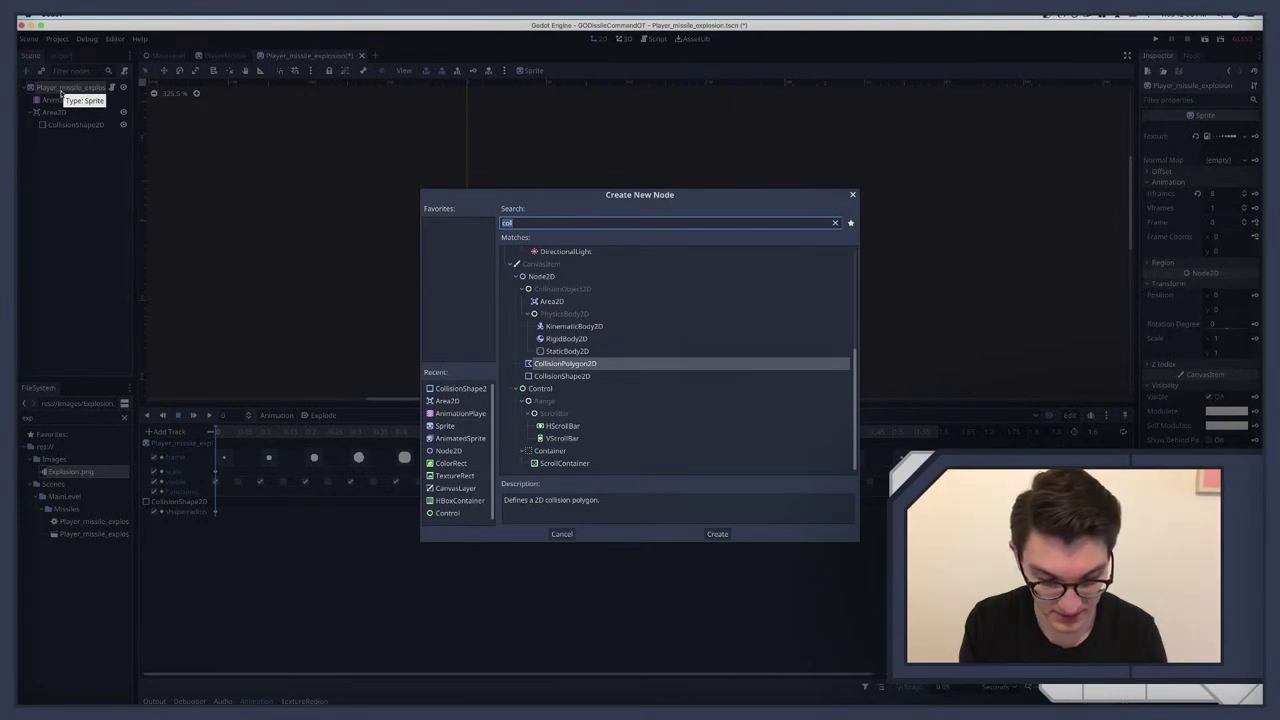
{"action": "type", "text": "visi"}
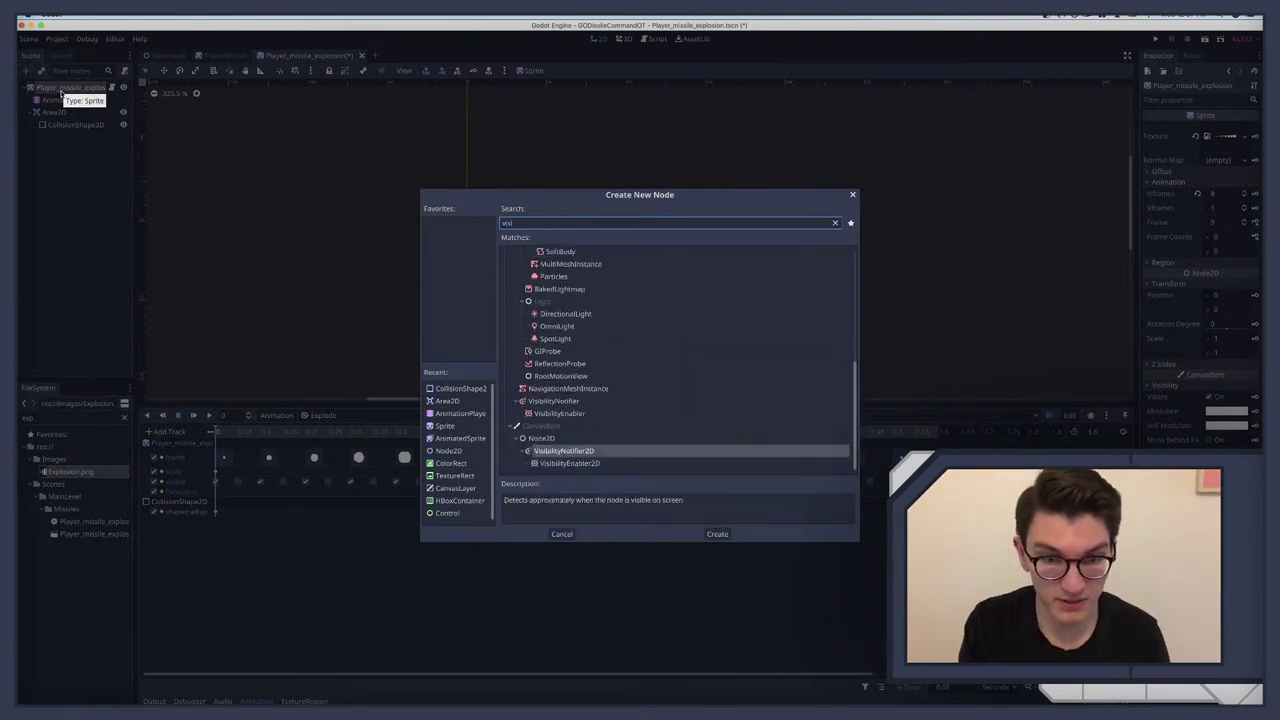
{"action": "key", "text": "Return"}
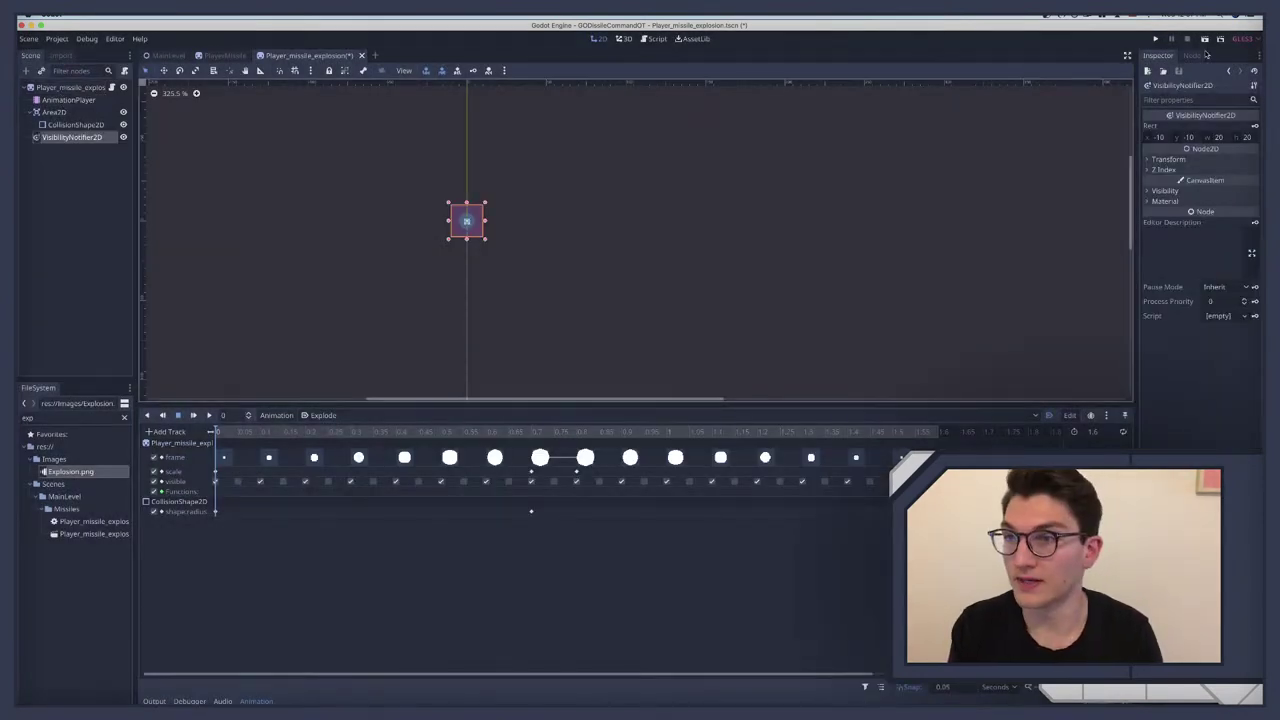
{"action": "left_click", "coordinate": [1190, 57]}
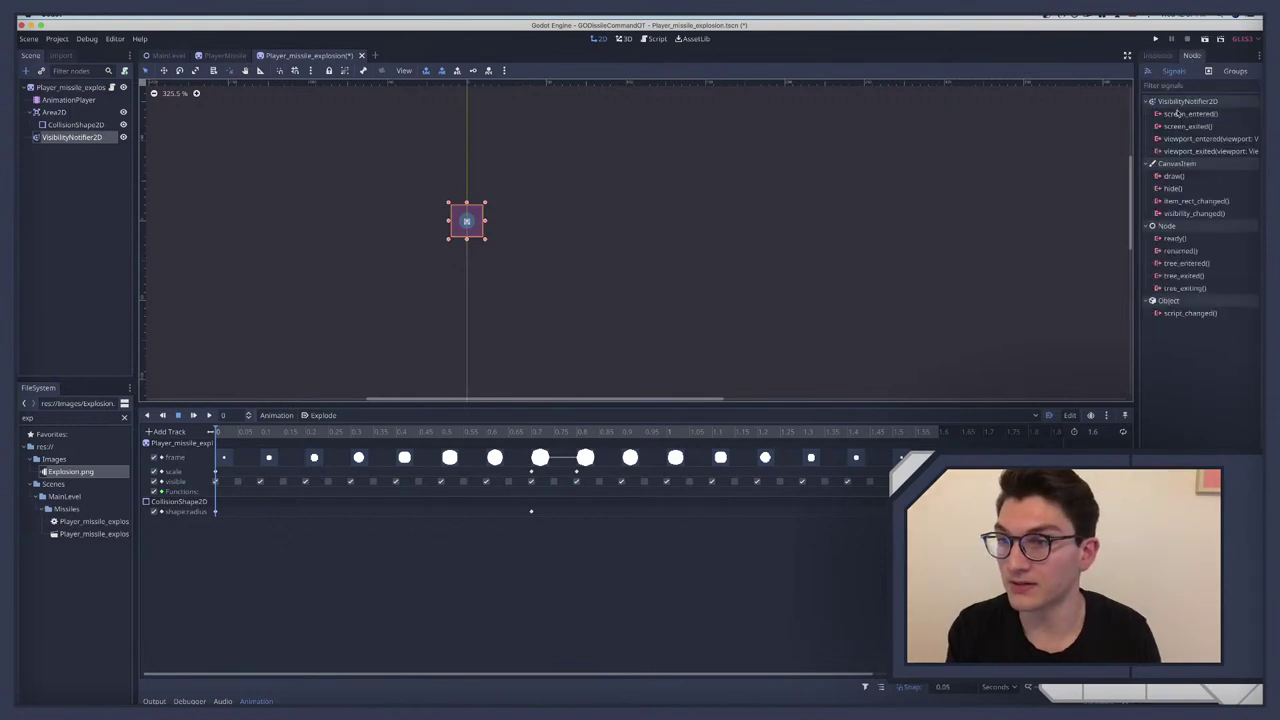
{"action": "double_click", "coordinate": [1188, 126]}
{"action": "key", "text": "Return"}
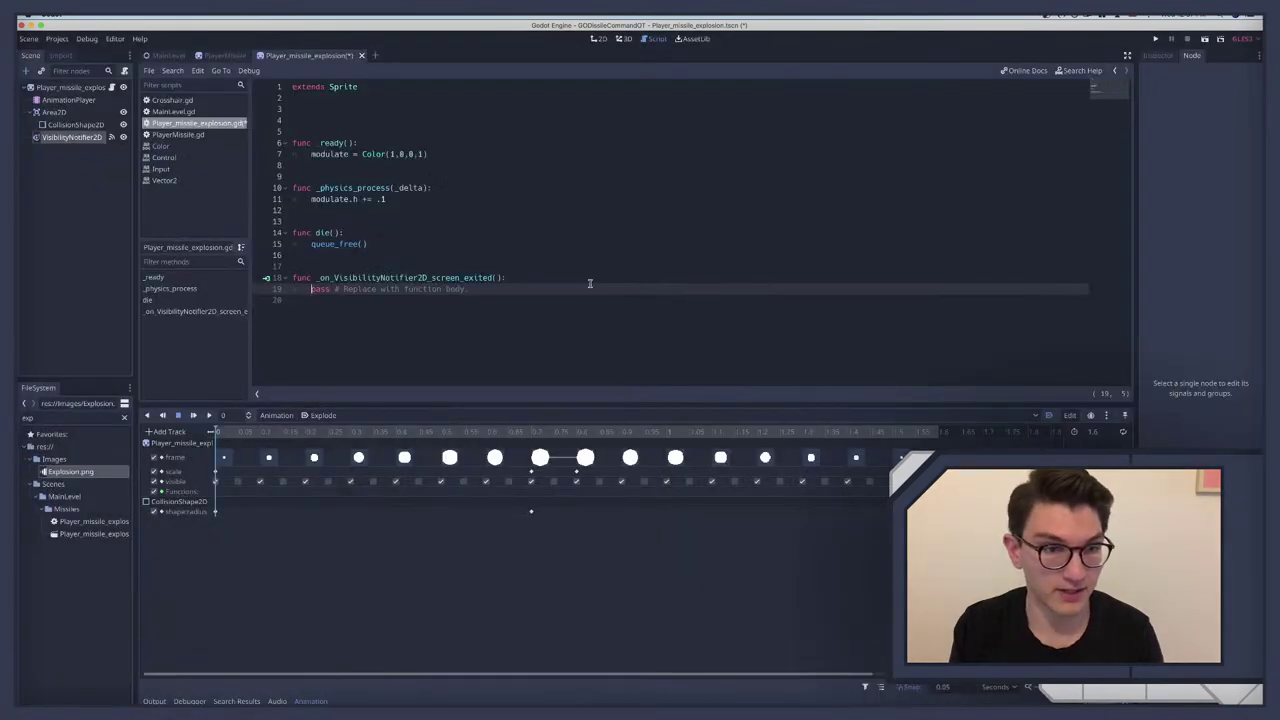
{"action": "type", "text": "die"}
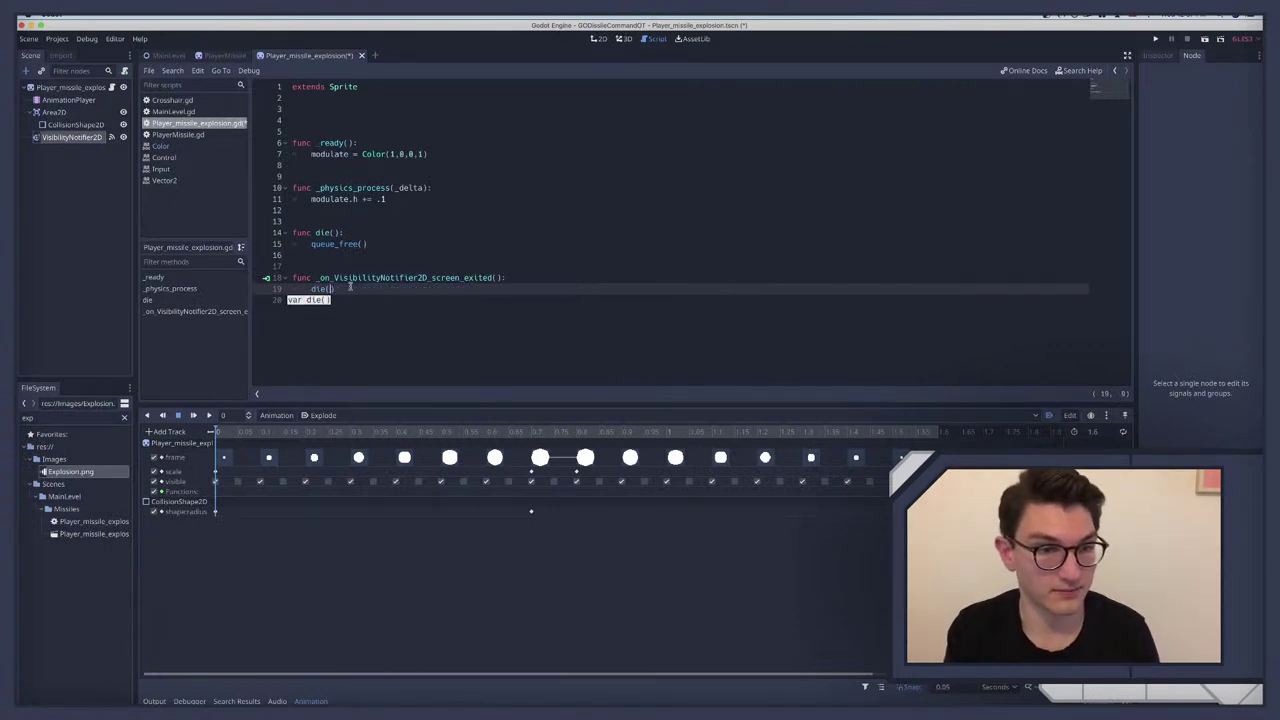
{"action": "type", "text": "()"}
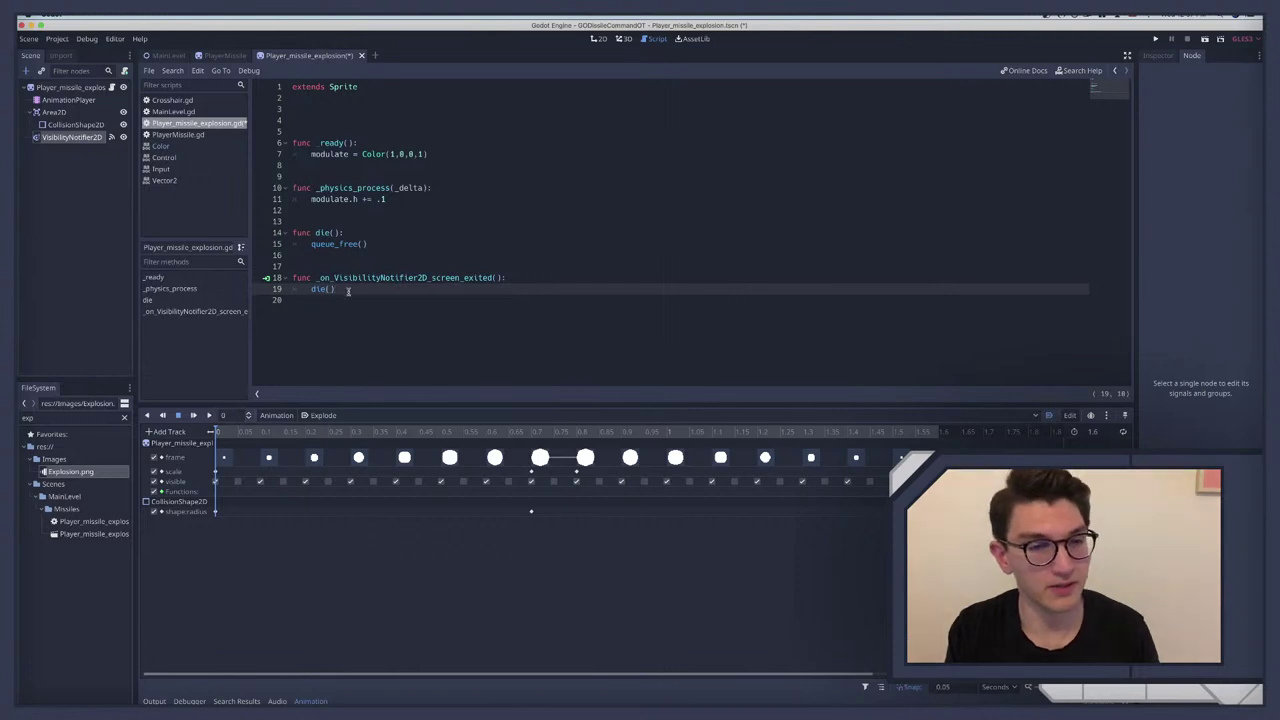
Step: Delete the VisibilityNotifier2D node and its screen_exited callback from the explosion script
{"action": "left_click", "coordinate": [75, 124]}
{"action": "left_click", "coordinate": [56, 141]}
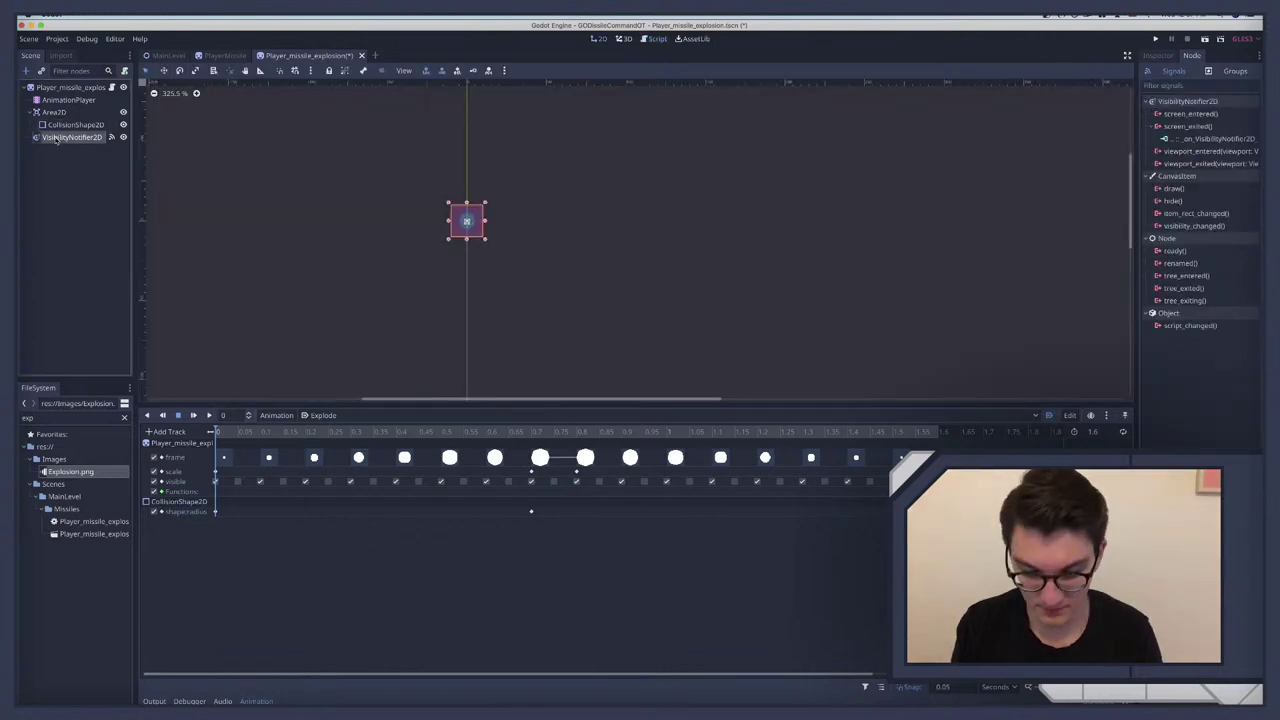
{"action": "key", "text": "Delete"}
{"action": "key", "text": "Return"}
{"action": "left_click", "coordinate": [111, 88]}
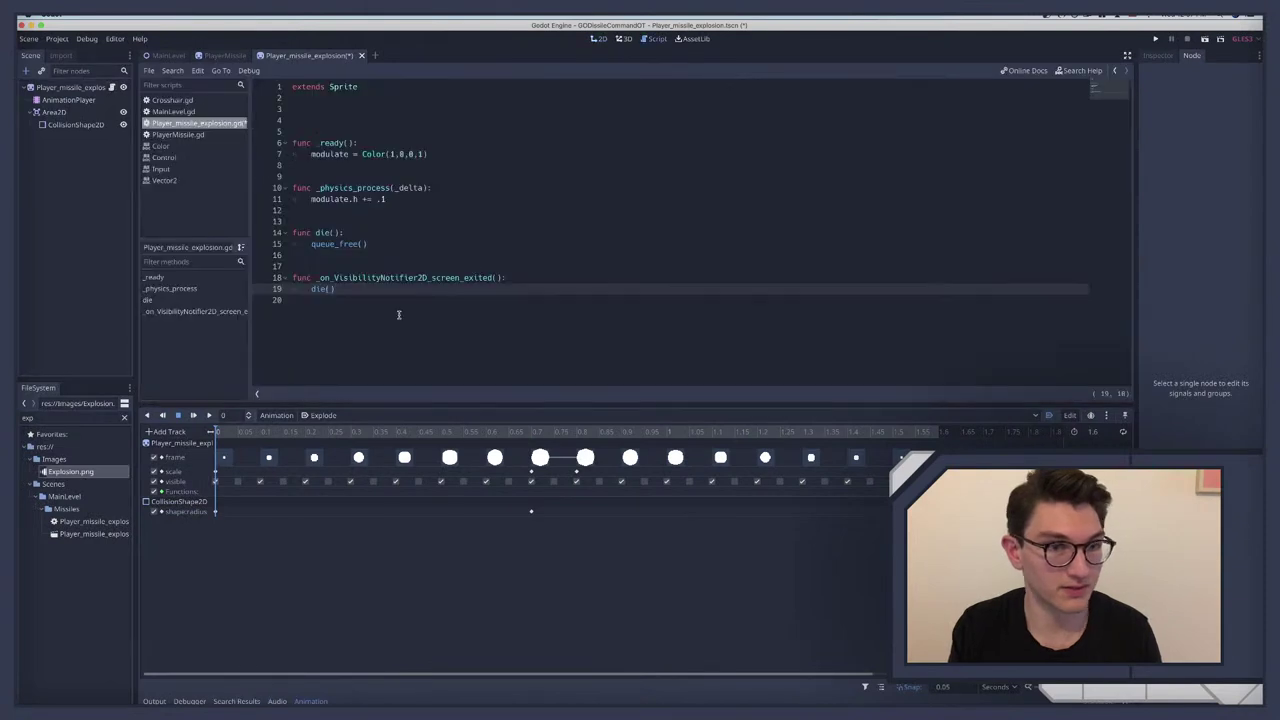
{"action": "left_click_drag", "start_coordinate": [343, 289], "coordinate": [290, 279]}
{"action": "key", "text": "BackSpace"}
{"action": "key", "text": "BackSpace"}
{"action": "key", "text": "BackSpace"}
{"action": "key", "text": "BackSpace"}
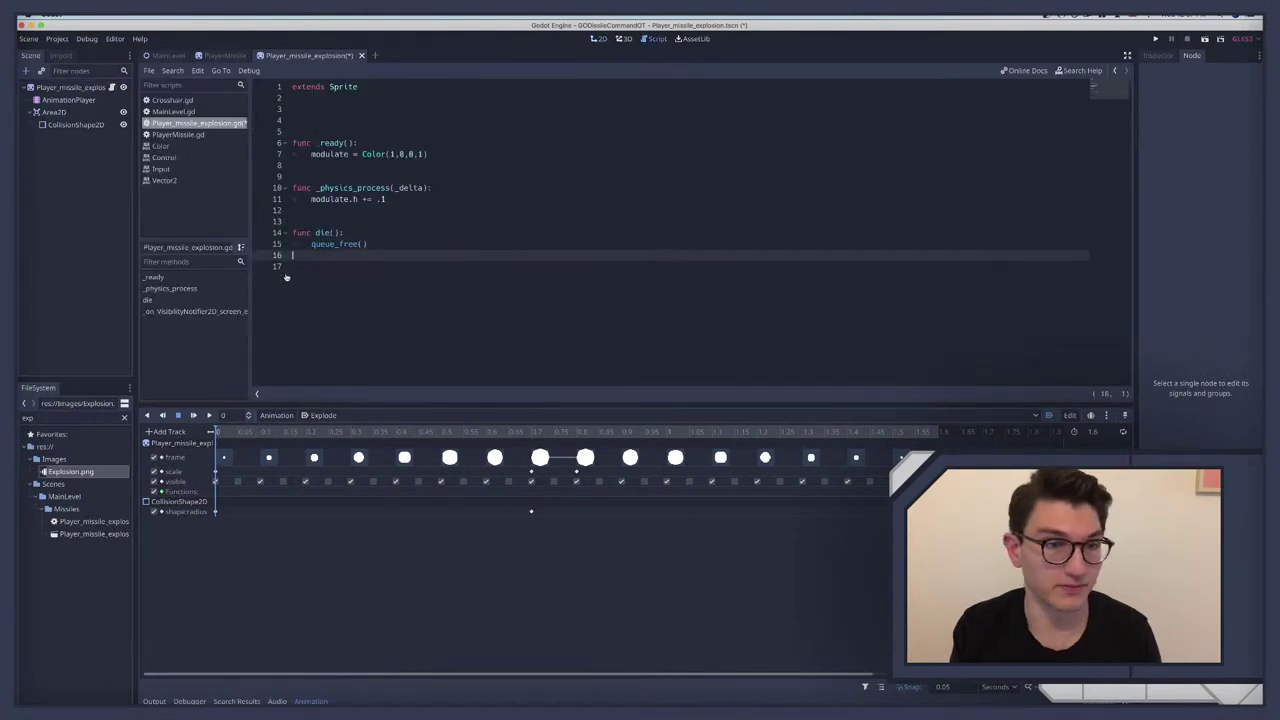
{"action": "left_click", "coordinate": [50, 88]}
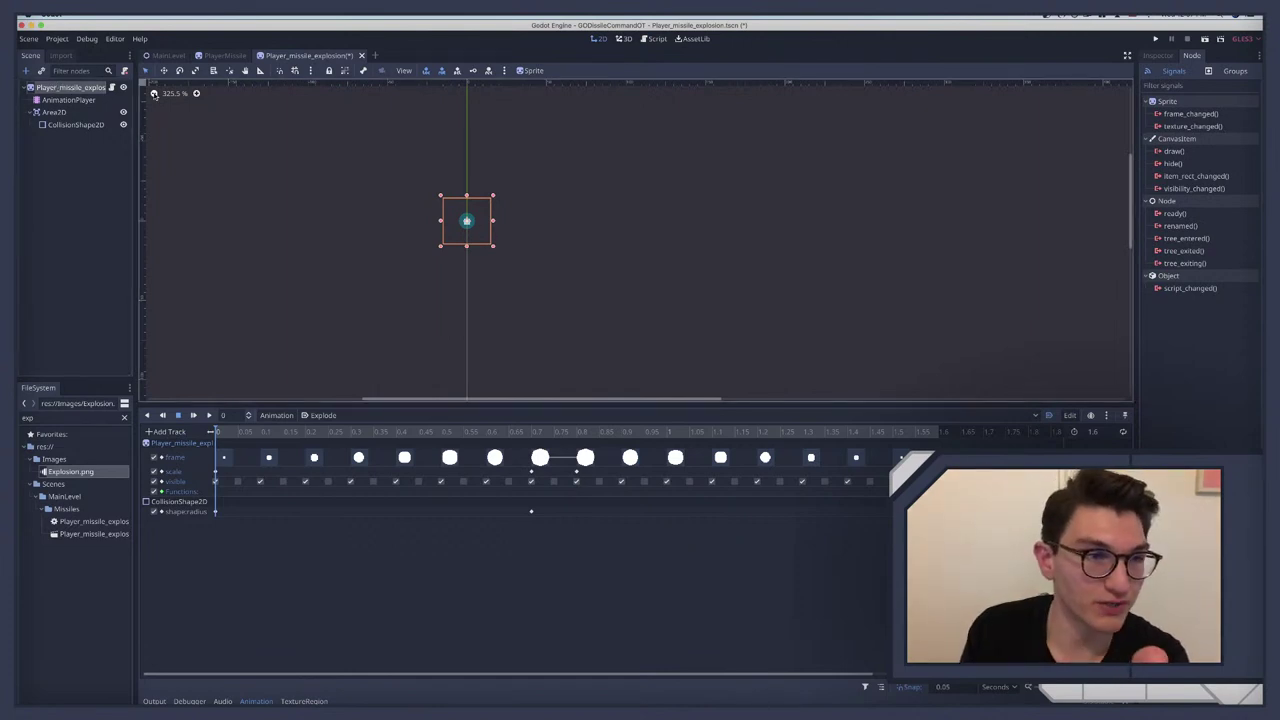
Step: Switch the Area2D's collision mask from explosion to enemy_missile
{"action": "left_click", "coordinate": [60, 124]}
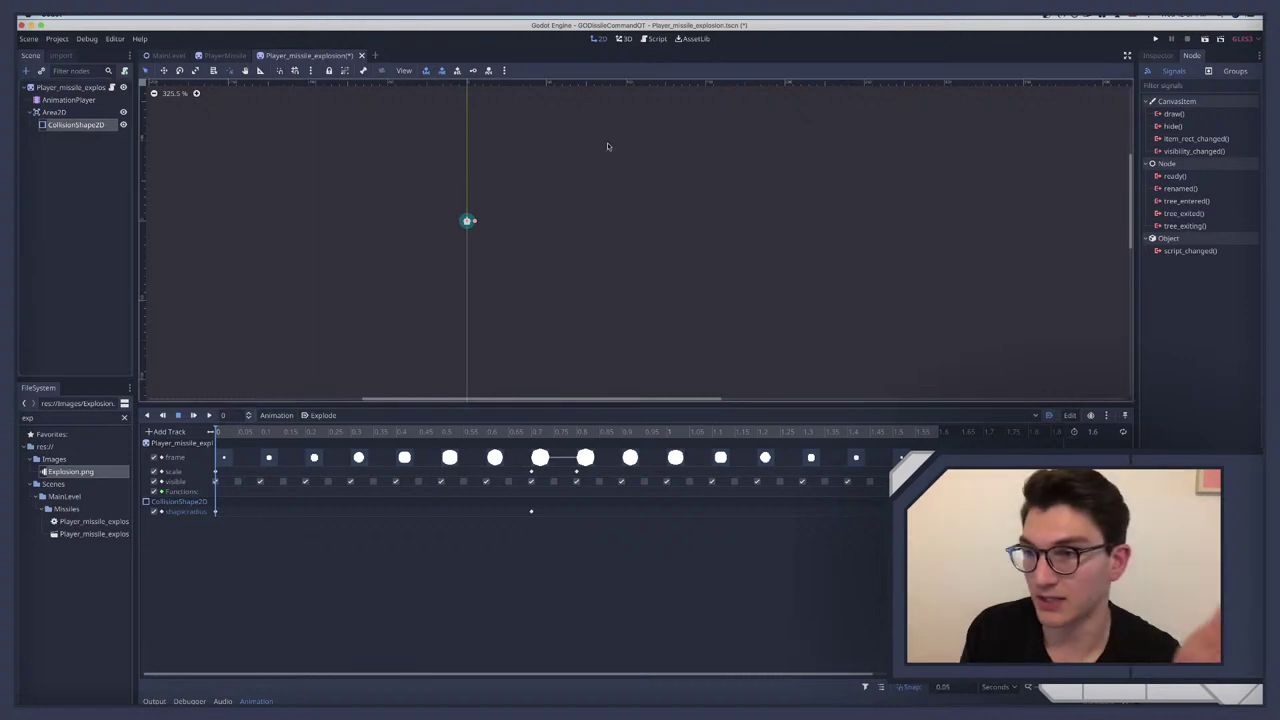
{"action": "left_click", "coordinate": [1158, 55]}
{"action": "left_click", "coordinate": [54, 112]}
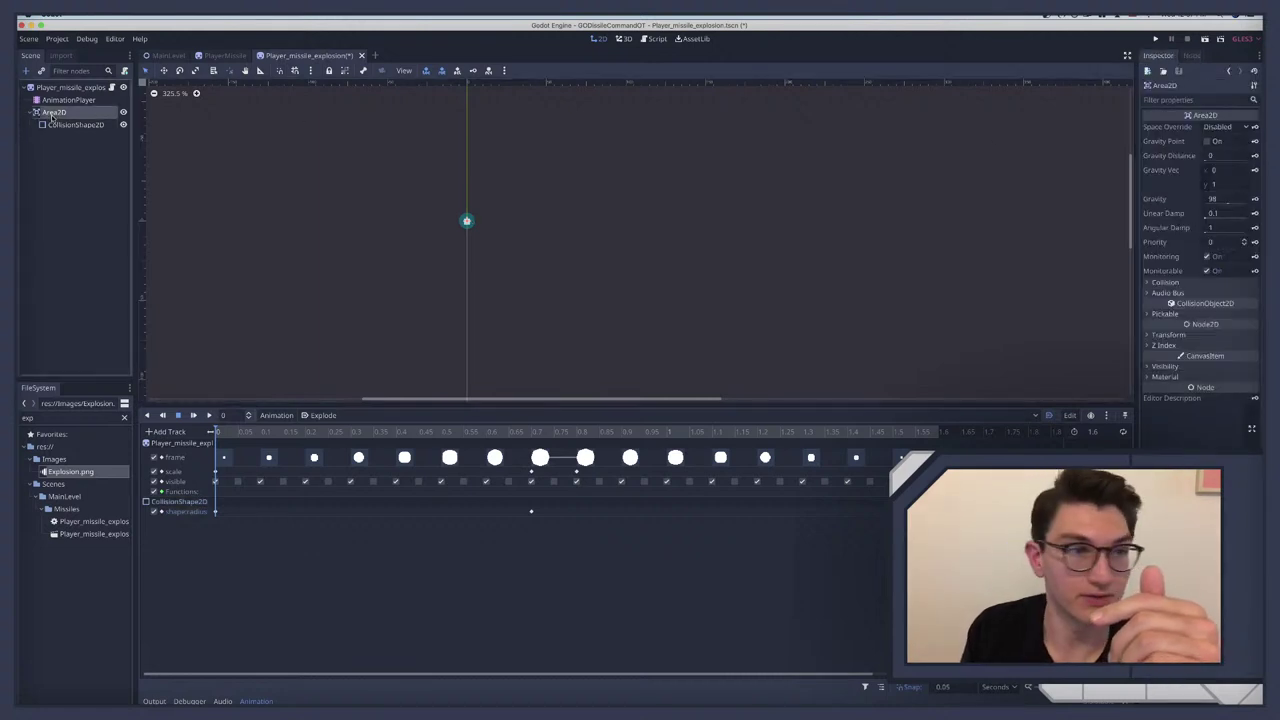
{"action": "left_click", "coordinate": [1172, 284]}
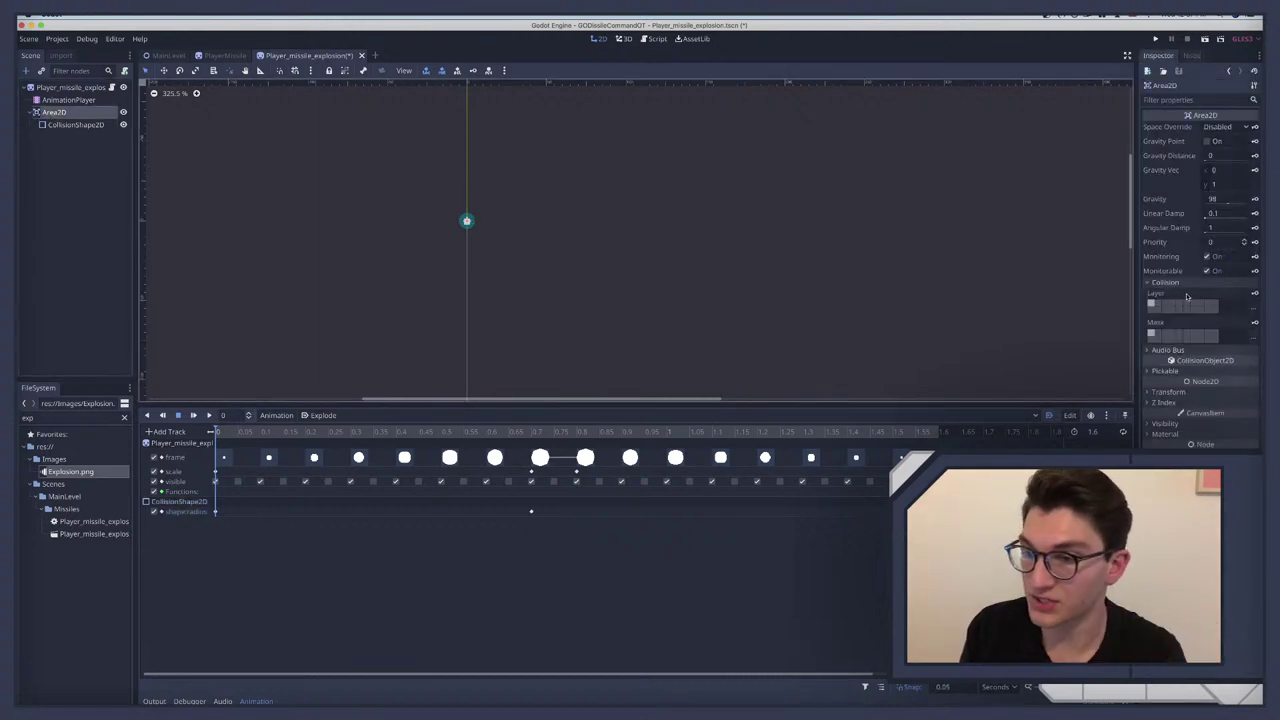
{"action": "left_click", "coordinate": [1245, 306]}
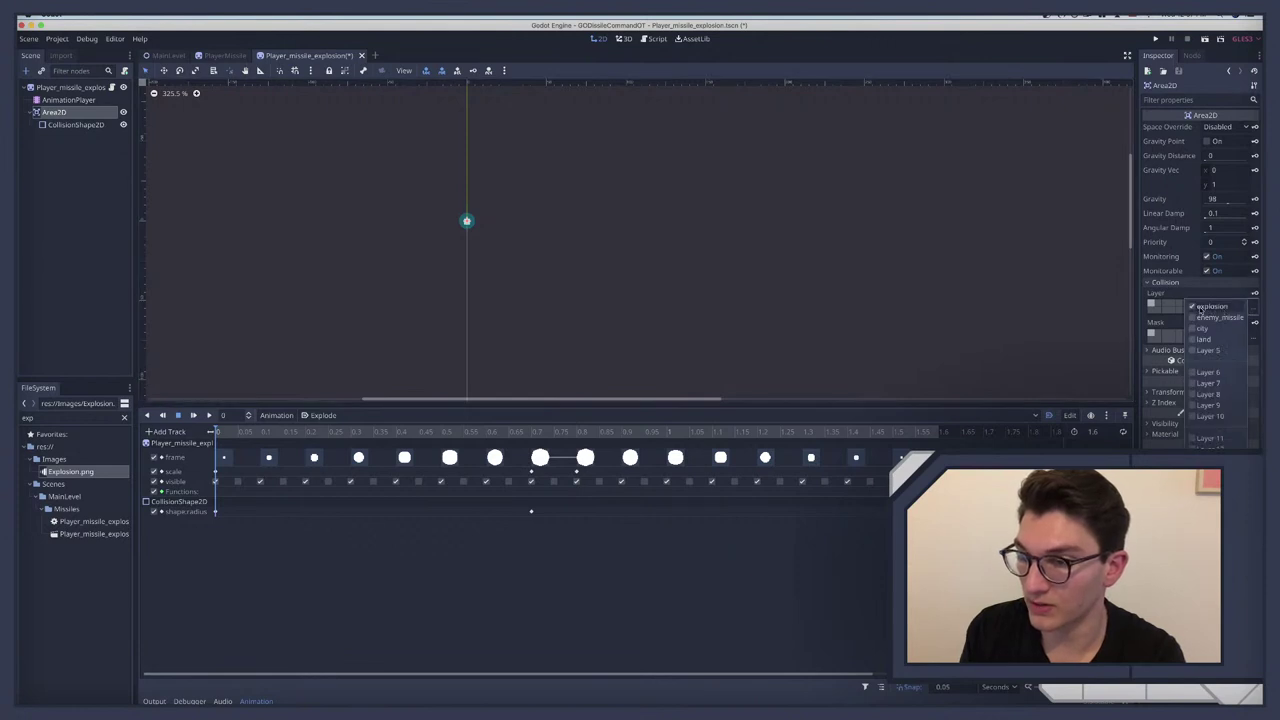
{"action": "left_click", "coordinate": [1245, 306]}
{"action": "left_click", "coordinate": [1254, 322]}
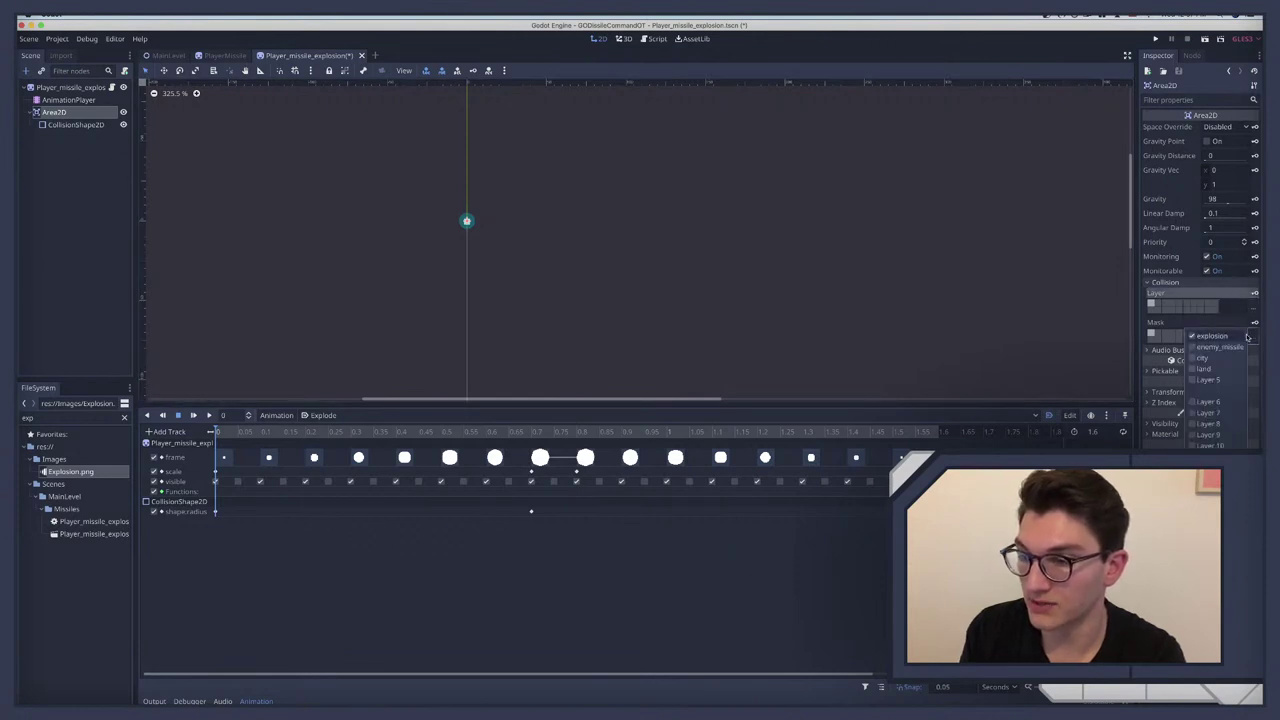
{"action": "left_click", "coordinate": [1211, 336]}
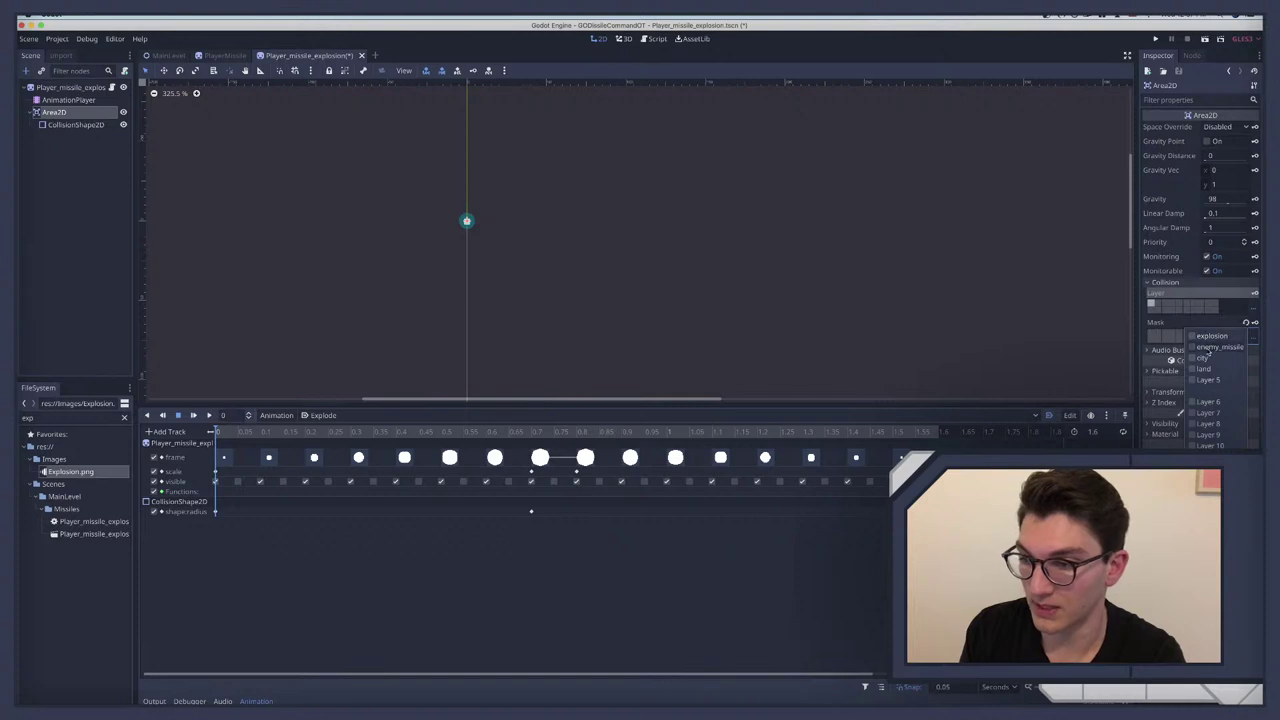
{"action": "left_click", "coordinate": [1216, 347]}
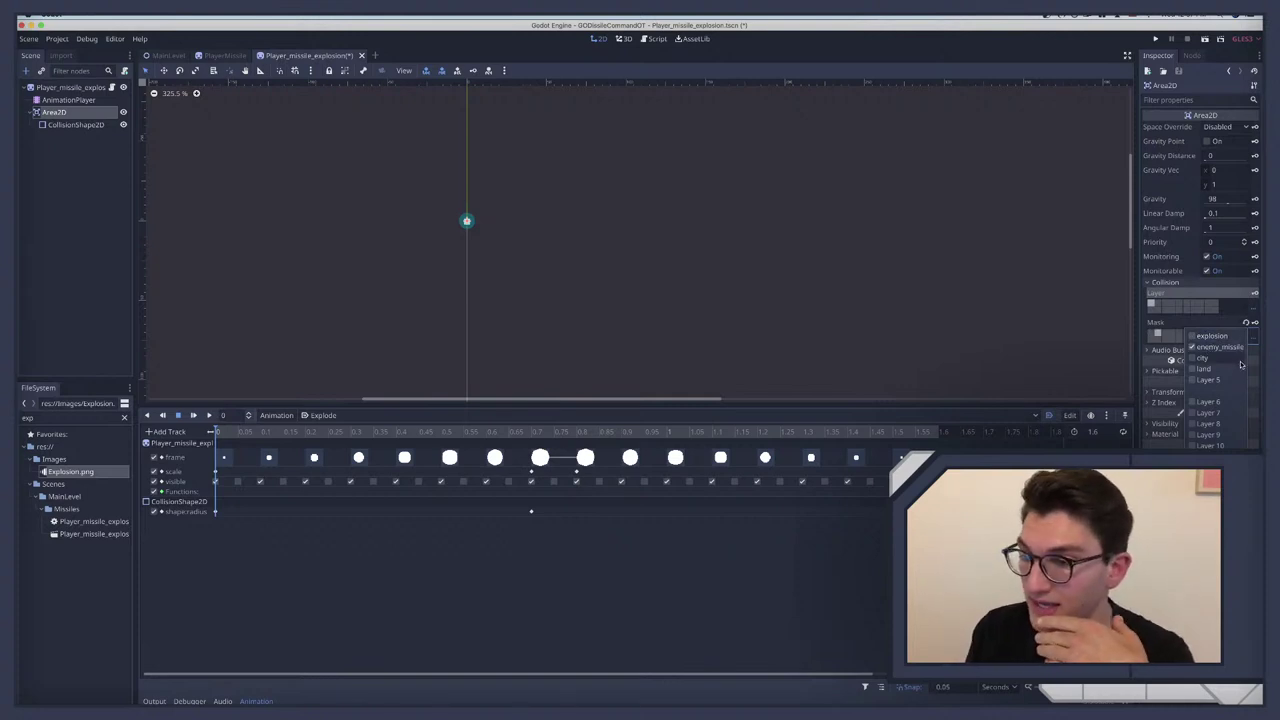
{"action": "left_click", "coordinate": [46, 195]}
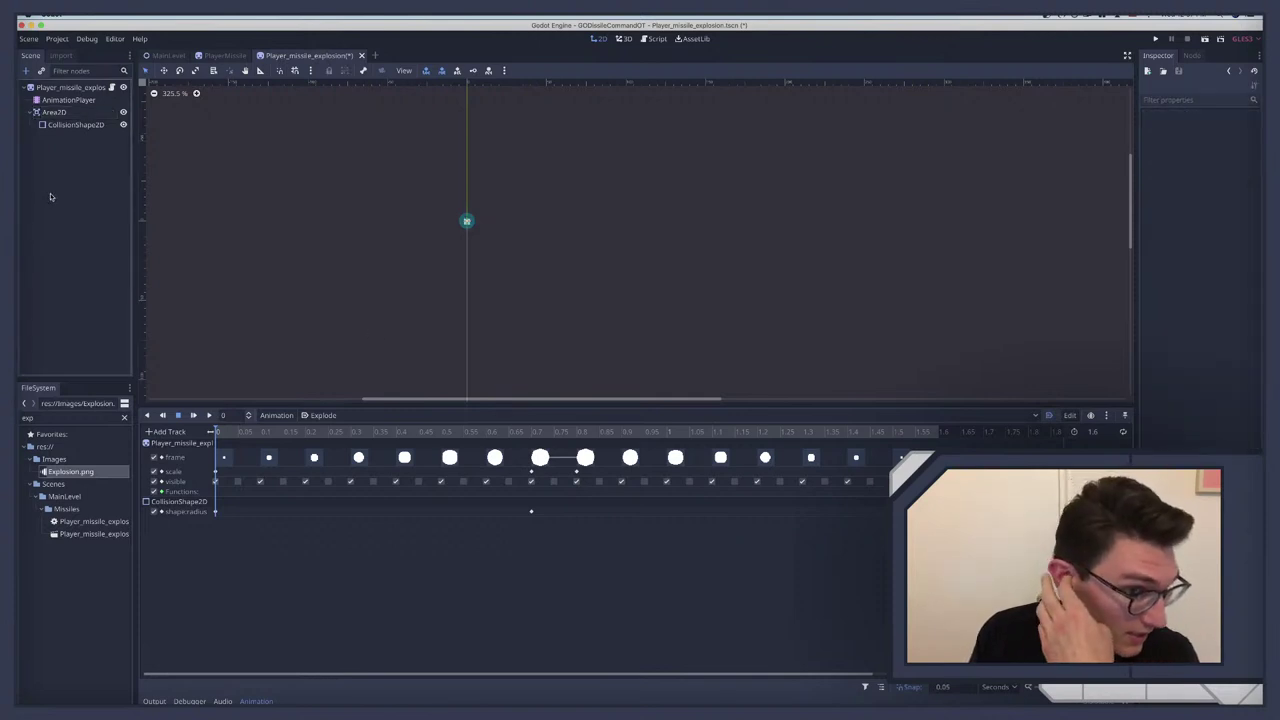
Step: Pause the Missile Command reference video at 2:14, then save the explosion scene in Godot
{"action": "key", "text": "ctrl+Right"}
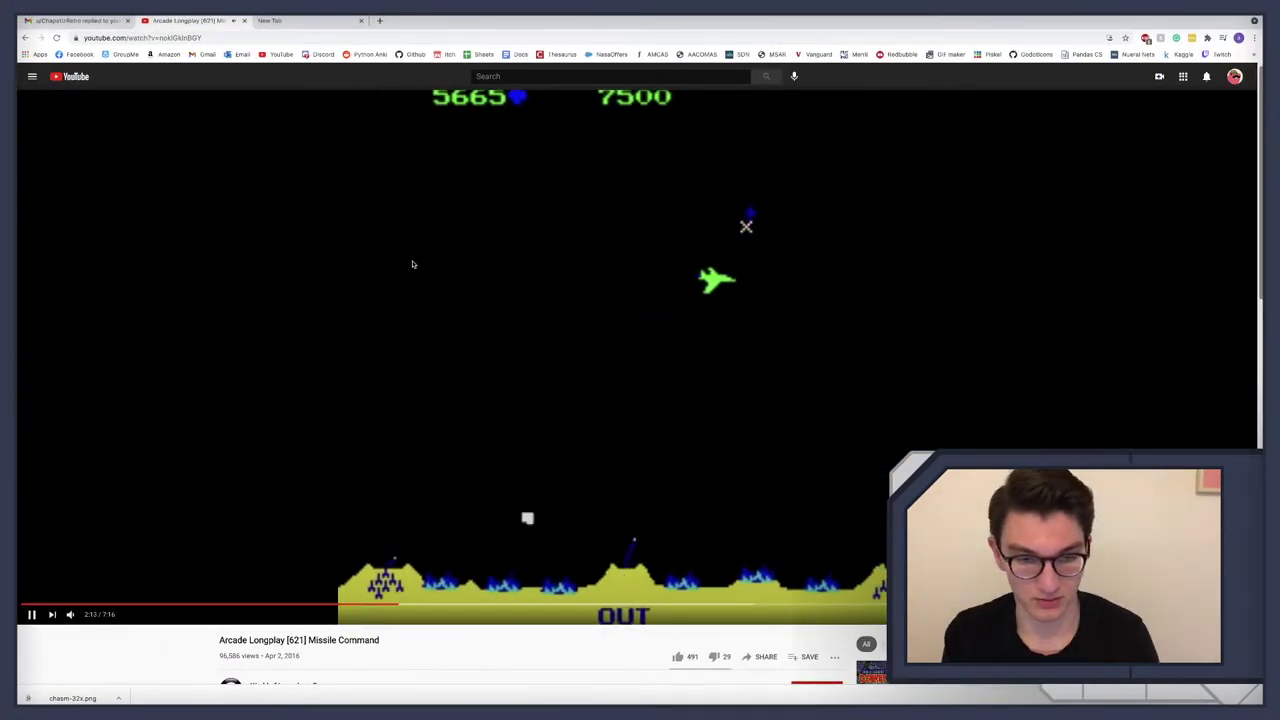
{"action": "left_click", "coordinate": [411, 264]}
{"action": "key", "text": "ctrl+Left"}
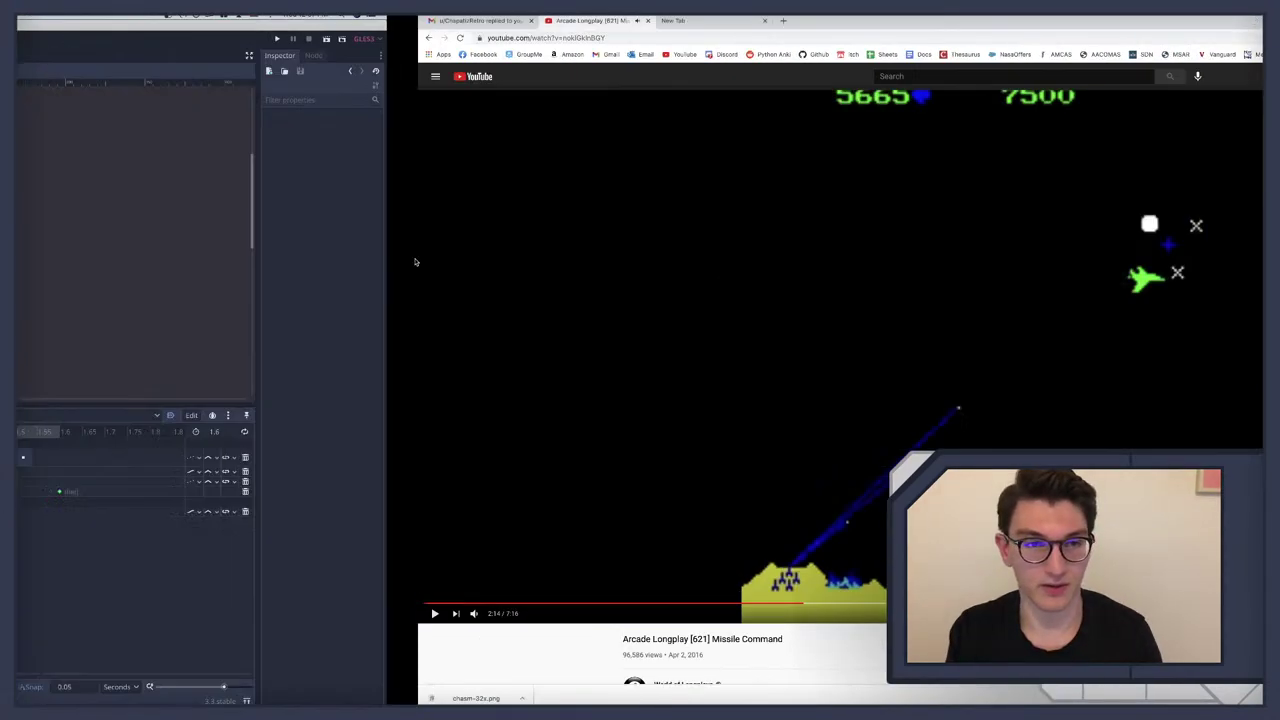
{"action": "key", "text": "super+s"}
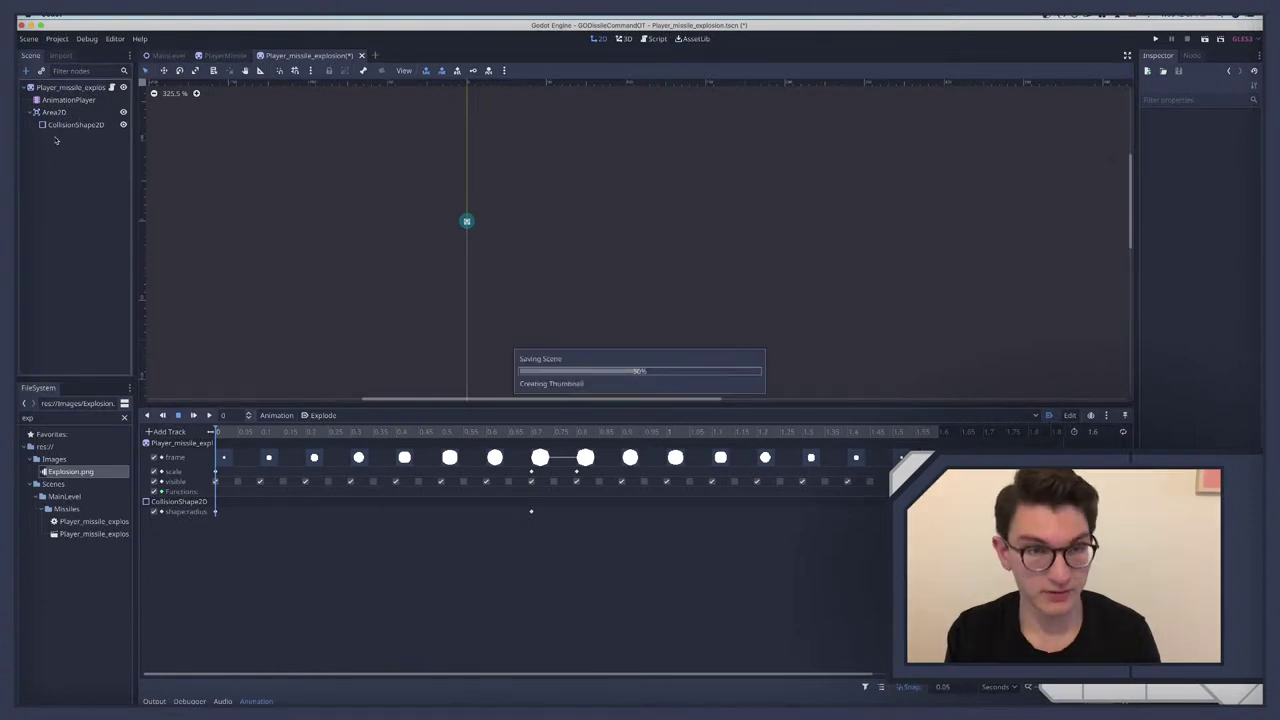
Step: Add a VisibilityNotifier2D to PlayerMissile and connect screen_exited to a new PlayerMissile.gd callback
{"action": "left_click", "coordinate": [225, 56]}
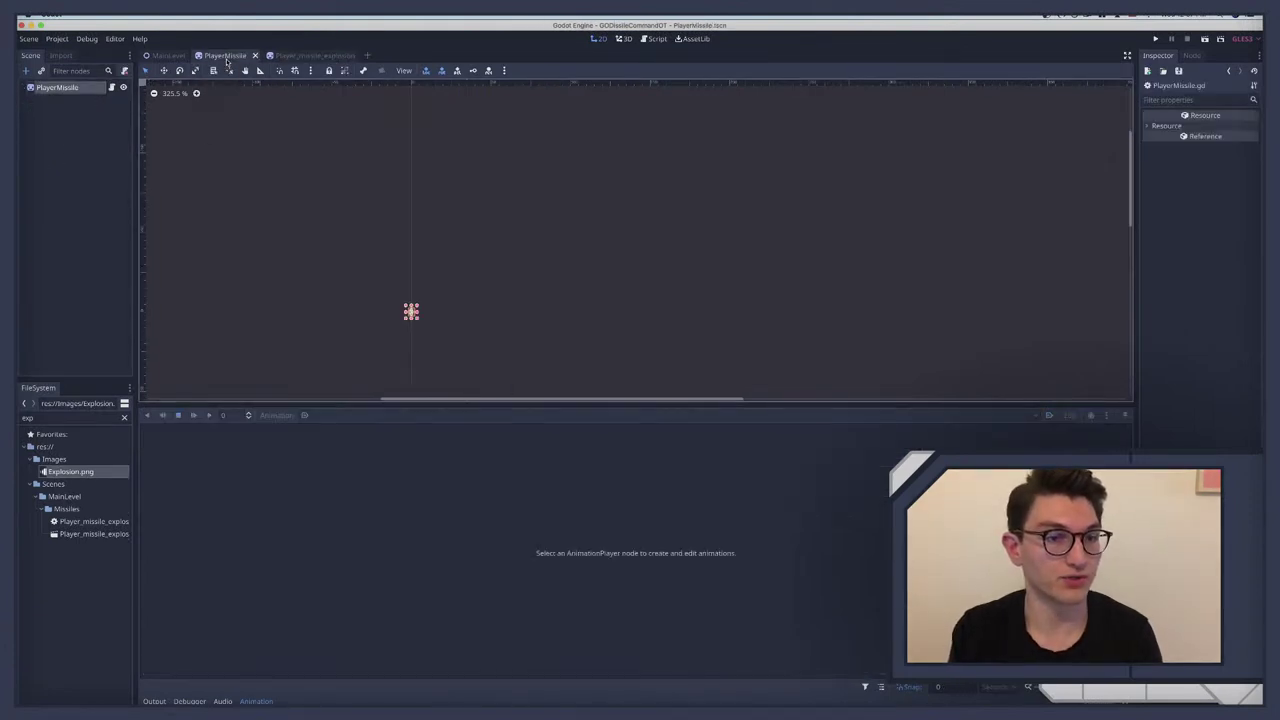
{"action": "left_click", "coordinate": [111, 87]}
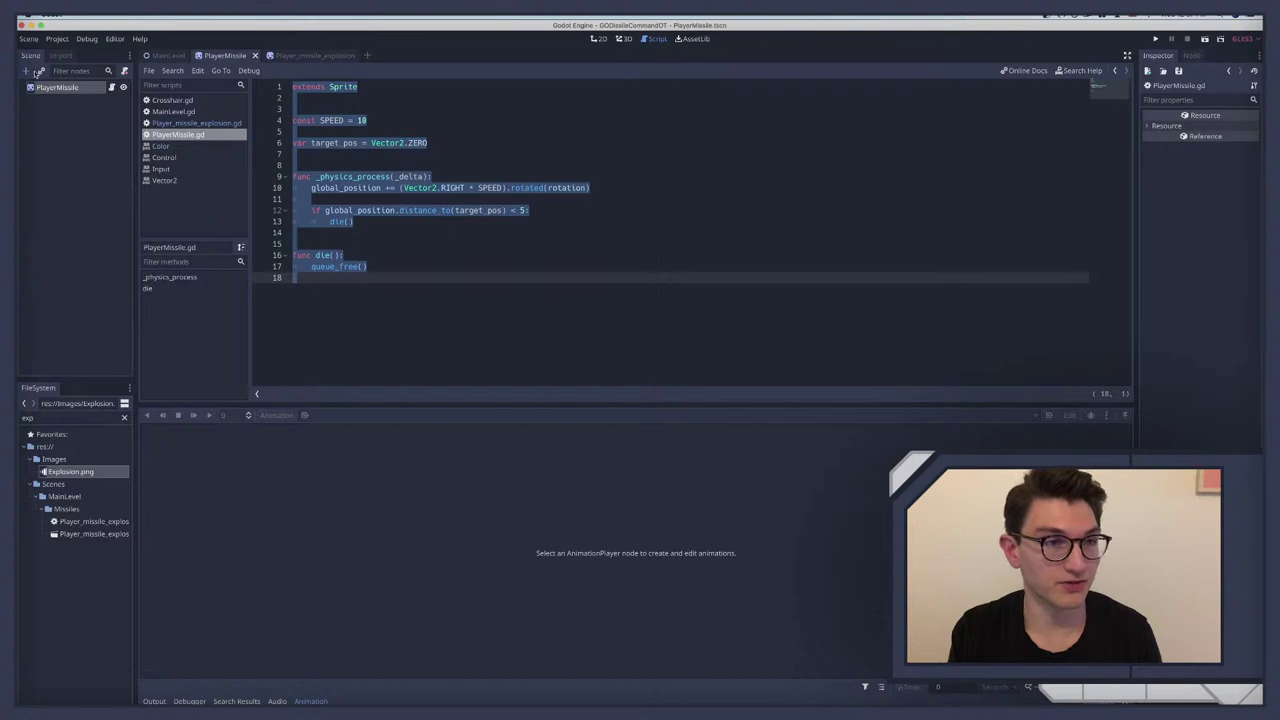
{"action": "left_click", "coordinate": [52, 88]}
{"action": "key", "text": "super+a"}
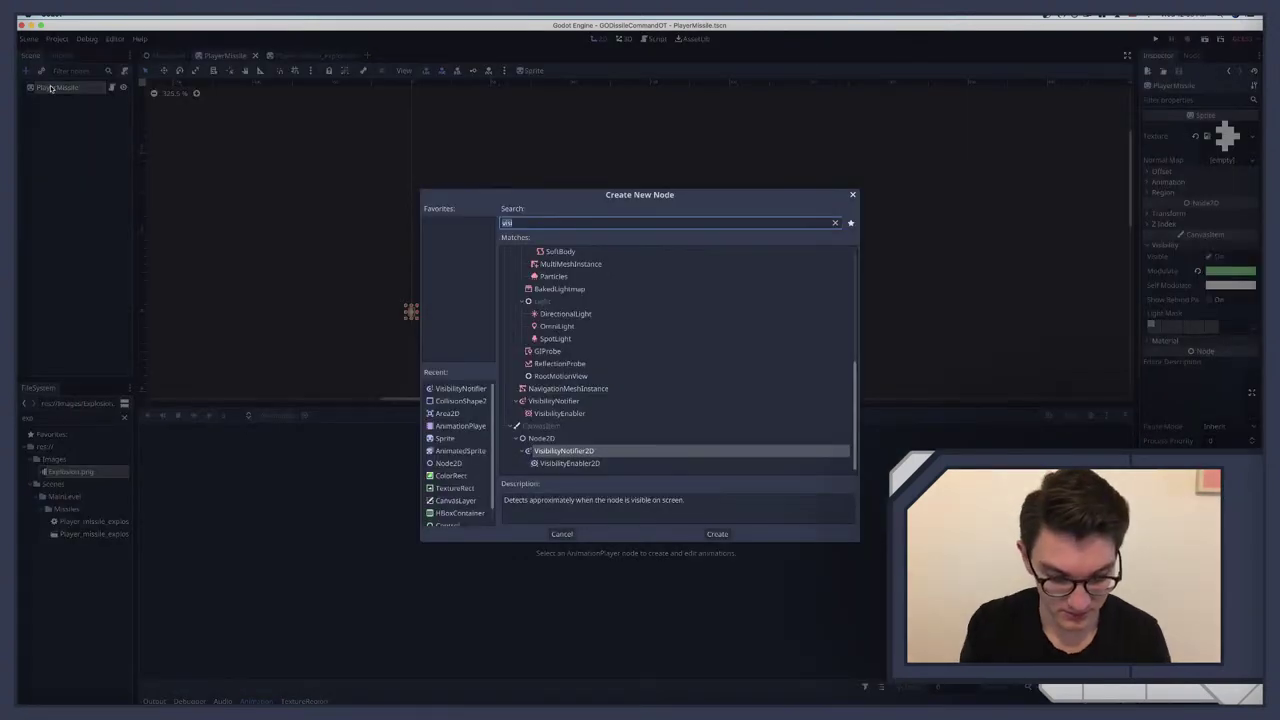
{"action": "type", "text": "vis"}
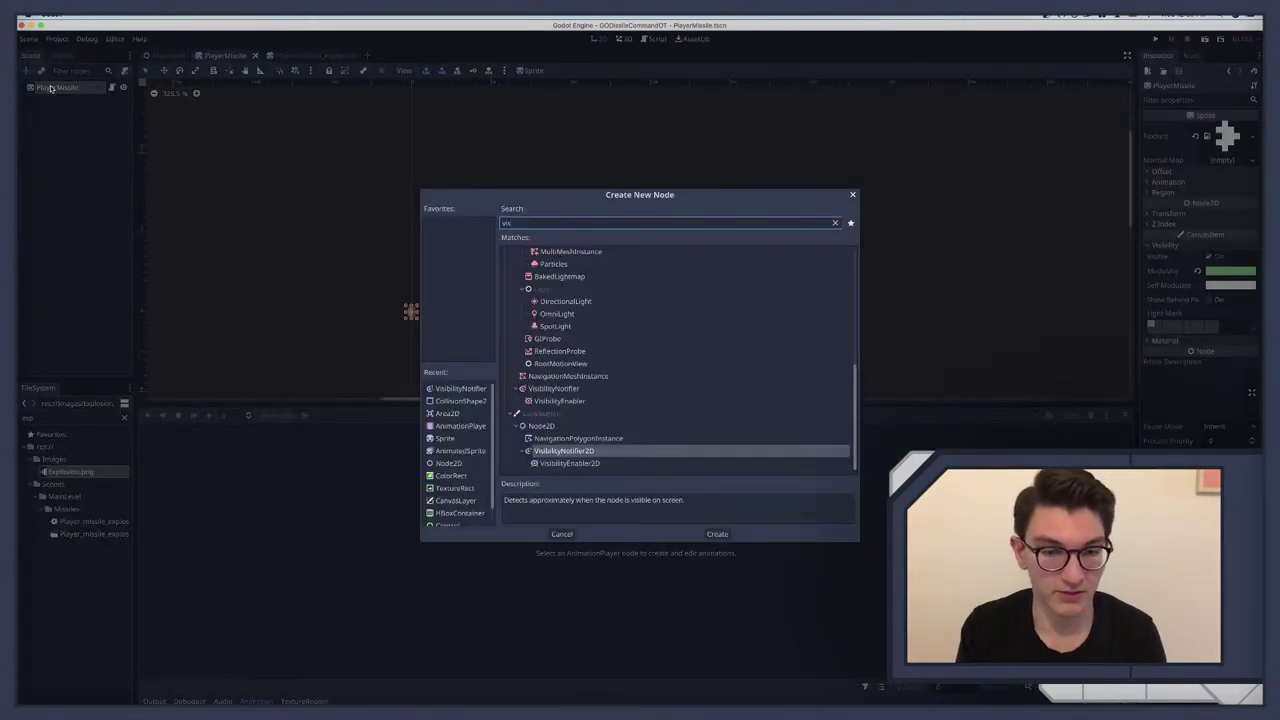
{"action": "key", "text": "Return"}
{"action": "left_click", "coordinate": [1192, 55]}
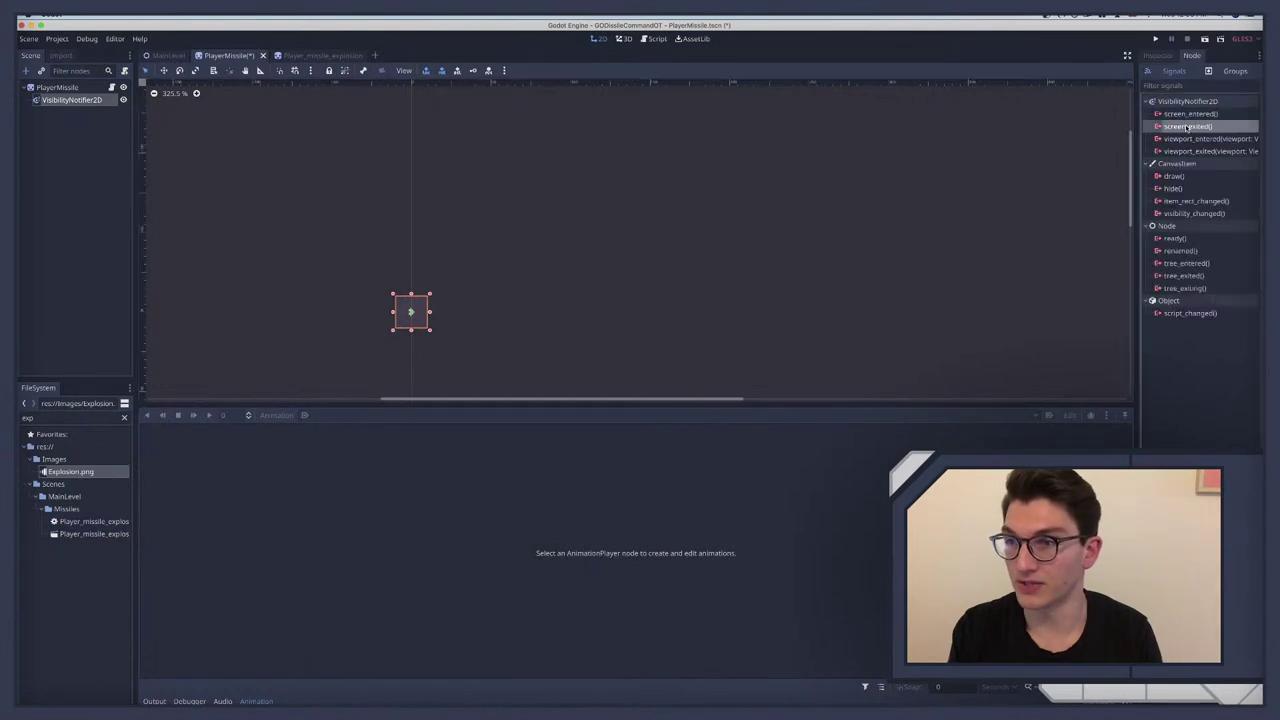
{"action": "double_click", "coordinate": [1187, 126]}
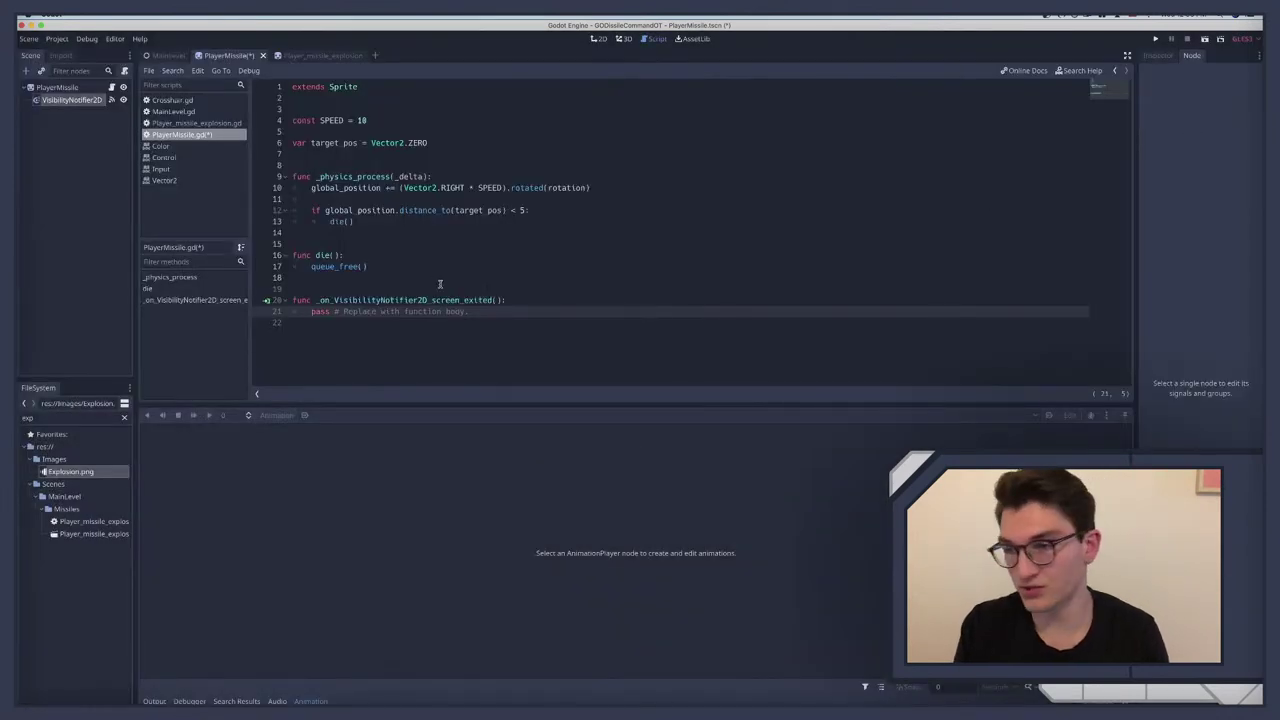
Step: Replace the callback's pass with die() and insert blank lines at the top of die()
{"action": "left_click", "coordinate": [468, 311], "text": "shift"}
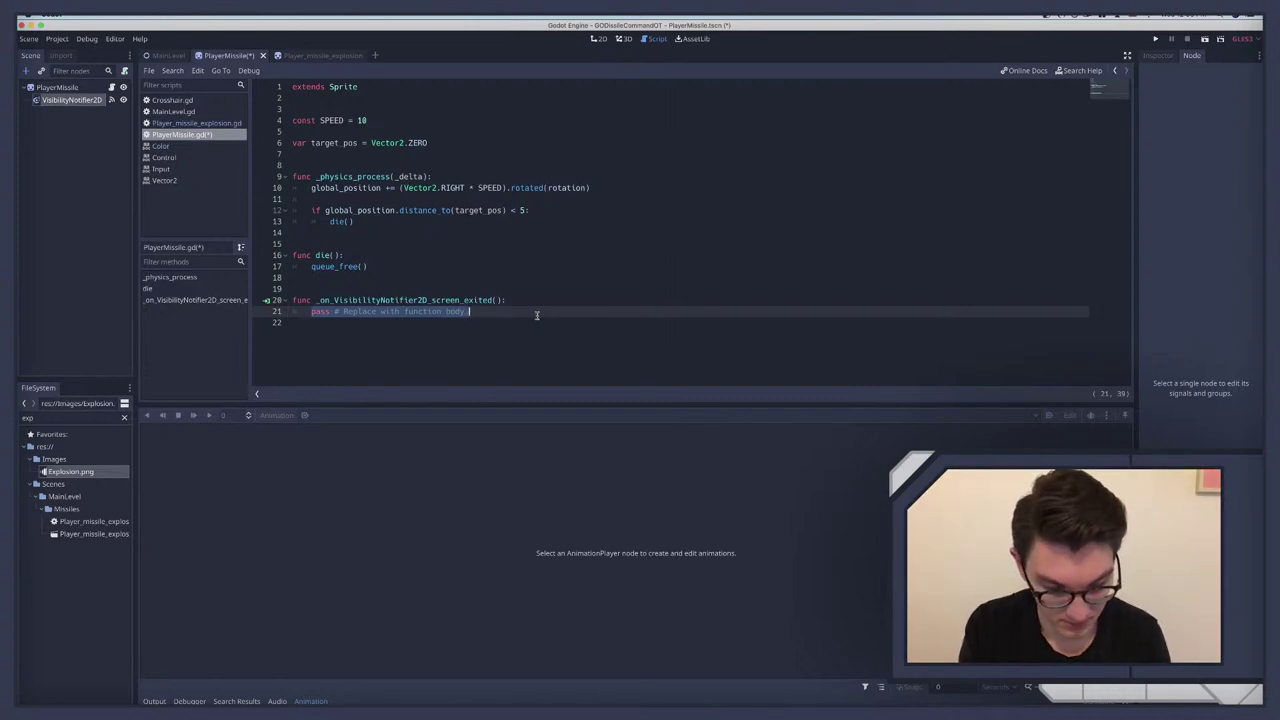
{"action": "type", "text": "die()"}
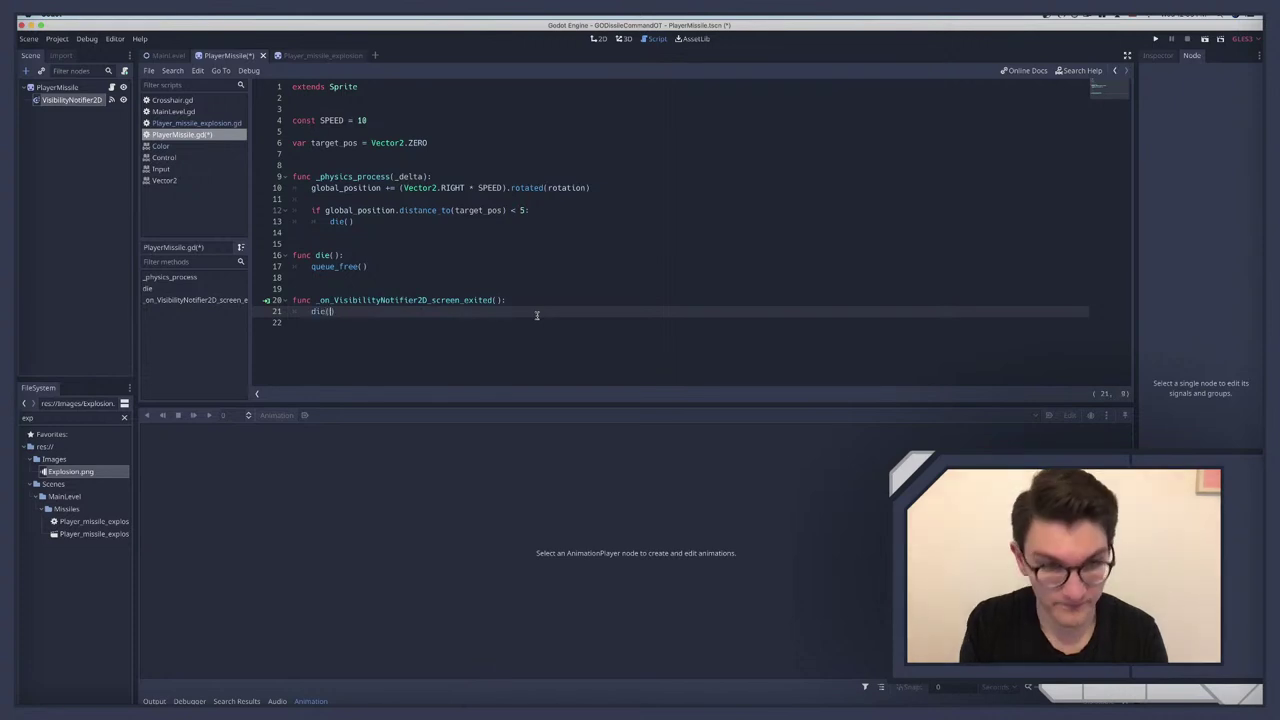
{"action": "left_click", "coordinate": [337, 287]}
{"action": "left_click", "coordinate": [345, 255]}
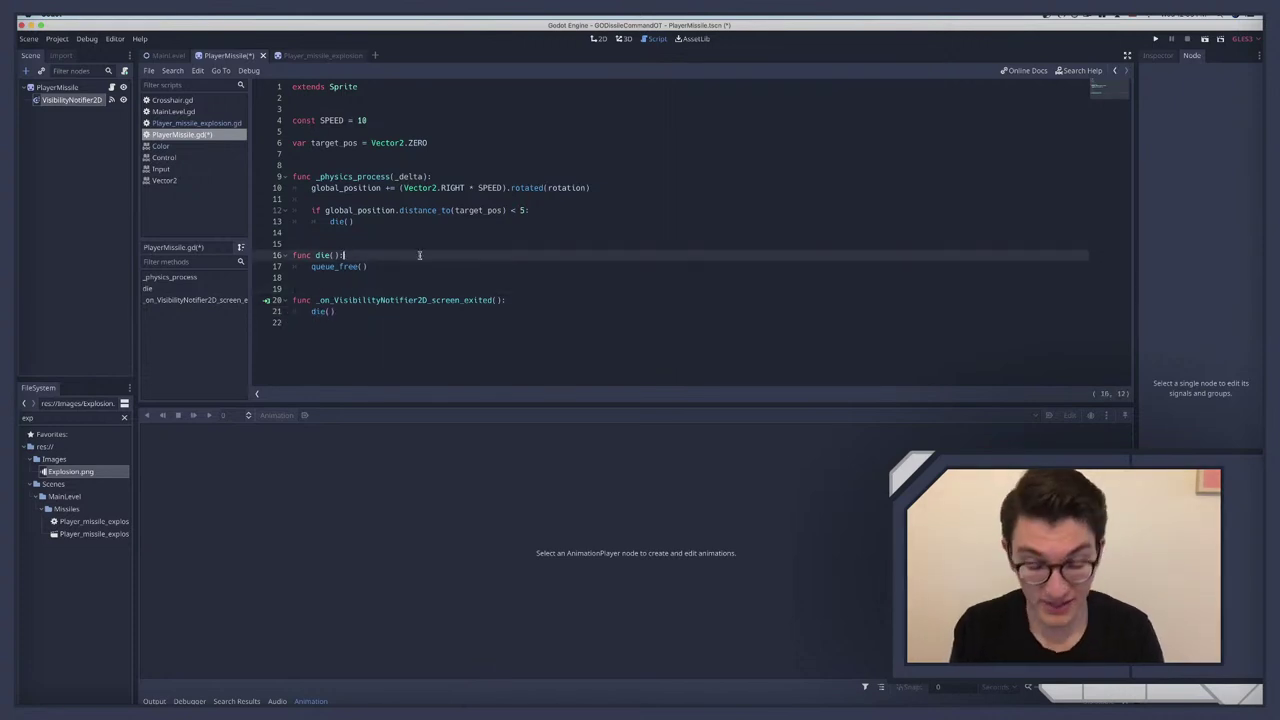
{"action": "key", "text": "Return"}
{"action": "key", "text": "Return"}
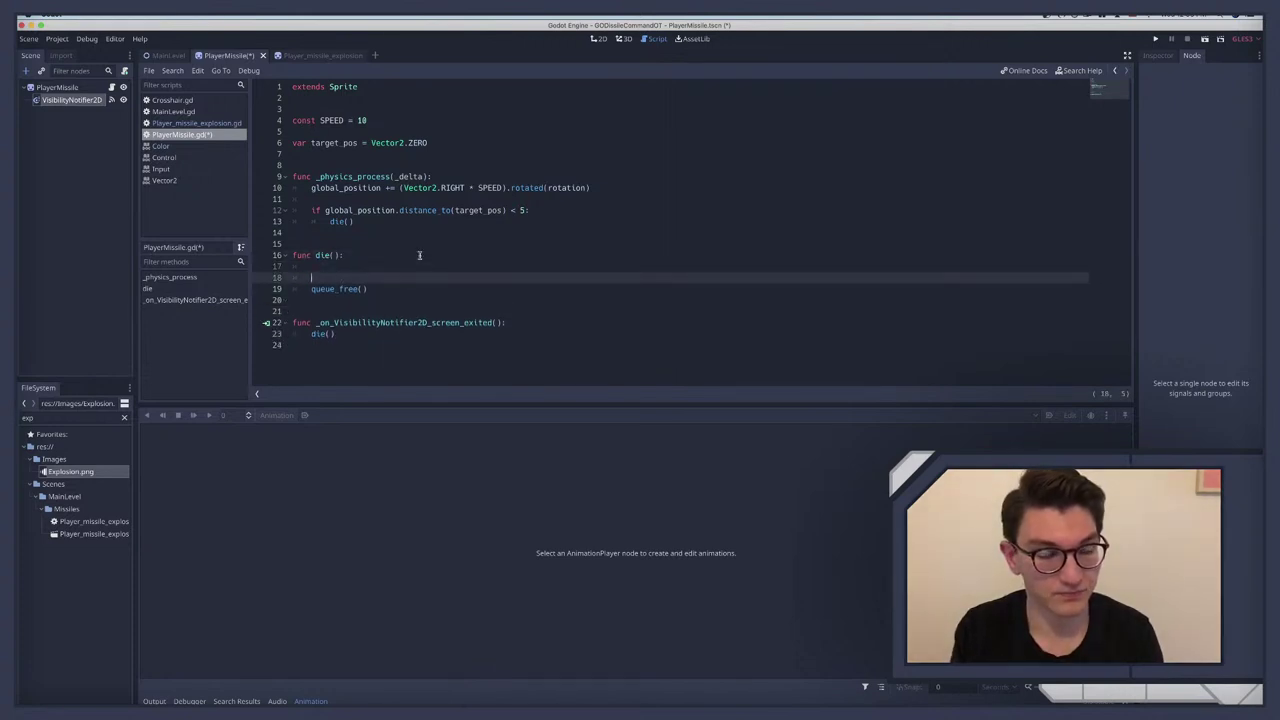
{"action": "key", "text": "Up"}
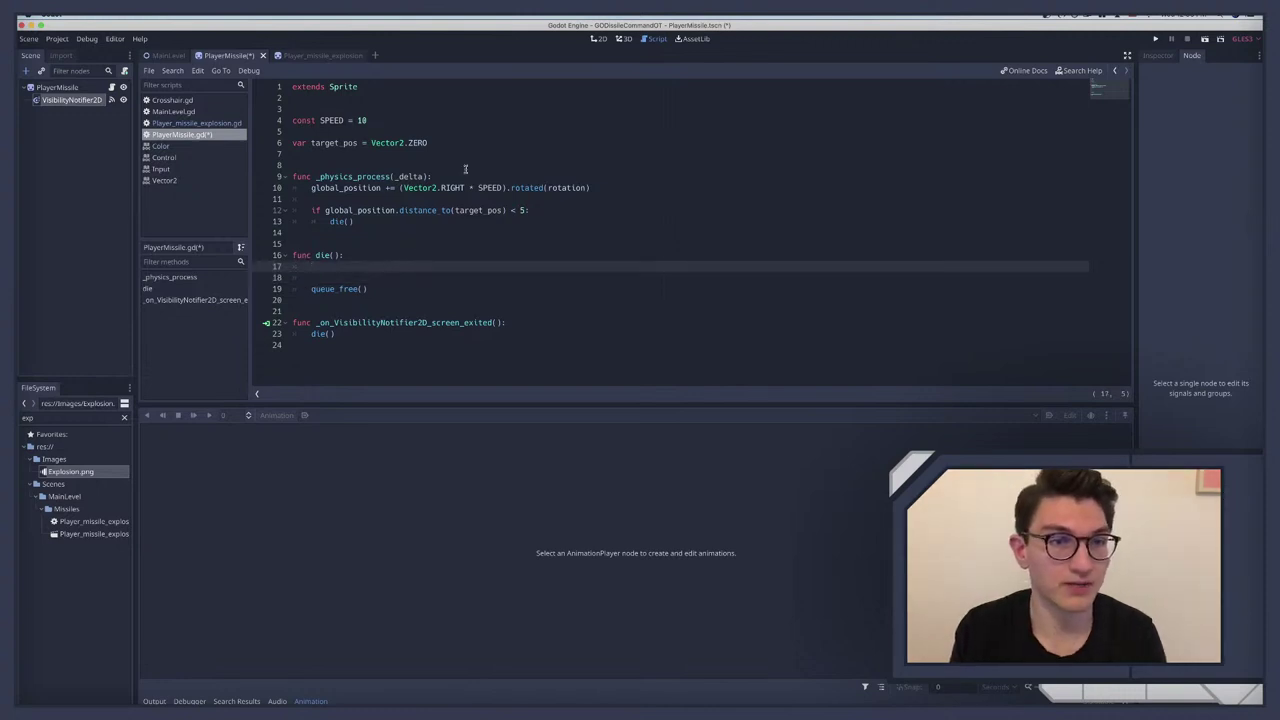
{"action": "left_click", "coordinate": [461, 142]}
Step: Declare var explosion_TSCN = preload of Player_missile_explosion.tscn below target_pos
{"action": "key", "text": "Return"}
{"action": "type", "text": "var "}
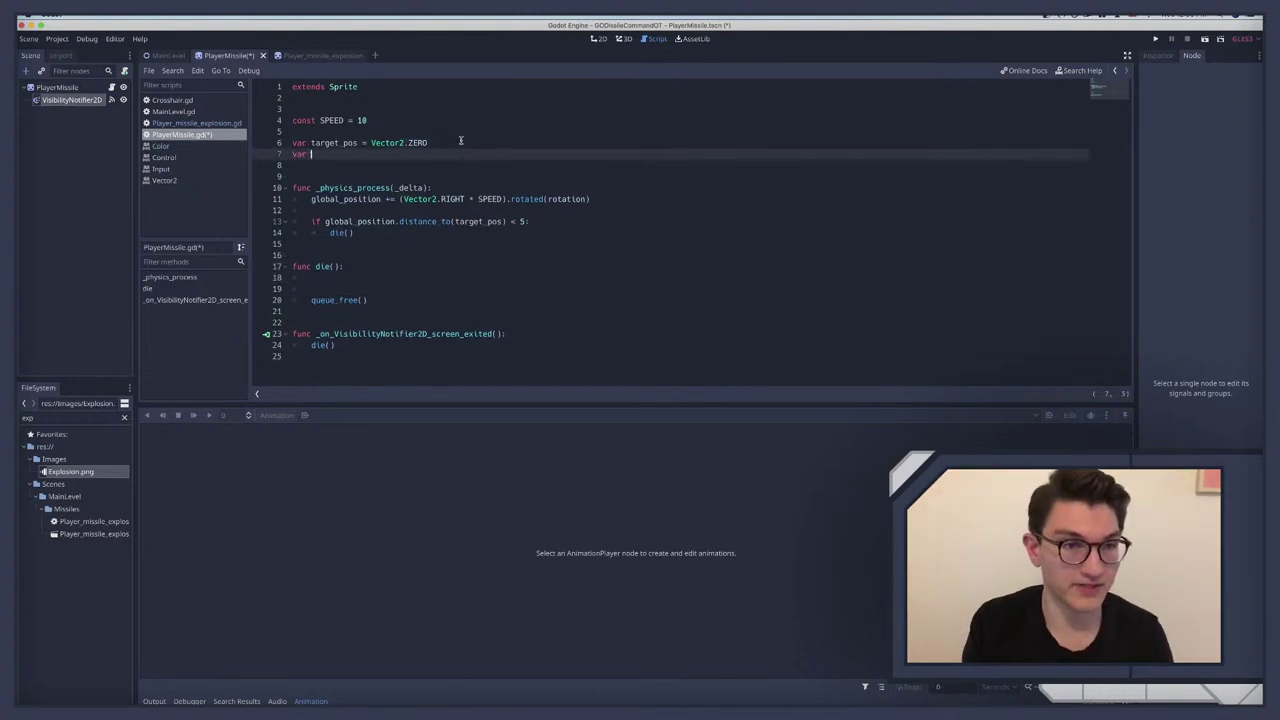
{"action": "type", "text": "explosion_TSCN"}
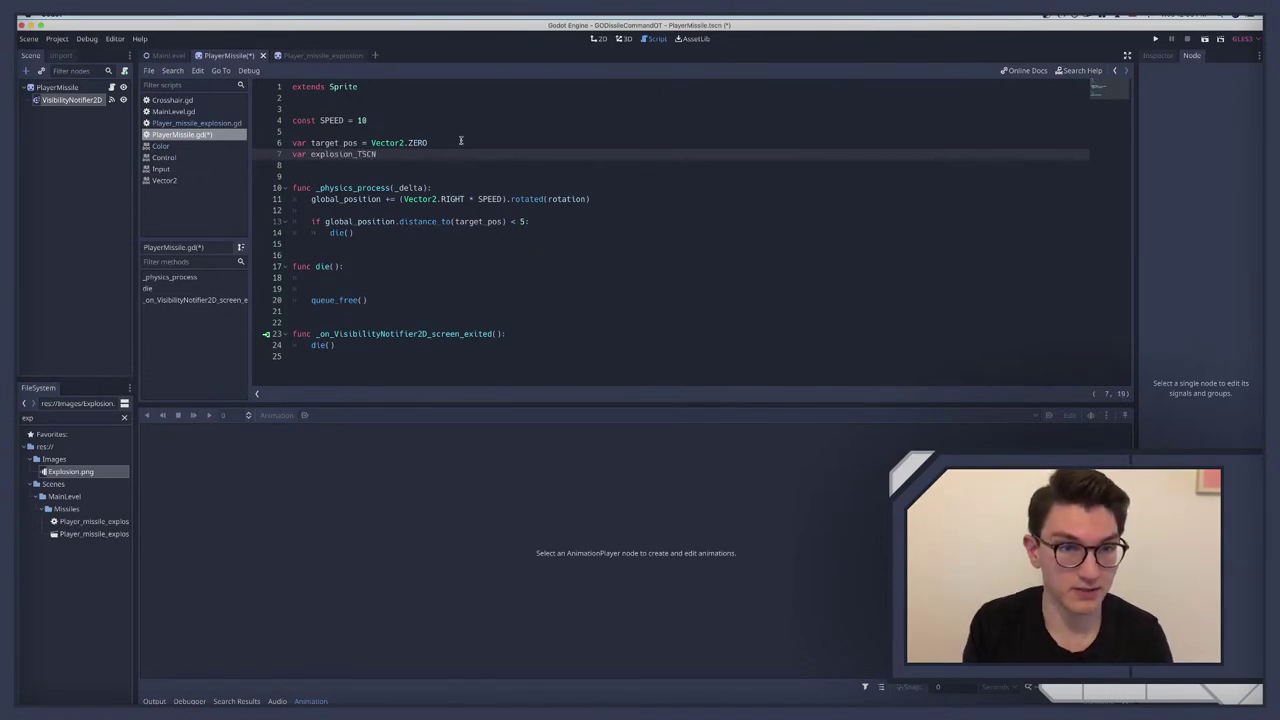
{"action": "type", "text": " = preload"}
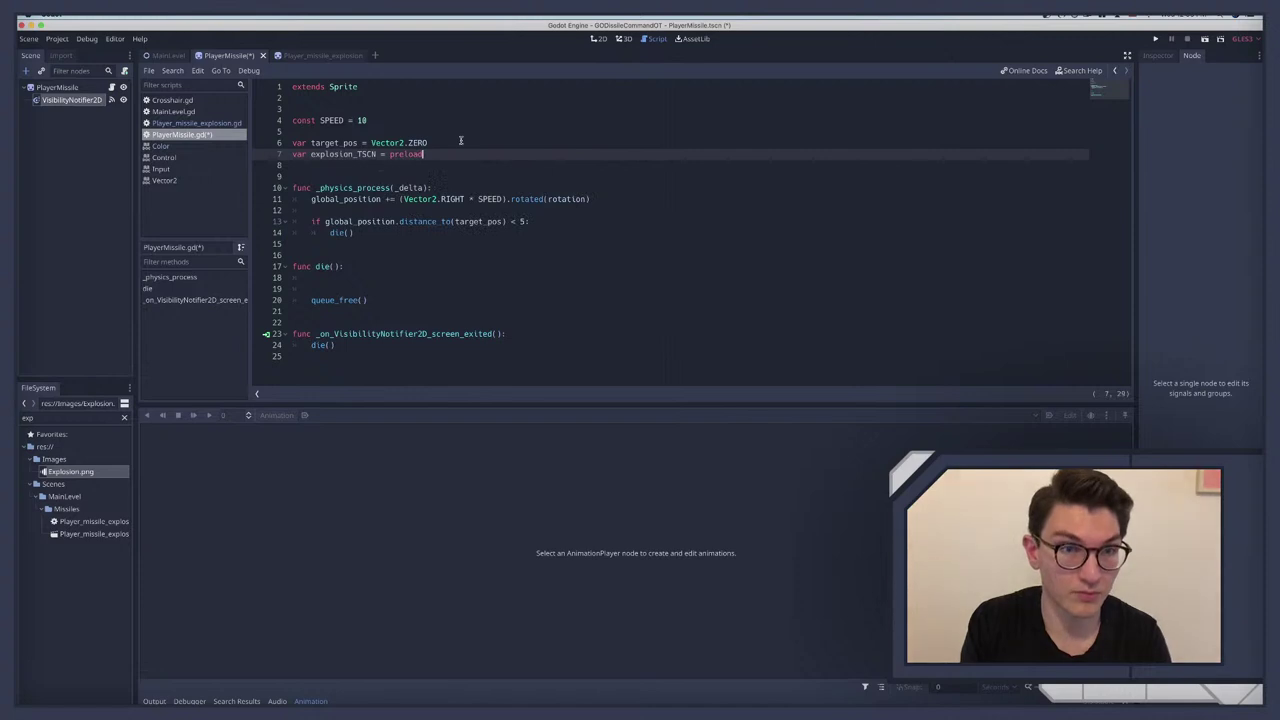
{"action": "key", "text": "Return"}
{"action": "key", "text": "ctrl+space"}
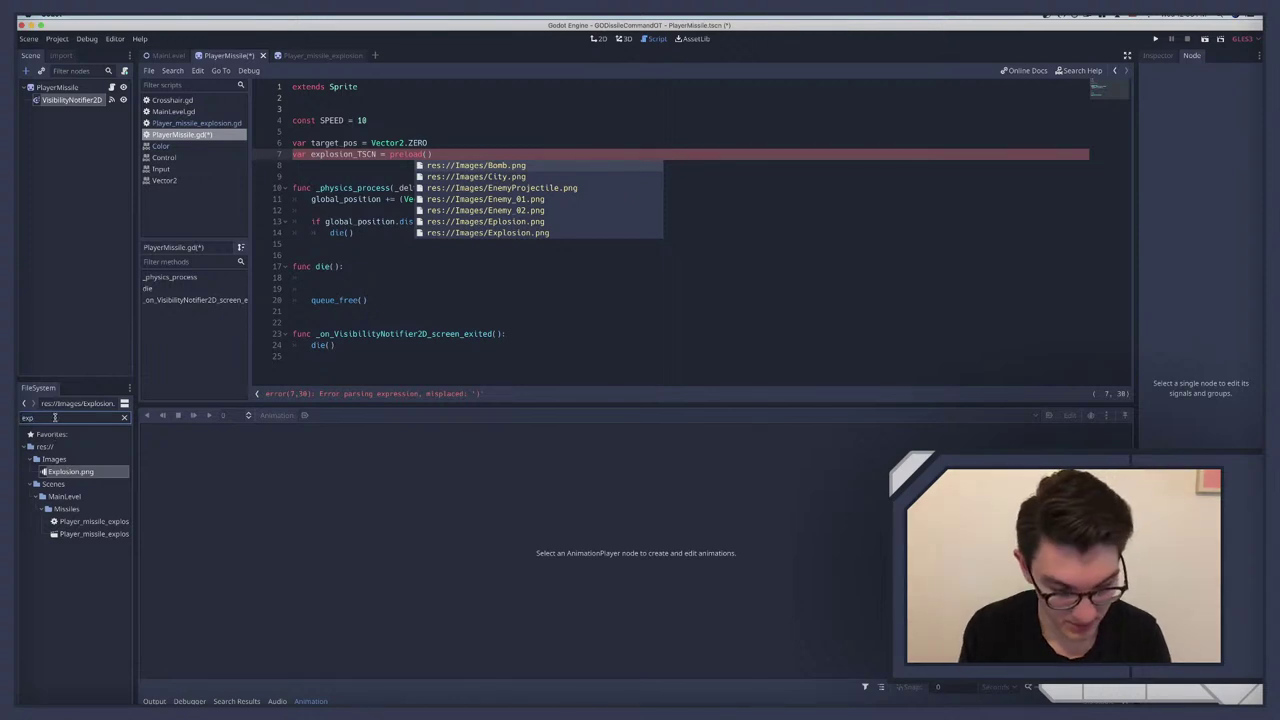
{"action": "key", "text": "BackSpace"}
{"action": "key", "text": "BackSpace"}
{"action": "key", "text": "BackSpace"}
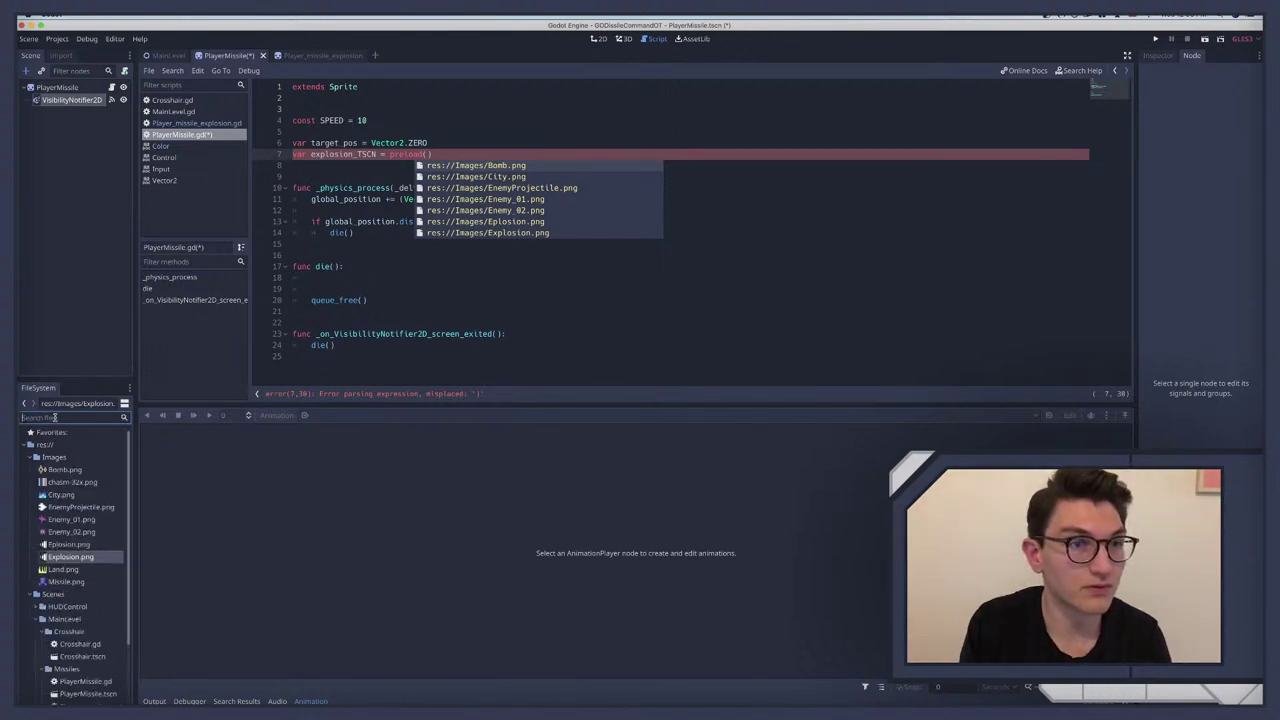
{"action": "type", "text": "ex"}
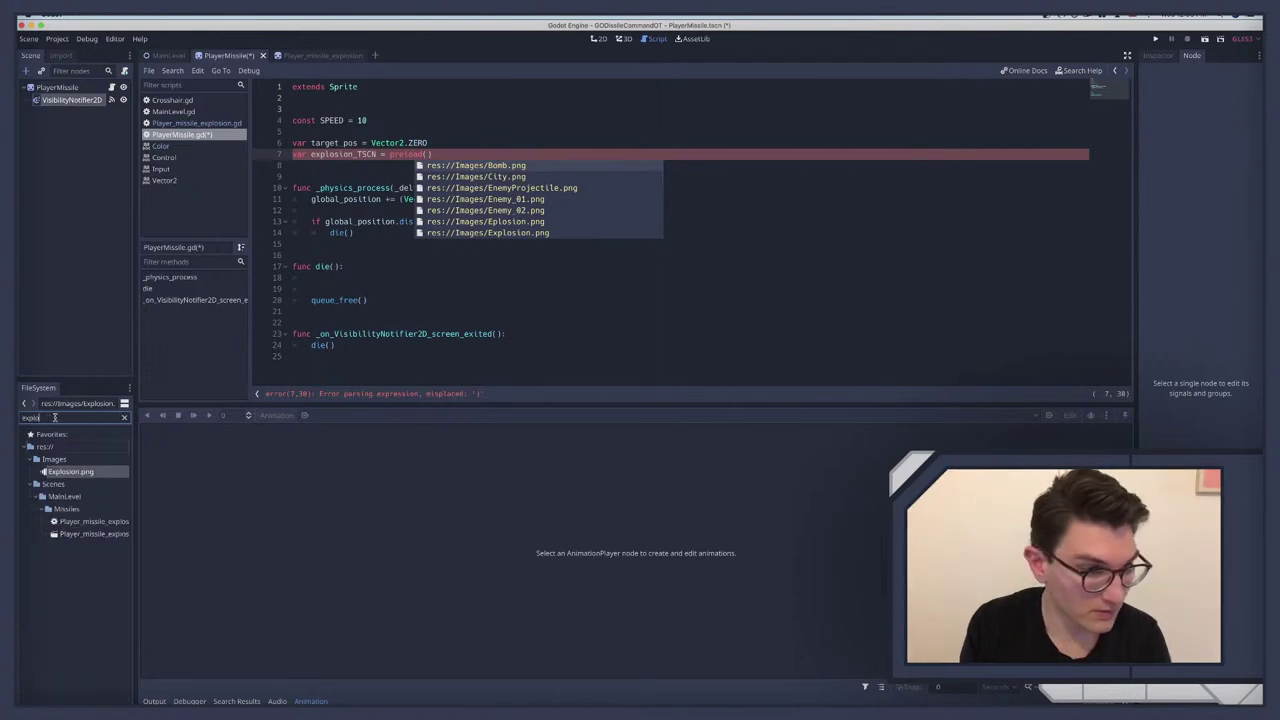
{"action": "type", "text": "plo"}
{"action": "double_click", "coordinate": [90, 533]}
{"action": "left_click_drag", "start_coordinate": [90, 533], "coordinate": [437, 157]}
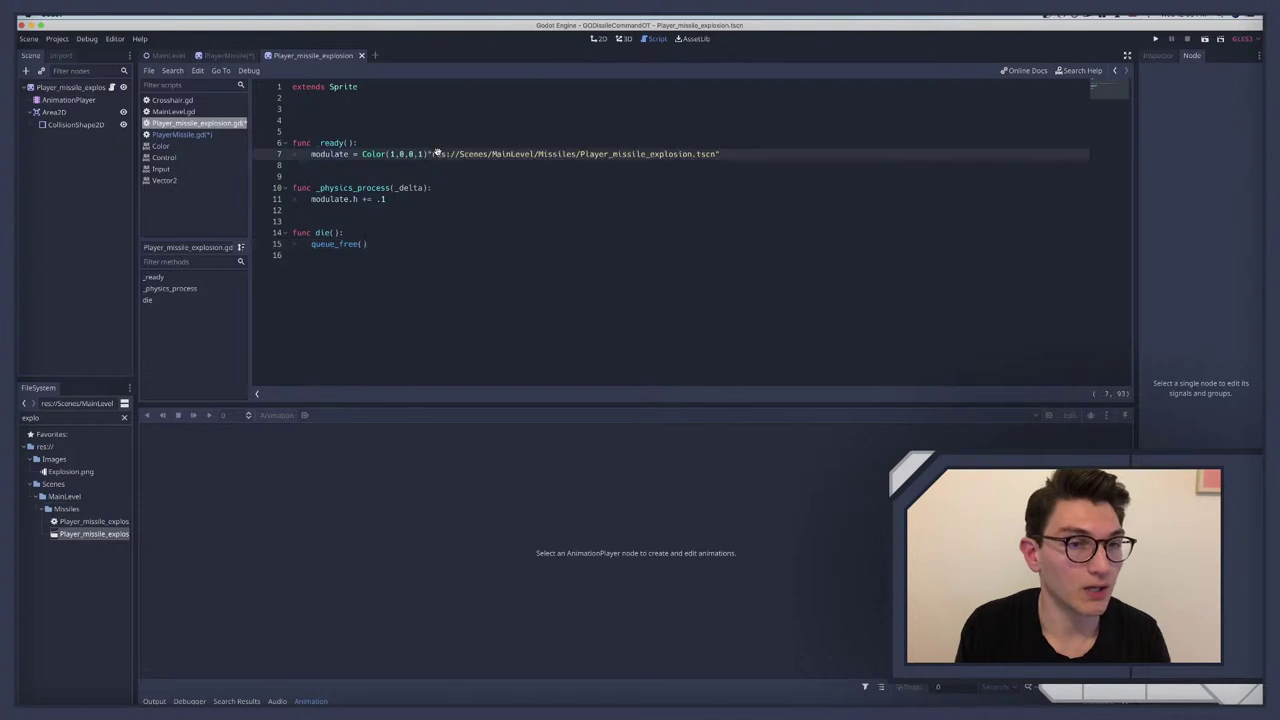
{"action": "key", "text": "ctrl+z"}
{"action": "left_click", "coordinate": [228, 55]}
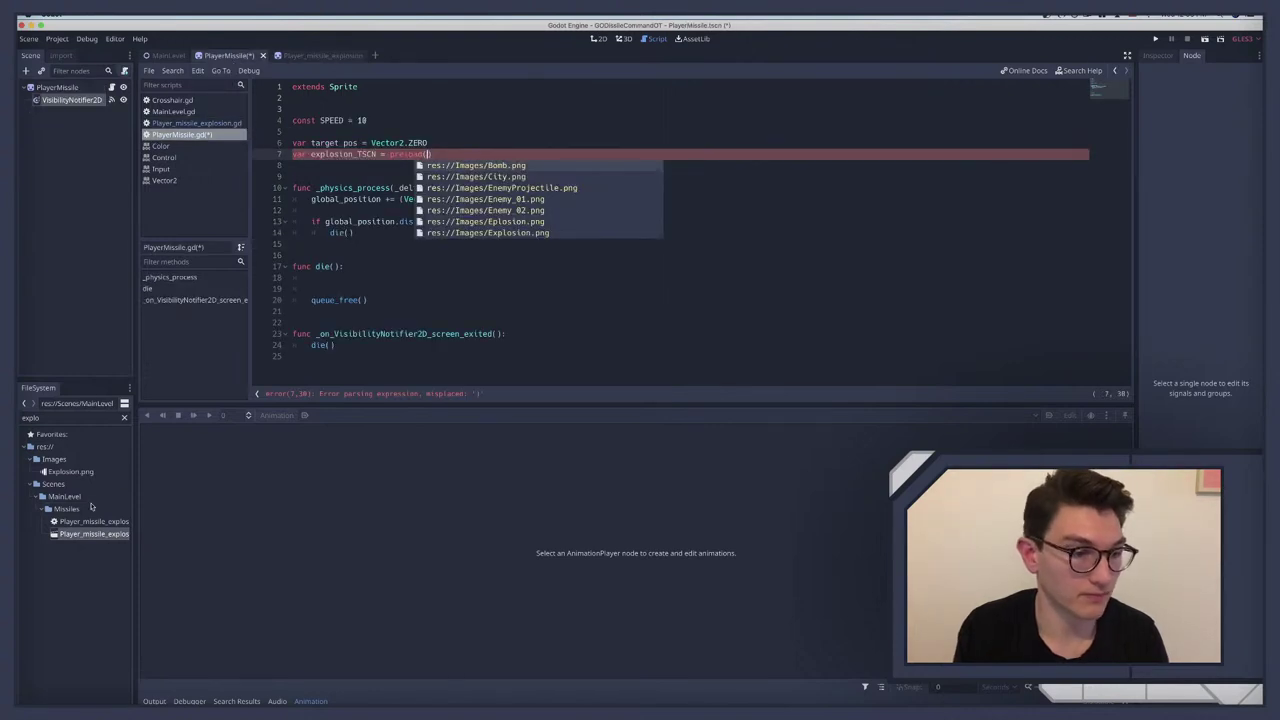
{"action": "left_click_drag", "start_coordinate": [86, 535], "coordinate": [430, 158]}
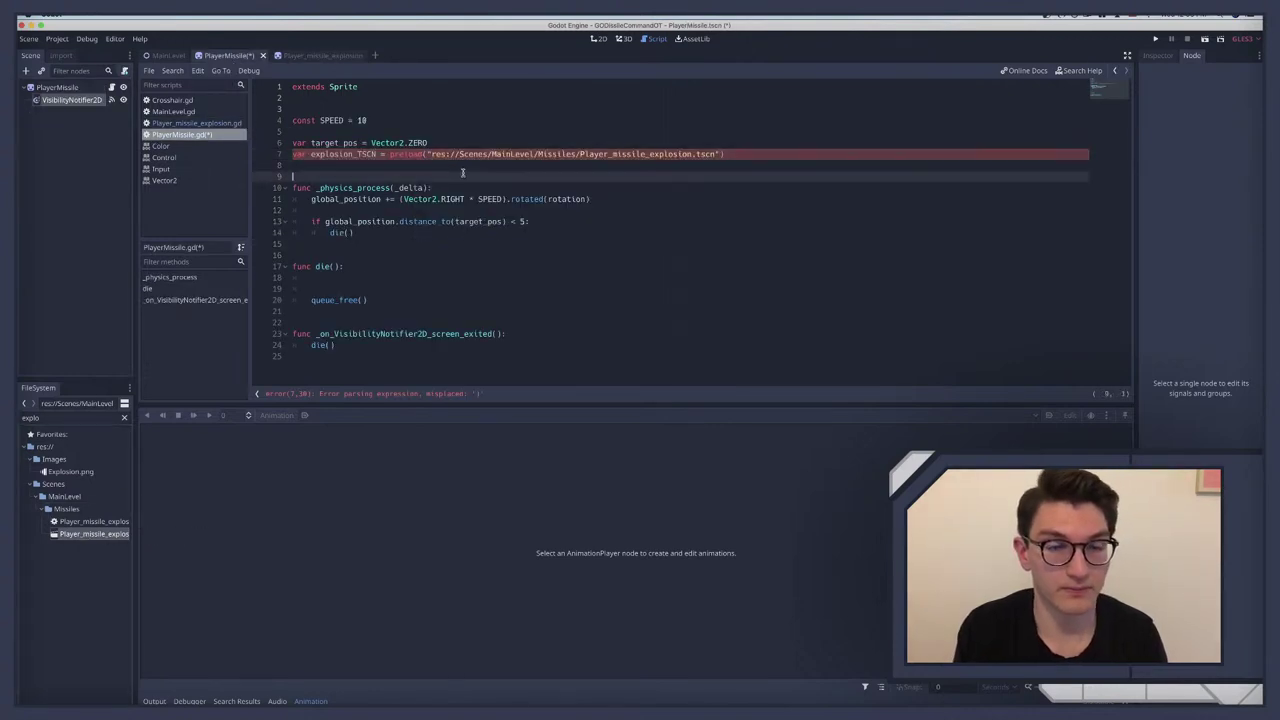
Step: In die(), create var expl_ins = explosion_TSCN.instance()
{"action": "left_click", "coordinate": [338, 277]}
{"action": "type", "text": "va"}
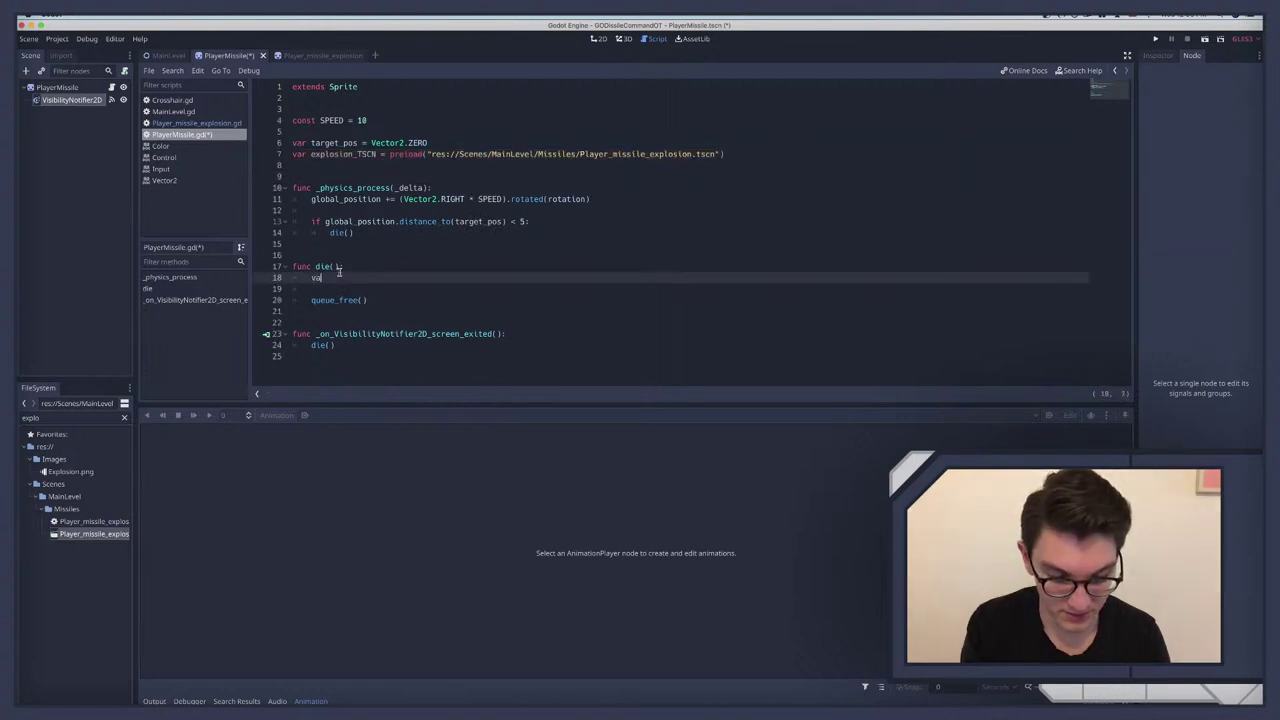
{"action": "type", "text": "r ex"}
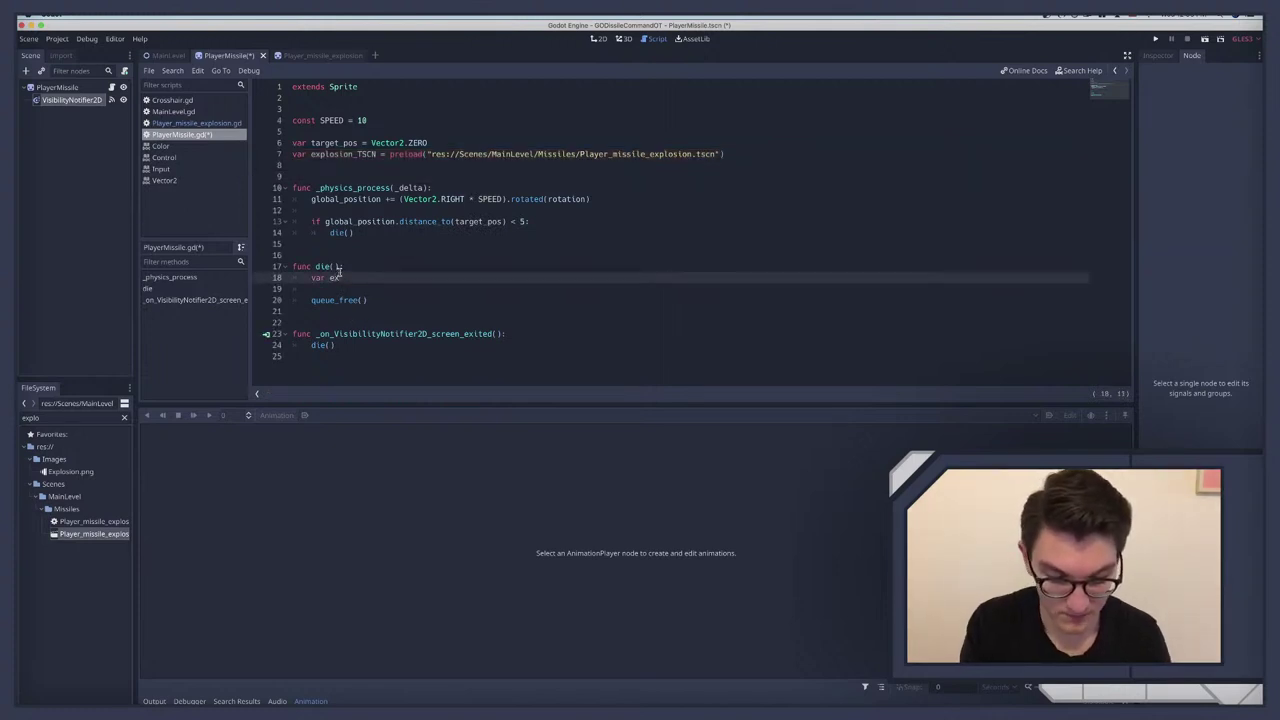
{"action": "type", "text": "plode"}
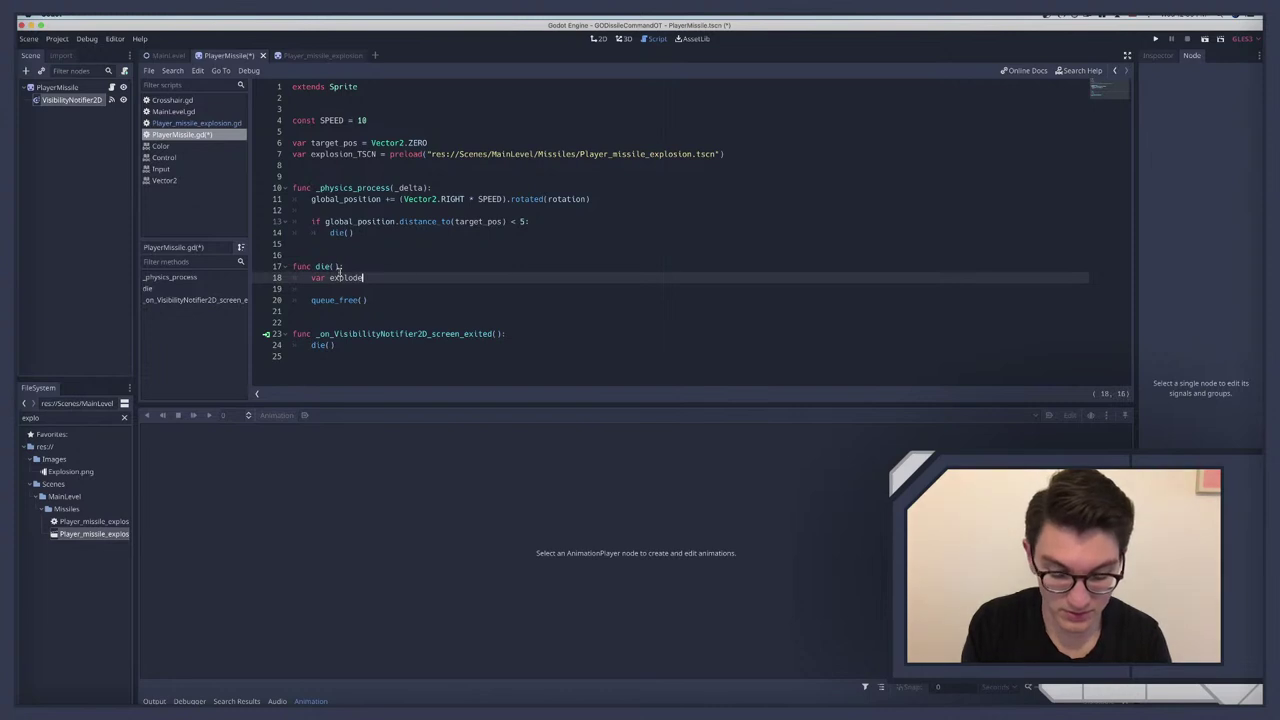
{"action": "key", "text": "BackSpace"}
{"action": "key", "text": "BackSpace"}
{"action": "key", "text": "BackSpace"}
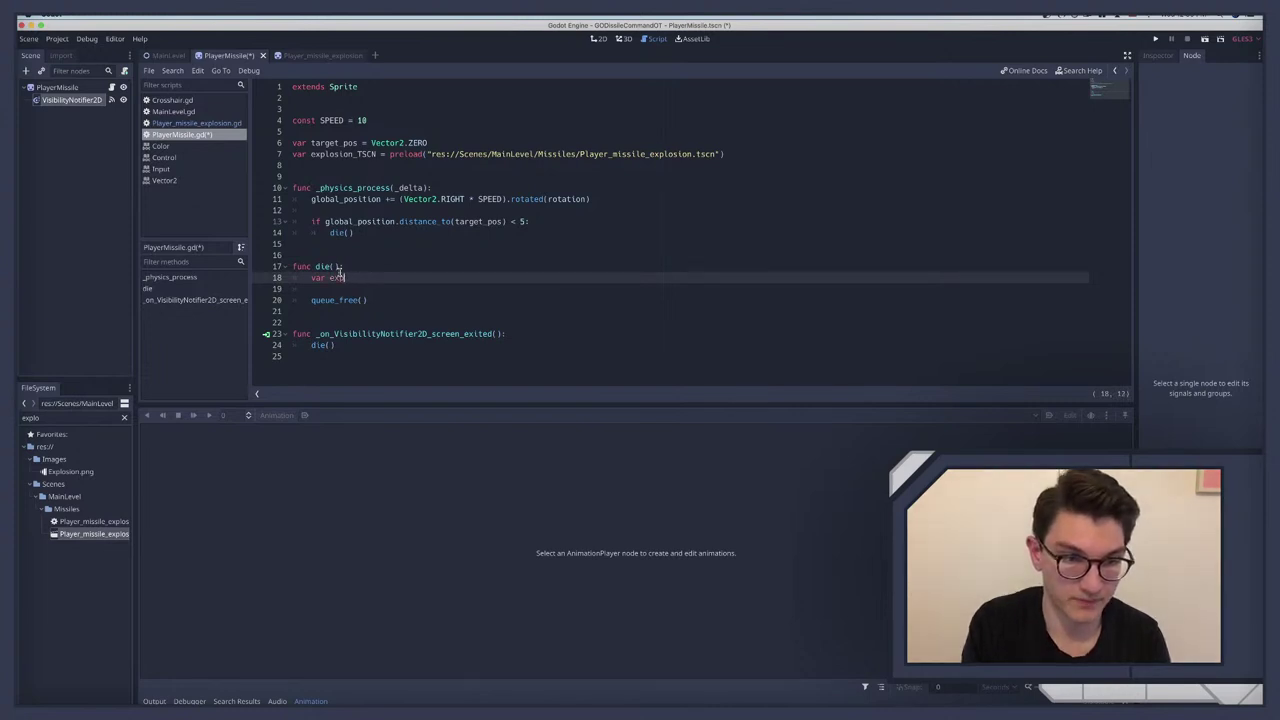
{"action": "type", "text": "l_i"}
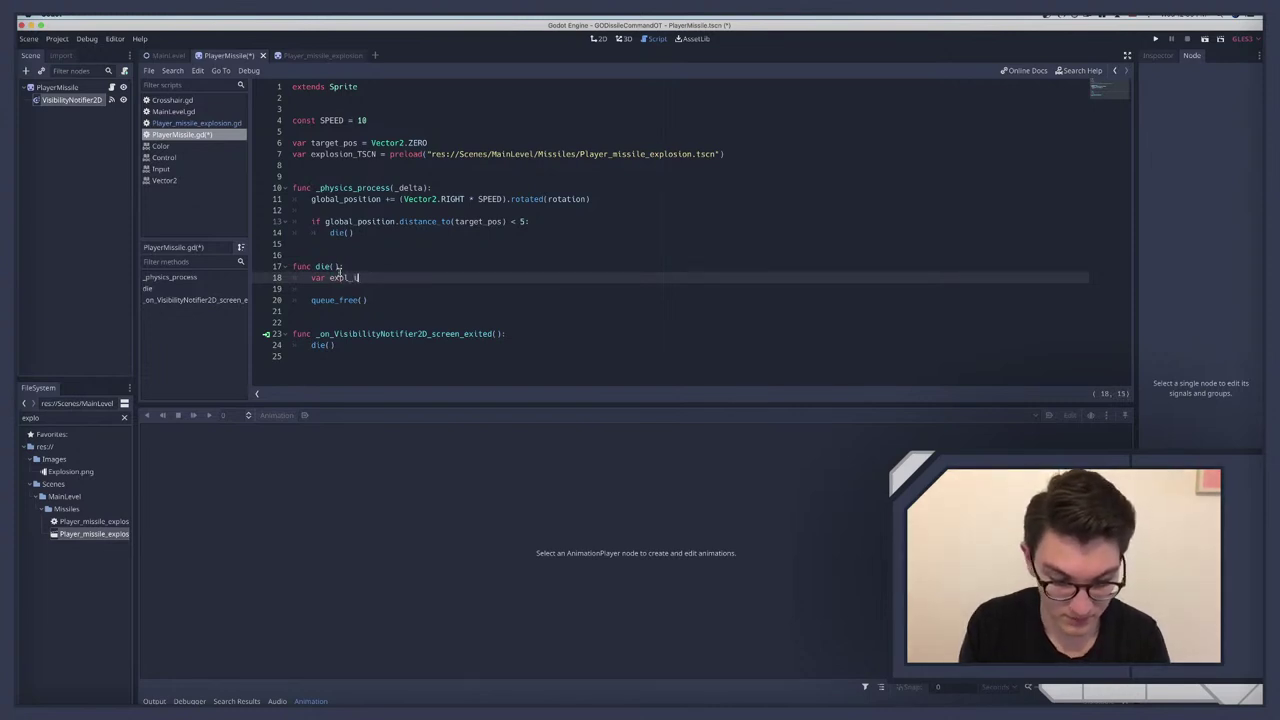
{"action": "type", "text": "ns = "}
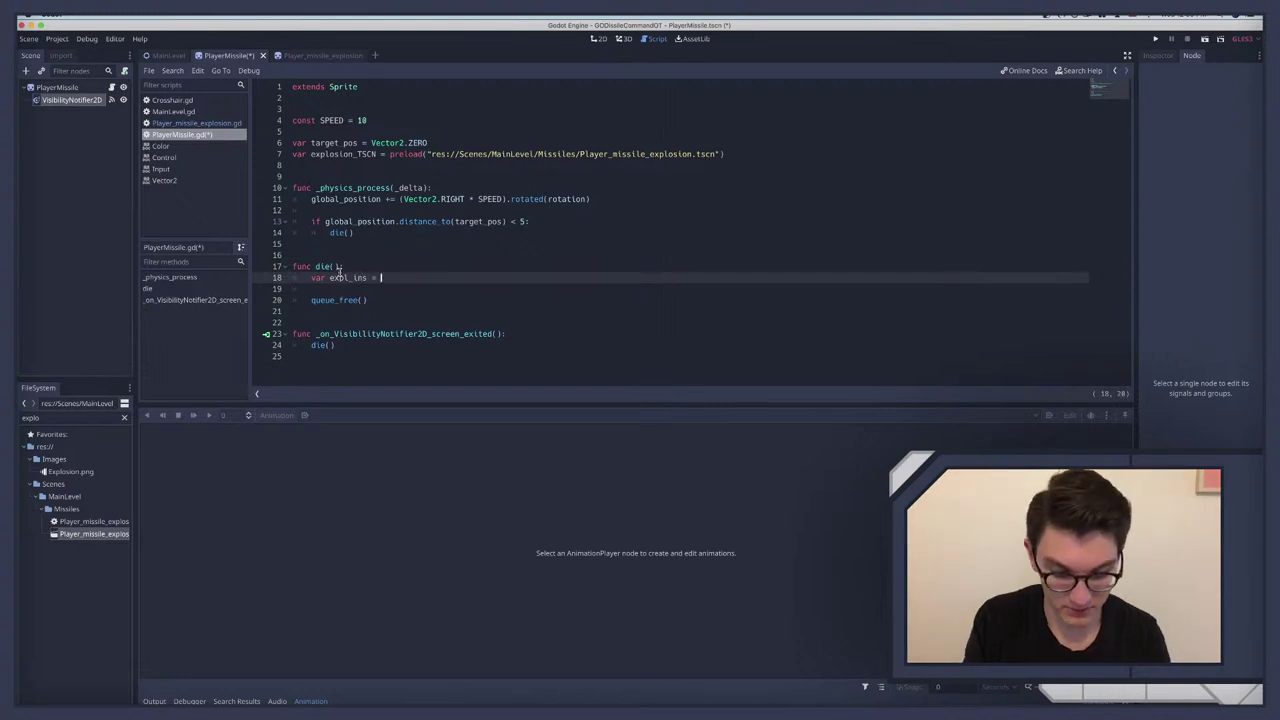
{"action": "type", "text": "explosion_TSCN"}
{"action": "key", "text": "Return"}
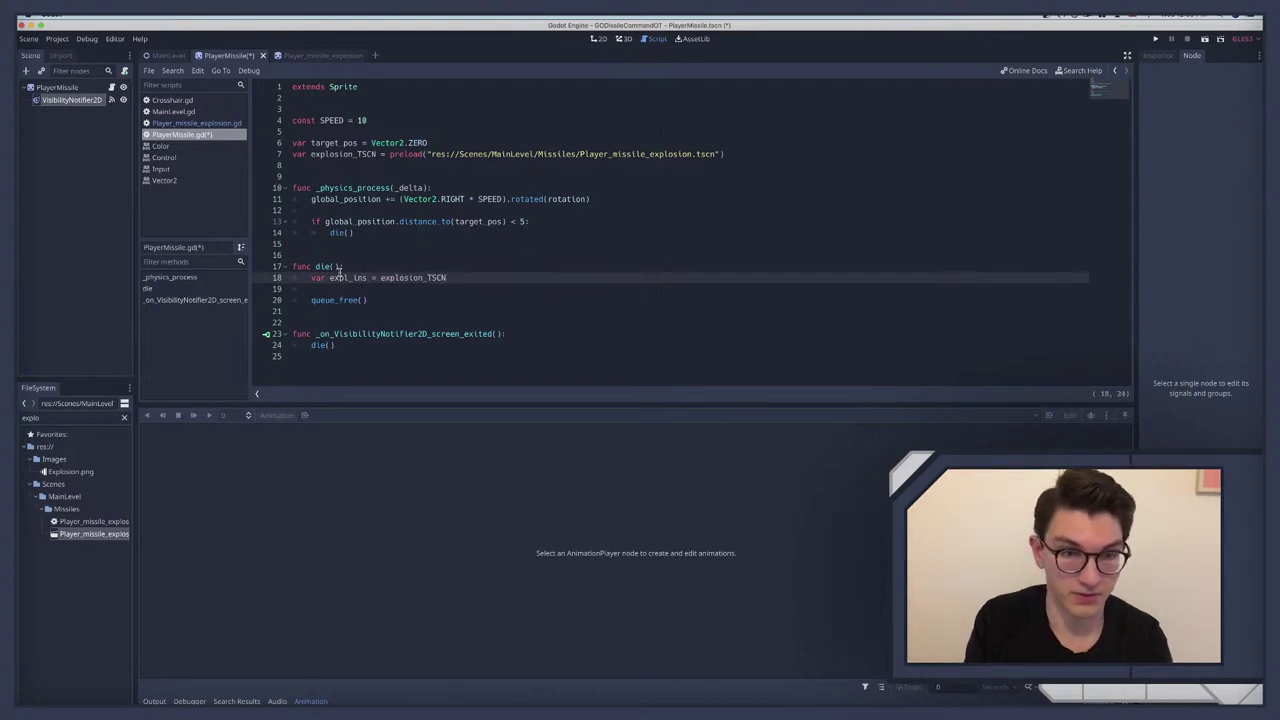
{"action": "type", "text": ".instance("}
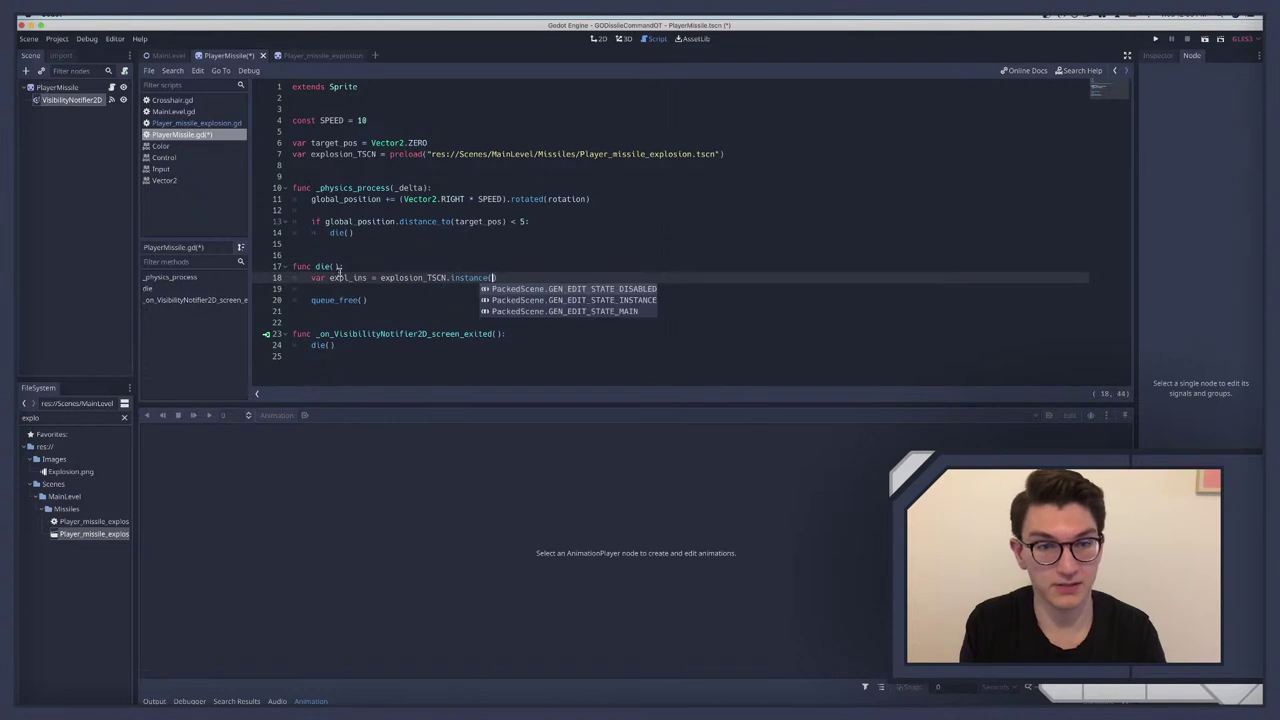
{"action": "key", "text": "Return"}
{"action": "key", "text": "ctrl+z"}
{"action": "key", "text": "End"}
{"action": "key", "text": "Return"}
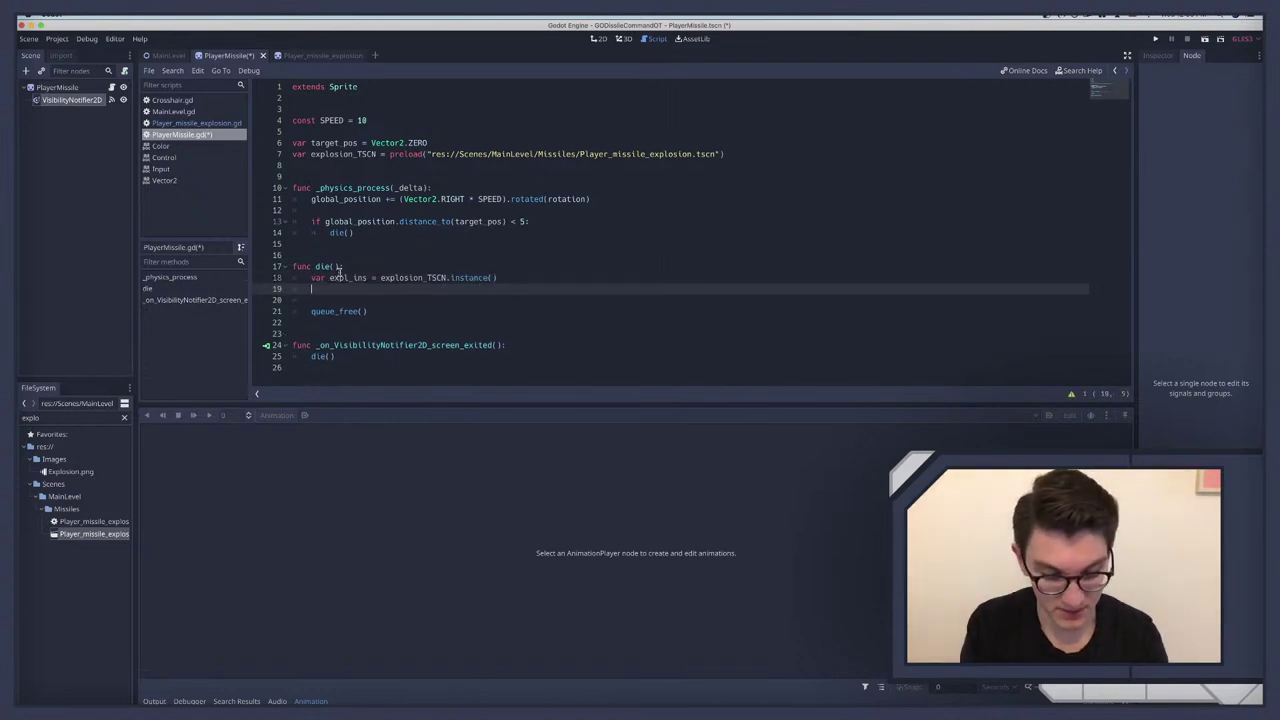
Step: Set expl_ins.global_position to the missile's global_position
{"action": "type", "text": "expl"}
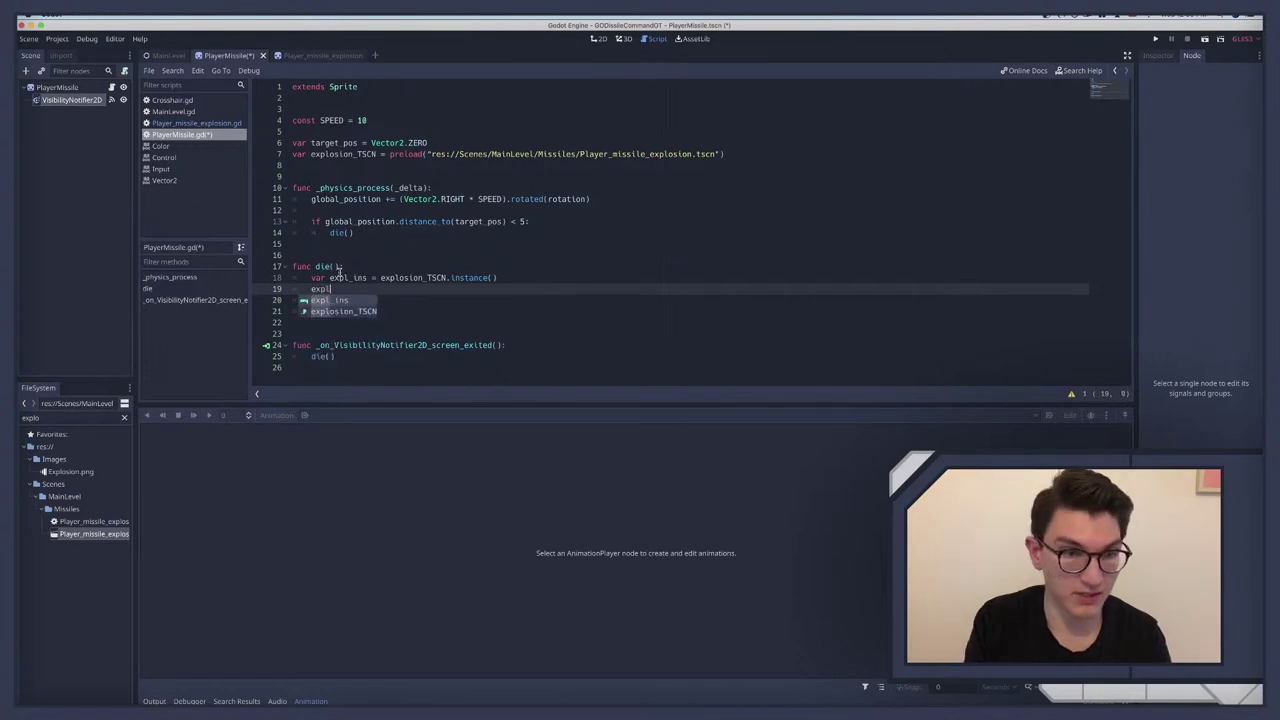
{"action": "key", "text": "Return"}
{"action": "type", "text": ".glo"}
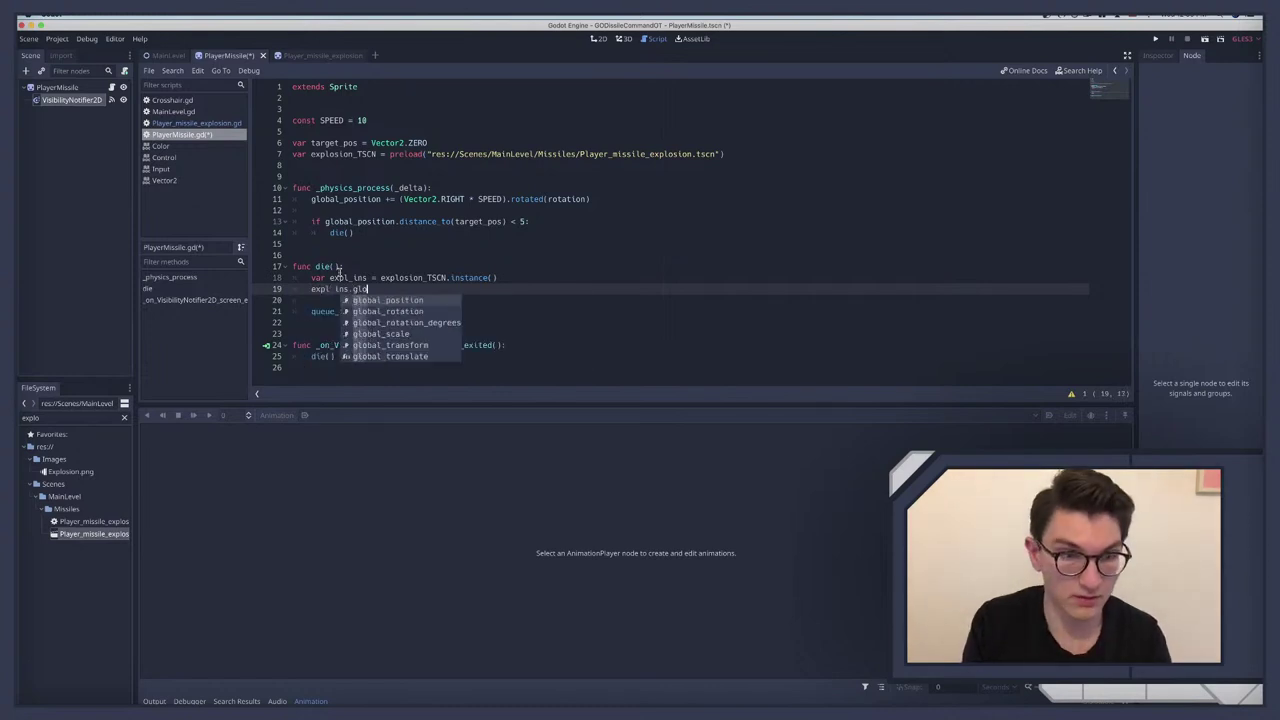
{"action": "key", "text": "Return"}
{"action": "type", "text": "= s"}
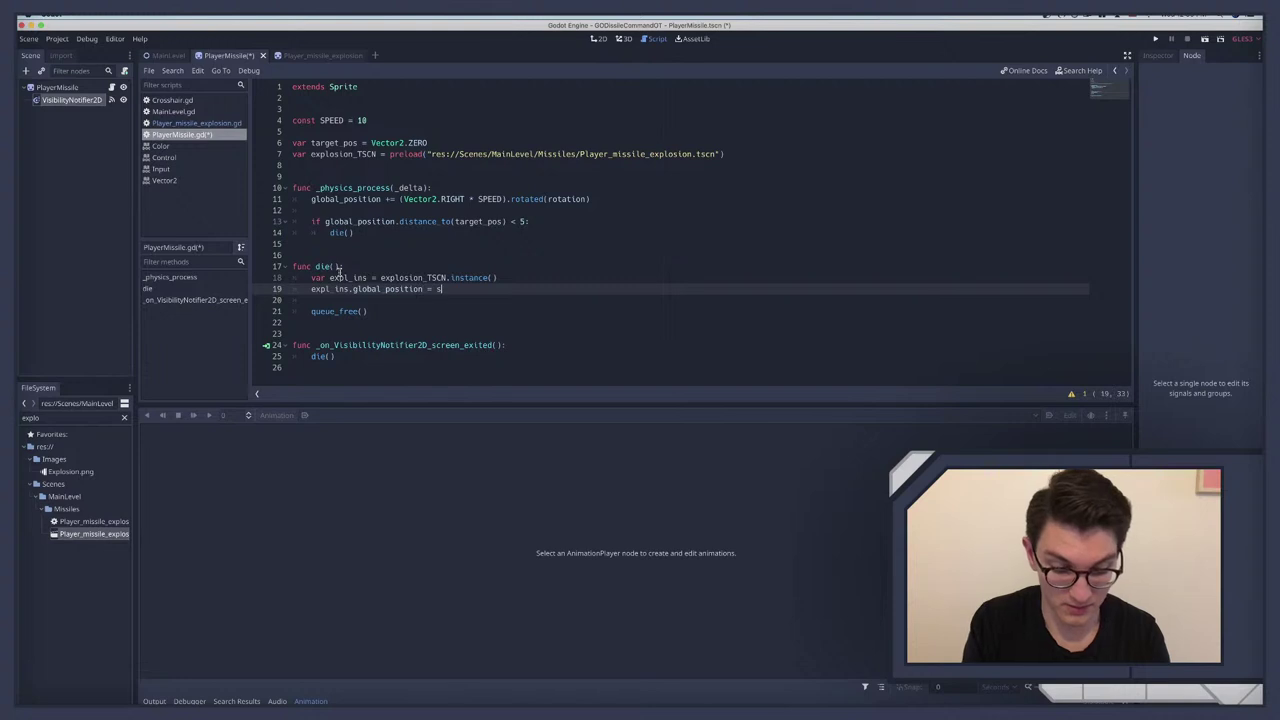
{"action": "type", "text": "elf."}
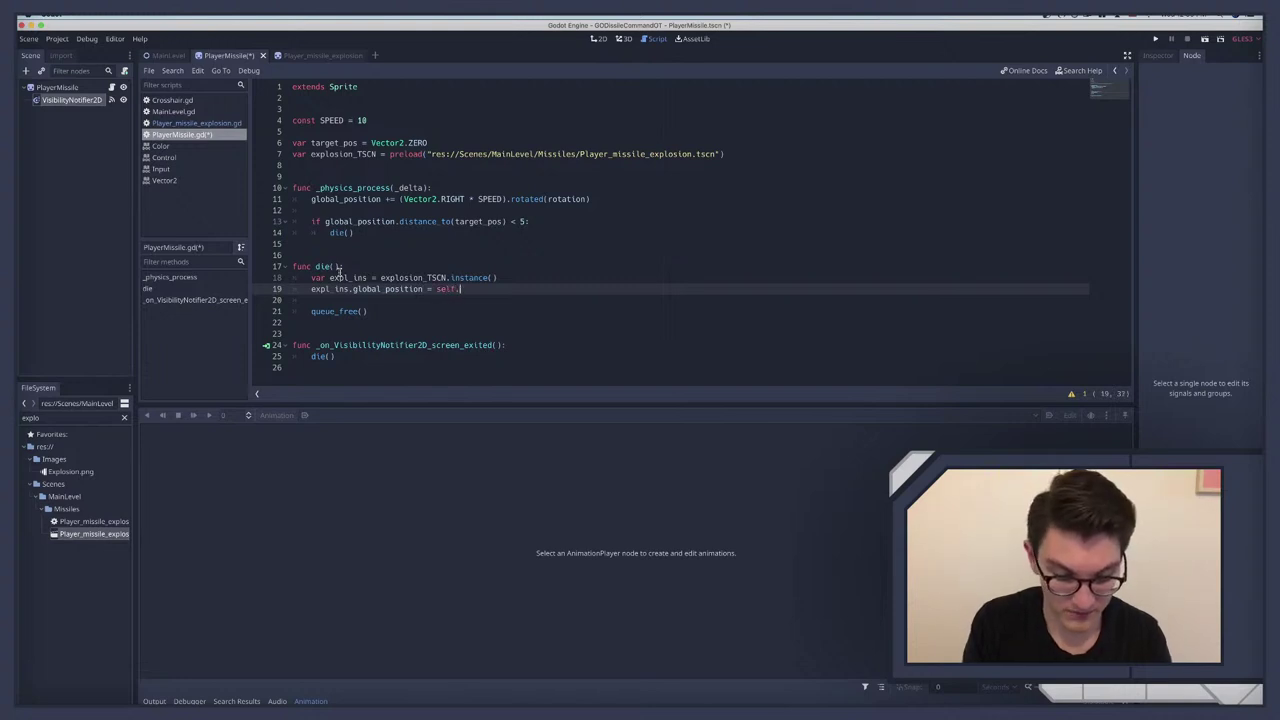
{"action": "type", "text": "global_po"}
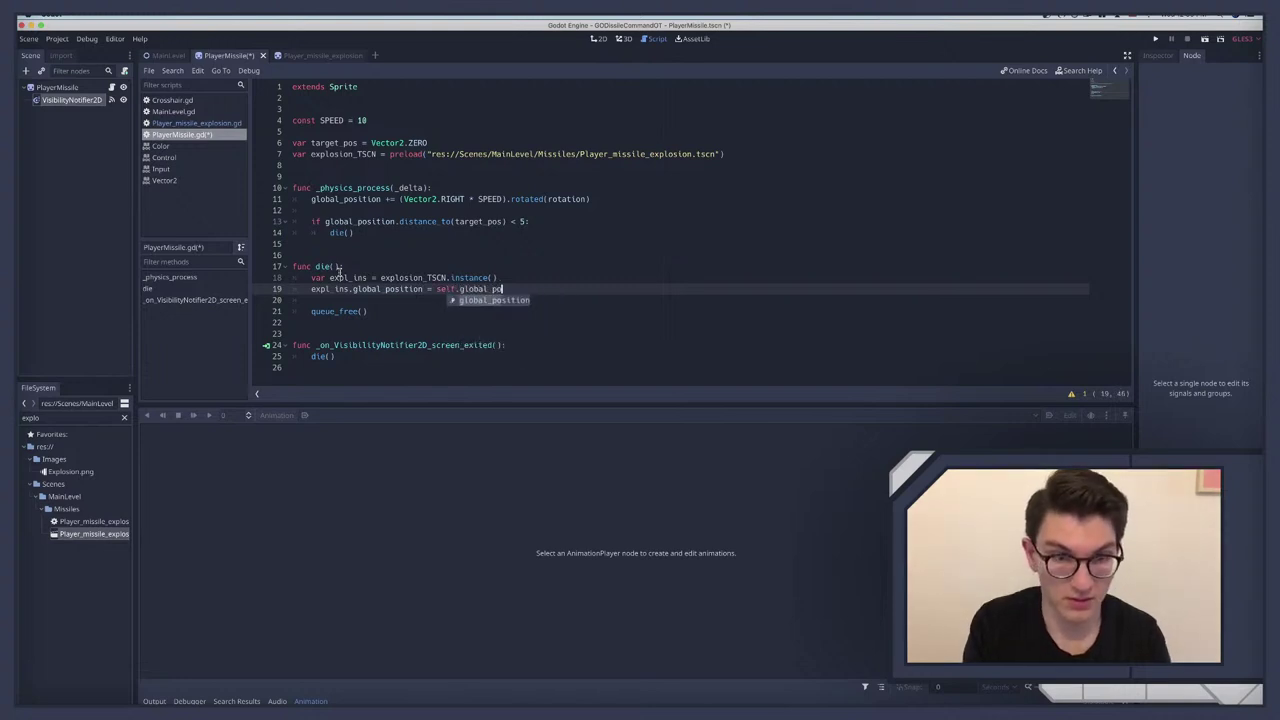
{"action": "key", "text": "Return"}
{"action": "left_click", "coordinate": [459, 289]}
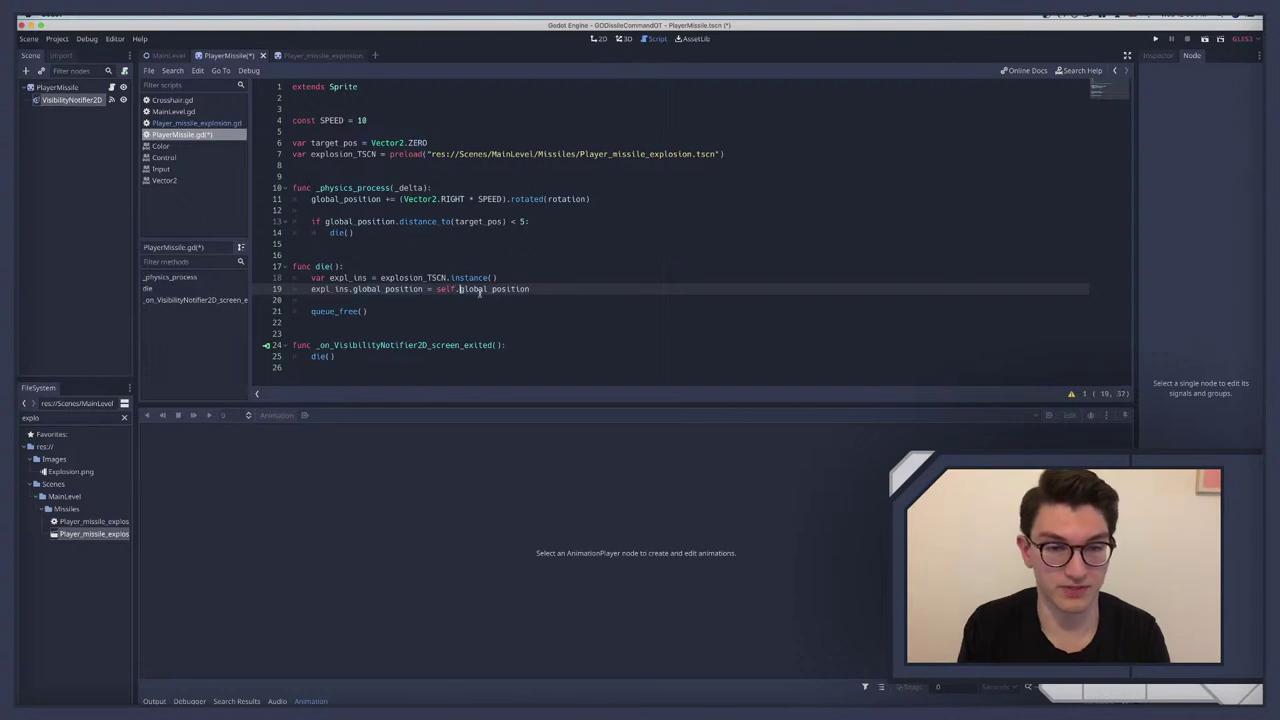
{"action": "key", "text": "BackSpace"}
{"action": "key", "text": "BackSpace"}
{"action": "key", "text": "BackSpace"}
{"action": "key", "text": "BackSpace"}
{"action": "key", "text": "BackSpace"}
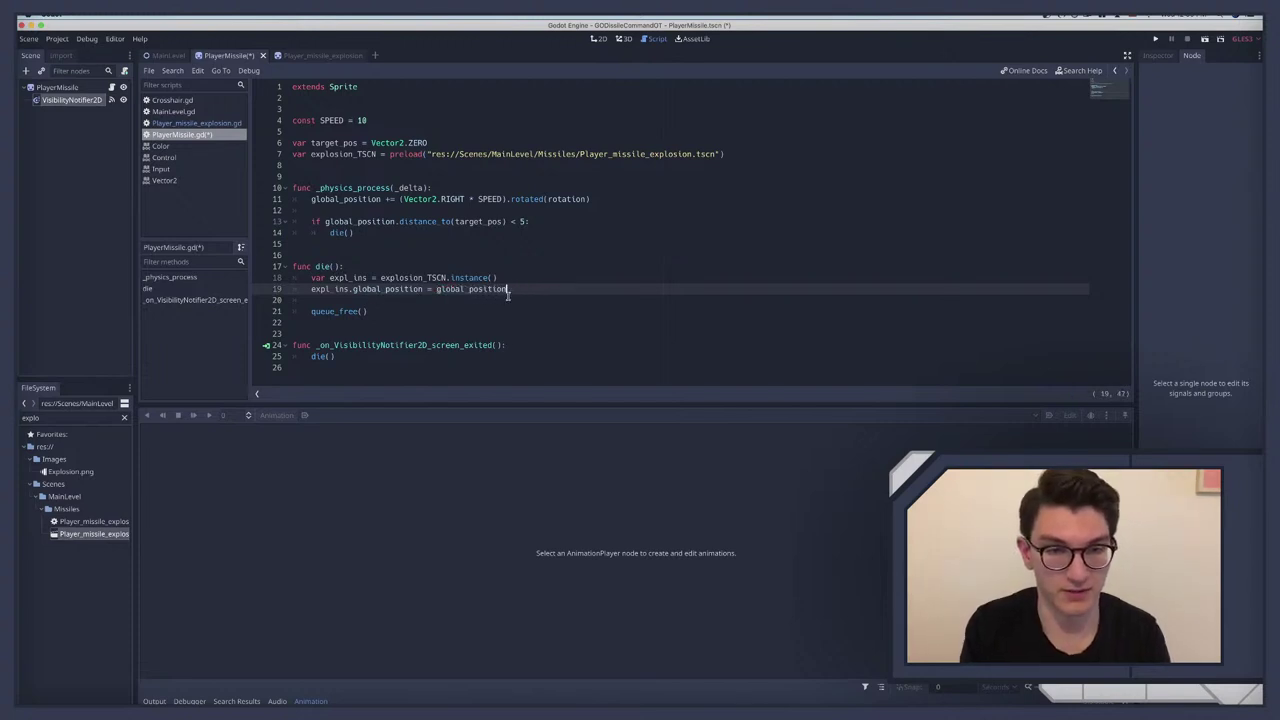
Step: Add the explosion to the scene with get_parent().add_child(expl_ins)
{"action": "key", "text": "Return"}
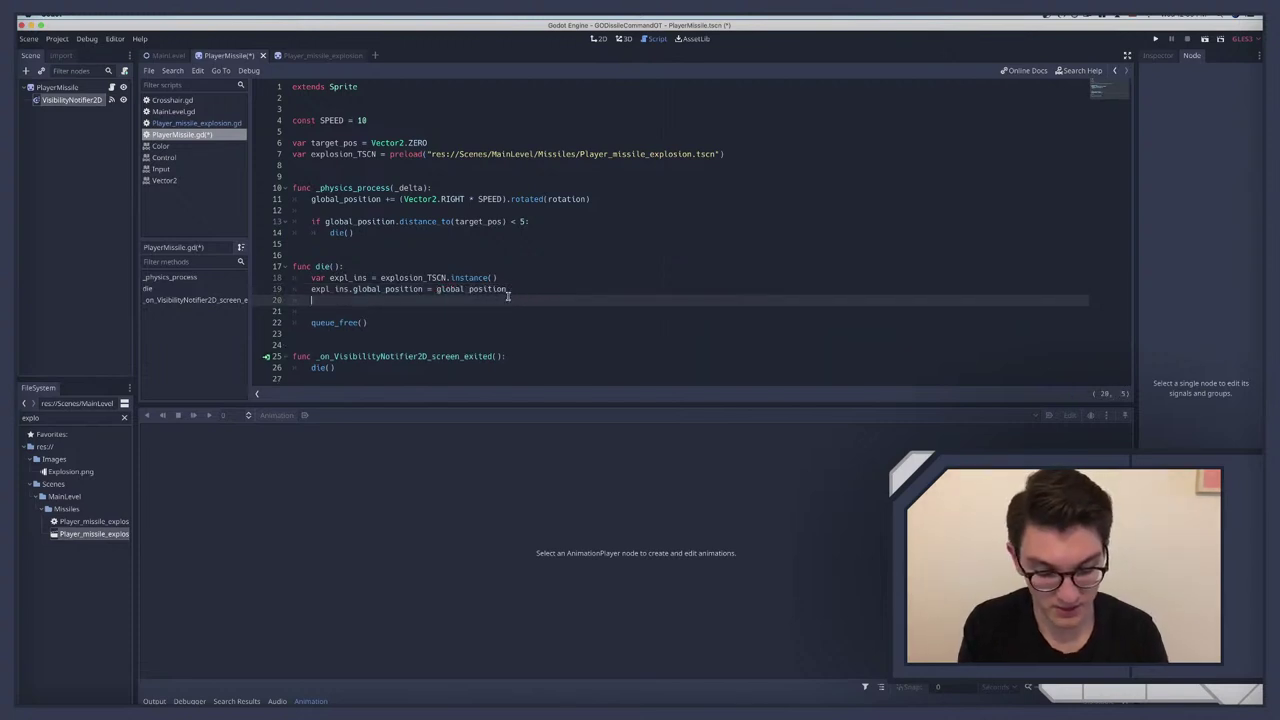
{"action": "type", "text": "get_parent()"}
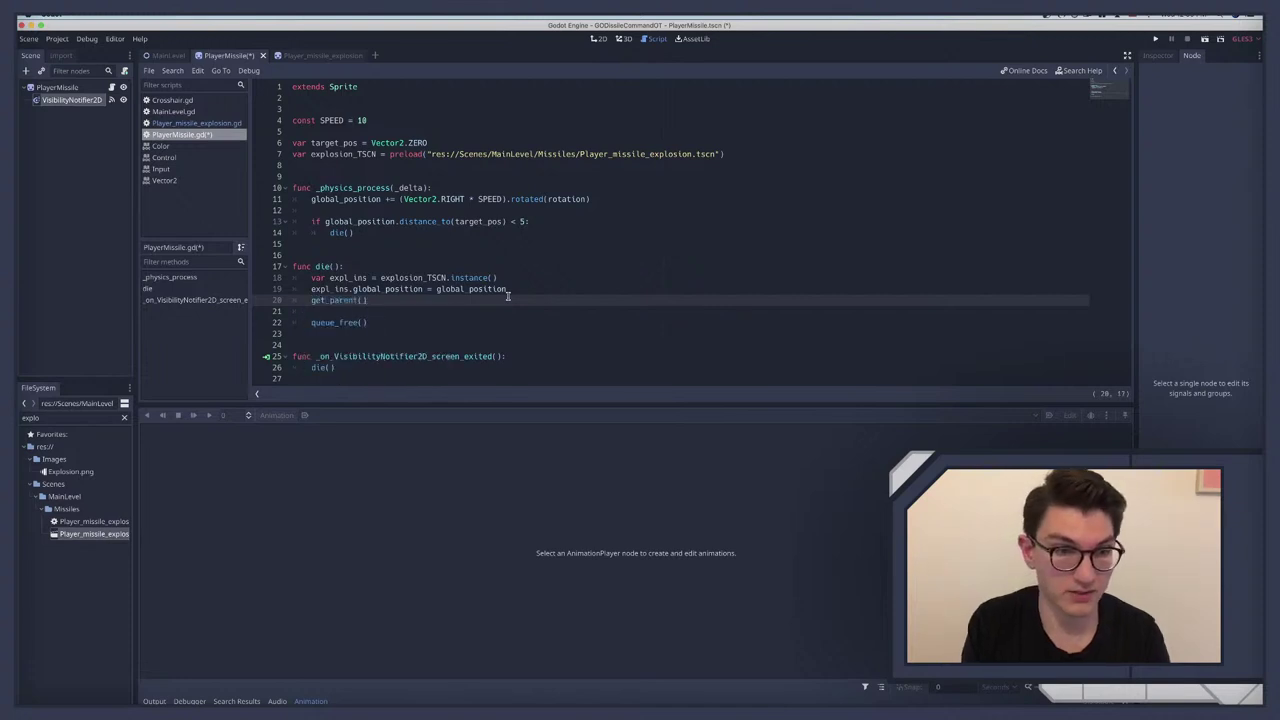
{"action": "type", "text": ".add_"}
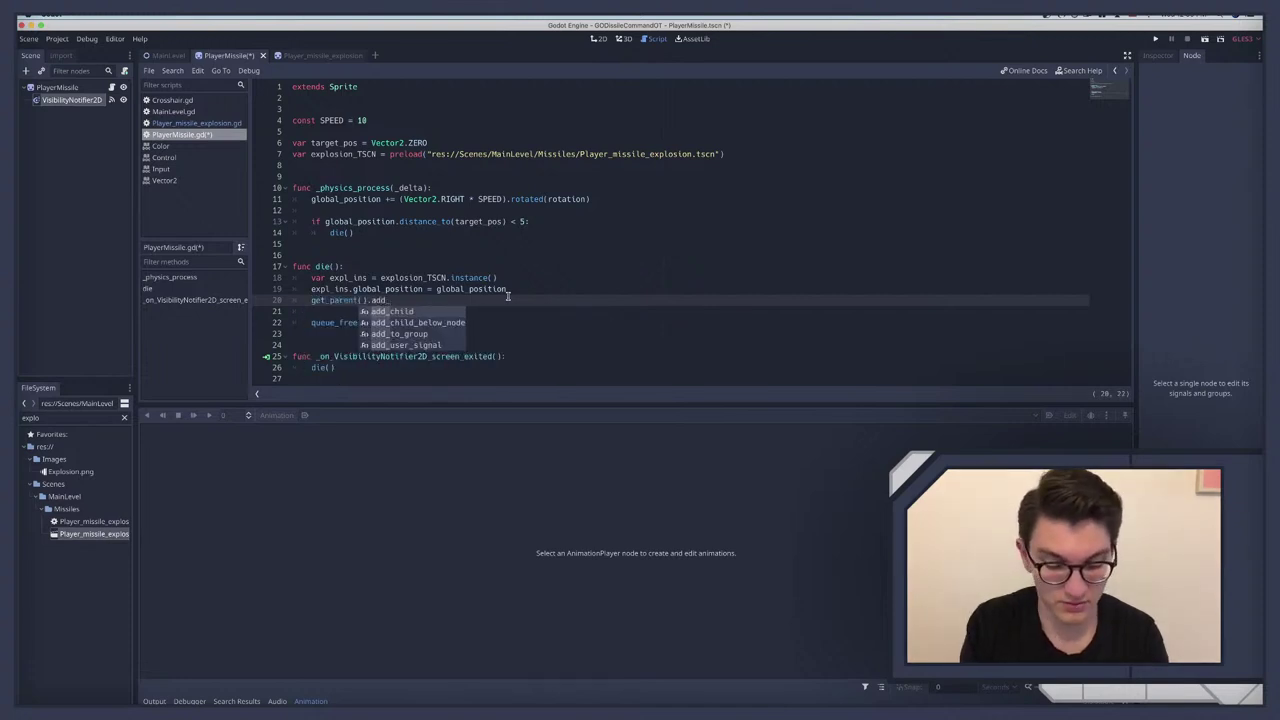
{"action": "type", "text": "chi"}
{"action": "key", "text": "Return"}
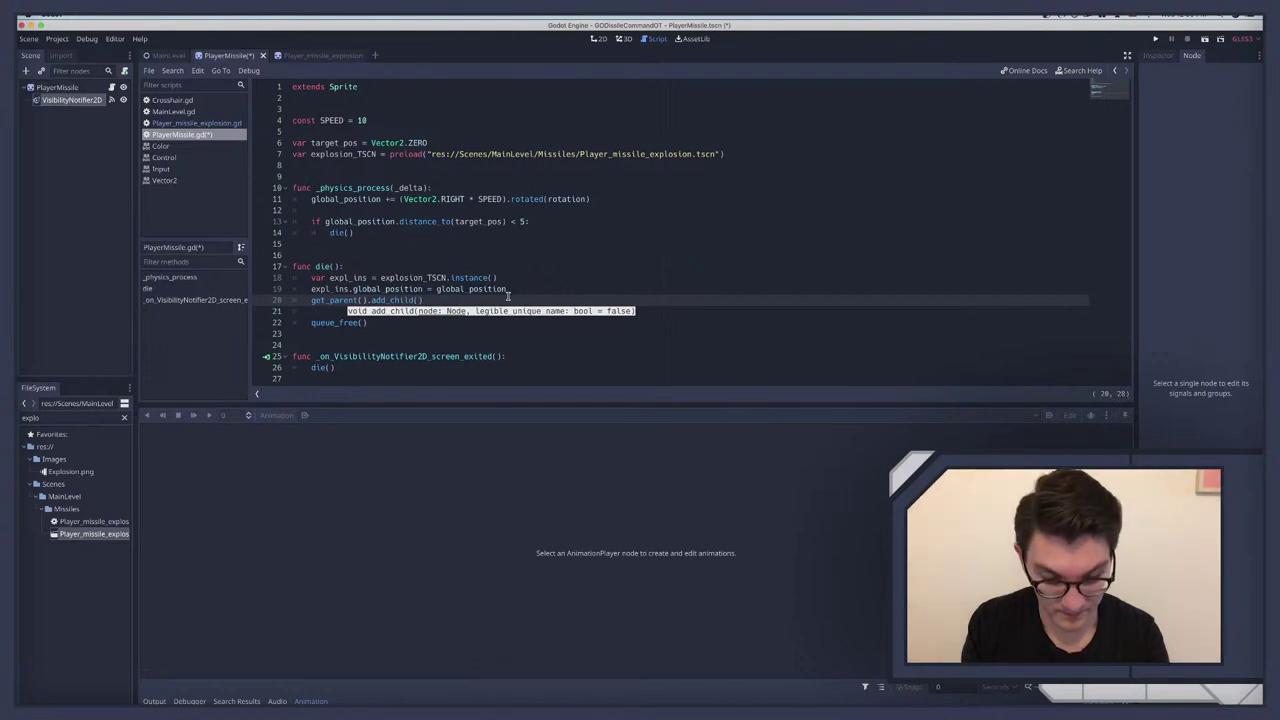
{"action": "type", "text": "e"}
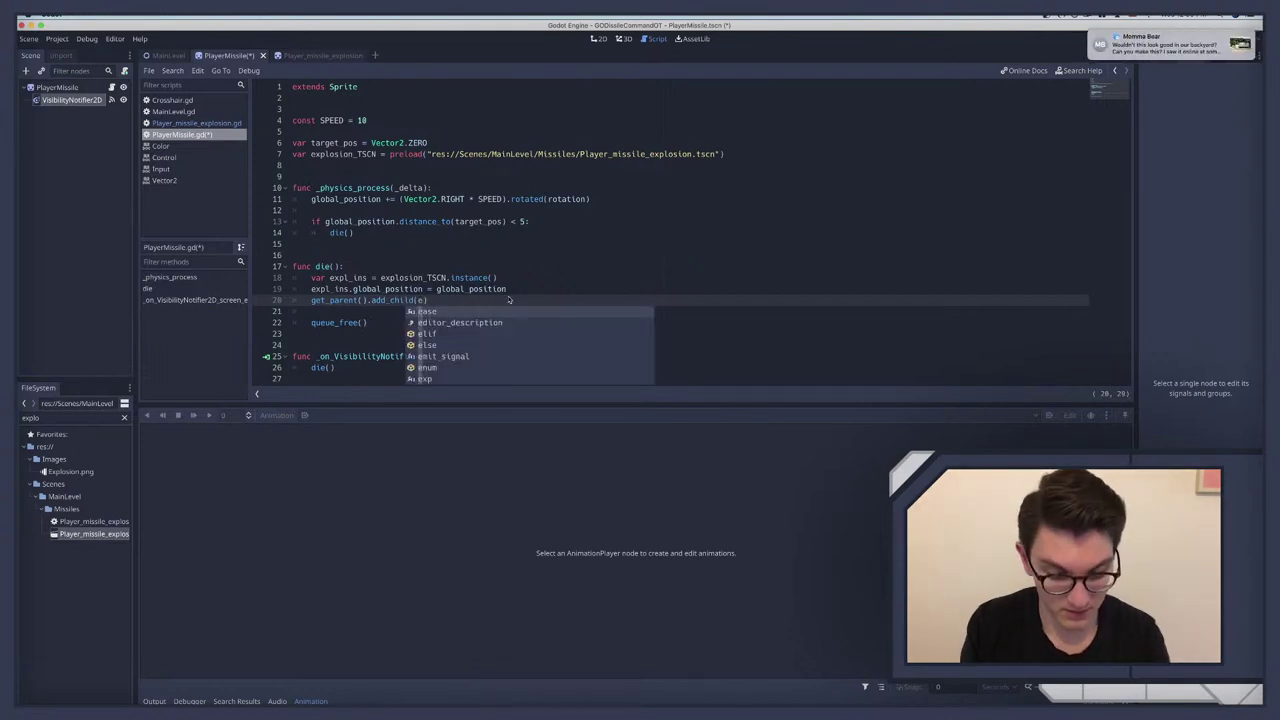
{"action": "type", "text": "xpl"}
{"action": "key", "text": "Return"}
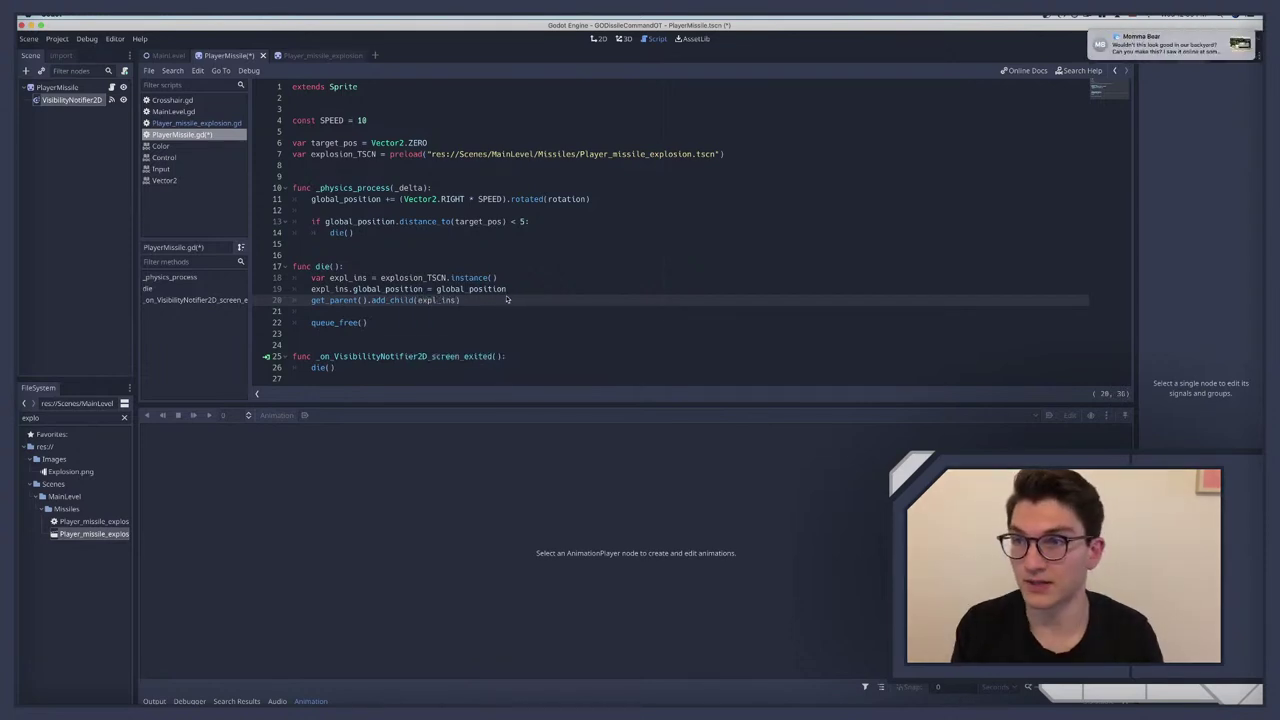
Step: Review the new lines, remove the blank line before queue_free() and save the script
{"action": "left_click_drag", "start_coordinate": [312, 278], "coordinate": [500, 278]}
{"action": "left_click", "coordinate": [450, 278]}
{"action": "left_click_drag", "start_coordinate": [312, 289], "coordinate": [506, 289]}
{"action": "left_click", "coordinate": [368, 289]}
{"action": "double_click", "coordinate": [455, 289]}
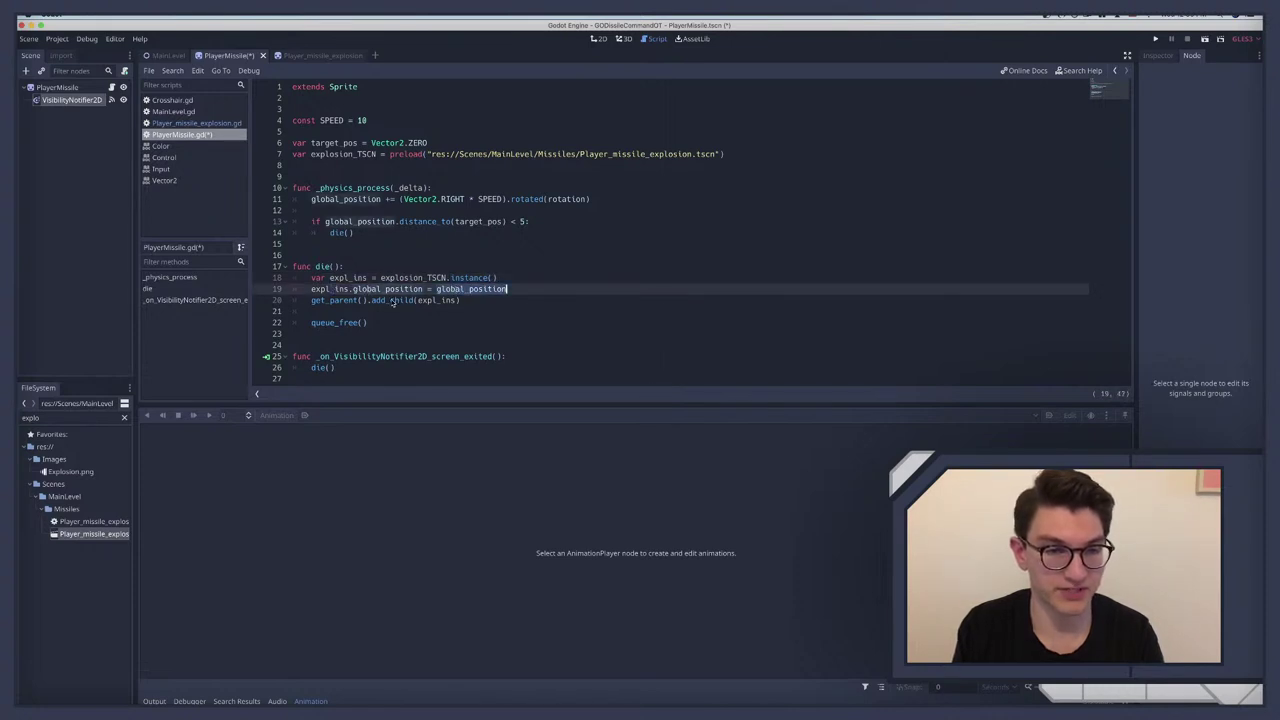
{"action": "left_click", "coordinate": [470, 300]}
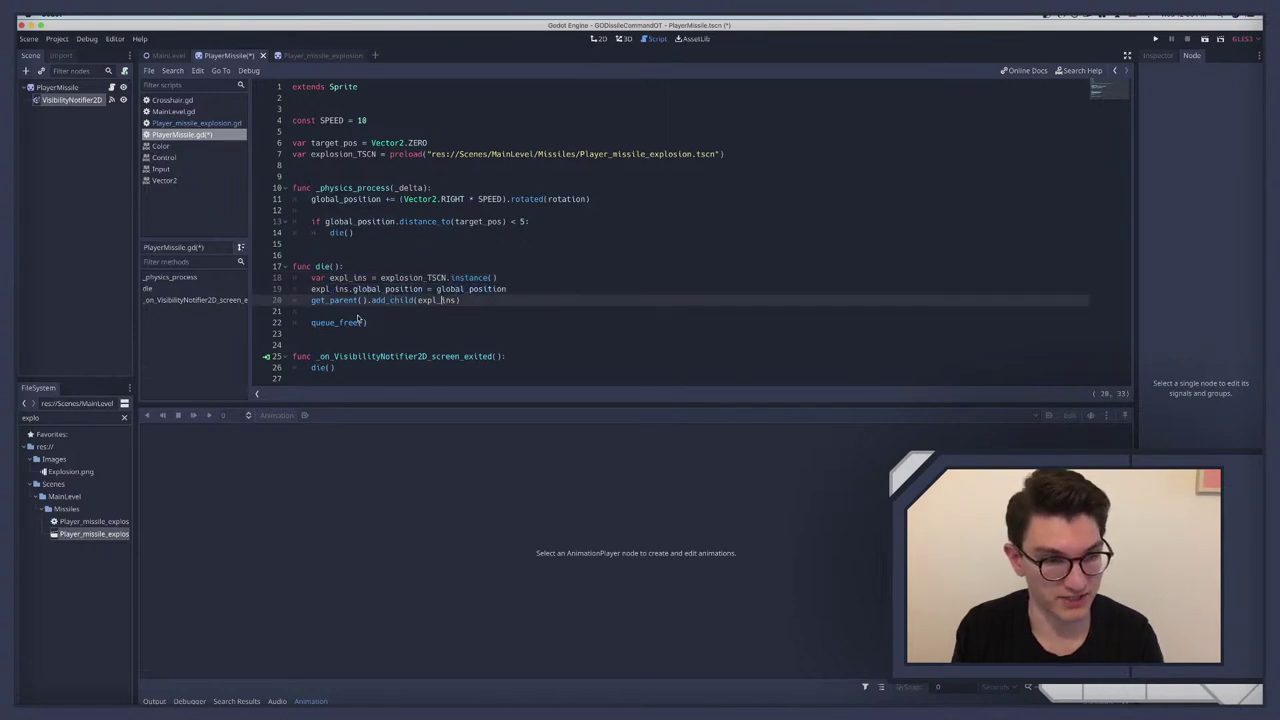
{"action": "left_click", "coordinate": [357, 314]}
{"action": "key", "text": "BackSpace"}
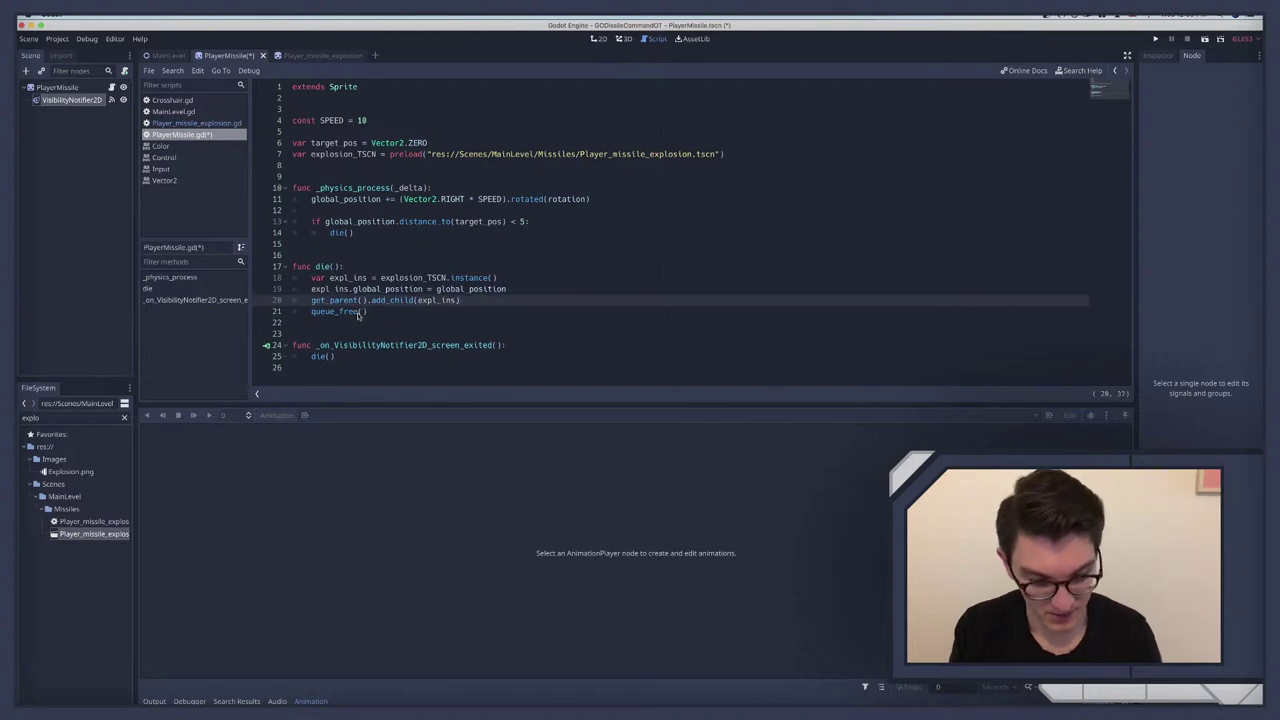
{"action": "key", "text": "ctrl+s"}
{"action": "left_click", "coordinate": [398, 289]}
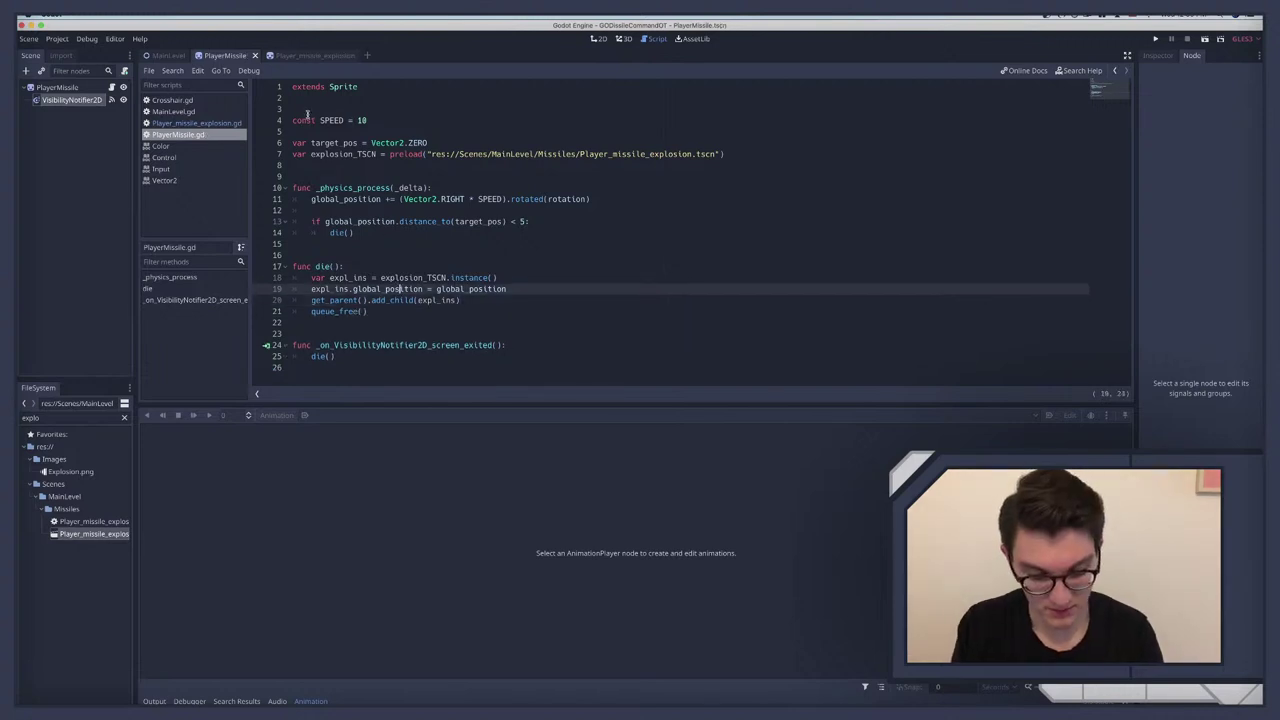
Step: From the MainLevel scene, open Project Settings on the General tab
{"action": "left_click", "coordinate": [168, 55]}
{"action": "left_click", "coordinate": [57, 38]}
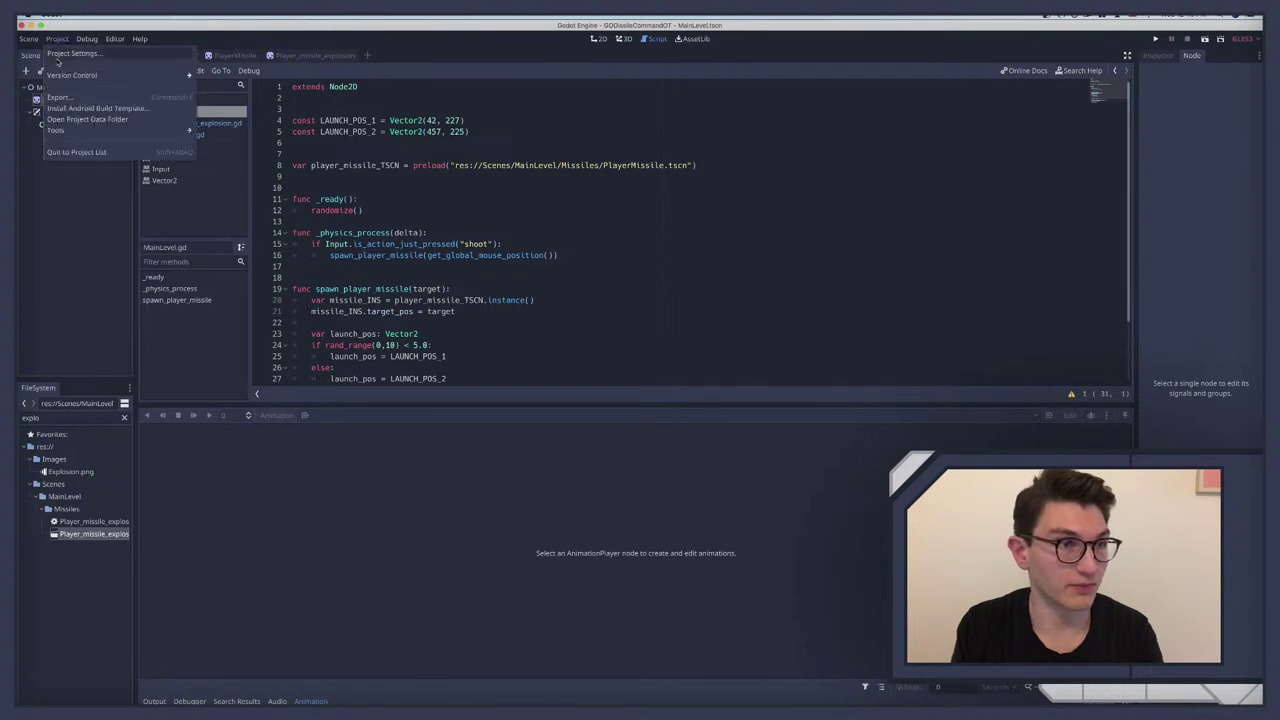
{"action": "left_click", "coordinate": [70, 53]}
{"action": "left_click", "coordinate": [478, 209]}
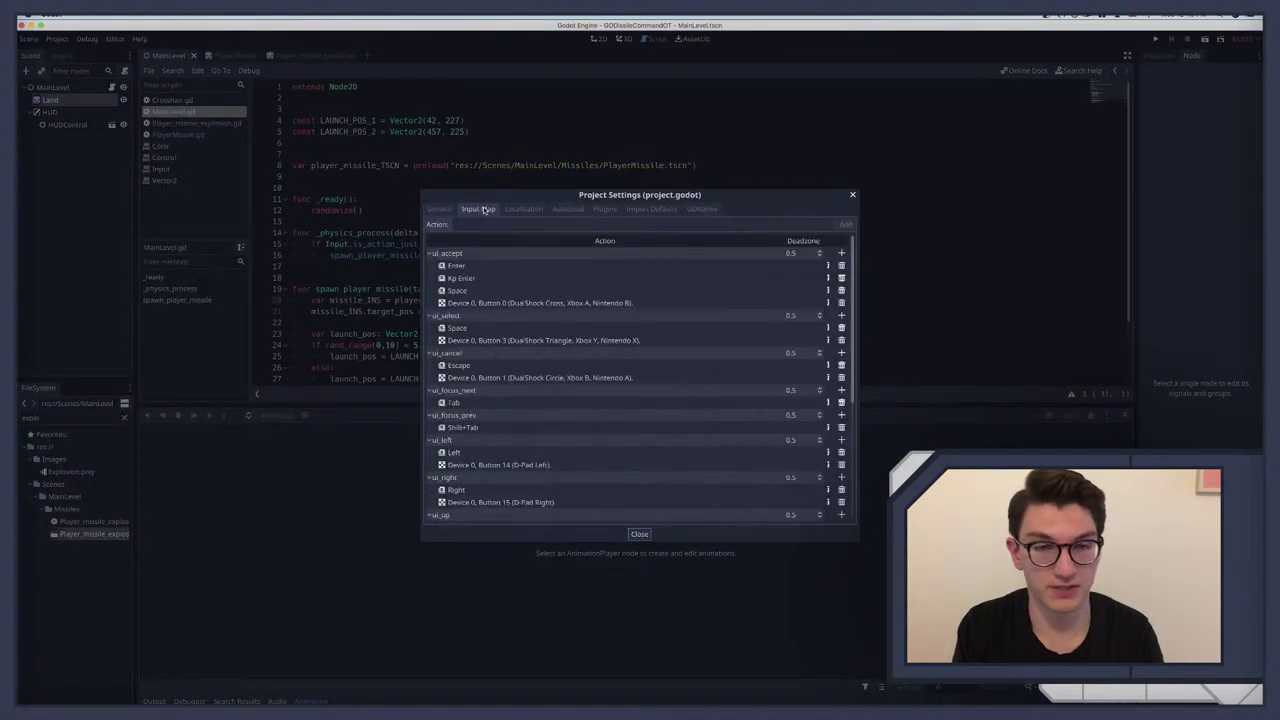
{"action": "left_click", "coordinate": [440, 209]}
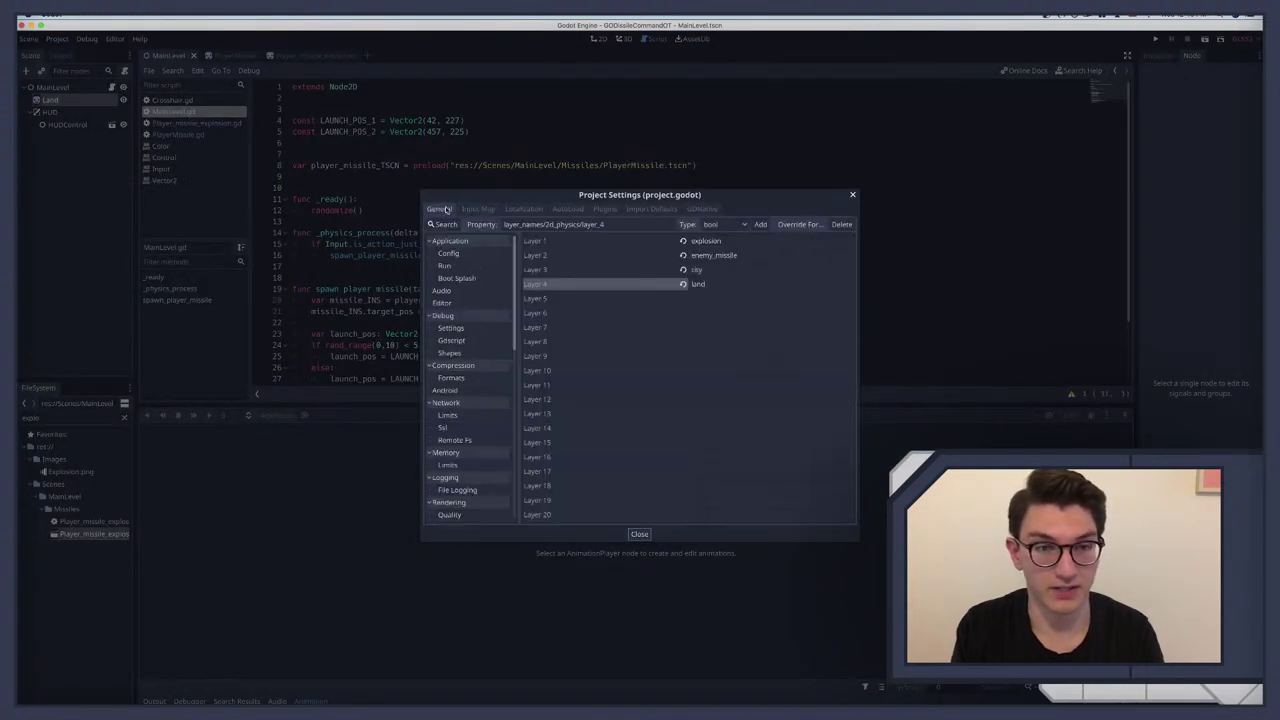
Step: Set Run > Main Scene to res://Scenes/MainLevel/MainLevel.tscn, close settings and run the game
{"action": "left_click", "coordinate": [444, 266]}
{"action": "left_click", "coordinate": [845, 245]}
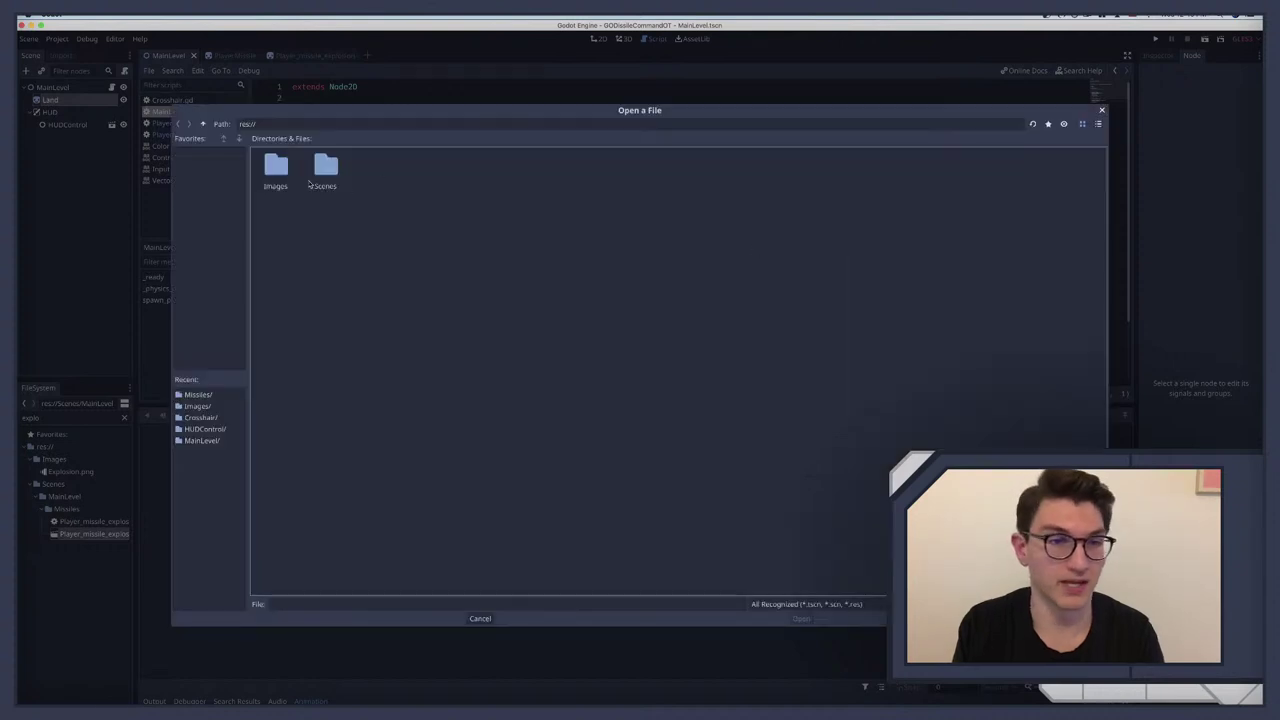
{"action": "double_click", "coordinate": [327, 170]}
{"action": "left_click", "coordinate": [330, 170]}
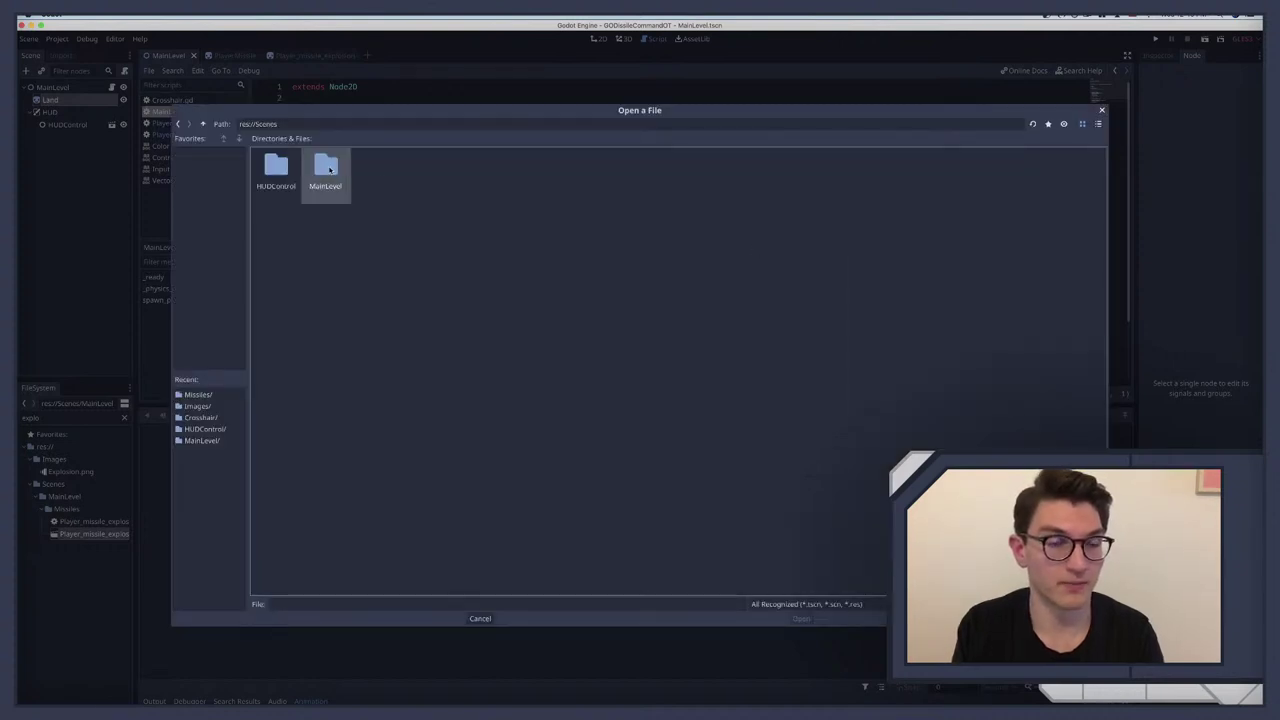
{"action": "double_click", "coordinate": [326, 170]}
{"action": "double_click", "coordinate": [374, 167]}
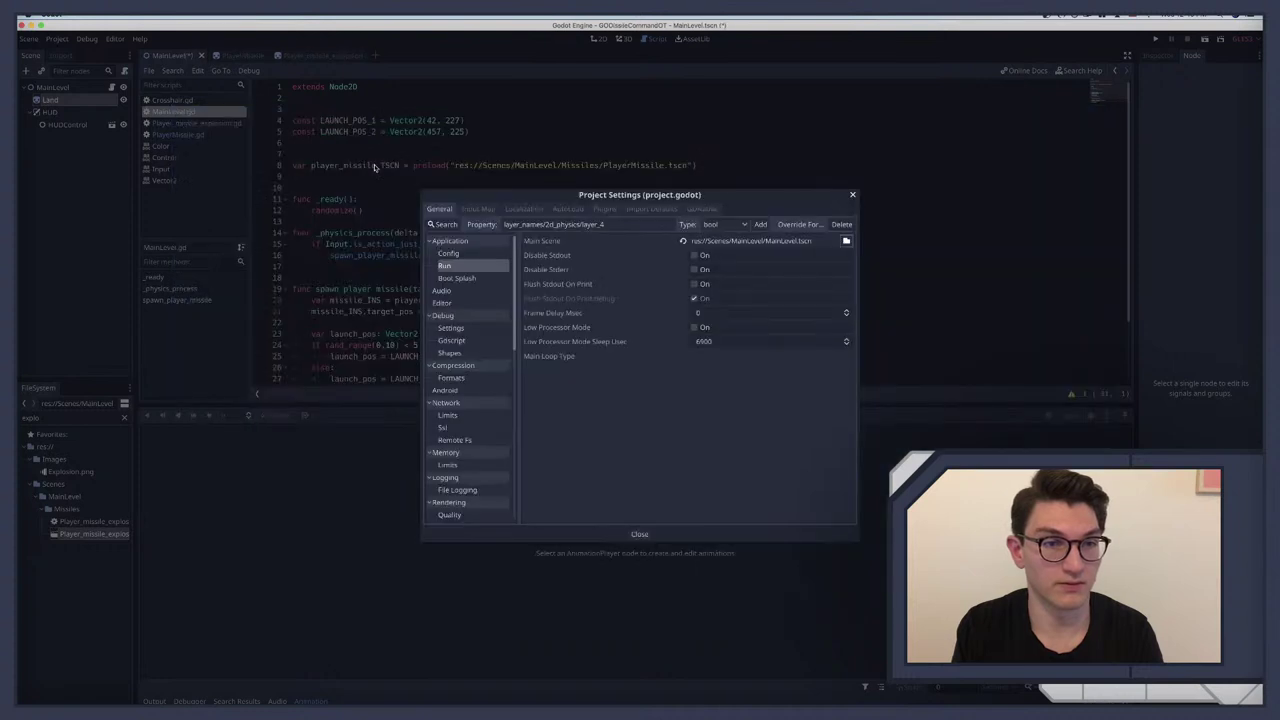
{"action": "left_click", "coordinate": [630, 534]}
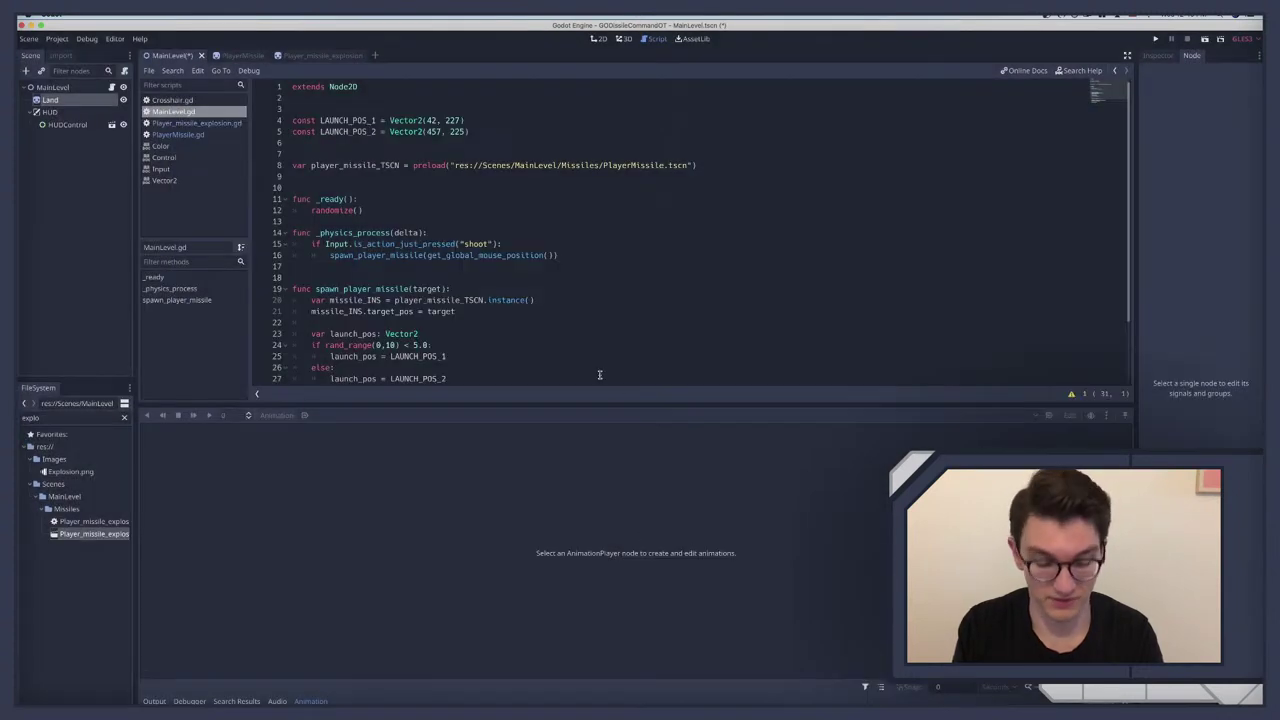
{"action": "key", "text": "F5"}
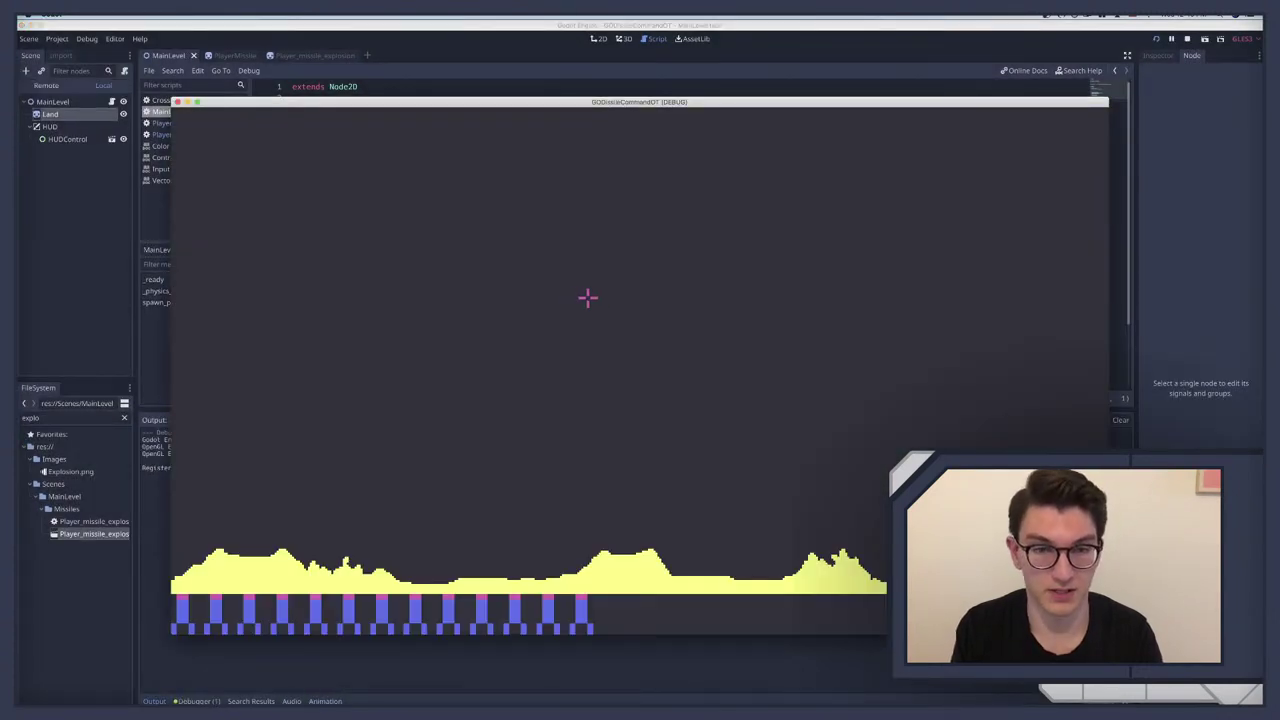
Step: Fire five missiles across the sky to watch the coloured explosions, then stop the game
{"action": "left_click", "coordinate": [601, 296]}
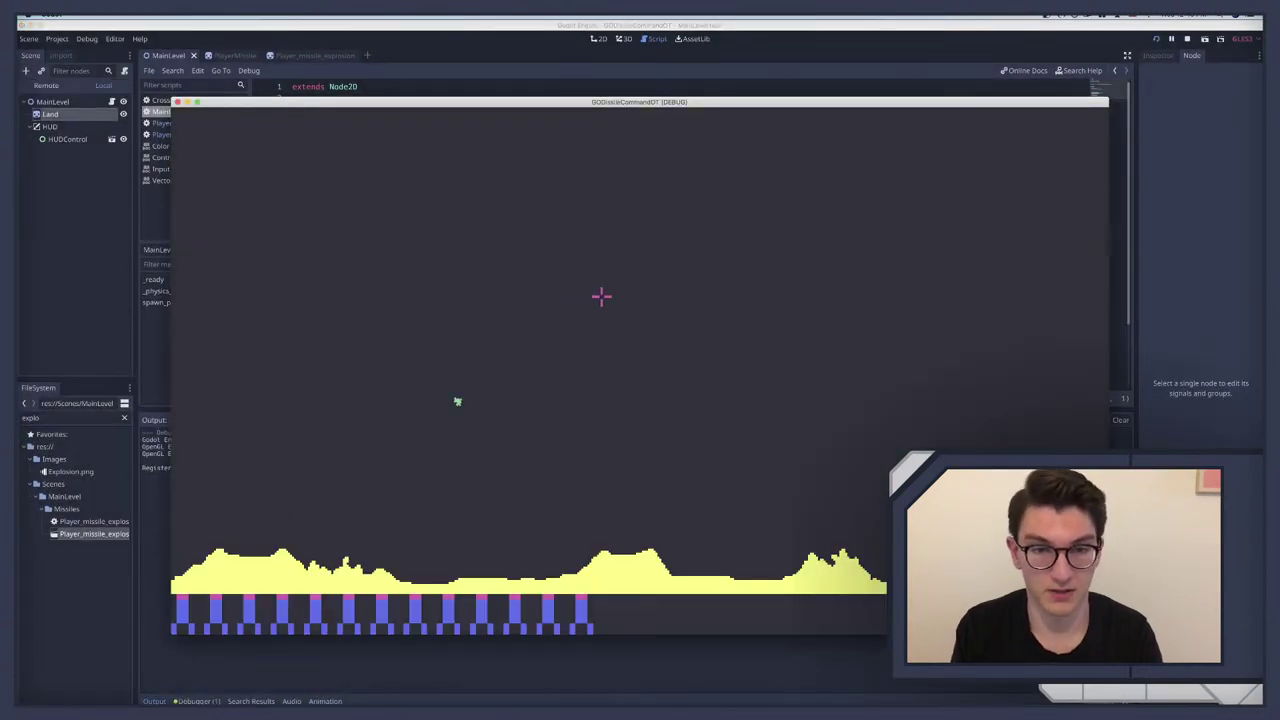
{"action": "left_click", "coordinate": [788, 267]}
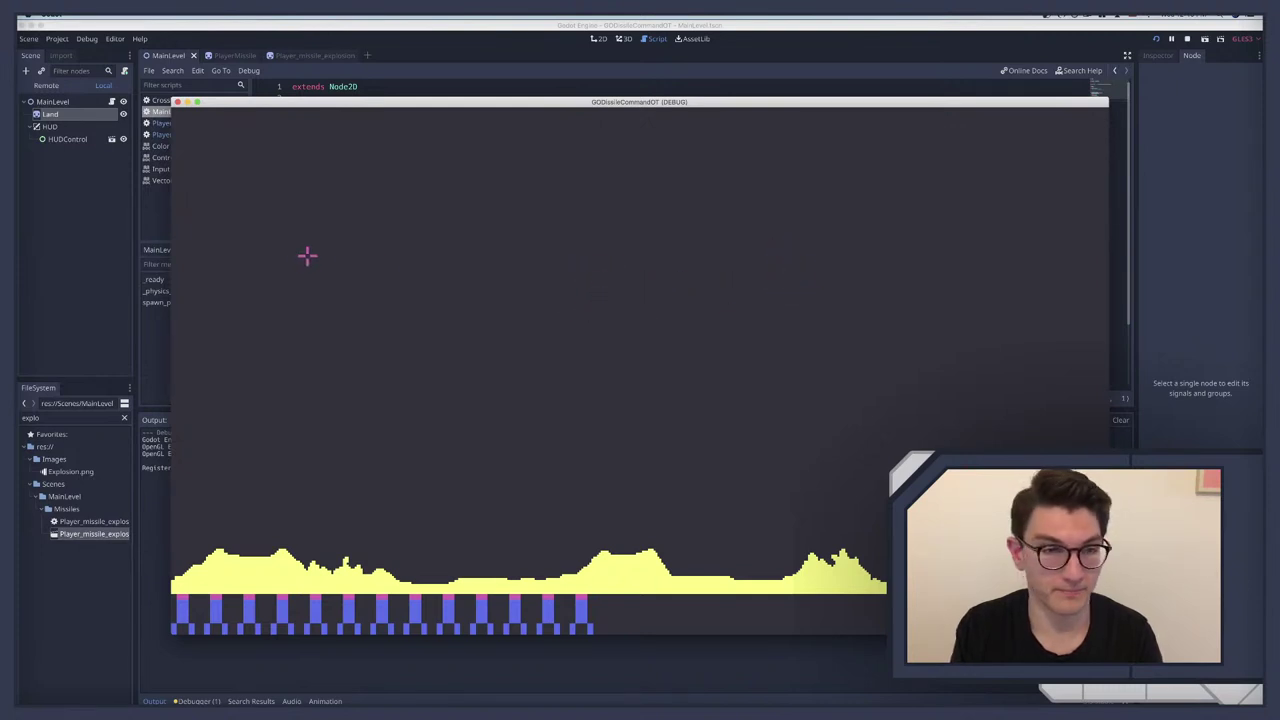
{"action": "left_click", "coordinate": [376, 268]}
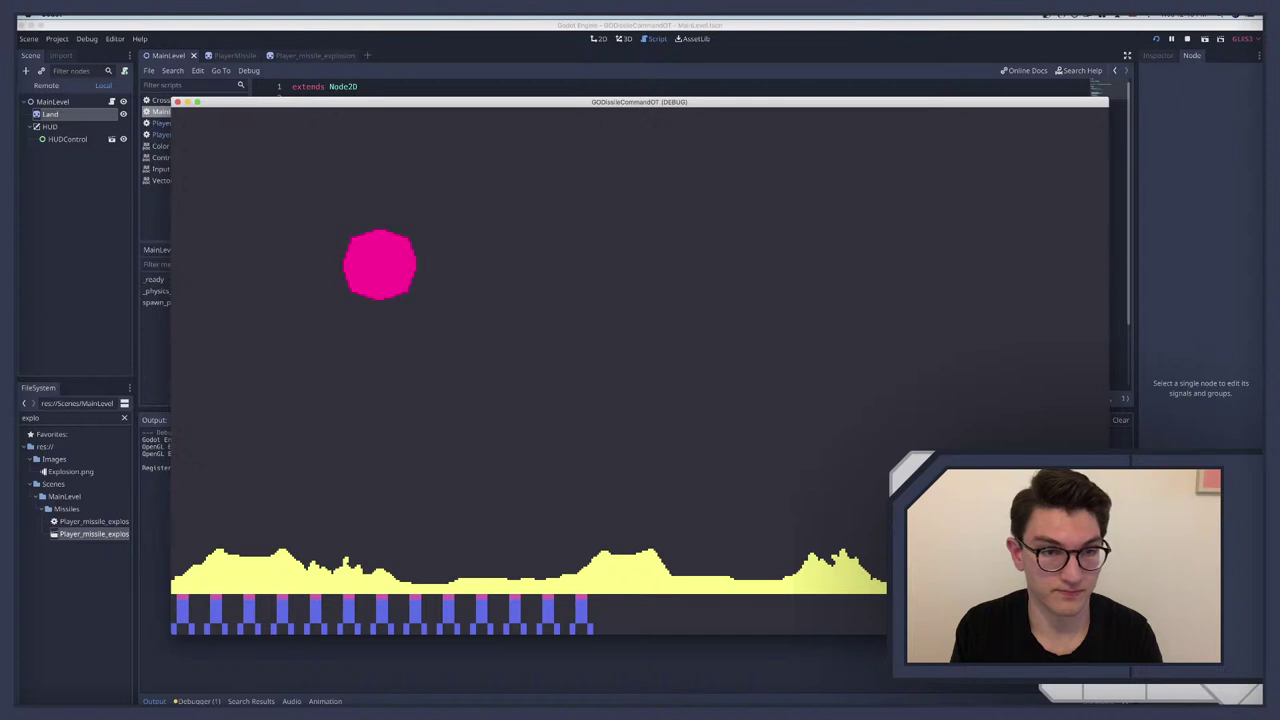
{"action": "left_click", "coordinate": [822, 245]}
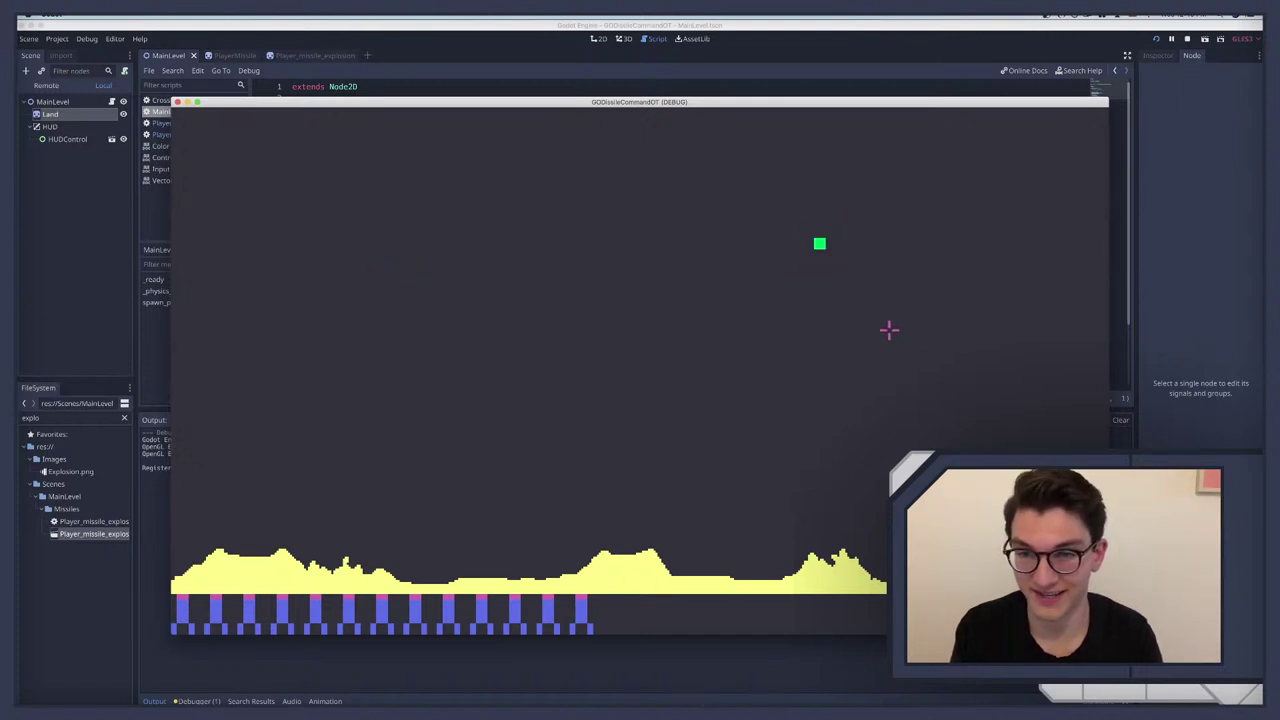
{"action": "left_click", "coordinate": [842, 287]}
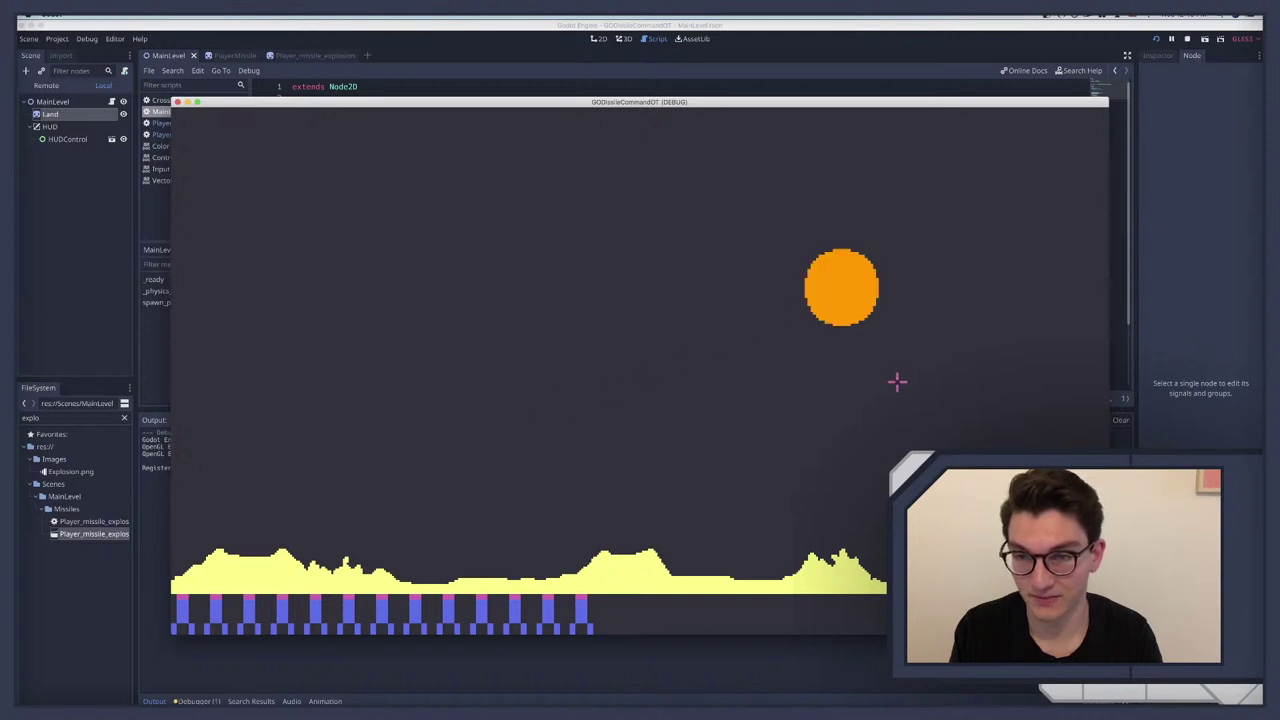
{"action": "key", "text": "super+q"}
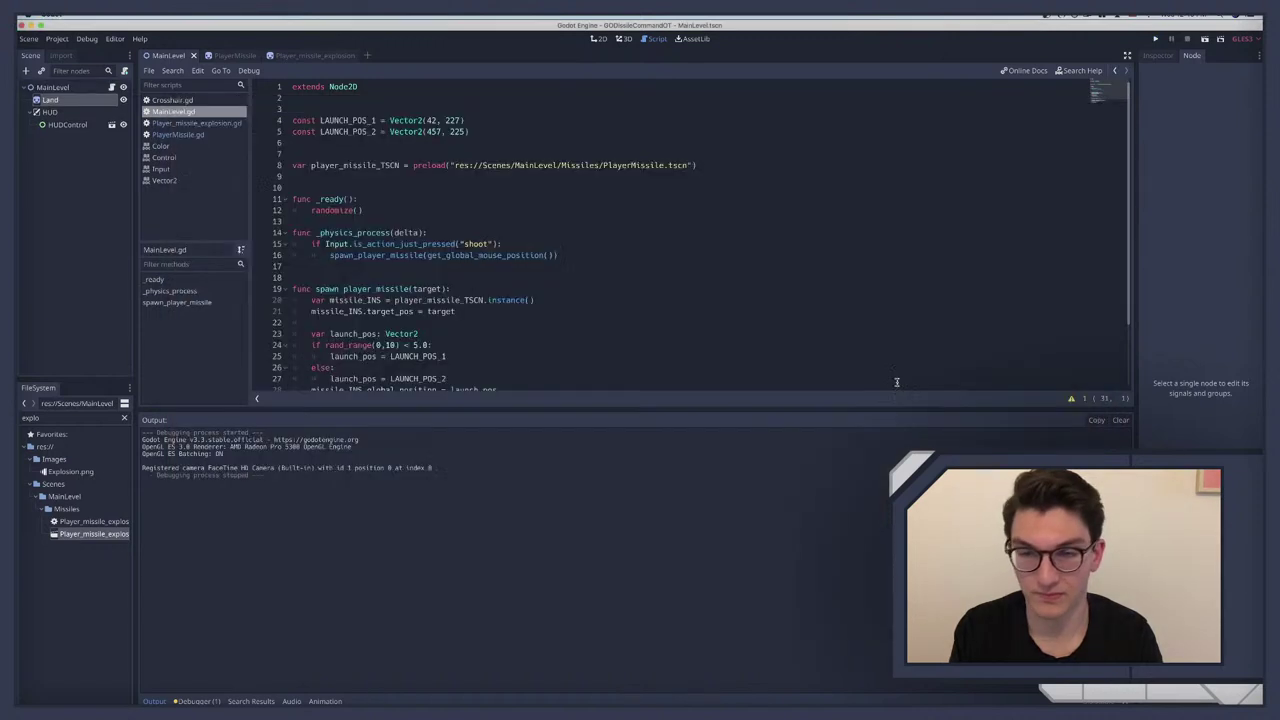
Step: Switch to the Player_missile_explosion scene tab and select its CollisionShape2D node
{"action": "key", "text": "ctrl+Tab"}
{"action": "key", "text": "ctrl+Tab"}
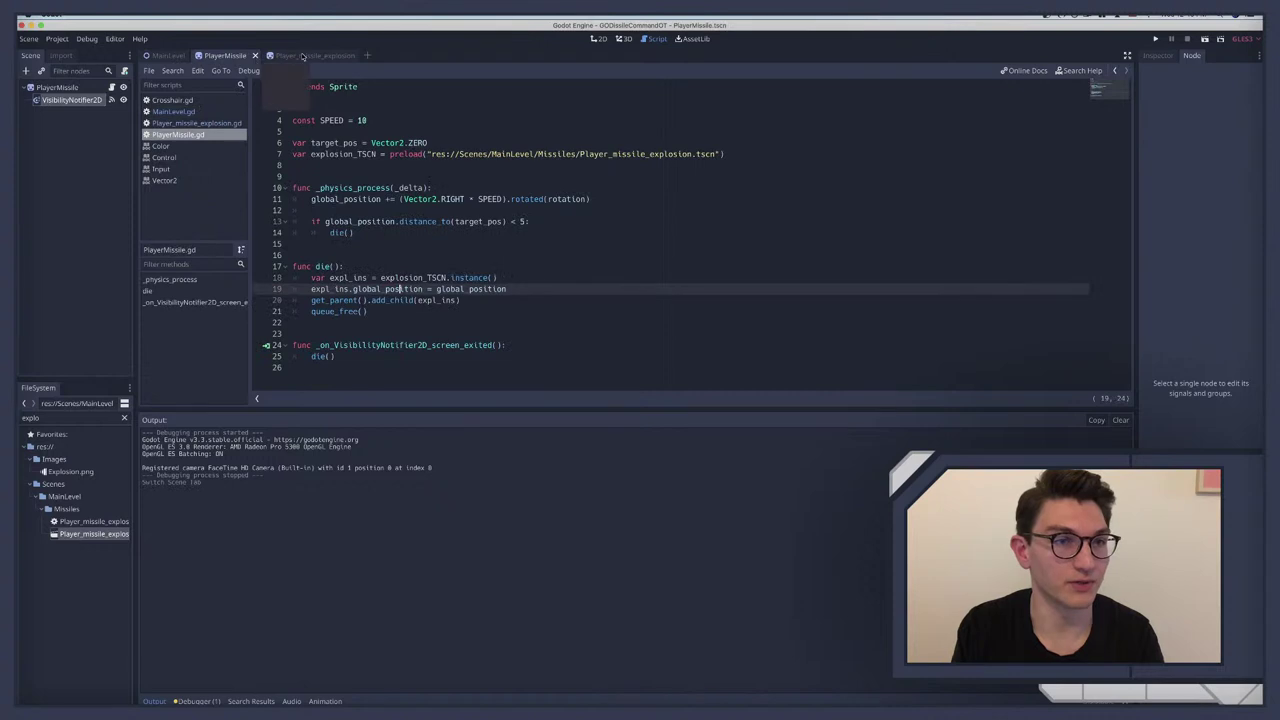
{"action": "left_click", "coordinate": [82, 123]}
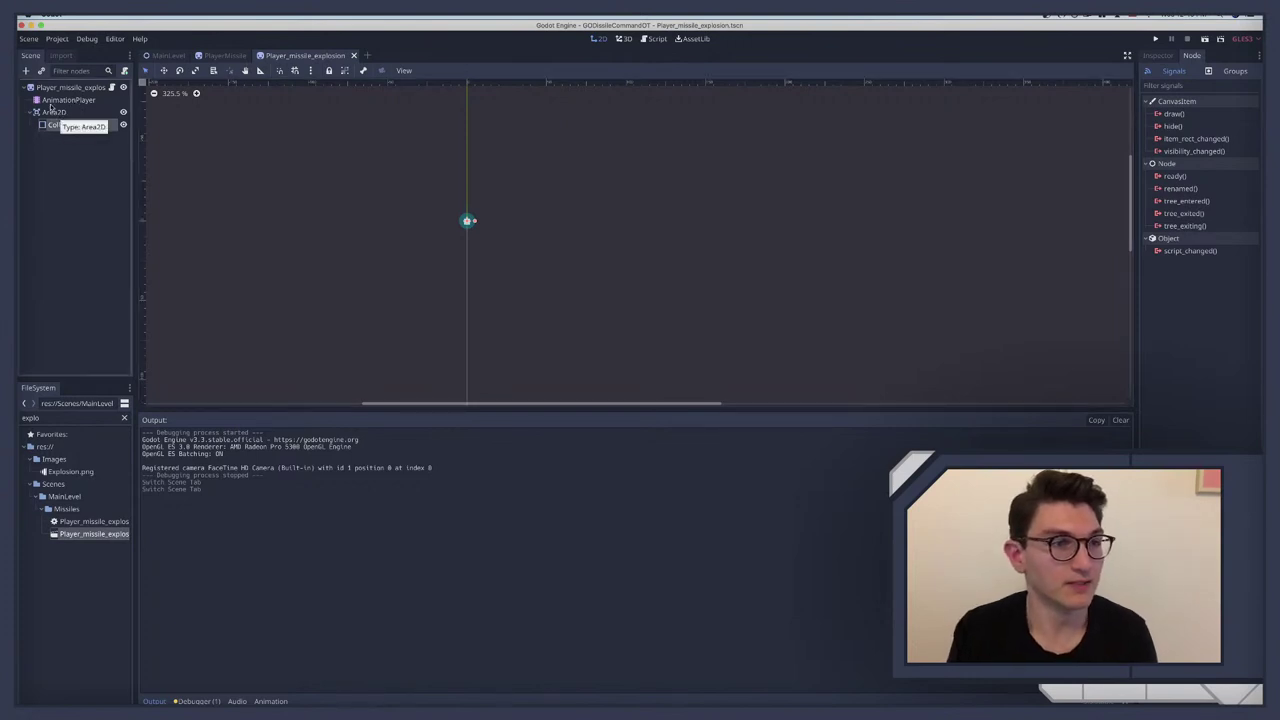
Step: In the Explode animation, set the scale key at 0.7 to 1, 1
{"action": "left_click", "coordinate": [56, 102]}
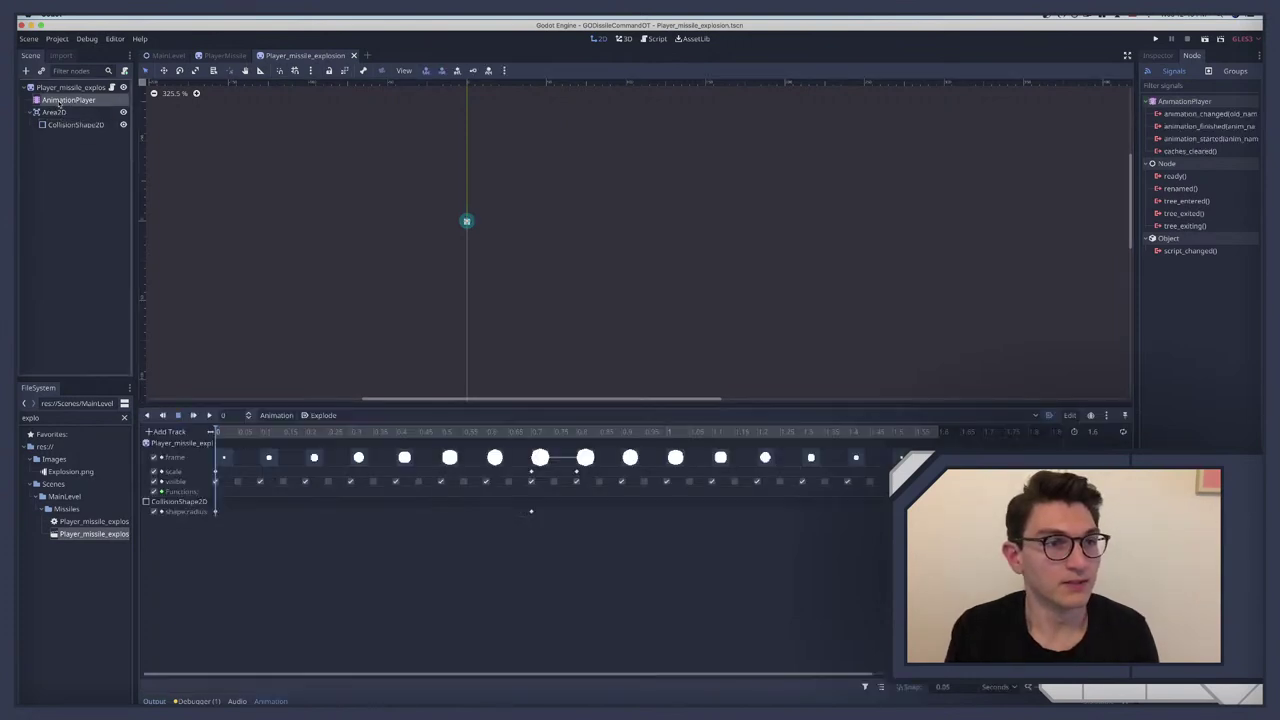
{"action": "right_click", "coordinate": [531, 514]}
{"action": "left_click", "coordinate": [560, 521]}
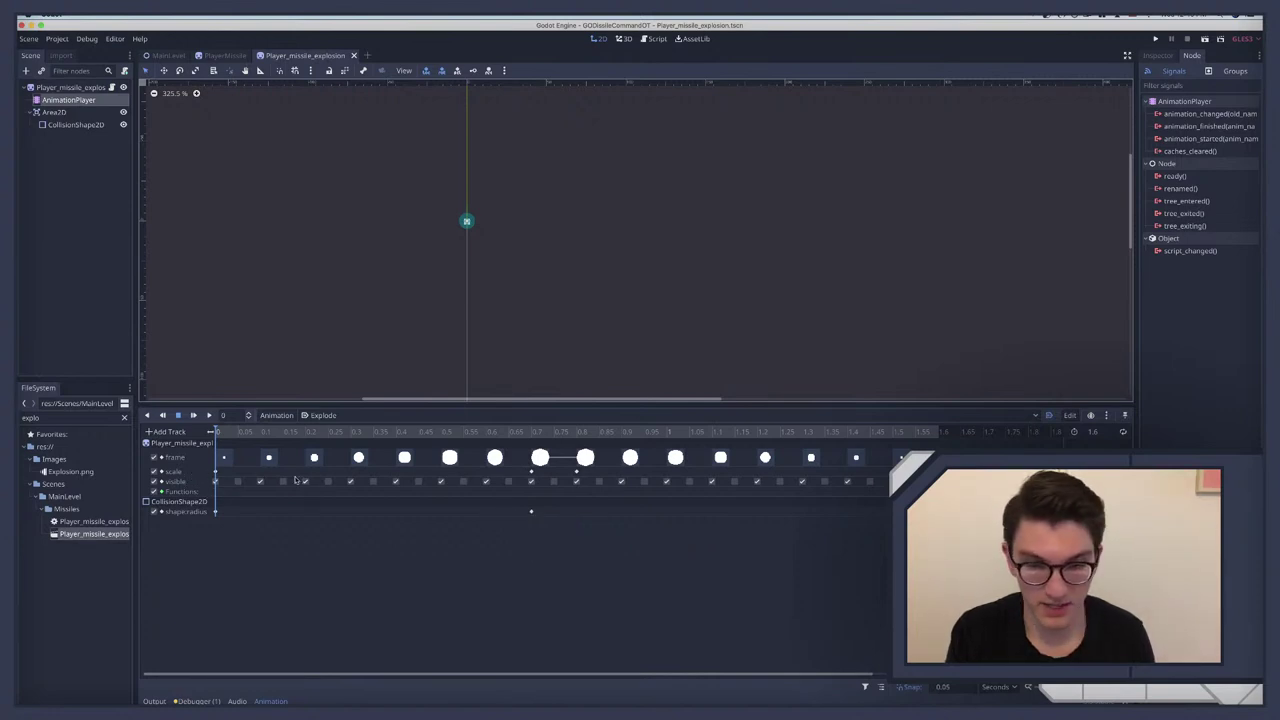
{"action": "left_click", "coordinate": [575, 474]}
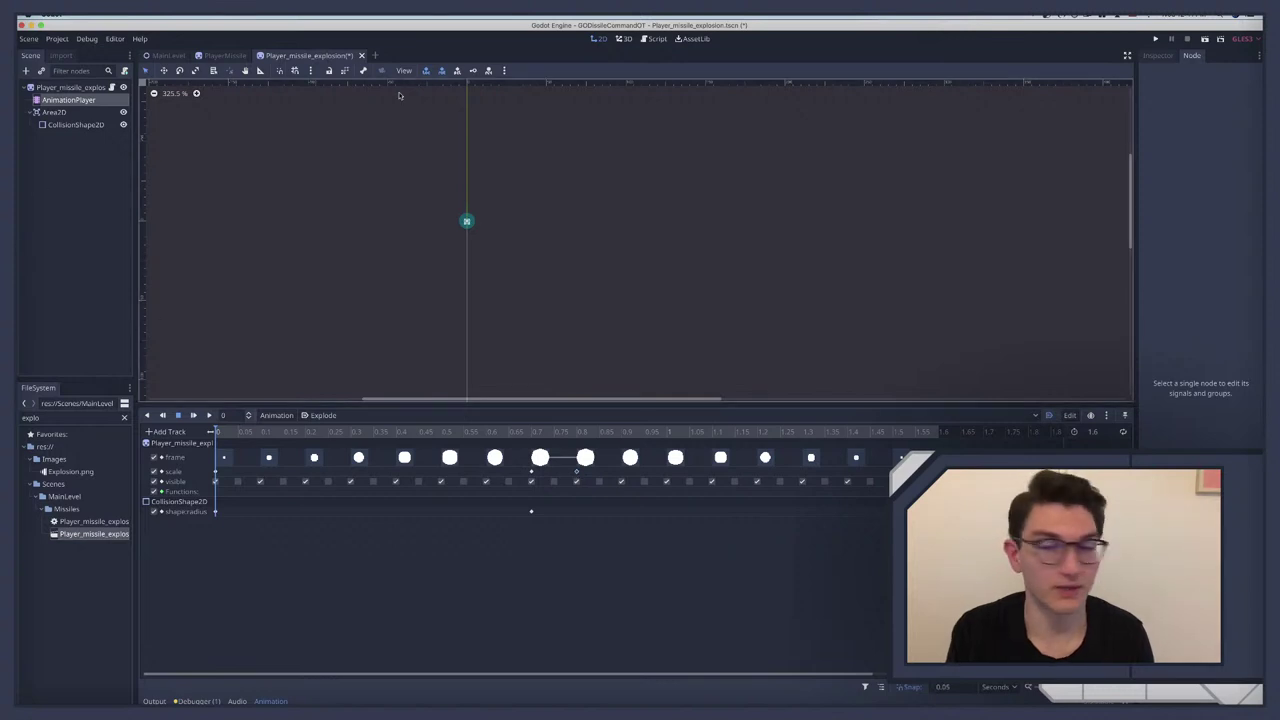
{"action": "left_click", "coordinate": [1159, 57]}
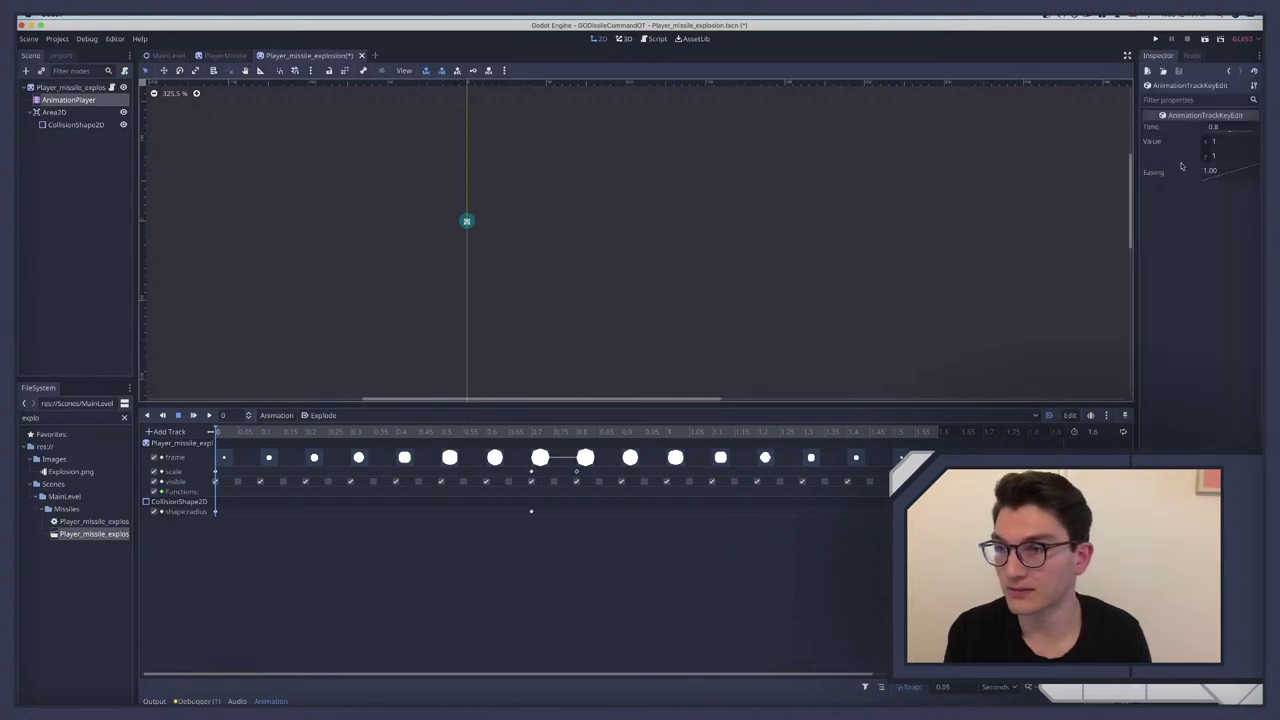
{"action": "left_click", "coordinate": [531, 472]}
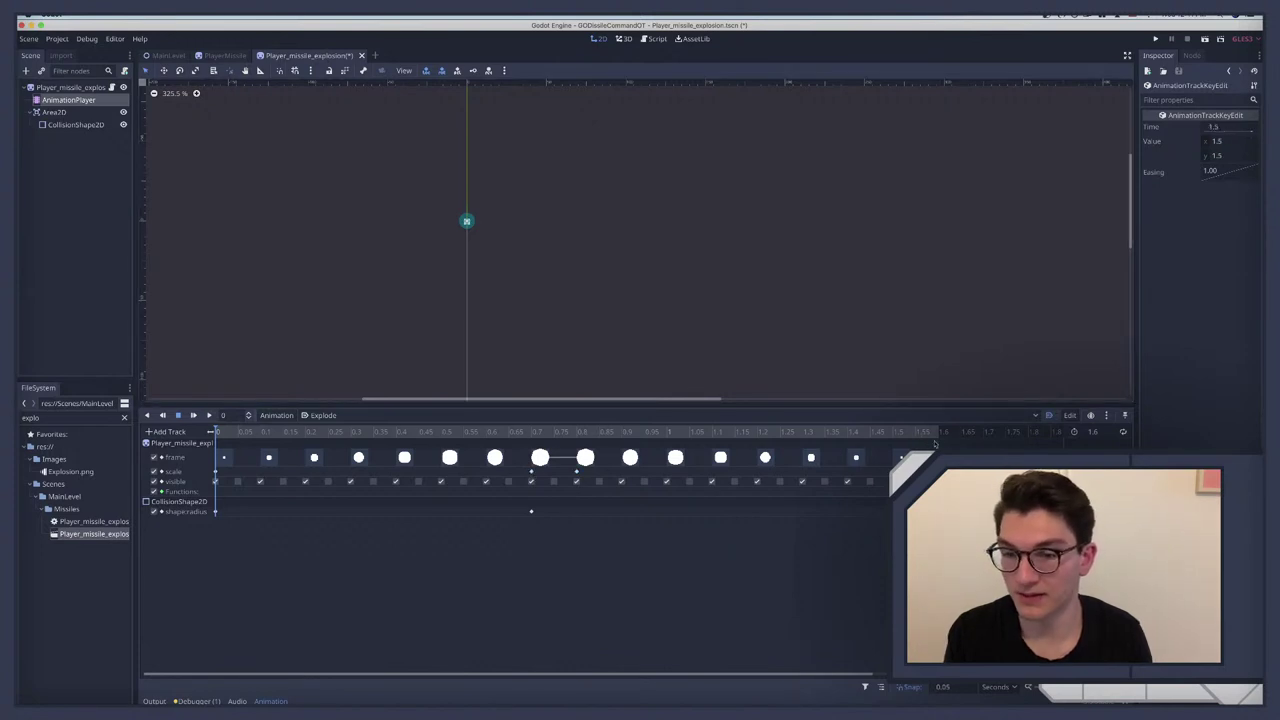
{"action": "left_click", "coordinate": [1224, 142]}
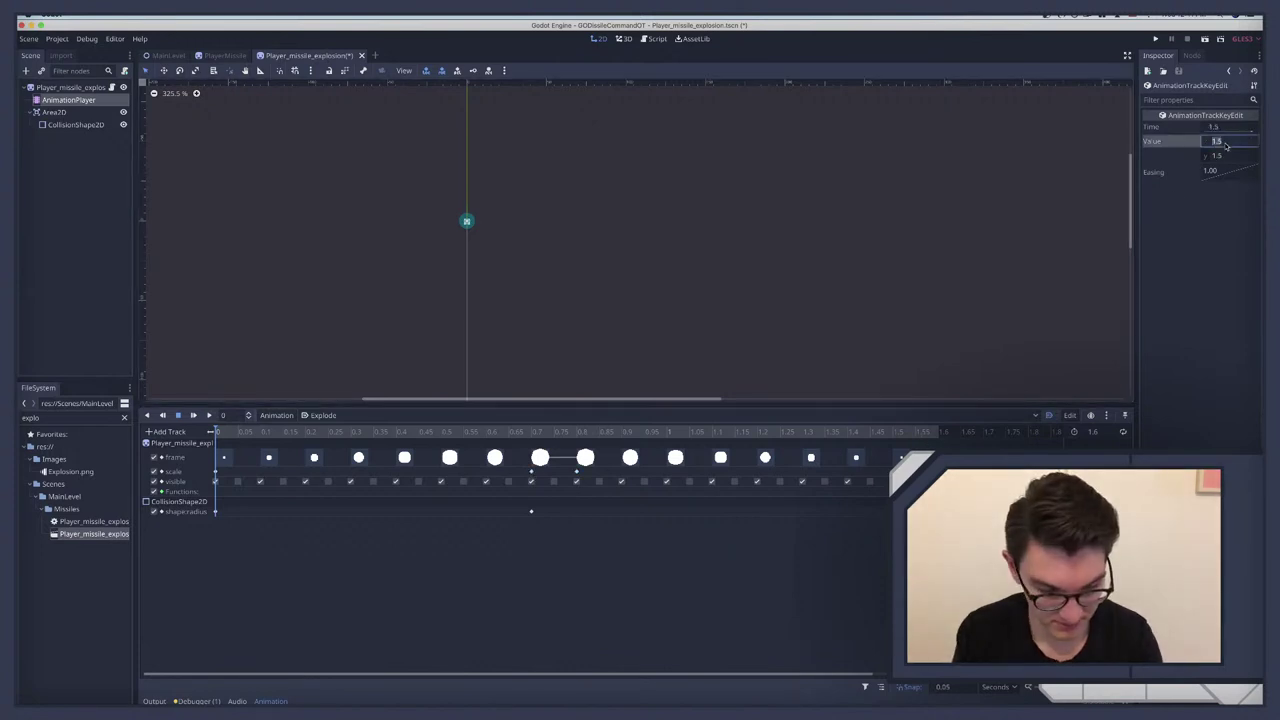
{"action": "type", "text": "1"}
{"action": "key", "text": "Tab"}
{"action": "key", "text": "Return"}
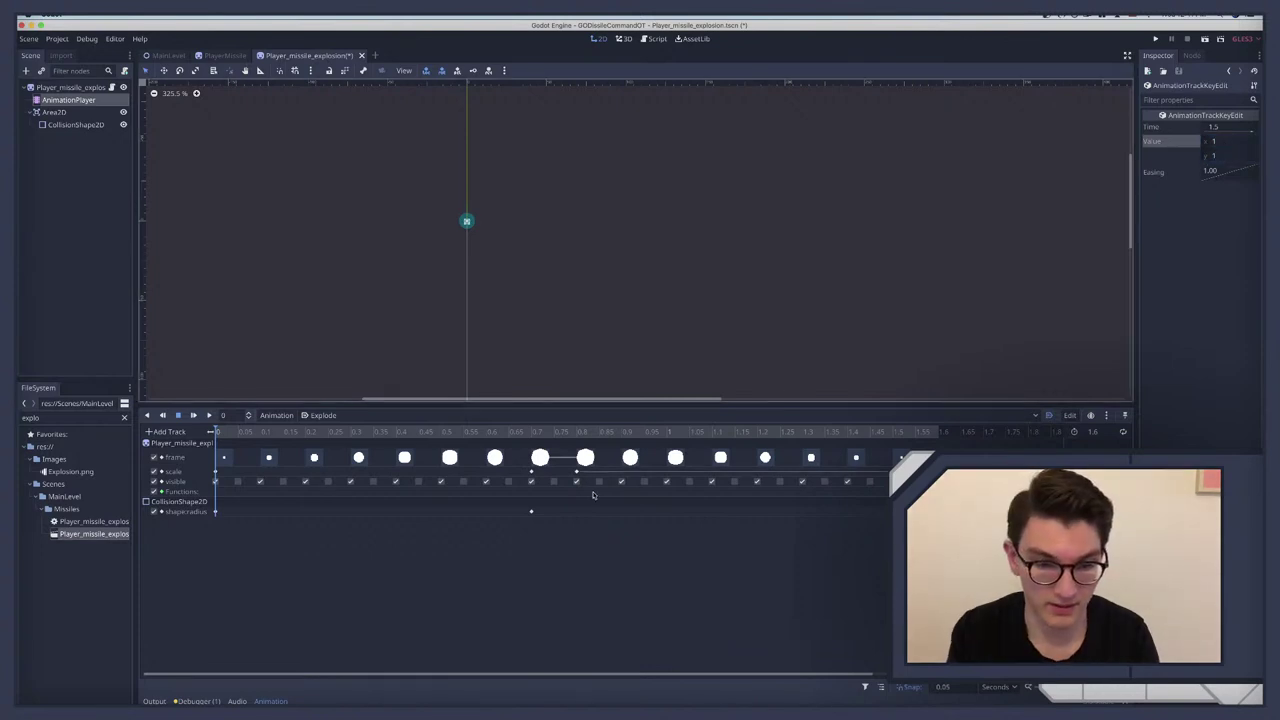
Step: Set the next scale key's value to 1.5, 1.5
{"action": "left_click", "coordinate": [576, 473]}
{"action": "left_click", "coordinate": [1224, 141]}
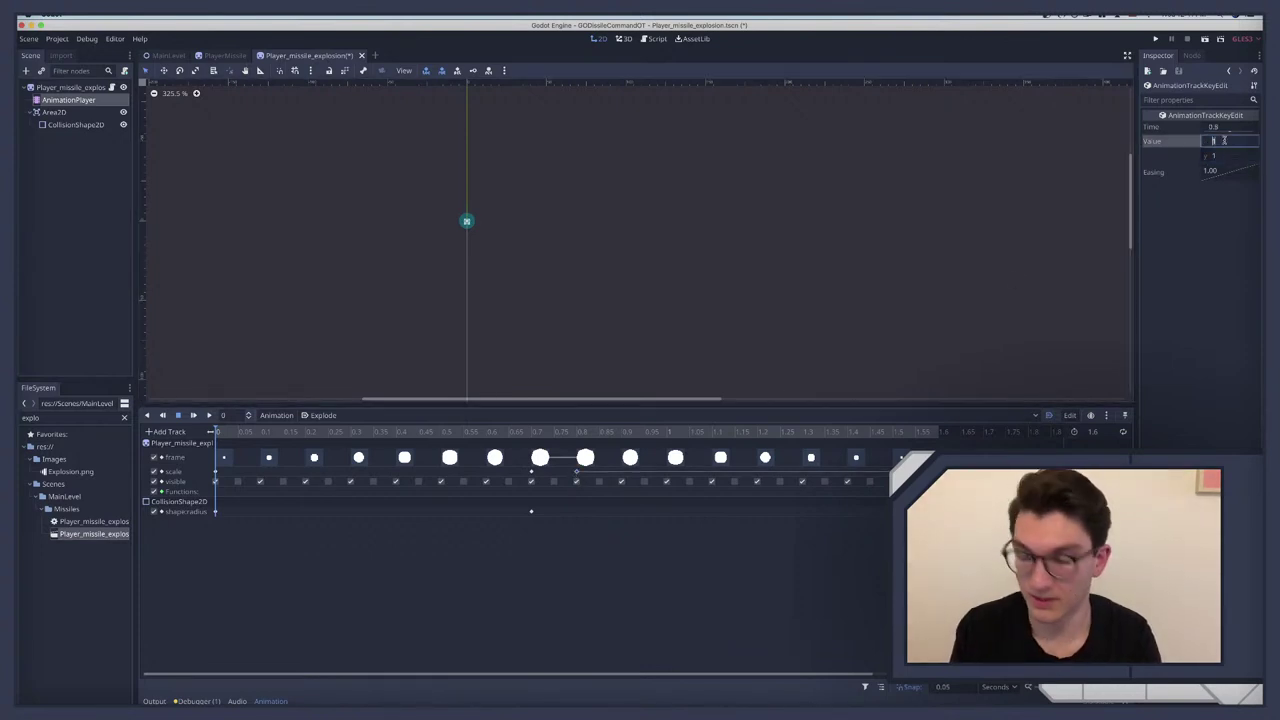
{"action": "type", "text": "1.5"}
{"action": "key", "text": "Tab"}
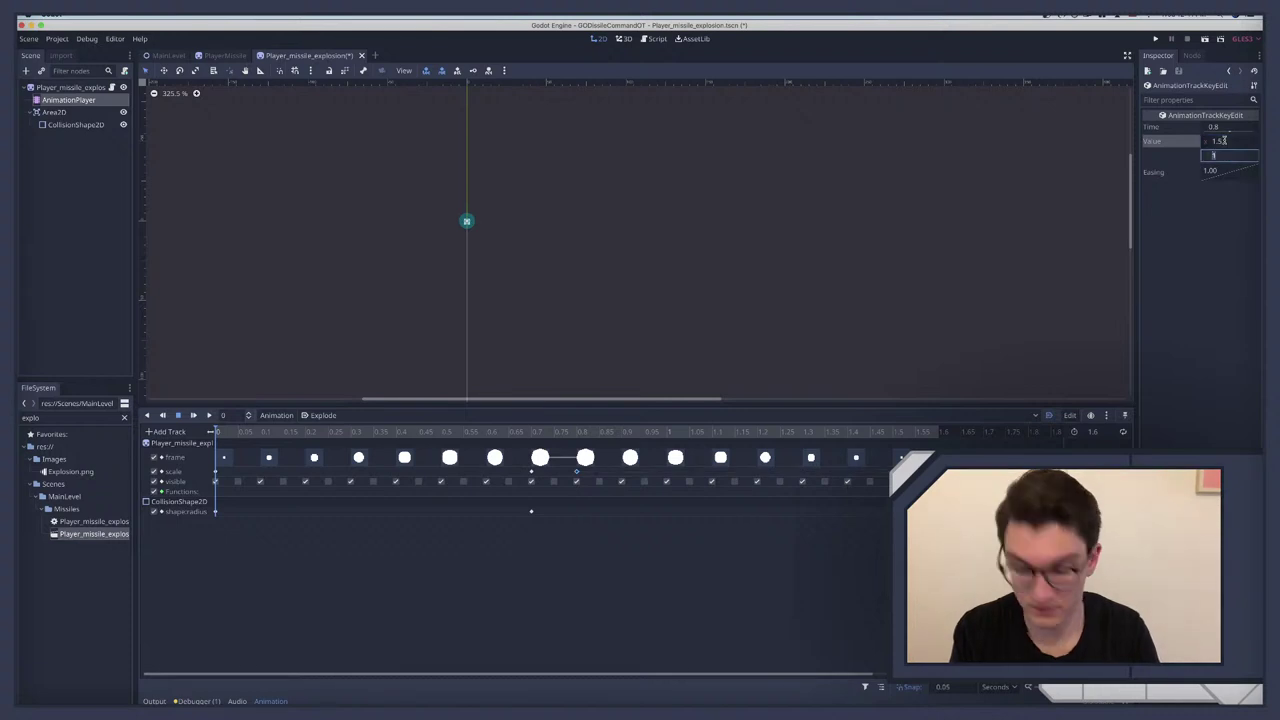
{"action": "type", "text": "1.5"}
{"action": "key", "text": "Return"}
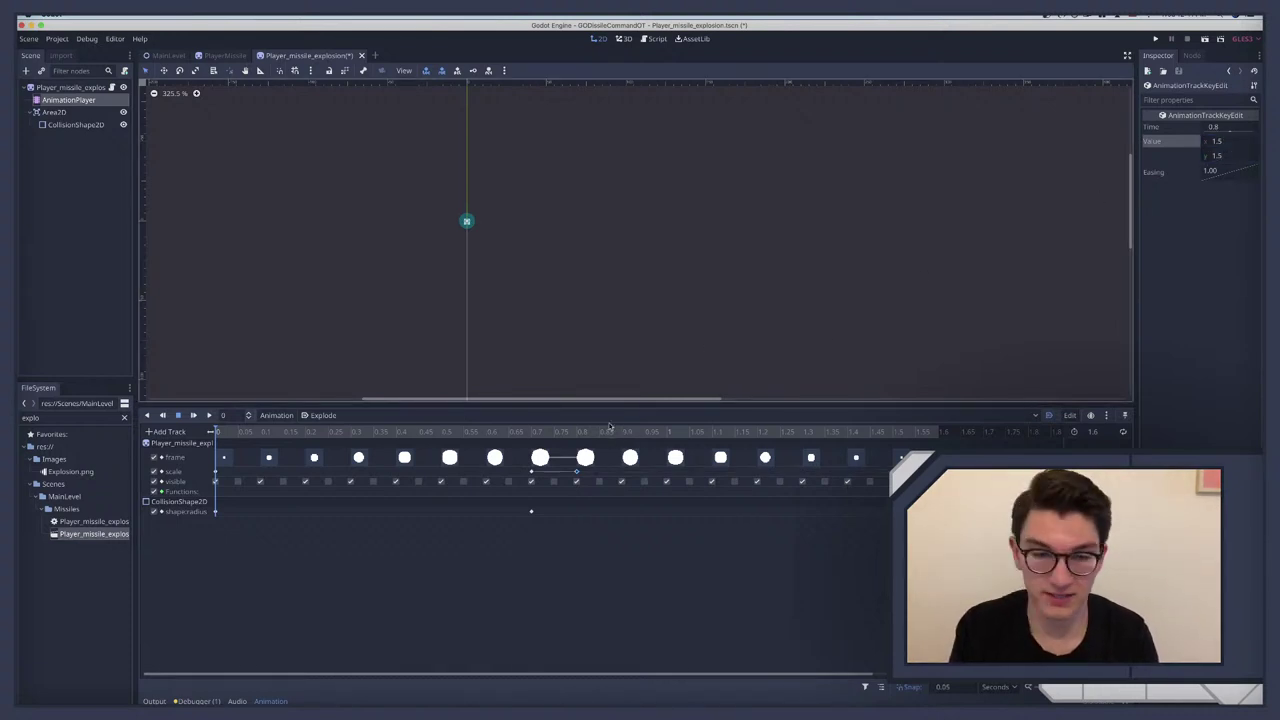
Step: Delete the redundant scale key, then save the scene and run the game
{"action": "right_click", "coordinate": [577, 472]}
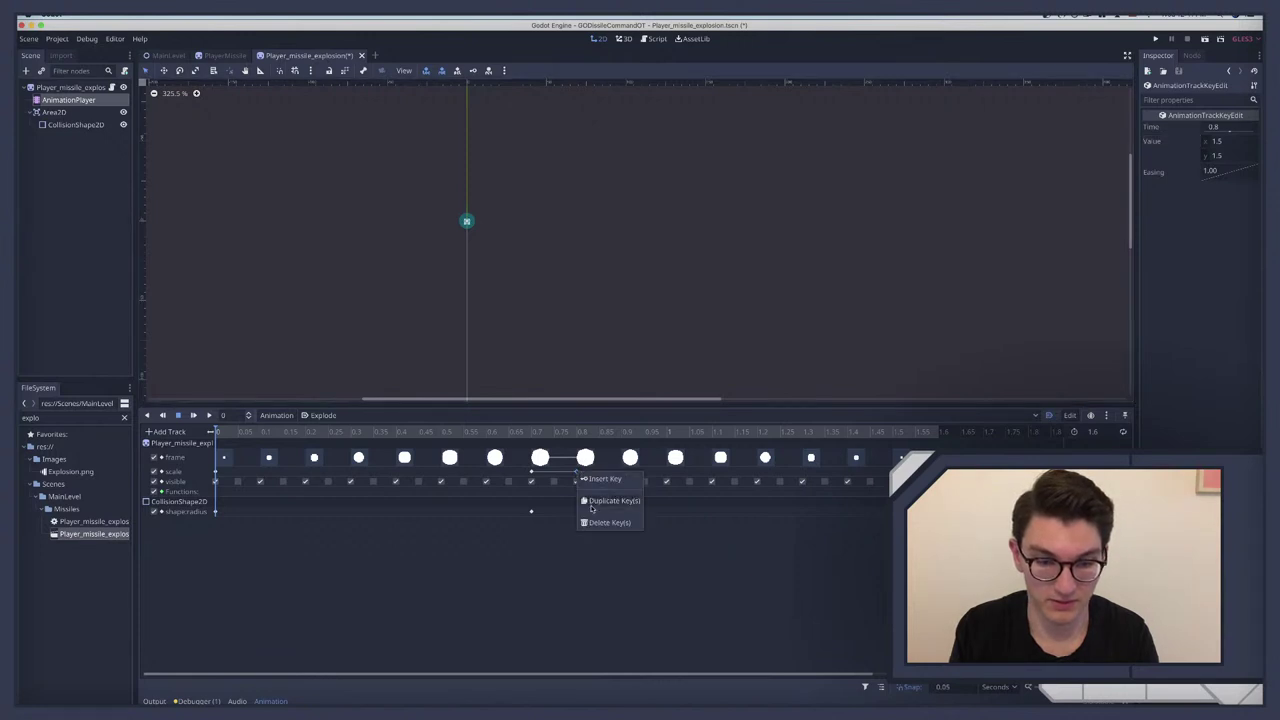
{"action": "left_click", "coordinate": [600, 522]}
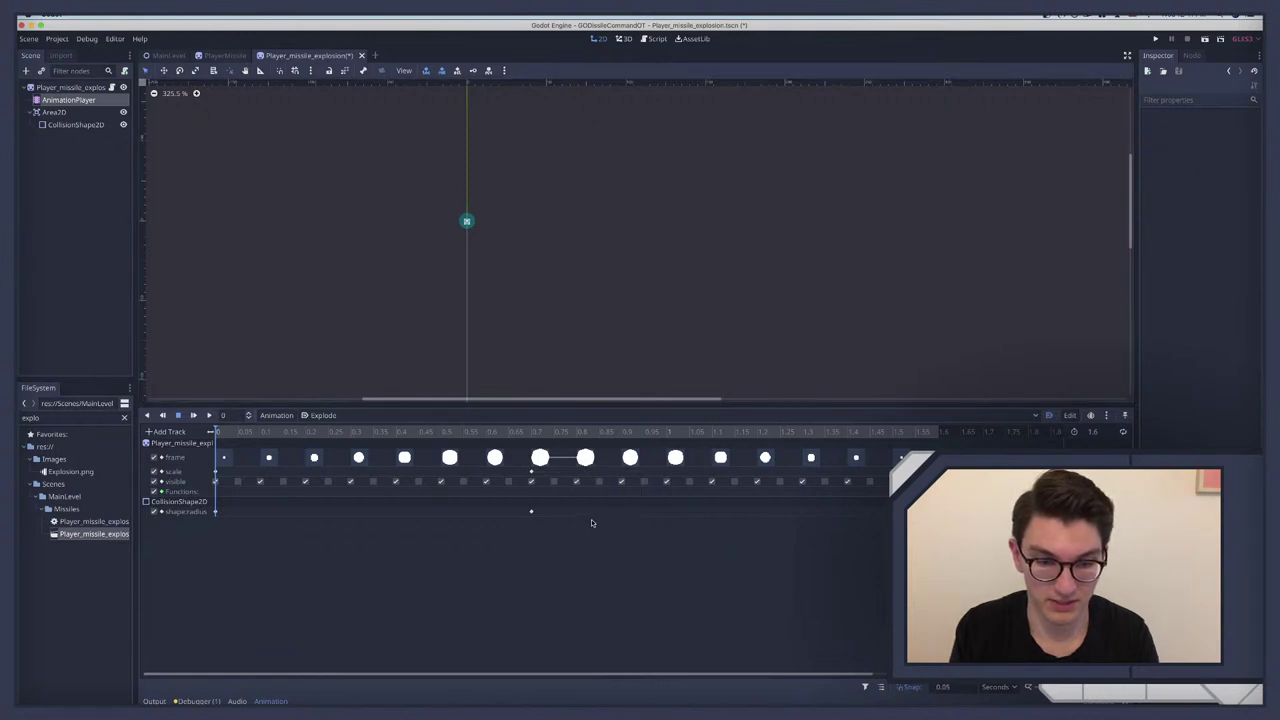
{"action": "left_click", "coordinate": [531, 471]}
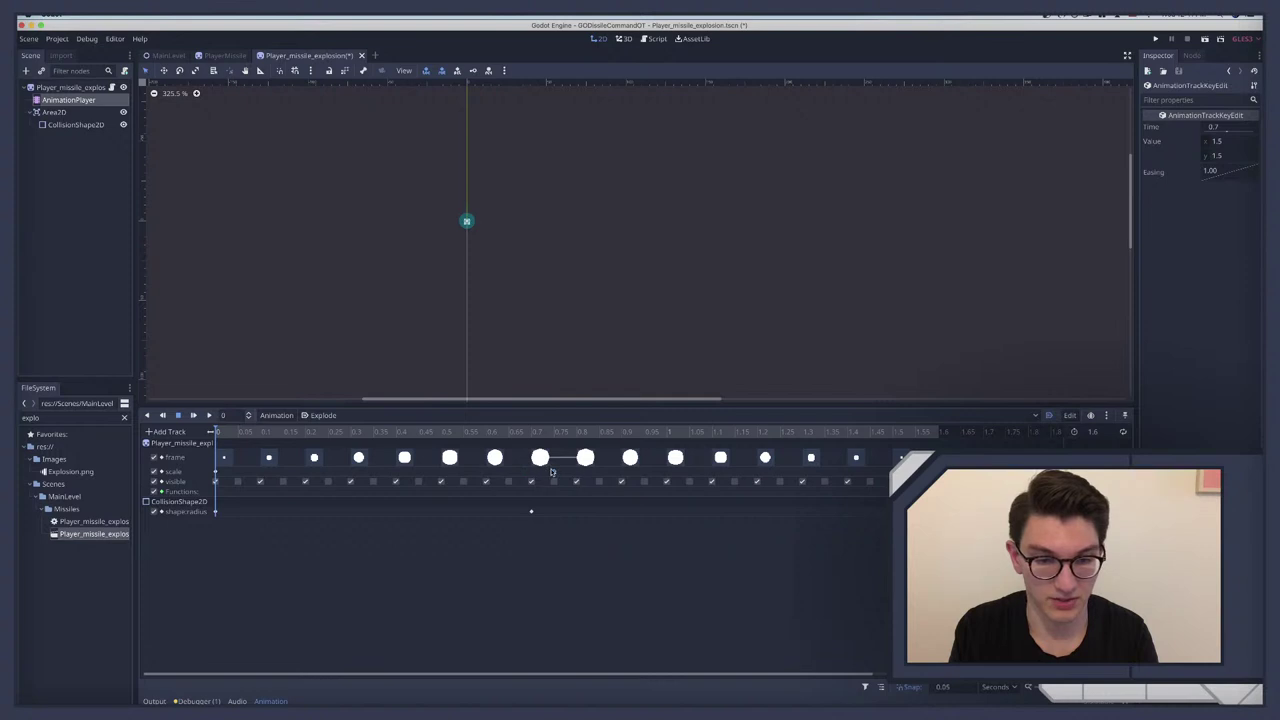
{"action": "key", "text": "F5"}
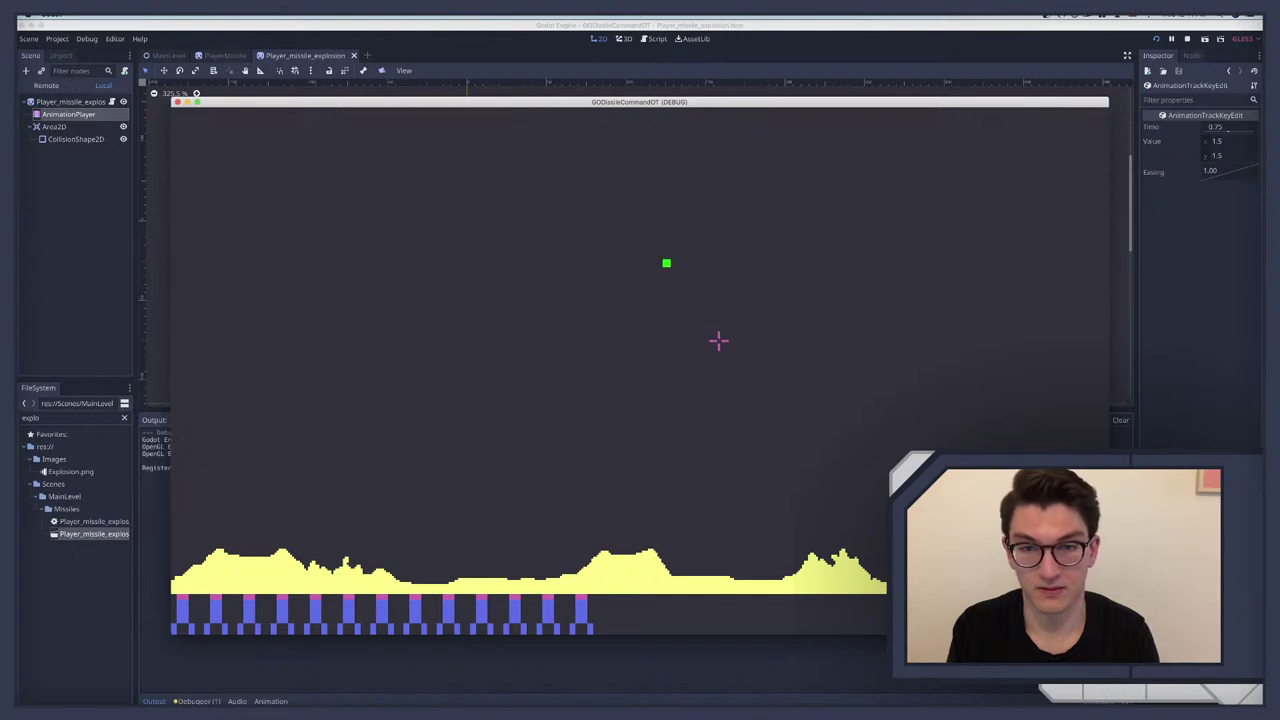
{"action": "left_click", "coordinate": [650, 318]}
{"action": "left_click", "coordinate": [821, 316]}
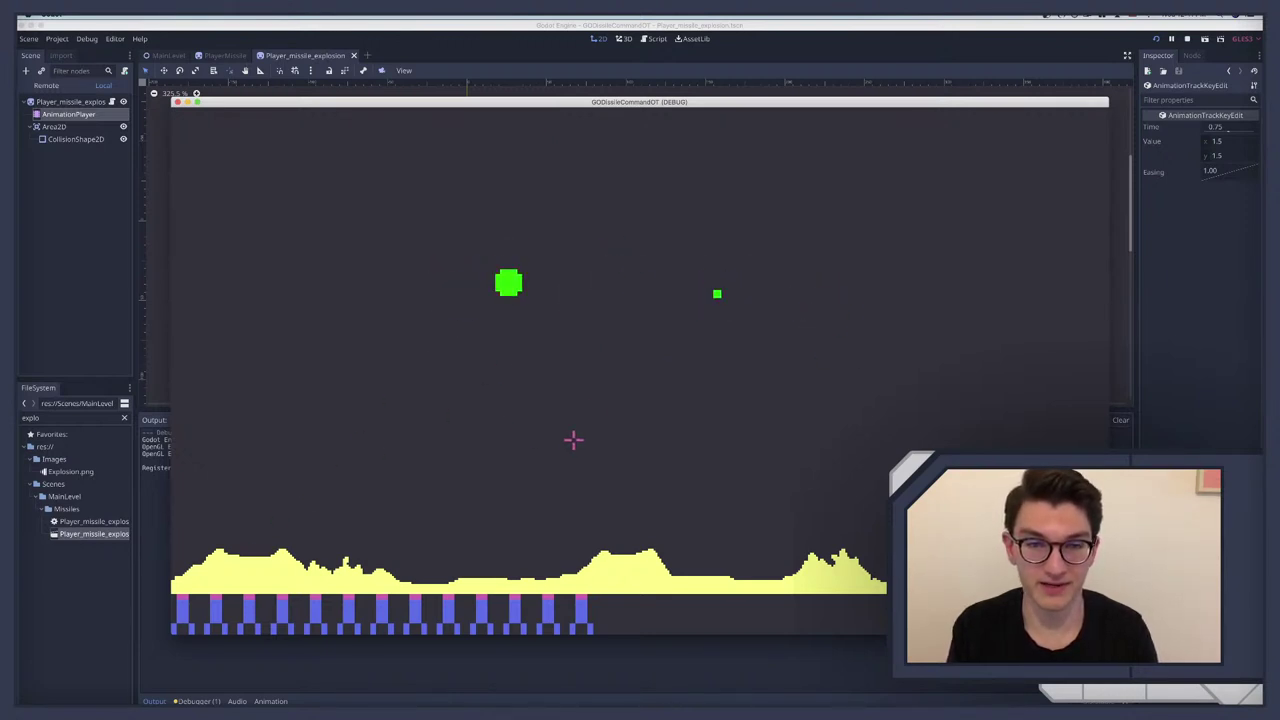
{"action": "left_click", "coordinate": [675, 325]}
{"action": "left_click", "coordinate": [820, 318]}
{"action": "left_click", "coordinate": [920, 335]}
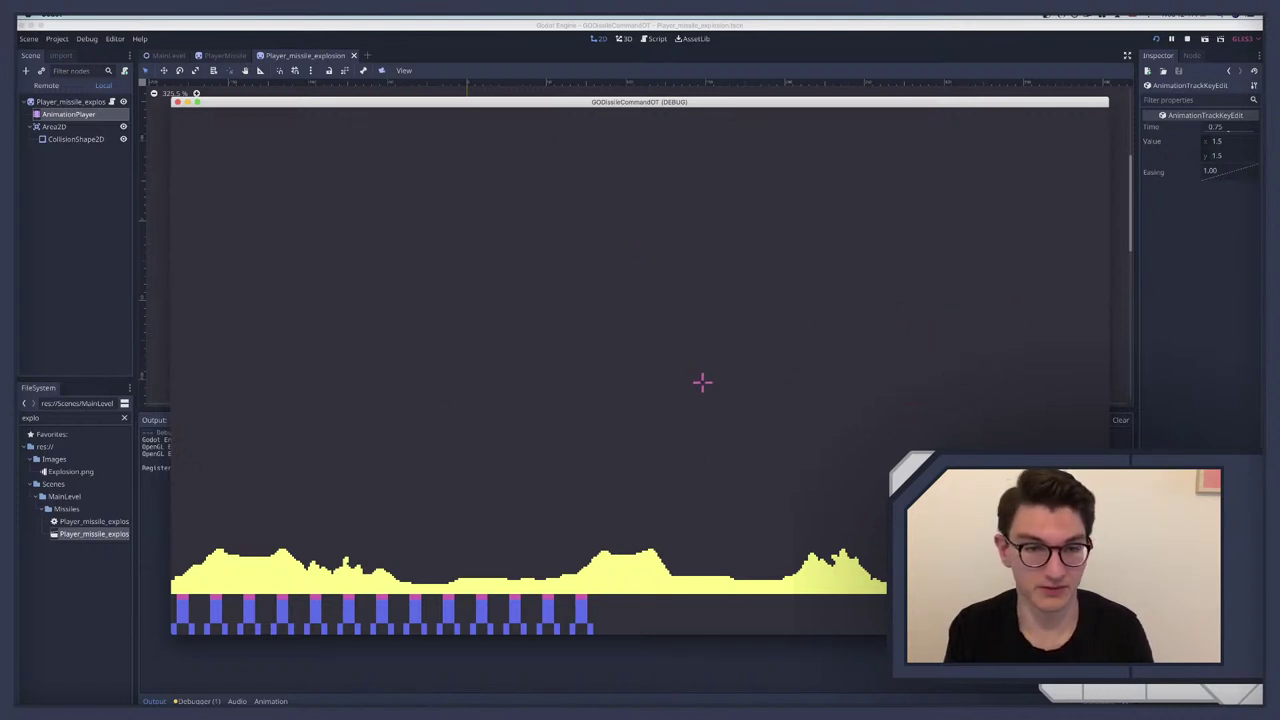
{"action": "left_click", "coordinate": [423, 358]}
{"action": "left_click", "coordinate": [474, 398]}
{"action": "left_click", "coordinate": [528, 409]}
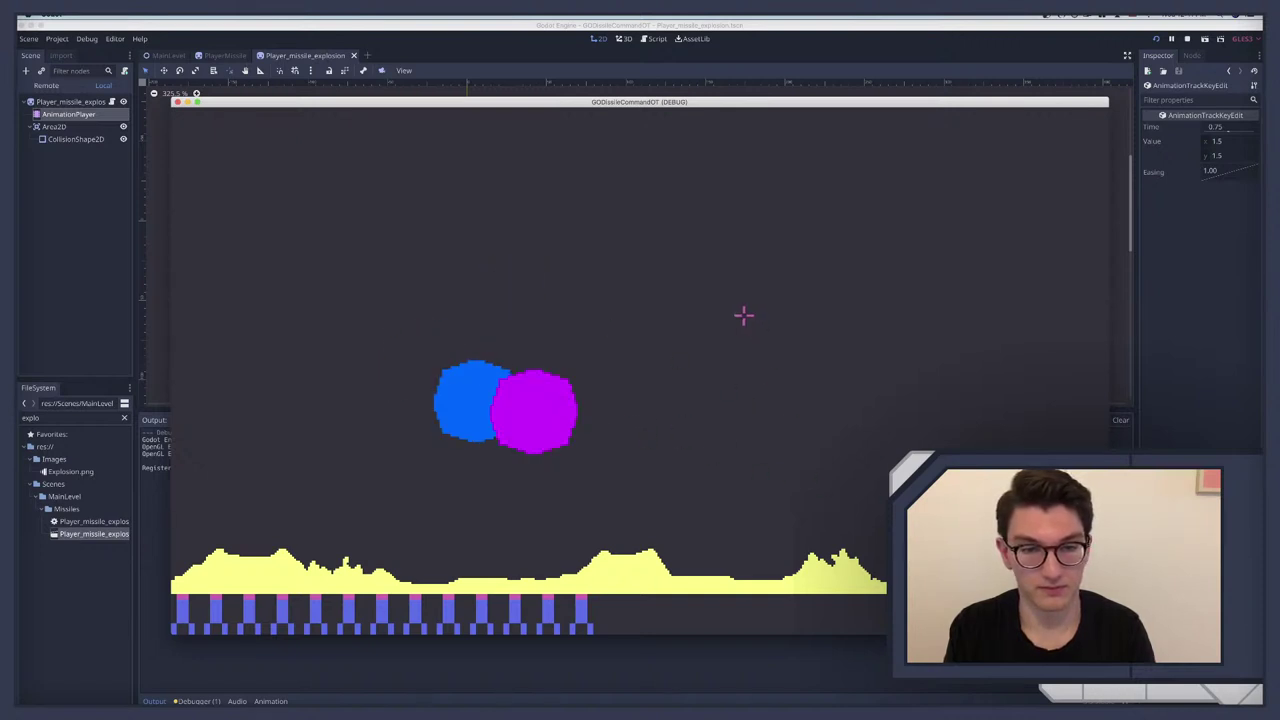
{"action": "left_click", "coordinate": [814, 277]}
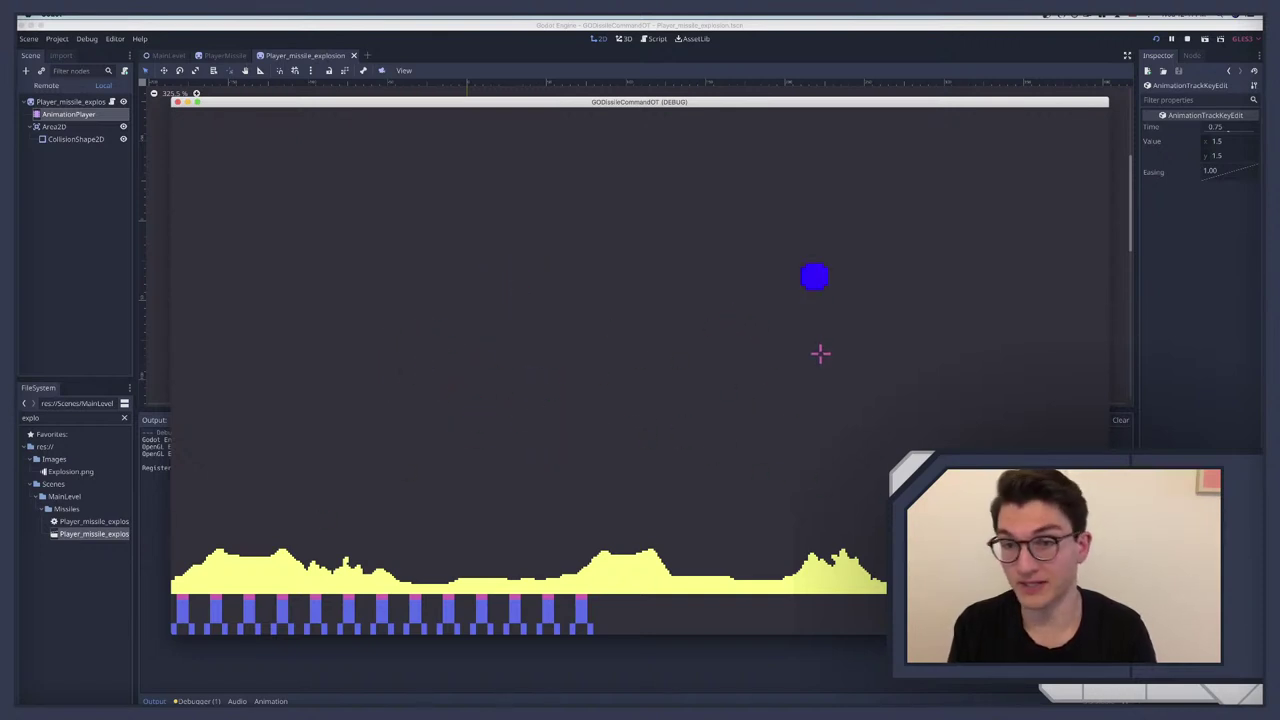
{"action": "left_click", "coordinate": [547, 286]}
{"action": "left_click", "coordinate": [726, 277]}
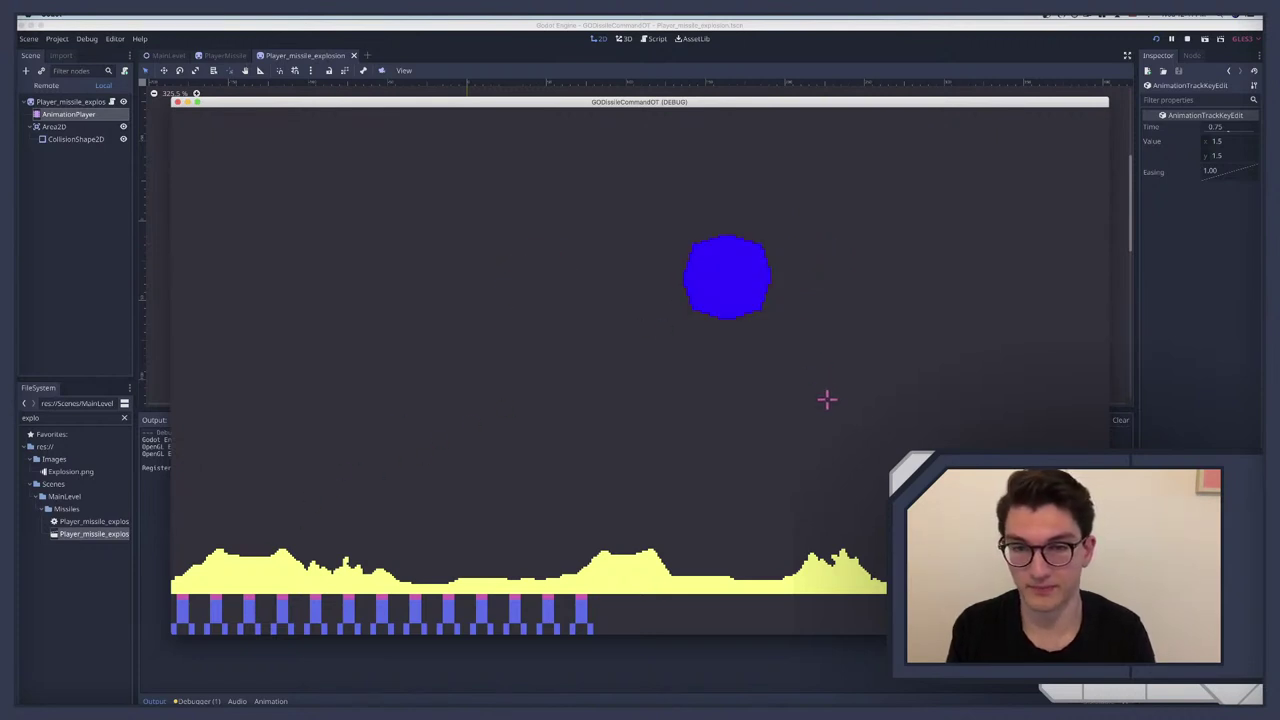
{"action": "left_click", "coordinate": [513, 265]}
{"action": "left_click", "coordinate": [724, 267]}
{"action": "left_click", "coordinate": [814, 274]}
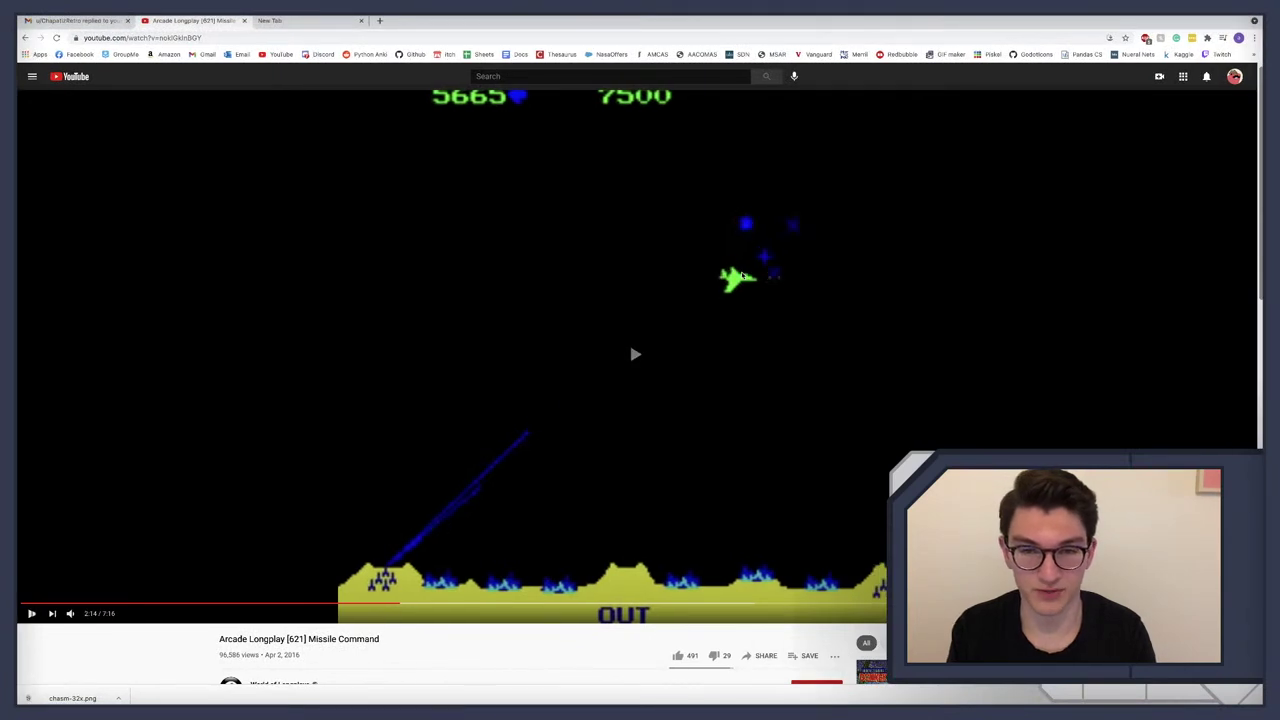
Step: Pause the Missile Command reference video and switch back to the Godot workspace
{"action": "left_click", "coordinate": [741, 276]}
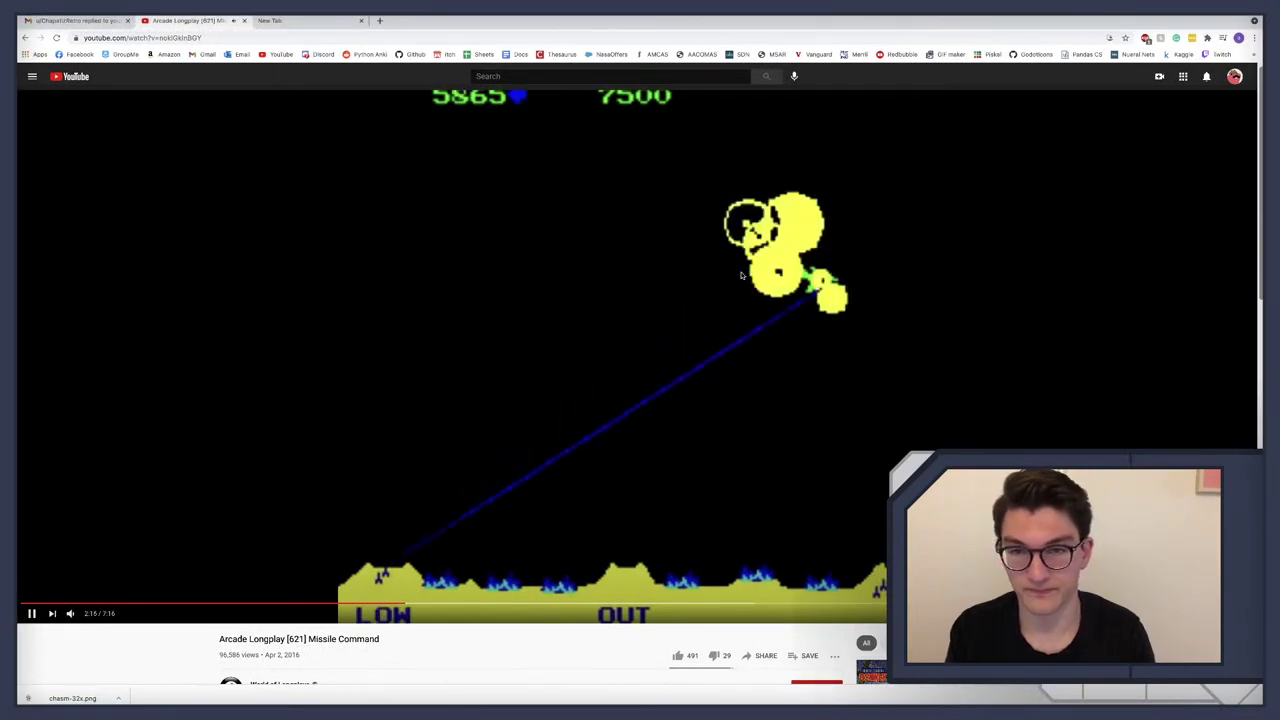
{"action": "left_click", "coordinate": [802, 283]}
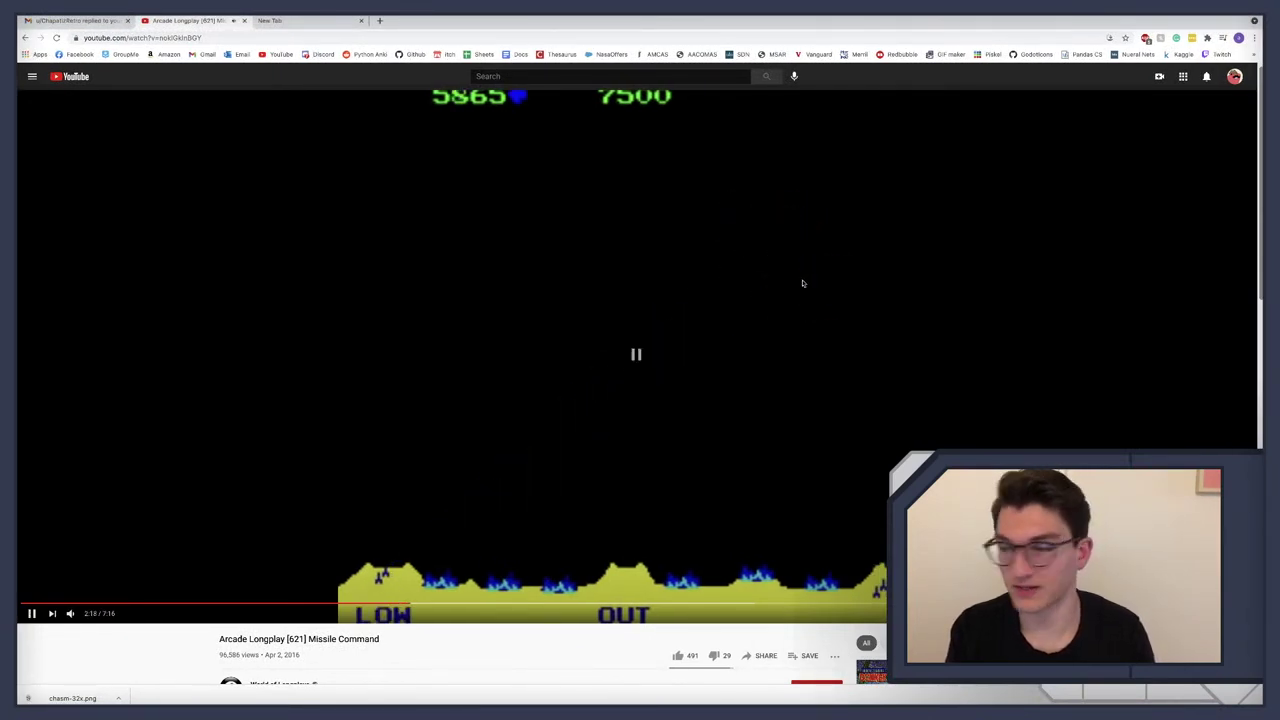
{"action": "key", "text": "ctrl+Left"}
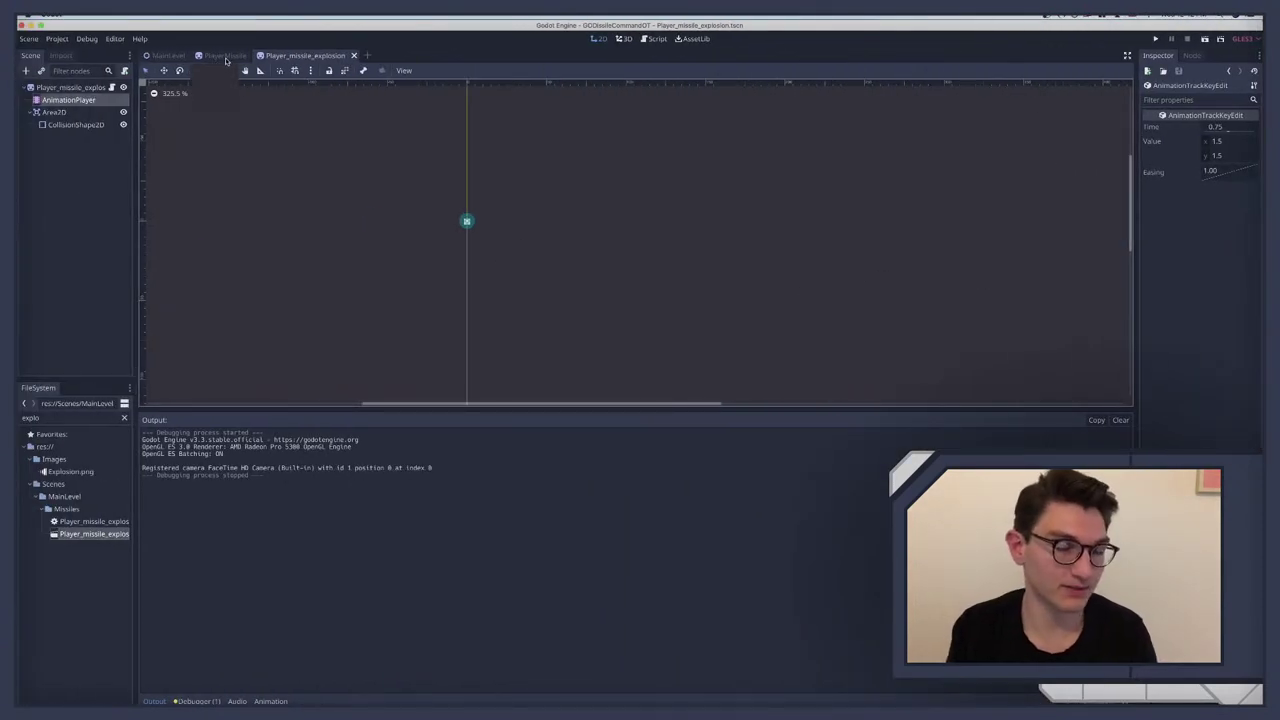
Step: Open Player_missile_explosion.gd from the explosion scene and go to the _physics_process header
{"action": "left_click", "coordinate": [219, 56]}
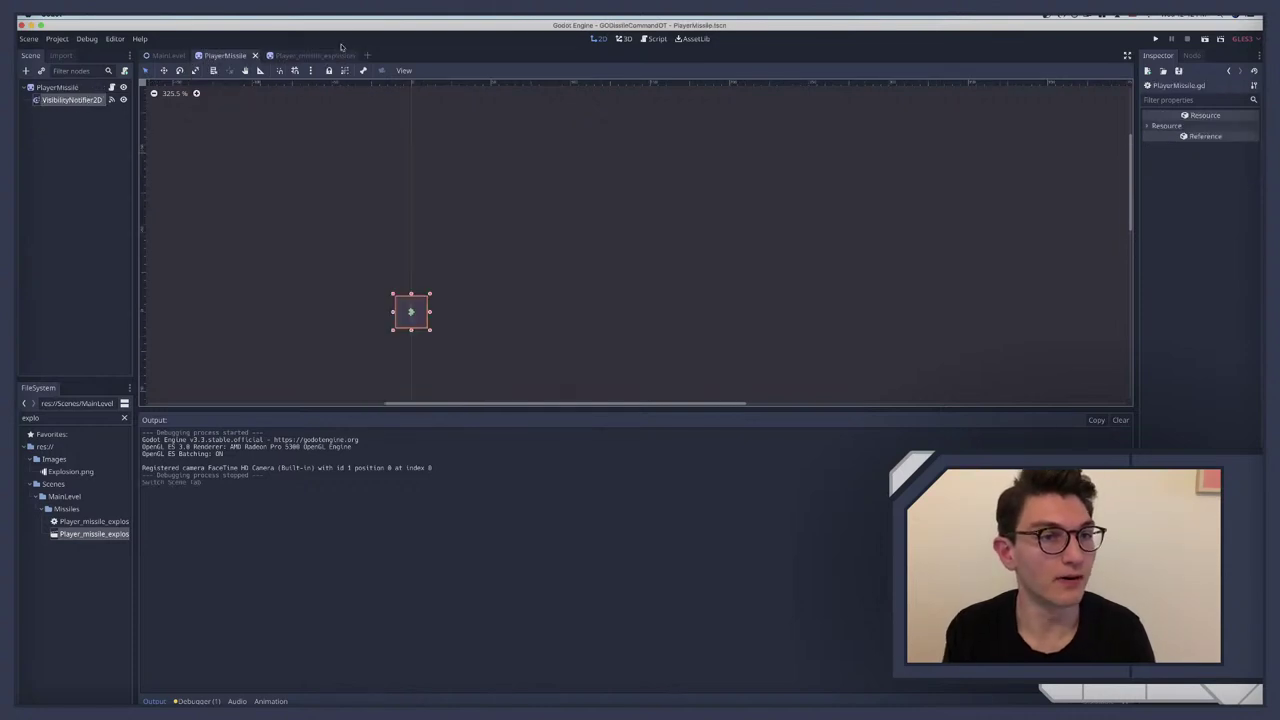
{"action": "left_click", "coordinate": [312, 55]}
{"action": "left_click", "coordinate": [112, 87]}
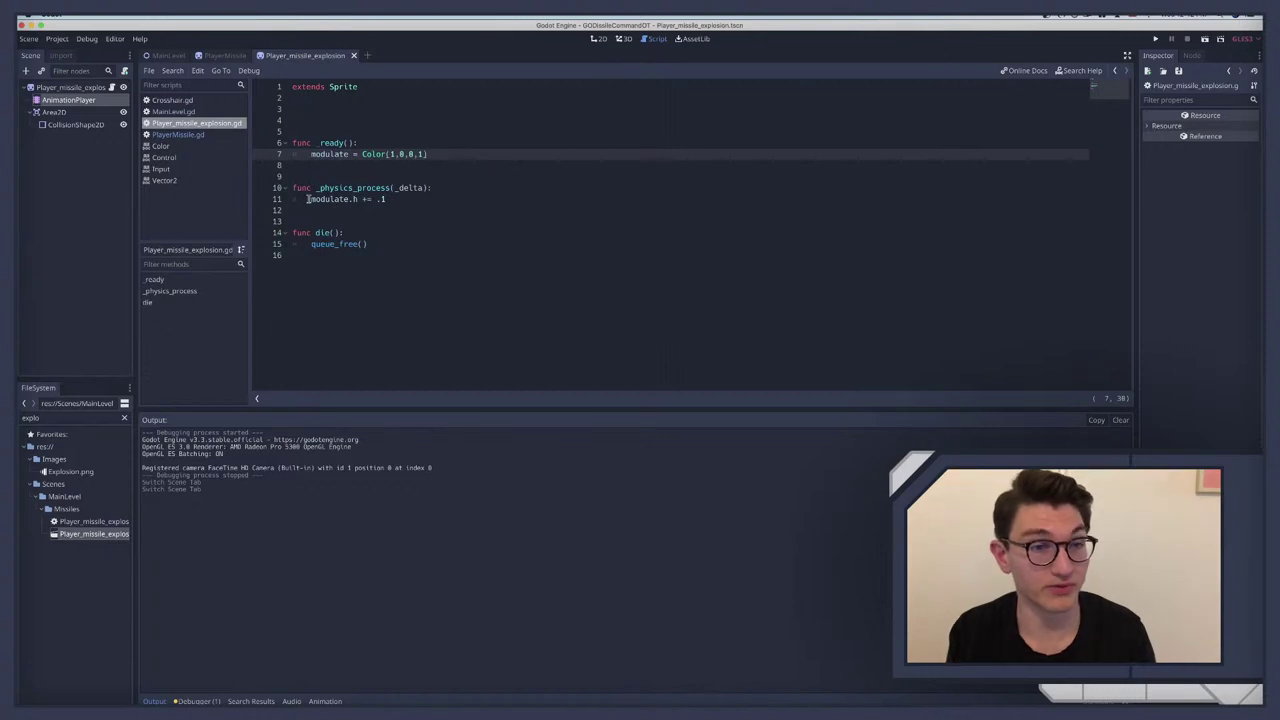
{"action": "left_click_drag", "start_coordinate": [308, 199], "coordinate": [409, 199]}
{"action": "key", "text": "ctrl+c"}
{"action": "left_click", "coordinate": [441, 197]}
{"action": "left_click", "coordinate": [448, 187]}
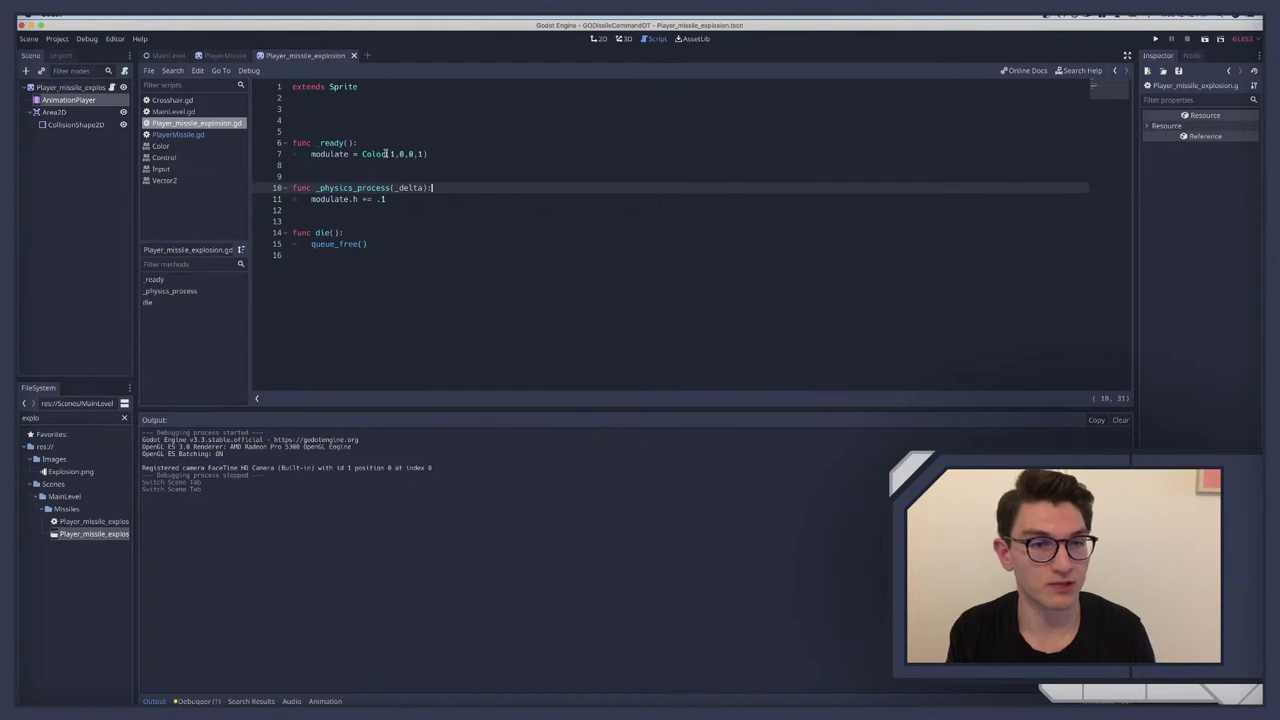
Step: Declare 'var is_white = false' on a new line near the top of the script
{"action": "left_click", "coordinate": [352, 104]}
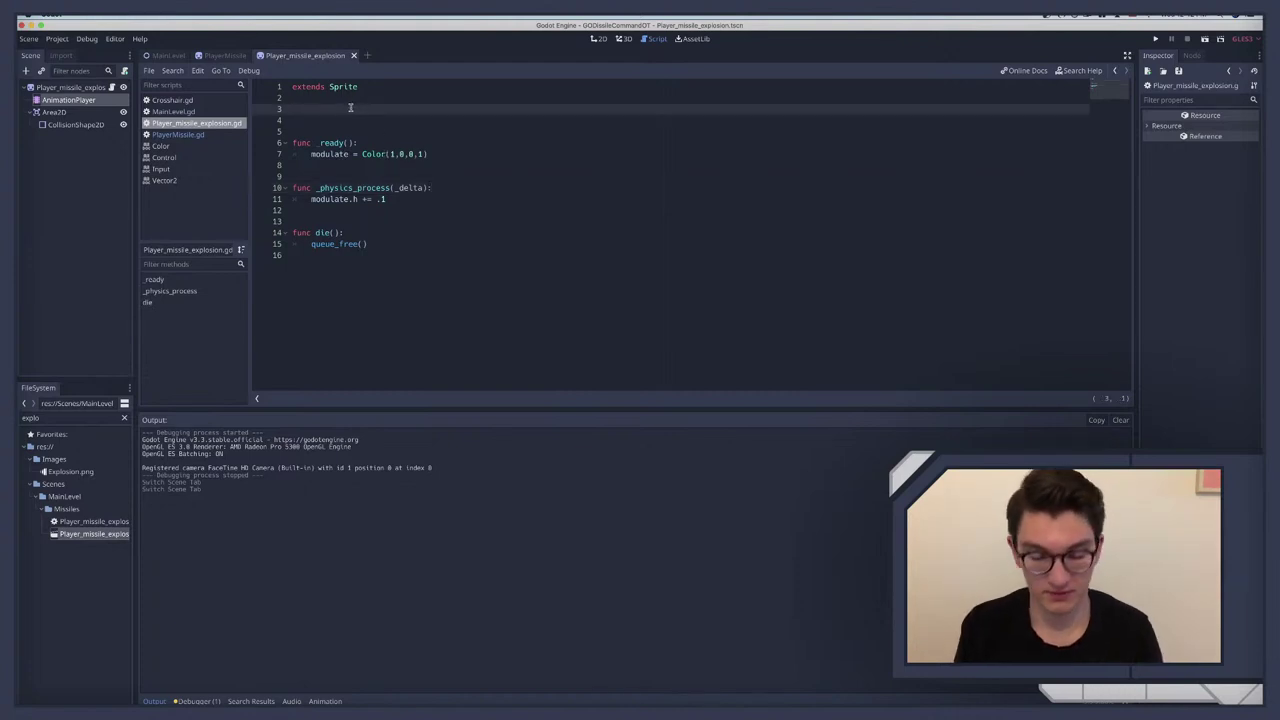
{"action": "key", "text": "Return"}
{"action": "type", "text": "var is"}
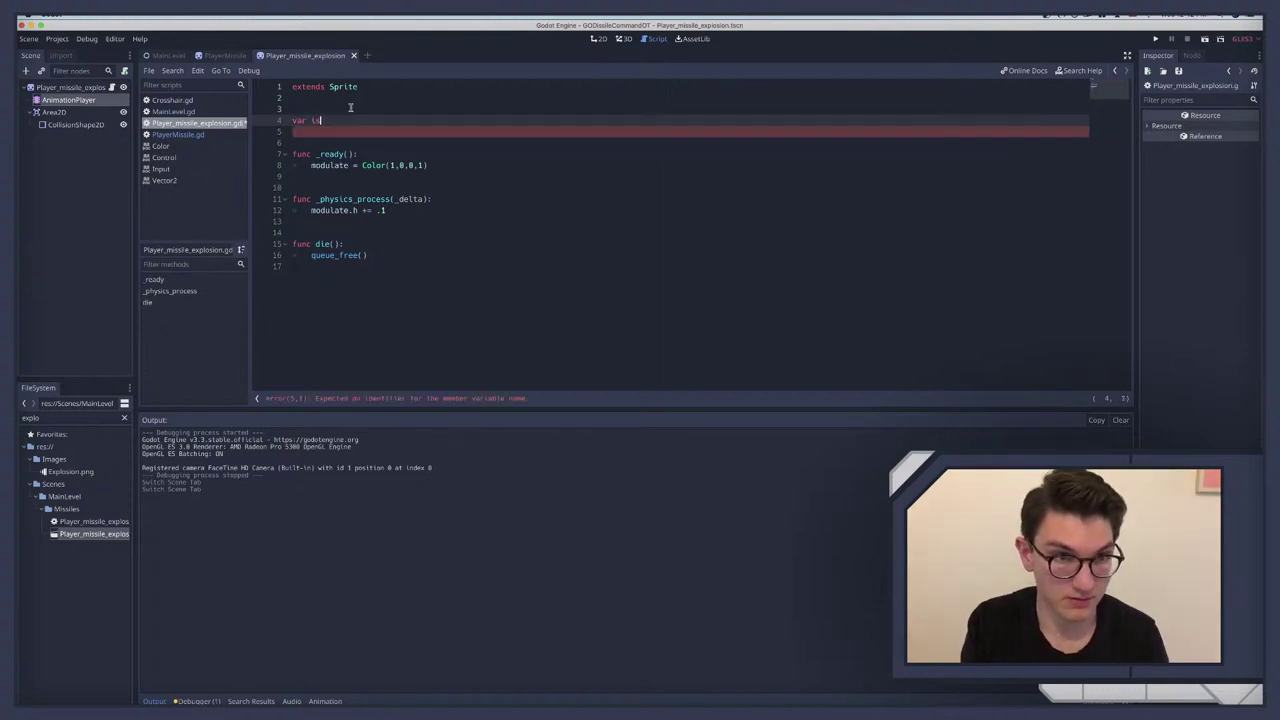
{"action": "type", "text": "_whit"}
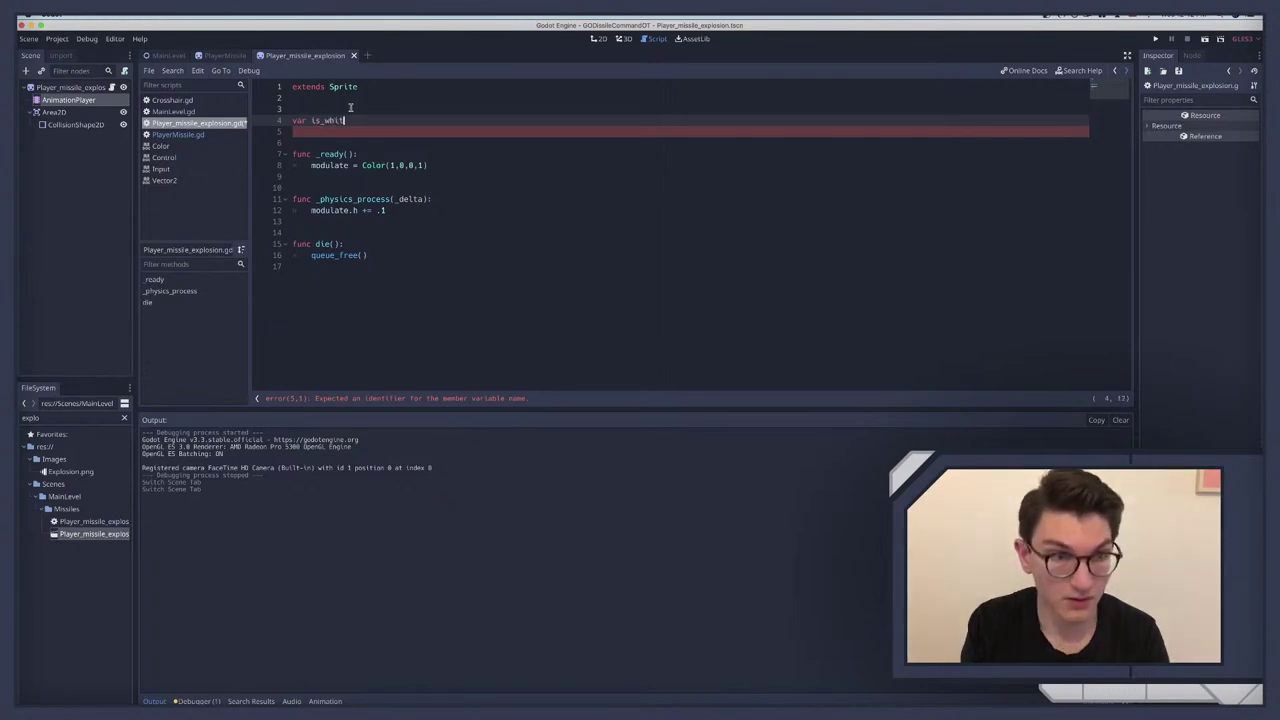
{"action": "type", "text": "e = false"}
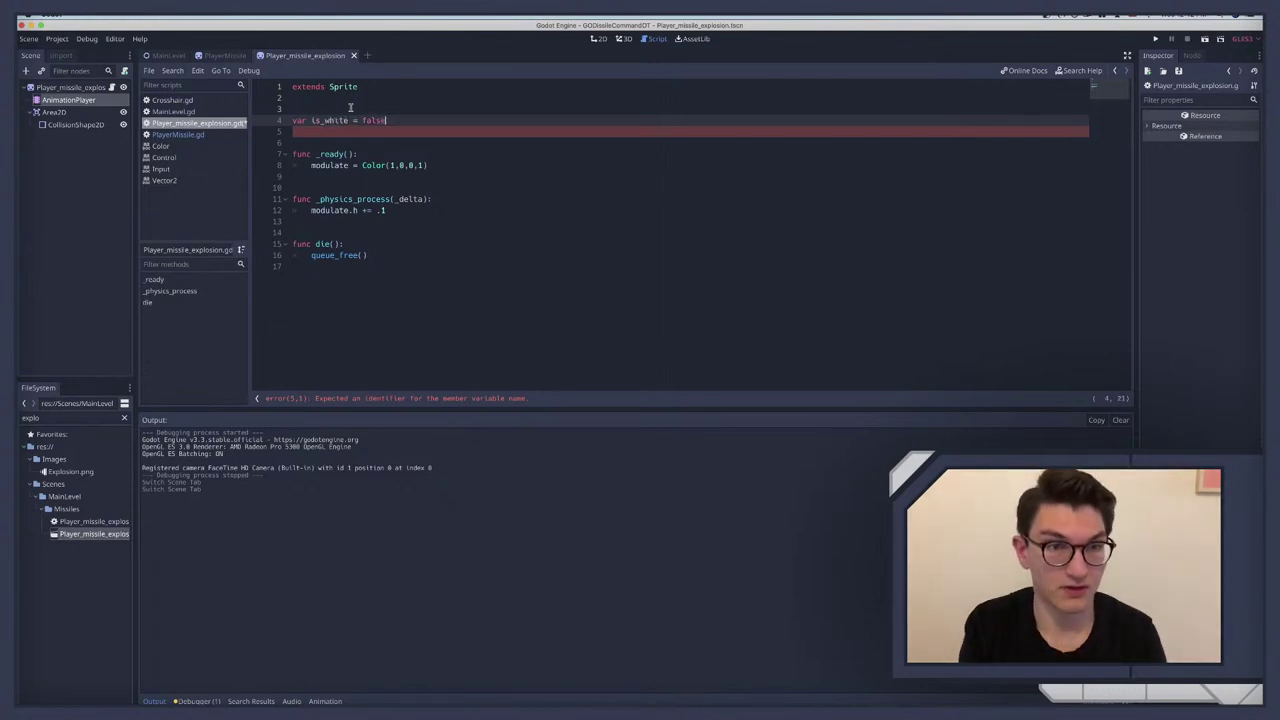
{"action": "double_click", "coordinate": [374, 120]}
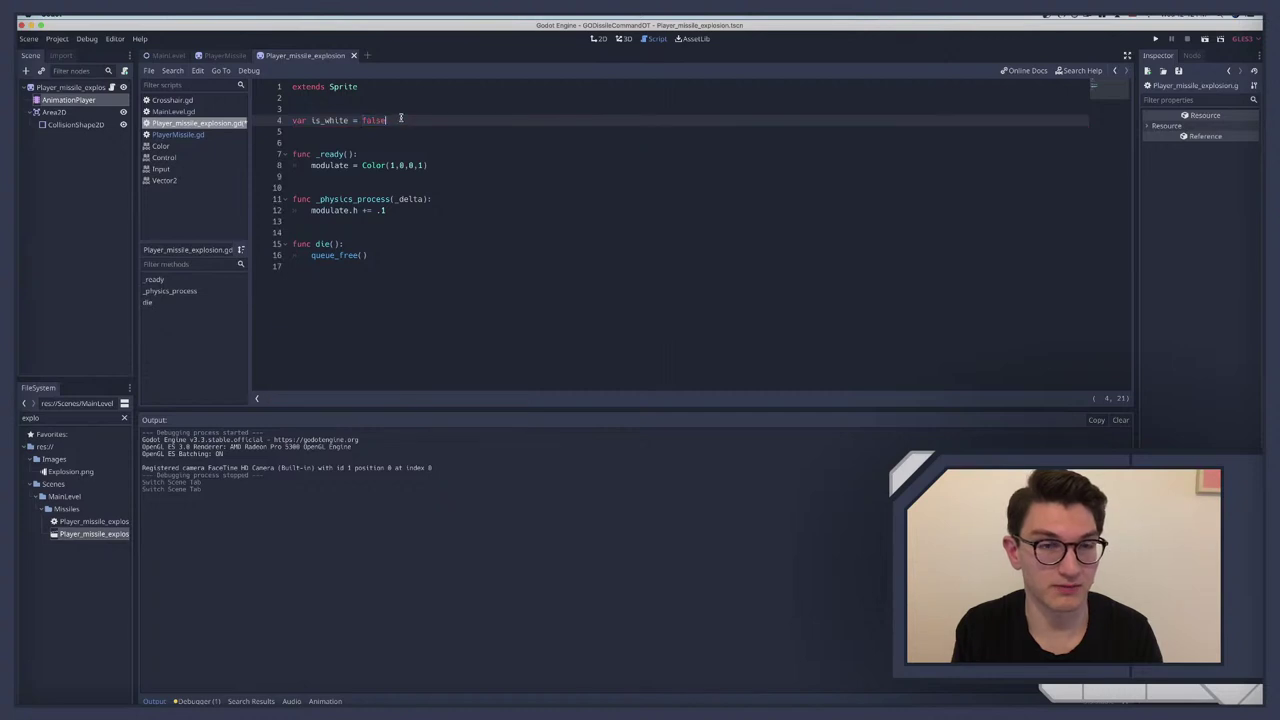
Step: In _physics_process, add 'if is_white:' with pass and an else setting is_white = true
{"action": "left_click", "coordinate": [446, 200]}
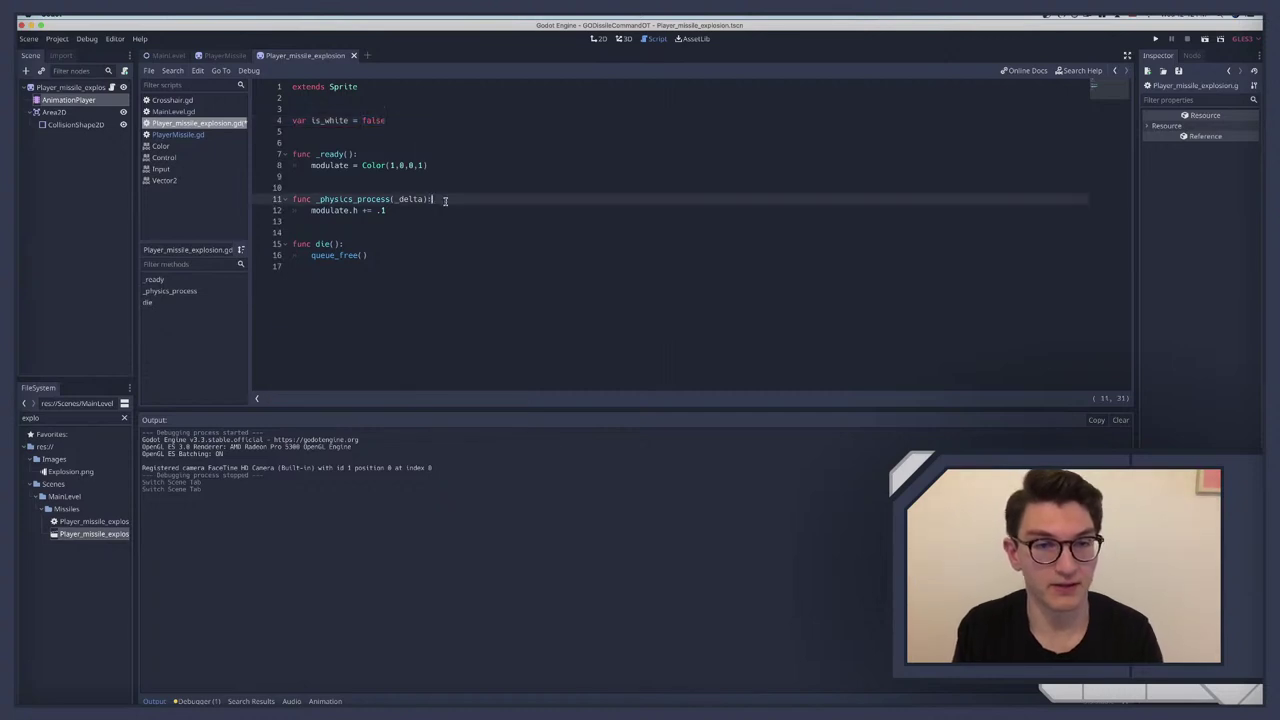
{"action": "key", "text": "Return"}
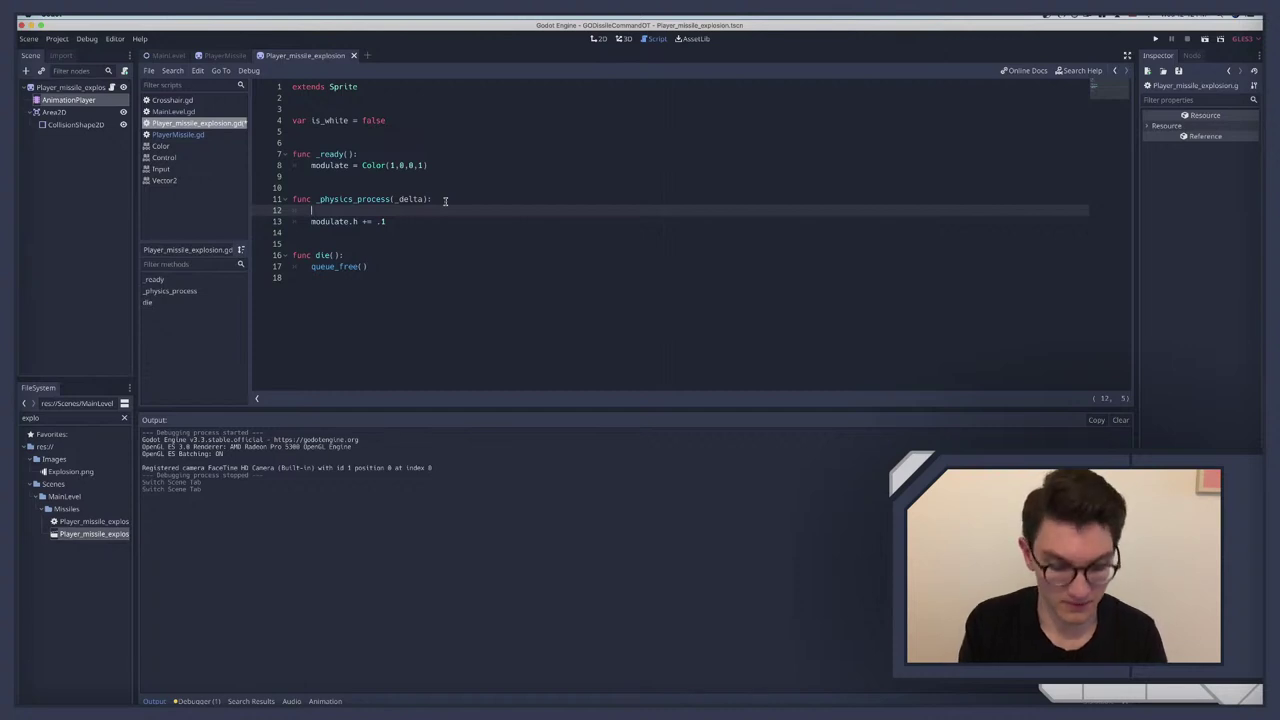
{"action": "type", "text": "if is"}
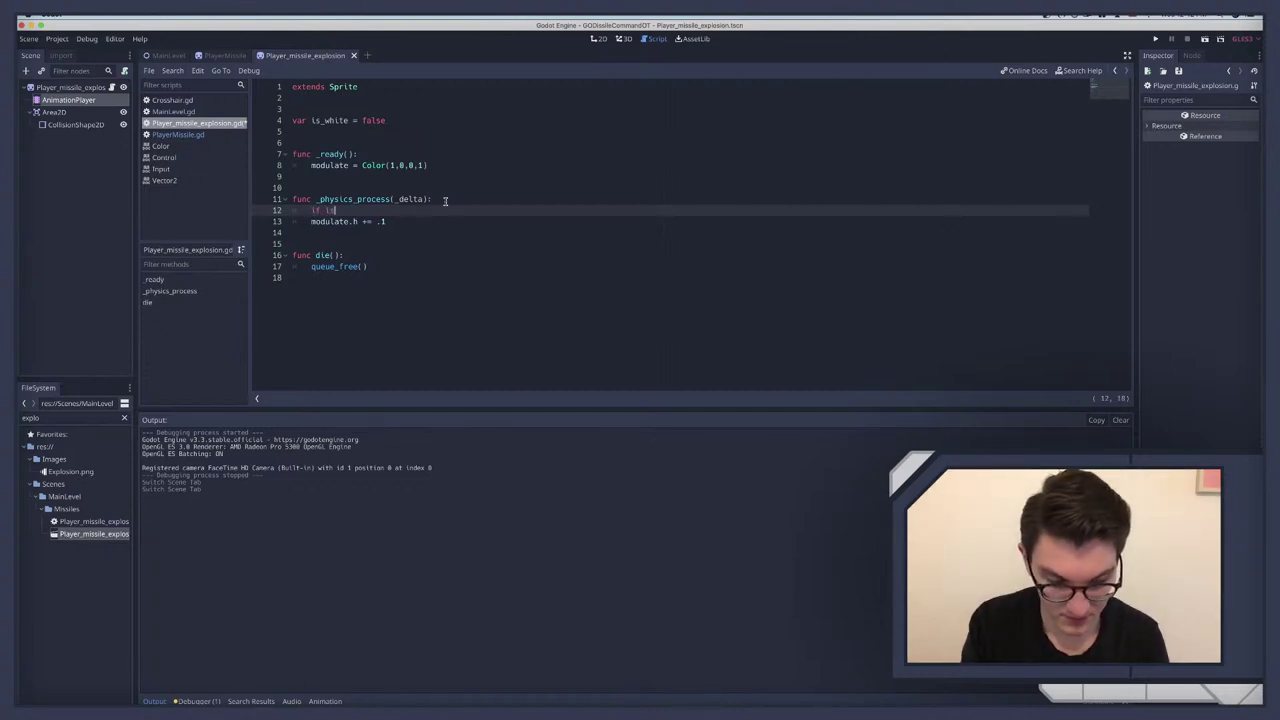
{"action": "type", "text": "_whi"}
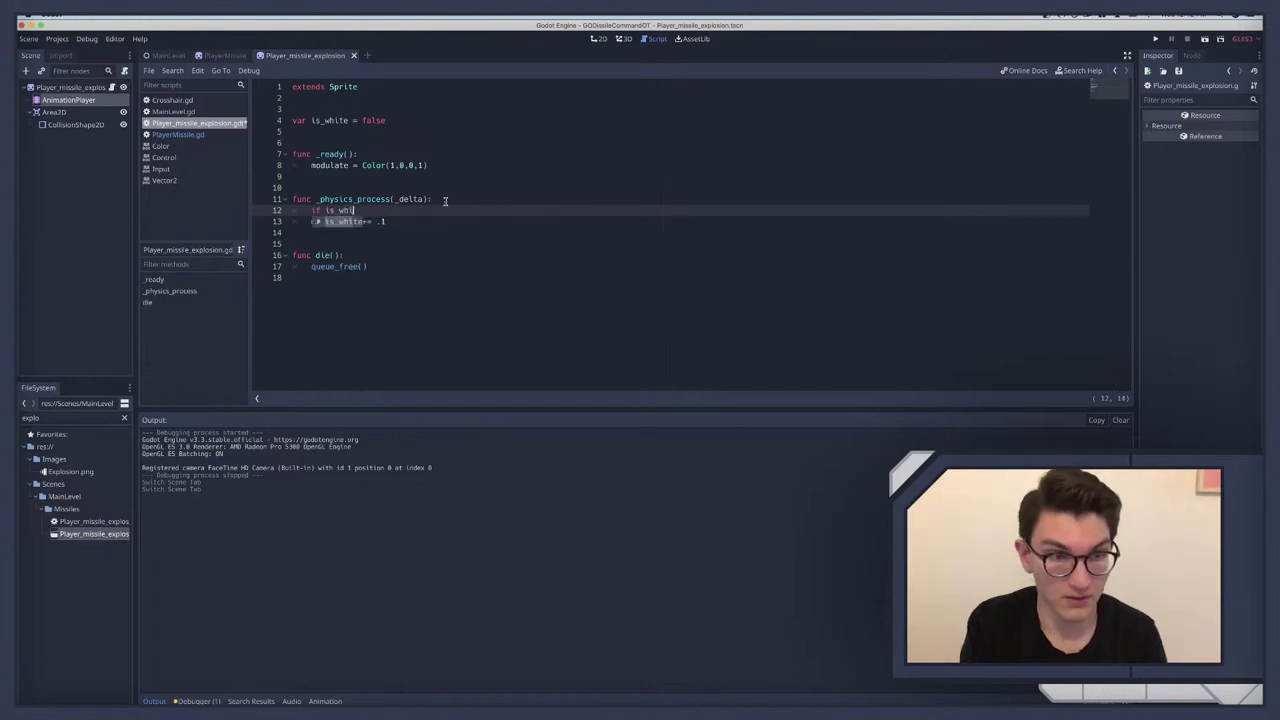
{"action": "type", "text": "te:"}
{"action": "key", "text": "Return"}
{"action": "type", "text": "pass"}
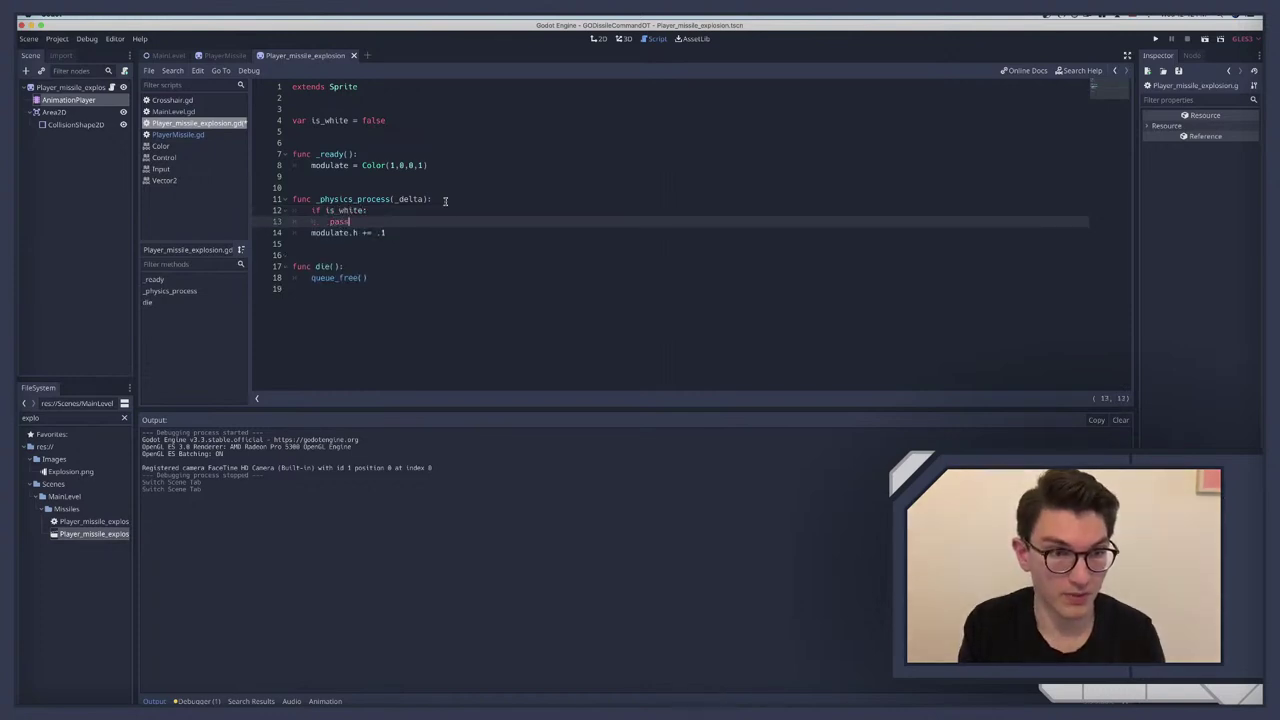
{"action": "key", "text": "Return"}
{"action": "key", "text": "BackSpace"}
{"action": "type", "text": "else"}
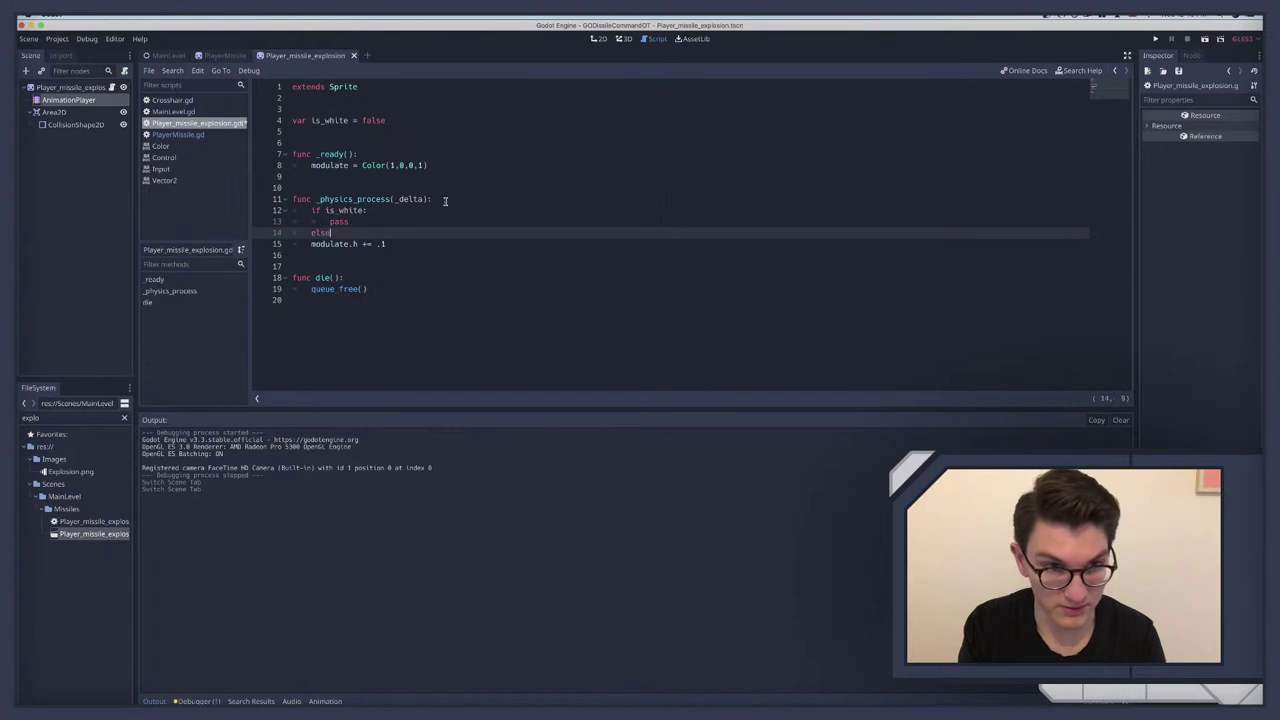
{"action": "type", "text": ":"}
{"action": "key", "text": "Return"}
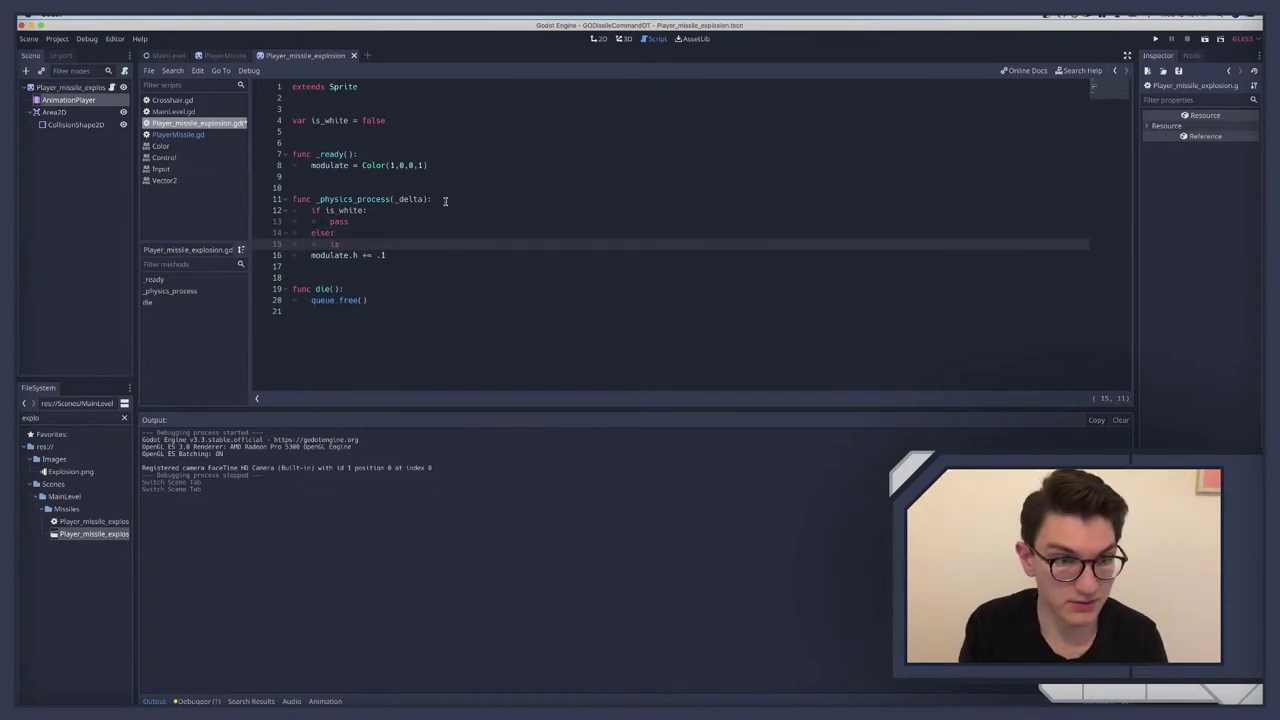
{"action": "type", "text": "is_white"}
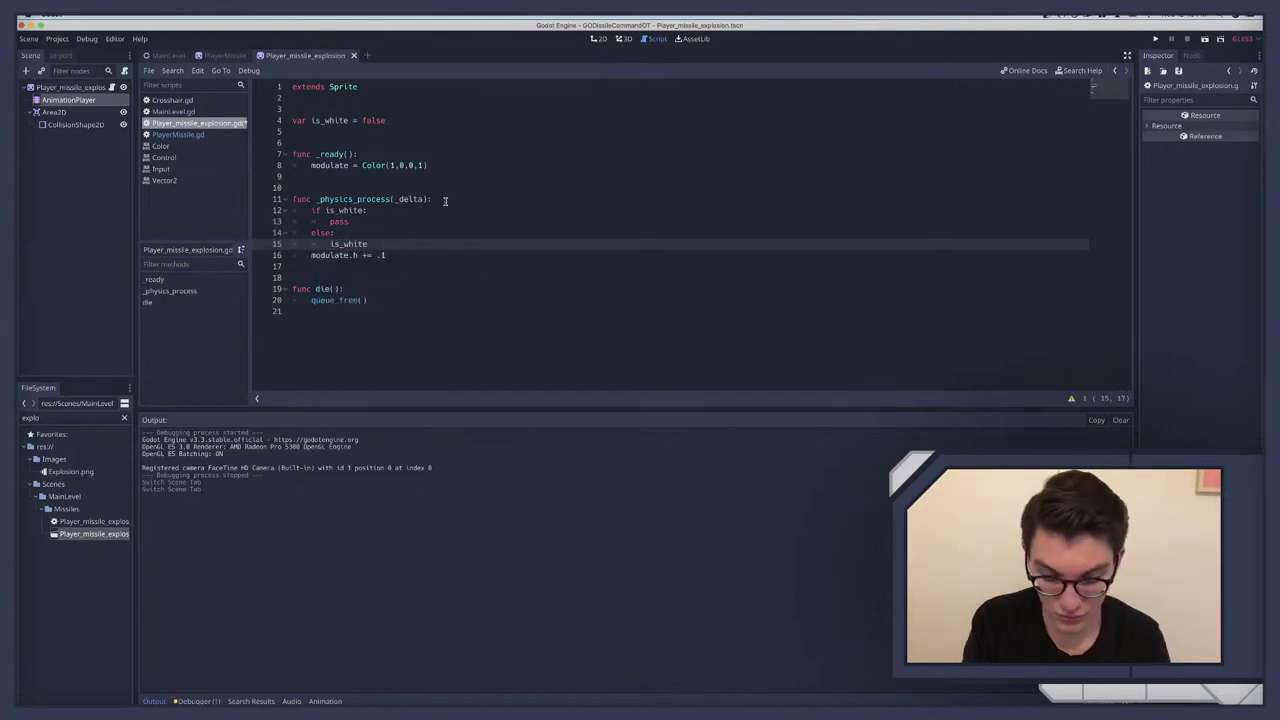
{"action": "type", "text": " = true"}
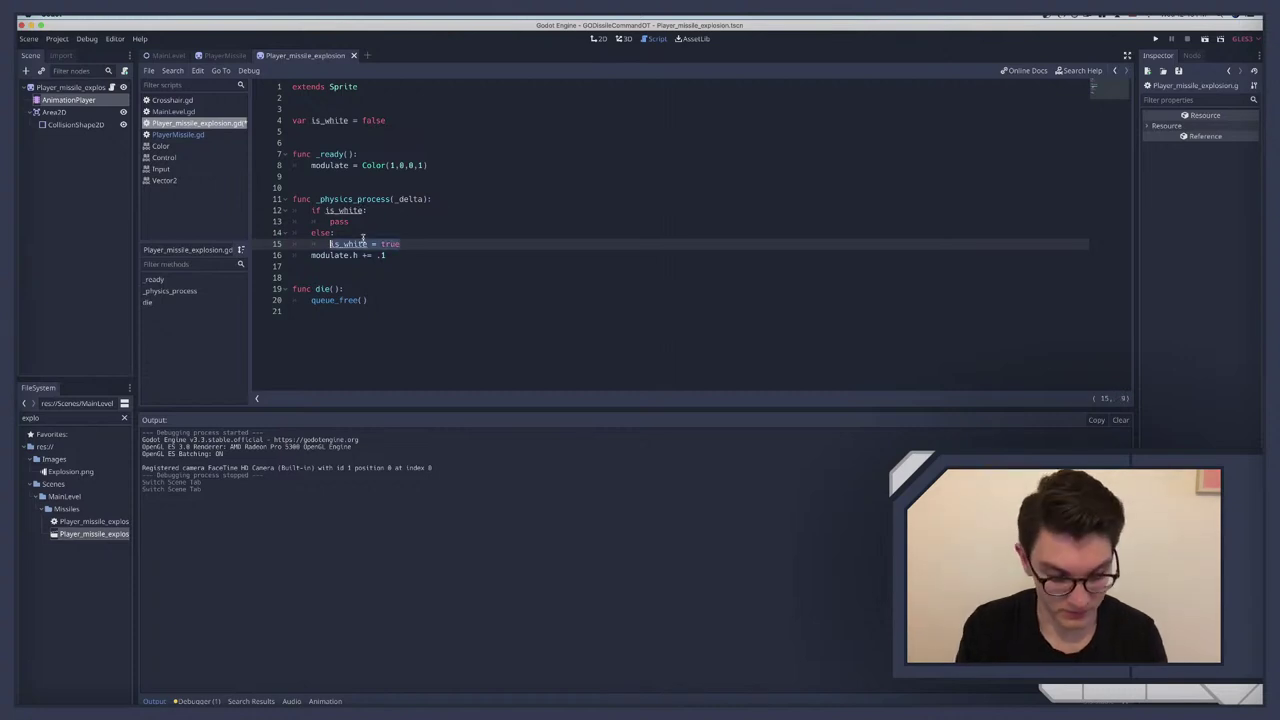
Step: Set is_white = false inside the if is_white branch
{"action": "left_click", "coordinate": [382, 209]}
{"action": "key", "text": "Return"}
{"action": "type", "text": "is_white = "}
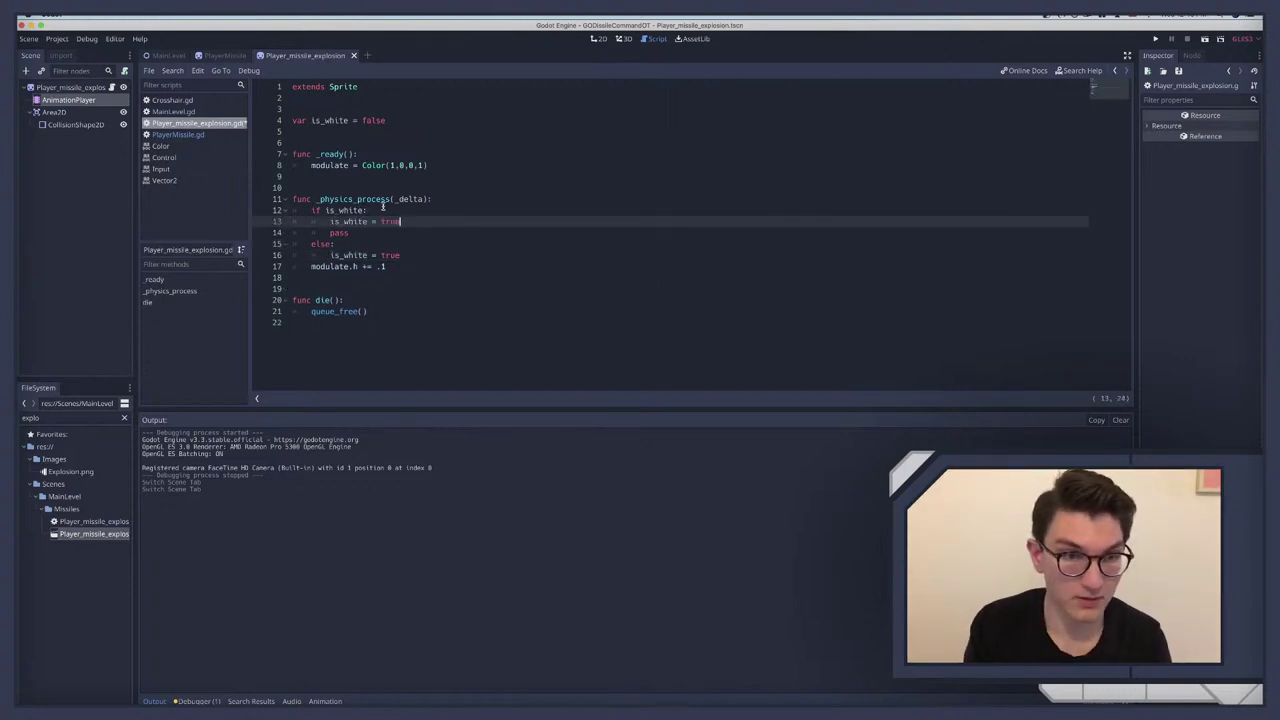
{"action": "type", "text": "false"}
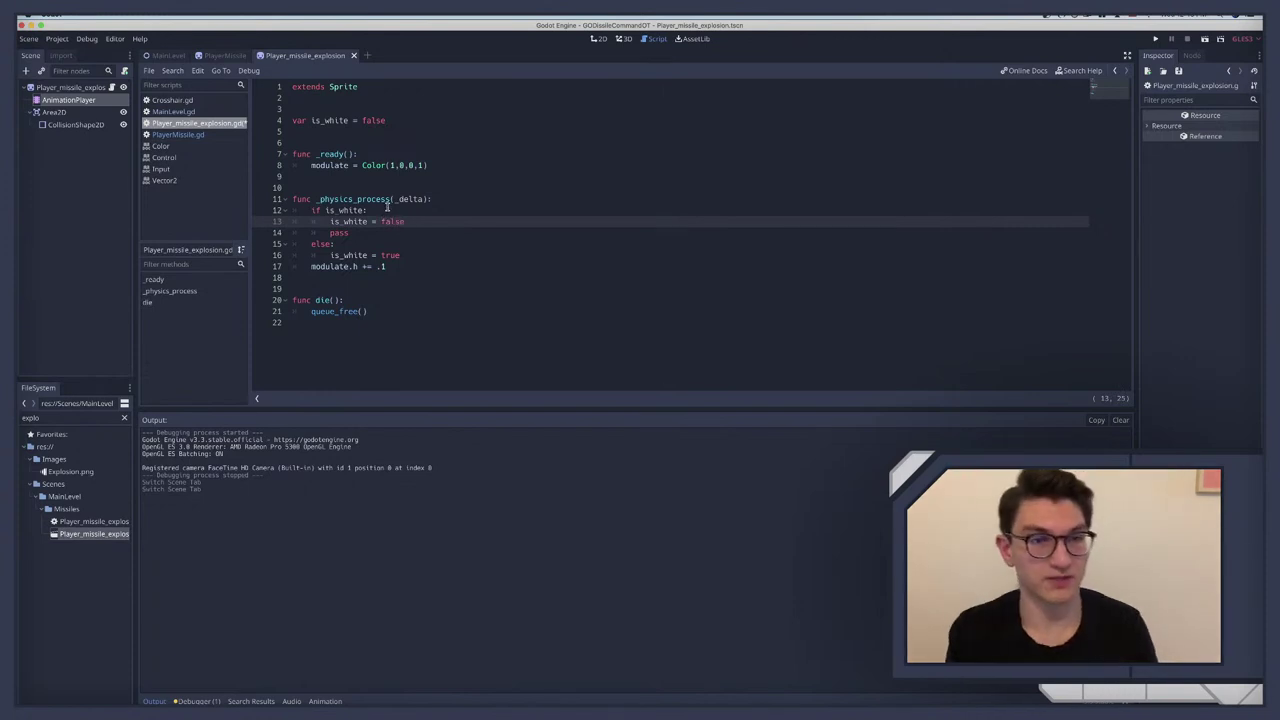
{"action": "left_click", "coordinate": [383, 209]}
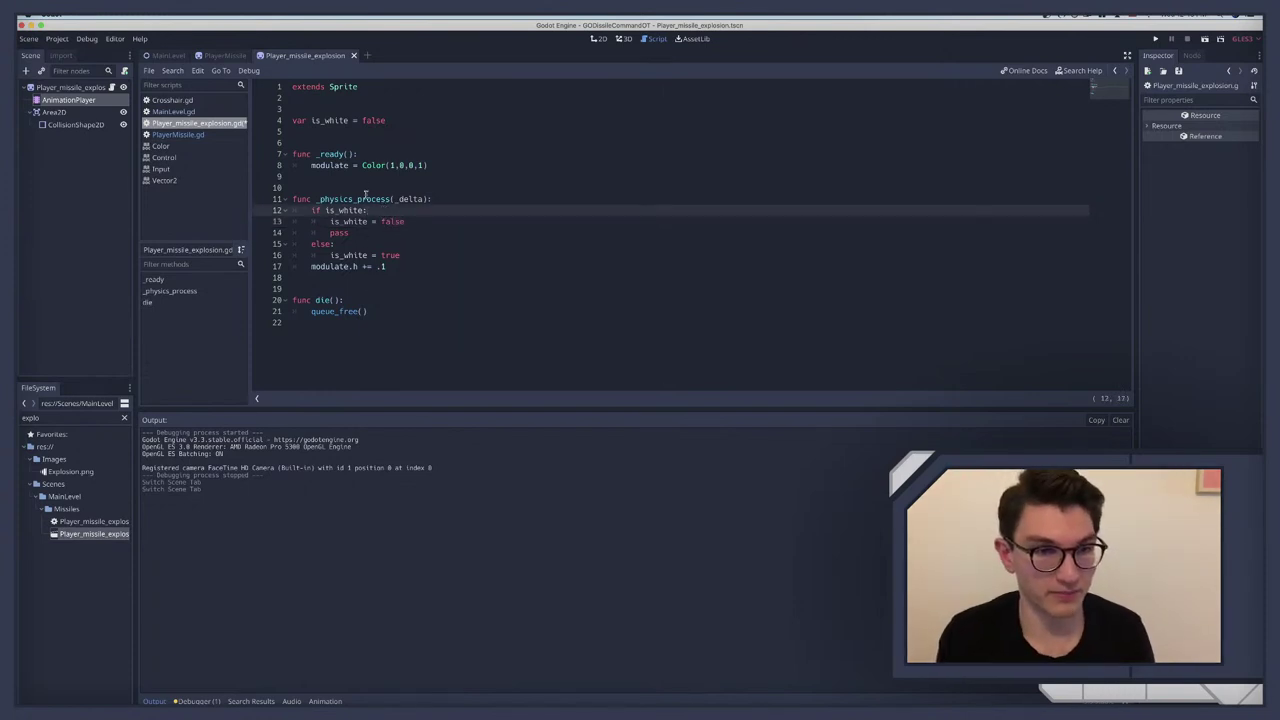
Step: Move the 'modulate.h += .1' line into the else branch under is_white = true
{"action": "left_click_drag", "start_coordinate": [310, 266], "coordinate": [422, 249]}
{"action": "key", "text": "BackSpace"}
{"action": "left_click", "coordinate": [422, 254]}
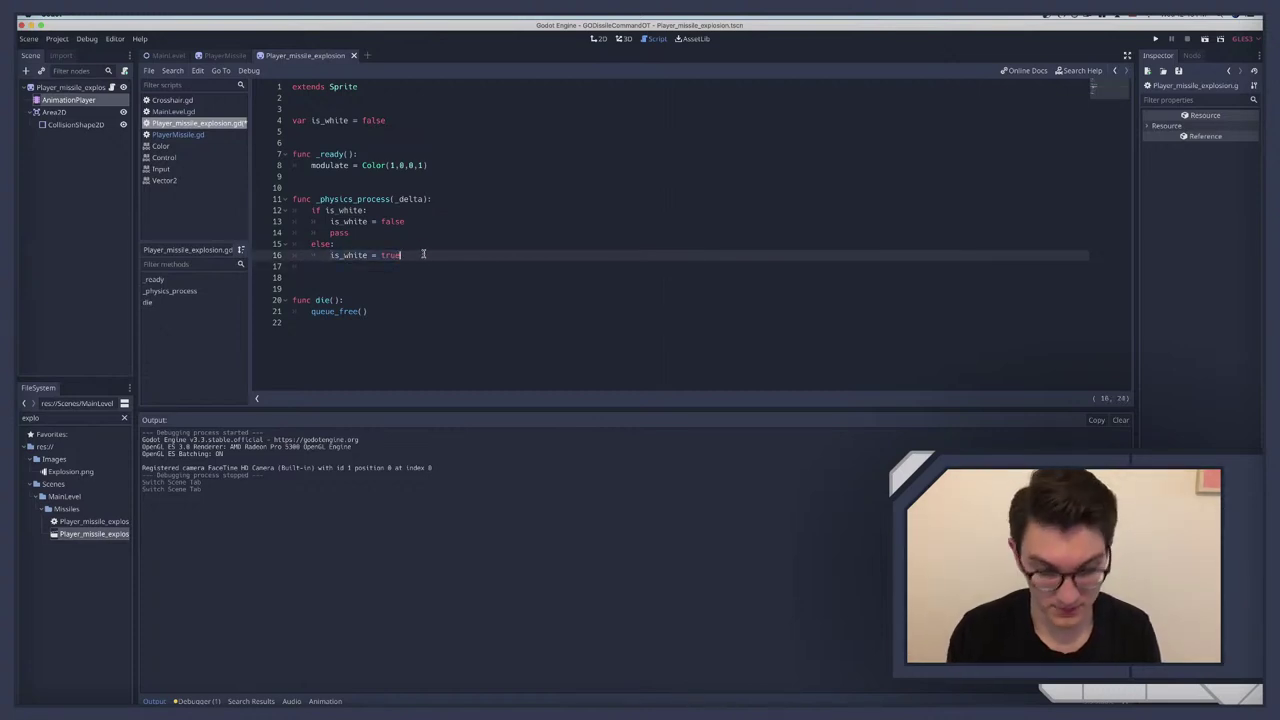
{"action": "key", "text": "Return"}
{"action": "key", "text": "ctrl+v"}
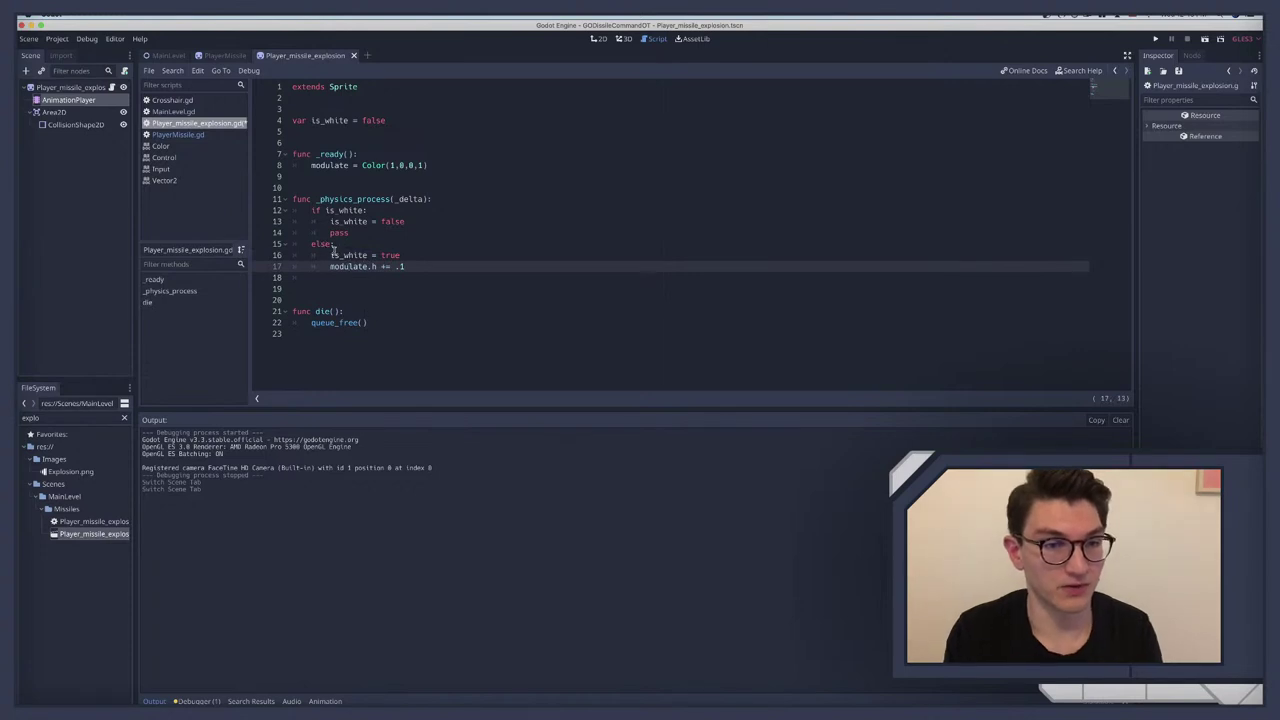
{"action": "double_click", "coordinate": [350, 255]}
{"action": "double_click", "coordinate": [390, 255]}
{"action": "left_click_drag", "start_coordinate": [338, 266], "coordinate": [406, 266]}
{"action": "left_click", "coordinate": [368, 268]}
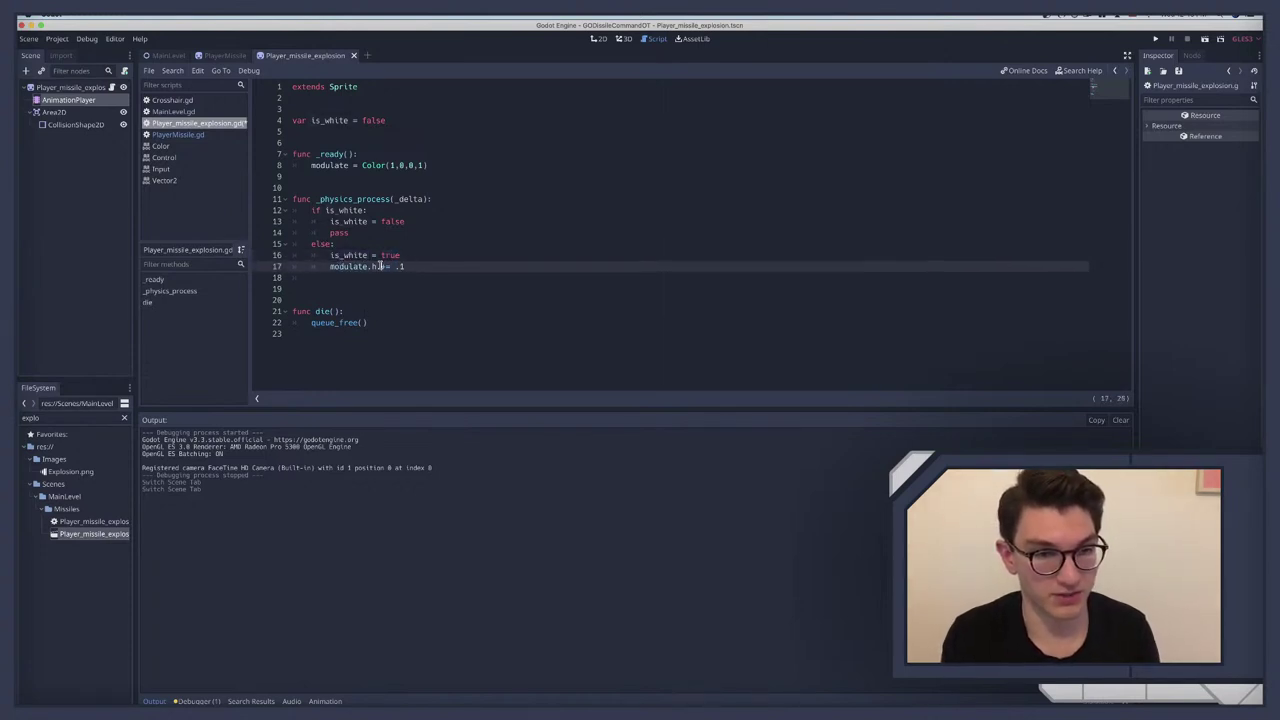
{"action": "left_click", "coordinate": [338, 221]}
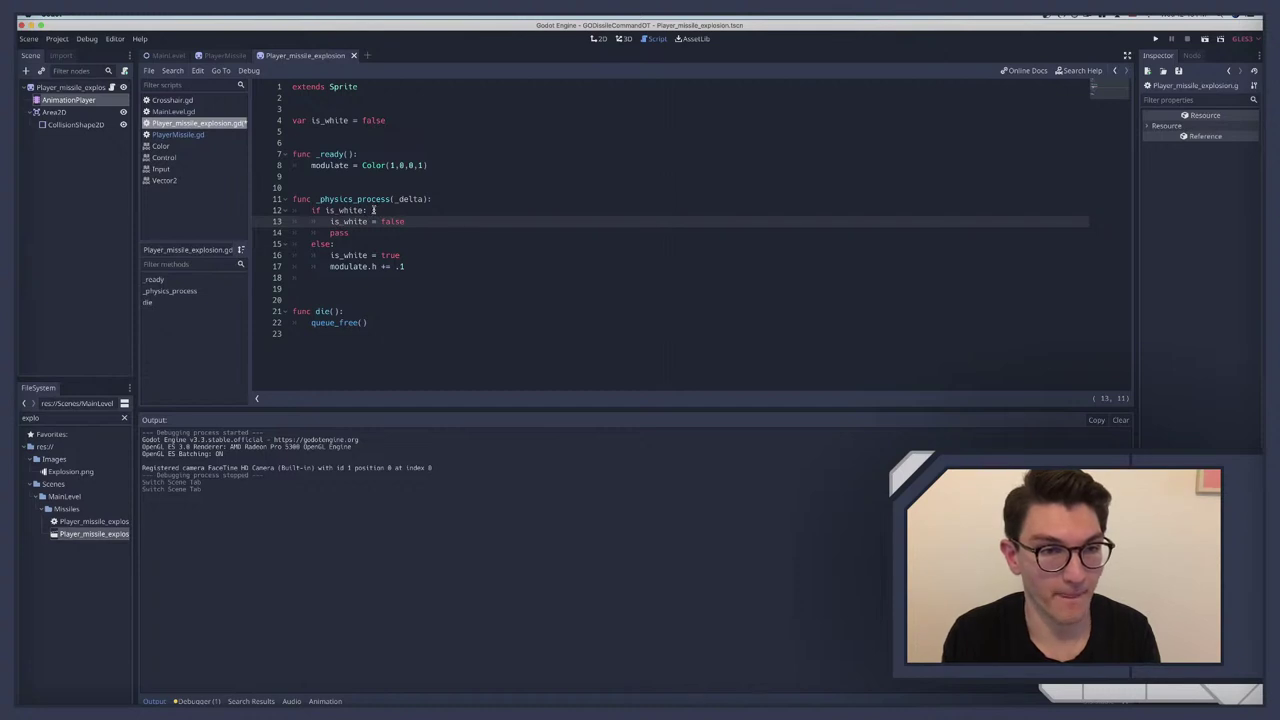
{"action": "left_click", "coordinate": [373, 210]}
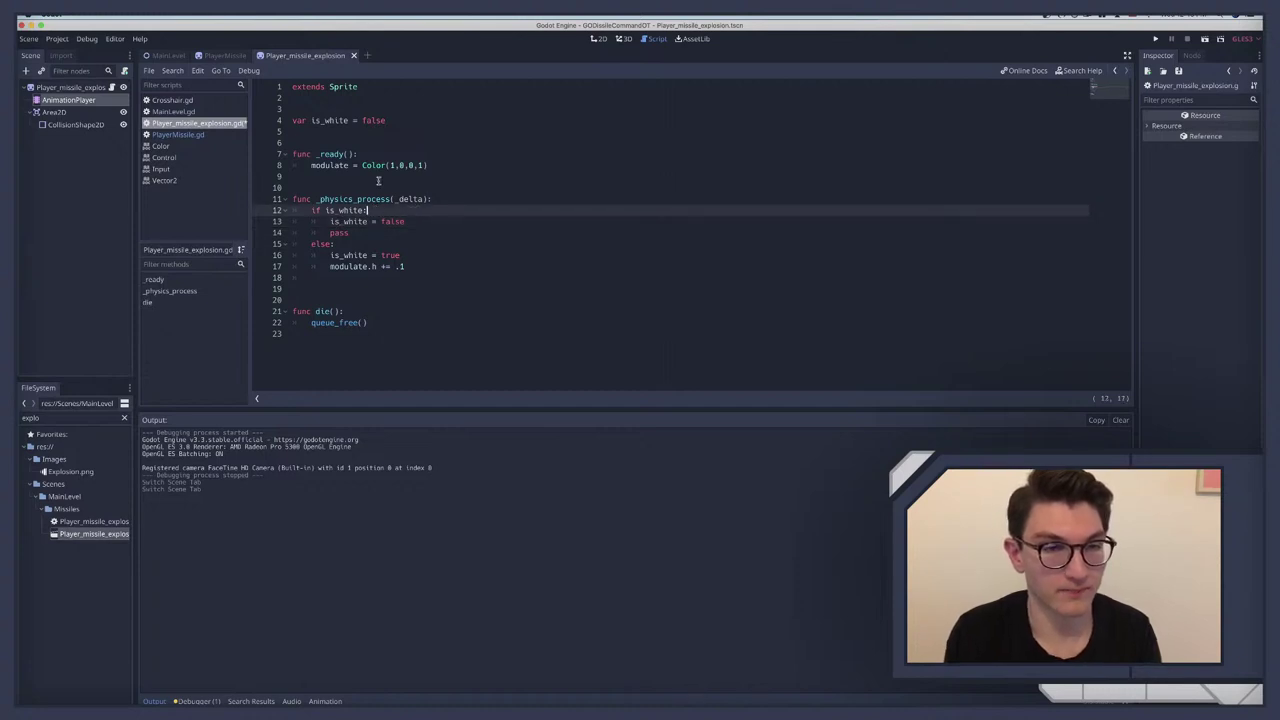
{"action": "left_click_drag", "start_coordinate": [311, 165], "coordinate": [437, 166]}
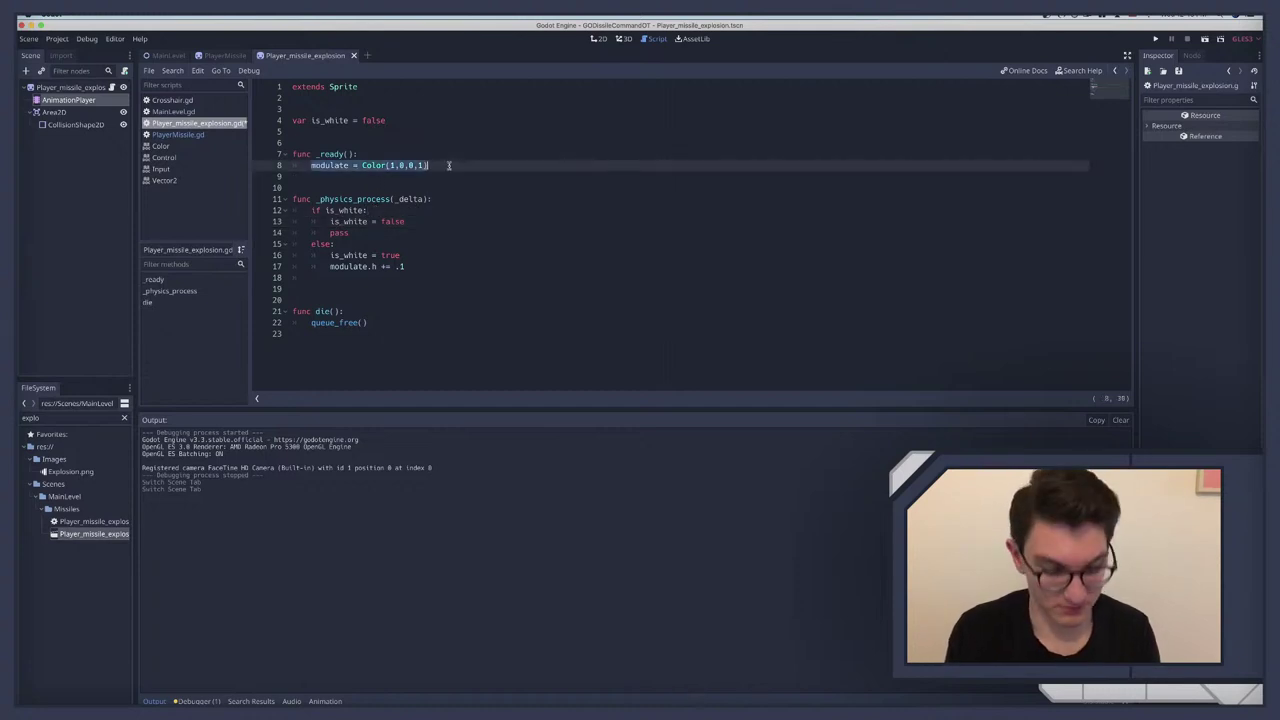
Step: Copy the red modulate Color line into both the else and if branches
{"action": "key", "text": "ctrl+c"}
{"action": "left_click", "coordinate": [412, 256]}
{"action": "key", "text": "Return"}
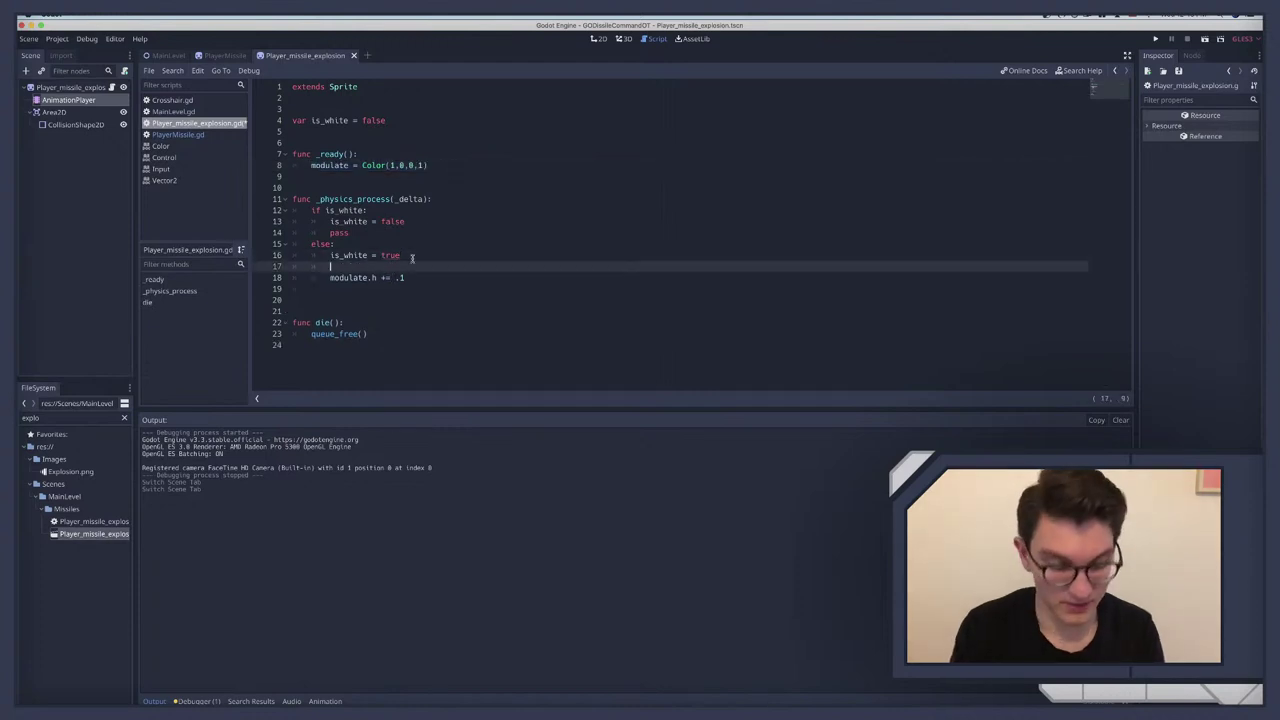
{"action": "key", "text": "ctrl+v"}
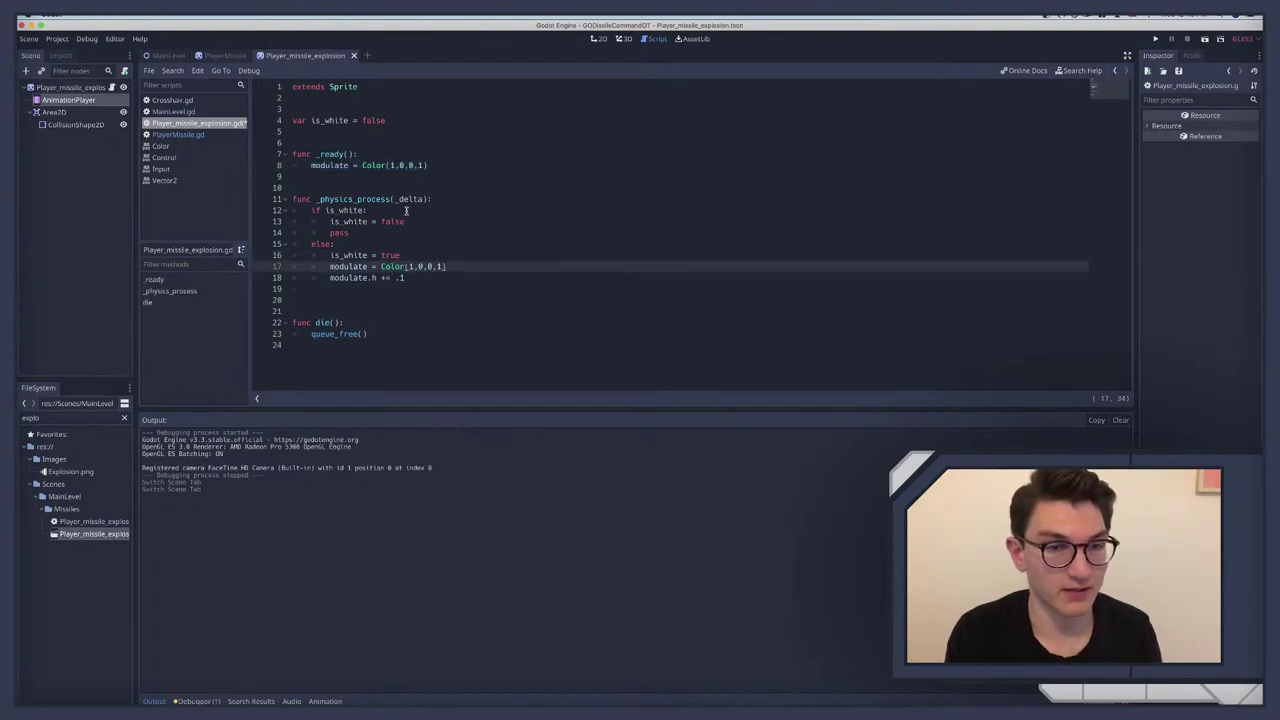
{"action": "left_click", "coordinate": [406, 211]}
{"action": "key", "text": "Return"}
{"action": "key", "text": "ctrl+v"}
Step: Delete the leftover pass line, change the if branch colour to Color(1,1,1,1), and run the game
{"action": "double_click", "coordinate": [336, 244]}
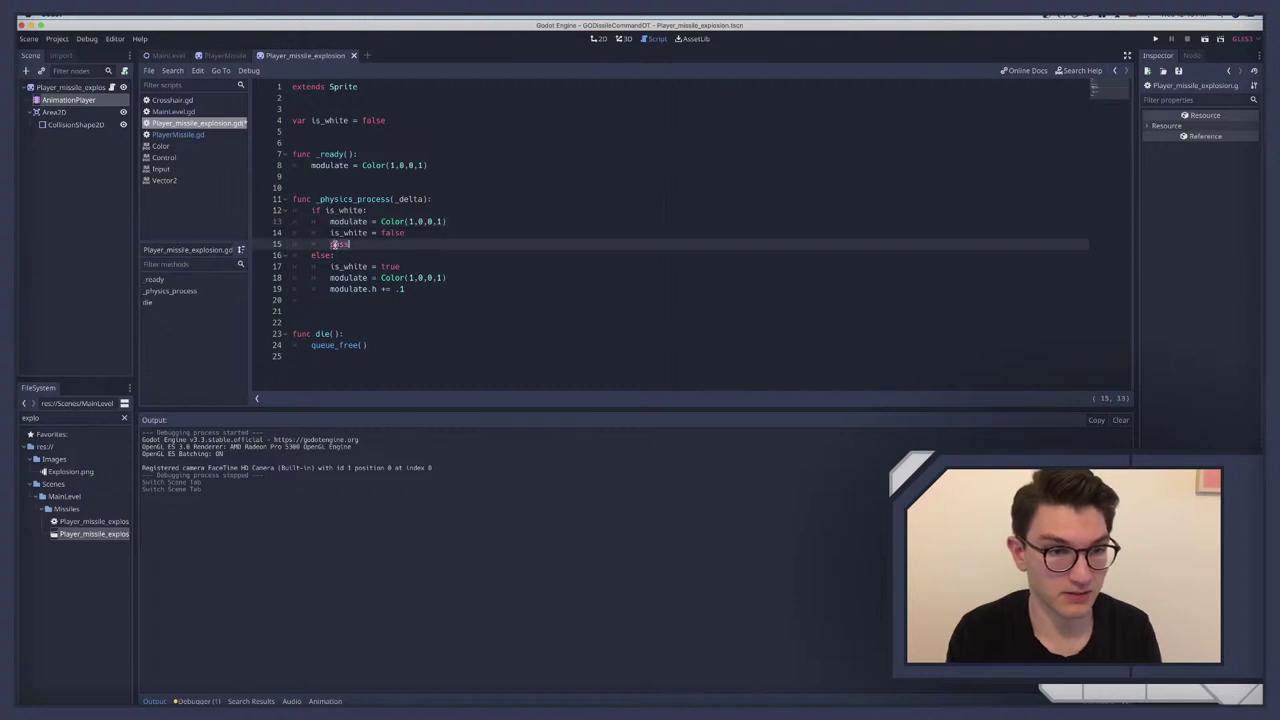
{"action": "key", "text": "BackSpace"}
{"action": "key", "text": "BackSpace"}
{"action": "key", "text": "BackSpace"}
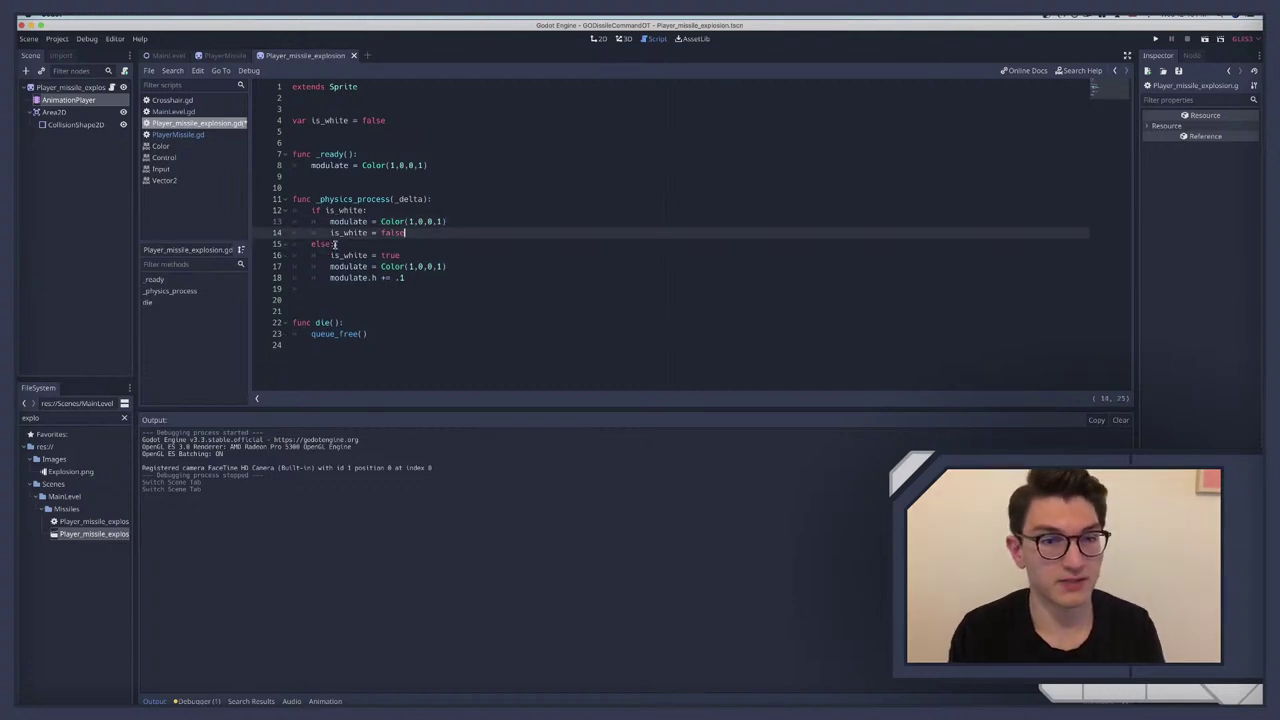
{"action": "left_click", "coordinate": [421, 221]}
{"action": "key", "text": "BackSpace"}
{"action": "type", "text": "1,"}
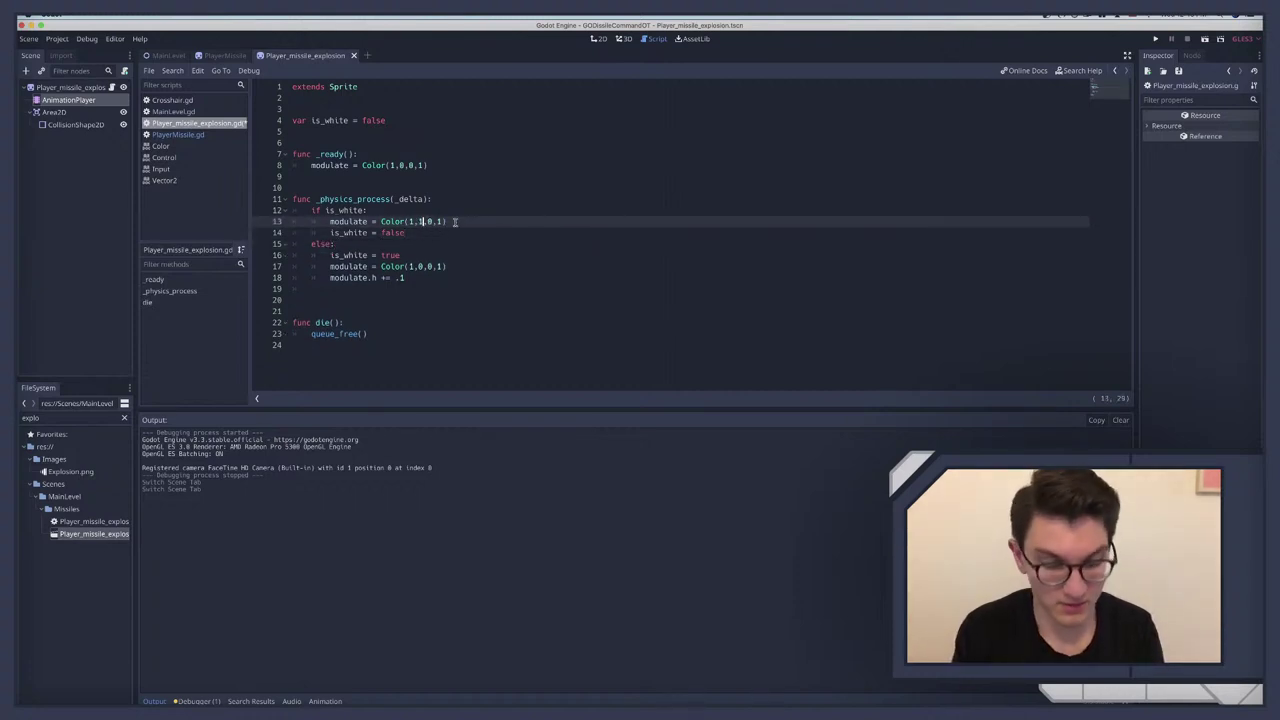
{"action": "type", "text": "1"}
{"action": "left_click", "coordinate": [451, 229]}
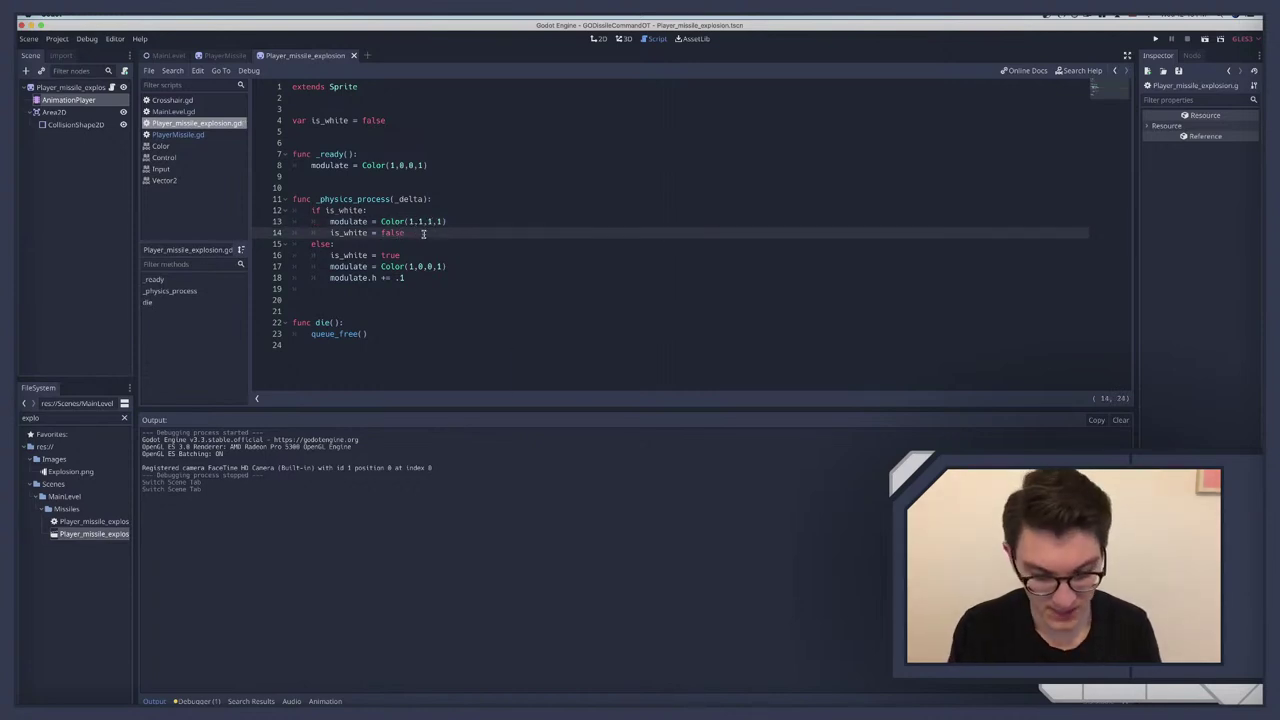
{"action": "key", "text": "super+b"}
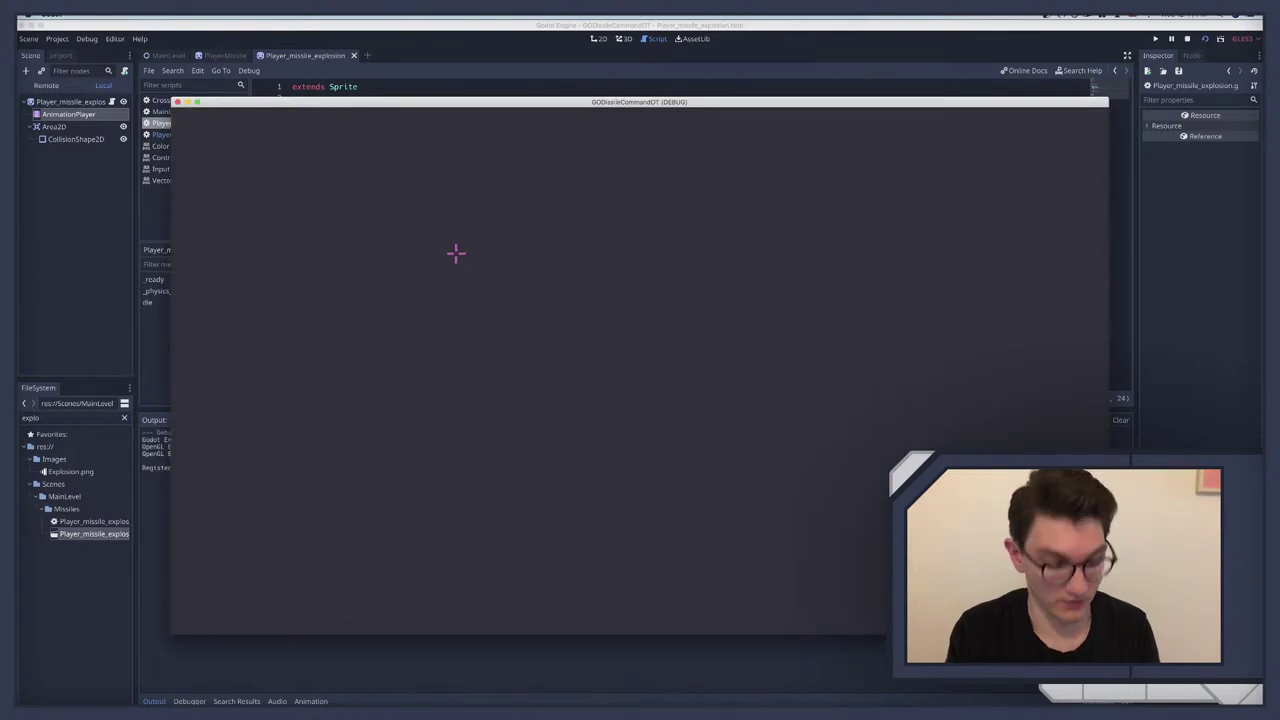
Step: Stop the running game to return to Player_missile_explosion.gd
{"action": "key", "text": "super+period"}
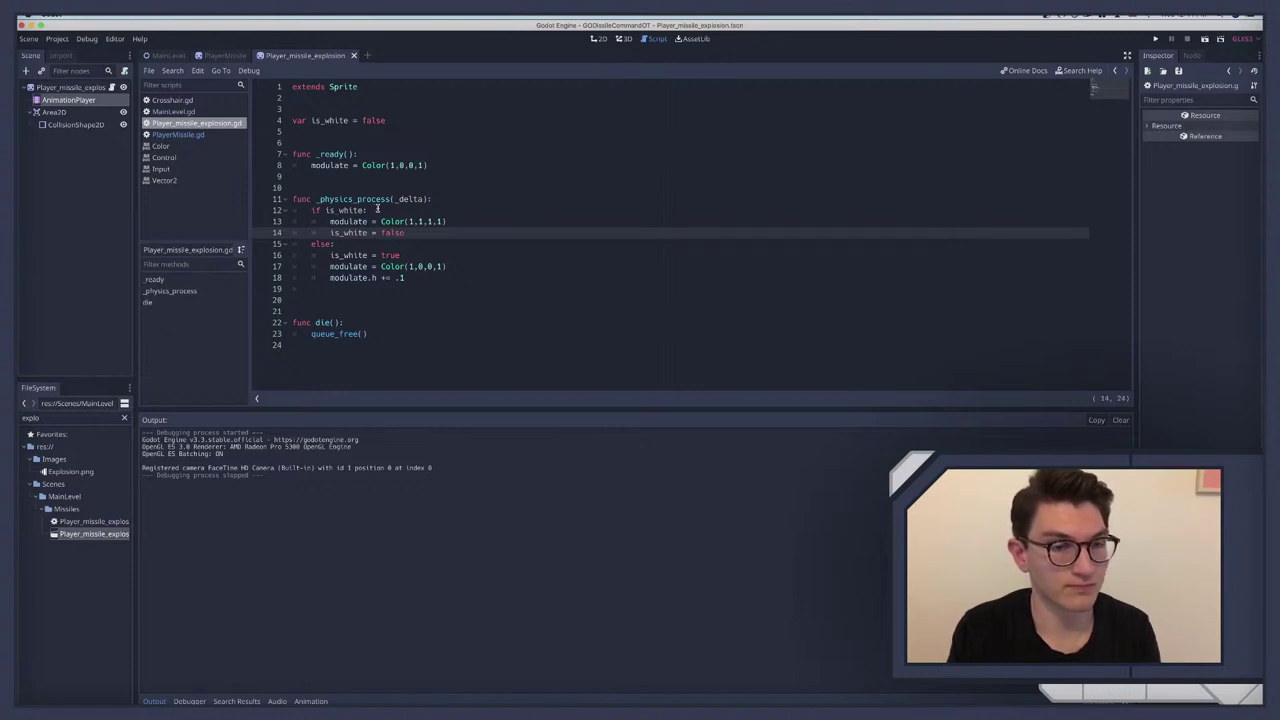
{"action": "left_click", "coordinate": [326, 120]}
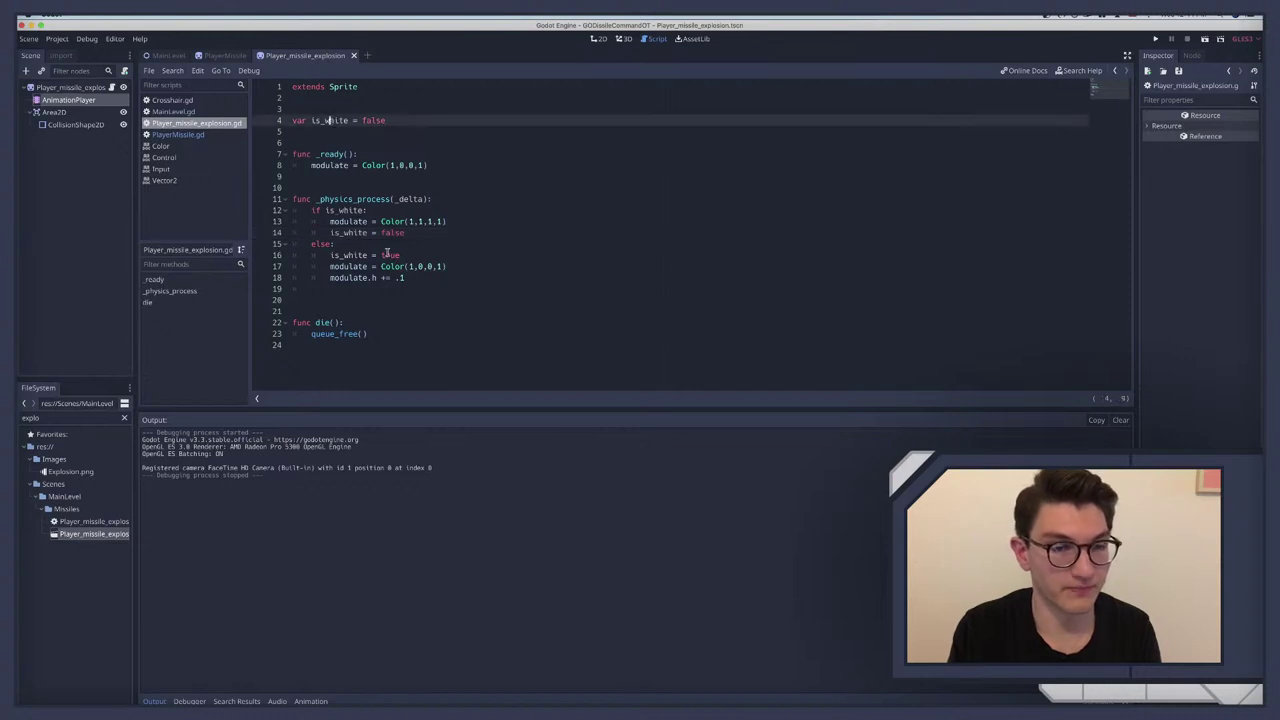
{"action": "left_click_drag", "start_coordinate": [312, 244], "coordinate": [342, 245]}
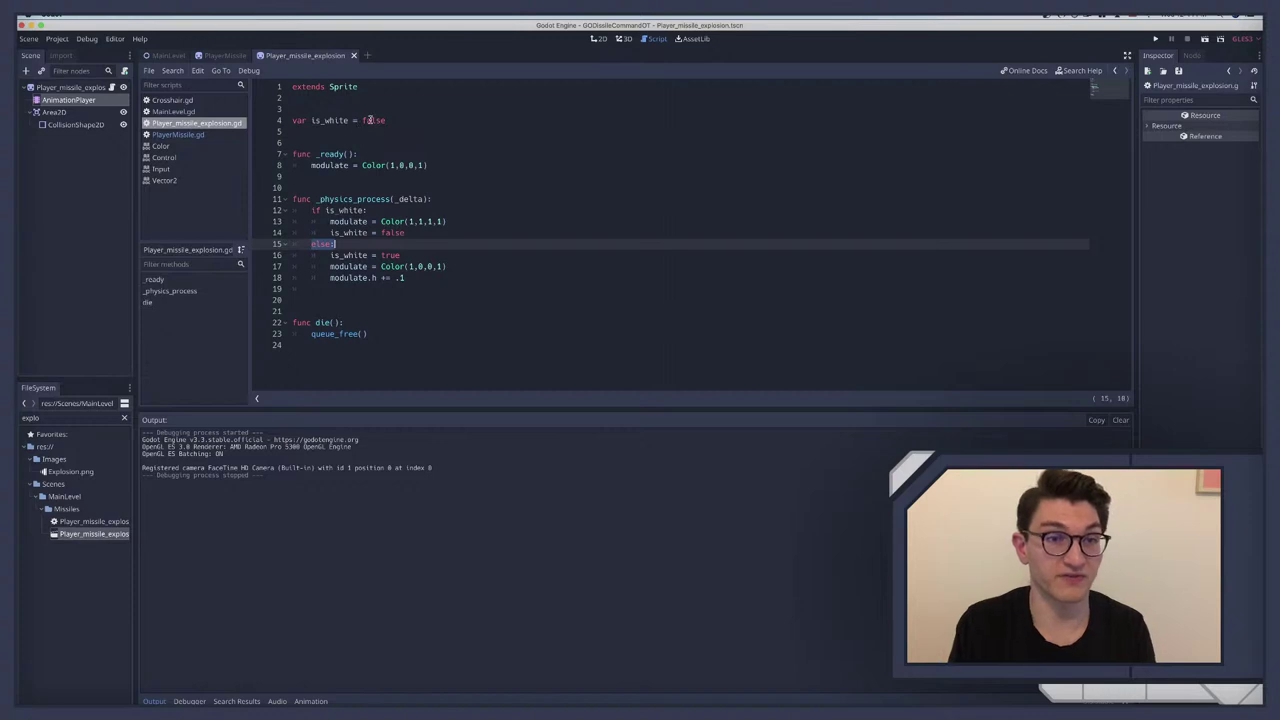
{"action": "left_click", "coordinate": [340, 210]}
{"action": "left_click", "coordinate": [322, 244]}
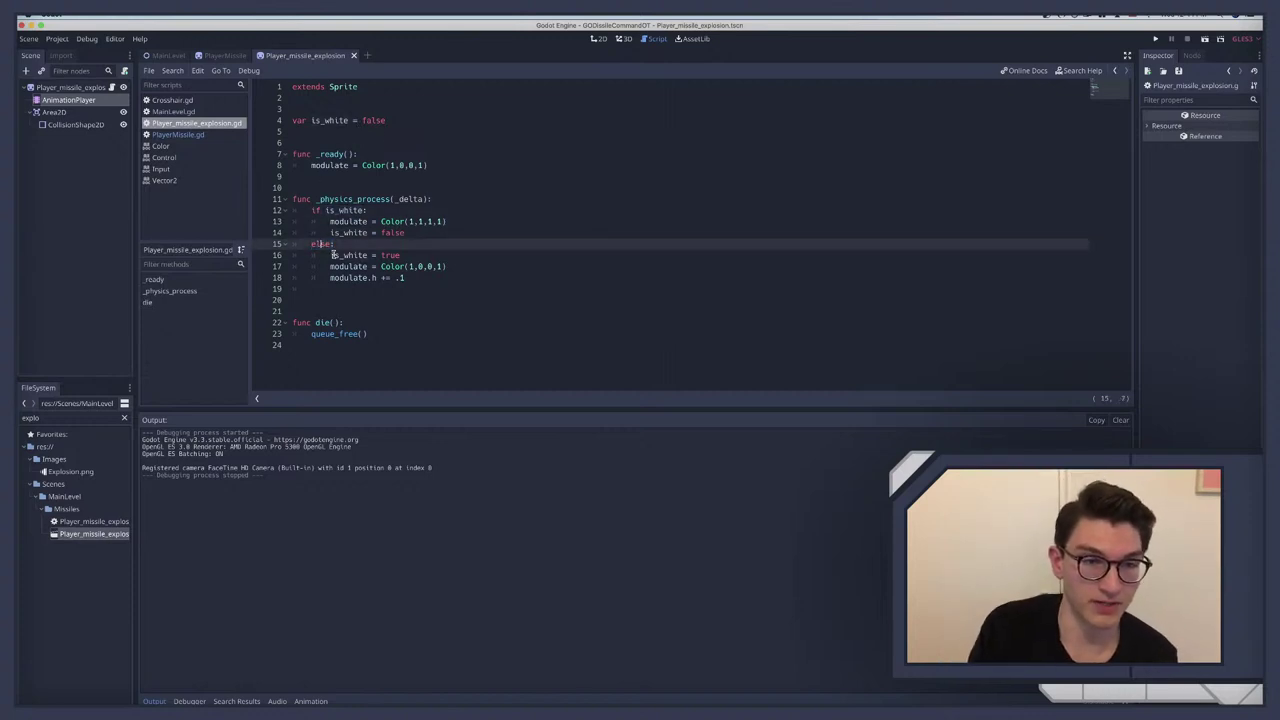
{"action": "left_click_drag", "start_coordinate": [332, 255], "coordinate": [411, 255]}
{"action": "key", "text": "End"}
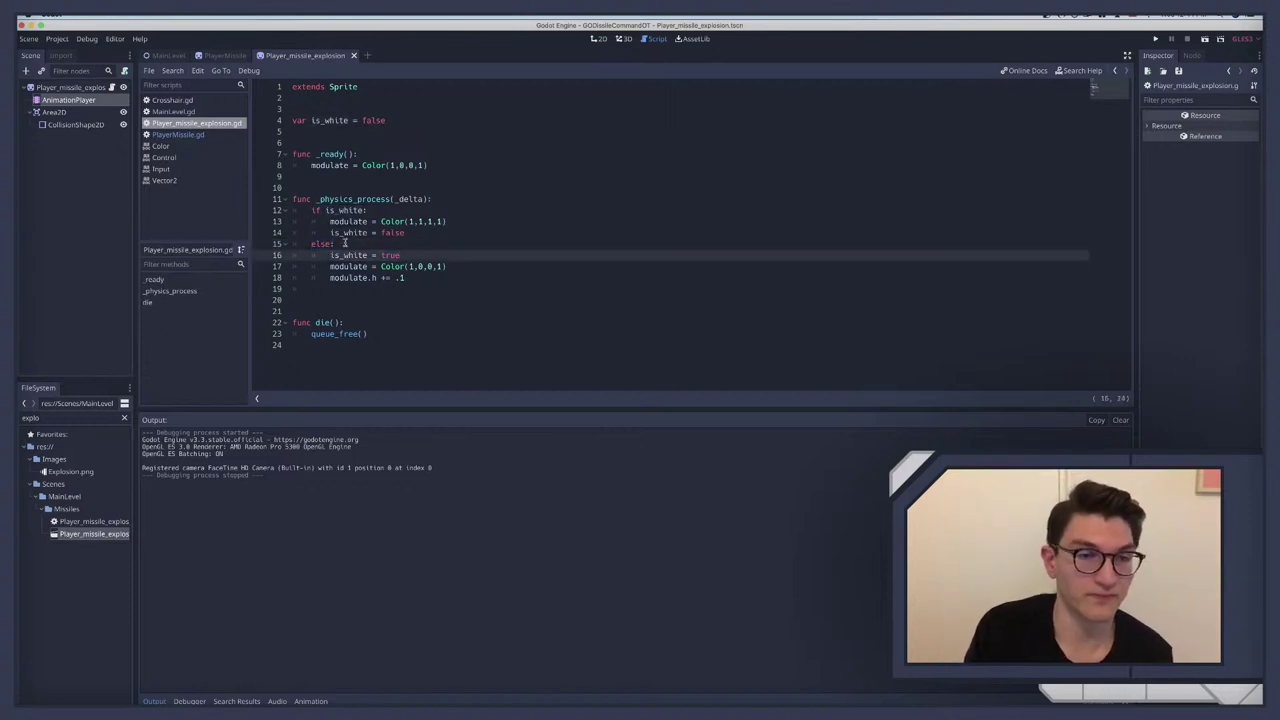
{"action": "key", "text": "Left"}
{"action": "key", "text": "Left"}
{"action": "key", "text": "Left"}
{"action": "key", "text": "Left"}
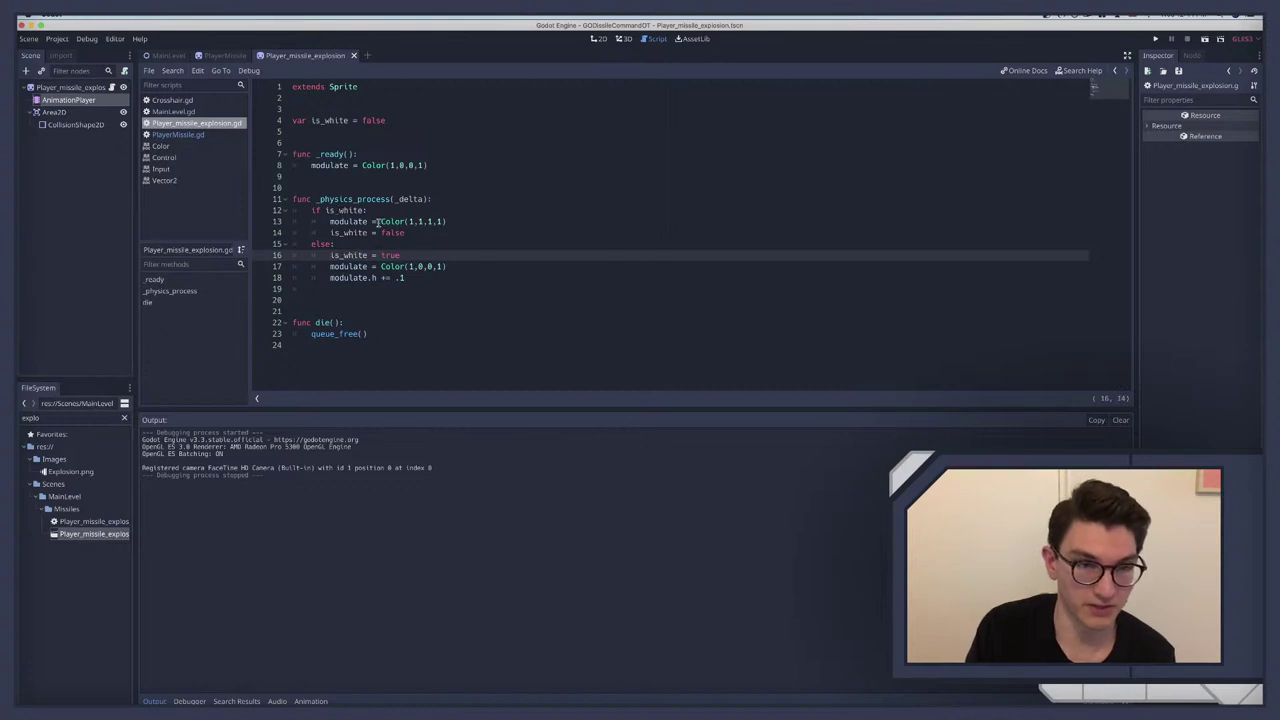
{"action": "left_click", "coordinate": [420, 232]}
{"action": "left_click", "coordinate": [310, 245]}
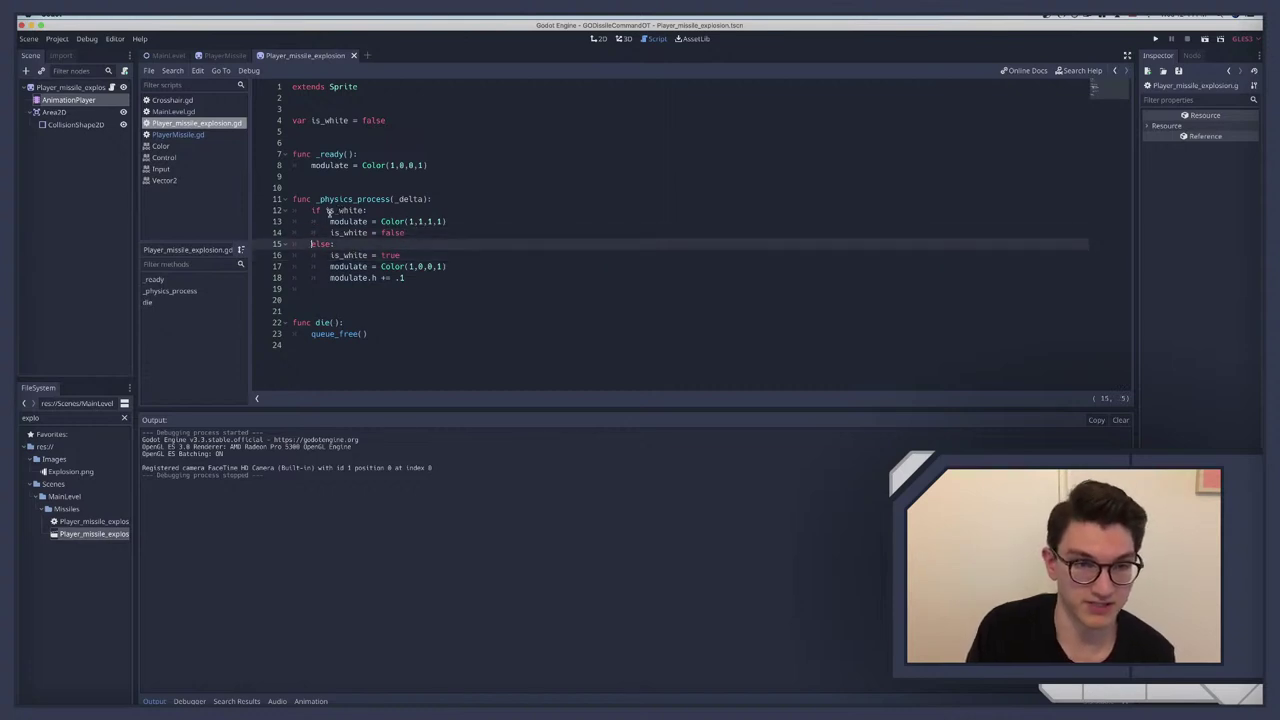
{"action": "left_click", "coordinate": [328, 212]}
{"action": "left_click_drag", "start_coordinate": [310, 244], "coordinate": [404, 278]}
{"action": "left_click", "coordinate": [441, 266]}
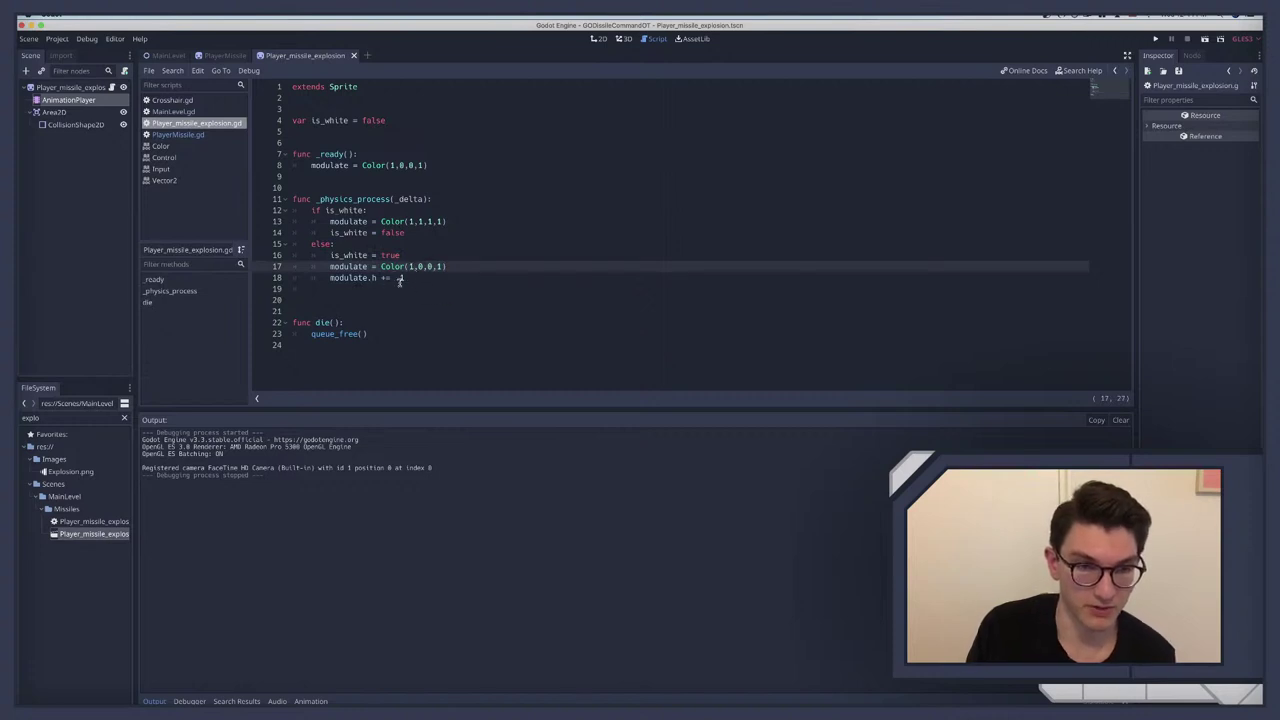
{"action": "left_click", "coordinate": [366, 257]}
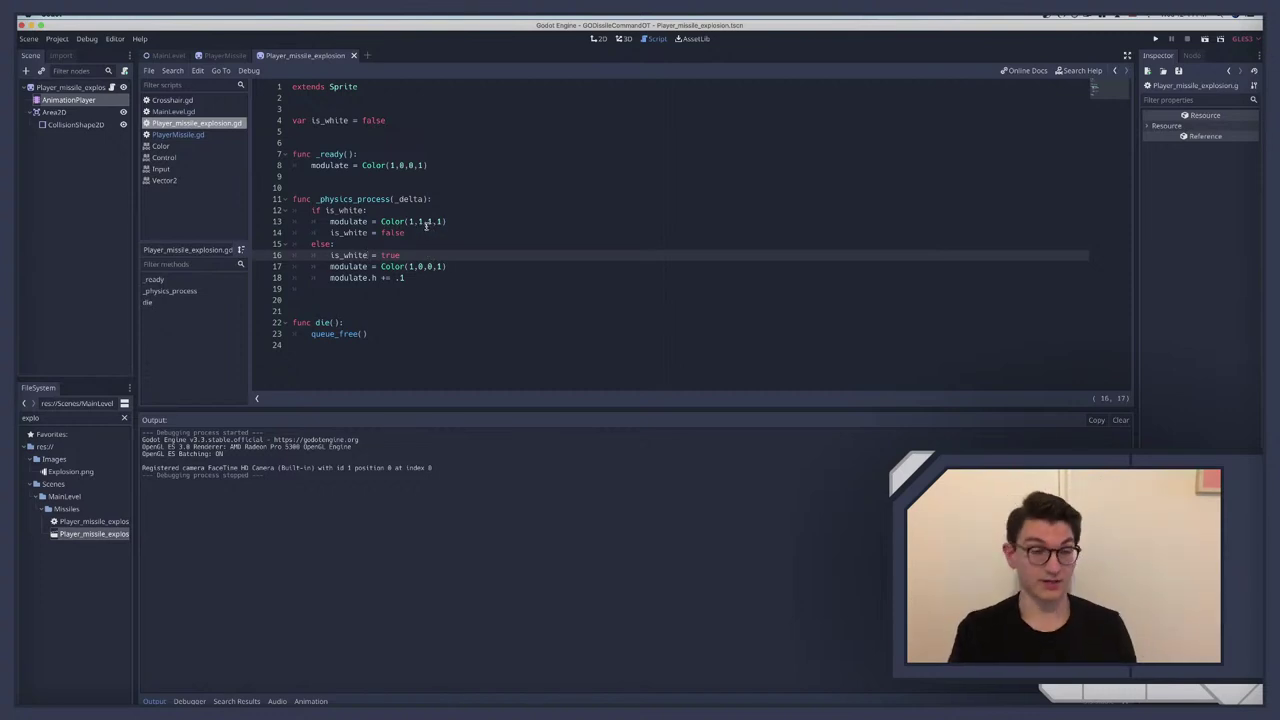
Step: Test-run the game, then comment out the is_white if/else block on lines 12–16
{"action": "key", "text": "super+b"}
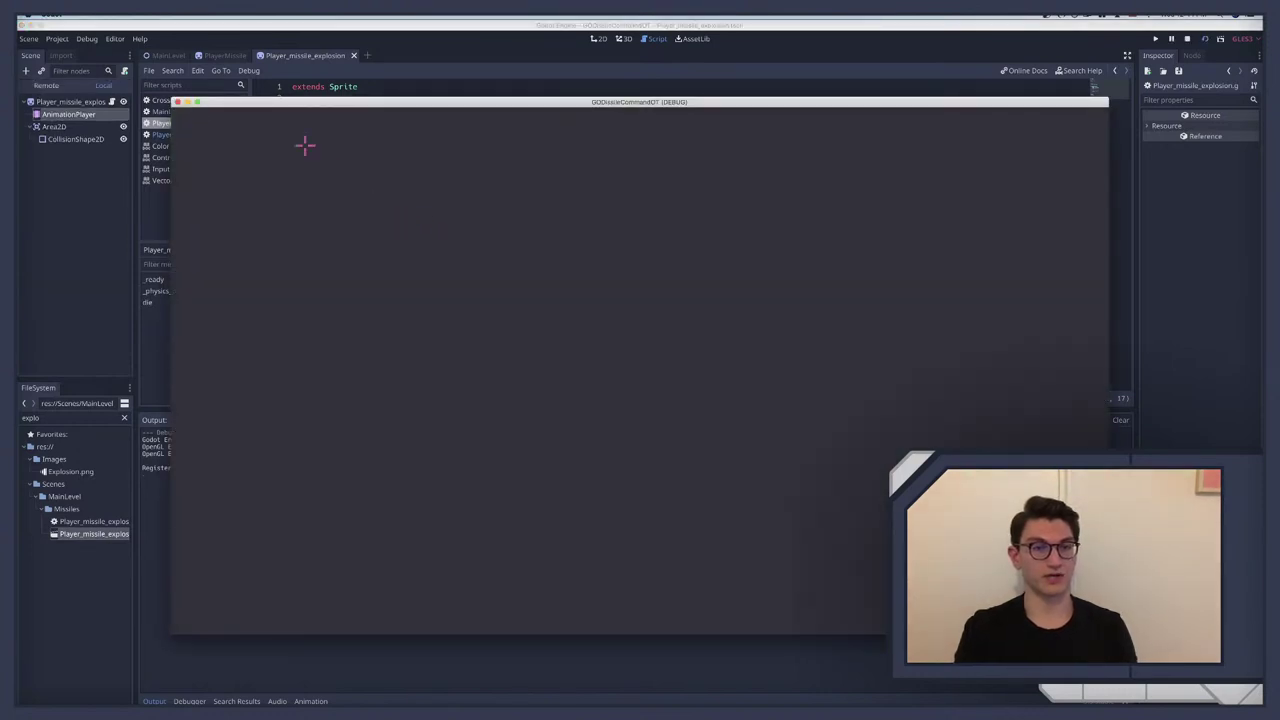
{"action": "key", "text": "super+q"}
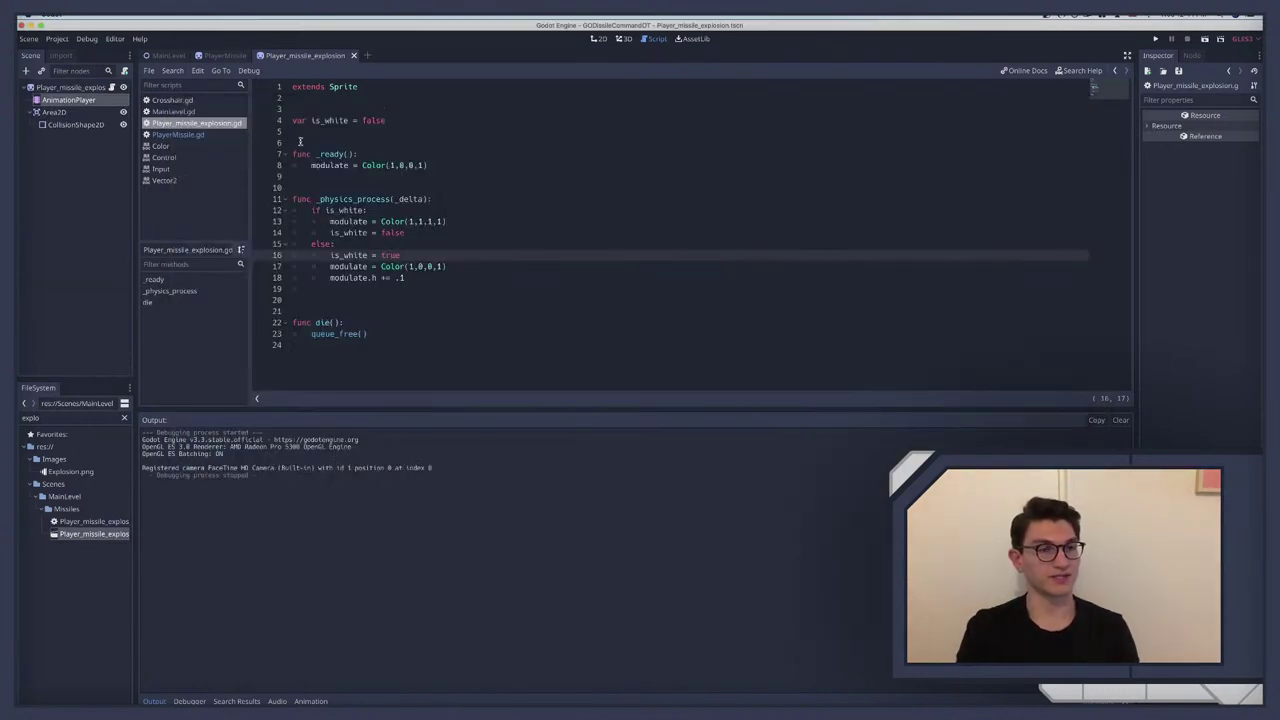
{"action": "left_click", "coordinate": [415, 232]}
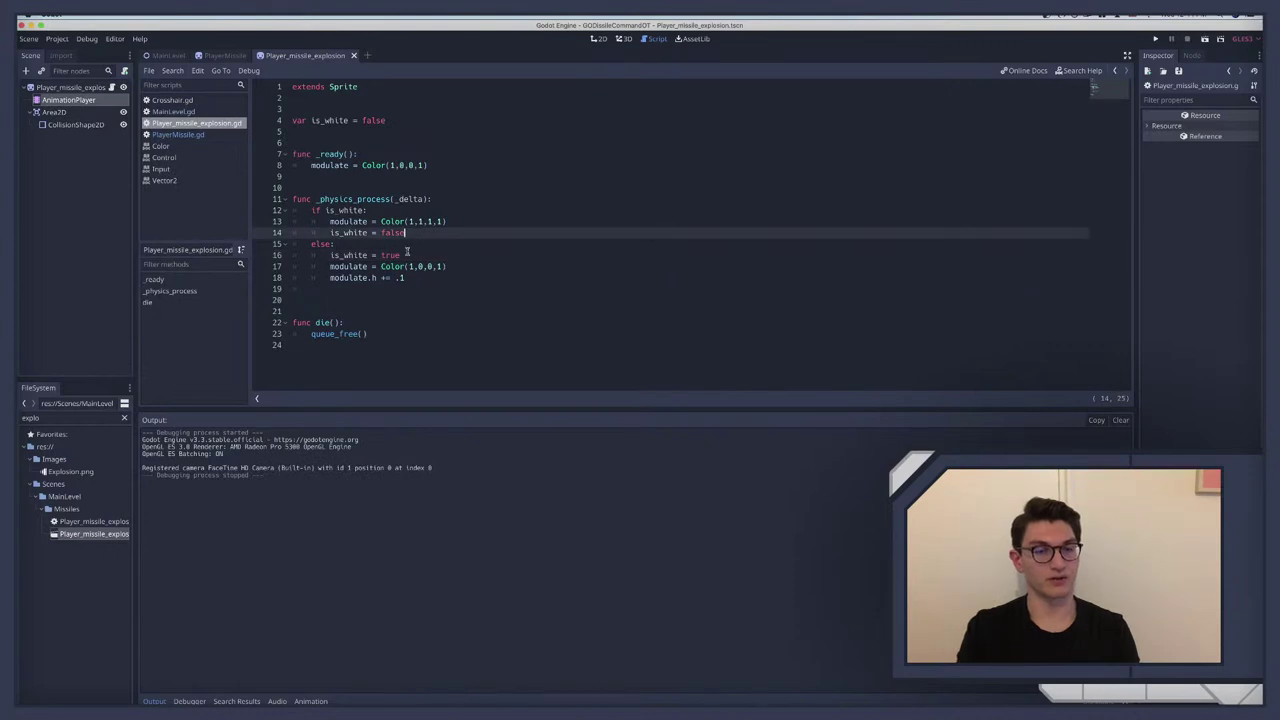
{"action": "left_click_drag", "start_coordinate": [408, 255], "coordinate": [267, 215]}
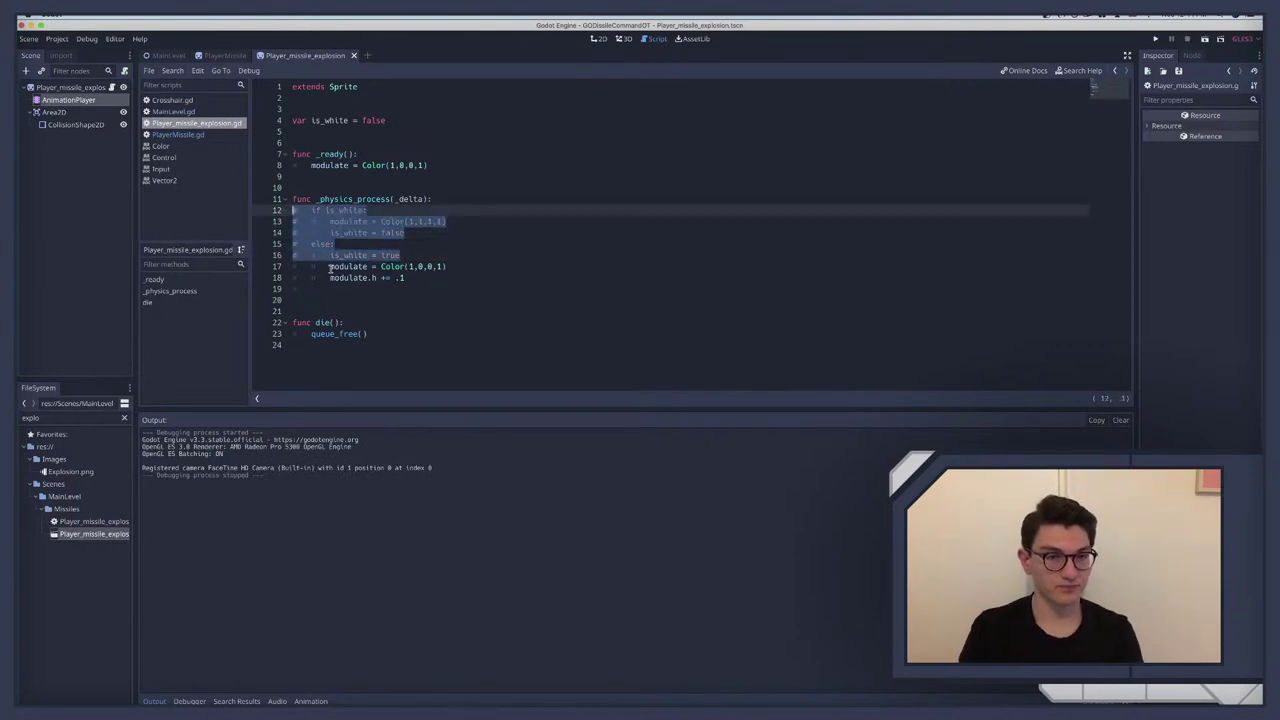
{"action": "key", "text": "ctrl+k"}
Step: Unindent the two modulate lines out of else and test-run the game
{"action": "left_click_drag", "start_coordinate": [331, 267], "coordinate": [445, 278]}
{"action": "key", "text": "ctrl+k"}
{"action": "key", "text": "super+b"}
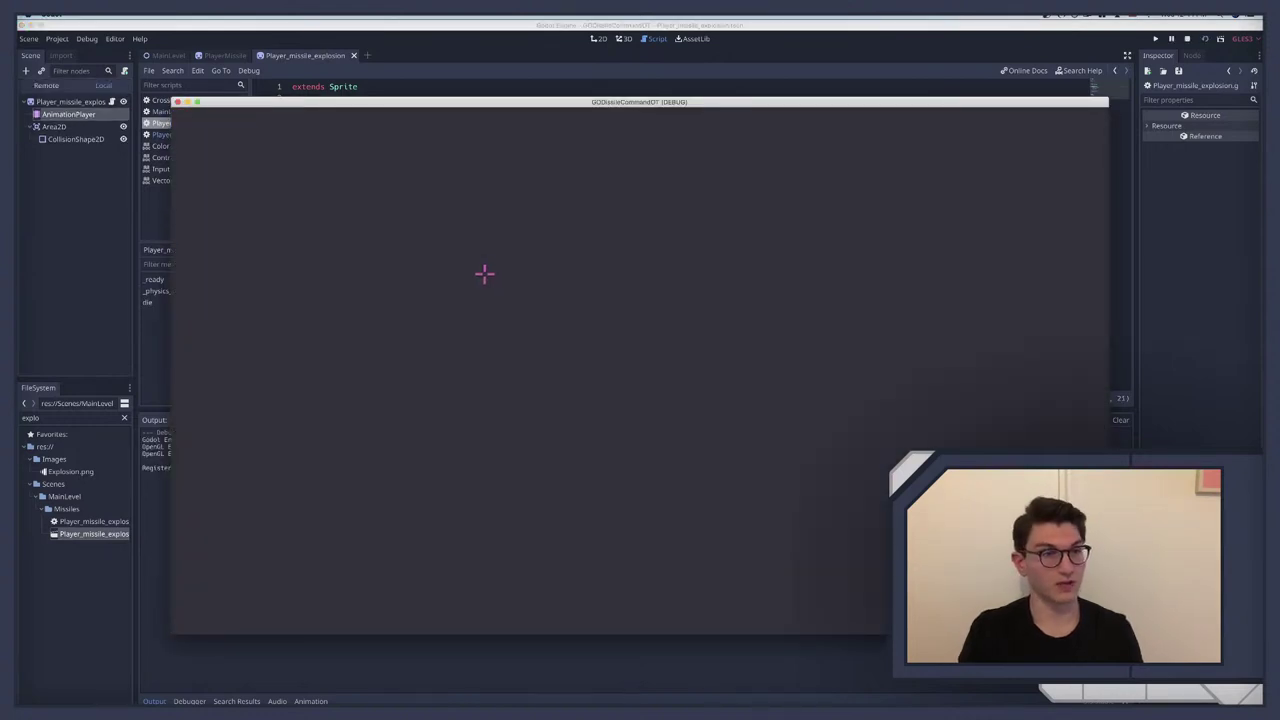
{"action": "key", "text": "super+q"}
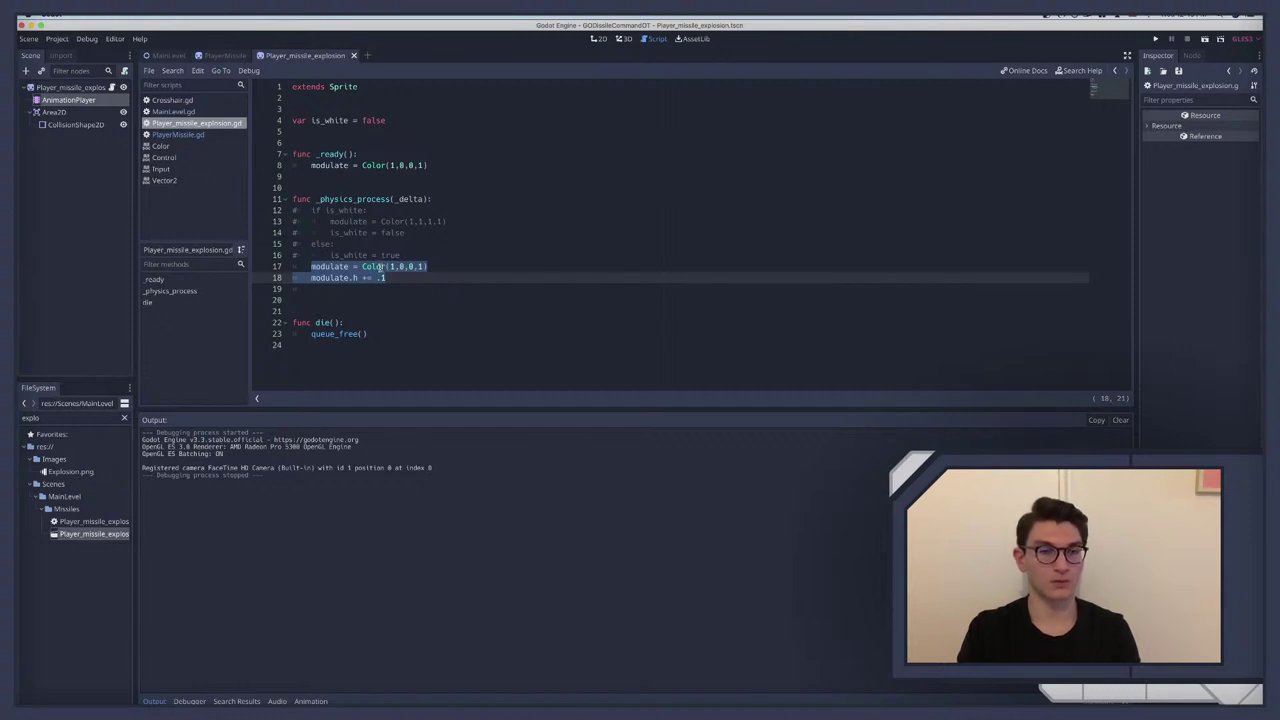
{"action": "left_click", "coordinate": [162, 146]}
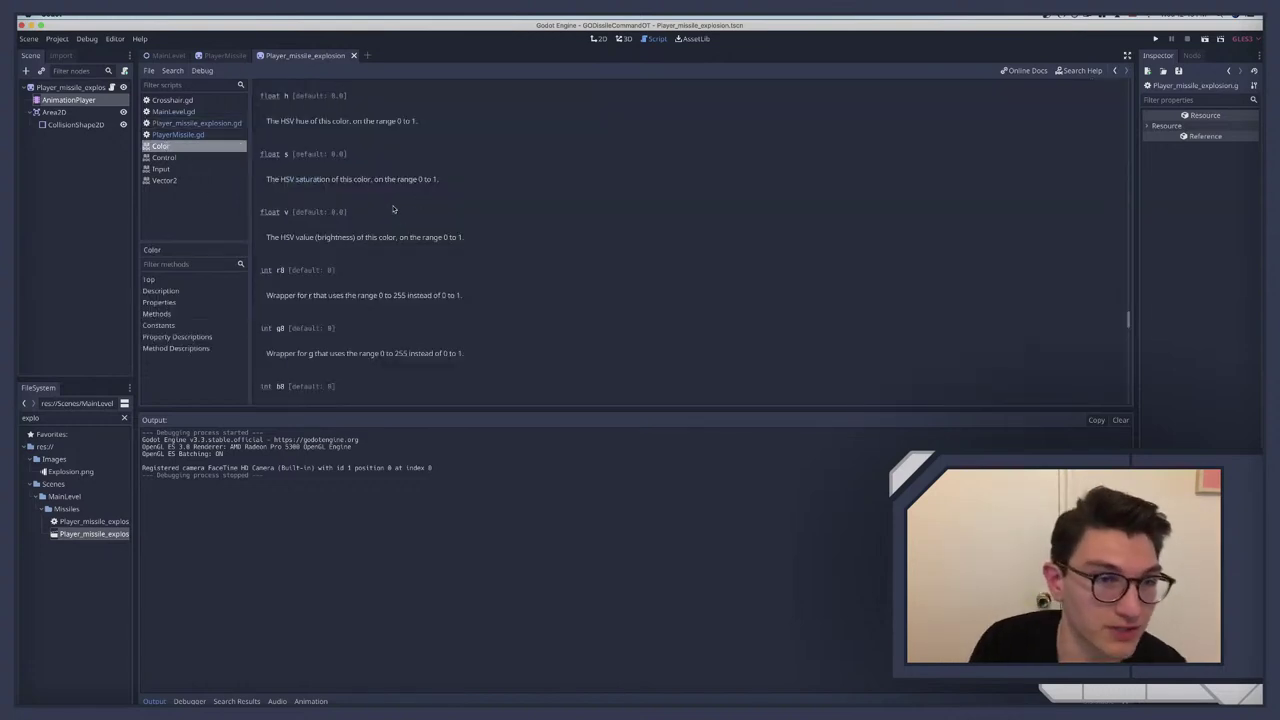
{"action": "scroll", "coordinate": [314, 211], "scroll_direction": "up", "scroll_amount": 5}
{"action": "scroll", "coordinate": [313, 165], "scroll_direction": "up", "scroll_amount": 5}
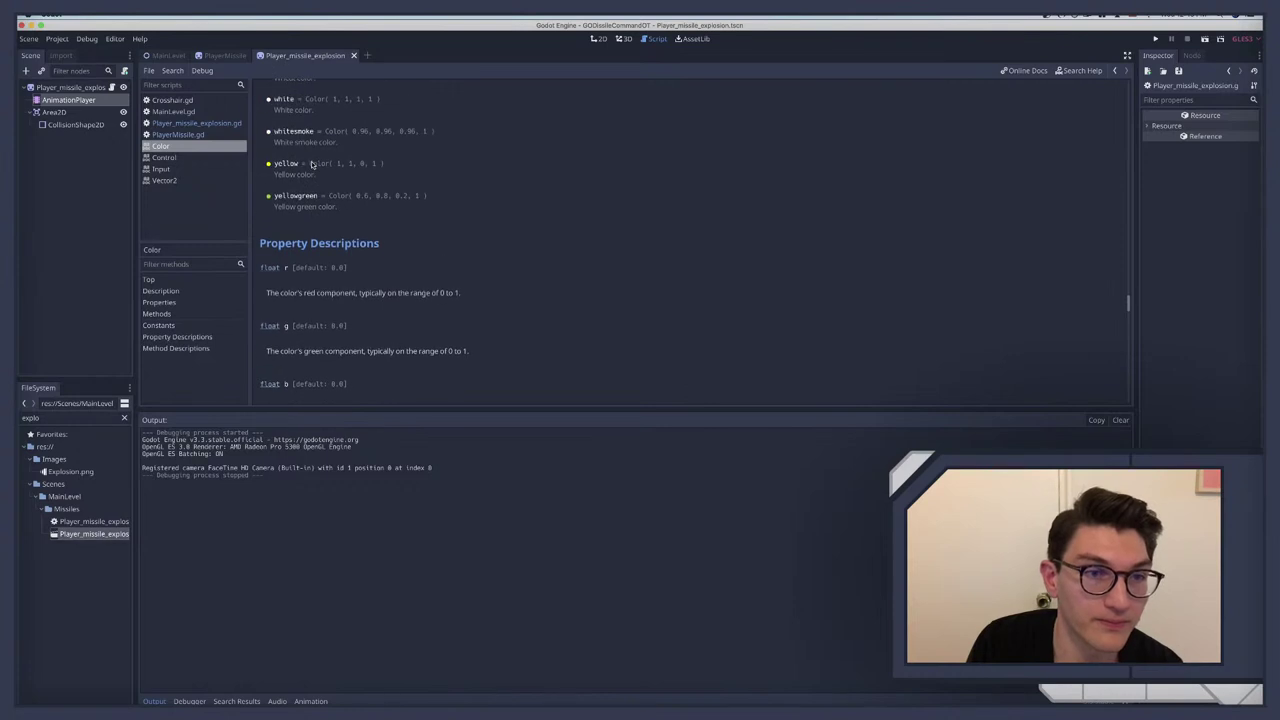
{"action": "scroll", "coordinate": [311, 165], "scroll_direction": "up", "scroll_amount": 10}
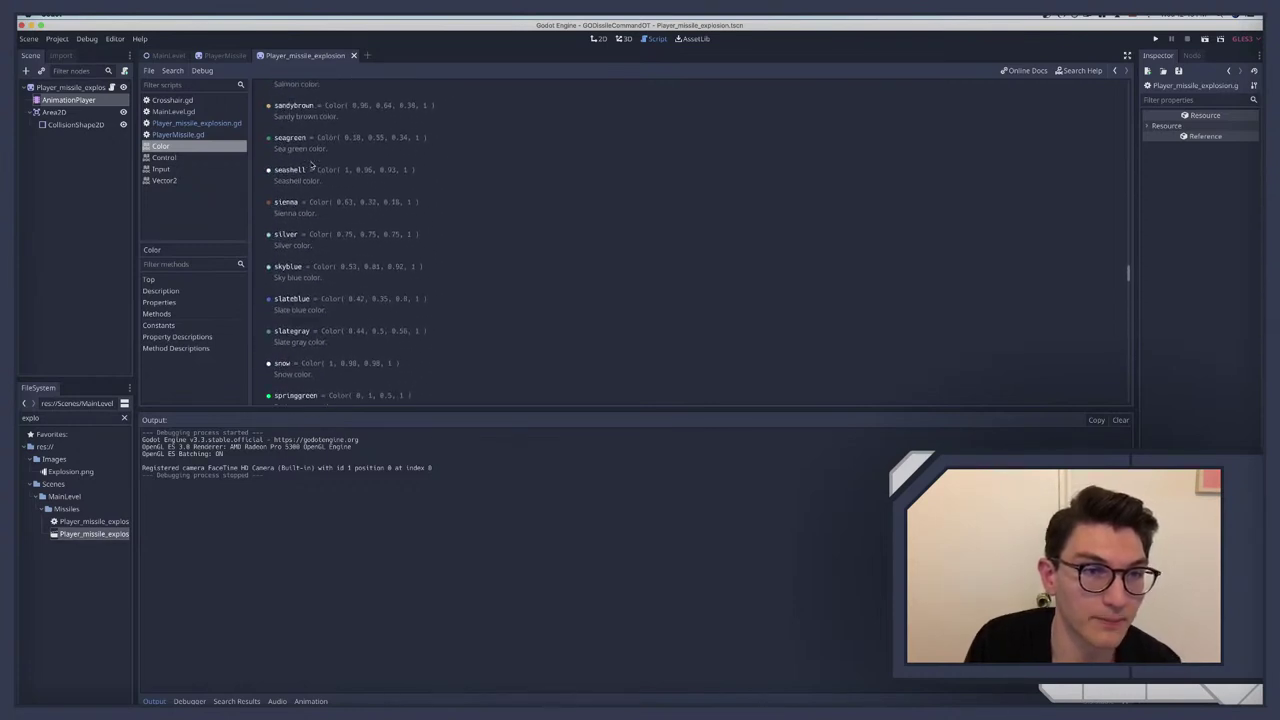
{"action": "scroll", "coordinate": [310, 165], "scroll_direction": "up", "scroll_amount": 15}
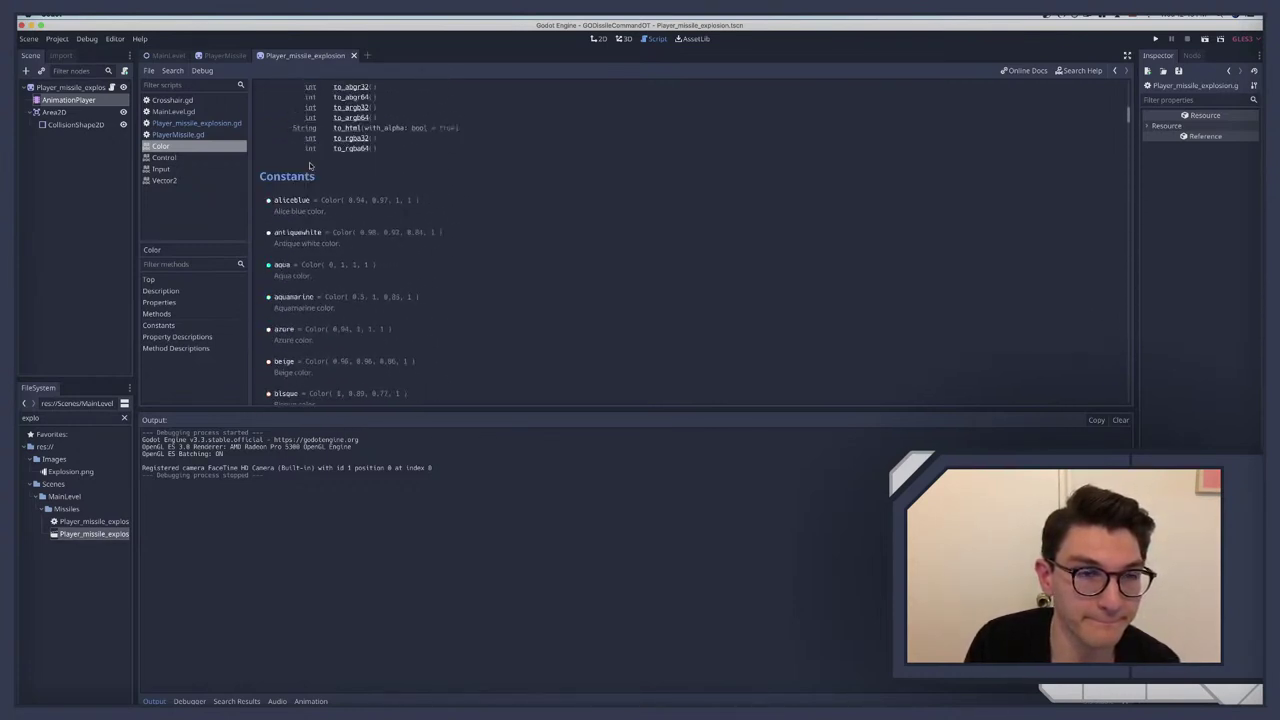
{"action": "scroll", "coordinate": [310, 165], "scroll_direction": "down", "scroll_amount": 5}
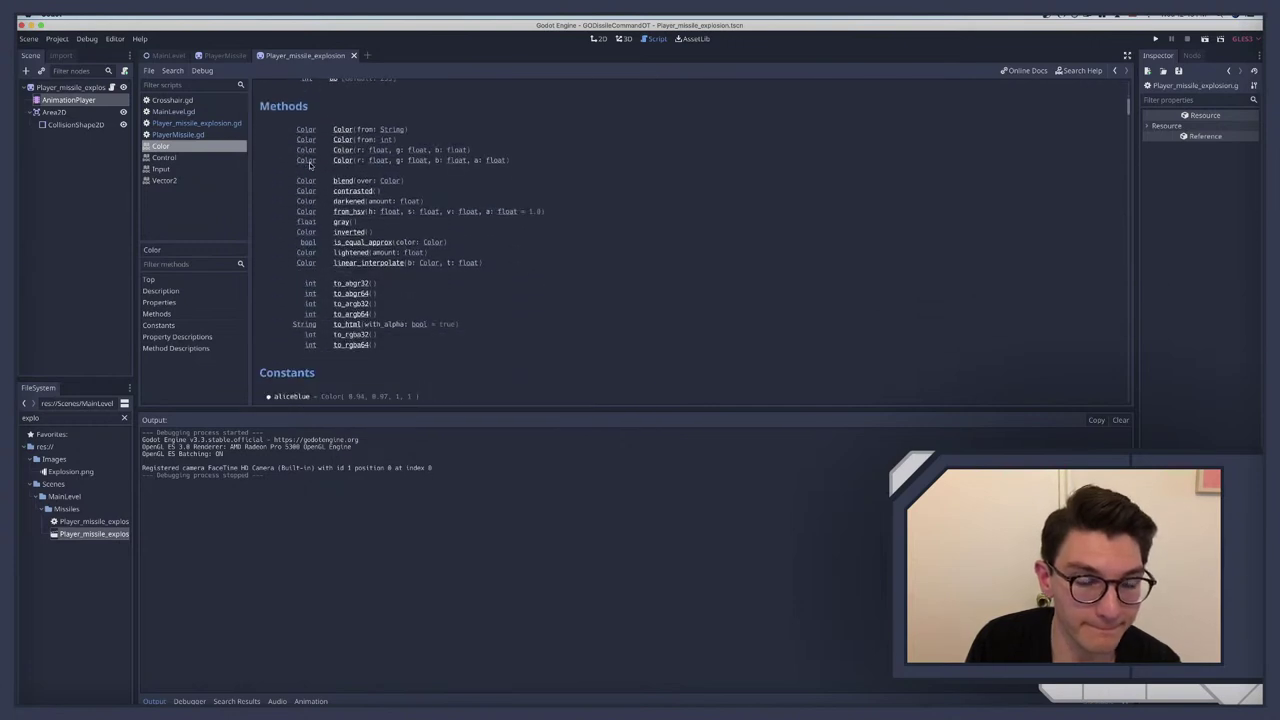
{"action": "scroll", "coordinate": [337, 203], "scroll_direction": "up", "scroll_amount": 2}
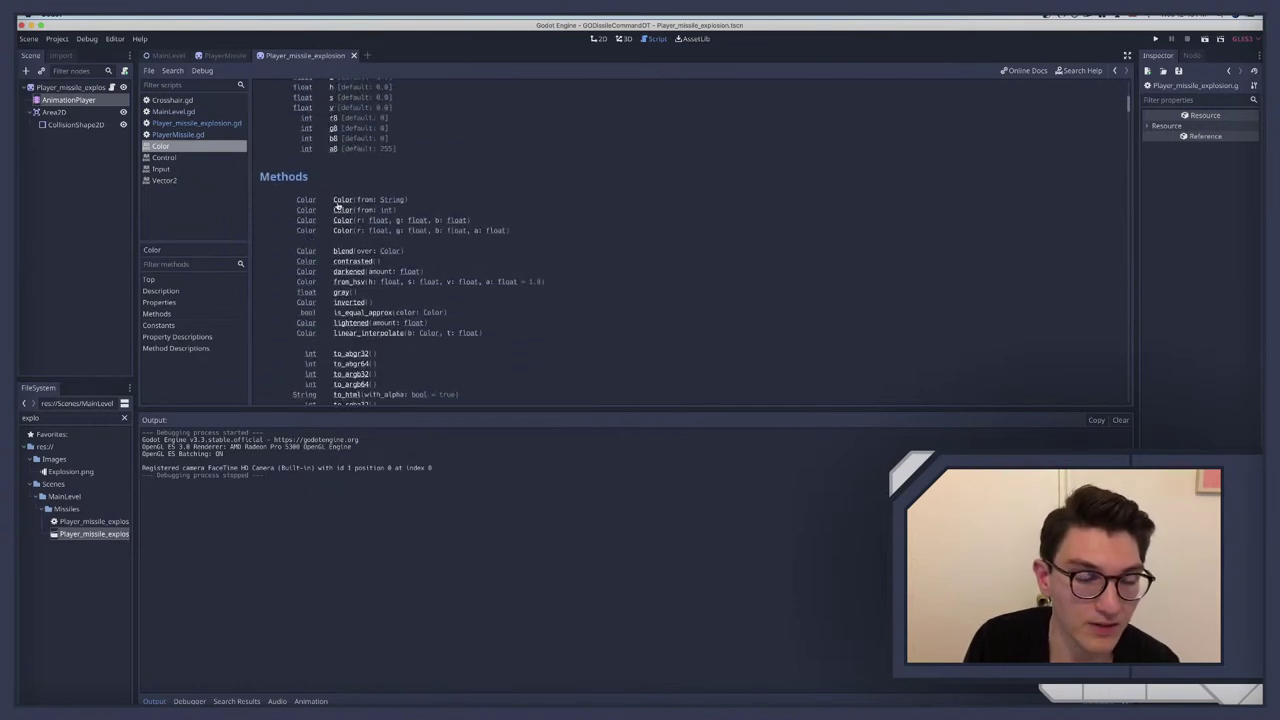
{"action": "scroll", "coordinate": [337, 203], "scroll_direction": "down", "scroll_amount": 2}
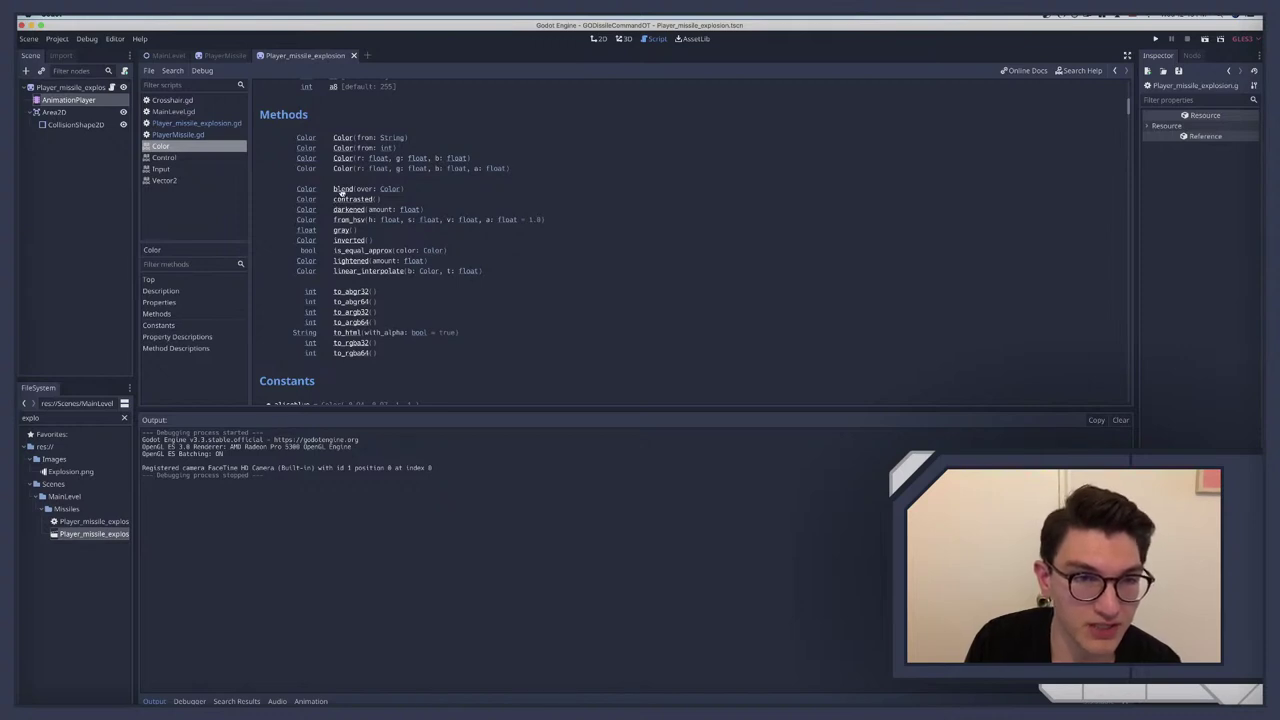
{"action": "scroll", "coordinate": [340, 193], "scroll_direction": "up", "scroll_amount": 3}
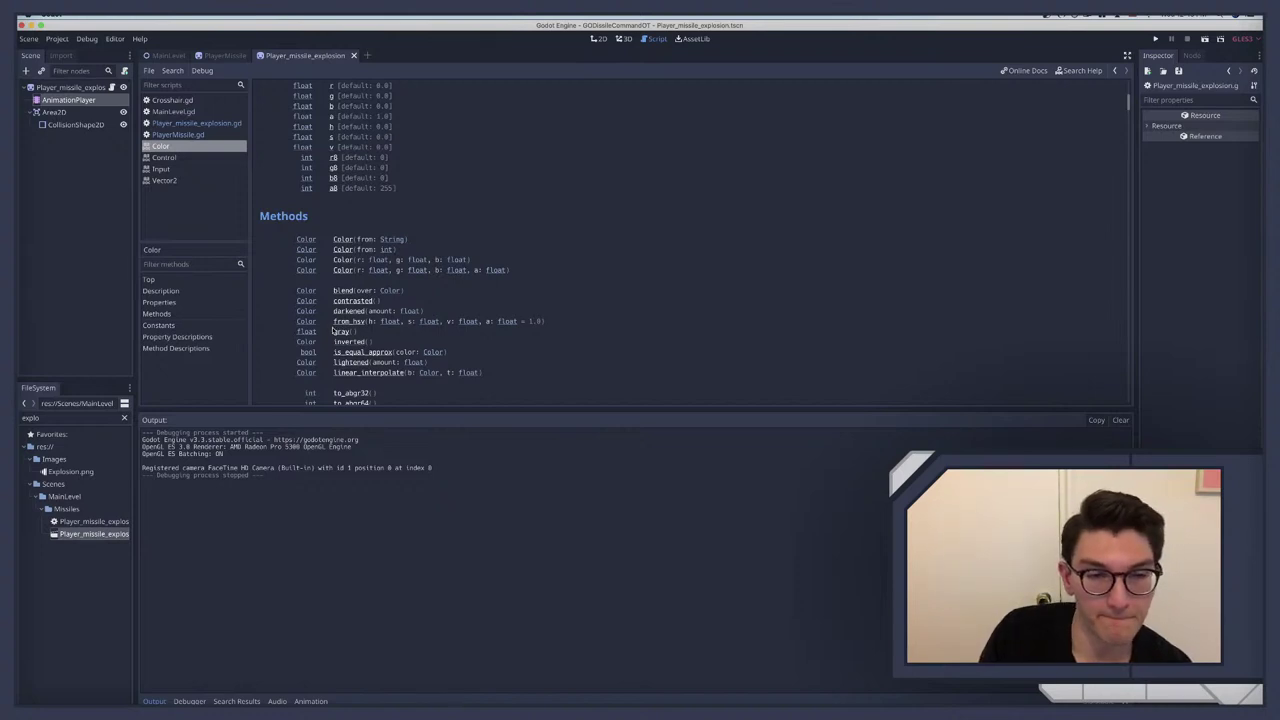
{"action": "left_click", "coordinate": [76, 89]}
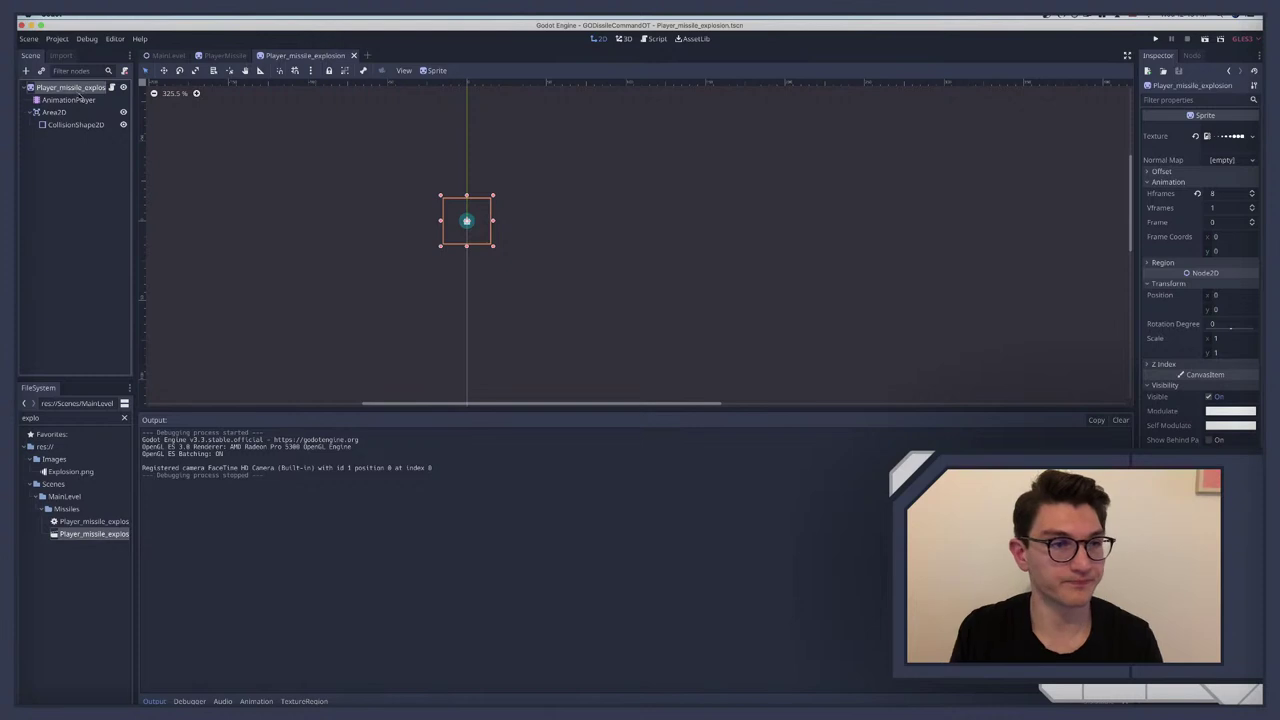
{"action": "left_click", "coordinate": [113, 88]}
{"action": "left_click", "coordinate": [378, 266]}
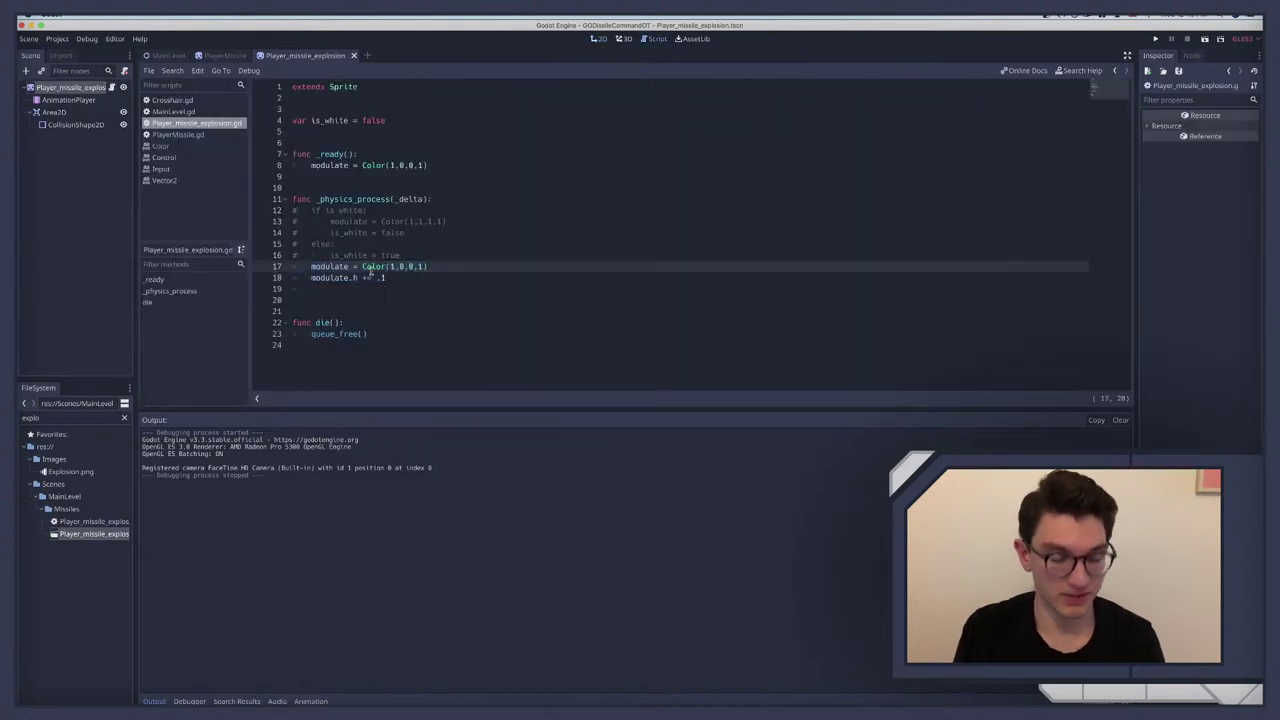
Step: Undo the commenting to restore the is_white toggle and select '= Color(1,1,1,1)' on line 13
{"action": "key", "text": "super+z"}
{"action": "key", "text": "super+z"}
{"action": "double_click", "coordinate": [390, 221]}
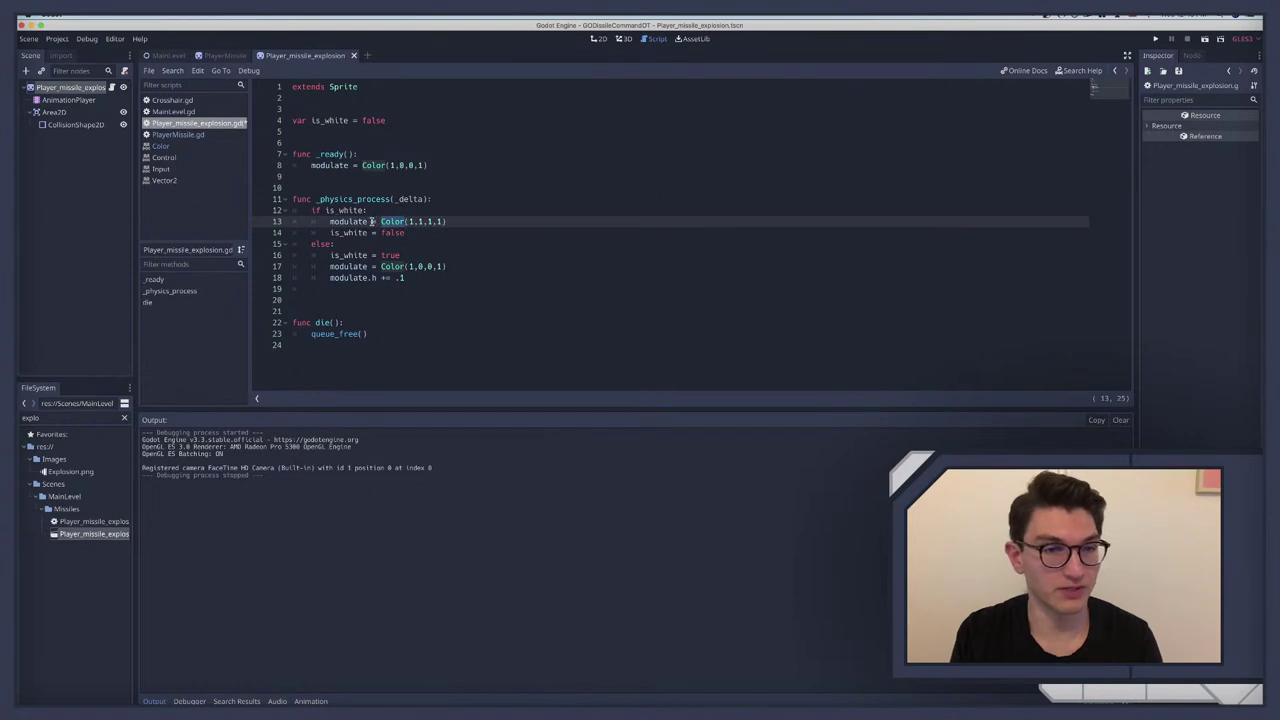
{"action": "left_click", "coordinate": [370, 221]}
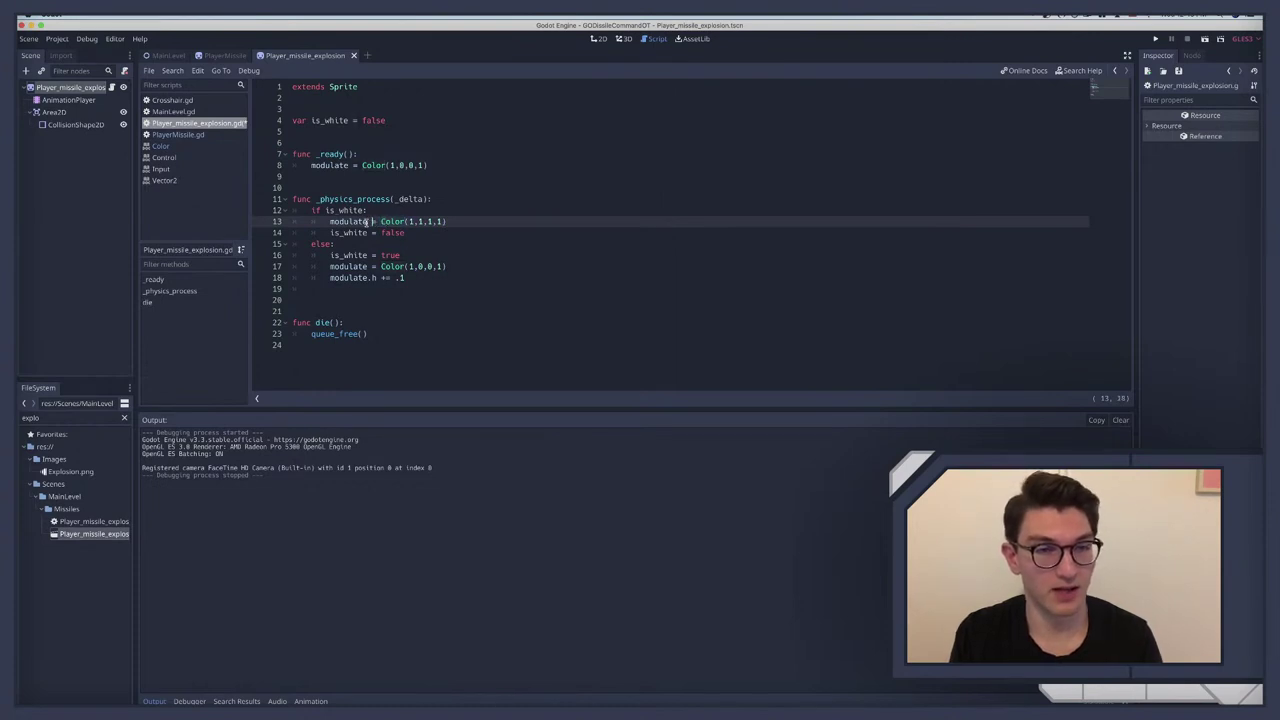
{"action": "left_click_drag", "start_coordinate": [368, 221], "coordinate": [465, 222]}
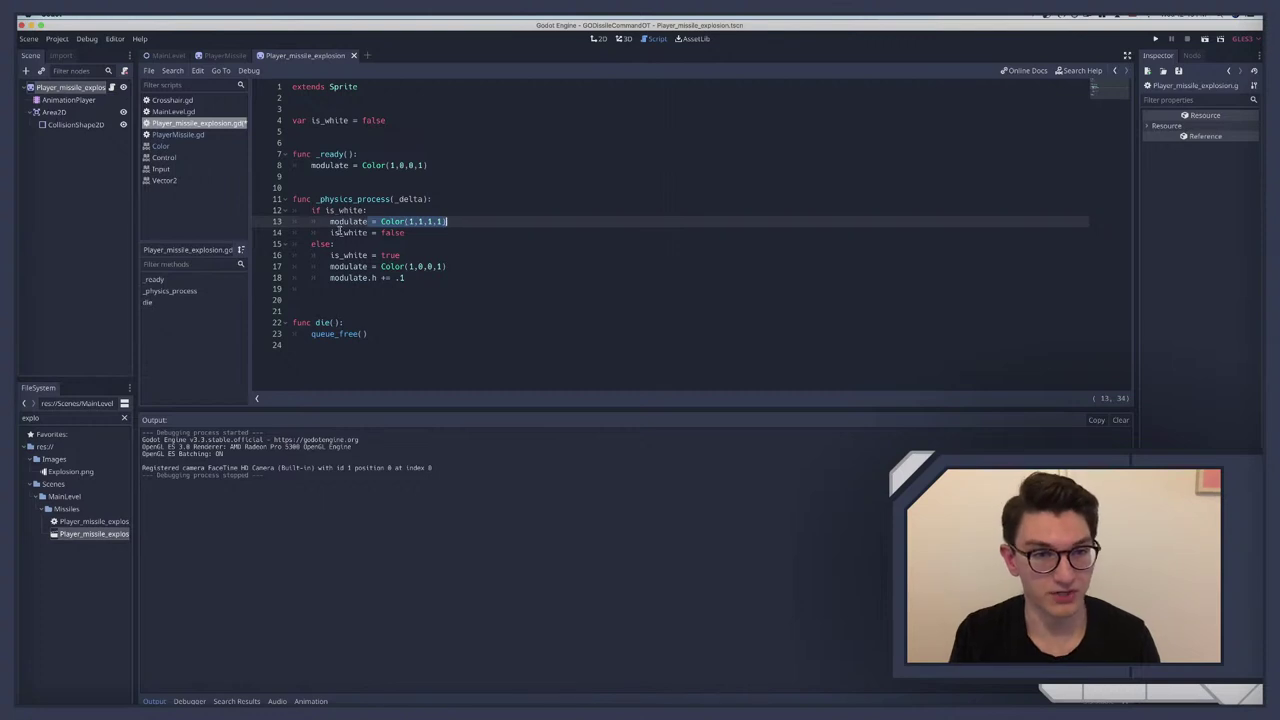
Step: Set the explosion root Sprite's Modulate colour to pure red
{"action": "left_click", "coordinate": [72, 89]}
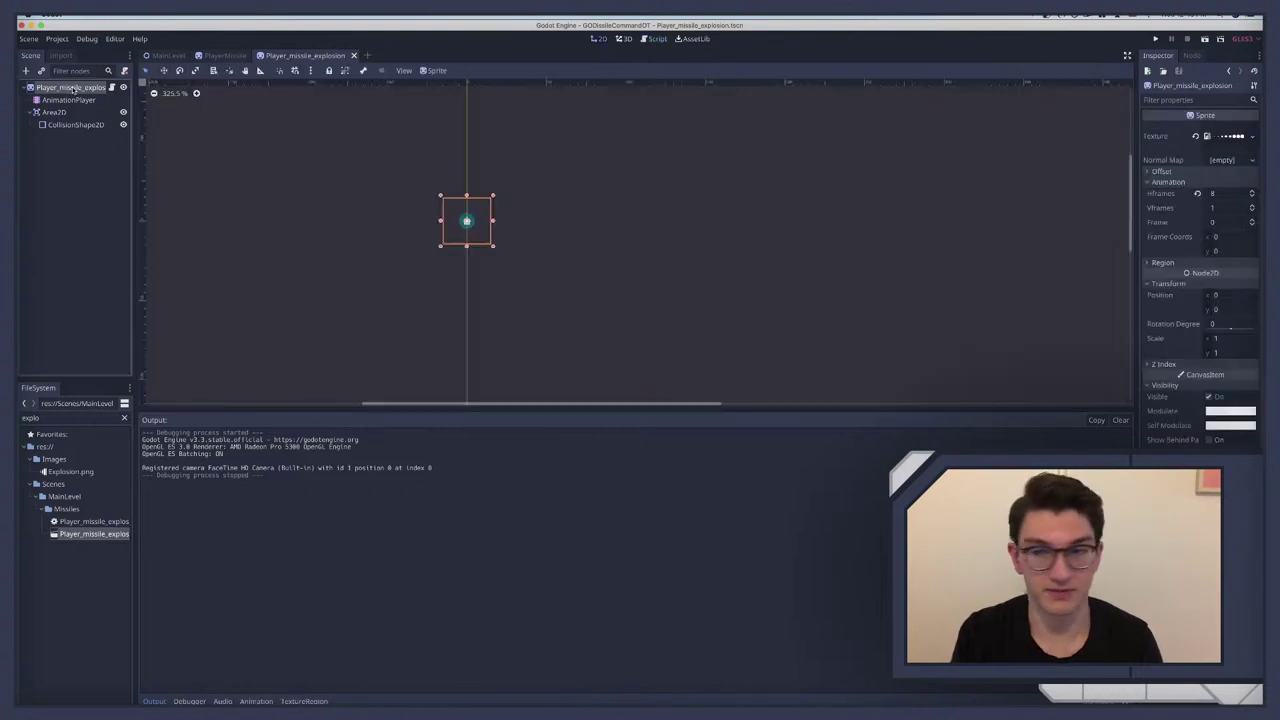
{"action": "left_click", "coordinate": [1216, 412]}
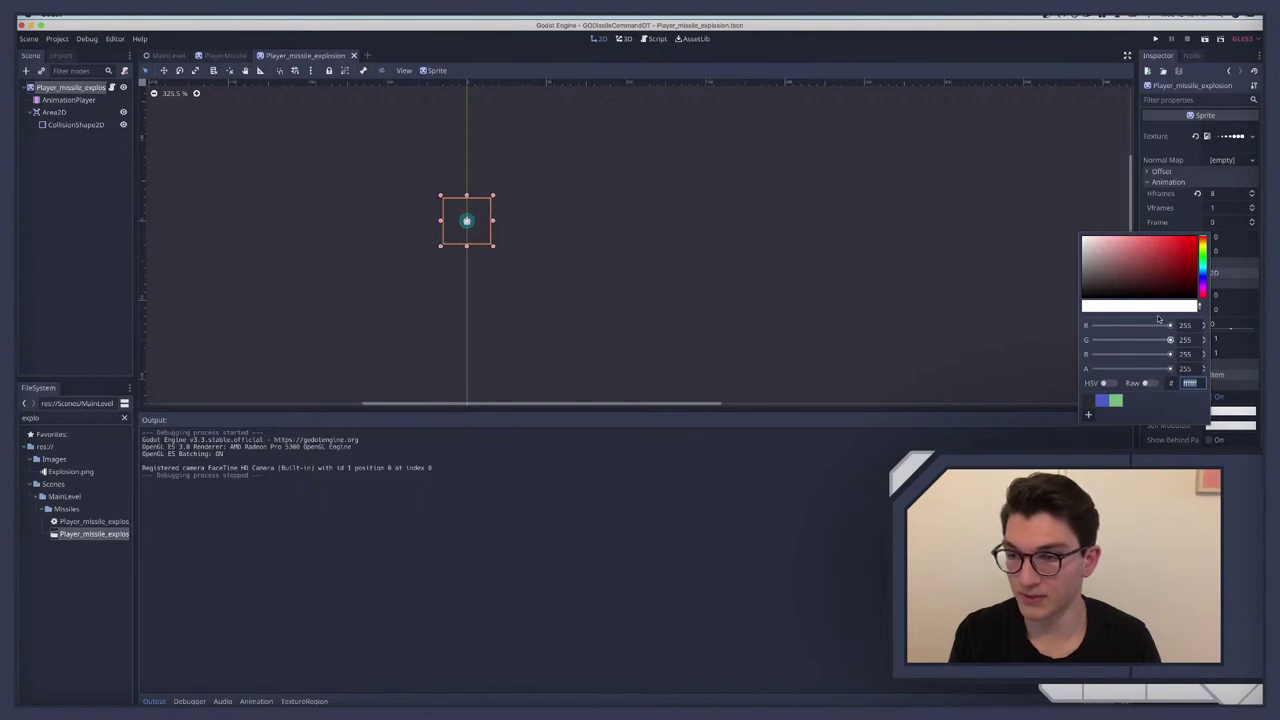
{"action": "left_click_drag", "start_coordinate": [1160, 268], "coordinate": [1213, 232]}
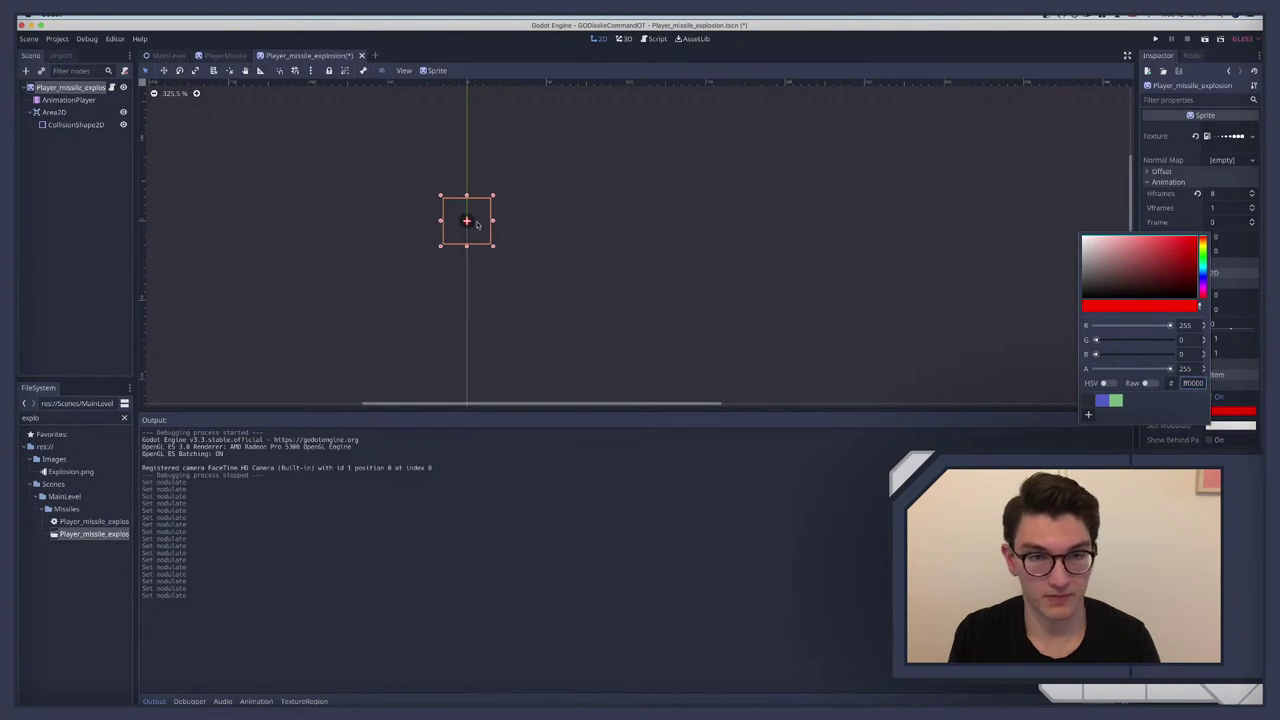
{"action": "scroll", "coordinate": [476, 224], "scroll_direction": "up", "scroll_amount": 10}
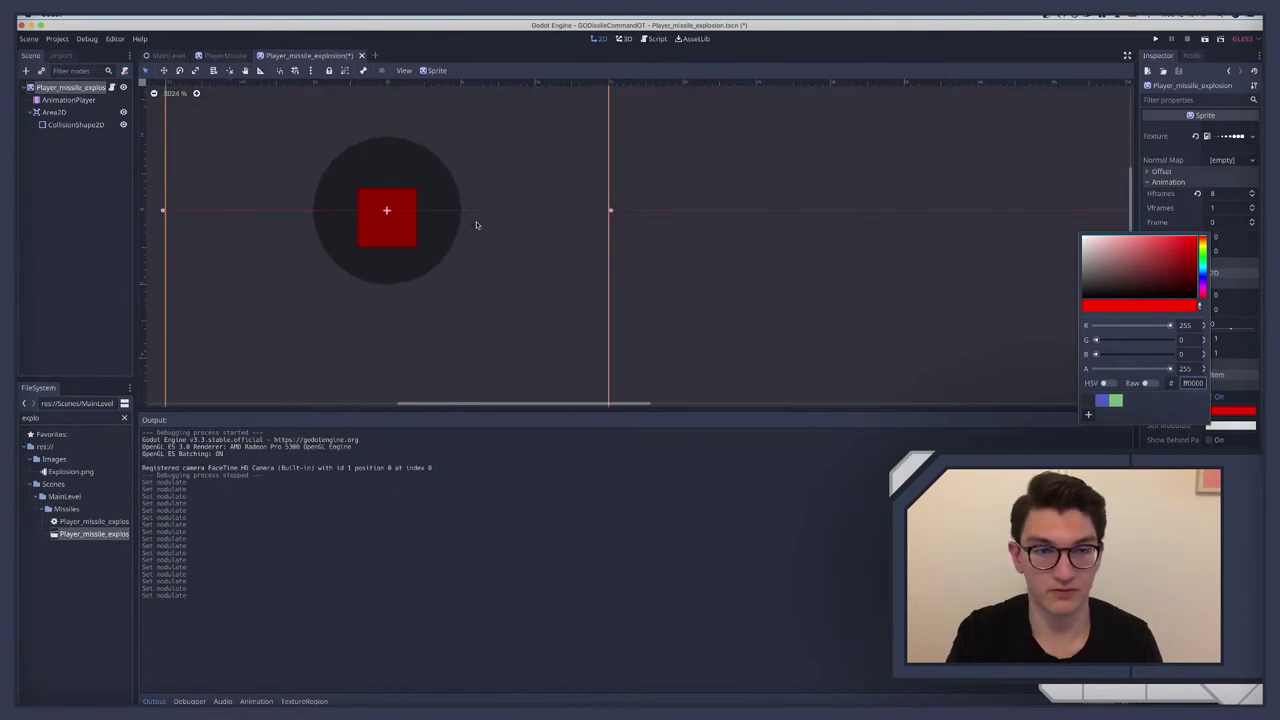
{"action": "left_click", "coordinate": [123, 124]}
Step: Hide the CollisionShape2D, then try a different Modulate hue in HSV mode
{"action": "left_click", "coordinate": [123, 124]}
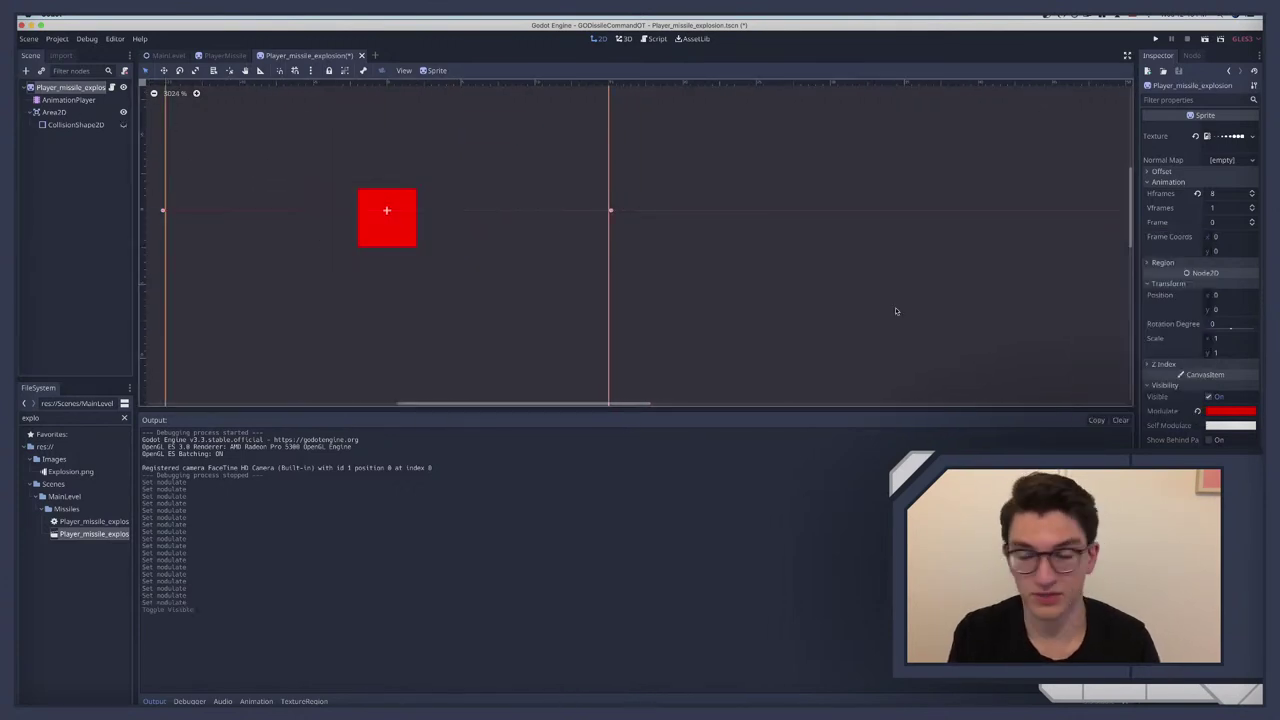
{"action": "left_click", "coordinate": [1221, 412]}
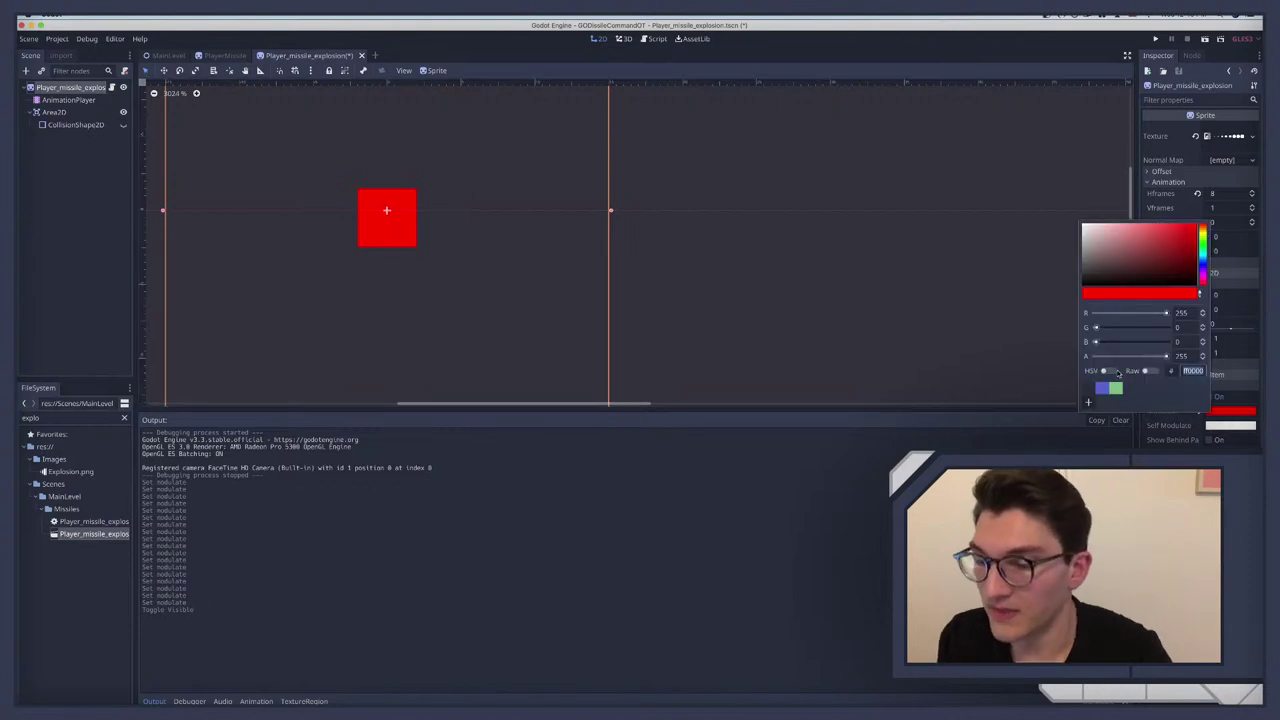
{"action": "left_click", "coordinate": [1116, 371]}
{"action": "left_click_drag", "start_coordinate": [1096, 313], "coordinate": [1013, 336]}
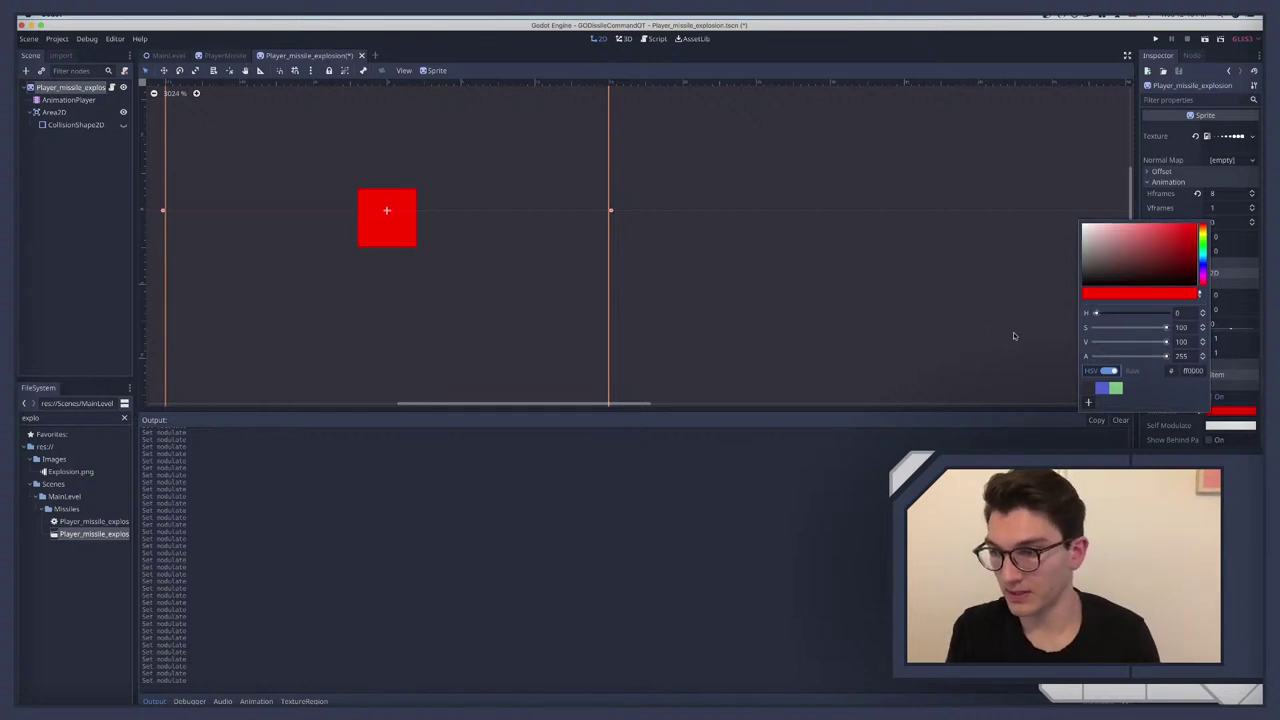
{"action": "left_click", "coordinate": [1208, 418]}
Step: In Player_missile_explosion.gd, replace line 13's Color assignment with modulate.s = 0
{"action": "left_click", "coordinate": [111, 88]}
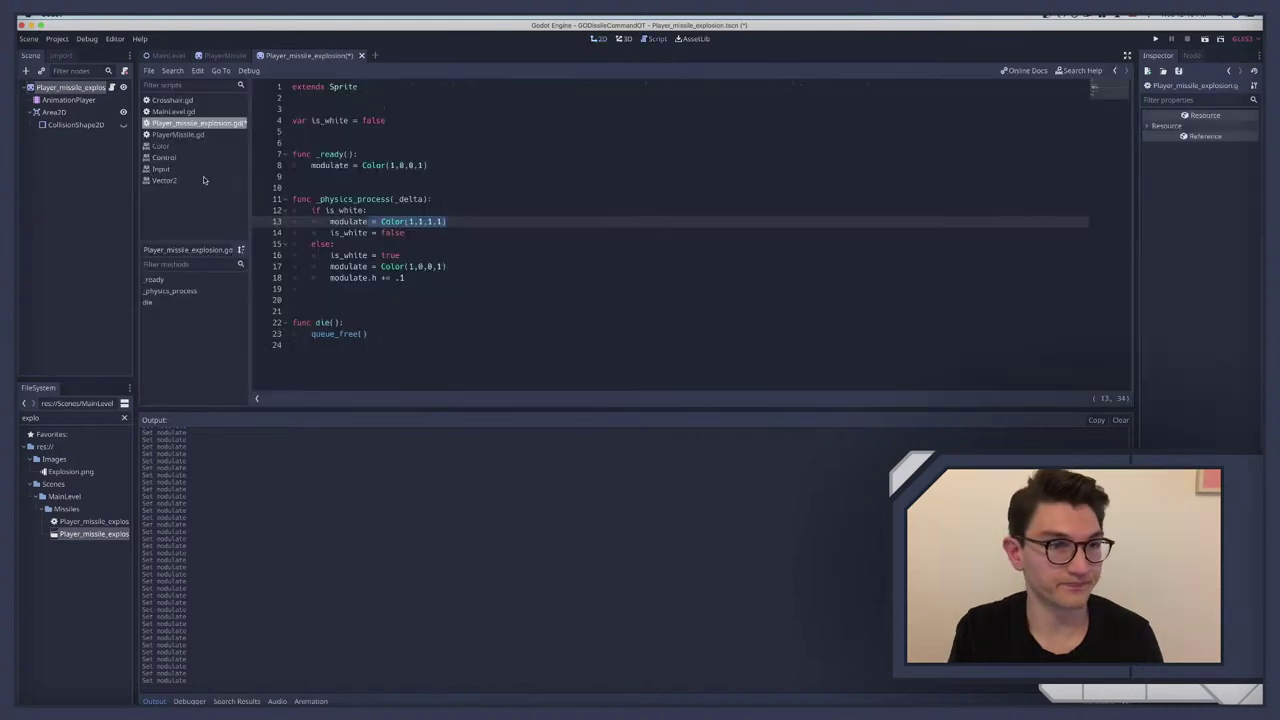
{"action": "left_click", "coordinate": [367, 221]}
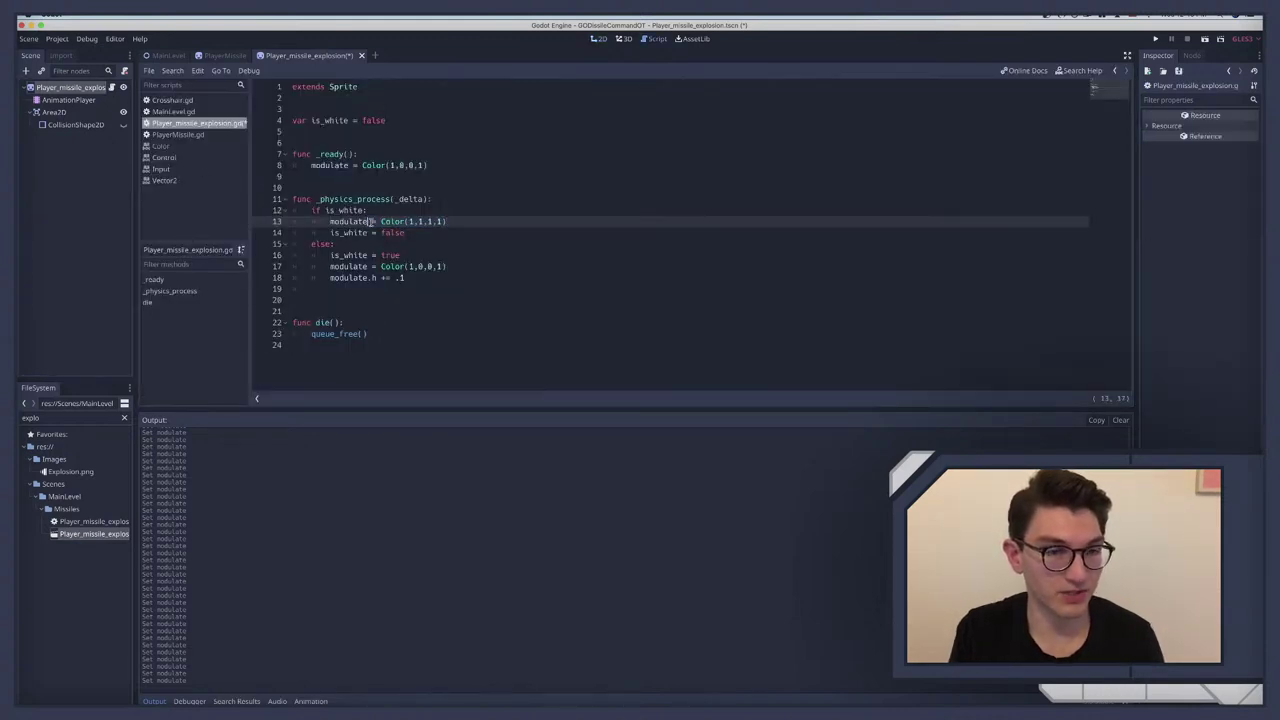
{"action": "left_click_drag", "start_coordinate": [369, 221], "coordinate": [464, 220]}
{"action": "key", "text": "BackSpace"}
{"action": "type", "text": ".s"}
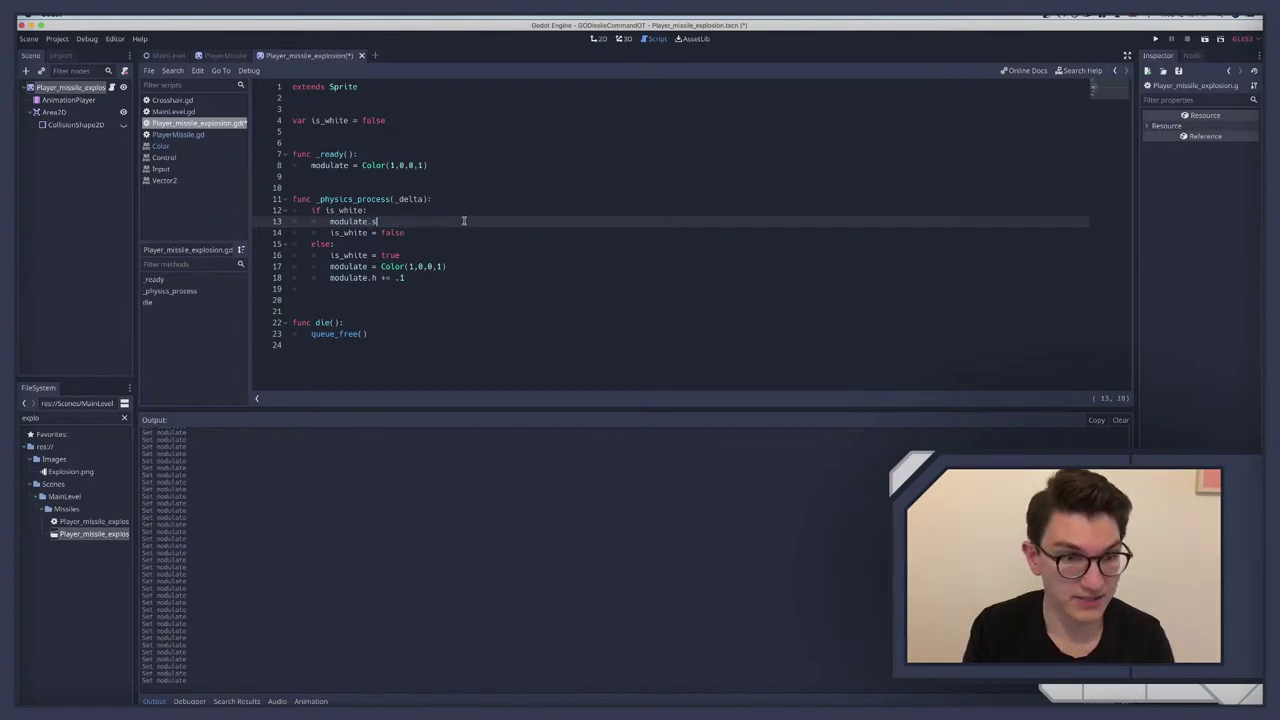
{"action": "type", "text": " = 0"}
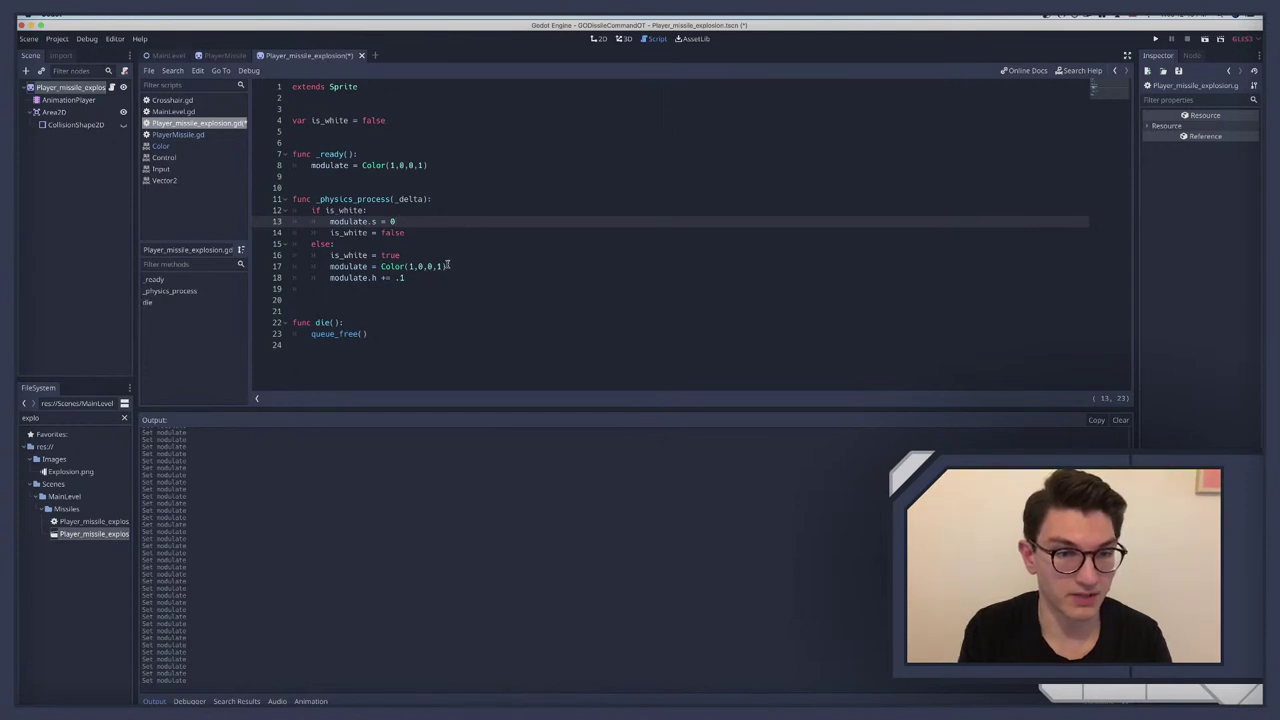
Step: Replace line 17's Color assignment with modulate.s = 1 and run the game
{"action": "left_click_drag", "start_coordinate": [369, 266], "coordinate": [517, 265]}
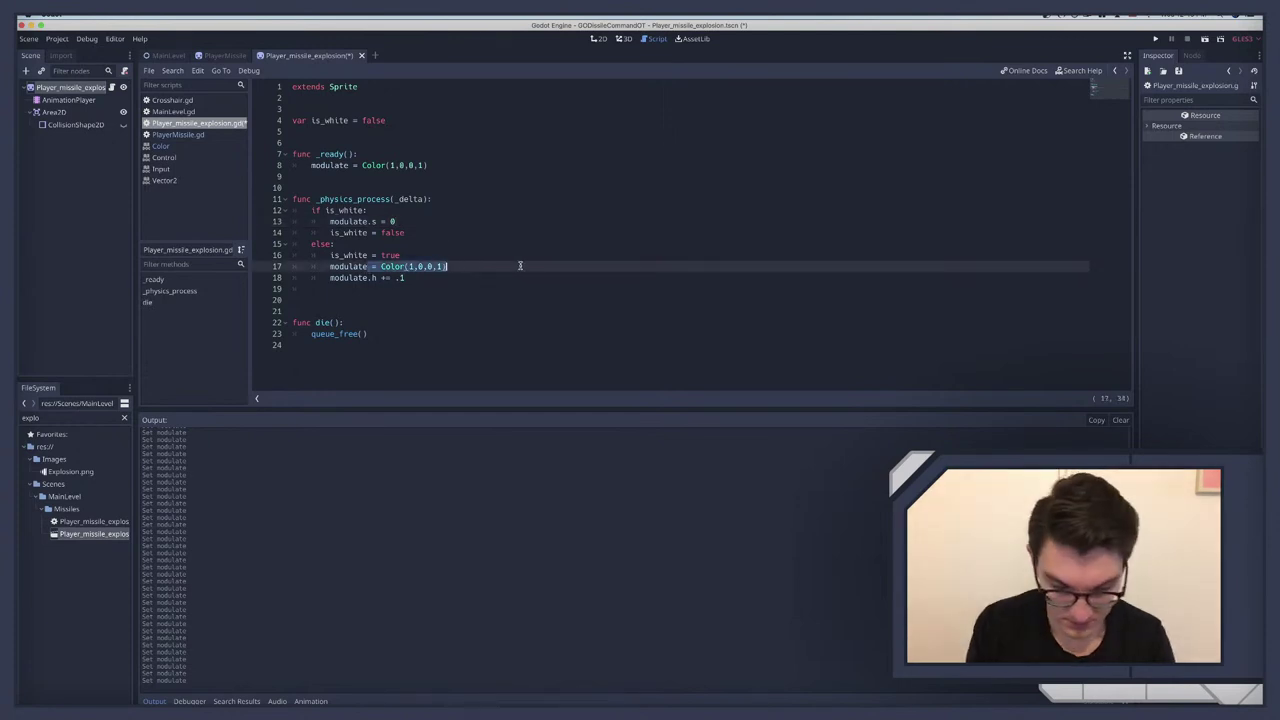
{"action": "type", "text": ".s = 1"}
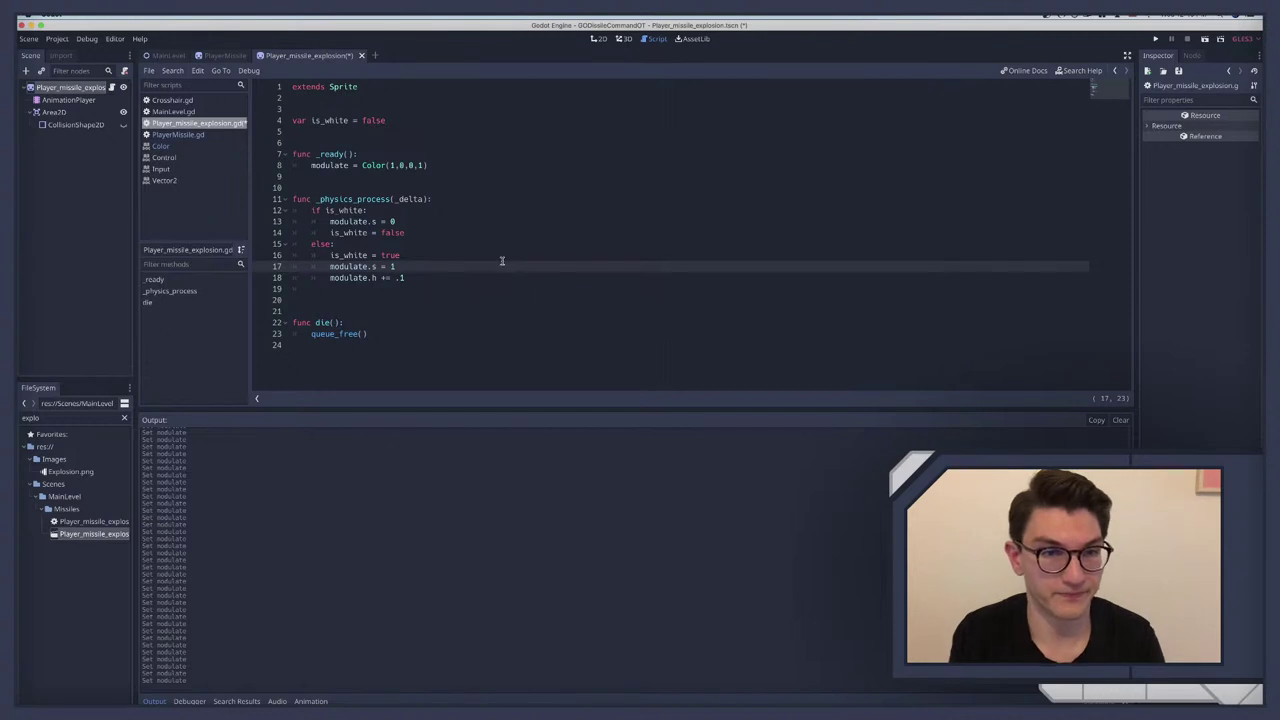
{"action": "key", "text": "super+b"}
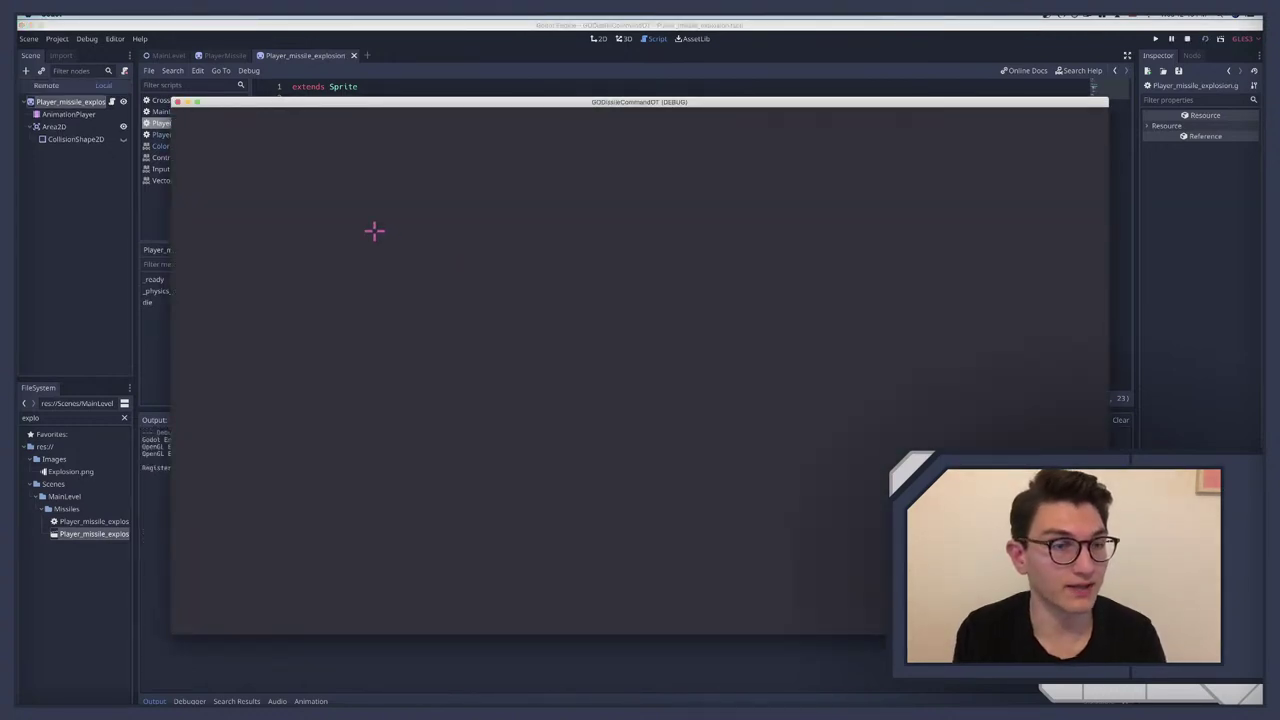
Step: Try dedenting lines 17–18 and disabling the if/else block, run, then undo the edits
{"action": "key", "text": "super+q"}
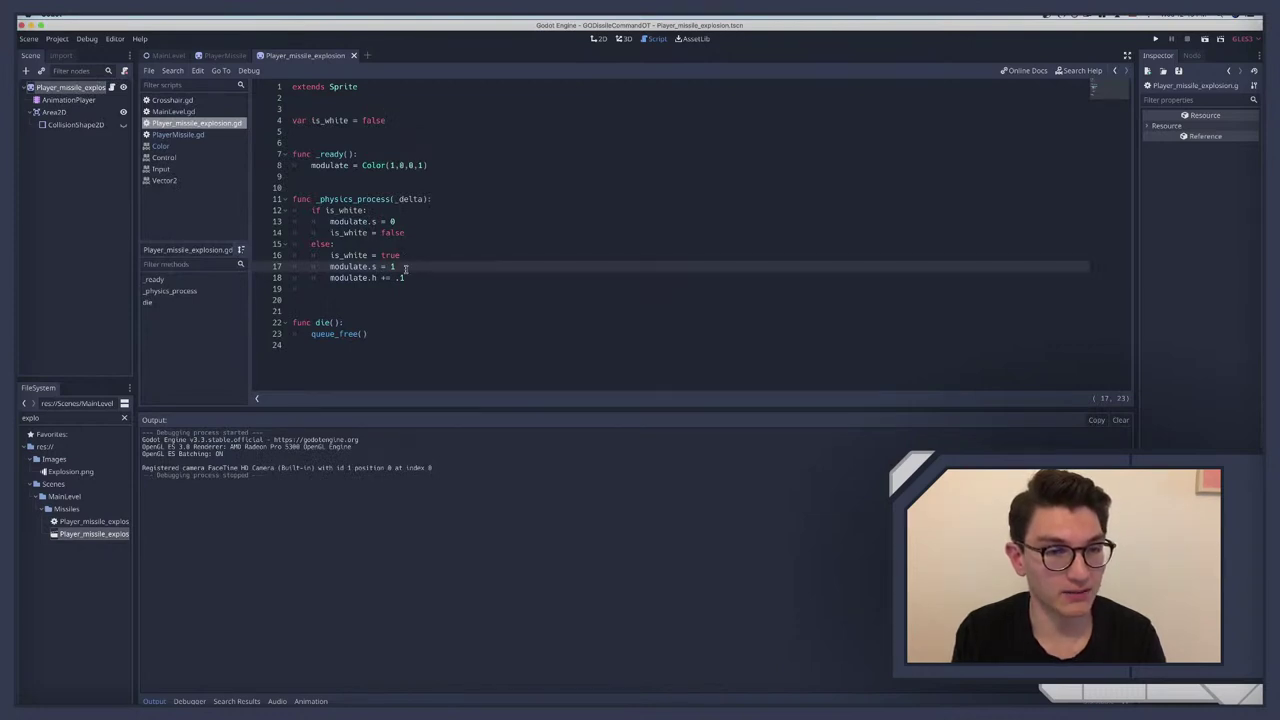
{"action": "left_click", "coordinate": [362, 277]}
{"action": "left_click_drag", "start_coordinate": [405, 278], "coordinate": [293, 266]}
{"action": "key", "text": "shift+Tab"}
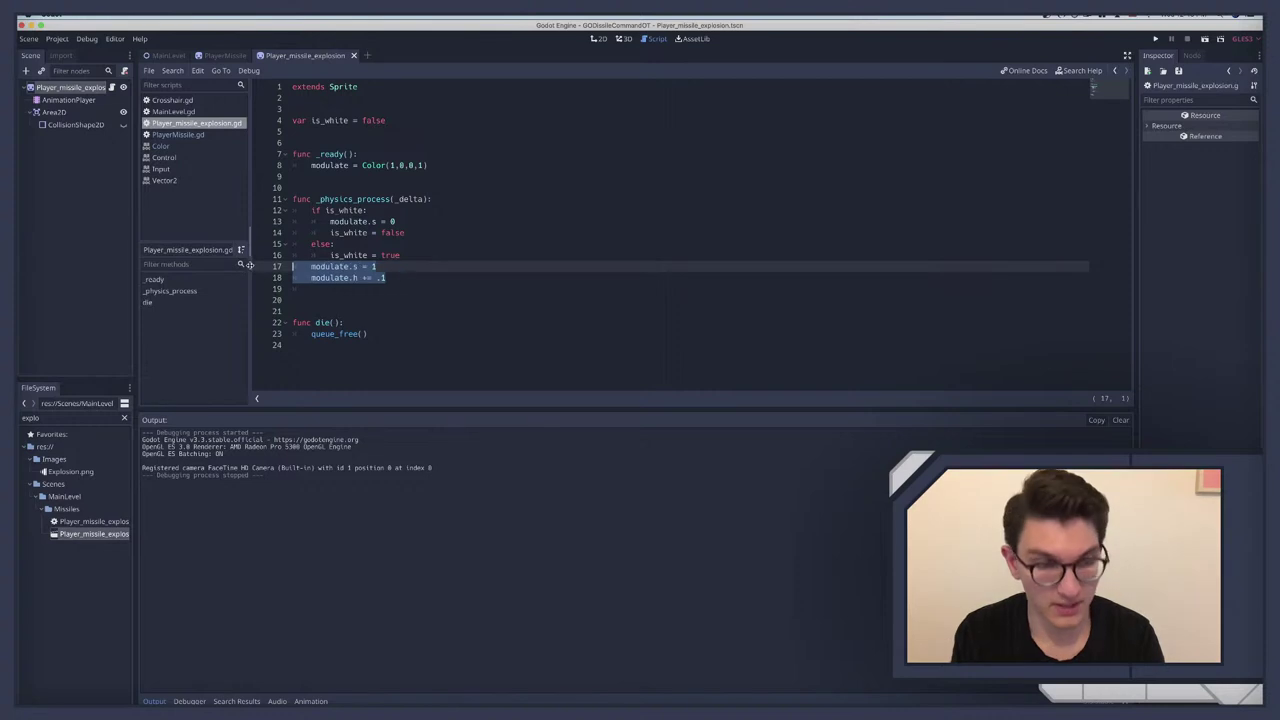
{"action": "left_click_drag", "start_coordinate": [403, 255], "coordinate": [249, 208]}
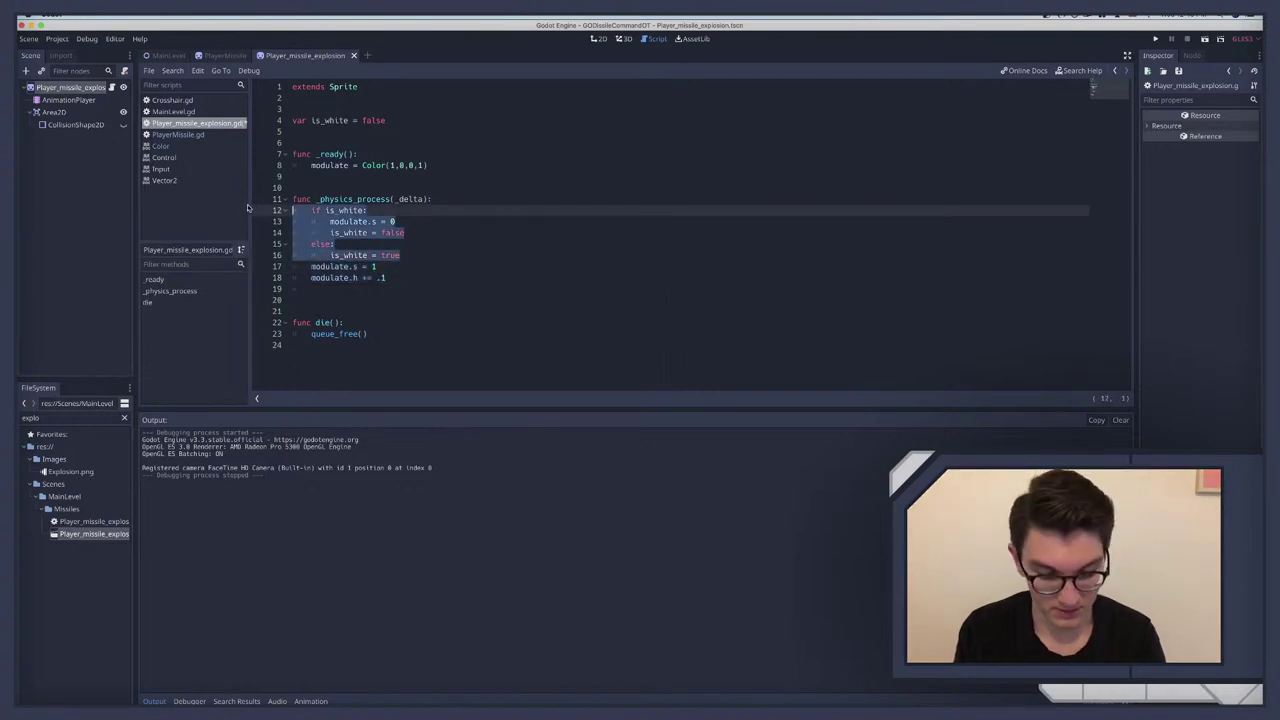
{"action": "key", "text": "super+b"}
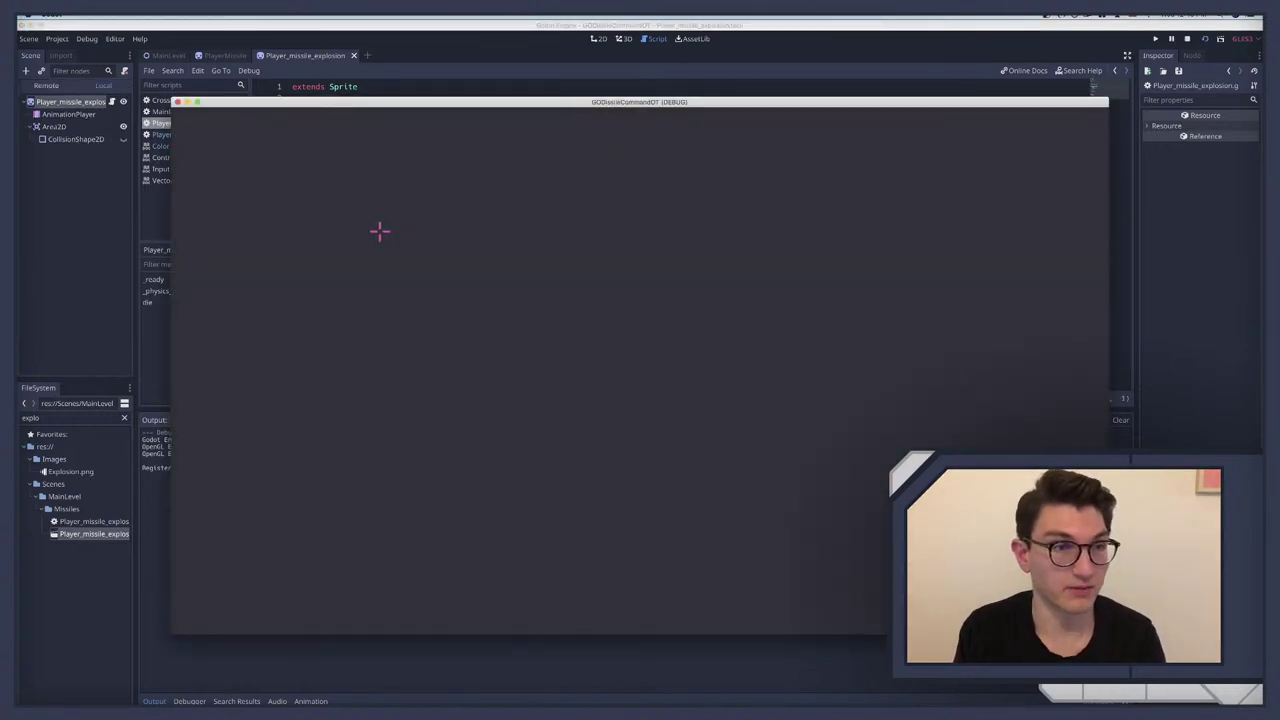
{"action": "key", "text": "super+period"}
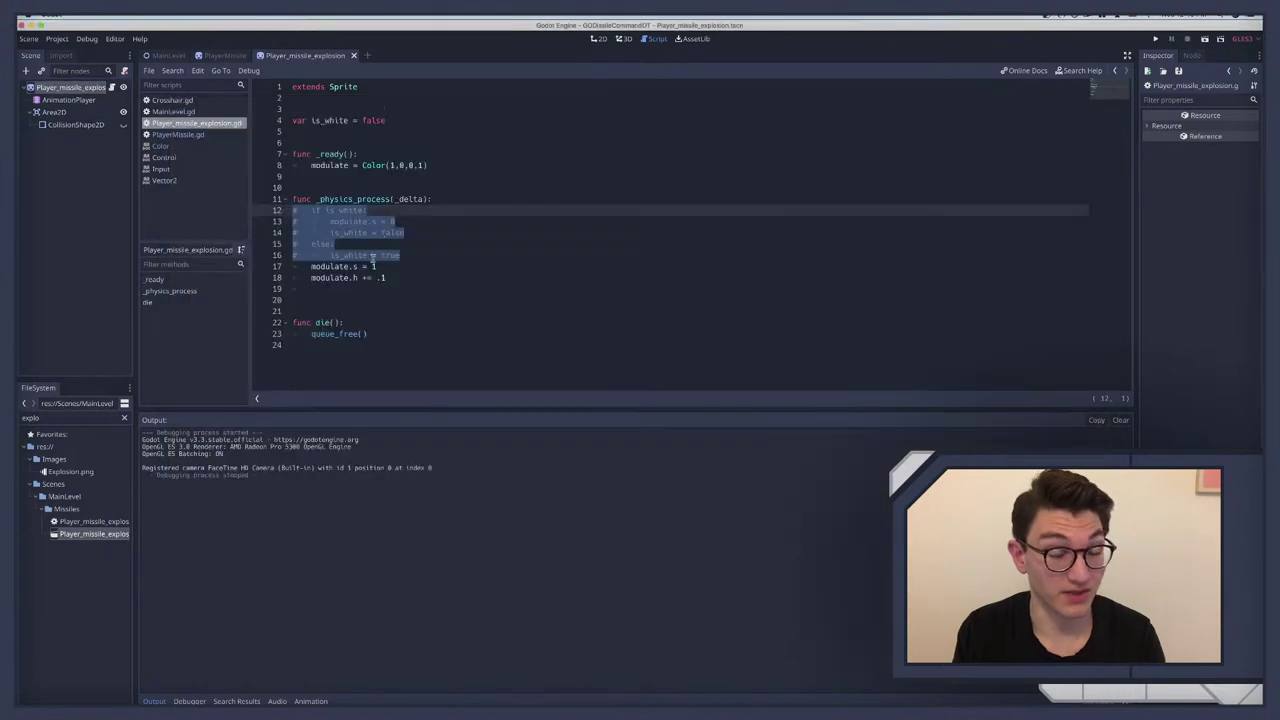
{"action": "left_click", "coordinate": [372, 266]}
{"action": "key", "text": "super+z"}
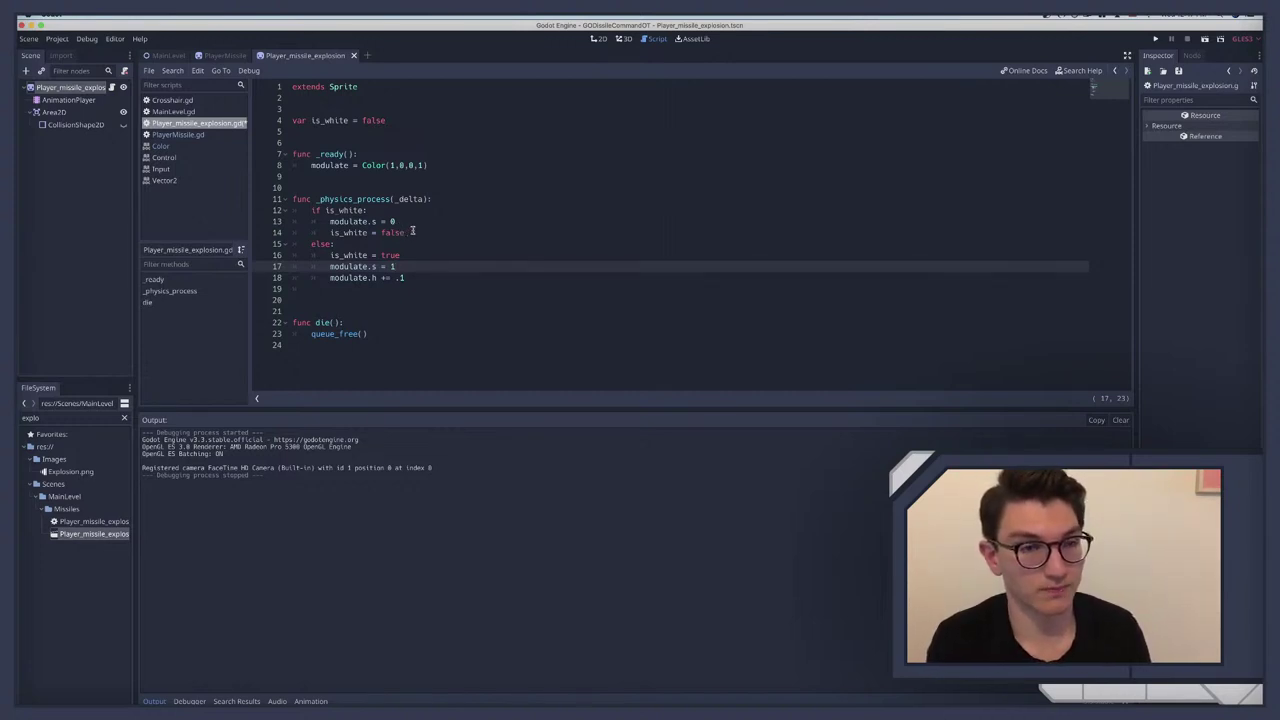
Step: Comment out the else block, lines 15–19, and test-run the game
{"action": "left_click_drag", "start_coordinate": [411, 231], "coordinate": [310, 210]}
{"action": "left_click", "coordinate": [342, 229]}
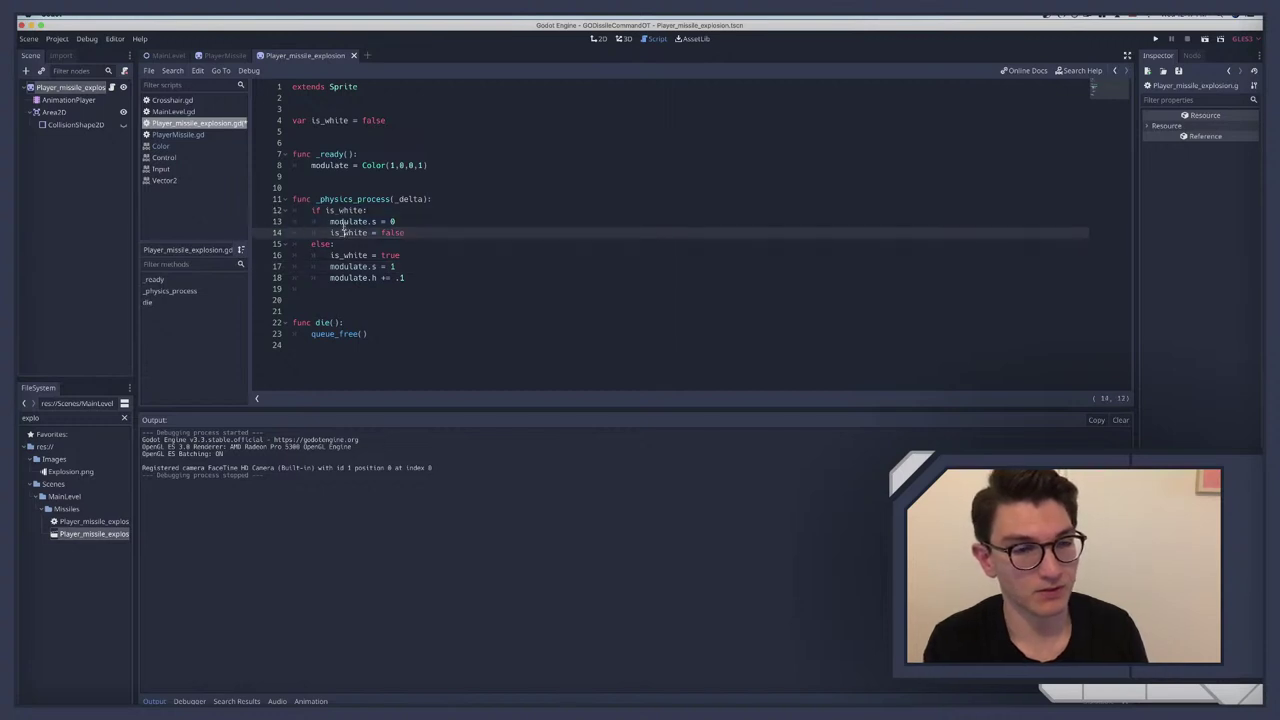
{"action": "left_click_drag", "start_coordinate": [426, 283], "coordinate": [251, 244]}
{"action": "key", "text": "super+k"}
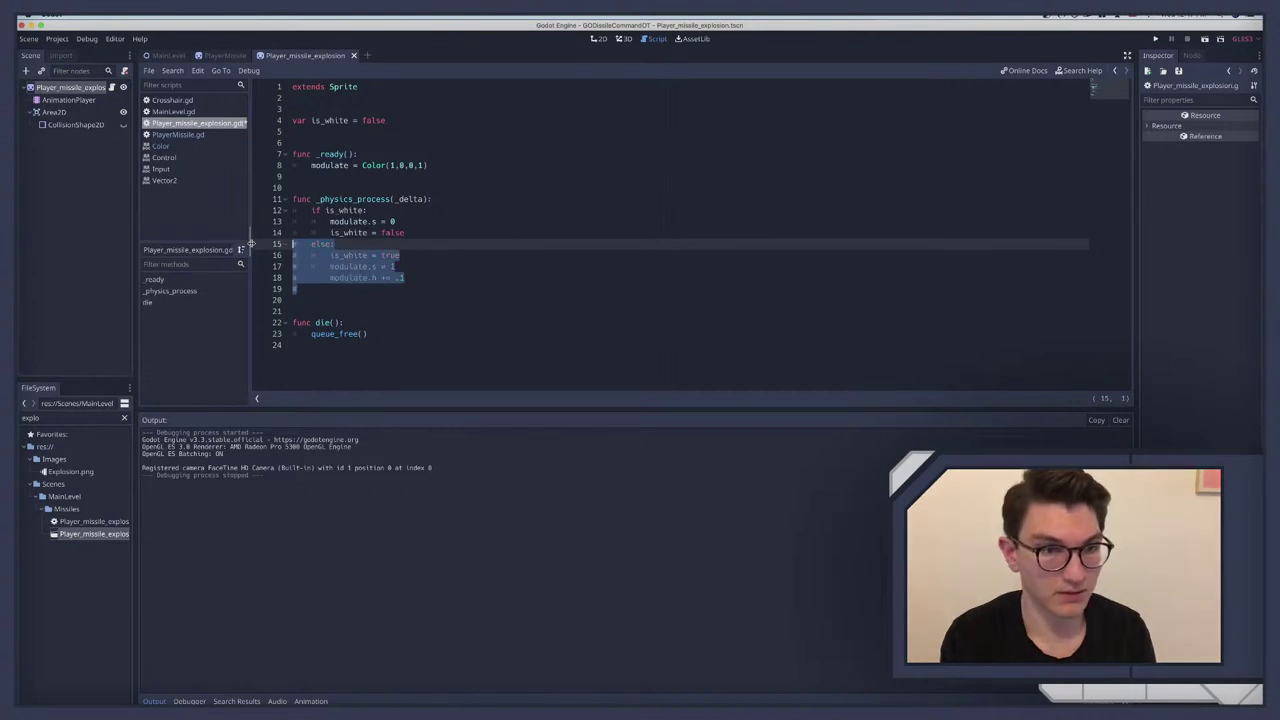
{"action": "key", "text": "super+b"}
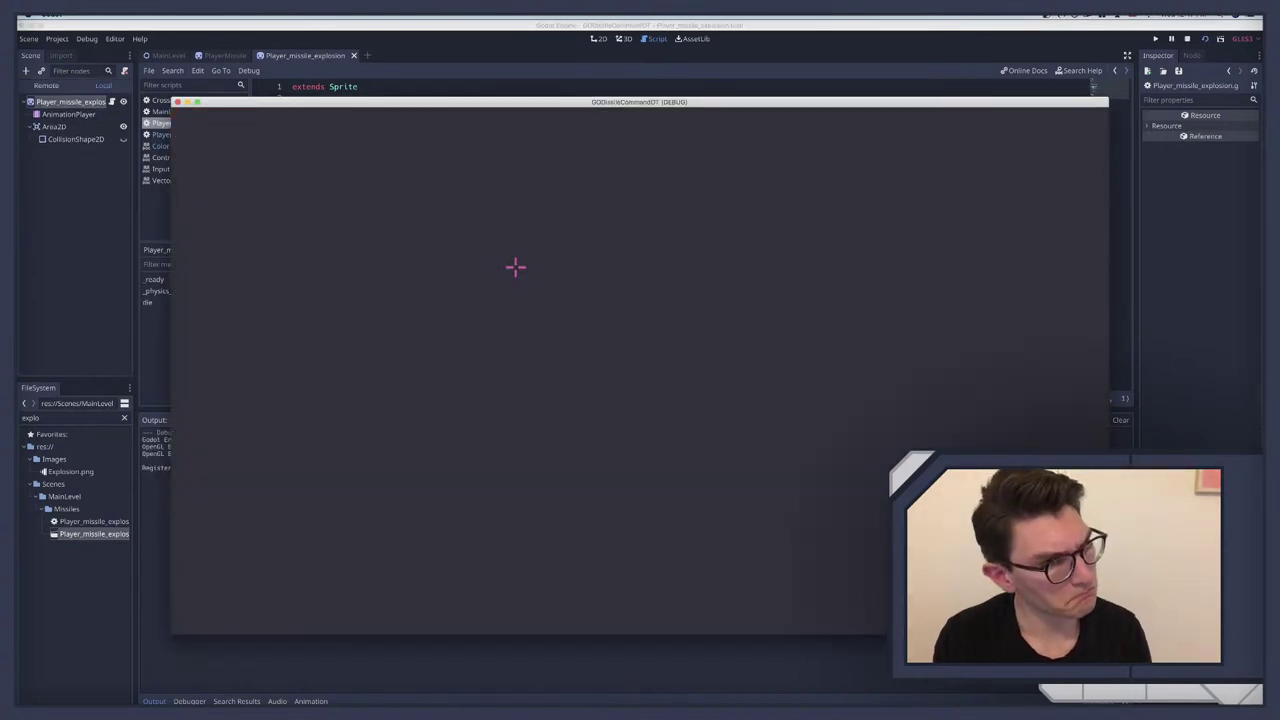
{"action": "key", "text": "super+q"}
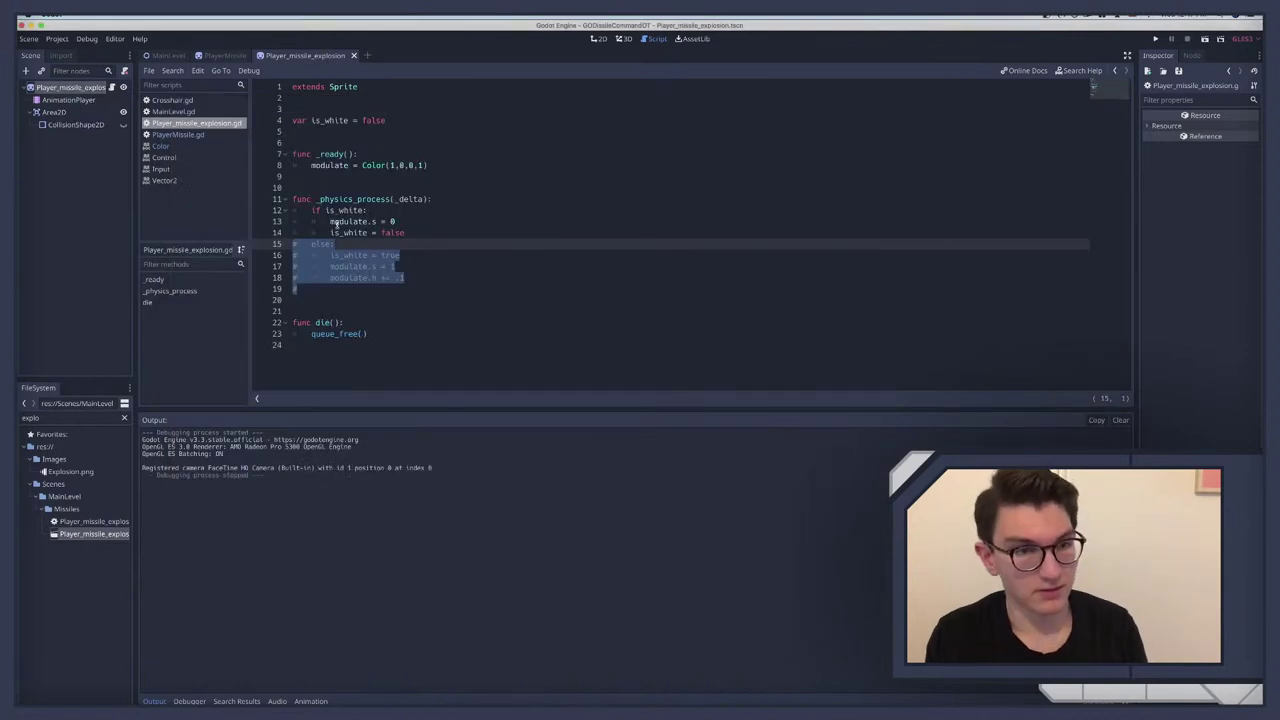
Step: Uncomment the else block, add print(modulate.s) below line 13, and run the game
{"action": "key", "text": "super+k"}
{"action": "key", "text": "End"}
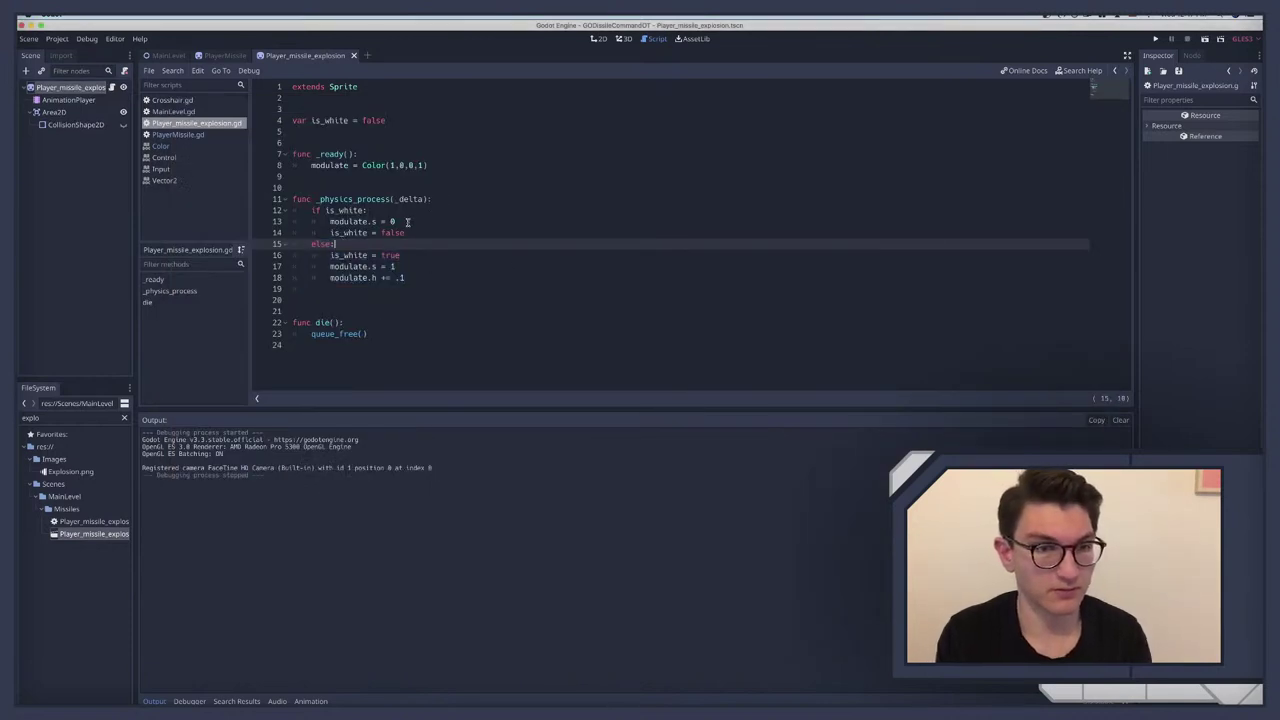
{"action": "left_click", "coordinate": [407, 222]}
{"action": "key", "text": "Return"}
{"action": "type", "text": "print"}
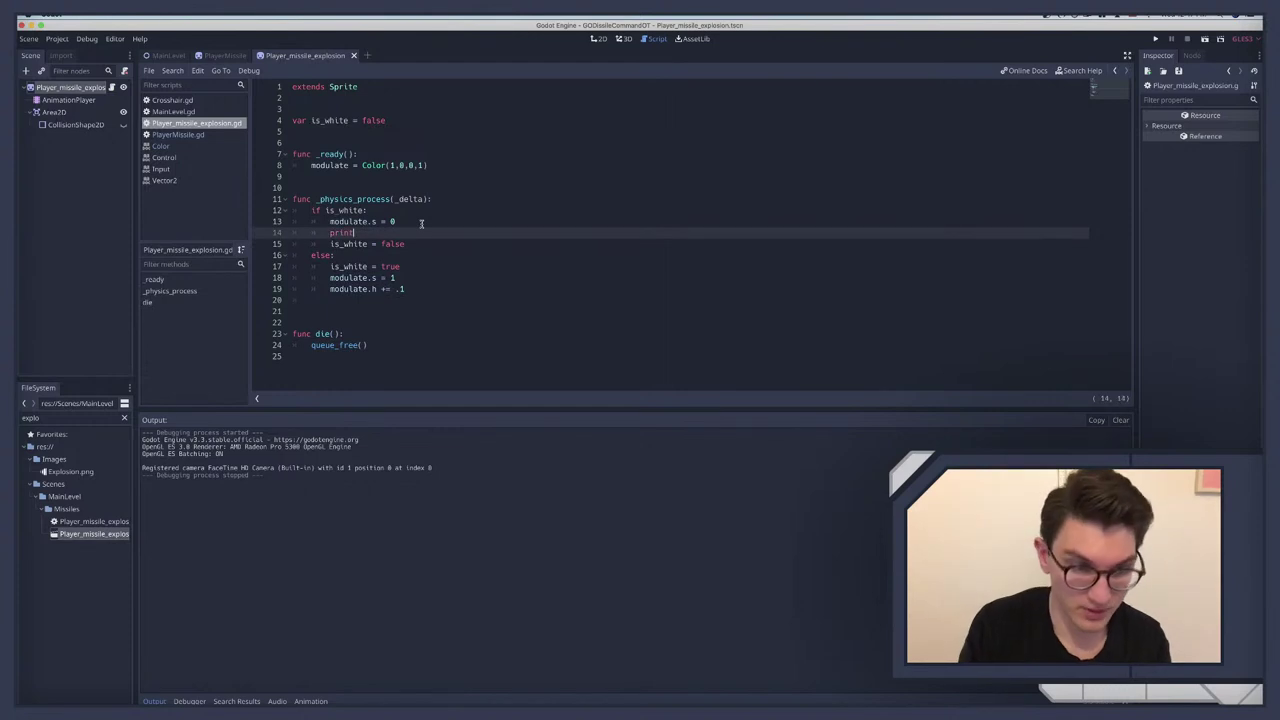
{"action": "type", "text": "(modulat"}
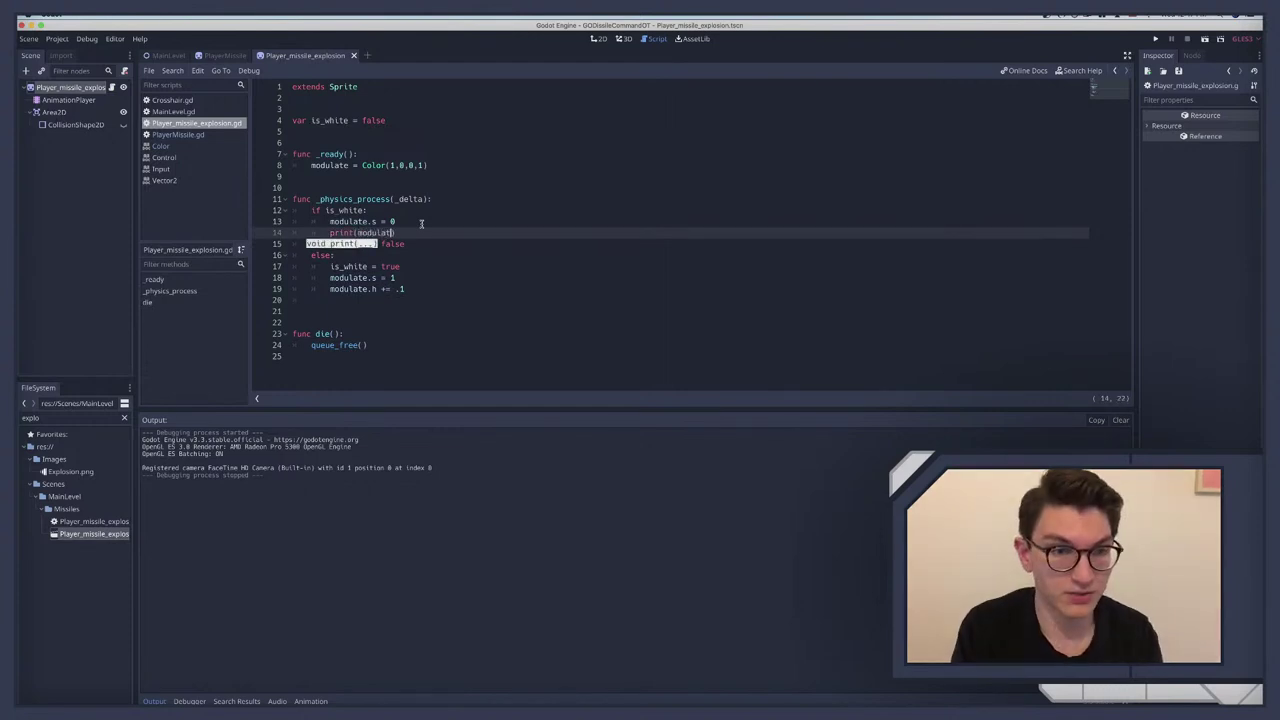
{"action": "type", "text": "e.s"}
{"action": "key", "text": "F5"}
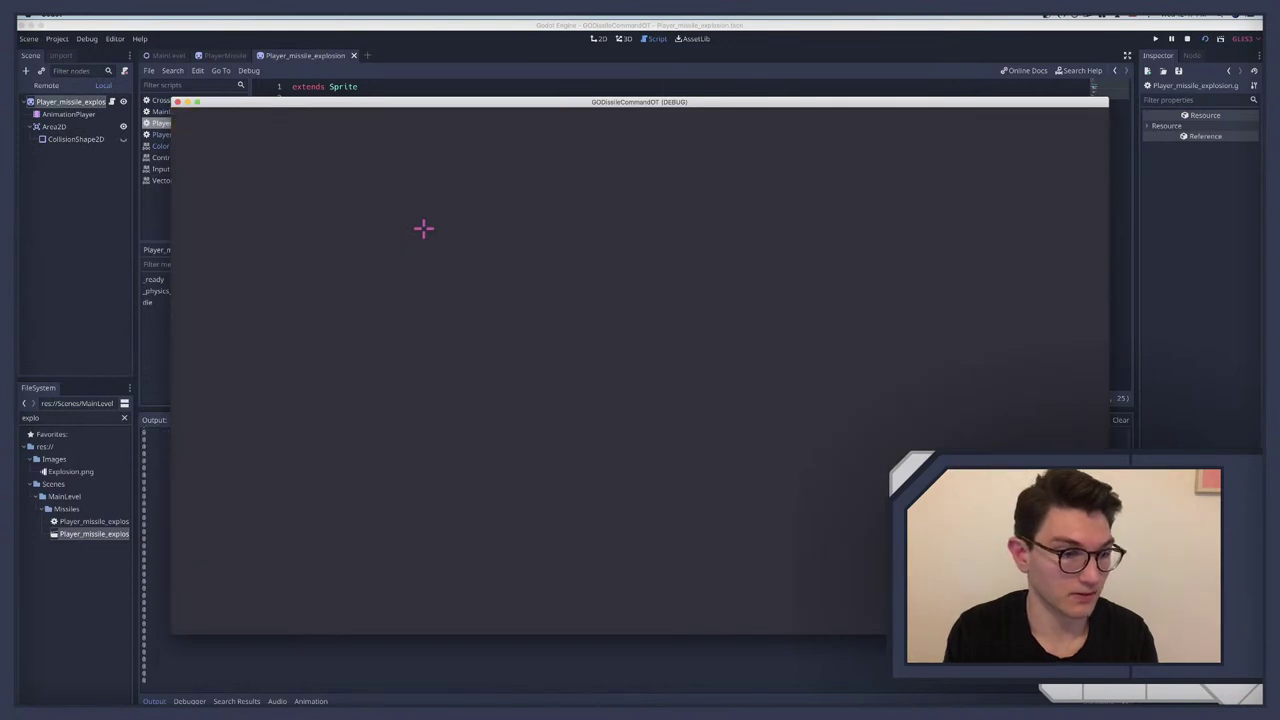
{"action": "key", "text": "super+q"}
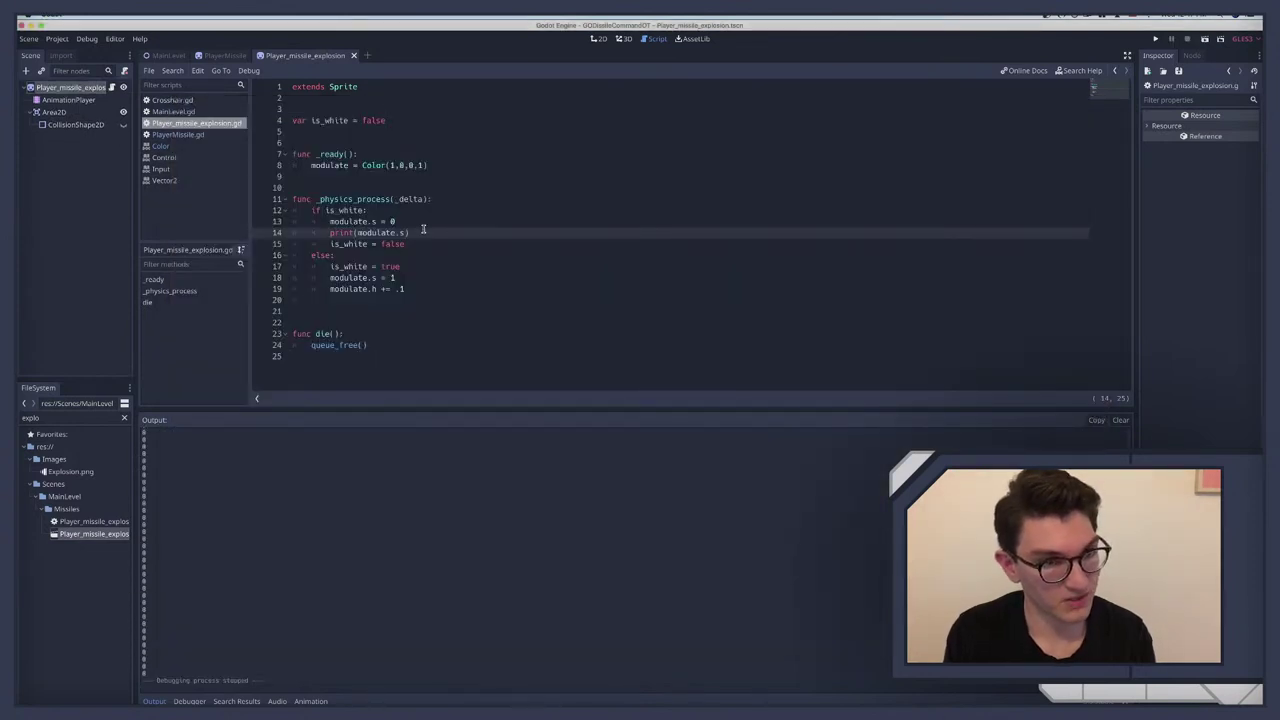
Step: Delete the print(modulate.s) line and run the game again
{"action": "triple_click", "coordinate": [382, 233]}
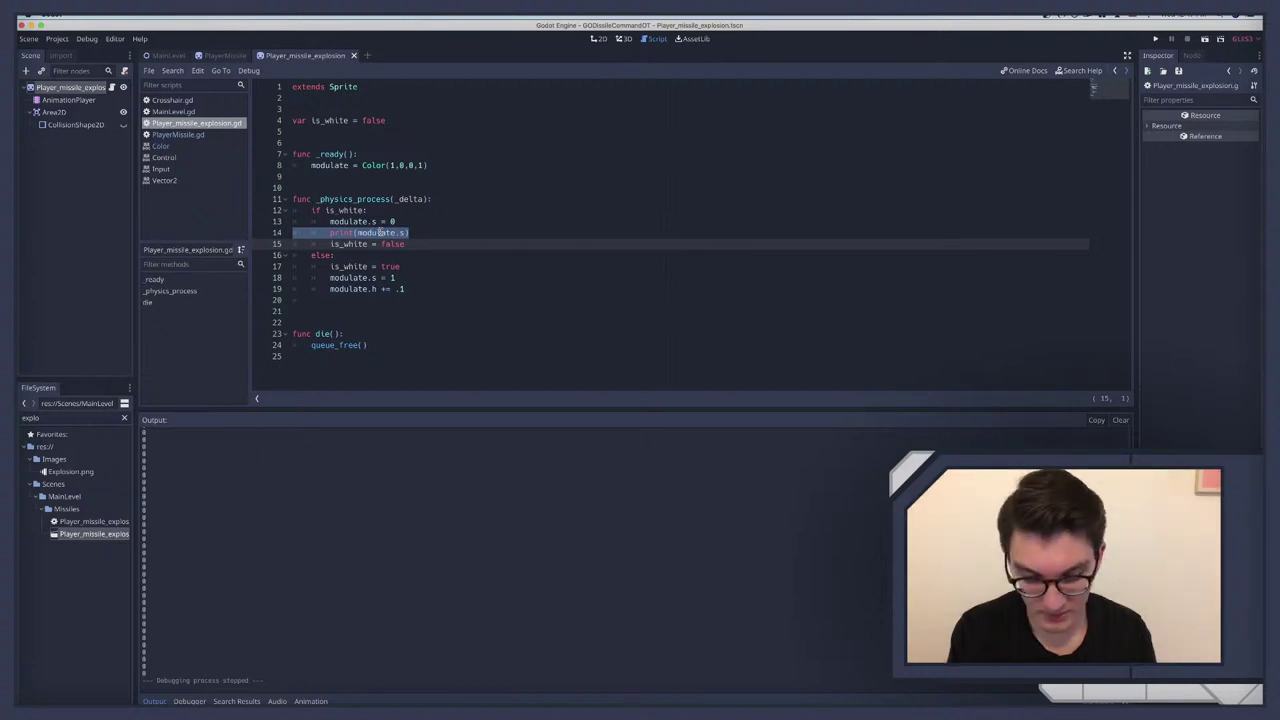
{"action": "key", "text": "BackSpace"}
{"action": "key", "text": "super+b"}
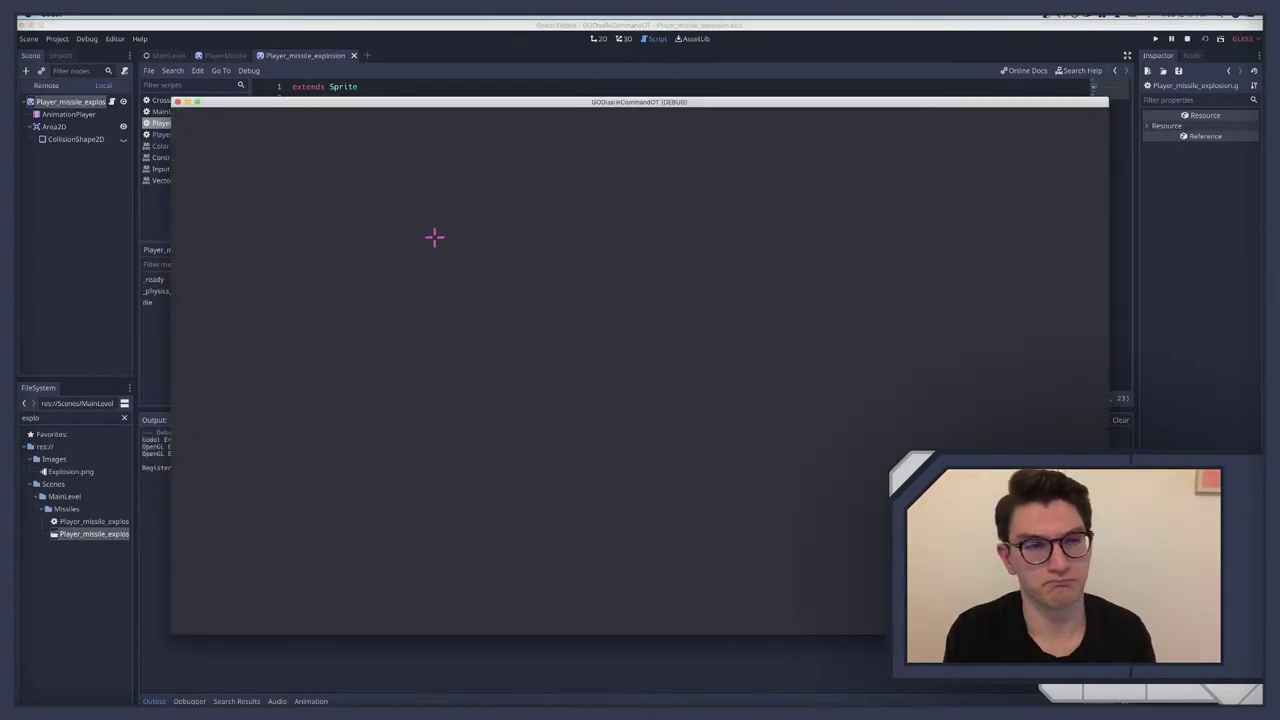
{"action": "key", "text": "super+q"}
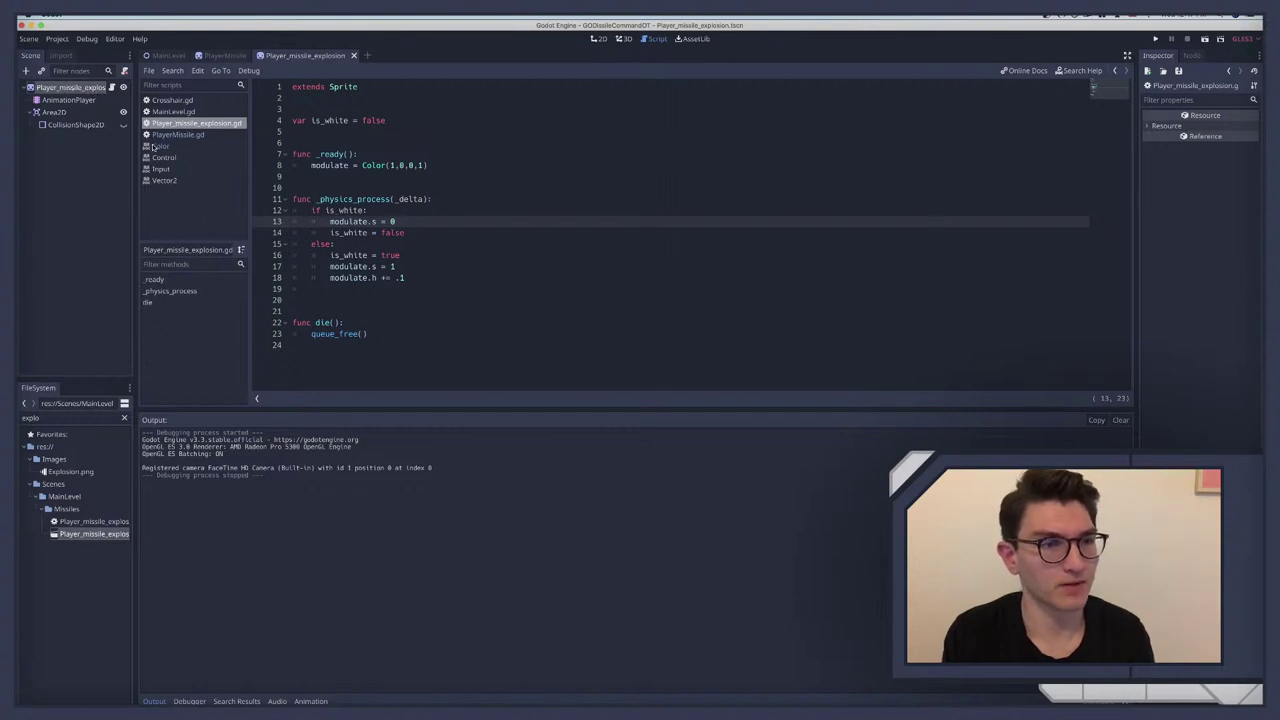
Step: Open the Color class documentation and read the inverted() method description
{"action": "left_click", "coordinate": [160, 146]}
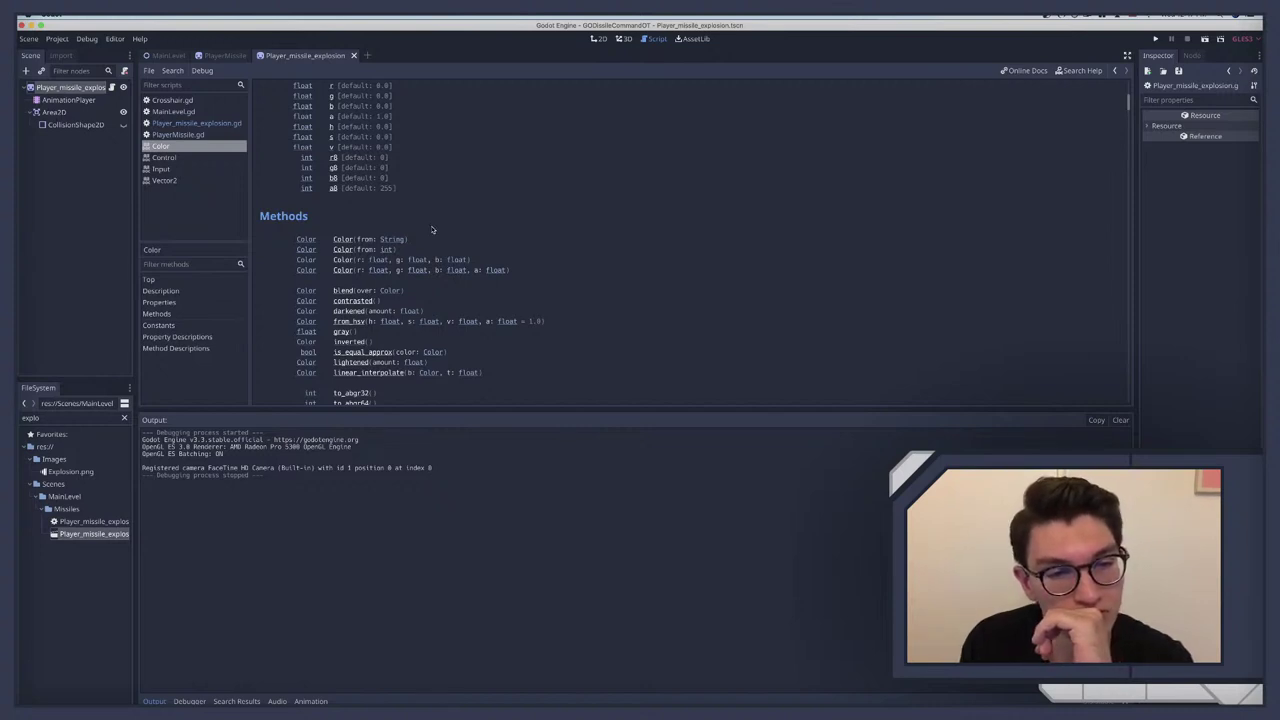
{"action": "scroll", "coordinate": [360, 310], "scroll_direction": "down", "scroll_amount": 2}
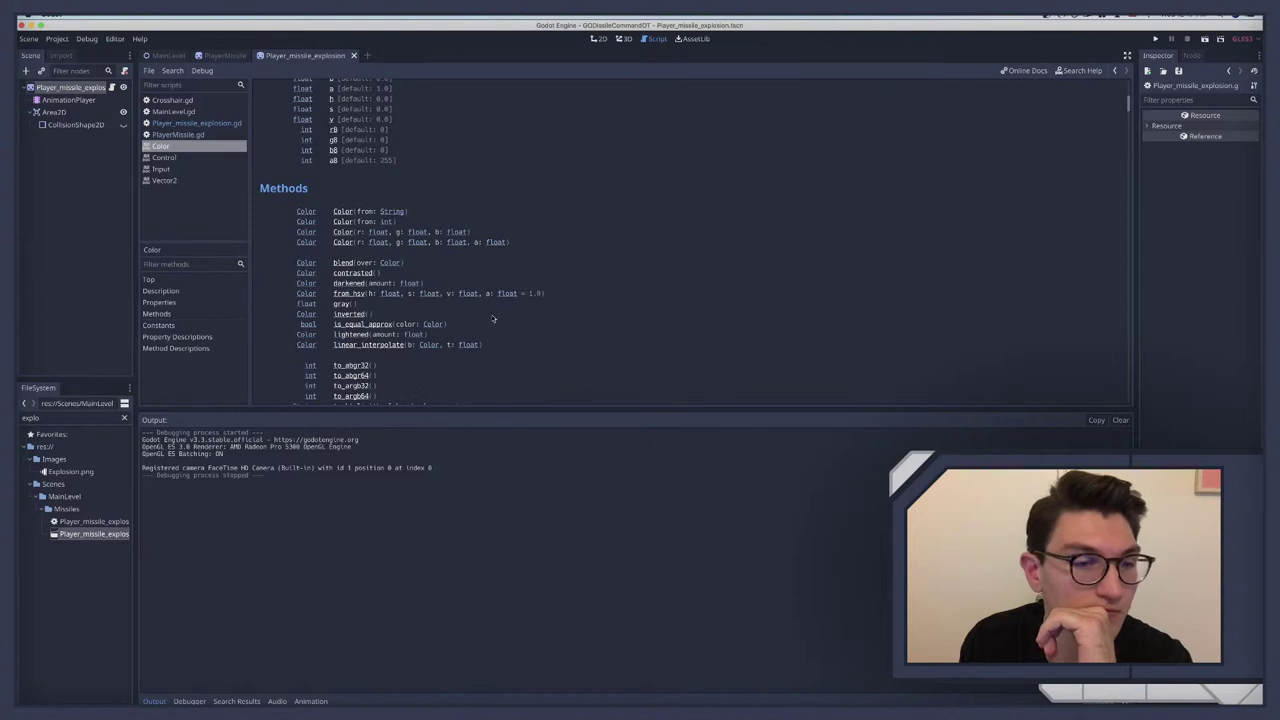
{"action": "left_click", "coordinate": [347, 314]}
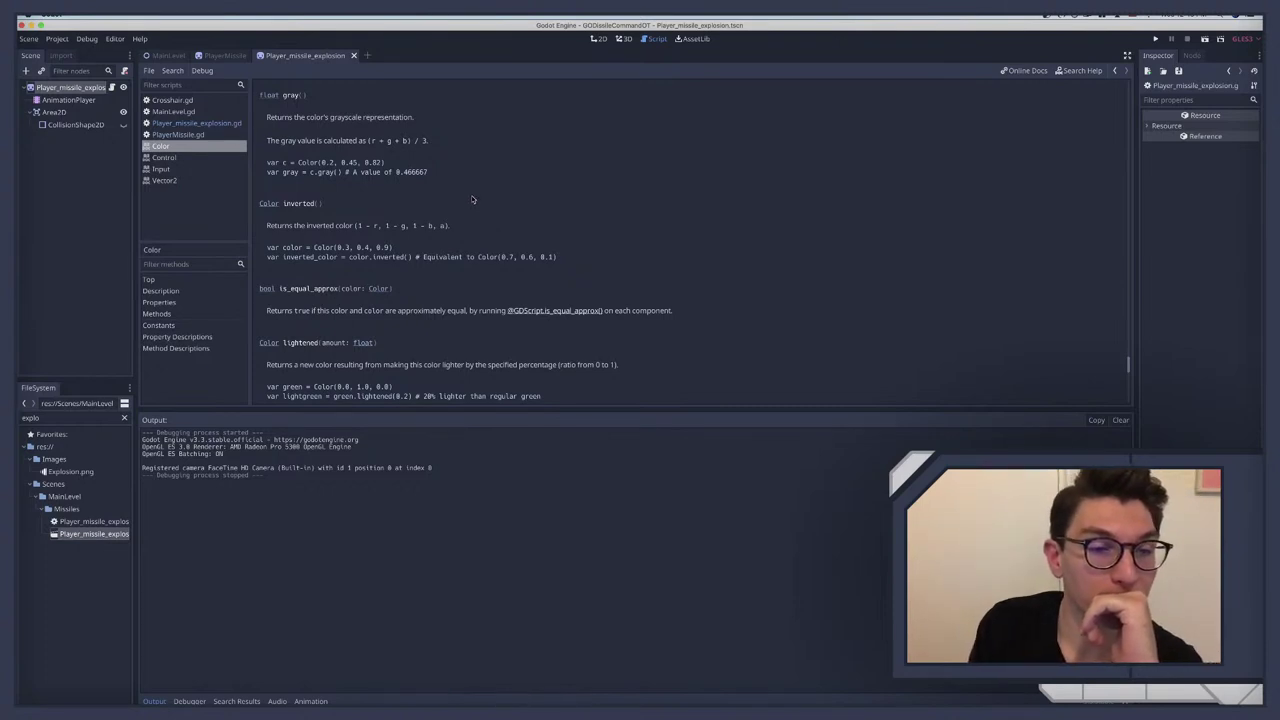
{"action": "scroll", "coordinate": [472, 199], "scroll_direction": "up", "scroll_amount": 10}
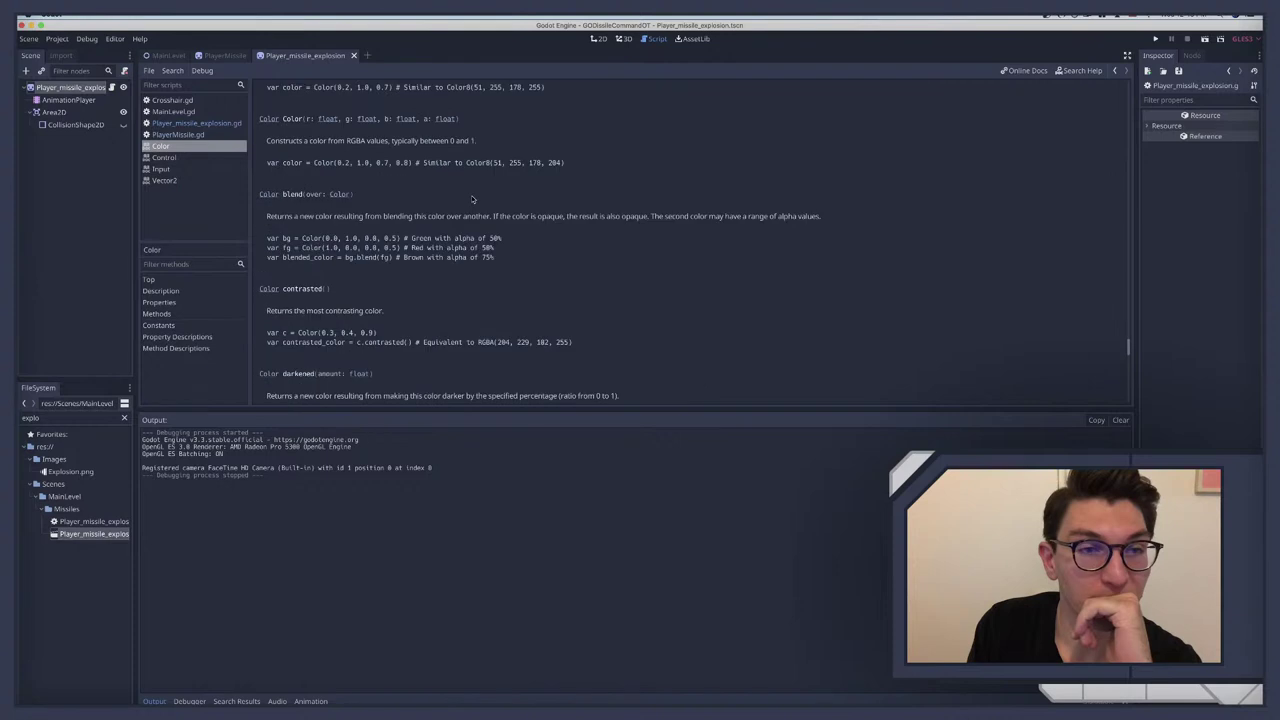
{"action": "scroll", "coordinate": [472, 199], "scroll_direction": "down", "scroll_amount": 3}
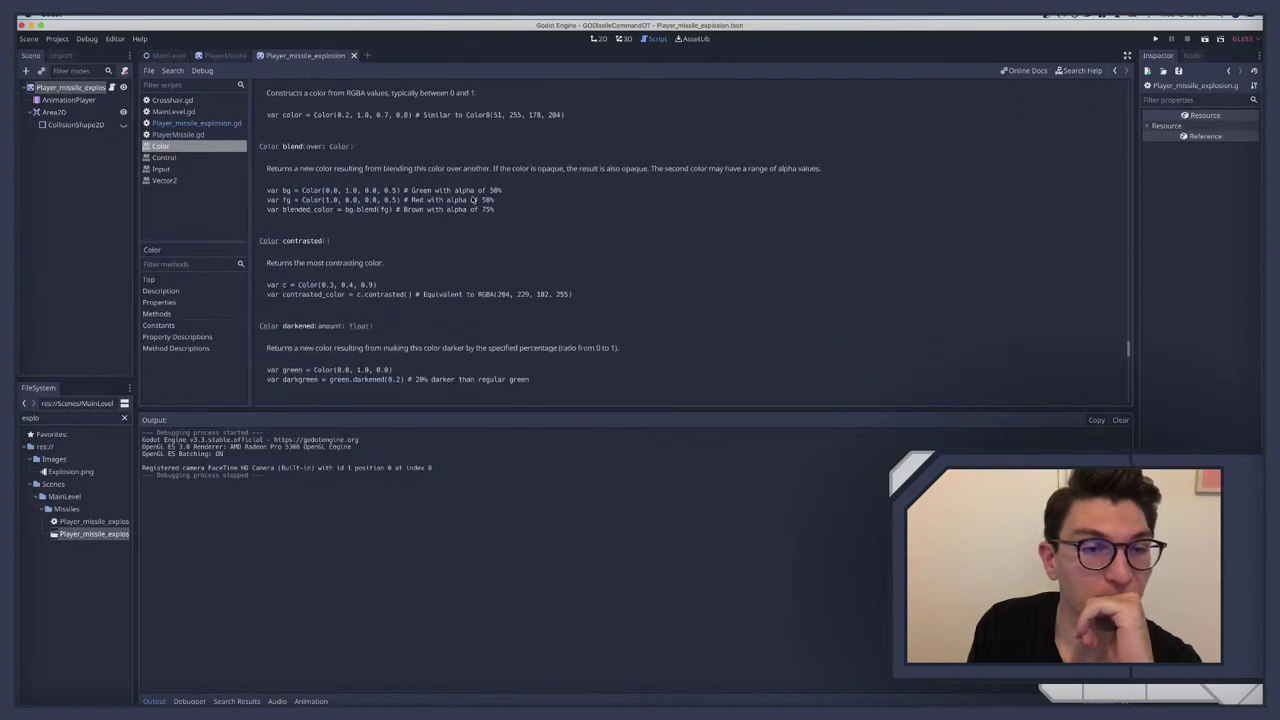
{"action": "scroll", "coordinate": [473, 200], "scroll_direction": "up", "scroll_amount": 5}
{"action": "scroll", "coordinate": [473, 200], "scroll_direction": "down", "scroll_amount": 20}
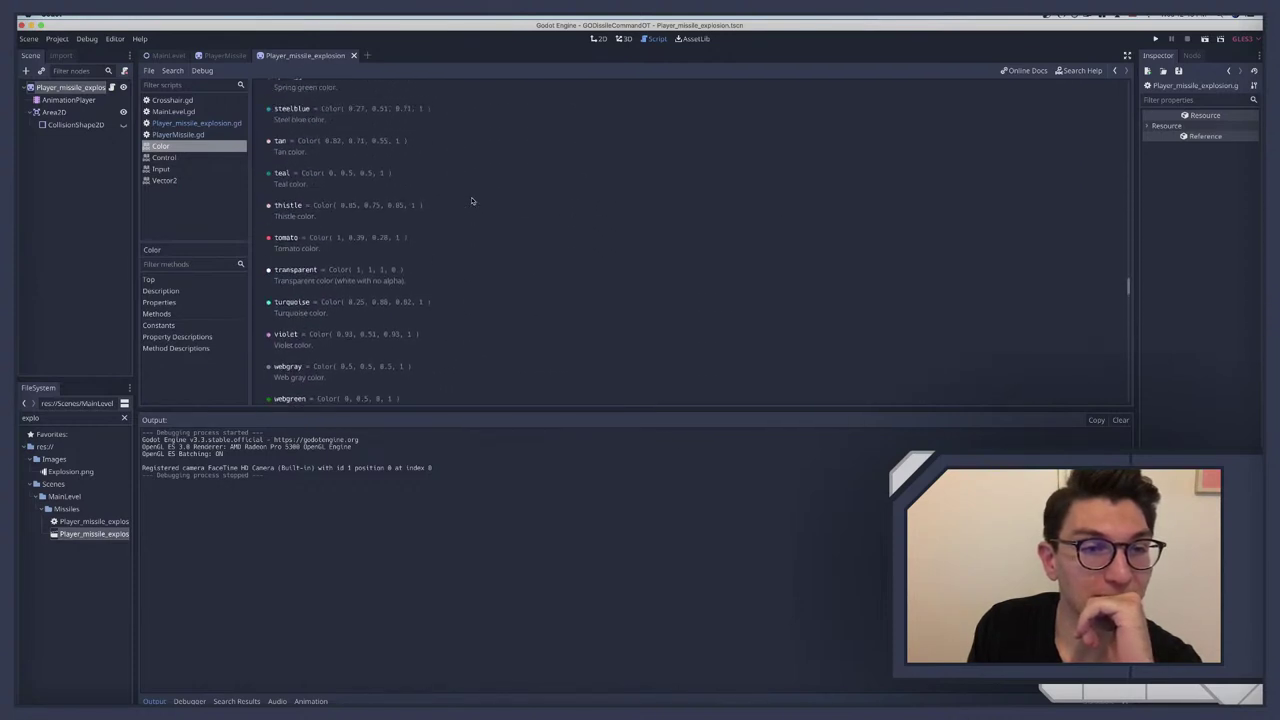
{"action": "scroll", "coordinate": [472, 199], "scroll_direction": "up", "scroll_amount": 20}
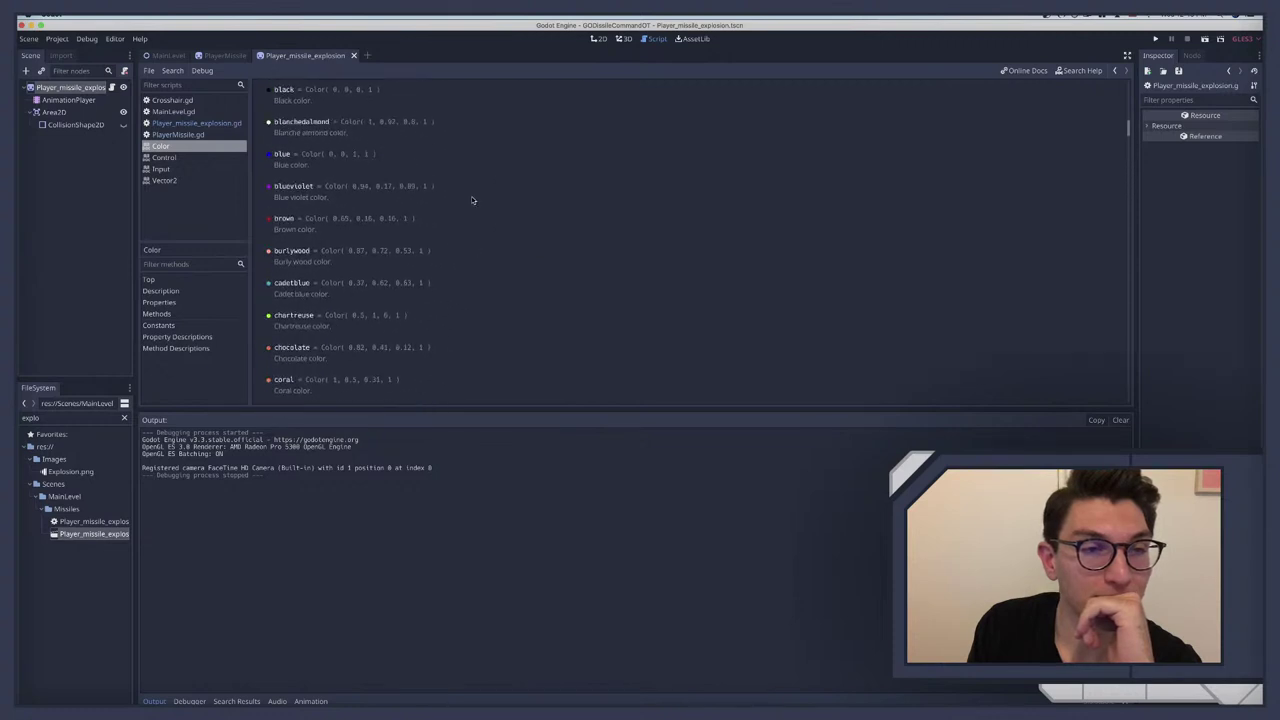
{"action": "scroll", "coordinate": [473, 200], "scroll_direction": "down", "scroll_amount": 5}
{"action": "scroll", "coordinate": [473, 200], "scroll_direction": "up", "scroll_amount": 3}
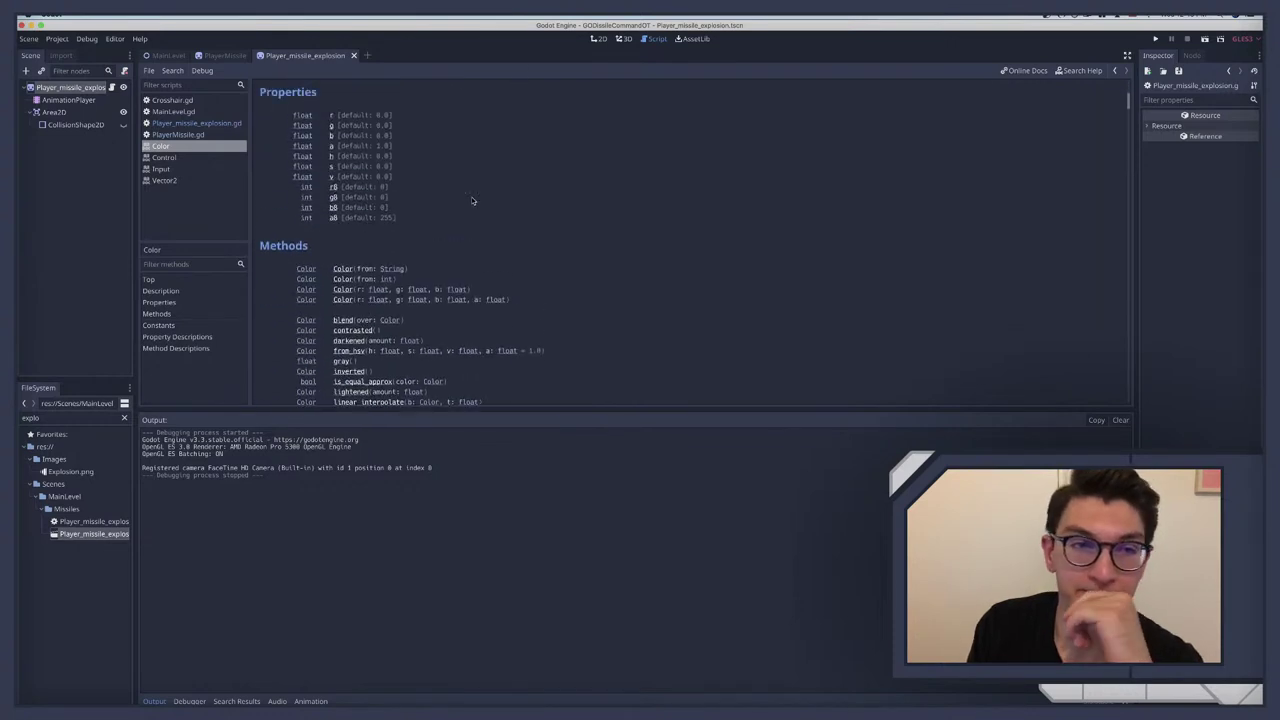
Step: Read the Color property descriptions, then return to Player_missile_explosion.gd
{"action": "left_click", "coordinate": [332, 205]}
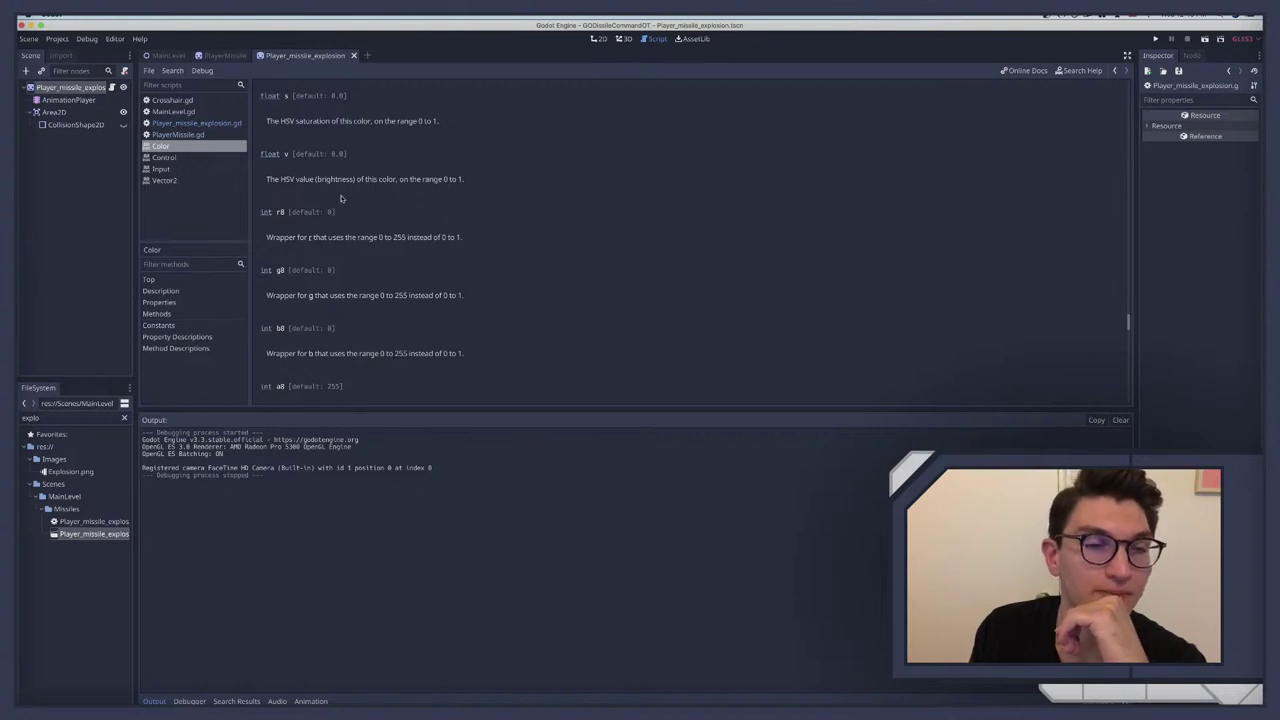
{"action": "scroll", "coordinate": [340, 198], "scroll_direction": "up", "scroll_amount": 6}
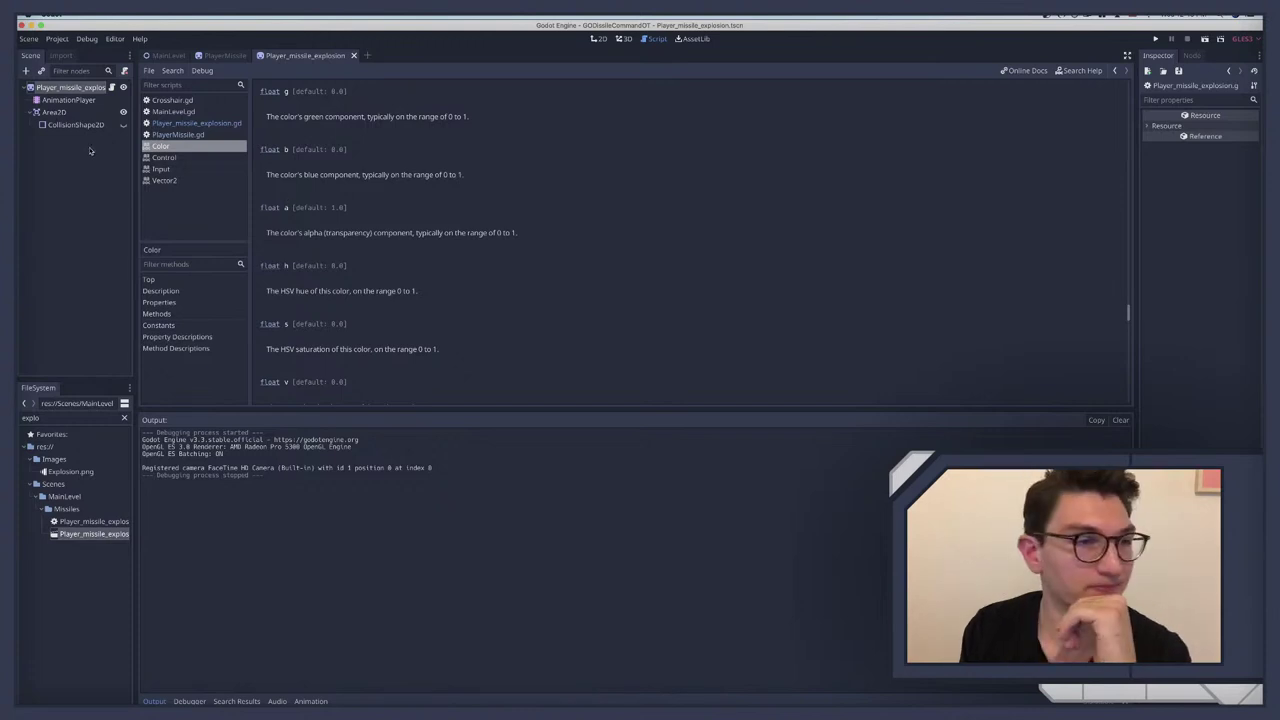
{"action": "left_click", "coordinate": [67, 88]}
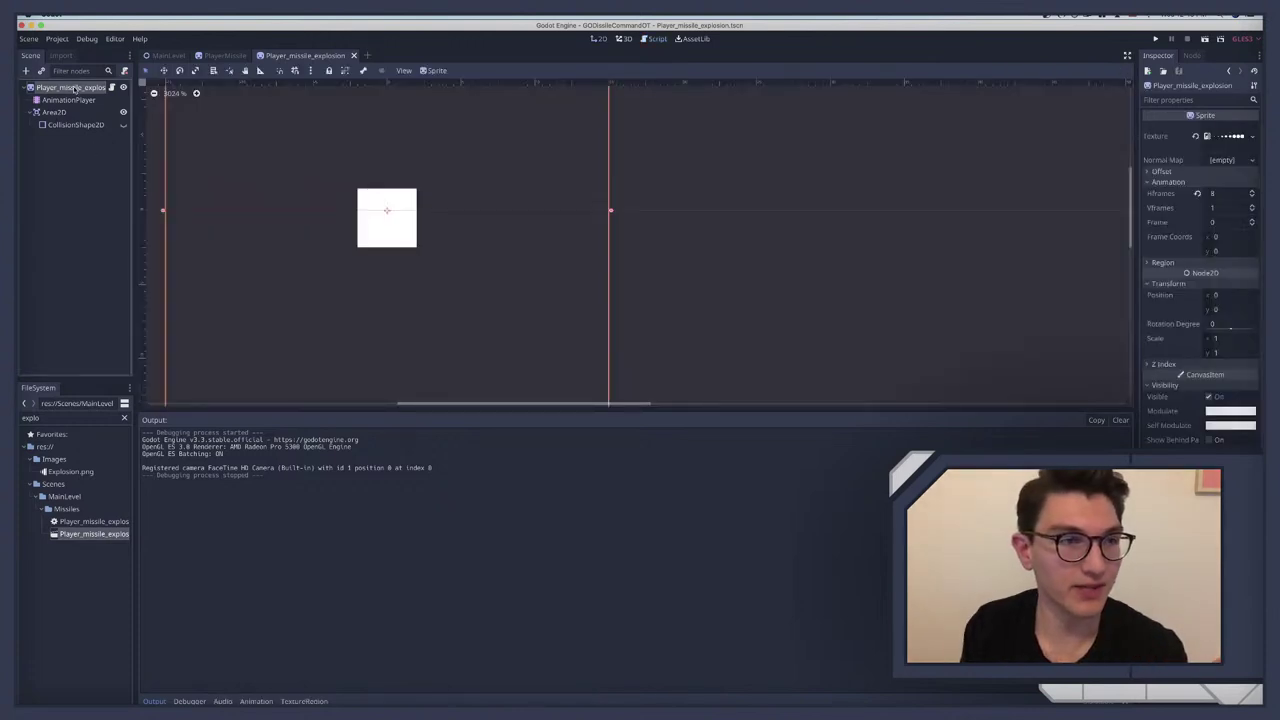
{"action": "left_click", "coordinate": [112, 88]}
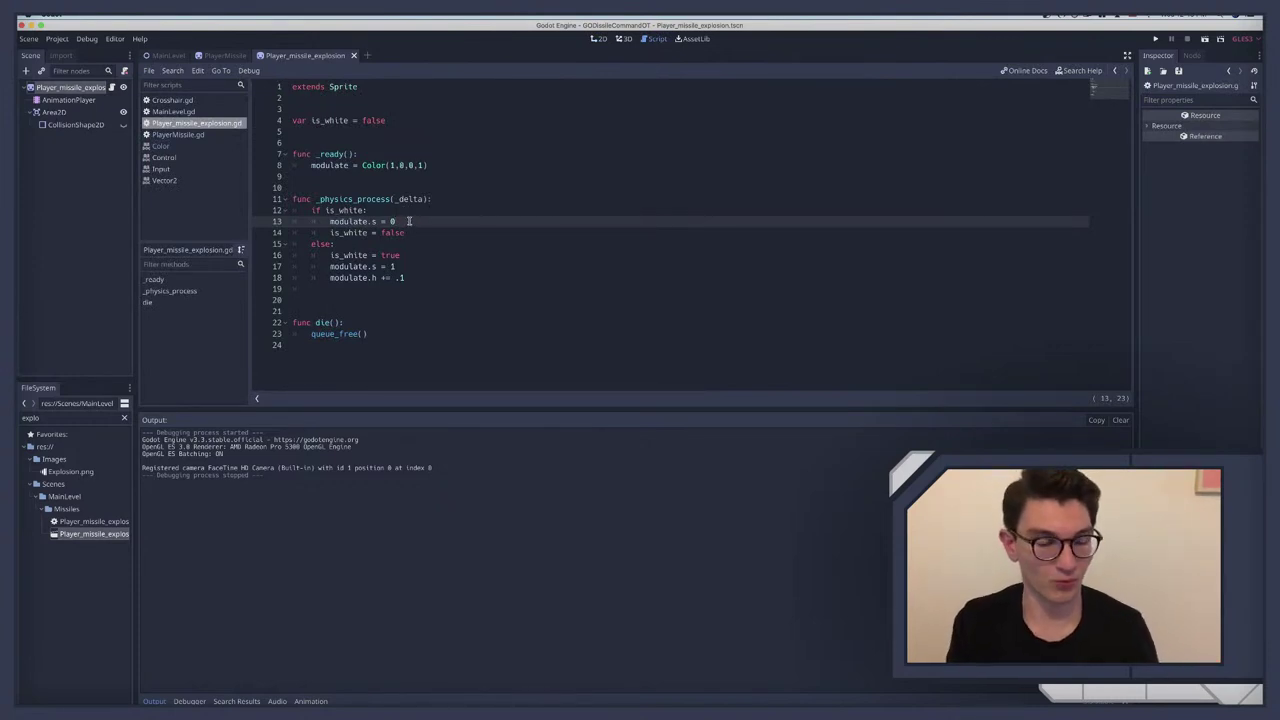
Step: Vary the root Sprite's Modulate red channel, ending at R = 1 for white
{"action": "mouse_move", "coordinate": [411, 225]}
{"action": "left_mouse_down"}
{"action": "mouse_move", "coordinate": [332, 221]}
{"action": "mouse_move", "coordinate": [406, 222]}
{"action": "left_mouse_up"}
{"action": "left_click", "coordinate": [336, 221]}
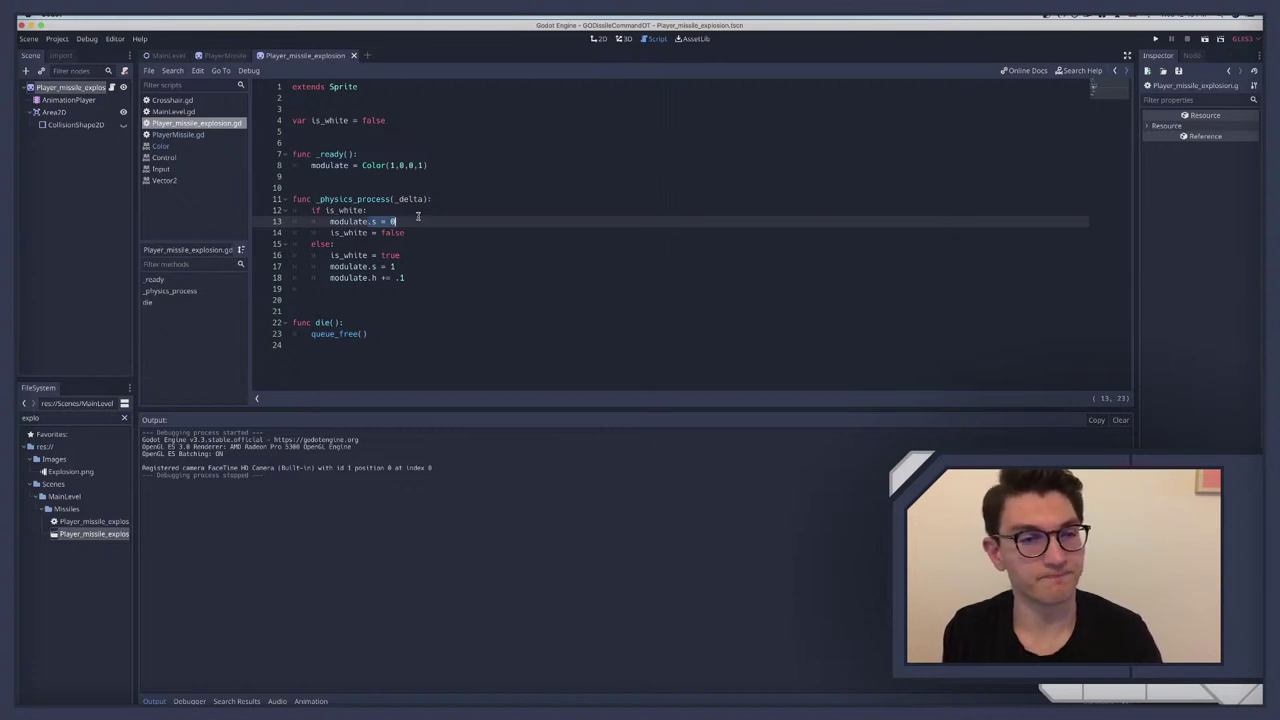
{"action": "left_click", "coordinate": [70, 88]}
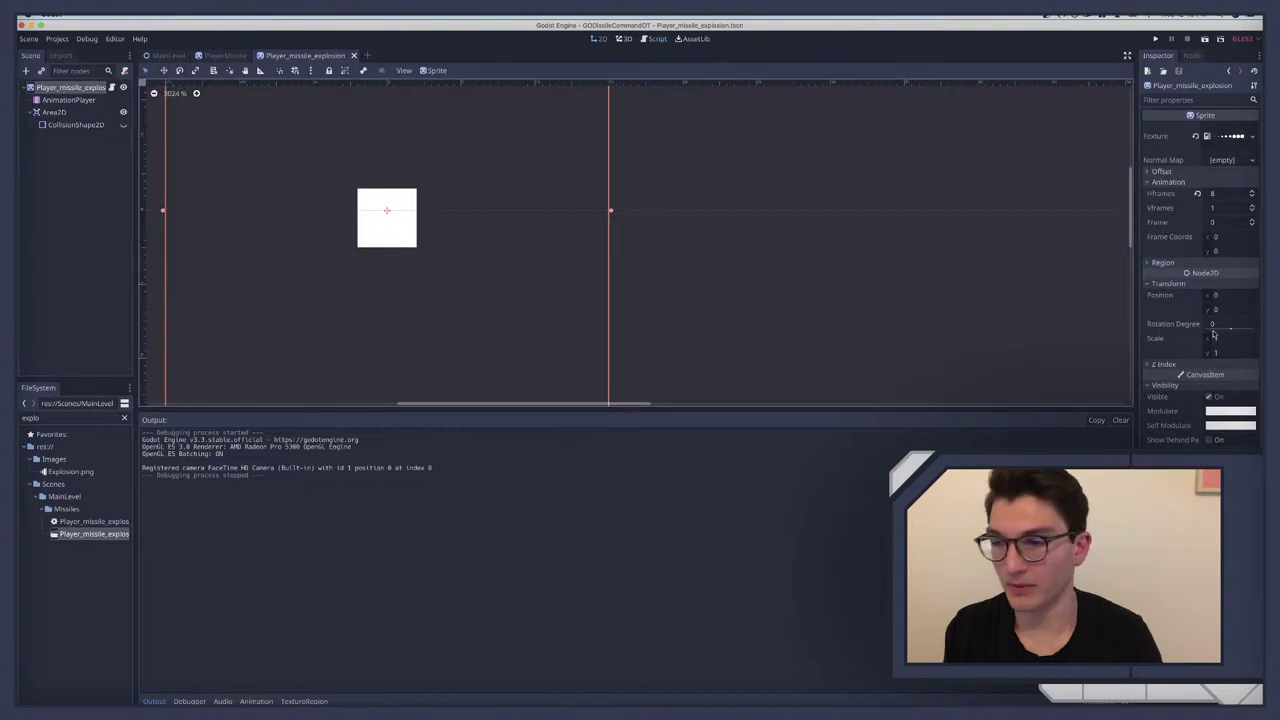
{"action": "left_click", "coordinate": [1229, 411]}
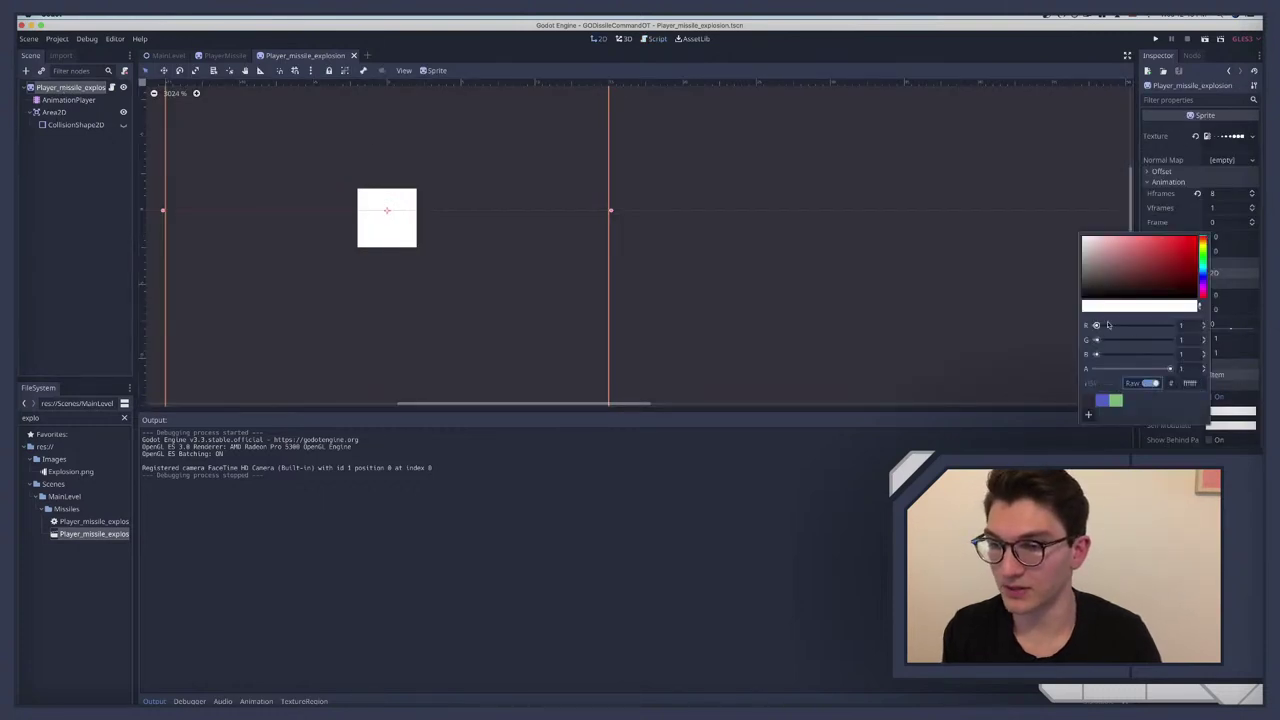
{"action": "left_click_drag", "start_coordinate": [1107, 325], "coordinate": [1190, 322]}
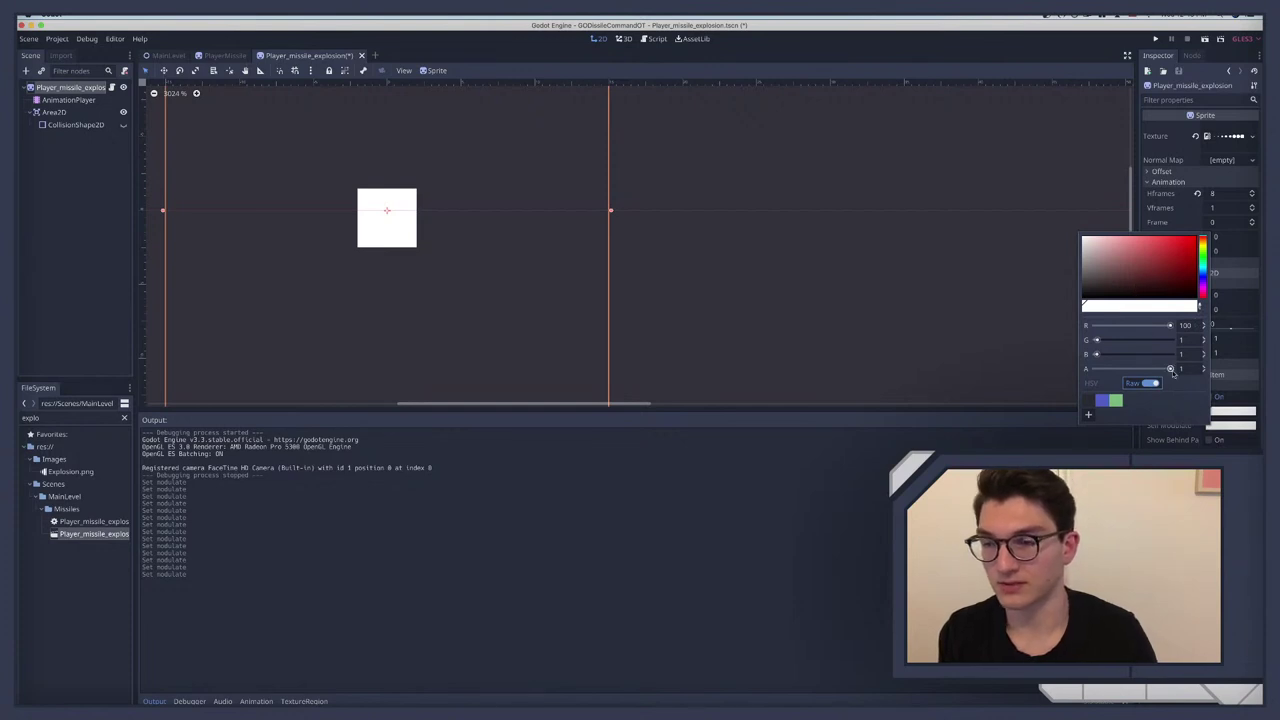
{"action": "left_click_drag", "start_coordinate": [1170, 325], "coordinate": [1086, 332]}
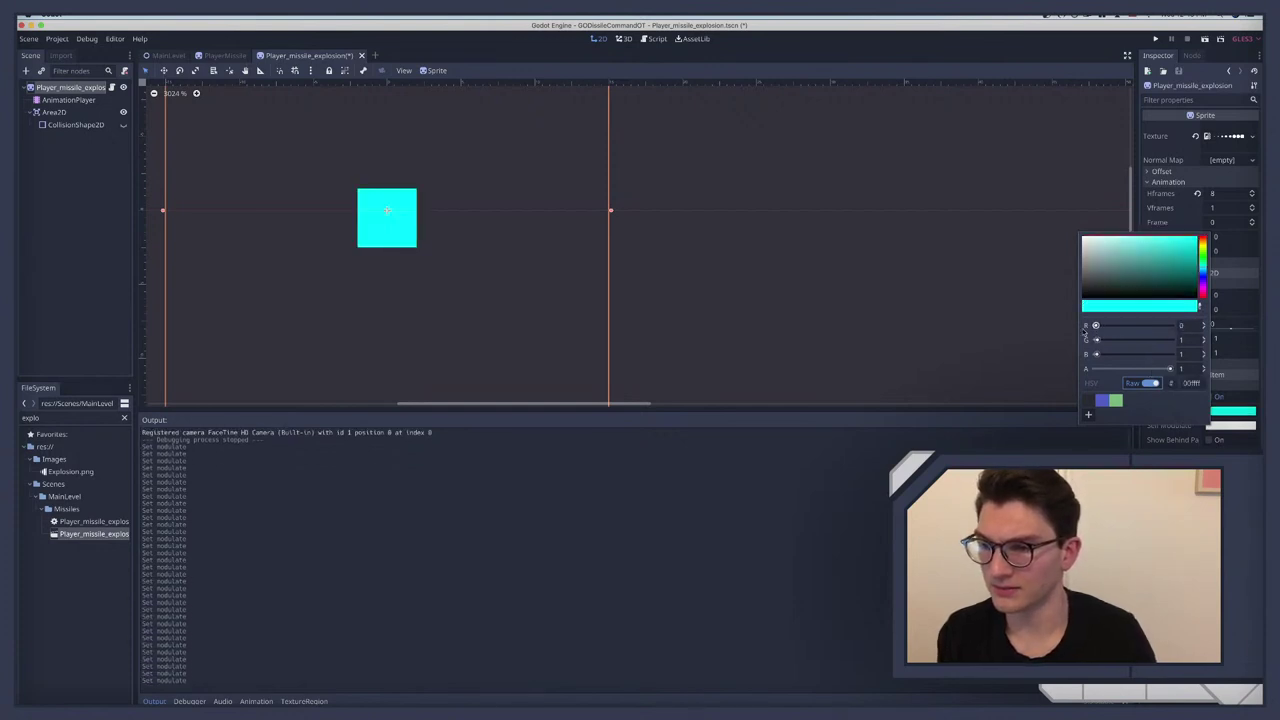
{"action": "double_click", "coordinate": [1184, 325]}
{"action": "type", "text": "1"}
{"action": "key", "text": "Return"}
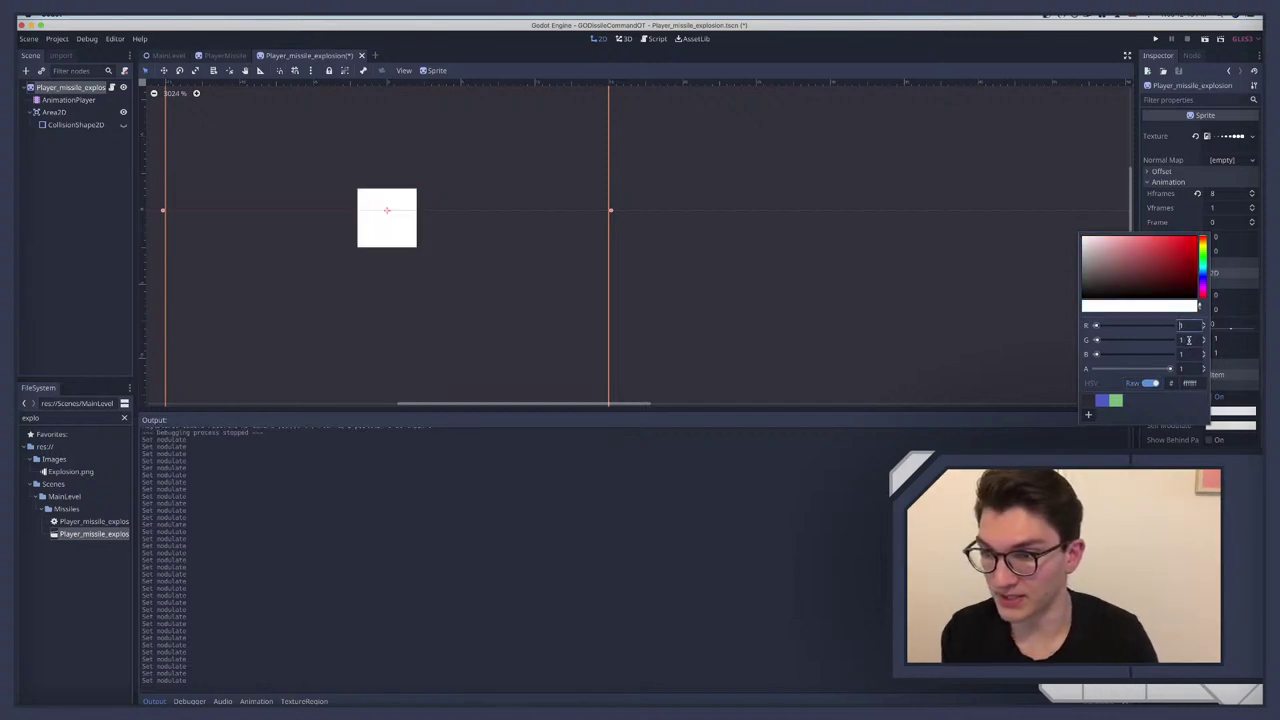
Step: Set Modulate green and blue to 0, making the sprite red
{"action": "double_click", "coordinate": [1188, 340]}
{"action": "type", "text": "0"}
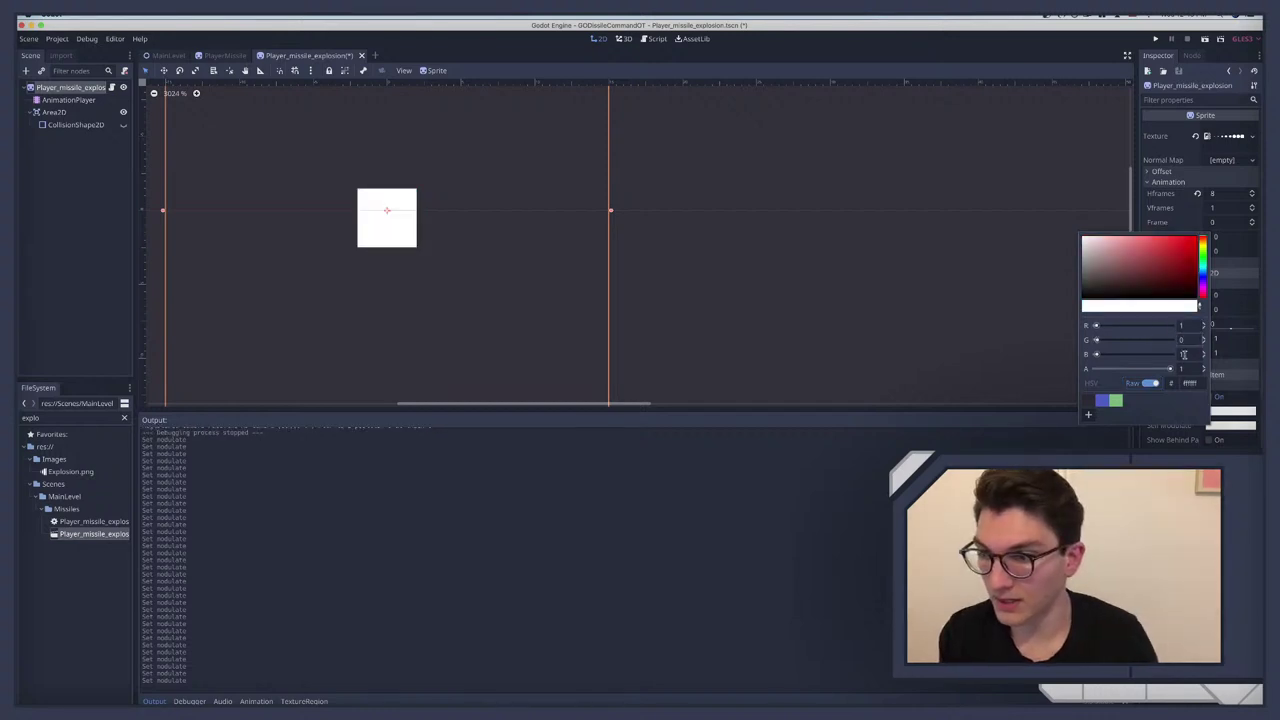
{"action": "double_click", "coordinate": [1184, 354]}
{"action": "type", "text": "0"}
{"action": "key", "text": "Return"}
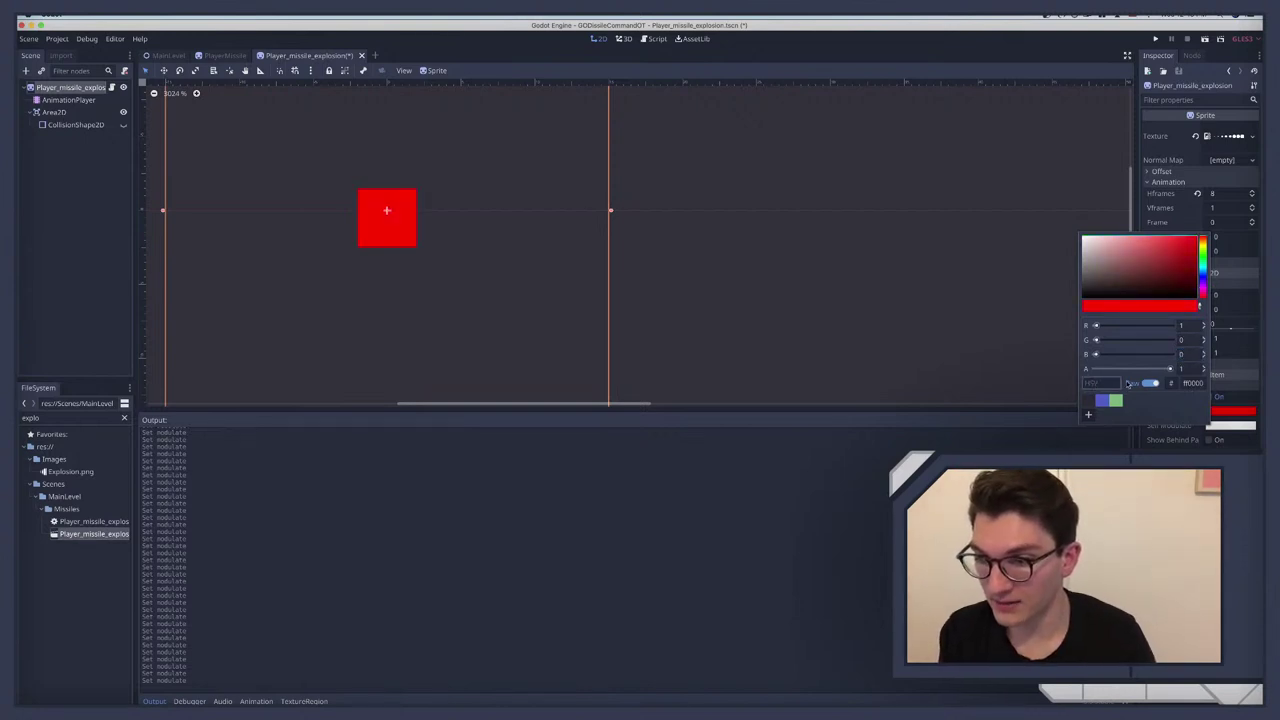
Step: In HSV mode, drop Modulate saturation to 0 and sweep hue from 0 to 296
{"action": "left_click", "coordinate": [1152, 384]}
{"action": "left_click", "coordinate": [1109, 383]}
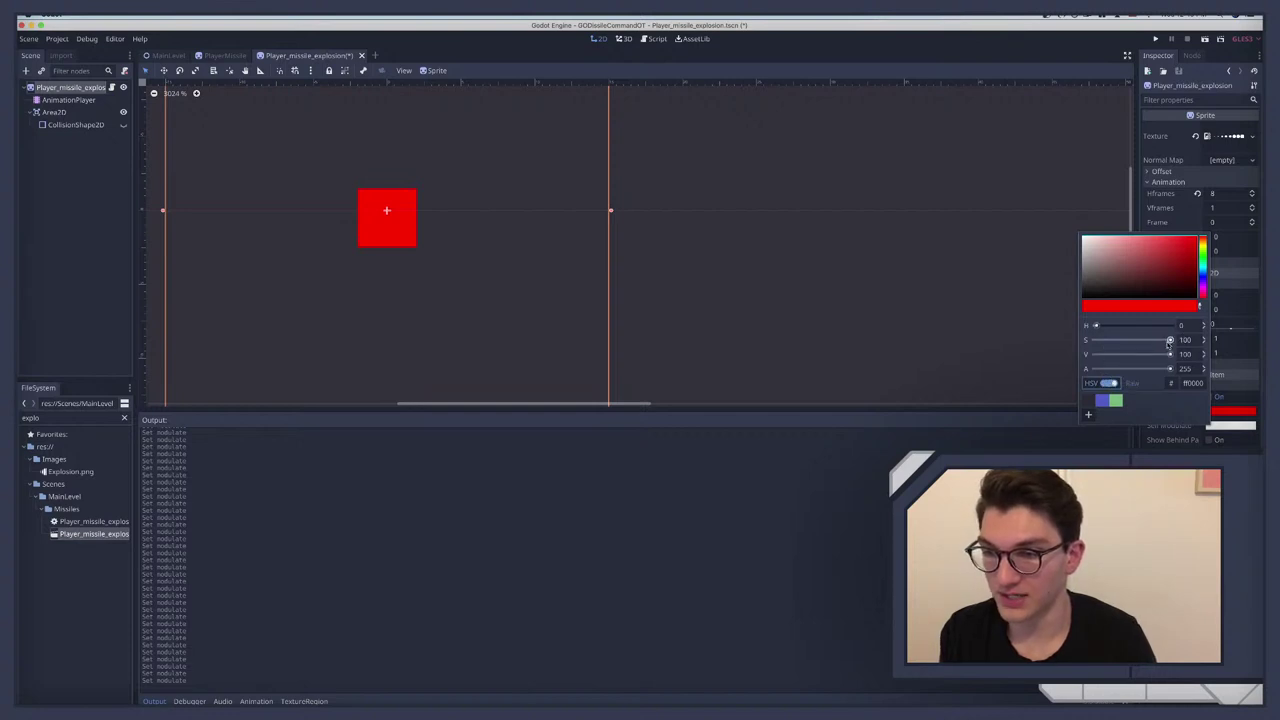
{"action": "left_click_drag", "start_coordinate": [1170, 340], "coordinate": [1069, 345]}
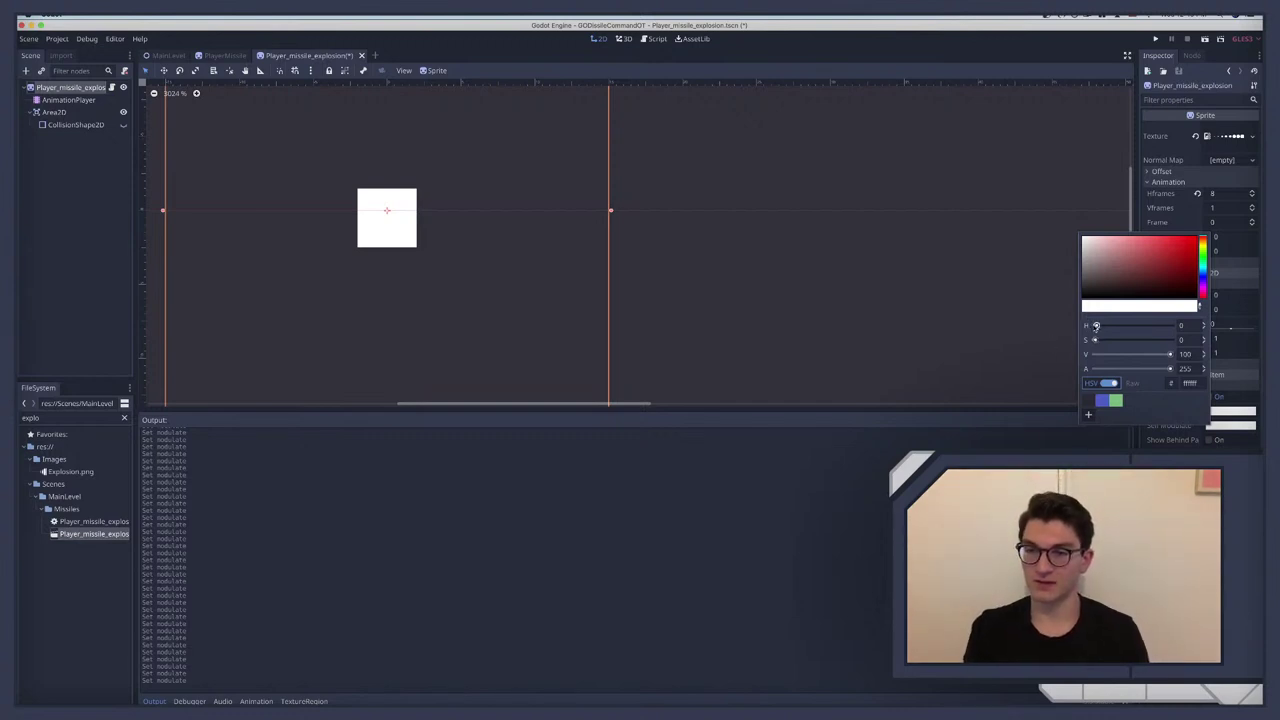
{"action": "mouse_move", "coordinate": [1095, 326]}
{"action": "left_mouse_down"}
{"action": "mouse_move", "coordinate": [1157, 326]}
{"action": "mouse_move", "coordinate": [1095, 326]}
{"action": "left_mouse_up"}
{"action": "left_click", "coordinate": [1187, 446]}
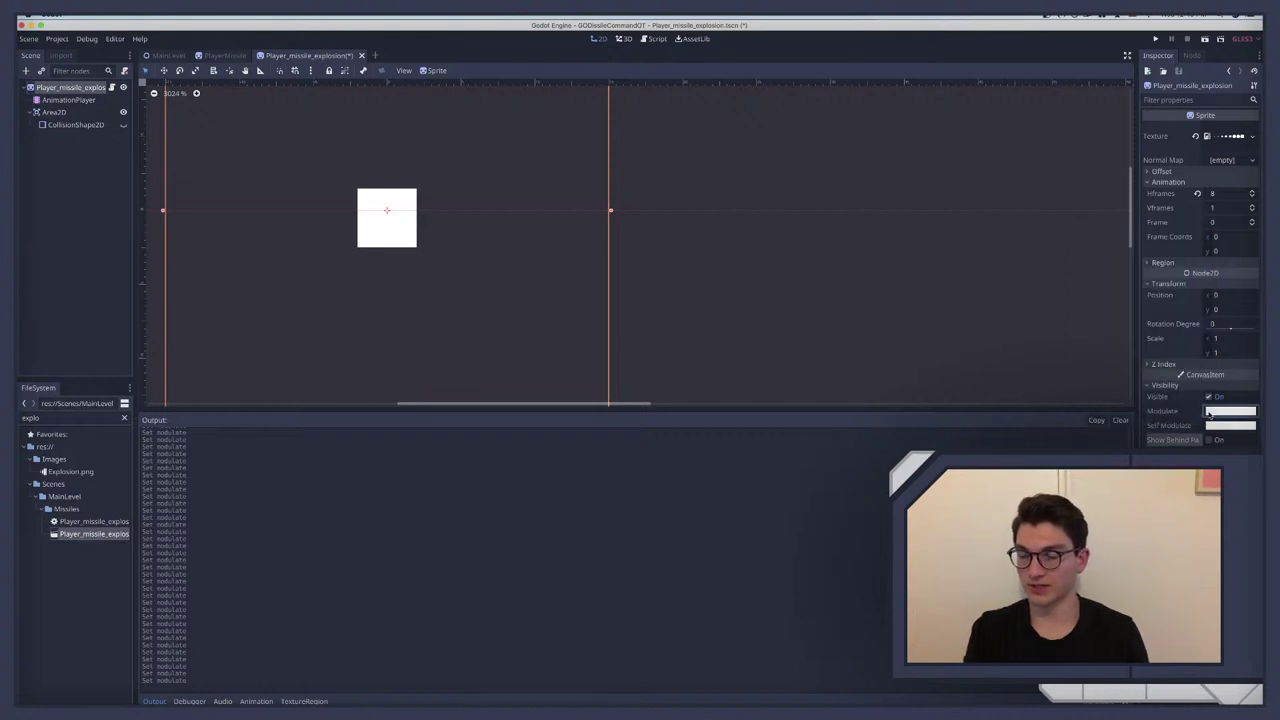
Step: Switch Modulate back to RGB, toggle raw values, and view Self Modulate in raw and 0–255 range
{"action": "left_click", "coordinate": [1208, 413]}
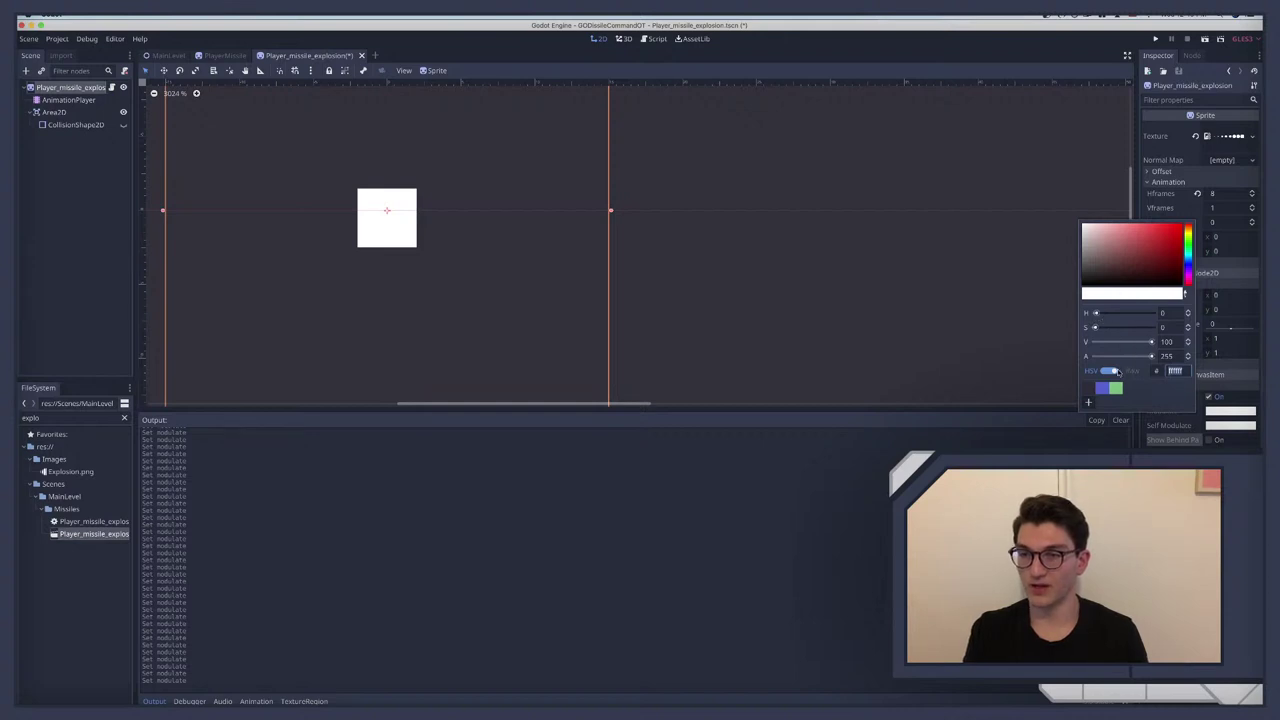
{"action": "left_click", "coordinate": [1118, 371]}
{"action": "left_click", "coordinate": [1135, 371]}
{"action": "left_click", "coordinate": [1144, 371]}
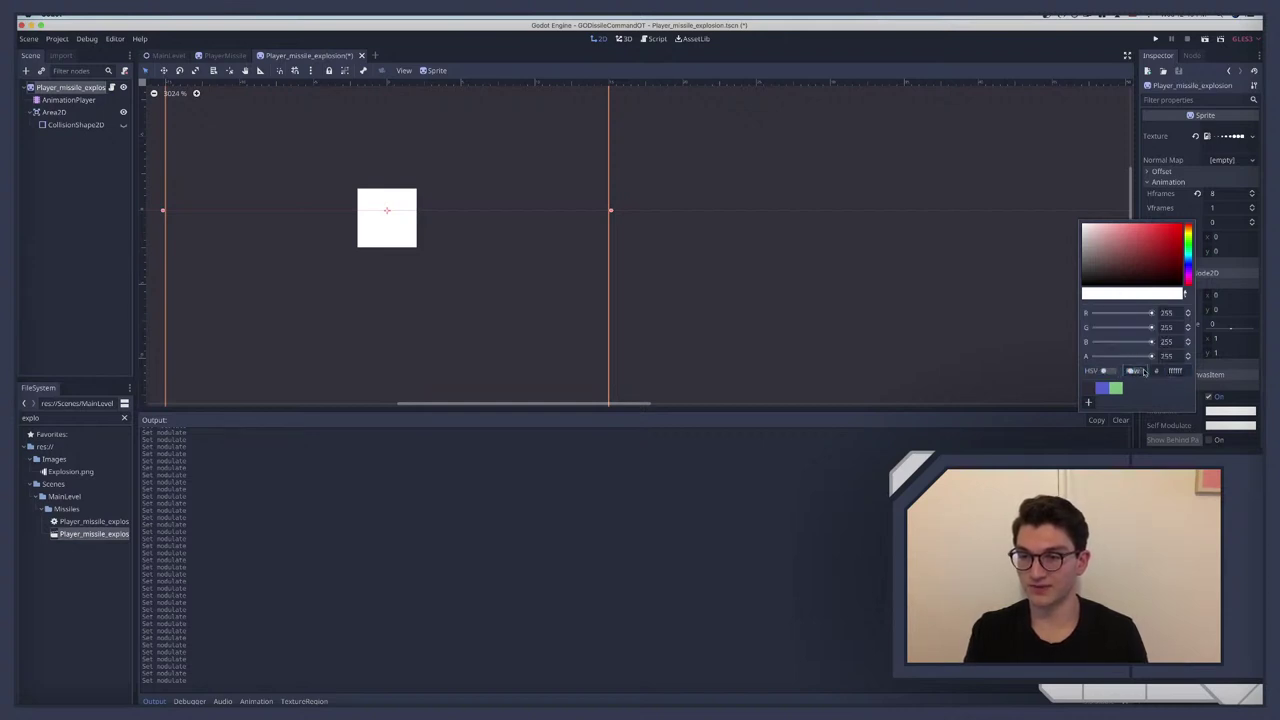
{"action": "left_click", "coordinate": [1183, 422]}
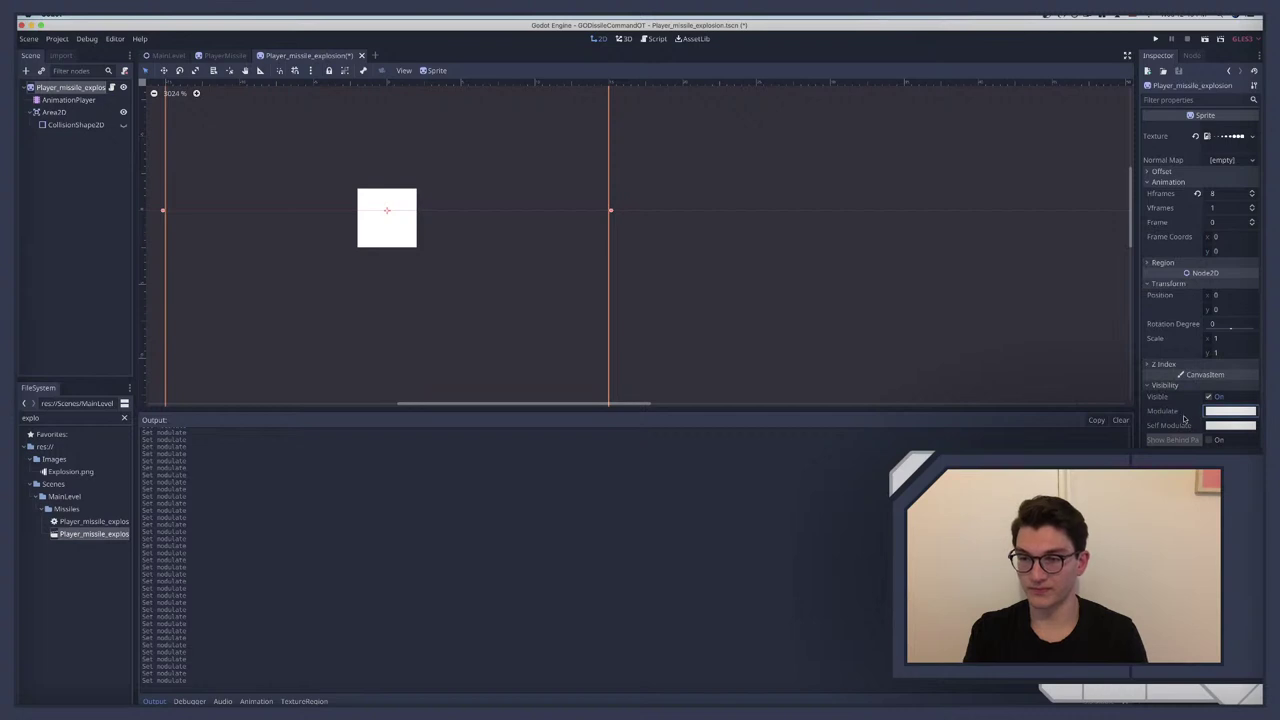
{"action": "left_click", "coordinate": [1218, 427]}
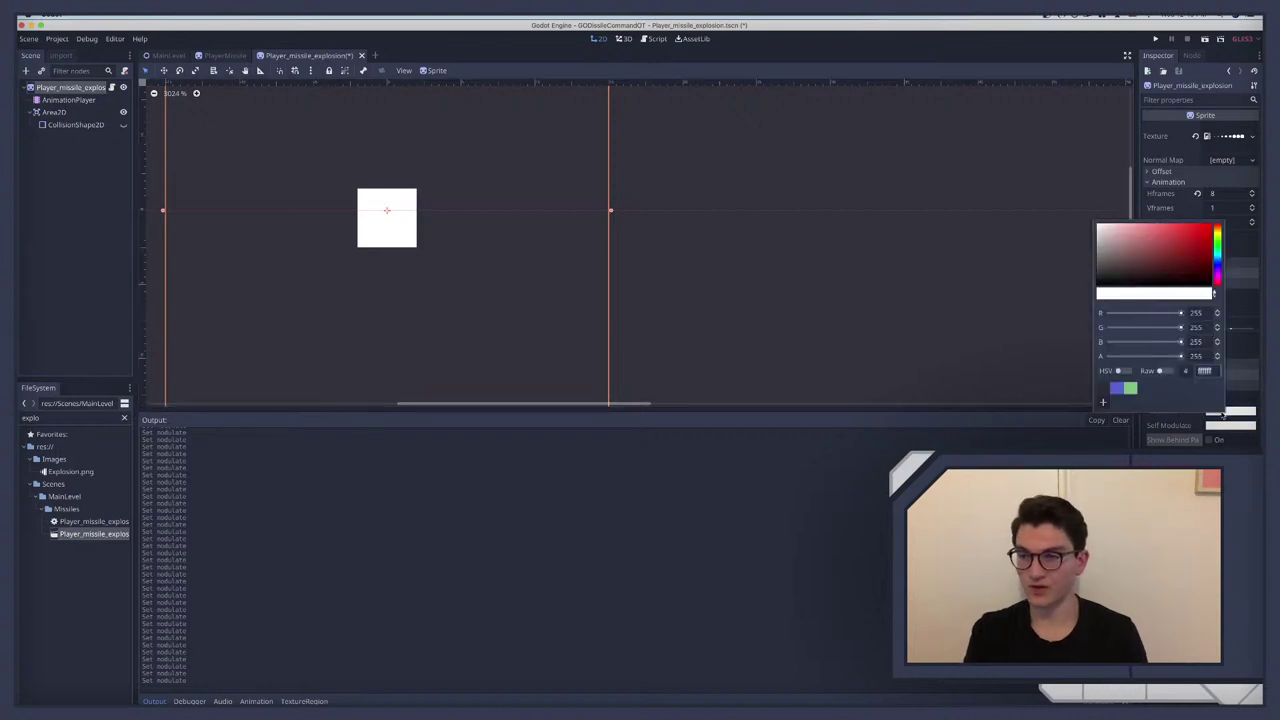
{"action": "left_click", "coordinate": [1165, 371]}
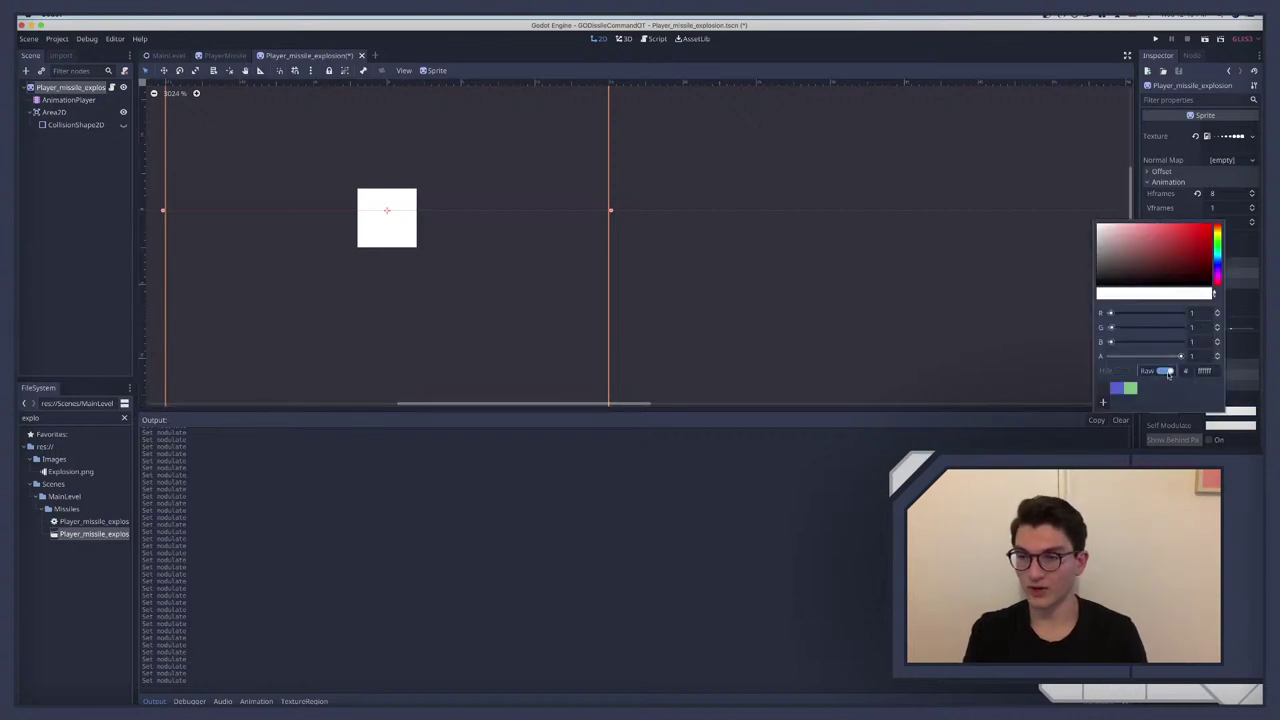
{"action": "left_click", "coordinate": [1166, 371]}
{"action": "left_click", "coordinate": [43, 209]}
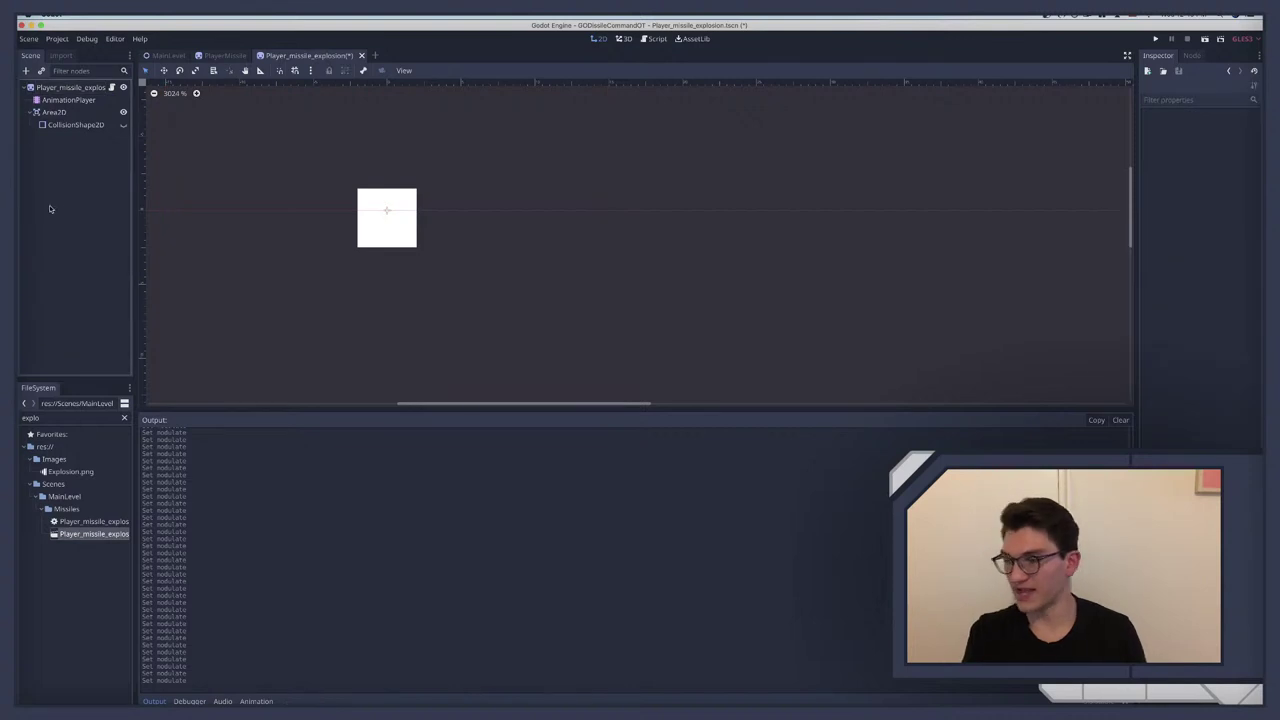
Step: Comment out lines 15–18 of the explosion script with Ctrl+K
{"action": "left_click", "coordinate": [111, 87]}
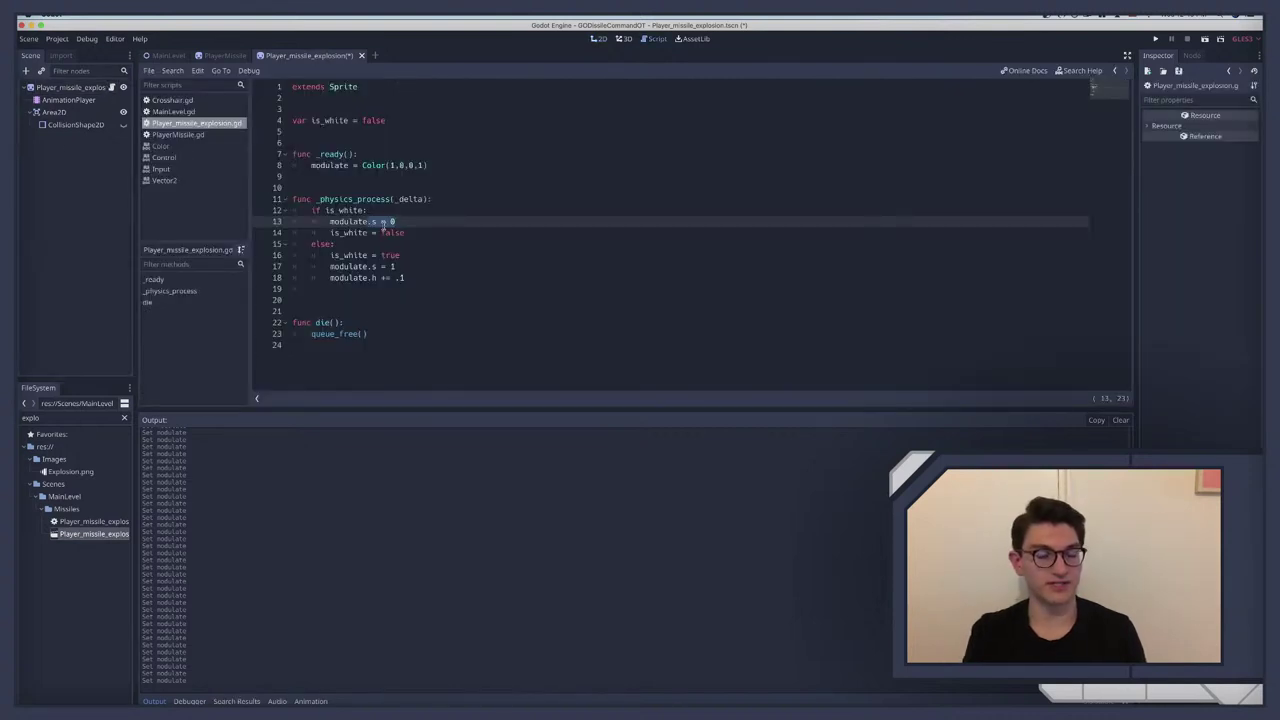
{"action": "left_click", "coordinate": [363, 221]}
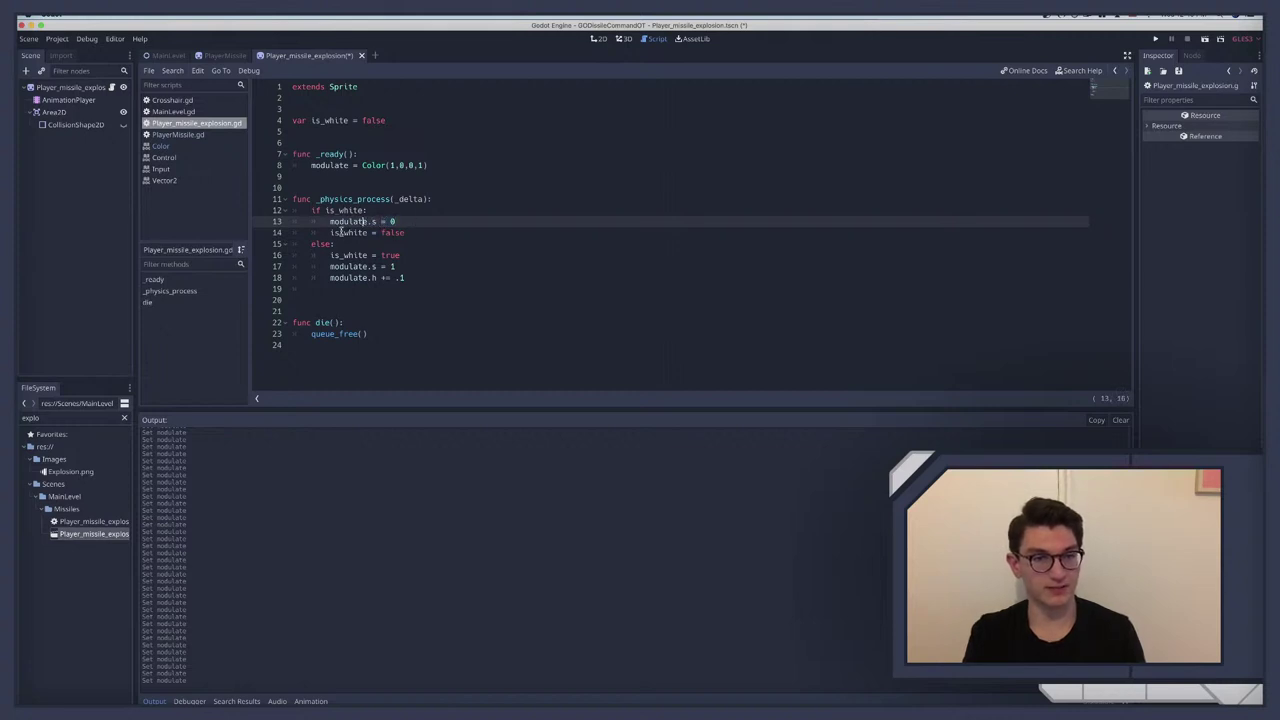
{"action": "left_click_drag", "start_coordinate": [330, 232], "coordinate": [417, 231]}
{"action": "left_click", "coordinate": [424, 233]}
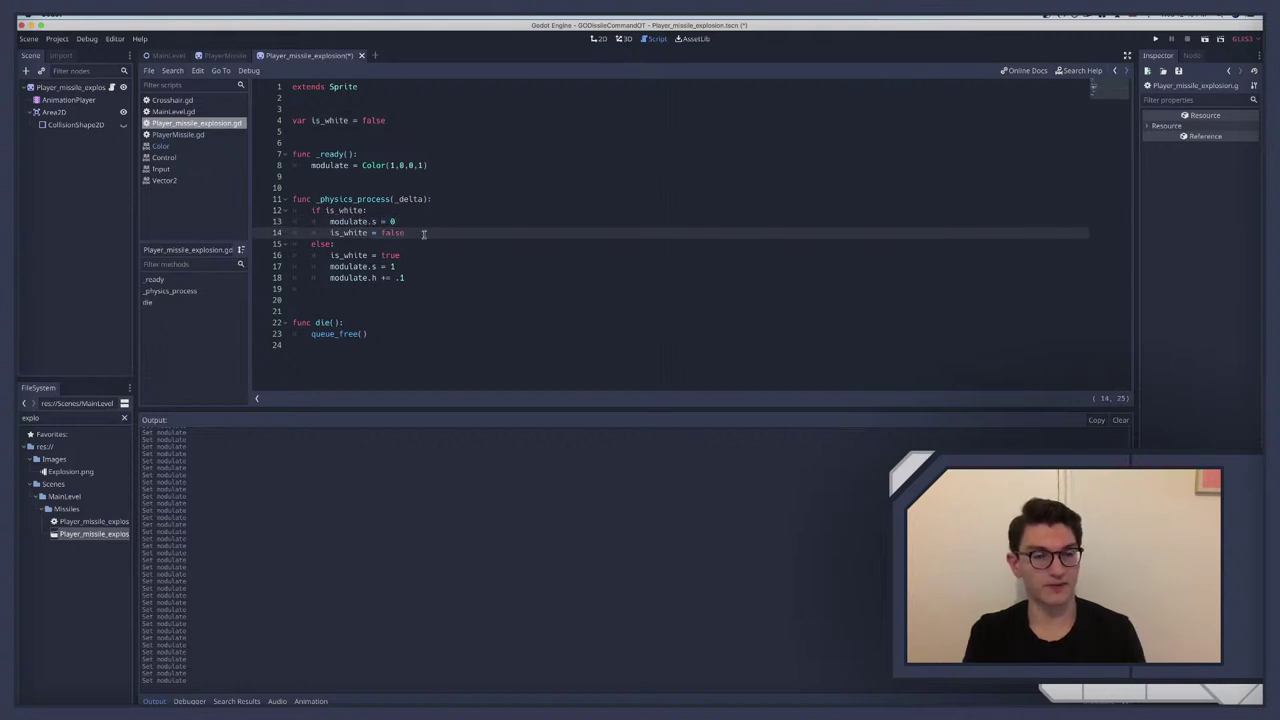
{"action": "left_click_drag", "start_coordinate": [425, 280], "coordinate": [260, 247]}
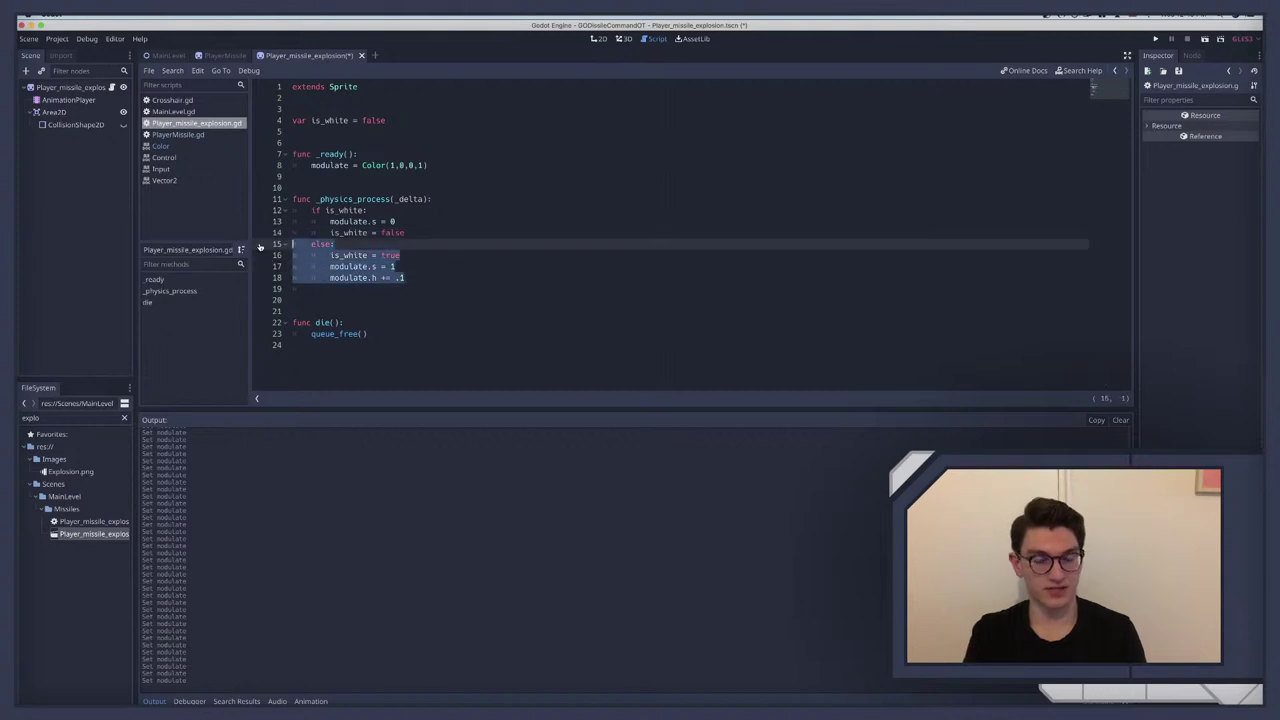
{"action": "key", "text": "super+k"}
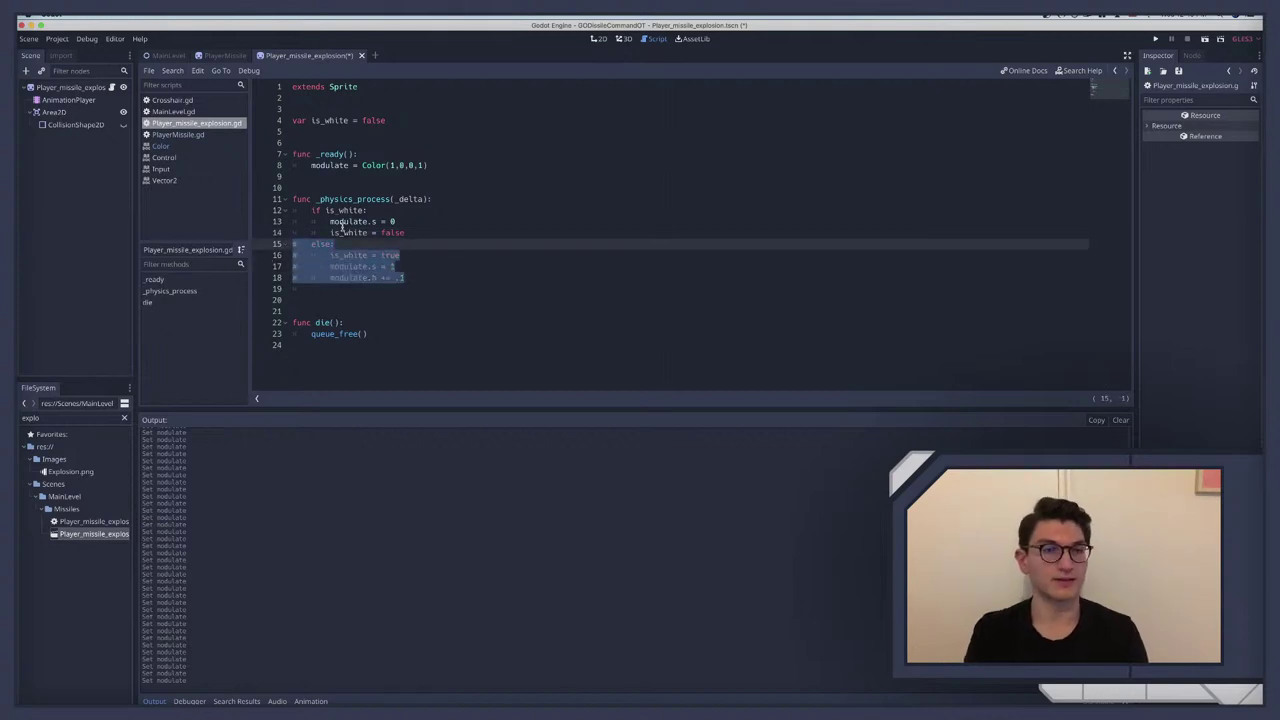
Step: Save and test-run the game with only the white branch active
{"action": "left_click", "coordinate": [355, 222]}
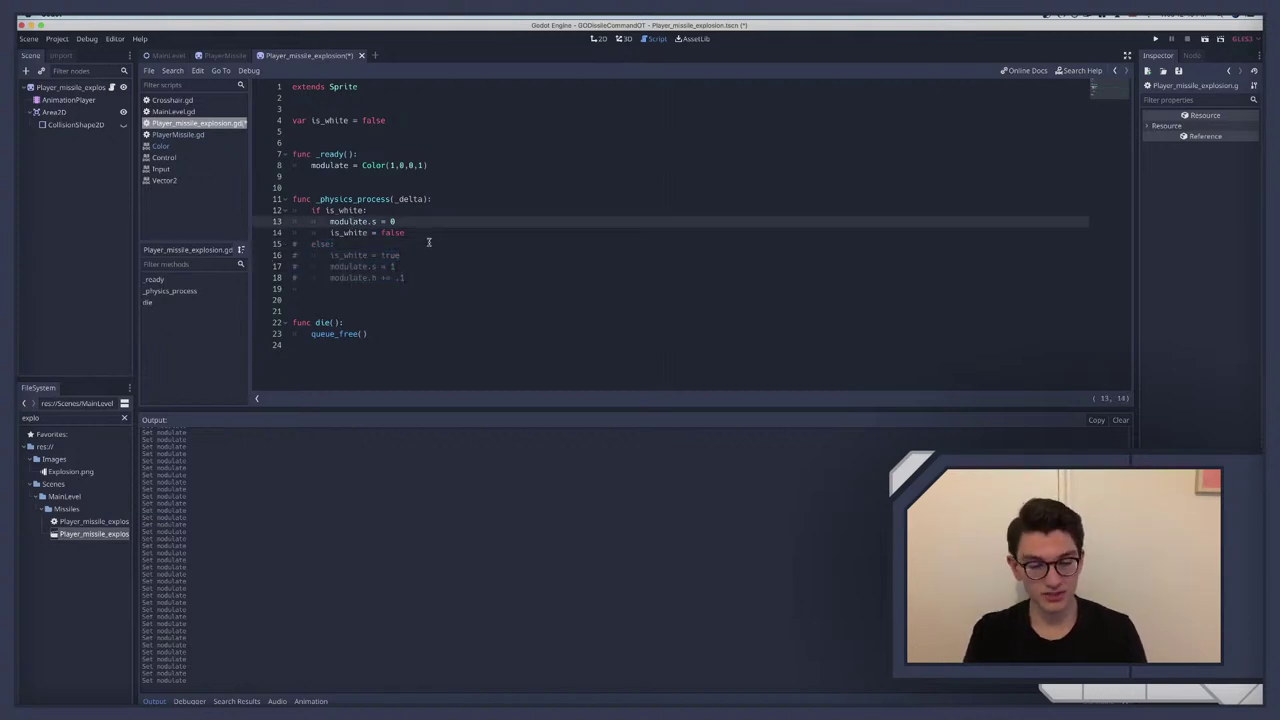
{"action": "key", "text": "super+b"}
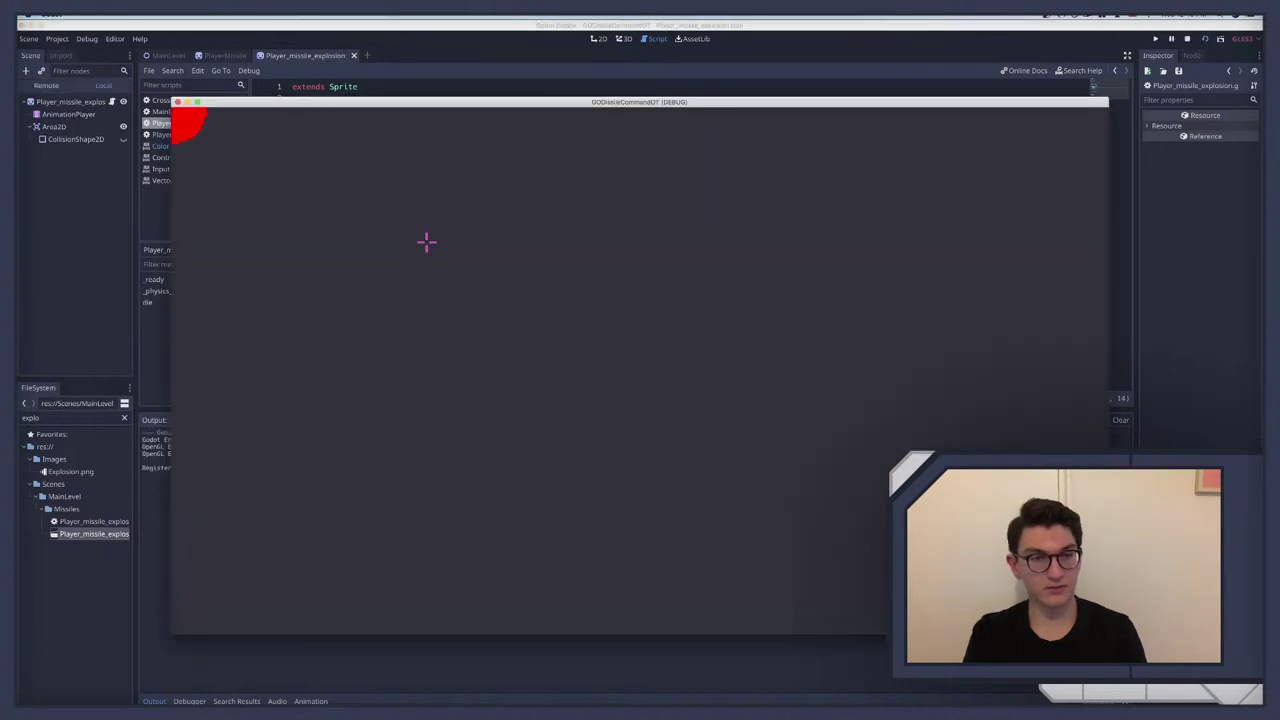
{"action": "key", "text": "super+q"}
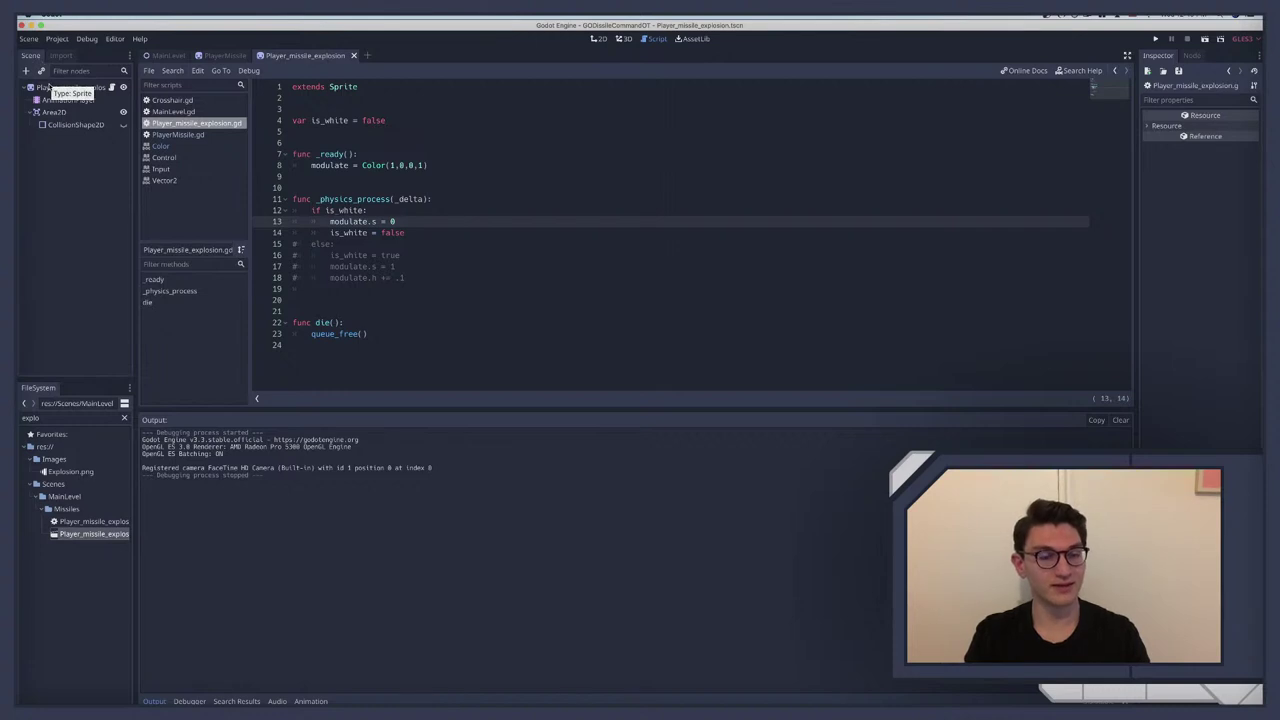
Step: Browse the Color class documentation, then return to Player_missile_explosion.gd
{"action": "left_click", "coordinate": [48, 87]}
{"action": "left_click", "coordinate": [111, 87]}
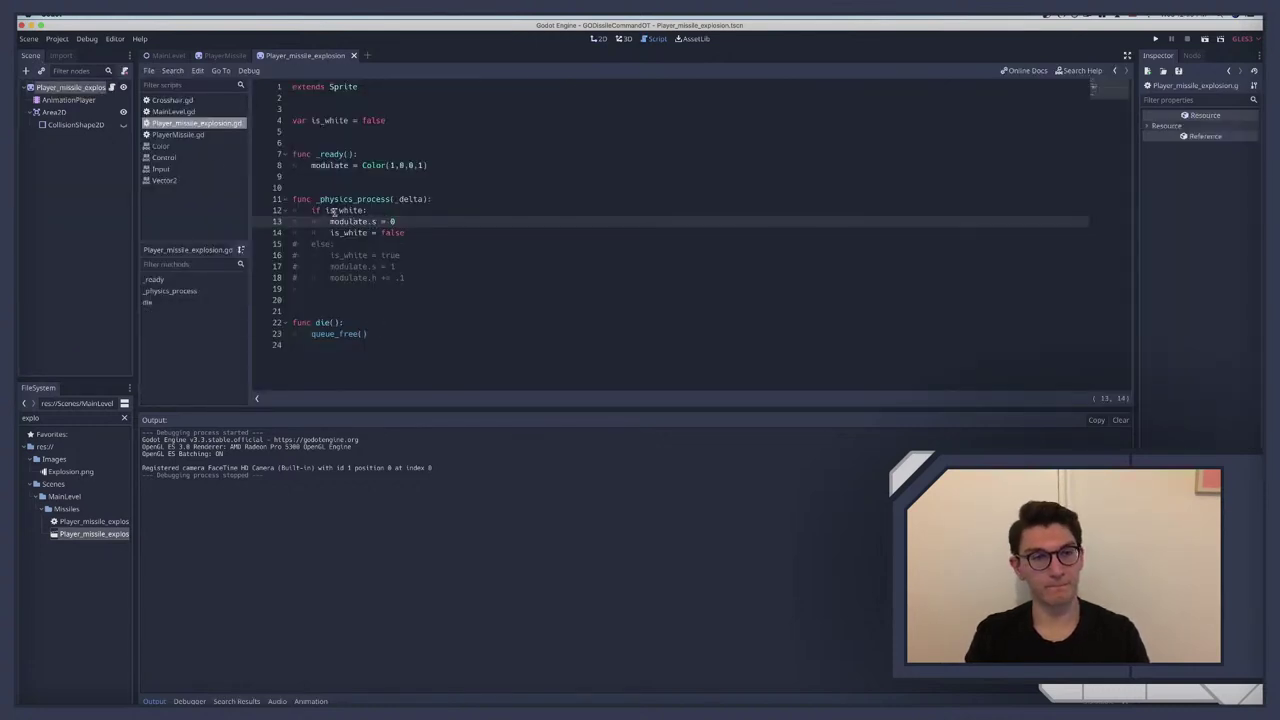
{"action": "left_click", "coordinate": [171, 147]}
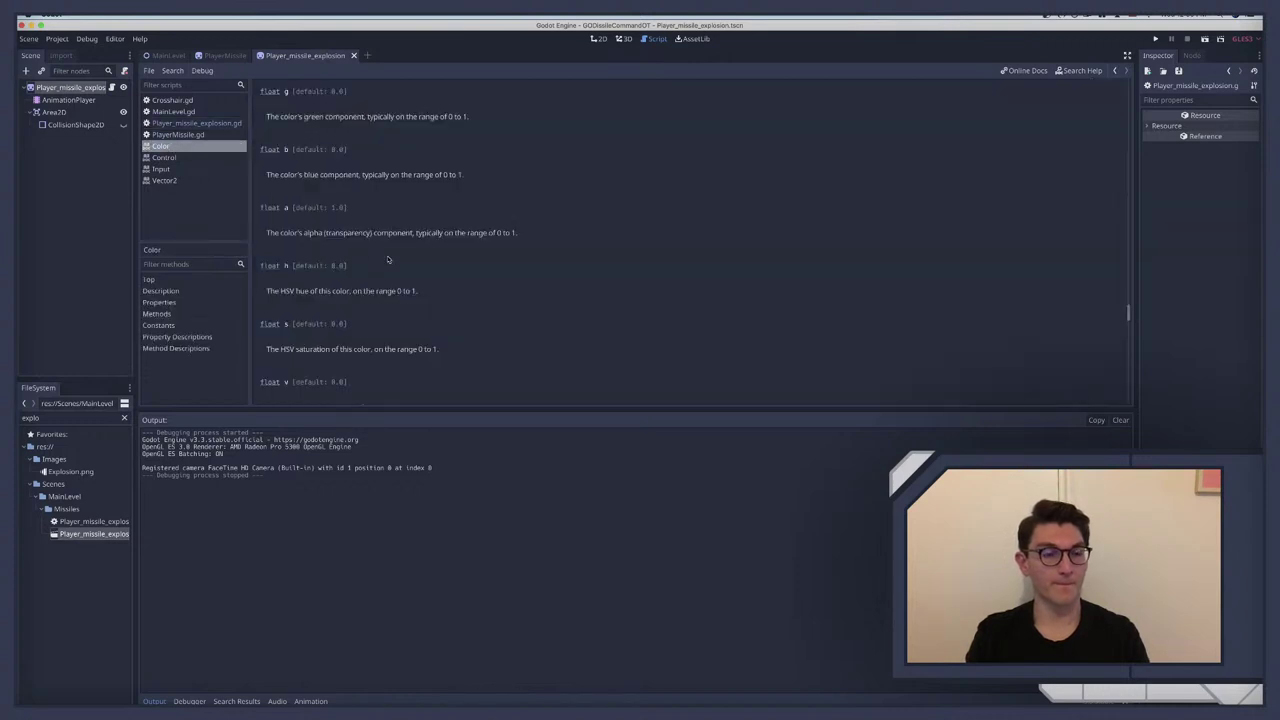
{"action": "scroll", "coordinate": [338, 275], "scroll_direction": "down", "scroll_amount": 3}
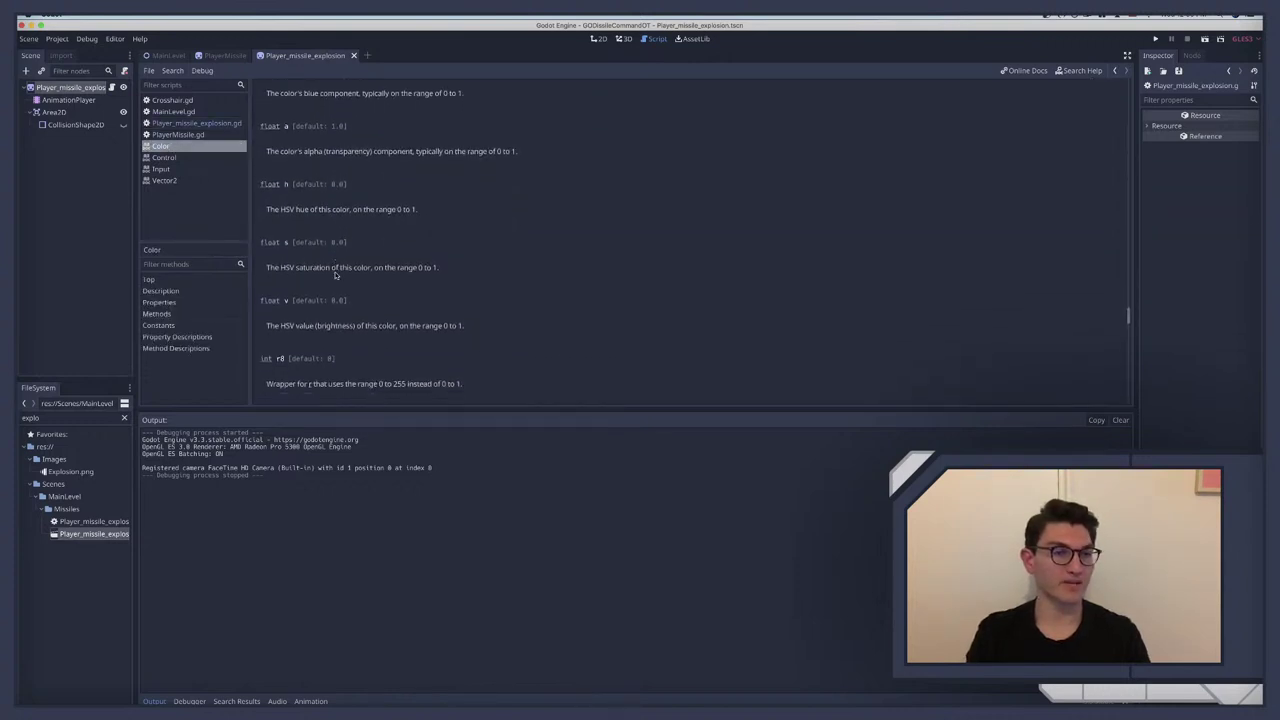
{"action": "scroll", "coordinate": [336, 275], "scroll_direction": "down", "scroll_amount": 3}
{"action": "scroll", "coordinate": [335, 275], "scroll_direction": "up", "scroll_amount": 20}
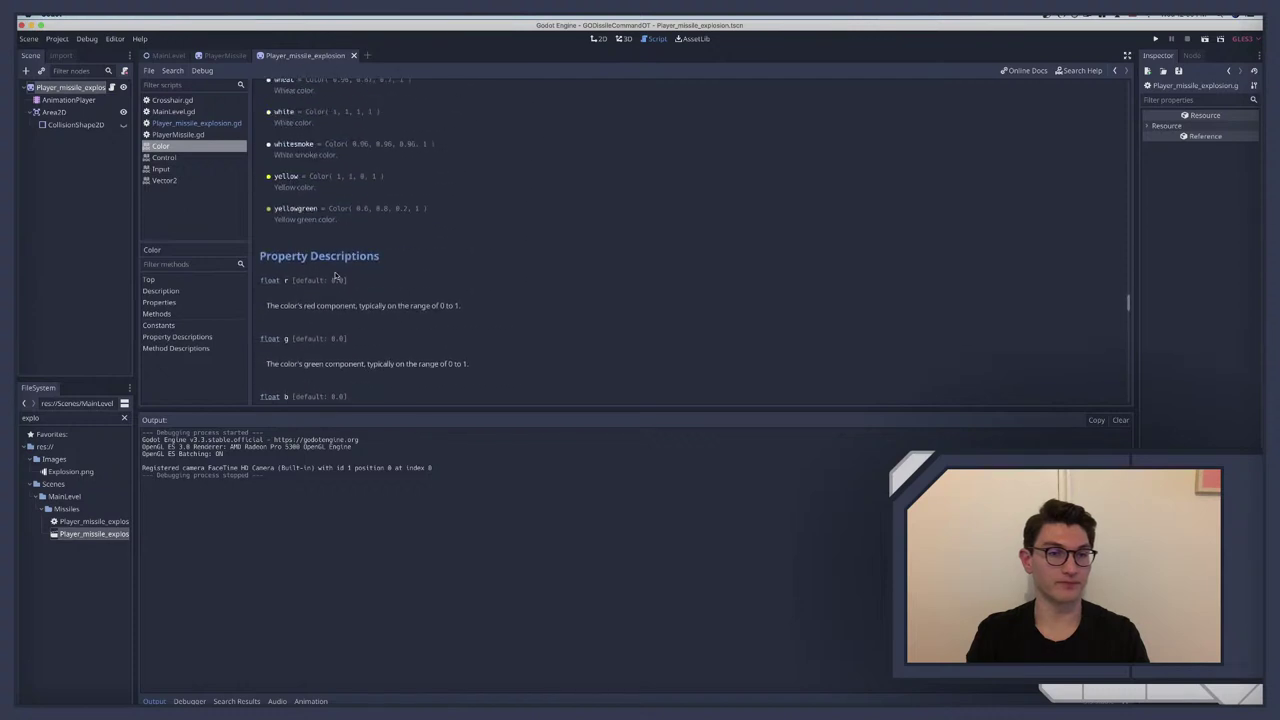
{"action": "scroll", "coordinate": [335, 275], "scroll_direction": "down", "scroll_amount": 15}
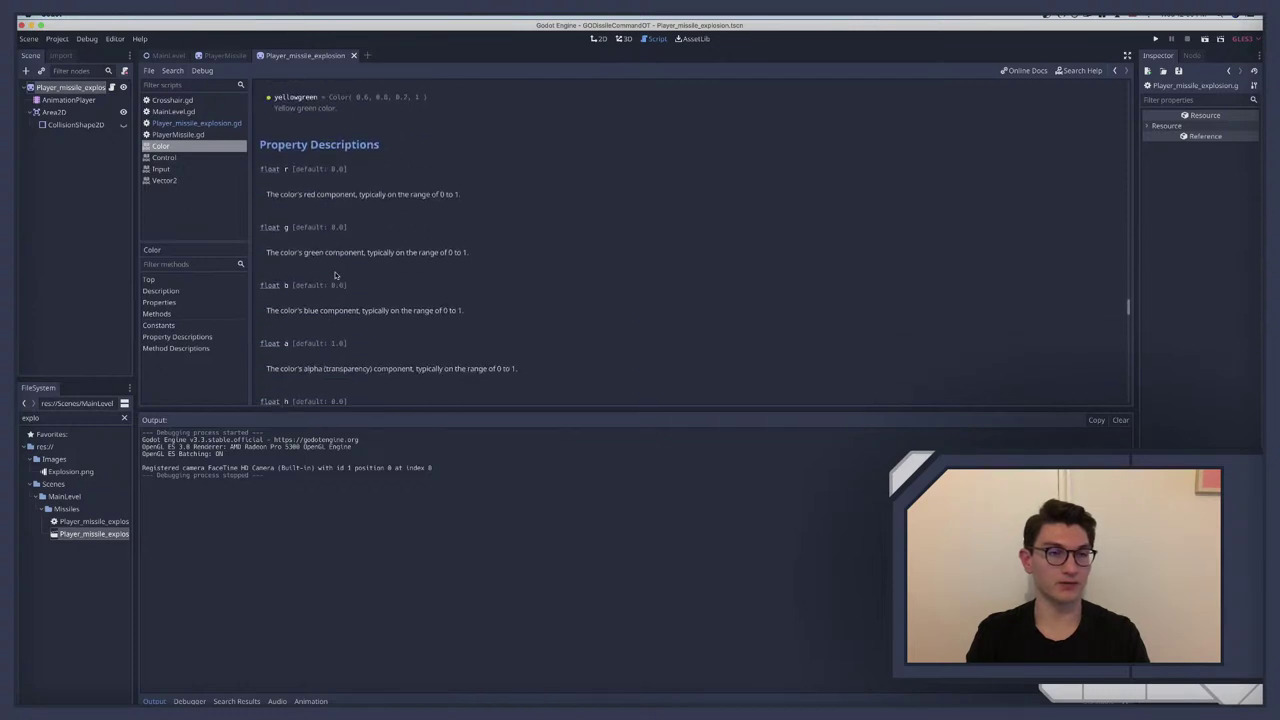
{"action": "left_click", "coordinate": [111, 87]}
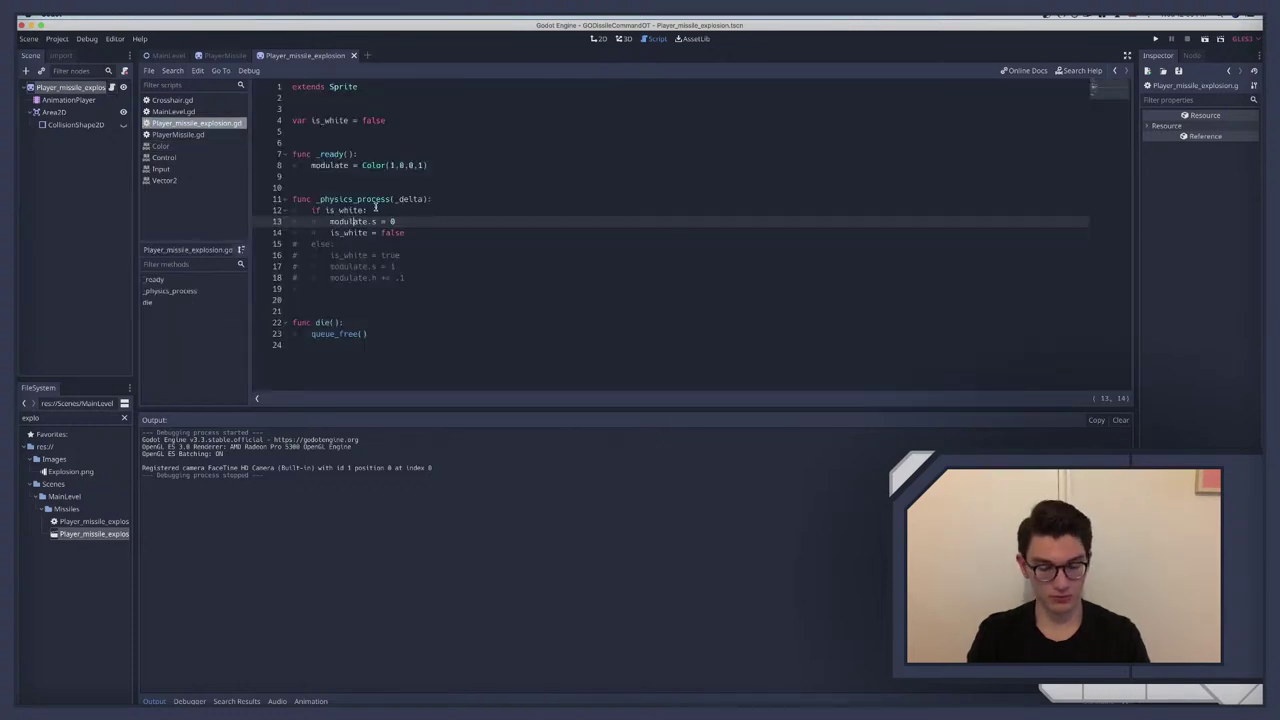
Step: Uncomment the else branch and add an indented print(modulate.s) after line 18
{"action": "key", "text": "ctrl+z"}
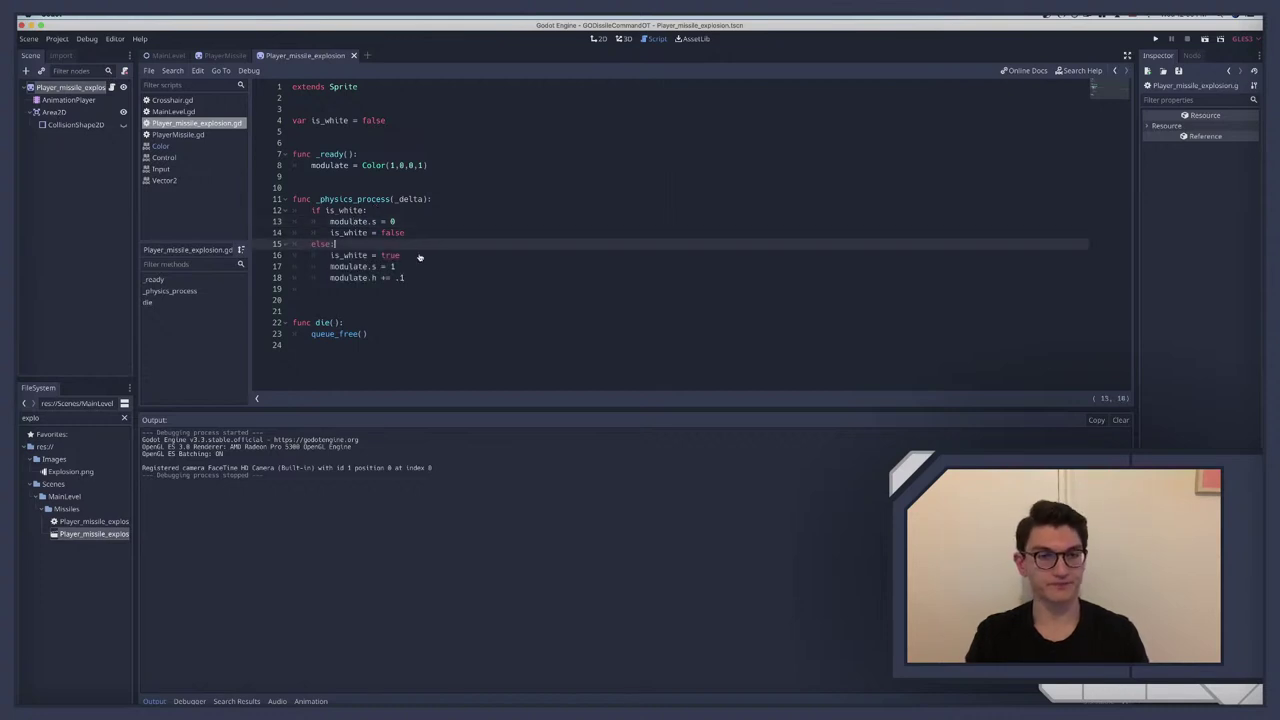
{"action": "left_click", "coordinate": [430, 277]}
{"action": "key", "text": "Return"}
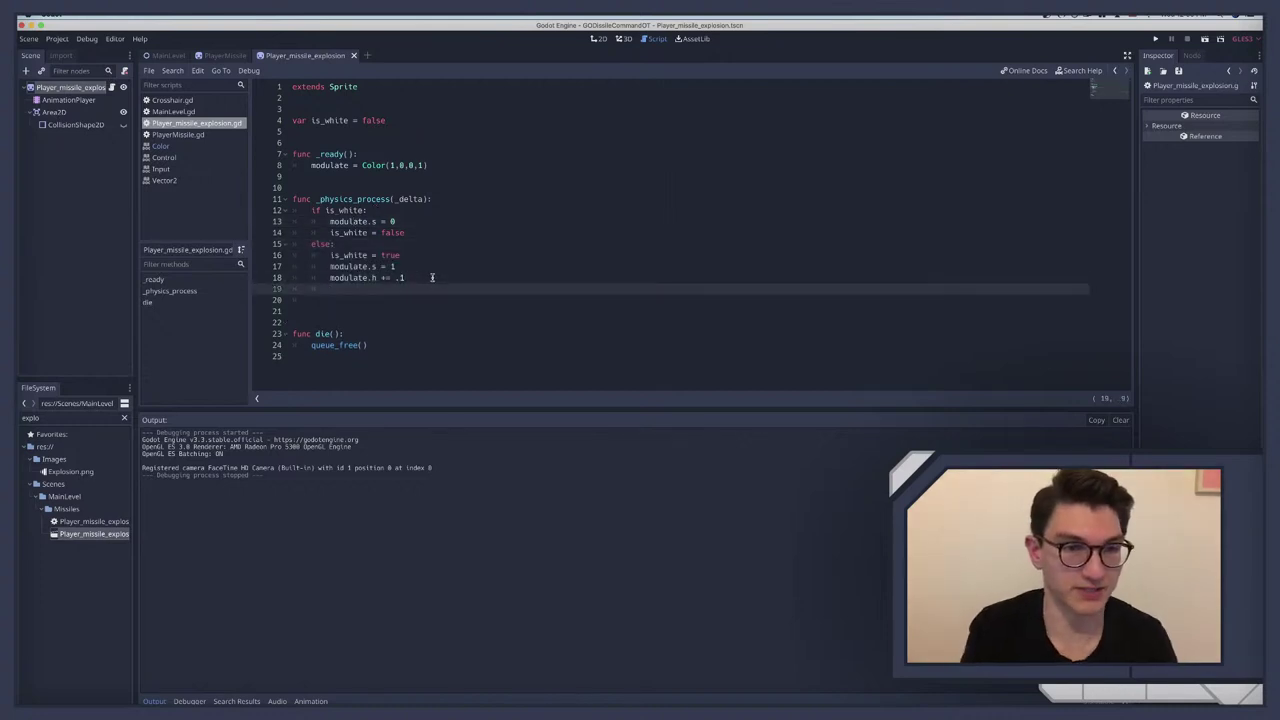
{"action": "type", "text": "print"}
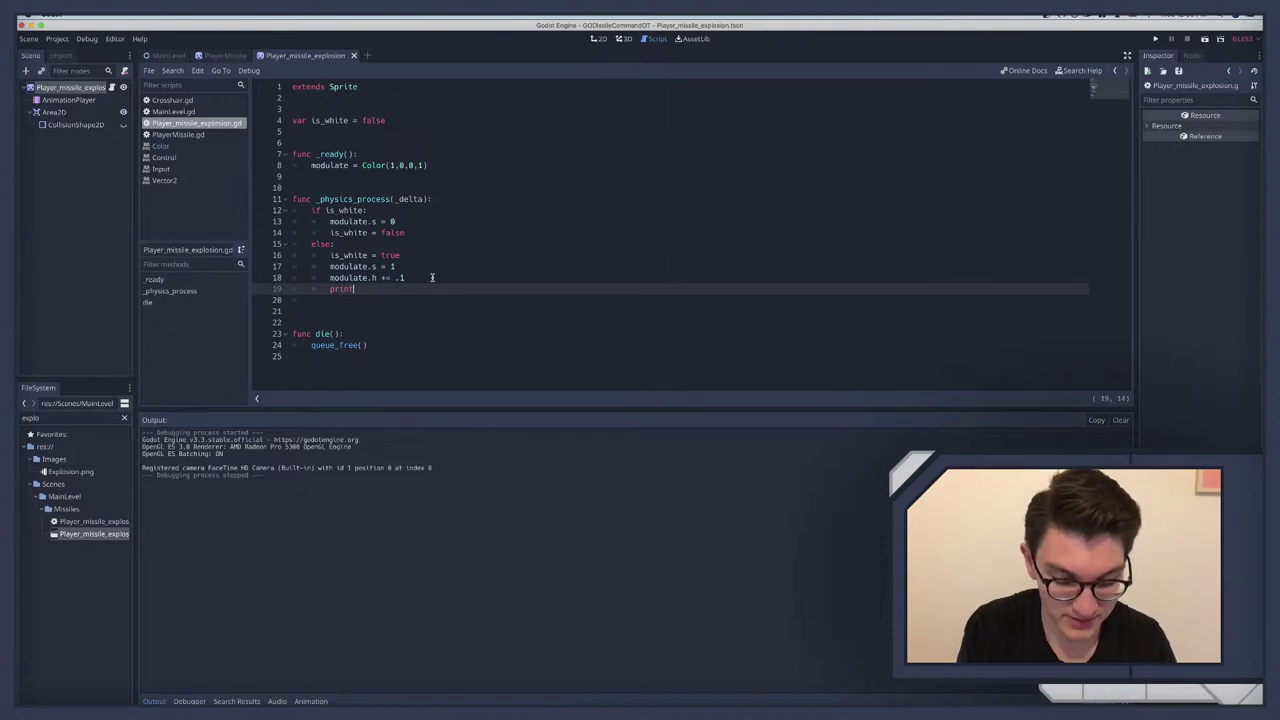
{"action": "type", "text": "(modulate"}
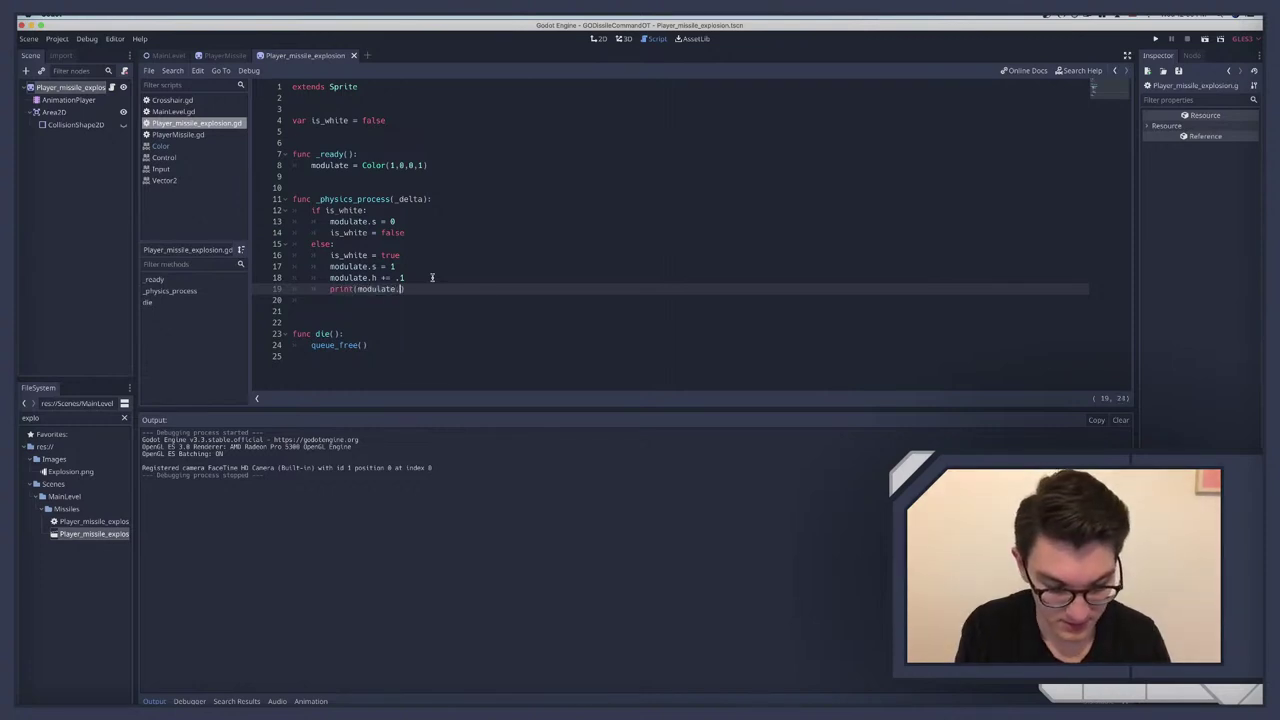
{"action": "type", "text": ".s"}
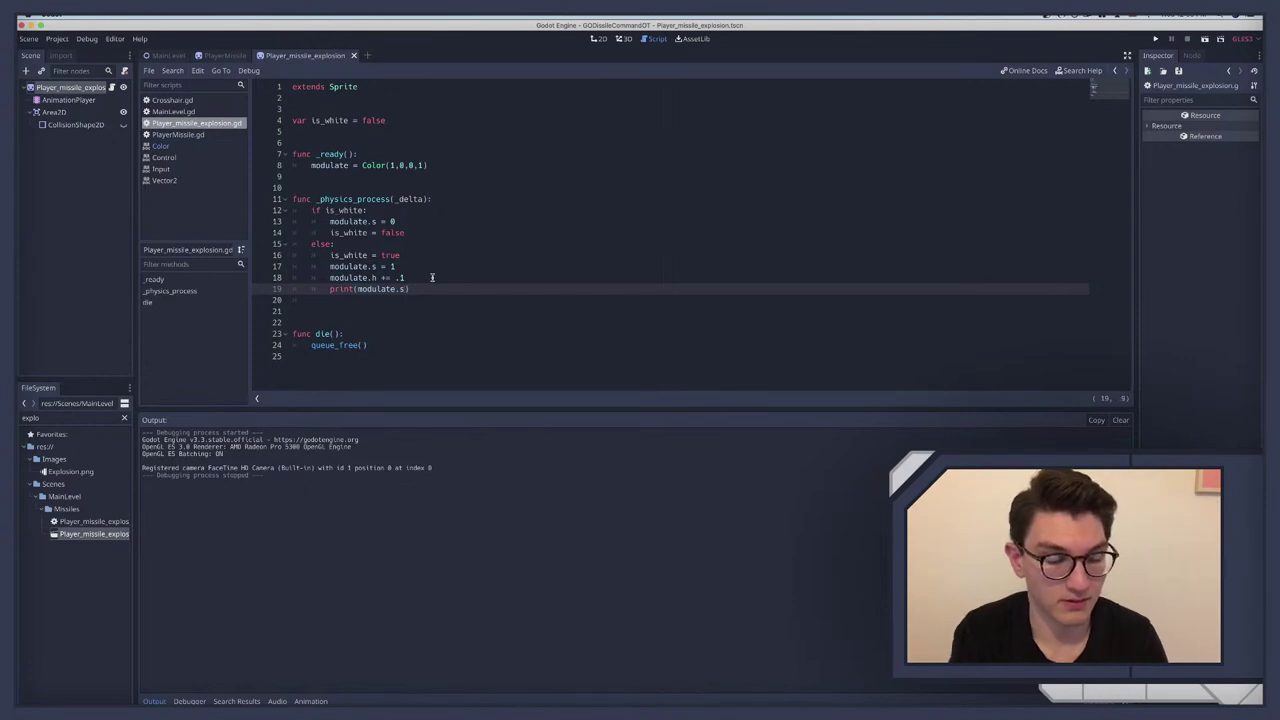
{"action": "key", "text": "BackSpace"}
{"action": "key", "text": "BackSpace"}
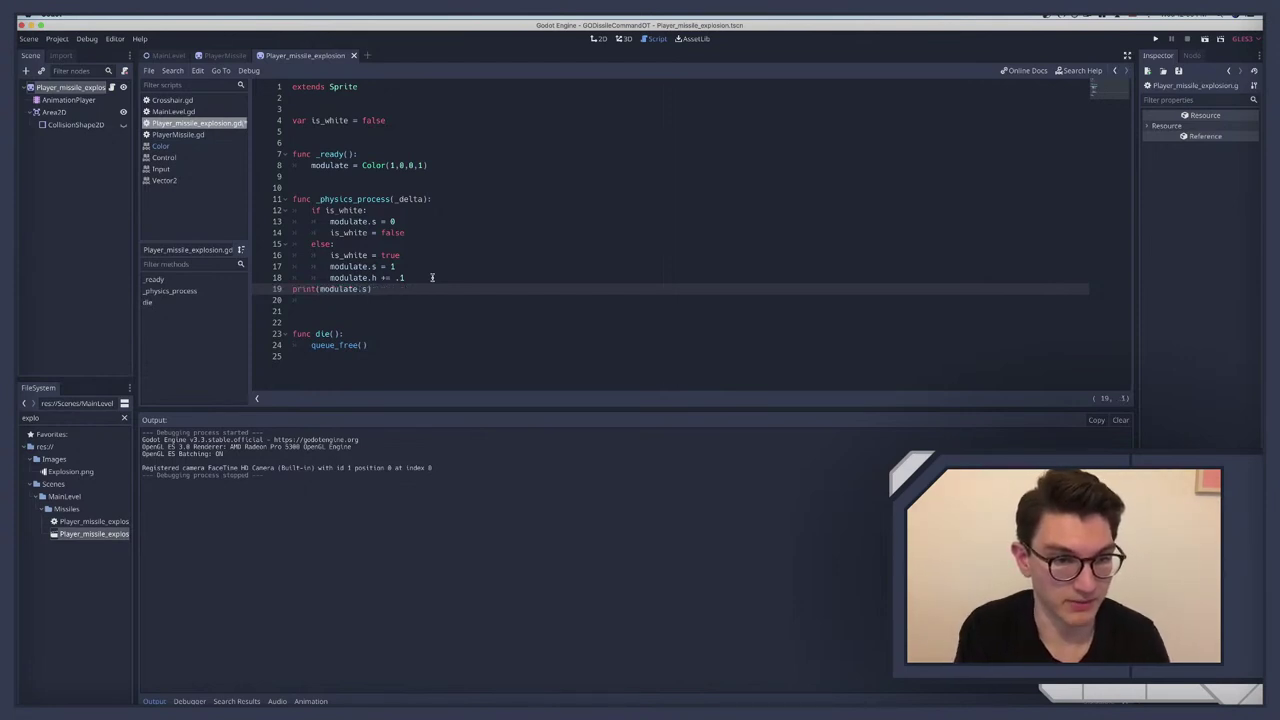
{"action": "key", "text": "Tab"}
Step: Run the game to check the printed saturation values, then delete the print line
{"action": "key", "text": "F5"}
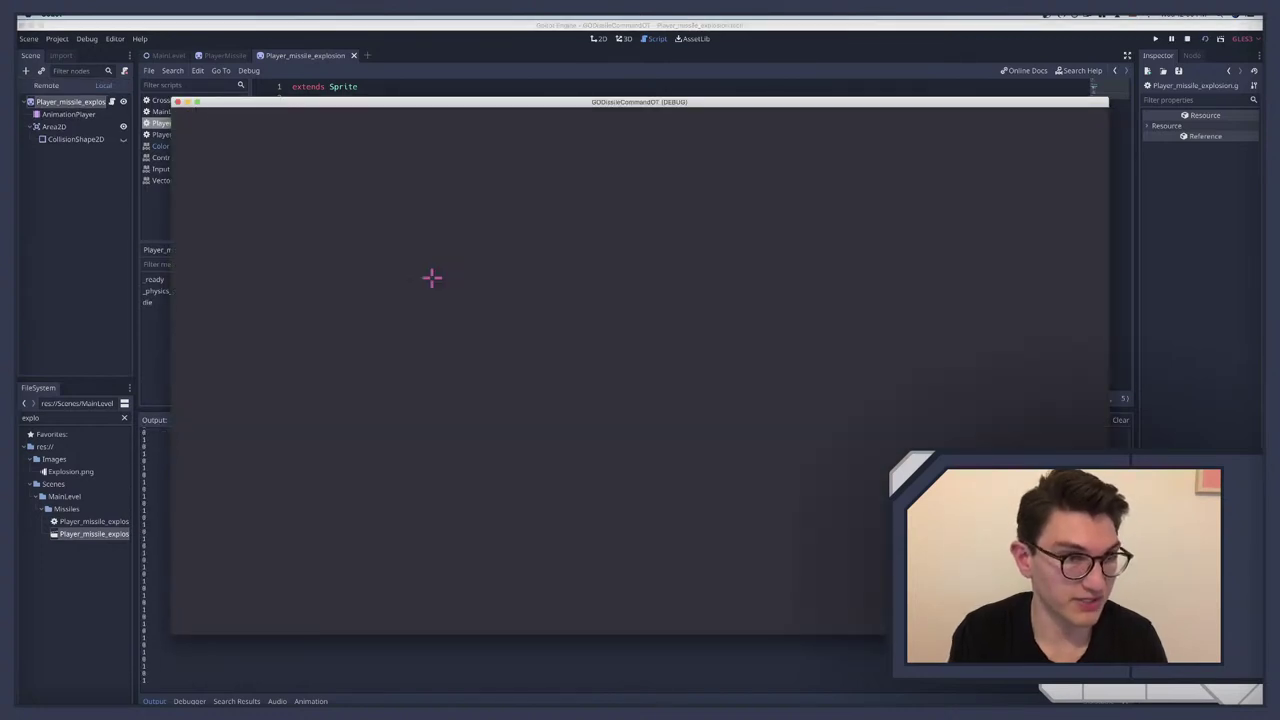
{"action": "key", "text": "F8"}
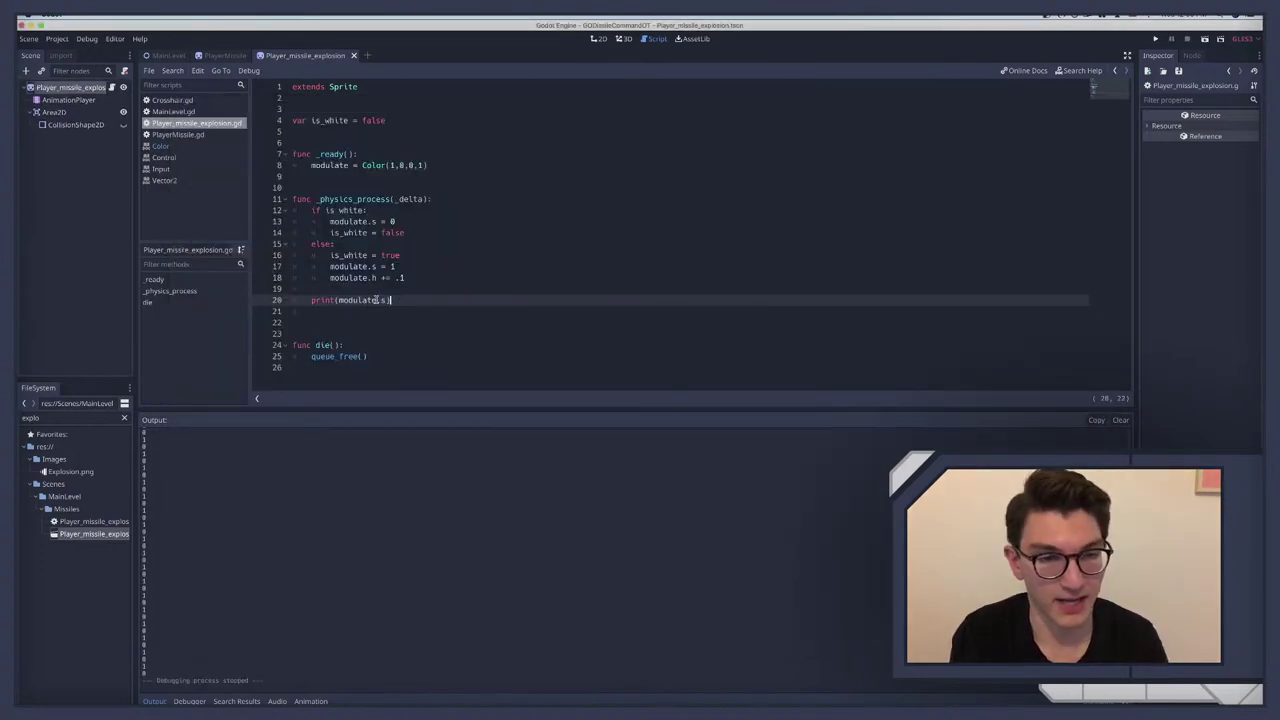
{"action": "left_click_drag", "start_coordinate": [400, 297], "coordinate": [253, 291]}
{"action": "key", "text": "BackSpace"}
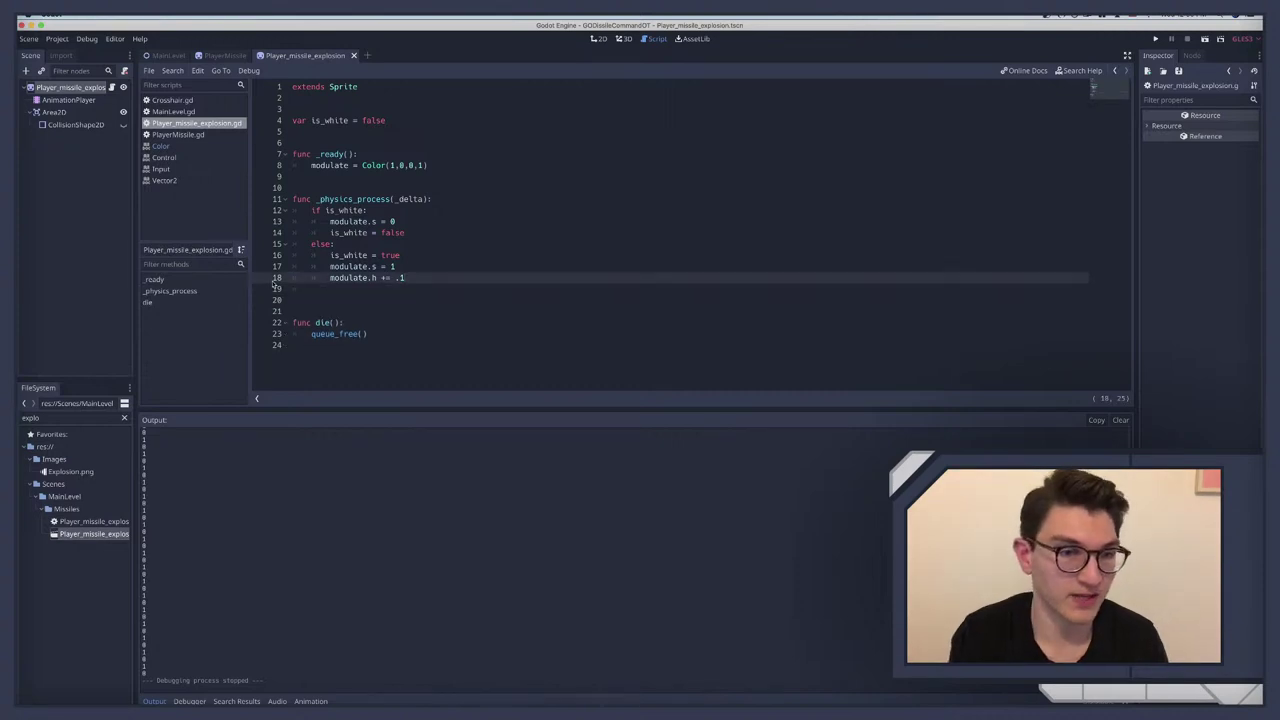
Step: Delete the if/else lines and unindent modulate.h += .1 in _physics_process
{"action": "left_click_drag", "start_coordinate": [336, 244], "coordinate": [254, 211]}
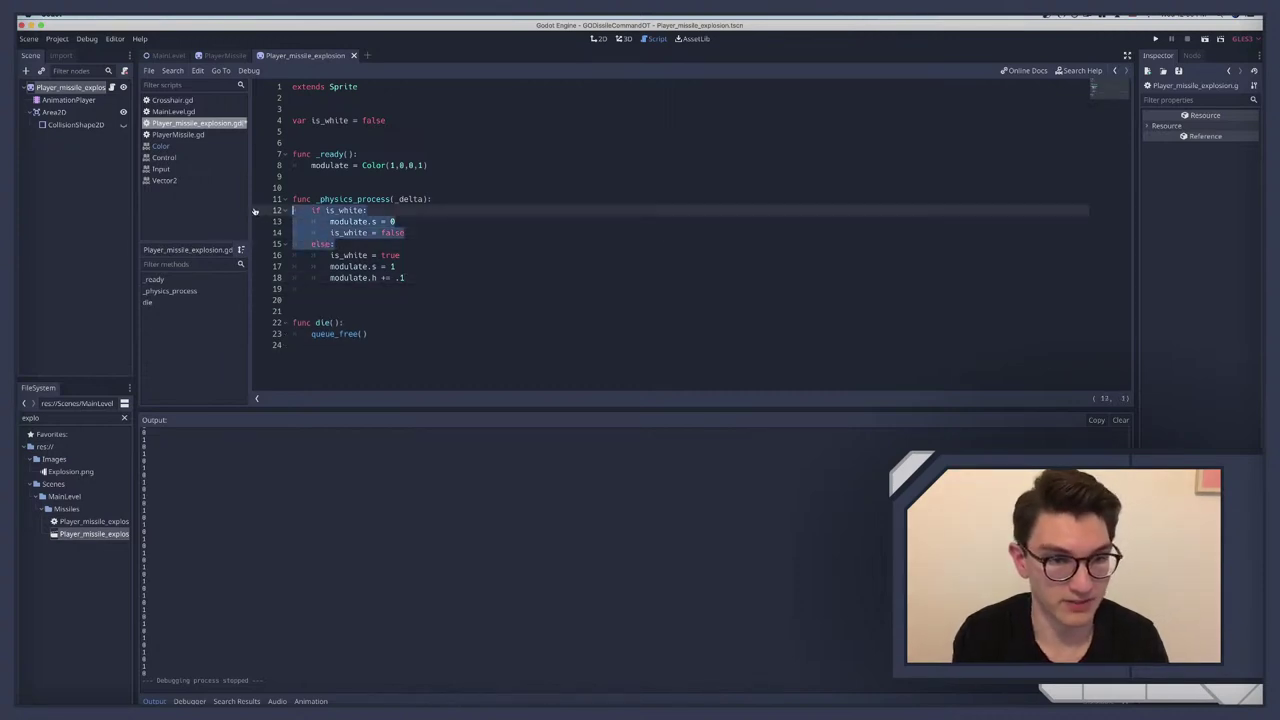
{"action": "key", "text": "BackSpace"}
{"action": "key", "text": "BackSpace"}
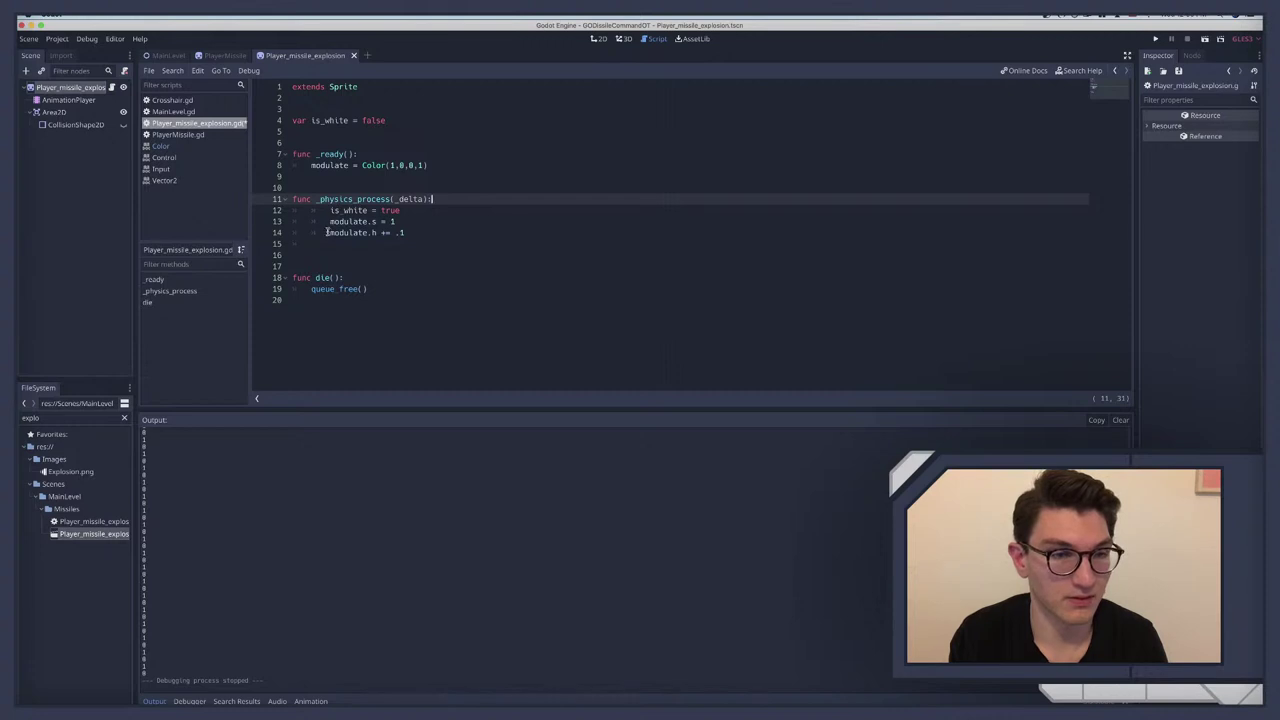
{"action": "left_click", "coordinate": [327, 232]}
{"action": "key", "text": "BackSpace"}
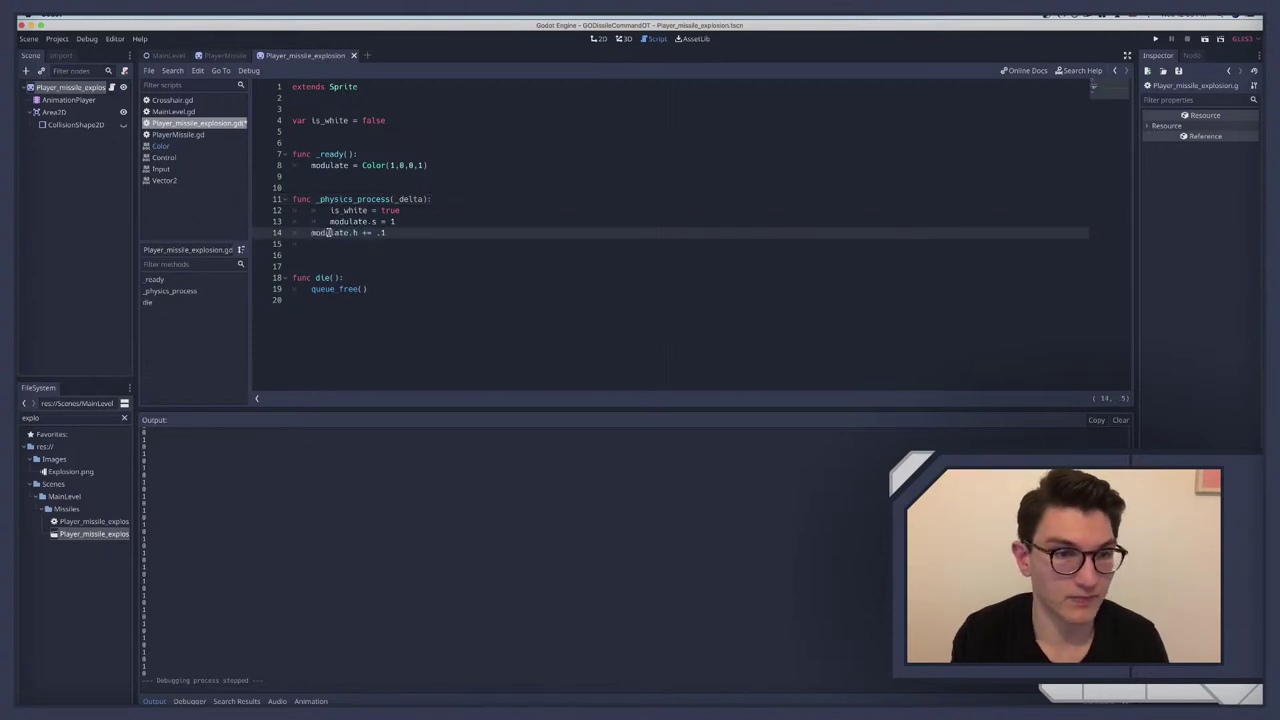
Step: Delete the is_white and saturation lines and the var is_white = false declaration
{"action": "left_click_drag", "start_coordinate": [422, 221], "coordinate": [212, 214]}
{"action": "key", "text": "BackSpace"}
{"action": "key", "text": "BackSpace"}
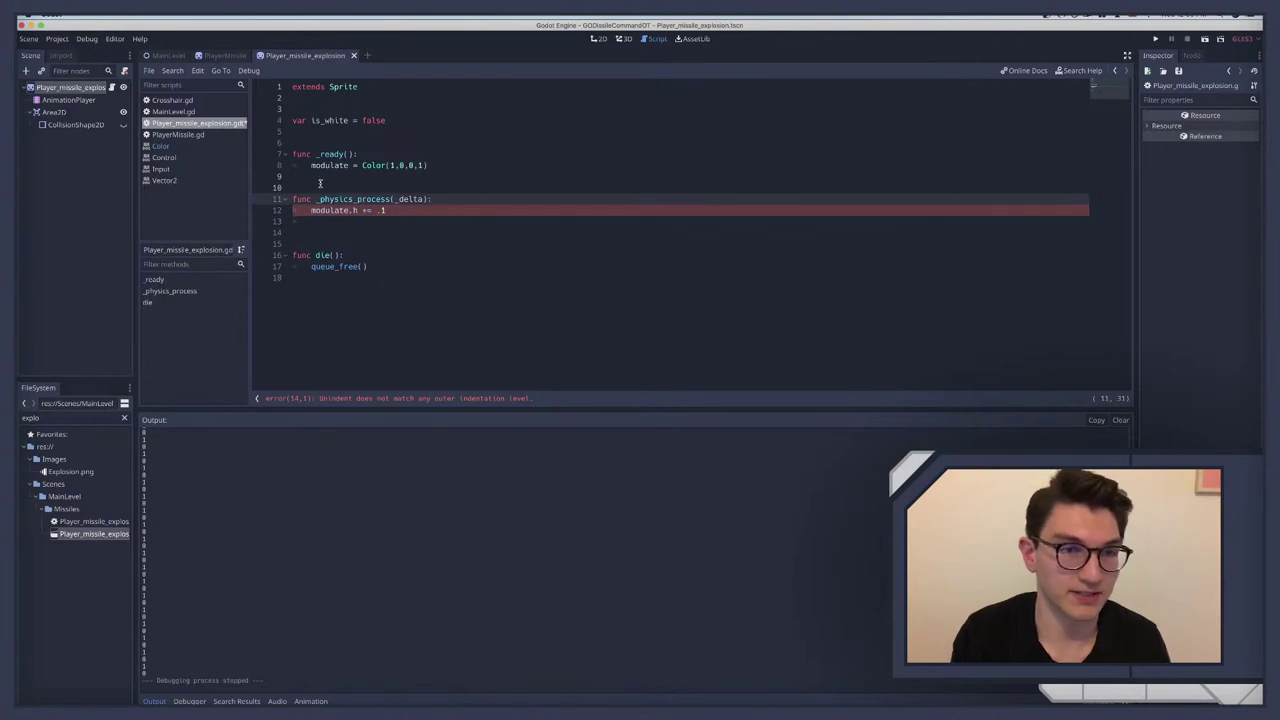
{"action": "left_click_drag", "start_coordinate": [320, 183], "coordinate": [265, 151]}
{"action": "triple_click", "coordinate": [311, 120]}
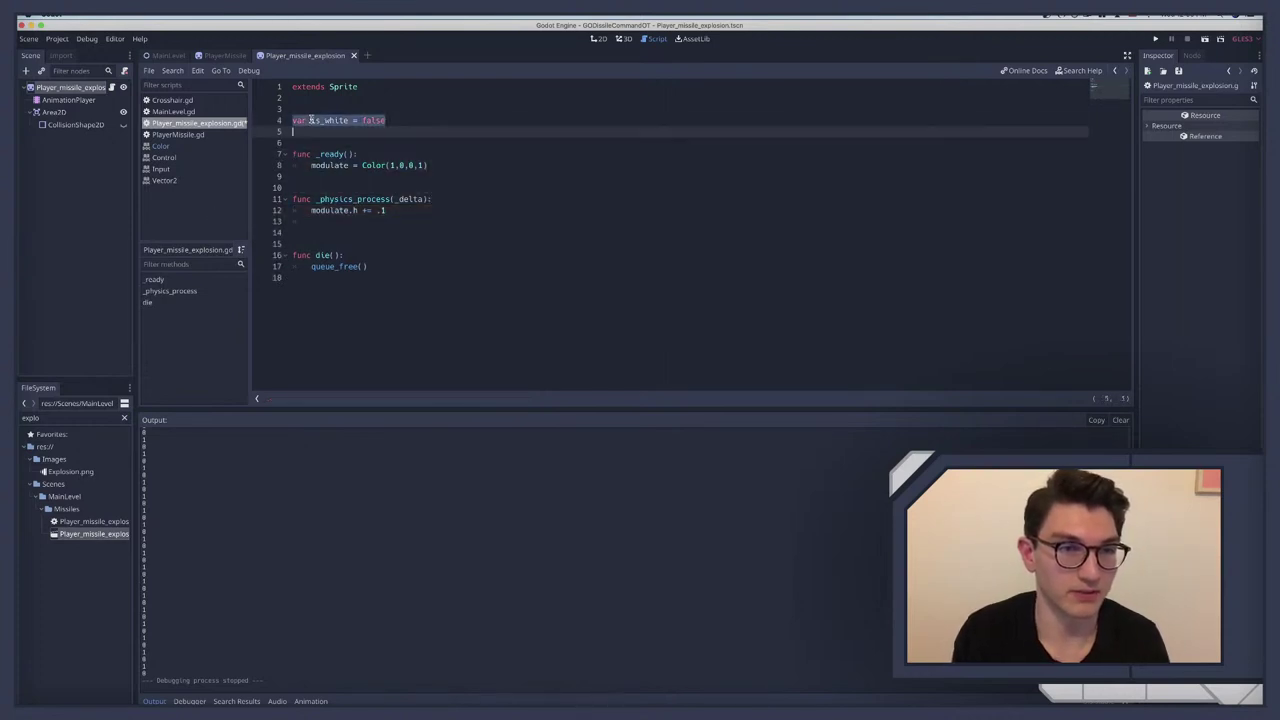
{"action": "key", "text": "BackSpace"}
{"action": "key", "text": "BackSpace"}
{"action": "key", "text": "Up"}
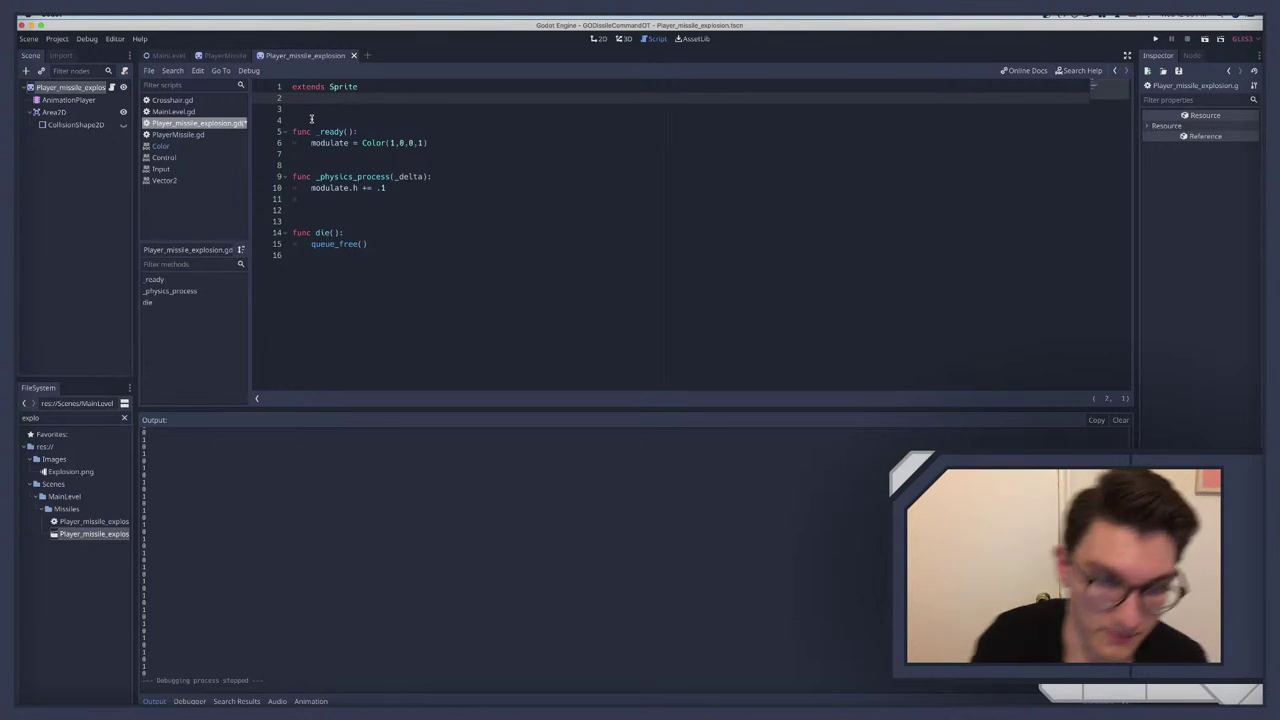
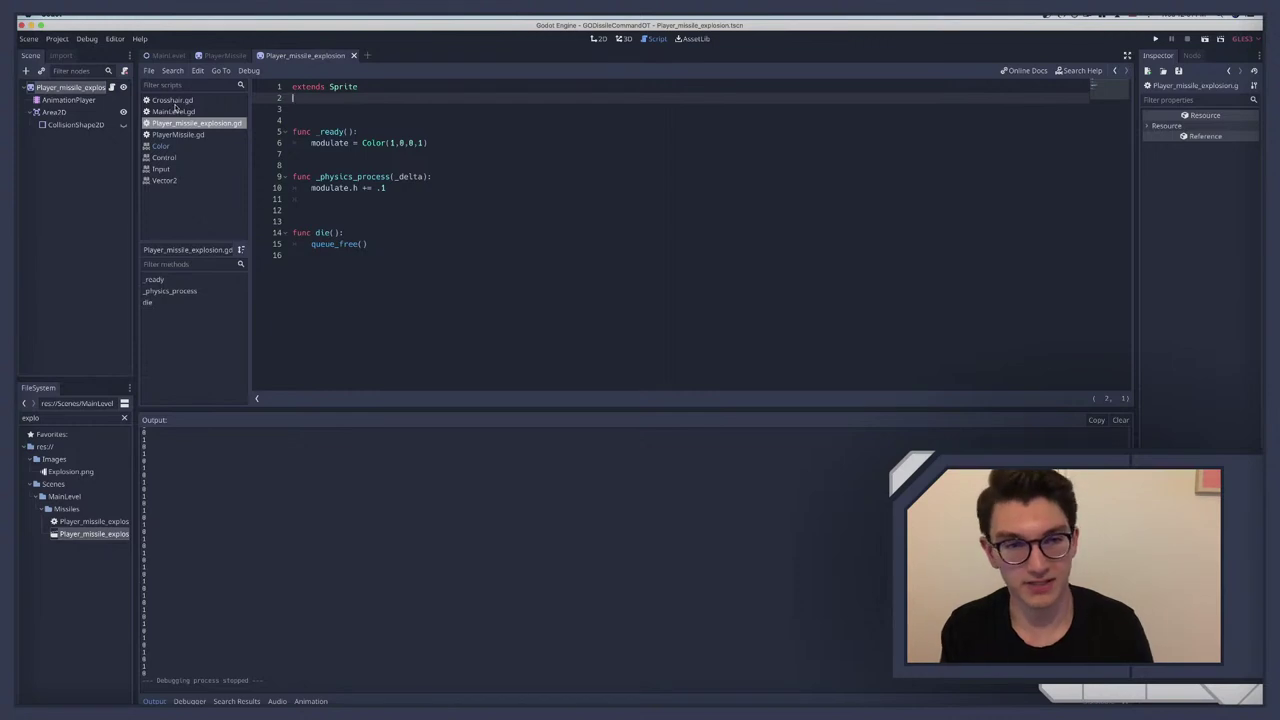
Step: Add var is_white = false, an is_white if/else in _physics_process, and print(modulate.s)
{"action": "left_click", "coordinate": [407, 190]}
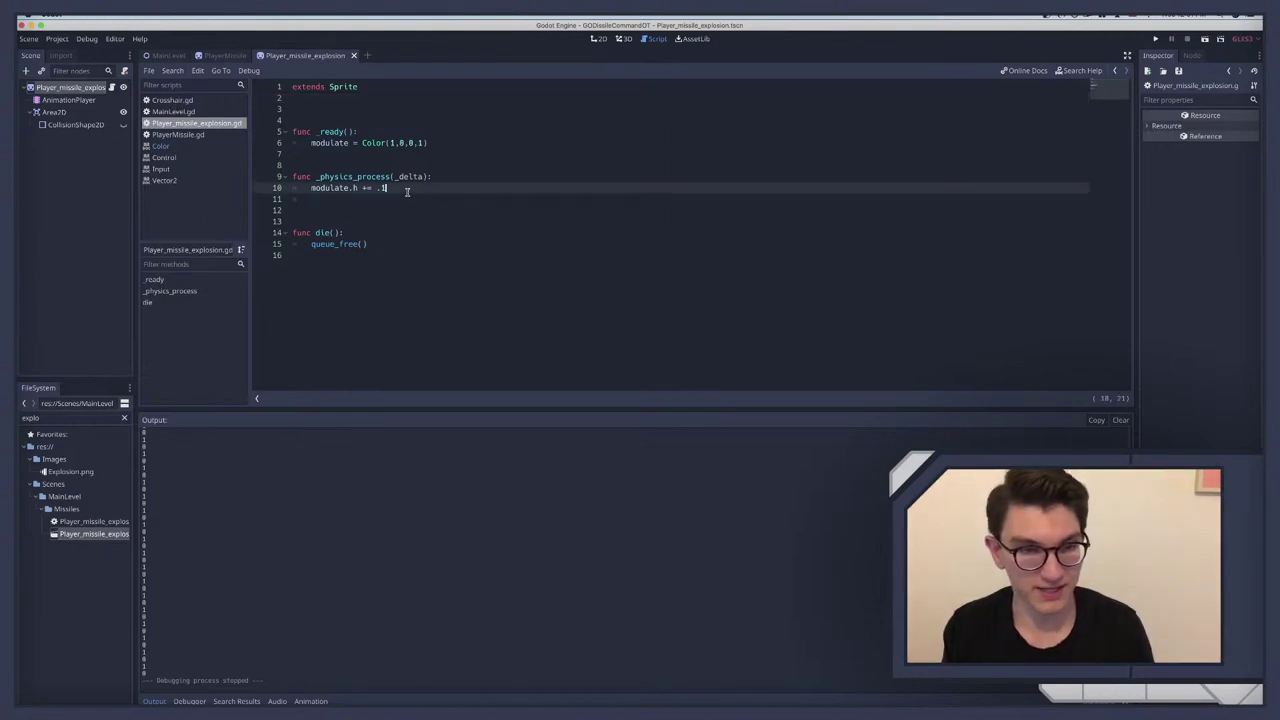
{"action": "type", "text": "var is_white = false   func _ready(): \tmodulate = Color(1,0,0,1)   func _physics_process(delta): \tif is_white: \t\tmodulate.s = 0 \t\tis_white = false \telse: \t\tis_white = true \t\tmodulate.s = 1"}
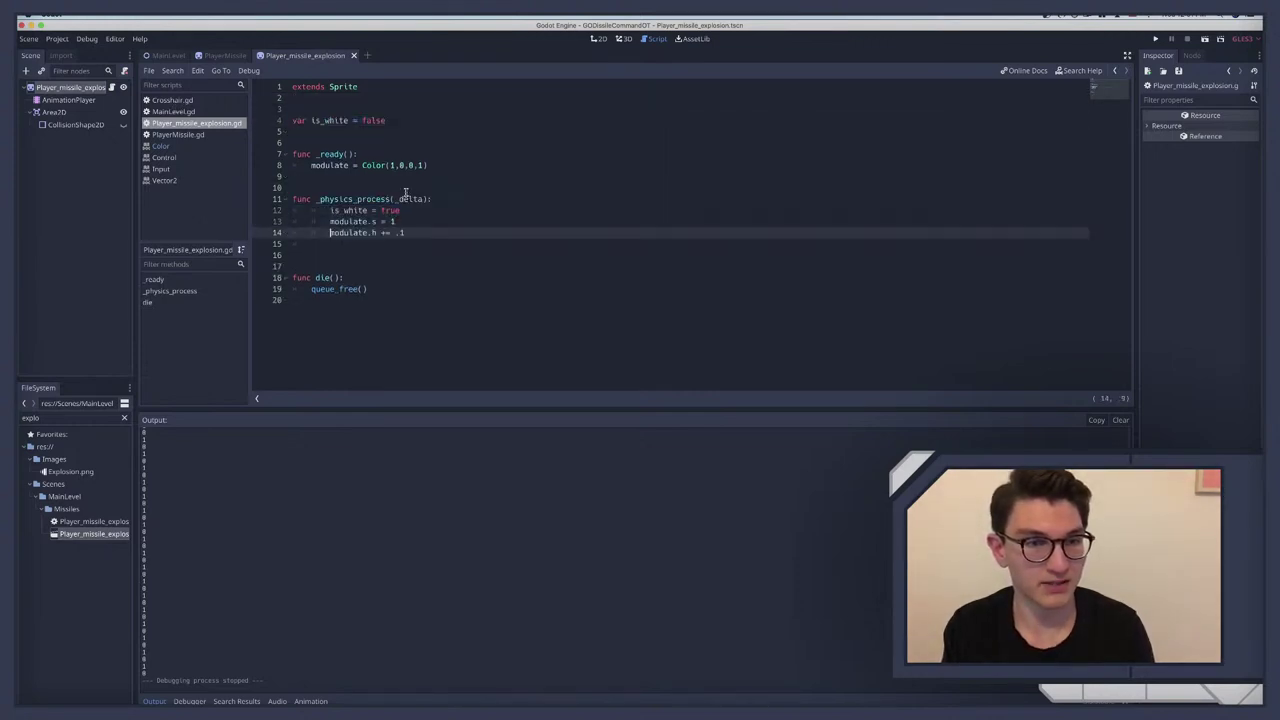
{"action": "key", "text": "shift+Up"}
{"action": "key", "text": "shift+Up"}
{"action": "key", "text": "shift+Up"}
{"action": "type", "text": "print(modulate.s)"}
Step: Comment out the else branch lines 16–18 and test-run the explosion scene
{"action": "left_click", "coordinate": [390, 240]}
{"action": "left_click", "coordinate": [404, 278]}
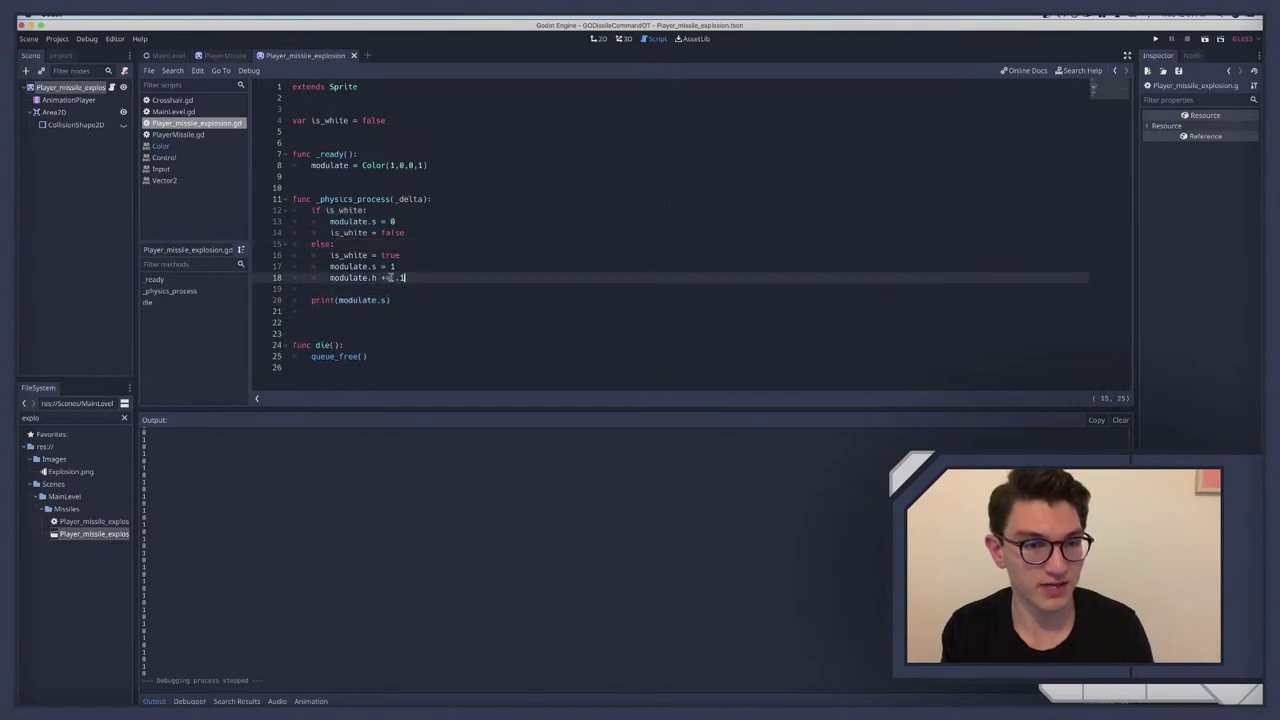
{"action": "left_click_drag", "start_coordinate": [404, 278], "coordinate": [273, 243]}
{"action": "key", "text": "super+k"}
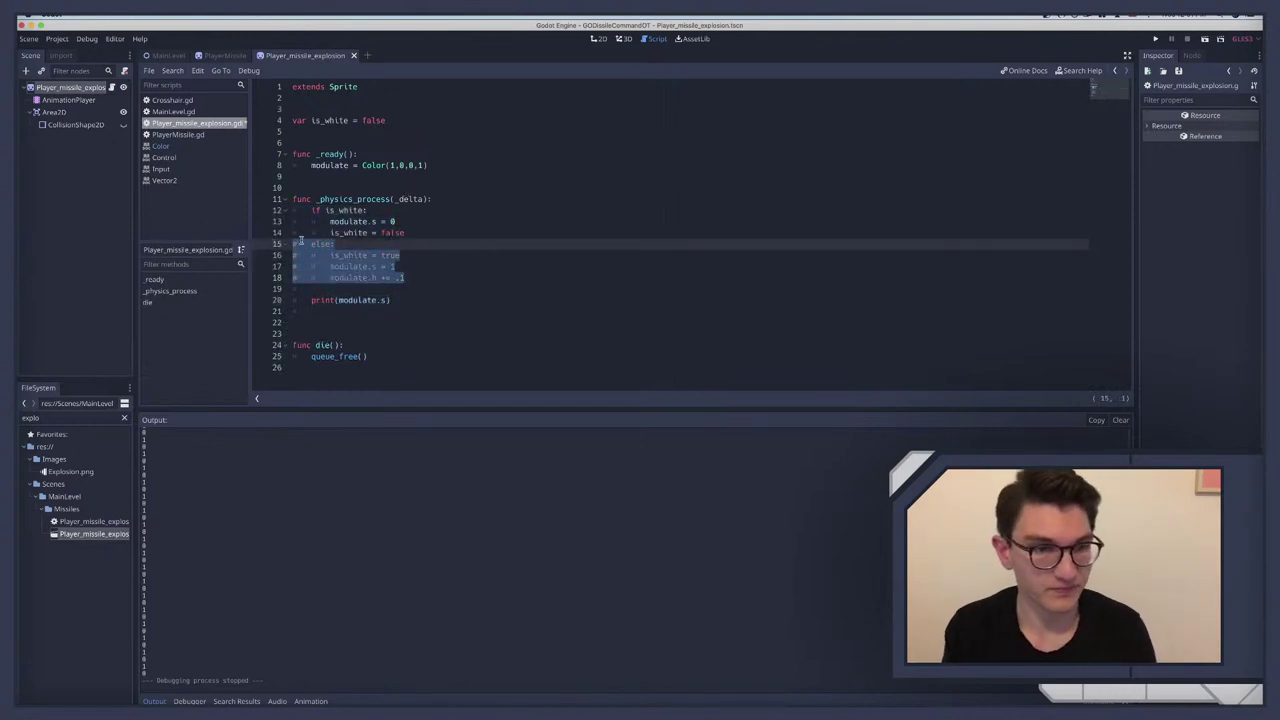
{"action": "left_click", "coordinate": [465, 232]}
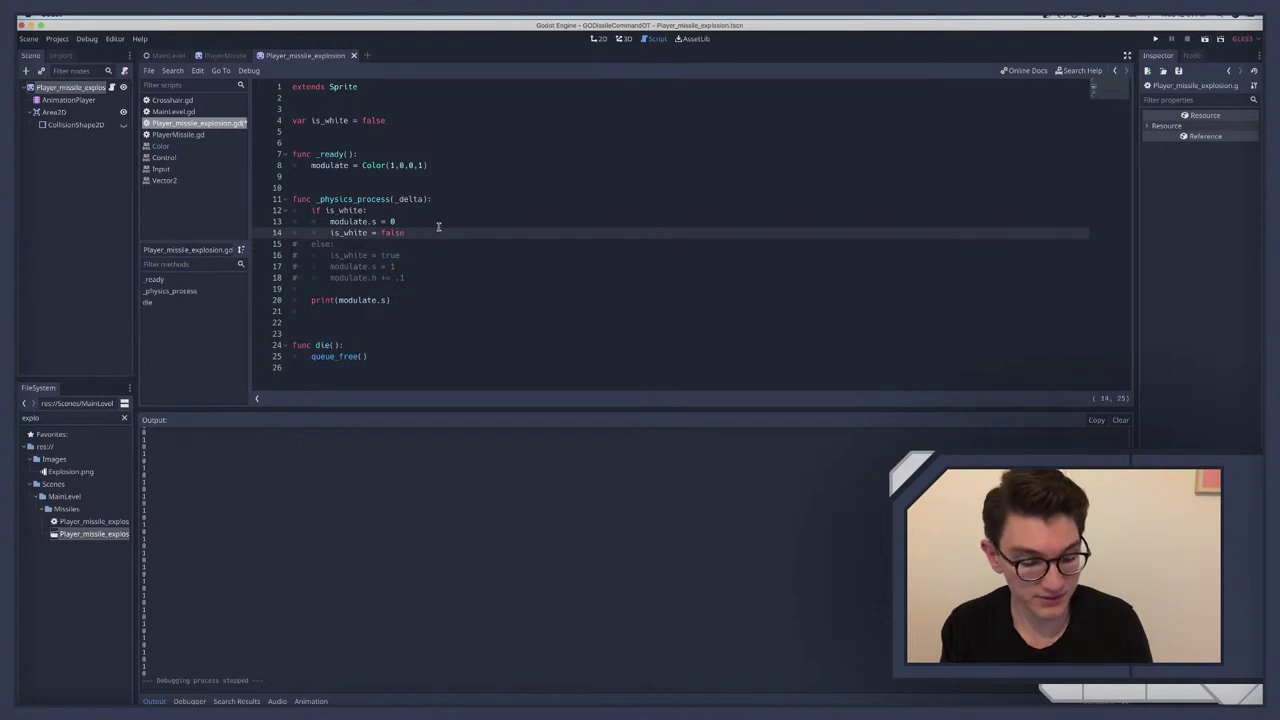
{"action": "key", "text": "super+r"}
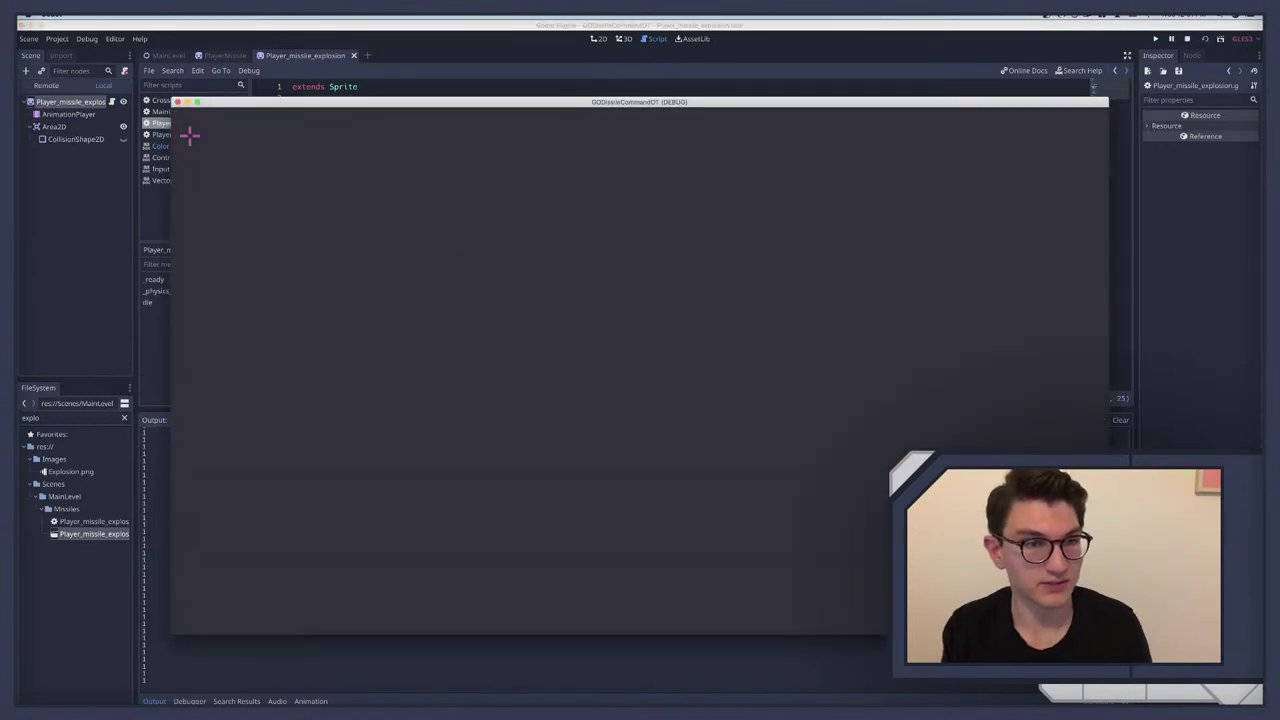
{"action": "key", "text": "super+q"}
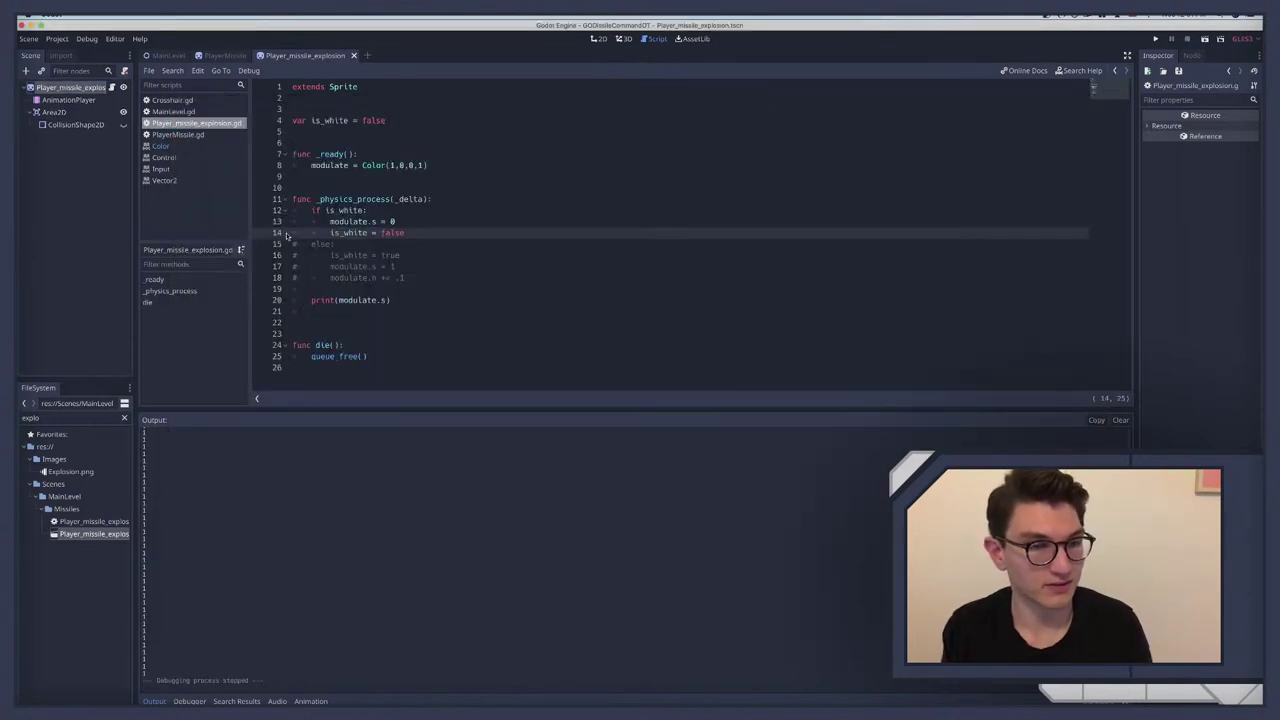
Step: Change line 13's saturation from 0 to 0.0 and run the scene again
{"action": "left_click", "coordinate": [372, 221]}
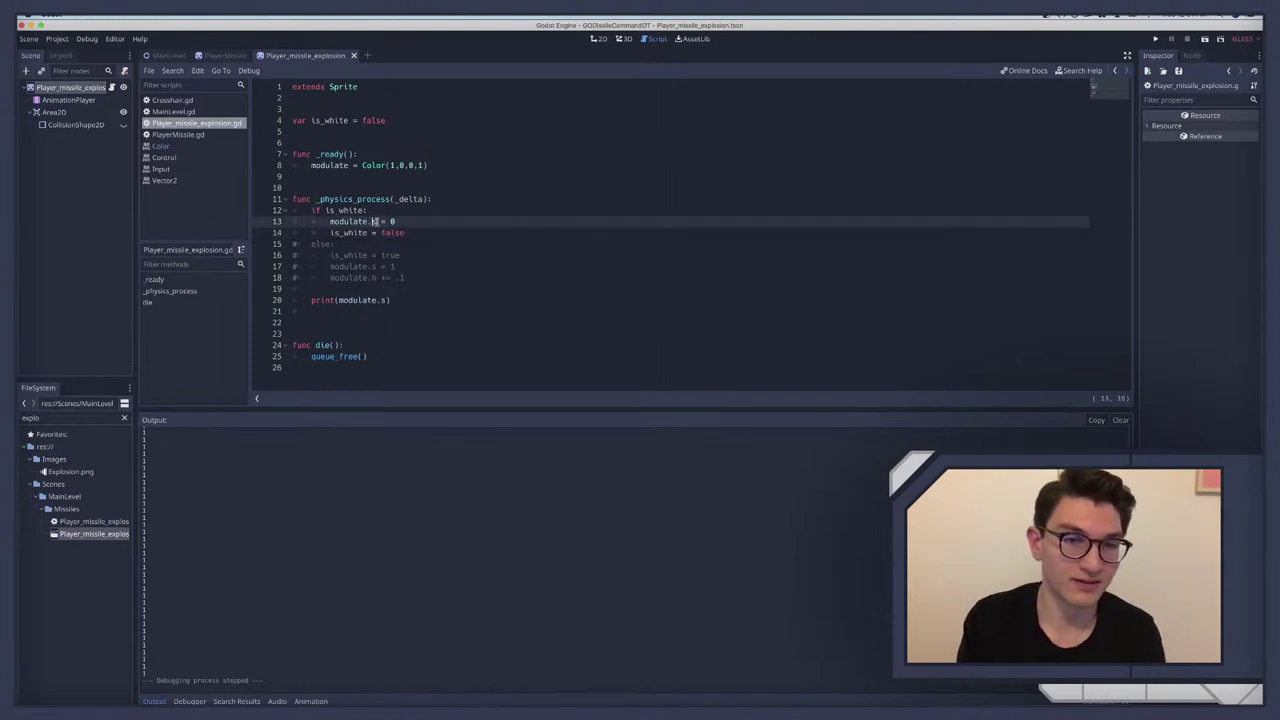
{"action": "type", "text": ".0"}
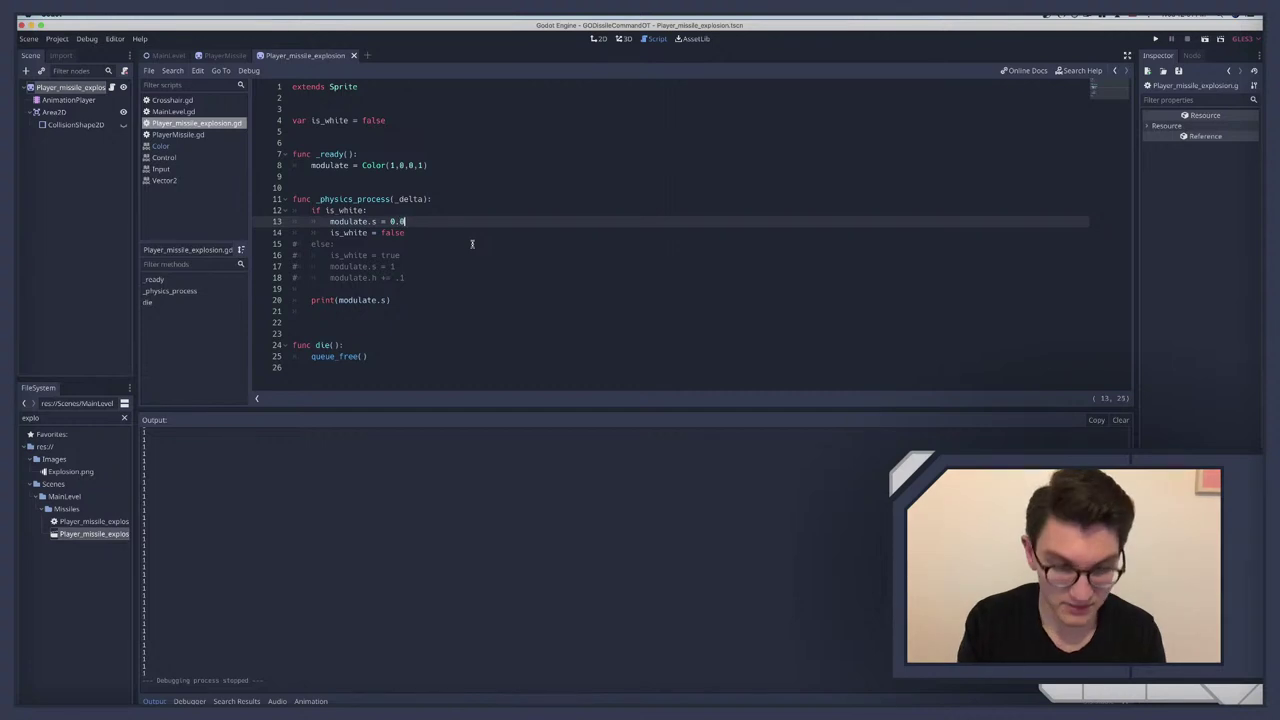
{"action": "key", "text": "super+b"}
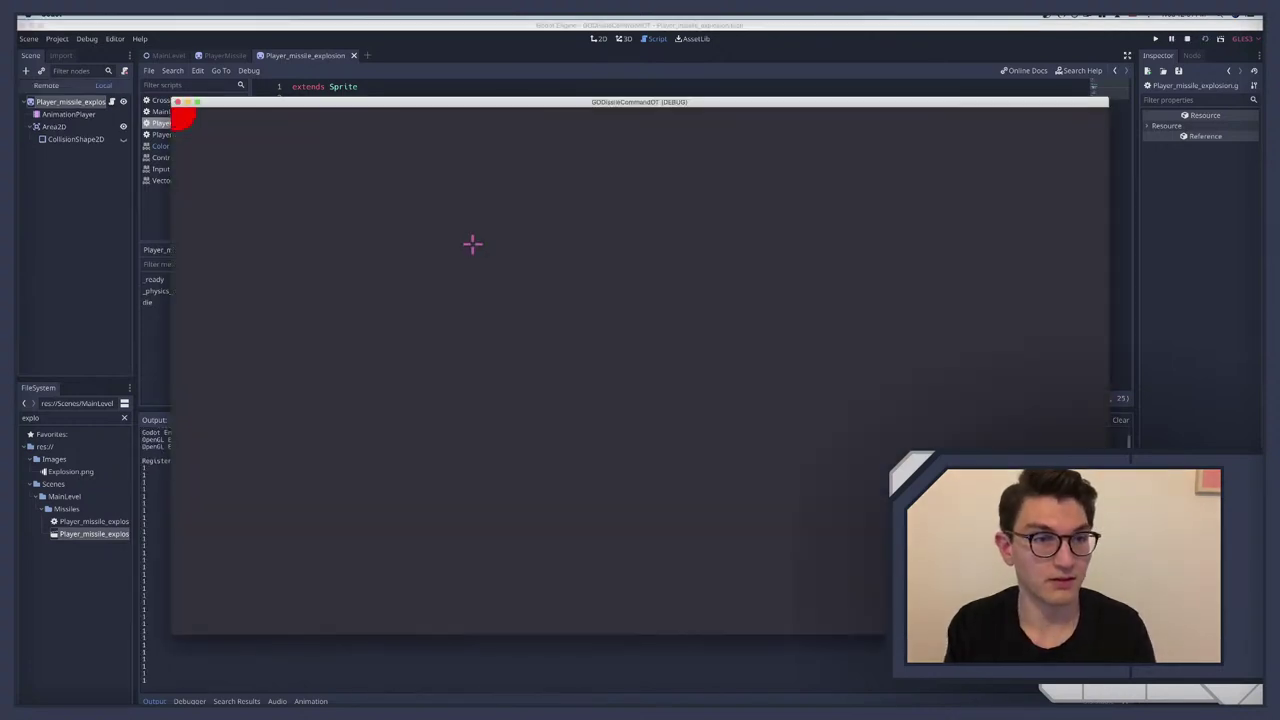
{"action": "key", "text": "super+q"}
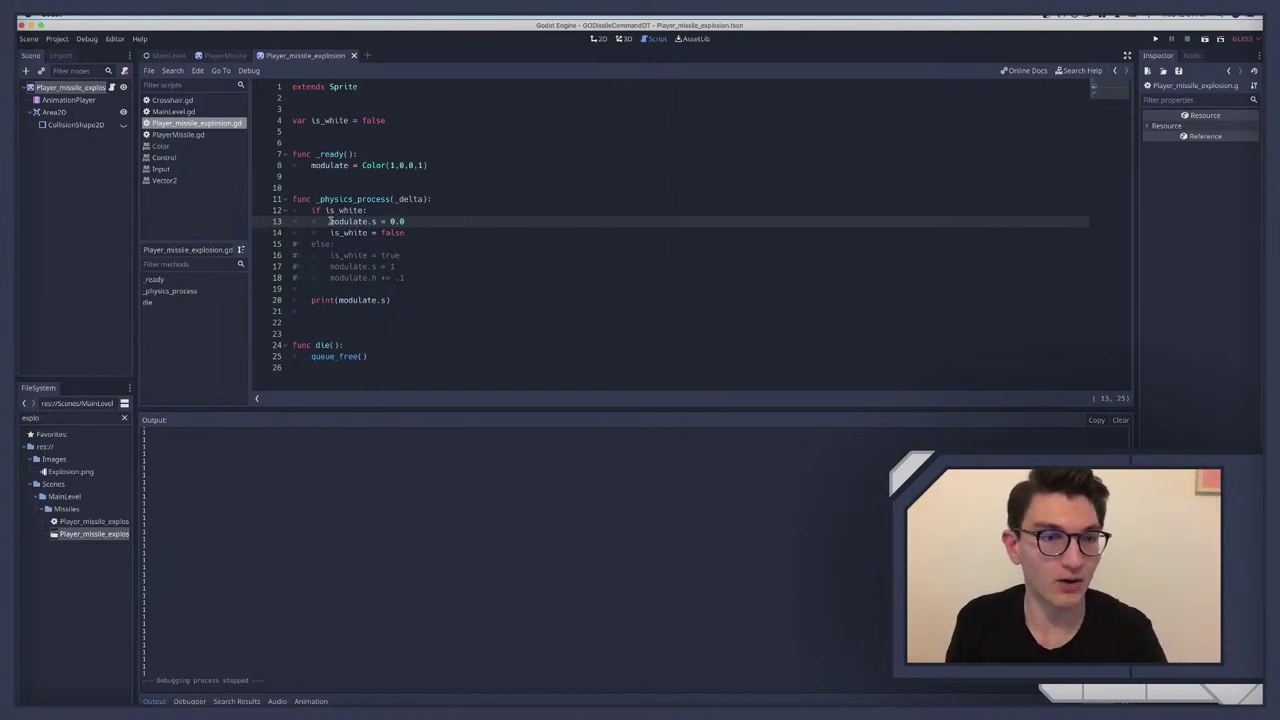
Step: Set is_white to start as true and test-run the scene
{"action": "left_click", "coordinate": [330, 221]}
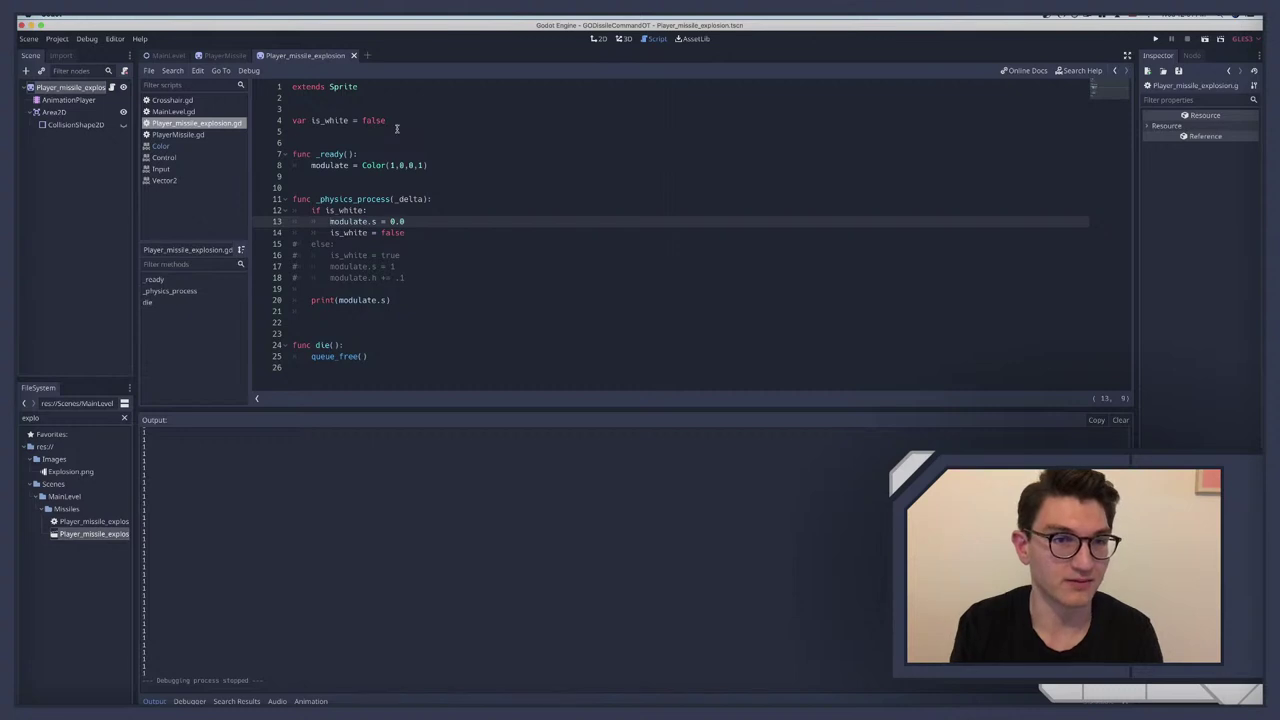
{"action": "double_click", "coordinate": [372, 120]}
{"action": "type", "text": "true"}
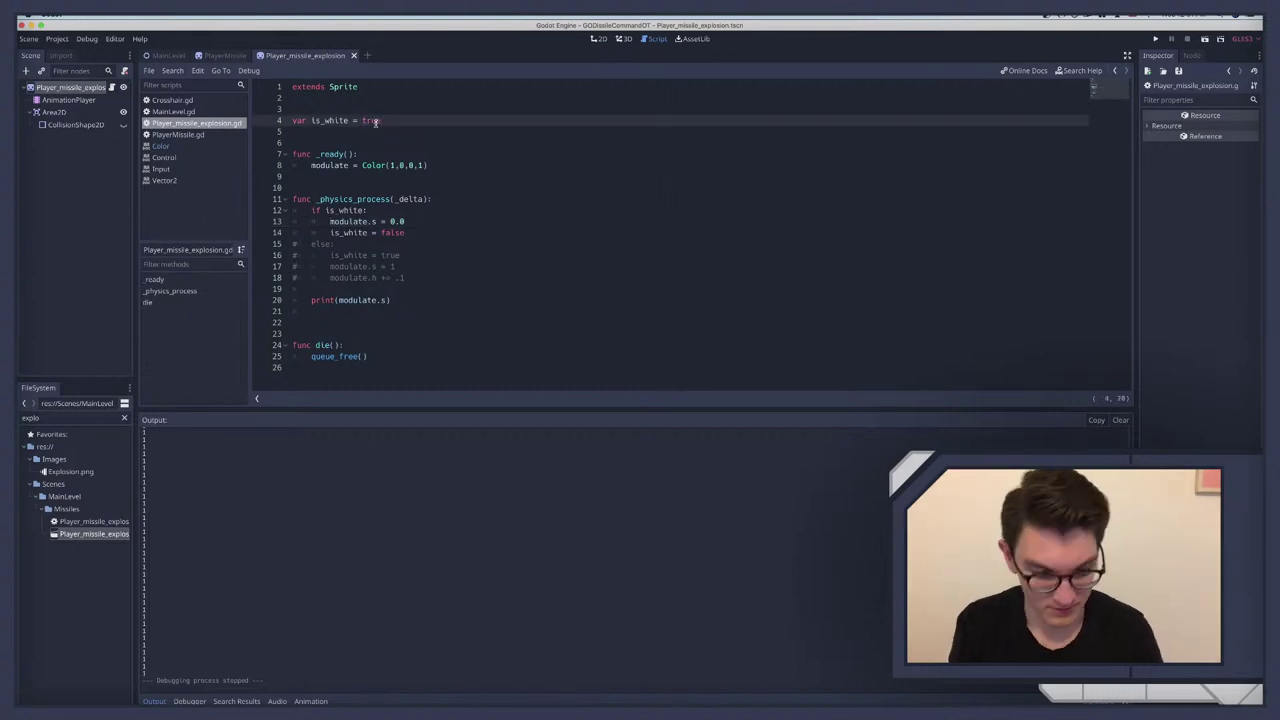
{"action": "key", "text": "super+r"}
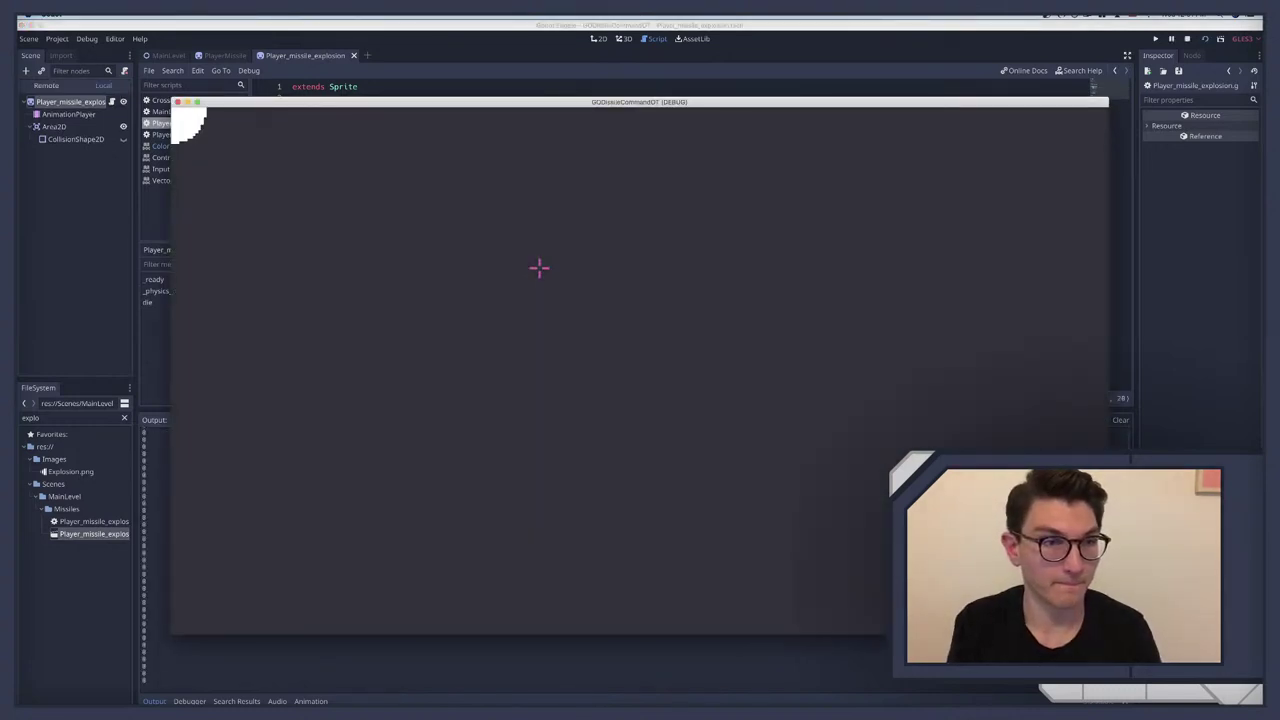
{"action": "key", "text": "super+q"}
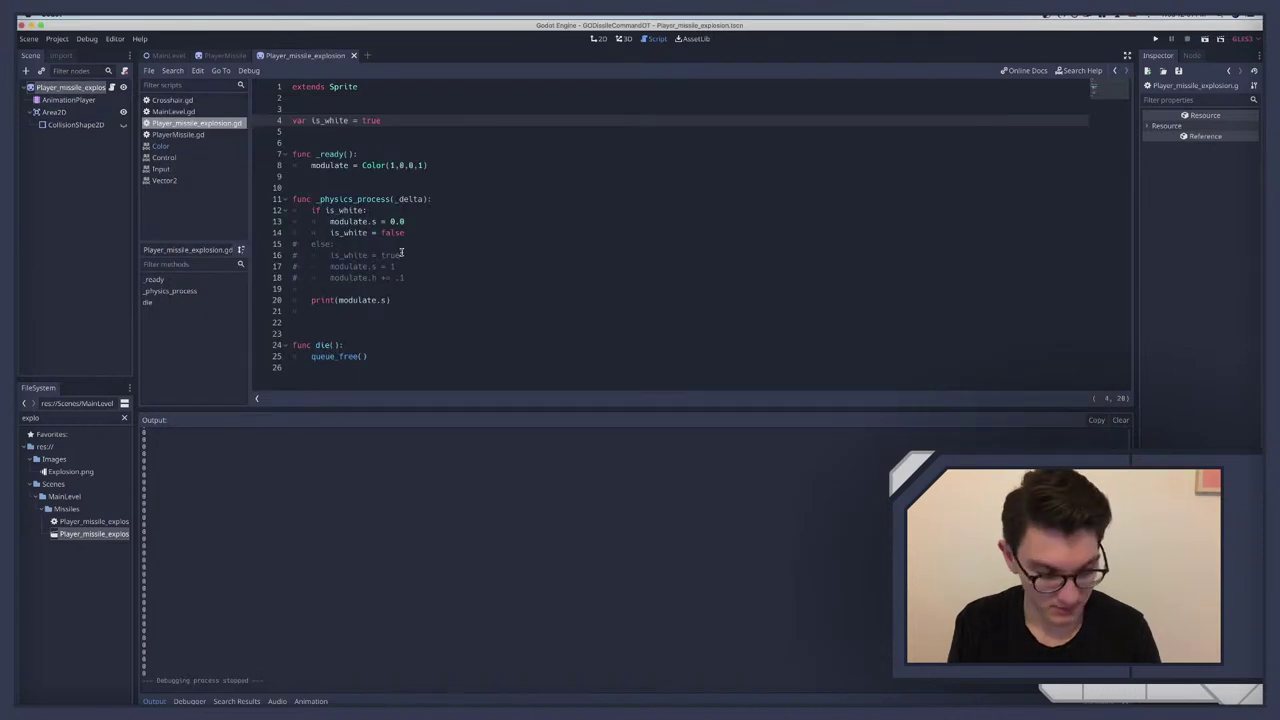
Step: Undo that change, set line 17's saturation to 1.0, and test the flashing
{"action": "key", "text": "super+z"}
{"action": "key", "text": "super+z"}
{"action": "key", "text": "super+z"}
{"action": "key", "text": "super+z"}
{"action": "key", "text": "super+z"}
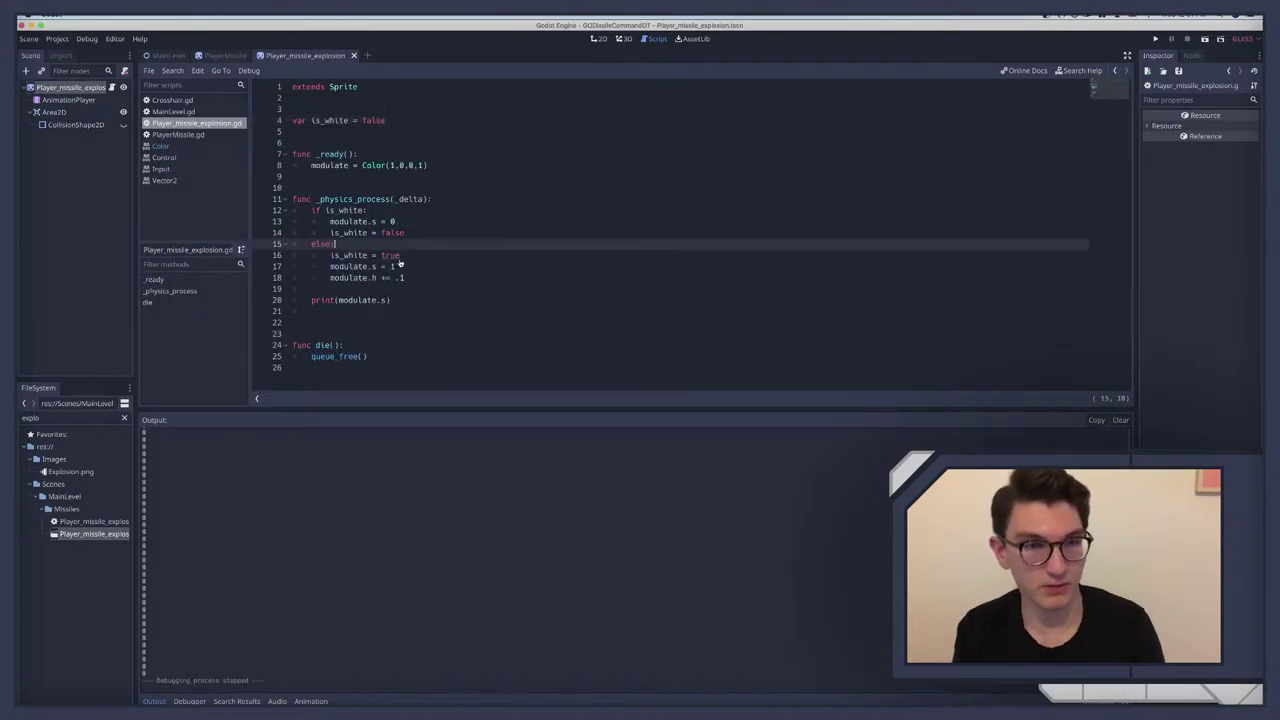
{"action": "left_click", "coordinate": [457, 268]}
{"action": "type", "text": ".0"}
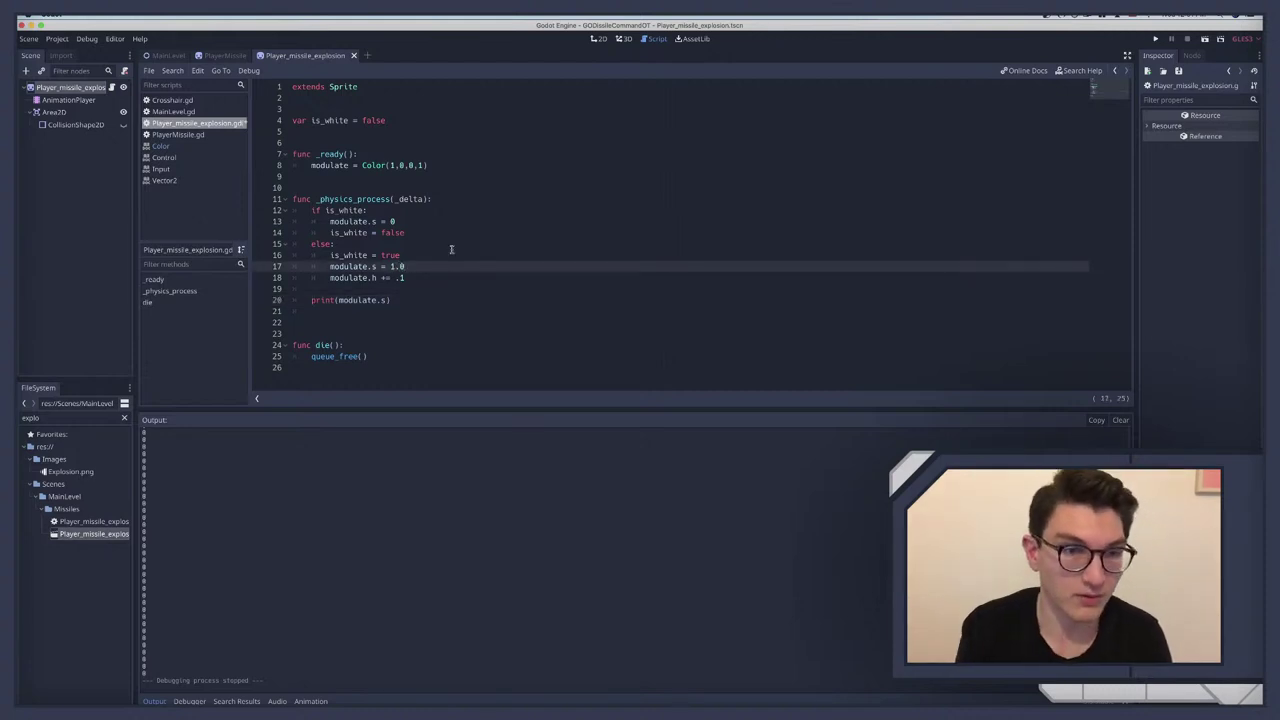
{"action": "left_click", "coordinate": [414, 221]}
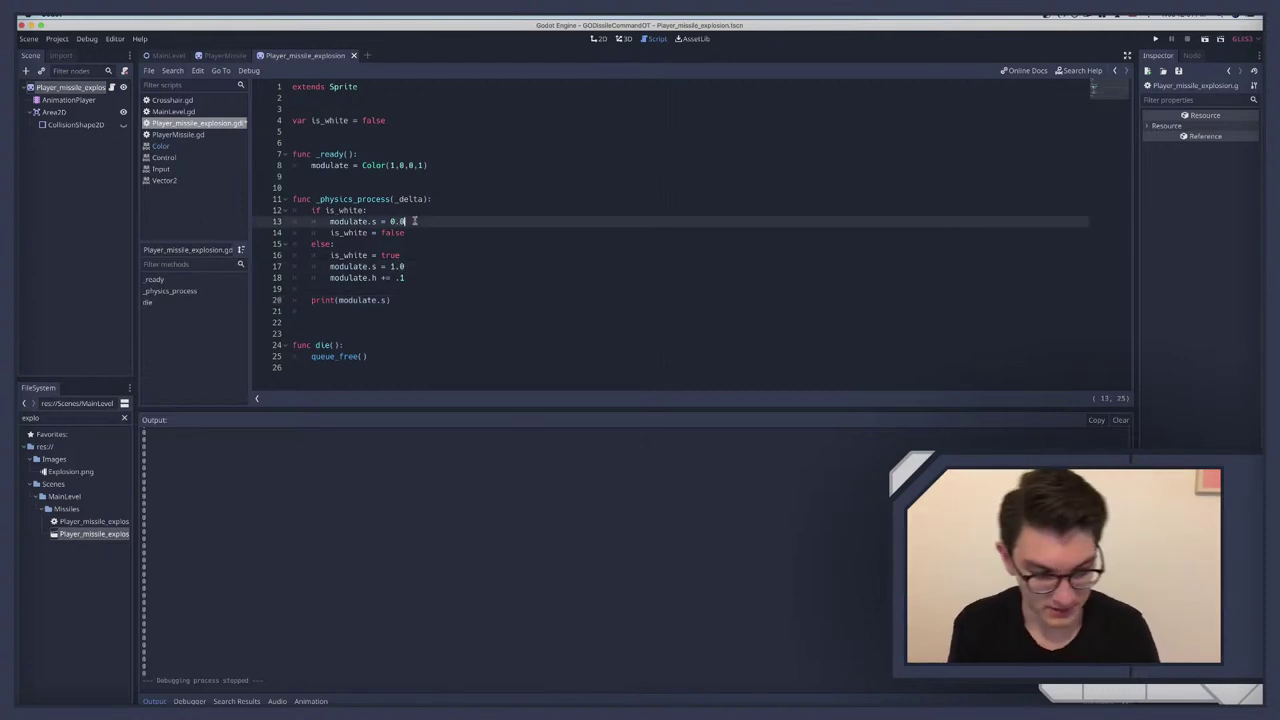
{"action": "key", "text": "super+r"}
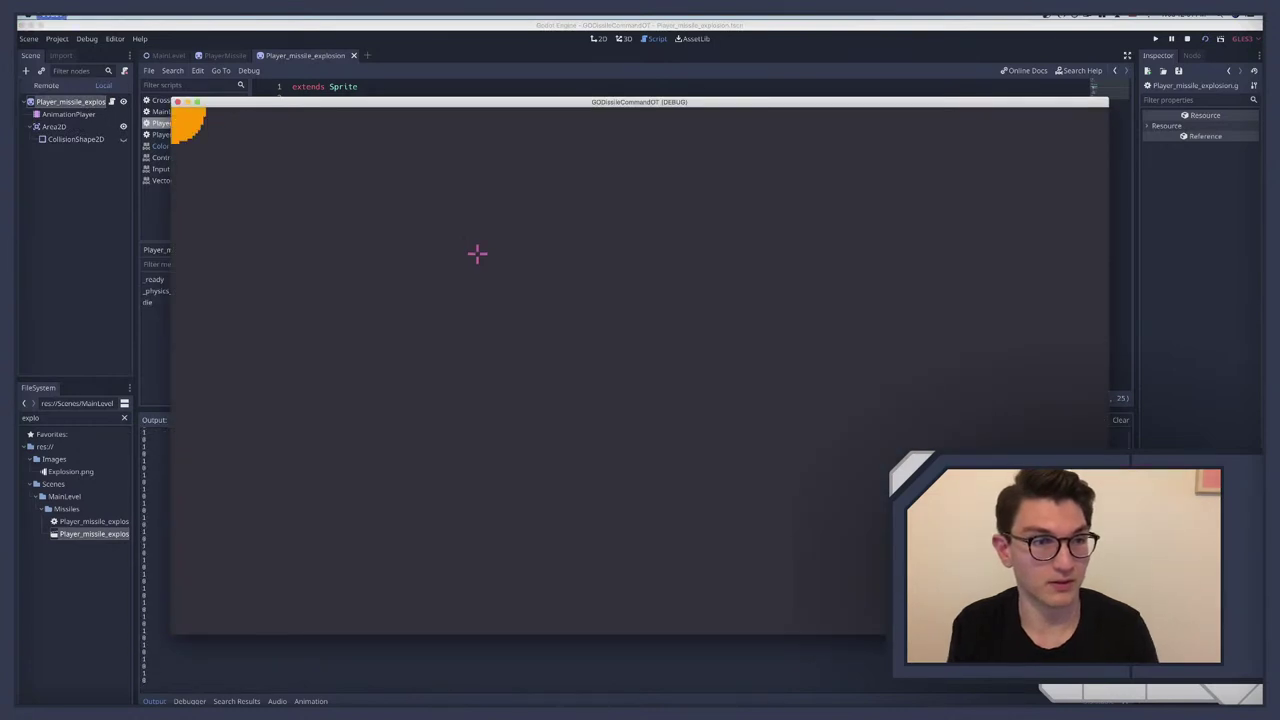
{"action": "key", "text": "super+period"}
Step: Comment out the else branch and the print(modulate.s) line
{"action": "left_click_drag", "start_coordinate": [420, 278], "coordinate": [246, 232]}
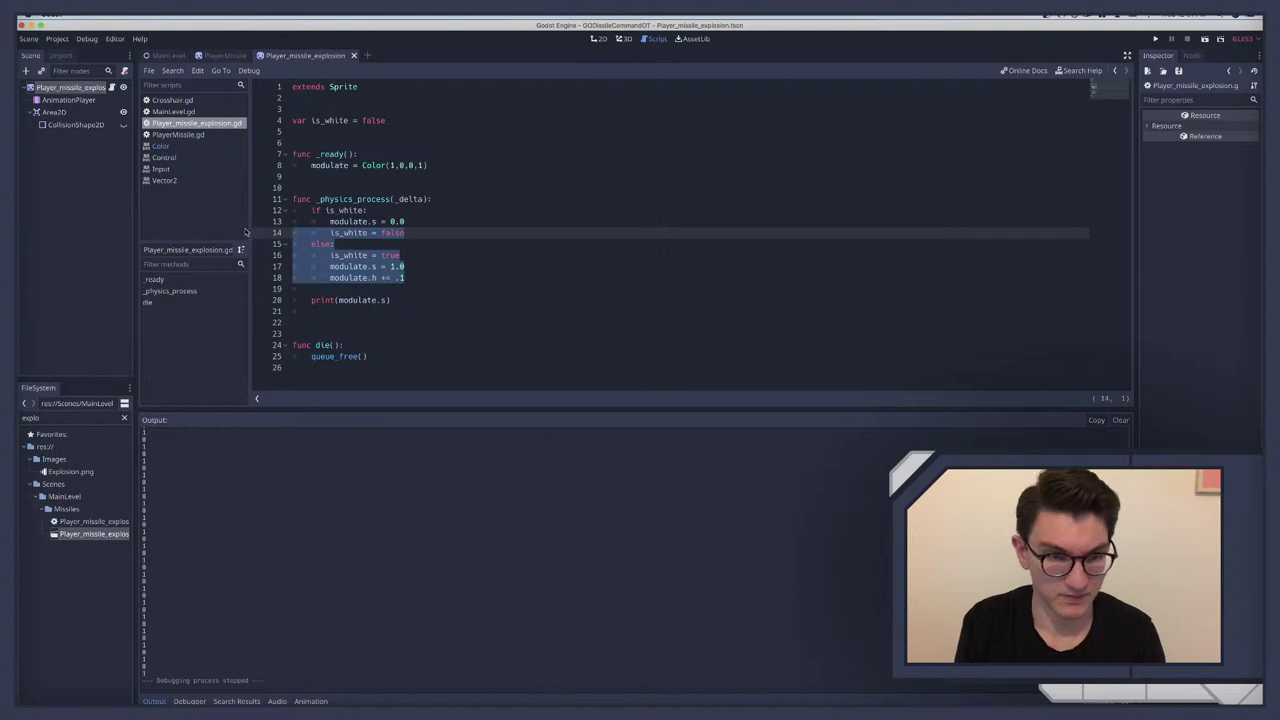
{"action": "left_click", "coordinate": [381, 232]}
{"action": "left_click", "coordinate": [328, 221]}
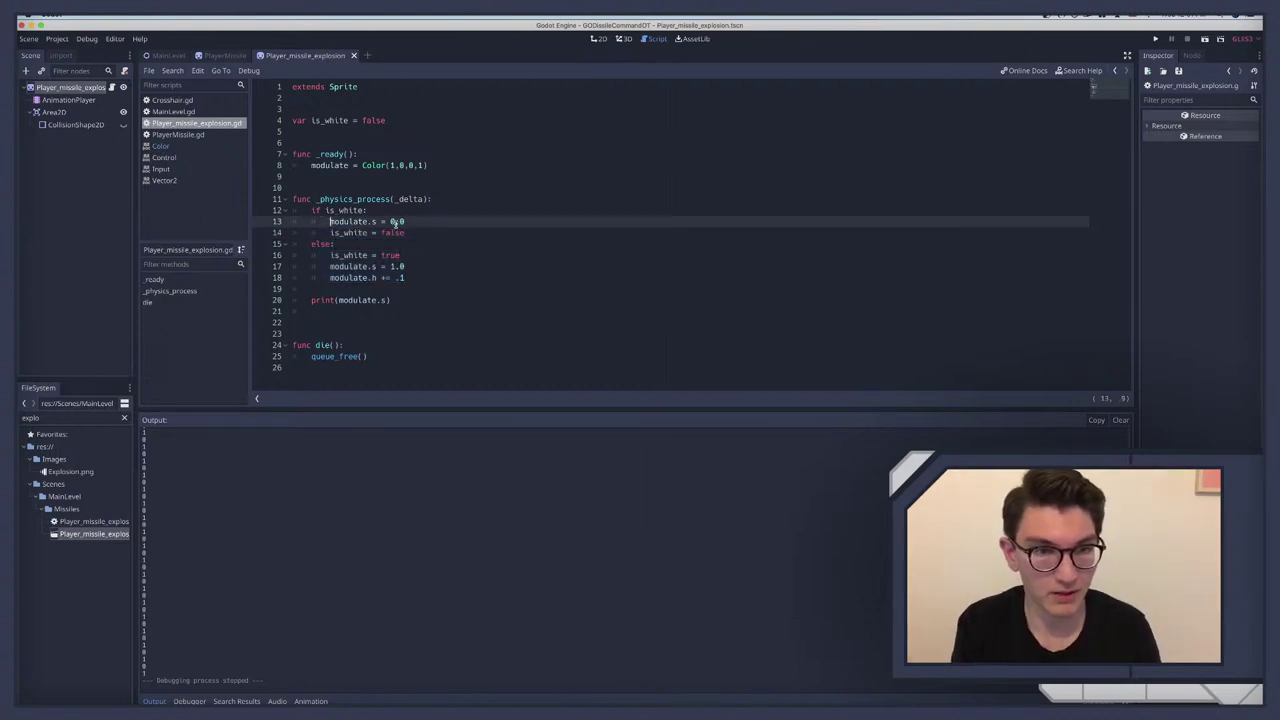
{"action": "left_click", "coordinate": [409, 221], "text": "shift"}
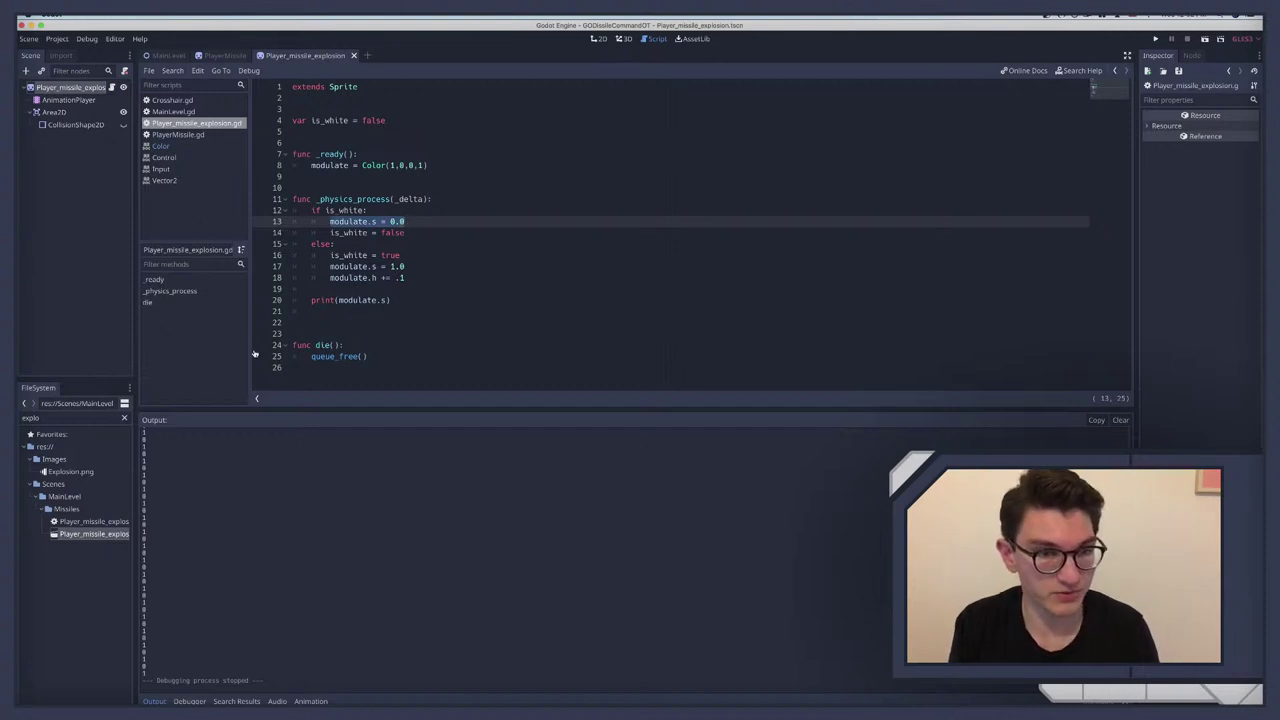
{"action": "left_click_drag", "start_coordinate": [417, 300], "coordinate": [282, 246]}
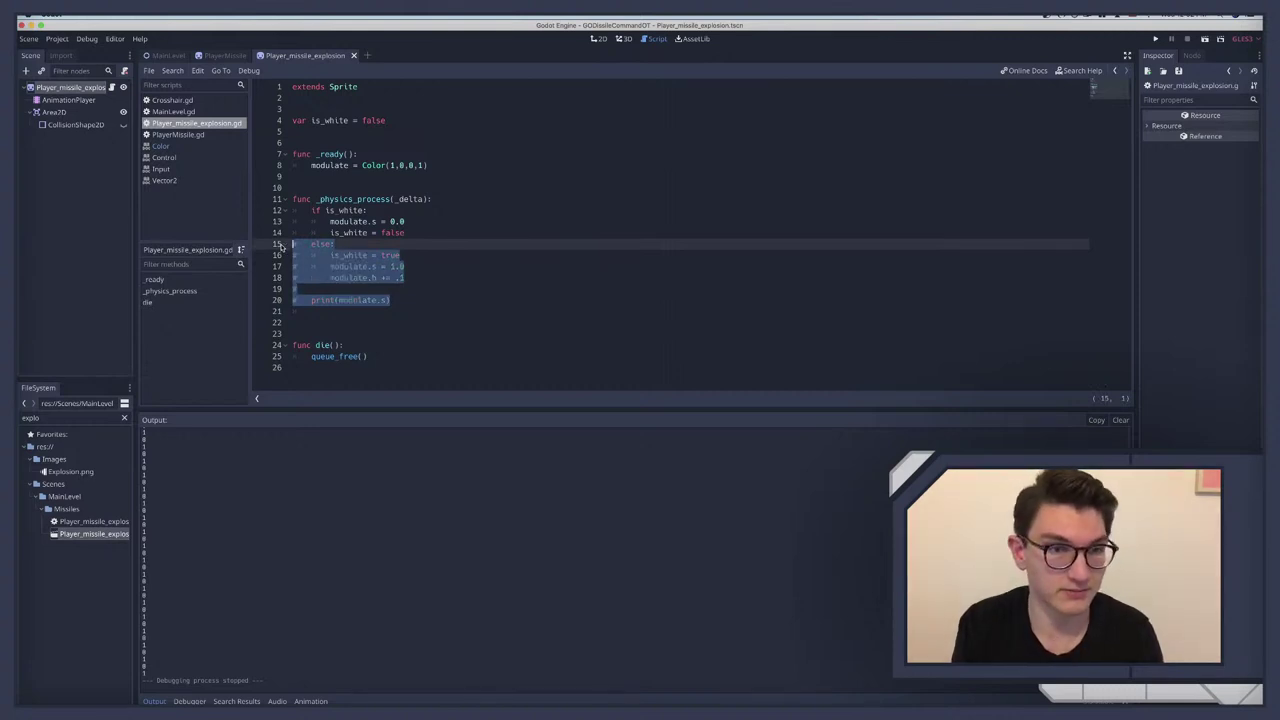
{"action": "key", "text": "ctrl+k"}
Step: Change is_white's starting value on line 4 to true and run the scene
{"action": "left_click", "coordinate": [372, 120]}
{"action": "double_click", "coordinate": [388, 232]}
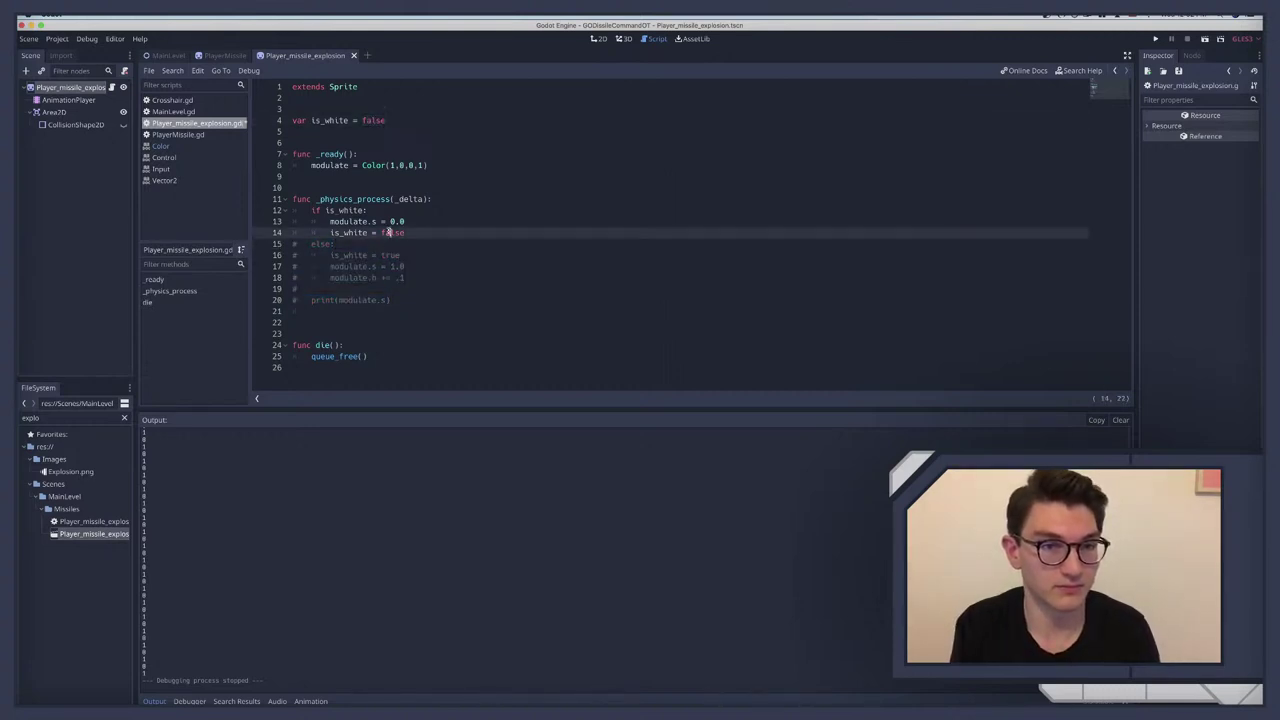
{"action": "double_click", "coordinate": [371, 121]}
{"action": "type", "text": "true"}
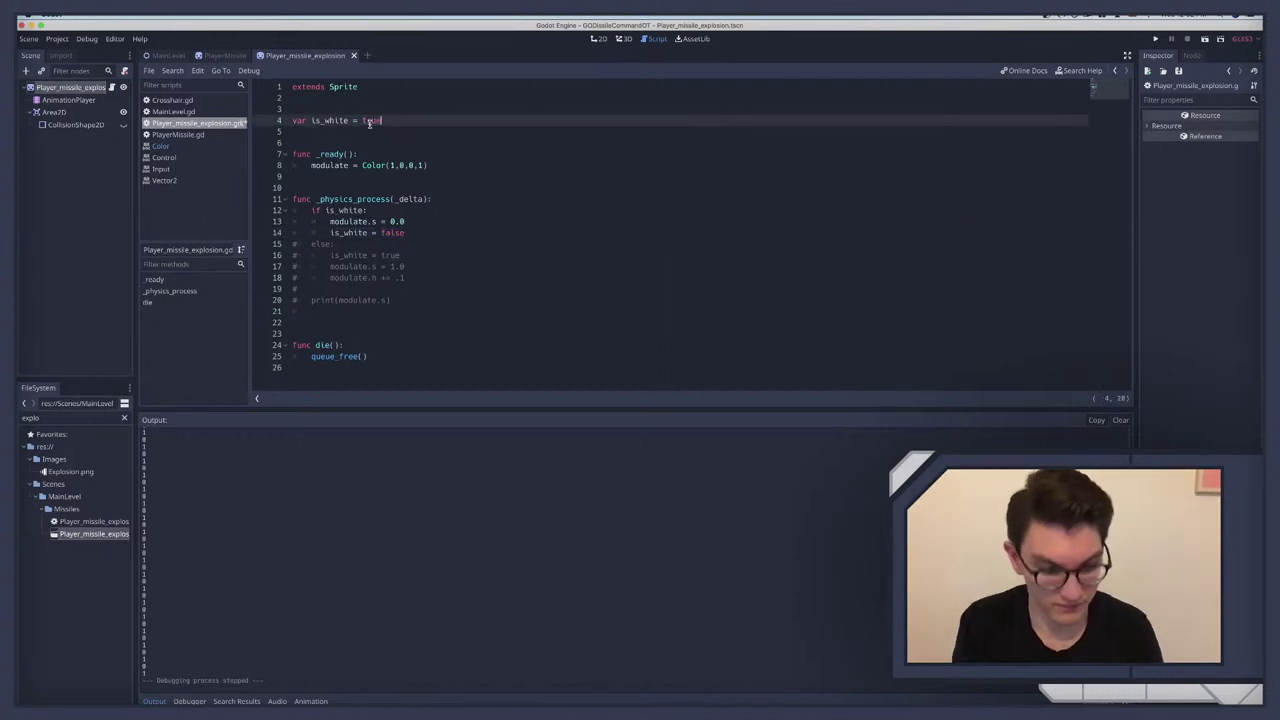
{"action": "key", "text": "super+b"}
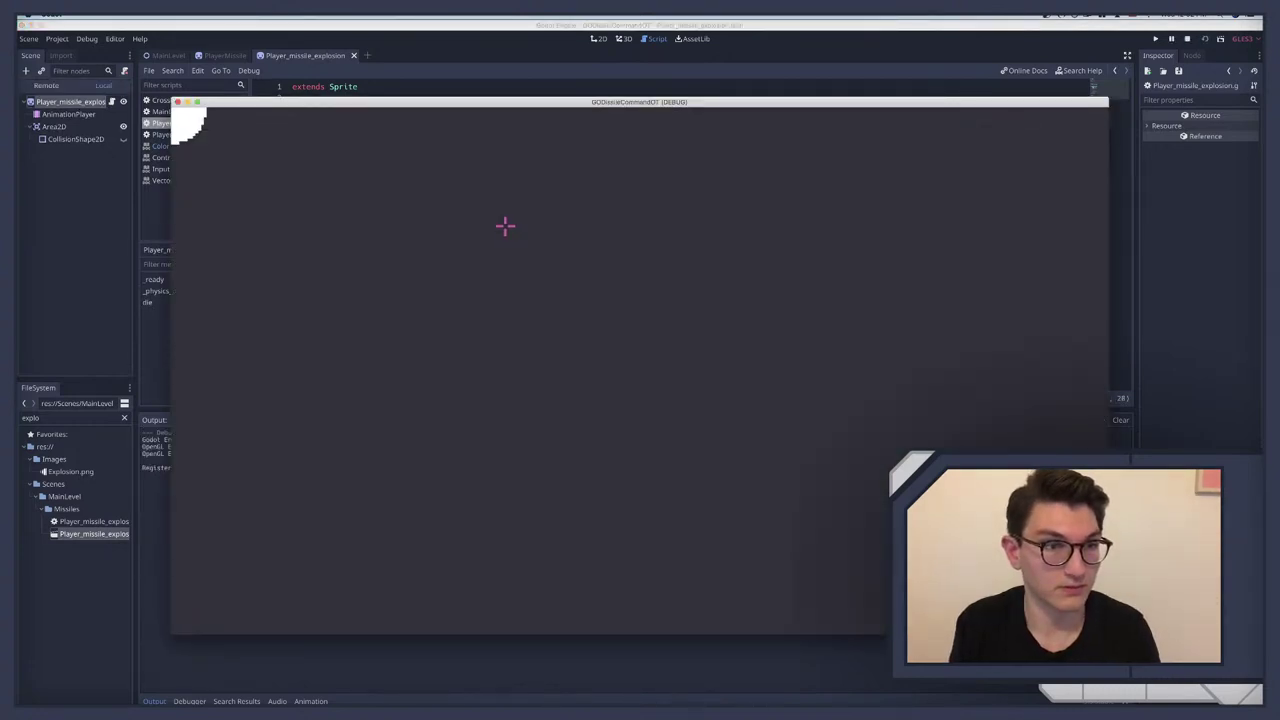
{"action": "key", "text": "super+q"}
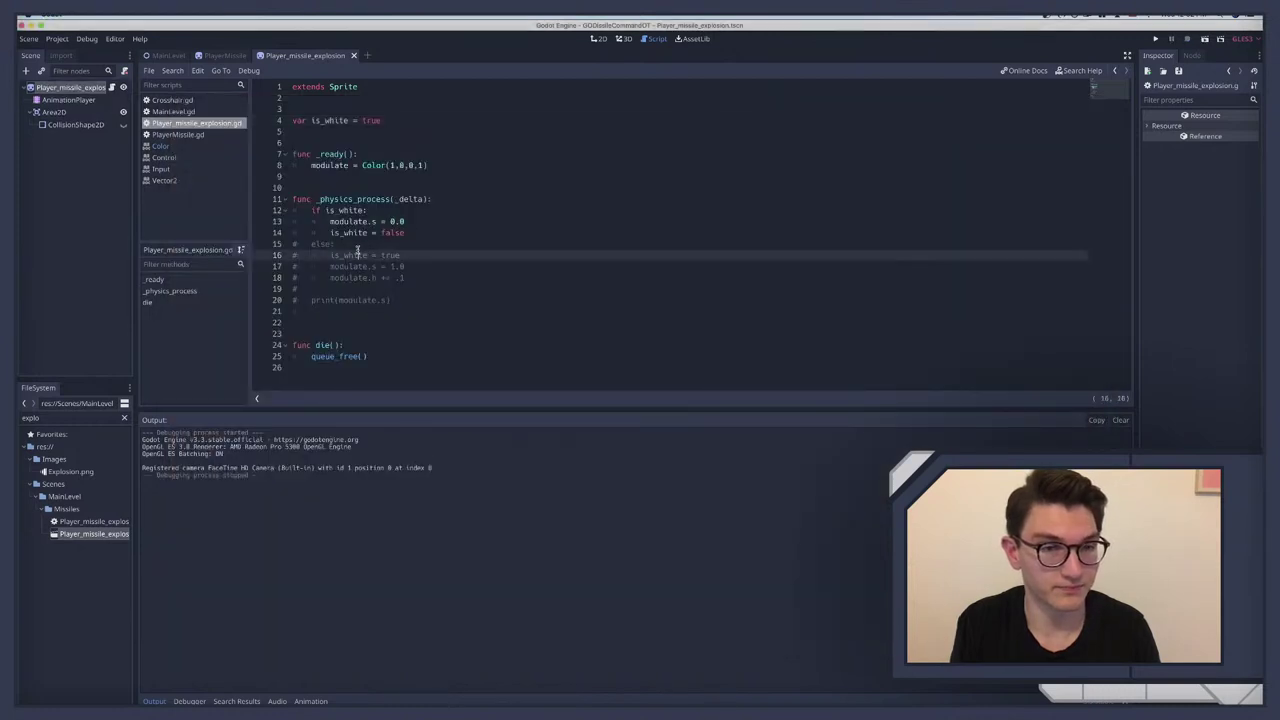
Step: Undo the commenting and test edits, keeping 1.0 saturation, with is_white back to false
{"action": "left_click", "coordinate": [350, 255]}
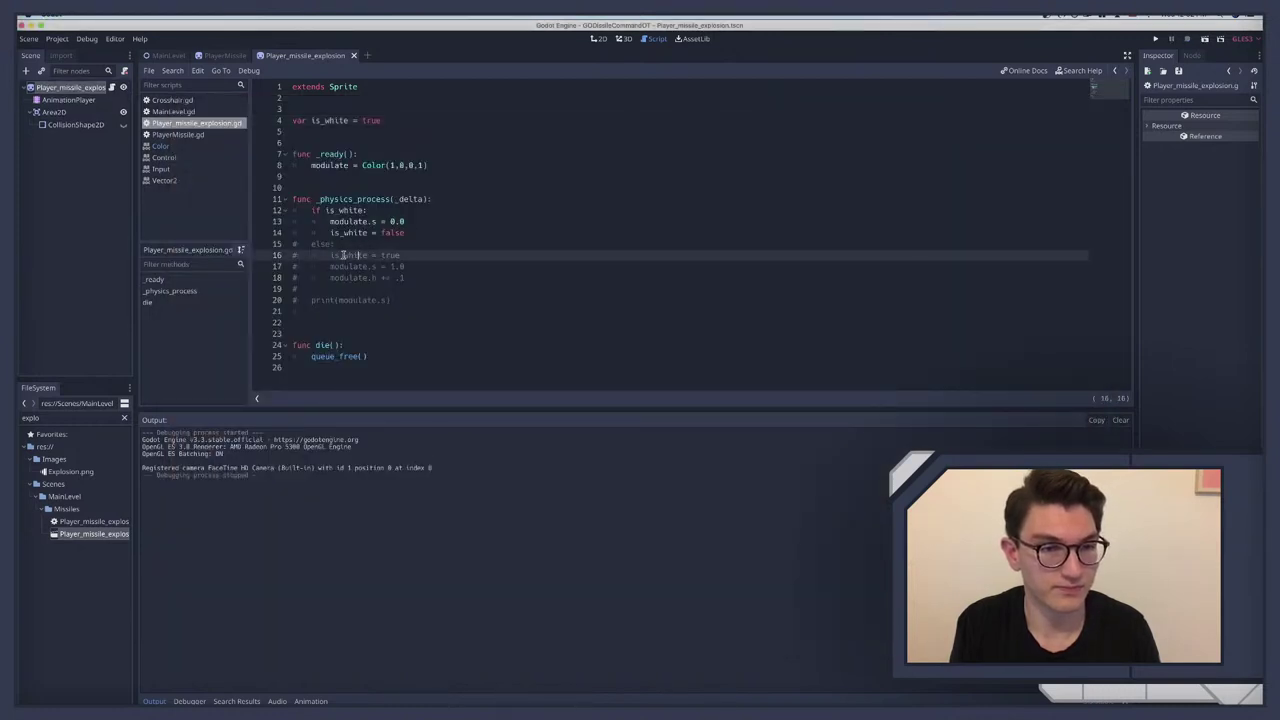
{"action": "left_click", "coordinate": [377, 266]}
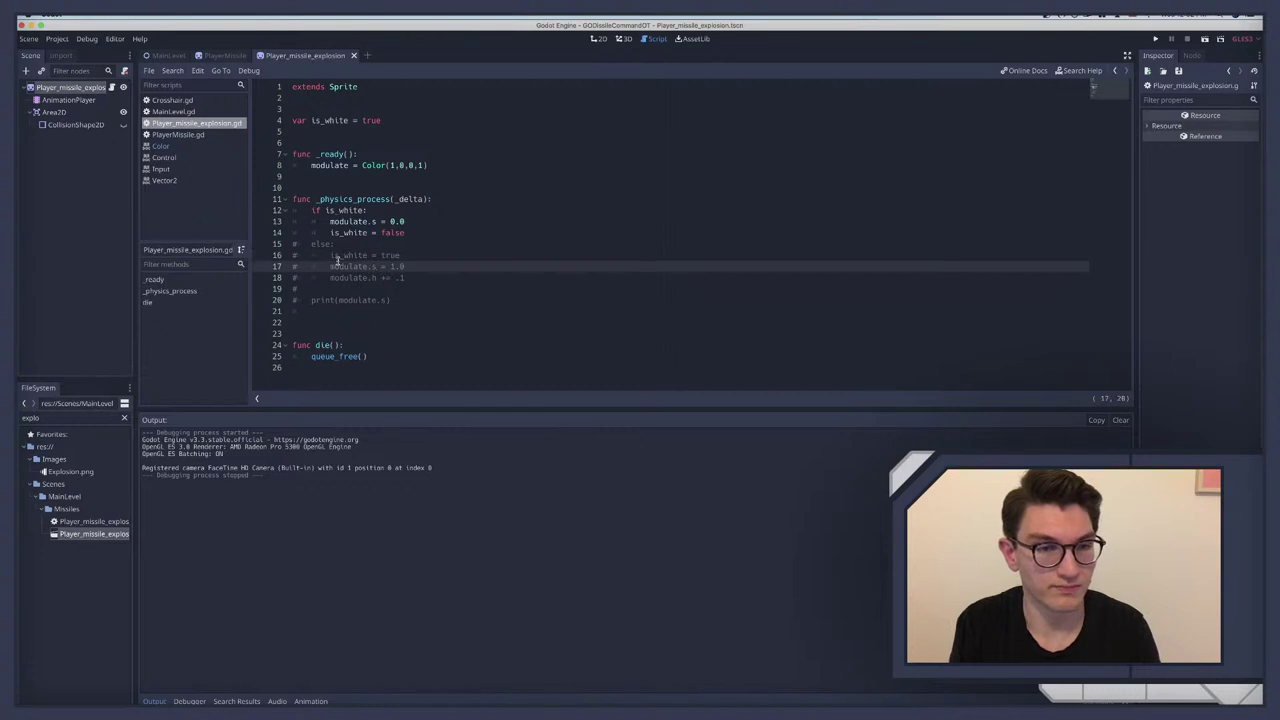
{"action": "key", "text": "super+z"}
{"action": "key", "text": "super+z"}
{"action": "key", "text": "super+z"}
{"action": "key", "text": "super+z"}
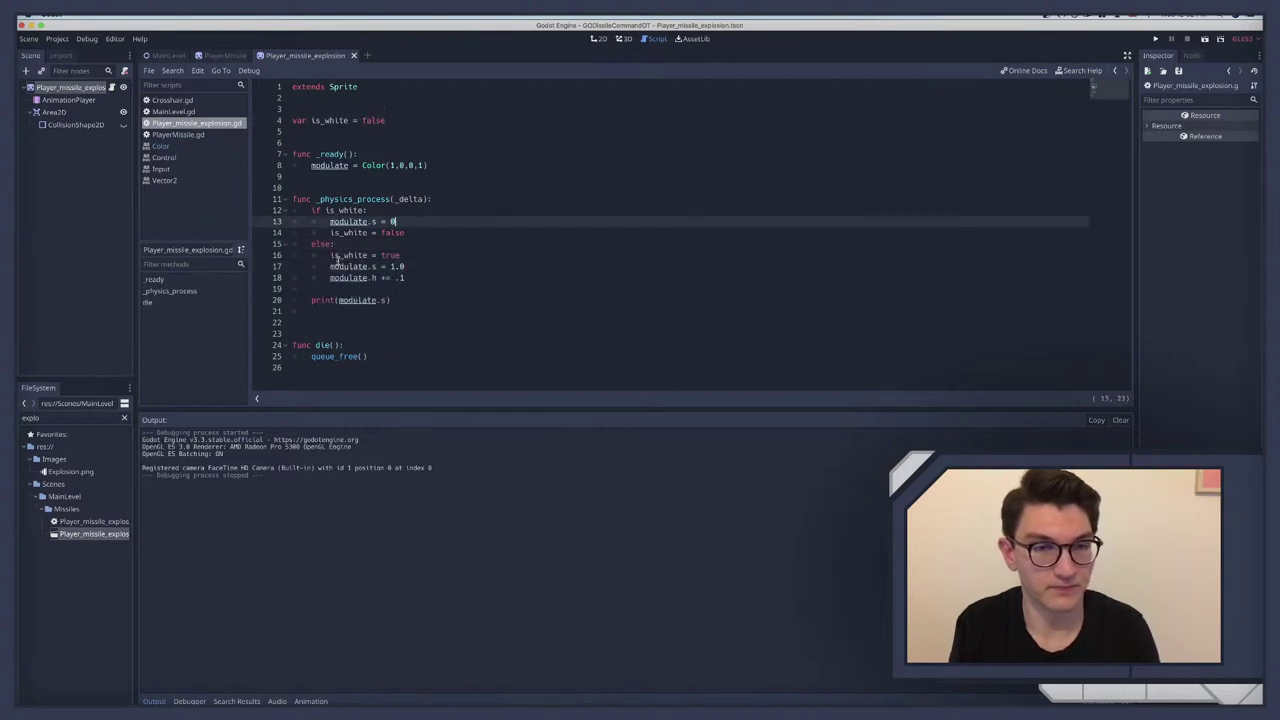
{"action": "key", "text": "super+z"}
{"action": "key", "text": "super+z"}
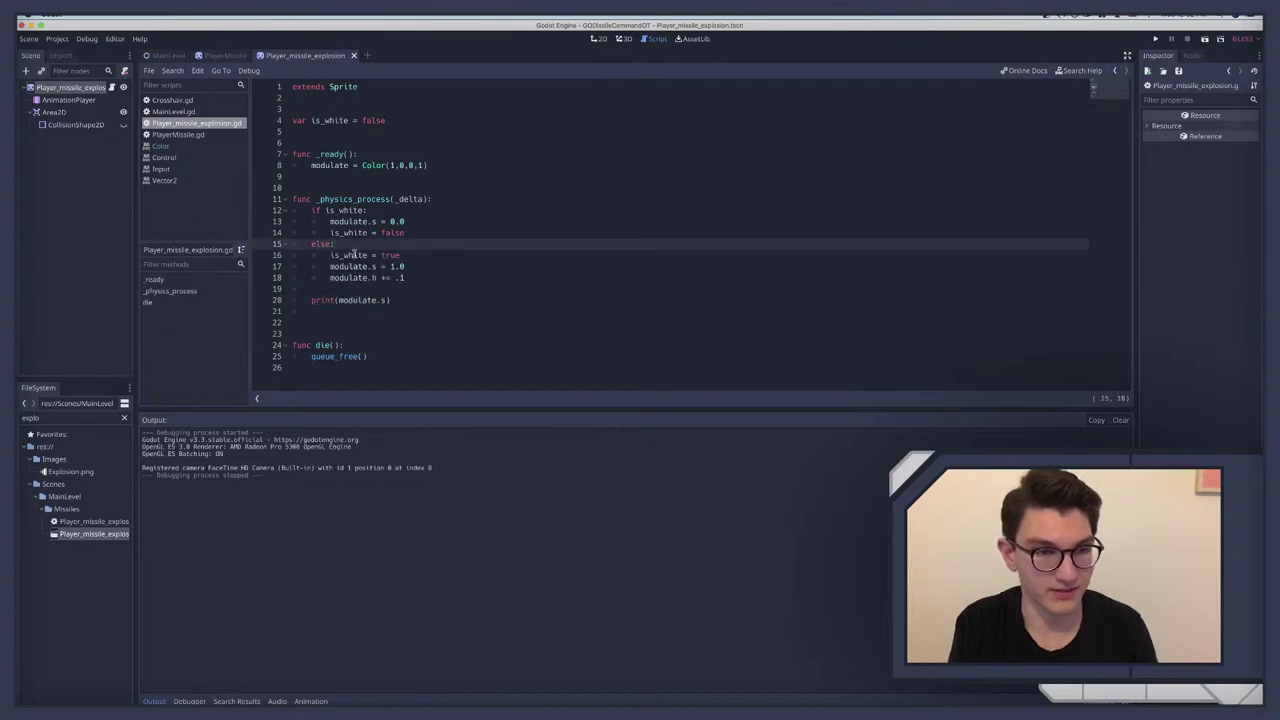
{"action": "left_click_drag", "start_coordinate": [406, 267], "coordinate": [274, 217]}
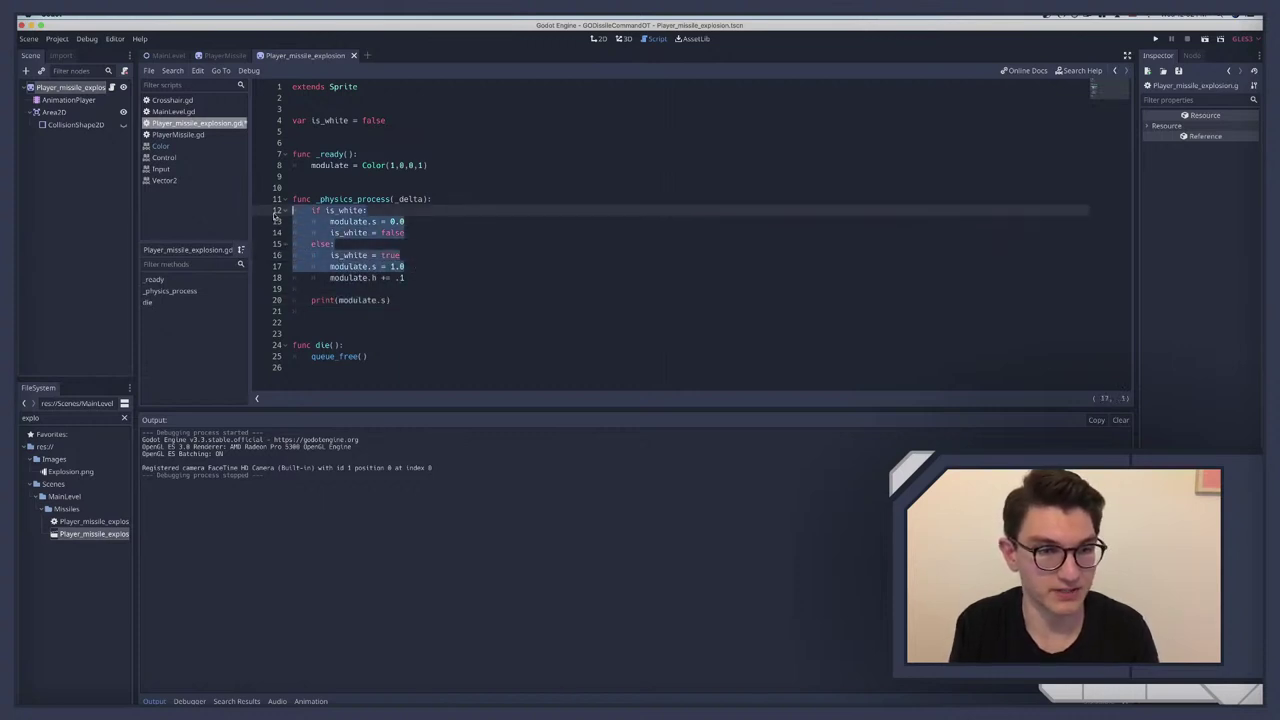
Step: Delete the if/else block, is_white declaration and print line, unindenting the hue increment
{"action": "key", "text": "BackSpace"}
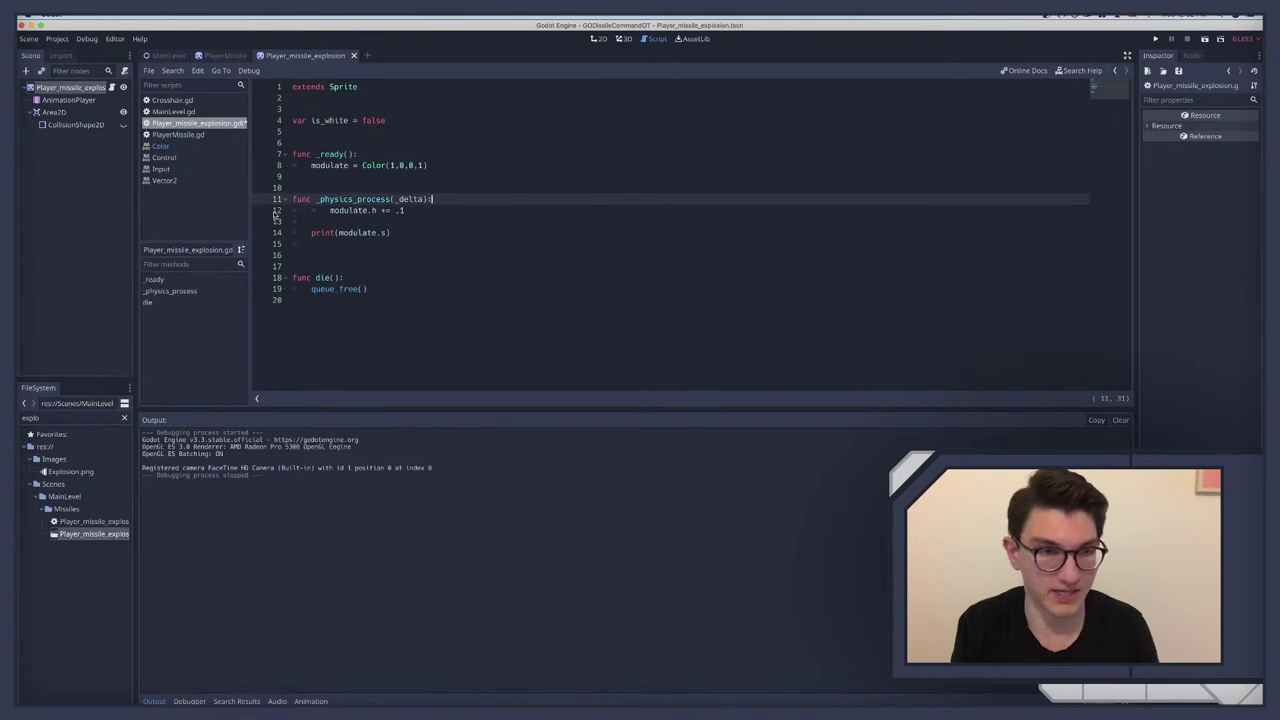
{"action": "key", "text": "Delete"}
{"action": "left_click", "coordinate": [331, 210]}
{"action": "key", "text": "BackSpace"}
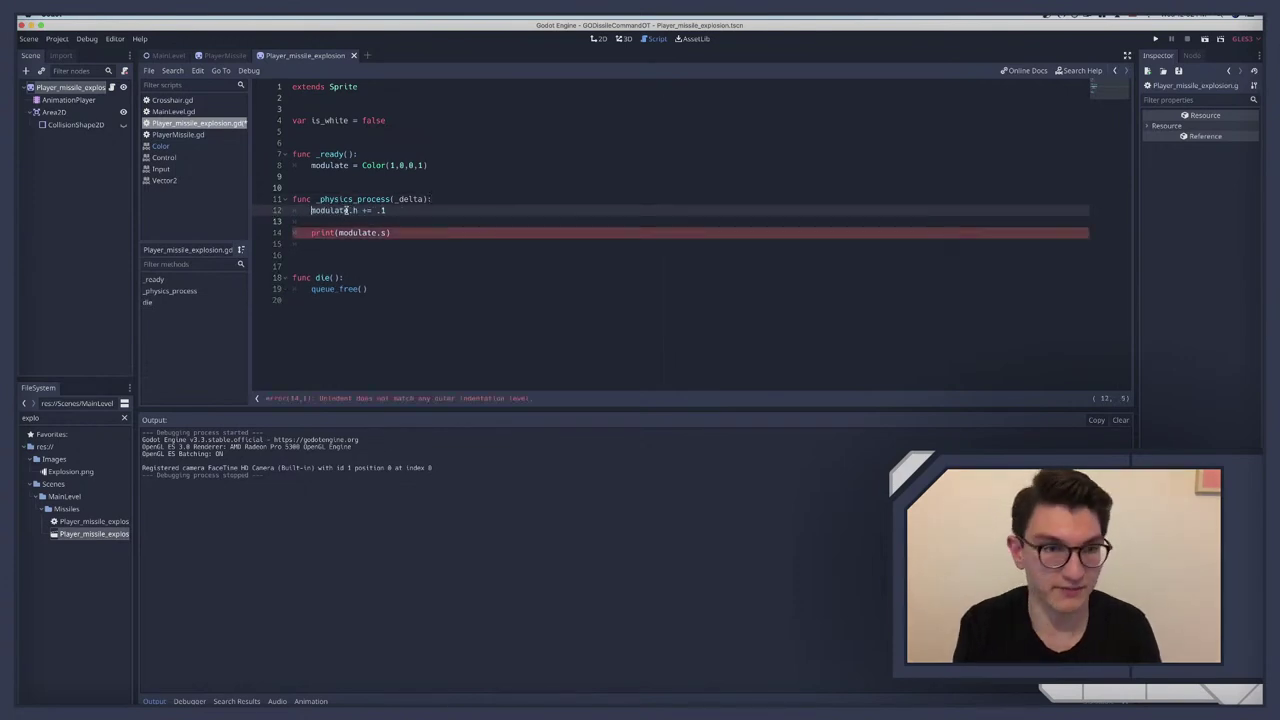
{"action": "left_click_drag", "start_coordinate": [385, 120], "coordinate": [292, 120]}
{"action": "key", "text": "BackSpace"}
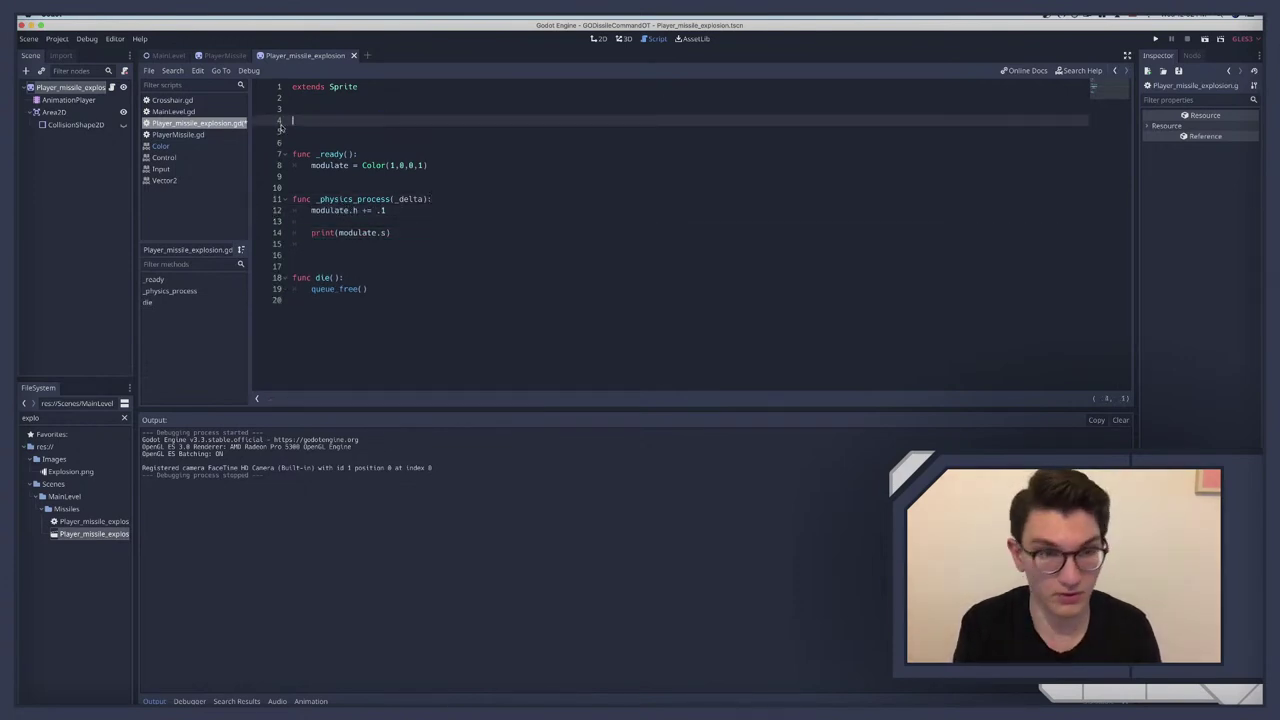
{"action": "key", "text": "BackSpace"}
{"action": "left_click_drag", "start_coordinate": [391, 221], "coordinate": [276, 208]}
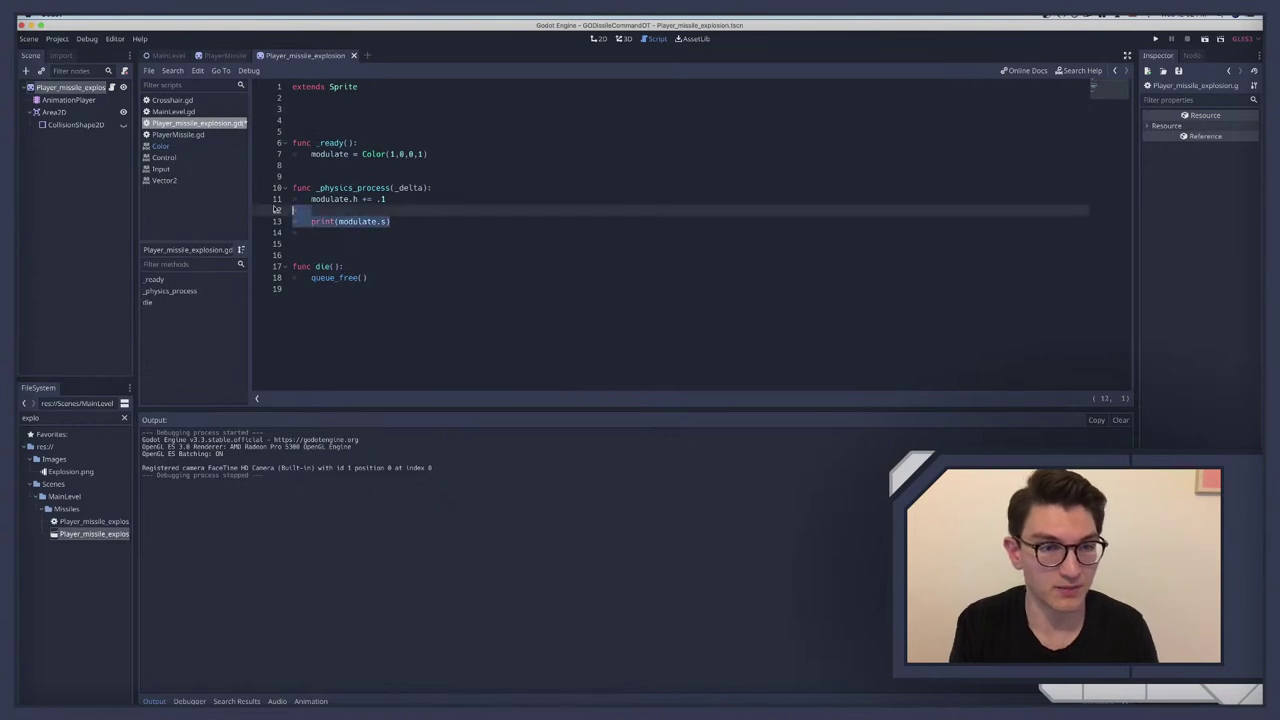
{"action": "key", "text": "BackSpace"}
Step: Test-run the game firing four missiles, then stop and restore the if/else block
{"action": "key", "text": "super+r"}
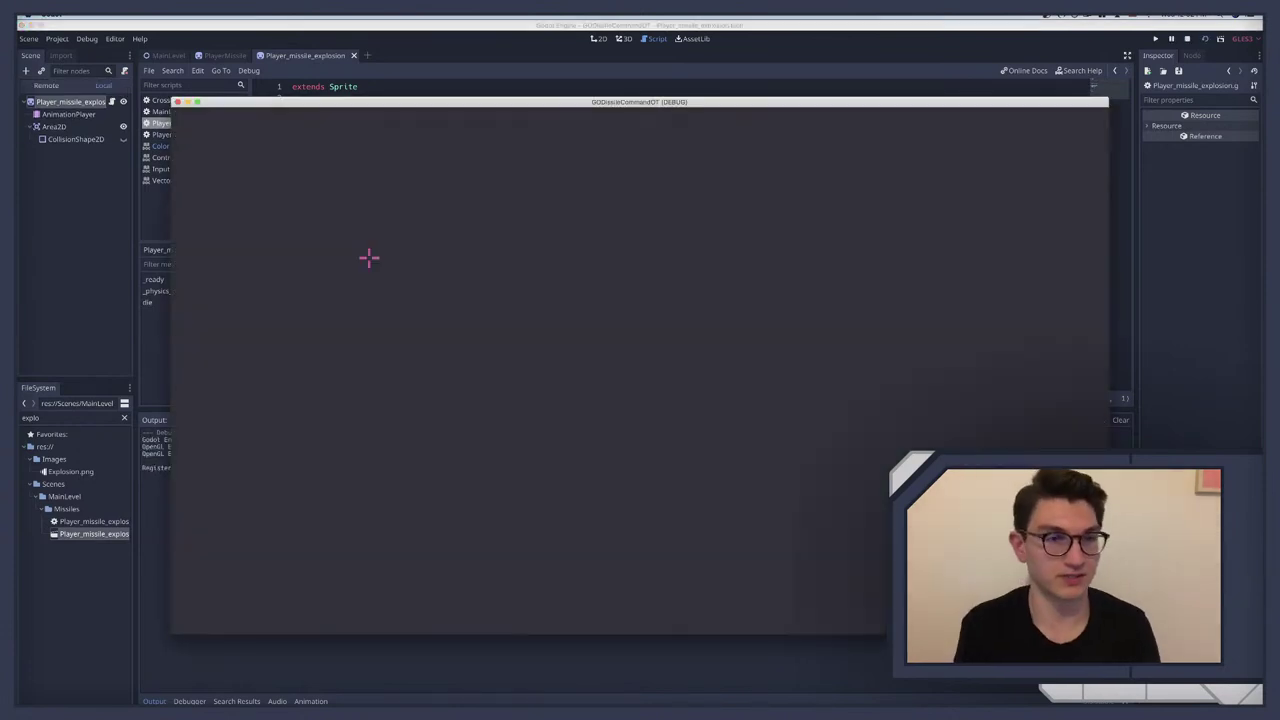
{"action": "key", "text": "super+period"}
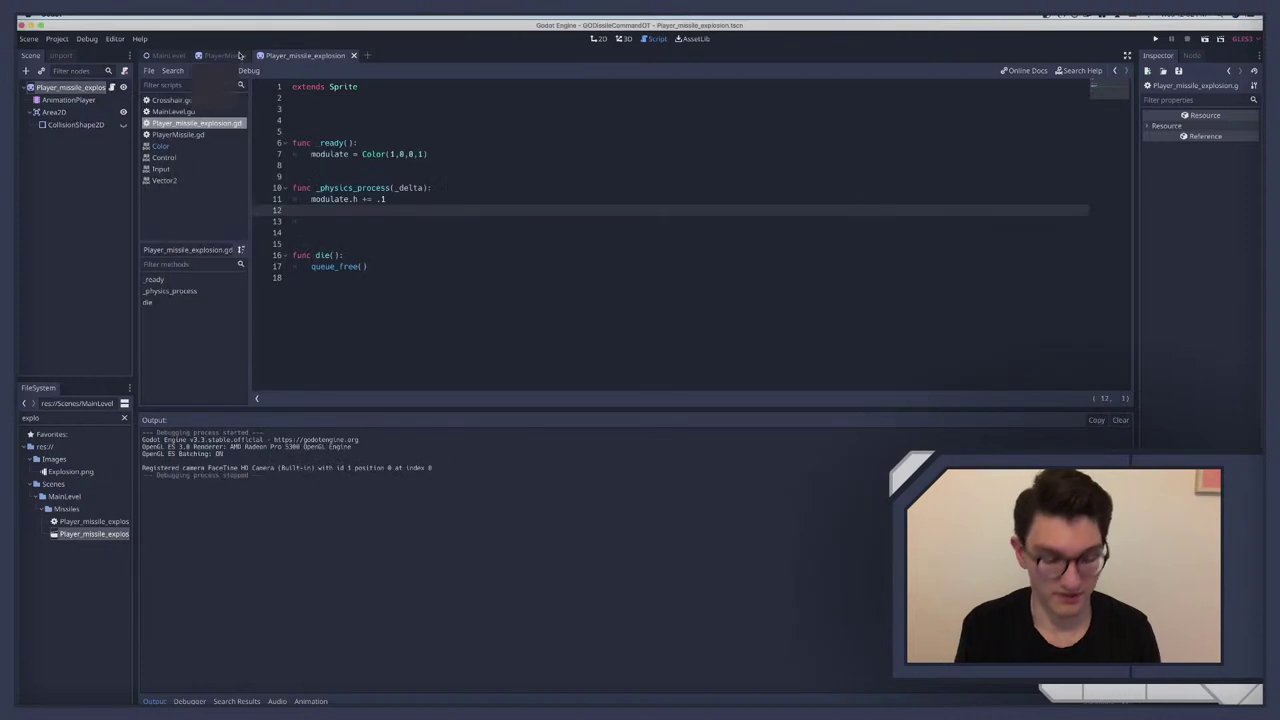
{"action": "key", "text": "super+s"}
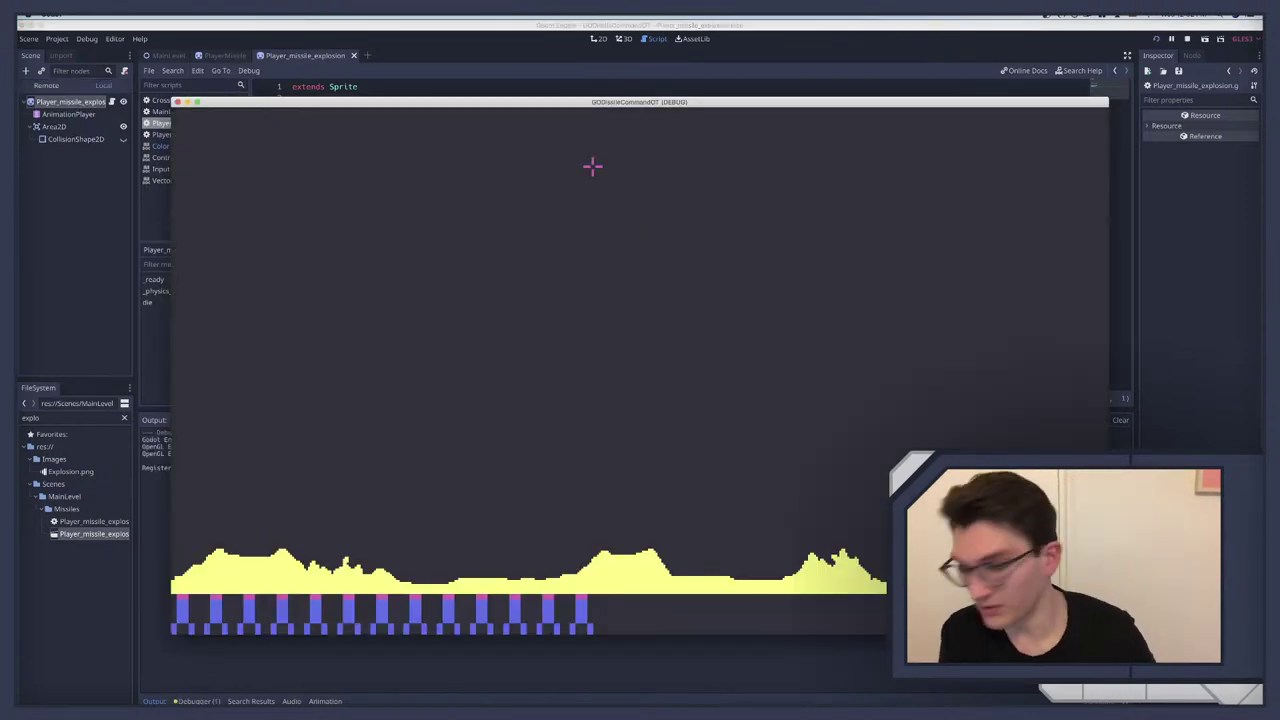
{"action": "left_click", "coordinate": [648, 334]}
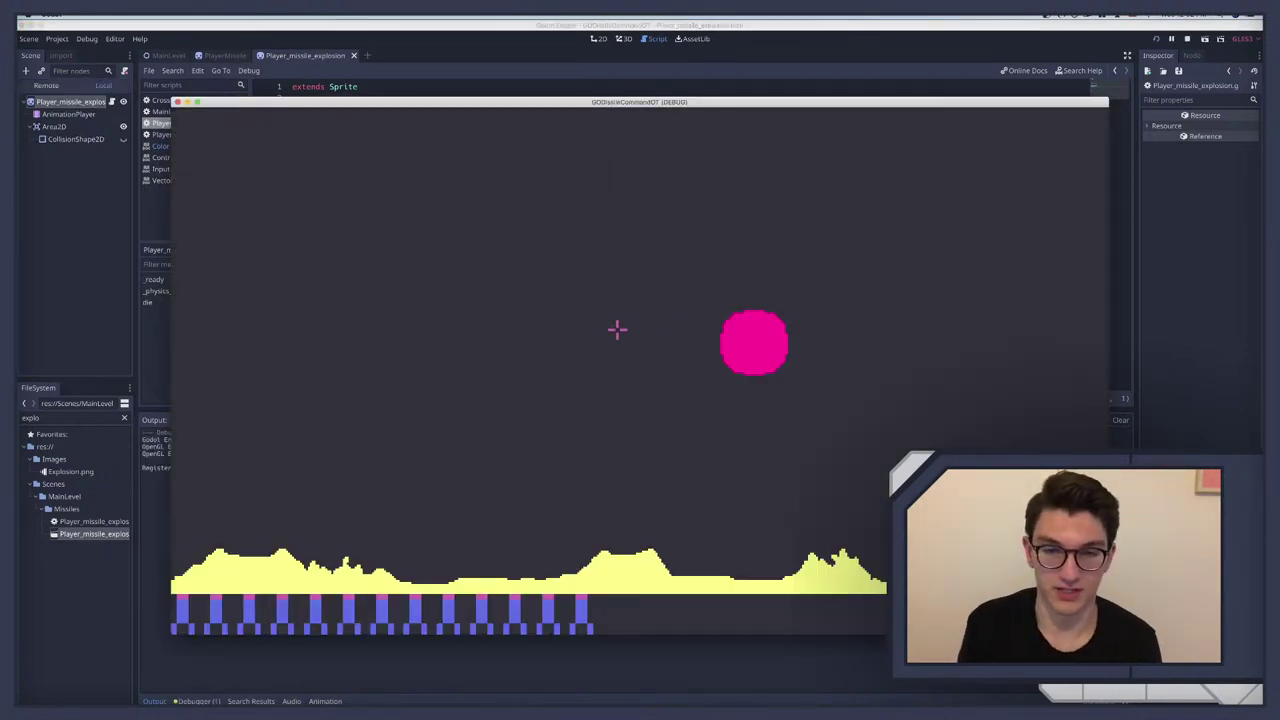
{"action": "left_click", "coordinate": [427, 240]}
{"action": "left_click", "coordinate": [425, 368]}
{"action": "left_click", "coordinate": [535, 311]}
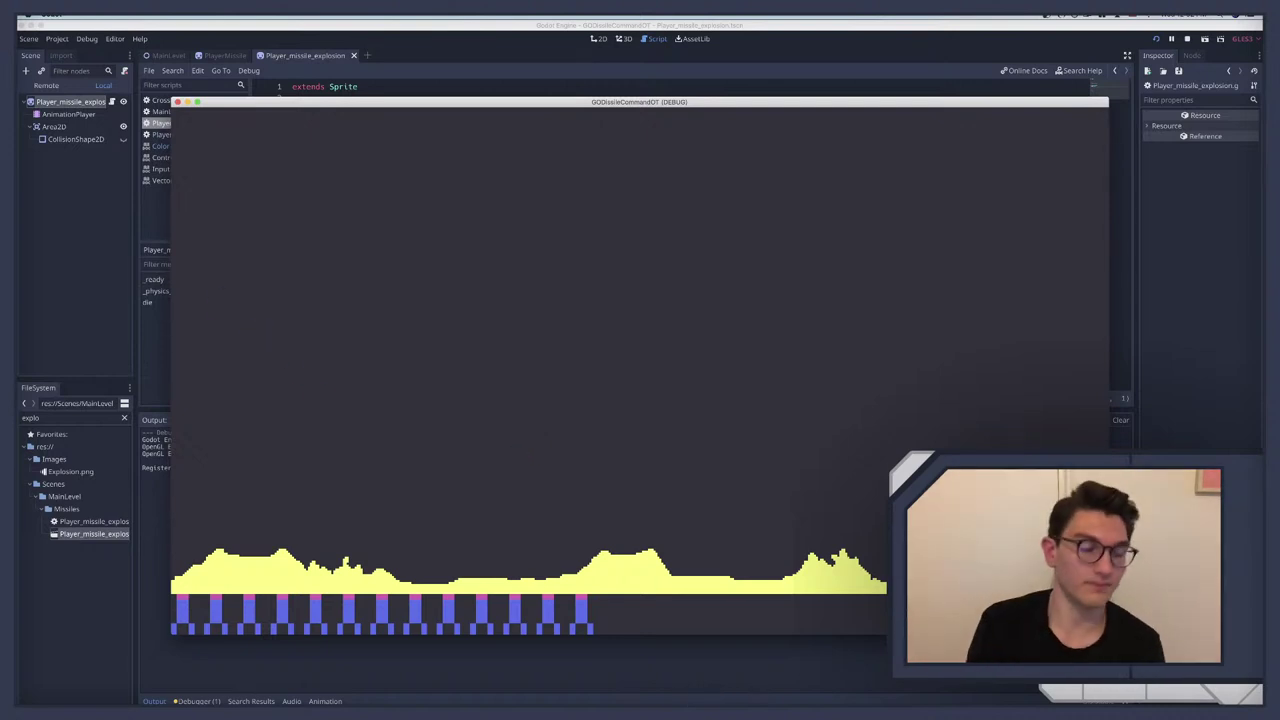
{"action": "key", "text": "F8"}
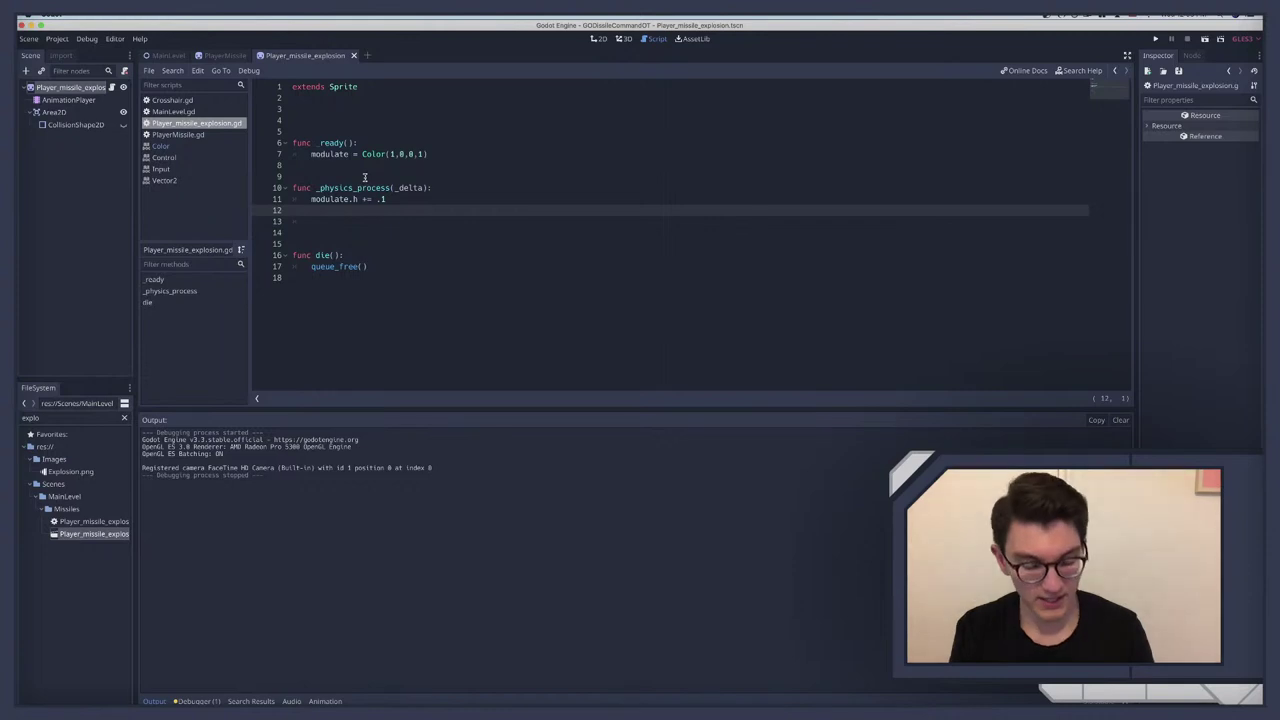
{"action": "key", "text": "super+shift+z"}
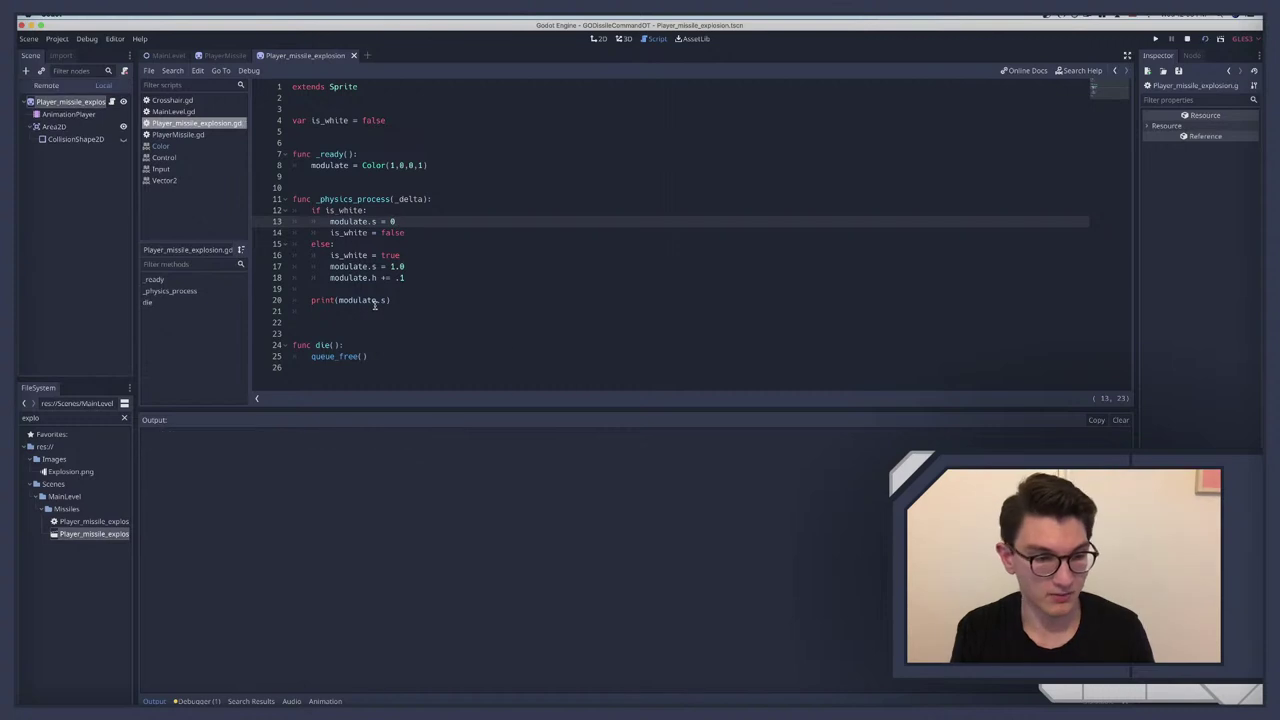
Step: Run the scene several times to read the printed saturation values in Output
{"action": "key", "text": "super+r"}
{"action": "key", "text": "super+period"}
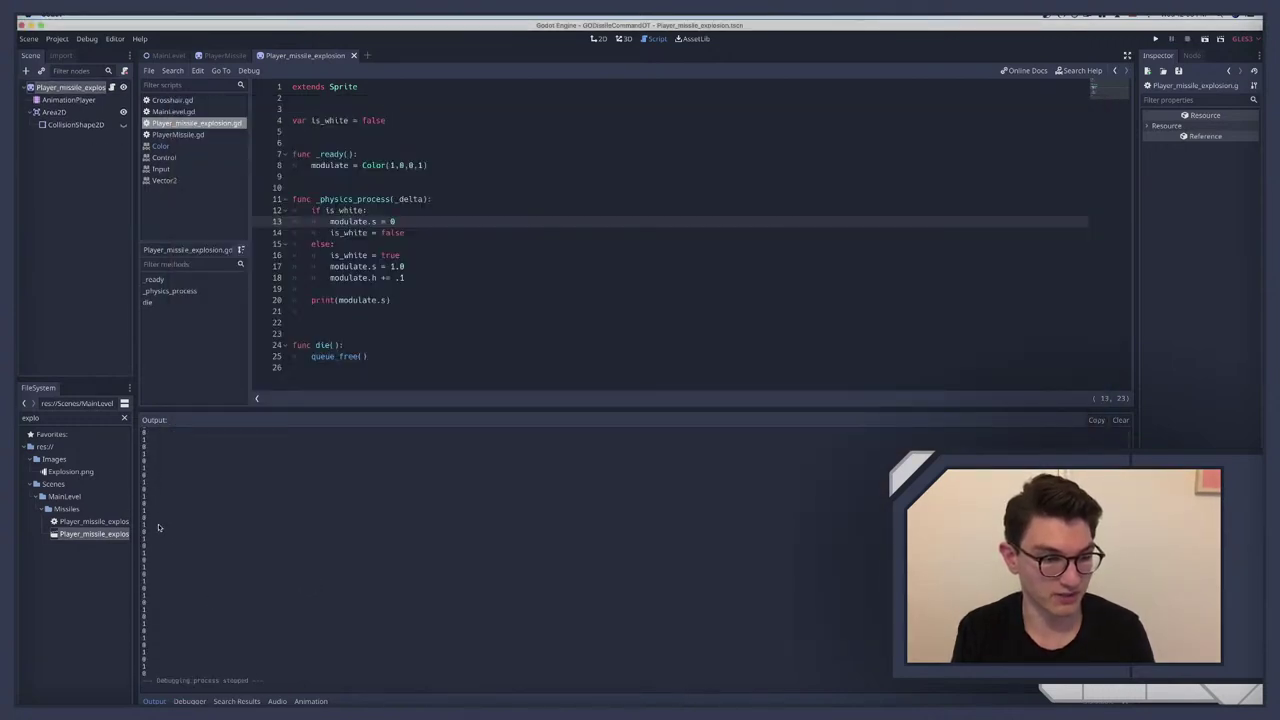
{"action": "key", "text": "super+r"}
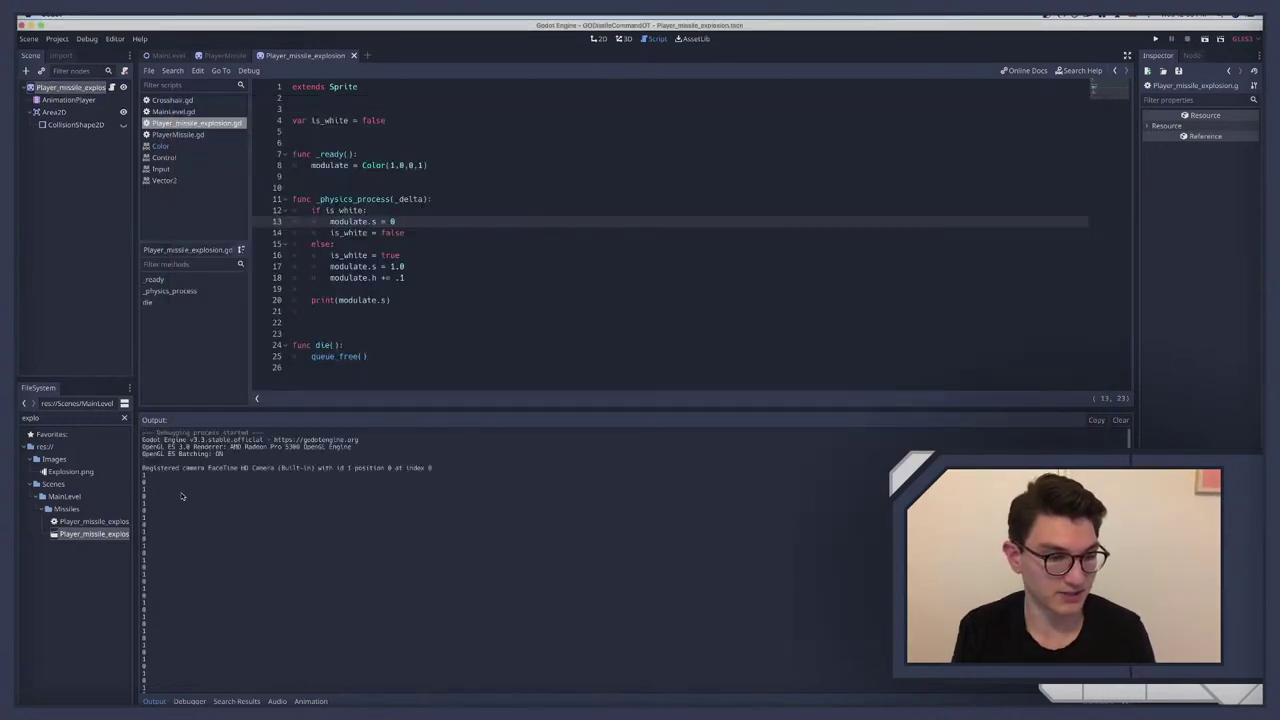
{"action": "key", "text": "super+r"}
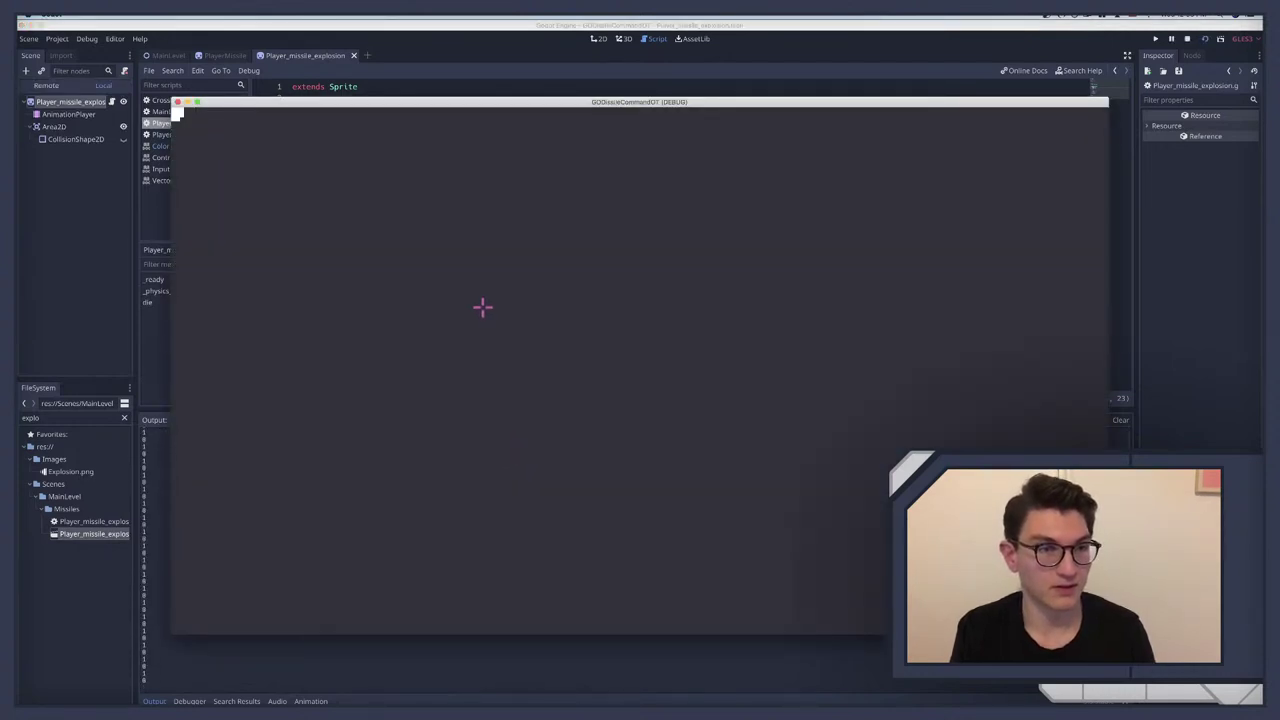
{"action": "key", "text": "super+period"}
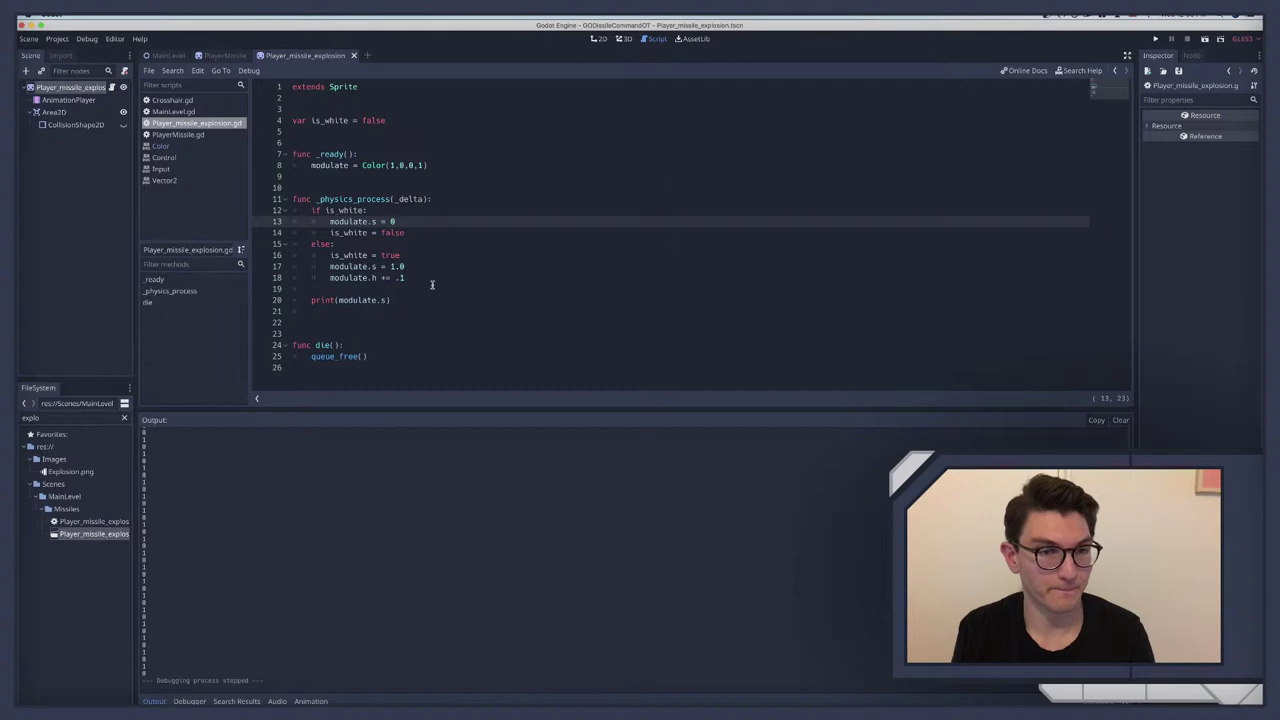
Step: Make is_white start as true and delete the is_white = true line under else
{"action": "left_click", "coordinate": [343, 255]}
{"action": "left_click_drag", "start_coordinate": [333, 255], "coordinate": [409, 253]}
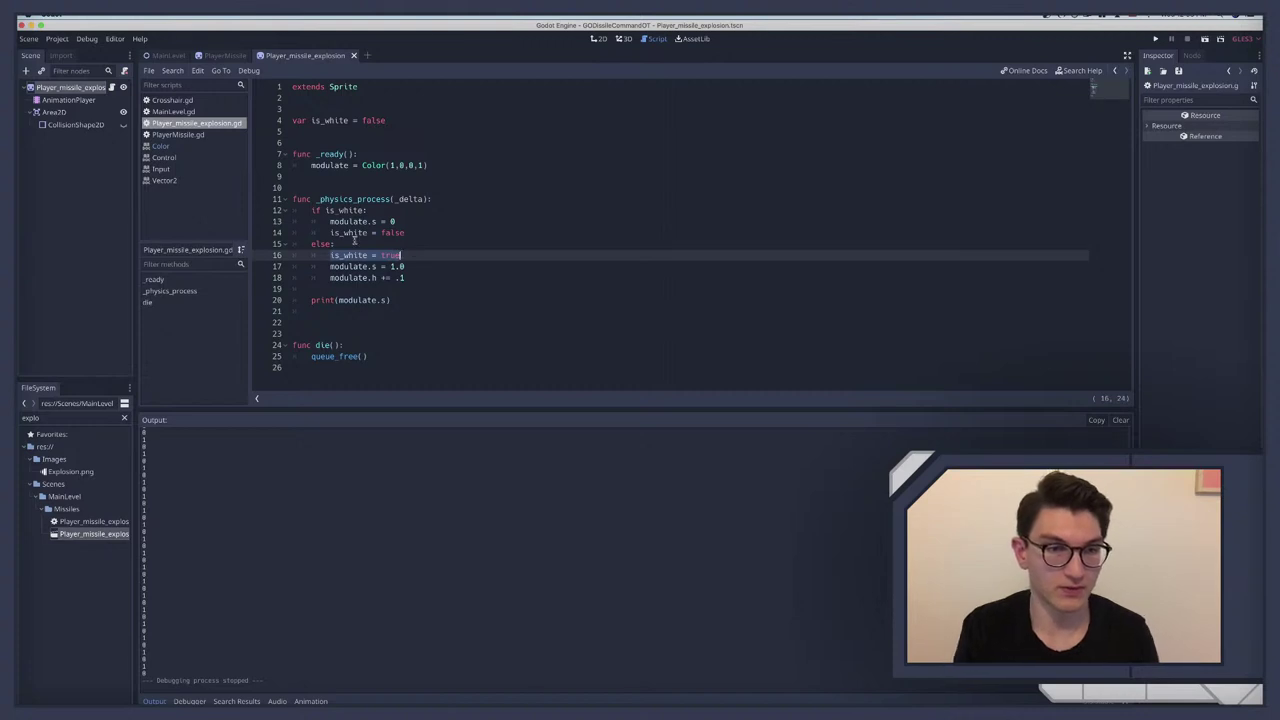
{"action": "double_click", "coordinate": [369, 121]}
{"action": "type", "text": "tru"}
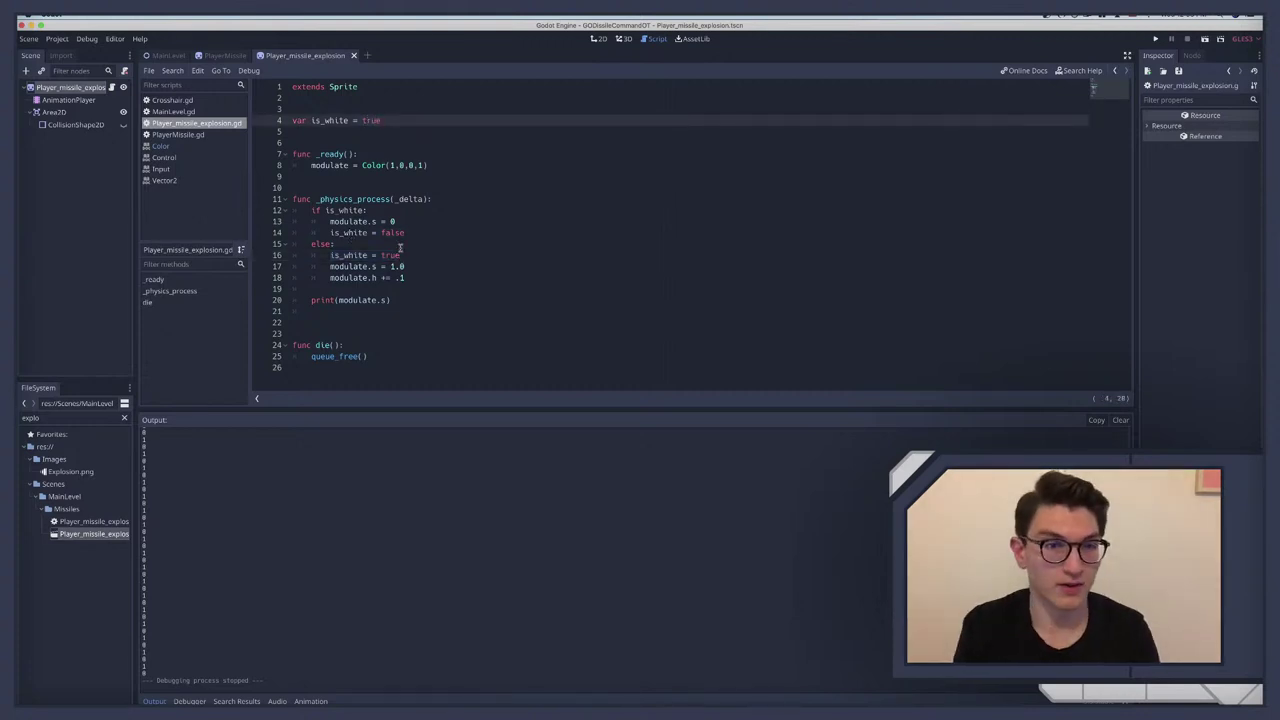
{"action": "triple_click", "coordinate": [349, 256]}
{"action": "key", "text": "BackSpace"}
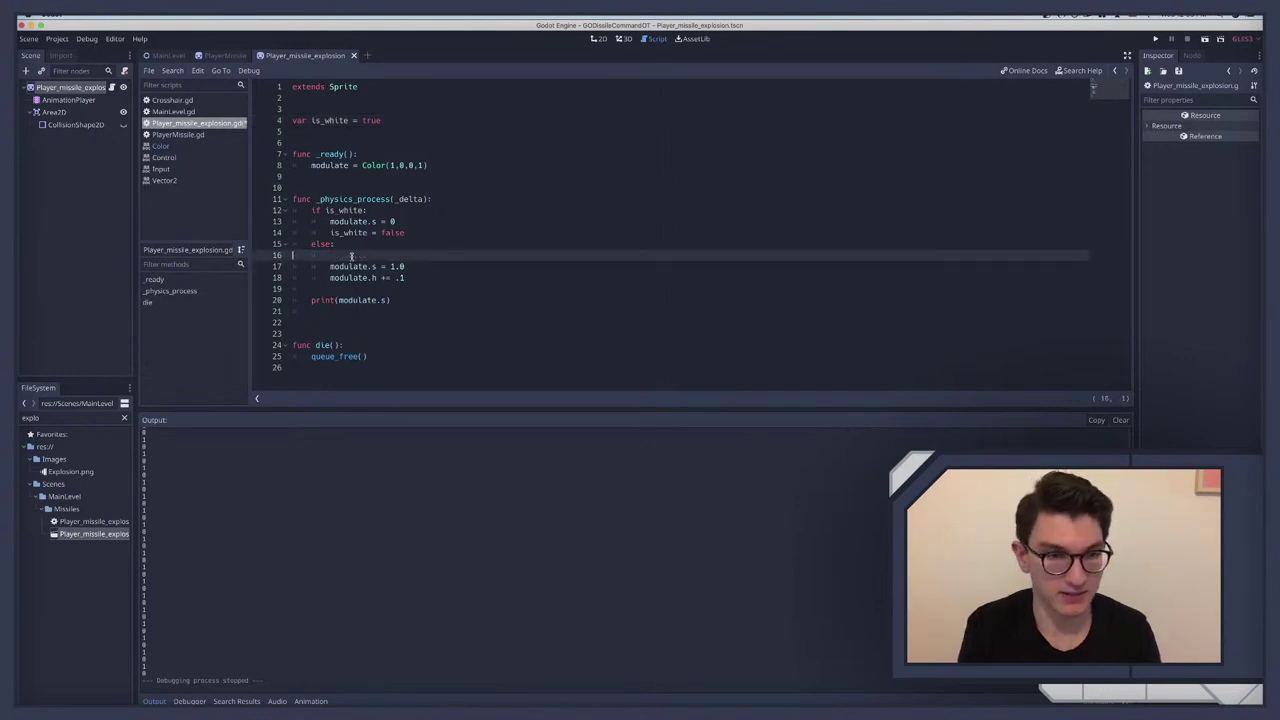
{"action": "key", "text": "BackSpace"}
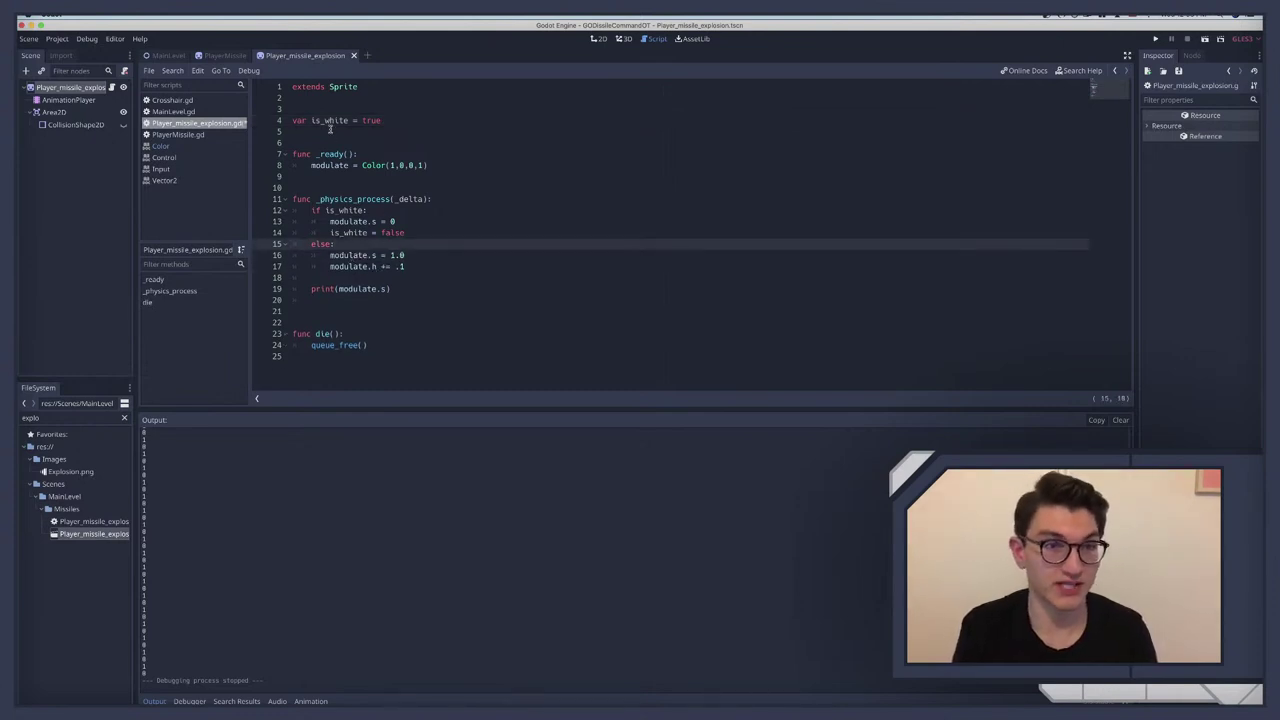
Step: Test-run the change, then open a new indented line under else
{"action": "left_click", "coordinate": [321, 202]}
{"action": "left_click", "coordinate": [400, 232]}
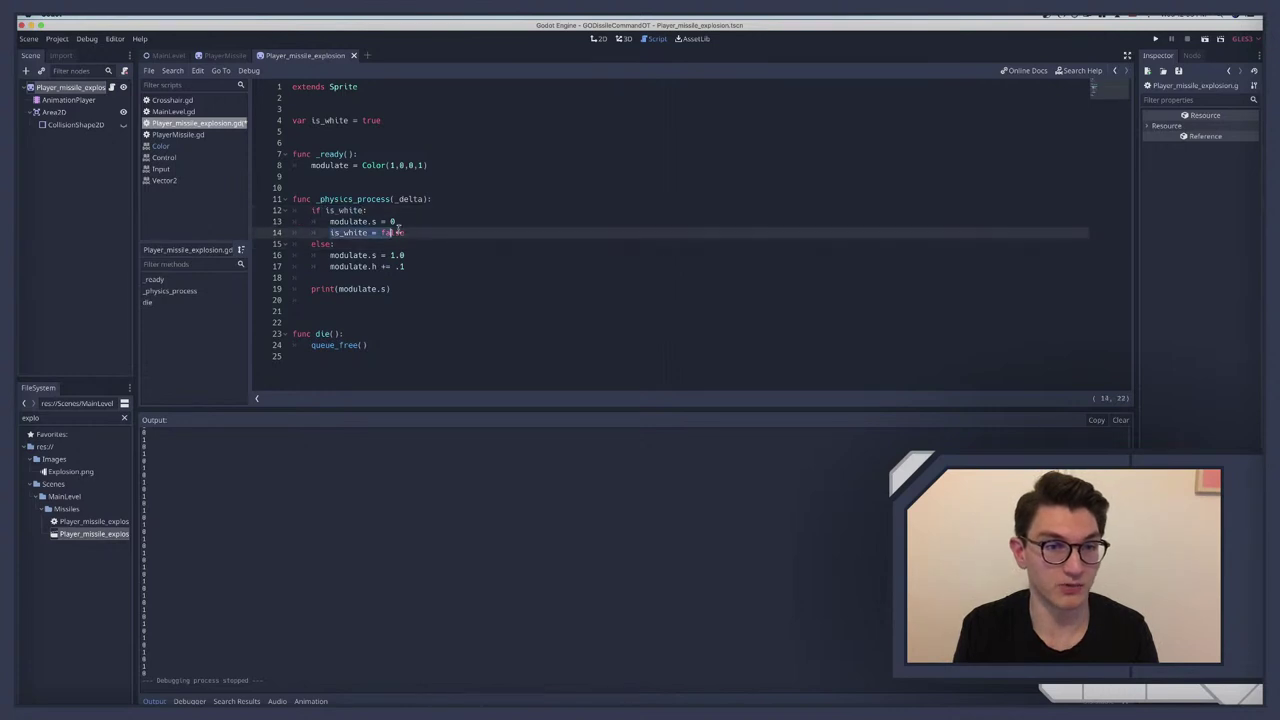
{"action": "left_click_drag", "start_coordinate": [311, 244], "coordinate": [427, 274]}
{"action": "key", "text": "super+b"}
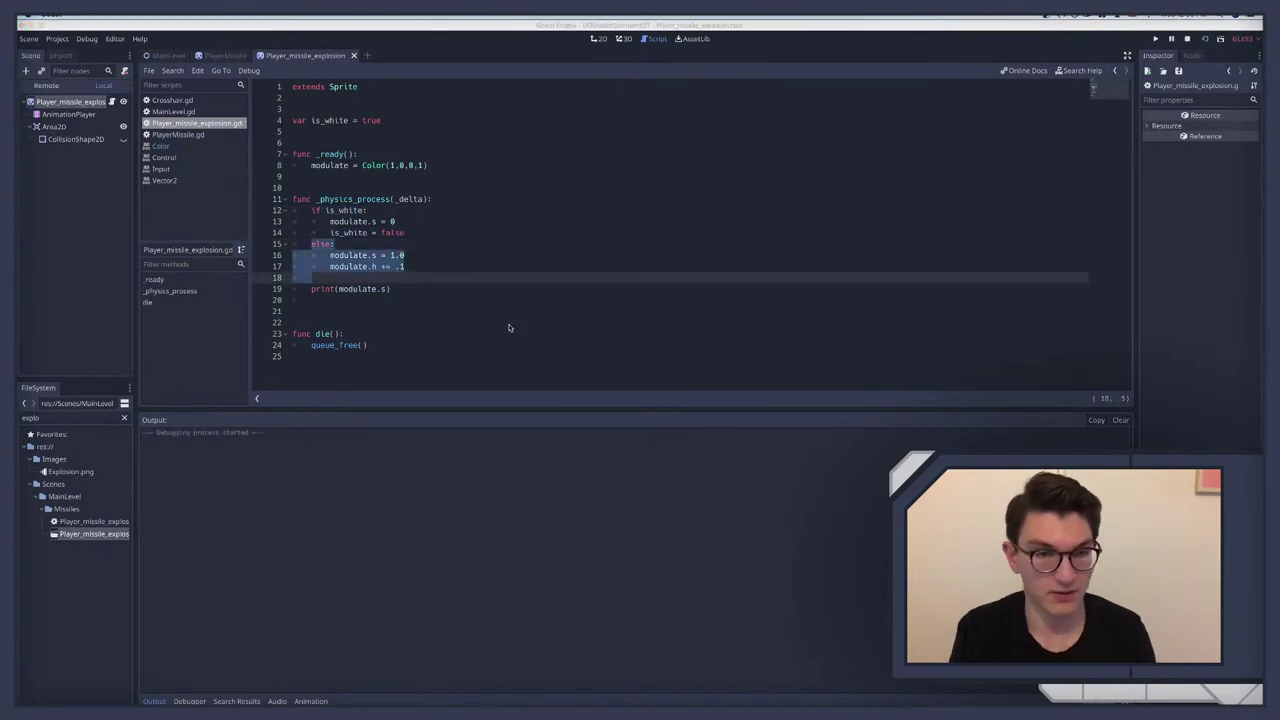
{"action": "key", "text": "super+q"}
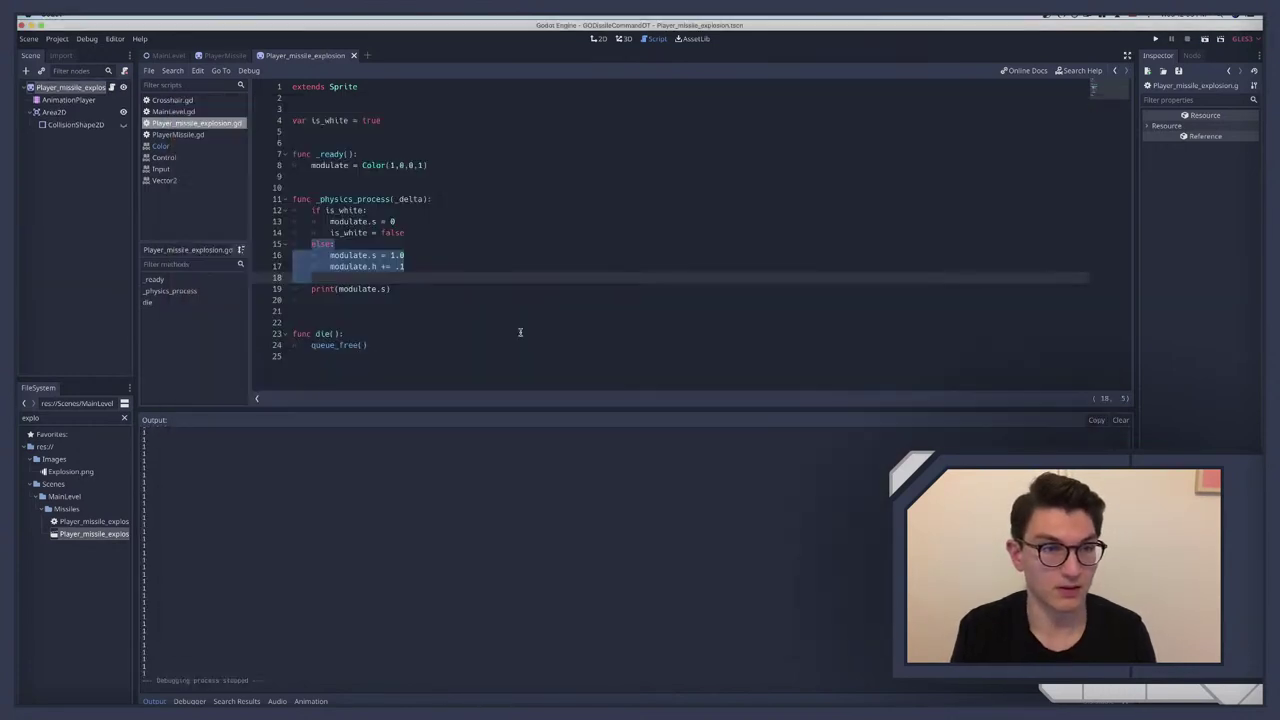
{"action": "key", "text": "Up"}
{"action": "key", "text": "Up"}
{"action": "key", "text": "Up"}
{"action": "key", "text": "End"}
{"action": "key", "text": "Return"}
Step: Re-add is_white = true under else, then step back and forward through the edits
{"action": "type", "text": "is_white = true"}
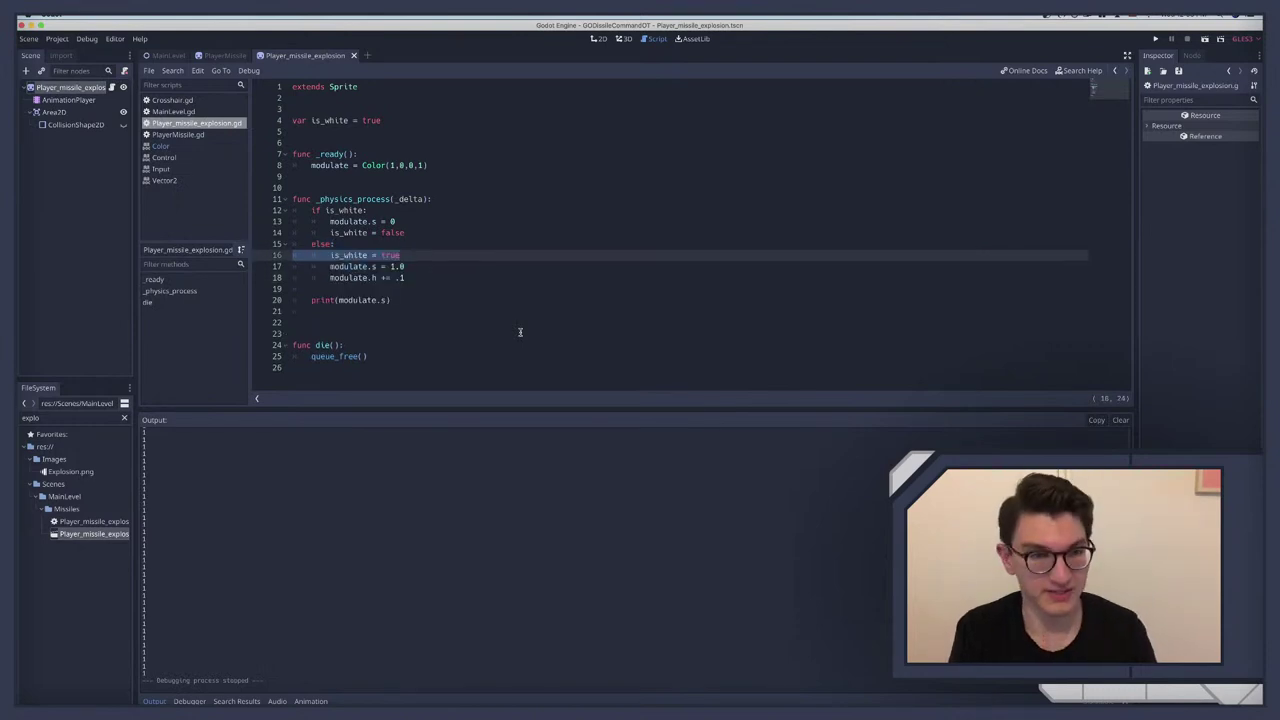
{"action": "left_click", "coordinate": [407, 266]}
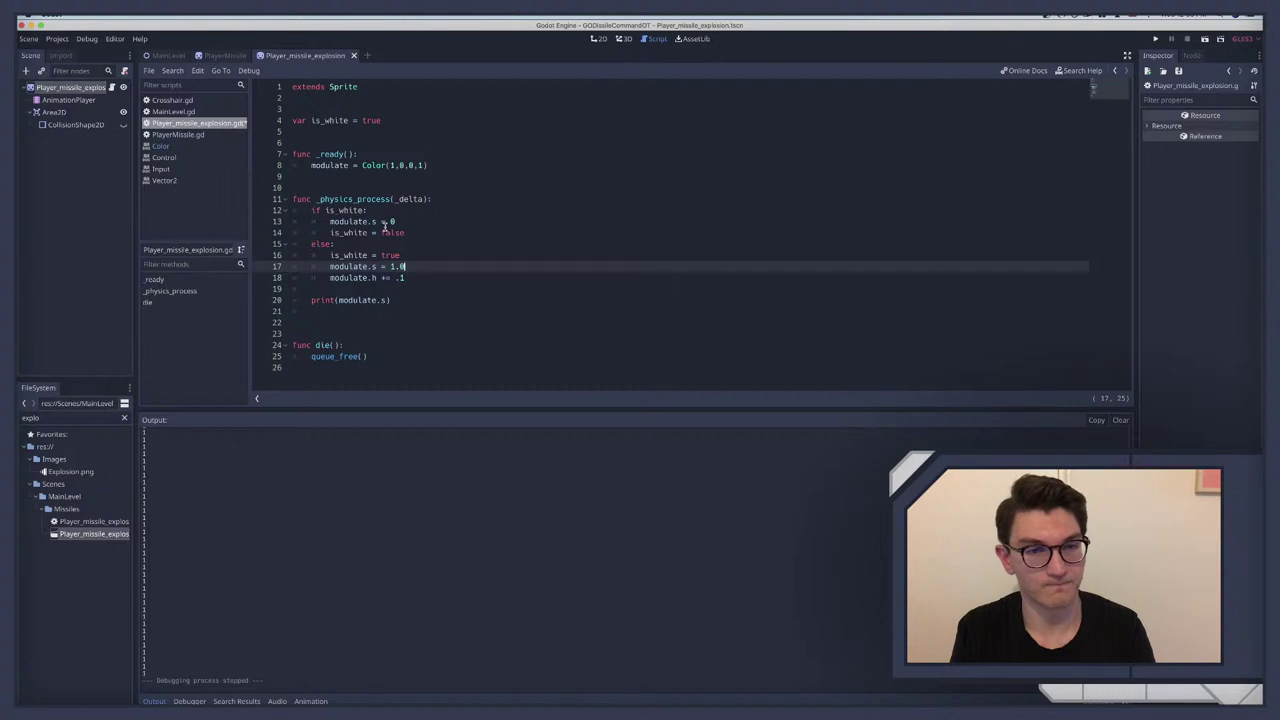
{"action": "key", "text": "super+z"}
{"action": "key", "text": "super+z"}
{"action": "key", "text": "super+z"}
{"action": "key", "text": "super+z"}
{"action": "key", "text": "super+z"}
{"action": "key", "text": "super+z"}
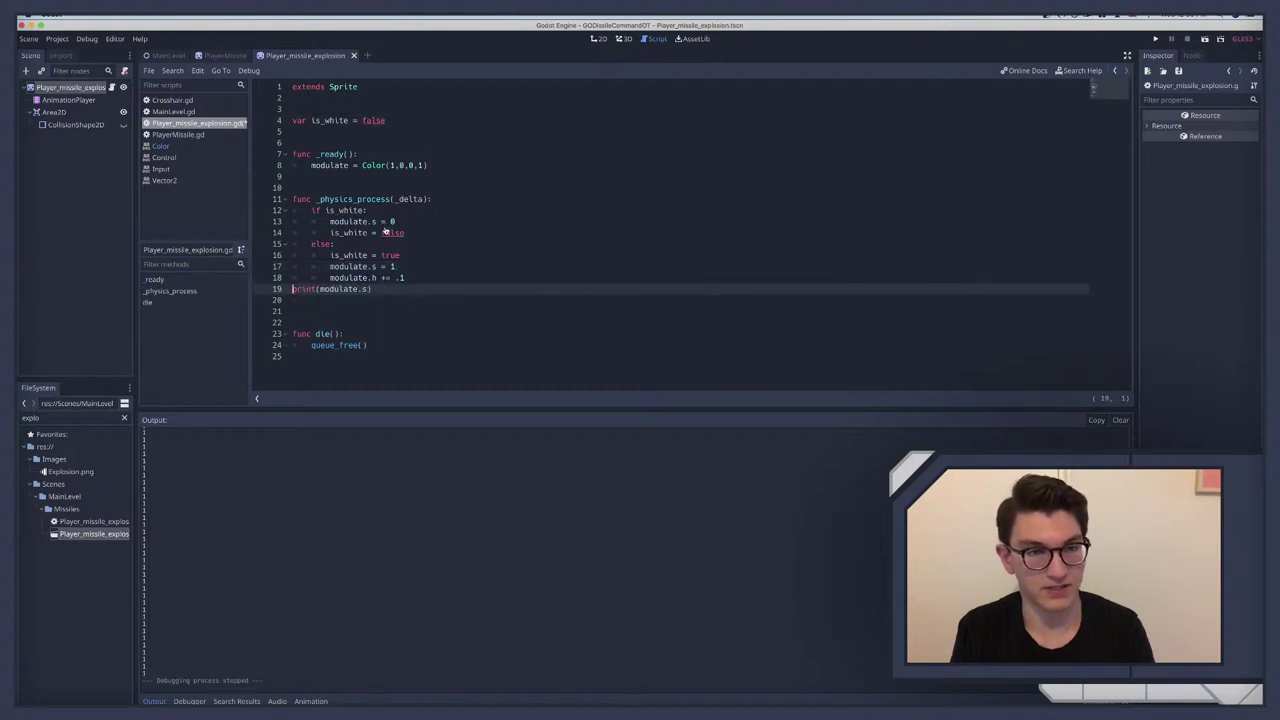
{"action": "key", "text": "super+z"}
{"action": "key", "text": "super+z"}
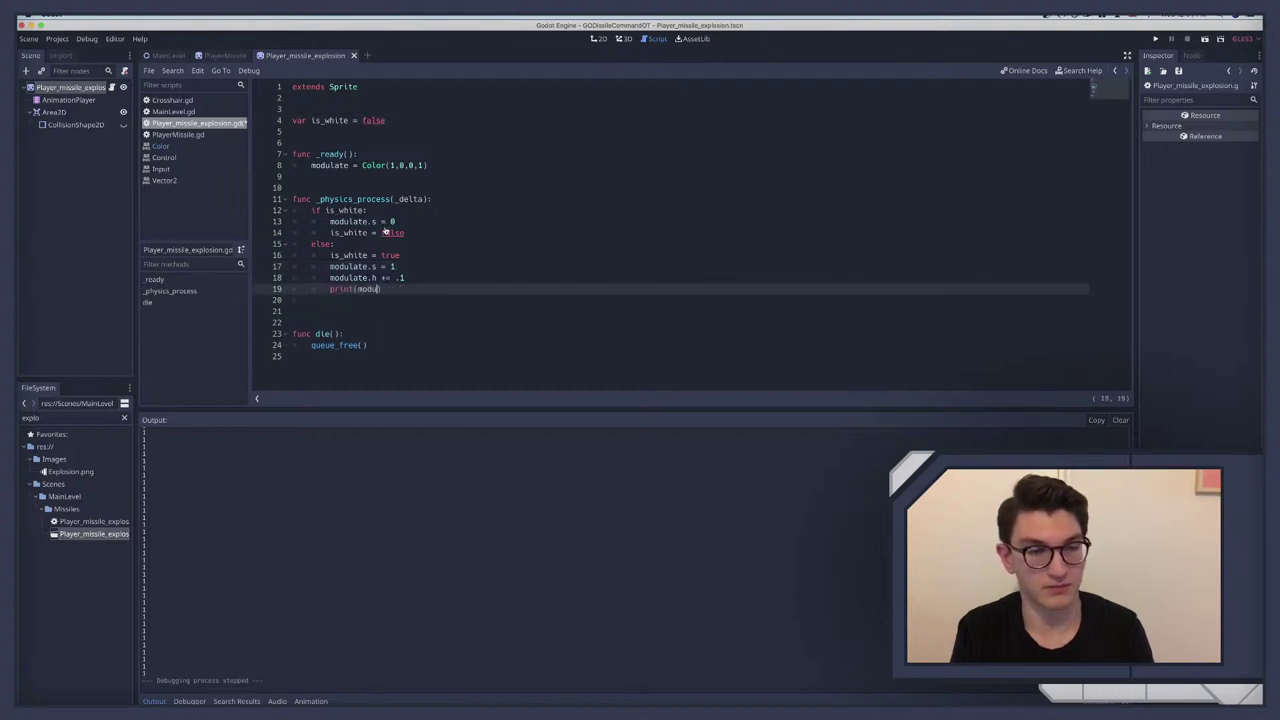
{"action": "key", "text": "super+shift+z"}
{"action": "key", "text": "super+shift+z"}
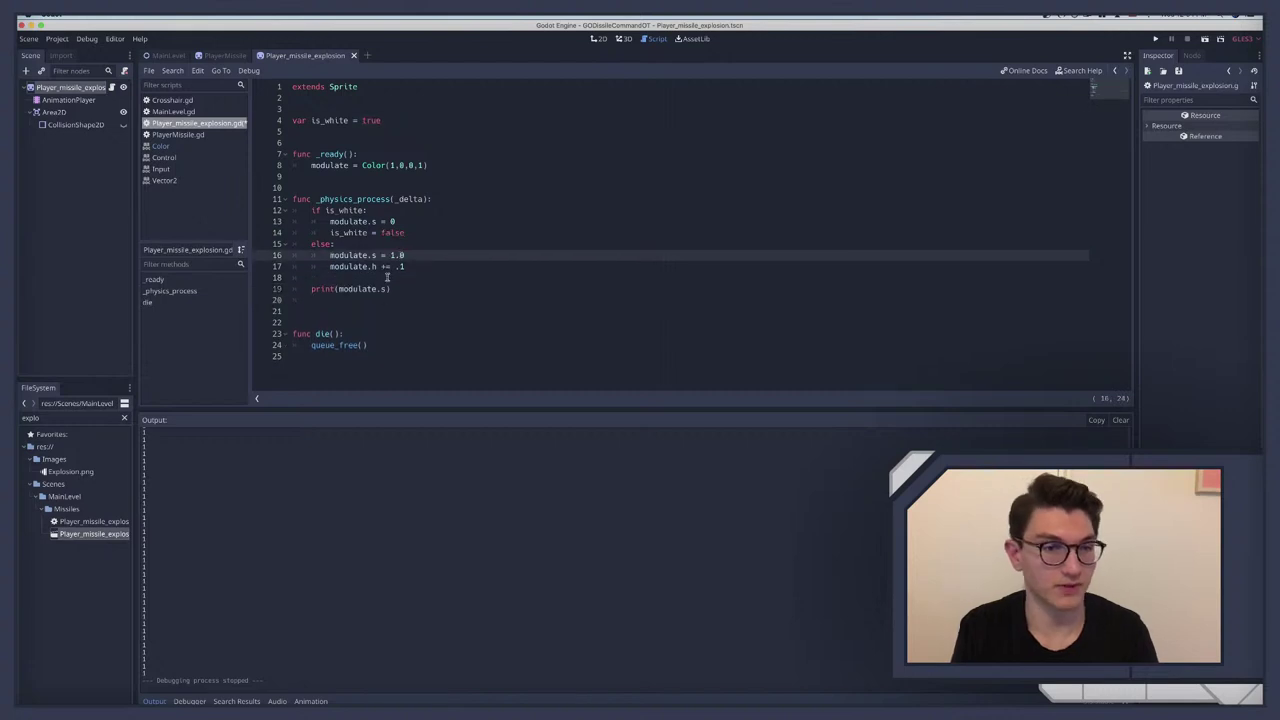
Step: Delete the if/else block, saturation print and is_white declaration, unindenting the hue increment
{"action": "left_click_drag", "start_coordinate": [404, 255], "coordinate": [282, 214]}
{"action": "key", "text": "BackSpace"}
{"action": "key", "text": "BackSpace"}
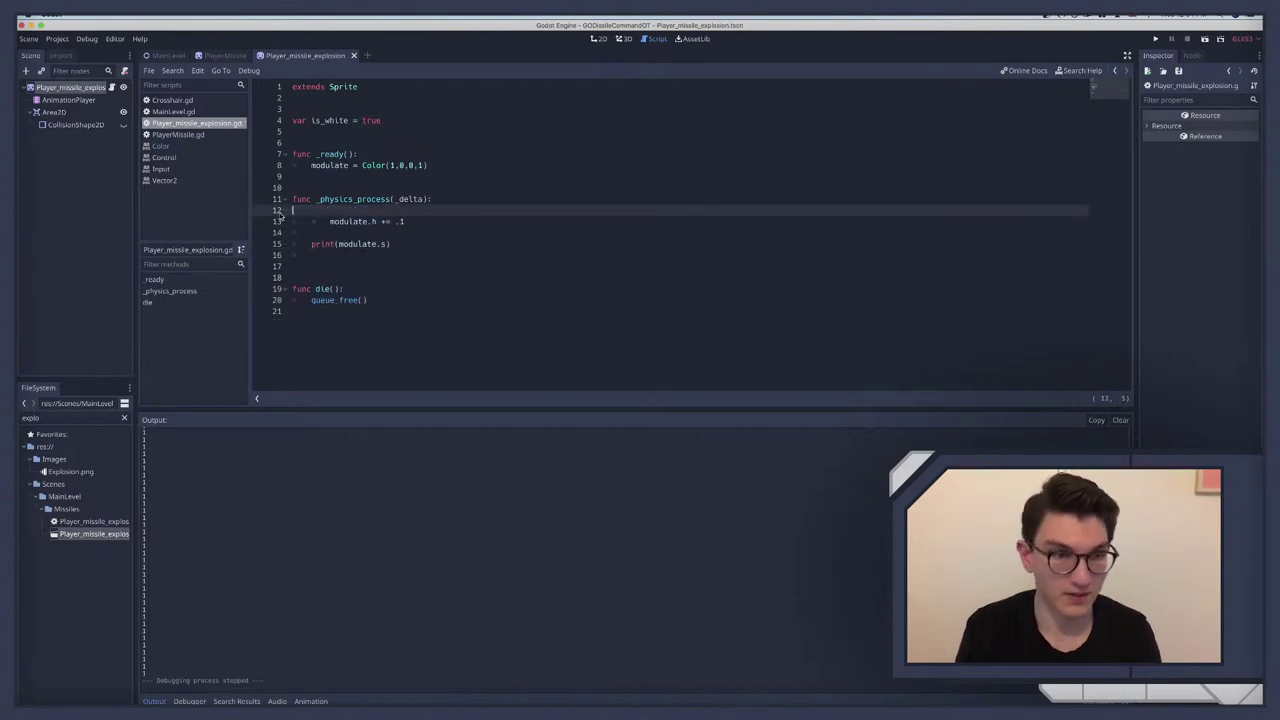
{"action": "left_click", "coordinate": [326, 210]}
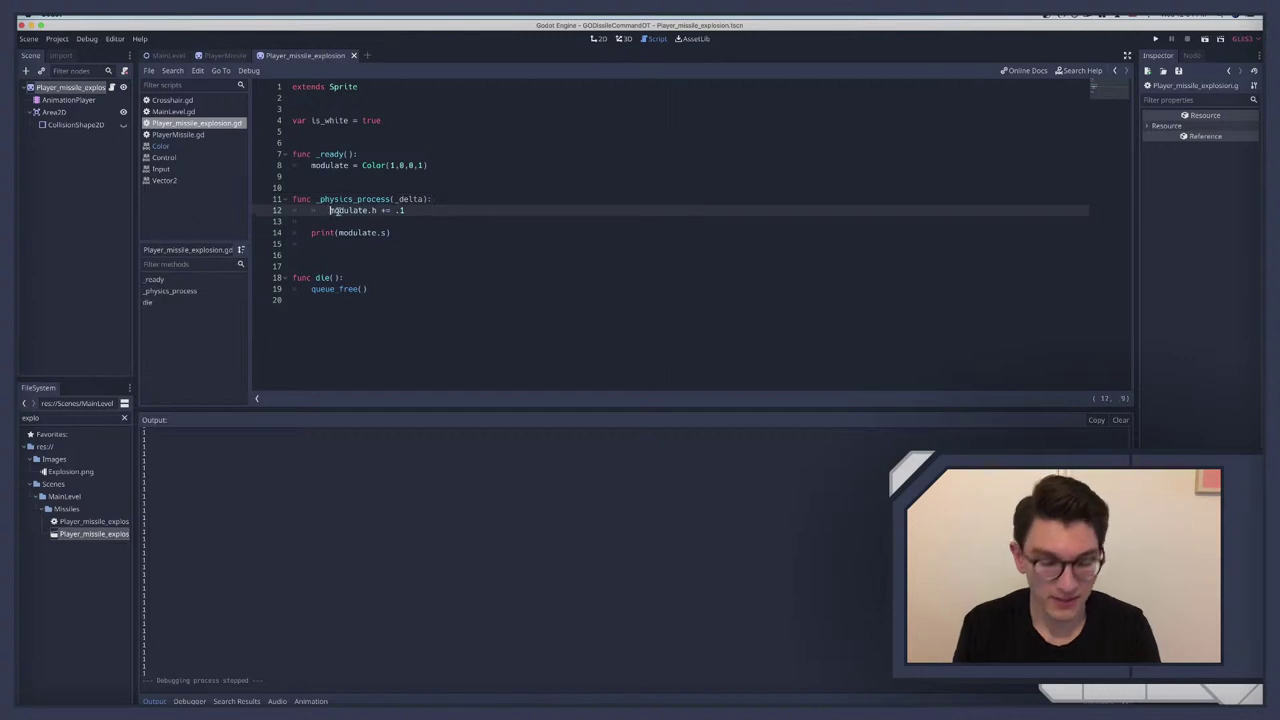
{"action": "key", "text": "BackSpace"}
{"action": "left_click", "coordinate": [357, 232]}
{"action": "left_click_drag", "start_coordinate": [392, 233], "coordinate": [280, 226]}
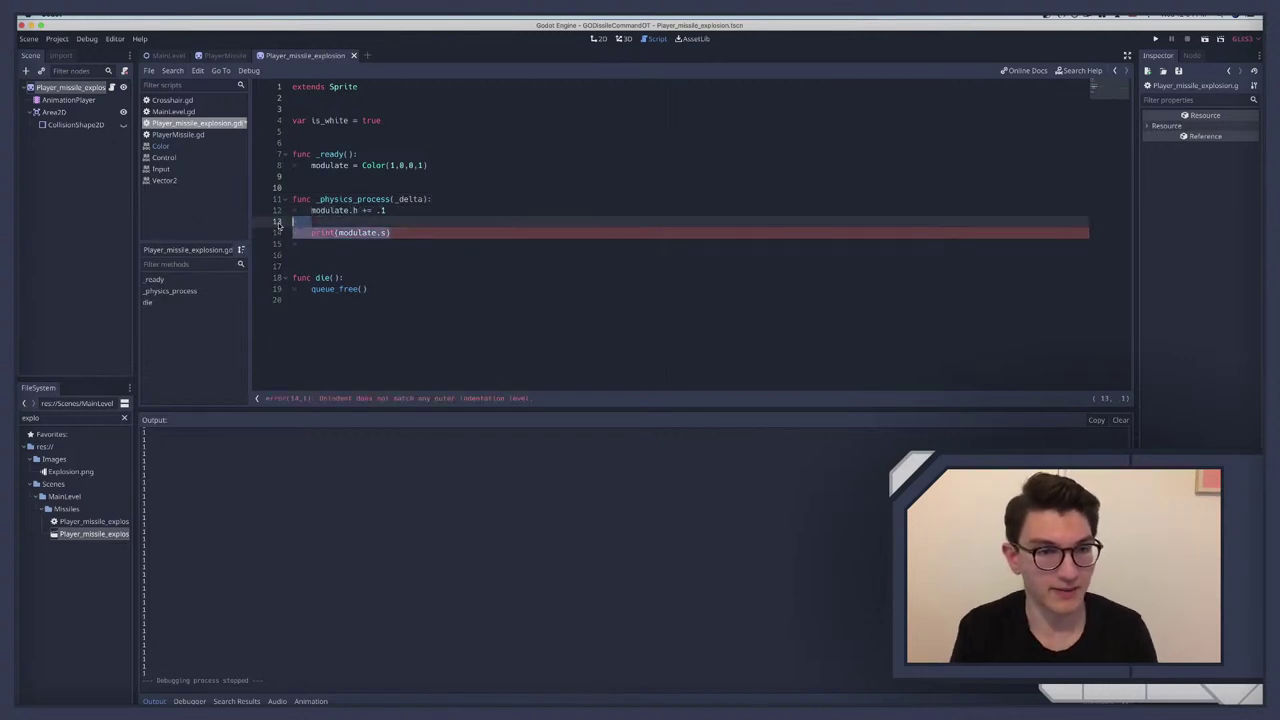
{"action": "key", "text": "BackSpace"}
{"action": "key", "text": "BackSpace"}
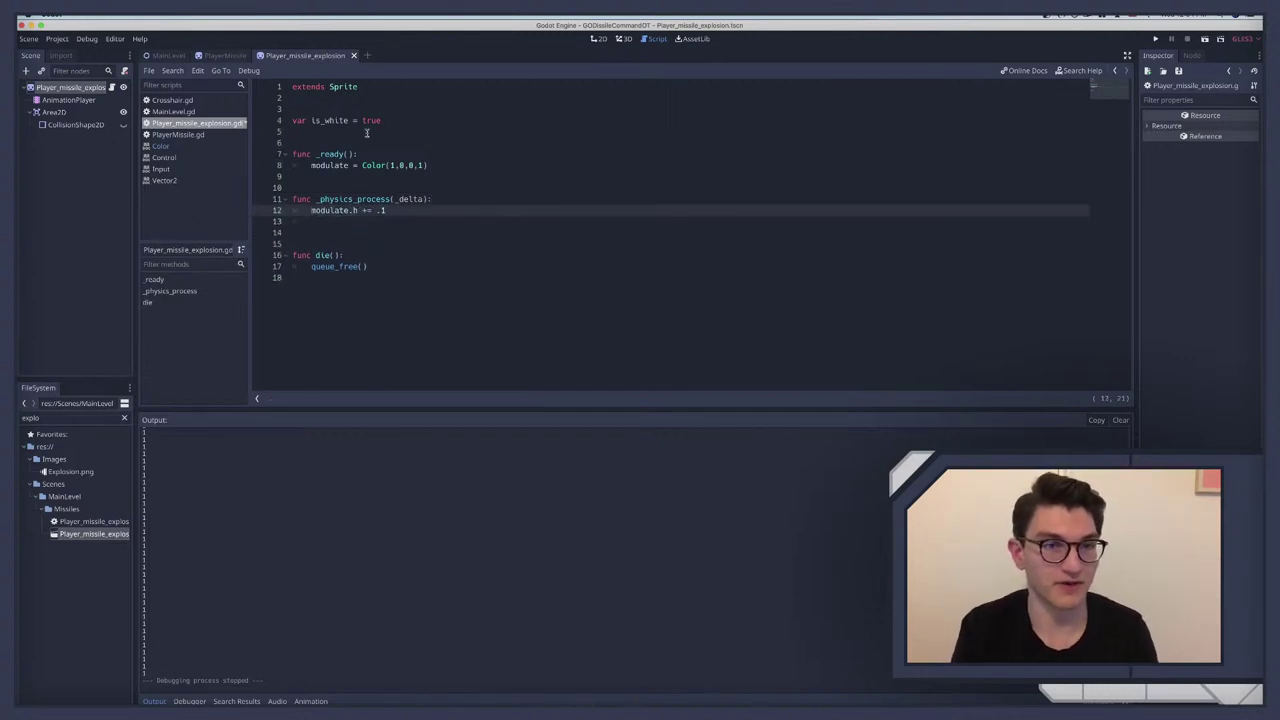
{"action": "left_click_drag", "start_coordinate": [296, 132], "coordinate": [265, 125]}
{"action": "key", "text": "BackSpace"}
{"action": "key", "text": "BackSpace"}
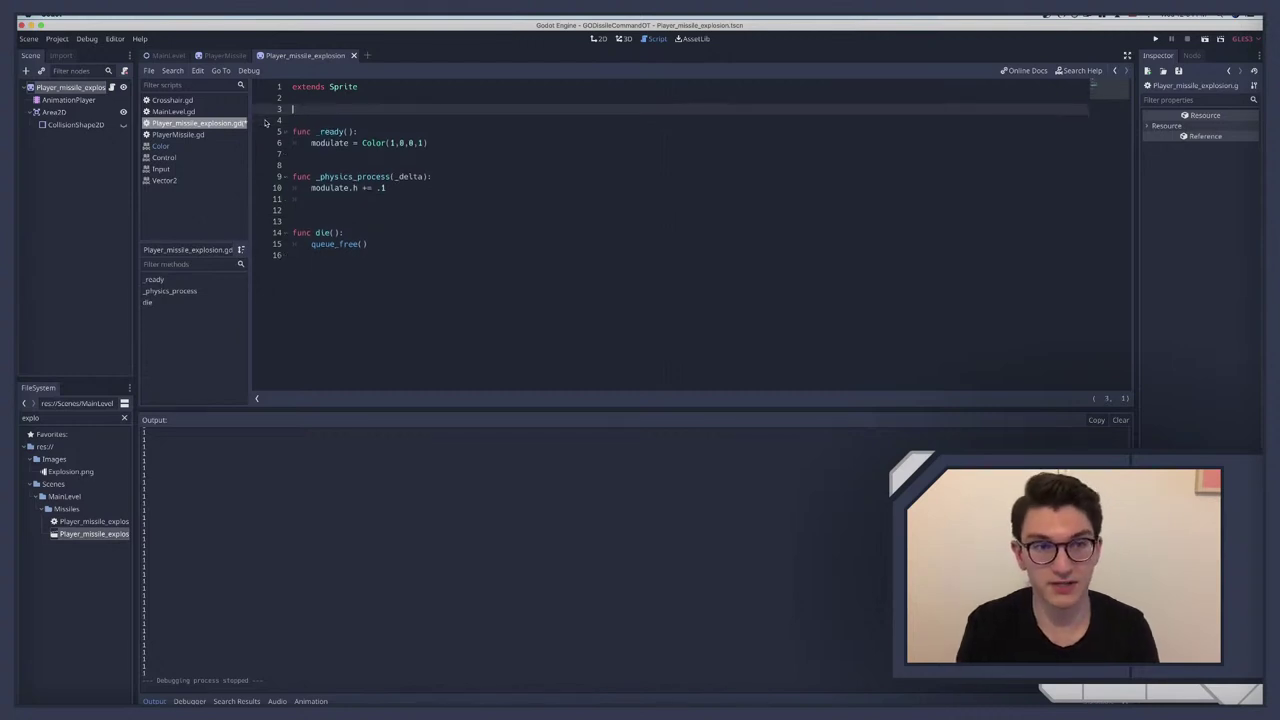
{"action": "key", "text": "BackSpace"}
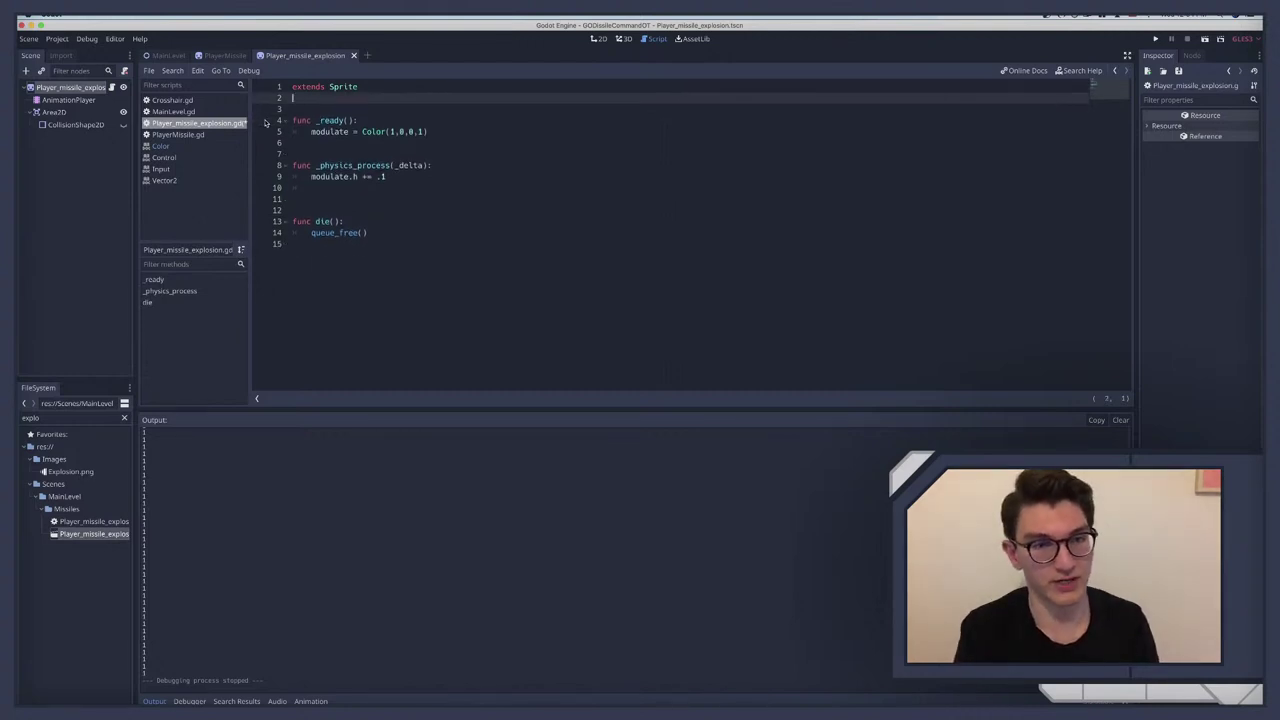
Step: Add two blank lines after extends Sprite, remove the extra one before die, and show the 2D view
{"action": "left_click", "coordinate": [320, 187]}
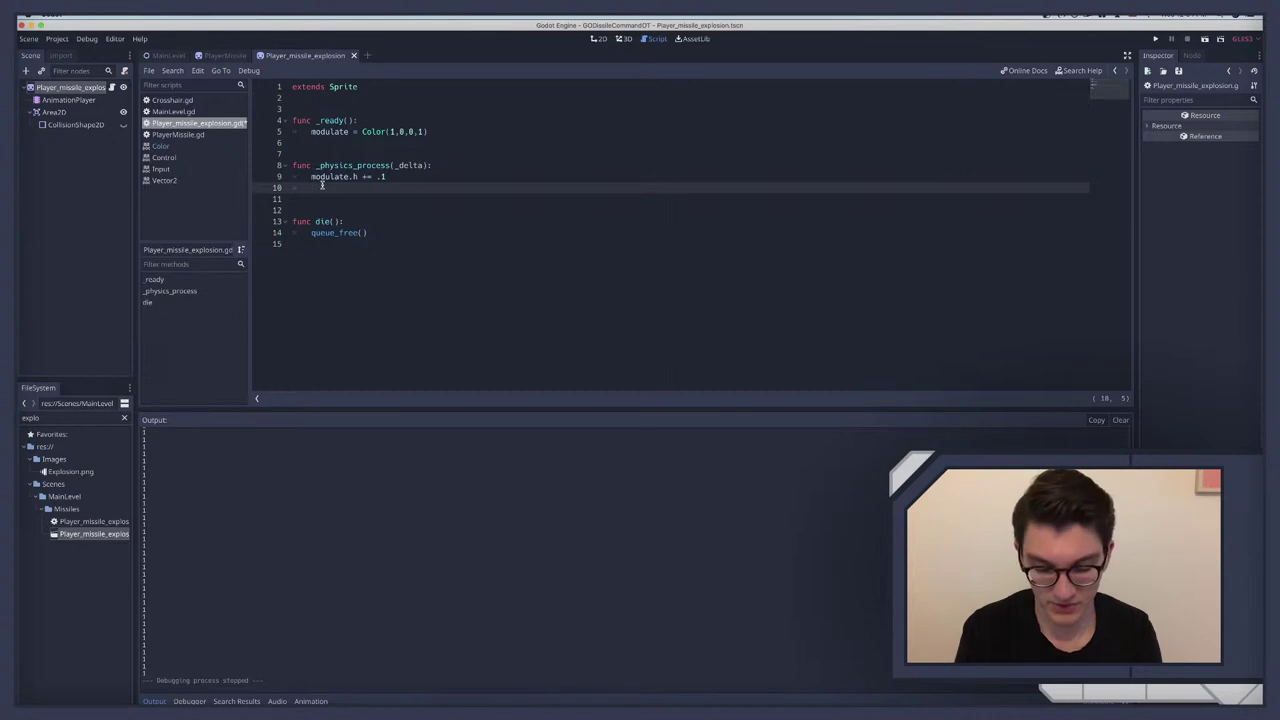
{"action": "left_click", "coordinate": [313, 98]}
{"action": "key", "text": "Return"}
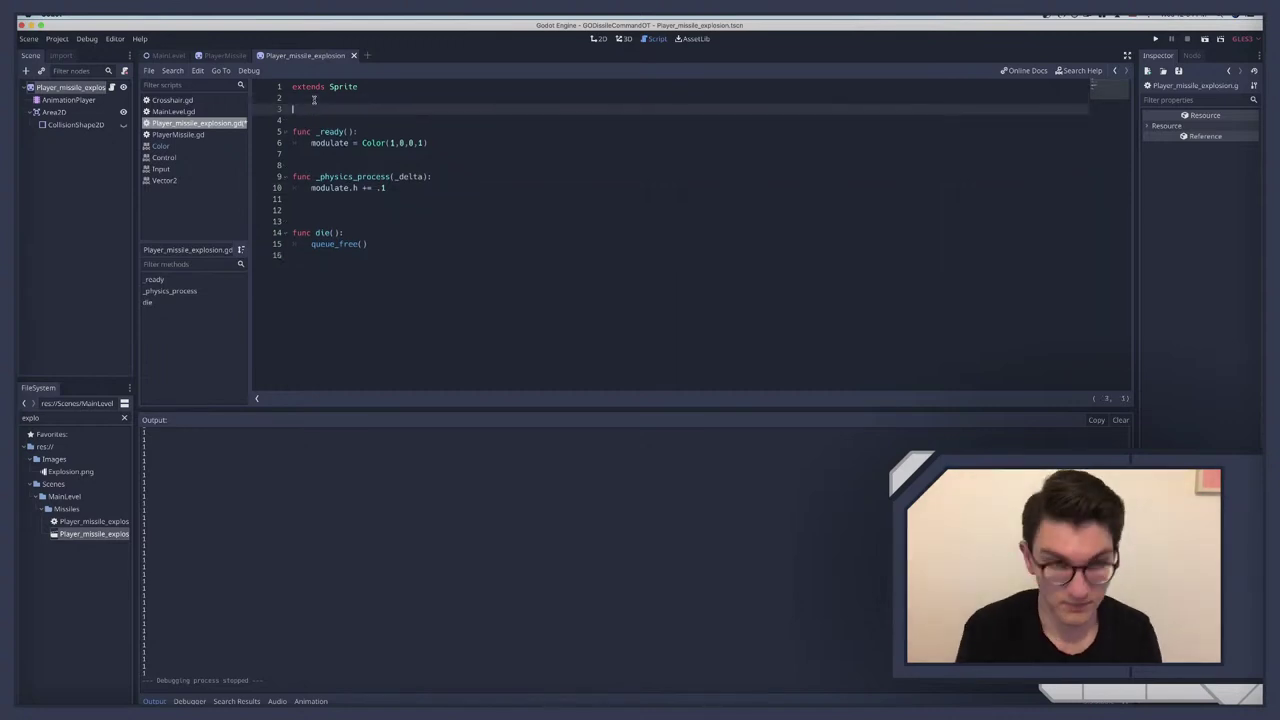
{"action": "key", "text": "Return"}
{"action": "key", "text": "Return"}
{"action": "left_click", "coordinate": [352, 154]}
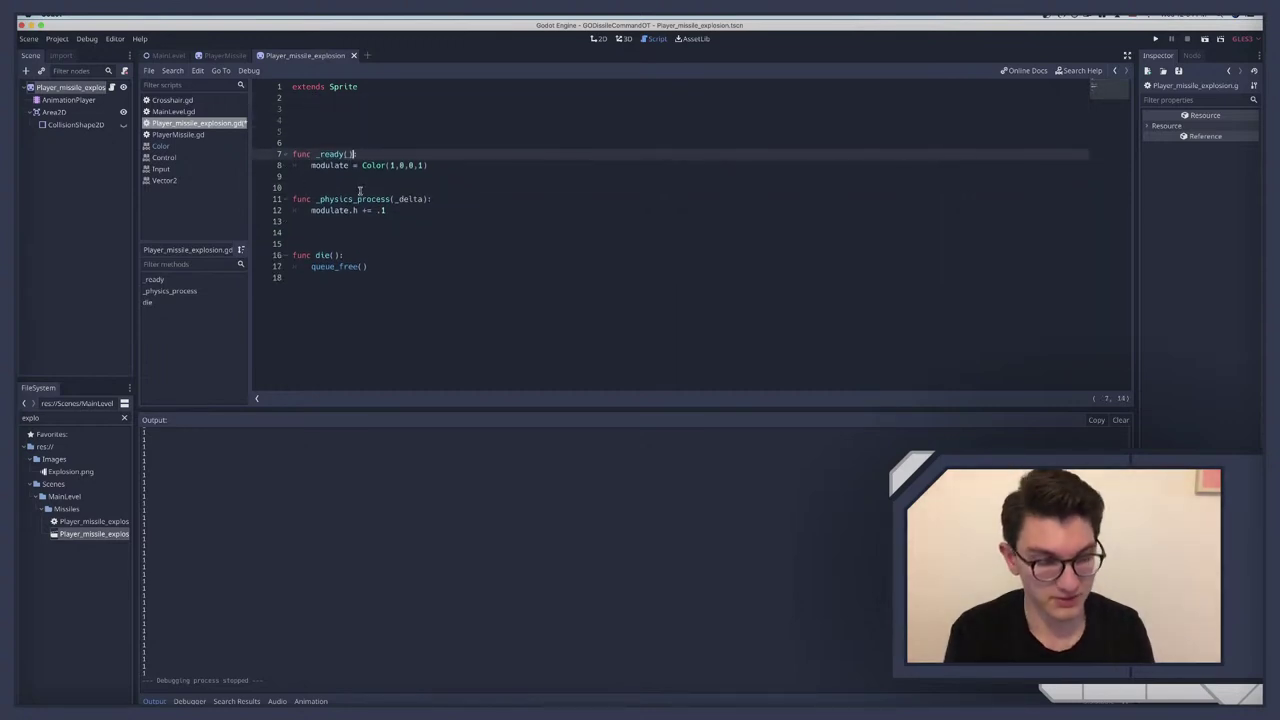
{"action": "left_click", "coordinate": [339, 235]}
{"action": "key", "text": "BackSpace"}
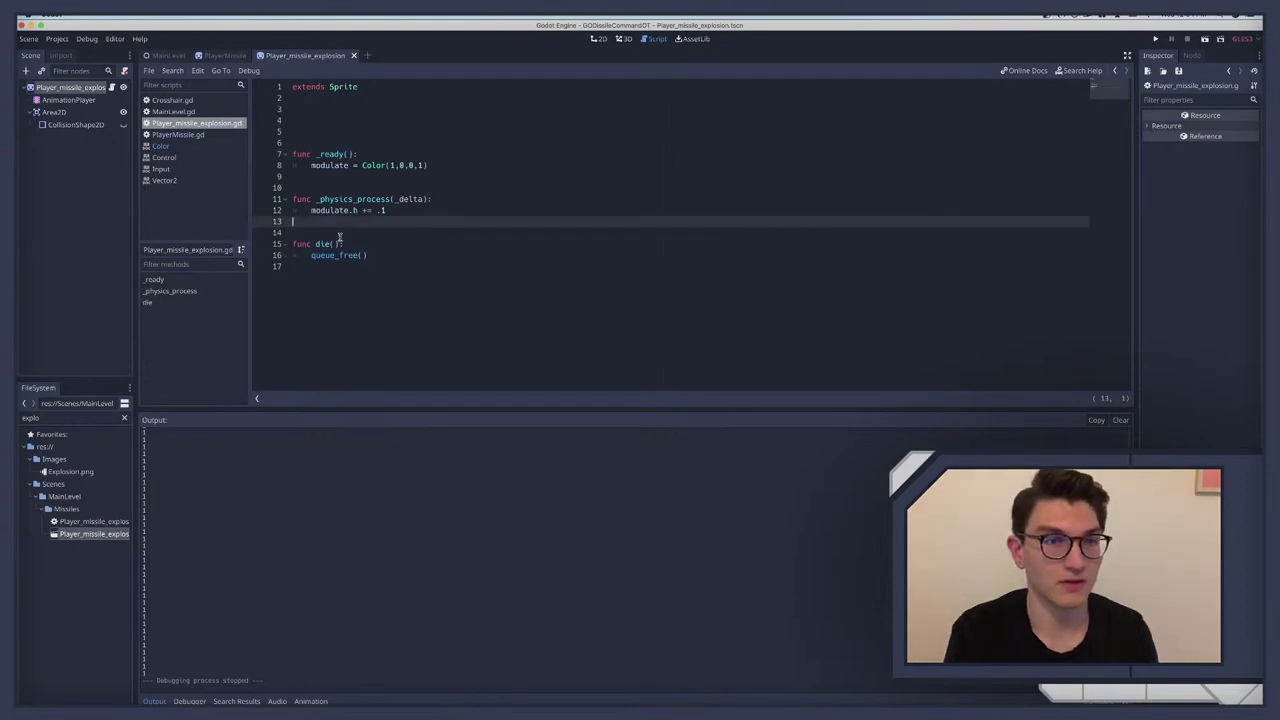
{"action": "left_click", "coordinate": [352, 188]}
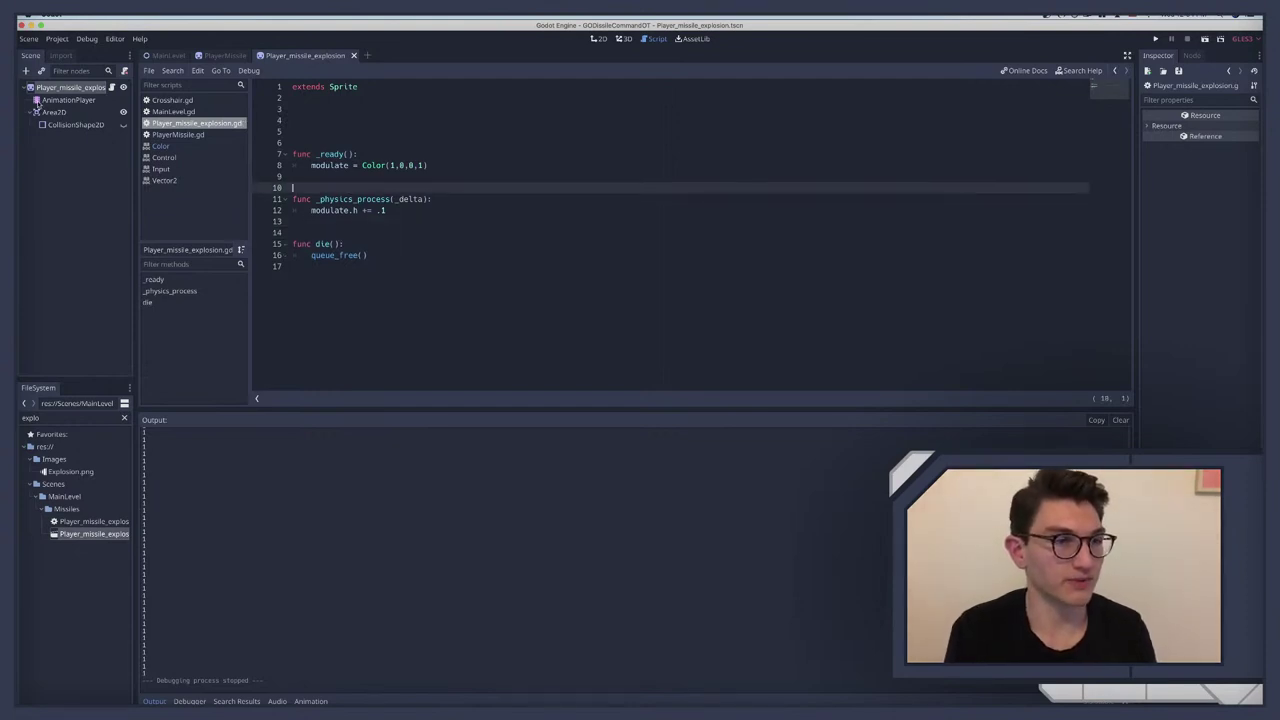
{"action": "left_click", "coordinate": [70, 88]}
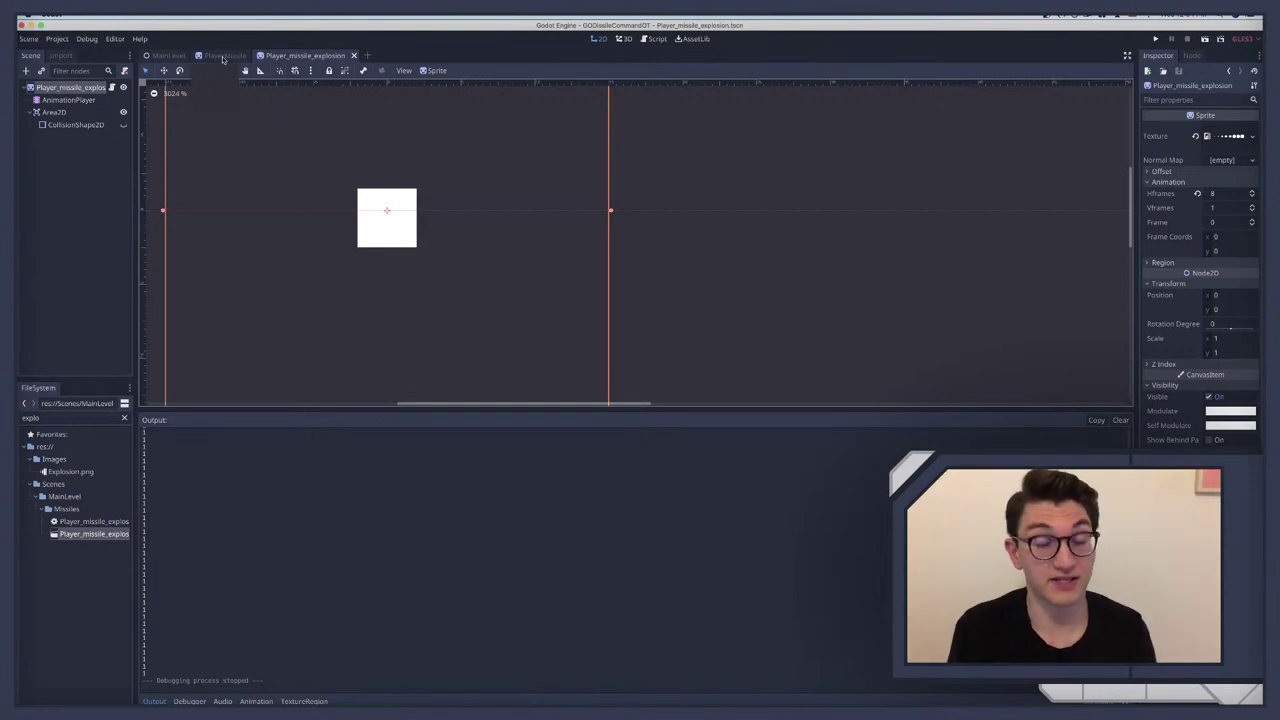
Step: Tint the PlayerMissile root sprite blue-purple (R 95, G 110, B 231) and save the scene
{"action": "left_click", "coordinate": [224, 56]}
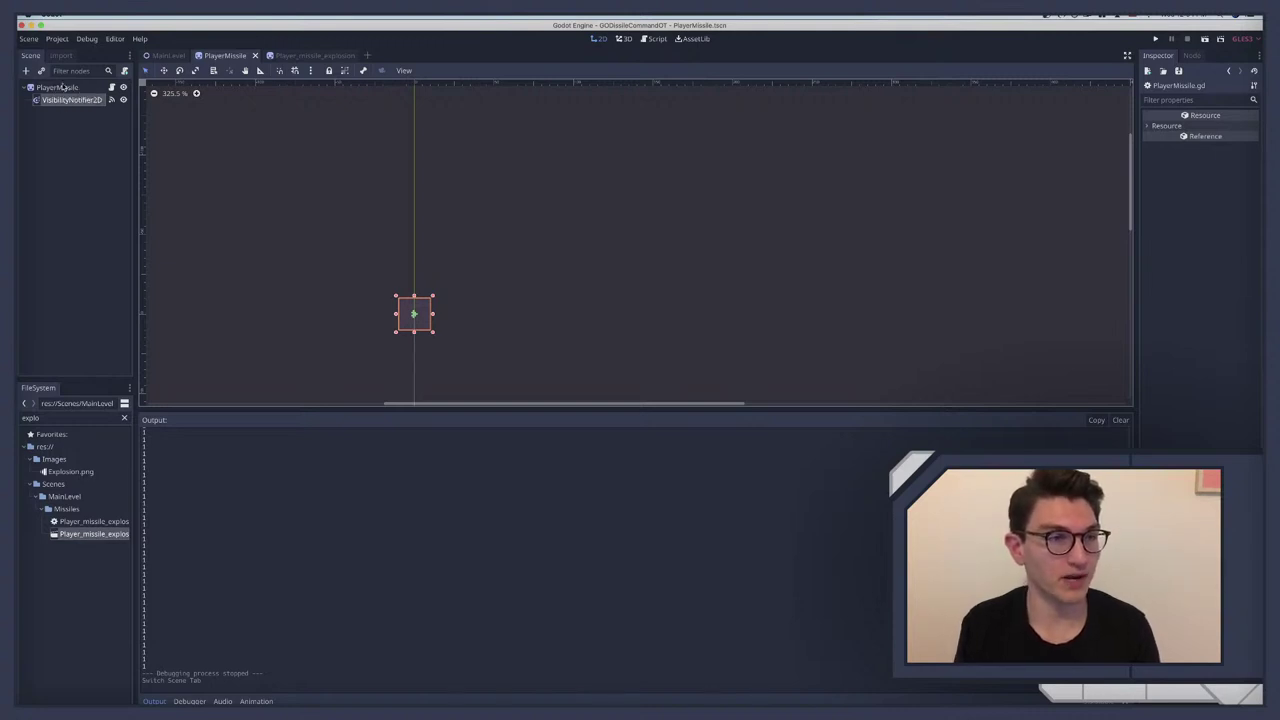
{"action": "left_click", "coordinate": [62, 88]}
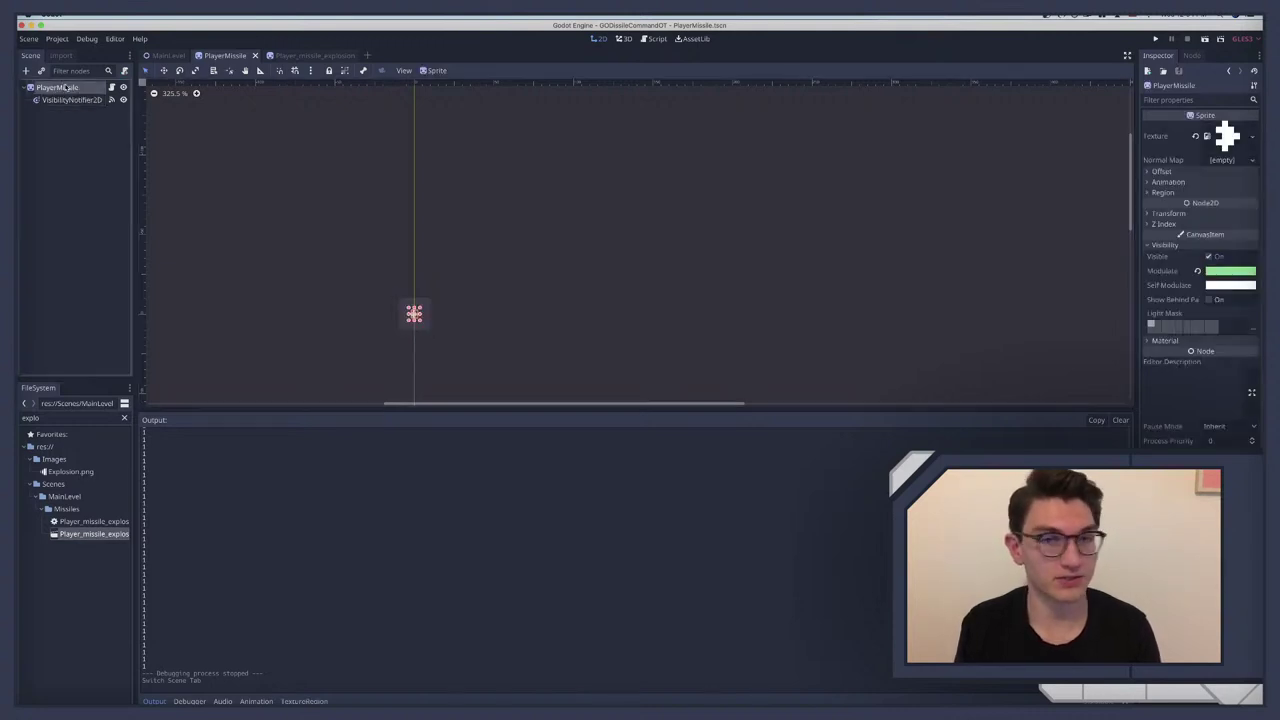
{"action": "left_click", "coordinate": [1198, 272]}
{"action": "left_click", "coordinate": [1226, 272]}
{"action": "left_click", "coordinate": [1102, 262]}
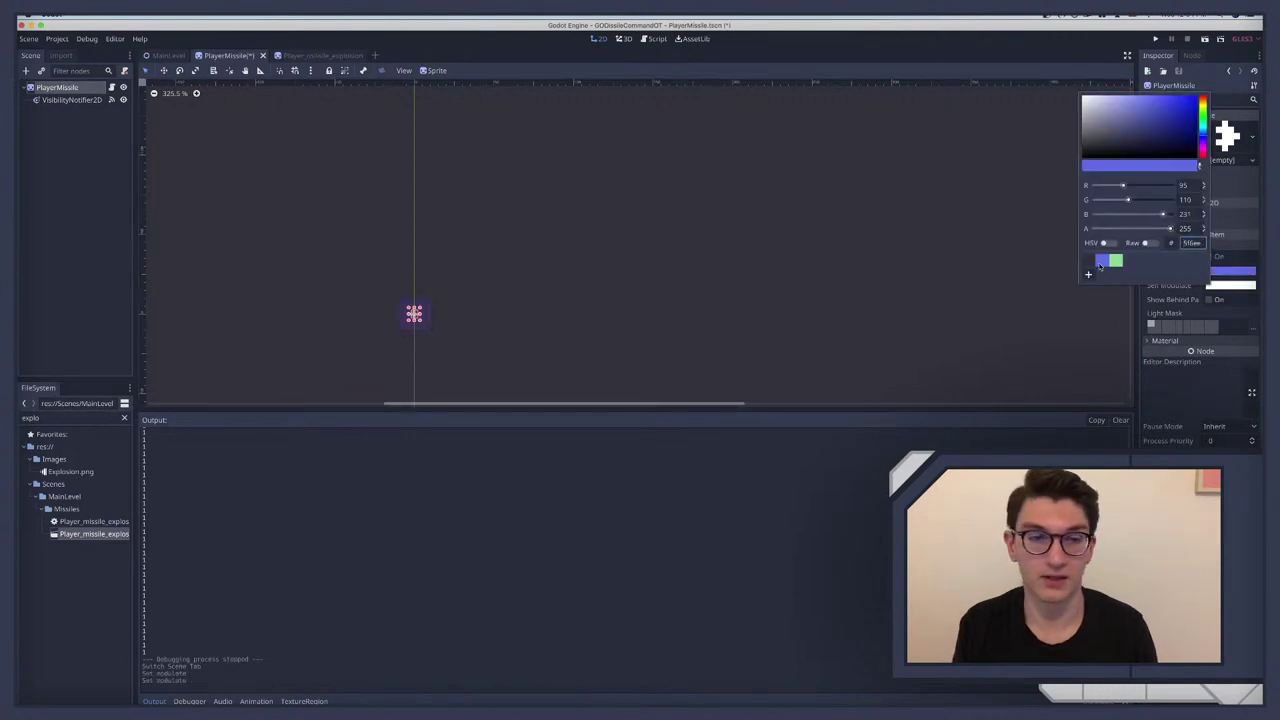
{"action": "left_click", "coordinate": [75, 172]}
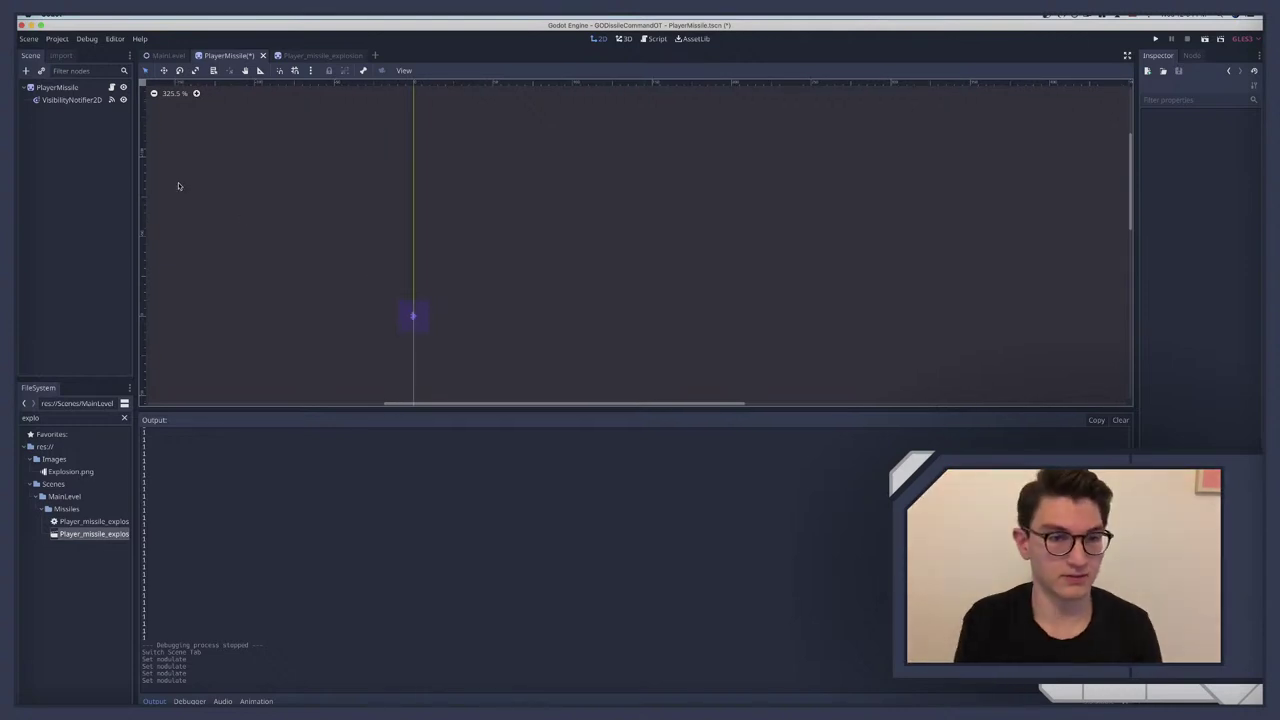
{"action": "key", "text": "ctrl+s"}
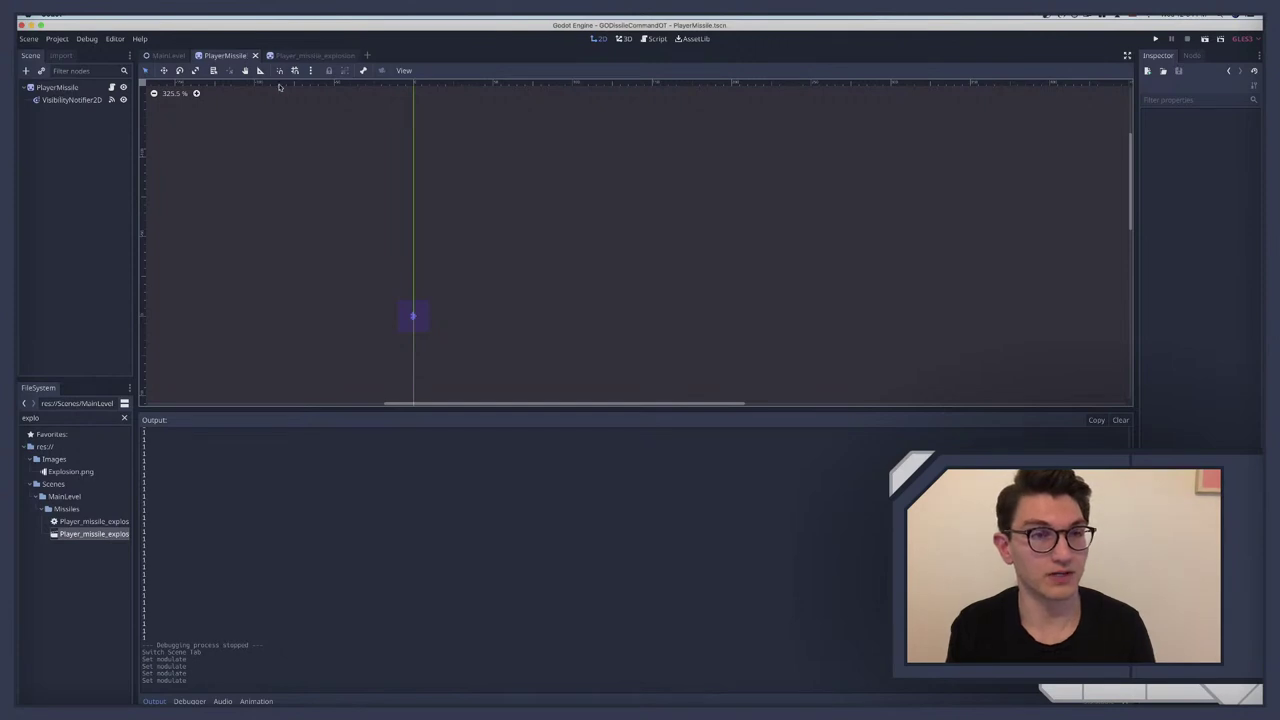
Step: Create a new scene with a Sprite as its root node
{"action": "left_click", "coordinate": [367, 55]}
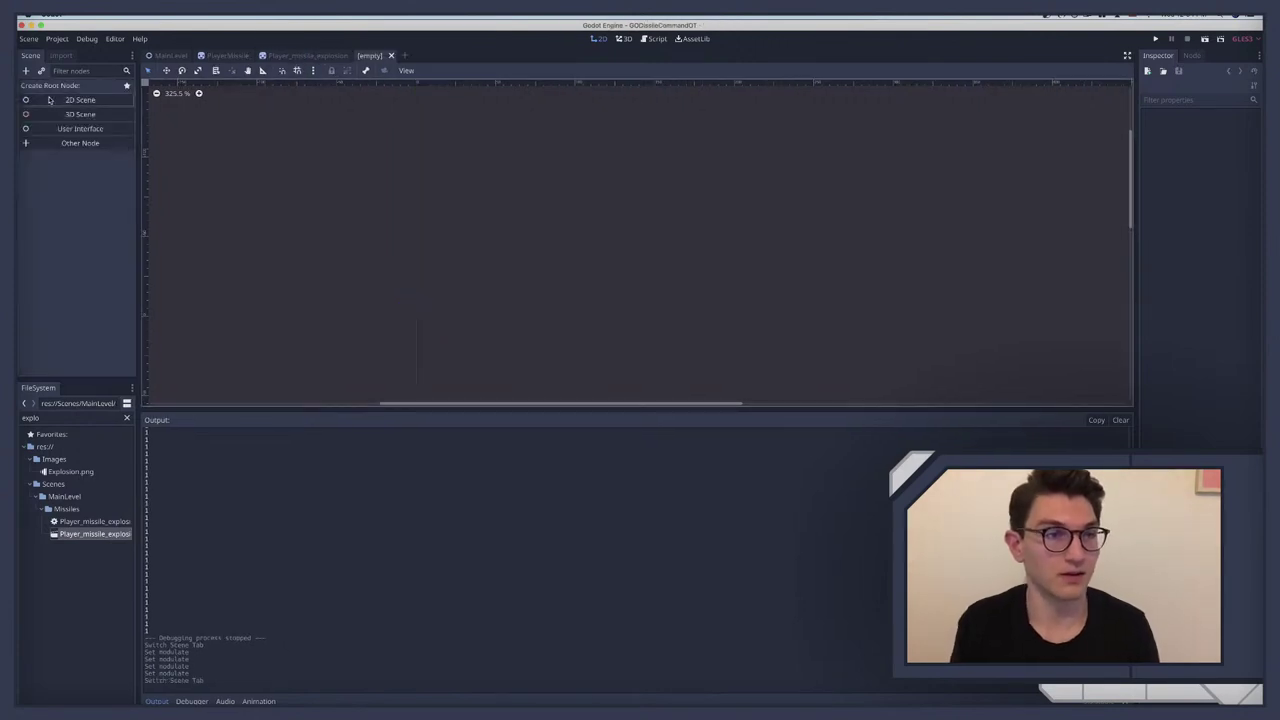
{"action": "key", "text": "ctrl+a"}
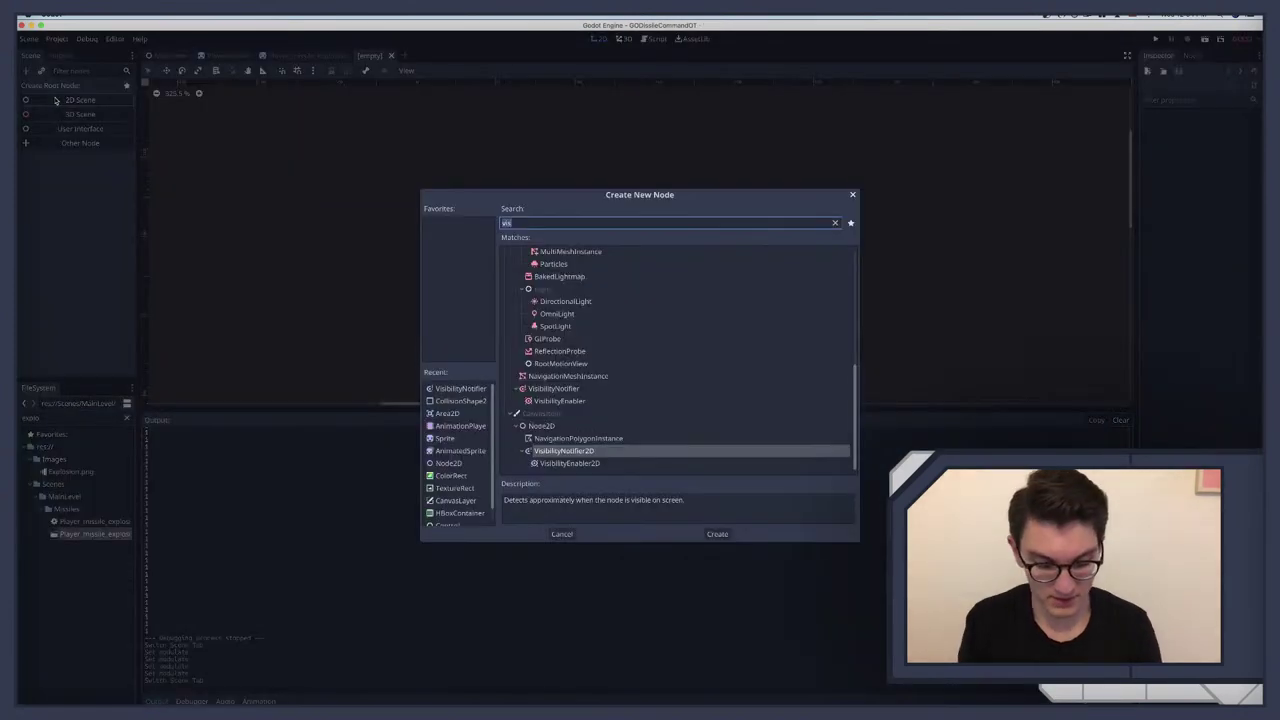
{"action": "type", "text": "sprite"}
{"action": "key", "text": "Return"}
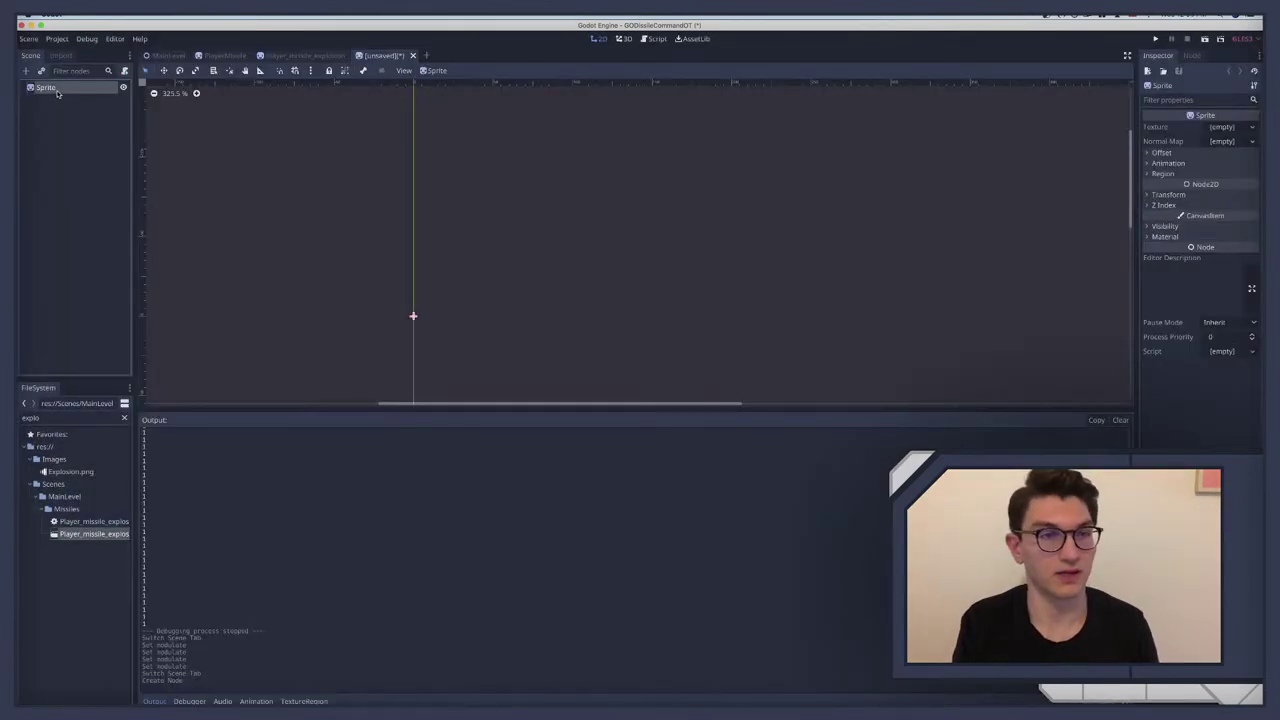
Step: Filter the files for 'pro' and assign EnemyProjectile.png as the Sprite's texture
{"action": "double_click", "coordinate": [43, 417]}
{"action": "type", "text": "m"}
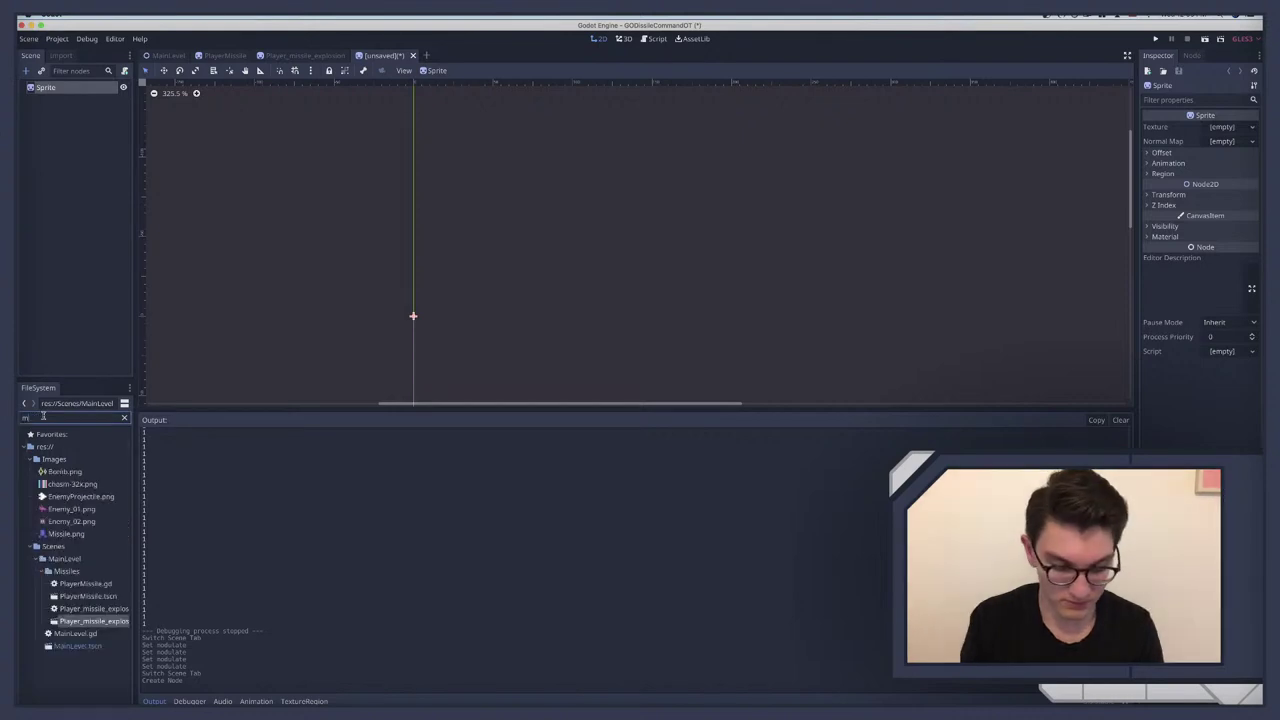
{"action": "type", "text": "issi"}
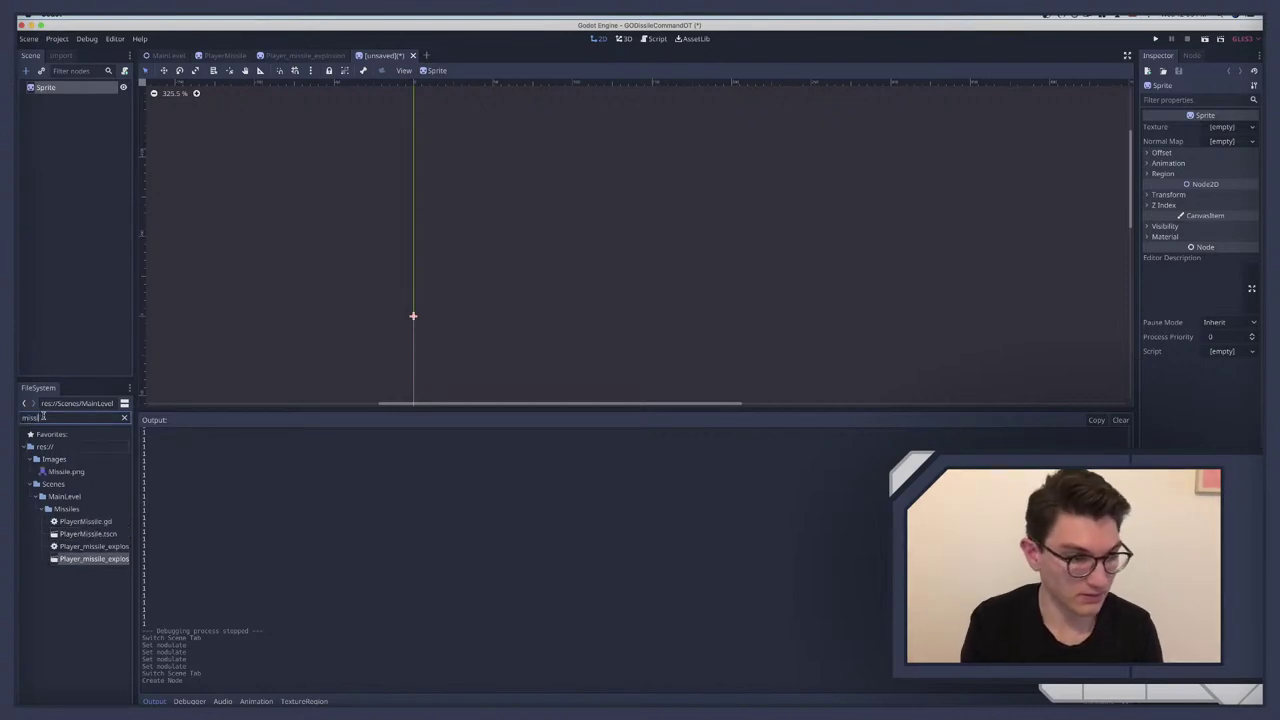
{"action": "key", "text": "BackSpace"}
{"action": "key", "text": "BackSpace"}
{"action": "key", "text": "BackSpace"}
{"action": "key", "text": "BackSpace"}
{"action": "key", "text": "BackSpace"}
{"action": "type", "text": "pro"}
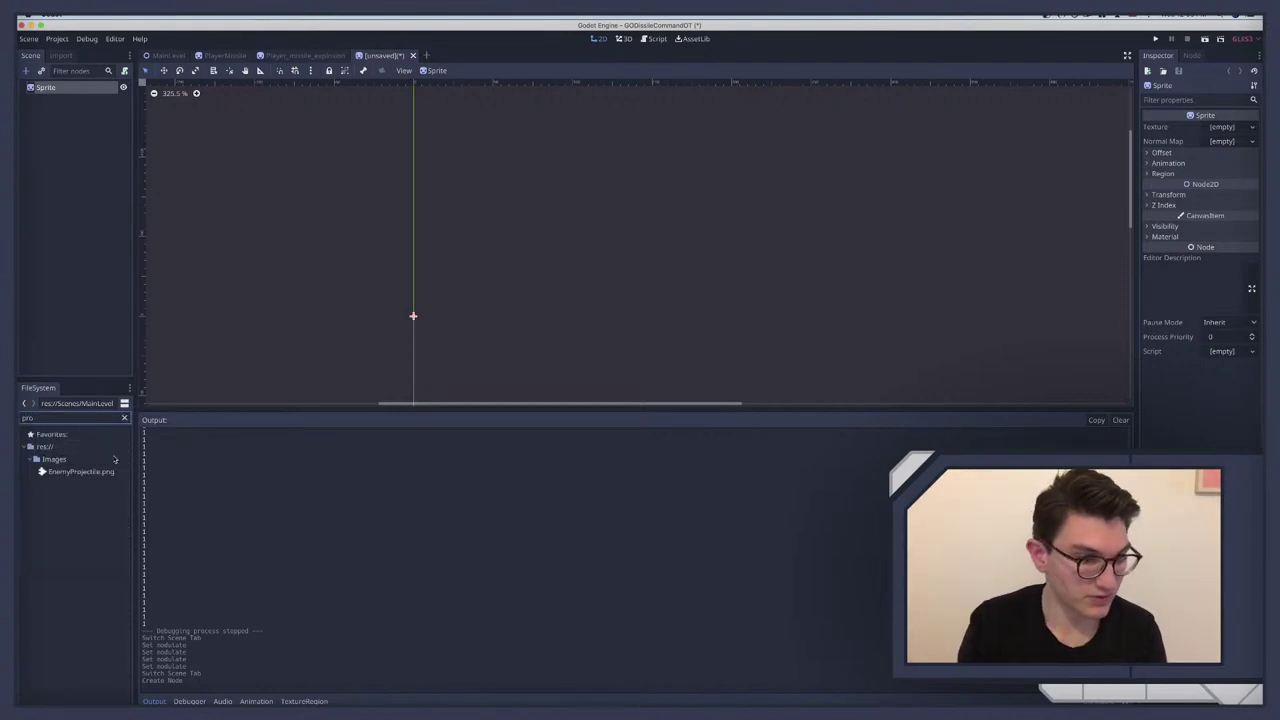
{"action": "left_click_drag", "start_coordinate": [82, 471], "coordinate": [1227, 131]}
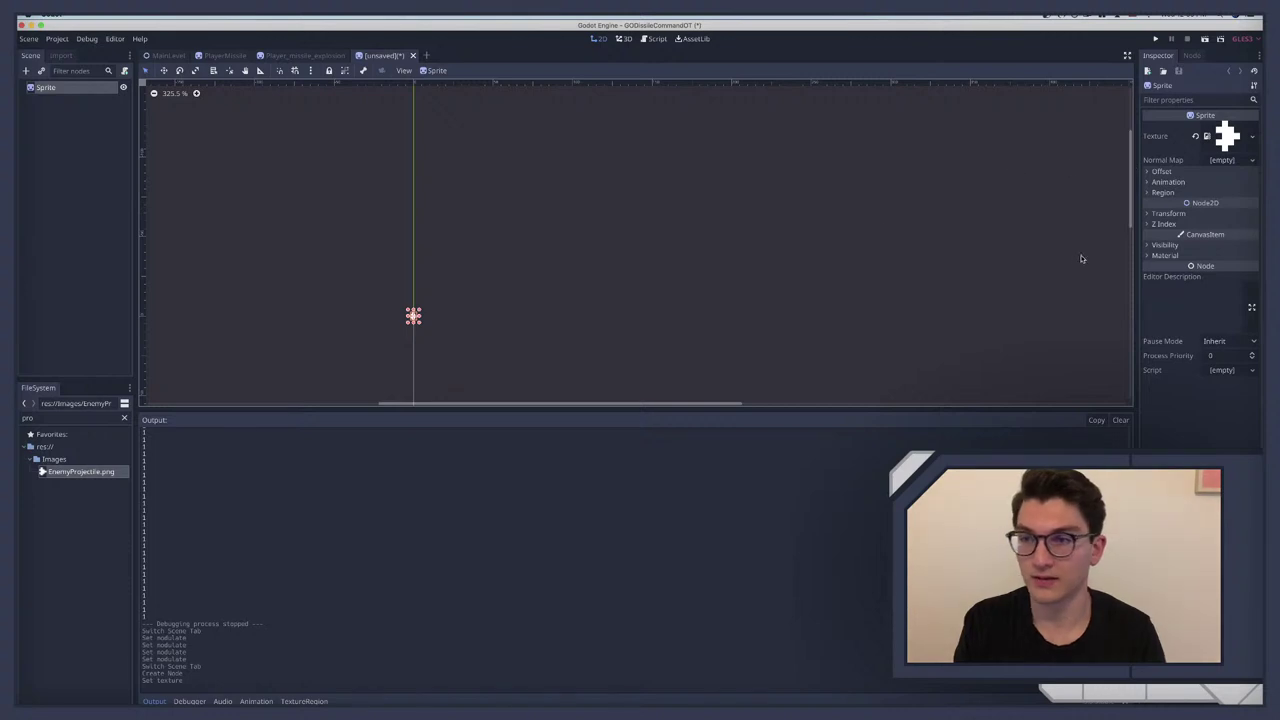
Step: Set the Sprite's Modulate to the light green preset
{"action": "left_click", "coordinate": [1165, 244]}
{"action": "left_click", "coordinate": [1232, 272]}
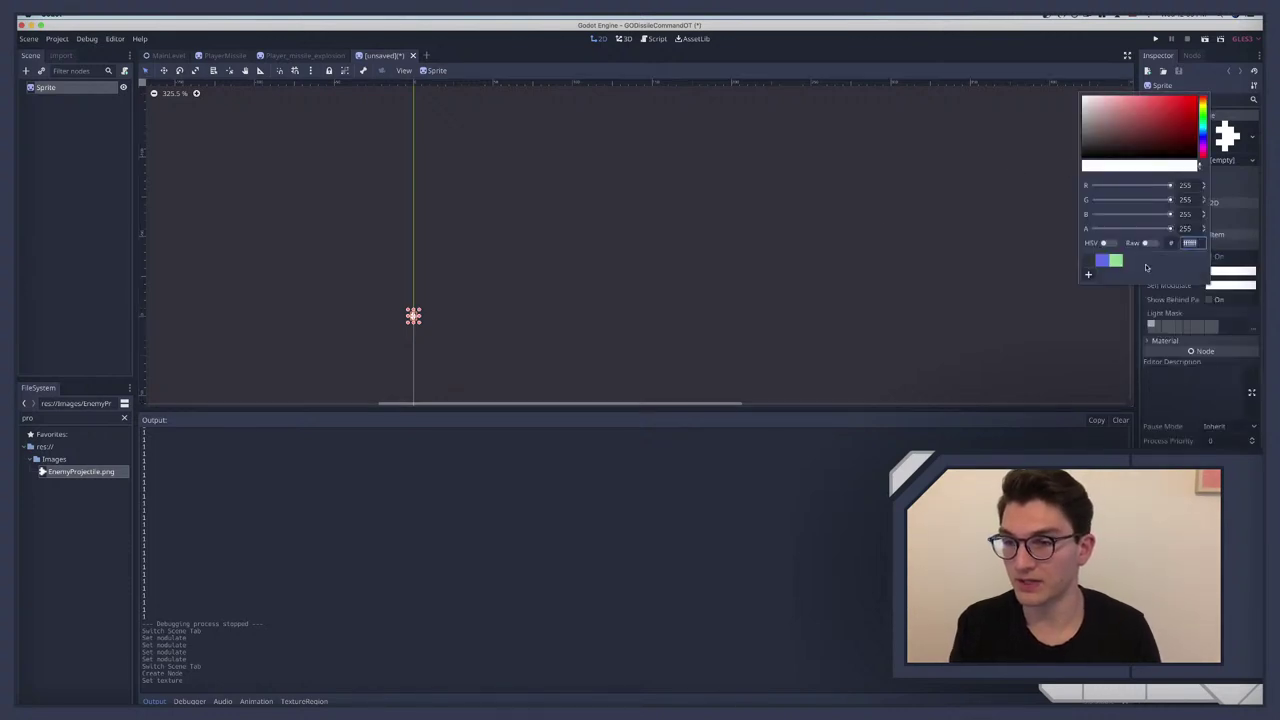
{"action": "left_click", "coordinate": [1117, 261]}
{"action": "left_click", "coordinate": [95, 237]}
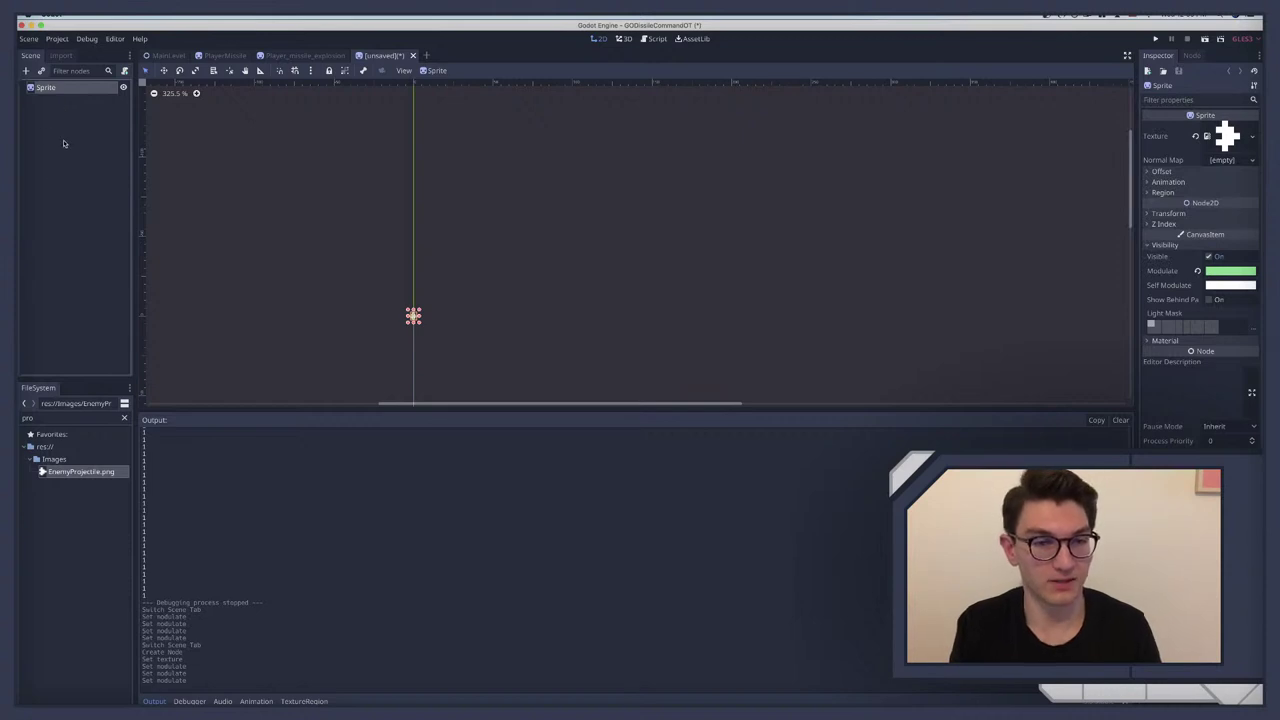
Step: Play the Missile Command reference video, then return to Godot and clear the selection
{"action": "key", "text": "super+Tab"}
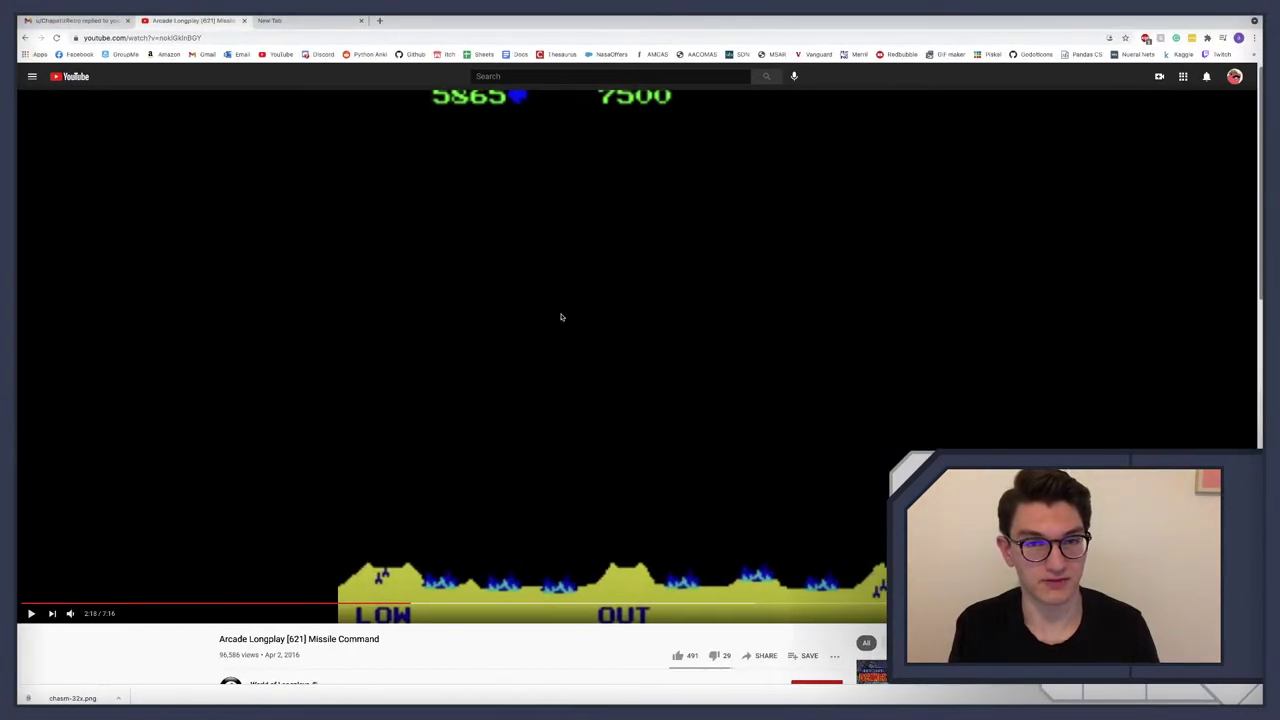
{"action": "left_click", "coordinate": [568, 312]}
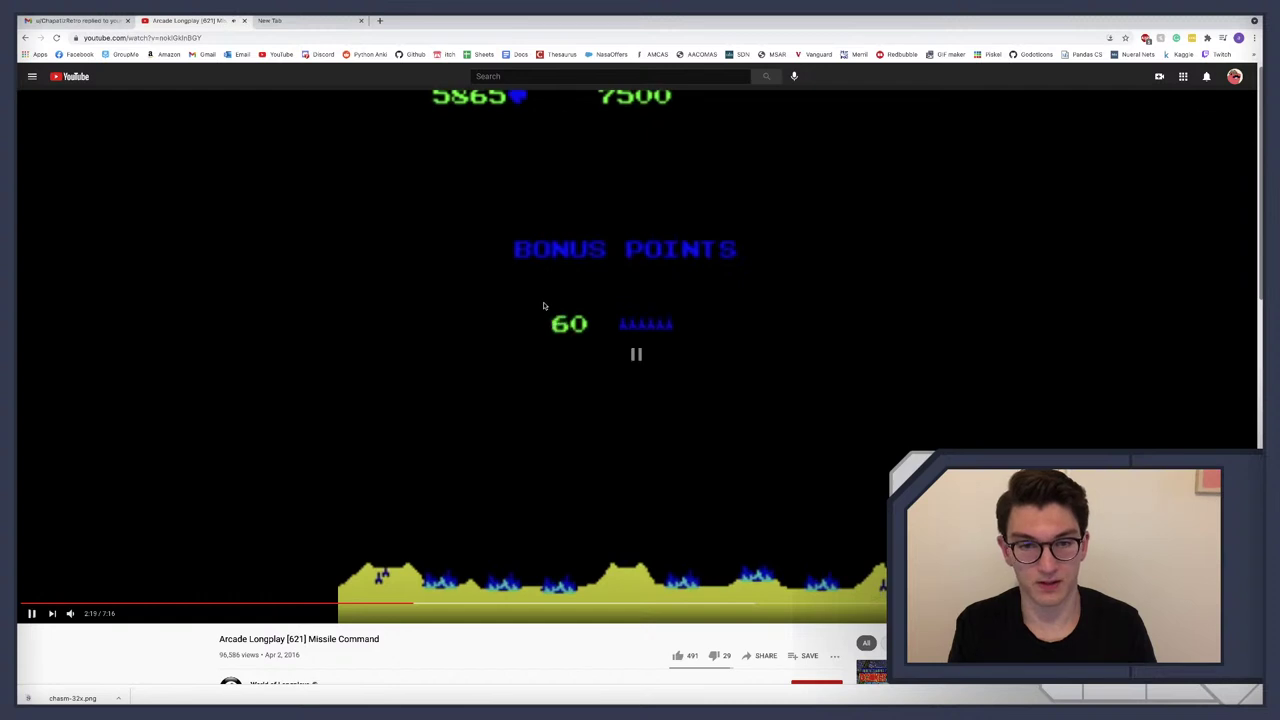
{"action": "key", "text": "super+Tab"}
{"action": "left_click", "coordinate": [47, 102]}
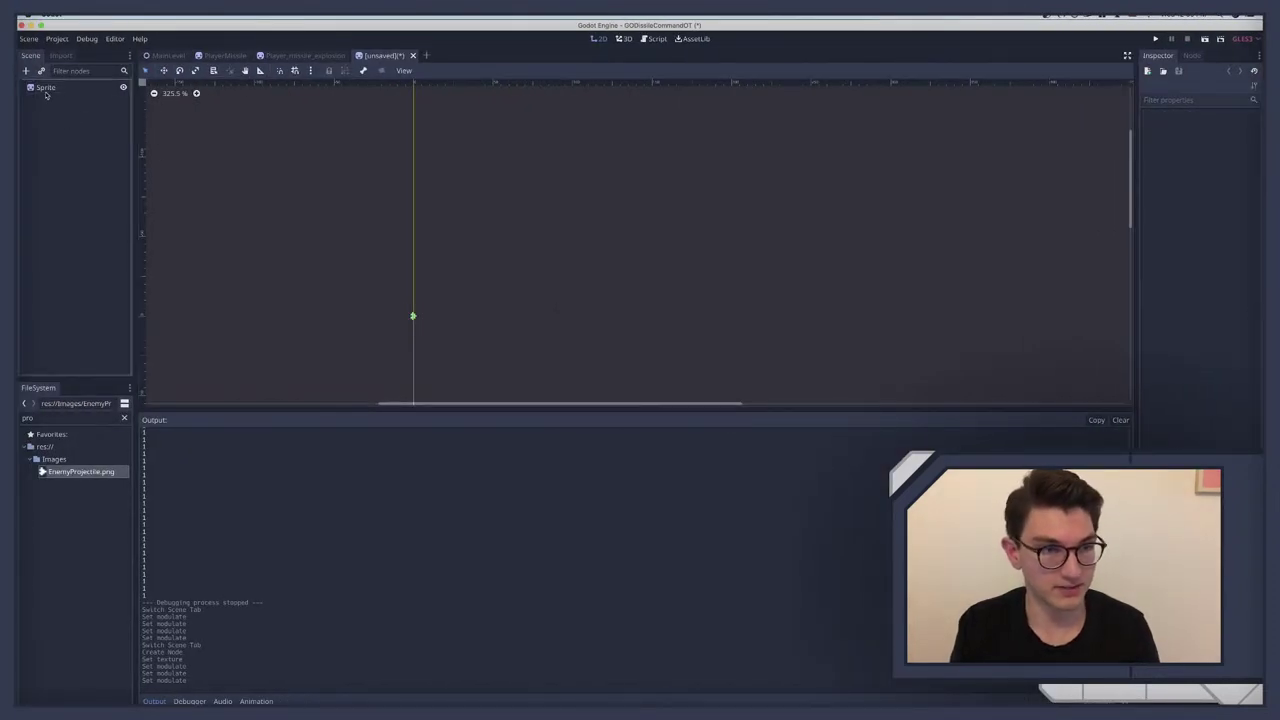
Step: Rename the new scene's root Sprite node to Enemy_Missile
{"action": "left_click", "coordinate": [46, 90]}
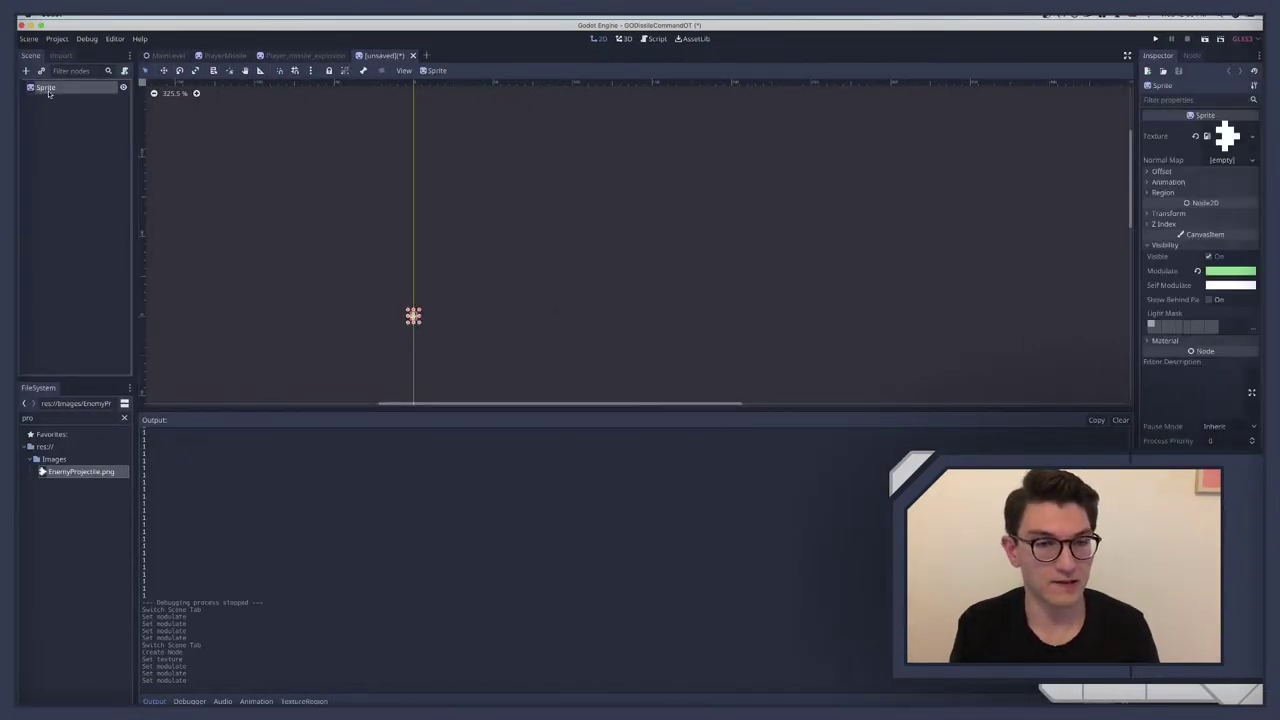
{"action": "double_click", "coordinate": [47, 88]}
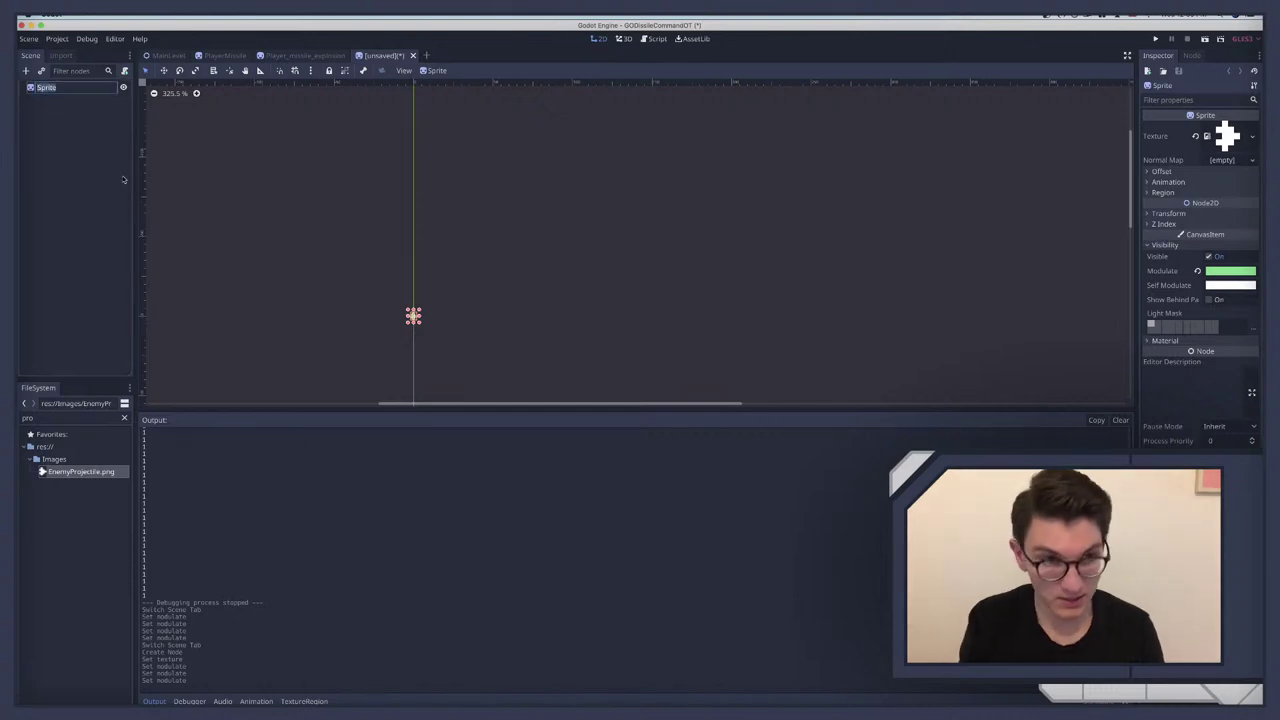
{"action": "left_click", "coordinate": [90, 144]}
{"action": "left_click", "coordinate": [62, 92]}
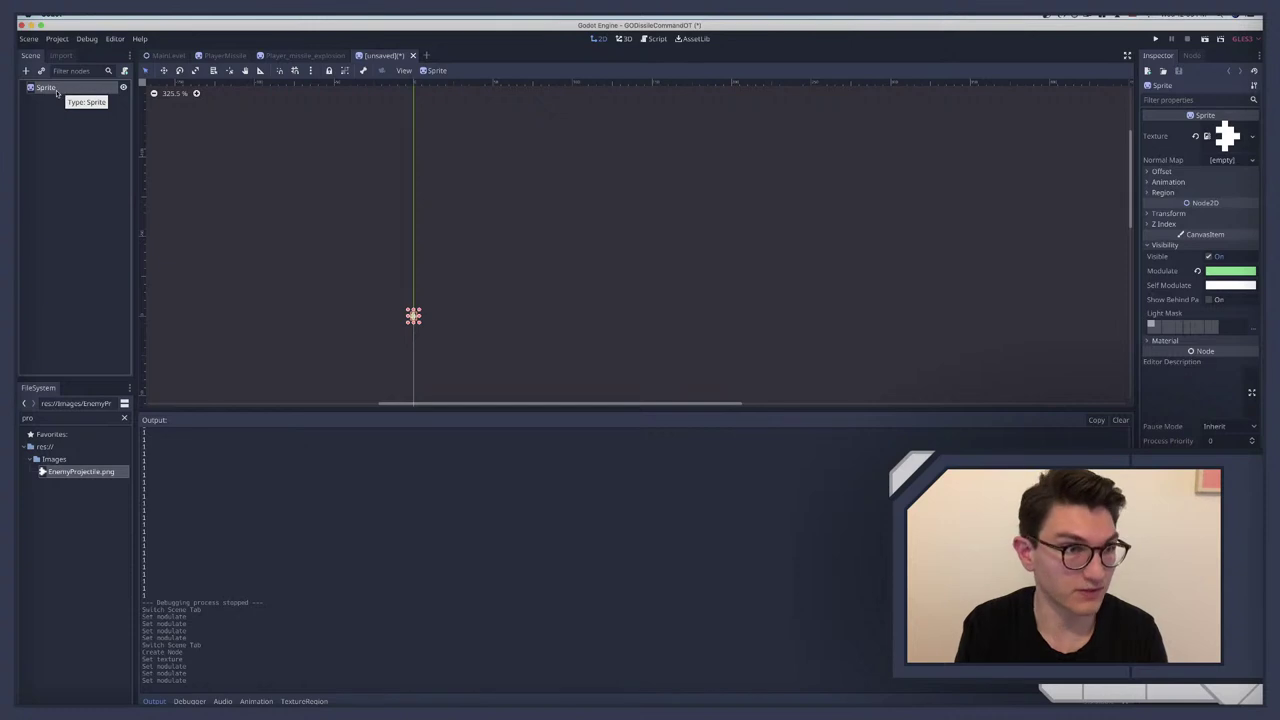
{"action": "double_click", "coordinate": [57, 90]}
{"action": "type", "text": "Ene"}
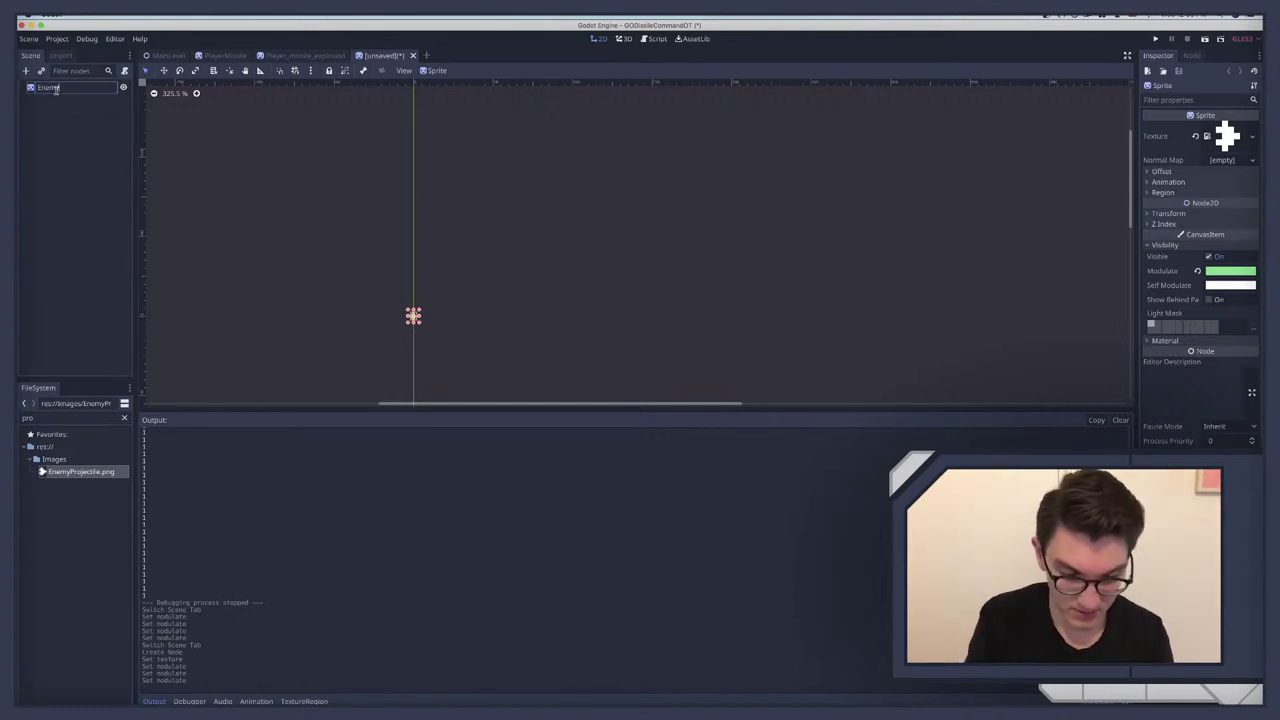
{"action": "type", "text": "my"}
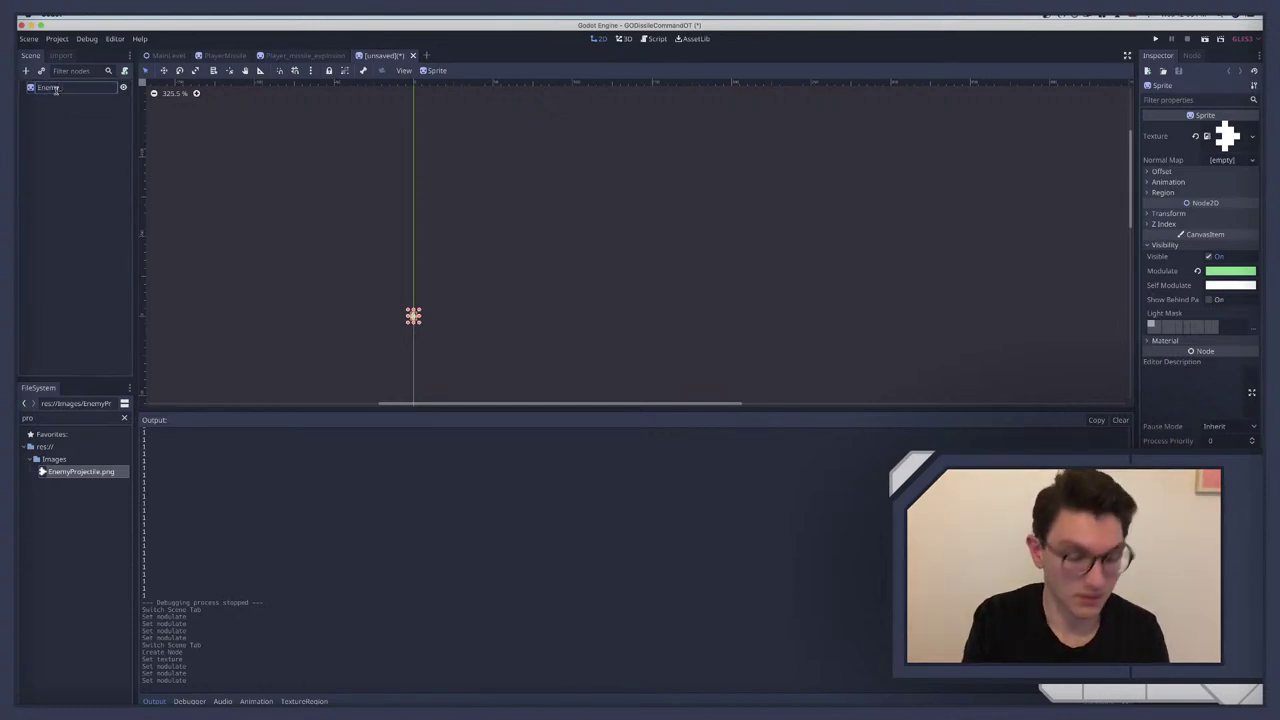
{"action": "type", "text": "Missil"}
{"action": "key", "text": "Return"}
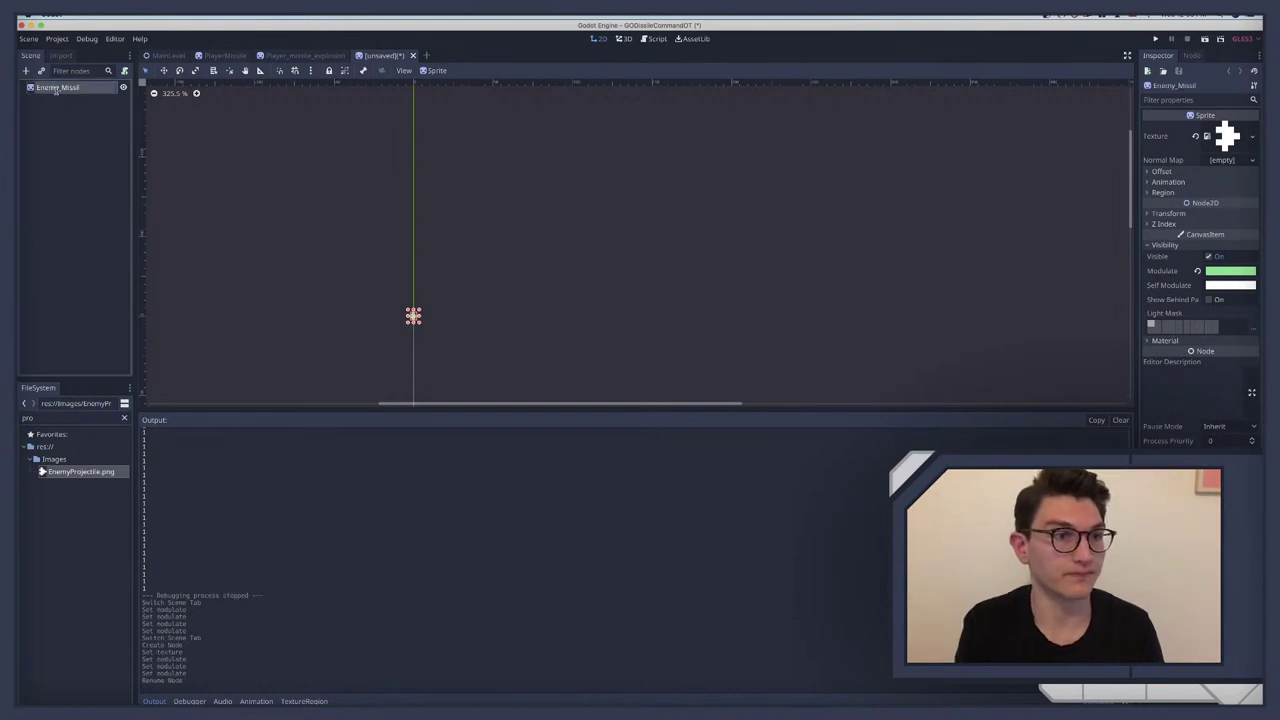
{"action": "double_click", "coordinate": [56, 88]}
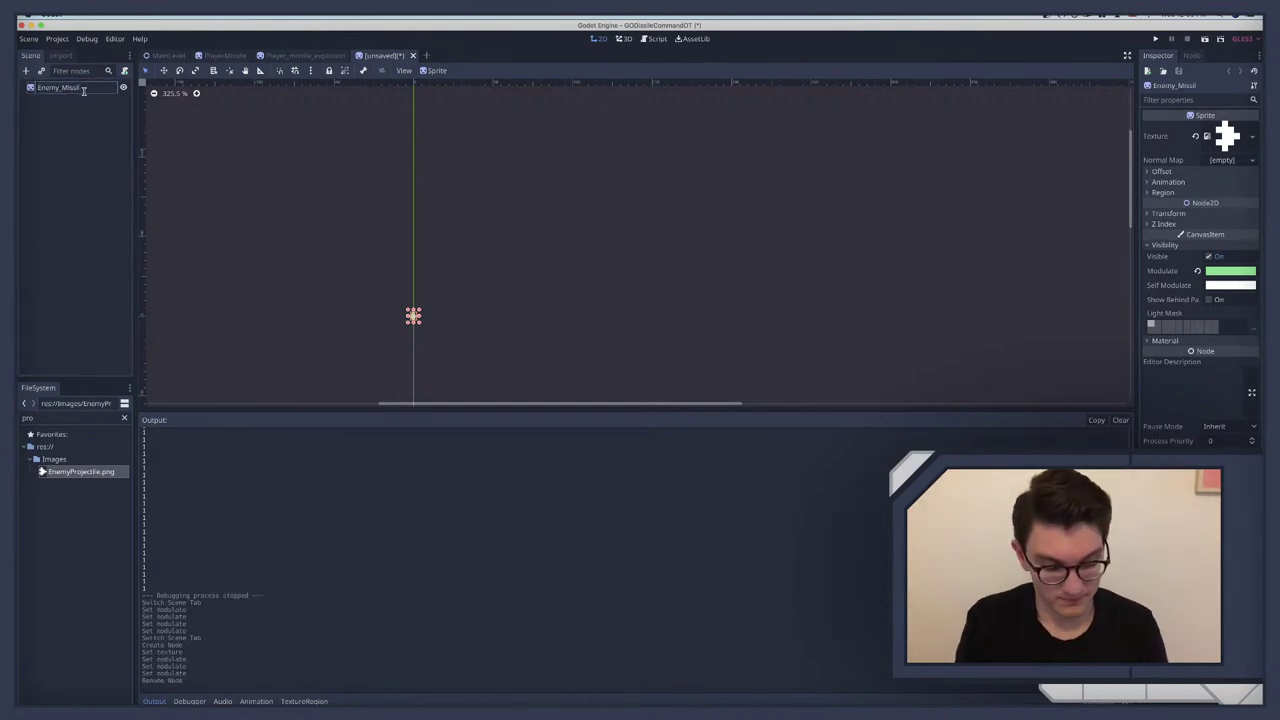
{"action": "type", "text": "e"}
{"action": "key", "text": "Return"}
Step: Save the scene as Enemy_Missile.tscn in res://Scenes/MainLevel/Missiles
{"action": "left_click", "coordinate": [72, 120]}
{"action": "key", "text": "ctrl+s"}
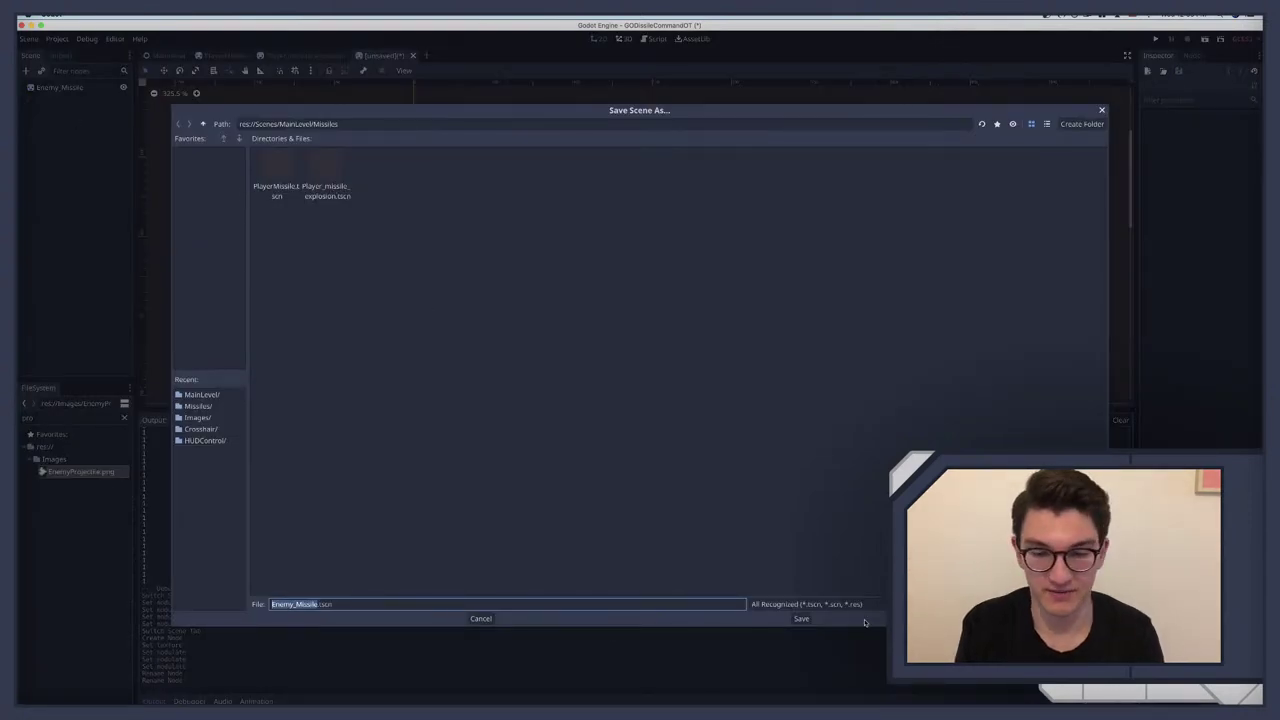
{"action": "key", "text": "Return"}
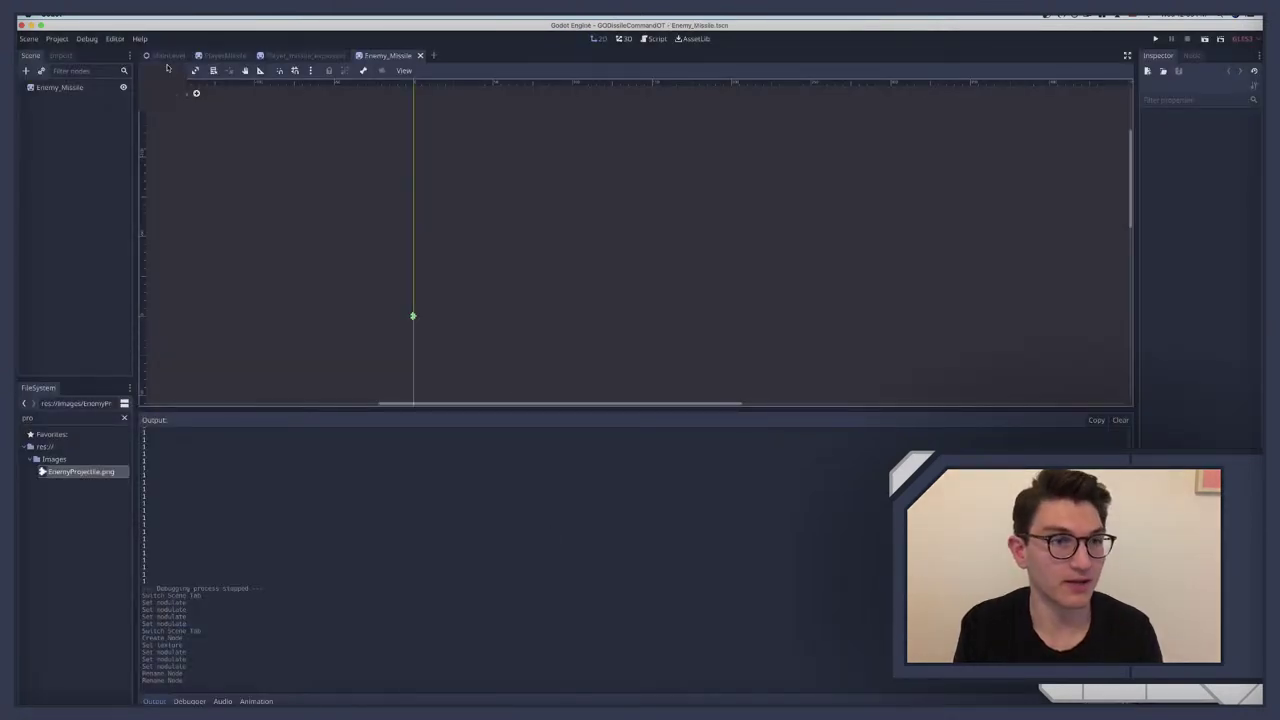
Step: Attach a new Enemy_Missile.gd script to the Enemy_Missile root node
{"action": "left_click", "coordinate": [59, 87]}
{"action": "left_click", "coordinate": [124, 70]}
{"action": "key", "text": "Return"}
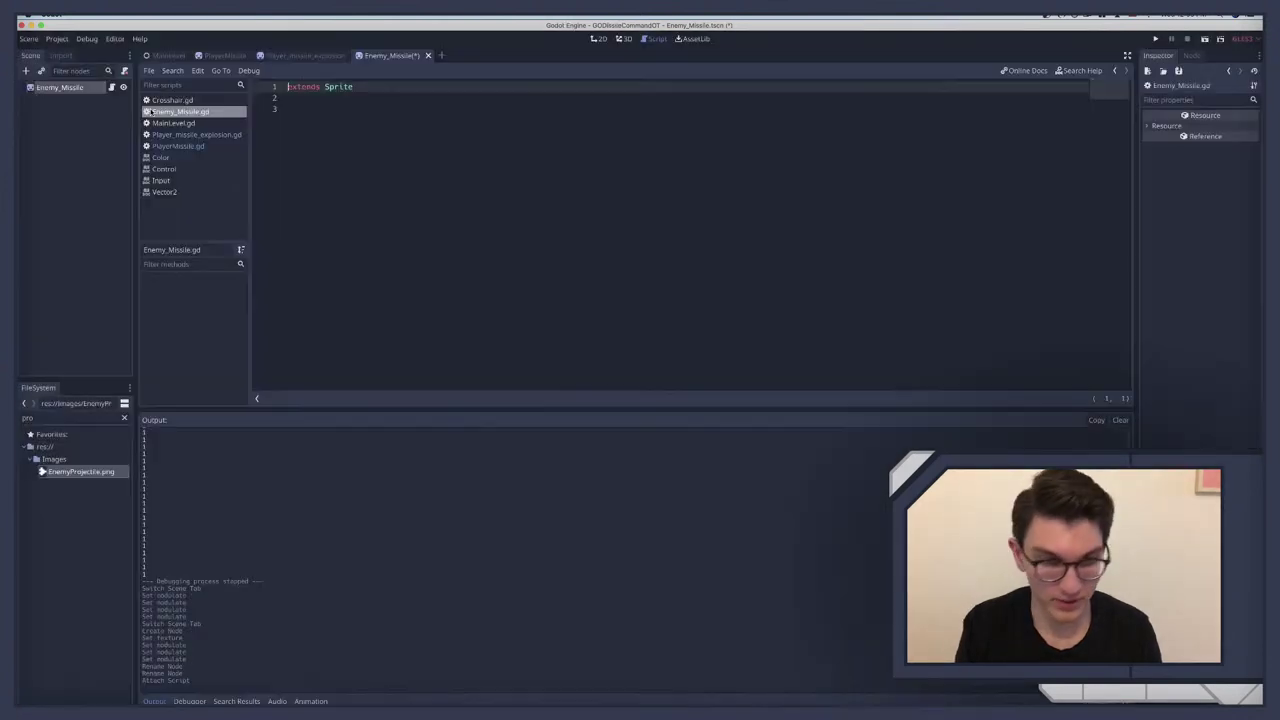
Step: Add an Area2D child node under Enemy_Missile
{"action": "left_click", "coordinate": [50, 92]}
{"action": "key", "text": "ctrl+a"}
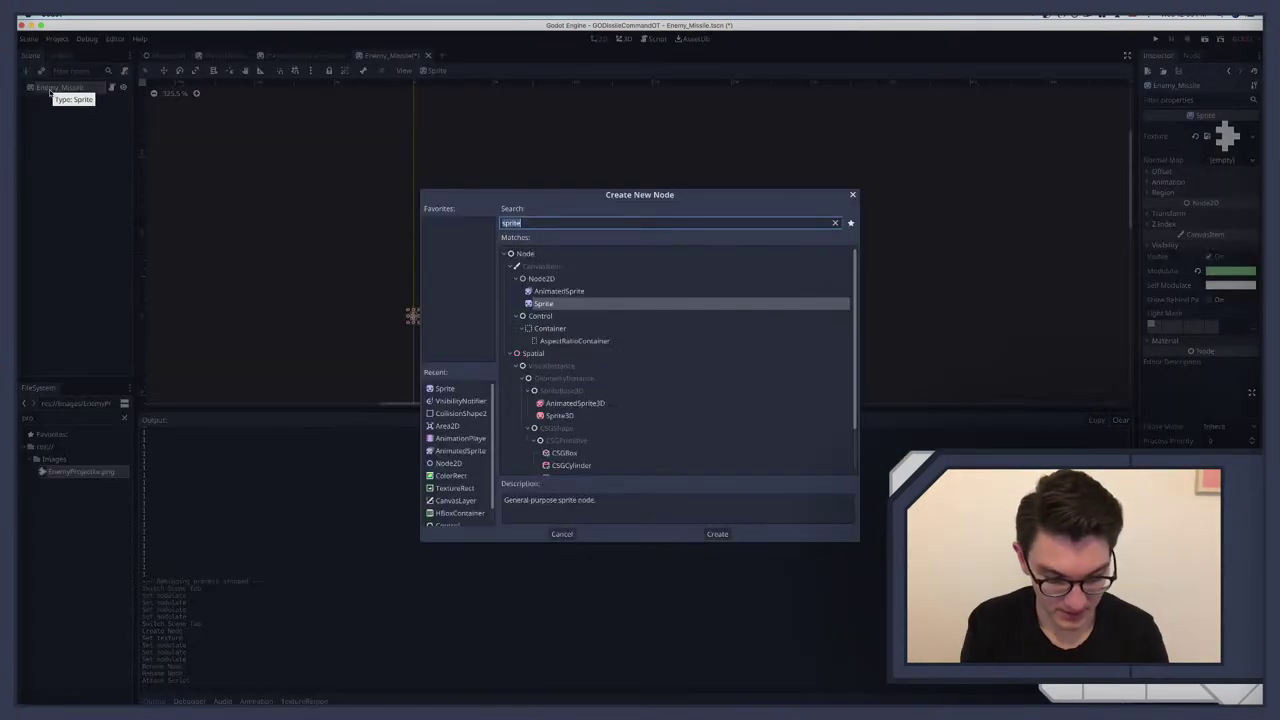
{"action": "type", "text": "area"}
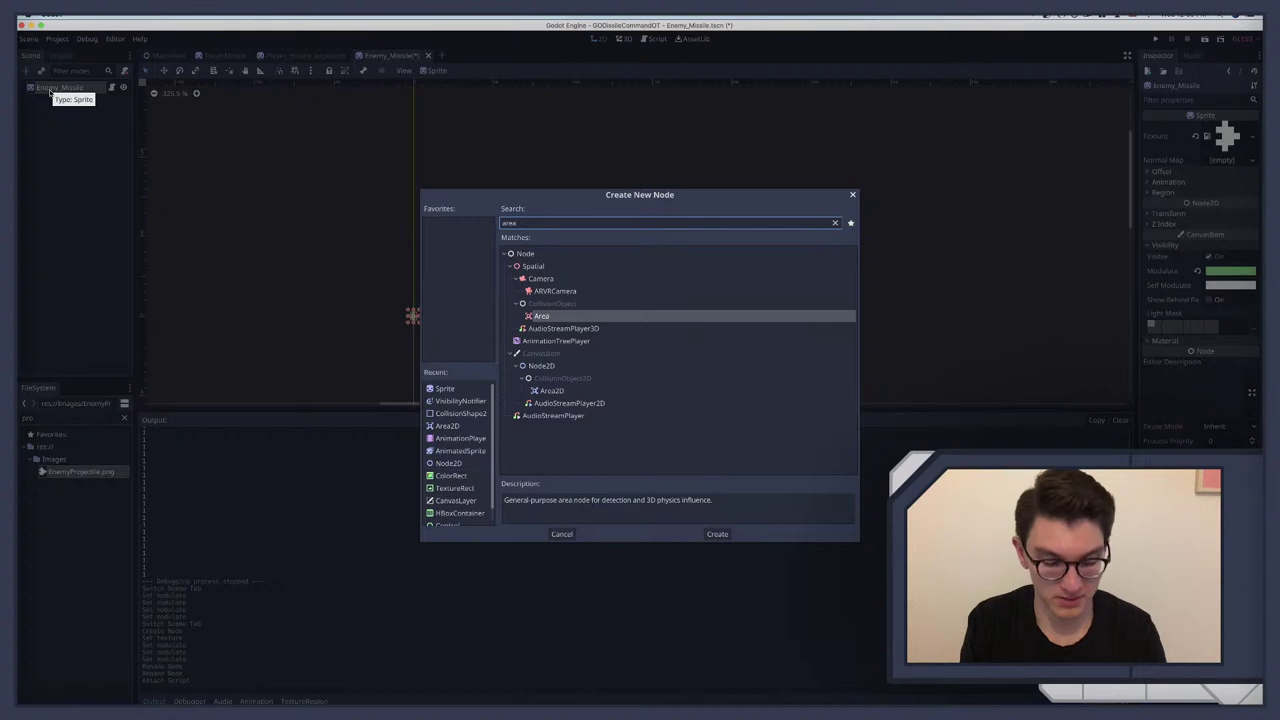
{"action": "type", "text": "2d"}
{"action": "key", "text": "Return"}
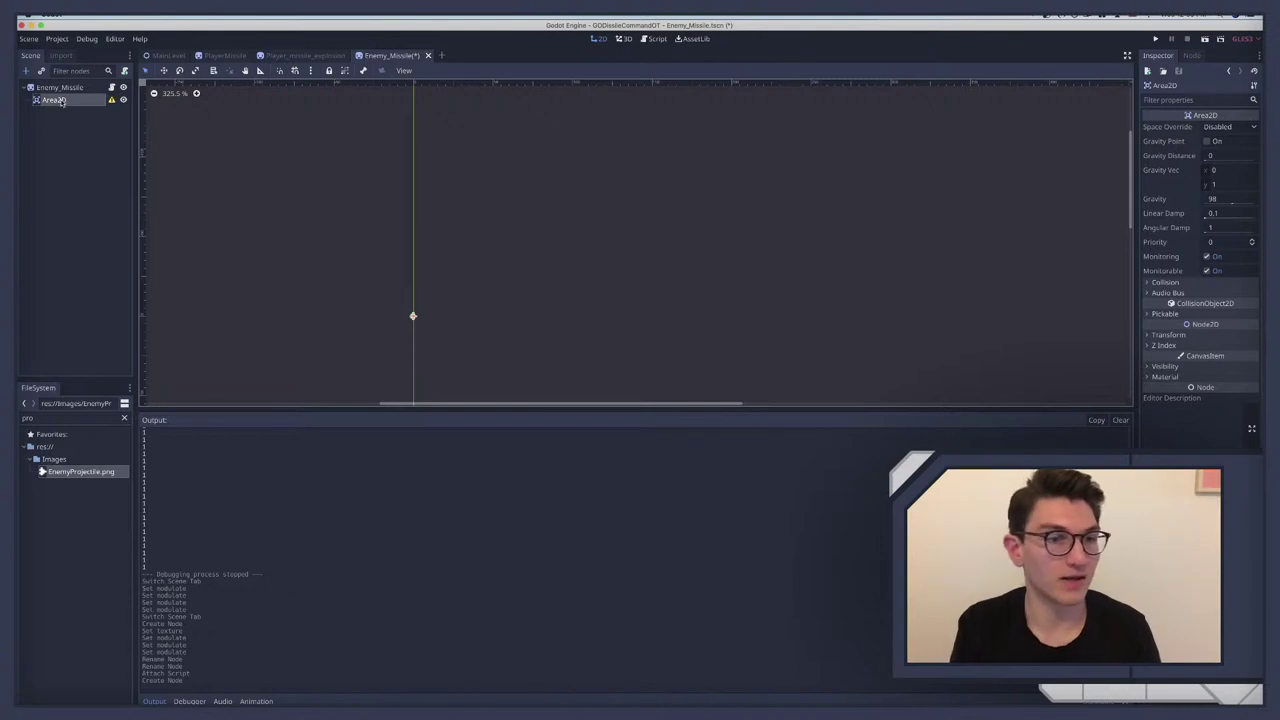
{"action": "scroll", "coordinate": [429, 294], "scroll_direction": "down", "scroll_amount": 2}
{"action": "scroll", "coordinate": [441, 292], "scroll_direction": "up", "scroll_amount": 7}
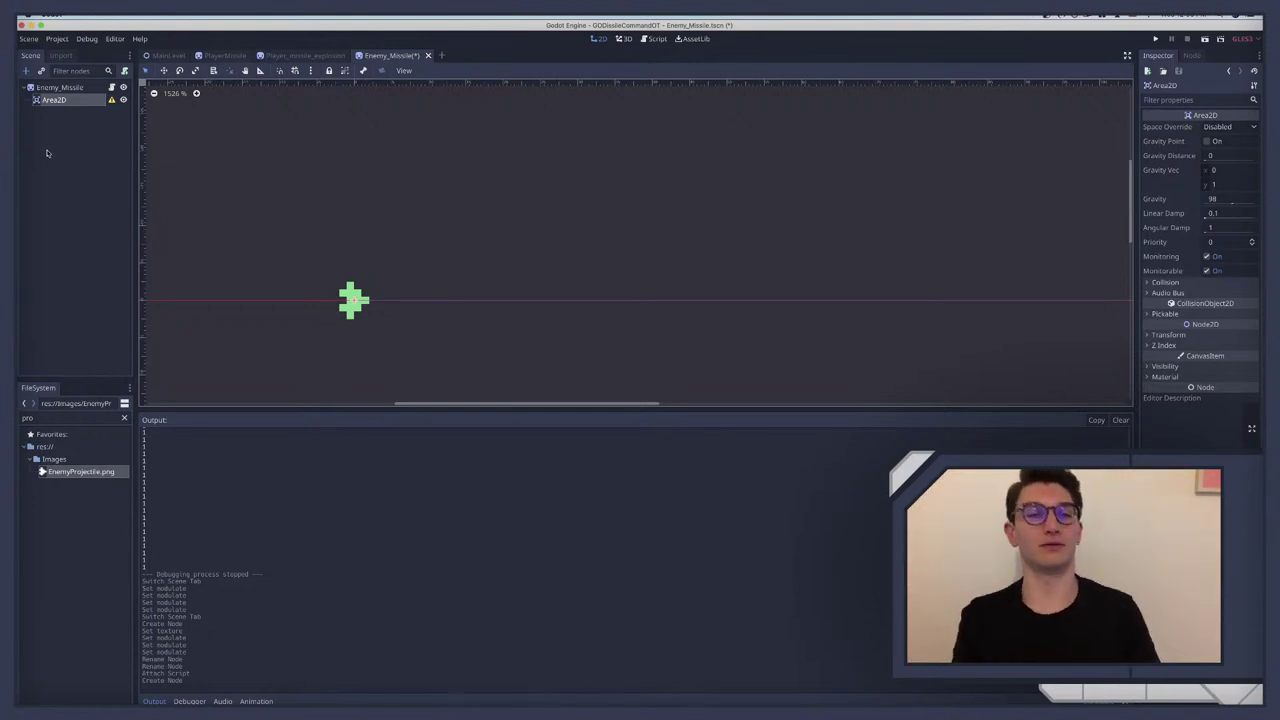
Step: Give the Area2D a CollisionShape2D with a new CircleShape2D sized to fit the sprite
{"action": "key", "text": "ctrl+a"}
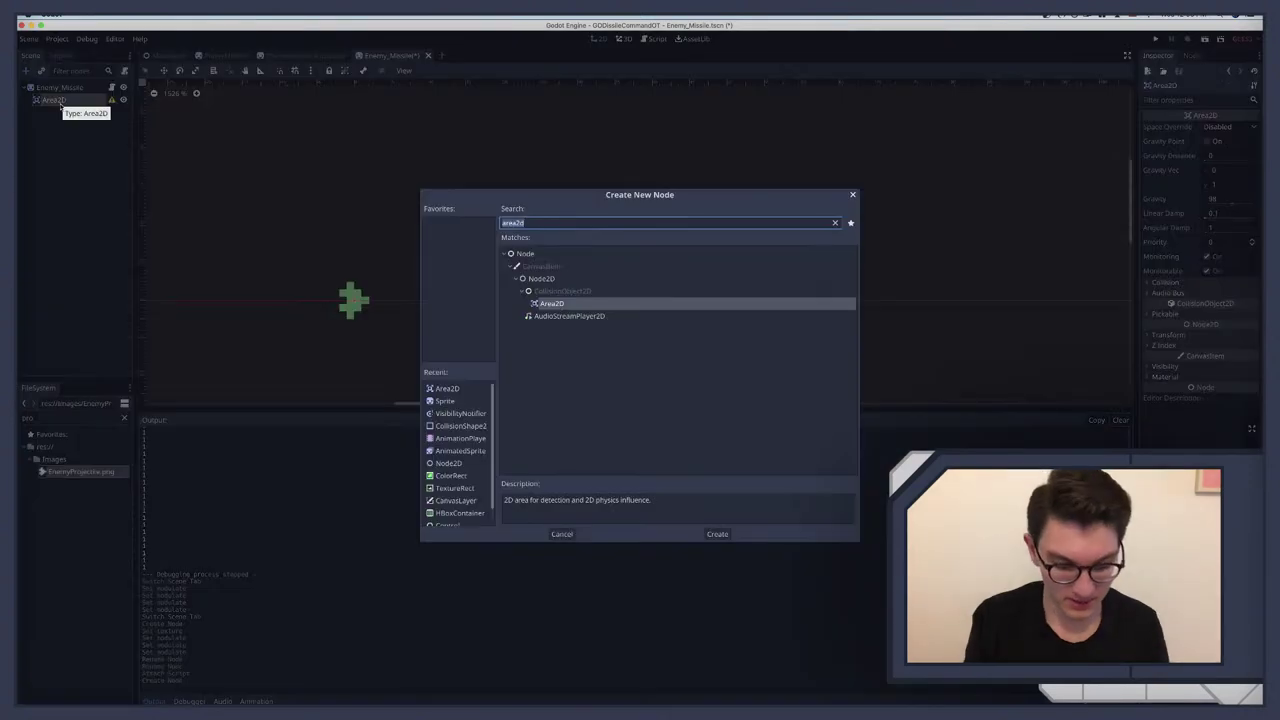
{"action": "type", "text": "coll"}
{"action": "key", "text": "Return"}
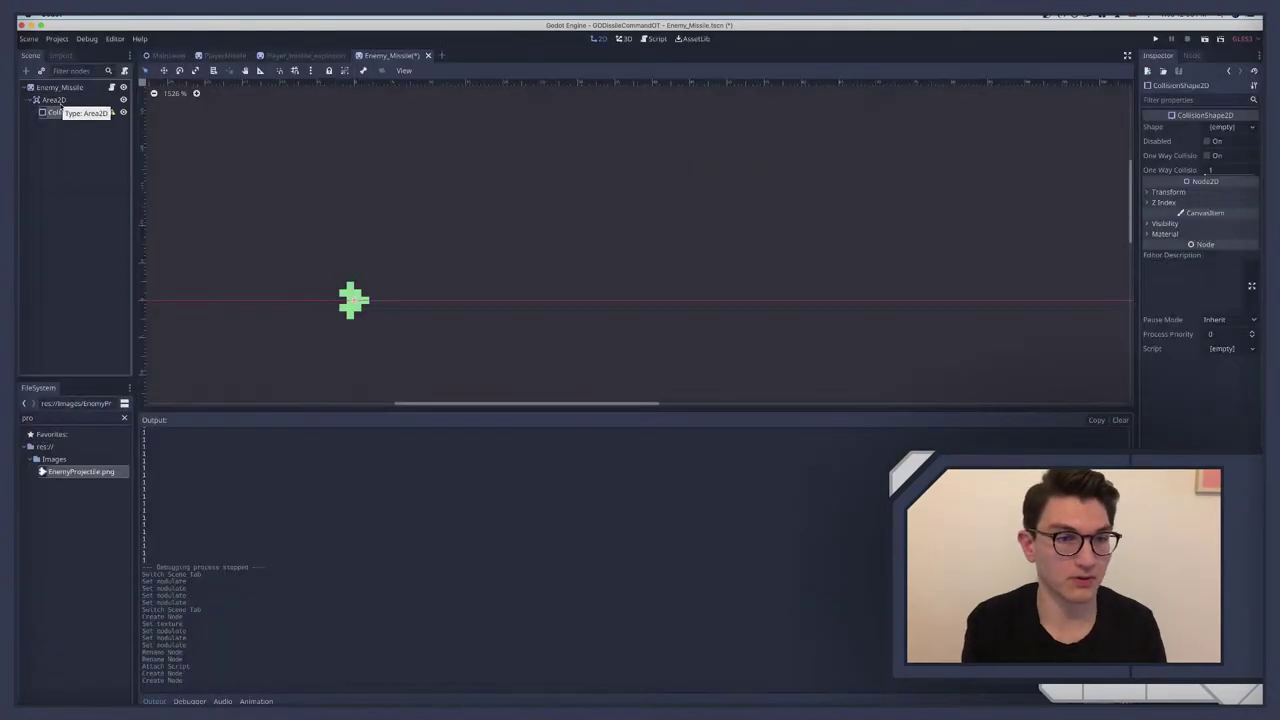
{"action": "left_click", "coordinate": [1212, 124]}
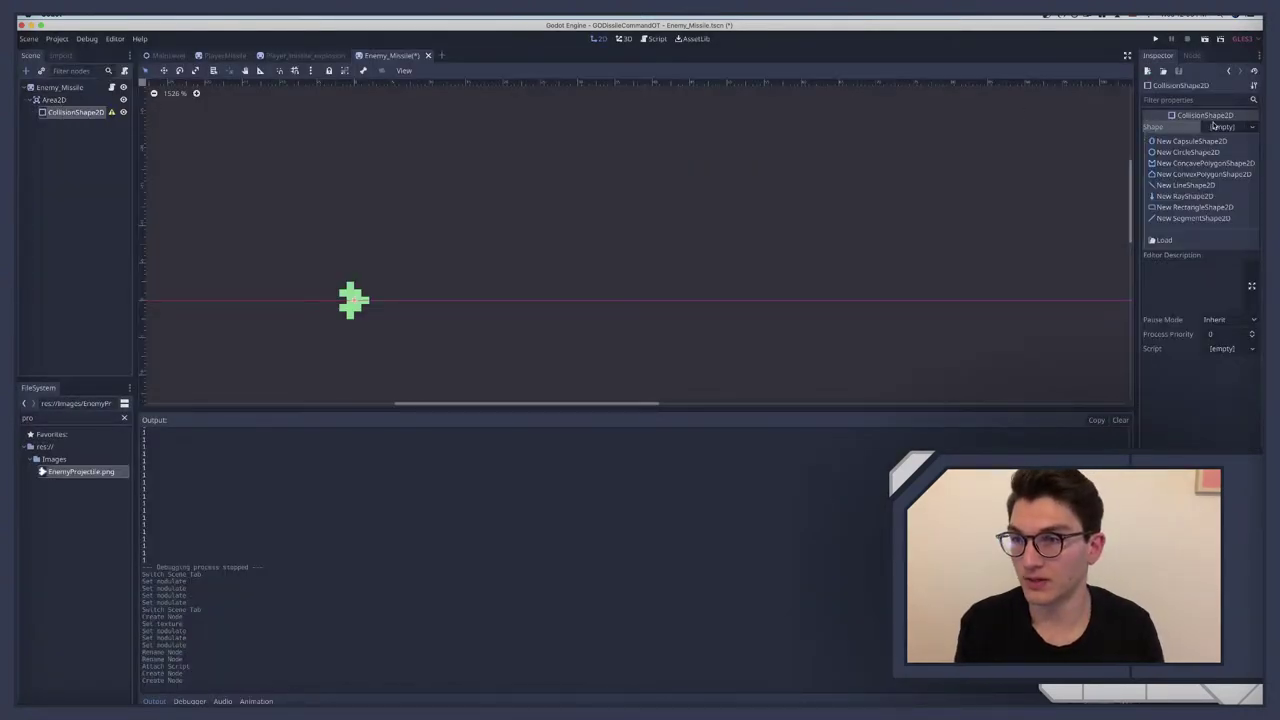
{"action": "left_click", "coordinate": [1200, 148]}
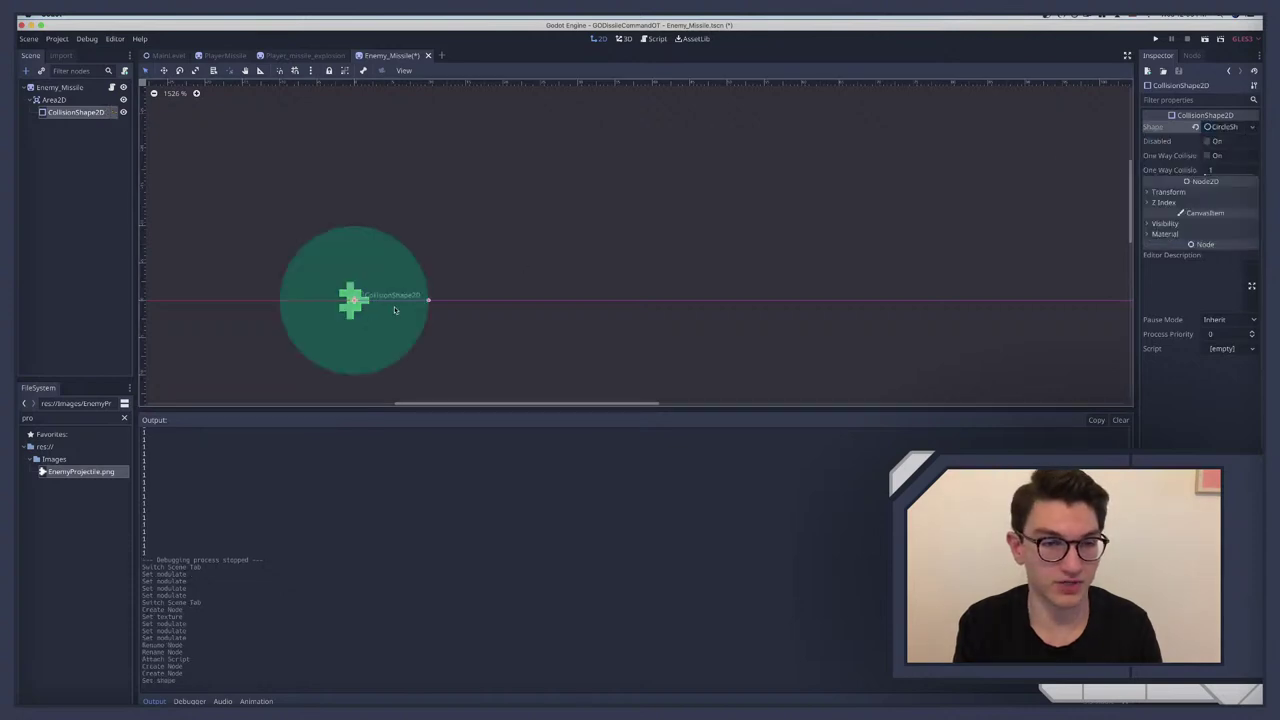
{"action": "left_click_drag", "start_coordinate": [428, 302], "coordinate": [391, 302]}
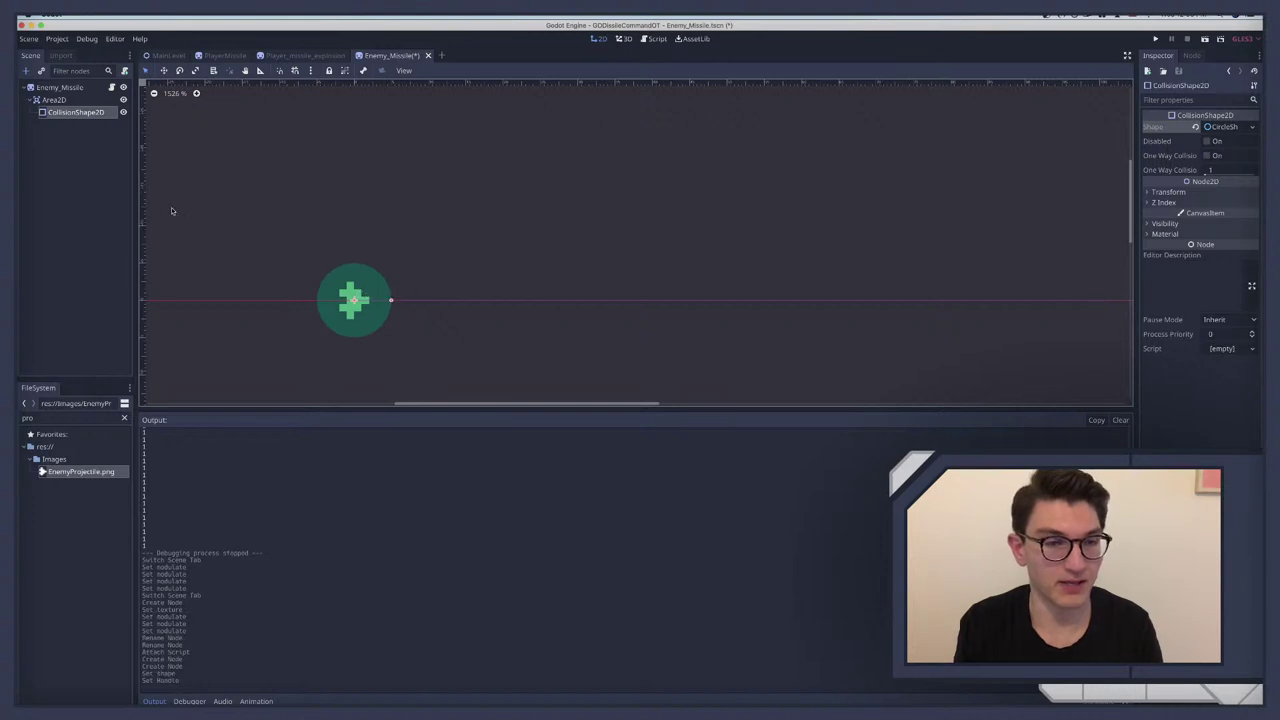
Step: Connect the Area2D's area_entered signal to the Enemy_Missile script
{"action": "left_click", "coordinate": [62, 100]}
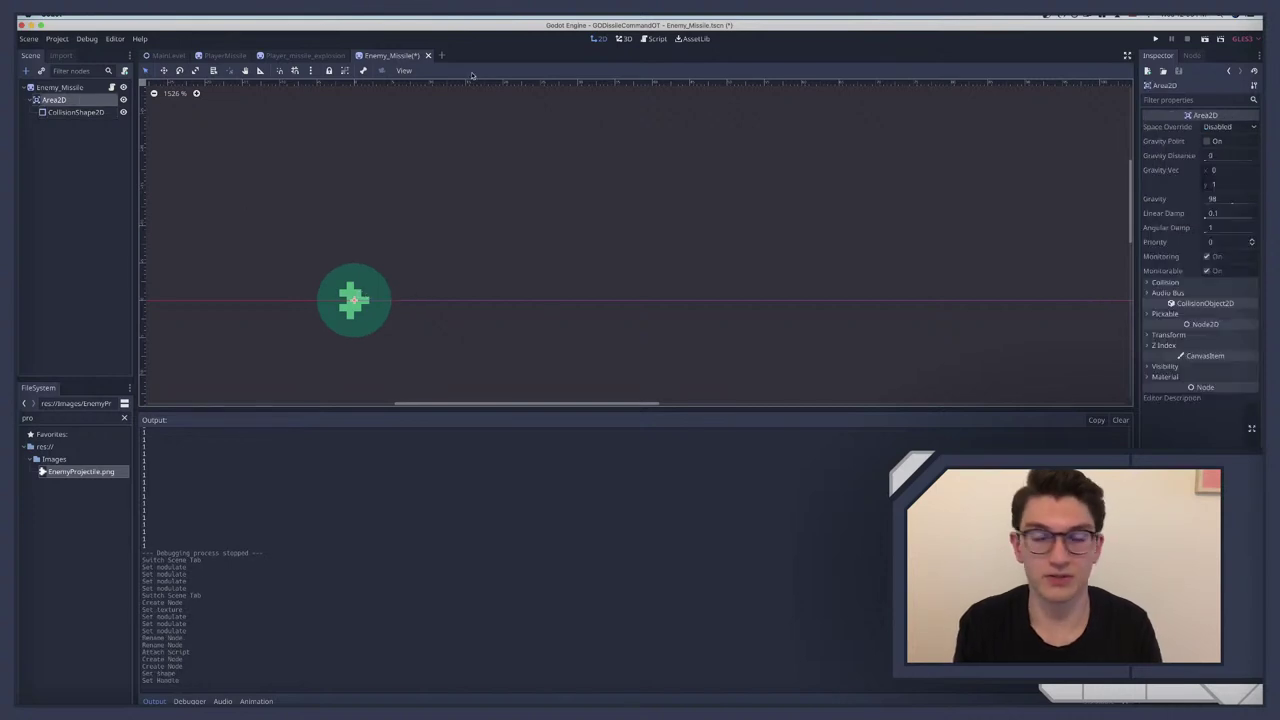
{"action": "left_click", "coordinate": [1192, 56]}
{"action": "left_click", "coordinate": [1191, 115]}
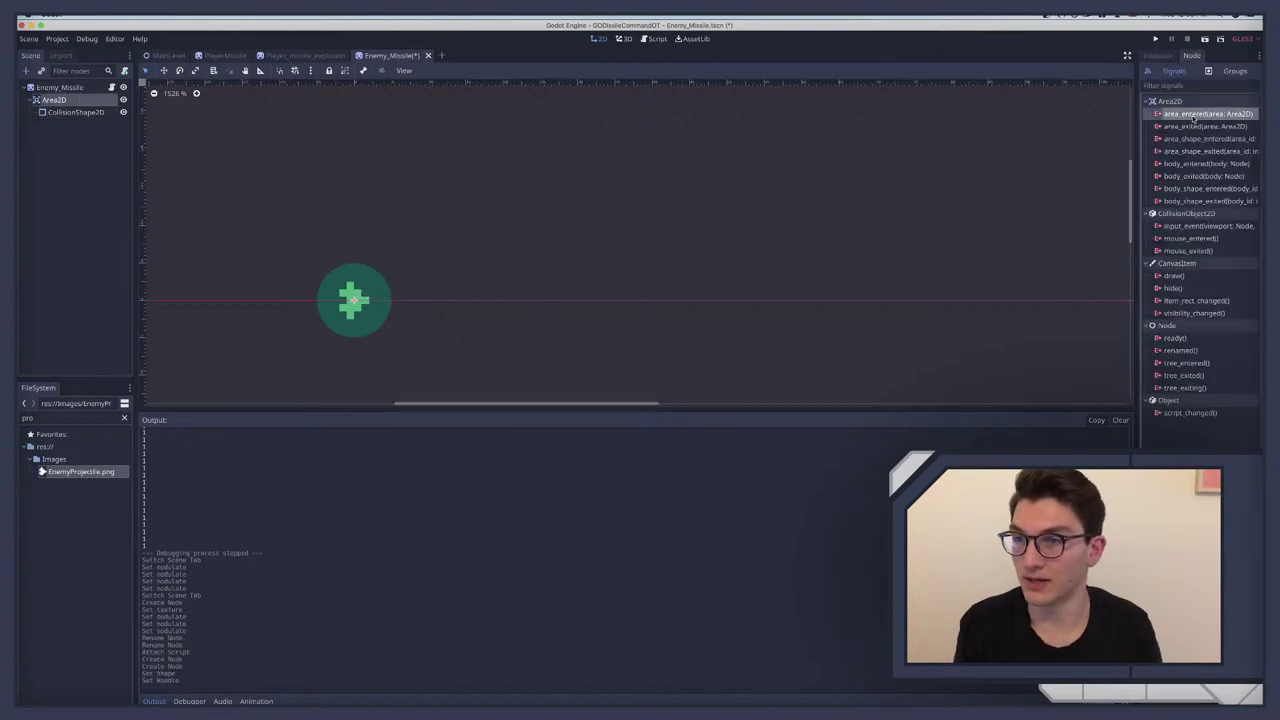
{"action": "double_click", "coordinate": [1191, 115]}
{"action": "key", "text": "Return"}
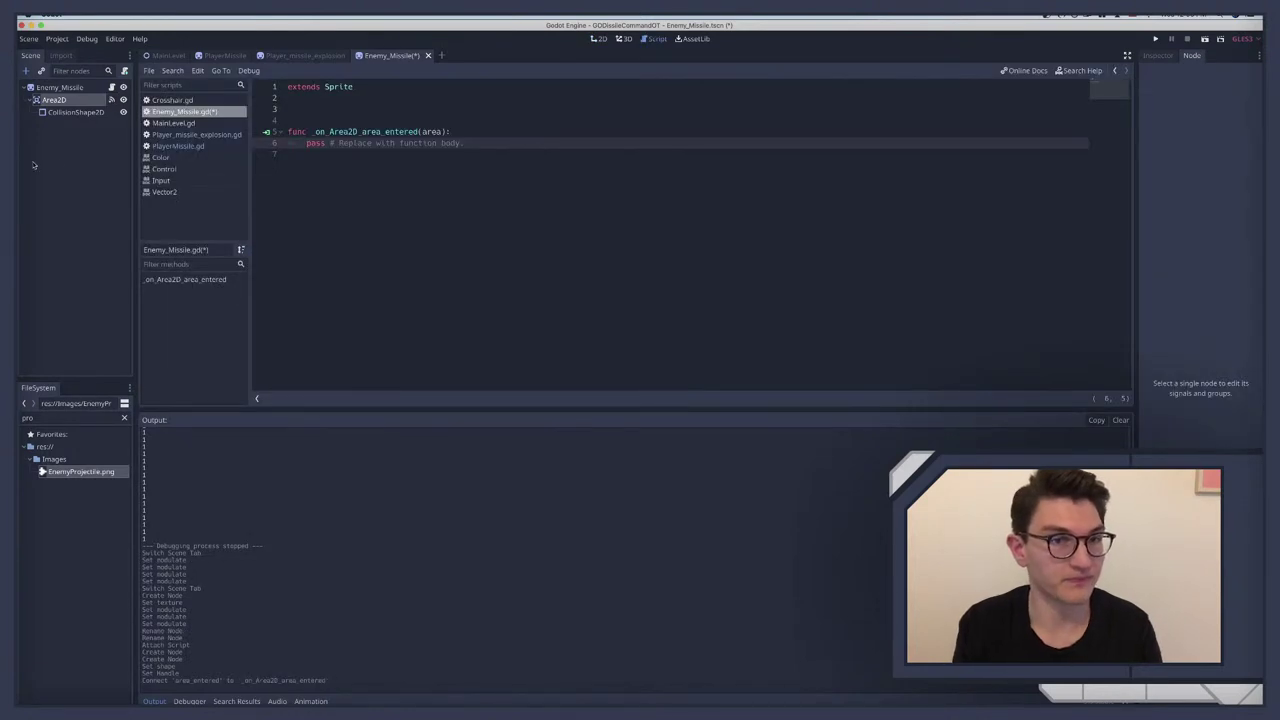
Step: Put the Area2D on the enemy_missile collision layer only
{"action": "left_click", "coordinate": [56, 100]}
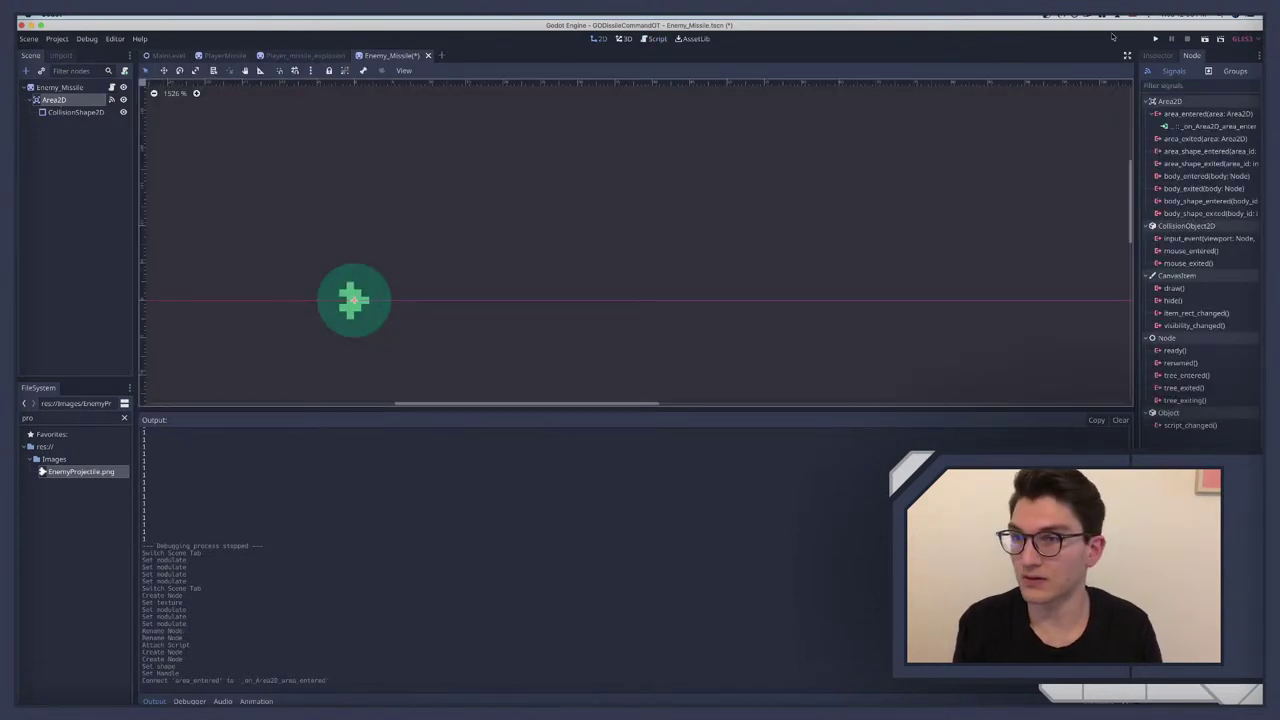
{"action": "left_click", "coordinate": [1160, 55]}
{"action": "left_click", "coordinate": [1167, 282]}
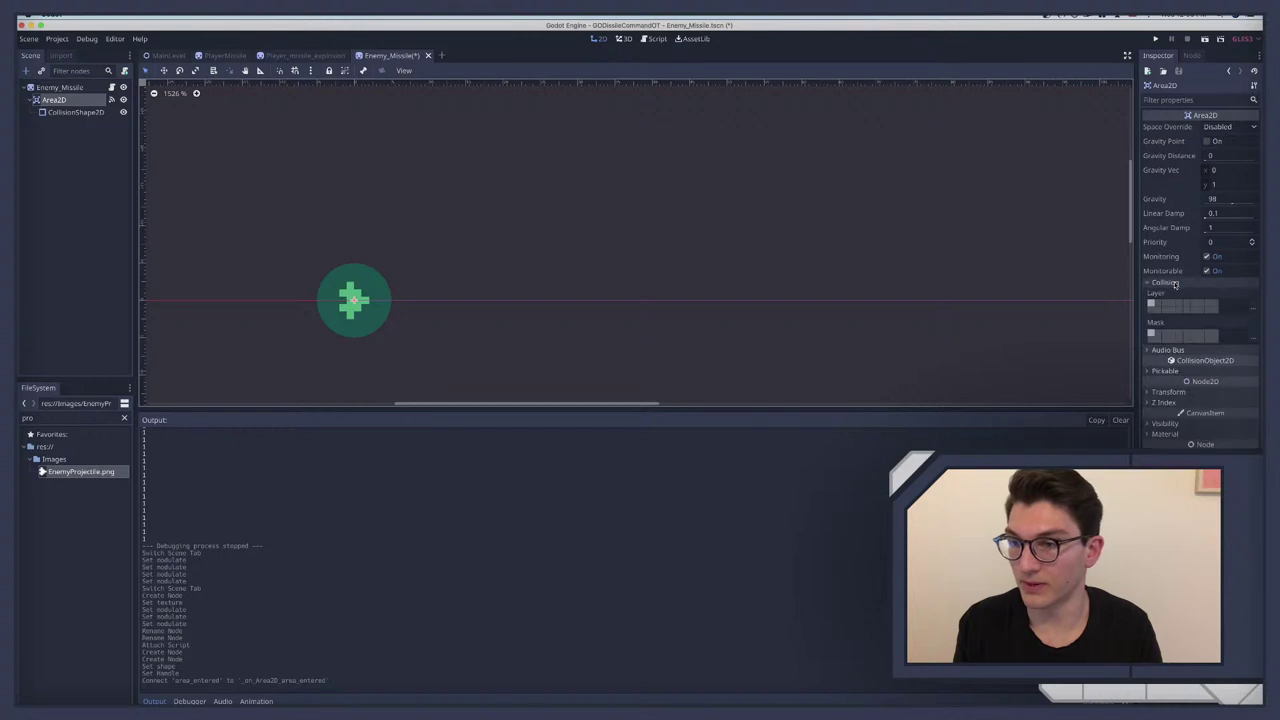
{"action": "left_click", "coordinate": [1253, 306]}
{"action": "left_click", "coordinate": [1212, 306]}
{"action": "left_click", "coordinate": [1220, 317]}
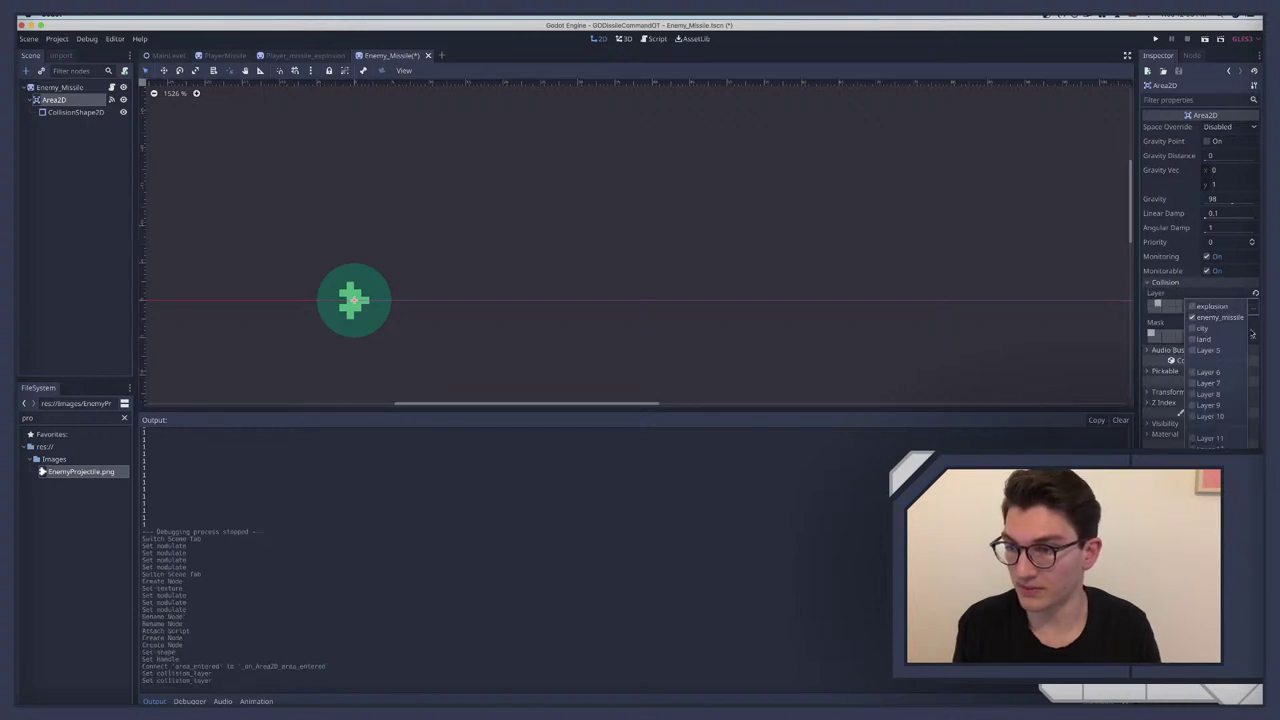
{"action": "left_click", "coordinate": [1253, 336]}
Step: Set the Area2D collision mask to explosion, city and land
{"action": "left_click", "coordinate": [1253, 336]}
{"action": "left_click", "coordinate": [1212, 337]}
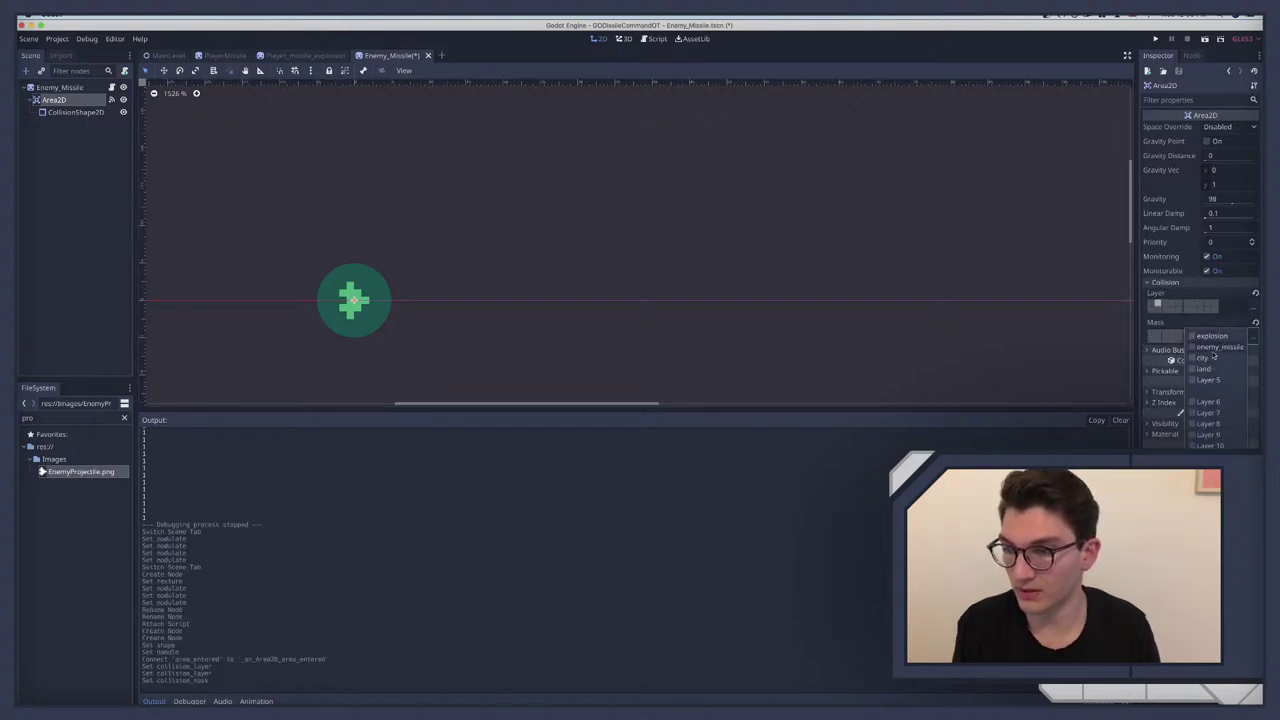
{"action": "left_click", "coordinate": [1211, 337]}
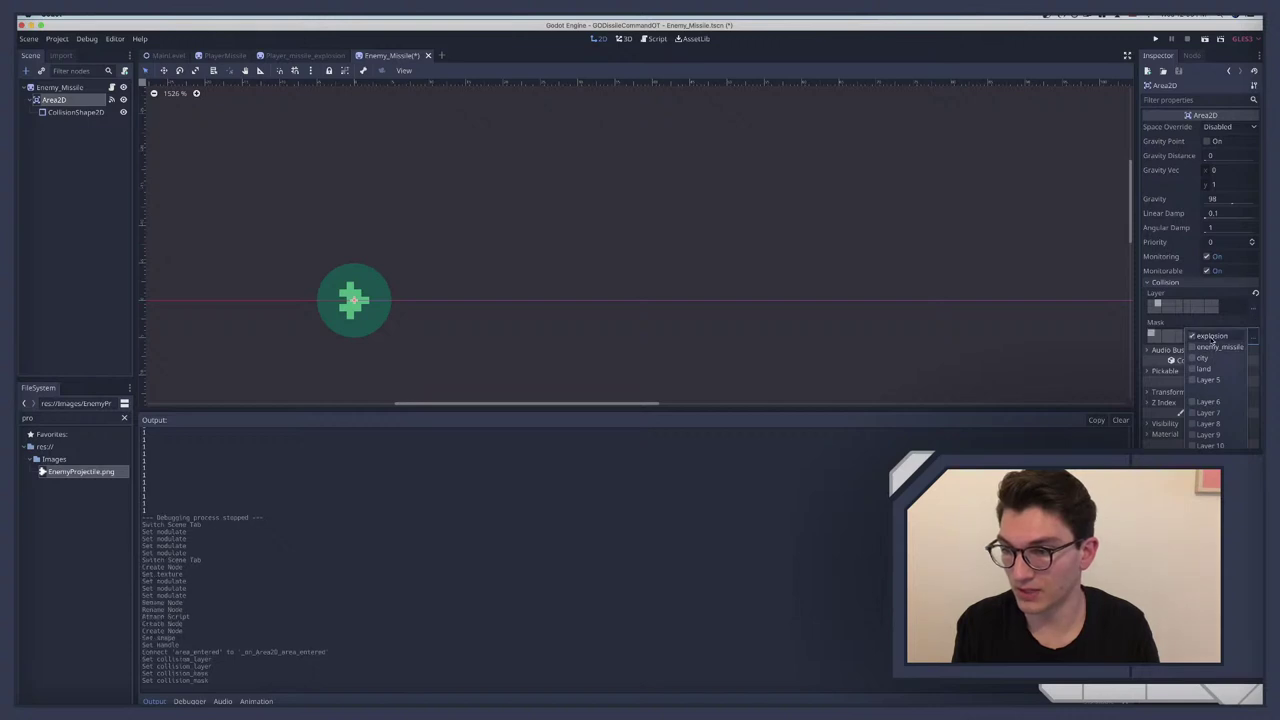
{"action": "left_click", "coordinate": [1204, 357]}
{"action": "left_click", "coordinate": [1204, 368]}
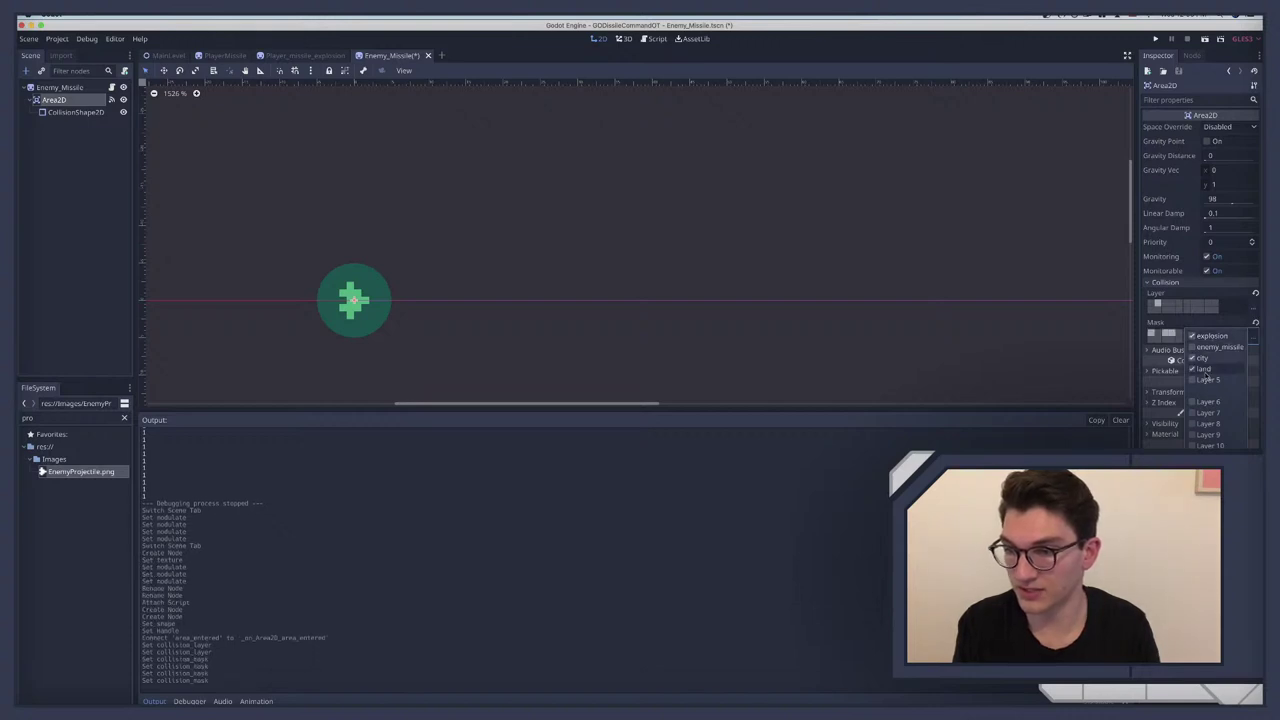
{"action": "left_click", "coordinate": [101, 141]}
{"action": "left_click", "coordinate": [111, 87]}
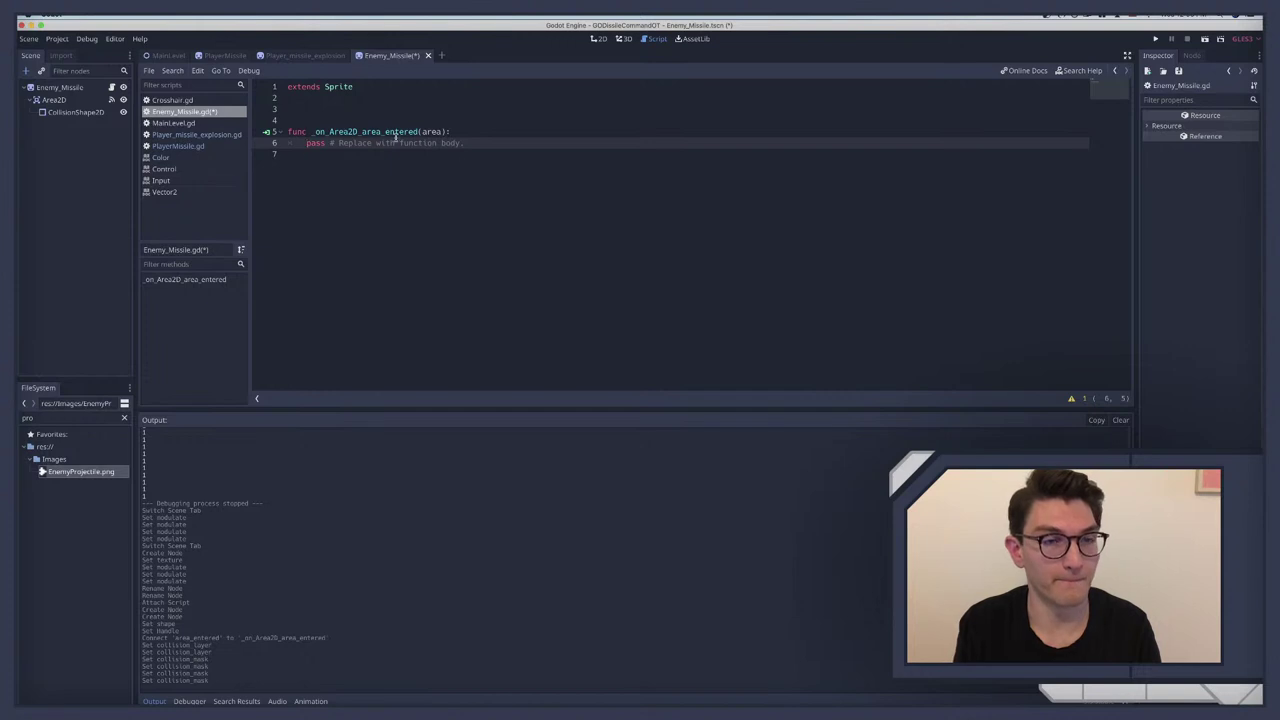
Step: Replace the handler's pass with die() and add a new func die(): stub below
{"action": "triple_click", "coordinate": [448, 143]}
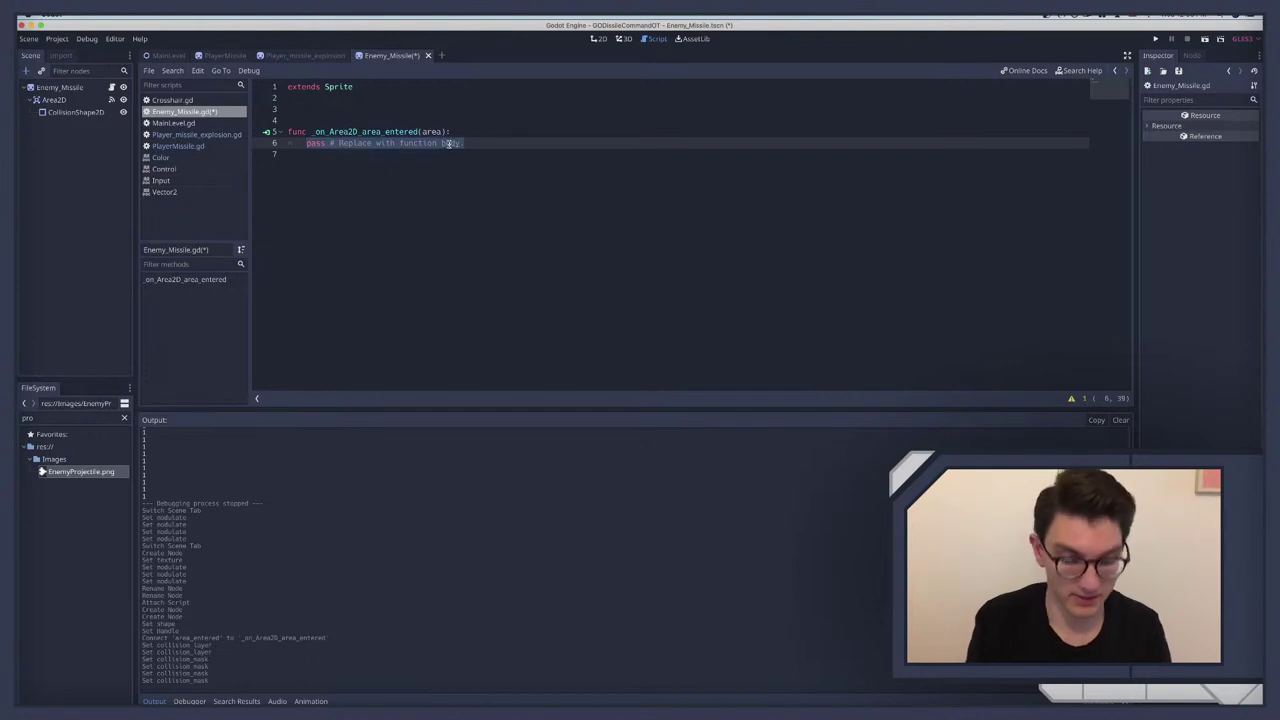
{"action": "key", "text": "BackSpace"}
{"action": "type", "text": "die()"}
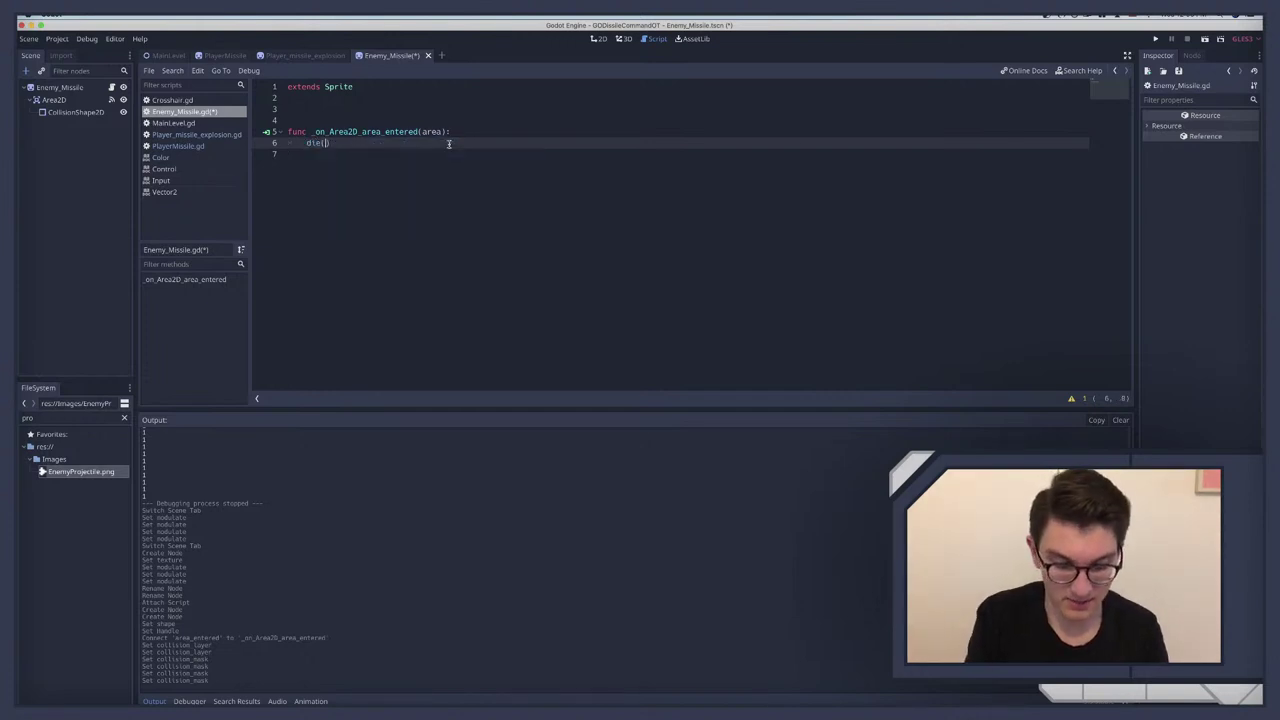
{"action": "key", "text": "Return"}
{"action": "key", "text": "Return"}
{"action": "key", "text": "Return"}
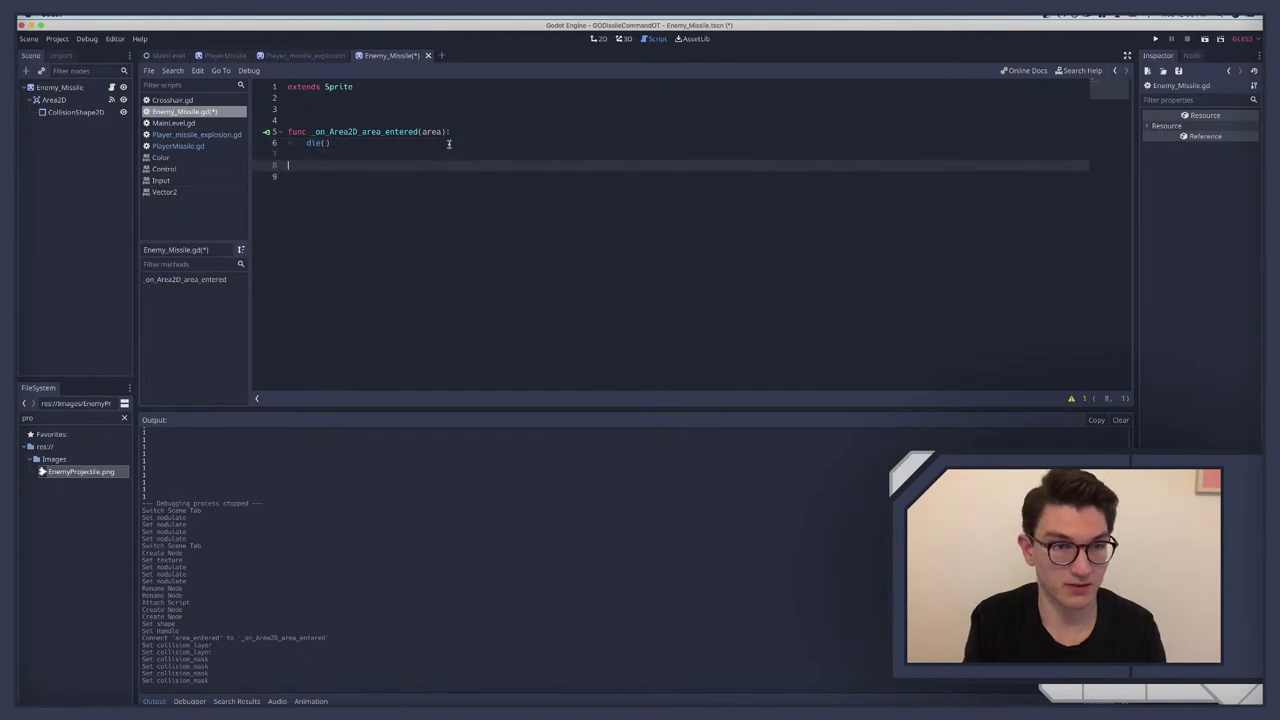
{"action": "type", "text": "func di"}
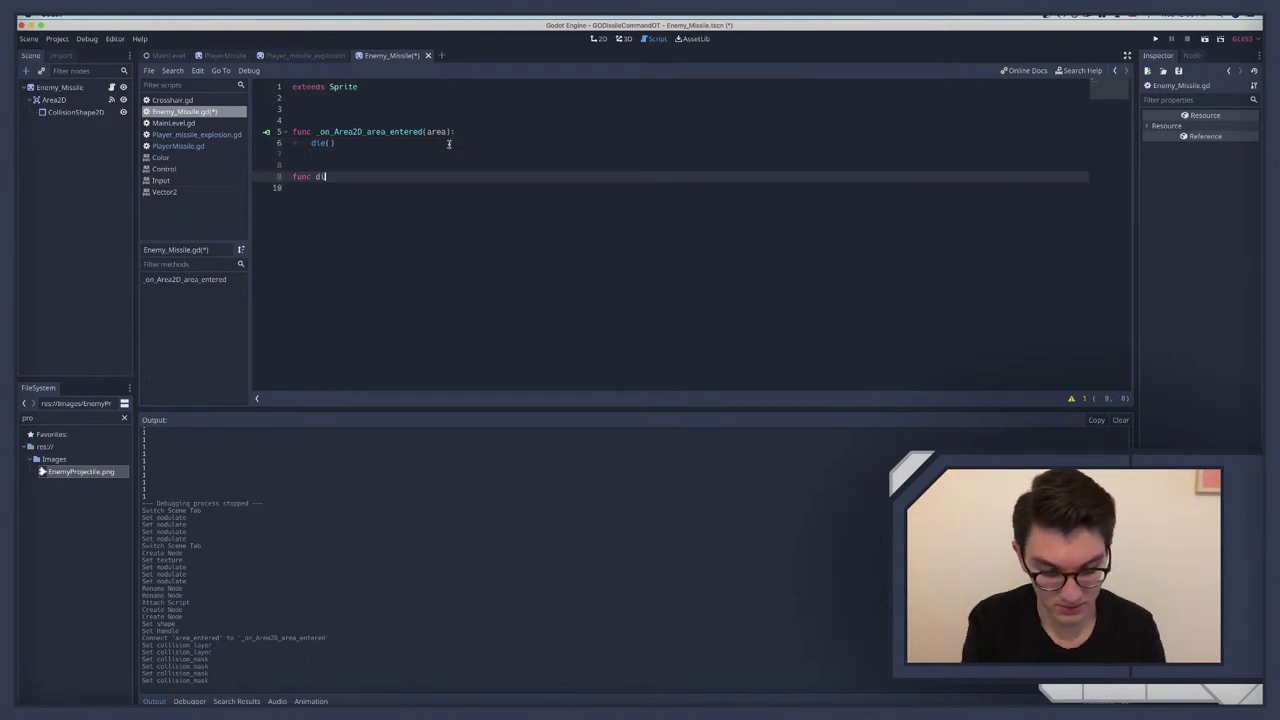
{"action": "type", "text": "e():"}
{"action": "key", "text": "Return"}
{"action": "type", "text": "pass"}
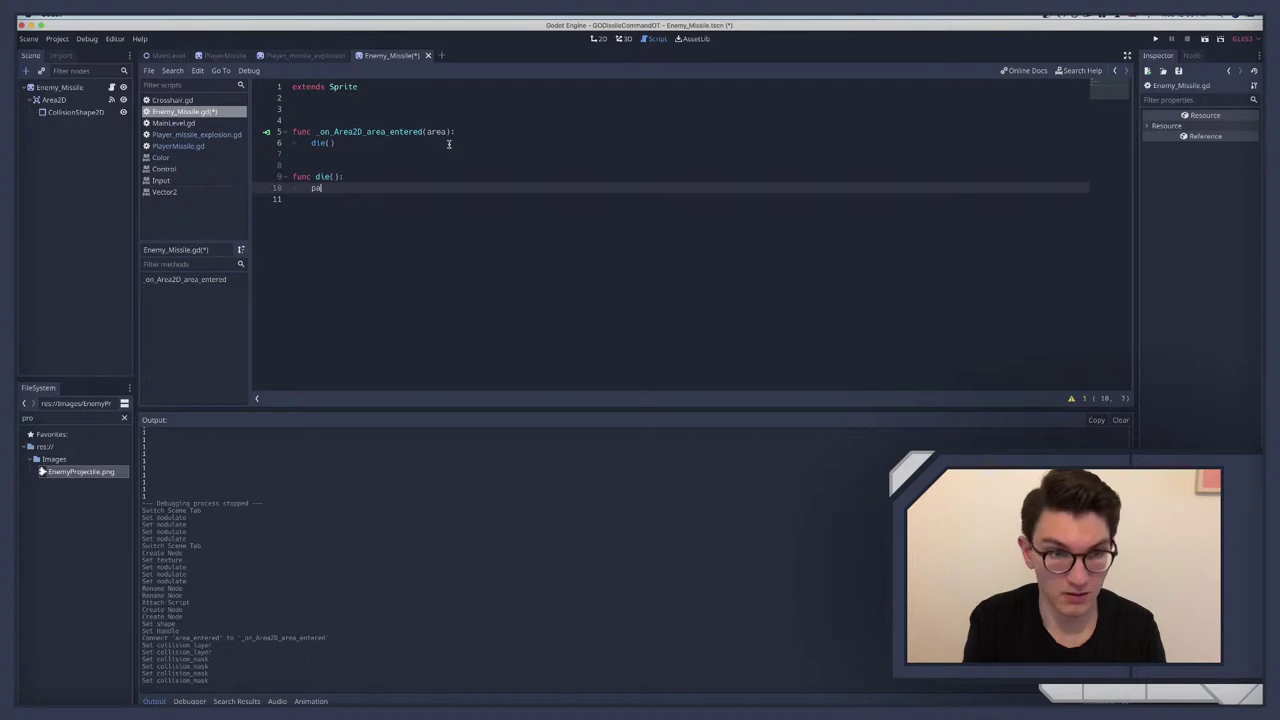
Step: Rename the handler parameter to _area and save the script
{"action": "left_click", "coordinate": [430, 131]}
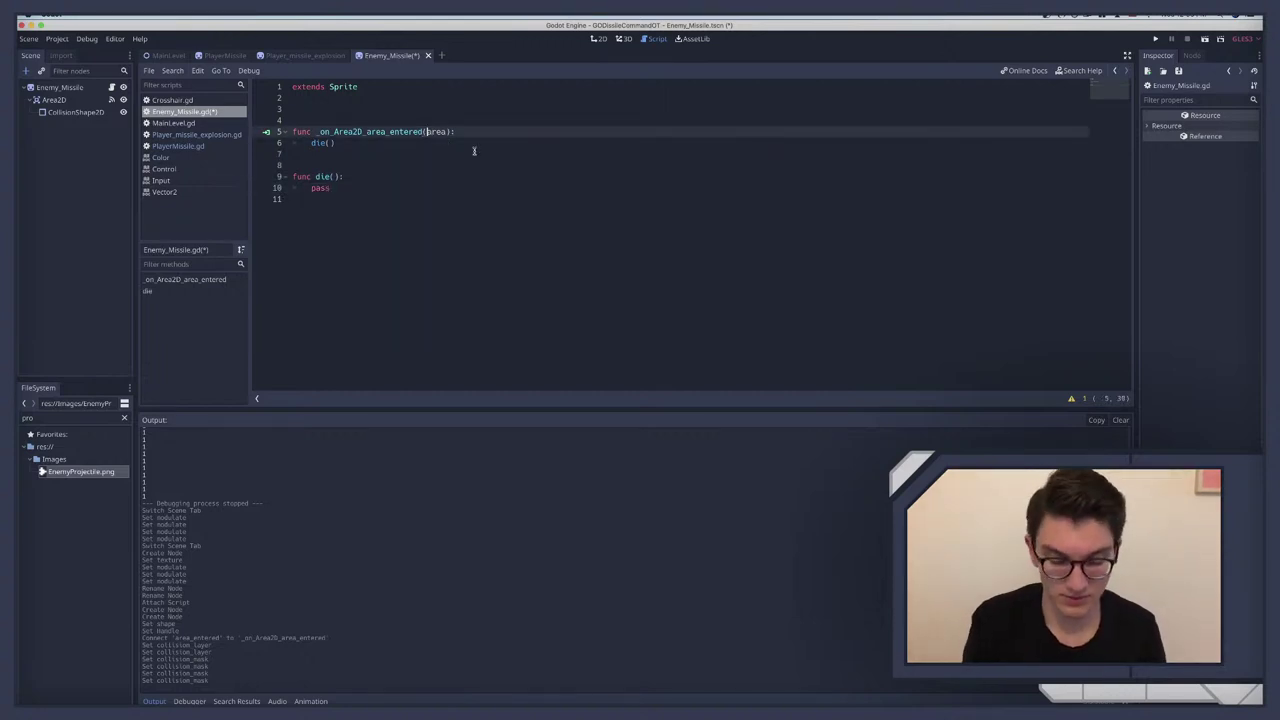
{"action": "type", "text": "_"}
{"action": "key", "text": "ctrl+s"}
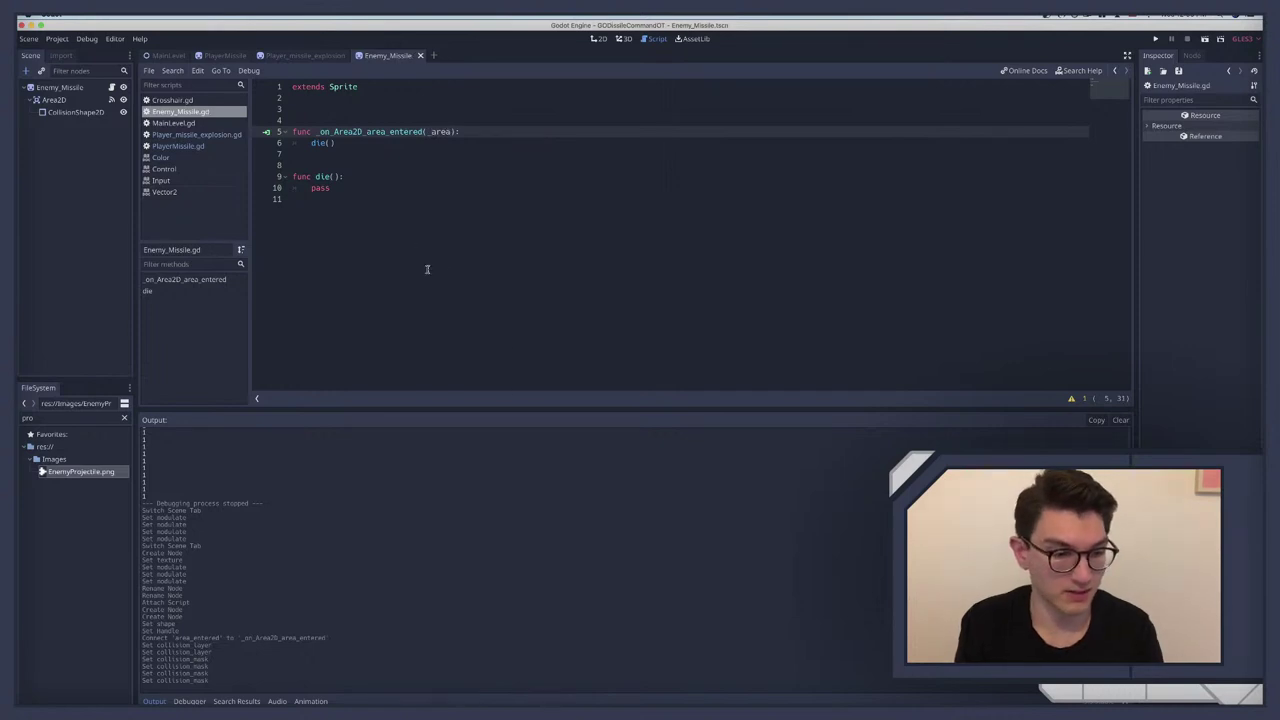
Step: Make die() call queue_free(), then switch to the Missile Command video
{"action": "left_click", "coordinate": [313, 188]}
{"action": "double_click", "coordinate": [313, 188]}
{"action": "type", "text": "que"}
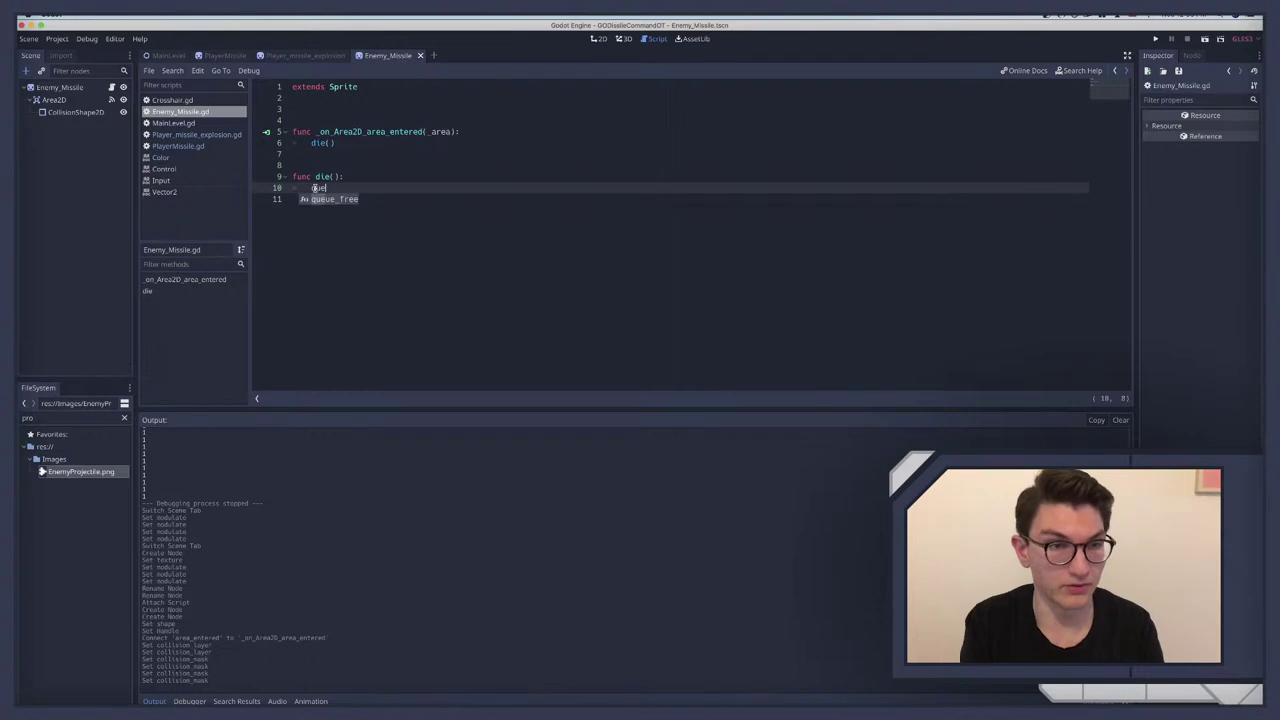
{"action": "key", "text": "Return"}
{"action": "key", "text": "ctrl+Right"}
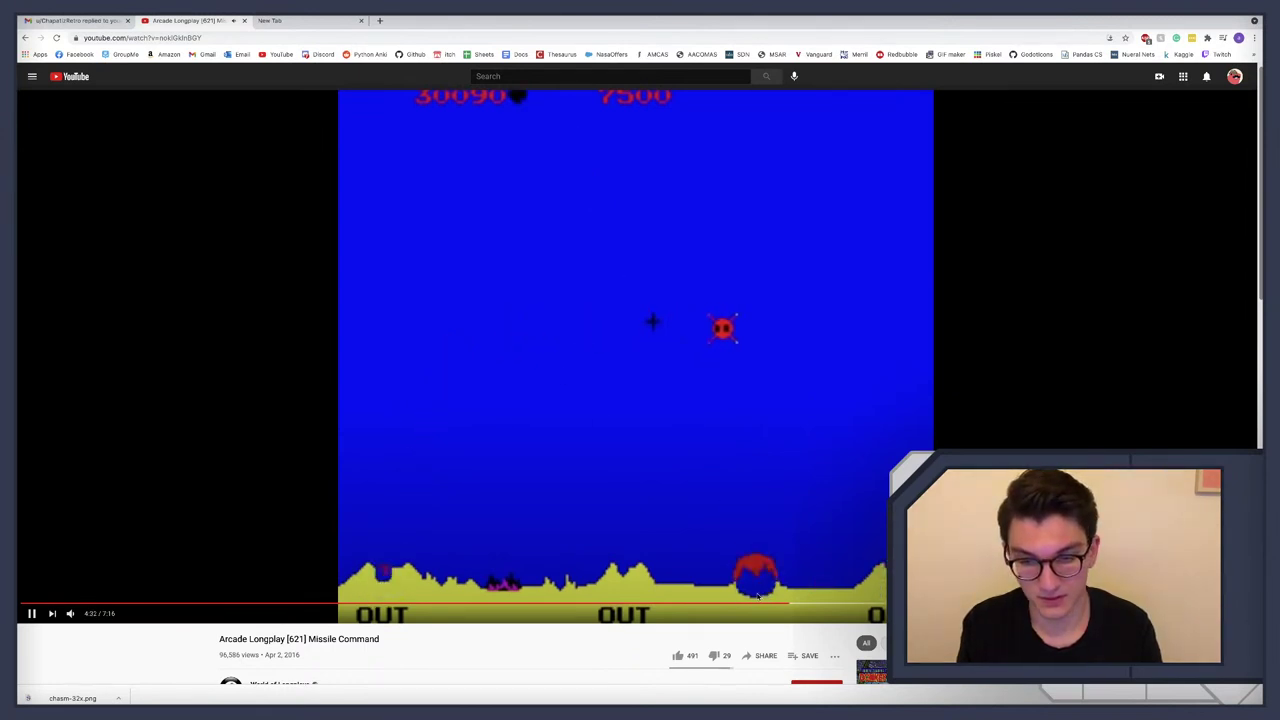
Step: Pause the Missile Command video and go back to the Godot editor
{"action": "left_click", "coordinate": [728, 516]}
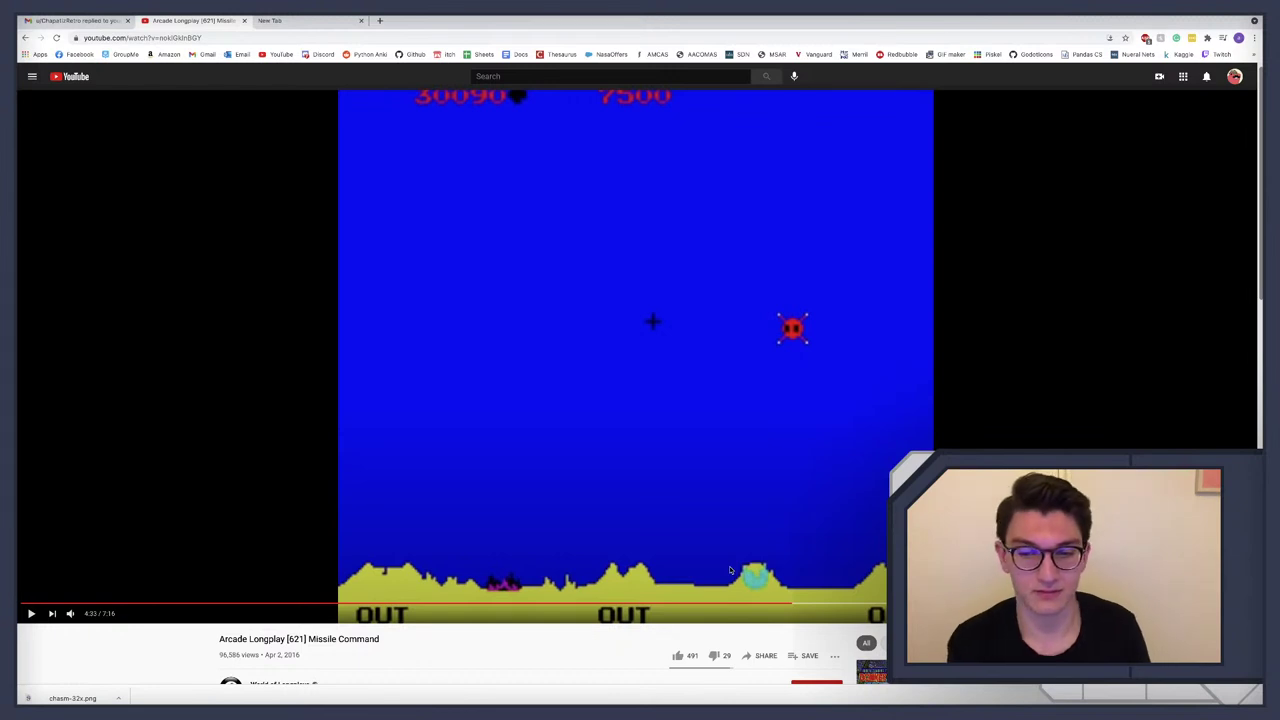
{"action": "key", "text": "ctrl+Left"}
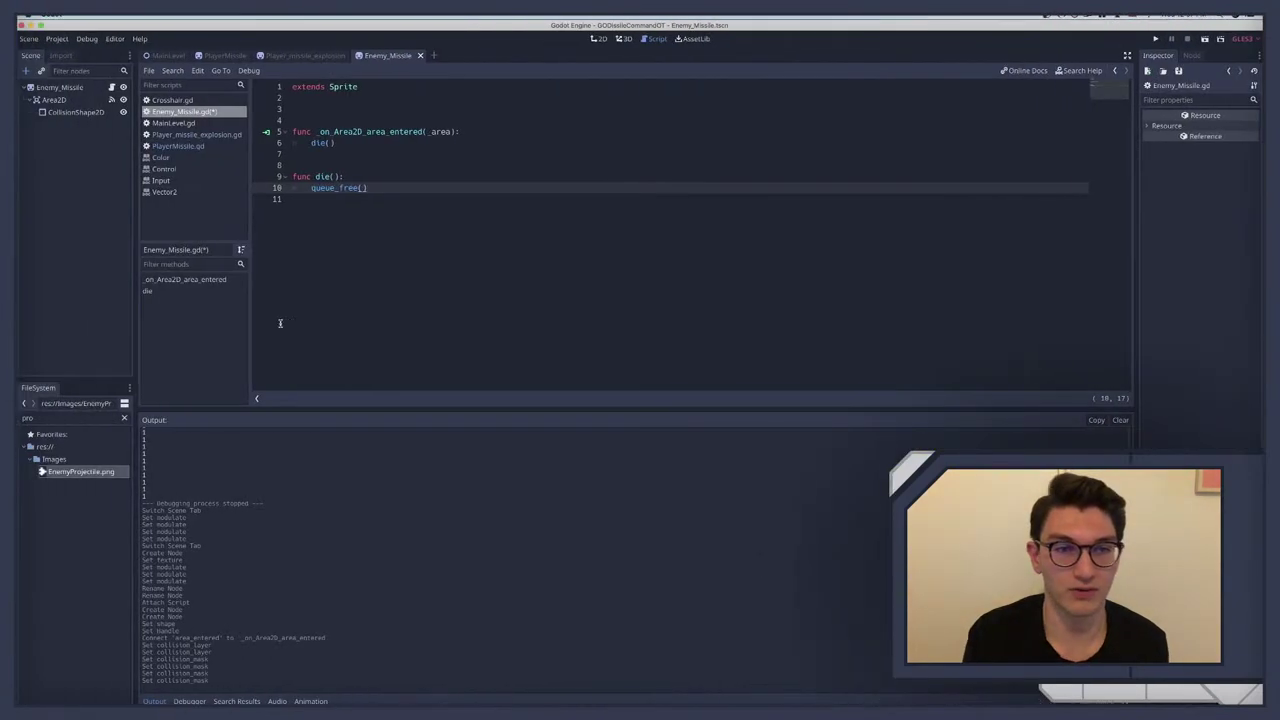
Step: View the Player_missile_explosion scene's animation and test-run the scene
{"action": "left_click", "coordinate": [299, 57]}
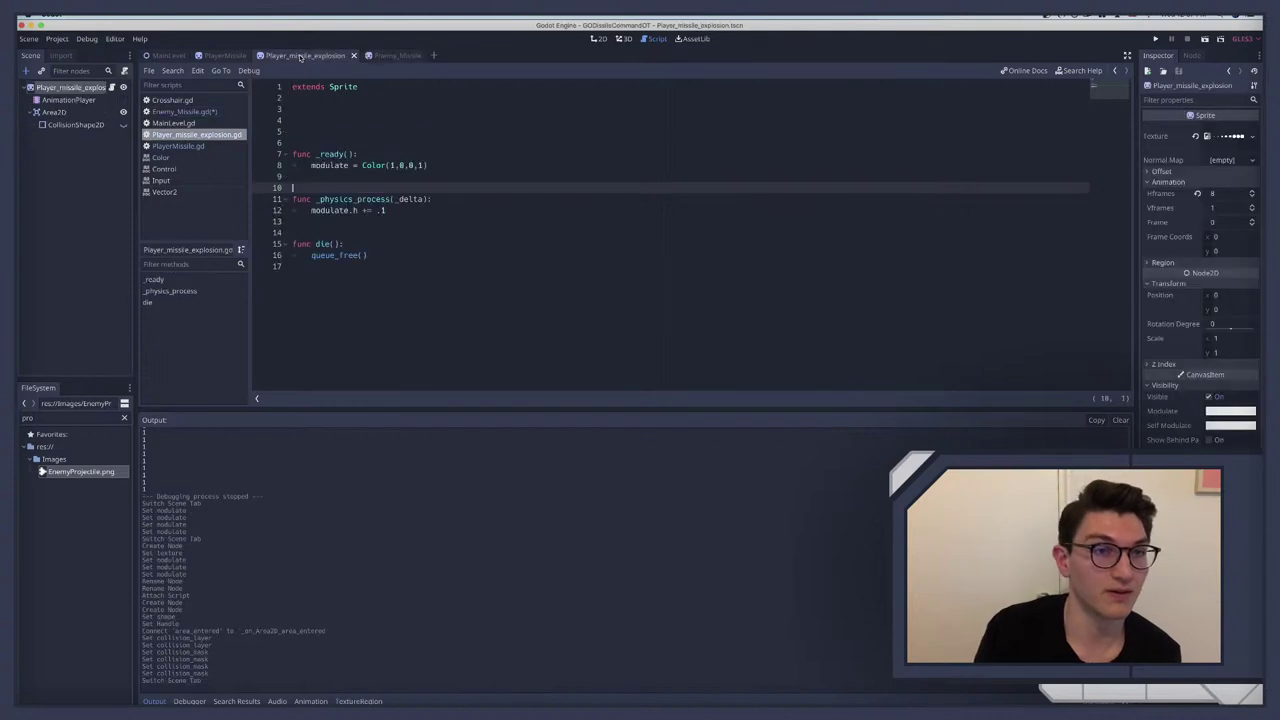
{"action": "left_click", "coordinate": [221, 56]}
{"action": "left_click", "coordinate": [302, 56]}
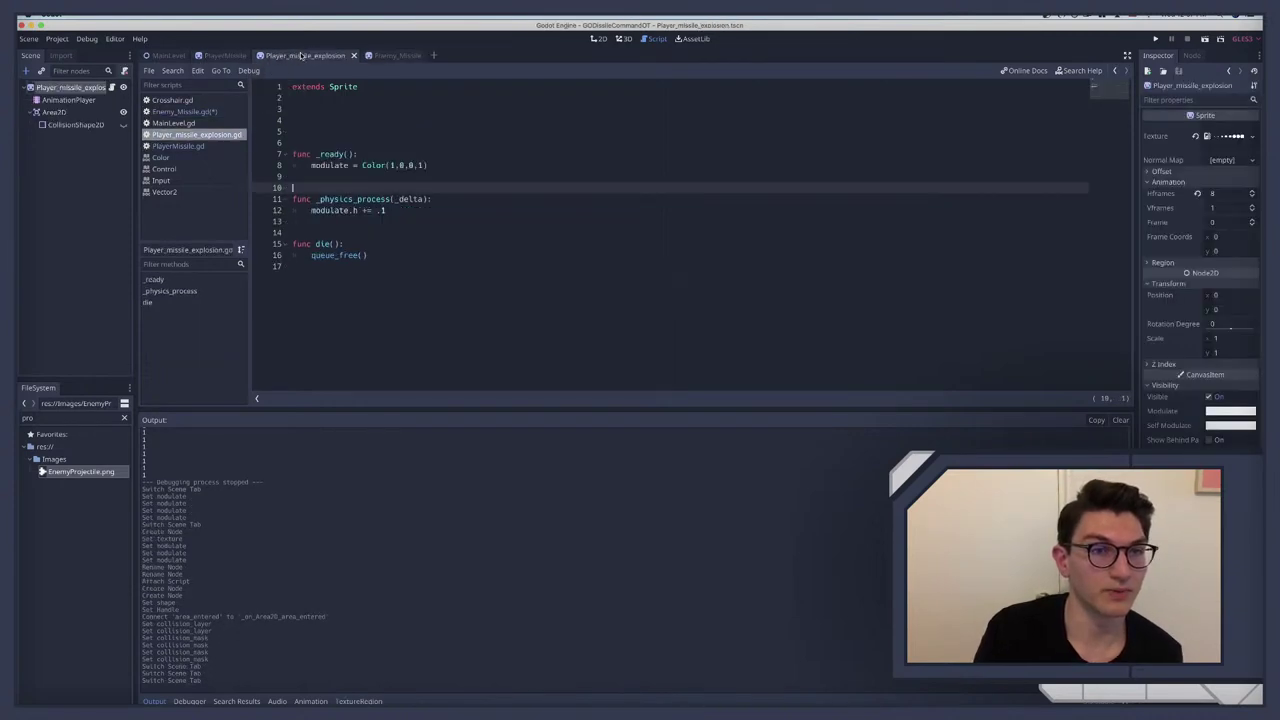
{"action": "left_click", "coordinate": [73, 91]}
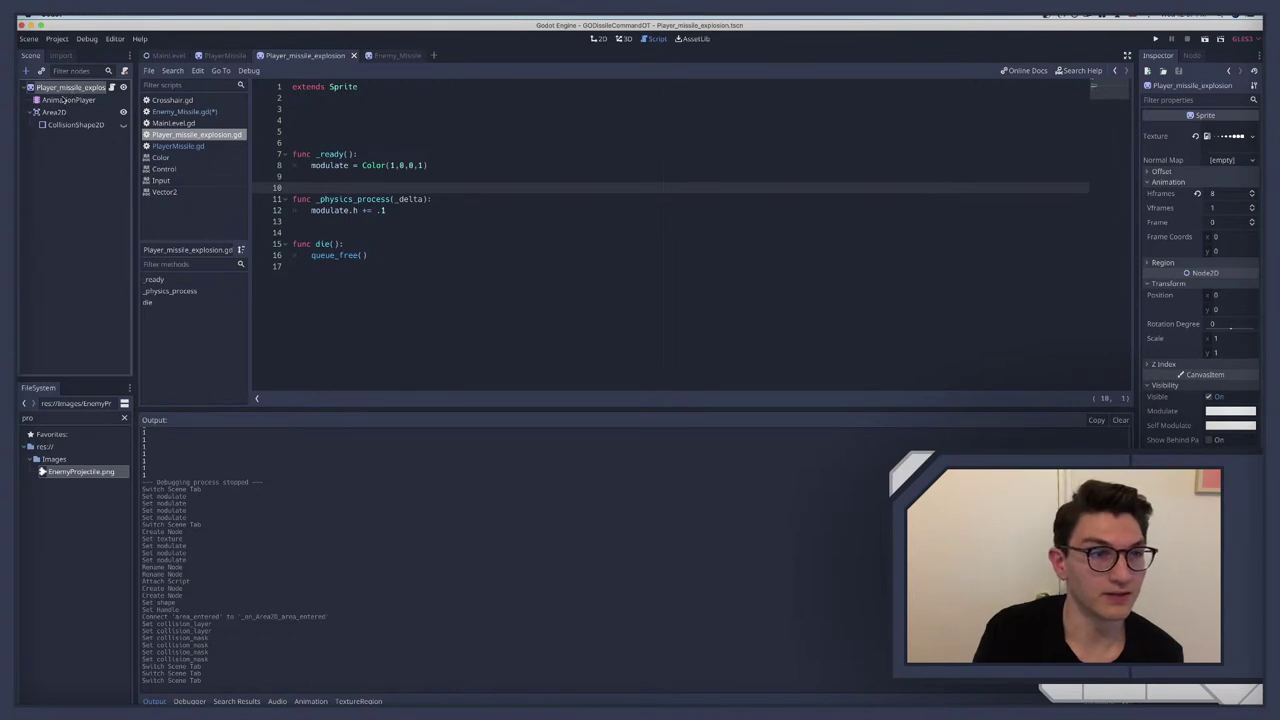
{"action": "left_click", "coordinate": [66, 100]}
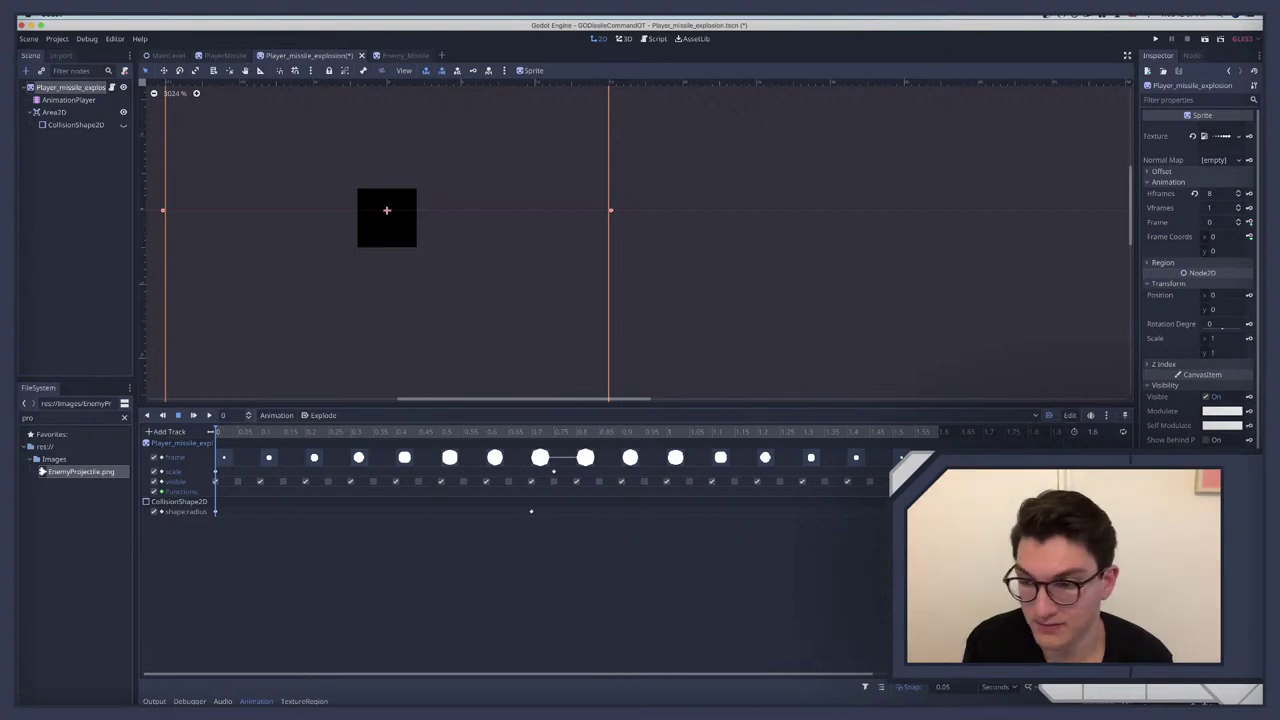
{"action": "left_click", "coordinate": [72, 184]}
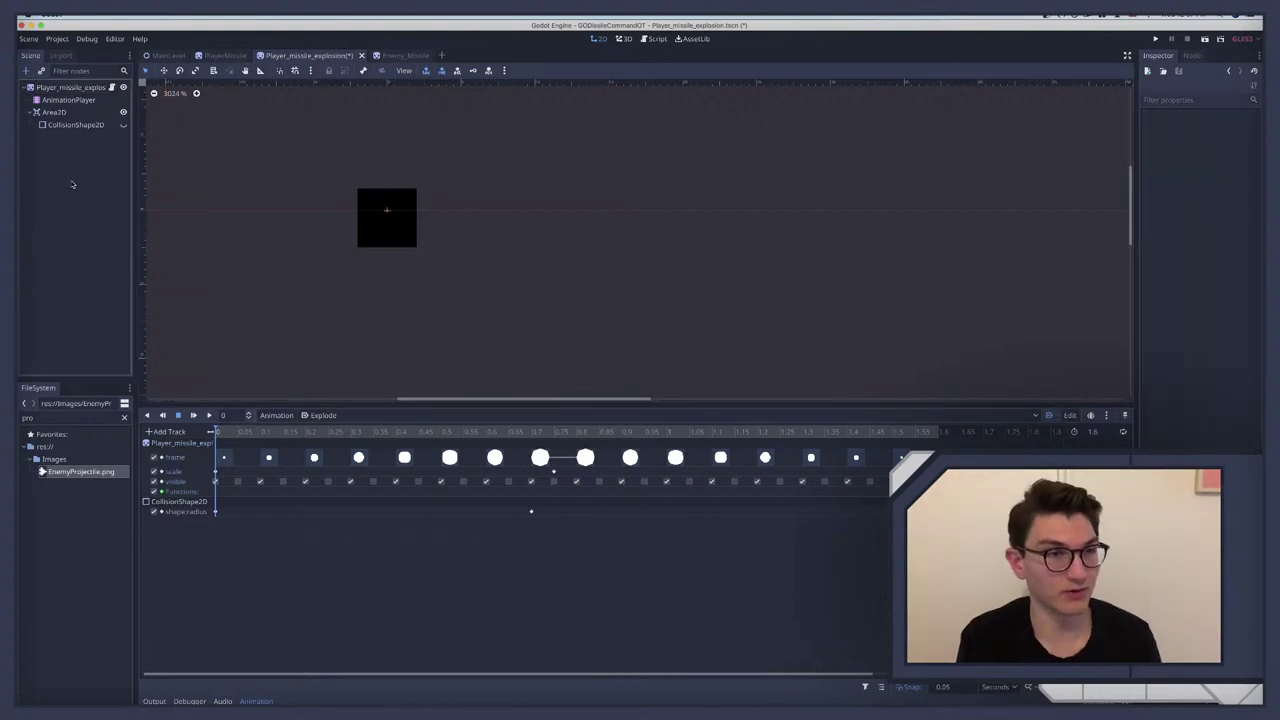
{"action": "key", "text": "super+r"}
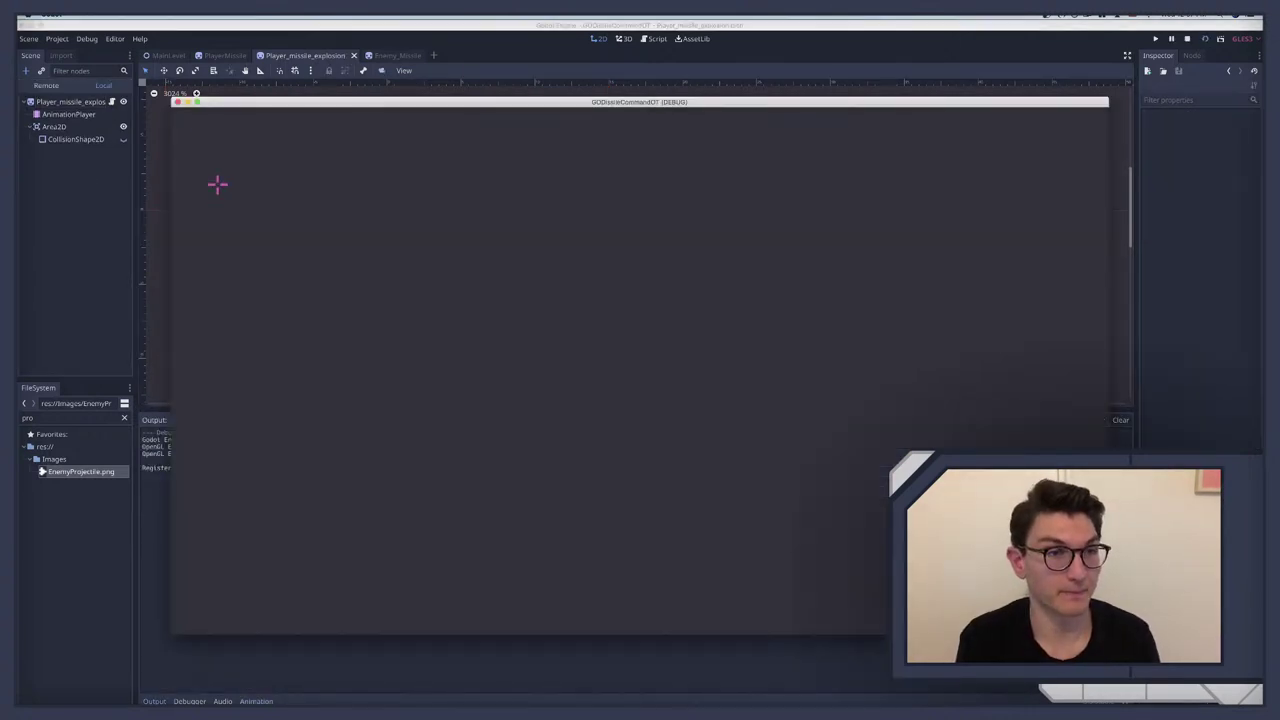
{"action": "key", "text": "super+q"}
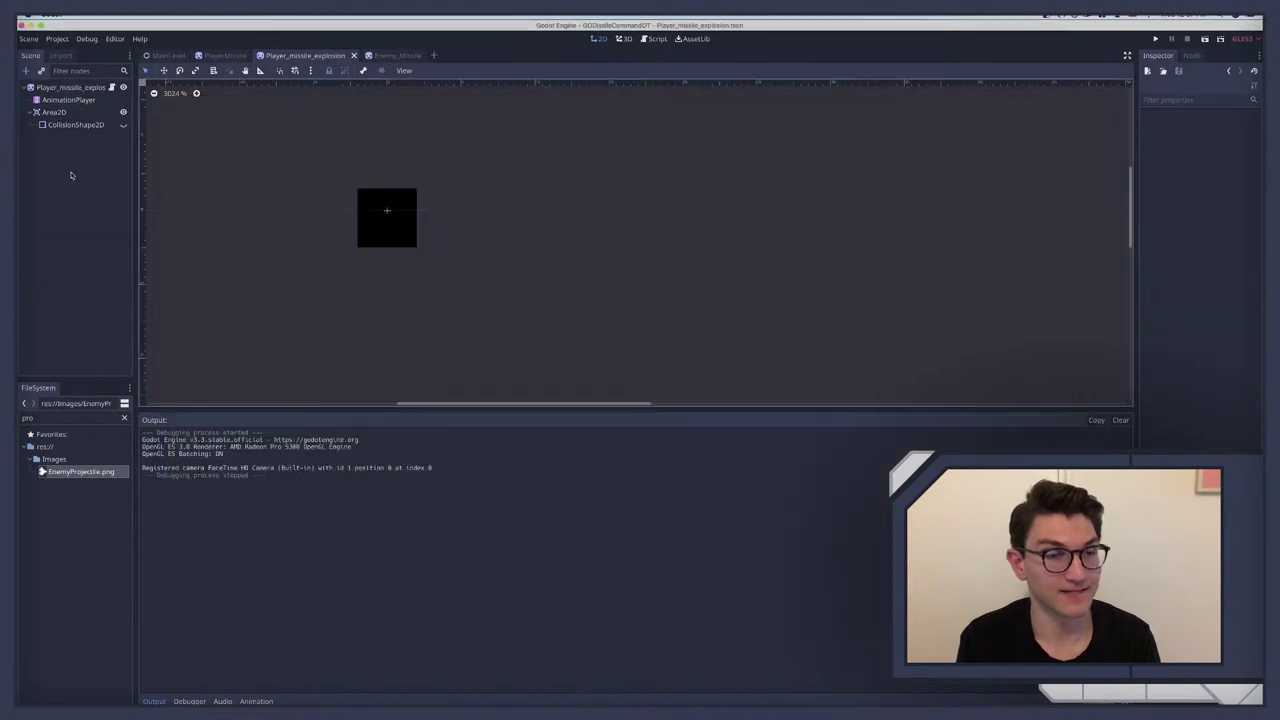
Step: Clear the root sprite's material so it renders white, save, and open its script
{"action": "left_click", "coordinate": [72, 125]}
{"action": "left_click", "coordinate": [63, 89]}
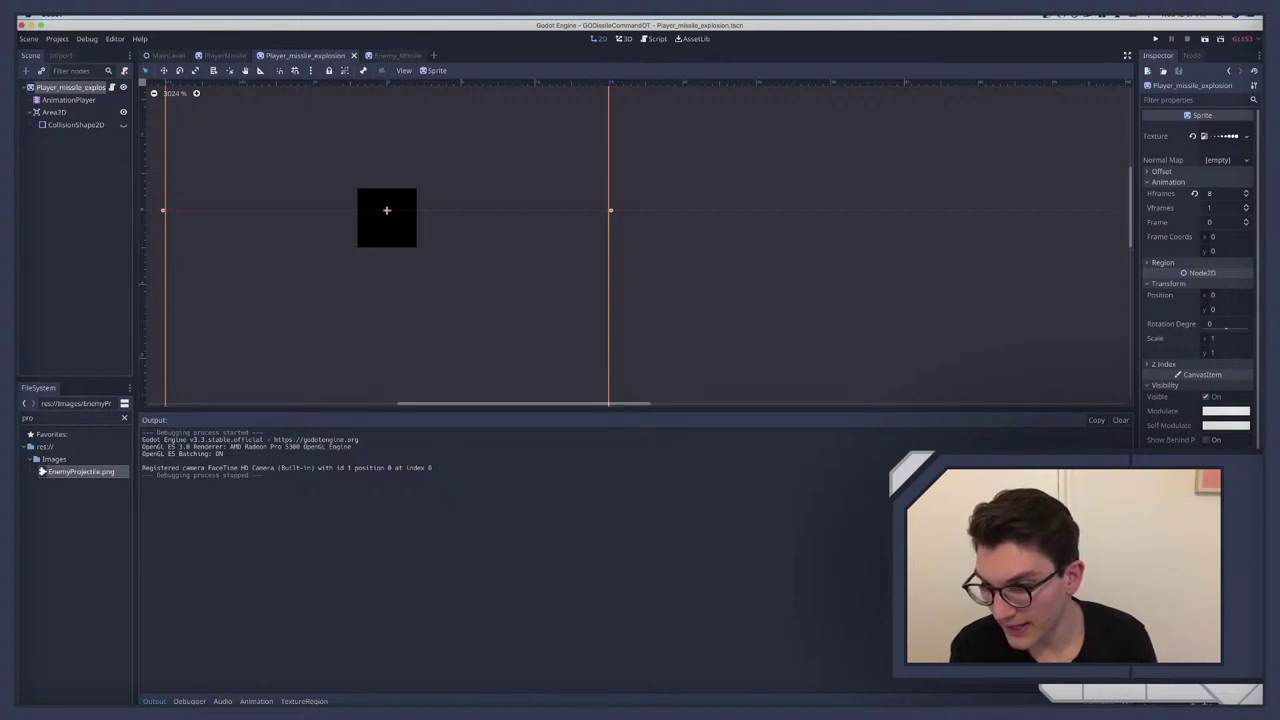
{"action": "key", "text": "ctrl+z"}
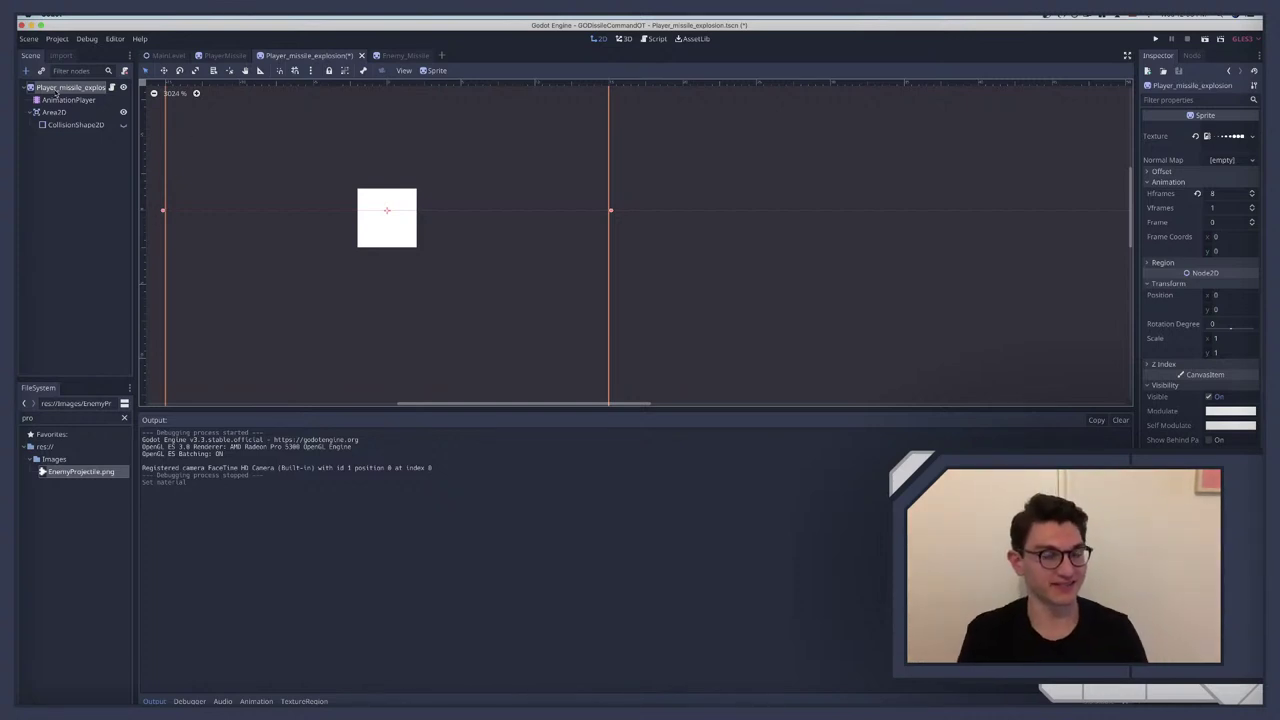
{"action": "key", "text": "super+s"}
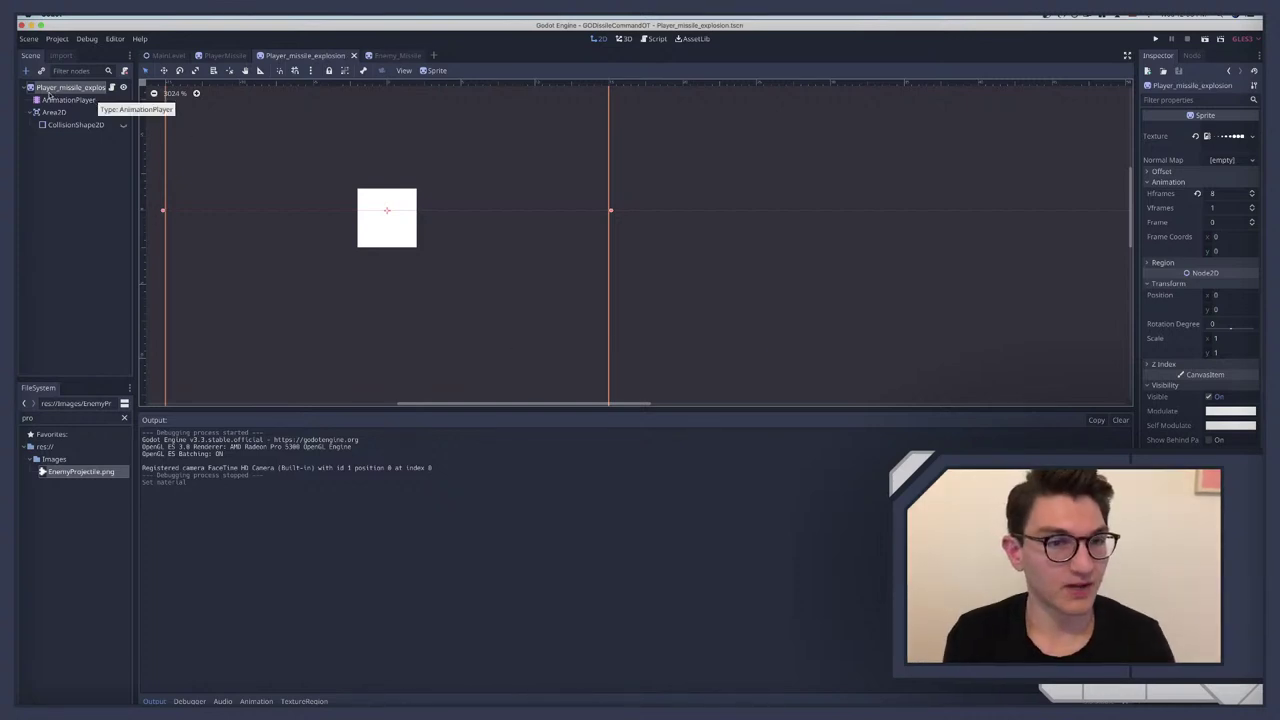
{"action": "scroll", "coordinate": [443, 183], "scroll_direction": "left", "scroll_amount": 3}
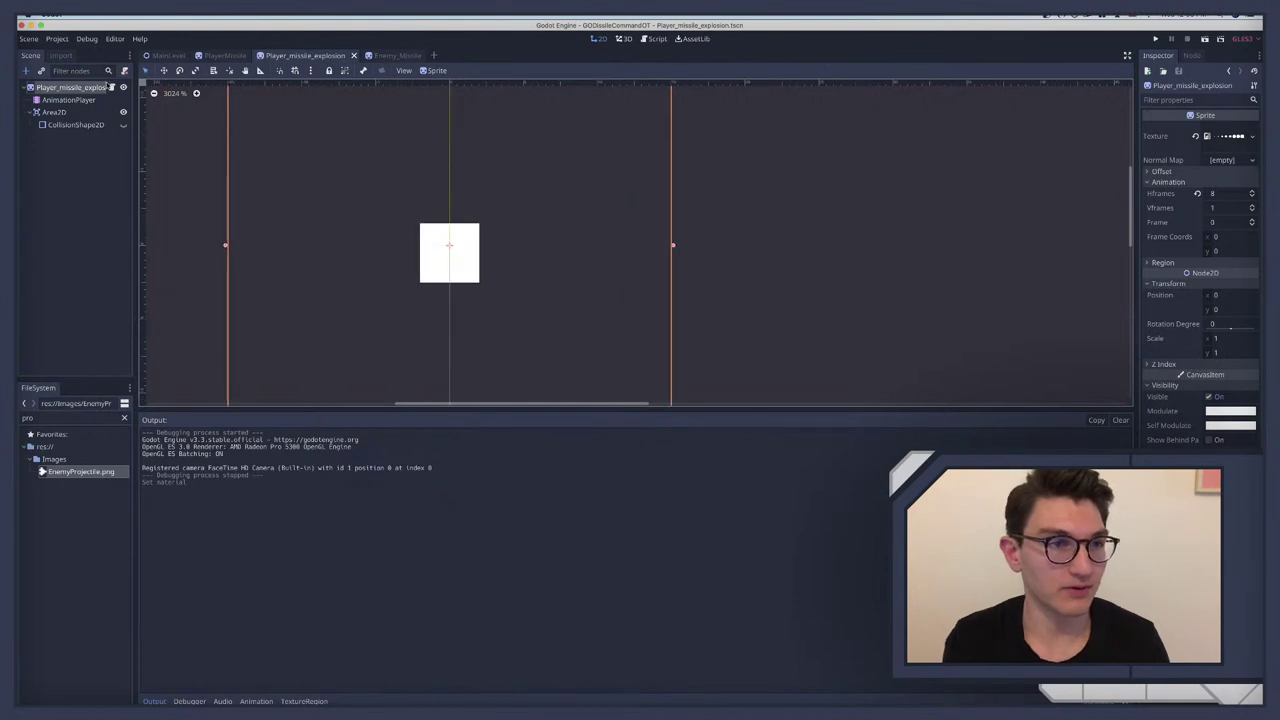
{"action": "left_click", "coordinate": [113, 88]}
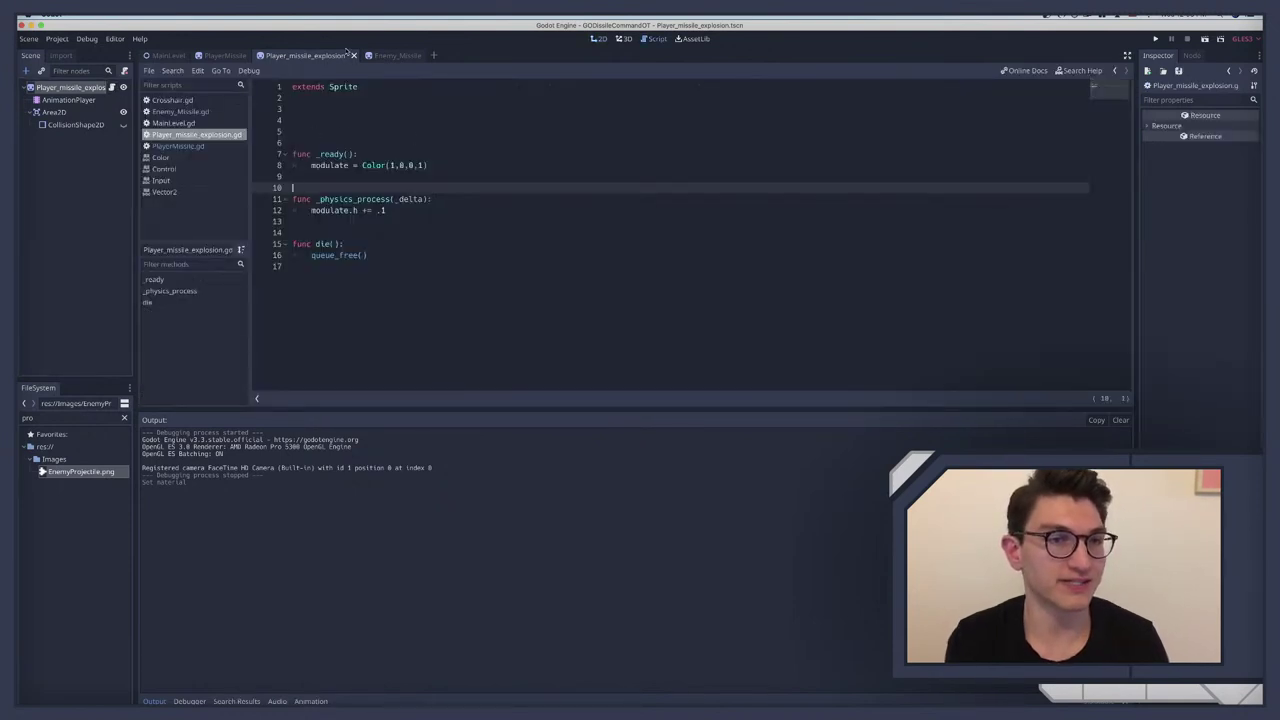
Step: Copy the _physics_process function from PlayerMissile.gd into Enemy_Missile.gd
{"action": "left_click", "coordinate": [387, 55]}
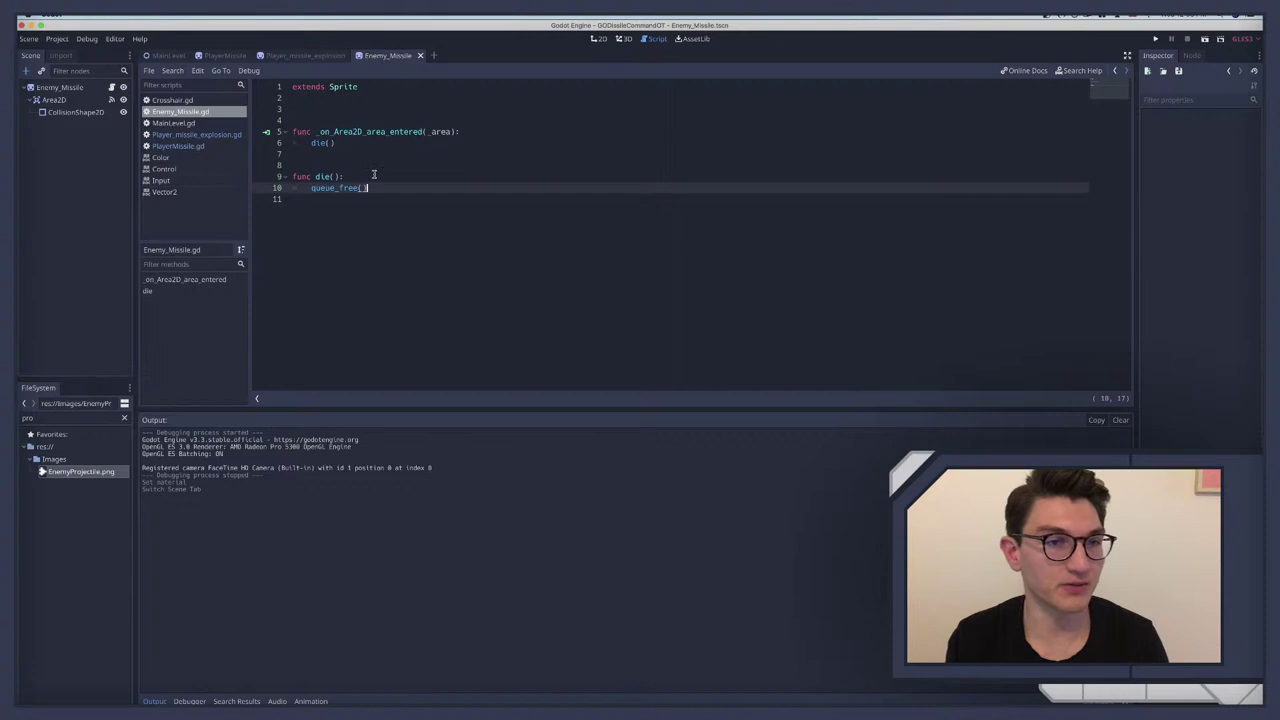
{"action": "left_click", "coordinate": [336, 98]}
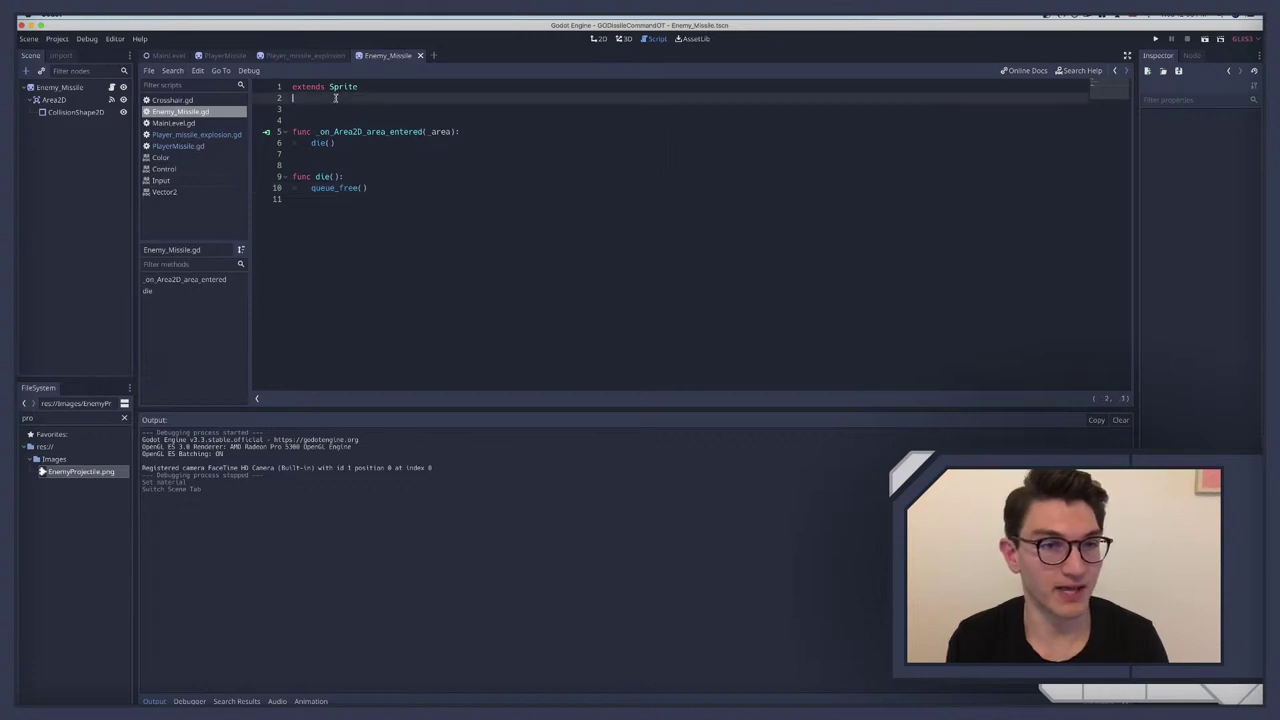
{"action": "key", "text": "Return"}
{"action": "key", "text": "Return"}
{"action": "key", "text": "Return"}
{"action": "type", "text": "func"}
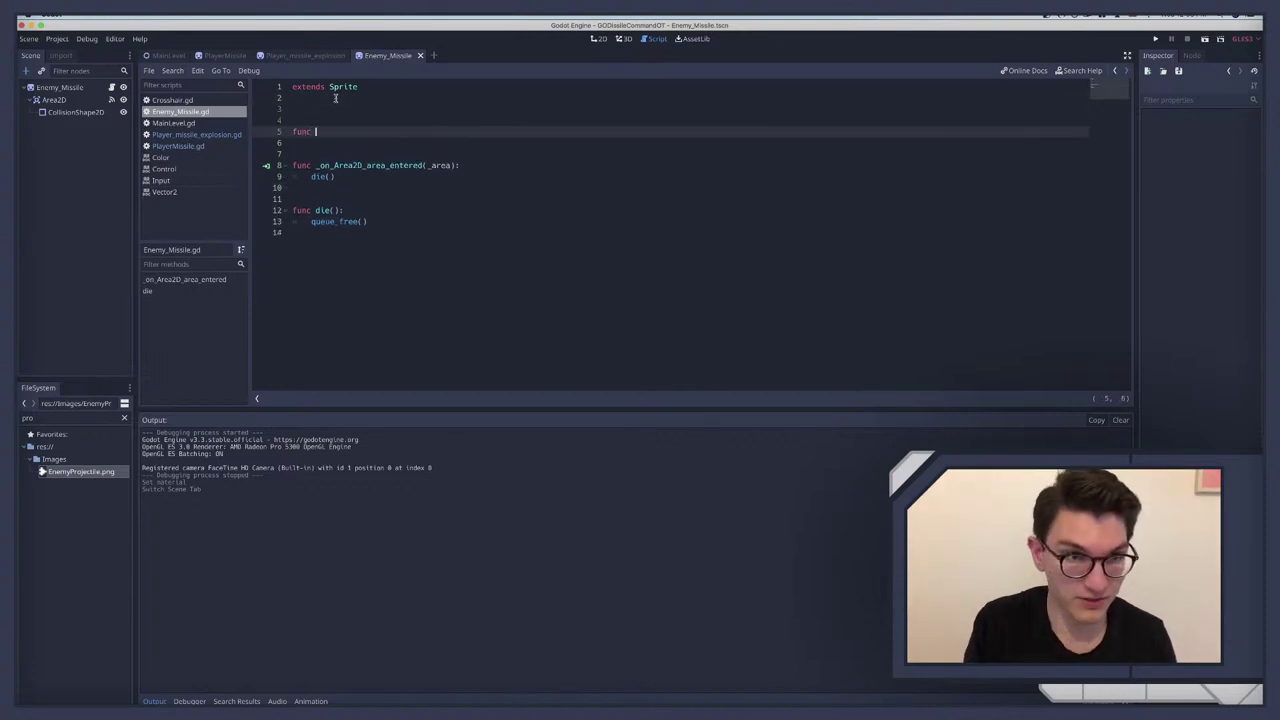
{"action": "left_click", "coordinate": [215, 56]}
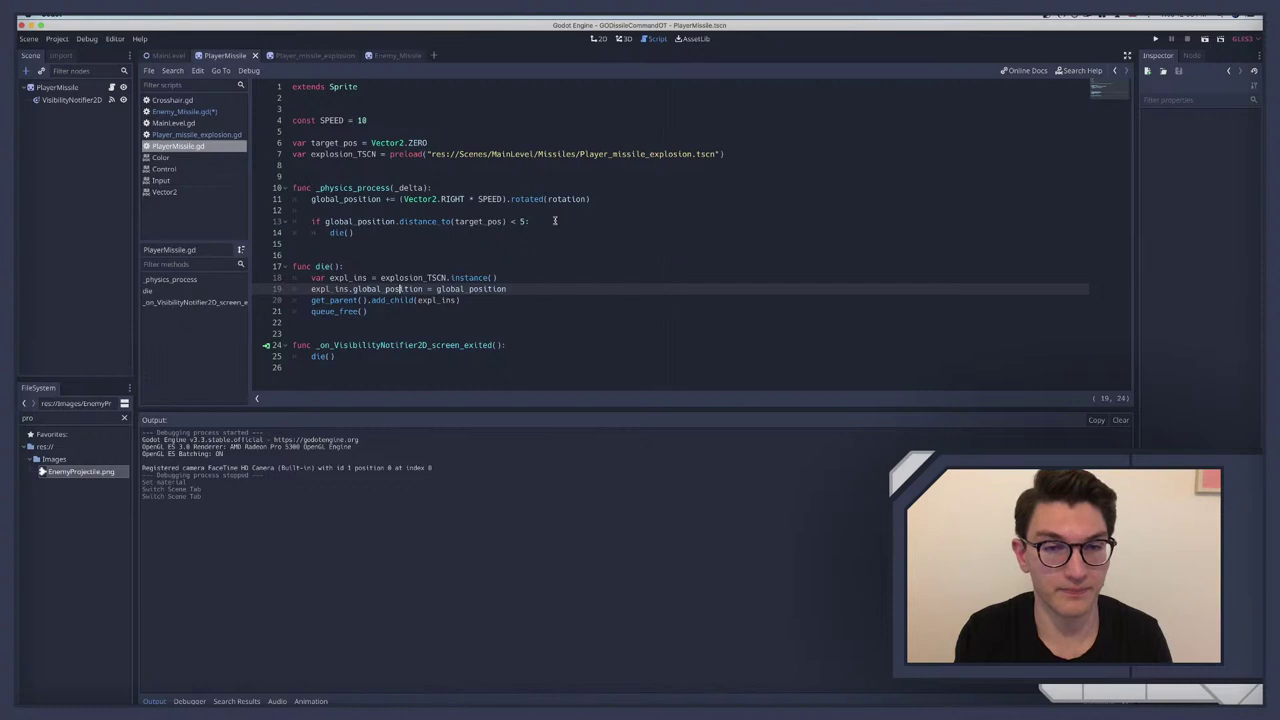
{"action": "left_click_drag", "start_coordinate": [592, 199], "coordinate": [278, 190]}
{"action": "key", "text": "super+c"}
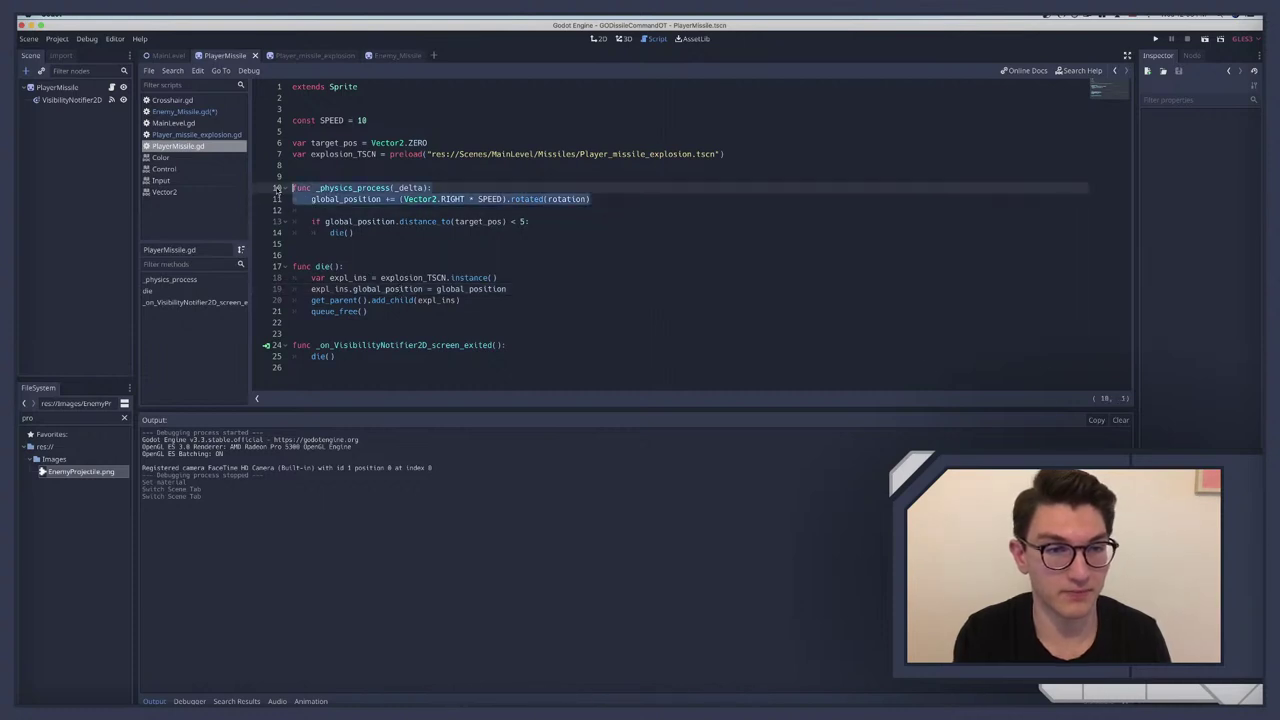
{"action": "left_click", "coordinate": [340, 56]}
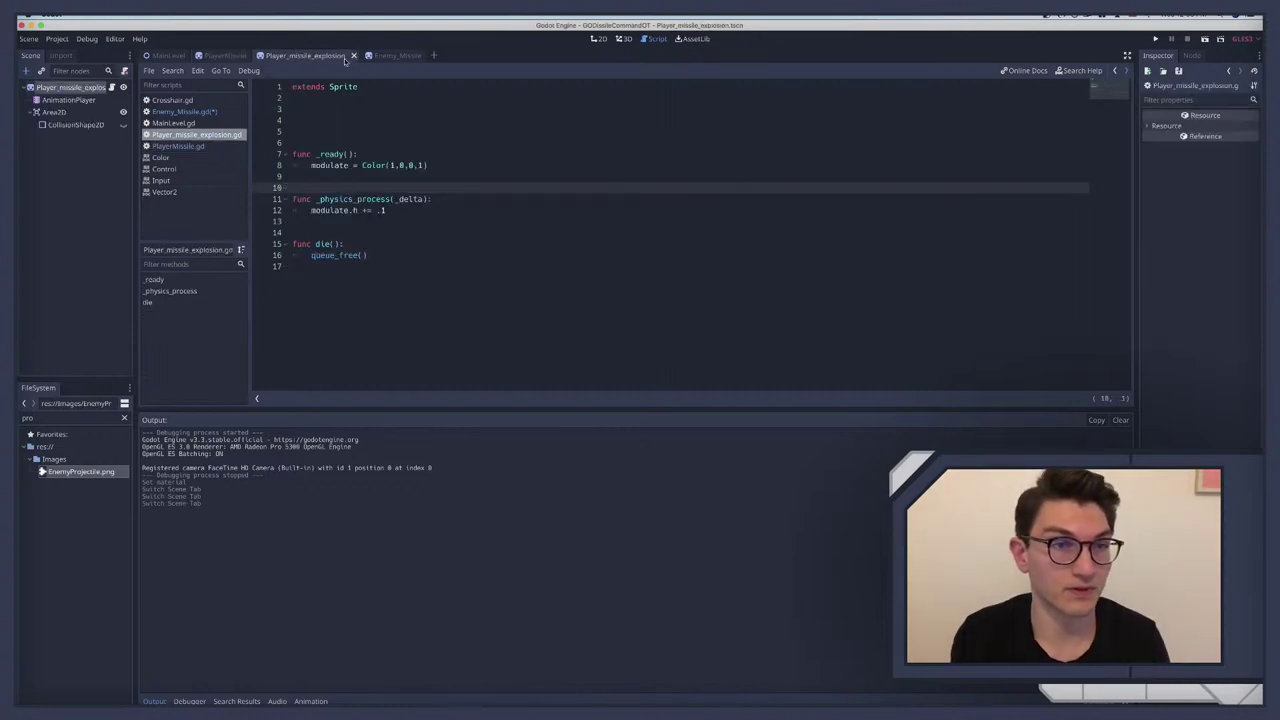
{"action": "left_click", "coordinate": [392, 56]}
{"action": "left_click_drag", "start_coordinate": [328, 146], "coordinate": [293, 133]}
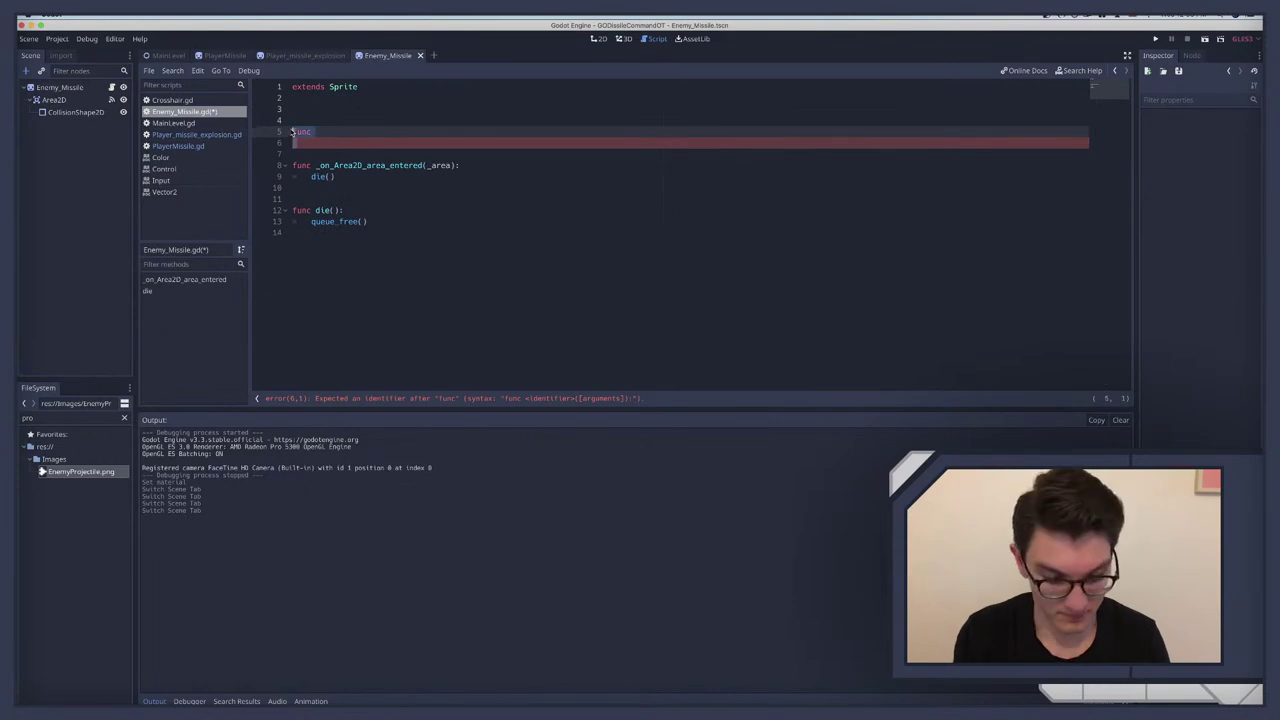
{"action": "key", "text": "super+v"}
{"action": "left_click", "coordinate": [359, 153]}
{"action": "key", "text": "Return"}
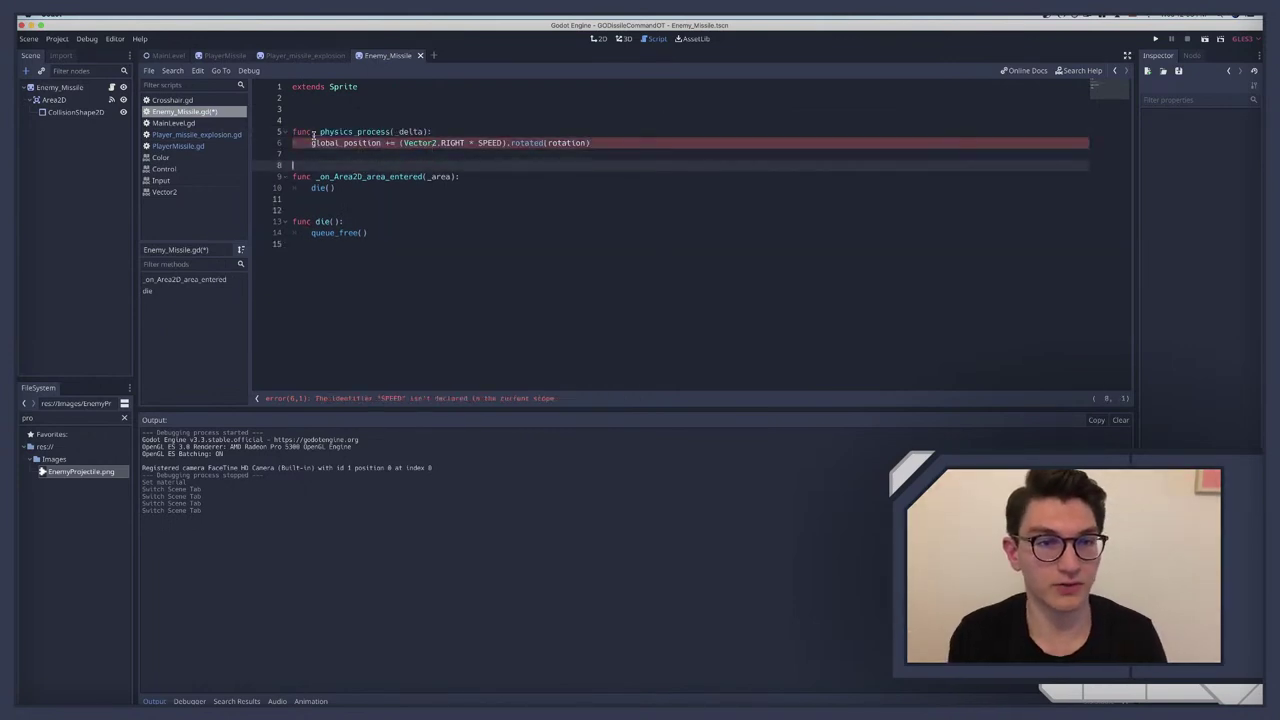
Step: Declare const SPEED (value 1) above _physics_process to fix the SPEED error
{"action": "left_click", "coordinate": [313, 142]}
{"action": "left_click", "coordinate": [605, 143]}
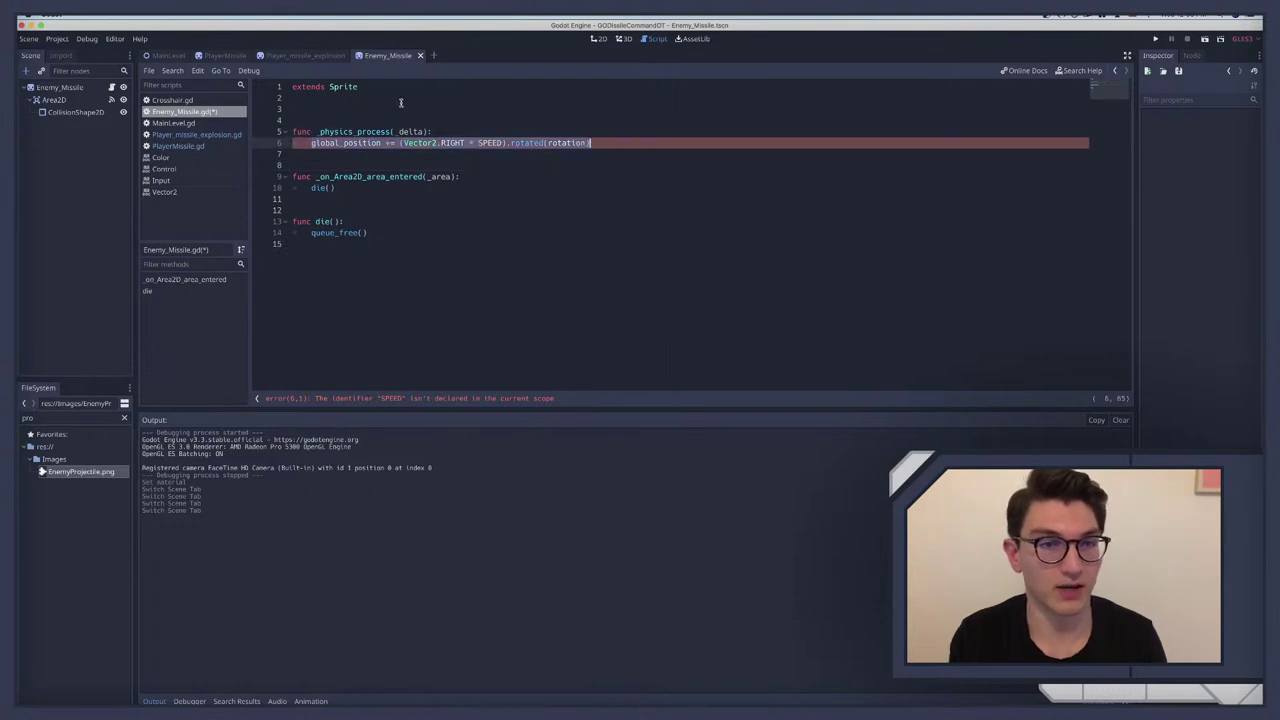
{"action": "left_click", "coordinate": [362, 109]}
{"action": "key", "text": "Return"}
{"action": "key", "text": "Return"}
{"action": "key", "text": "Up"}
{"action": "key", "text": "Up"}
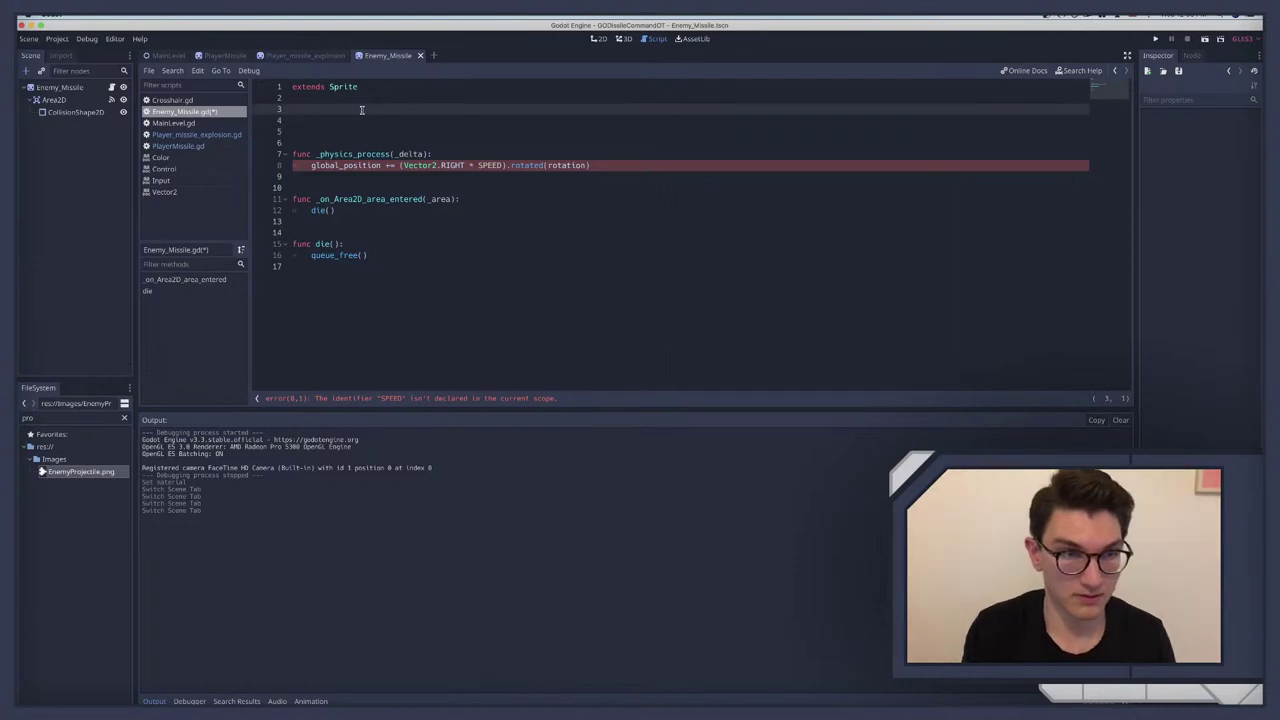
{"action": "key", "text": "Down"}
{"action": "type", "text": "const "}
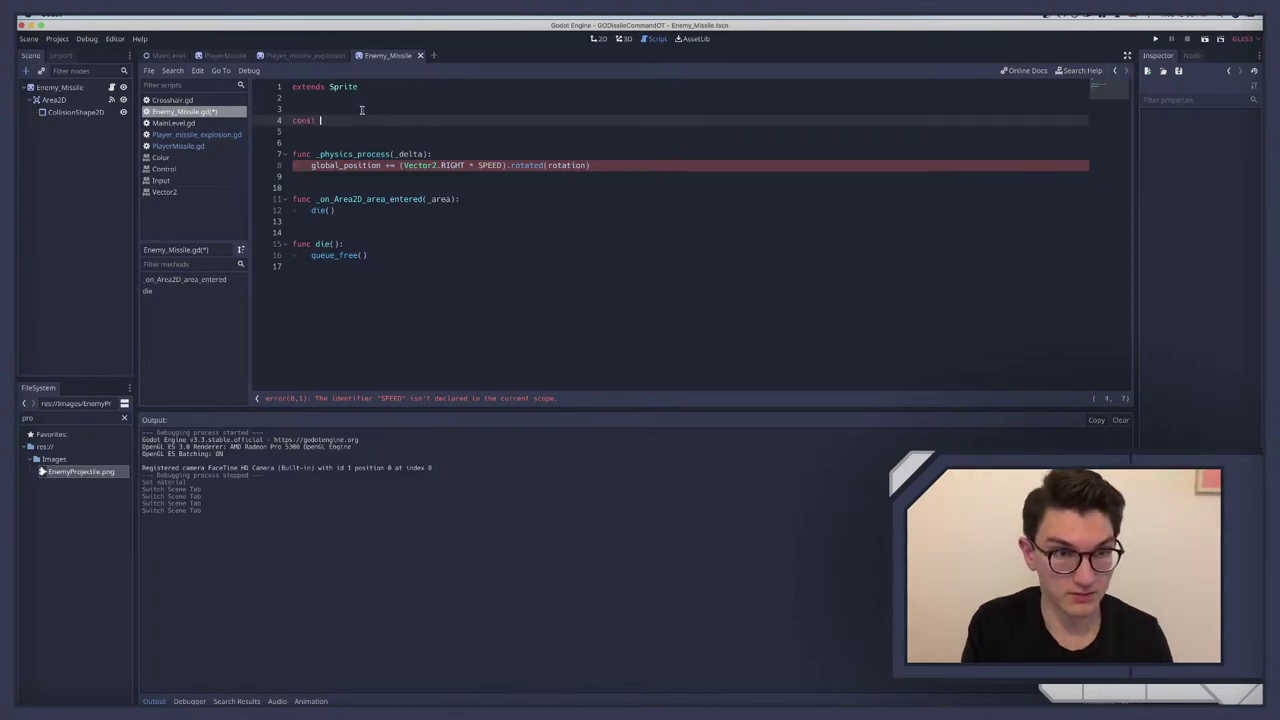
{"action": "type", "text": "SPEED ="}
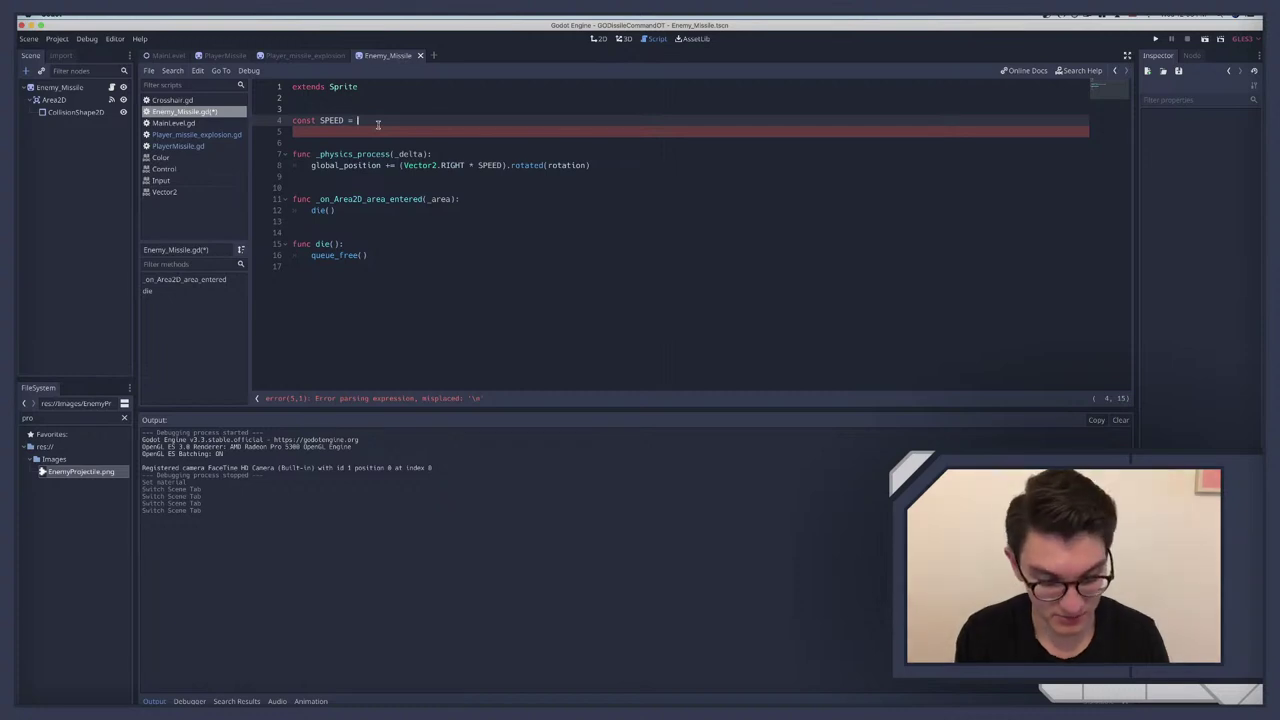
{"action": "type", "text": "1"}
{"action": "key", "text": "super+Tab"}
Step: Replay the last ten seconds of the longplay to judge missile speed, then return to Godot
{"action": "left_click", "coordinate": [670, 271]}
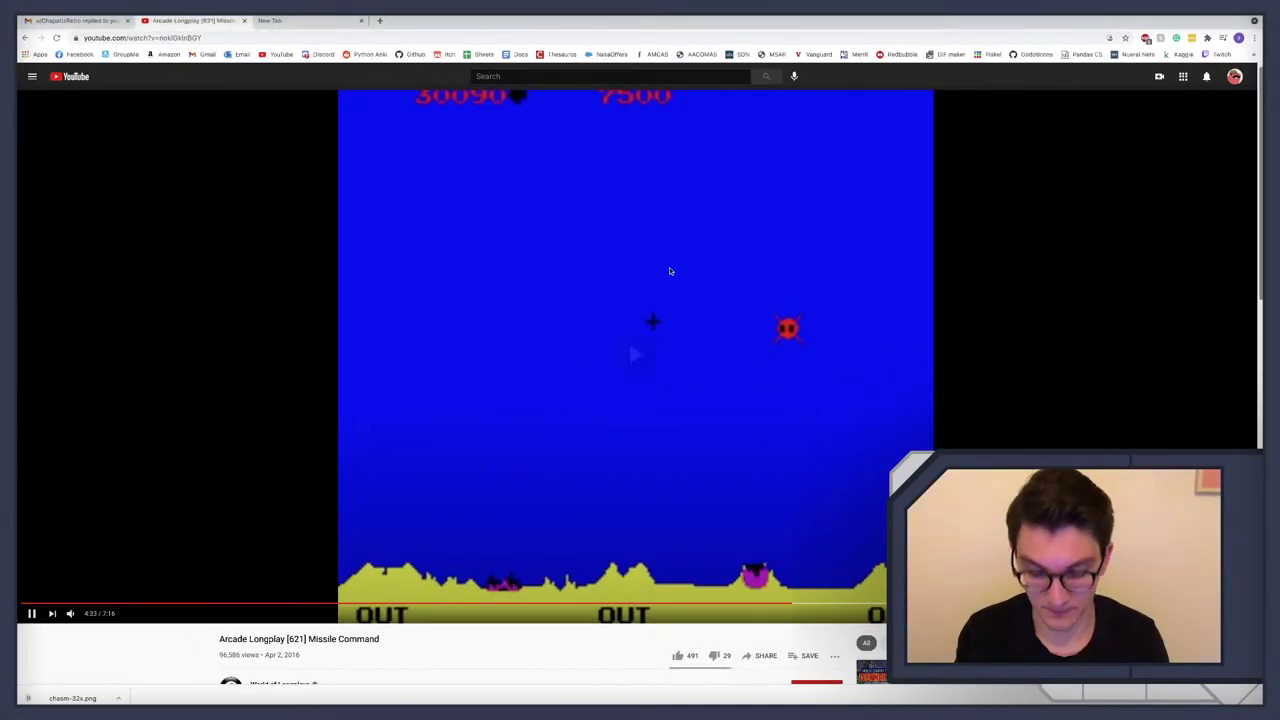
{"action": "key", "text": "Left"}
{"action": "key", "text": "Left"}
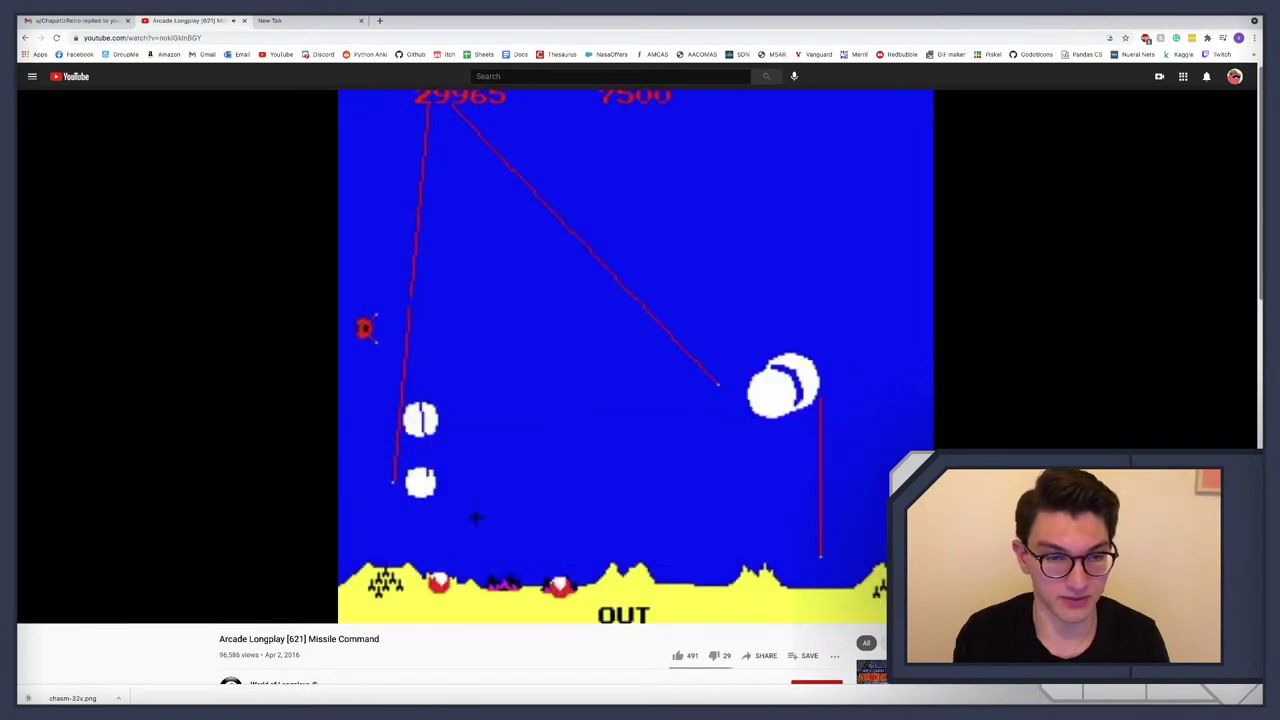
{"action": "left_click", "coordinate": [663, 274]}
{"action": "key", "text": "super+Tab"}
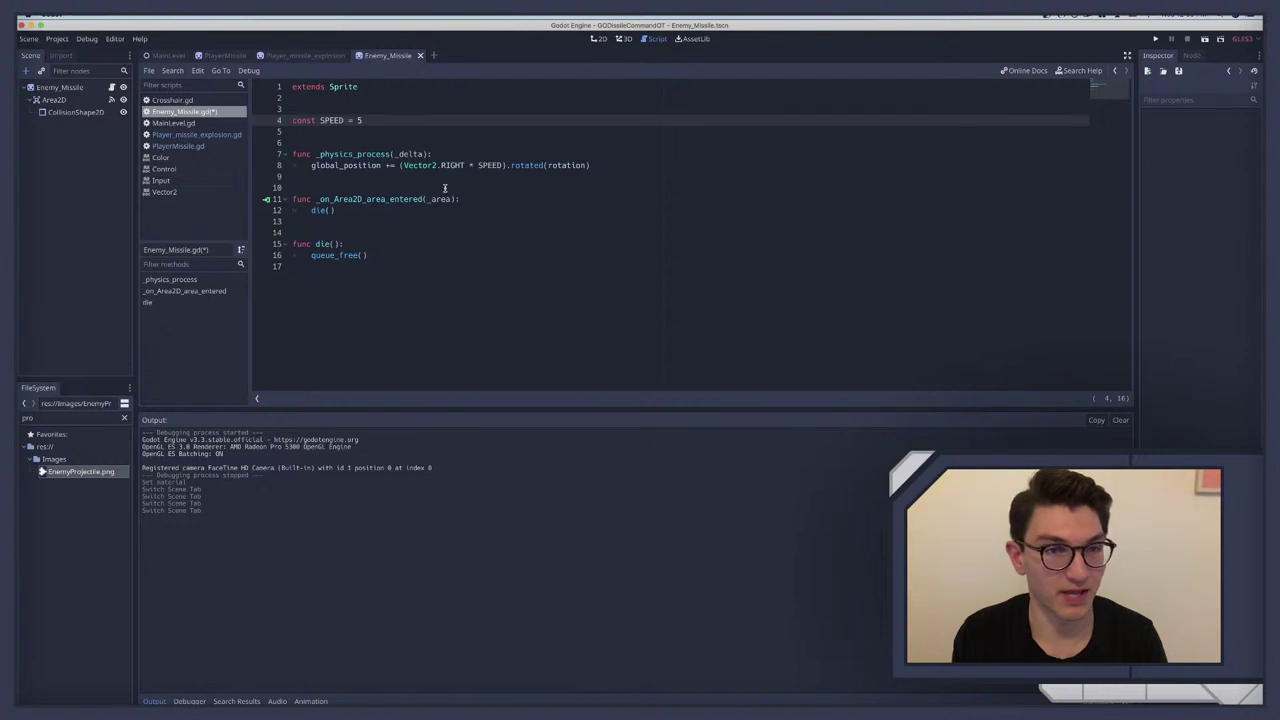
{"action": "key", "text": "super+s"}
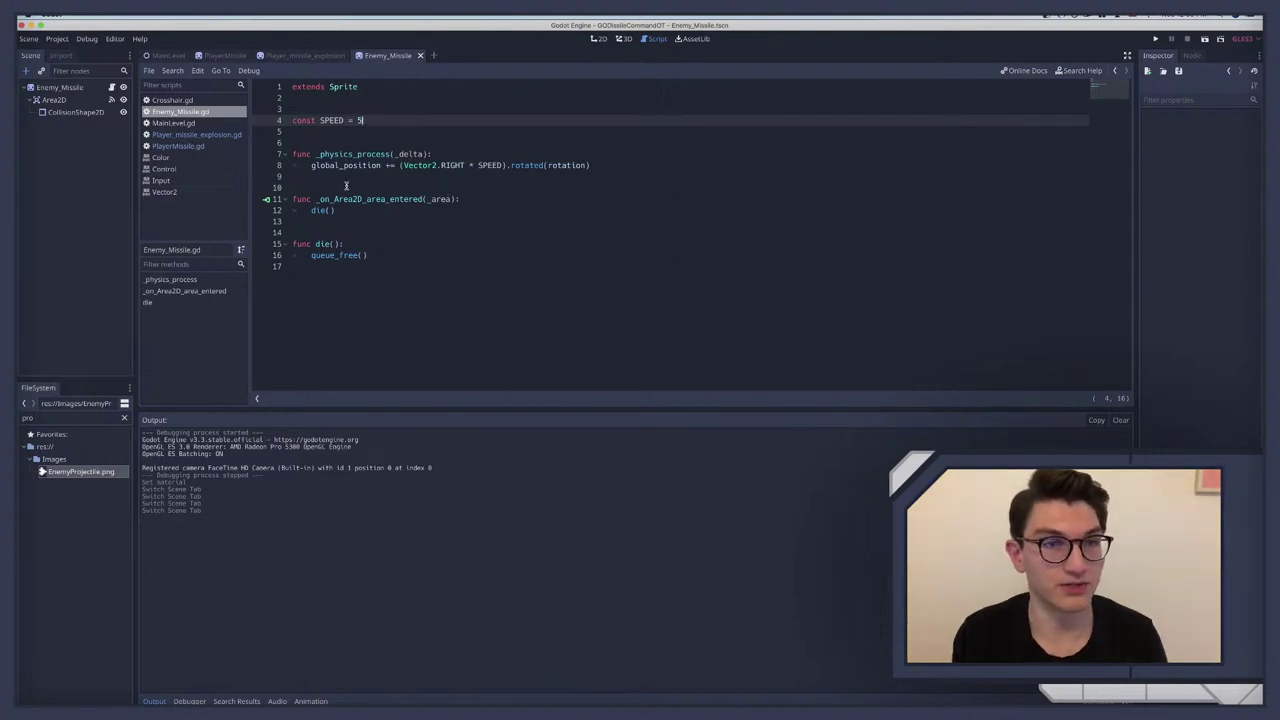
{"action": "key", "text": "super+b"}
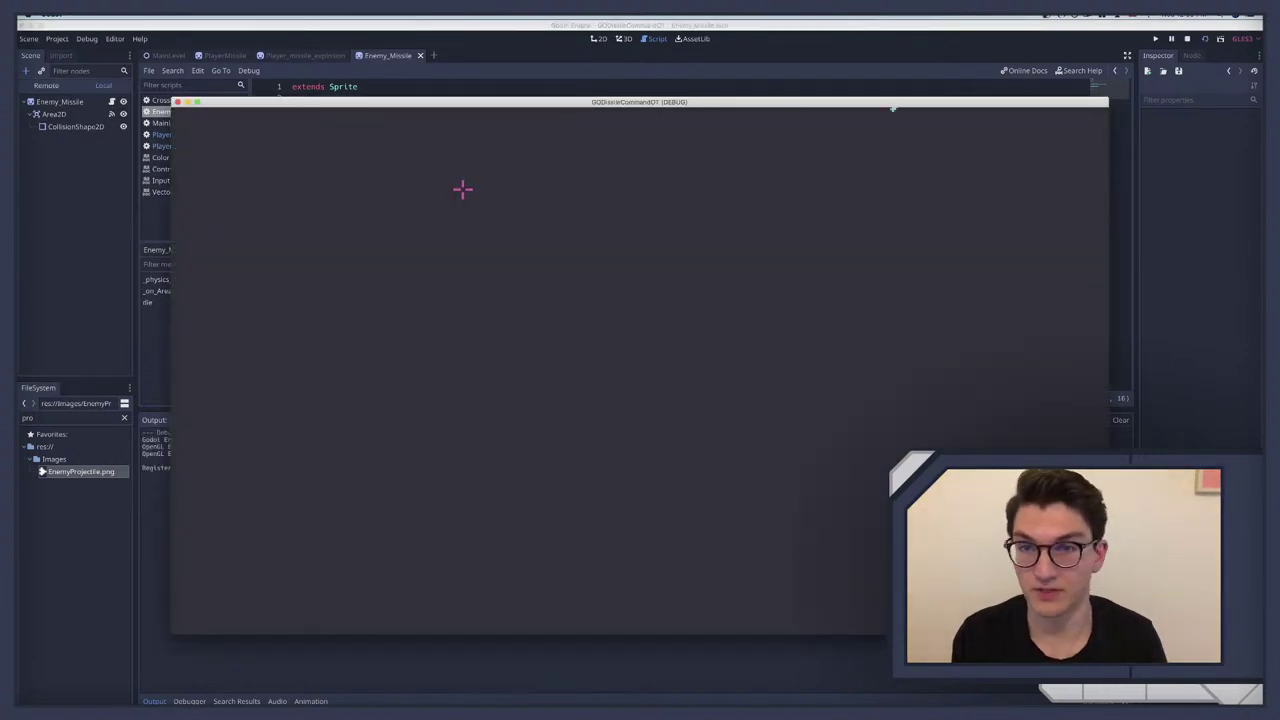
{"action": "key", "text": "super+q"}
{"action": "key", "text": "super+Tab"}
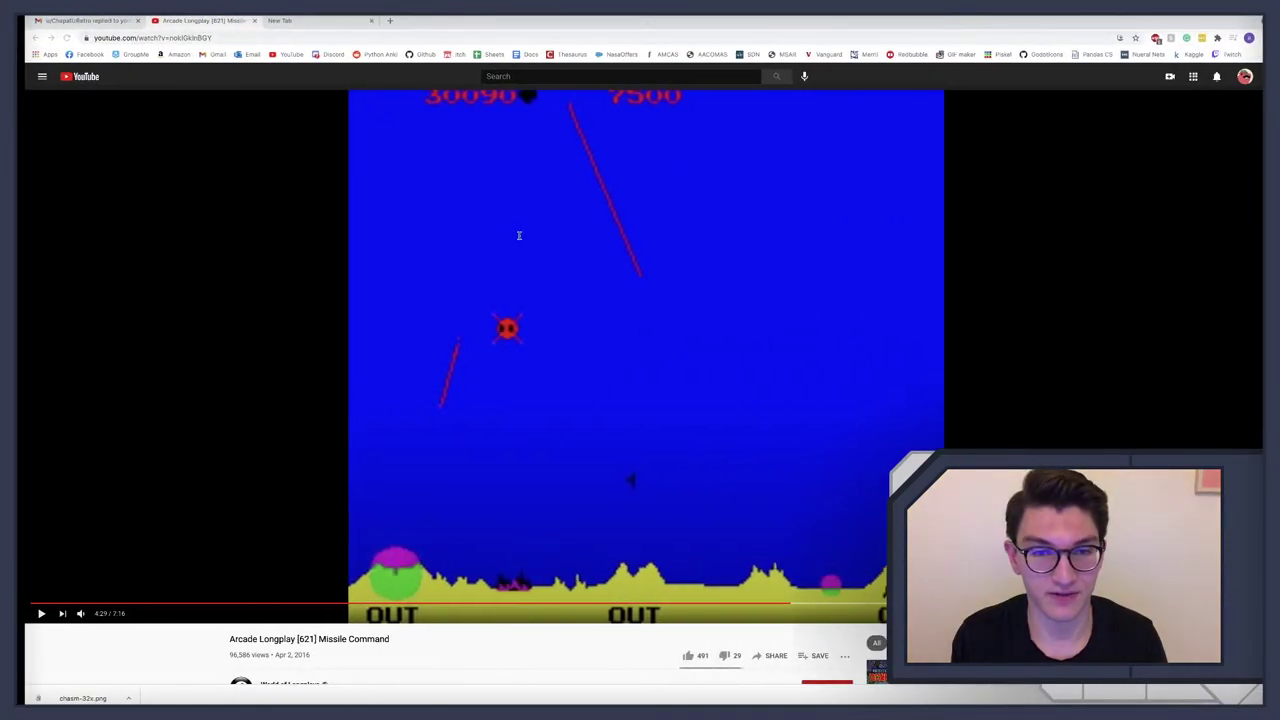
{"action": "left_click", "coordinate": [689, 314]}
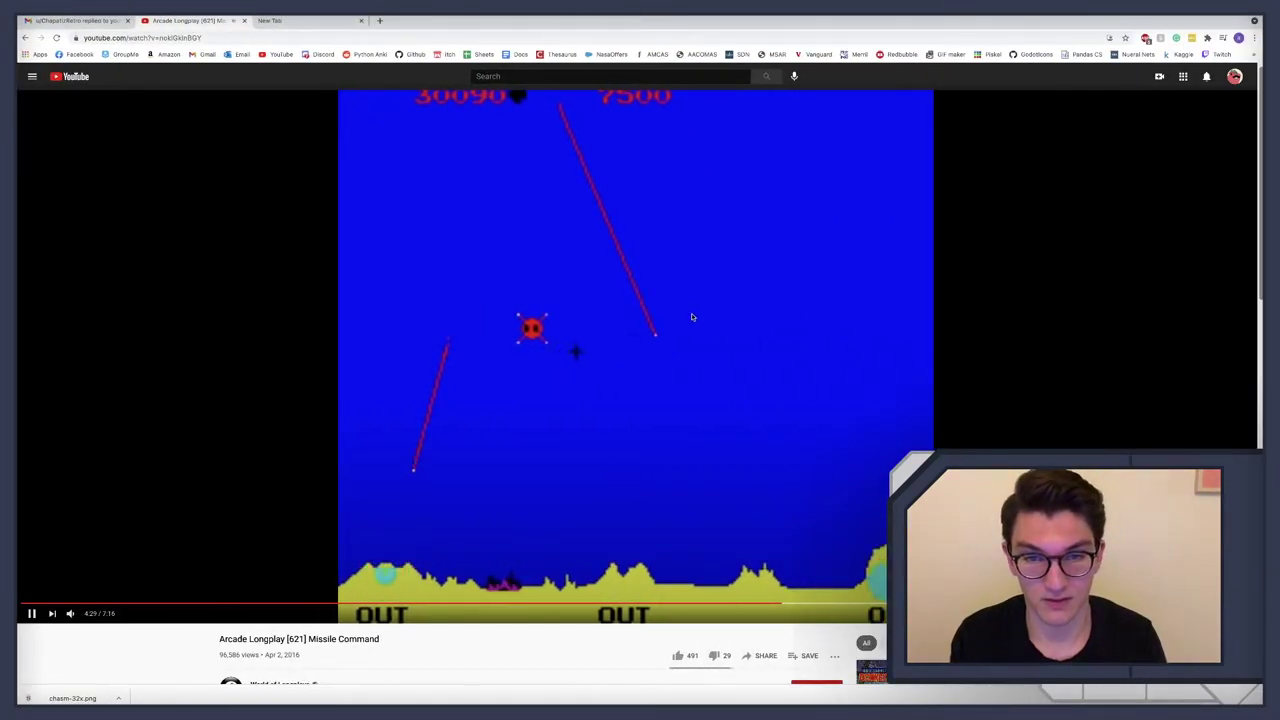
{"action": "left_click", "coordinate": [673, 289]}
{"action": "key", "text": "super+Tab"}
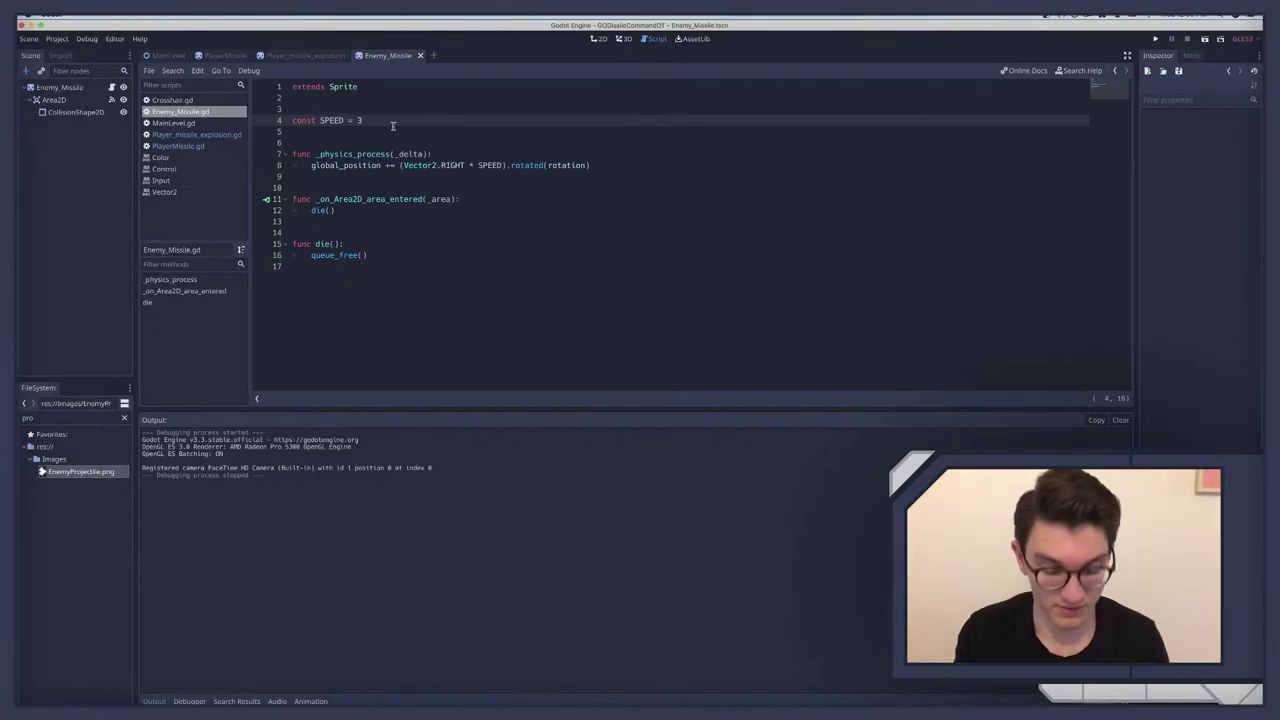
{"action": "key", "text": "super+b"}
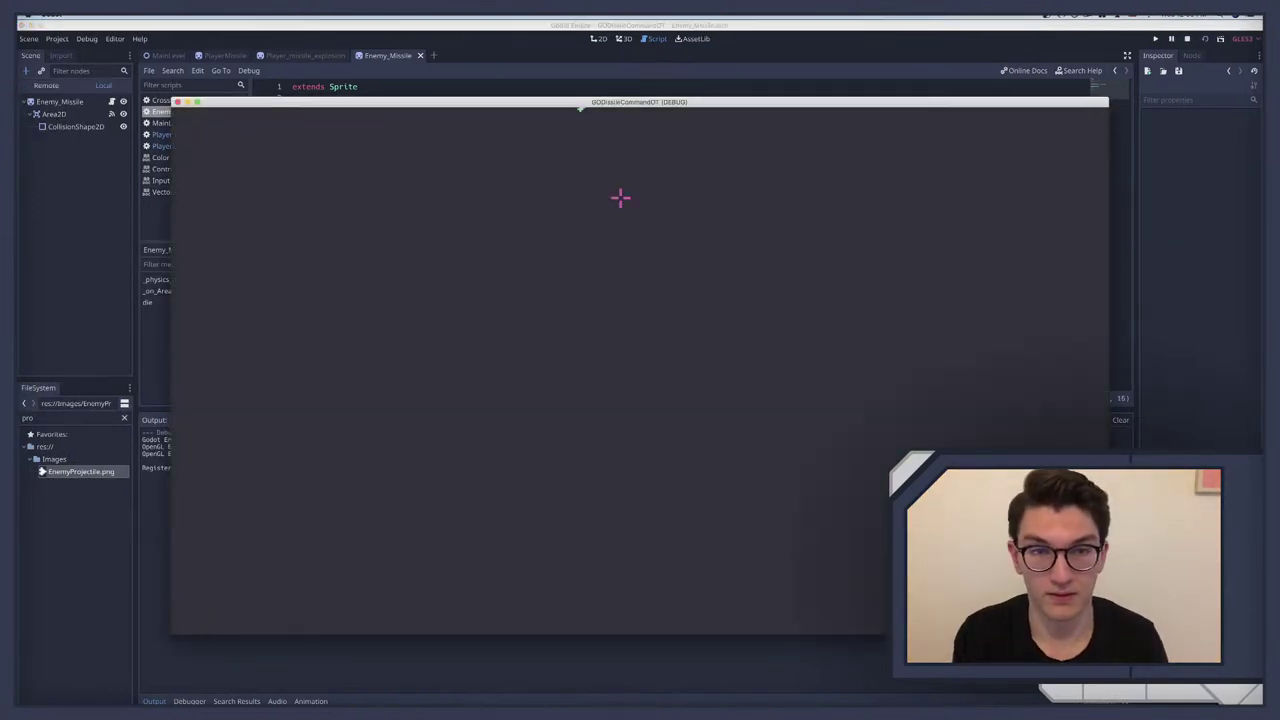
{"action": "key", "text": "super+q"}
{"action": "key", "text": "super+Tab"}
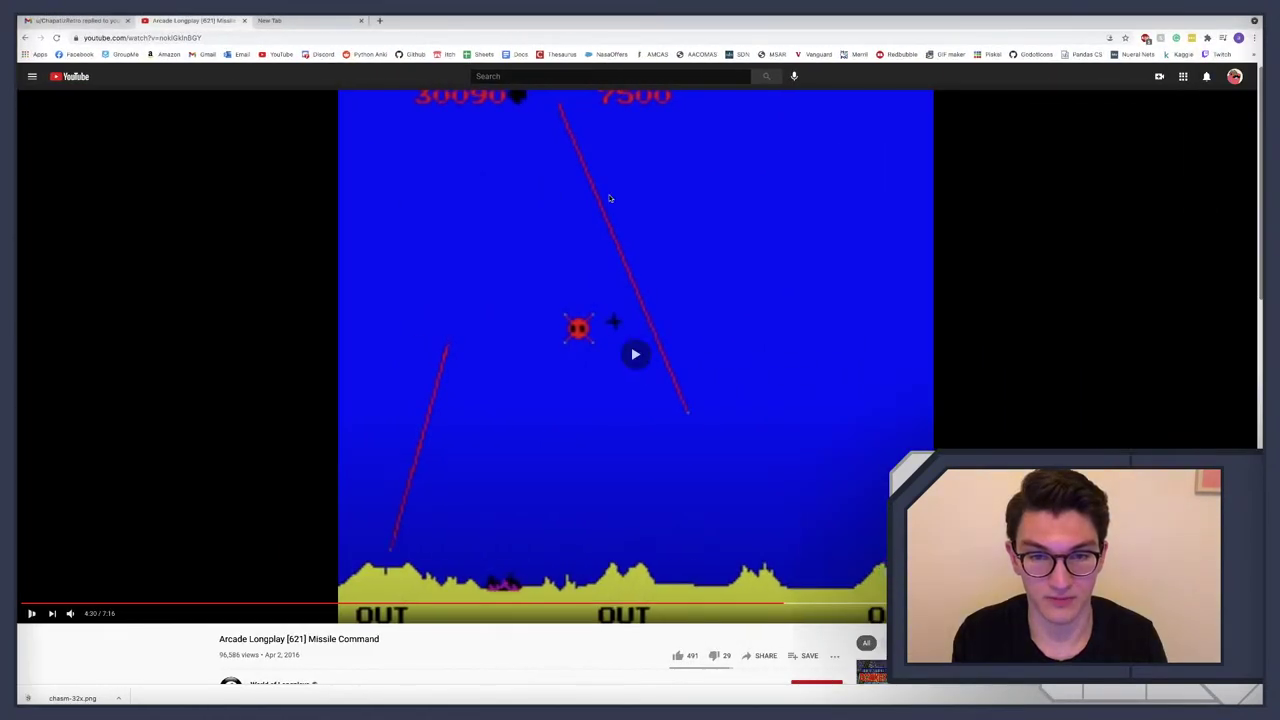
Step: Play the Missile Command longplay briefly, leave it paused at 4:31, and return to Godot
{"action": "left_click", "coordinate": [608, 200]}
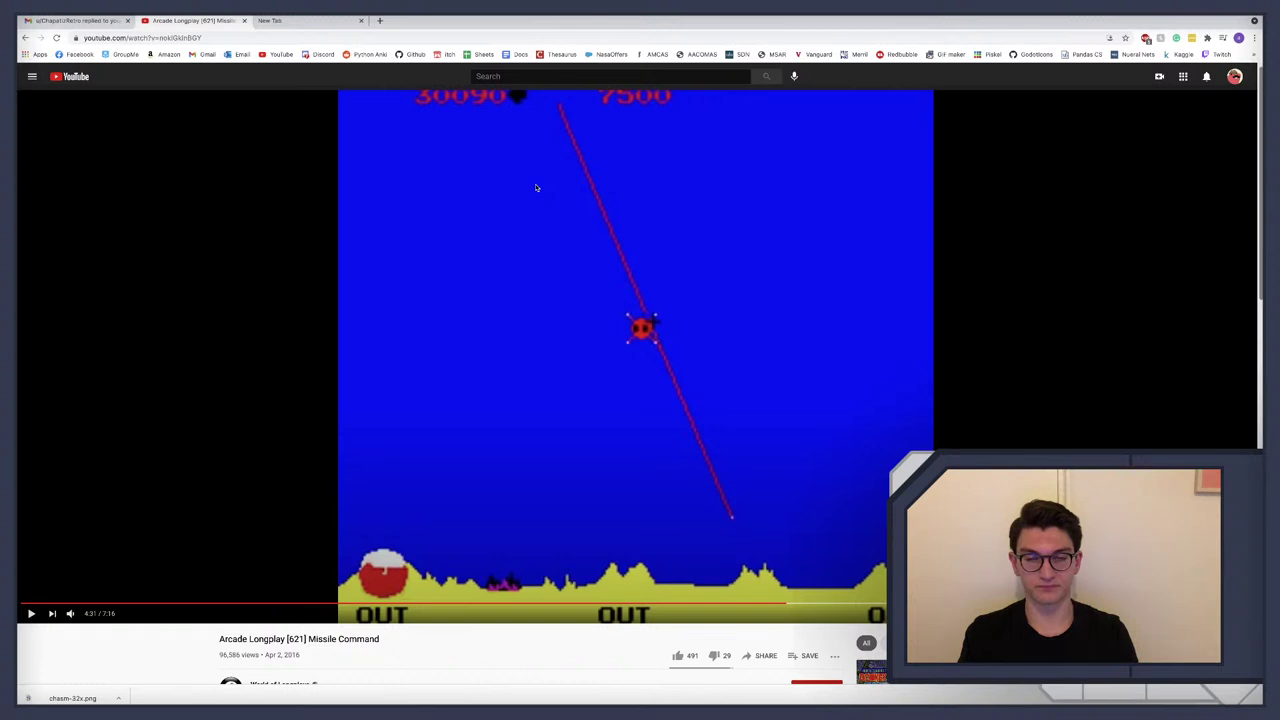
{"action": "key", "text": "ctrl+Left"}
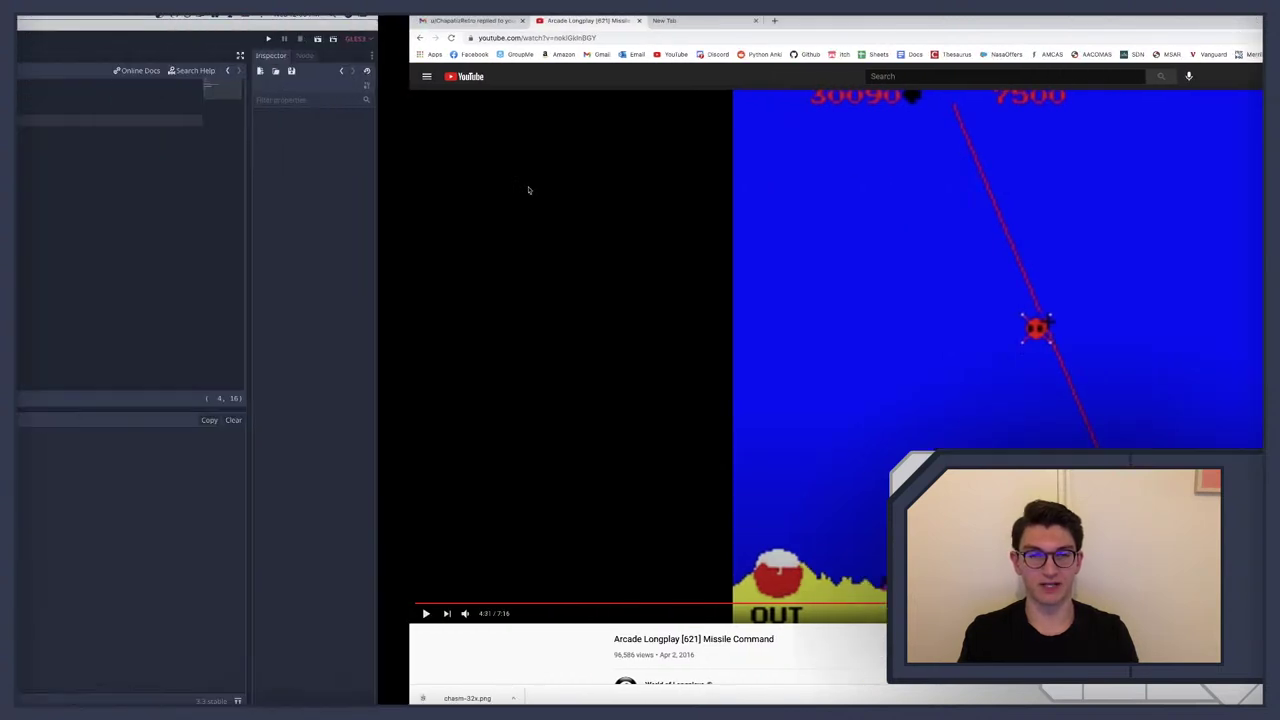
Step: Look over the MainLevel, Enemy_Missile, Player_missile_explosion and PlayerMissile scenes, then open Enemy_Missile.gd
{"action": "left_click", "coordinate": [166, 55]}
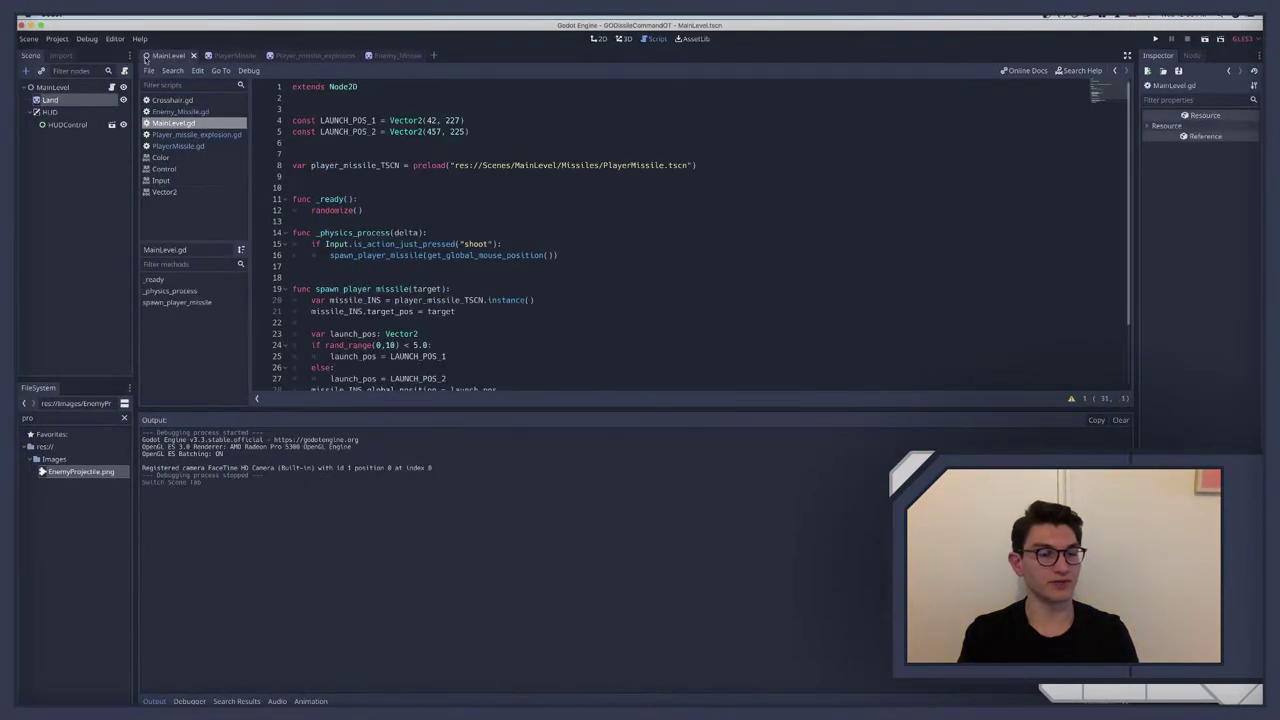
{"action": "left_click", "coordinate": [80, 87]}
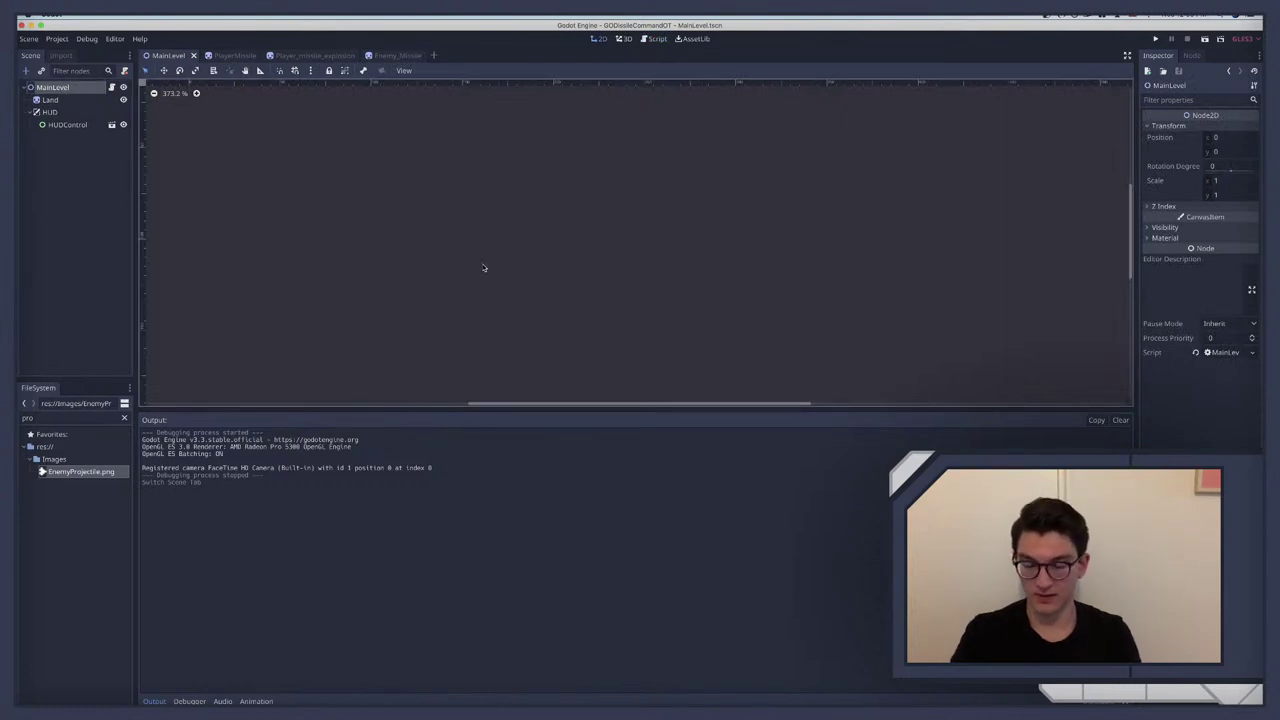
{"action": "scroll", "coordinate": [483, 267], "scroll_direction": "down", "scroll_amount": 6}
{"action": "scroll", "coordinate": [482, 267], "scroll_direction": "up", "scroll_amount": 4}
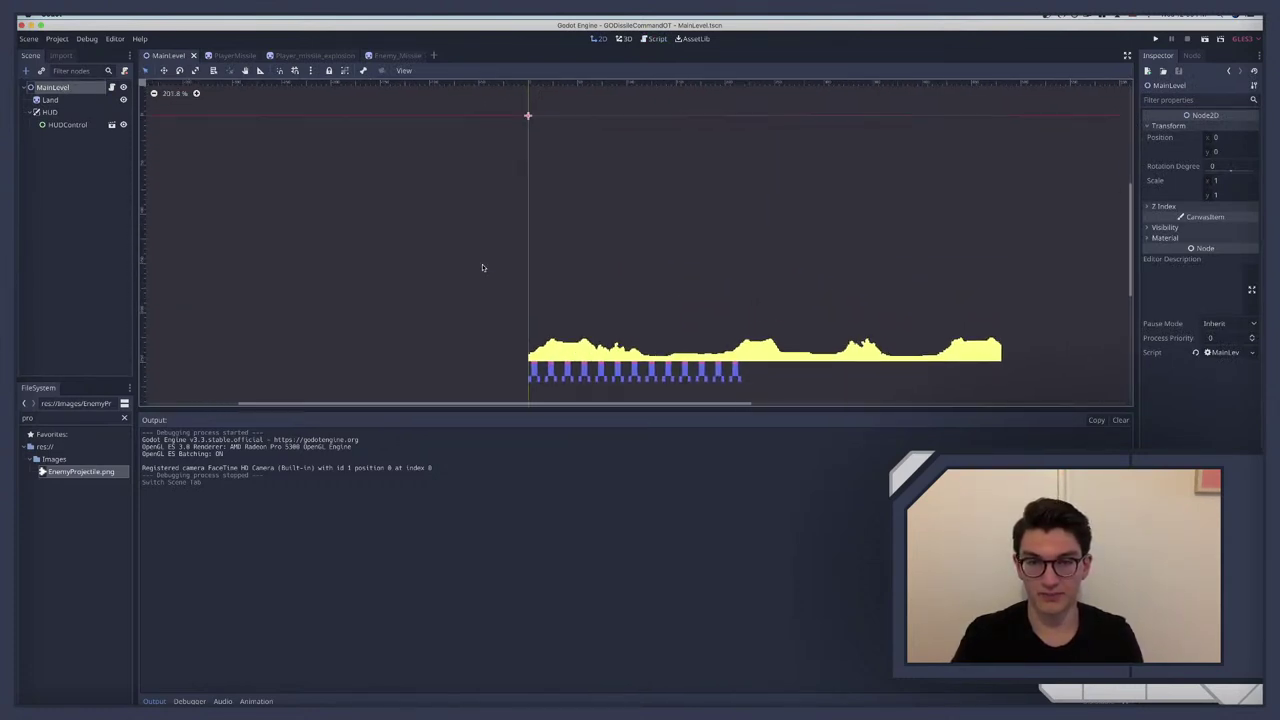
{"action": "scroll", "coordinate": [482, 267], "scroll_direction": "right", "scroll_amount": 5}
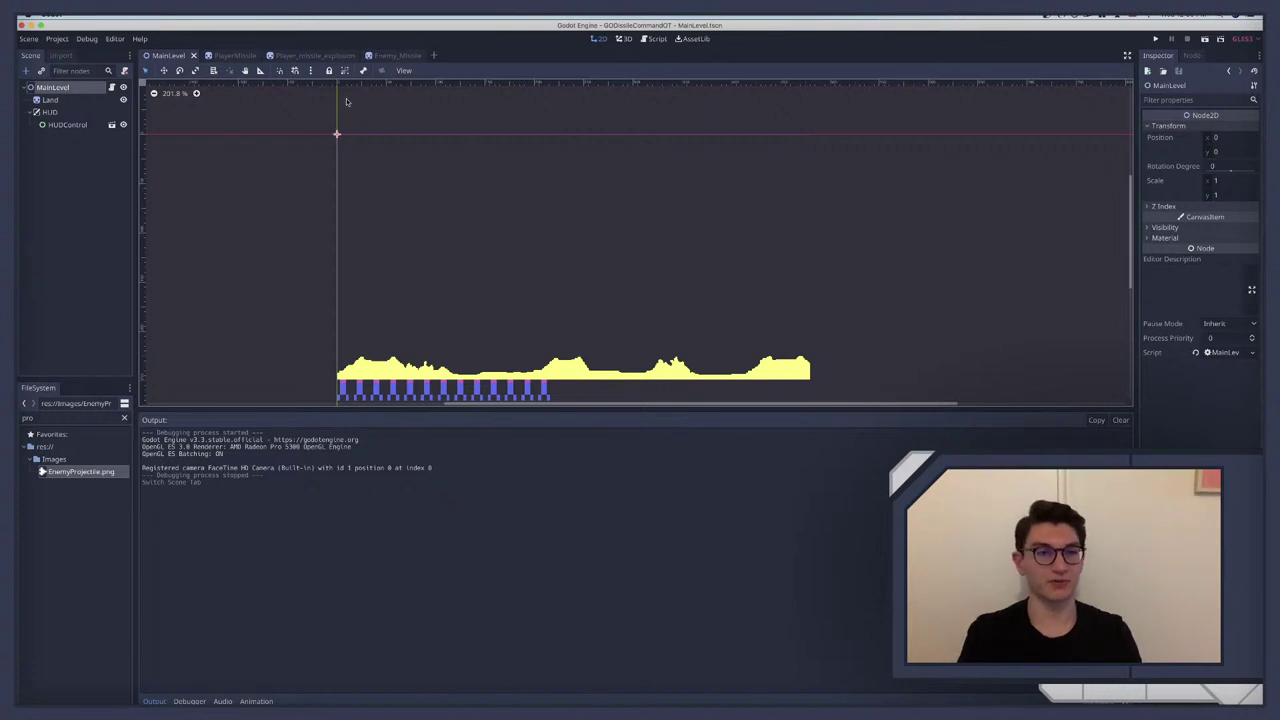
{"action": "left_click", "coordinate": [392, 55]}
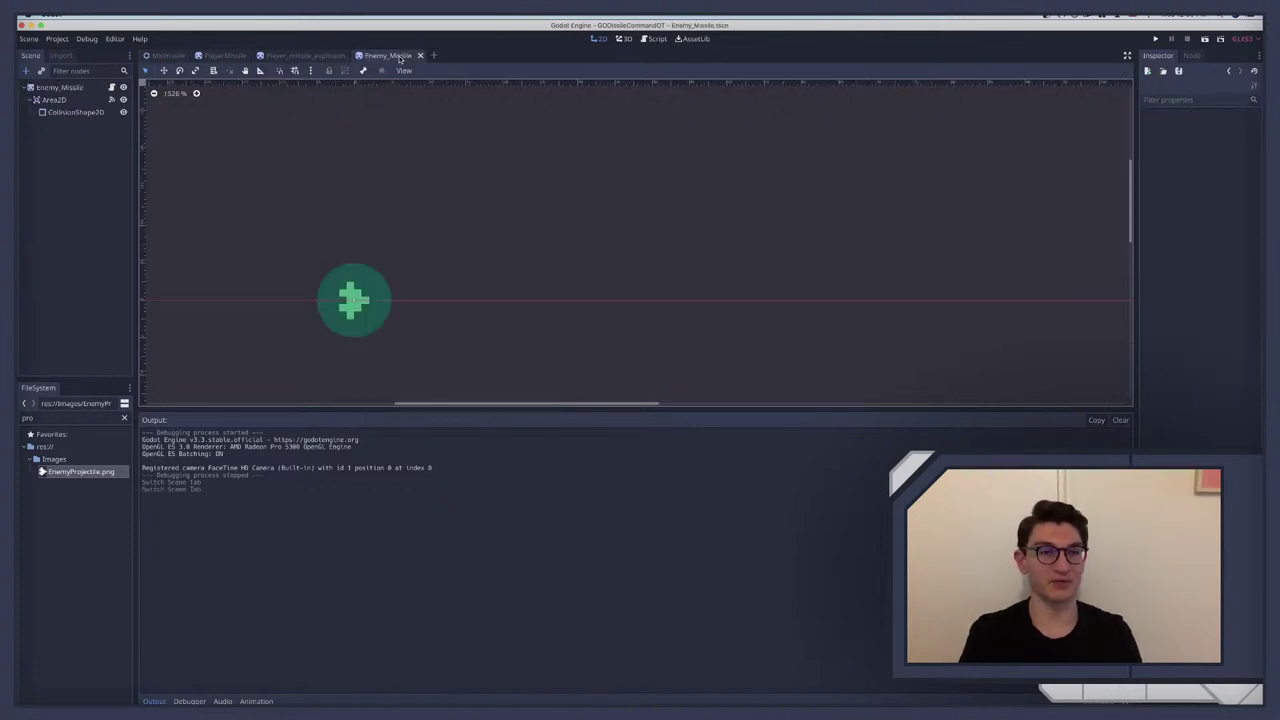
{"action": "left_click", "coordinate": [300, 55]}
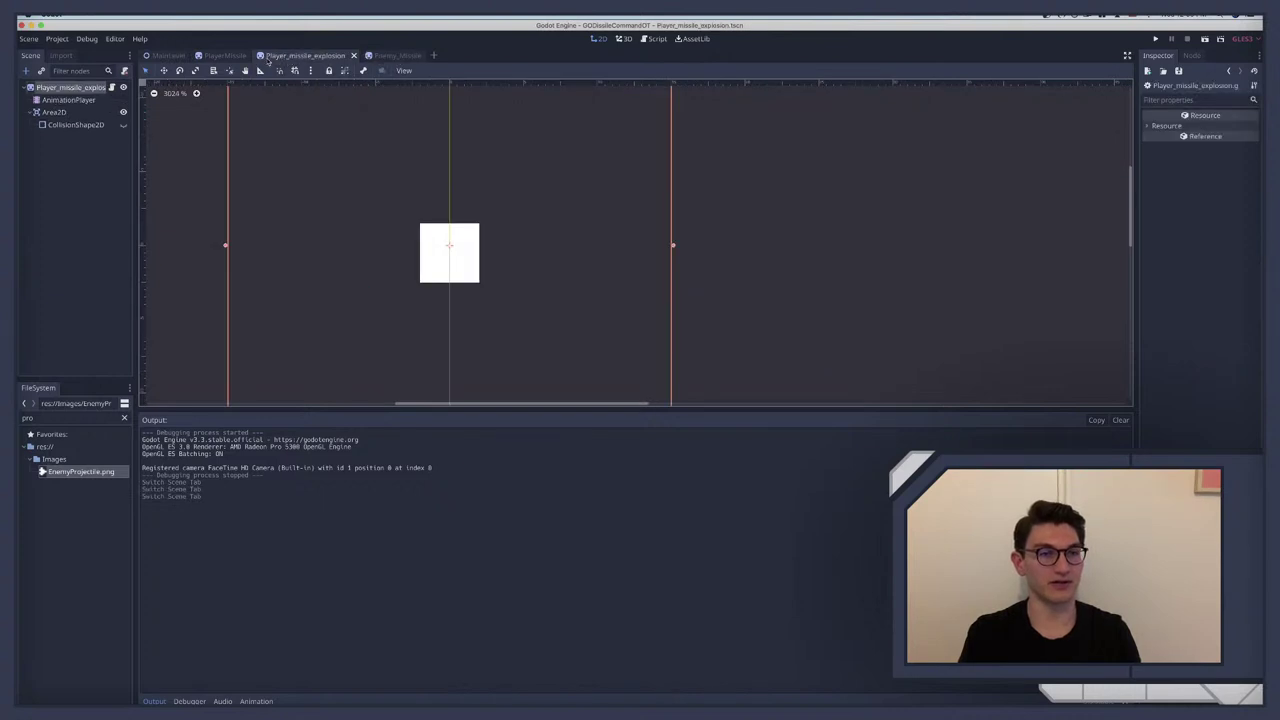
{"action": "left_click", "coordinate": [222, 55]}
{"action": "left_click", "coordinate": [164, 55]}
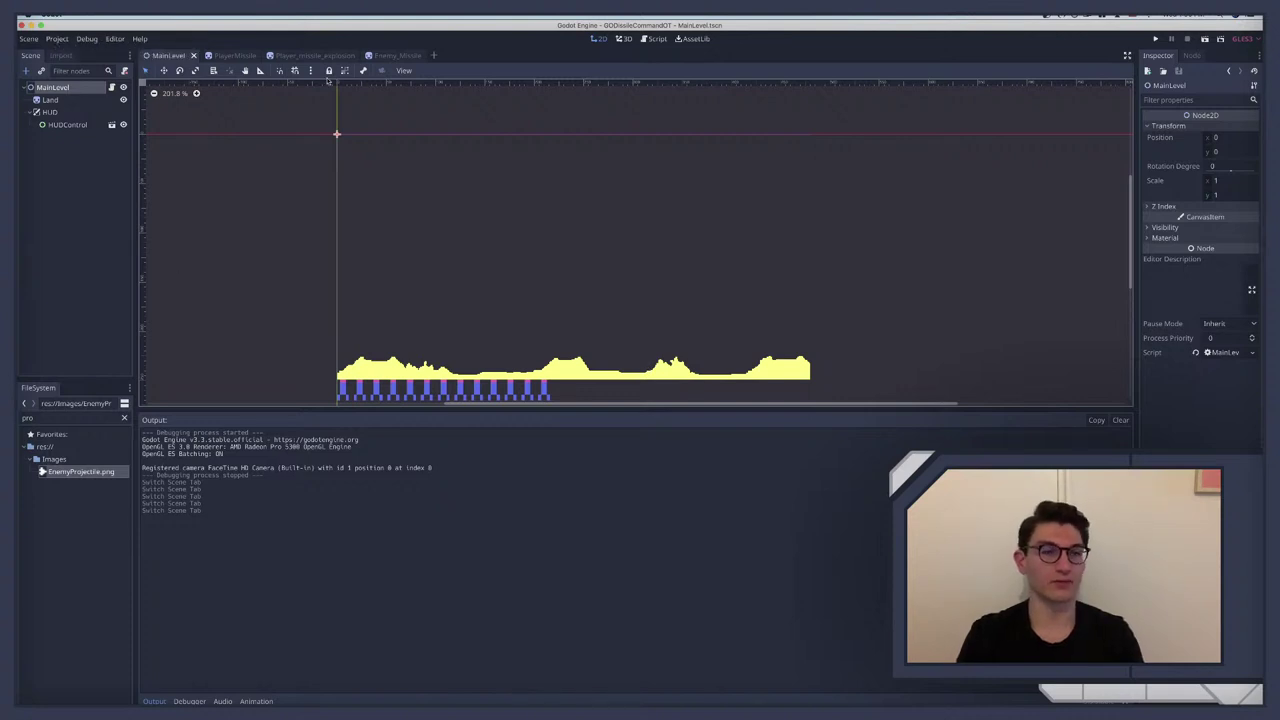
{"action": "left_click", "coordinate": [384, 56]}
{"action": "left_click", "coordinate": [111, 87]}
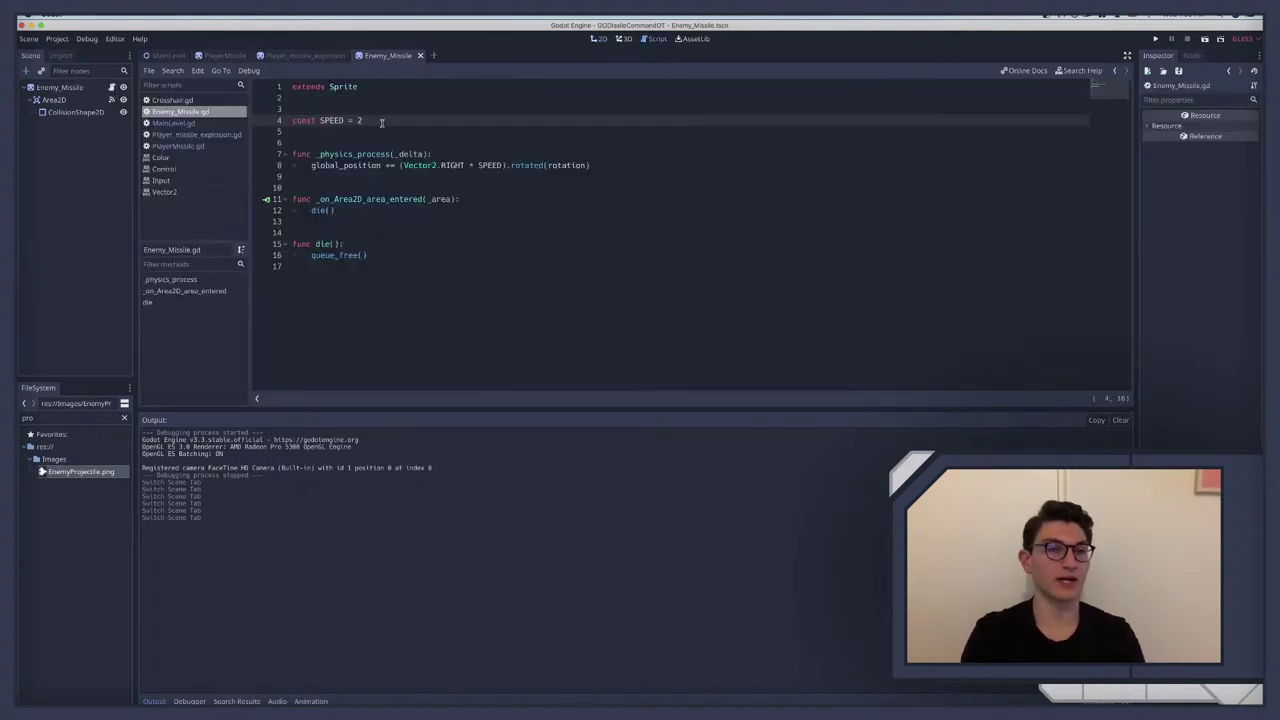
Step: Run and stop the game, review the area-entered and die handlers, then open the Player_missile_explosion tab
{"action": "key", "text": "super+b"}
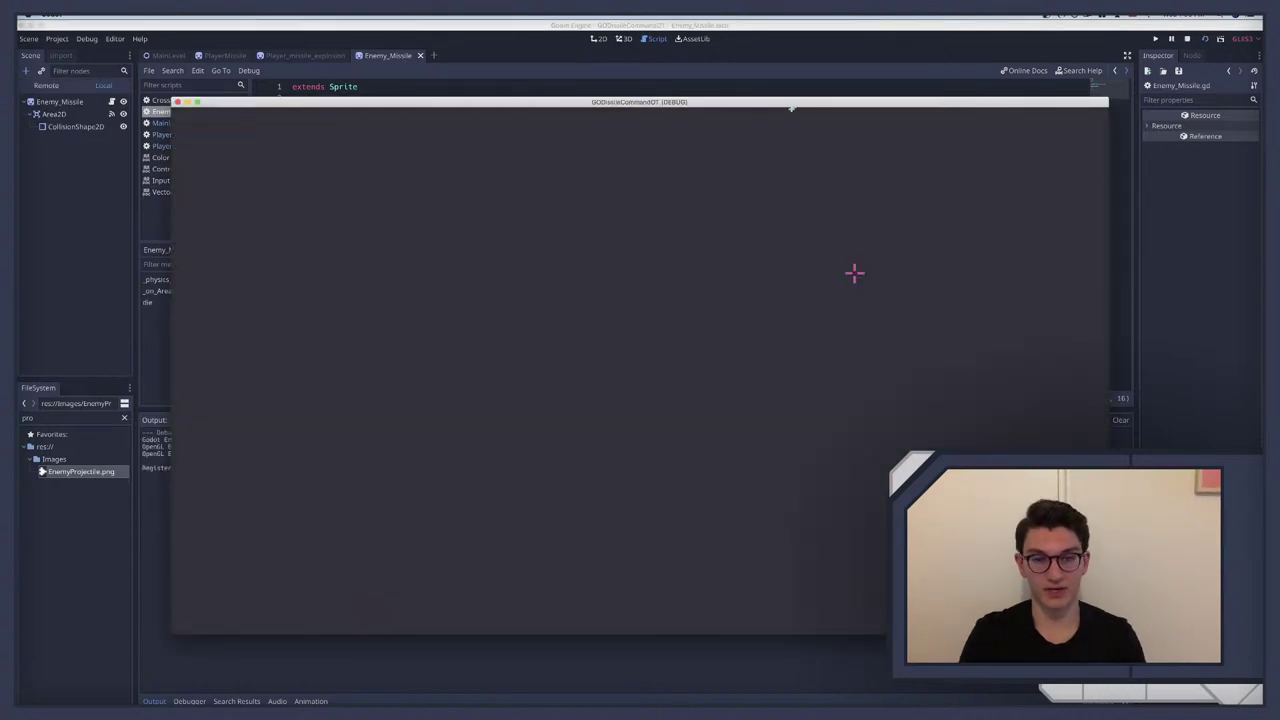
{"action": "key", "text": "super+period"}
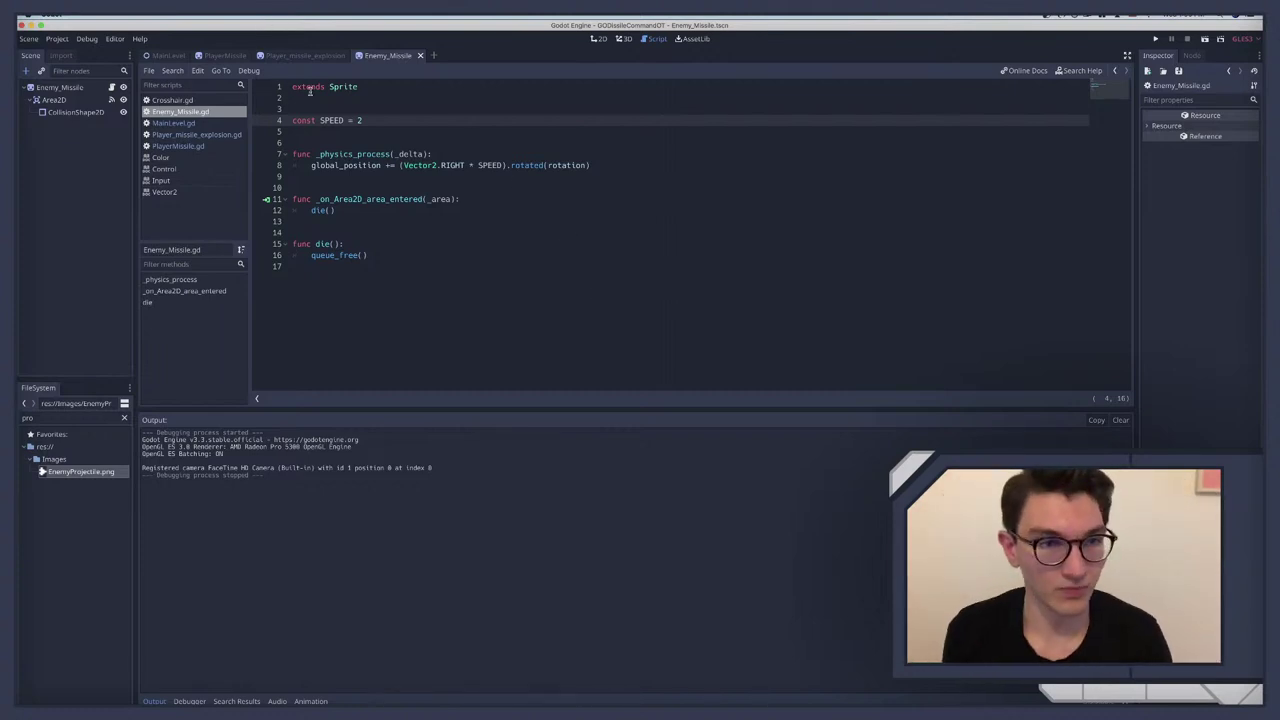
{"action": "left_click", "coordinate": [419, 200]}
{"action": "left_click", "coordinate": [360, 243]}
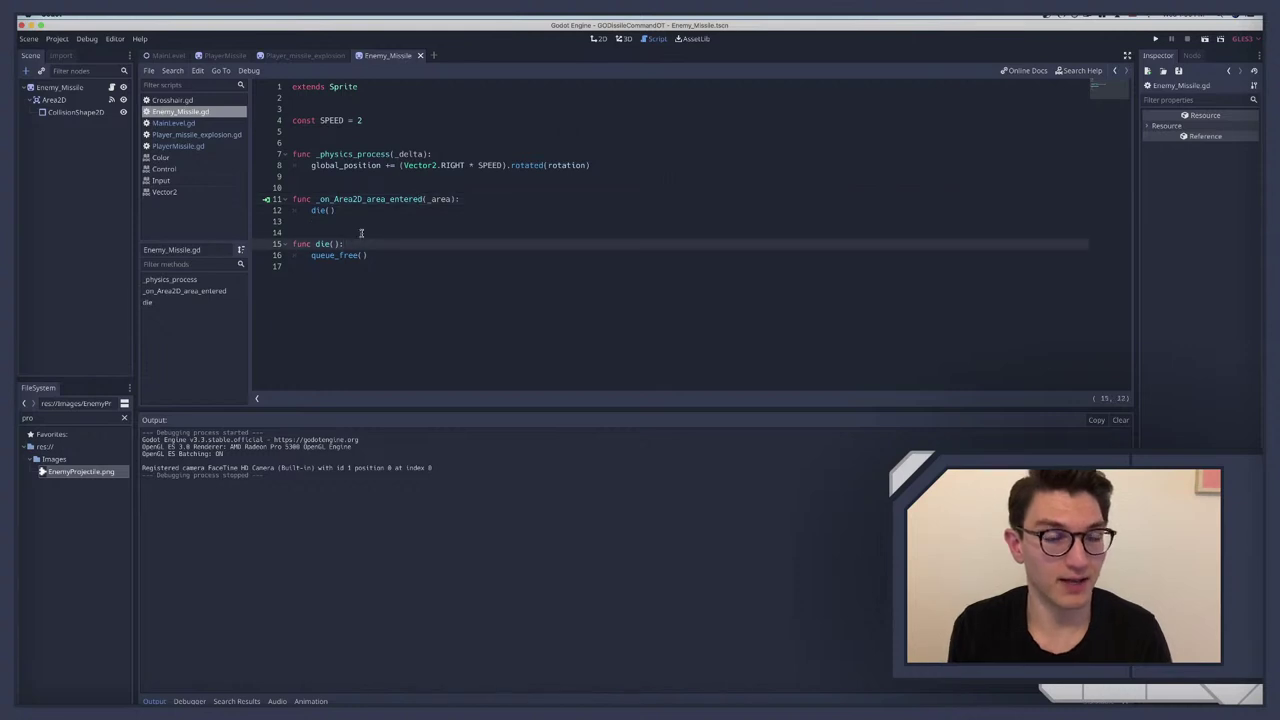
{"action": "left_click", "coordinate": [300, 55]}
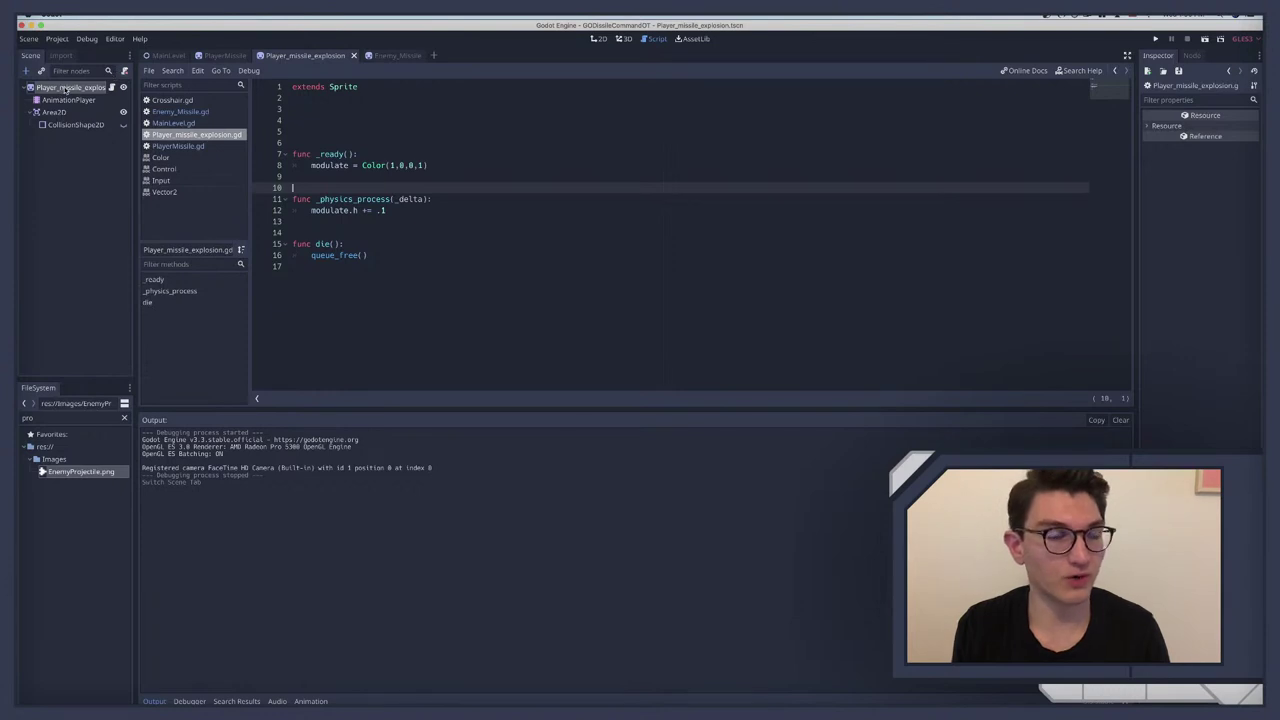
Step: Show the explosion scene in 2D and inspect its CollisionShape2D (radius 5) and Area2D properties
{"action": "left_click", "coordinate": [70, 88]}
{"action": "left_click", "coordinate": [63, 126]}
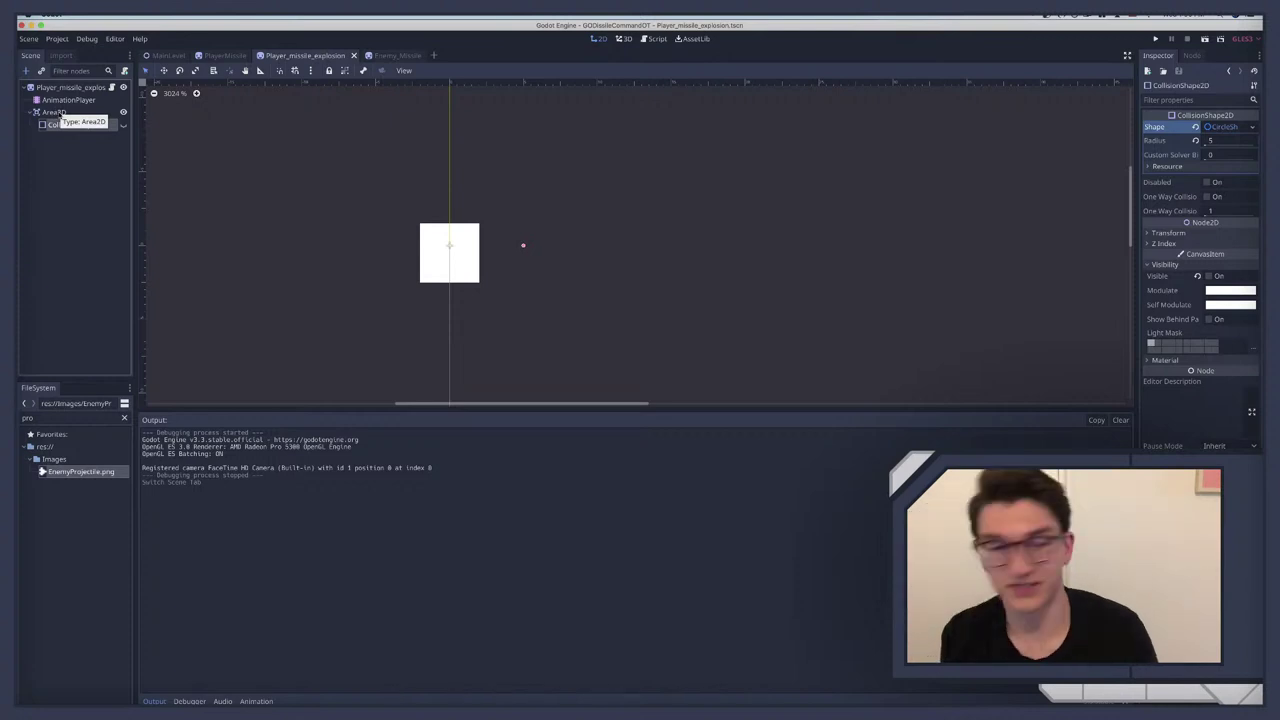
{"action": "left_click", "coordinate": [54, 113]}
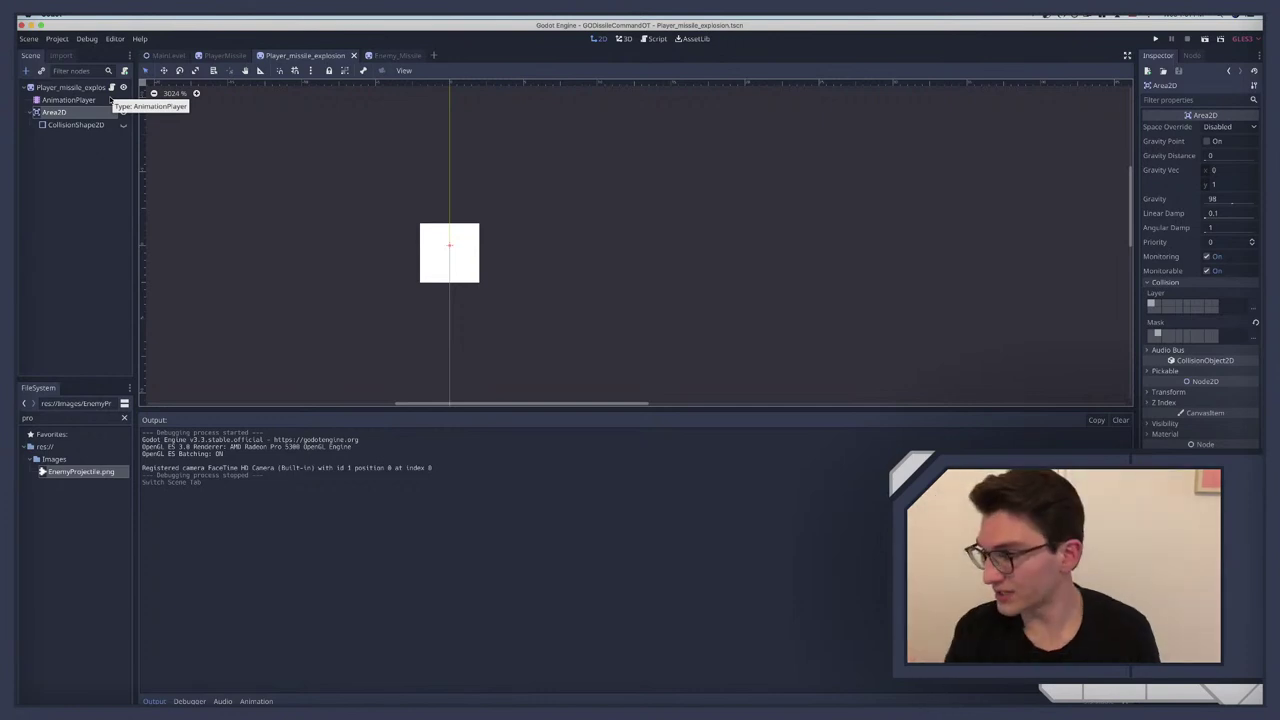
Step: In a new browser tab on YouTube, search for the channel 'jon watson'
{"action": "key", "text": "super+Tab"}
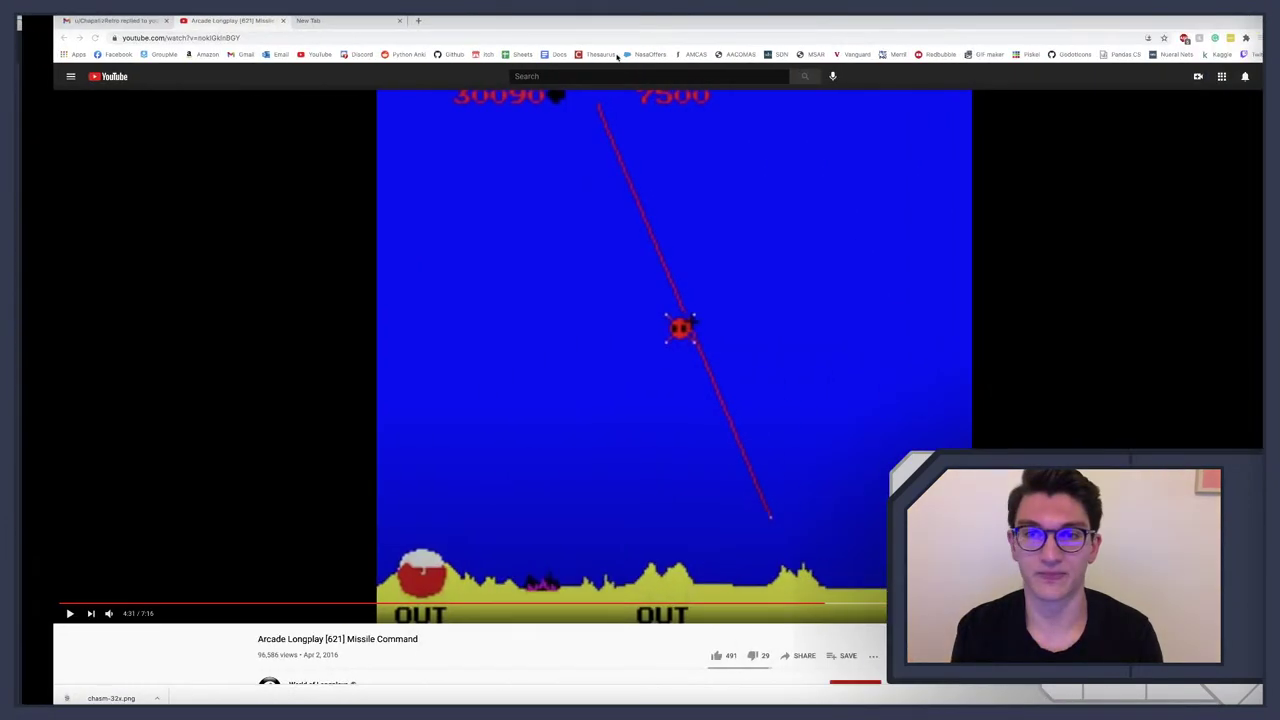
{"action": "left_click", "coordinate": [276, 24]}
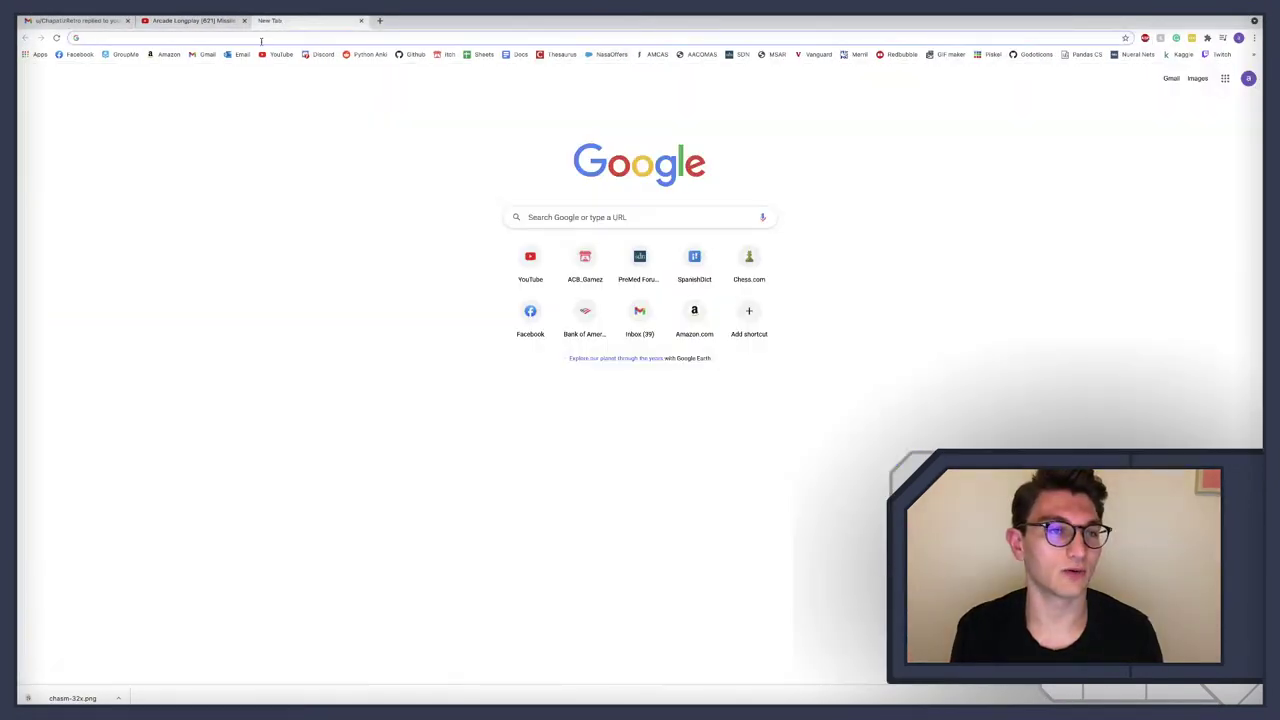
{"action": "left_click", "coordinate": [276, 54]}
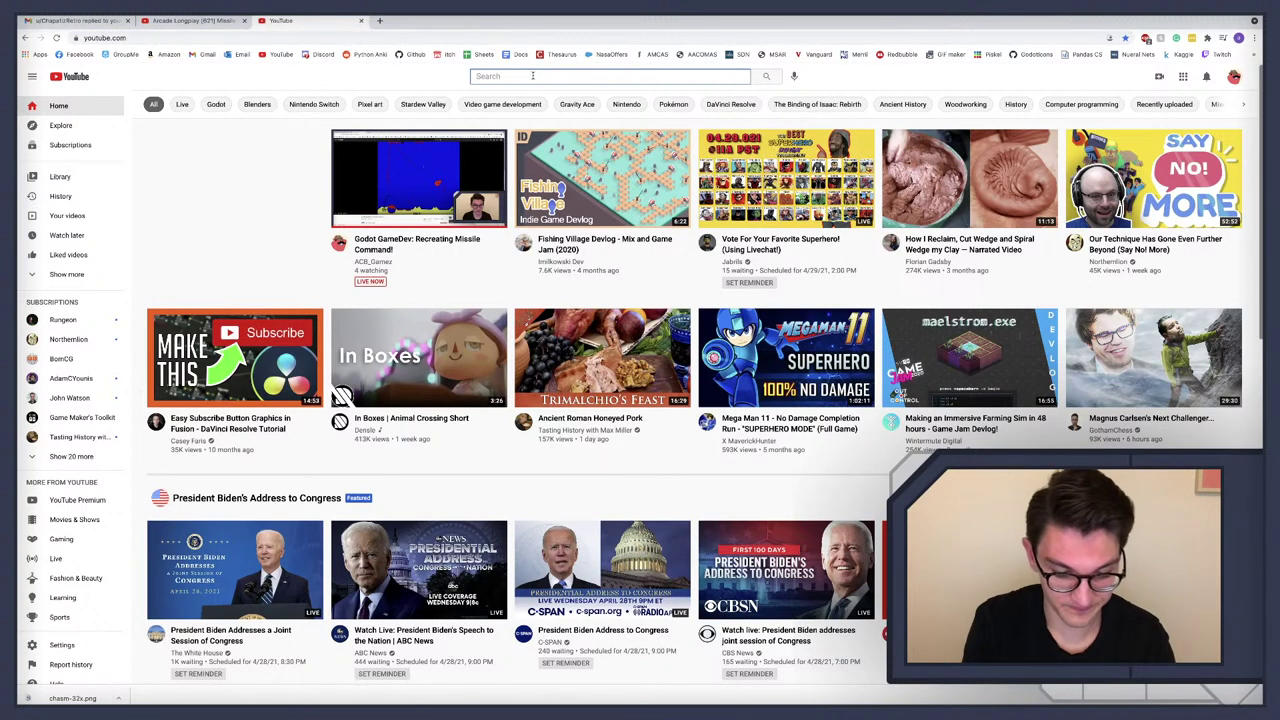
{"action": "left_click", "coordinate": [532, 75]}
{"action": "type", "text": "jon watson"}
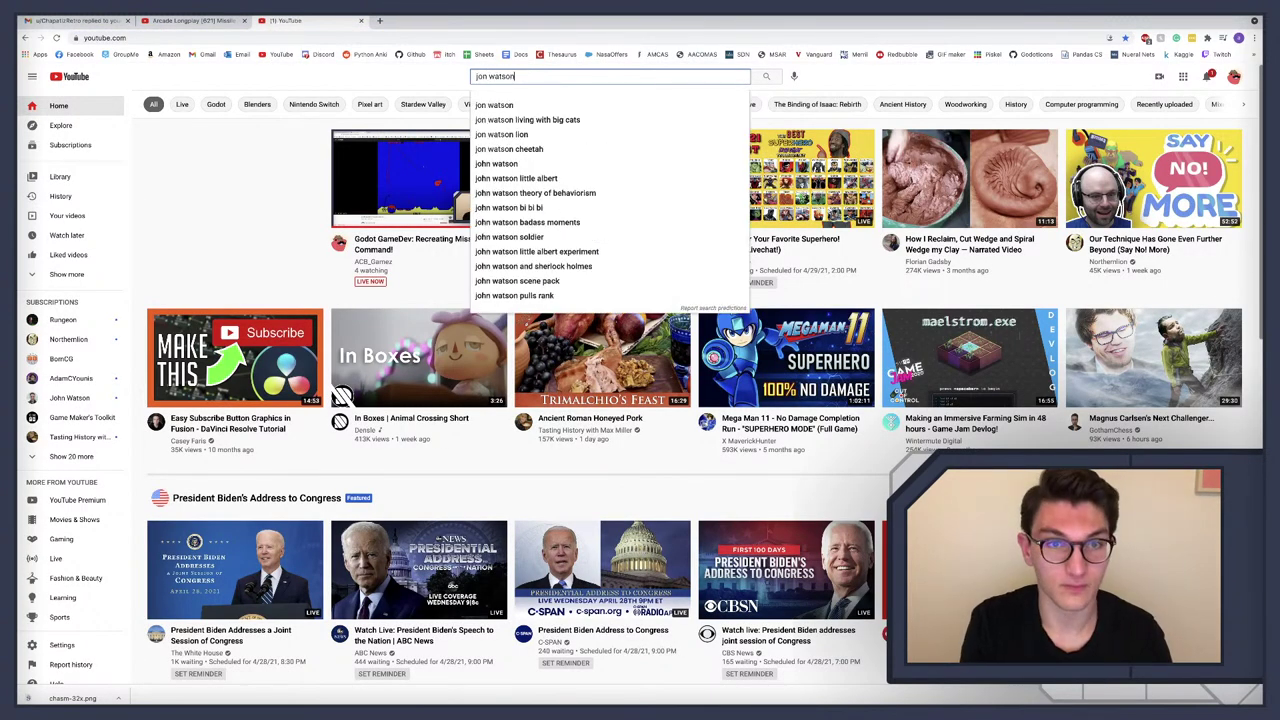
{"action": "key", "text": "Return"}
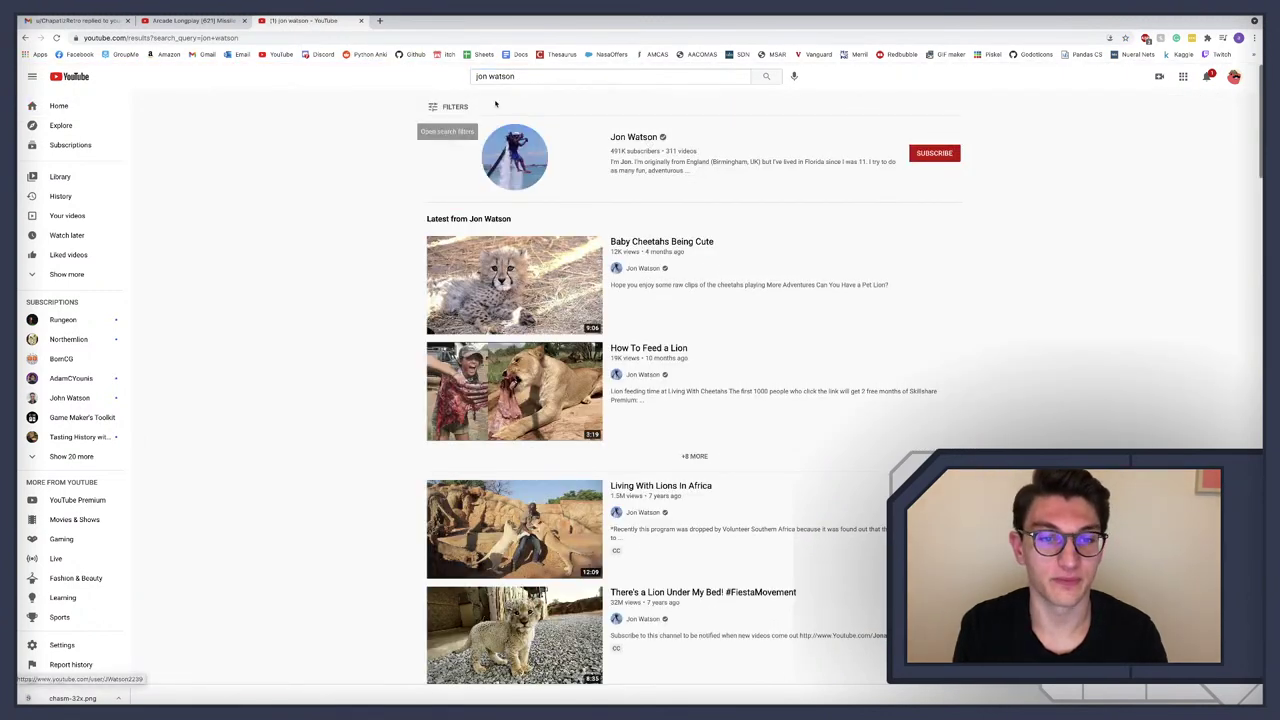
Step: Correct the search spelling, then replace the query with 'gravity ace' and search
{"action": "left_click", "coordinate": [484, 76]}
{"action": "type", "text": "h"}
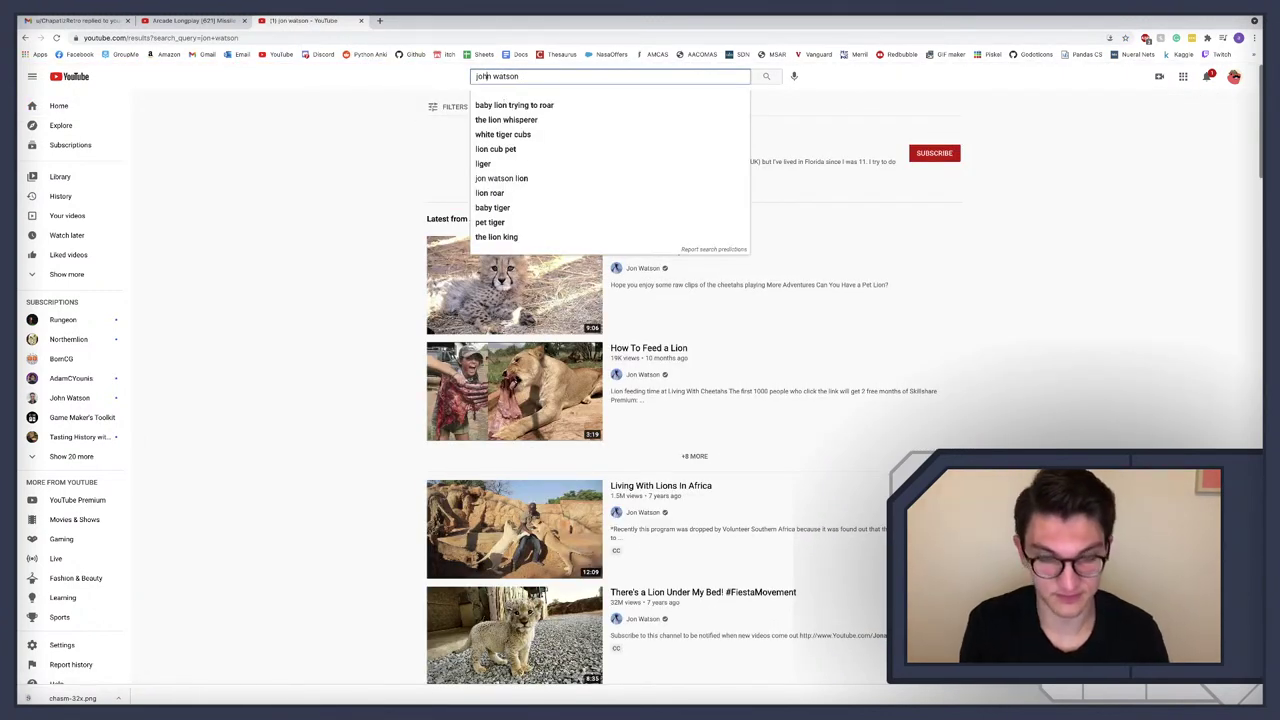
{"action": "key", "text": "Return"}
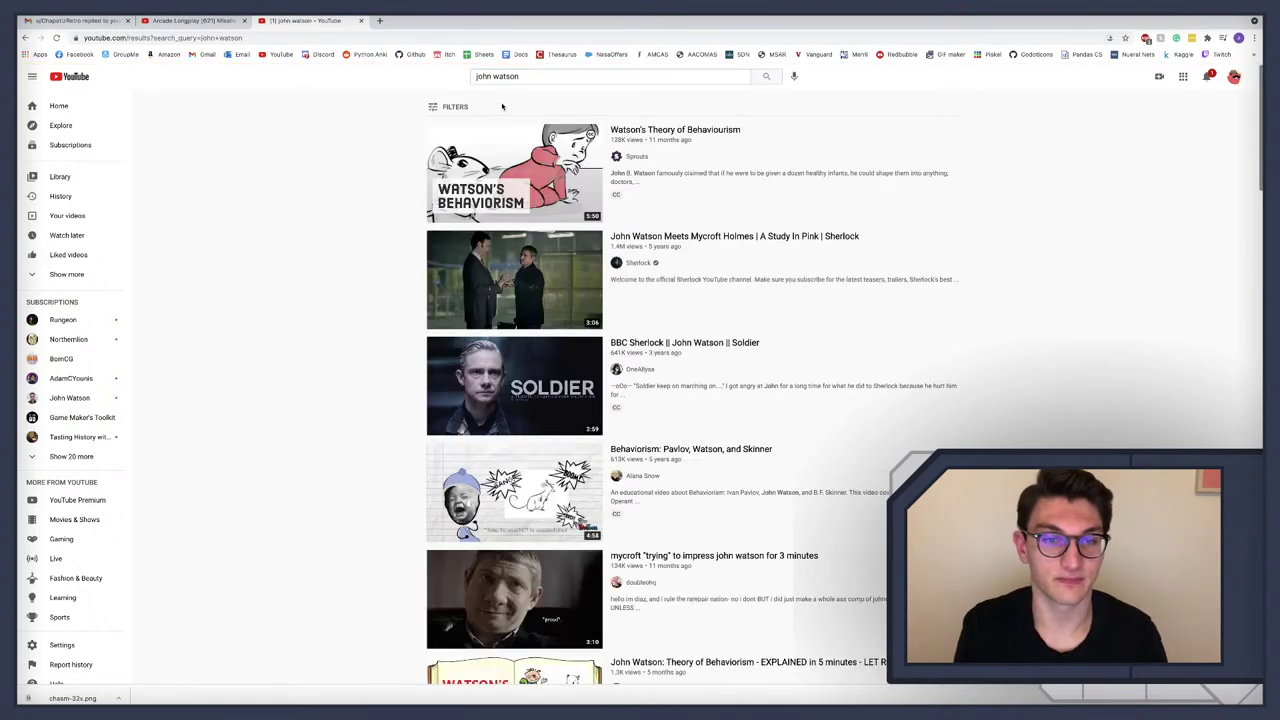
{"action": "left_click_drag", "start_coordinate": [519, 76], "coordinate": [380, 78]}
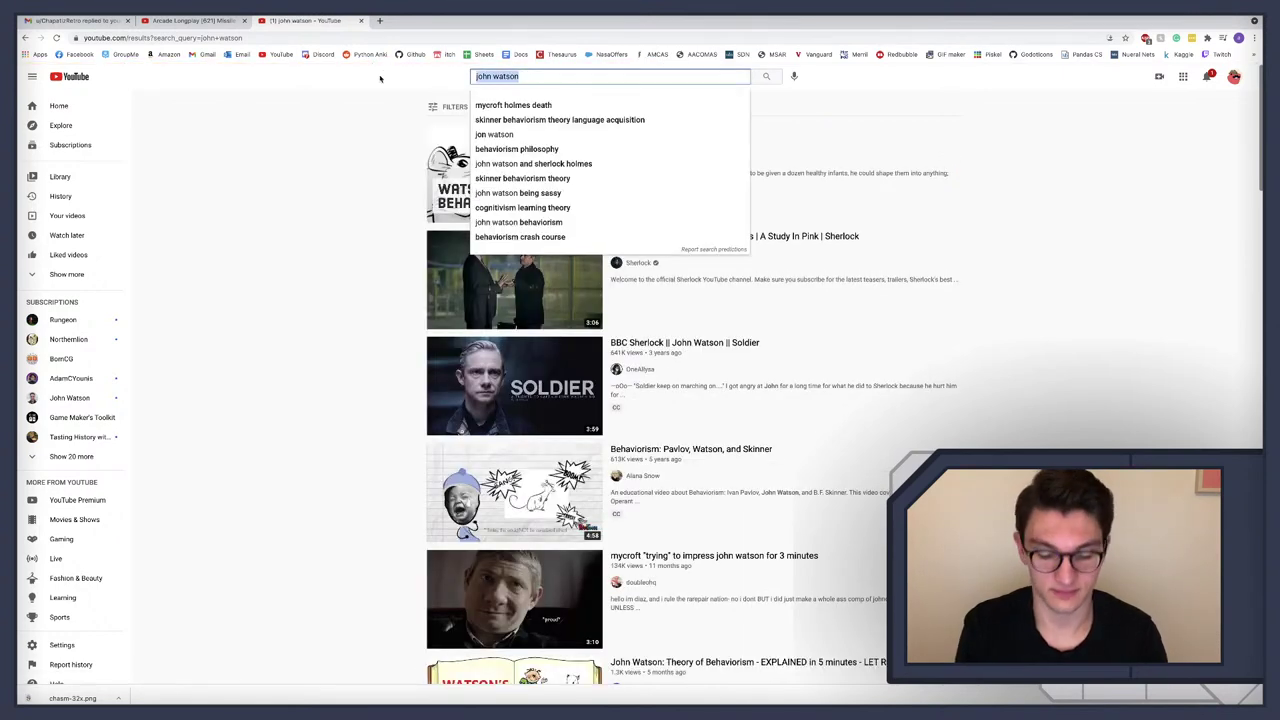
{"action": "key", "text": "BackSpace"}
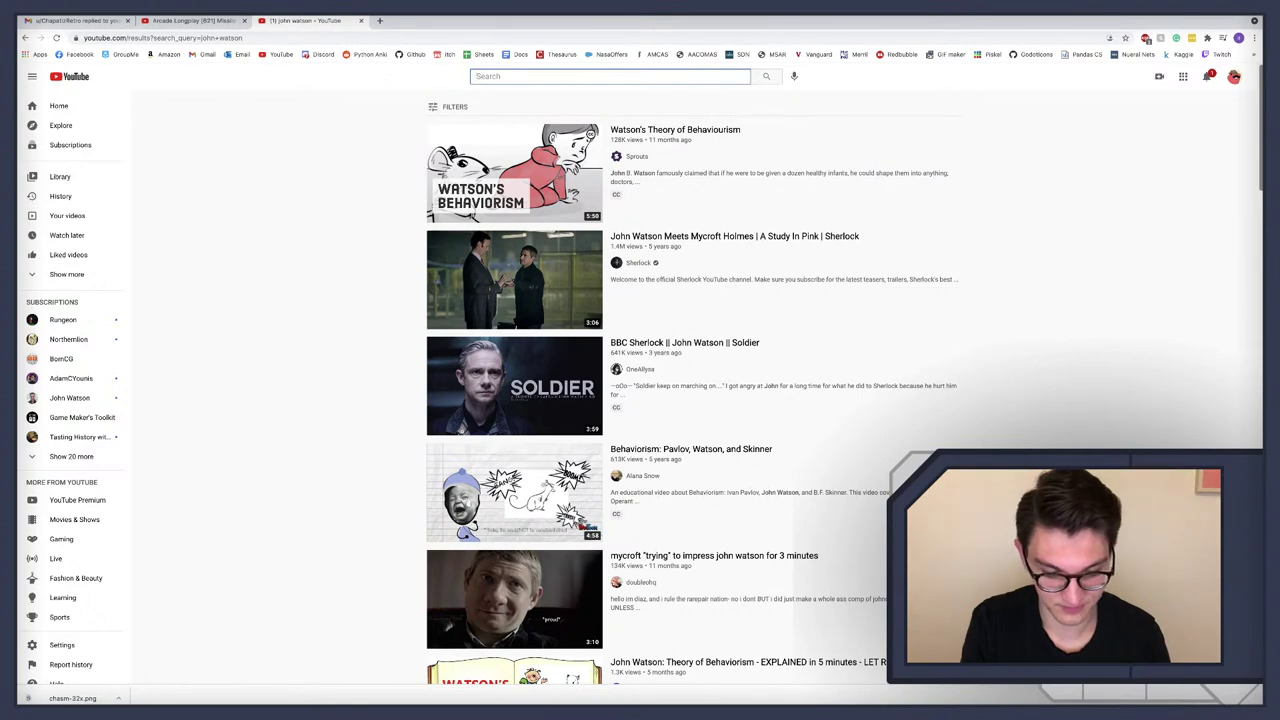
{"action": "type", "text": "gravity ace"}
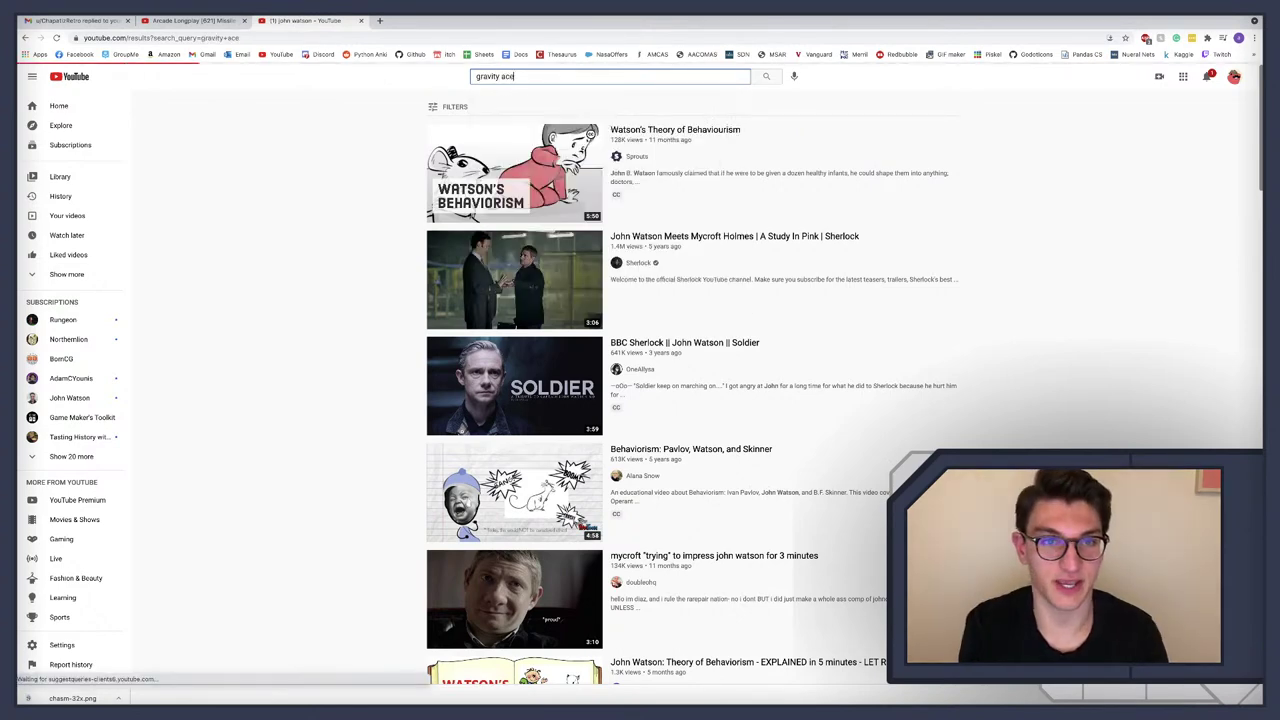
{"action": "key", "text": "Return"}
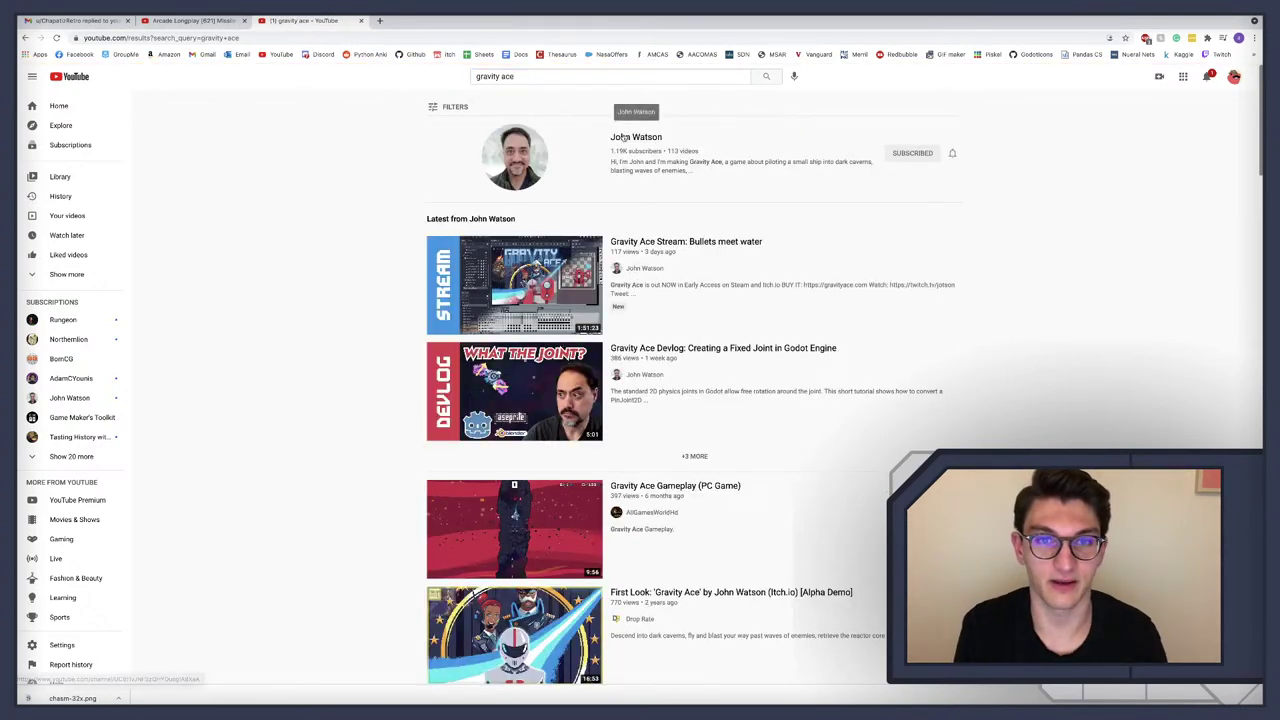
Step: Visit the Gravity Ace developer's channel, check notifications, and close the tab back to the longplay
{"action": "left_click", "coordinate": [622, 137]}
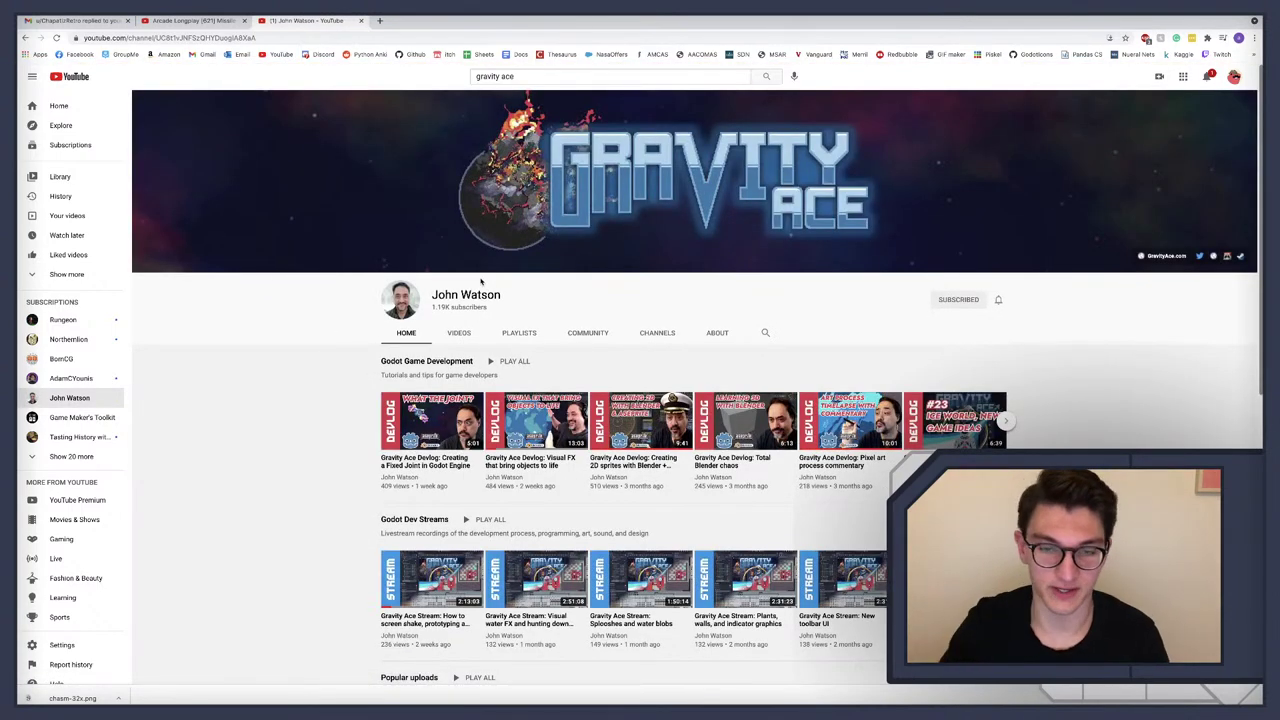
{"action": "scroll", "coordinate": [529, 281], "scroll_direction": "down", "scroll_amount": 3}
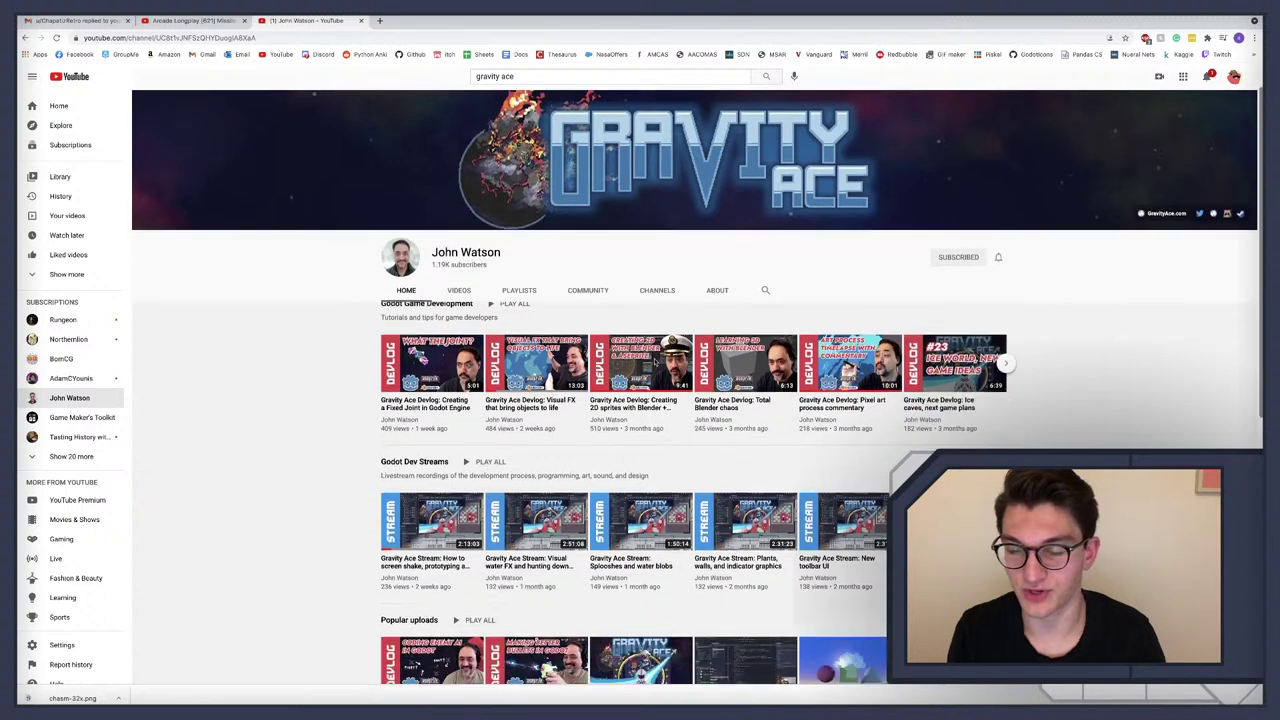
{"action": "mouse_move", "coordinate": [440, 218]}
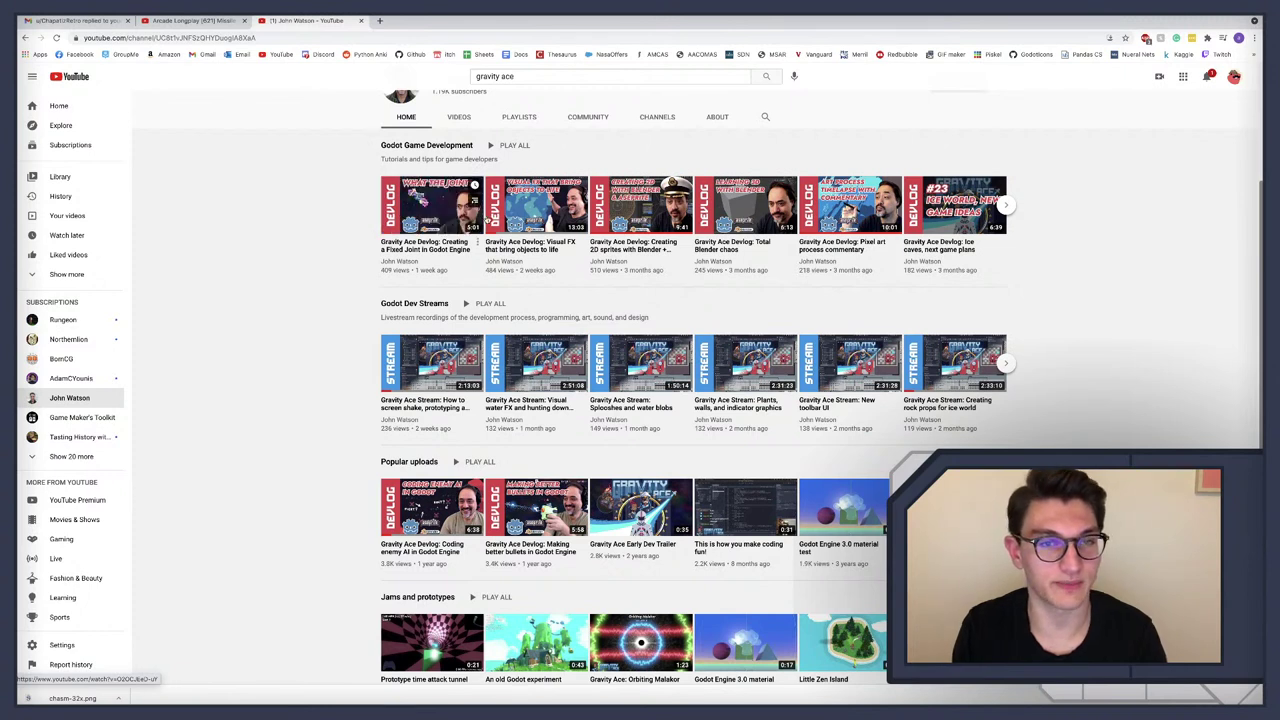
{"action": "left_click", "coordinate": [1208, 77]}
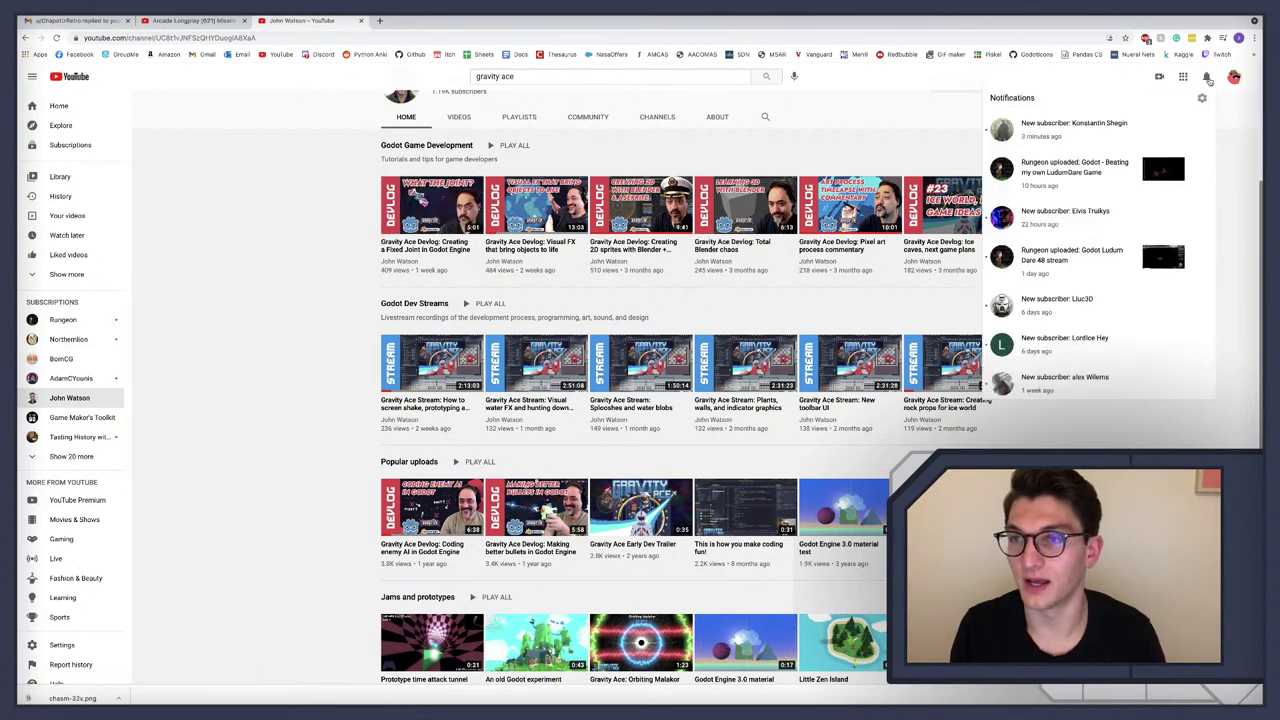
{"action": "left_click", "coordinate": [1207, 77]}
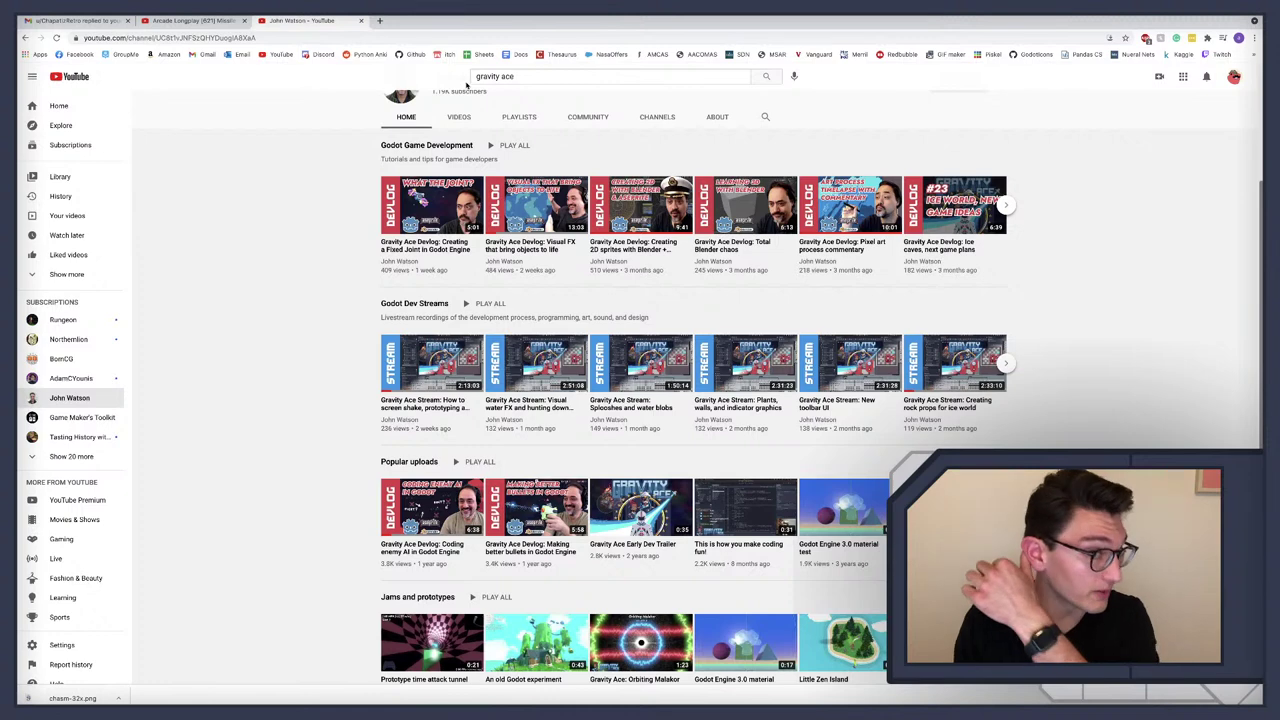
{"action": "left_click", "coordinate": [362, 21]}
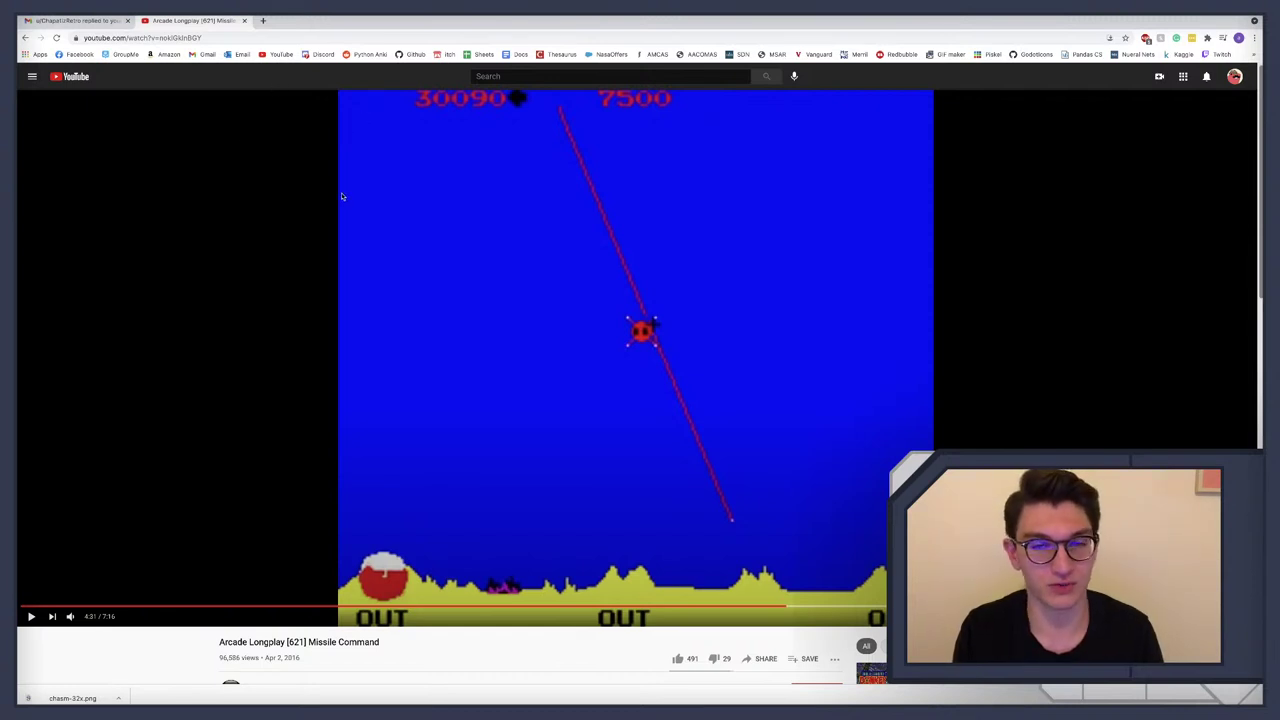
Step: Back in Godot, select the explosion root node and switch to the MainLevel scene
{"action": "key", "text": "super+Tab"}
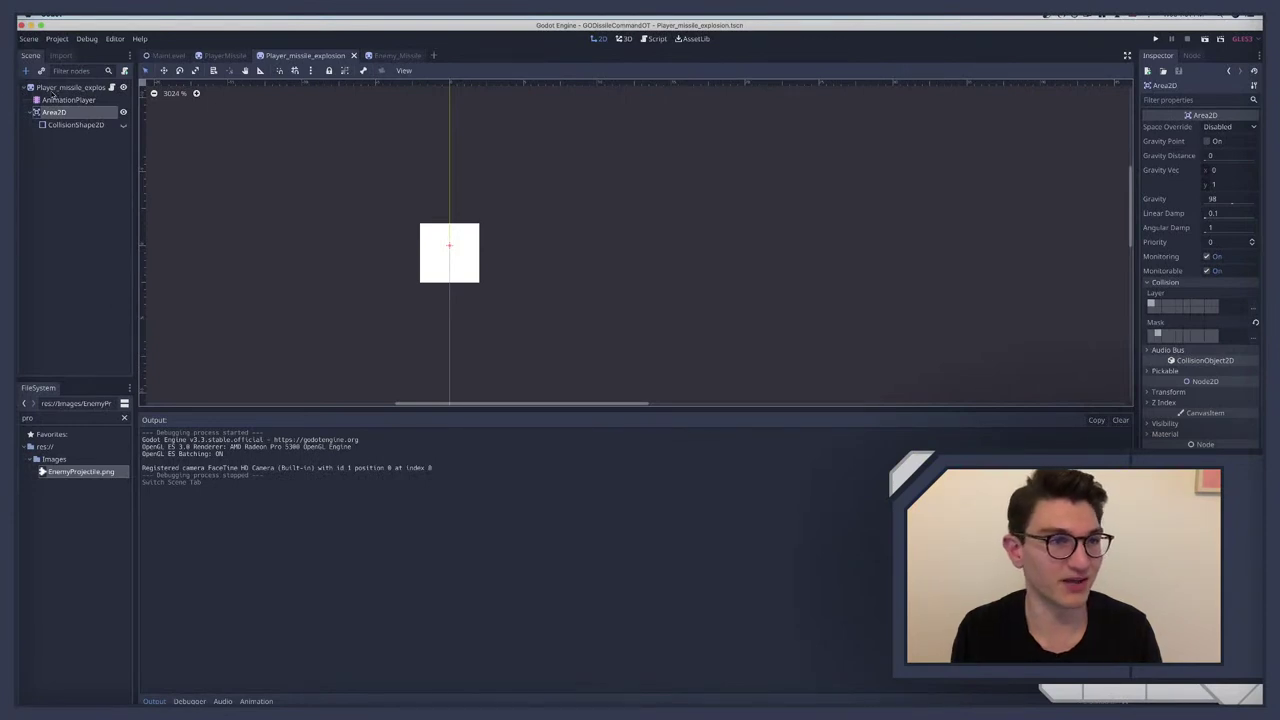
{"action": "left_click", "coordinate": [62, 88]}
{"action": "left_click", "coordinate": [168, 56]}
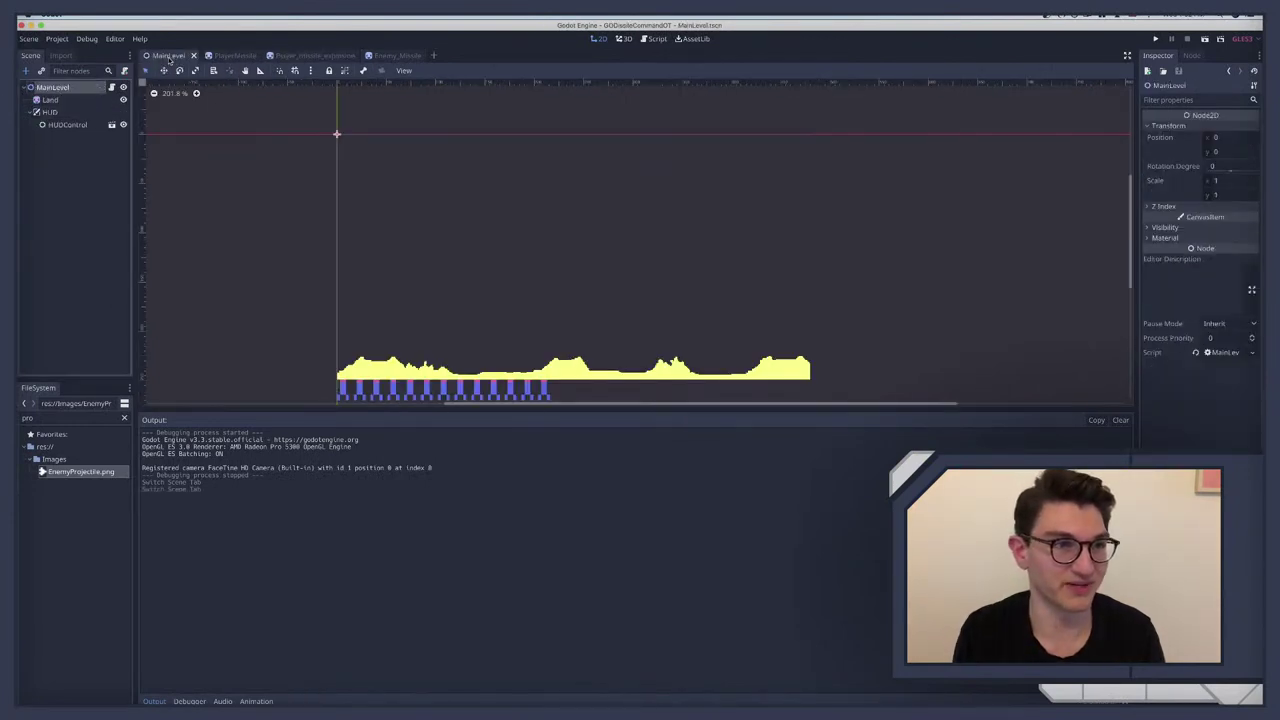
Step: In Finder, browse Godot_Code > Black_Body_Project > Black_Body_Godot_Files and select the addons folder
{"action": "key", "text": "super+Tab"}
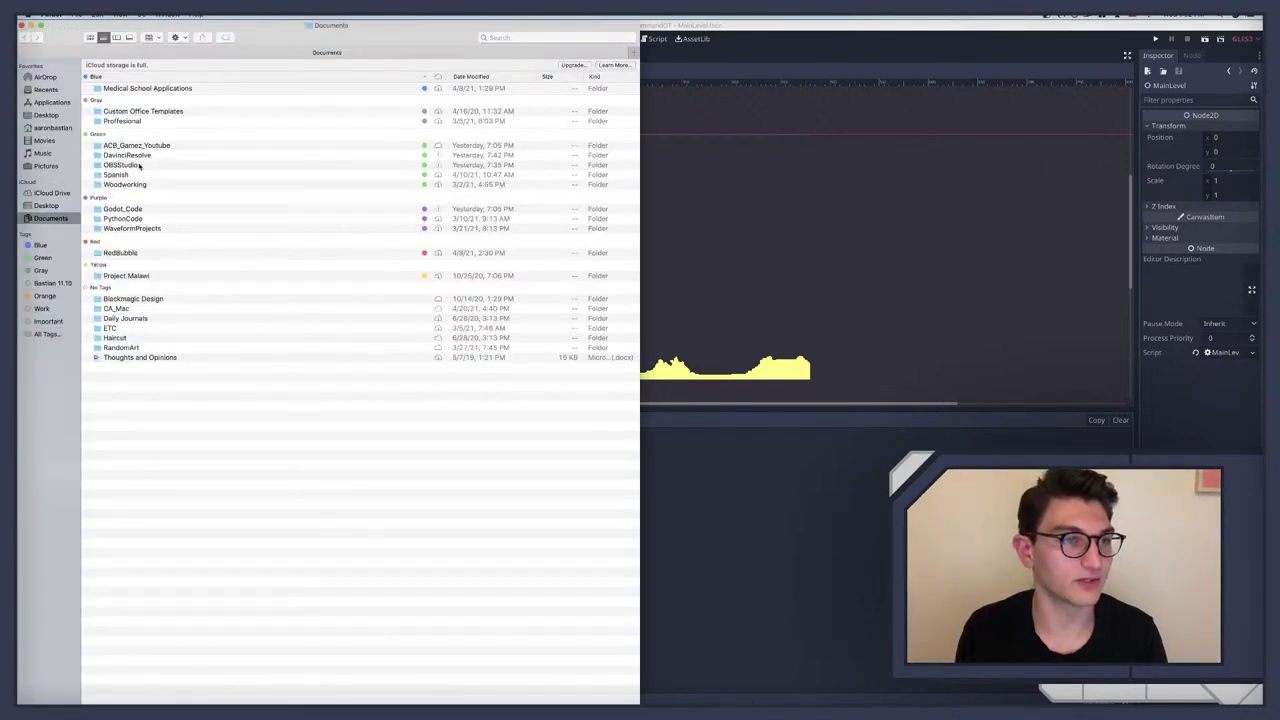
{"action": "double_click", "coordinate": [123, 209]}
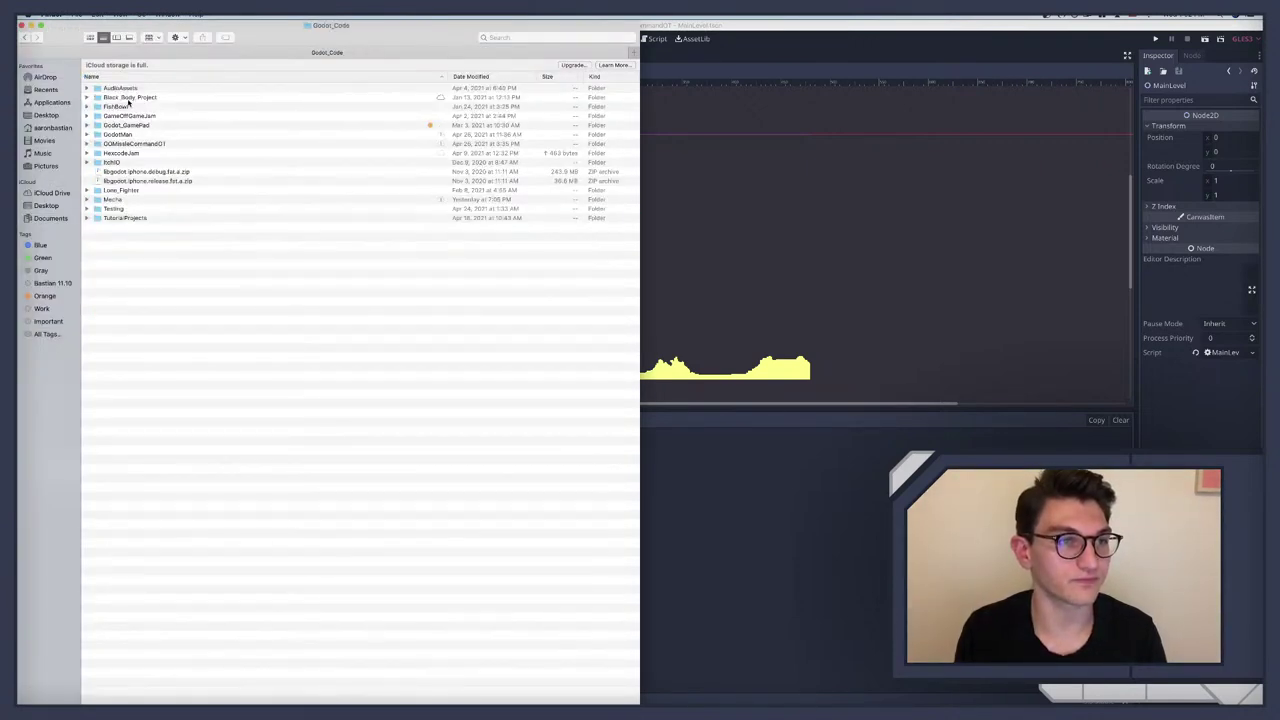
{"action": "double_click", "coordinate": [127, 99]}
{"action": "left_click", "coordinate": [121, 107]}
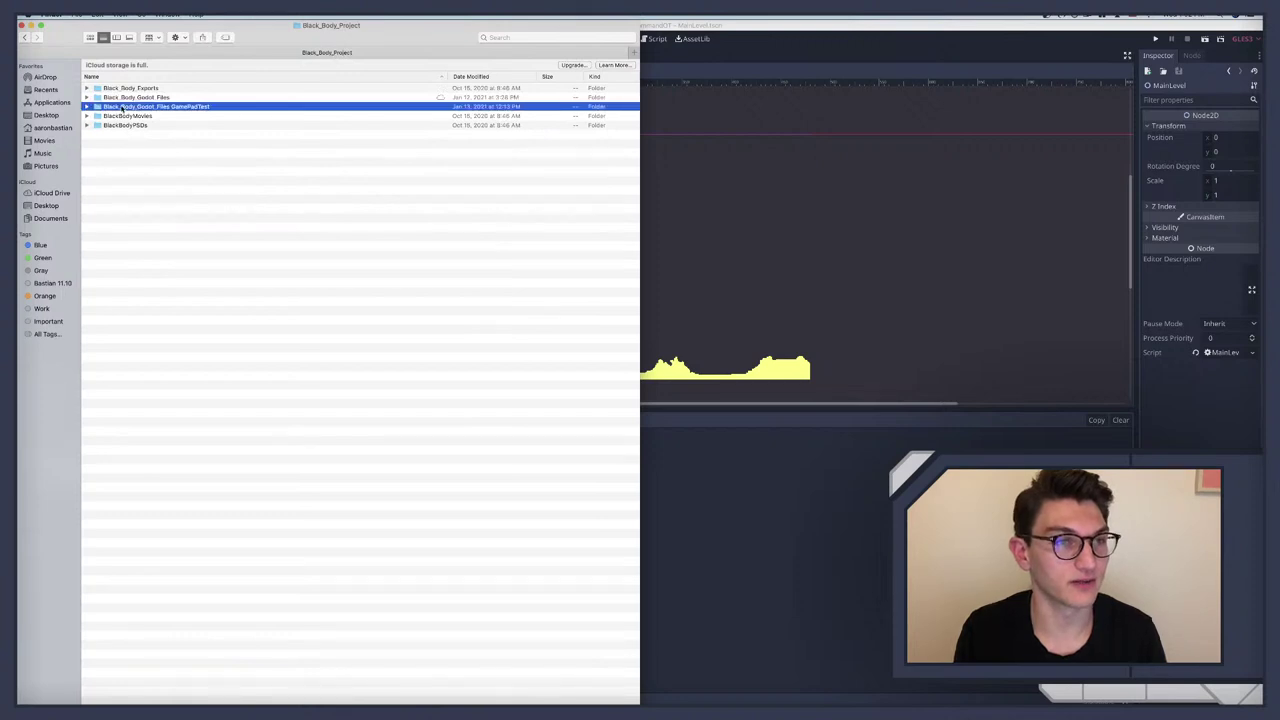
{"action": "double_click", "coordinate": [129, 98]}
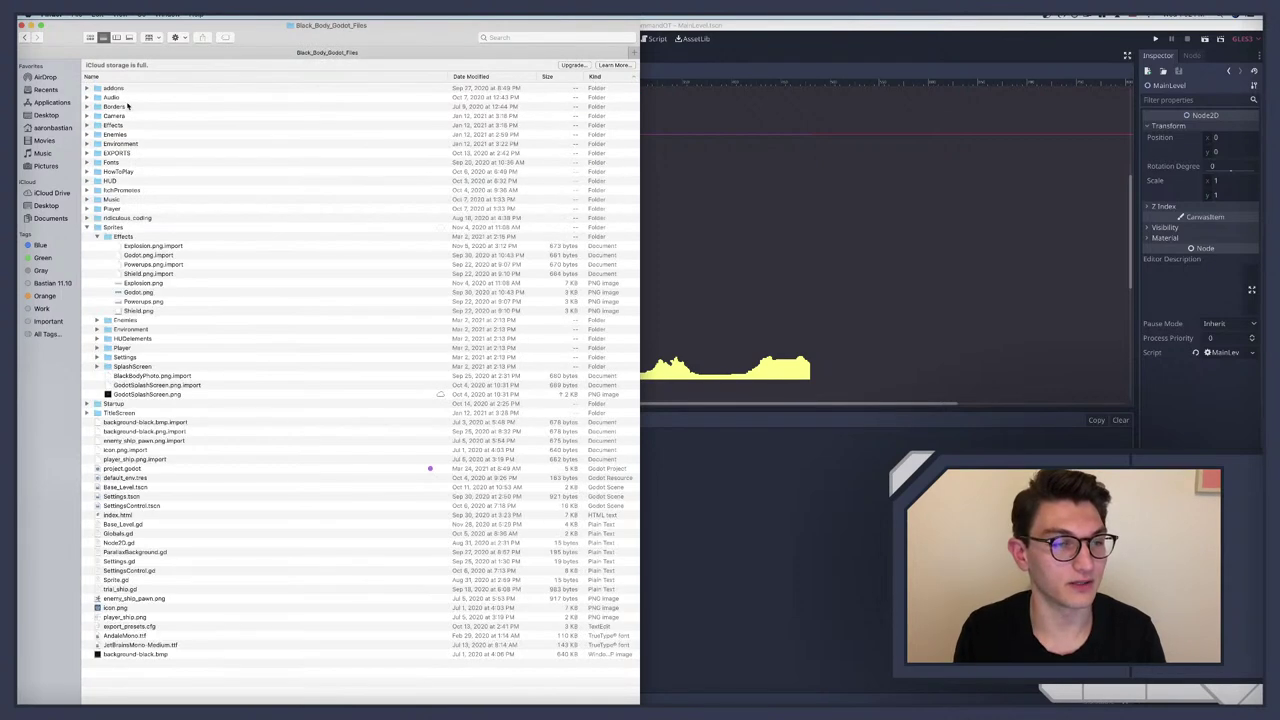
{"action": "left_click", "coordinate": [88, 227]}
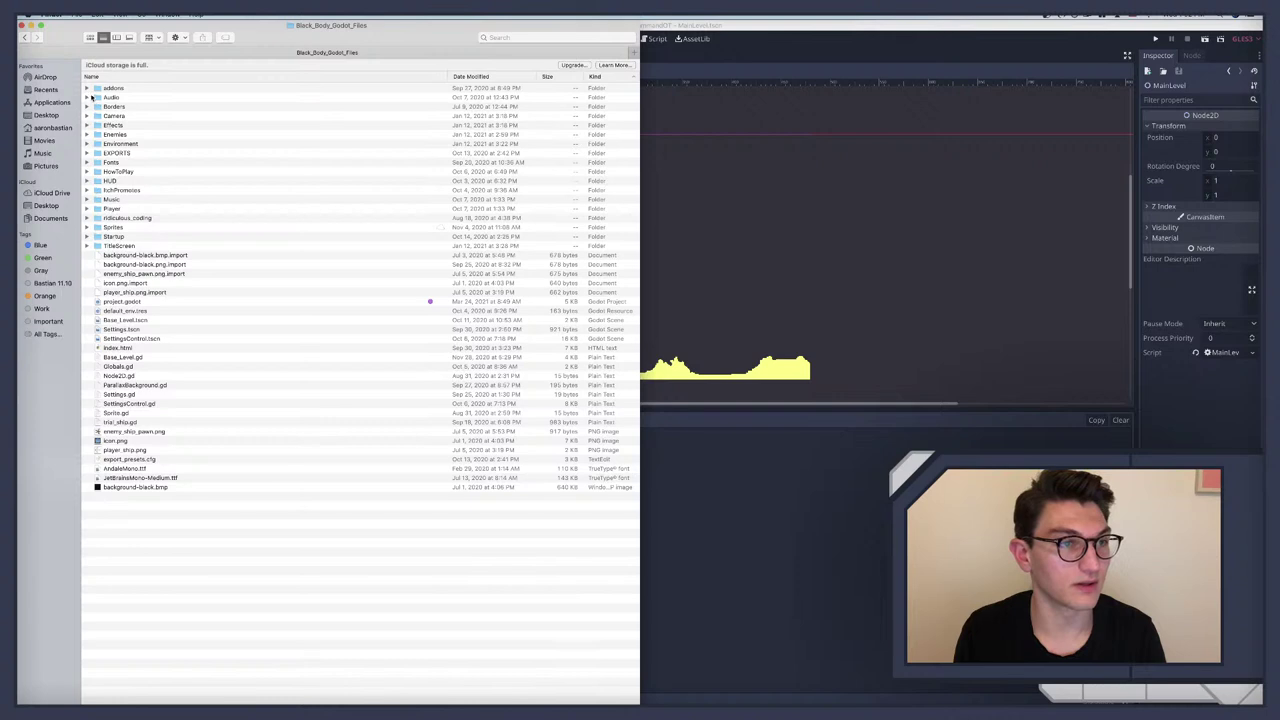
{"action": "left_click", "coordinate": [88, 89]}
{"action": "left_click", "coordinate": [115, 98]}
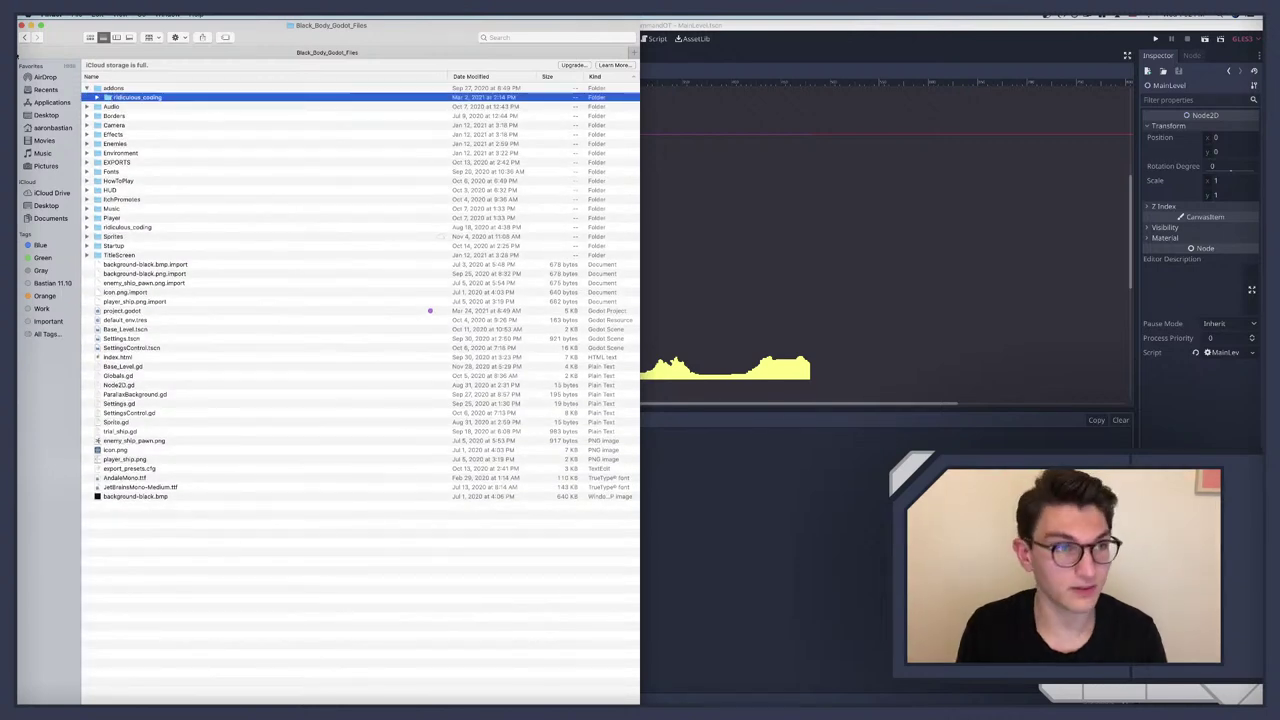
{"action": "left_click", "coordinate": [105, 88]}
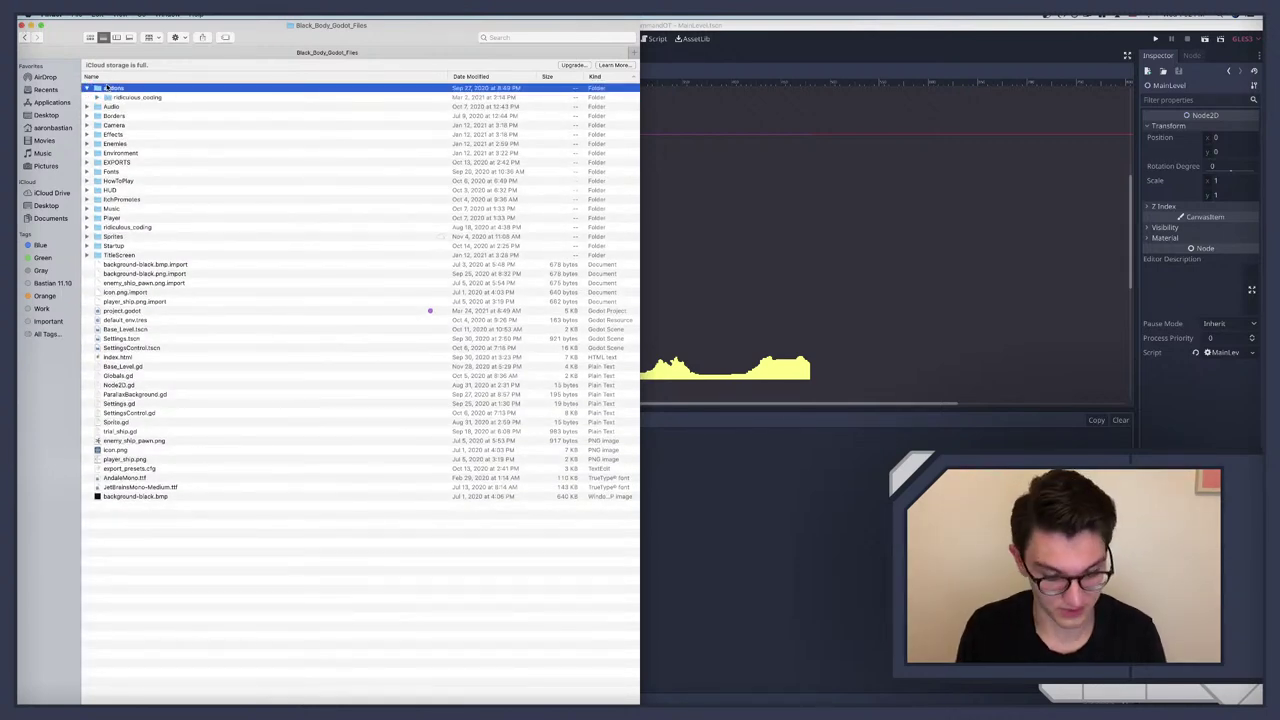
Step: Paste addons into the Missile Command folder, move it into Project_Files, and close Finder
{"action": "left_click", "coordinate": [23, 25]}
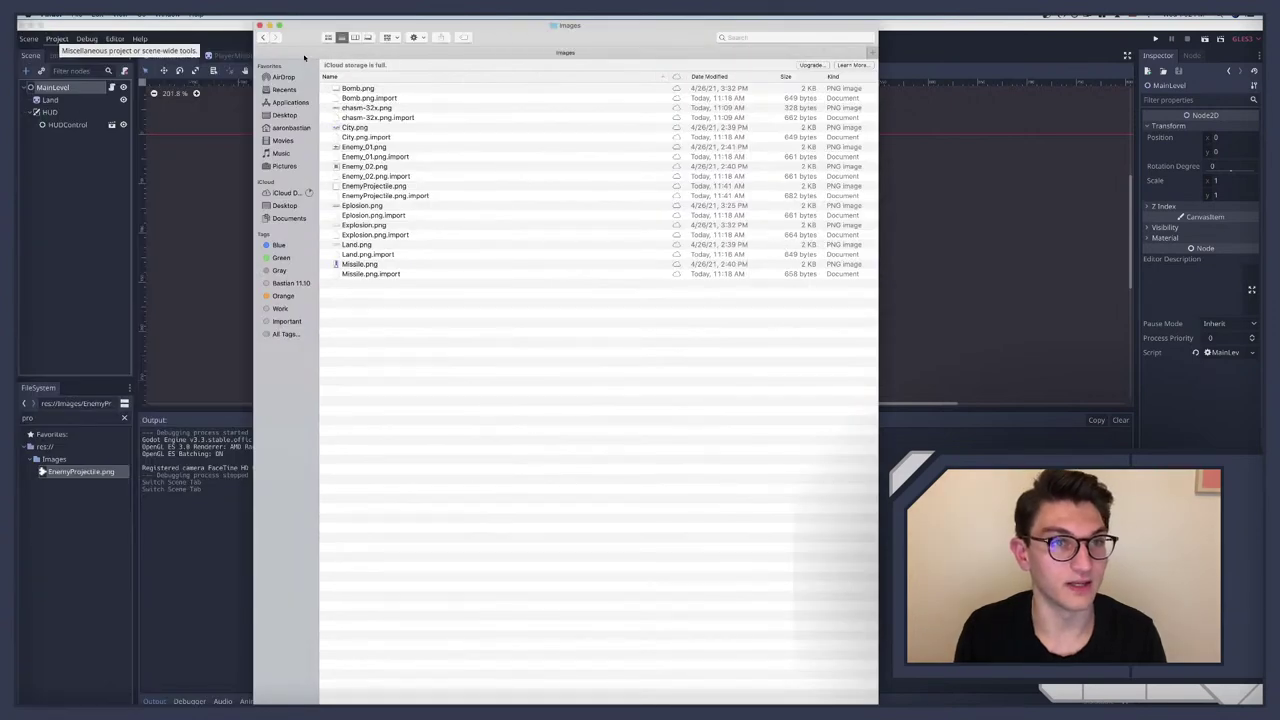
{"action": "left_click", "coordinate": [263, 37]}
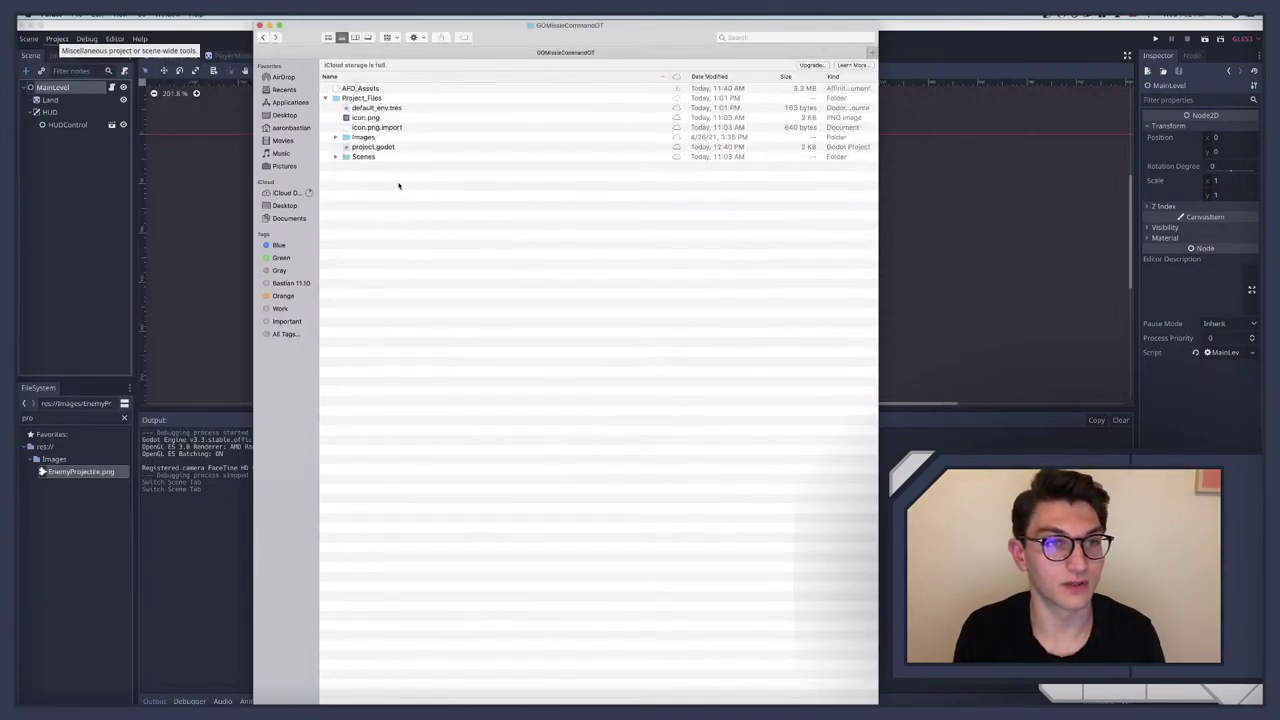
{"action": "key", "text": "super+v"}
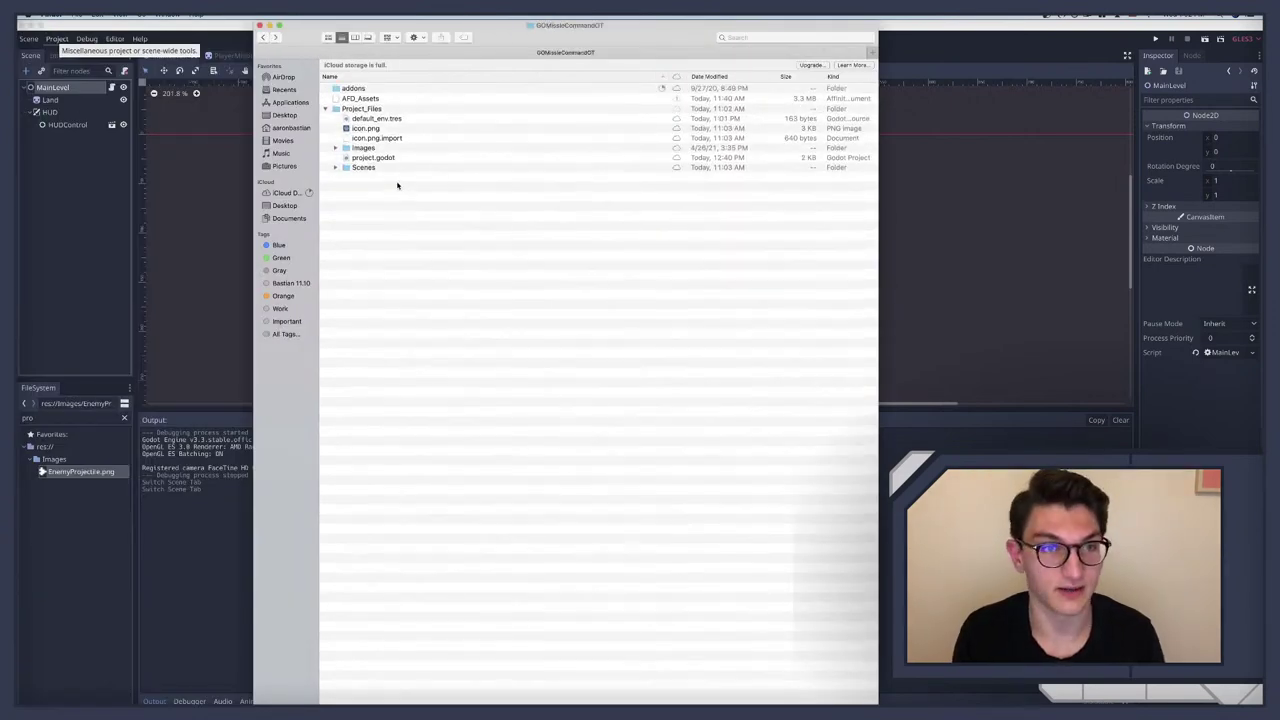
{"action": "left_click_drag", "start_coordinate": [356, 93], "coordinate": [362, 108]}
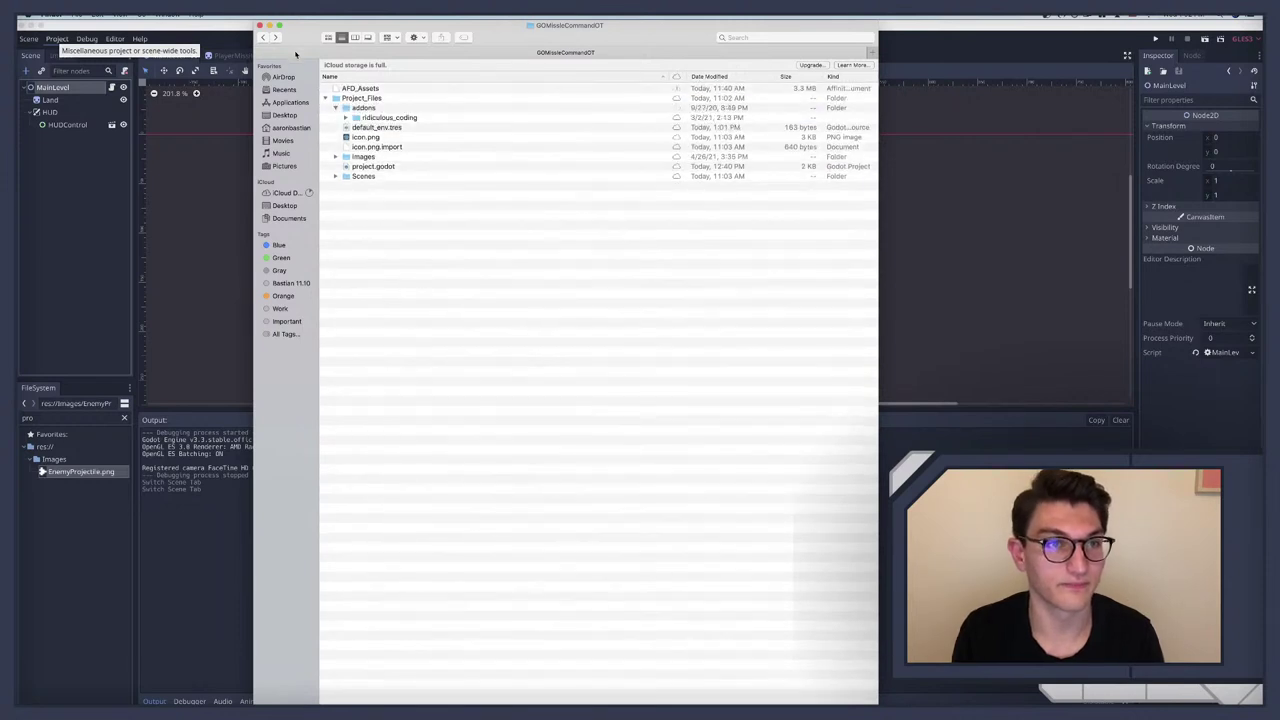
{"action": "left_click", "coordinate": [262, 24]}
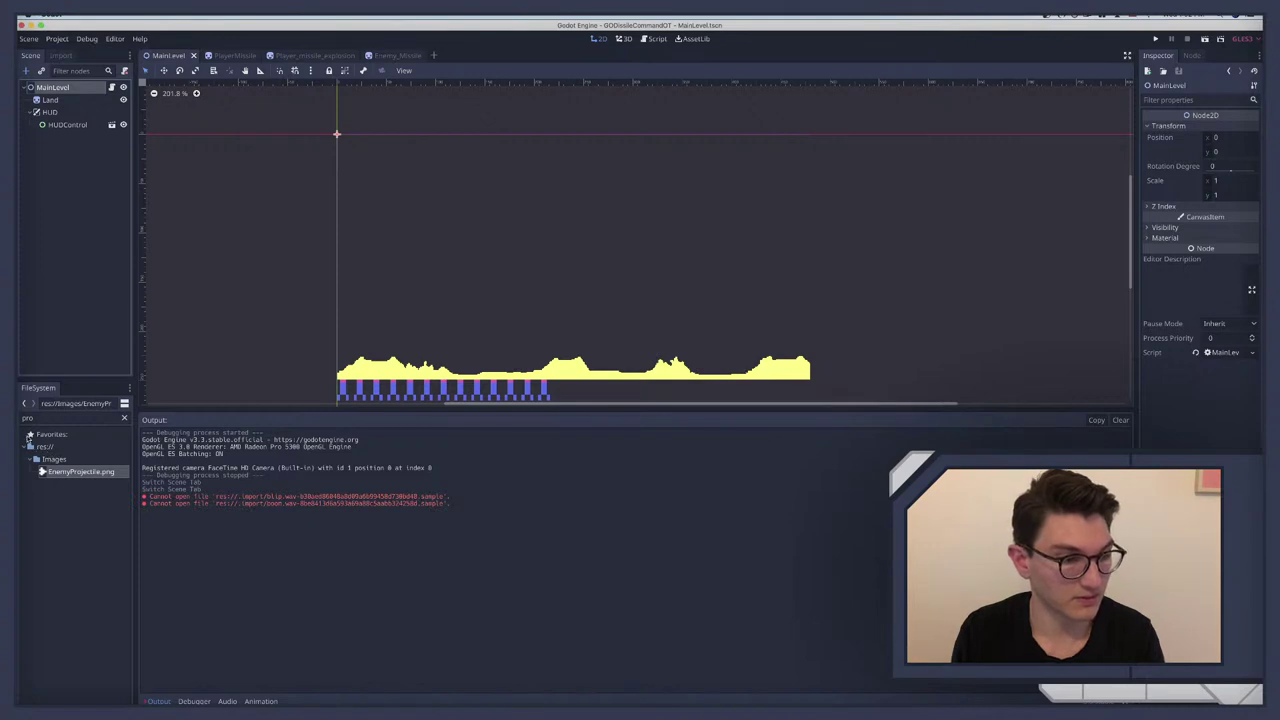
Step: Clear the FileSystem search filter and collapse the Images and Scenes folders
{"action": "key", "text": "BackSpace"}
{"action": "key", "text": "BackSpace"}
{"action": "key", "text": "BackSpace"}
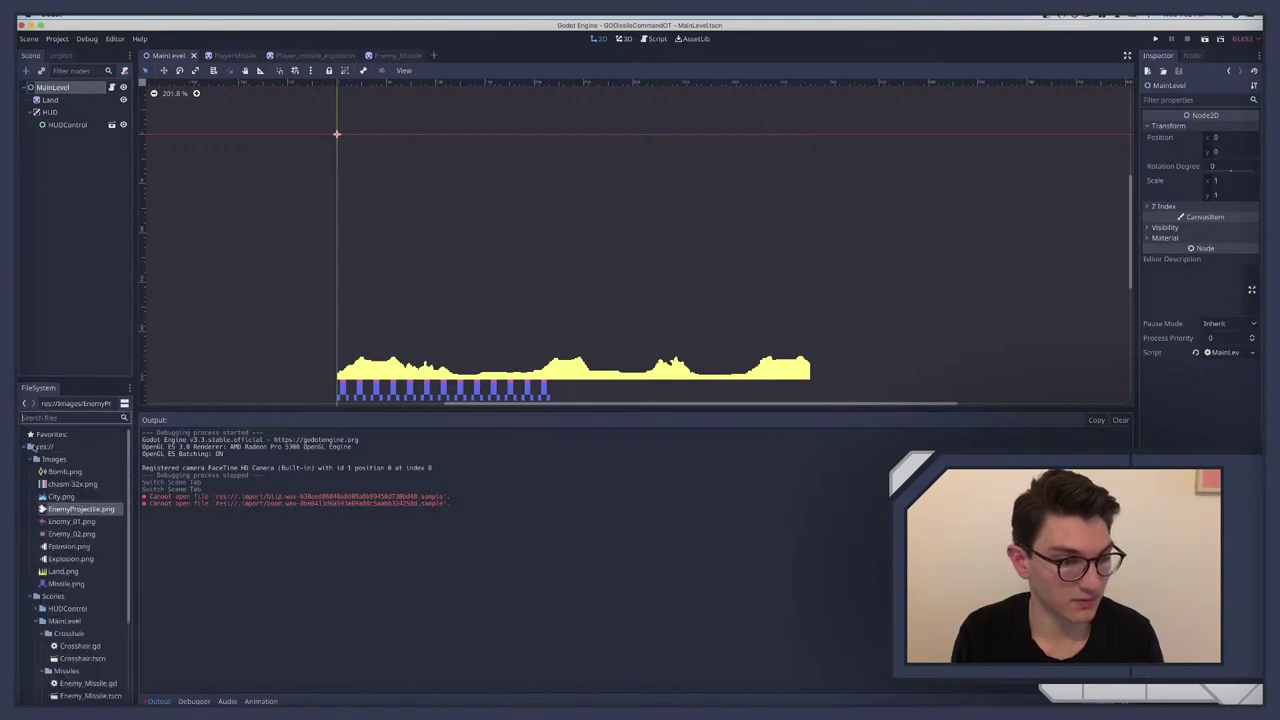
{"action": "left_click", "coordinate": [30, 459]}
{"action": "left_click", "coordinate": [34, 472]}
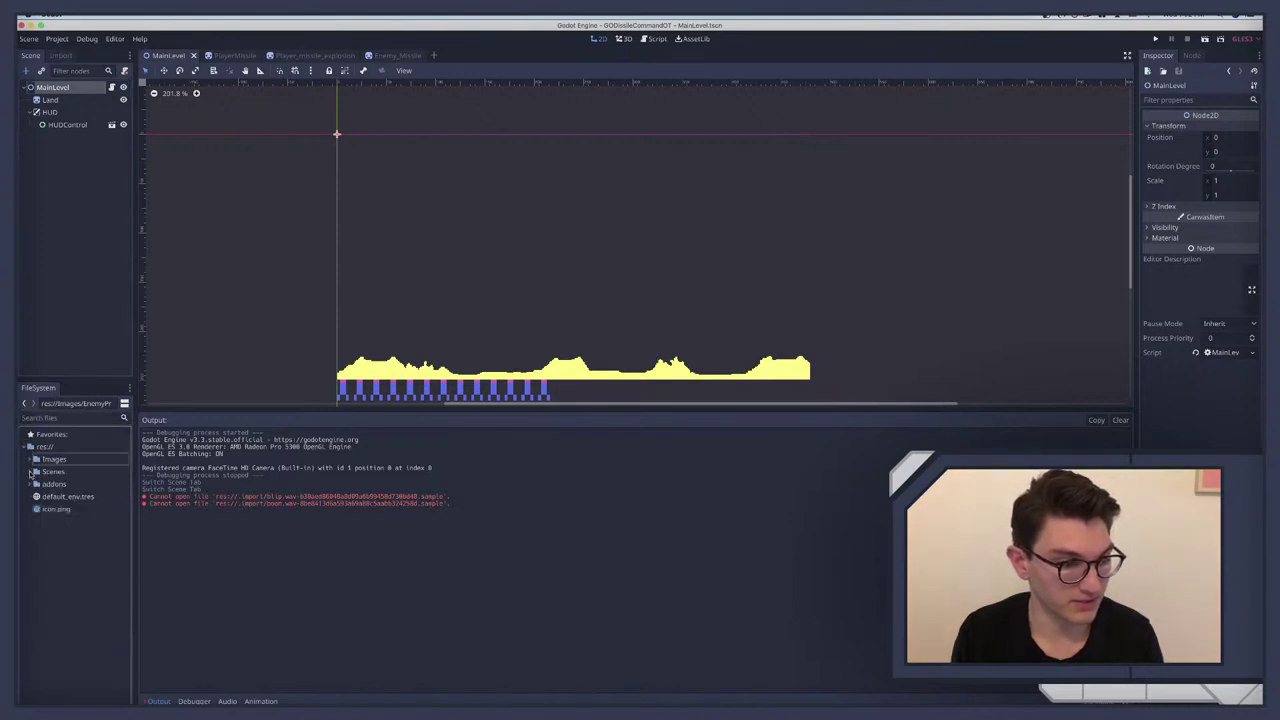
Step: Enable the Ridiculous Coding plugin in Project Settings > Plugins
{"action": "left_click", "coordinate": [57, 38]}
{"action": "left_click", "coordinate": [70, 50]}
{"action": "left_click", "coordinate": [605, 209]}
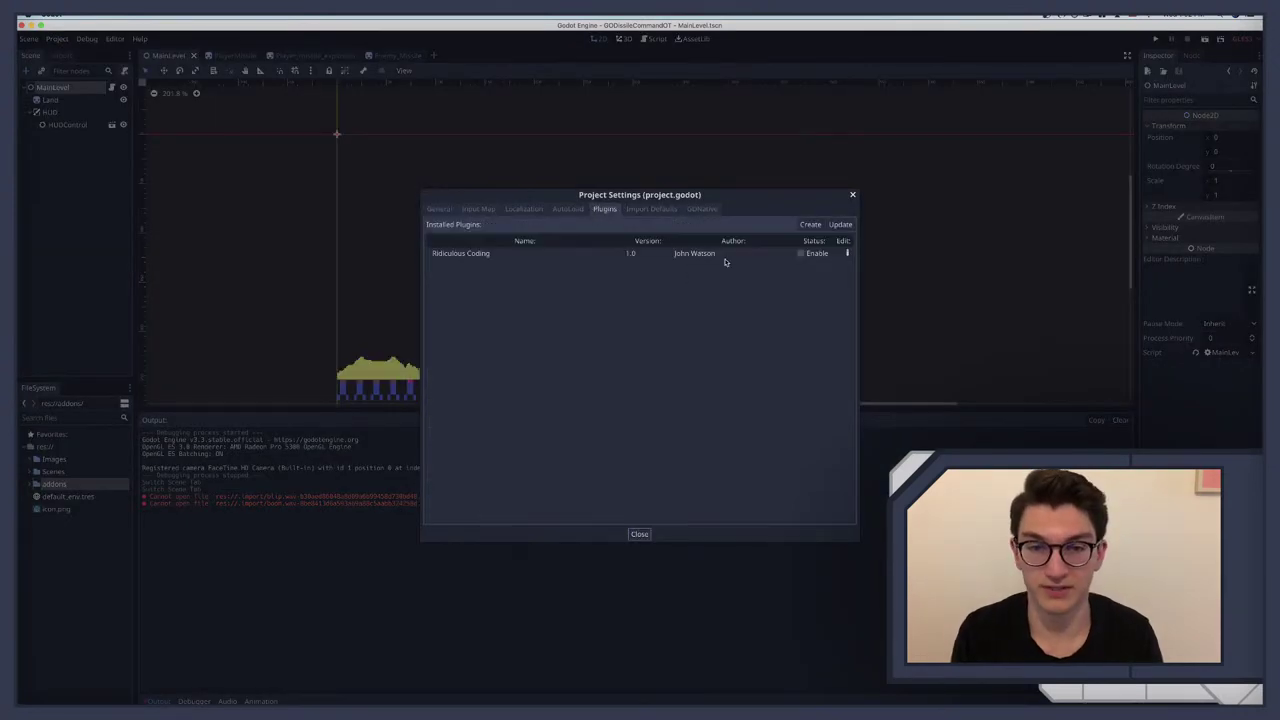
{"action": "left_click", "coordinate": [800, 253]}
{"action": "left_click", "coordinate": [852, 194]}
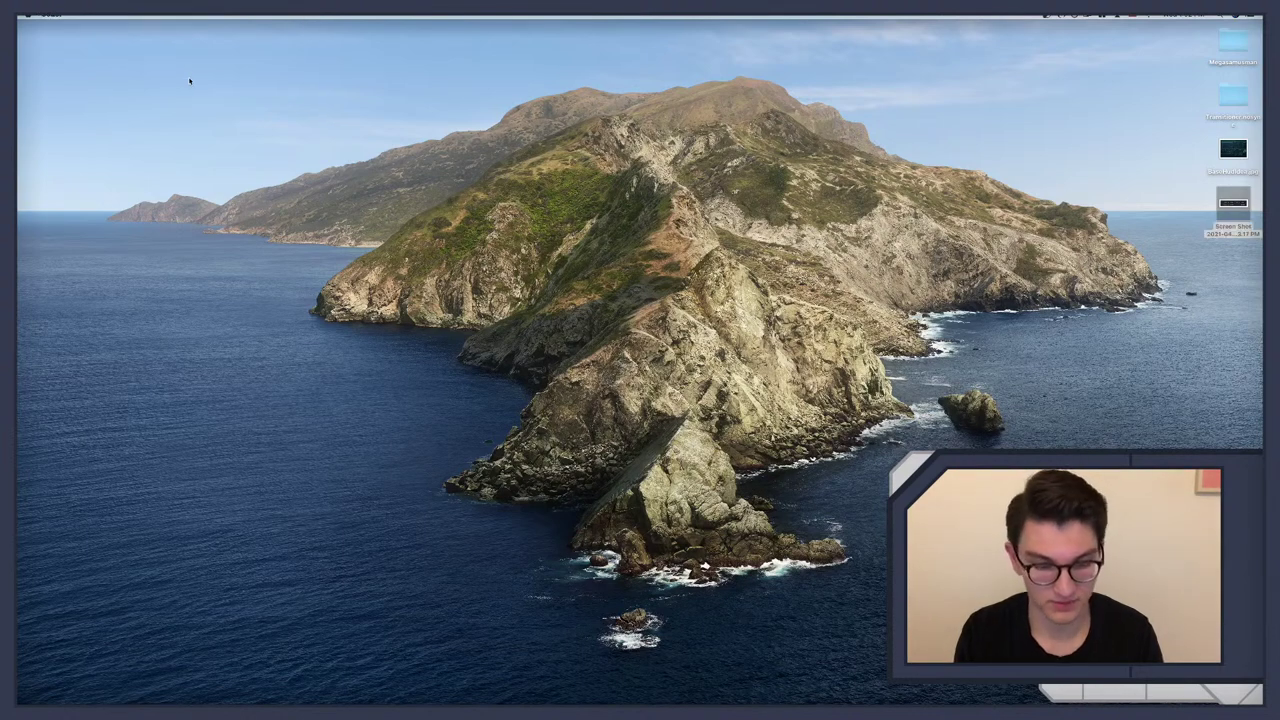
Step: Reopen the GODissileCommandOT project from the Project Manager
{"action": "scroll", "coordinate": [633, 293], "scroll_direction": "down", "scroll_amount": 5}
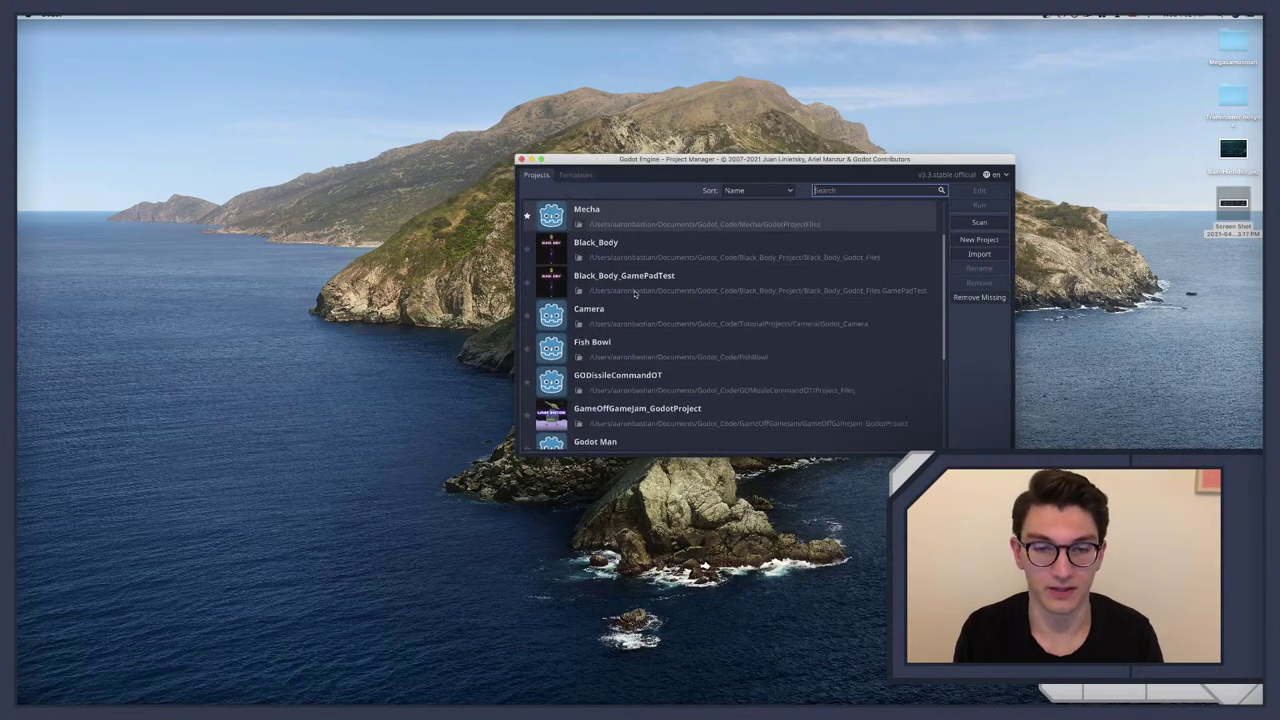
{"action": "scroll", "coordinate": [640, 340], "scroll_direction": "up", "scroll_amount": 3}
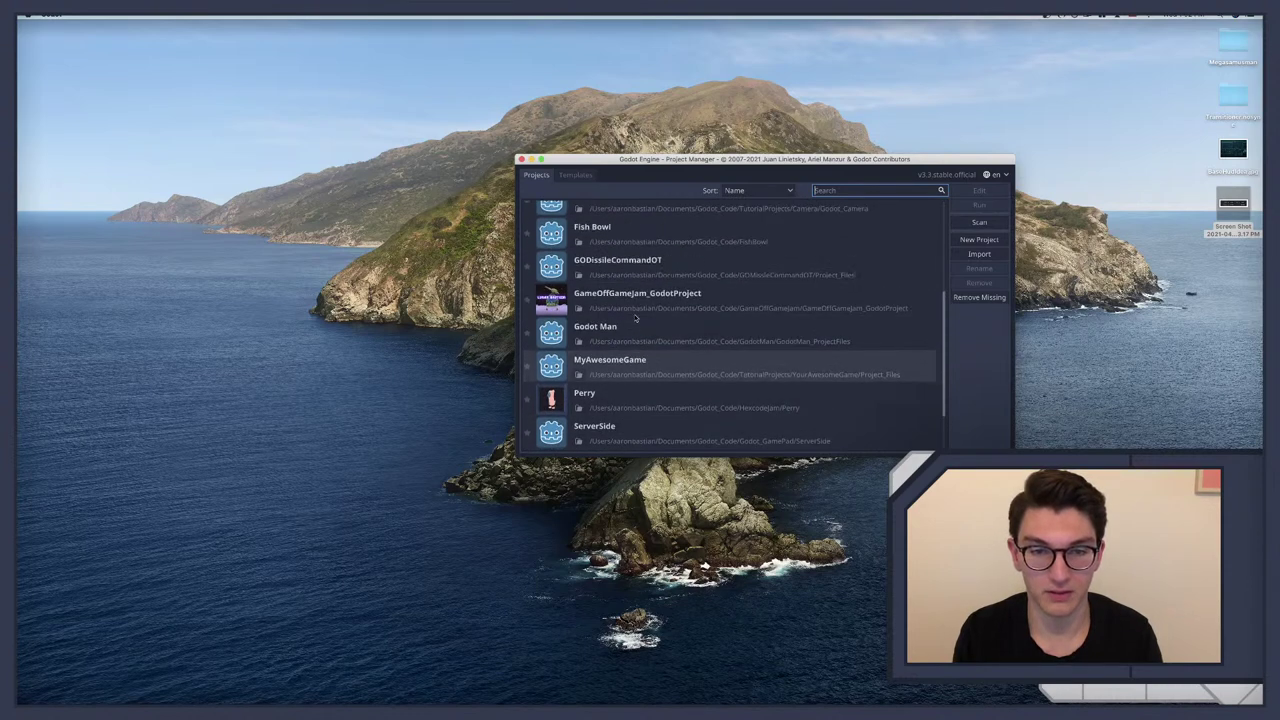
{"action": "left_click", "coordinate": [608, 285]}
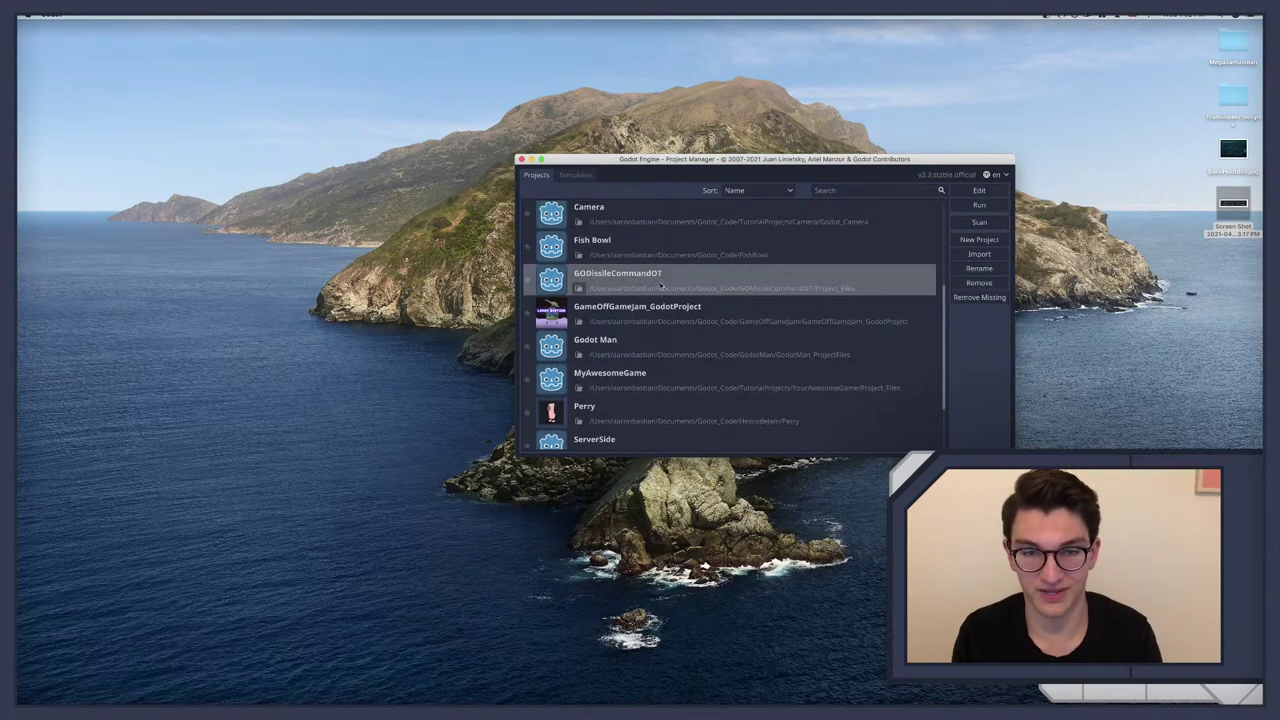
{"action": "double_click", "coordinate": [904, 279]}
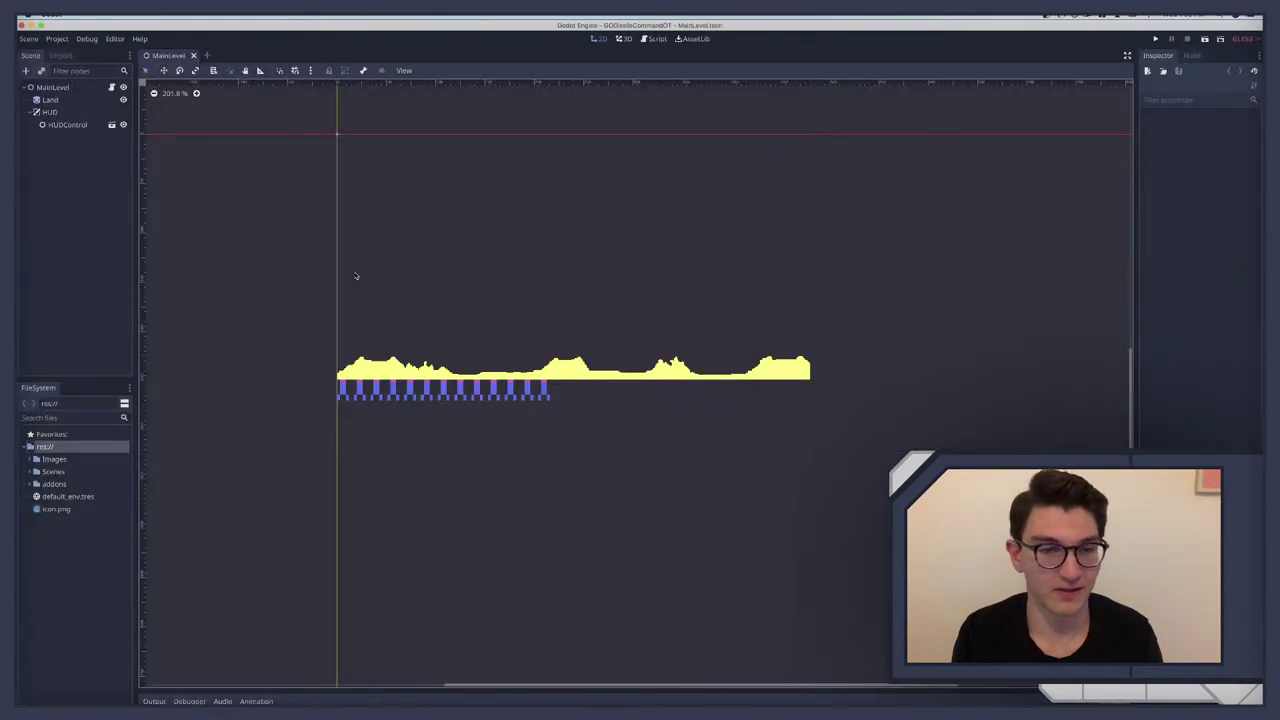
Step: Open MainLevel.gd, add and delete a blank line after line 31, then switch to OBS
{"action": "left_click", "coordinate": [112, 88]}
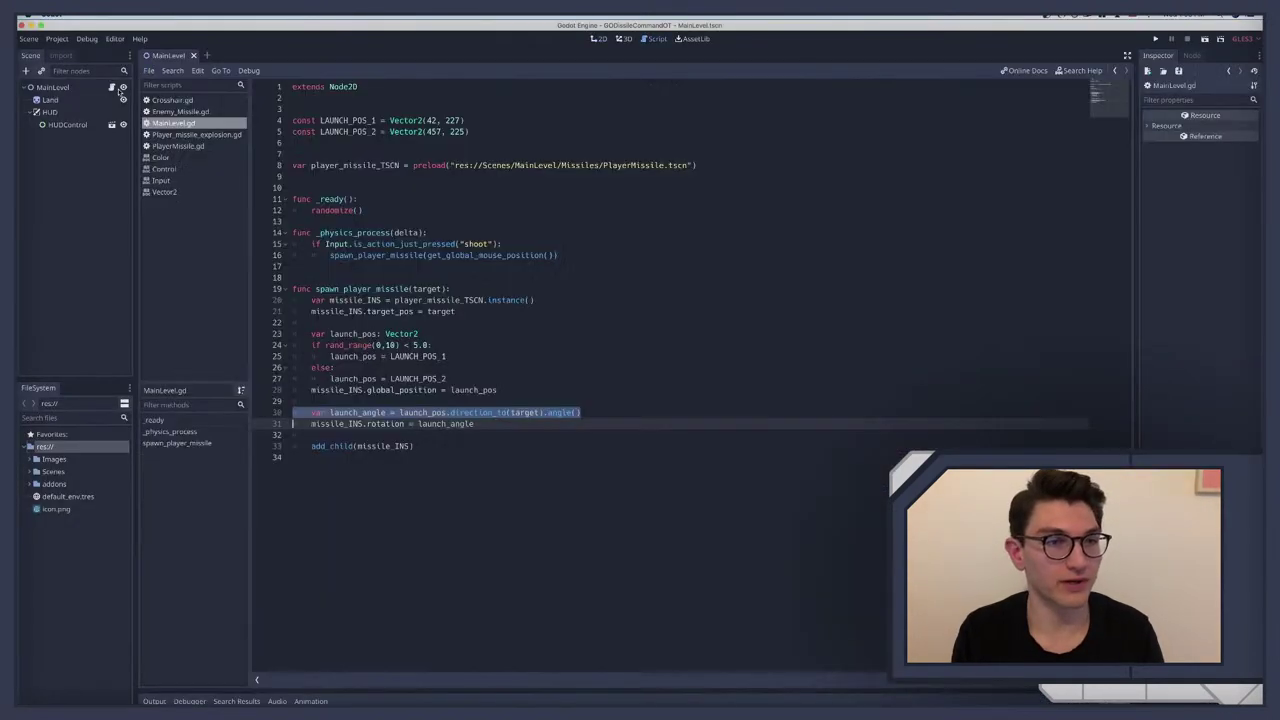
{"action": "left_click", "coordinate": [503, 429]}
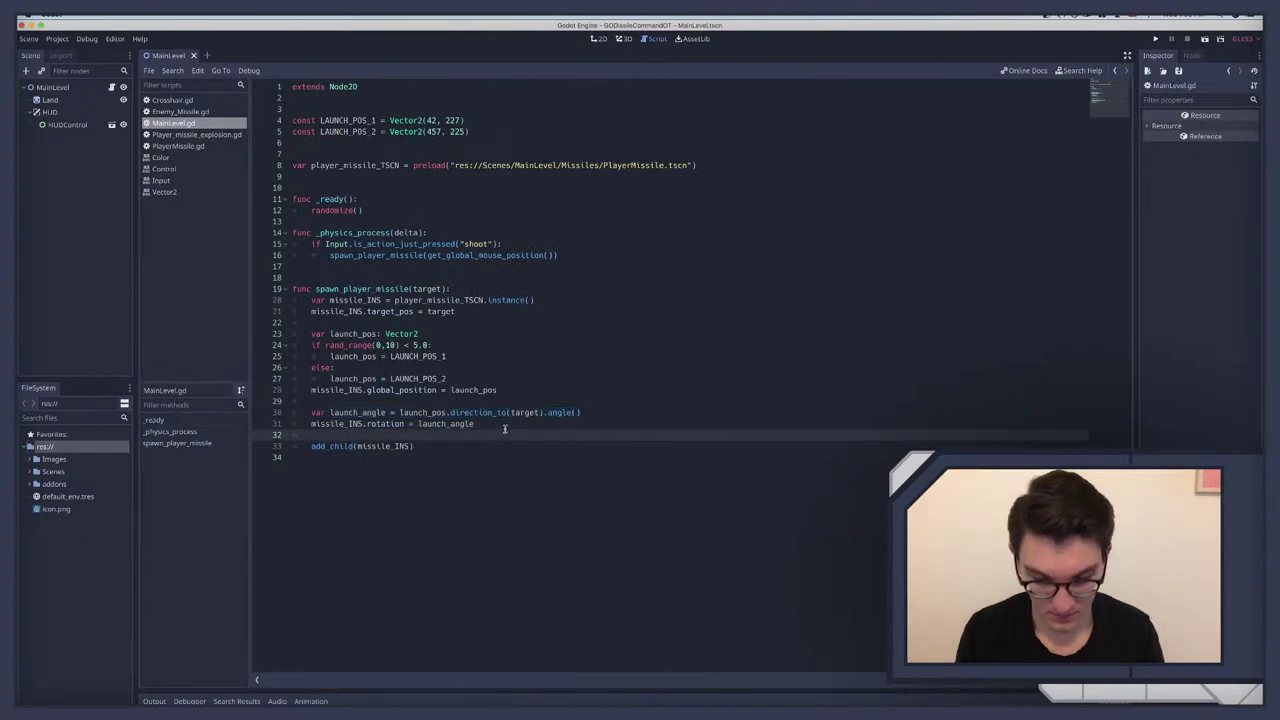
{"action": "key", "text": "Return"}
{"action": "key", "text": "BackSpace"}
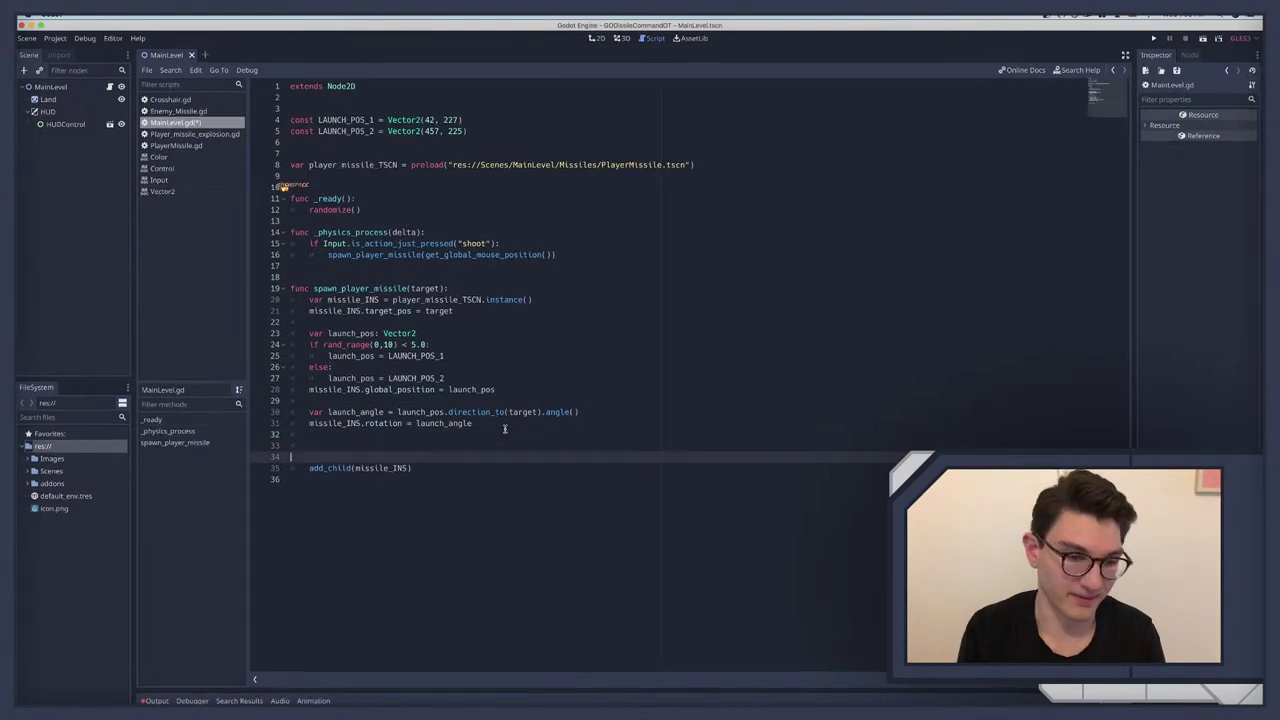
{"action": "key", "text": "BackSpace"}
{"action": "key", "text": "BackSpace"}
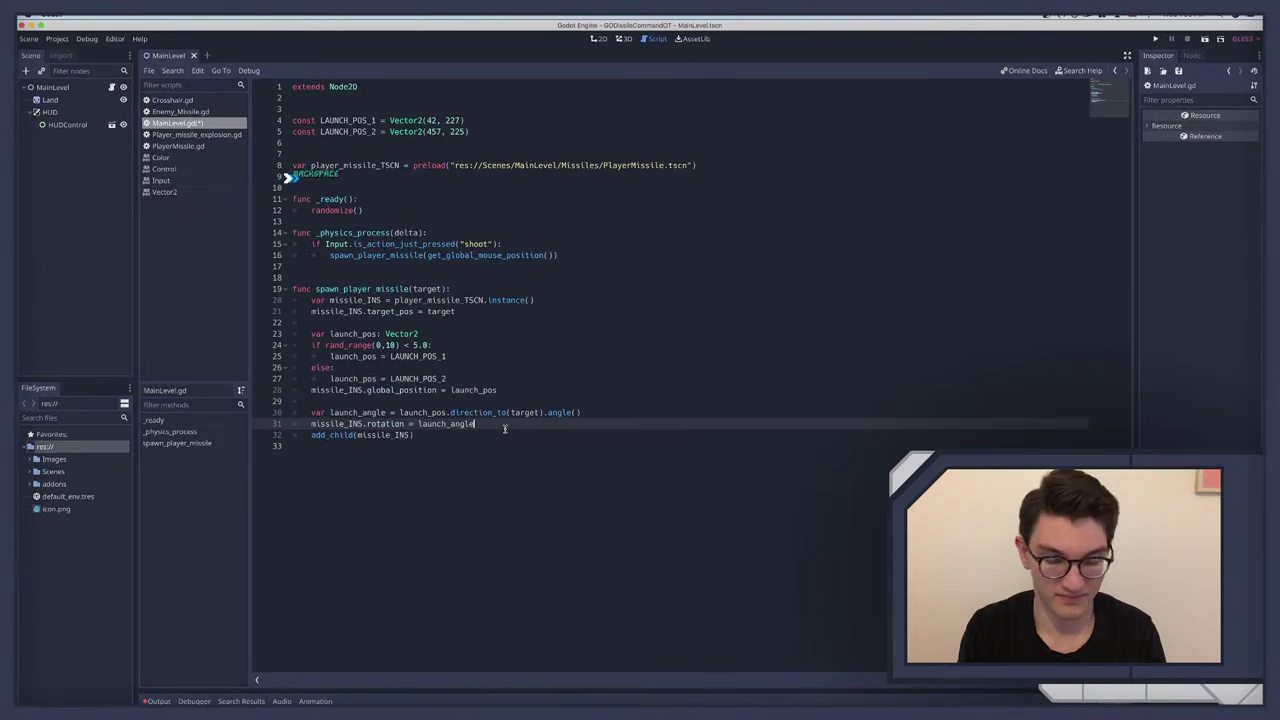
{"action": "key", "text": "ctrl+Left"}
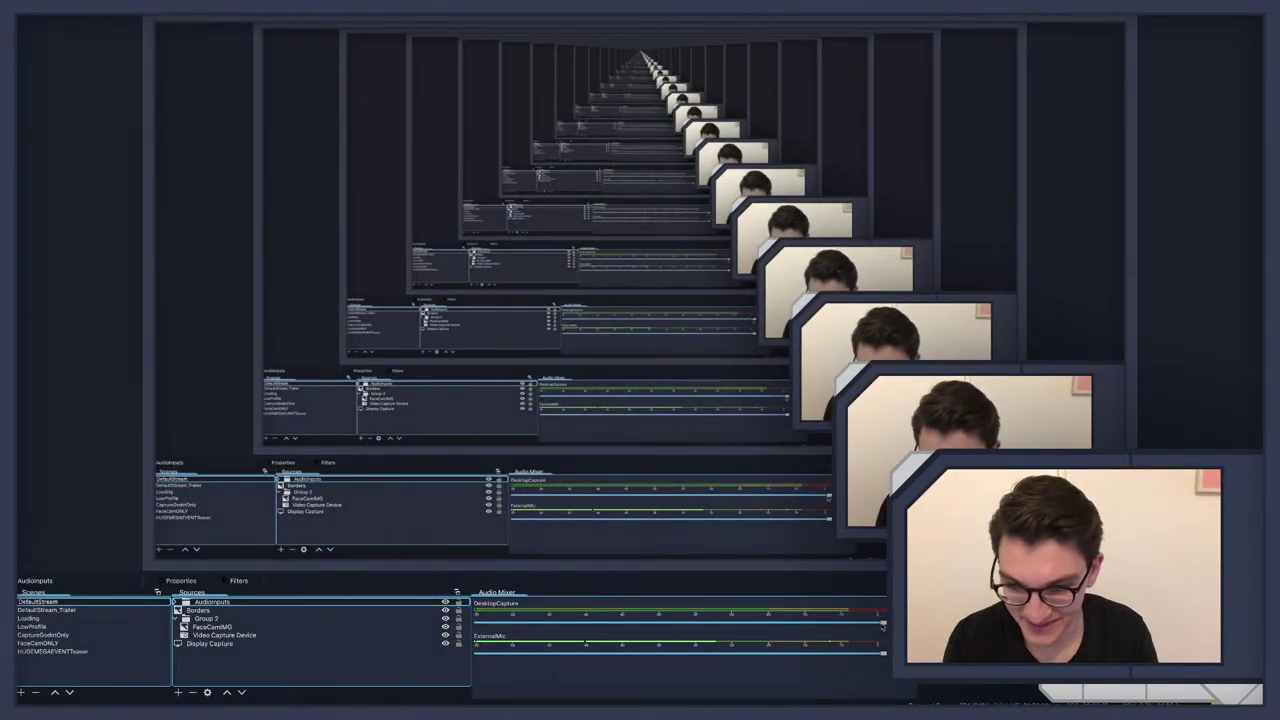
Step: Drag the DesktopCapture slider left to lower the desktop audio volume
{"action": "left_click_drag", "start_coordinate": [882, 623], "coordinate": [705, 625]}
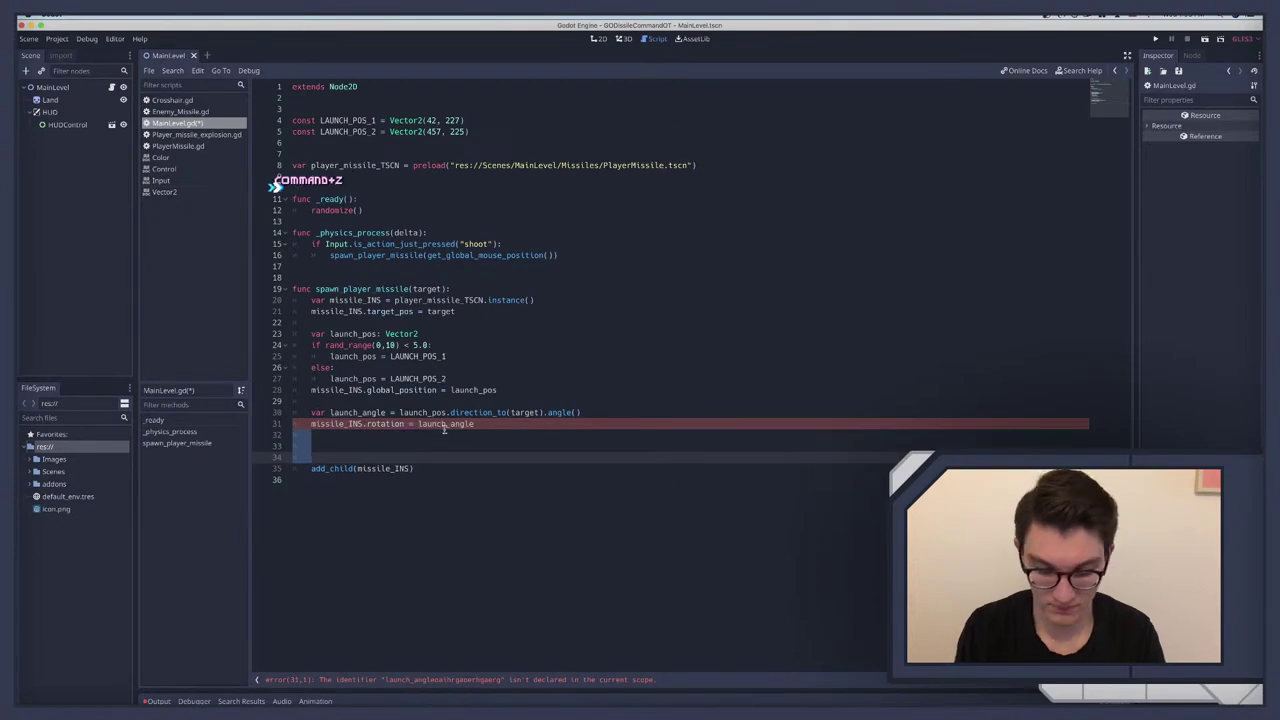
Step: Clear line 31's leftover gibberish, type and delete a test line 'ajwrgaher', then switch to Finder
{"action": "key", "text": "BackSpace"}
{"action": "key", "text": "BackSpace"}
{"action": "key", "text": "BackSpace"}
{"action": "key", "text": "BackSpace"}
{"action": "key", "text": "BackSpace"}
{"action": "key", "text": "BackSpace"}
{"action": "key", "text": "BackSpace"}
{"action": "key", "text": "BackSpace"}
{"action": "key", "text": "BackSpace"}
{"action": "key", "text": "BackSpace"}
{"action": "key", "text": "BackSpace"}
{"action": "key", "text": "BackSpace"}
{"action": "key", "text": "BackSpace"}
{"action": "key", "text": "BackSpace"}
{"action": "key", "text": "BackSpace"}
{"action": "key", "text": "BackSpace"}
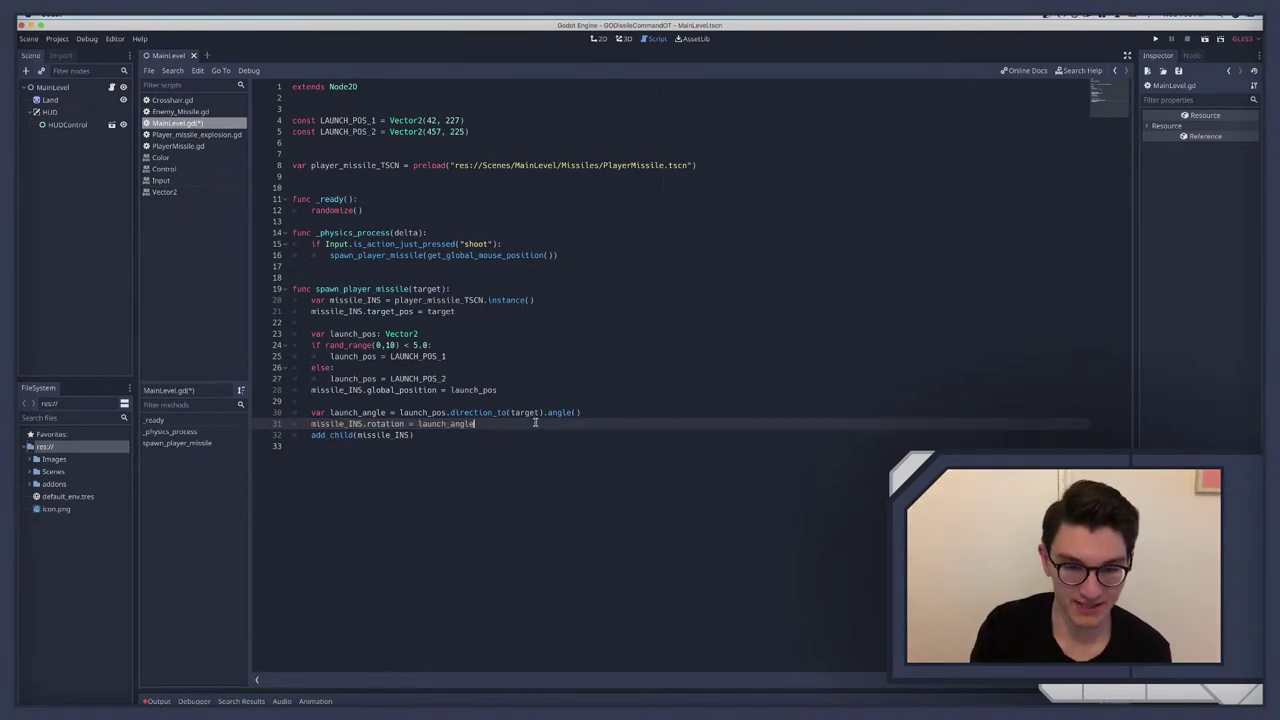
{"action": "key", "text": "Return"}
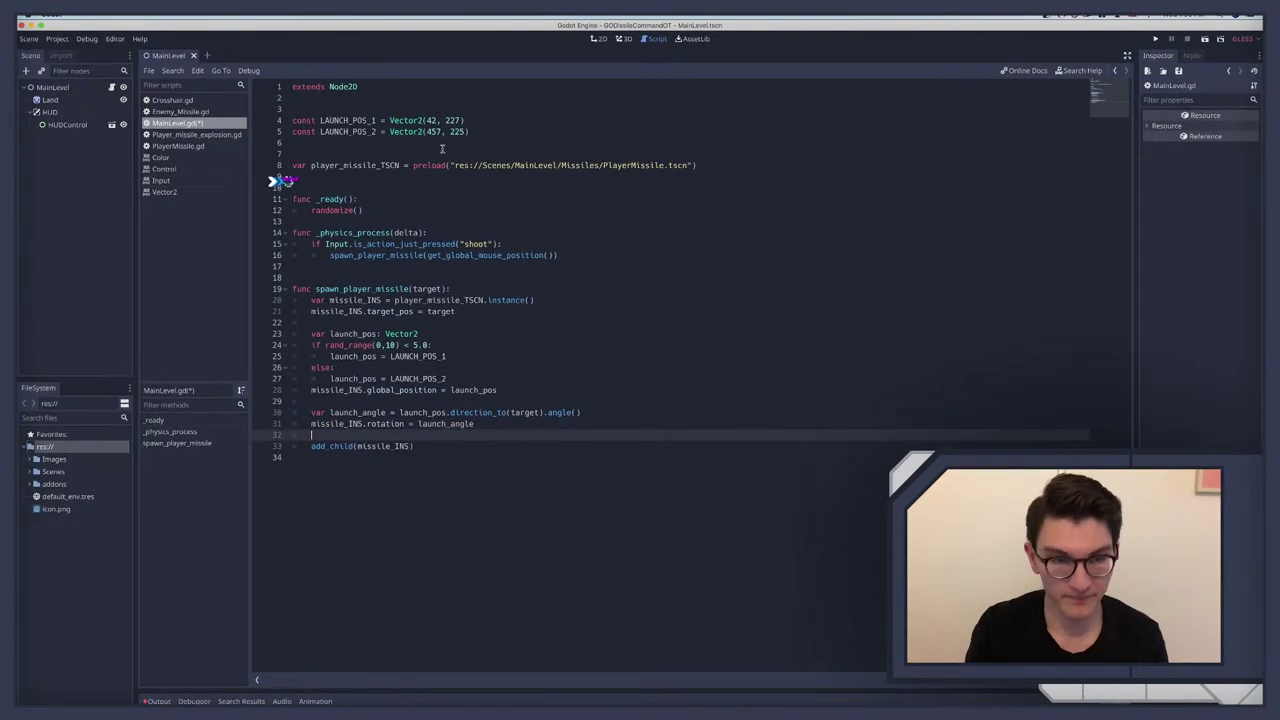
{"action": "type", "text": "ajwrgaher"}
{"action": "key", "text": "shift+Home"}
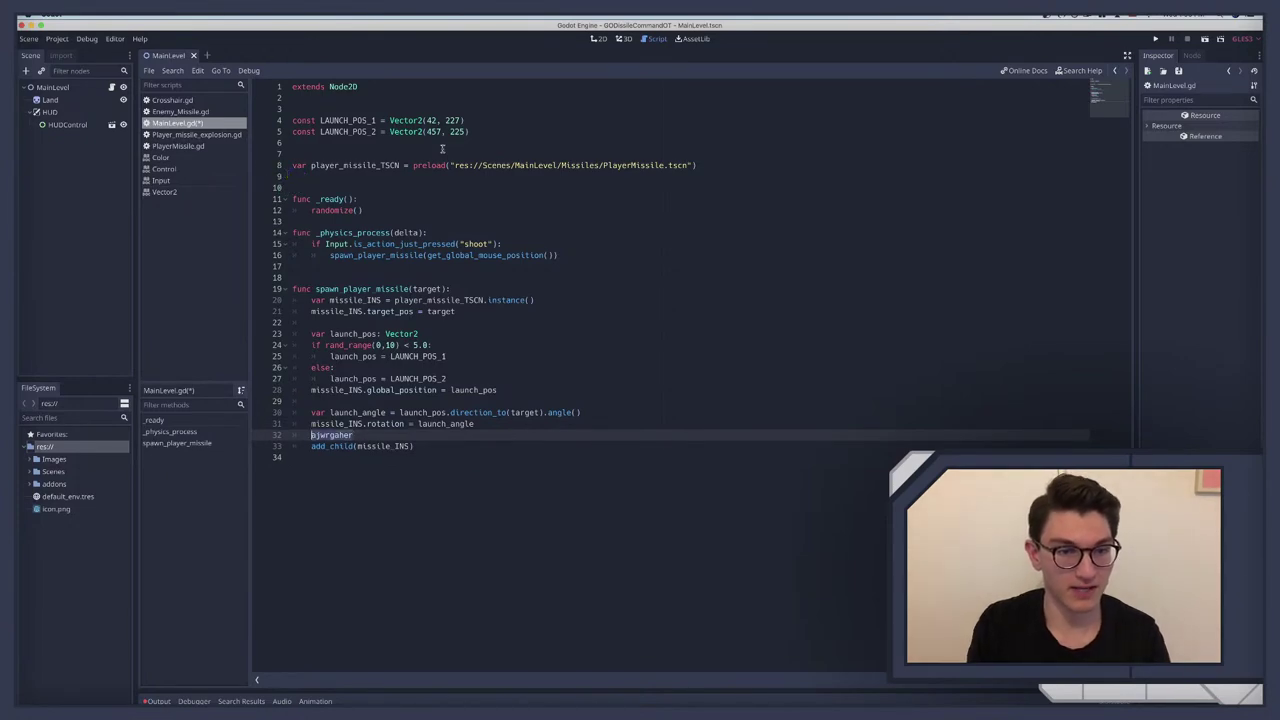
{"action": "key", "text": "BackSpace"}
{"action": "key", "text": "BackSpace"}
{"action": "key", "text": "BackSpace"}
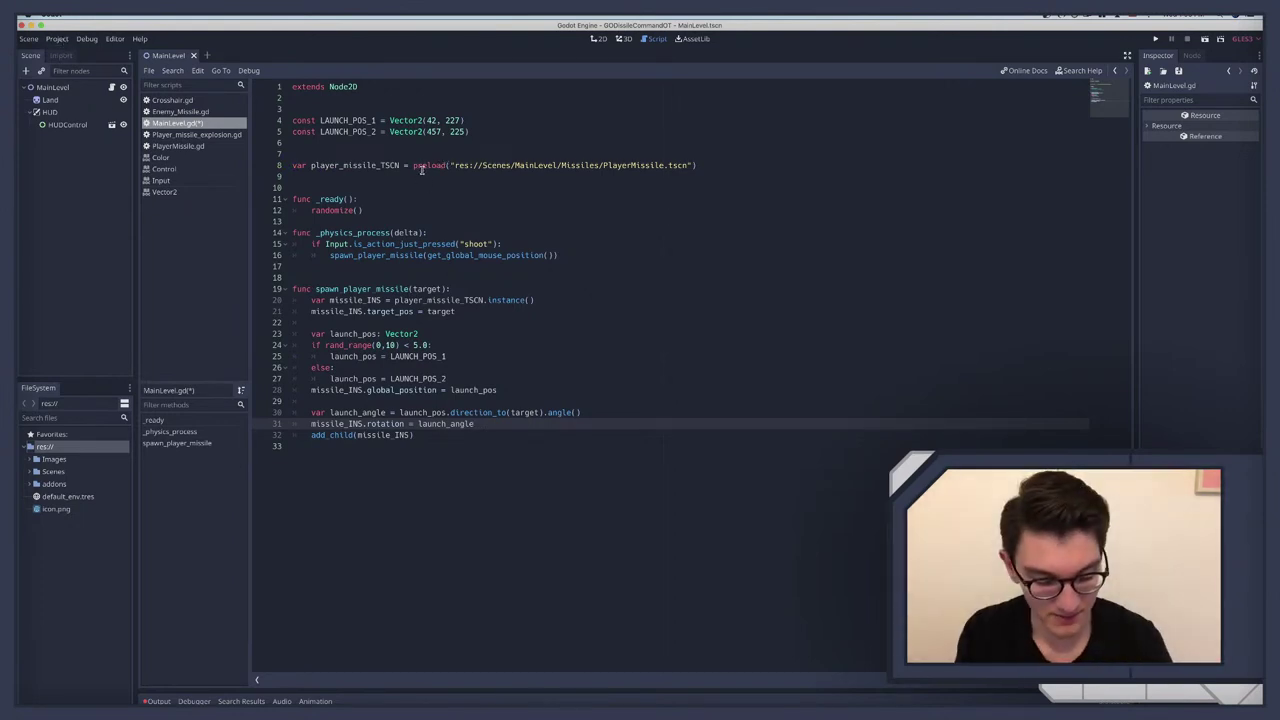
{"action": "key", "text": "super+Tab"}
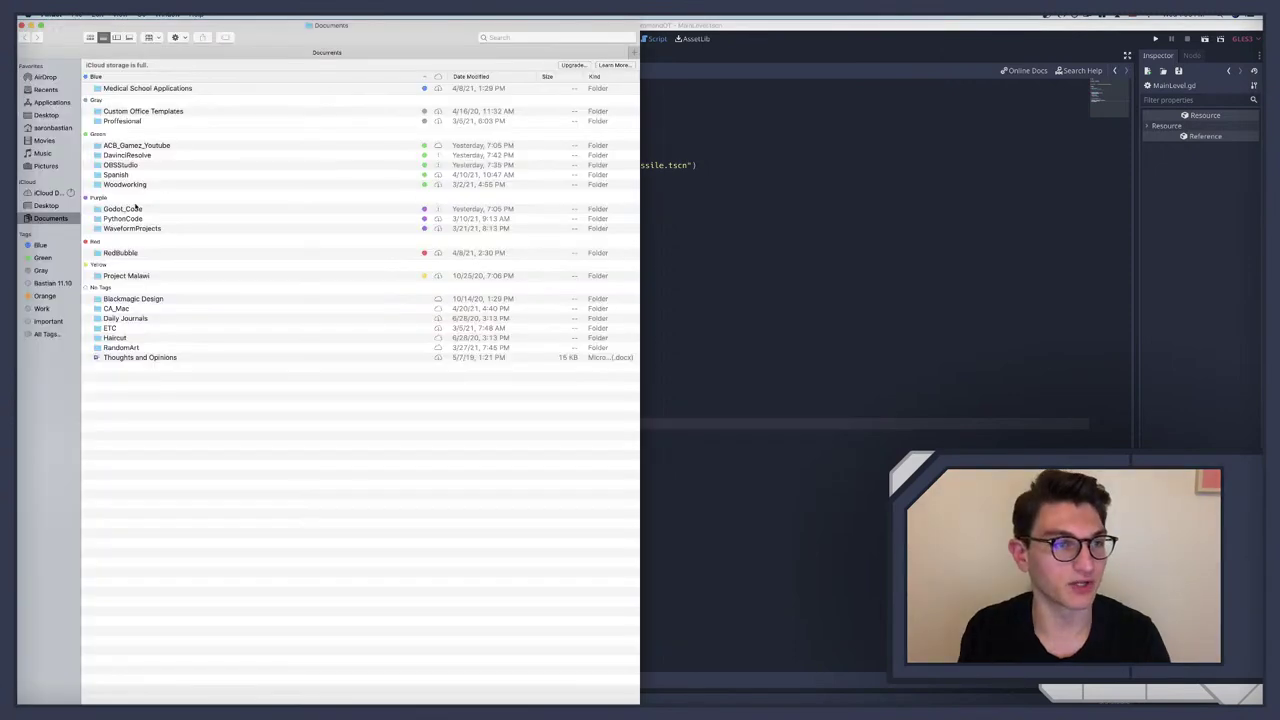
Step: Browse Godot_Code > Black_Body_Project > Black_Body_Godot_Files and open project.godot
{"action": "double_click", "coordinate": [133, 208]}
{"action": "double_click", "coordinate": [128, 97]}
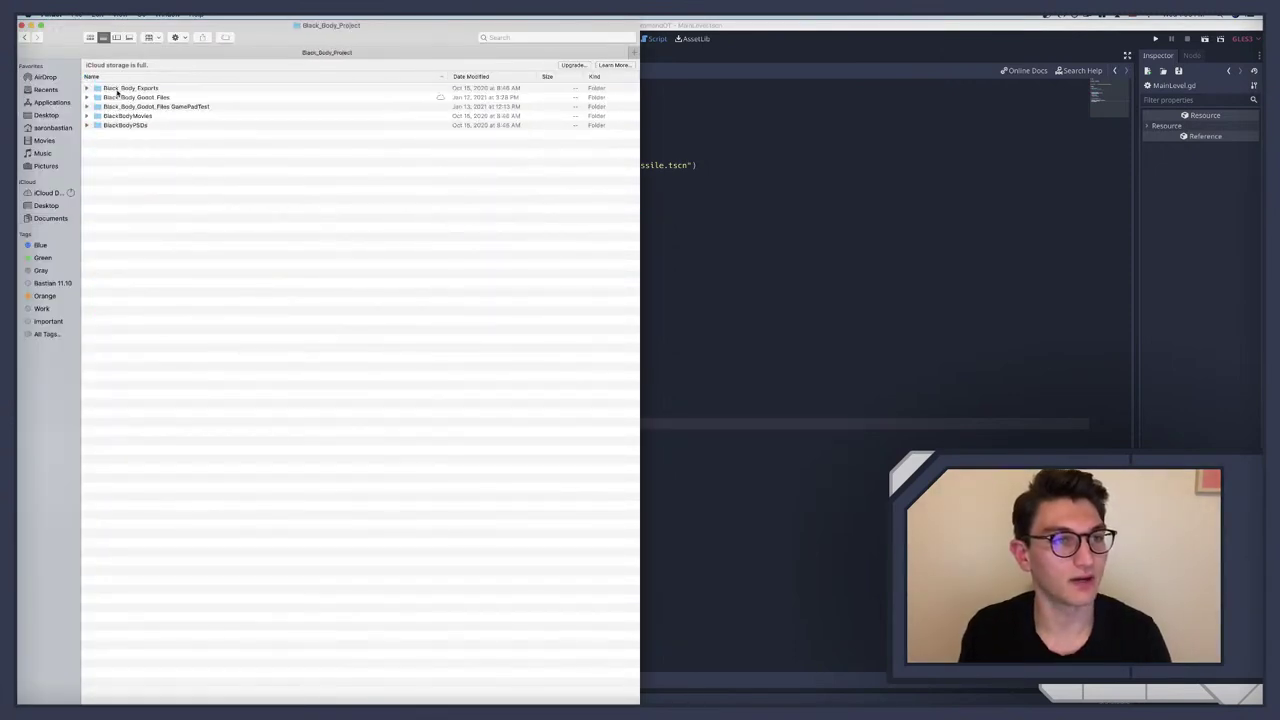
{"action": "left_click", "coordinate": [130, 98]}
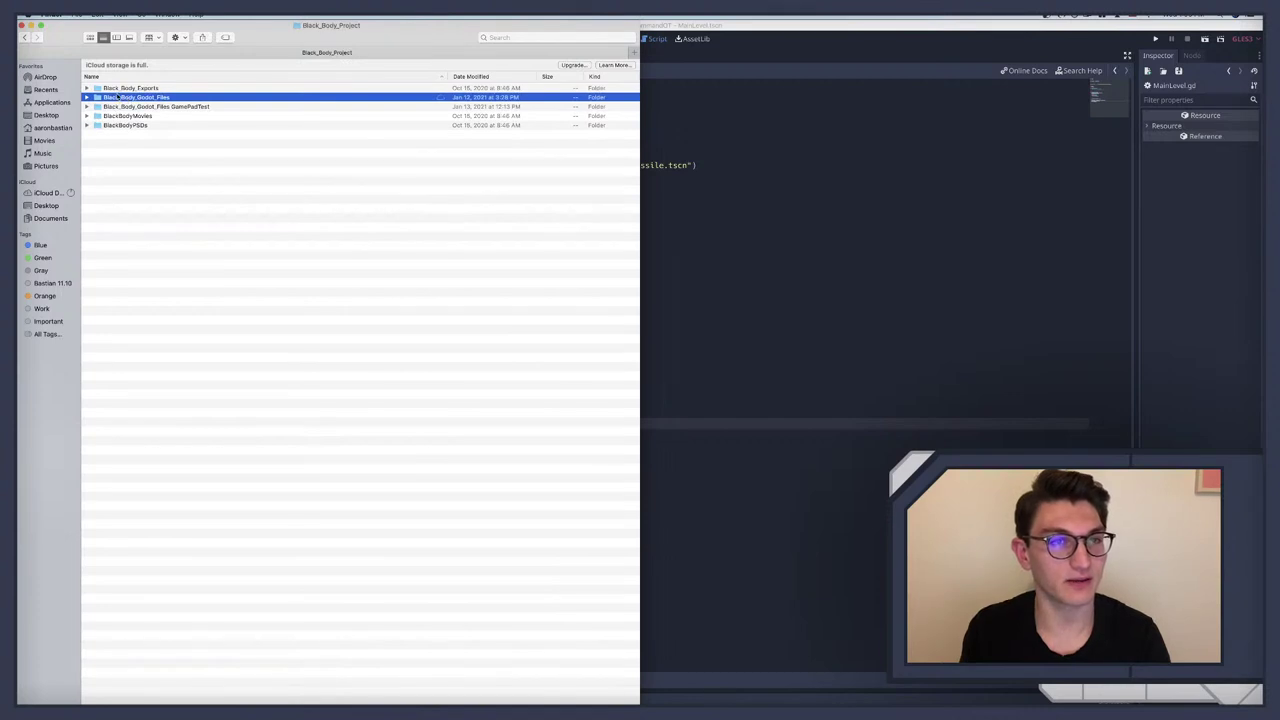
{"action": "double_click", "coordinate": [120, 99]}
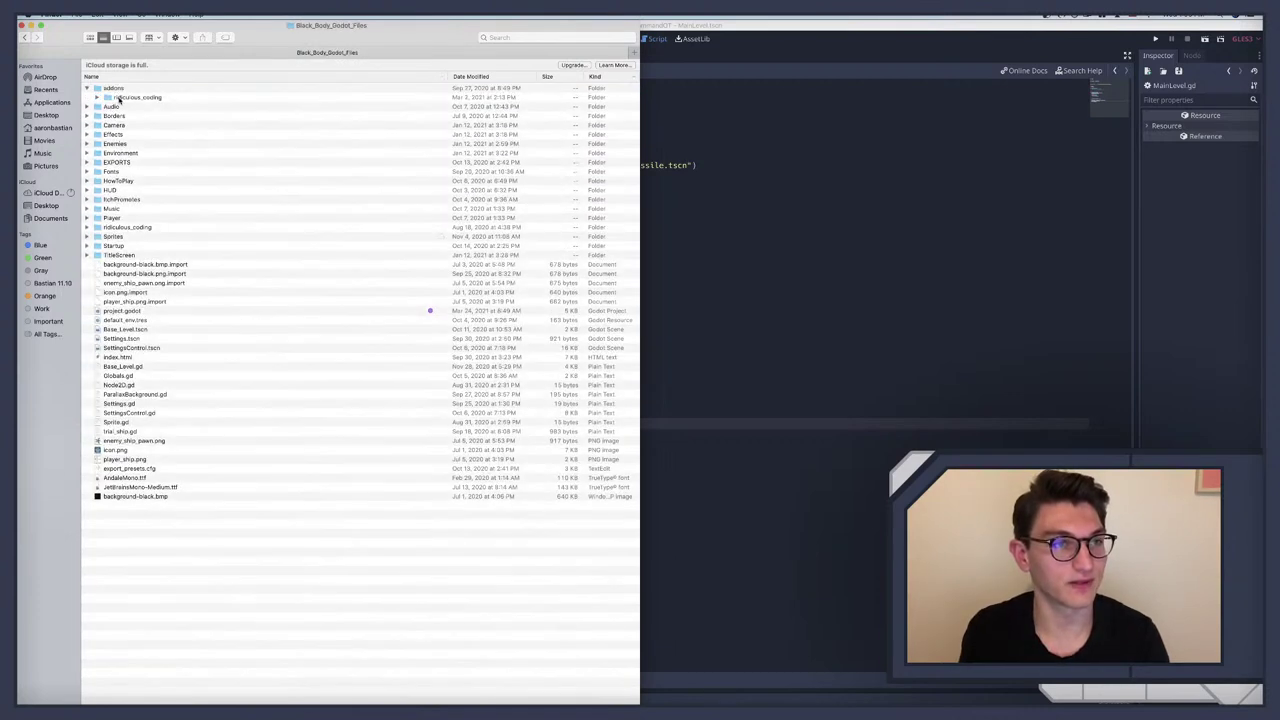
{"action": "left_click", "coordinate": [24, 37]}
{"action": "double_click", "coordinate": [147, 97]}
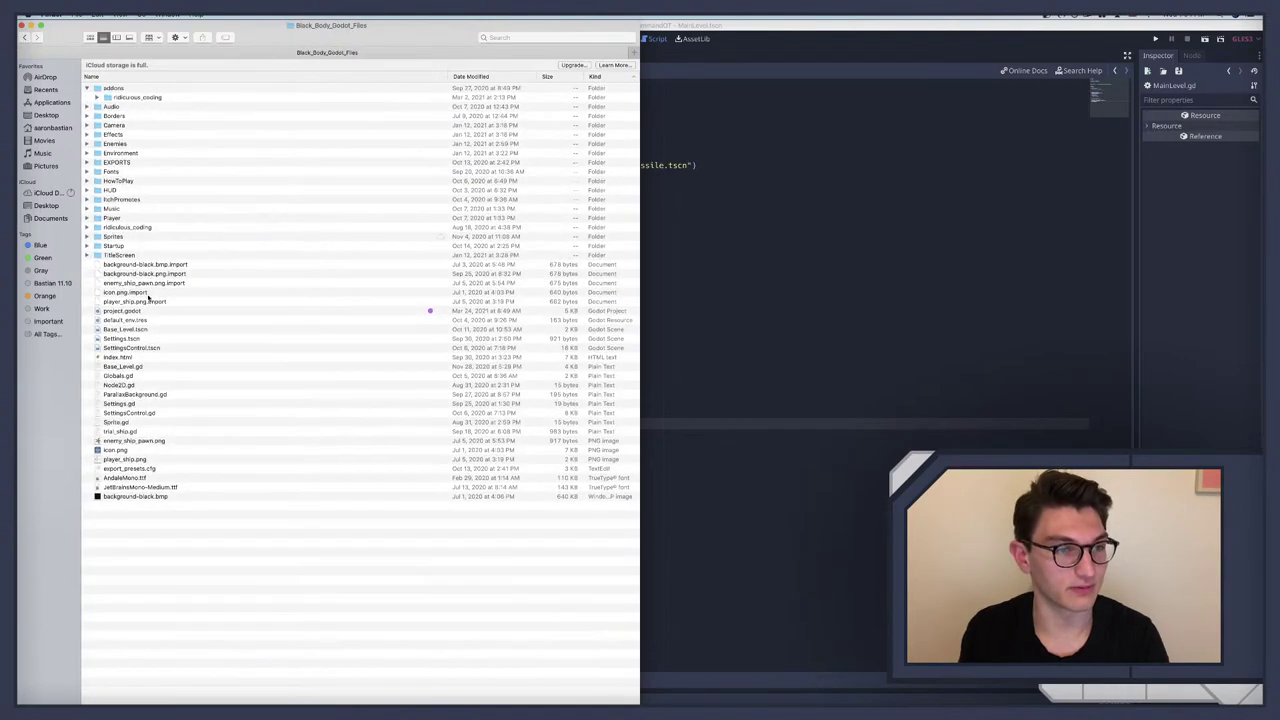
{"action": "double_click", "coordinate": [122, 312]}
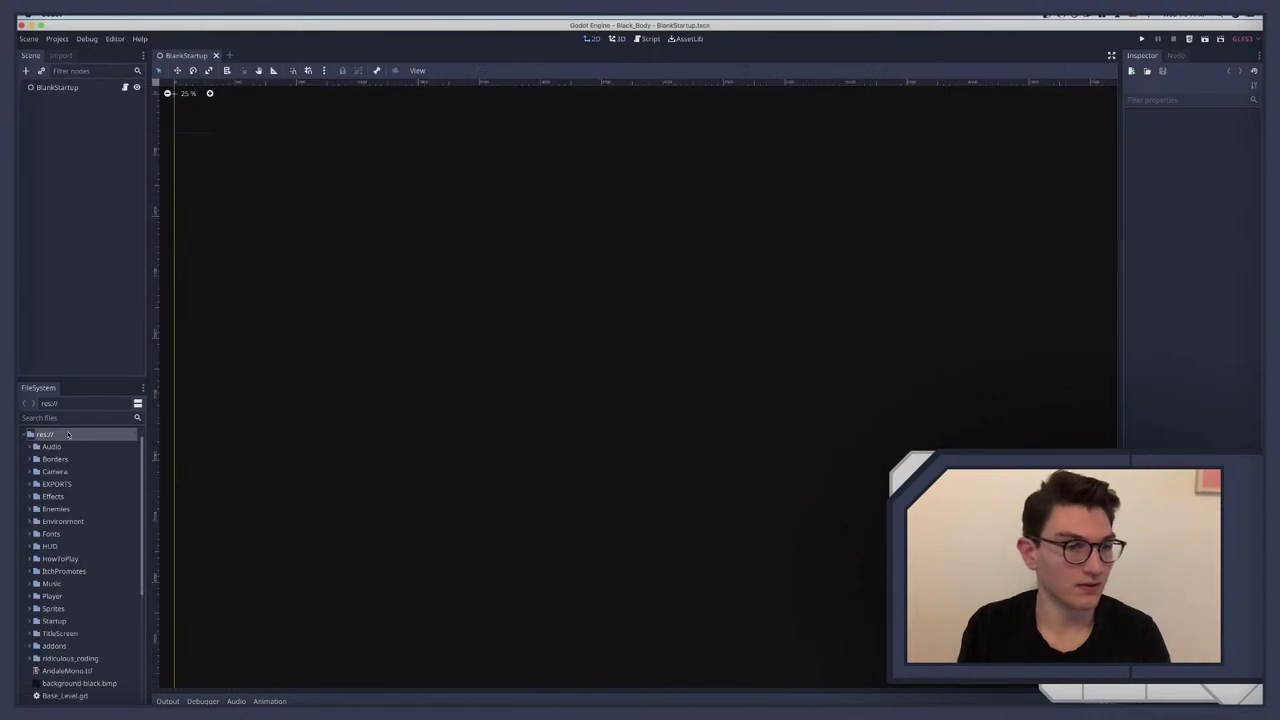
Step: Open BlankStartup.gd, add and delete test lines after toggle = false, then quit the Black_Body editor
{"action": "left_click", "coordinate": [125, 87]}
{"action": "left_click", "coordinate": [387, 245]}
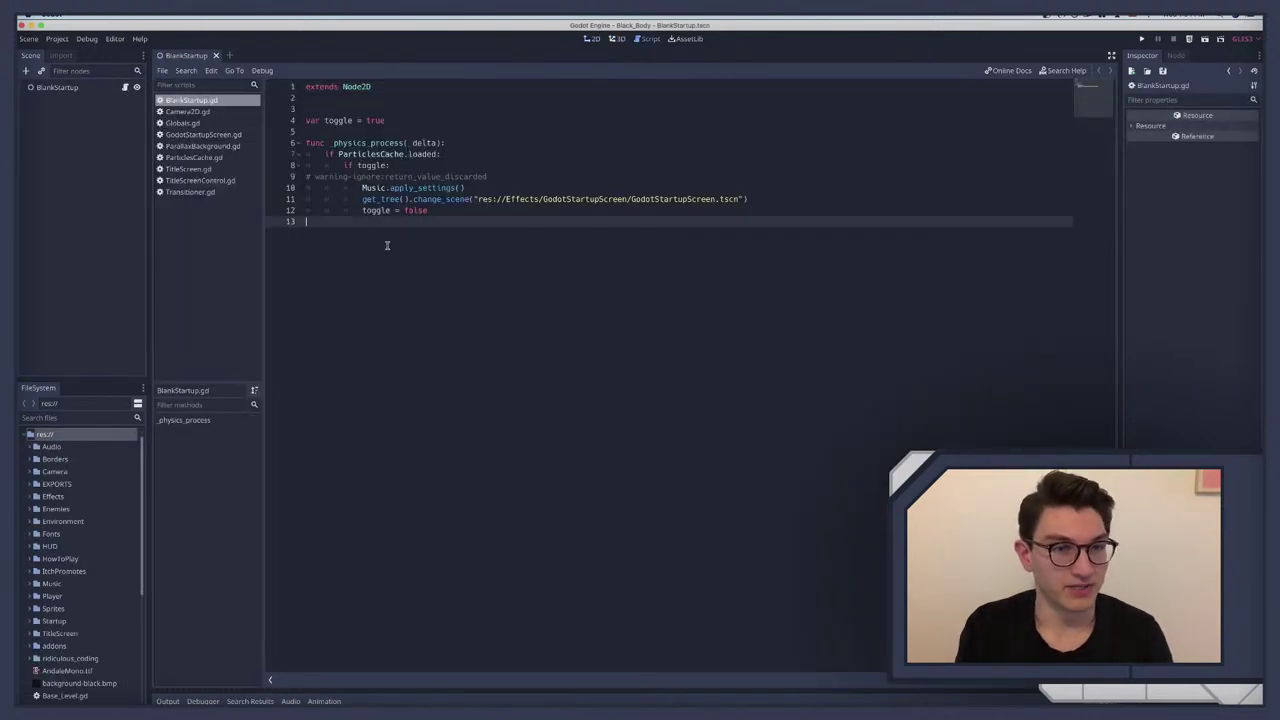
{"action": "key", "text": "Return"}
{"action": "key", "text": "Return"}
{"action": "key", "text": "Return"}
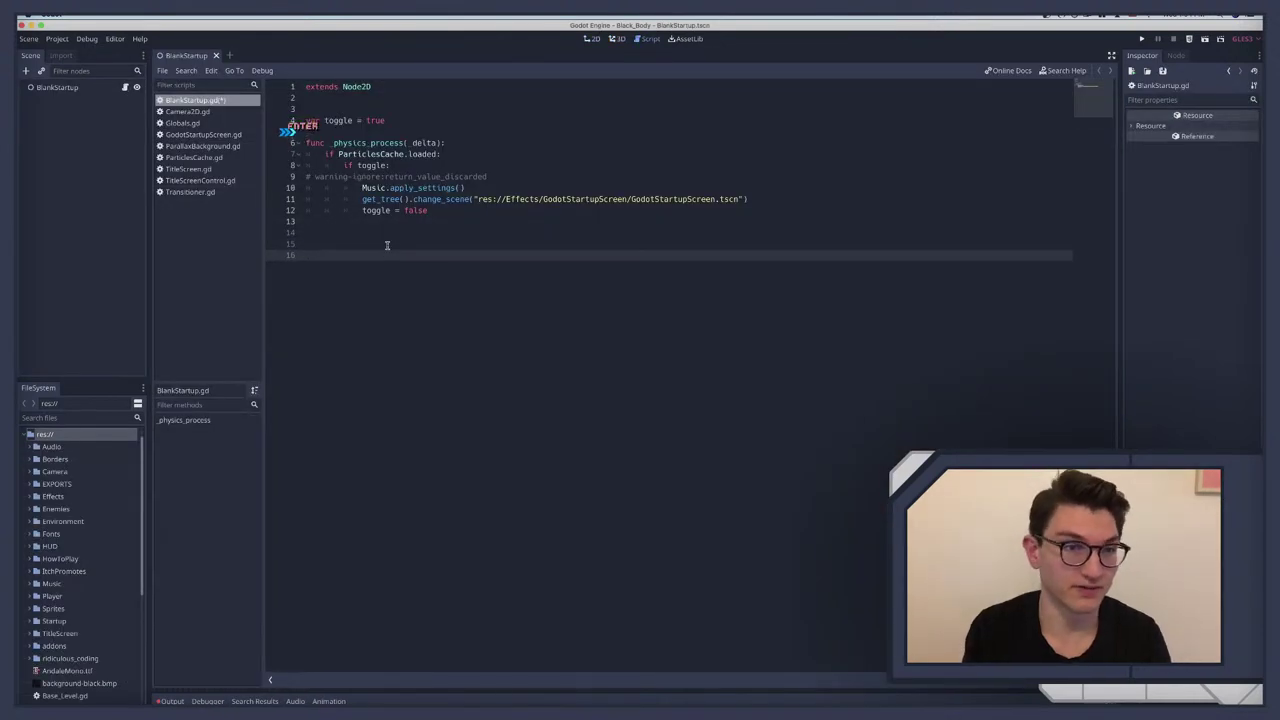
{"action": "key", "text": "BackSpace"}
{"action": "key", "text": "BackSpace"}
{"action": "key", "text": "BackSpace"}
{"action": "key", "text": "BackSpace"}
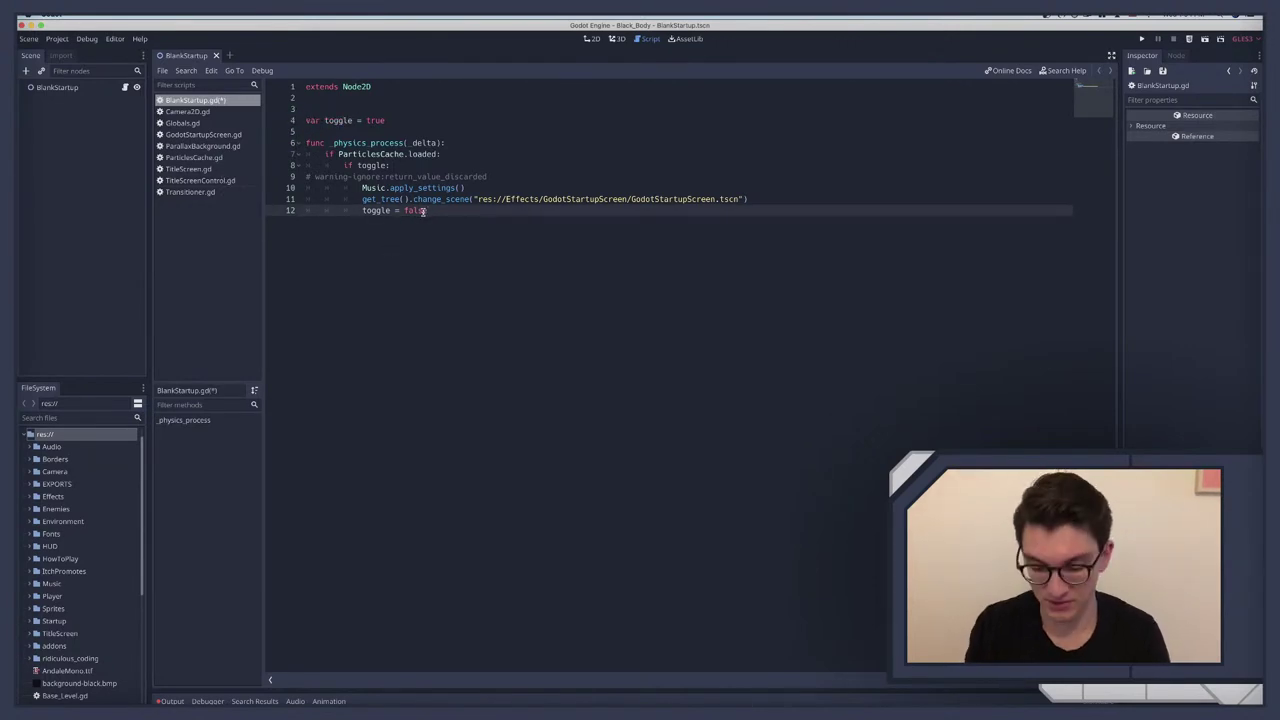
{"action": "key", "text": "Return"}
{"action": "key", "text": "Return"}
{"action": "key", "text": "BackSpace"}
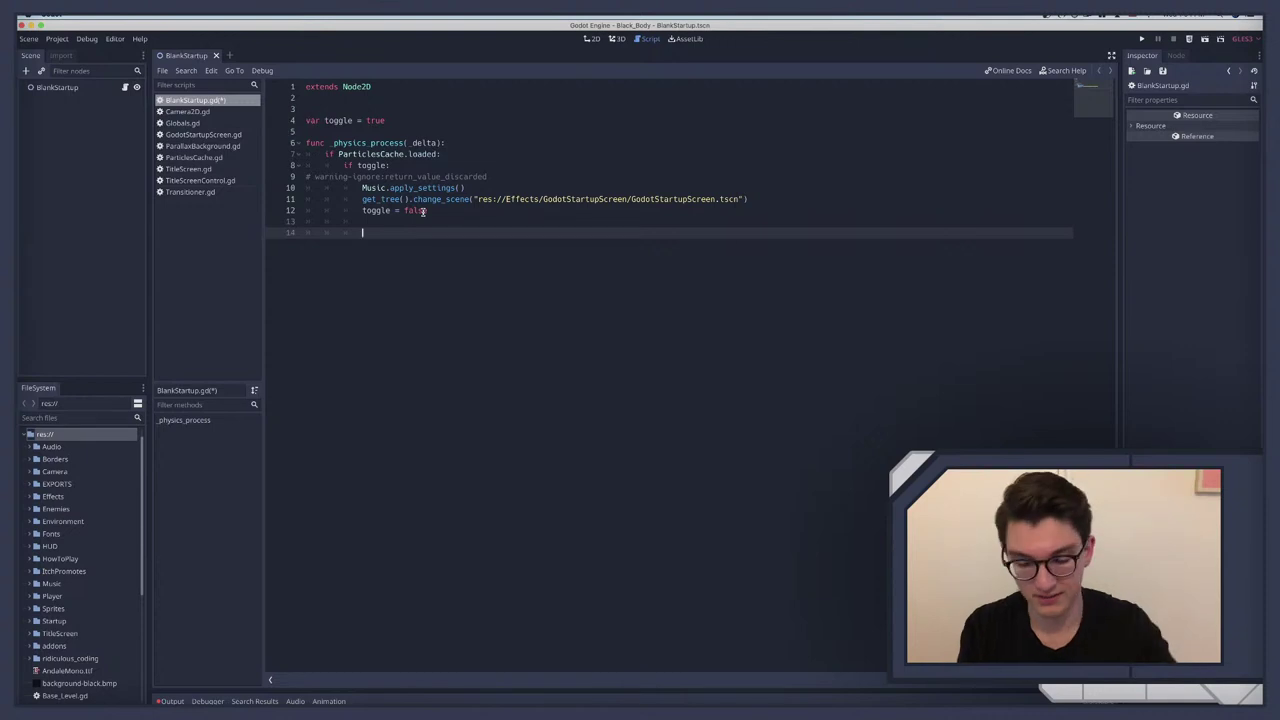
{"action": "key", "text": "BackSpace"}
{"action": "key", "text": "BackSpace"}
{"action": "key", "text": "BackSpace"}
{"action": "key", "text": "BackSpace"}
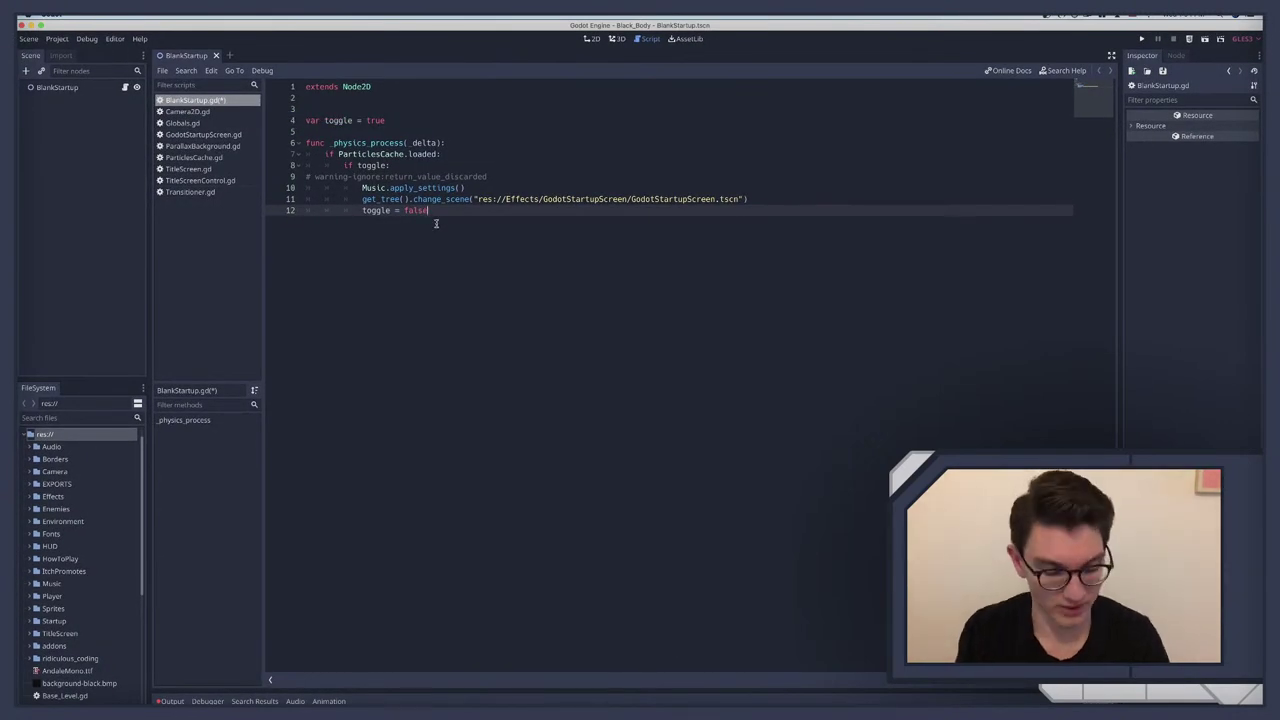
{"action": "key", "text": "super+q"}
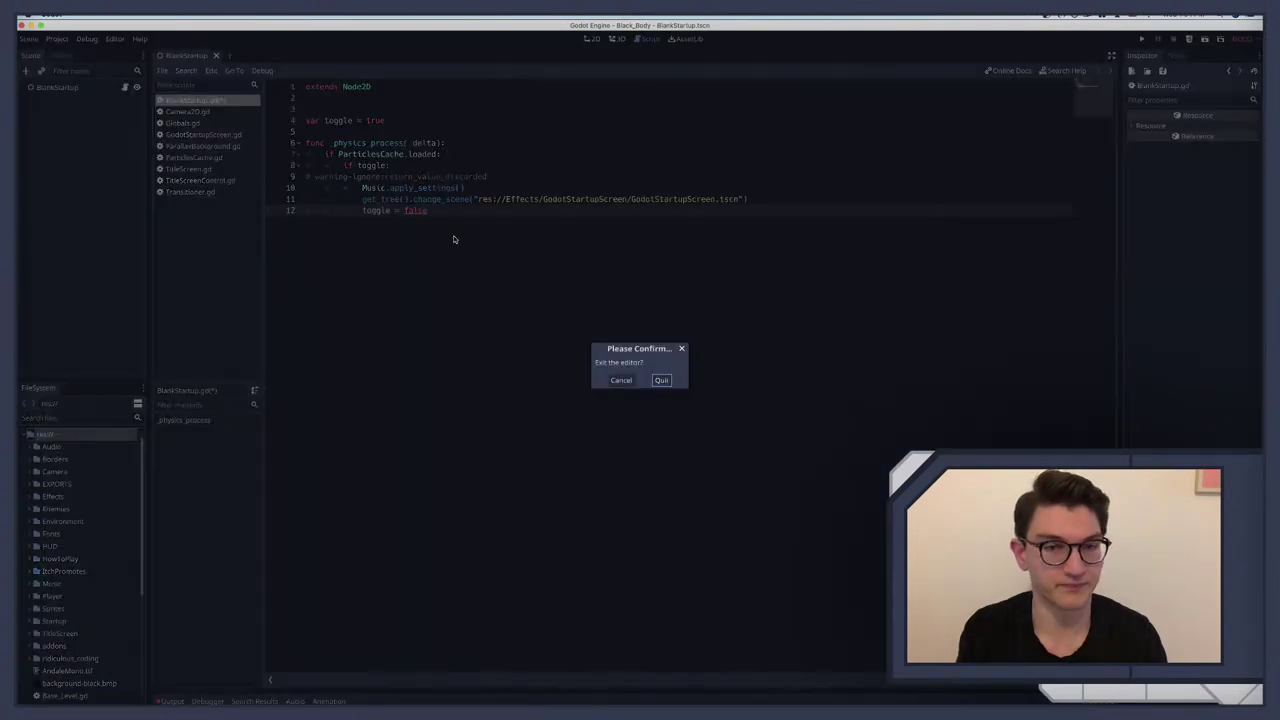
{"action": "key", "text": "Escape"}
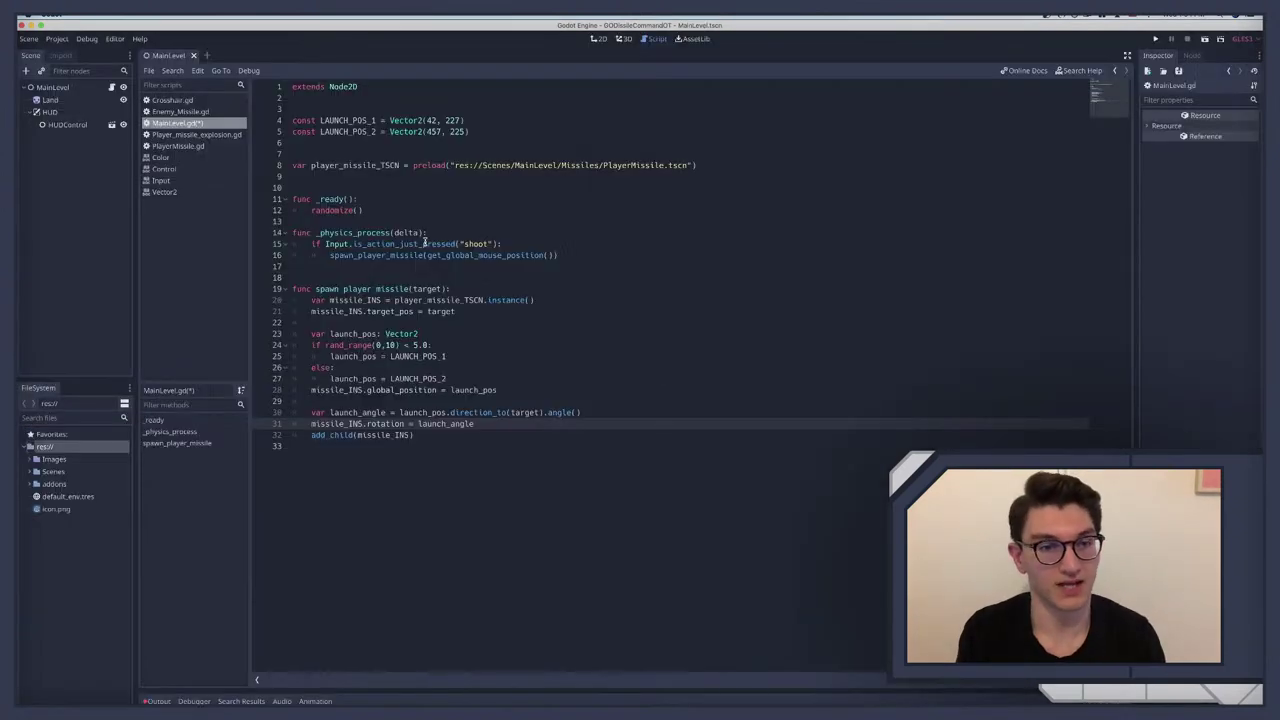
Step: Save MainLevel.gd, then glance through the Player_missile_explosion, PlayerMissile and Enemy_Missile scripts
{"action": "left_click", "coordinate": [438, 435]}
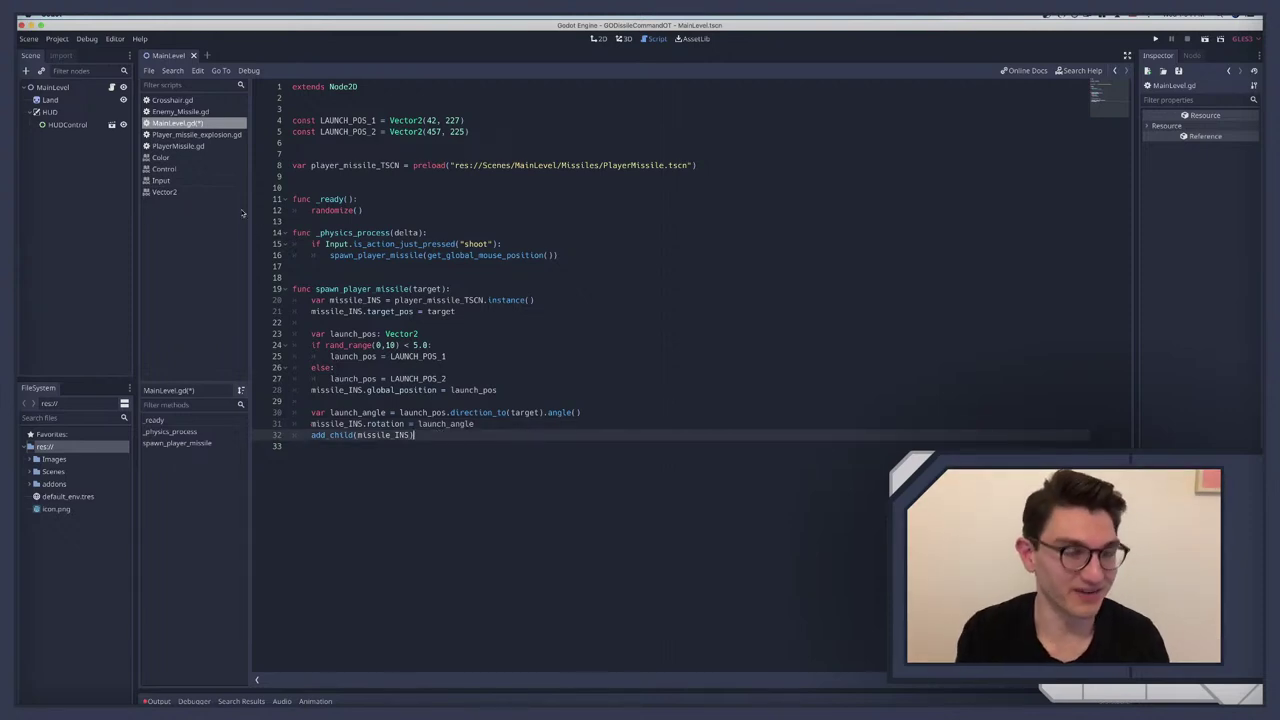
{"action": "key", "text": "super+s"}
{"action": "left_click", "coordinate": [66, 90]}
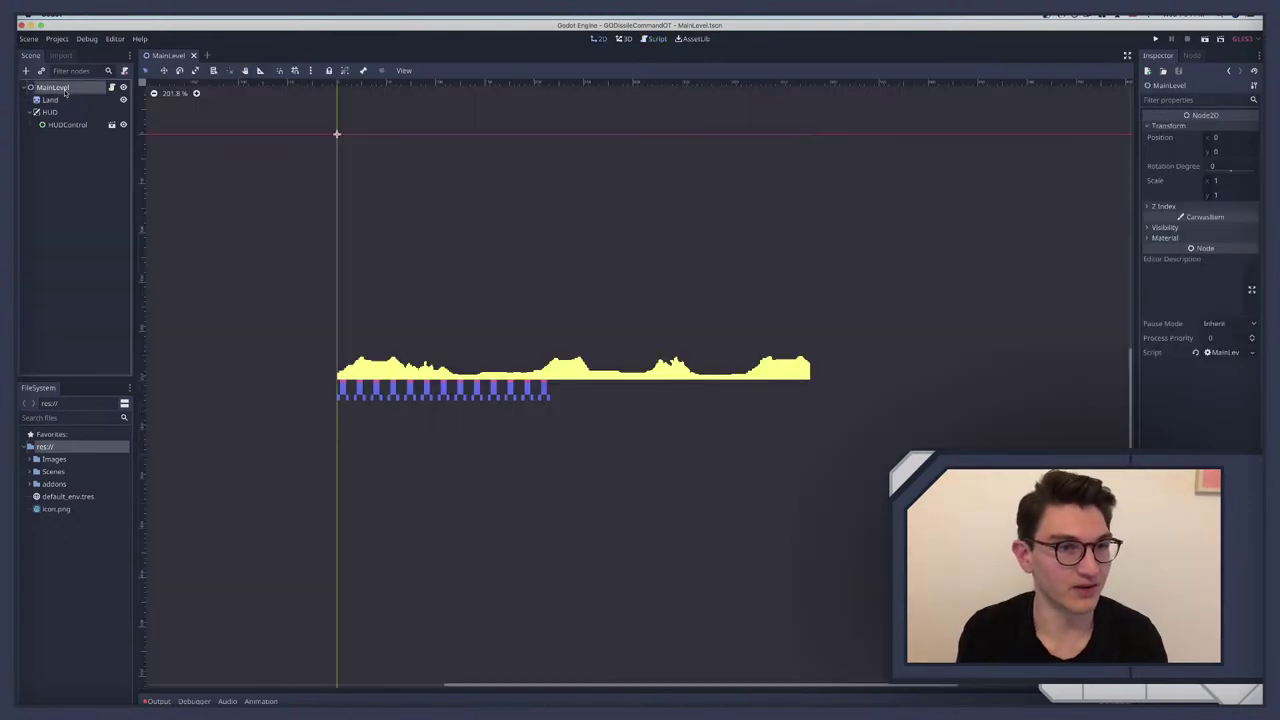
{"action": "left_click", "coordinate": [111, 87]}
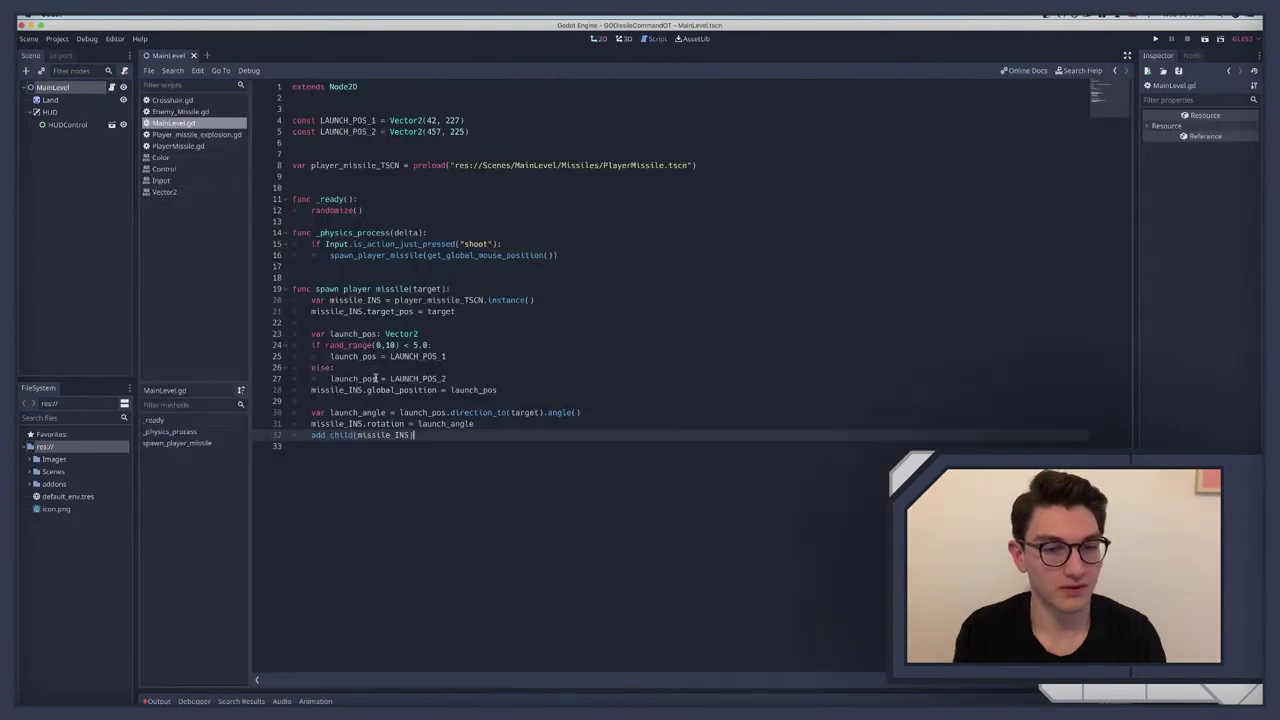
{"action": "left_click", "coordinate": [176, 135]}
{"action": "left_click", "coordinate": [176, 147]}
{"action": "left_click", "coordinate": [178, 112]}
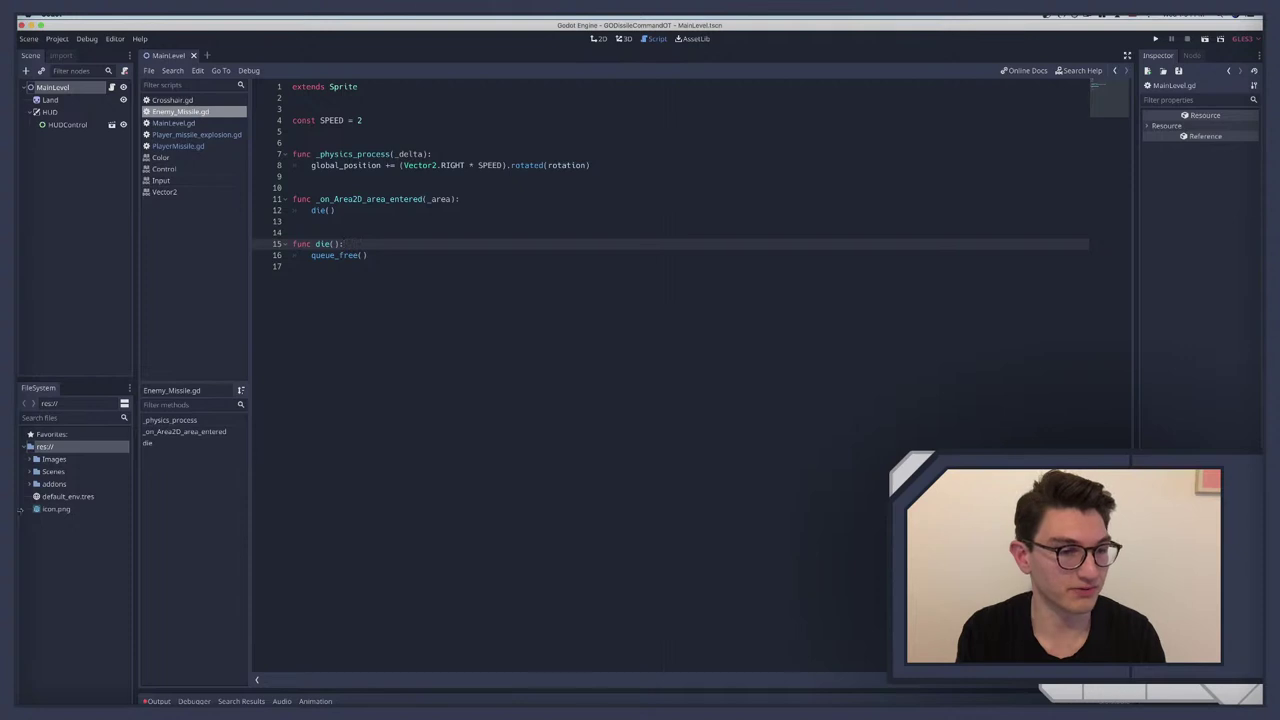
Step: Find Player_missile_explosion.tscn with the 'explo' filter, open it, and inspect its sprite and Area2D node
{"action": "left_click", "coordinate": [40, 417]}
{"action": "type", "text": "explo"}
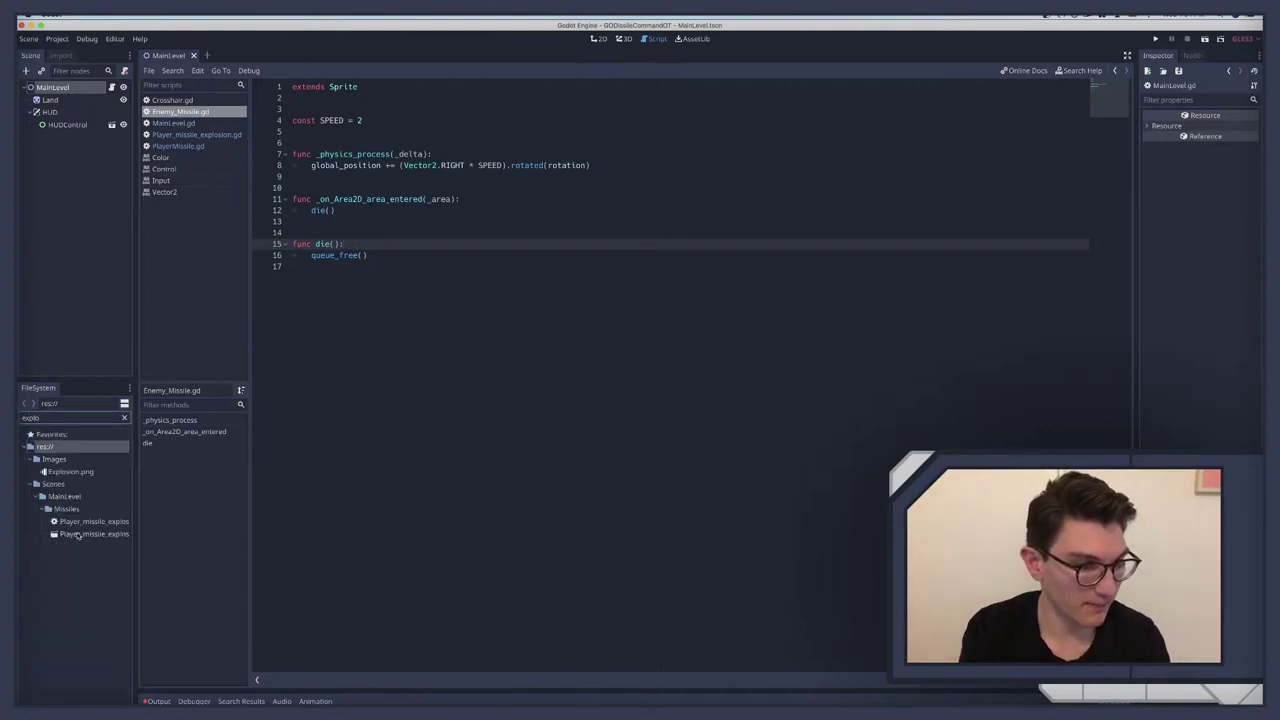
{"action": "left_click", "coordinate": [80, 534]}
{"action": "double_click", "coordinate": [80, 534]}
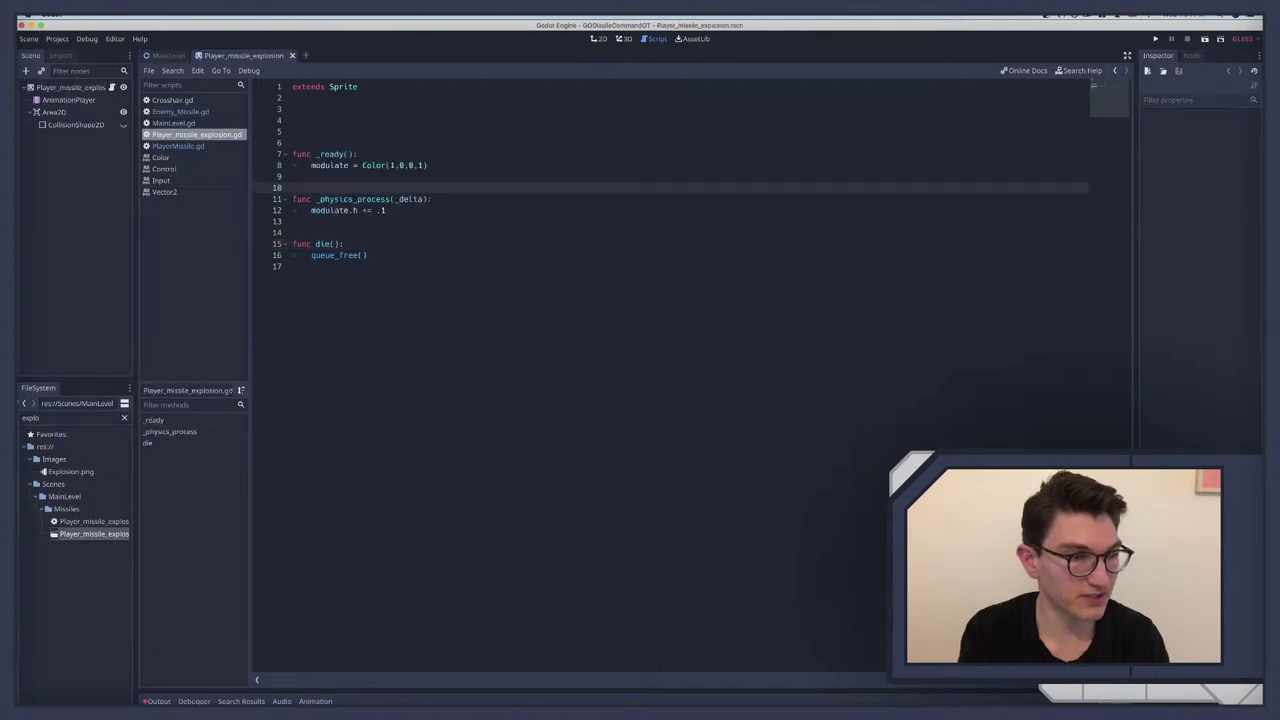
{"action": "left_click", "coordinate": [89, 90]}
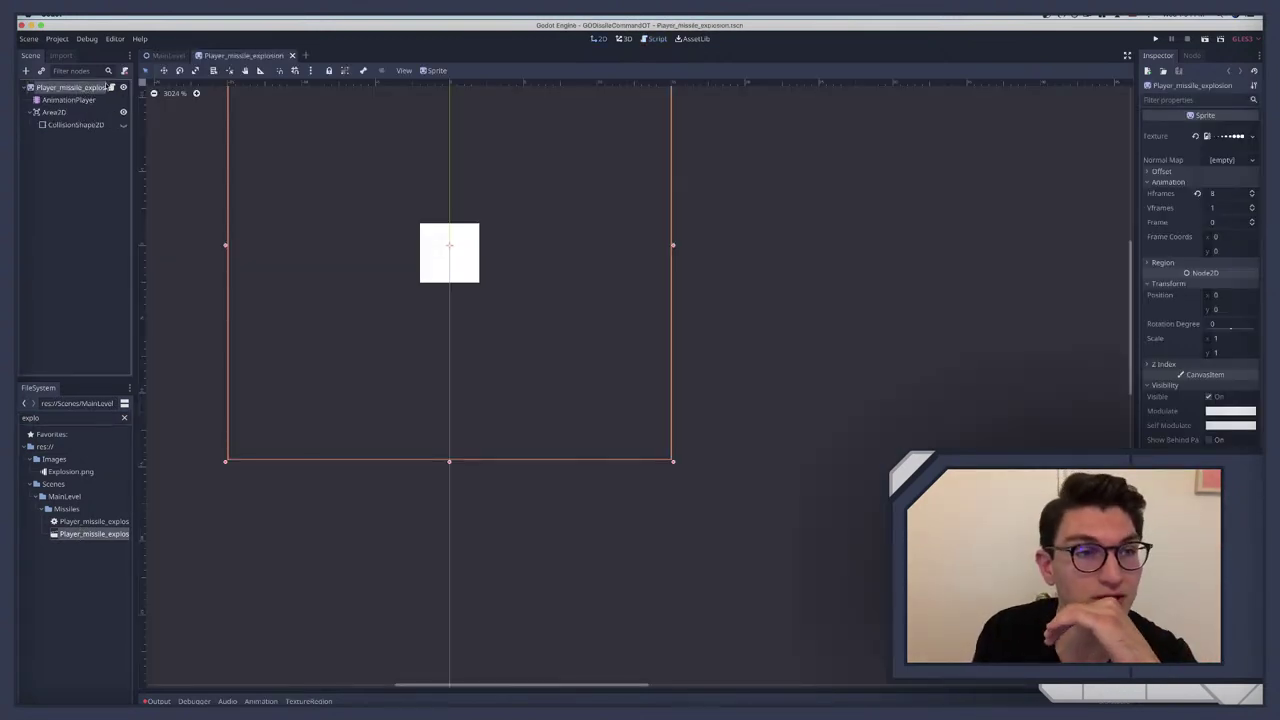
{"action": "left_click", "coordinate": [68, 115]}
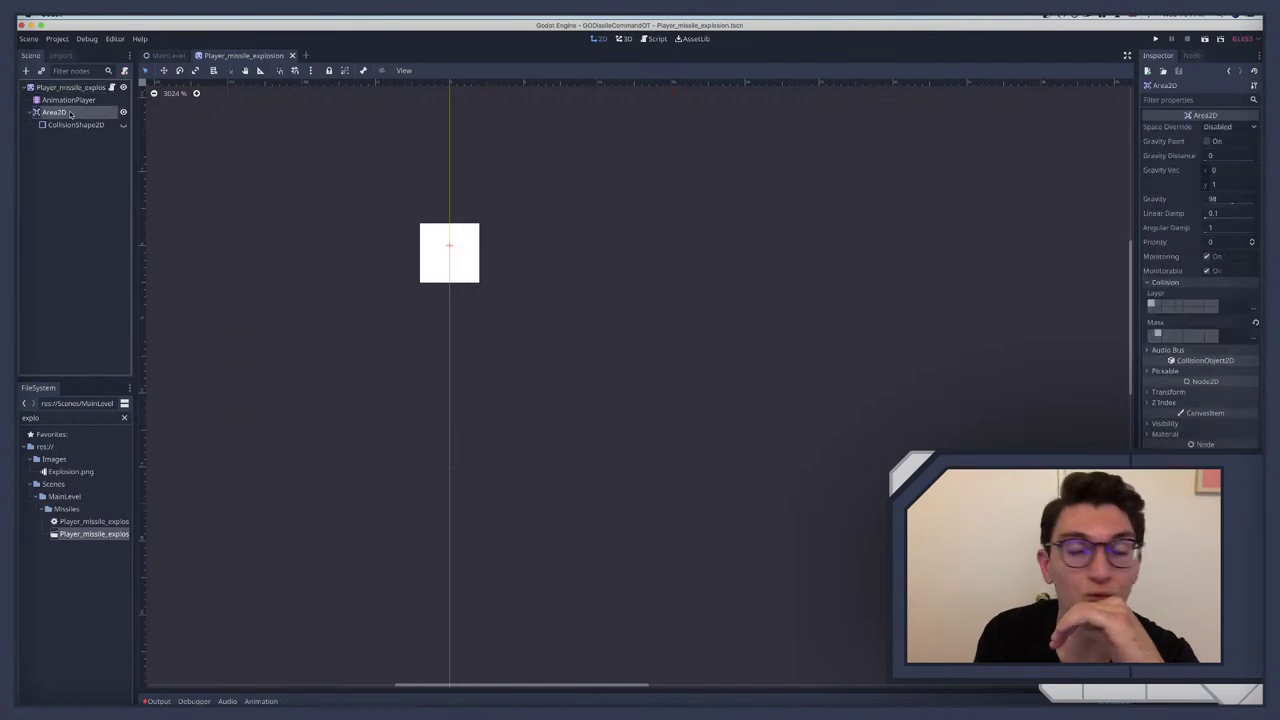
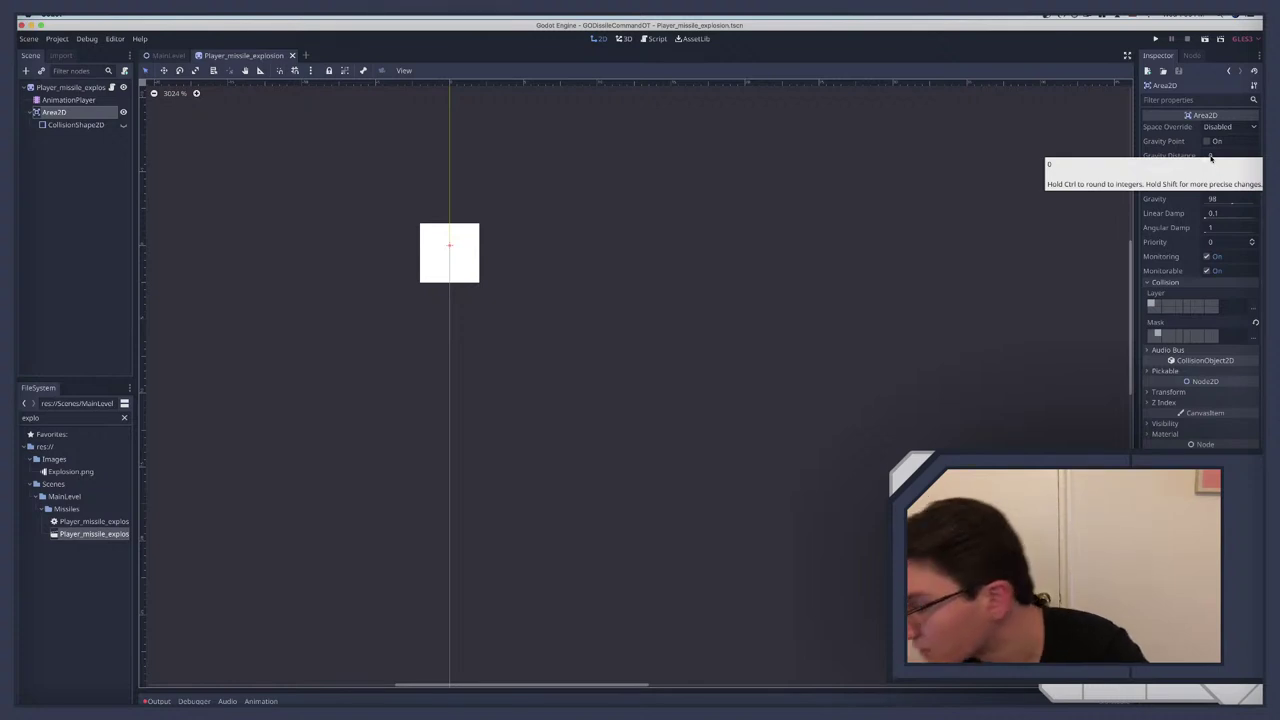
Step: Pan the Player_missile_explosion scene canvas up and to the left
{"action": "scroll", "coordinate": [487, 253], "scroll_direction": "up", "scroll_amount": 3}
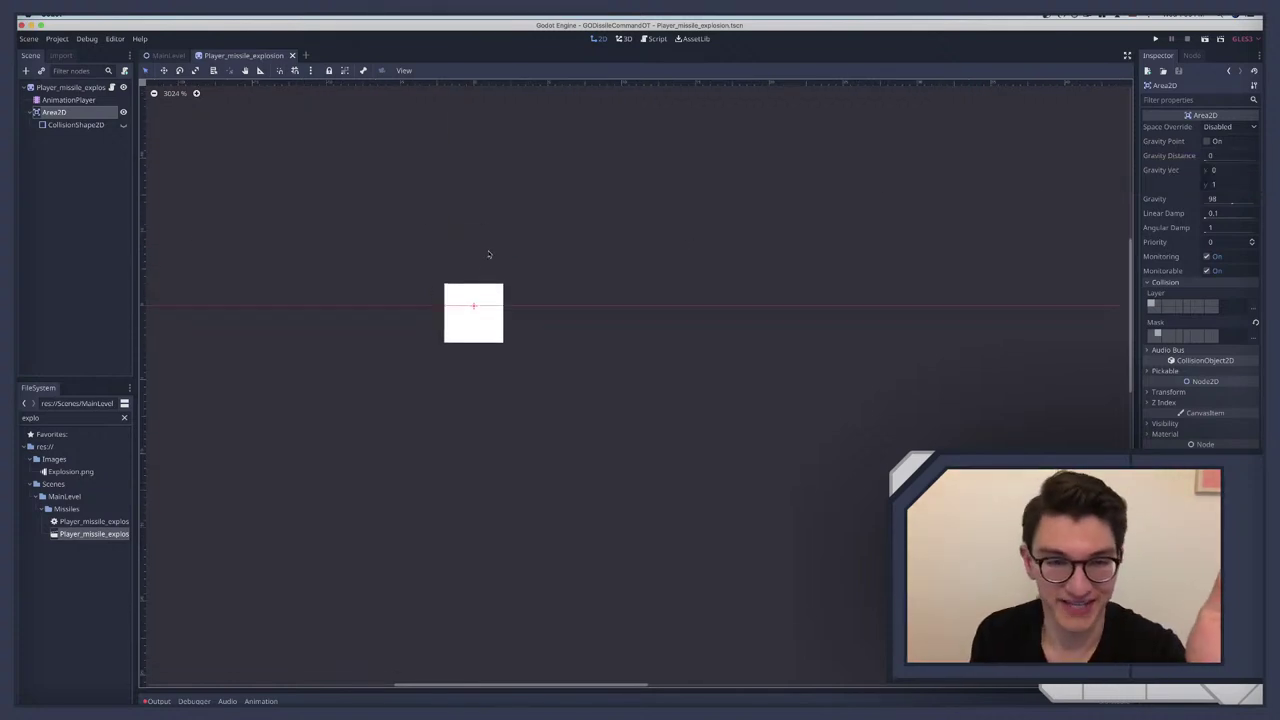
{"action": "scroll", "coordinate": [487, 253], "scroll_direction": "left", "scroll_amount": 4}
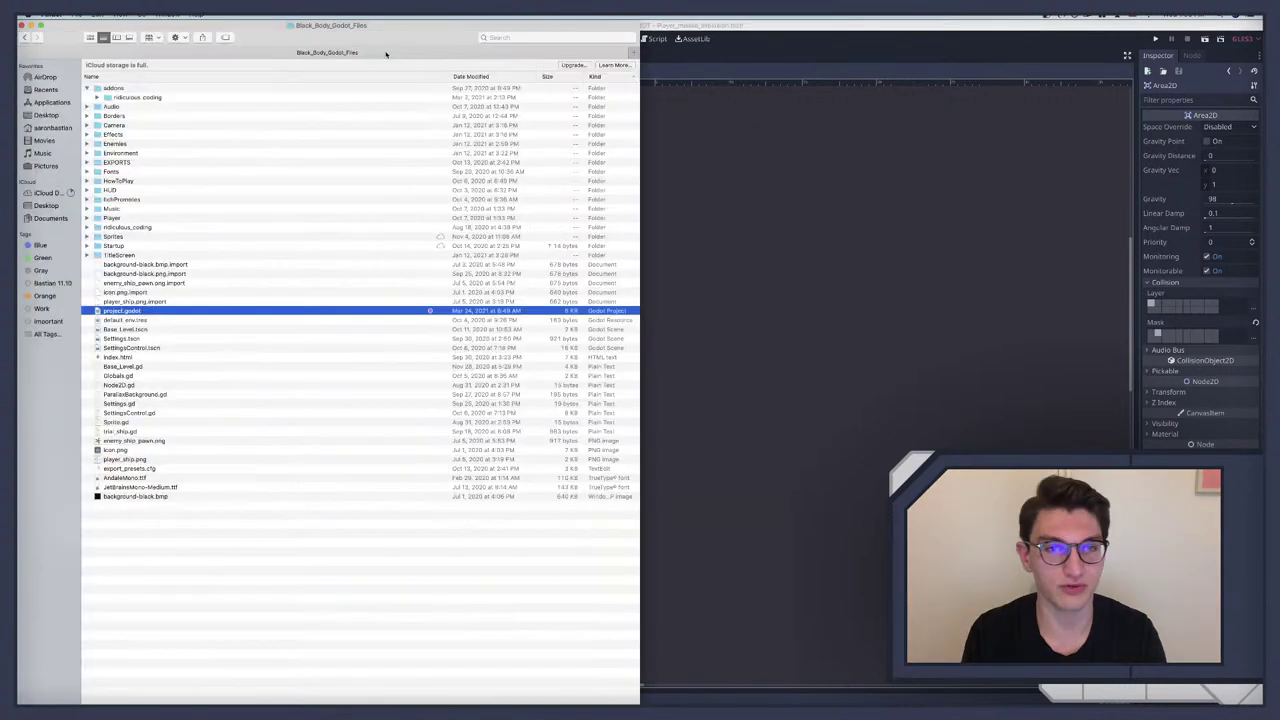
Step: Go to Documents > Godot_Code > Godot_GamePad and launch the Plugin folder's project.godot in Godot
{"action": "left_click", "coordinate": [133, 209]}
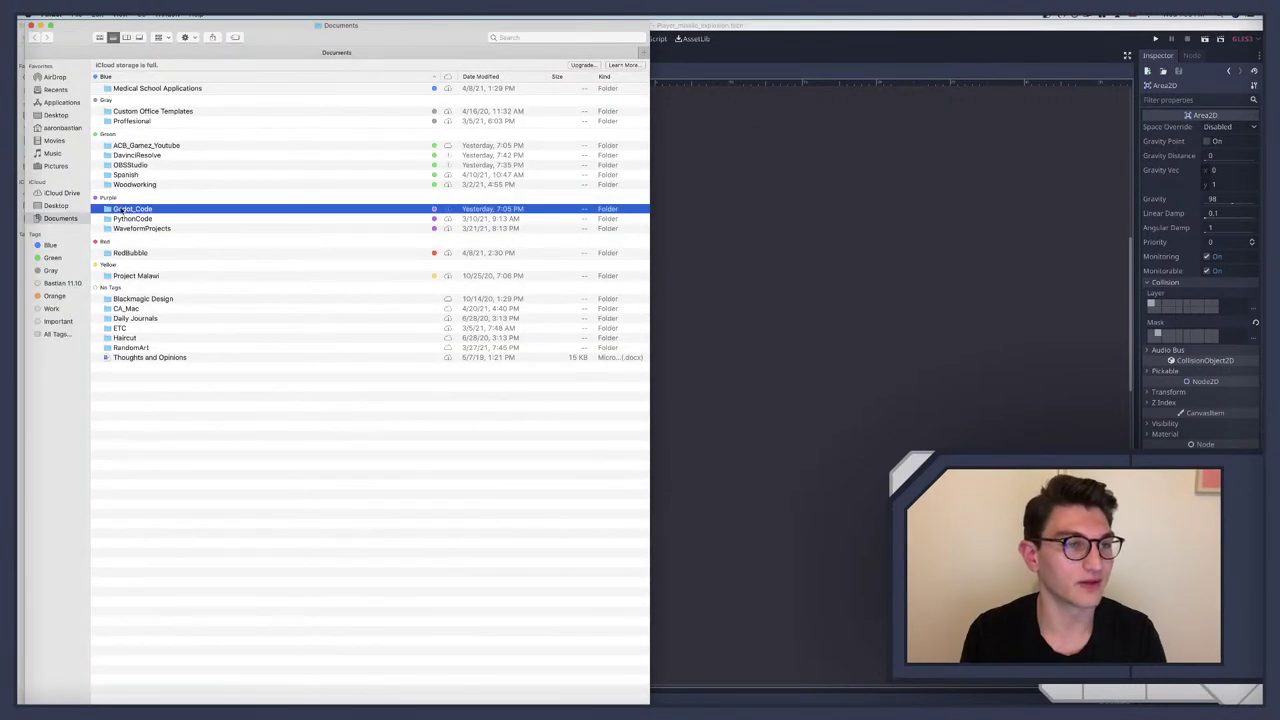
{"action": "double_click", "coordinate": [119, 210]}
{"action": "double_click", "coordinate": [134, 124]}
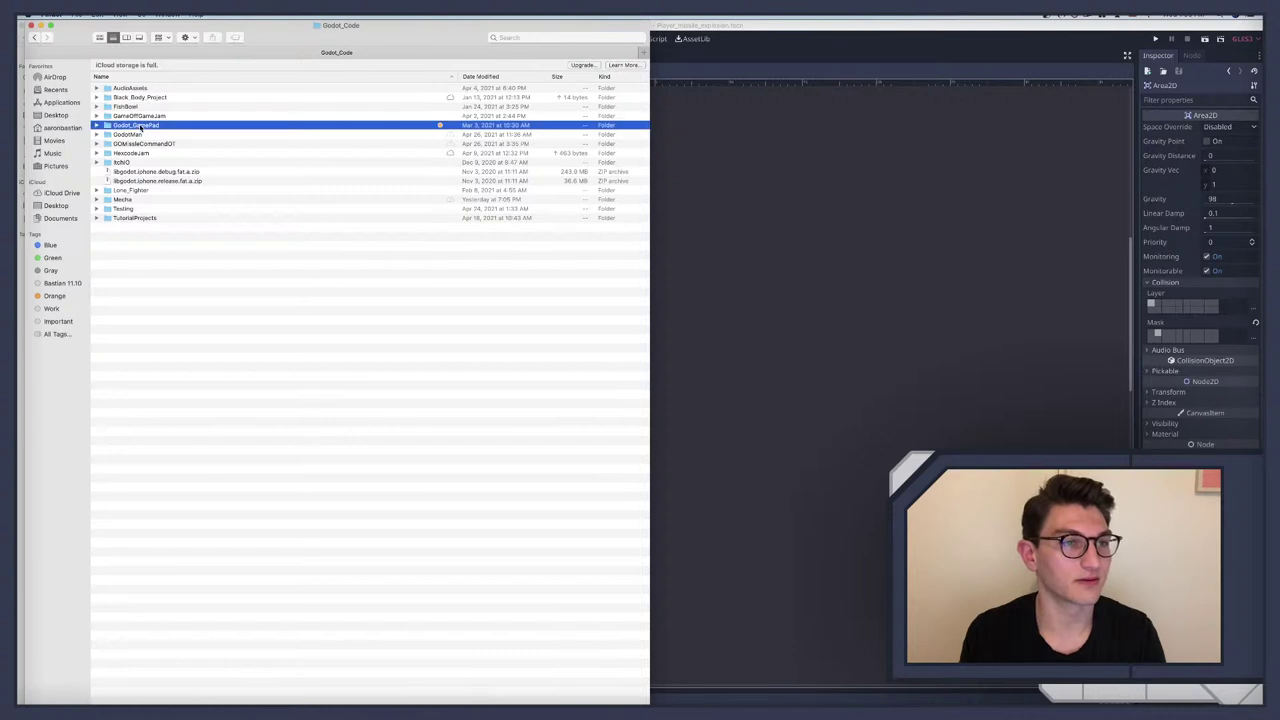
{"action": "left_click", "coordinate": [120, 106]}
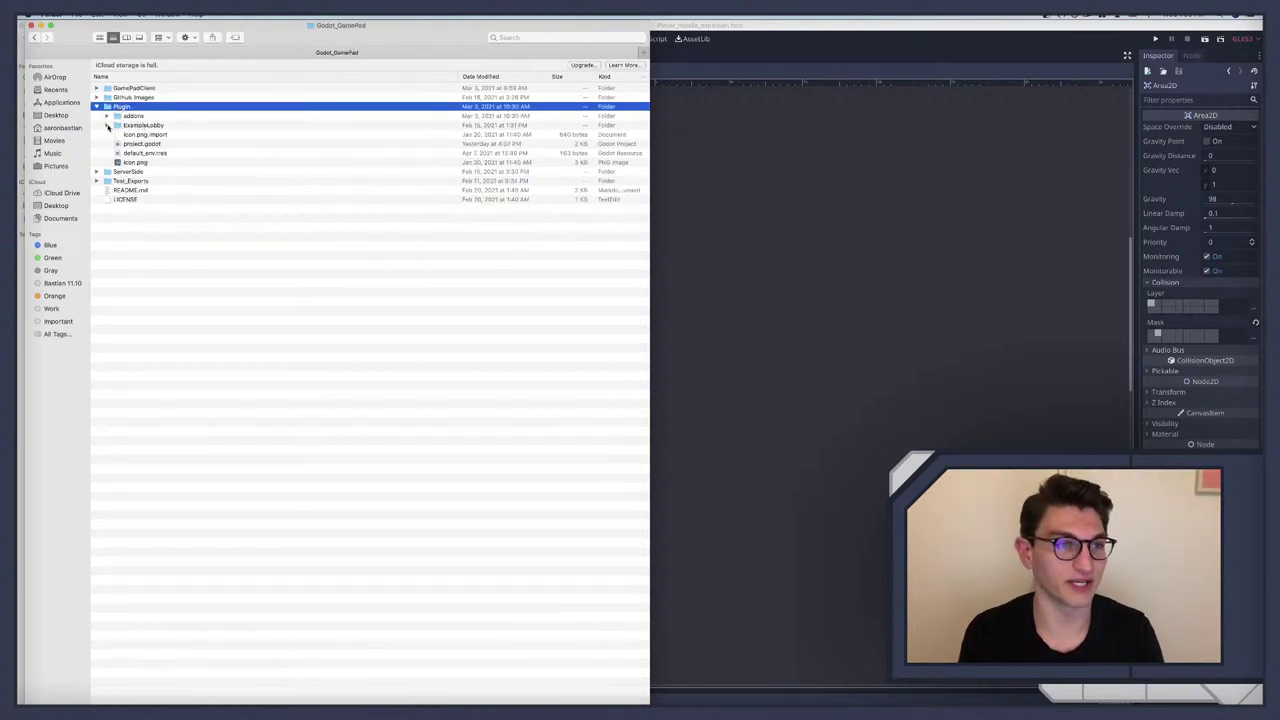
{"action": "left_click", "coordinate": [134, 153]}
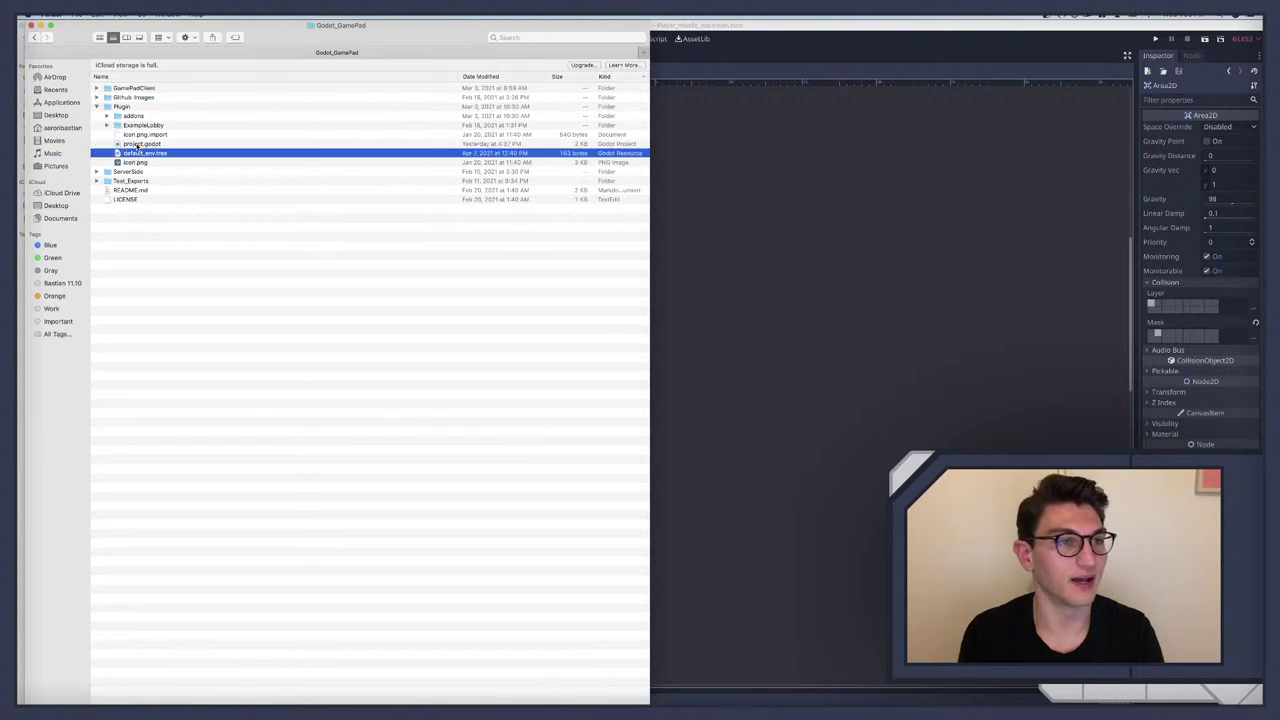
{"action": "double_click", "coordinate": [137, 144]}
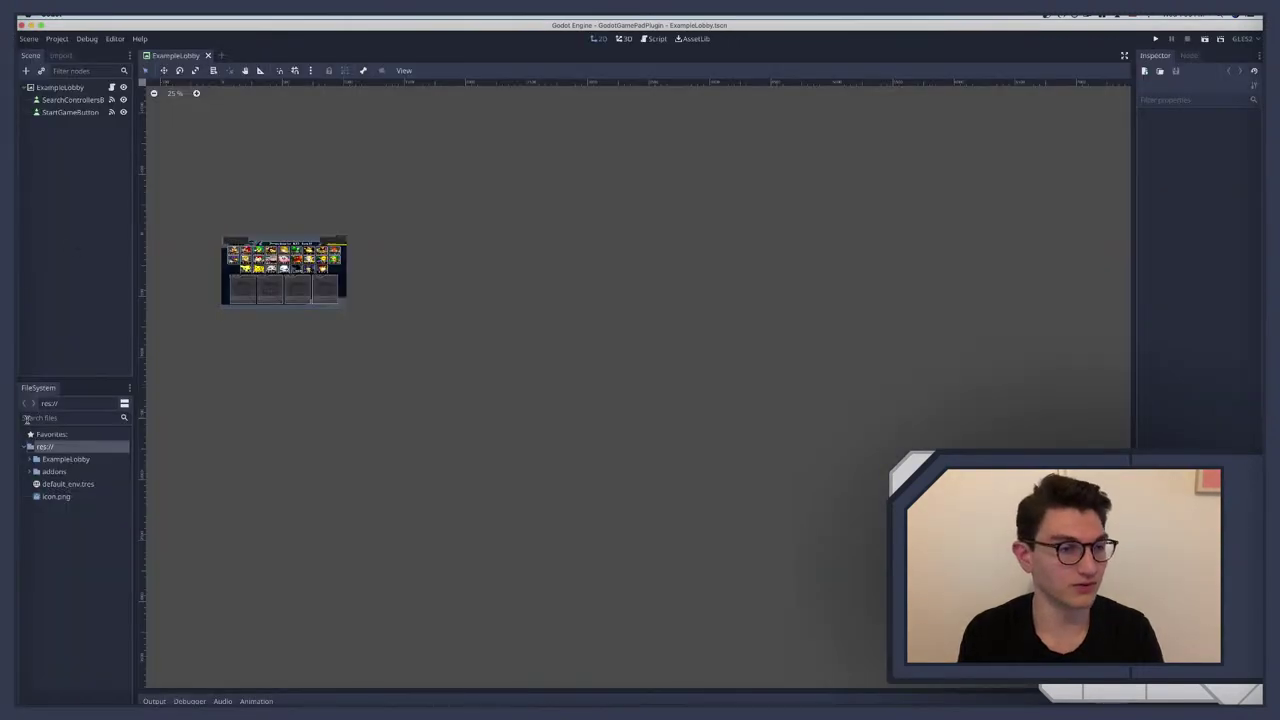
Step: Create a new scene with a GamePadLayout root node, found by searching 'lay'
{"action": "left_click", "coordinate": [40, 418]}
{"action": "type", "text": "layout"}
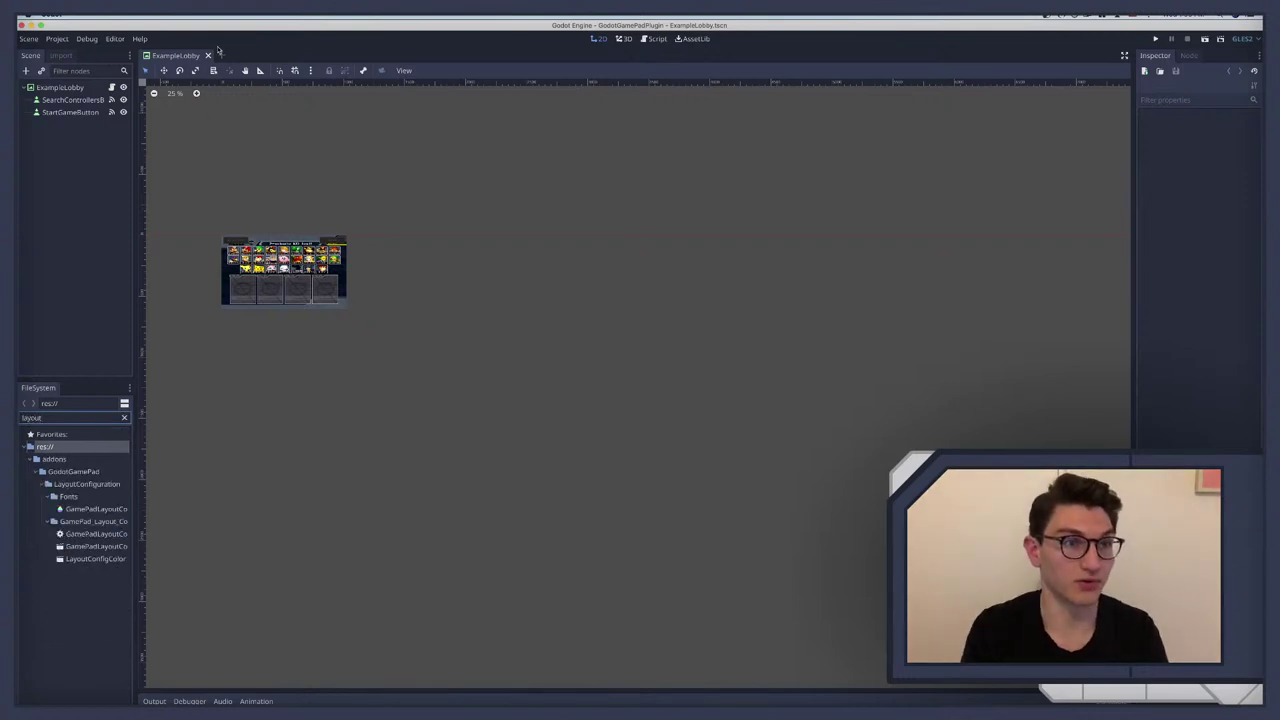
{"action": "left_click", "coordinate": [222, 55]}
{"action": "key", "text": "ctrl+a"}
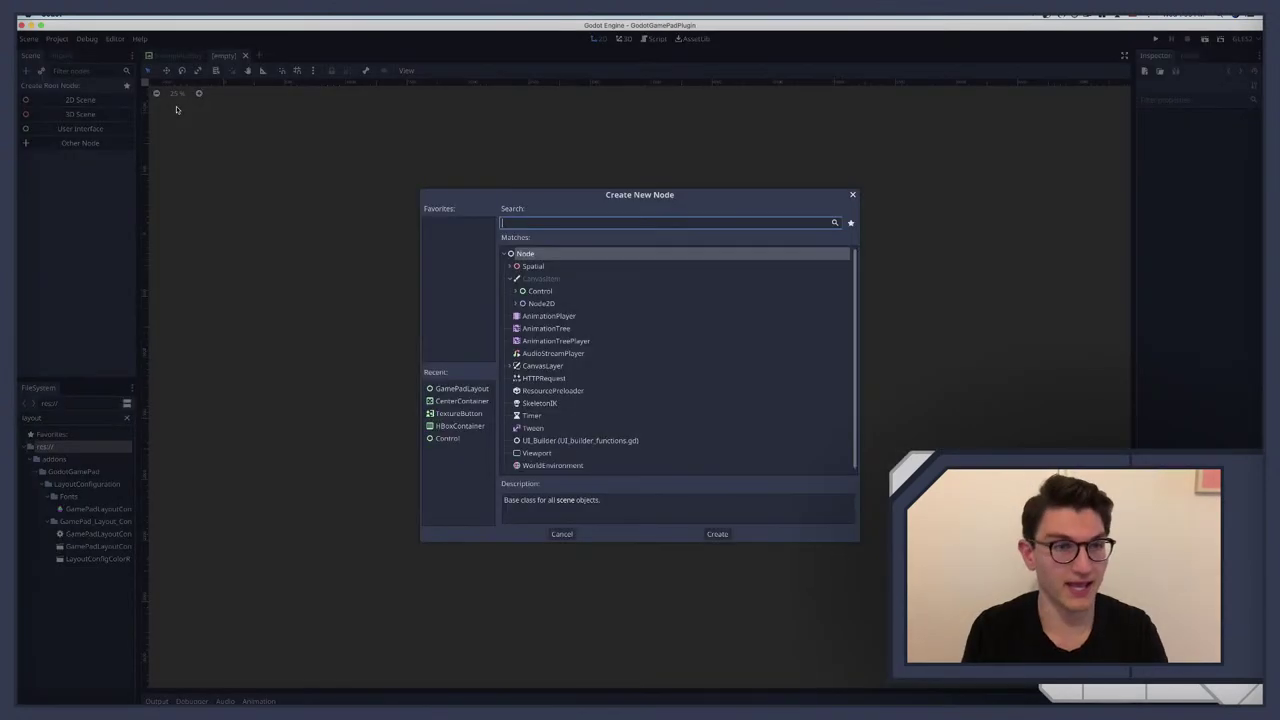
{"action": "type", "text": "lay"}
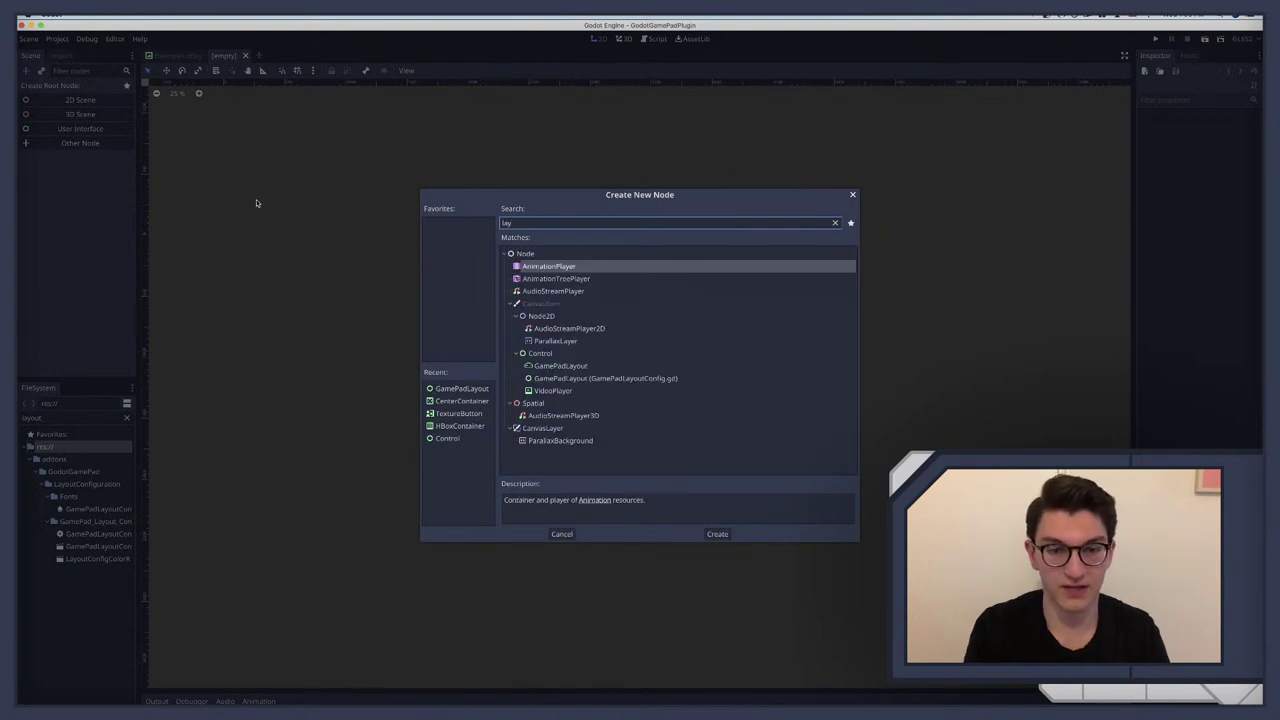
{"action": "left_click", "coordinate": [564, 365]}
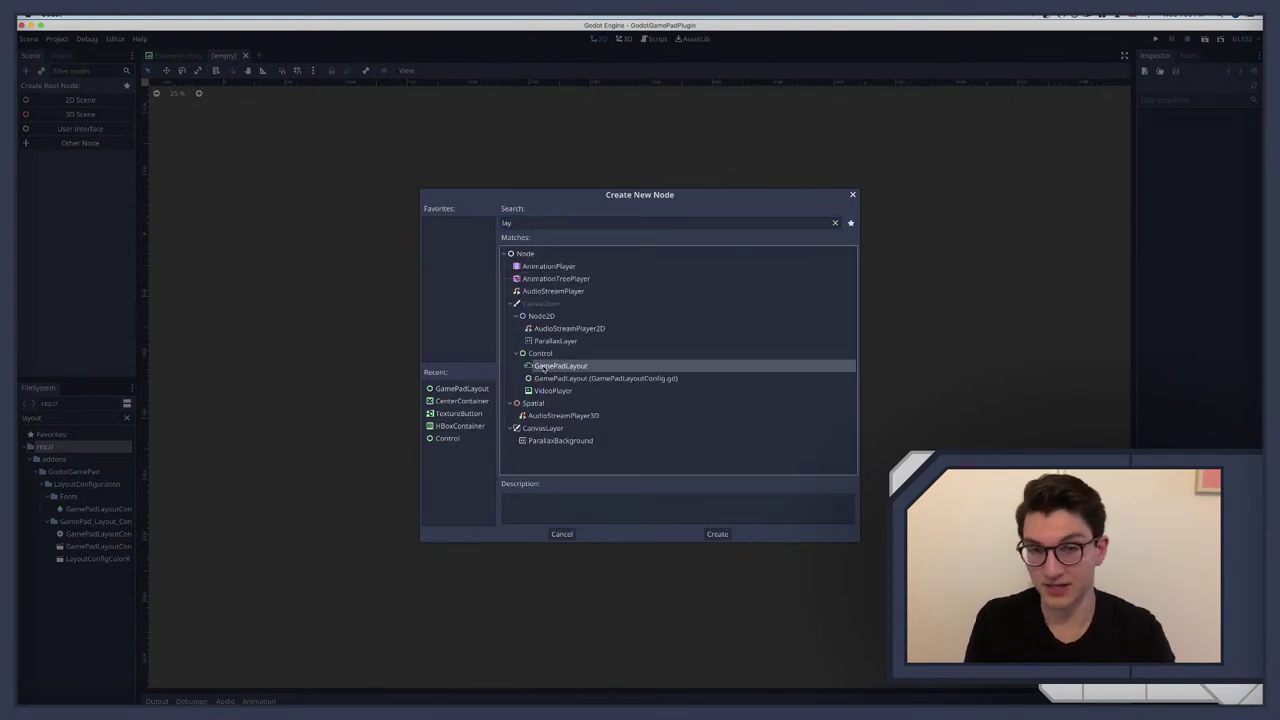
{"action": "double_click", "coordinate": [544, 367]}
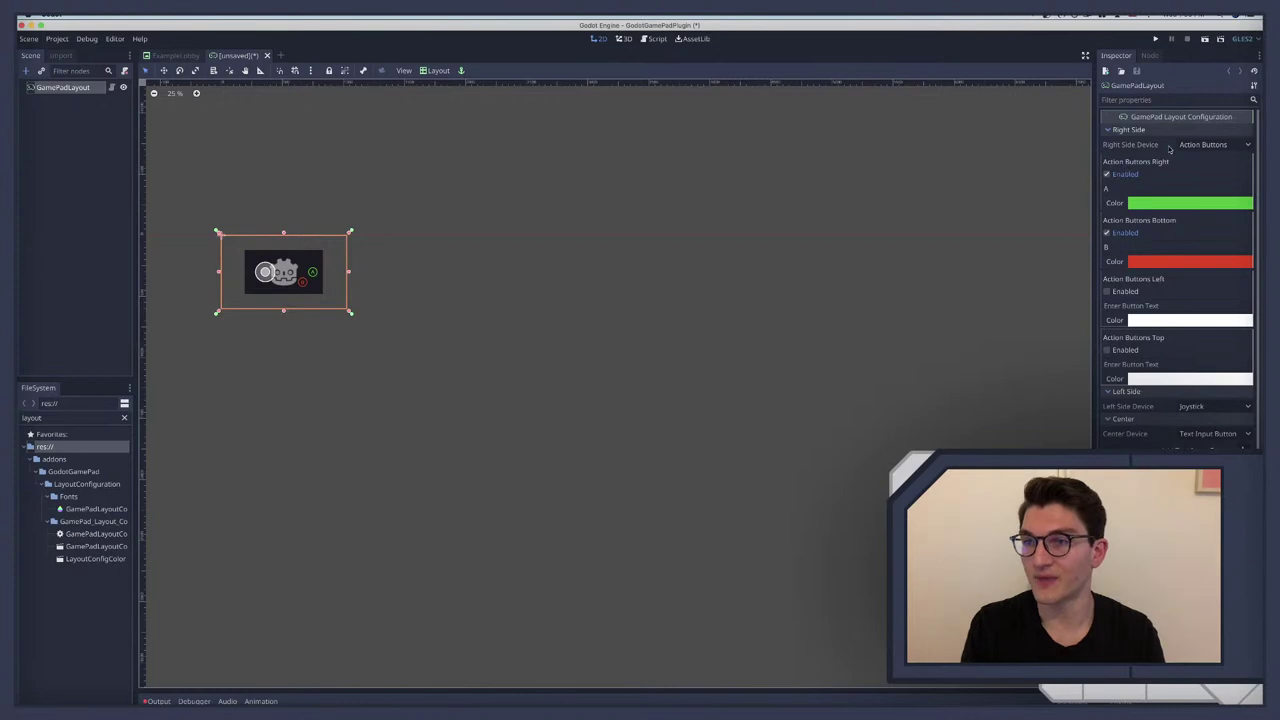
Step: Browse the Right, Left and Center side settings and make the left side a D-pad
{"action": "left_click", "coordinate": [1129, 130]}
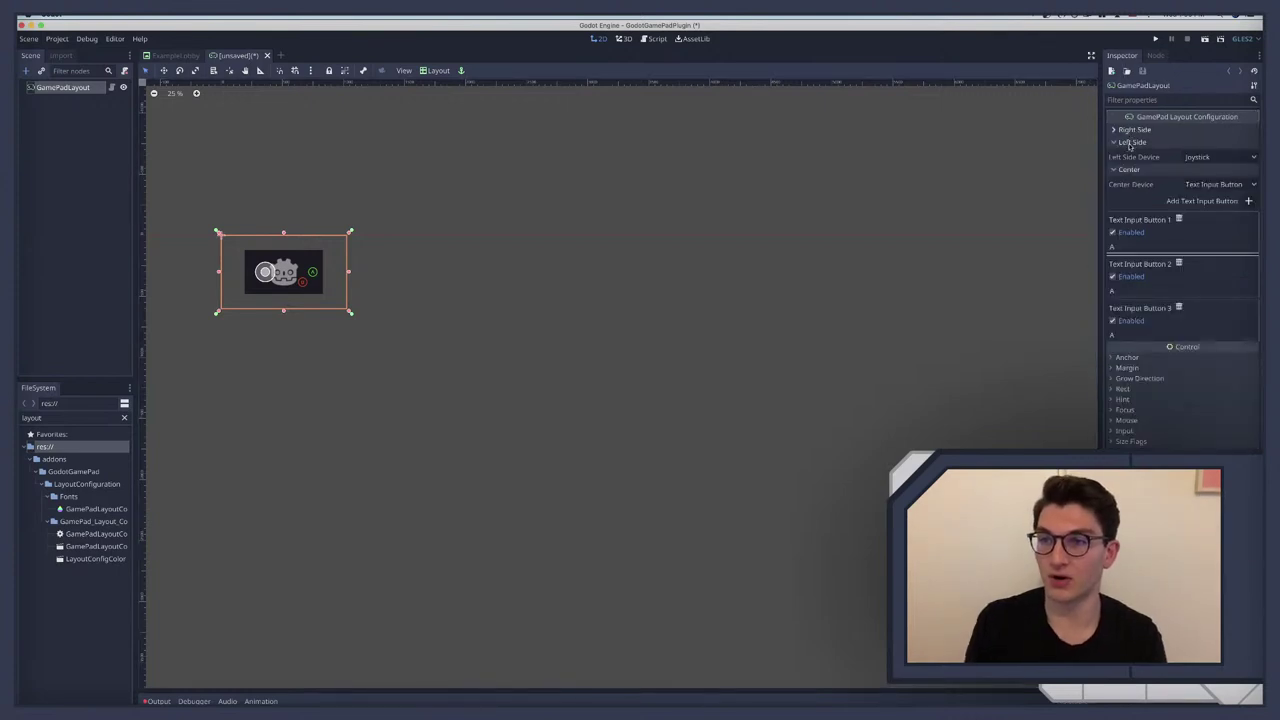
{"action": "left_click", "coordinate": [1132, 142]}
{"action": "left_click", "coordinate": [1129, 155]}
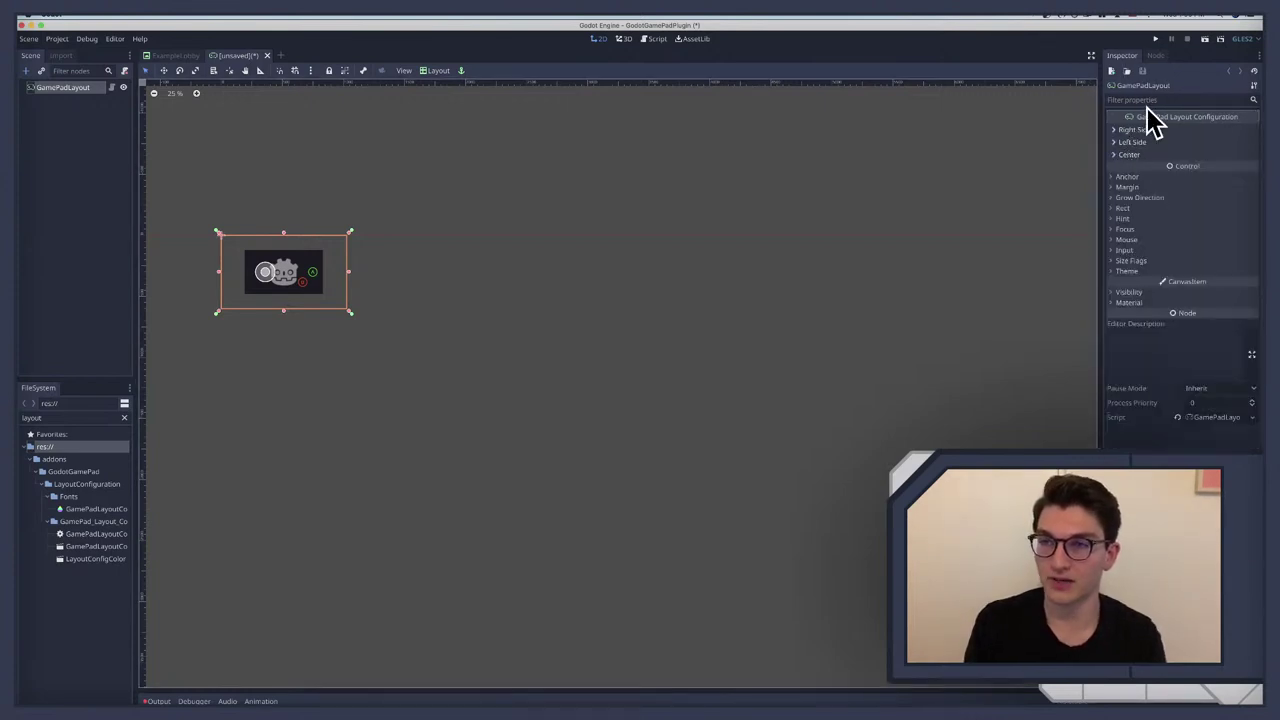
{"action": "left_click", "coordinate": [1135, 129]}
{"action": "left_click", "coordinate": [1136, 129]}
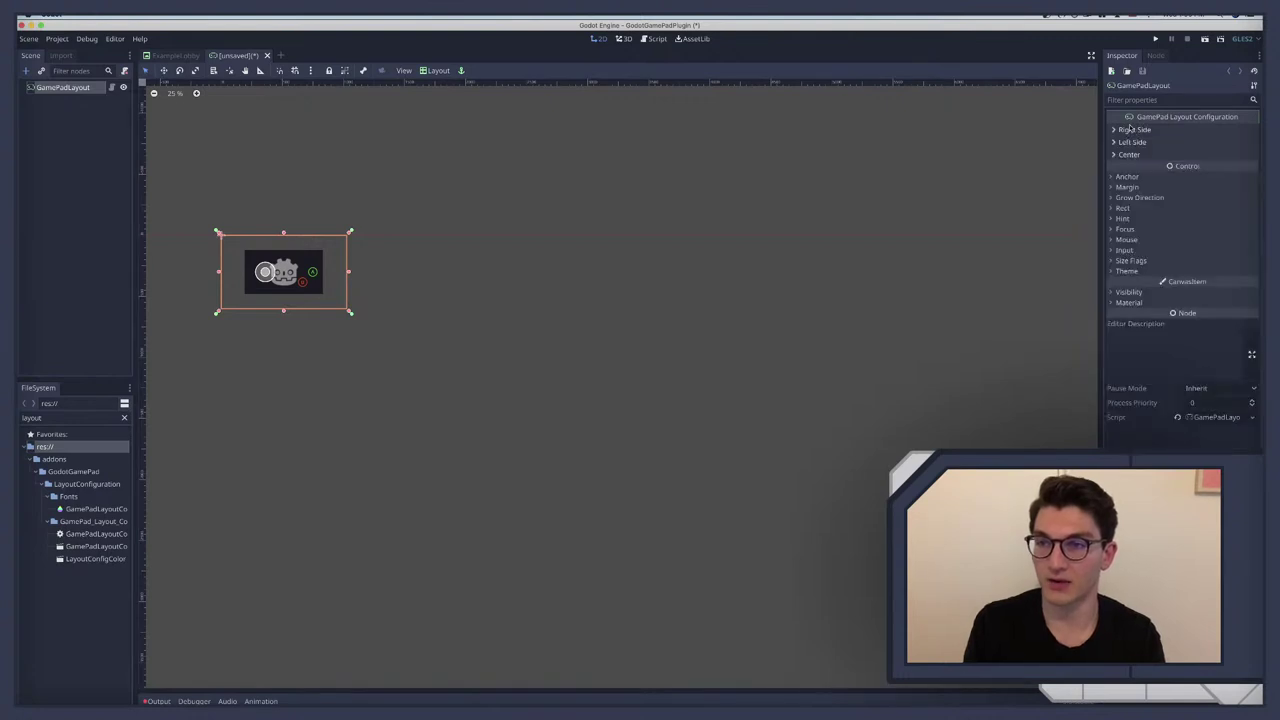
{"action": "left_click", "coordinate": [1132, 142]}
{"action": "left_click", "coordinate": [1210, 157]}
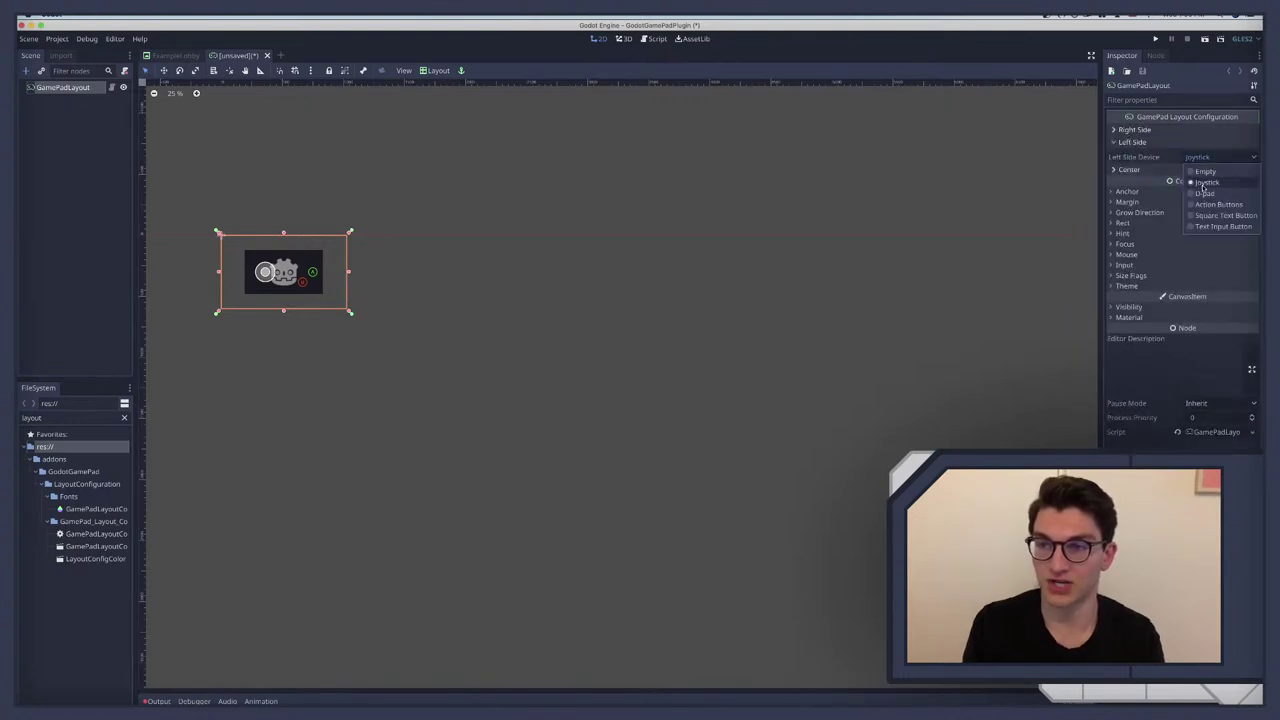
{"action": "left_click", "coordinate": [1205, 193]}
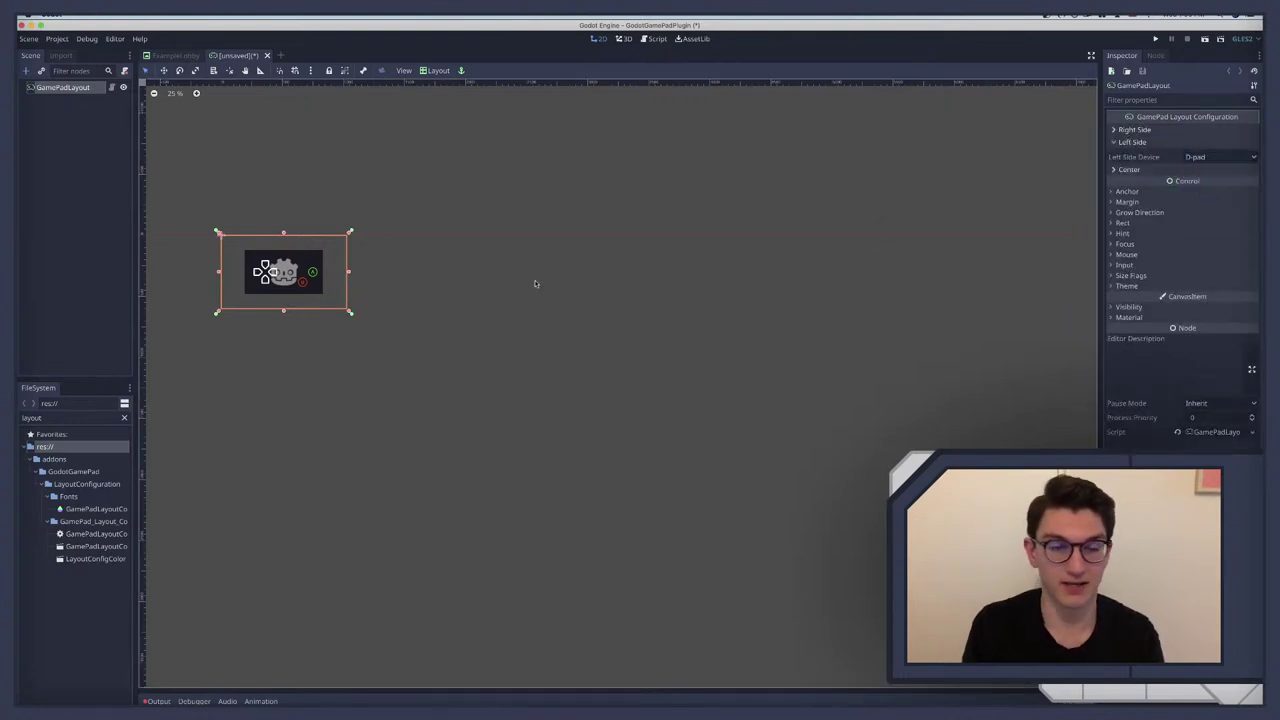
Step: Zoom in on the layout and try the left side as a joystick, as none, then as action buttons
{"action": "left_click", "coordinate": [196, 93]}
{"action": "left_click", "coordinate": [196, 93]}
{"action": "left_click", "coordinate": [196, 93]}
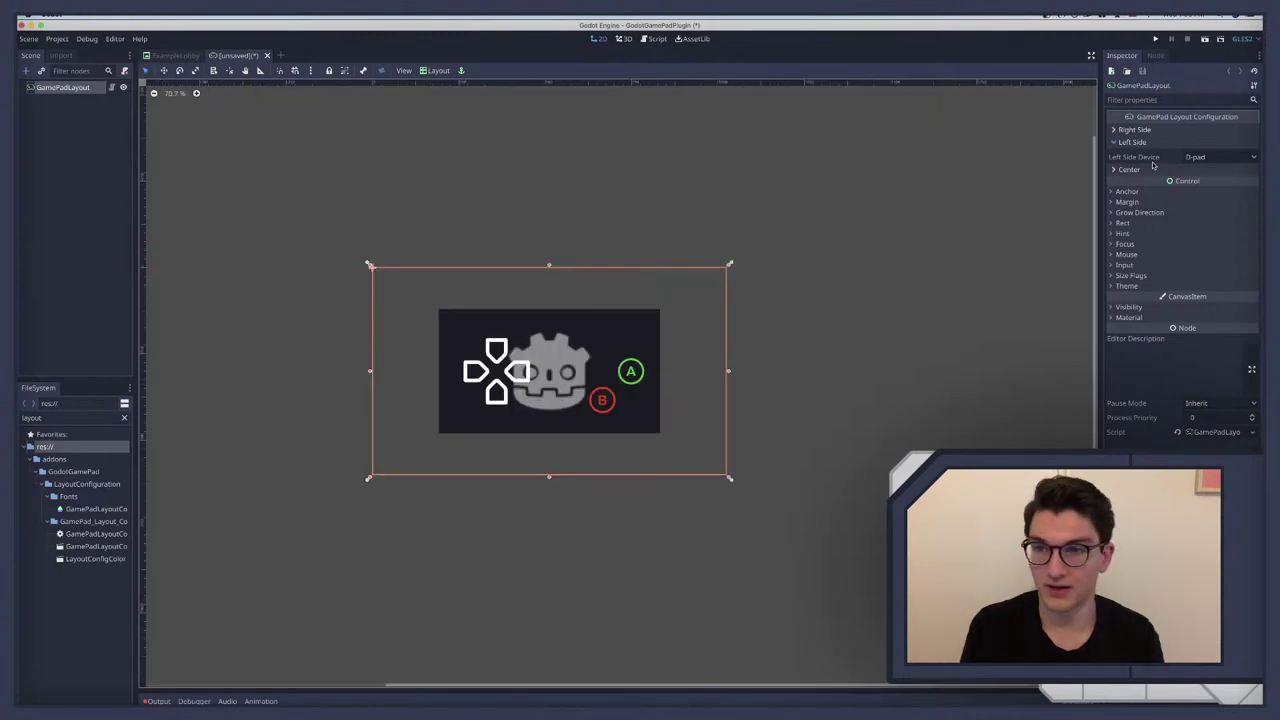
{"action": "left_click", "coordinate": [1210, 157]}
{"action": "left_click", "coordinate": [1205, 182]}
{"action": "left_click", "coordinate": [1205, 157]}
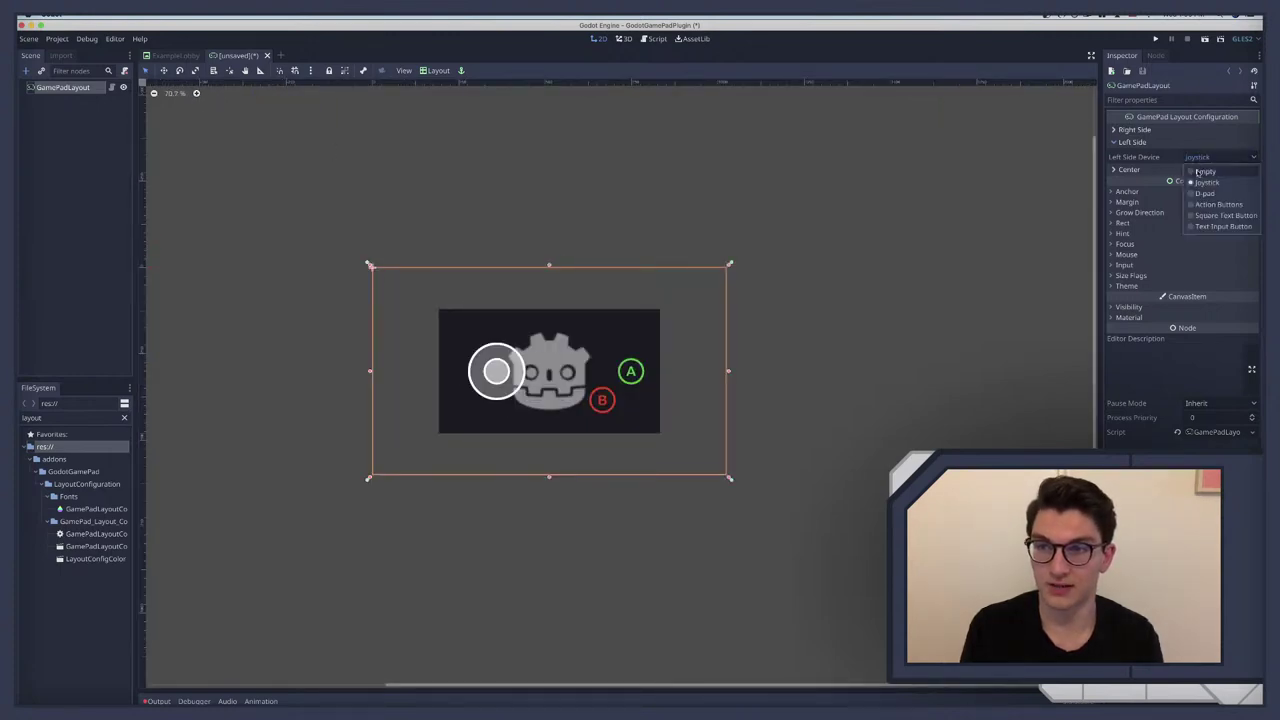
{"action": "left_click", "coordinate": [1200, 172]}
{"action": "left_click", "coordinate": [1210, 157]}
{"action": "left_click", "coordinate": [1218, 204]}
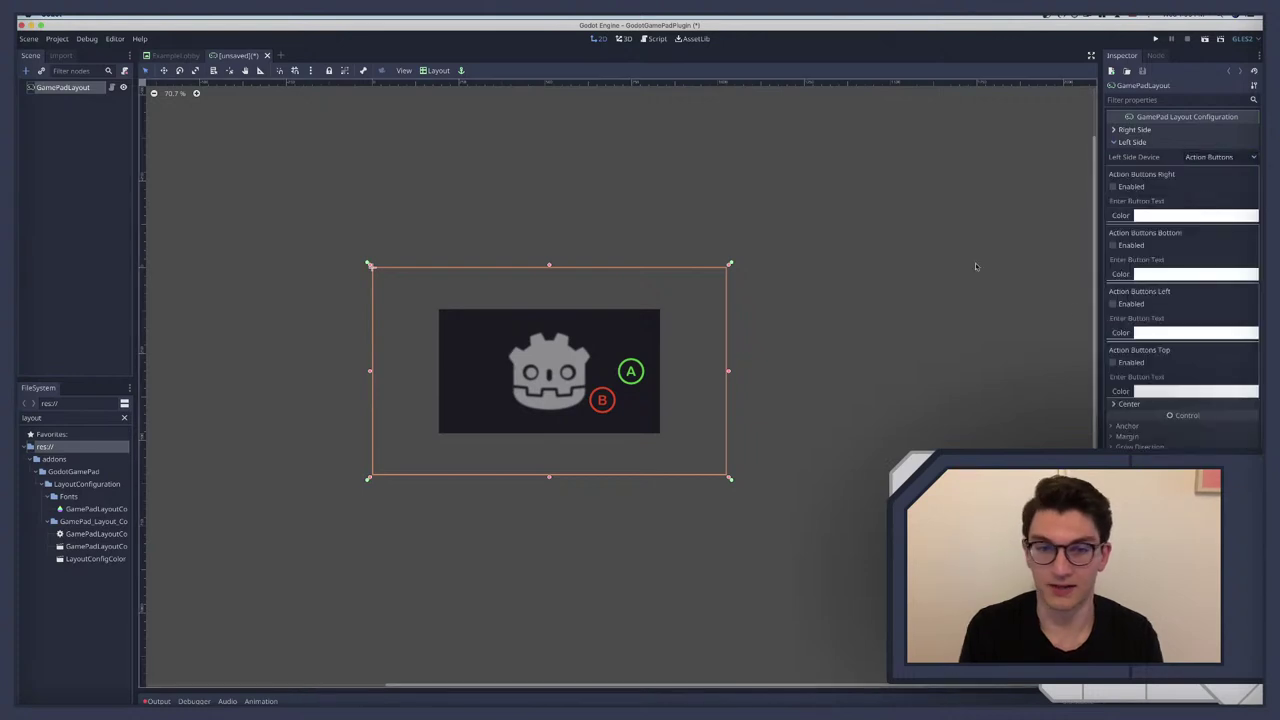
Step: Enable the bottom action button instead of the right one, label it H and colour it pure red
{"action": "left_click", "coordinate": [1113, 187]}
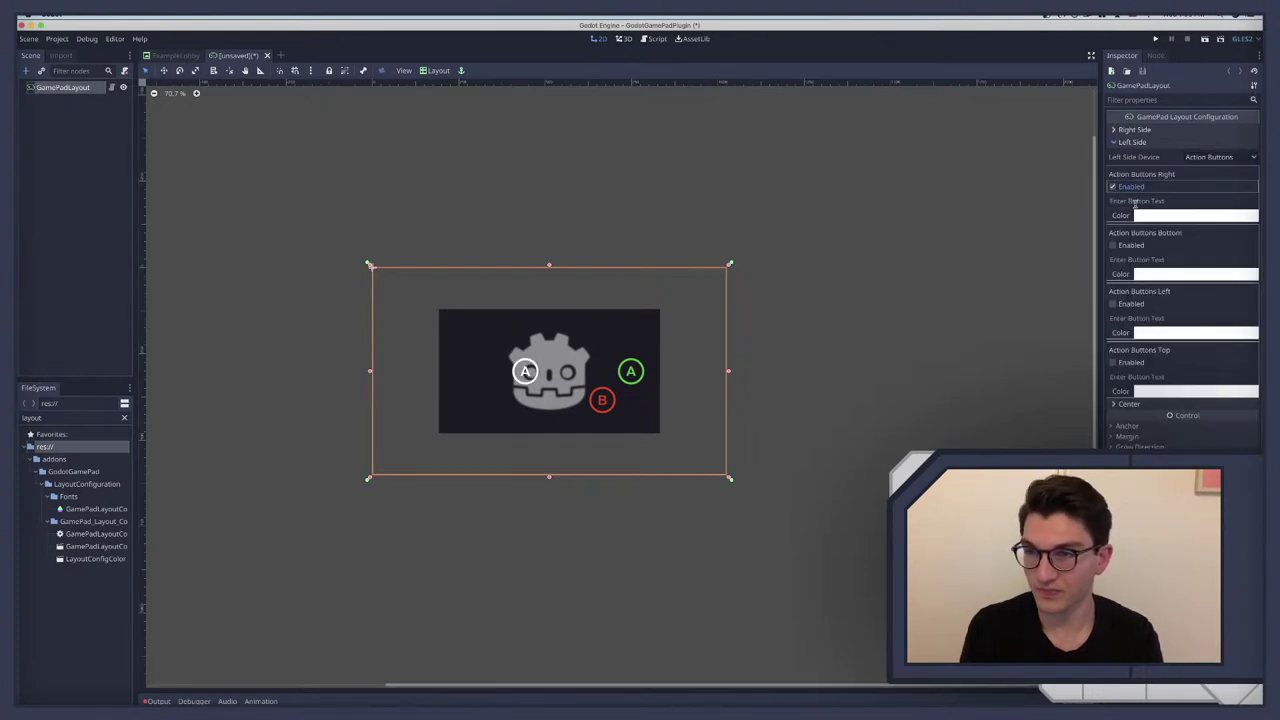
{"action": "left_click", "coordinate": [1113, 187]}
{"action": "left_click", "coordinate": [1113, 245]}
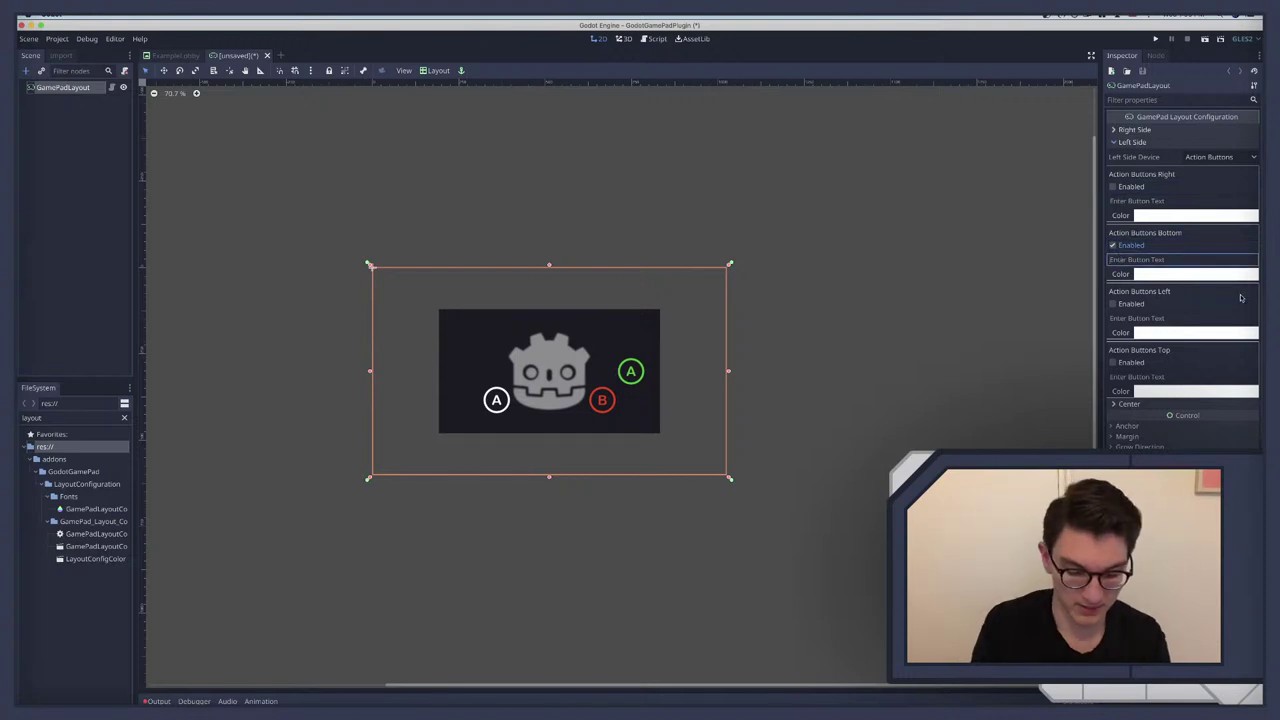
{"action": "type", "text": "H"}
{"action": "left_click", "coordinate": [1195, 274]}
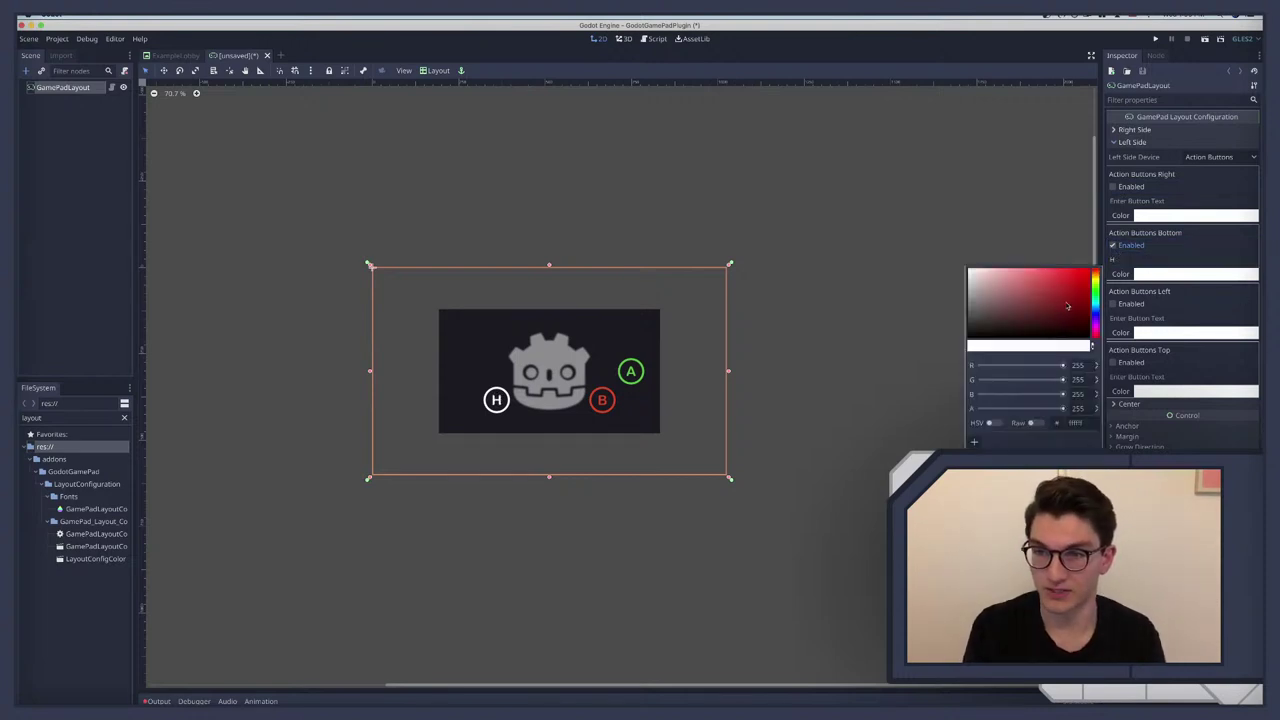
{"action": "left_click_drag", "start_coordinate": [1067, 306], "coordinate": [1090, 269]}
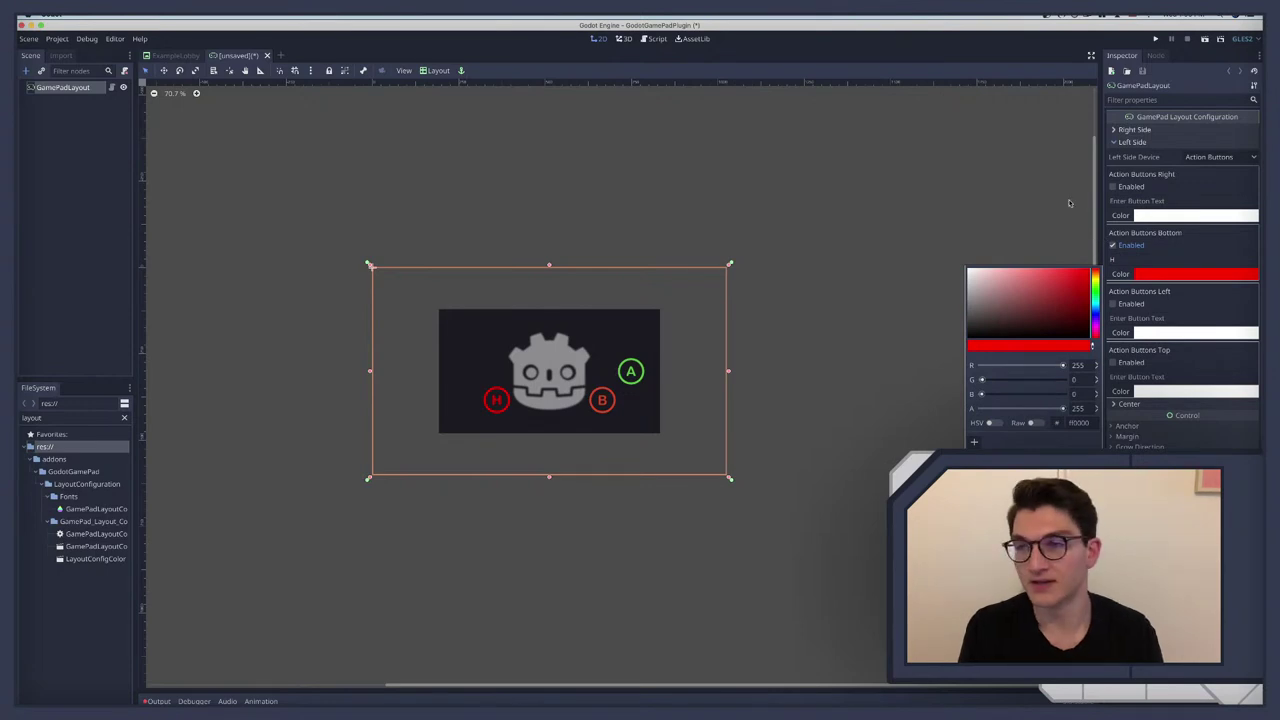
Step: Switch the left side back to a joystick and save the scene with Cmd+S
{"action": "left_click", "coordinate": [1208, 157]}
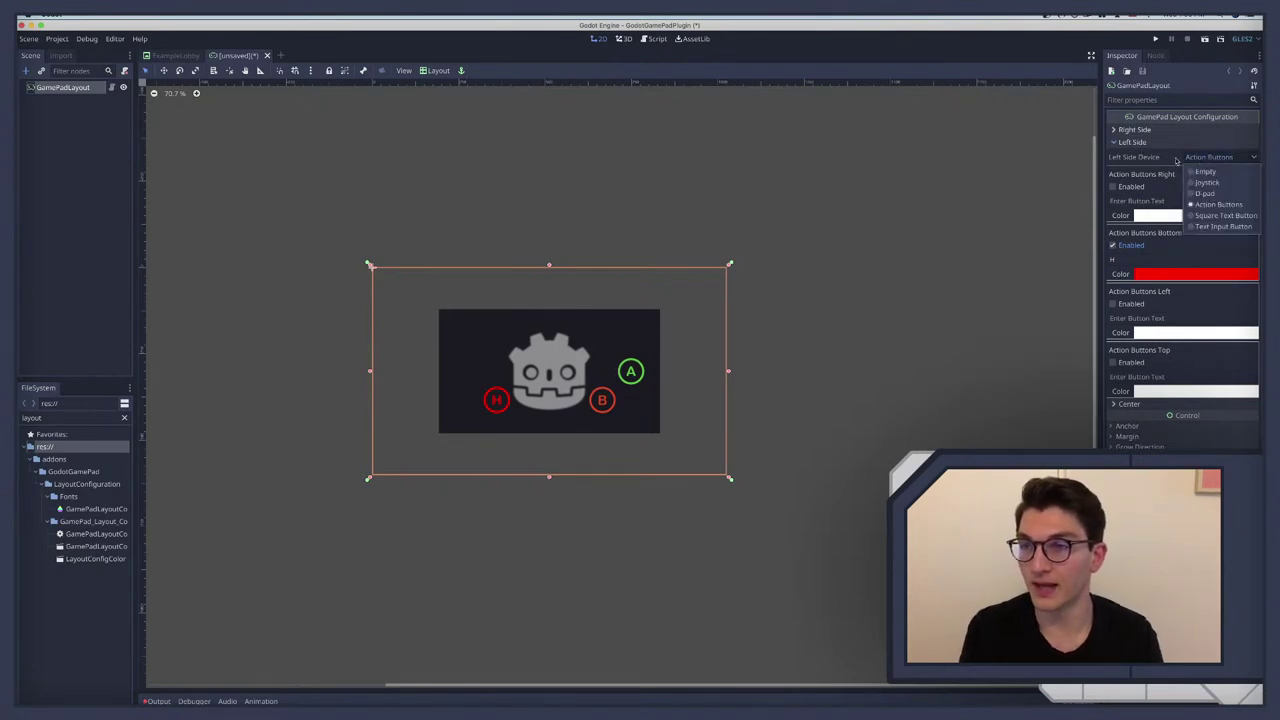
{"action": "left_click", "coordinate": [1207, 158]}
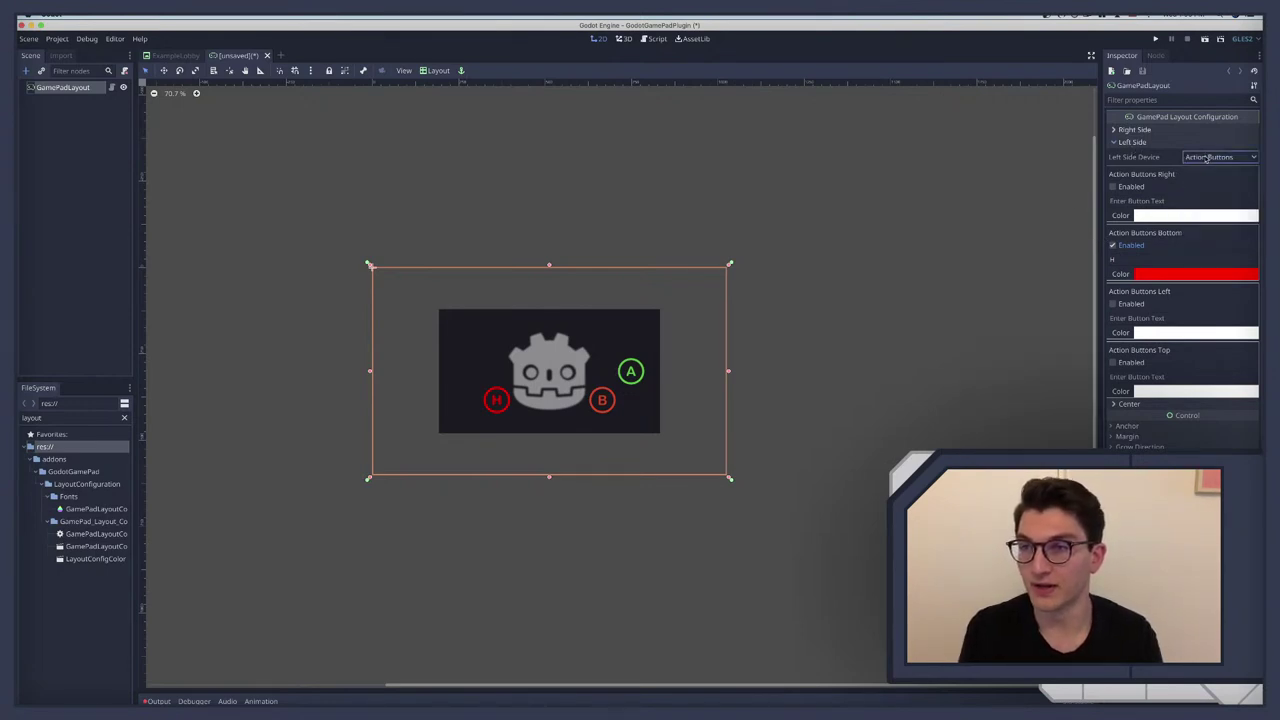
{"action": "left_click", "coordinate": [1207, 158]}
{"action": "left_click", "coordinate": [1207, 183]}
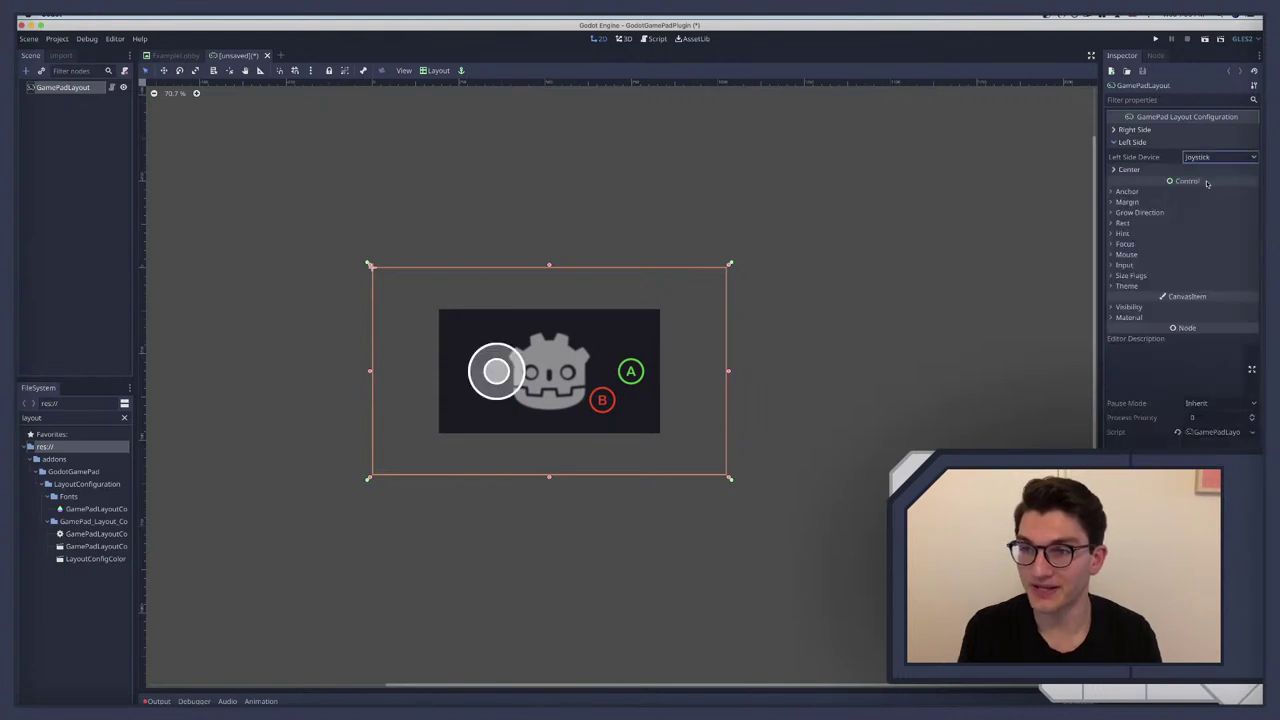
{"action": "key", "text": "super+s"}
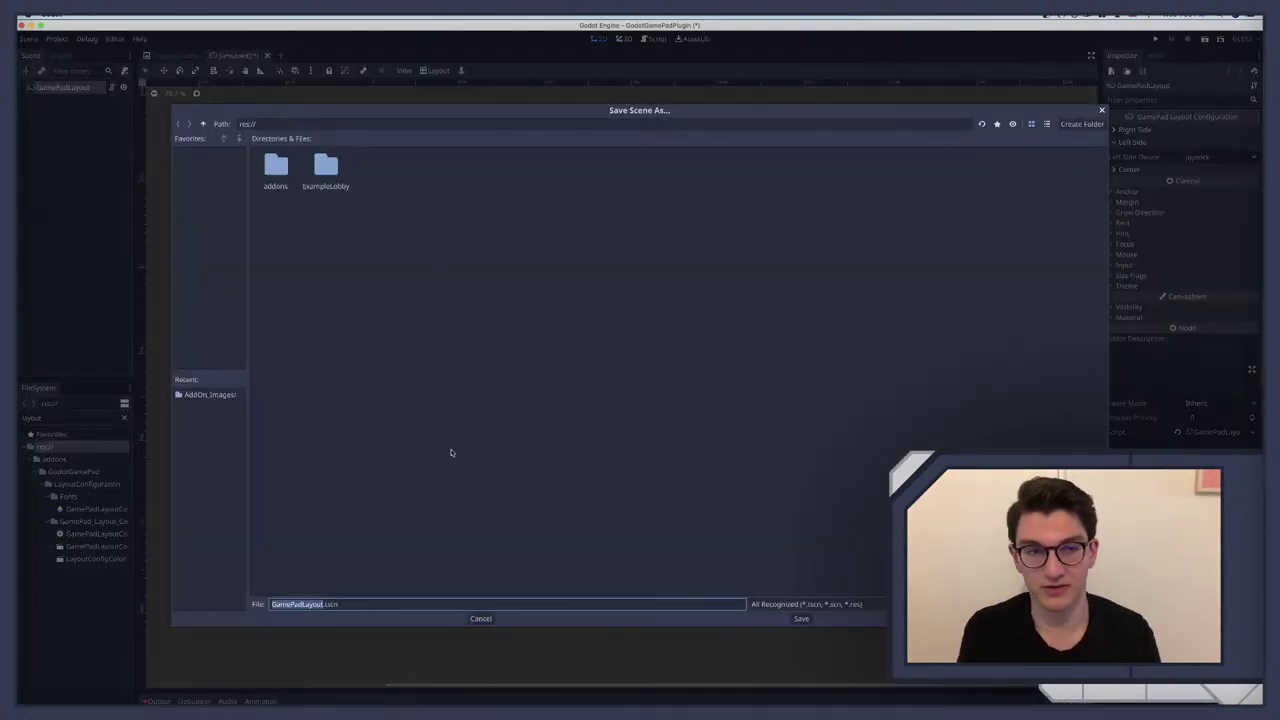
Step: Cancel the save, discard the unsaved GamePadLayout scene and quit the plugin project's editor
{"action": "left_click", "coordinate": [480, 618]}
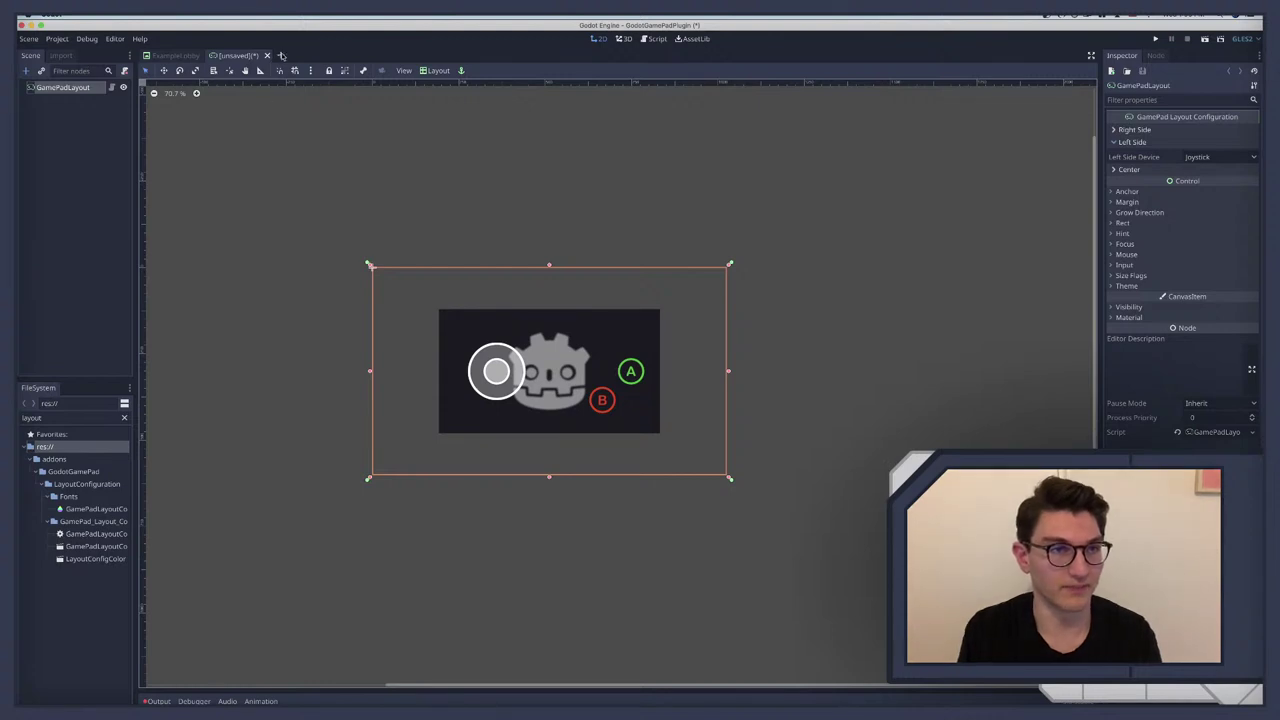
{"action": "left_click", "coordinate": [266, 57]}
{"action": "left_click", "coordinate": [598, 380]}
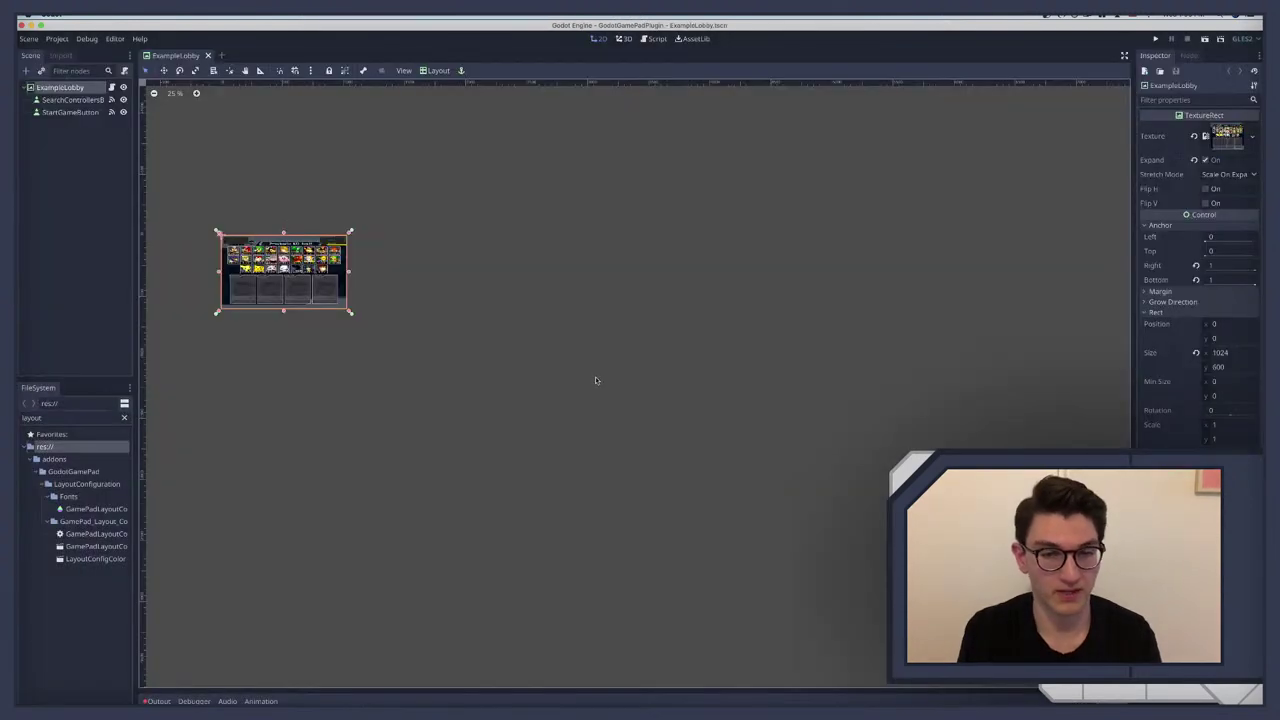
{"action": "key", "text": "super+q"}
{"action": "left_click", "coordinate": [660, 380]}
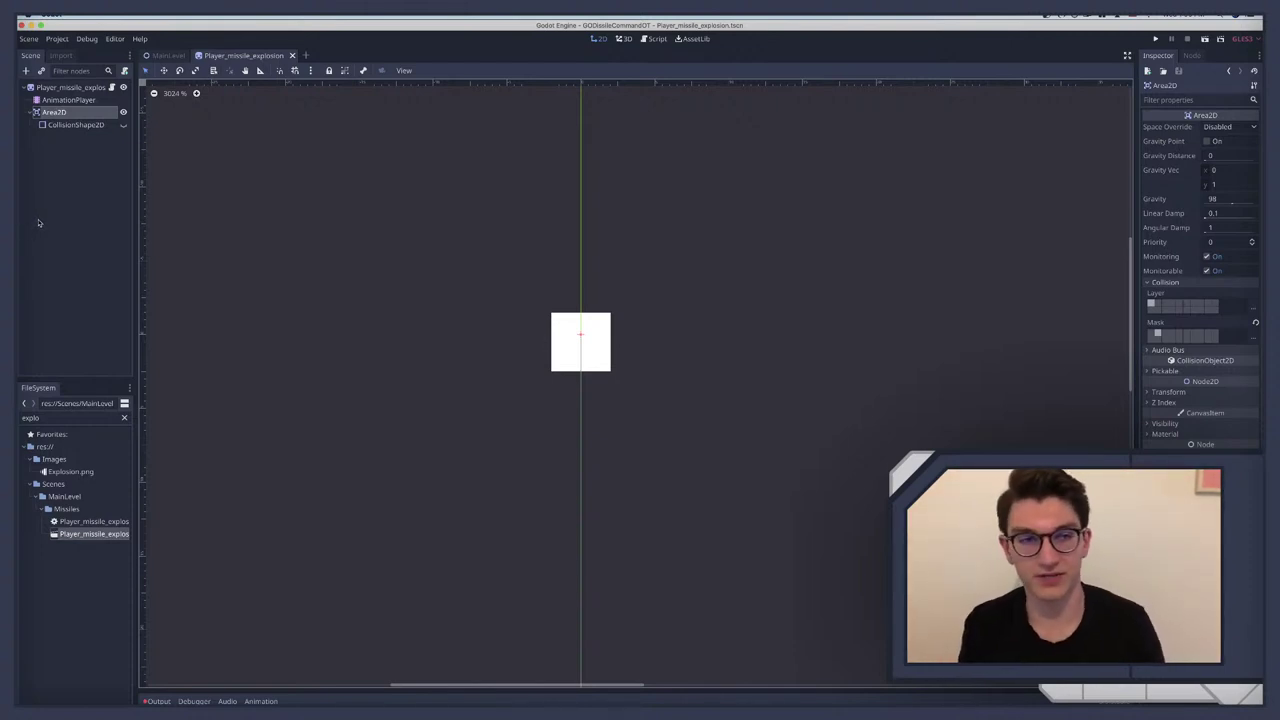
Step: Browse to project.godot in the Black_Body_Godot_Files folder in Finder, then close Finder
{"action": "key", "text": "super+Tab"}
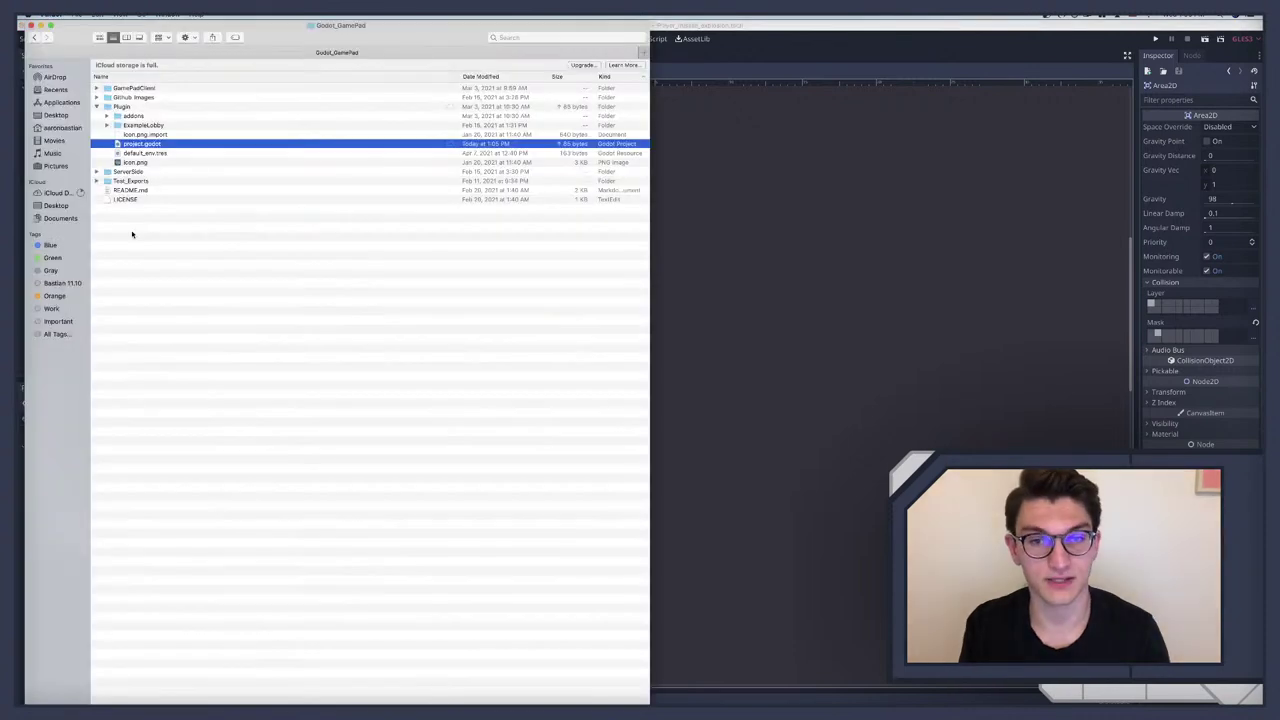
{"action": "type", "text": "god"}
{"action": "key", "text": "Right"}
{"action": "key", "text": "Down"}
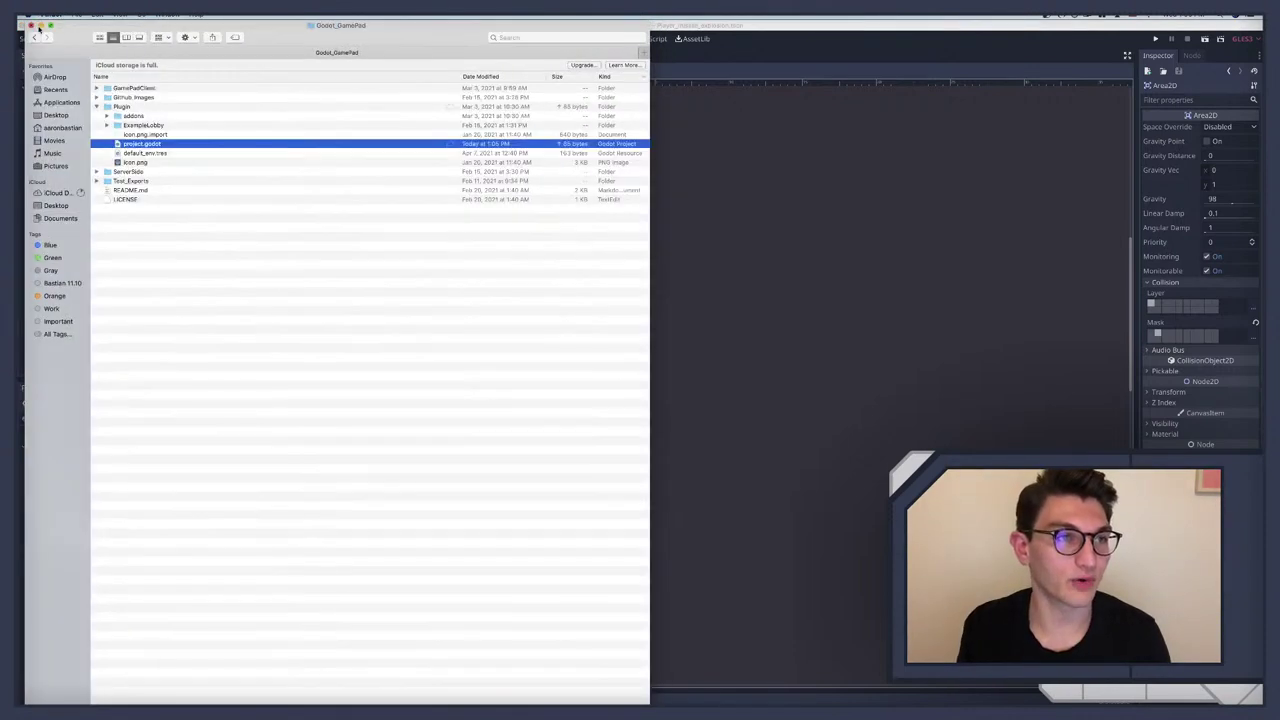
{"action": "key", "text": "super+Down"}
{"action": "type", "text": "project"}
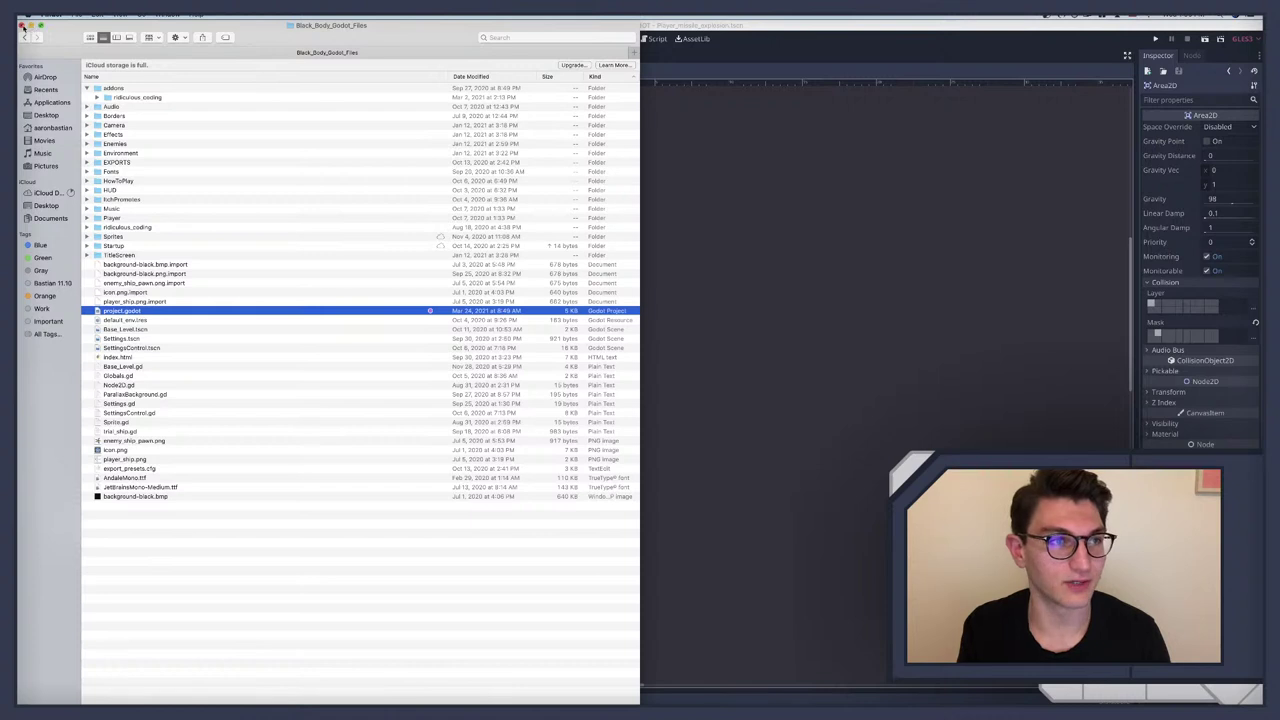
{"action": "left_click", "coordinate": [24, 27]}
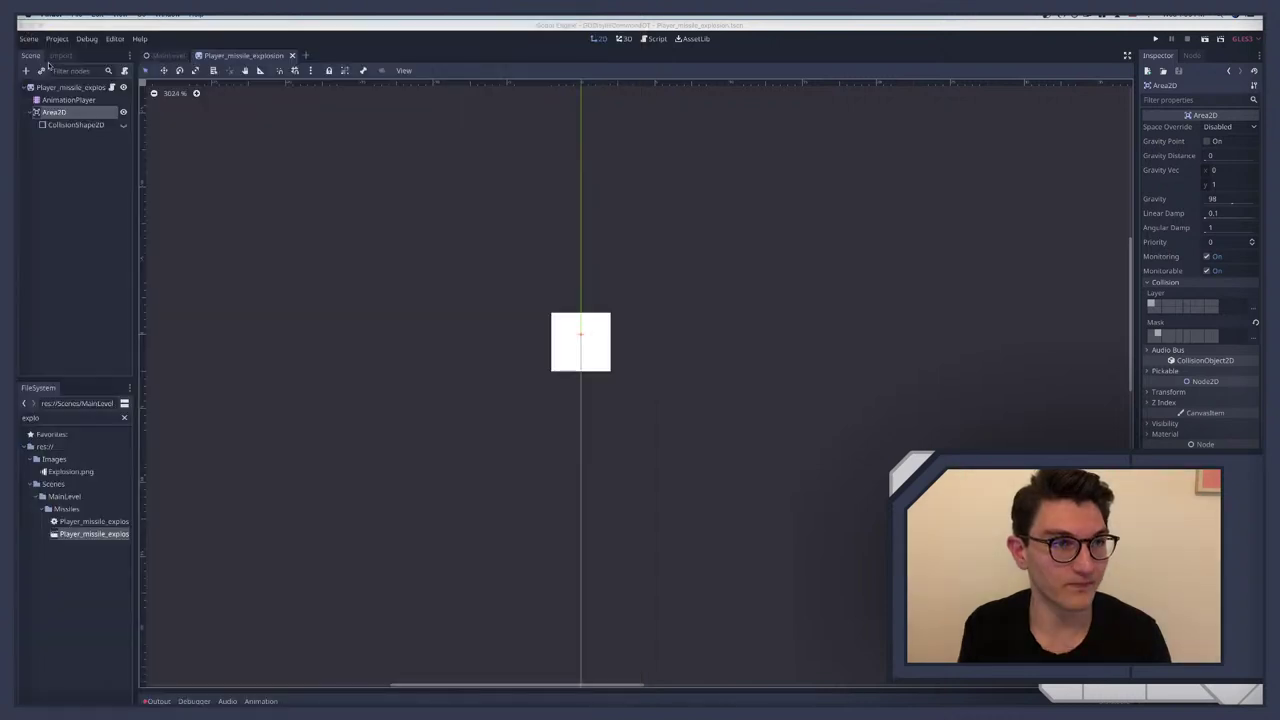
Step: Check CollisionShape2D's CircleShape2D radius of 5, then switch to the MainLevel scene
{"action": "left_click", "coordinate": [76, 125]}
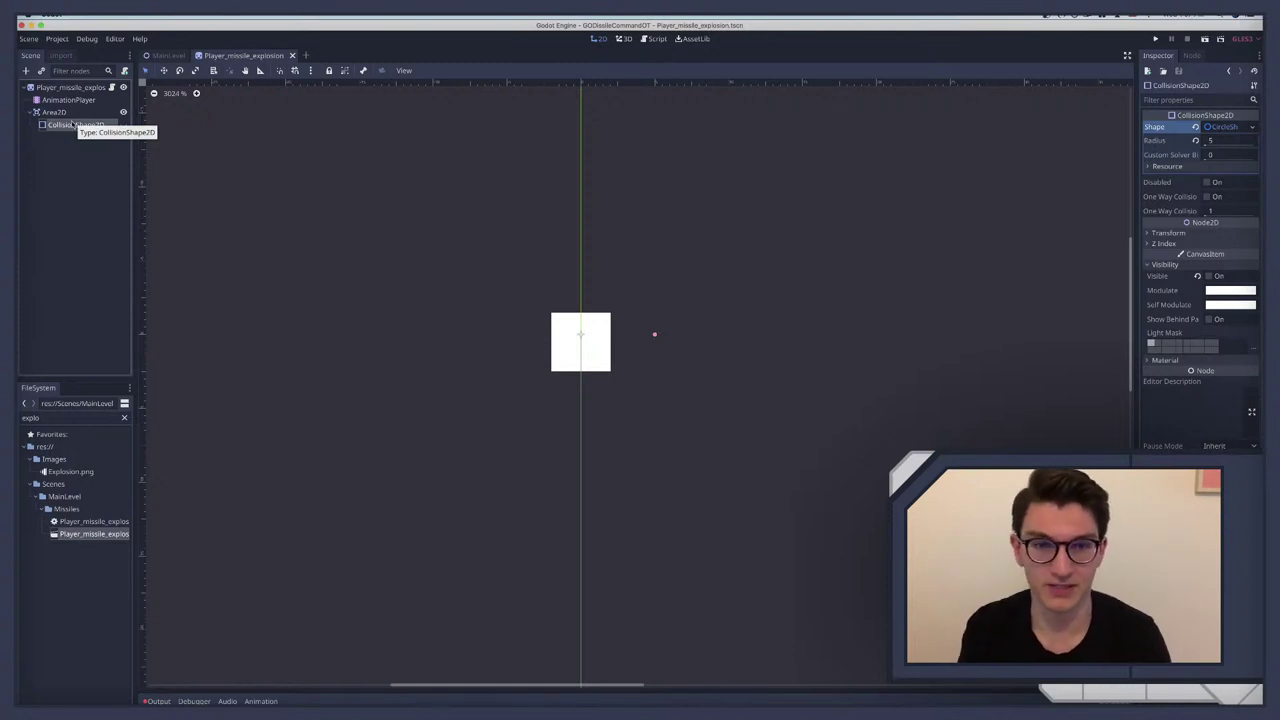
{"action": "left_click", "coordinate": [75, 125]}
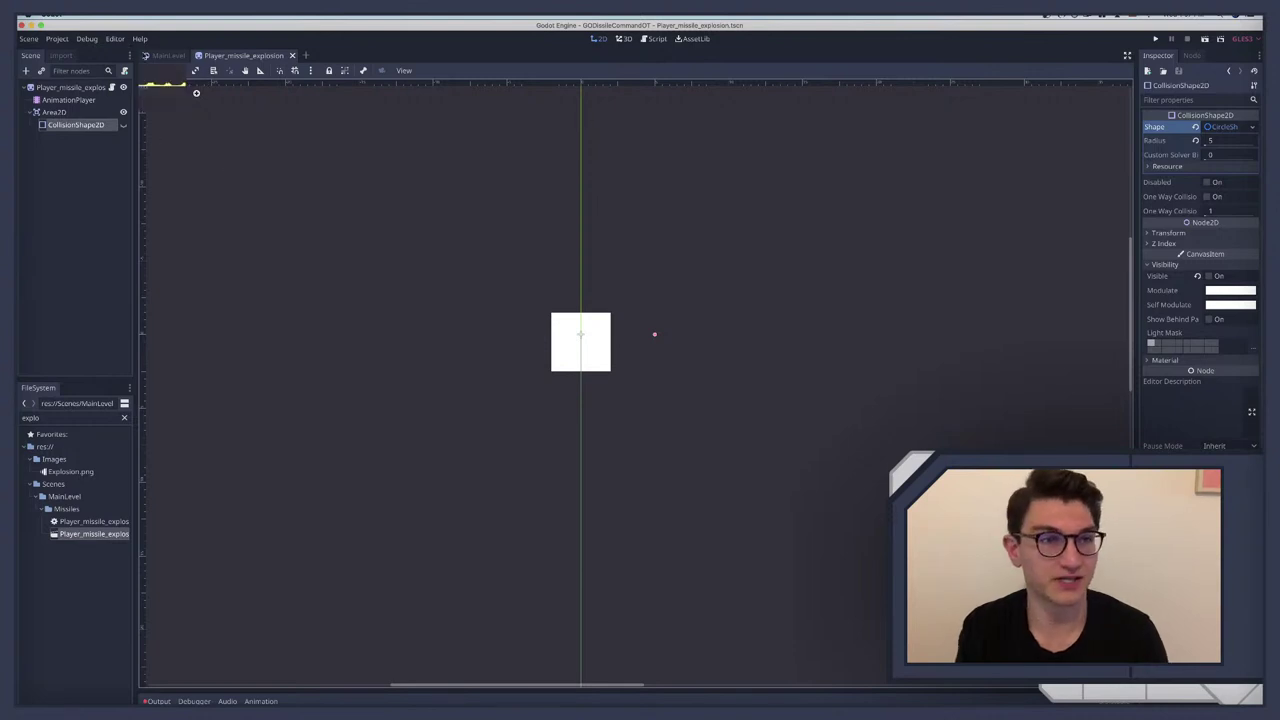
{"action": "left_click", "coordinate": [167, 56]}
Step: Inspect HUDControl's Rect, undo a pivot offset change back to 0, 0, and return to Player_missile_explosion
{"action": "left_click", "coordinate": [67, 125]}
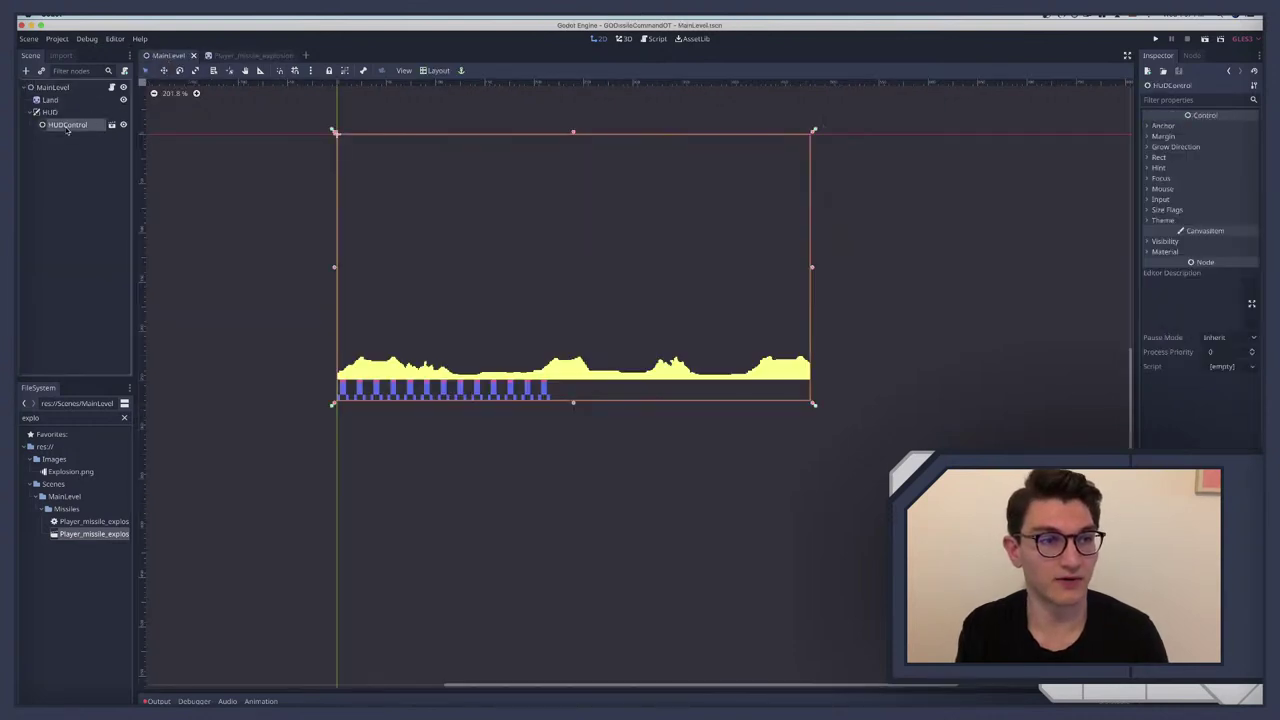
{"action": "left_click", "coordinate": [1158, 158]}
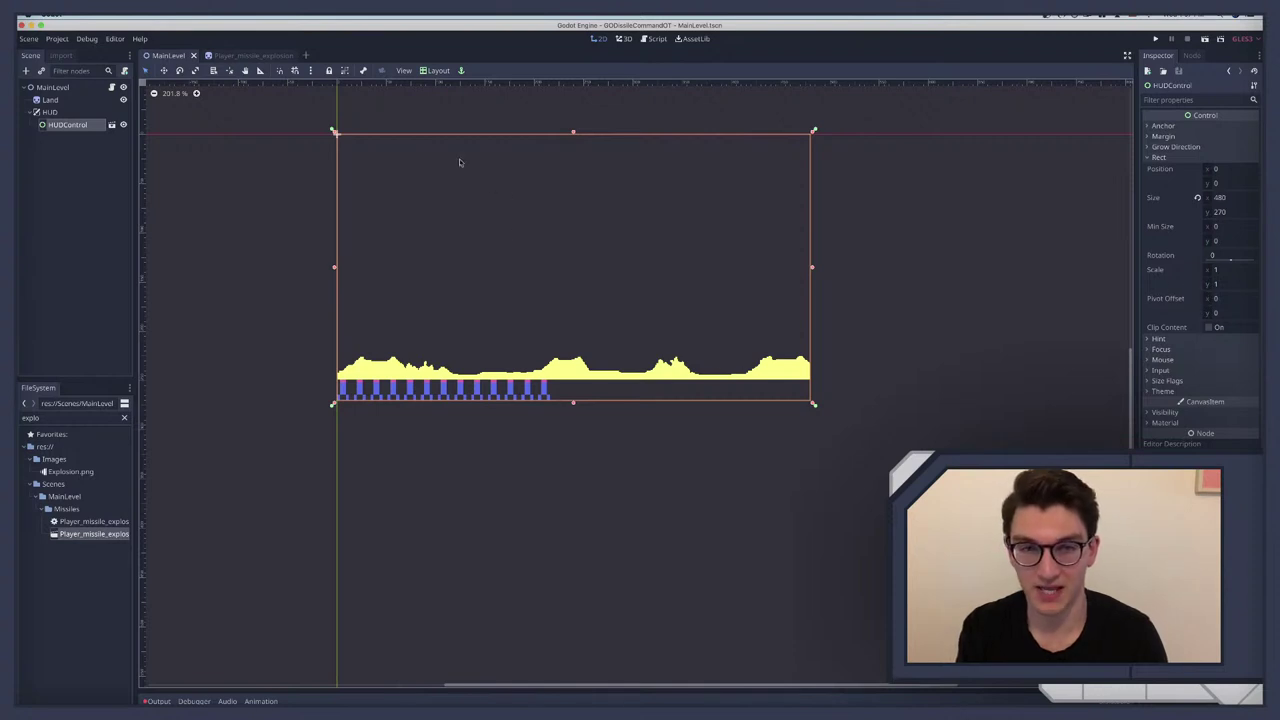
{"action": "key", "text": "v"}
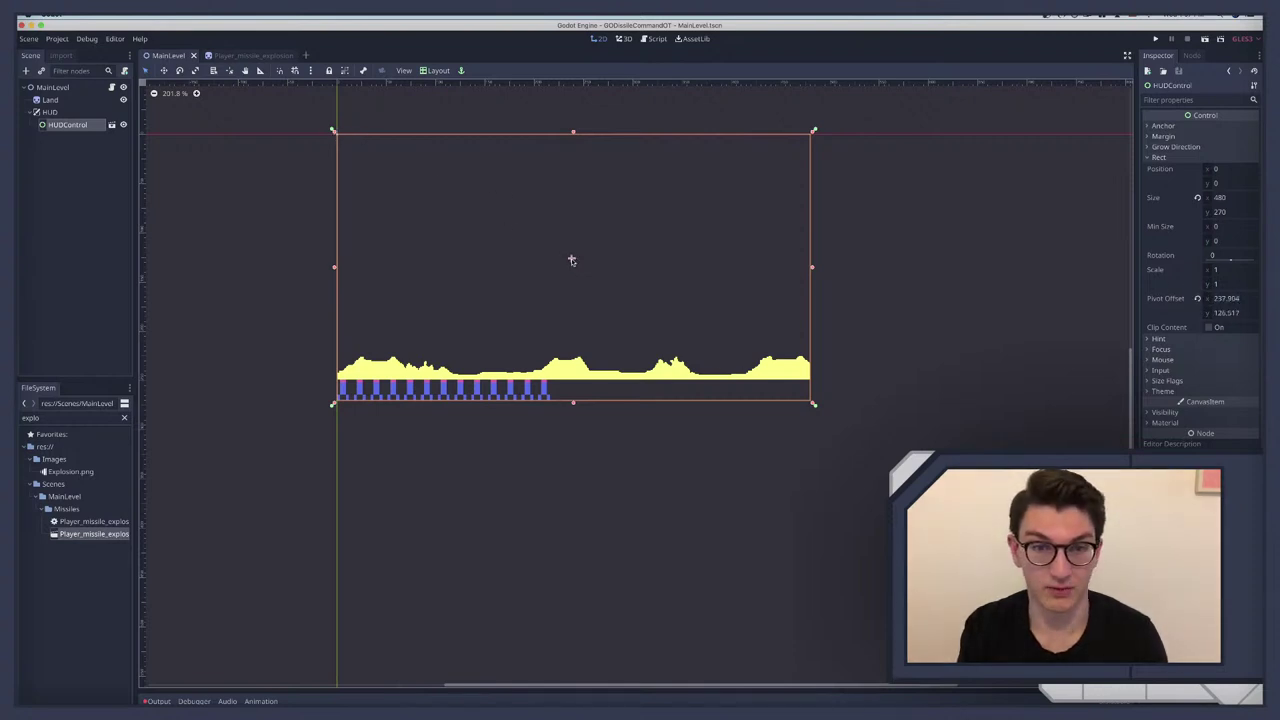
{"action": "key", "text": "v"}
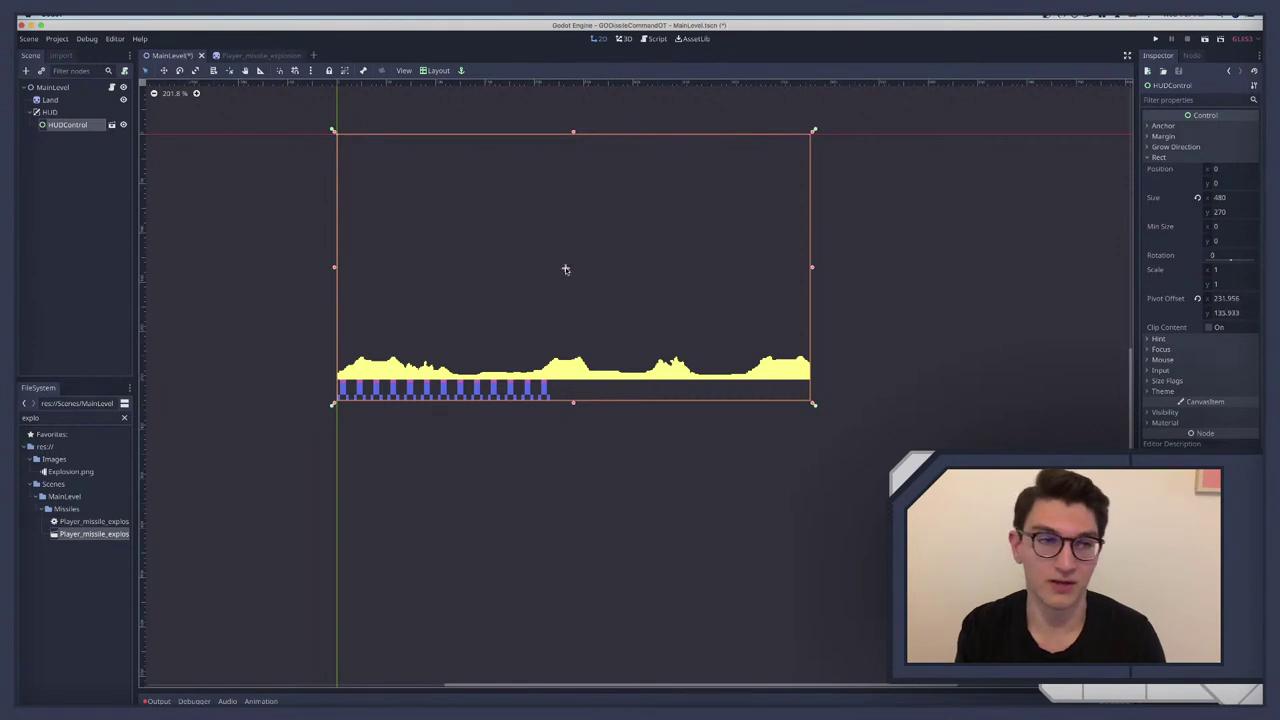
{"action": "key", "text": "super+z"}
{"action": "key", "text": "super+z"}
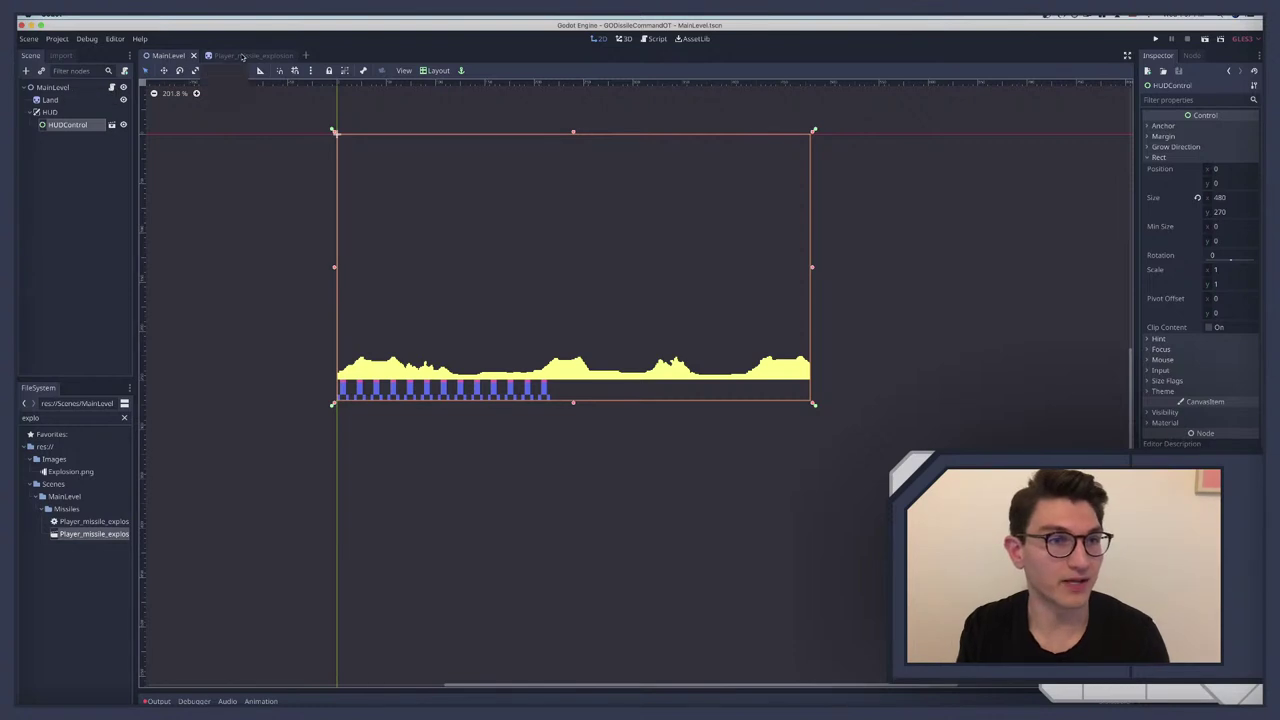
{"action": "left_click", "coordinate": [240, 55]}
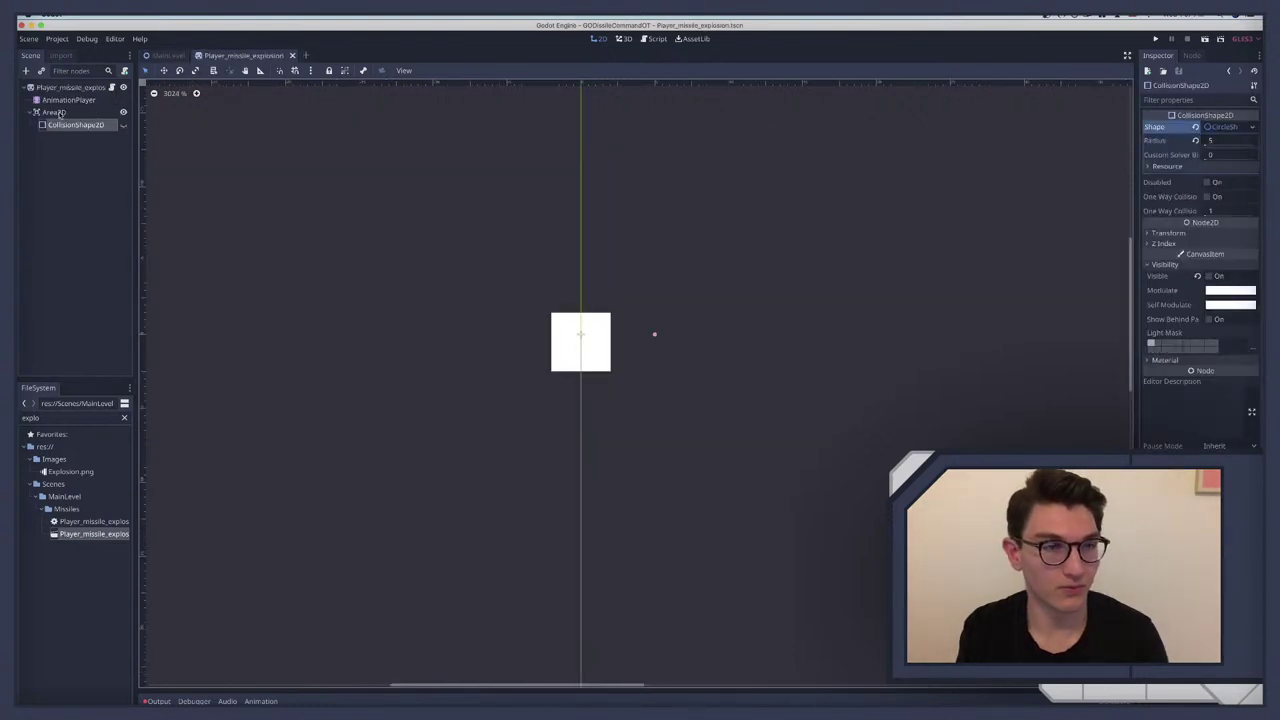
Step: Search help for 'area2' and read through the Area2D class documentation
{"action": "left_click", "coordinate": [56, 112]}
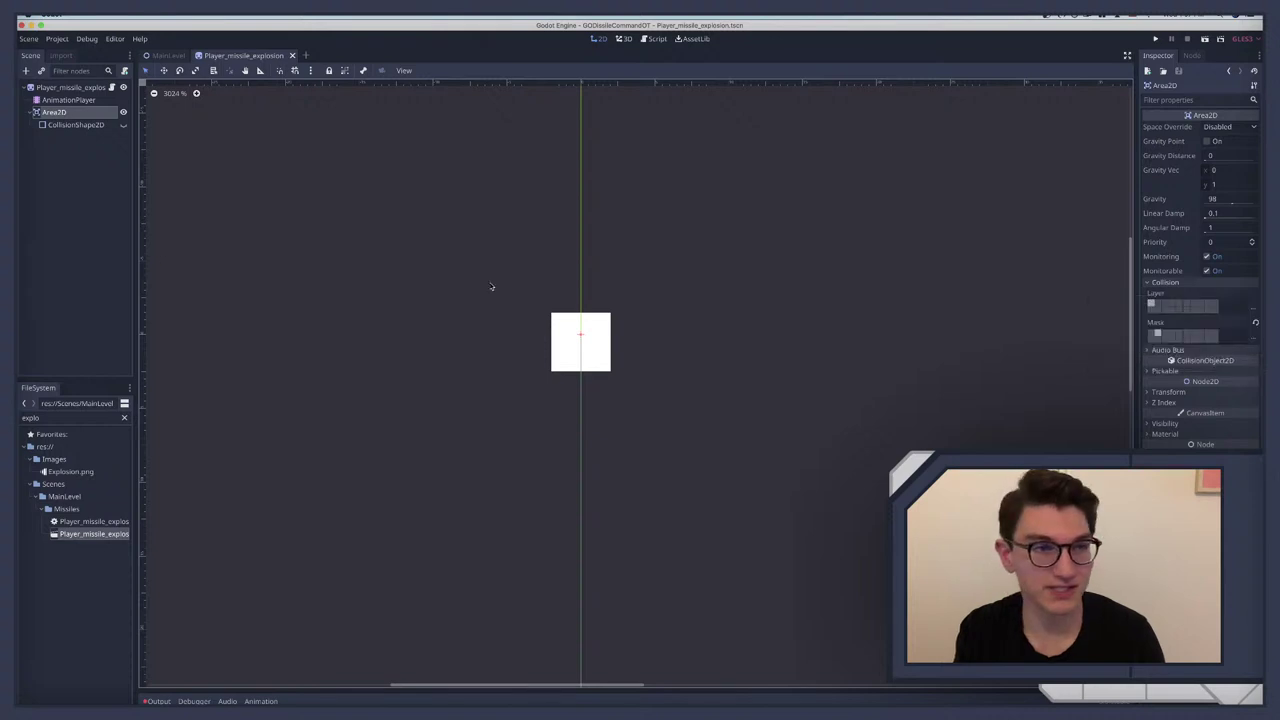
{"action": "key", "text": "alt+space"}
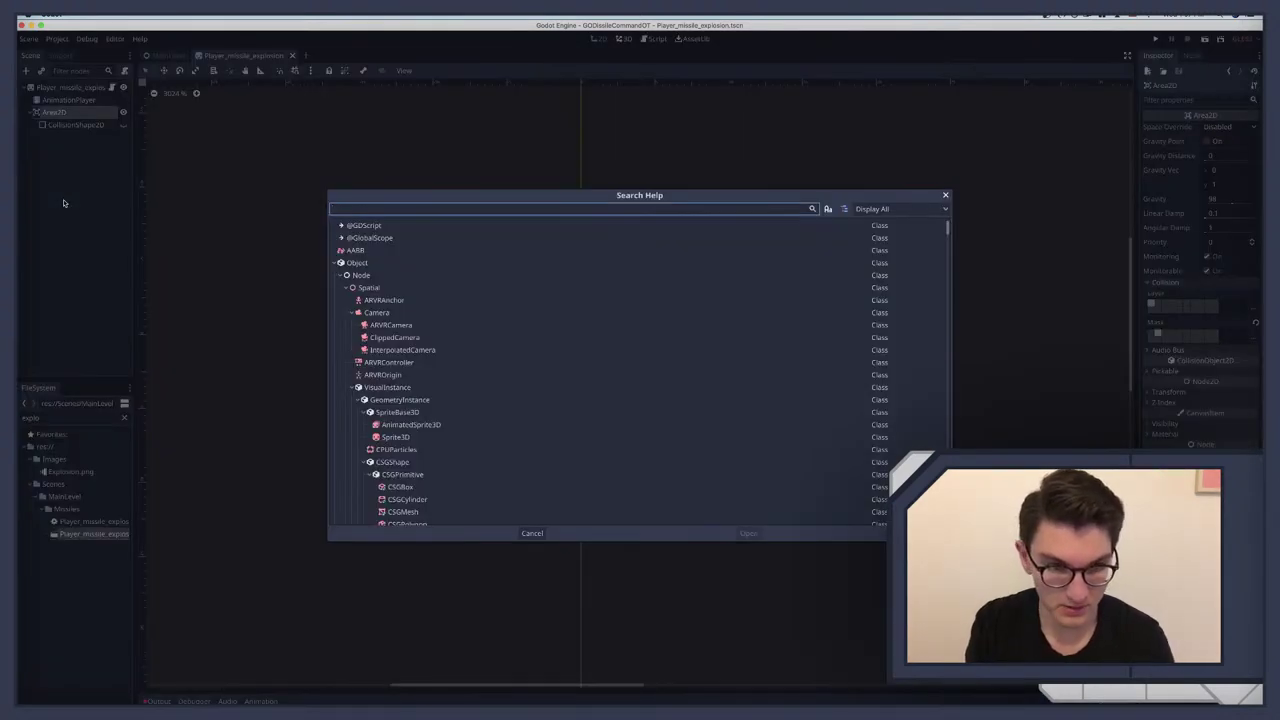
{"action": "type", "text": "area"}
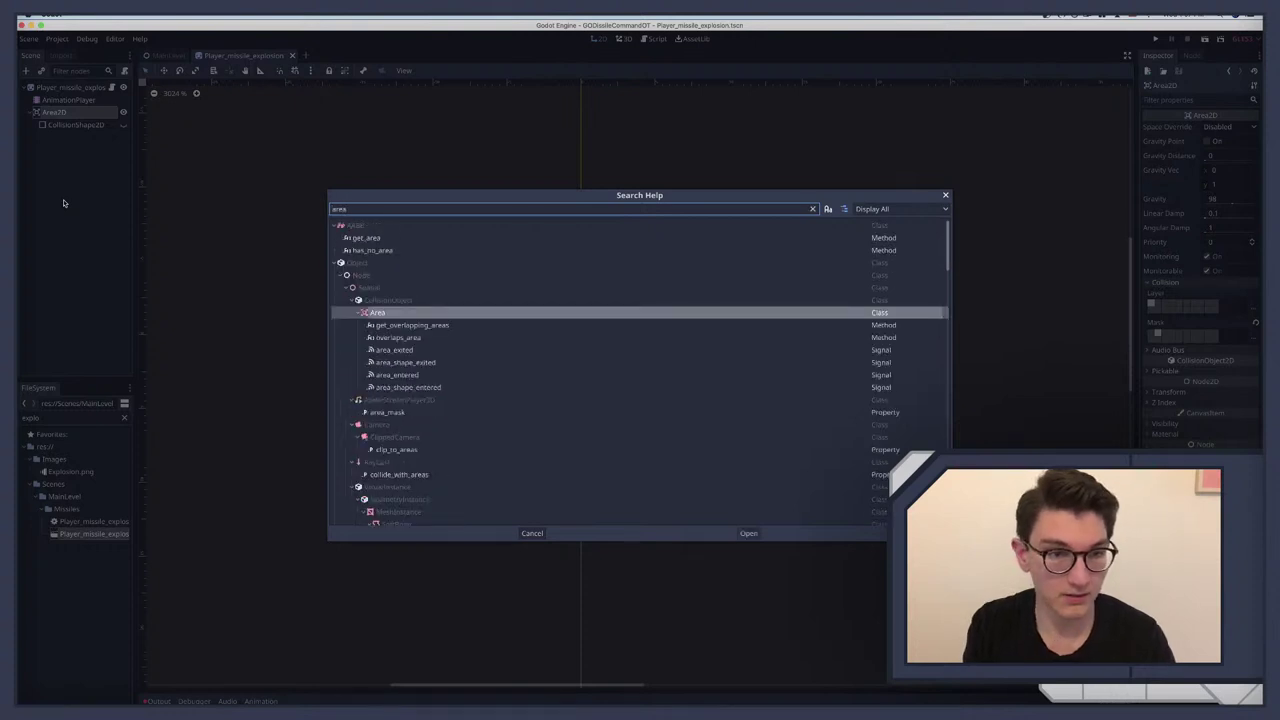
{"action": "type", "text": "2"}
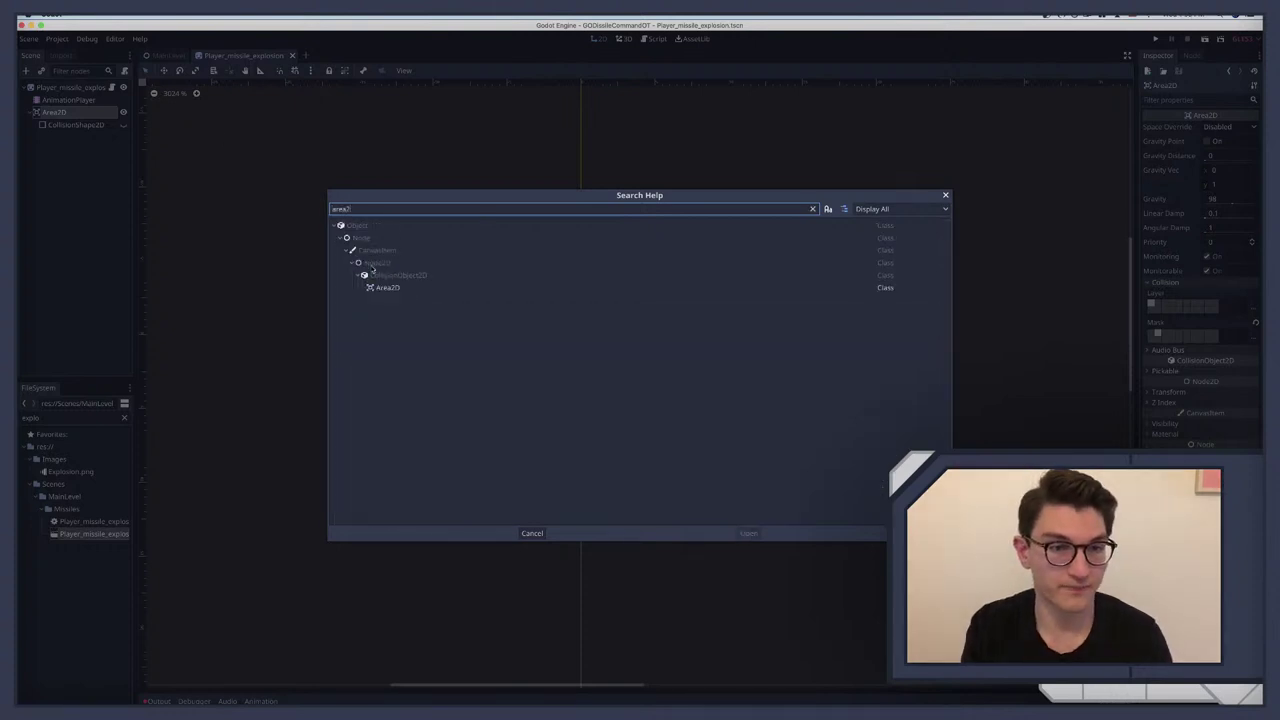
{"action": "double_click", "coordinate": [398, 288]}
{"action": "scroll", "coordinate": [498, 235], "scroll_direction": "down", "scroll_amount": 5}
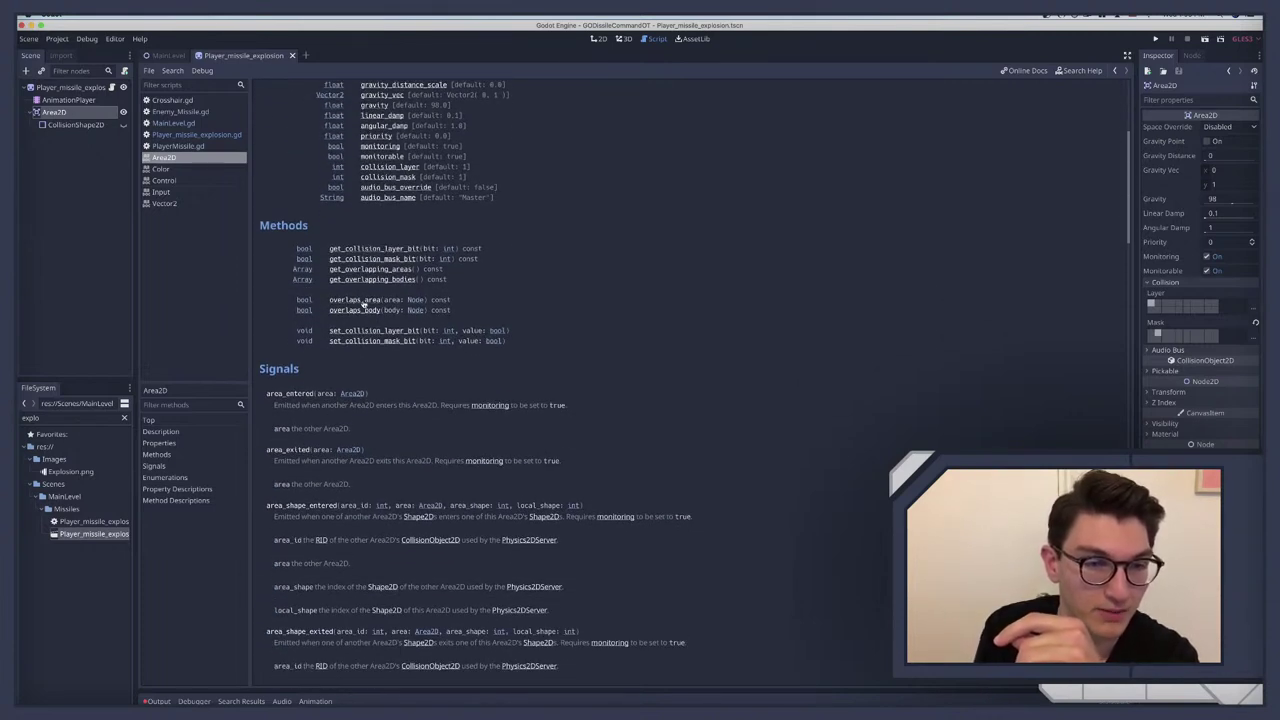
{"action": "scroll", "coordinate": [365, 307], "scroll_direction": "up", "scroll_amount": 4}
{"action": "scroll", "coordinate": [383, 314], "scroll_direction": "down", "scroll_amount": 3}
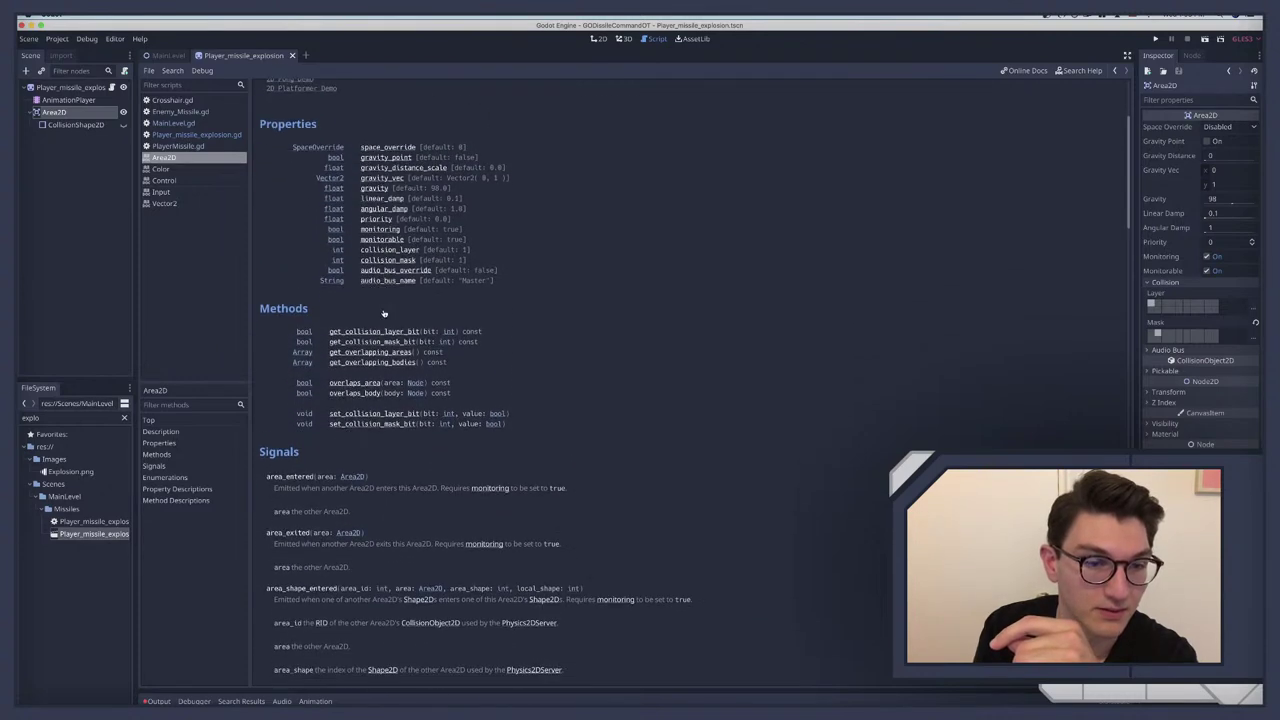
{"action": "scroll", "coordinate": [383, 314], "scroll_direction": "down", "scroll_amount": 2}
{"action": "scroll", "coordinate": [383, 314], "scroll_direction": "up", "scroll_amount": 4}
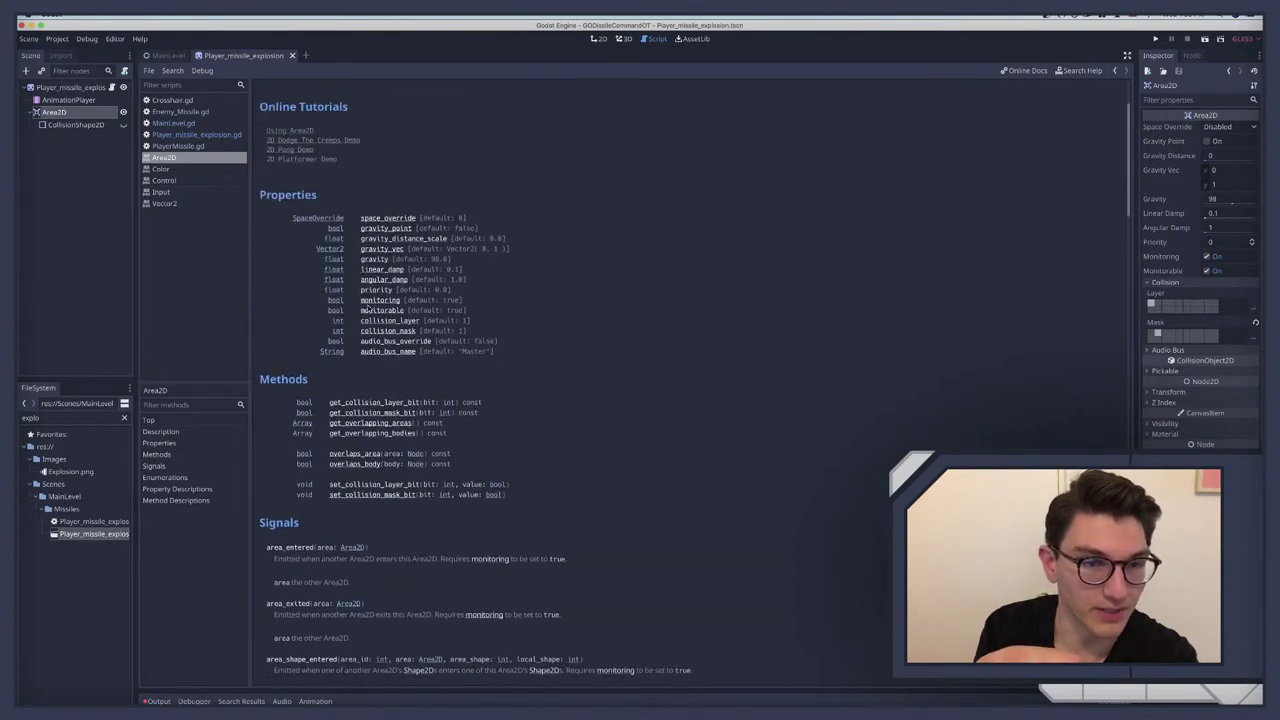
{"action": "scroll", "coordinate": [370, 322], "scroll_direction": "down", "scroll_amount": 10}
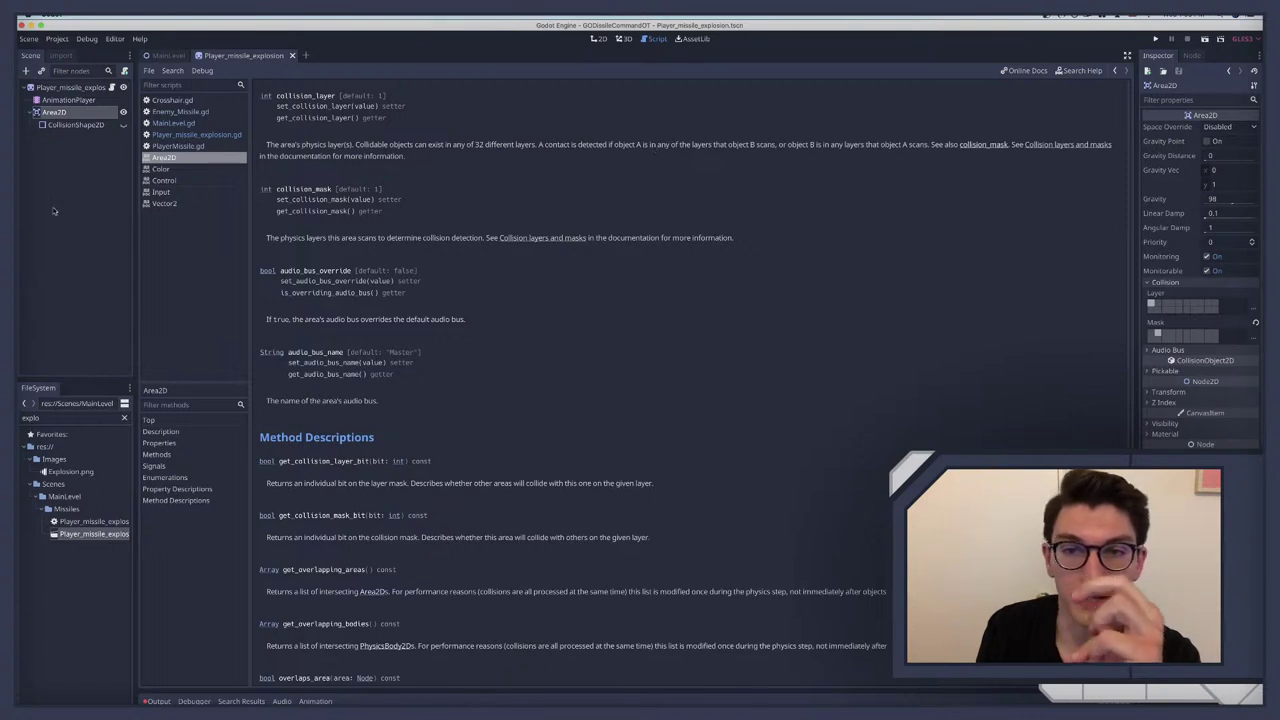
{"action": "left_click", "coordinate": [73, 114]}
Step: Open Player_missile_explosion.gd and start a new line after the die() function
{"action": "left_click", "coordinate": [111, 88]}
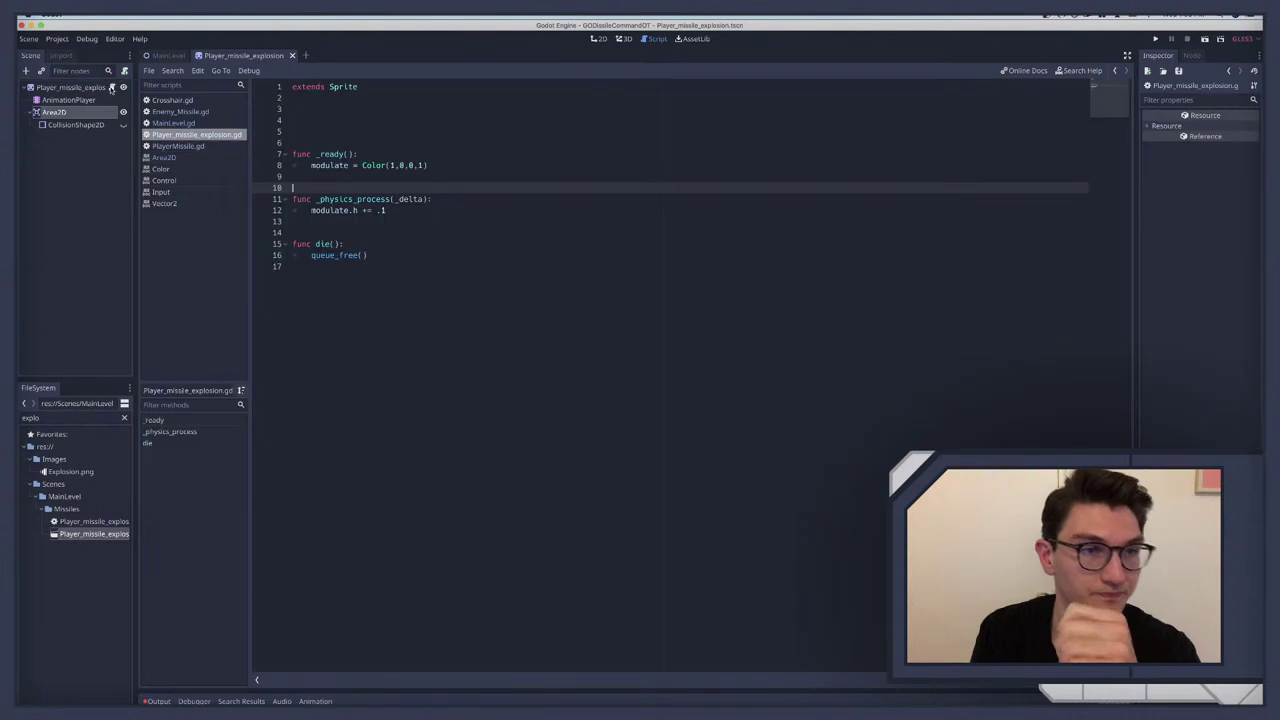
{"action": "left_click", "coordinate": [343, 110]}
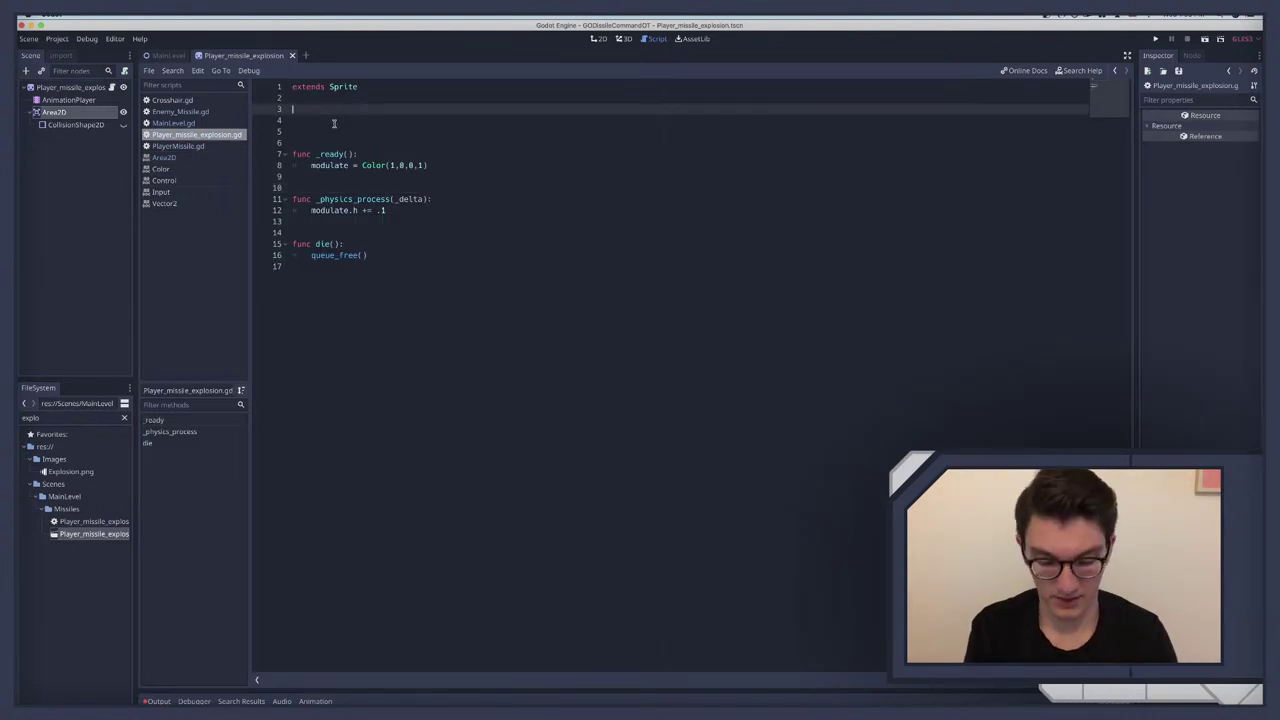
{"action": "key", "text": "Return"}
{"action": "key", "text": "Return"}
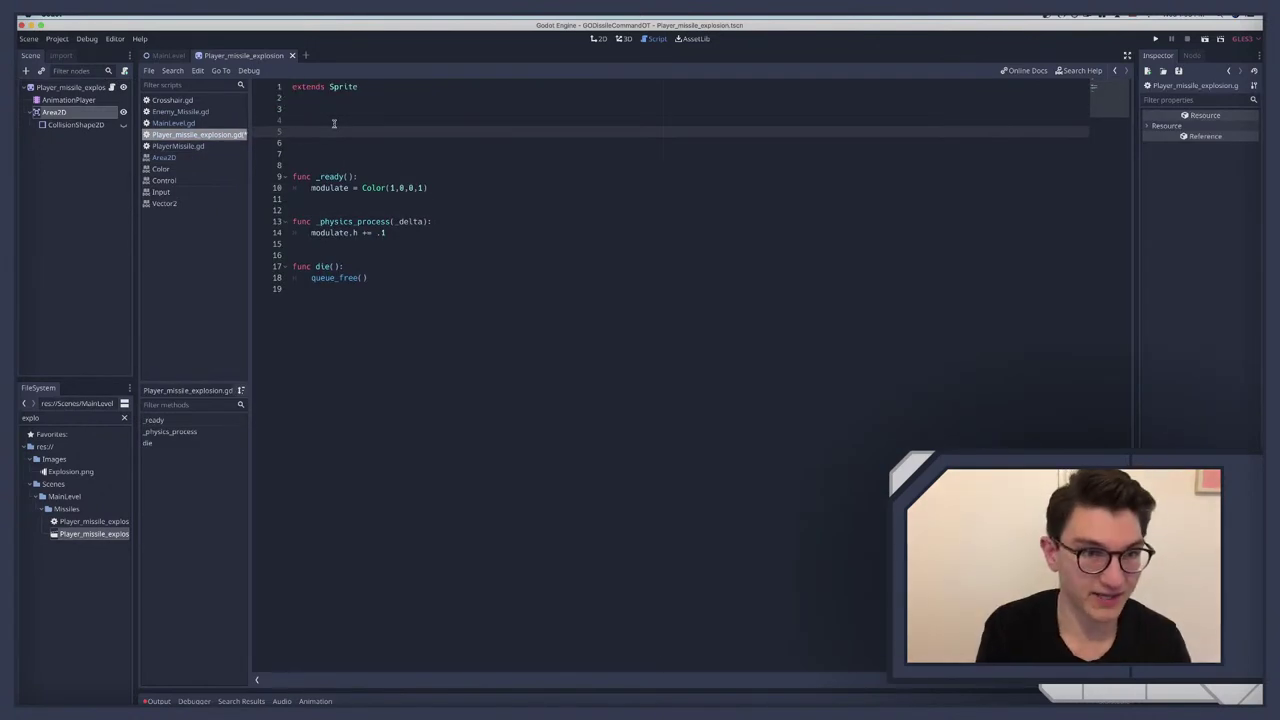
{"action": "key", "text": "BackSpace"}
{"action": "key", "text": "BackSpace"}
{"action": "key", "text": "BackSpace"}
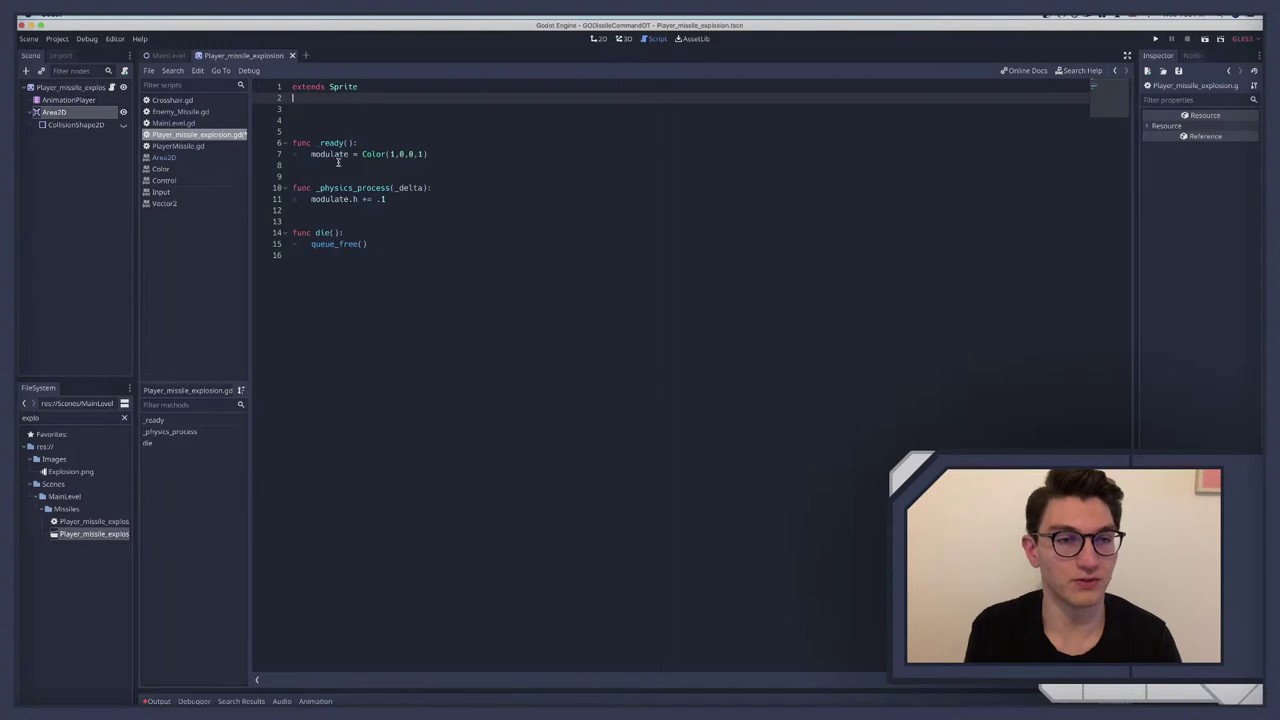
{"action": "left_click", "coordinate": [321, 257]}
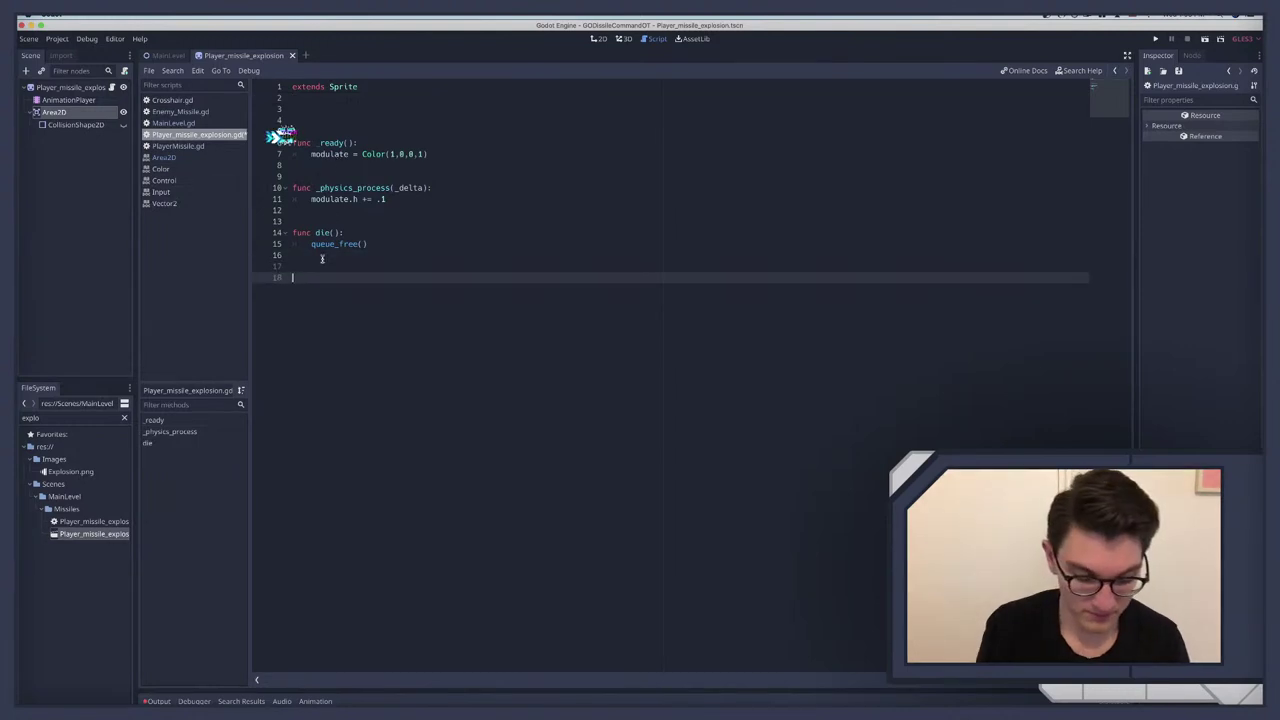
{"action": "key", "text": "Return"}
{"action": "key", "text": "Return"}
Step: Write the declaration func set_coll(player:bool = true):
{"action": "type", "text": "func "}
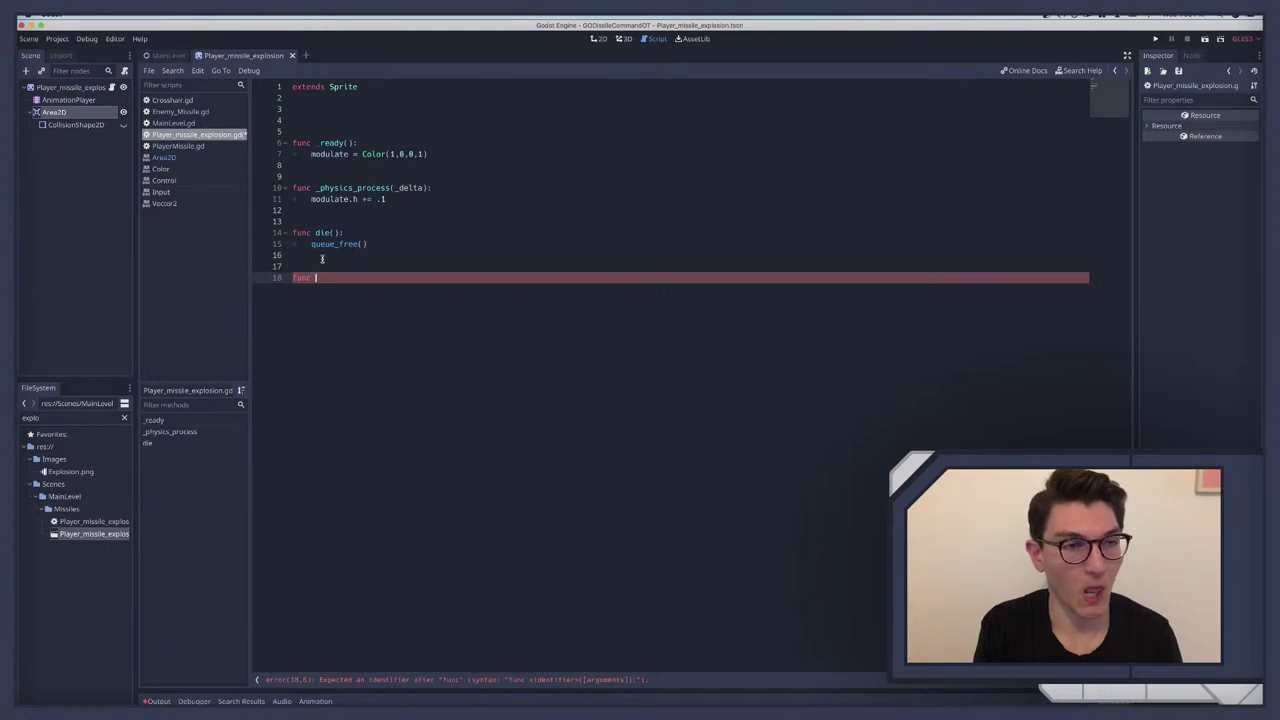
{"action": "type", "text": "set_p"}
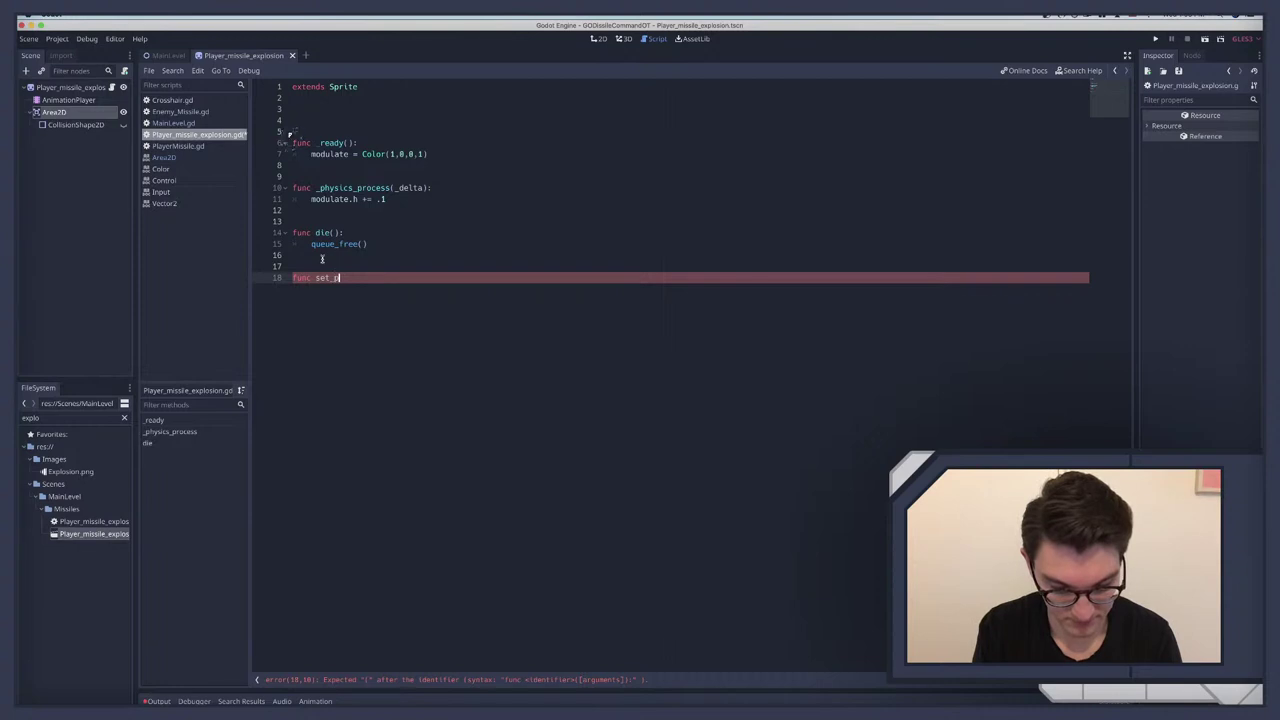
{"action": "key", "text": "BackSpace"}
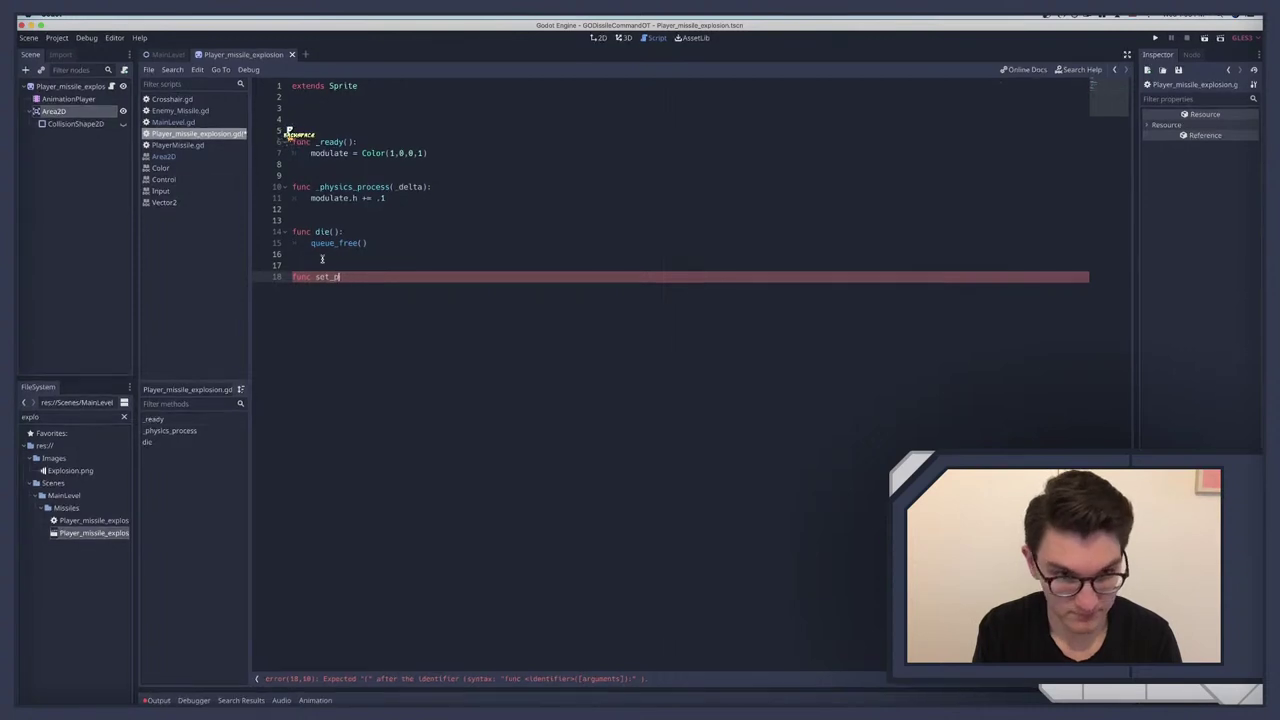
{"action": "type", "text": "c"}
{"action": "key", "text": "BackSpace"}
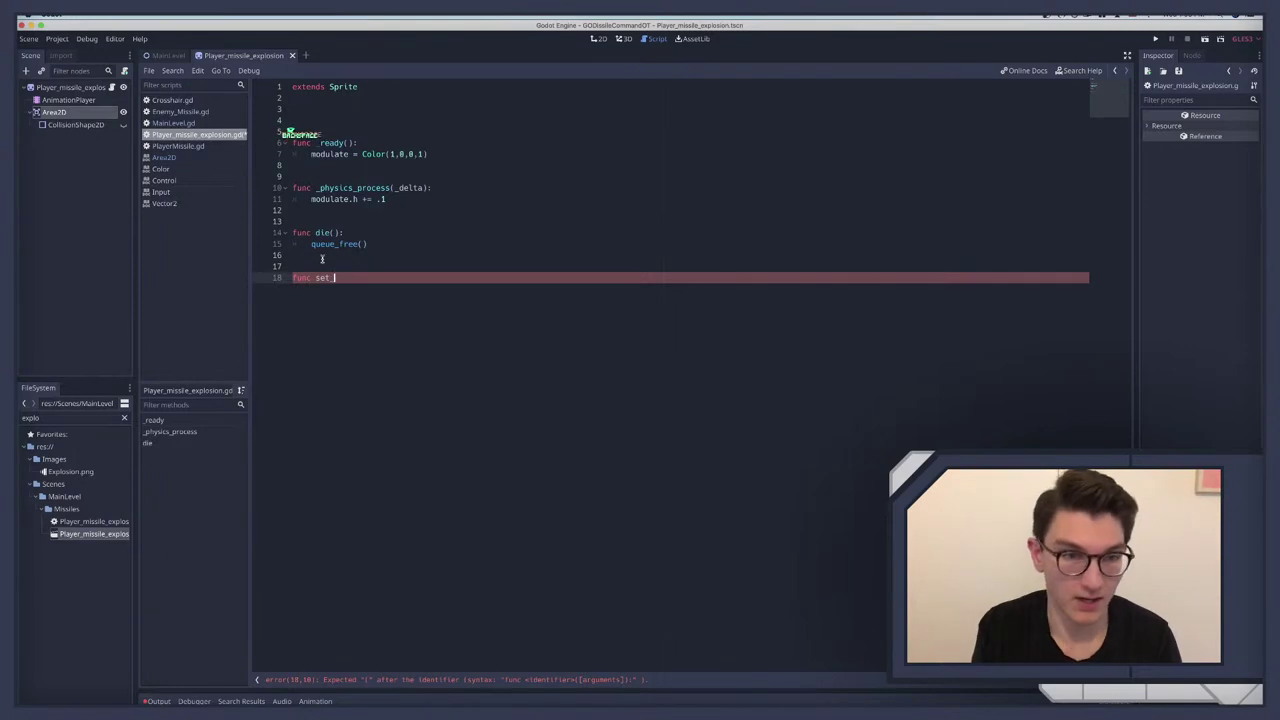
{"action": "type", "text": "coll"}
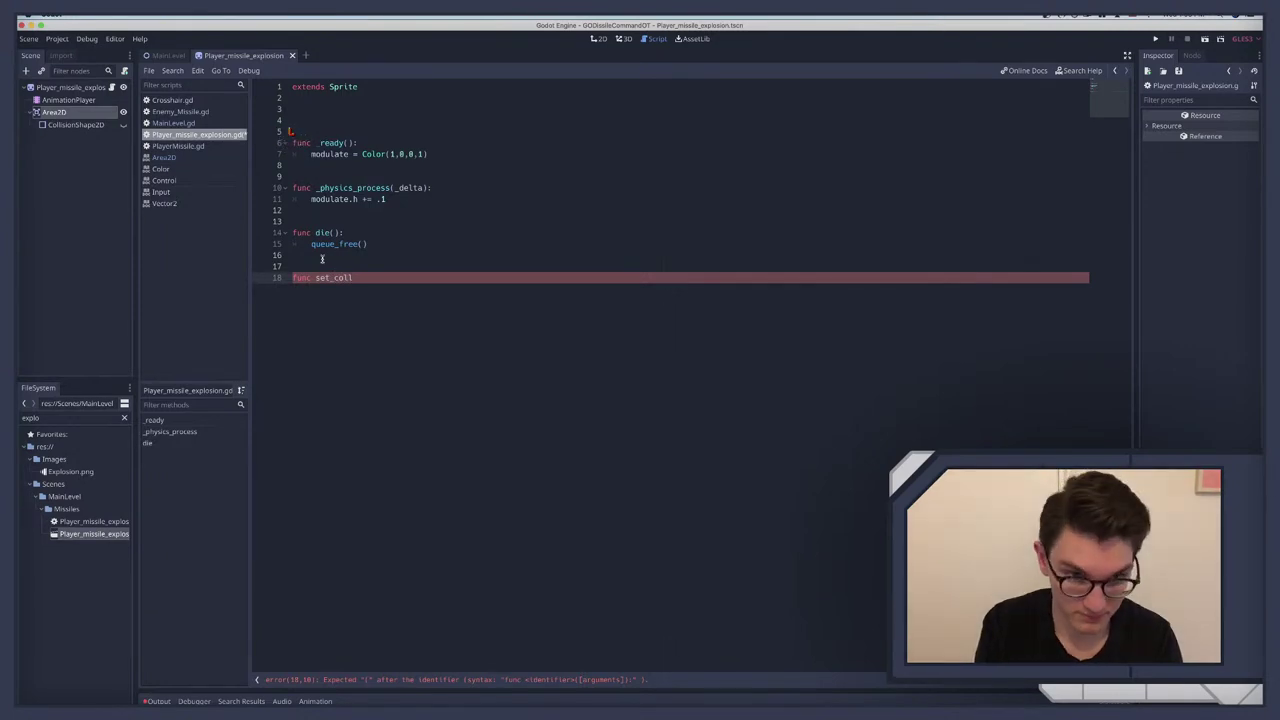
{"action": "type", "text": "("}
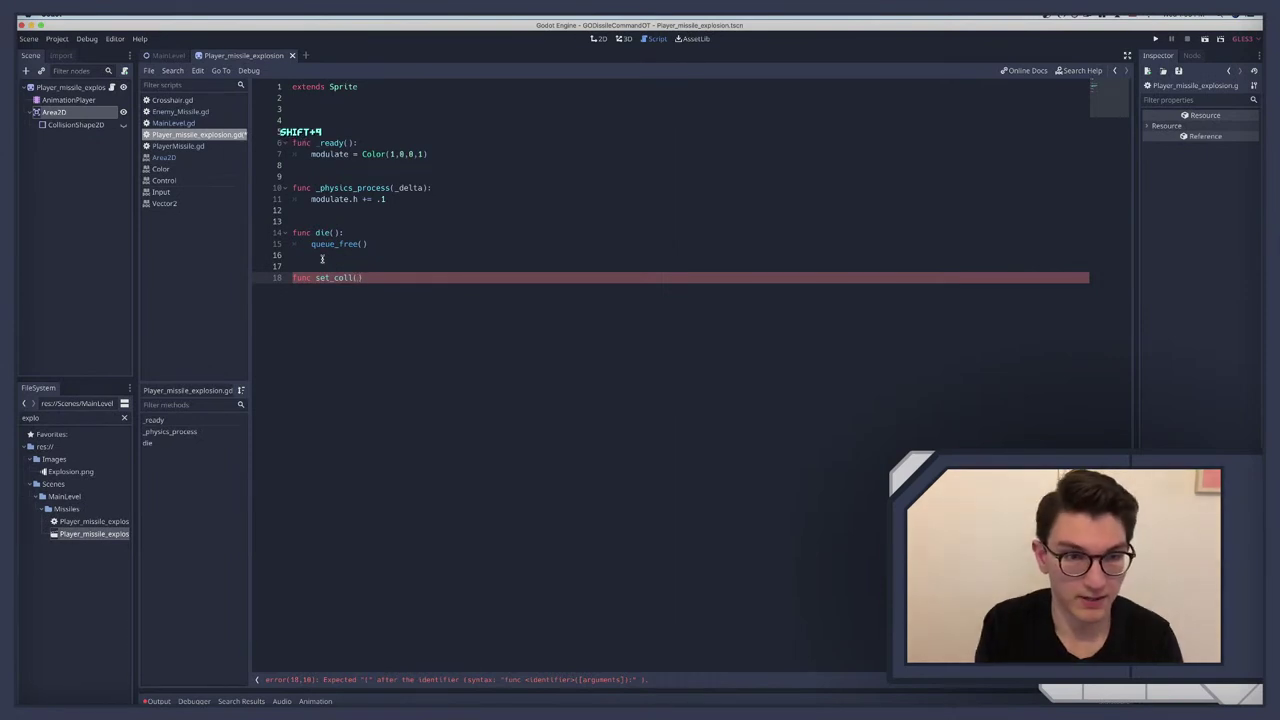
{"action": "type", "text": "player"}
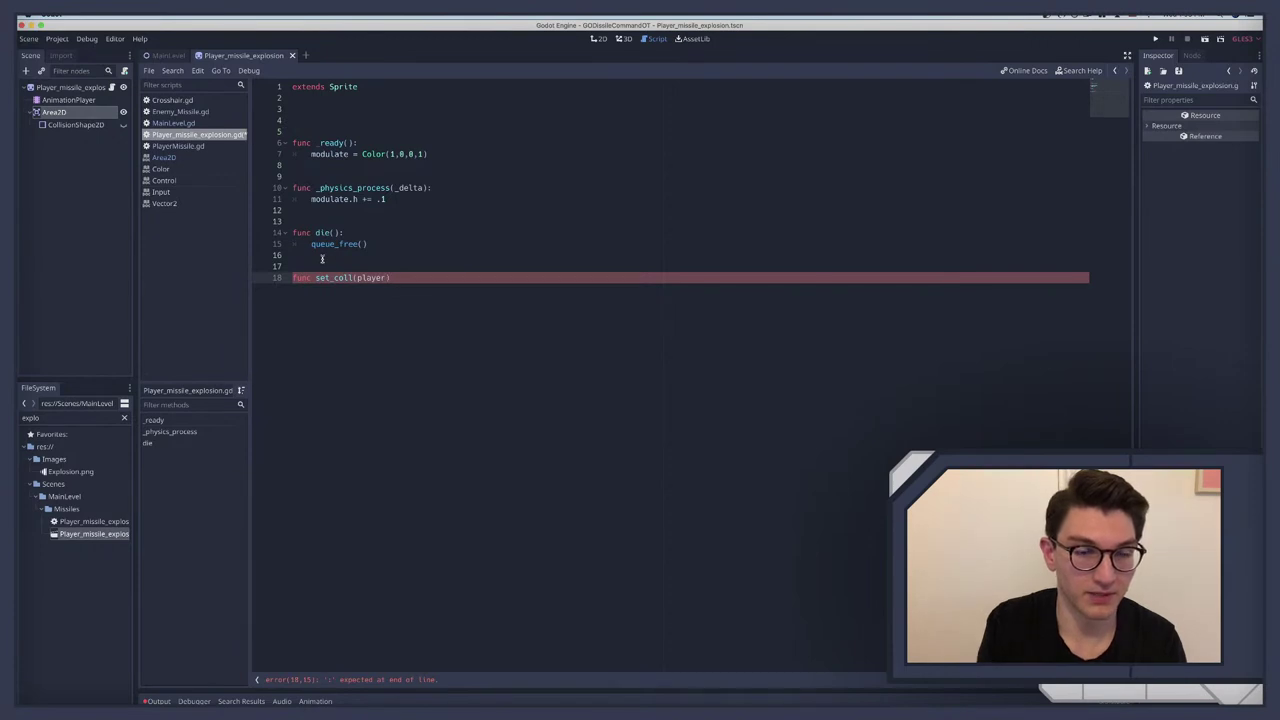
{"action": "type", "text": ":"}
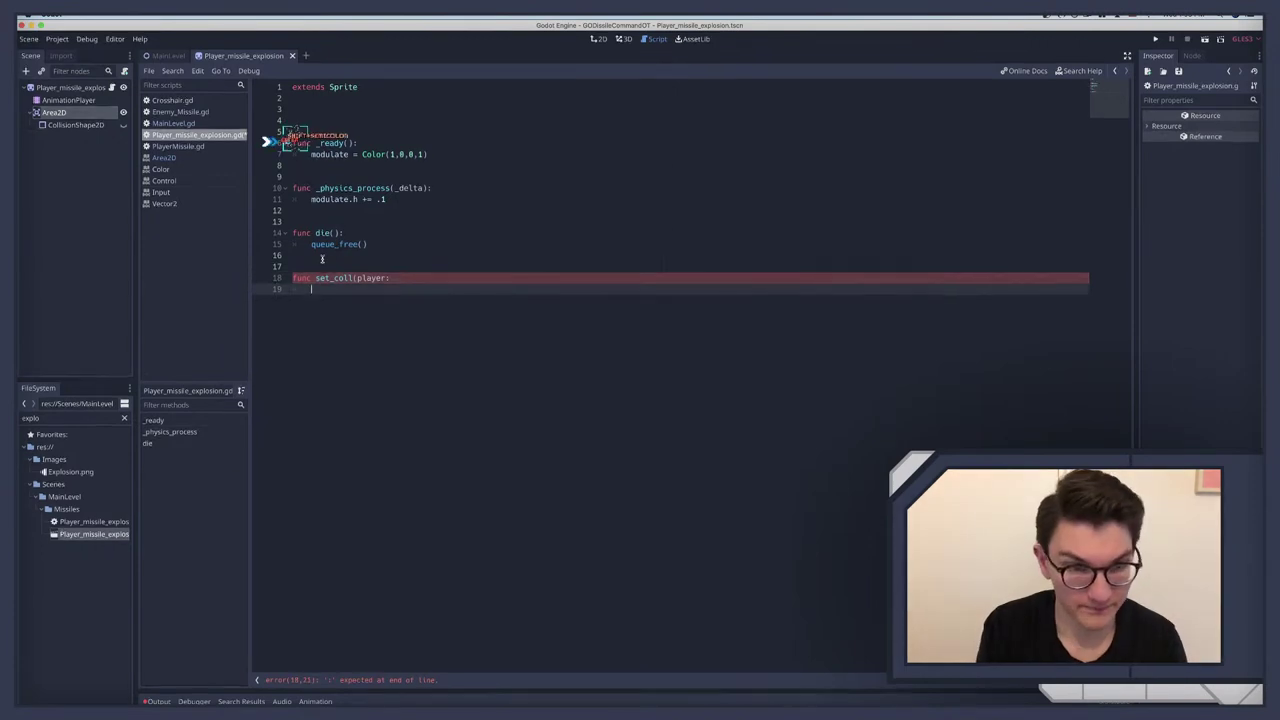
{"action": "key", "text": "Return"}
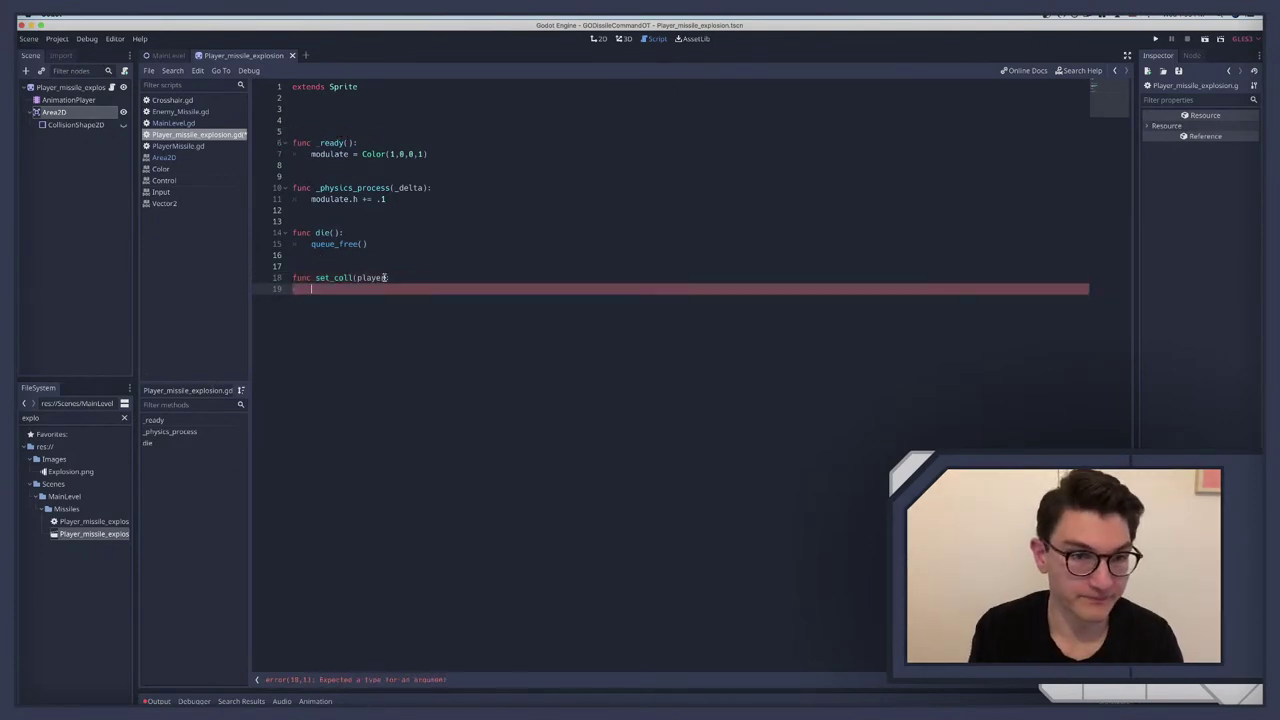
{"action": "left_click", "coordinate": [390, 277]}
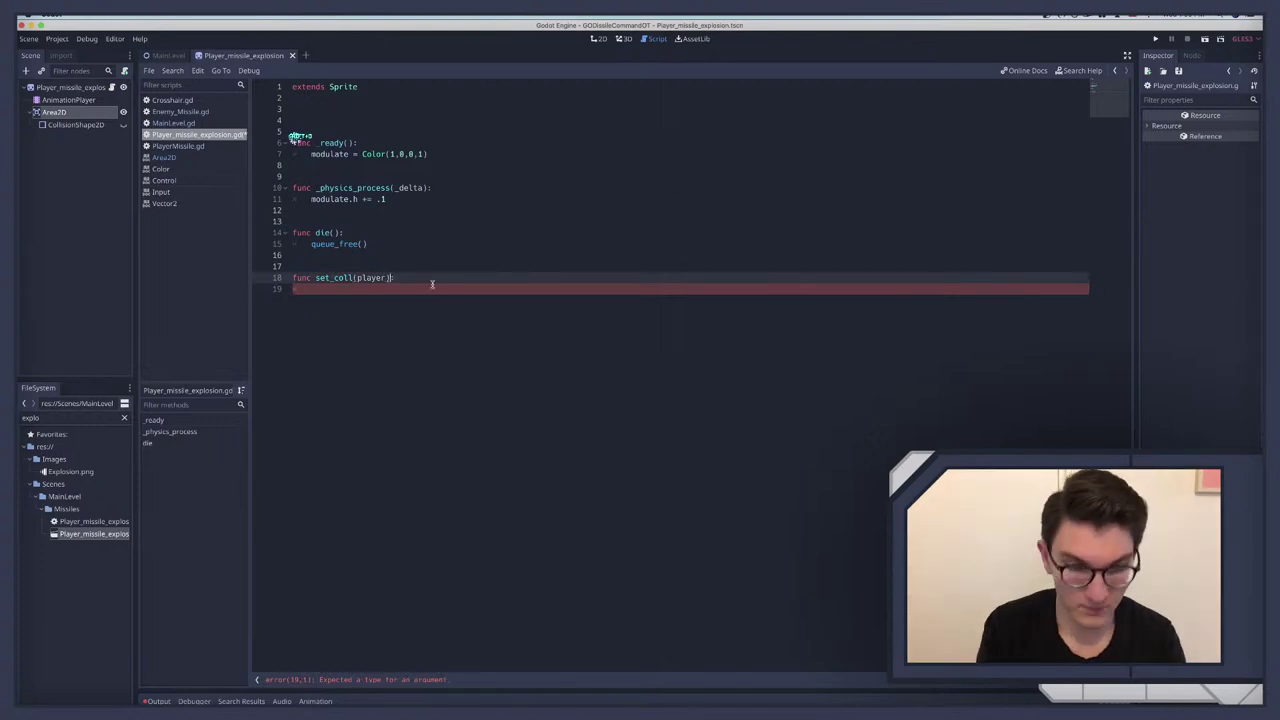
{"action": "key", "text": "ctrl+z"}
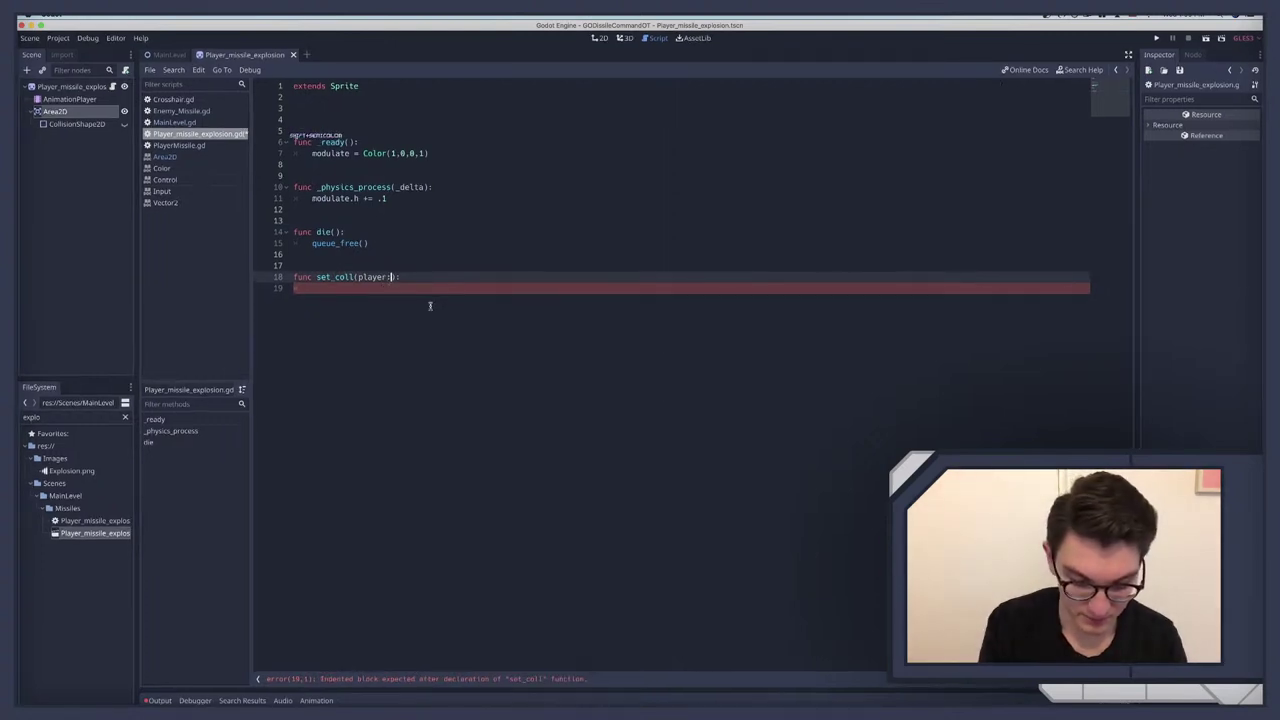
{"action": "type", "text": ":bool"}
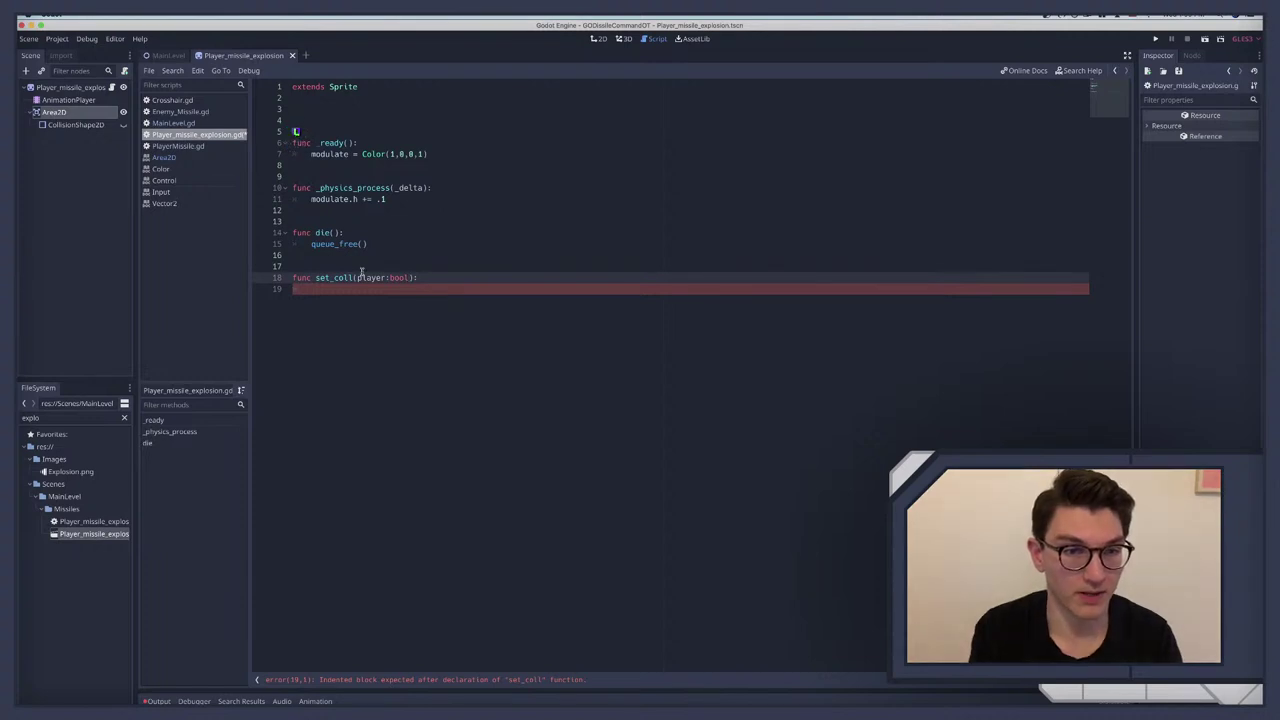
{"action": "left_click", "coordinate": [345, 287]}
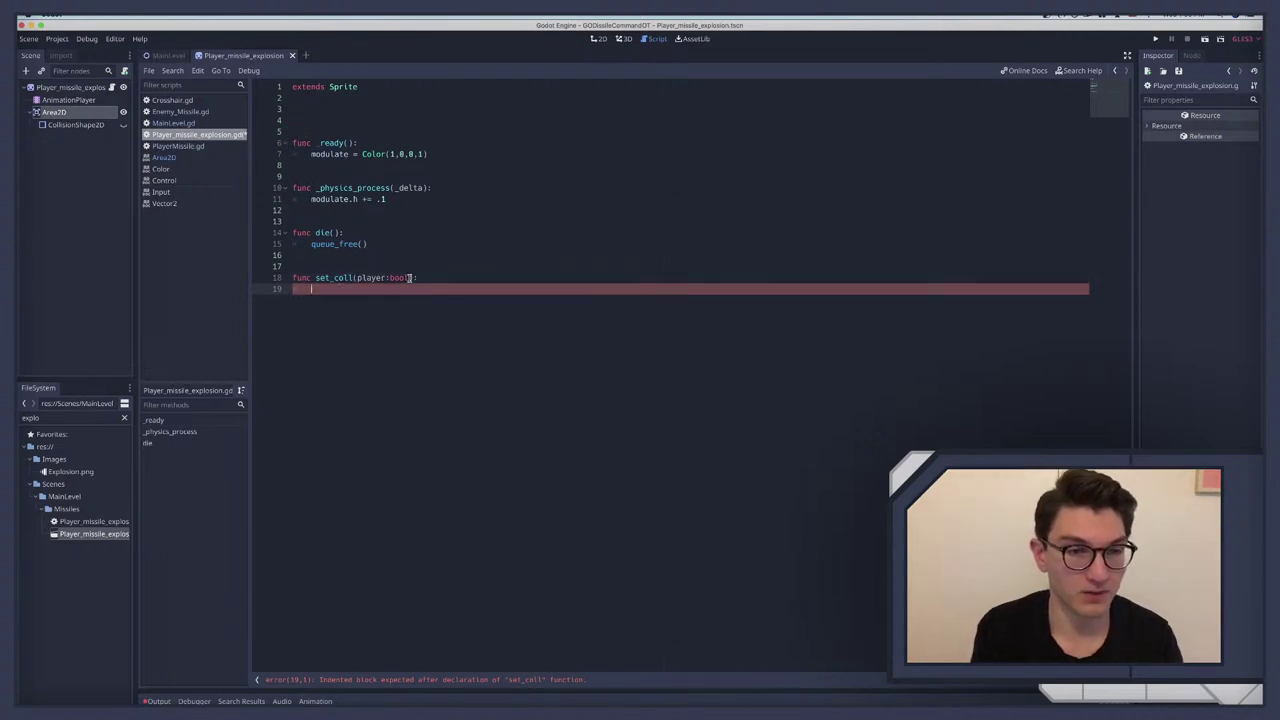
{"action": "left_click", "coordinate": [408, 278]}
{"action": "type", "text": "= tru"}
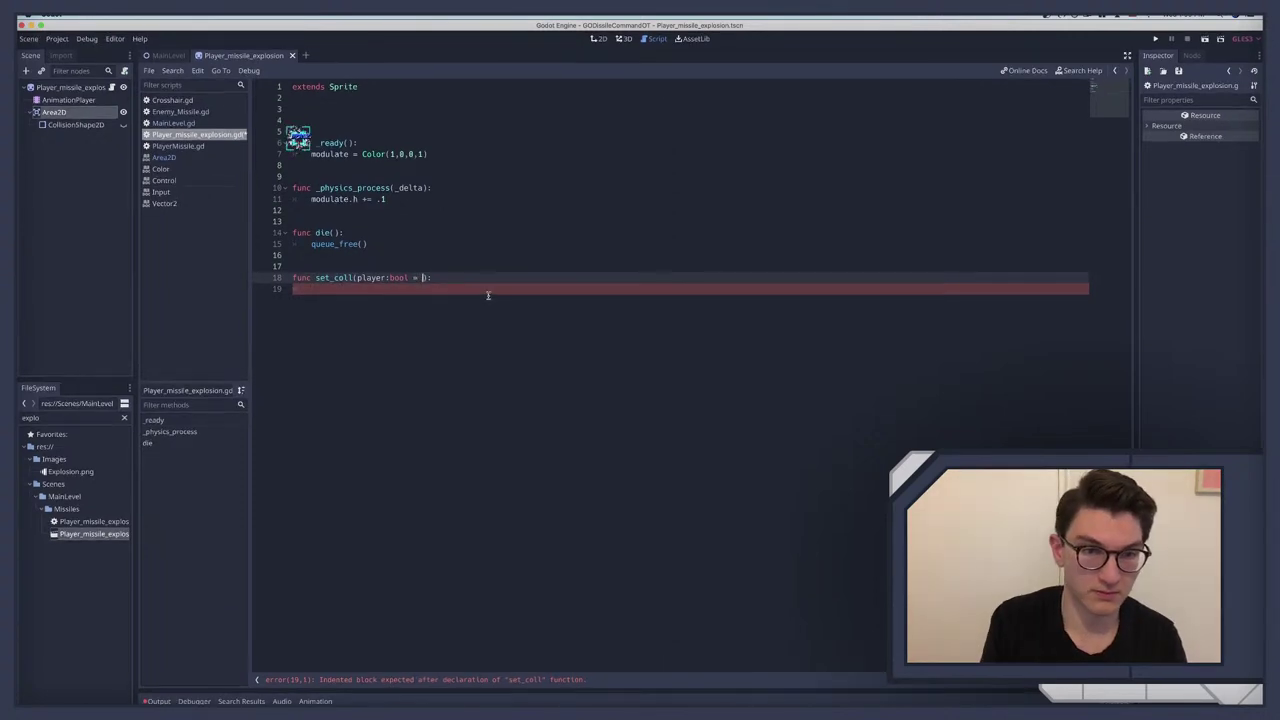
{"action": "type", "text": "e"}
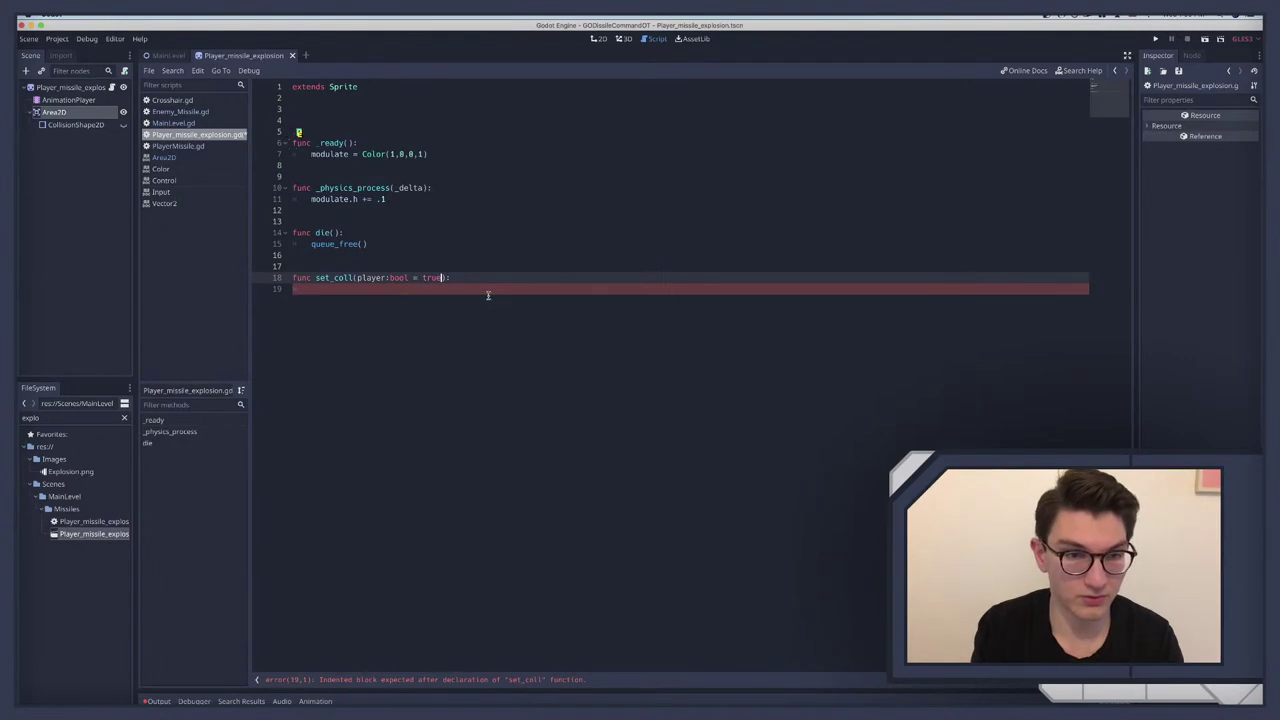
Step: Add an if player: block containing pass inside set_coll
{"action": "left_click", "coordinate": [440, 289]}
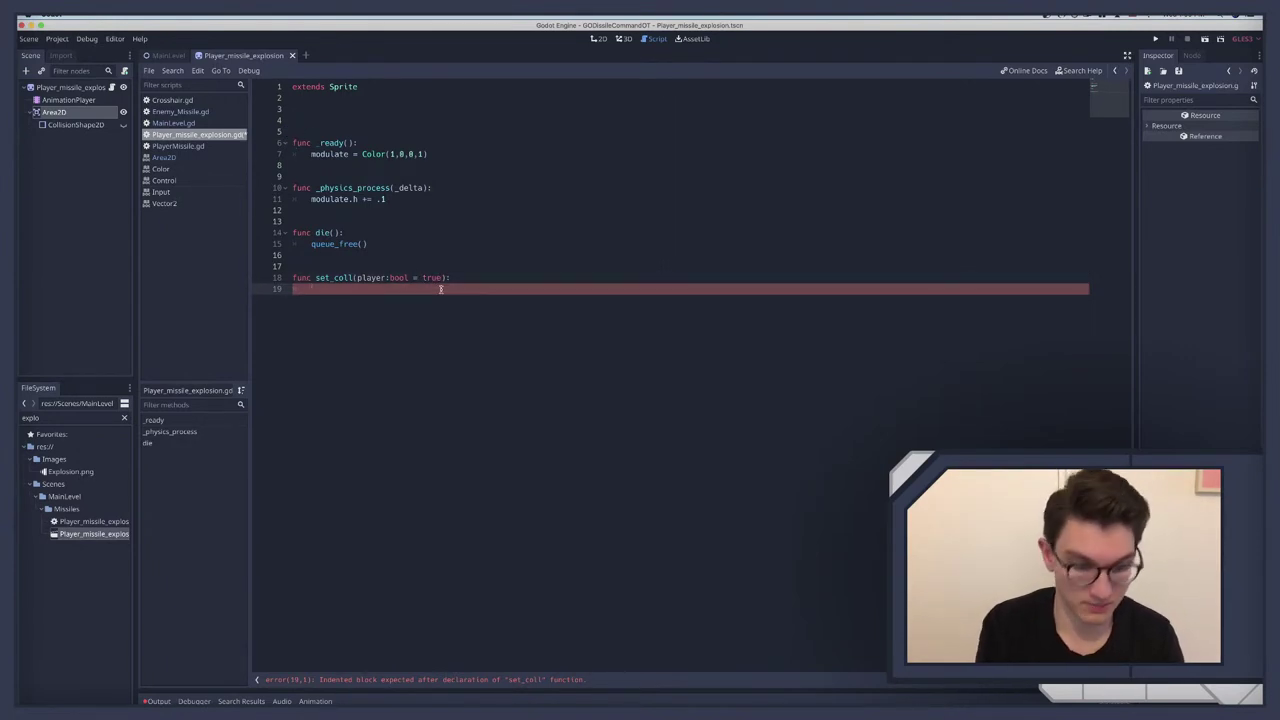
{"action": "type", "text": "if"}
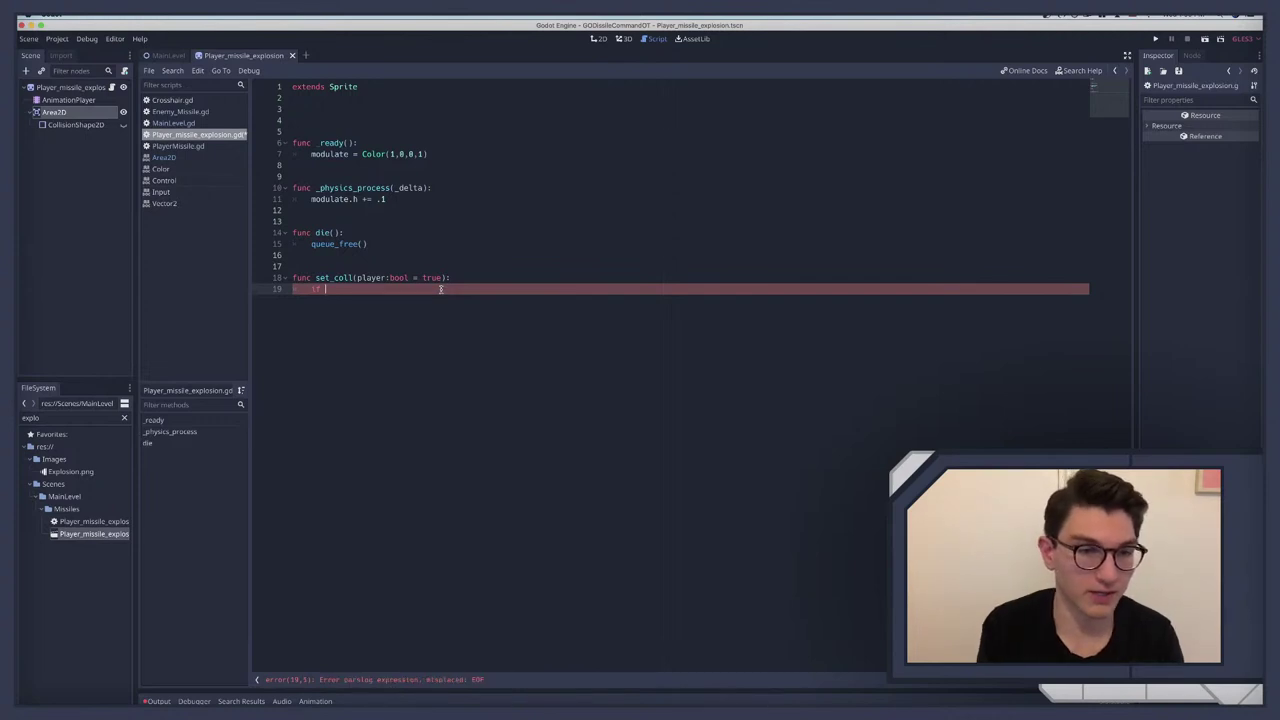
{"action": "left_click_drag", "start_coordinate": [357, 278], "coordinate": [440, 278]}
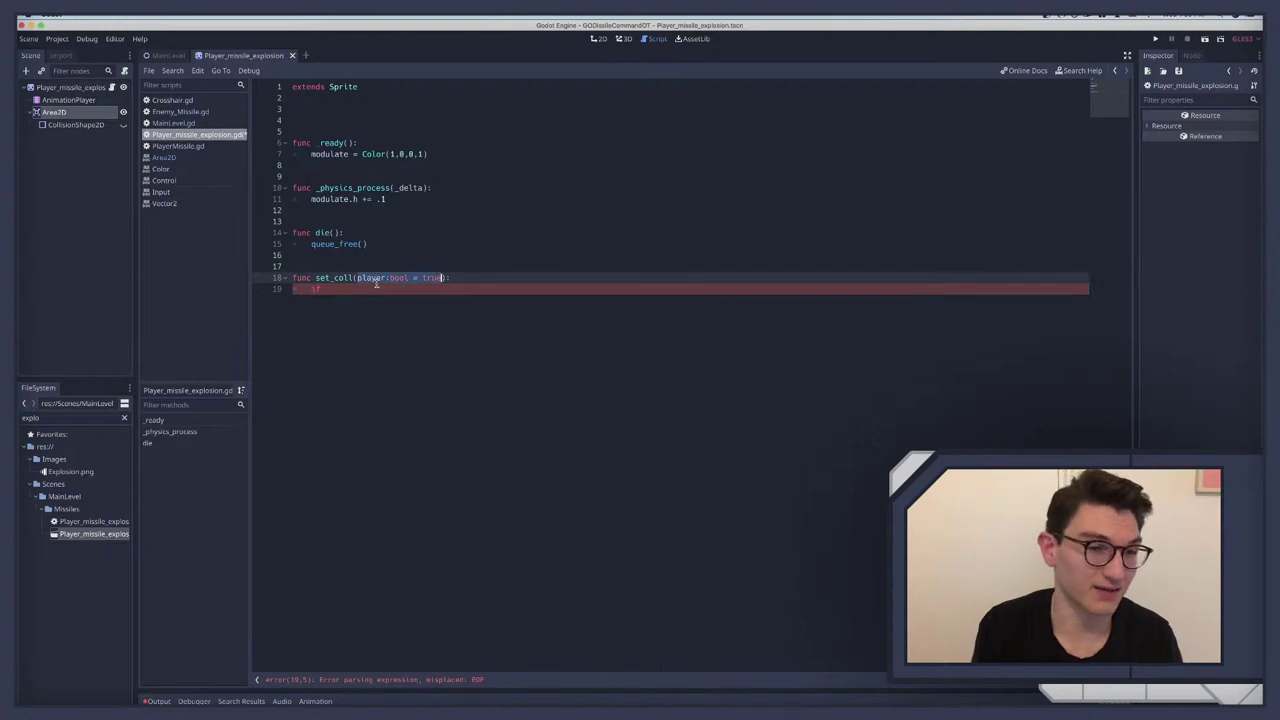
{"action": "left_click", "coordinate": [339, 289]}
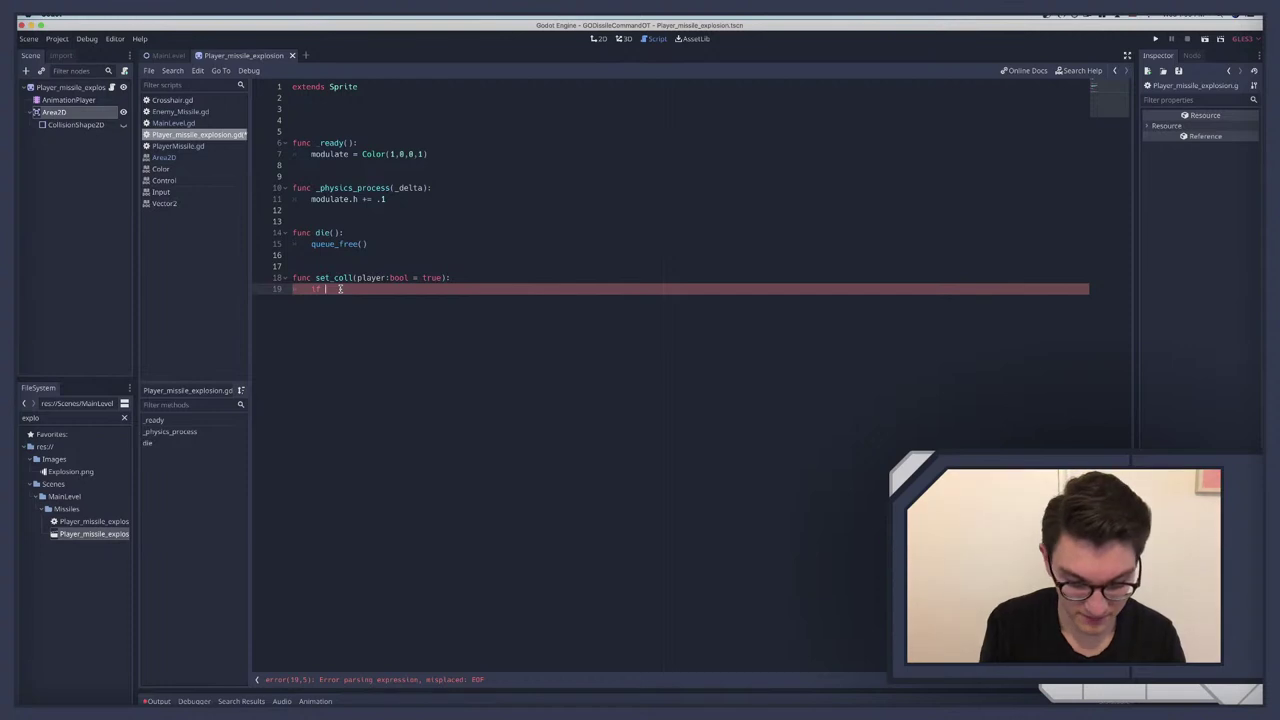
{"action": "type", "text": "player"}
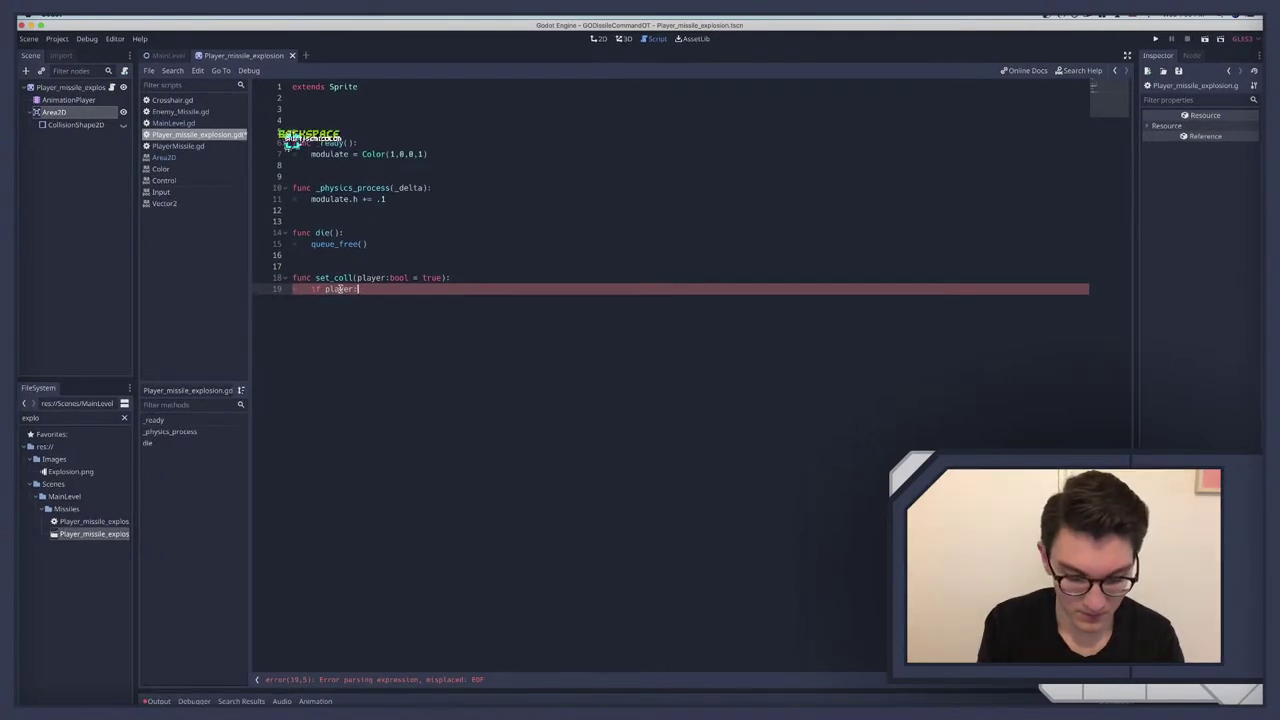
{"action": "type", "text": ":"}
{"action": "key", "text": "Return"}
{"action": "type", "text": "pass"}
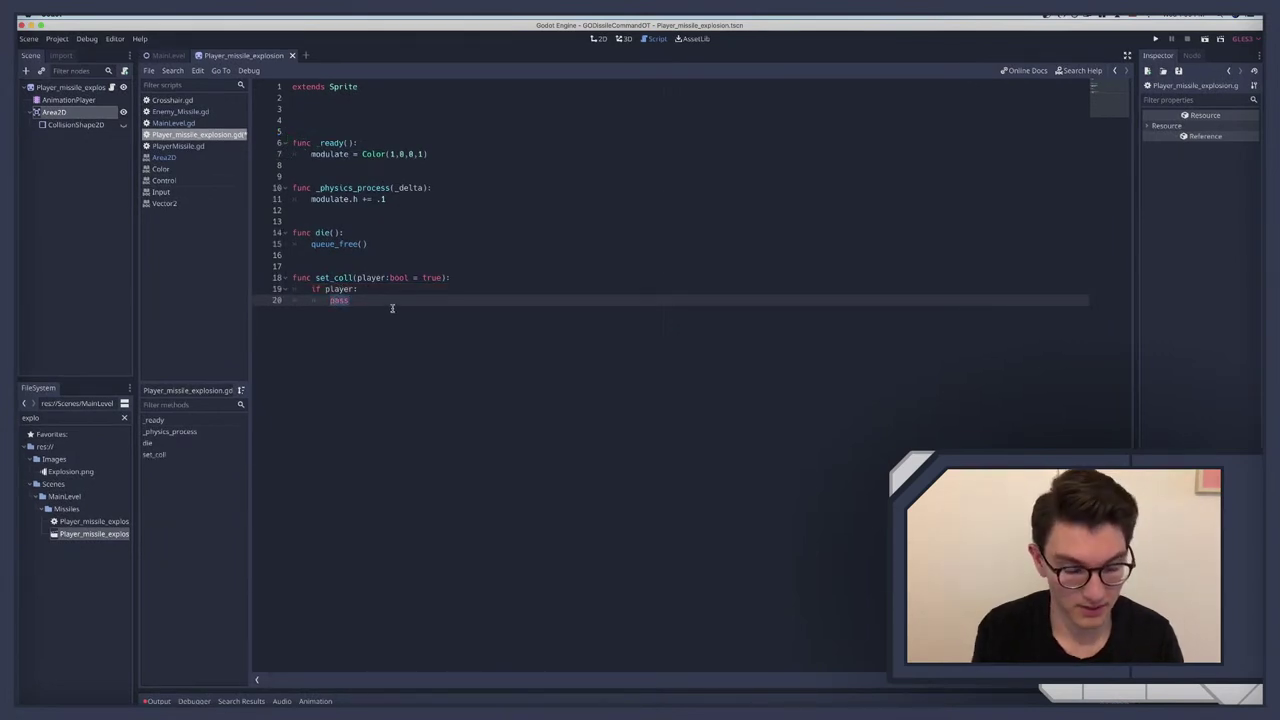
{"action": "left_click", "coordinate": [324, 109]}
Step: Add an onready var aeth line near the script top and lower the desktop audio volume
{"action": "key", "text": "Return"}
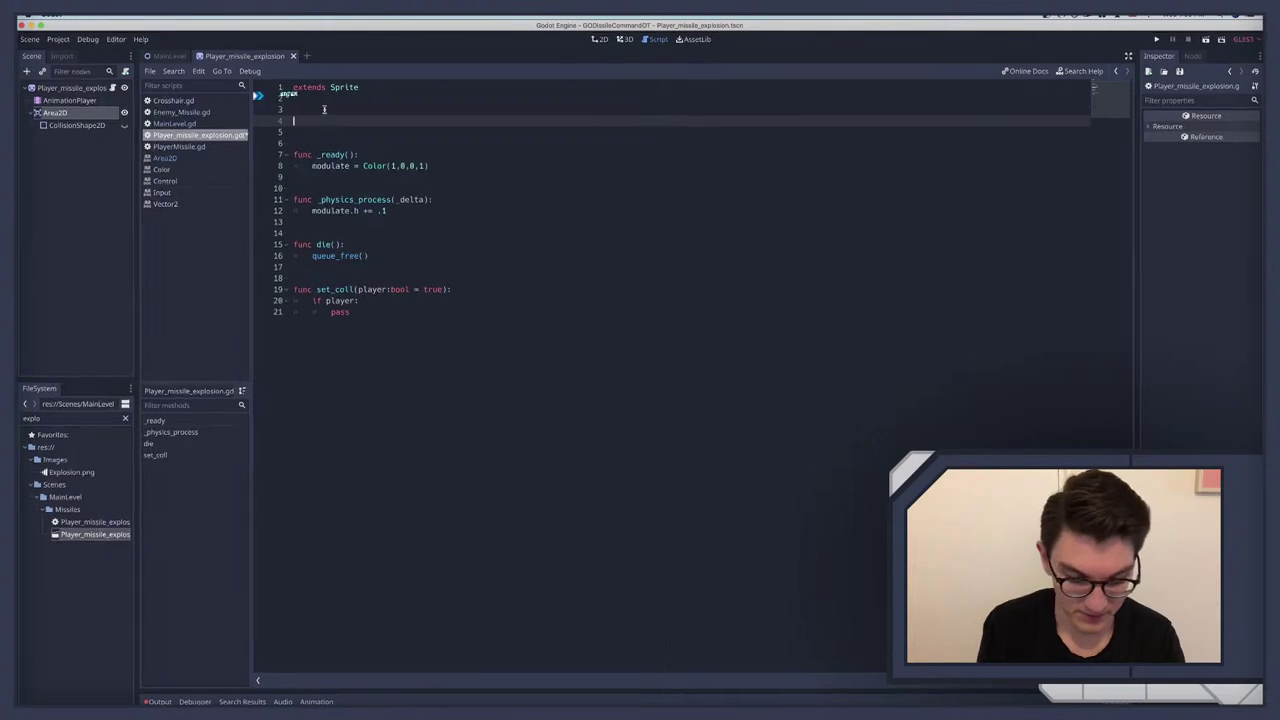
{"action": "type", "text": "onready"}
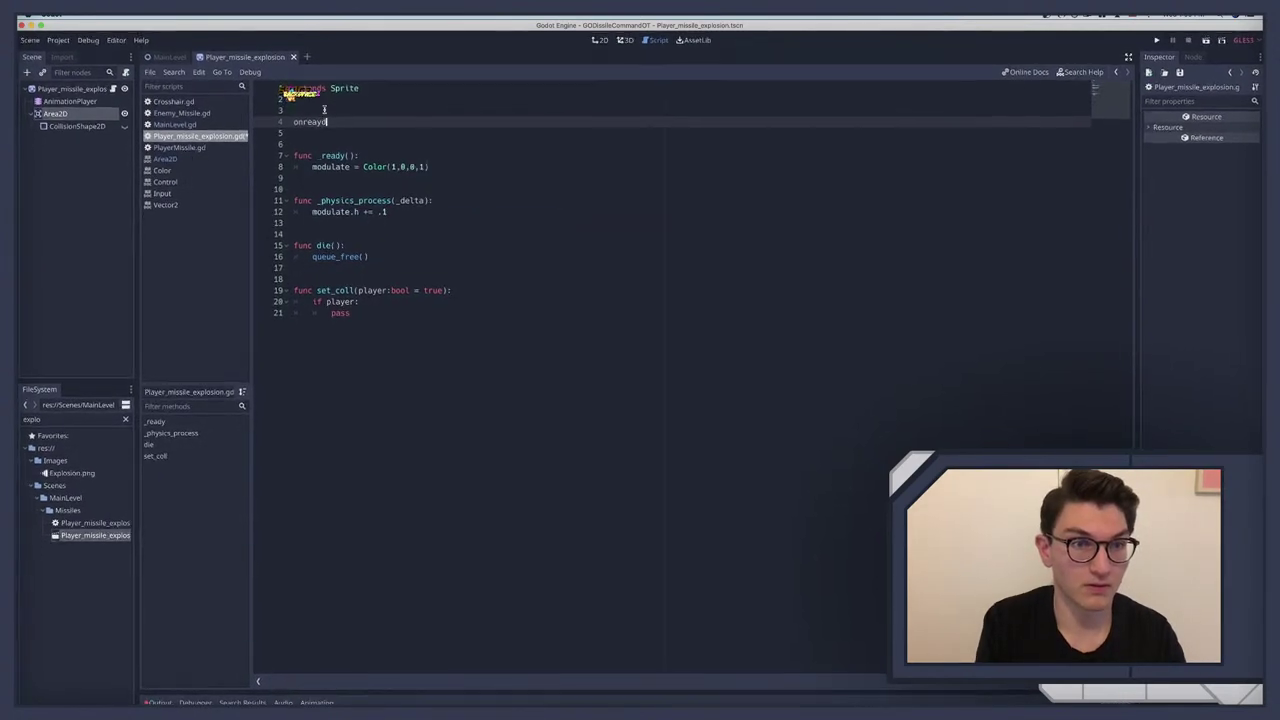
{"action": "type", "text": " var"}
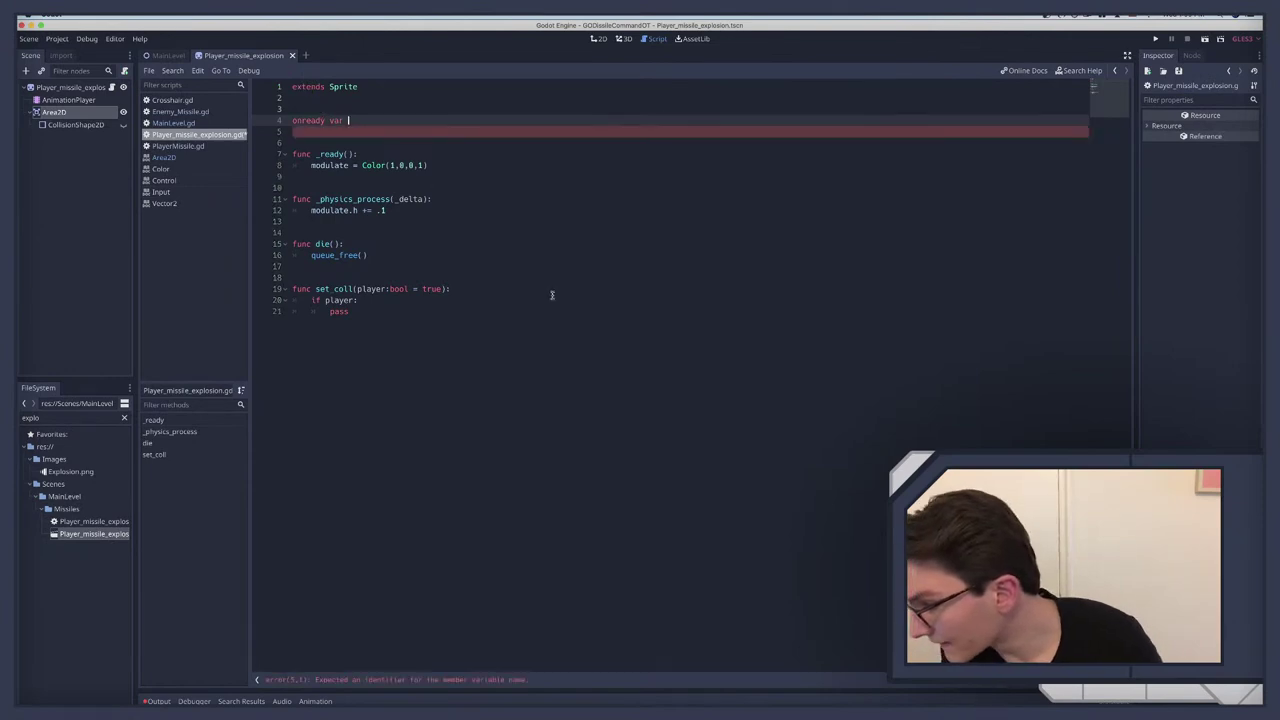
{"action": "key", "text": "super+Tab"}
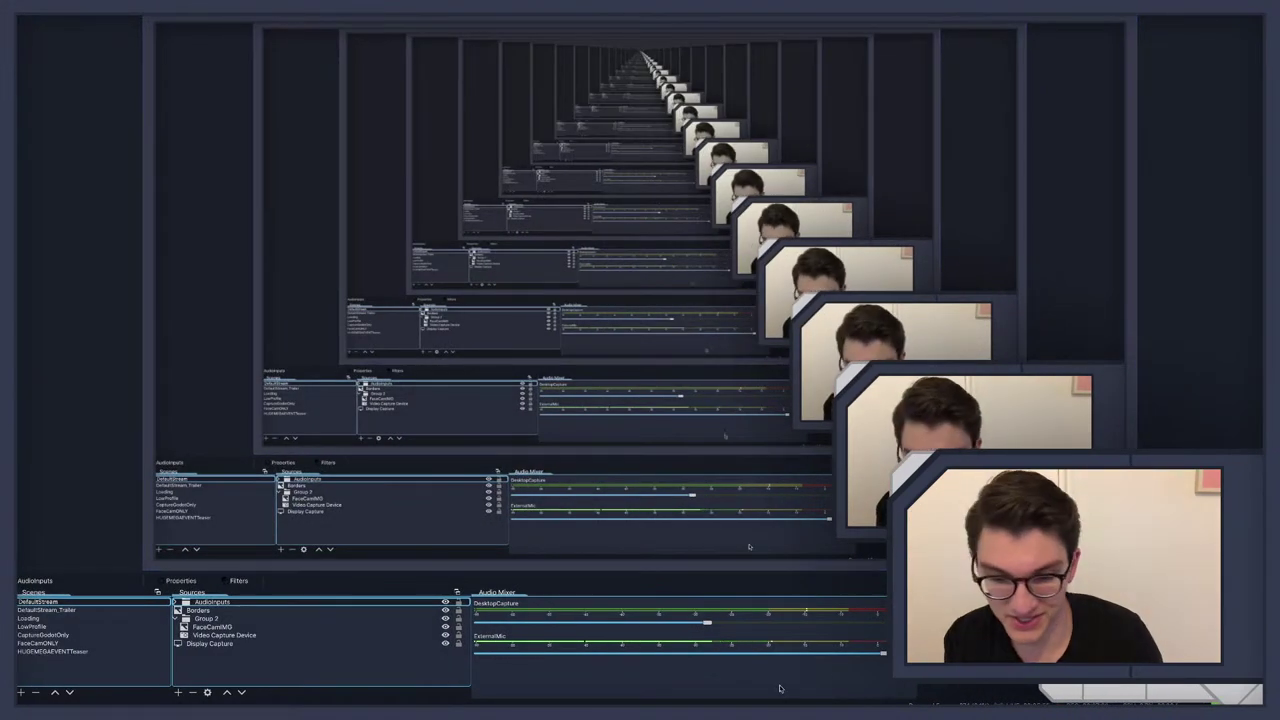
{"action": "left_click_drag", "start_coordinate": [707, 625], "coordinate": [647, 625]}
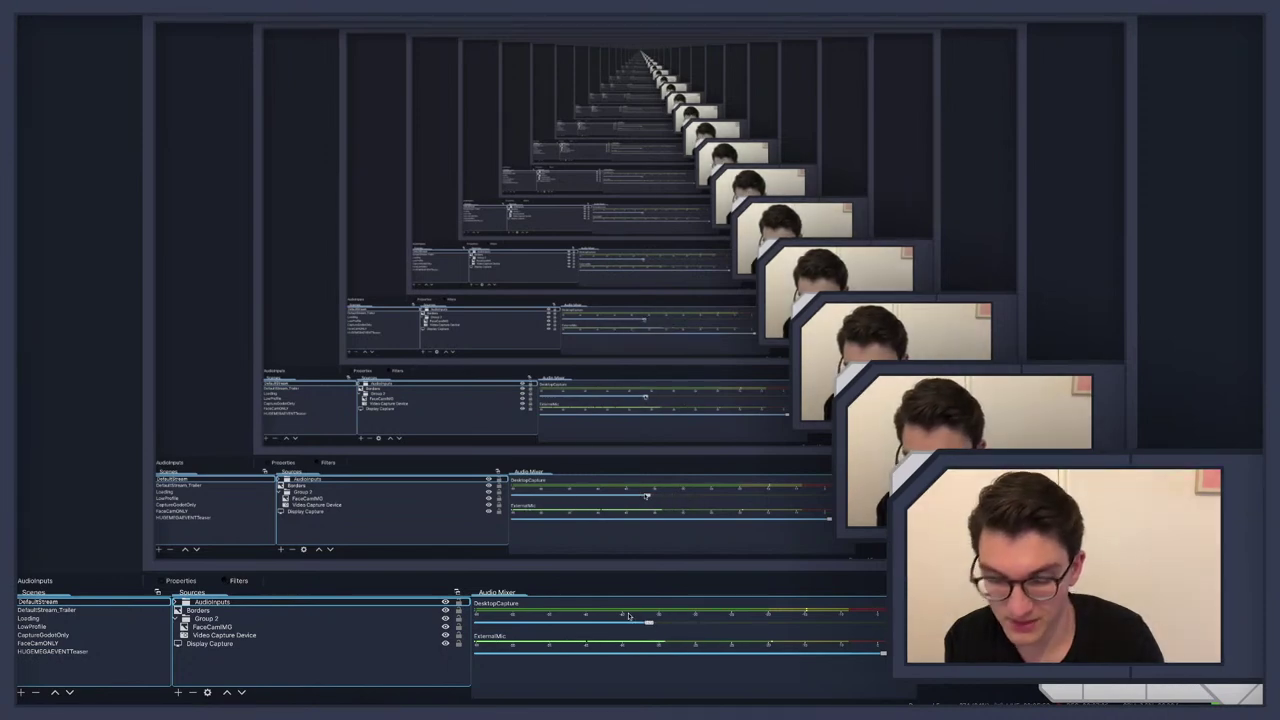
{"action": "key", "text": "super+Tab"}
{"action": "type", "text": "ao;irhga"}
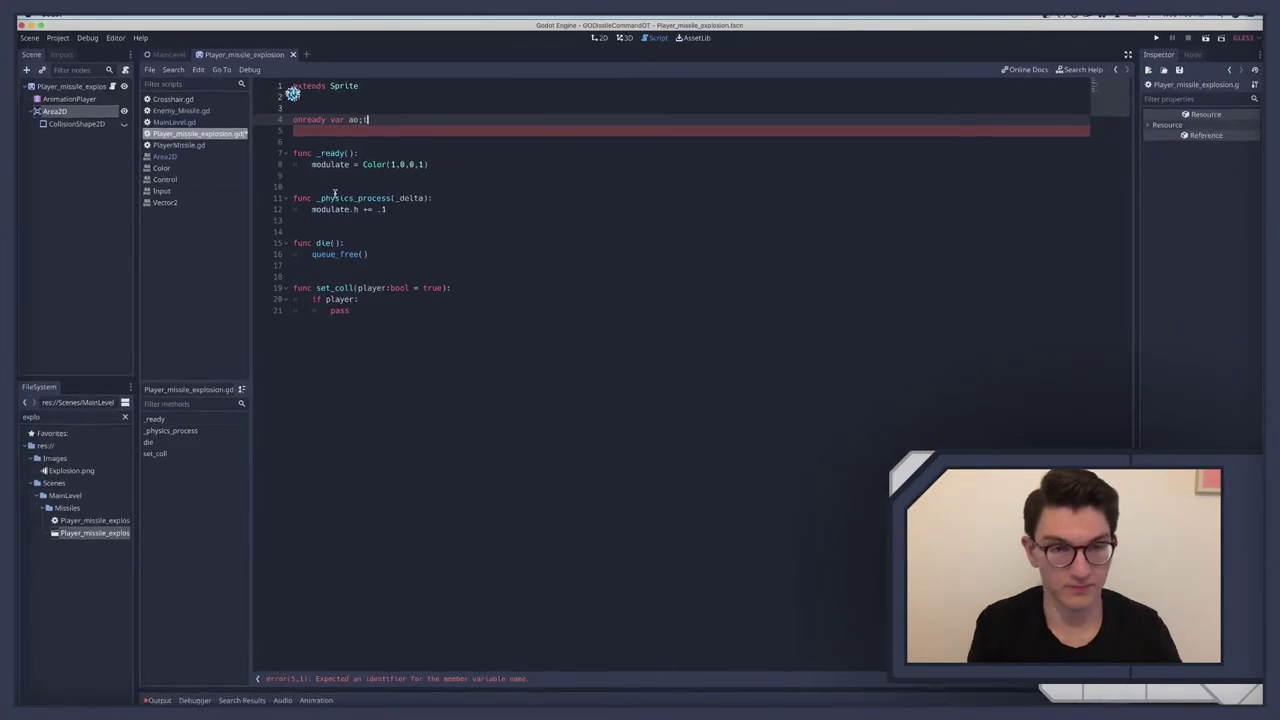
{"action": "key", "text": "BackSpace"}
{"action": "key", "text": "BackSpace"}
{"action": "key", "text": "BackSpace"}
{"action": "key", "text": "BackSpace"}
{"action": "key", "text": "BackSpace"}
{"action": "key", "text": "BackSpace"}
{"action": "key", "text": "BackSpace"}
{"action": "key", "text": "BackSpace"}
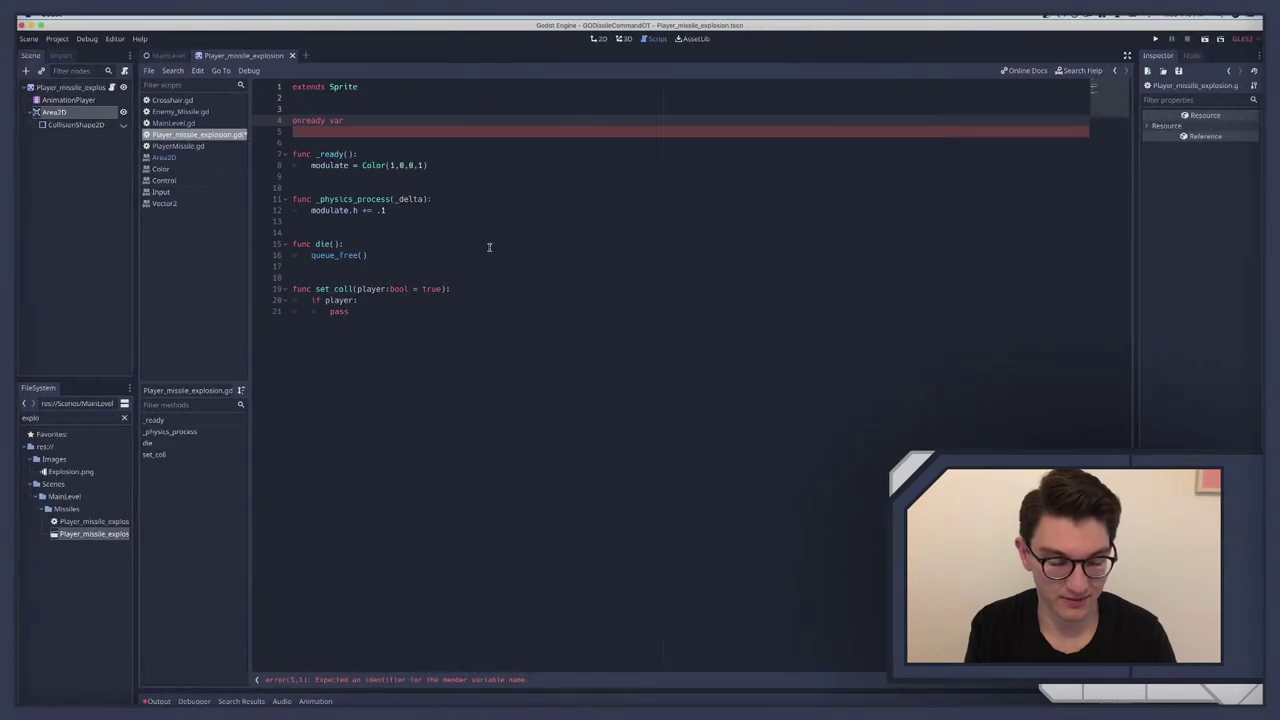
{"action": "type", "text": "aeth"}
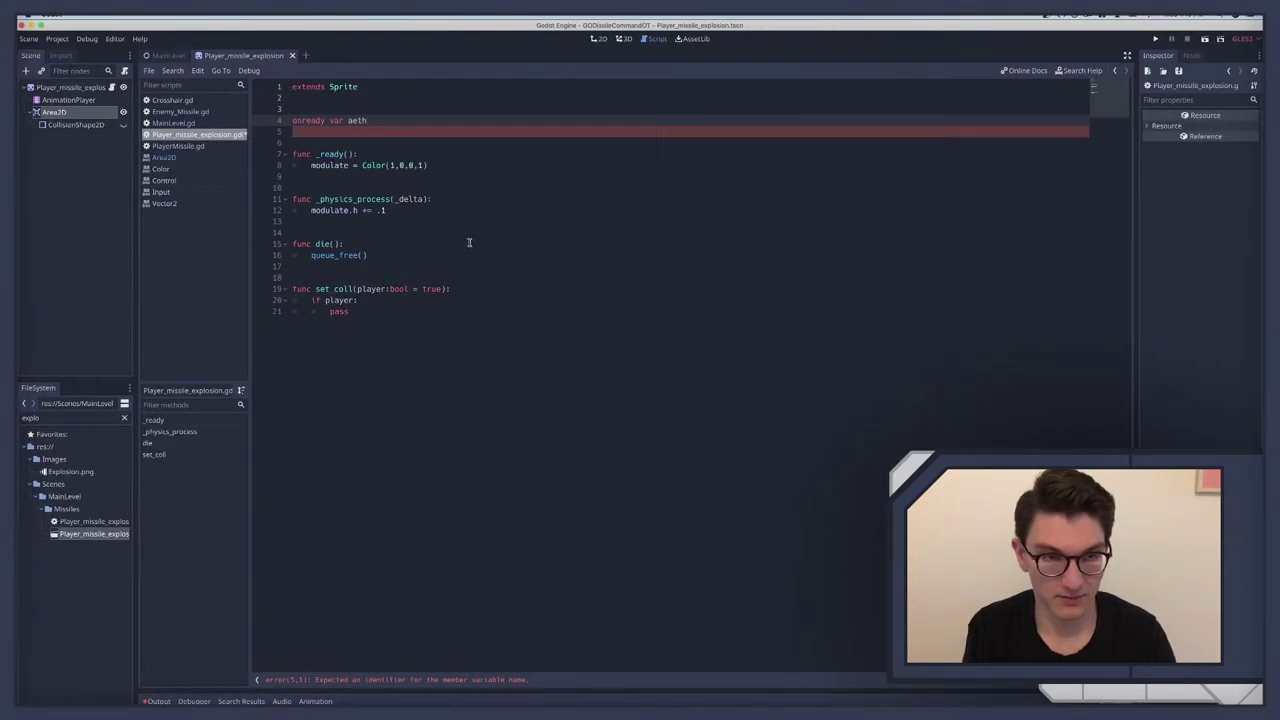
{"action": "left_click", "coordinate": [377, 133]}
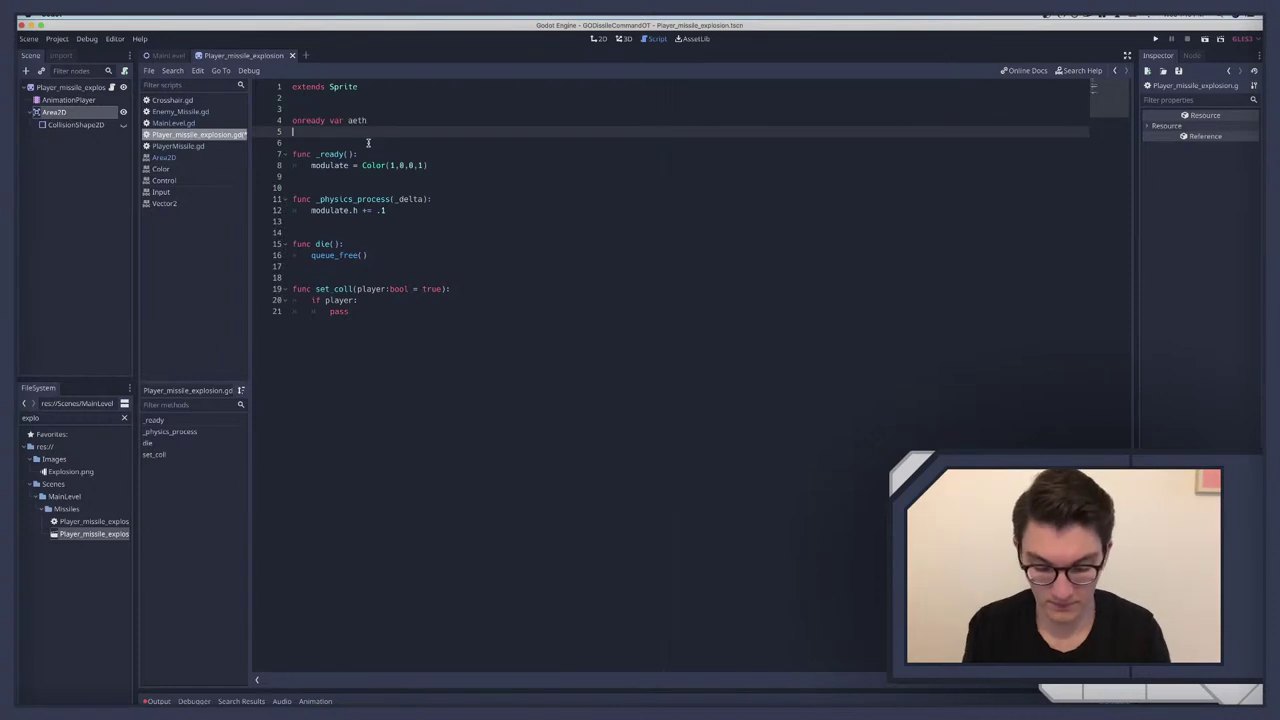
{"action": "key", "text": "BackSpace"}
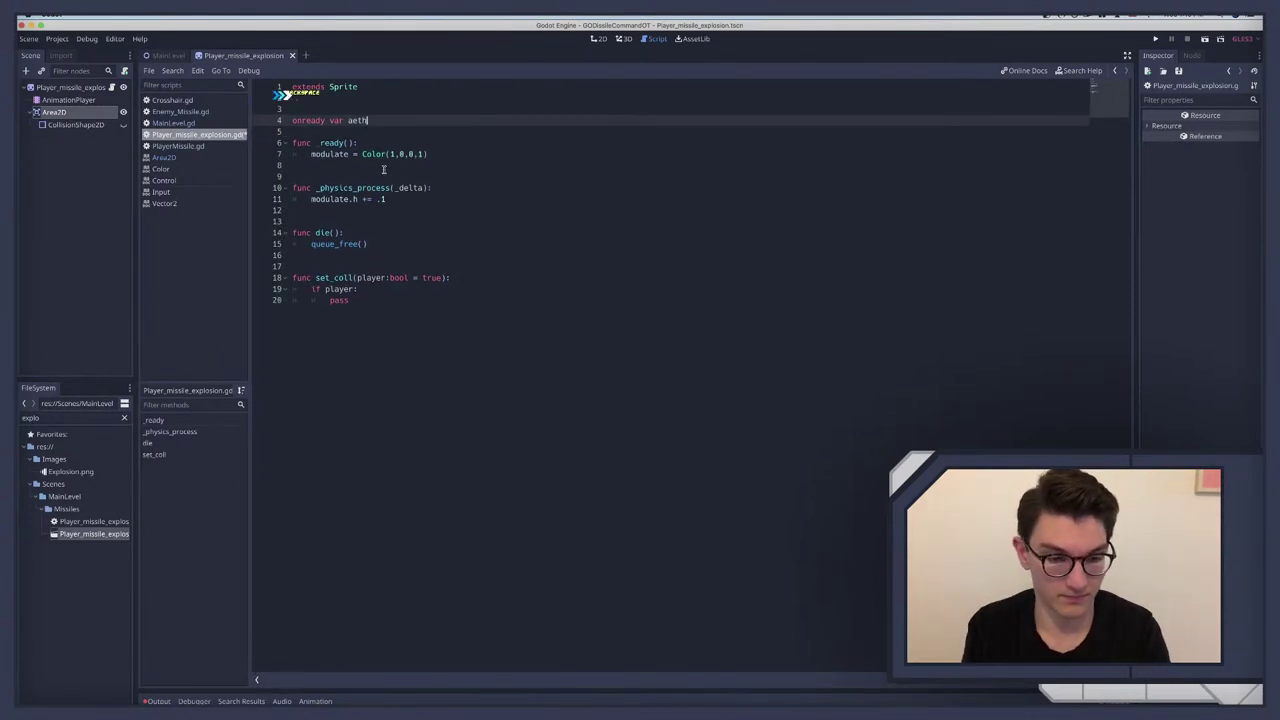
Step: Tidy the blank lines above the _physics_process function
{"action": "left_click", "coordinate": [458, 188]}
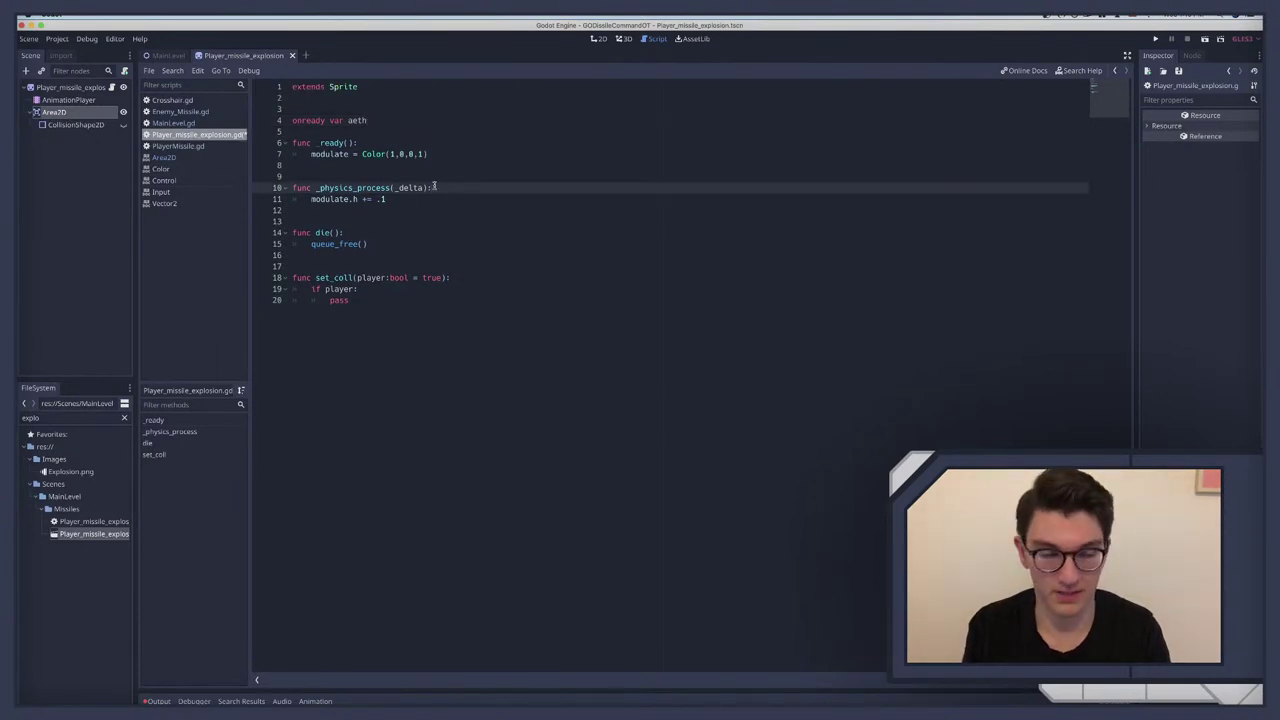
{"action": "key", "text": "super+Tab"}
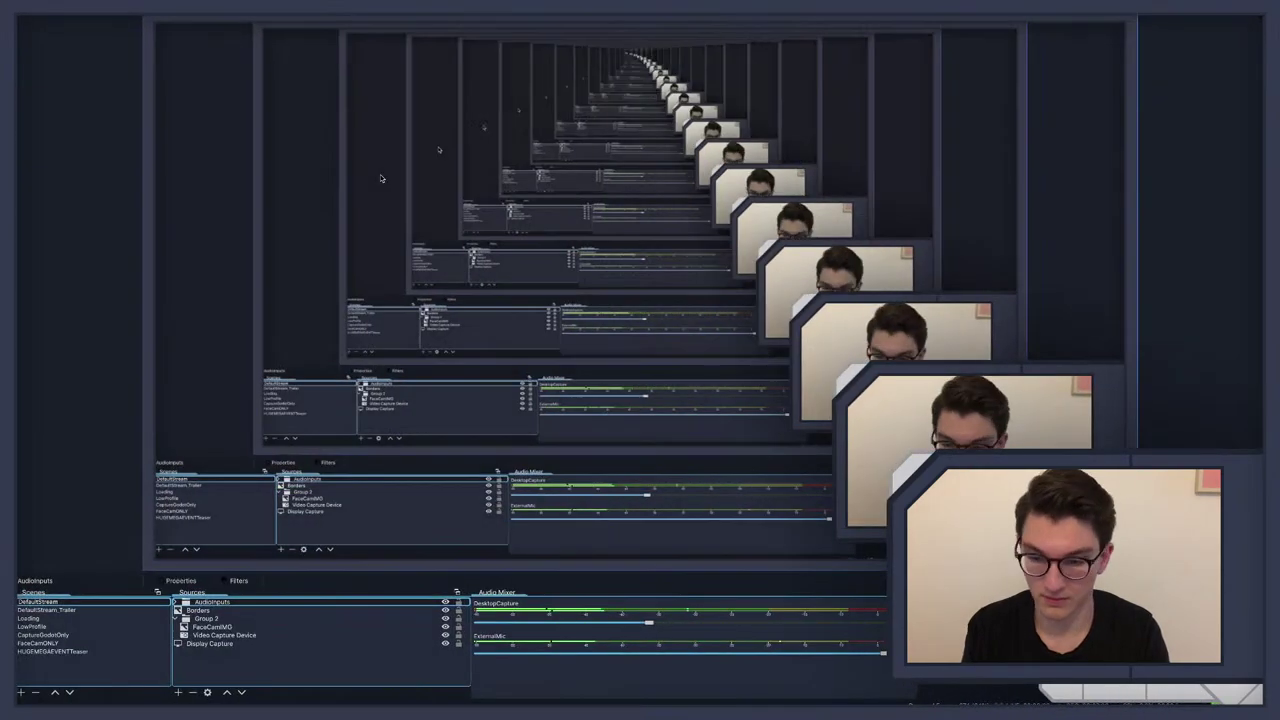
{"action": "key", "text": "super+Tab"}
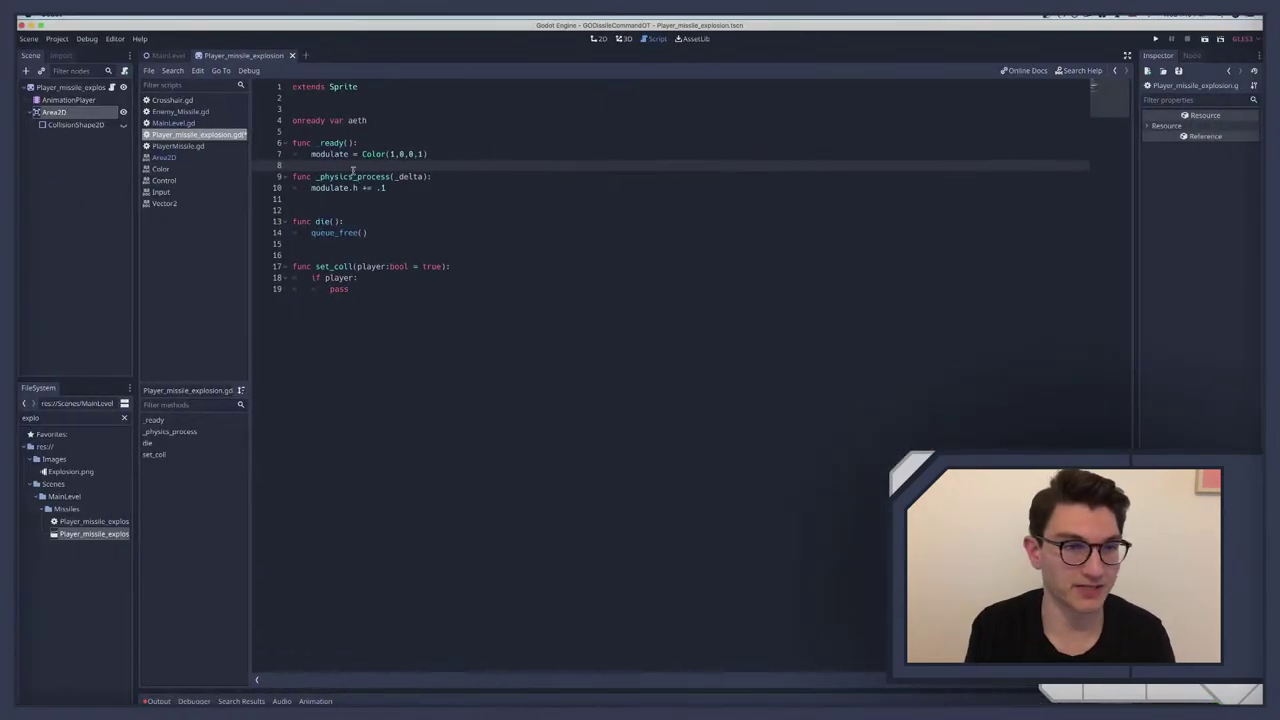
{"action": "key", "text": "Return"}
{"action": "key", "text": "BackSpace"}
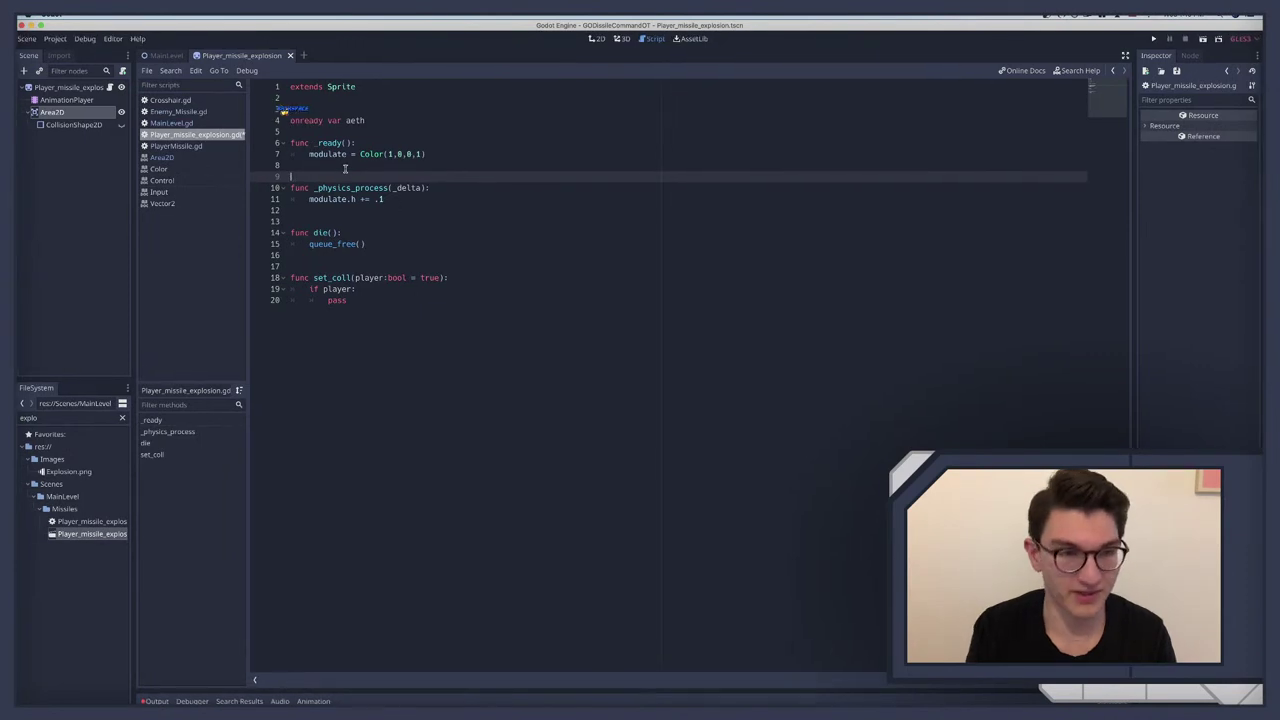
Step: Toggle the Ridiculous Coding plugin in Project Settings > Plugins and test typing in the script
{"action": "left_click", "coordinate": [57, 38]}
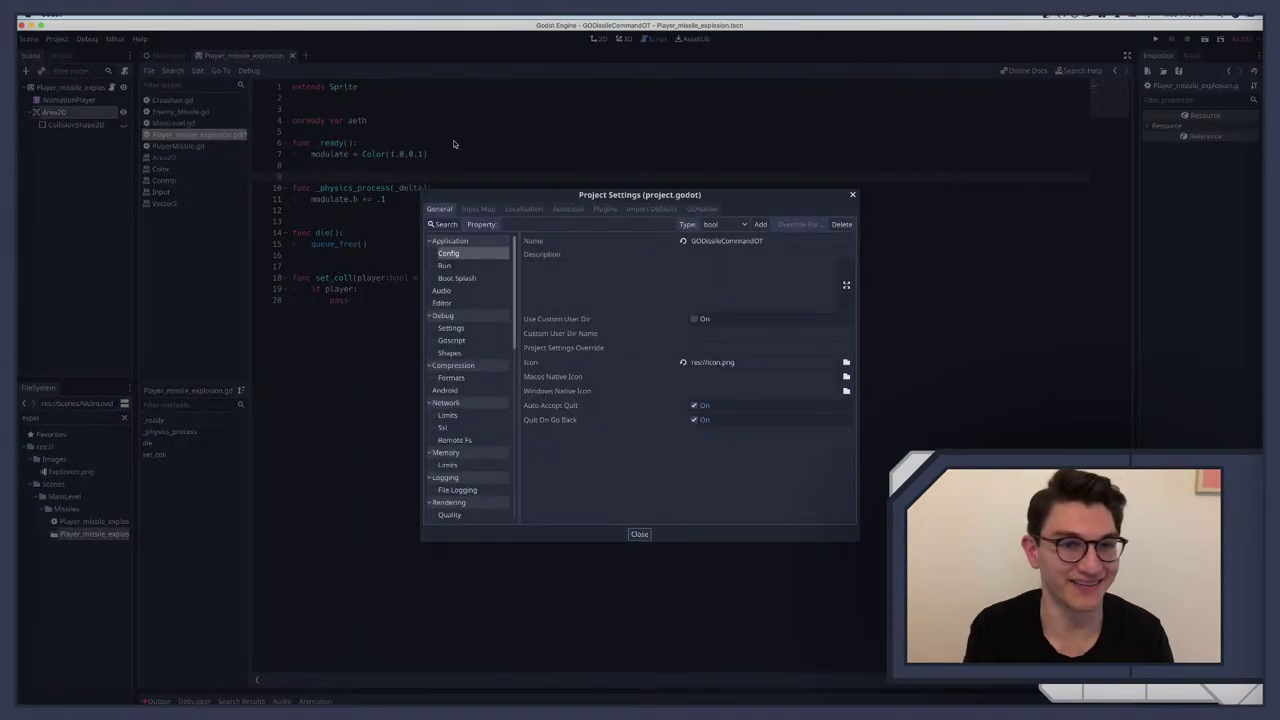
{"action": "left_click", "coordinate": [70, 54]}
{"action": "left_click", "coordinate": [601, 209]}
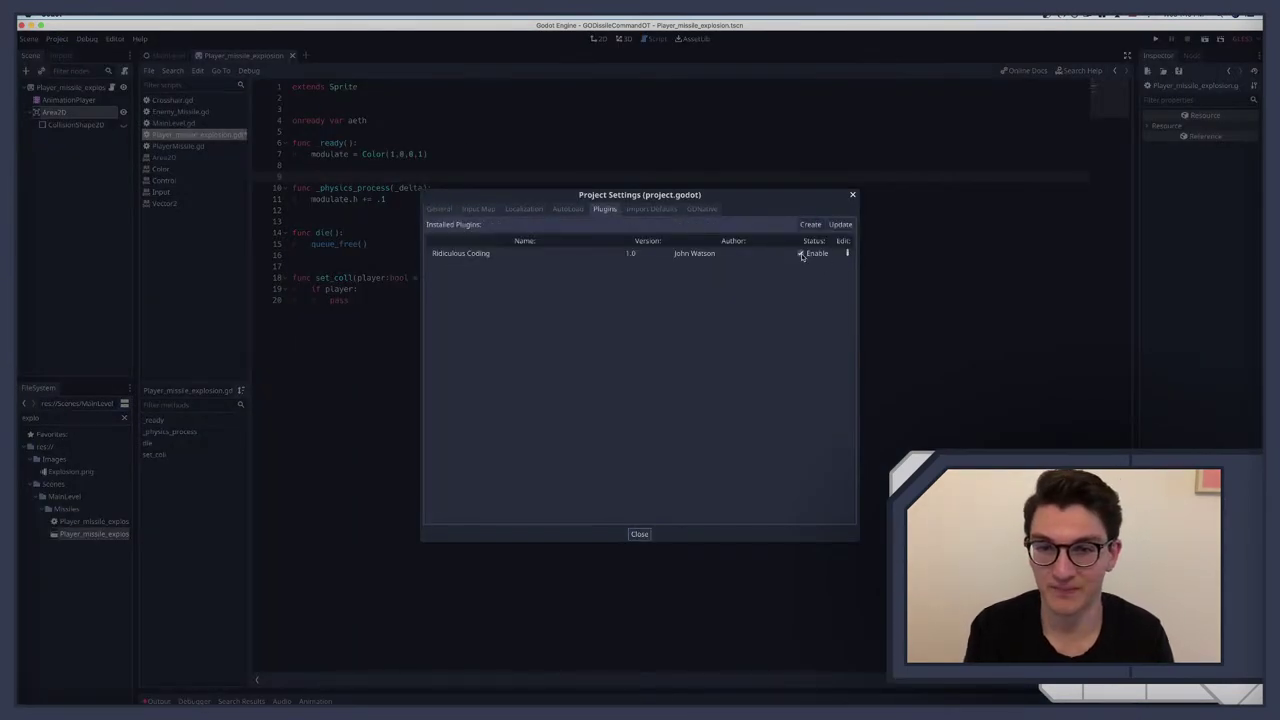
{"action": "left_click", "coordinate": [801, 253]}
{"action": "left_click", "coordinate": [852, 194]}
{"action": "type", "text": "hello"}
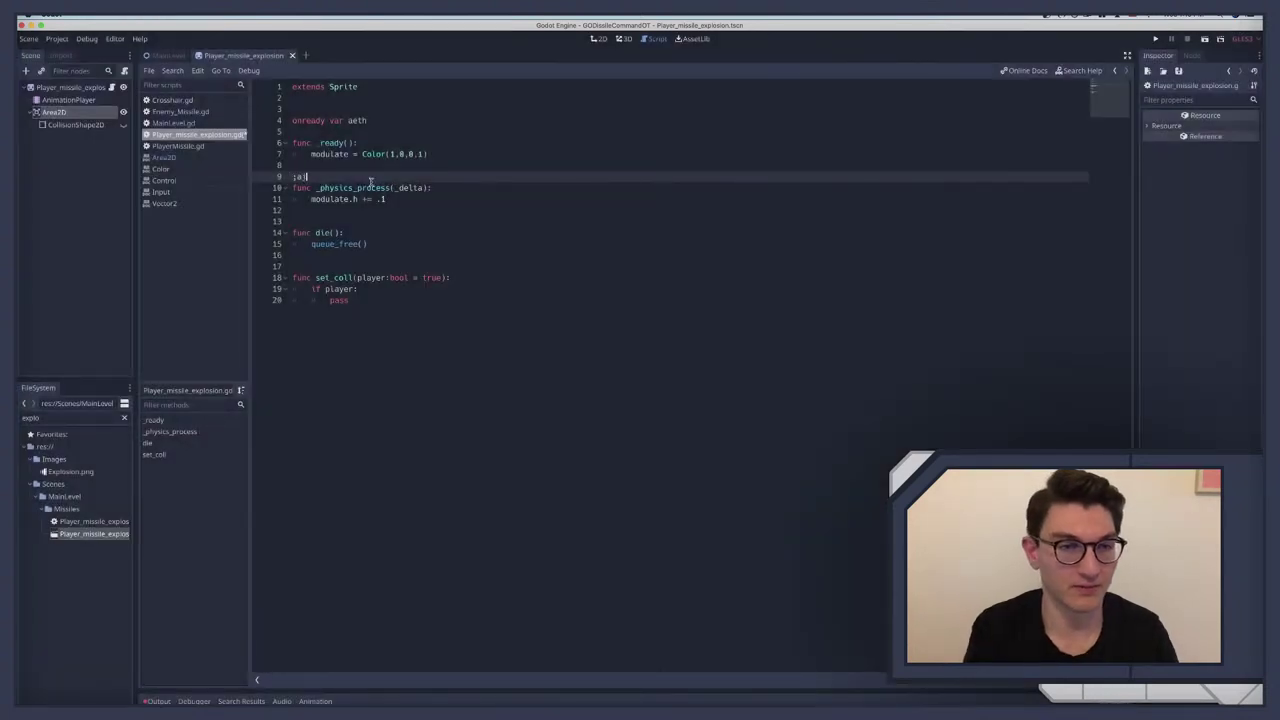
{"action": "key", "text": "BackSpace"}
{"action": "key", "text": "BackSpace"}
{"action": "key", "text": "BackSpace"}
{"action": "key", "text": "BackSpace"}
{"action": "key", "text": "BackSpace"}
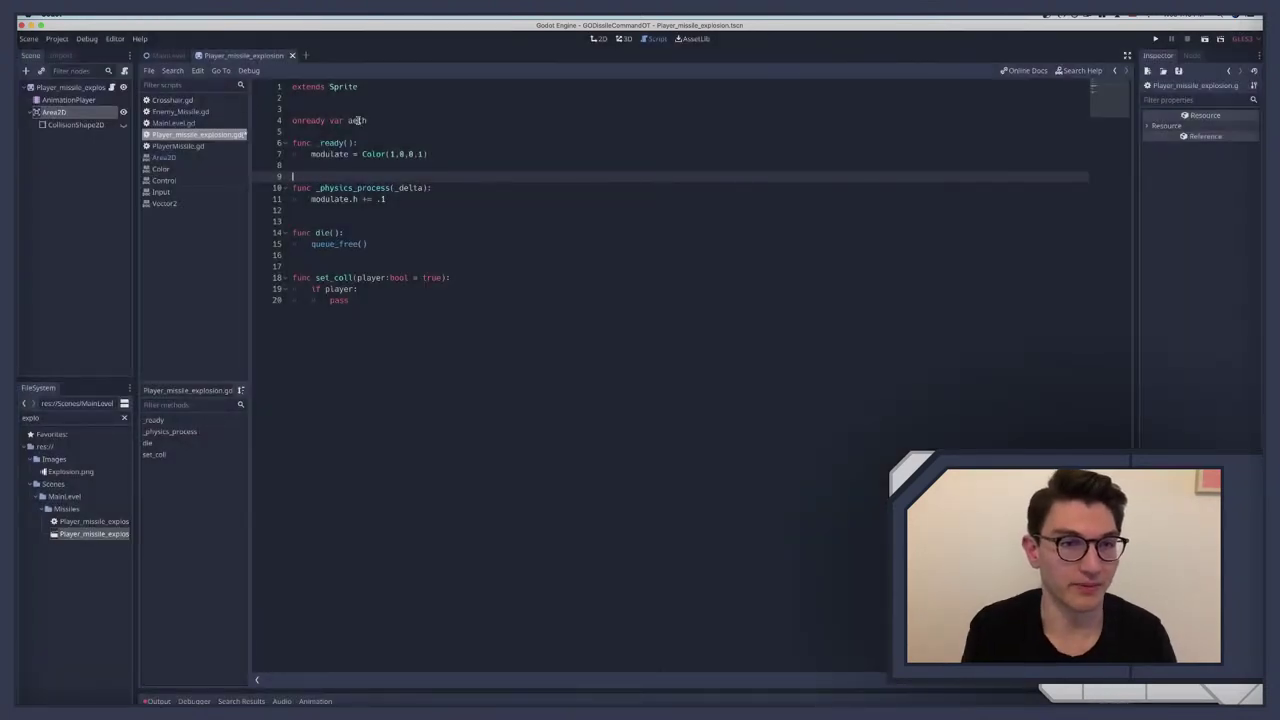
Step: Rename the variable to area = $Area2D and replace pass with area.set_collision_layer_bit()
{"action": "double_click", "coordinate": [357, 120]}
{"action": "type", "text": "are"}
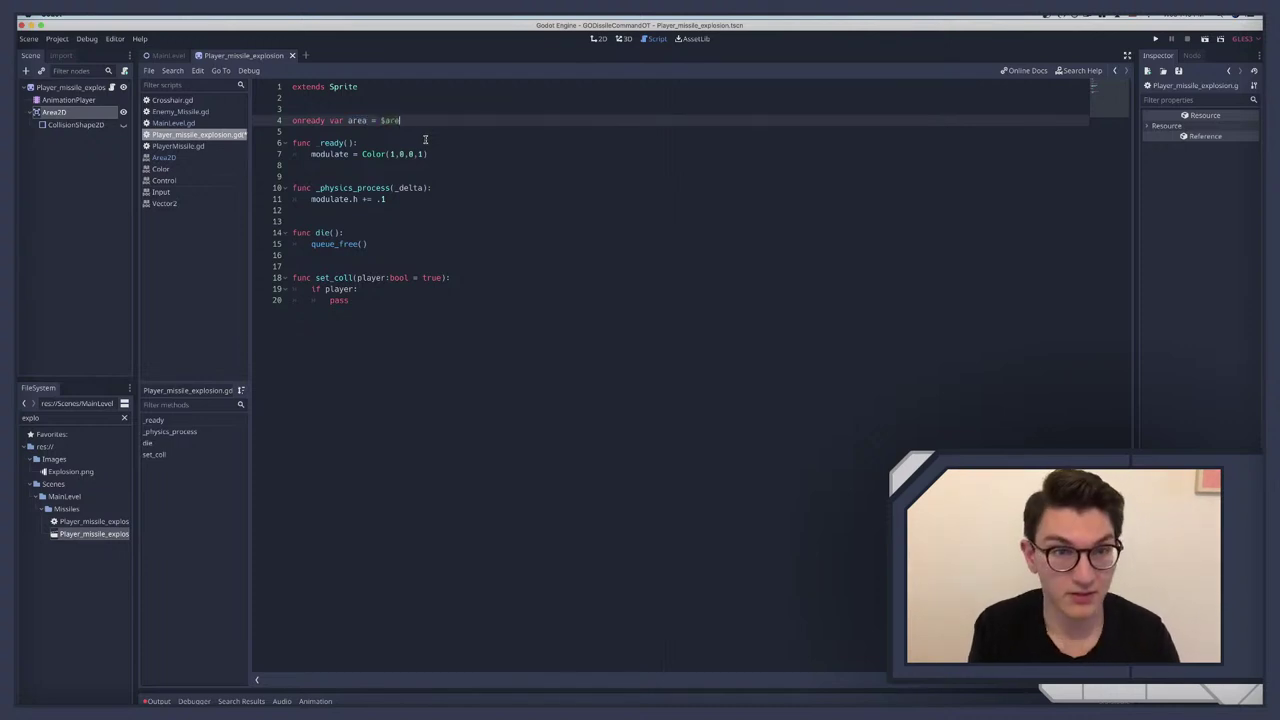
{"action": "type", "text": "a = $are"}
{"action": "key", "text": "Return"}
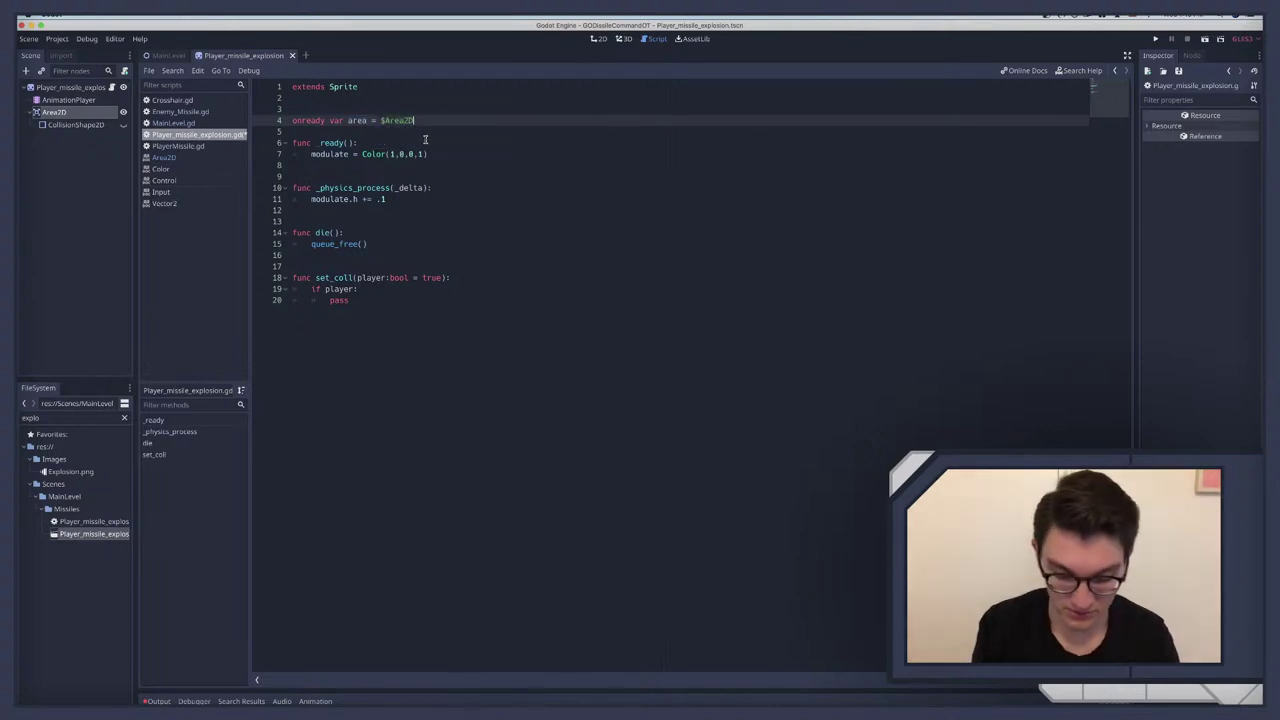
{"action": "left_click", "coordinate": [405, 165]}
{"action": "left_click", "coordinate": [333, 256]}
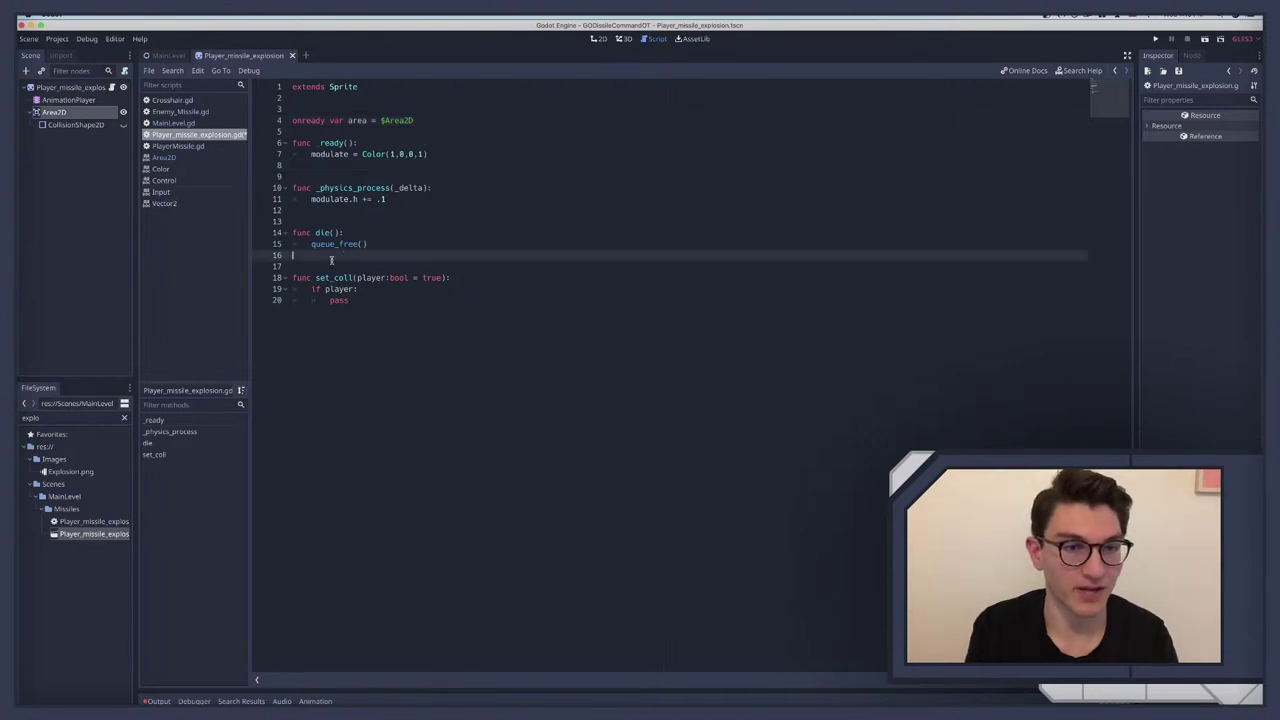
{"action": "double_click", "coordinate": [336, 300]}
{"action": "key", "text": "BackSpace"}
{"action": "type", "text": "area"}
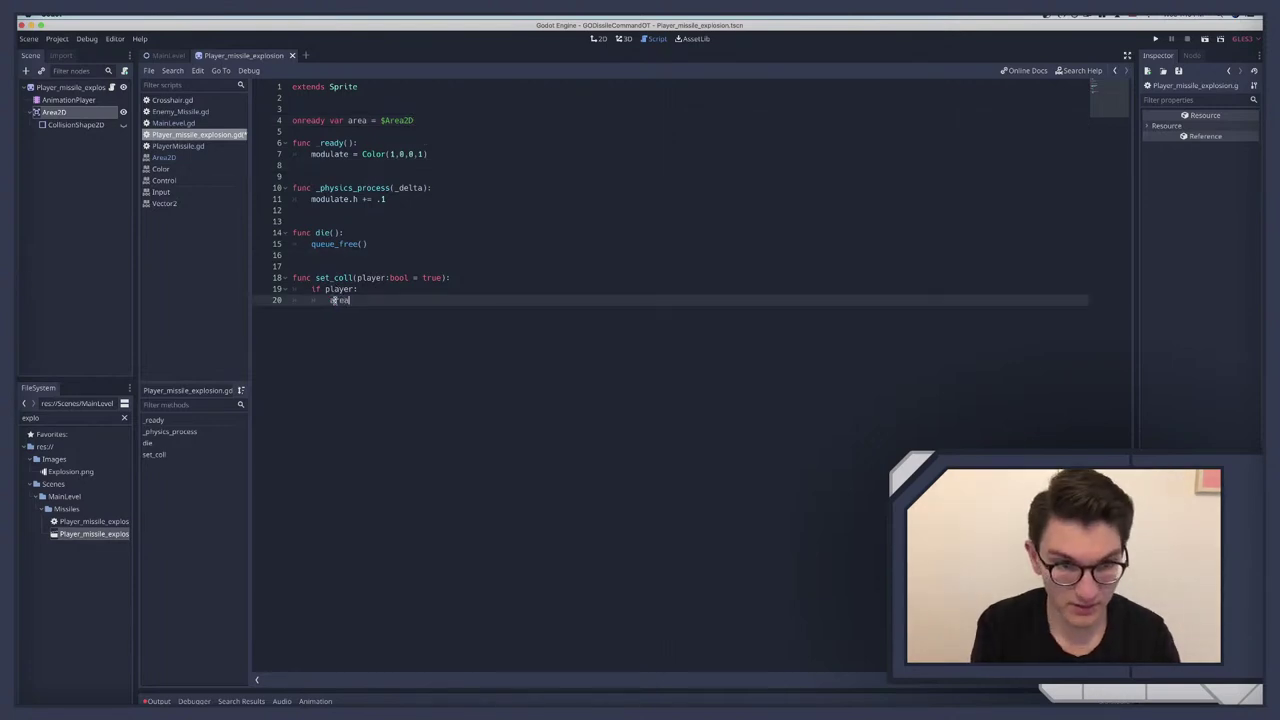
{"action": "type", "text": ".set_"}
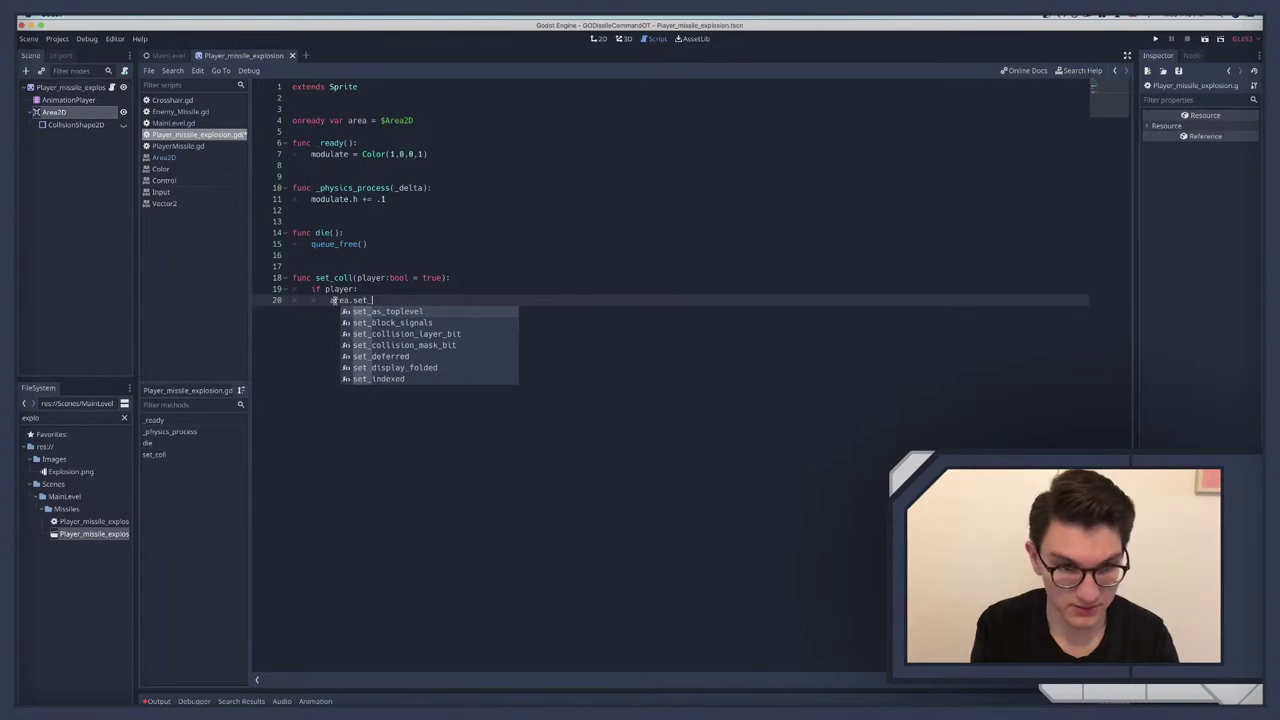
{"action": "type", "text": "c"}
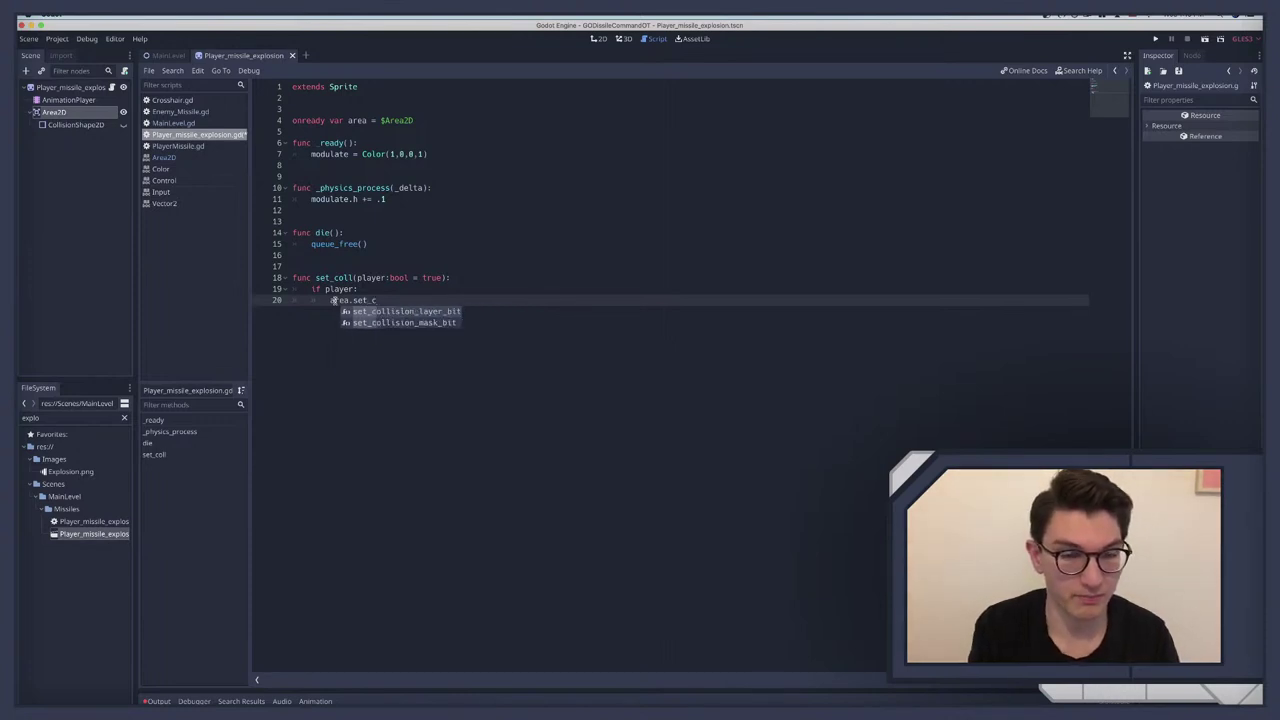
{"action": "key", "text": "Return"}
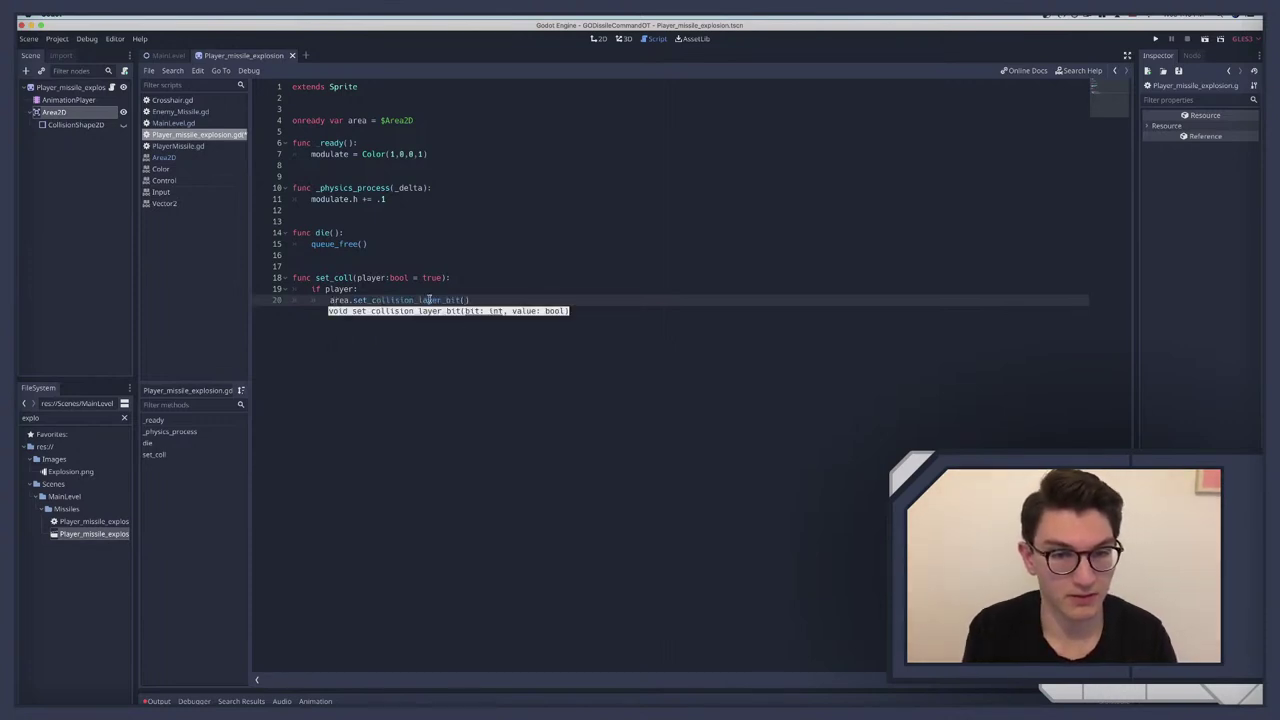
{"action": "left_click", "coordinate": [55, 116]}
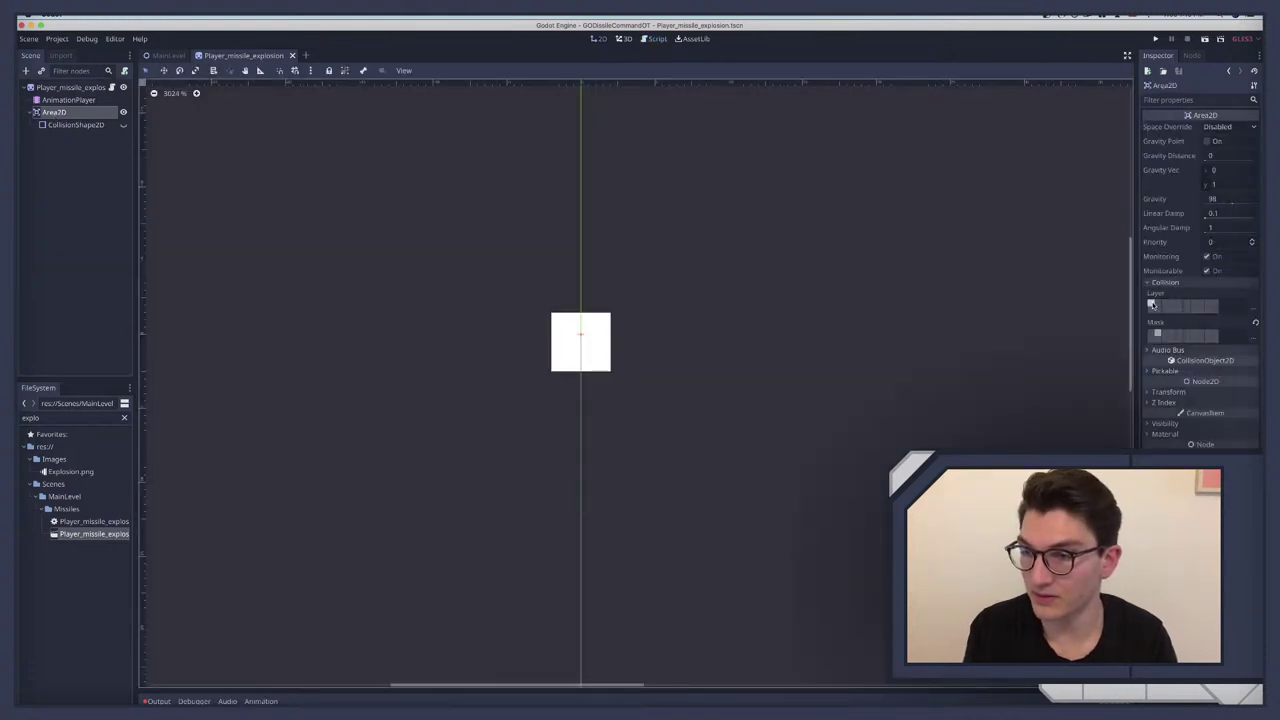
{"action": "mouse_move", "coordinate": [1151, 304]}
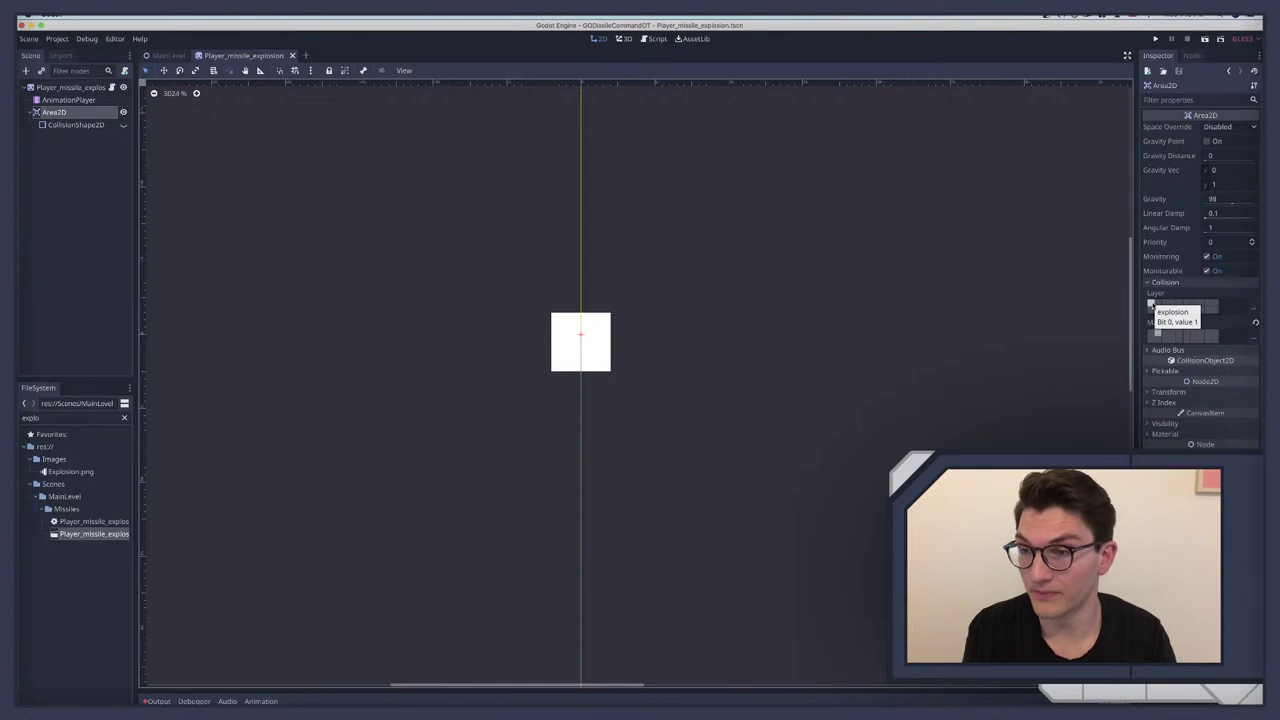
{"action": "mouse_move", "coordinate": [1217, 315]}
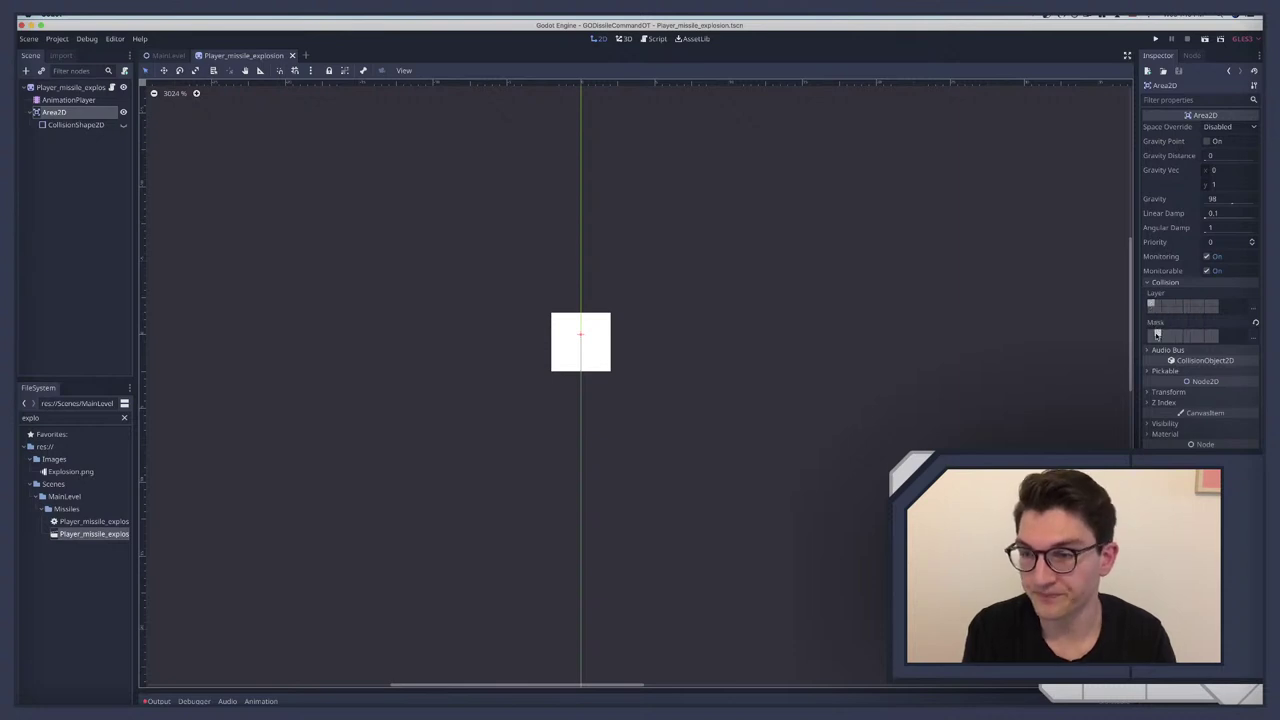
{"action": "mouse_move", "coordinate": [1158, 335]}
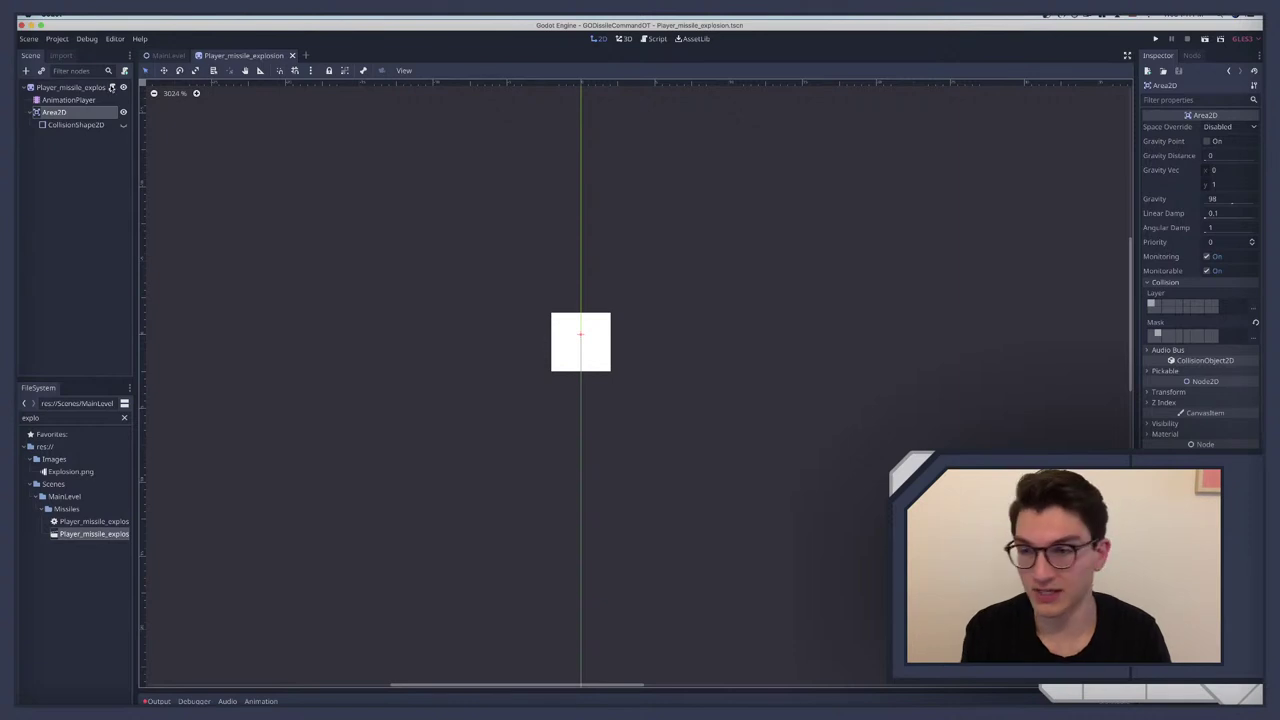
Step: Replace set_collision_layer_bit with set_collision_mask_bit in the explosion script's player branch
{"action": "left_click", "coordinate": [111, 88]}
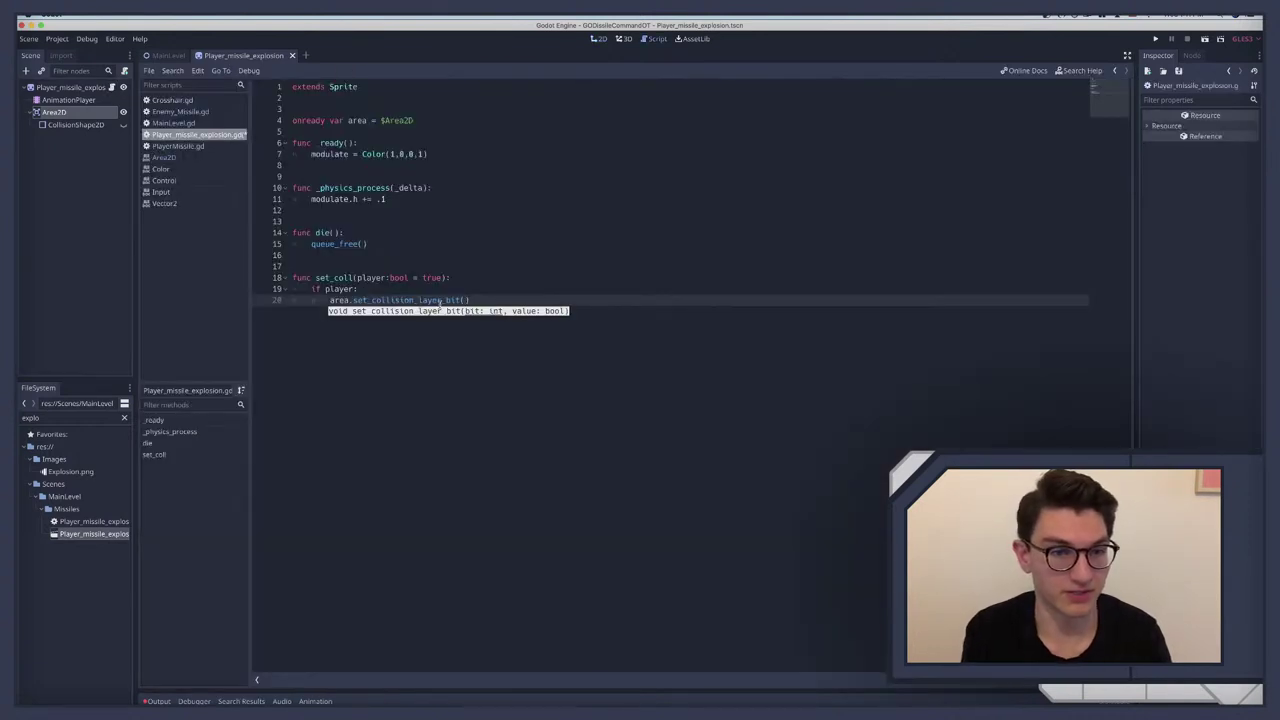
{"action": "double_click", "coordinate": [397, 300]}
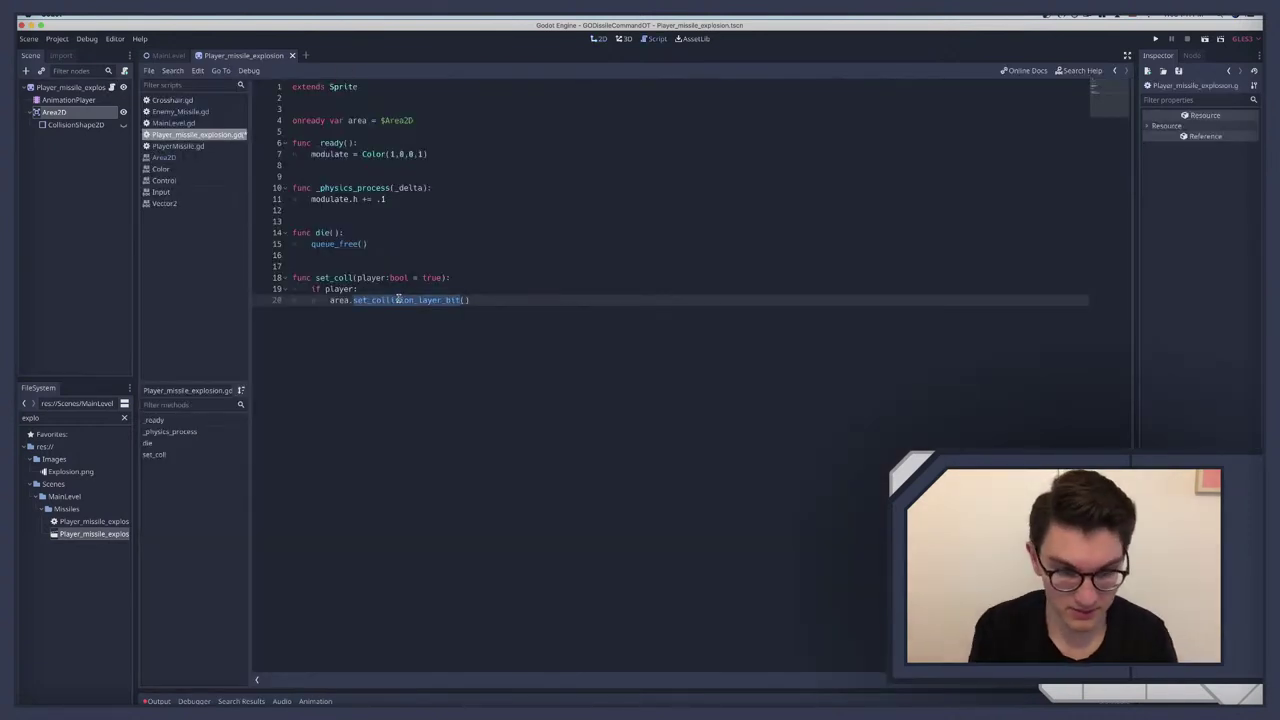
{"action": "type", "text": "set"}
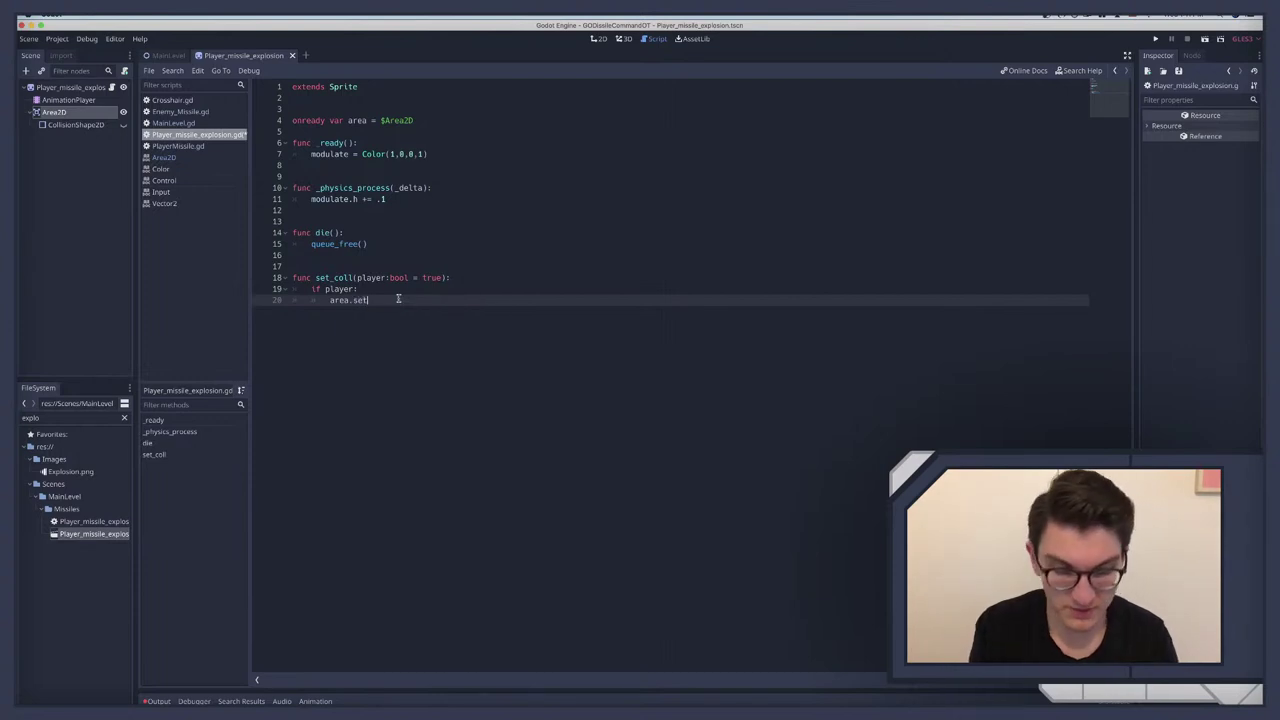
{"action": "type", "text": "_"}
{"action": "key", "text": "Down"}
{"action": "key", "text": "Down"}
{"action": "key", "text": "Down"}
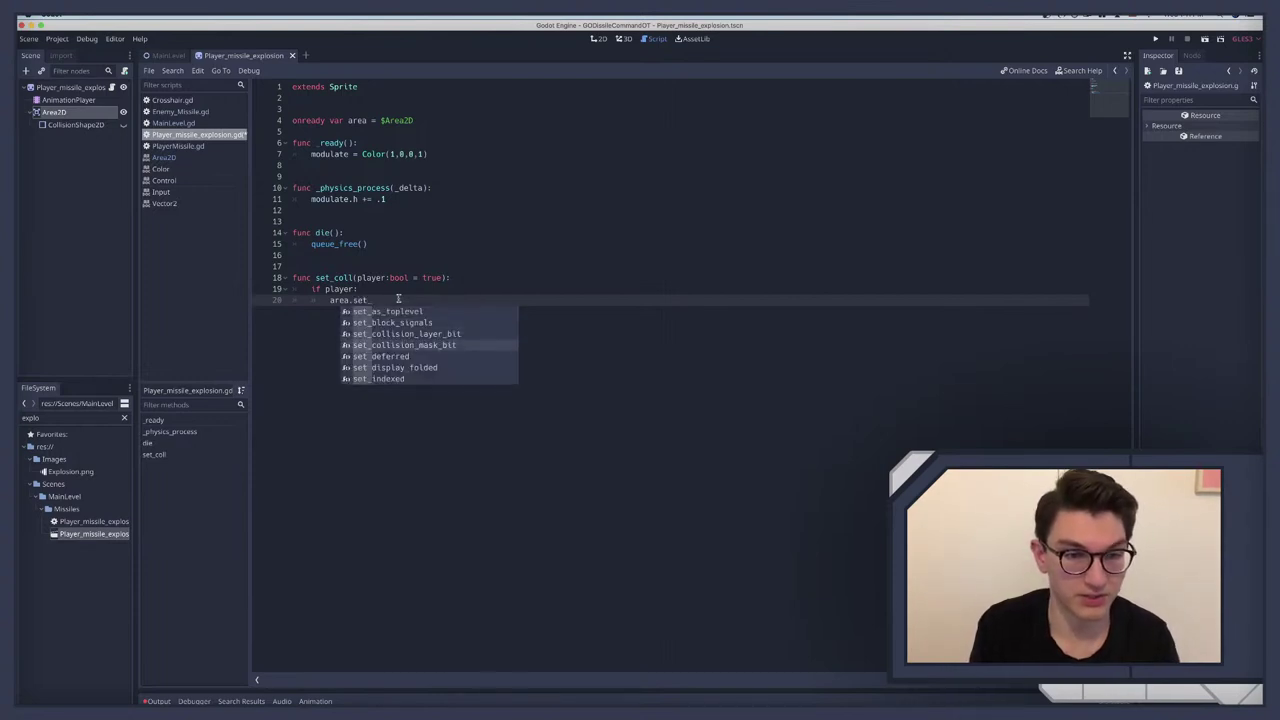
{"action": "key", "text": "Return"}
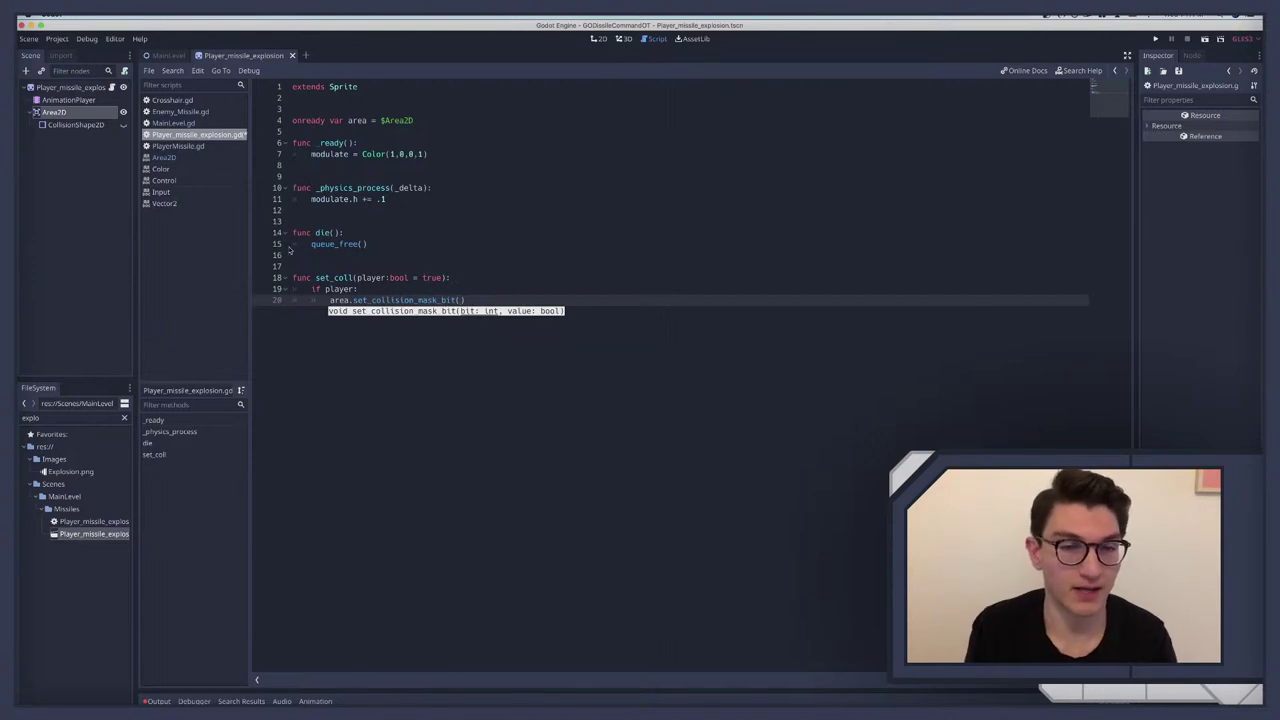
Step: Check the Area2D's collision mask bits, then return to the explosion script
{"action": "left_click", "coordinate": [55, 112]}
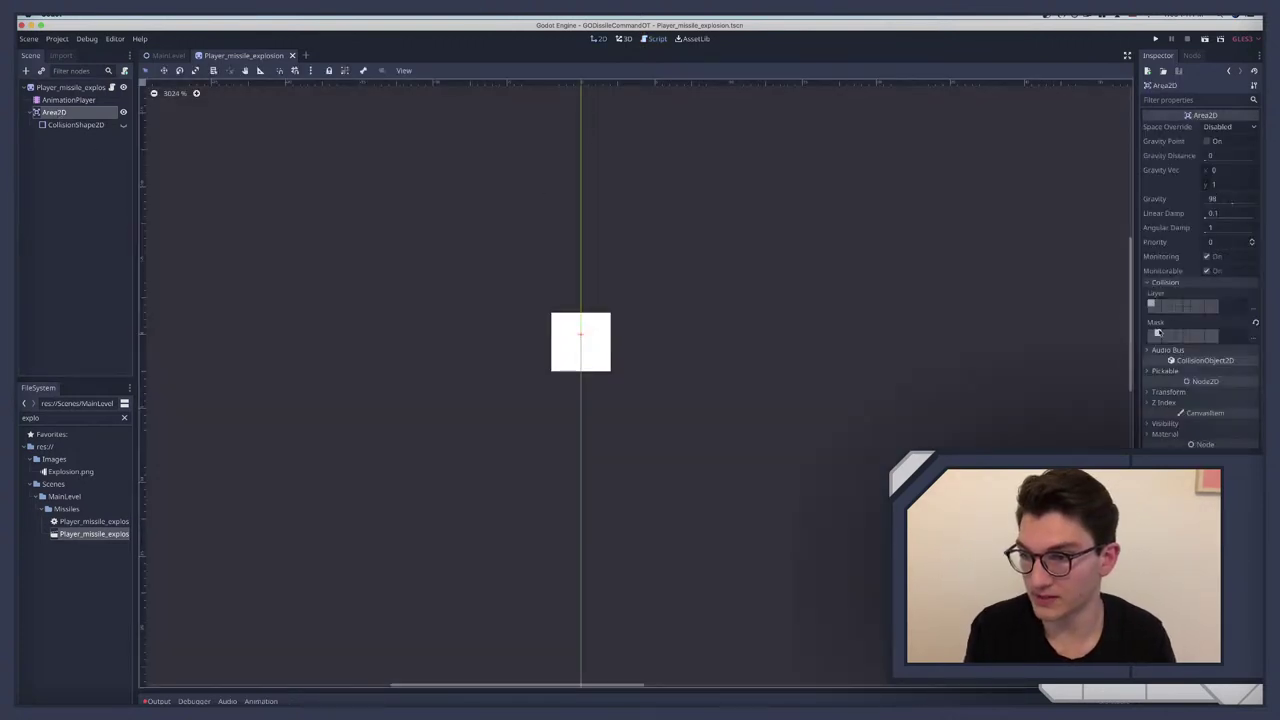
{"action": "left_click", "coordinate": [111, 87]}
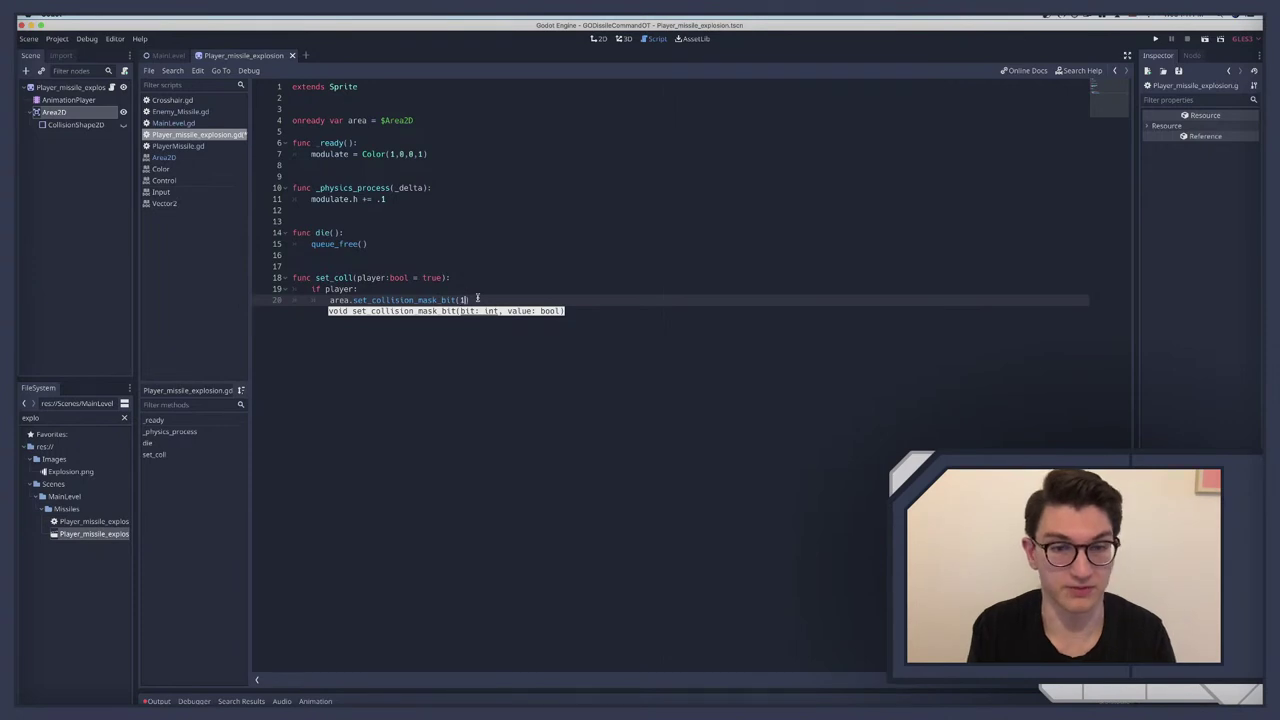
{"action": "left_click", "coordinate": [479, 298]}
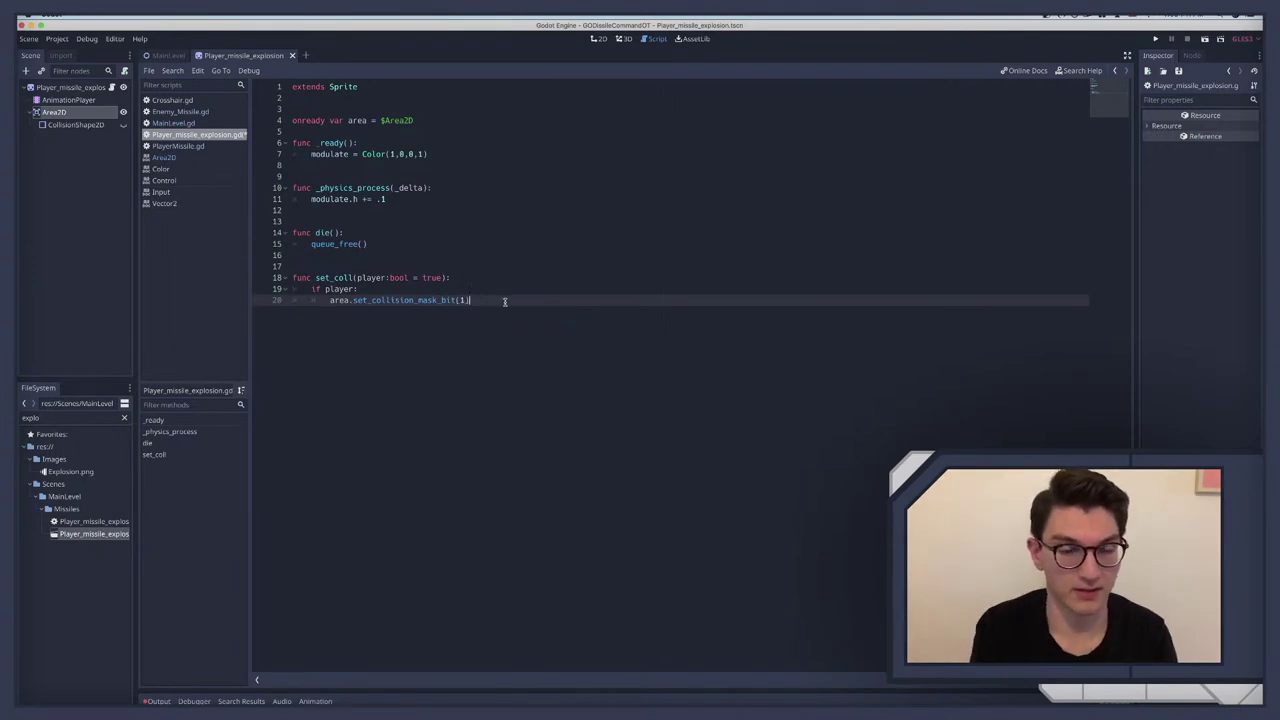
Step: Open the Area2D class reference and scroll to its collision layer and mask method descriptions
{"action": "left_click", "coordinate": [182, 156]}
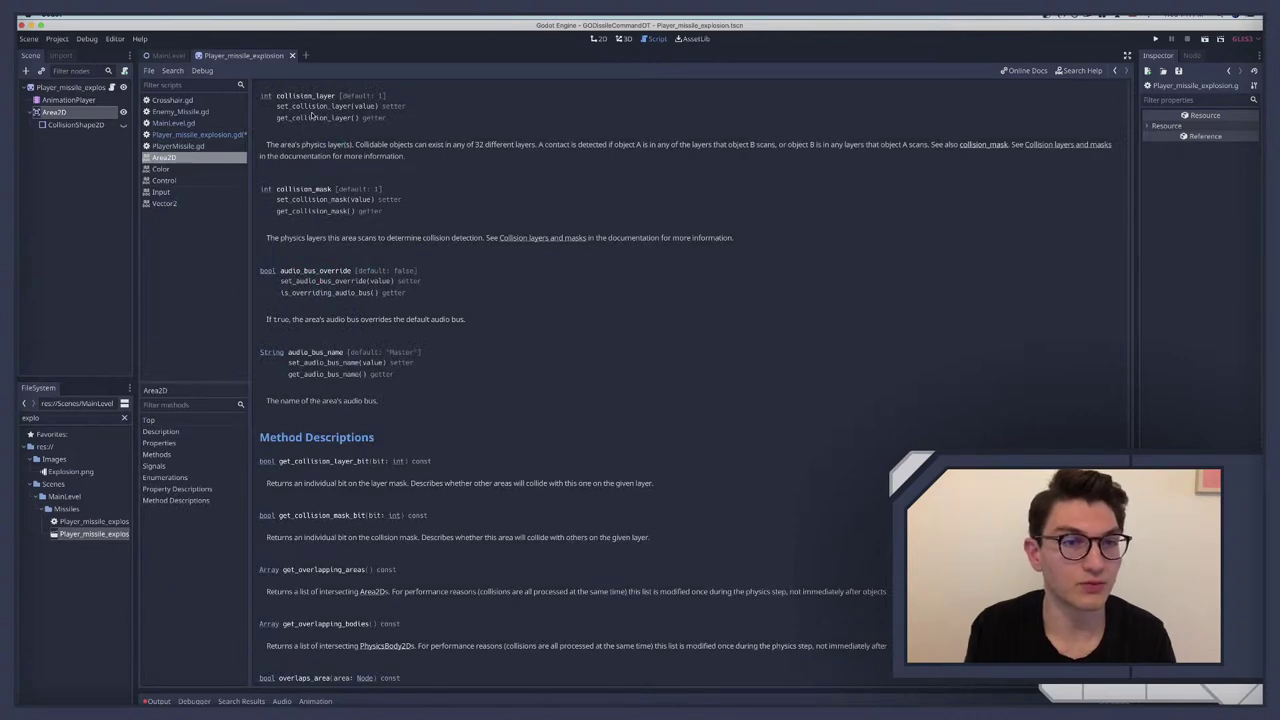
{"action": "scroll", "coordinate": [340, 112], "scroll_direction": "up", "scroll_amount": 10}
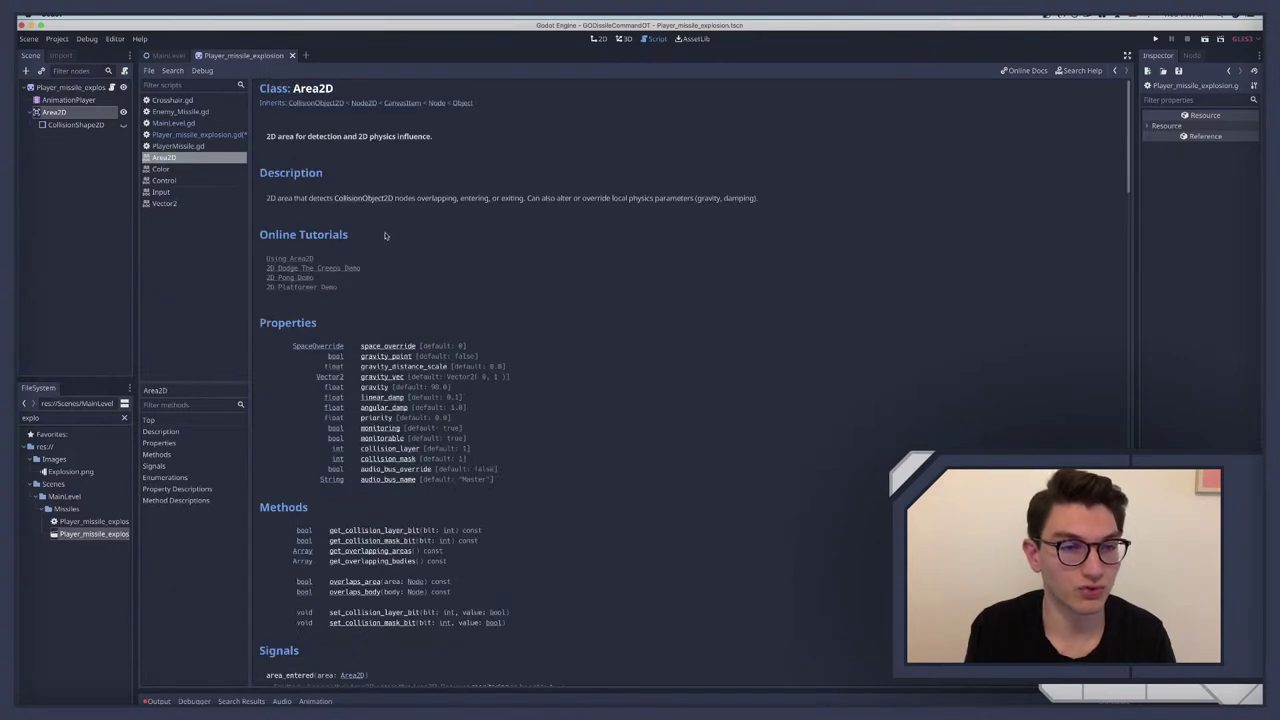
{"action": "scroll", "coordinate": [386, 240], "scroll_direction": "down", "scroll_amount": 2}
{"action": "scroll", "coordinate": [388, 434], "scroll_direction": "down", "scroll_amount": 10}
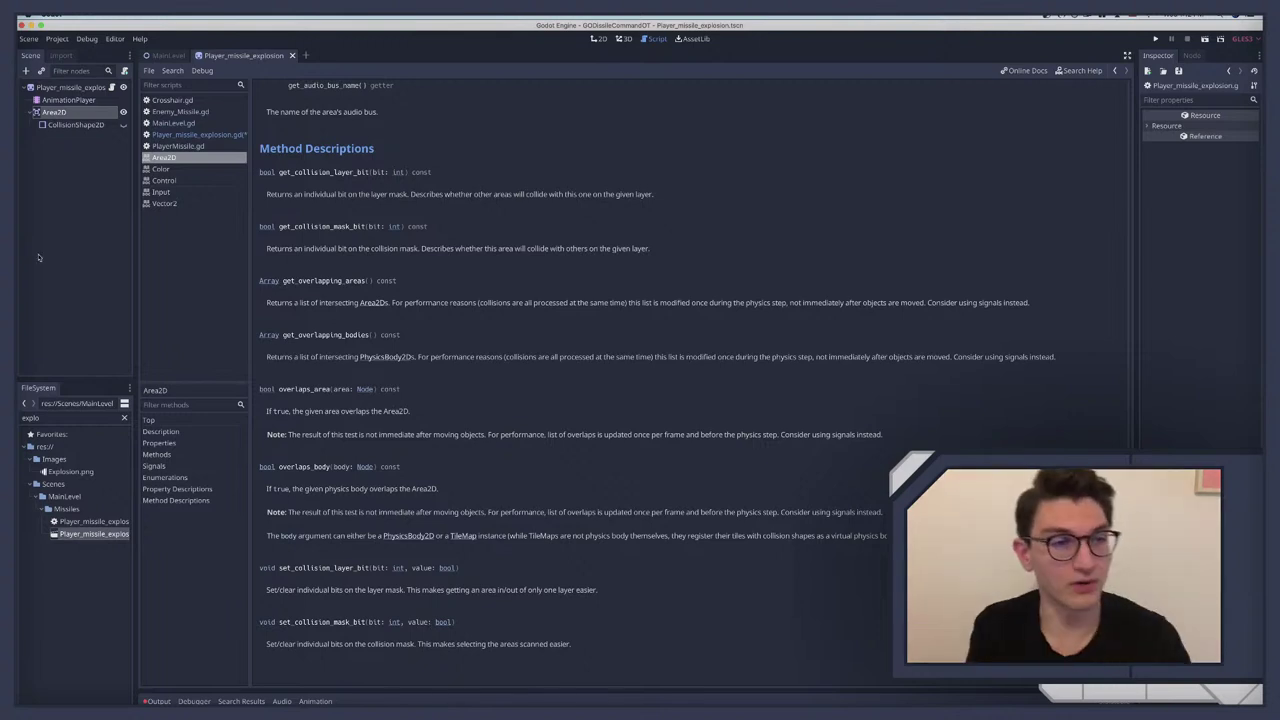
Step: Give the player mask call a true argument, add an else: line, and default set_coll to false
{"action": "left_click", "coordinate": [60, 112]}
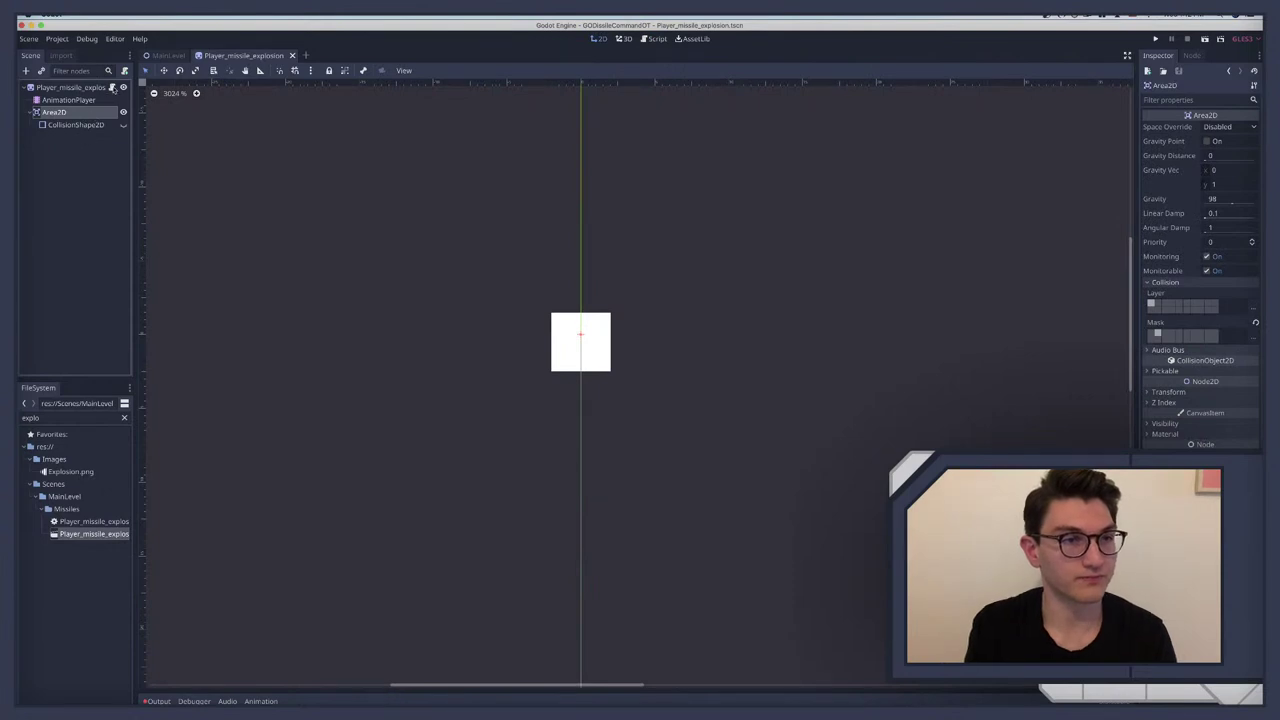
{"action": "left_click", "coordinate": [111, 87]}
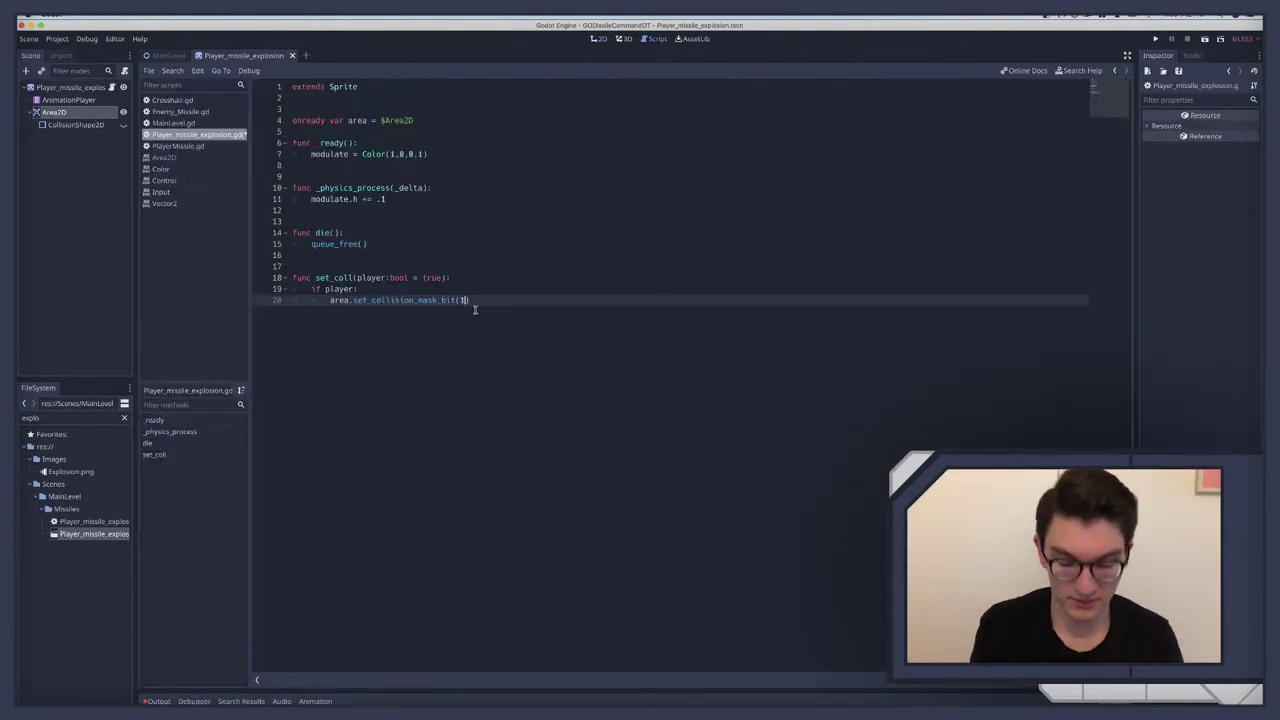
{"action": "type", "text": ", true"}
{"action": "key", "text": "End"}
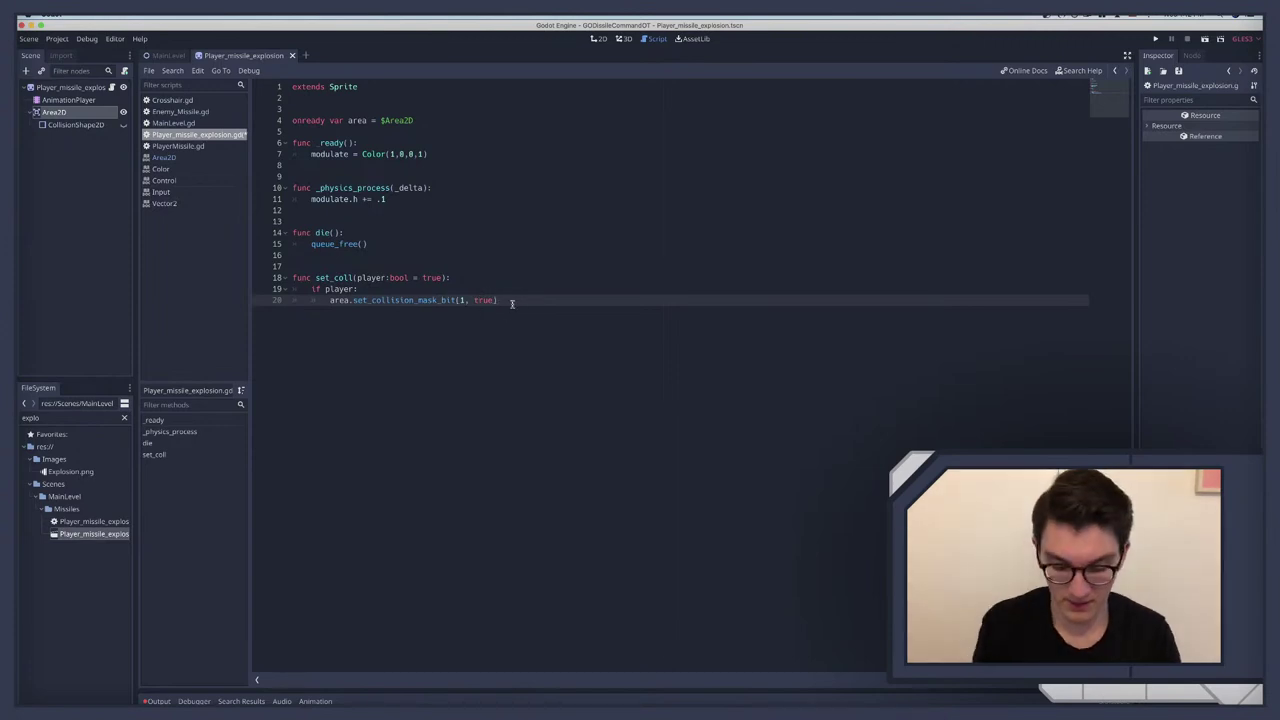
{"action": "key", "text": "Return"}
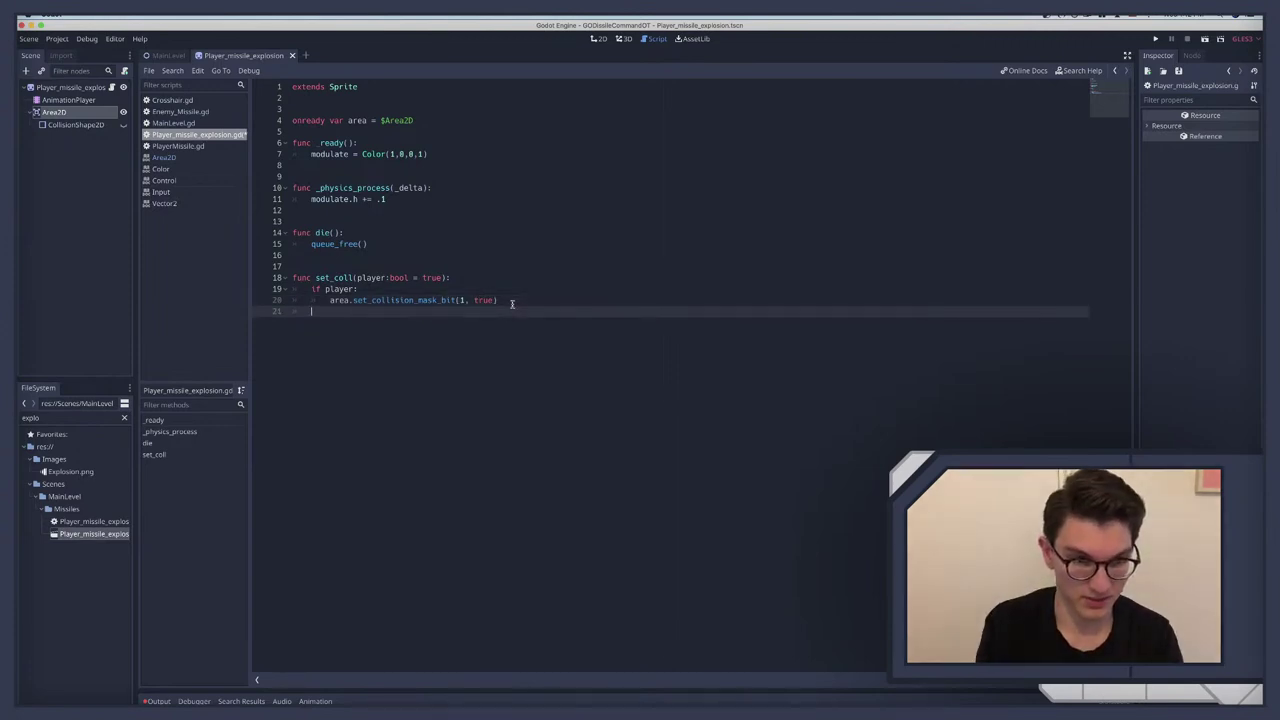
{"action": "type", "text": "if"}
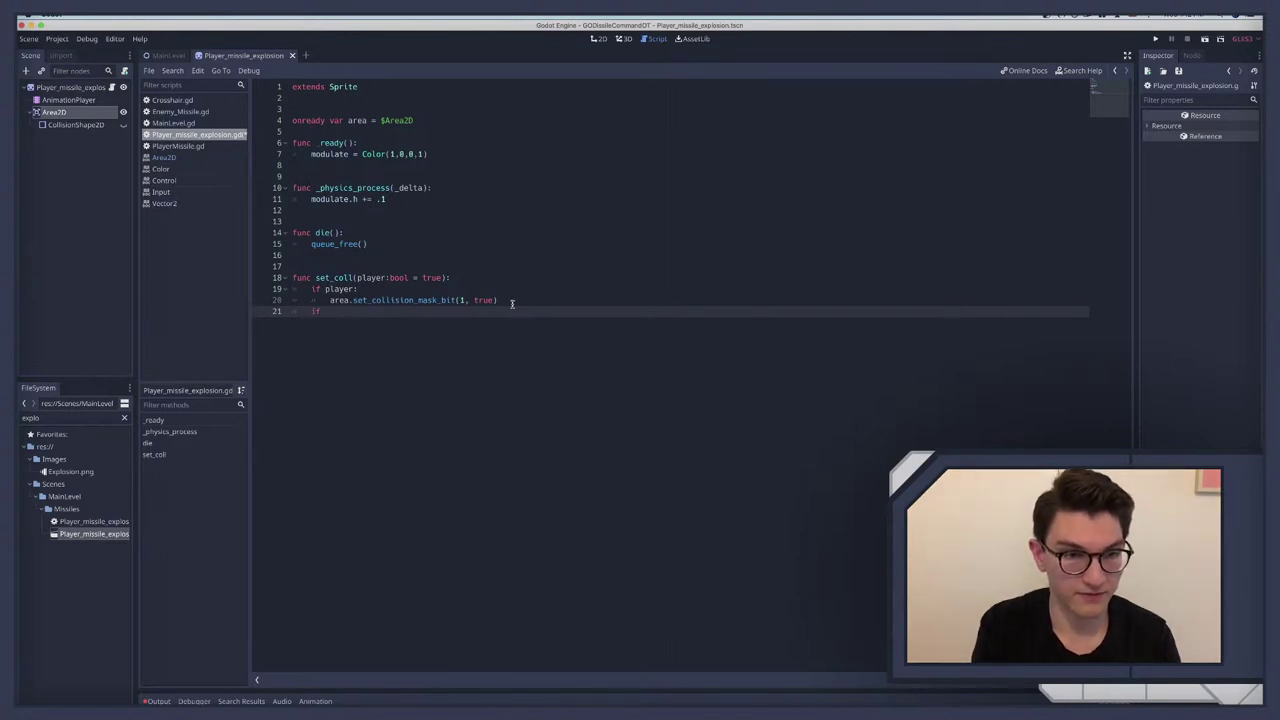
{"action": "key", "text": "BackSpace"}
{"action": "key", "text": "BackSpace"}
{"action": "key", "text": "BackSpace"}
{"action": "type", "text": "e"}
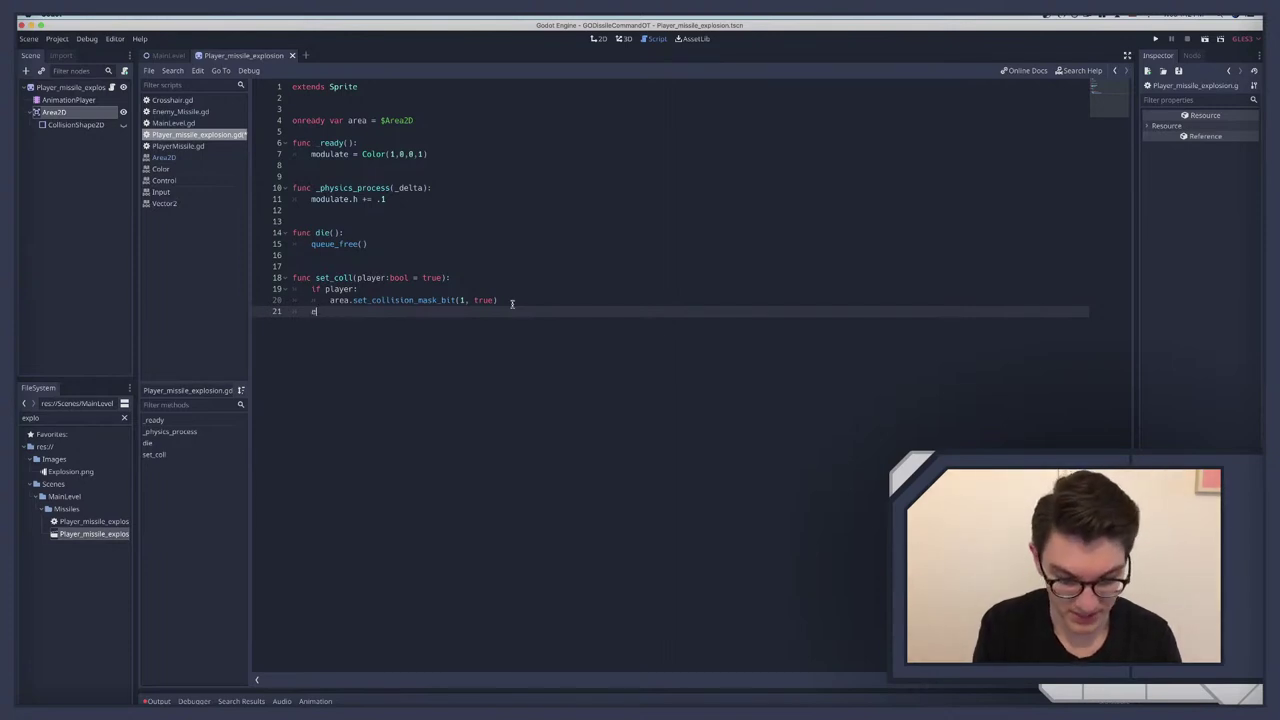
{"action": "type", "text": "lse:"}
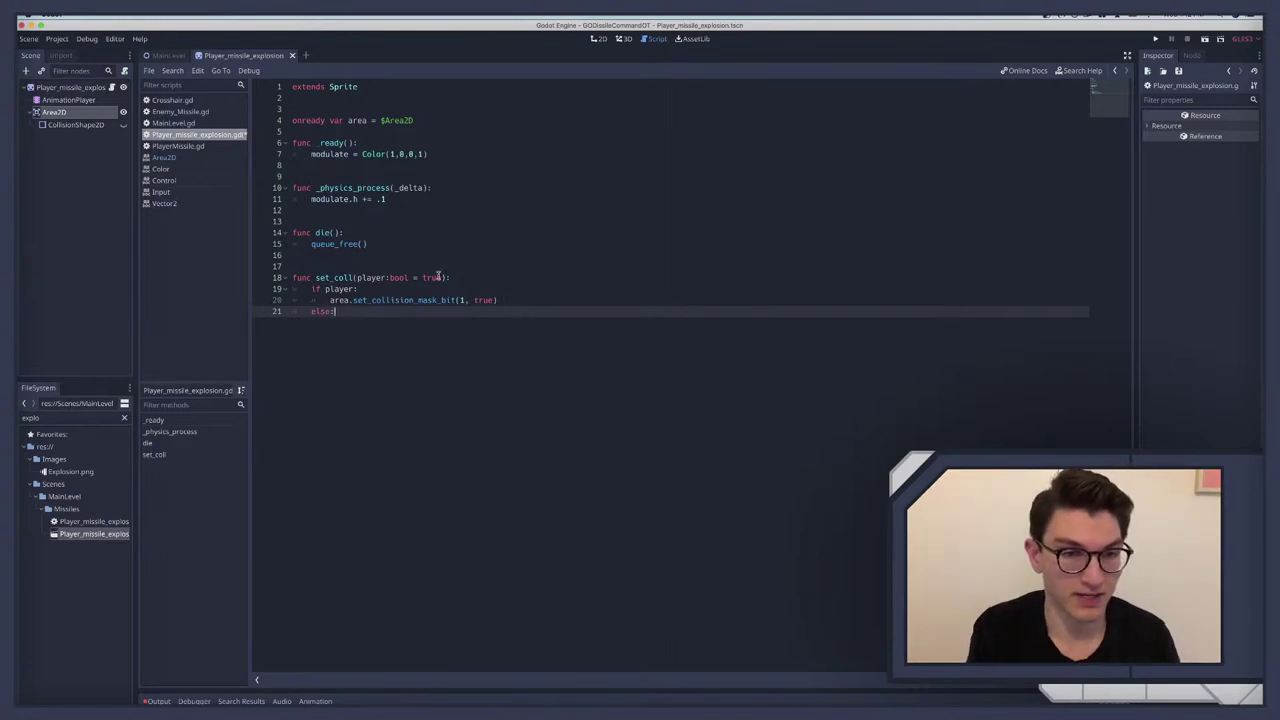
{"action": "double_click", "coordinate": [430, 277]}
{"action": "type", "text": "false"}
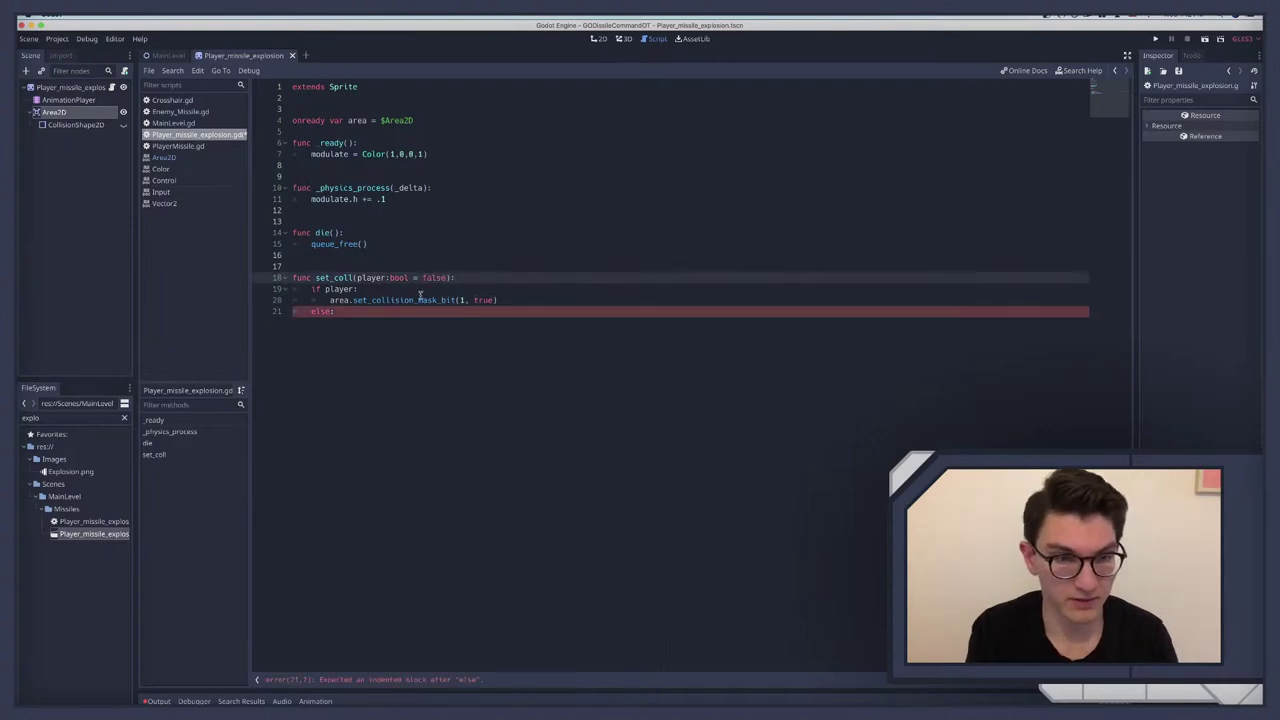
Step: Add area.set_collision_mask_bit(1, false) under the else branch
{"action": "left_click", "coordinate": [414, 300]}
{"action": "left_click", "coordinate": [350, 290]}
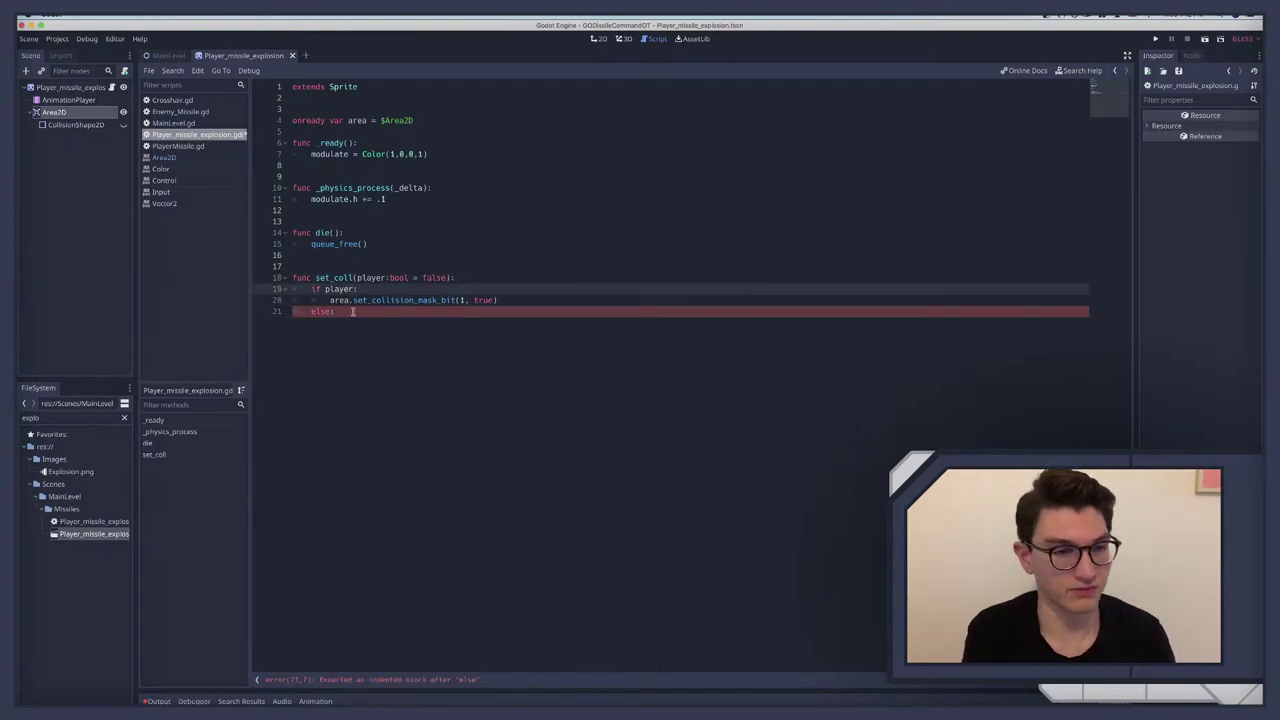
{"action": "left_click", "coordinate": [354, 311]}
{"action": "key", "text": "Return"}
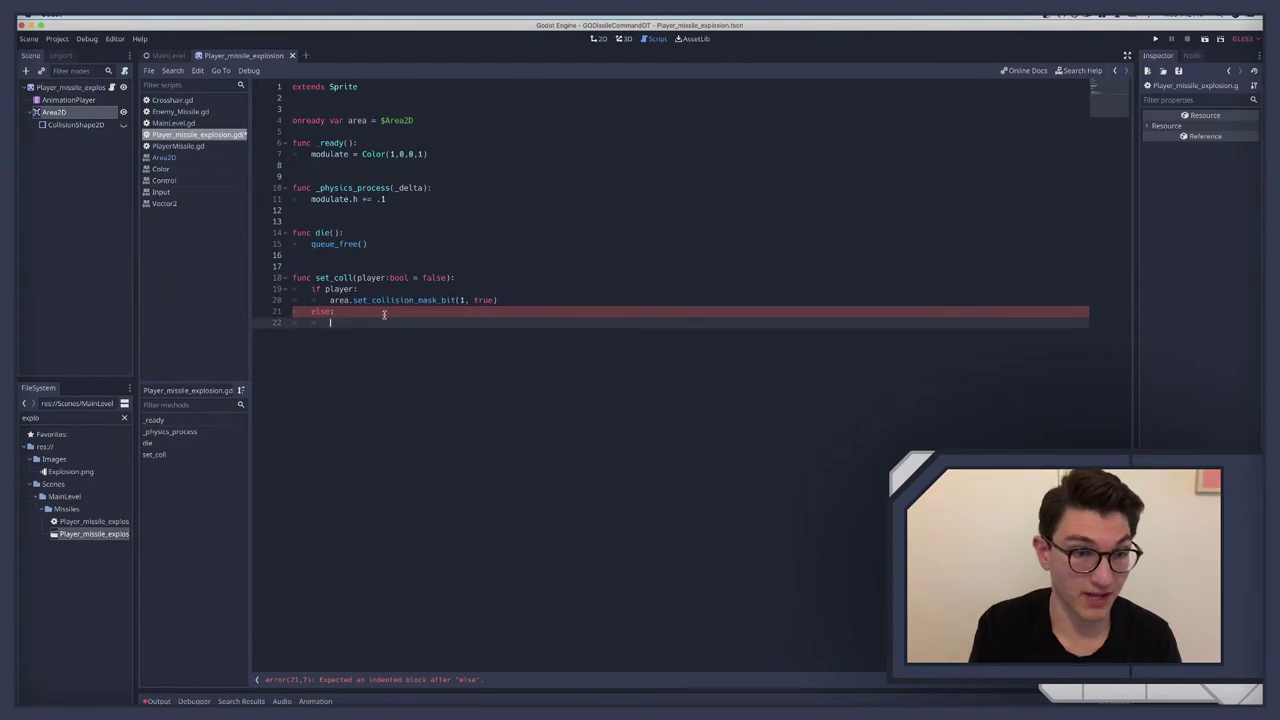
{"action": "type", "text": "area.set"}
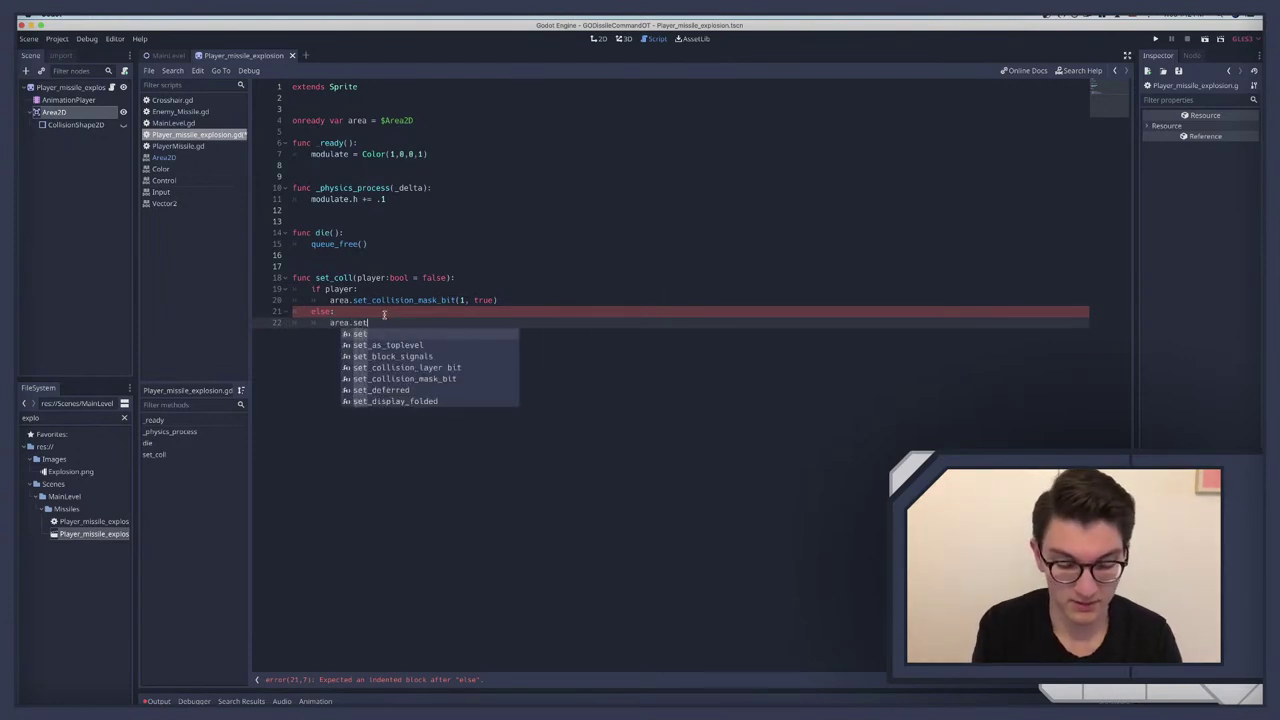
{"action": "type", "text": "_coll"}
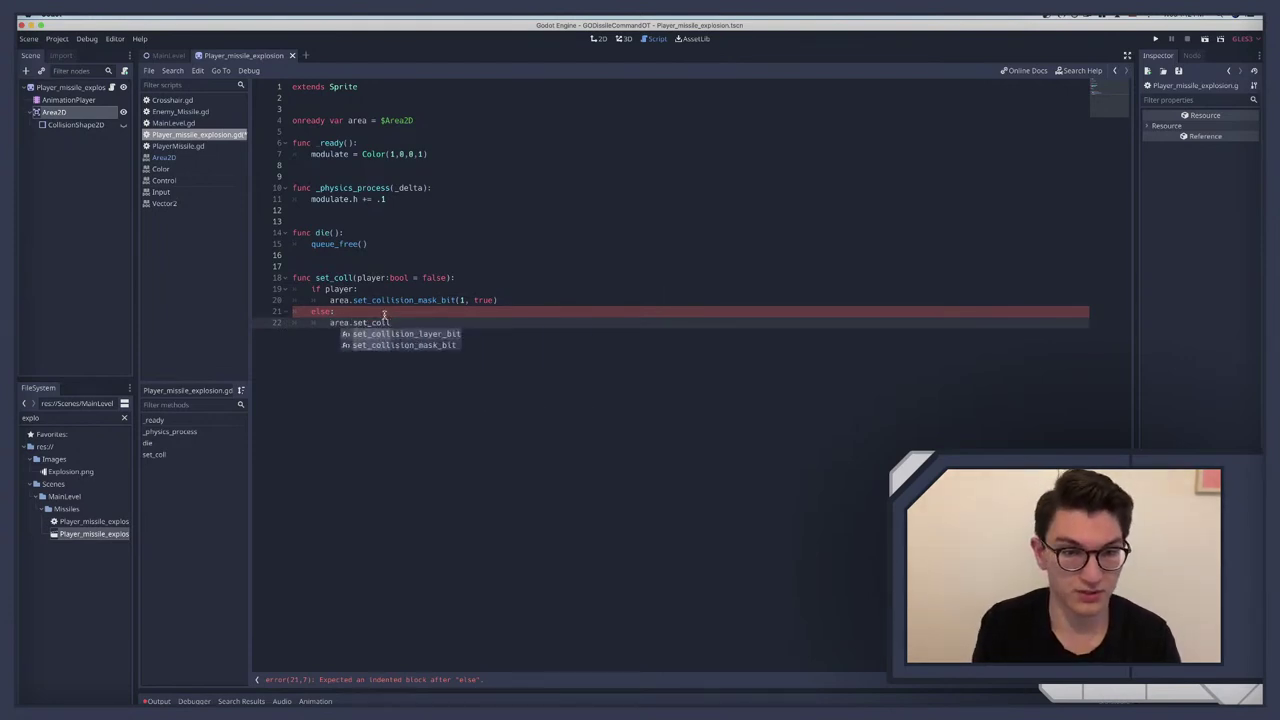
{"action": "key", "text": "Down"}
{"action": "key", "text": "Return"}
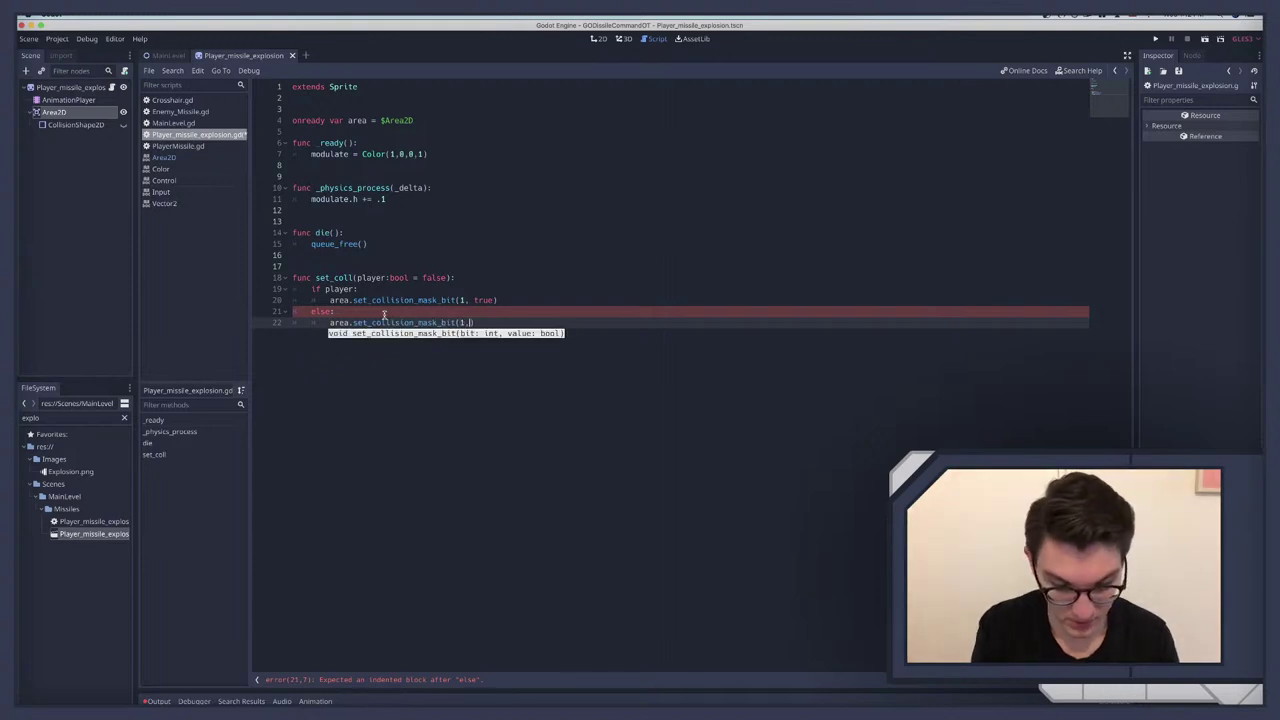
{"action": "type", "text": "1, false)"}
Step: Duplicate the mask call onto line 23 and select its false value for replacement
{"action": "key", "text": "Return"}
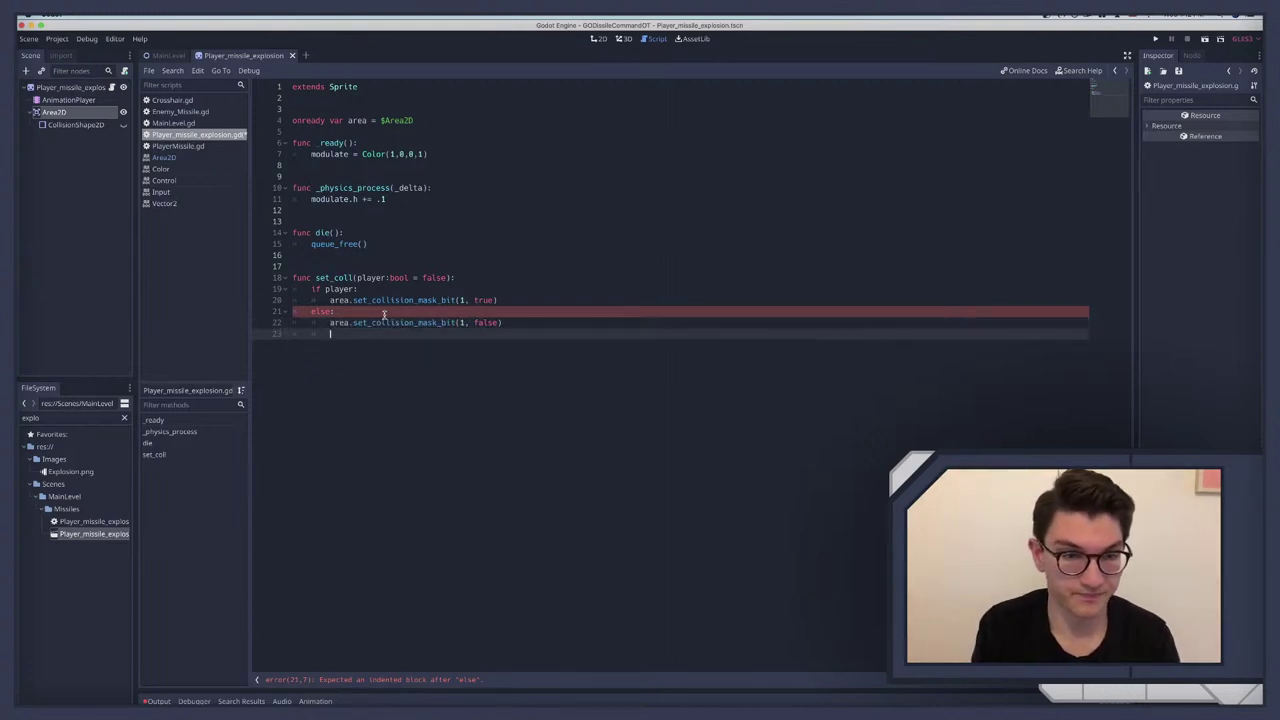
{"action": "key", "text": "Up"}
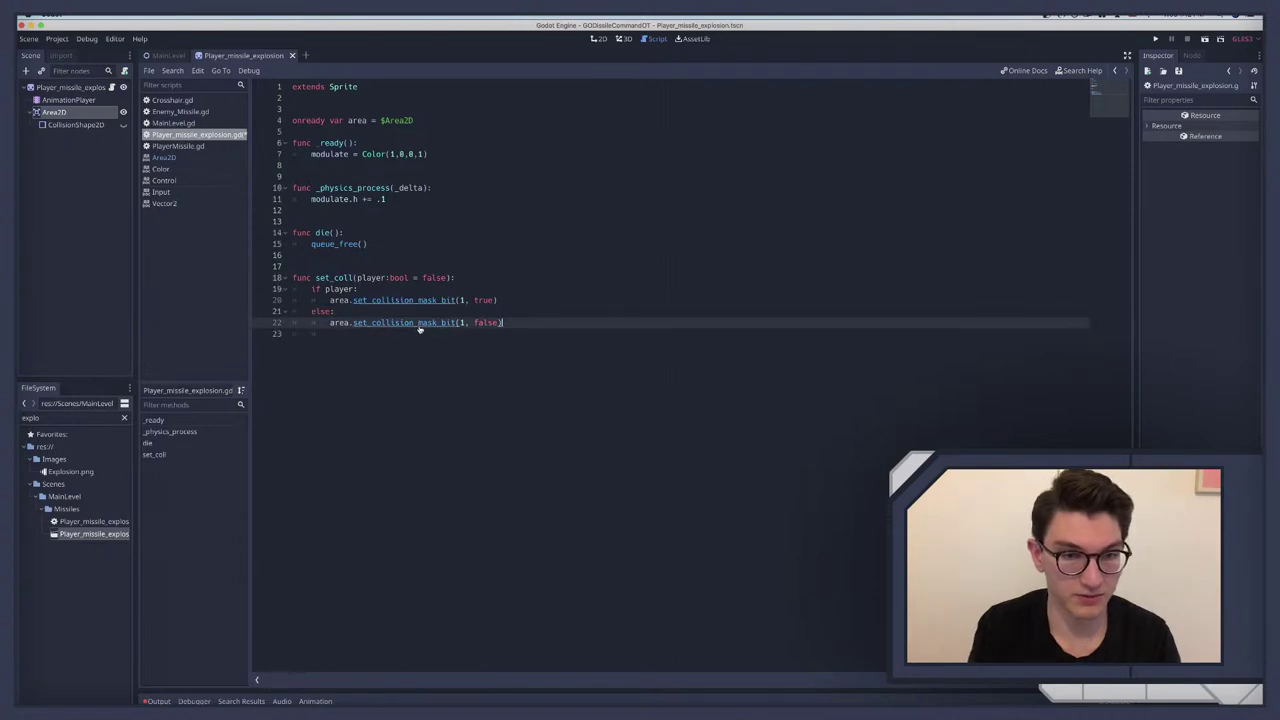
{"action": "key", "text": "shift+End"}
{"action": "key", "text": "ctrl+c"}
{"action": "left_click", "coordinate": [414, 322]}
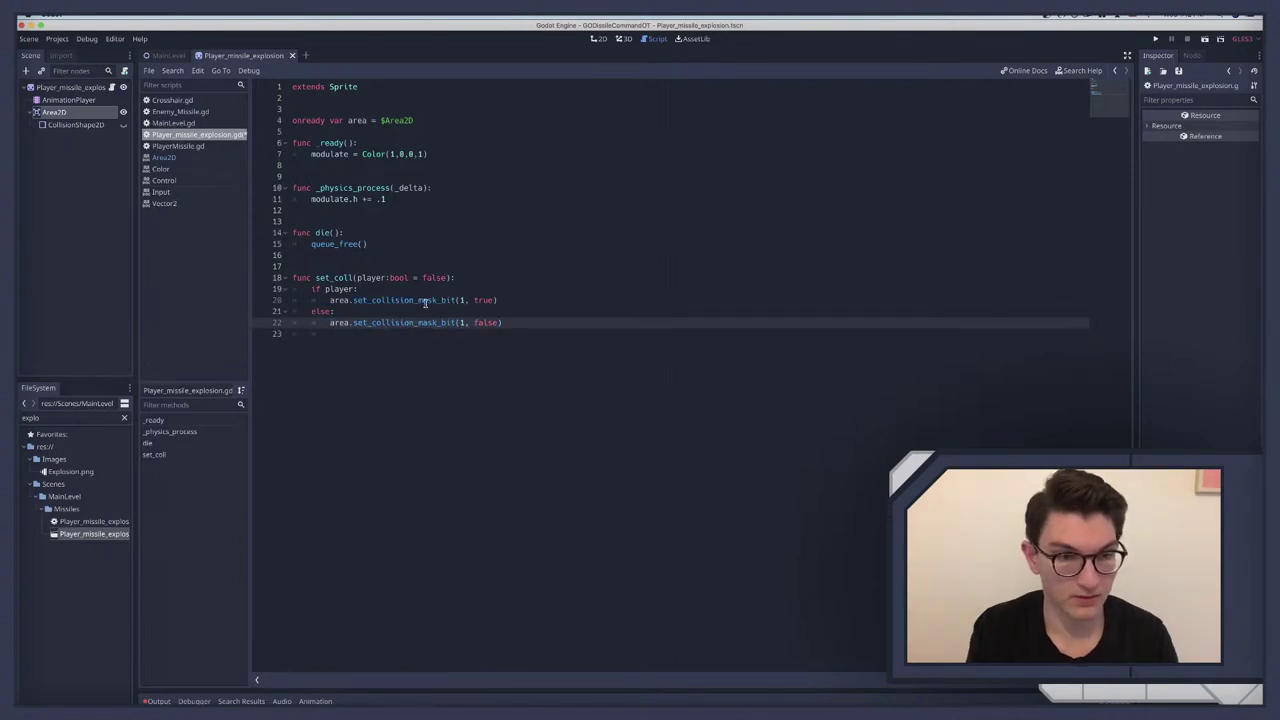
{"action": "left_click", "coordinate": [365, 337]}
{"action": "key", "text": "ctrl+v"}
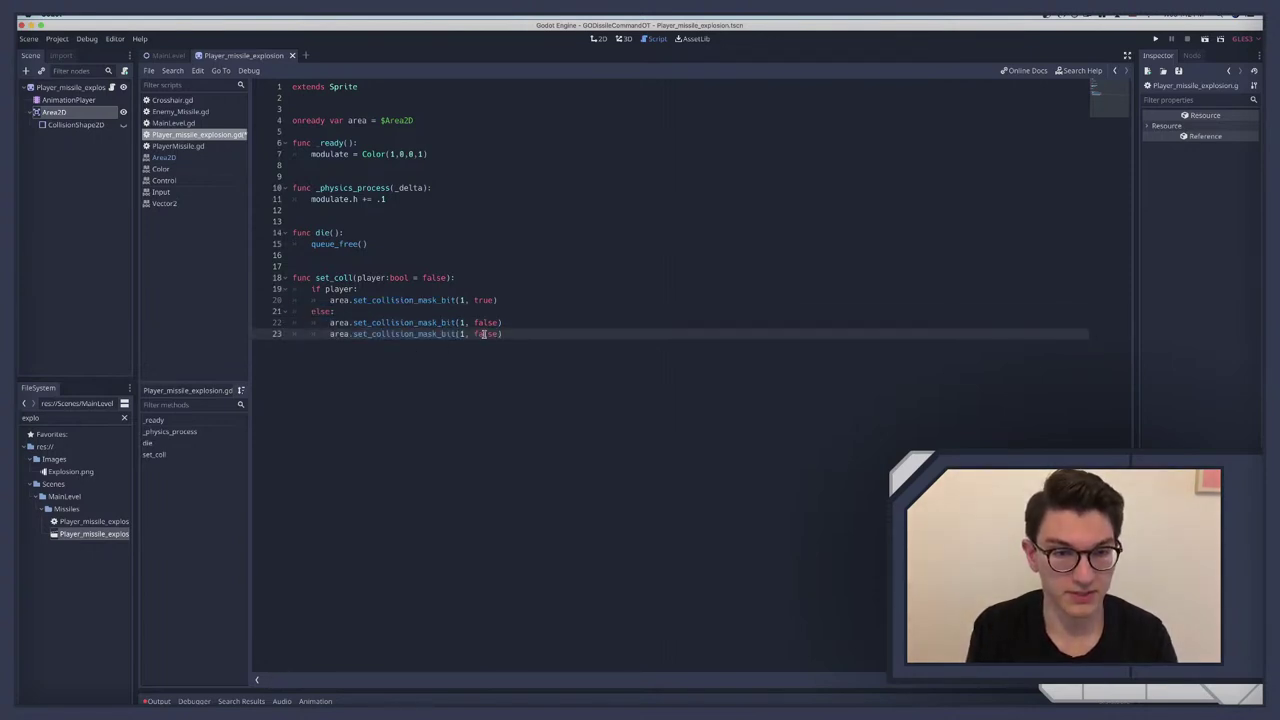
{"action": "double_click", "coordinate": [485, 334]}
Step: Set line 23's value to true, then review the Area2D's named Collision Mask layers
{"action": "type", "text": "true"}
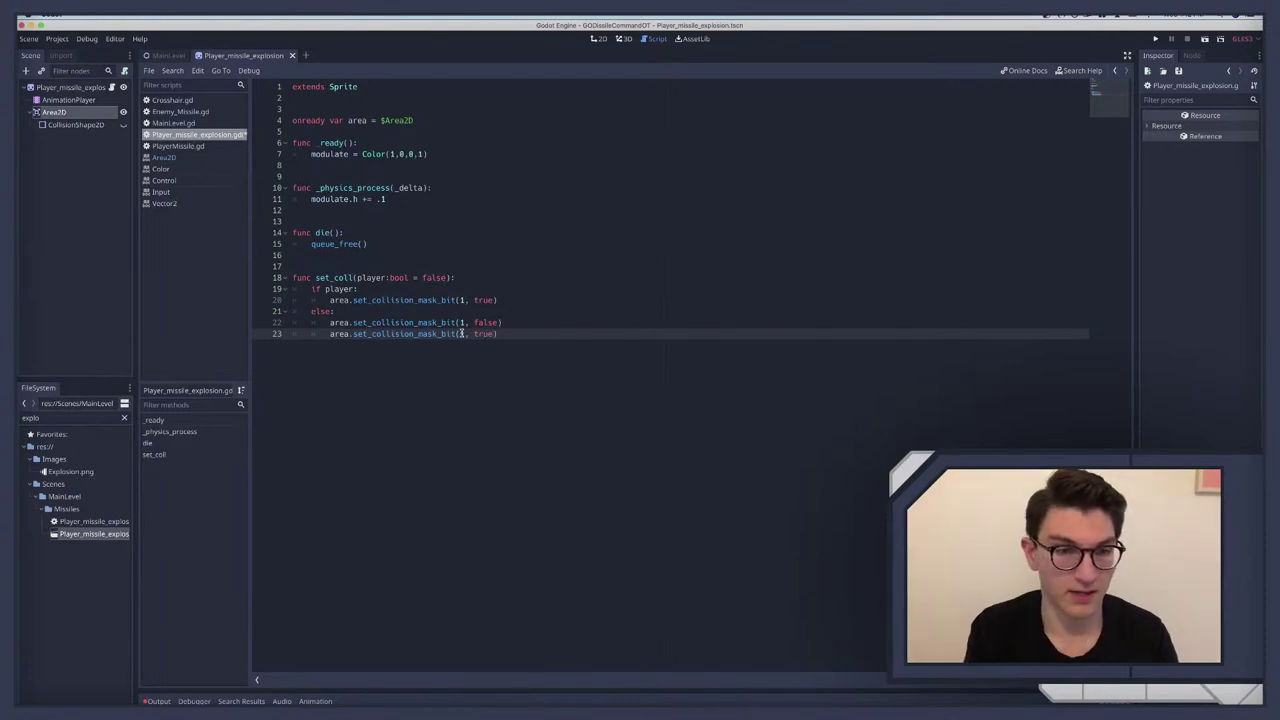
{"action": "left_click", "coordinate": [75, 124]}
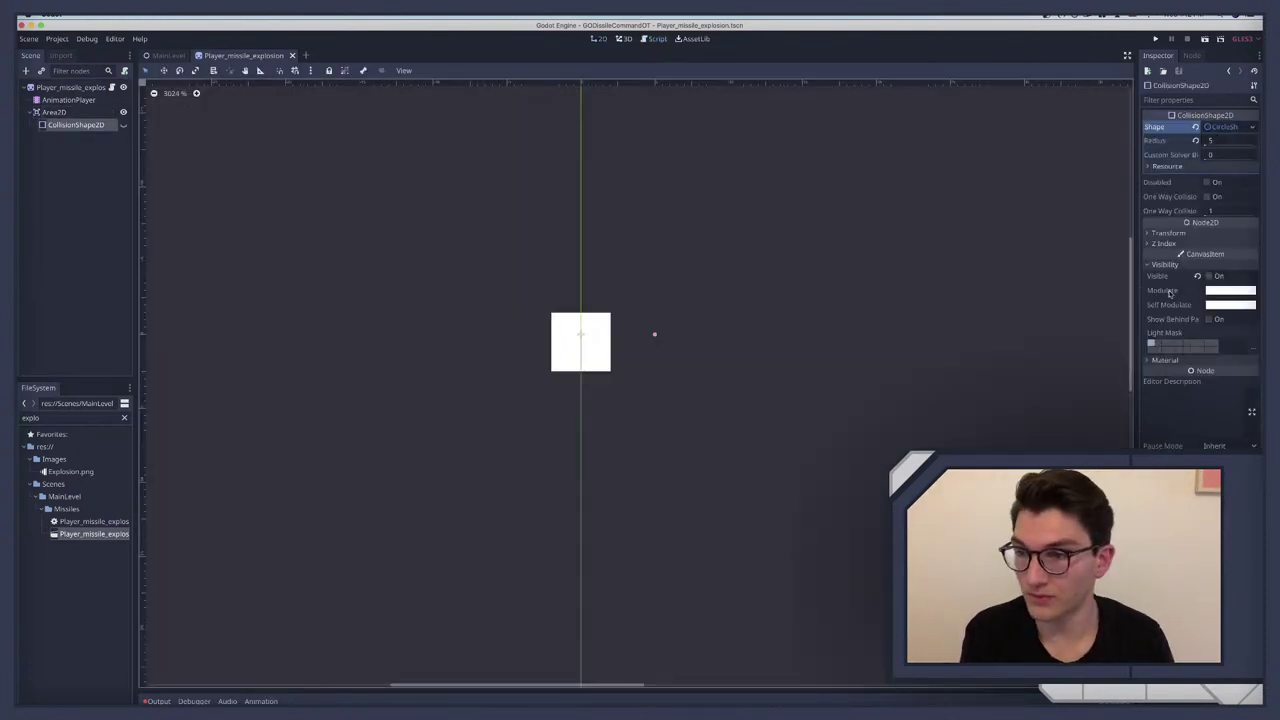
{"action": "left_click", "coordinate": [55, 112]}
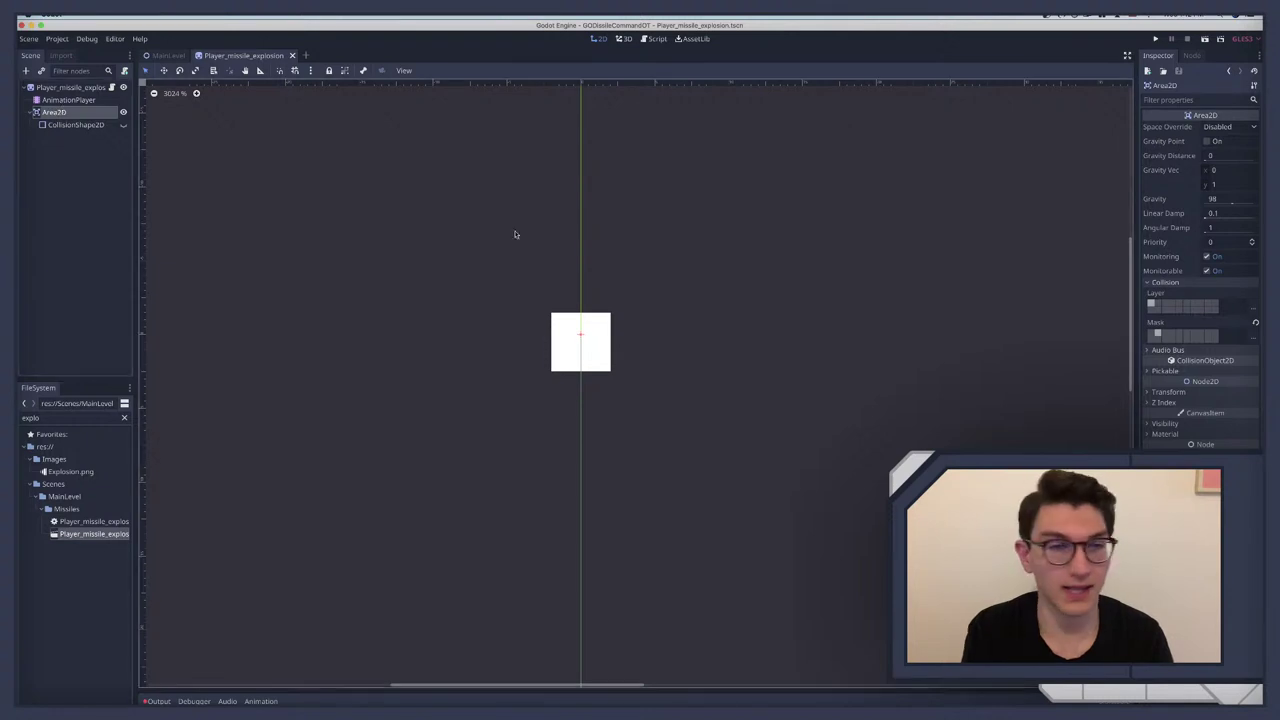
{"action": "left_click", "coordinate": [1254, 336]}
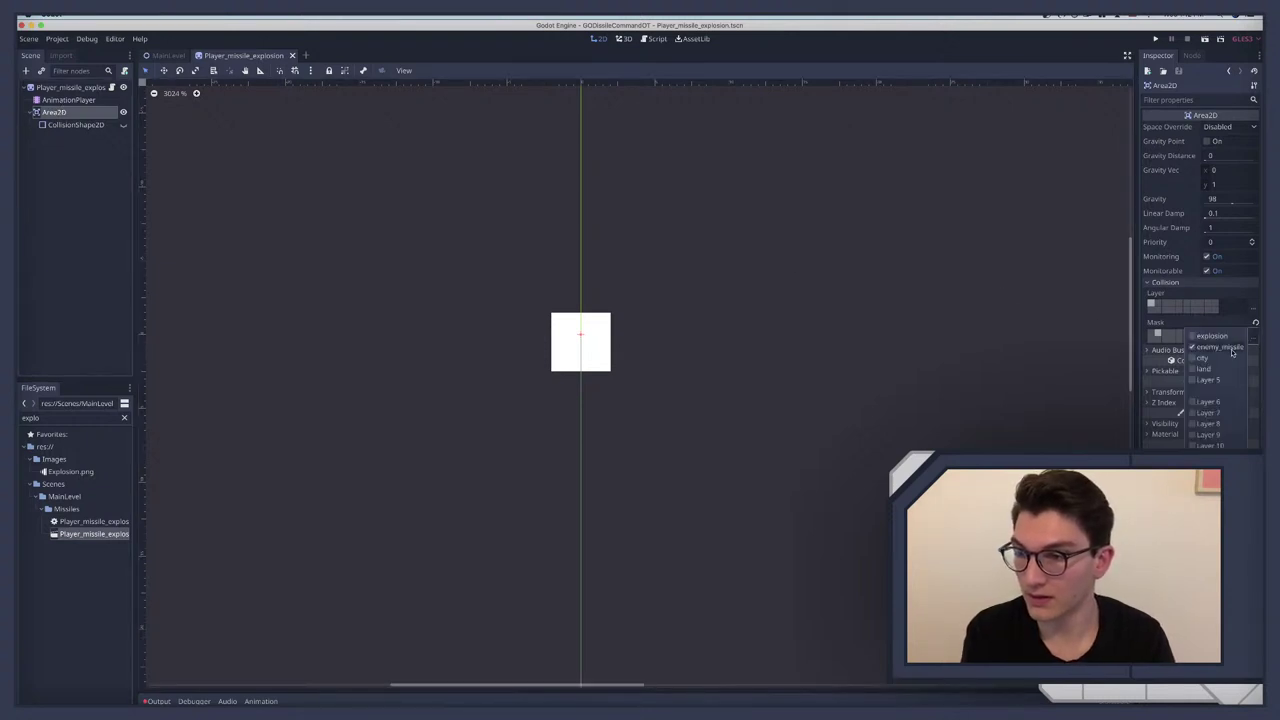
{"action": "left_click", "coordinate": [1158, 350]}
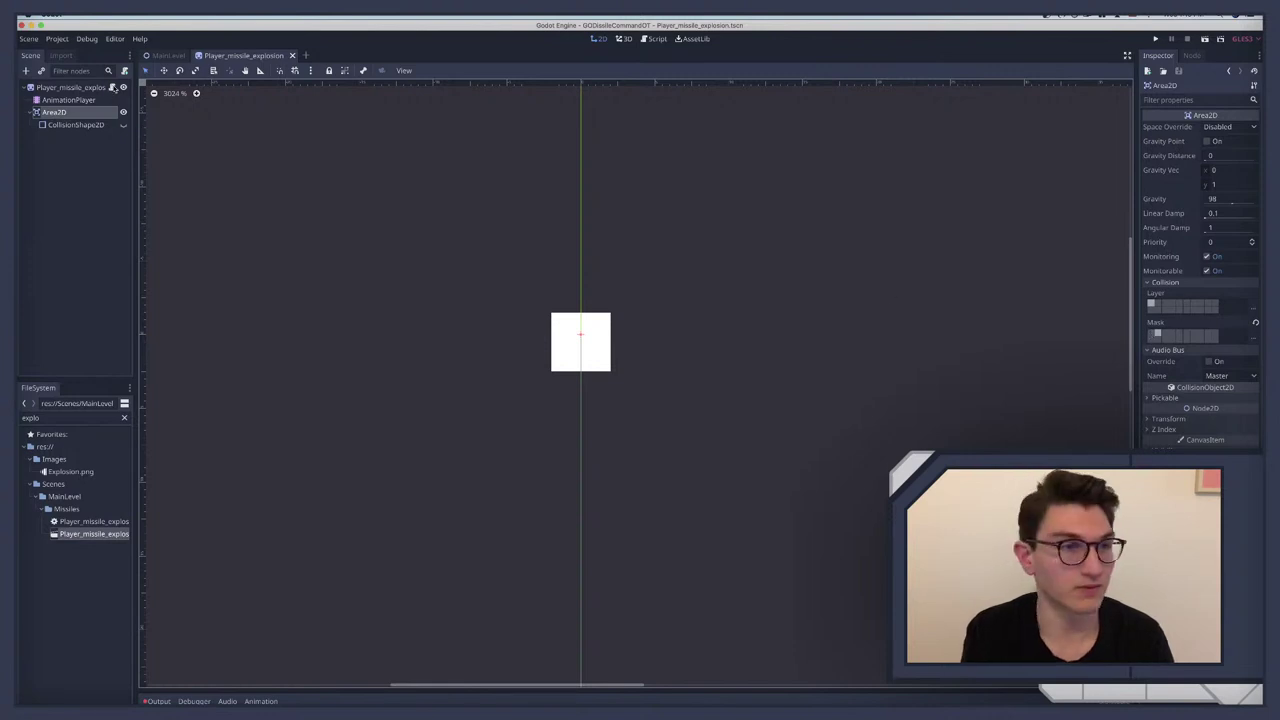
{"action": "left_click", "coordinate": [111, 87]}
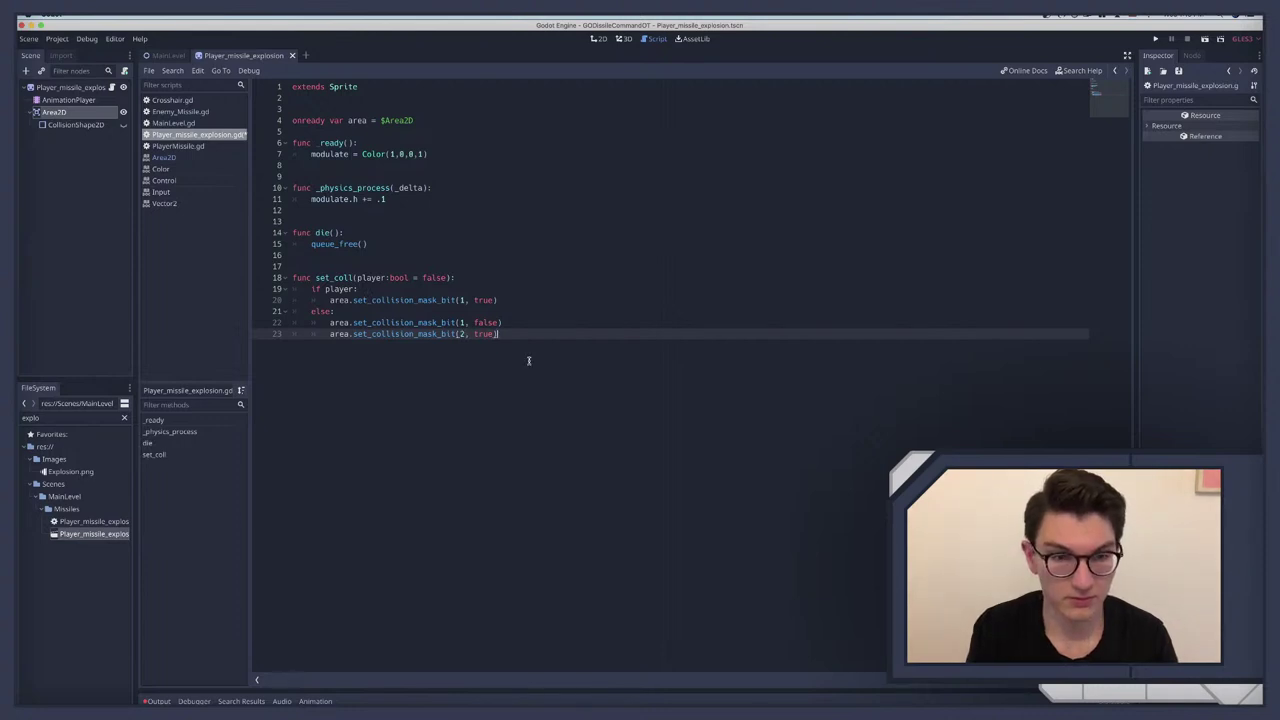
Step: Add area.set_collision_mask_bit(3, true) as line 24 of the else branch
{"action": "key", "text": "Return"}
{"action": "key", "text": "ctrl+v"}
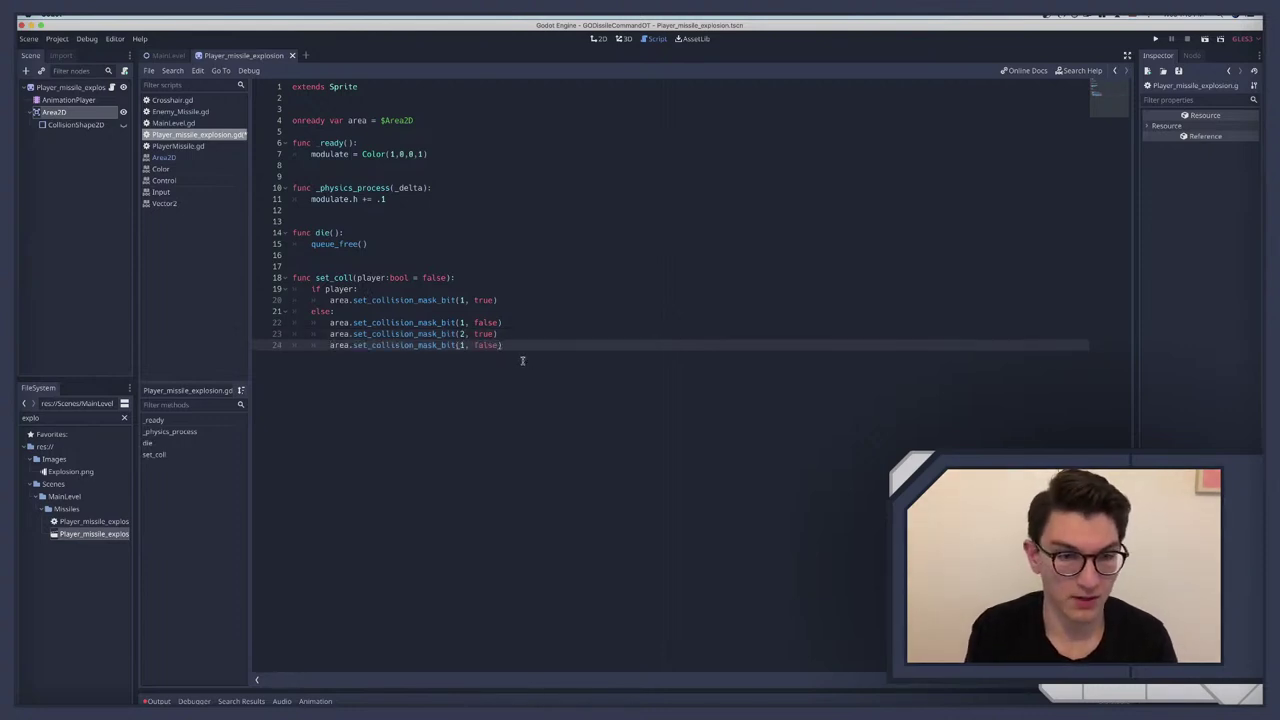
{"action": "double_click", "coordinate": [489, 345]}
{"action": "key", "text": "shift+Up"}
{"action": "key", "text": "shift+Up"}
{"action": "left_click", "coordinate": [489, 345]}
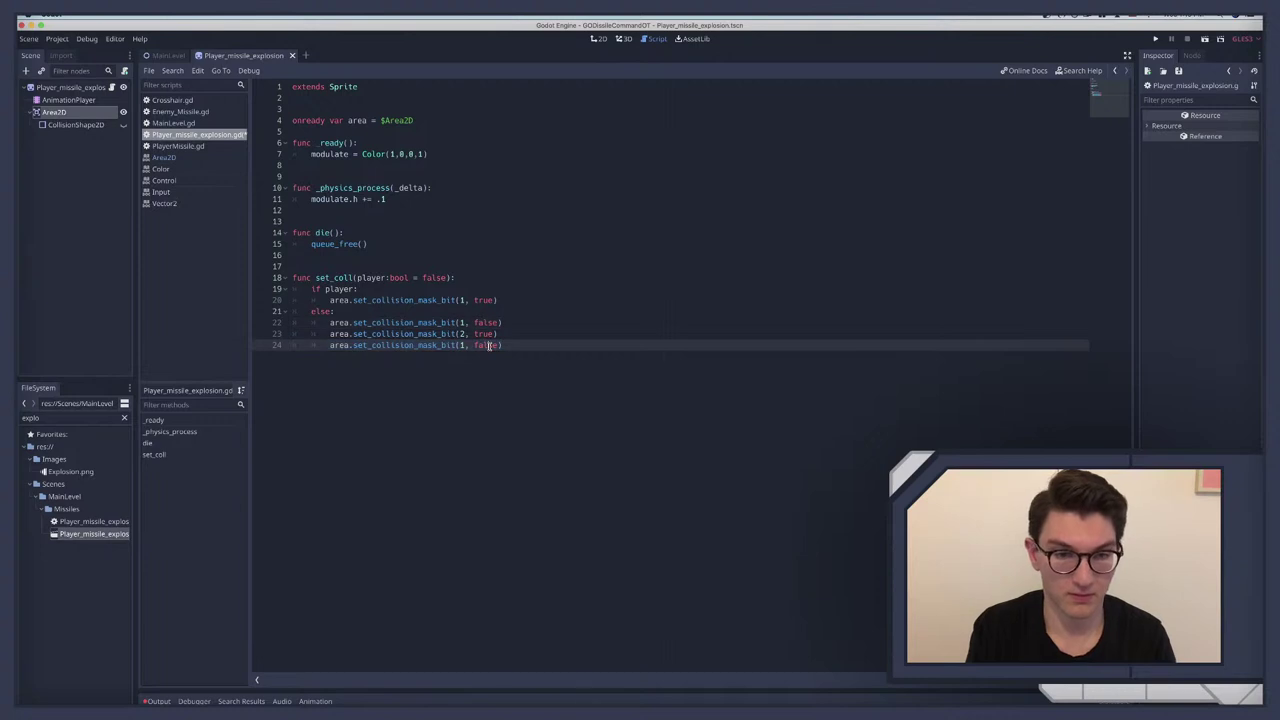
{"action": "double_click", "coordinate": [489, 345]}
{"action": "key", "text": "BackSpace"}
{"action": "key", "text": "Left"}
{"action": "key", "text": "Left"}
{"action": "key", "text": "BackSpace"}
{"action": "type", "text": "3"}
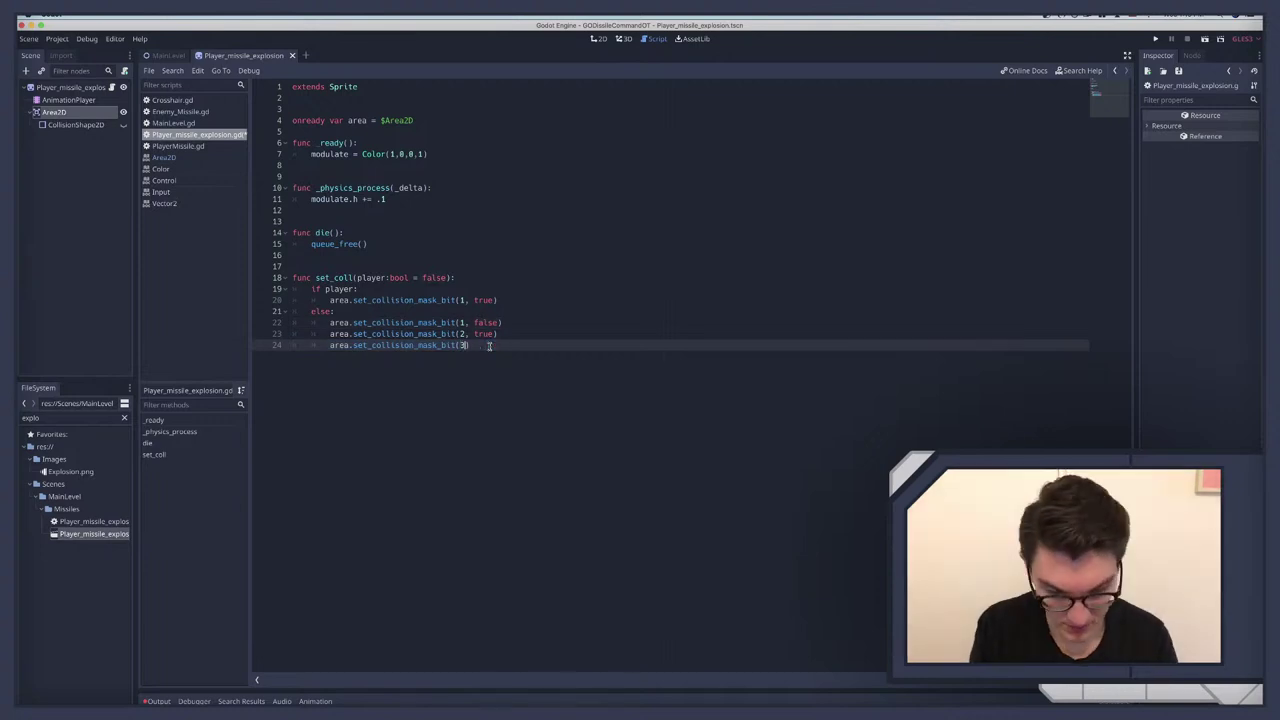
{"action": "key", "text": "Right"}
{"action": "key", "text": "Right"}
{"action": "type", "text": "true"}
Step: Save the explosion script and review the else-branch mask calls
{"action": "left_click", "coordinate": [511, 334]}
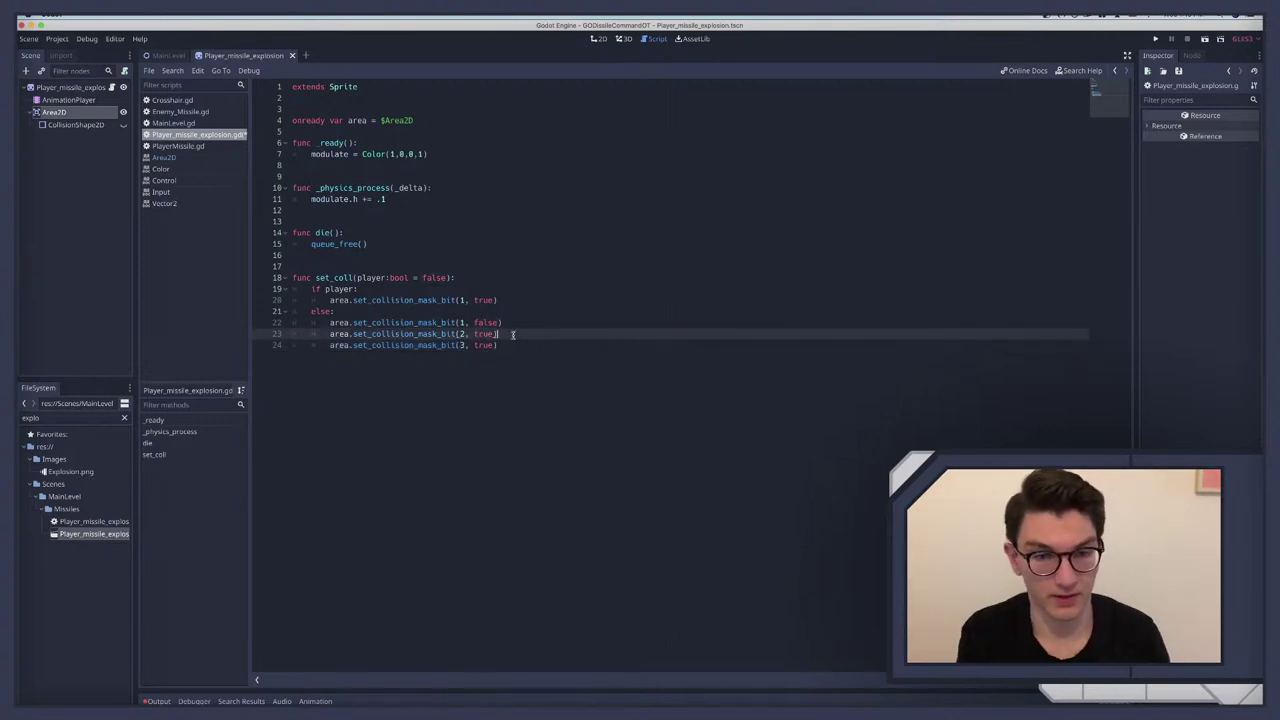
{"action": "key", "text": "ctrl+s"}
{"action": "key", "text": "Up"}
{"action": "key", "text": "Up"}
{"action": "key", "text": "Up"}
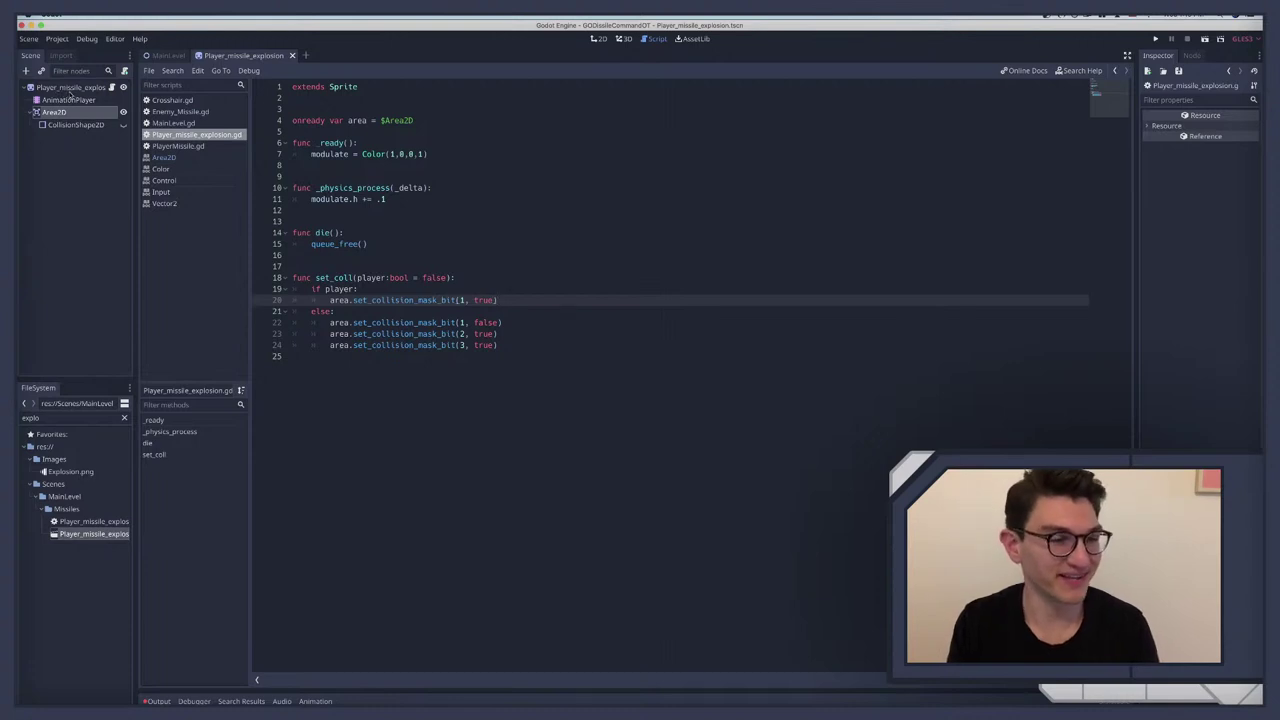
{"action": "left_click", "coordinate": [469, 322]}
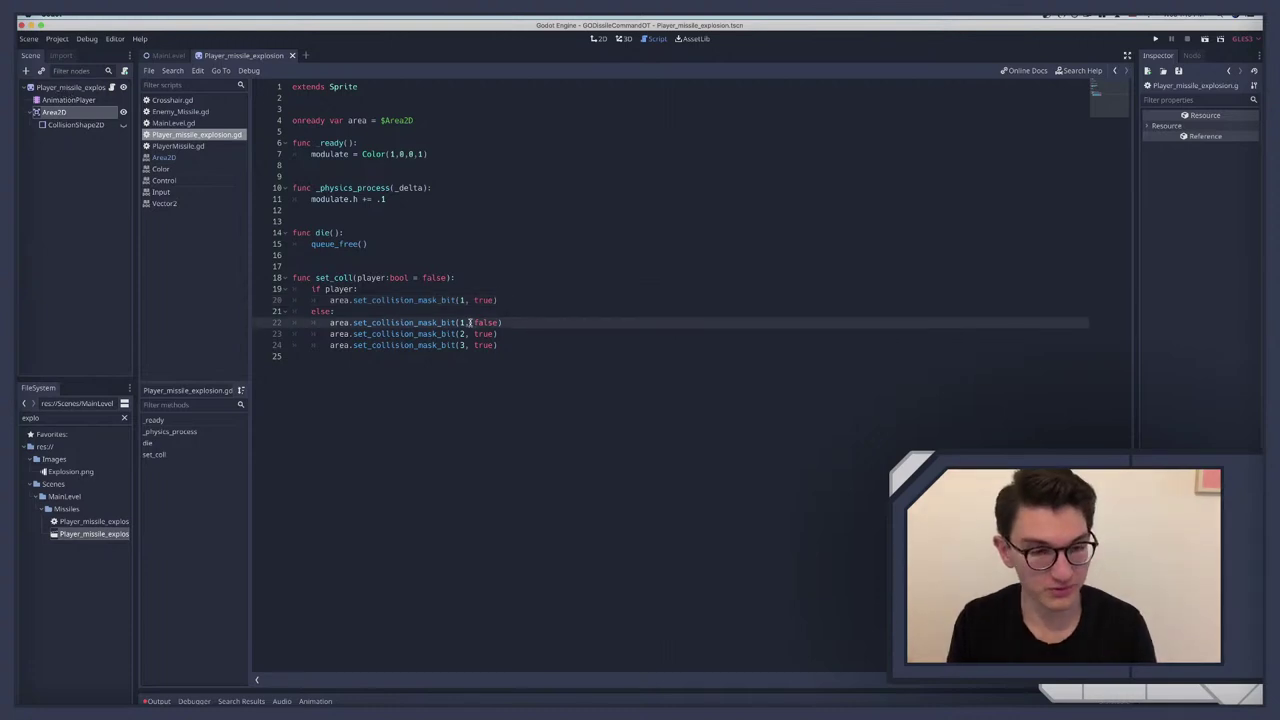
{"action": "double_click", "coordinate": [469, 322]}
{"action": "left_click", "coordinate": [469, 322]}
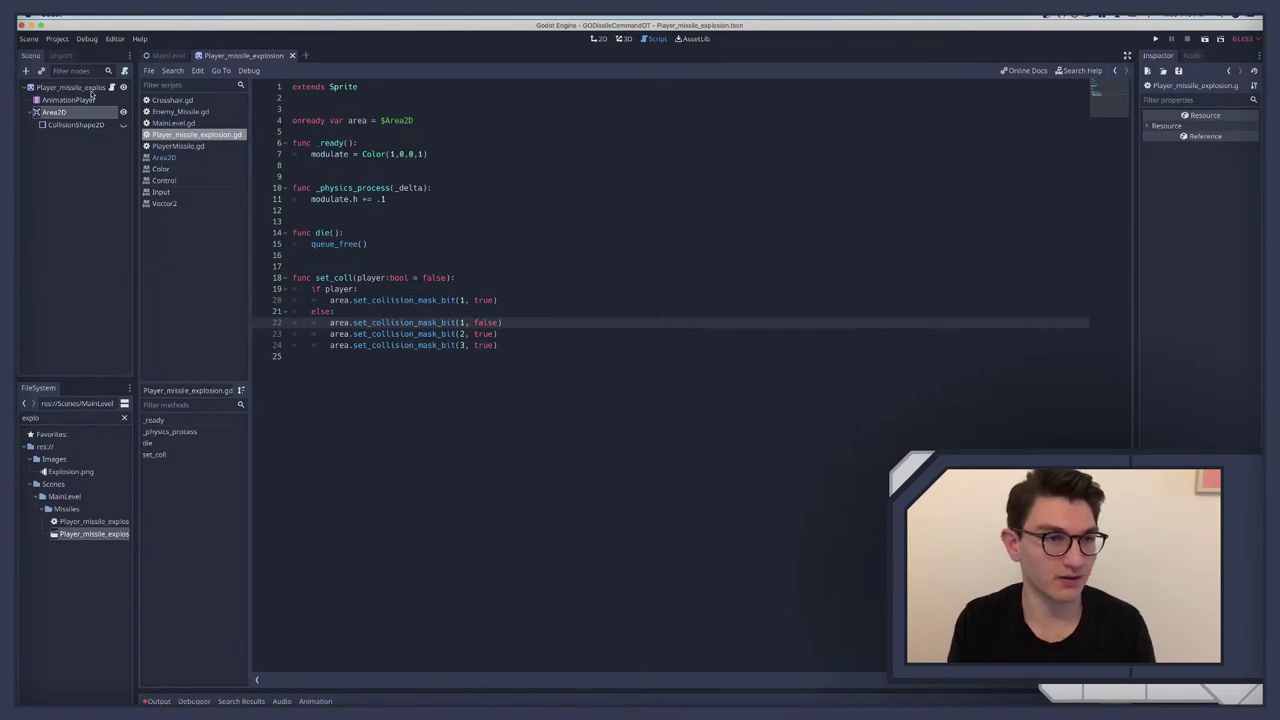
Step: Rename the explosion scene's root node to Explosion and save the scene
{"action": "left_click", "coordinate": [60, 88]}
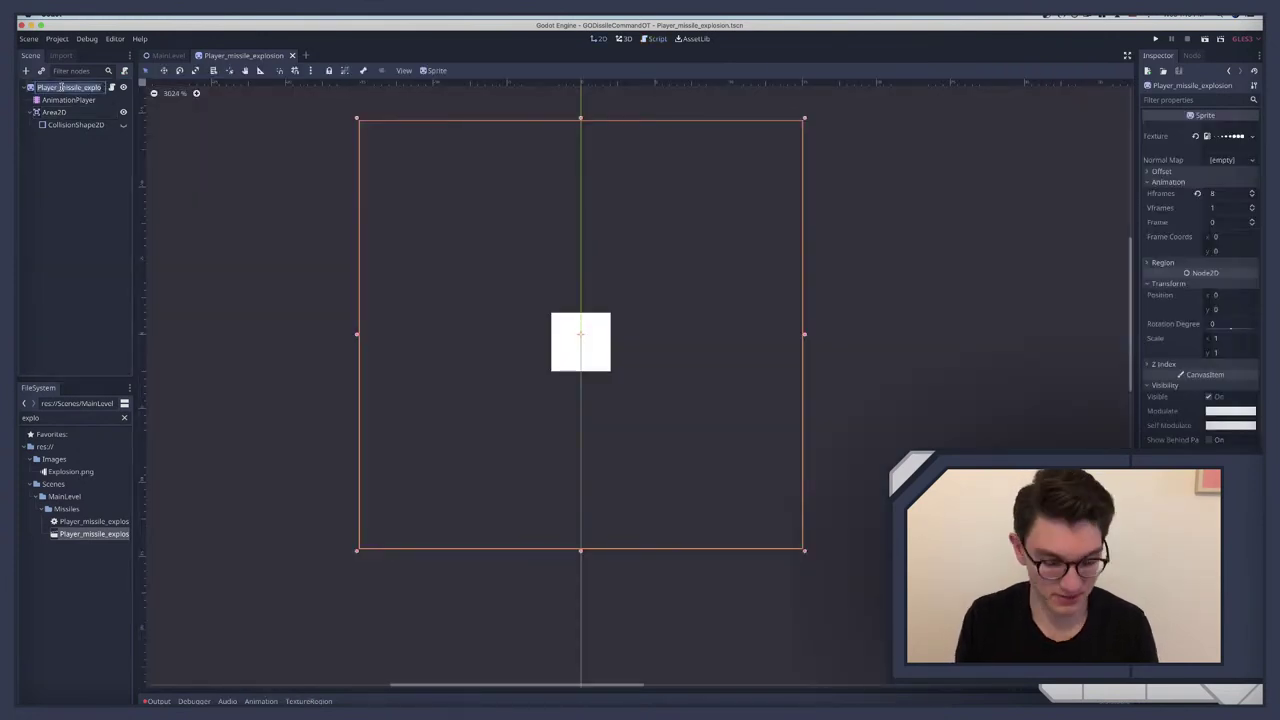
{"action": "type", "text": "Explosion"}
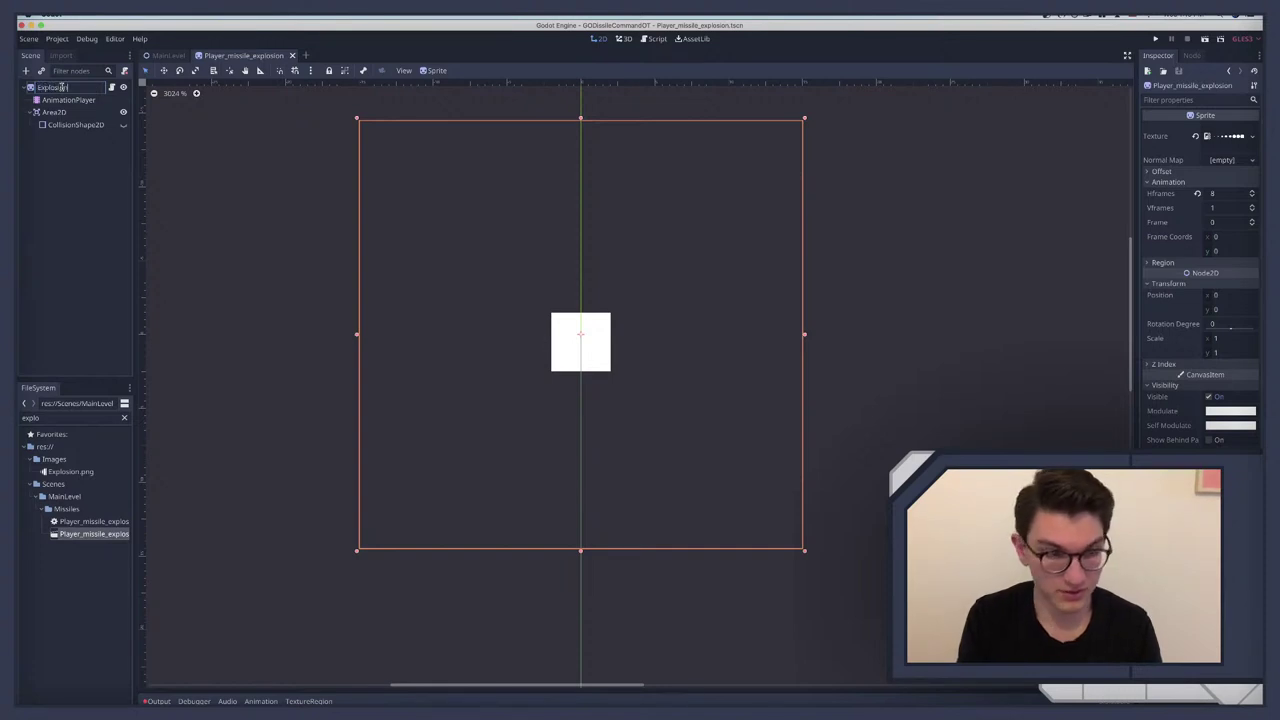
{"action": "key", "text": "Return"}
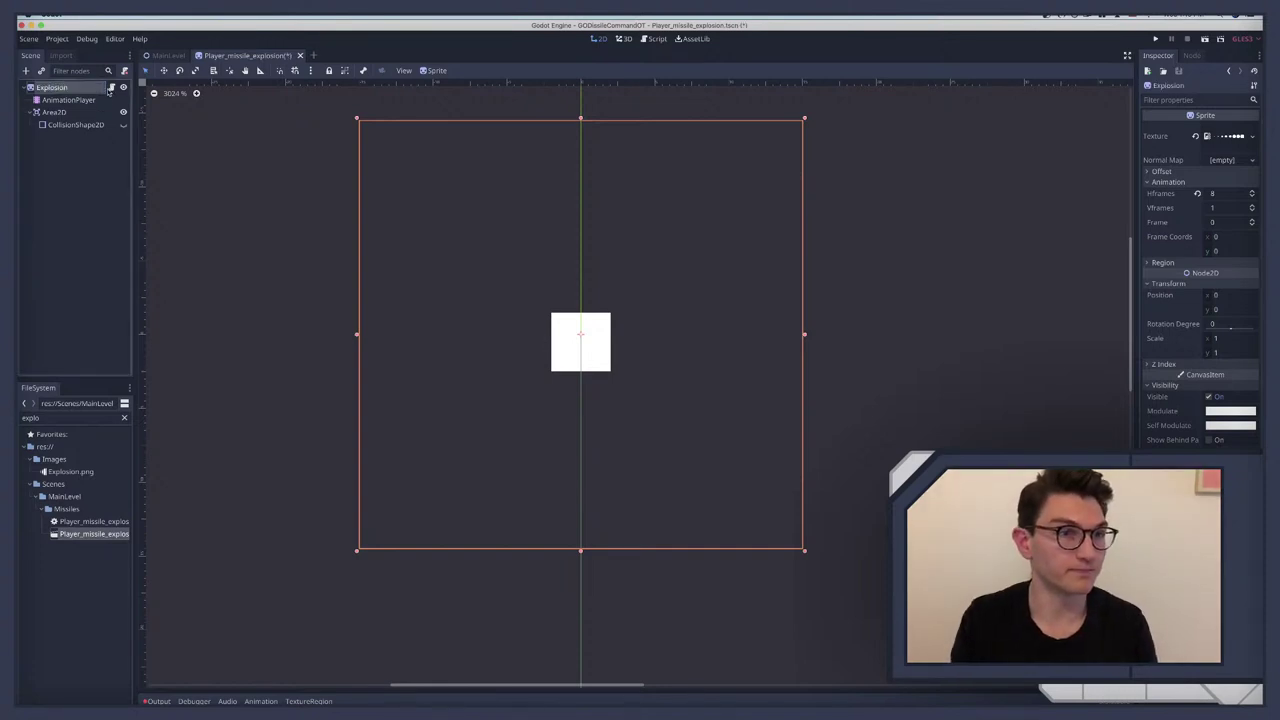
{"action": "key", "text": "ctrl+s"}
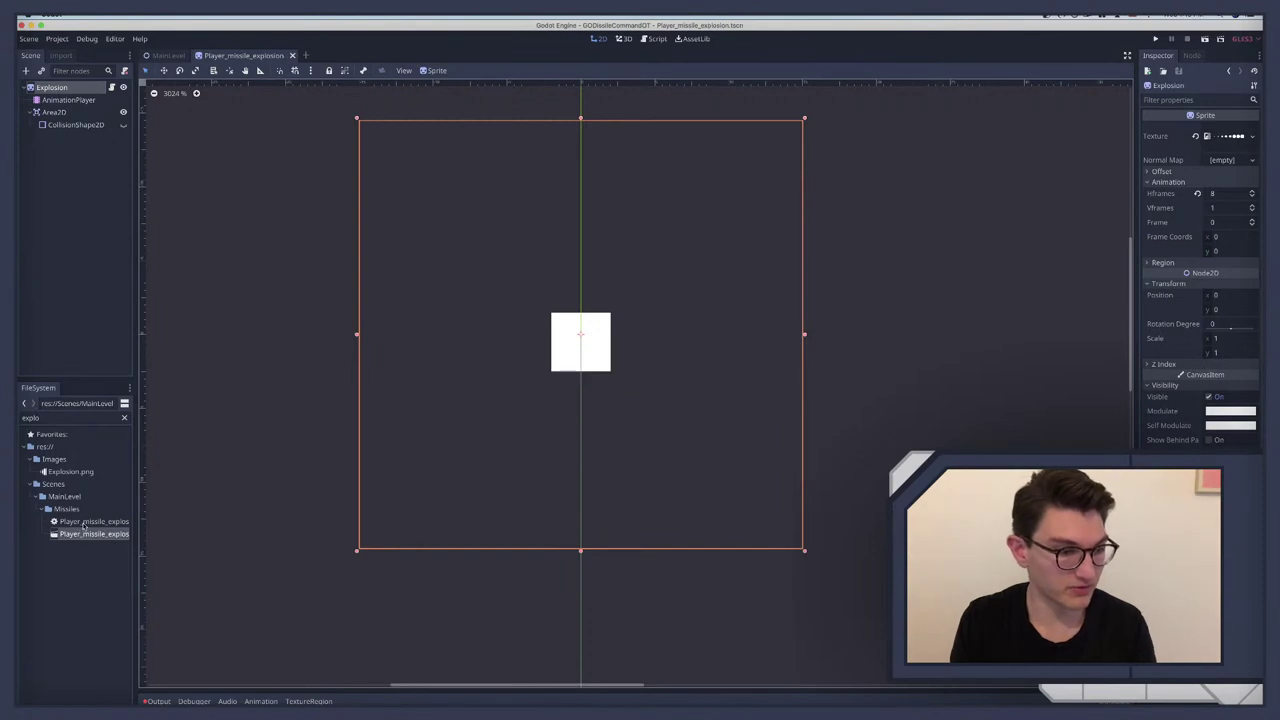
Step: Rename the Player_missile_explosion script file to Explosion.gd
{"action": "left_click", "coordinate": [84, 522]}
{"action": "right_click", "coordinate": [84, 522]}
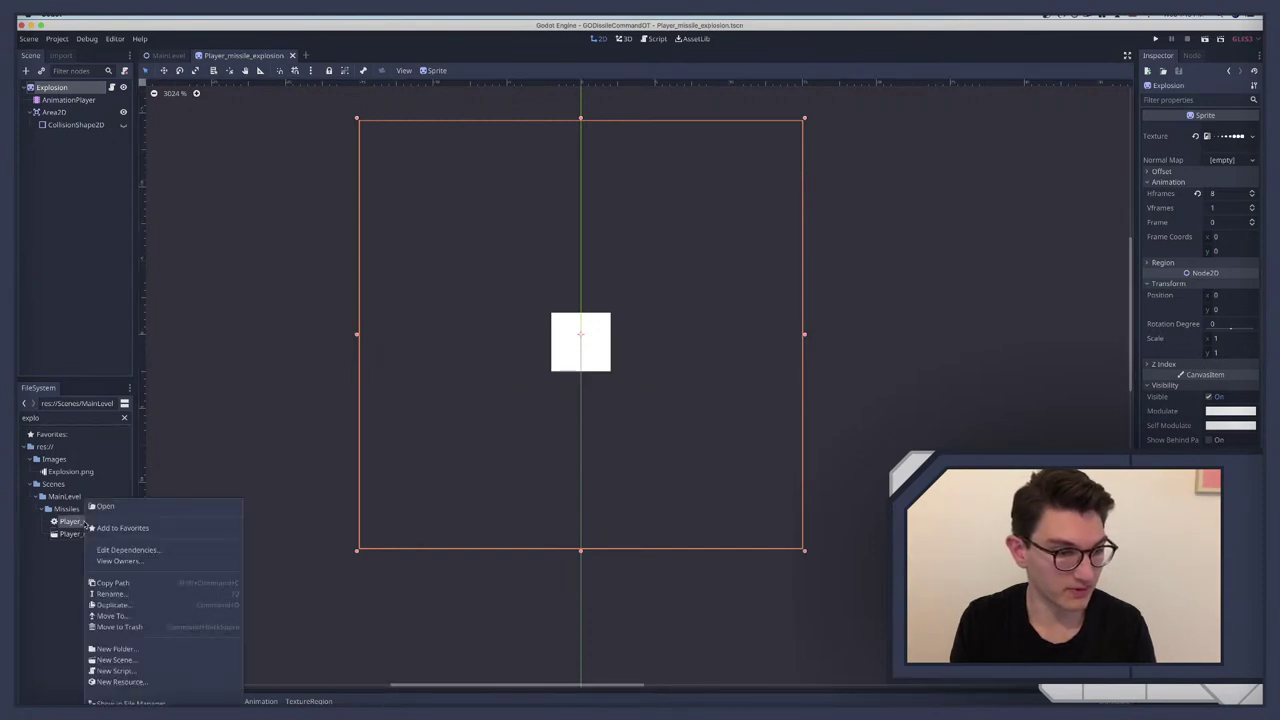
{"action": "left_click", "coordinate": [112, 594]}
{"action": "left_click", "coordinate": [600, 372]}
{"action": "left_click_drag", "start_coordinate": [600, 372], "coordinate": [537, 372]}
{"action": "key", "text": "BackSpace"}
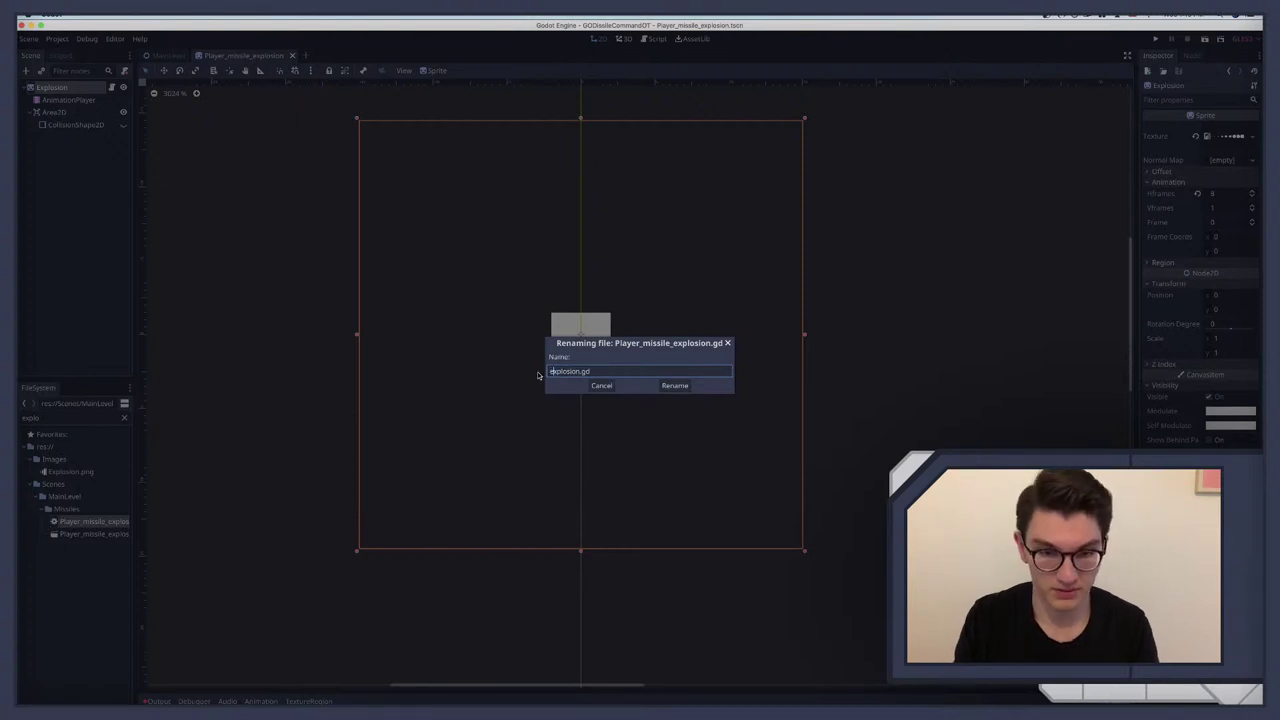
{"action": "key", "text": "BackSpace"}
{"action": "type", "text": "E"}
{"action": "key", "text": "Return"}
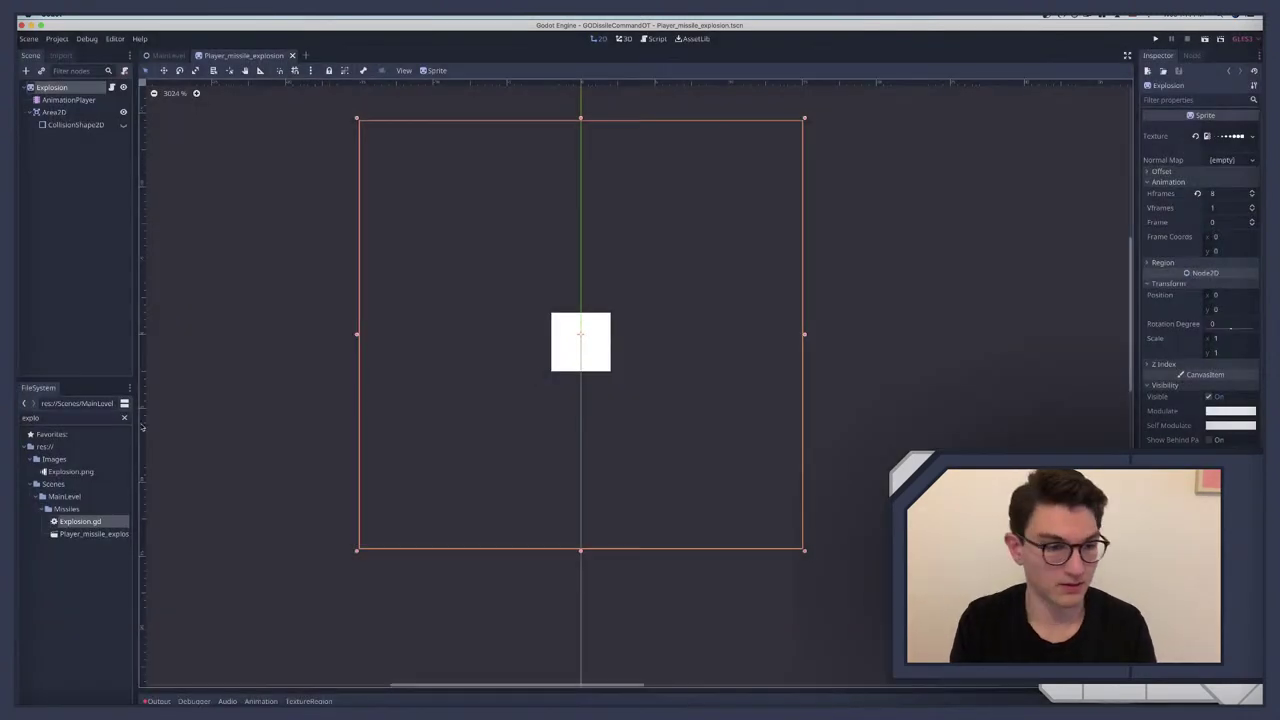
Step: Rename the explosion scene file to Explosion.tscn
{"action": "right_click", "coordinate": [71, 537]}
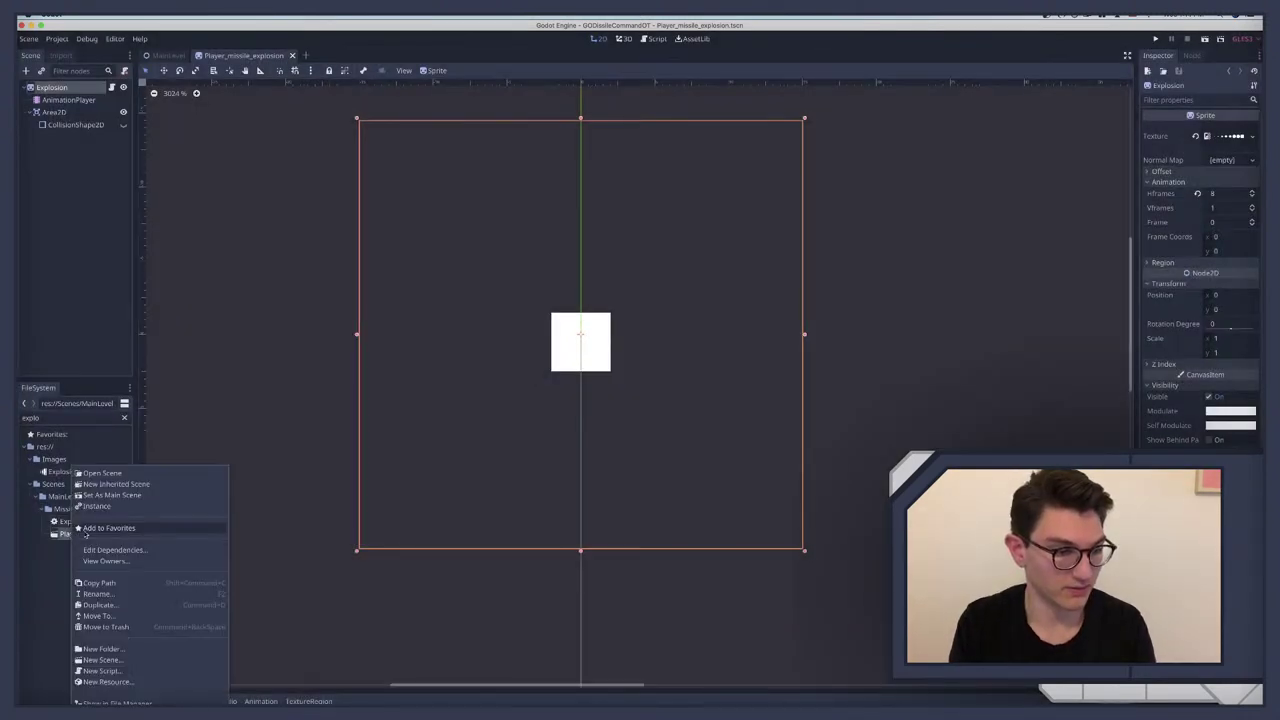
{"action": "left_click", "coordinate": [100, 594]}
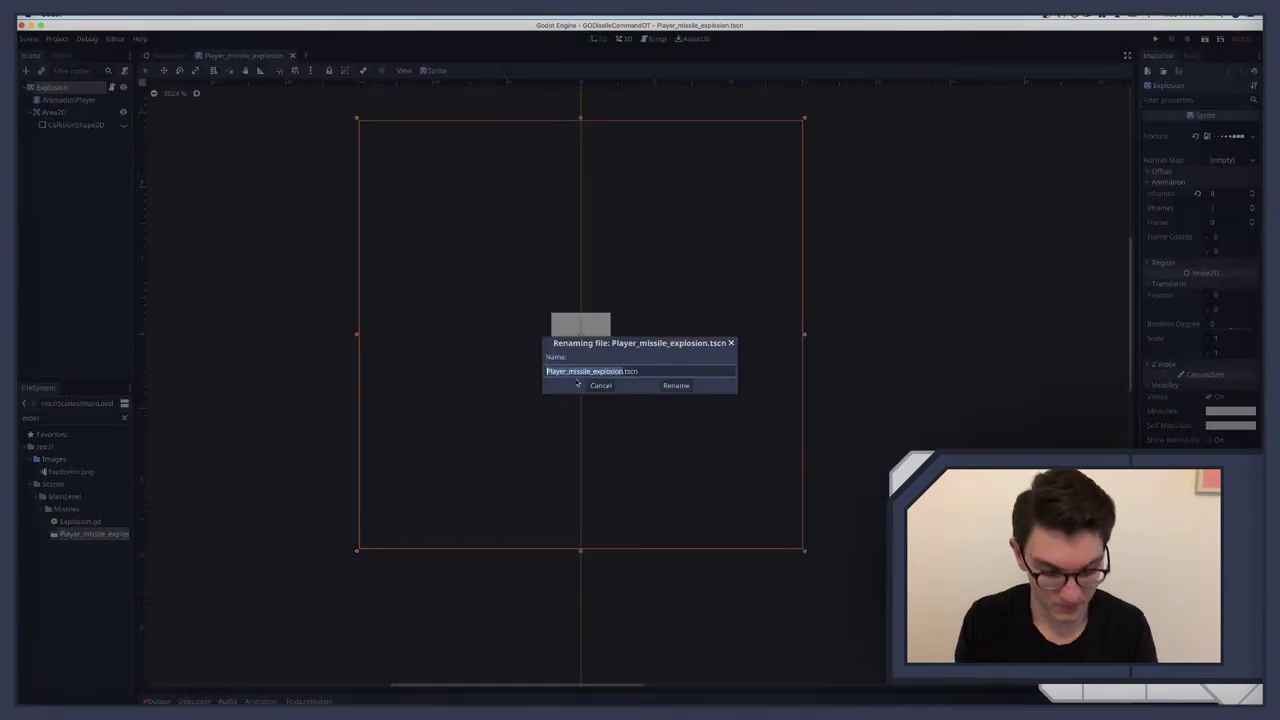
{"action": "type", "text": "Explosion"}
{"action": "key", "text": "Return"}
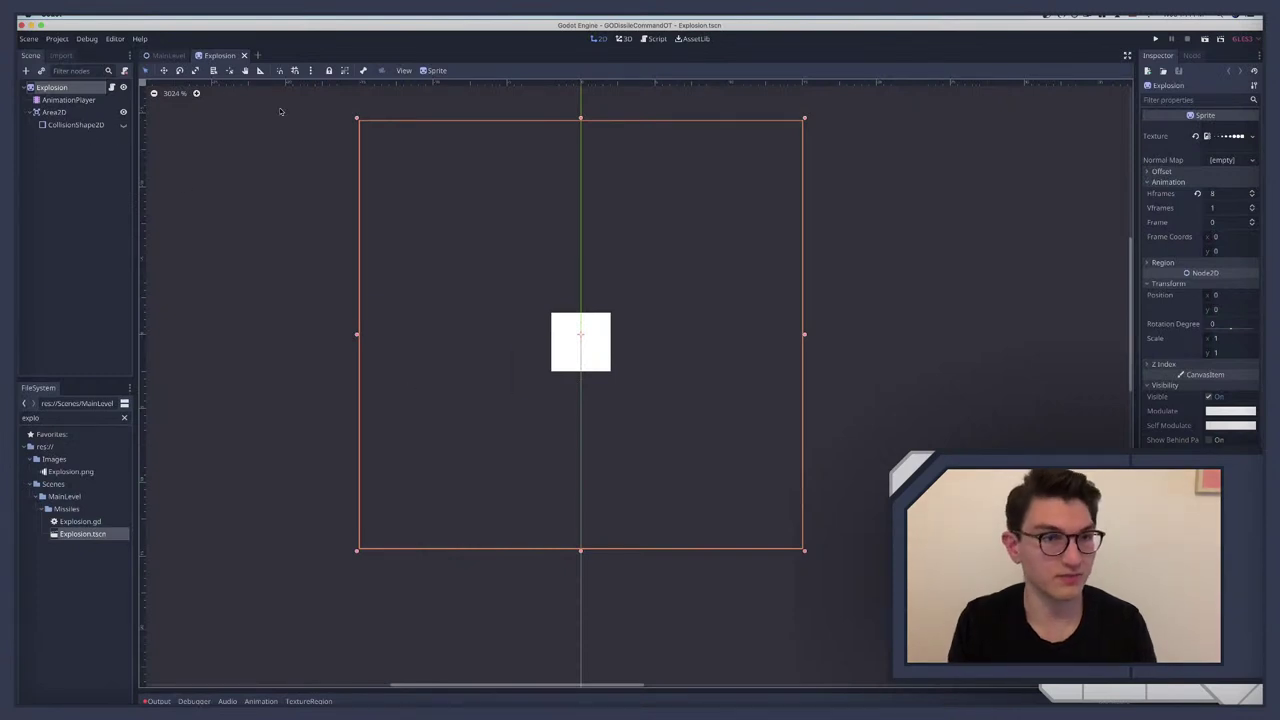
Step: Point PlayerMissile.gd's explosion preload at Explosion.tscn and save the script
{"action": "left_click", "coordinate": [164, 56]}
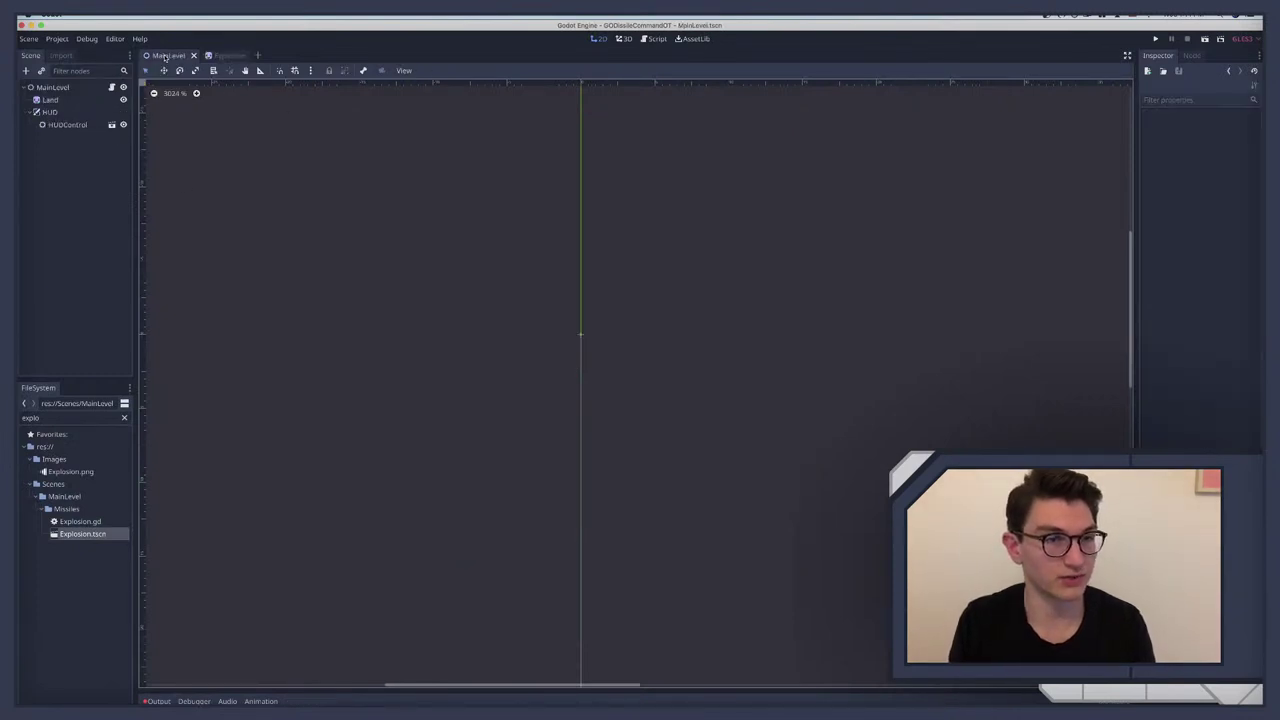
{"action": "left_click", "coordinate": [111, 88]}
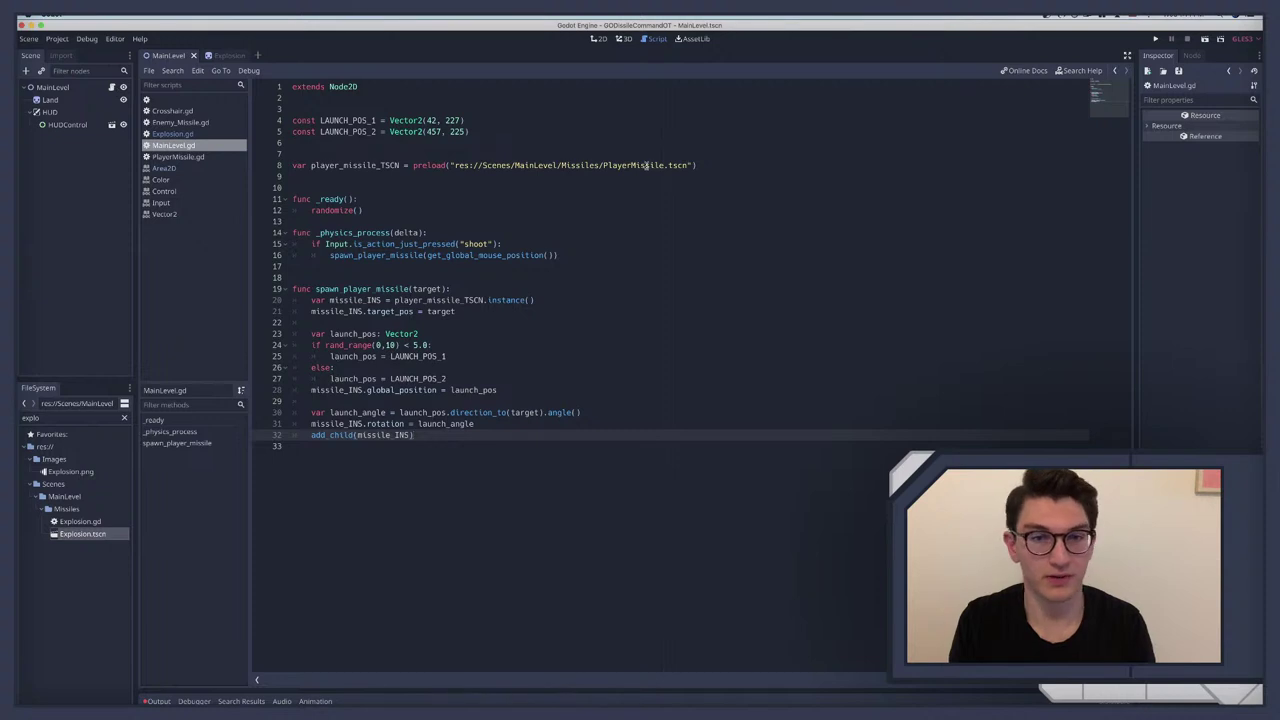
{"action": "left_click", "coordinate": [576, 166]}
{"action": "left_click", "coordinate": [172, 158]}
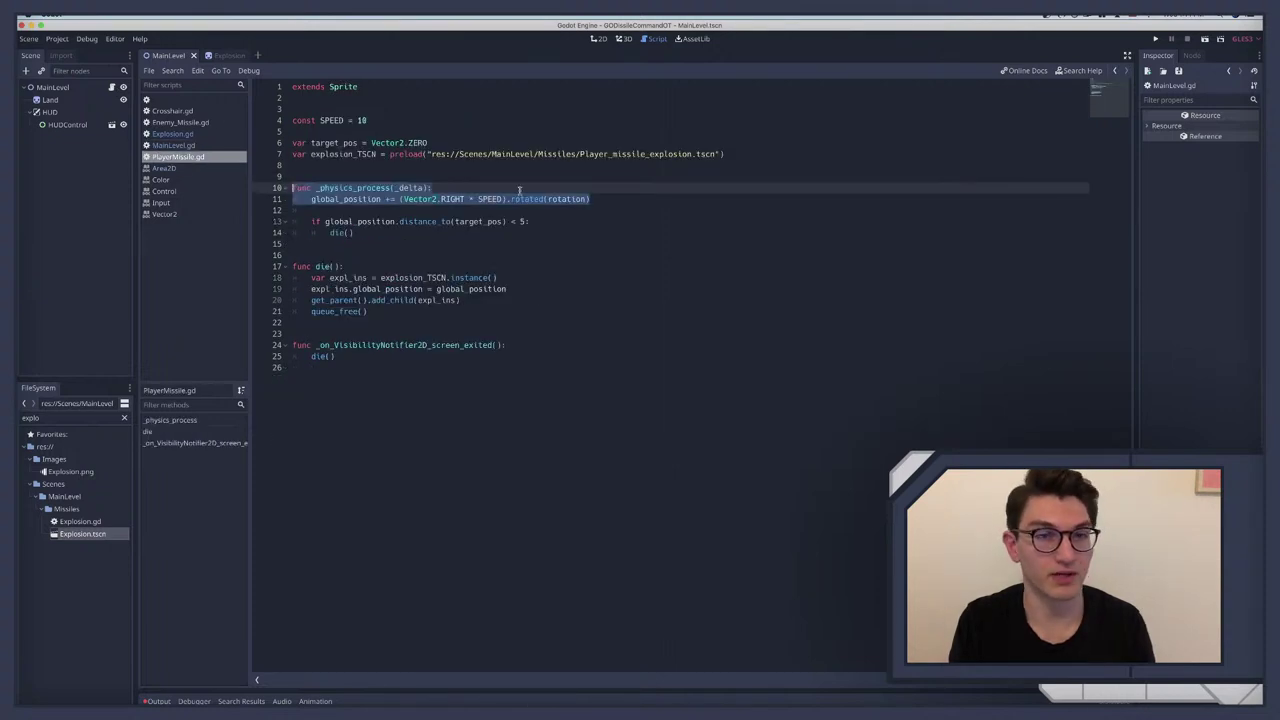
{"action": "left_click_drag", "start_coordinate": [645, 155], "coordinate": [579, 155]}
{"action": "type", "text": "E"}
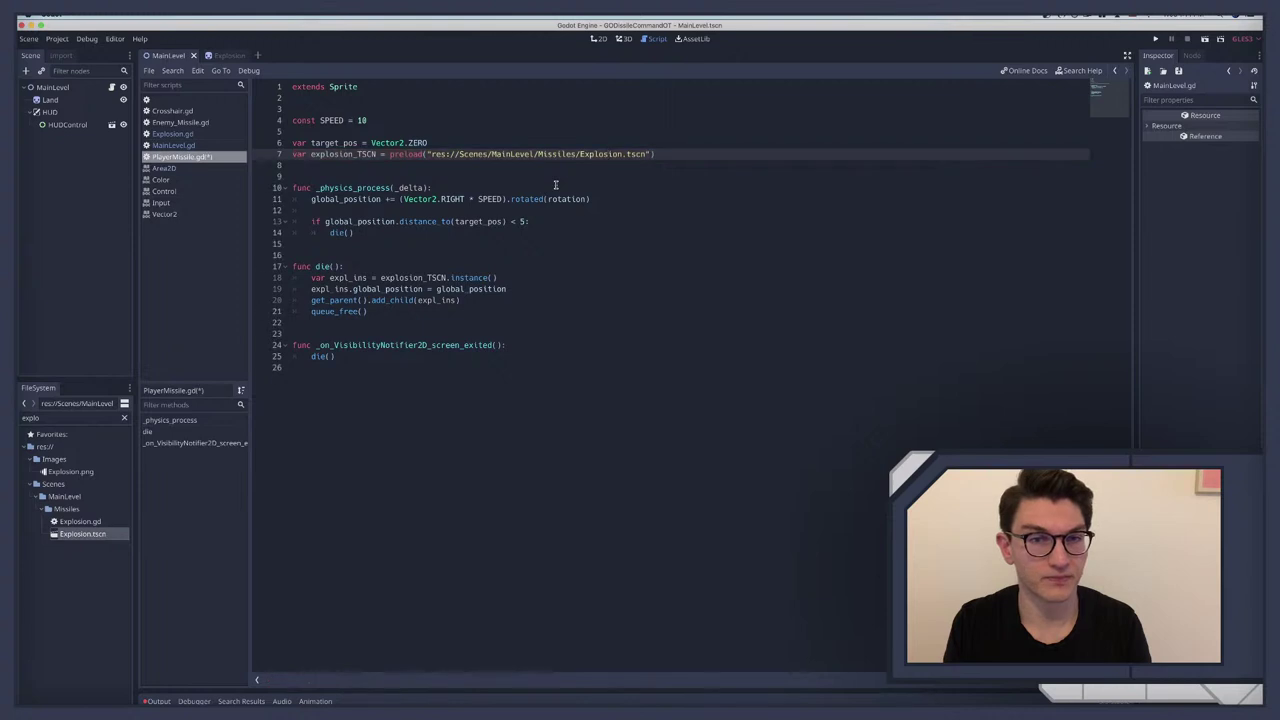
{"action": "key", "text": "ctrl+s"}
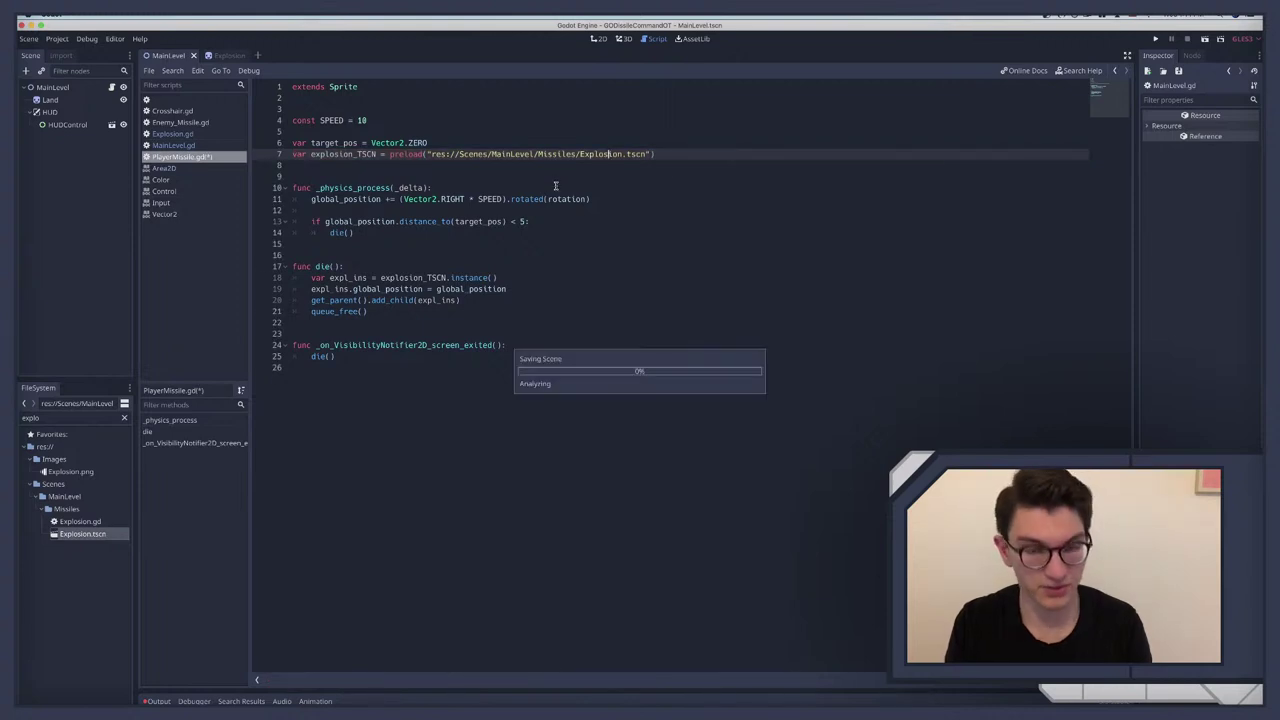
Step: Run the game, fire five missiles to see explosions spawn, then stop and return to Explosion
{"action": "left_click", "coordinate": [179, 101]}
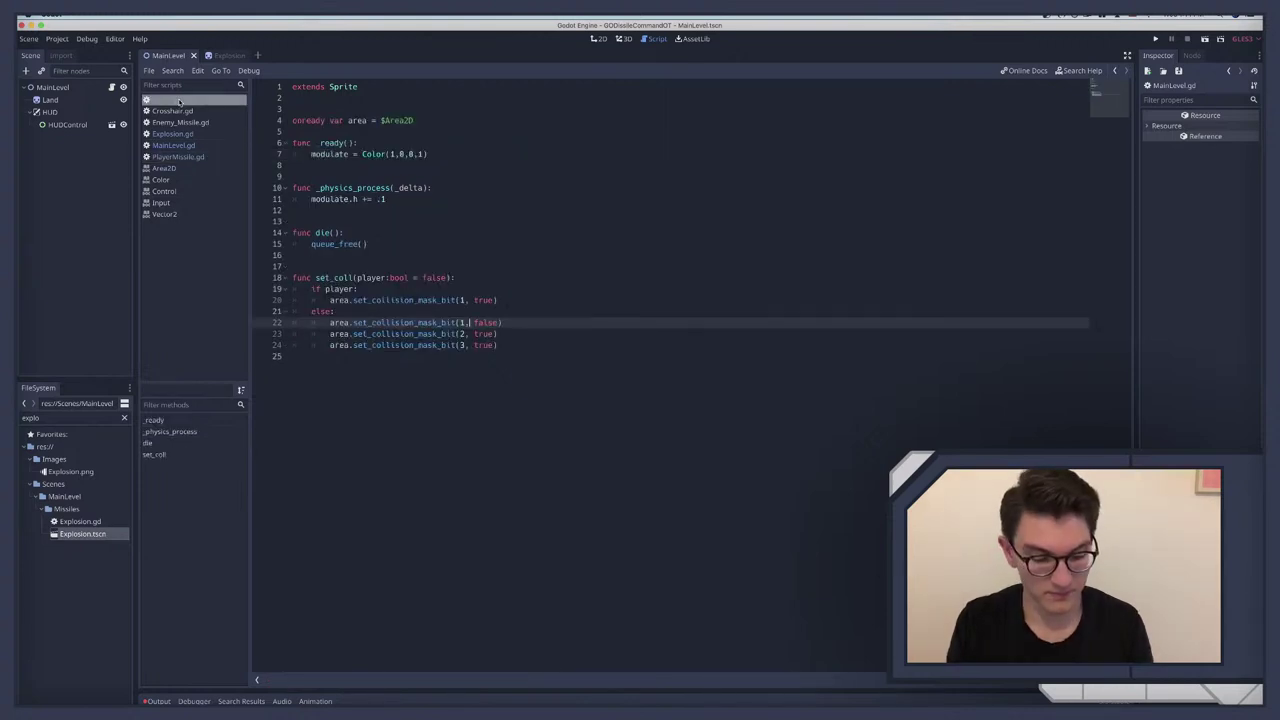
{"action": "key", "text": "super+b"}
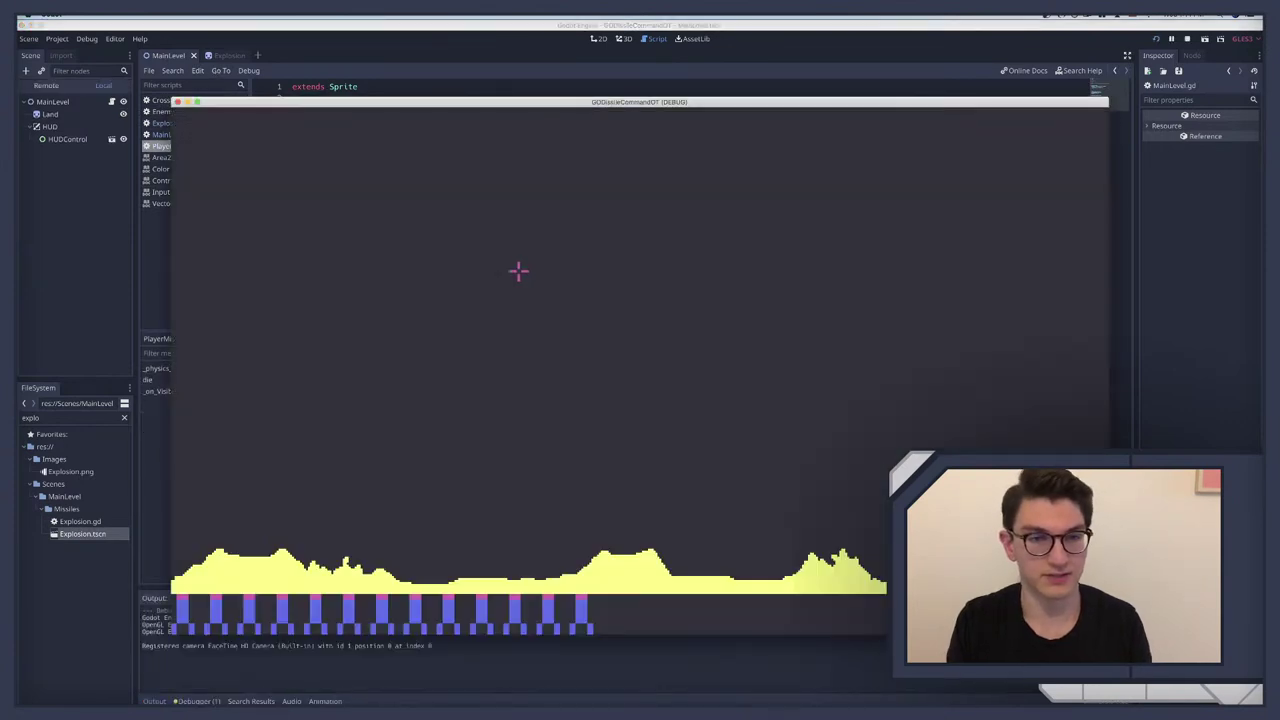
{"action": "left_click", "coordinate": [577, 267]}
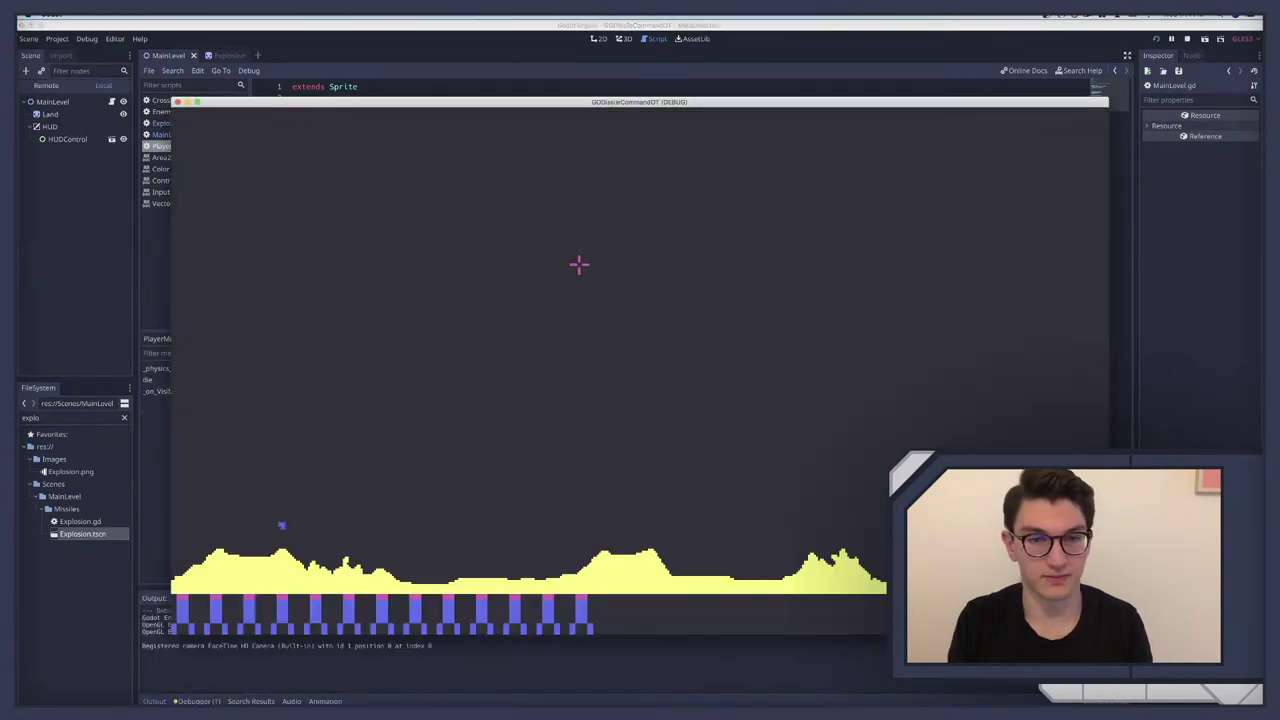
{"action": "left_click", "coordinate": [822, 300]}
{"action": "left_click", "coordinate": [666, 331]}
{"action": "left_click", "coordinate": [528, 331]}
{"action": "left_click", "coordinate": [461, 293]}
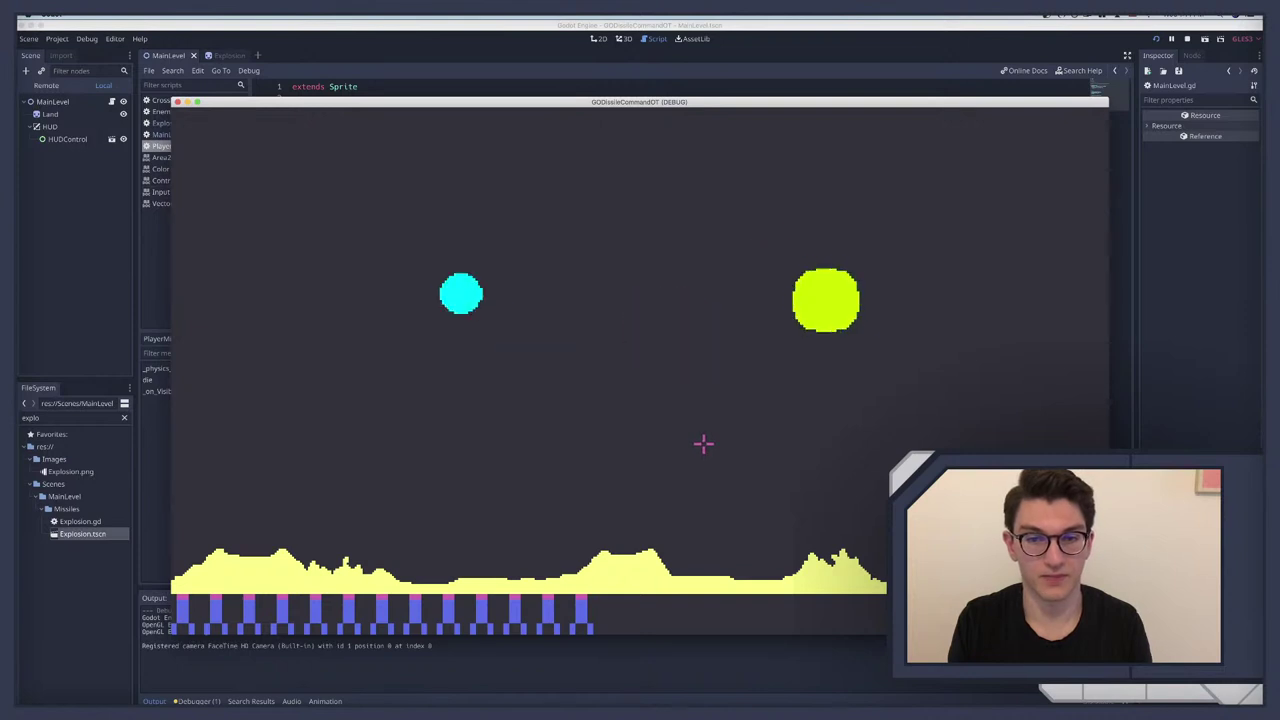
{"action": "key", "text": "super+period"}
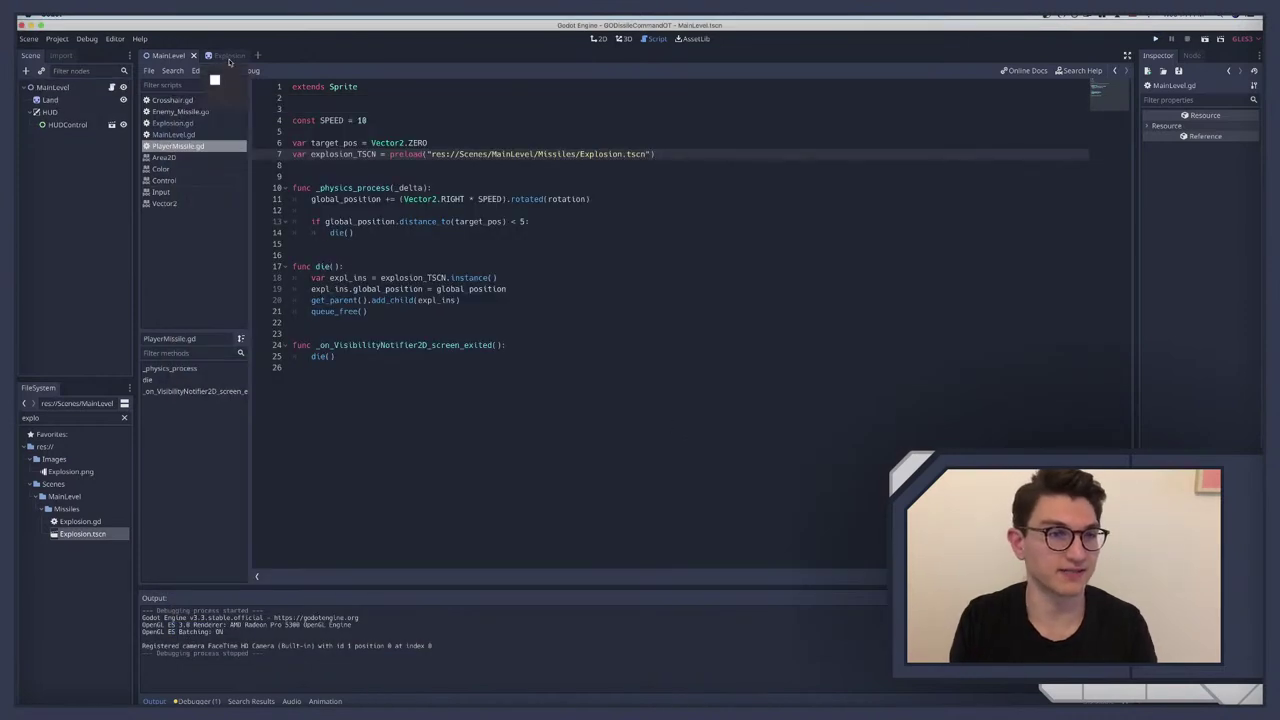
{"action": "left_click", "coordinate": [226, 57]}
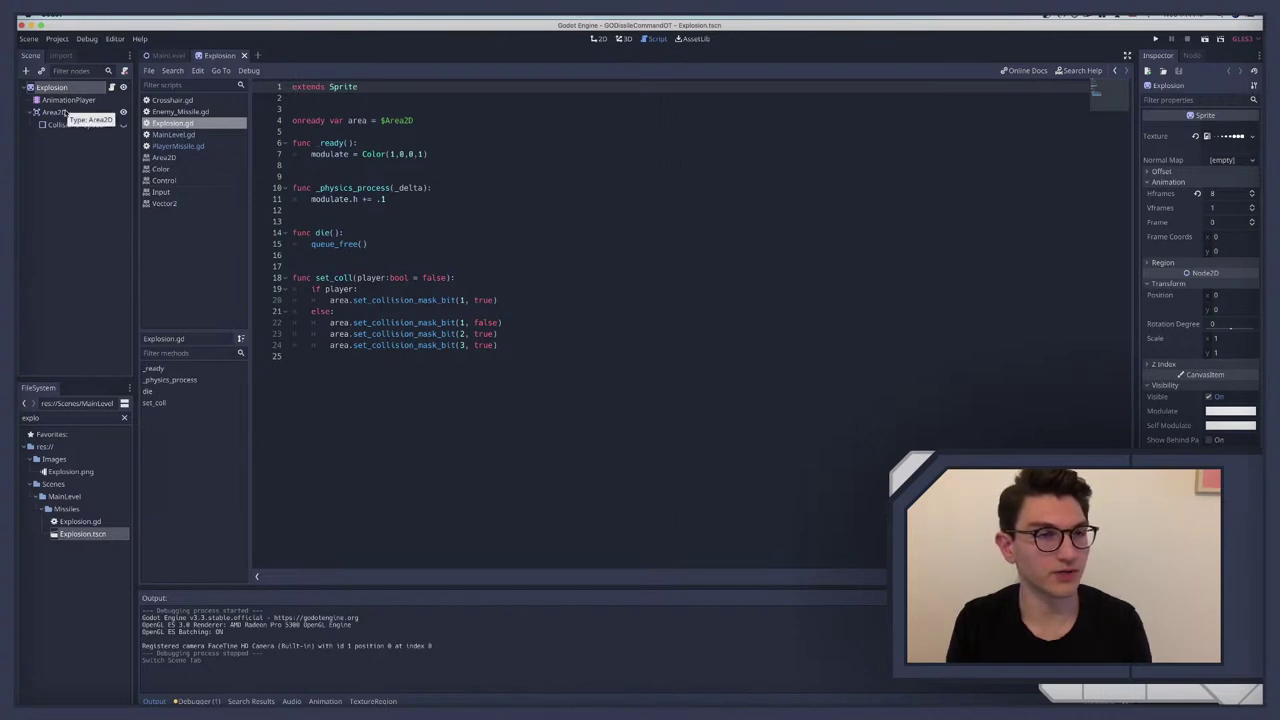
Step: Review the player and else collision branches of set_coll in Explosion.gd
{"action": "left_click", "coordinate": [368, 278]}
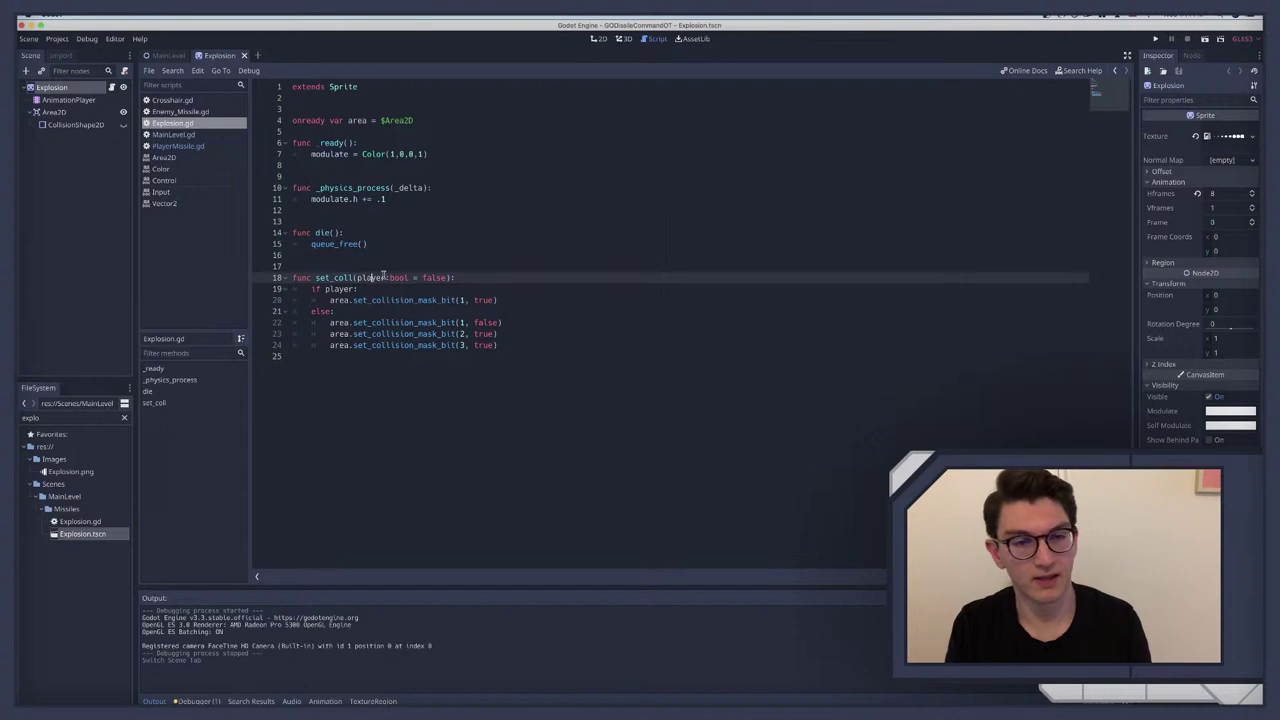
{"action": "left_click_drag", "start_coordinate": [311, 289], "coordinate": [493, 301]}
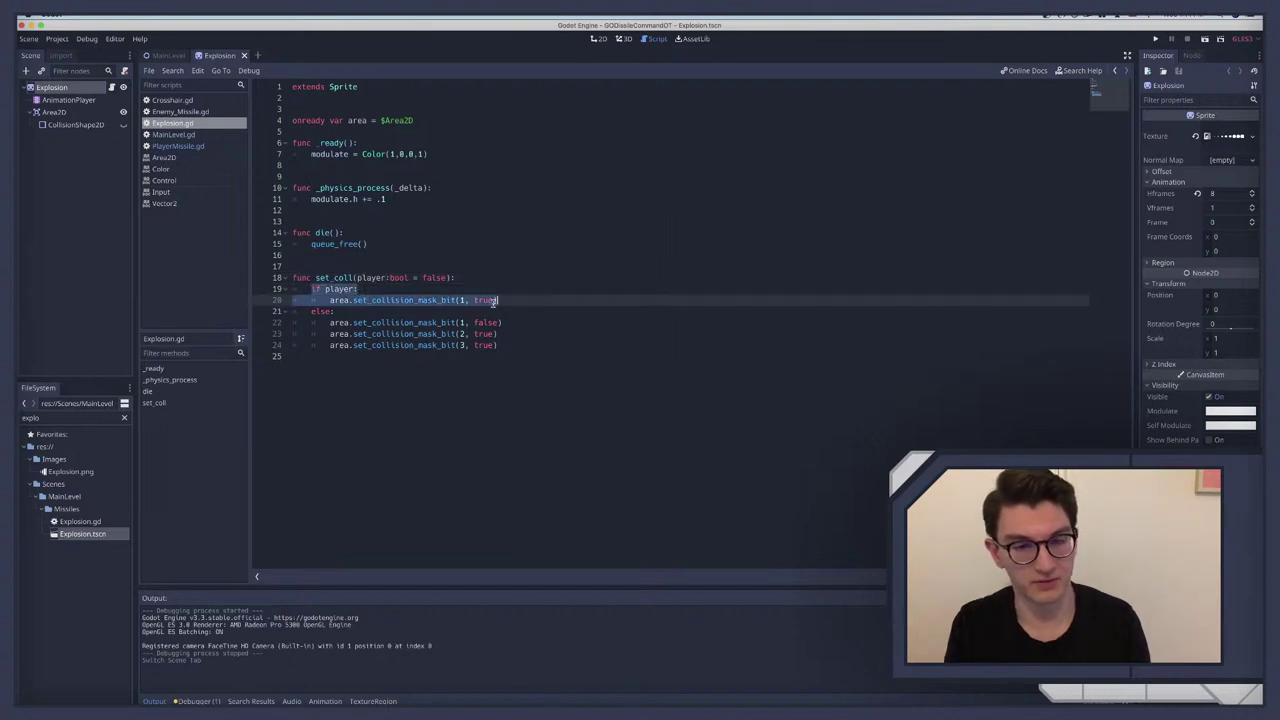
{"action": "left_click", "coordinate": [362, 311]}
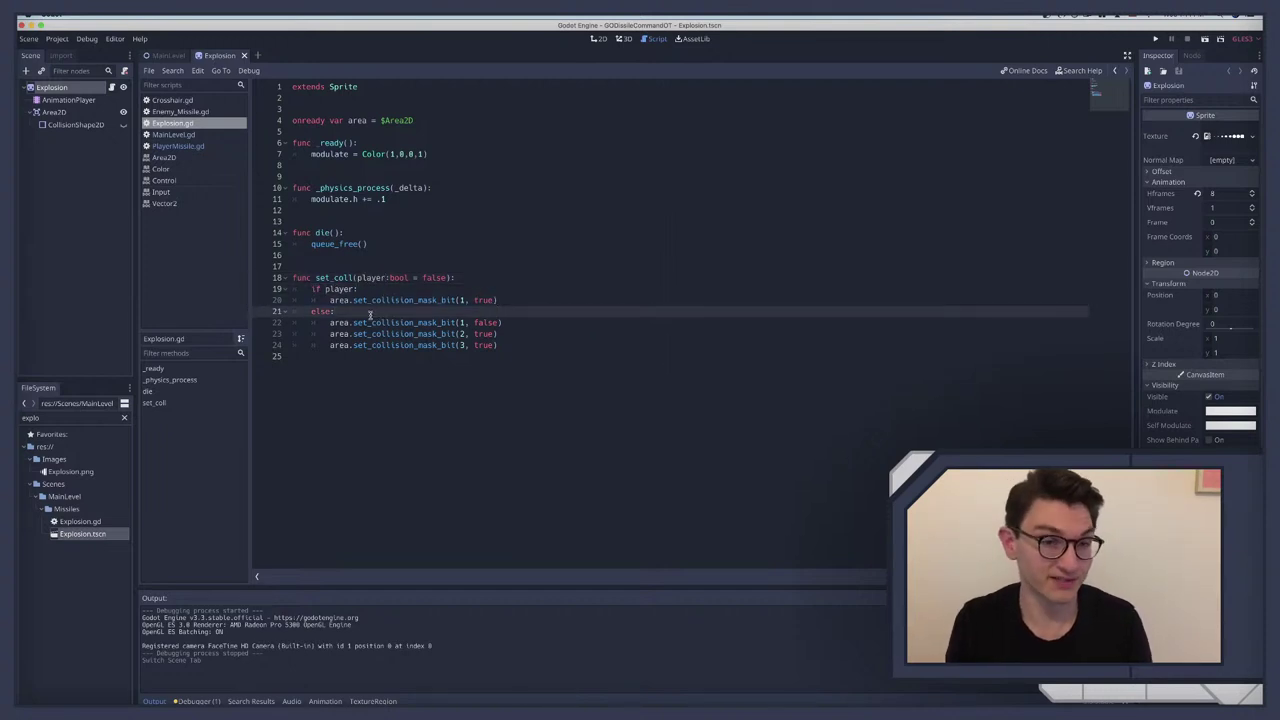
{"action": "left_click", "coordinate": [422, 278]}
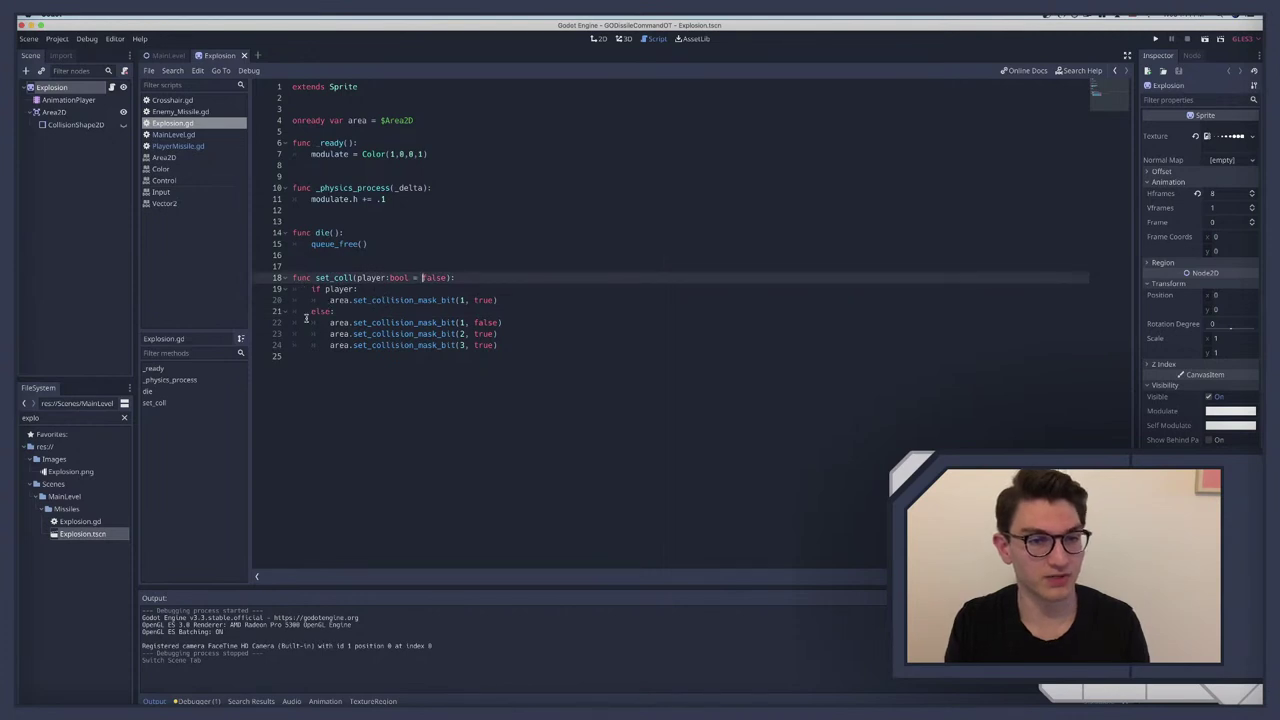
{"action": "left_click_drag", "start_coordinate": [306, 318], "coordinate": [497, 346]}
{"action": "left_click", "coordinate": [430, 333]}
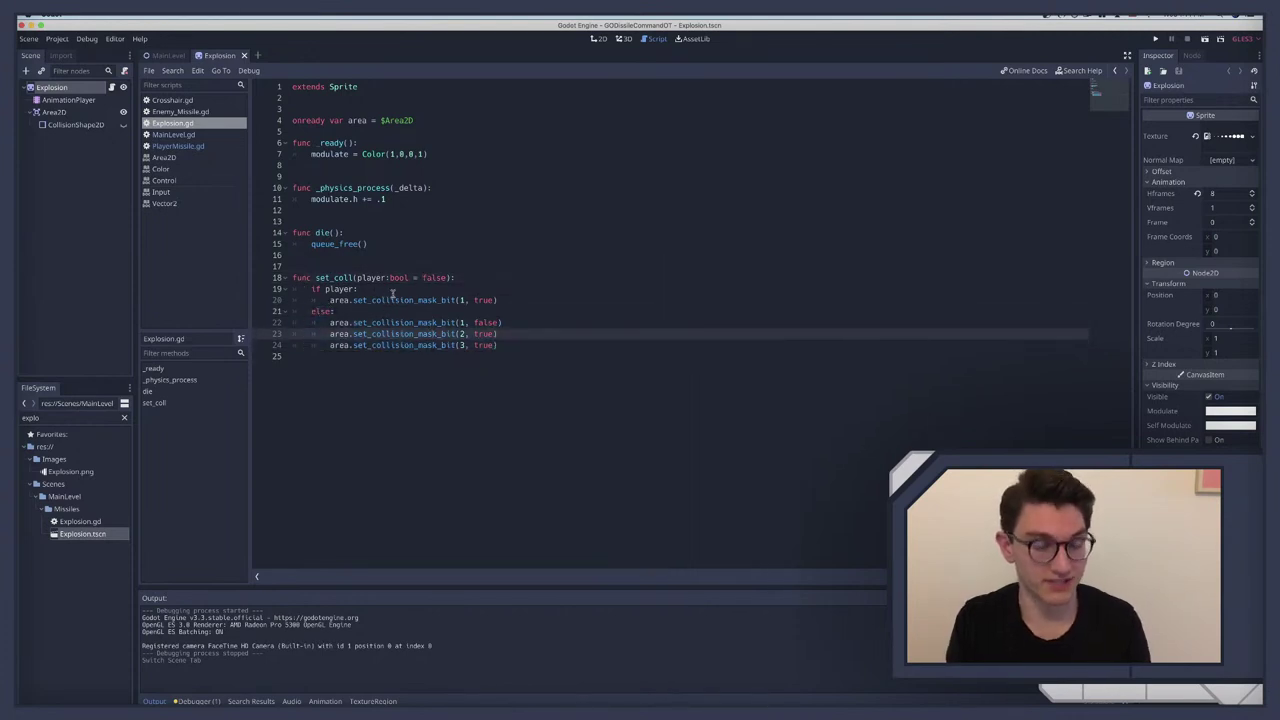
Step: Filter the FileSystem for 'enemy' and open the Enemy_Missile scene
{"action": "left_click", "coordinate": [62, 418]}
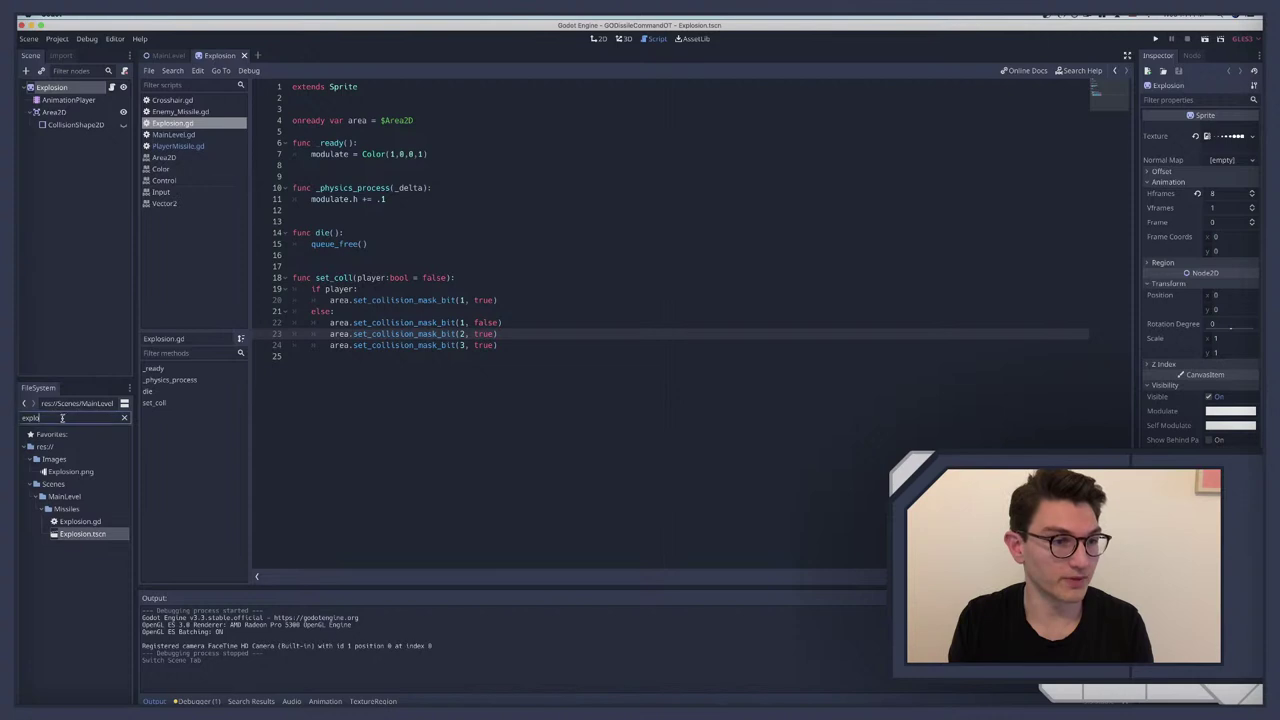
{"action": "key", "text": "BackSpace"}
{"action": "key", "text": "BackSpace"}
{"action": "key", "text": "BackSpace"}
{"action": "key", "text": "BackSpace"}
{"action": "key", "text": "BackSpace"}
{"action": "type", "text": "enemy"}
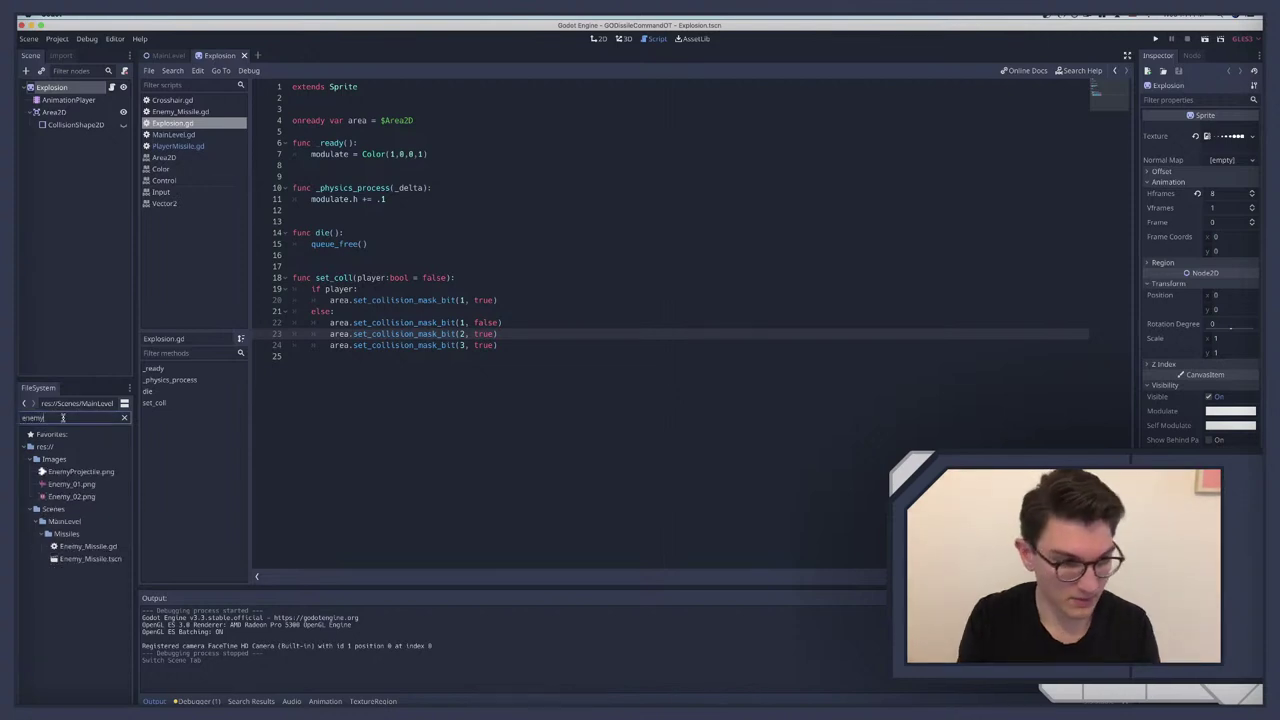
{"action": "double_click", "coordinate": [96, 559]}
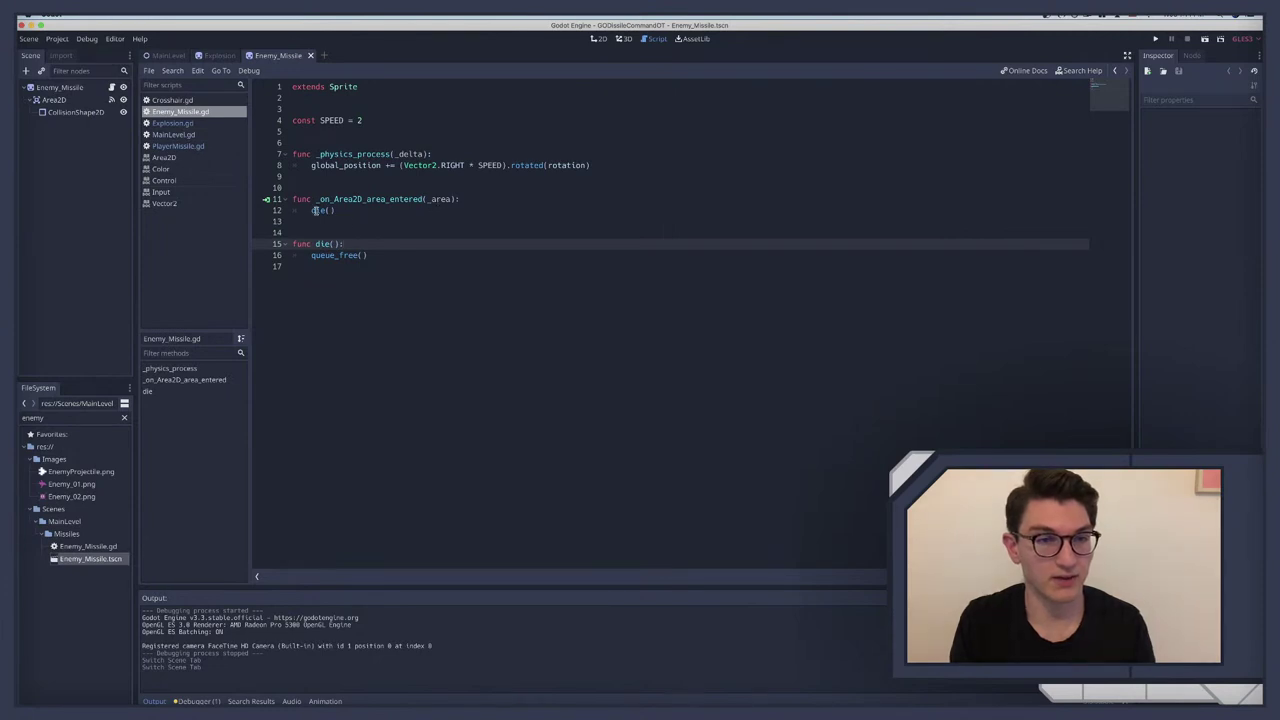
Step: Copy the explosion_TSCN preload from PlayerMissile.gd into Enemy_Missile.gd below the SPEED constant
{"action": "left_click", "coordinate": [217, 55]}
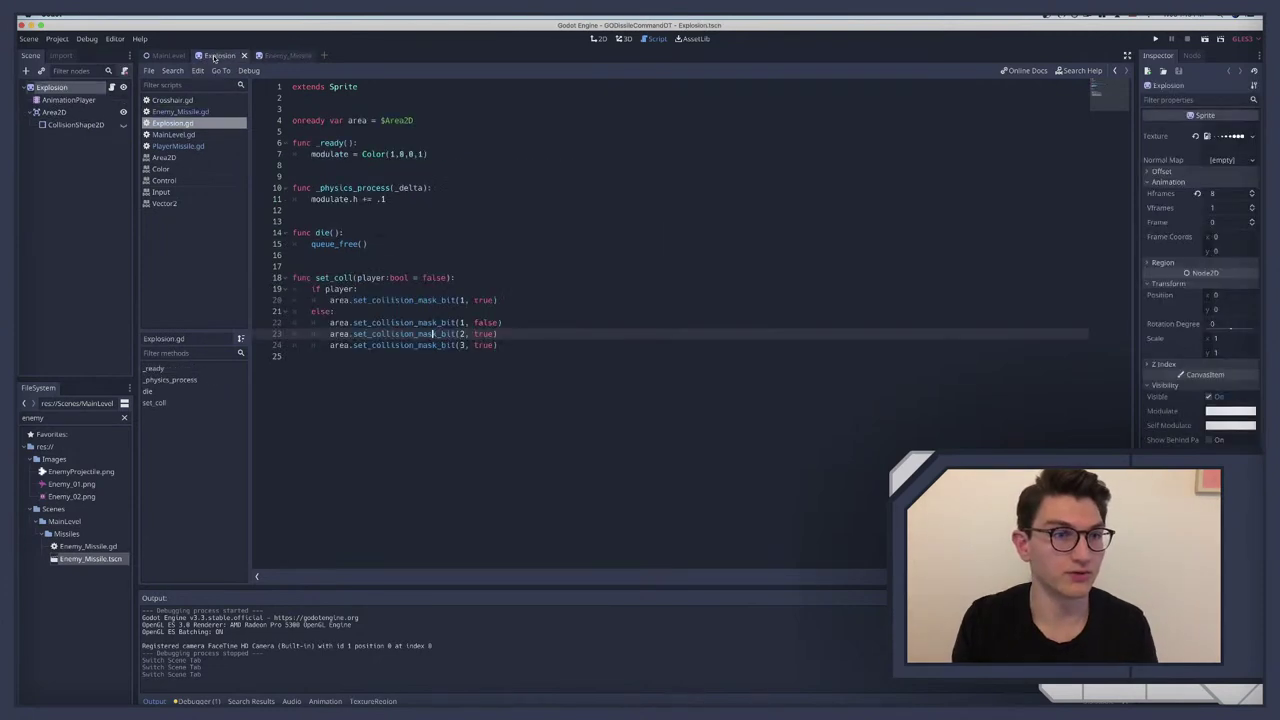
{"action": "left_click", "coordinate": [172, 146]}
{"action": "triple_click", "coordinate": [339, 155]}
{"action": "key", "text": "ctrl+c"}
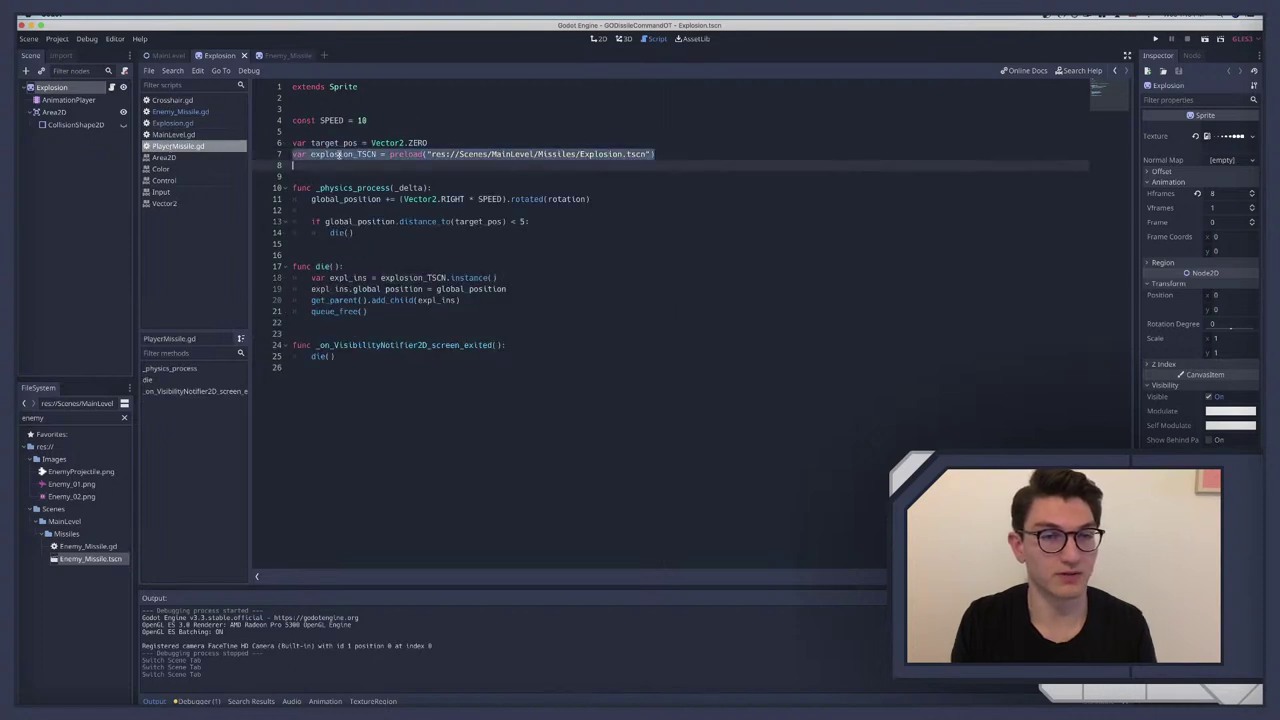
{"action": "left_click", "coordinate": [278, 55]}
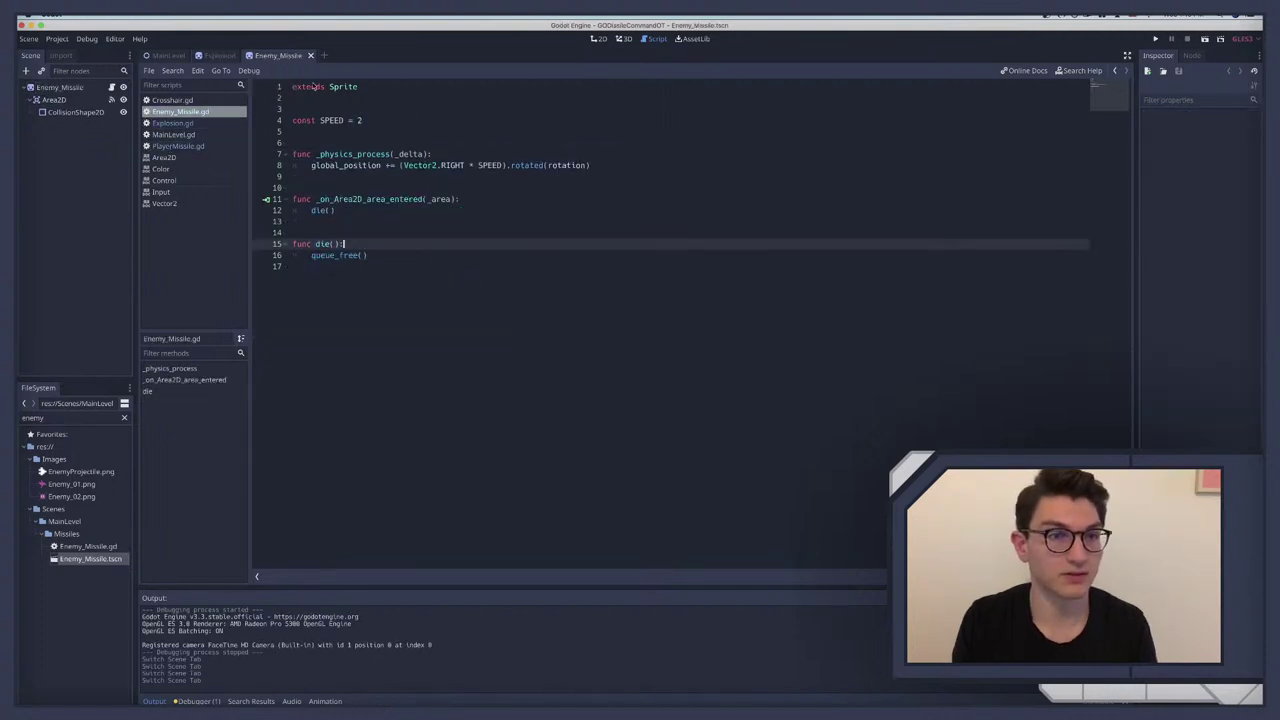
{"action": "left_click", "coordinate": [350, 131]}
{"action": "key", "text": "Return"}
{"action": "key", "text": "ctrl+v"}
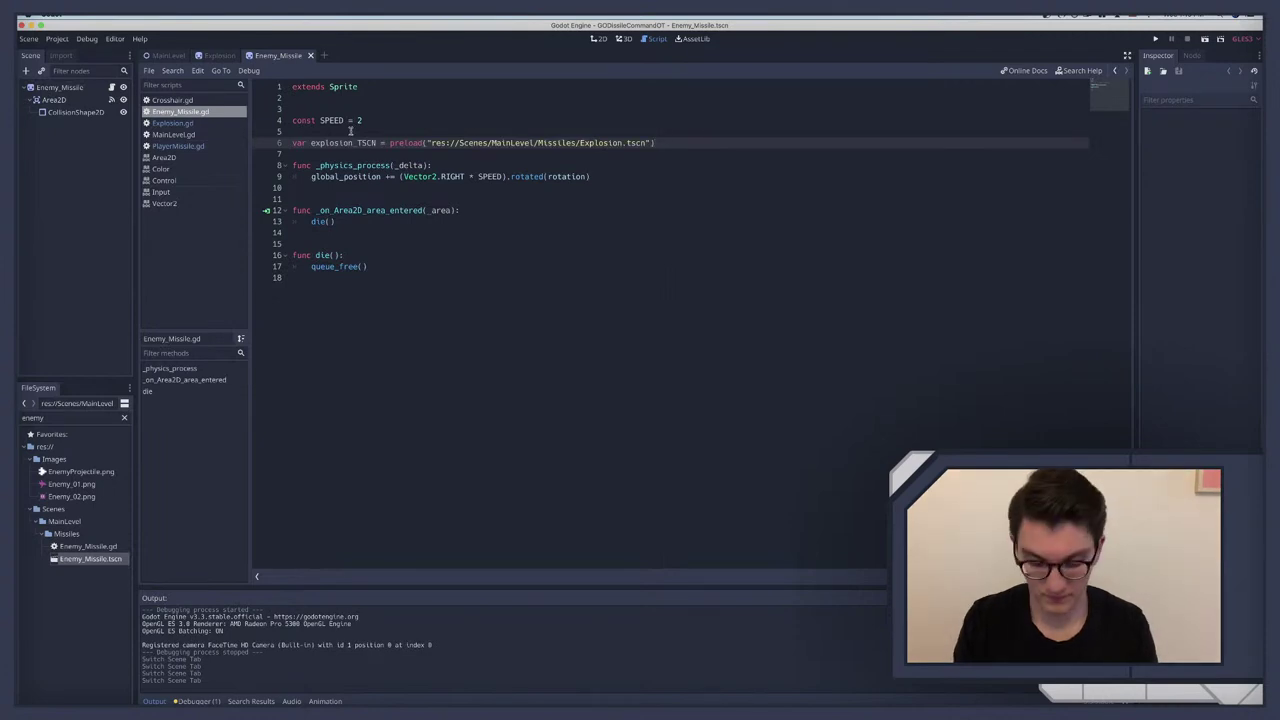
{"action": "key", "text": "Return"}
Step: Paste PlayerMissile's three explosion-spawning lines into Enemy_Missile's die() above queue_free()
{"action": "left_click", "coordinate": [221, 57]}
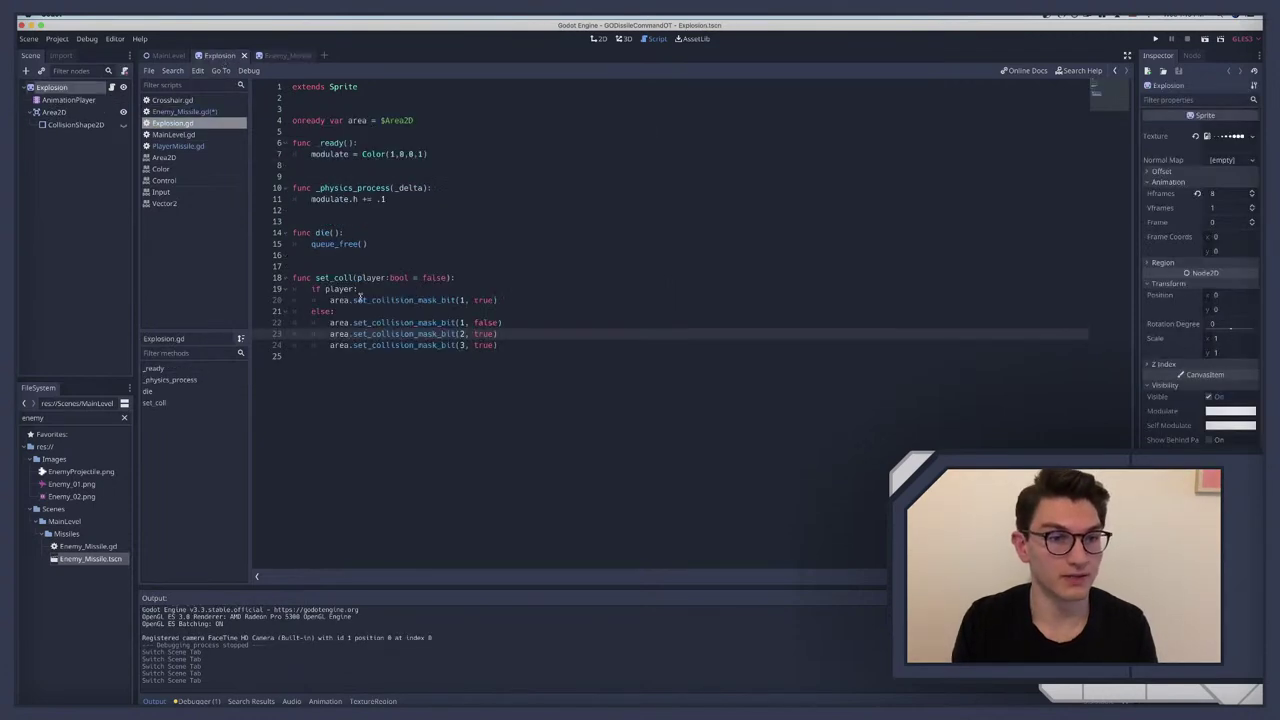
{"action": "left_click", "coordinate": [280, 55]}
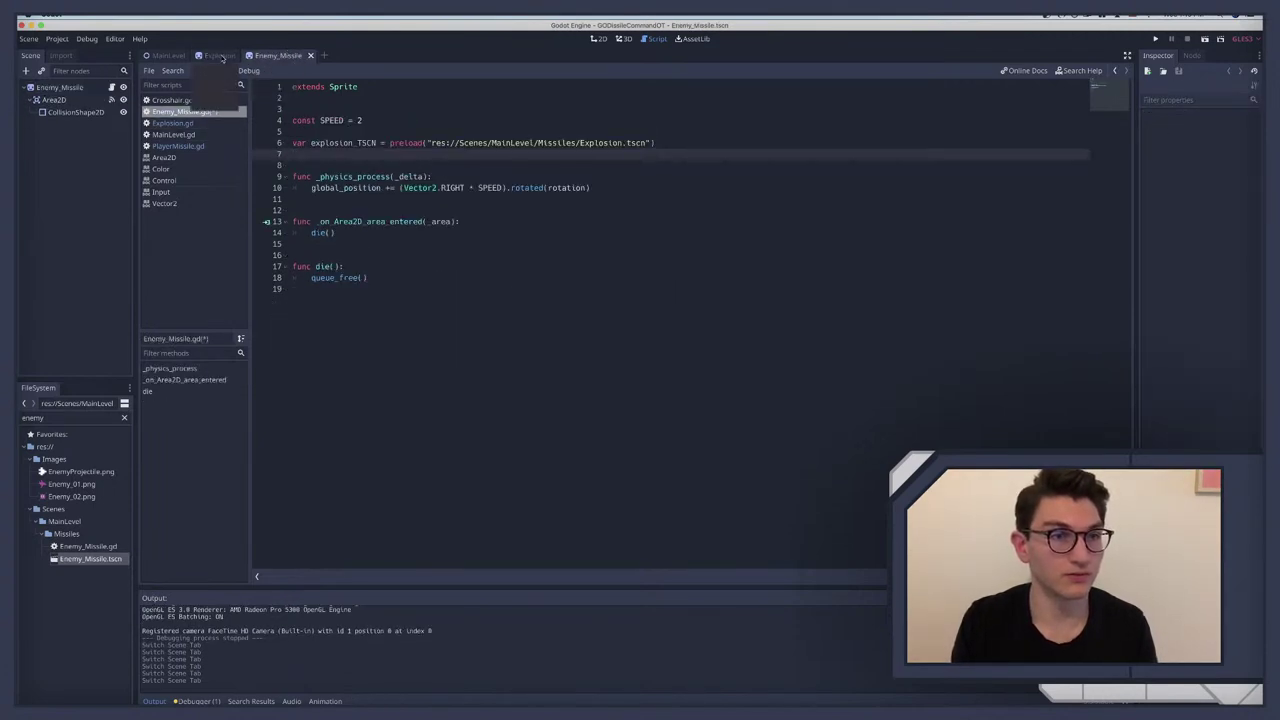
{"action": "left_click", "coordinate": [176, 146]}
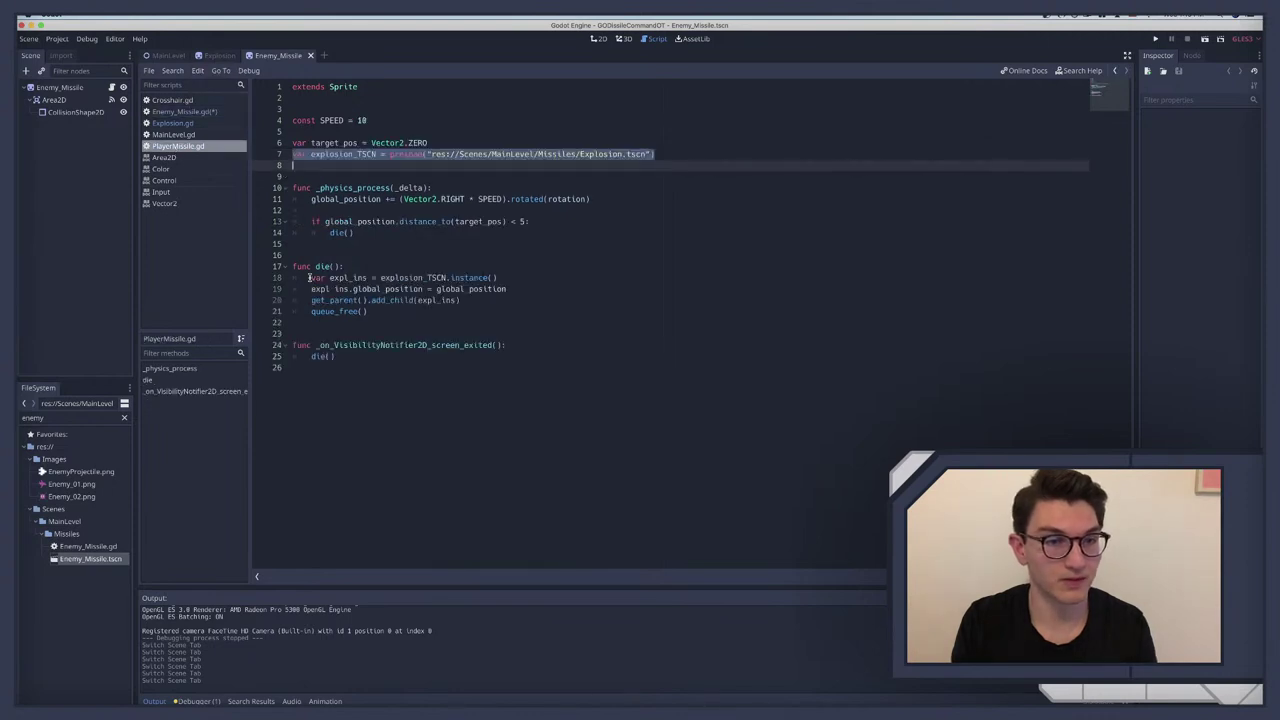
{"action": "left_click_drag", "start_coordinate": [310, 277], "coordinate": [464, 300]}
{"action": "key", "text": "ctrl+c"}
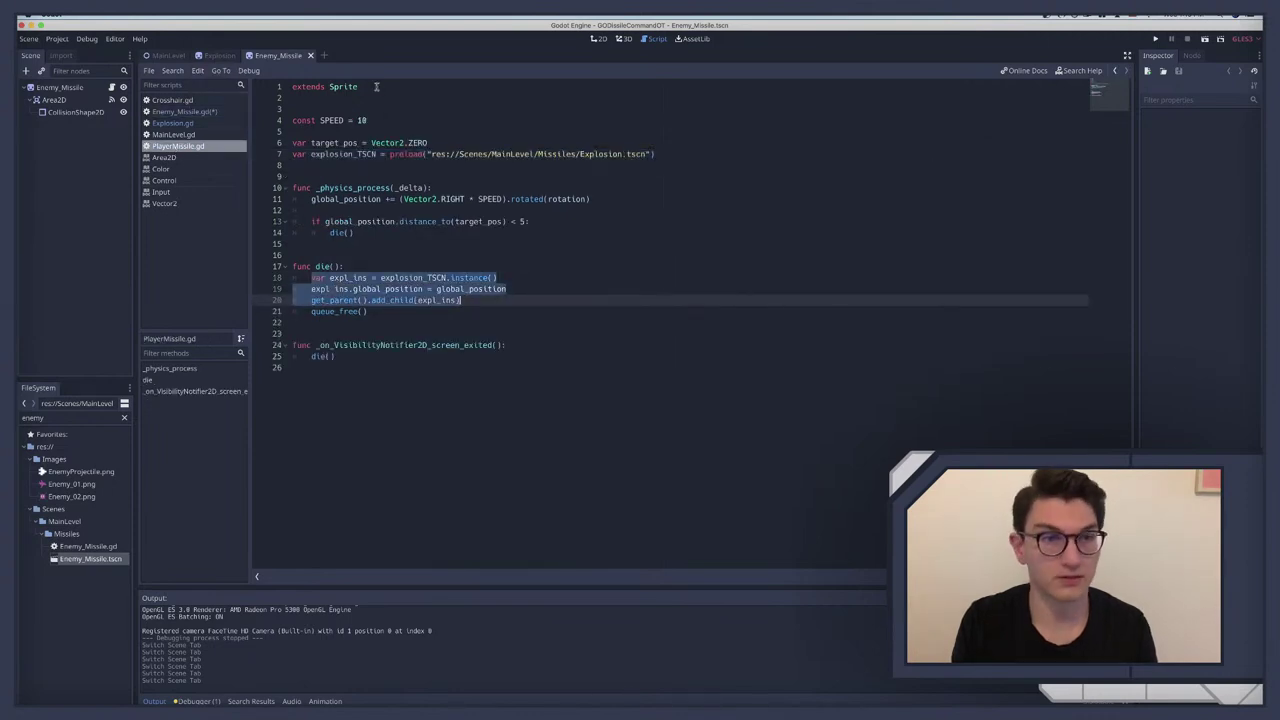
{"action": "left_click", "coordinate": [218, 55]}
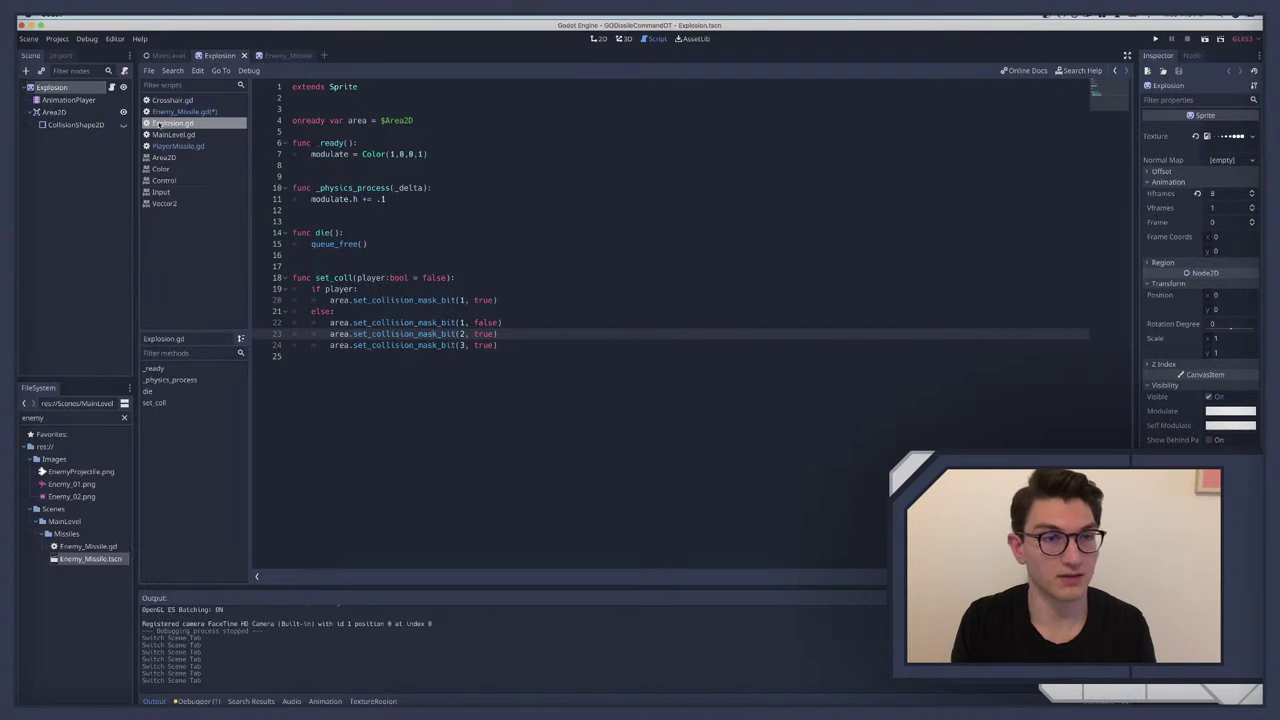
{"action": "left_click", "coordinate": [161, 147]}
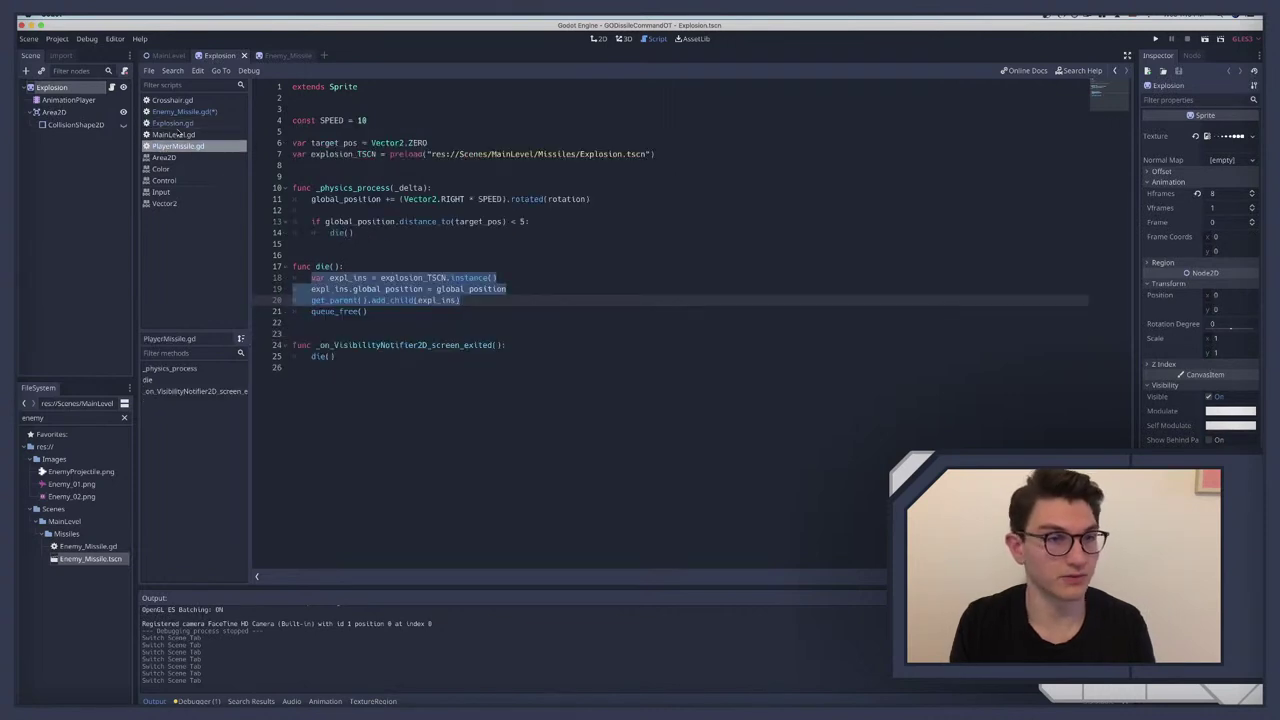
{"action": "left_click", "coordinate": [175, 114]}
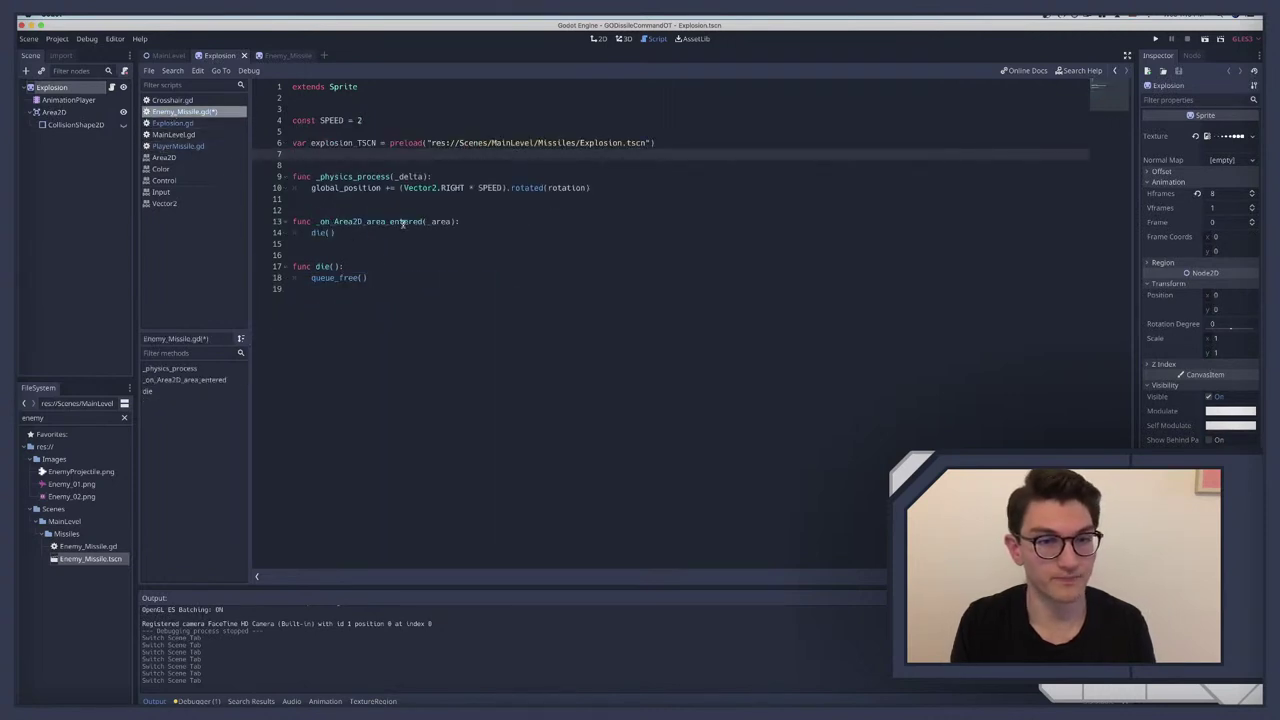
{"action": "left_click", "coordinate": [357, 266]}
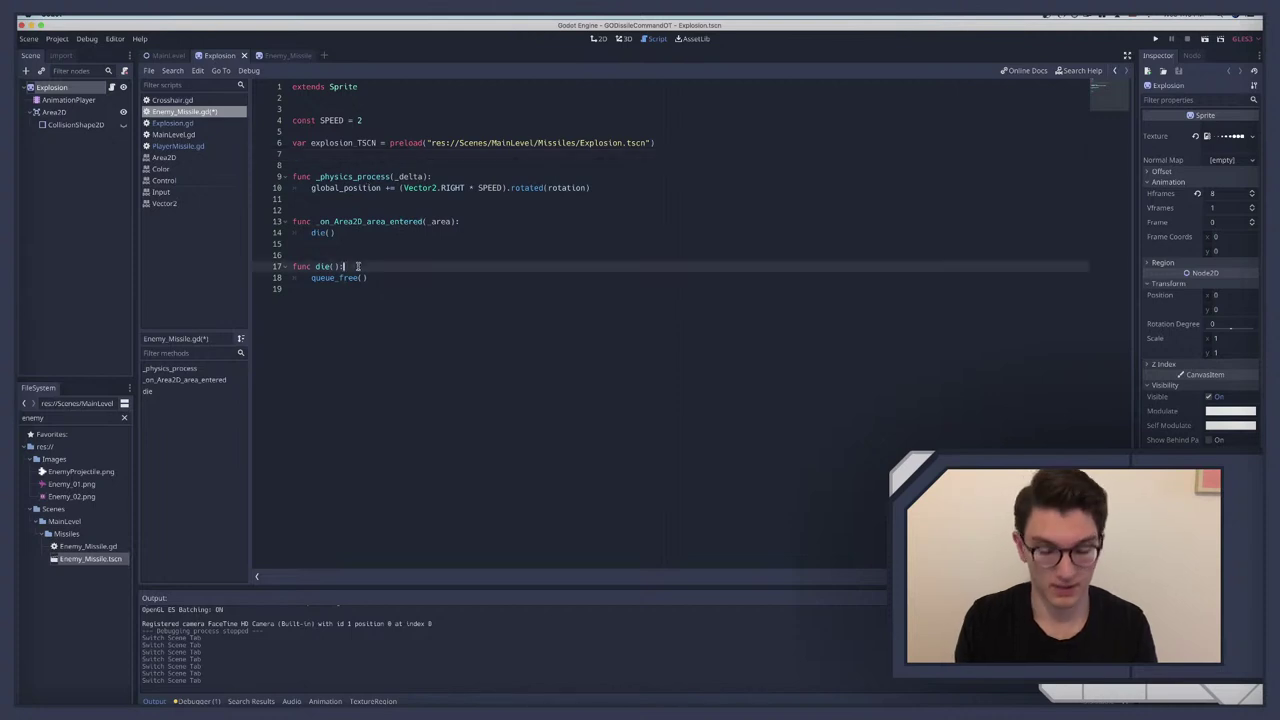
{"action": "key", "text": "Return"}
{"action": "key", "text": "ctrl+v"}
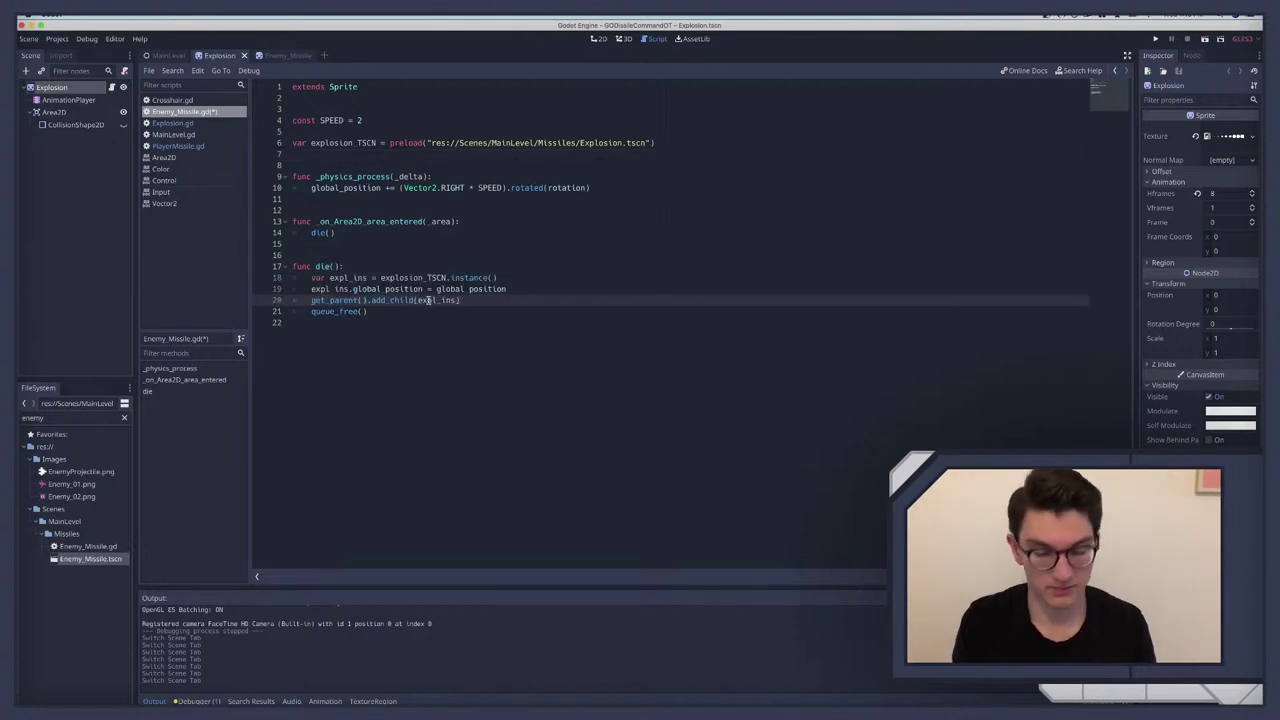
{"action": "key", "text": "Return"}
Step: Check the pasted expl_ins lines and save the Enemy_Missile script
{"action": "left_click", "coordinate": [330, 277]}
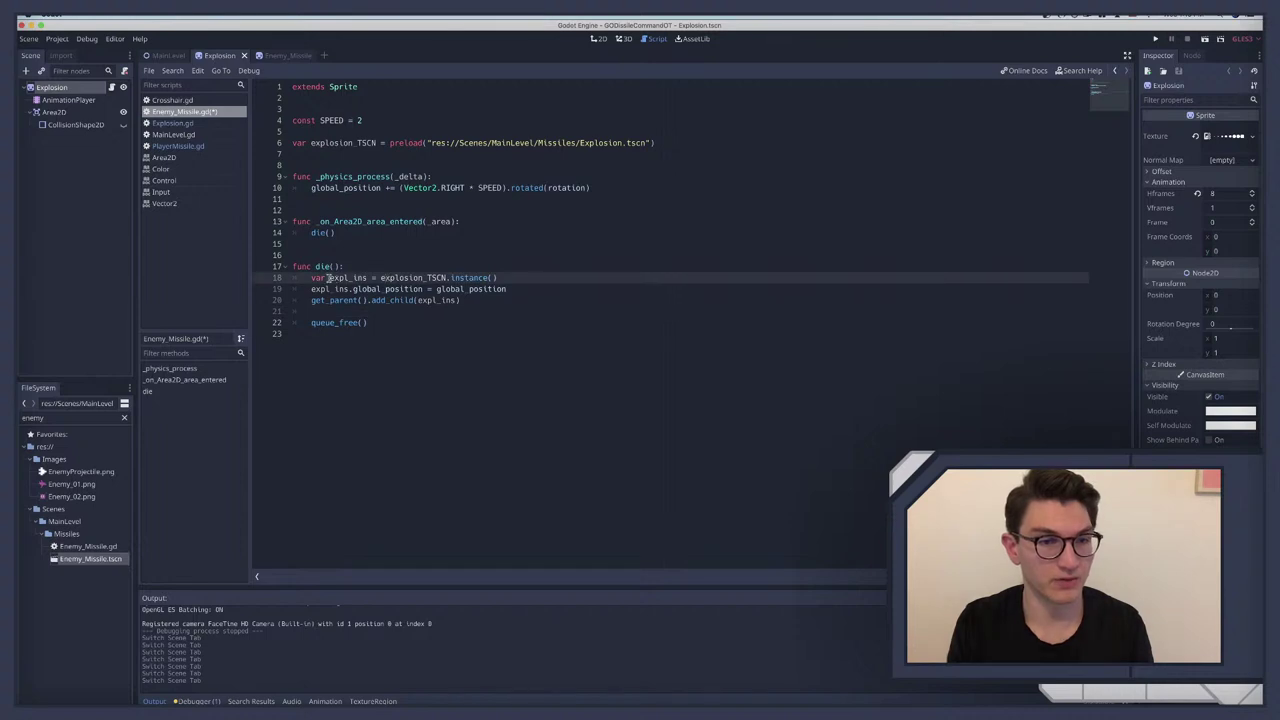
{"action": "left_click_drag", "start_coordinate": [330, 277], "coordinate": [451, 277]}
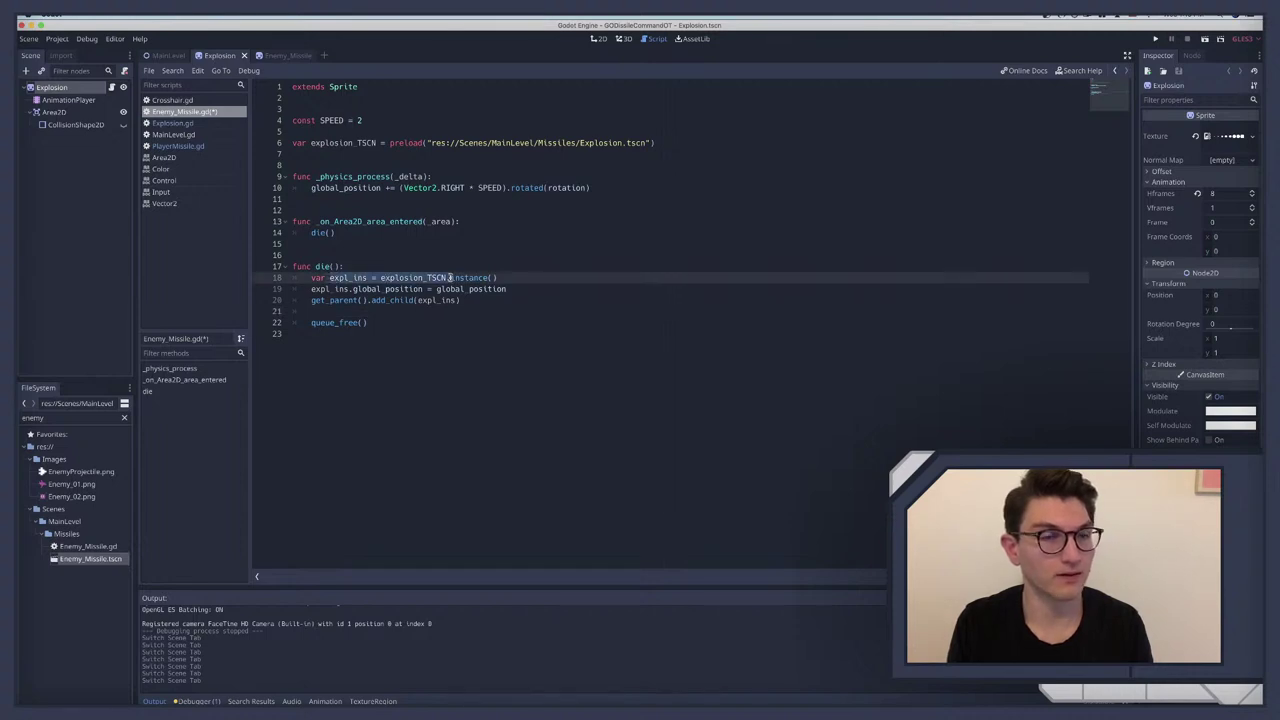
{"action": "left_click", "coordinate": [278, 55]}
{"action": "key", "text": "ctrl+s"}
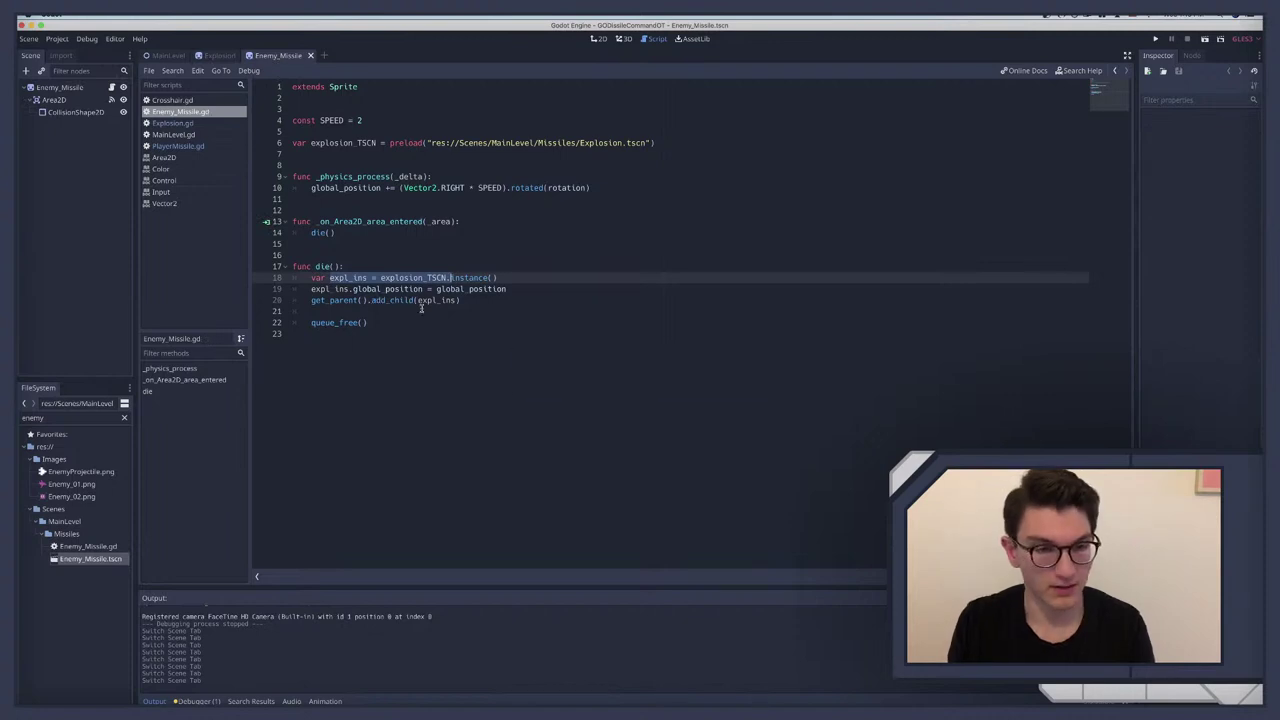
{"action": "left_click", "coordinate": [514, 278]}
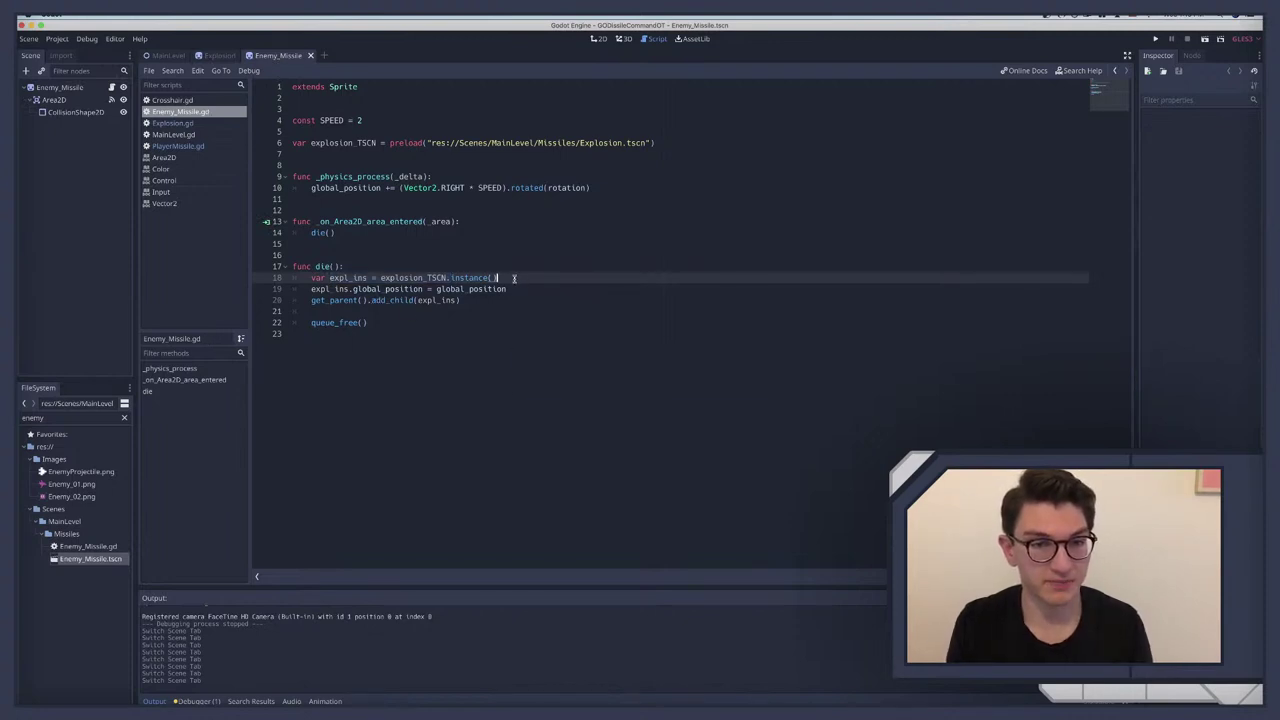
{"action": "left_click", "coordinate": [524, 288]}
Step: Add an expl_ins.set_coll() call in die() and rename Explosion.gd's set_coll function to set_enemy
{"action": "key", "text": "Return"}
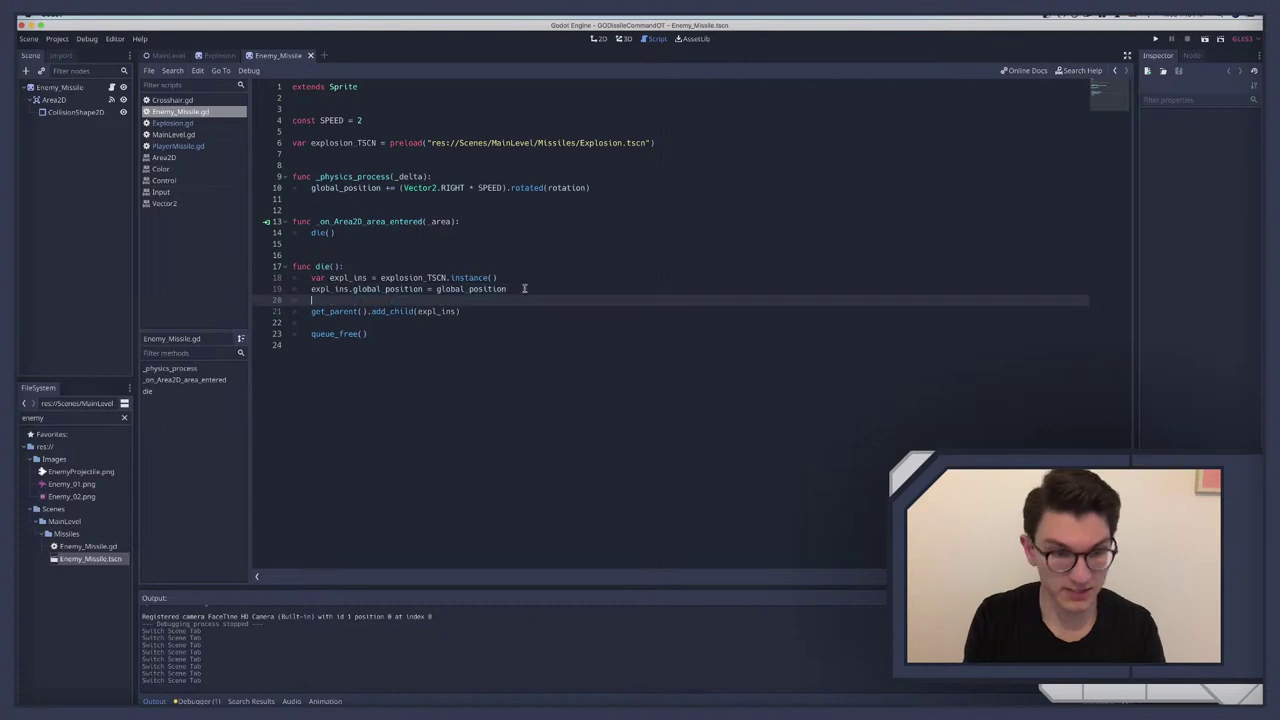
{"action": "type", "text": "expl"}
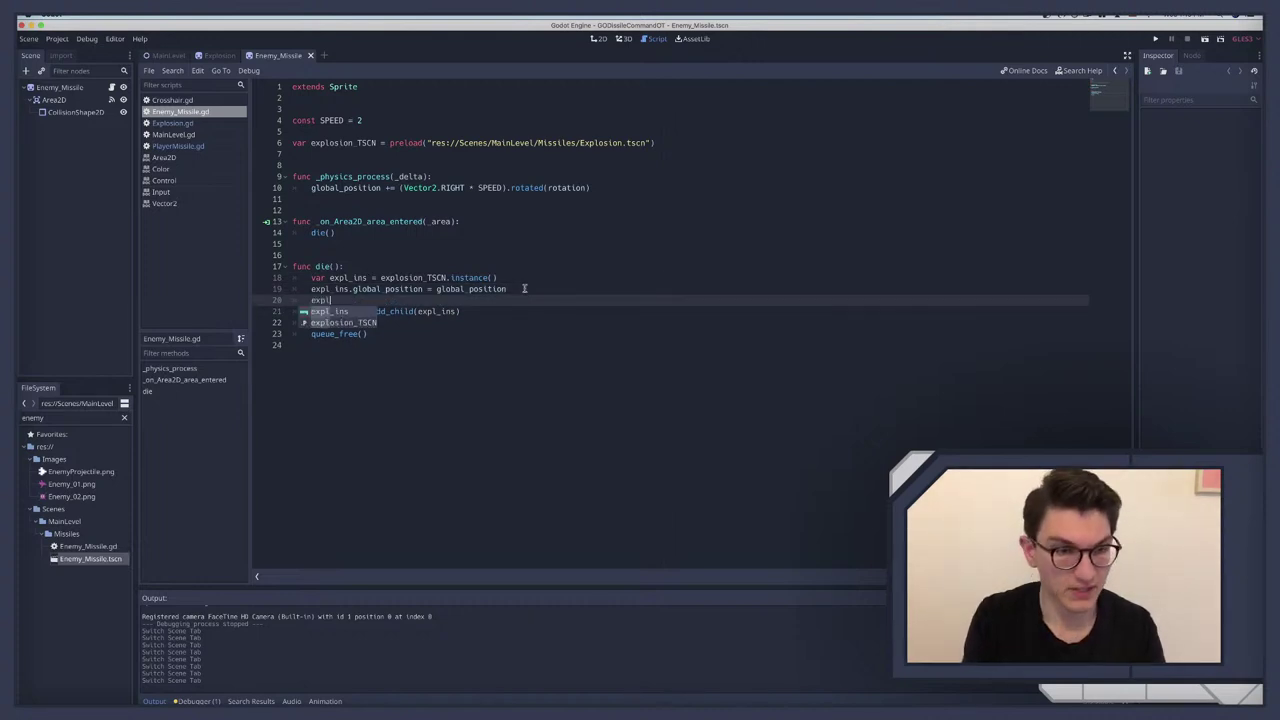
{"action": "type", "text": "_ins."}
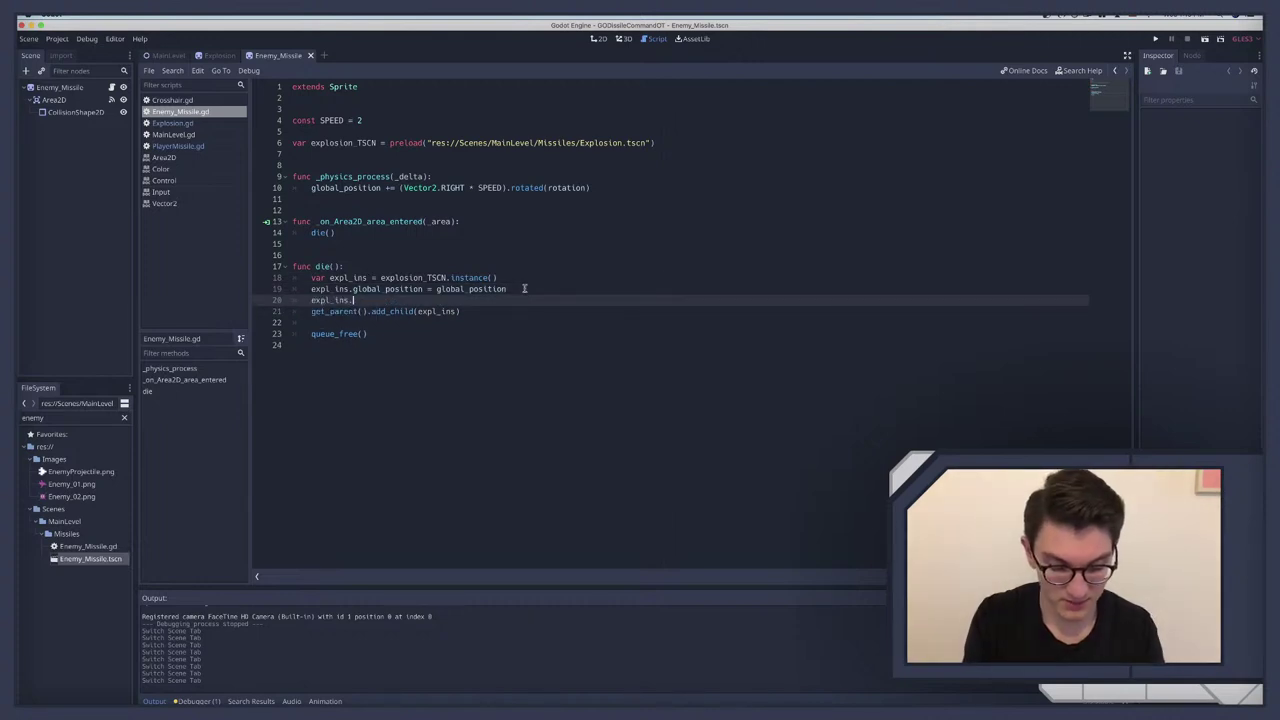
{"action": "type", "text": "set_coll("}
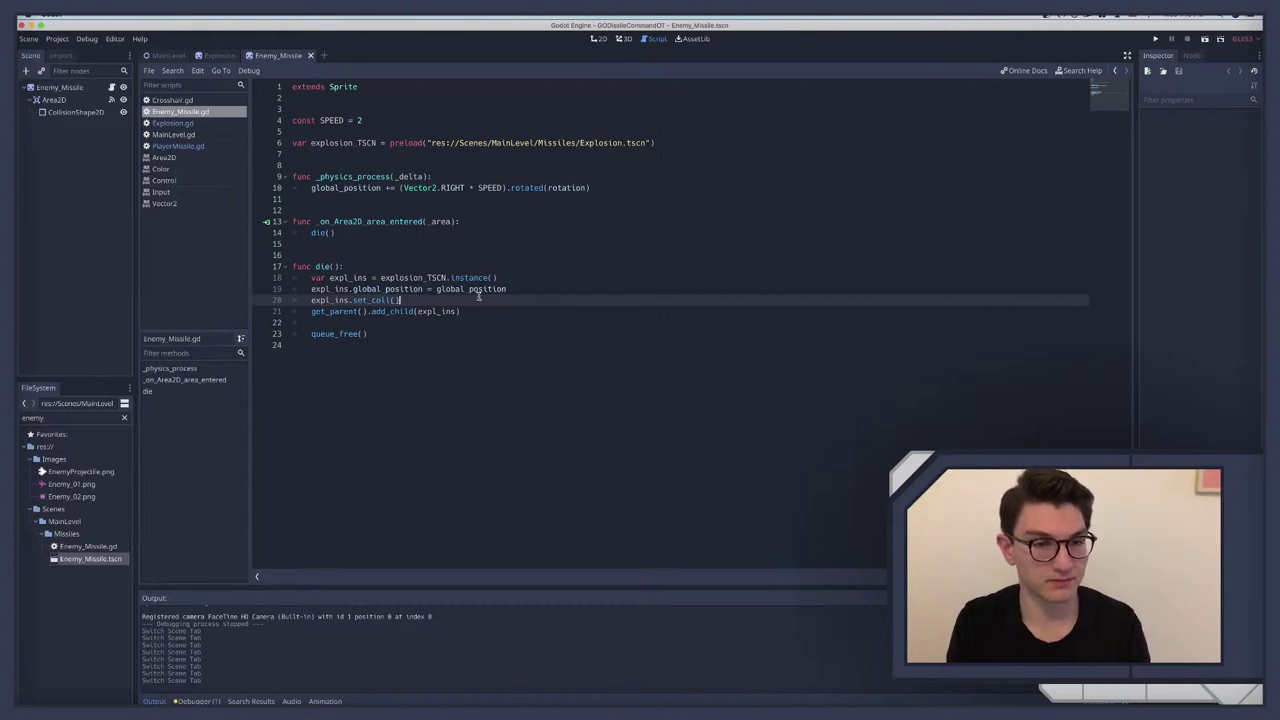
{"action": "left_click", "coordinate": [172, 147]}
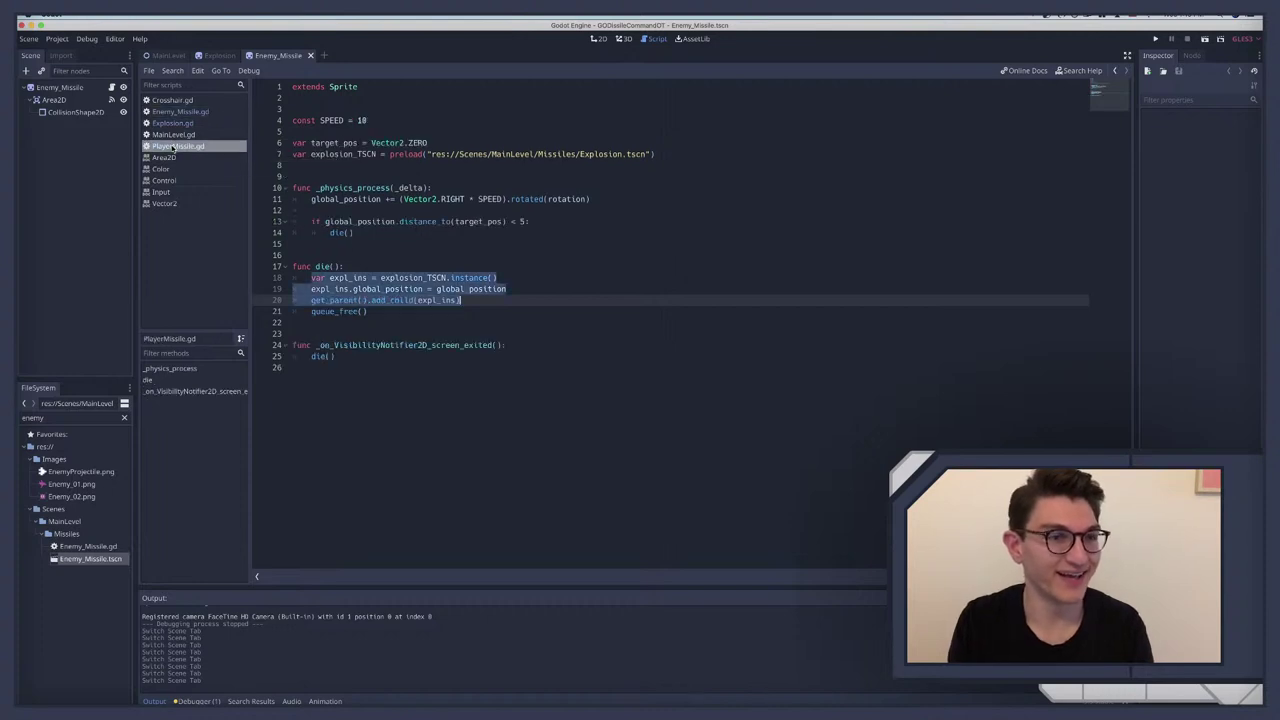
{"action": "left_click", "coordinate": [172, 123]}
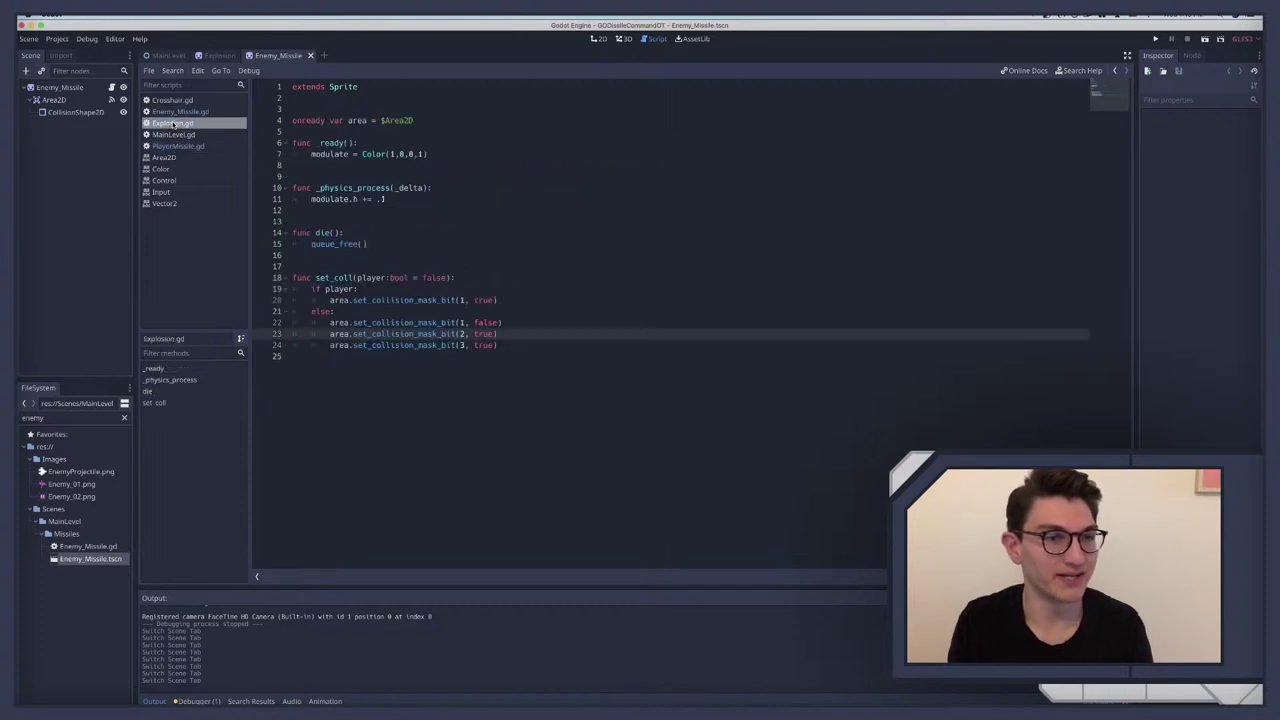
{"action": "left_click", "coordinate": [339, 278]}
{"action": "left_click_drag", "start_coordinate": [351, 277], "coordinate": [334, 278]}
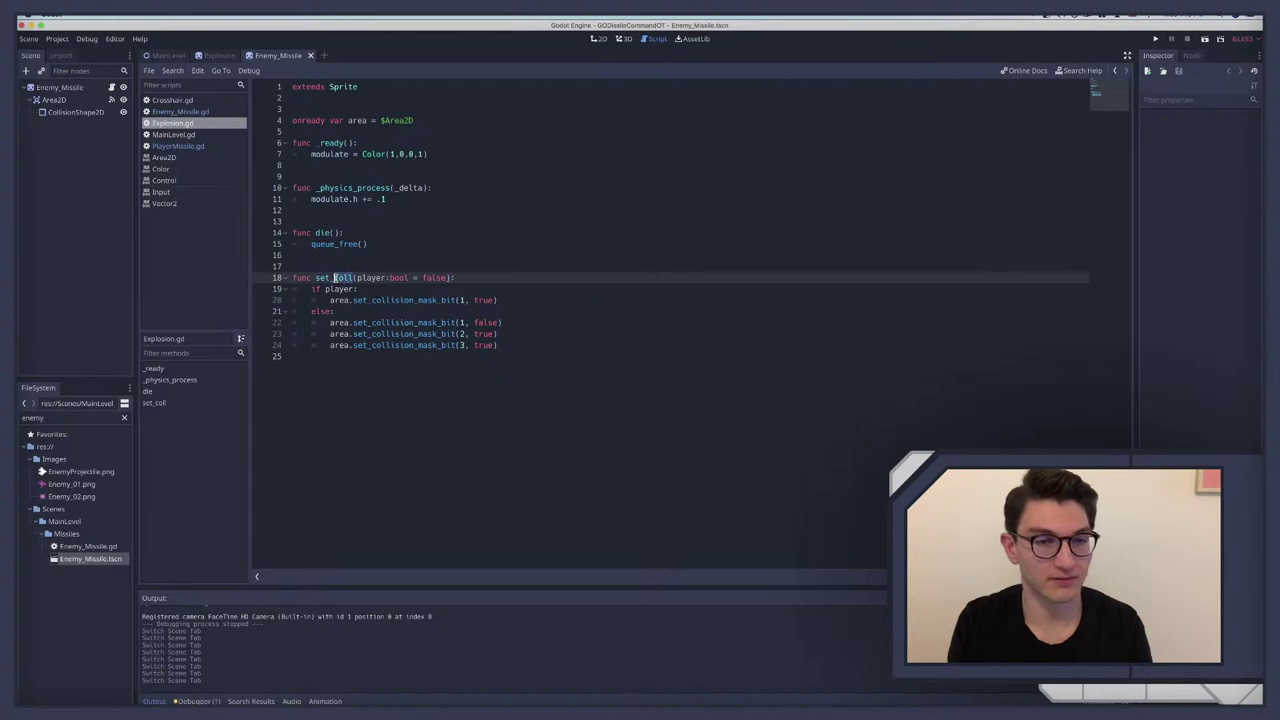
{"action": "type", "text": "enemy"}
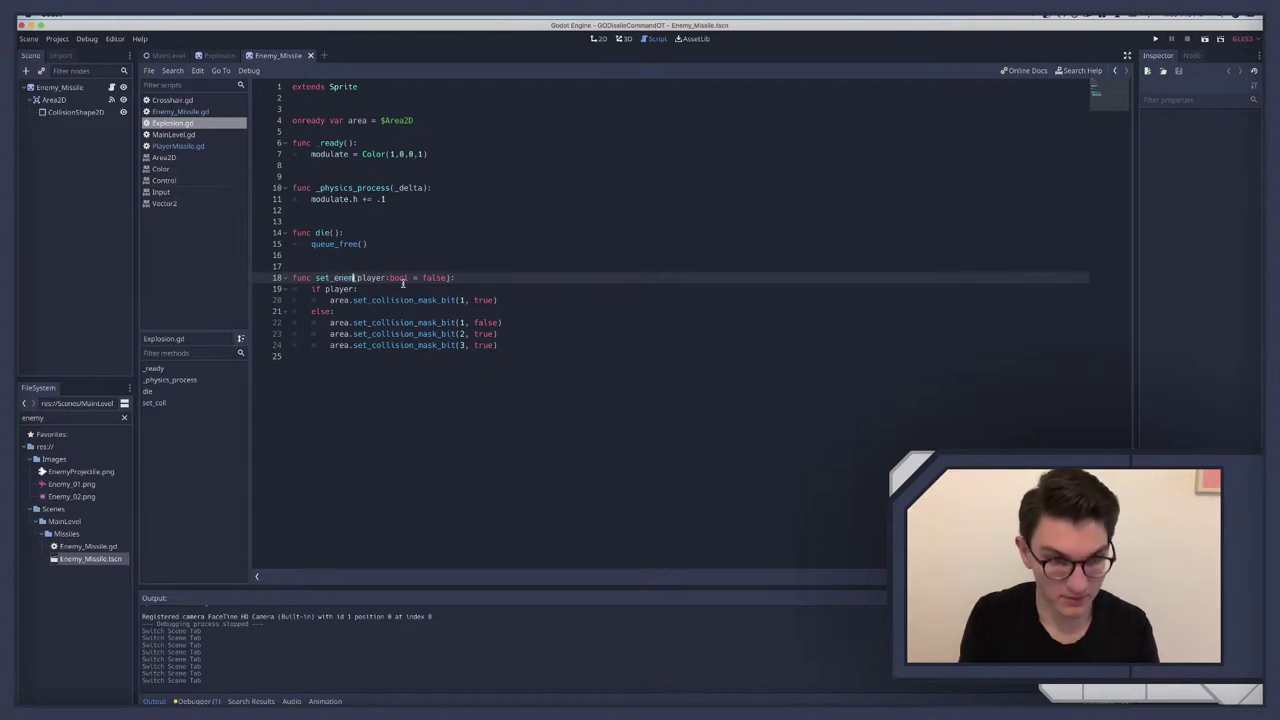
Step: Change the die() call to expl_ins.set_enemy(), save Enemy_Missile.gd, and show its 2D view
{"action": "left_click", "coordinate": [172, 147]}
{"action": "double_click", "coordinate": [393, 300]}
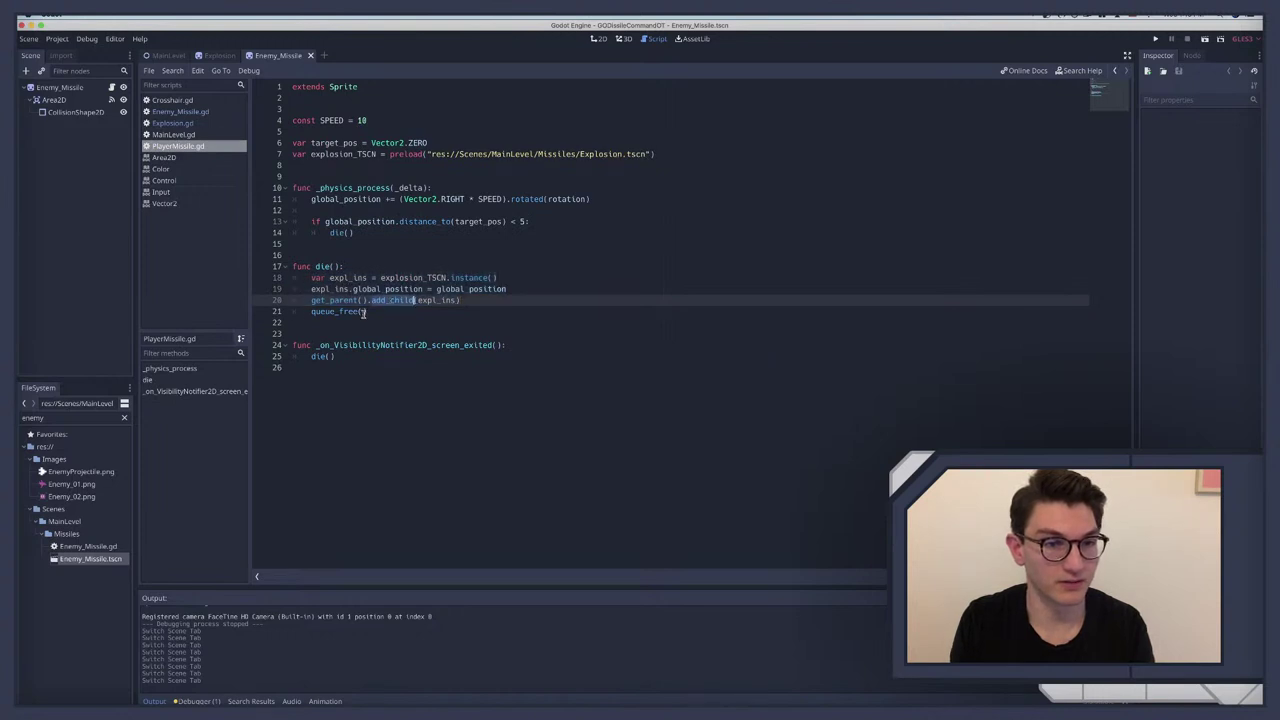
{"action": "left_click", "coordinate": [178, 111]}
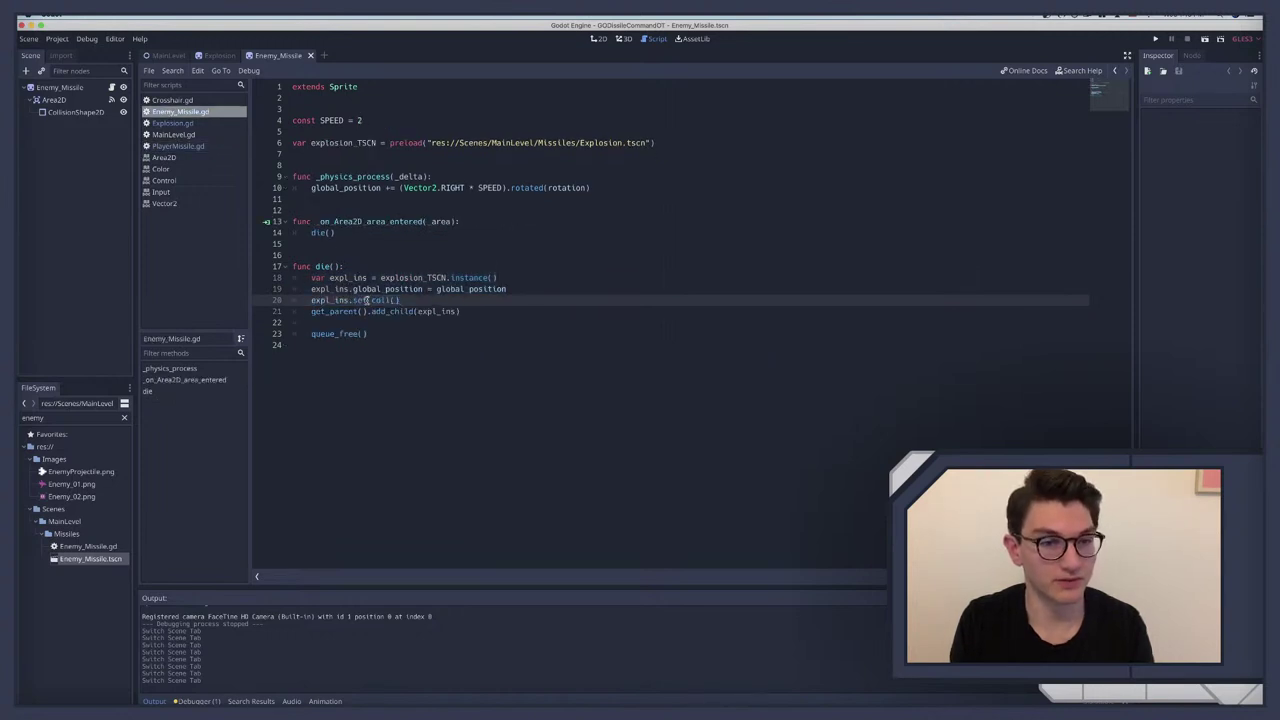
{"action": "double_click", "coordinate": [366, 300]}
{"action": "type", "text": "se"}
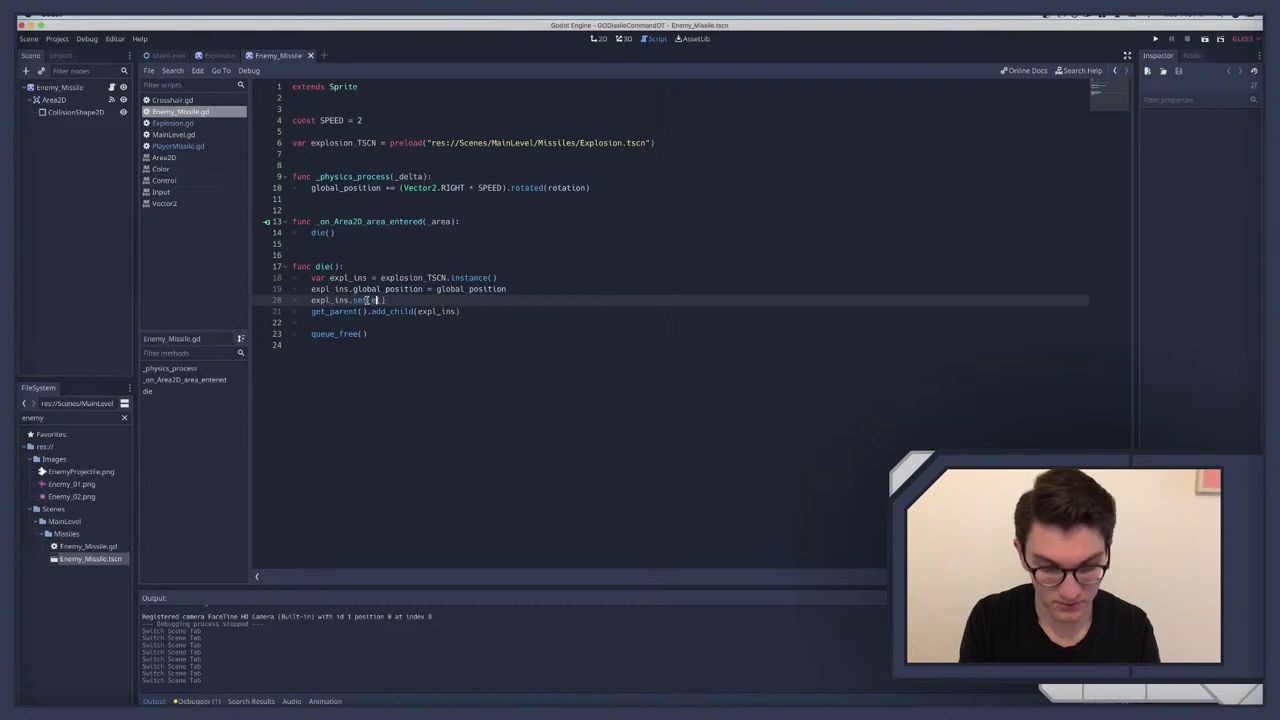
{"action": "type", "text": "t_enemy"}
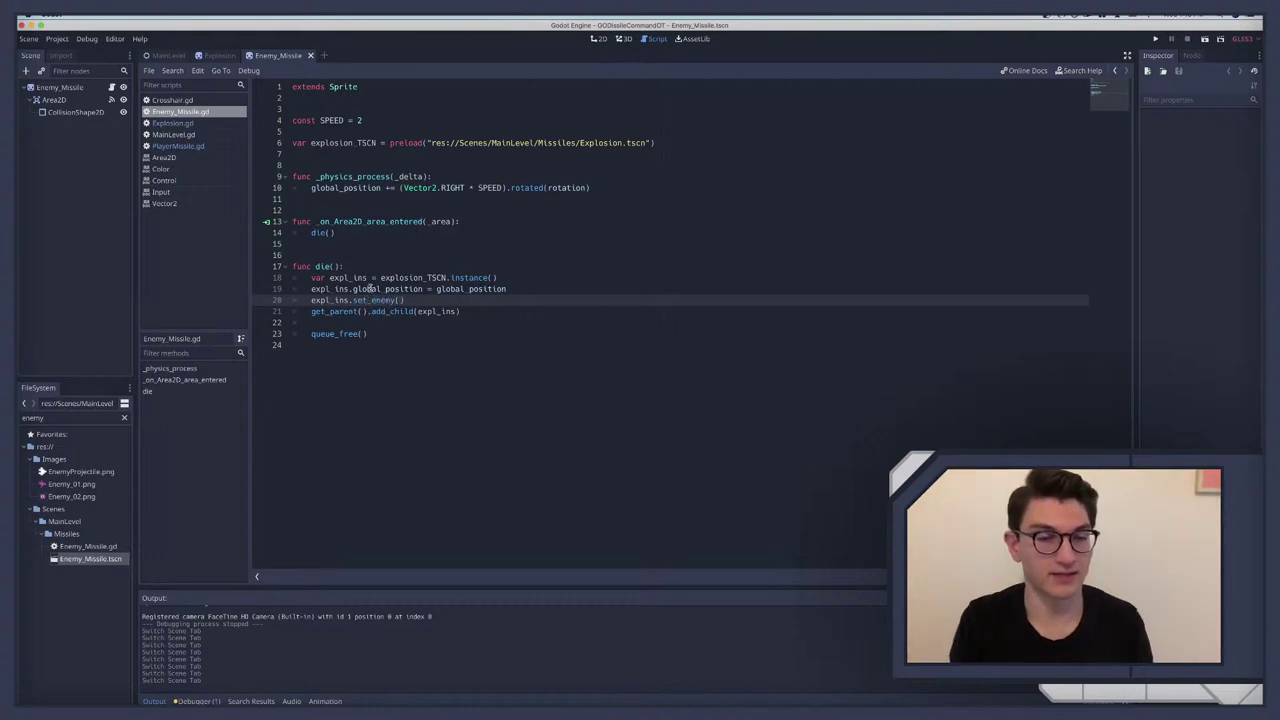
{"action": "key", "text": "ctrl+s"}
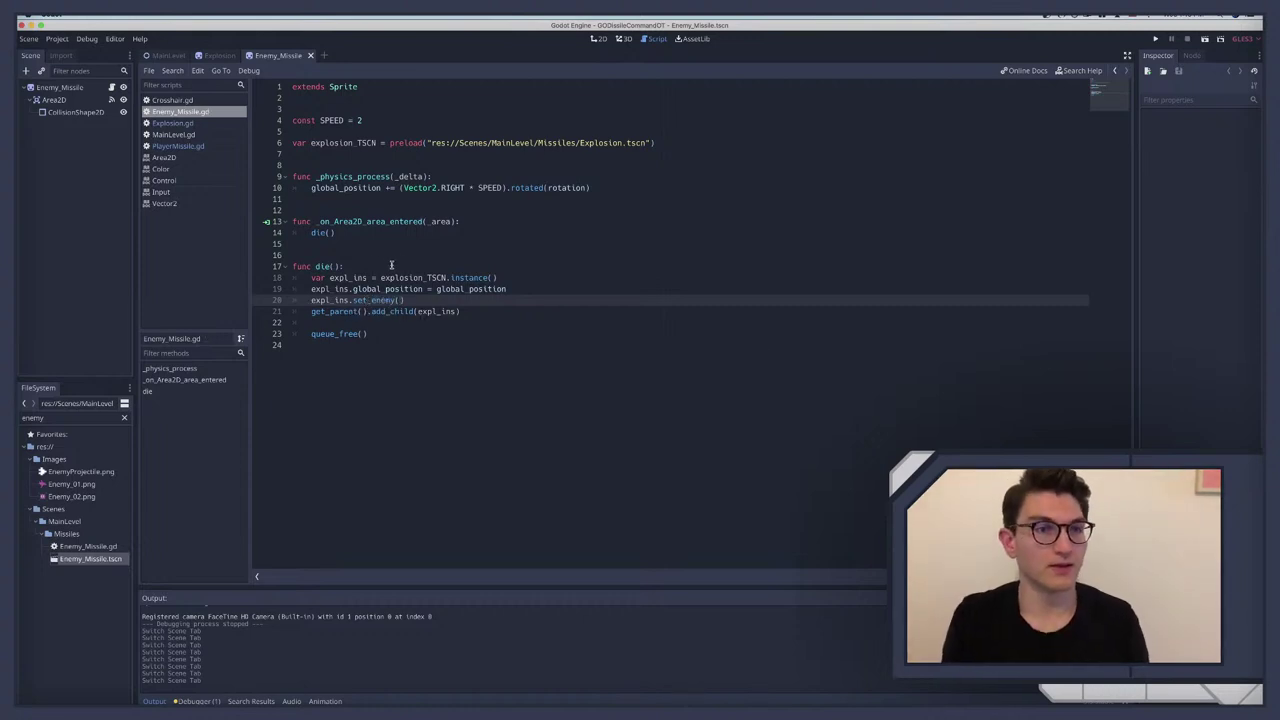
{"action": "left_click", "coordinate": [74, 86]}
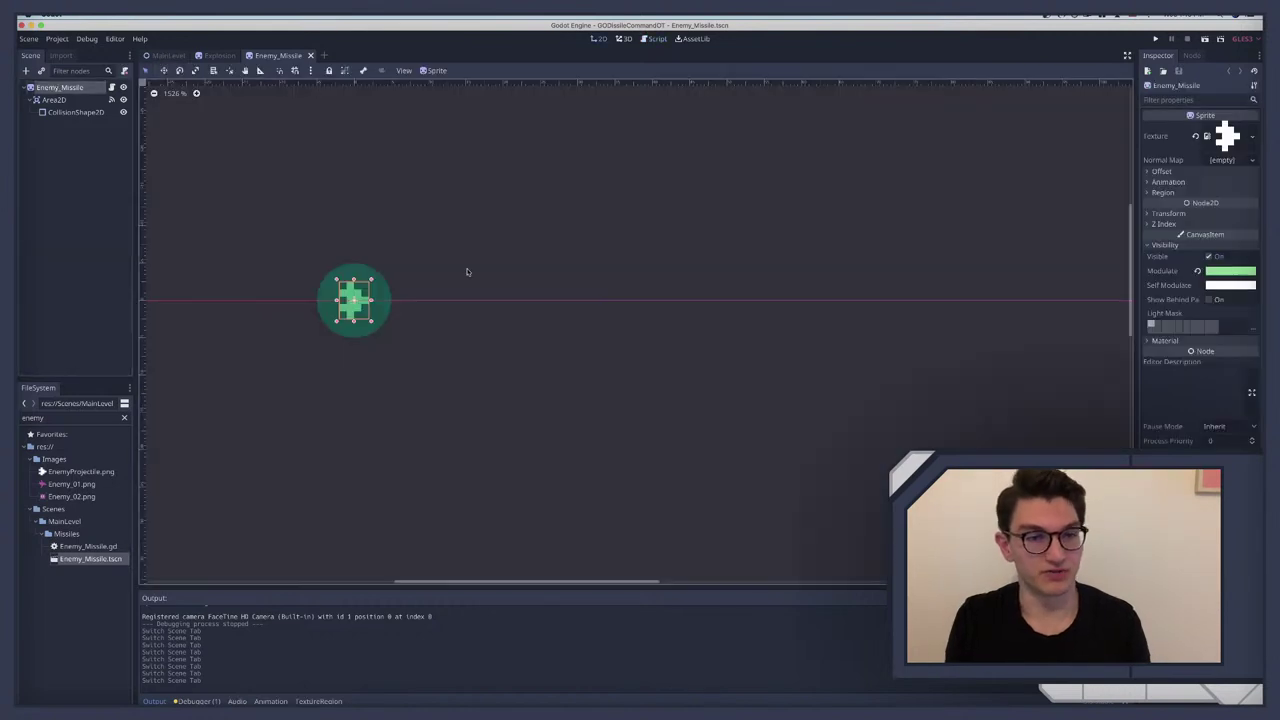
Step: Open the MainLevel scene, survey its 2D canvas, and open MainLevel.gd from the root node
{"action": "left_click", "coordinate": [167, 55]}
{"action": "left_click", "coordinate": [50, 88]}
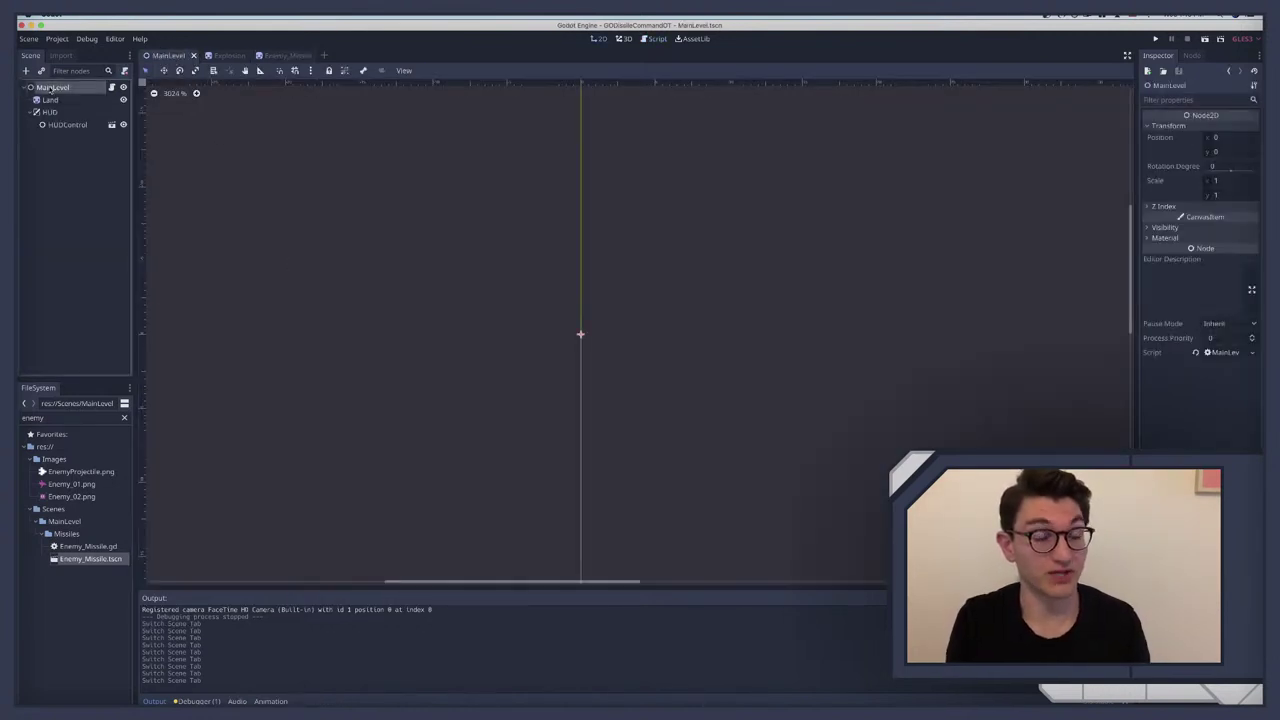
{"action": "scroll", "coordinate": [616, 340], "scroll_direction": "down", "scroll_amount": 5}
{"action": "scroll", "coordinate": [610, 337], "scroll_direction": "right", "scroll_amount": 5}
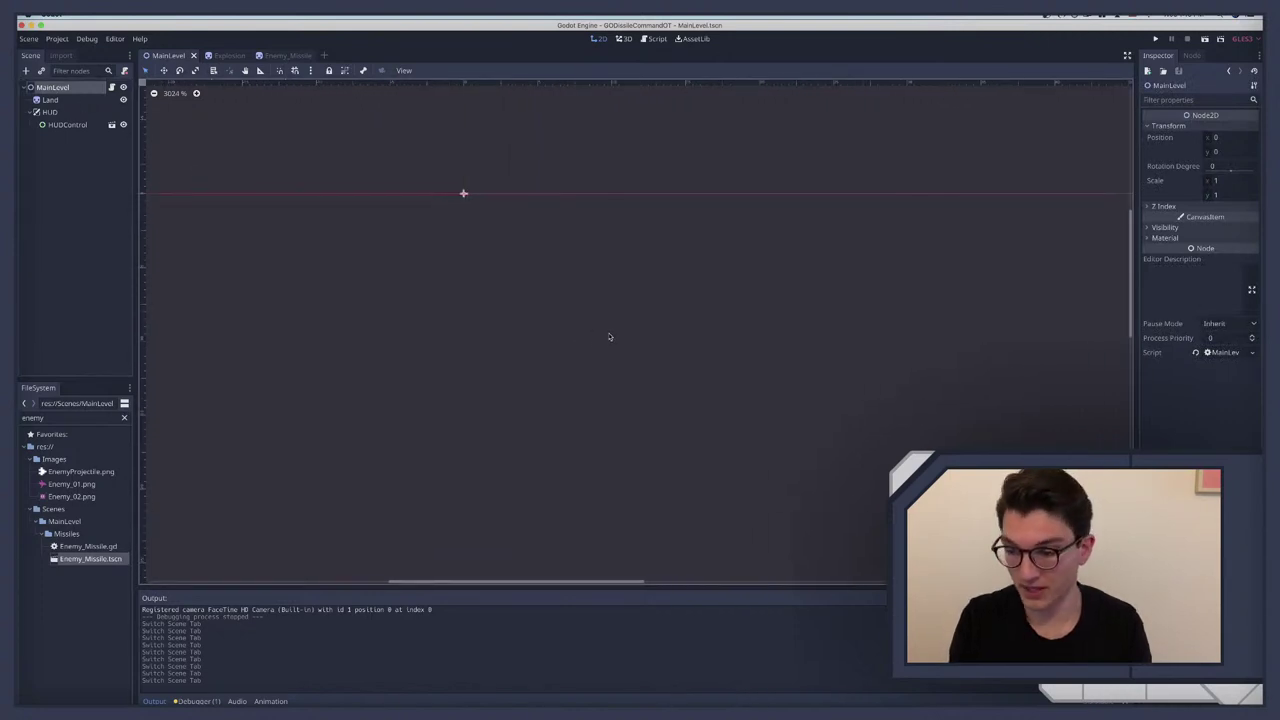
{"action": "scroll", "coordinate": [601, 336], "scroll_direction": "down", "scroll_amount": 4, "text": "ctrl"}
{"action": "scroll", "coordinate": [600, 336], "scroll_direction": "right", "scroll_amount": 5}
{"action": "scroll", "coordinate": [599, 336], "scroll_direction": "down", "scroll_amount": 3}
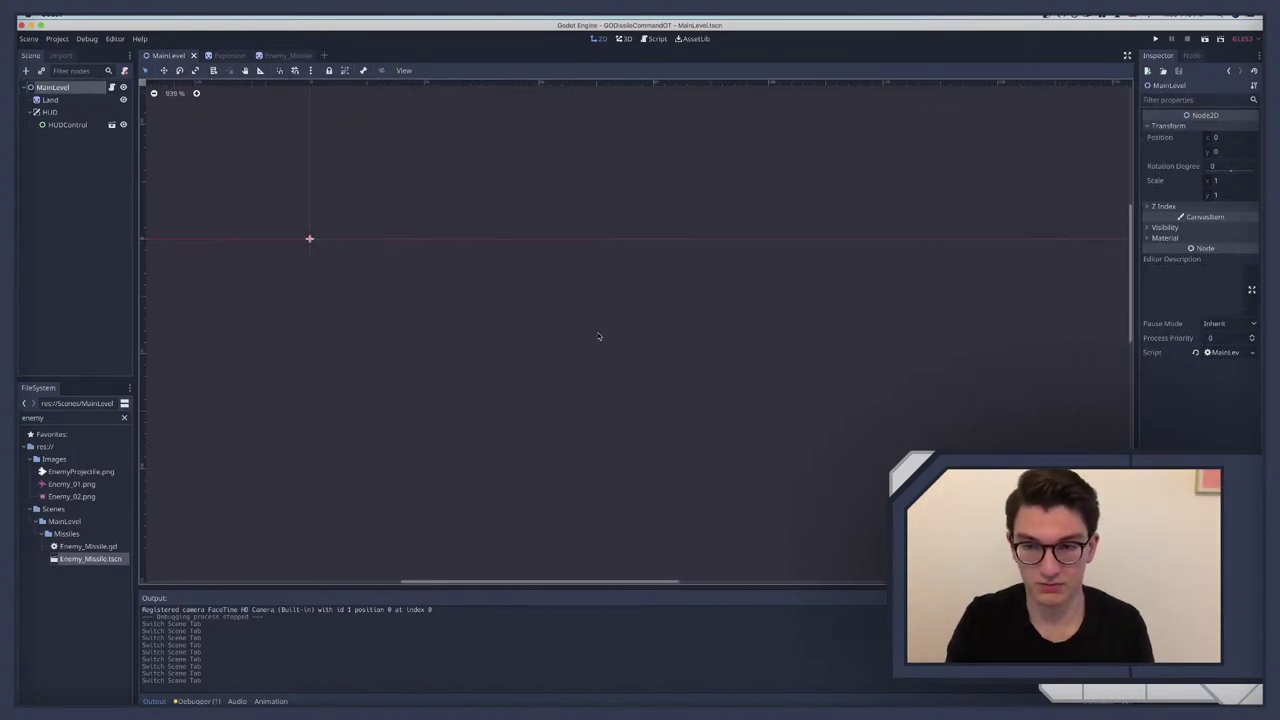
{"action": "scroll", "coordinate": [597, 334], "scroll_direction": "down", "scroll_amount": 3, "text": "ctrl"}
{"action": "scroll", "coordinate": [596, 332], "scroll_direction": "up", "scroll_amount": 2, "text": "ctrl"}
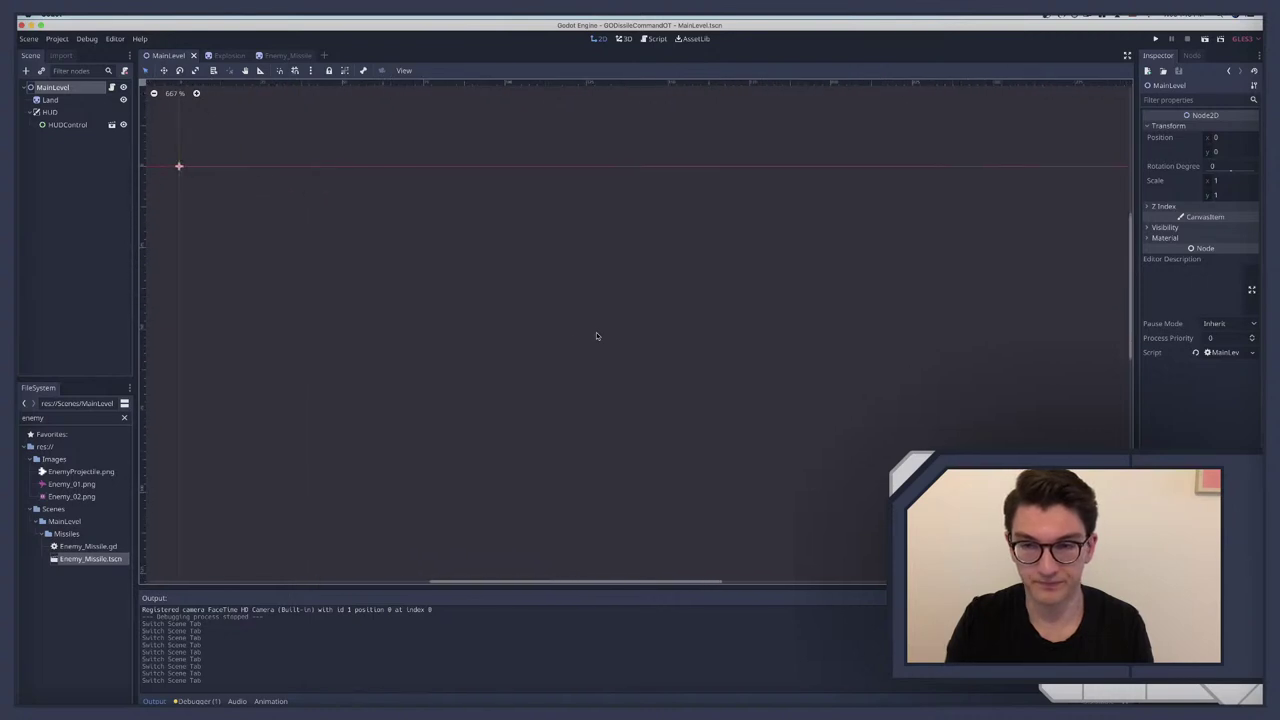
{"action": "scroll", "coordinate": [595, 335], "scroll_direction": "down", "scroll_amount": 3, "text": "ctrl"}
{"action": "scroll", "coordinate": [594, 337], "scroll_direction": "down", "scroll_amount": 3, "text": "ctrl"}
{"action": "scroll", "coordinate": [594, 337], "scroll_direction": "down", "scroll_amount": 1}
{"action": "scroll", "coordinate": [594, 337], "scroll_direction": "right", "scroll_amount": 4}
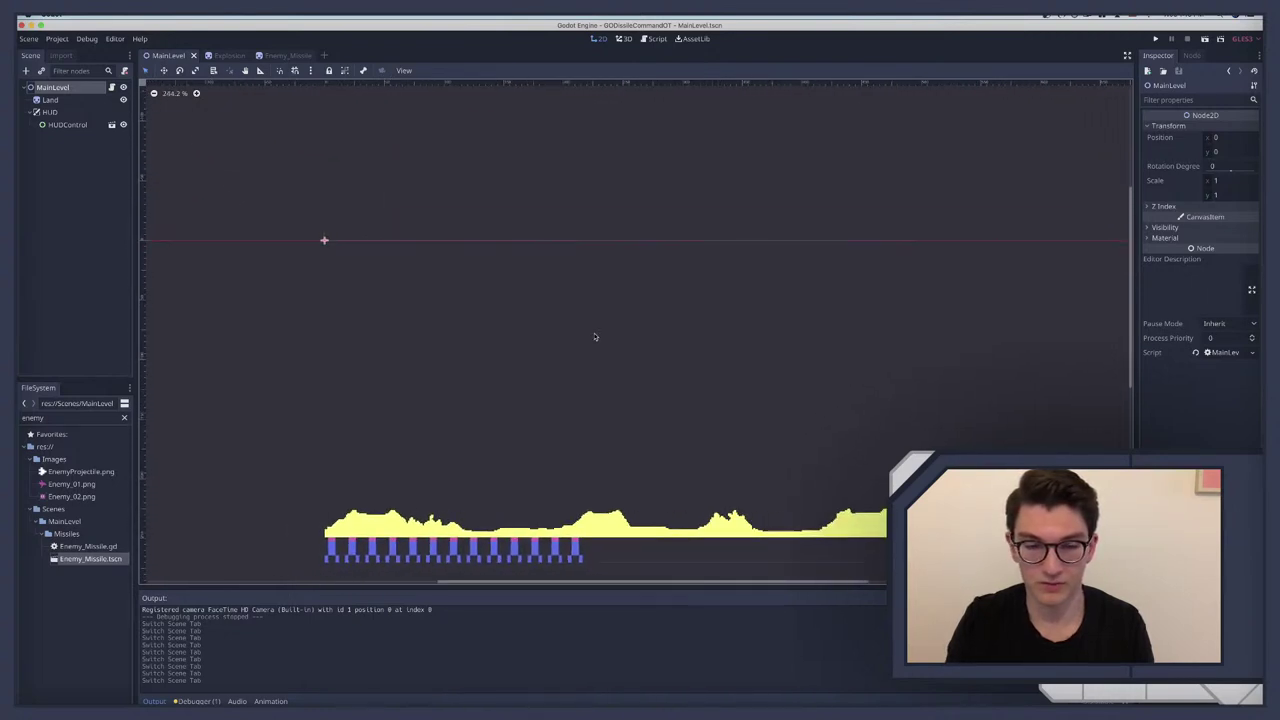
{"action": "scroll", "coordinate": [594, 337], "scroll_direction": "up", "scroll_amount": 3, "text": "ctrl"}
{"action": "scroll", "coordinate": [594, 337], "scroll_direction": "down", "scroll_amount": 3, "text": "ctrl"}
{"action": "scroll", "coordinate": [594, 337], "scroll_direction": "right", "scroll_amount": 2}
{"action": "scroll", "coordinate": [594, 337], "scroll_direction": "down", "scroll_amount": 3}
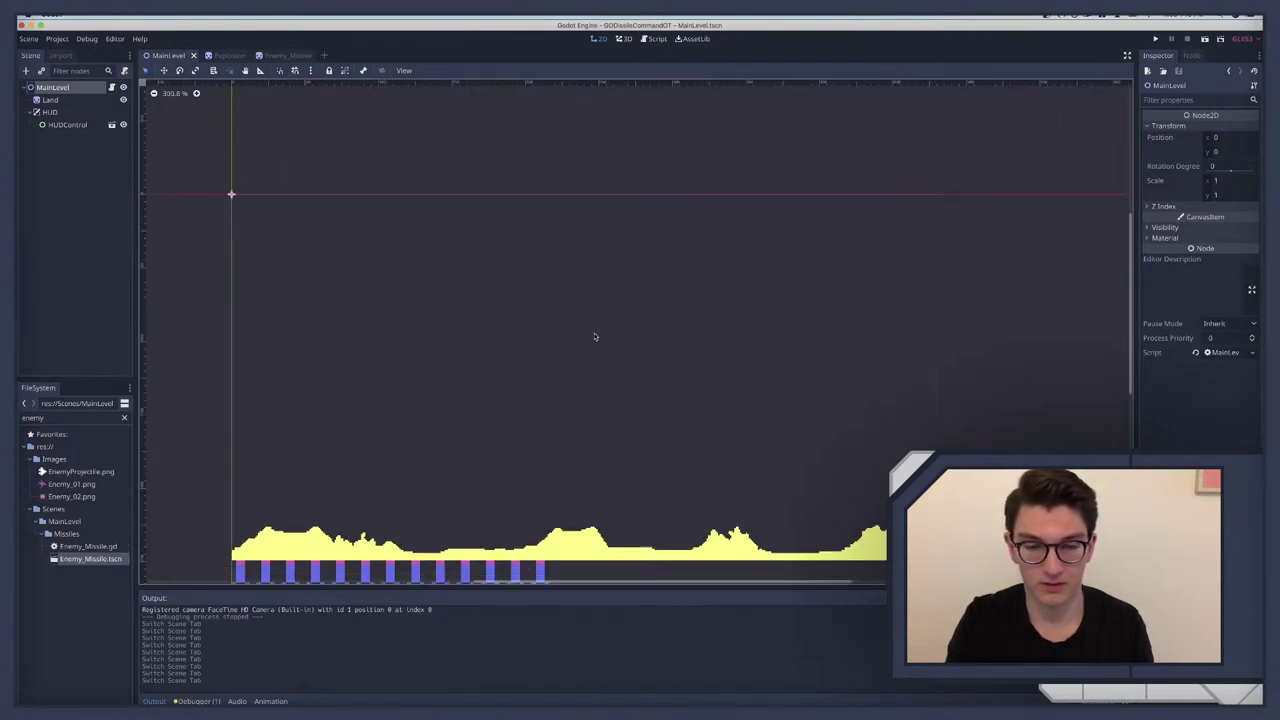
{"action": "scroll", "coordinate": [594, 337], "scroll_direction": "left", "scroll_amount": 1}
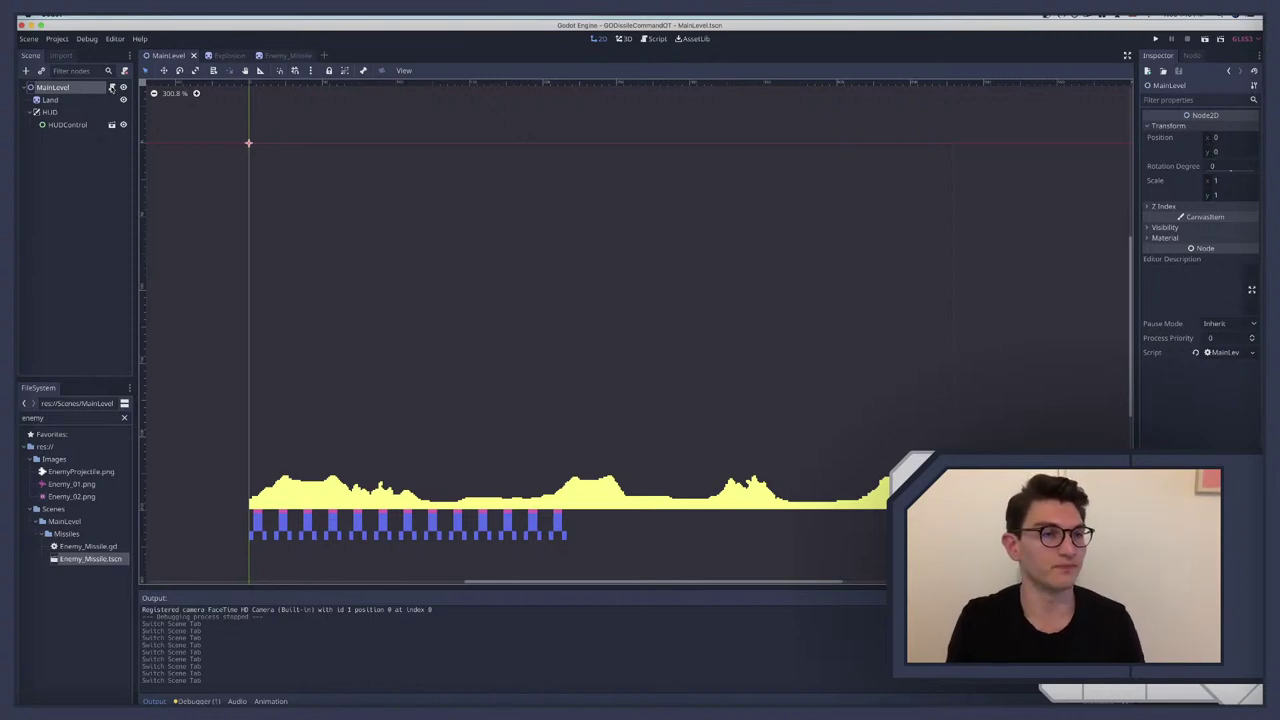
{"action": "left_click", "coordinate": [111, 88]}
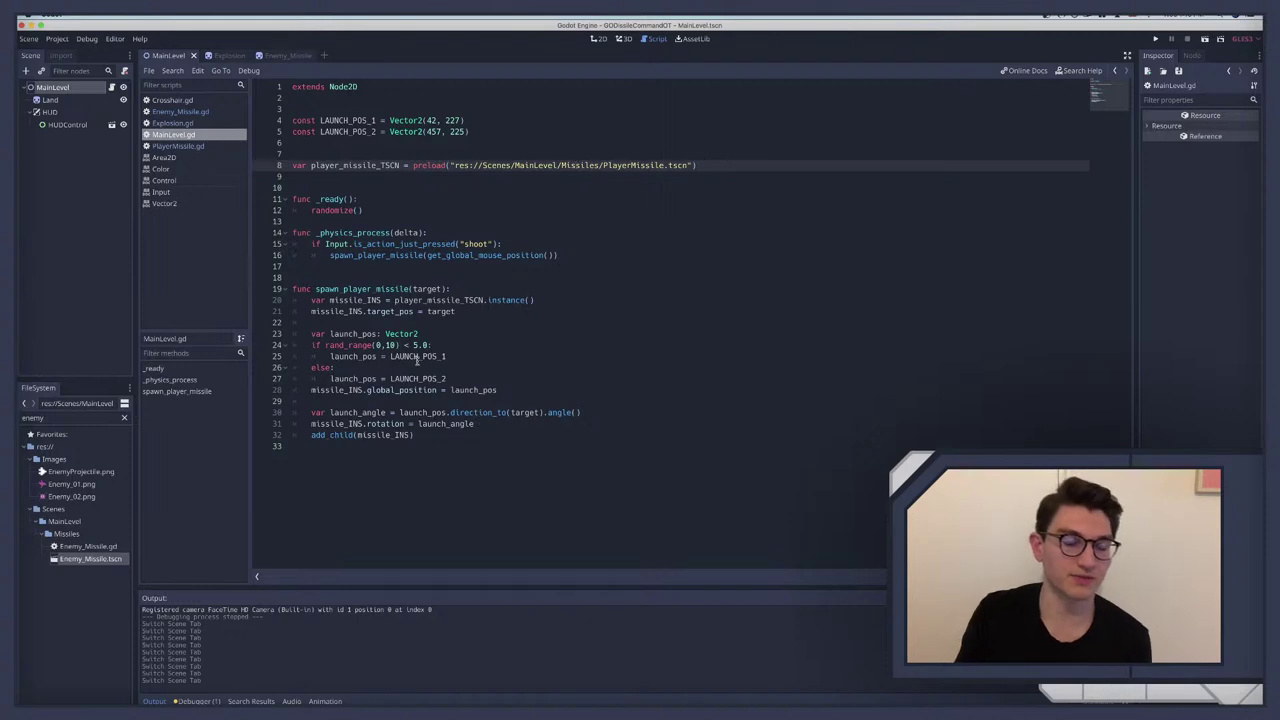
{"action": "left_click_drag", "start_coordinate": [310, 333], "coordinate": [605, 433]}
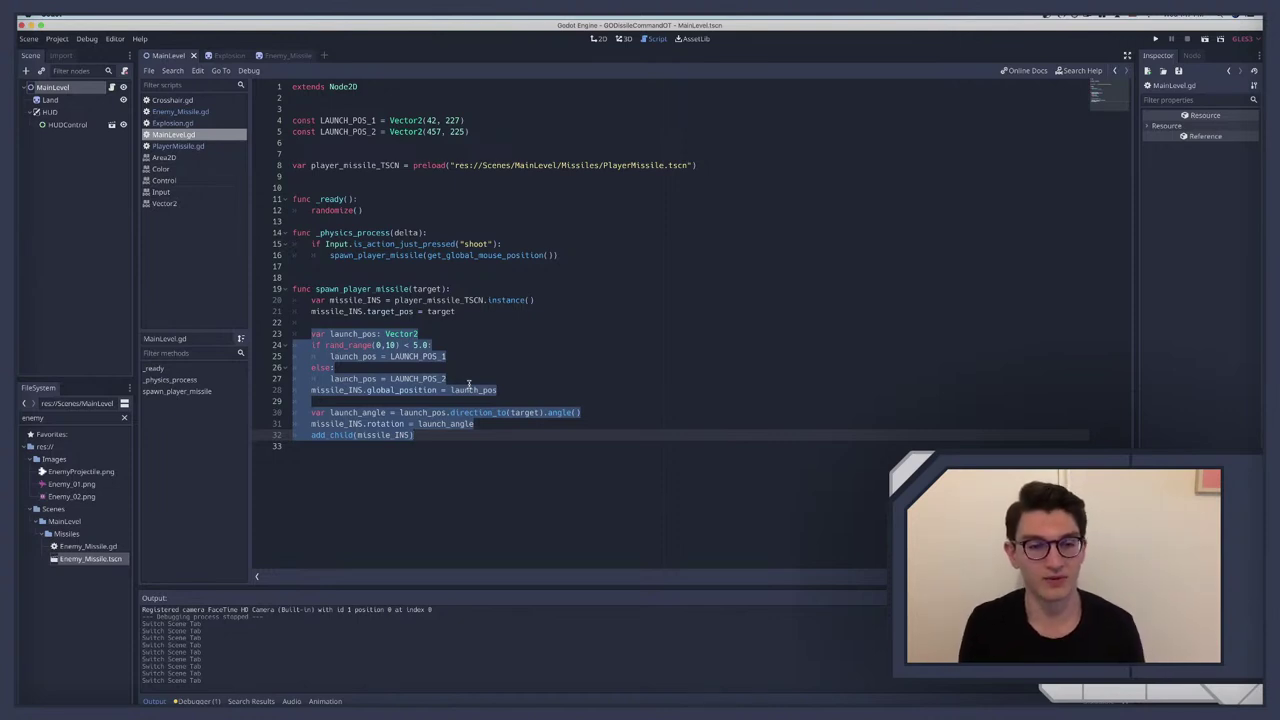
{"action": "key", "text": "ctrl+Right"}
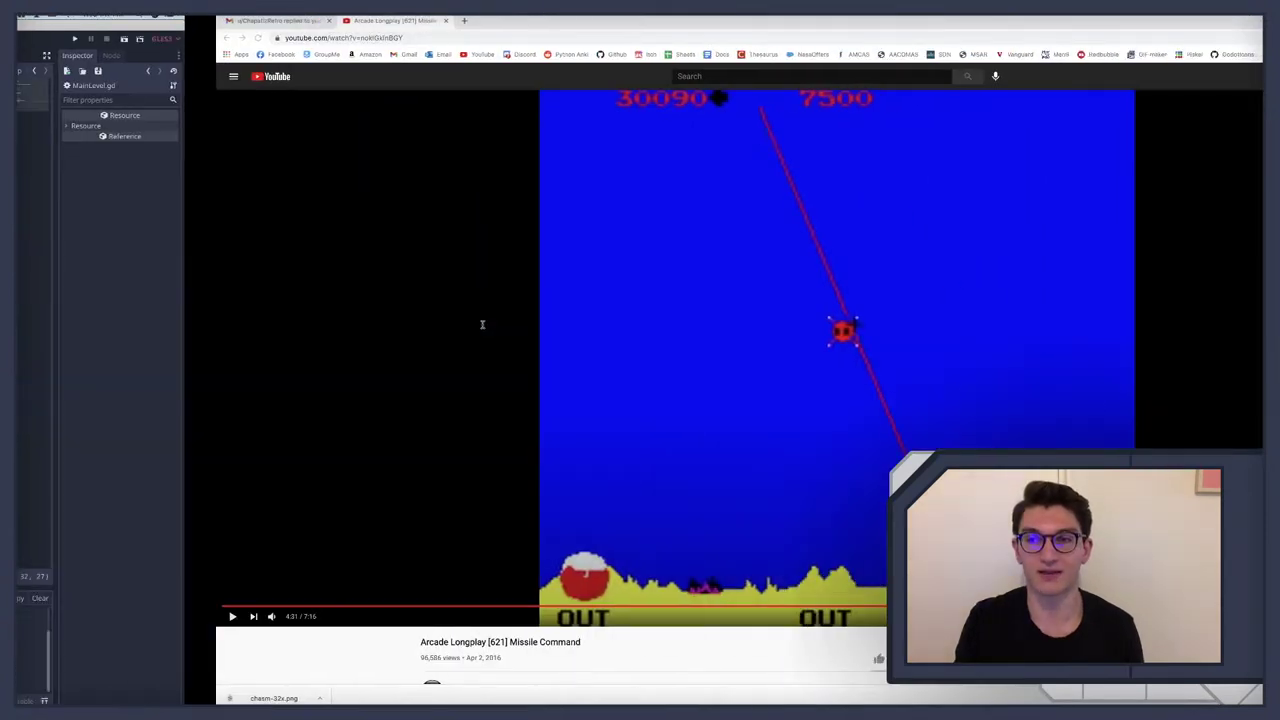
{"action": "key", "text": "ctrl+Left"}
Step: Review the missile launch and _ready code in MainLevel.gd, then show the MainLevel terrain in 2D
{"action": "left_click", "coordinate": [421, 277]}
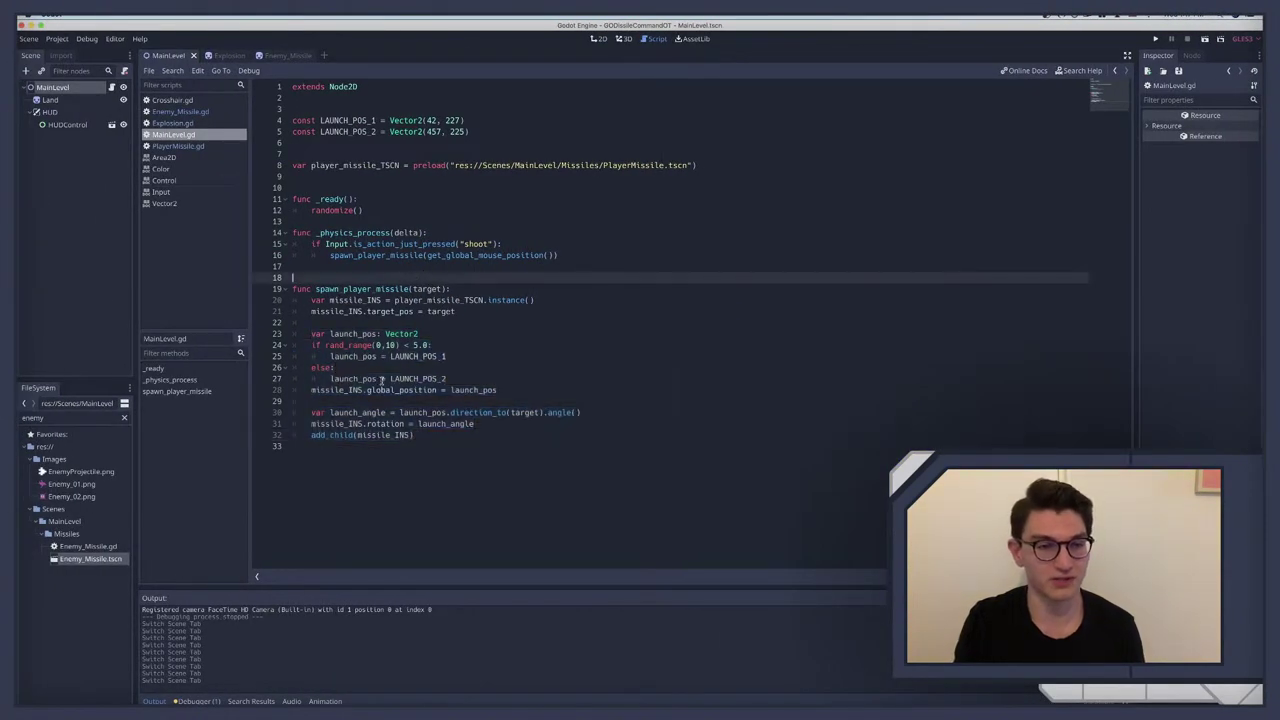
{"action": "left_click_drag", "start_coordinate": [429, 436], "coordinate": [289, 325]}
{"action": "left_click_drag", "start_coordinate": [277, 262], "coordinate": [268, 199]}
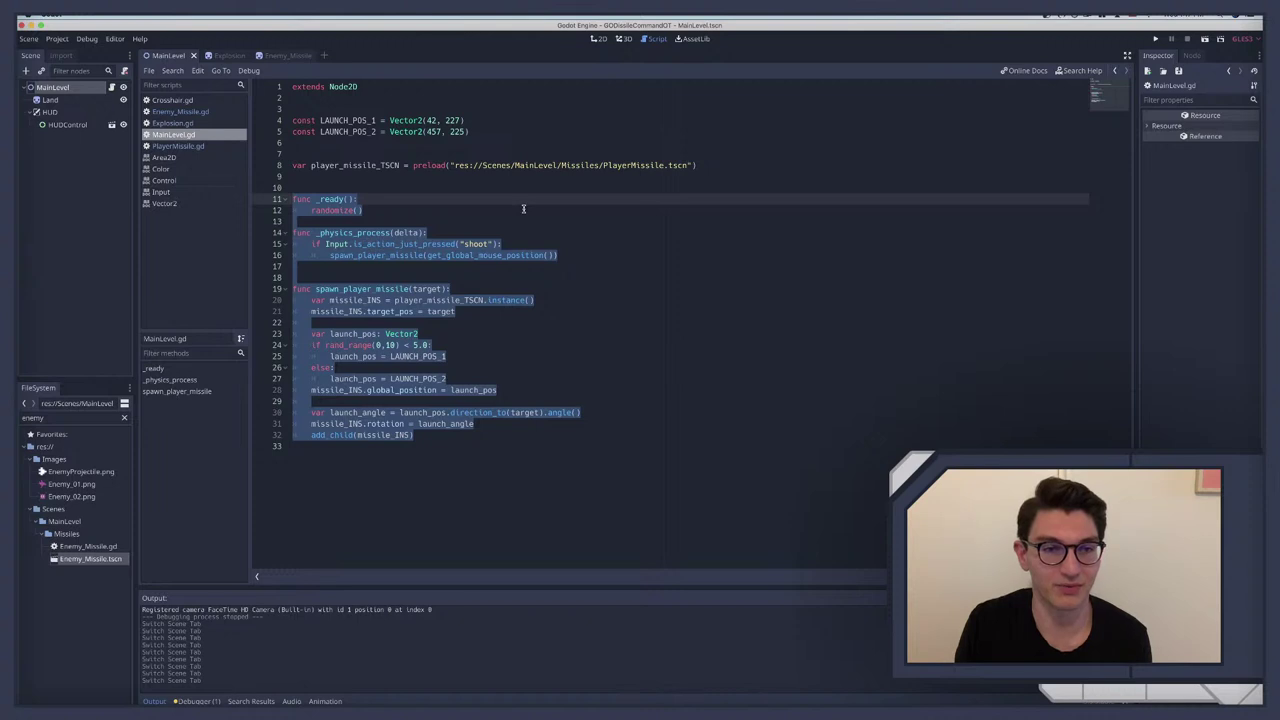
{"action": "left_click", "coordinate": [391, 232]}
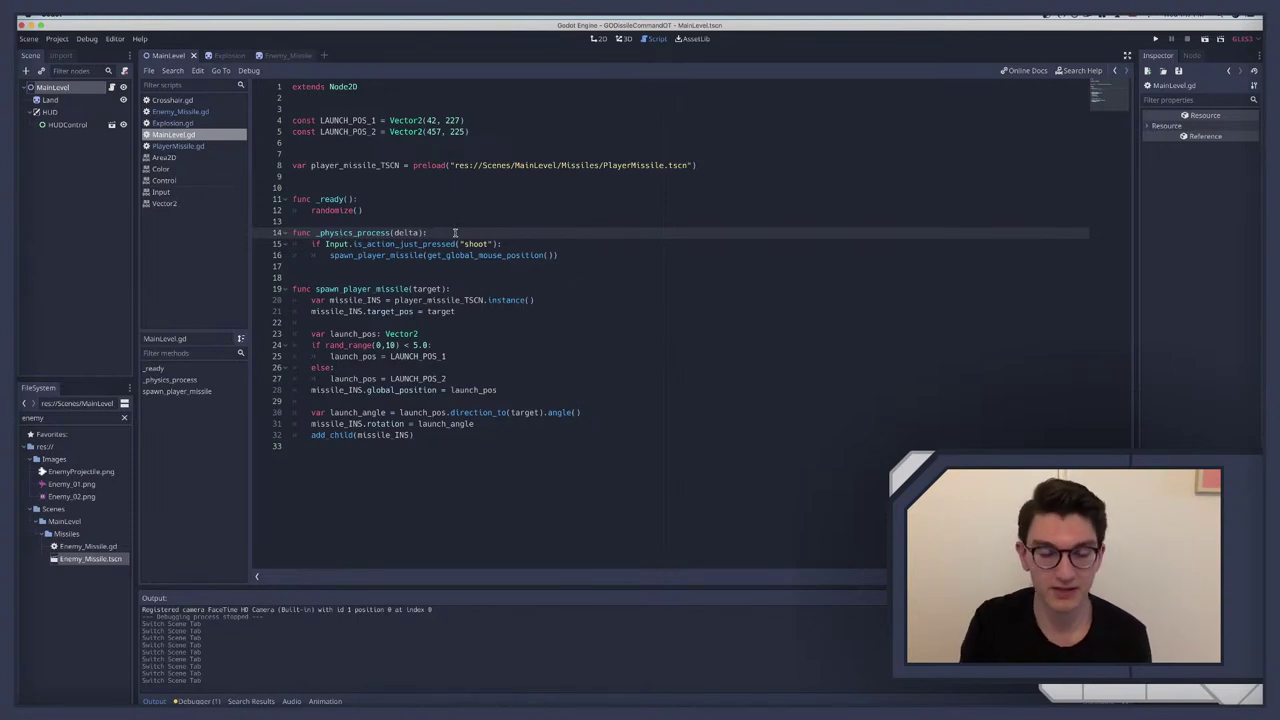
{"action": "left_click", "coordinate": [58, 89]}
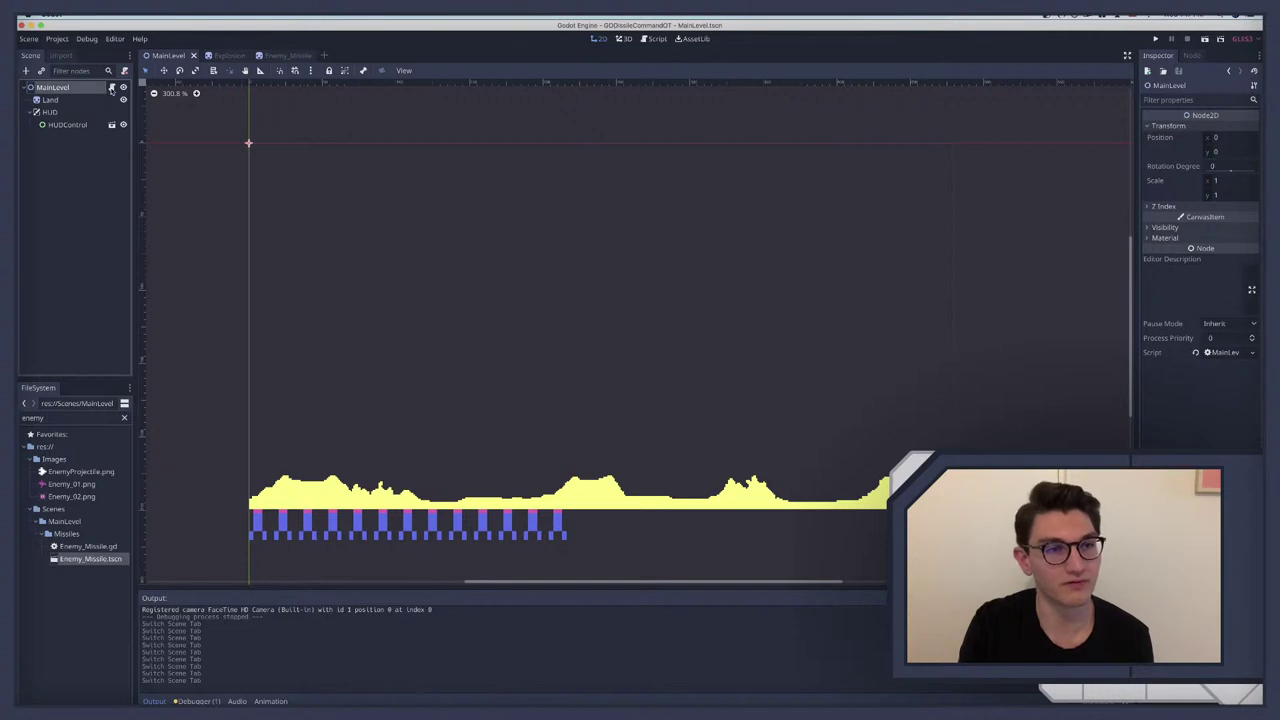
Step: Reopen MainLevel.gd using the script icon beside the MainLevel node
{"action": "left_click", "coordinate": [111, 88]}
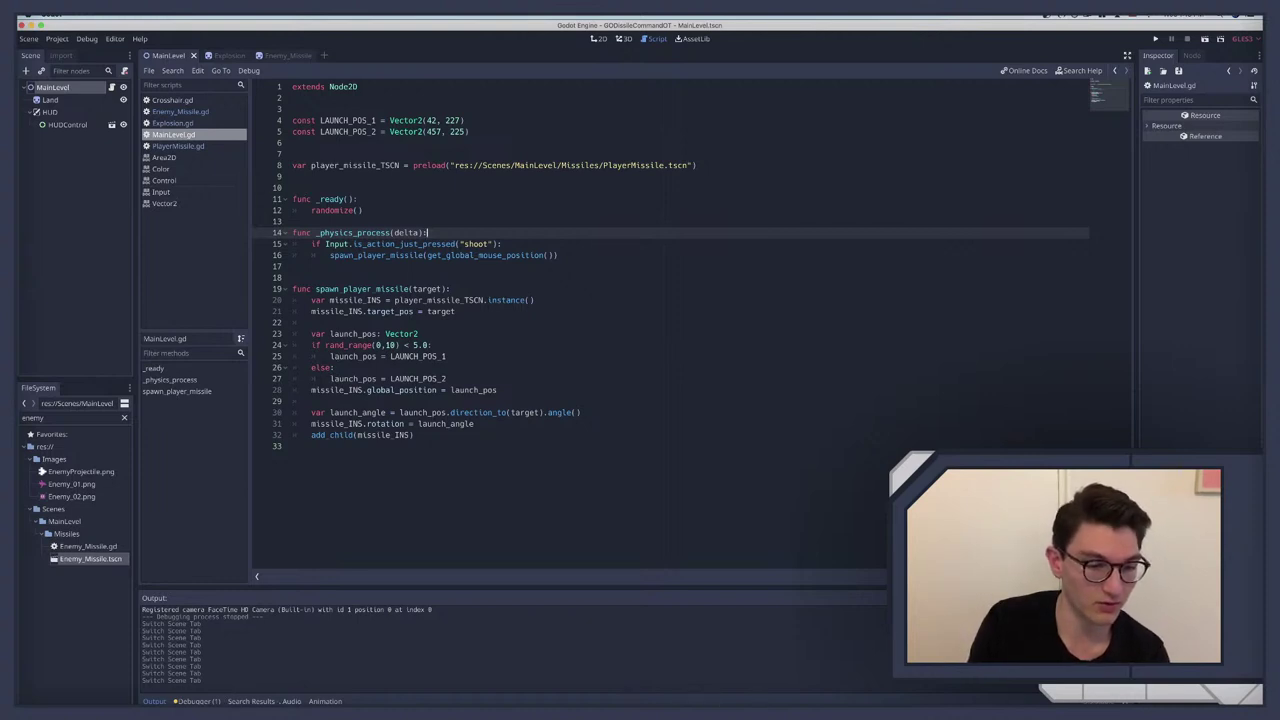
Step: Set the debugger profiler to Self time measured as Frame %, and start profiling
{"action": "left_click", "coordinate": [190, 700]}
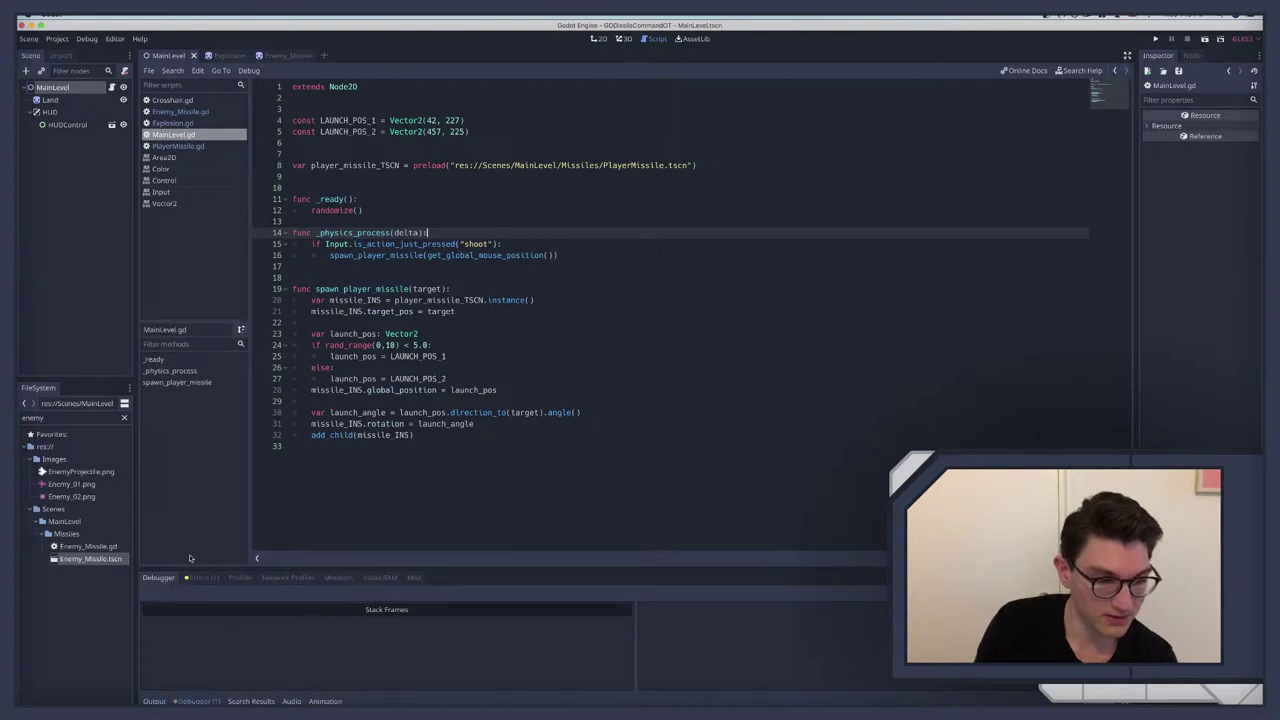
{"action": "left_click", "coordinate": [239, 578]}
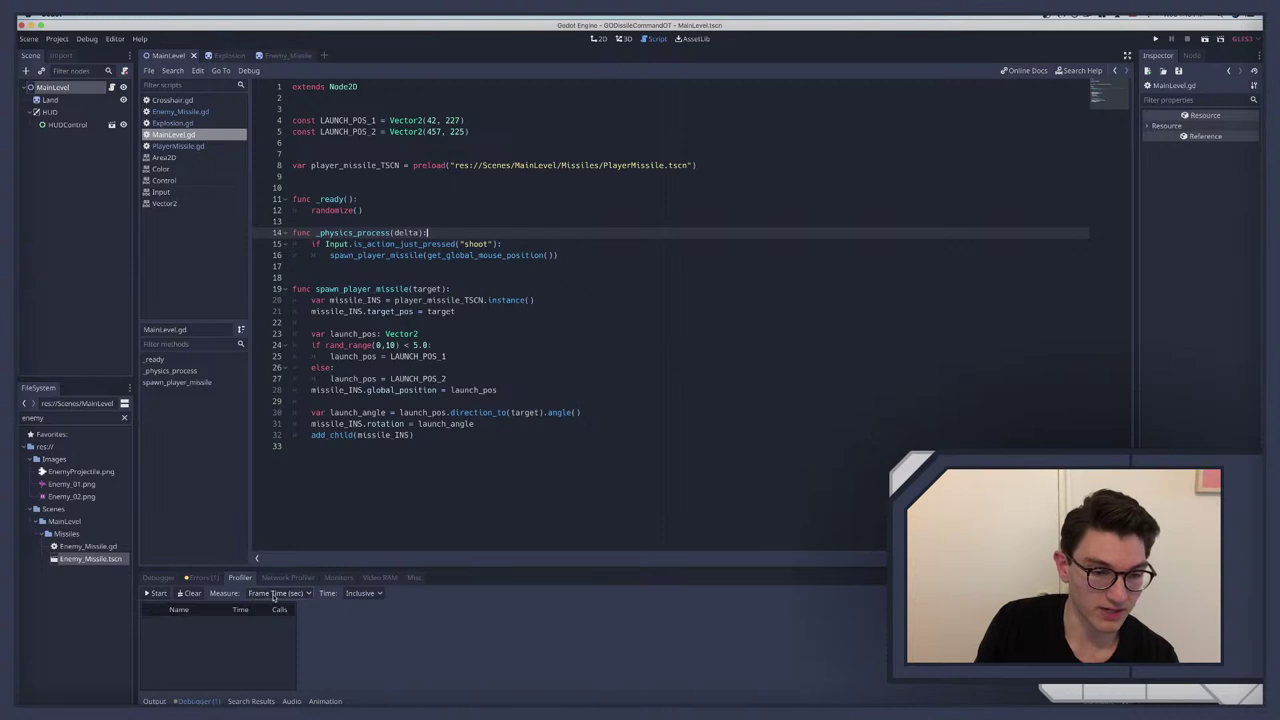
{"action": "left_click", "coordinate": [361, 594]}
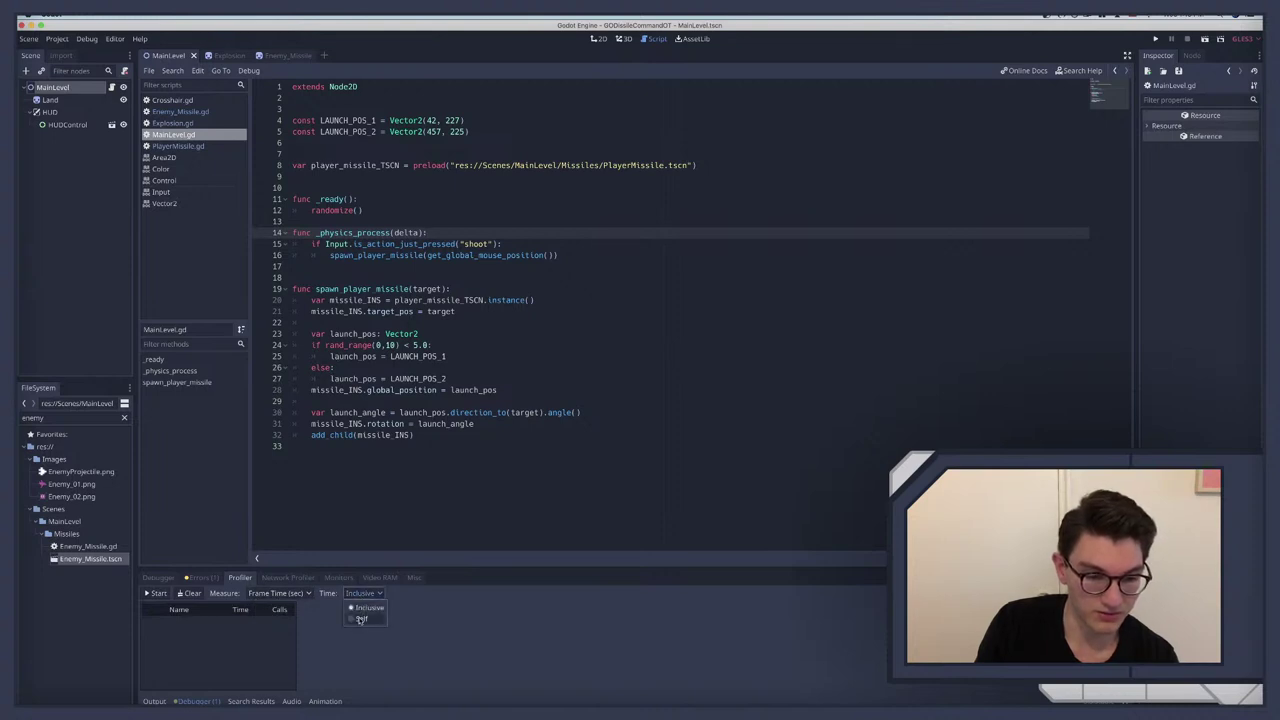
{"action": "left_click", "coordinate": [361, 618]}
{"action": "left_click", "coordinate": [280, 593]}
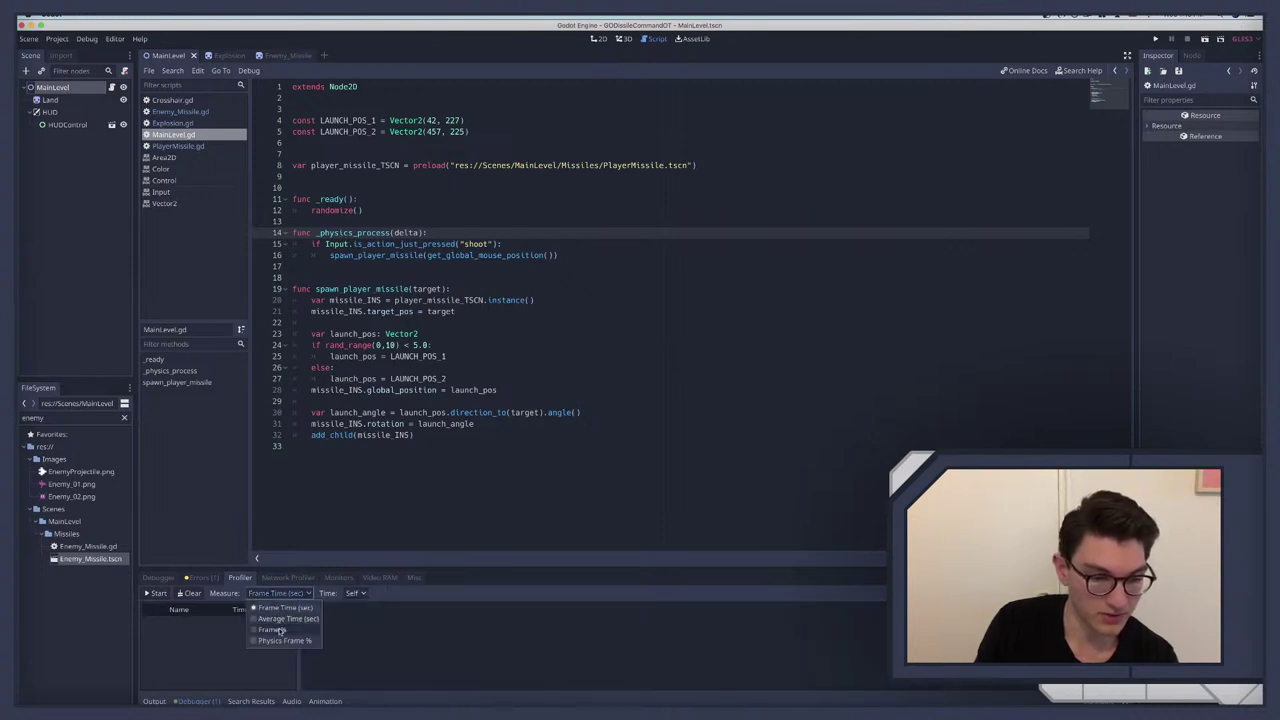
{"action": "left_click", "coordinate": [273, 630]}
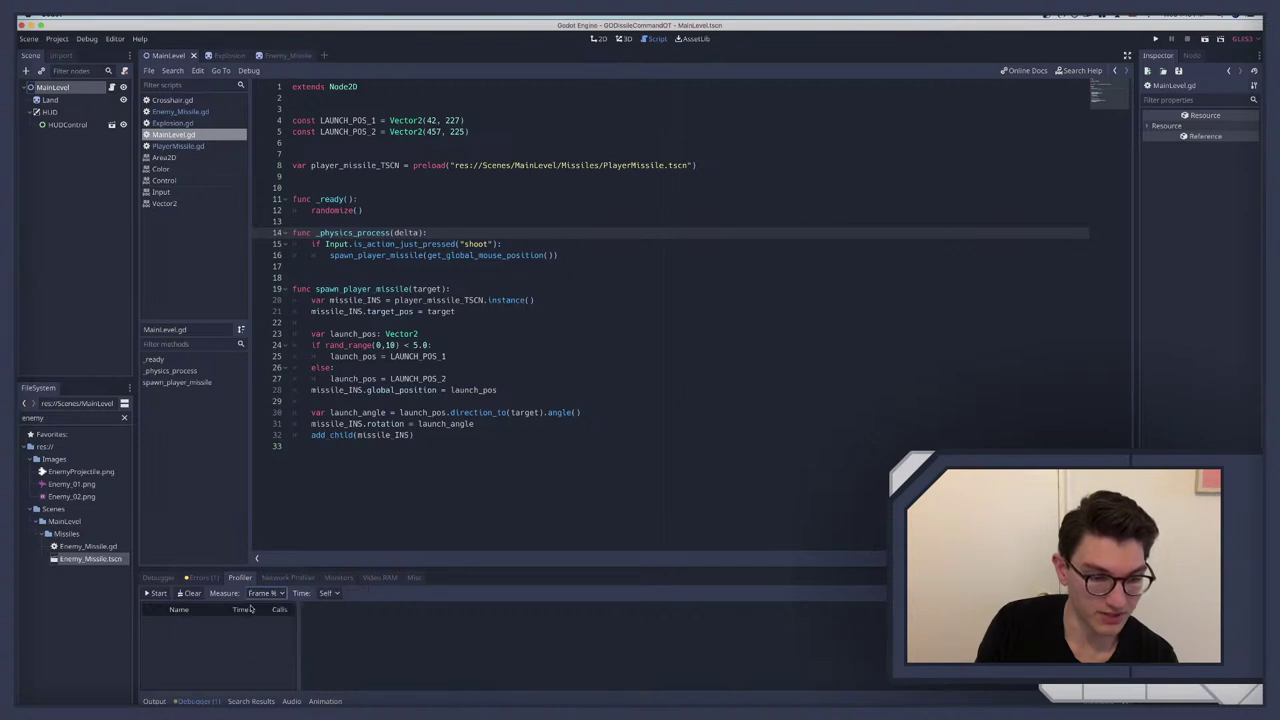
{"action": "left_click", "coordinate": [156, 593]}
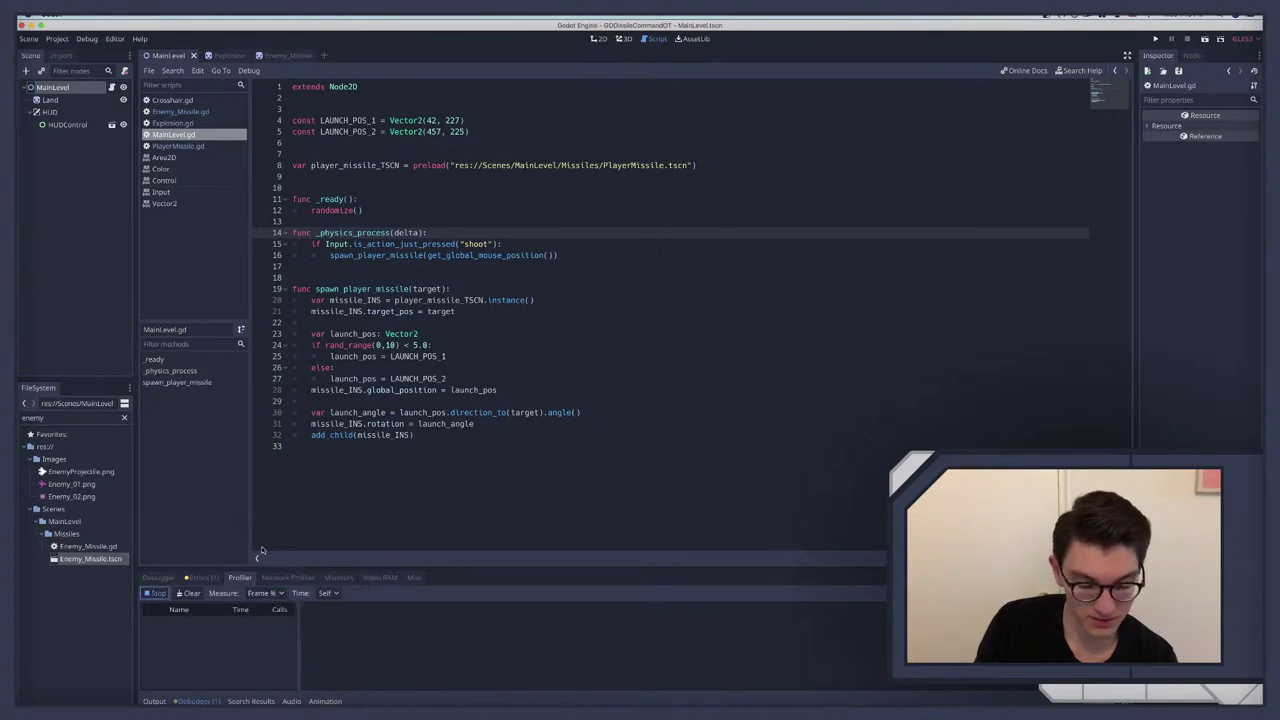
Step: Run the game, fire nine missiles at the crosshair, then stop it
{"action": "key", "text": "F5"}
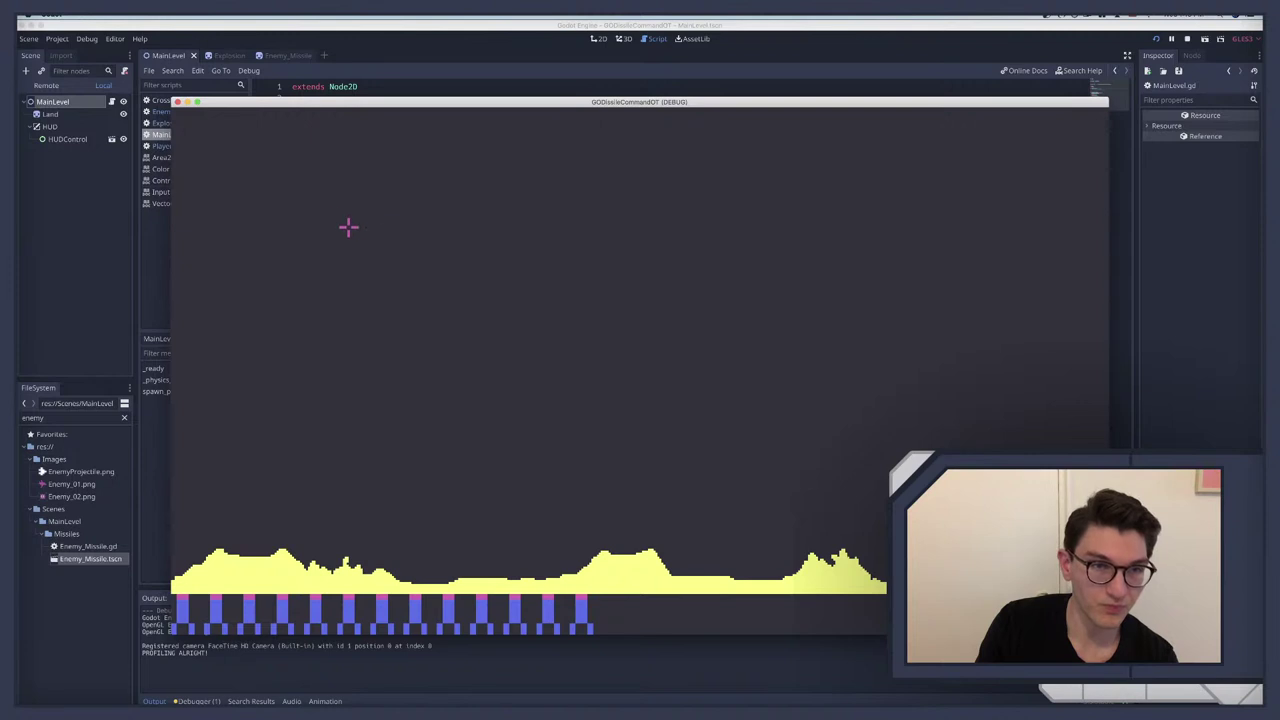
{"action": "left_click", "coordinate": [430, 318]}
{"action": "left_click", "coordinate": [716, 380]}
{"action": "left_click", "coordinate": [606, 308]}
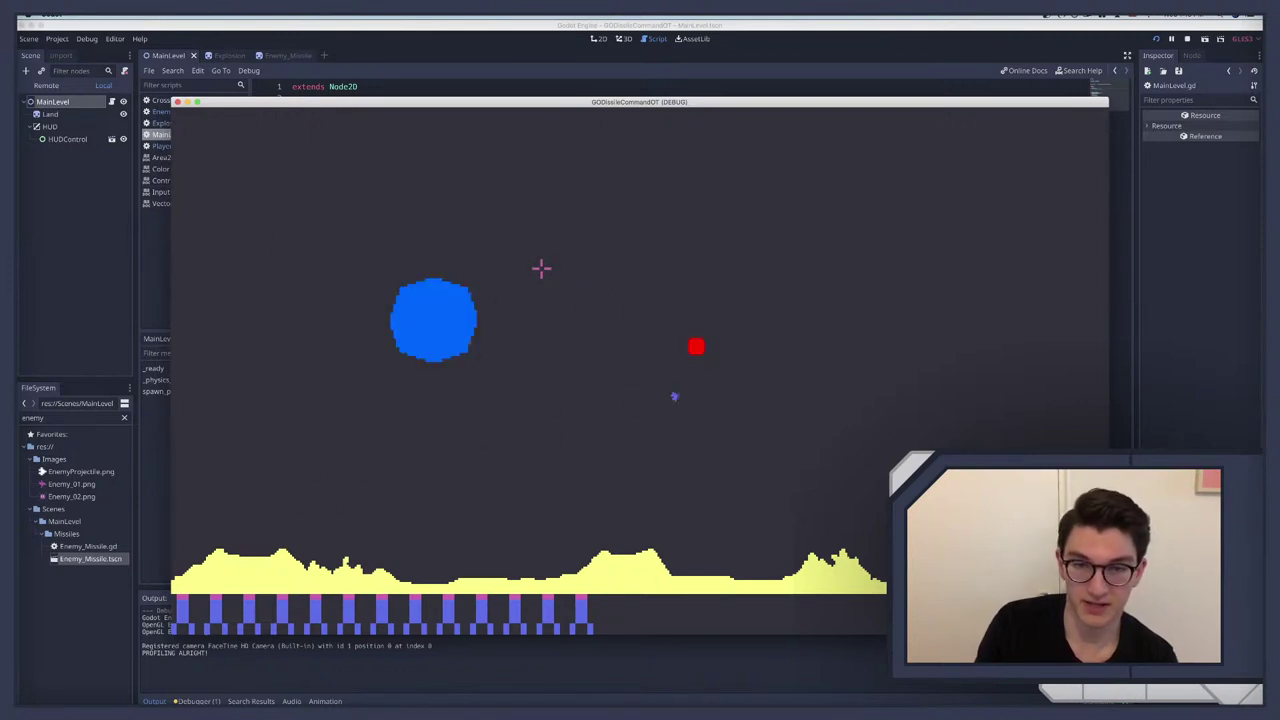
{"action": "left_click", "coordinate": [540, 266]}
{"action": "left_click", "coordinate": [489, 258]}
{"action": "left_click", "coordinate": [745, 309]}
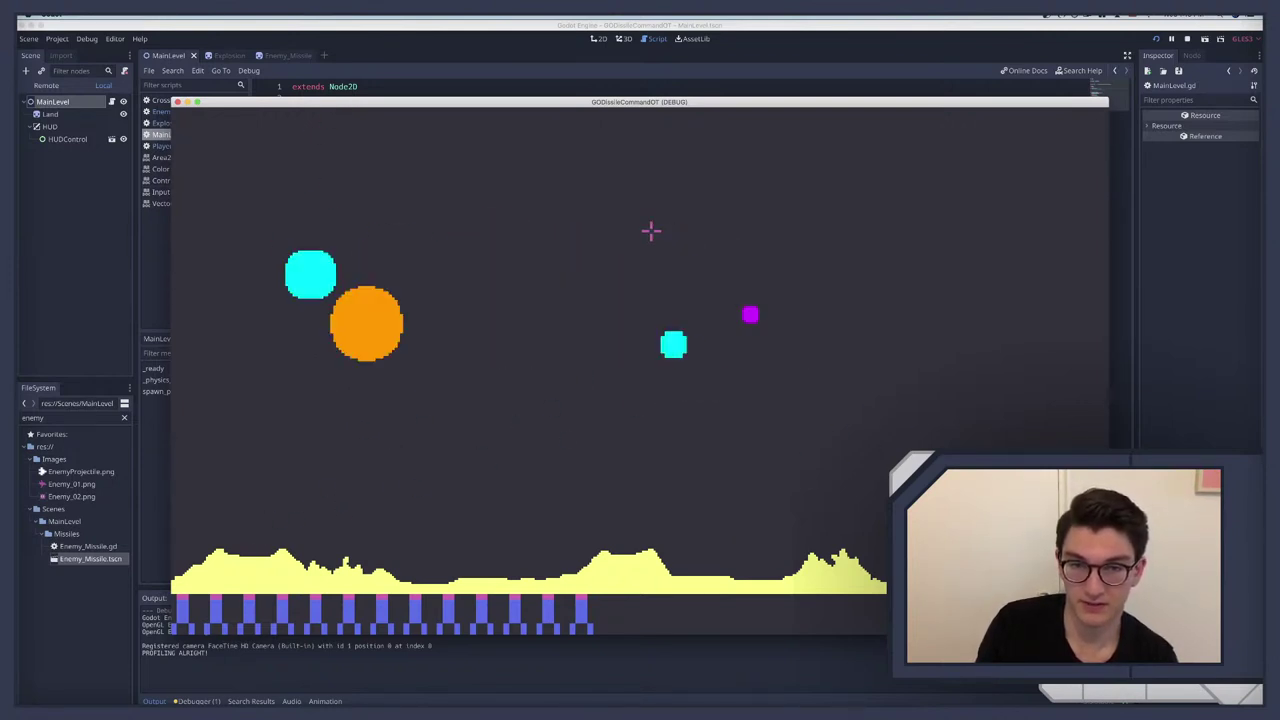
{"action": "left_click", "coordinate": [543, 263]}
{"action": "left_click", "coordinate": [571, 231]}
{"action": "left_click", "coordinate": [642, 229]}
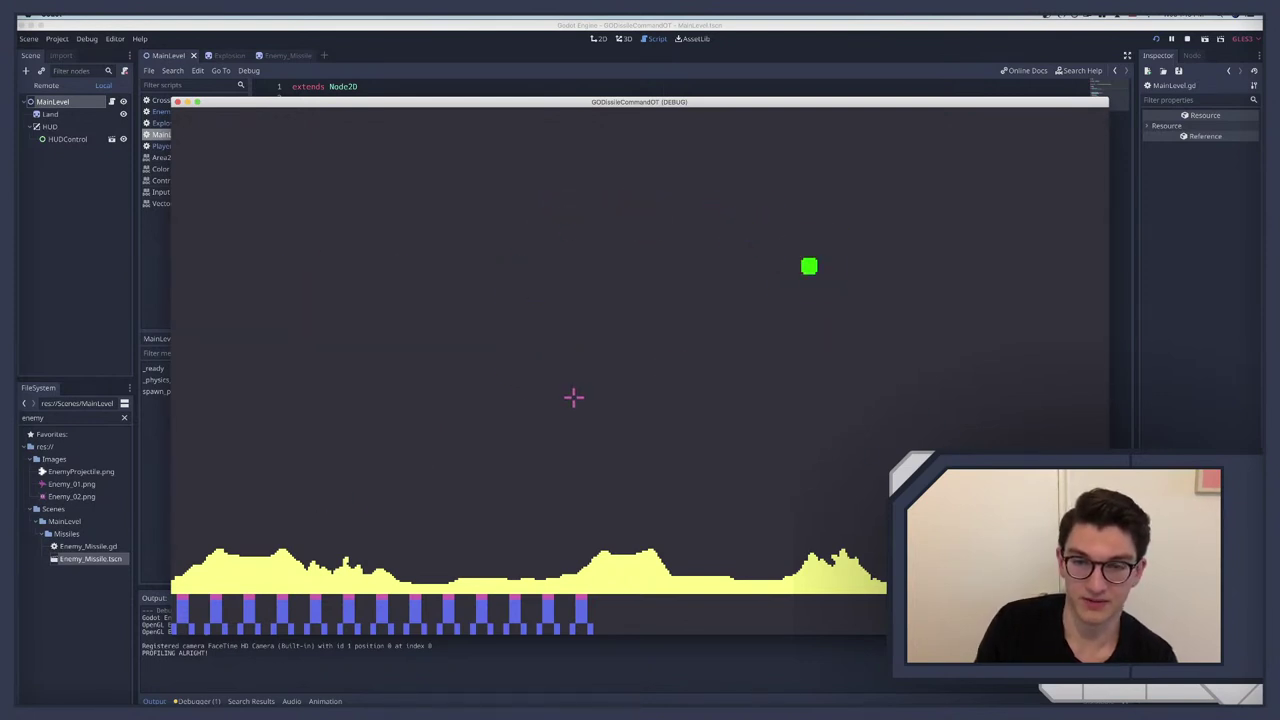
{"action": "key", "text": "super+q"}
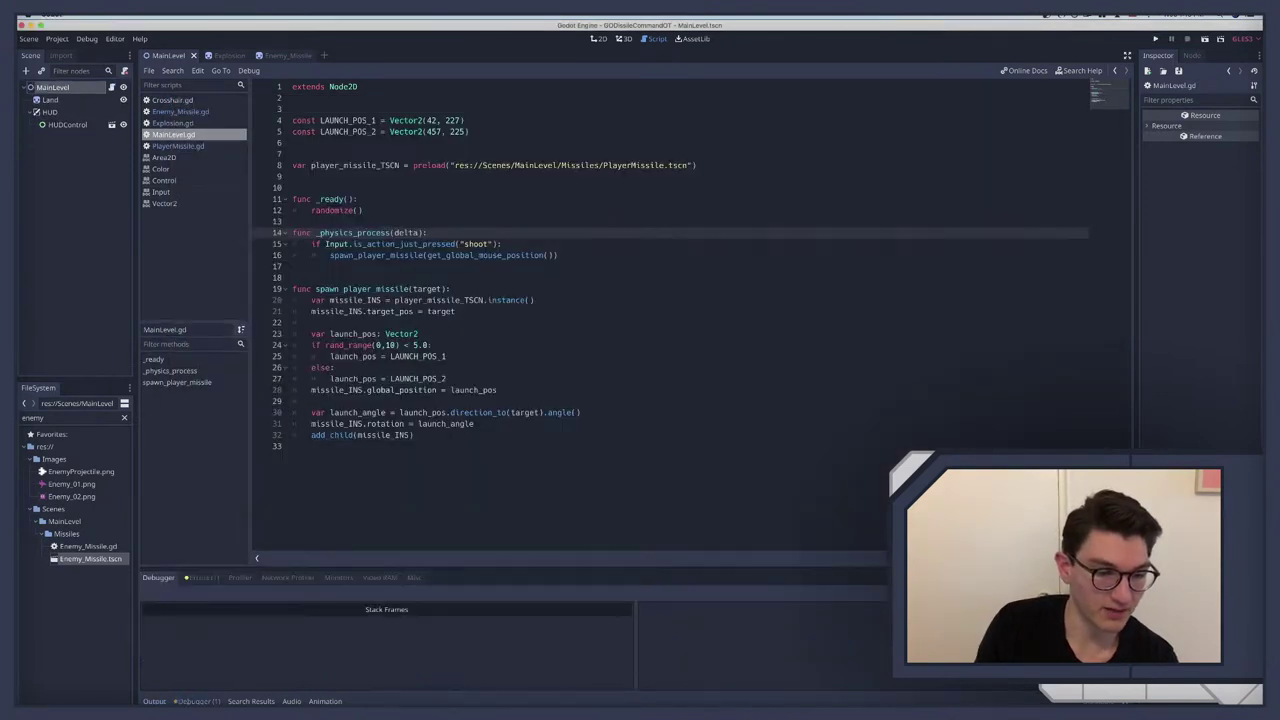
Step: Inspect the profiler results, toggling Script Functions, and switch the time mode back to Inclusive
{"action": "left_click", "coordinate": [240, 579]}
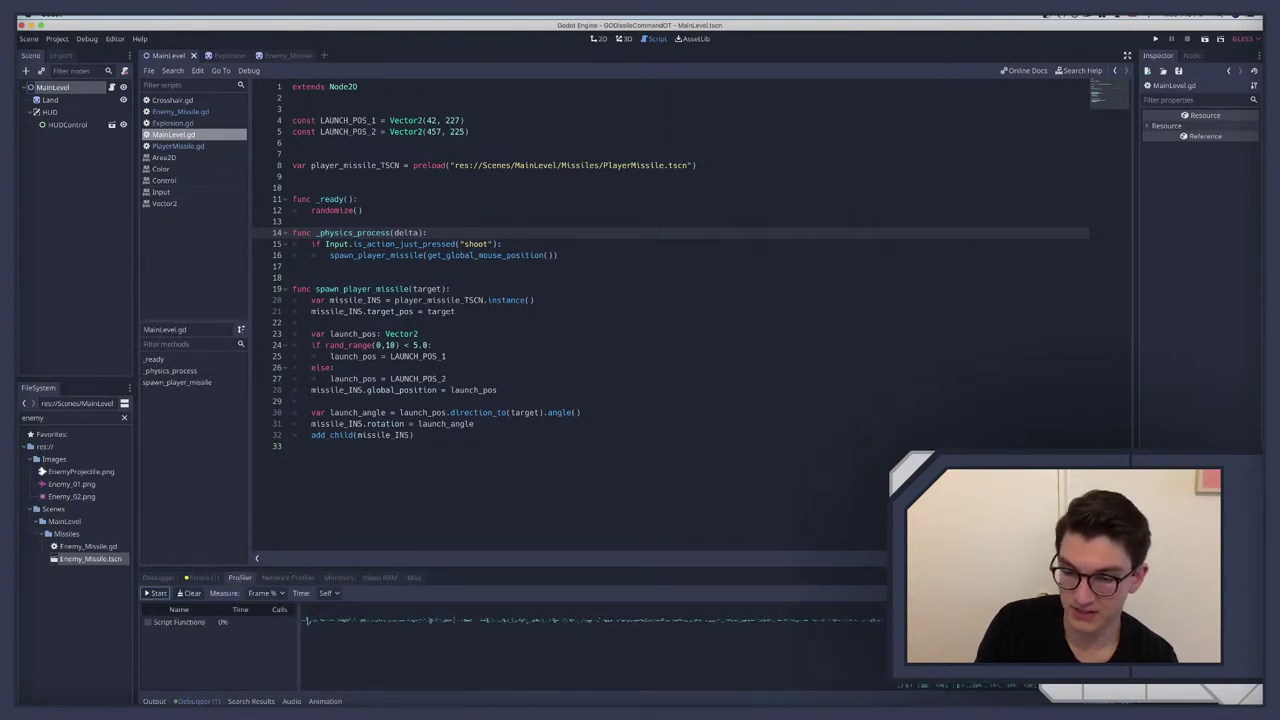
{"action": "left_click", "coordinate": [175, 623]}
{"action": "left_click", "coordinate": [163, 623]}
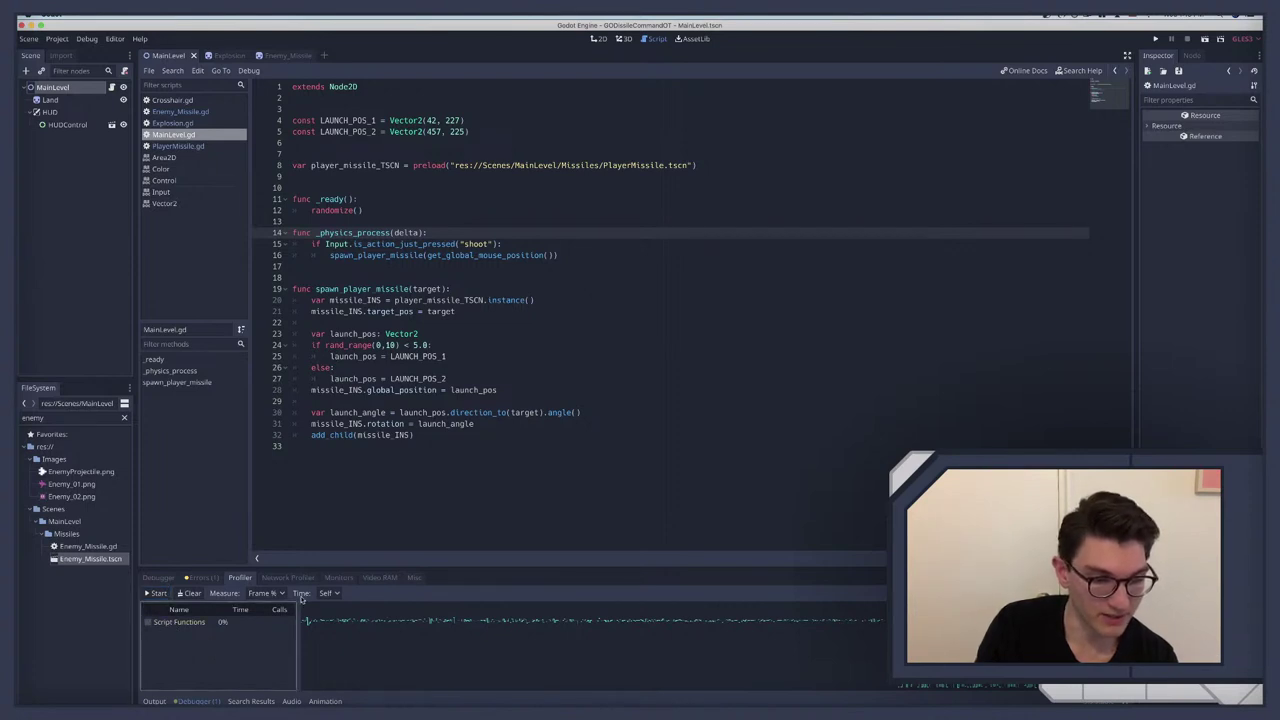
{"action": "left_click", "coordinate": [266, 593]}
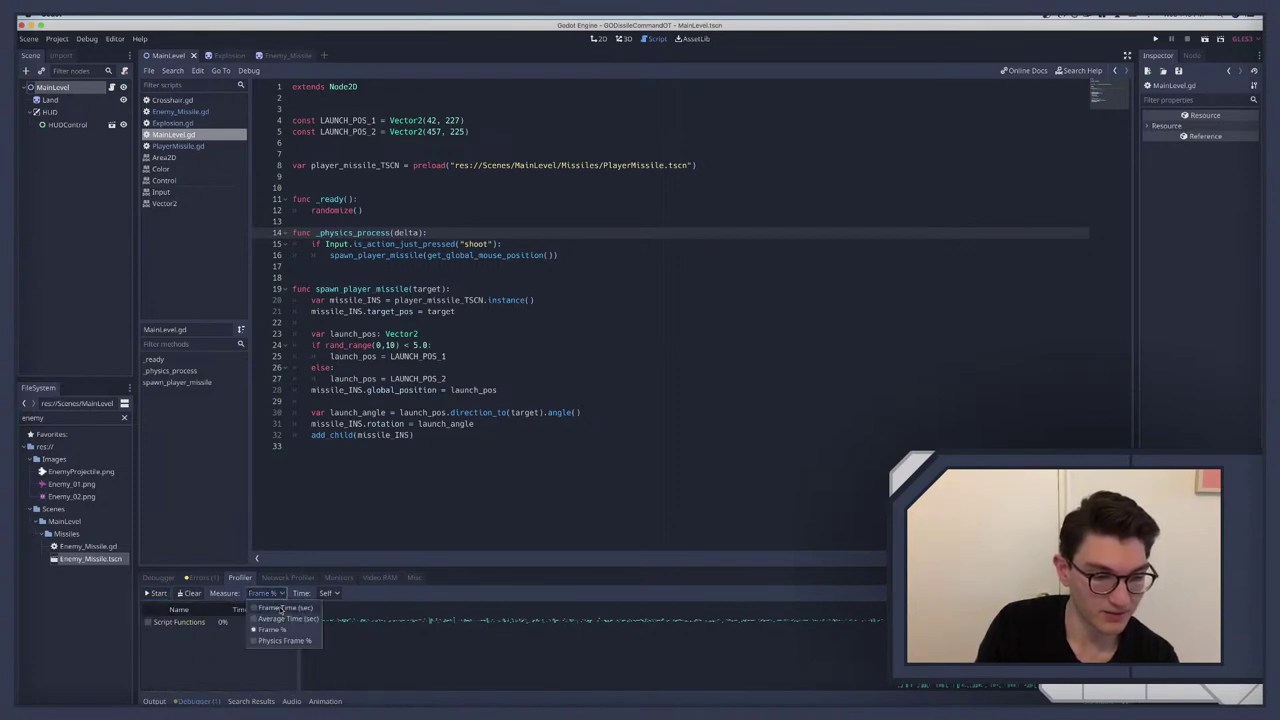
{"action": "left_click", "coordinate": [340, 595]}
{"action": "left_click", "coordinate": [340, 595]}
{"action": "left_click", "coordinate": [338, 607]}
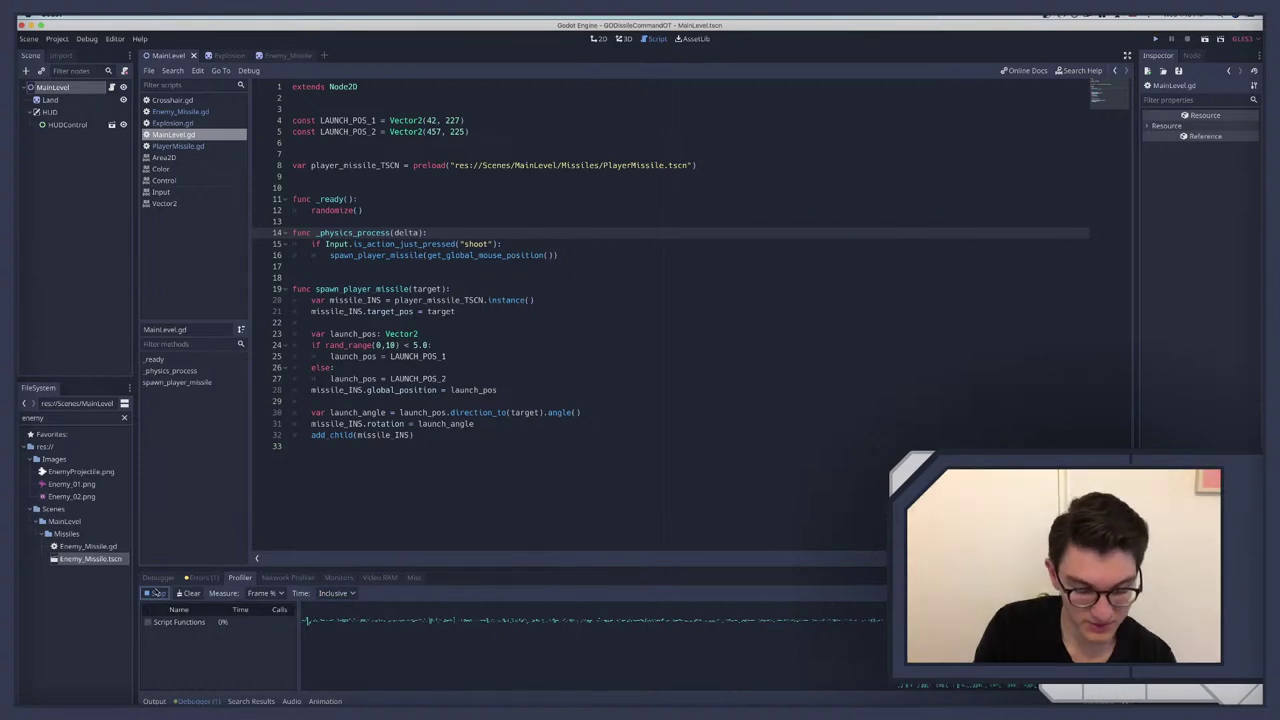
Step: Run the game again, fire two missiles, stop it, and view the Errors list
{"action": "key", "text": "F5"}
{"action": "left_click", "coordinate": [549, 363]}
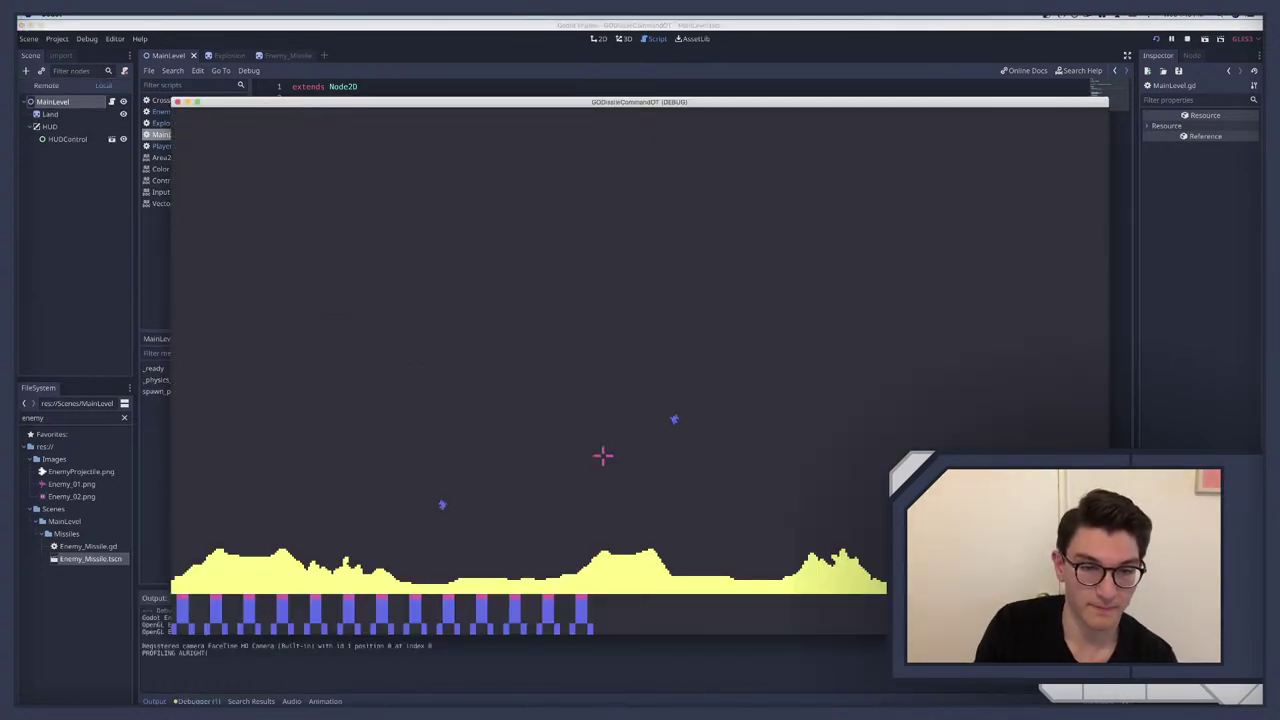
{"action": "left_click", "coordinate": [580, 329]}
{"action": "key", "text": "super+q"}
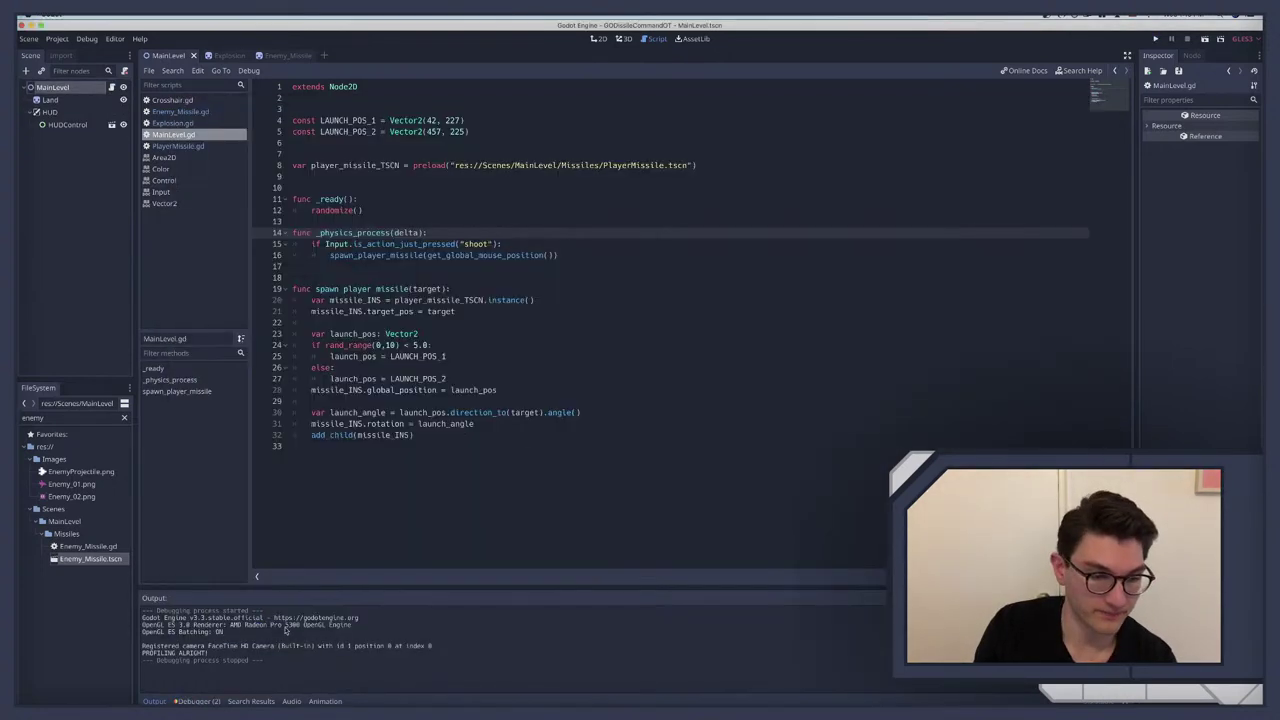
{"action": "left_click", "coordinate": [197, 701]}
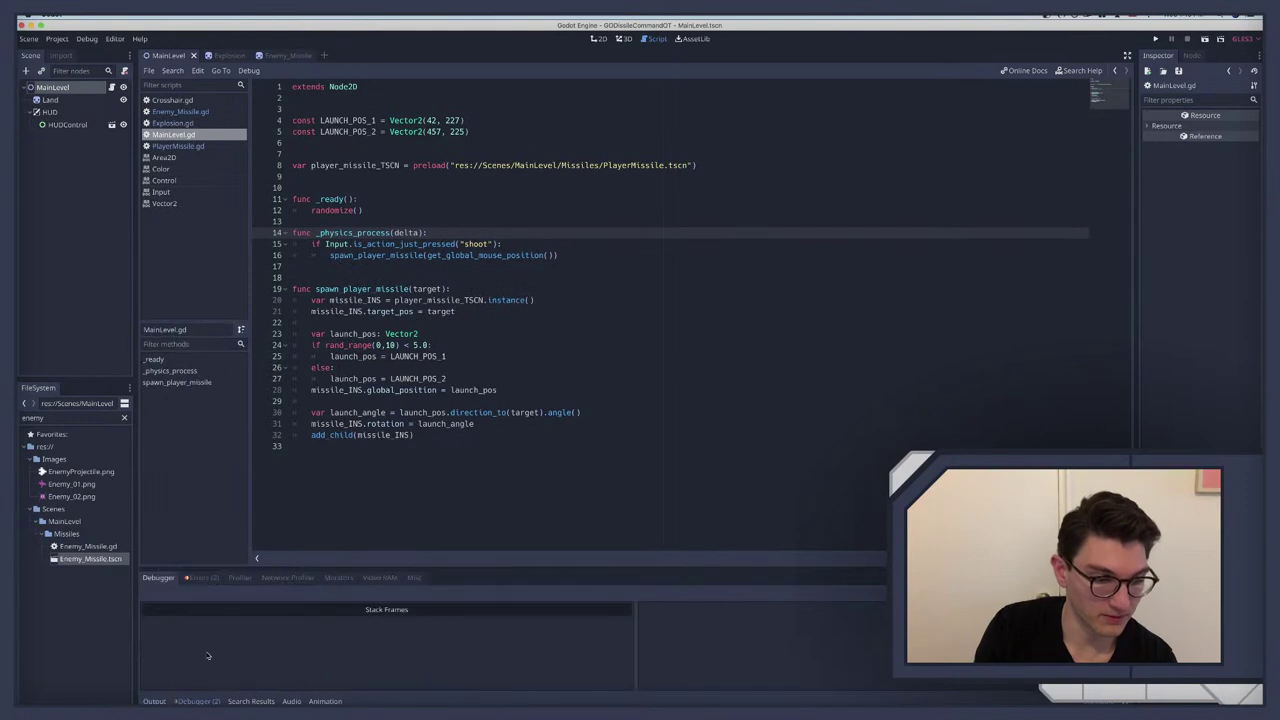
{"action": "left_click", "coordinate": [288, 578]}
{"action": "left_click", "coordinate": [239, 578]}
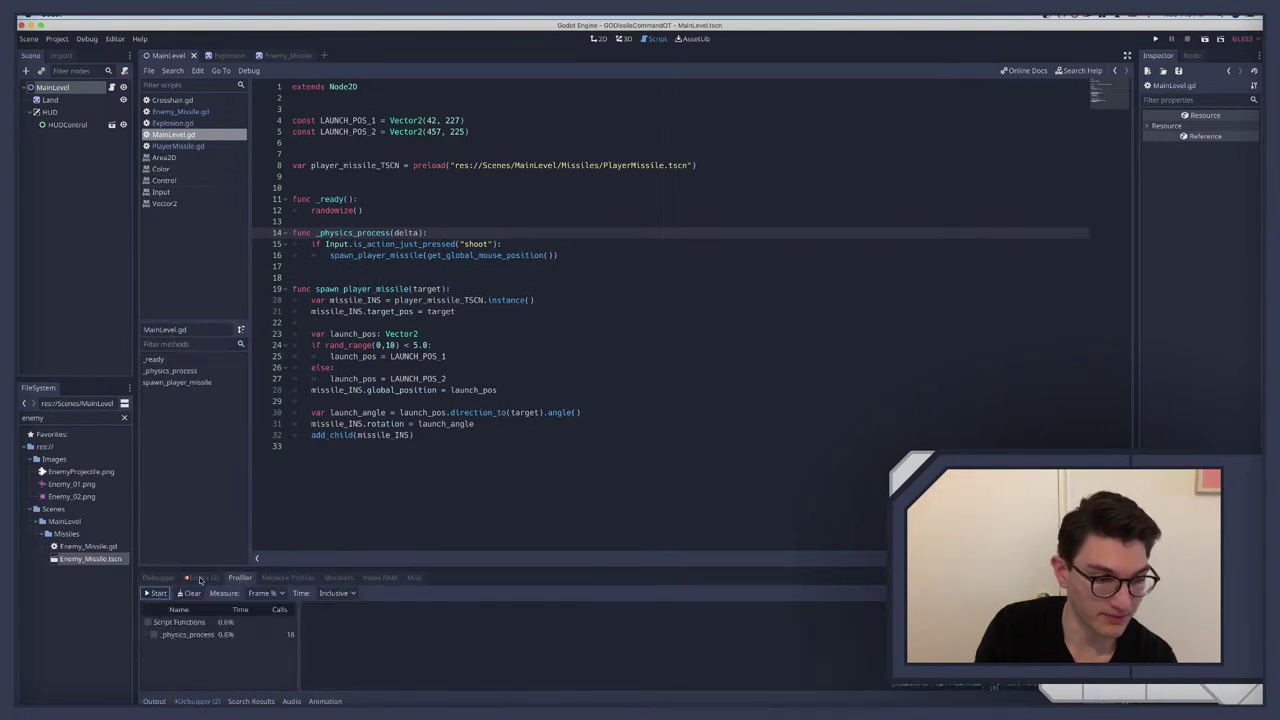
{"action": "left_click", "coordinate": [202, 578]}
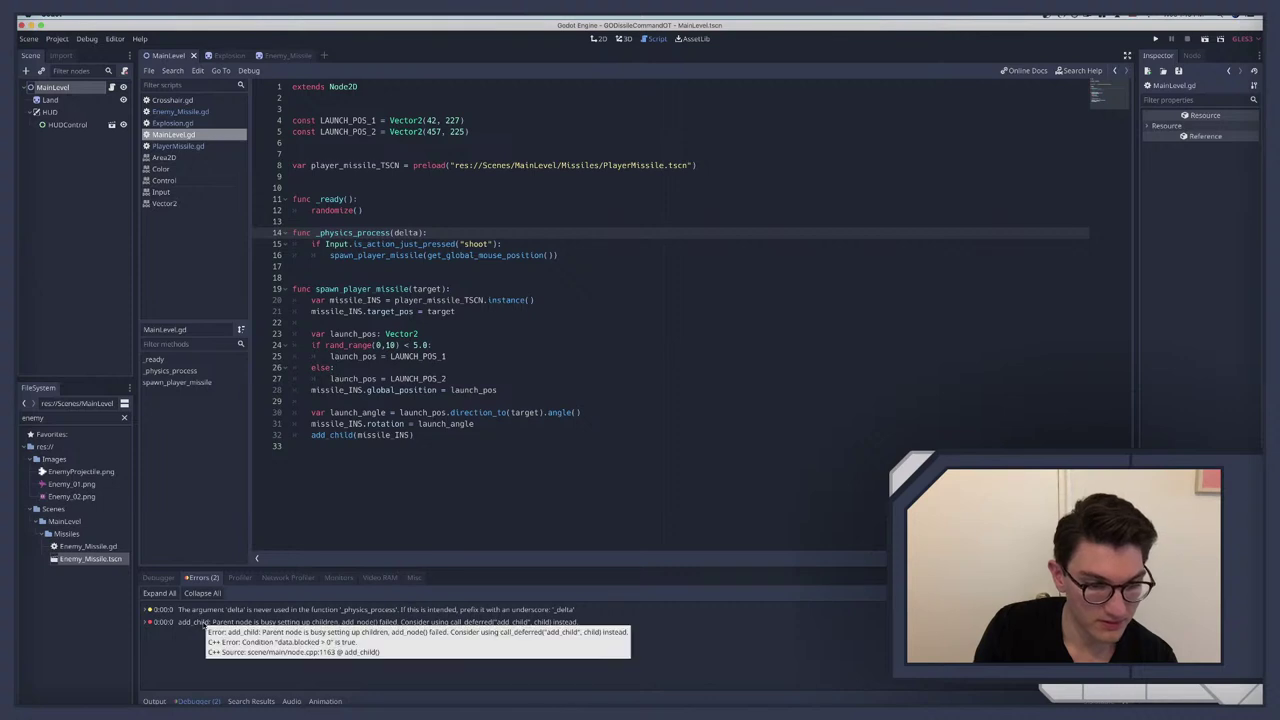
Step: Jump to the add_child error in PlayerMissile.gd, then graph Script Functions in Frame Time (sec)
{"action": "double_click", "coordinate": [194, 622]}
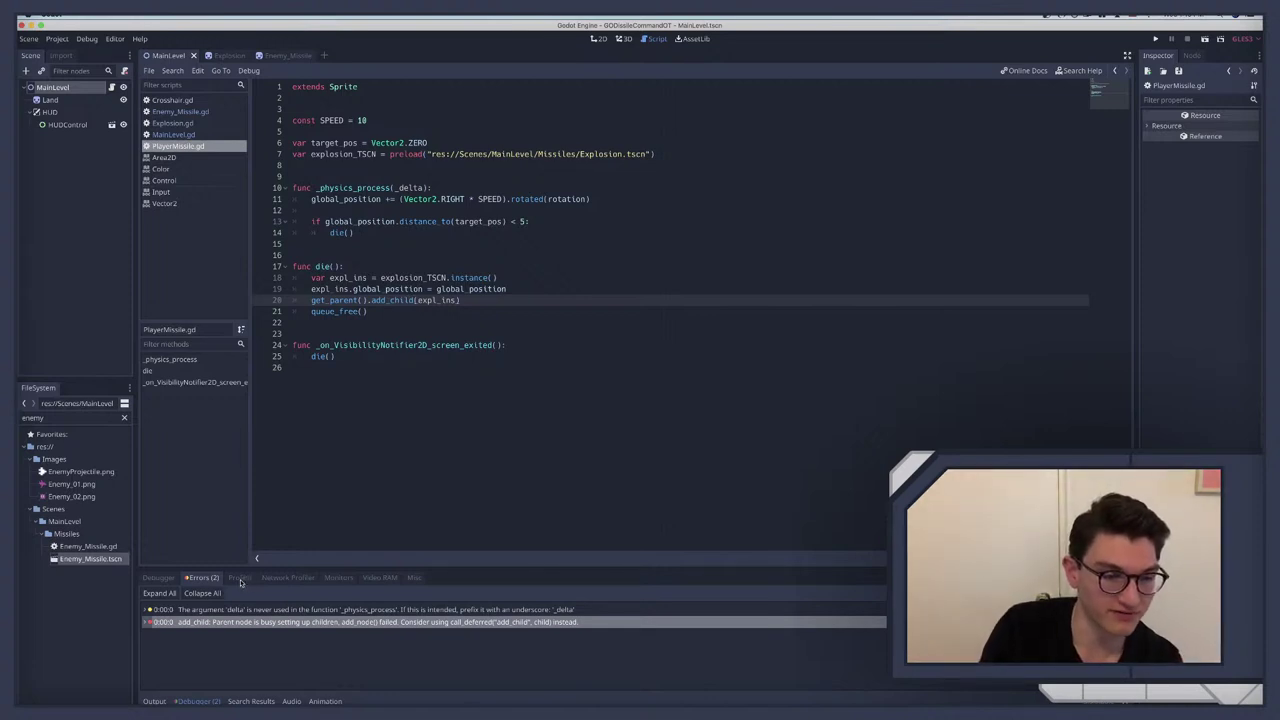
{"action": "left_click", "coordinate": [239, 578]}
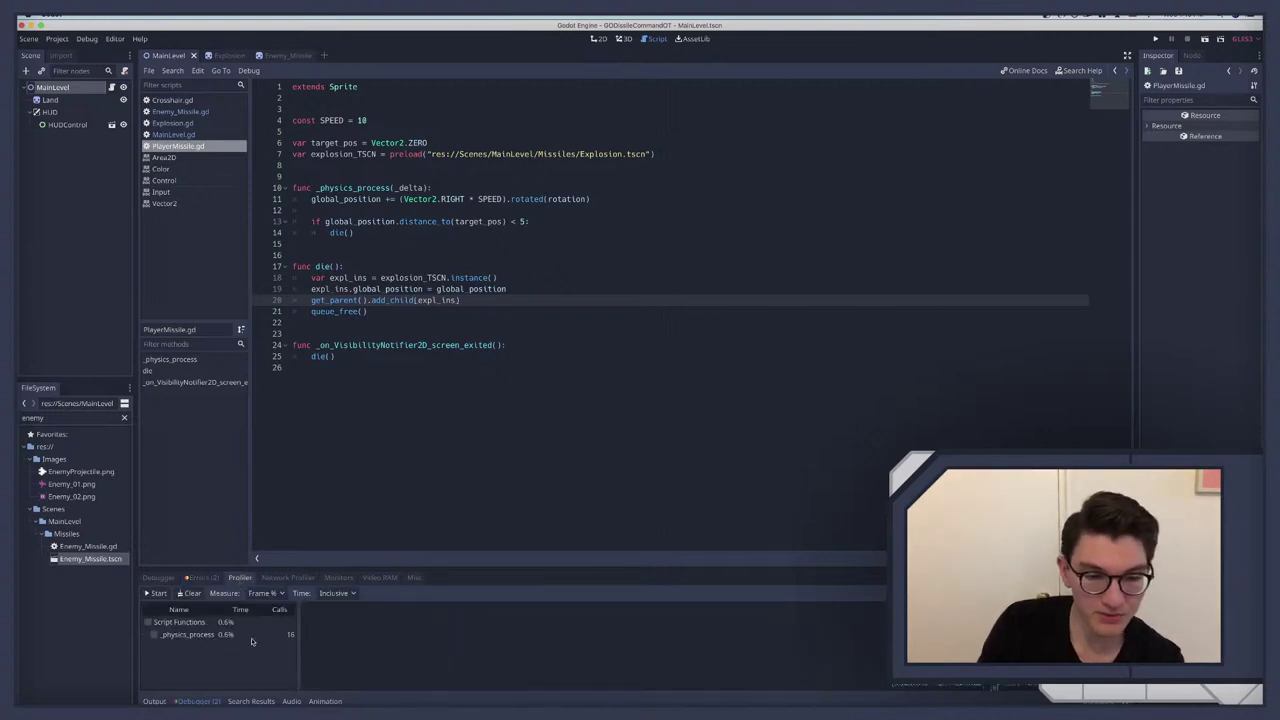
{"action": "left_click", "coordinate": [156, 623]}
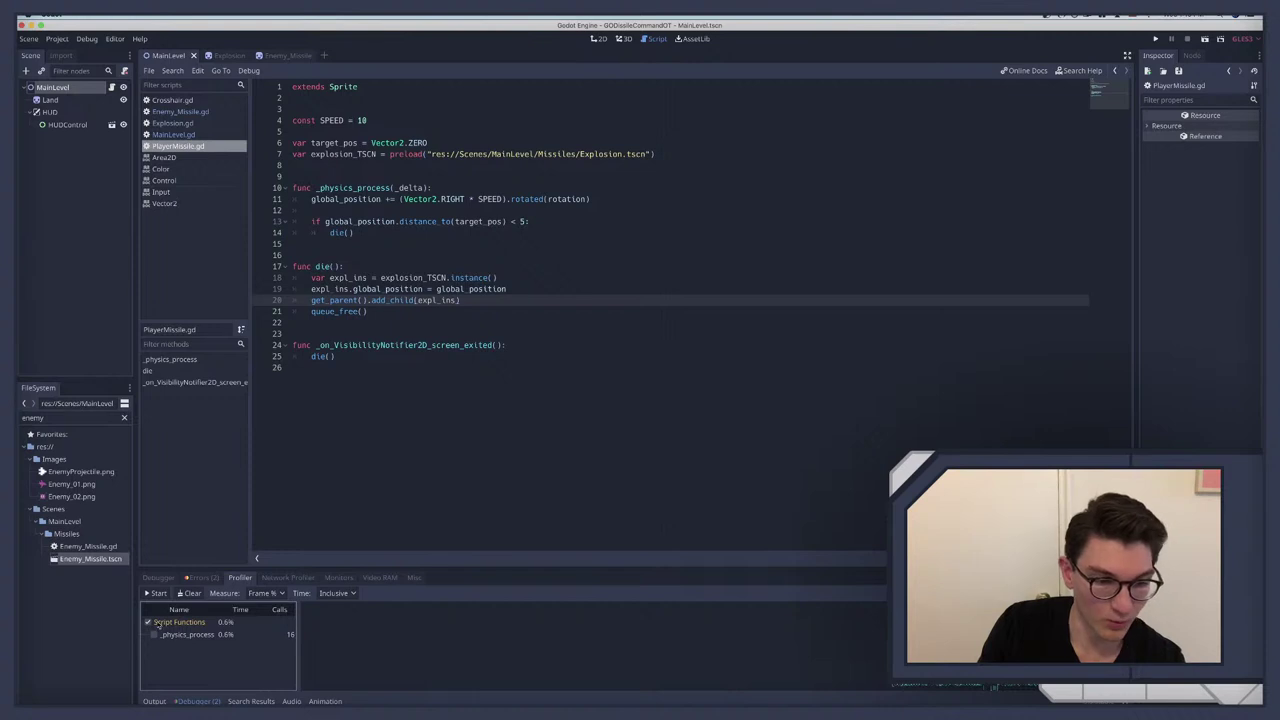
{"action": "left_click", "coordinate": [281, 593]}
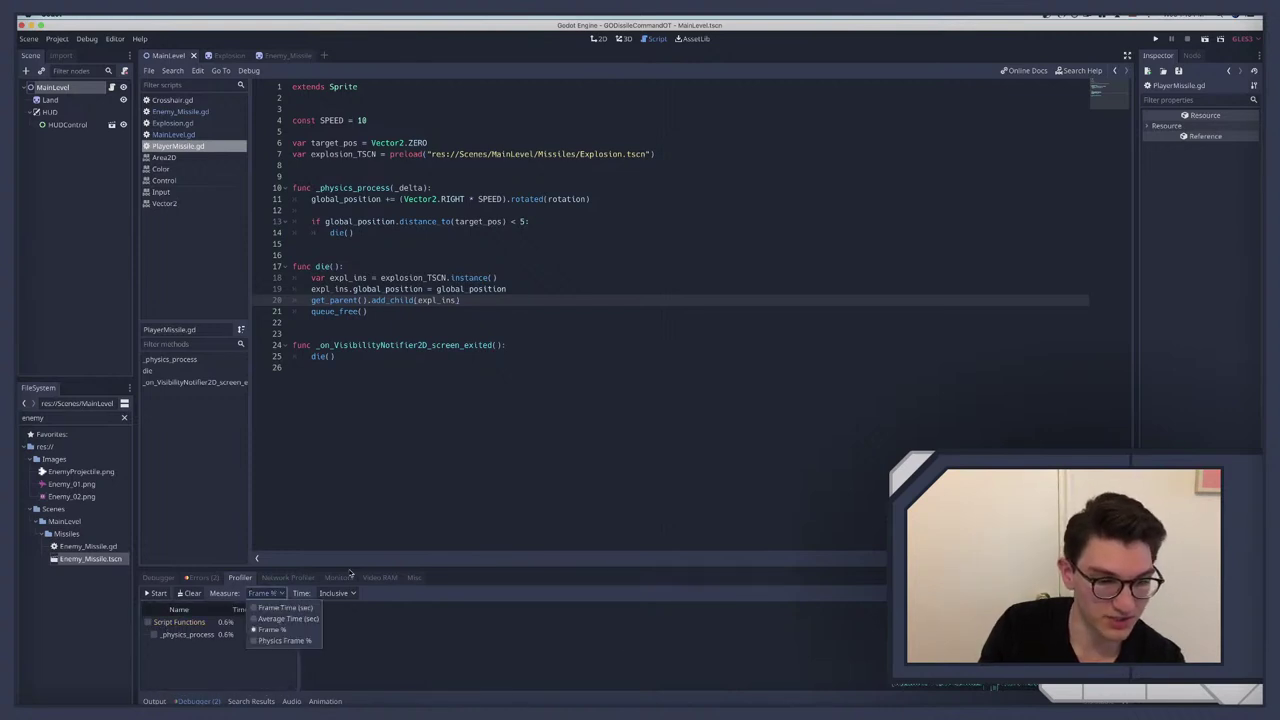
{"action": "left_click", "coordinate": [382, 596]}
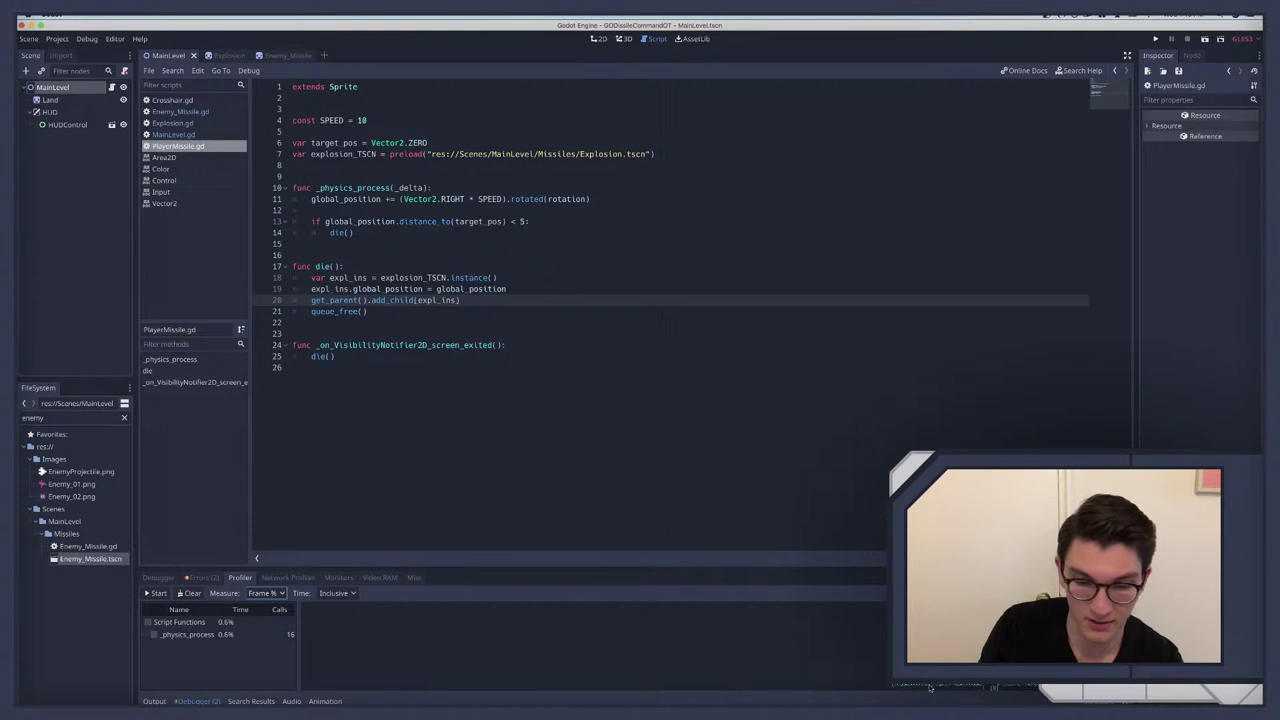
{"action": "left_click", "coordinate": [273, 594]}
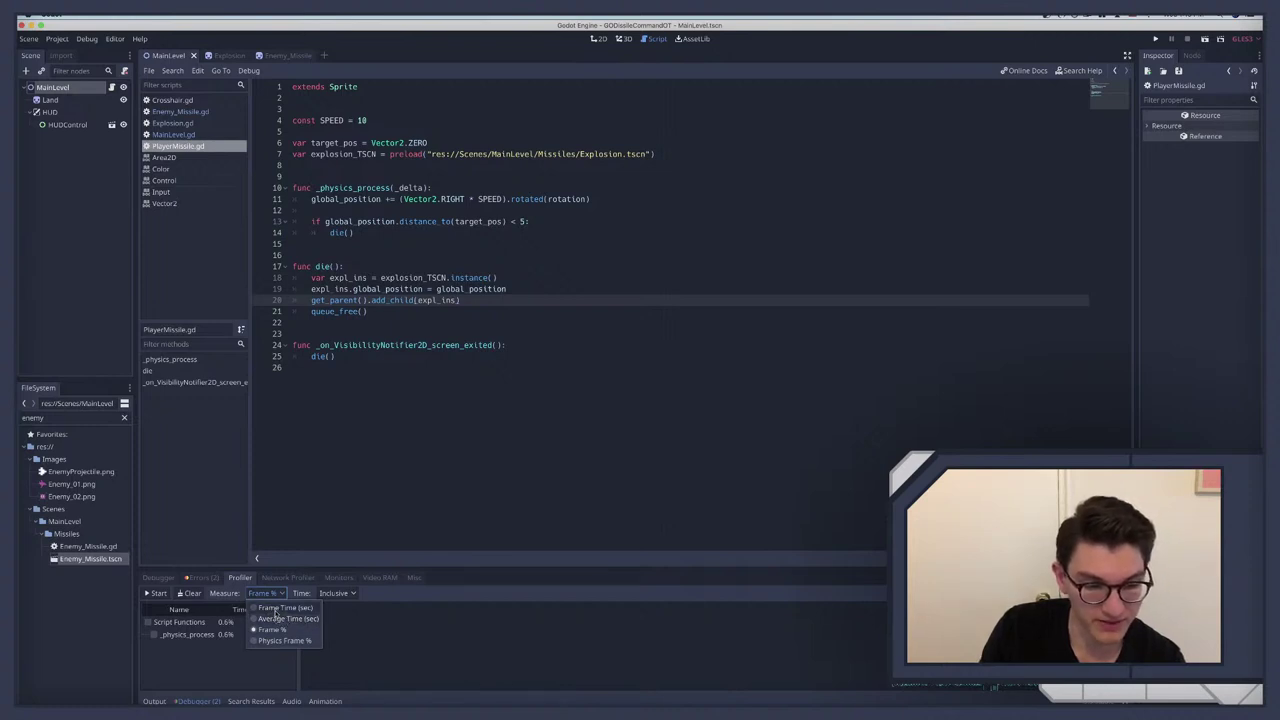
{"action": "left_click", "coordinate": [274, 609]}
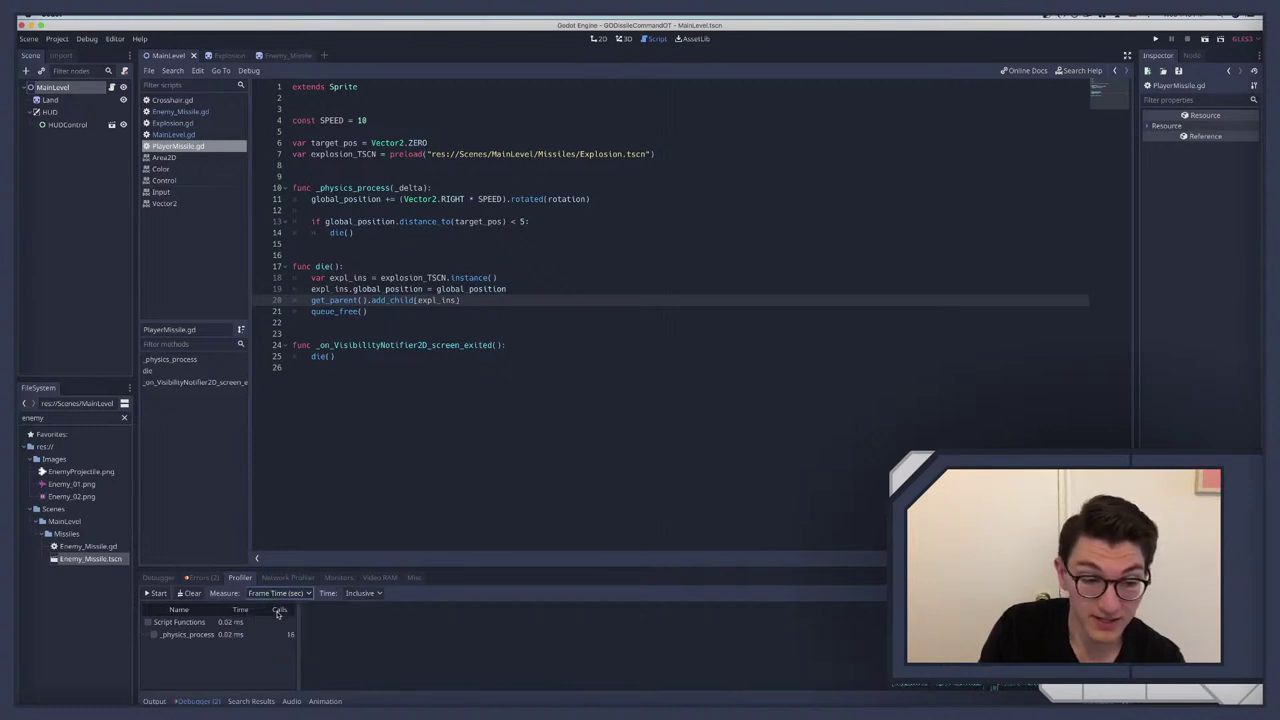
{"action": "left_click", "coordinate": [155, 577]}
Step: Reopen MainLevel.gd and collapse the spawn_player_missile function
{"action": "left_click", "coordinate": [57, 88]}
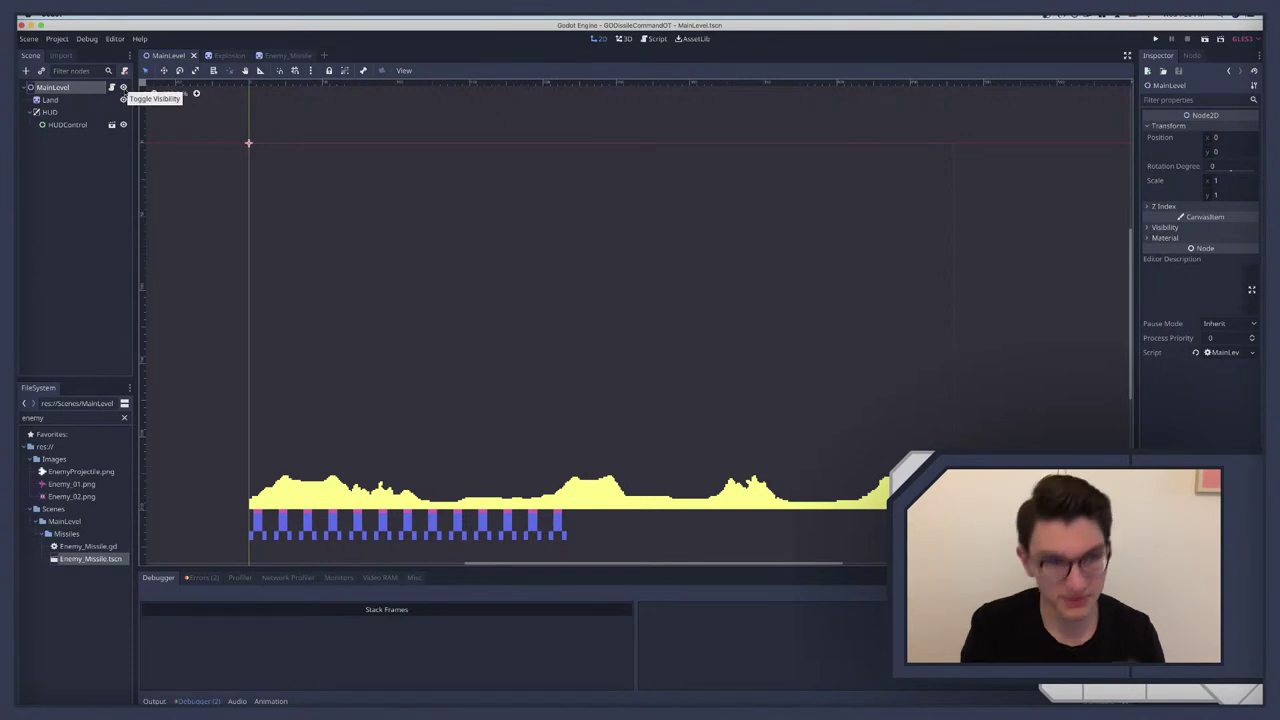
{"action": "left_click", "coordinate": [111, 87]}
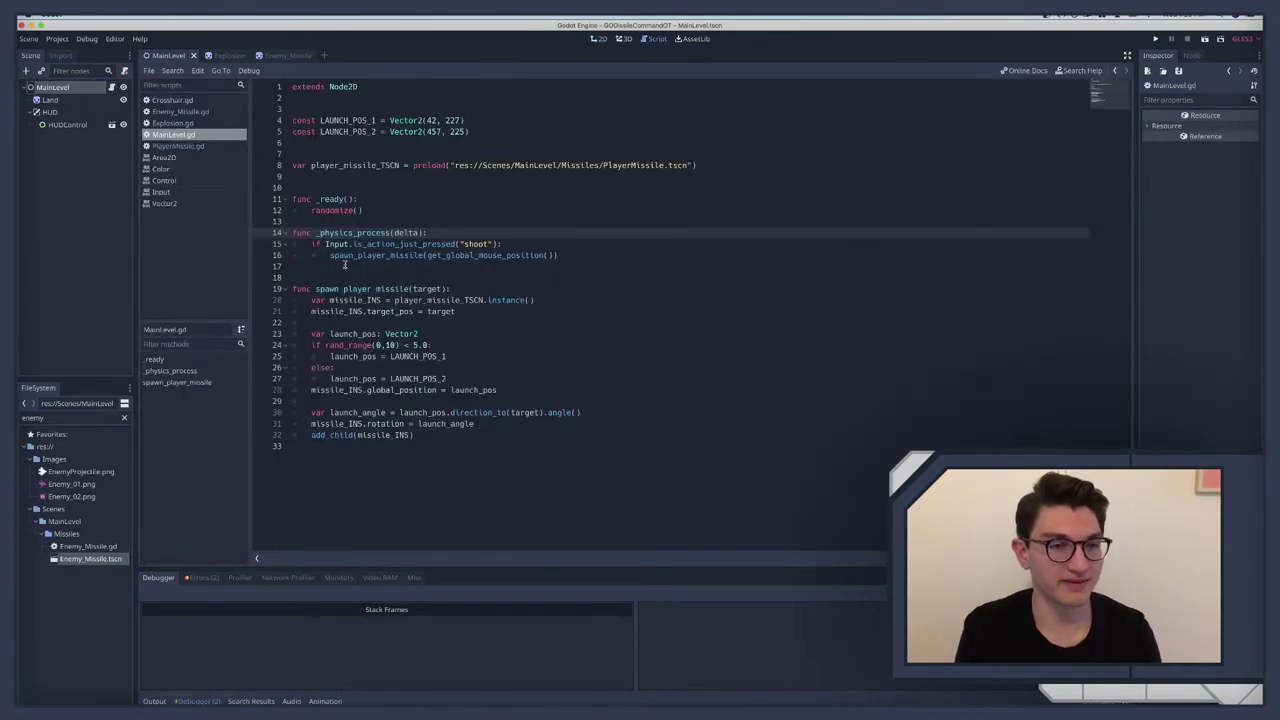
{"action": "left_click", "coordinate": [289, 292], "text": "shift"}
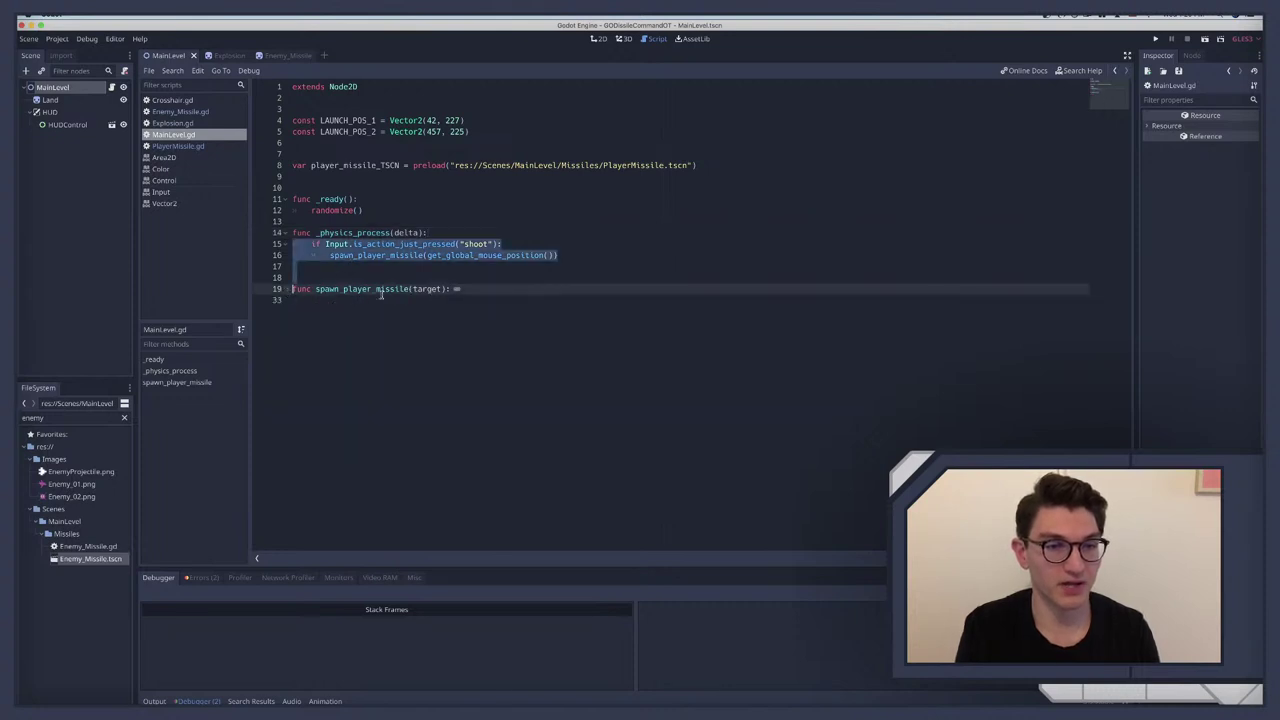
{"action": "left_click", "coordinate": [363, 271]}
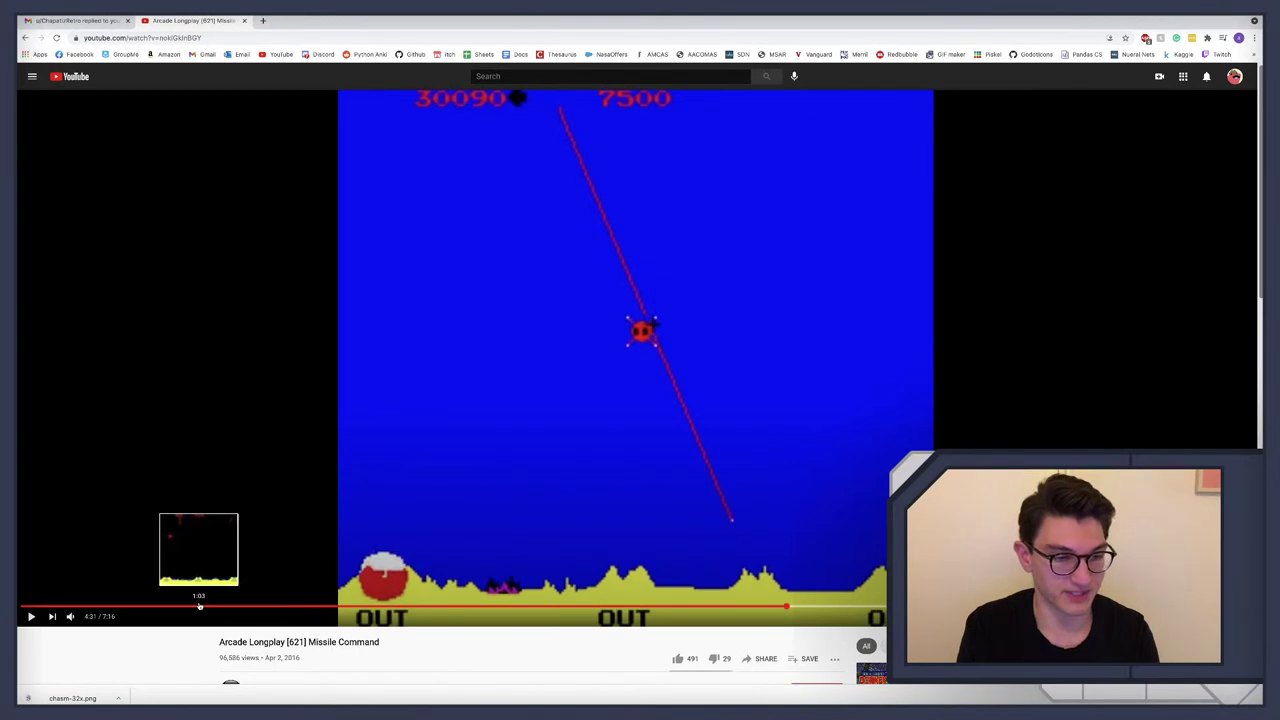
Step: Scrub the Missile Command longplay between 1:03 and 1:27, rewind to the wave start, and pause
{"action": "left_click", "coordinate": [206, 607]}
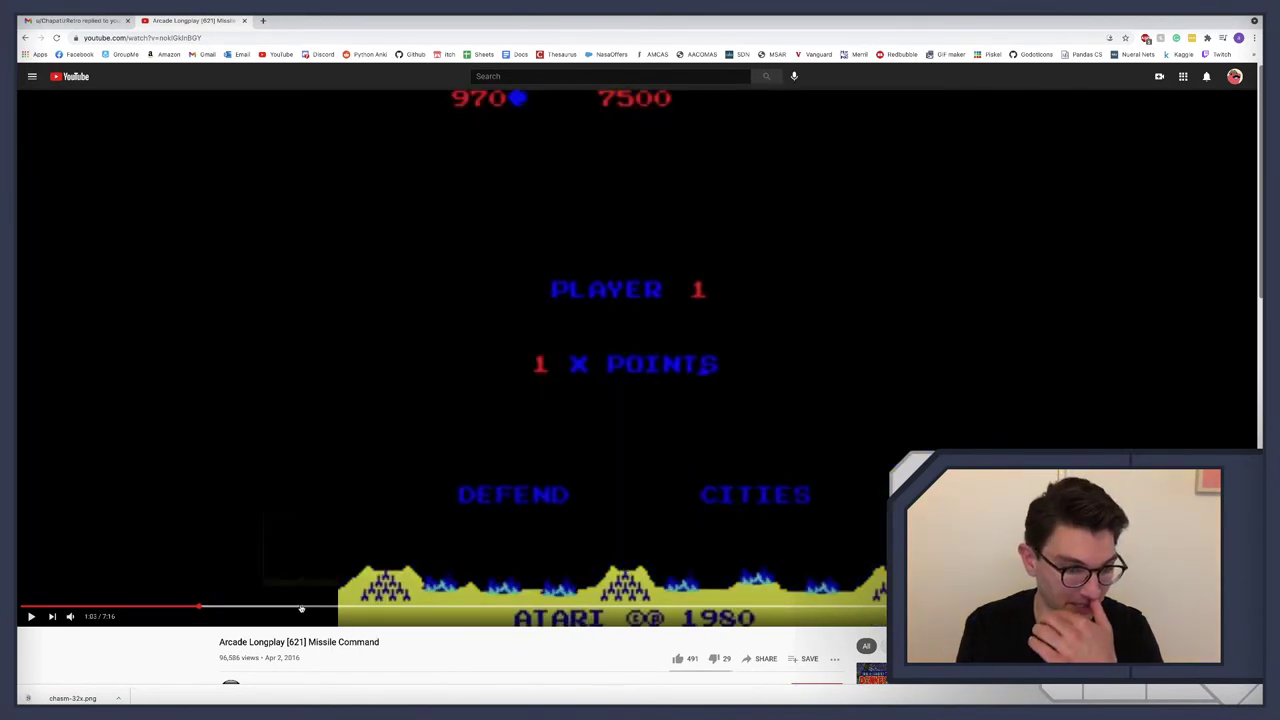
{"action": "left_click", "coordinate": [296, 607]}
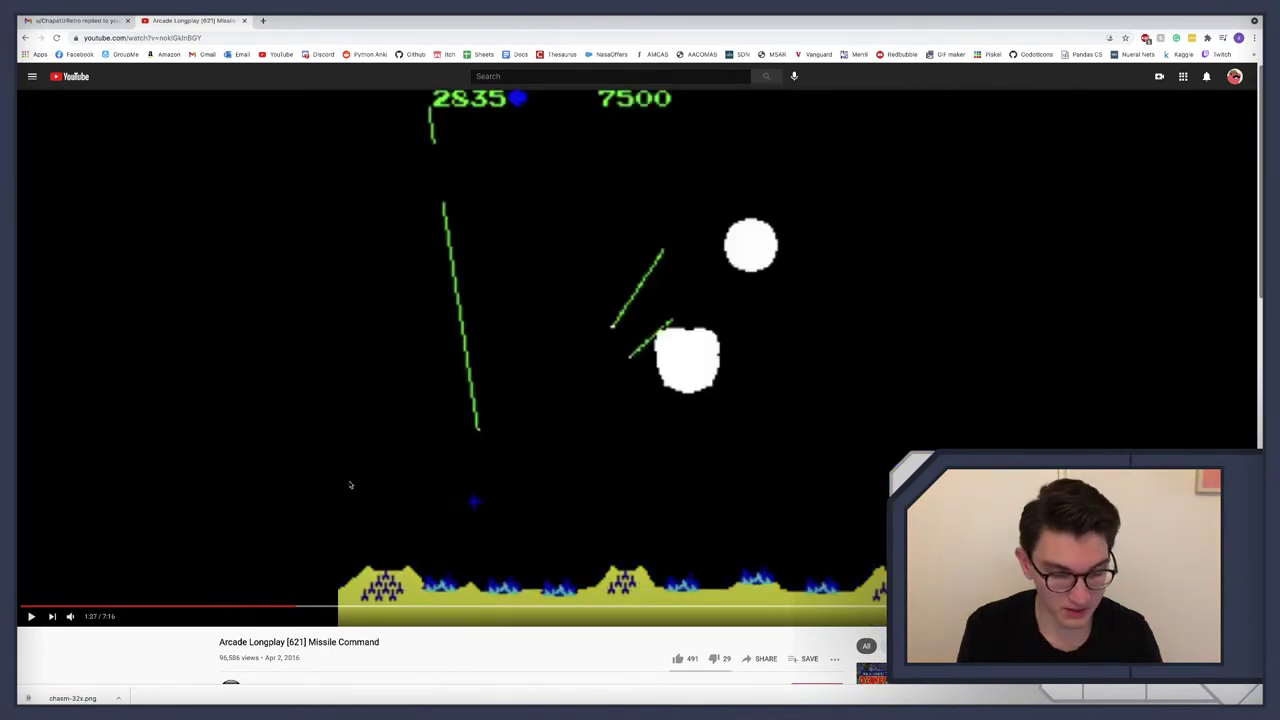
{"action": "left_click", "coordinate": [346, 439]}
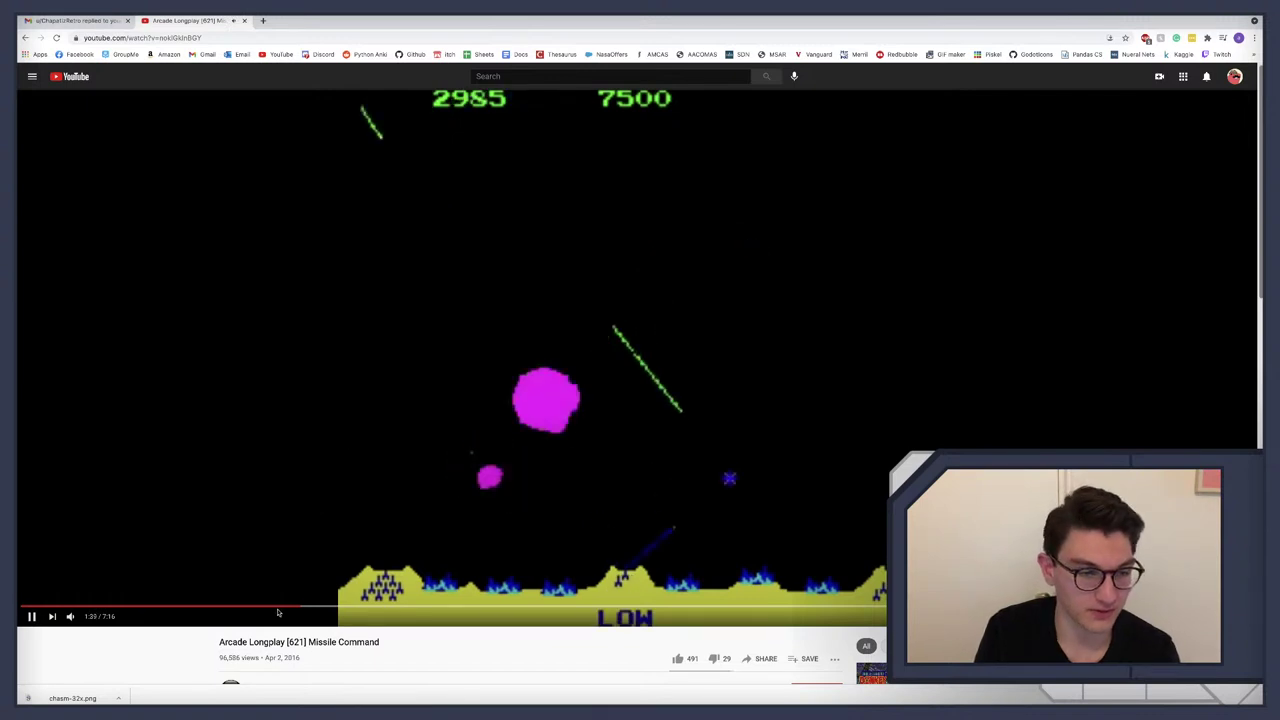
{"action": "left_click", "coordinate": [270, 607]}
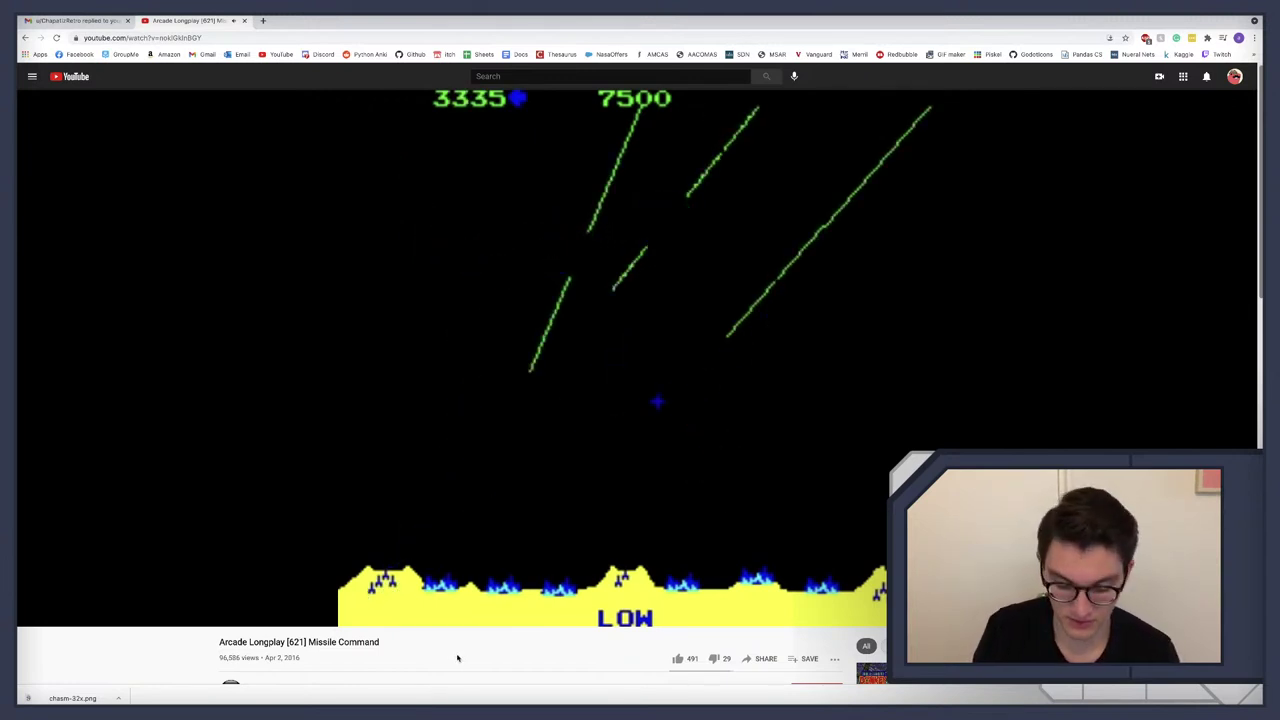
{"action": "key", "text": "Left"}
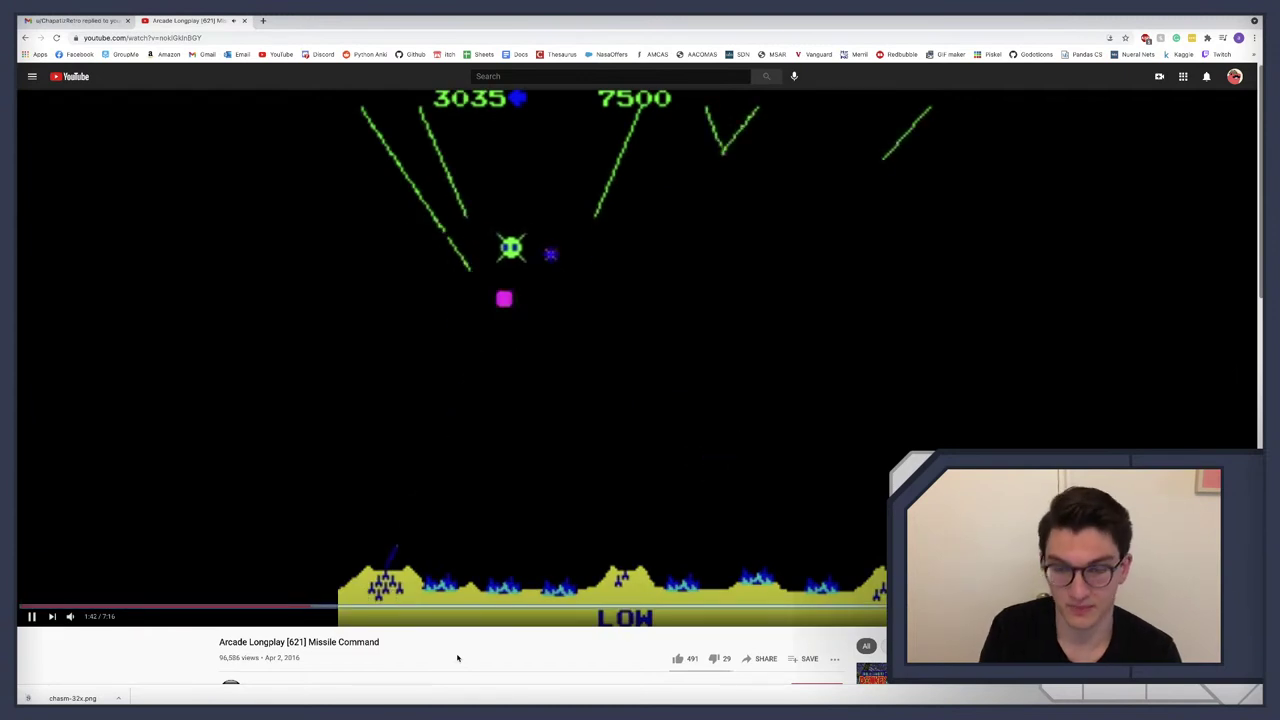
{"action": "key", "text": "Left"}
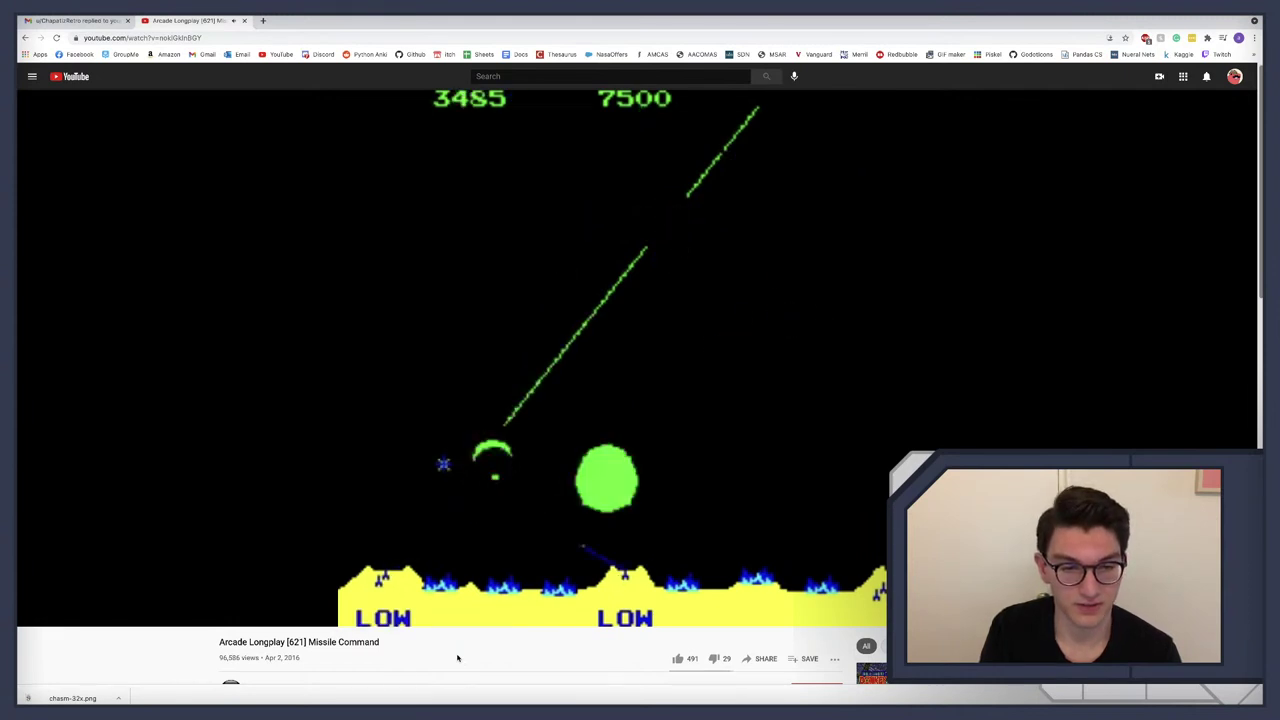
{"action": "key", "text": "space"}
{"action": "key", "text": "space"}
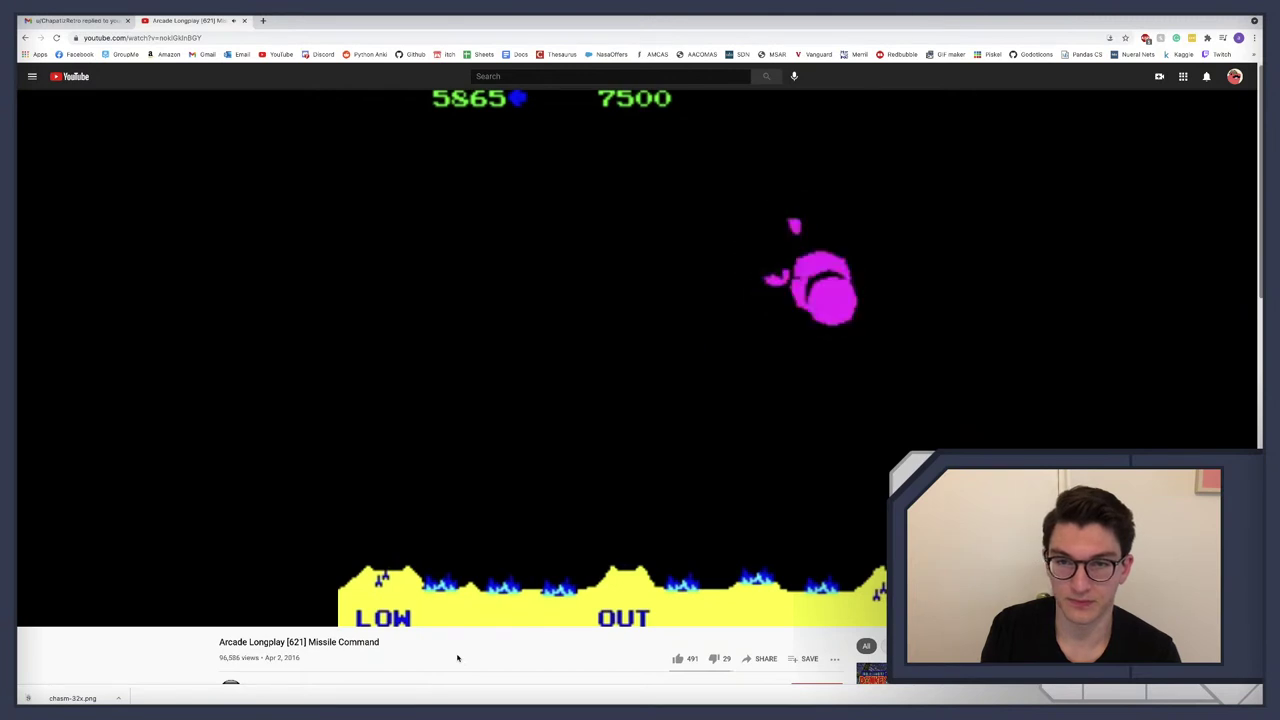
{"action": "key", "text": "space"}
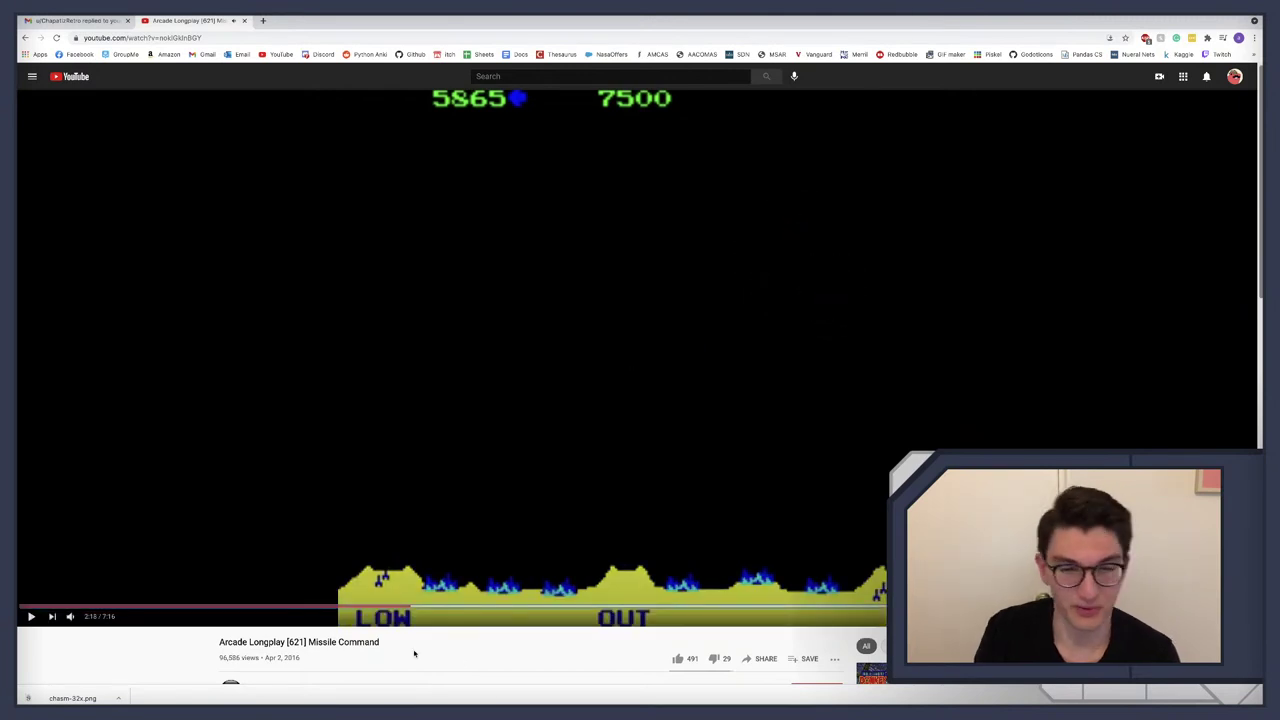
{"action": "key", "text": "super+Tab"}
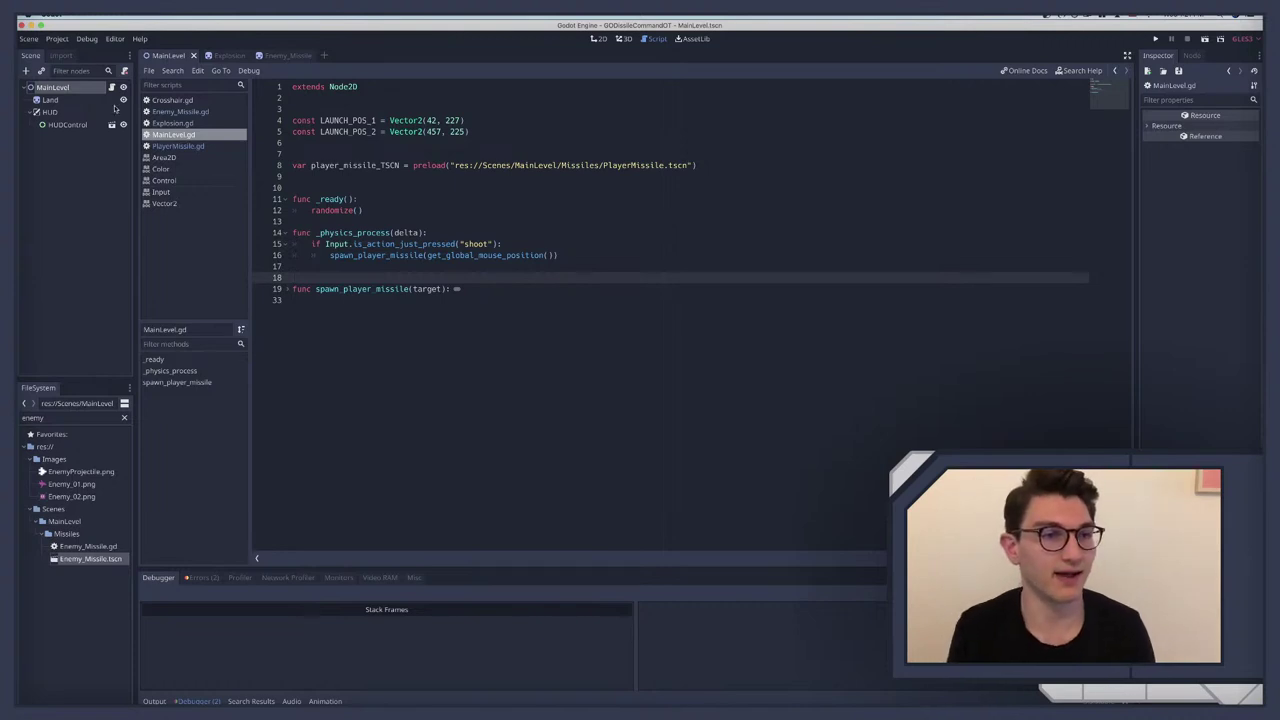
Step: Show the MainLevel 2D view, then select the event teaser scene in OBS
{"action": "left_click", "coordinate": [69, 91]}
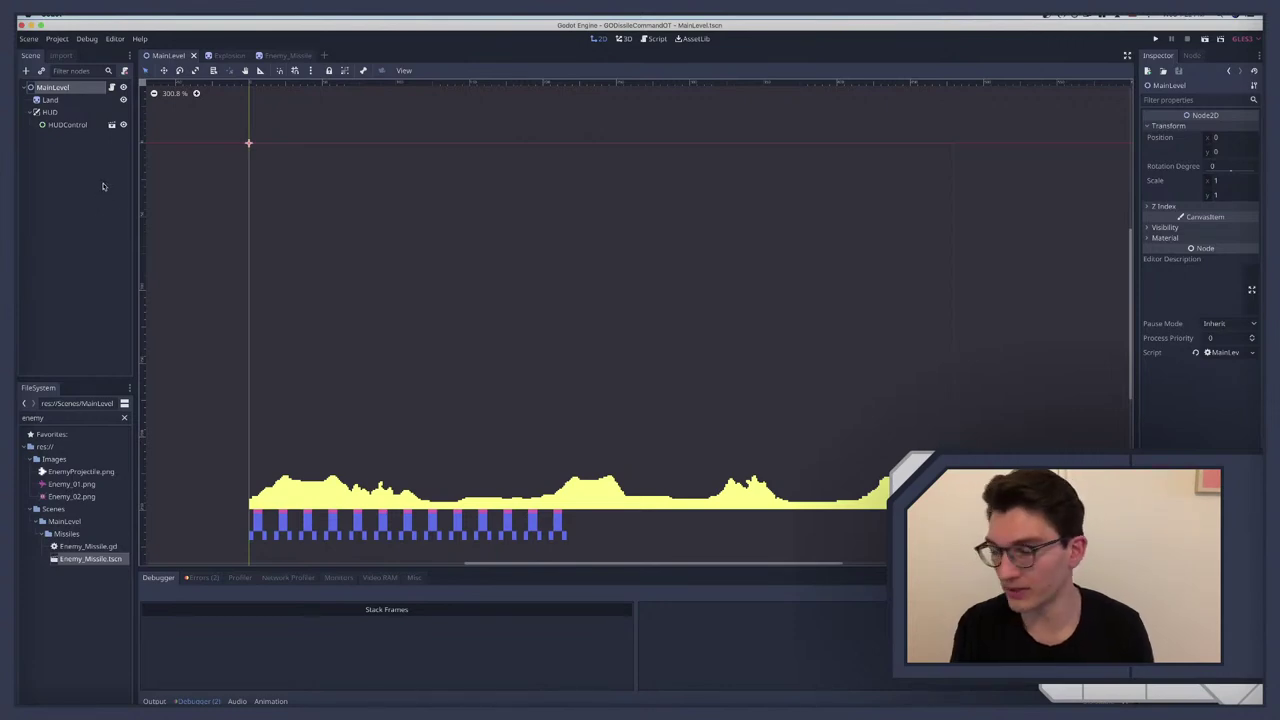
{"action": "key", "text": "ctrl+Left"}
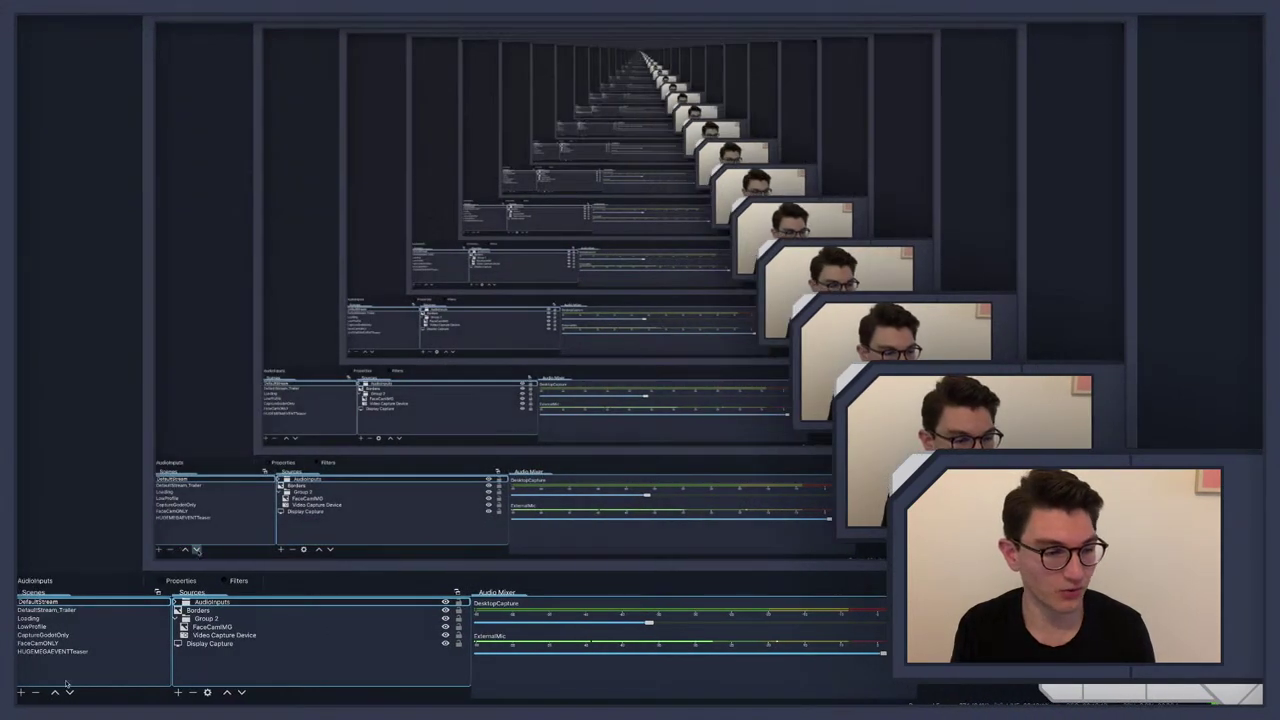
{"action": "left_click", "coordinate": [44, 651]}
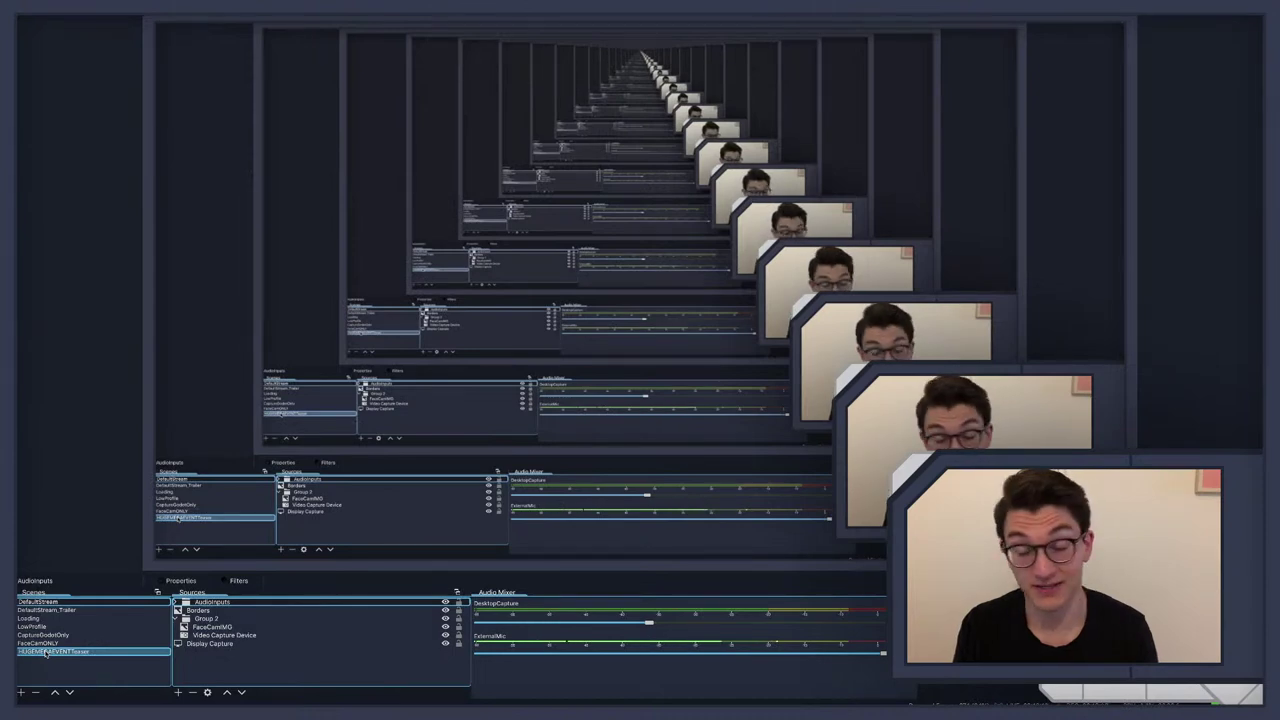
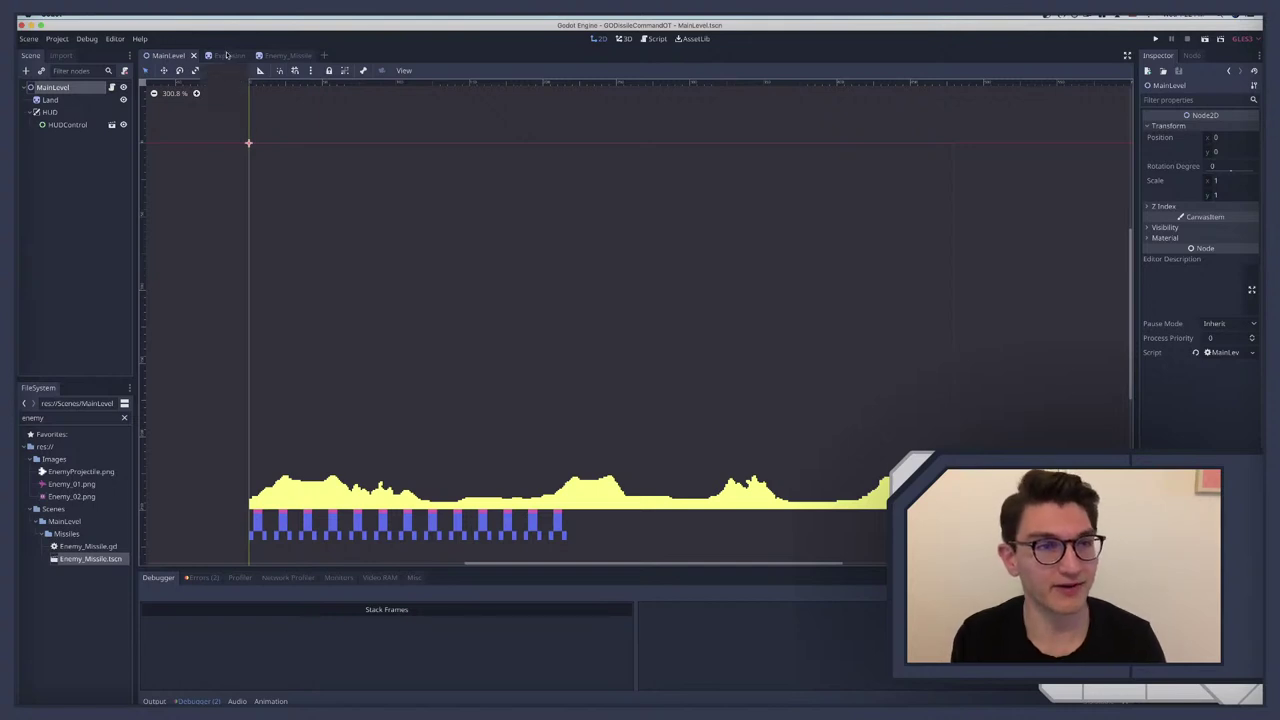
Step: Look over the Explosion and Enemy_Missile scenes, then return to MainLevel
{"action": "left_click", "coordinate": [227, 55]}
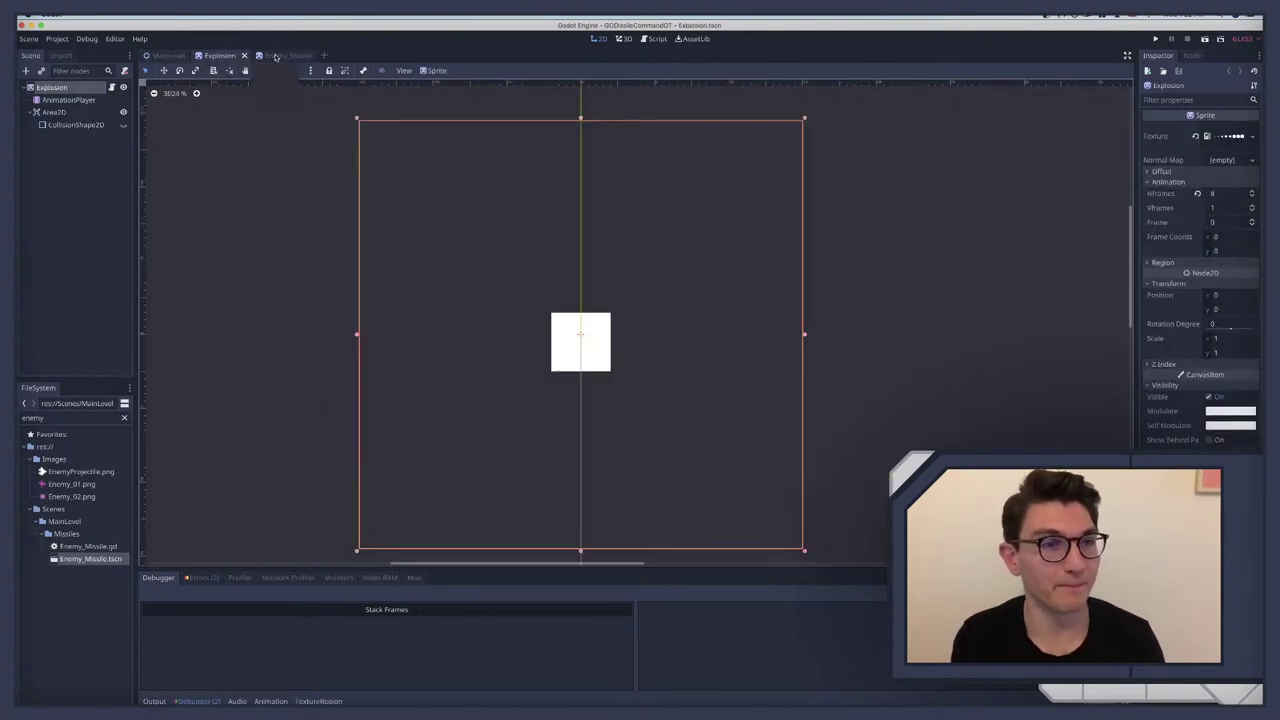
{"action": "left_click", "coordinate": [275, 56]}
{"action": "left_click", "coordinate": [156, 55]}
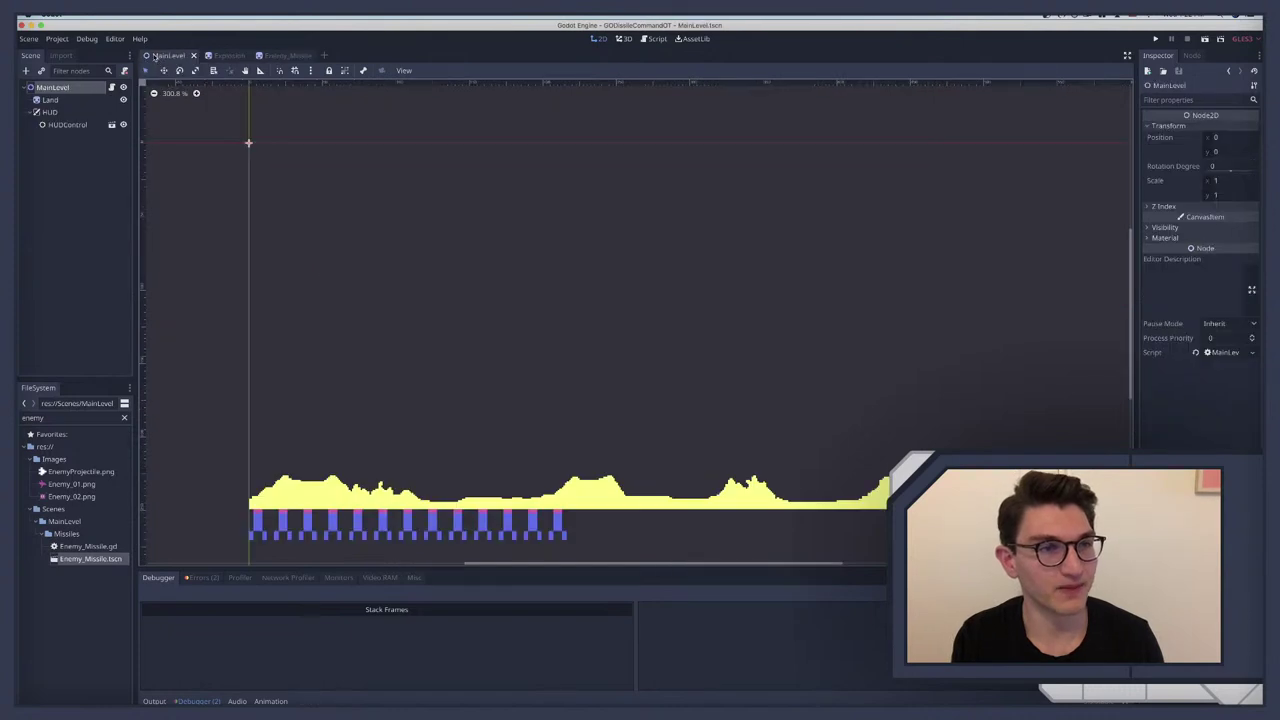
Step: Open MainLevel.gd from the MainLevel node's script icon
{"action": "scroll", "coordinate": [422, 259], "scroll_direction": "down", "scroll_amount": 3}
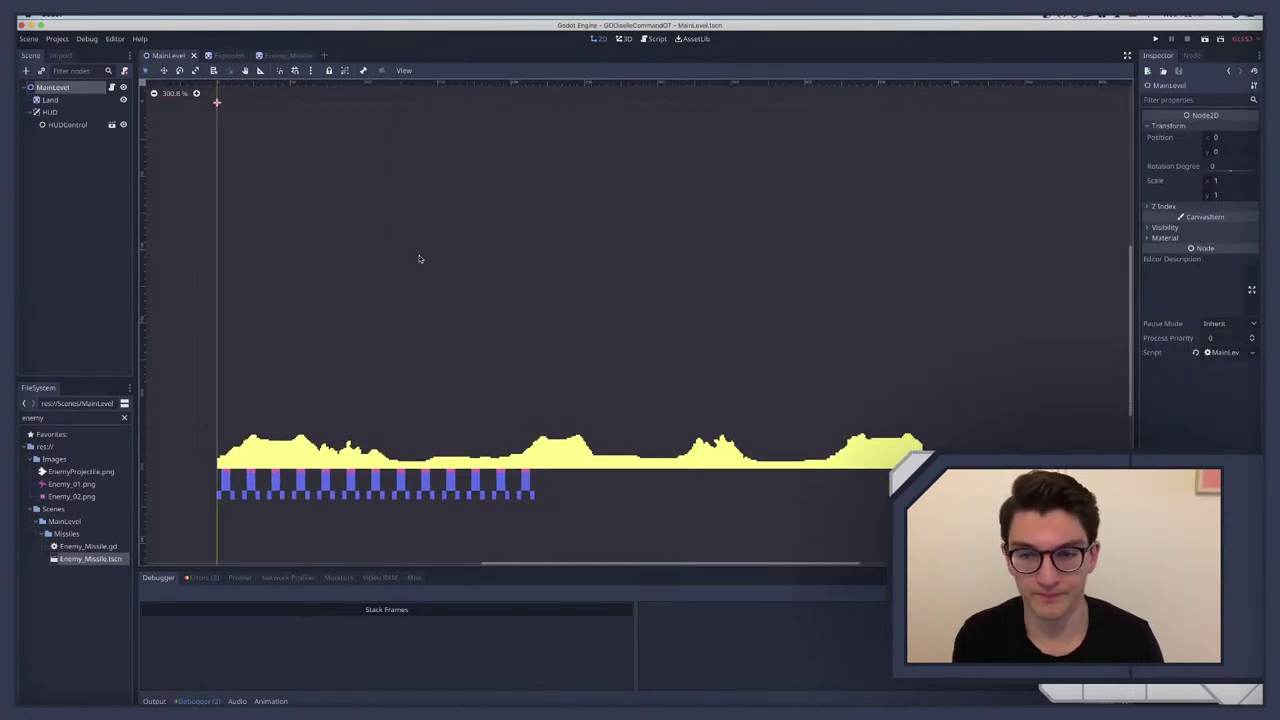
{"action": "scroll", "coordinate": [420, 259], "scroll_direction": "left", "scroll_amount": 3}
{"action": "scroll", "coordinate": [416, 259], "scroll_direction": "up", "scroll_amount": 2}
{"action": "scroll", "coordinate": [414, 260], "scroll_direction": "right", "scroll_amount": 3}
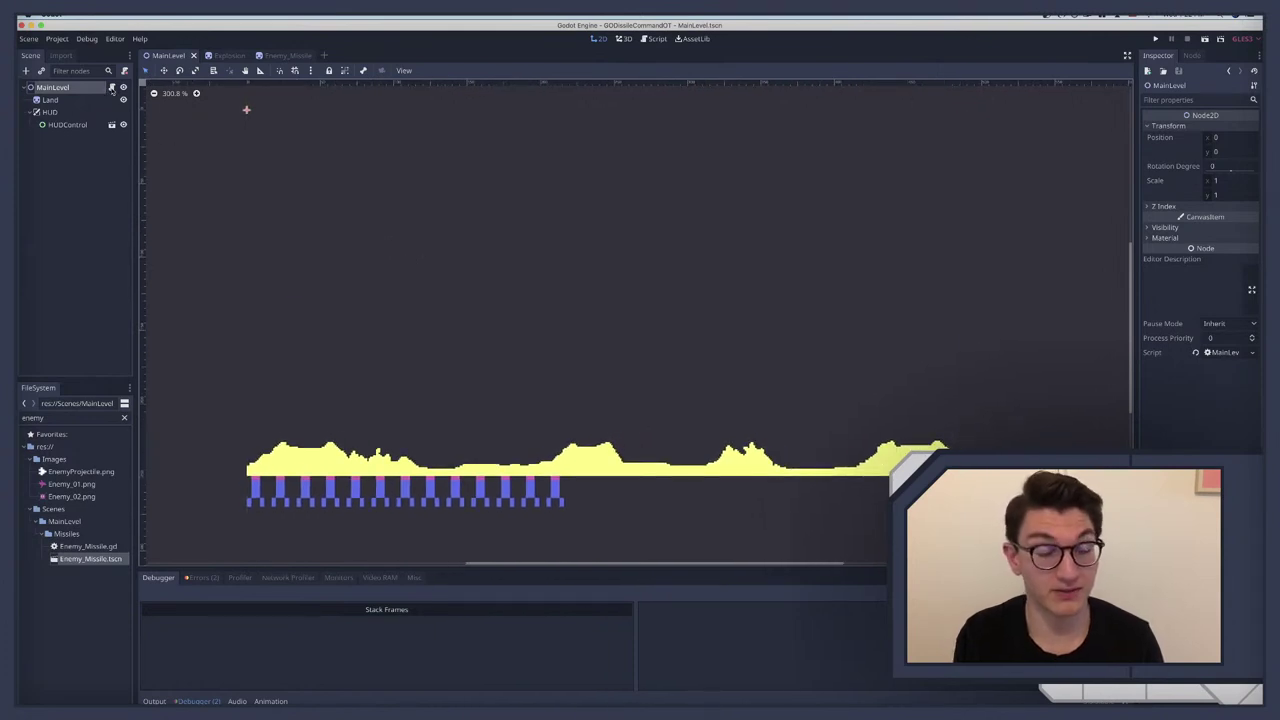
{"action": "left_click", "coordinate": [112, 88]}
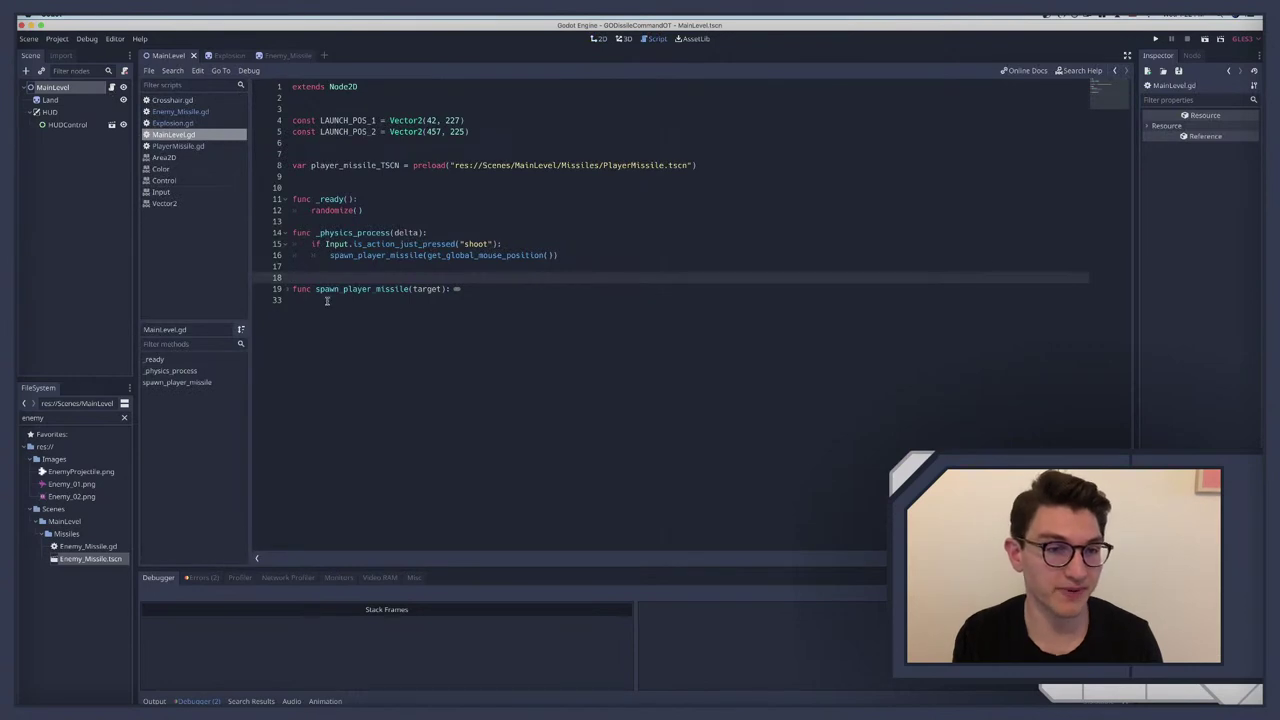
Step: Add a spawn_enemy_missile() stub containing pass below spawn_player_missile, then begin another func line
{"action": "left_click", "coordinate": [287, 289]}
{"action": "left_click", "coordinate": [326, 448]}
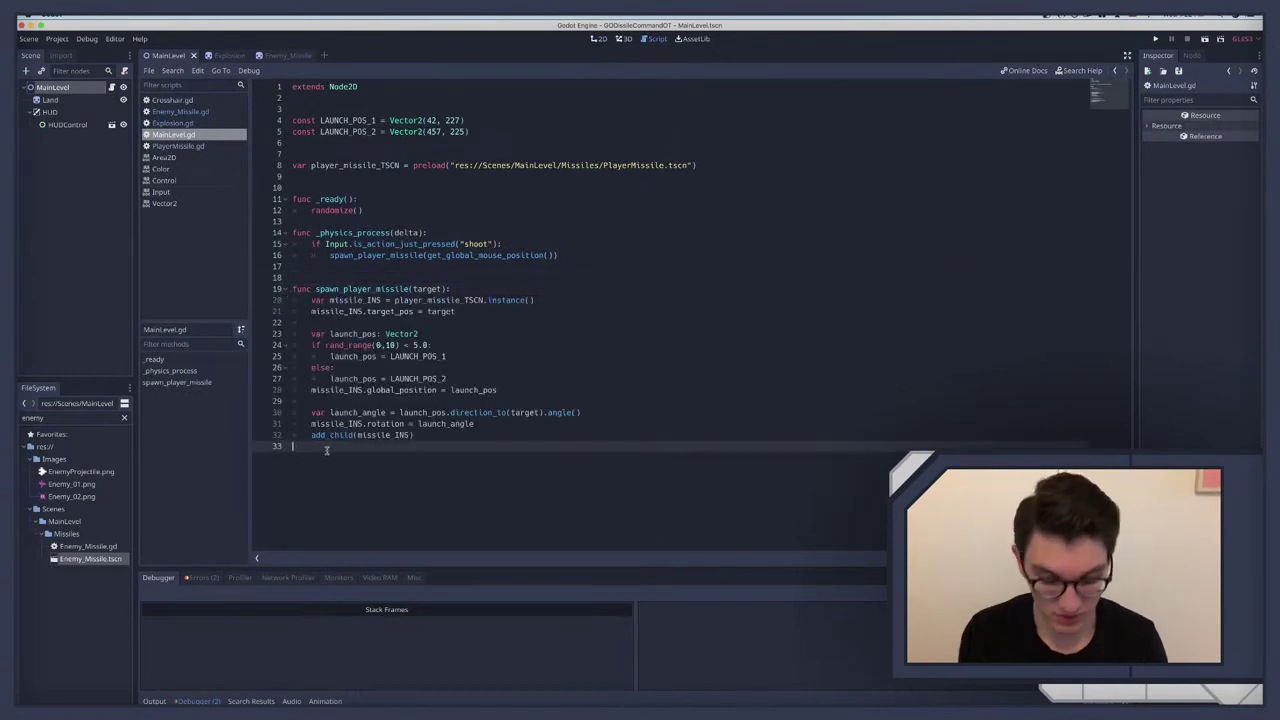
{"action": "key", "text": "Return"}
{"action": "key", "text": "Return"}
{"action": "type", "text": "func "}
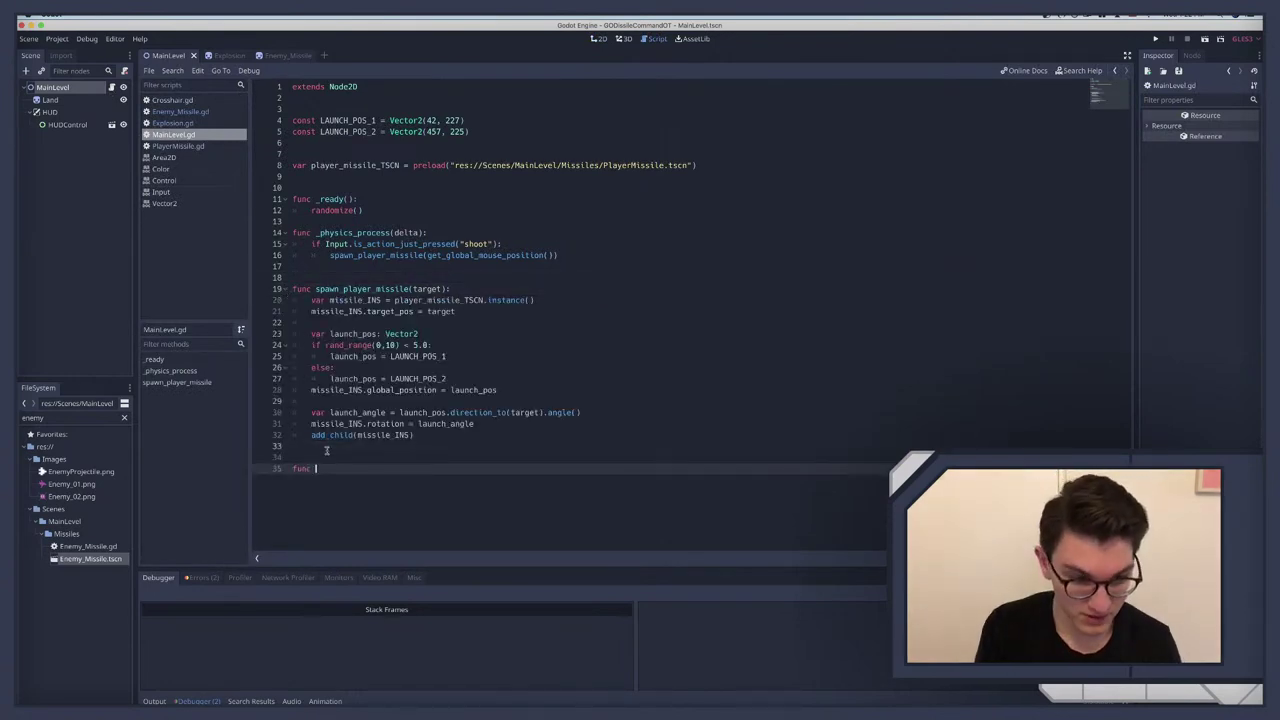
{"action": "type", "text": "spawn_"}
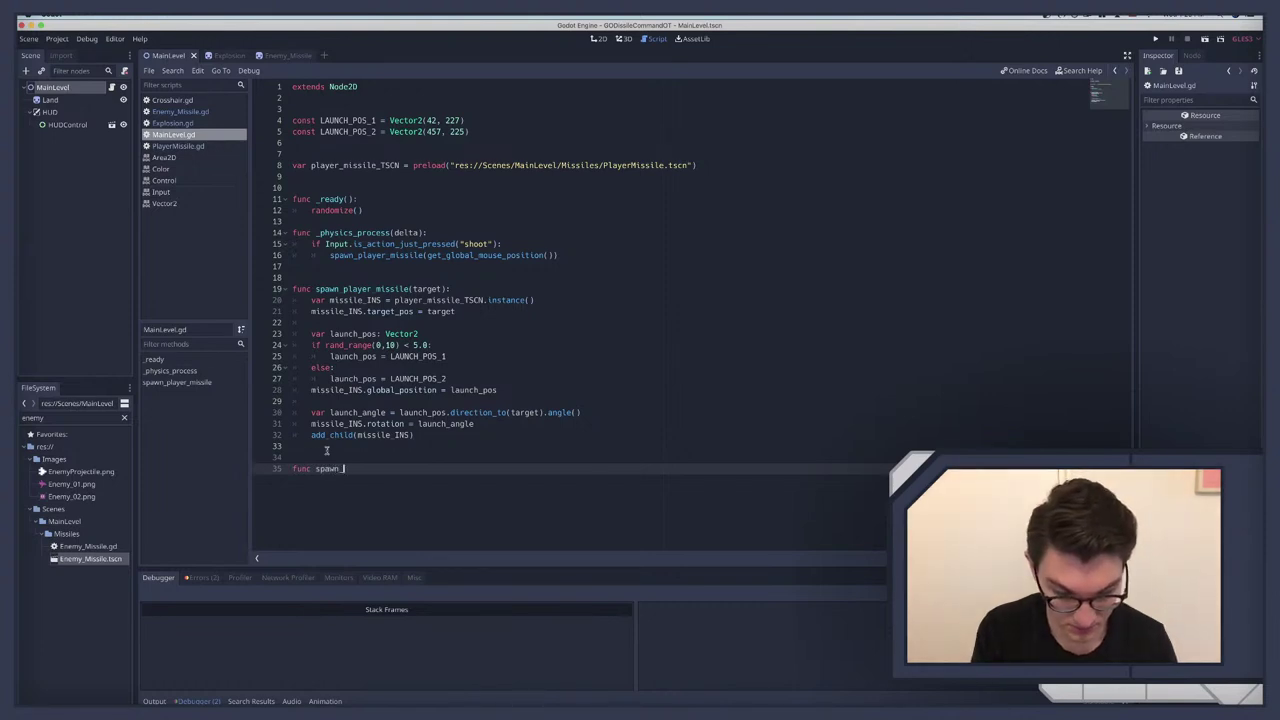
{"action": "type", "text": "enemy_m"}
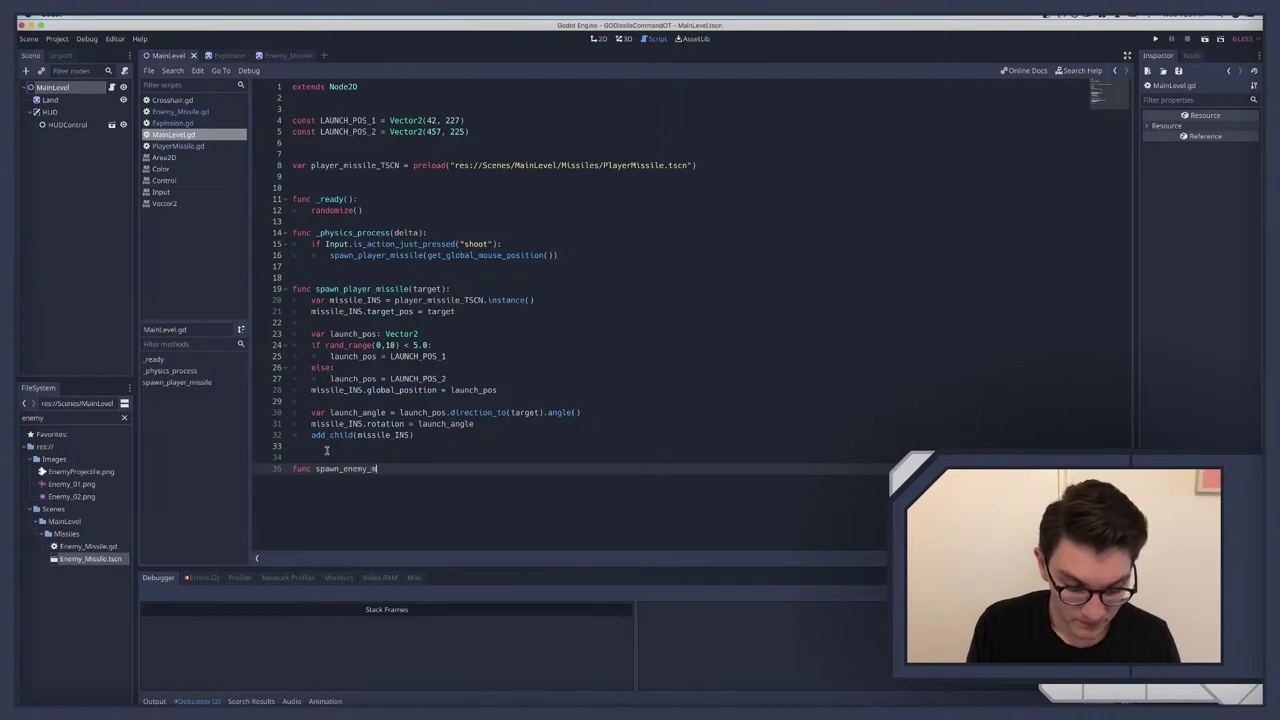
{"action": "type", "text": "issile("}
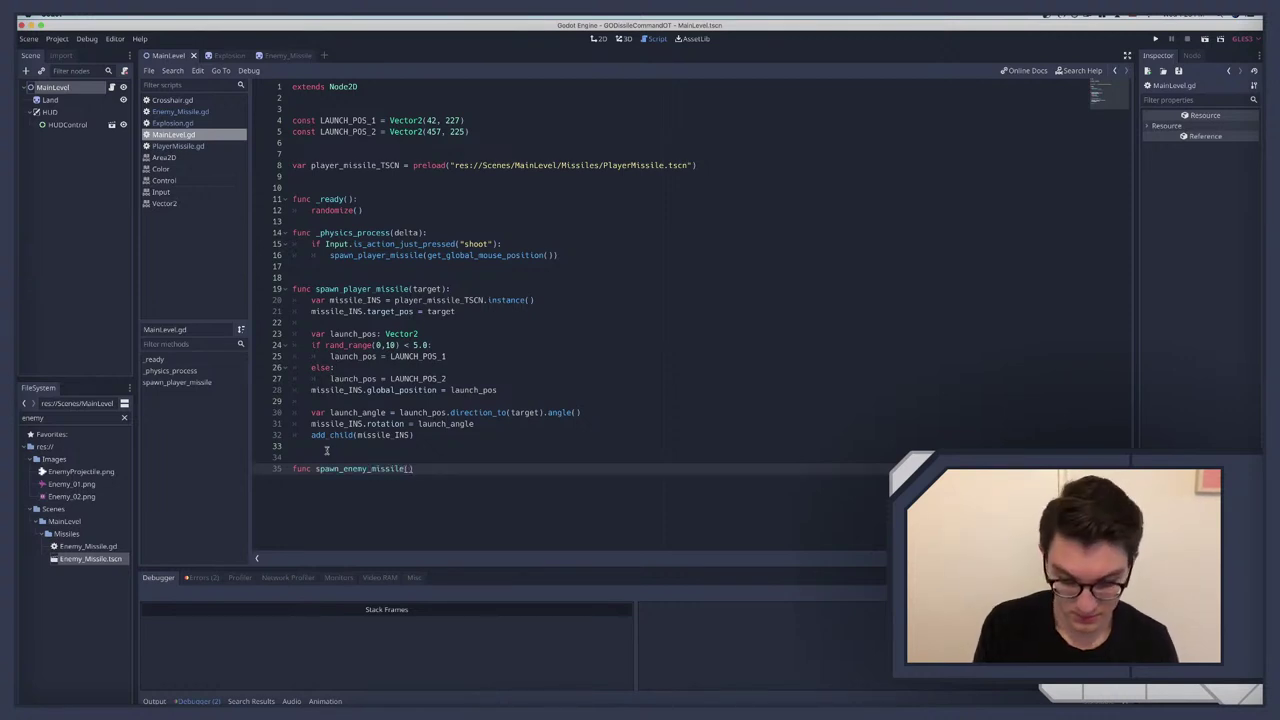
{"action": "type", "text": "):"}
{"action": "key", "text": "Return"}
{"action": "type", "text": "pass"}
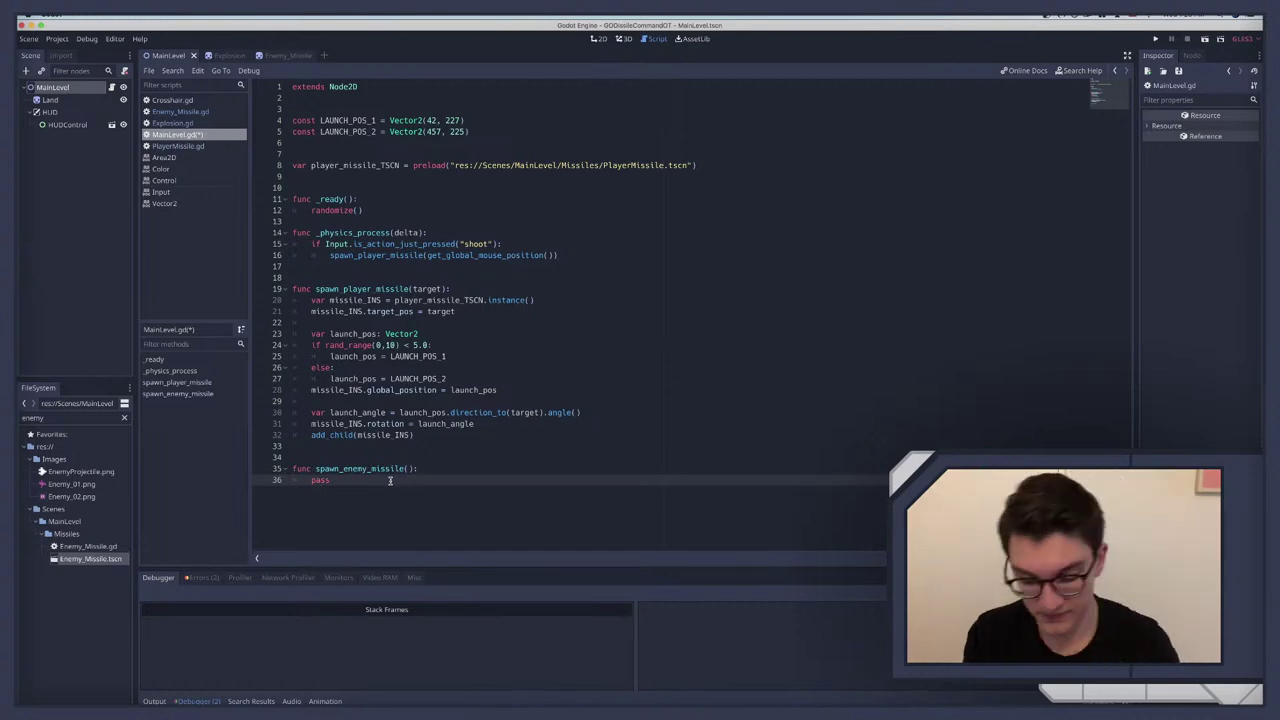
{"action": "key", "text": "Return"}
{"action": "key", "text": "Return"}
{"action": "key", "text": "Return"}
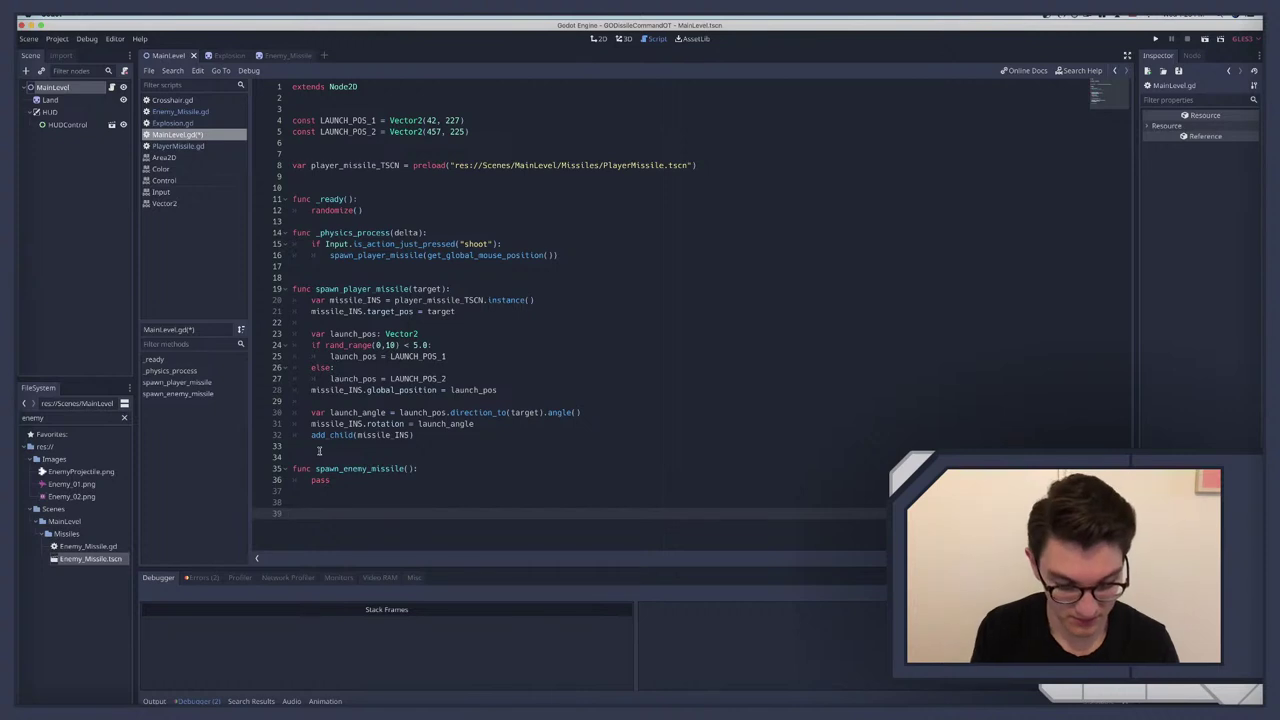
{"action": "type", "text": "func"}
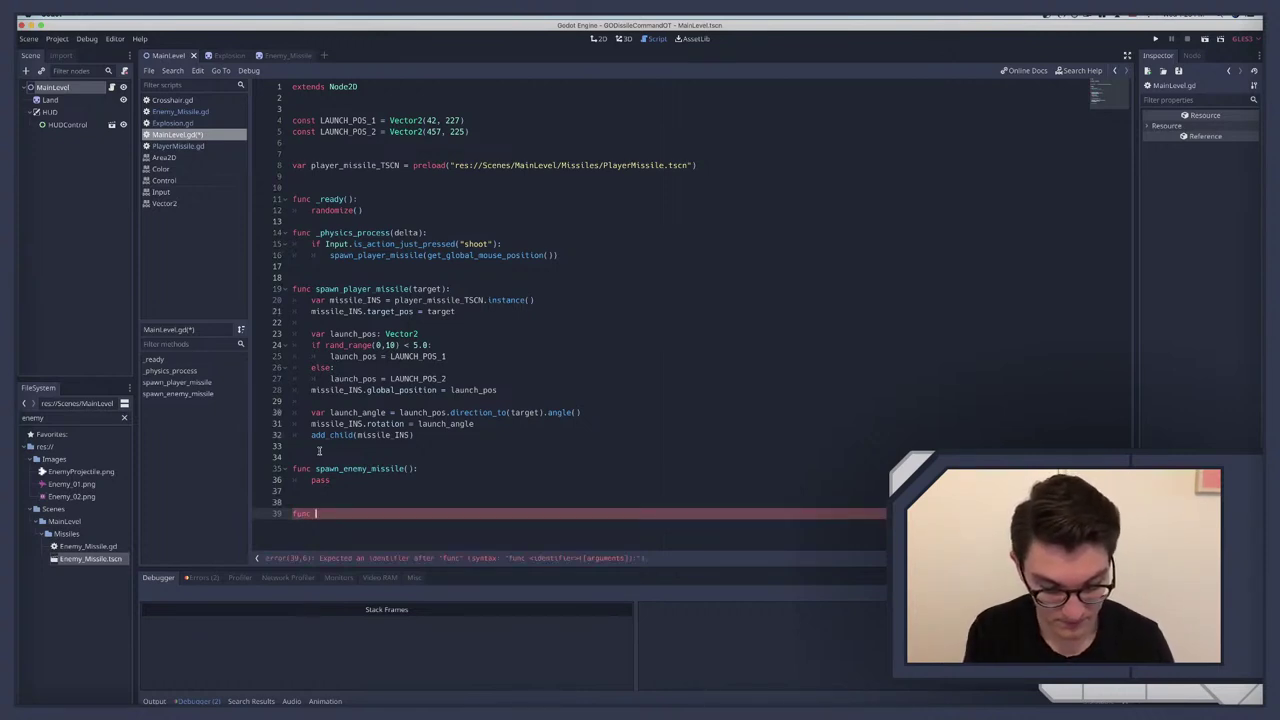
{"action": "type", "text": " get_random"}
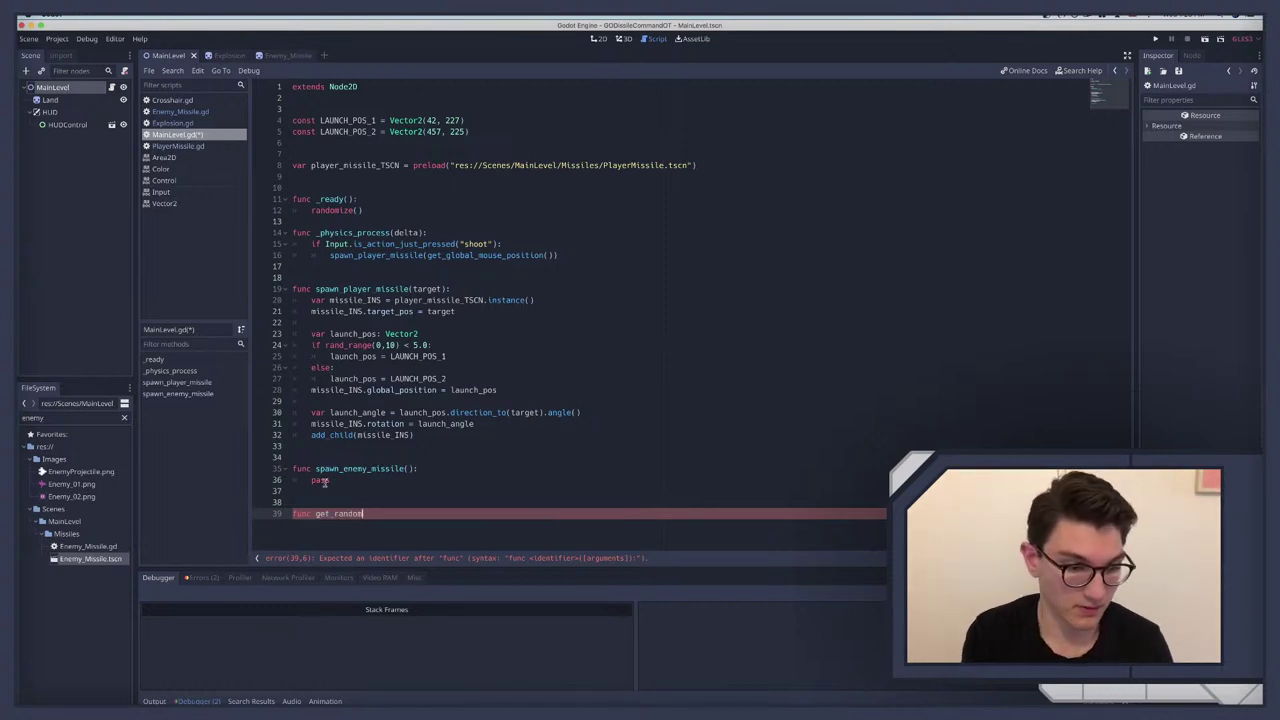
Step: Declare the new function as gen_random_spawn_pos() -> Vector2
{"action": "left_click", "coordinate": [335, 513]}
{"action": "key", "text": "BackSpace"}
{"action": "key", "text": "BackSpace"}
{"action": "key", "text": "BackSpace"}
{"action": "key", "text": "BackSpace"}
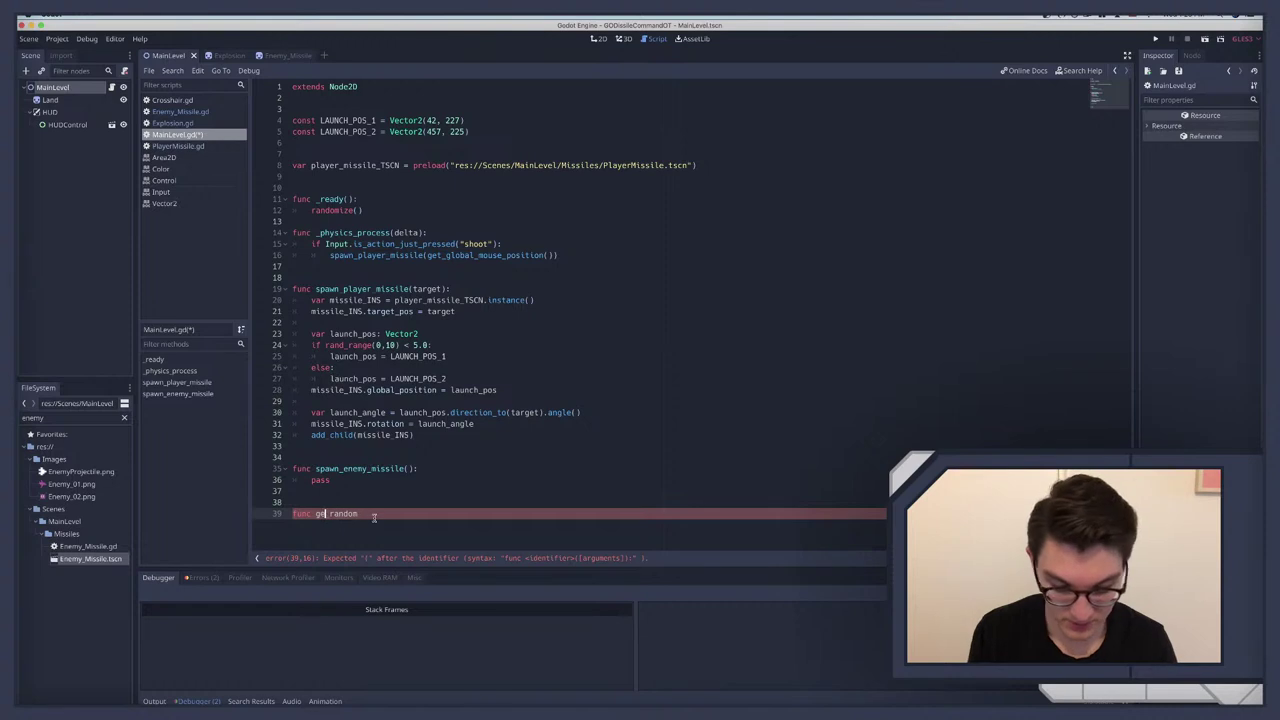
{"action": "type", "text": "gen_"}
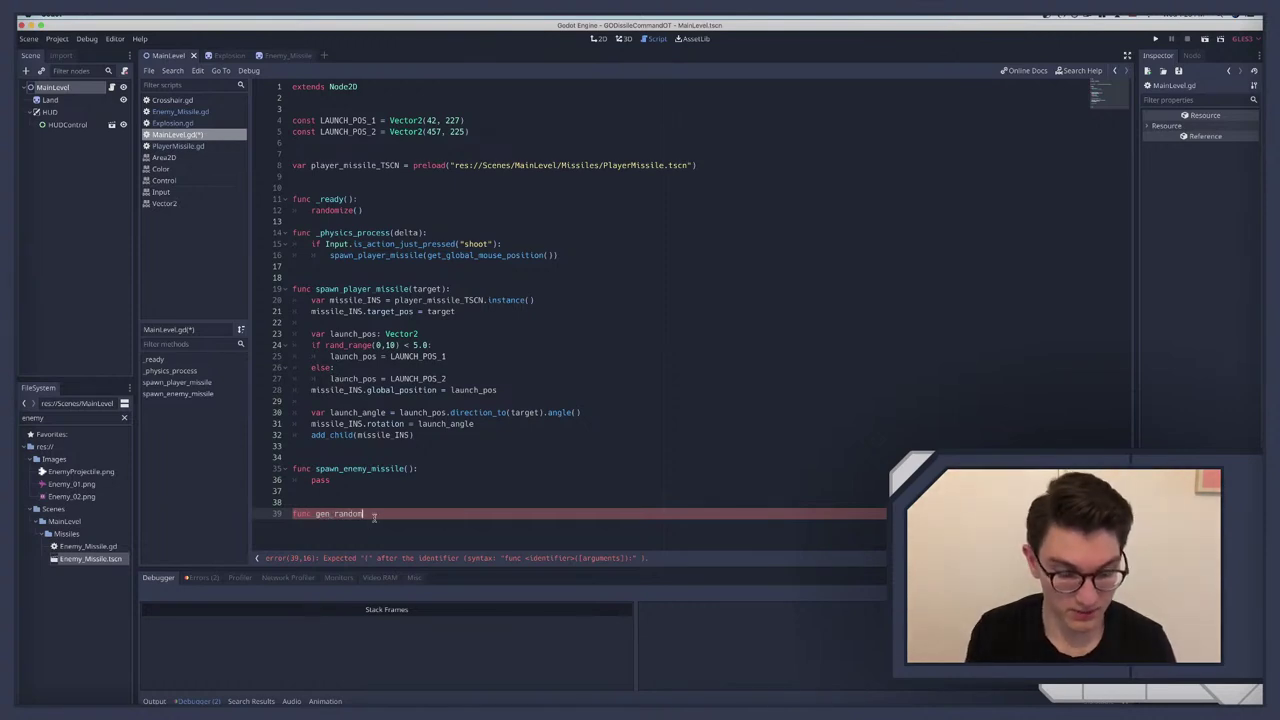
{"action": "left_click", "coordinate": [374, 517]}
{"action": "type", "text": "()spawn"}
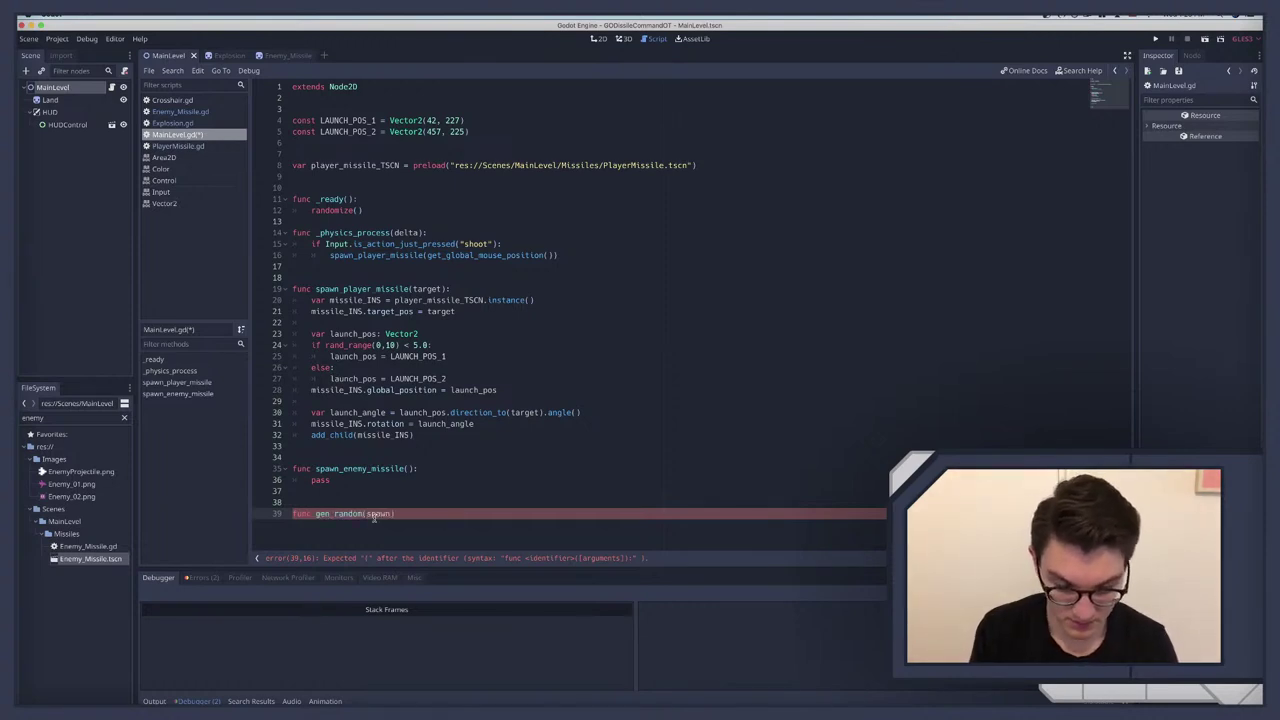
{"action": "key", "text": "BackSpace"}
{"action": "key", "text": "BackSpace"}
{"action": "key", "text": "BackSpace"}
{"action": "type", "text": "gen_random_"}
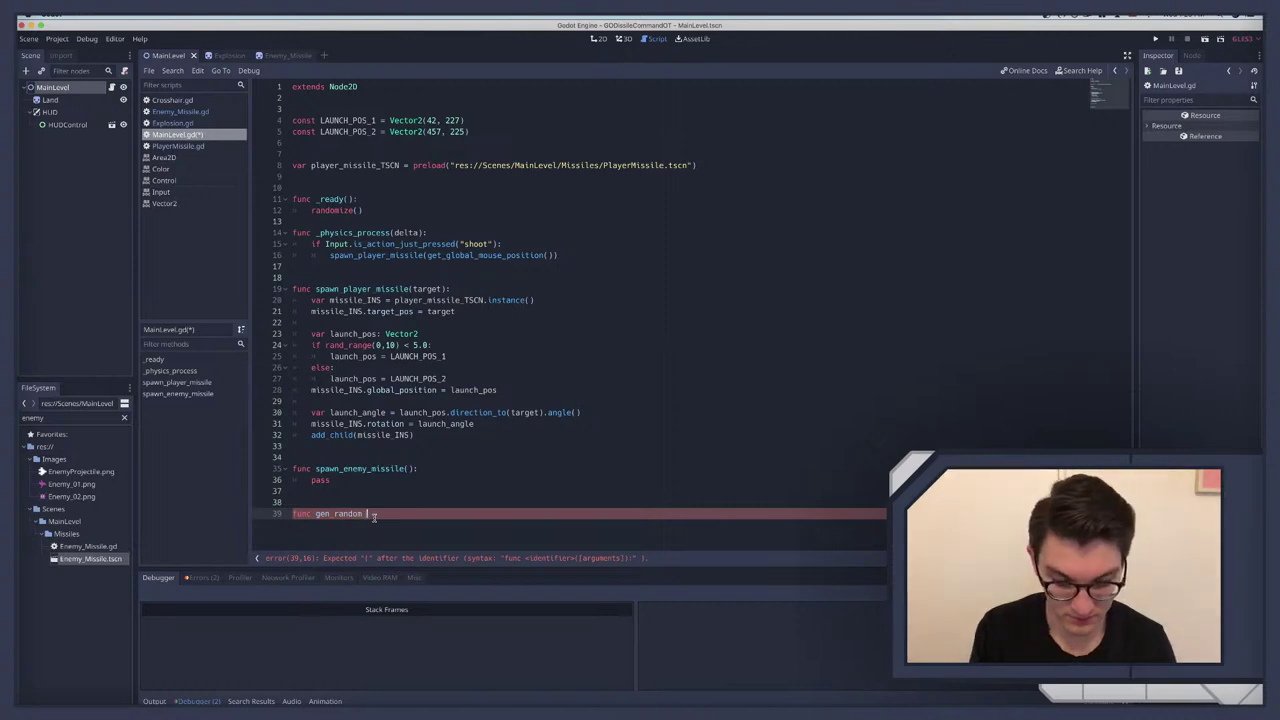
{"action": "type", "text": "spawn"}
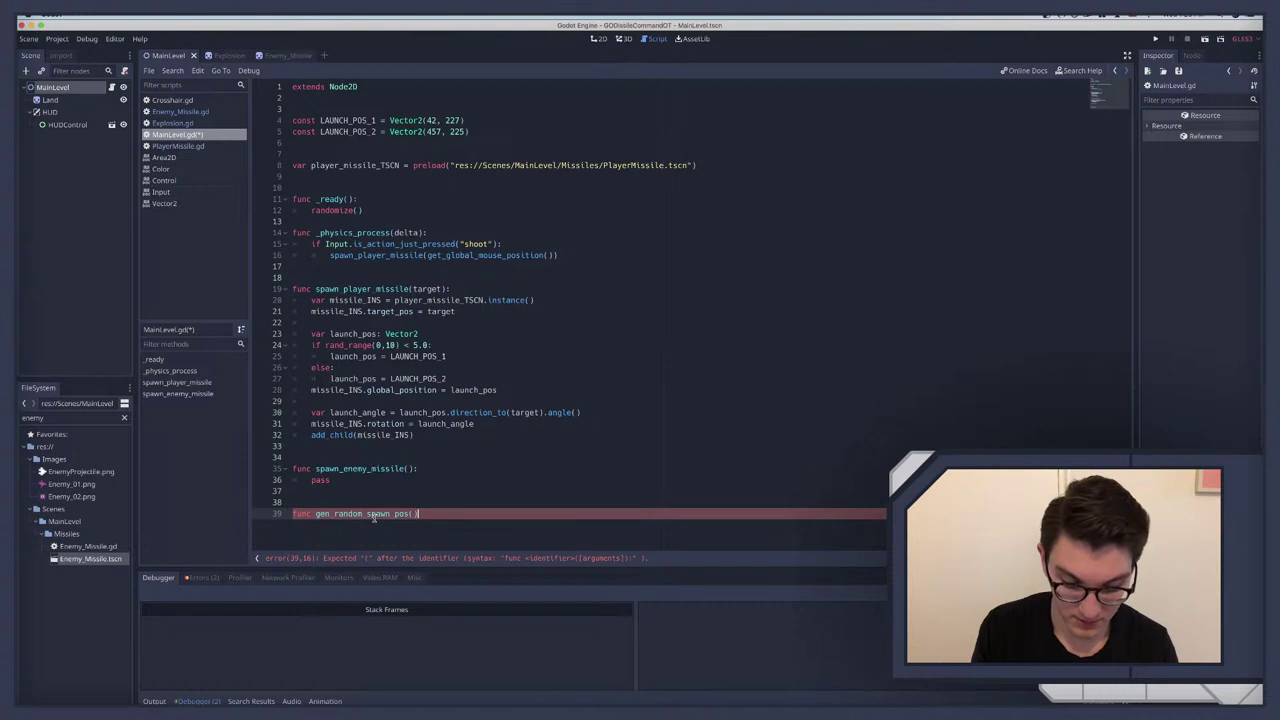
{"action": "type", "text": "_pos()"}
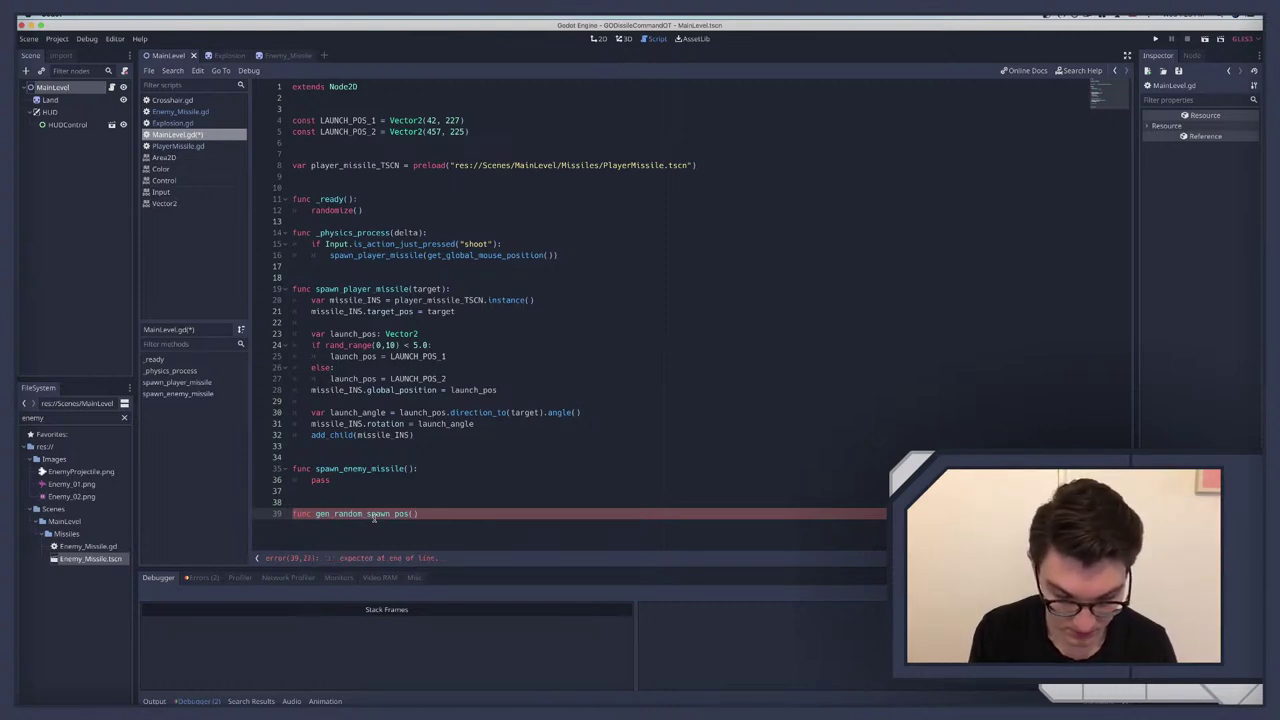
{"action": "type", "text": " -"}
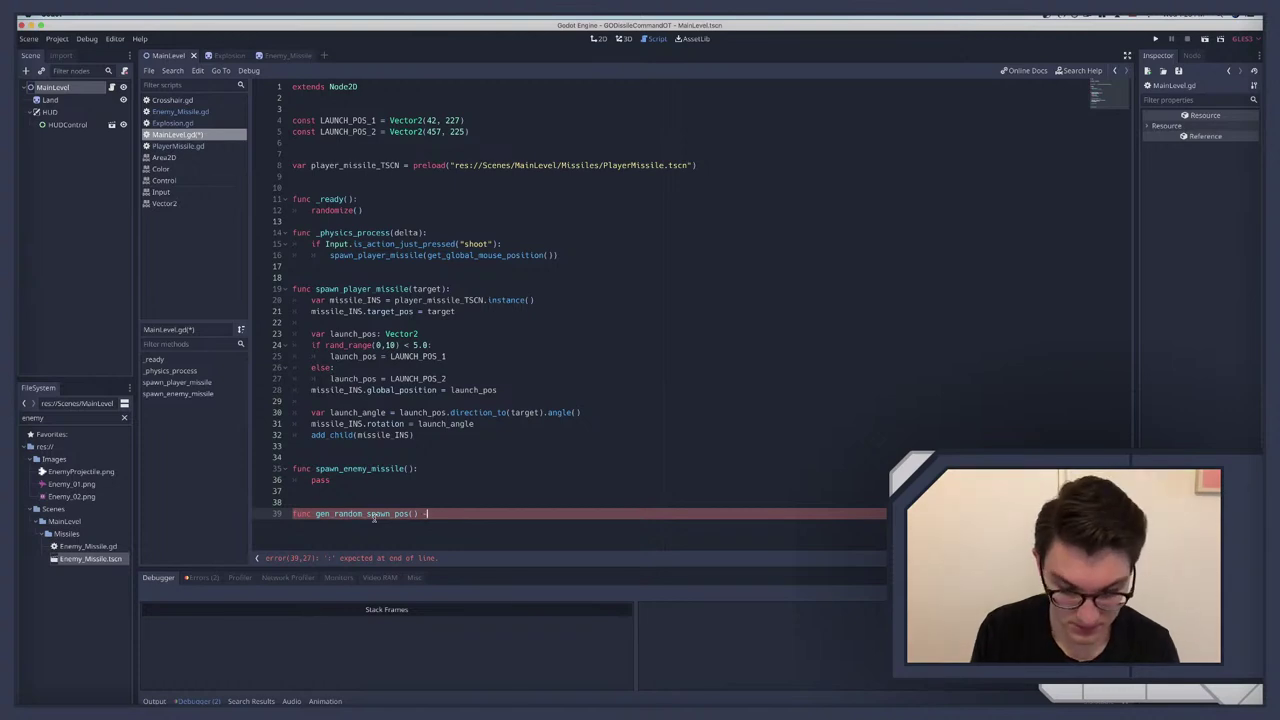
{"action": "type", "text": ">"}
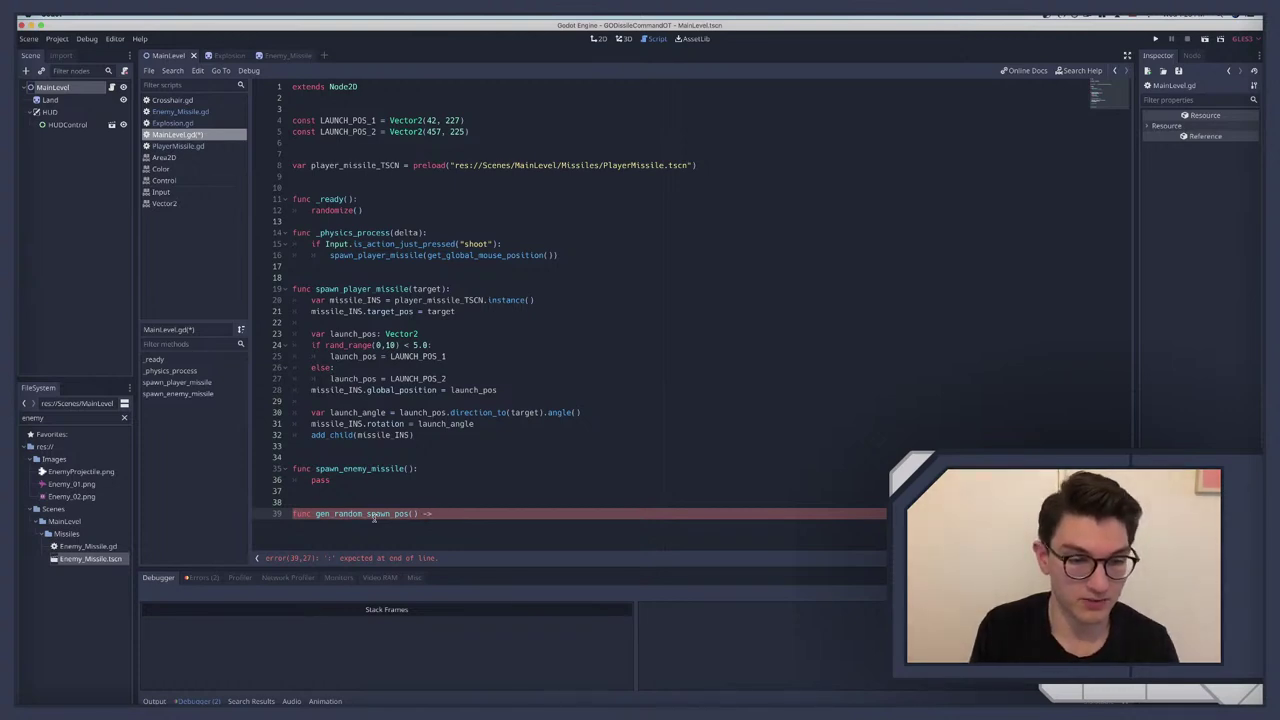
{"action": "type", "text": " Vec"}
{"action": "type", "text": "tor2"}
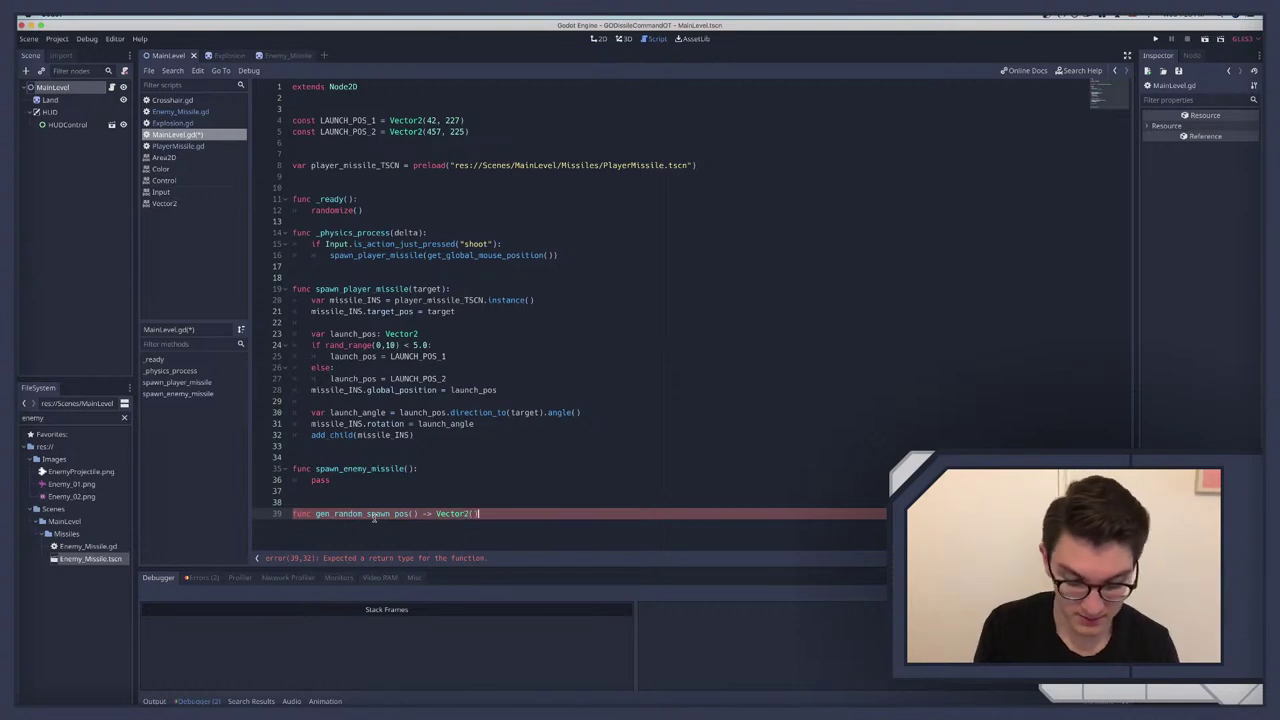
{"action": "type", "text": "():"}
{"action": "key", "text": "Return"}
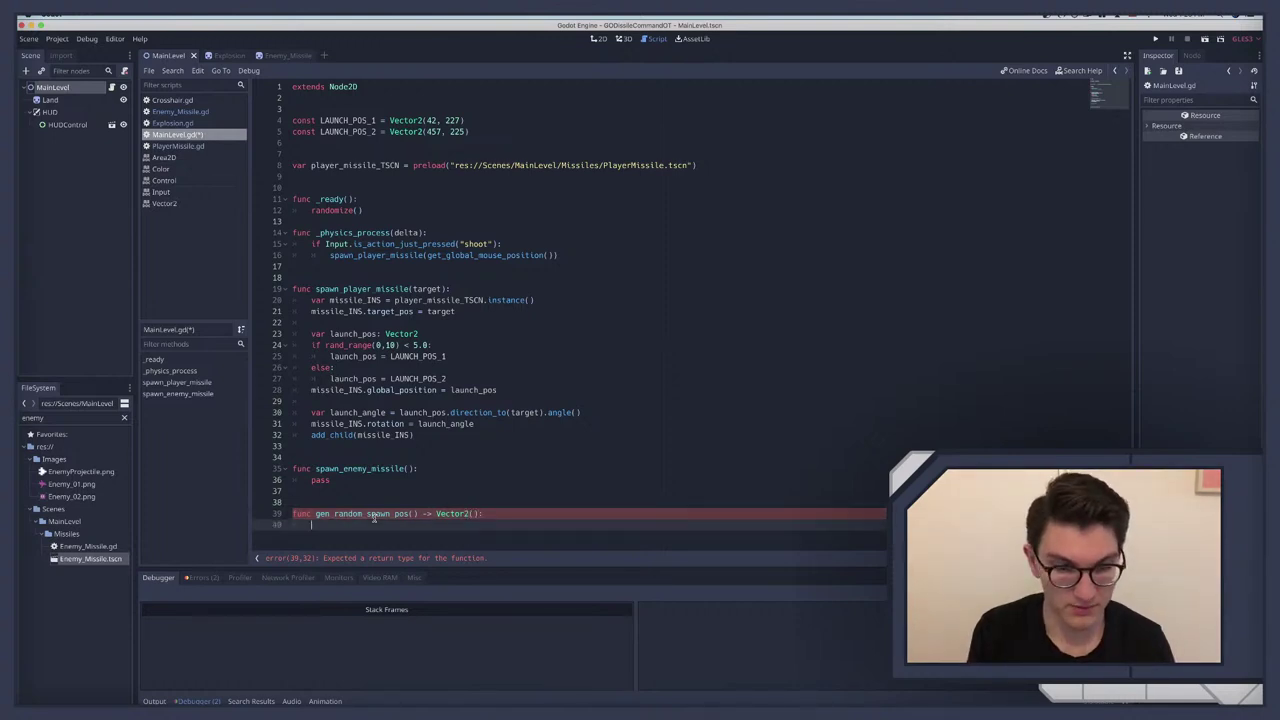
Step: Remove the stray parentheses after the Vector2 return type and give the body a pass
{"action": "key", "text": "Up"}
{"action": "key", "text": "End"}
{"action": "key", "text": "Left"}
{"action": "key", "text": "BackSpace"}
{"action": "key", "text": "BackSpace"}
{"action": "key", "text": "Down"}
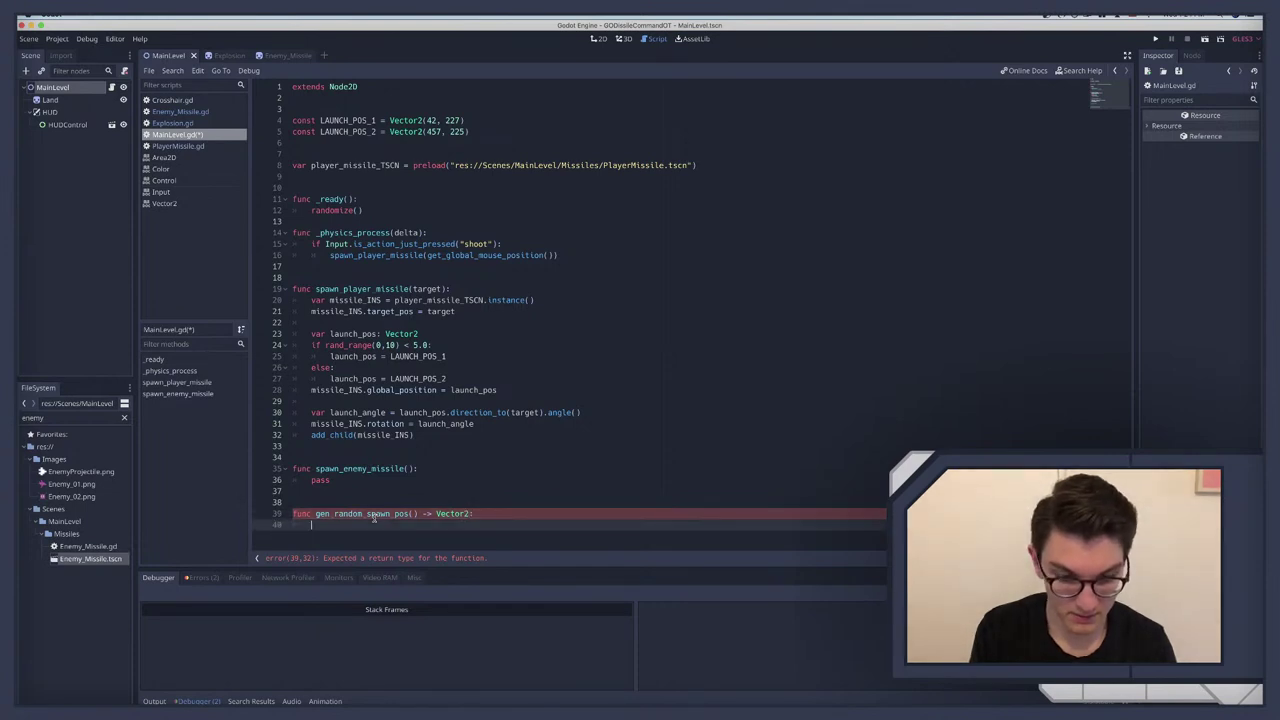
{"action": "type", "text": "pass"}
Step: Replace pass with return Vector2.ZERO to clear the return error
{"action": "left_click", "coordinate": [395, 514]}
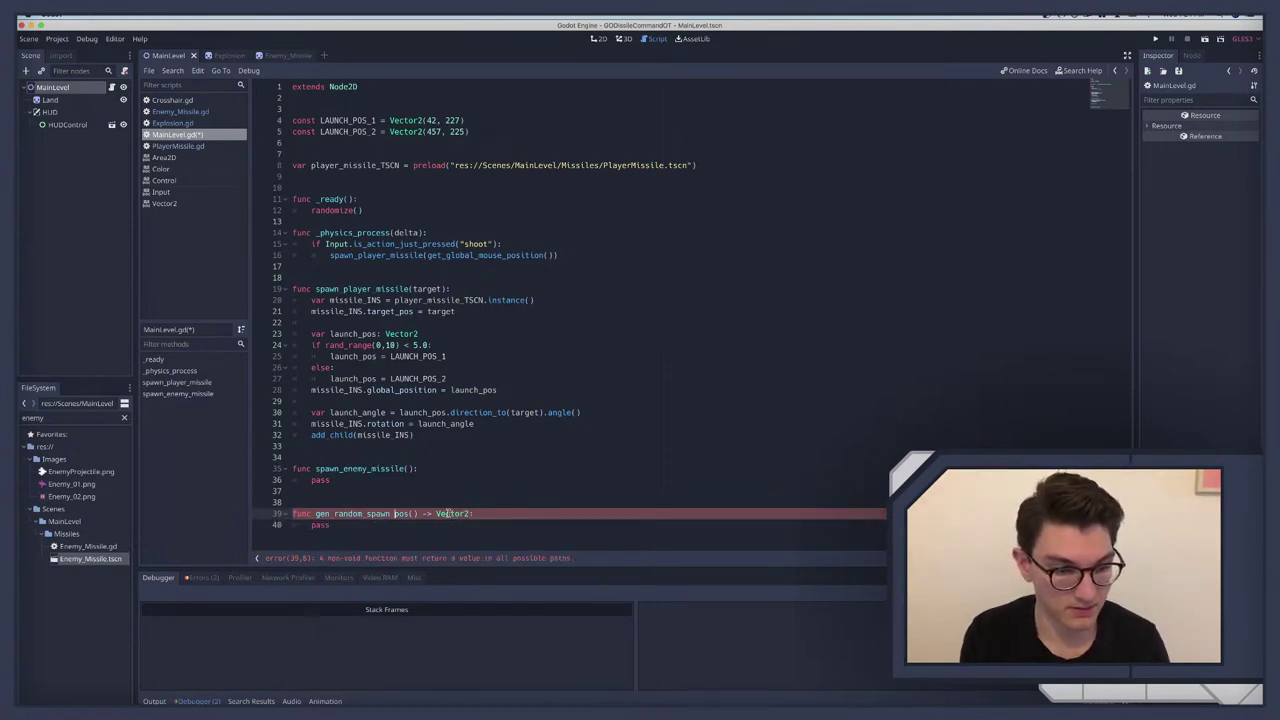
{"action": "double_click", "coordinate": [318, 526]}
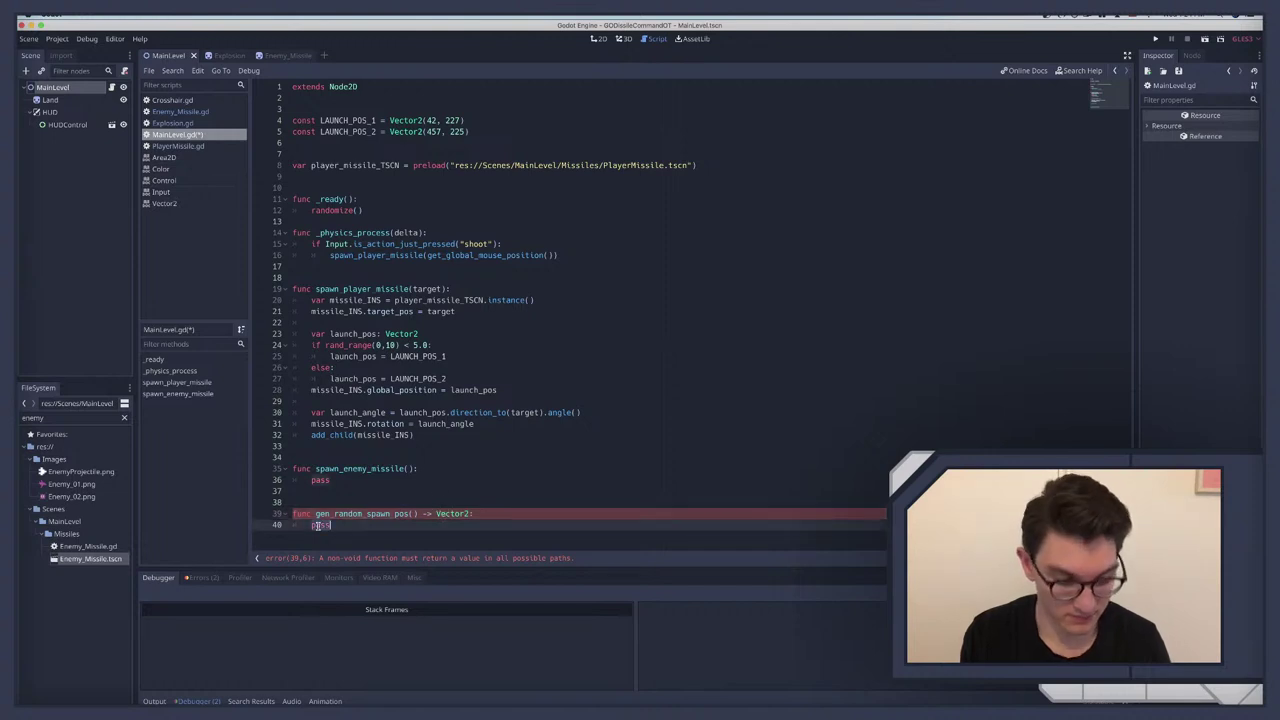
{"action": "type", "text": "return"}
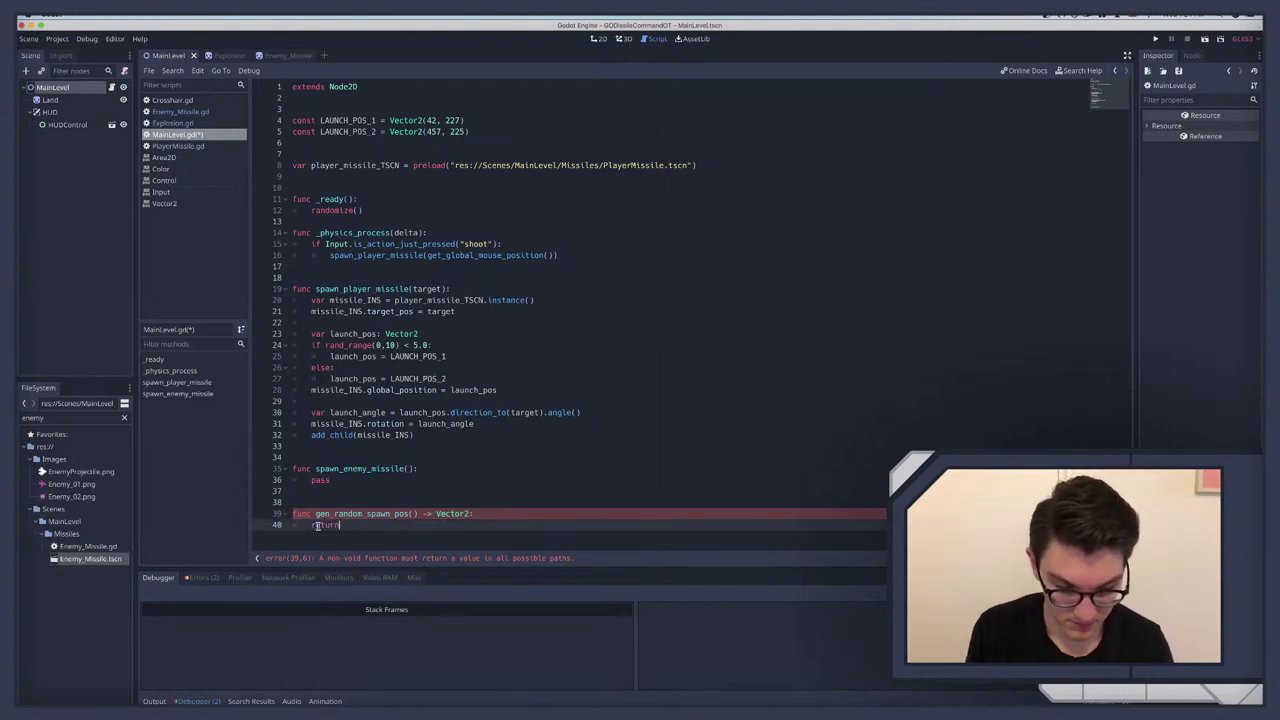
{"action": "type", "text": " Vector2"}
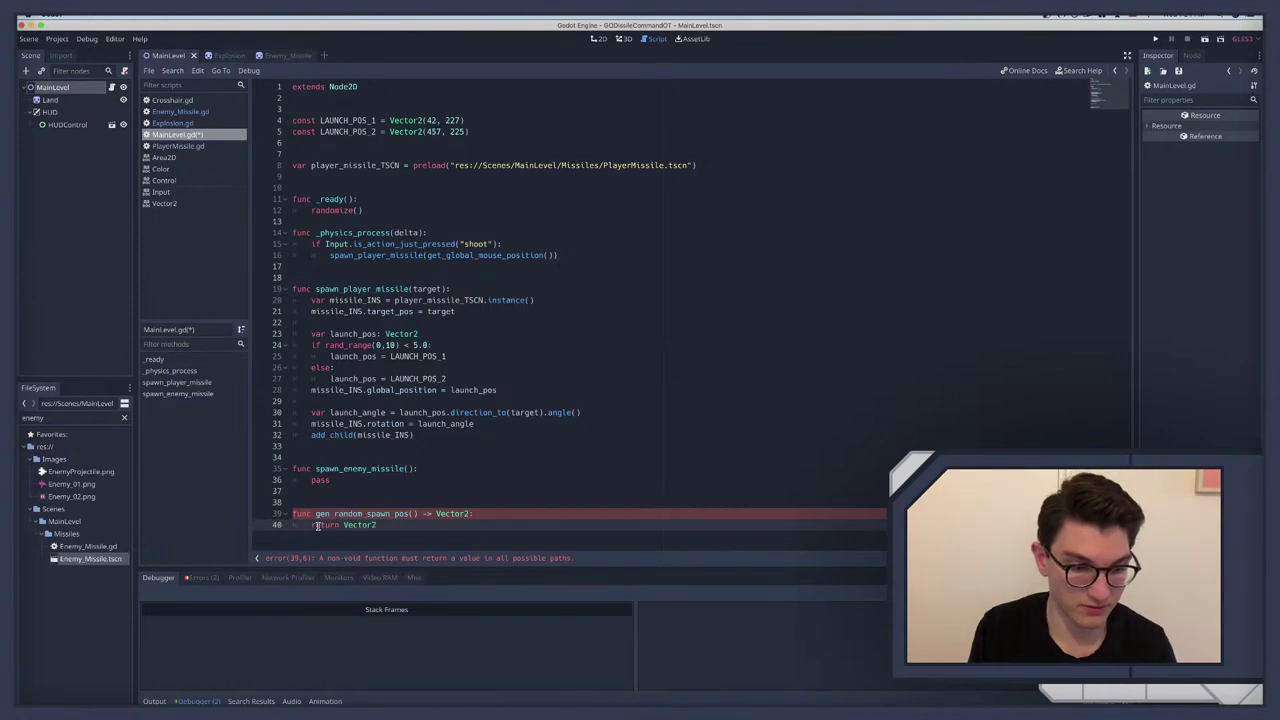
{"action": "type", "text": ".ZERO"}
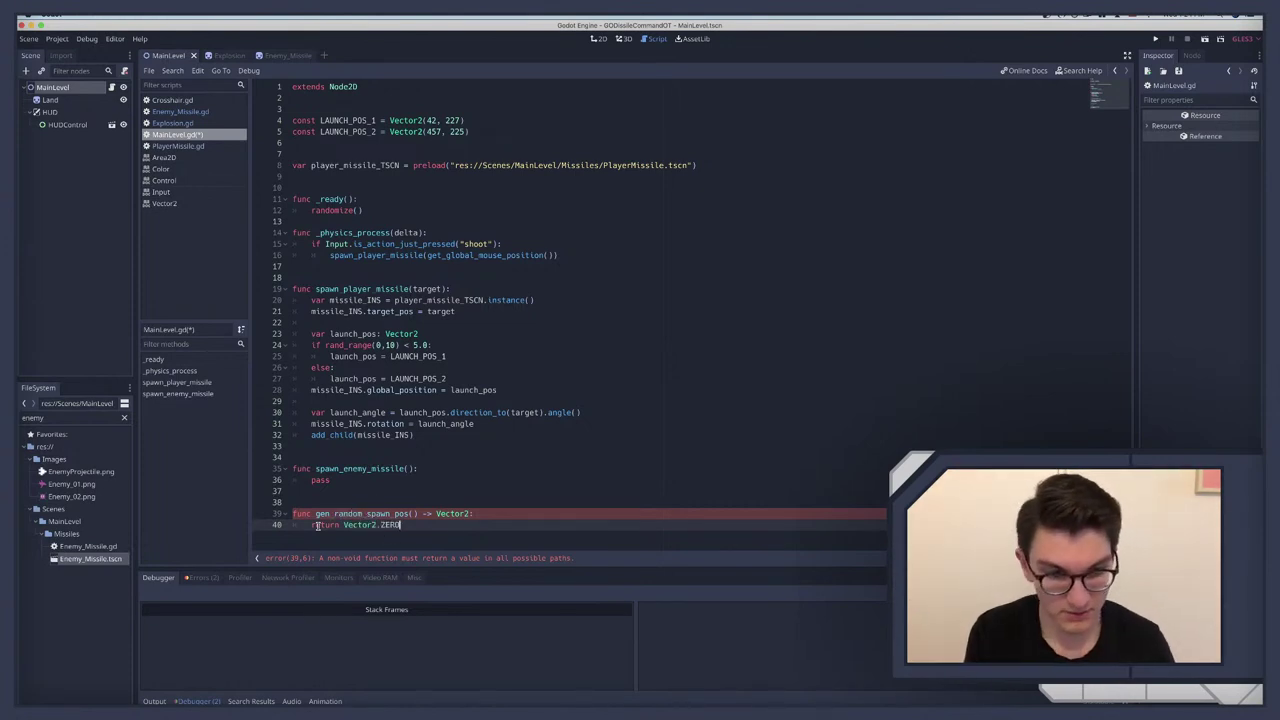
{"action": "left_click", "coordinate": [413, 513]}
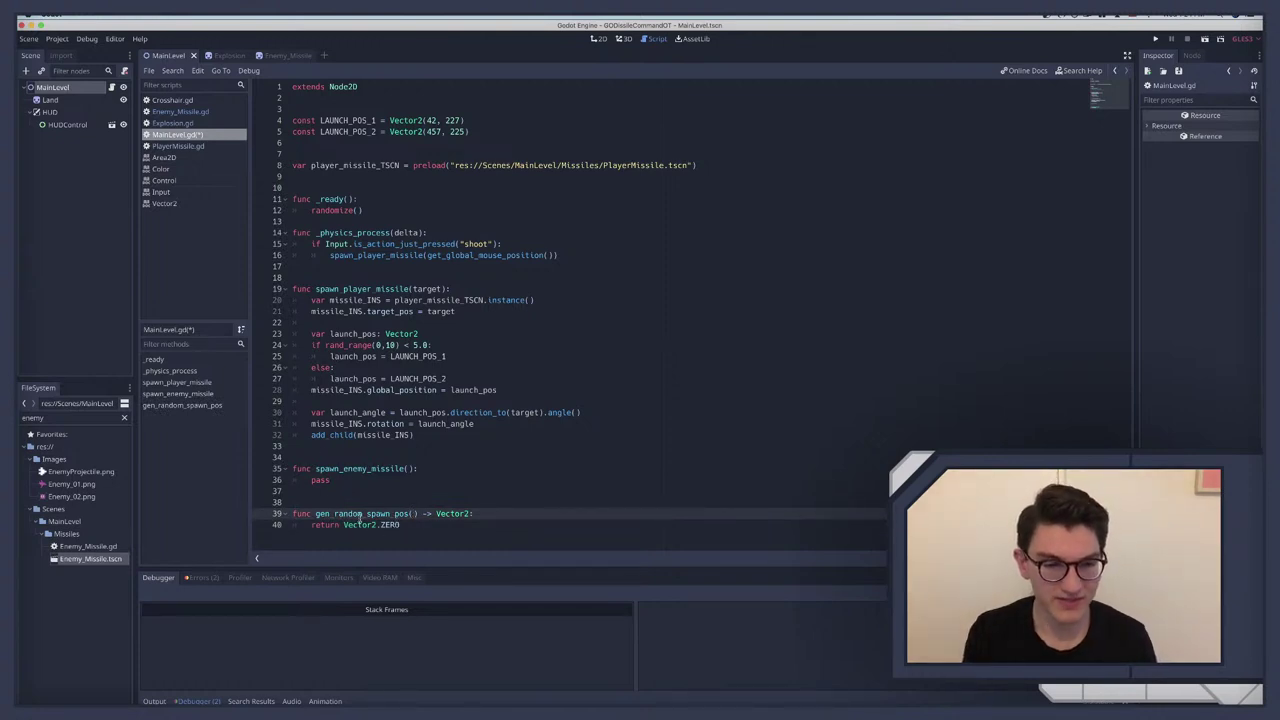
Step: Check the randomize call in _ready and add blank lines below the return statement
{"action": "left_click", "coordinate": [343, 210]}
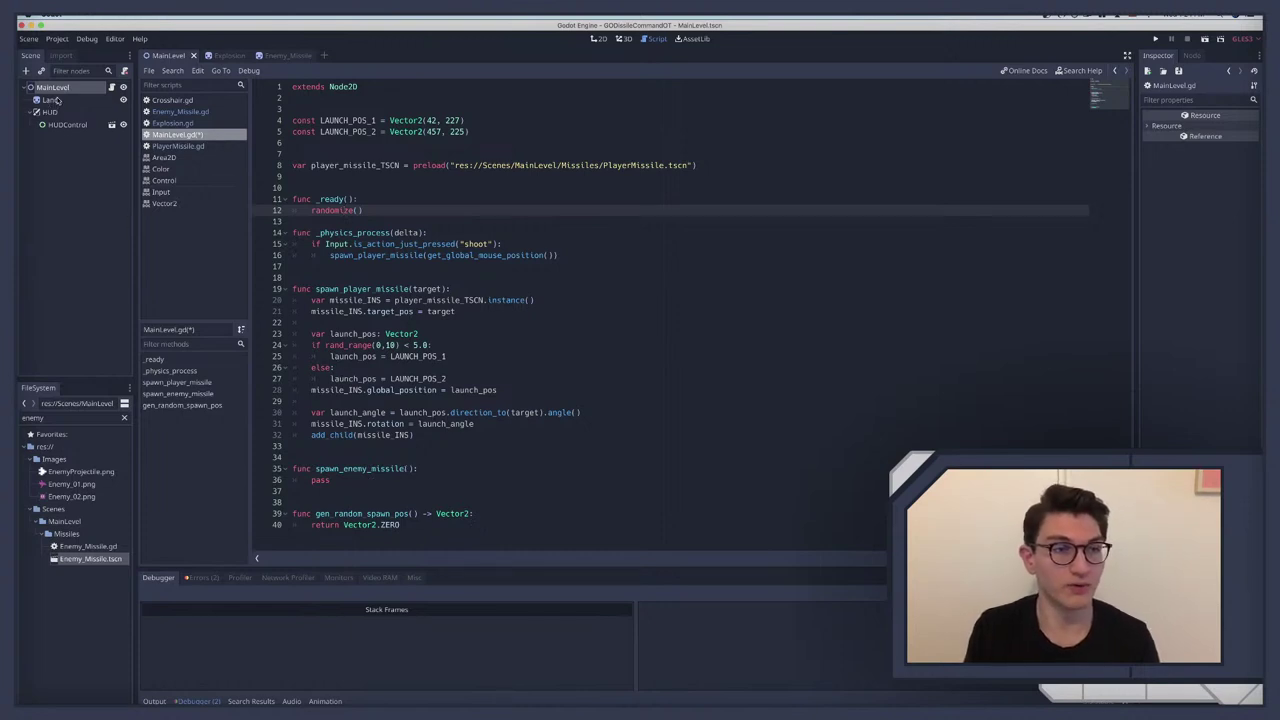
{"action": "left_click", "coordinate": [450, 523]}
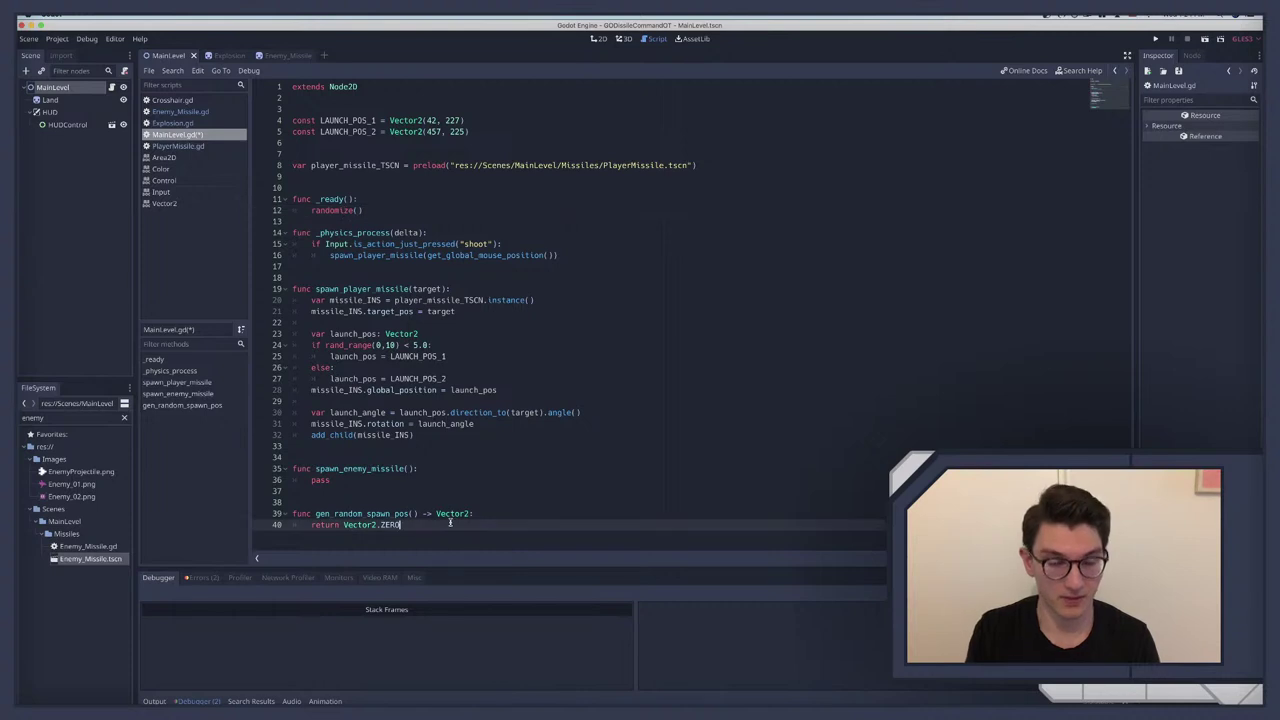
{"action": "key", "text": "Return"}
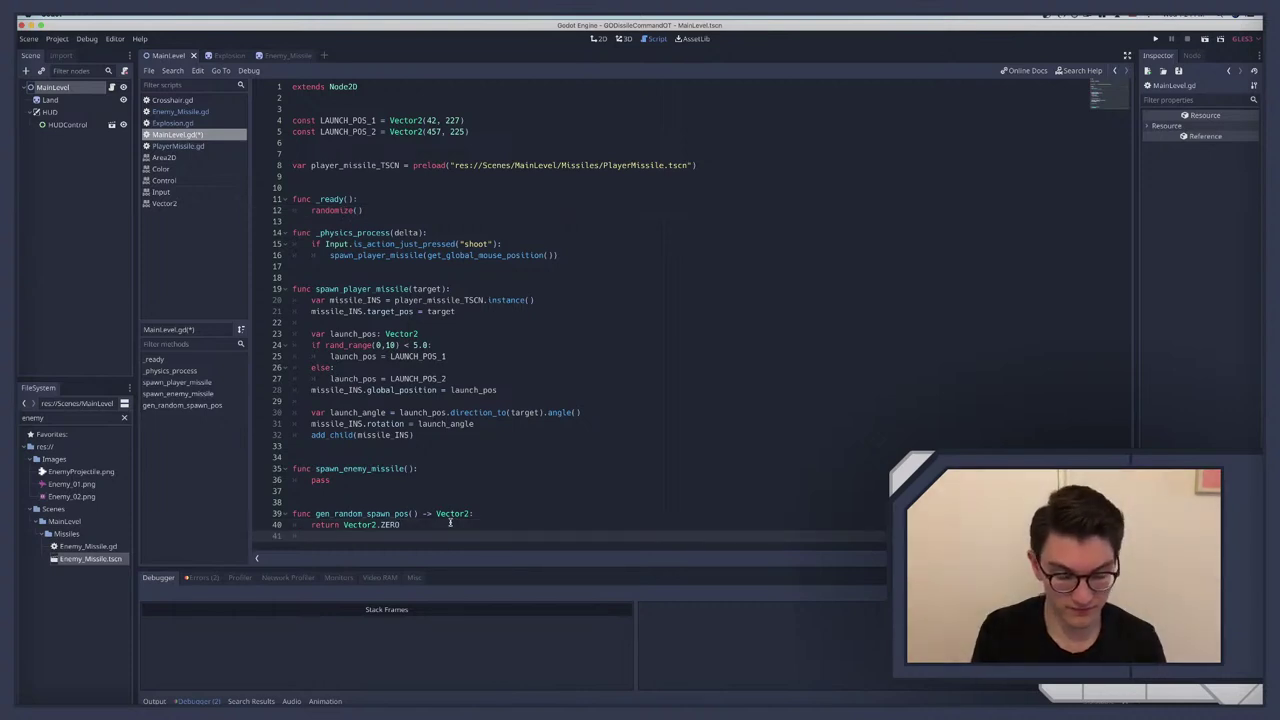
{"action": "left_click", "coordinate": [450, 513]}
{"action": "left_click", "coordinate": [424, 533]}
{"action": "key", "text": "Return"}
{"action": "key", "text": "Return"}
{"action": "key", "text": "Return"}
{"action": "key", "text": "Return"}
{"action": "key", "text": "Return"}
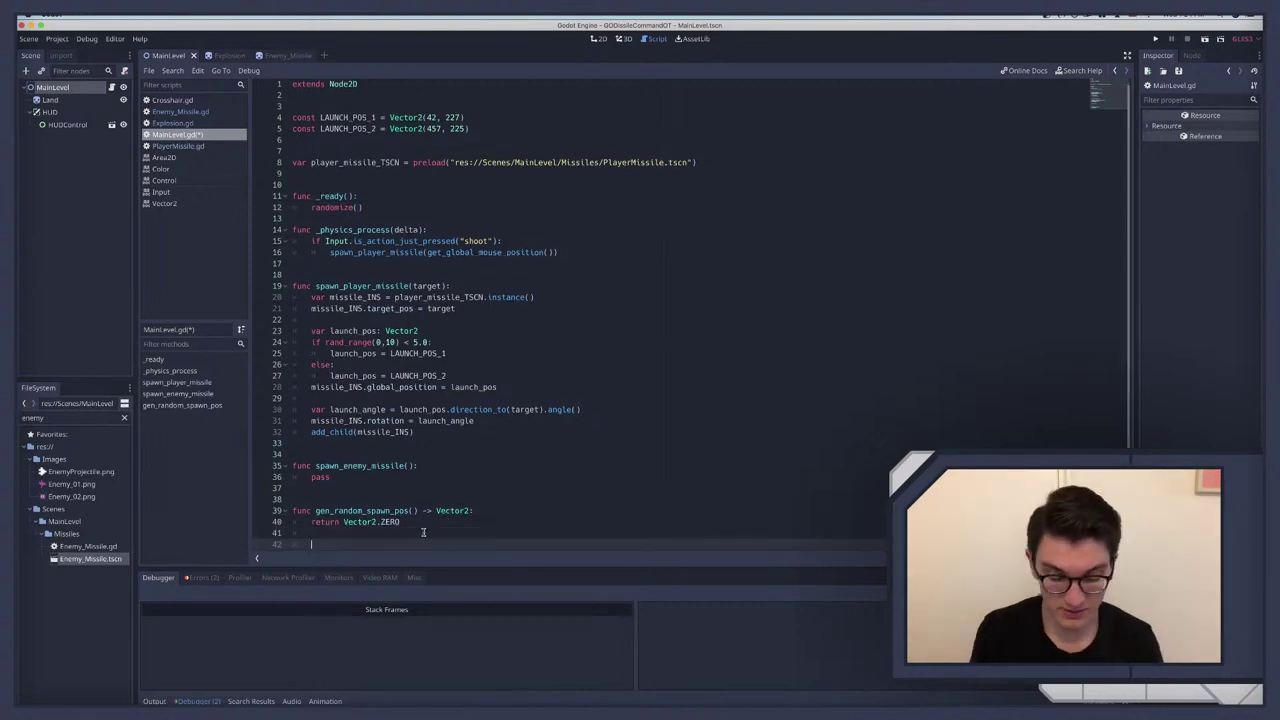
{"action": "left_click", "coordinate": [366, 487]}
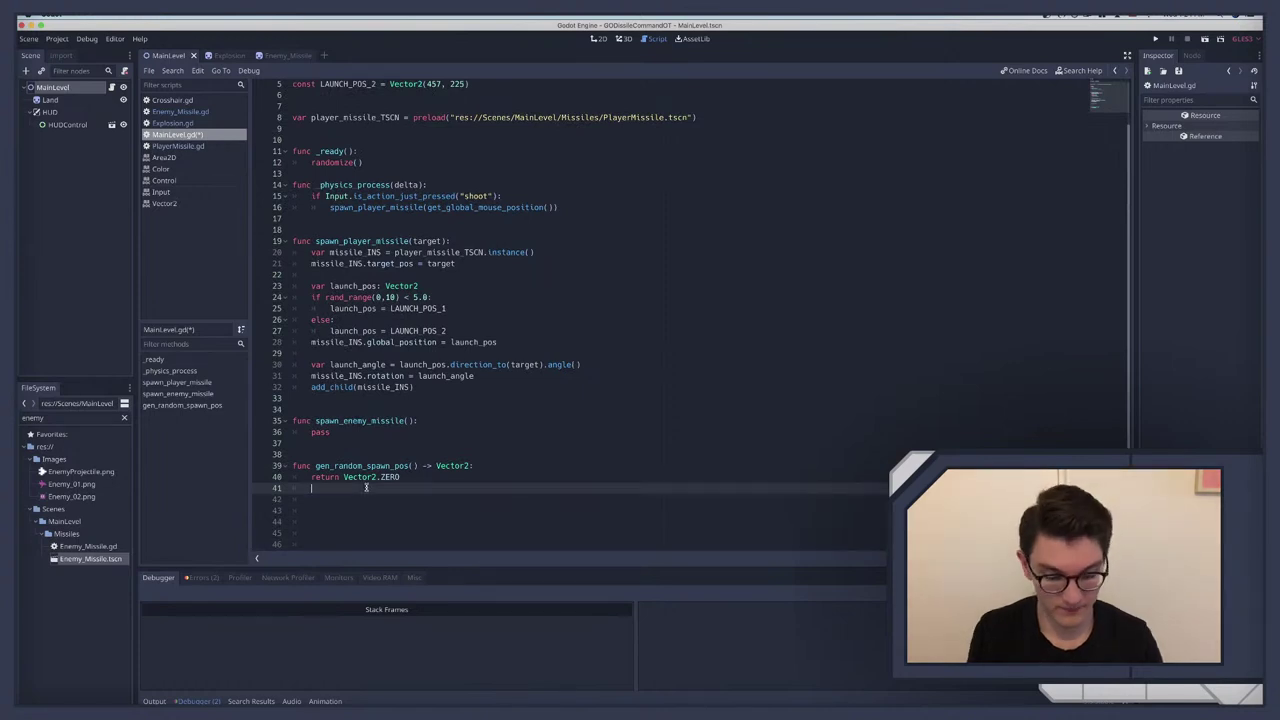
Step: Add var flip = rand_range(0, 10) under the return line
{"action": "type", "text": "var flip"}
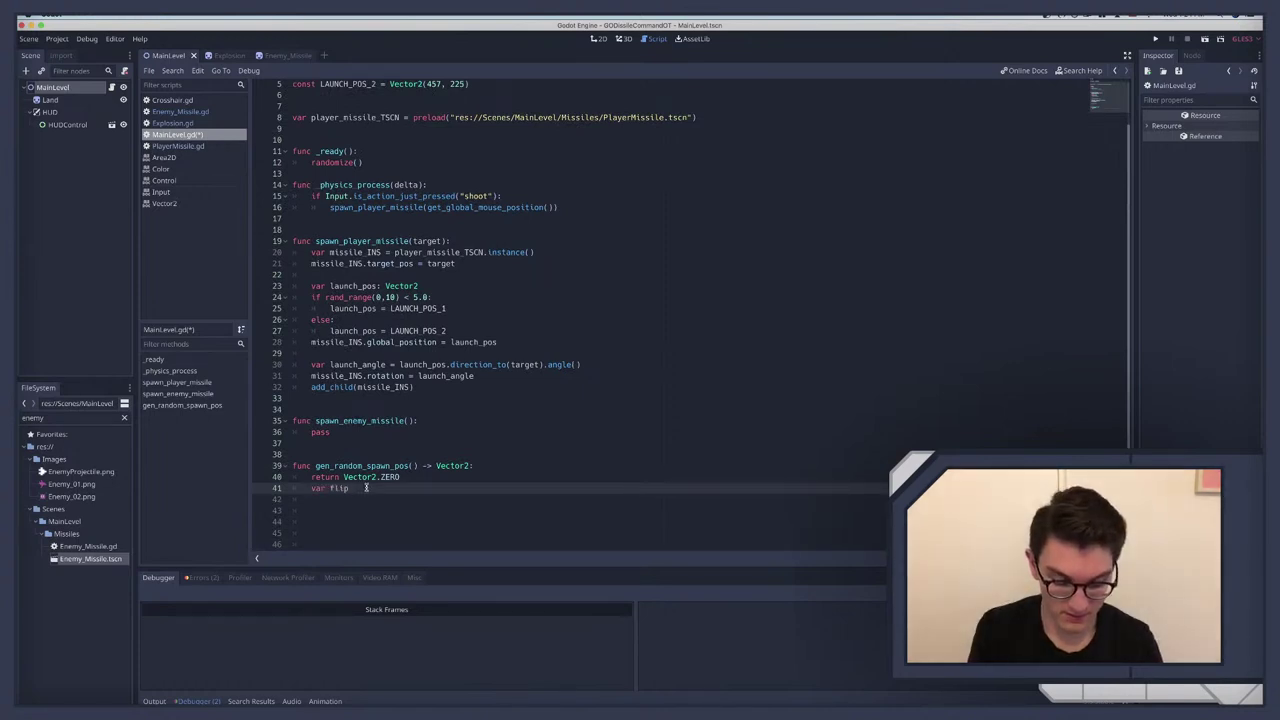
{"action": "type", "text": " =rand_range"}
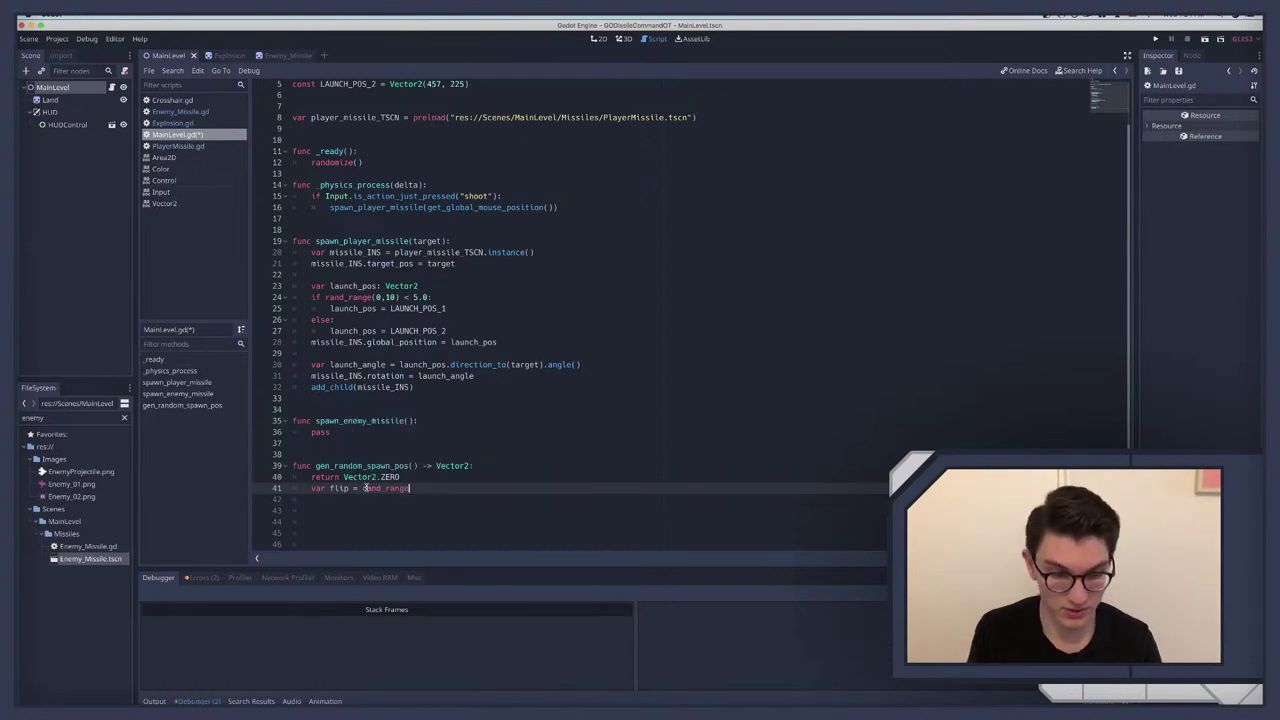
{"action": "type", "text": "(0."}
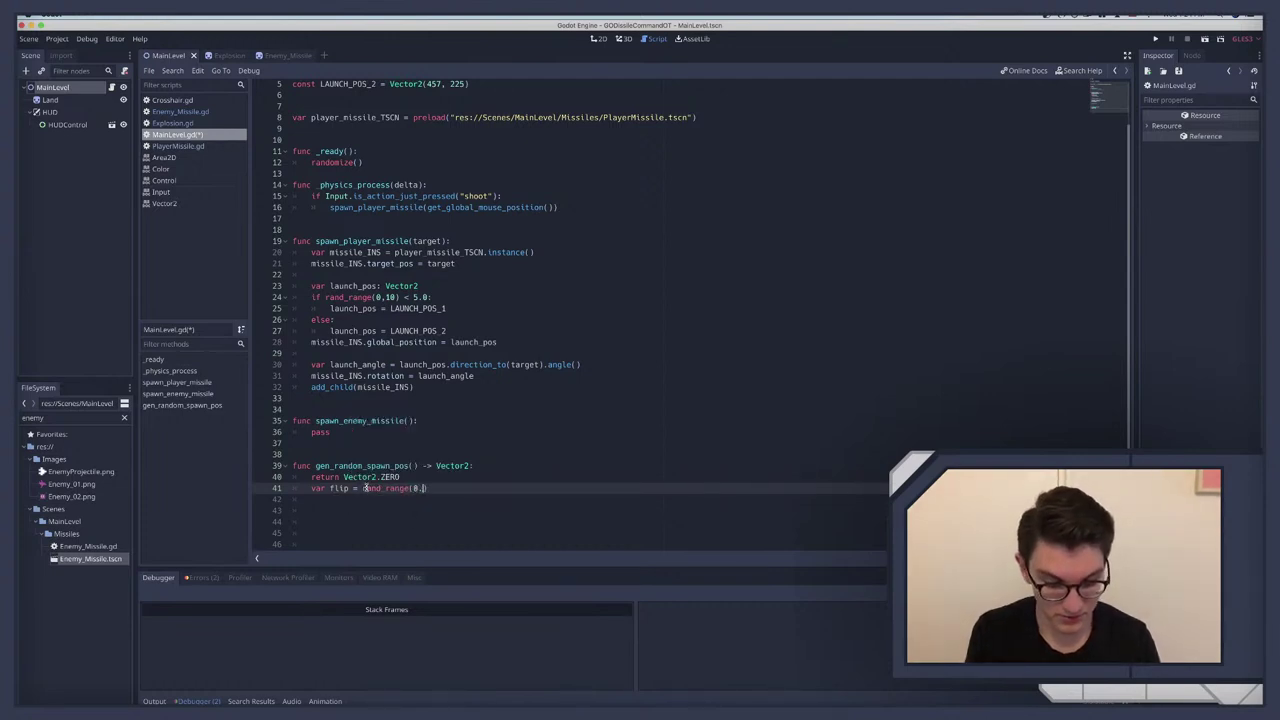
{"action": "type", "text": "10"}
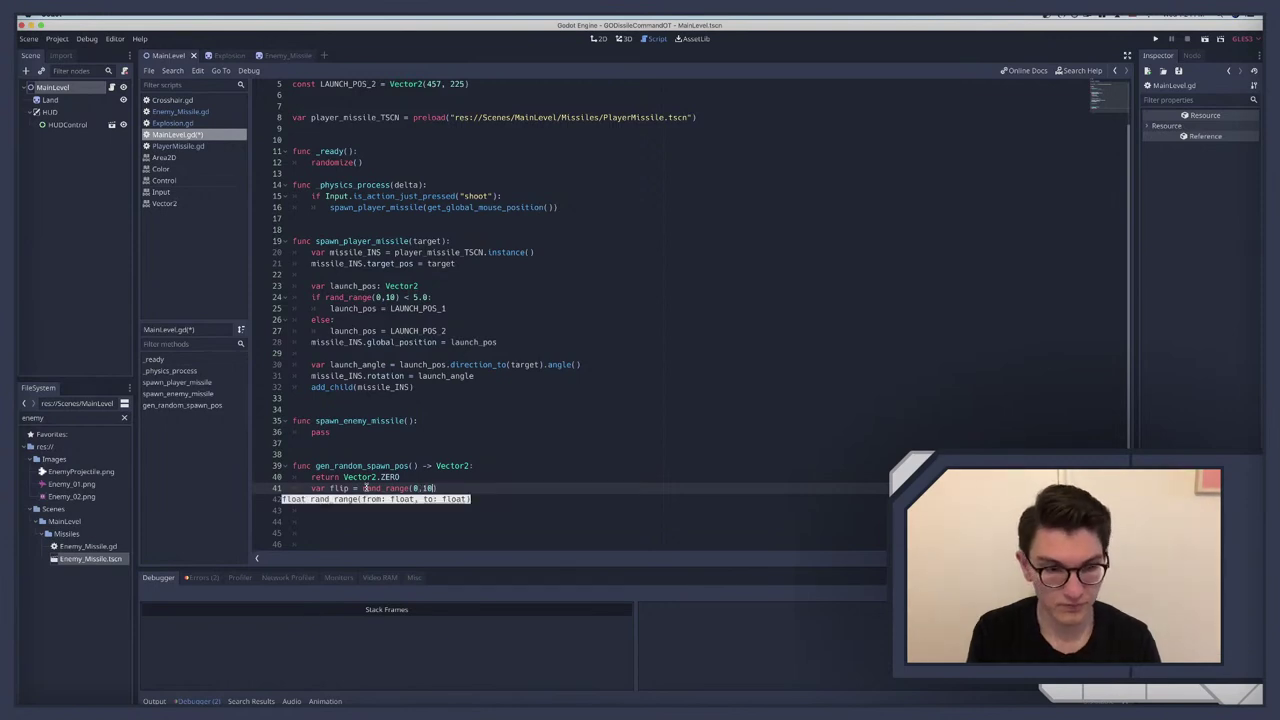
{"action": "type", "text": ")"}
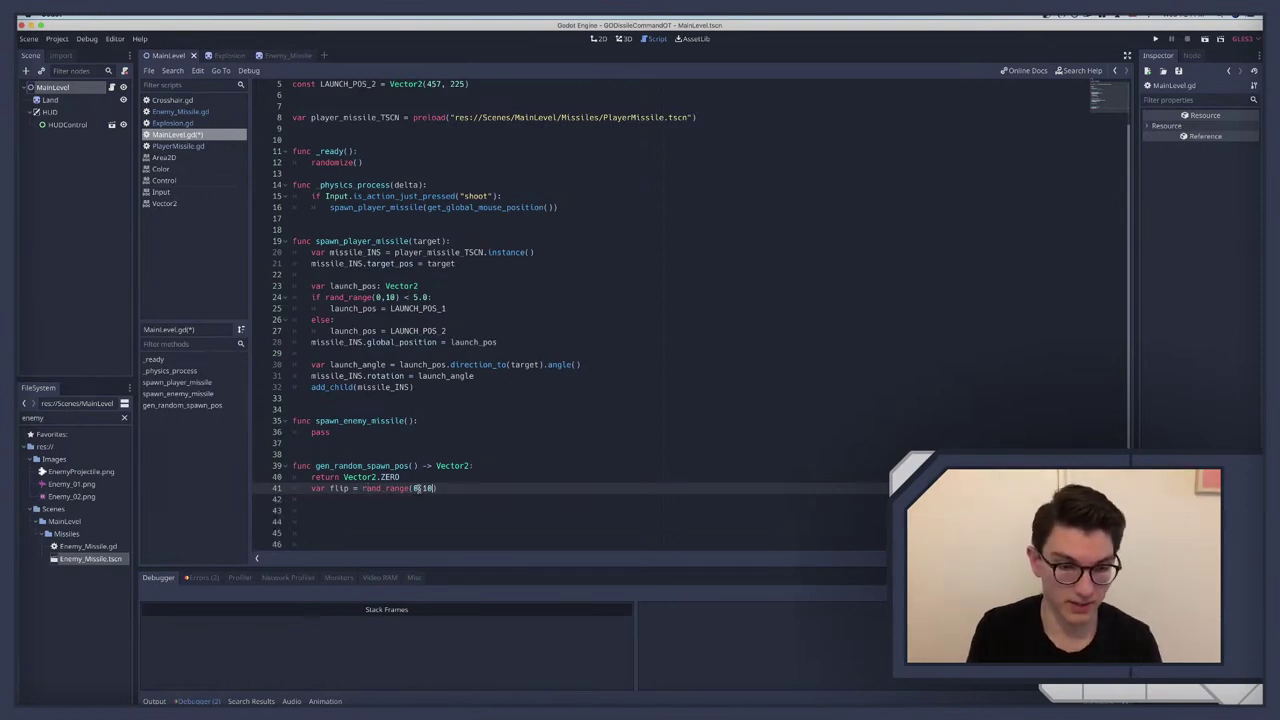
{"action": "left_click", "coordinate": [420, 488]}
{"action": "left_click", "coordinate": [453, 487]}
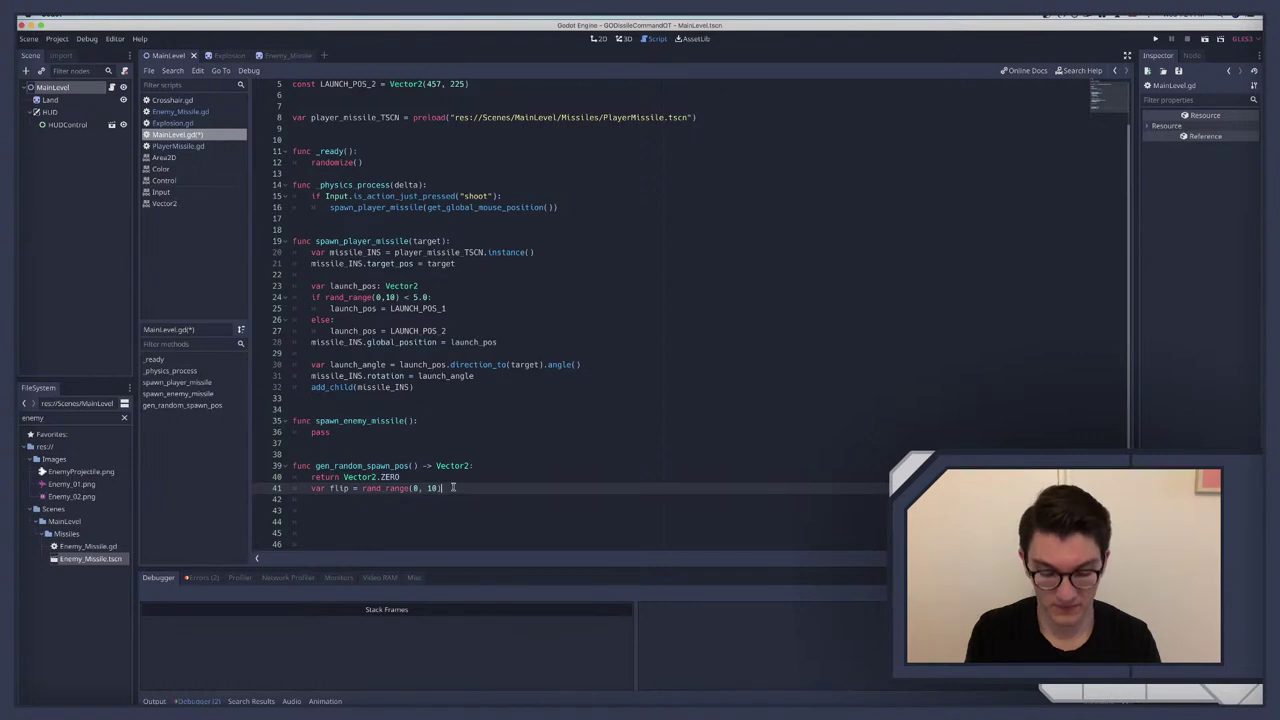
{"action": "key", "text": "Return"}
{"action": "key", "text": "Return"}
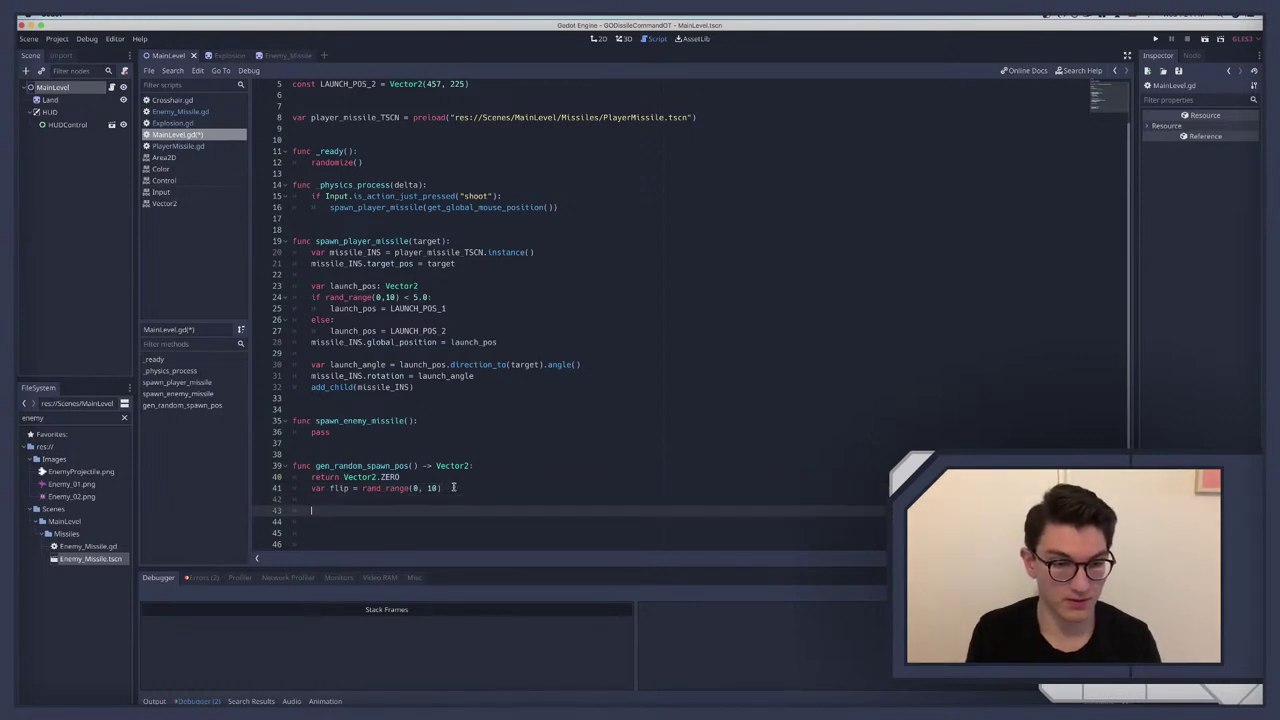
{"action": "scroll", "coordinate": [453, 487], "scroll_direction": "down", "scroll_amount": 1}
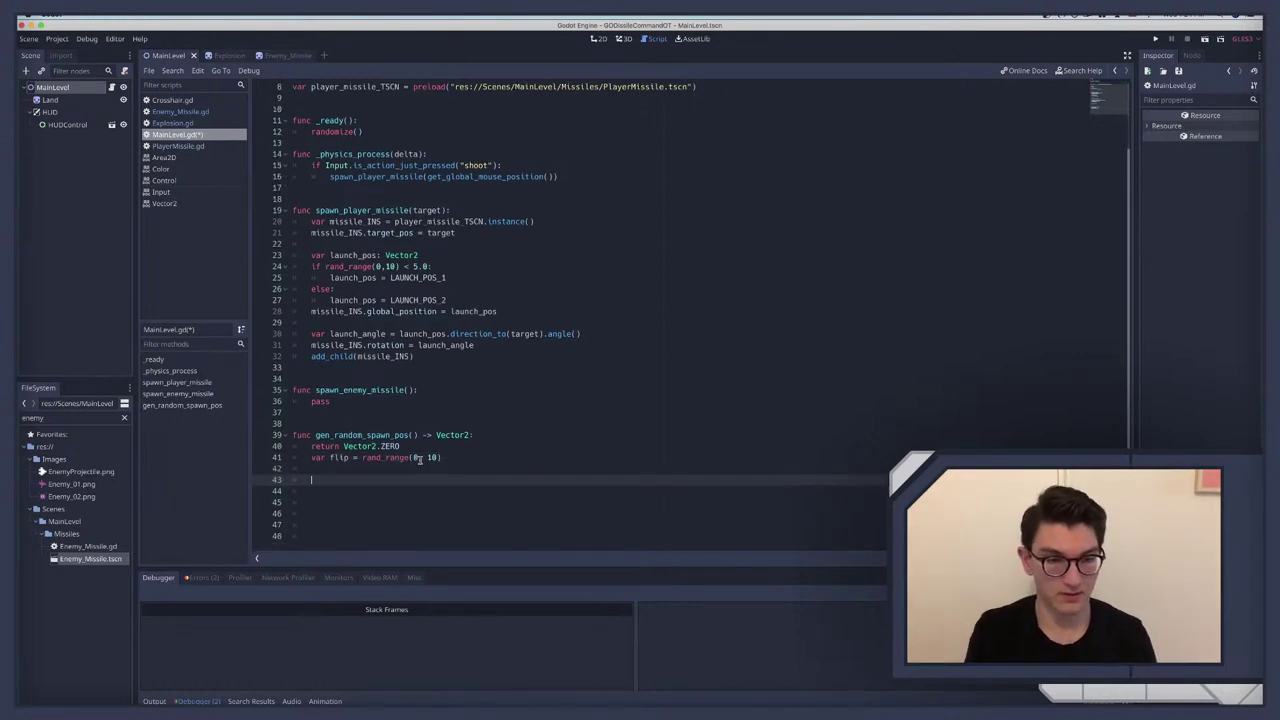
Step: Add a var x line and clear out the #gen comment, blank lines and var y line
{"action": "type", "text": "#gen"}
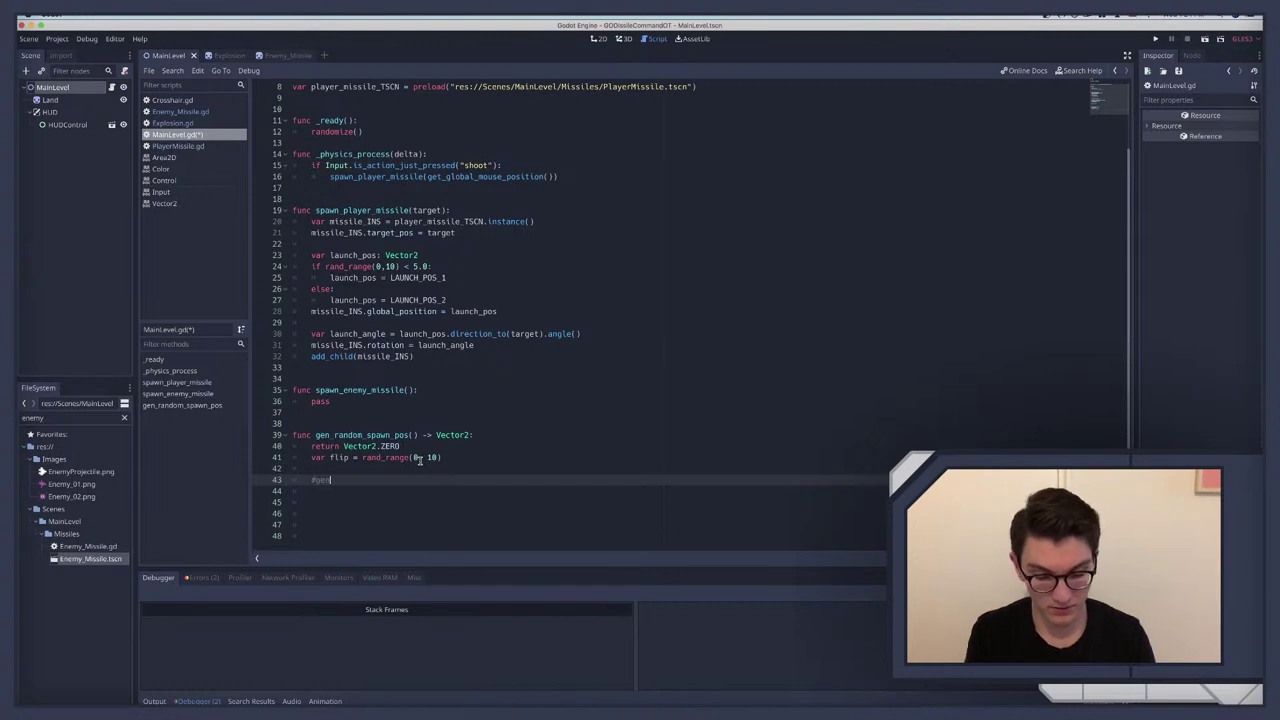
{"action": "left_click", "coordinate": [402, 465]}
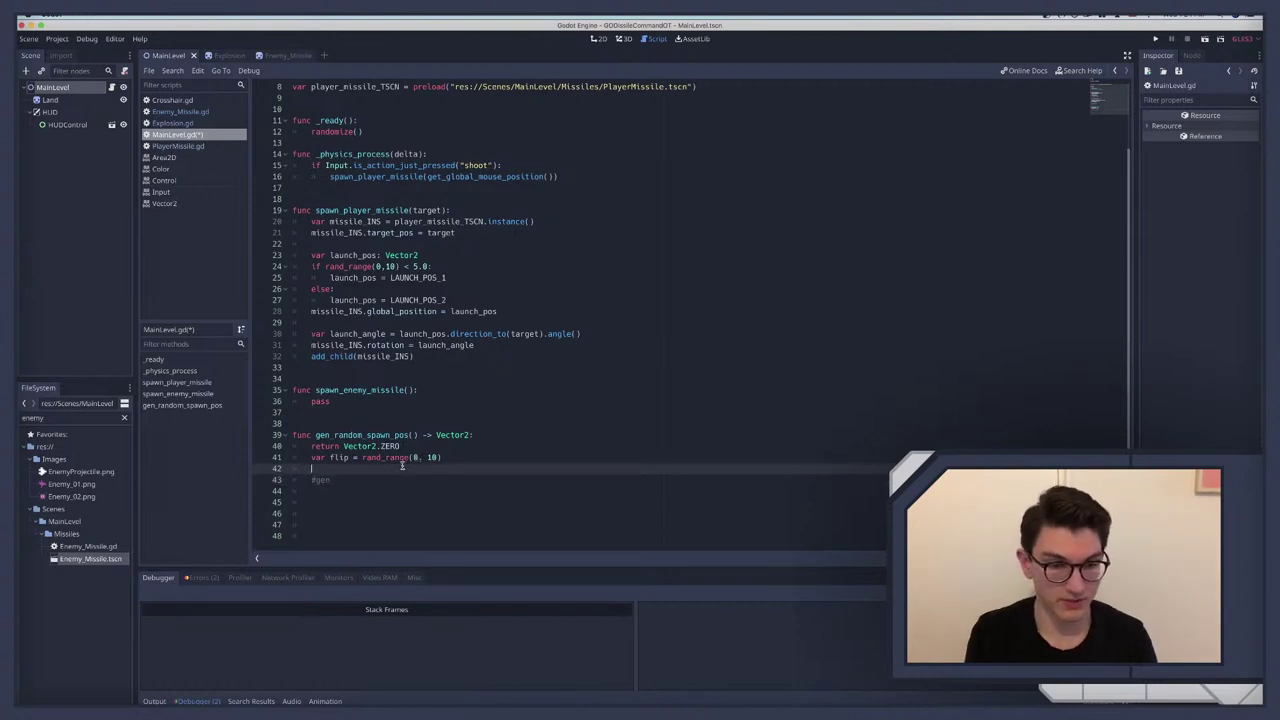
{"action": "key", "text": "Return"}
{"action": "key", "text": "Return"}
{"action": "key", "text": "Up"}
{"action": "key", "text": "Up"}
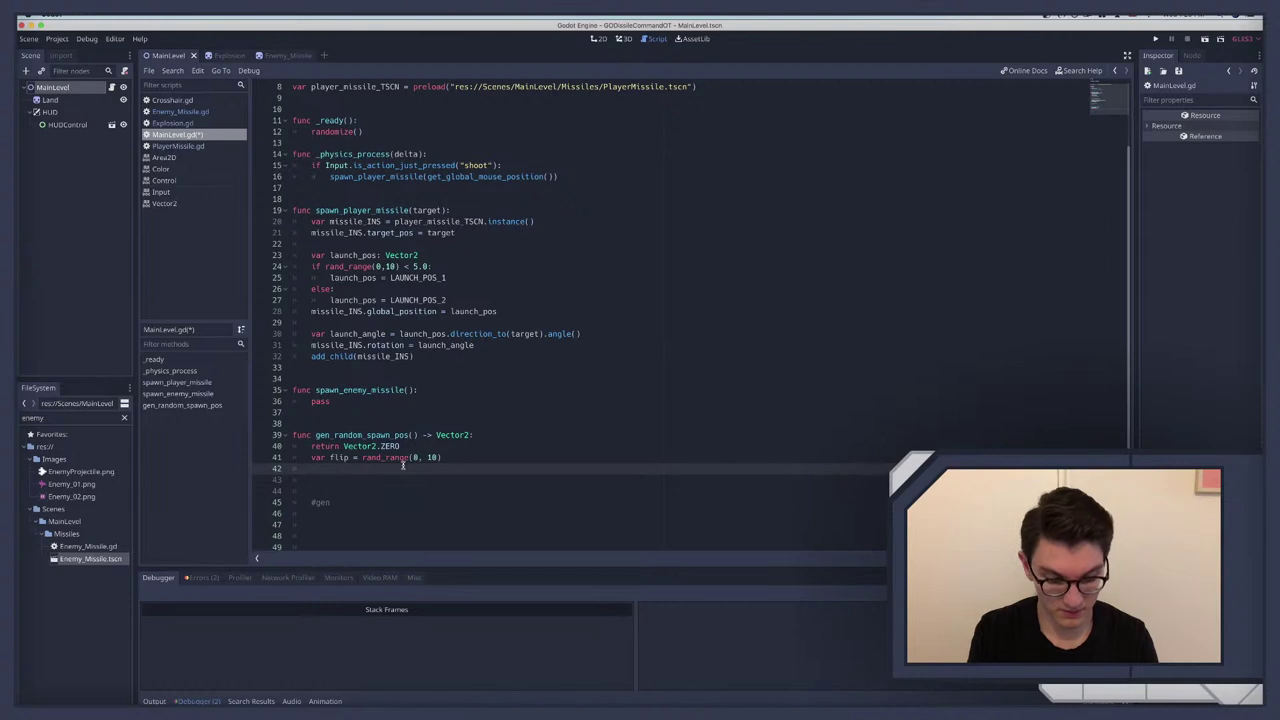
{"action": "key", "text": "Return"}
{"action": "type", "text": "var x"}
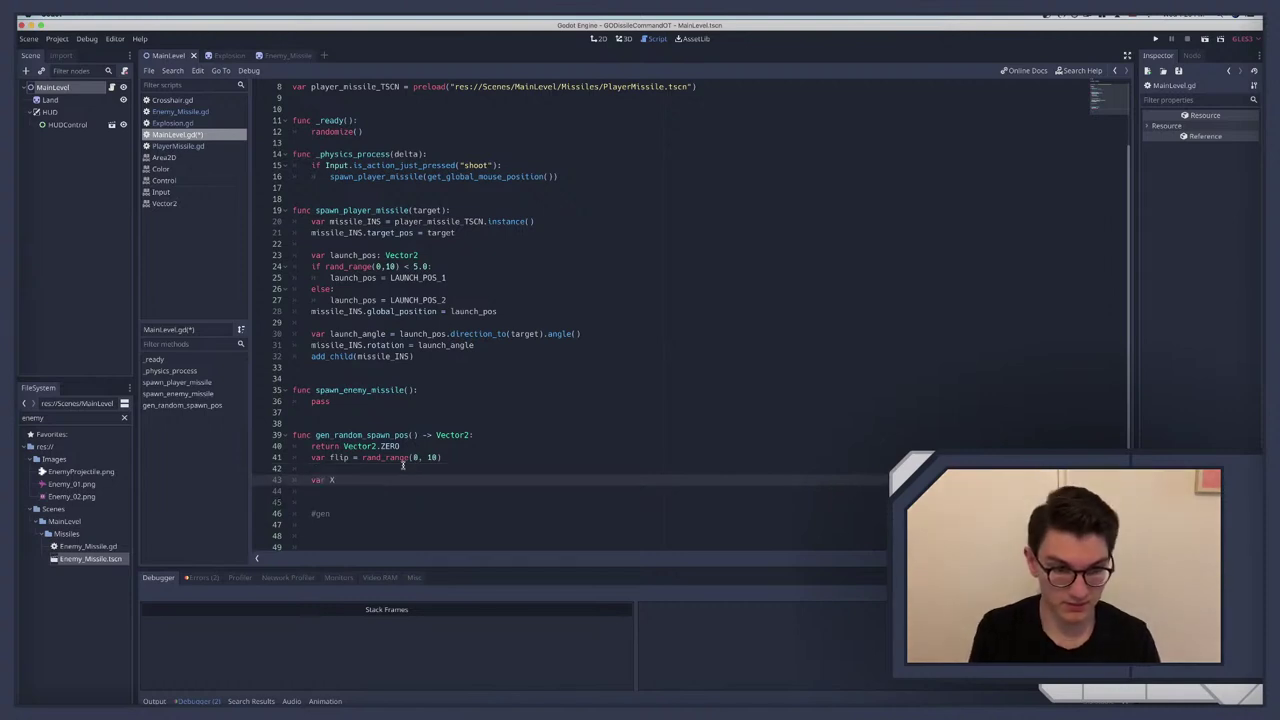
{"action": "key", "text": "Return"}
{"action": "type", "text": "var y"}
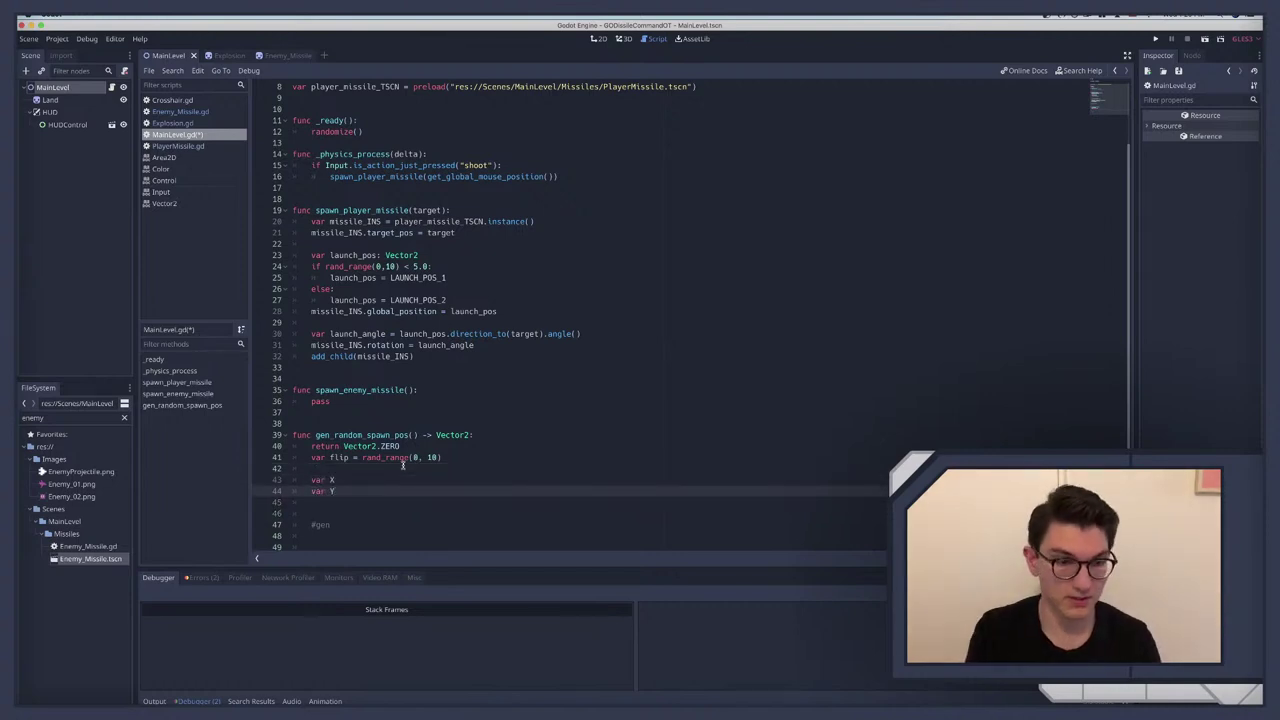
{"action": "left_click_drag", "start_coordinate": [345, 526], "coordinate": [292, 502]}
{"action": "key", "text": "BackSpace"}
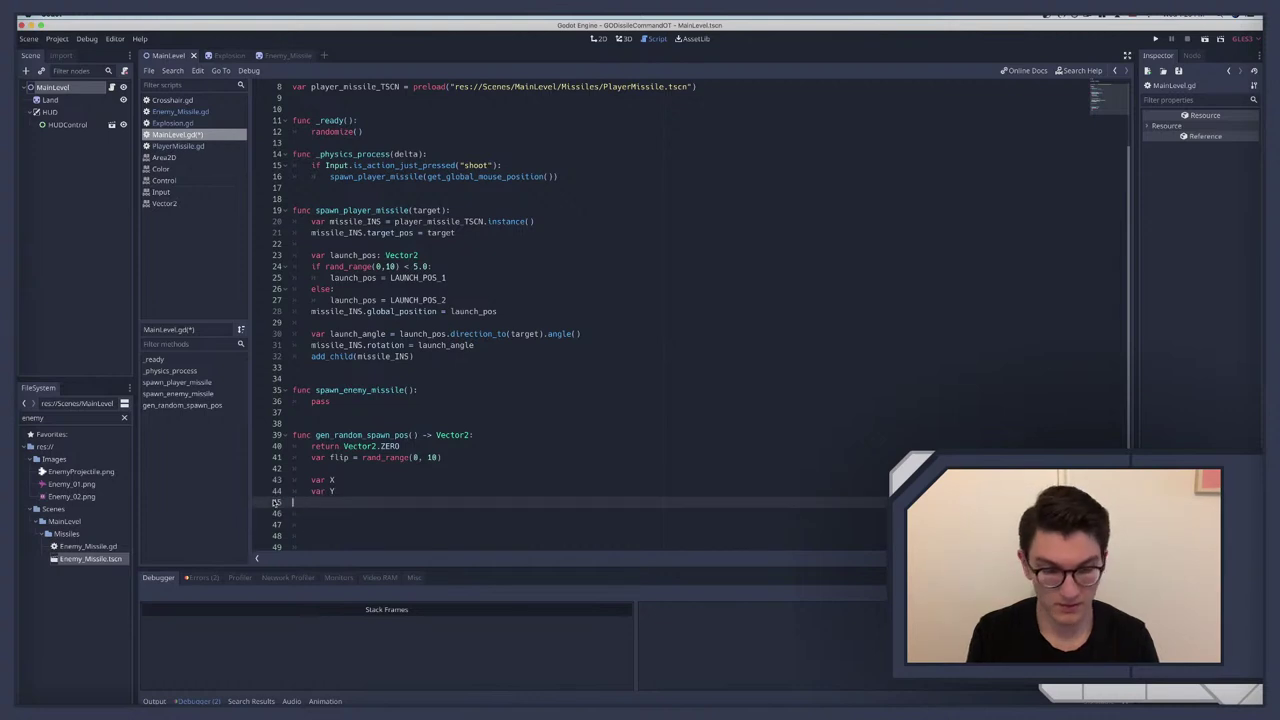
{"action": "key", "text": "BackSpace"}
{"action": "key", "text": "BackSpace"}
{"action": "key", "text": "BackSpace"}
{"action": "key", "text": "BackSpace"}
{"action": "key", "text": "BackSpace"}
{"action": "key", "text": "BackSpace"}
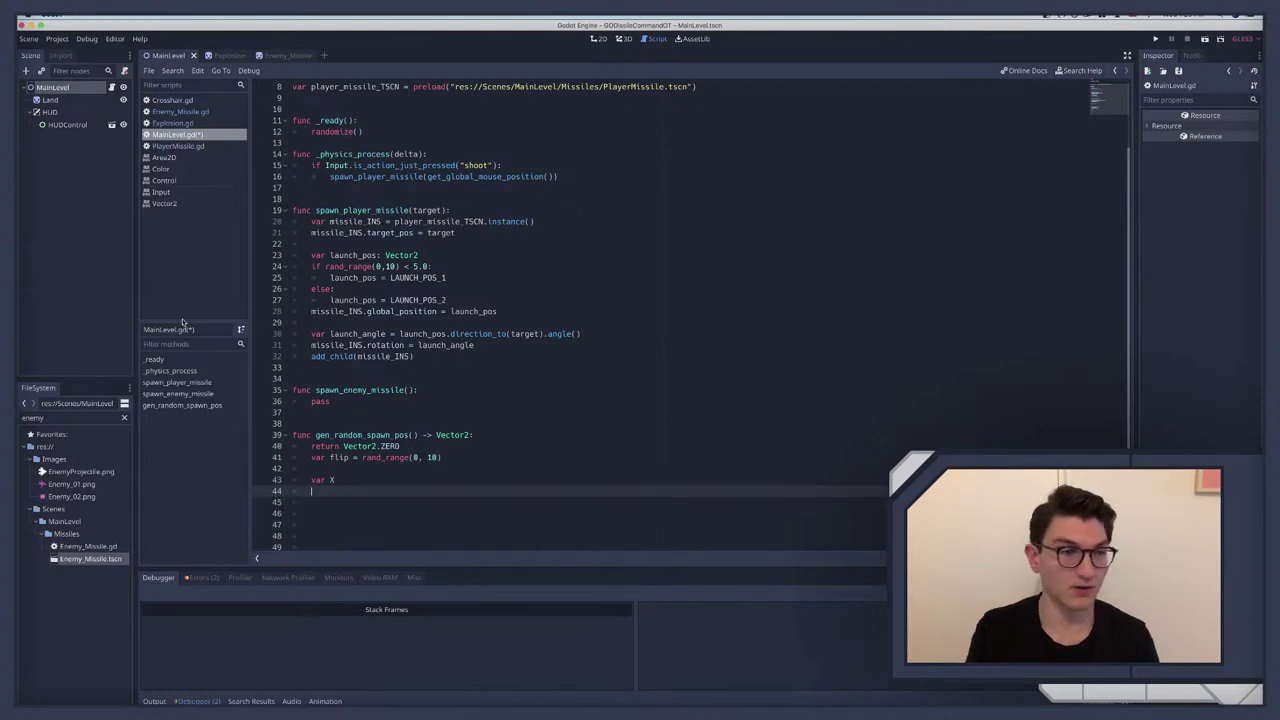
Step: Inspect the MainLevel terrain and bases in the 2D view
{"action": "left_click", "coordinate": [50, 89]}
{"action": "scroll", "coordinate": [412, 148], "scroll_direction": "up", "scroll_amount": 2}
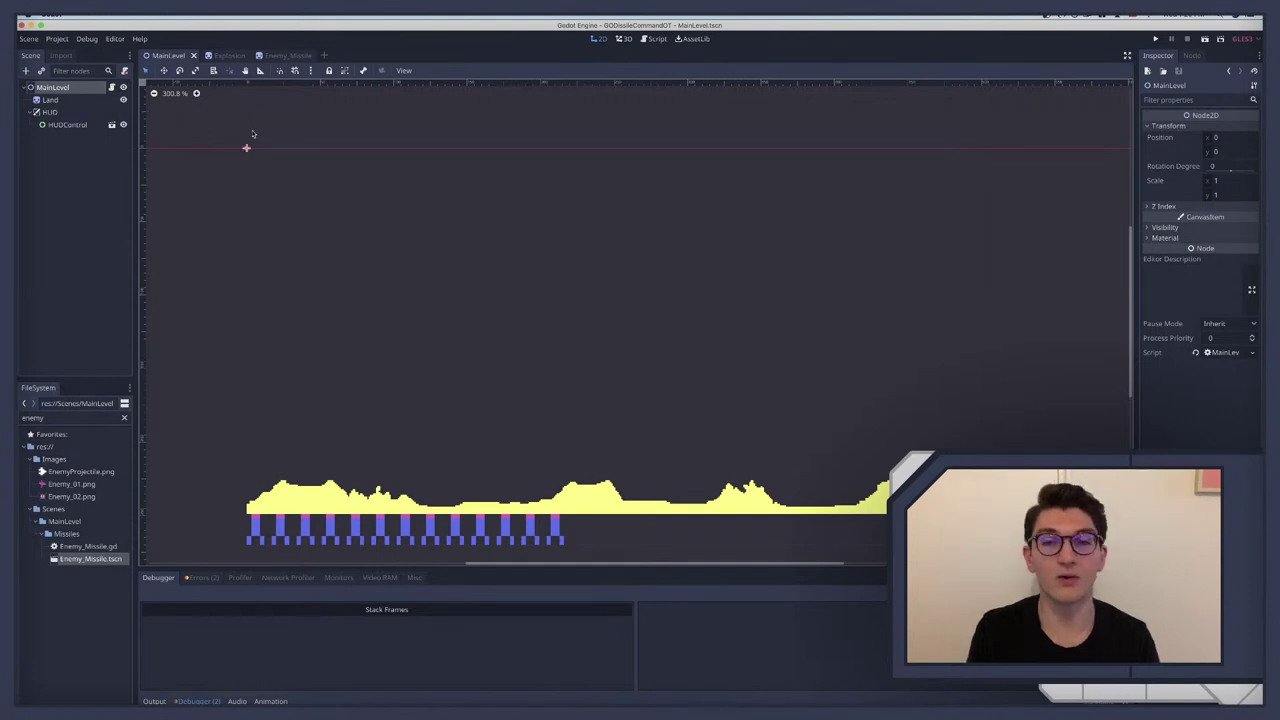
{"action": "scroll", "coordinate": [412, 170], "scroll_direction": "up", "scroll_amount": 6}
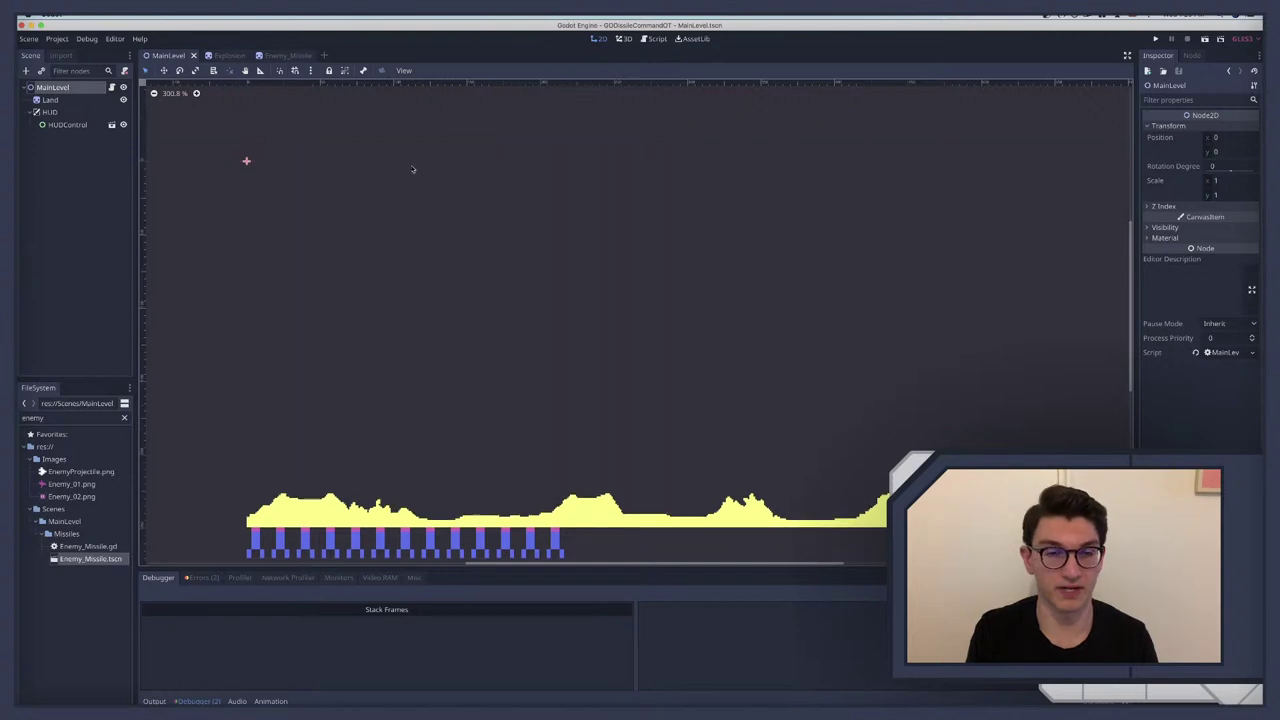
{"action": "scroll", "coordinate": [380, 175], "scroll_direction": "down", "scroll_amount": 1}
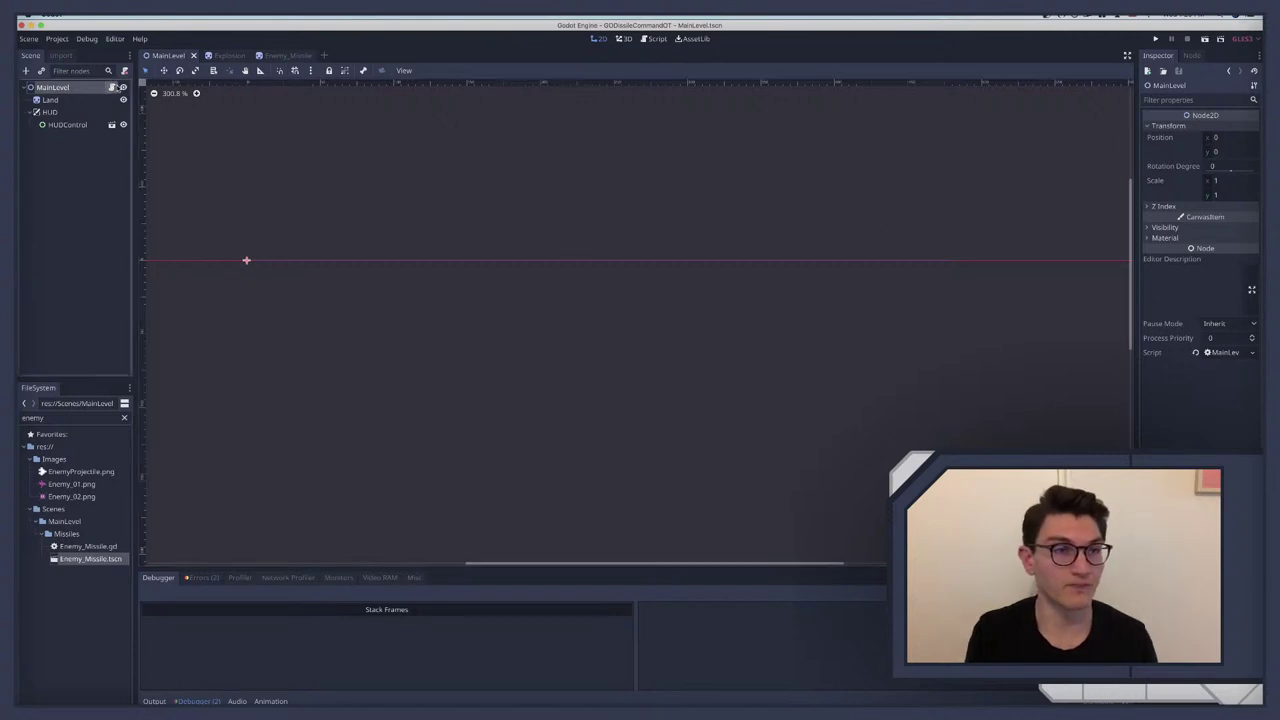
Step: Start assigning X with the rand_range completion in the script
{"action": "left_click", "coordinate": [111, 87]}
{"action": "left_click", "coordinate": [365, 479]}
{"action": "type", "text": "= rand"}
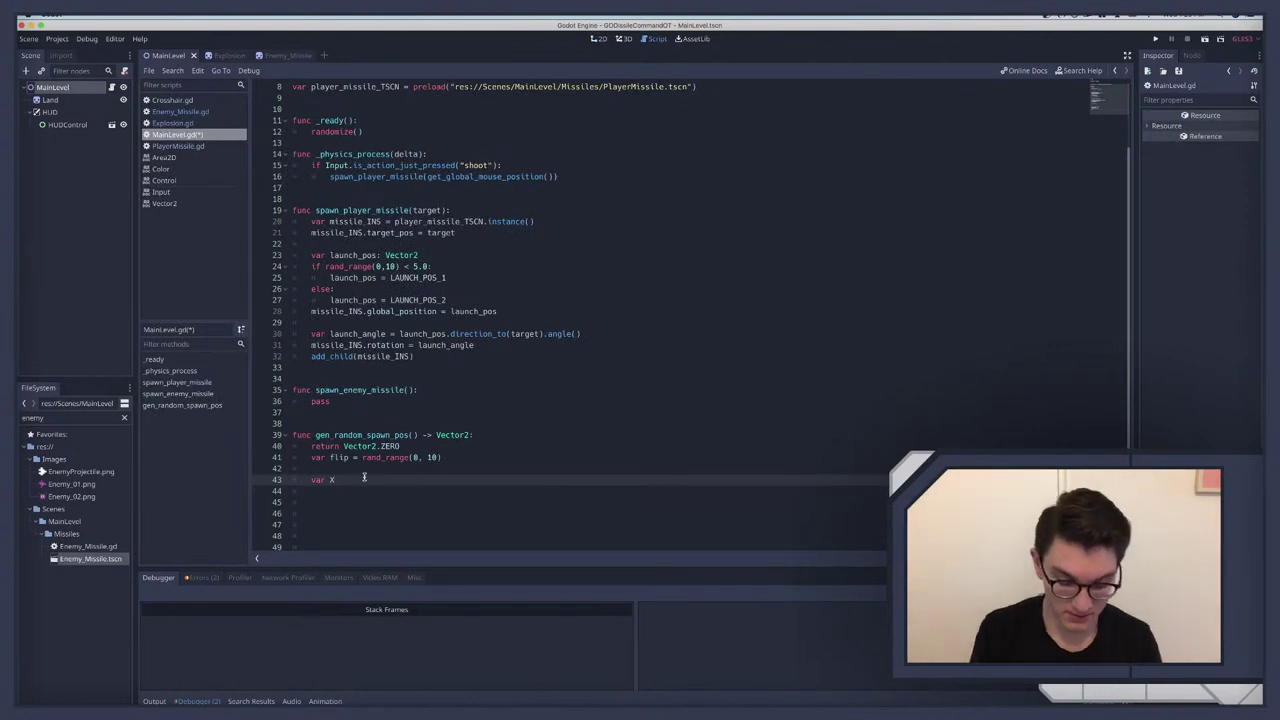
{"action": "key", "text": "Return"}
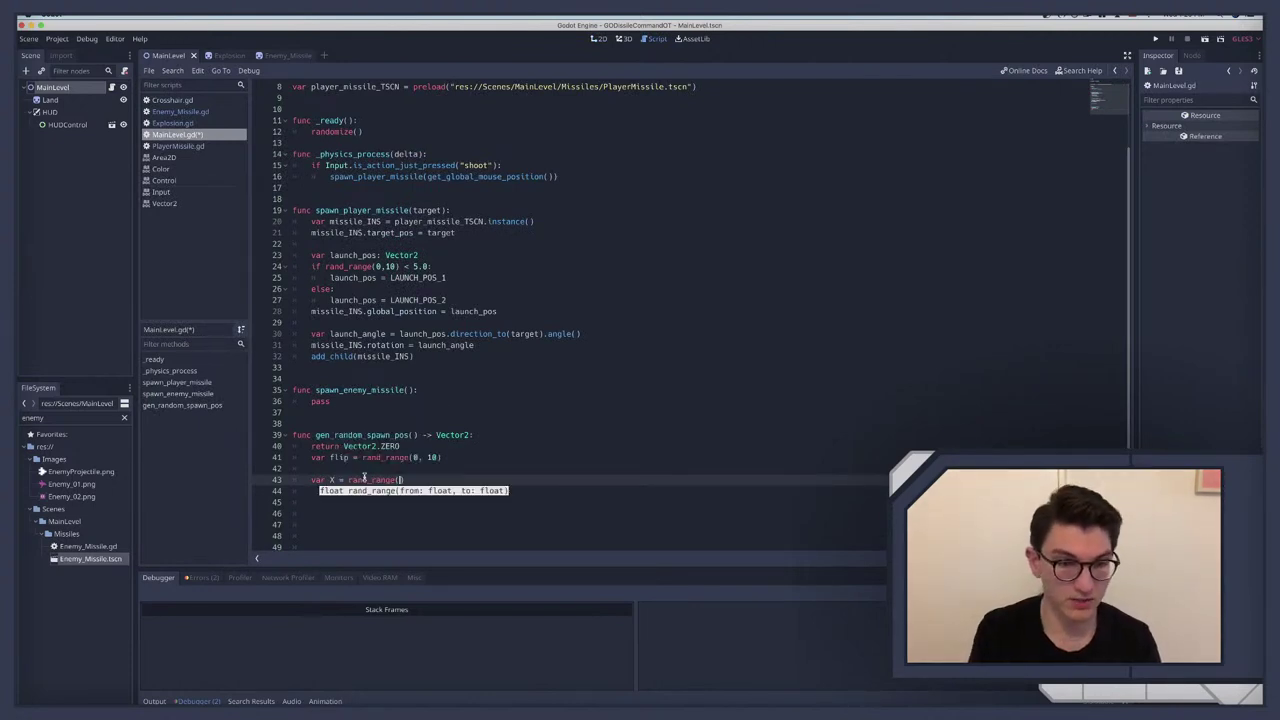
{"action": "type", "text": "0,"}
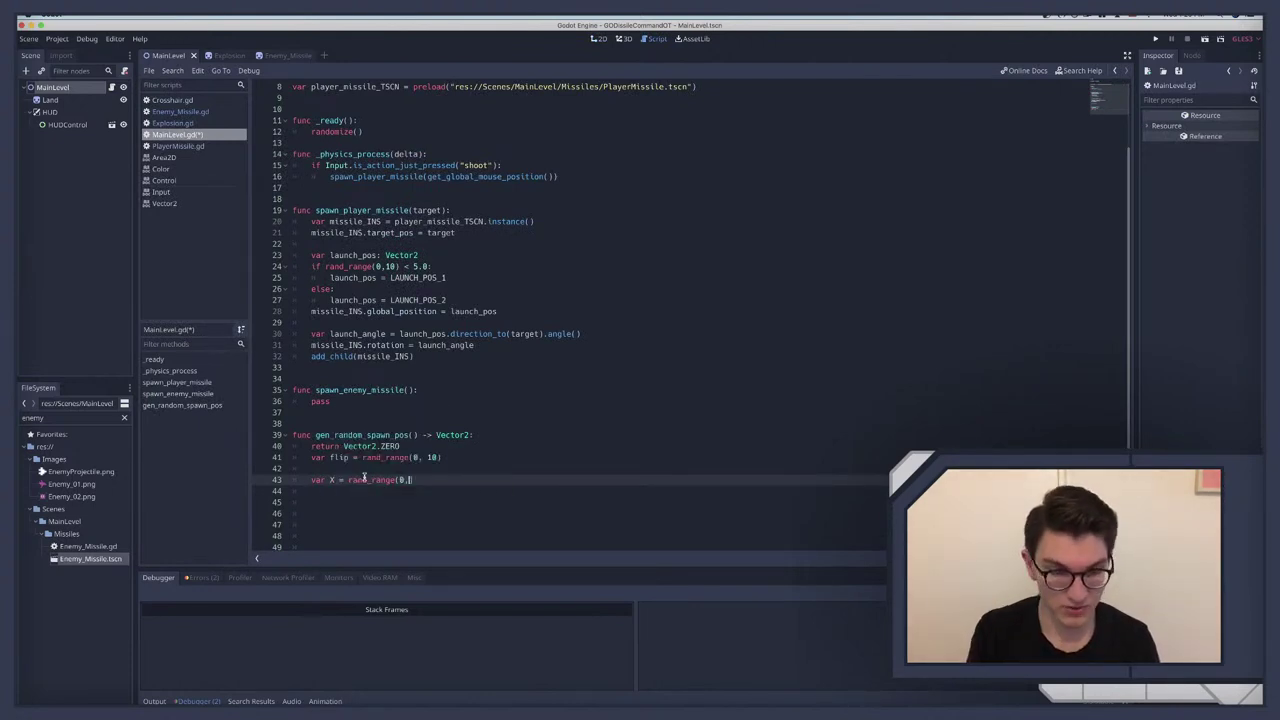
{"action": "key", "text": "BackSpace"}
{"action": "key", "text": "BackSpace"}
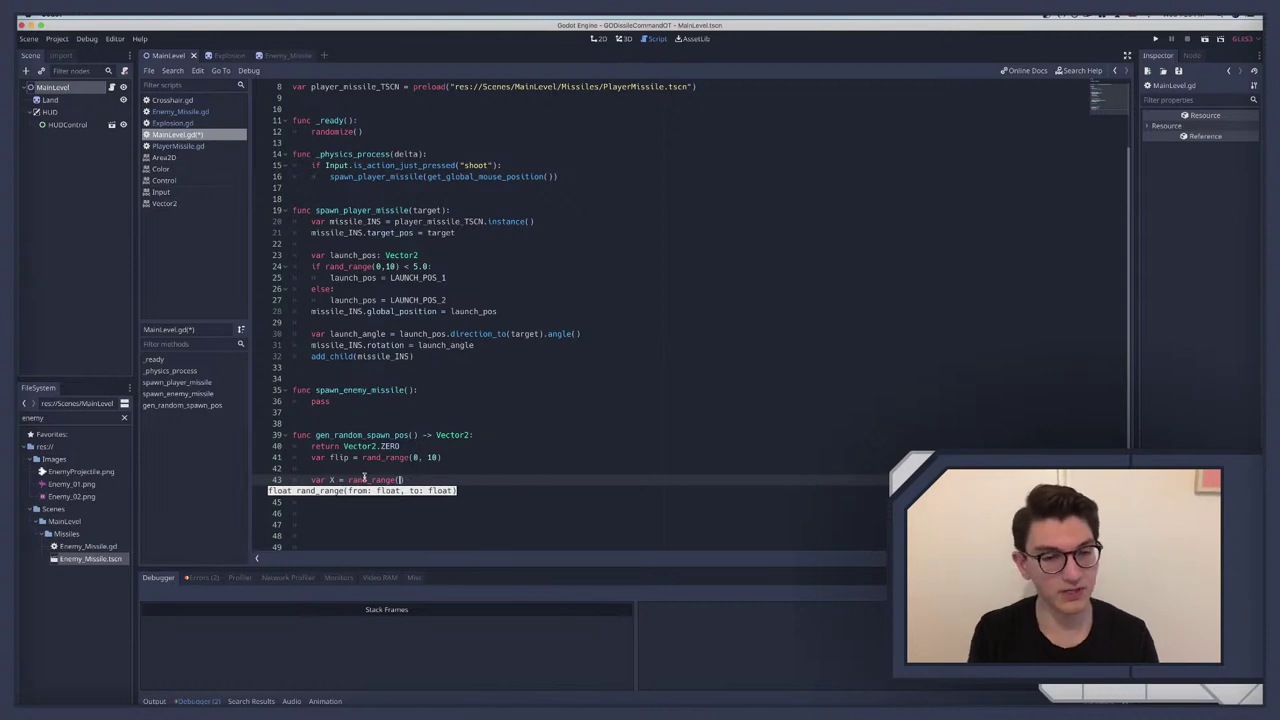
Step: Check the level in 2D, then set X to rand_range(-100, 500)
{"action": "left_click", "coordinate": [60, 88]}
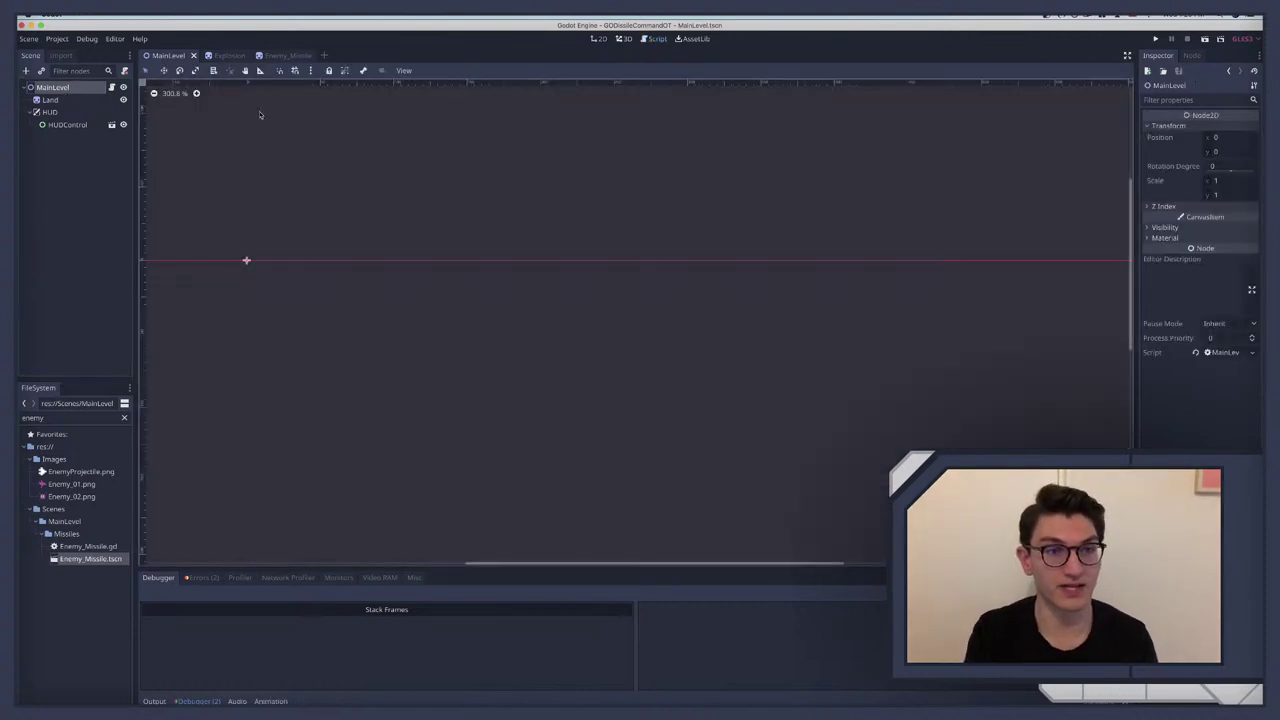
{"action": "scroll", "coordinate": [250, 155], "scroll_direction": "down", "scroll_amount": 5}
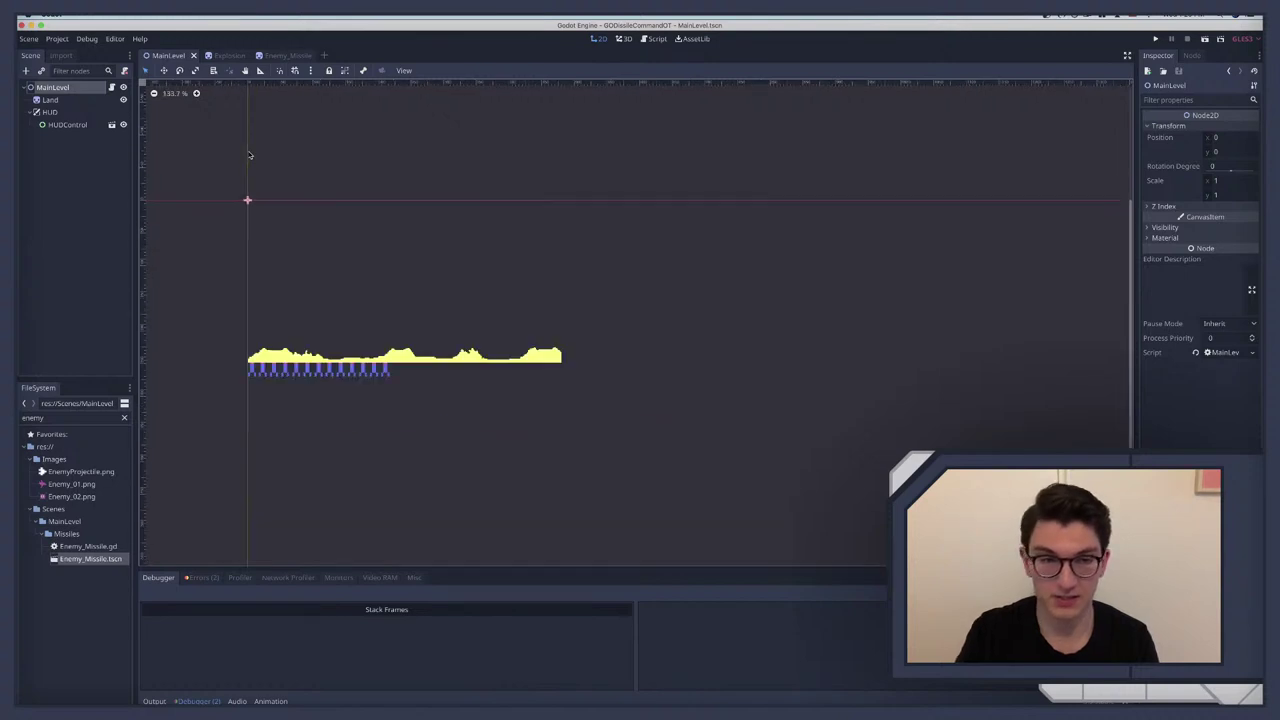
{"action": "scroll", "coordinate": [250, 155], "scroll_direction": "left", "scroll_amount": 5}
{"action": "scroll", "coordinate": [250, 155], "scroll_direction": "up", "scroll_amount": 3}
{"action": "scroll", "coordinate": [250, 155], "scroll_direction": "up", "scroll_amount": 1}
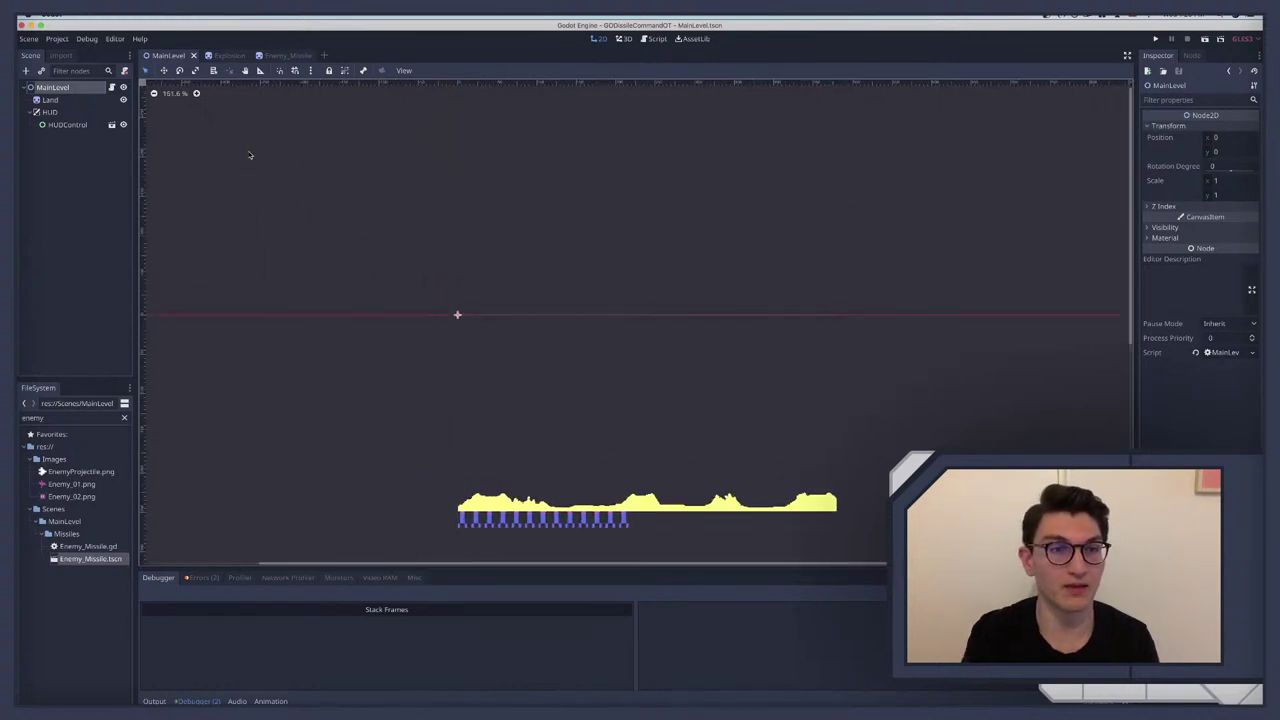
{"action": "left_click", "coordinate": [111, 88]}
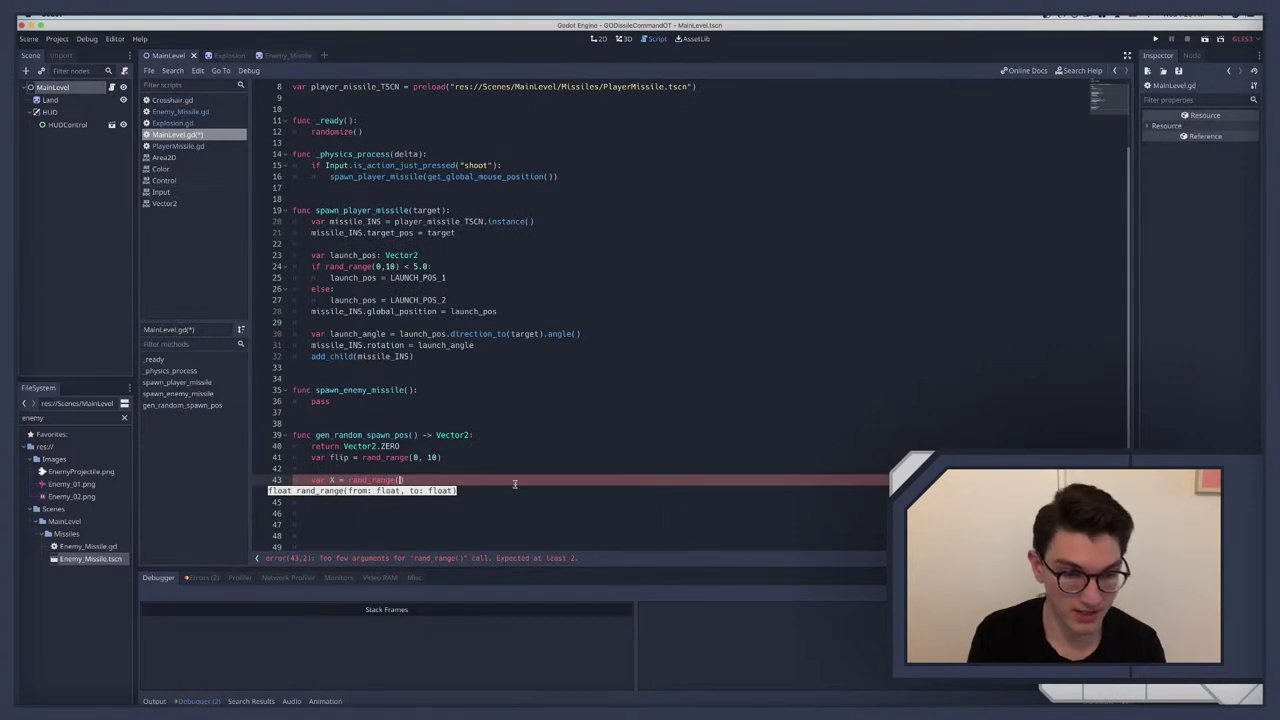
{"action": "type", "text": "-100"}
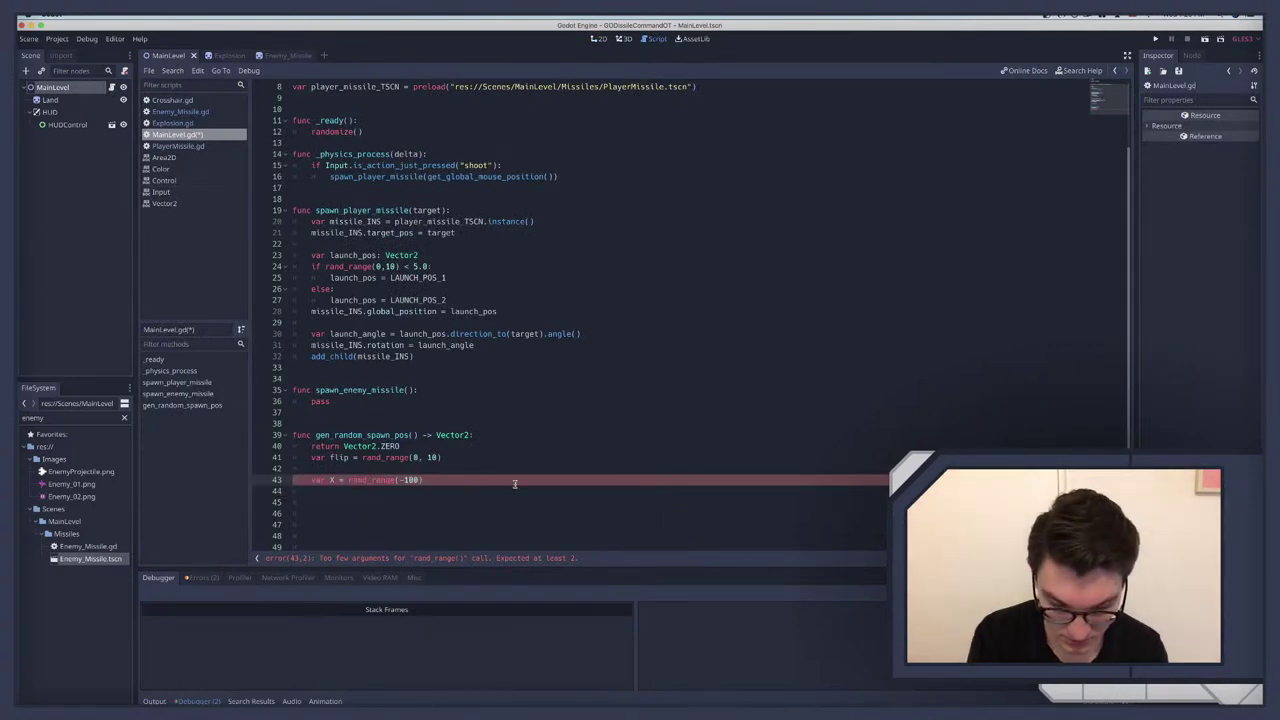
{"action": "type", "text": ", 500"}
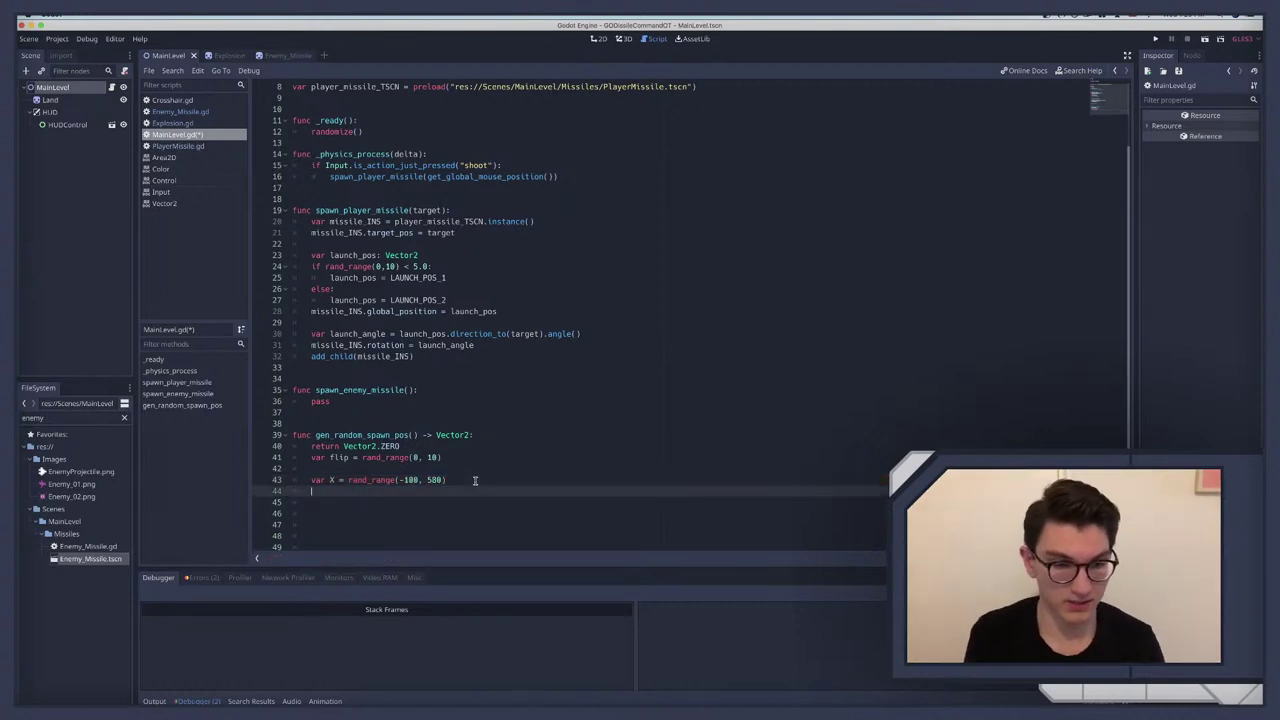
Step: Delete the flip line and its leftover empty line
{"action": "left_click", "coordinate": [381, 457]}
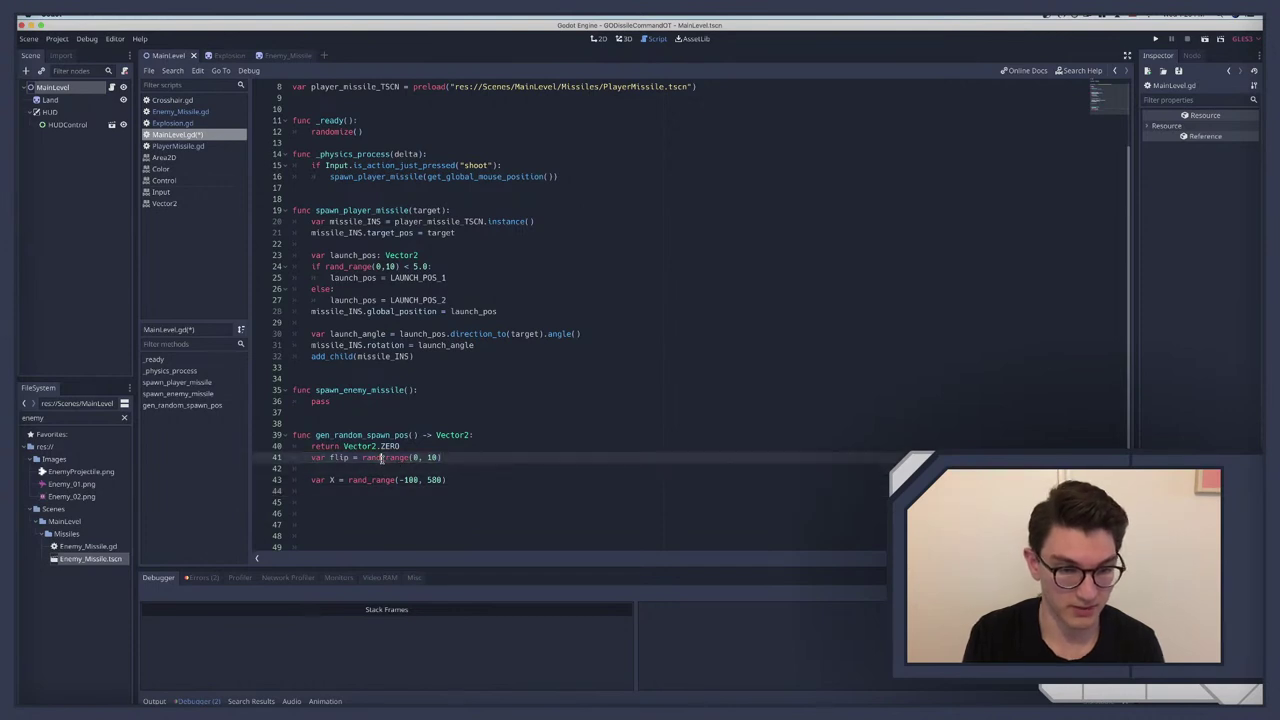
{"action": "triple_click", "coordinate": [381, 457]}
{"action": "key", "text": "BackSpace"}
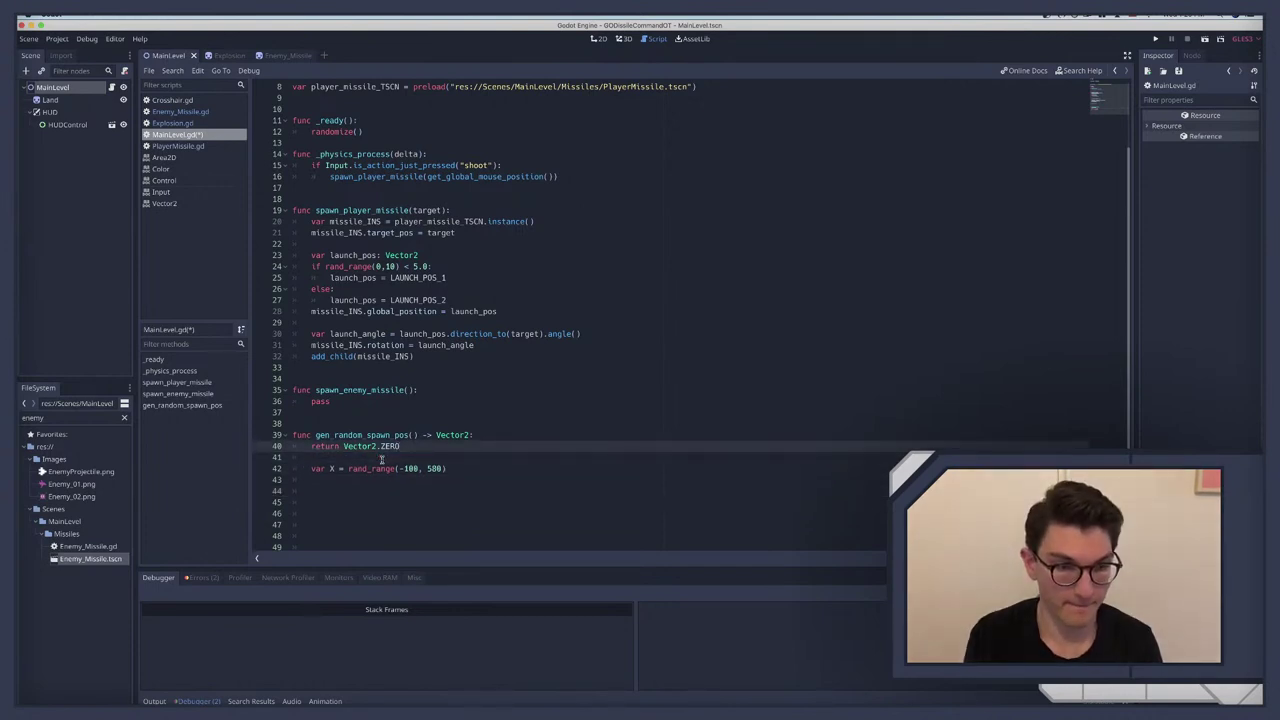
{"action": "key", "text": "BackSpace"}
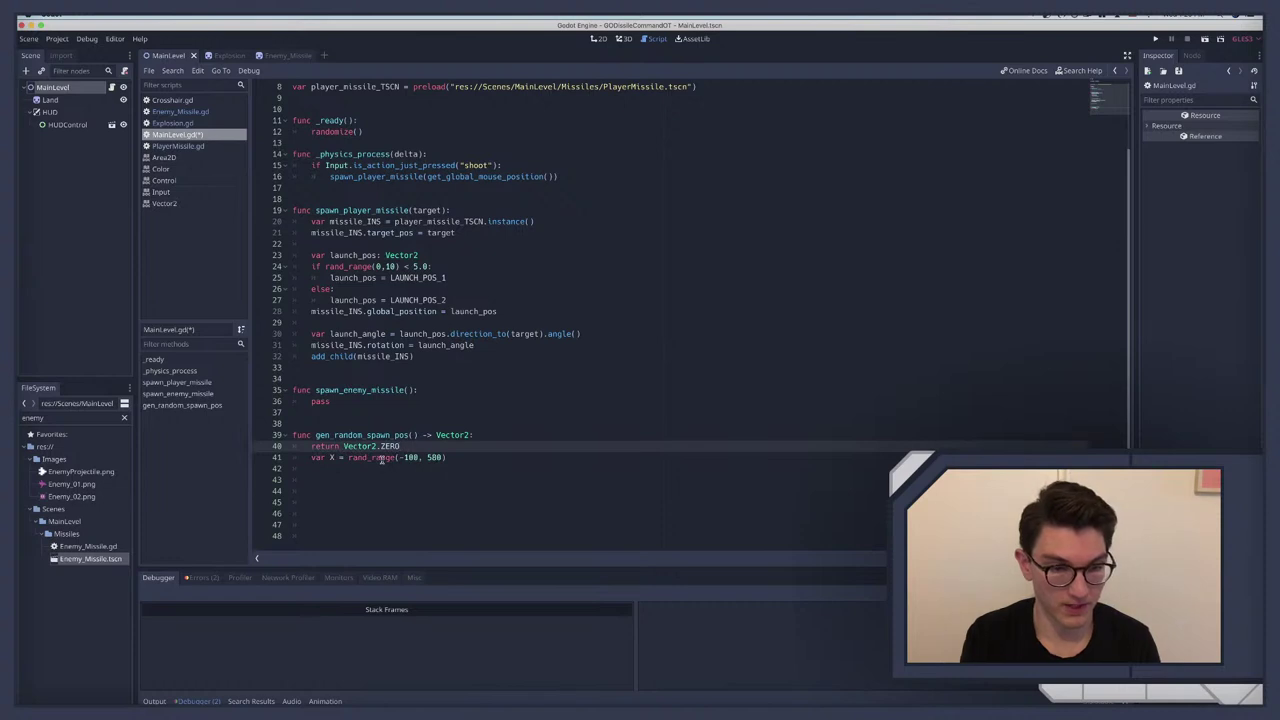
Step: Add var Y = rand_range() below the X line
{"action": "left_click", "coordinate": [463, 457]}
{"action": "key", "text": "Return"}
{"action": "type", "text": "var Y"}
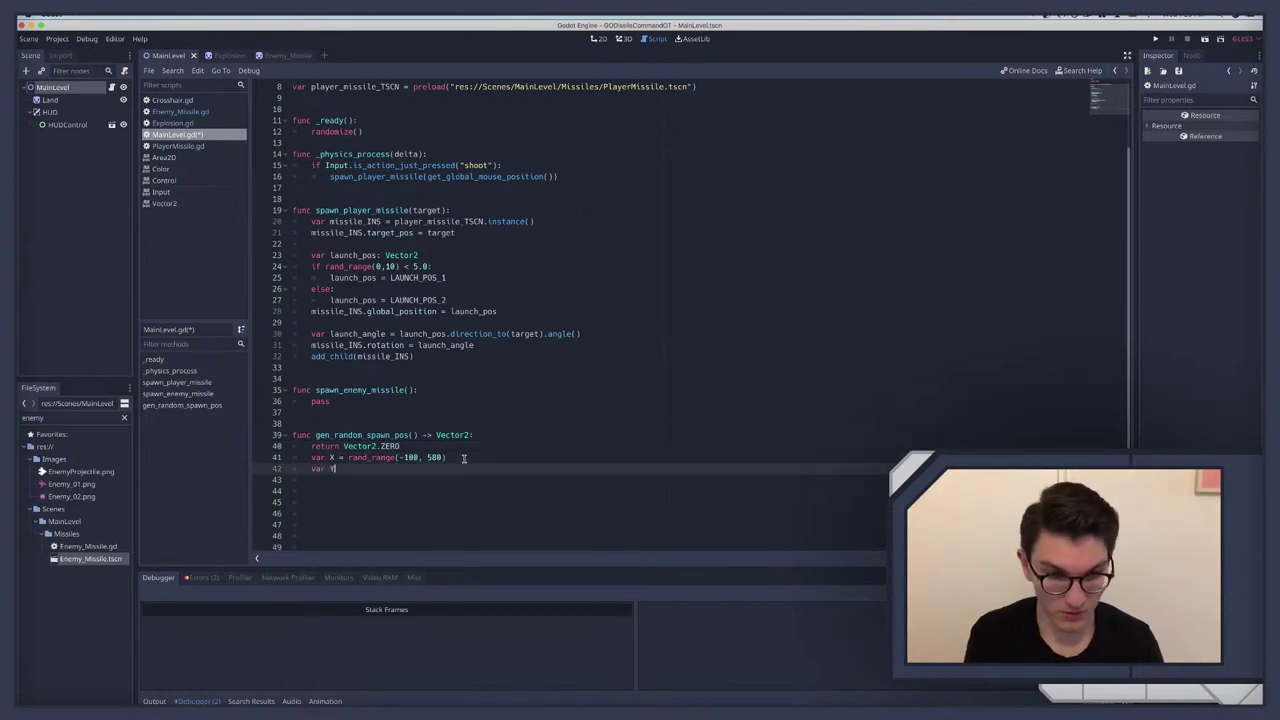
{"action": "type", "text": " = rand_range()"}
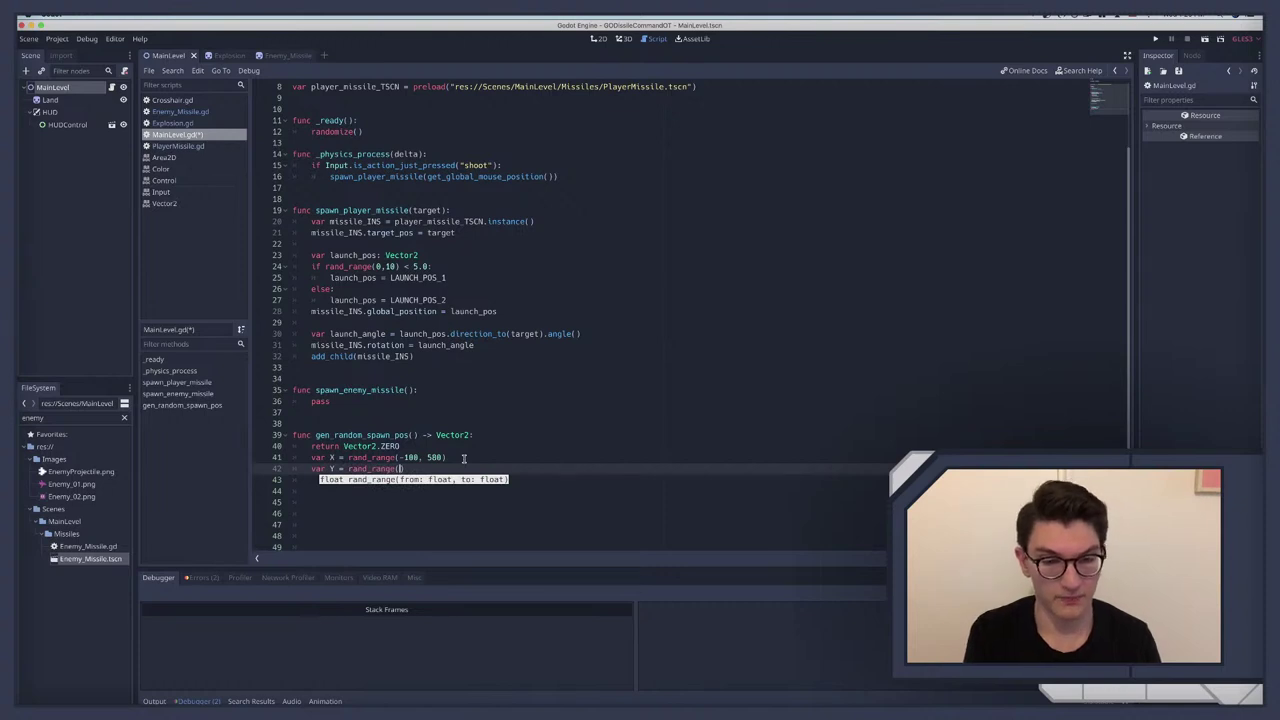
Step: Compare against the 2D level, type bounds into Y's rand_range, and save the script
{"action": "left_click", "coordinate": [52, 88]}
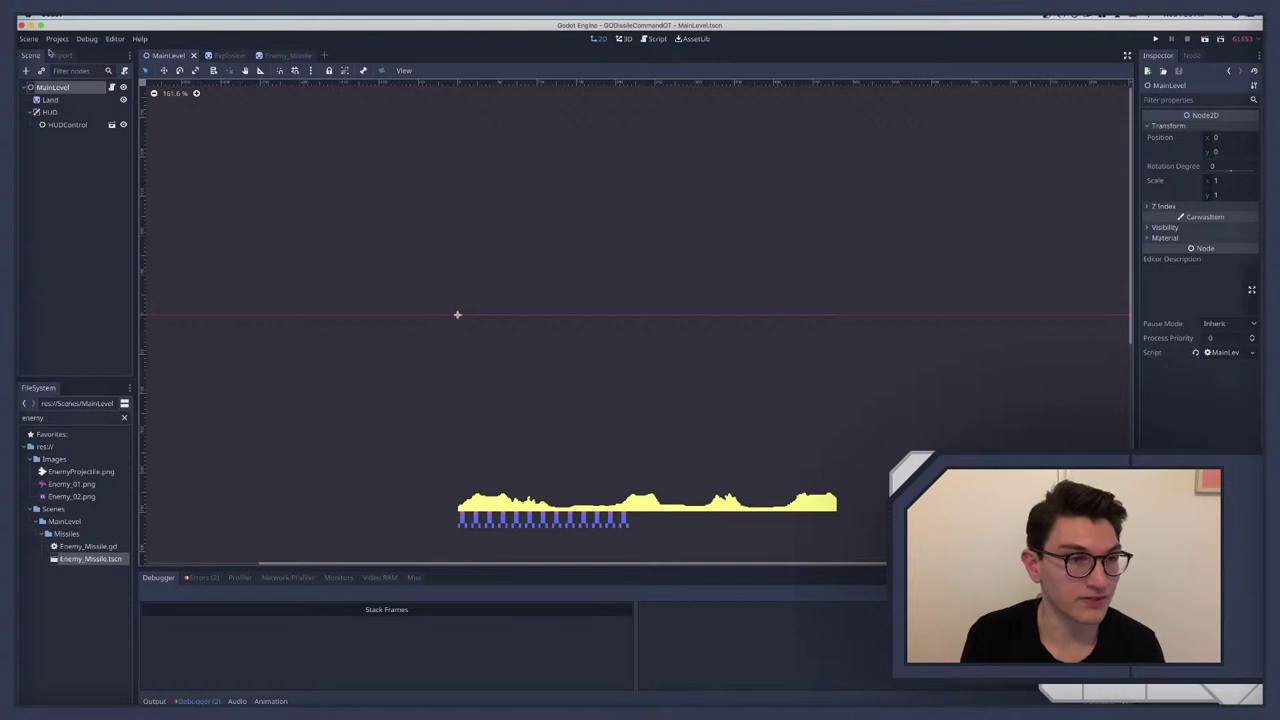
{"action": "left_click", "coordinate": [111, 88]}
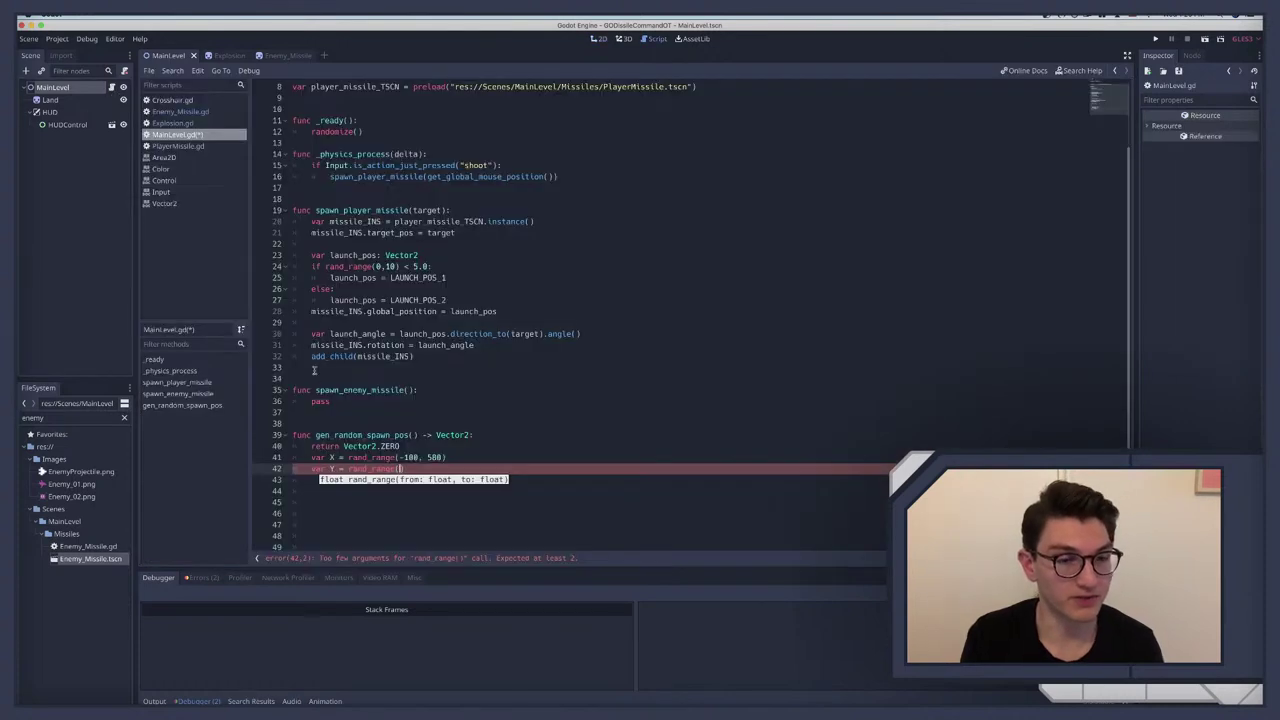
{"action": "left_click", "coordinate": [90, 88]}
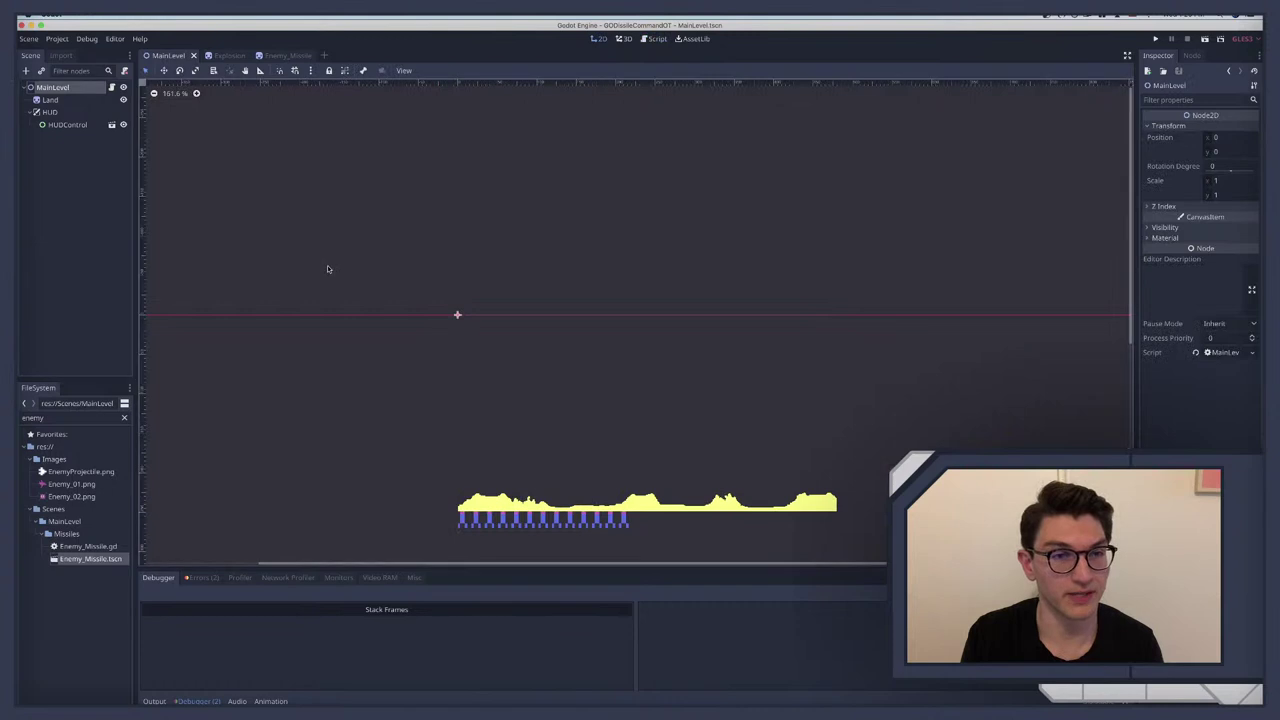
{"action": "left_click", "coordinate": [111, 87]}
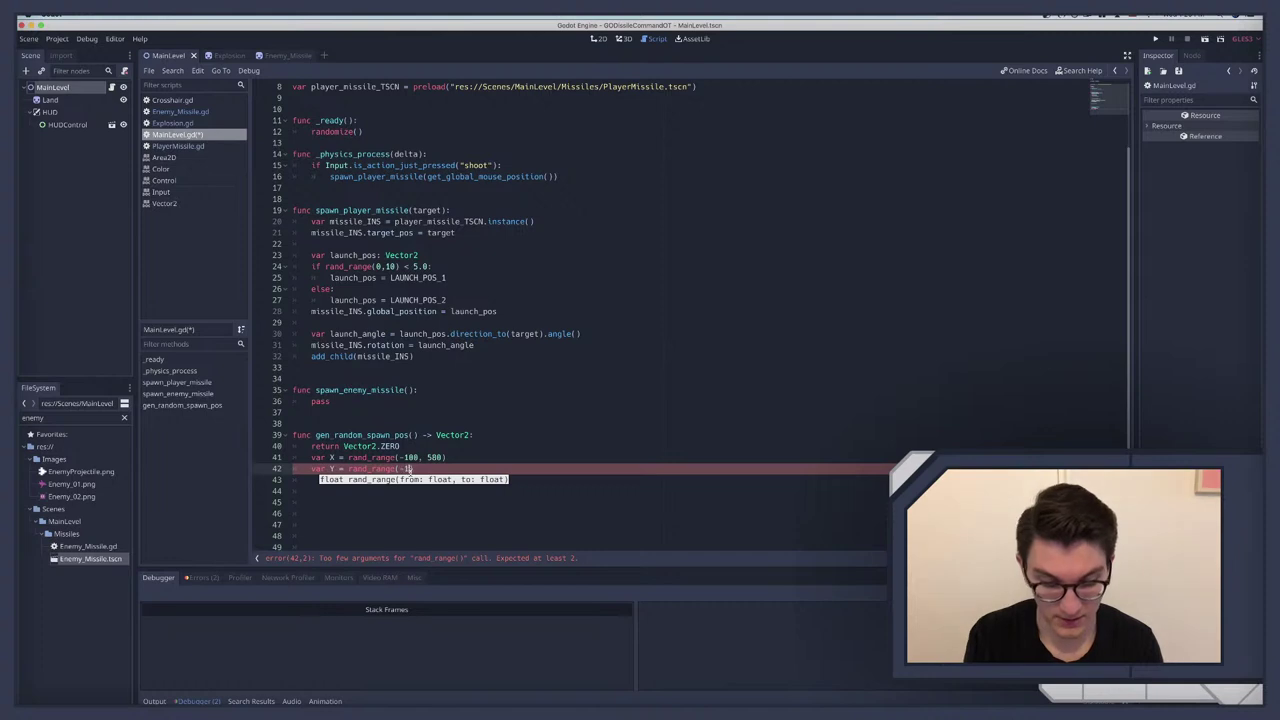
{"action": "type", "text": "-10"}
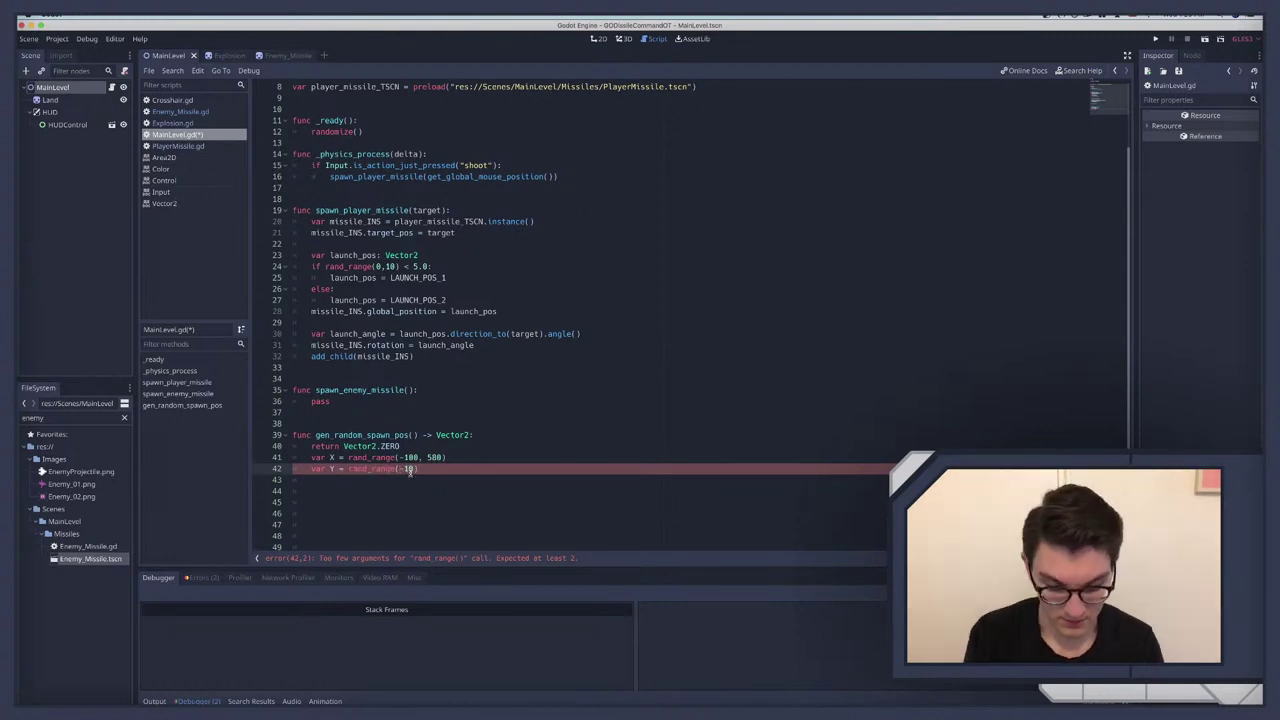
{"action": "type", "text": "-"}
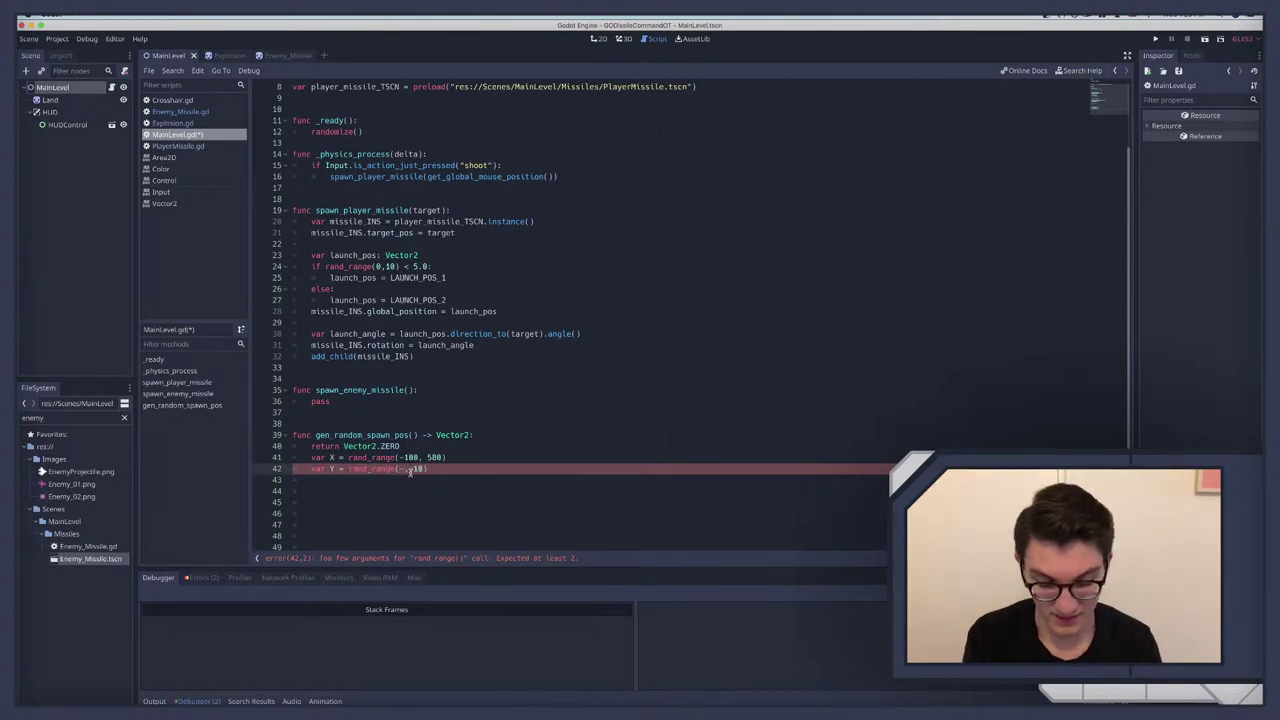
{"action": "type", "text": "100"}
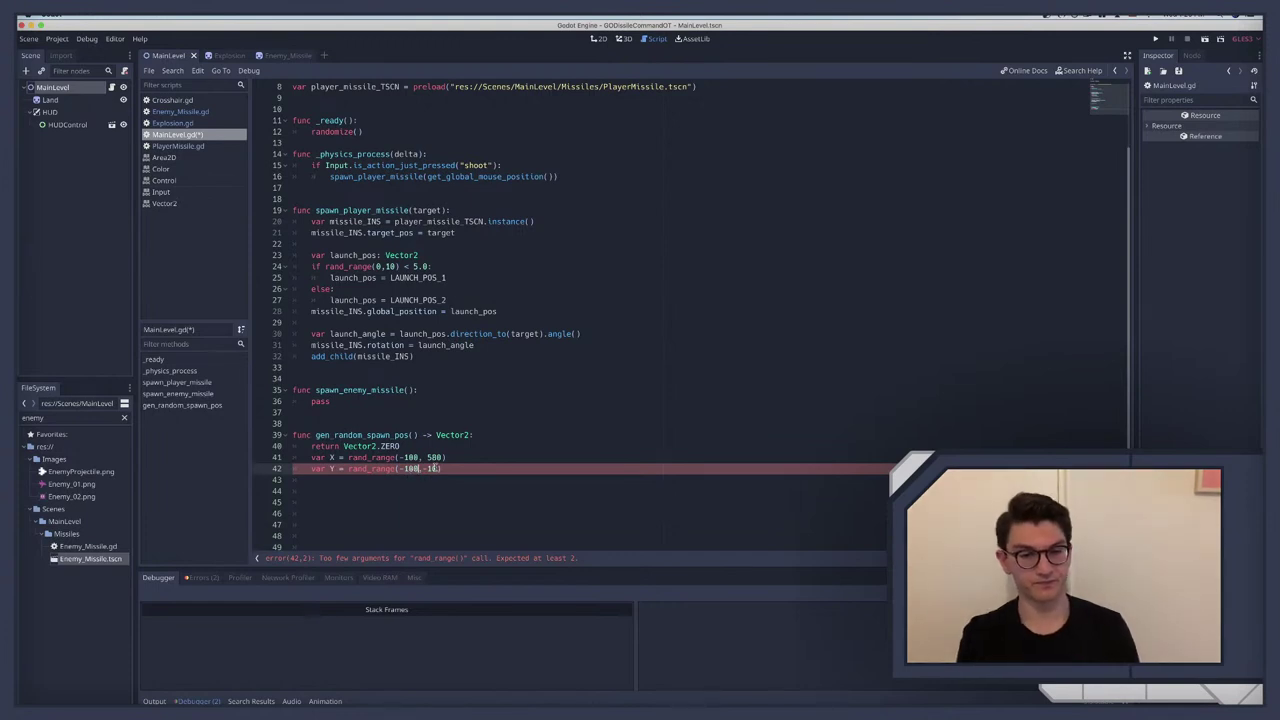
{"action": "key", "text": "ctrl+s"}
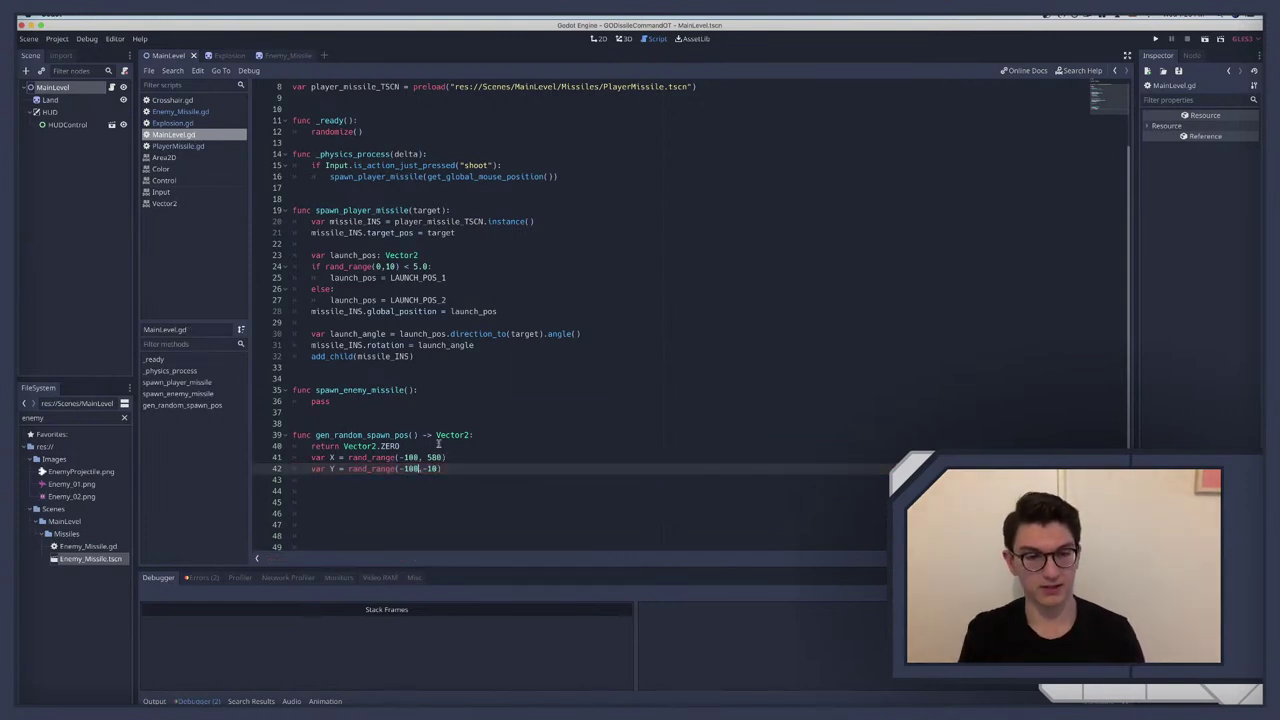
Step: Correct the ranges to Y rand_range(-50, -10) and X rand_range(-50, 530)
{"action": "double_click", "coordinate": [411, 468]}
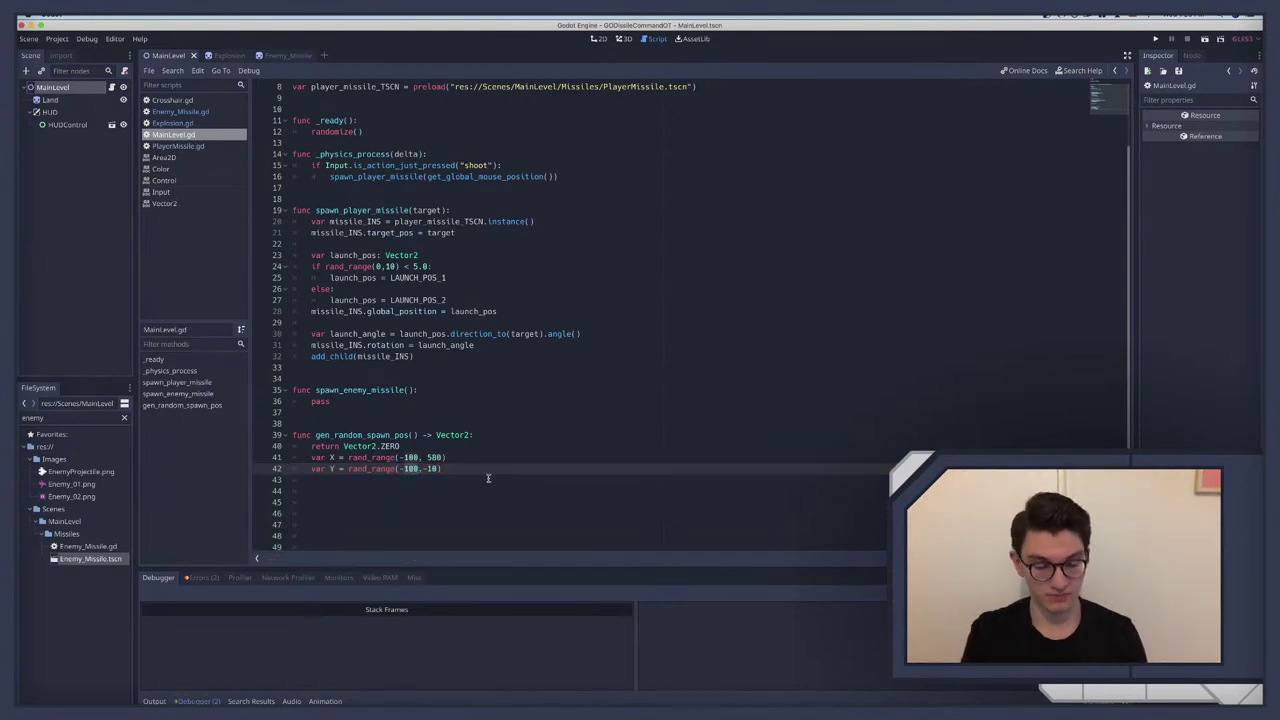
{"action": "type", "text": "50"}
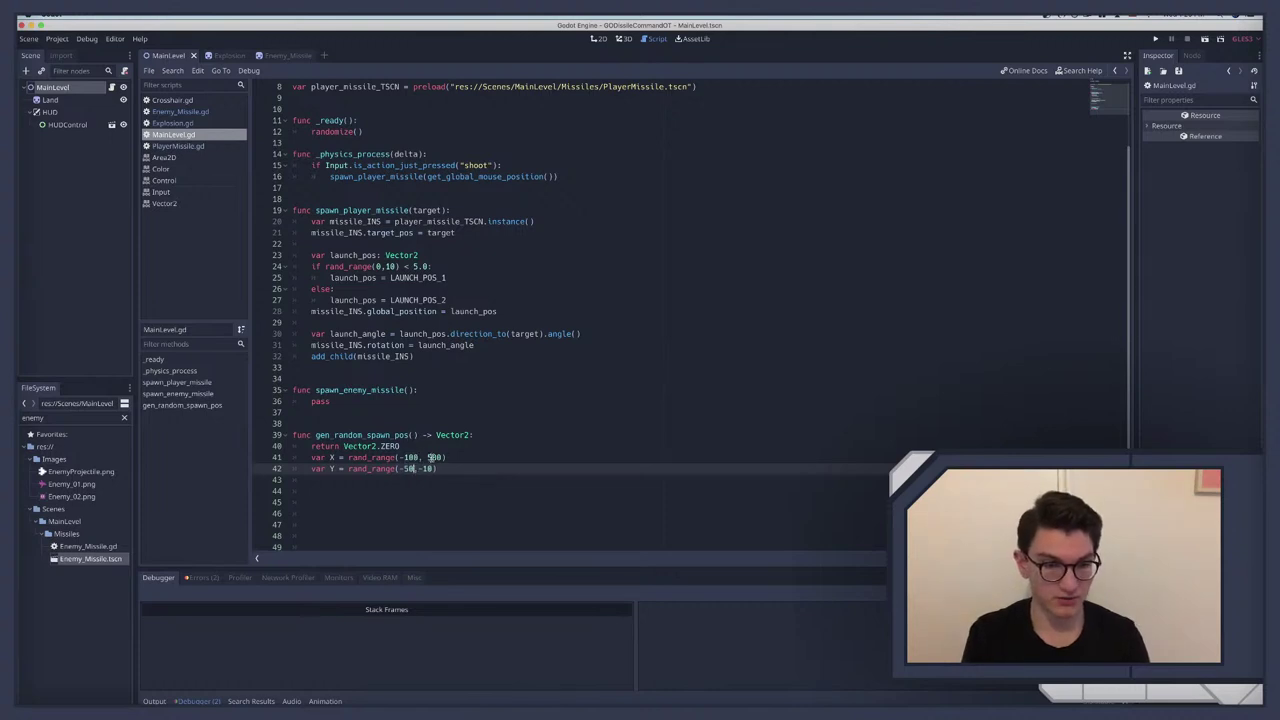
{"action": "double_click", "coordinate": [433, 457]}
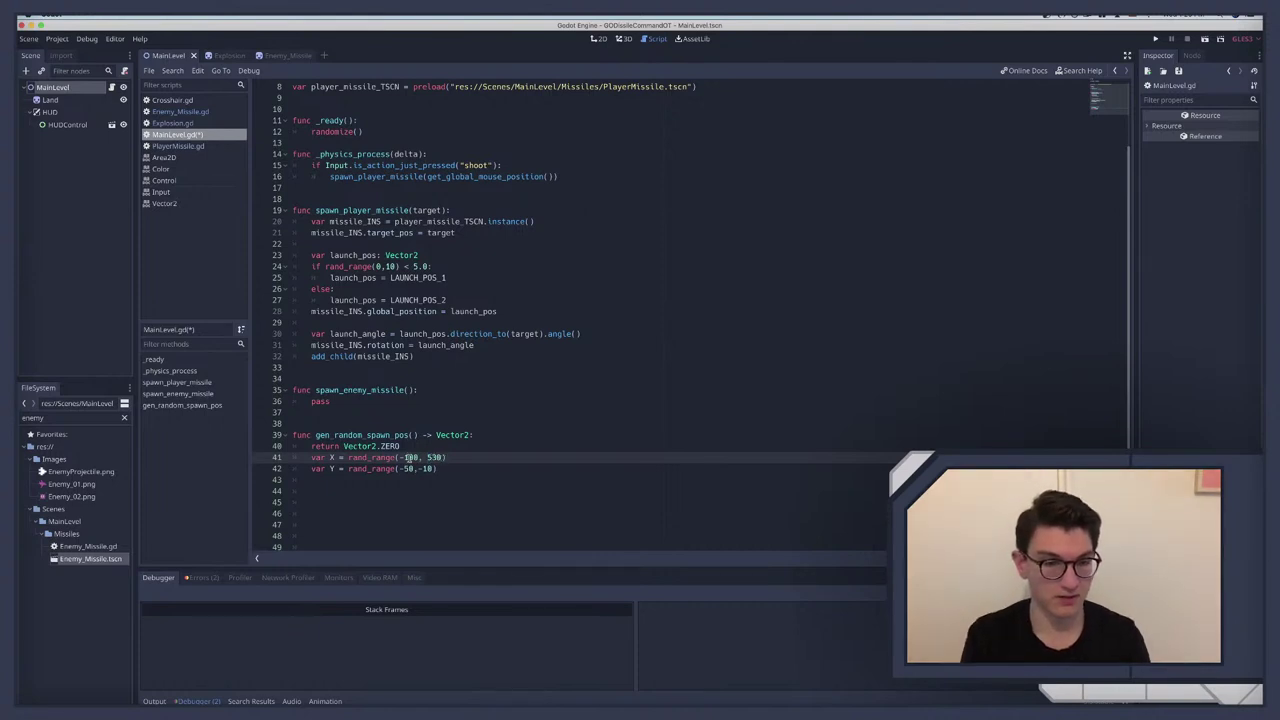
{"action": "double_click", "coordinate": [411, 457]}
{"action": "type", "text": "500"}
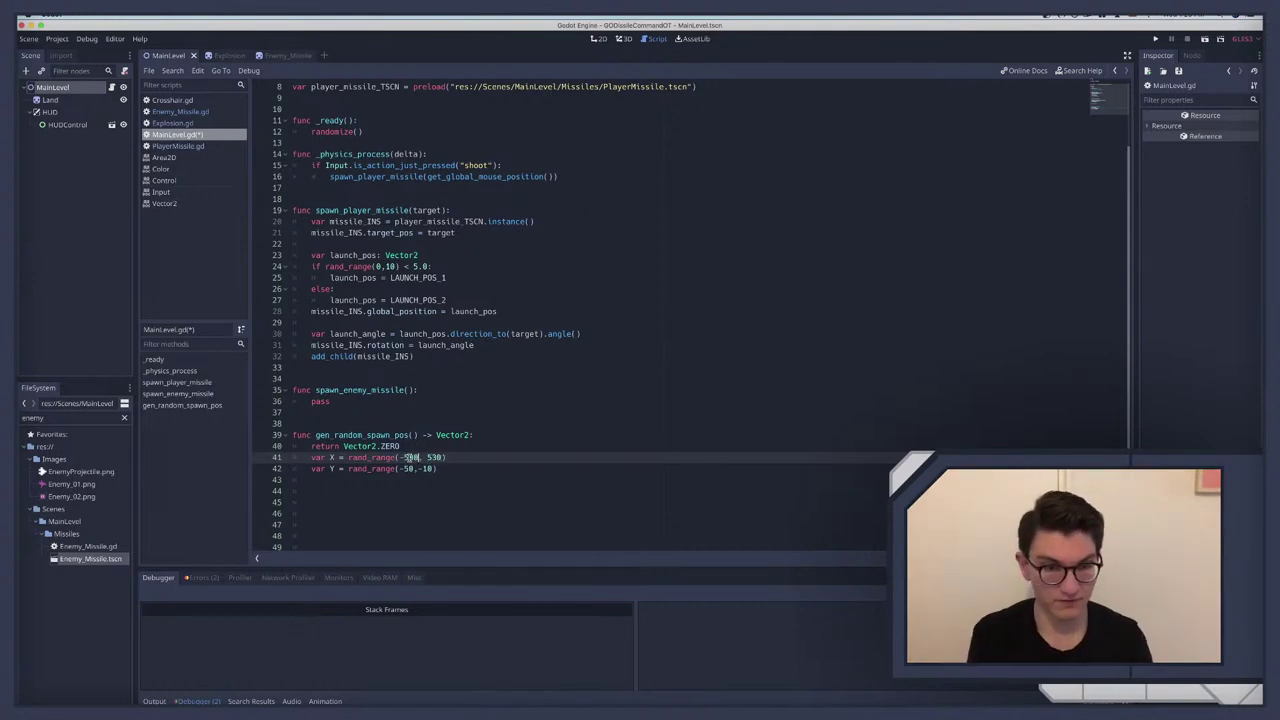
{"action": "key", "text": "BackSpace"}
{"action": "key", "text": "BackSpace"}
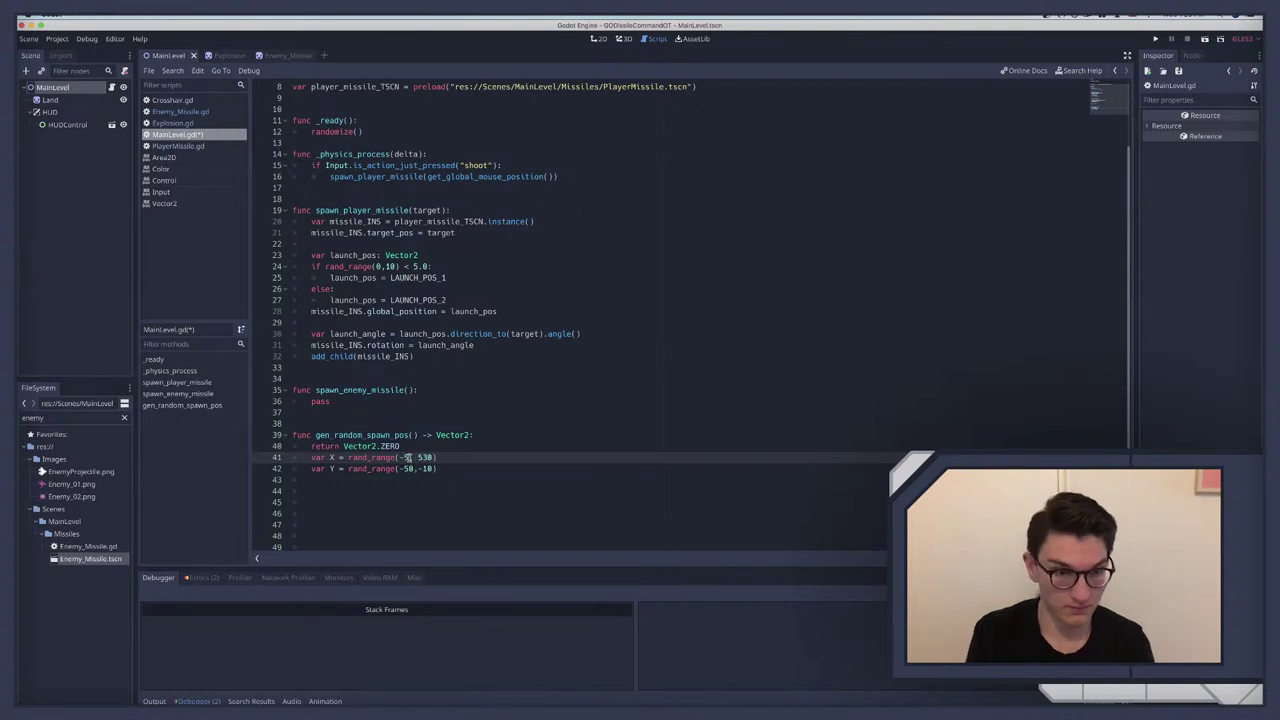
{"action": "type", "text": "0"}
{"action": "left_click", "coordinate": [456, 476]}
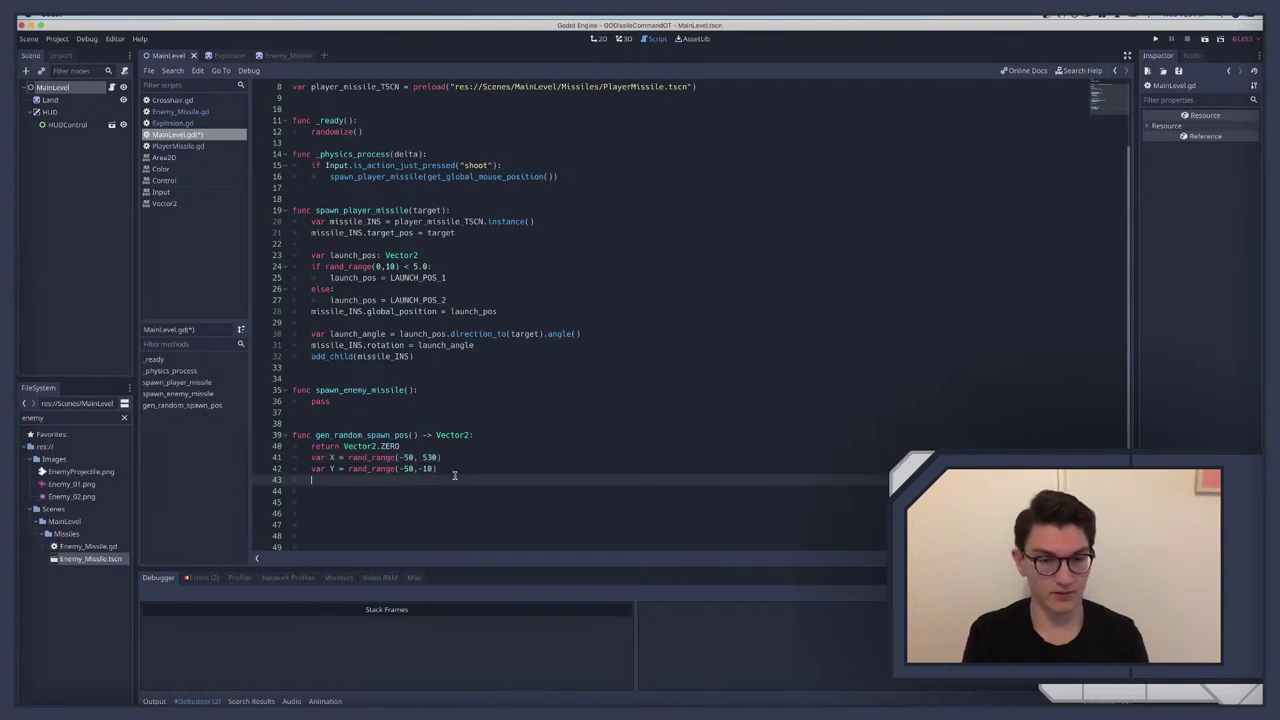
{"action": "key", "text": "ctrl+a"}
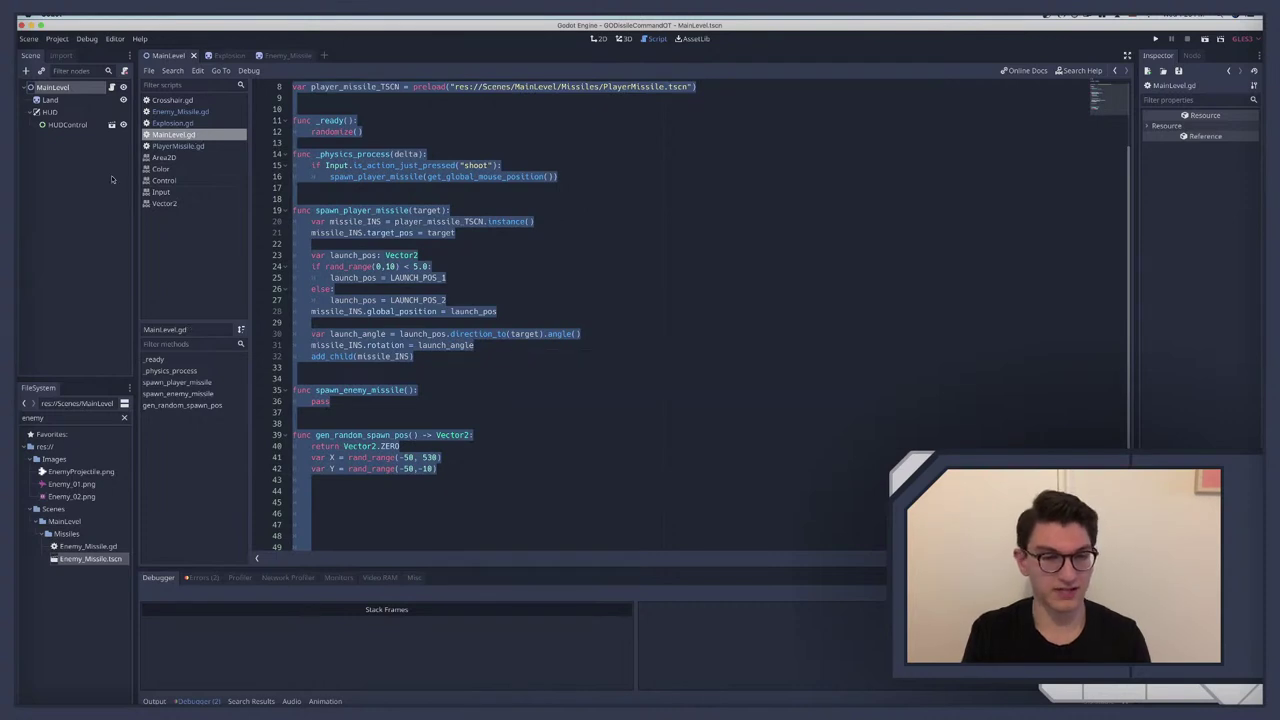
{"action": "key", "text": "alt+1"}
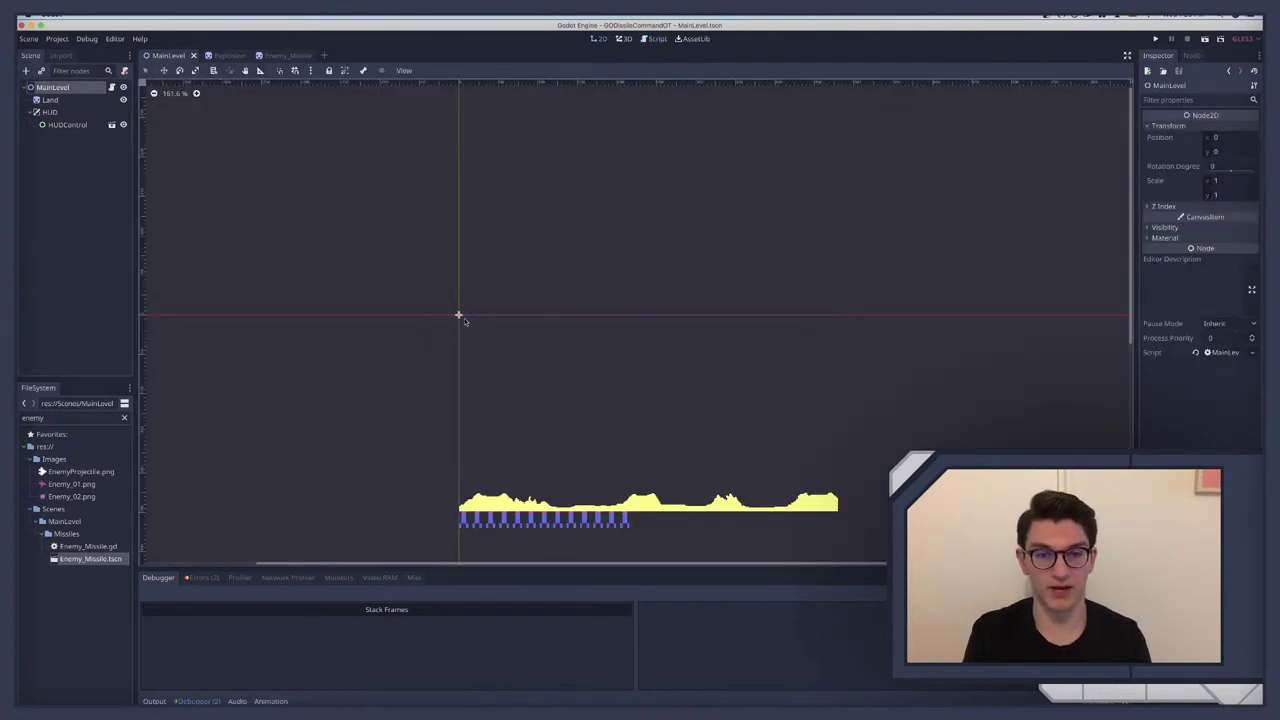
{"action": "left_click_drag", "start_coordinate": [410, 240], "coordinate": [882, 317]}
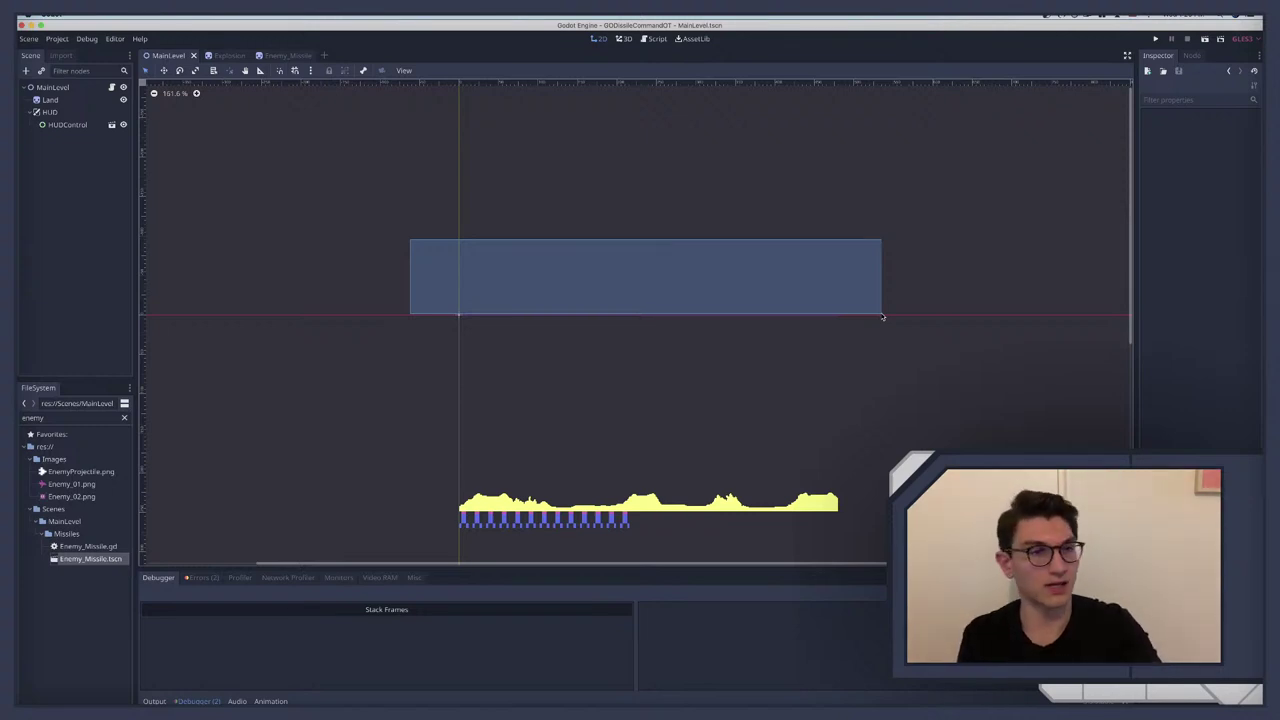
{"action": "left_click_drag", "start_coordinate": [882, 317], "coordinate": [882, 317]}
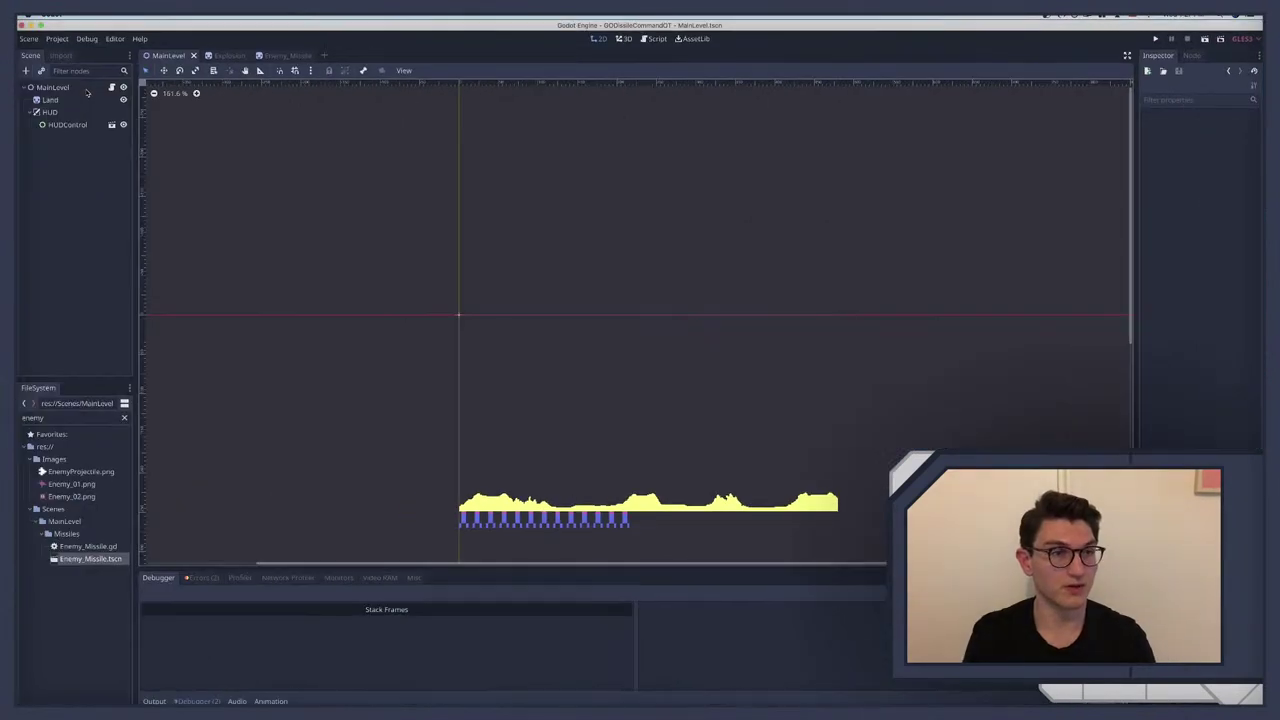
{"action": "left_click", "coordinate": [111, 88]}
{"action": "left_click", "coordinate": [394, 456]}
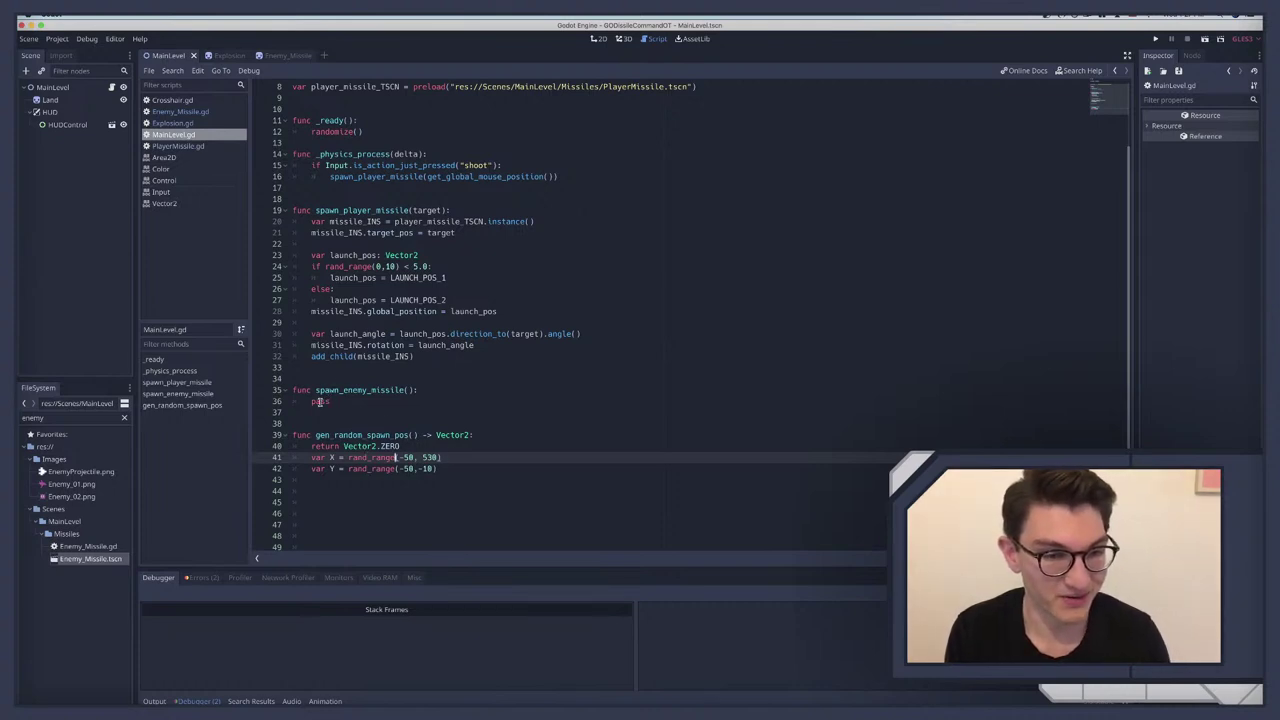
Step: Remove the pass placeholder from spawn_enemy_missile
{"action": "double_click", "coordinate": [320, 401]}
{"action": "type", "text": "var"}
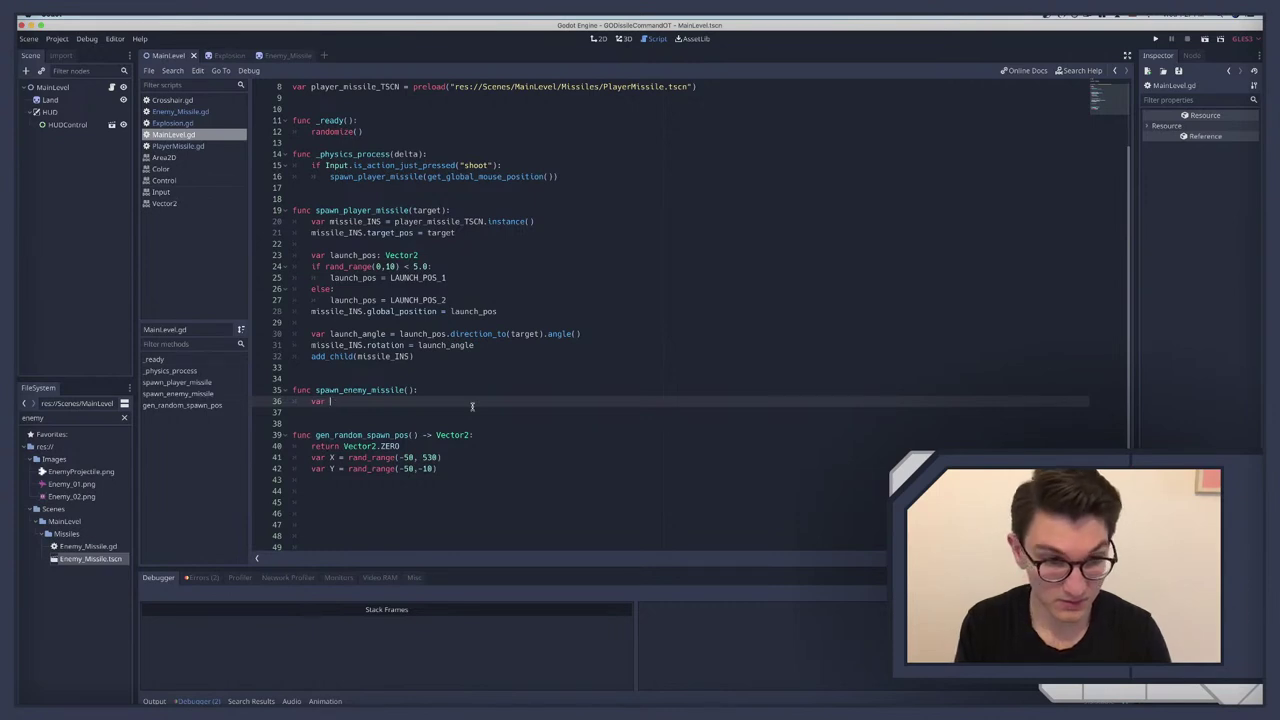
{"action": "key", "text": "BackSpace"}
{"action": "key", "text": "BackSpace"}
{"action": "key", "text": "BackSpace"}
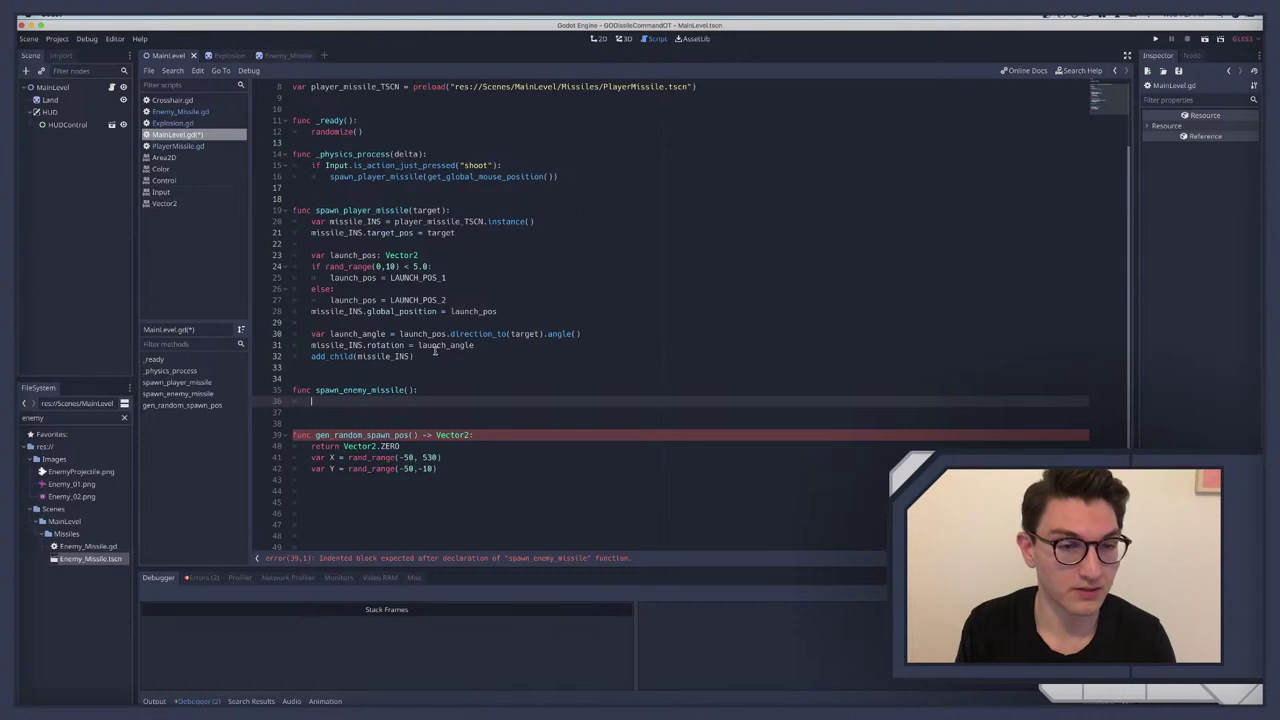
Step: Add var enemy_missile_TSCN = preload() below the player missile preload line
{"action": "scroll", "coordinate": [443, 350], "scroll_direction": "up", "scroll_amount": 3}
{"action": "left_click", "coordinate": [728, 165]}
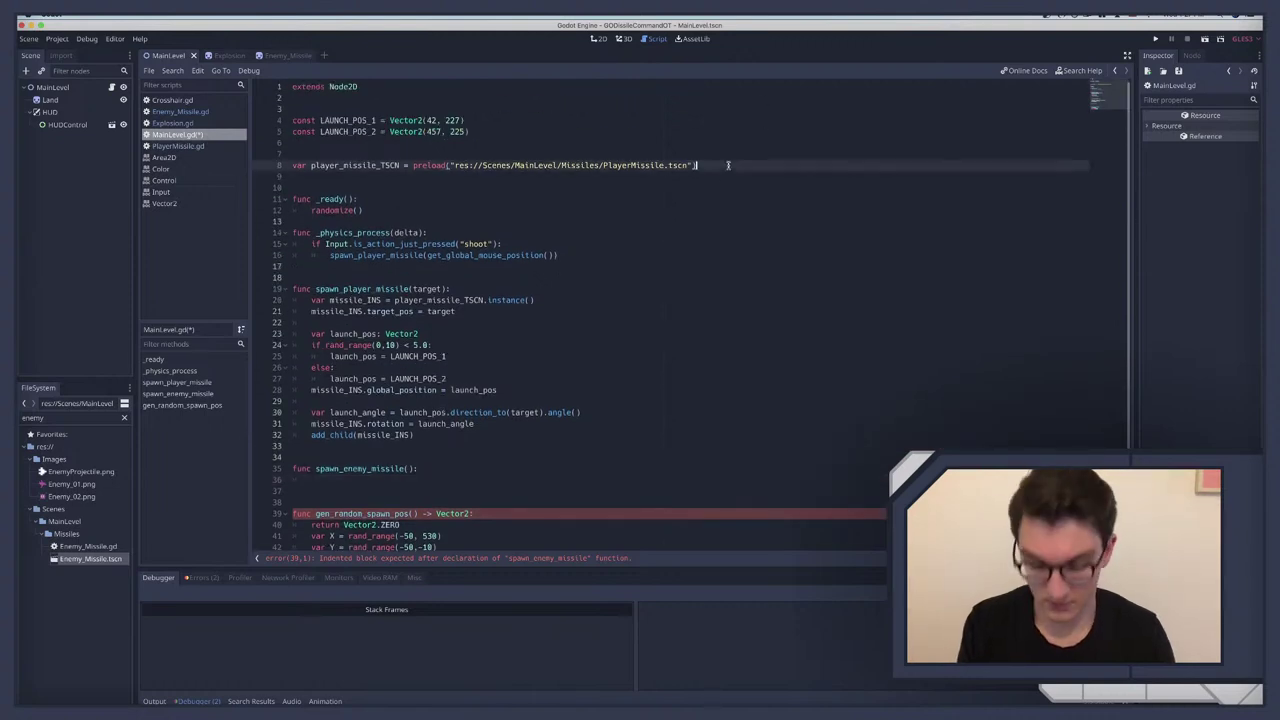
{"action": "key", "text": "Return"}
{"action": "type", "text": "var enemy"}
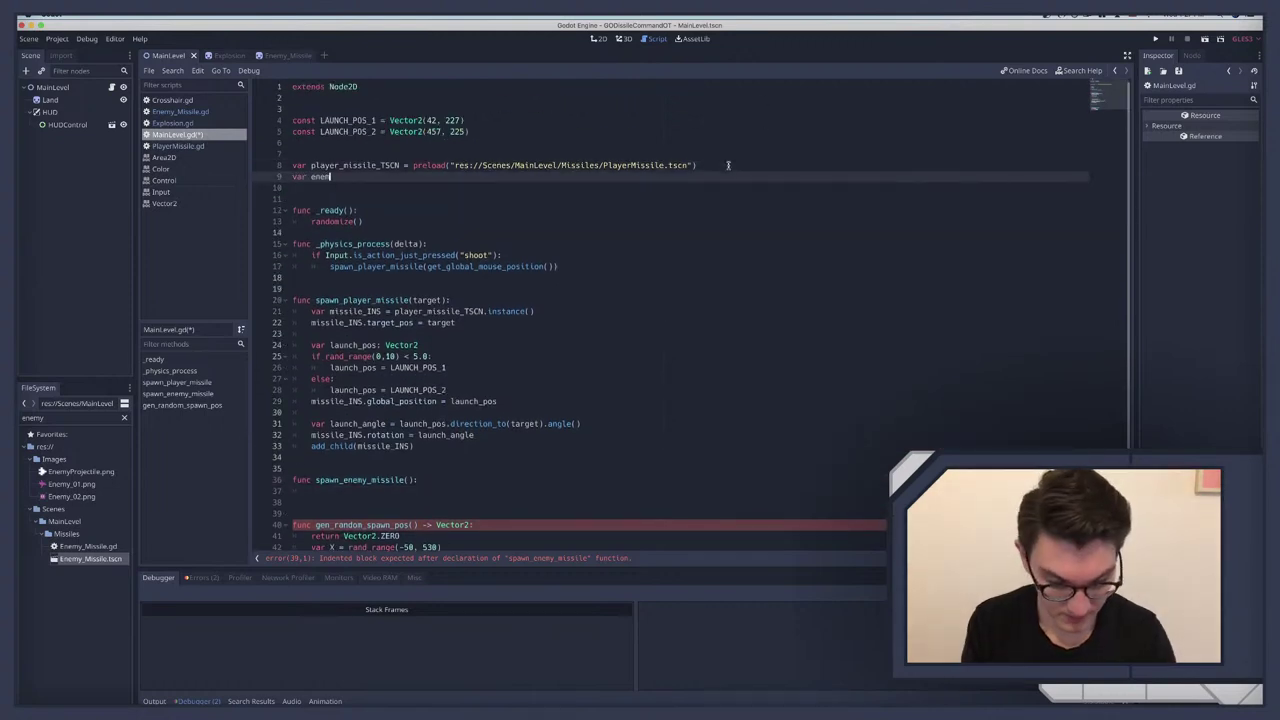
{"action": "type", "text": "_mis"}
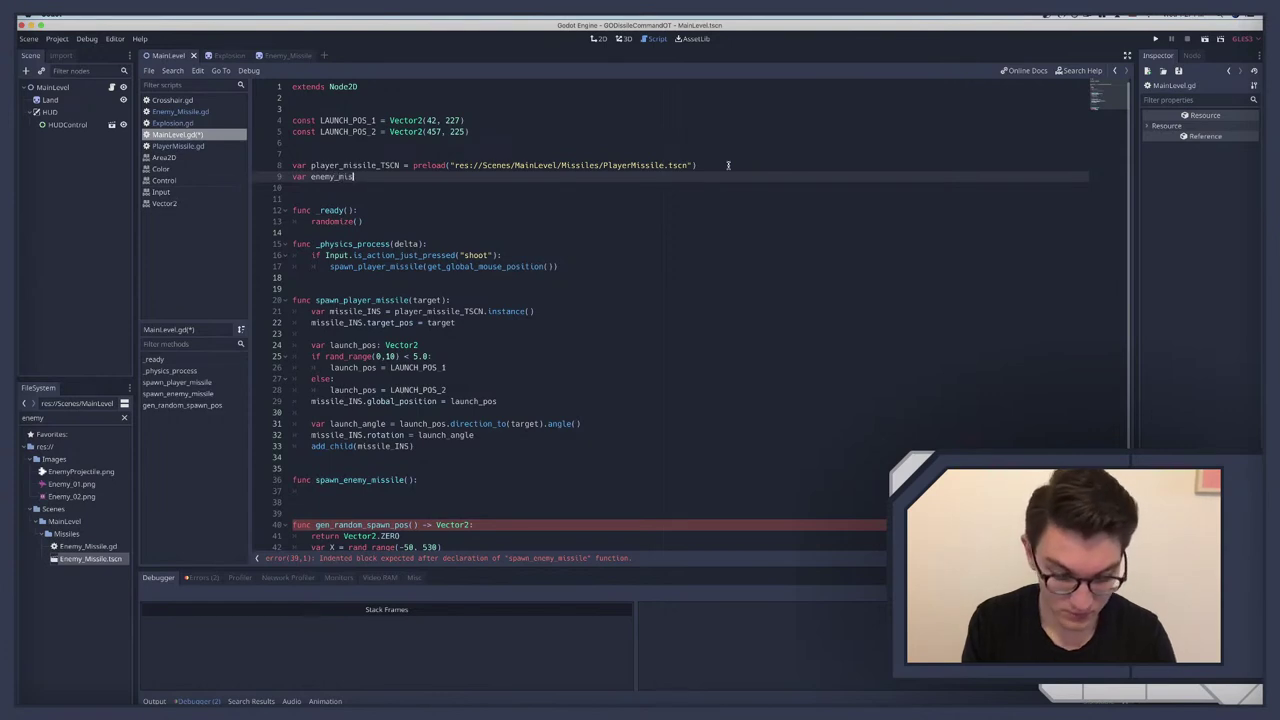
{"action": "type", "text": "sile_"}
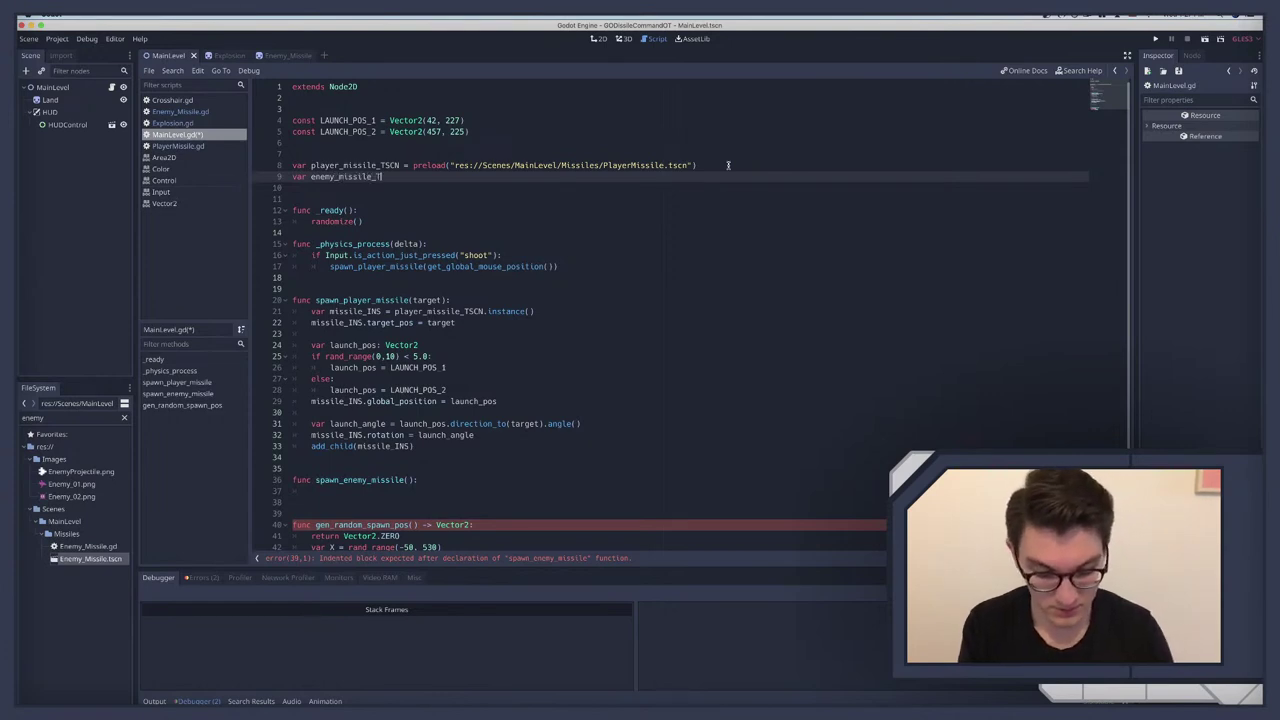
{"action": "type", "text": "TSCN"}
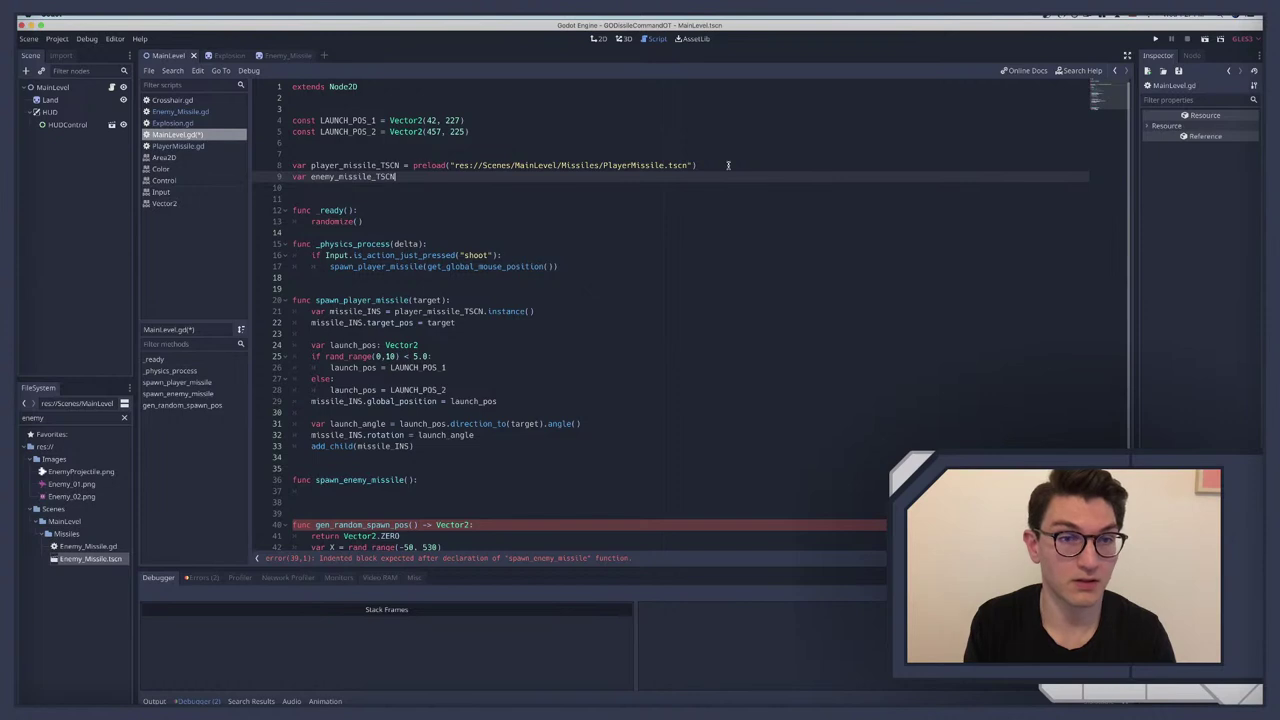
{"action": "type", "text": " = preloa"}
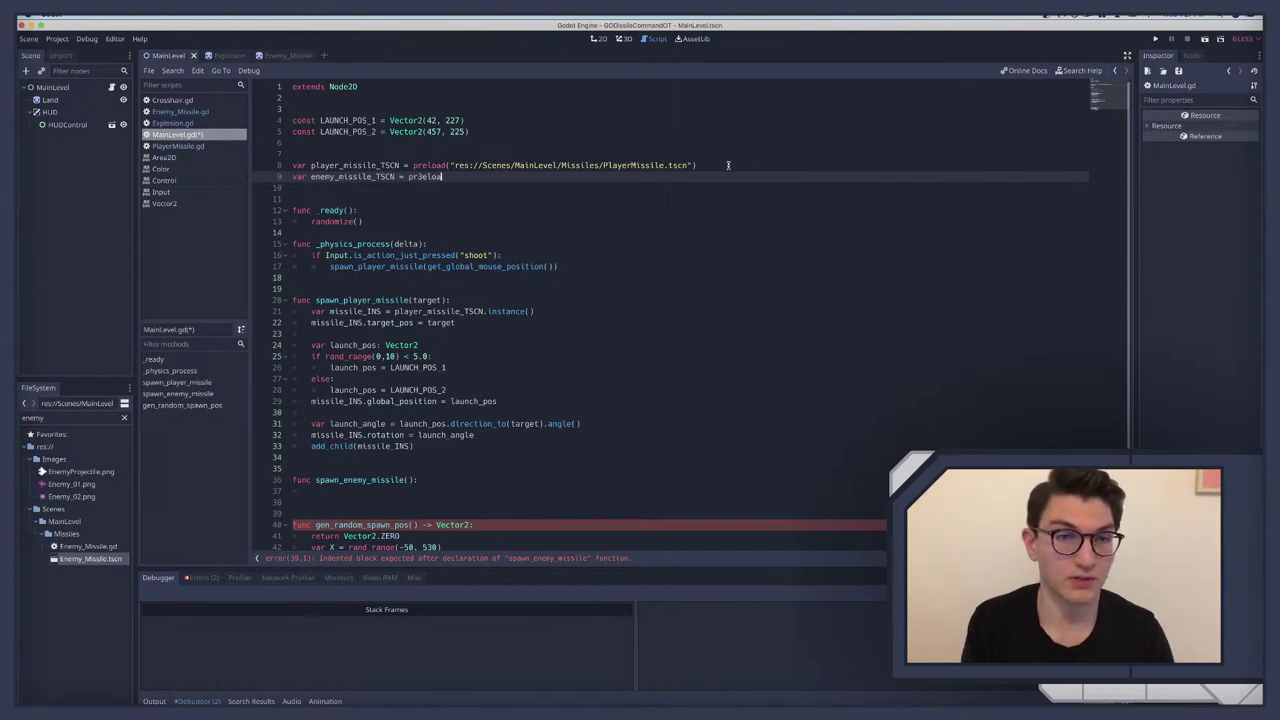
{"action": "key", "text": "BackSpace"}
{"action": "key", "text": "BackSpace"}
{"action": "key", "text": "BackSpace"}
{"action": "key", "text": "BackSpace"}
{"action": "type", "text": "eload("}
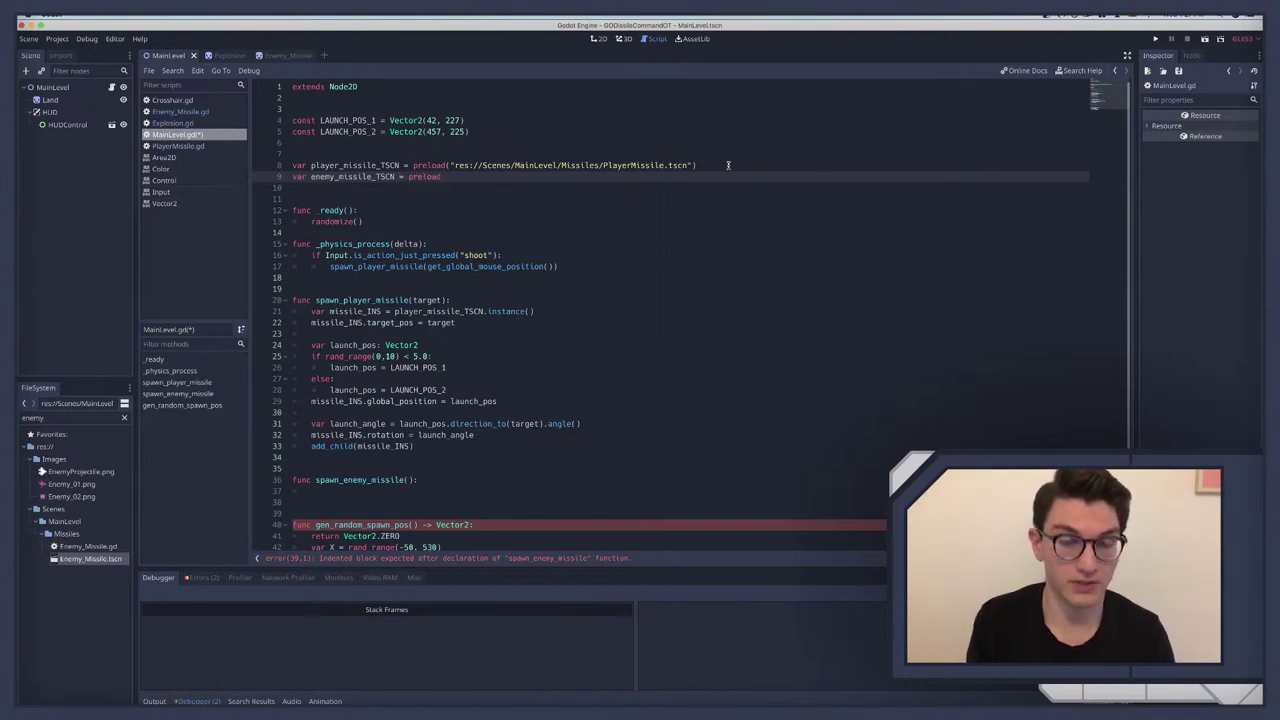
Step: Fill preload() with the Enemy_Missile.tscn path from the FileSystem dock
{"action": "double_click", "coordinate": [56, 418]}
{"action": "left_click_drag", "start_coordinate": [90, 558], "coordinate": [452, 176]}
{"action": "scroll", "coordinate": [466, 247], "scroll_direction": "down", "scroll_amount": 3}
{"action": "left_click", "coordinate": [340, 381]}
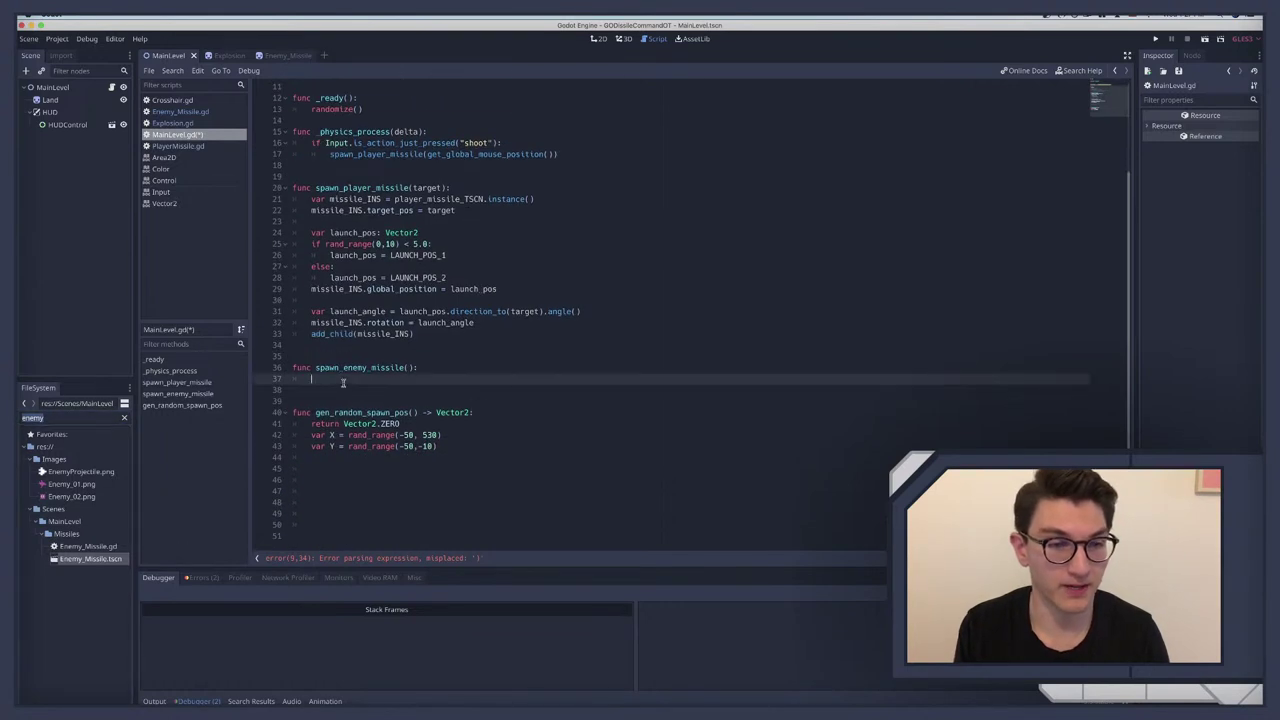
{"action": "scroll", "coordinate": [361, 366], "scroll_direction": "up", "scroll_amount": 2}
{"action": "scroll", "coordinate": [361, 366], "scroll_direction": "down", "scroll_amount": 1}
{"action": "scroll", "coordinate": [361, 366], "scroll_direction": "up", "scroll_amount": 2}
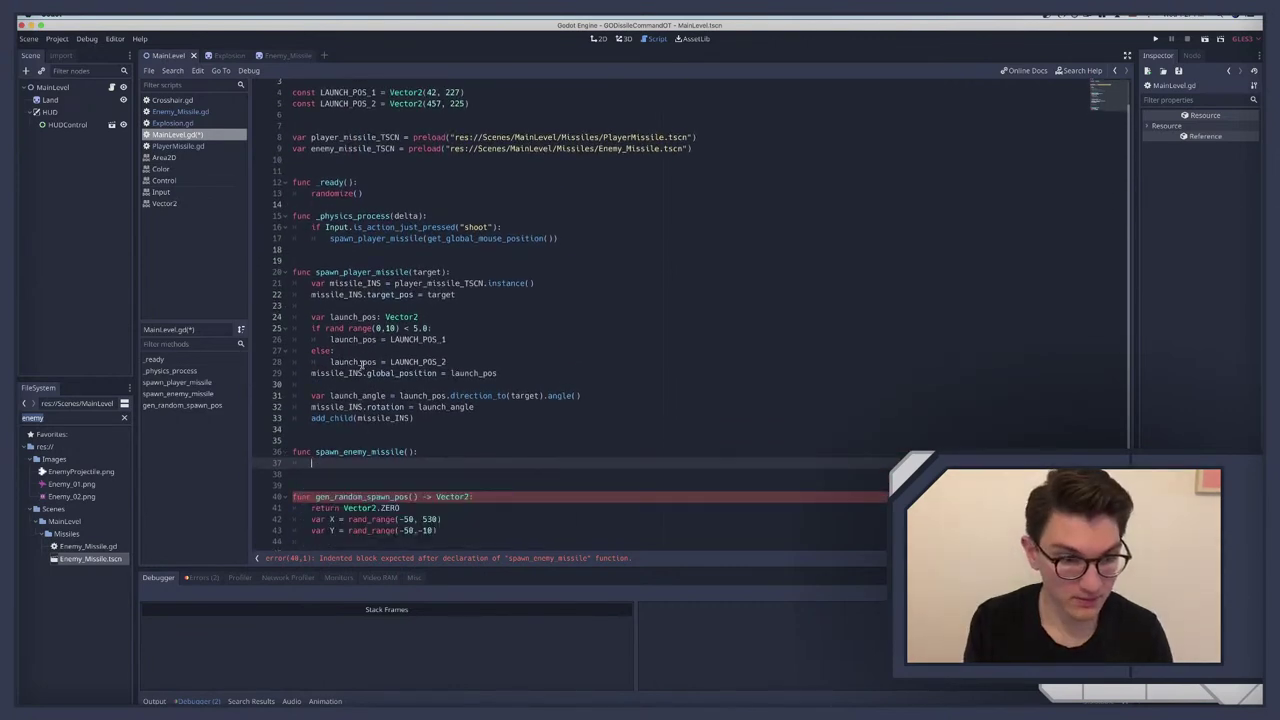
Step: Instance the enemy missile with var missile_INS = enemy_missile_TSCN.instance()
{"action": "type", "text": "var enem"}
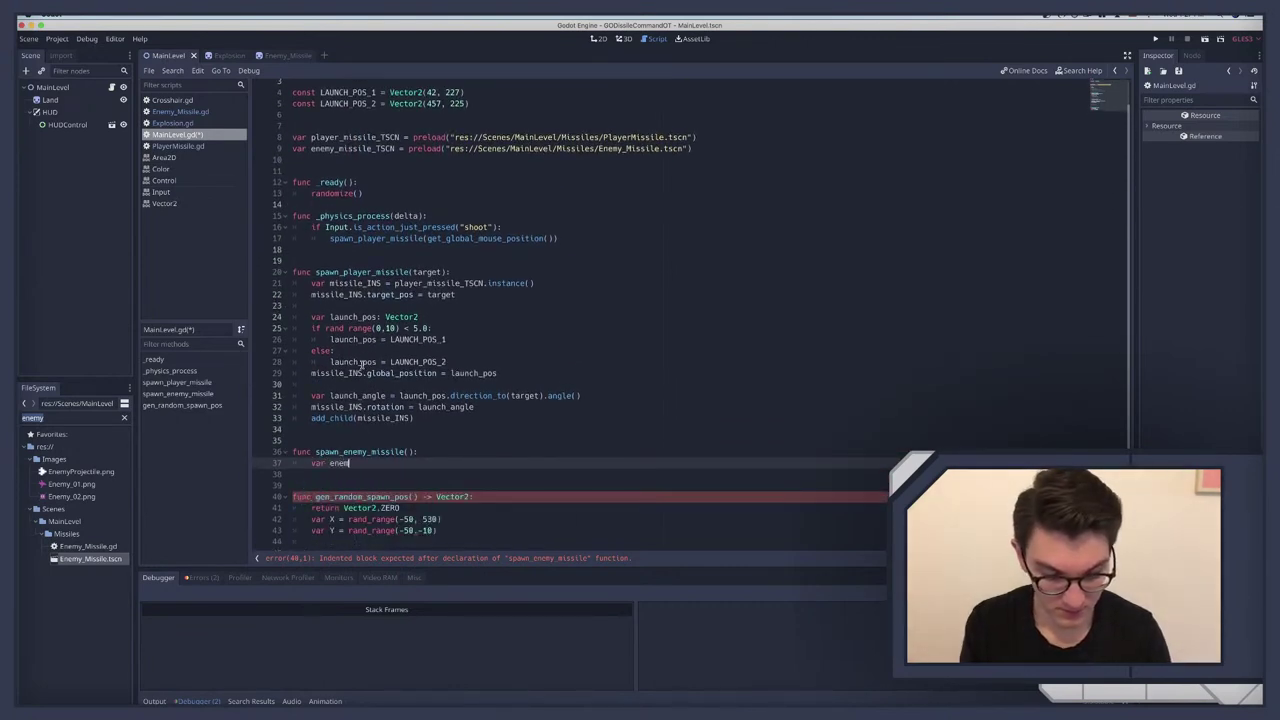
{"action": "type", "text": "y_mi"}
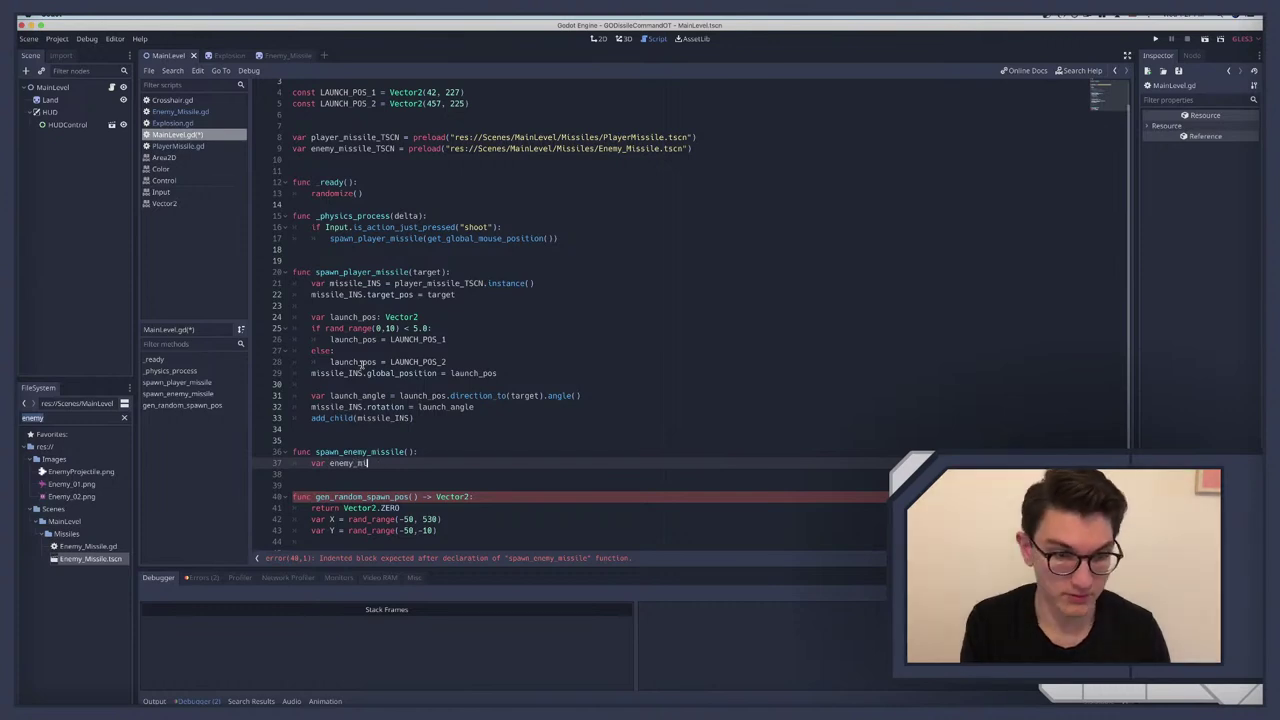
{"action": "key", "text": "BackSpace"}
{"action": "key", "text": "BackSpace"}
{"action": "key", "text": "BackSpace"}
{"action": "key", "text": "BackSpace"}
{"action": "type", "text": "mis"}
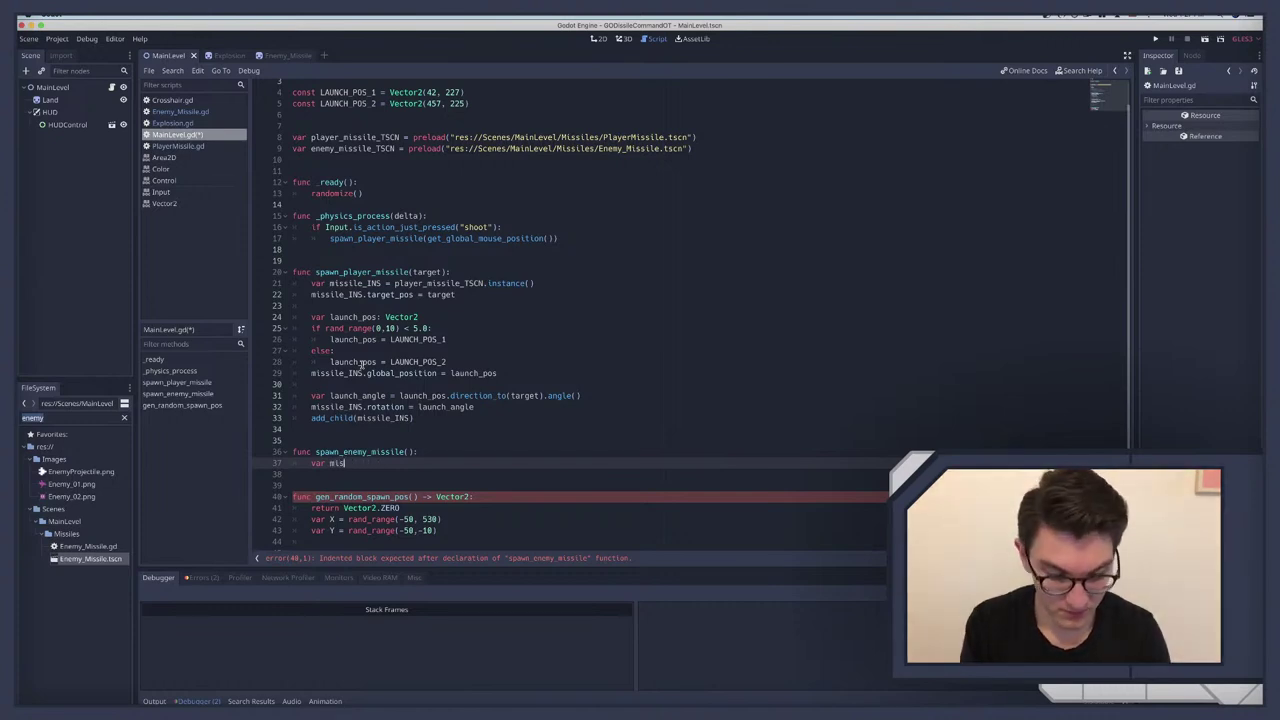
{"action": "type", "text": "sile_"}
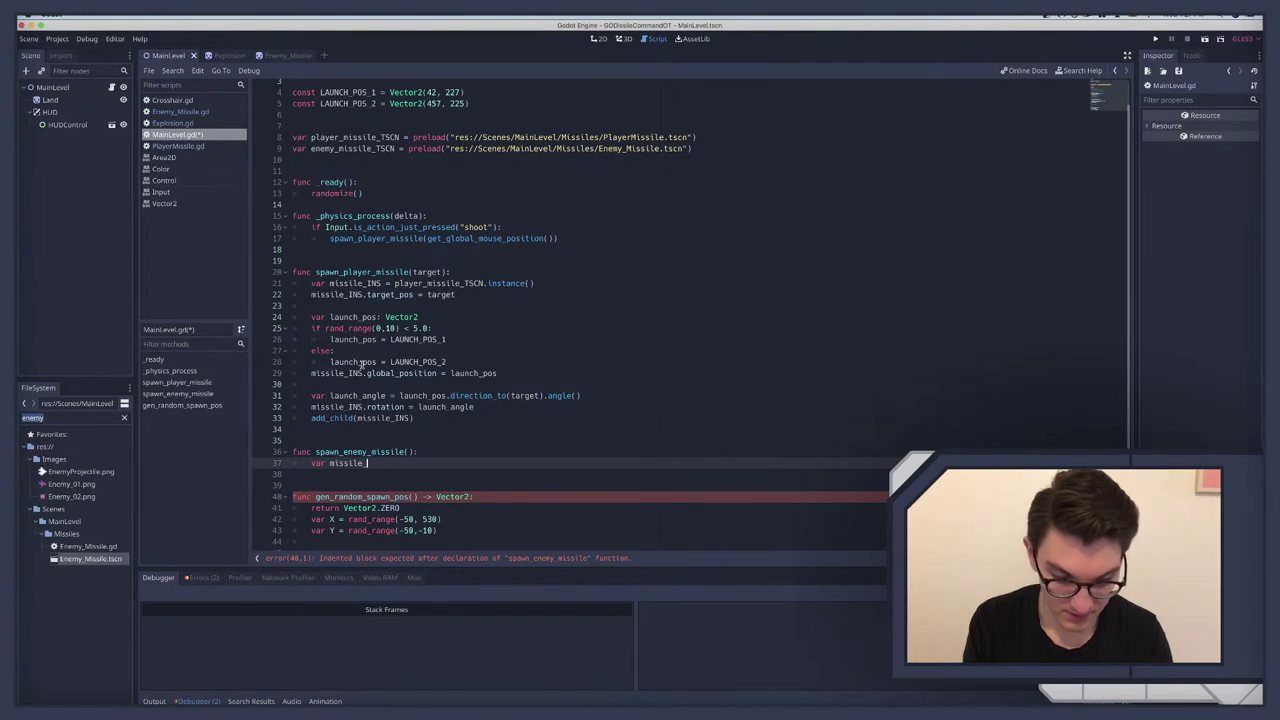
{"action": "type", "text": "INS "}
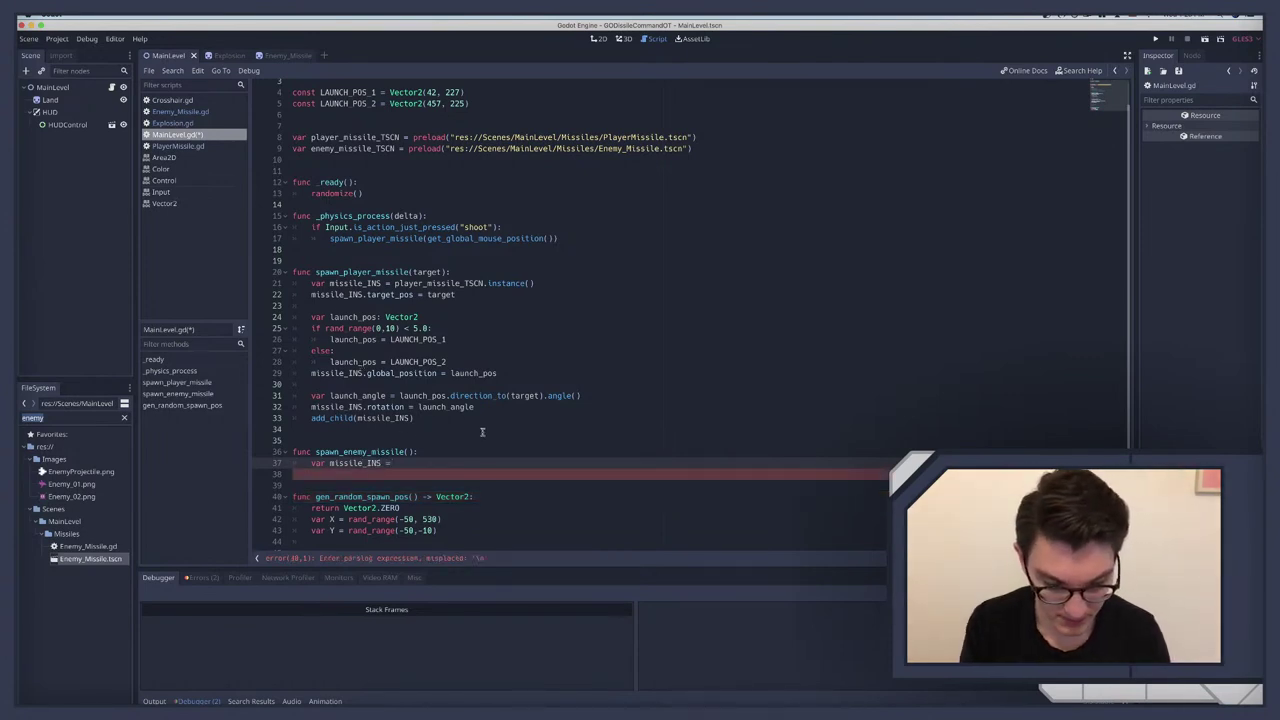
{"action": "type", "text": "= enemy_missile_TSCN"}
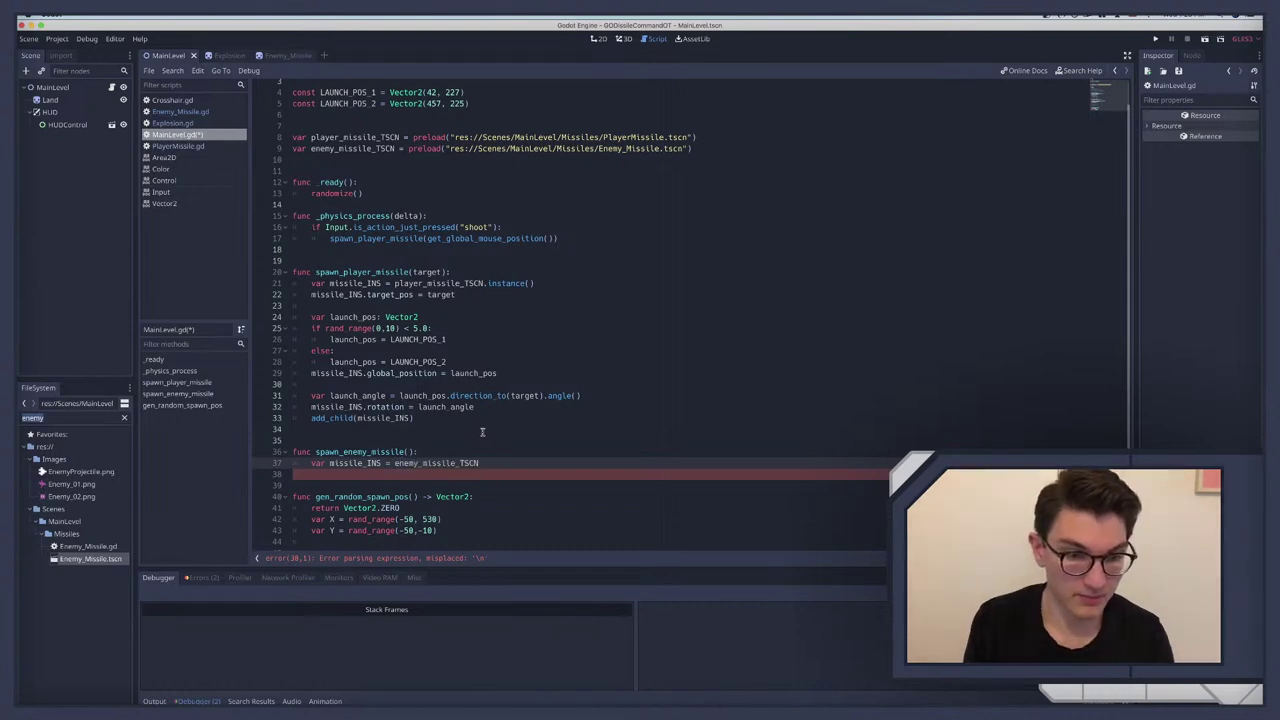
{"action": "type", "text": ".instance()"}
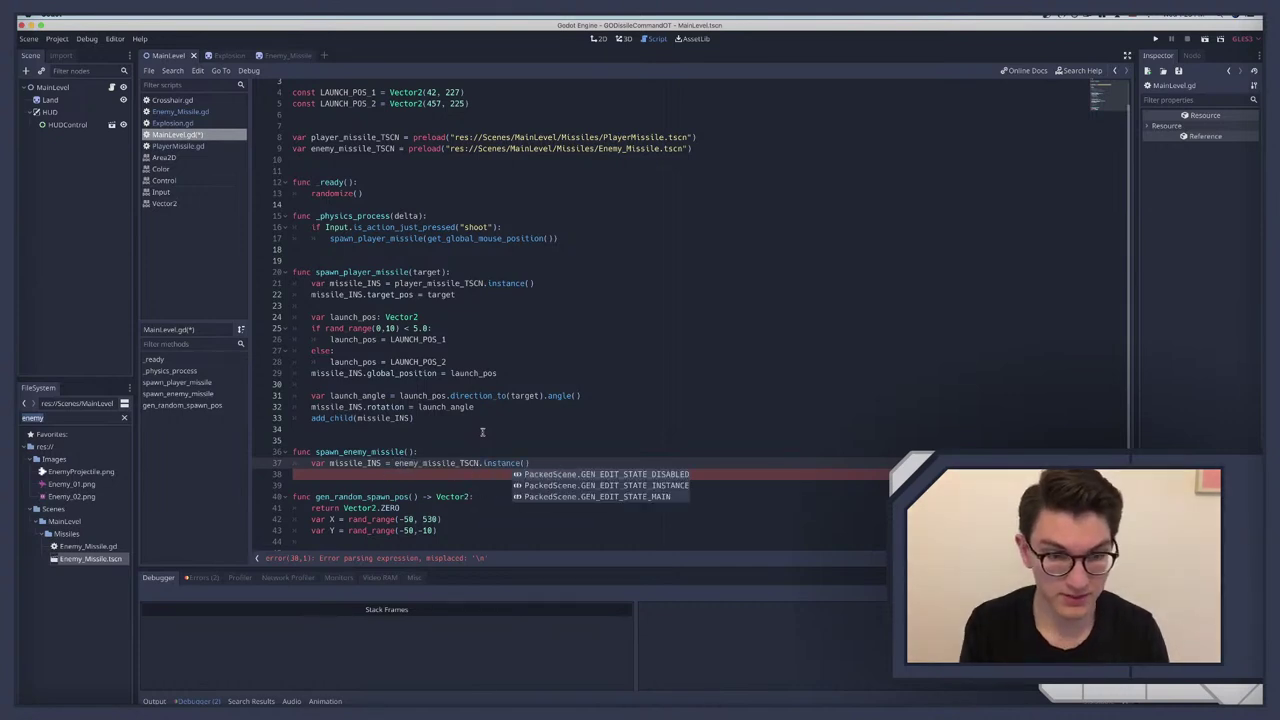
{"action": "key", "text": "Right"}
{"action": "key", "text": "Return"}
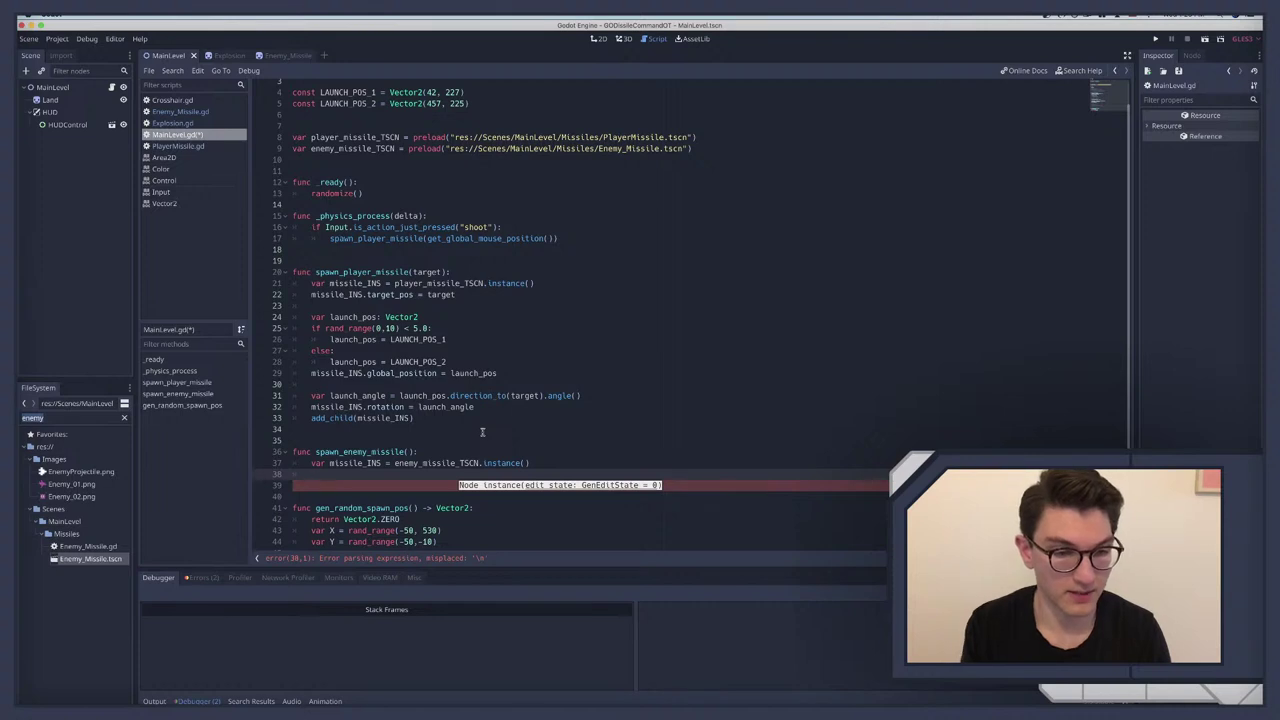
Step: Begin setting missile_INS.global_position = Vector2( on the next line
{"action": "type", "text": "missile_INS"}
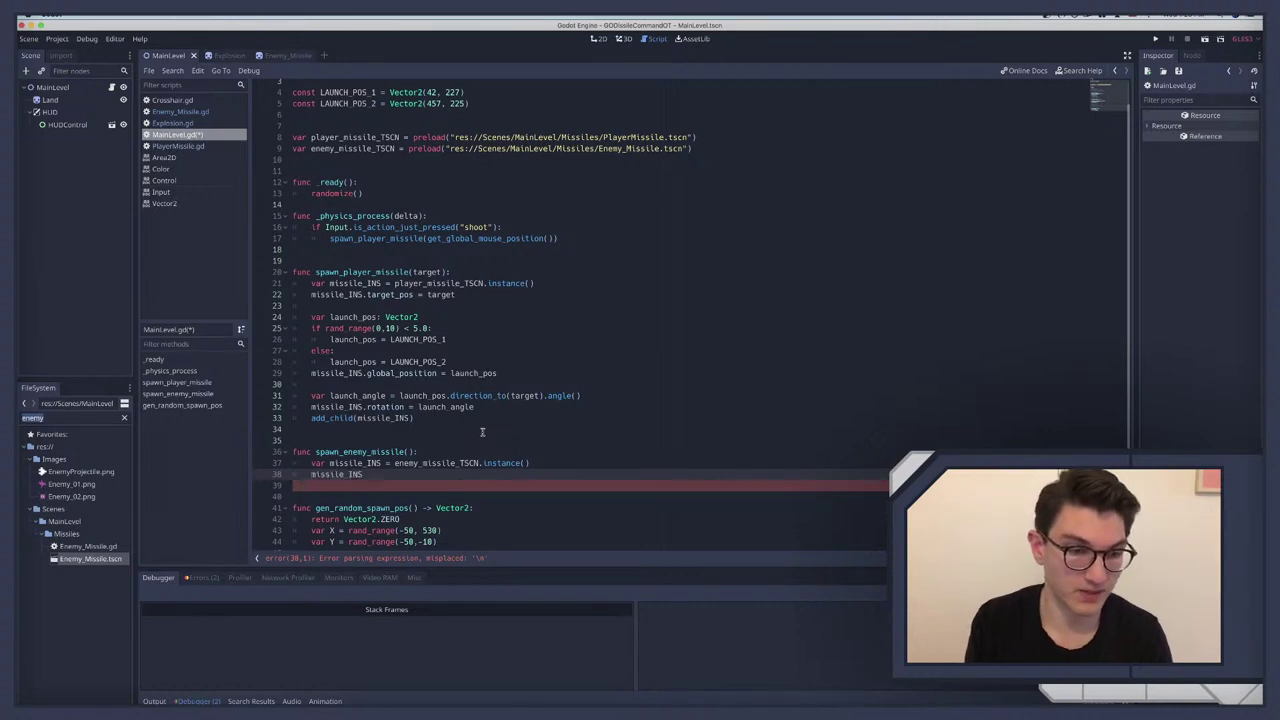
{"action": "type", "text": ".glo"}
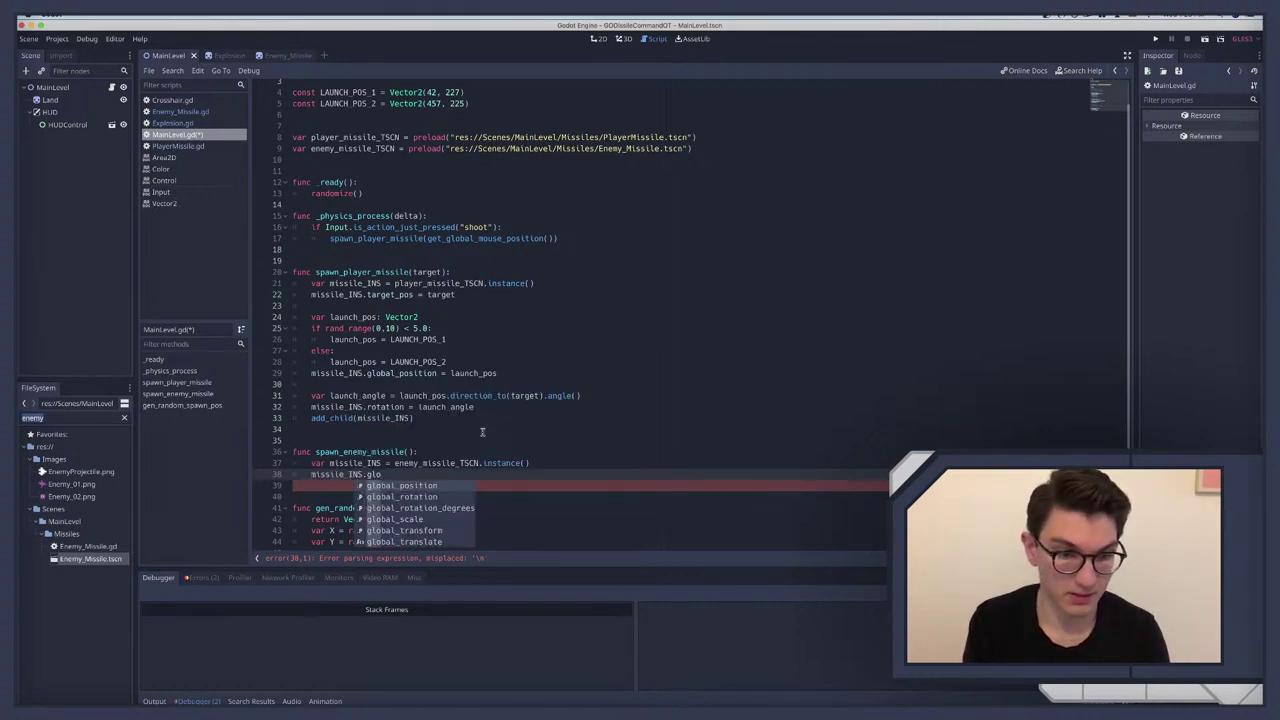
{"action": "key", "text": "Return"}
{"action": "type", "text": "= Vec"}
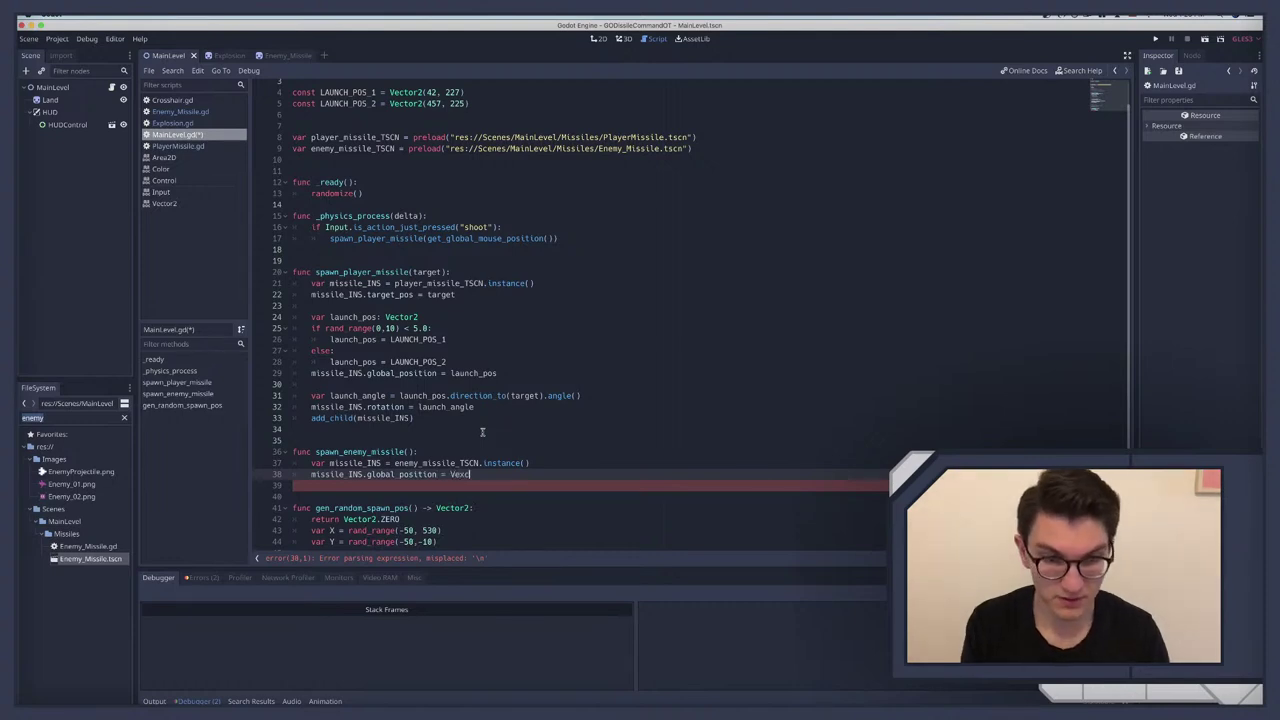
{"action": "key", "text": "BackSpace"}
{"action": "key", "text": "BackSpace"}
{"action": "type", "text": "c"}
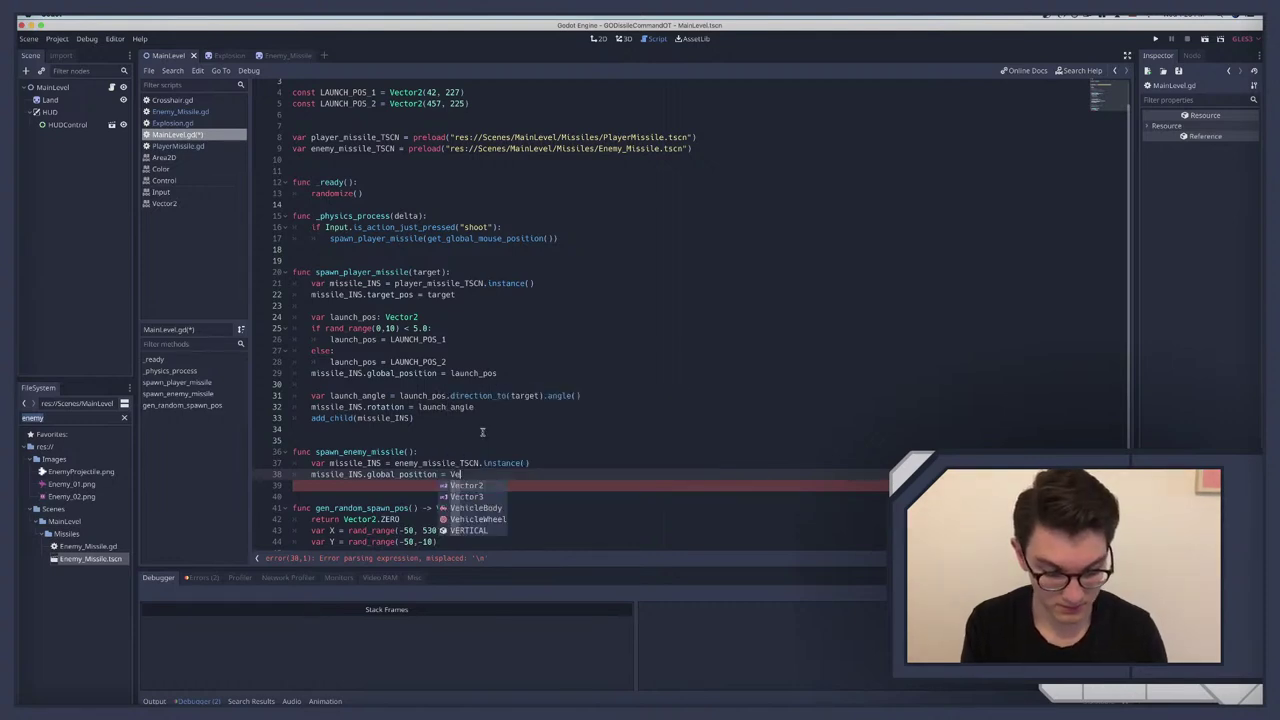
{"action": "key", "text": "Return"}
{"action": "type", "text": "("}
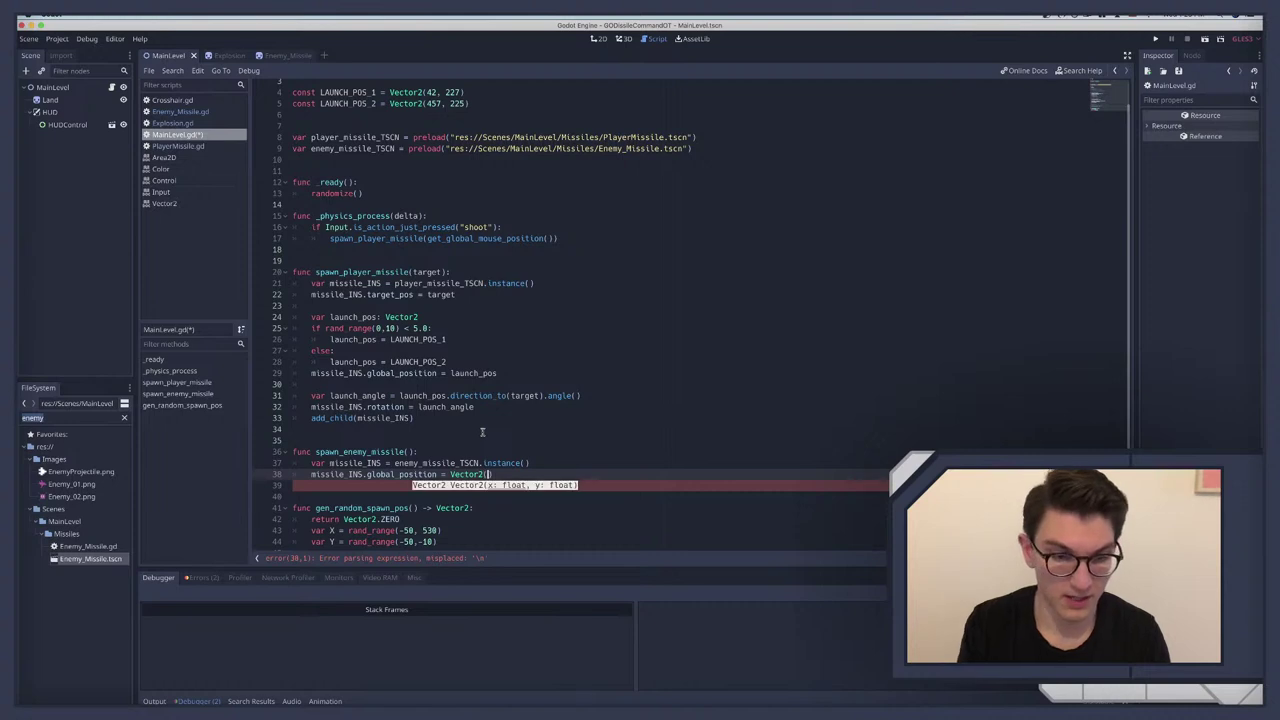
Step: Paste rand_range(-50, 530) and rand_range(-50,-10) as the Vector2 arguments
{"action": "left_click_drag", "start_coordinate": [348, 531], "coordinate": [396, 532]}
{"action": "left_click", "coordinate": [396, 531]}
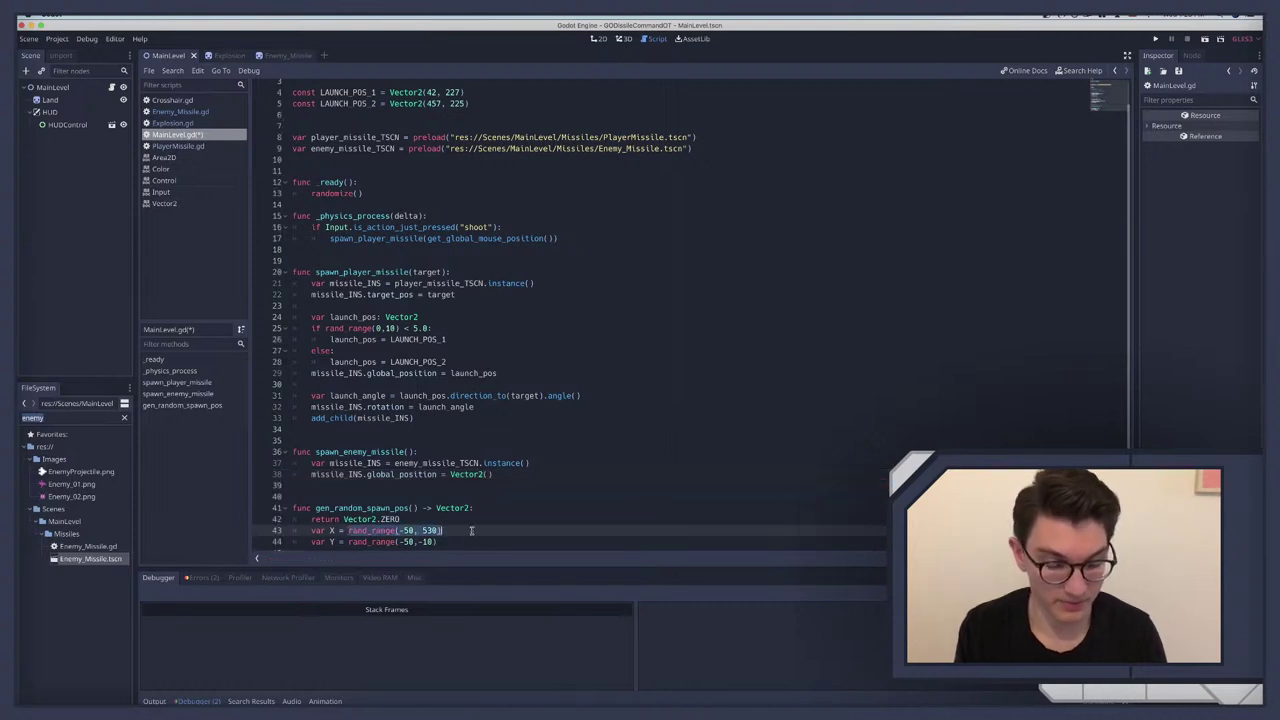
{"action": "left_click", "coordinate": [515, 478]}
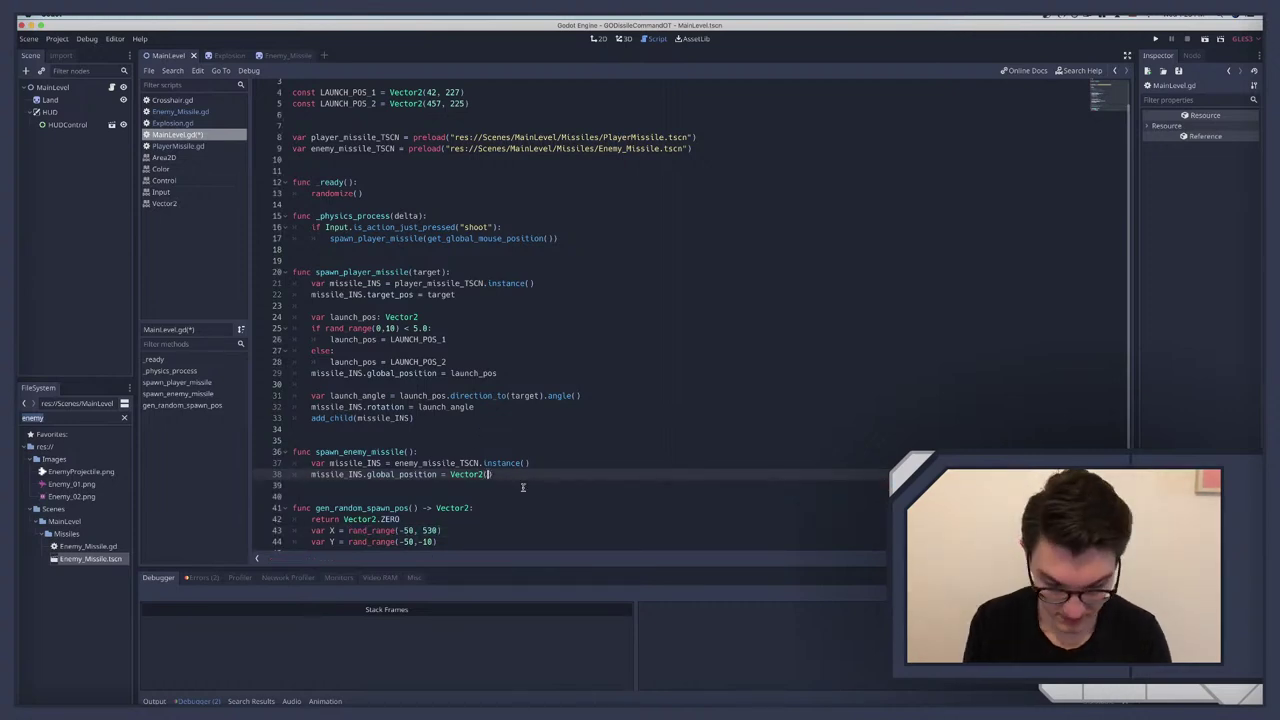
{"action": "type", "text": "rand_range(-50, 530)"}
{"action": "type", "text": ","}
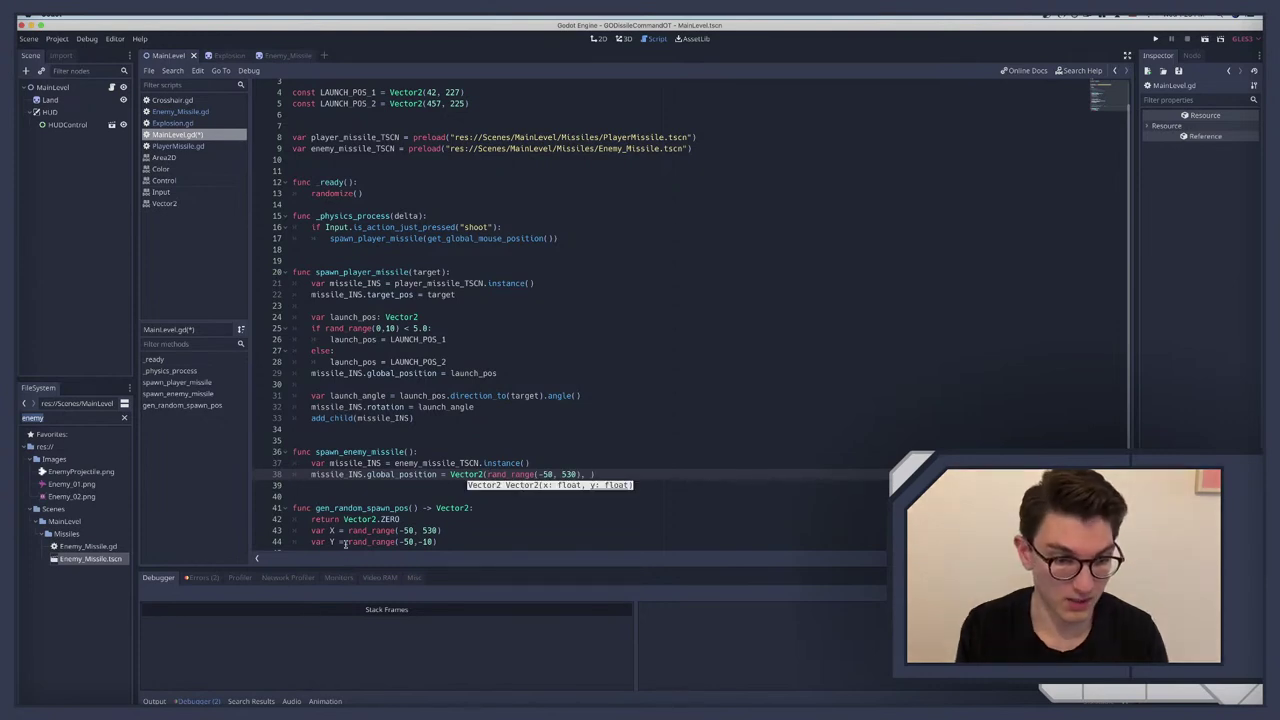
{"action": "left_click_drag", "start_coordinate": [348, 543], "coordinate": [472, 543]}
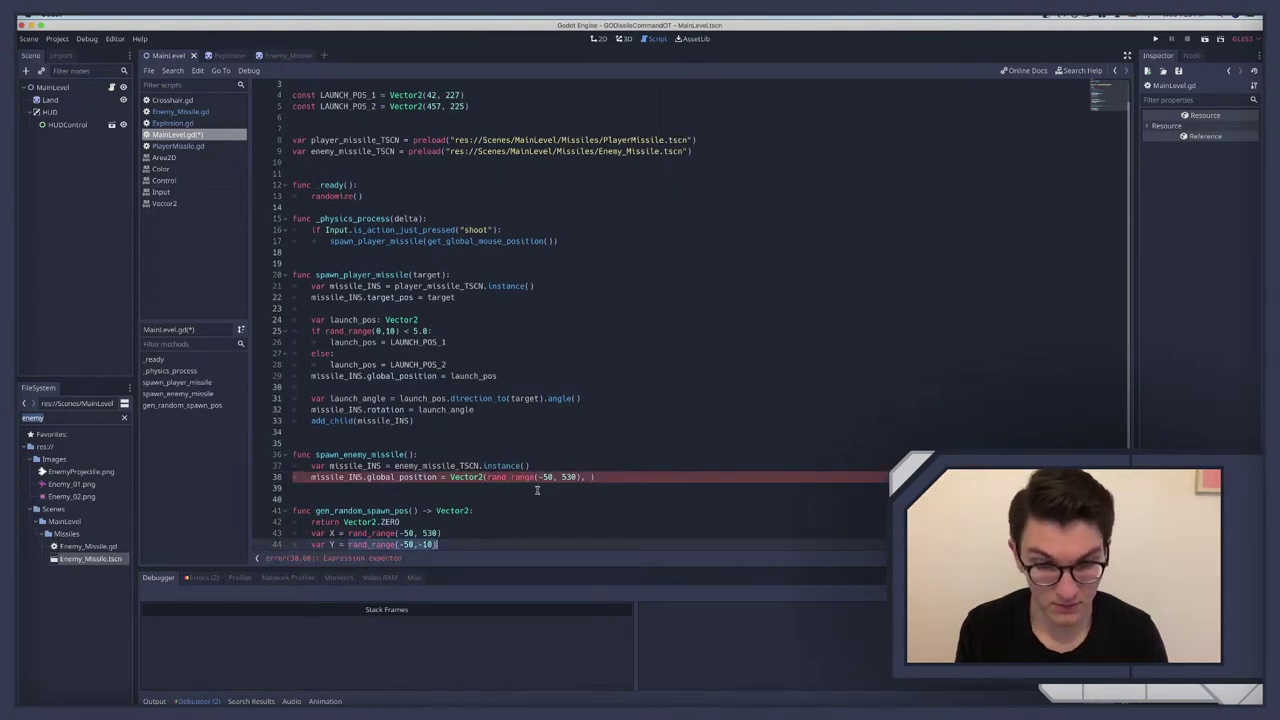
{"action": "key", "text": "super+c"}
{"action": "left_click", "coordinate": [591, 477]}
{"action": "key", "text": "super+v"}
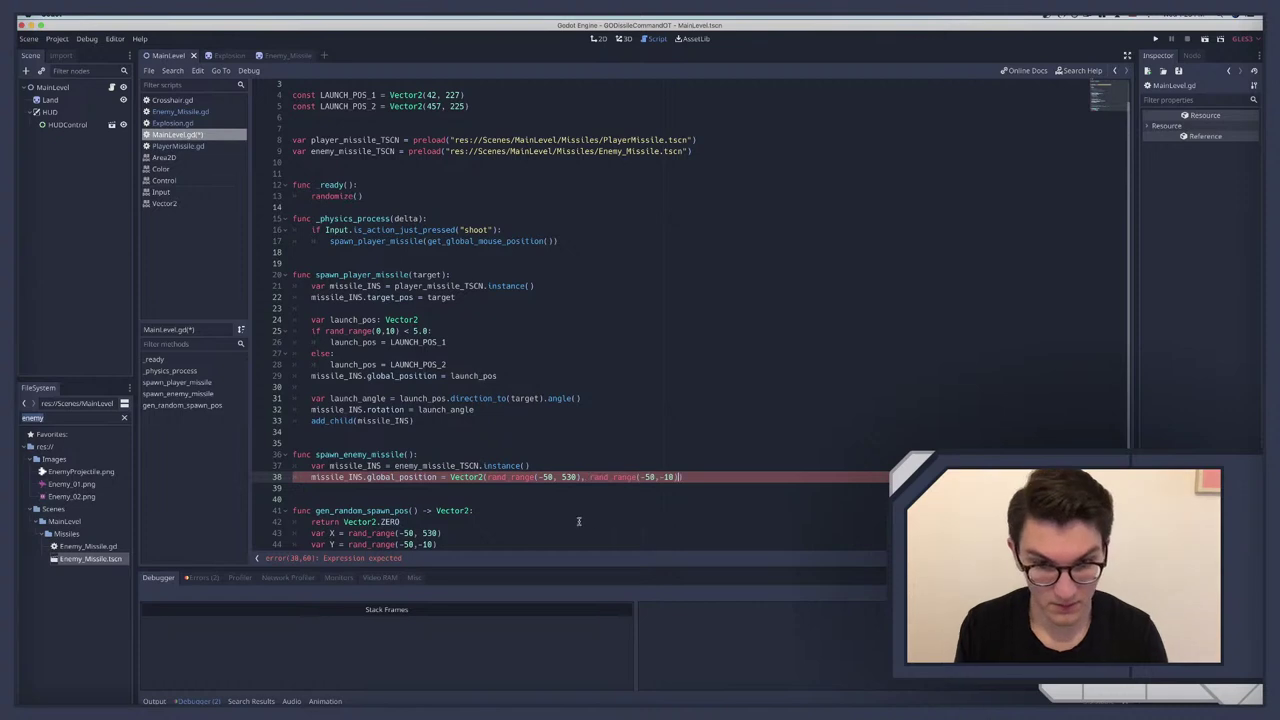
{"action": "type", "text": ")"}
{"action": "scroll", "coordinate": [509, 497], "scroll_direction": "down", "scroll_amount": 3}
{"action": "left_click_drag", "start_coordinate": [380, 466], "coordinate": [276, 410]}
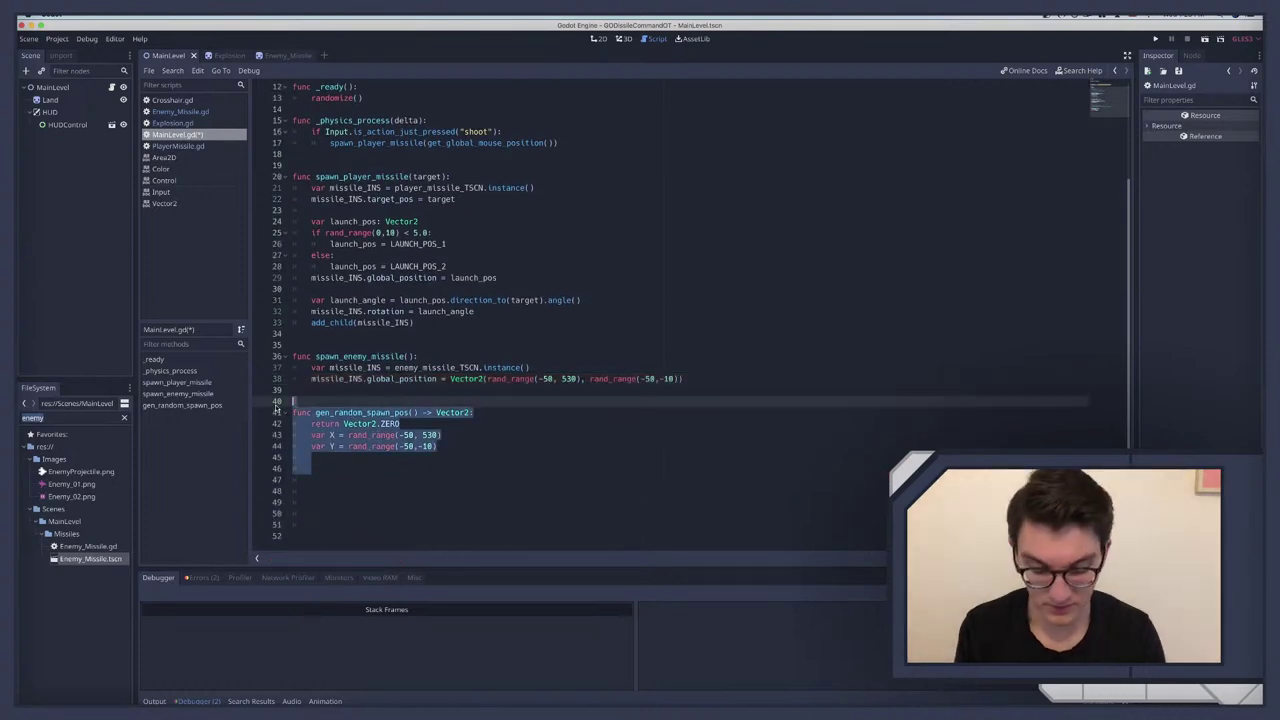
{"action": "key", "text": "BackSpace"}
{"action": "key", "text": "BackSpace"}
{"action": "key", "text": "BackSpace"}
{"action": "scroll", "coordinate": [378, 458], "scroll_direction": "up", "scroll_amount": 3}
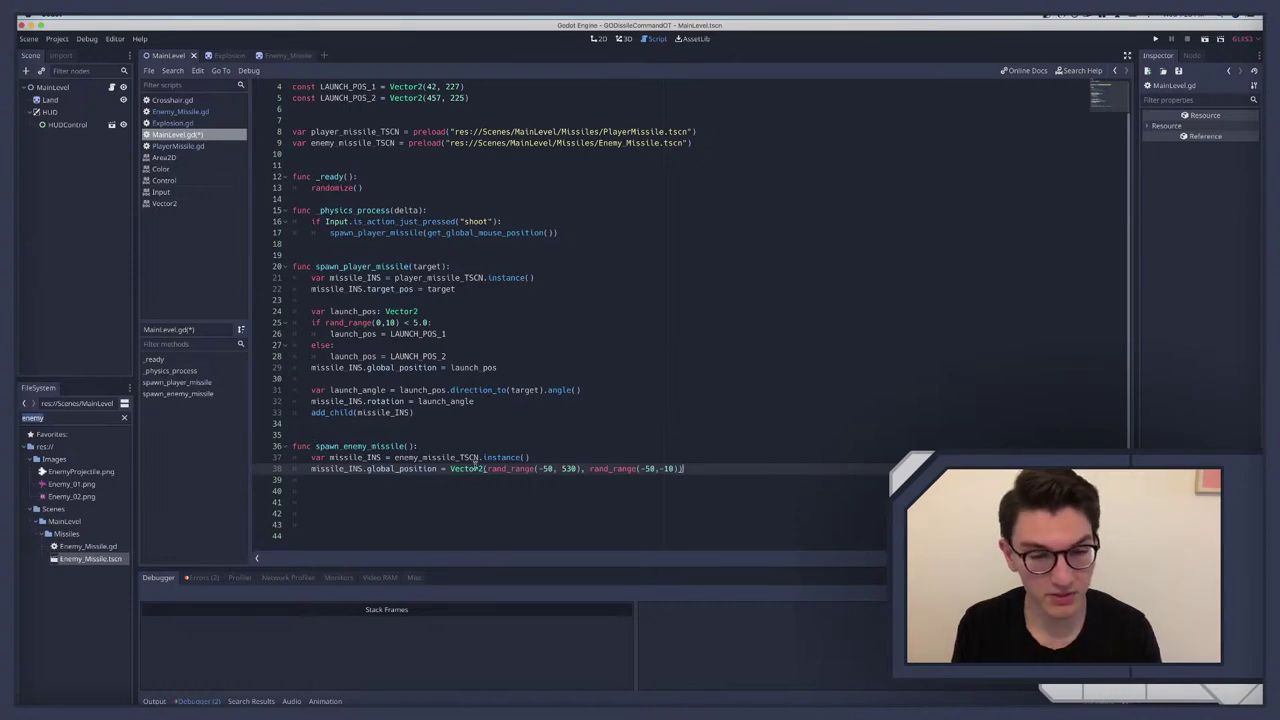
{"action": "left_click_drag", "start_coordinate": [450, 468], "coordinate": [680, 468]}
{"action": "left_click", "coordinate": [585, 477]}
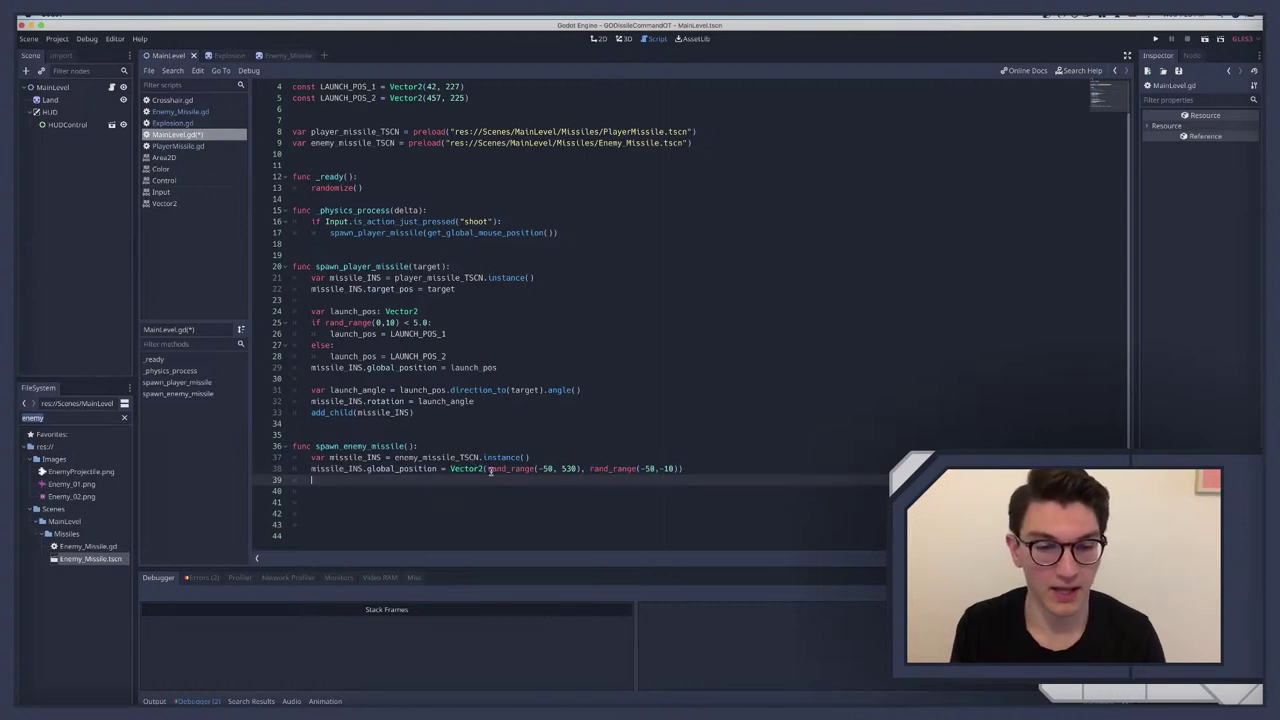
{"action": "left_click", "coordinate": [548, 469]}
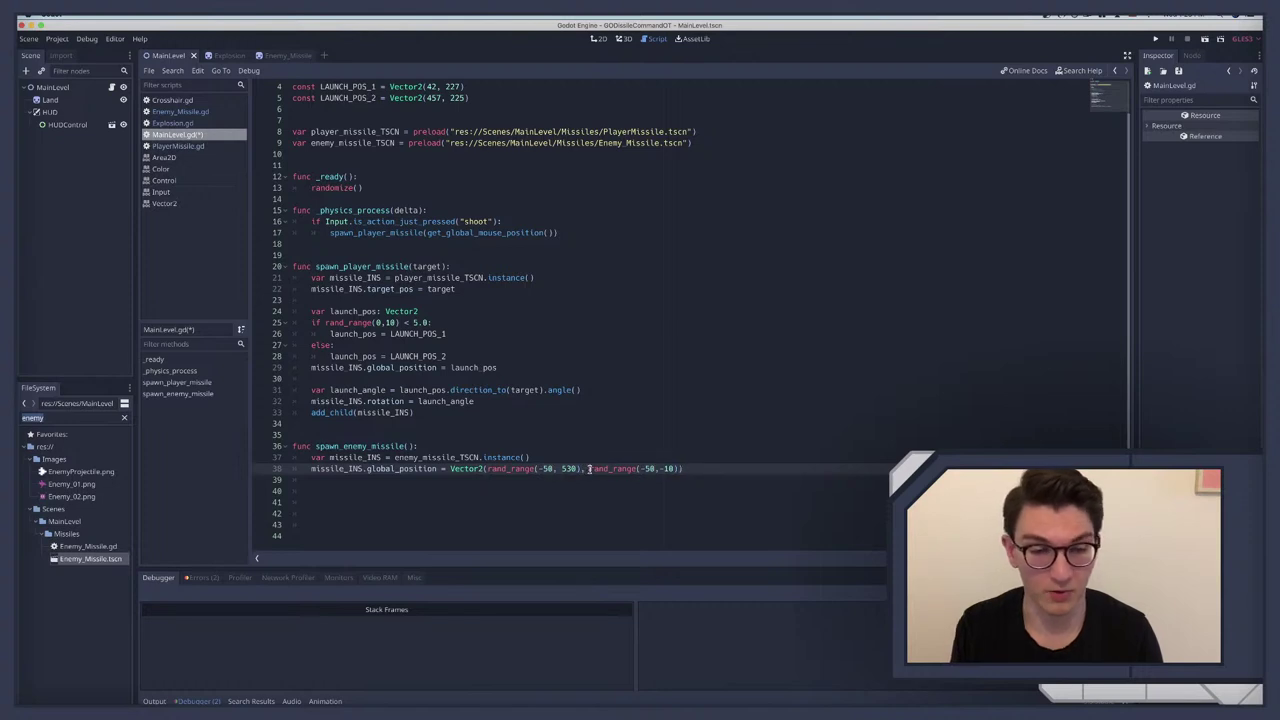
{"action": "left_click", "coordinate": [589, 468]}
{"action": "left_click", "coordinate": [66, 90]}
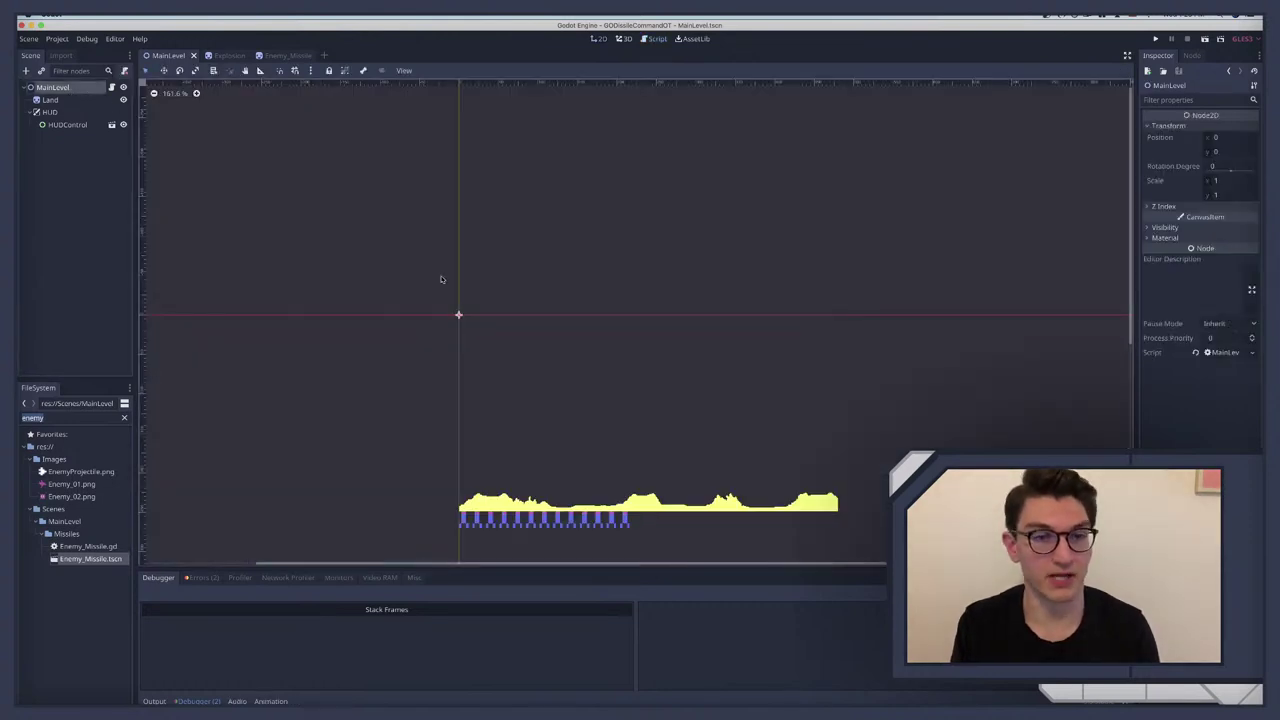
{"action": "left_click_drag", "start_coordinate": [392, 224], "coordinate": [894, 320]}
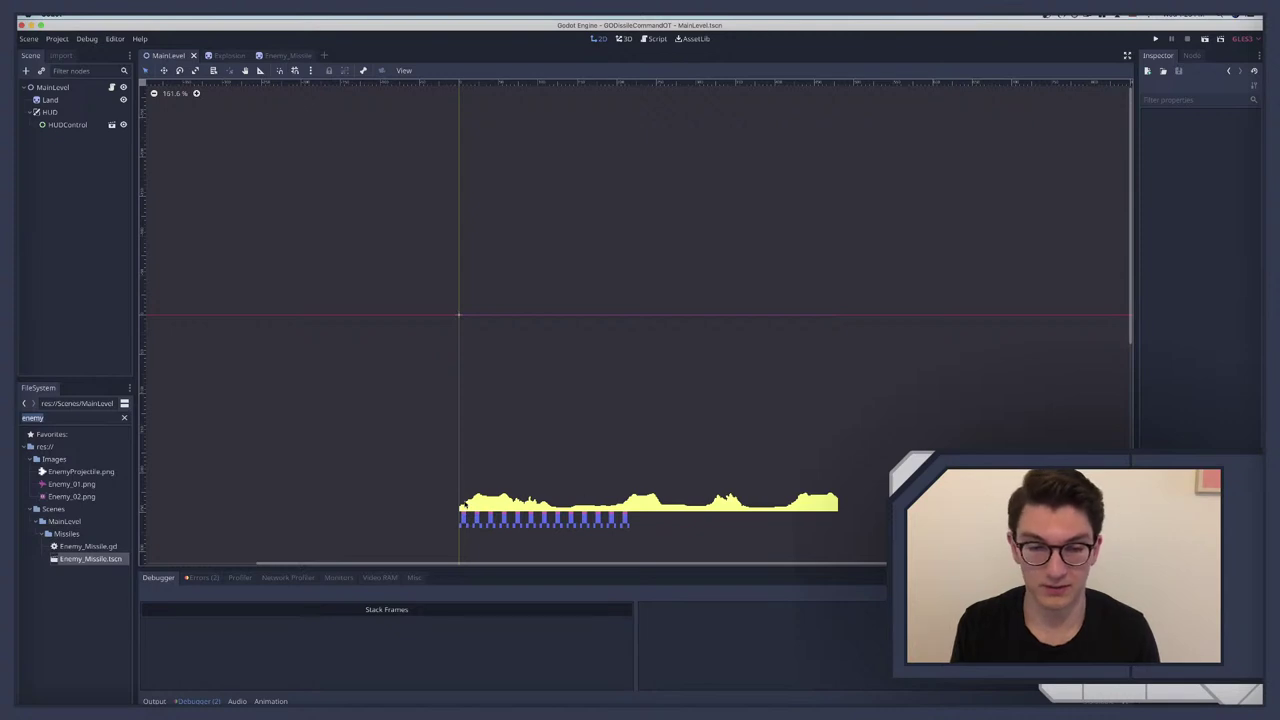
{"action": "left_click", "coordinate": [112, 87]}
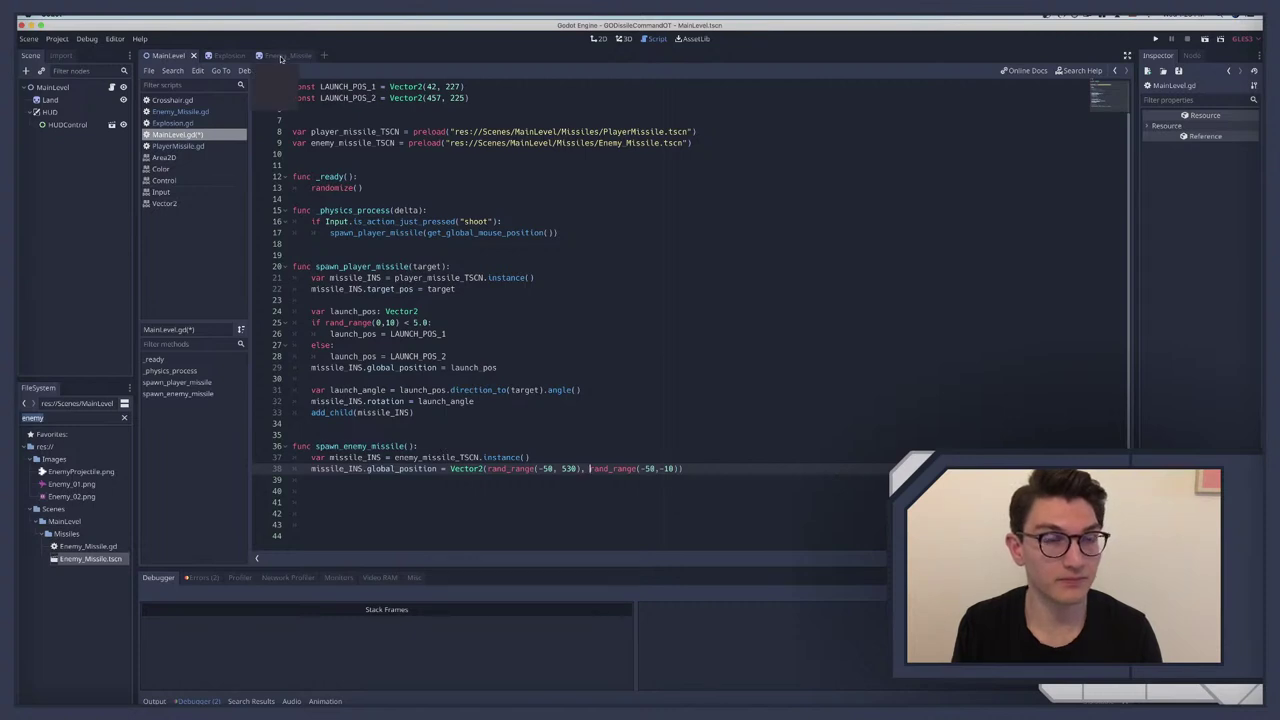
{"action": "left_click", "coordinate": [280, 56]}
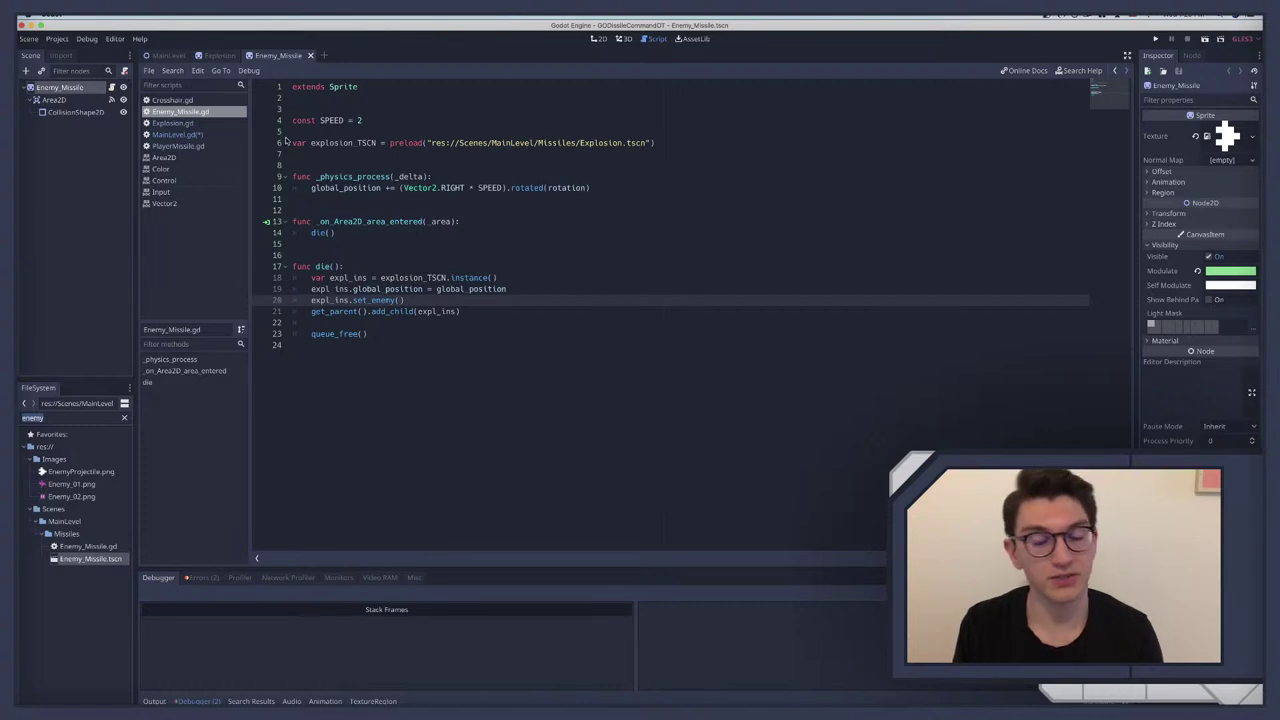
{"action": "left_click", "coordinate": [208, 57]}
{"action": "left_click", "coordinate": [168, 55]}
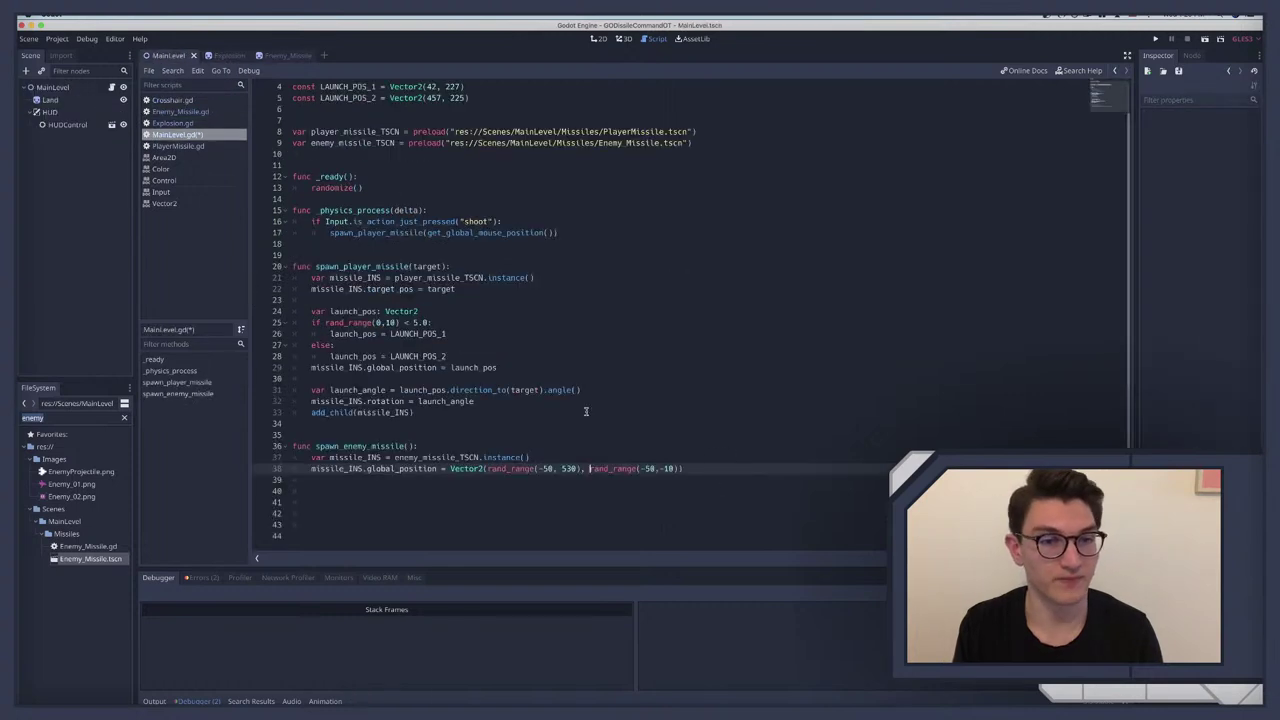
{"action": "left_click", "coordinate": [706, 470]}
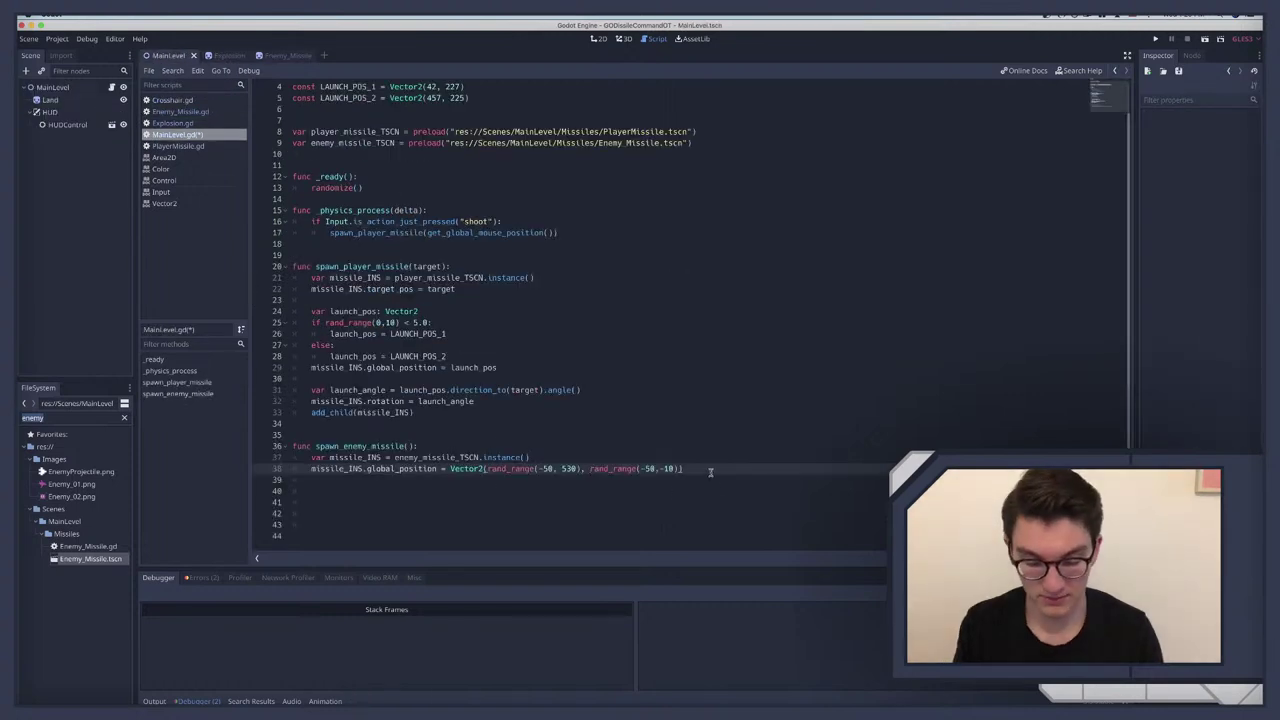
Step: On new line 40, write missile_INS.global_position.direction_to(Vector2(rand_range() using autocomplete
{"action": "key", "text": "Return"}
{"action": "key", "text": "Return"}
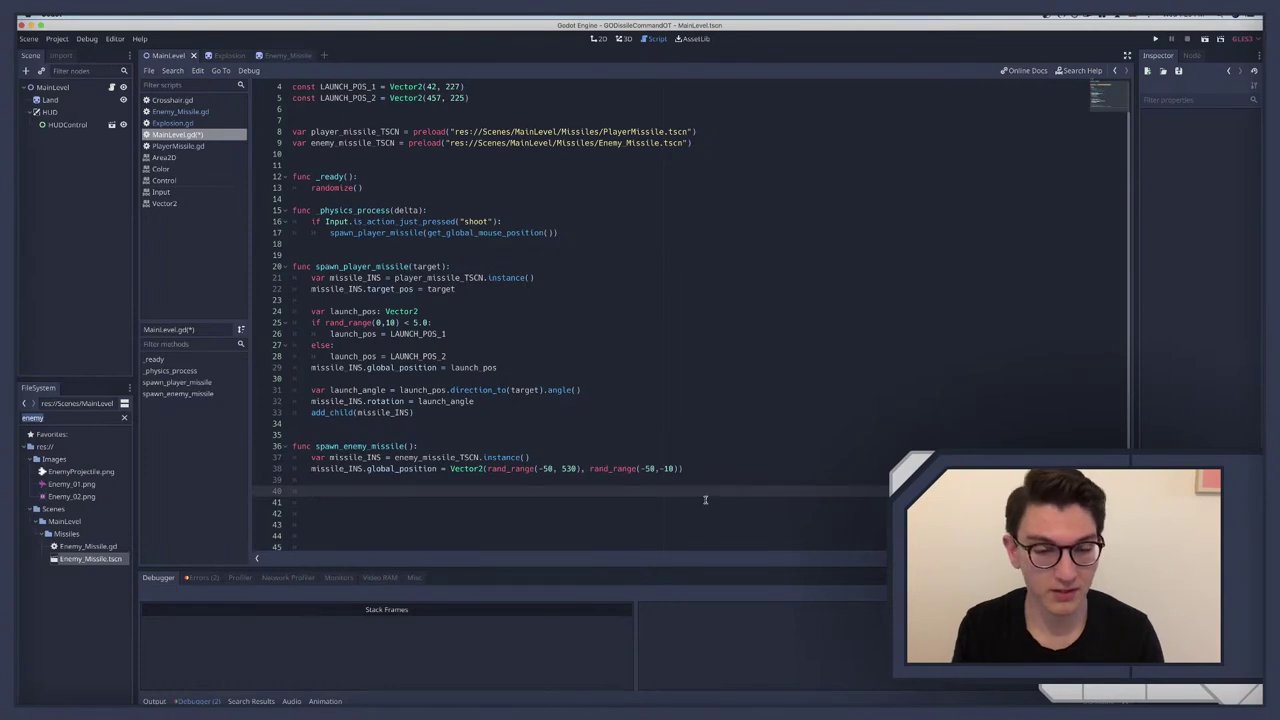
{"action": "scroll", "coordinate": [705, 498], "scroll_direction": "down", "scroll_amount": 1}
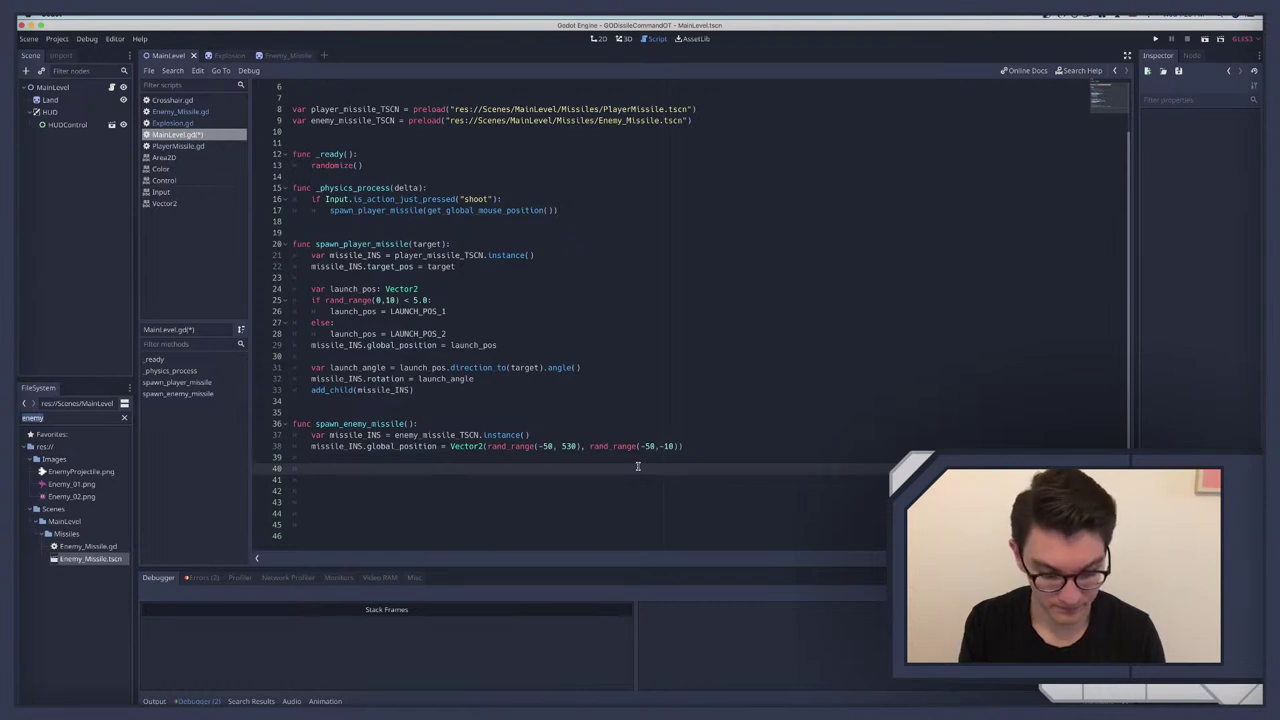
{"action": "type", "text": "missile_INS"}
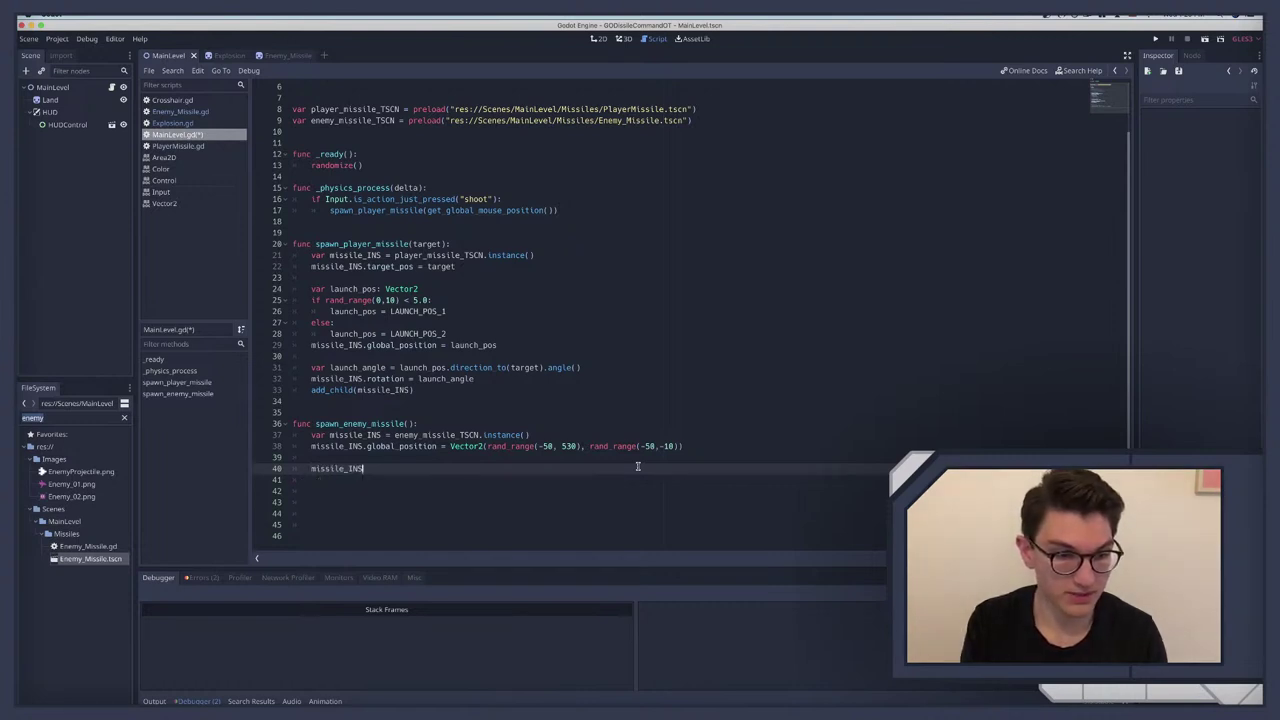
{"action": "type", "text": ".globa"}
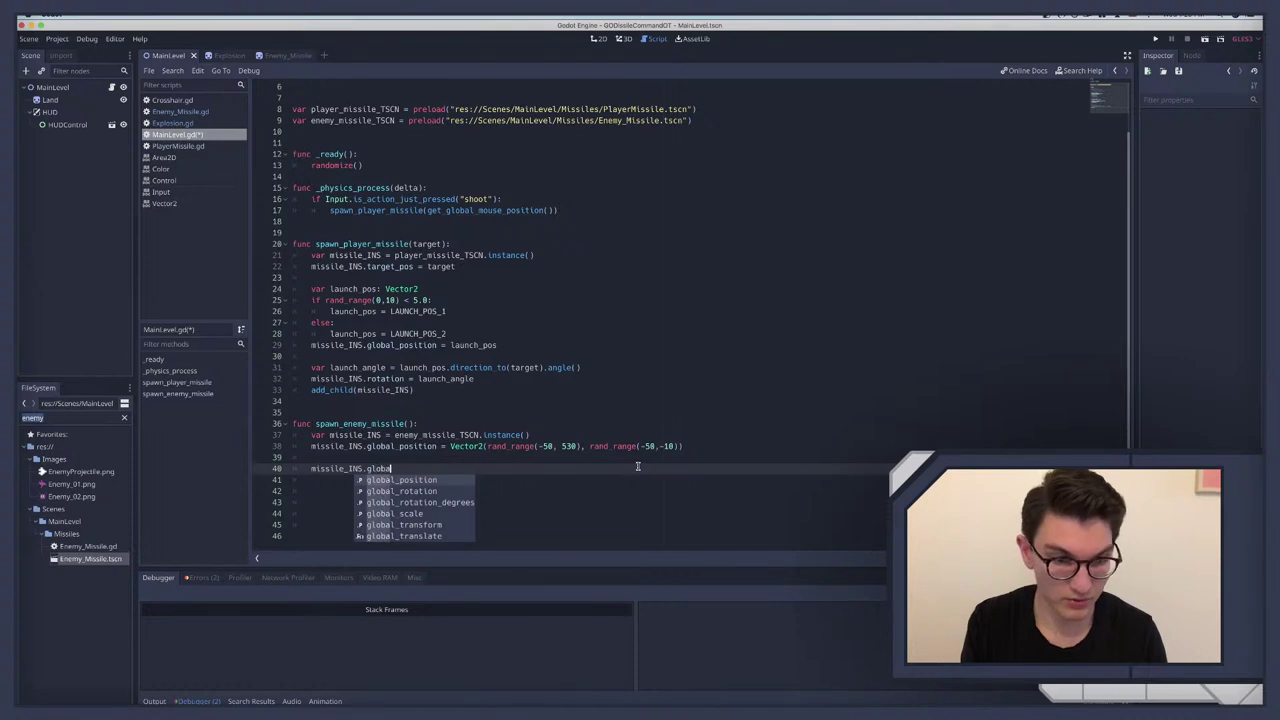
{"action": "key", "text": "Return"}
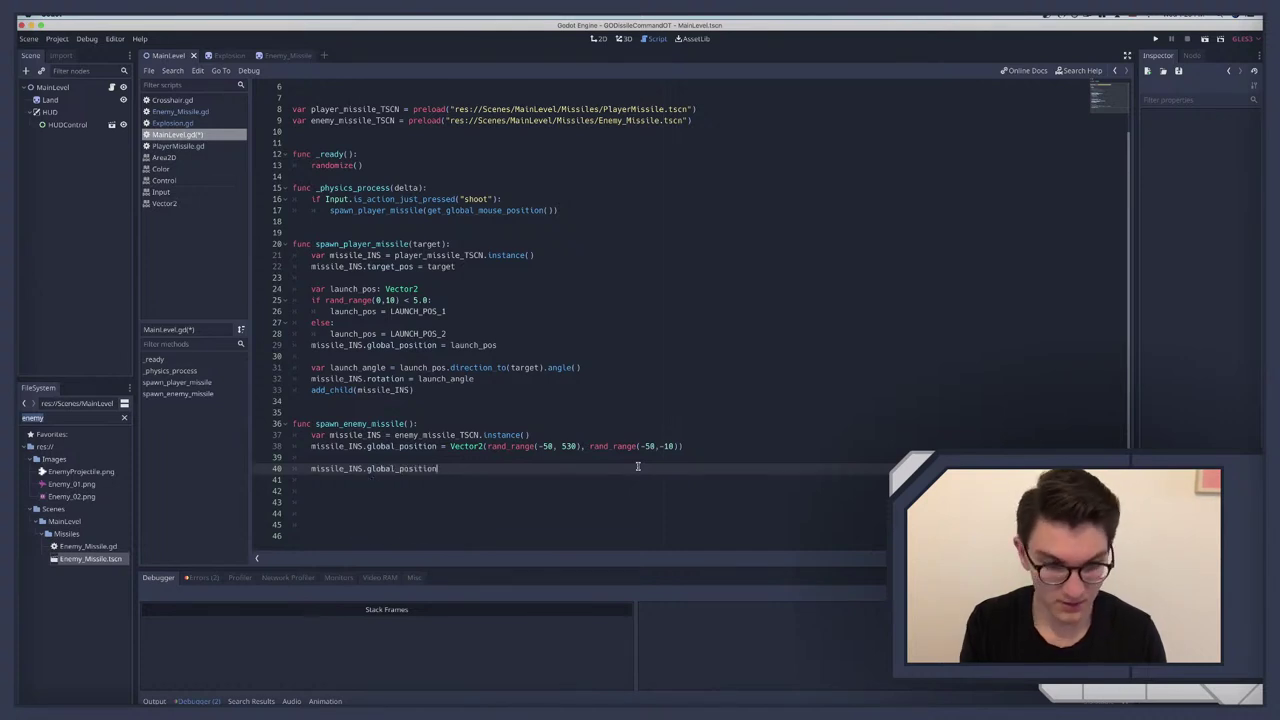
{"action": "type", "text": ".angl"}
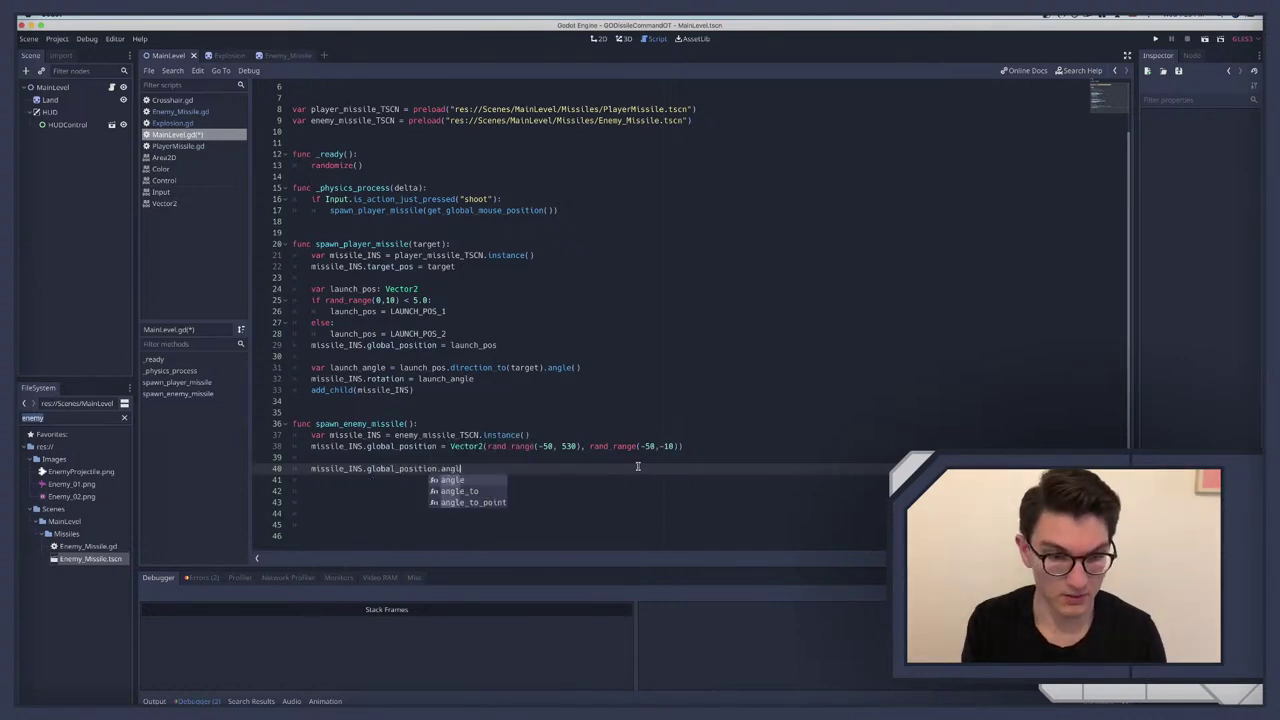
{"action": "key", "text": "BackSpace"}
{"action": "key", "text": "BackSpace"}
{"action": "key", "text": "BackSpace"}
{"action": "key", "text": "BackSpace"}
{"action": "type", "text": "dire"}
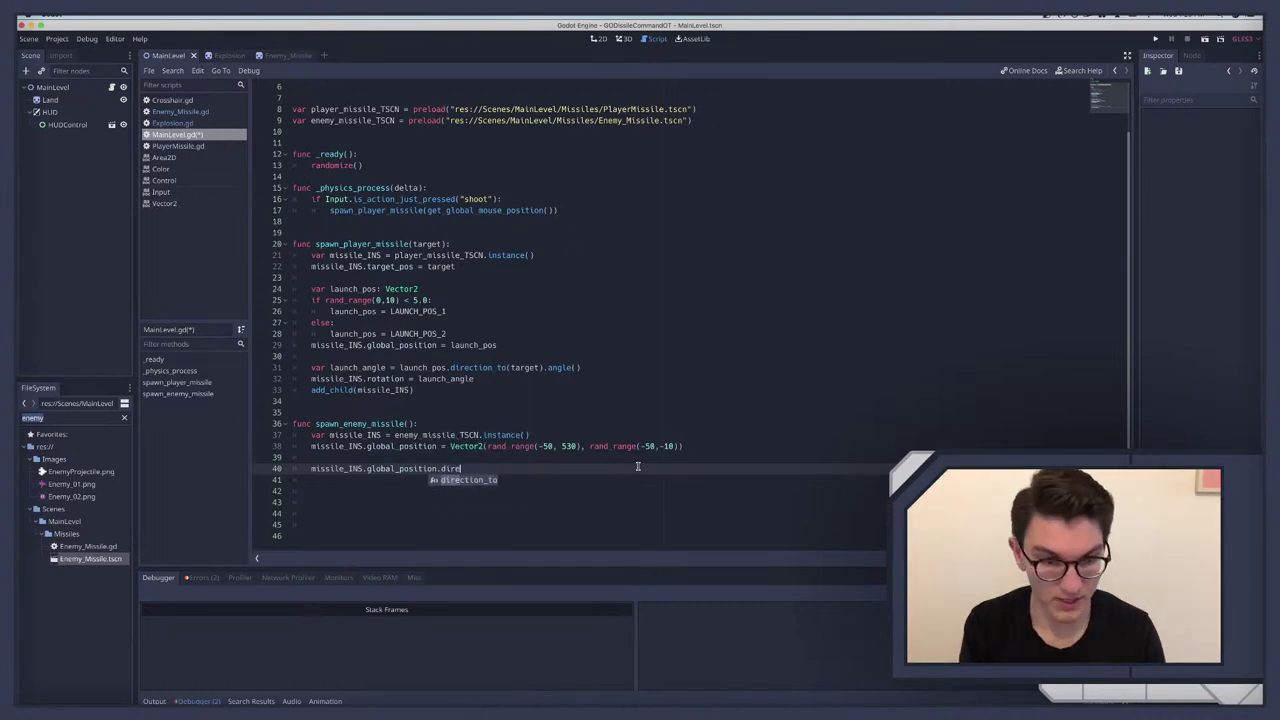
{"action": "key", "text": "Return"}
{"action": "type", "text": "Vector2"}
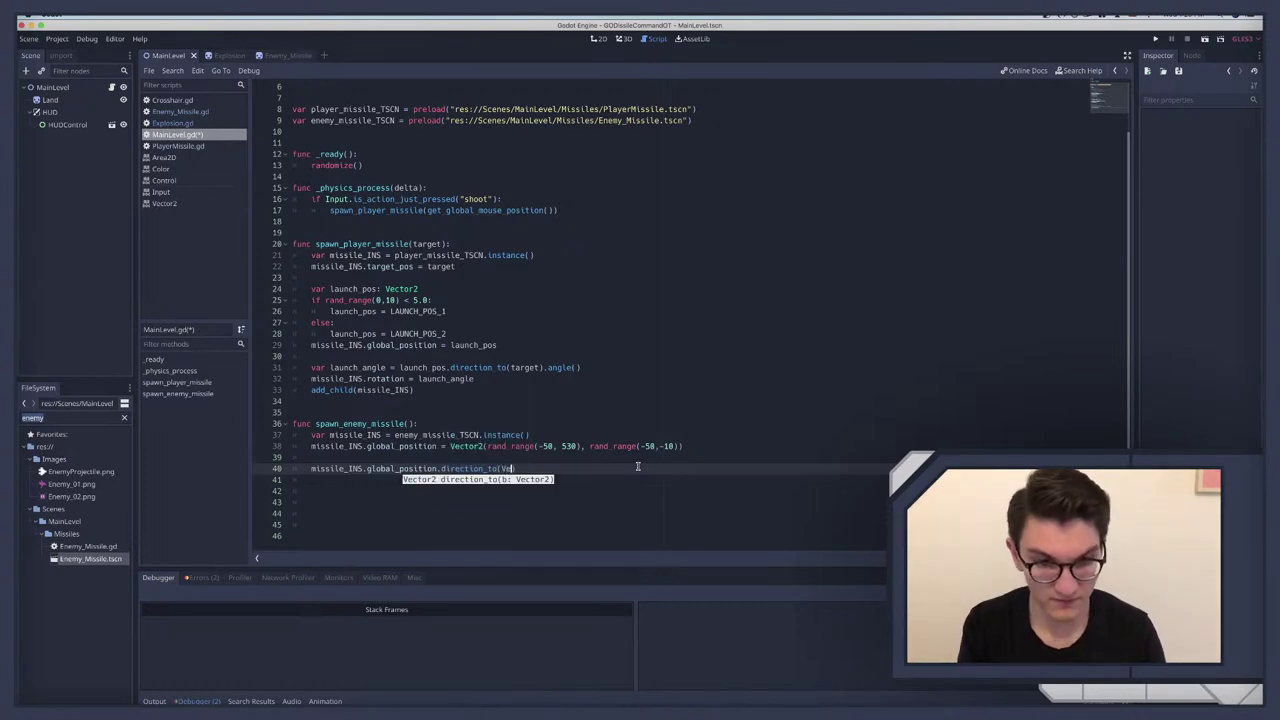
{"action": "type", "text": "(rand"}
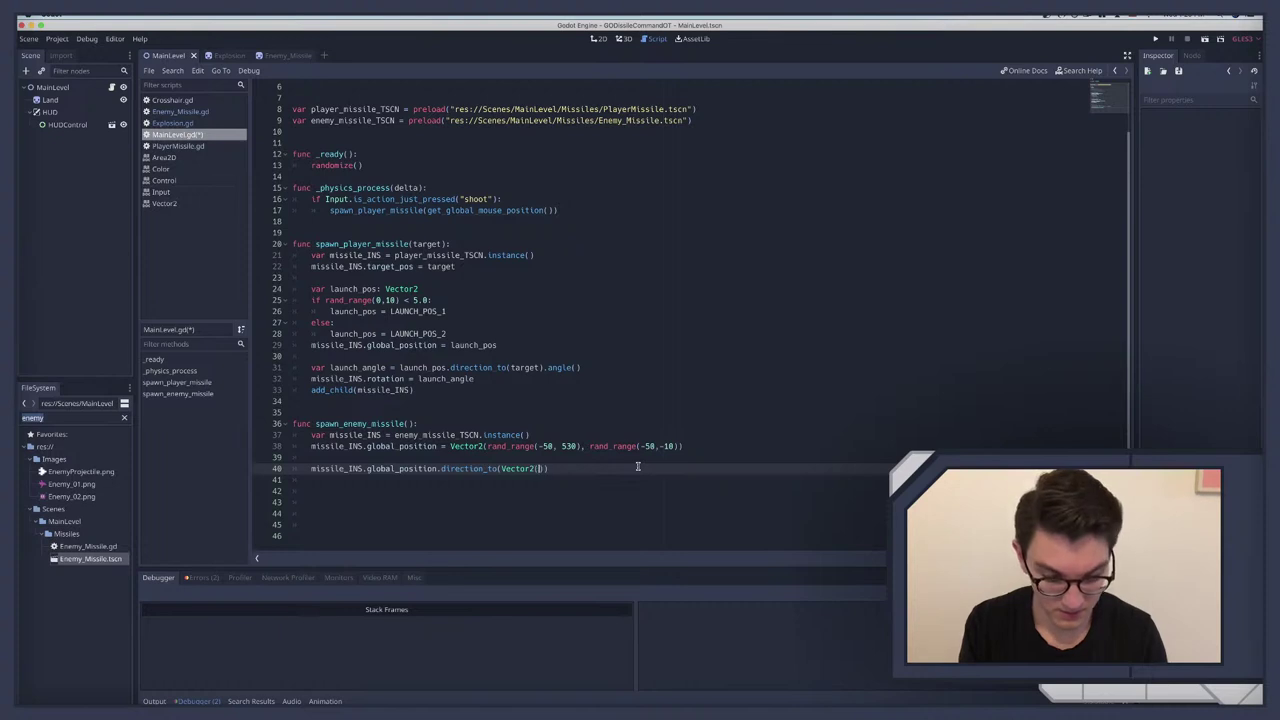
{"action": "key", "text": "Return"}
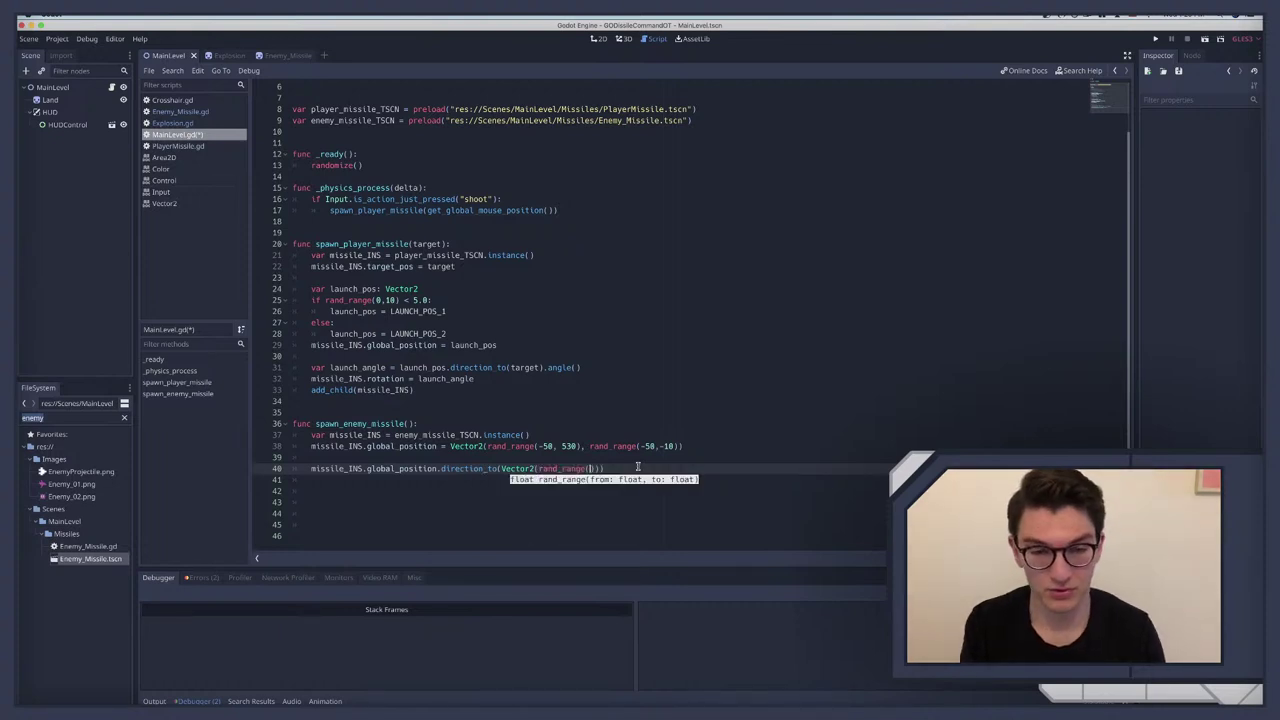
Step: Prepend missile_INS.rotation =, append .angle, add the Vector2 argument comma, then return to 2D view
{"action": "key", "text": "Home"}
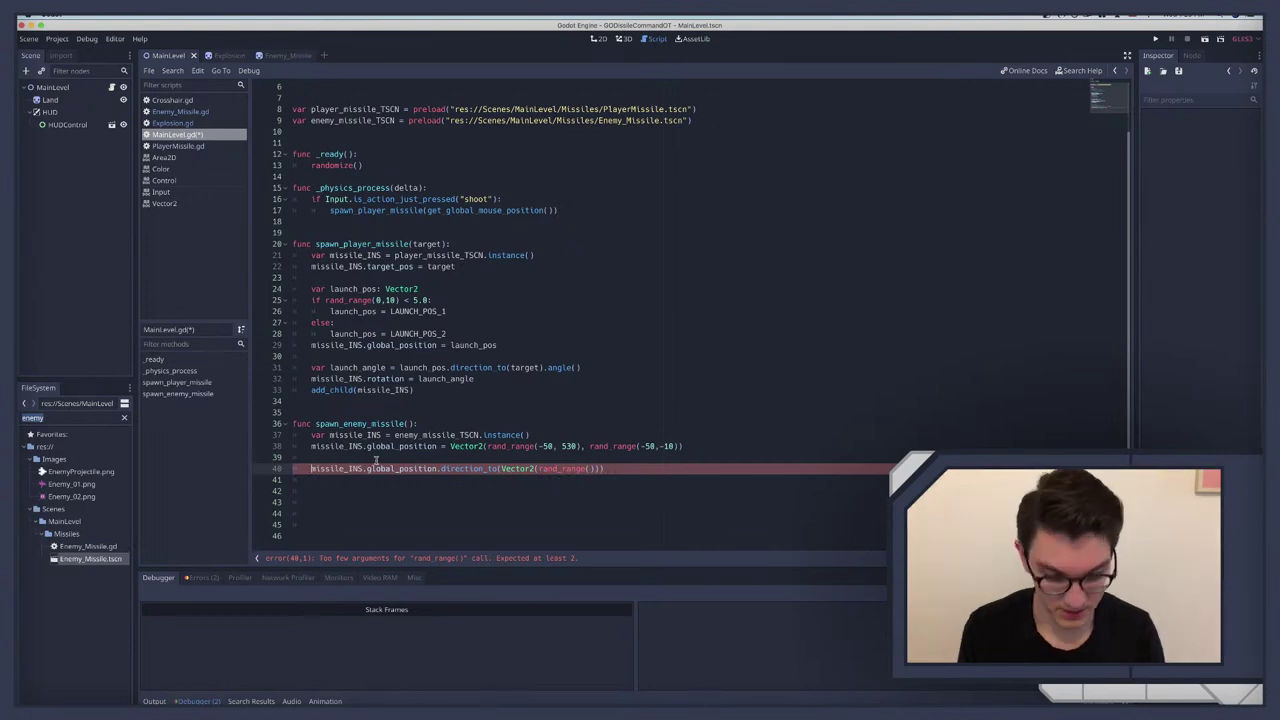
{"action": "type", "text": "missile_INS"}
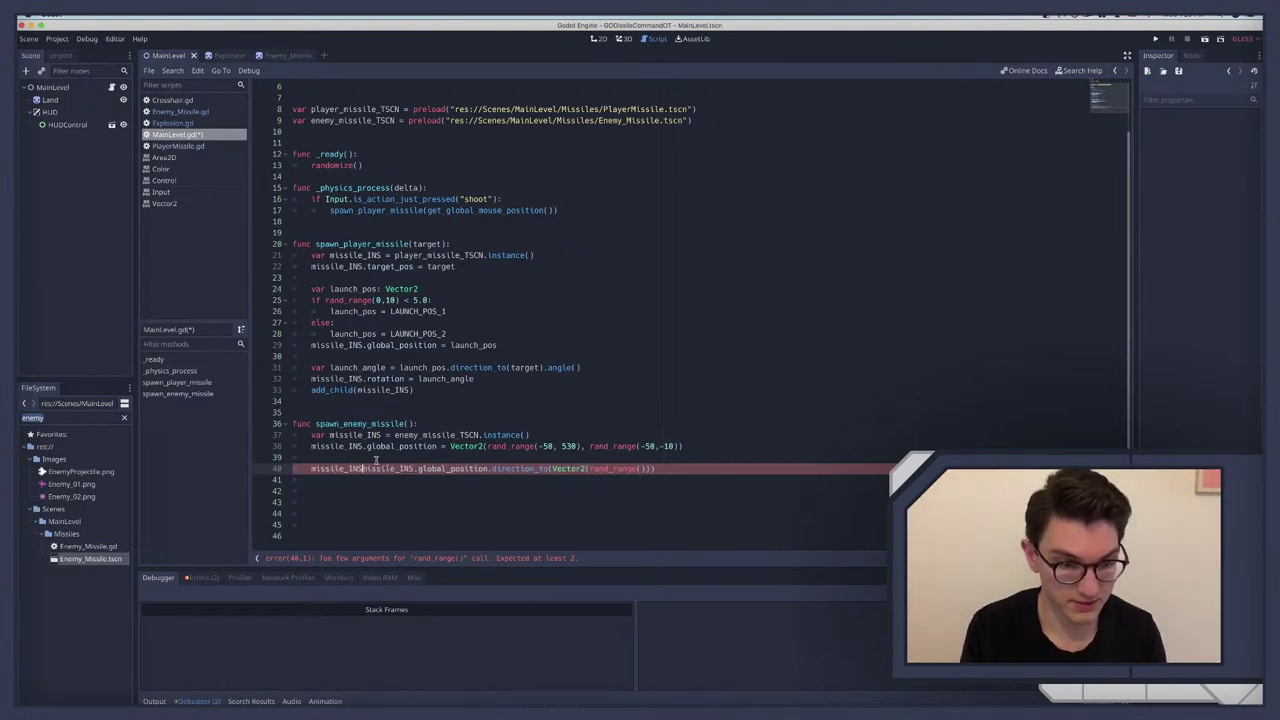
{"action": "type", "text": ".rotation"}
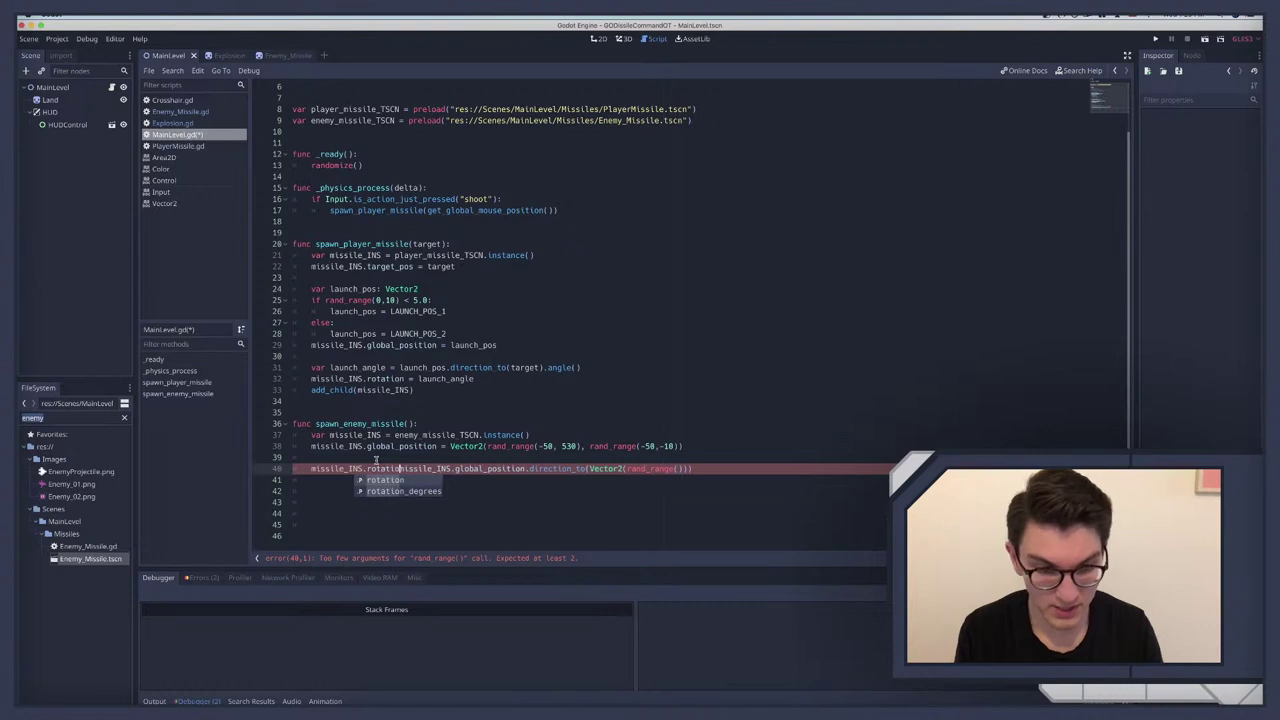
{"action": "type", "text": " = "}
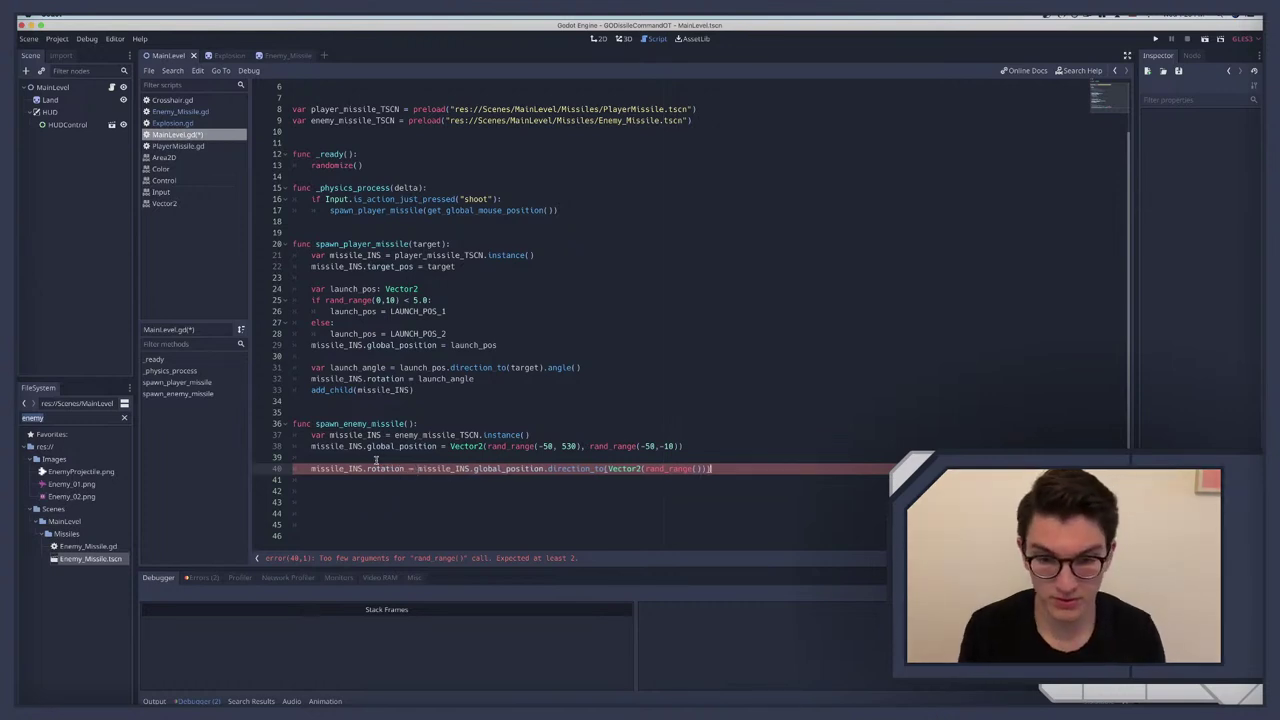
{"action": "type", "text": ".angle"}
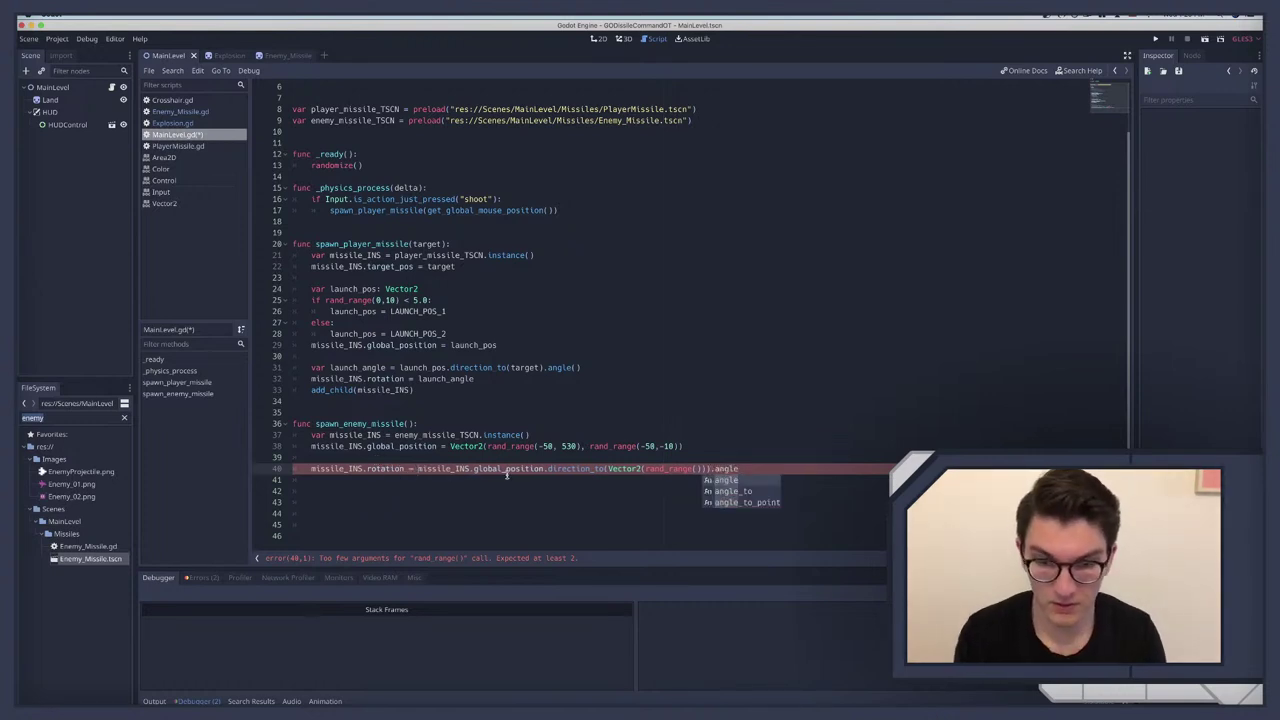
{"action": "left_click", "coordinate": [697, 469]}
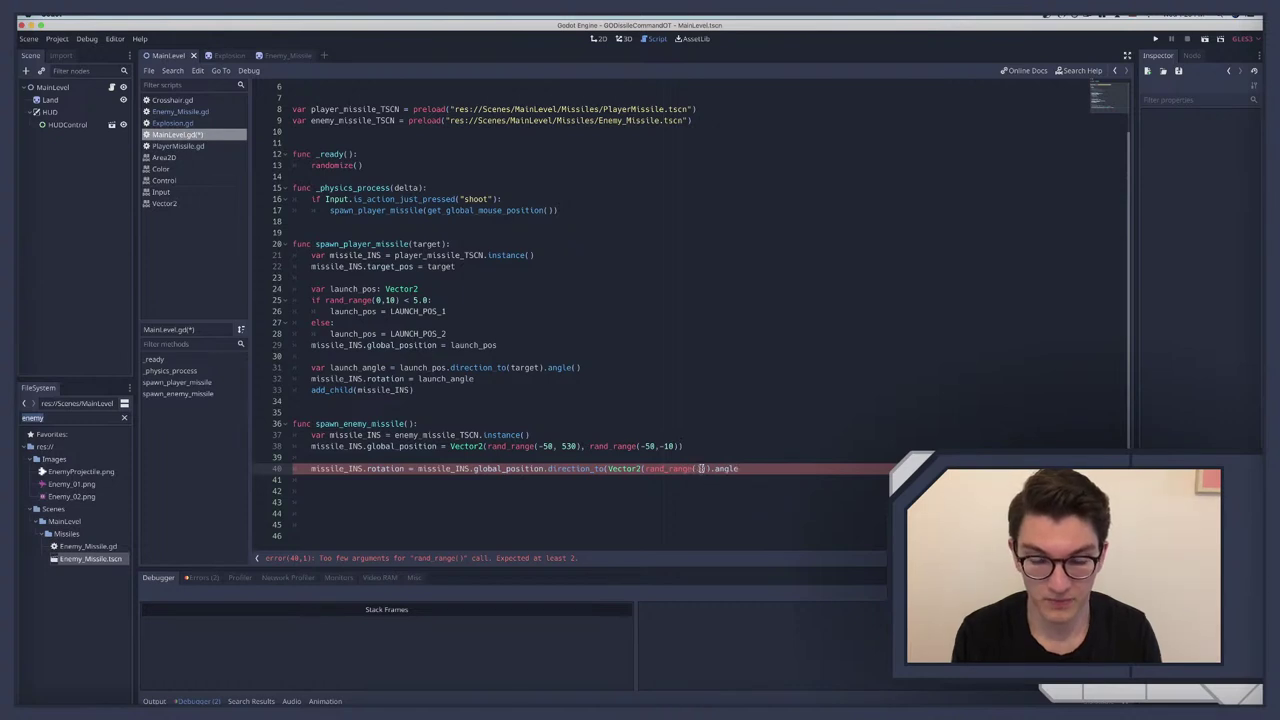
{"action": "key", "text": "Right"}
{"action": "type", "text": ","}
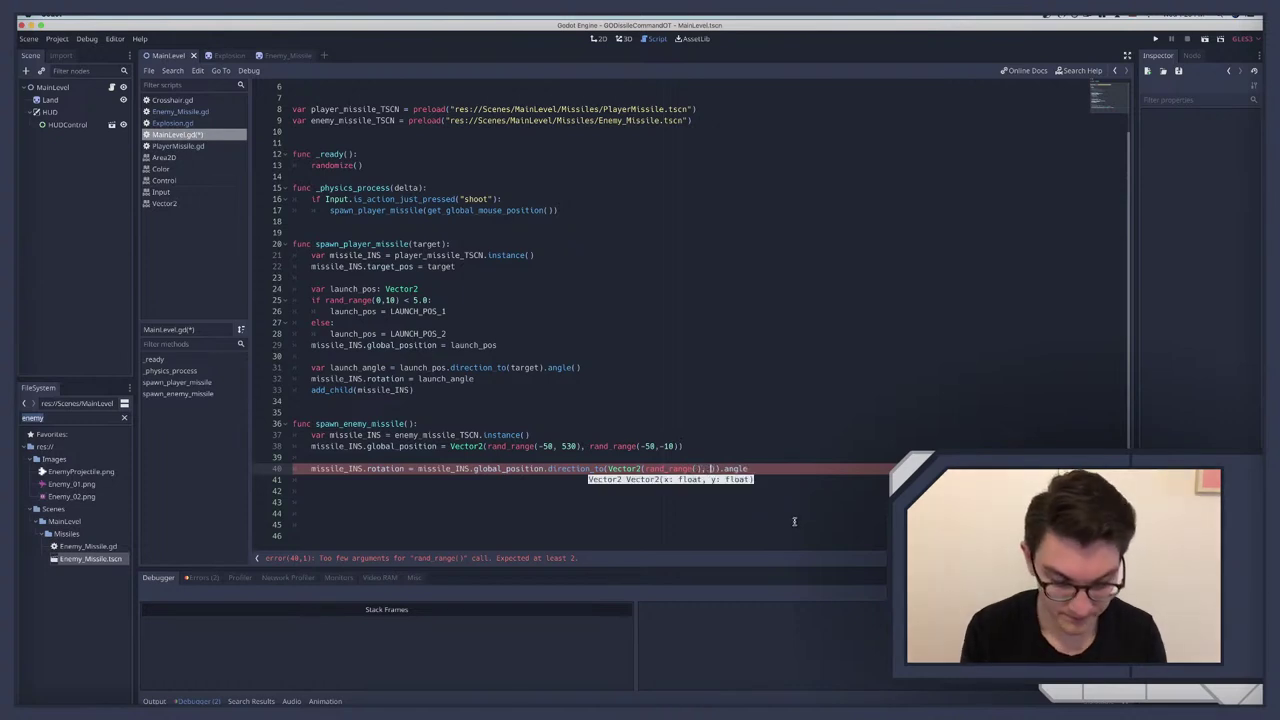
{"action": "key", "text": "ctrl+F1"}
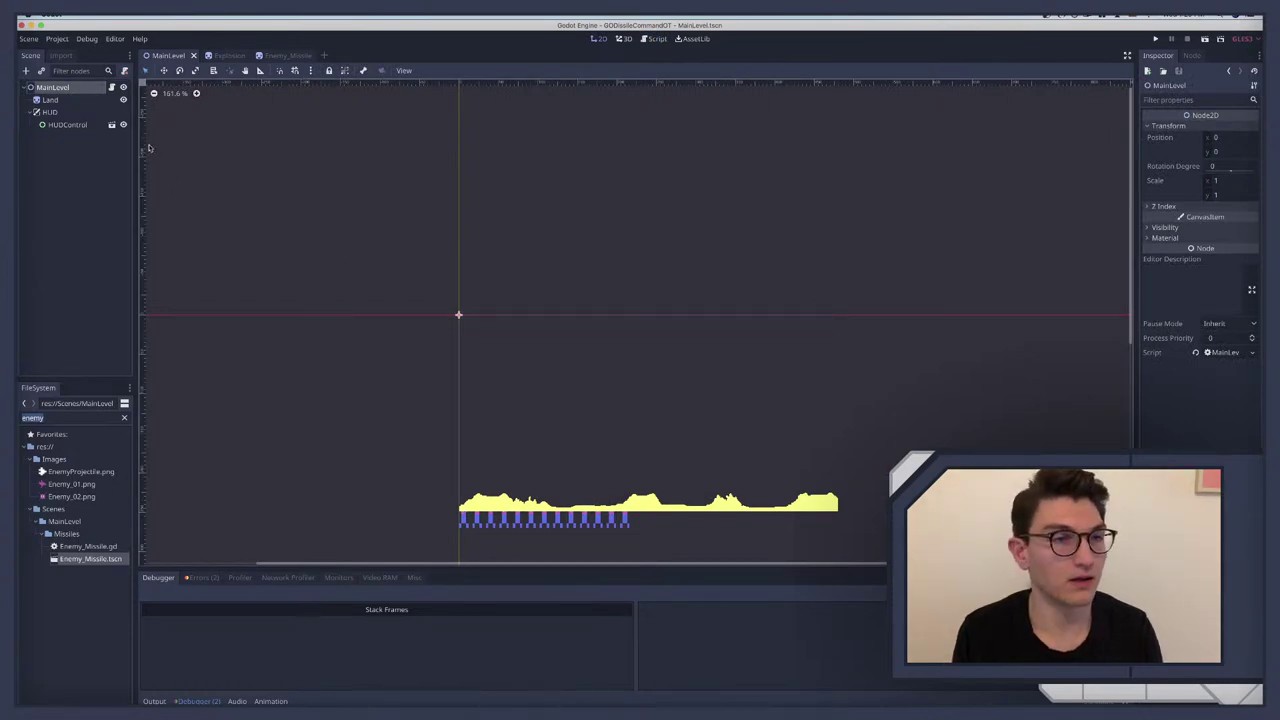
Step: Read the 480×270 size under General > Display > Window in Project Settings, then reopen MainLevel's script
{"action": "left_click", "coordinate": [58, 39]}
{"action": "left_click", "coordinate": [75, 60]}
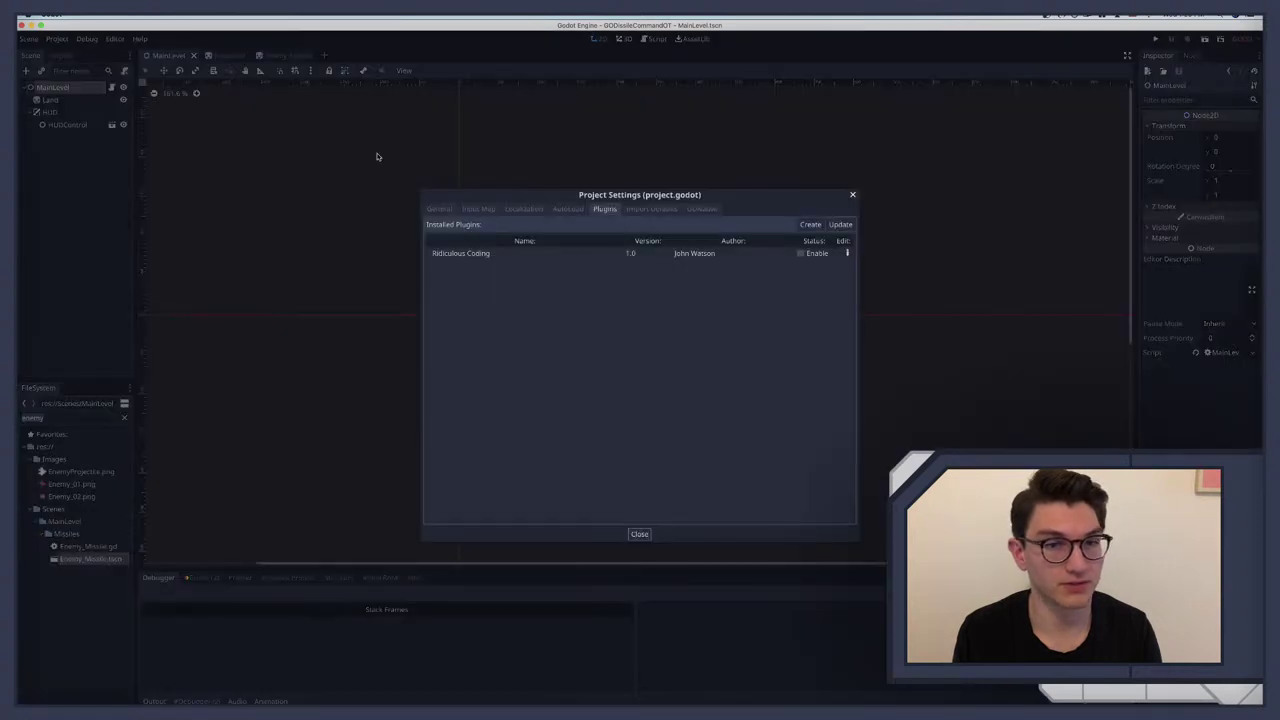
{"action": "left_click", "coordinate": [480, 211]}
{"action": "left_click", "coordinate": [440, 209]}
{"action": "scroll", "coordinate": [457, 364], "scroll_direction": "down", "scroll_amount": 5}
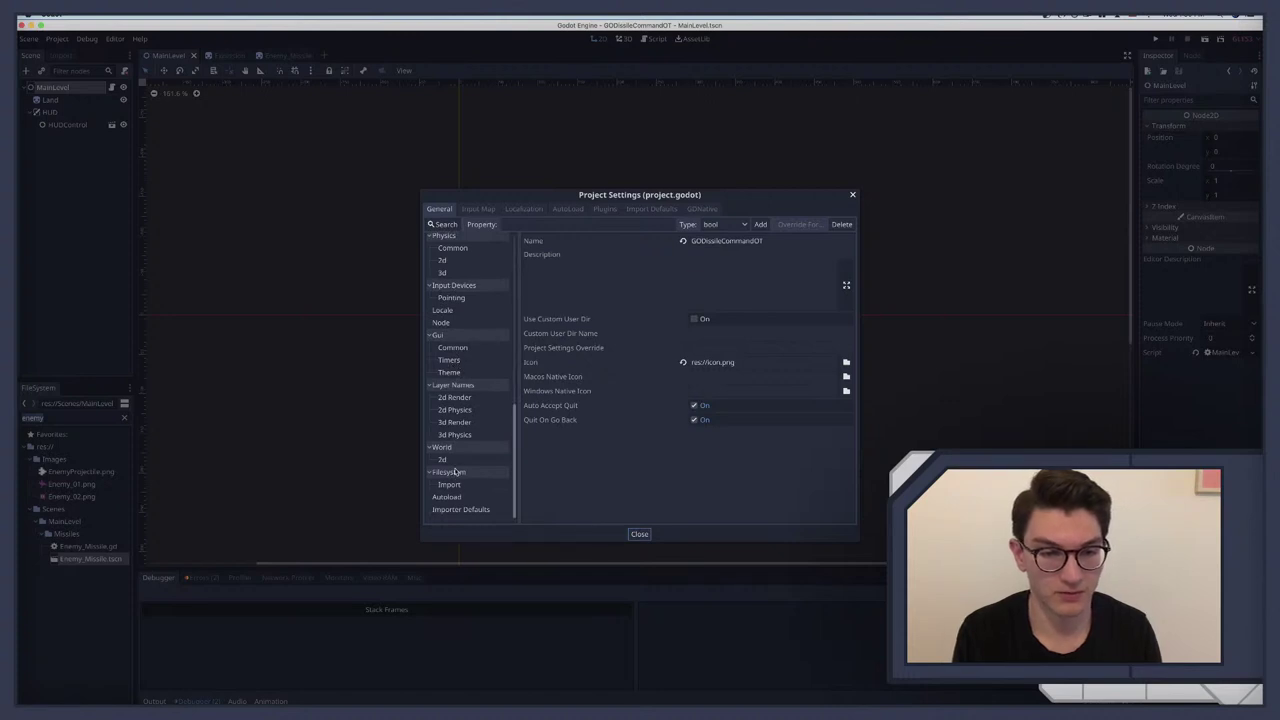
{"action": "scroll", "coordinate": [473, 361], "scroll_direction": "up", "scroll_amount": 4}
{"action": "left_click", "coordinate": [451, 338]}
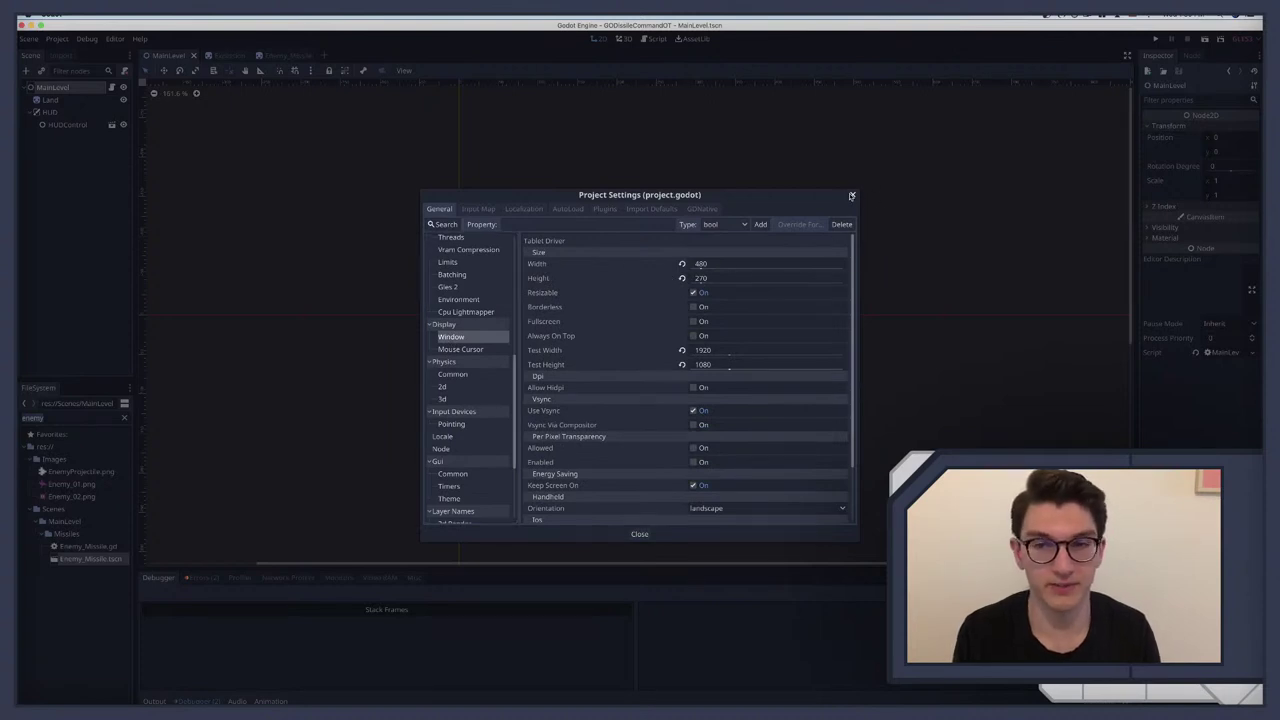
{"action": "left_click", "coordinate": [853, 196]}
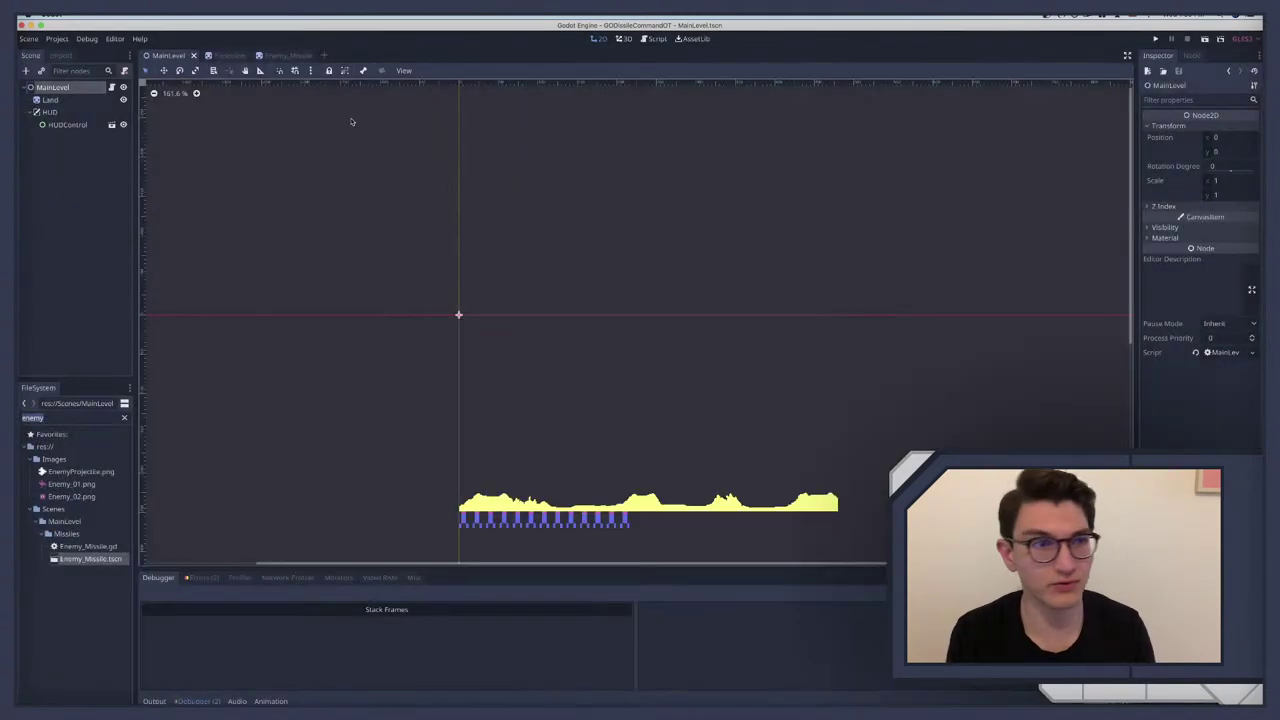
{"action": "left_click", "coordinate": [112, 87]}
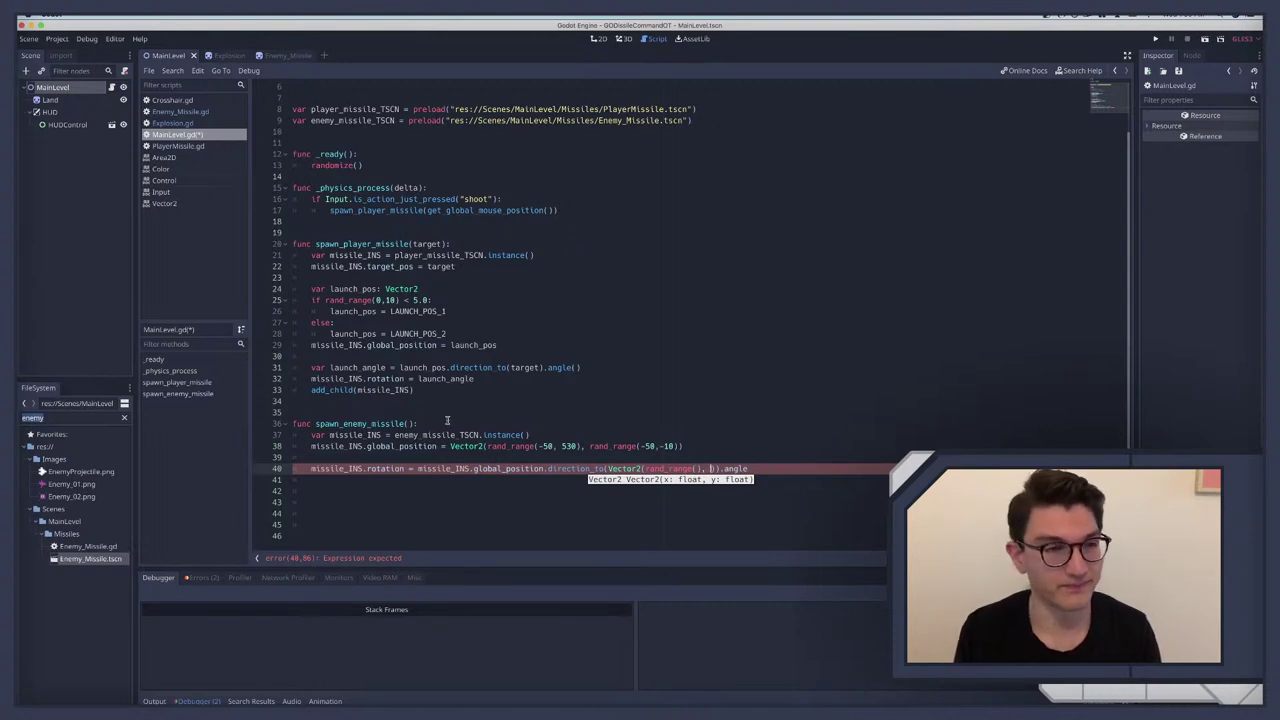
Step: Recheck the window size, then enter 270 as the Vector2 y and fill rand_range's arguments
{"action": "left_click", "coordinate": [57, 41]}
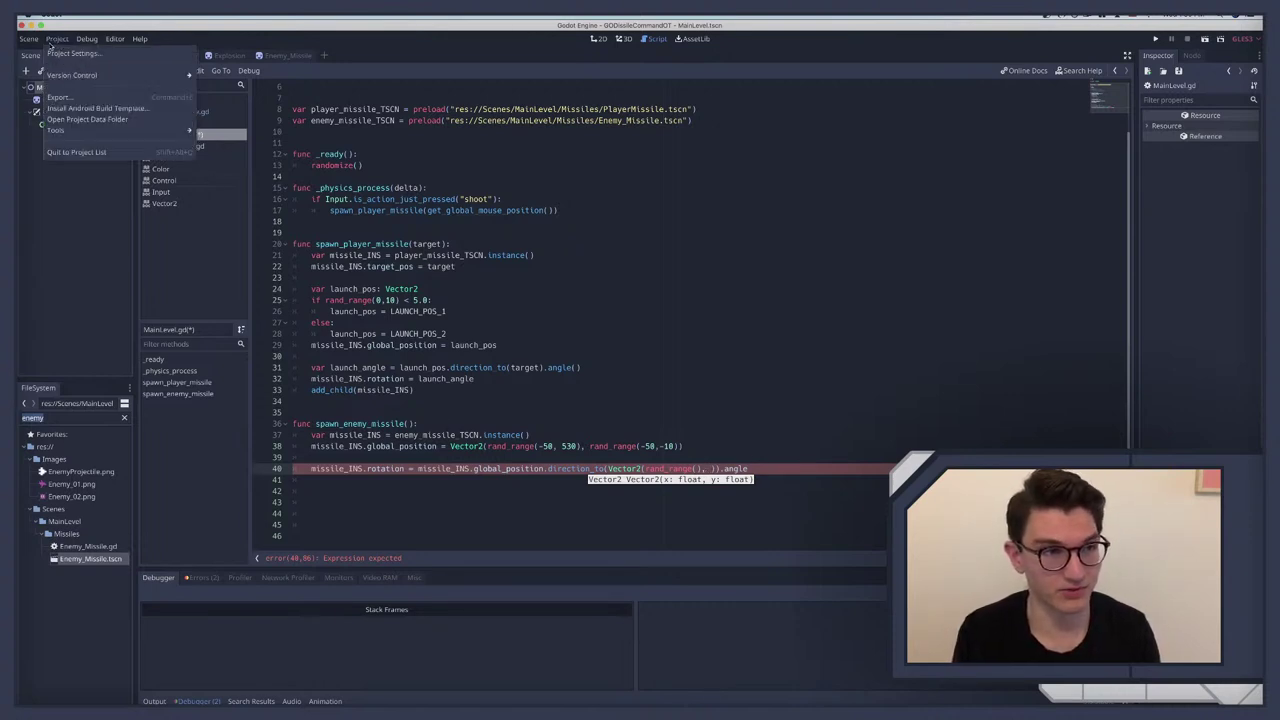
{"action": "left_click", "coordinate": [58, 54]}
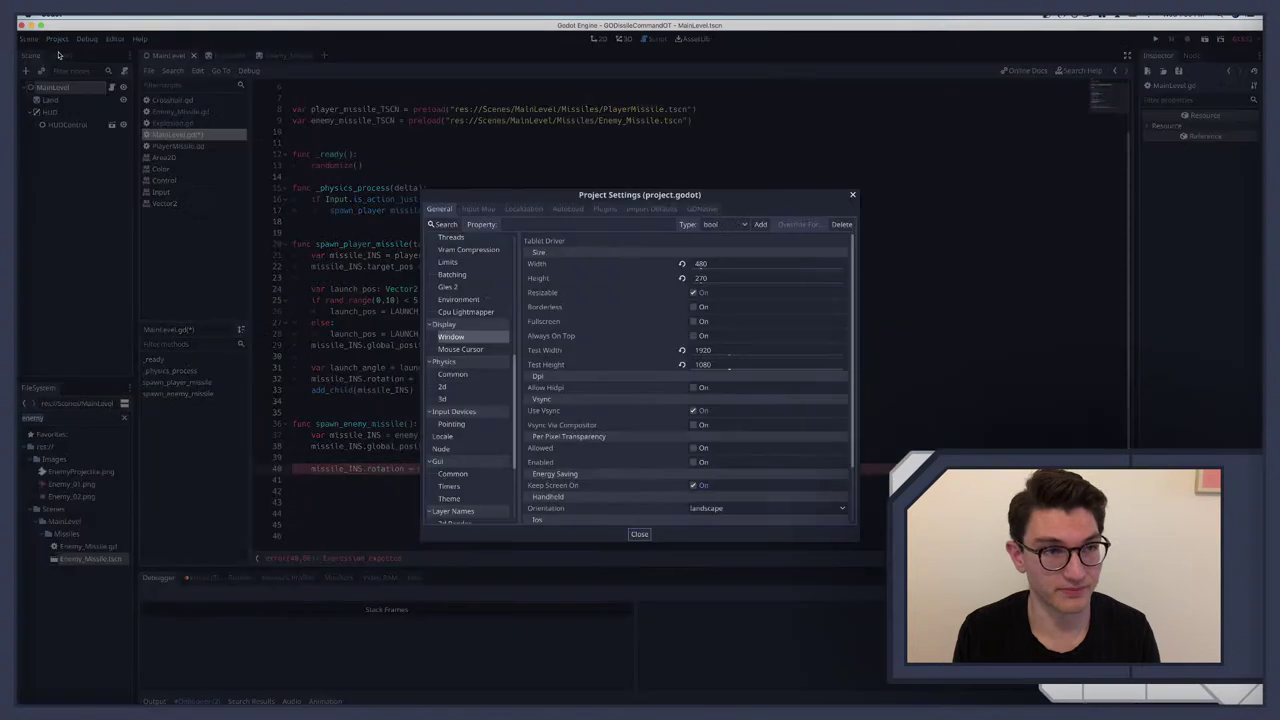
{"action": "left_click", "coordinate": [852, 195]}
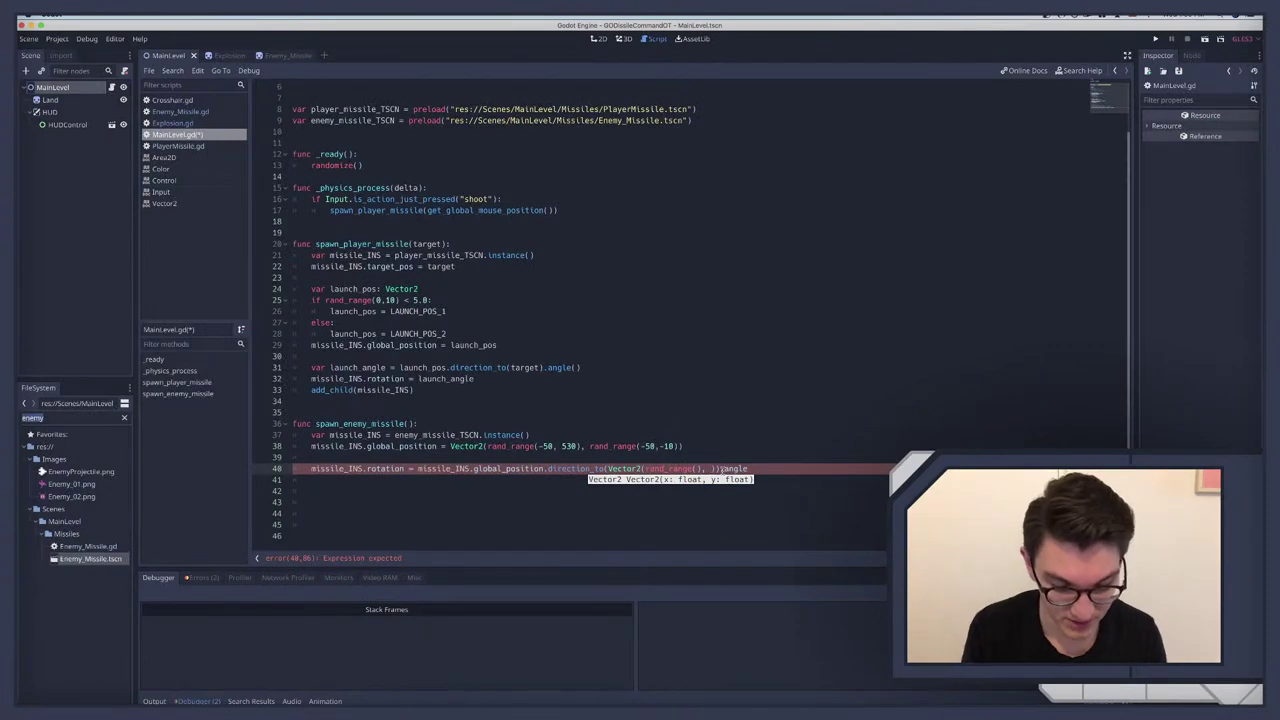
{"action": "type", "text": "270"}
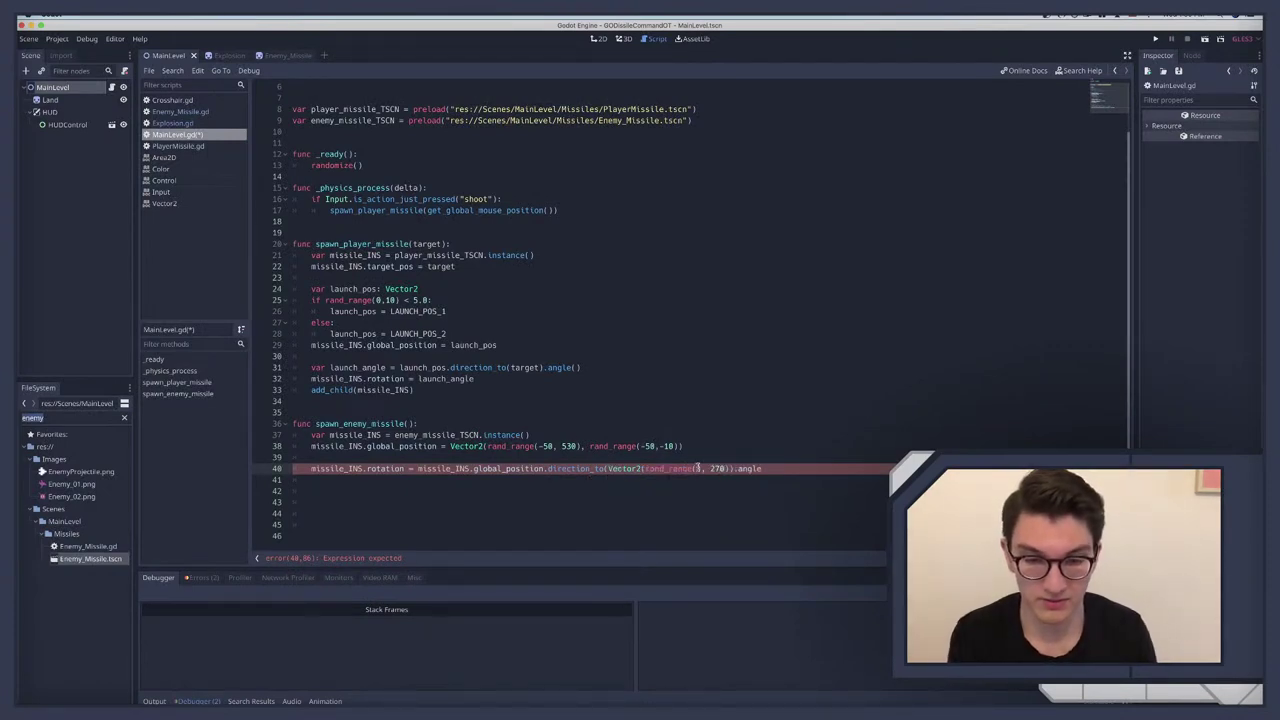
{"action": "type", "text": ")"}
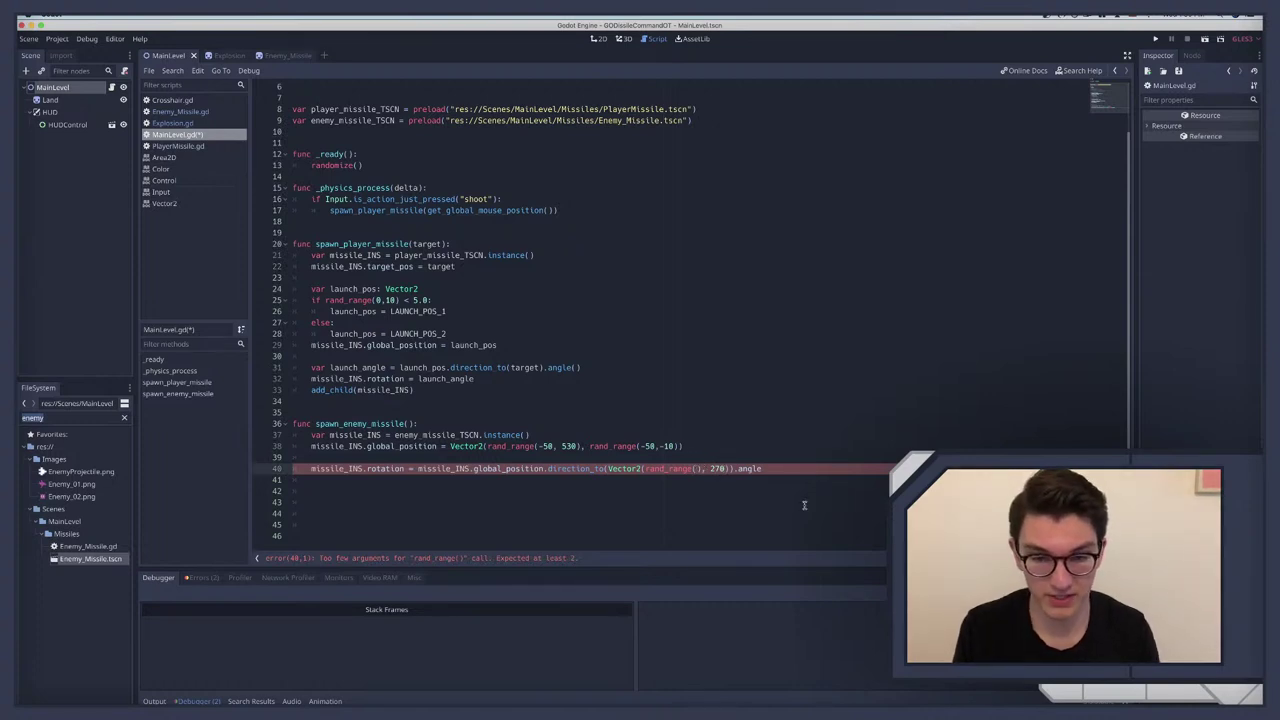
{"action": "type", "text": "0"}
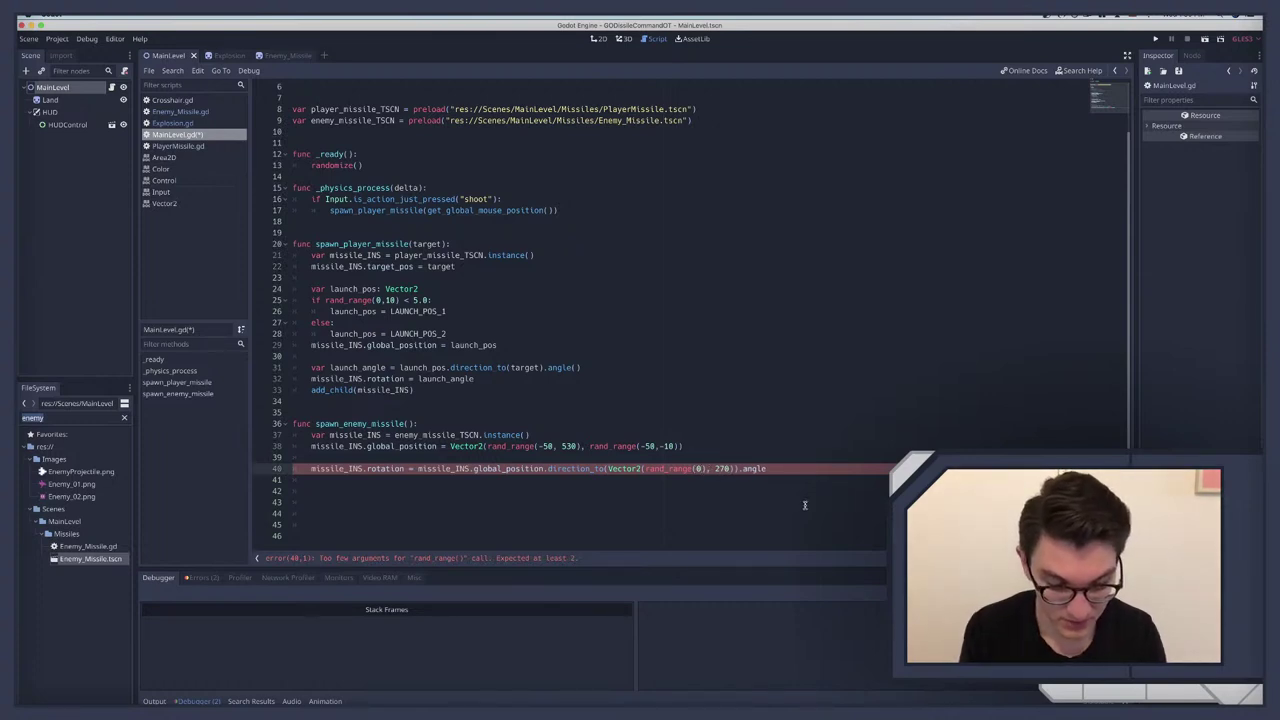
{"action": "type", "text": ",80"}
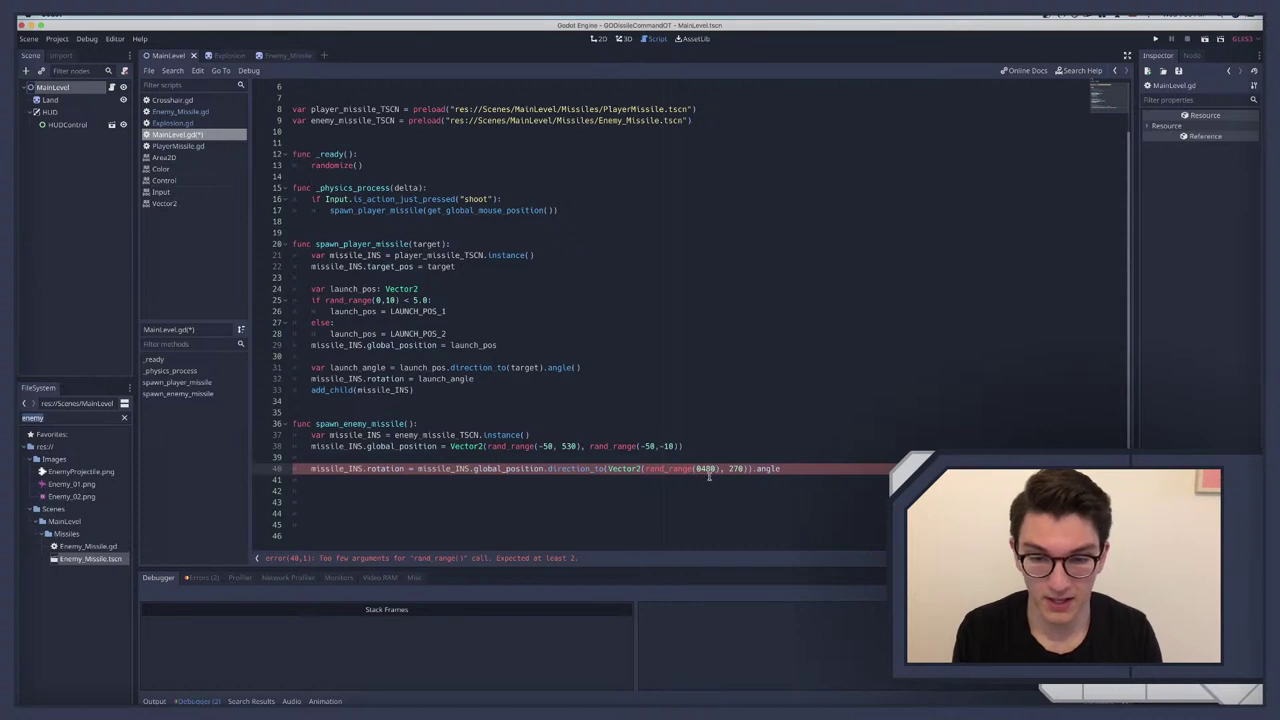
{"action": "left_click", "coordinate": [705, 469]}
{"action": "type", "text": "1"}
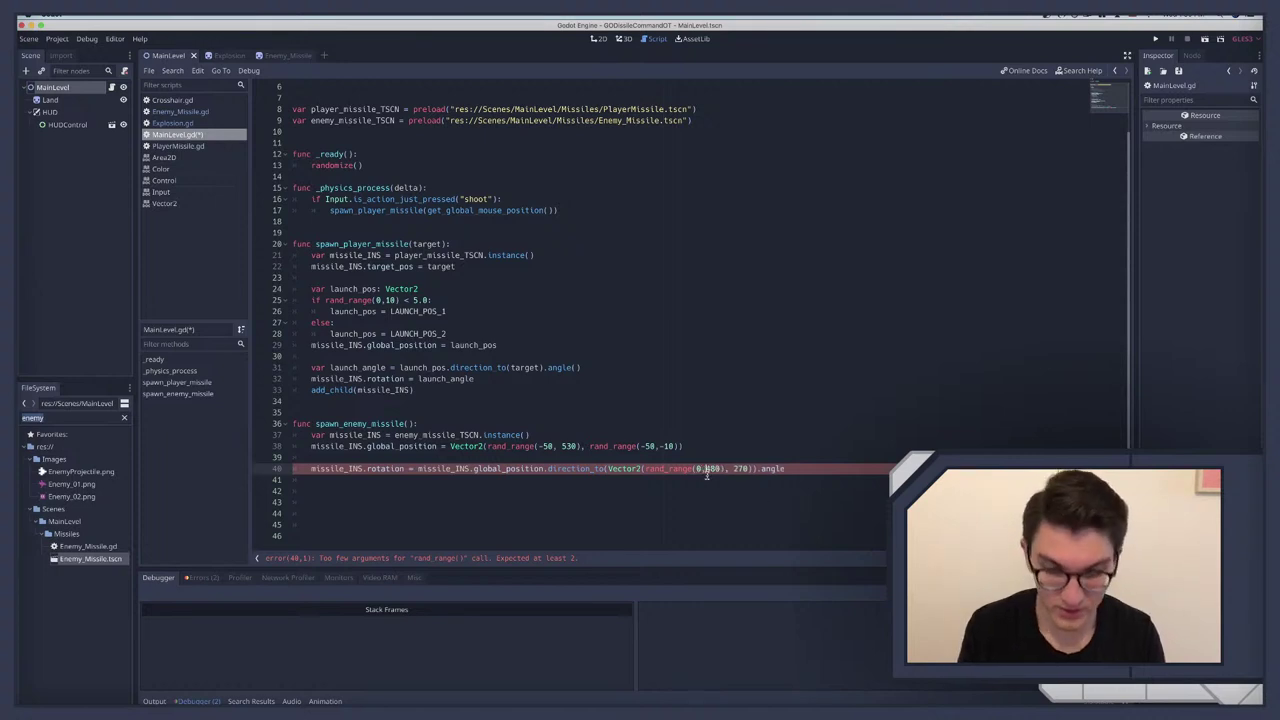
Step: Adjust line 38's vertical spawn range and rewrite the aim range's lower bound on line 40
{"action": "left_click", "coordinate": [661, 447]}
{"action": "type", "text": "-"}
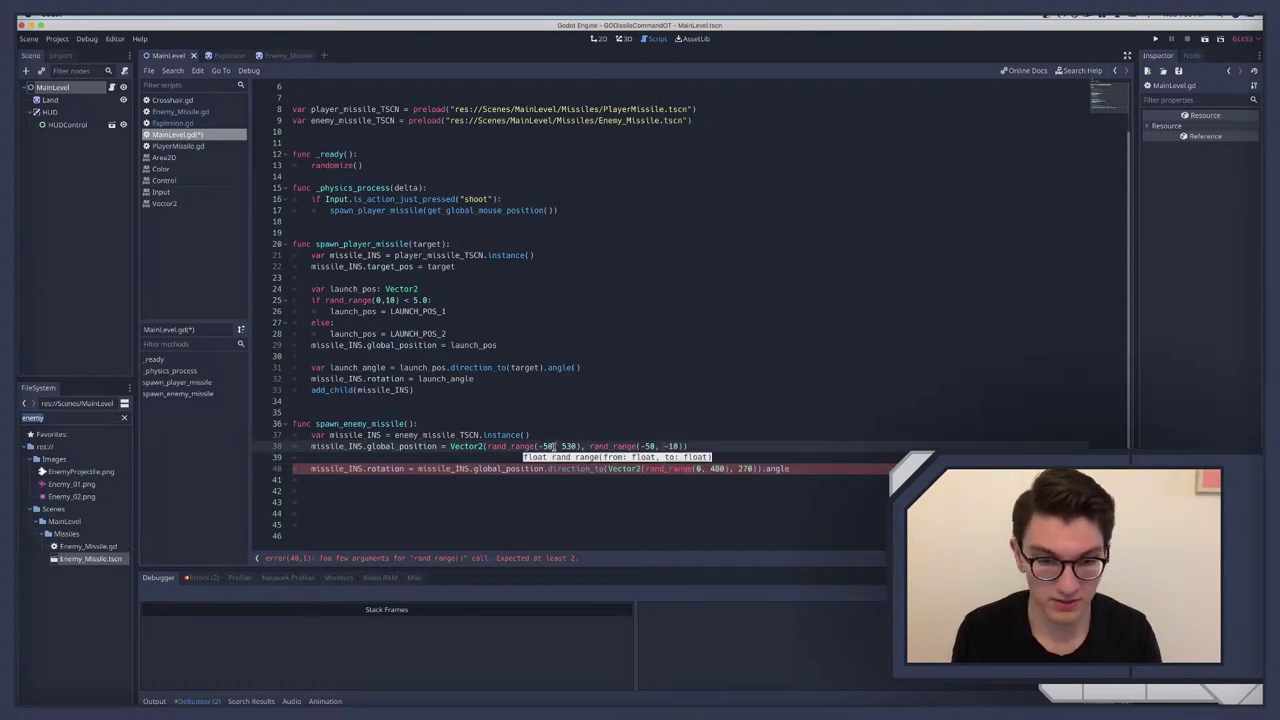
{"action": "left_click", "coordinate": [731, 469]}
{"action": "type", "text": ","}
{"action": "key", "text": "Left"}
{"action": "key", "text": "Left"}
{"action": "key", "text": "Left"}
{"action": "key", "text": "Left"}
{"action": "key", "text": "Left"}
{"action": "key", "text": "Left"}
{"action": "key", "text": "Left"}
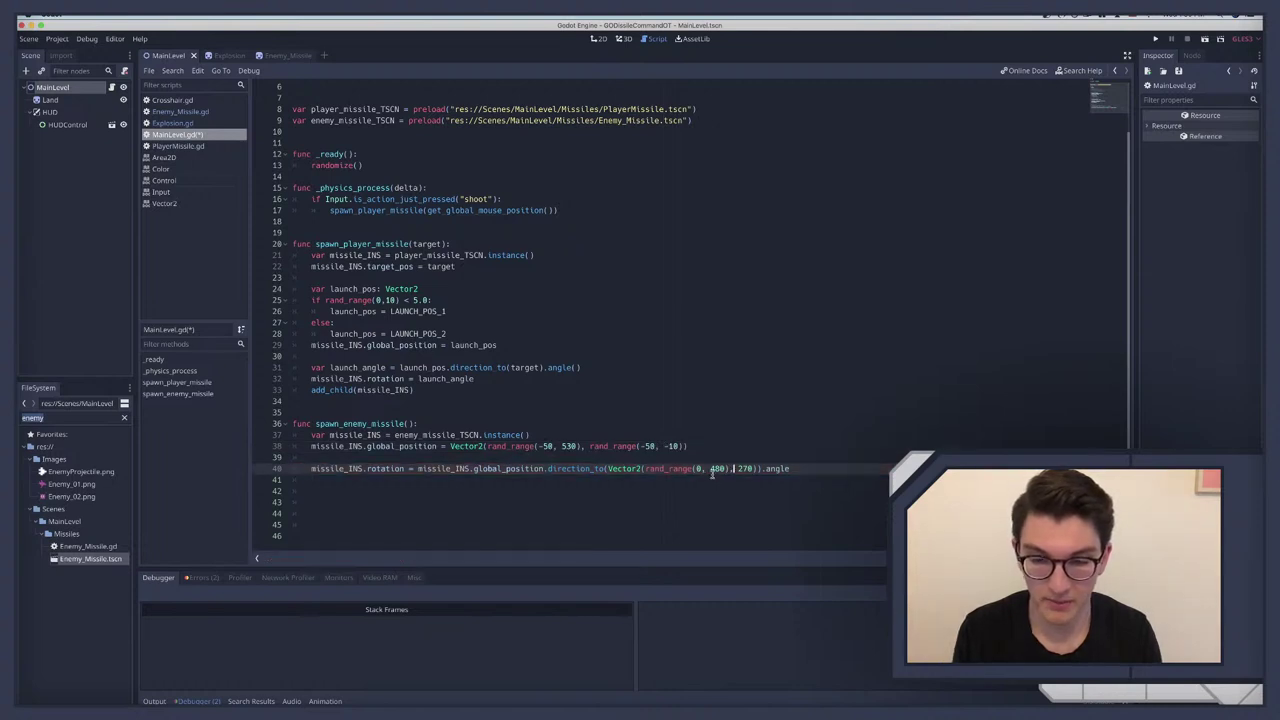
{"action": "key", "text": "BackSpace"}
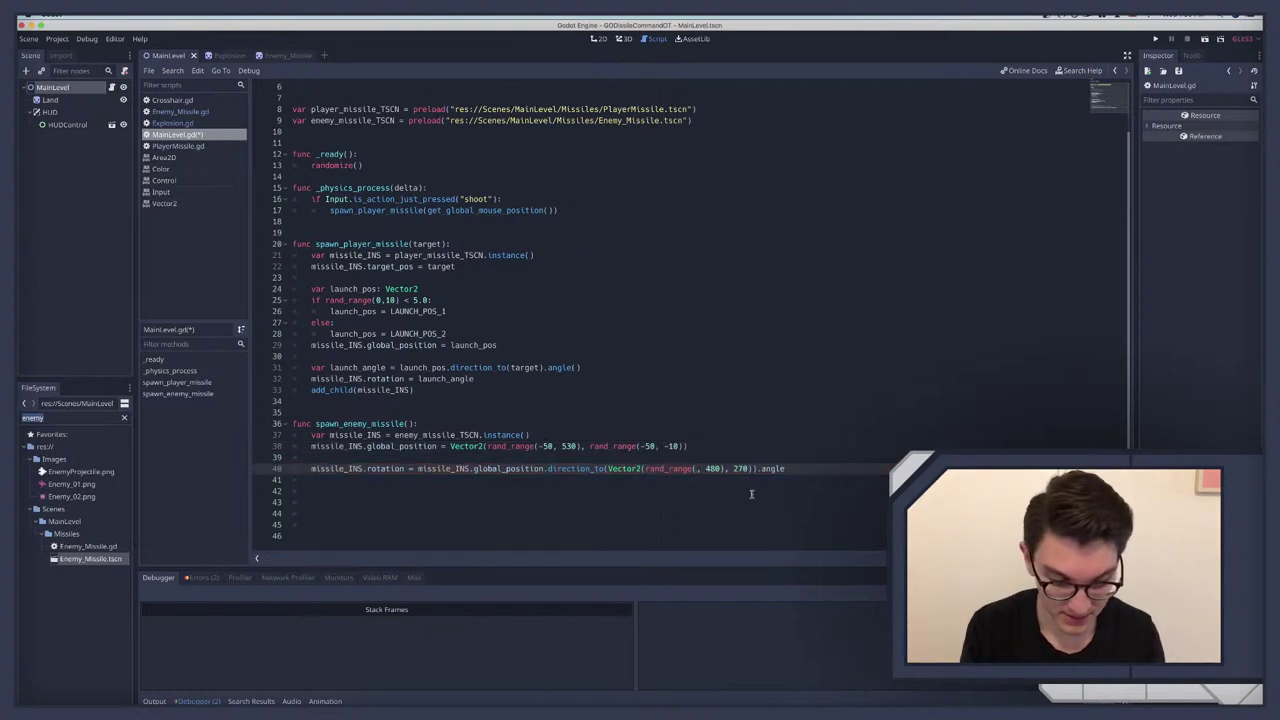
{"action": "type", "text": "30"}
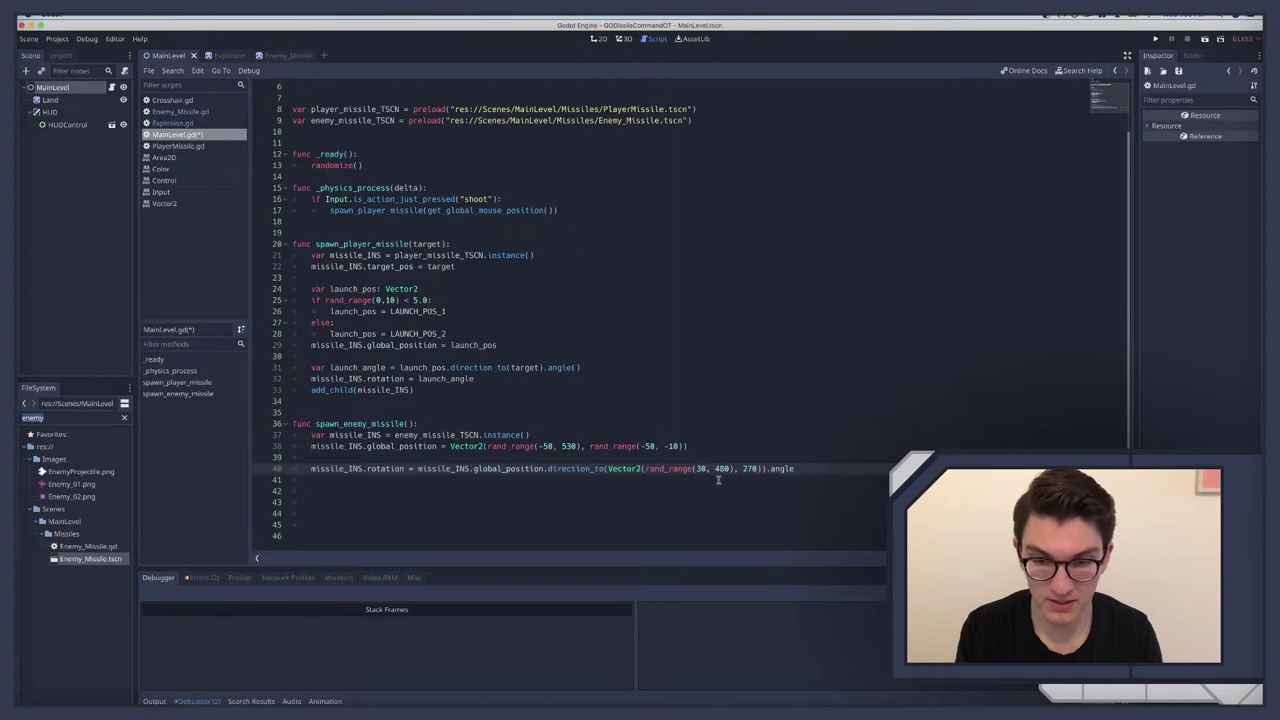
Step: After checking the 2D layout, change the upper bound 480 to 430 and save MainLevel.gd
{"action": "left_click", "coordinate": [44, 87]}
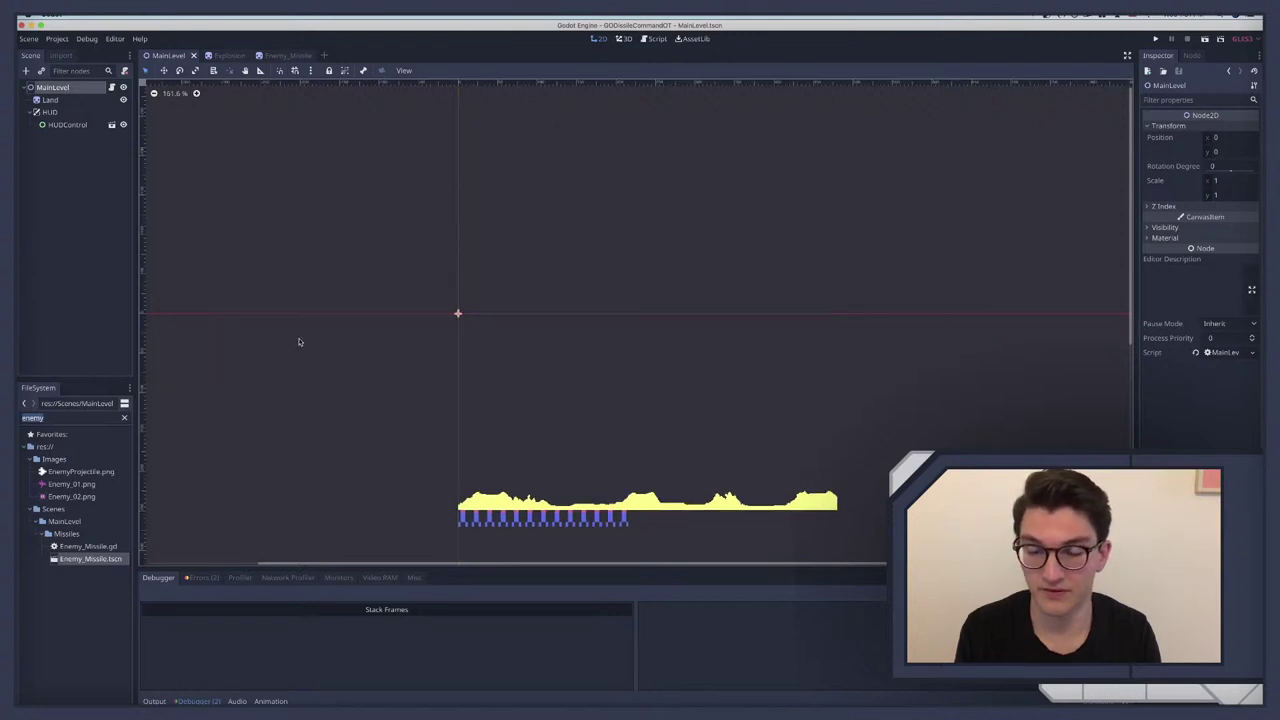
{"action": "left_click", "coordinate": [112, 88]}
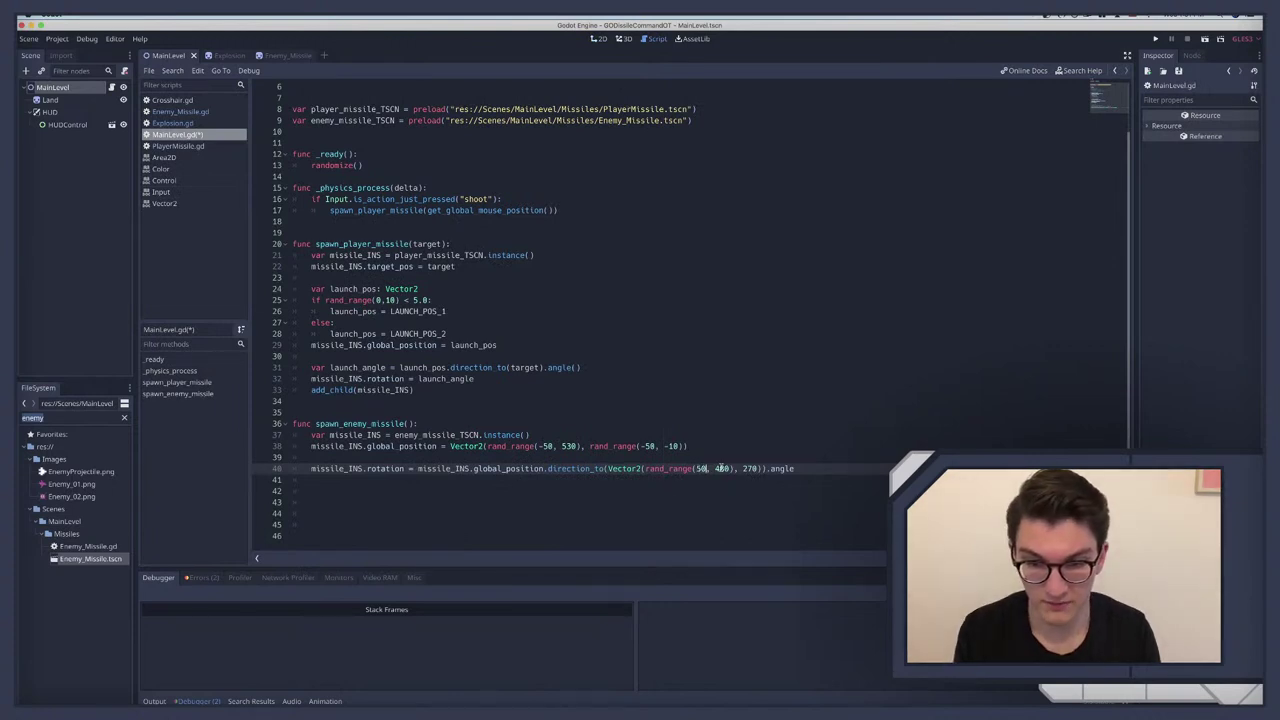
{"action": "double_click", "coordinate": [720, 468]}
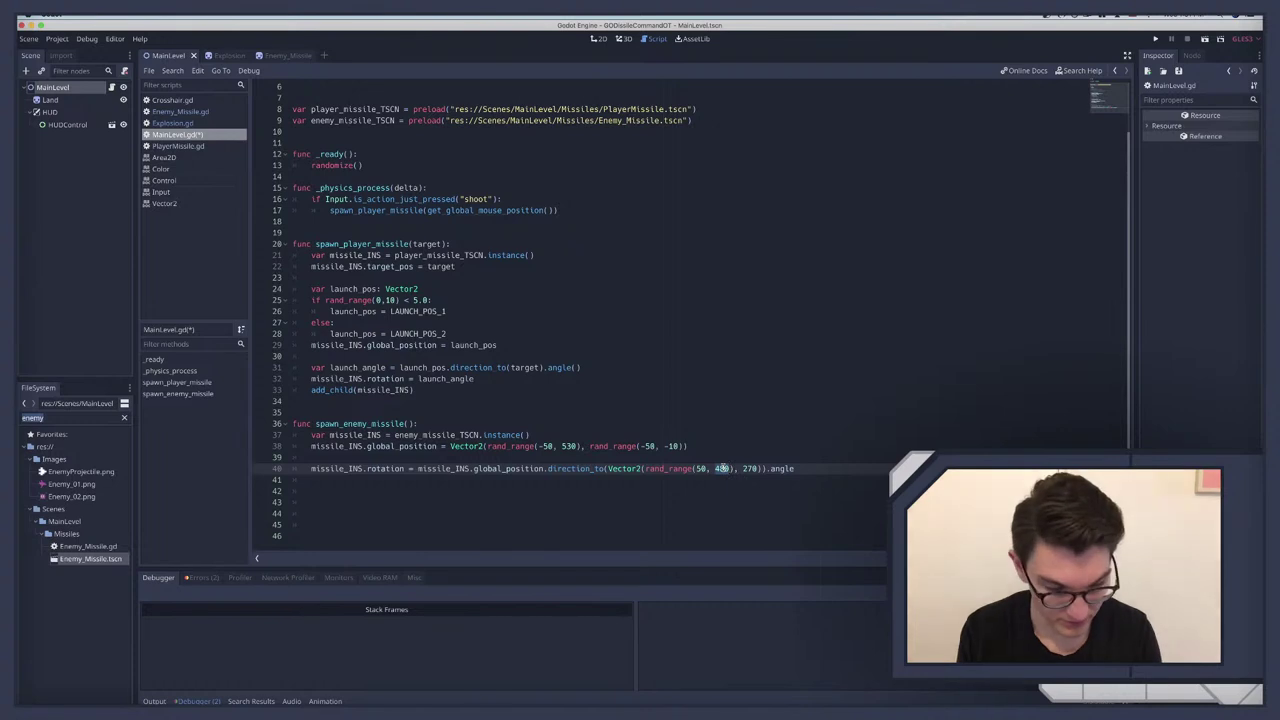
{"action": "type", "text": "430"}
{"action": "key", "text": "ctrl+s"}
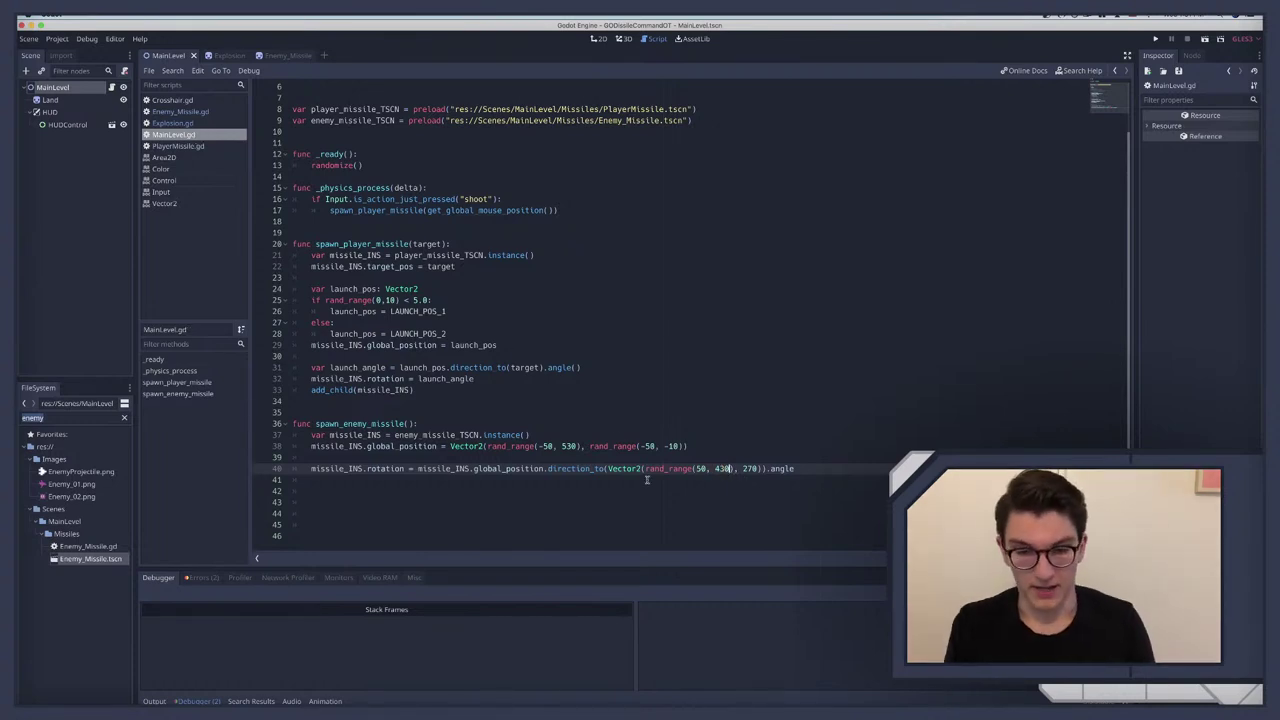
{"action": "left_click", "coordinate": [284, 56]}
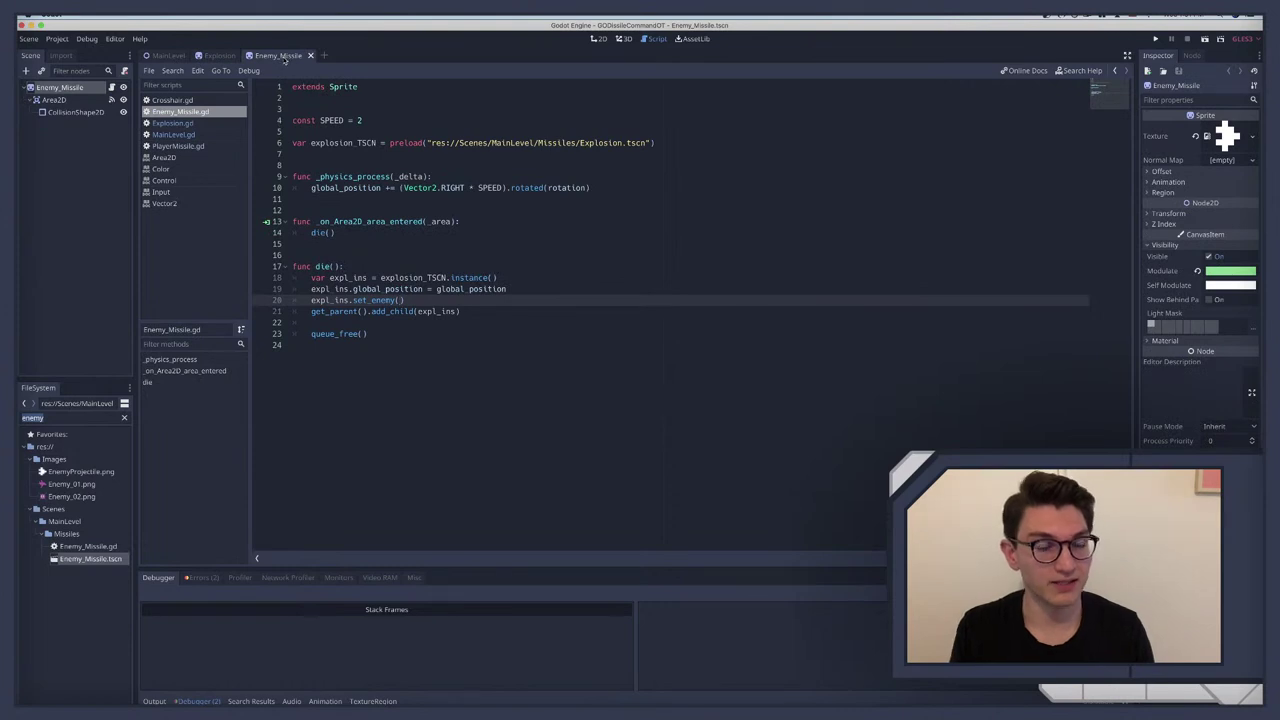
{"action": "left_click", "coordinate": [165, 56]}
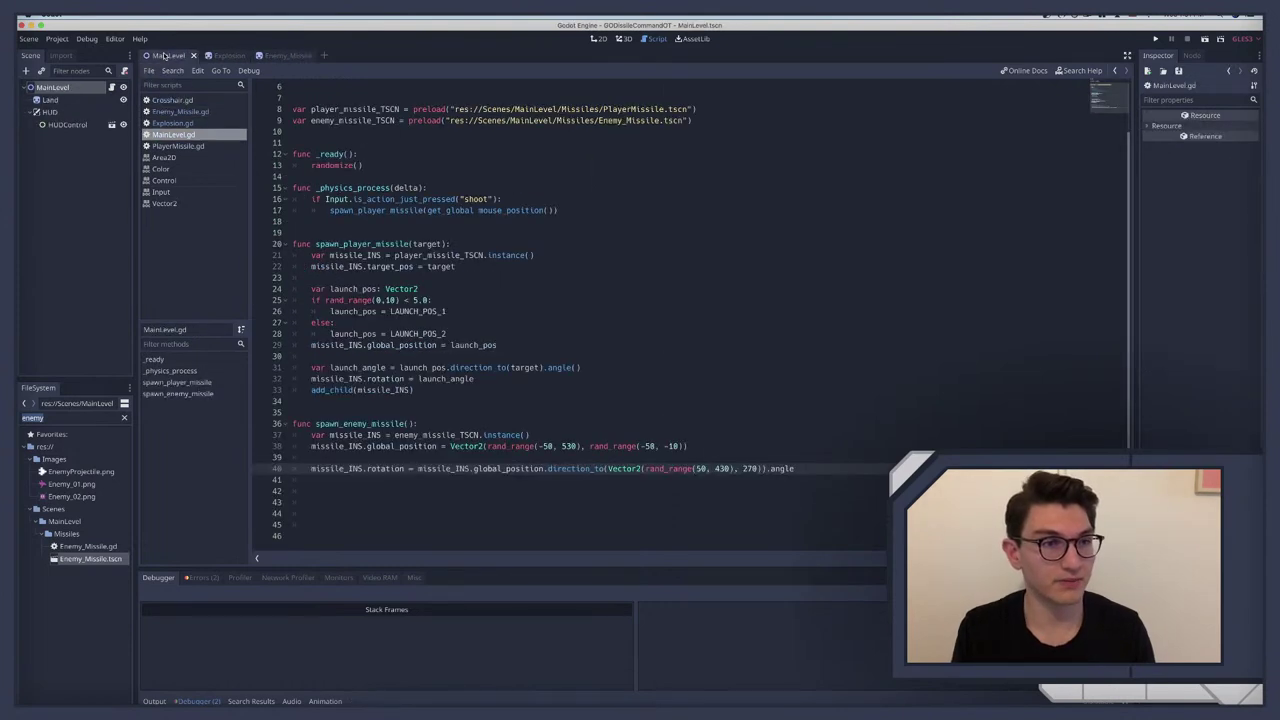
Step: Add a StaticBody2D node under MainLevel
{"action": "left_click", "coordinate": [50, 100]}
{"action": "key", "text": "super+a"}
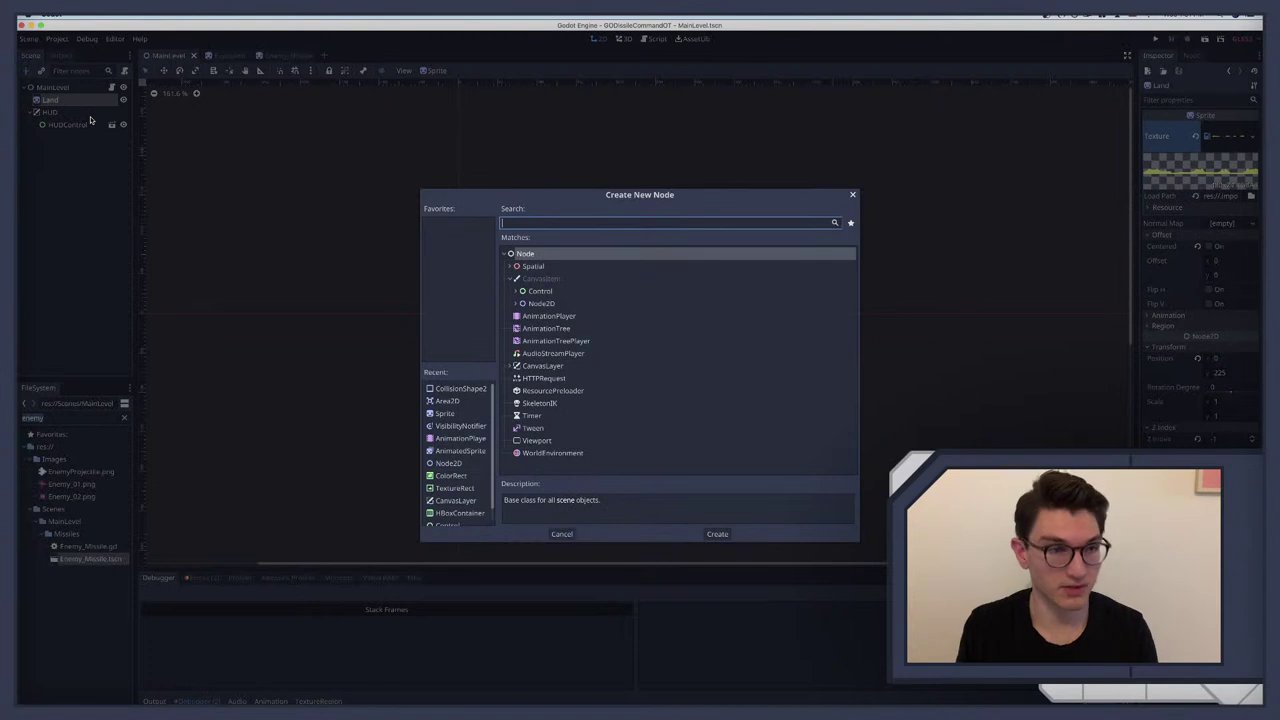
{"action": "type", "text": "coll"}
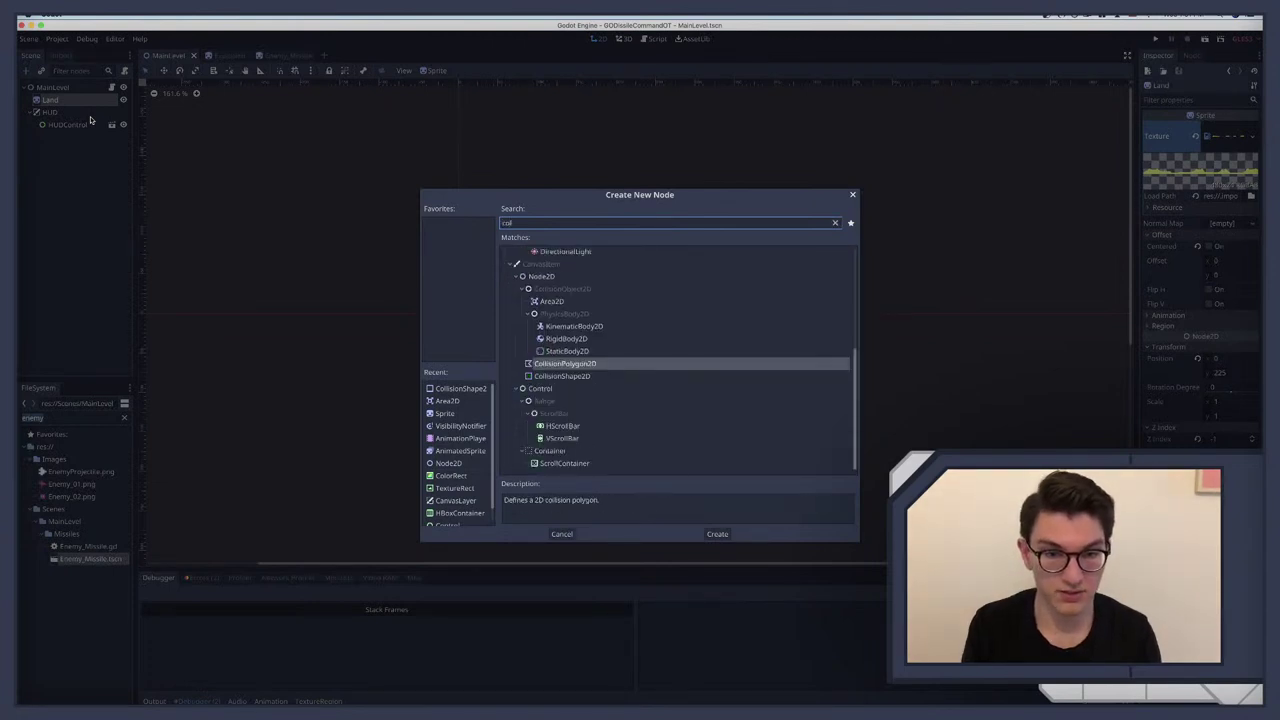
{"action": "type", "text": "l"}
{"action": "key", "text": "Escape"}
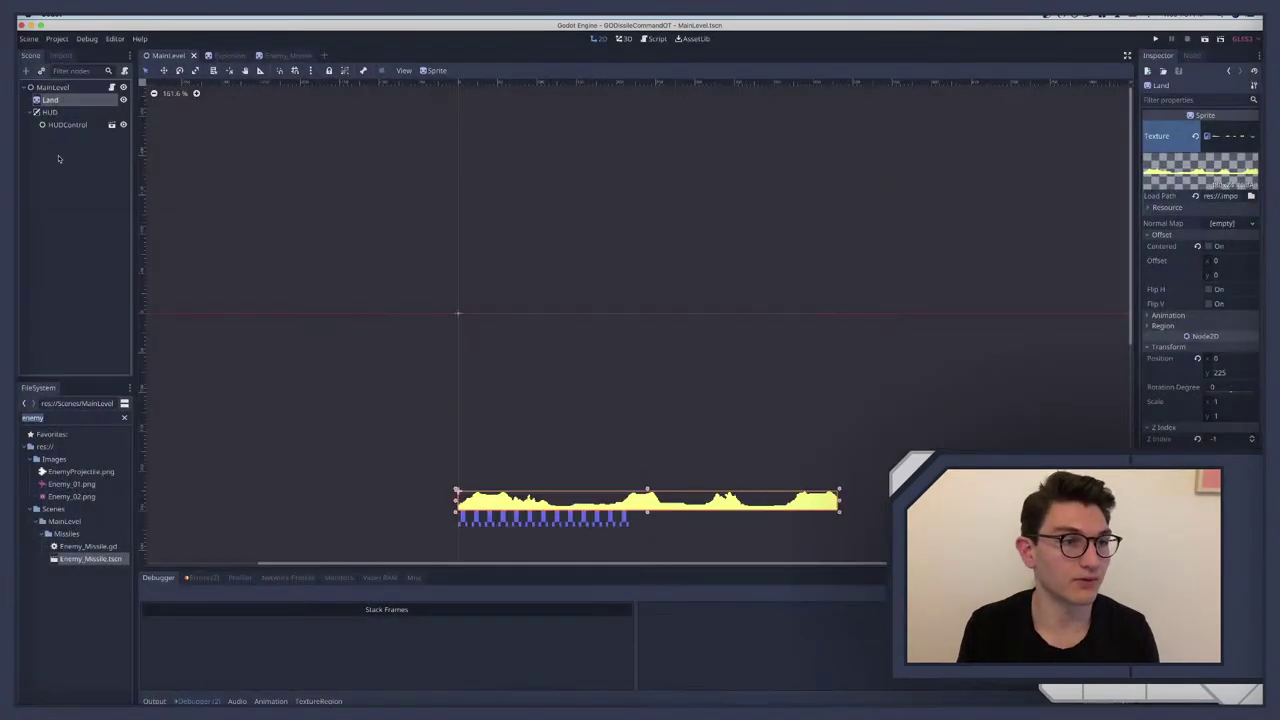
{"action": "left_click", "coordinate": [52, 87]}
{"action": "key", "text": "super+a"}
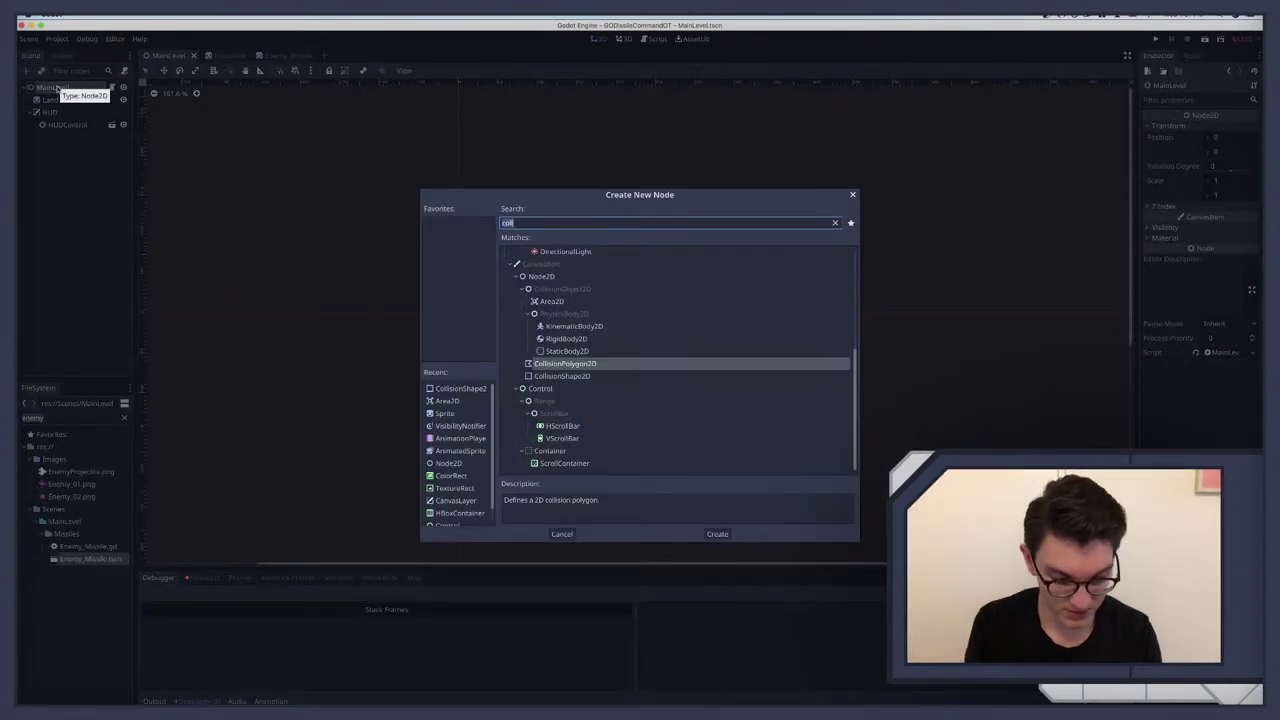
{"action": "type", "text": "static"}
{"action": "key", "text": "Return"}
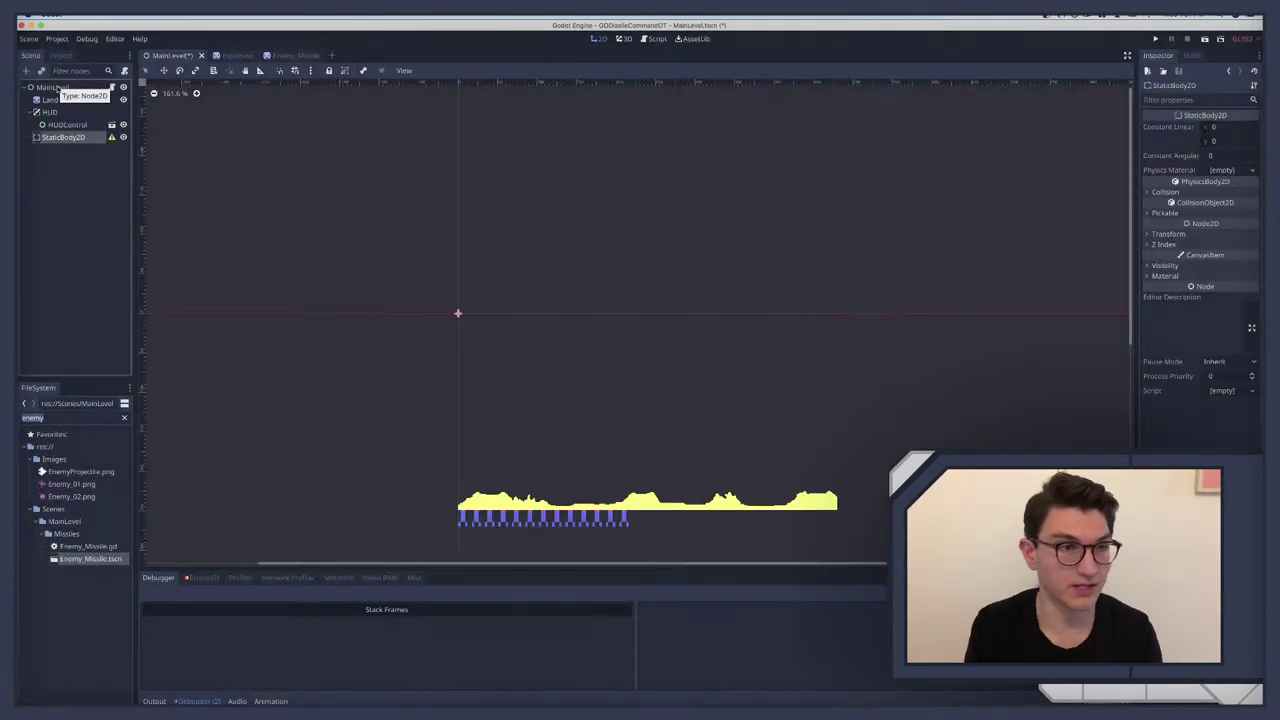
Step: Make the Land sprite a child of the StaticBody2D and rename the body to Land
{"action": "left_click_drag", "start_coordinate": [52, 99], "coordinate": [65, 124]}
{"action": "double_click", "coordinate": [55, 124]}
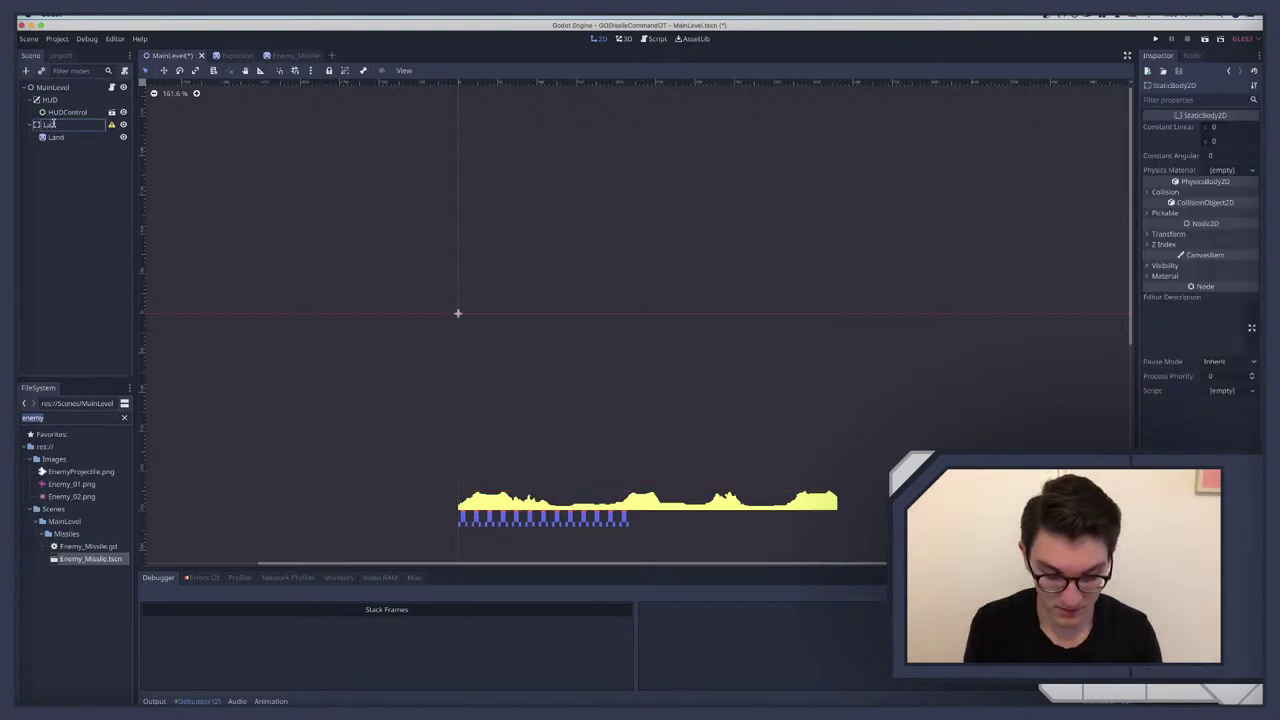
{"action": "type", "text": "Land"}
{"action": "key", "text": "BackSpace"}
{"action": "key", "text": "BackSpace"}
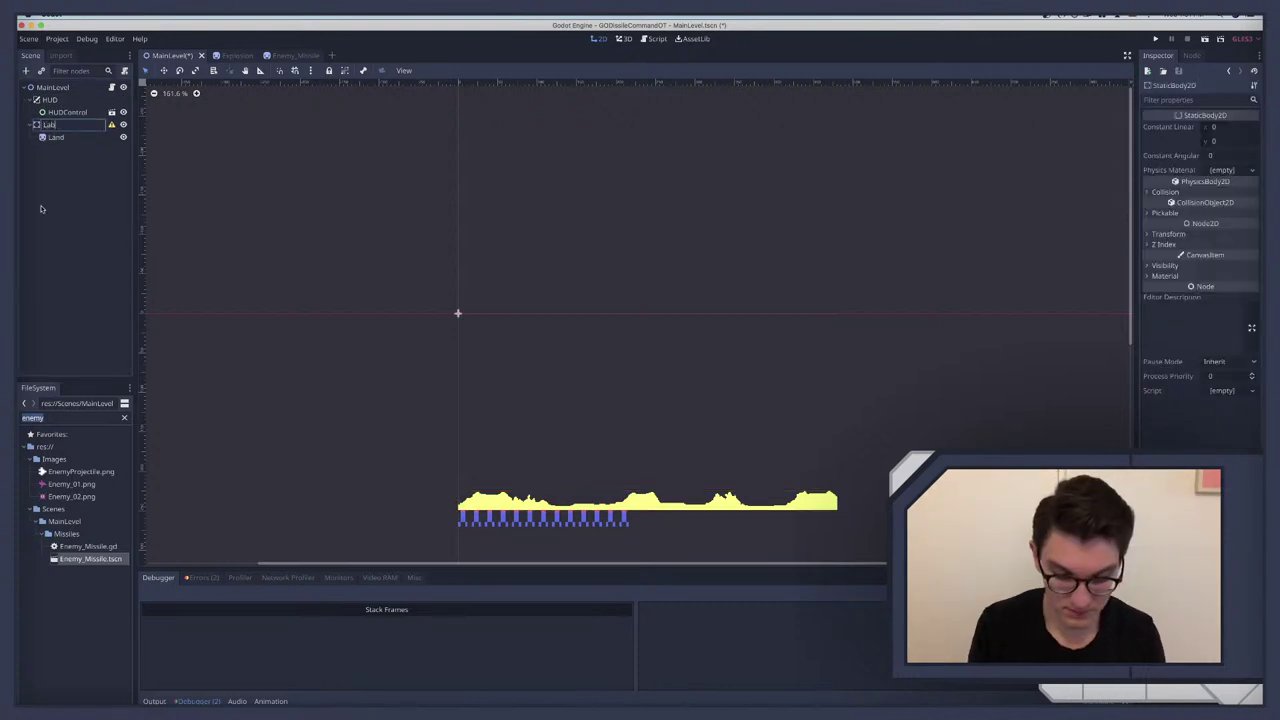
{"action": "key", "text": "BackSpace"}
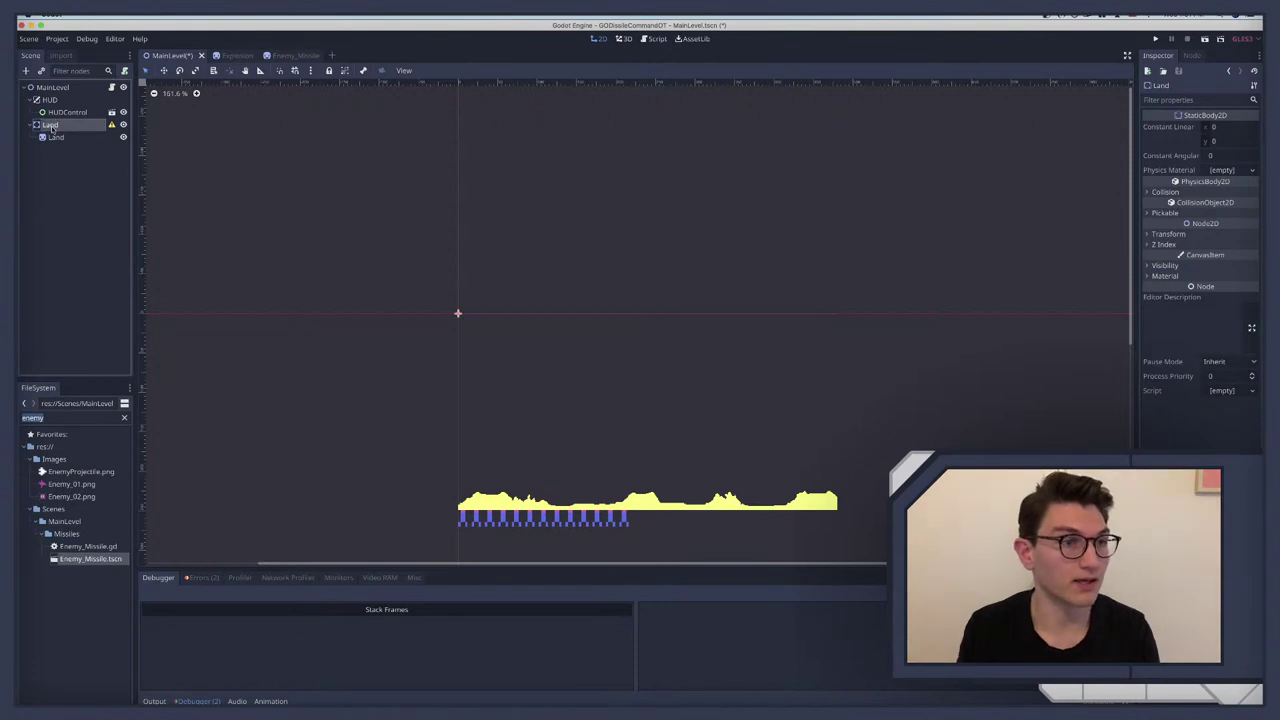
{"action": "key", "text": "Return"}
Step: Add a CollisionShape2D child under the Land body
{"action": "key", "text": "ctrl+a"}
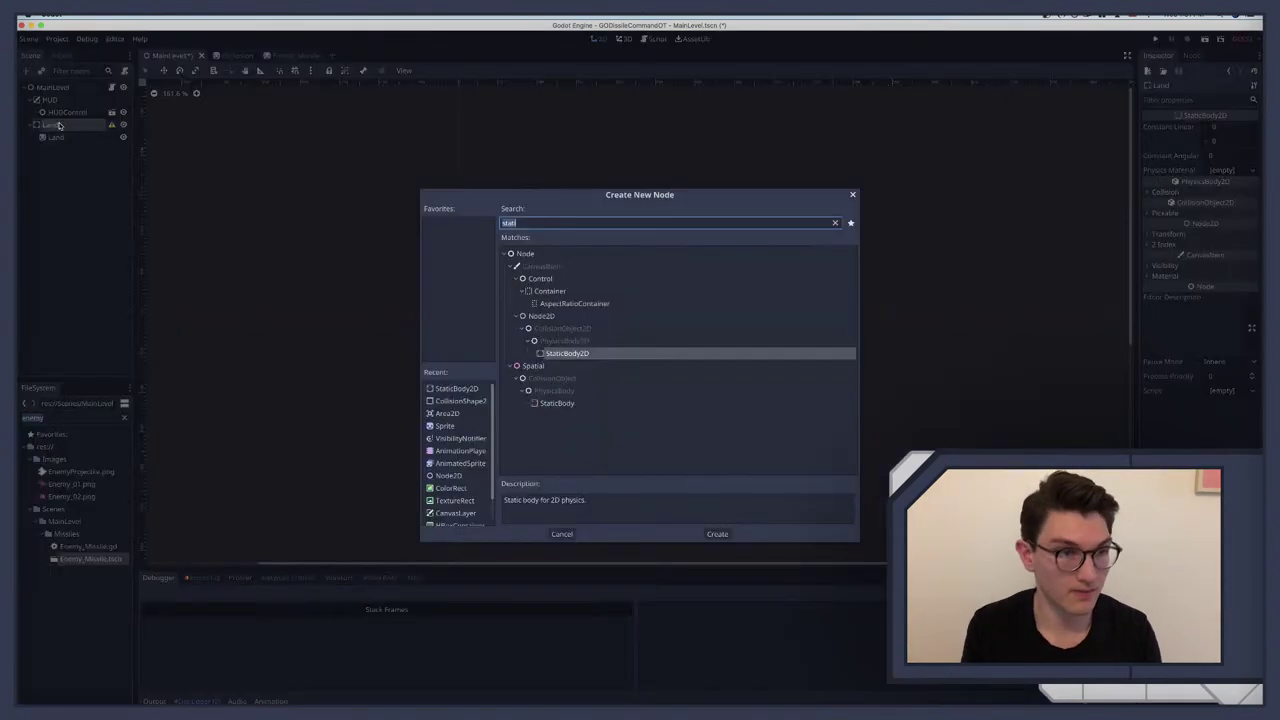
{"action": "type", "text": "coll"}
{"action": "key", "text": "Down"}
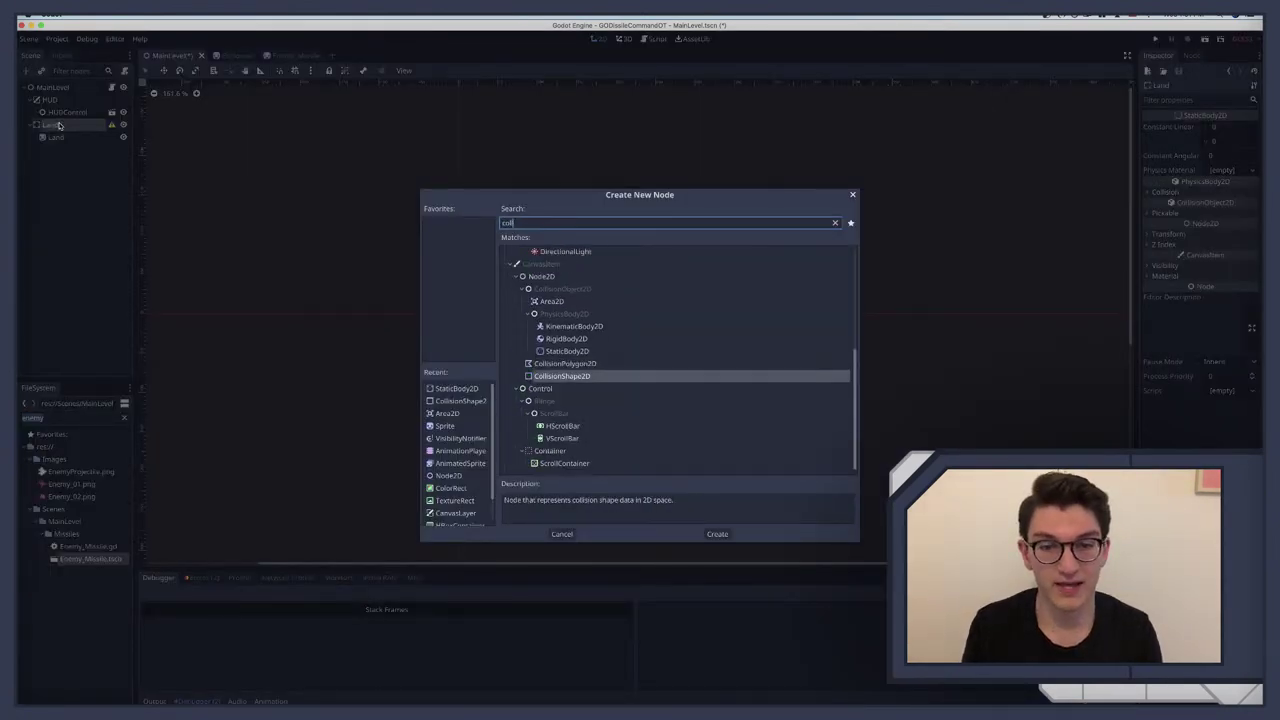
{"action": "key", "text": "Return"}
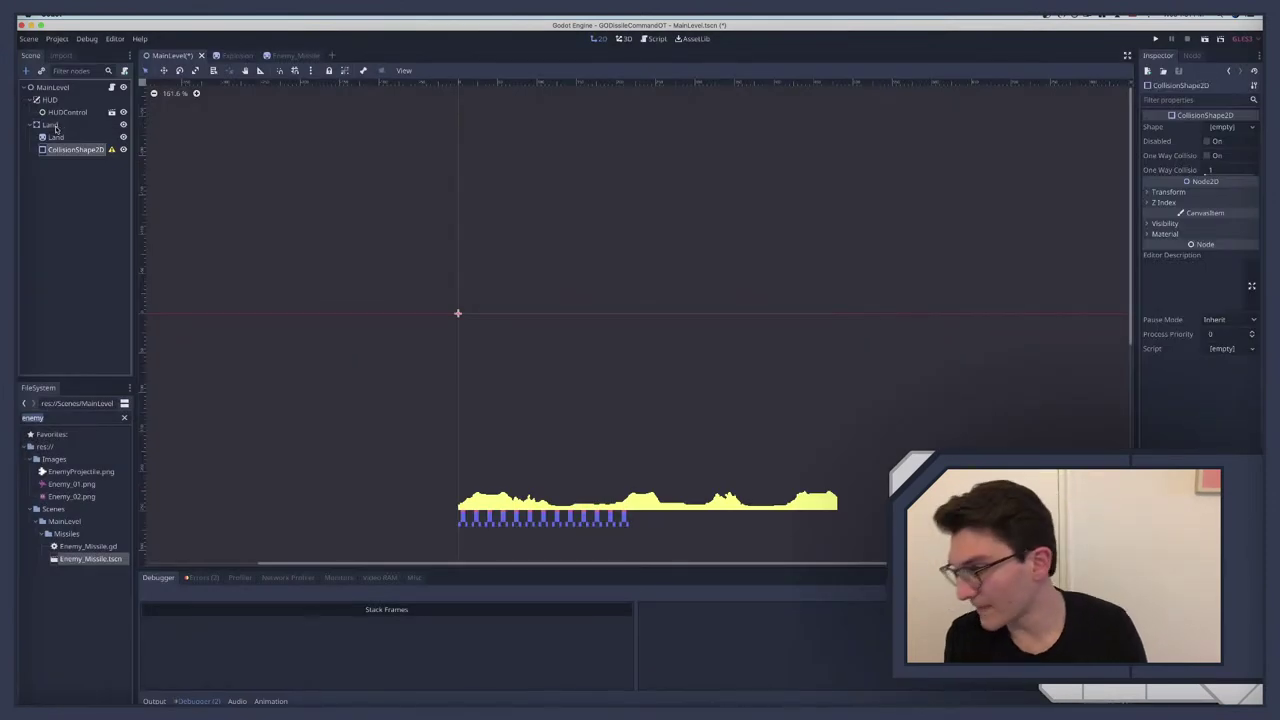
{"action": "left_click_drag", "start_coordinate": [64, 150], "coordinate": [60, 136]}
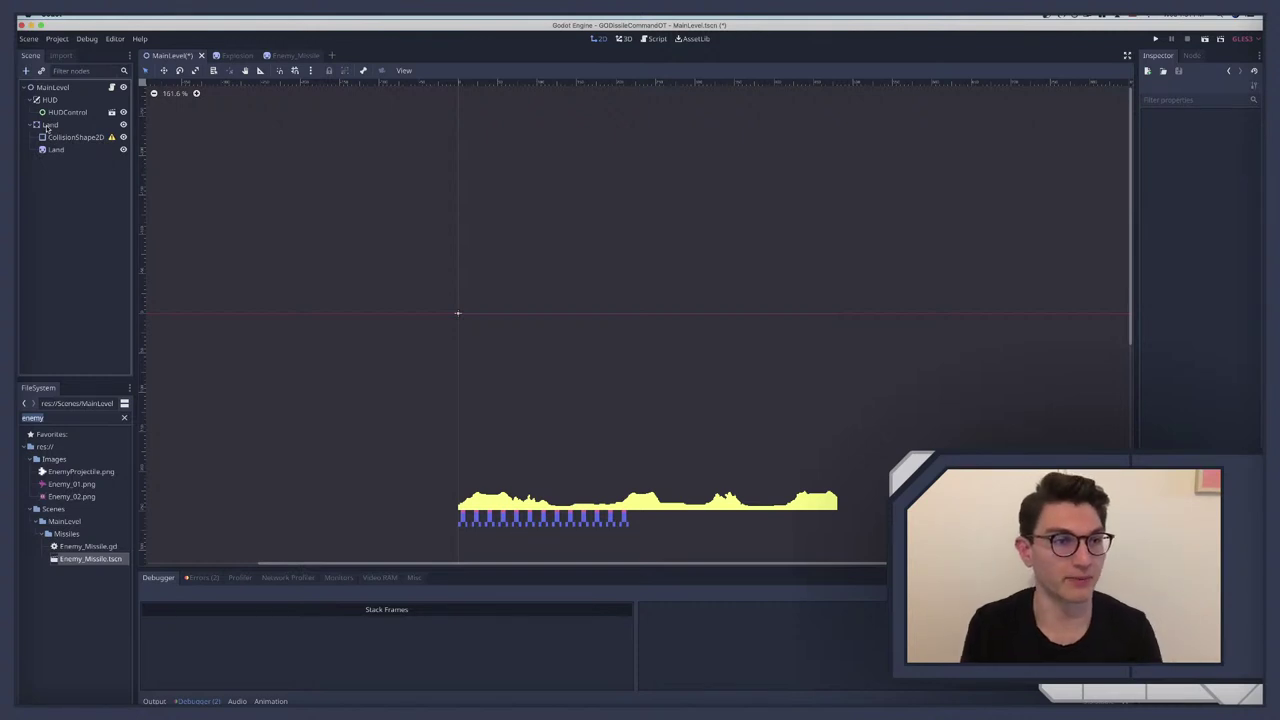
Step: Look through the CollisionShape2D's Shape options without picking one, leaving the node selected
{"action": "left_click", "coordinate": [47, 128]}
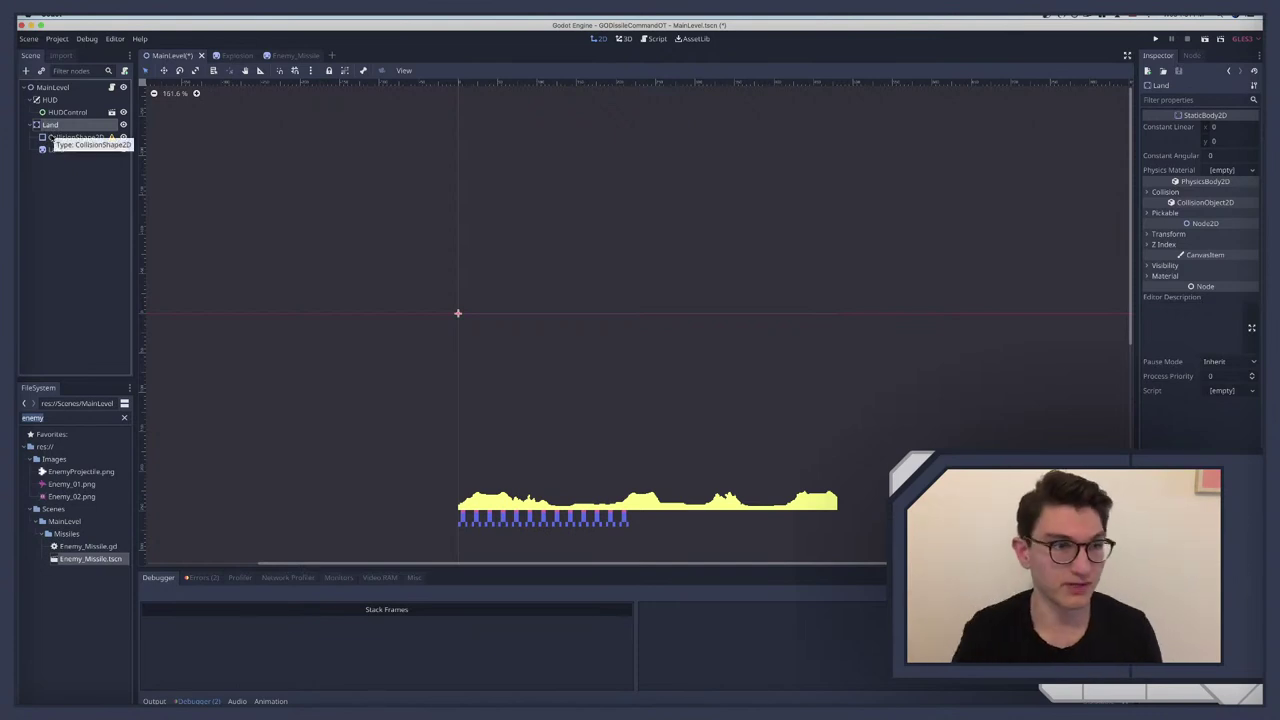
{"action": "left_click", "coordinate": [62, 137]}
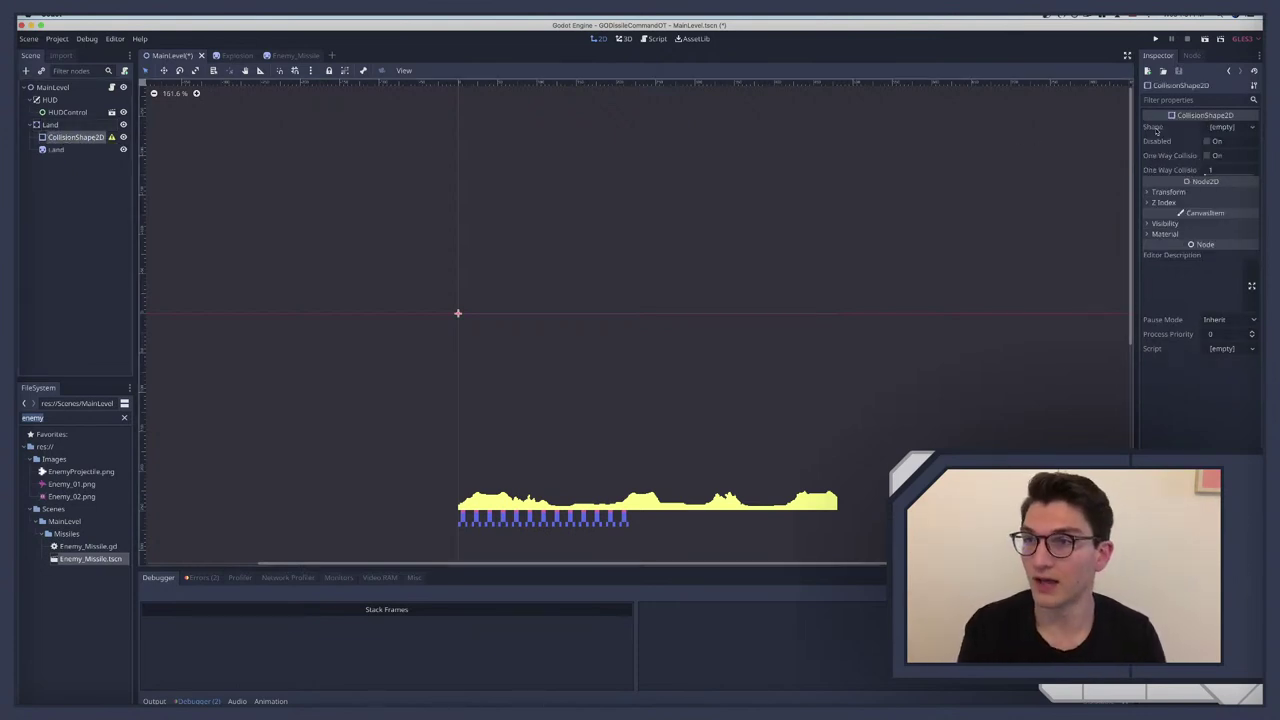
{"action": "left_click", "coordinate": [1240, 127]}
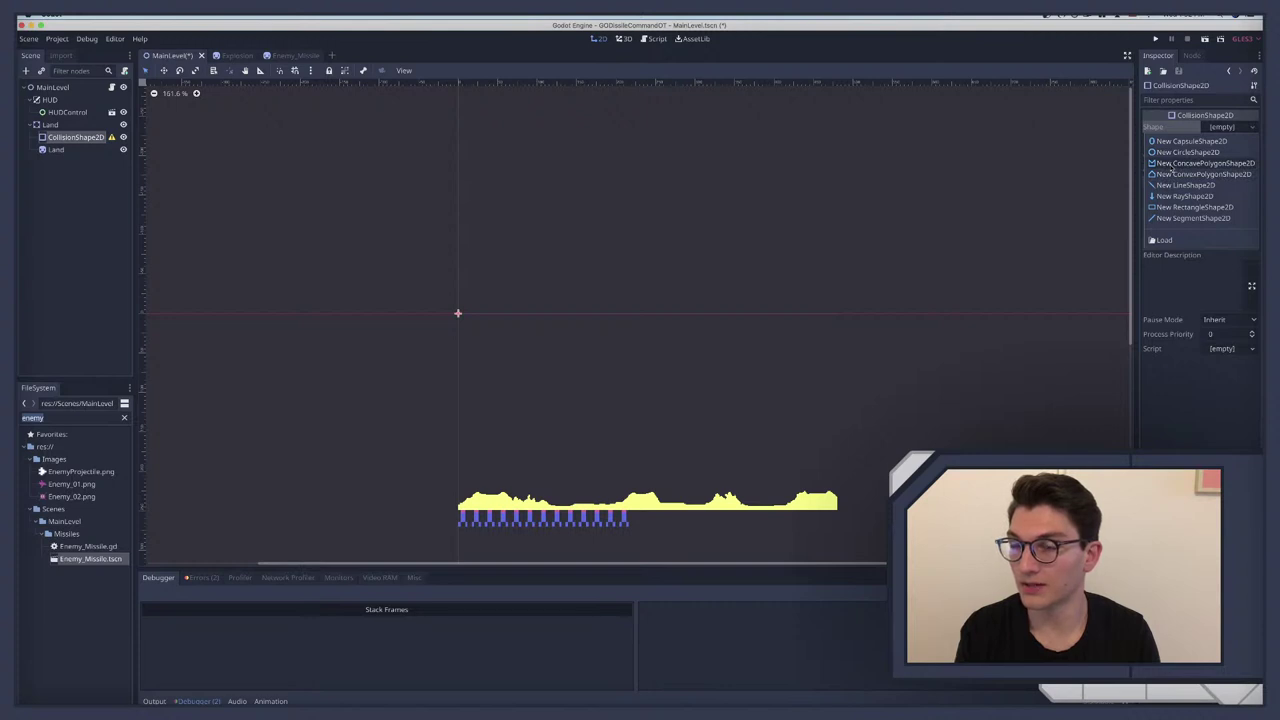
{"action": "key", "text": "Escape"}
{"action": "left_click", "coordinate": [66, 150]}
{"action": "left_click", "coordinate": [68, 139]}
Step: Delete the CollisionShape2D and create a CollisionPolygon2D under Land
{"action": "key", "text": "Delete"}
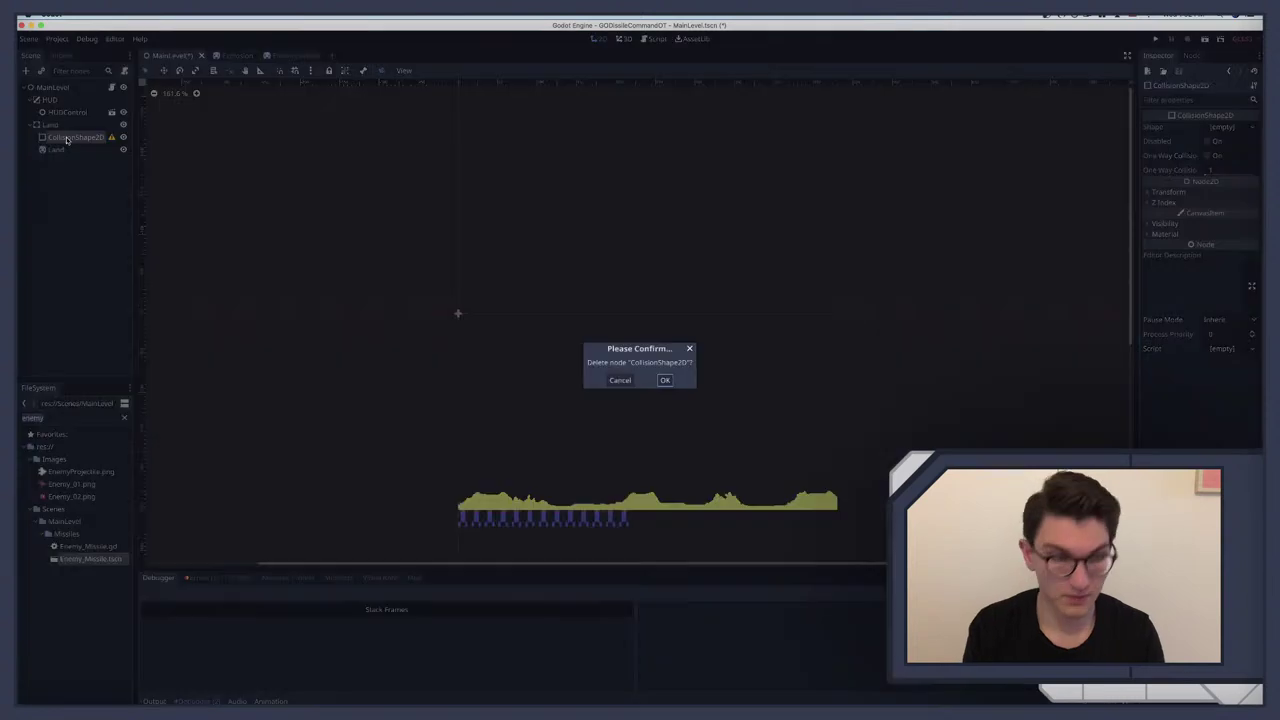
{"action": "key", "text": "Return"}
{"action": "left_click", "coordinate": [52, 126]}
{"action": "key", "text": "ctrl+a"}
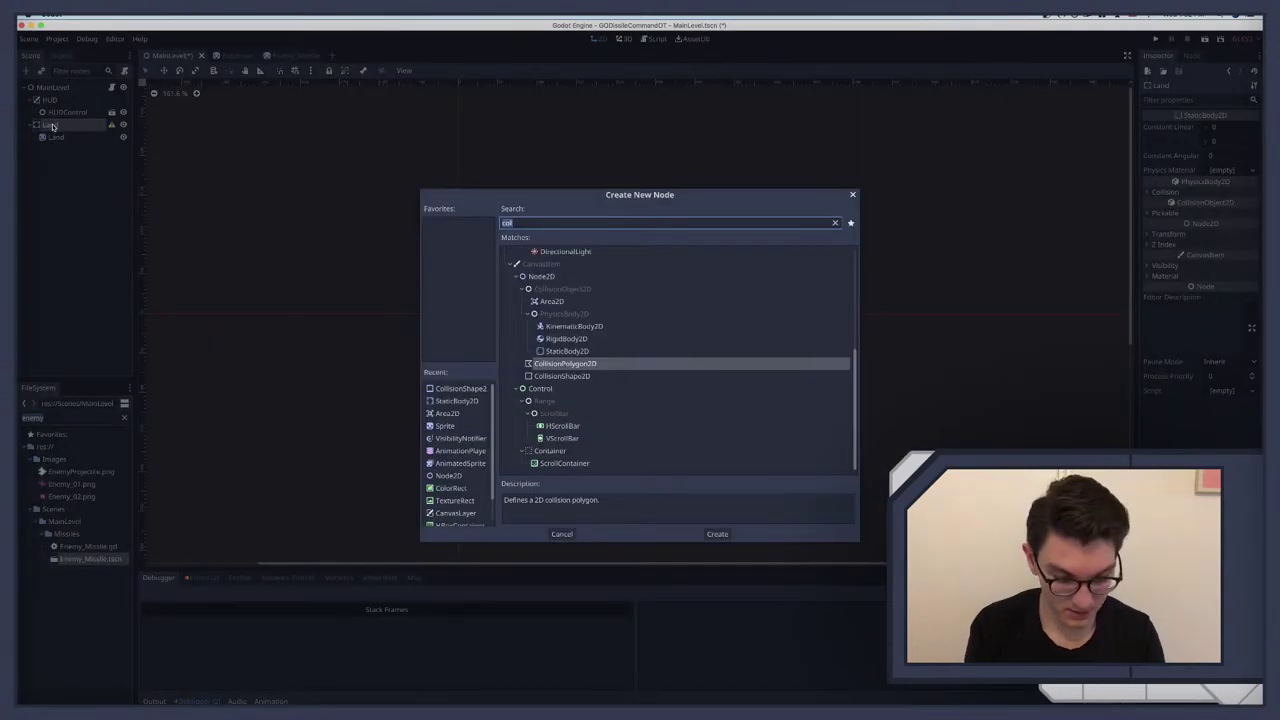
{"action": "key", "text": "Return"}
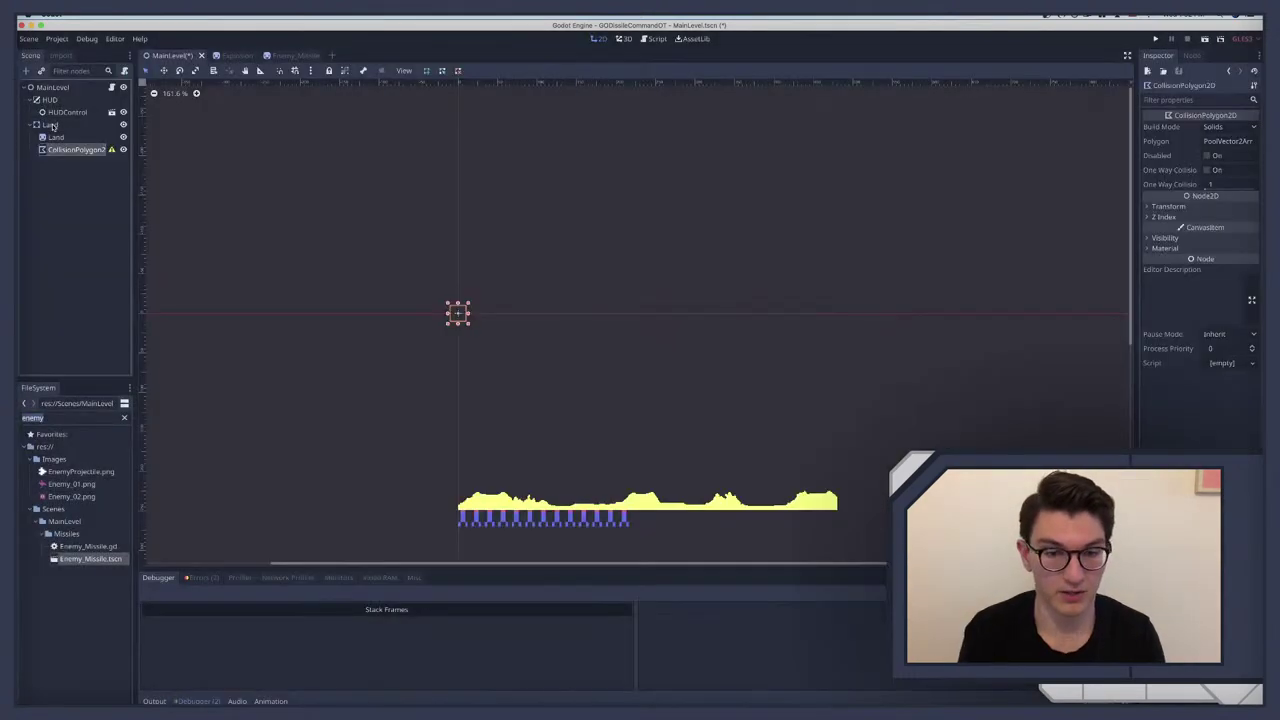
Step: Review the Land body, Land sprite and new CollisionPolygon2D in the scene tree
{"action": "scroll", "coordinate": [510, 441], "scroll_direction": "down", "scroll_amount": 3}
{"action": "scroll", "coordinate": [510, 441], "scroll_direction": "right", "scroll_amount": 3}
{"action": "scroll", "coordinate": [500, 433], "scroll_direction": "down", "scroll_amount": 2}
{"action": "scroll", "coordinate": [500, 433], "scroll_direction": "right", "scroll_amount": 2}
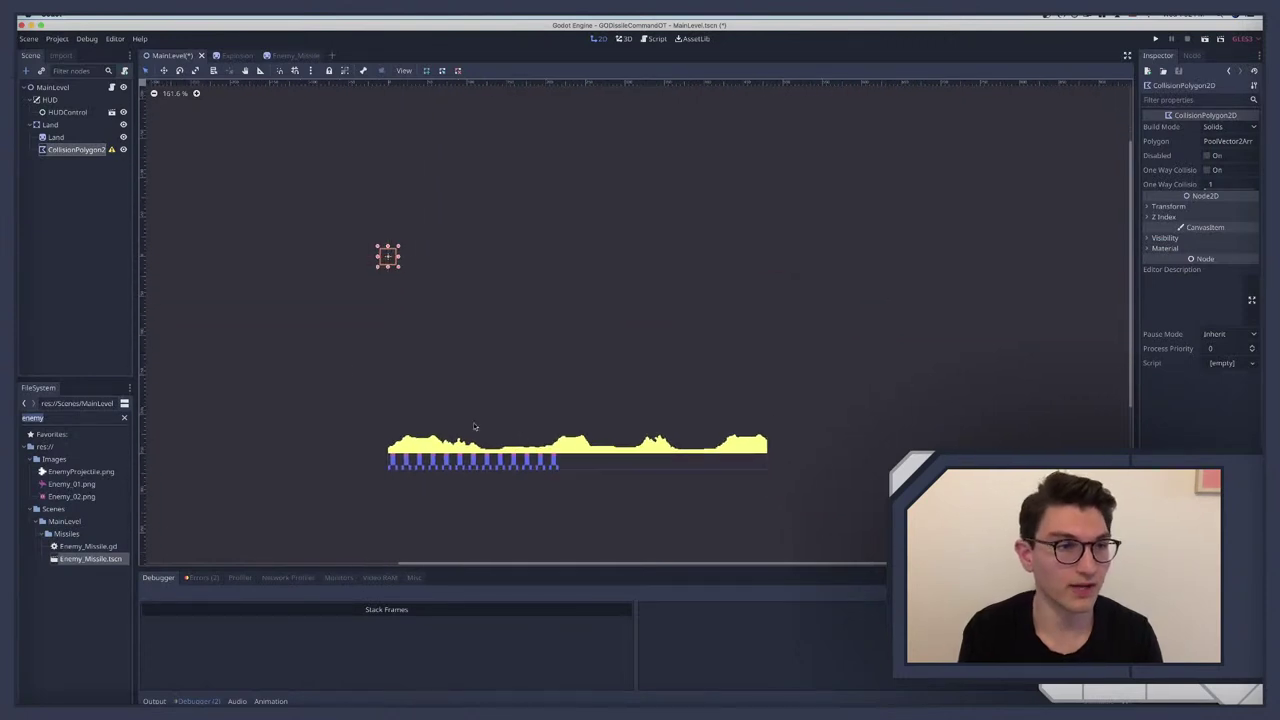
{"action": "left_click", "coordinate": [64, 125]}
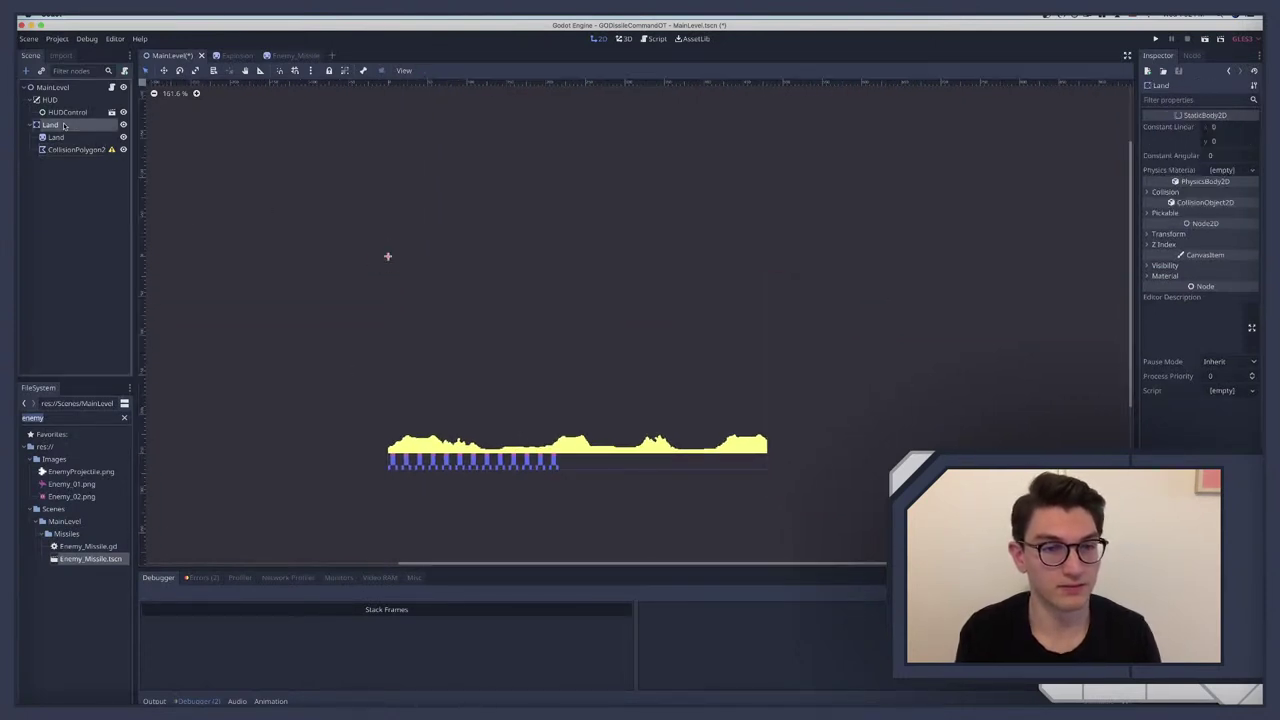
{"action": "left_click", "coordinate": [56, 137]}
{"action": "left_click", "coordinate": [58, 149]}
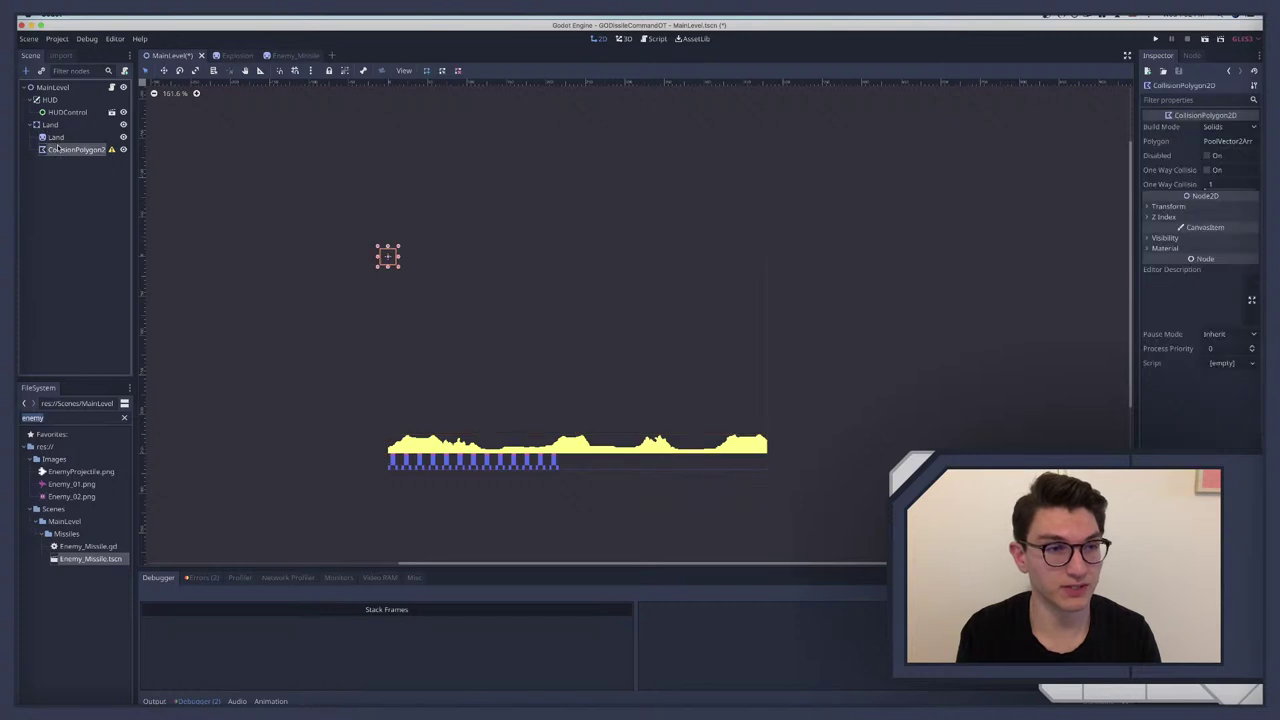
{"action": "left_click", "coordinate": [50, 124]}
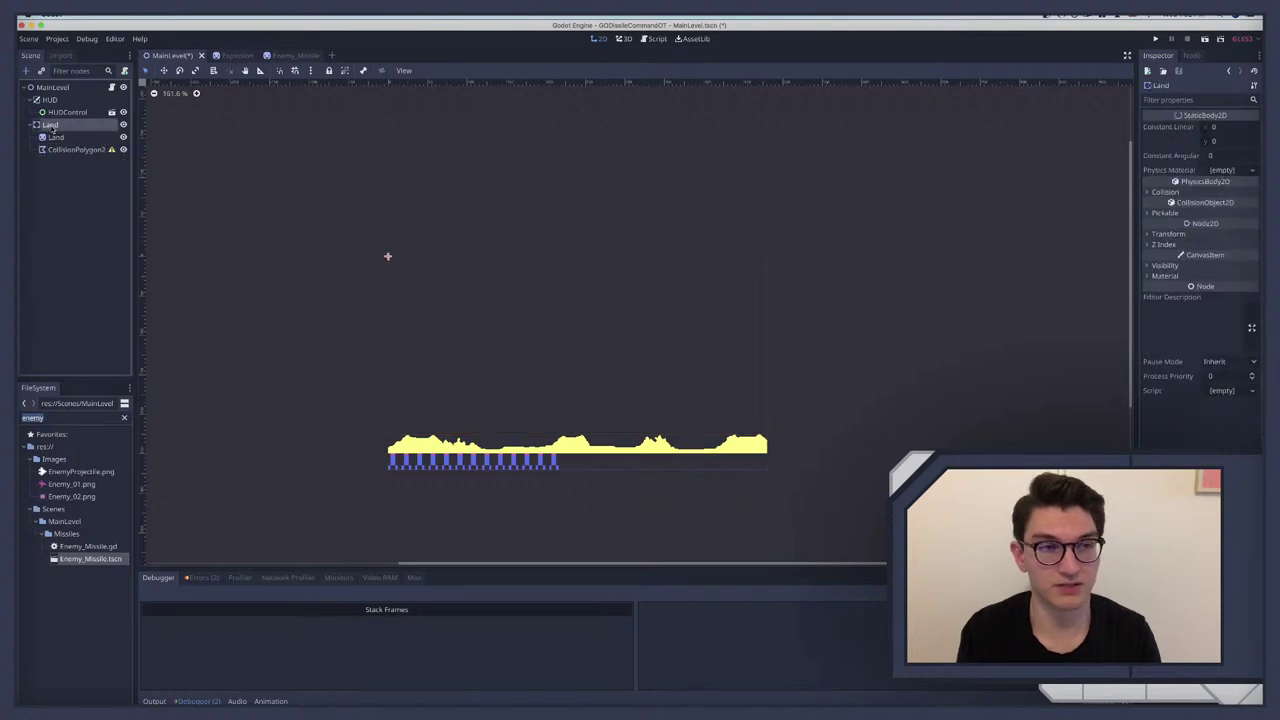
{"action": "left_click", "coordinate": [72, 149]}
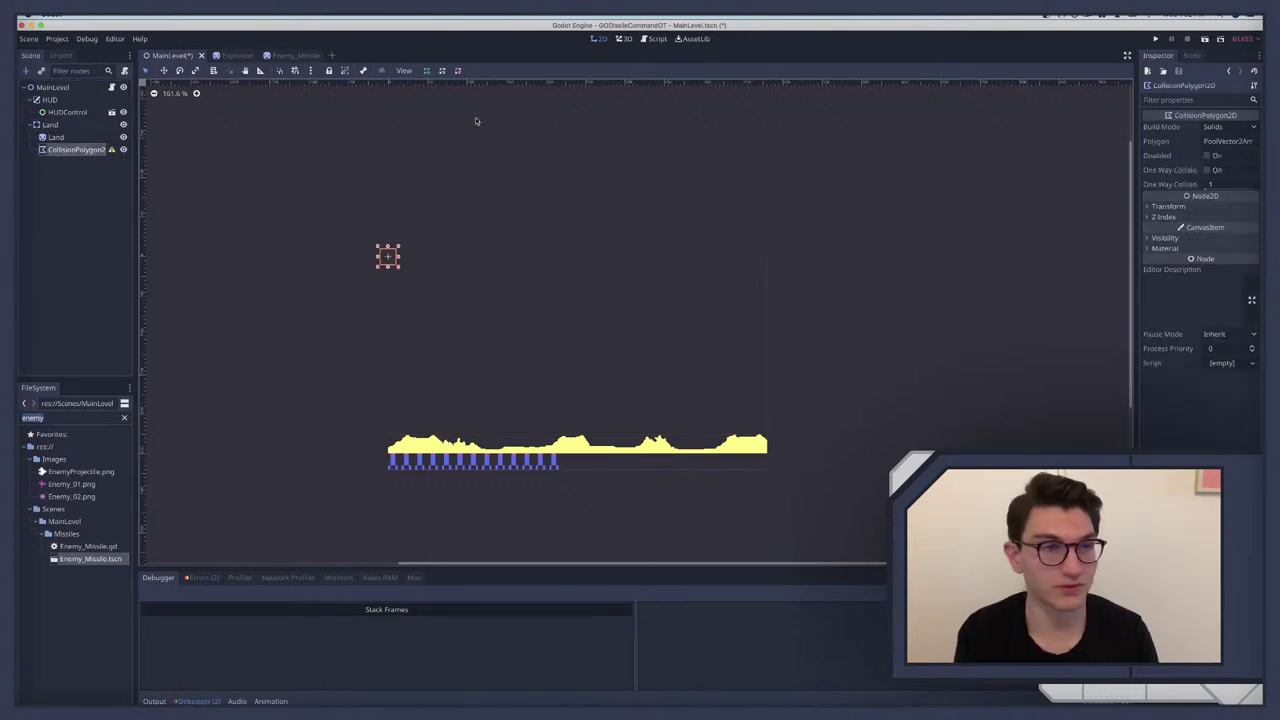
Step: Set the Land body's Position y to 225 and revert the Land sprite's position to (0, 0)
{"action": "left_click", "coordinate": [54, 137]}
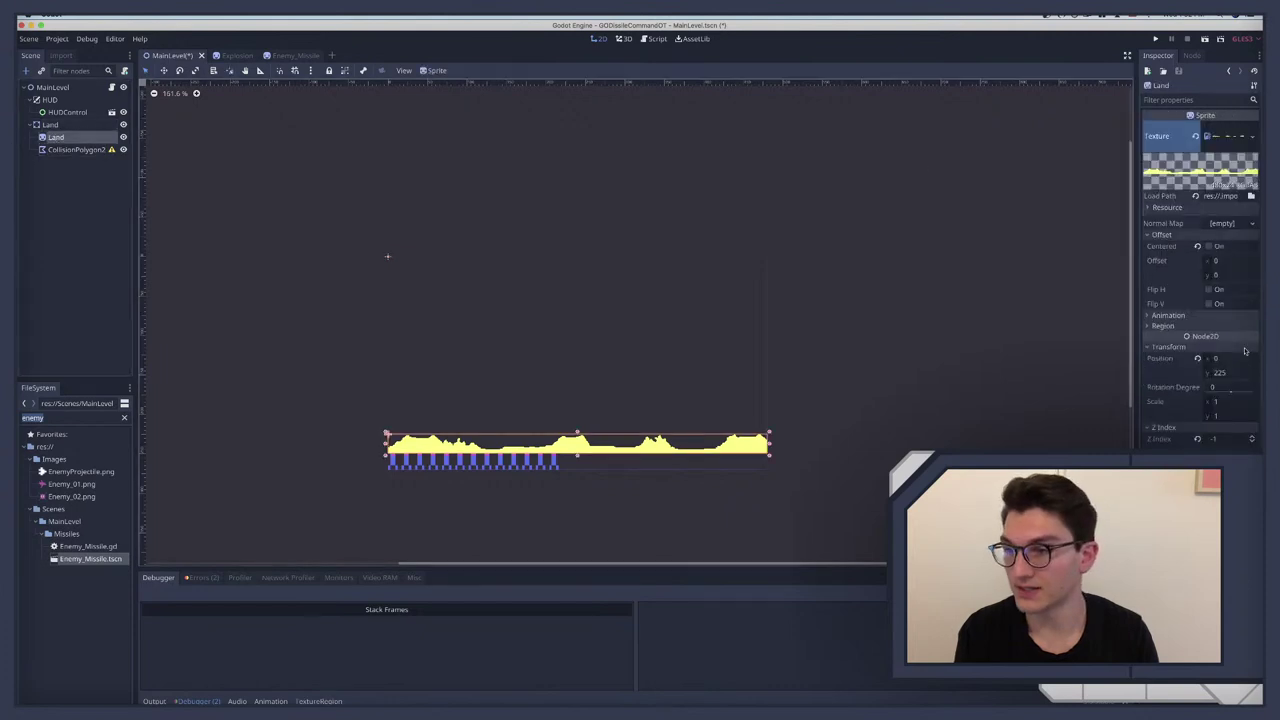
{"action": "left_click", "coordinate": [52, 125]}
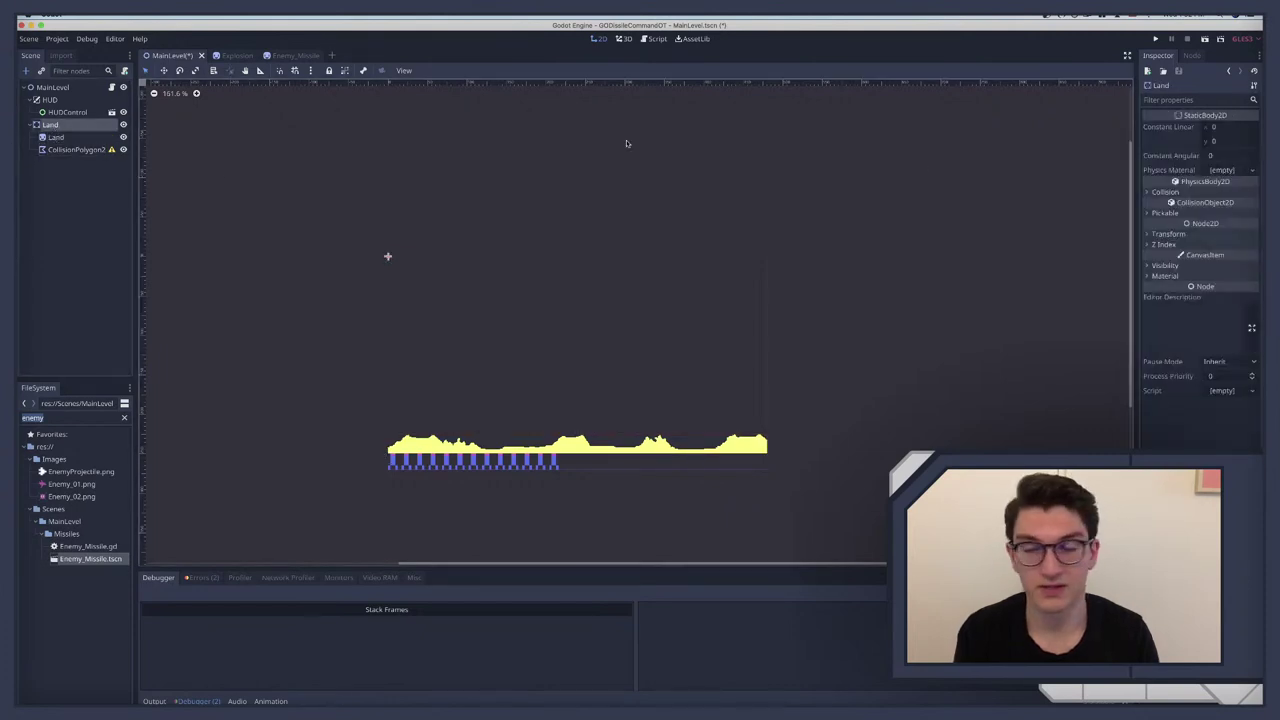
{"action": "left_click", "coordinate": [1165, 234]}
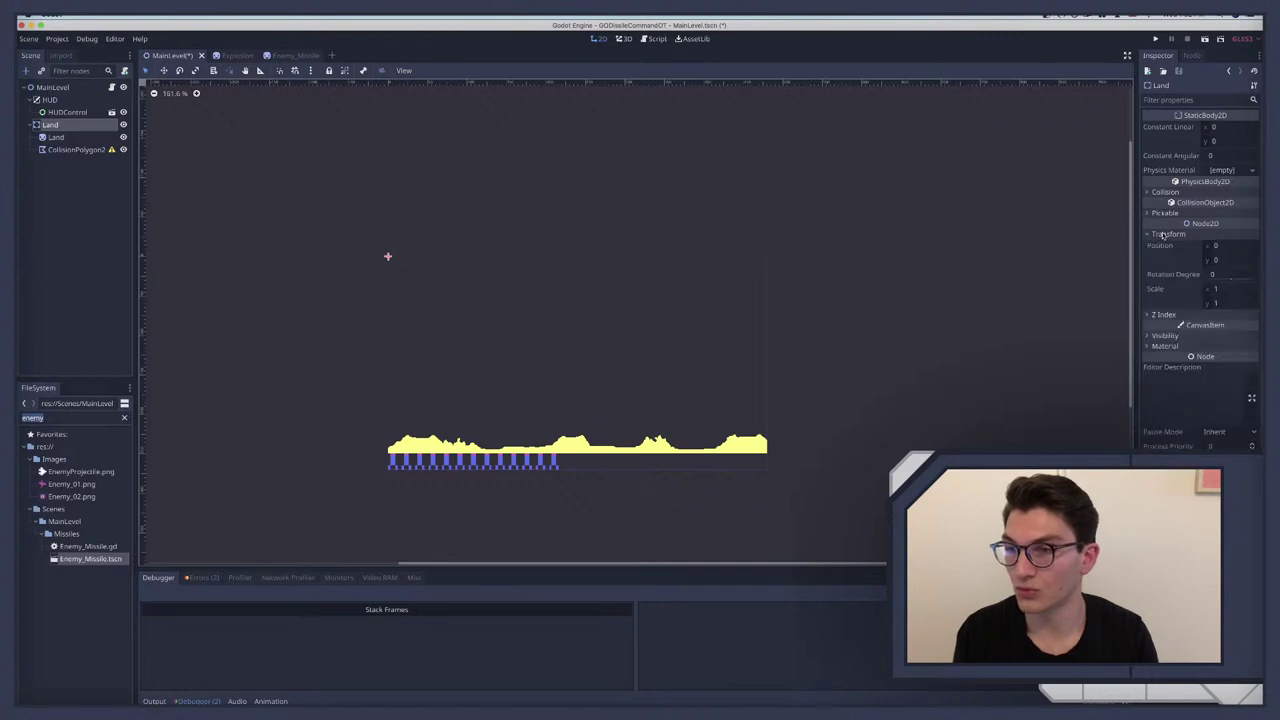
{"action": "left_click", "coordinate": [1229, 262]}
{"action": "type", "text": "225"}
{"action": "key", "text": "Return"}
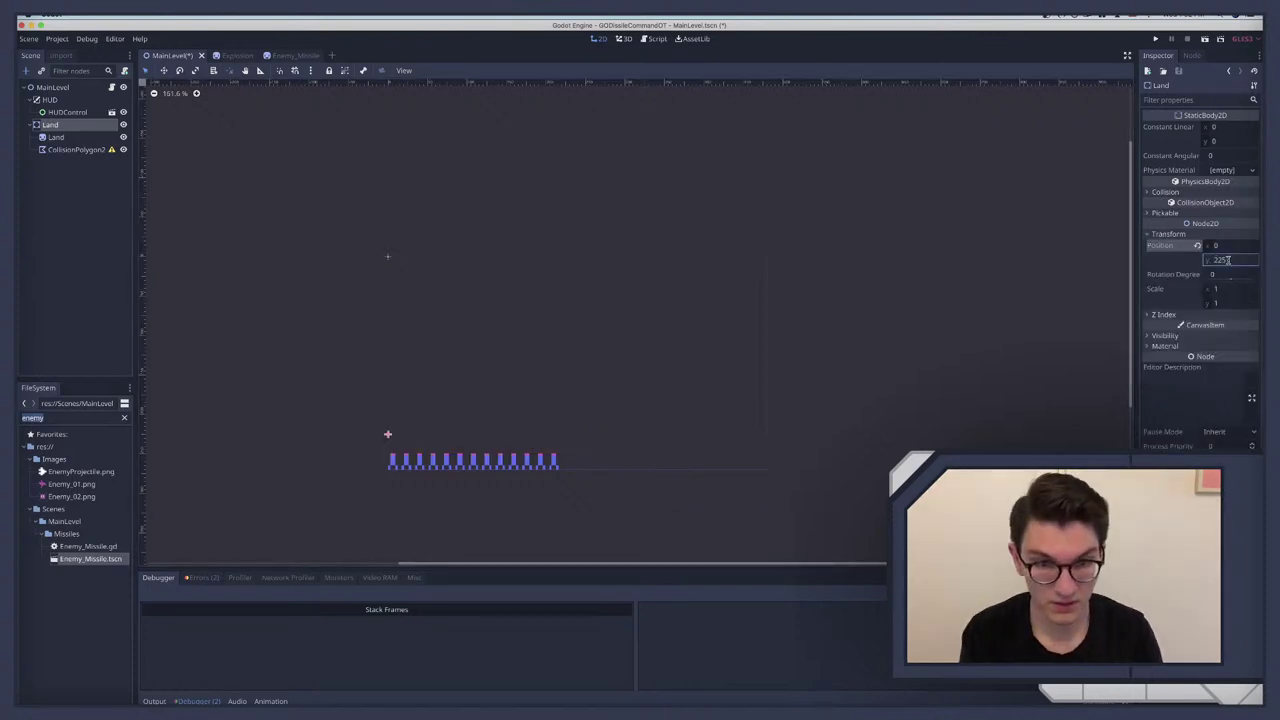
{"action": "left_click", "coordinate": [56, 137]}
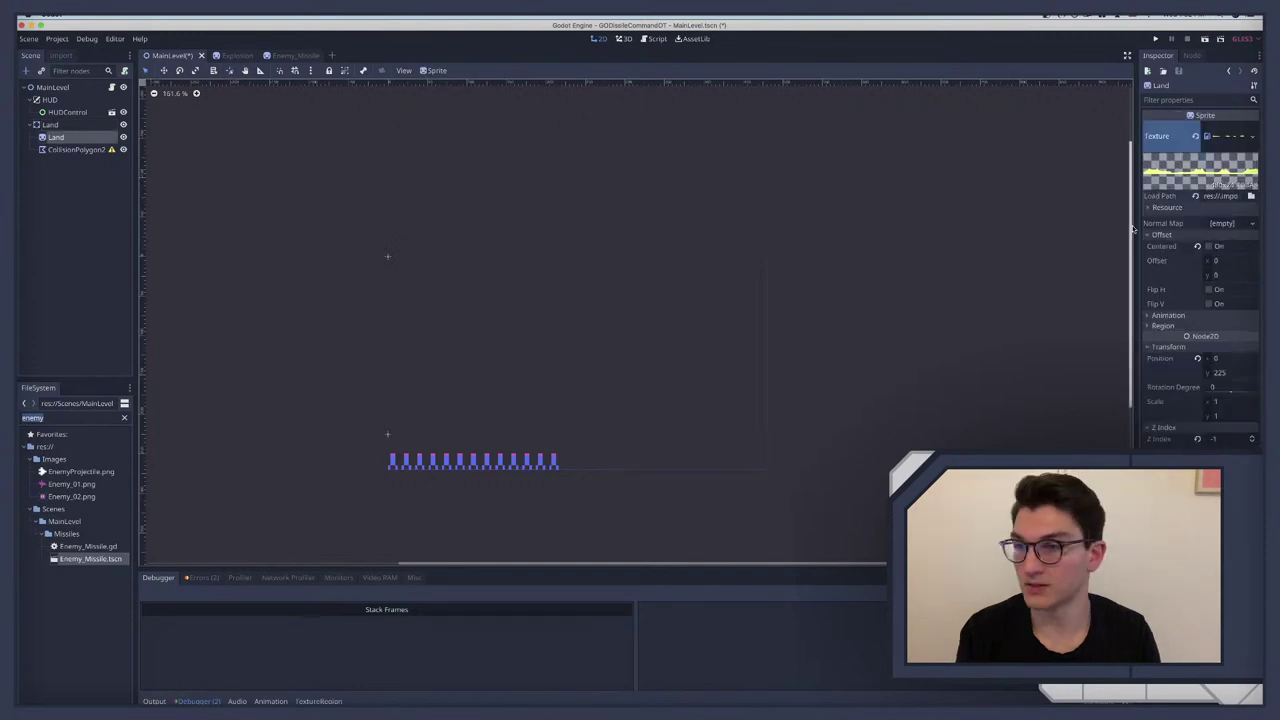
{"action": "left_click", "coordinate": [1197, 358]}
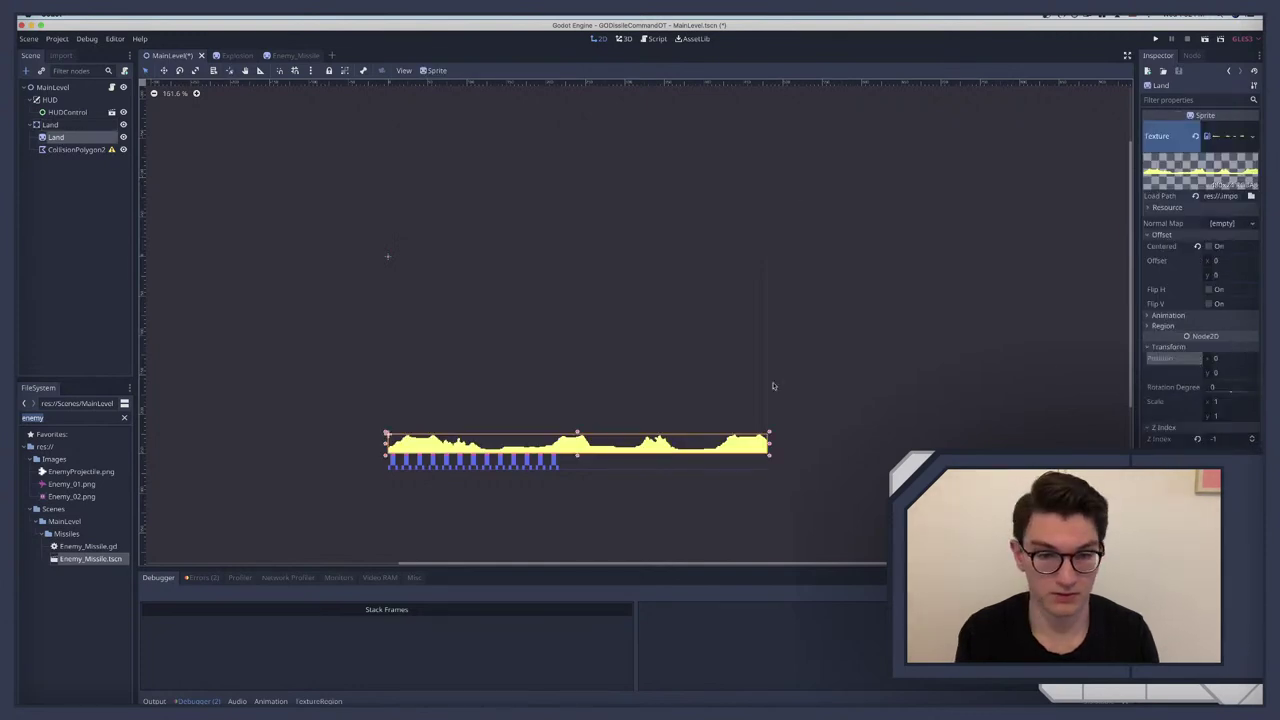
{"action": "left_click", "coordinate": [59, 150]}
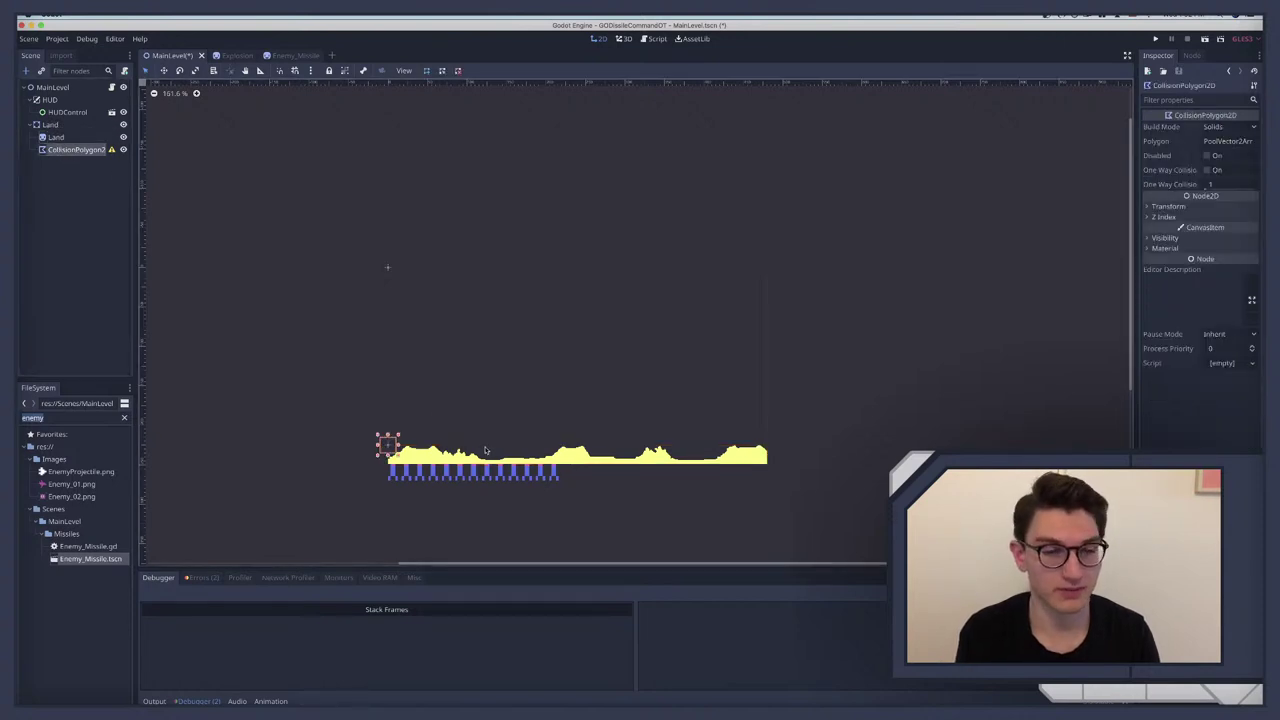
Step: Zoom and pan the viewport over the terrain's left hills
{"action": "scroll", "coordinate": [459, 458], "scroll_direction": "up", "scroll_amount": 5}
{"action": "scroll", "coordinate": [459, 458], "scroll_direction": "down", "scroll_amount": 1}
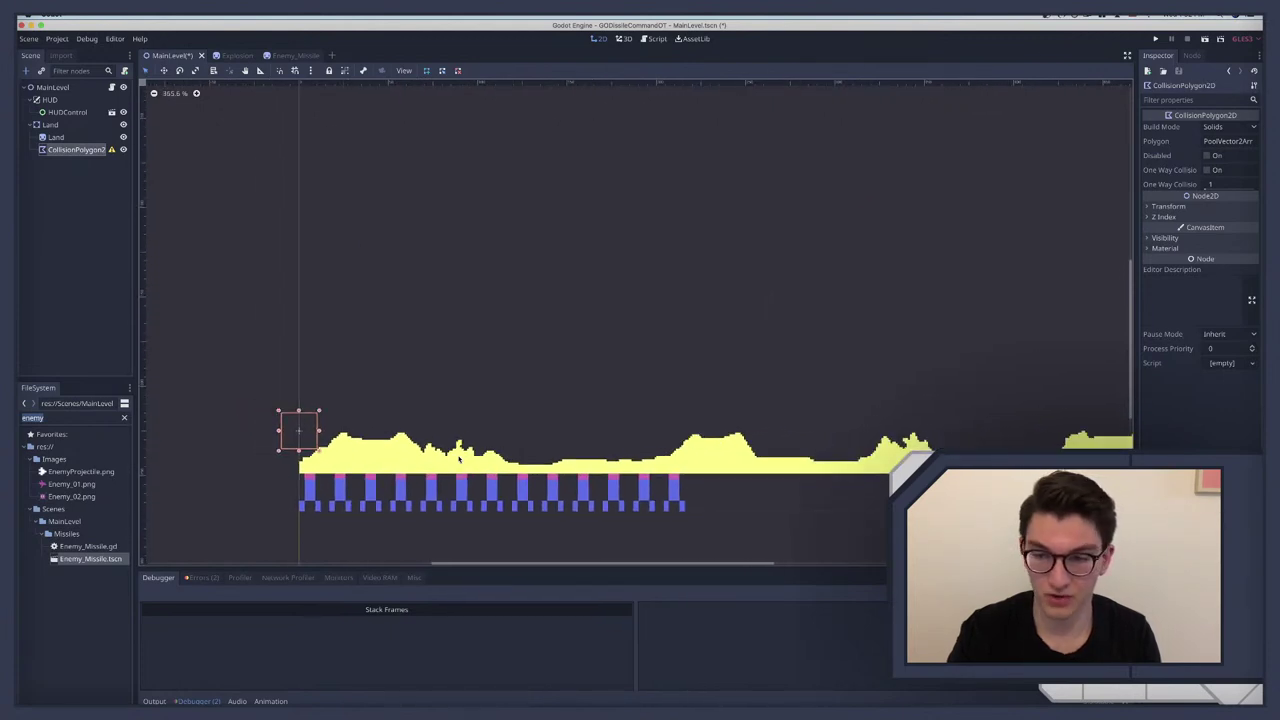
{"action": "scroll", "coordinate": [459, 458], "scroll_direction": "right", "scroll_amount": 2}
{"action": "scroll", "coordinate": [459, 458], "scroll_direction": "right", "scroll_amount": 2}
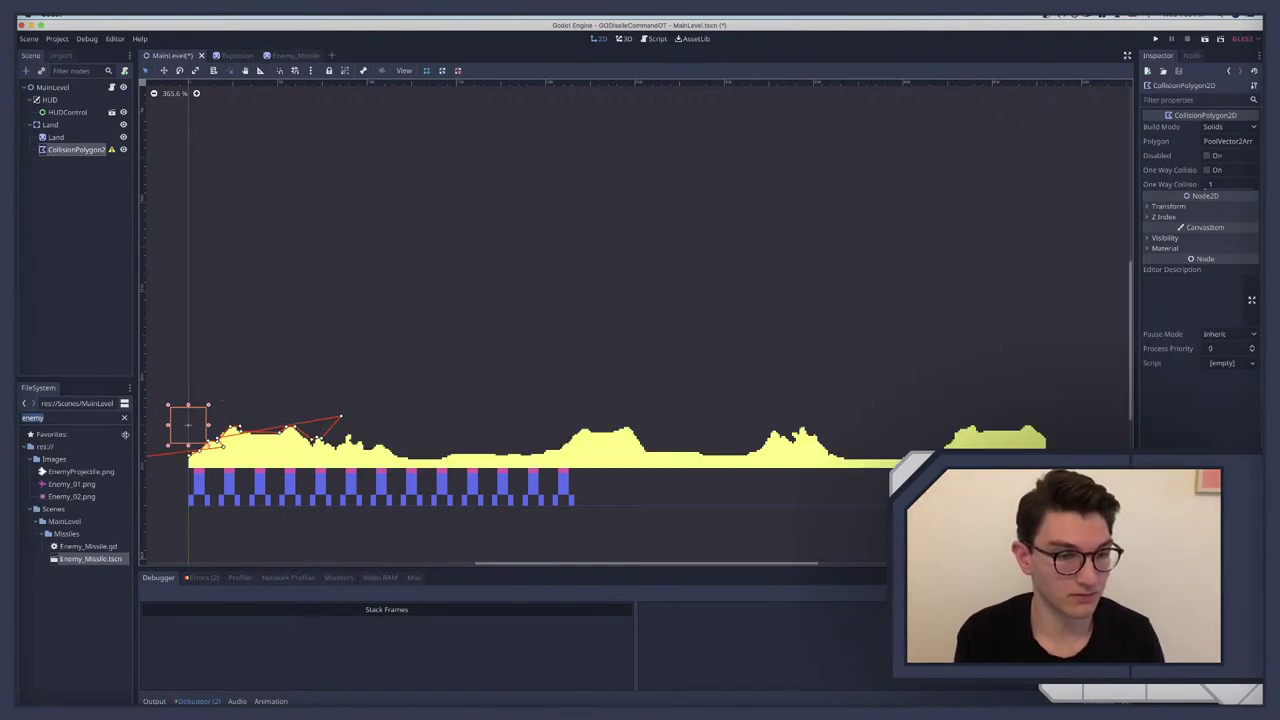
Step: Replace the rough polygon with a fresh CollisionPolygon2D under Land, starting at the terrain's left edge
{"action": "key", "text": "Delete"}
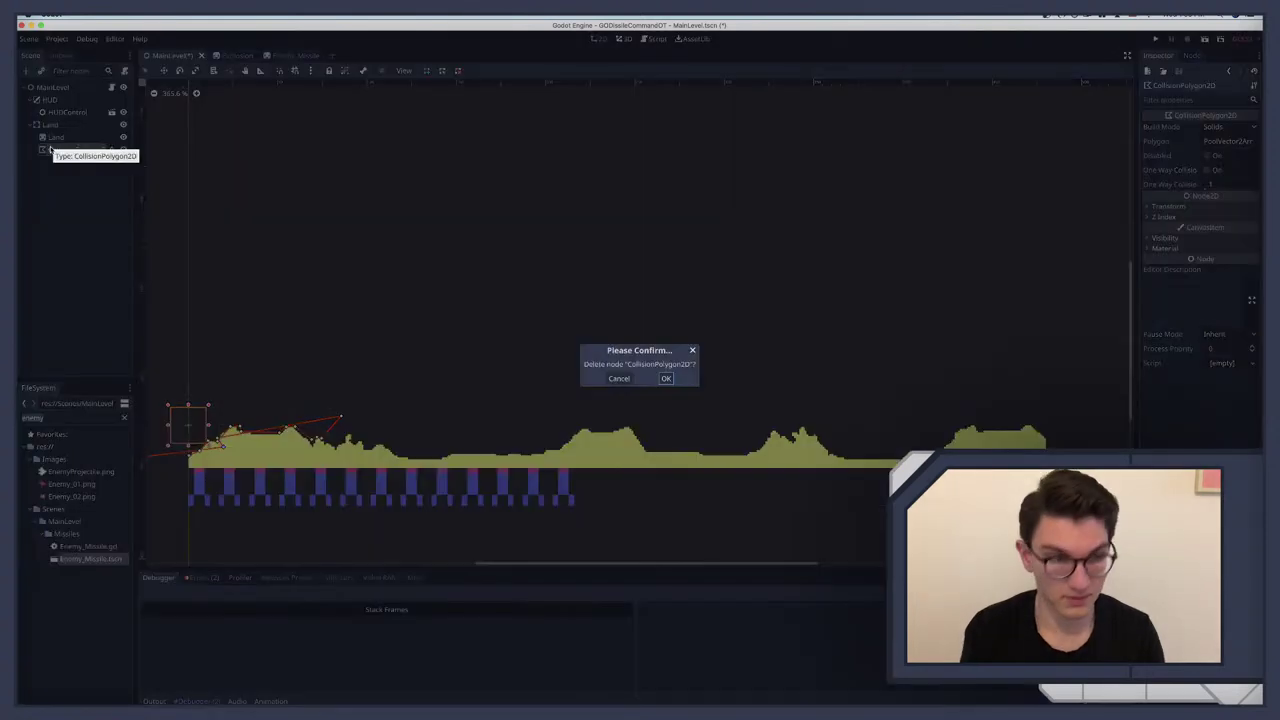
{"action": "key", "text": "Return"}
{"action": "left_click", "coordinate": [50, 125]}
{"action": "key", "text": "ctrl+a"}
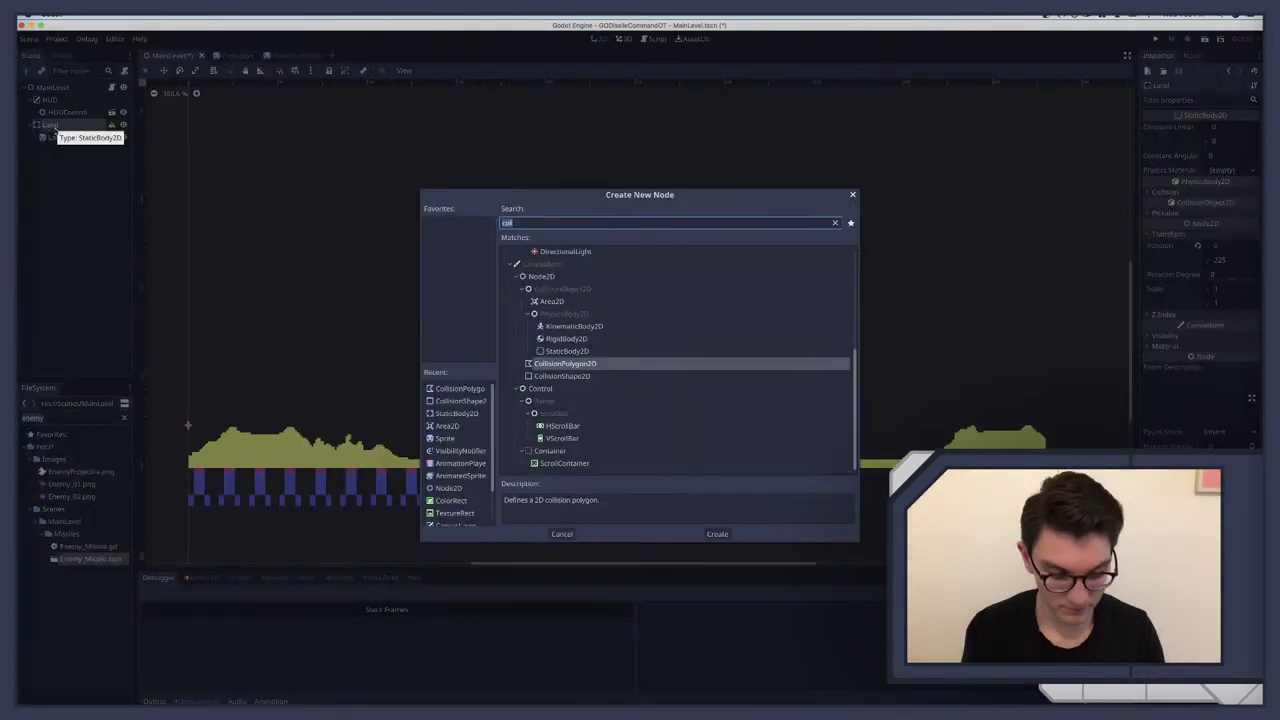
{"action": "type", "text": "col"}
{"action": "key", "text": "Return"}
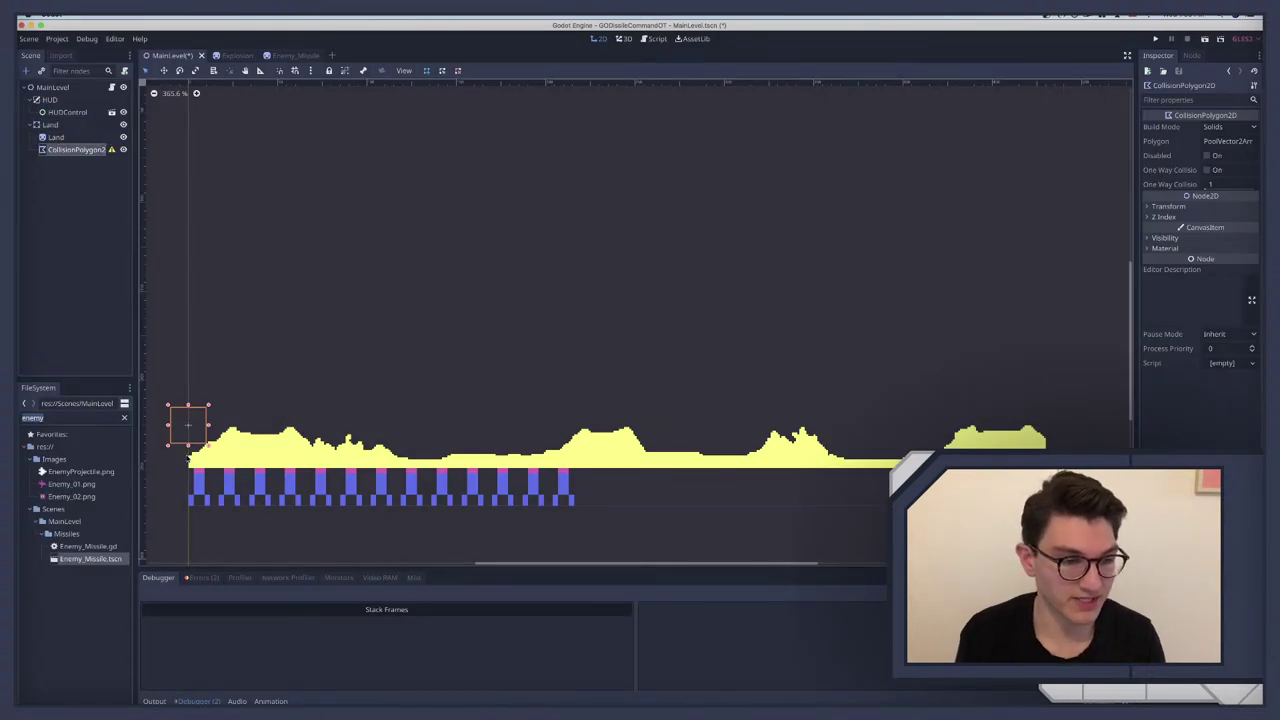
{"action": "left_click", "coordinate": [191, 459]}
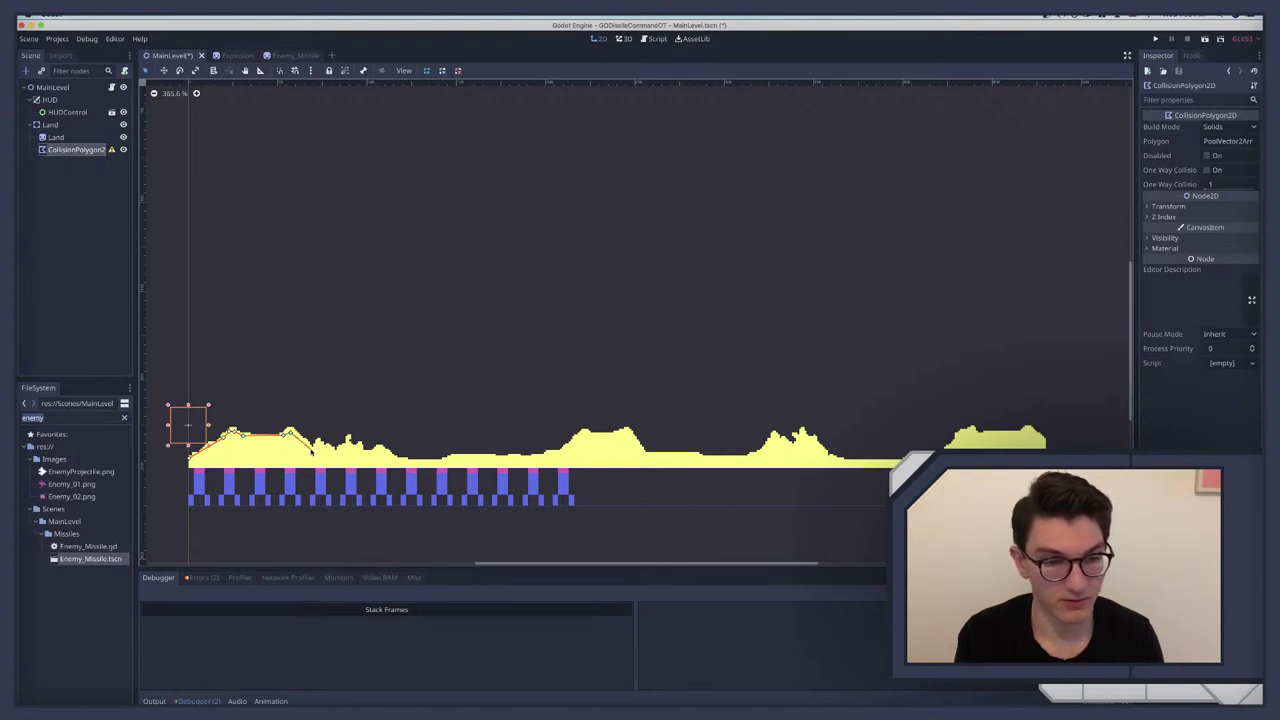
Step: Trace collision vertices along the terrain top from the first hill past the central peak
{"action": "left_click", "coordinate": [310, 448]}
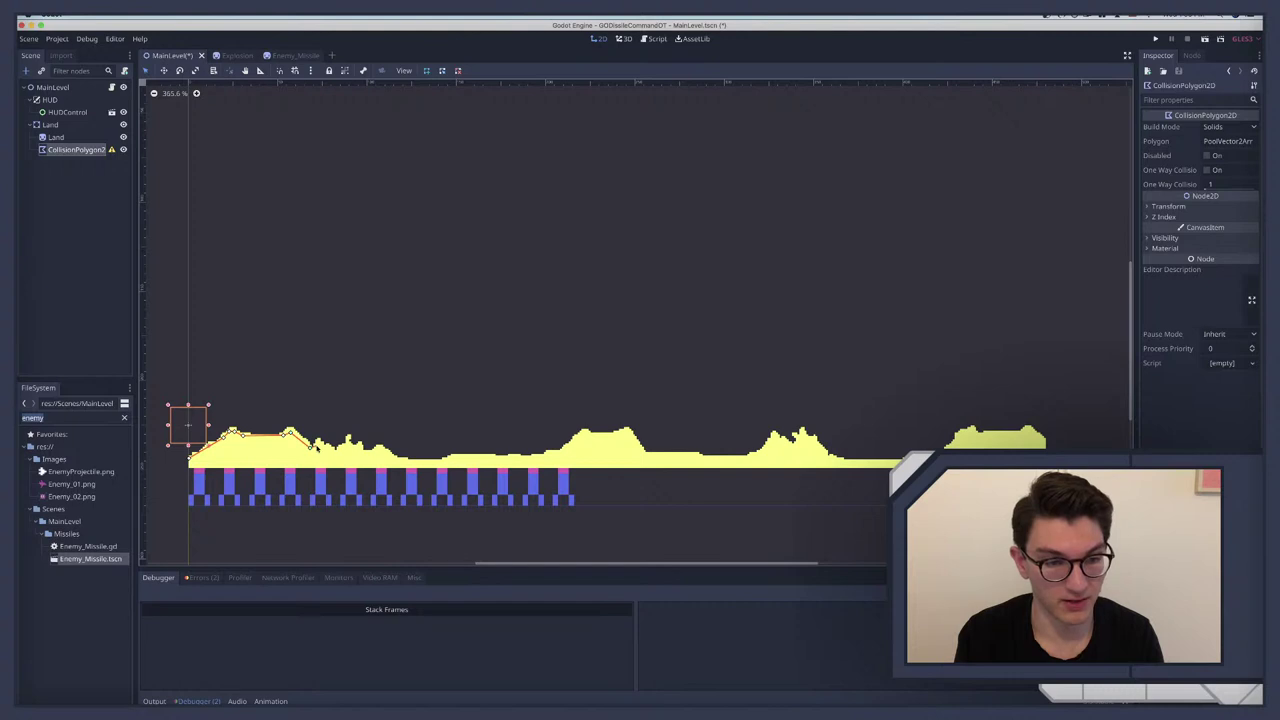
{"action": "left_click", "coordinate": [362, 449]}
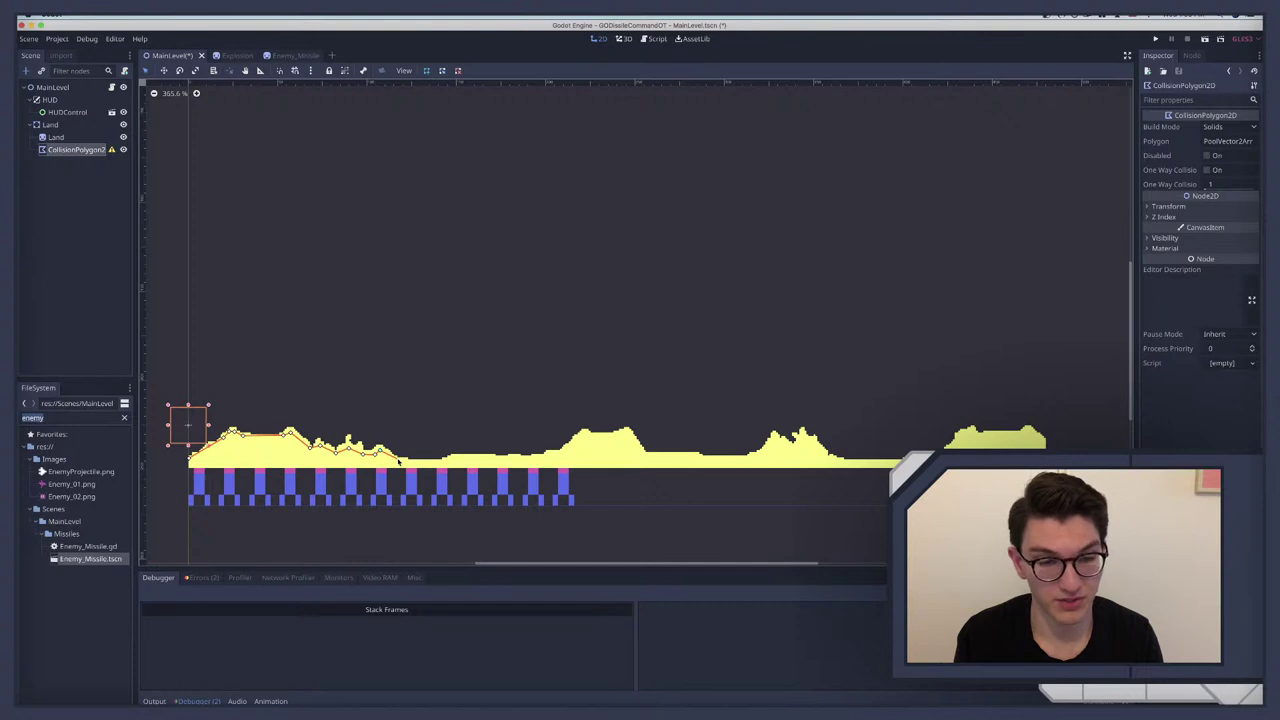
{"action": "left_click", "coordinate": [400, 460]}
{"action": "left_click", "coordinate": [441, 462]}
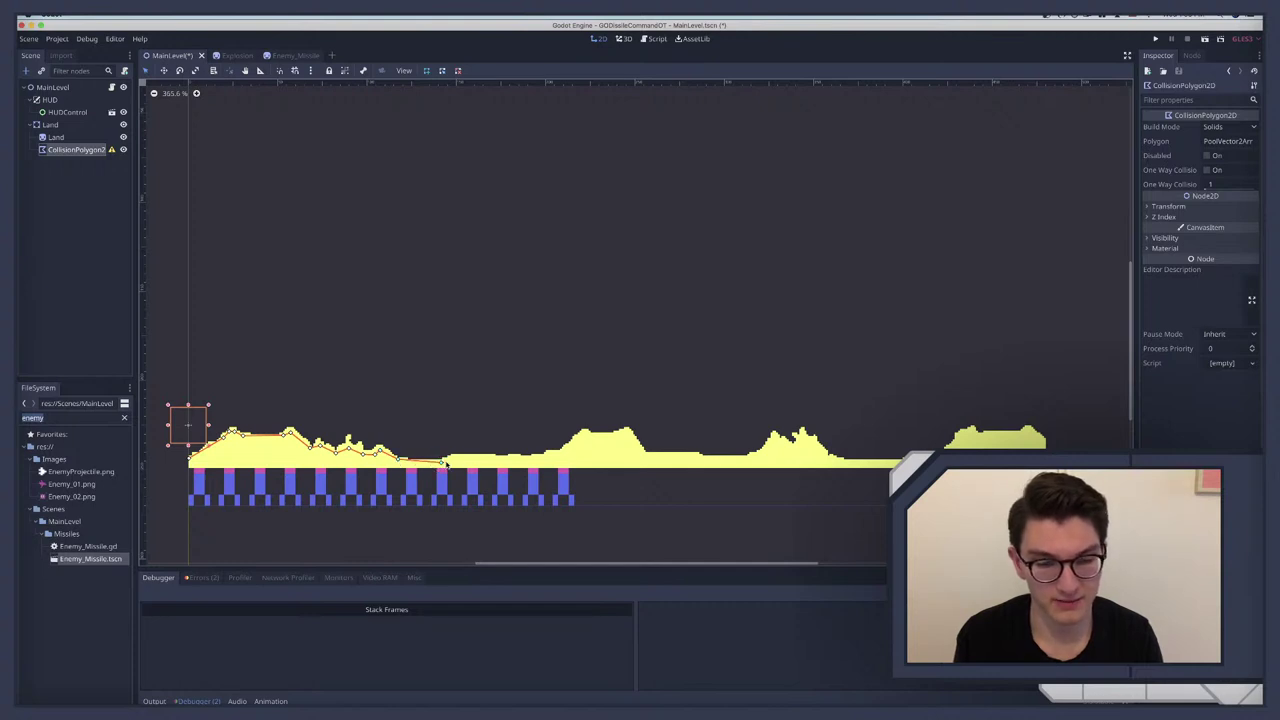
{"action": "left_click", "coordinate": [456, 458]}
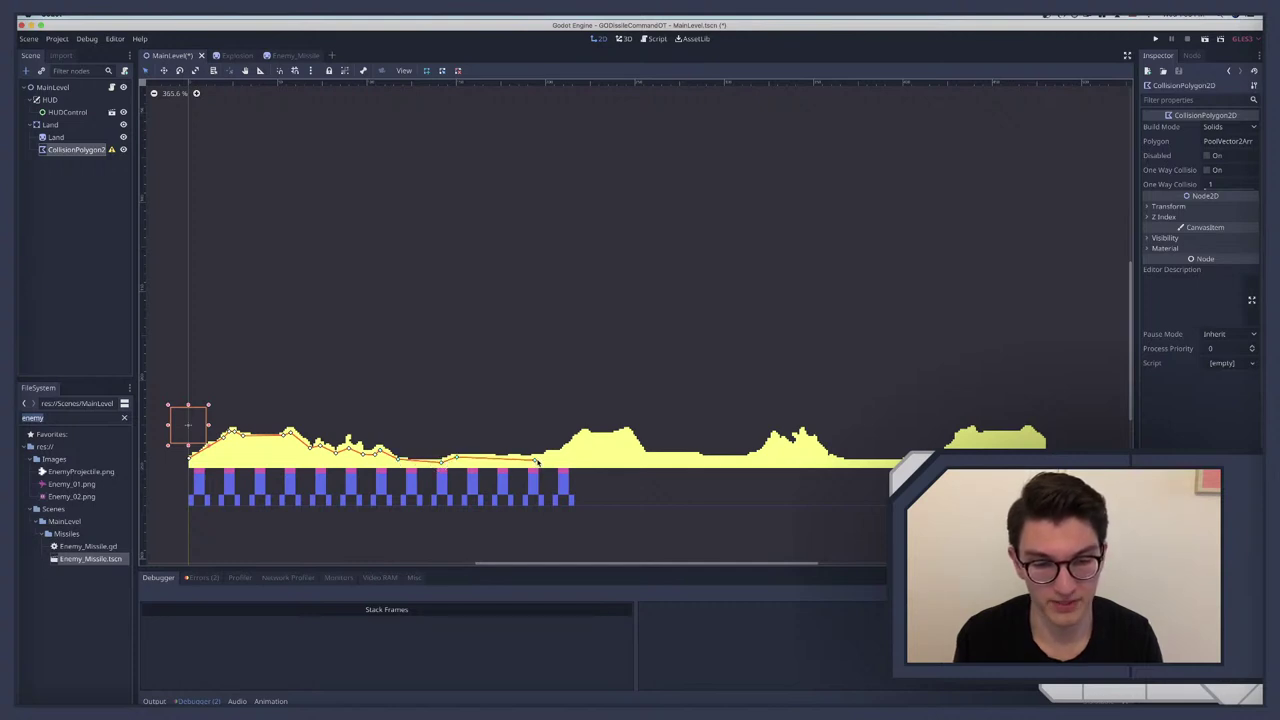
{"action": "left_click", "coordinate": [536, 461]}
{"action": "left_click", "coordinate": [566, 454]}
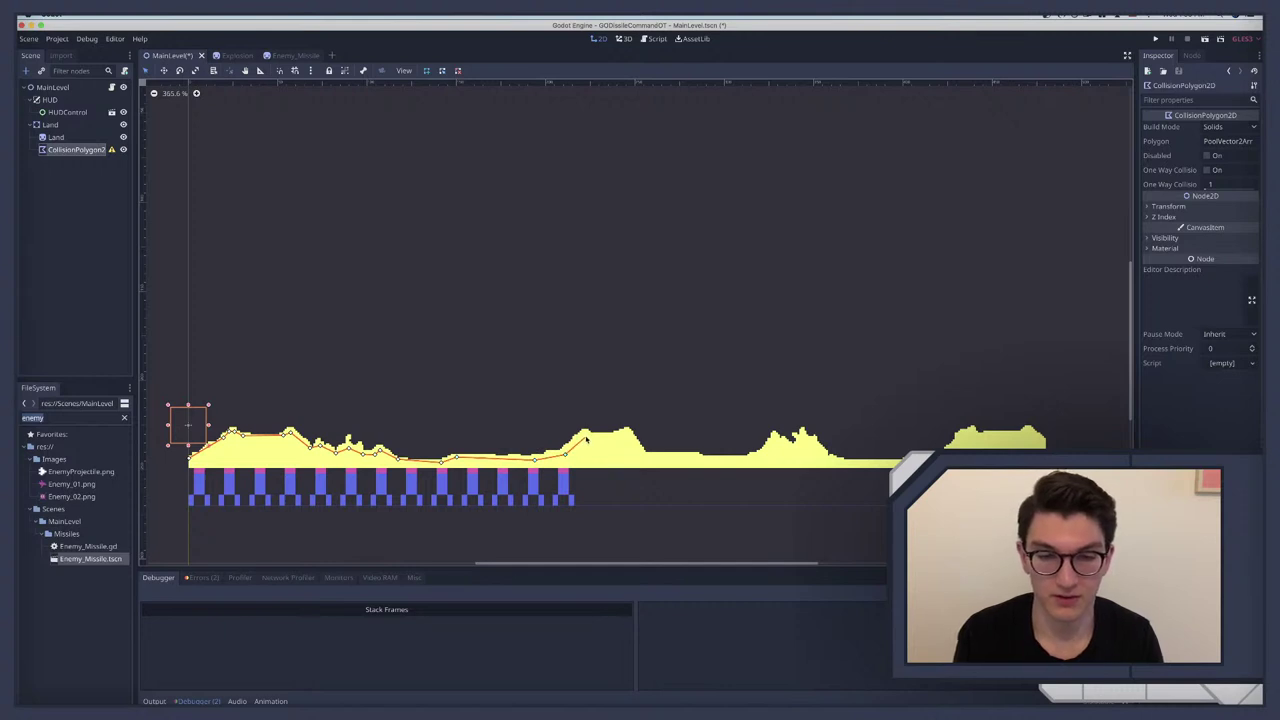
{"action": "left_click", "coordinate": [582, 434]}
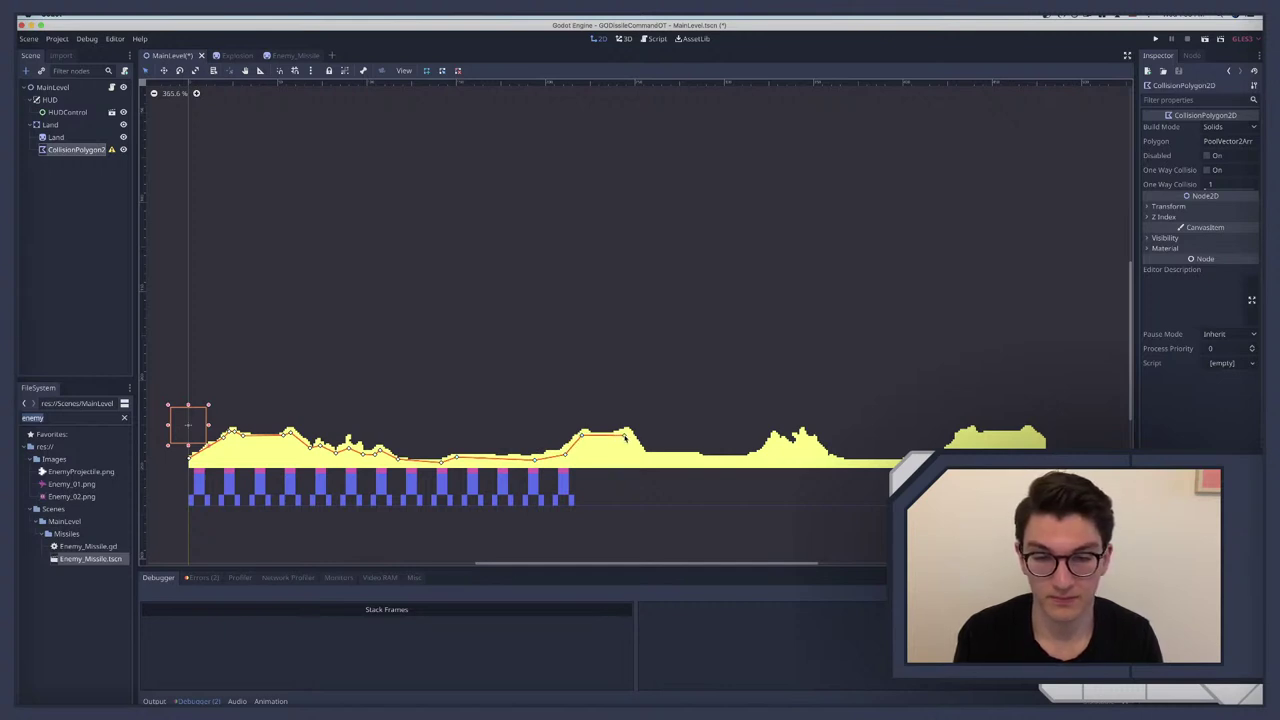
{"action": "left_click", "coordinate": [626, 431]}
{"action": "left_click", "coordinate": [643, 455]}
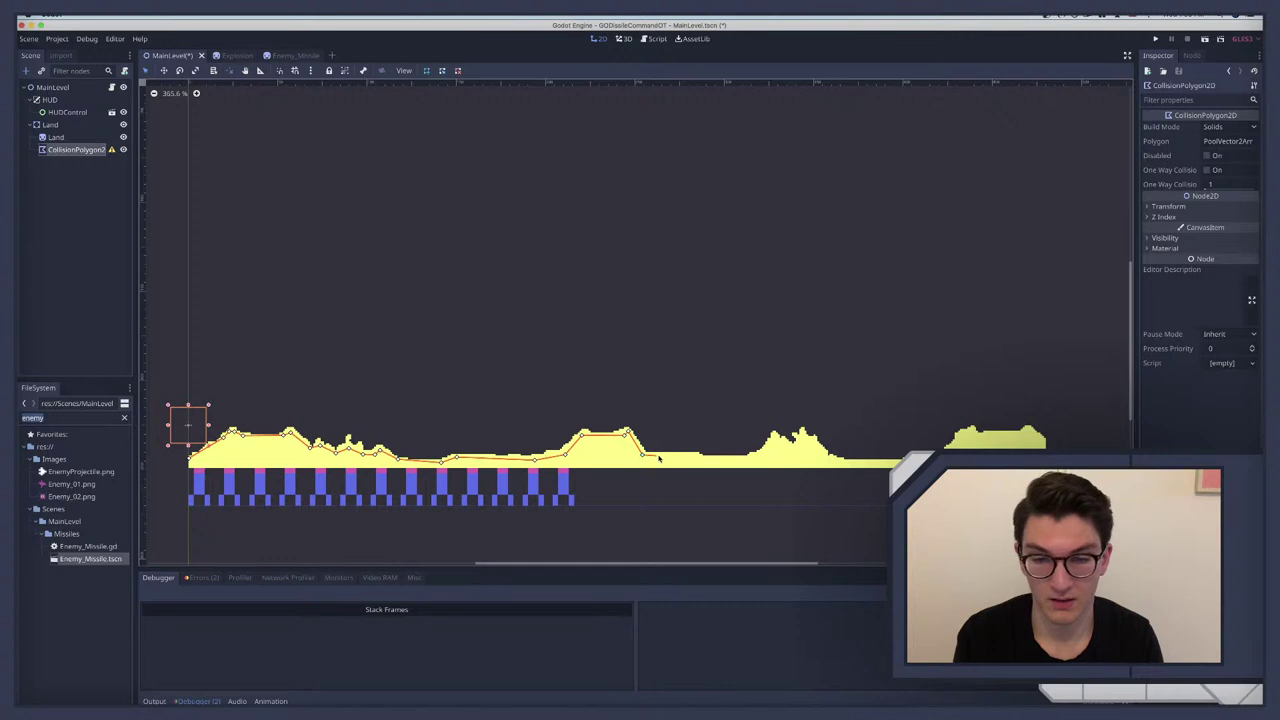
Step: Continue vertices over the right mounds, add the left corners, and close the polygon
{"action": "left_click", "coordinate": [703, 459]}
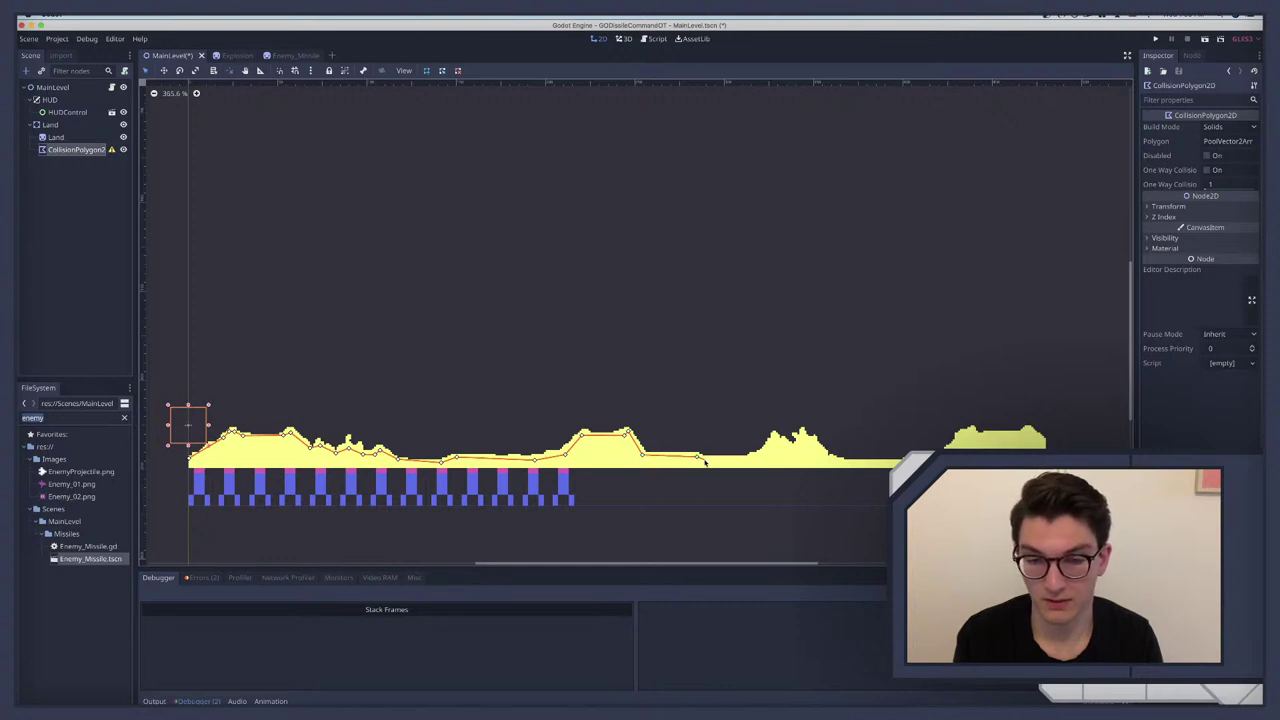
{"action": "left_click", "coordinate": [754, 460]}
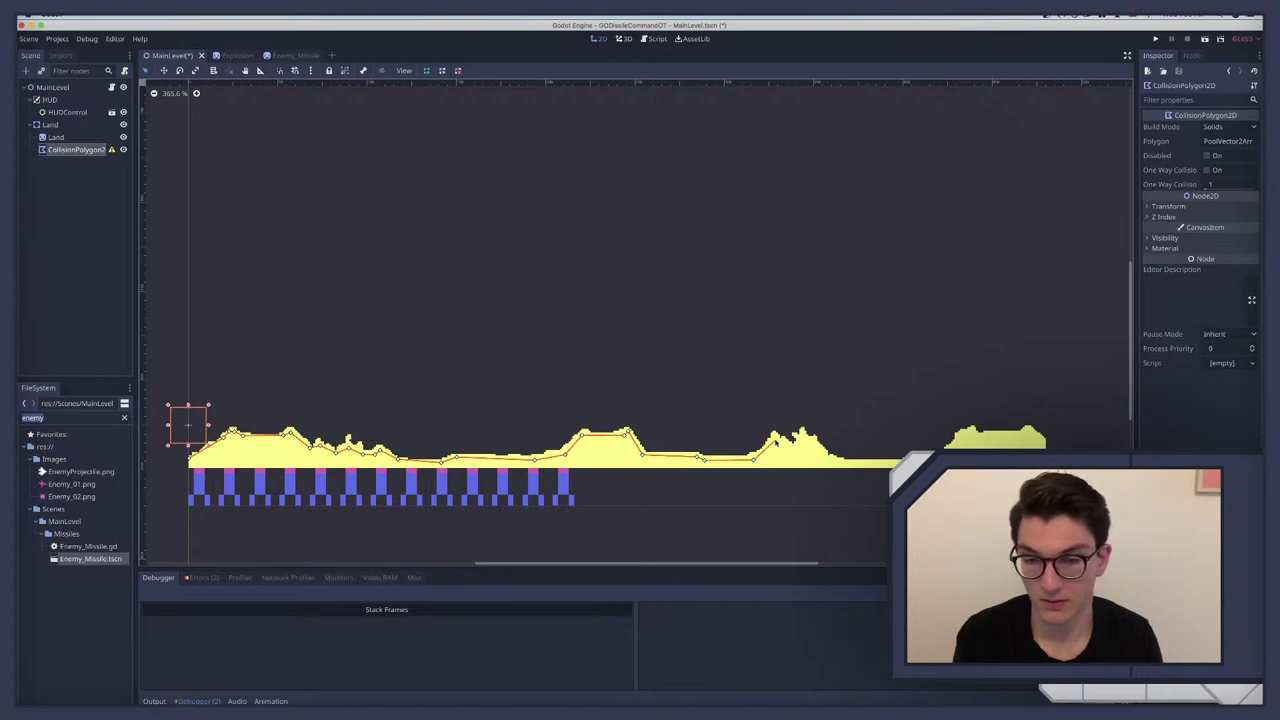
{"action": "left_click", "coordinate": [775, 440]}
{"action": "left_click", "coordinate": [790, 451]}
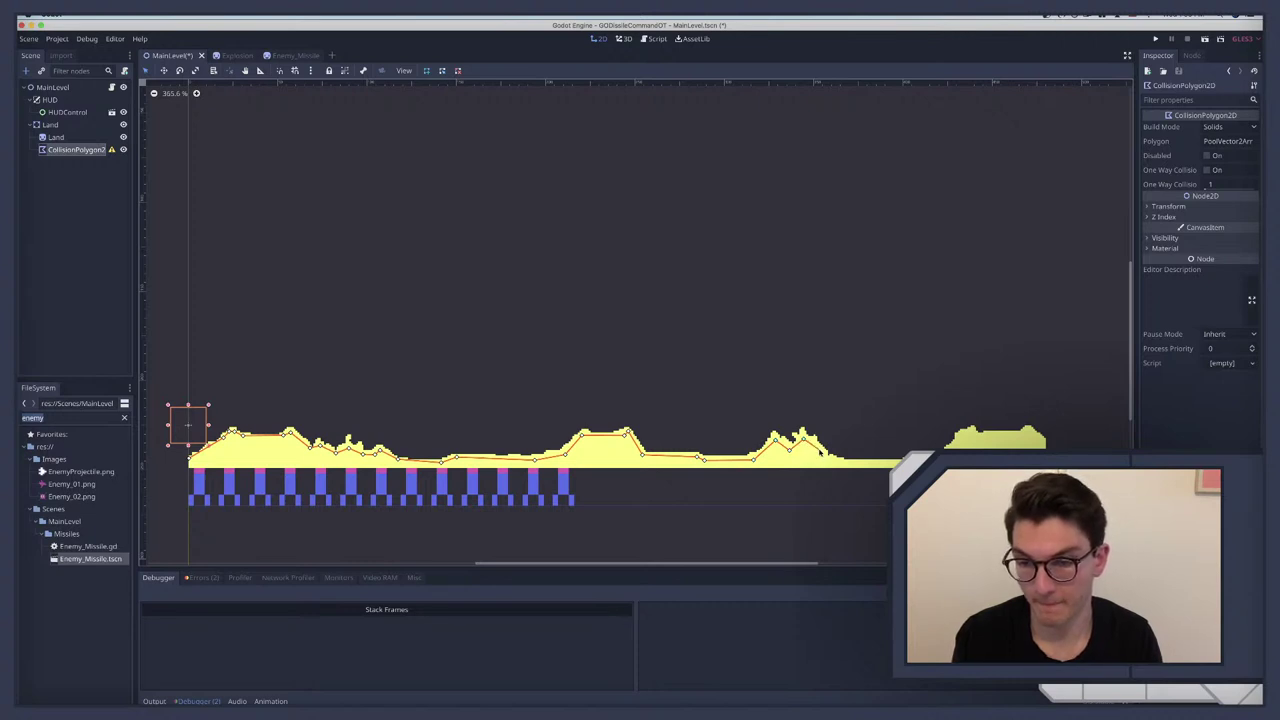
{"action": "left_click", "coordinate": [835, 463]}
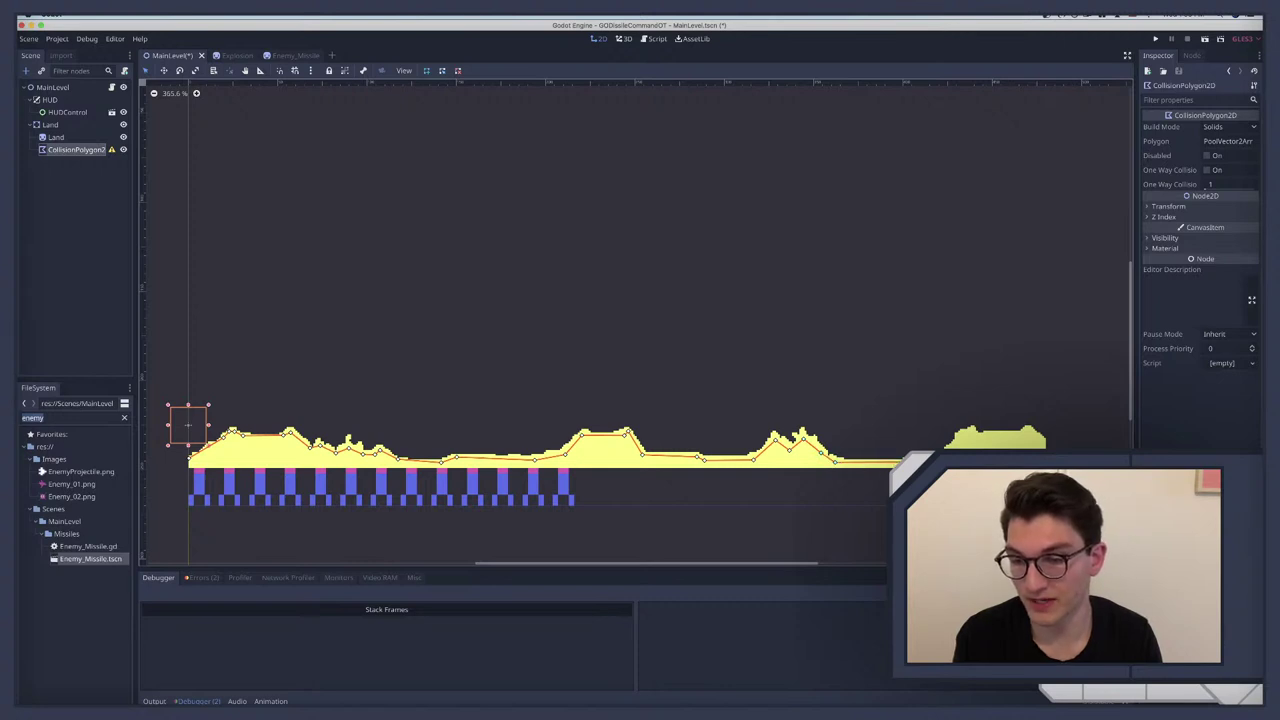
{"action": "left_click", "coordinate": [960, 440]}
{"action": "left_click", "coordinate": [973, 430]}
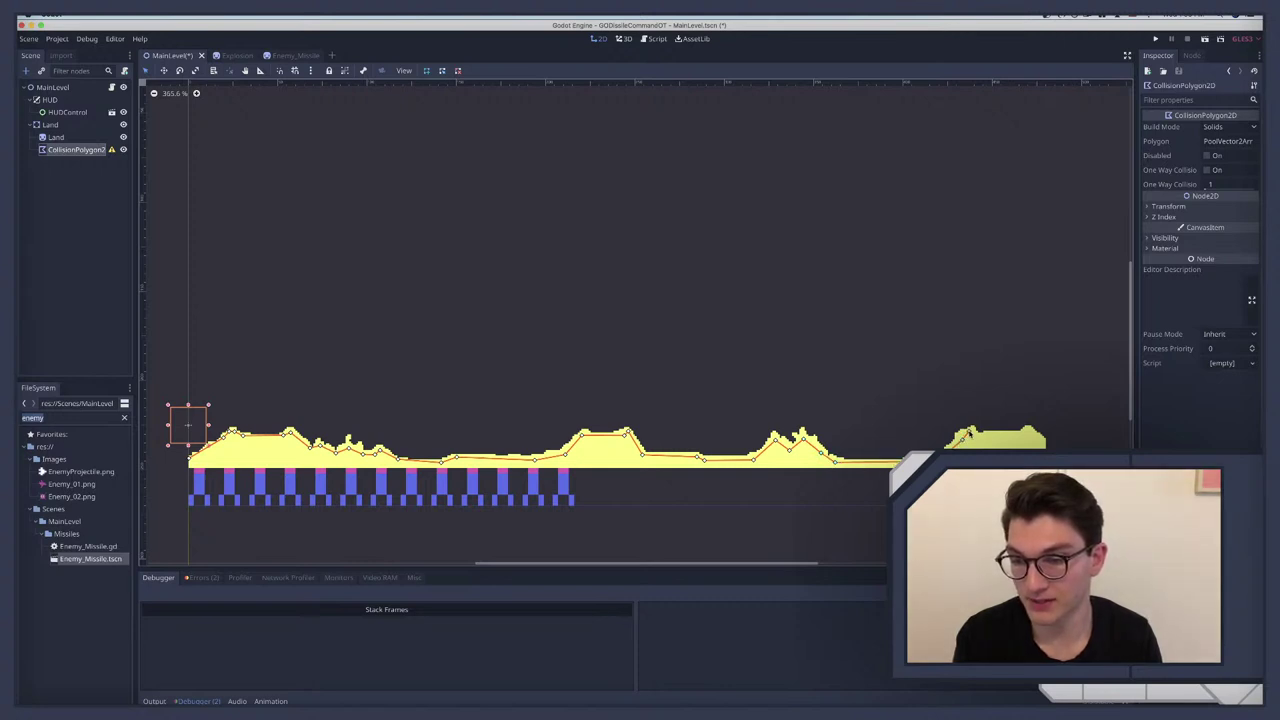
{"action": "left_click", "coordinate": [986, 436]}
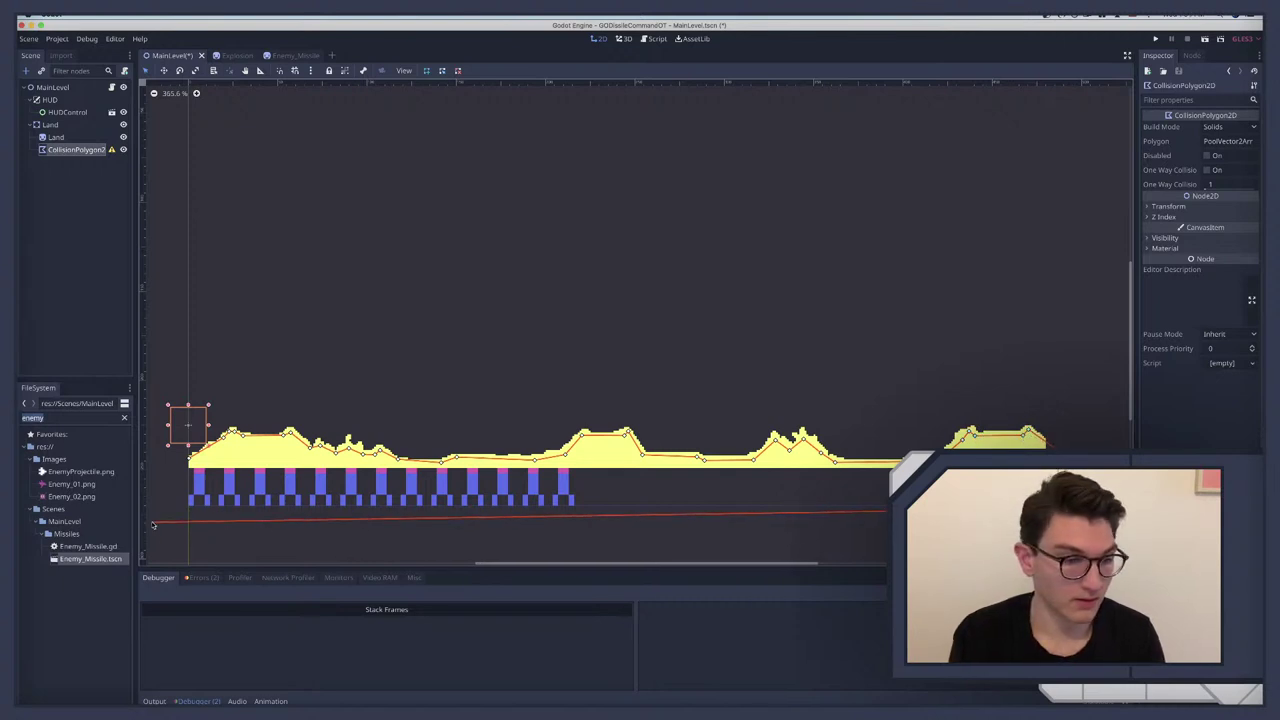
{"action": "left_click", "coordinate": [152, 521]}
{"action": "left_click", "coordinate": [155, 460]}
{"action": "left_click", "coordinate": [189, 460]}
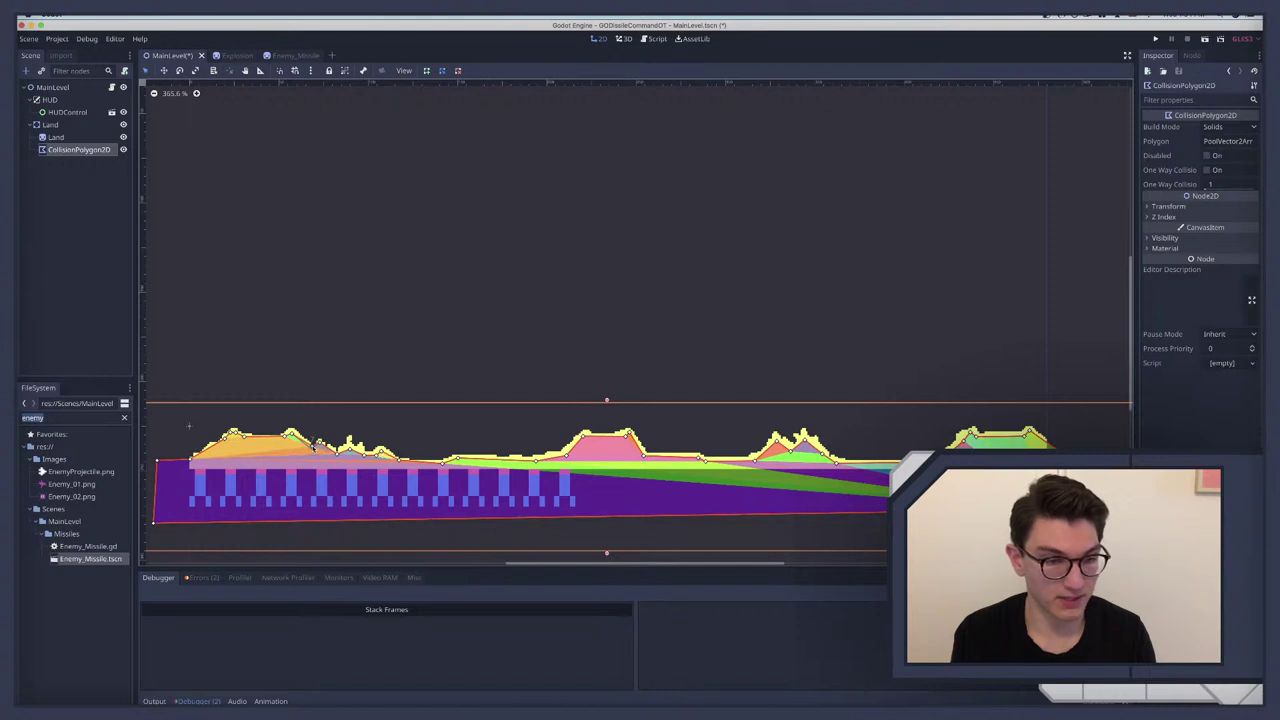
Step: Nudge three collision polygon vertices to fit the left and middle terrain bumps
{"action": "left_click_drag", "start_coordinate": [313, 451], "coordinate": [316, 446]}
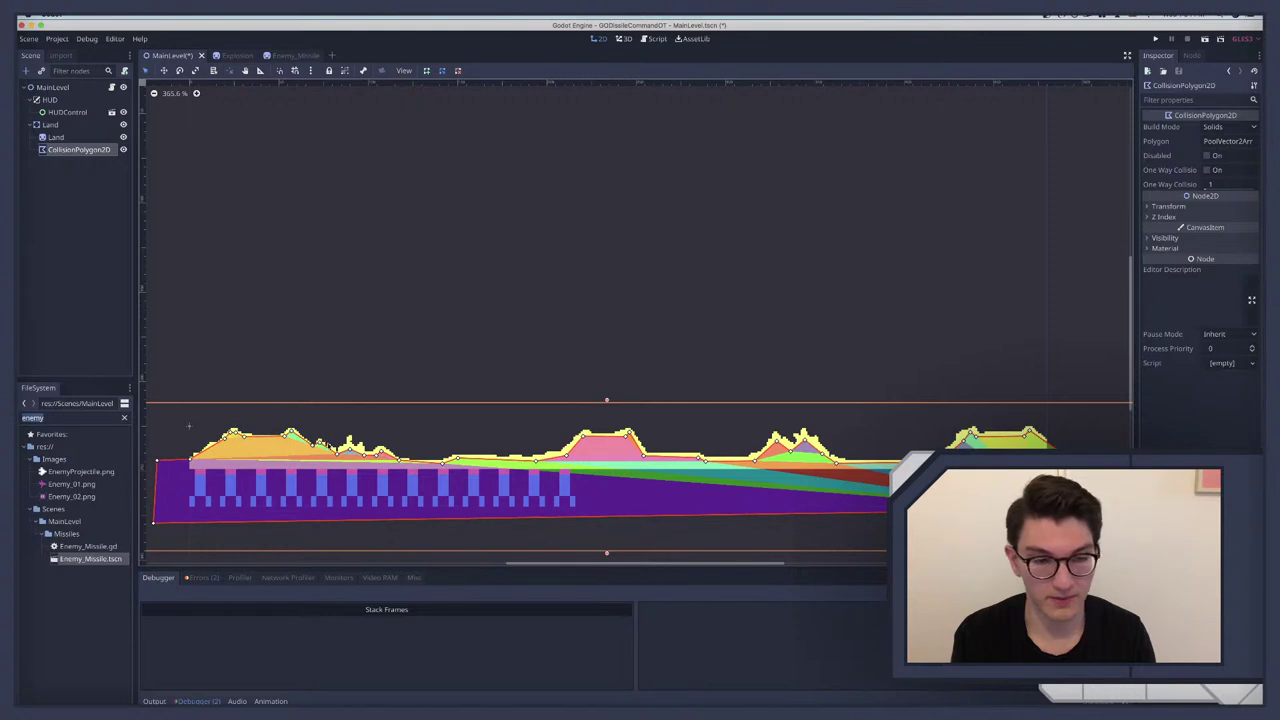
{"action": "mouse_move", "coordinate": [350, 452]}
{"action": "left_mouse_down"}
{"action": "mouse_move", "coordinate": [338, 451]}
{"action": "mouse_move", "coordinate": [381, 450]}
{"action": "mouse_move", "coordinate": [352, 450]}
{"action": "left_mouse_up"}
{"action": "scroll", "coordinate": [536, 444], "scroll_direction": "down", "scroll_amount": 2}
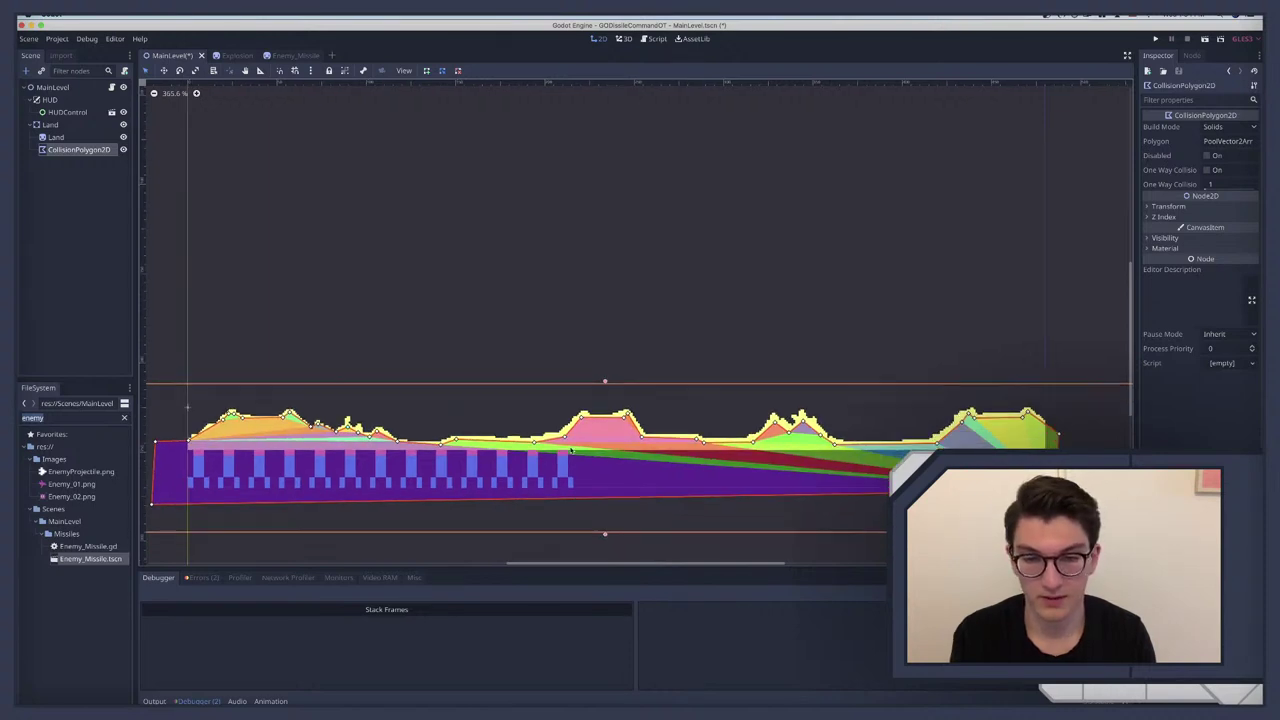
{"action": "left_click_drag", "start_coordinate": [534, 443], "coordinate": [538, 440]}
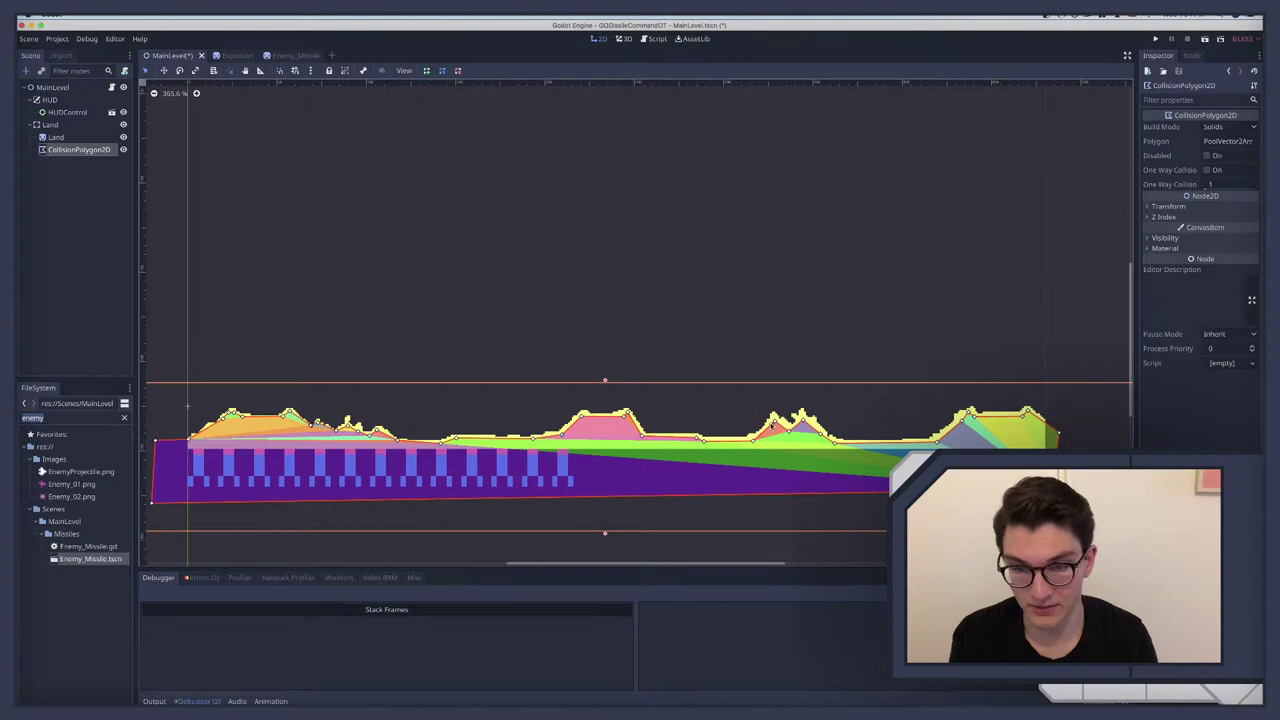
{"action": "scroll", "coordinate": [478, 424], "scroll_direction": "up", "scroll_amount": 2}
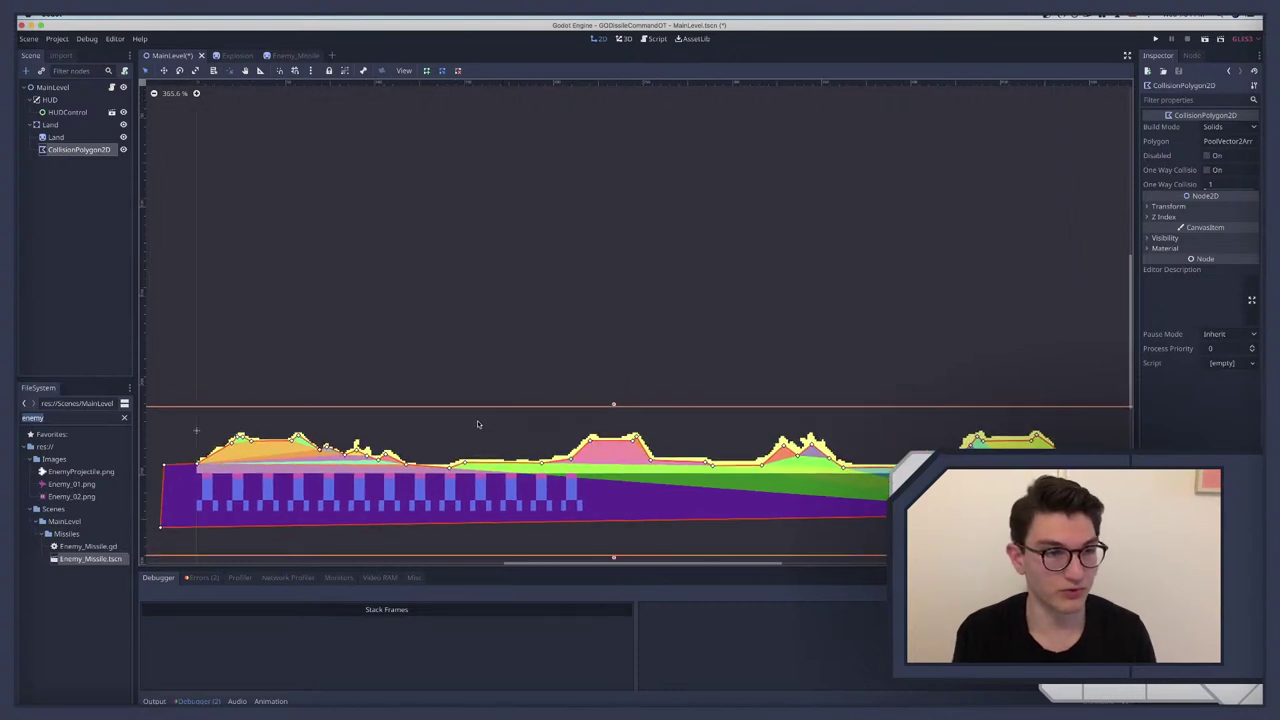
Step: Hide the CollisionPolygon2D and expand the Land body's Collision settings
{"action": "left_click", "coordinate": [124, 150]}
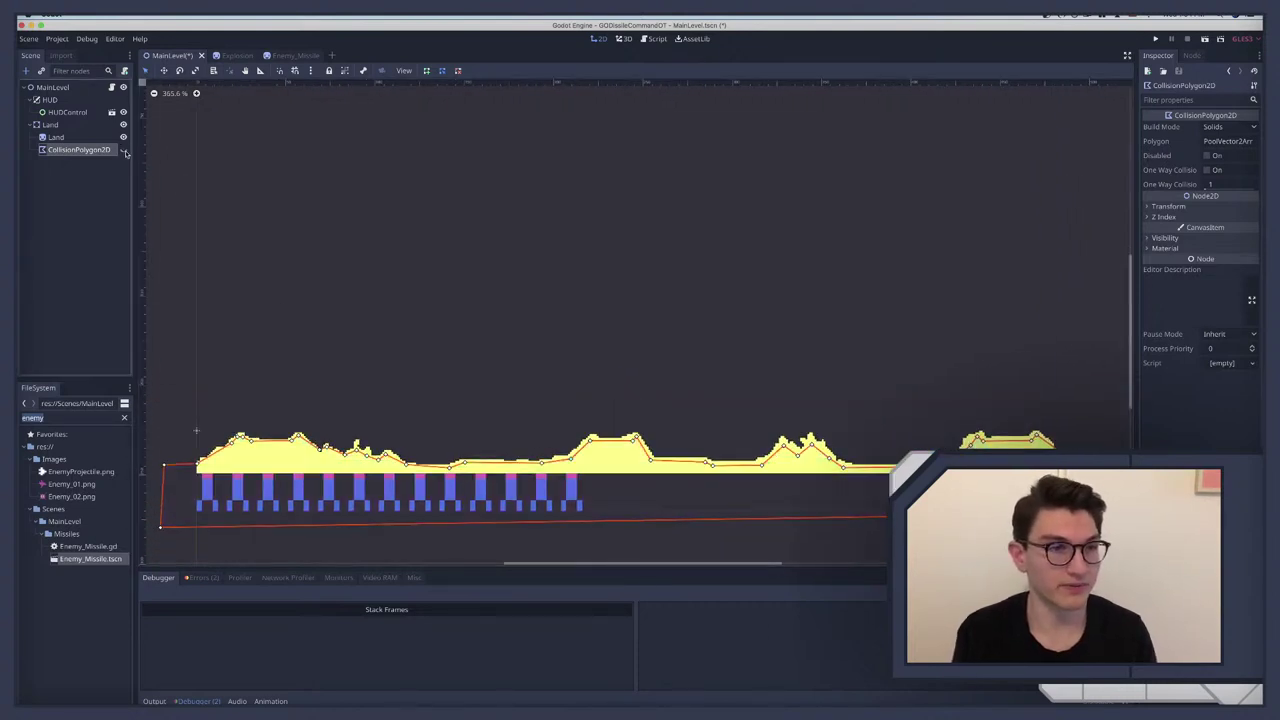
{"action": "left_click", "coordinate": [50, 125]}
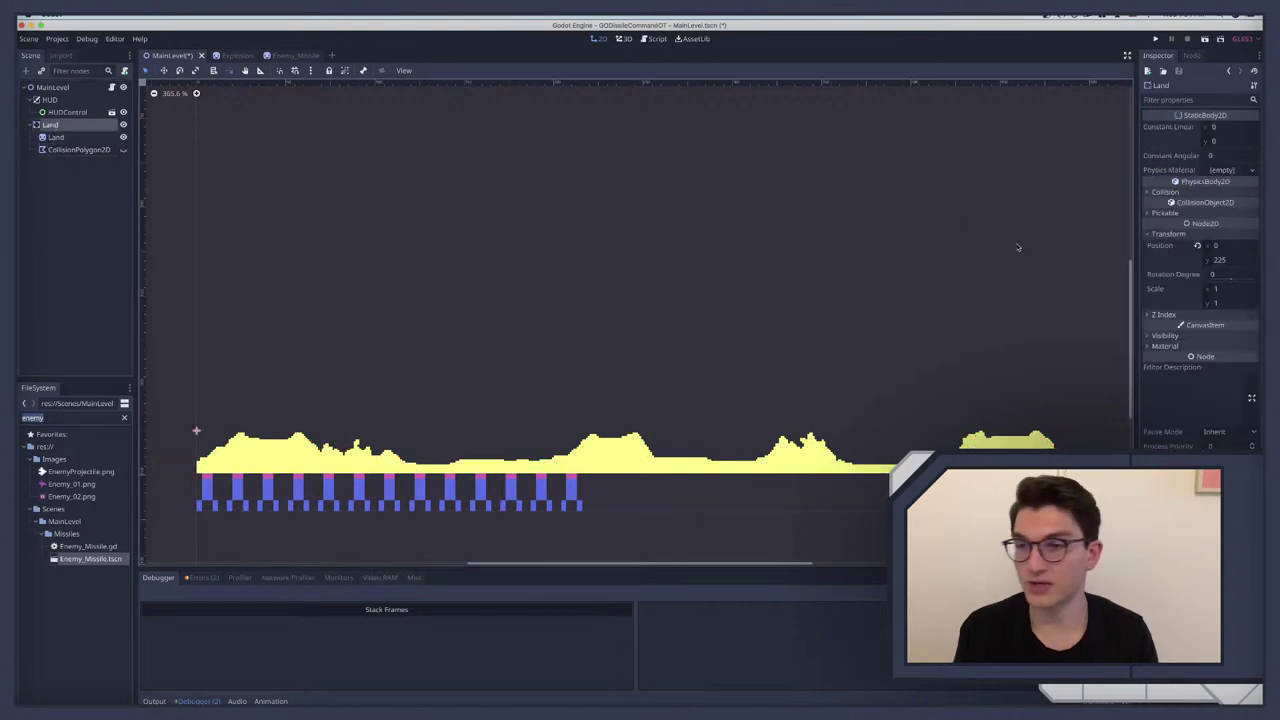
{"action": "left_click", "coordinate": [1165, 191]}
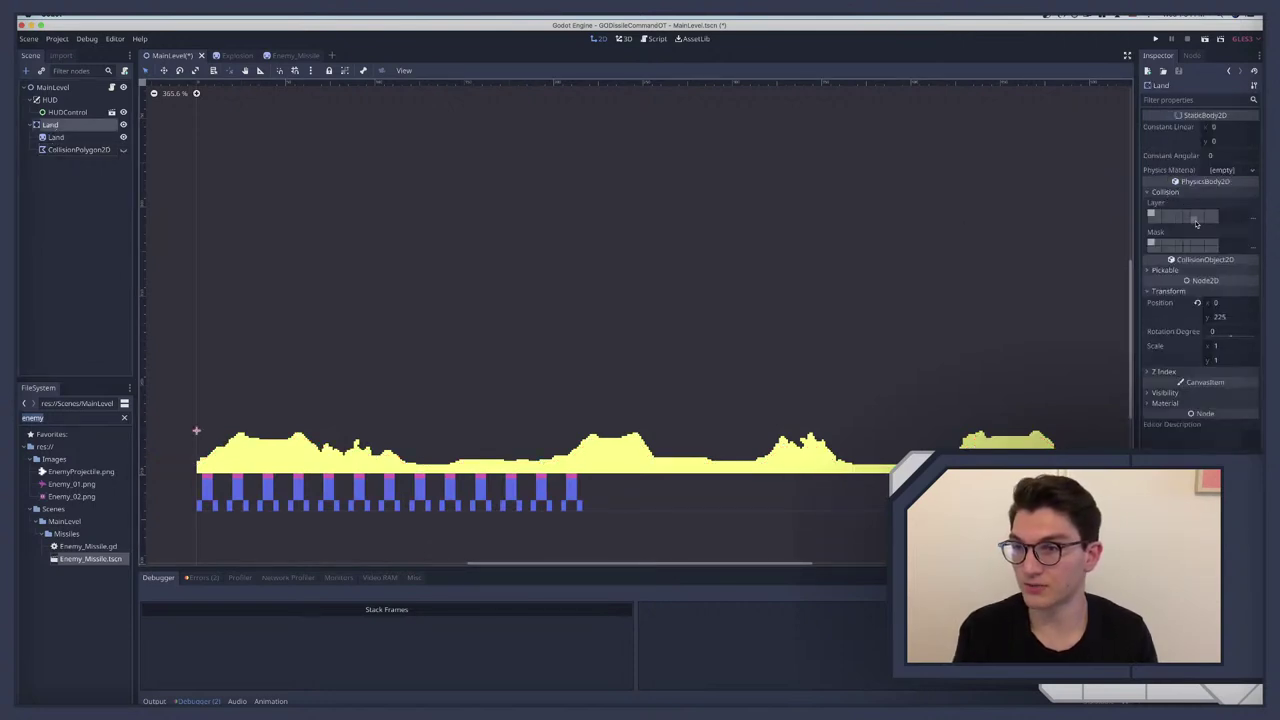
Step: Move the Land body off the explosion layer and onto the land layer only
{"action": "left_click", "coordinate": [1254, 216]}
{"action": "left_click", "coordinate": [1214, 216]}
{"action": "left_click", "coordinate": [1238, 248]}
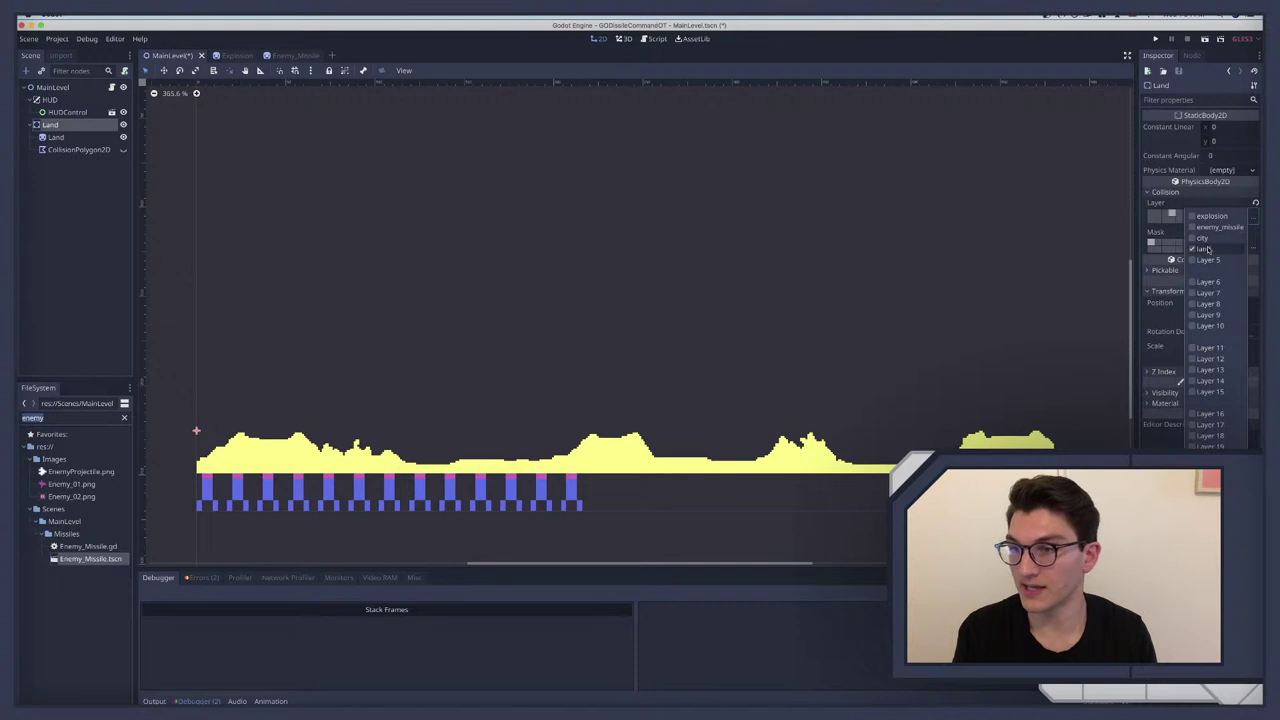
Step: Add enemy_missile and explosion to Land's collision mask, then collapse the Collision section
{"action": "left_click", "coordinate": [1250, 247]}
{"action": "left_click", "coordinate": [1253, 246]}
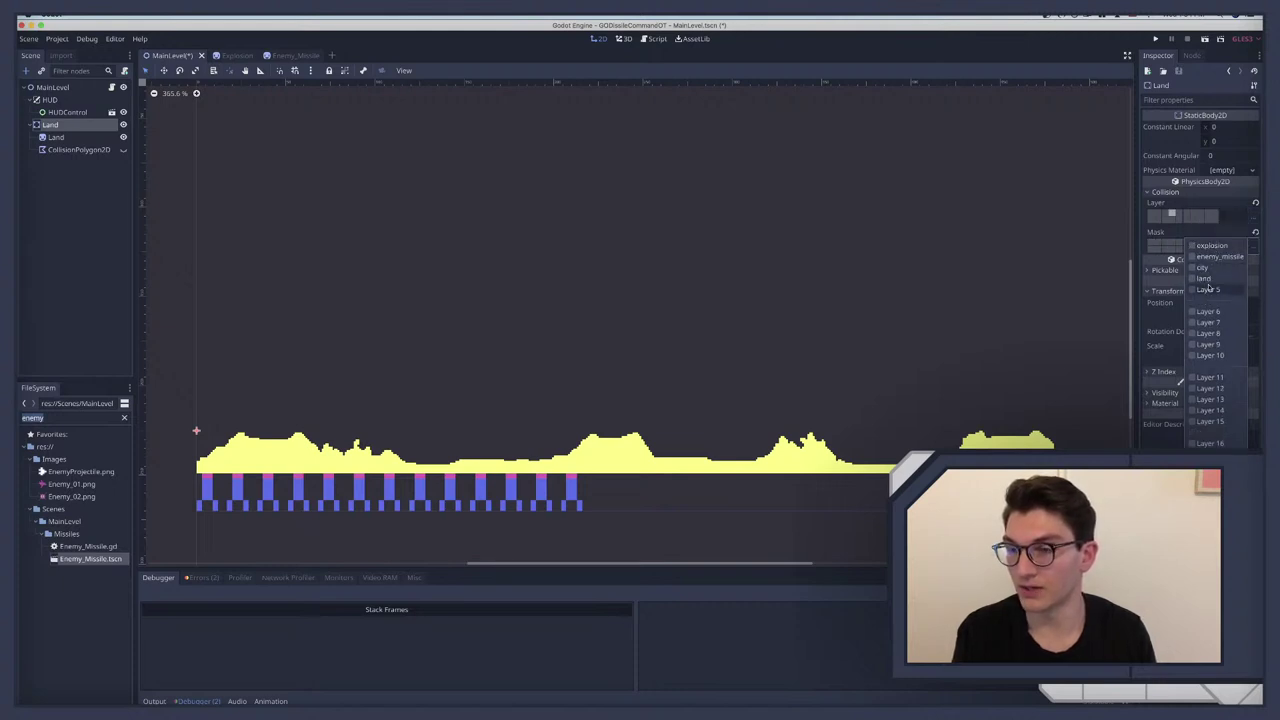
{"action": "left_click", "coordinate": [1213, 258]}
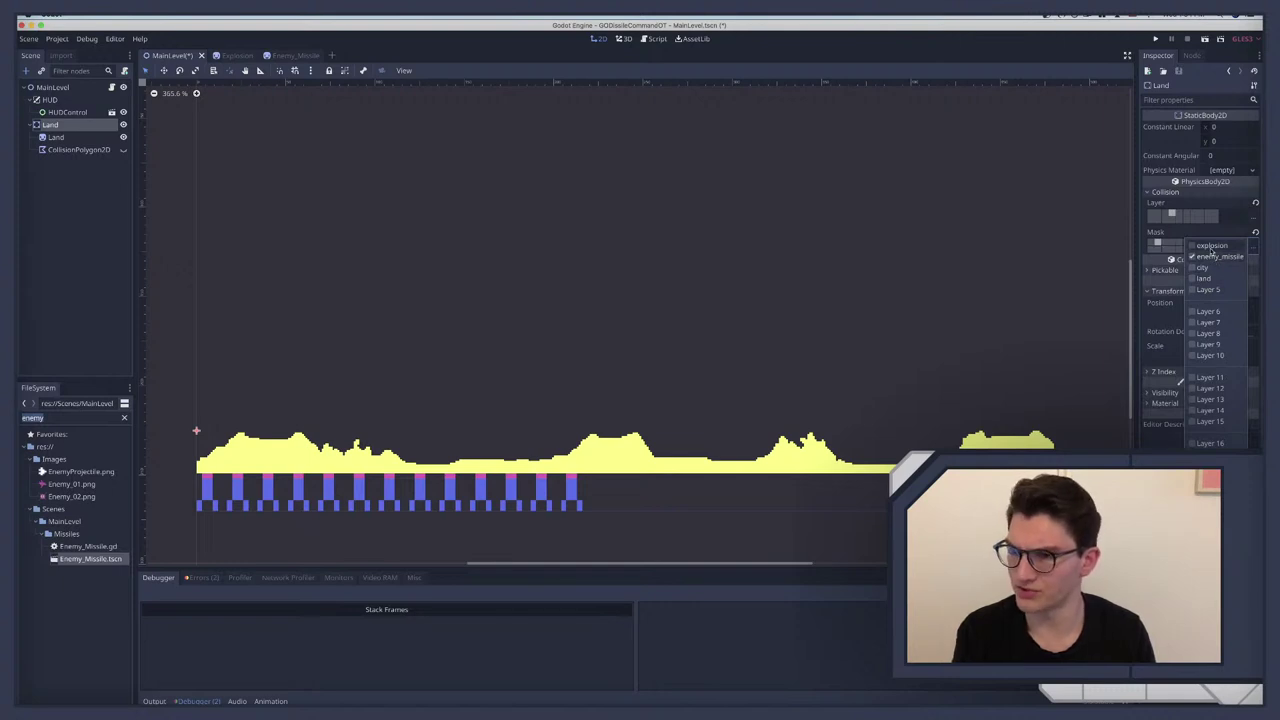
{"action": "left_click", "coordinate": [1211, 246]}
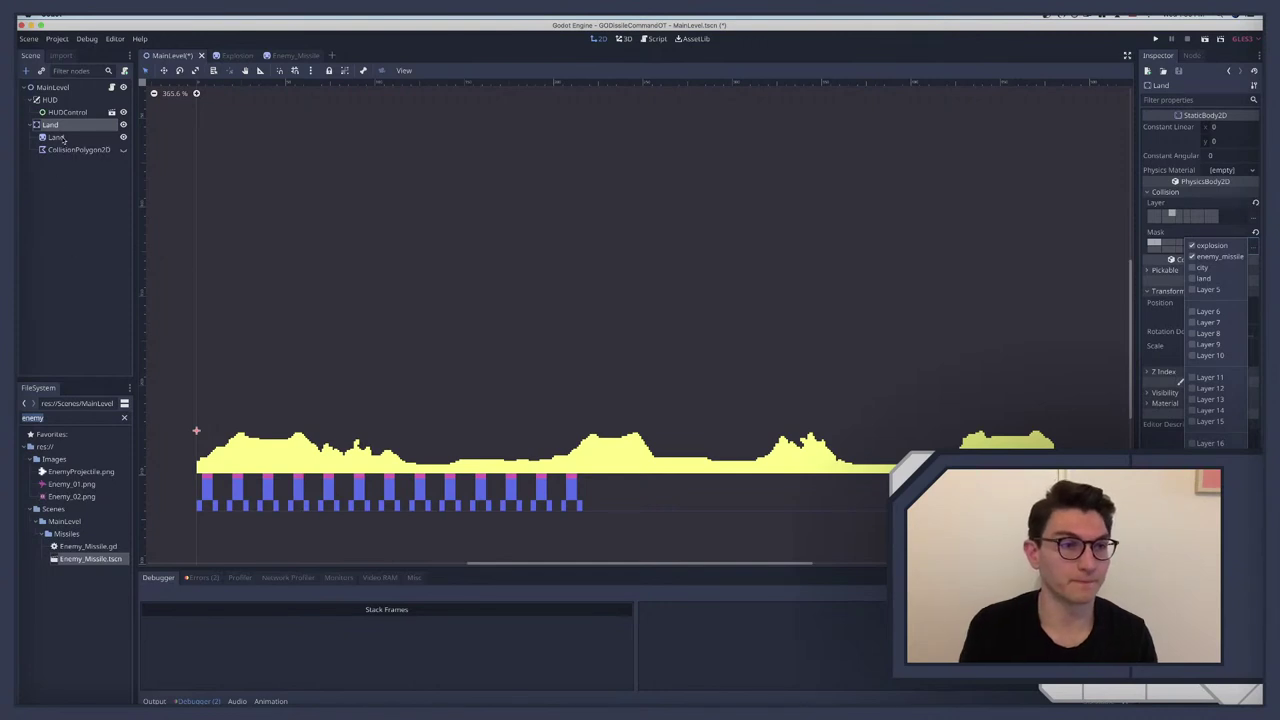
{"action": "scroll", "coordinate": [969, 221], "scroll_direction": "down", "scroll_amount": 1}
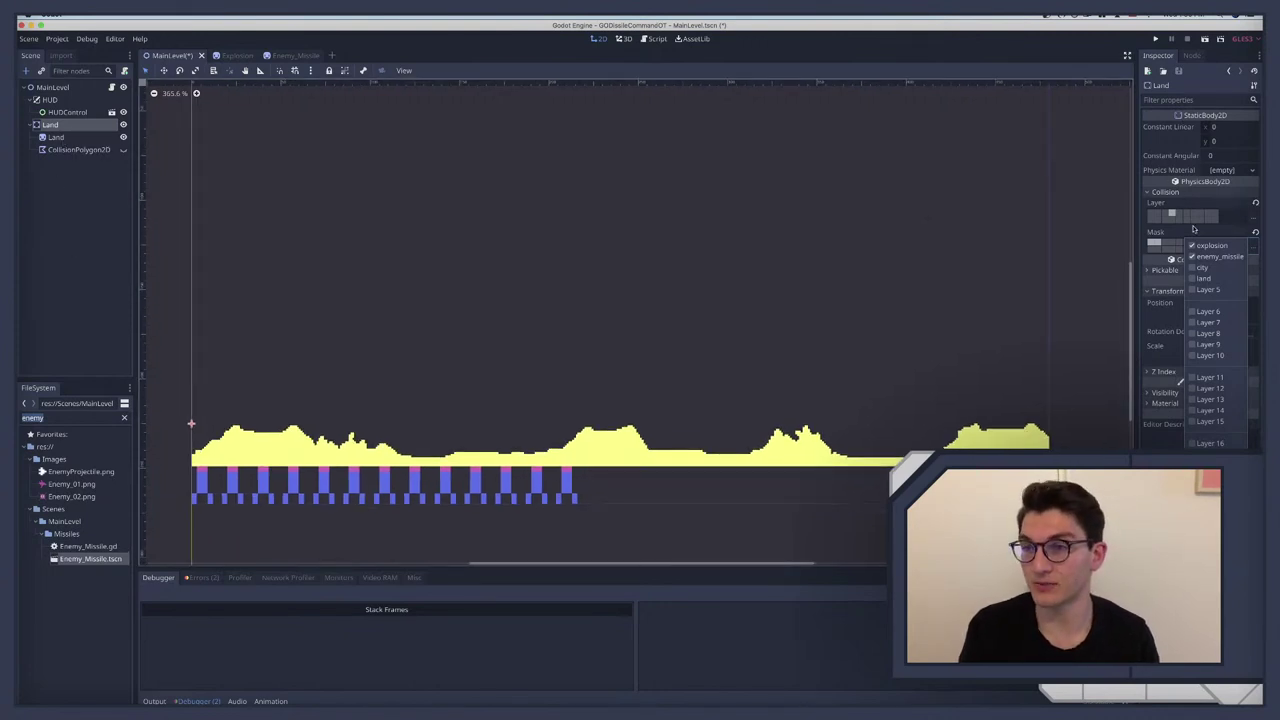
{"action": "left_click", "coordinate": [1153, 245]}
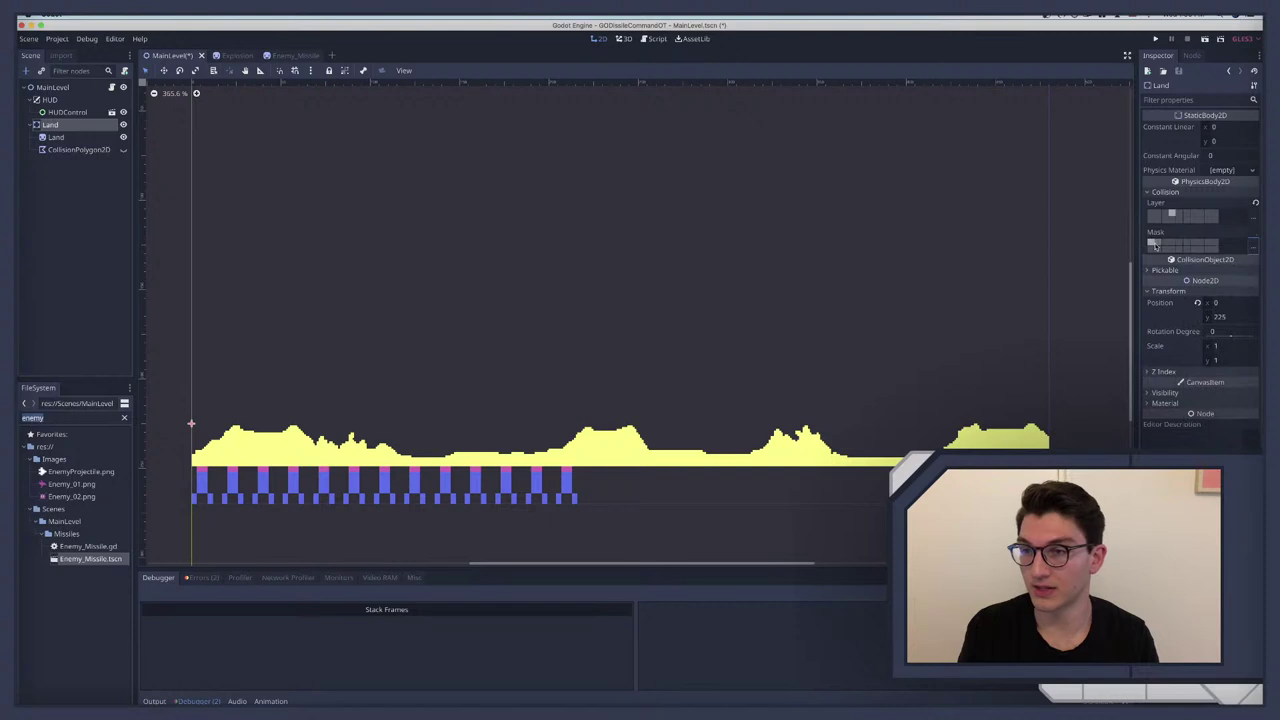
{"action": "left_click", "coordinate": [1166, 193]}
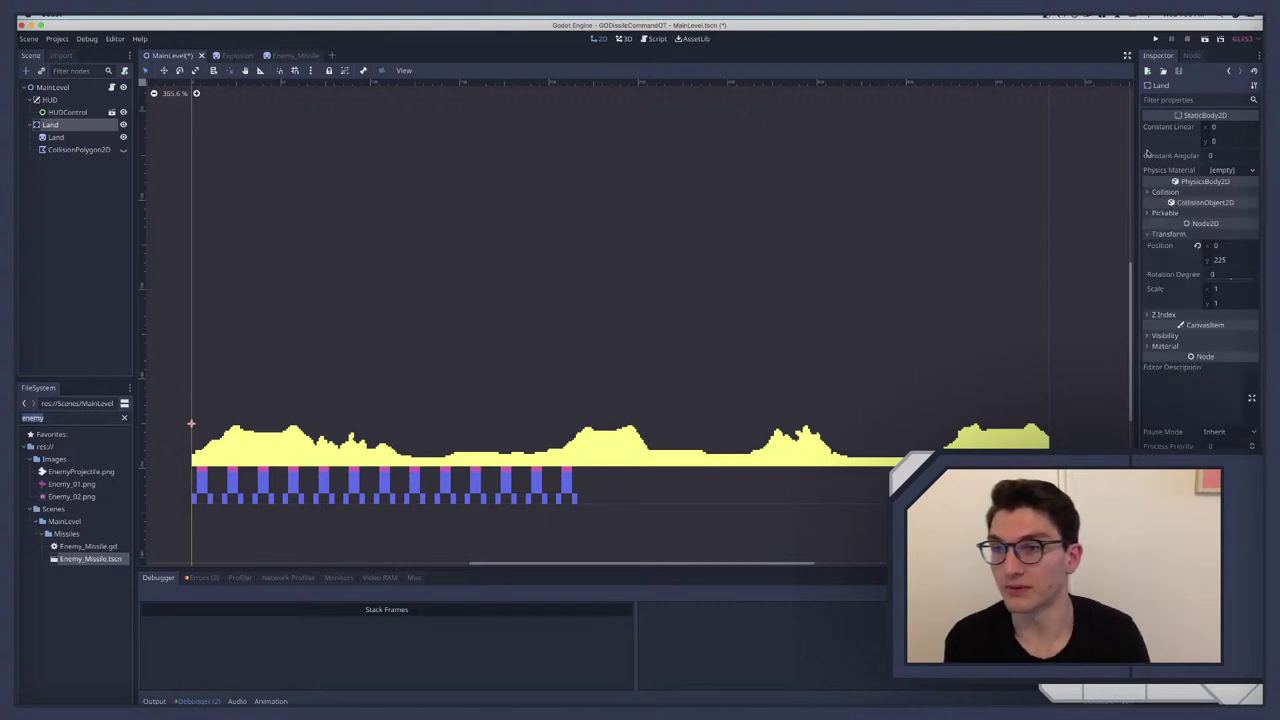
Step: Save the MainLevel scene and open MainLevel.gd in the script editor
{"action": "key", "text": "super+s"}
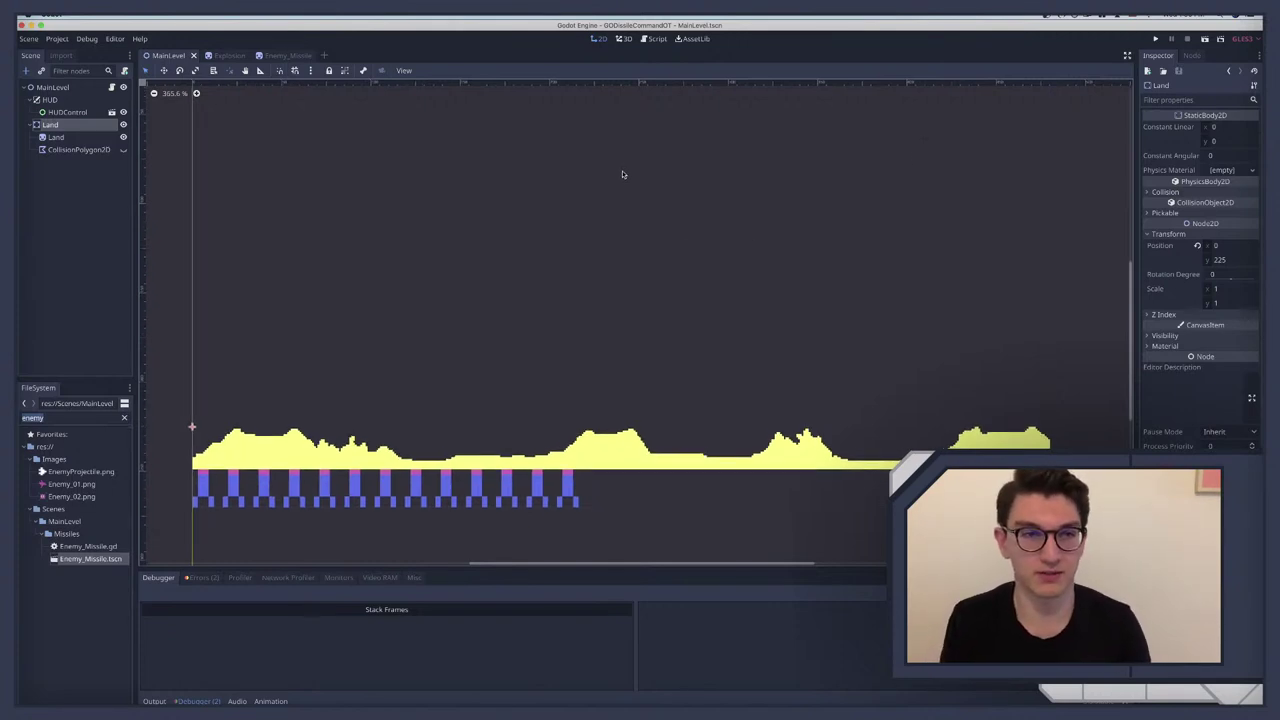
{"action": "scroll", "coordinate": [622, 173], "scroll_direction": "up", "scroll_amount": 3}
{"action": "scroll", "coordinate": [622, 174], "scroll_direction": "down", "scroll_amount": 1}
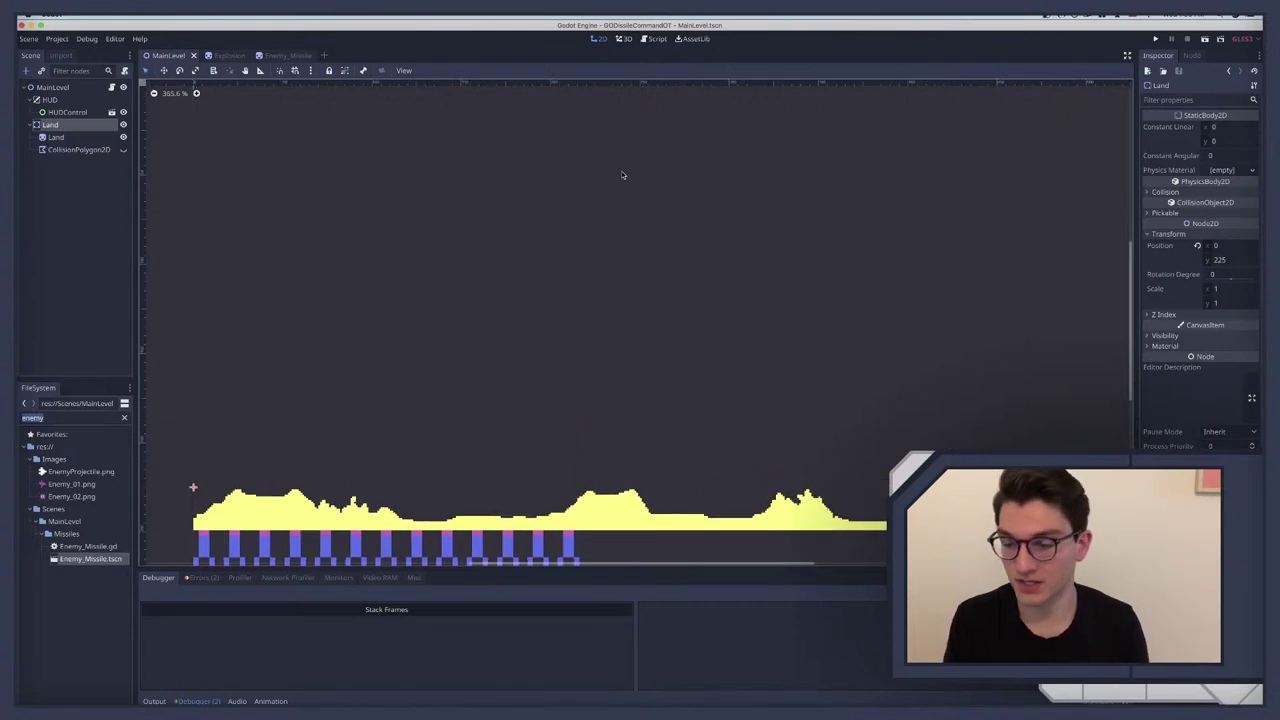
{"action": "scroll", "coordinate": [597, 178], "scroll_direction": "down", "scroll_amount": 2}
{"action": "scroll", "coordinate": [597, 178], "scroll_direction": "up", "scroll_amount": 2}
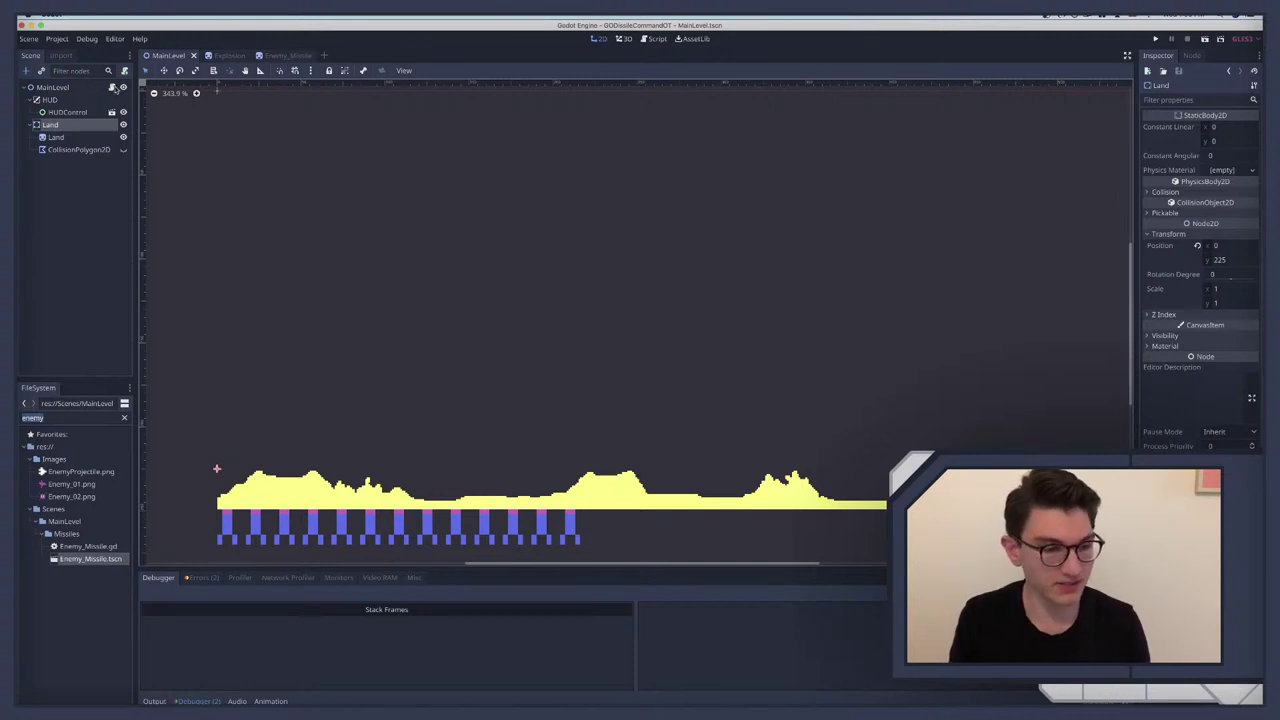
{"action": "left_click", "coordinate": [112, 87]}
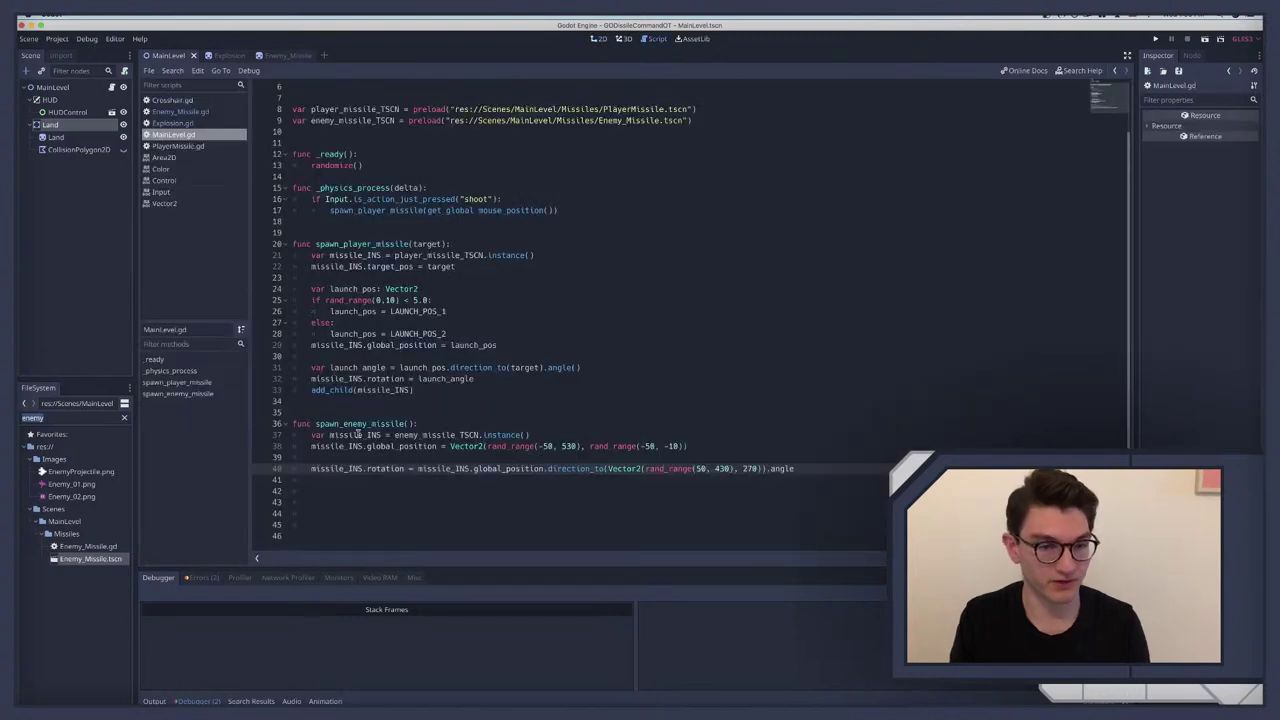
Step: Append add_child(missile_INS) after the rotation line in spawn_enemy_missile()
{"action": "left_click", "coordinate": [366, 435]}
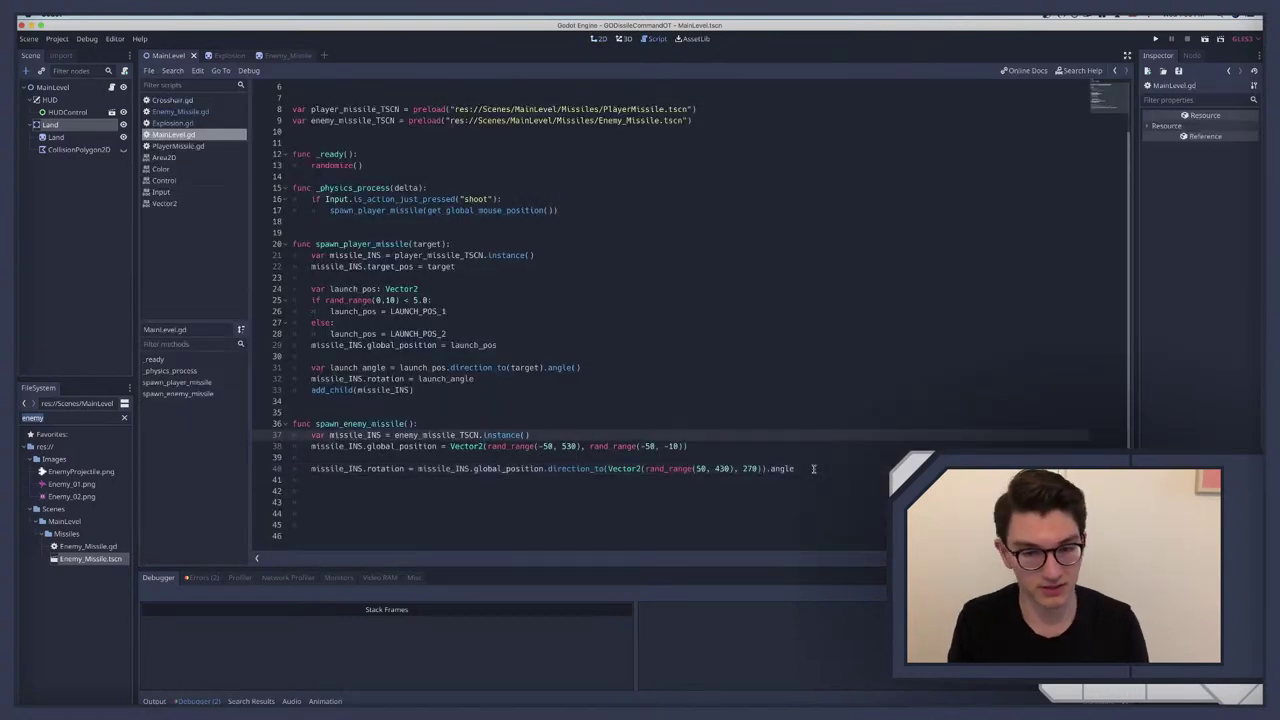
{"action": "left_click", "coordinate": [610, 468]}
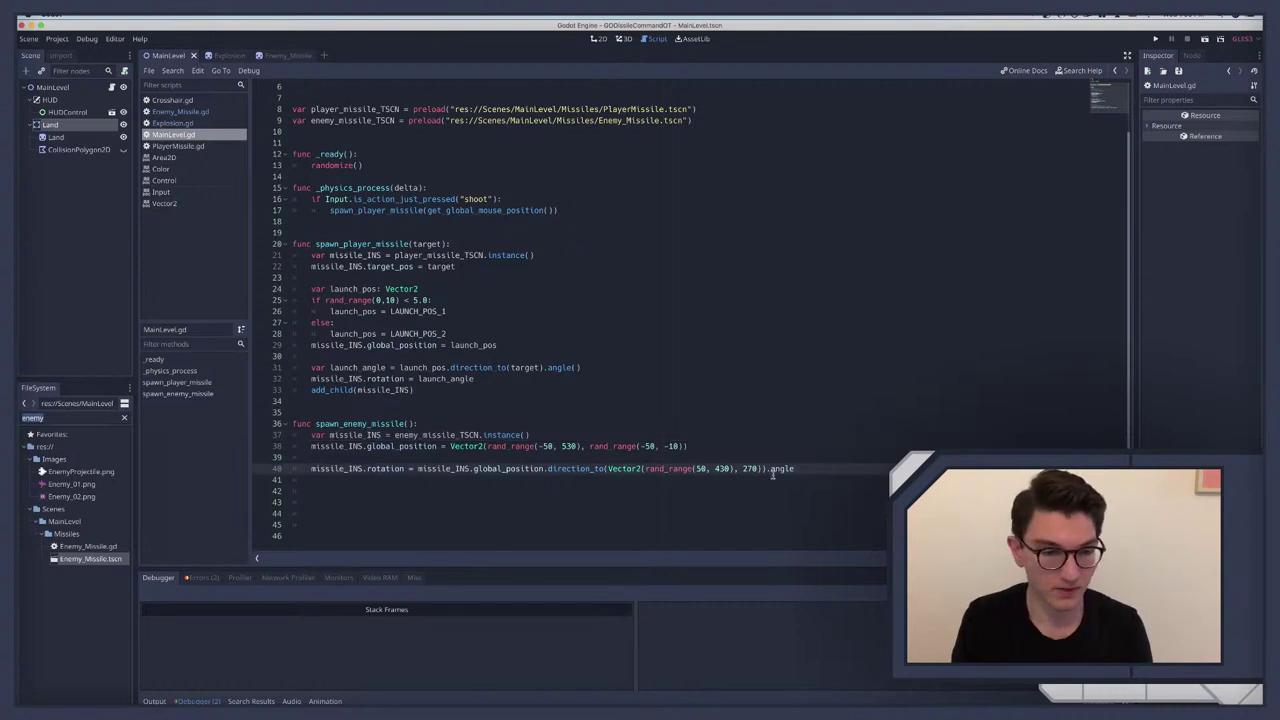
{"action": "left_click", "coordinate": [812, 469]}
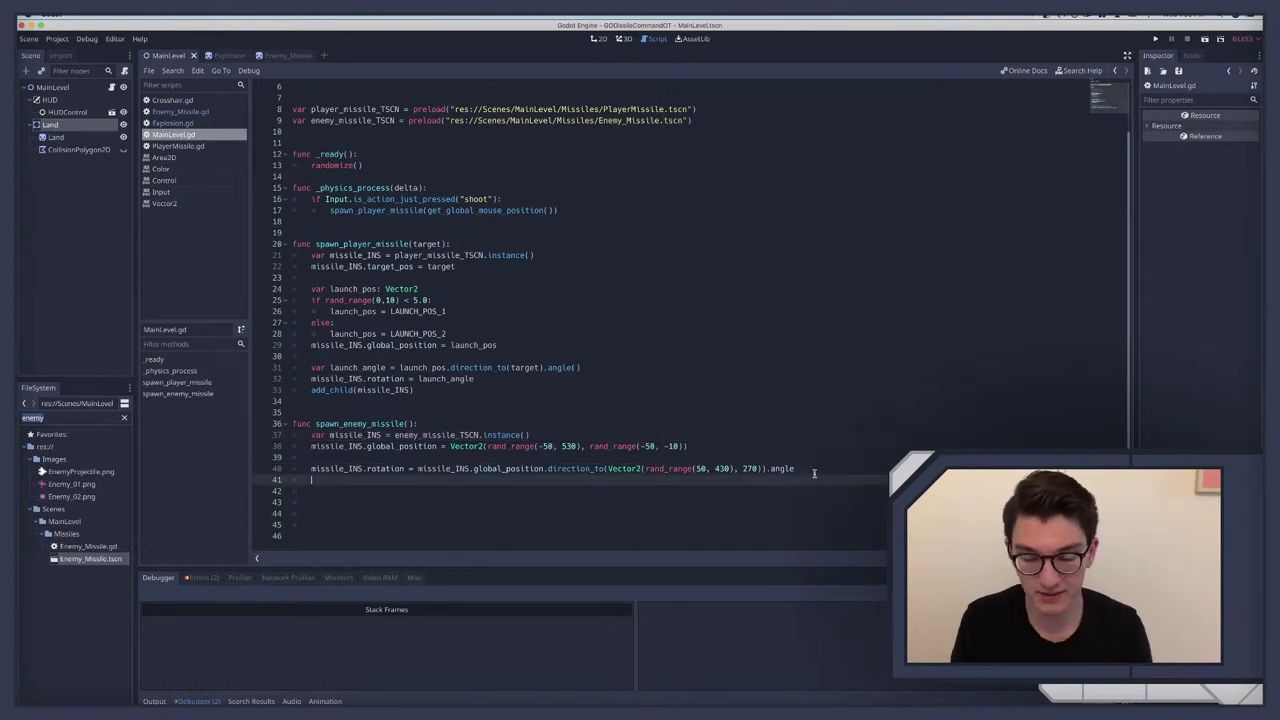
{"action": "key", "text": "Down"}
{"action": "key", "text": "Return"}
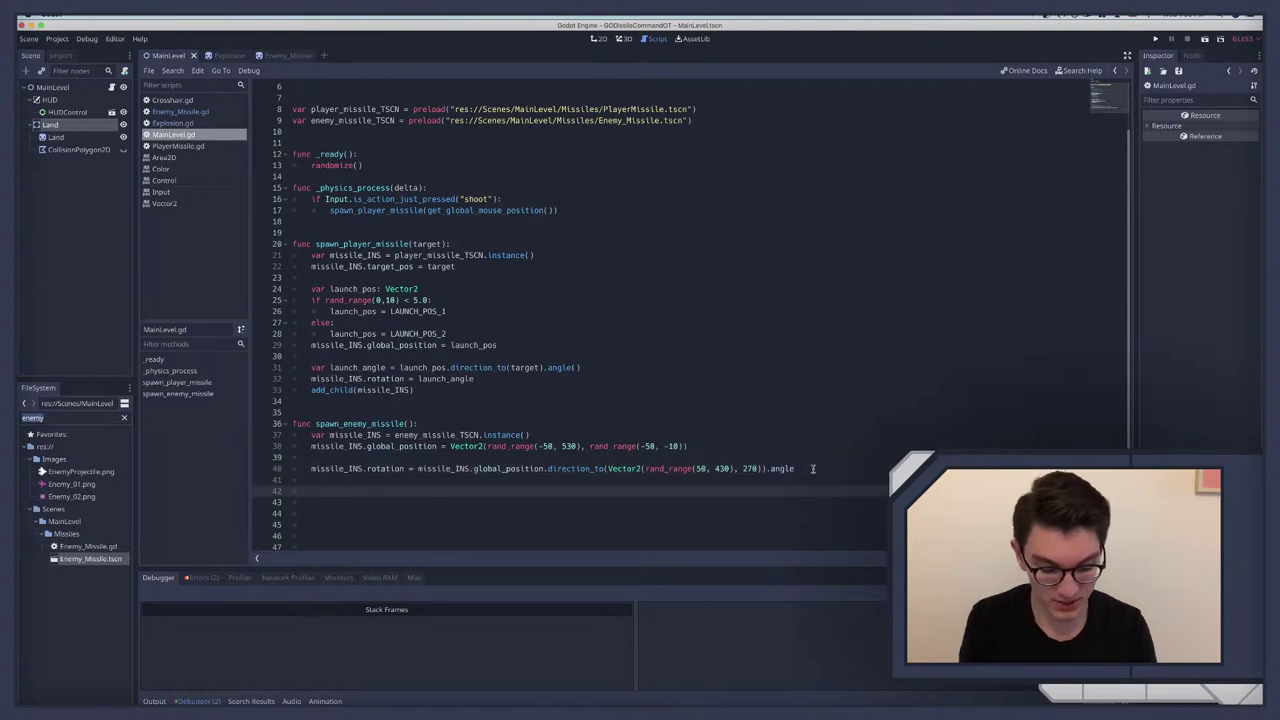
{"action": "type", "text": "missile_INS"}
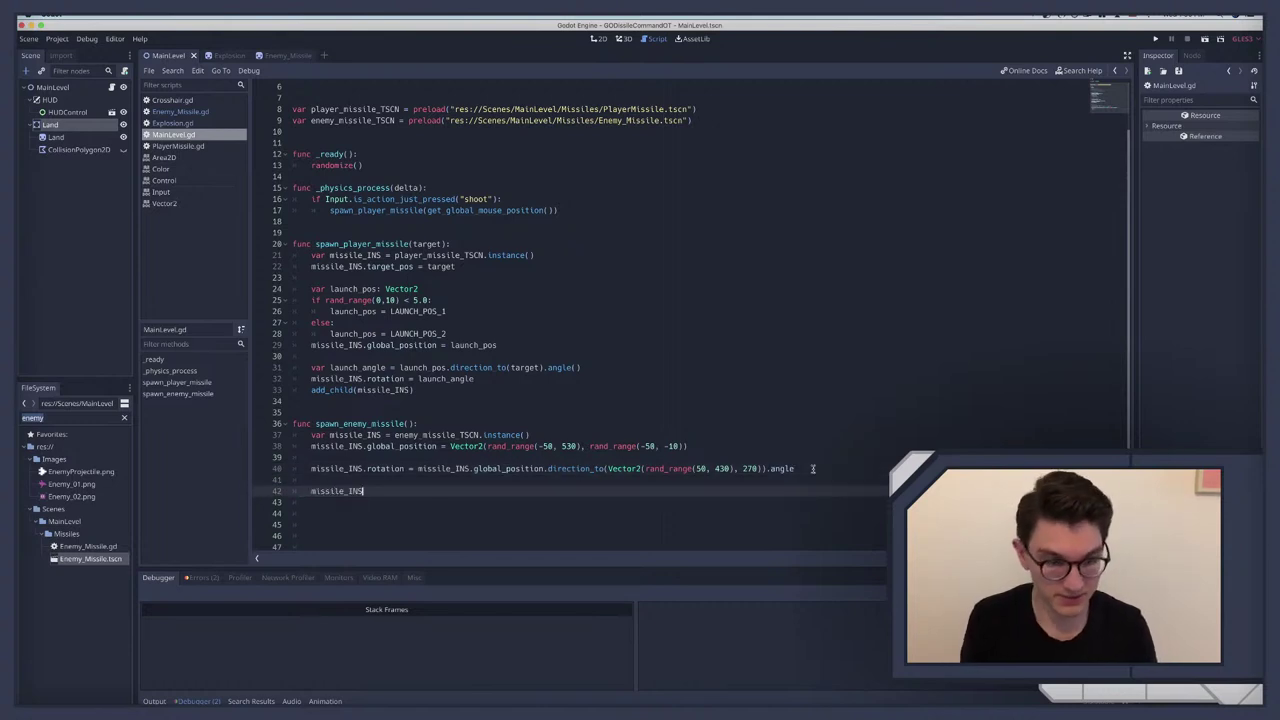
{"action": "key", "text": "shift+Home"}
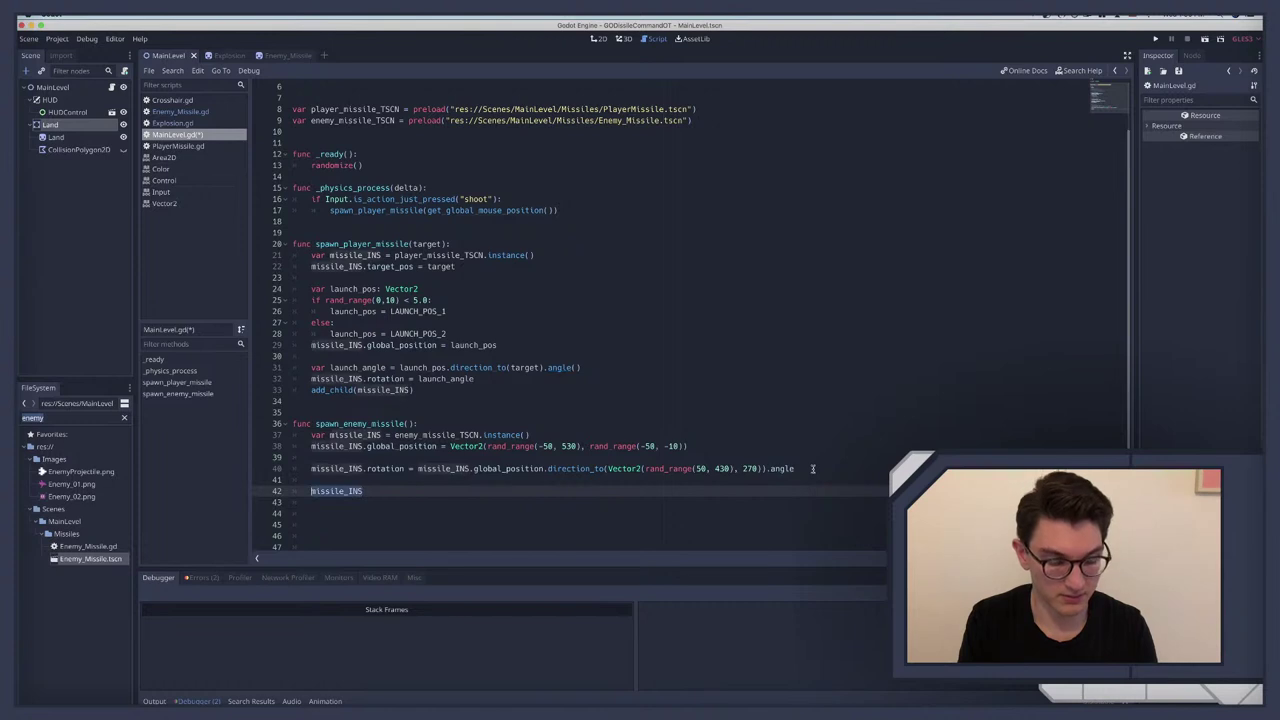
{"action": "type", "text": "add_child()"}
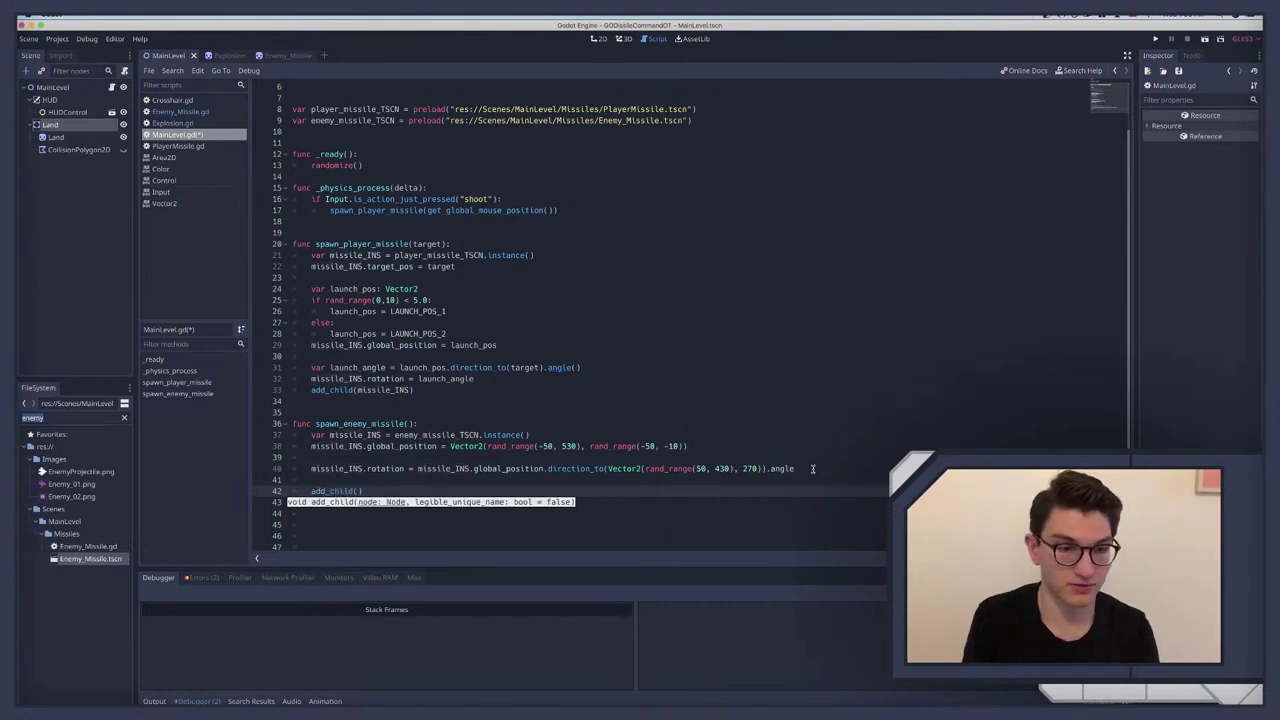
{"action": "type", "text": "missile_INS"}
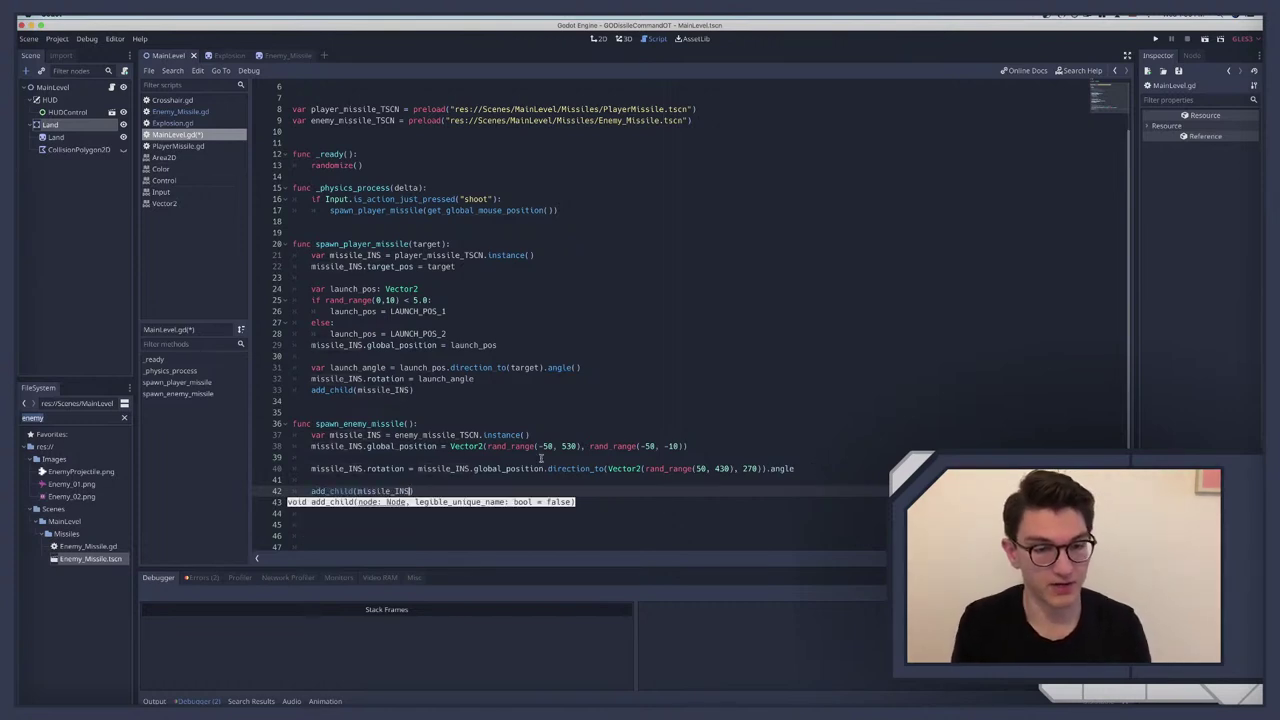
{"action": "left_click", "coordinate": [453, 468]}
{"action": "left_click", "coordinate": [362, 479]}
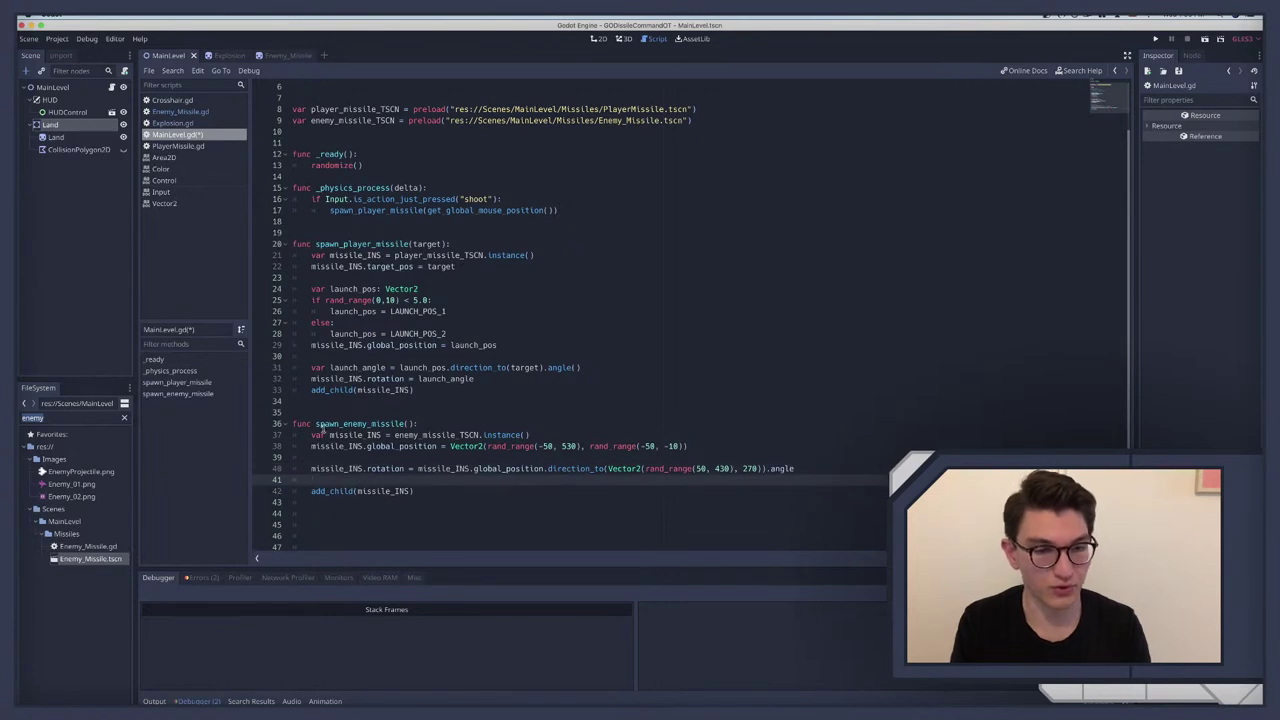
{"action": "scroll", "coordinate": [407, 398], "scroll_direction": "up", "scroll_amount": 2}
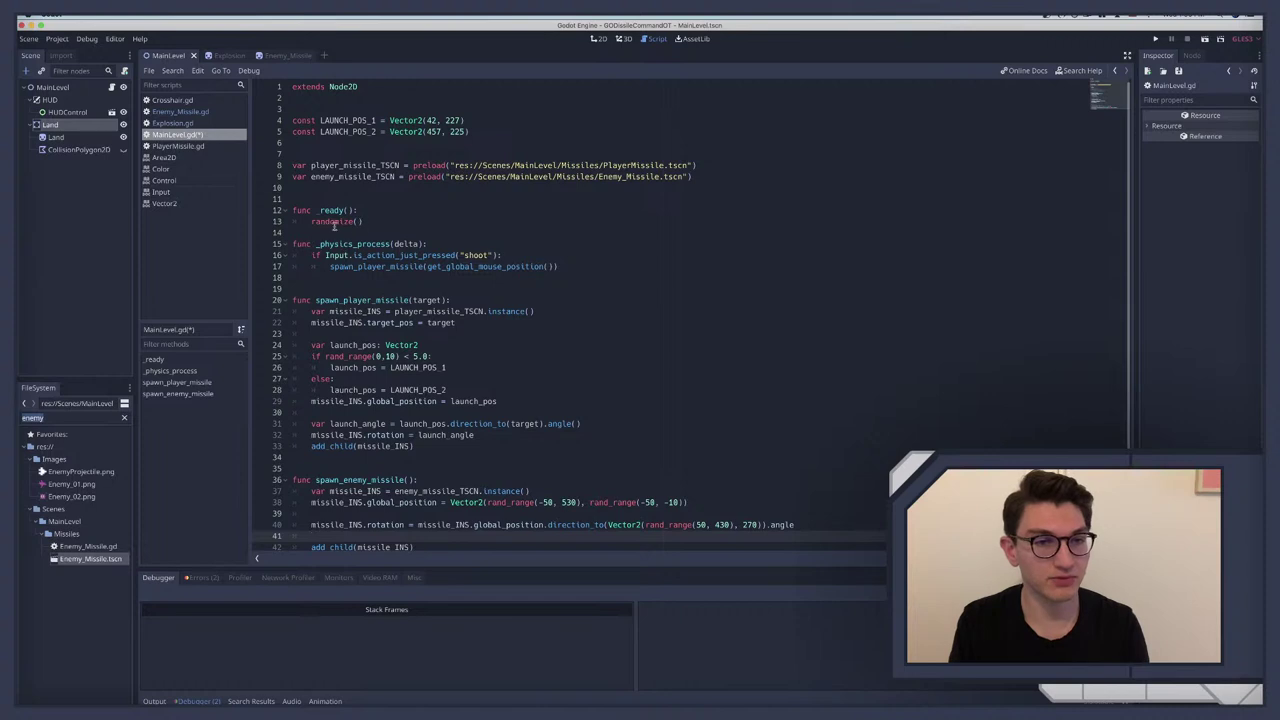
Step: Add a 'for missile in range(0, 5):' loop after randomize() in _ready
{"action": "left_click", "coordinate": [376, 220]}
{"action": "key", "text": "Return"}
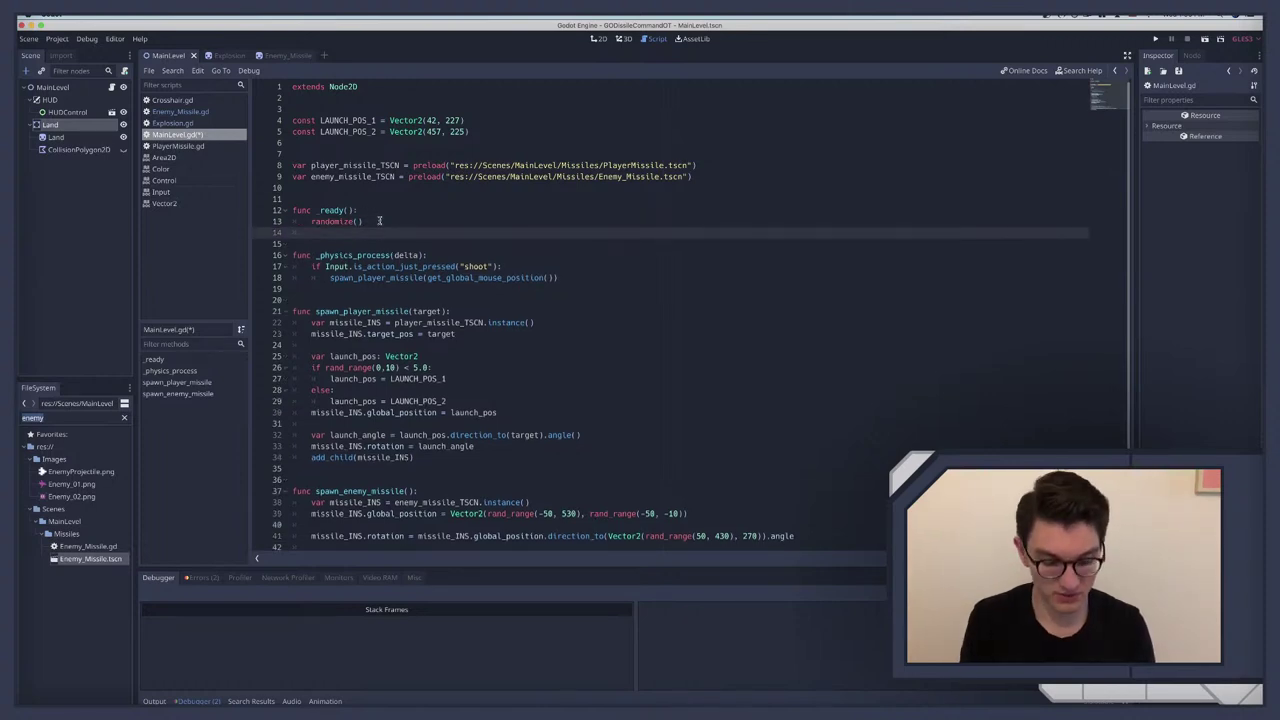
{"action": "type", "text": "for "}
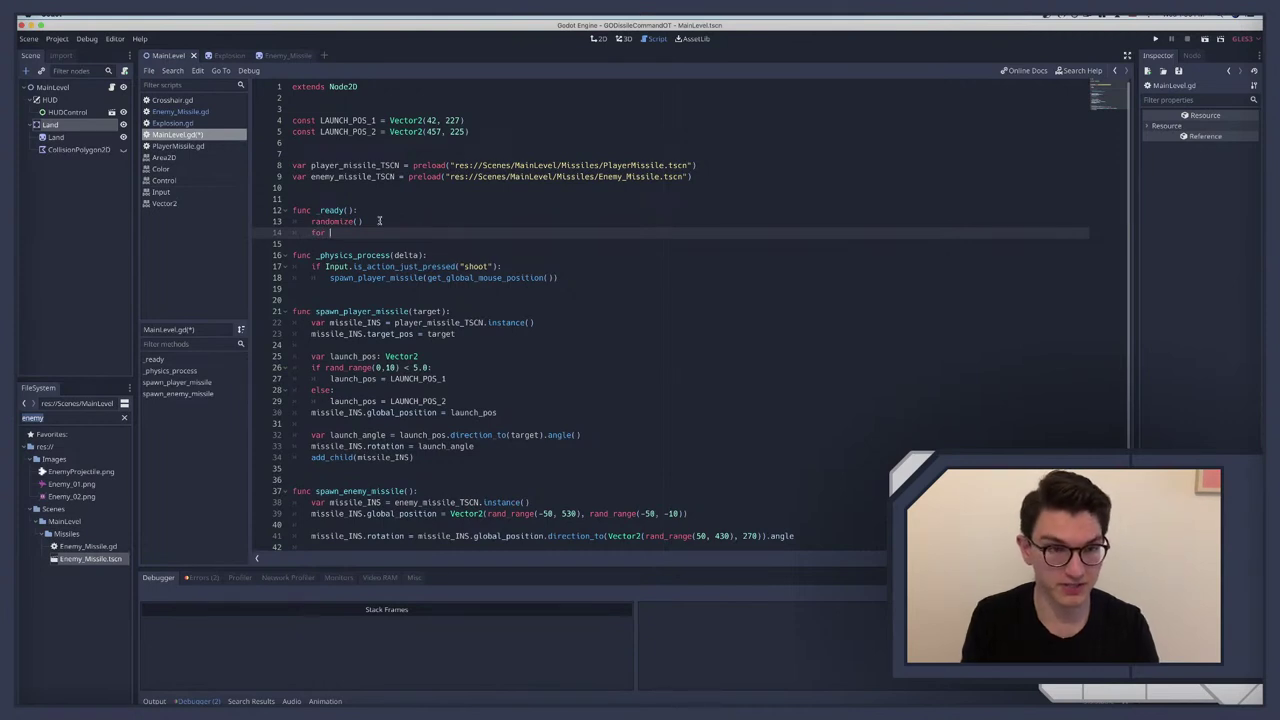
{"action": "type", "text": "mis"}
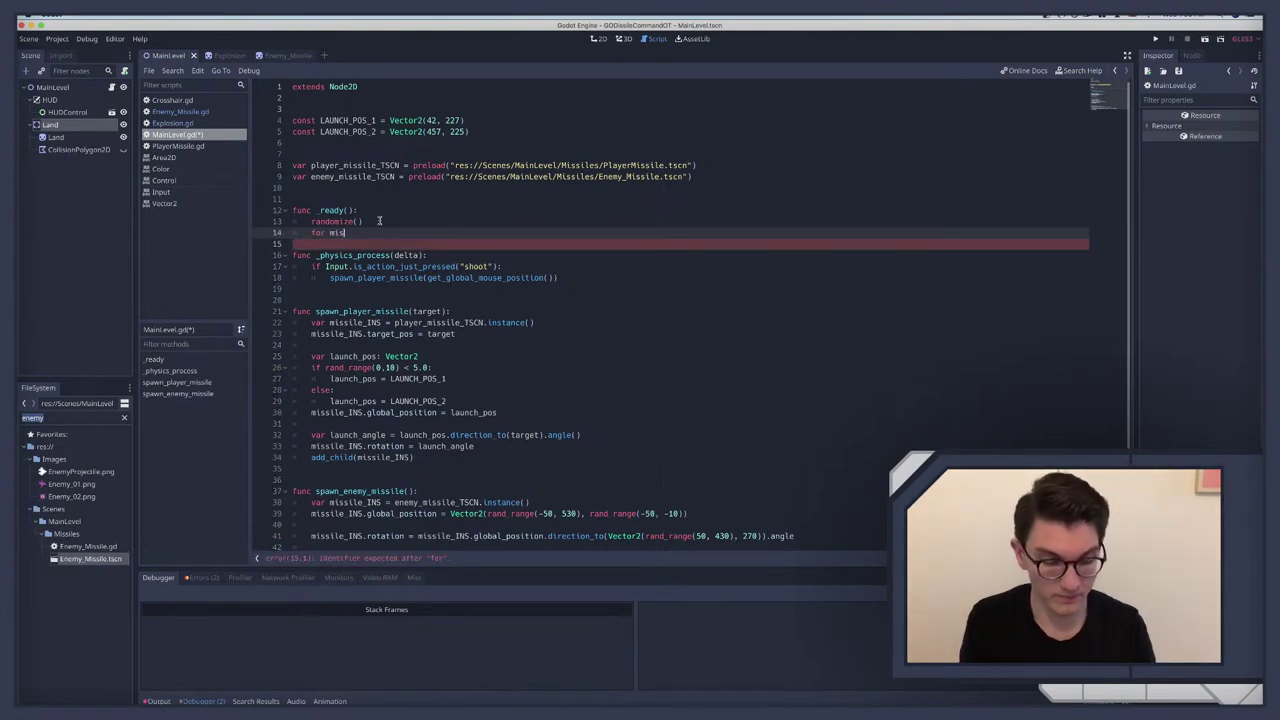
{"action": "type", "text": "sile"}
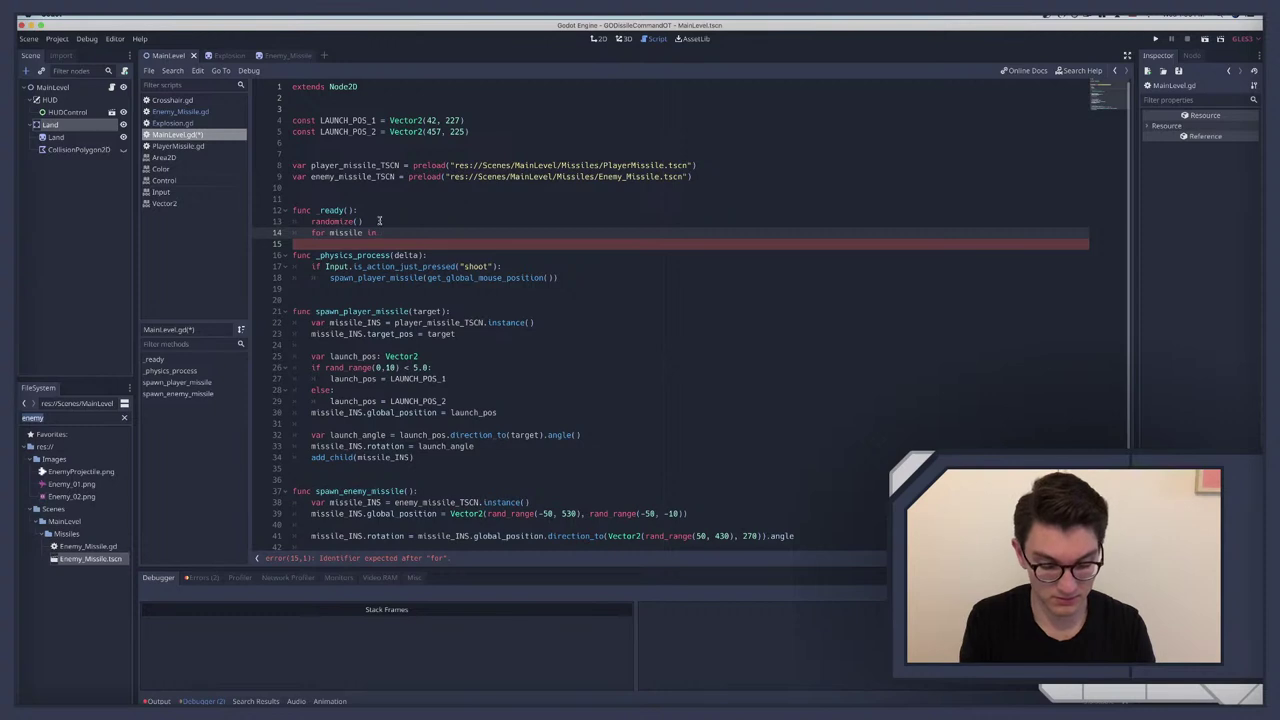
{"action": "type", "text": " in "}
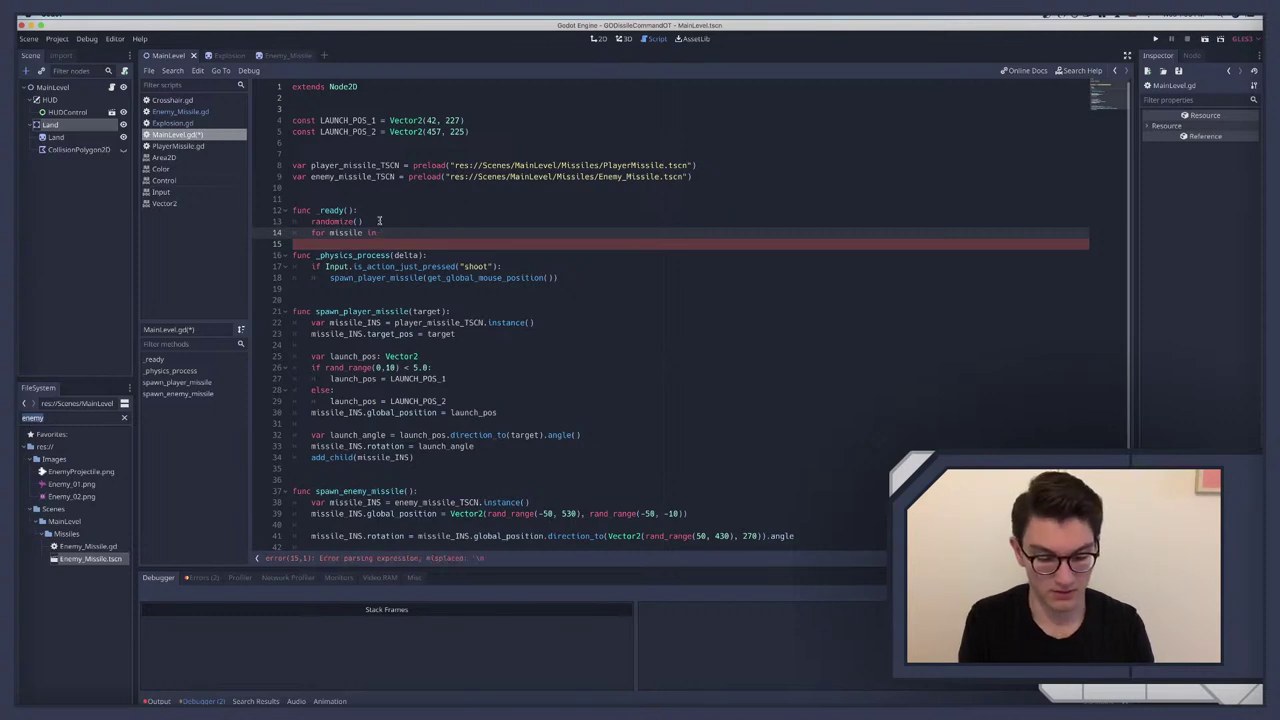
{"action": "type", "text": "range("}
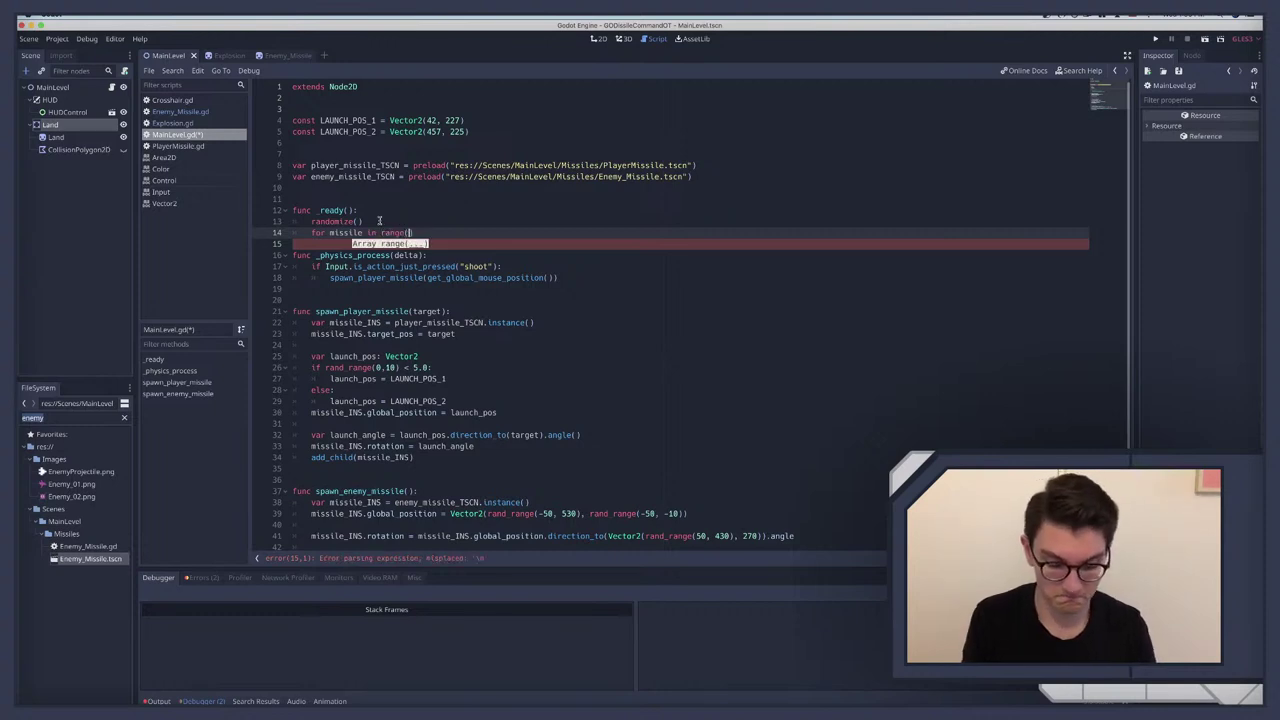
{"action": "type", "text": "4)"}
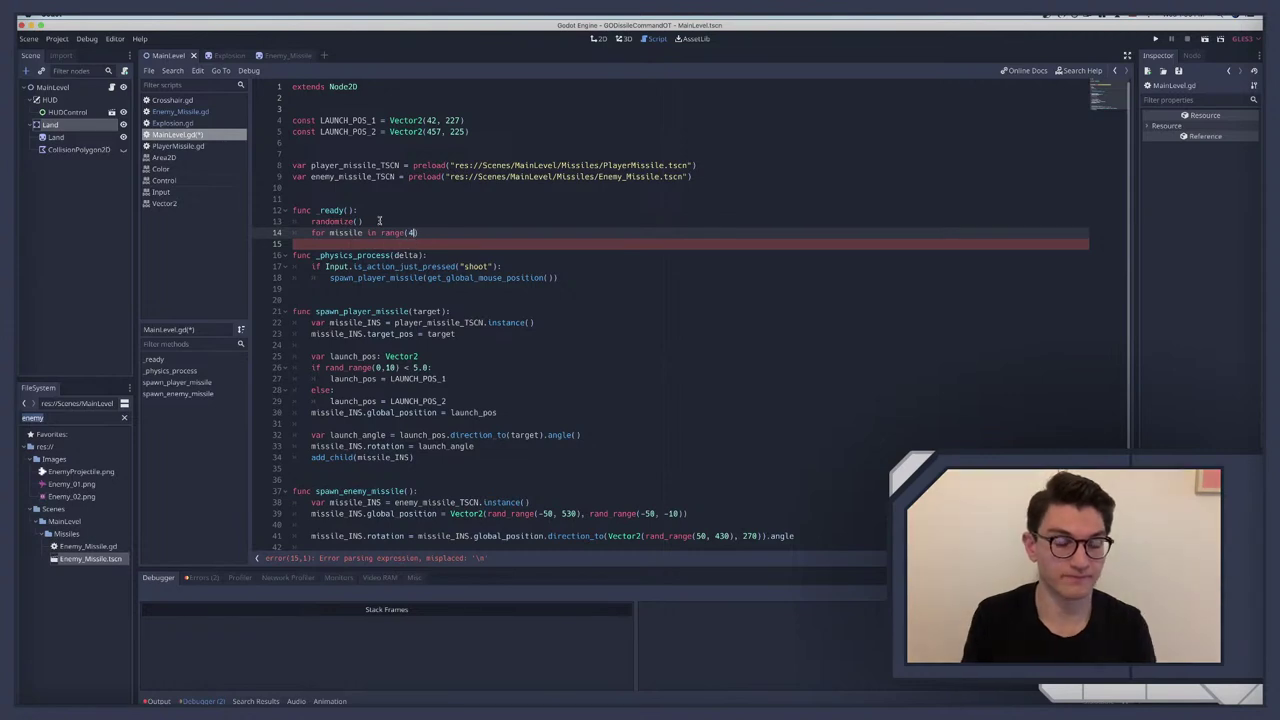
{"action": "type", "text": ":"}
{"action": "key", "text": "Return"}
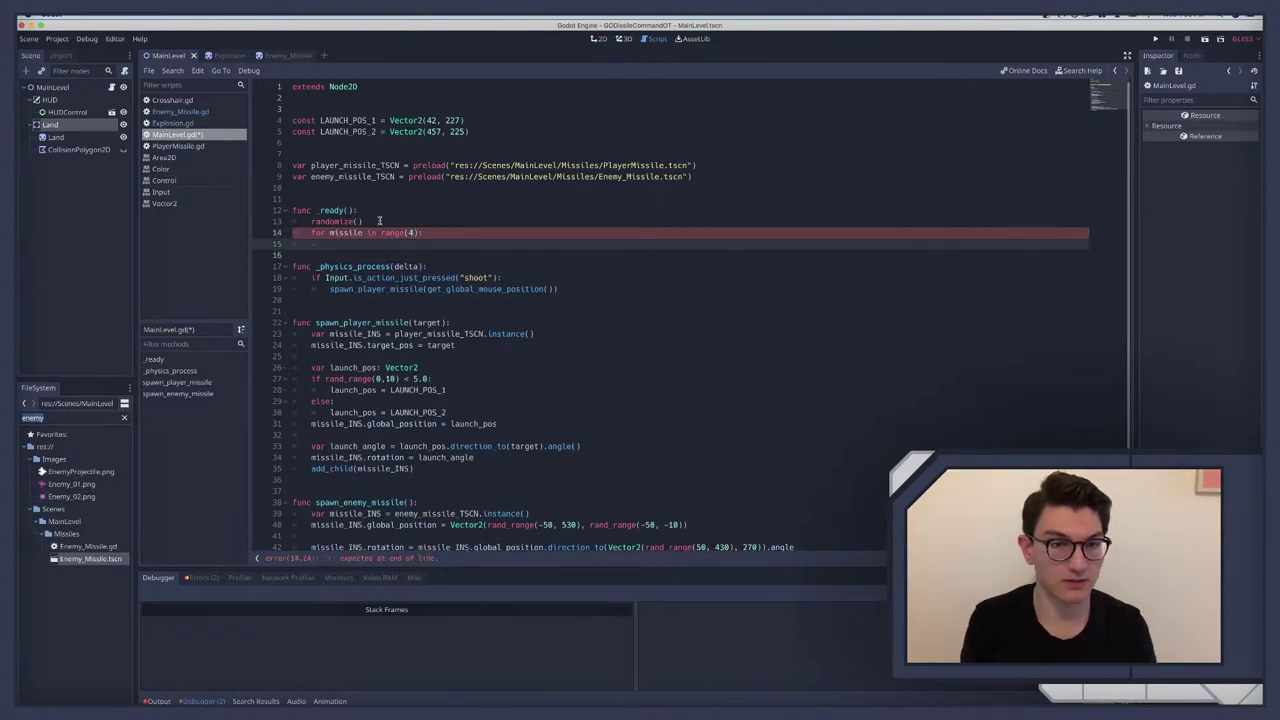
{"action": "left_click", "coordinate": [407, 232]}
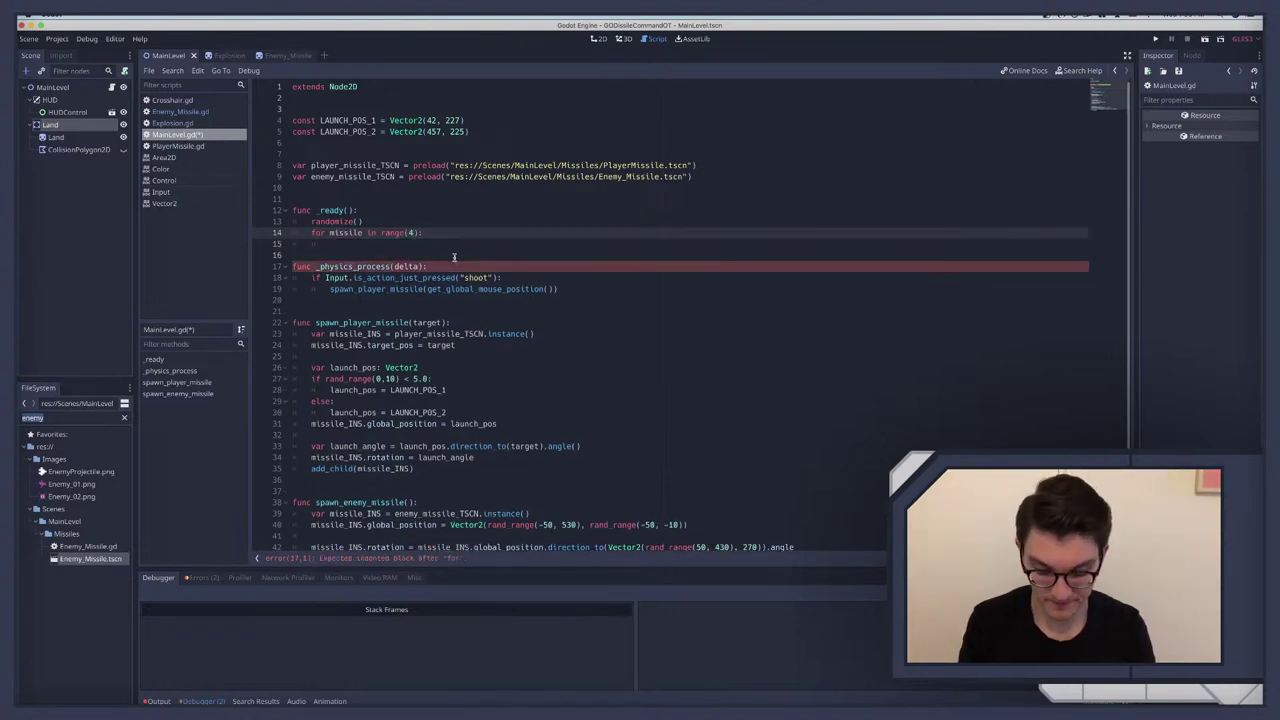
{"action": "type", "text": "1"}
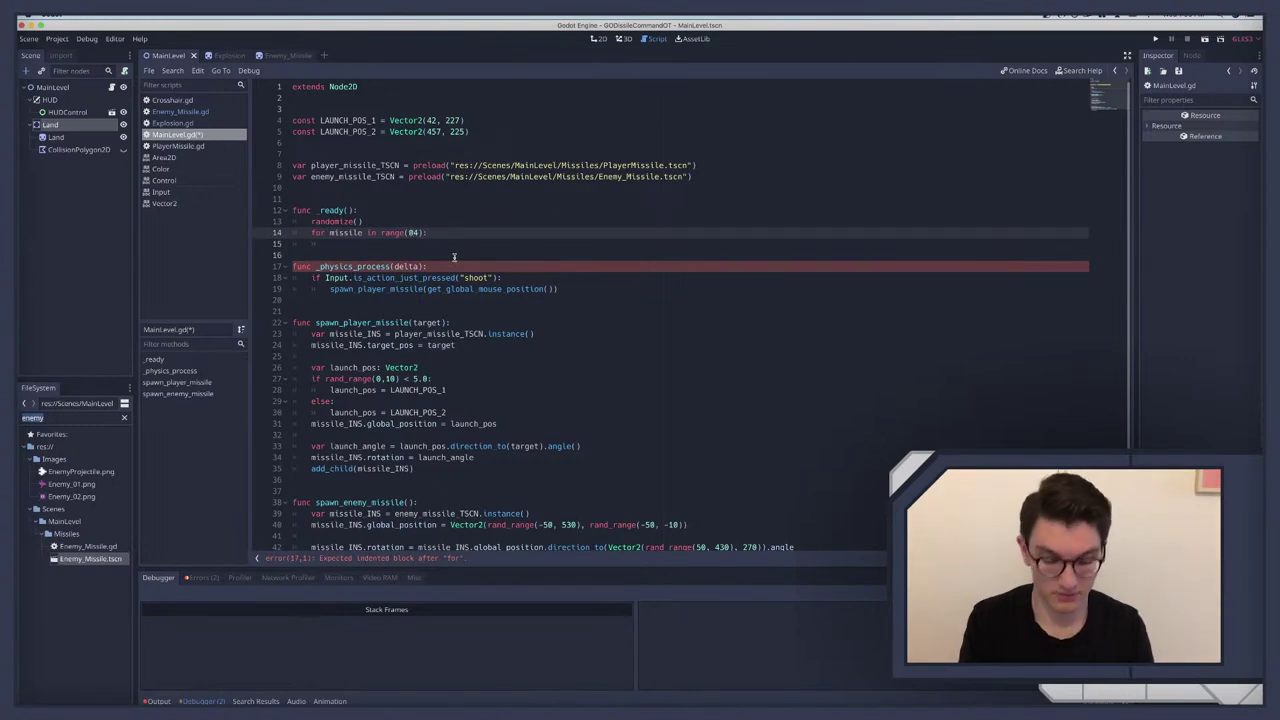
{"action": "key", "text": "Delete"}
{"action": "type", "text": ", 5"}
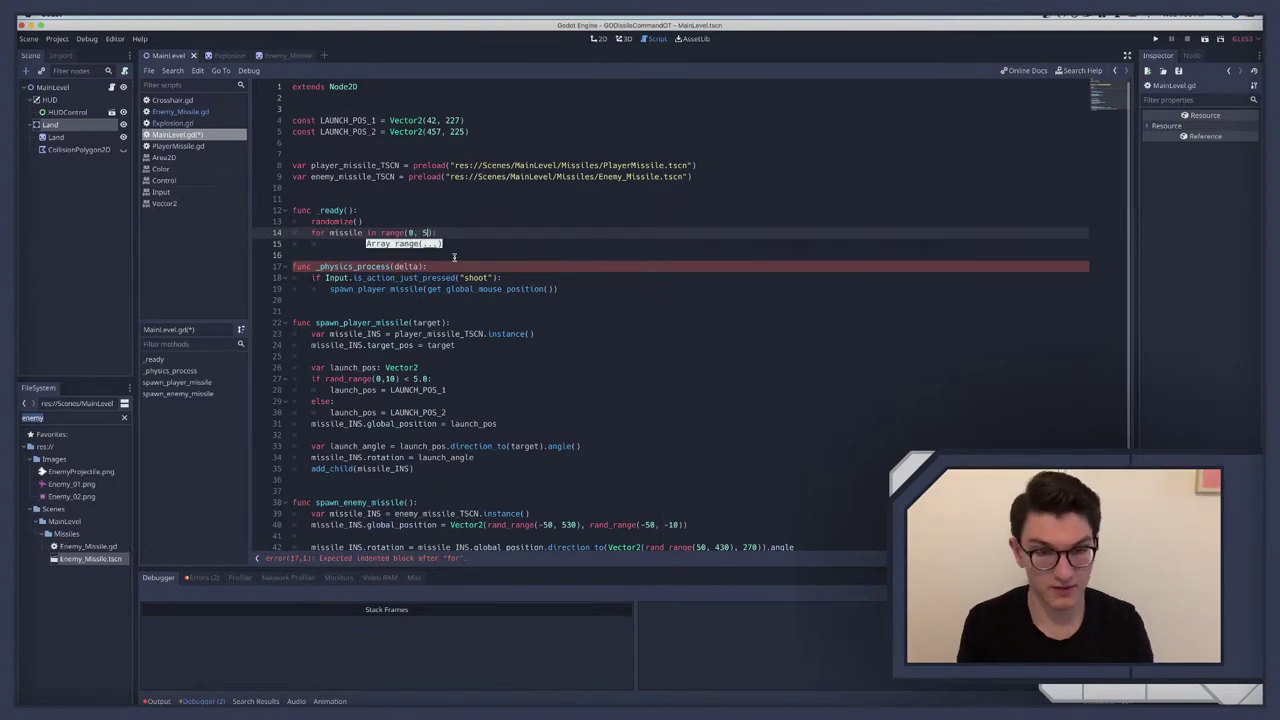
{"action": "key", "text": "End"}
Step: Call spawn_enemy_missile() in the loop body and run the game, which hits an 'angle' error
{"action": "key", "text": "Return"}
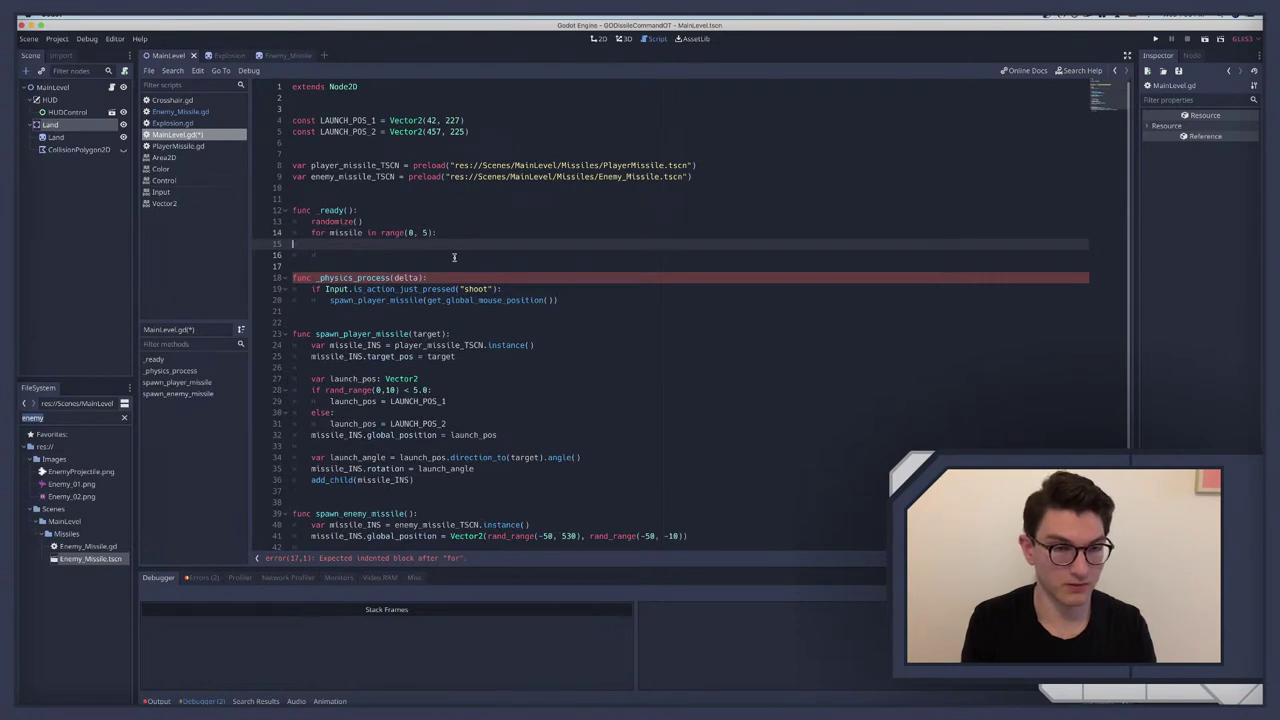
{"action": "key", "text": "BackSpace"}
{"action": "key", "text": "Down"}
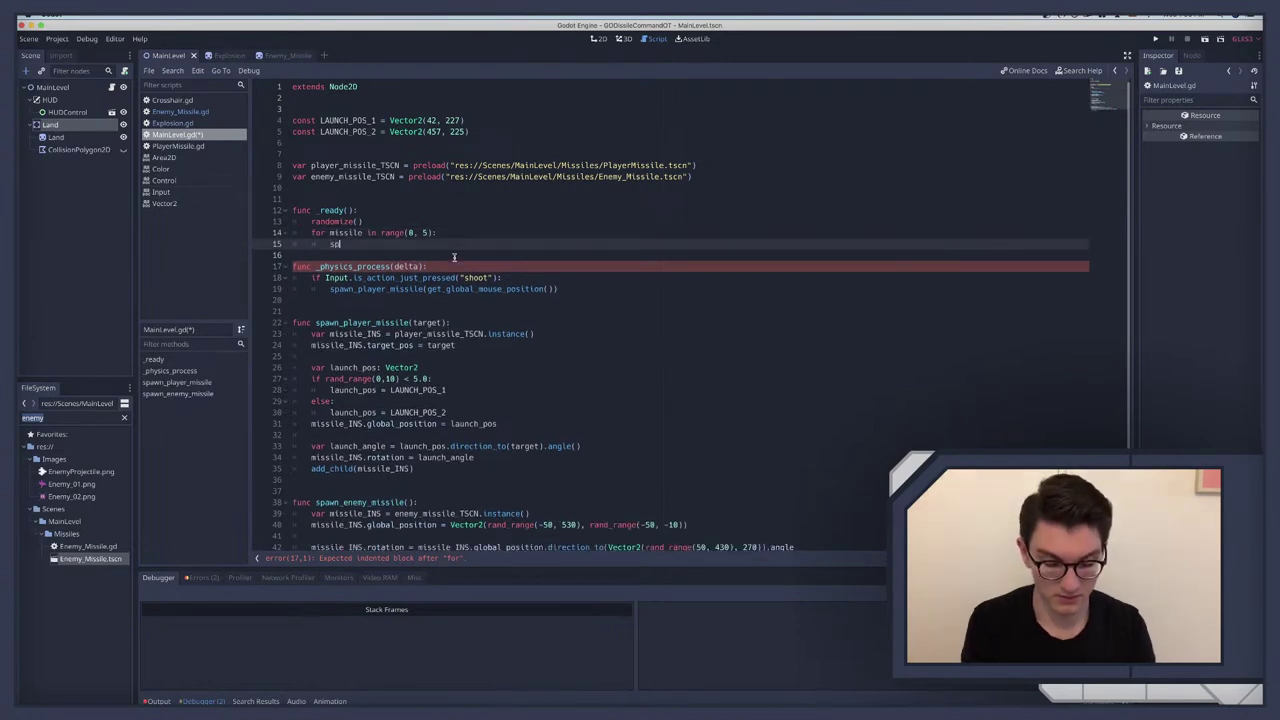
{"action": "type", "text": "spawn"}
{"action": "key", "text": "Return"}
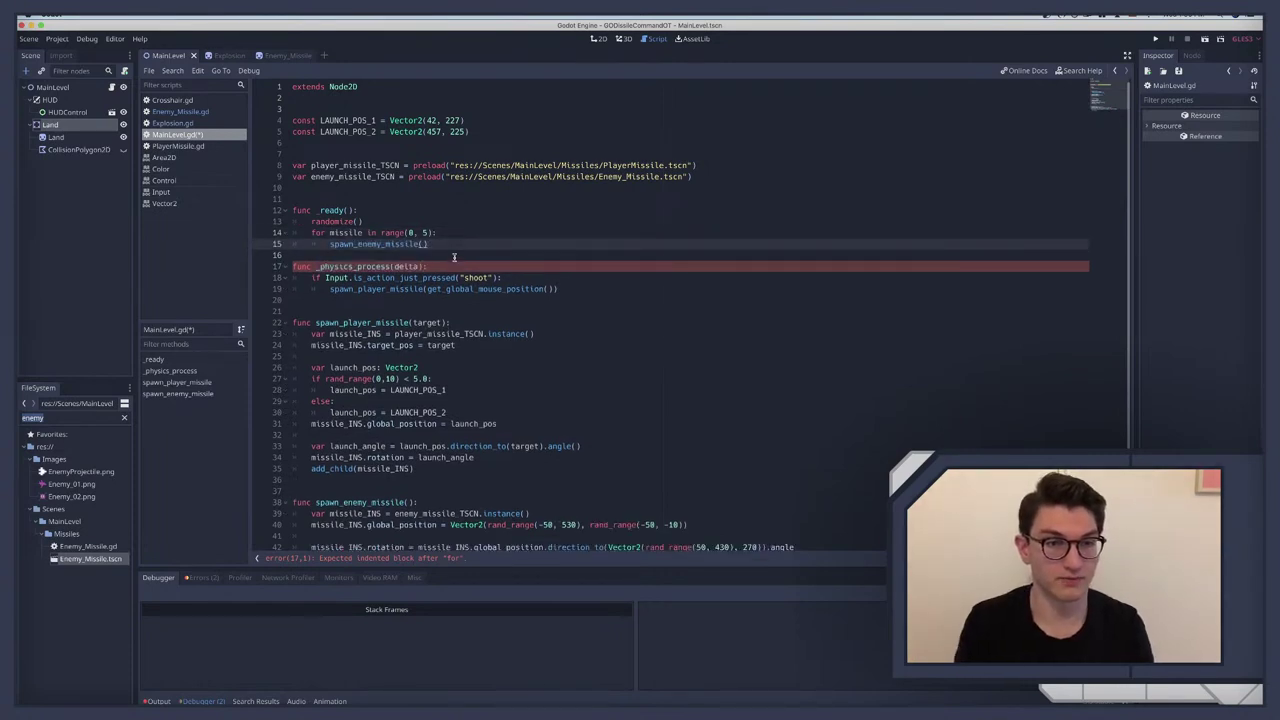
{"action": "key", "text": "F5"}
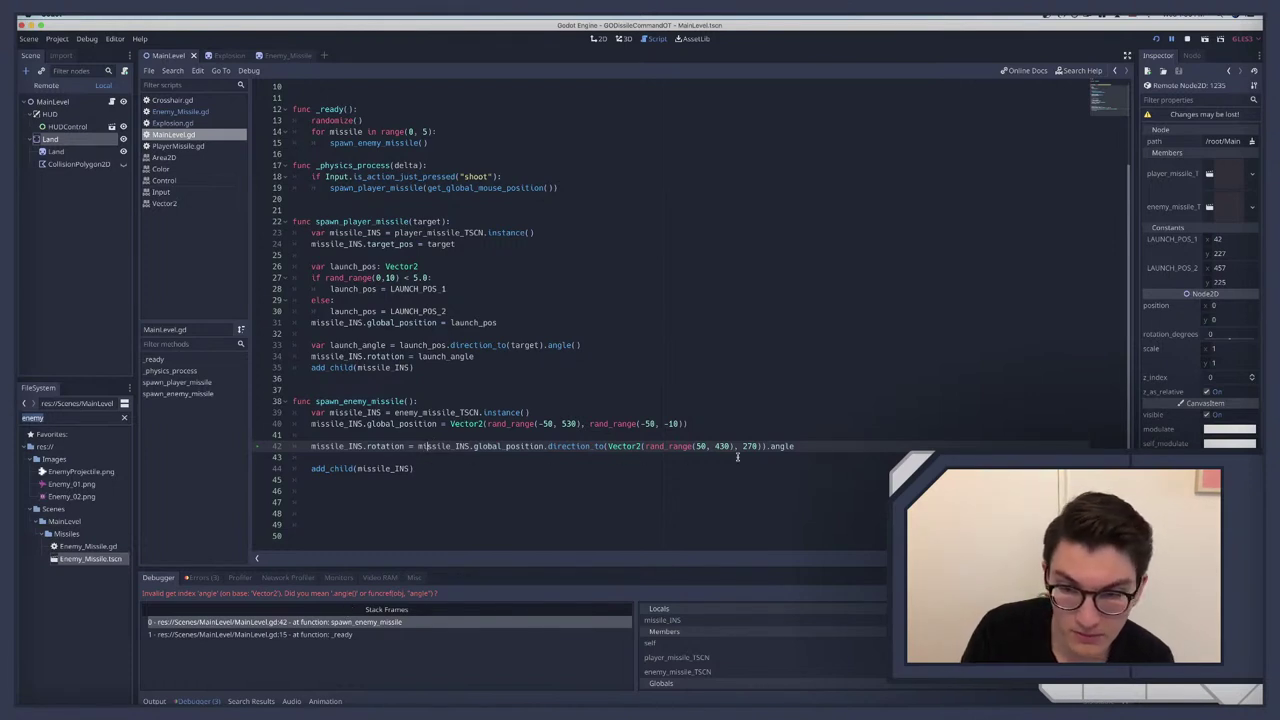
Step: Change .angle to .angle() on line 42 and rerun the game
{"action": "type", "text": "()"}
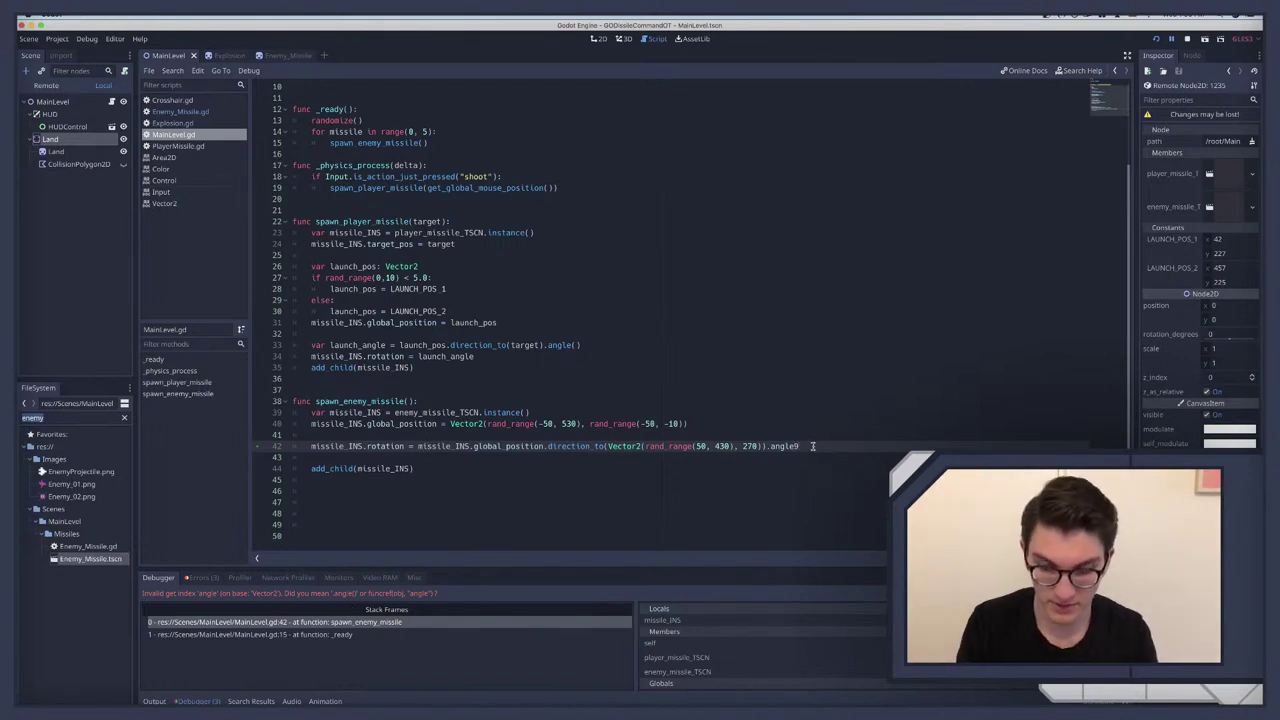
{"action": "key", "text": "BackSpace"}
{"action": "type", "text": "()"}
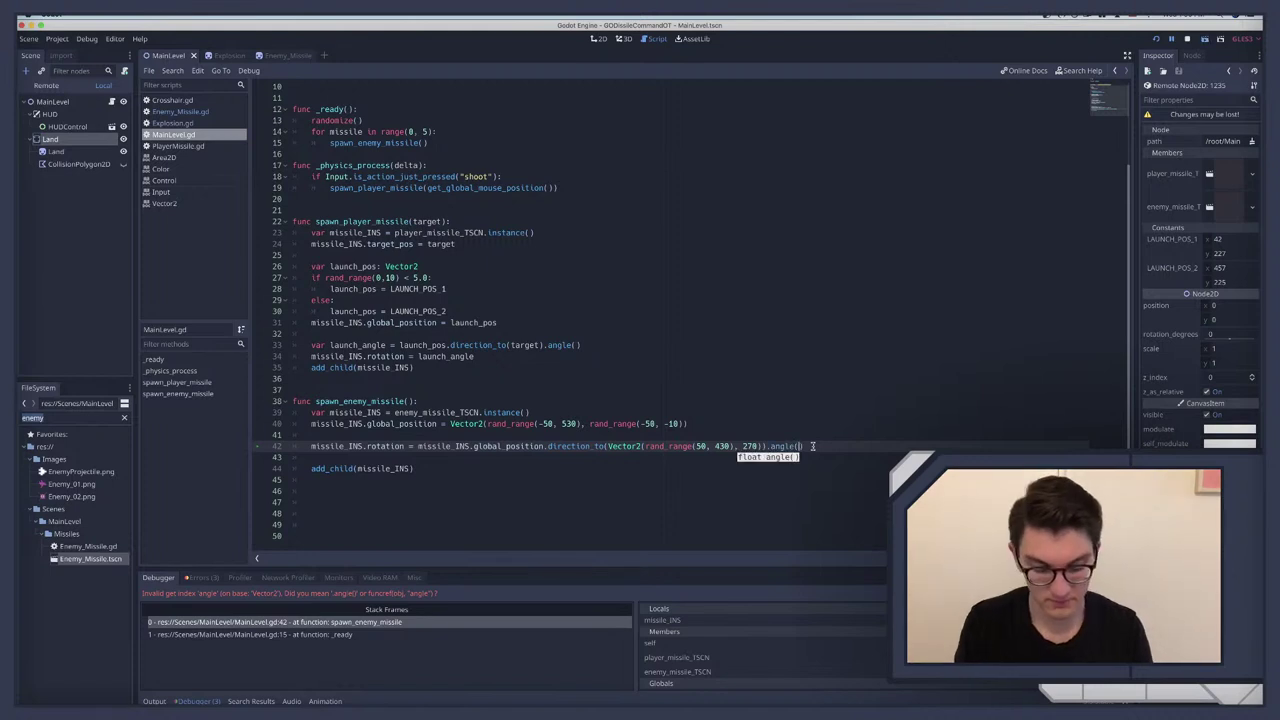
{"action": "key", "text": "F5"}
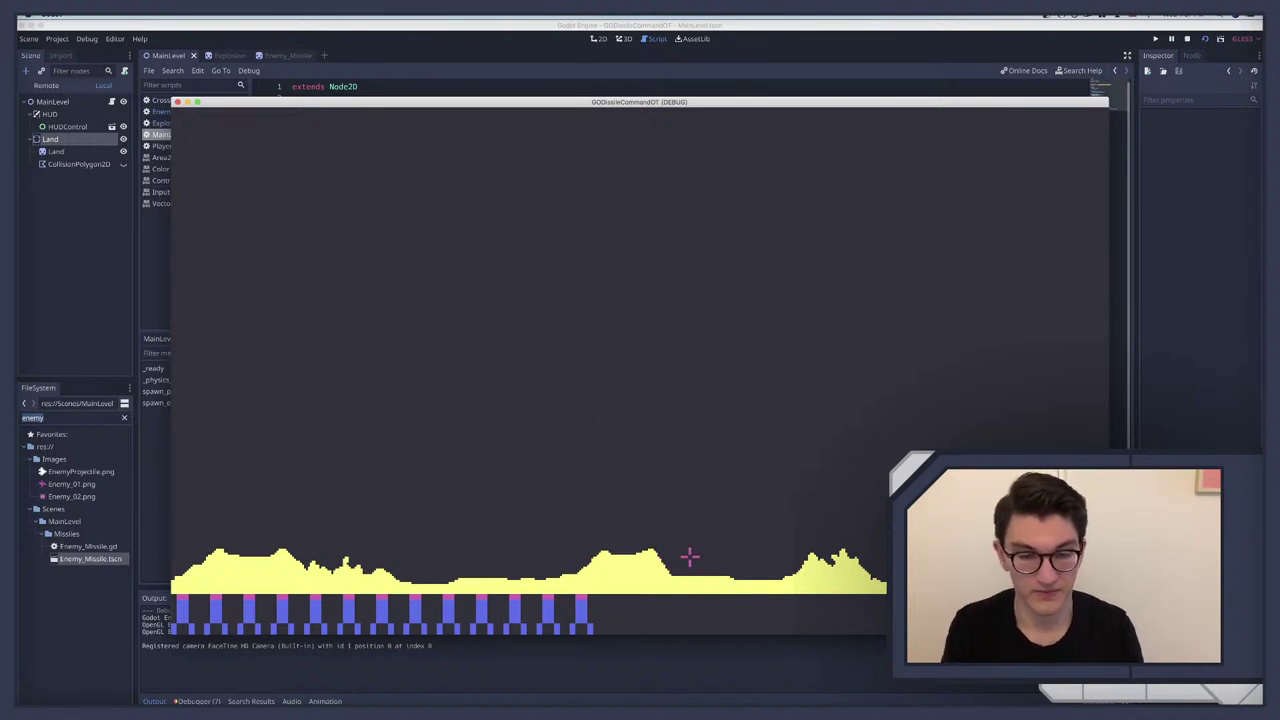
Step: Close the game, lower Enemy_Missile's SPEED constant from 2 to .5, and relaunch
{"action": "left_click", "coordinate": [177, 102]}
{"action": "left_click", "coordinate": [284, 56]}
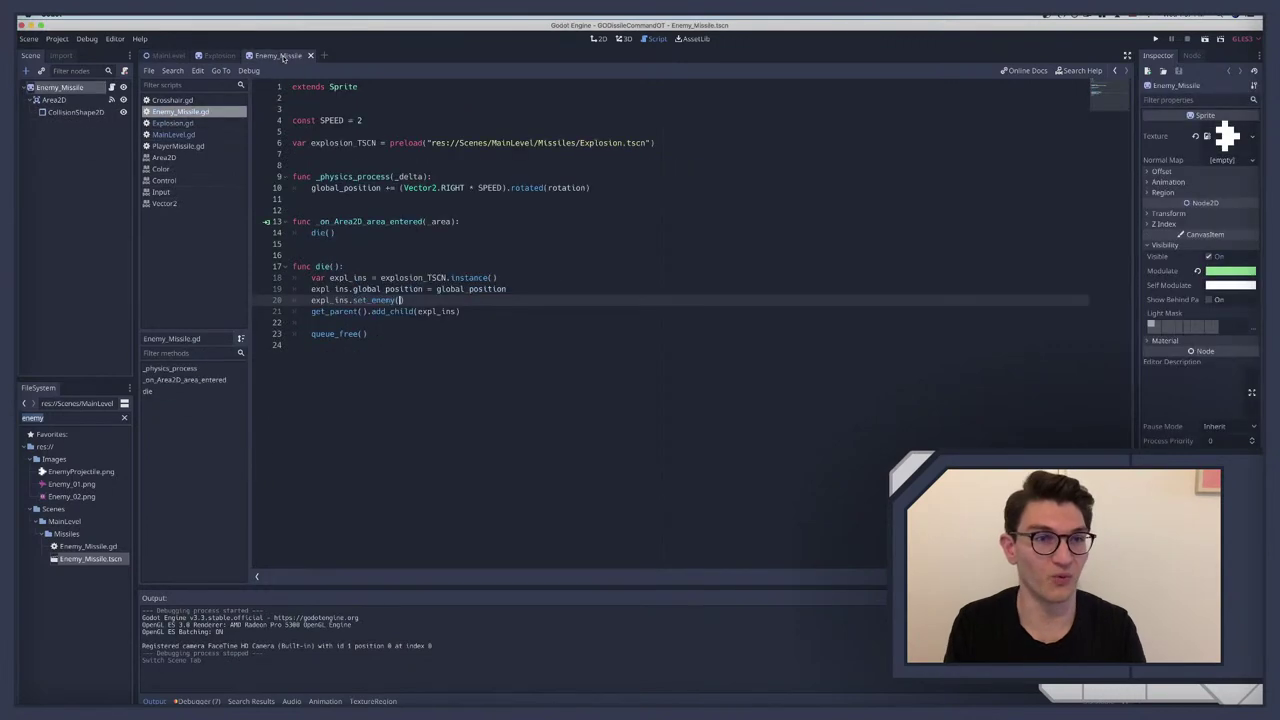
{"action": "left_click", "coordinate": [371, 118]}
{"action": "key", "text": "BackSpace"}
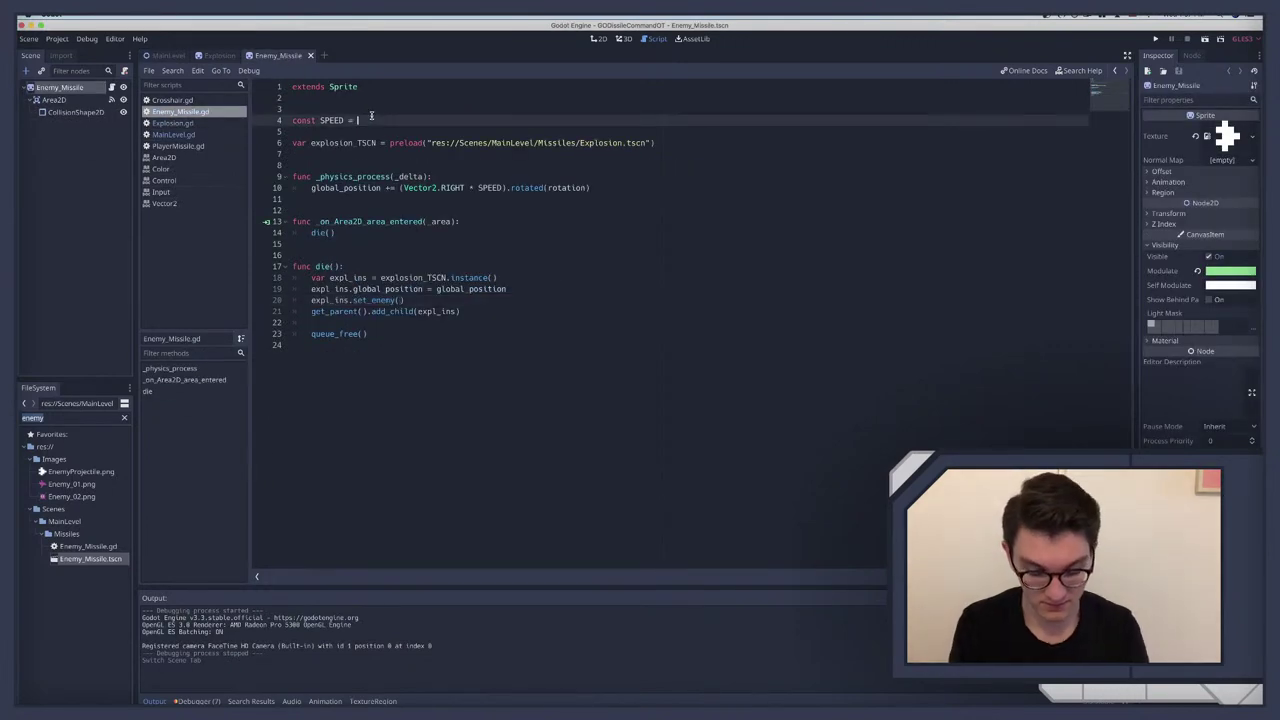
{"action": "type", "text": ".5"}
{"action": "key", "text": "F5"}
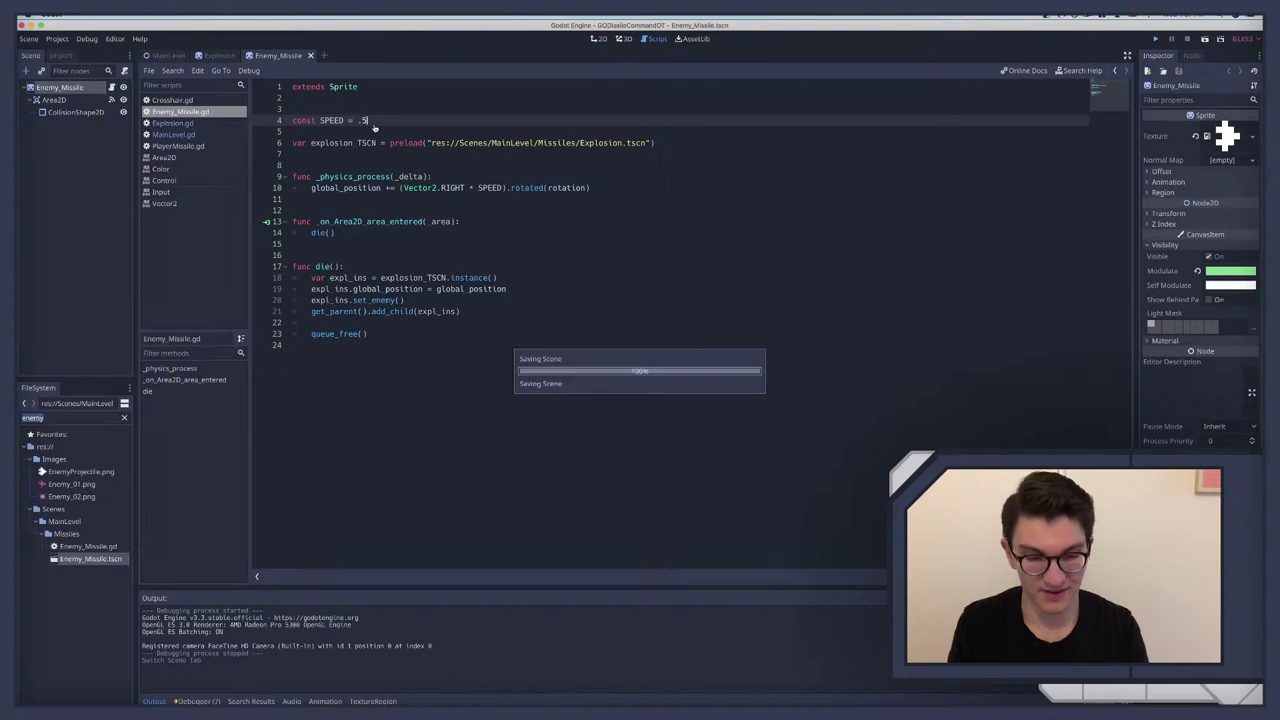
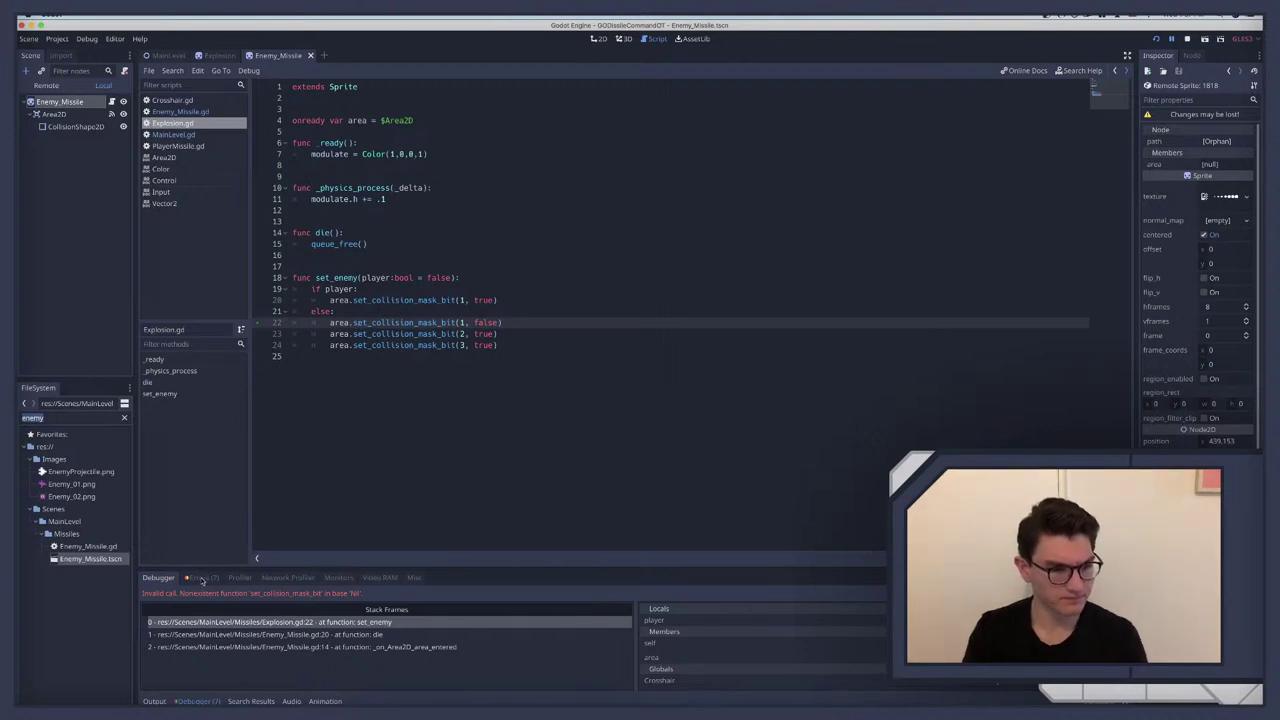
Step: Review the Debugger's errors and warnings, jumping to each flagged line and the unused missile warning
{"action": "left_click", "coordinate": [201, 578]}
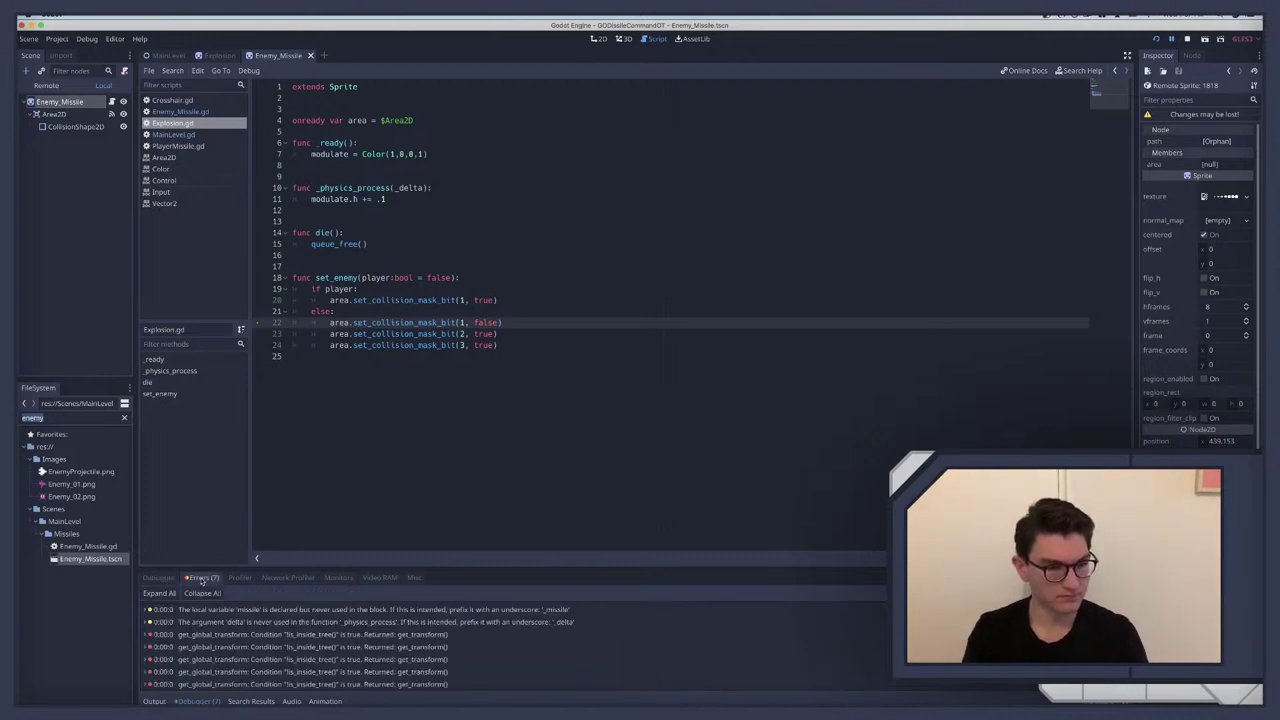
{"action": "left_click", "coordinate": [250, 634]}
{"action": "left_click", "coordinate": [255, 647]}
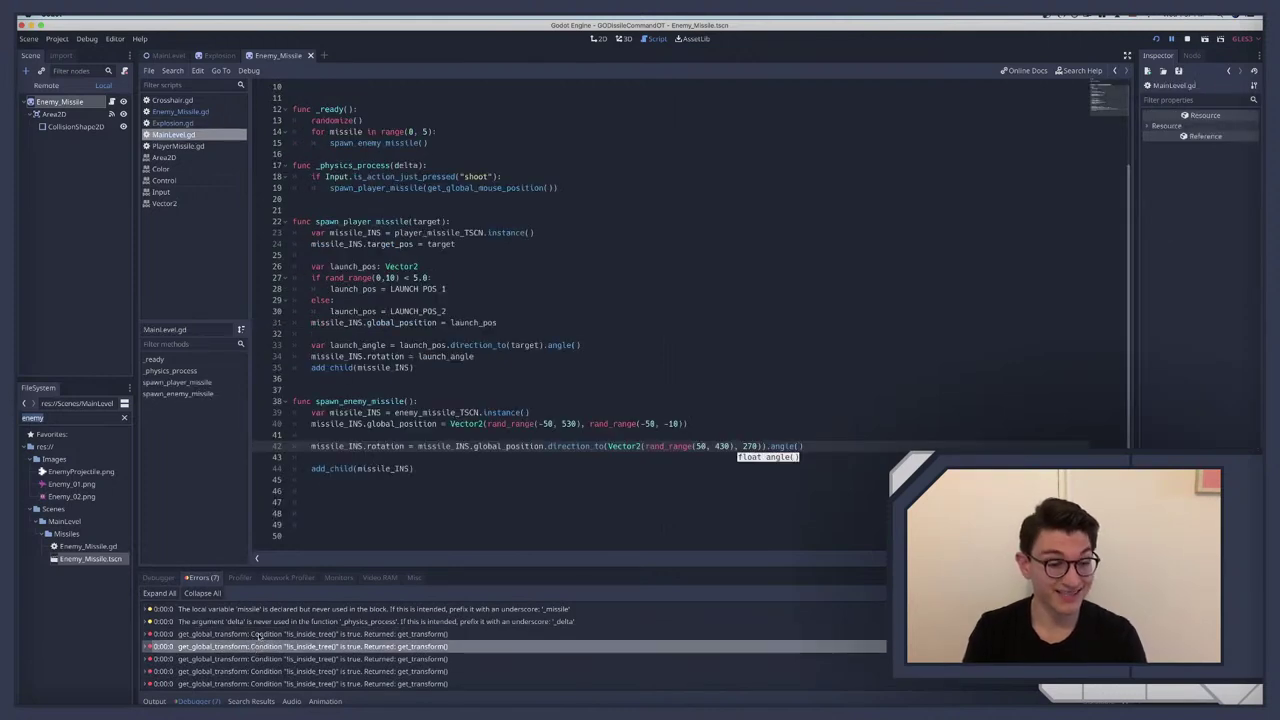
{"action": "left_click", "coordinate": [205, 609]}
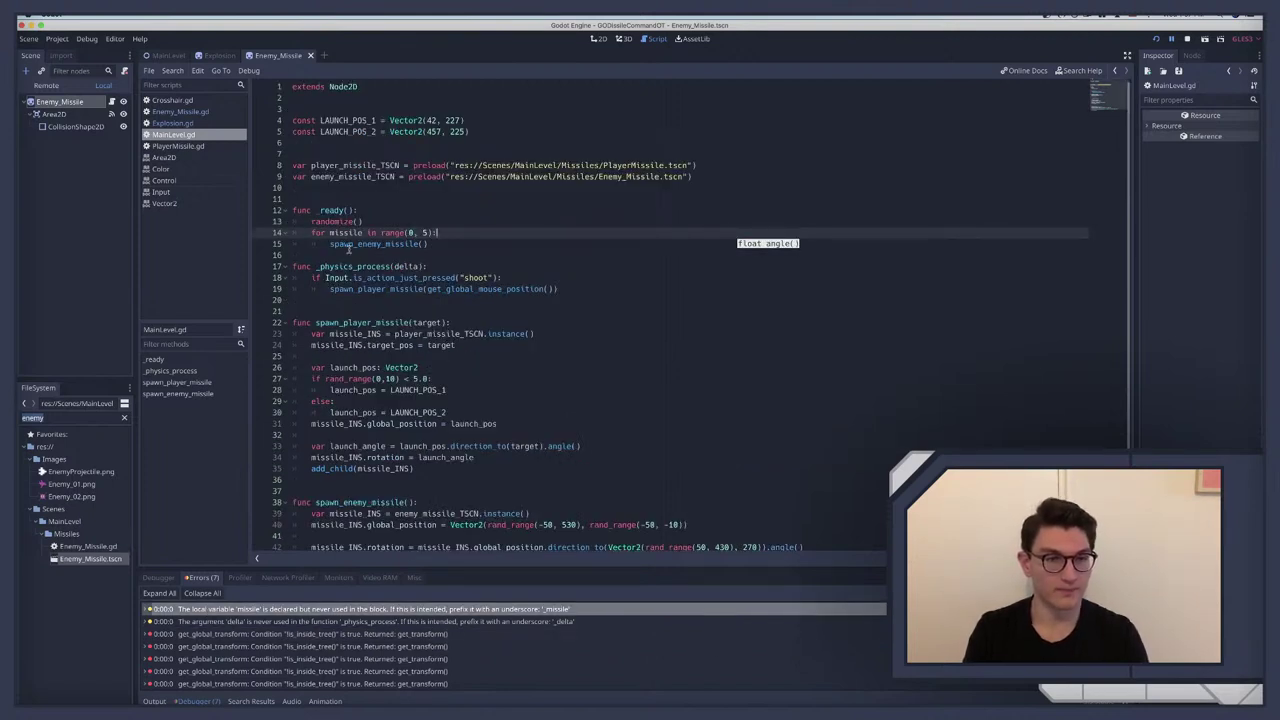
Step: Rename the unused delta argument of _physics_process on line 17 to _delta
{"action": "left_click", "coordinate": [285, 622]}
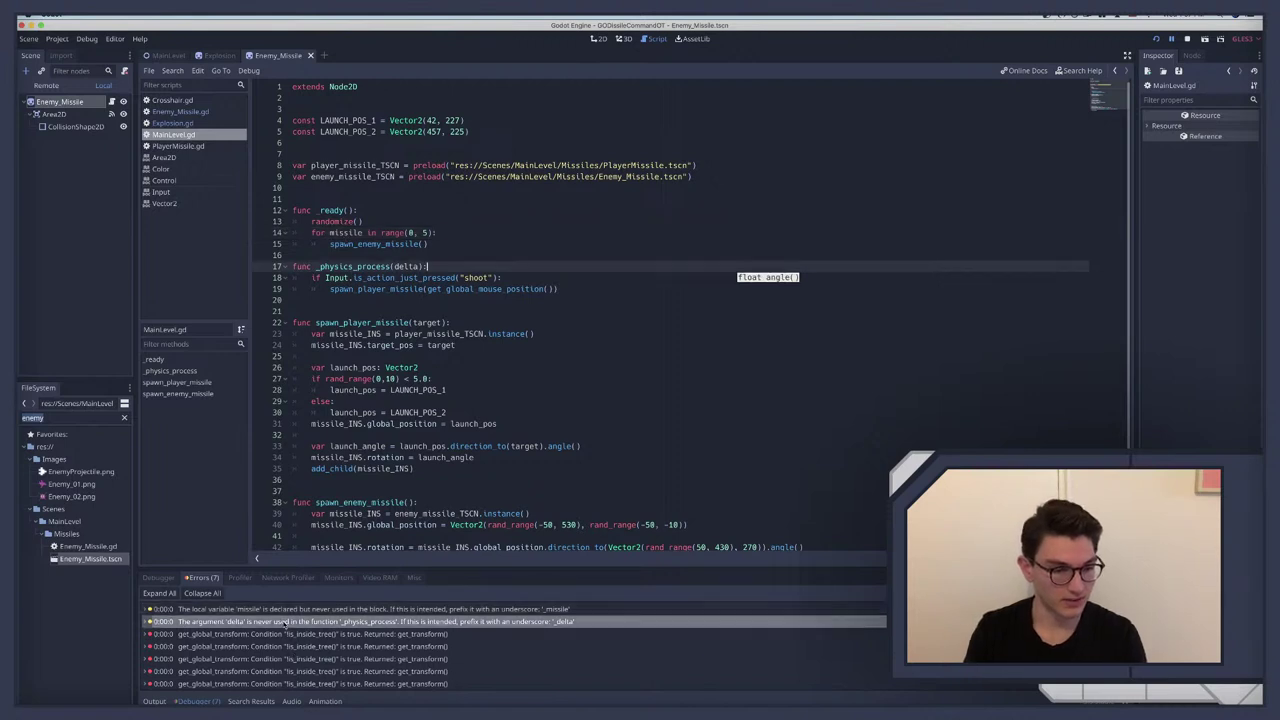
{"action": "left_click", "coordinate": [397, 267]}
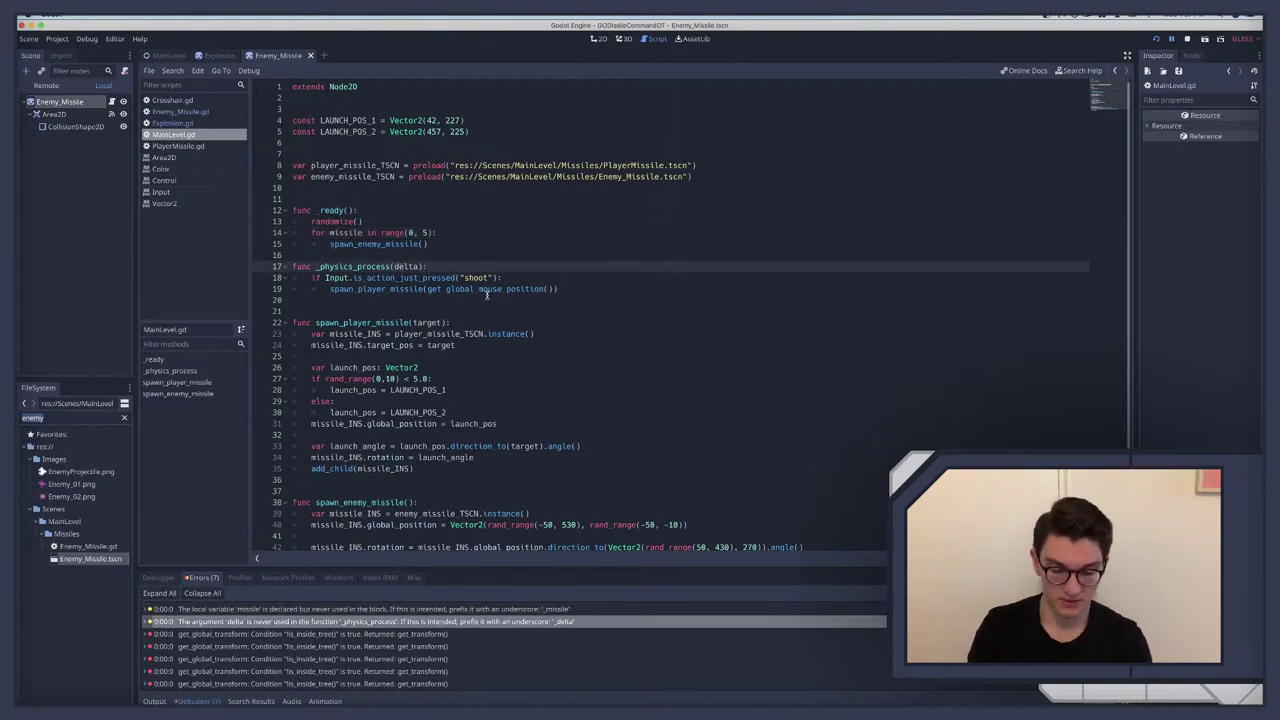
{"action": "type", "text": "_"}
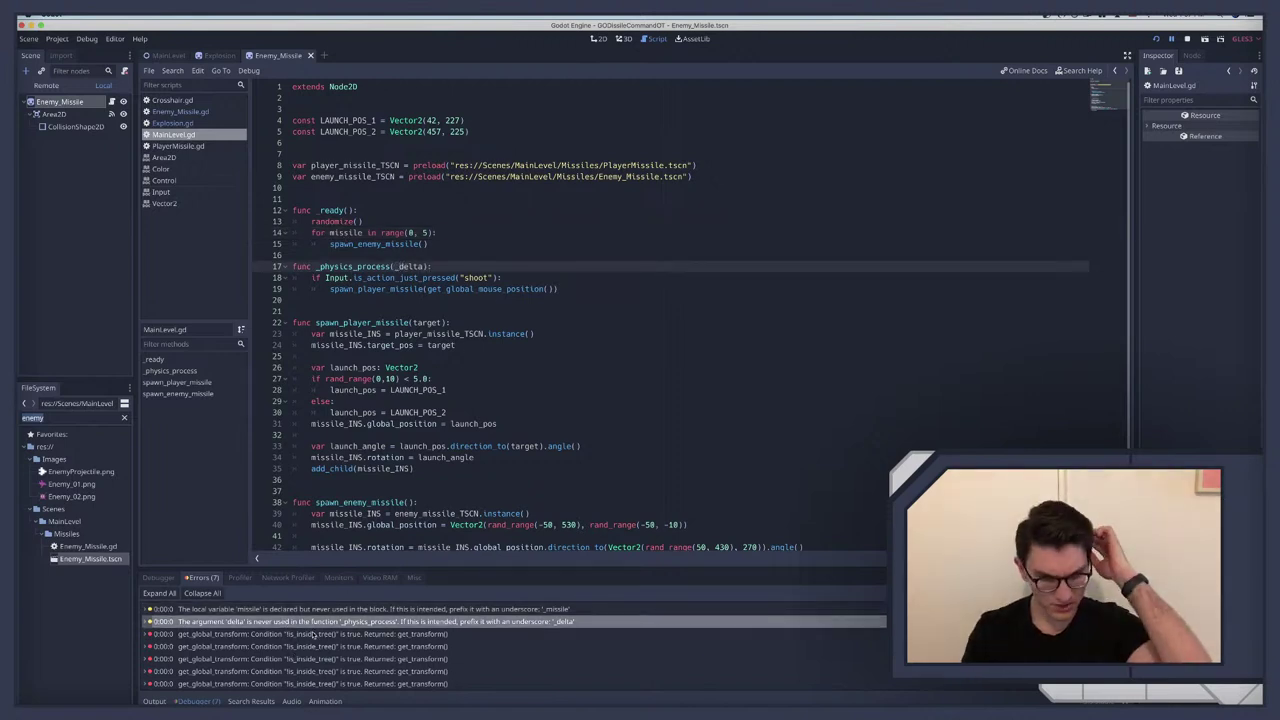
{"action": "left_click", "coordinate": [313, 631]}
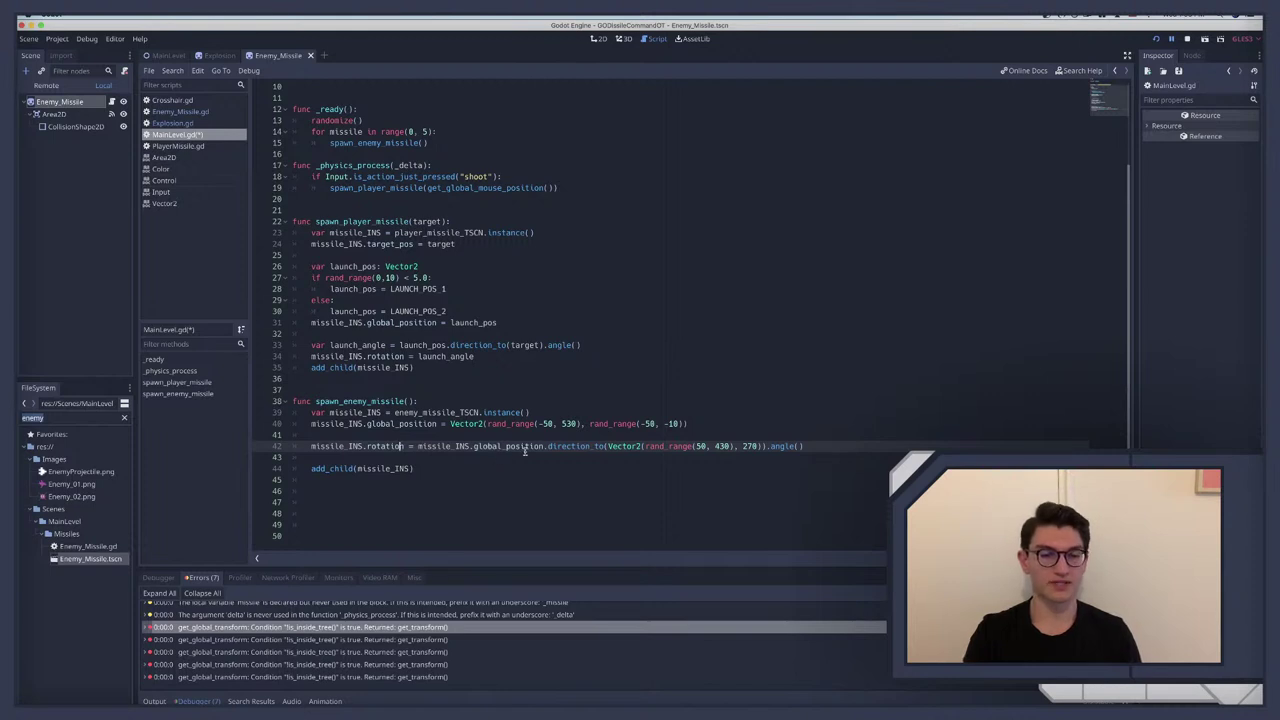
Step: Add 'var launch_pos =' below the instance() line and move the random Vector2 expression into it
{"action": "double_click", "coordinate": [491, 445]}
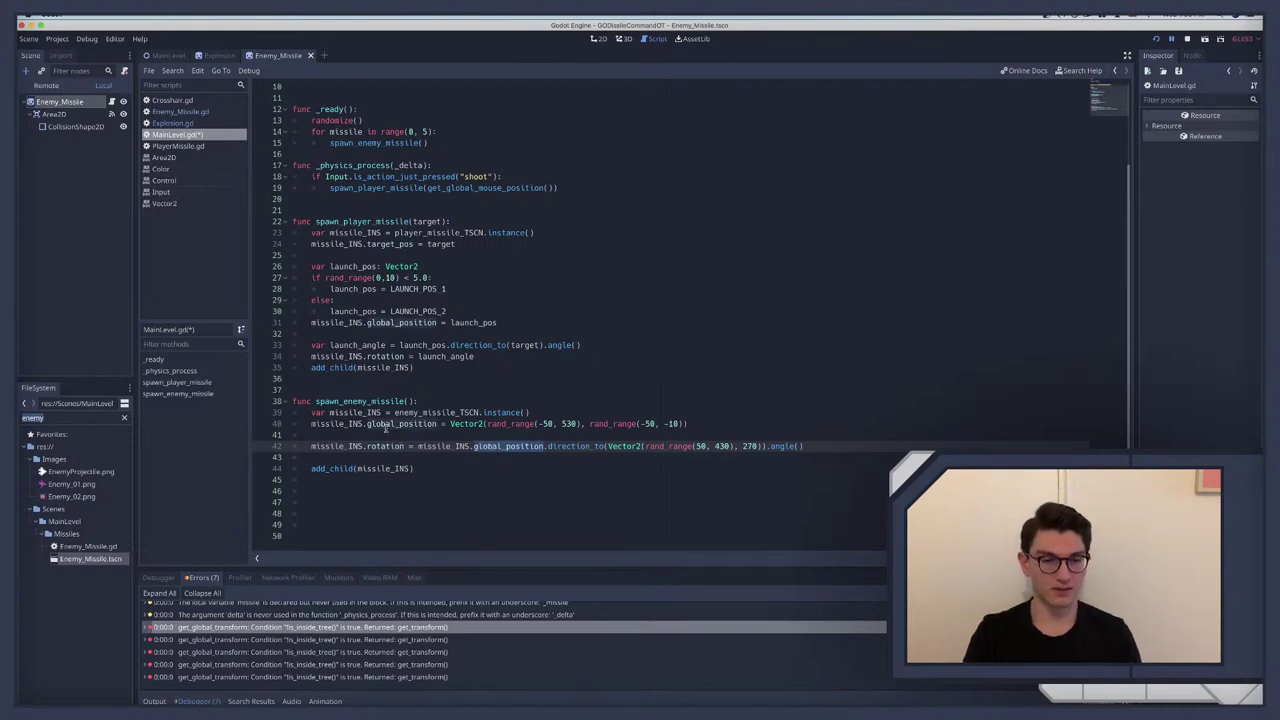
{"action": "left_click", "coordinate": [387, 425]}
{"action": "left_click", "coordinate": [544, 412]}
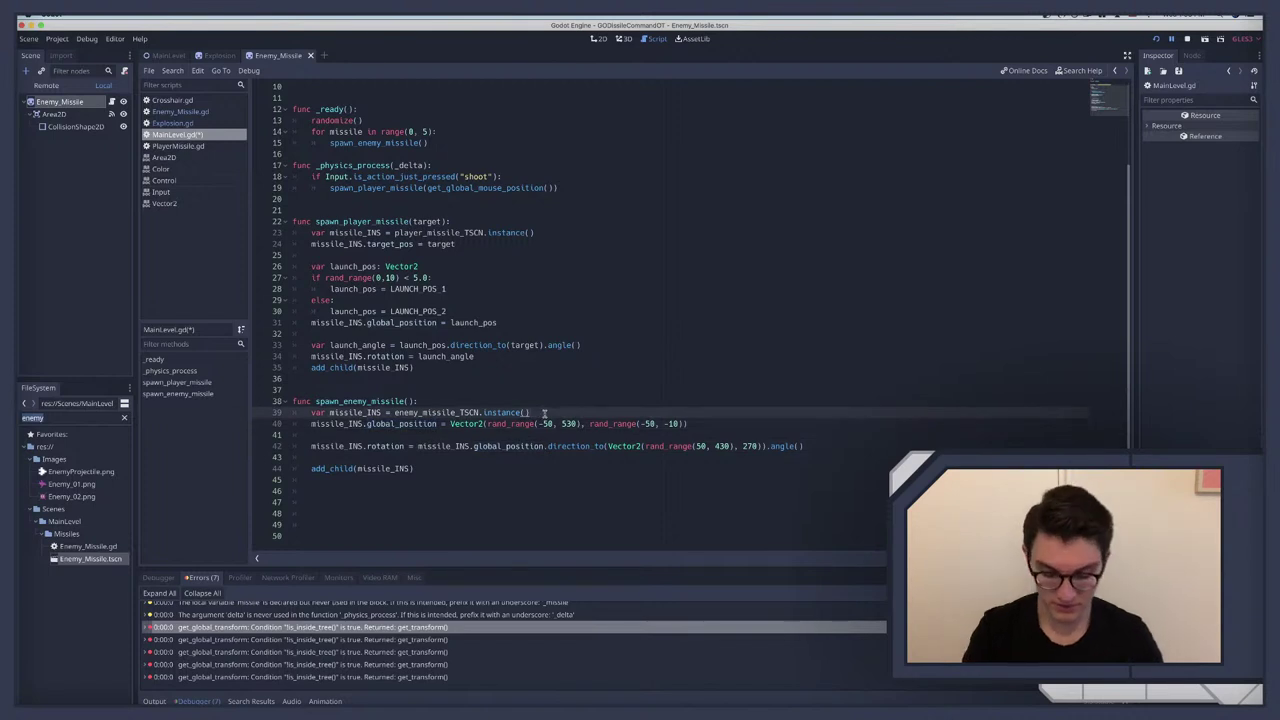
{"action": "key", "text": "Return"}
{"action": "type", "text": "var "}
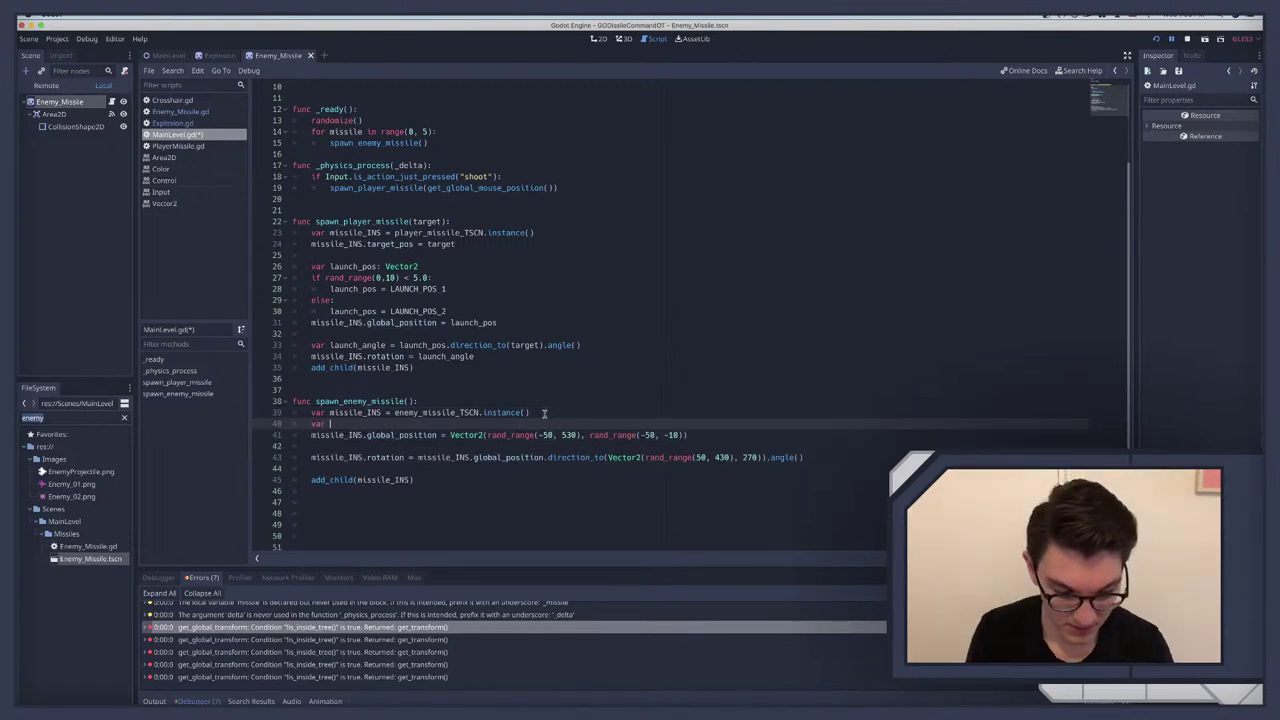
{"action": "type", "text": "launch_"}
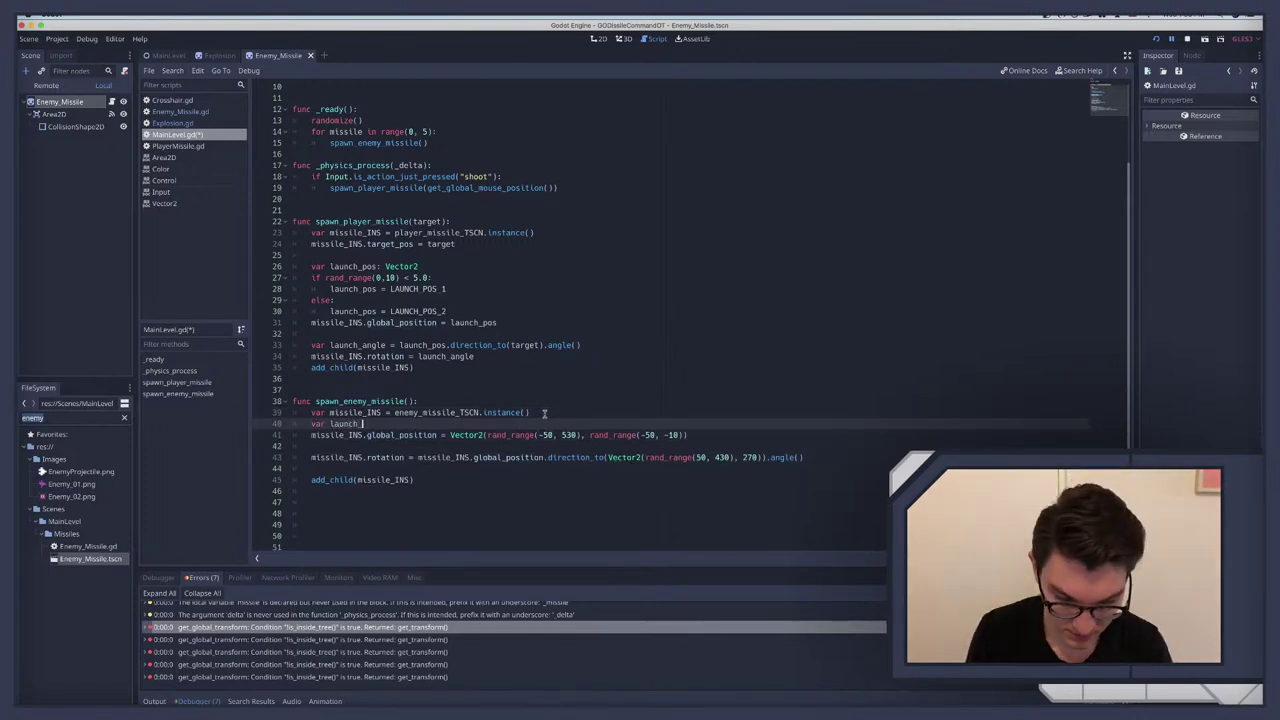
{"action": "type", "text": "pos ="}
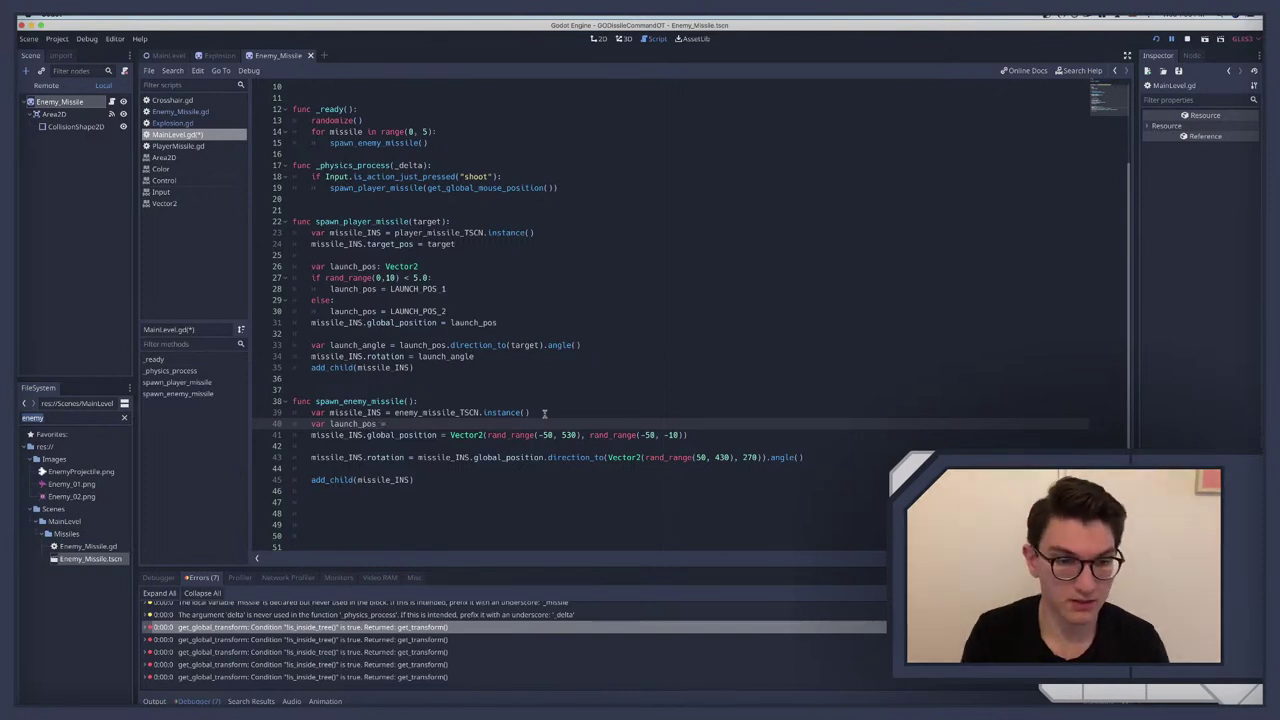
{"action": "left_click_drag", "start_coordinate": [450, 434], "coordinate": [731, 431]}
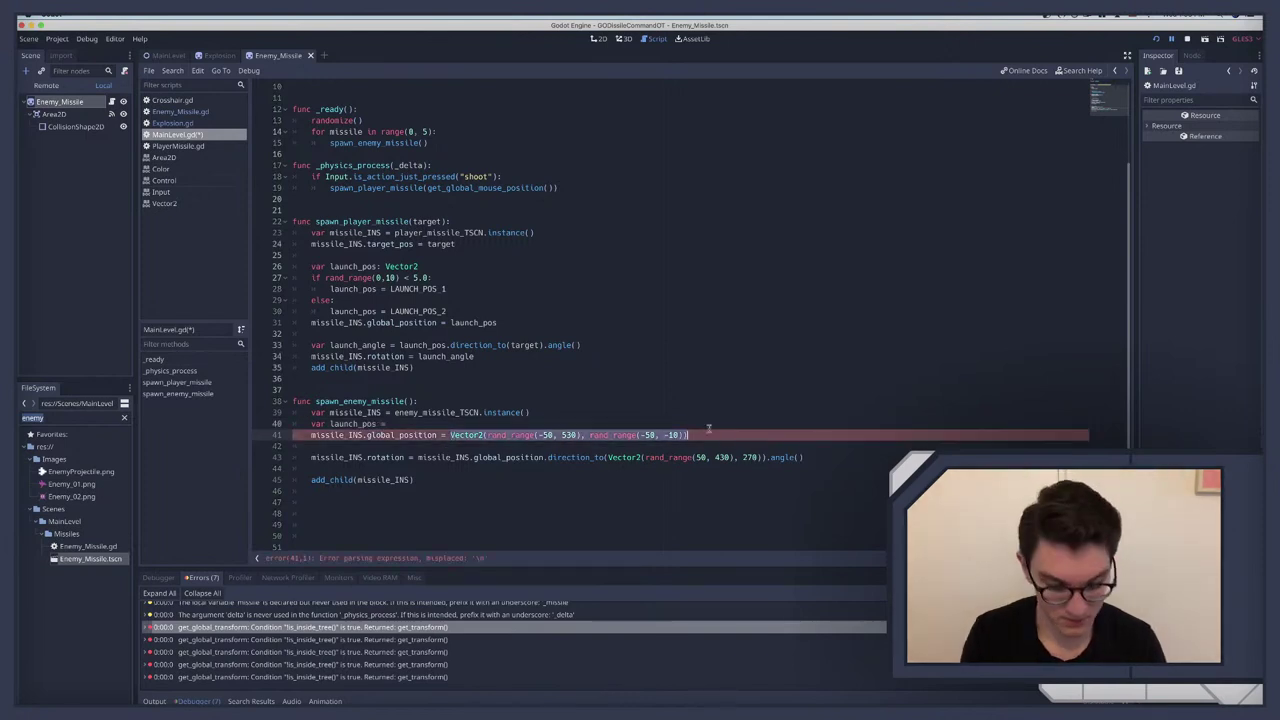
{"action": "key", "text": "super+x"}
{"action": "key", "text": "Up"}
{"action": "key", "text": "super+v"}
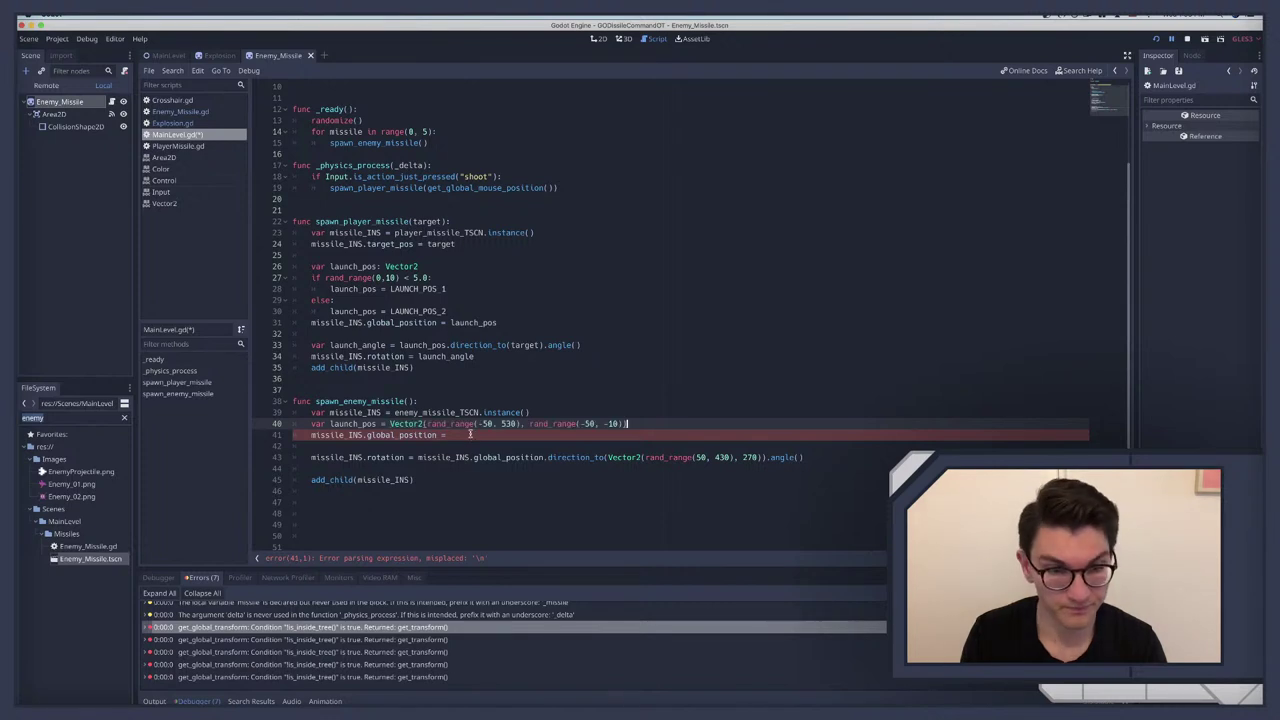
Step: Use launch_pos for the missile's global_position and rotation, then run the game
{"action": "key", "text": "Down"}
{"action": "type", "text": "launch"}
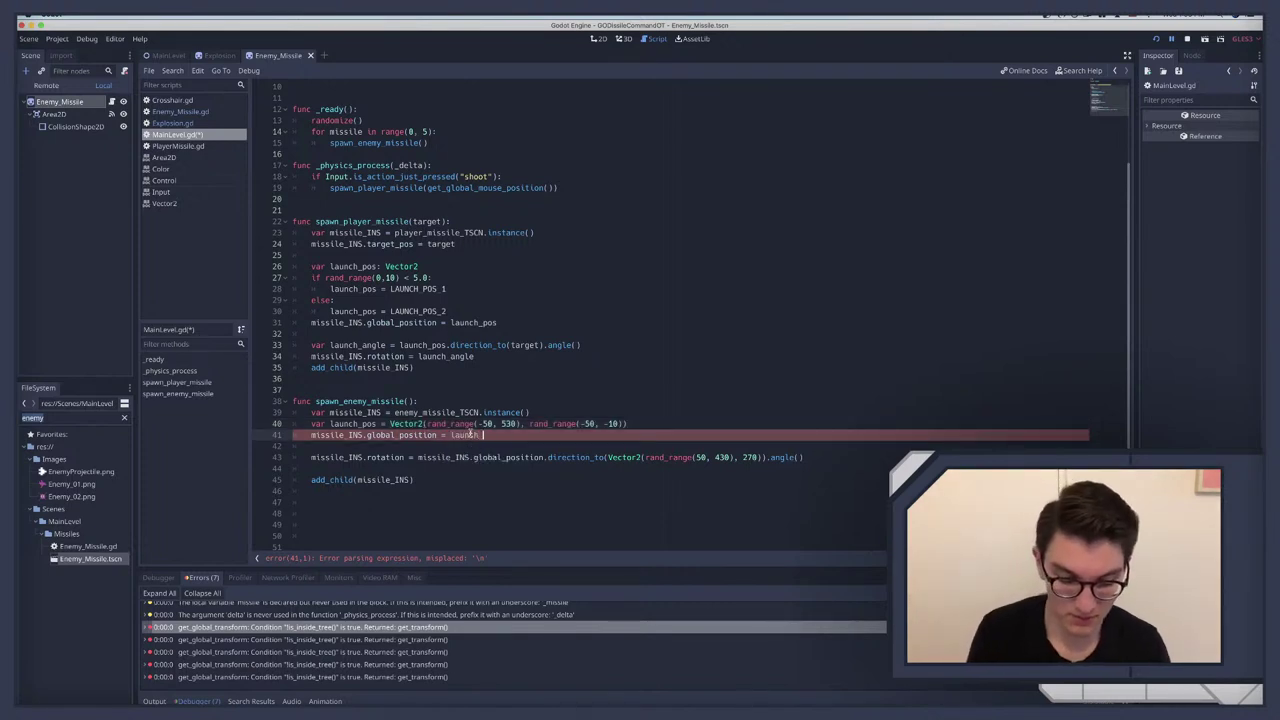
{"action": "type", "text": "_pos"}
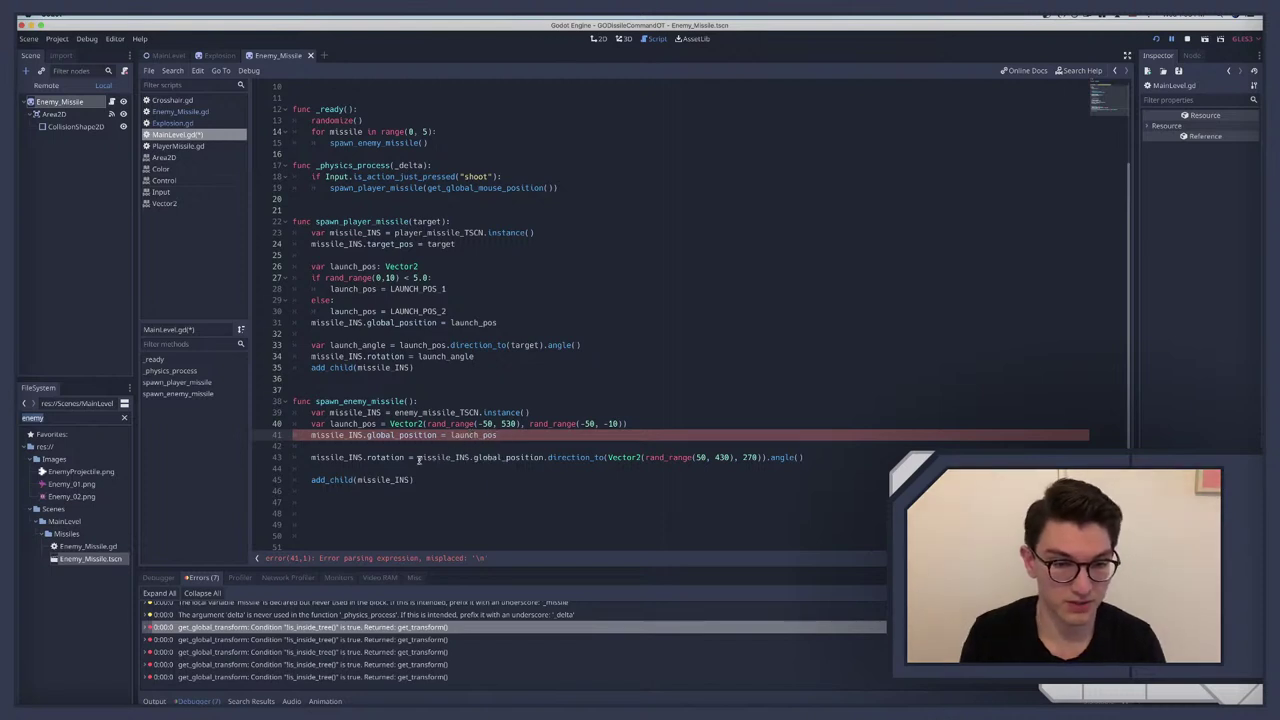
{"action": "left_click_drag", "start_coordinate": [418, 460], "coordinate": [543, 460]}
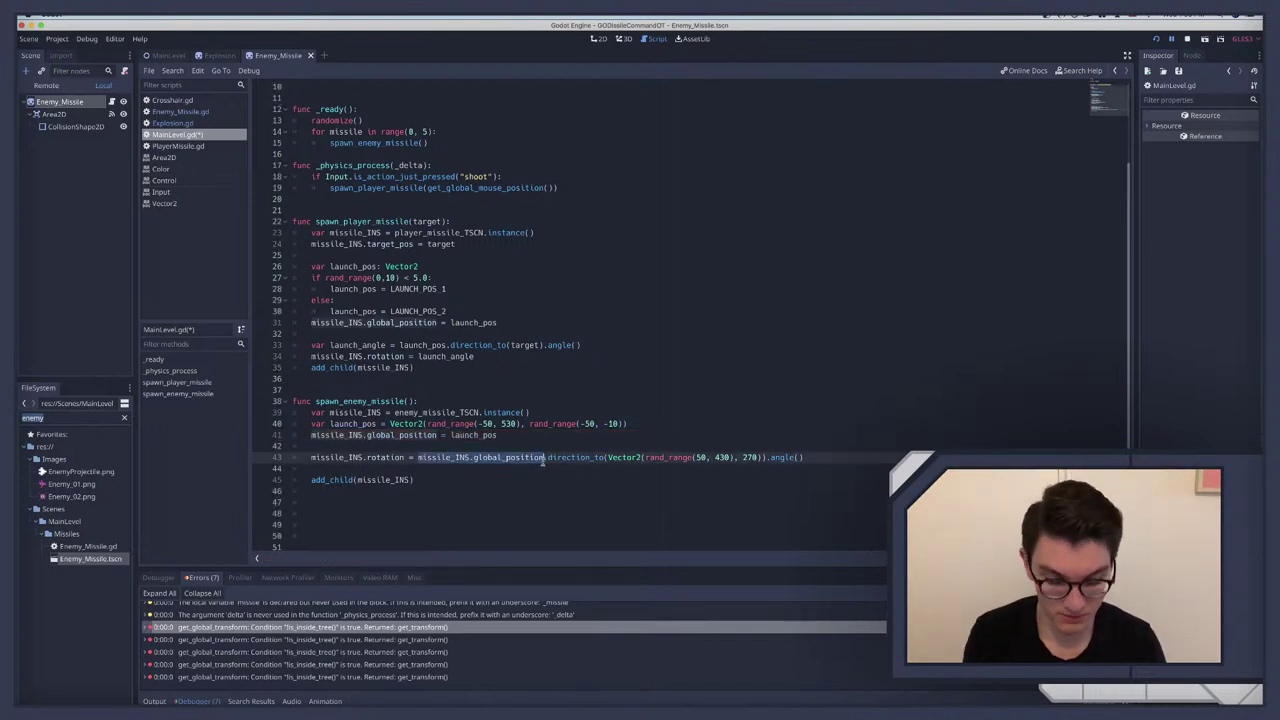
{"action": "type", "text": "launch_pos"}
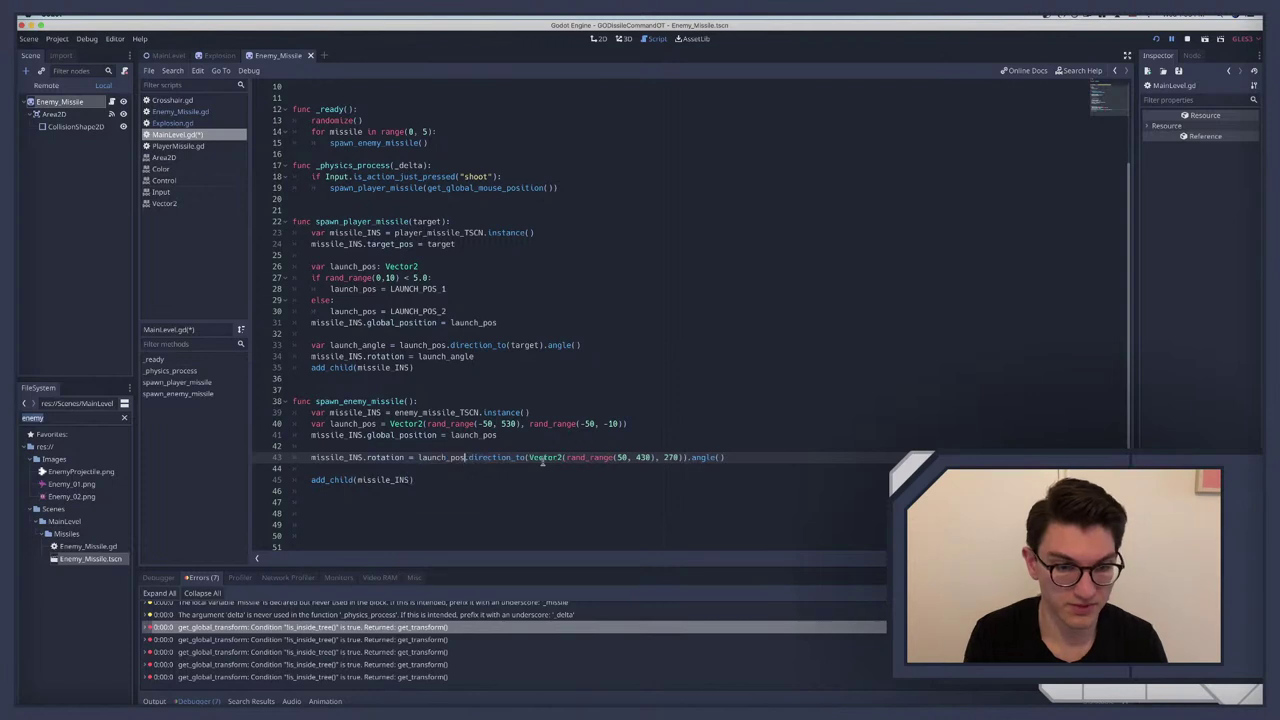
{"action": "key", "text": "F5"}
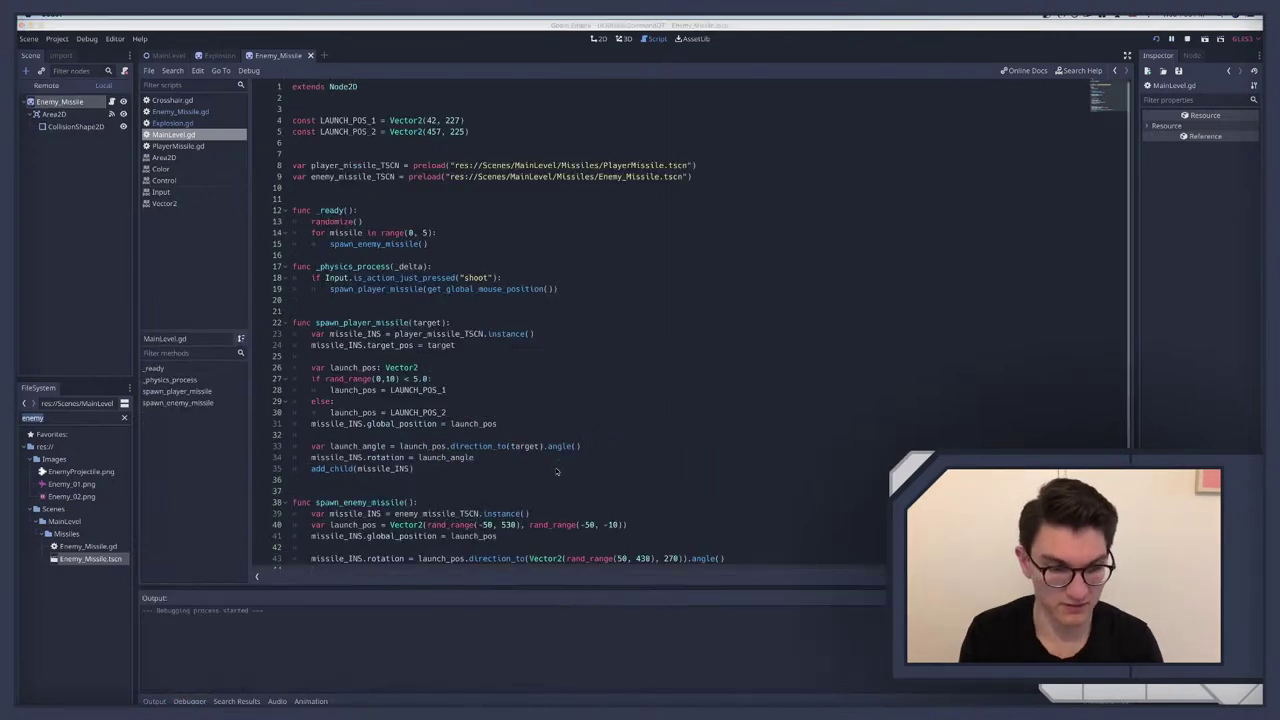
Step: Fire two test missiles, edit Explosion.gd's 'if player' line, and open the Enemy_Missile scene
{"action": "left_click", "coordinate": [591, 418]}
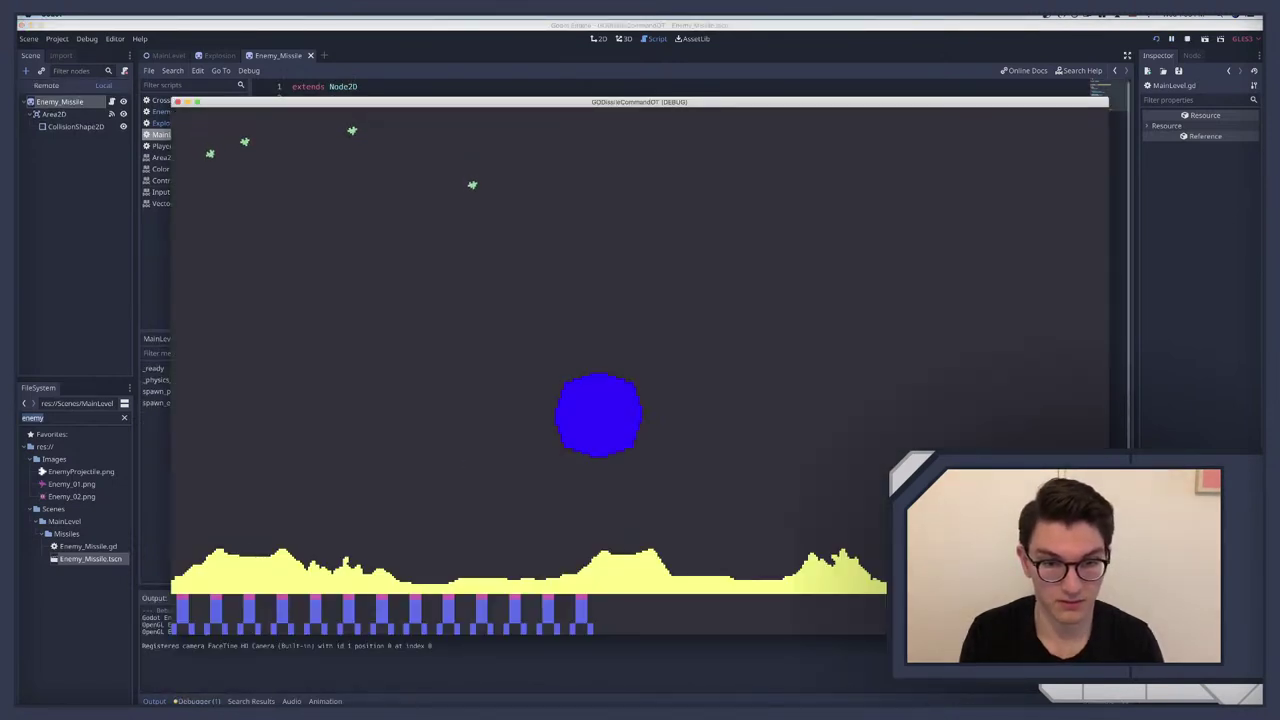
{"action": "left_click", "coordinate": [448, 283]}
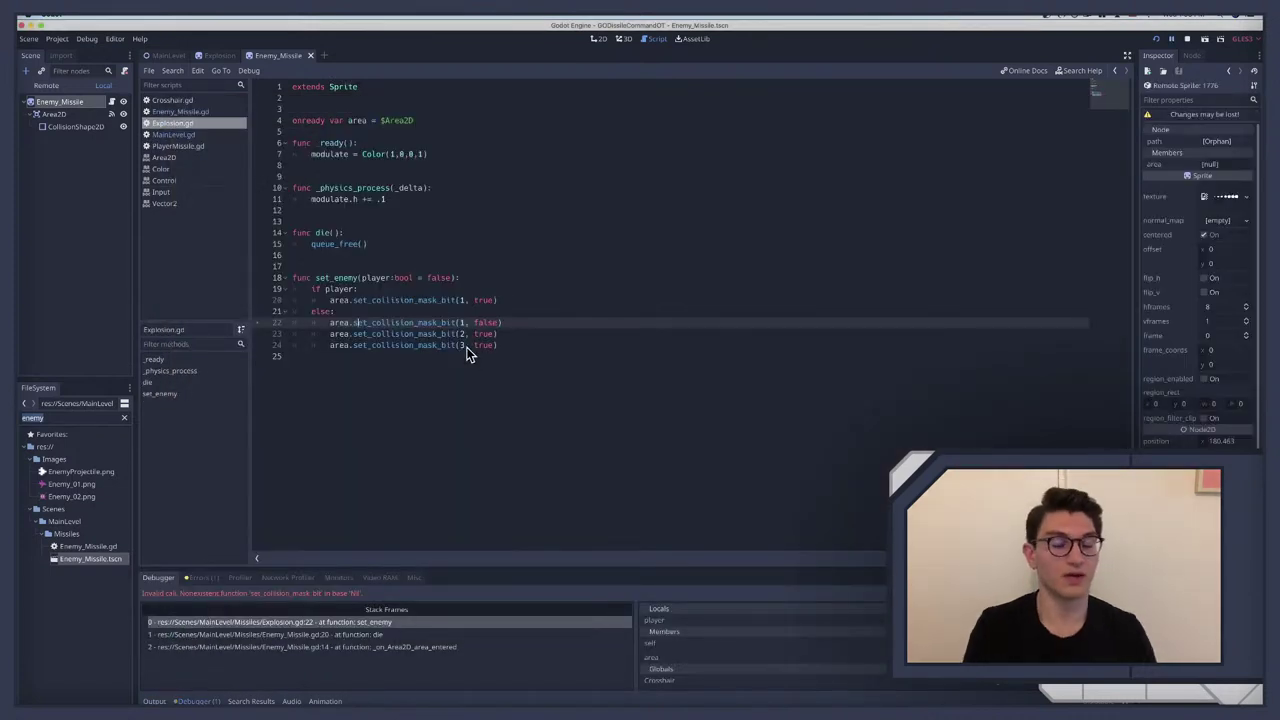
{"action": "double_click", "coordinate": [338, 288]}
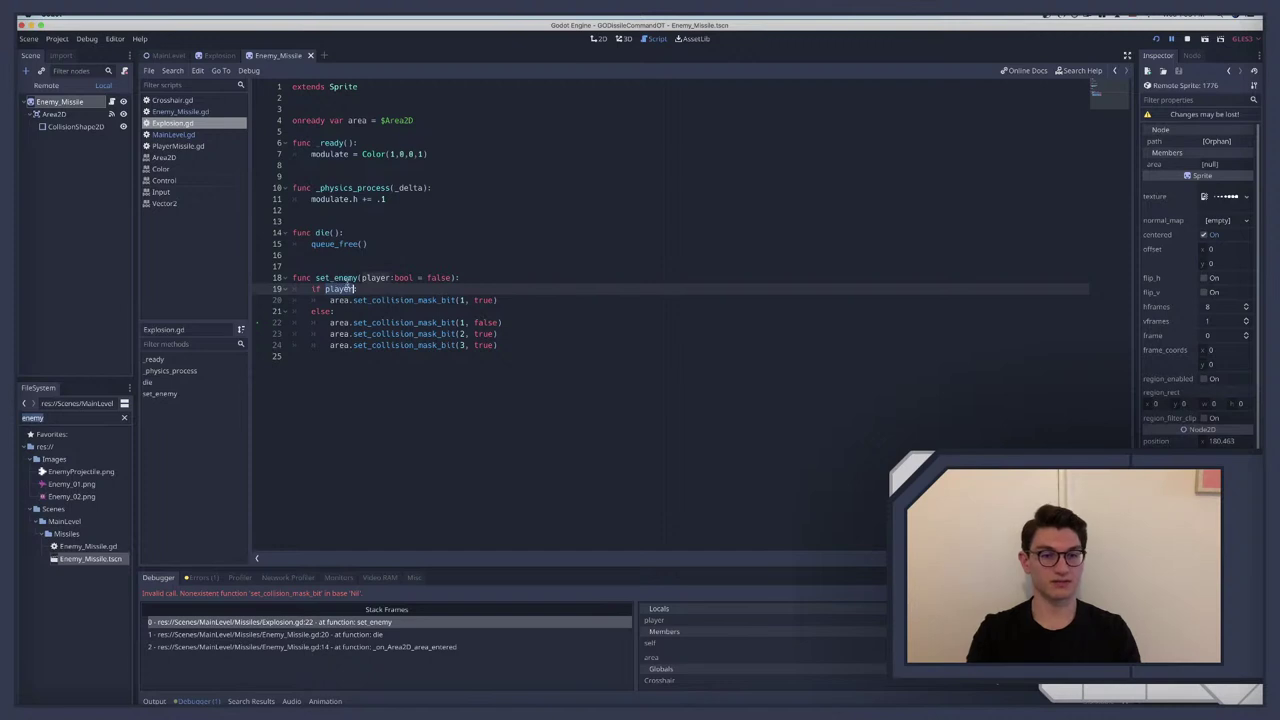
{"action": "type", "text": ":"}
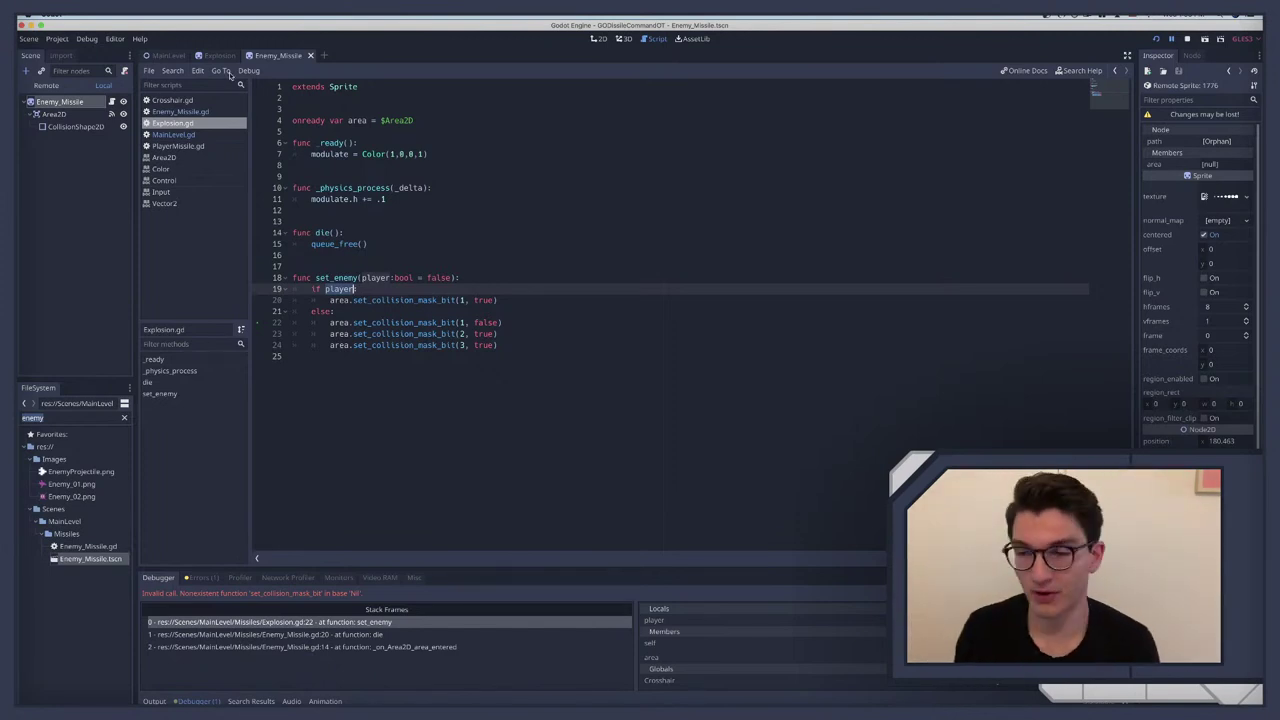
{"action": "left_click", "coordinate": [62, 103]}
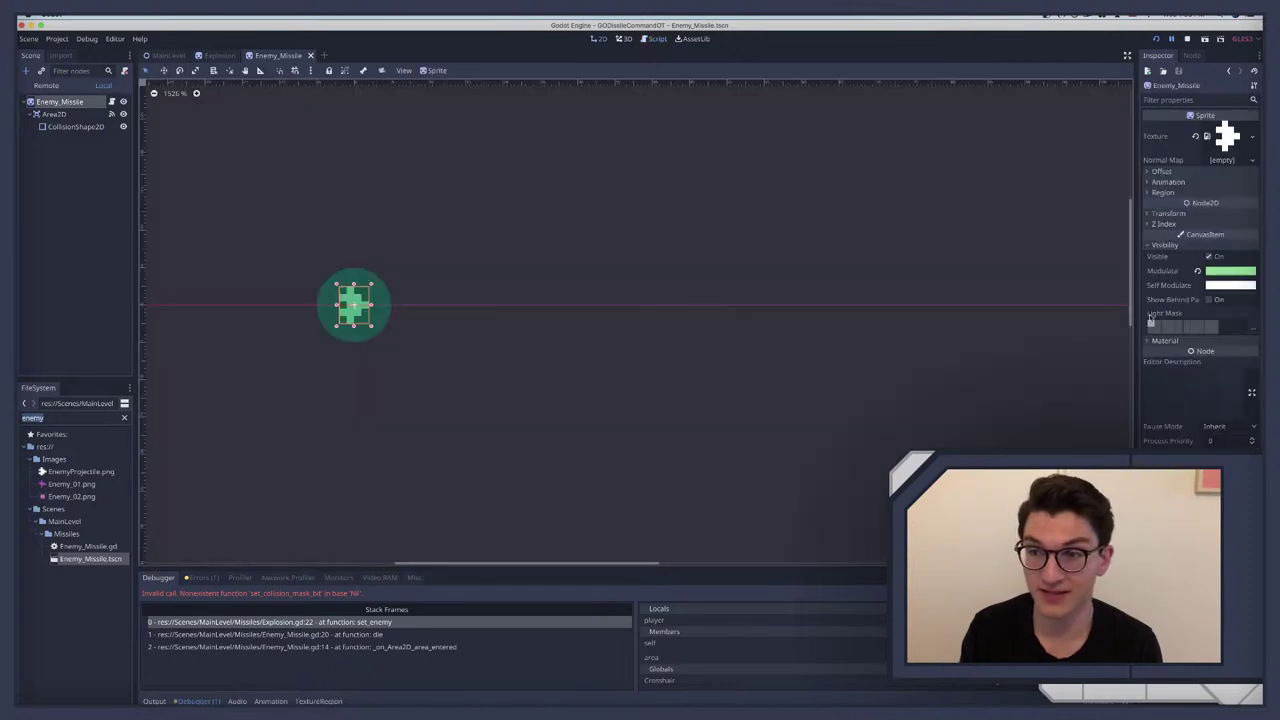
Step: Check the Area2D's named collision layers and mask, then open Enemy_Missile.gd
{"action": "left_click", "coordinate": [50, 114]}
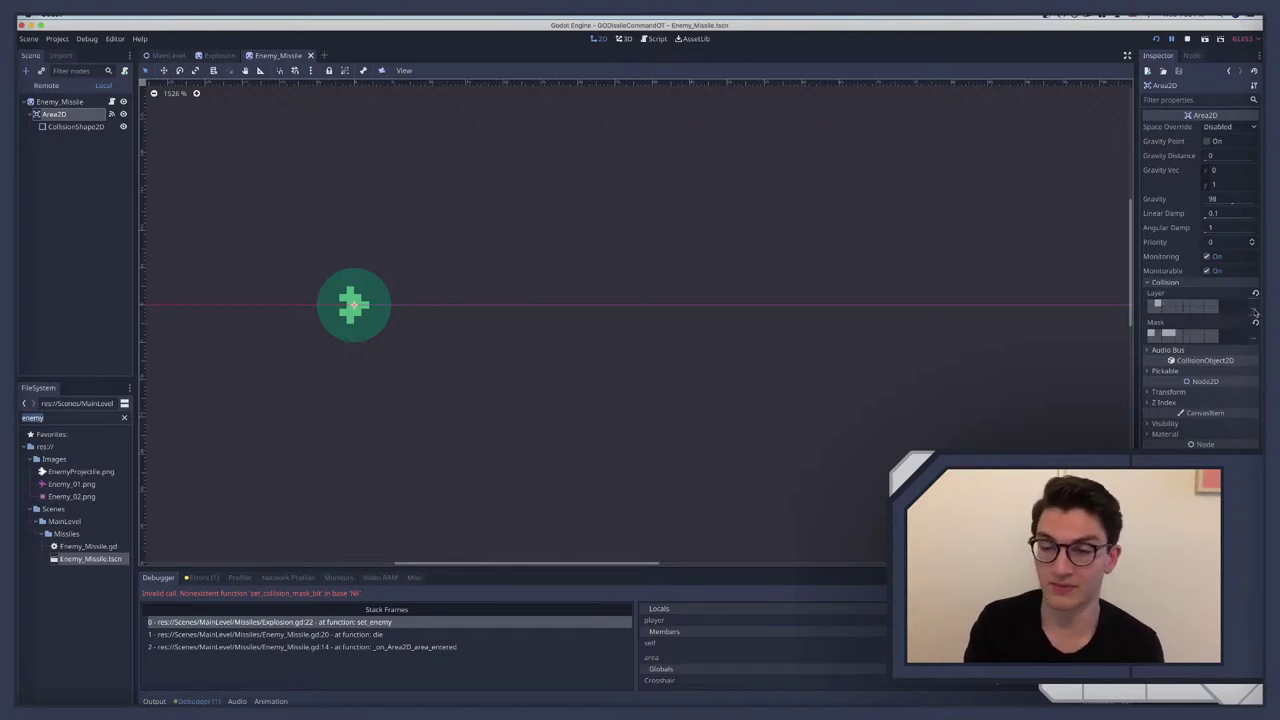
{"action": "left_click", "coordinate": [1246, 302]}
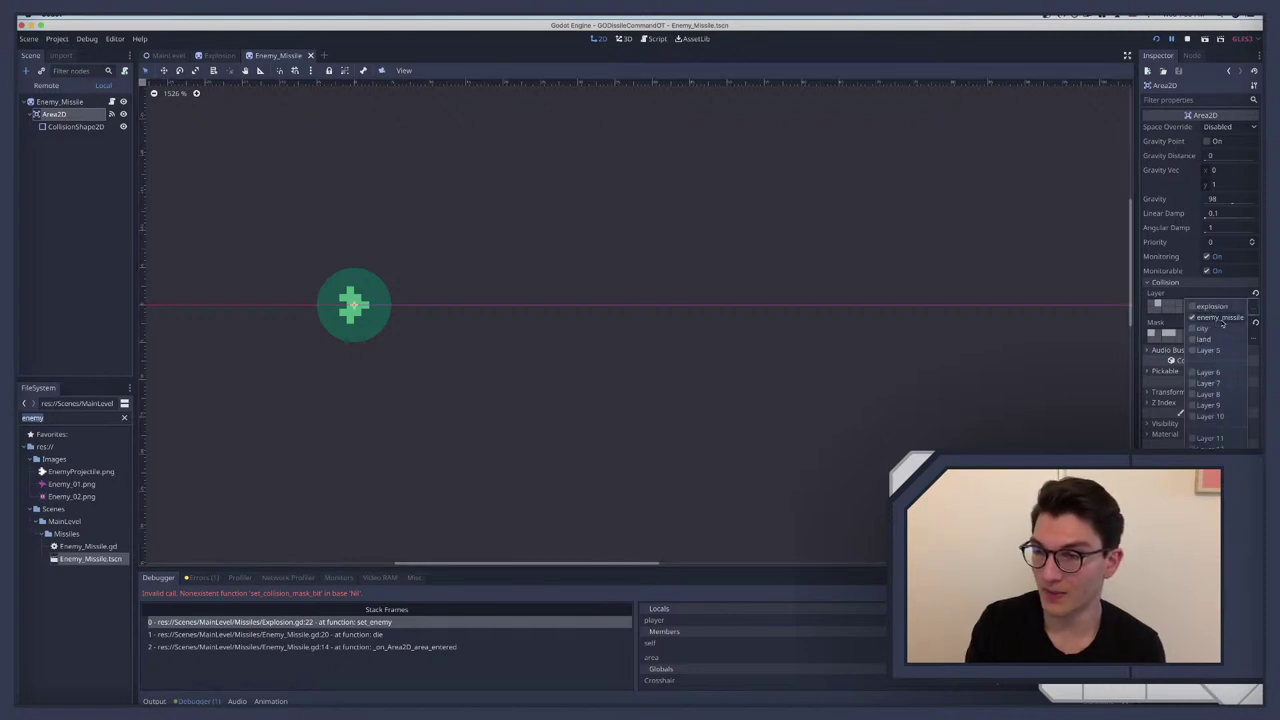
{"action": "left_click", "coordinate": [1239, 293]}
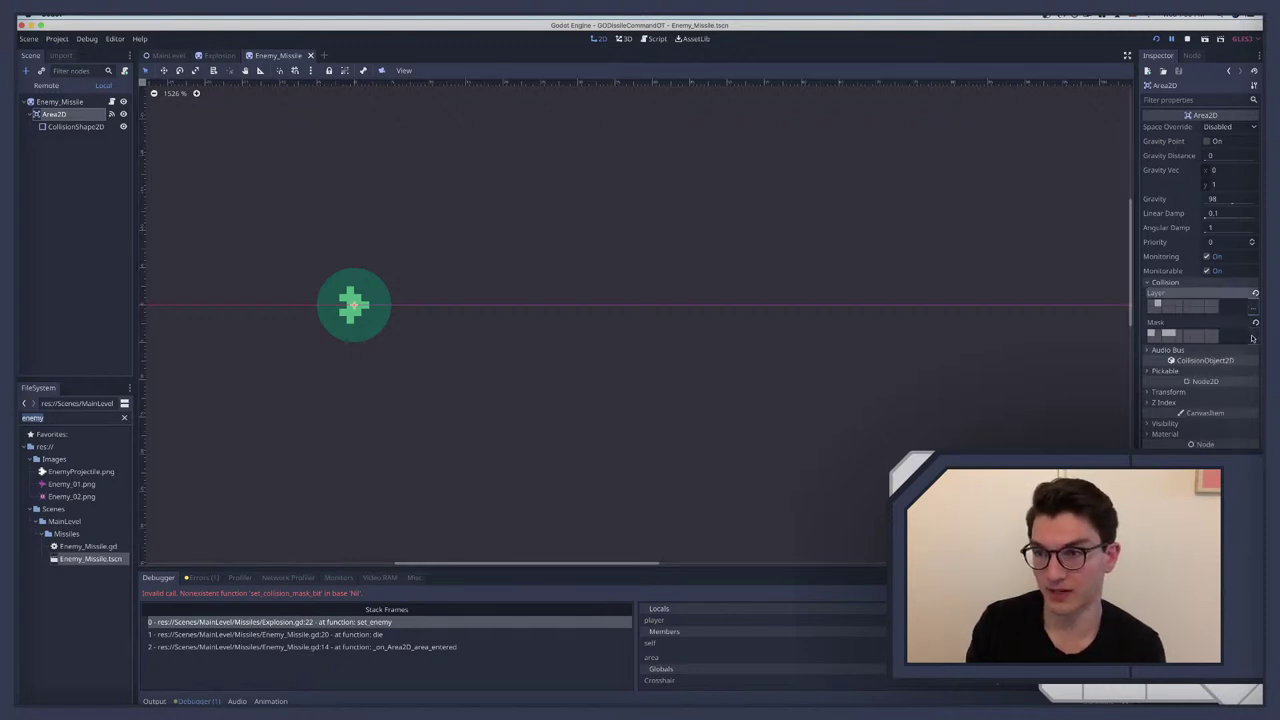
{"action": "left_click", "coordinate": [1252, 338]}
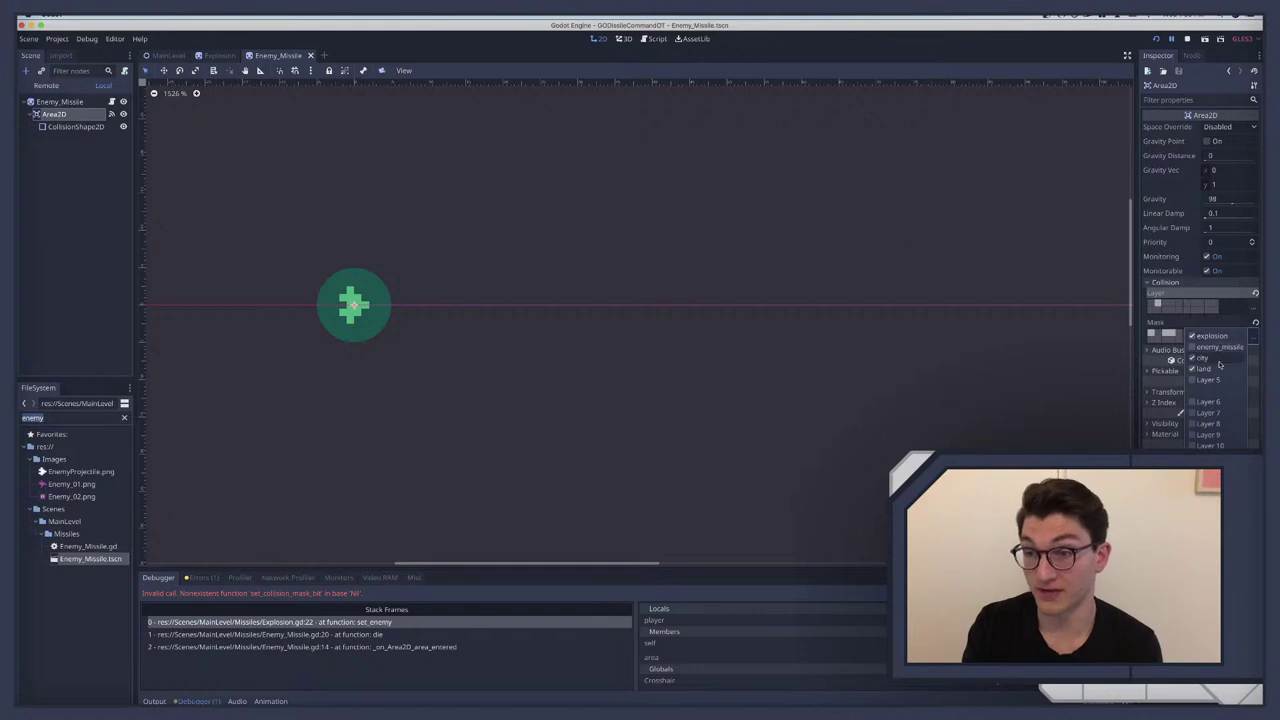
{"action": "left_click", "coordinate": [62, 270]}
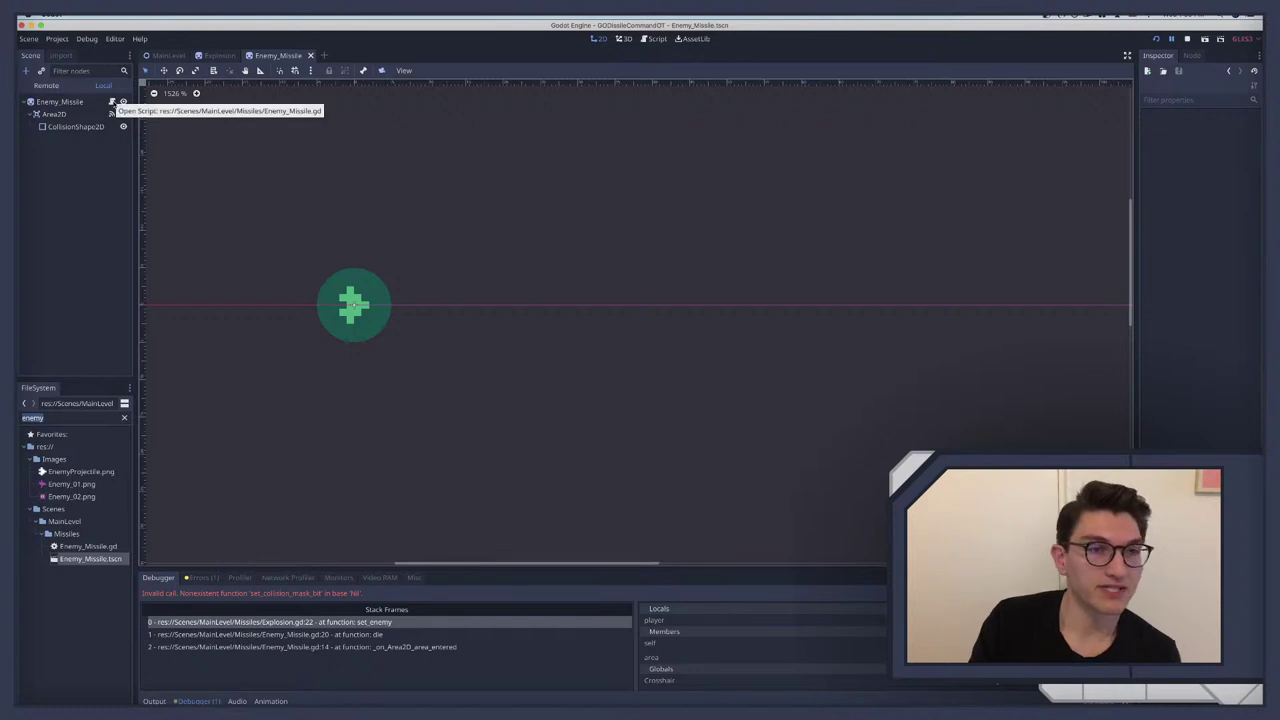
{"action": "left_click", "coordinate": [112, 102]}
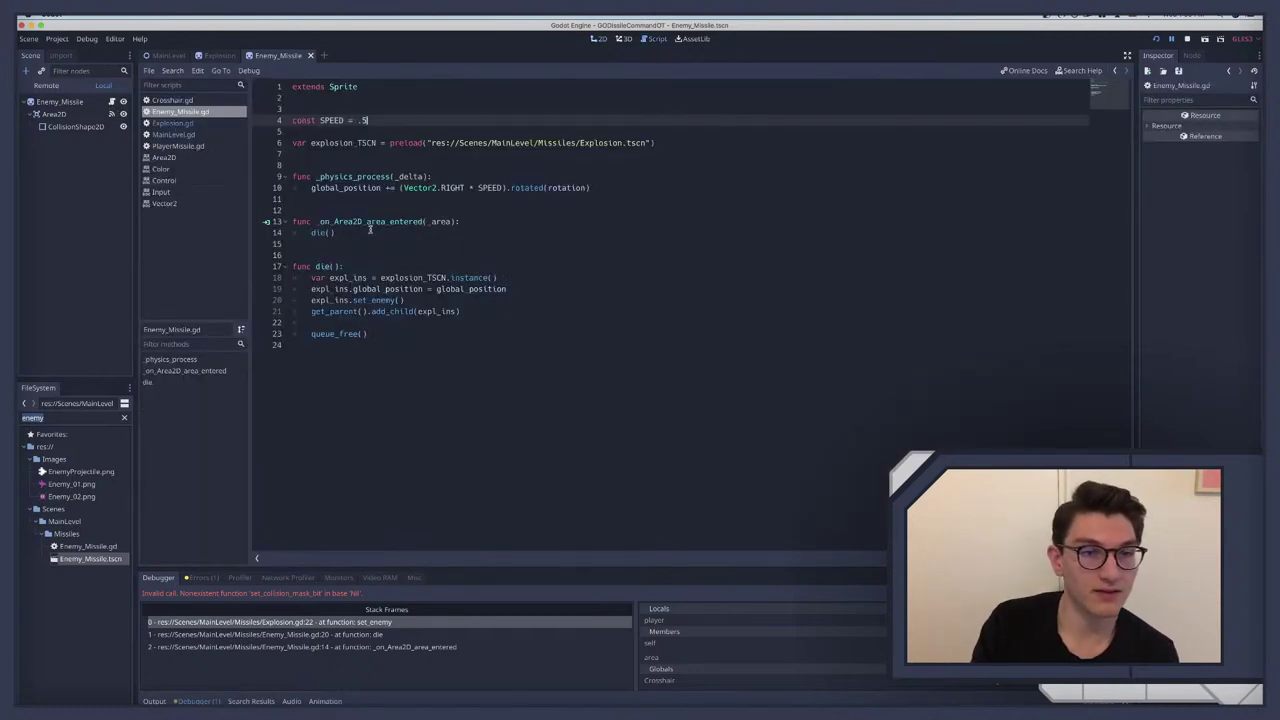
Step: Open Explosion.gd and look over the mask bit arguments on line 22
{"action": "left_click", "coordinate": [170, 124]}
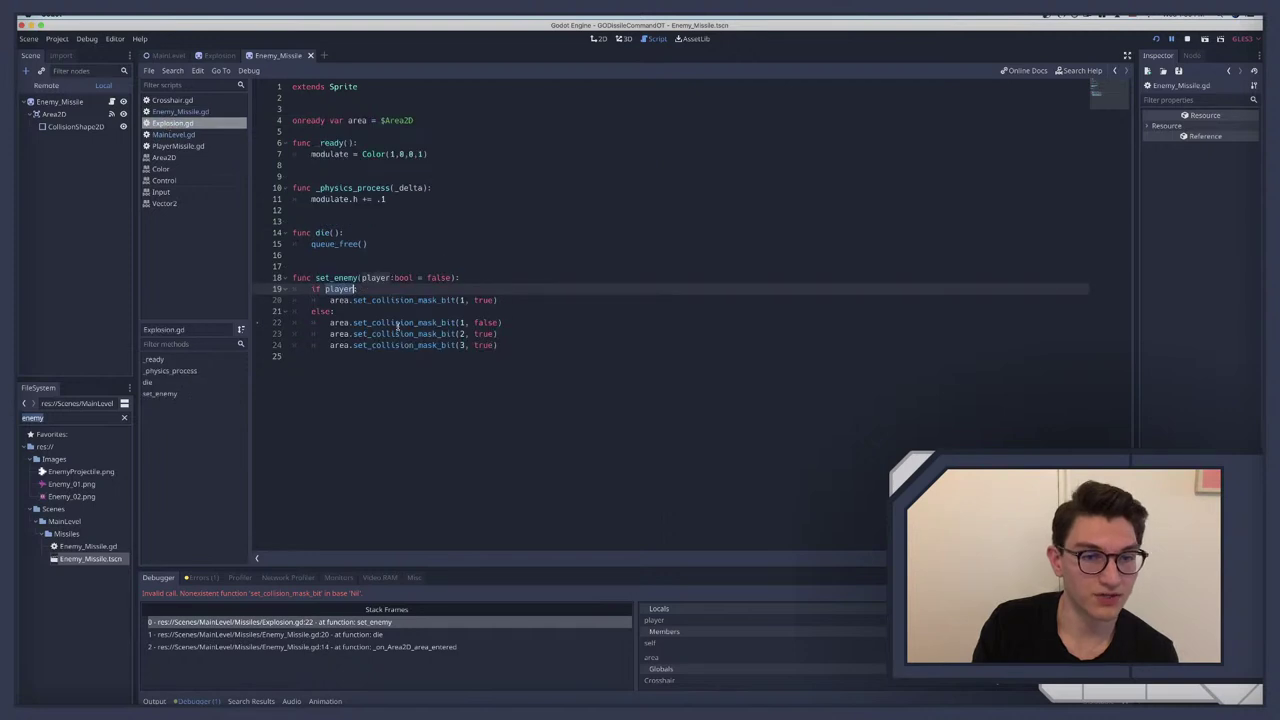
{"action": "left_click_drag", "start_coordinate": [372, 323], "coordinate": [546, 318]}
{"action": "left_click", "coordinate": [468, 322]}
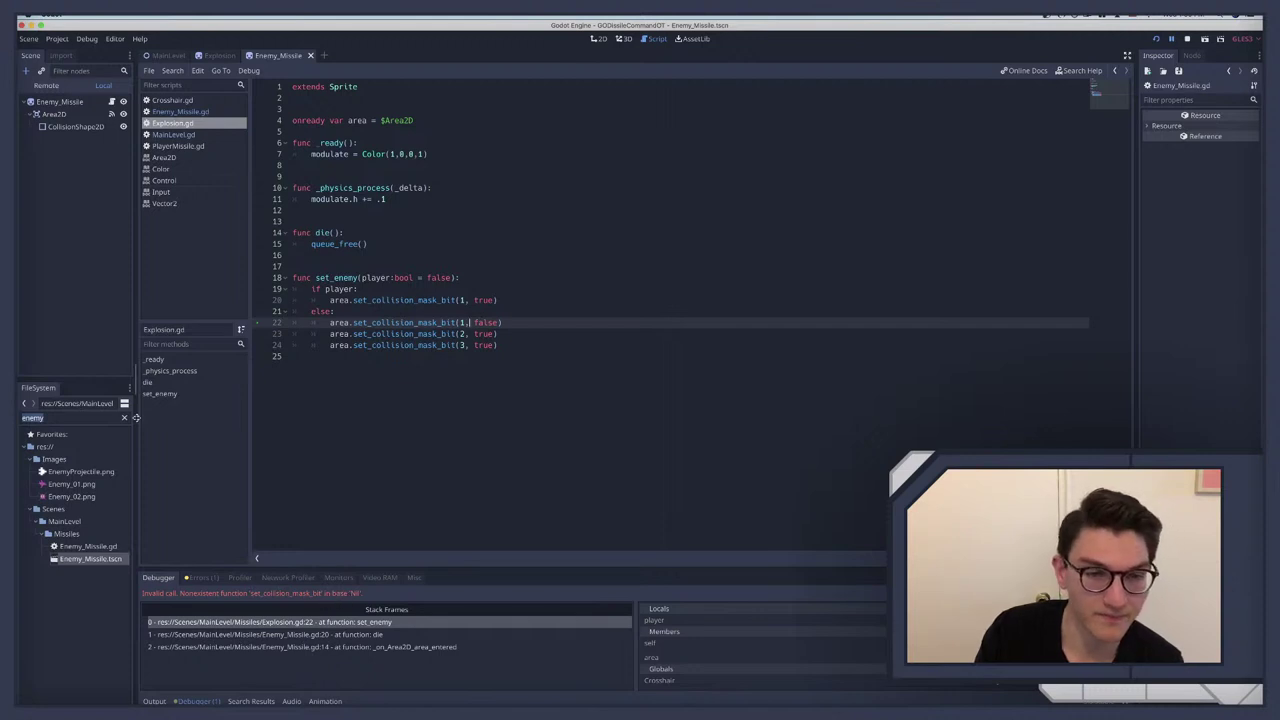
Step: Drop the onready keyword and cut the top-level 'var area = $Area2D' line
{"action": "triple_click", "coordinate": [355, 120]}
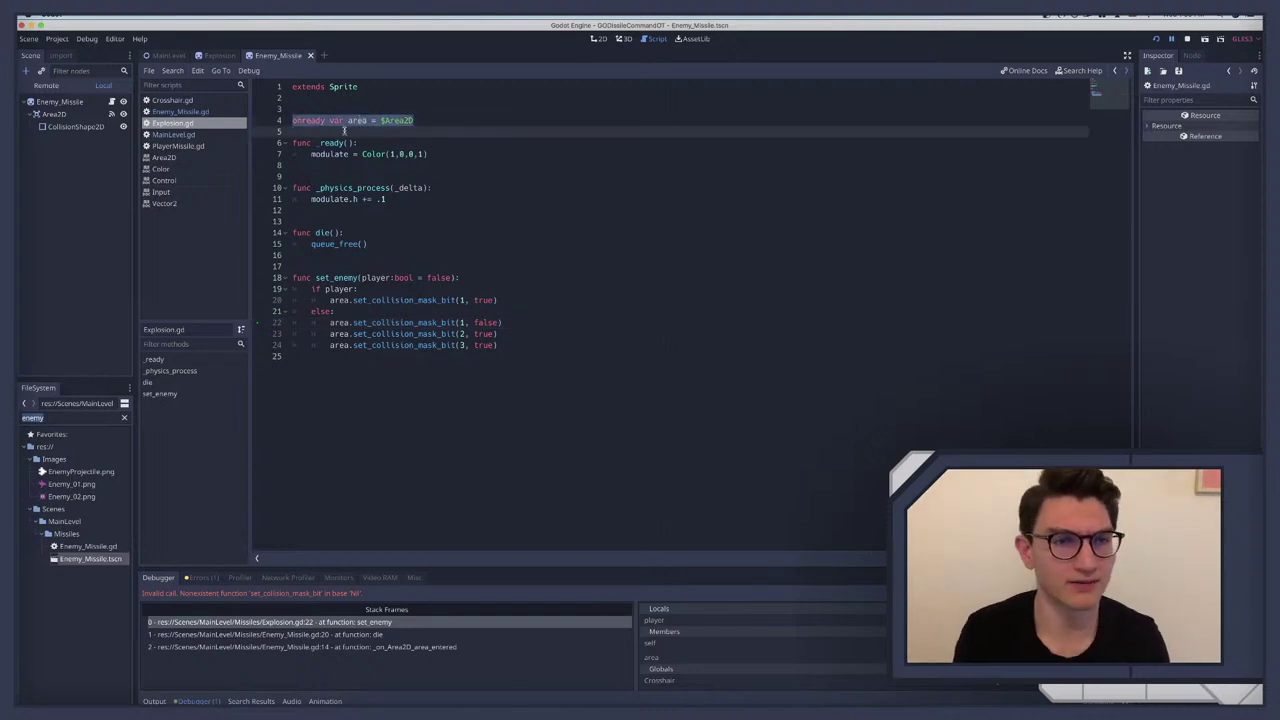
{"action": "double_click", "coordinate": [392, 120]}
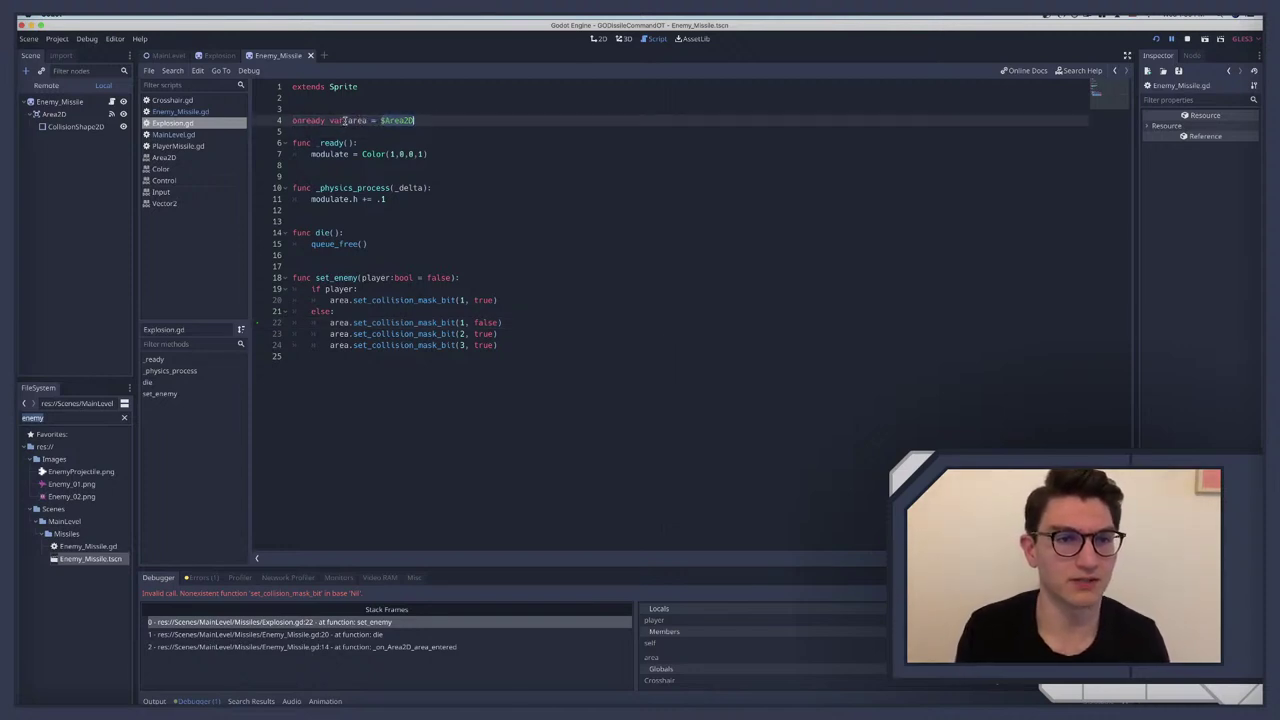
{"action": "double_click", "coordinate": [357, 120]}
{"action": "left_click_drag", "start_coordinate": [366, 120], "coordinate": [440, 120]}
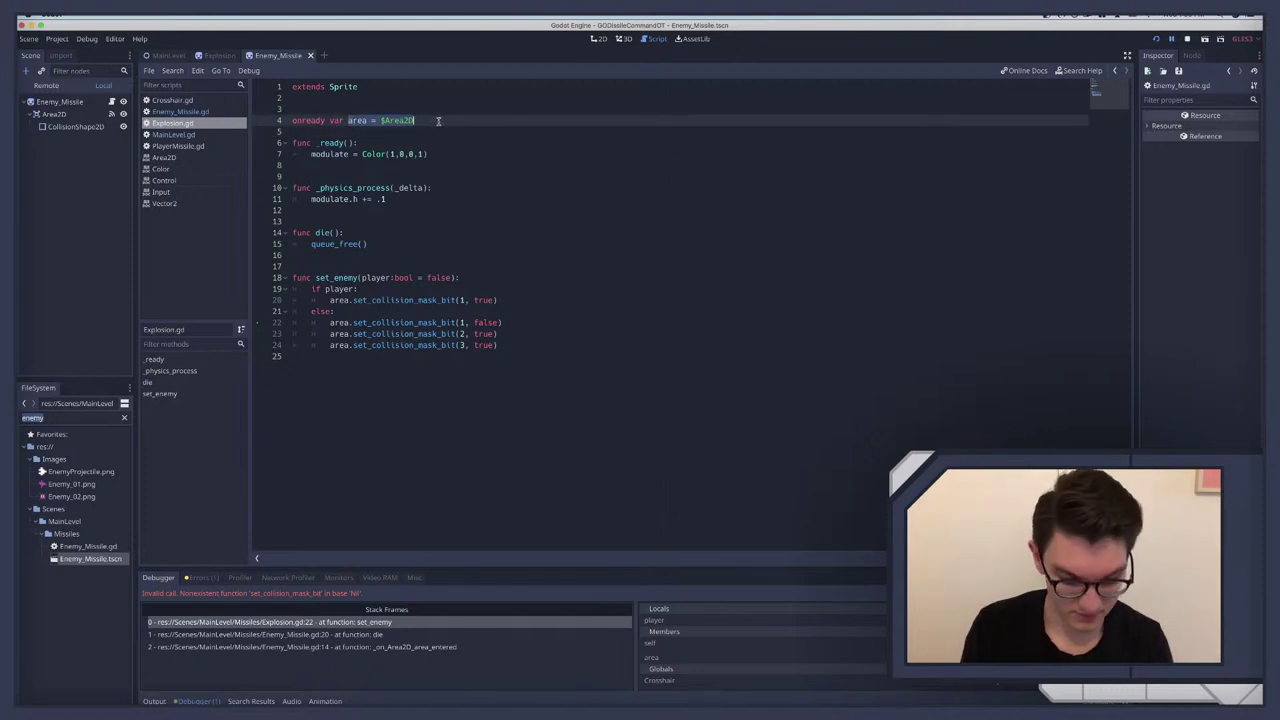
{"action": "left_click", "coordinate": [331, 120], "text": "shift"}
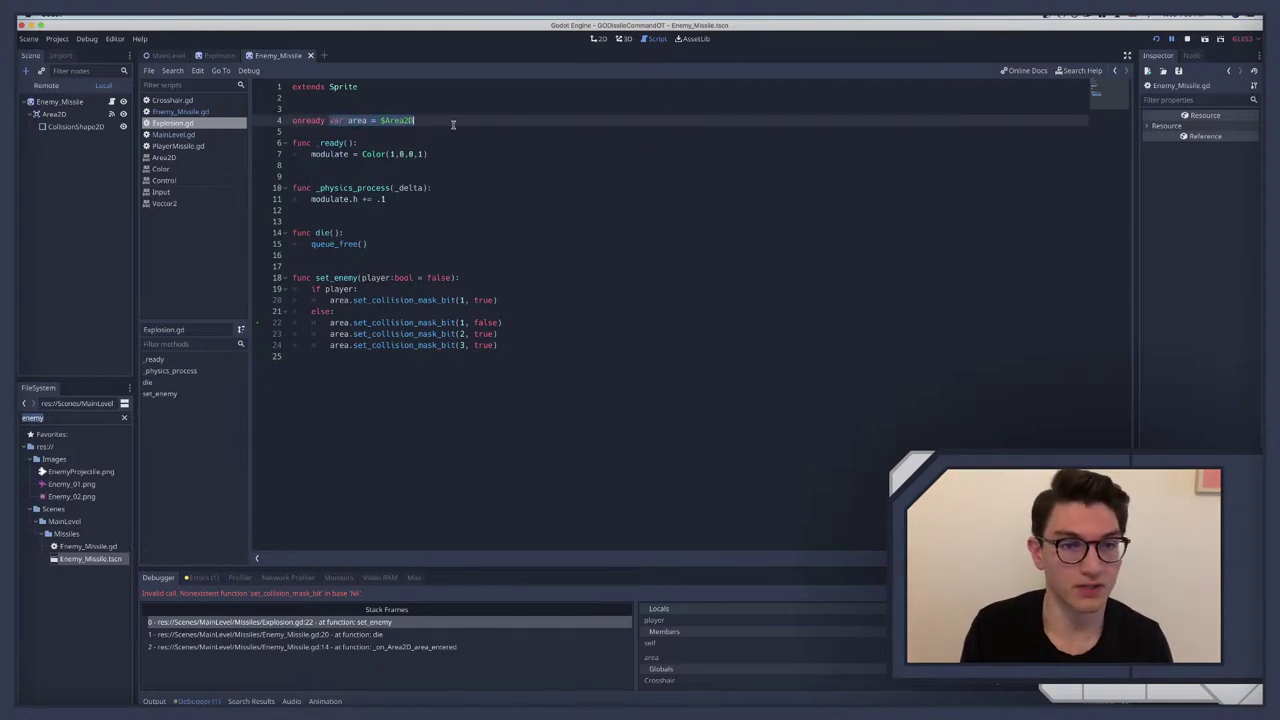
{"action": "key", "text": "Home"}
{"action": "key", "text": "ctrl+Delete"}
{"action": "key", "text": "Delete"}
{"action": "key", "text": "BackSpace"}
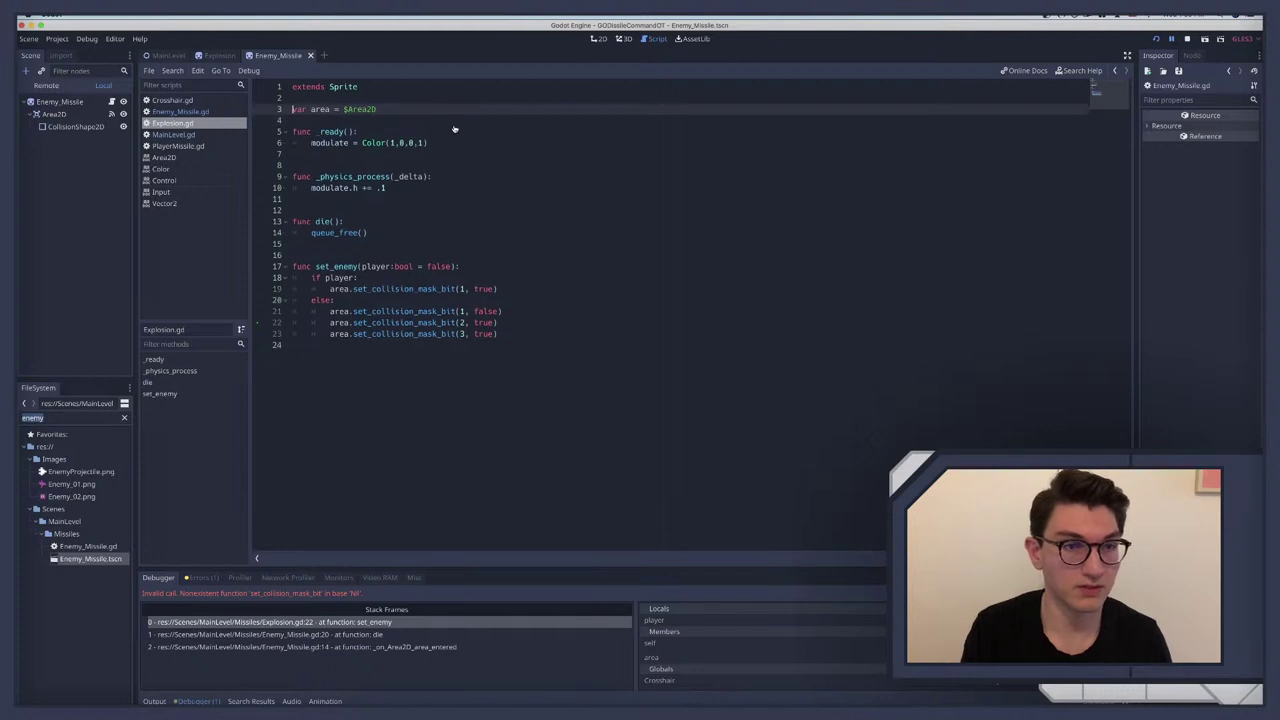
{"action": "key", "text": "shift+End"}
{"action": "key", "text": "ctrl+x"}
{"action": "key", "text": "BackSpace"}
{"action": "key", "text": "BackSpace"}
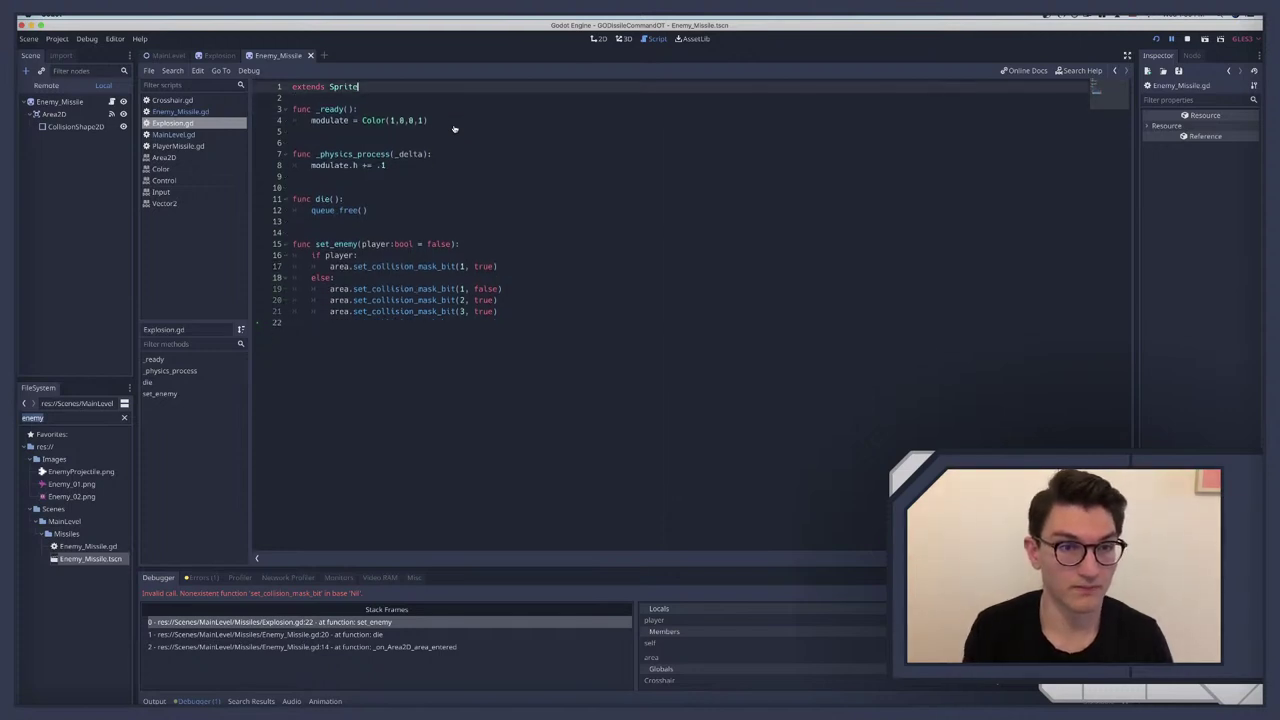
Step: Paste the area declaration as set_enemy's first line, then run the game
{"action": "left_click", "coordinate": [479, 244]}
{"action": "key", "text": "Return"}
{"action": "key", "text": "ctrl+v"}
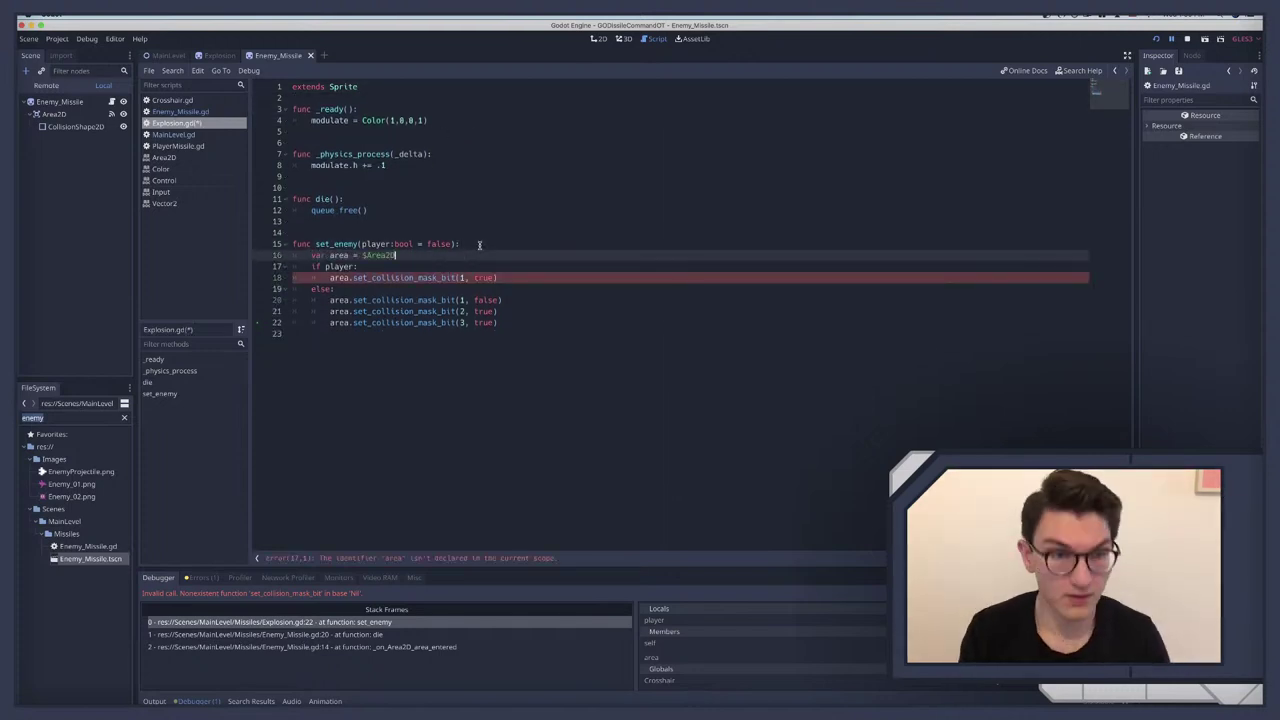
{"action": "key", "text": "Return"}
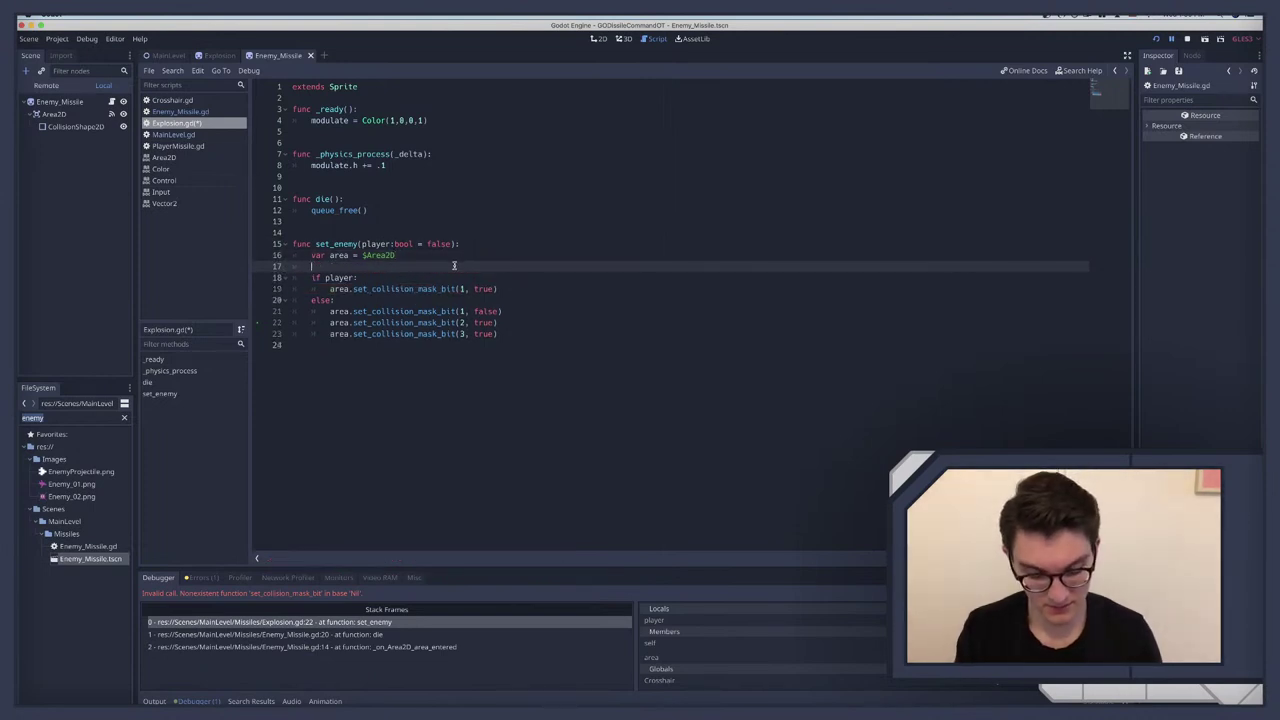
{"action": "key", "text": "F5"}
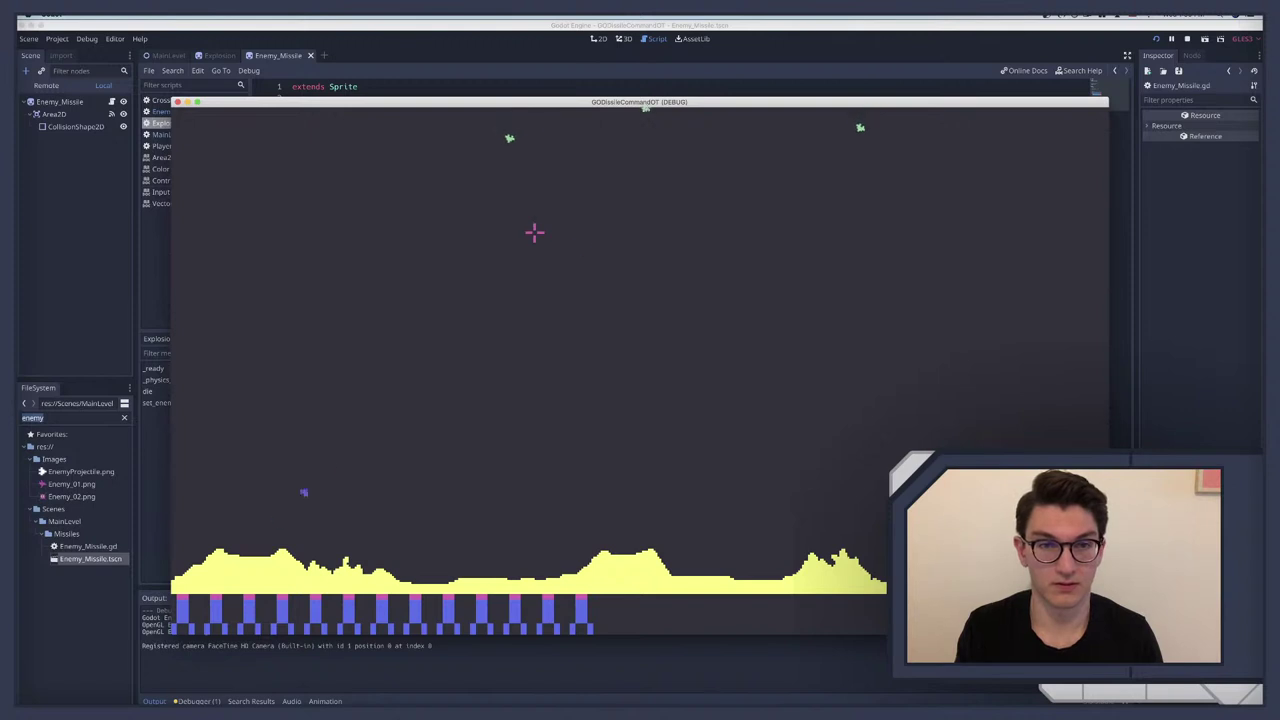
Step: Fire four player missiles at different spots to watch their explosions, then quit the game
{"action": "left_click", "coordinate": [534, 230]}
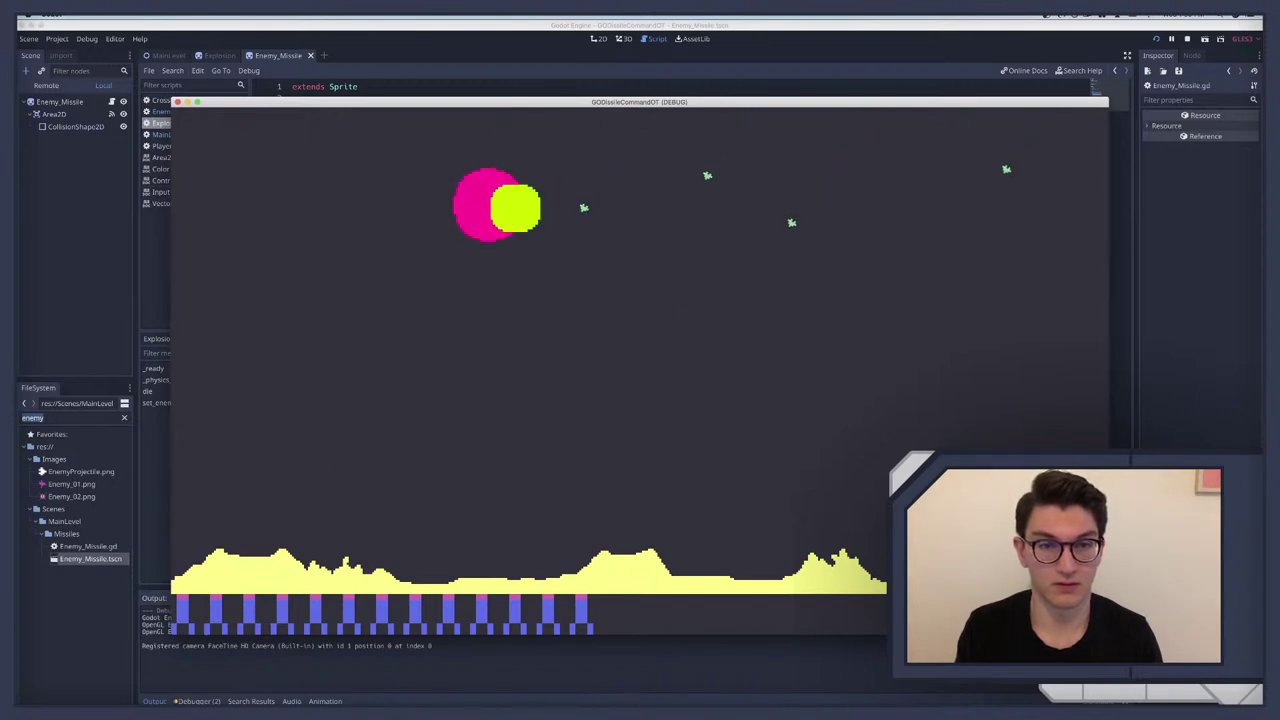
{"action": "left_click", "coordinate": [531, 297]}
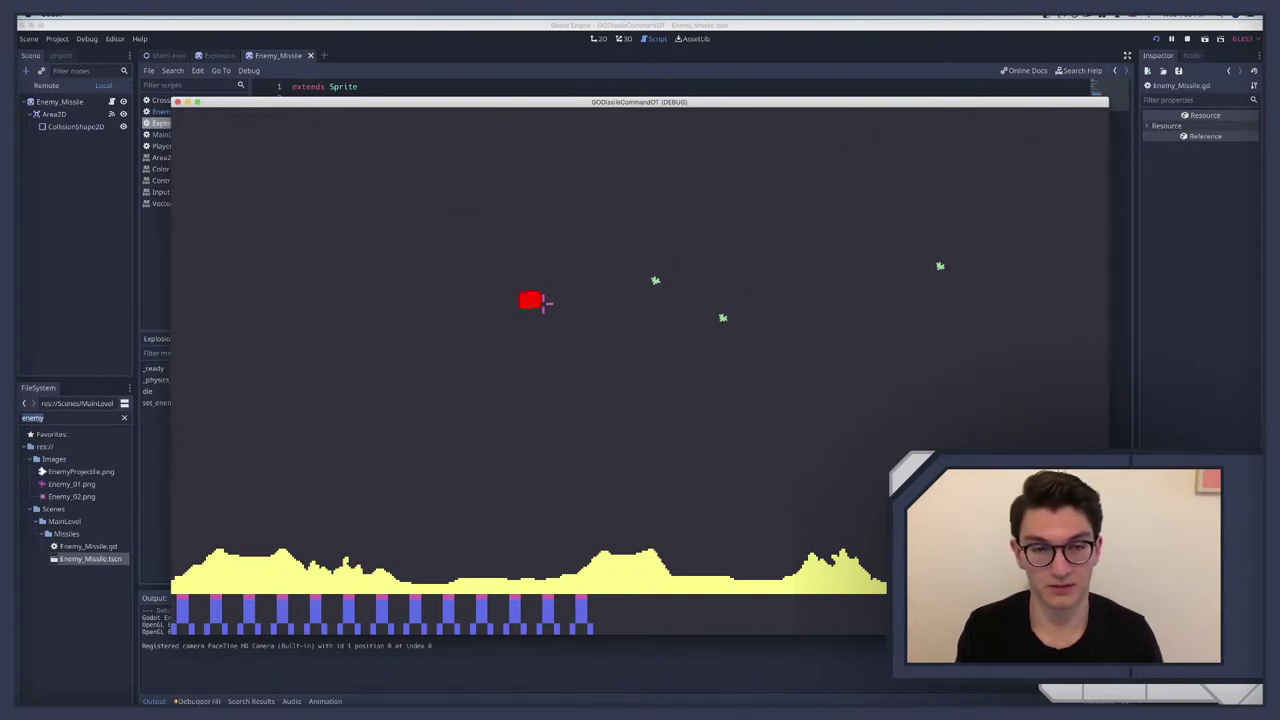
{"action": "left_click", "coordinate": [625, 350]}
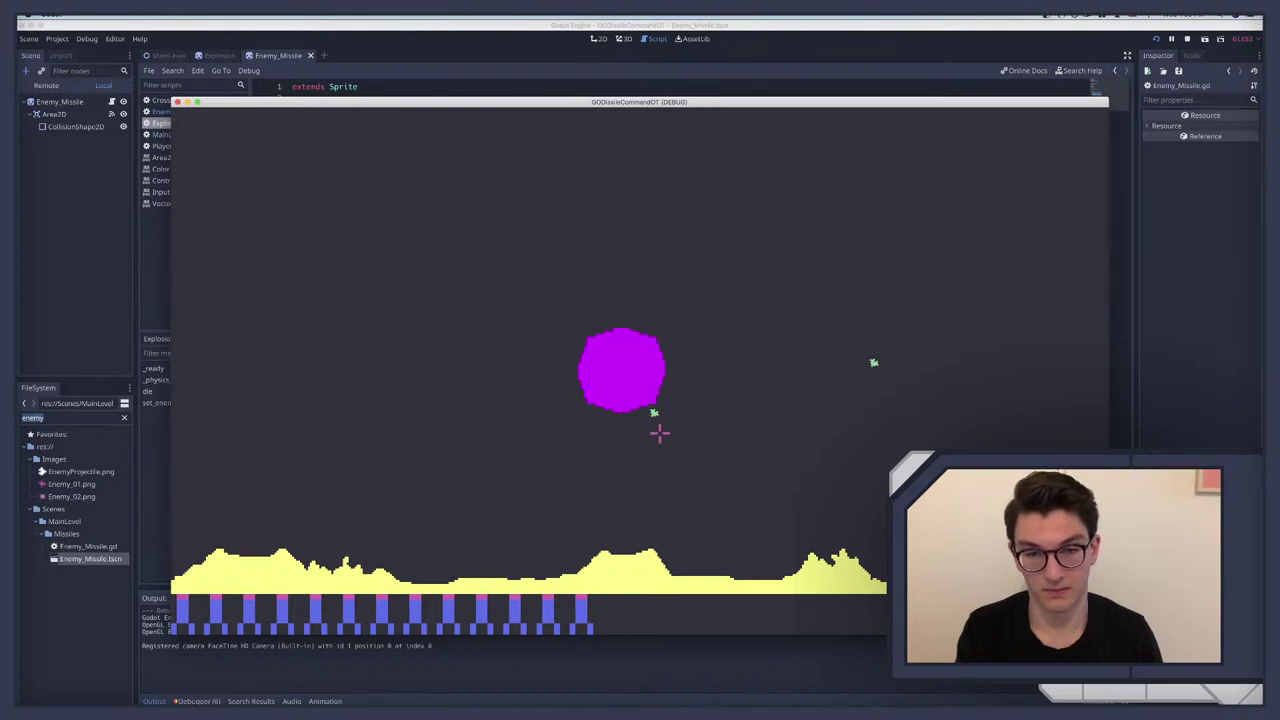
{"action": "left_click", "coordinate": [838, 432]}
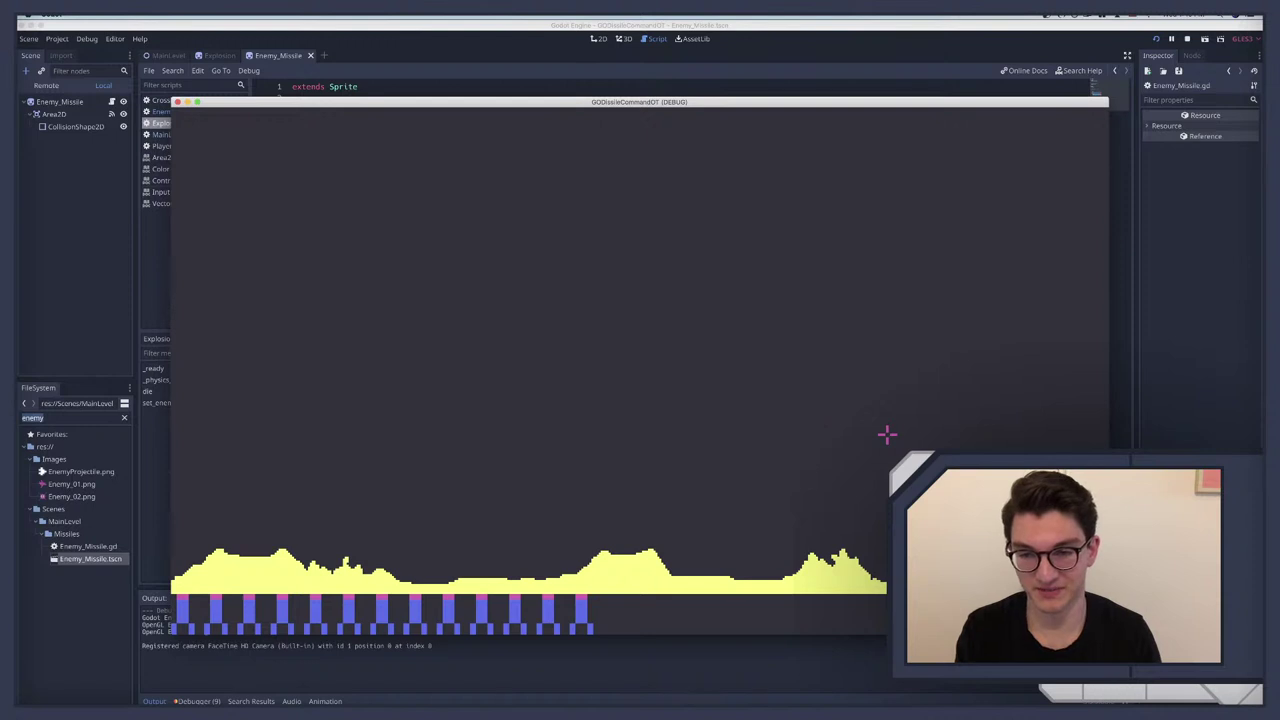
{"action": "key", "text": "super+q"}
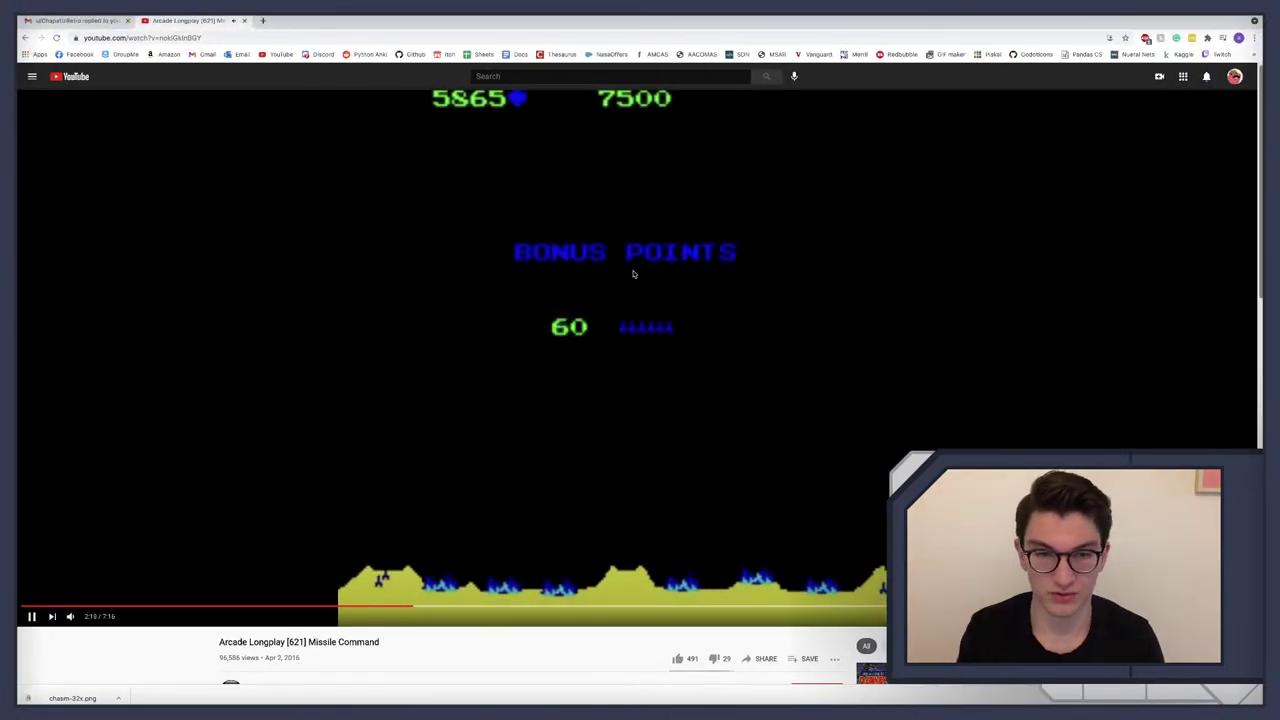
Step: Rewind the Missile Command longplay a few seconds, pause it, and switch back to Godot
{"action": "key", "text": "Left"}
{"action": "key", "text": "Left"}
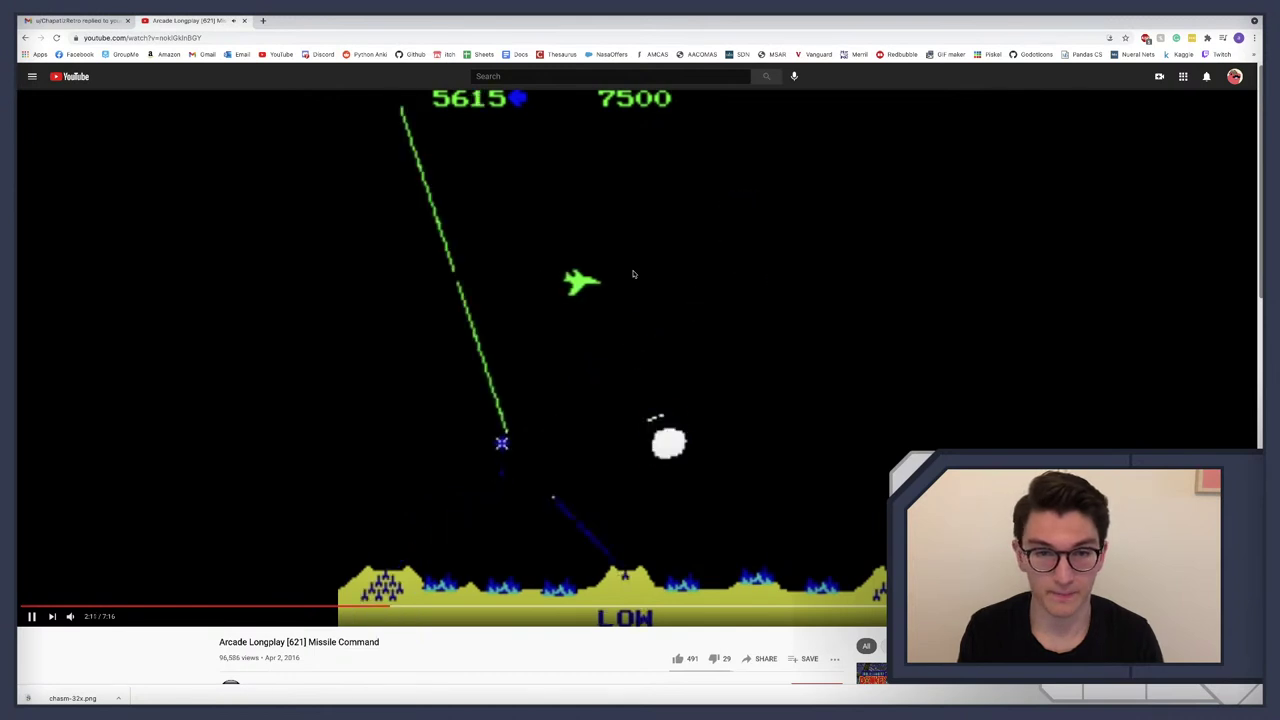
{"action": "key", "text": "Left"}
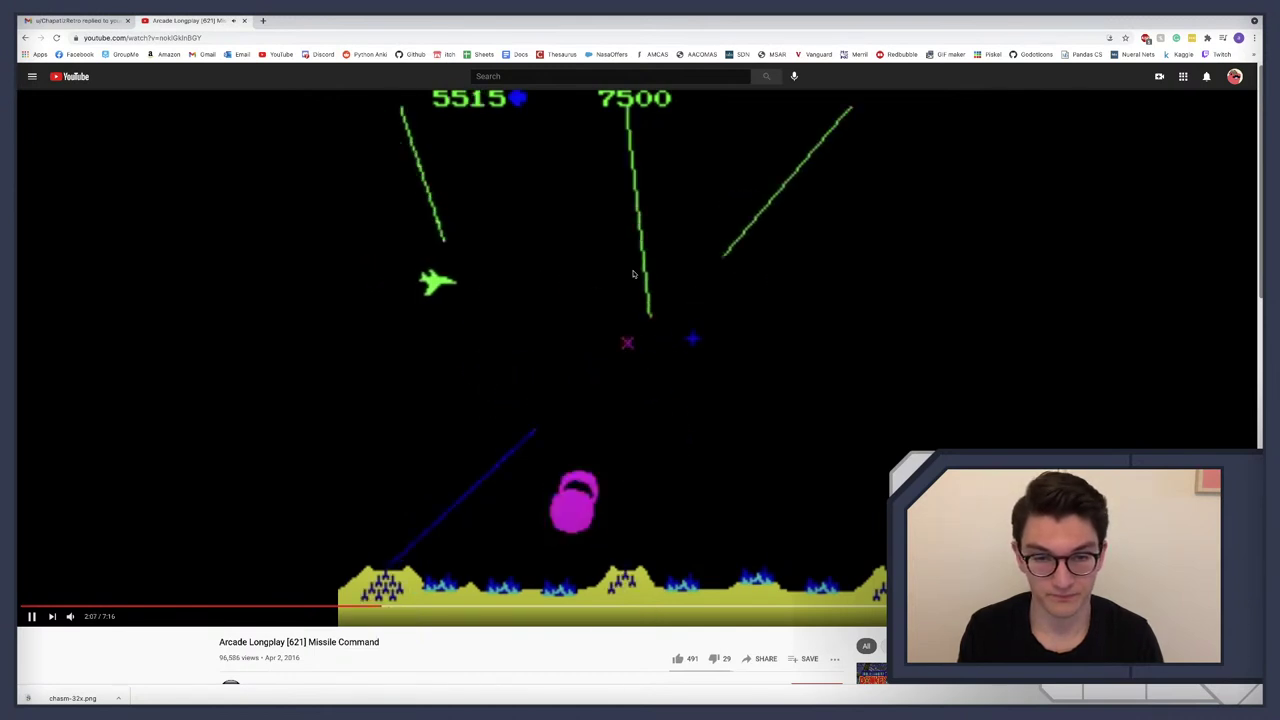
{"action": "key", "text": "space"}
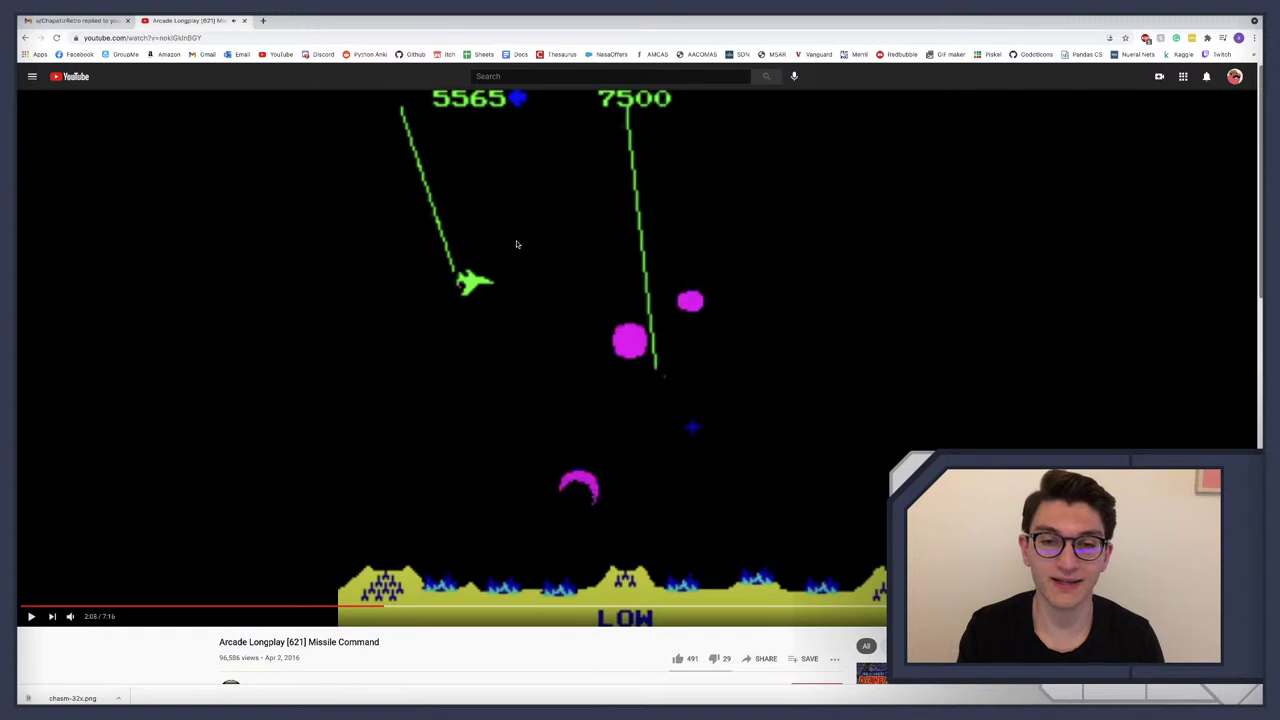
{"action": "key", "text": "ctrl+Left"}
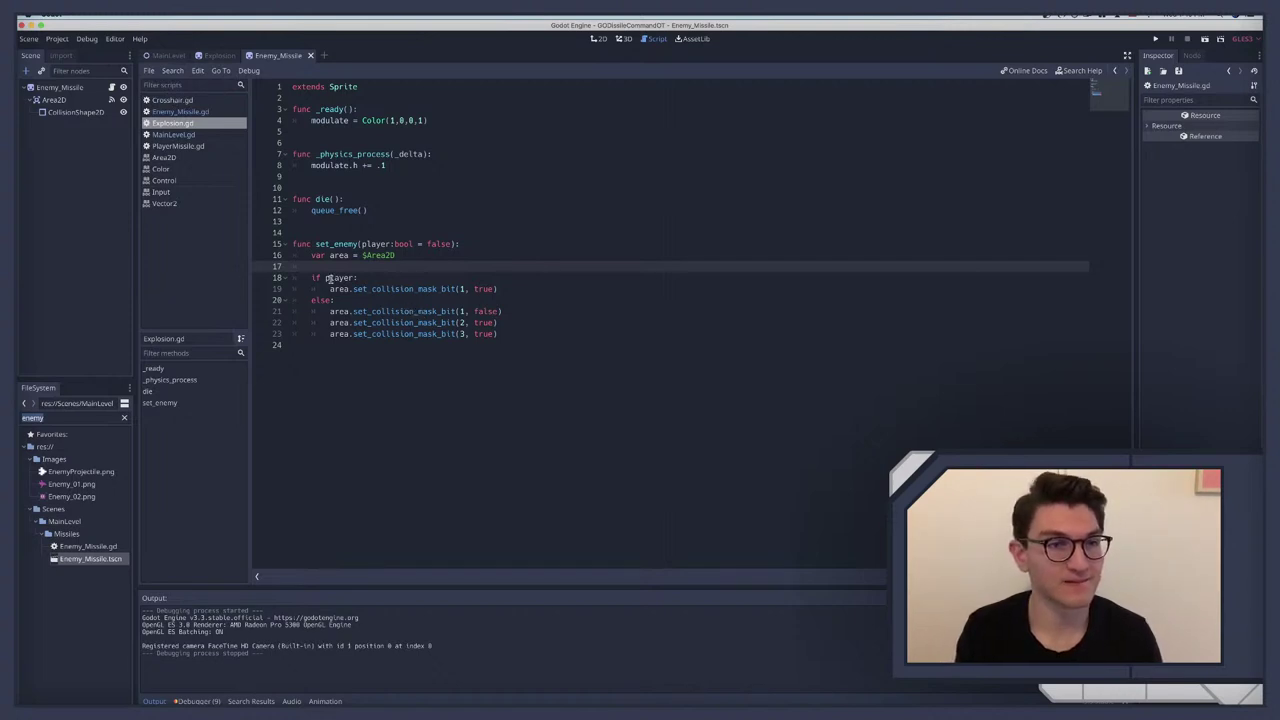
Step: In Enemy_Missile.gd, change the handler's _area parameter to area and select the set_enemy call
{"action": "left_click", "coordinate": [178, 112]}
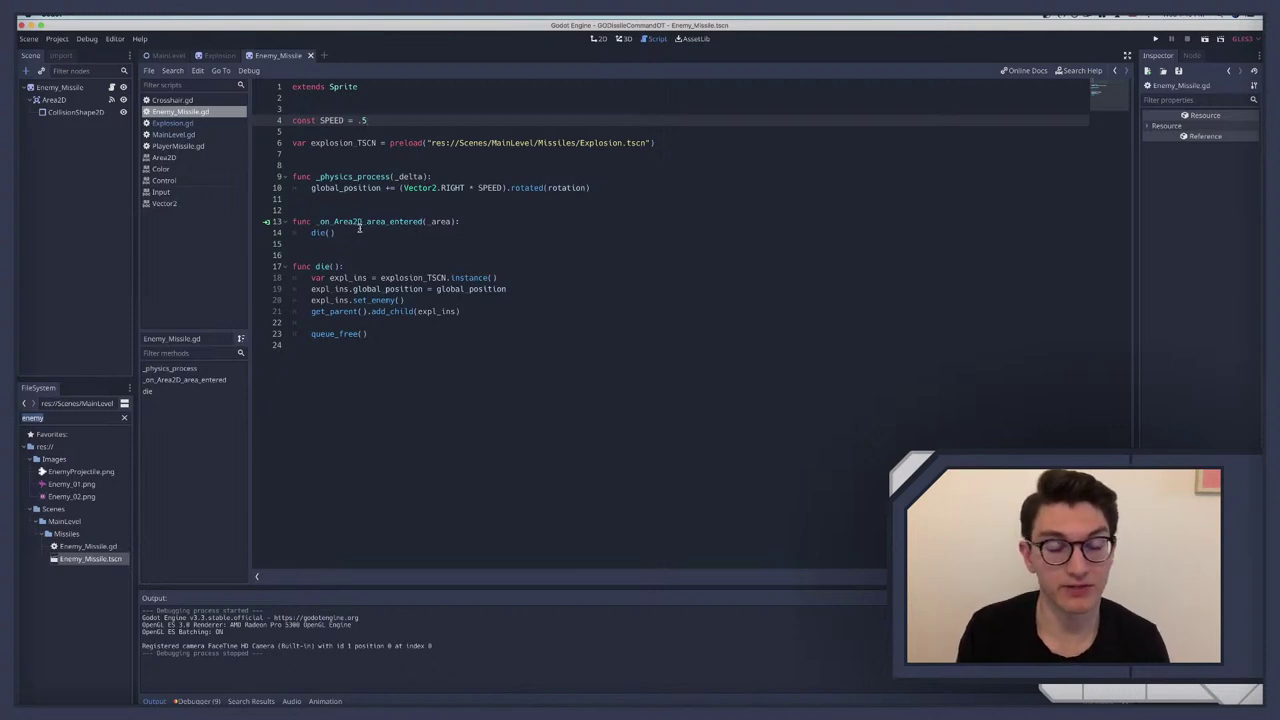
{"action": "left_click", "coordinate": [471, 221]}
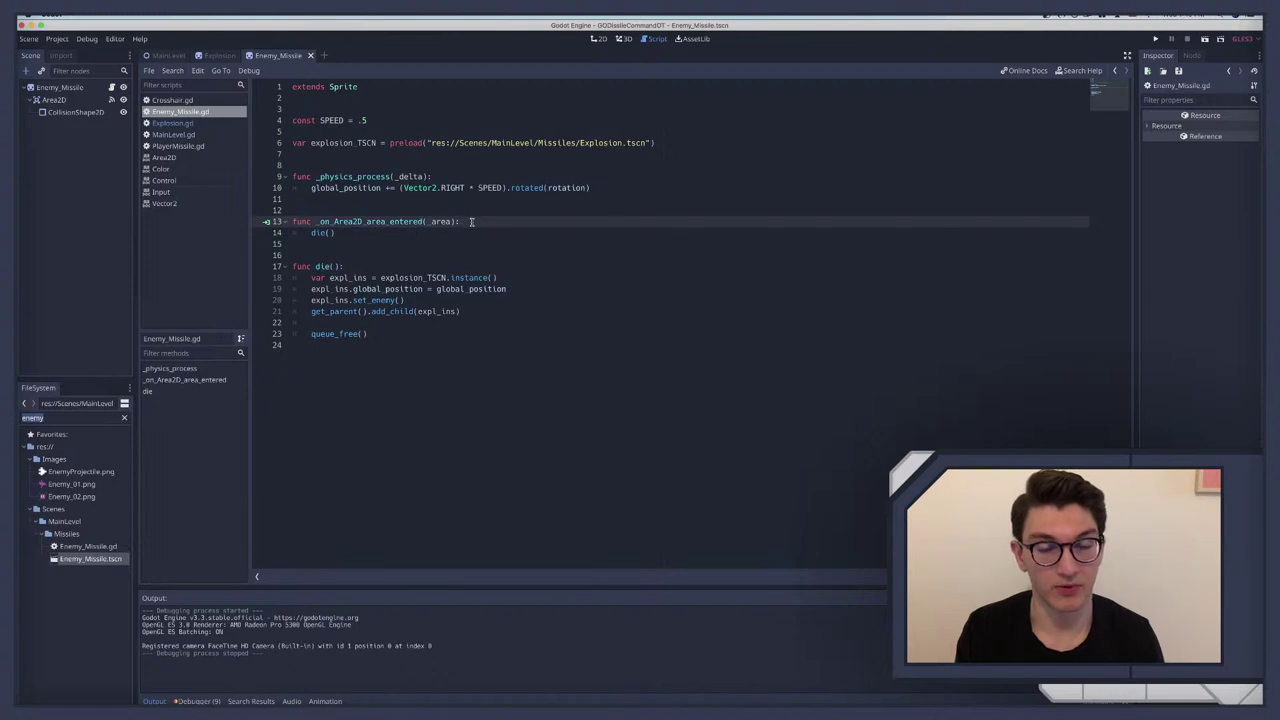
{"action": "key", "text": "Left"}
{"action": "key", "text": "Left"}
{"action": "key", "text": "Left"}
{"action": "key", "text": "Left"}
{"action": "key", "text": "Left"}
{"action": "key", "text": "Left"}
{"action": "key", "text": "BackSpace"}
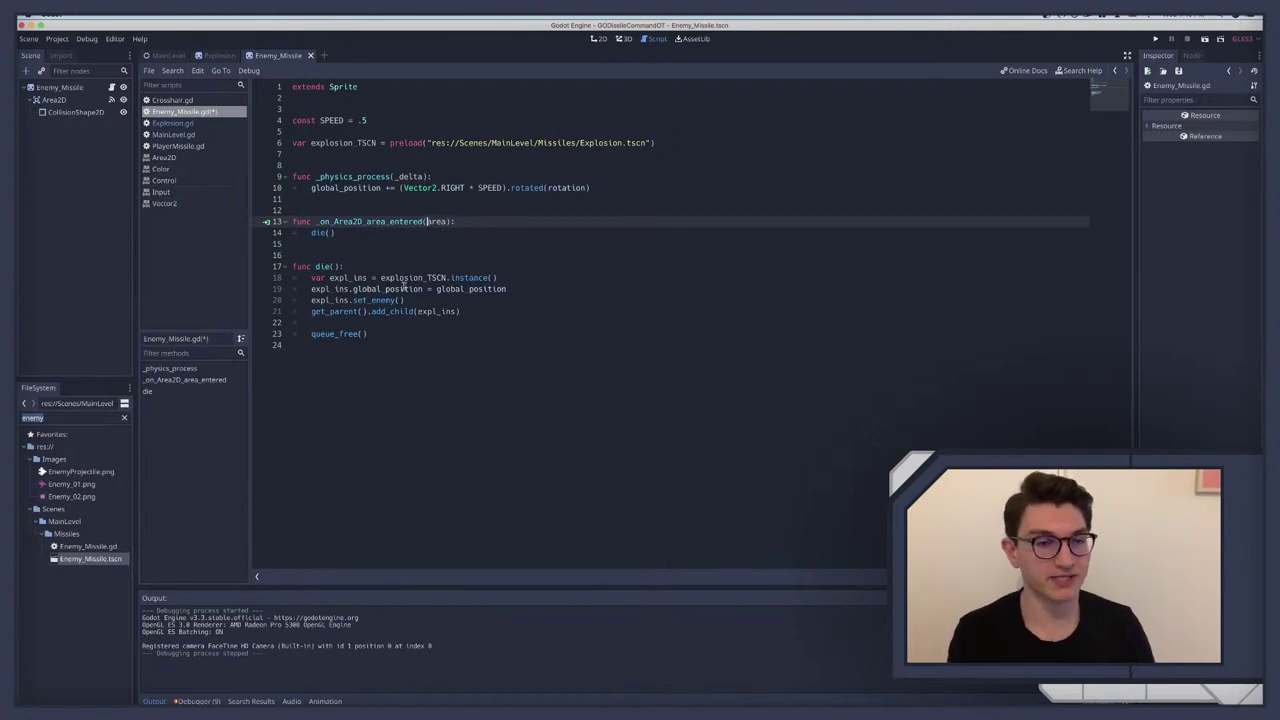
{"action": "double_click", "coordinate": [363, 300]}
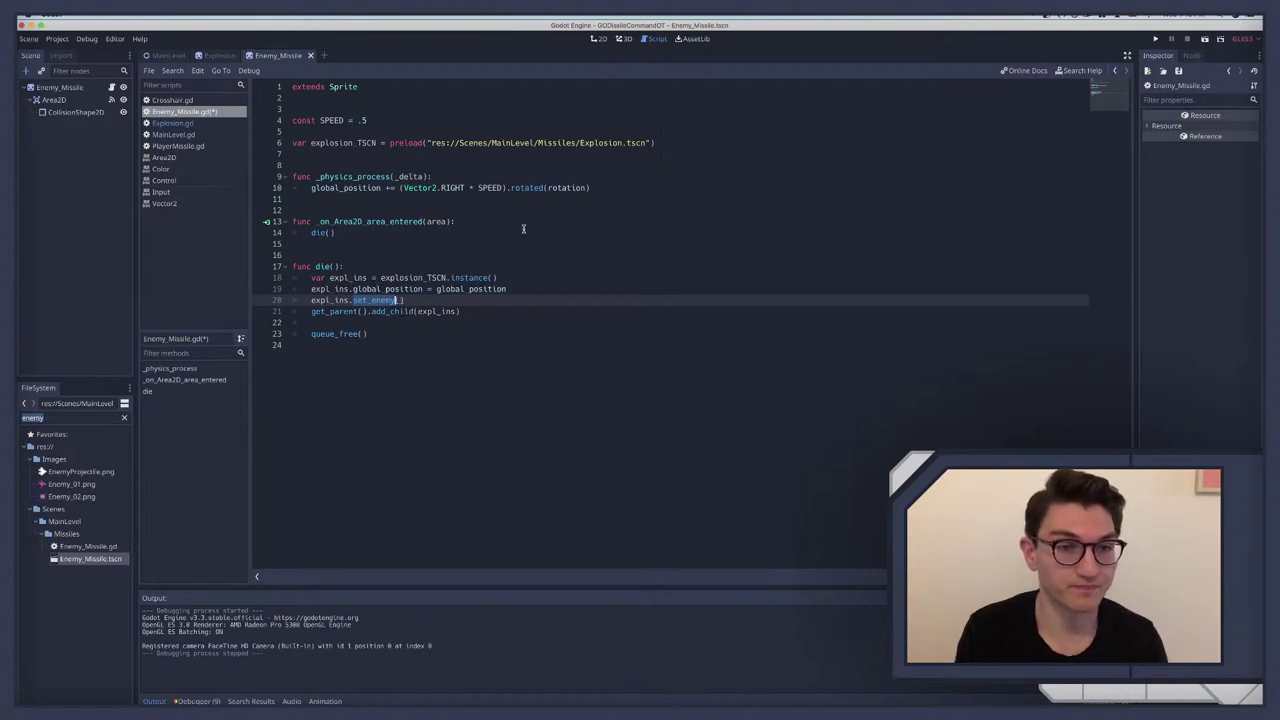
Step: Declare 'var hit_player_missile = false' below the explosion preload
{"action": "left_click", "coordinate": [371, 100]}
{"action": "left_click", "coordinate": [352, 129]}
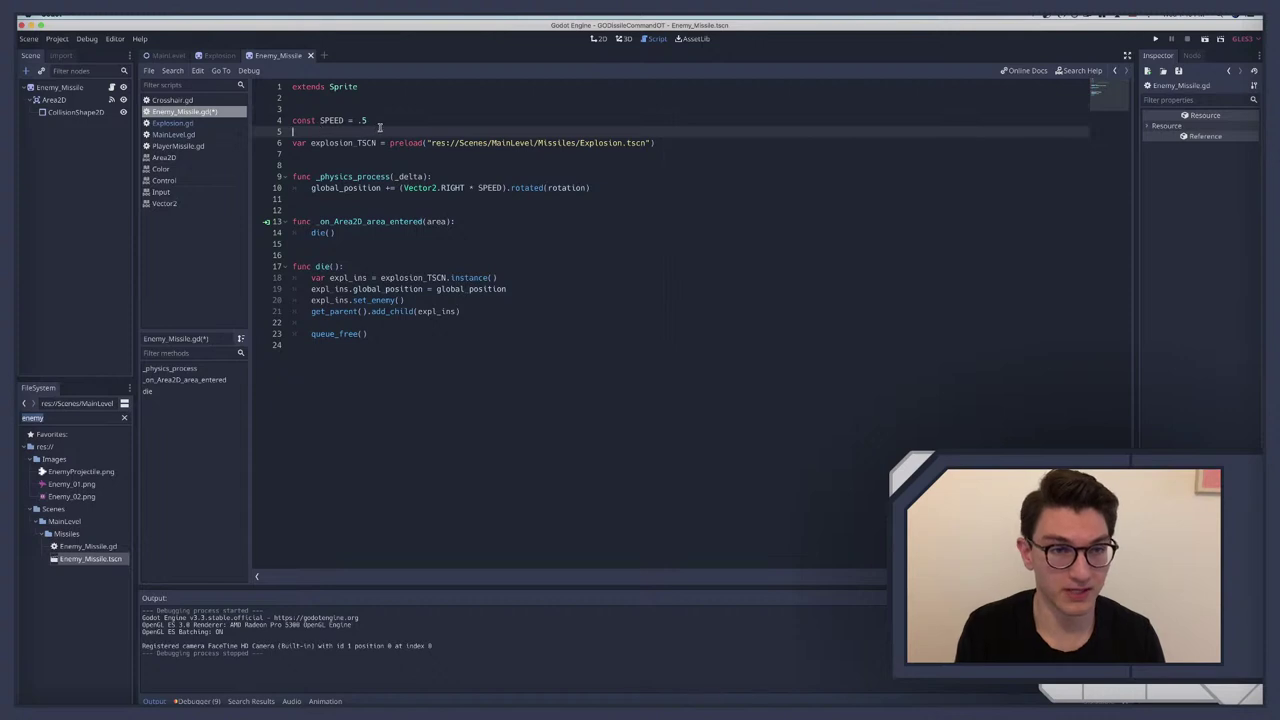
{"action": "left_click", "coordinate": [688, 142]}
{"action": "key", "text": "Return"}
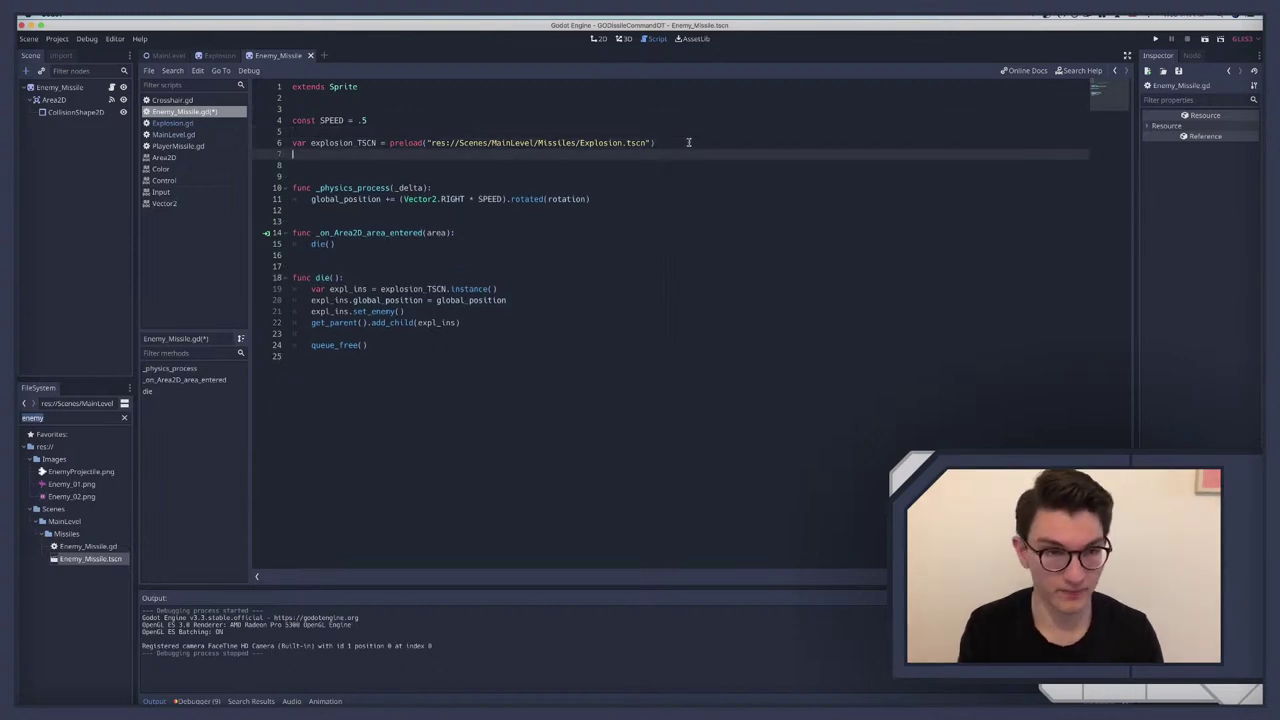
{"action": "type", "text": "var "}
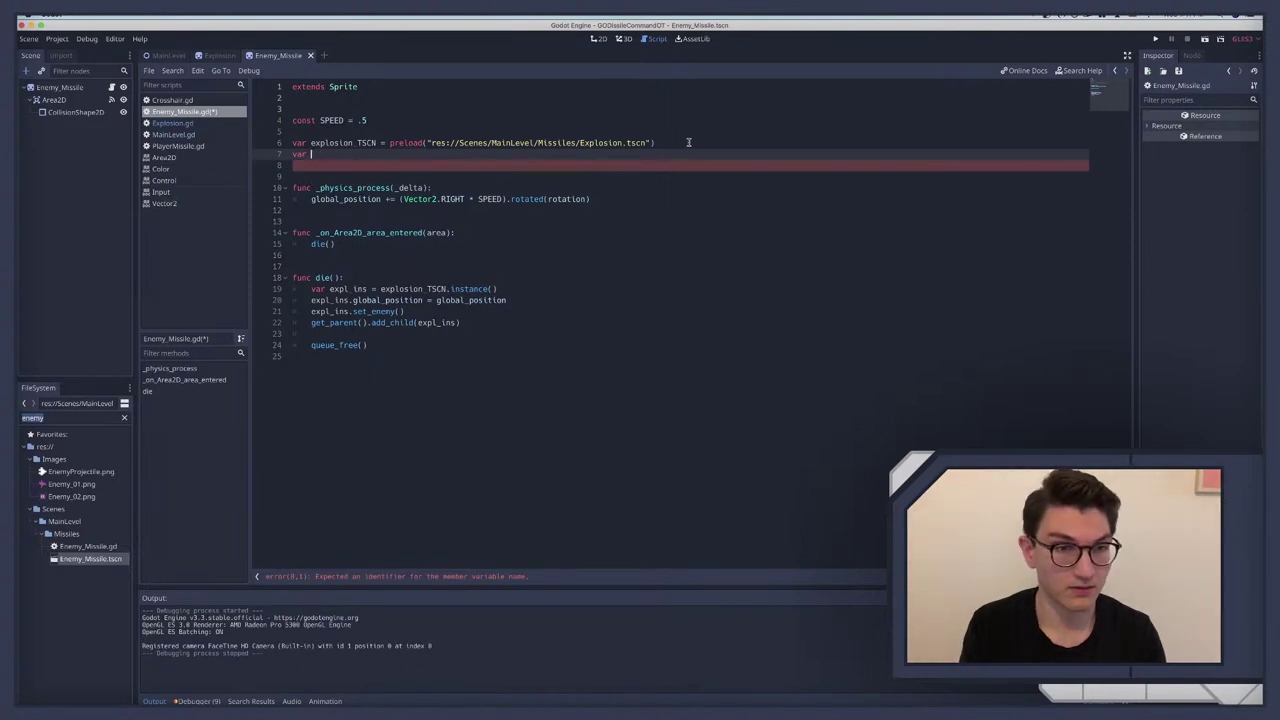
{"action": "type", "text": "is_pla"}
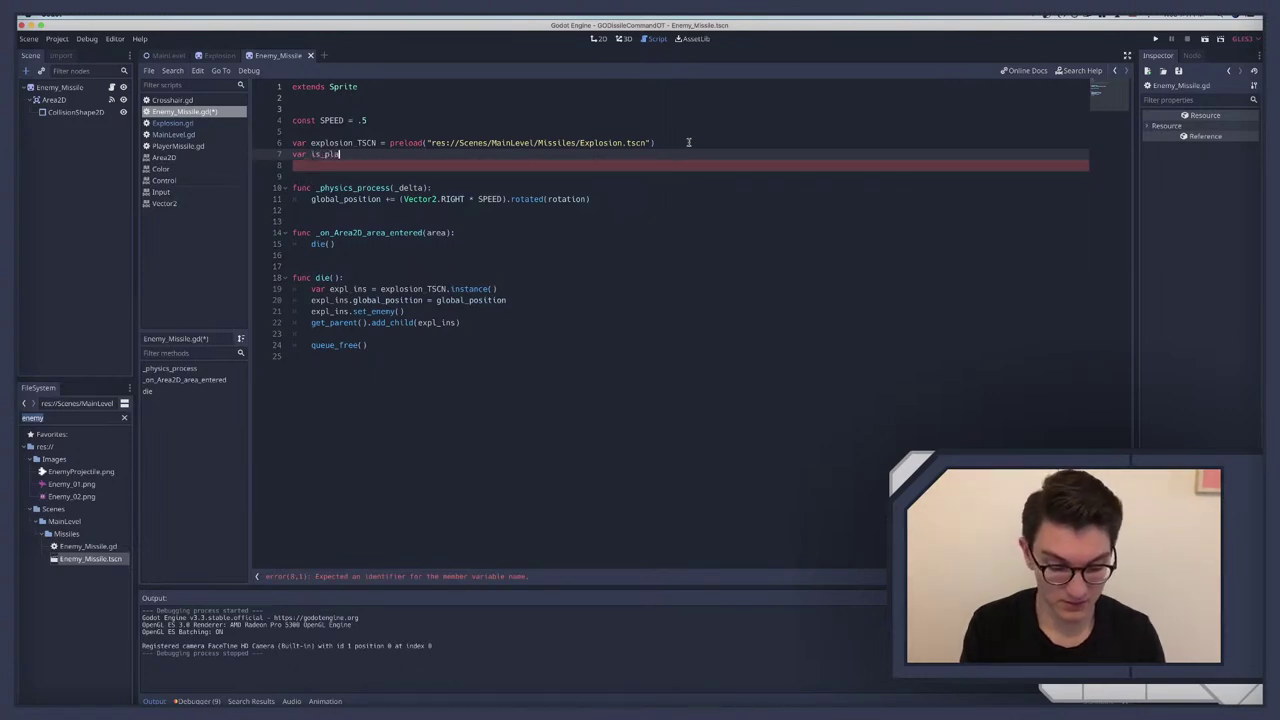
{"action": "key", "text": "BackSpace"}
{"action": "key", "text": "BackSpace"}
{"action": "key", "text": "BackSpace"}
{"action": "key", "text": "BackSpace"}
{"action": "key", "text": "BackSpace"}
{"action": "key", "text": "BackSpace"}
{"action": "type", "text": "h"}
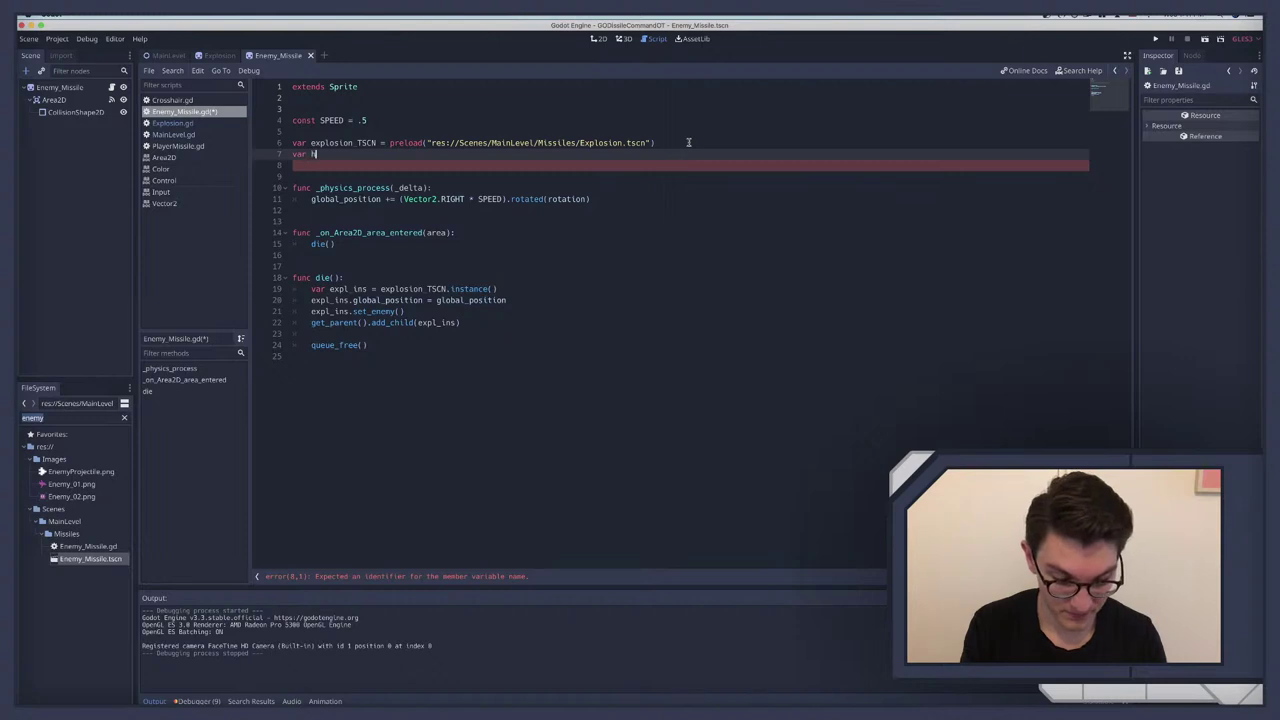
{"action": "type", "text": "it_player"}
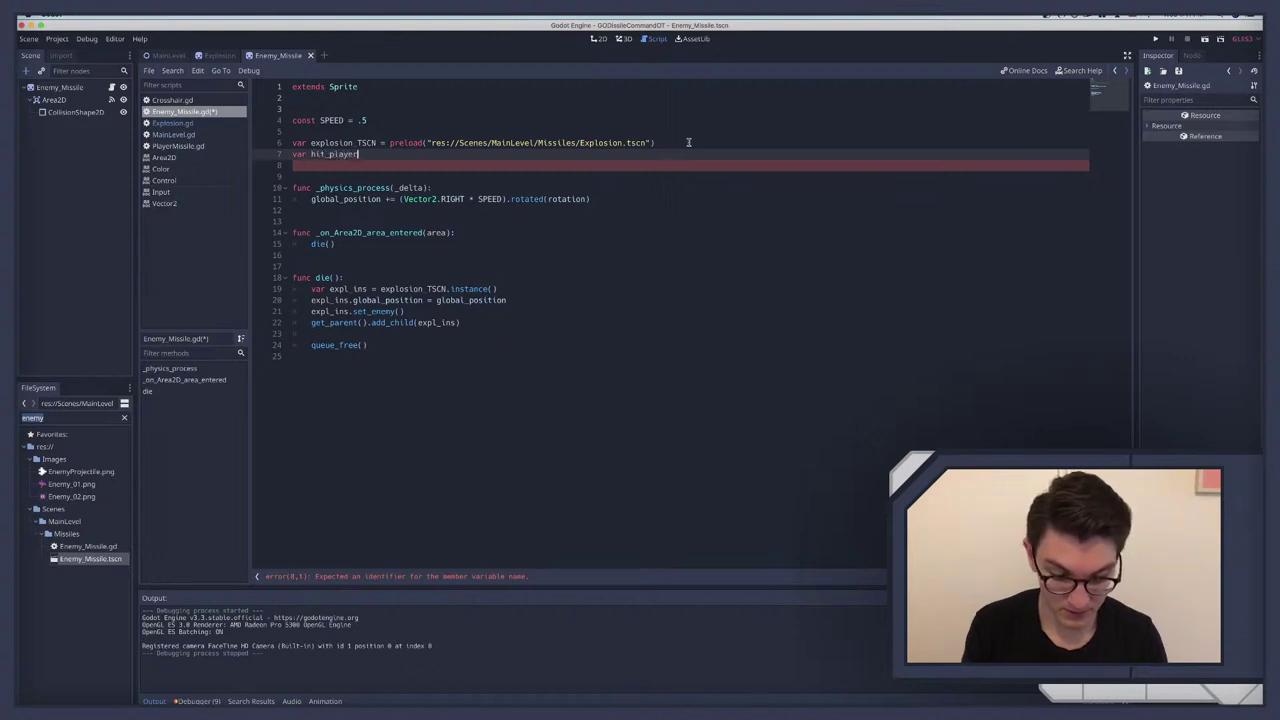
{"action": "type", "text": "_missile = "}
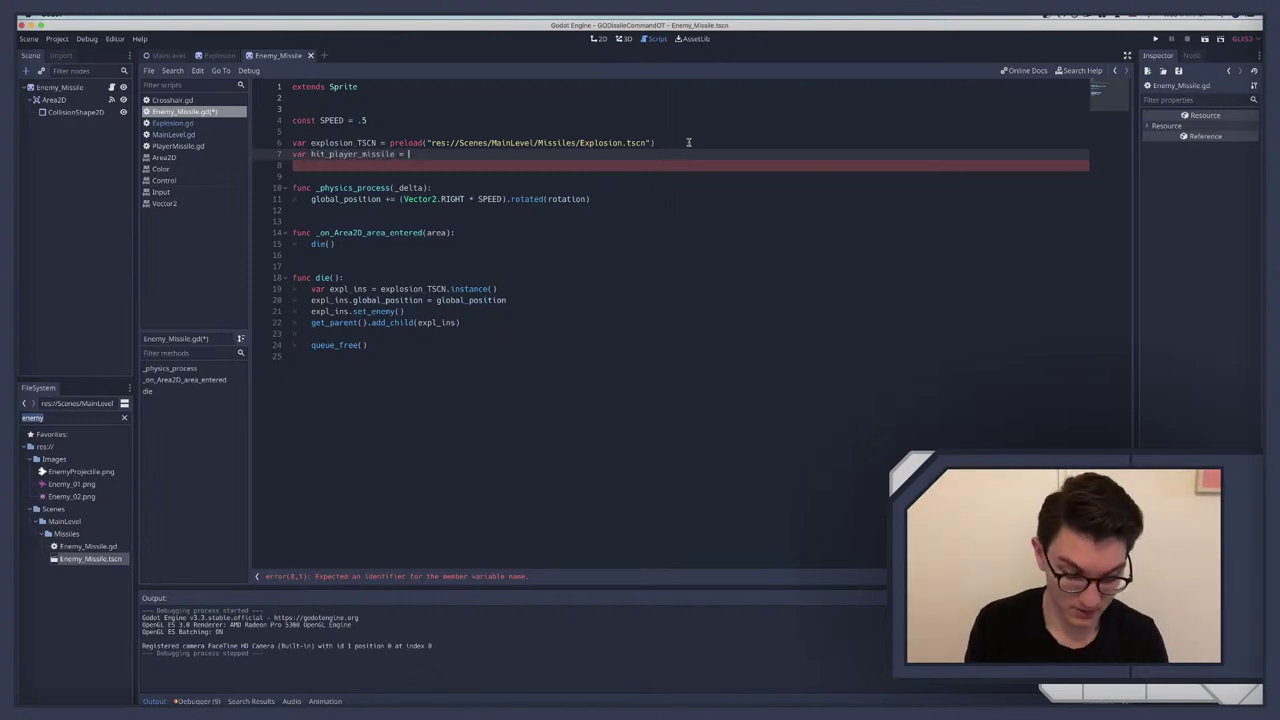
{"action": "type", "text": "false"}
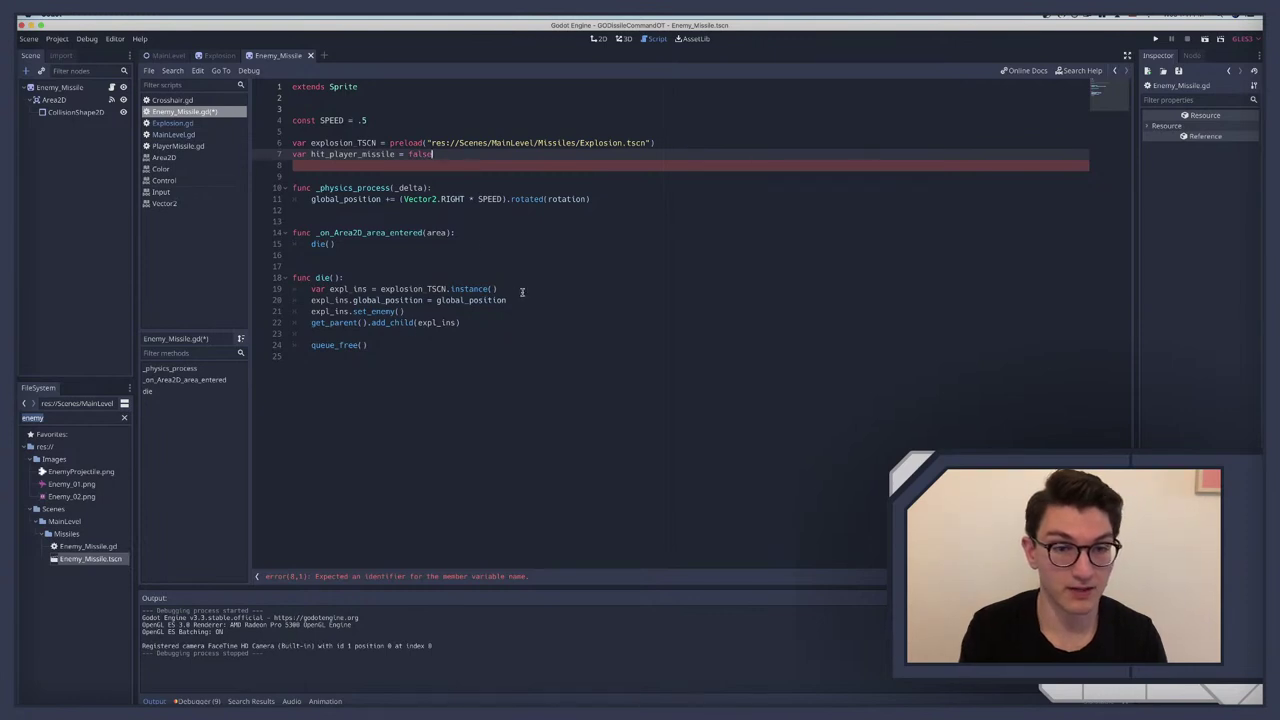
Step: In die(), add 'if hit_player_missile: pass' and put expl_ins.set_enemy() under an else branch
{"action": "left_click", "coordinate": [523, 298]}
{"action": "key", "text": "Return"}
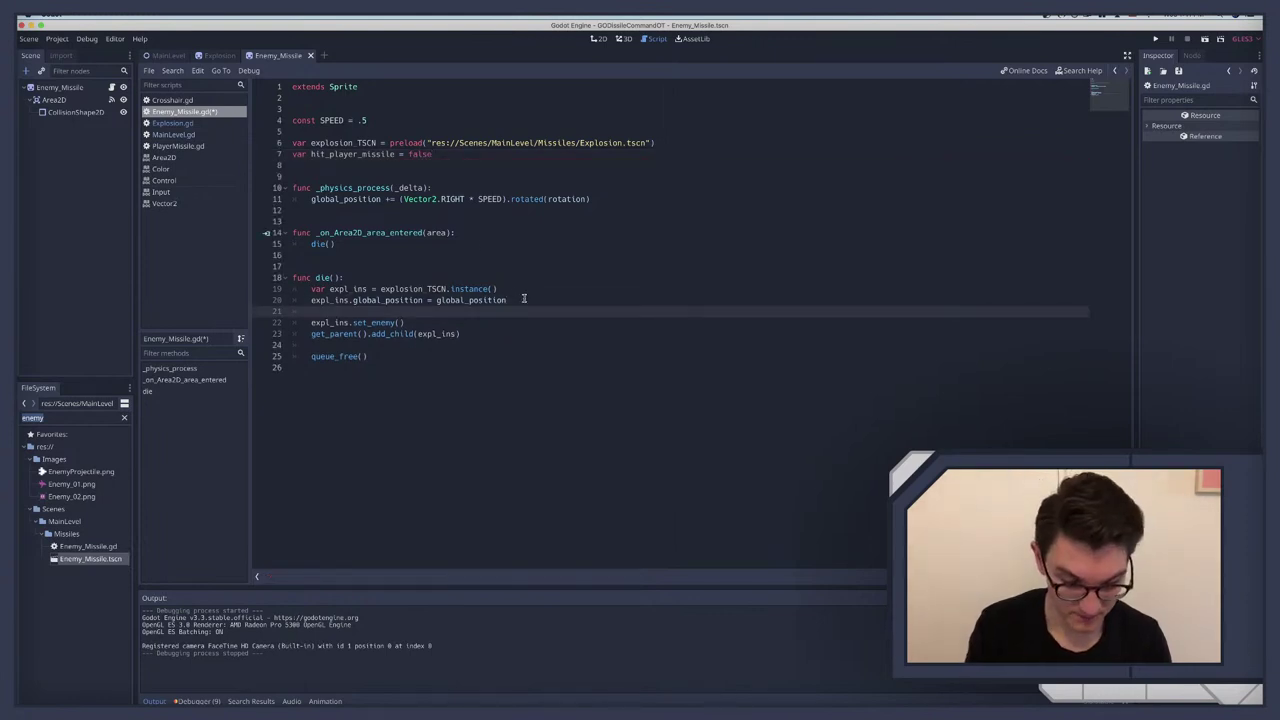
{"action": "type", "text": "if hit"}
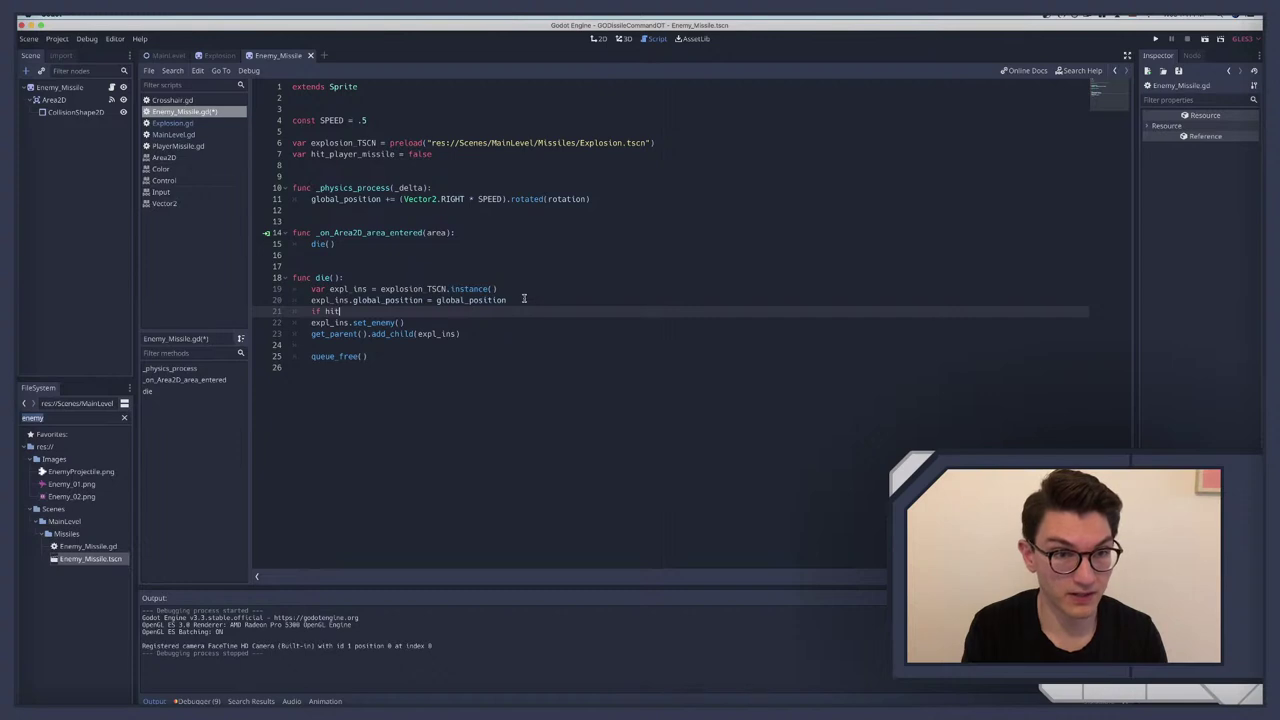
{"action": "type", "text": "_player_missile:"}
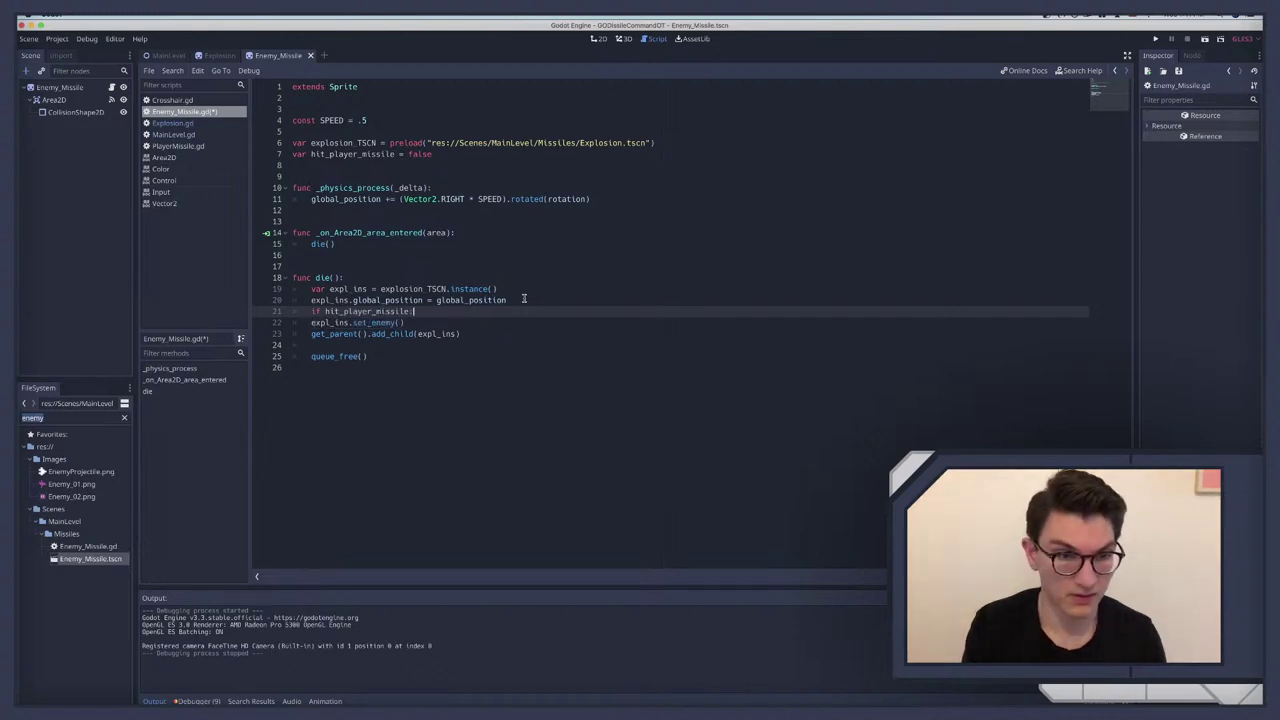
{"action": "key", "text": "Return"}
{"action": "type", "text": "pass"}
{"action": "key", "text": "Return"}
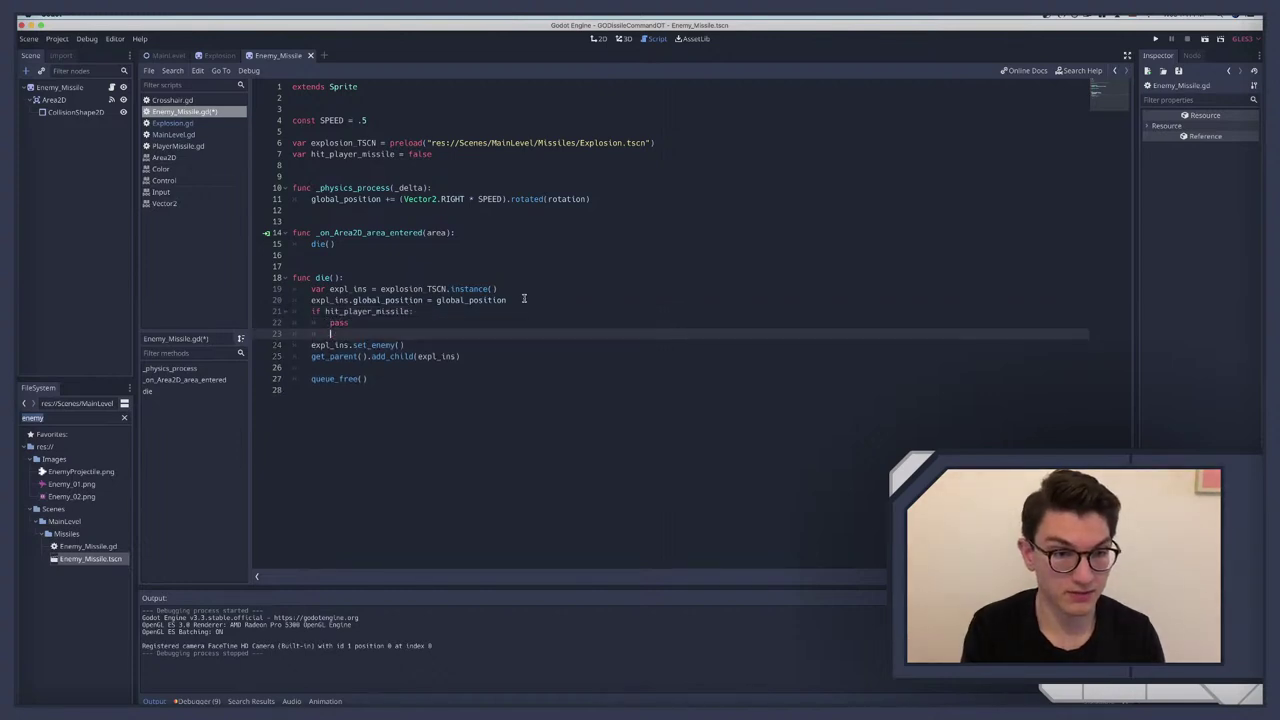
{"action": "type", "text": "else:"}
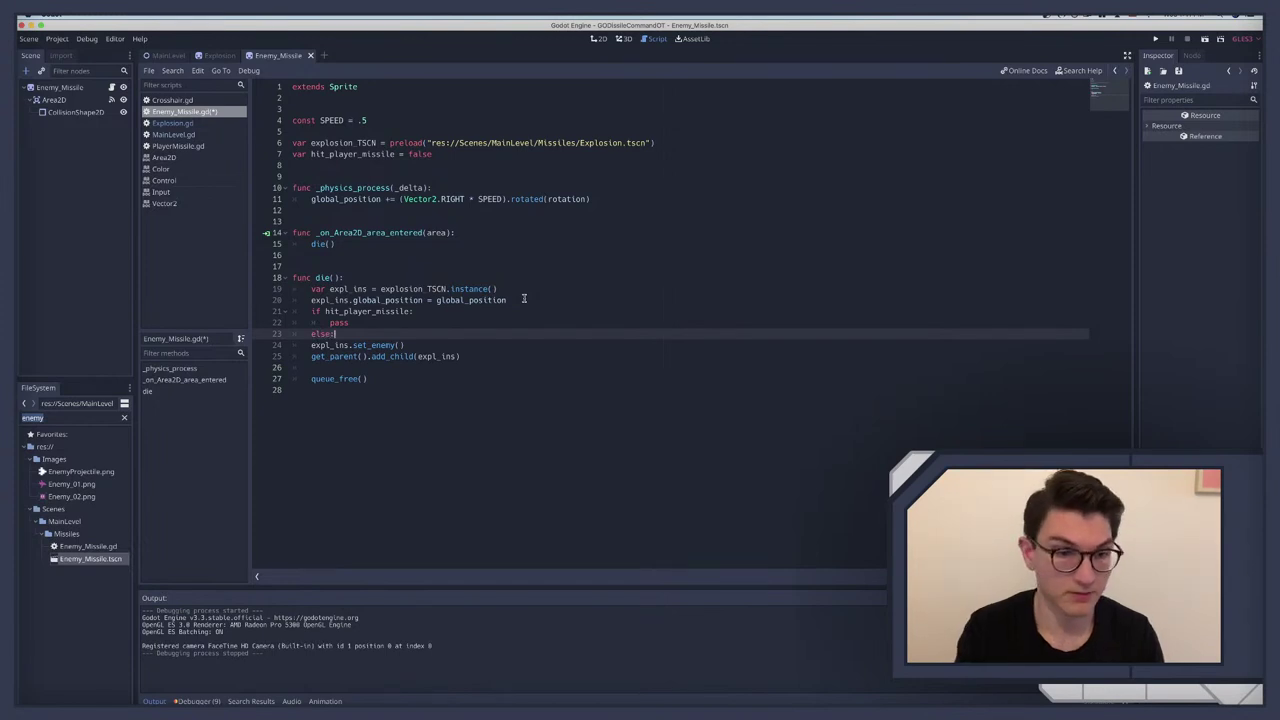
{"action": "left_click", "coordinate": [311, 345]}
{"action": "key", "text": "Tab"}
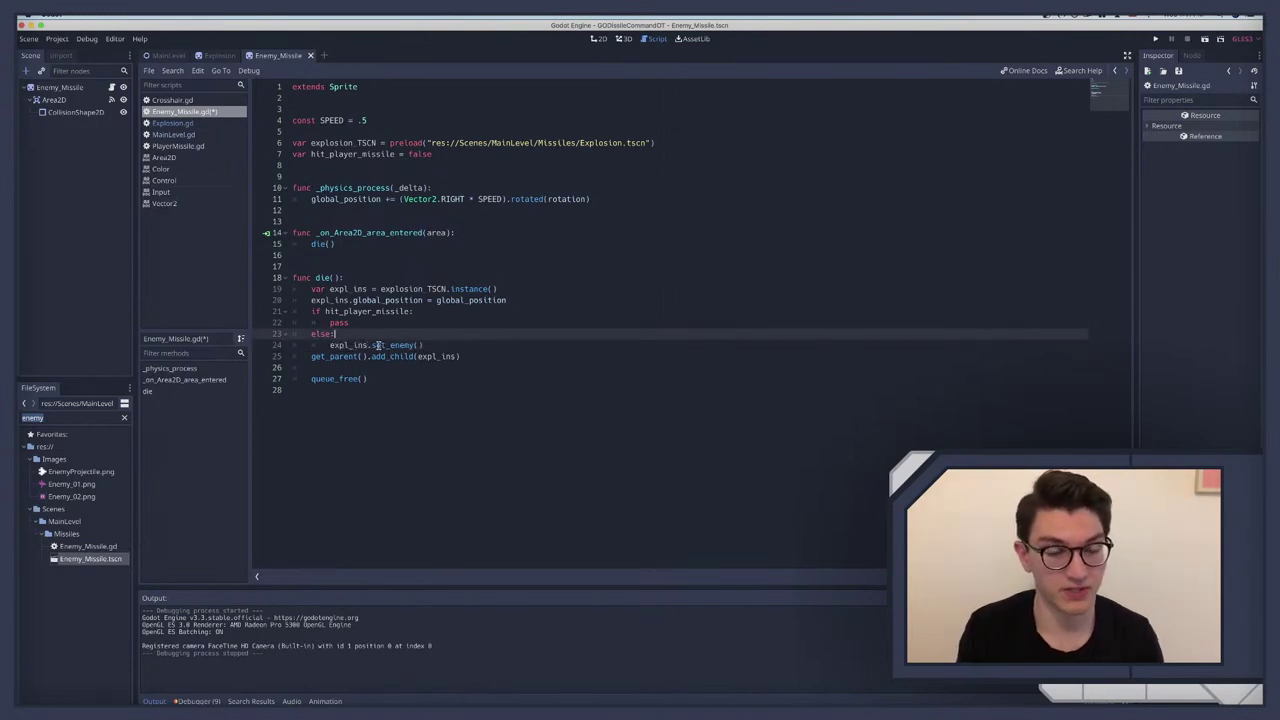
{"action": "left_click_drag", "start_coordinate": [330, 345], "coordinate": [441, 343]}
{"action": "left_click", "coordinate": [382, 290]}
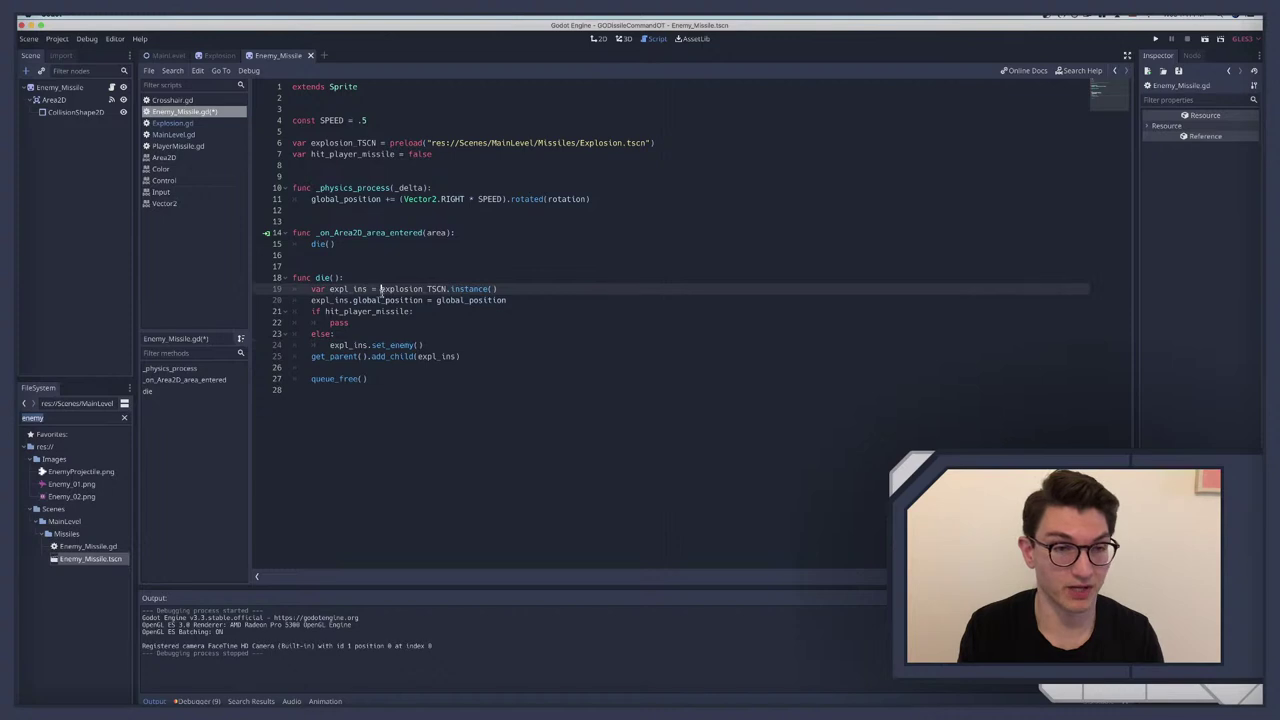
Step: Begin an 'if area.collision_layer =' check in the area-entered handler
{"action": "left_click", "coordinate": [470, 232]}
{"action": "key", "text": "Return"}
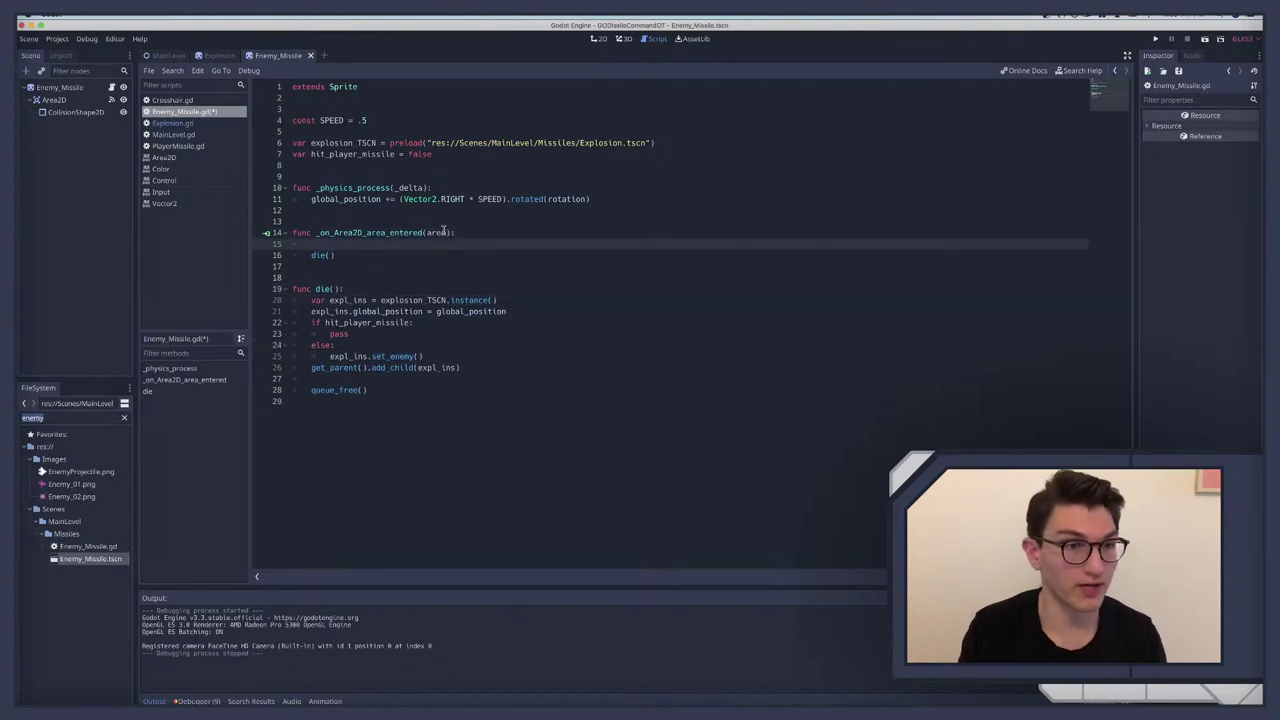
{"action": "type", "text": "if area."}
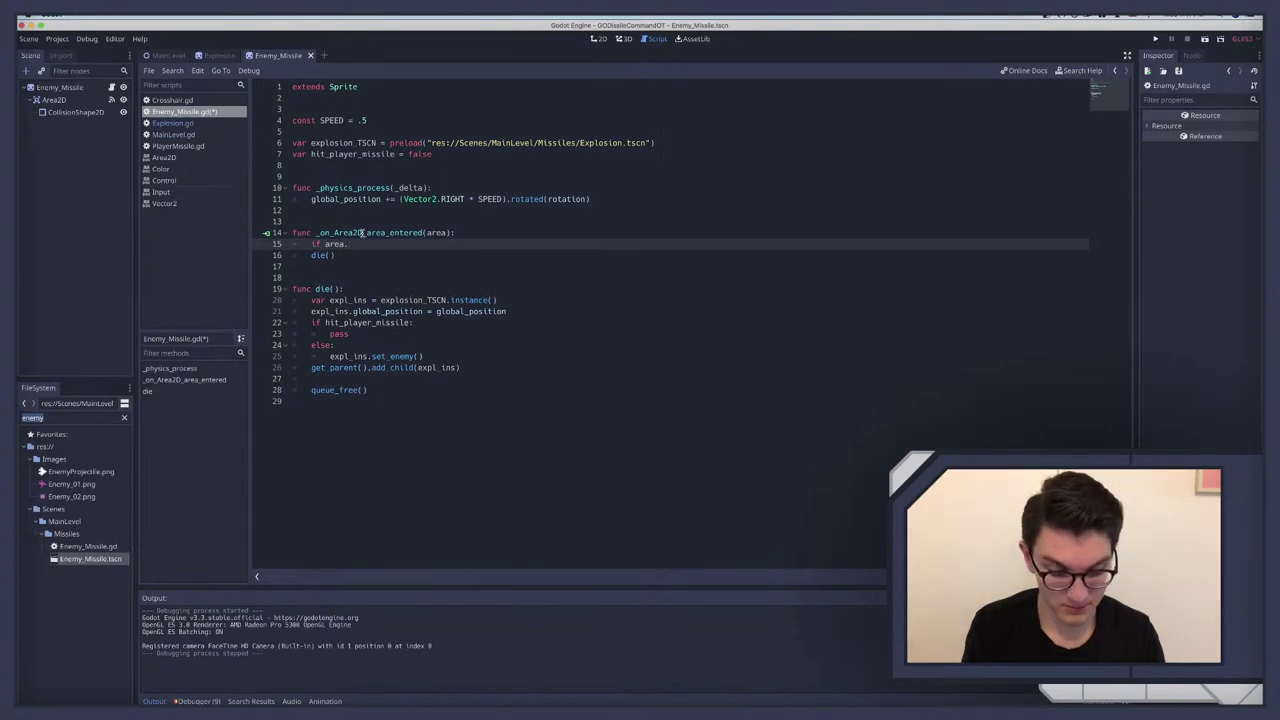
{"action": "type", "text": "collisi"}
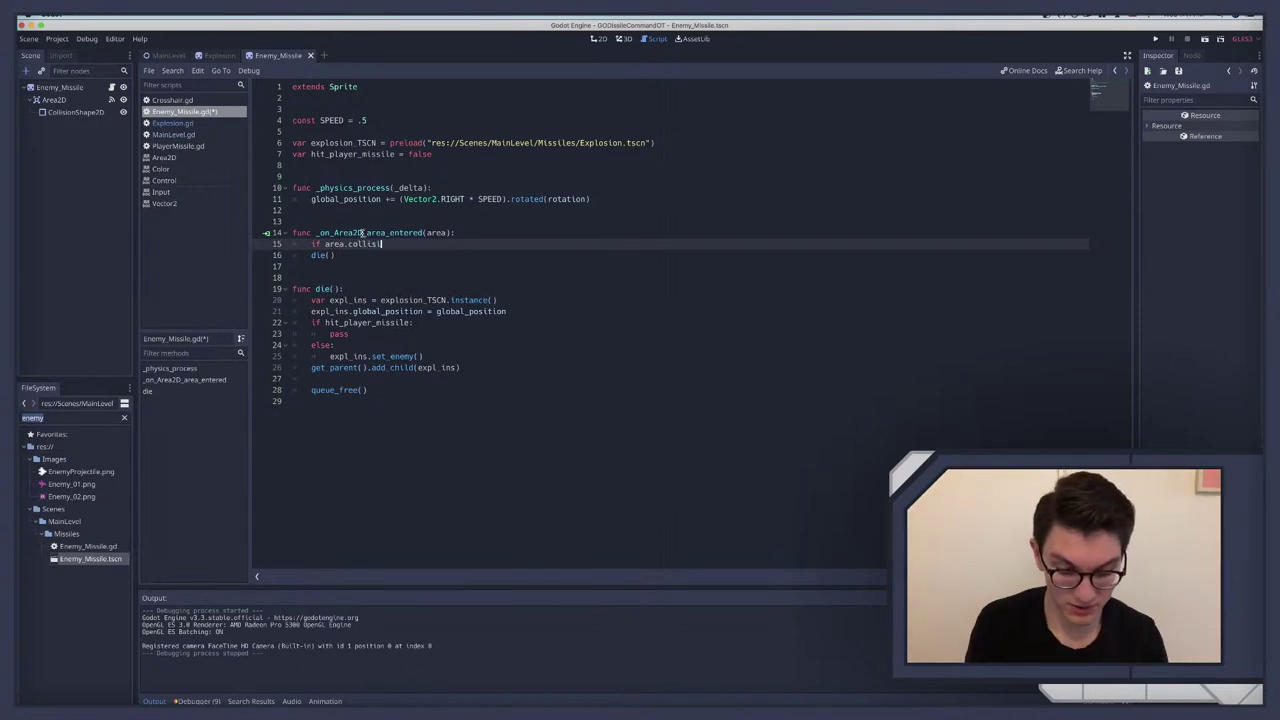
{"action": "type", "text": "on_layer "}
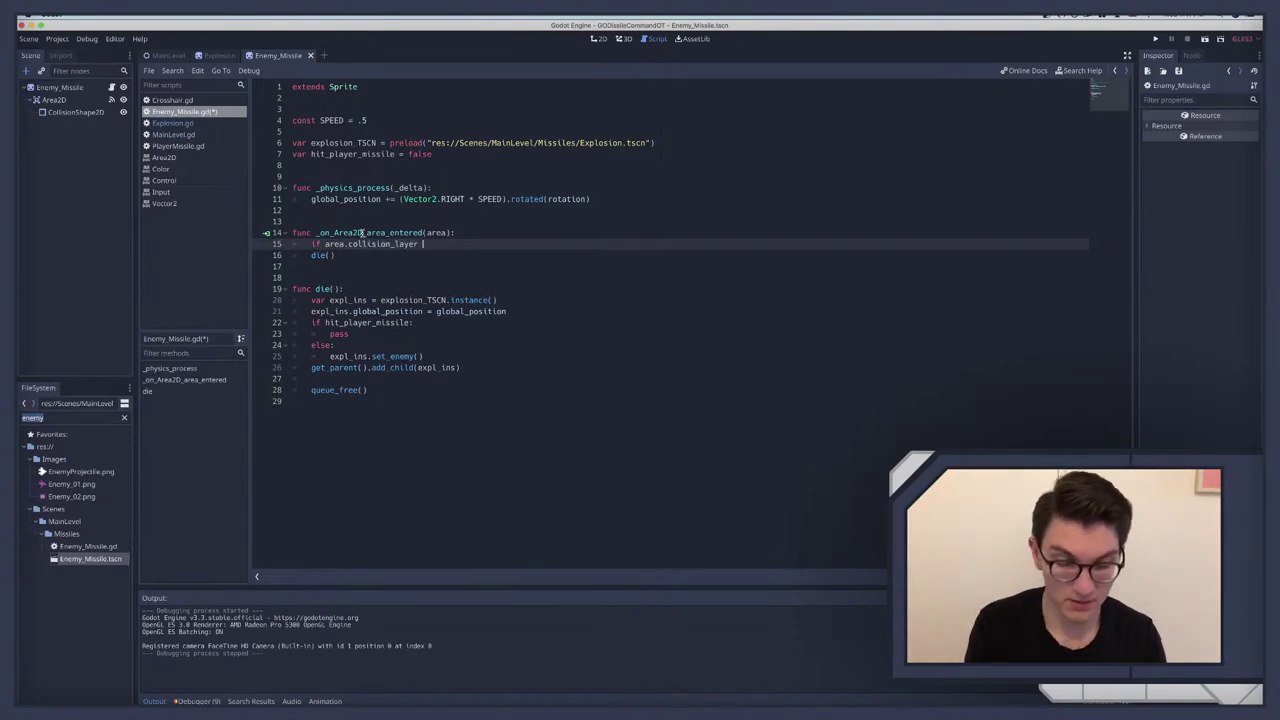
{"action": "type", "text": "="}
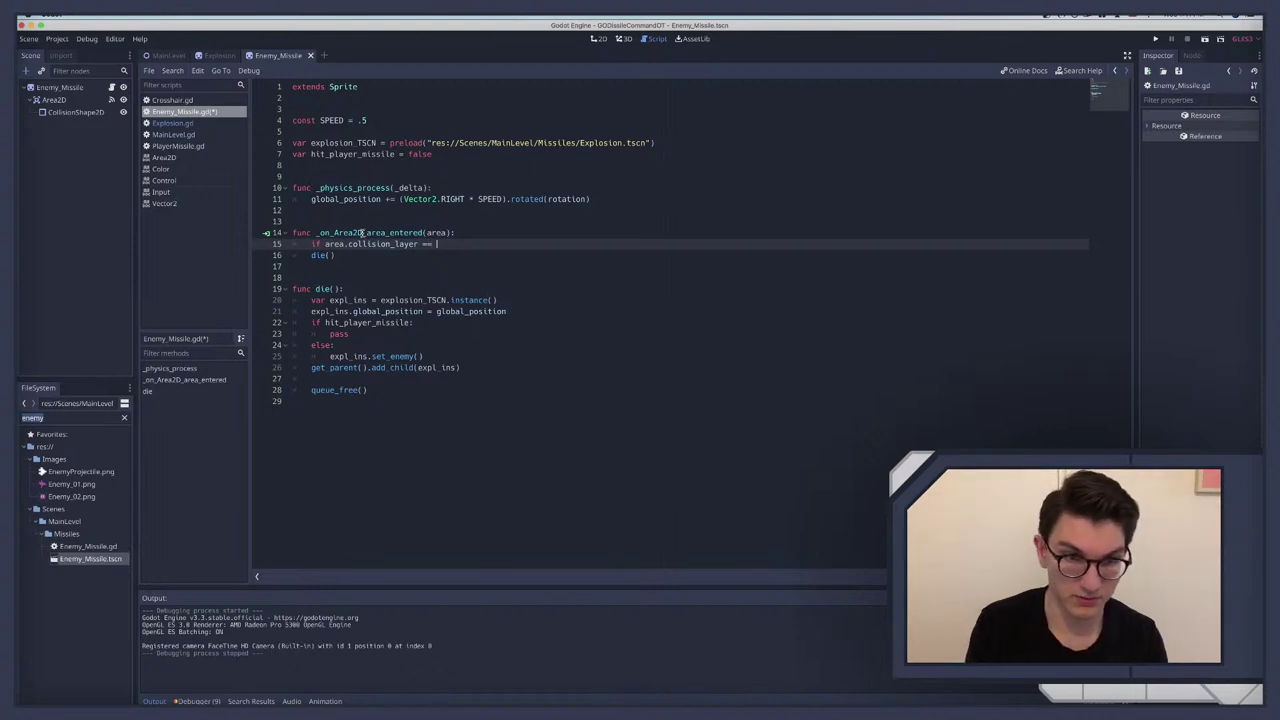
{"action": "left_click", "coordinate": [214, 57]}
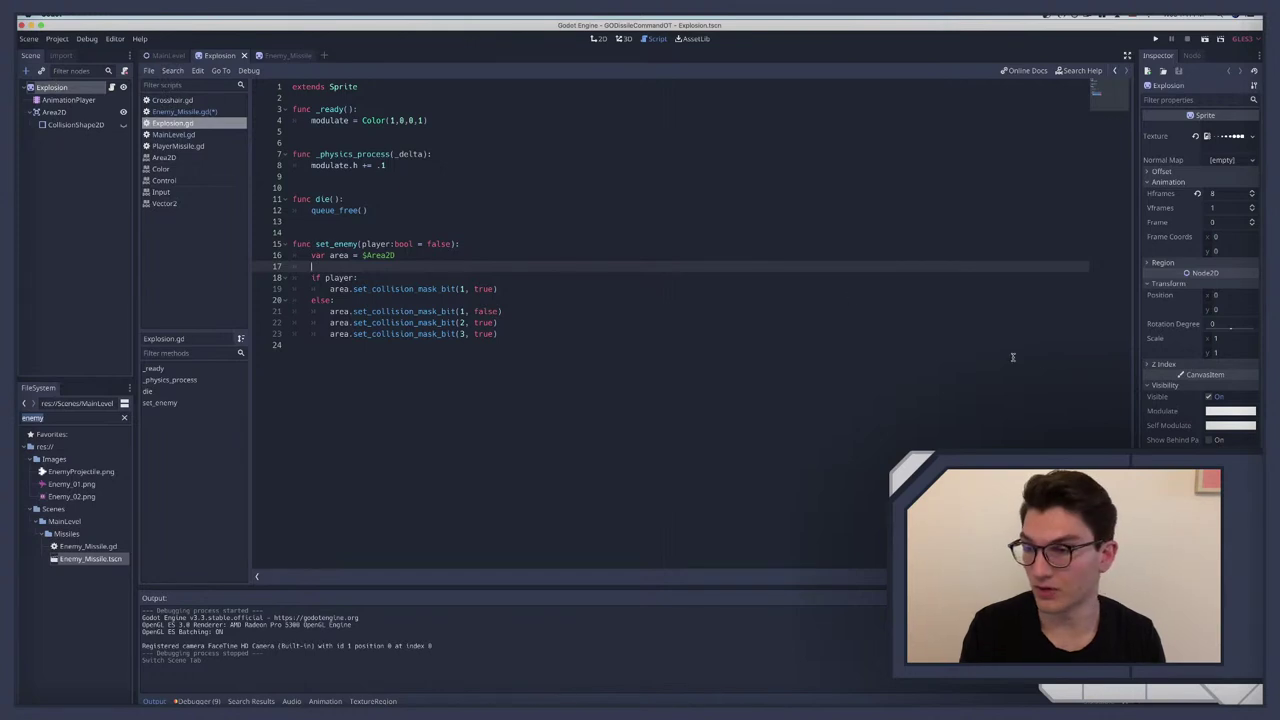
Step: Add 'var player_explosion = true' below extends Sprite in Explosion.gd and save it
{"action": "left_click", "coordinate": [52, 88]}
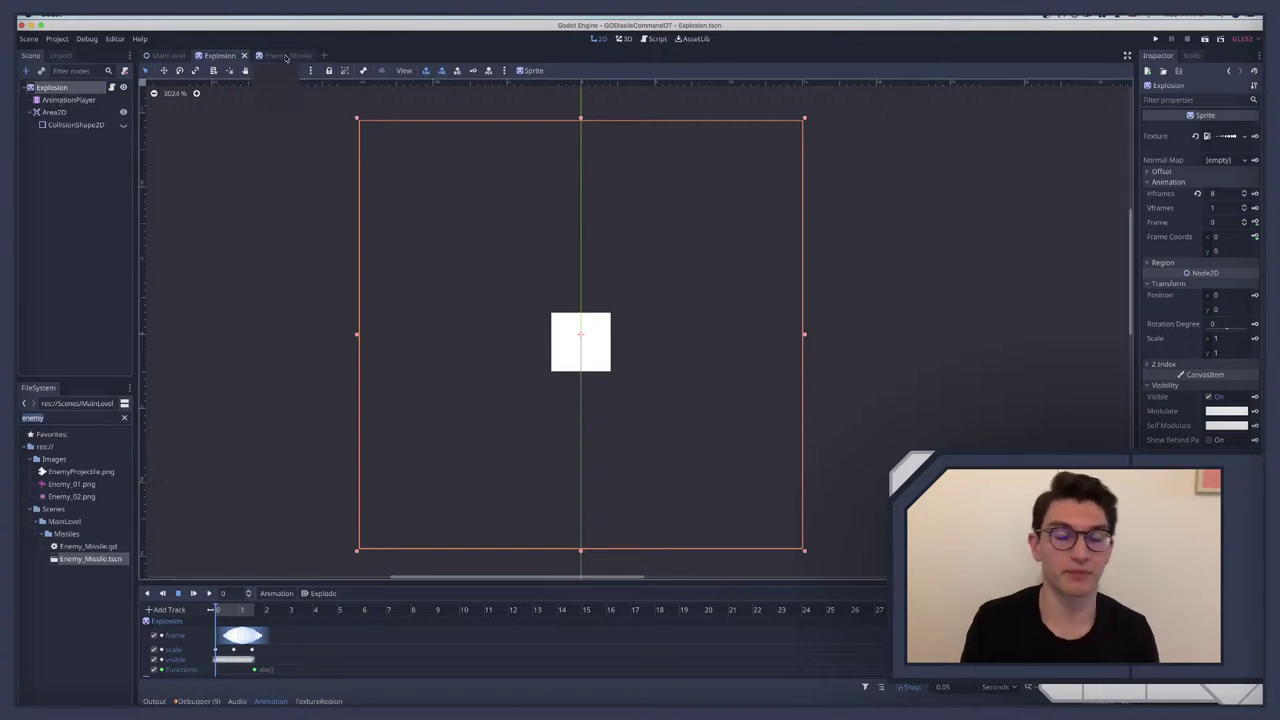
{"action": "left_click", "coordinate": [111, 87]}
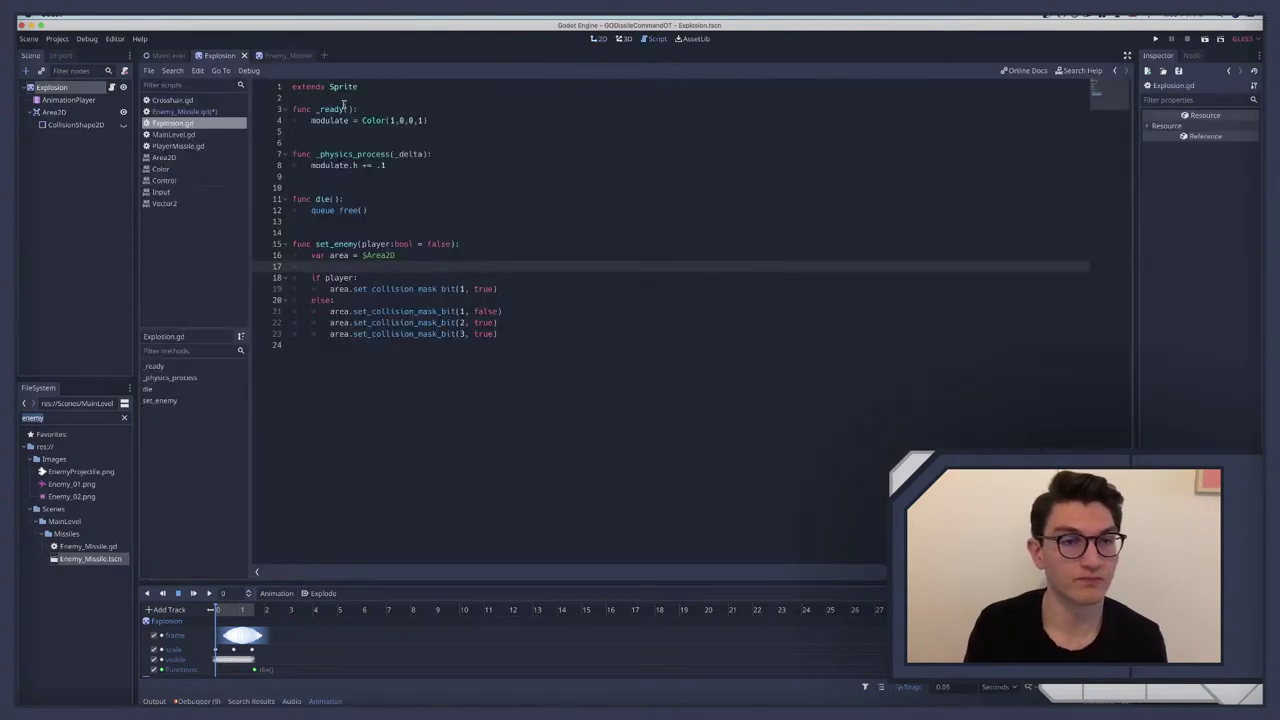
{"action": "left_click", "coordinate": [387, 88]}
{"action": "key", "text": "Return"}
{"action": "key", "text": "Return"}
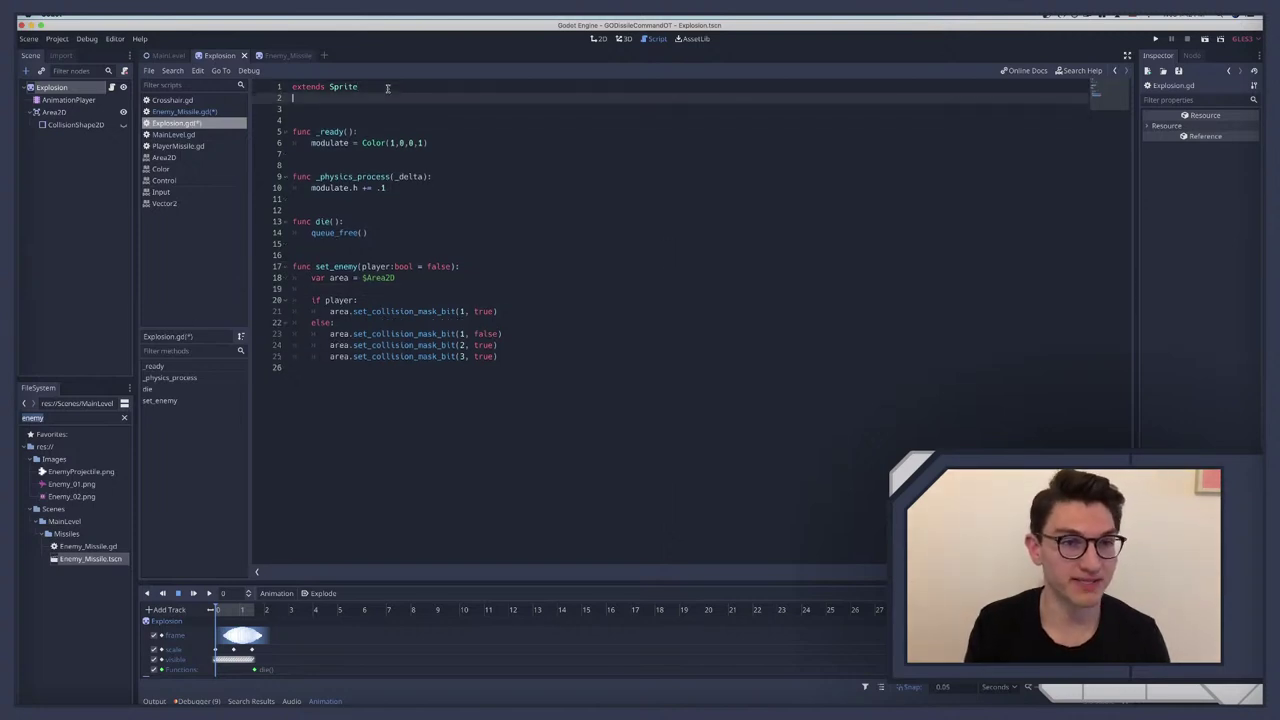
{"action": "key", "text": "Return"}
{"action": "key", "text": "Return"}
{"action": "key", "text": "Up"}
{"action": "type", "text": "var player"}
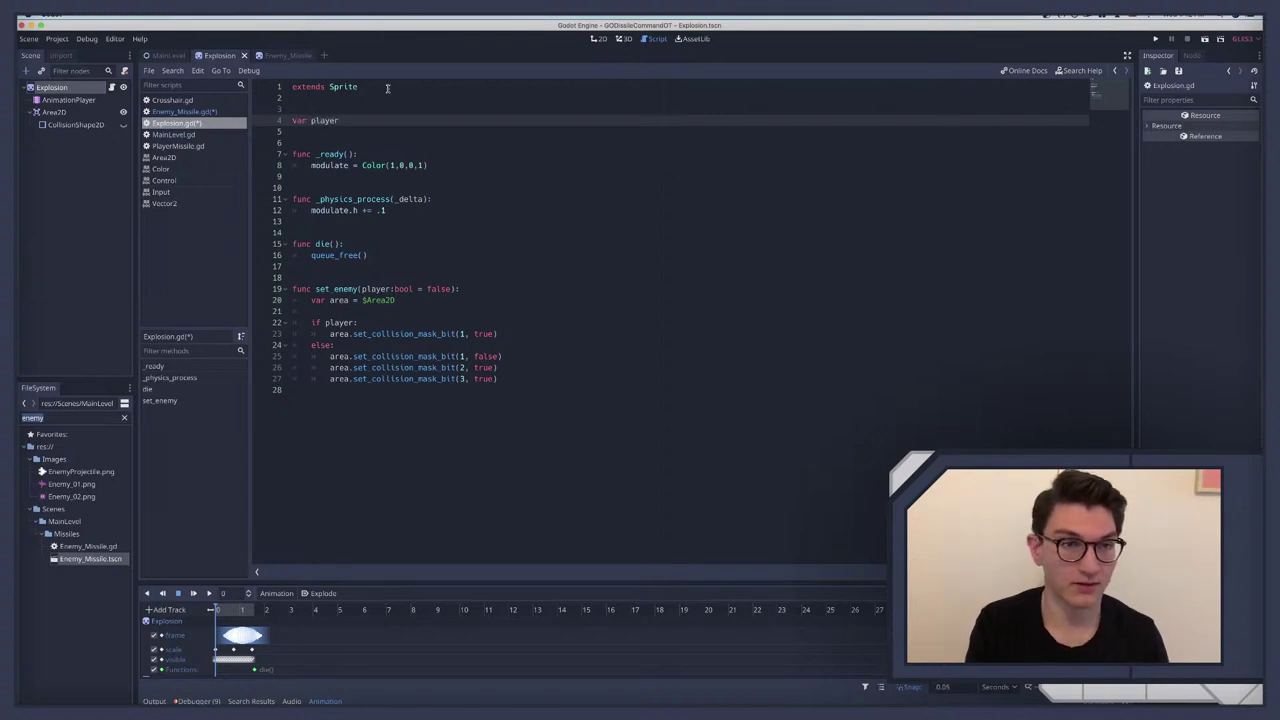
{"action": "type", "text": "_explosion"}
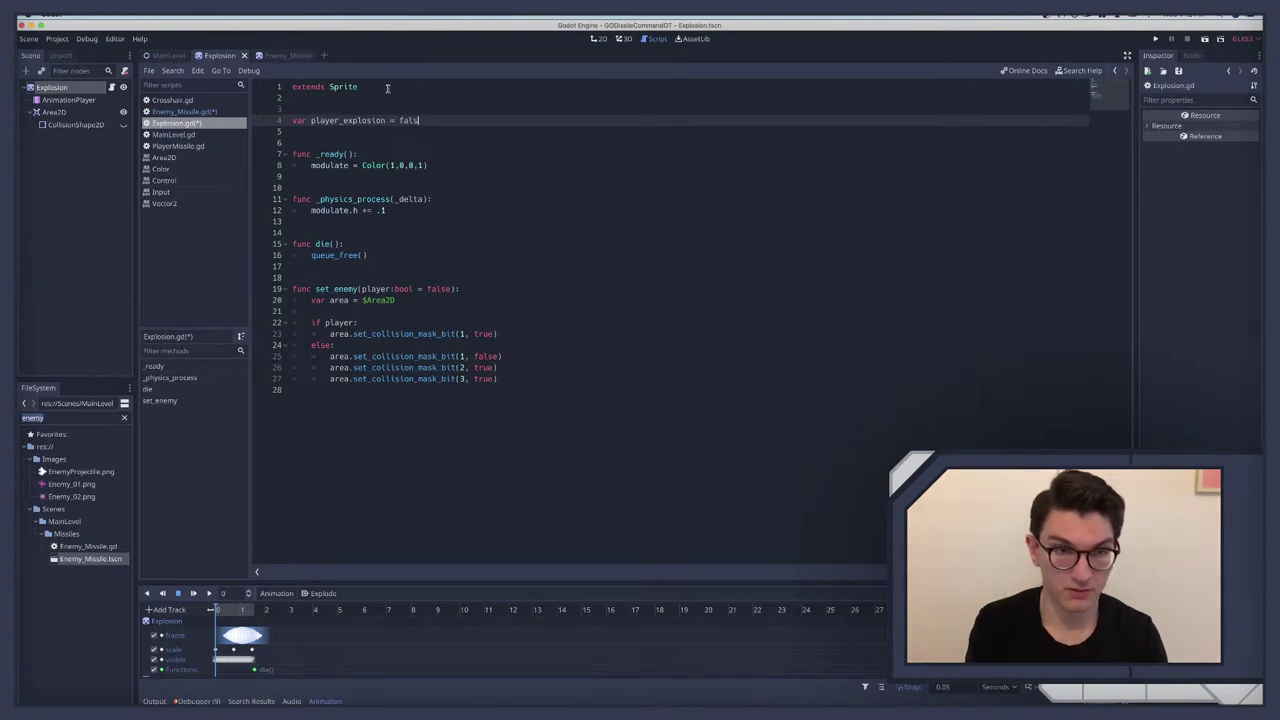
{"action": "type", "text": " = "}
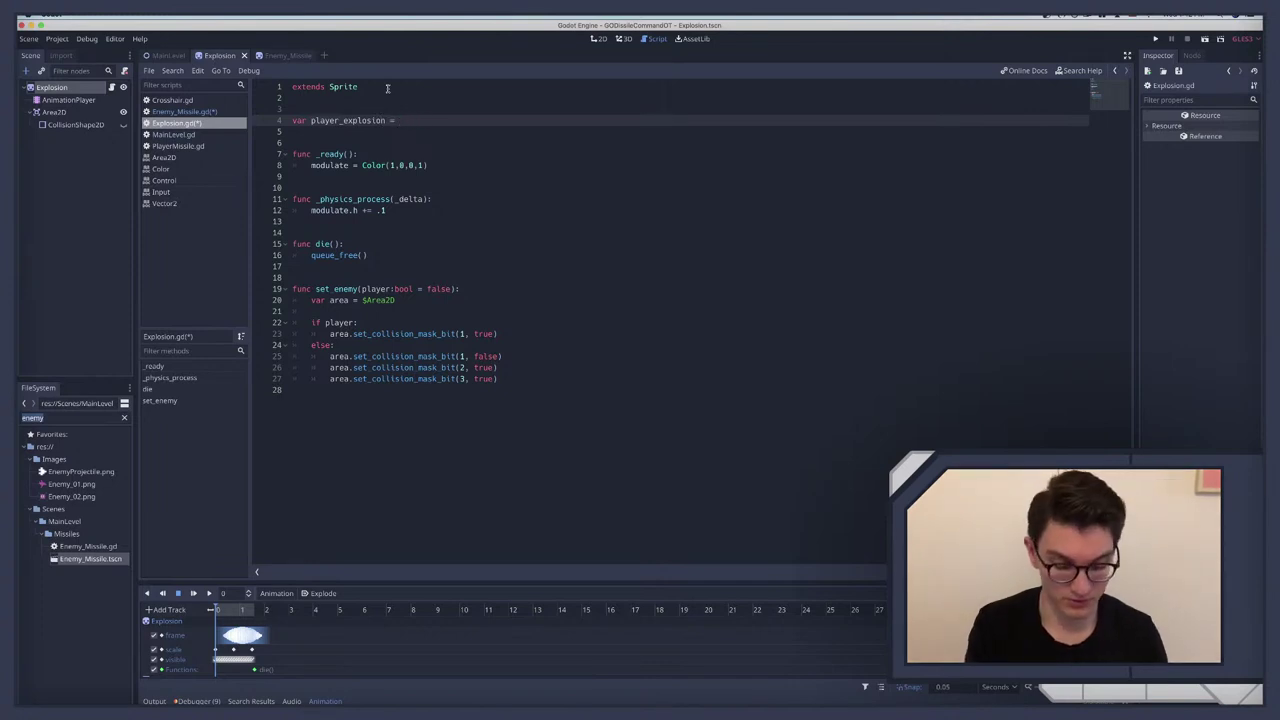
{"action": "type", "text": "true"}
{"action": "key", "text": "ctrl+s"}
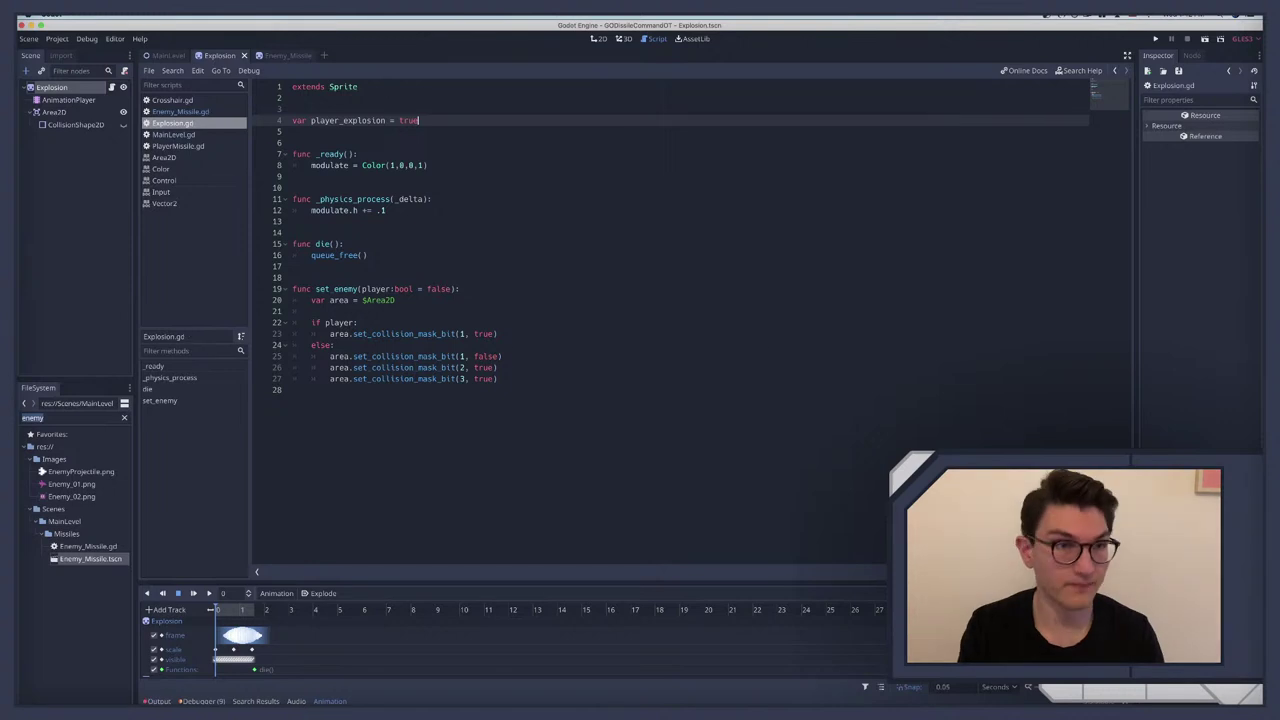
{"action": "left_click", "coordinate": [166, 55]}
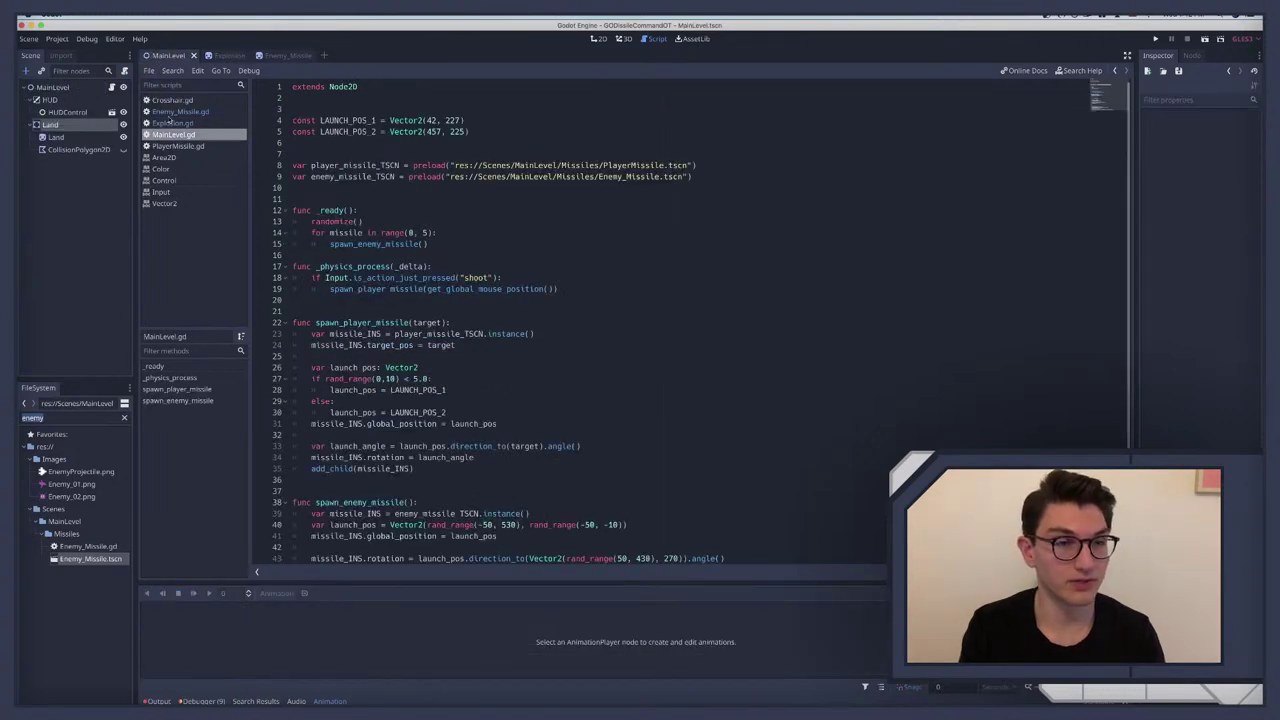
Step: Begin a missile_INS.player line above the rotation assignment in spawn_enemy_missile
{"action": "scroll", "coordinate": [406, 181], "scroll_direction": "down", "scroll_amount": 3}
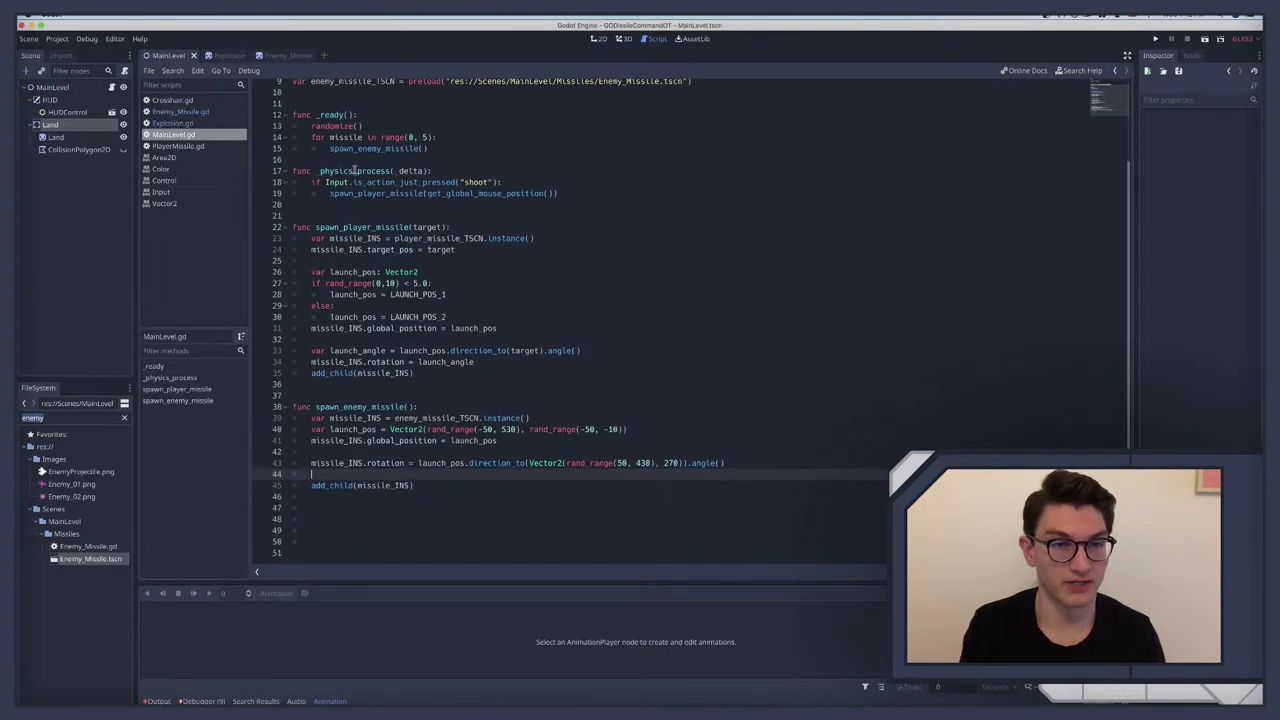
{"action": "left_click", "coordinate": [423, 450]}
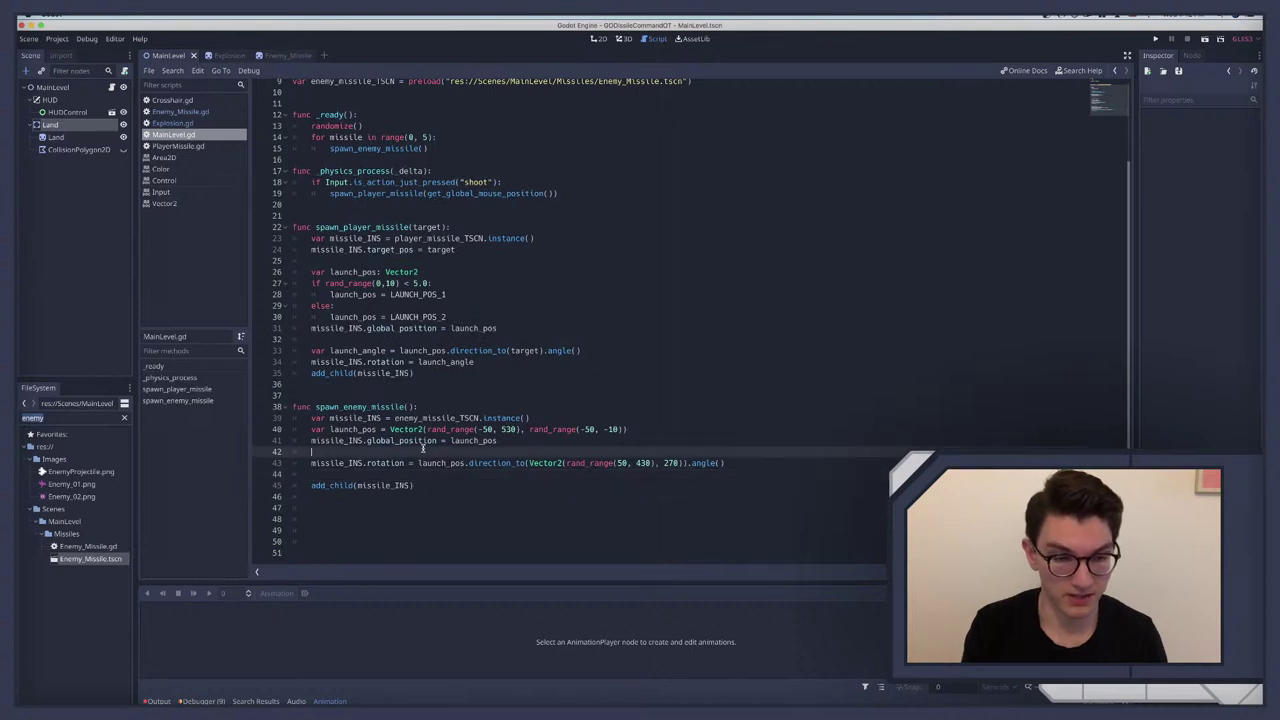
{"action": "type", "text": "missi"}
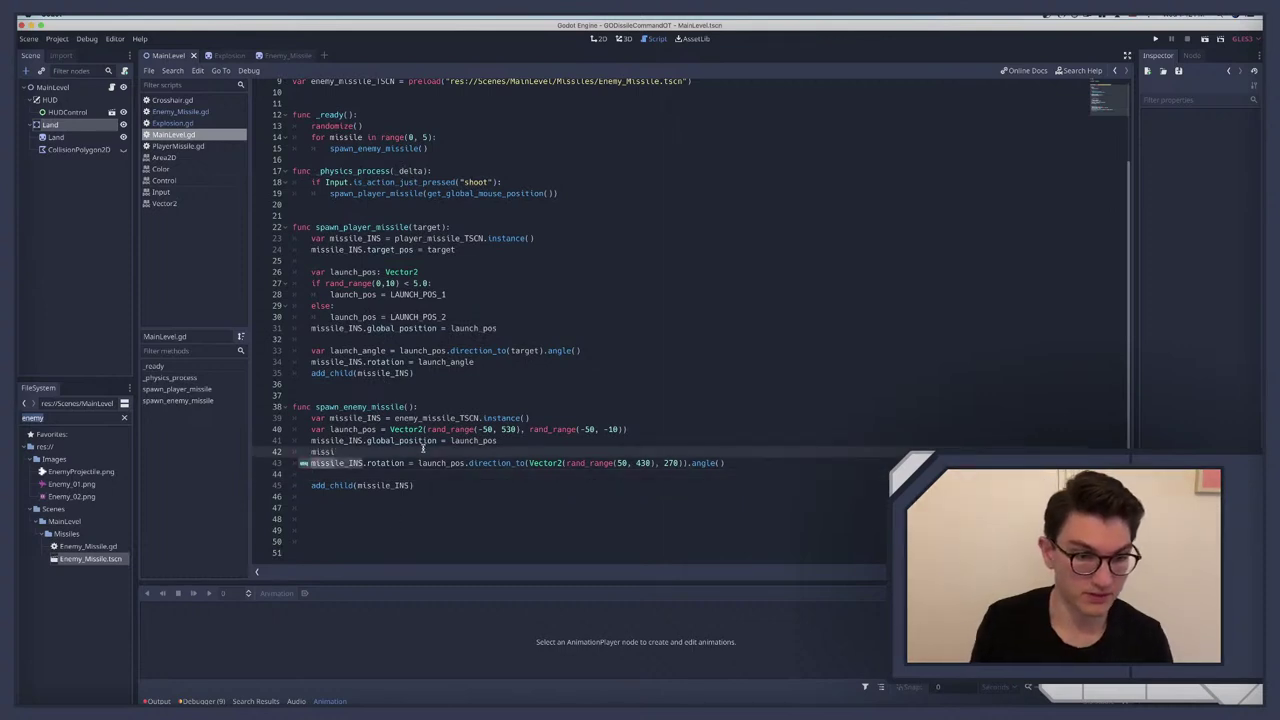
{"action": "type", "text": "le_INS.pl"}
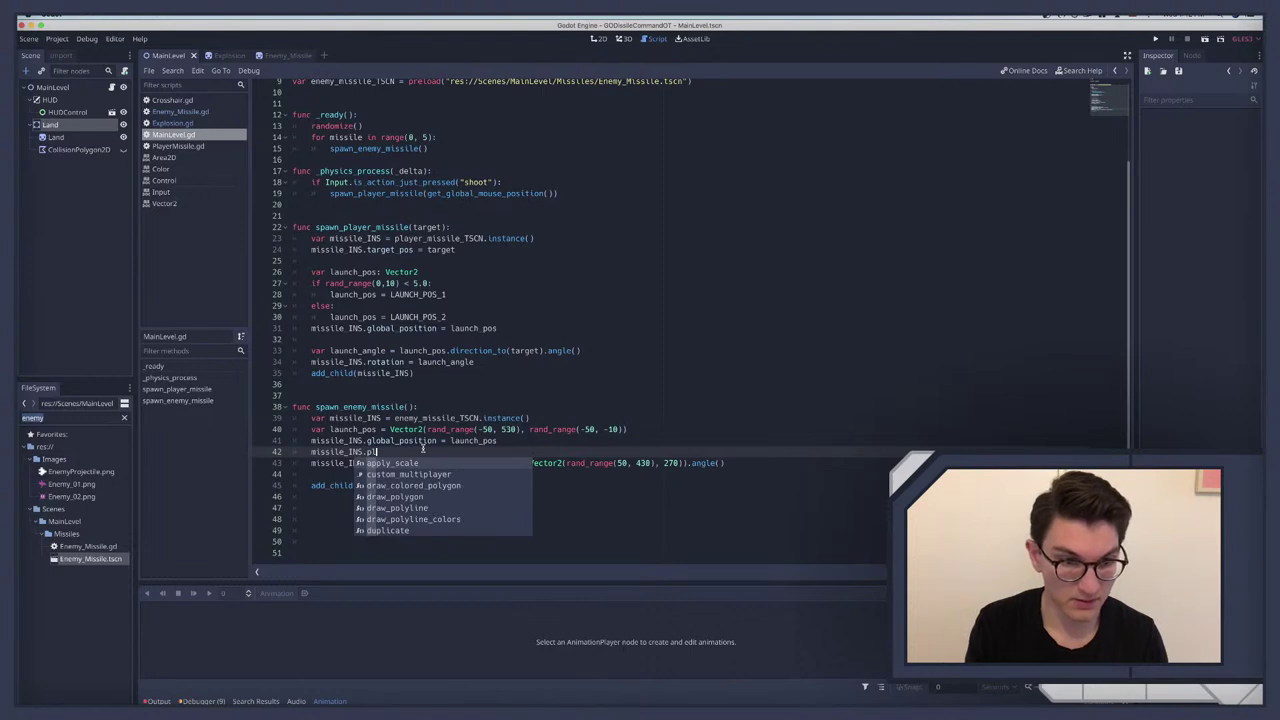
{"action": "type", "text": "a"}
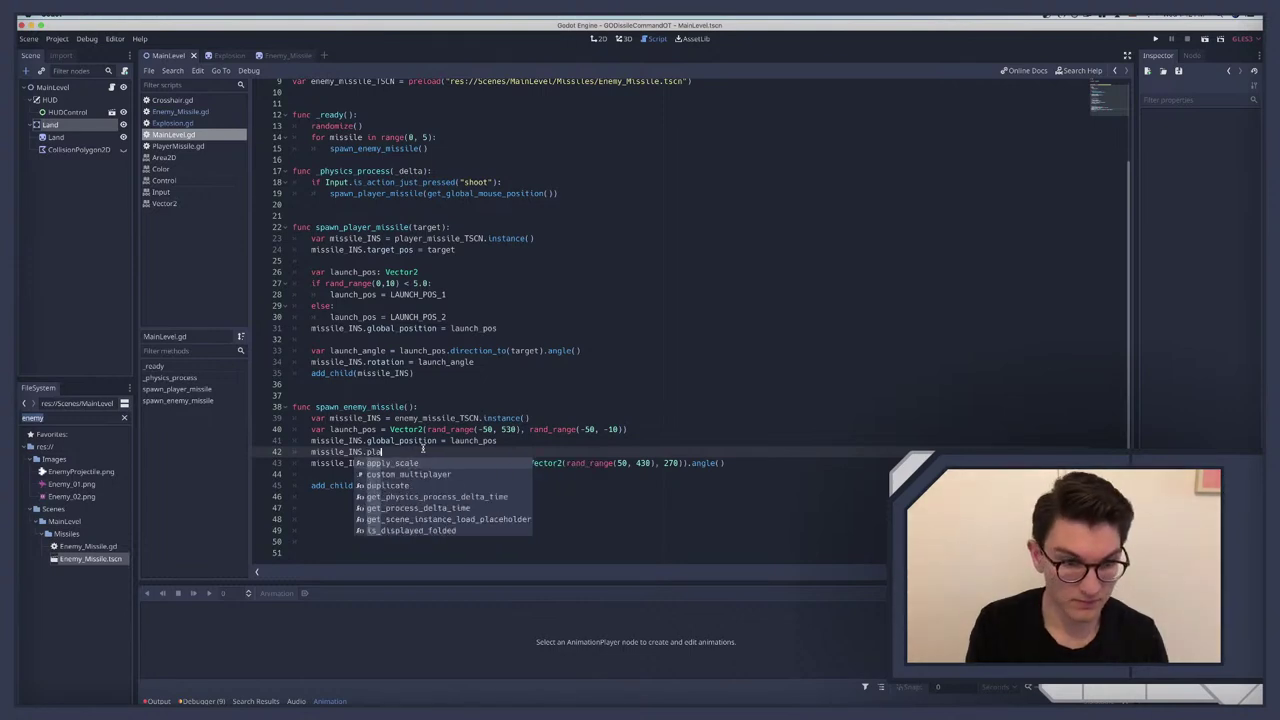
{"action": "type", "text": "yer"}
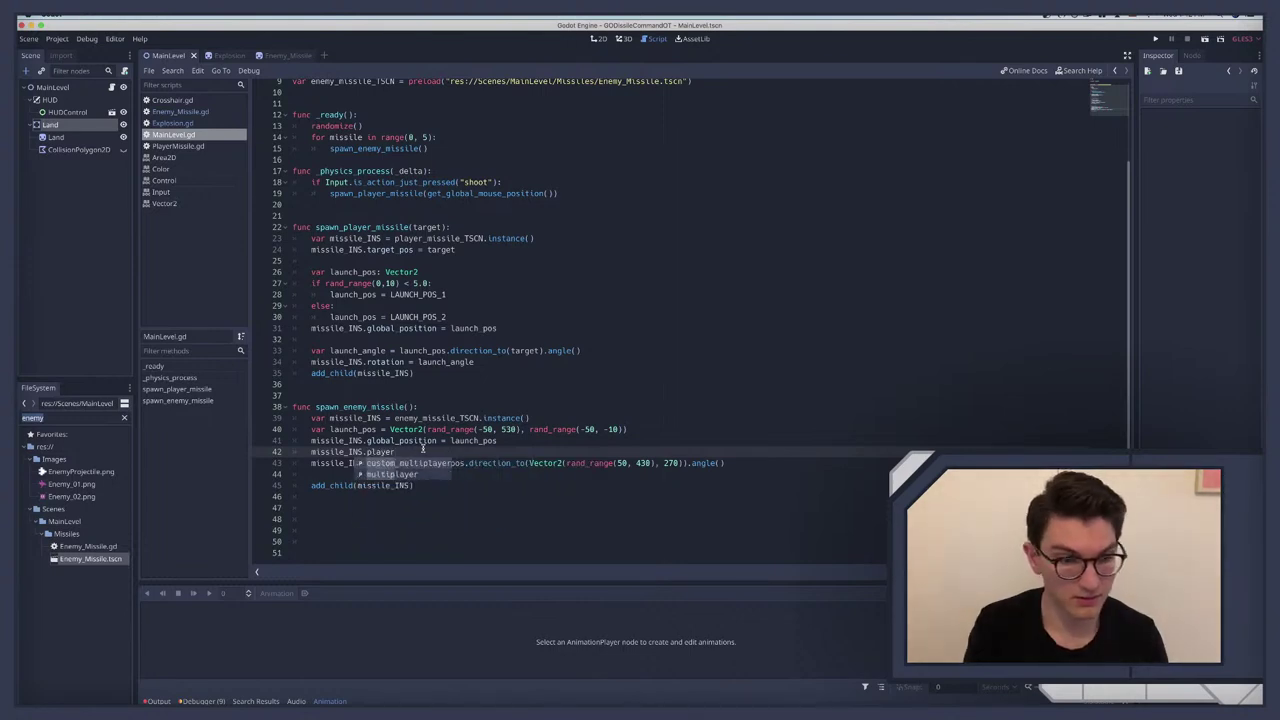
{"action": "key", "text": "Escape"}
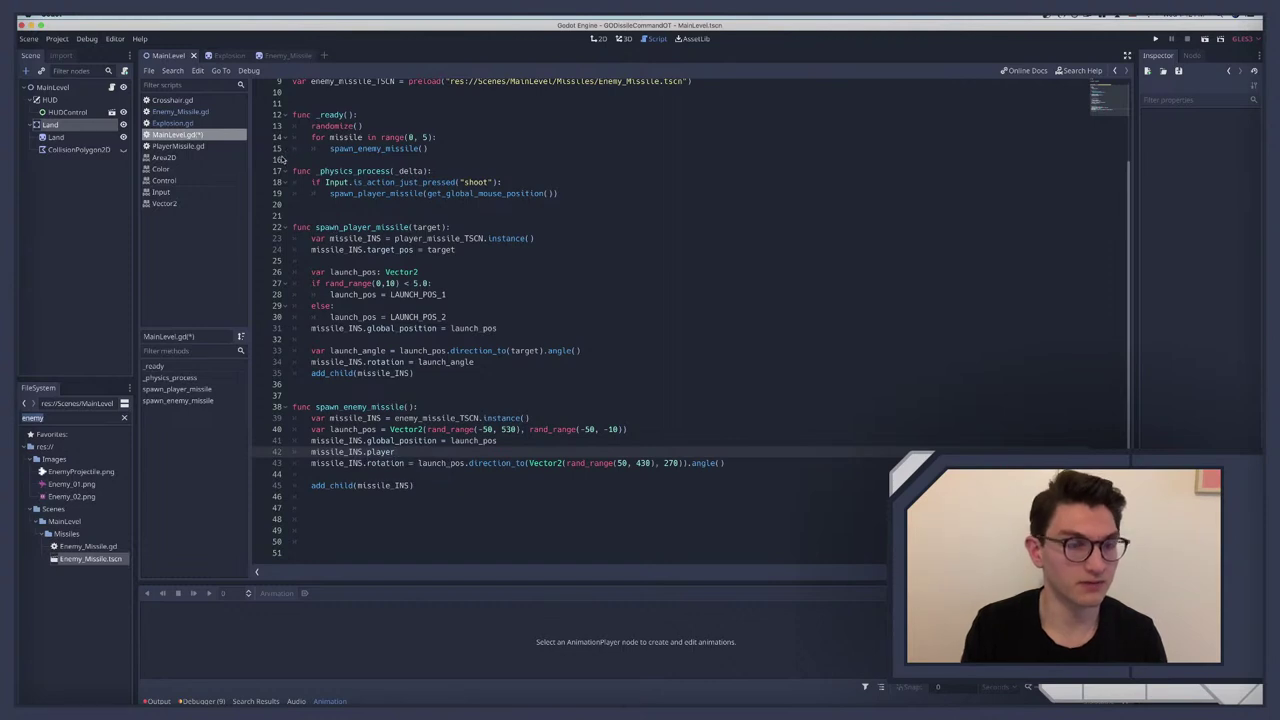
Step: After checking player_explosion in Explosion.gd, delete the unfinished missile_INS.player line 42
{"action": "left_click", "coordinate": [173, 122]}
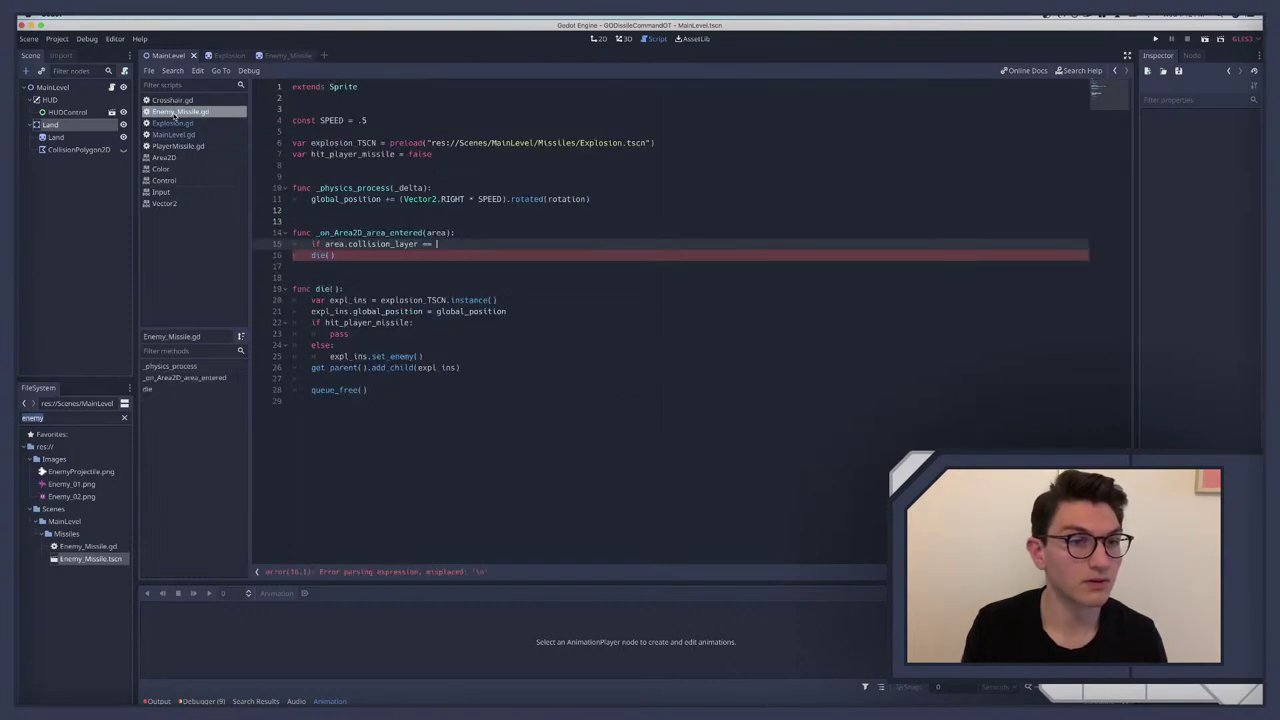
{"action": "double_click", "coordinate": [328, 120]}
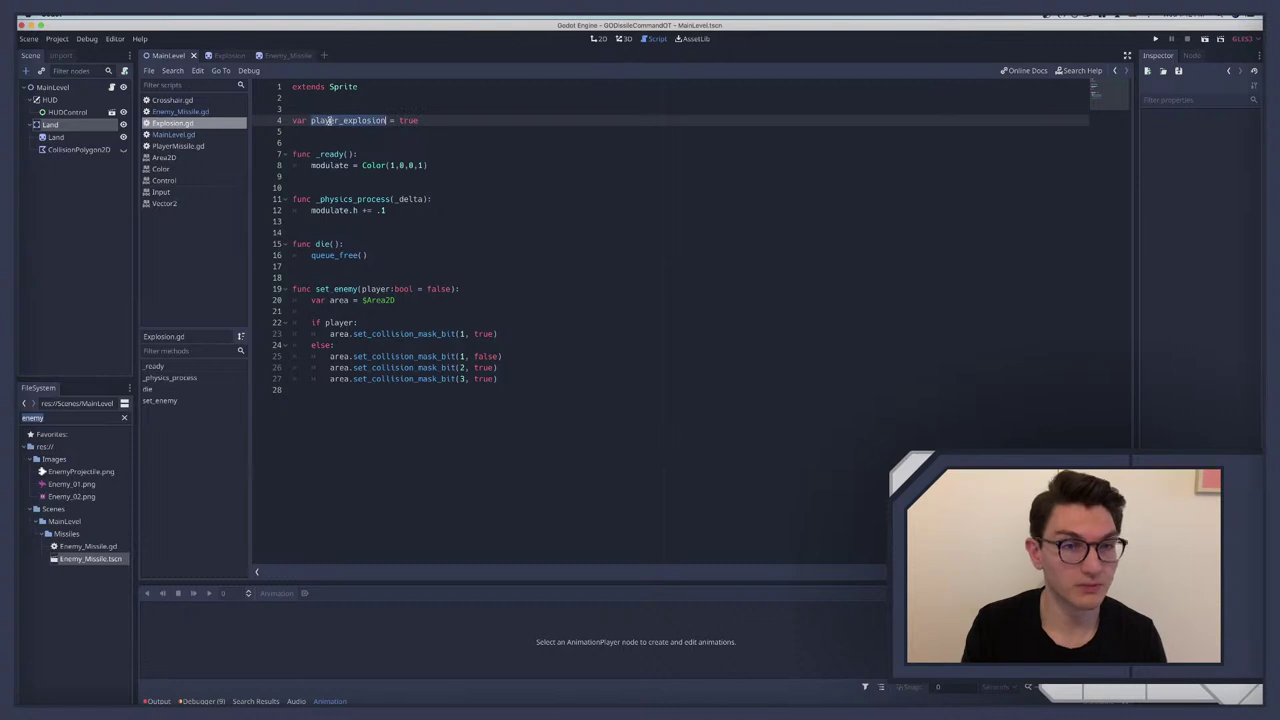
{"action": "left_click", "coordinate": [173, 134]}
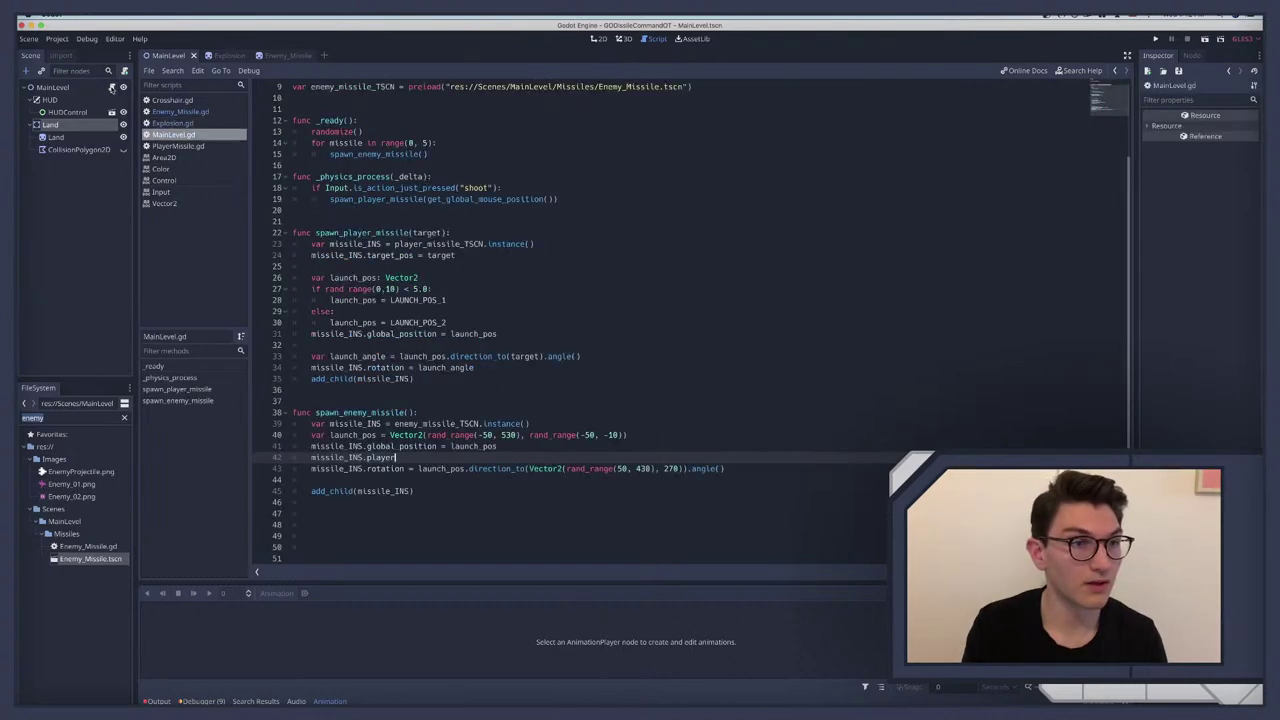
{"action": "triple_click", "coordinate": [352, 455]}
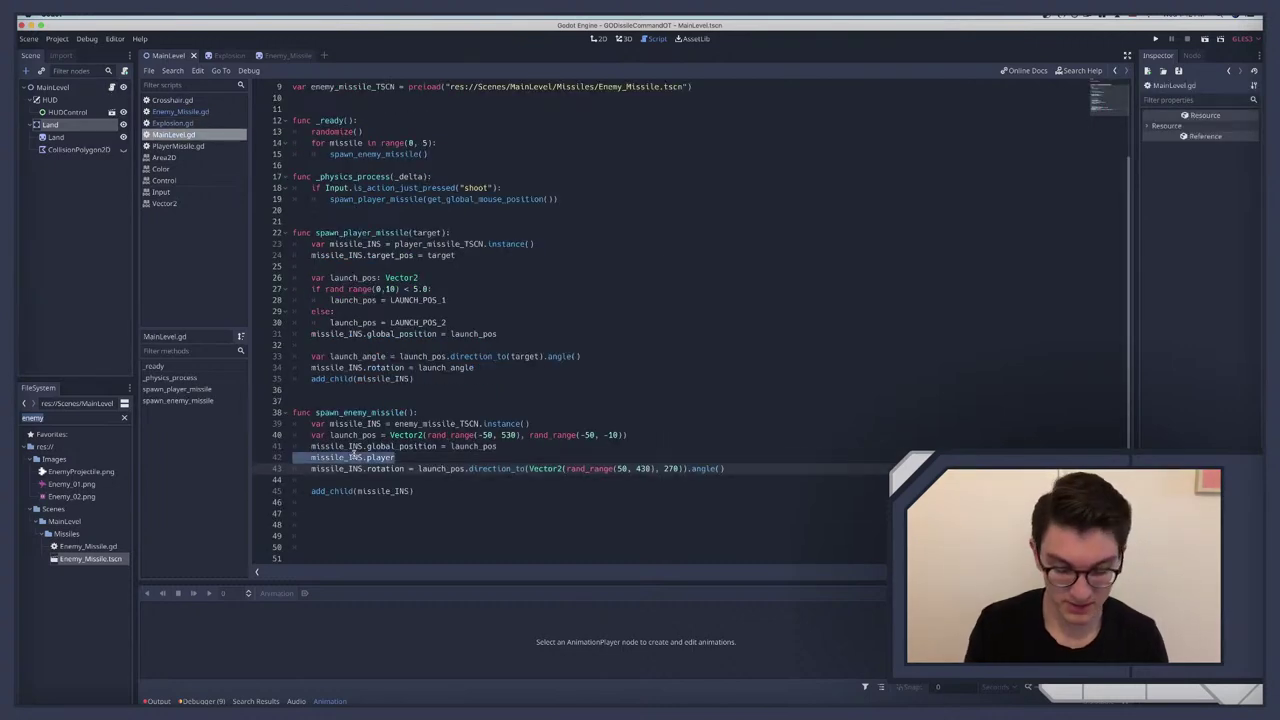
{"action": "key", "text": "BackSpace"}
{"action": "key", "text": "BackSpace"}
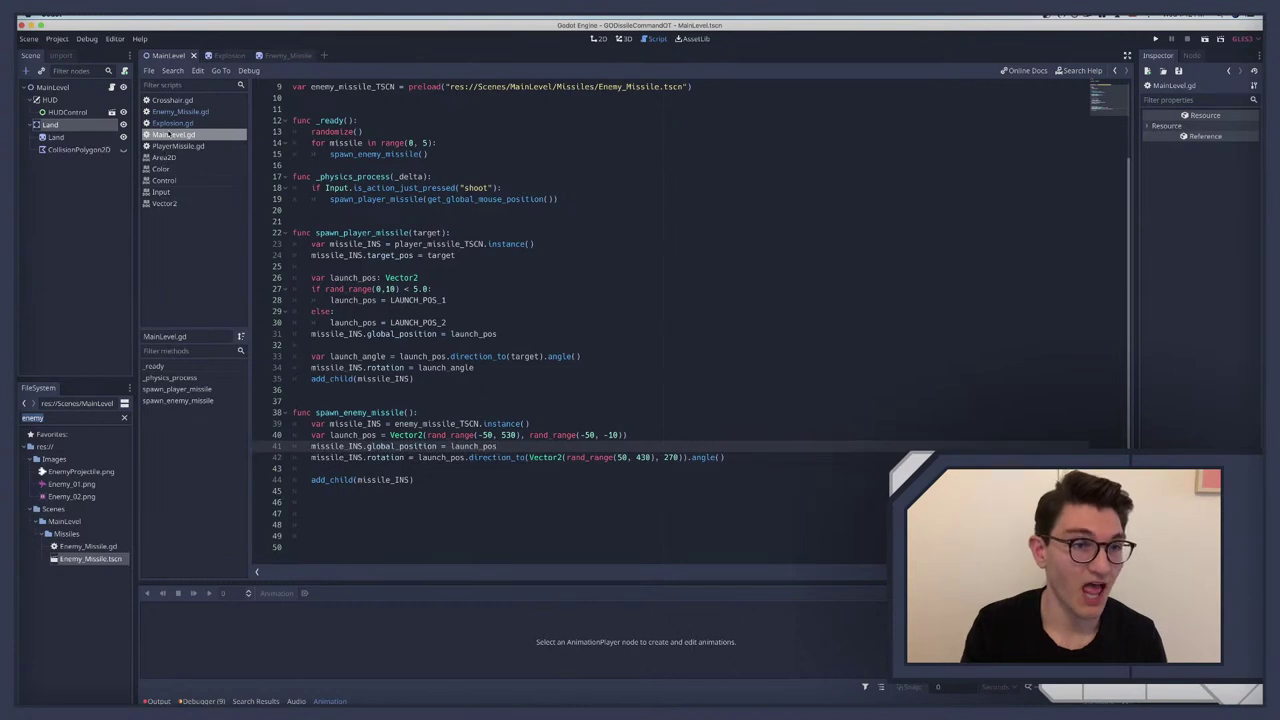
Step: In Enemy_Missile.gd, finish the area check with '== 0:' and add 'pass' beneath it
{"action": "left_click", "coordinate": [176, 112]}
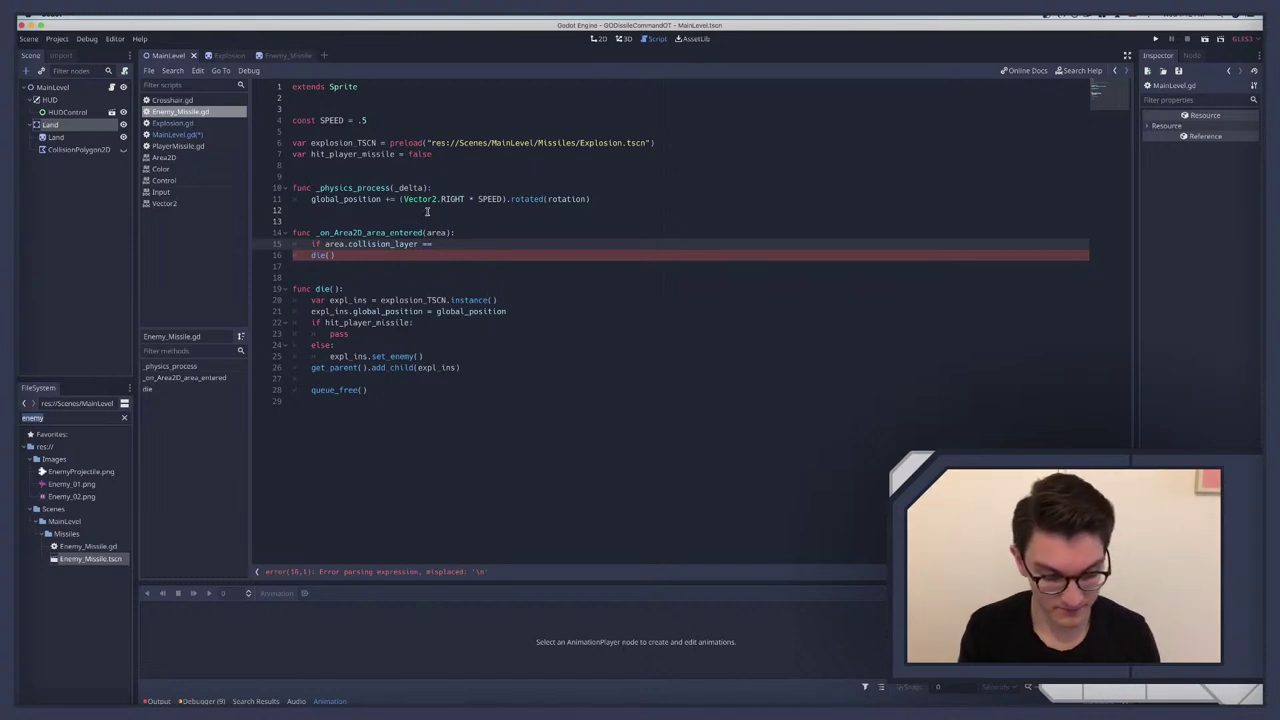
{"action": "type", "text": "0:"}
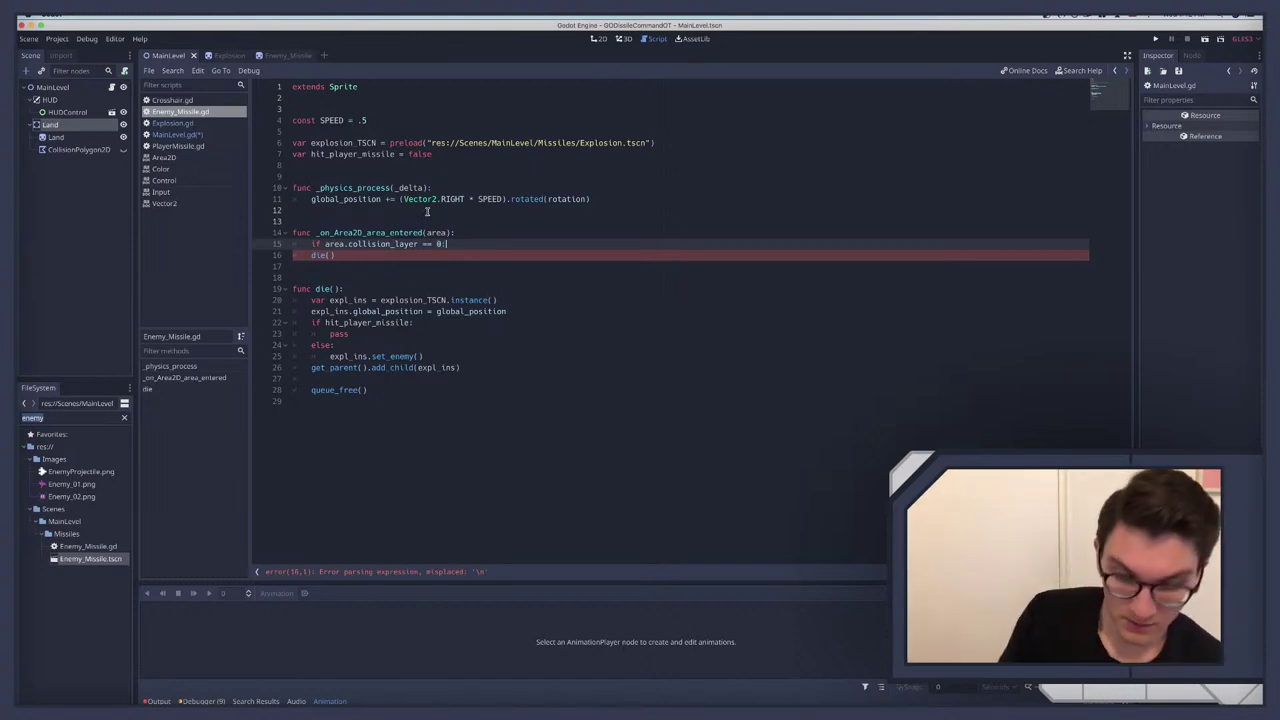
{"action": "key", "text": "Return"}
{"action": "type", "text": "pass"}
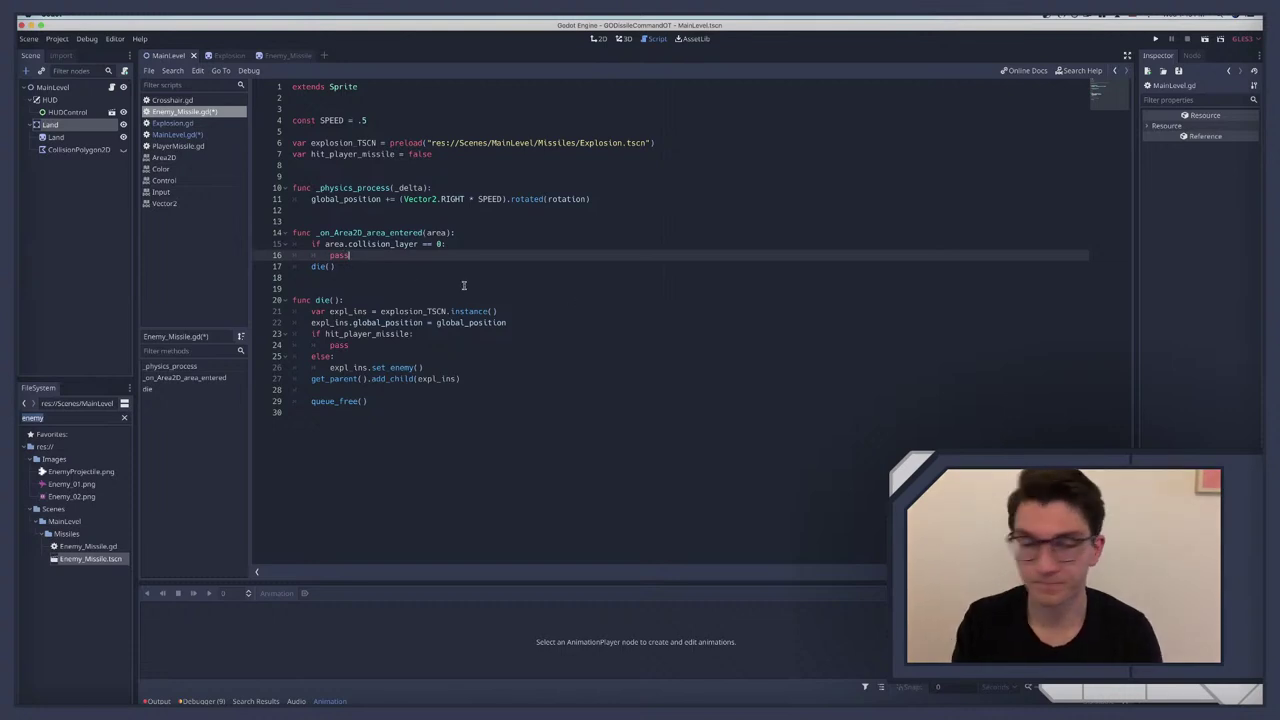
Step: Correct 'collisionlayer' to 'collision_layer' on line 15 and save the scripts
{"action": "left_click_drag", "start_coordinate": [325, 244], "coordinate": [446, 244]}
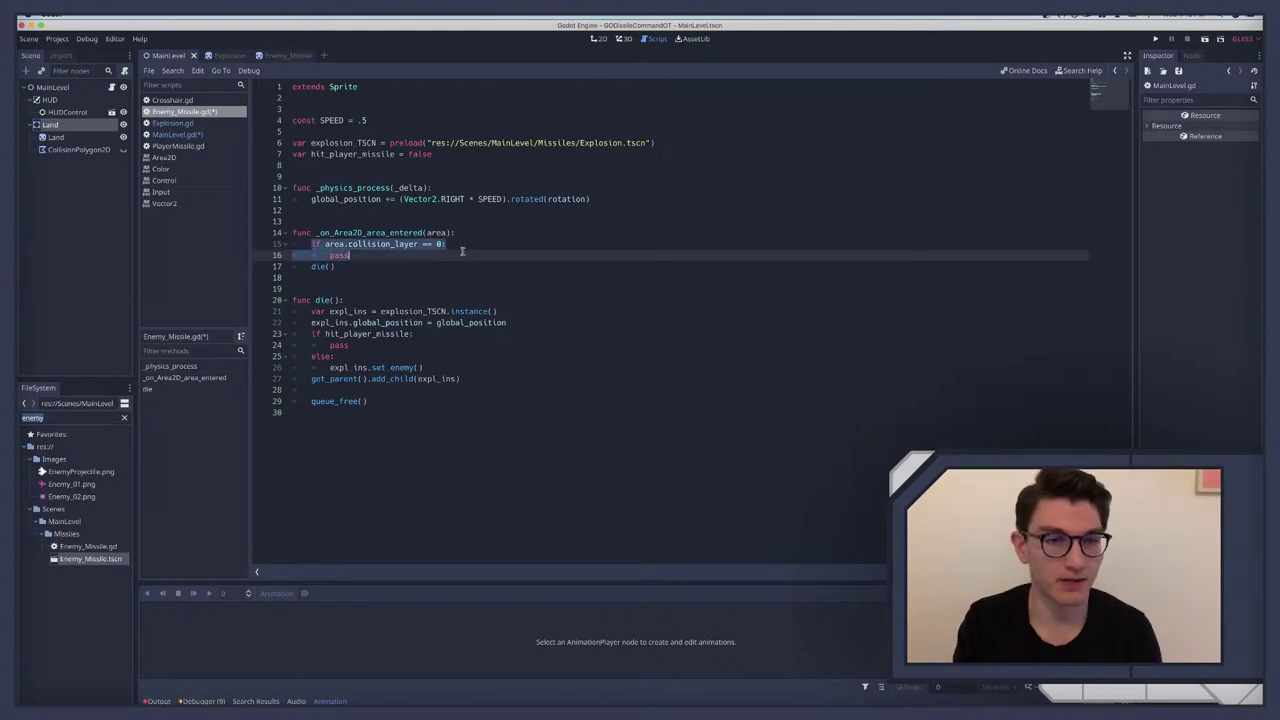
{"action": "left_click", "coordinate": [393, 244]}
{"action": "type", "text": "_"}
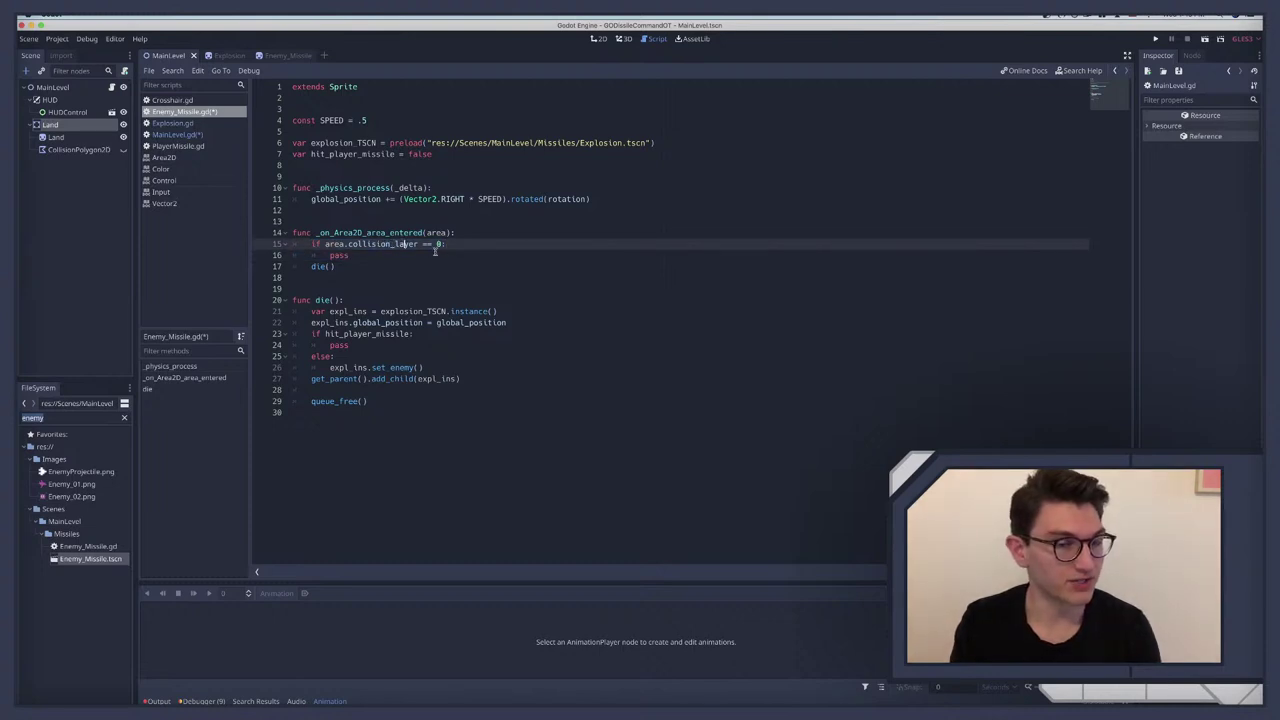
{"action": "key", "text": "ctrl+s"}
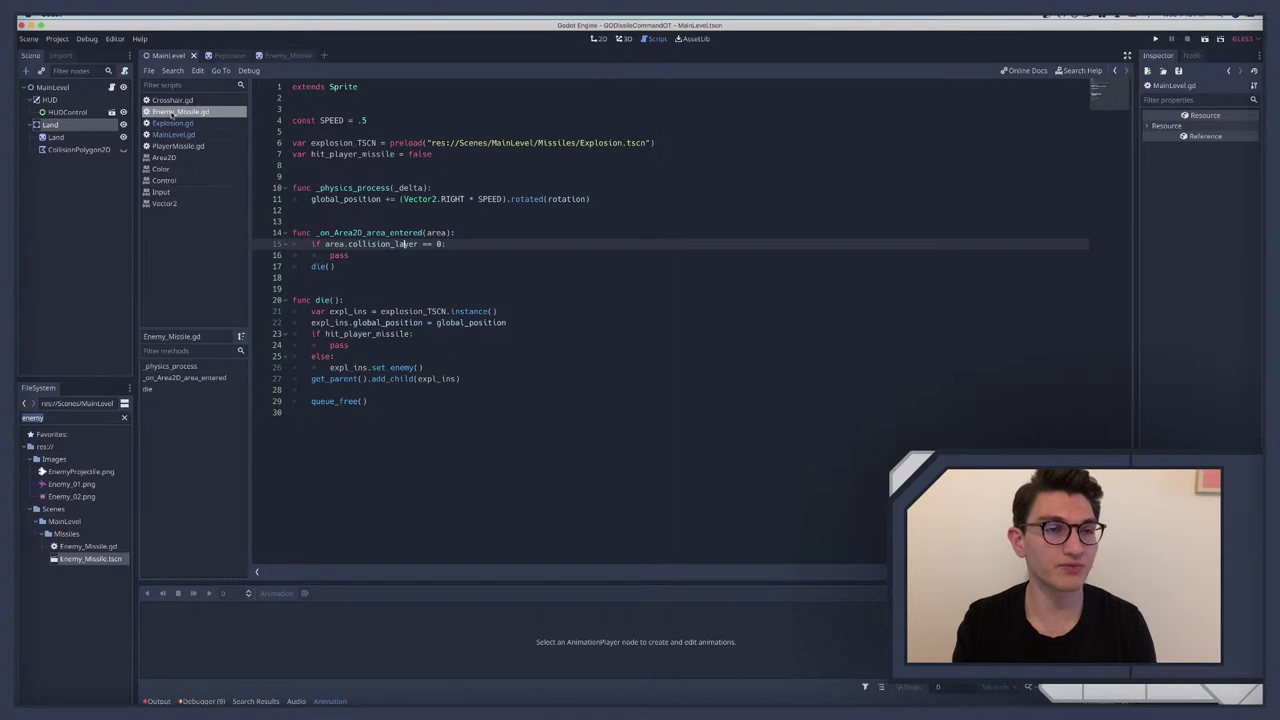
Step: Show the Explosion scene's 2D view, then switch to the MainLevel scene
{"action": "left_click", "coordinate": [220, 56]}
{"action": "left_click", "coordinate": [51, 88]}
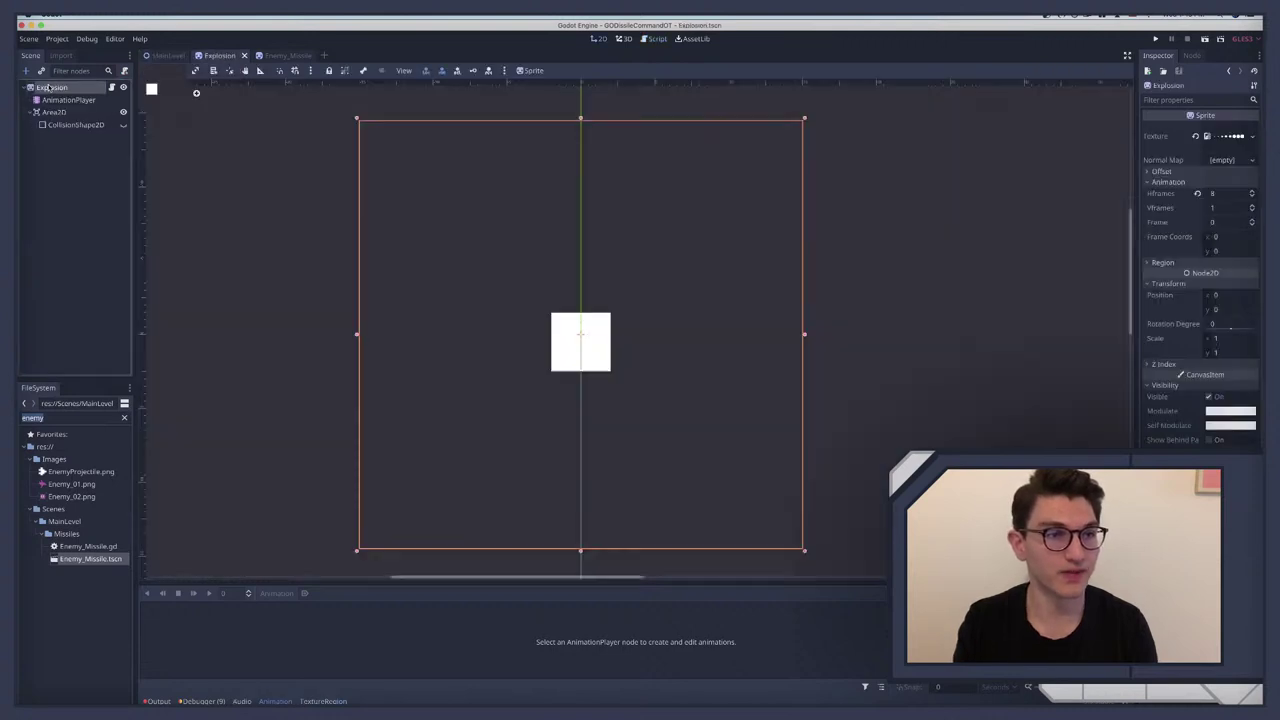
{"action": "left_click", "coordinate": [166, 56]}
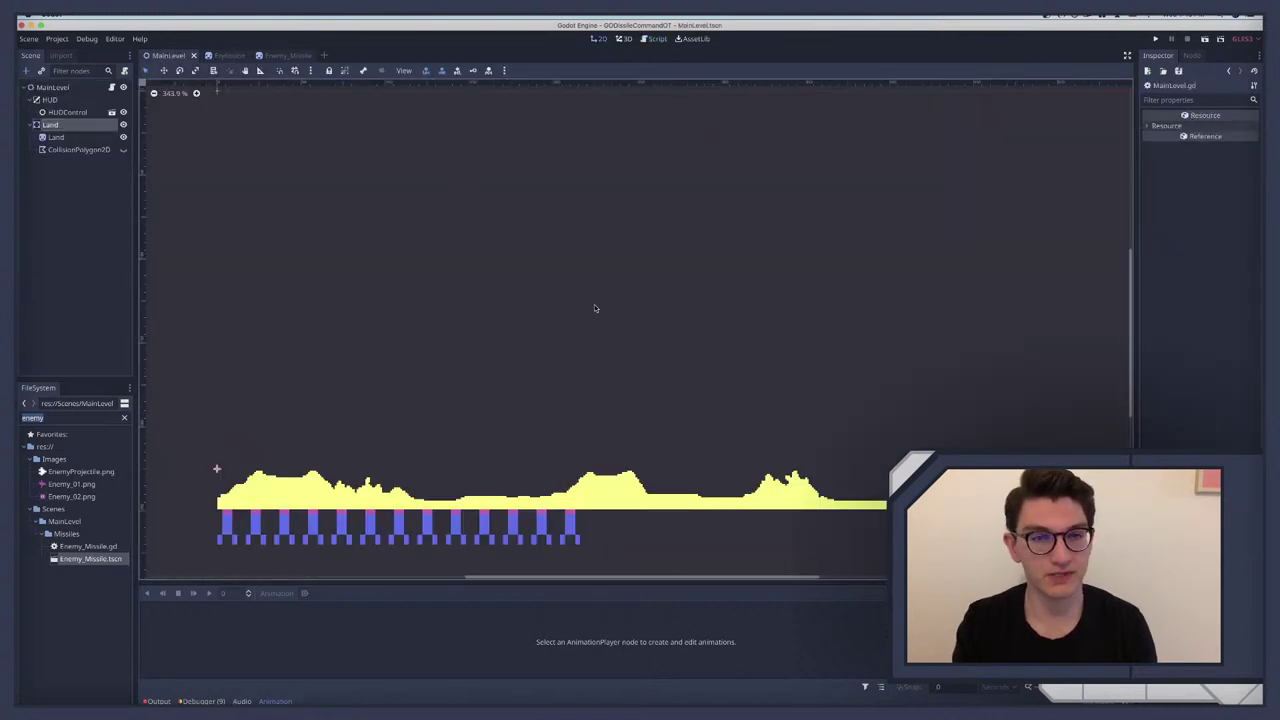
{"action": "scroll", "coordinate": [594, 308], "scroll_direction": "up", "scroll_amount": 2}
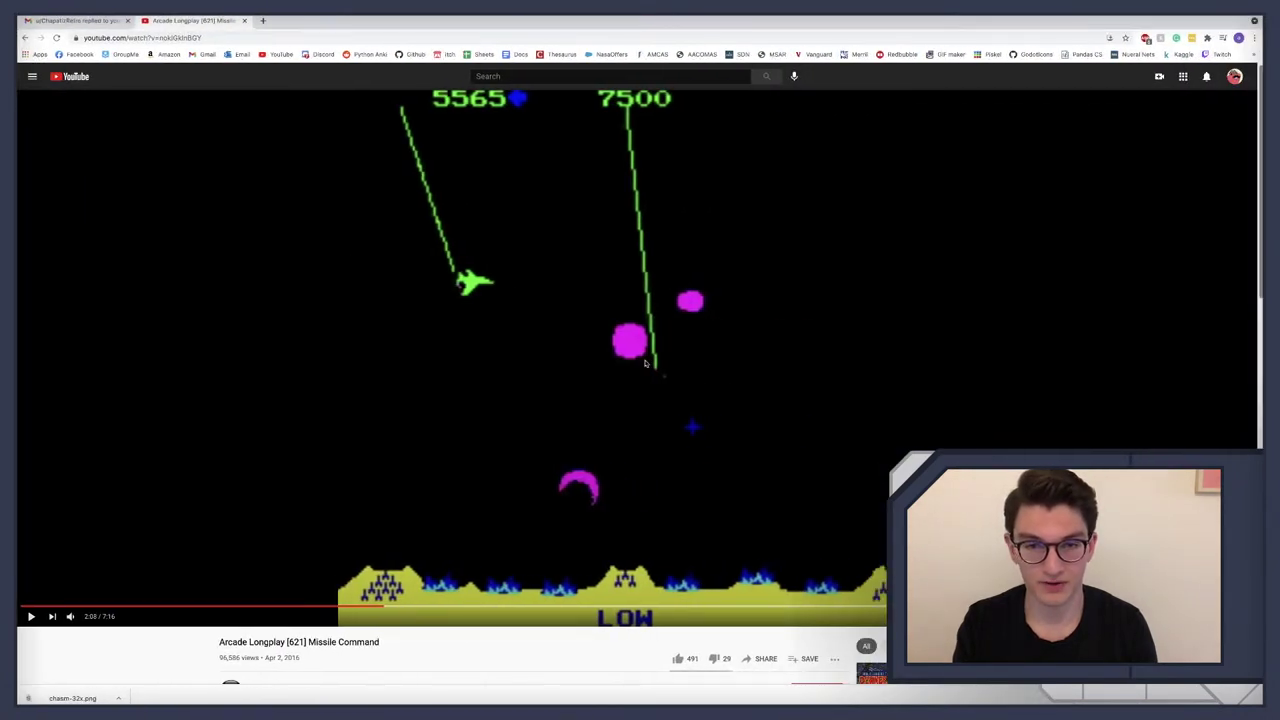
Step: Play the Missile Command longplay for reference, then return to Godot's Enemy_Missile scene tab
{"action": "left_click", "coordinate": [645, 360]}
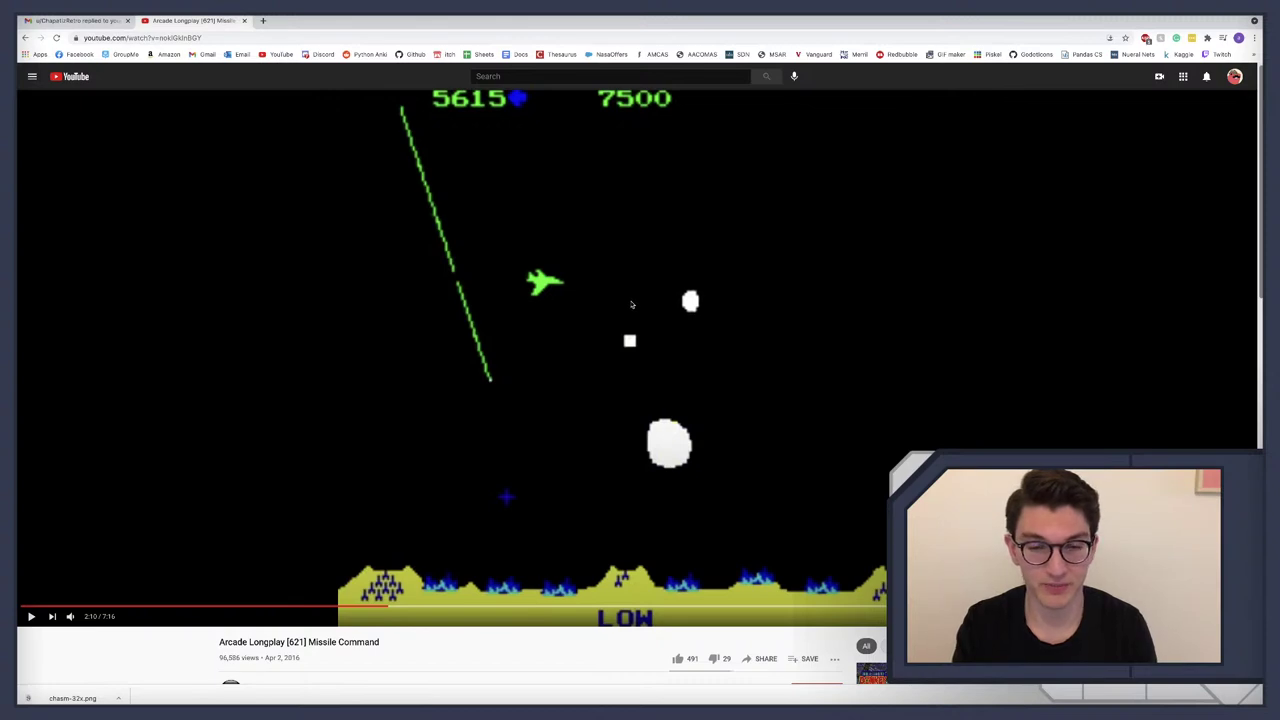
{"action": "key", "text": "super+Tab"}
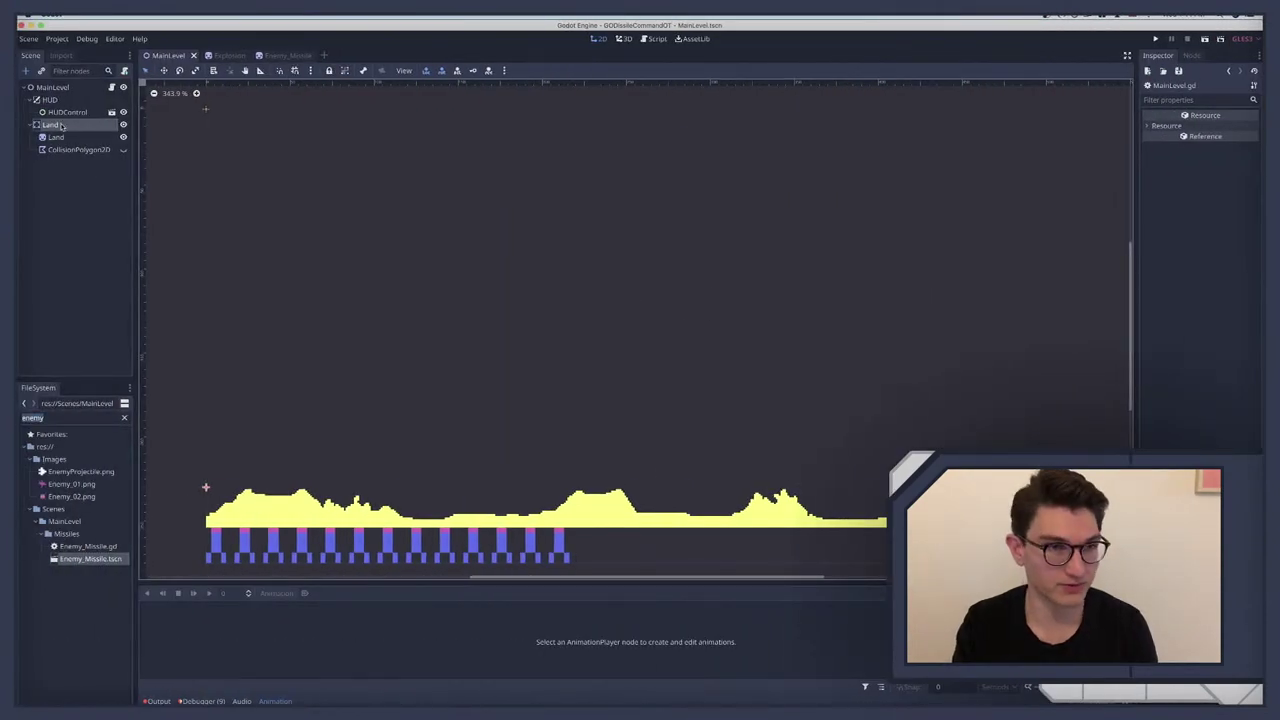
{"action": "key", "text": "super+Tab"}
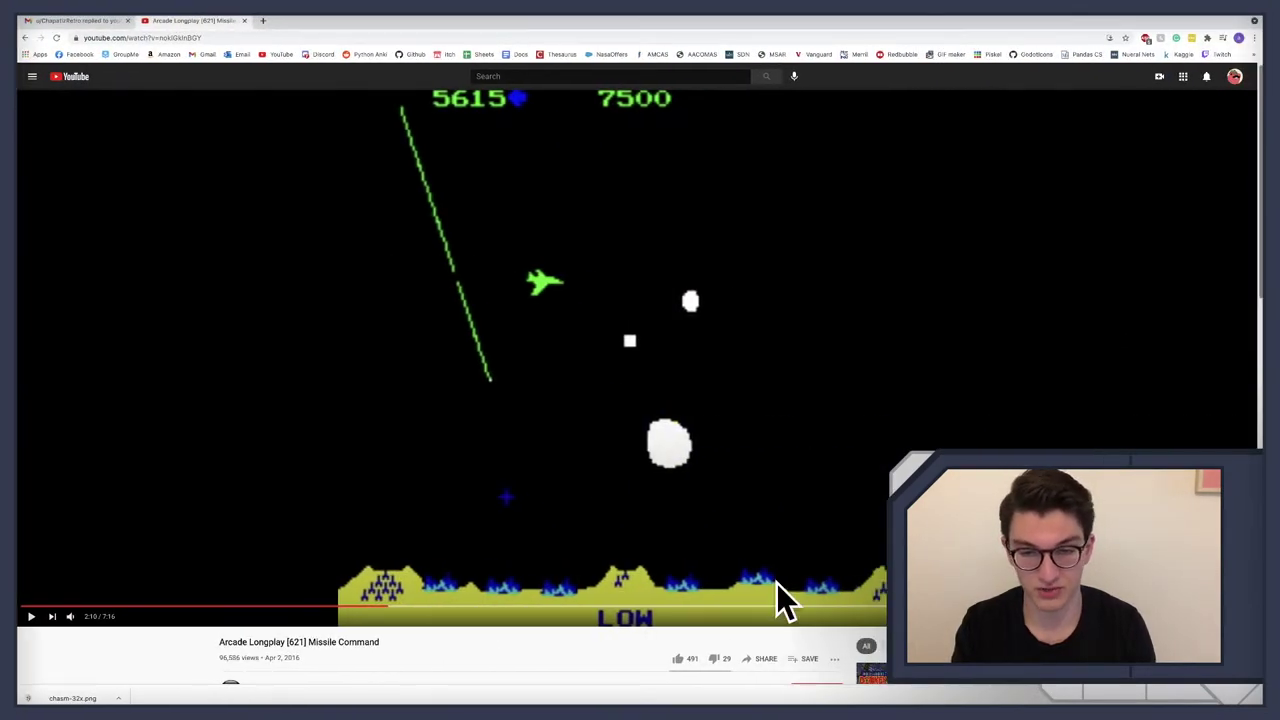
{"action": "key", "text": "super+Tab"}
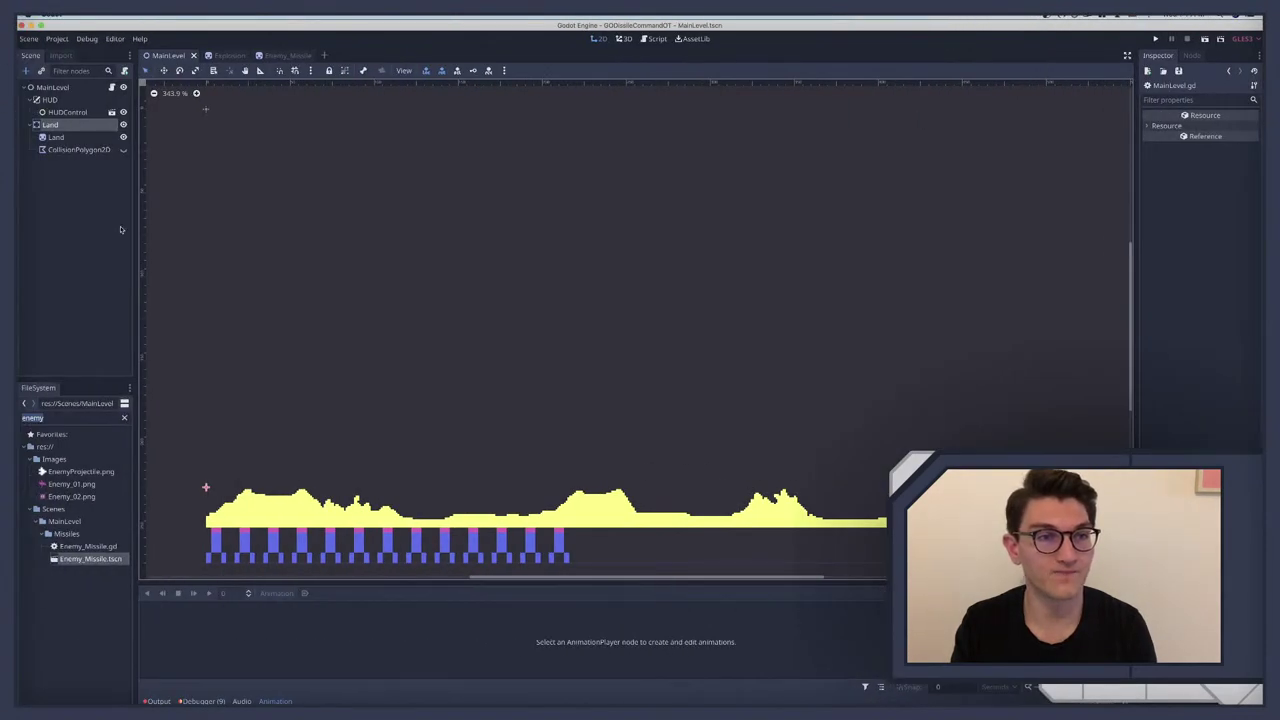
{"action": "left_click", "coordinate": [283, 56]}
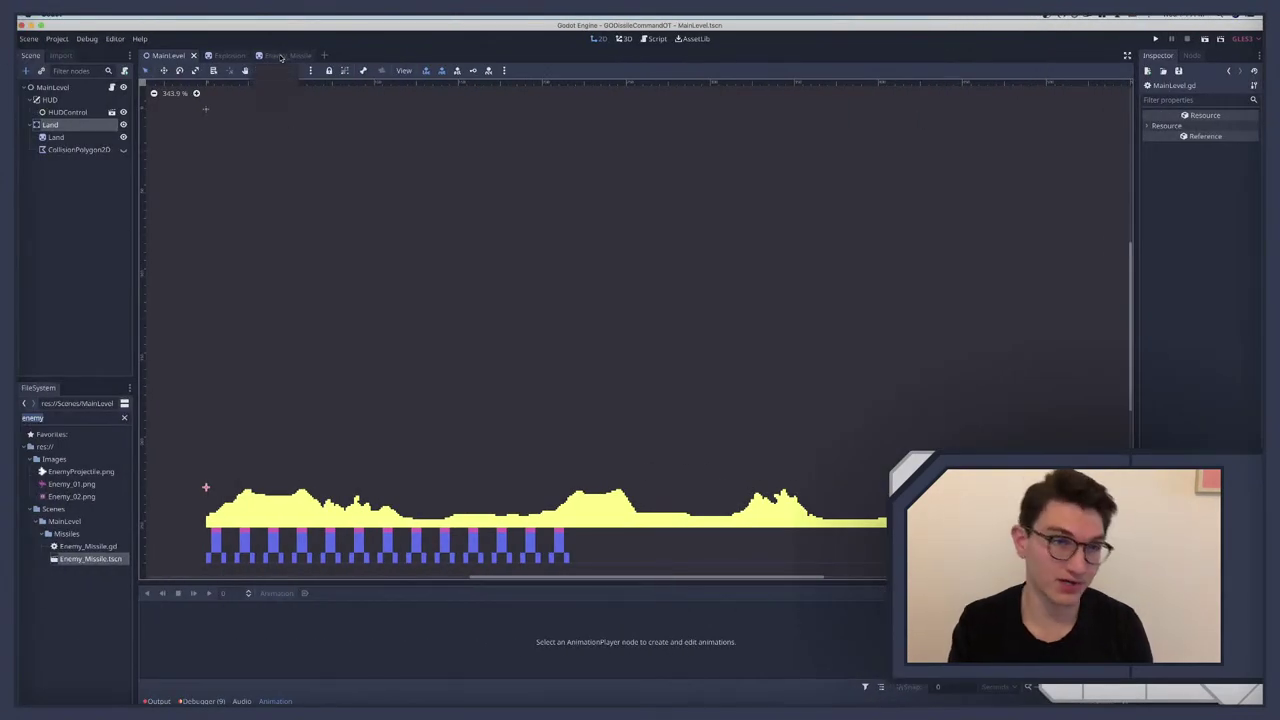
Step: In Enemy_Missile.gd's die(), delete the pass and else lines, leaving set_enemy() under the hit_player_missile check
{"action": "left_click", "coordinate": [217, 56]}
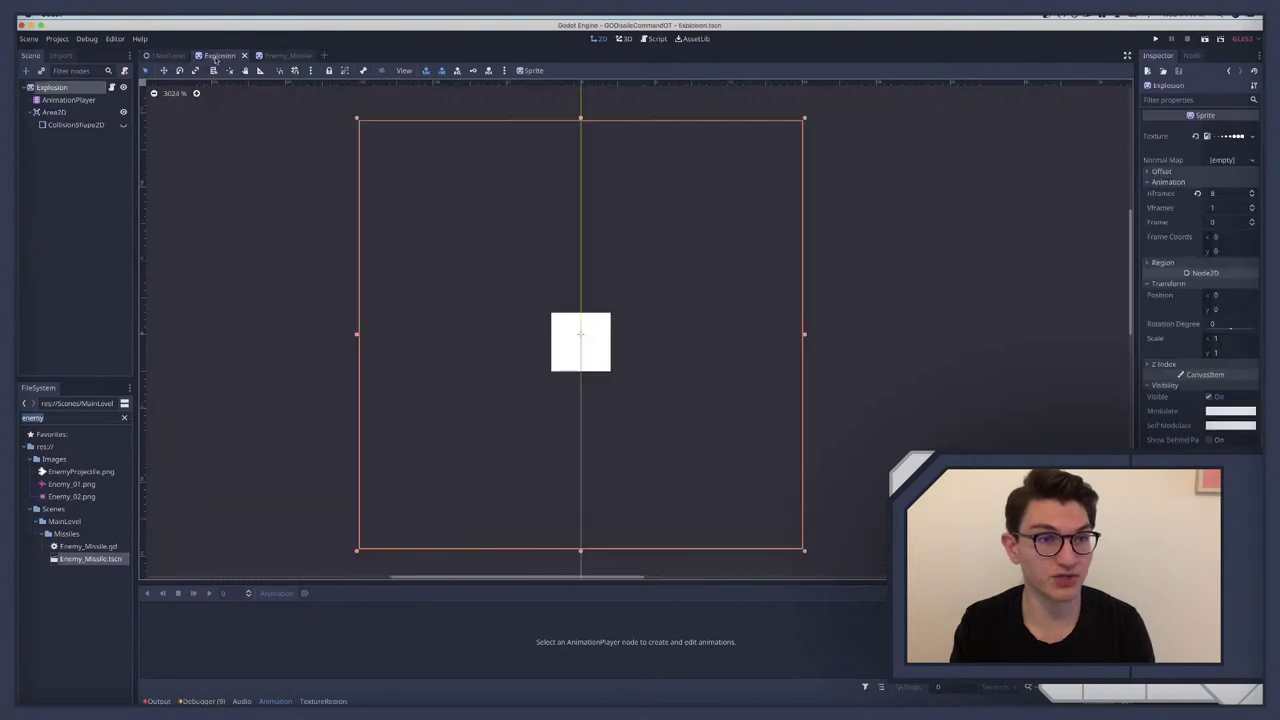
{"action": "left_click", "coordinate": [111, 87]}
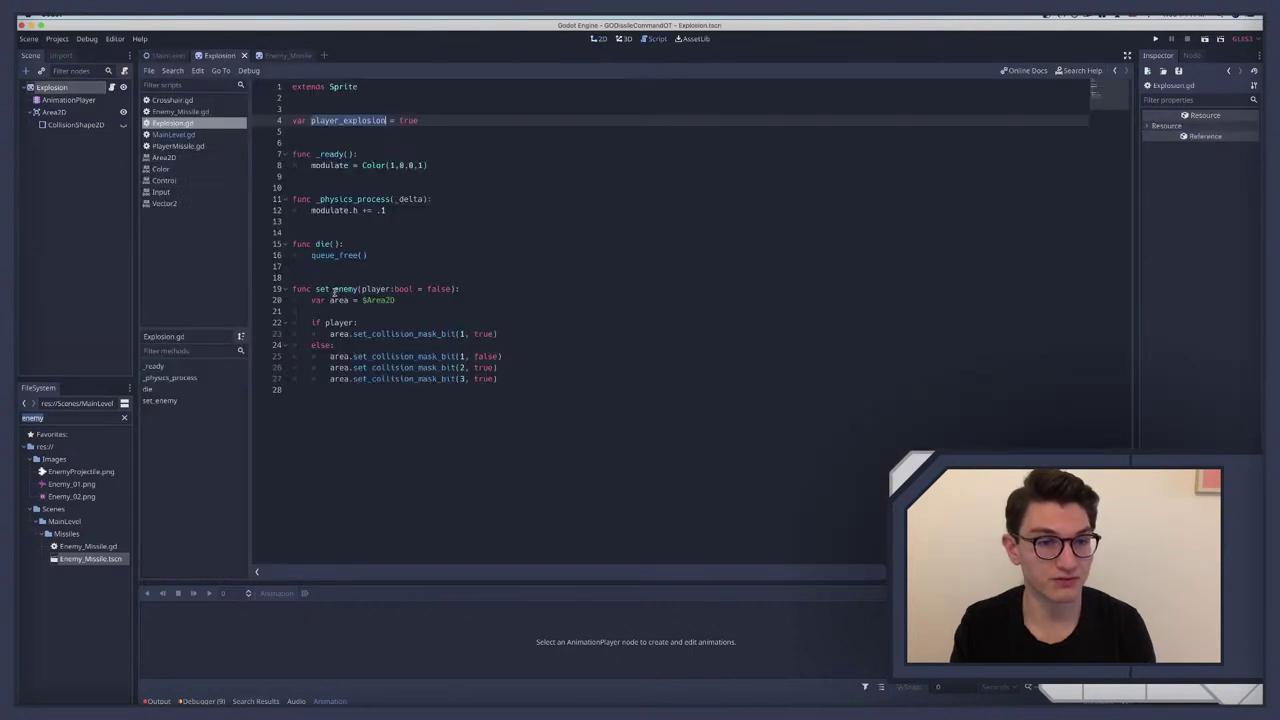
{"action": "left_click", "coordinate": [281, 56]}
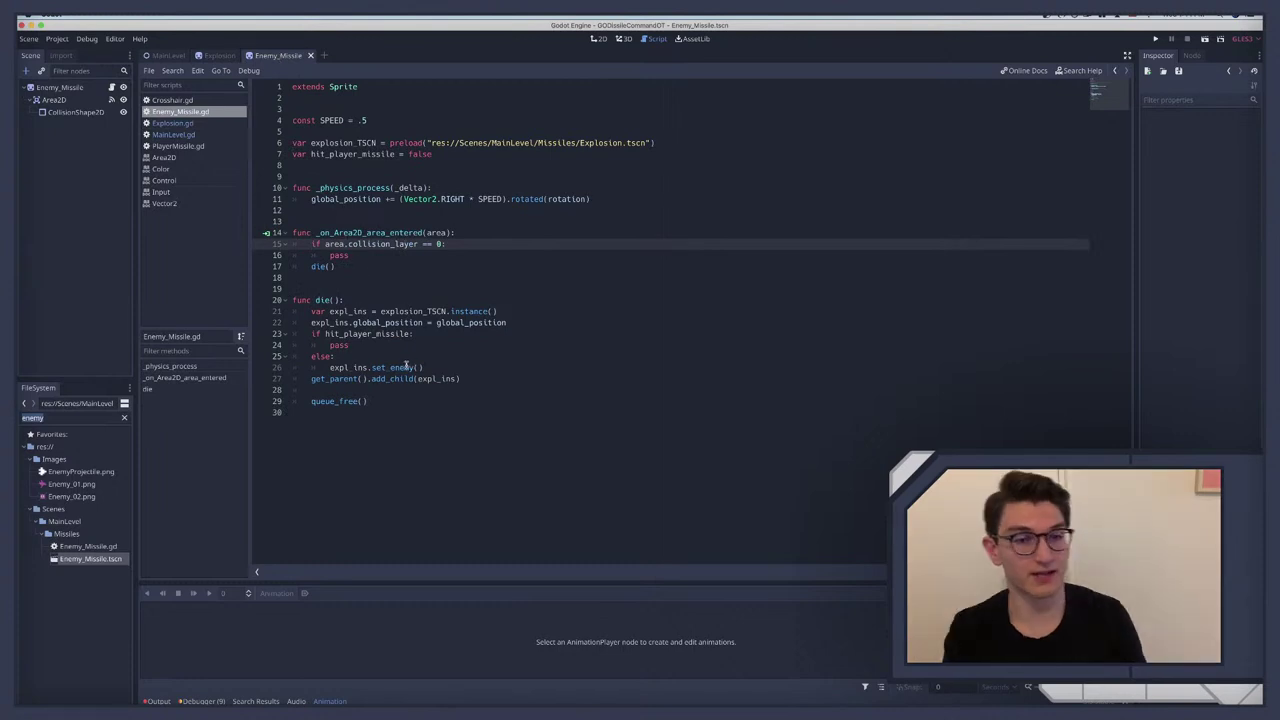
{"action": "left_click_drag", "start_coordinate": [329, 367], "coordinate": [456, 366]}
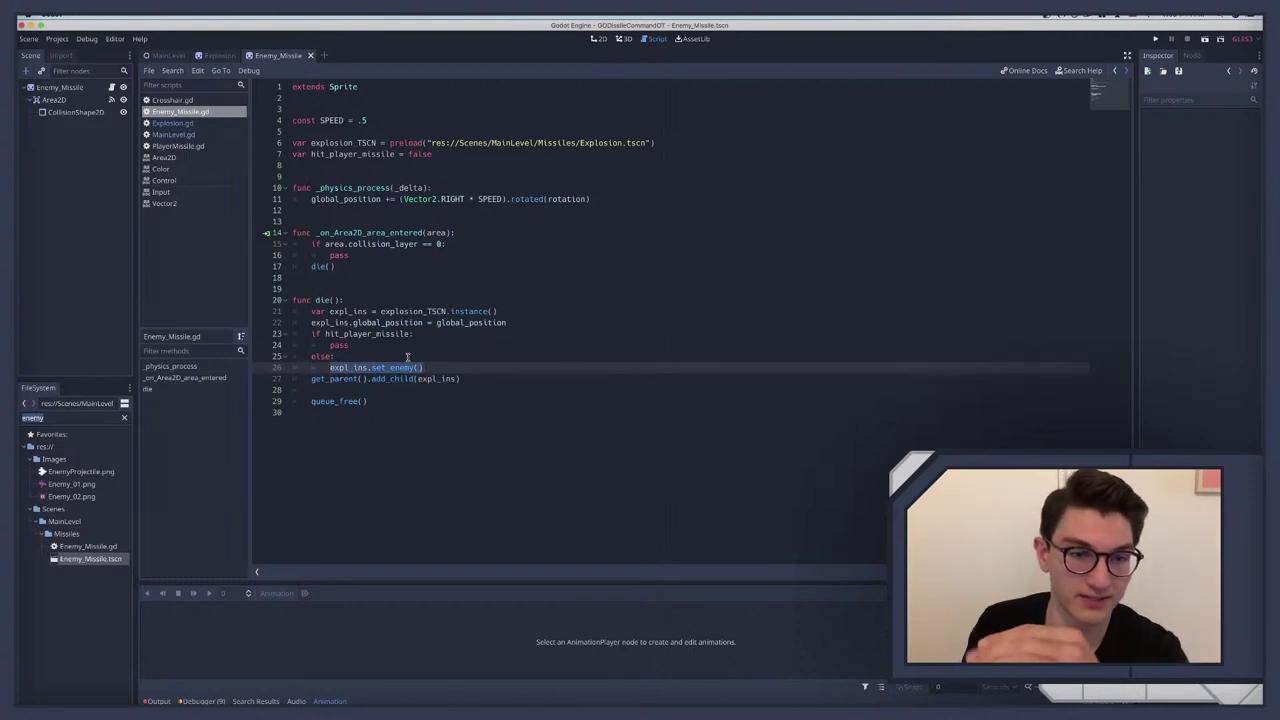
{"action": "double_click", "coordinate": [360, 334]}
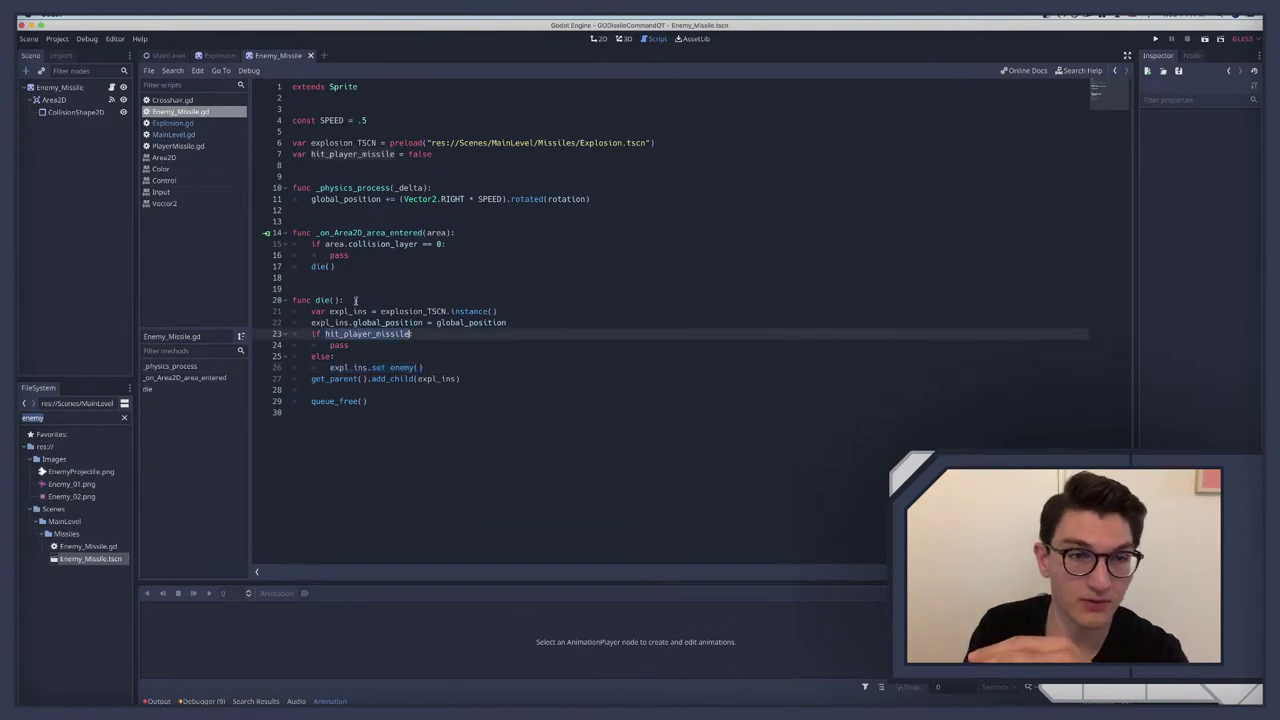
{"action": "double_click", "coordinate": [363, 155]}
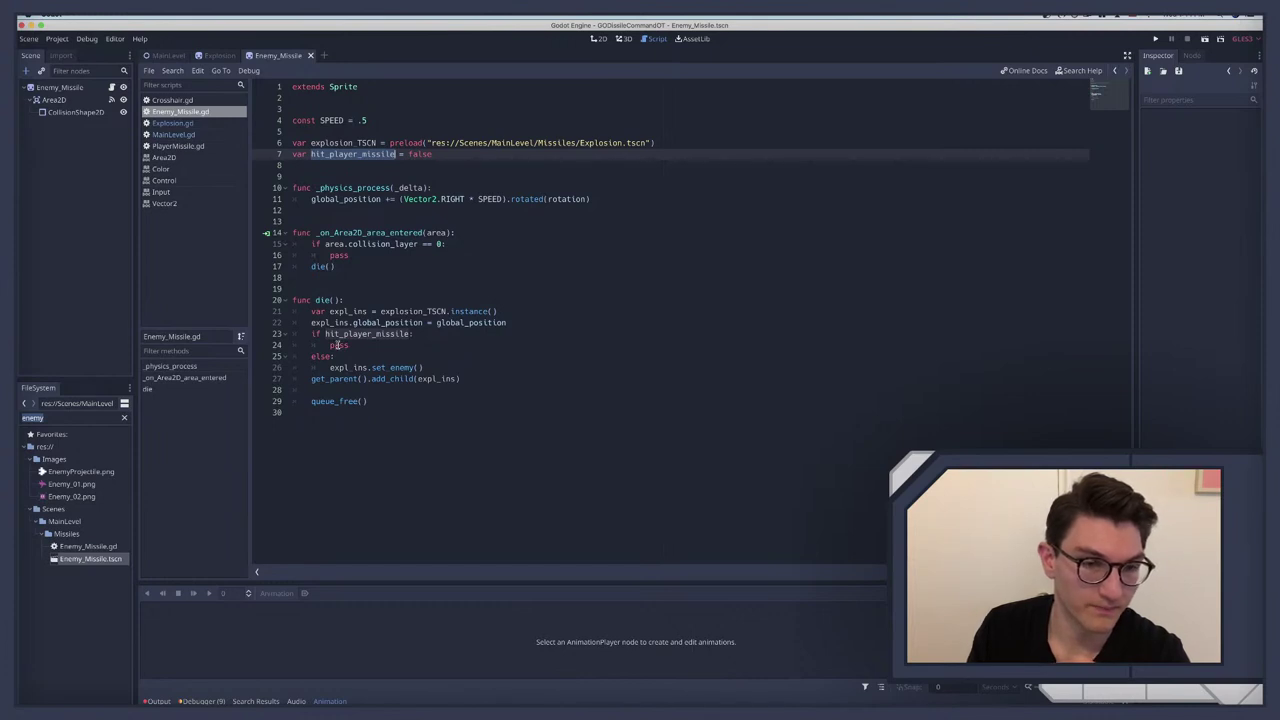
{"action": "left_click_drag", "start_coordinate": [334, 357], "coordinate": [305, 356]}
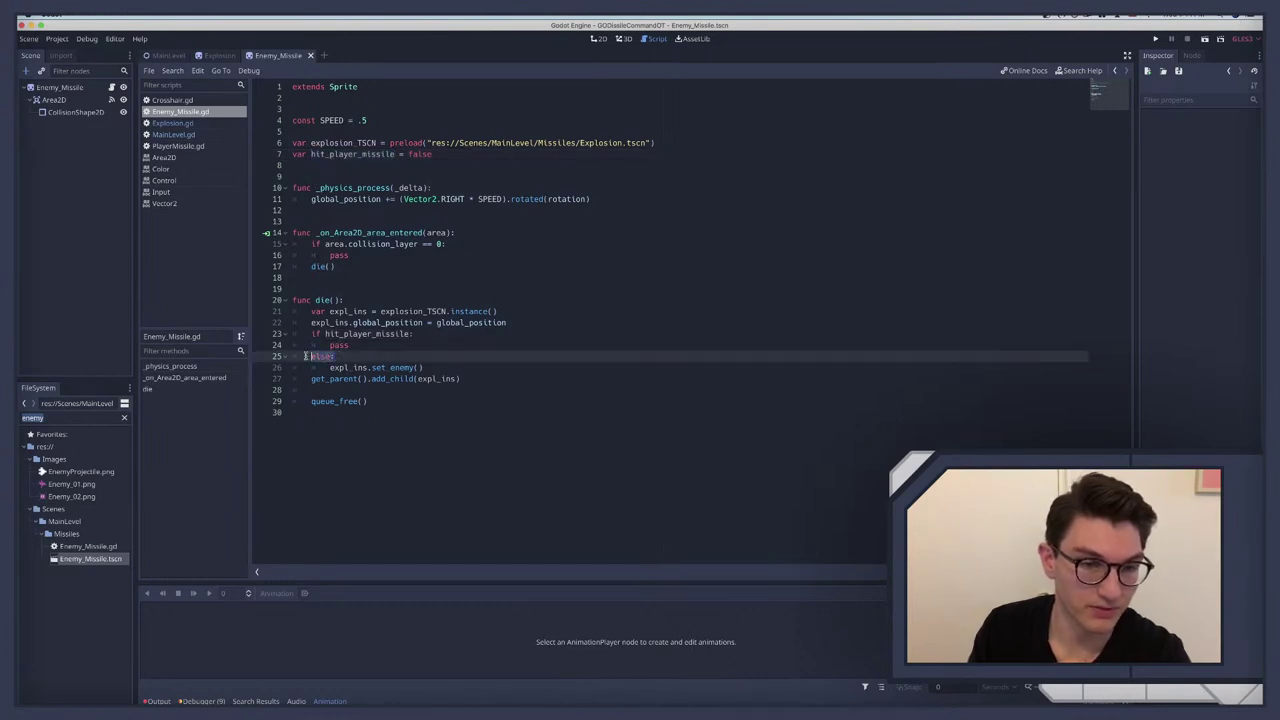
{"action": "key", "text": "BackSpace"}
{"action": "key", "text": "BackSpace"}
{"action": "key", "text": "BackSpace"}
{"action": "key", "text": "BackSpace"}
{"action": "key", "text": "BackSpace"}
{"action": "key", "text": "BackSpace"}
{"action": "key", "text": "BackSpace"}
{"action": "key", "text": "BackSpace"}
{"action": "key", "text": "BackSpace"}
{"action": "key", "text": "BackSpace"}
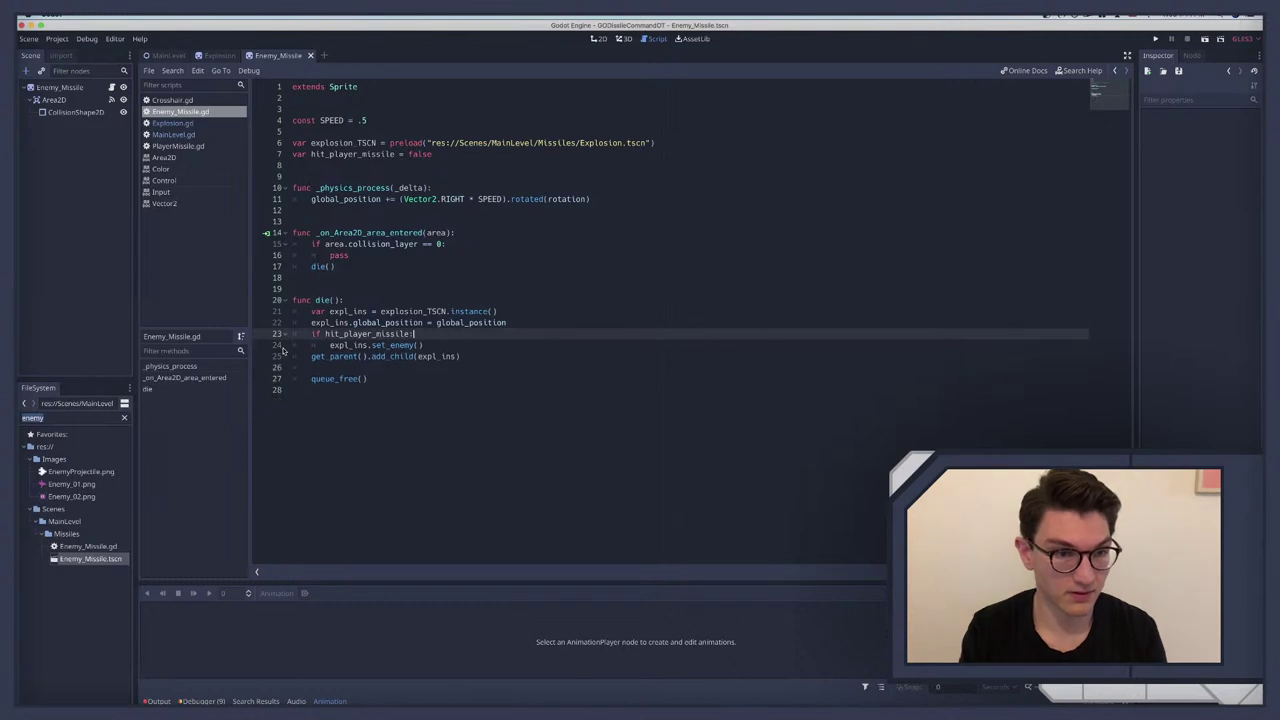
{"action": "left_click", "coordinate": [325, 334]}
Step: Negate the check to !hit_player_missile, save, then Replace All hit_player_missile with hit_player_explosion
{"action": "type", "text": "!"}
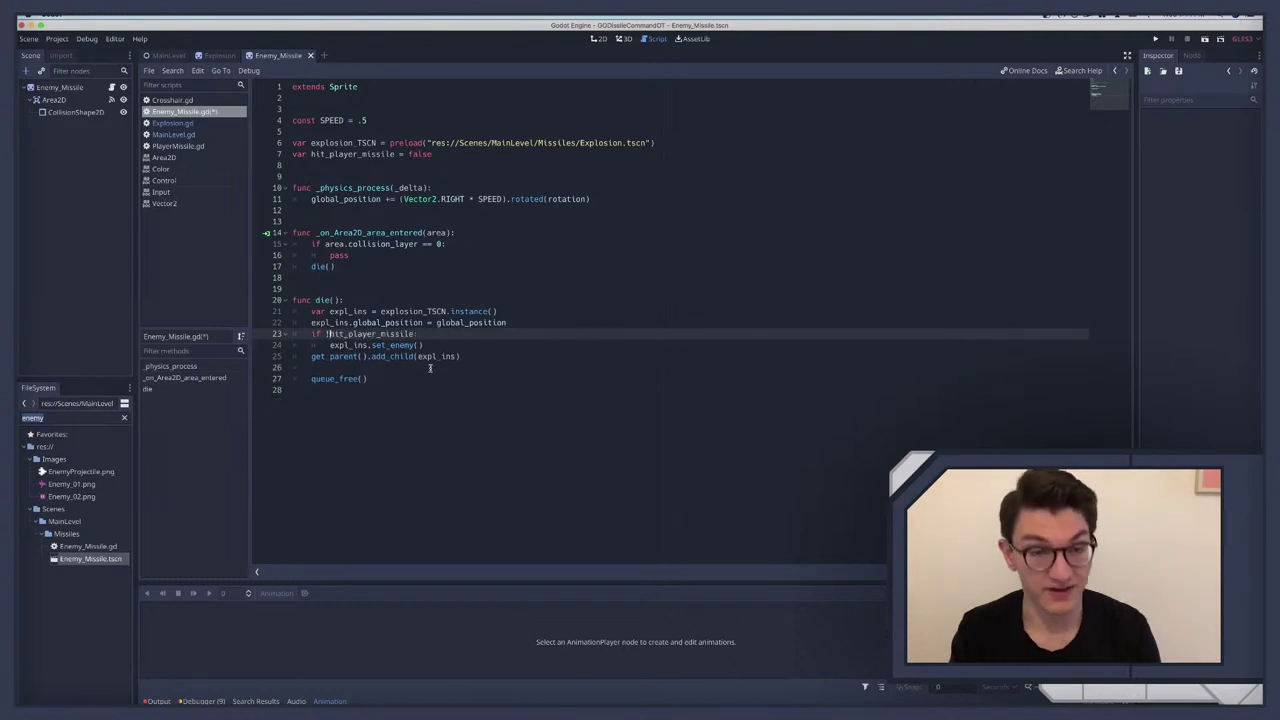
{"action": "key", "text": "ctrl+s"}
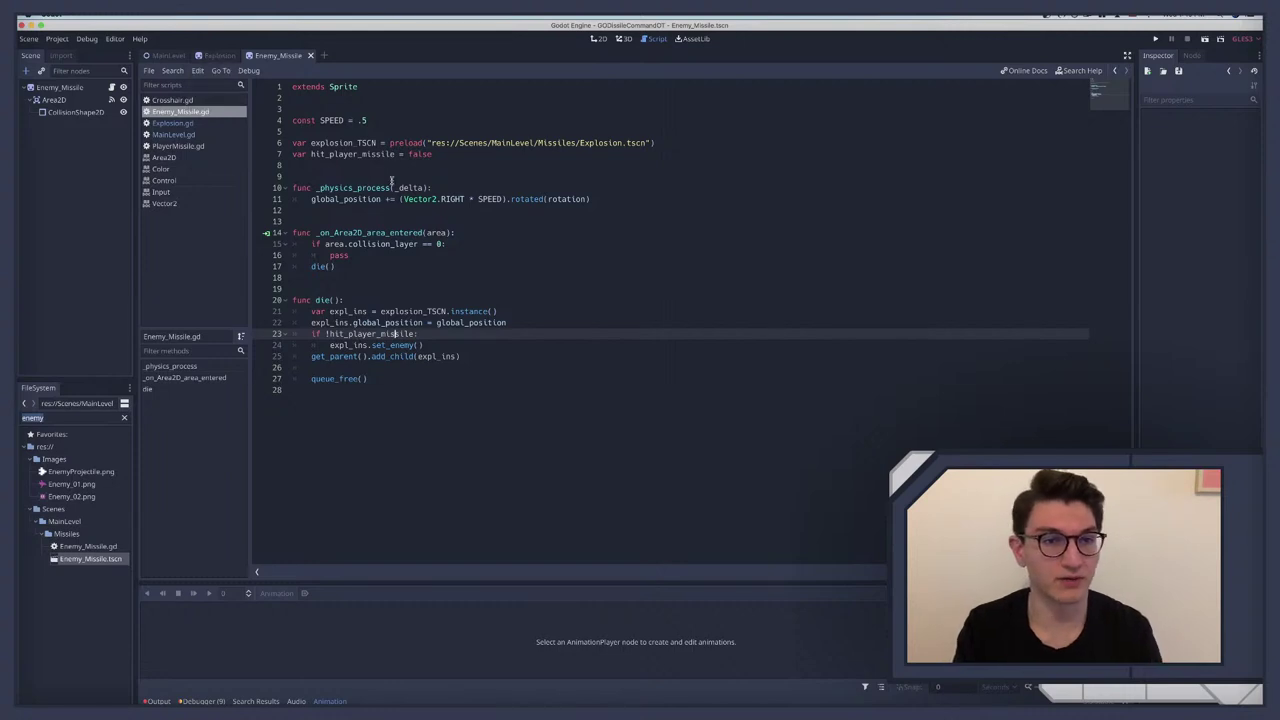
{"action": "double_click", "coordinate": [374, 155]}
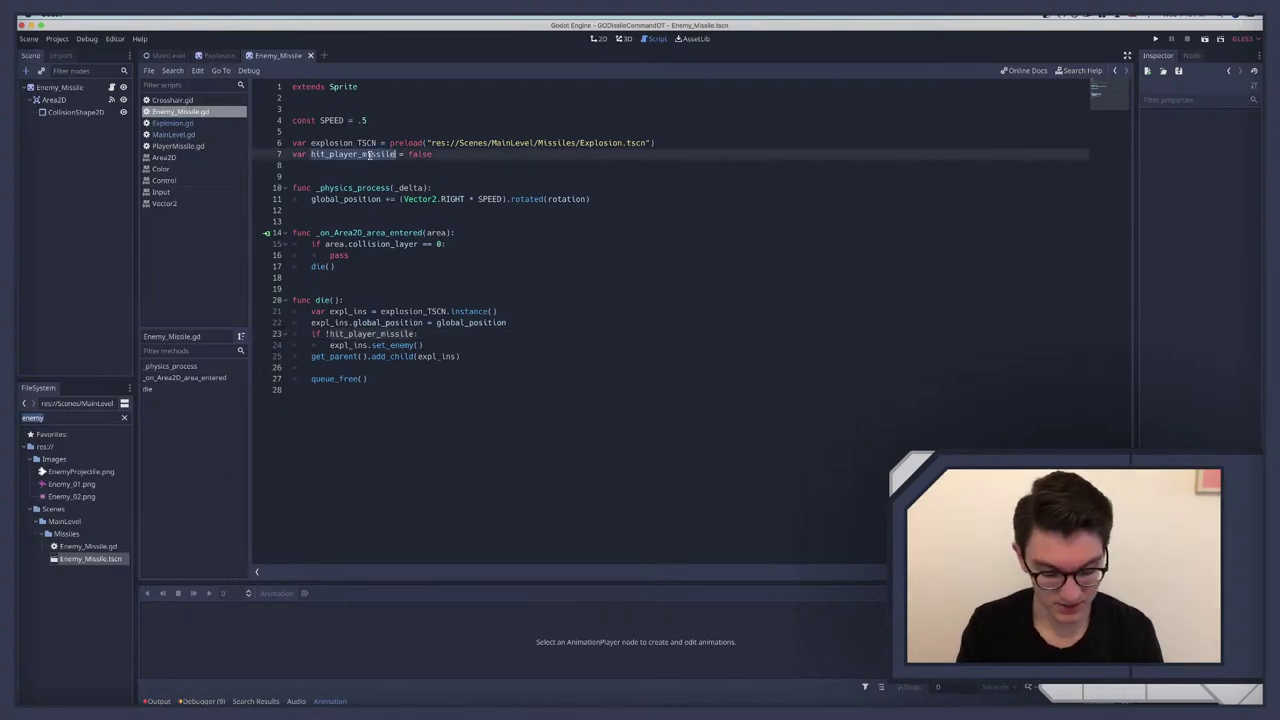
{"action": "key", "text": "ctrl+f"}
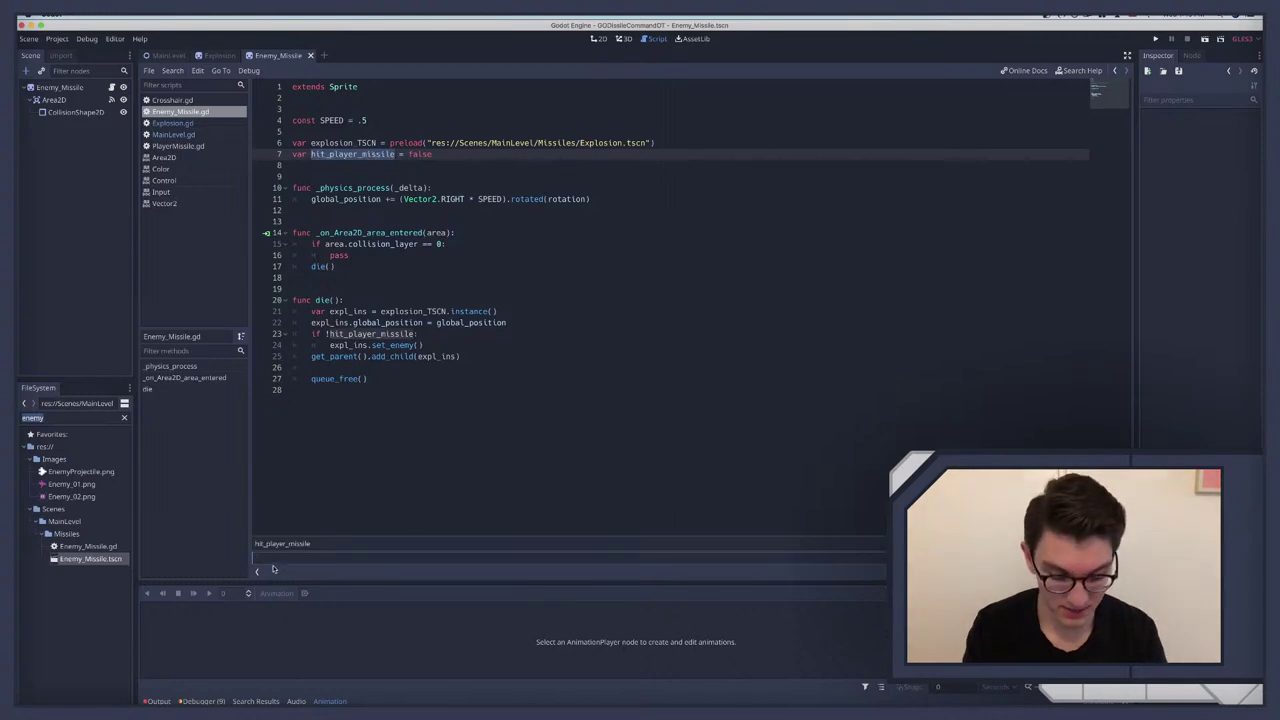
{"action": "type", "text": "hit_player"}
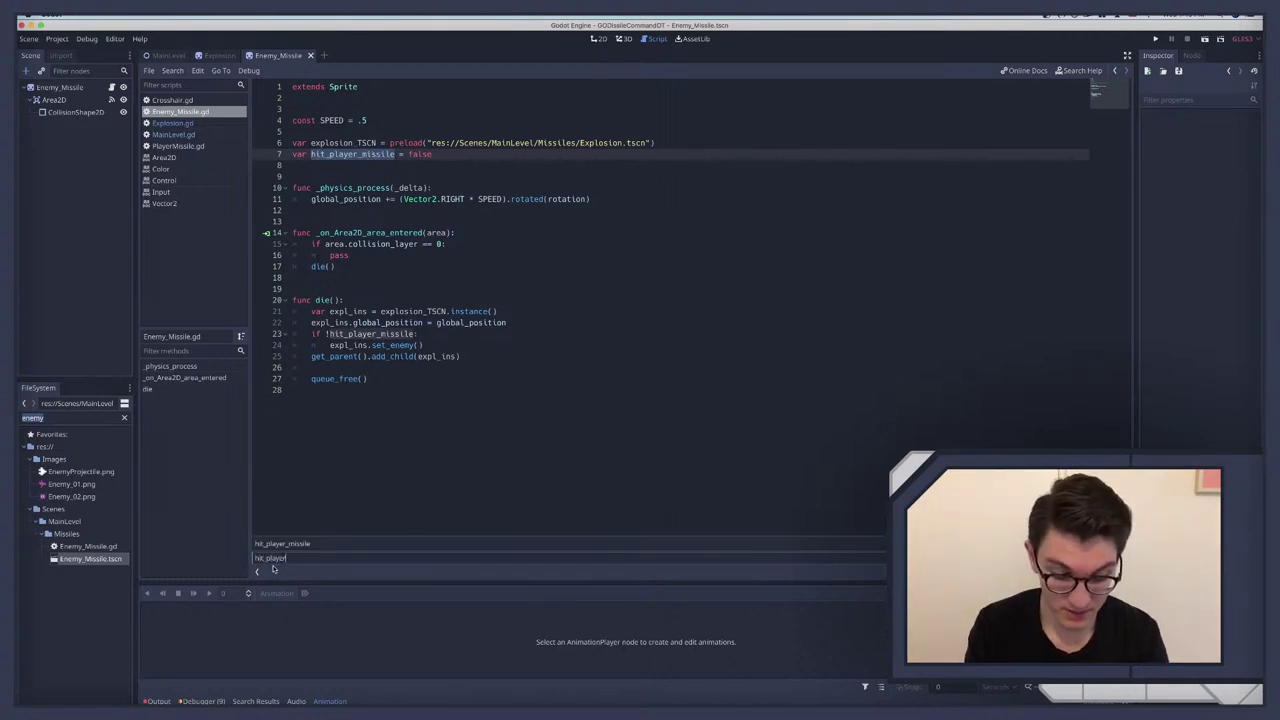
{"action": "type", "text": "_exp"}
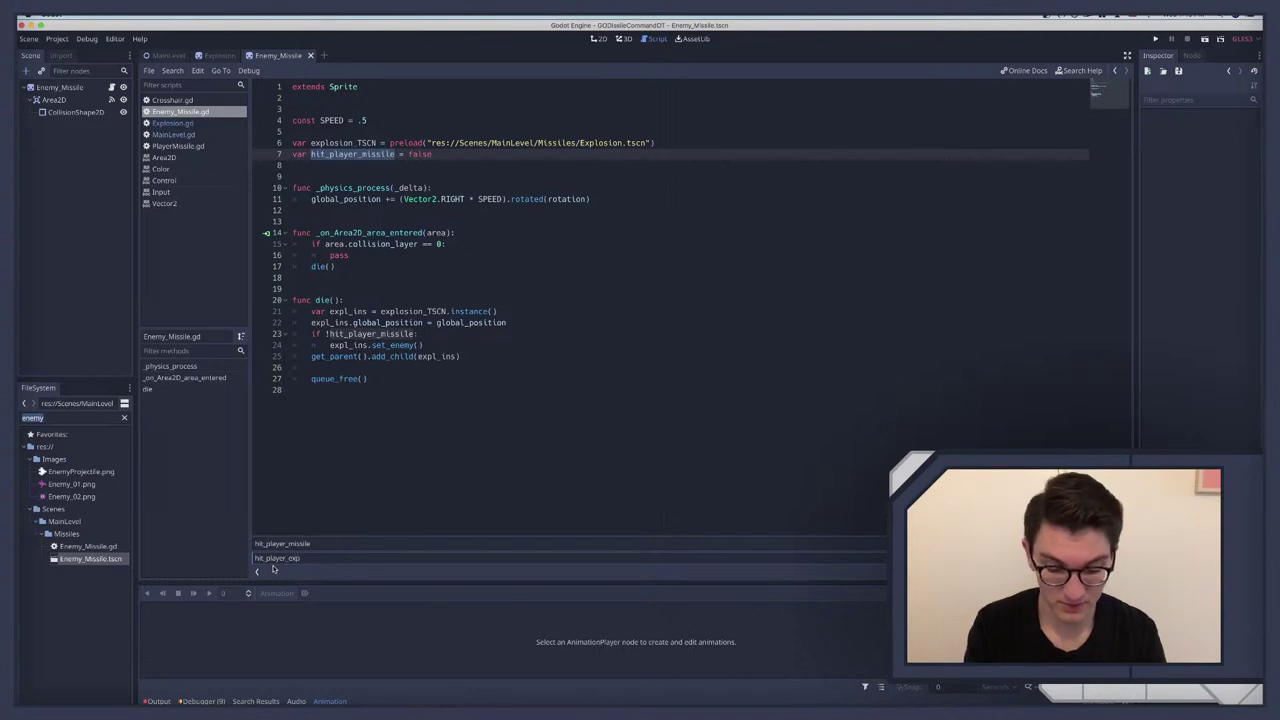
{"action": "type", "text": "losion"}
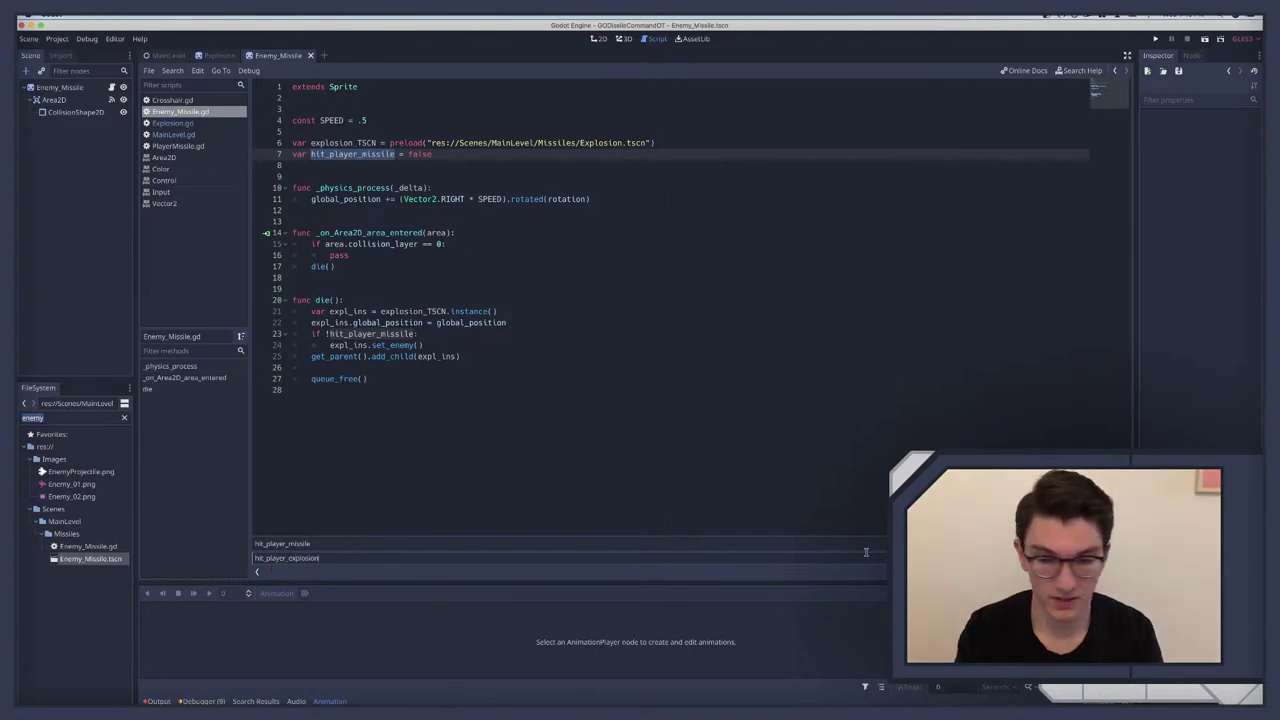
{"action": "left_click", "coordinate": [716, 558]}
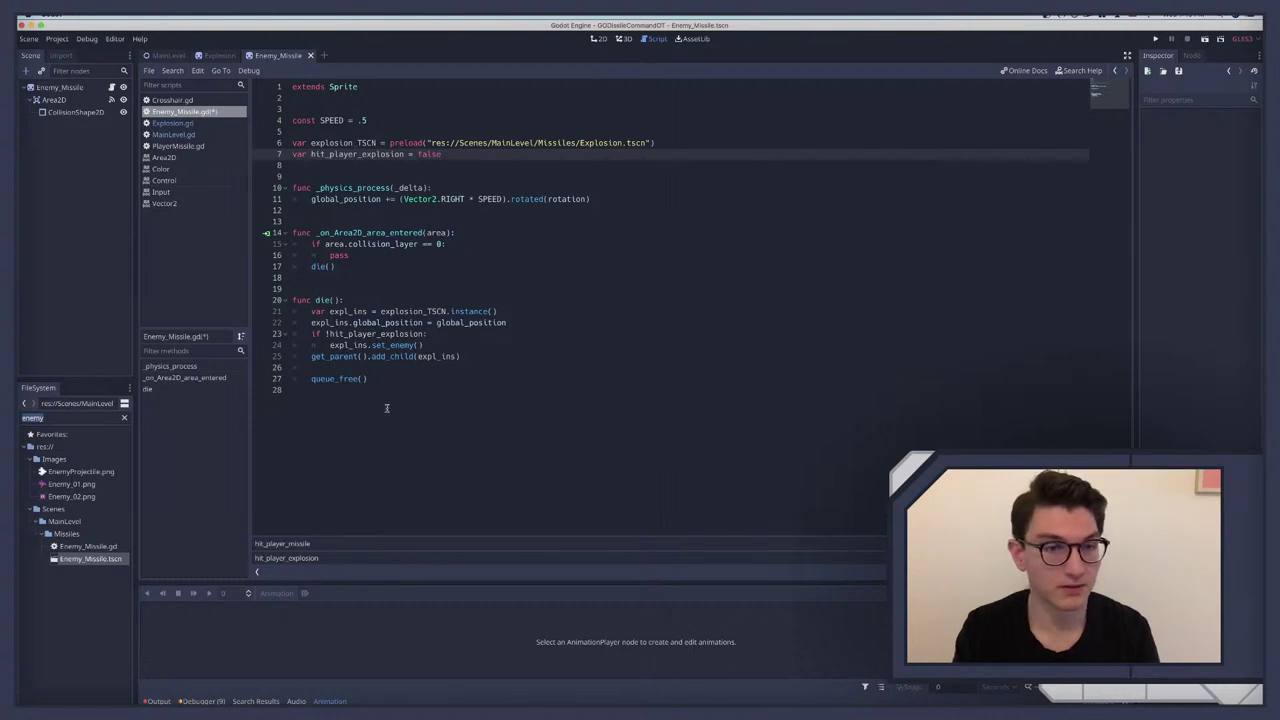
{"action": "key", "text": "Escape"}
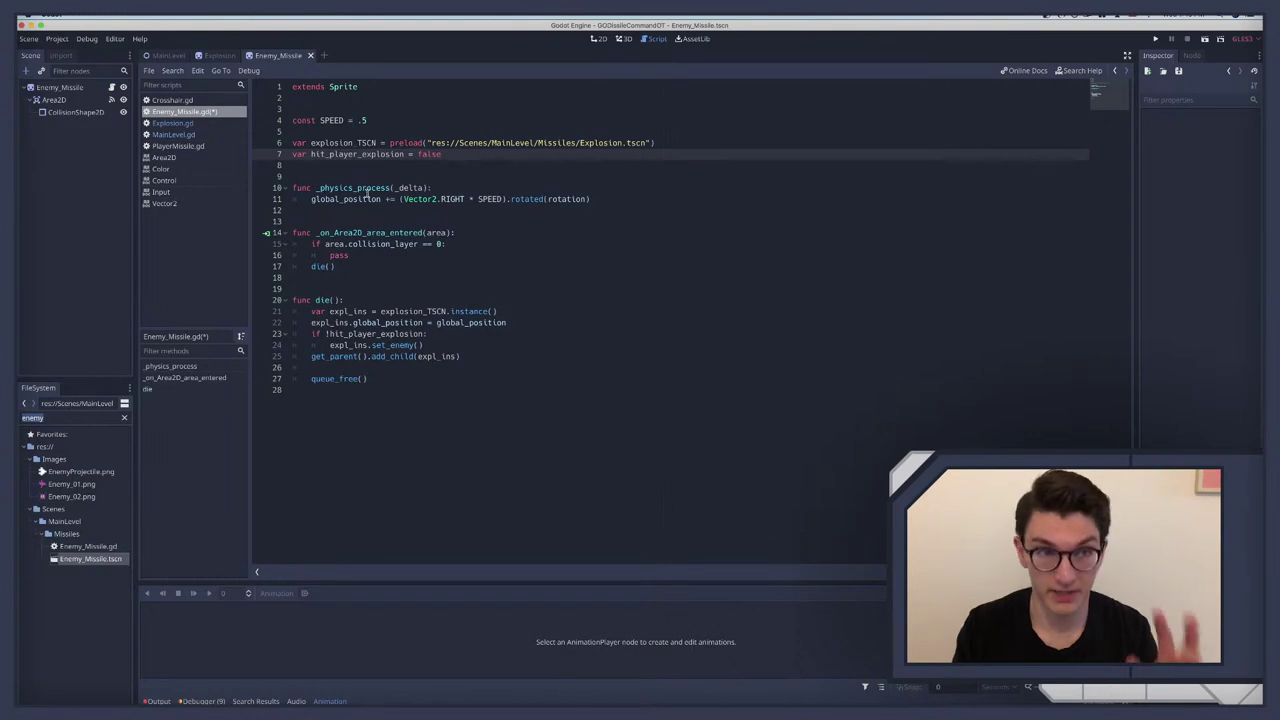
Step: Add 'expl_ins.player_explosion = true' after line 19 in PlayerMissile.gd's die()
{"action": "left_click", "coordinate": [177, 148]}
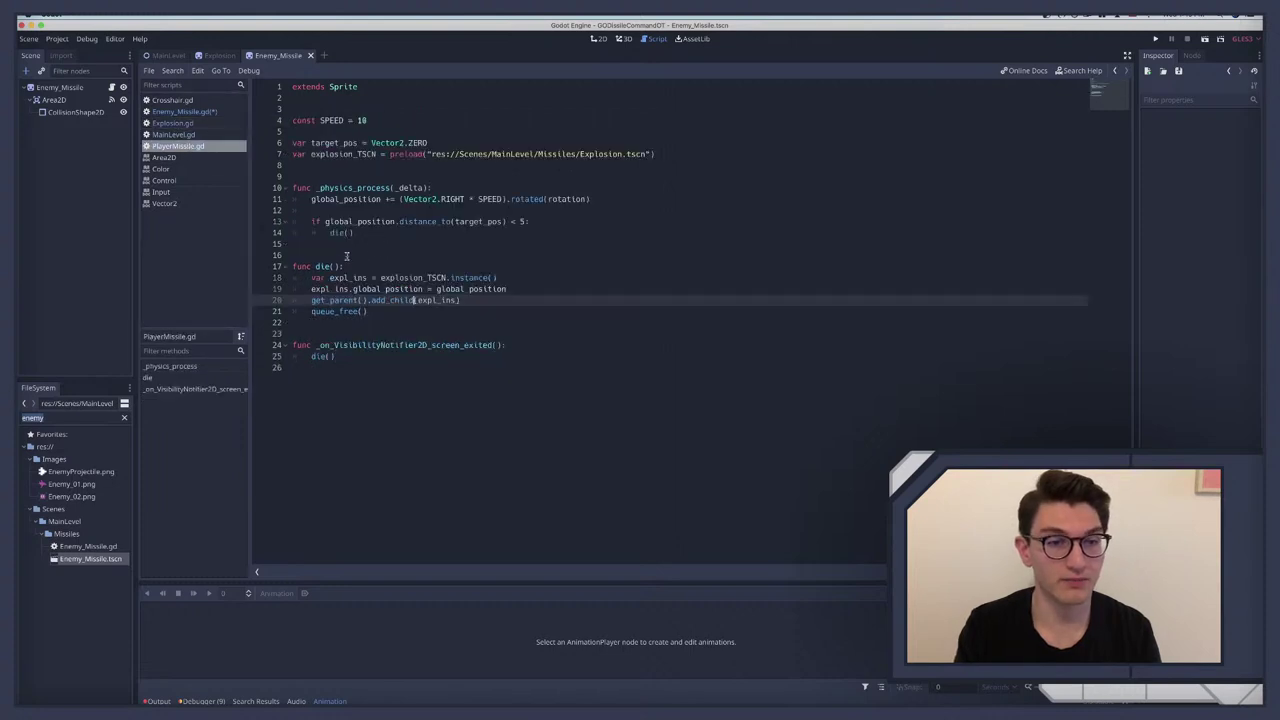
{"action": "left_click", "coordinate": [523, 288]}
{"action": "key", "text": "Return"}
{"action": "type", "text": "expl"}
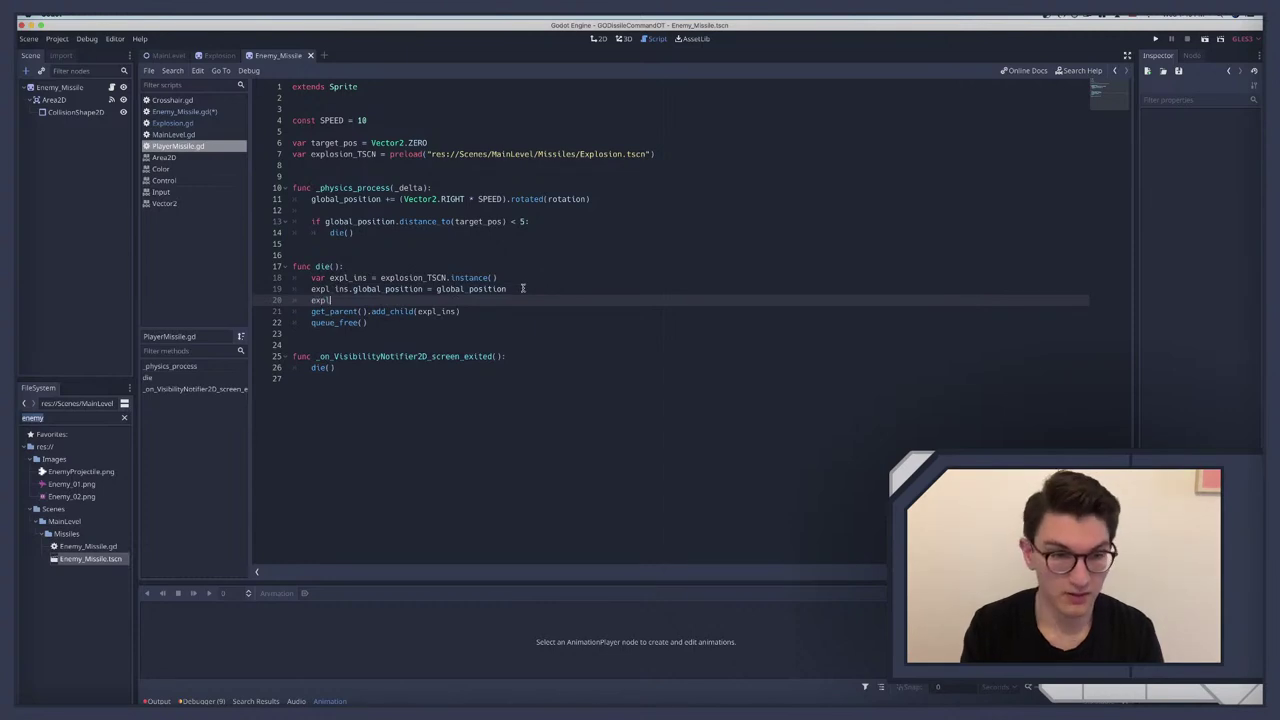
{"action": "type", "text": "_ins.player_explosion"}
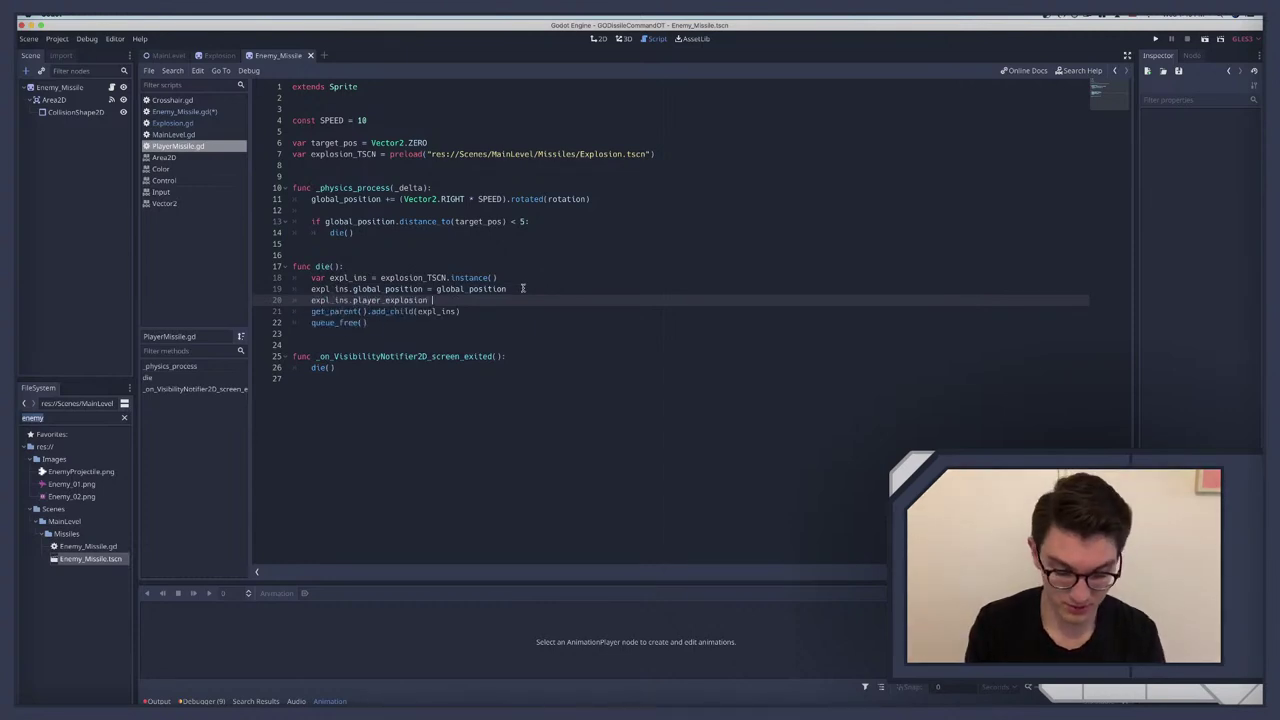
{"action": "type", "text": " = true"}
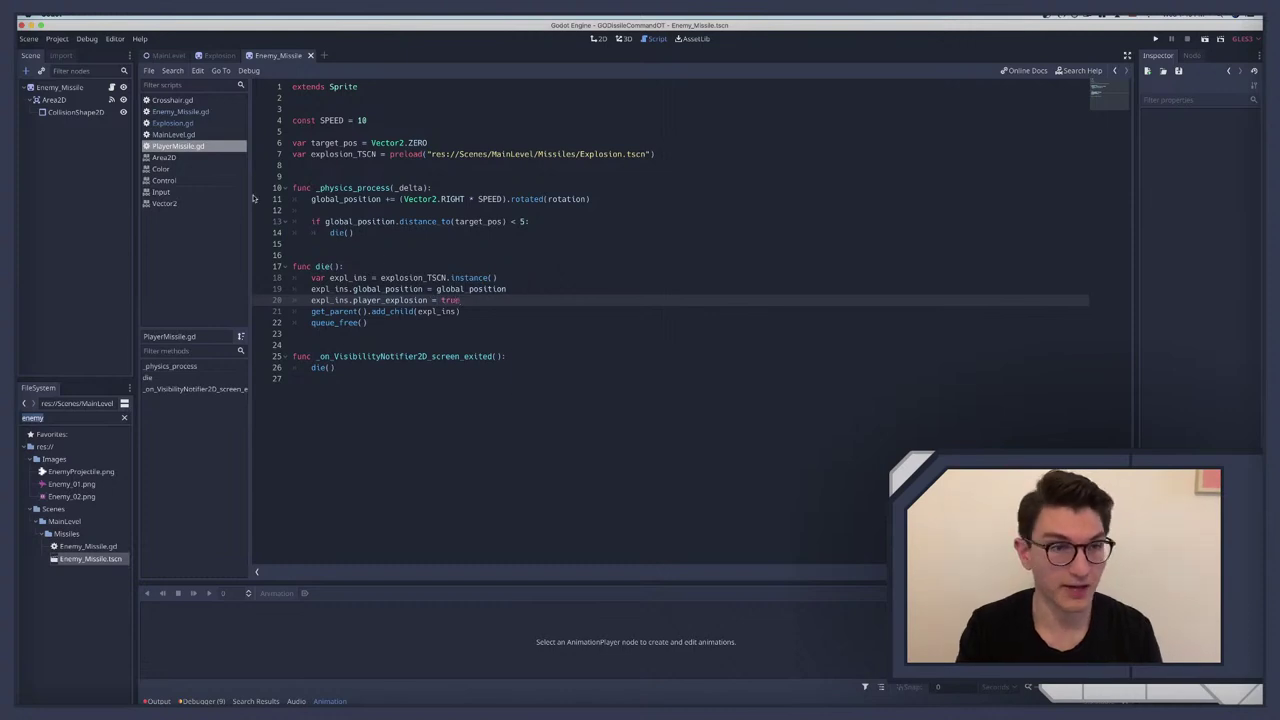
Step: Switch Explosion.gd's player_explosion default to false, restore it to true, and save
{"action": "left_click", "coordinate": [186, 123]}
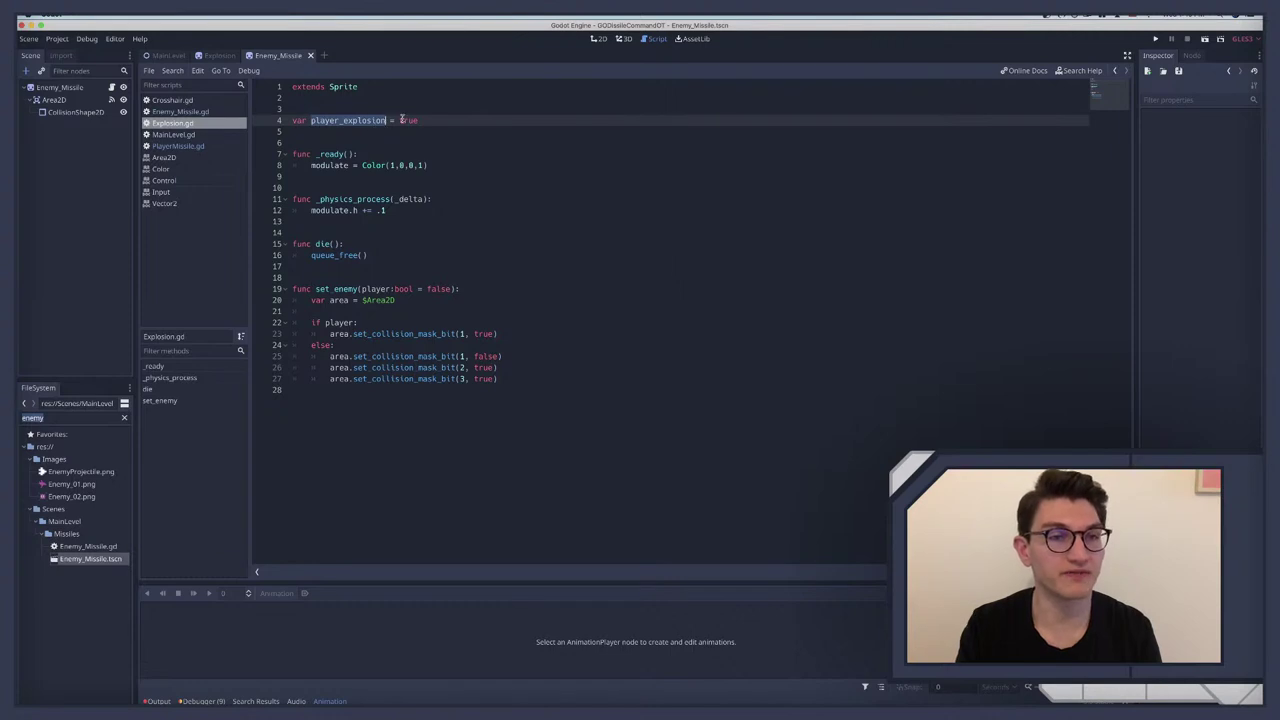
{"action": "triple_click", "coordinate": [405, 120]}
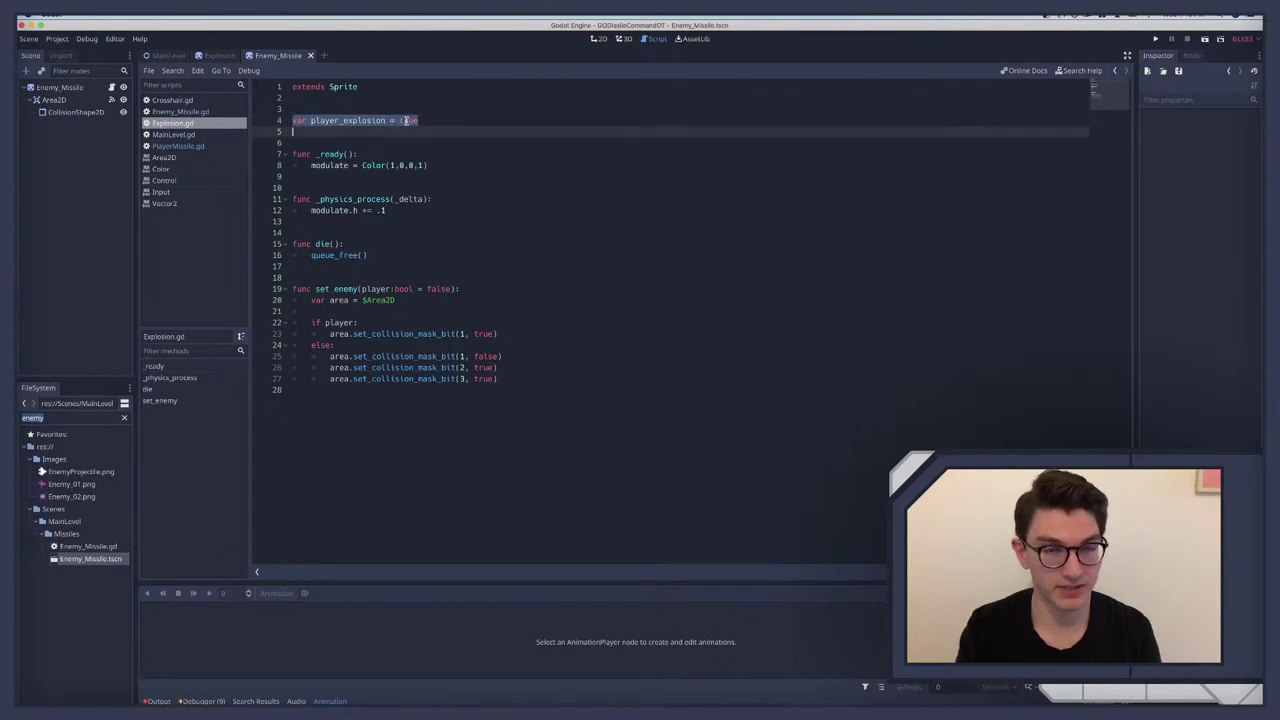
{"action": "double_click", "coordinate": [408, 120]}
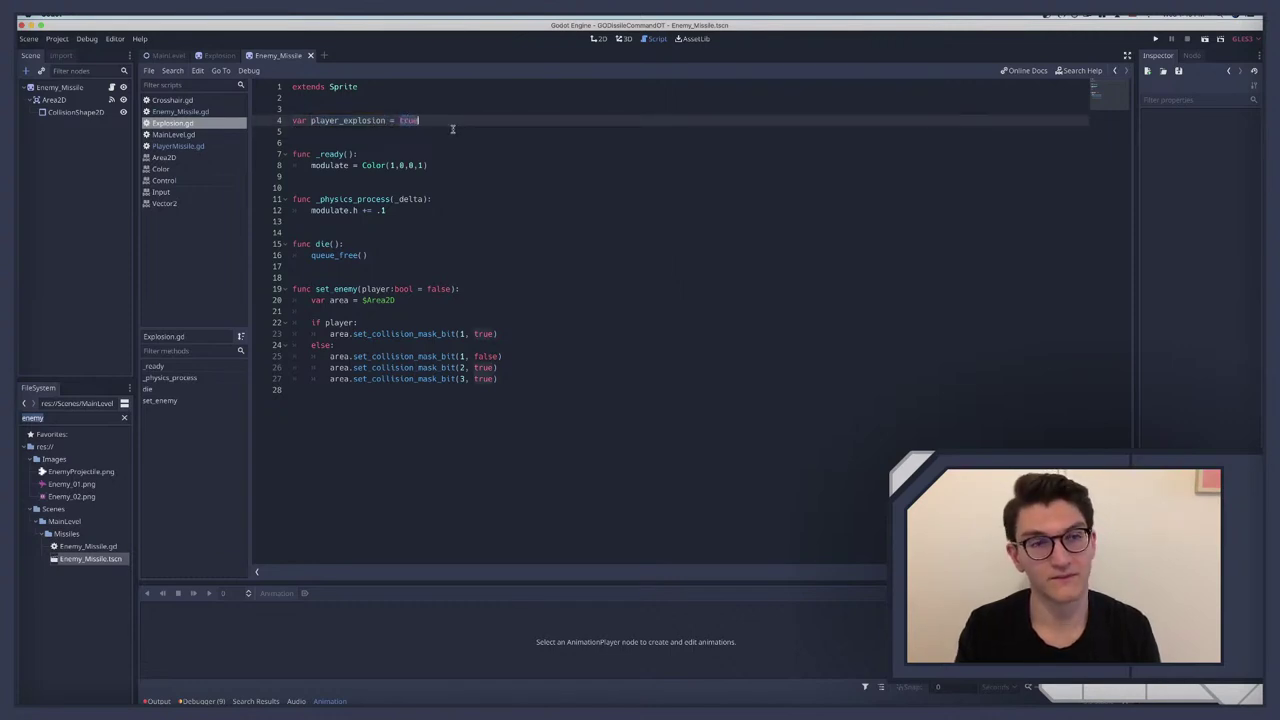
{"action": "type", "text": "false"}
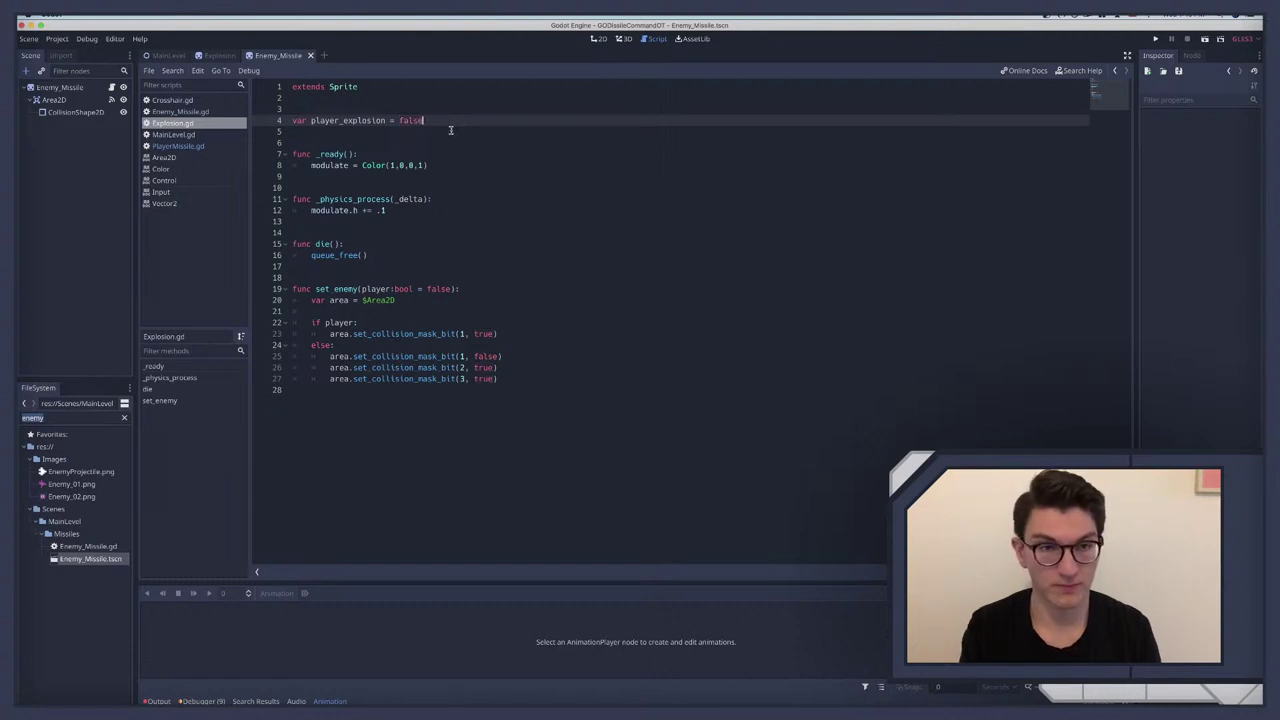
{"action": "left_click", "coordinate": [384, 142]}
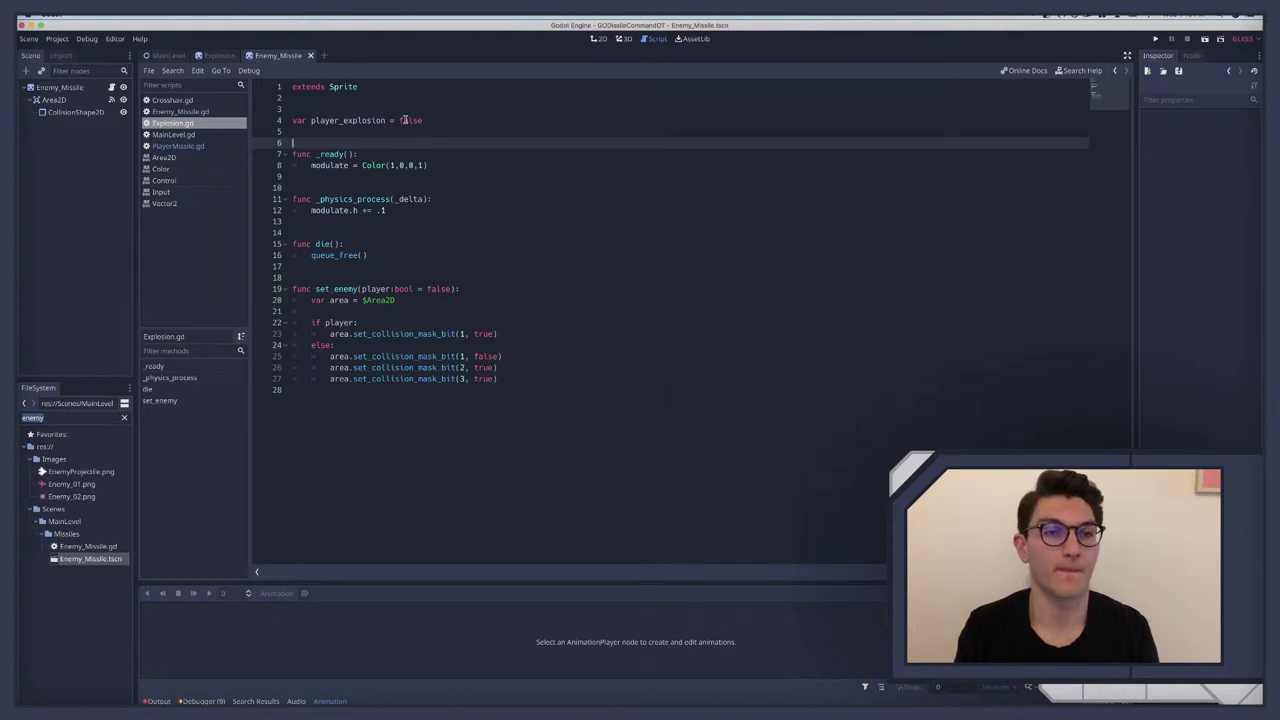
{"action": "double_click", "coordinate": [408, 120]}
{"action": "type", "text": "true"}
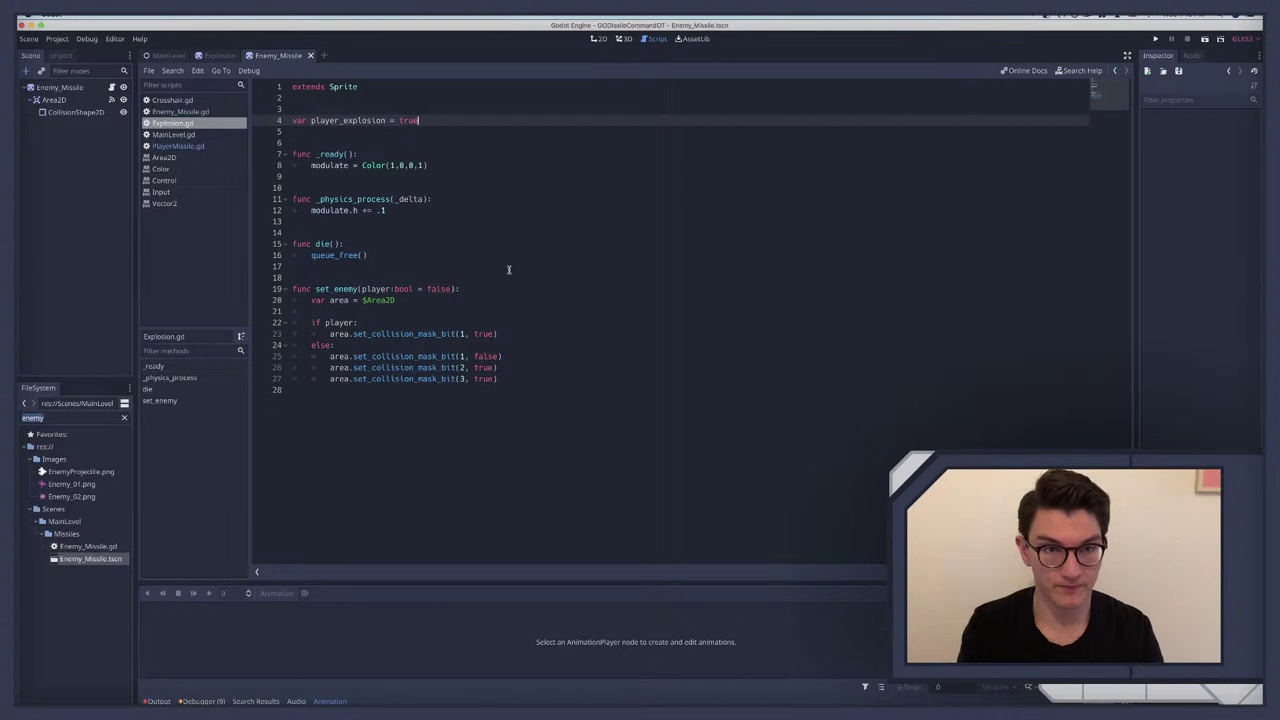
{"action": "key", "text": "ctrl+s"}
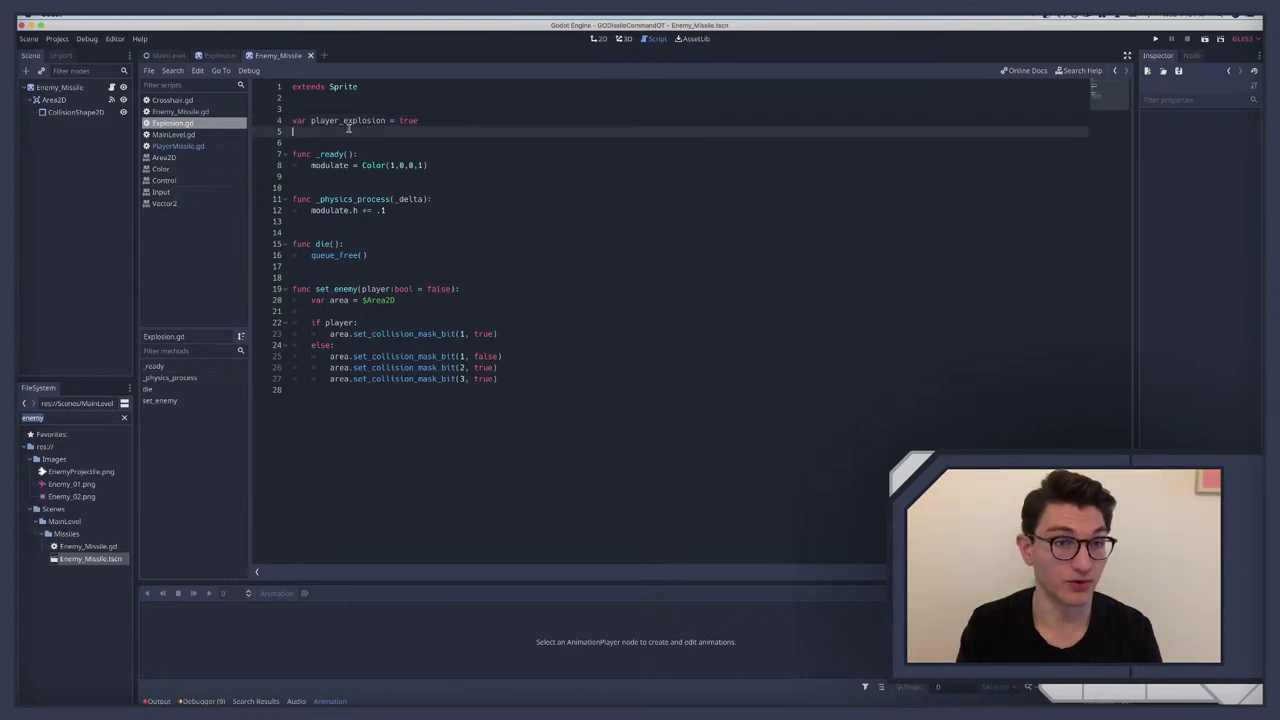
Step: Remove the added player_explosion line from PlayerMissile.gd
{"action": "left_click", "coordinate": [189, 146]}
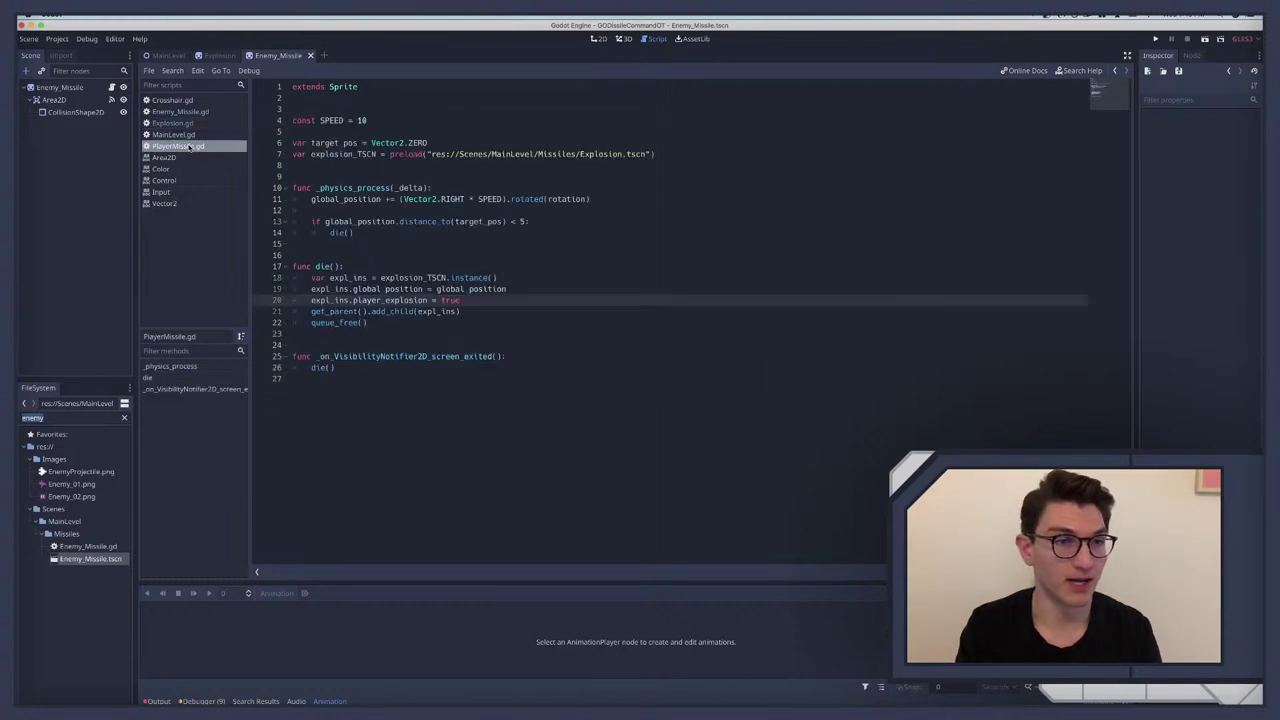
{"action": "triple_click", "coordinate": [372, 300]}
{"action": "key", "text": "BackSpace"}
{"action": "key", "text": "Left"}
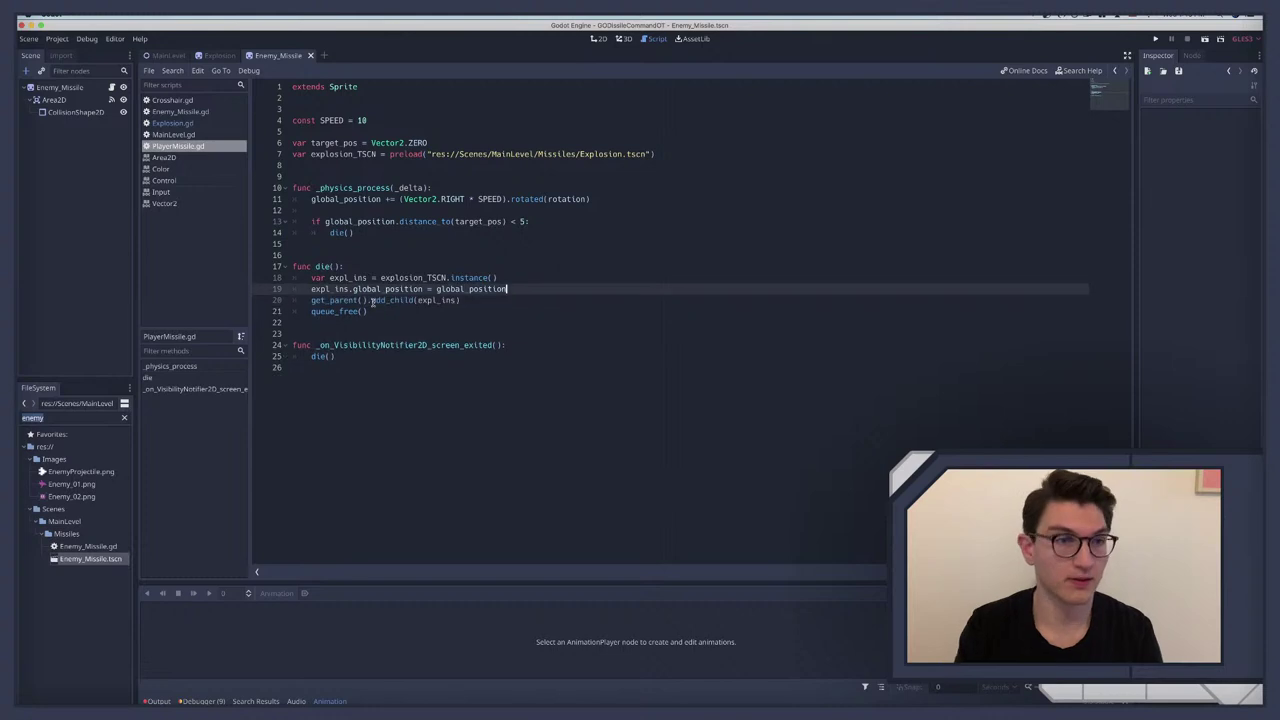
Step: Add 'expl_ins.player_explosion = false' under set_enemy() in Enemy_Missile.gd and save
{"action": "left_click", "coordinate": [180, 112]}
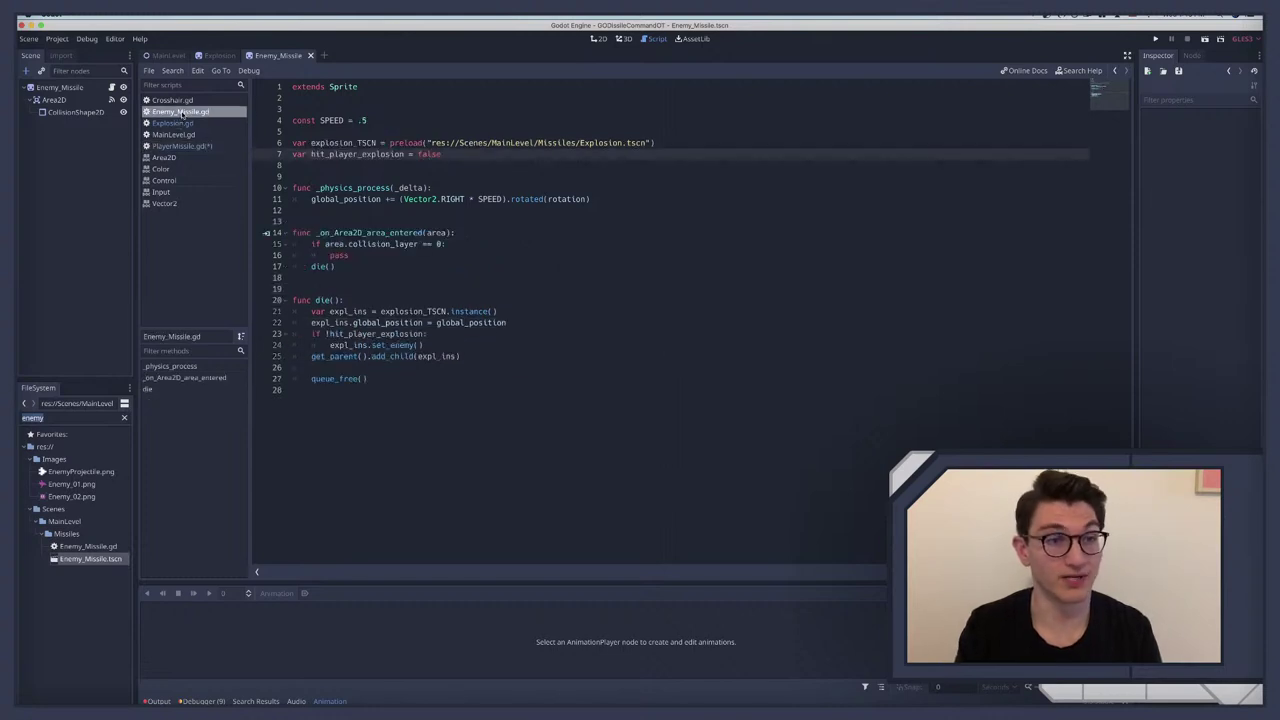
{"action": "left_click", "coordinate": [427, 346]}
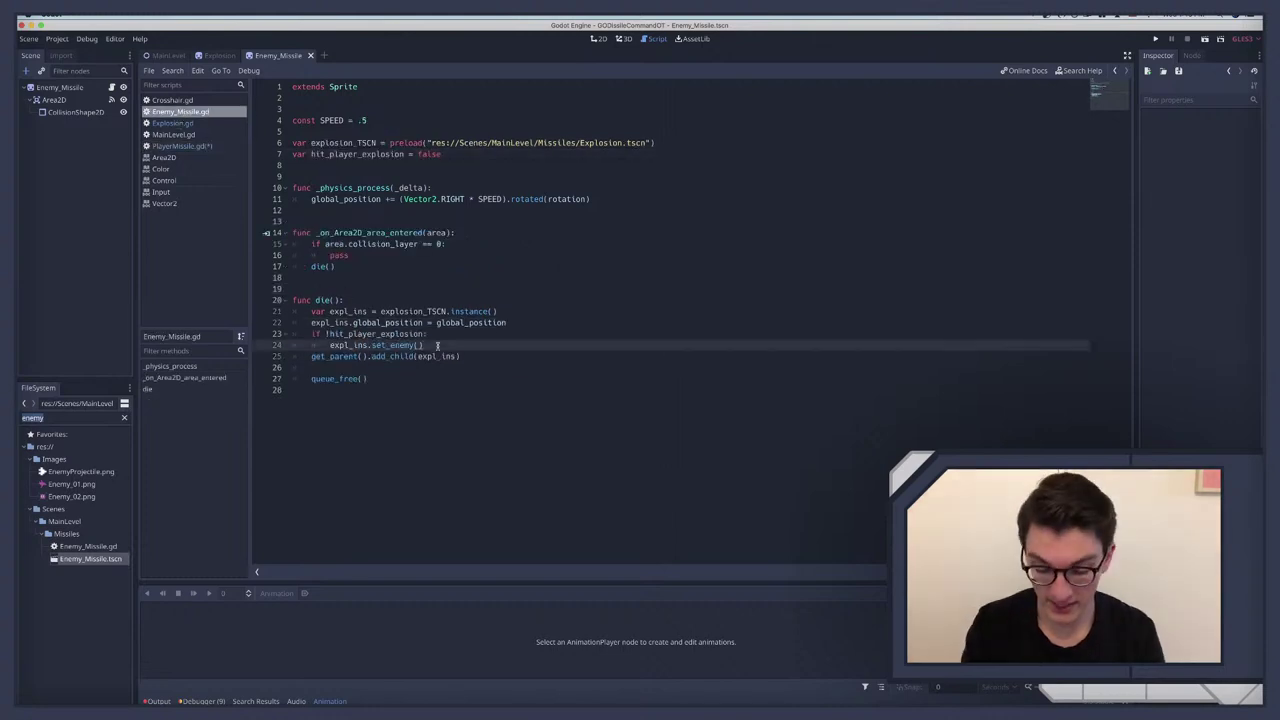
{"action": "key", "text": "Return"}
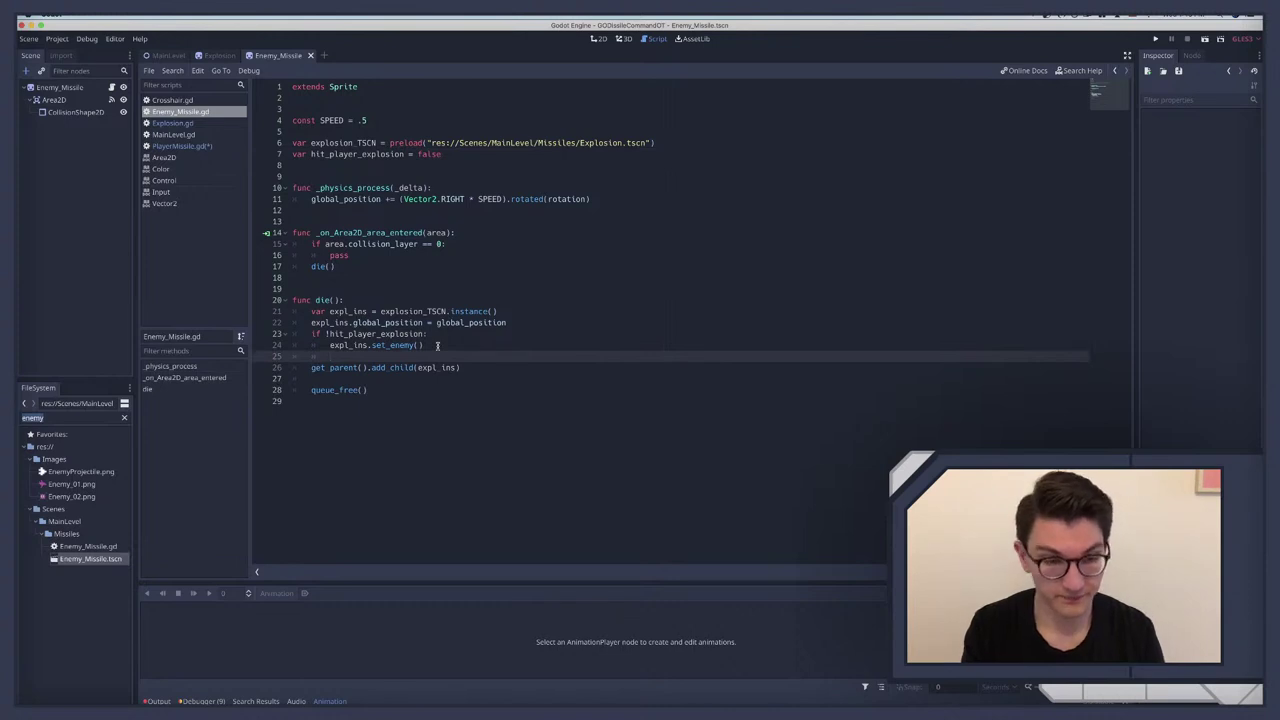
{"action": "type", "text": "expl_ins"}
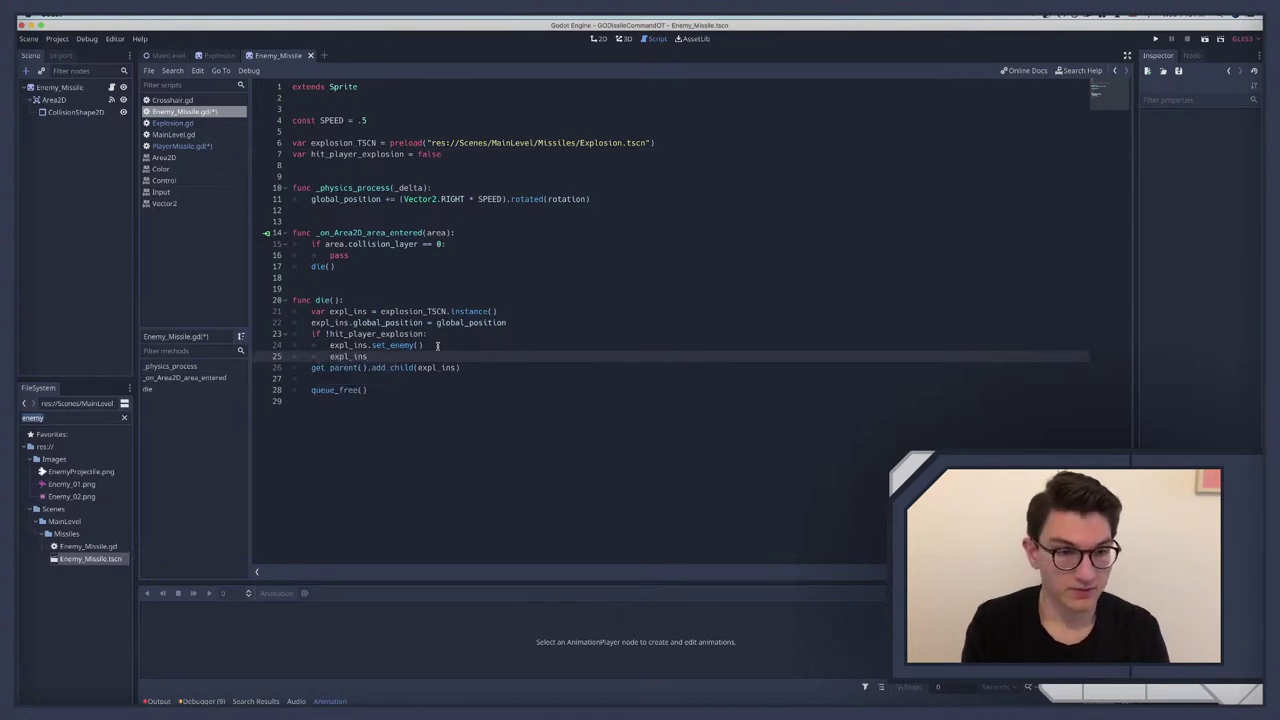
{"action": "type", "text": ".player_explosion"}
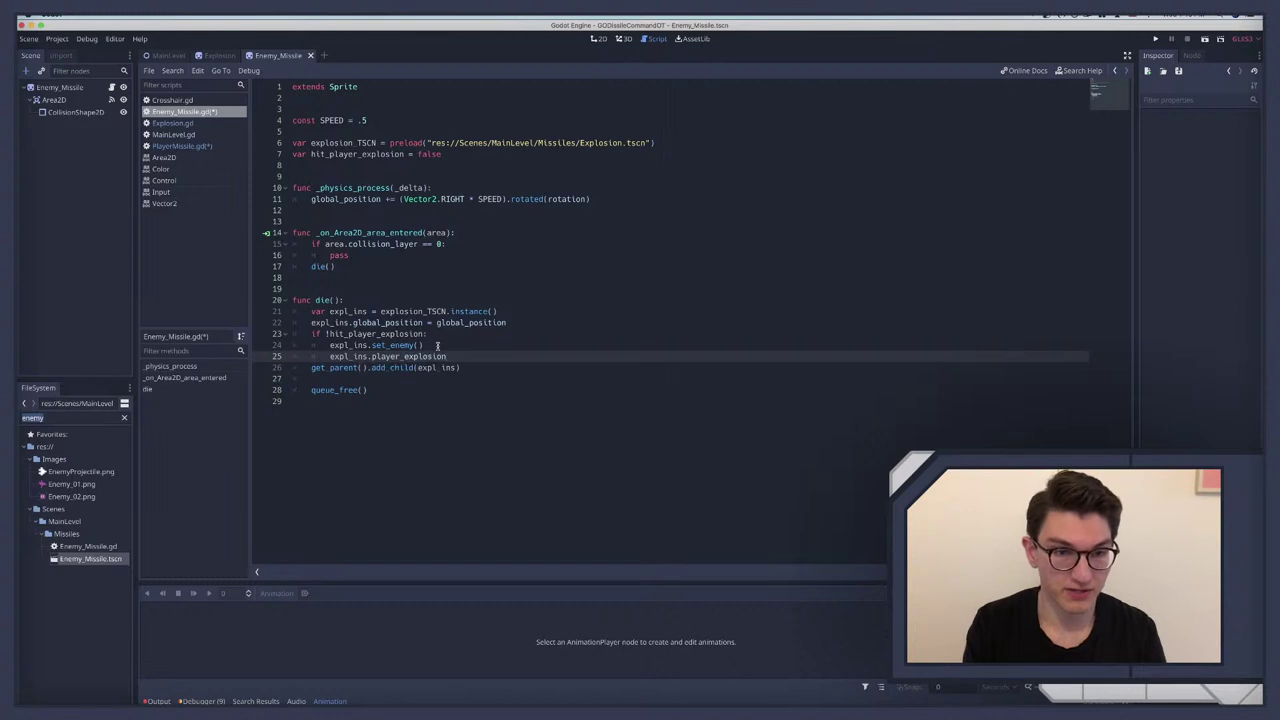
{"action": "type", "text": " = false"}
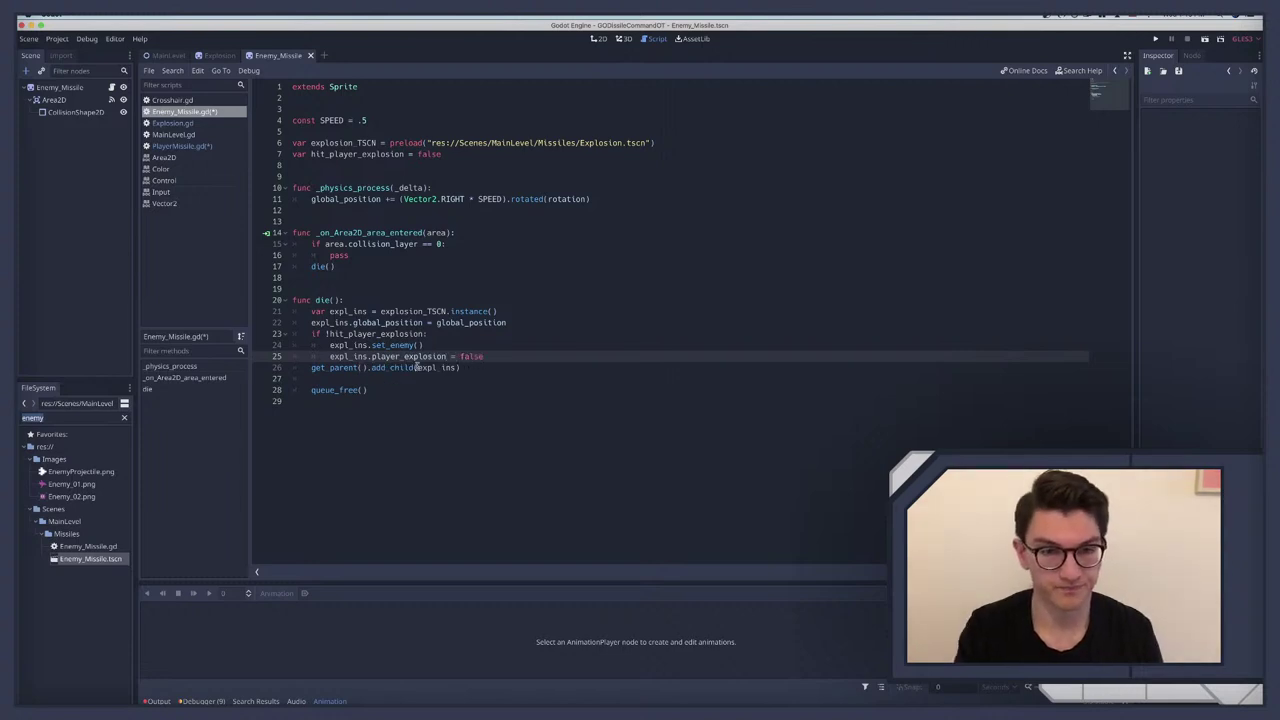
{"action": "left_click", "coordinate": [445, 367]}
{"action": "key", "text": "ctrl+s"}
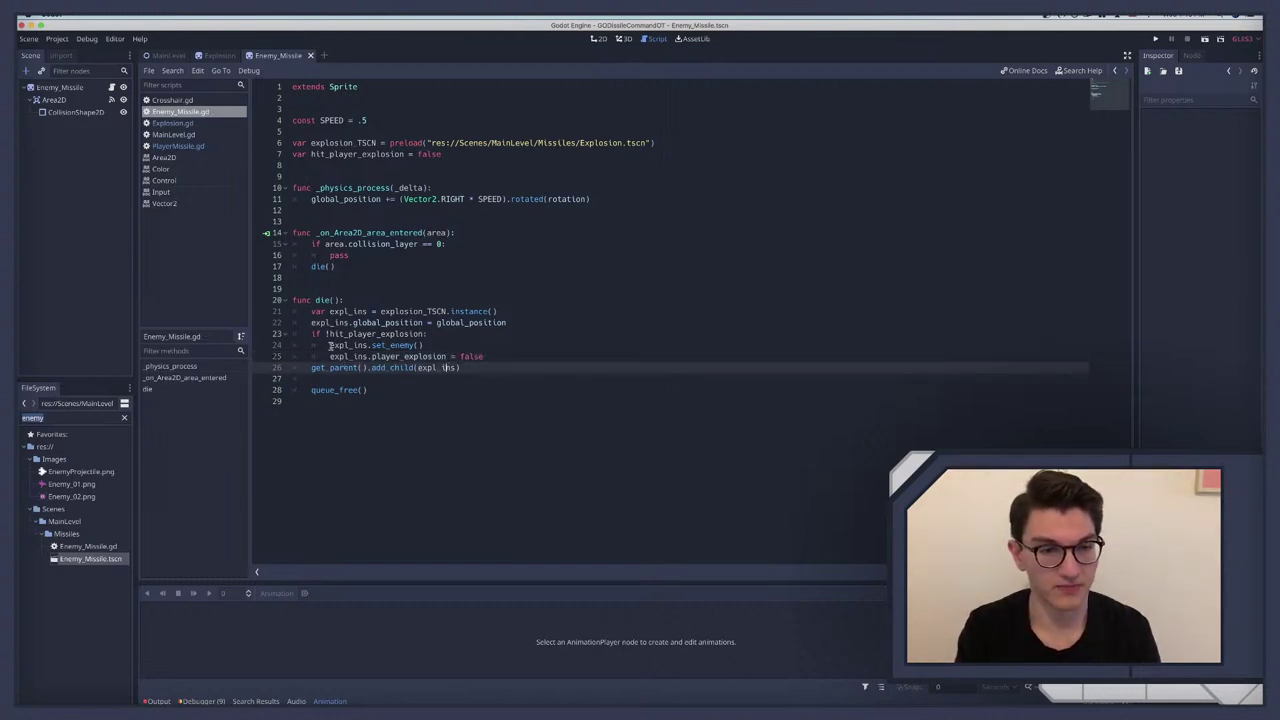
Step: Review the !hit_player_explosion block, then delete the player_explosion = false line
{"action": "left_click_drag", "start_coordinate": [328, 334], "coordinate": [426, 334]}
{"action": "double_click", "coordinate": [375, 335]}
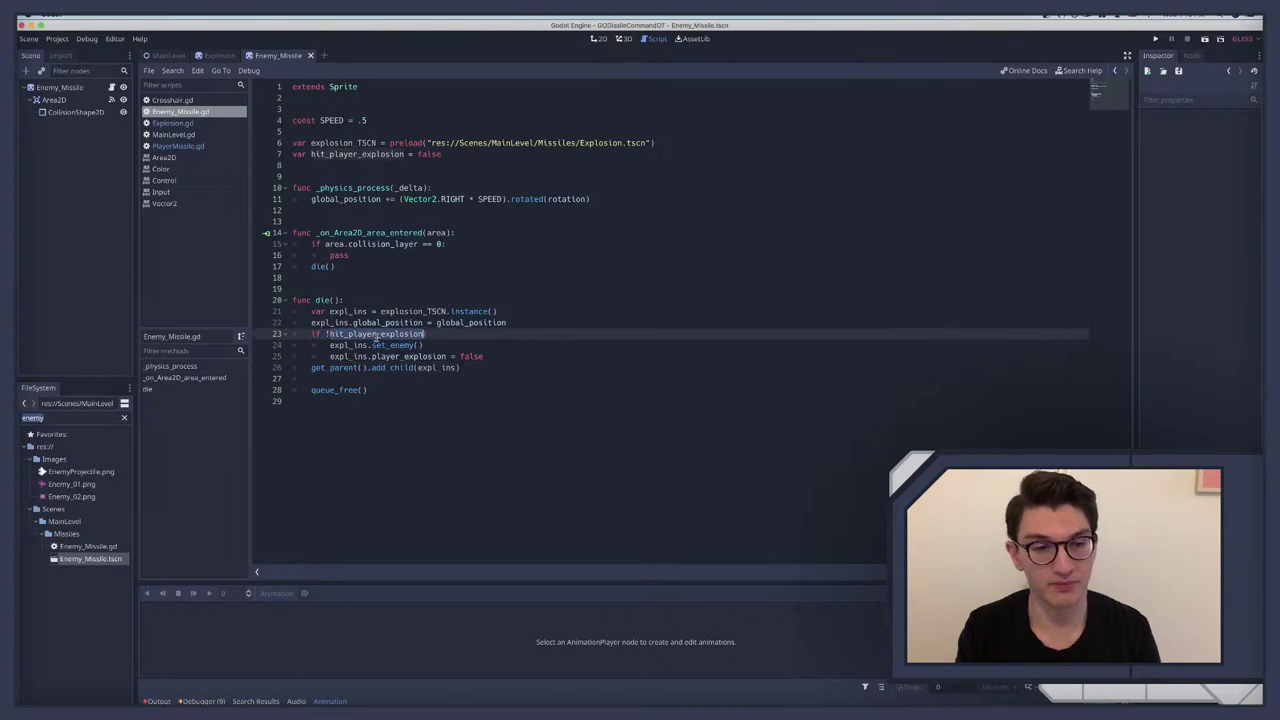
{"action": "left_click", "coordinate": [338, 334]}
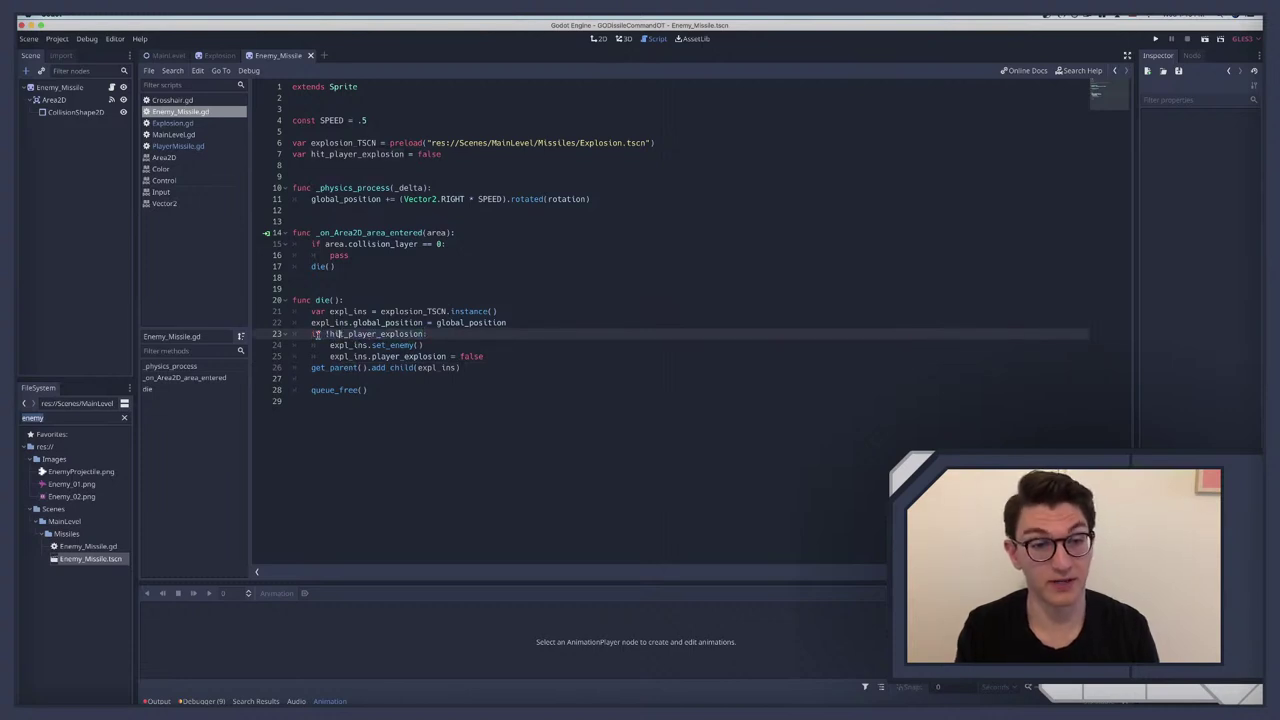
{"action": "left_click_drag", "start_coordinate": [325, 334], "coordinate": [424, 334]}
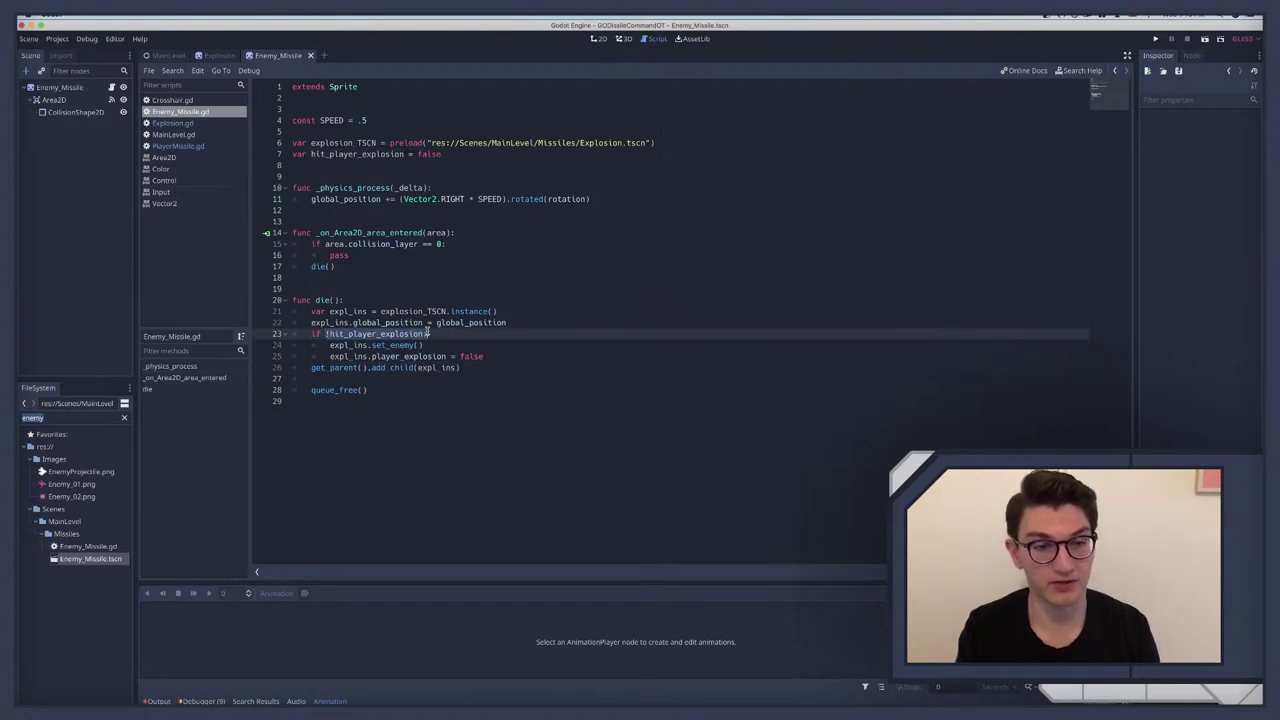
{"action": "left_click", "coordinate": [338, 362]}
{"action": "left_click_drag", "start_coordinate": [330, 345], "coordinate": [436, 344]}
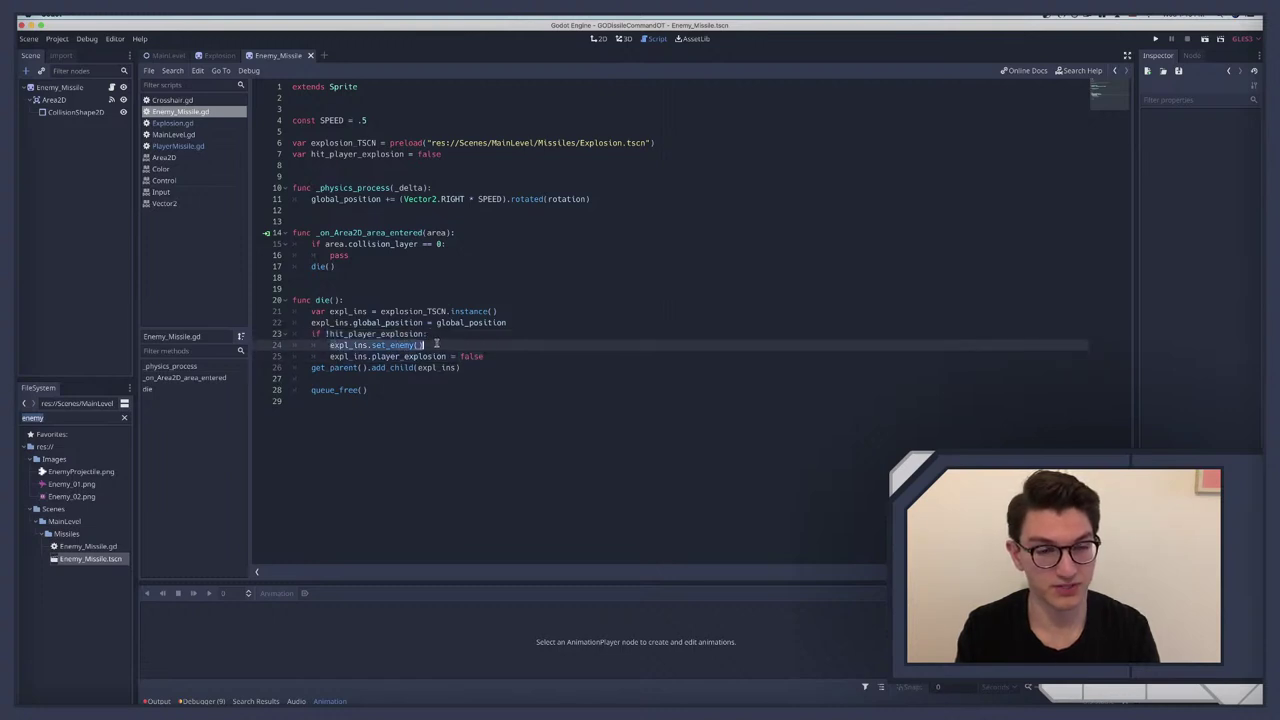
{"action": "left_click", "coordinate": [404, 356]}
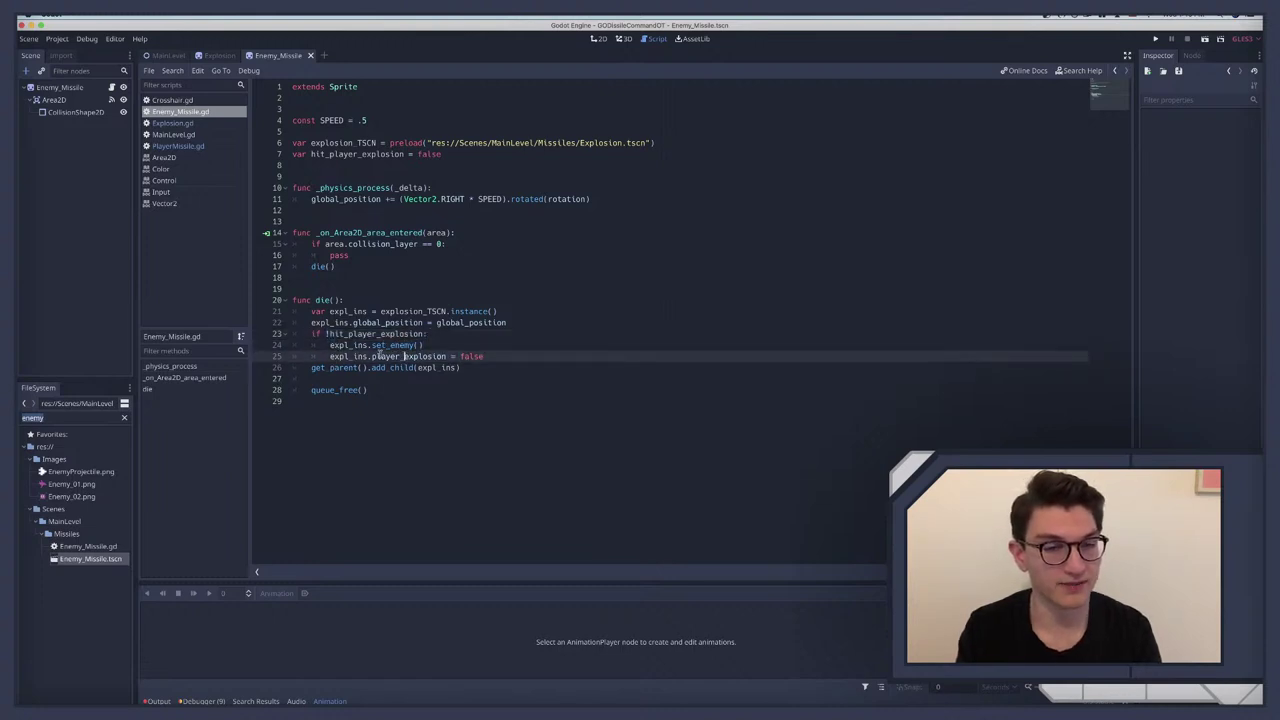
{"action": "left_click_drag", "start_coordinate": [330, 356], "coordinate": [529, 352]}
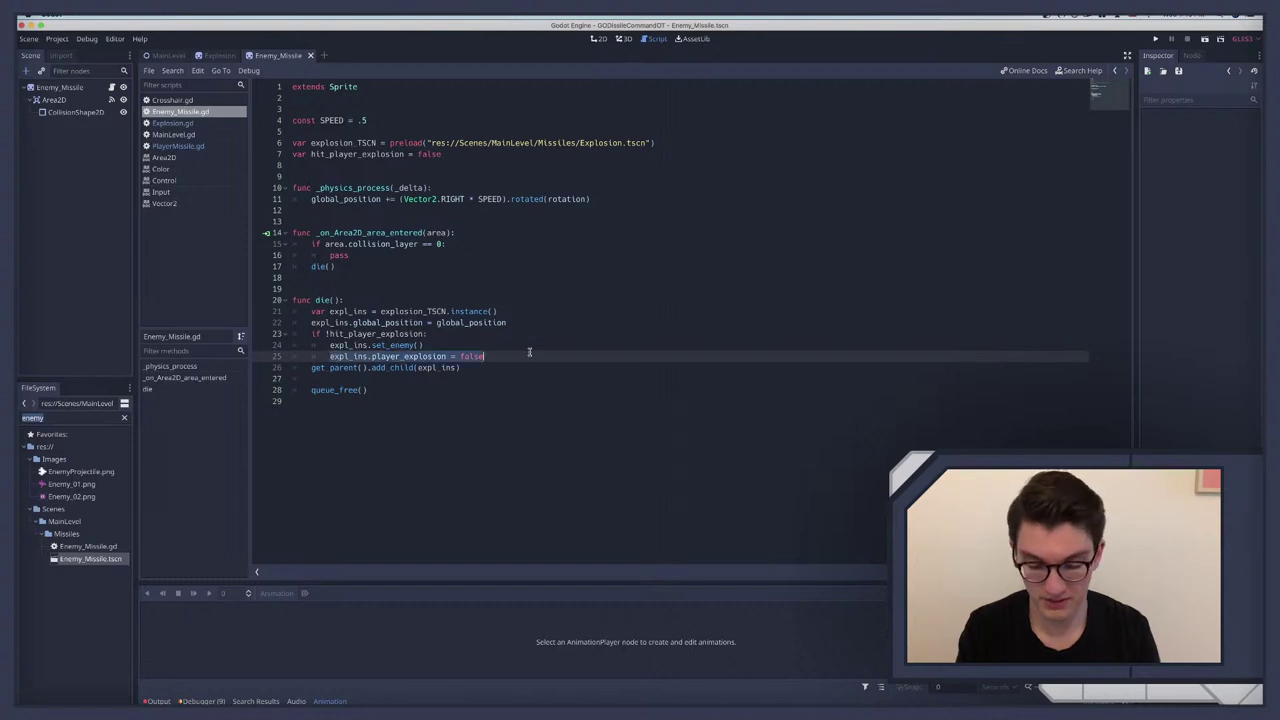
{"action": "key", "text": "BackSpace"}
{"action": "key", "text": "BackSpace"}
{"action": "key", "text": "BackSpace"}
{"action": "key", "text": "BackSpace"}
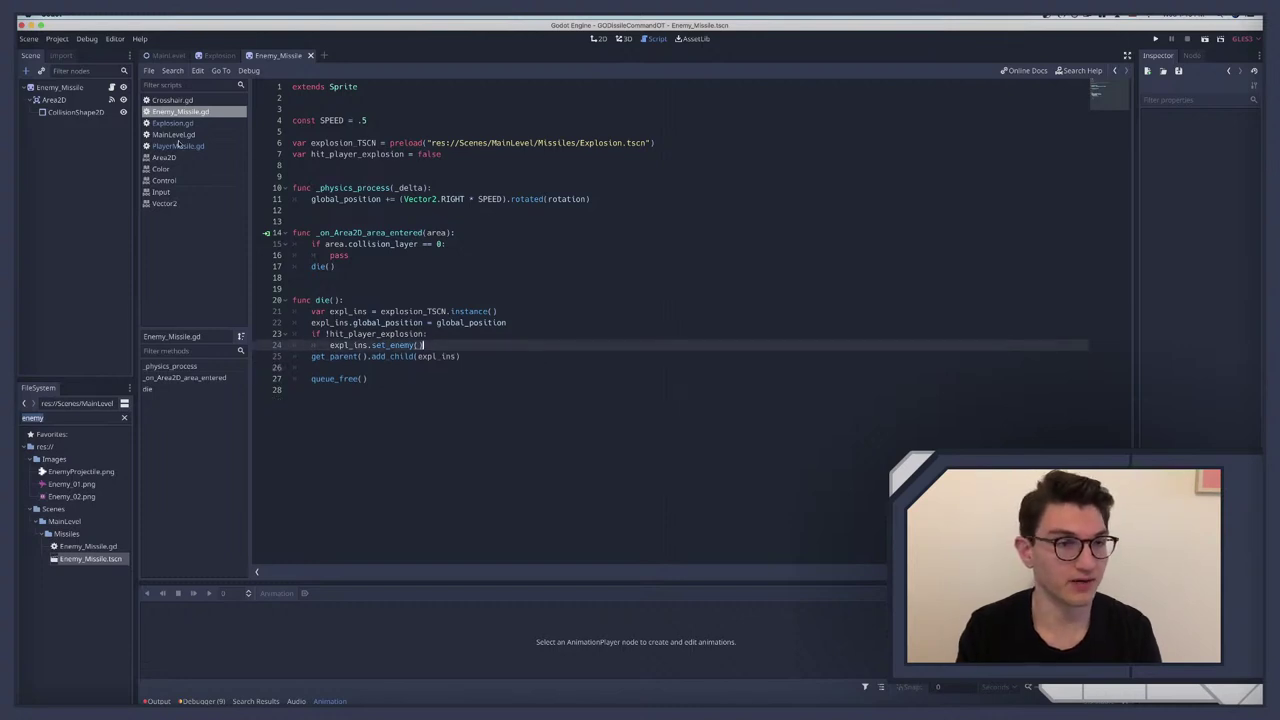
Step: In Explosion.gd's set_enemy else branch, add 'player_explosion = false' and save
{"action": "left_click", "coordinate": [175, 122]}
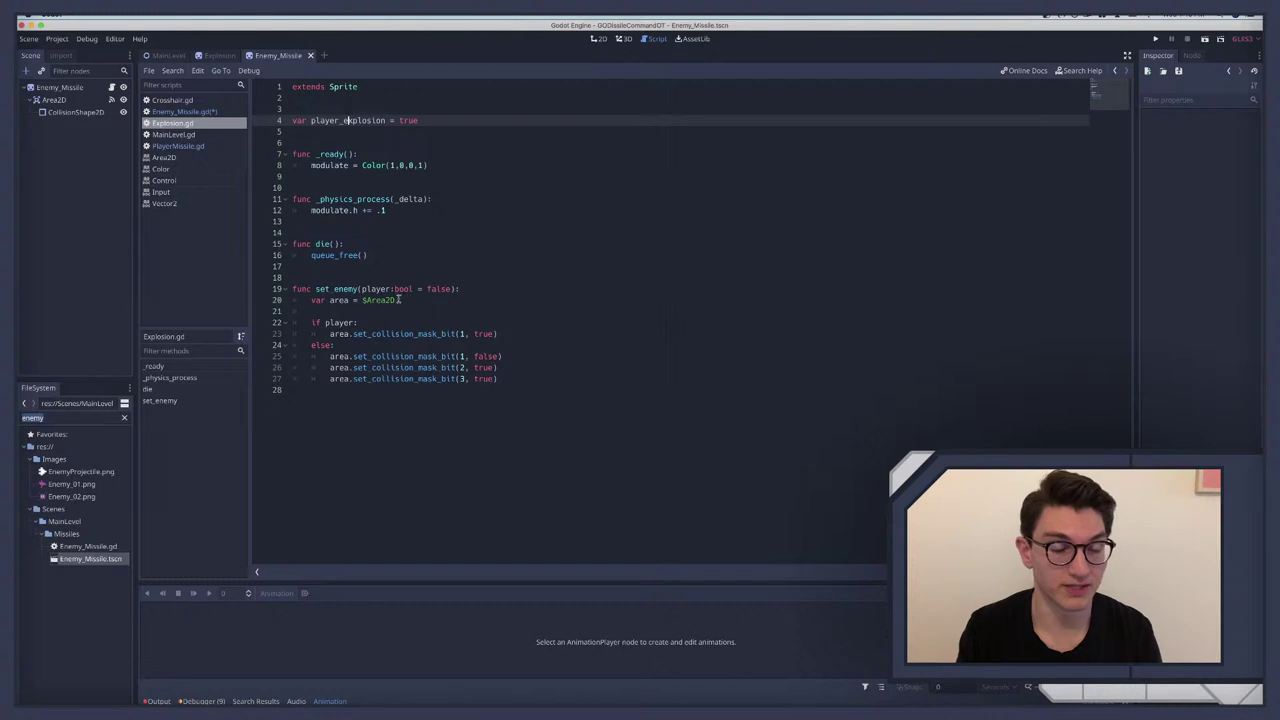
{"action": "left_click", "coordinate": [486, 288]}
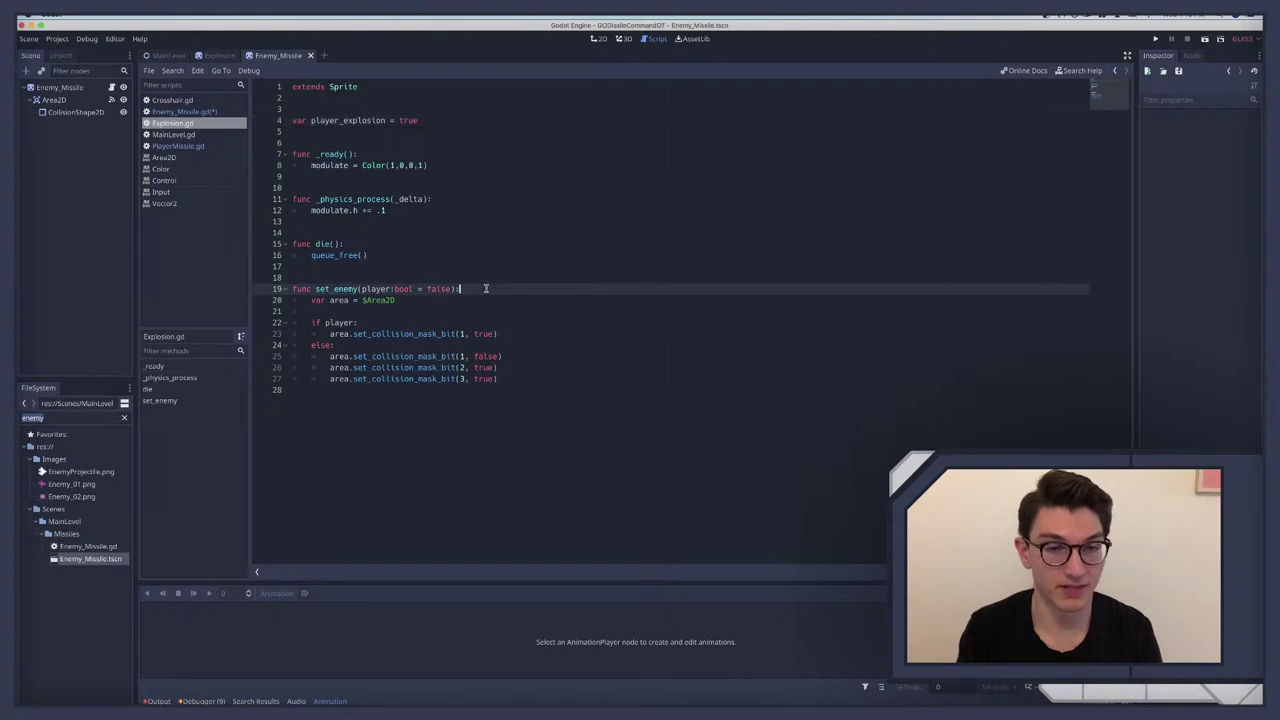
{"action": "left_click", "coordinate": [345, 345]}
{"action": "key", "text": "Return"}
{"action": "type", "text": "player"}
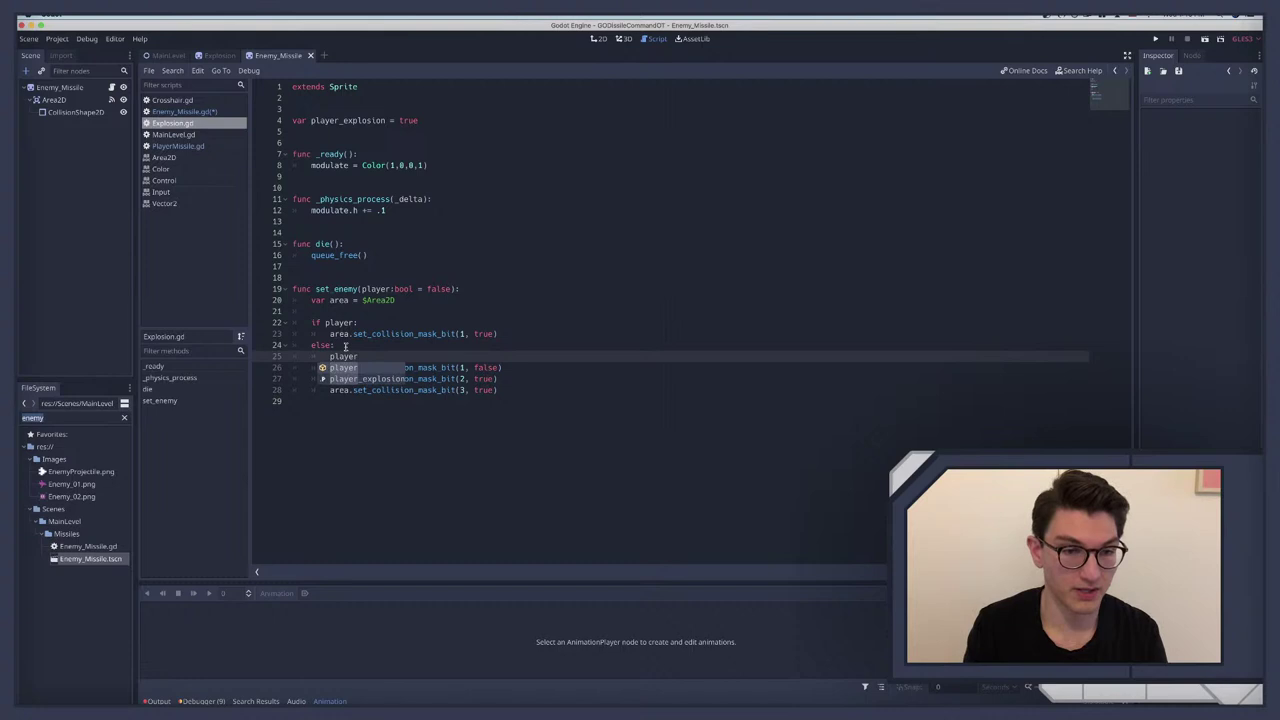
{"action": "key", "text": "Escape"}
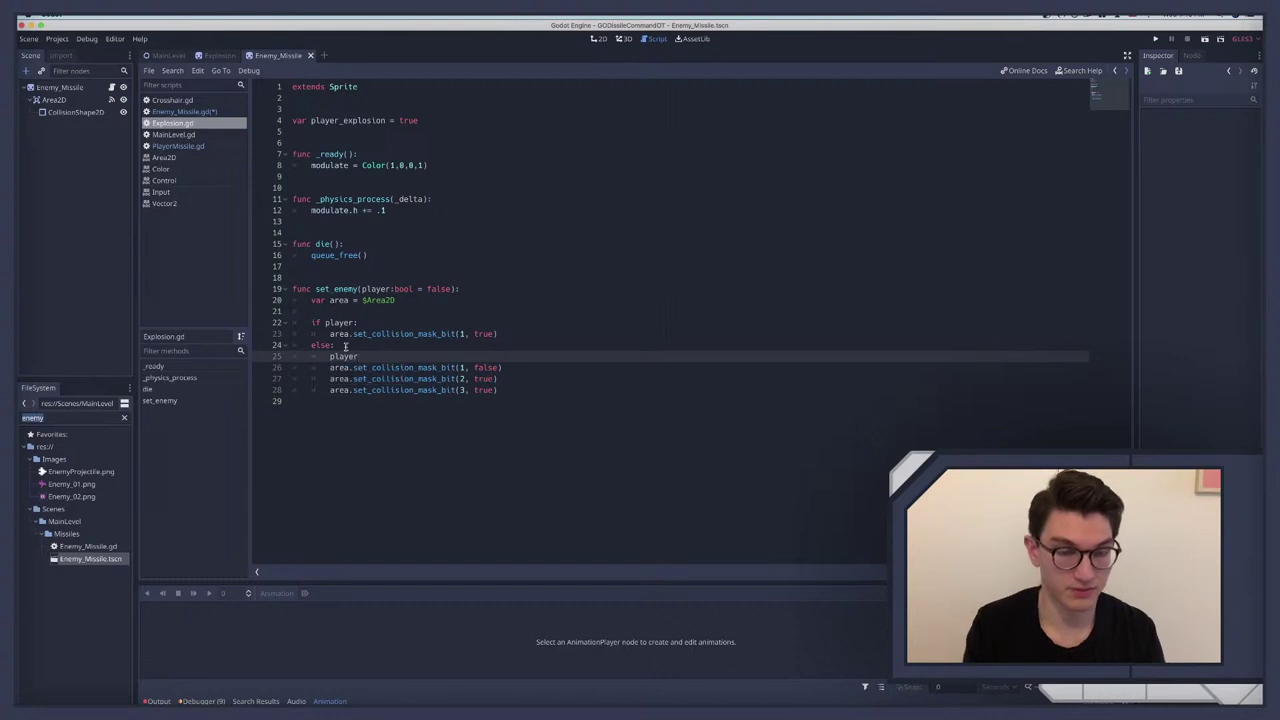
{"action": "type", "text": "_e"}
{"action": "key", "text": "Return"}
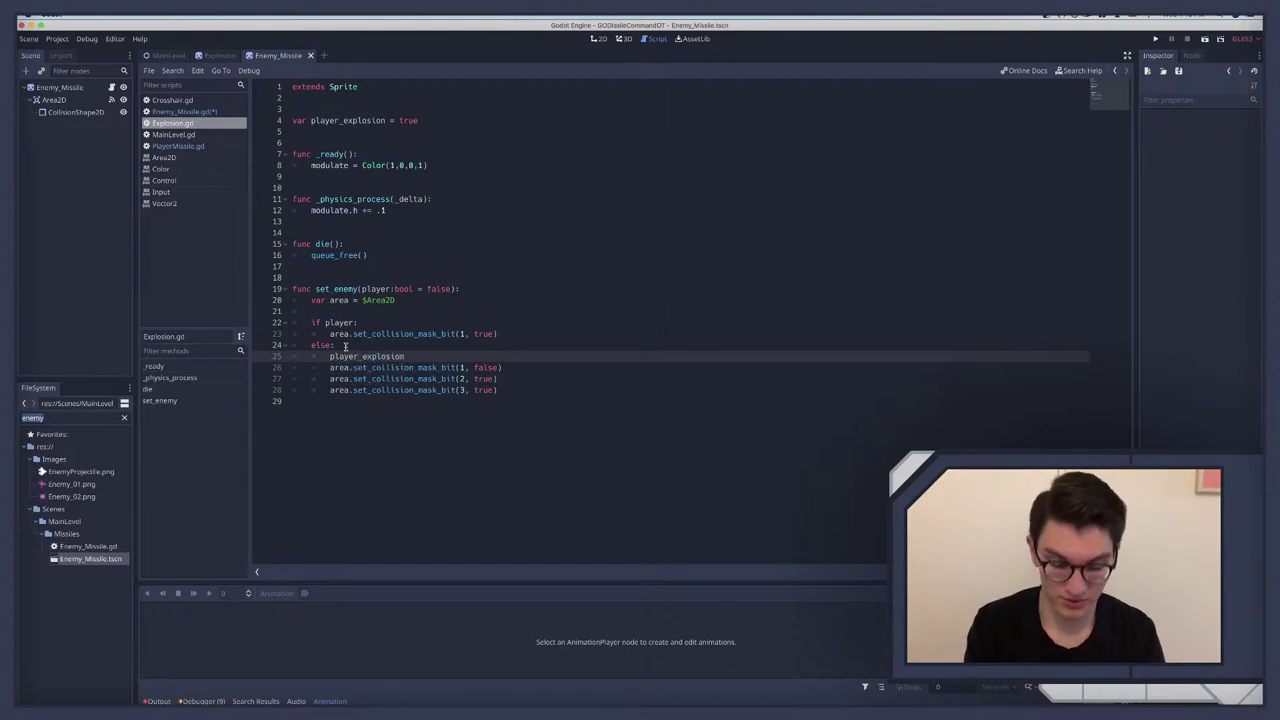
{"action": "type", "text": "= false"}
{"action": "left_click", "coordinate": [399, 367]}
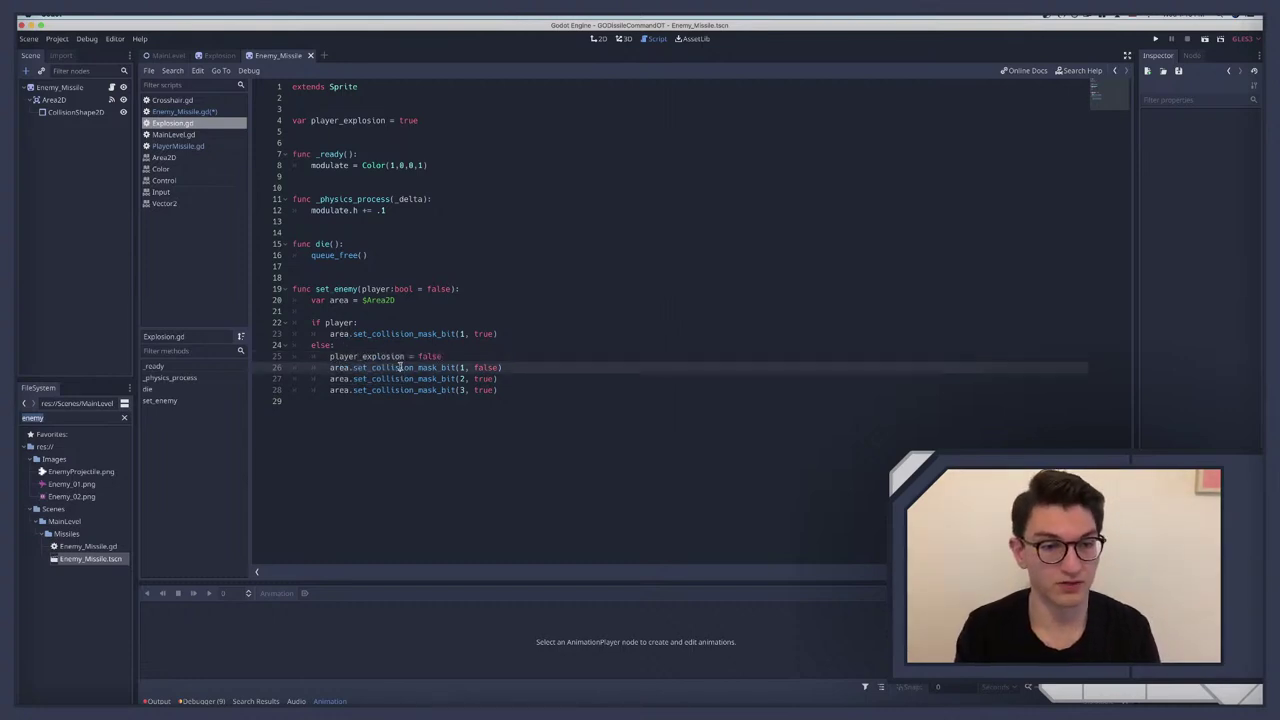
{"action": "key", "text": "ctrl+s"}
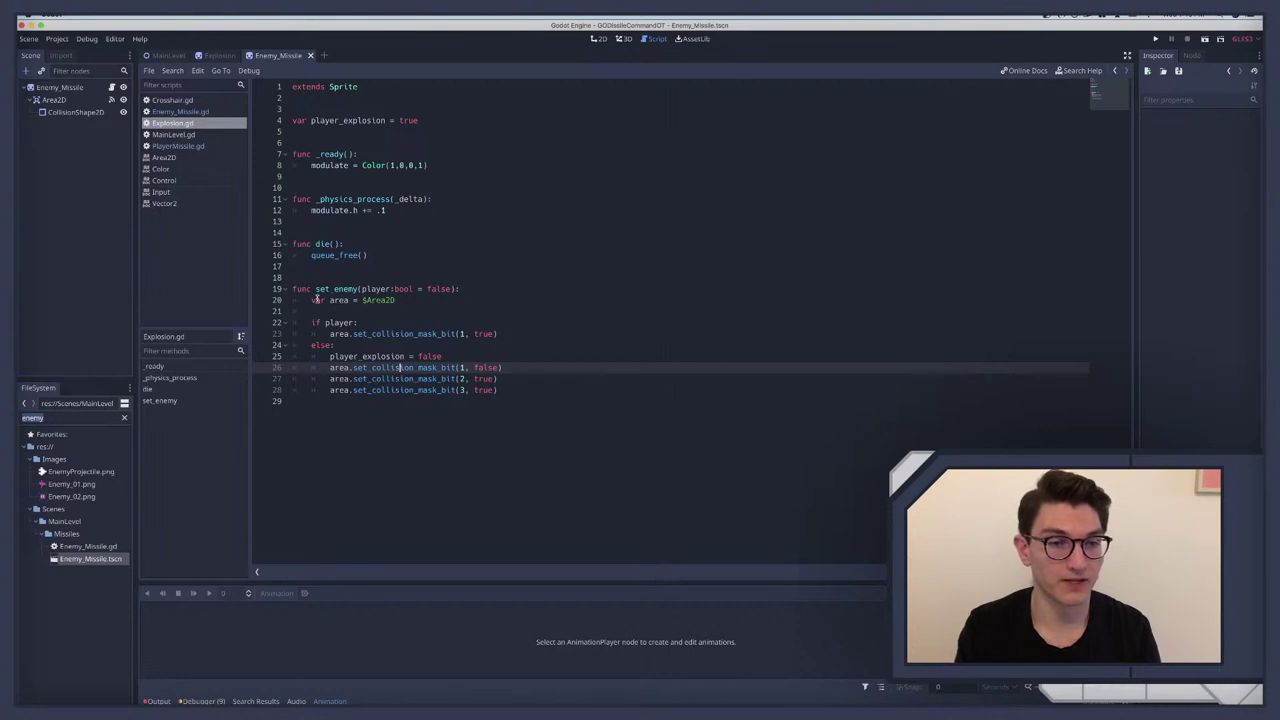
Step: Delete the if-player branch, the player:bool = false parameter and the else: line
{"action": "left_click_drag", "start_coordinate": [508, 338], "coordinate": [249, 311]}
{"action": "key", "text": "BackSpace"}
{"action": "key", "text": "BackSpace"}
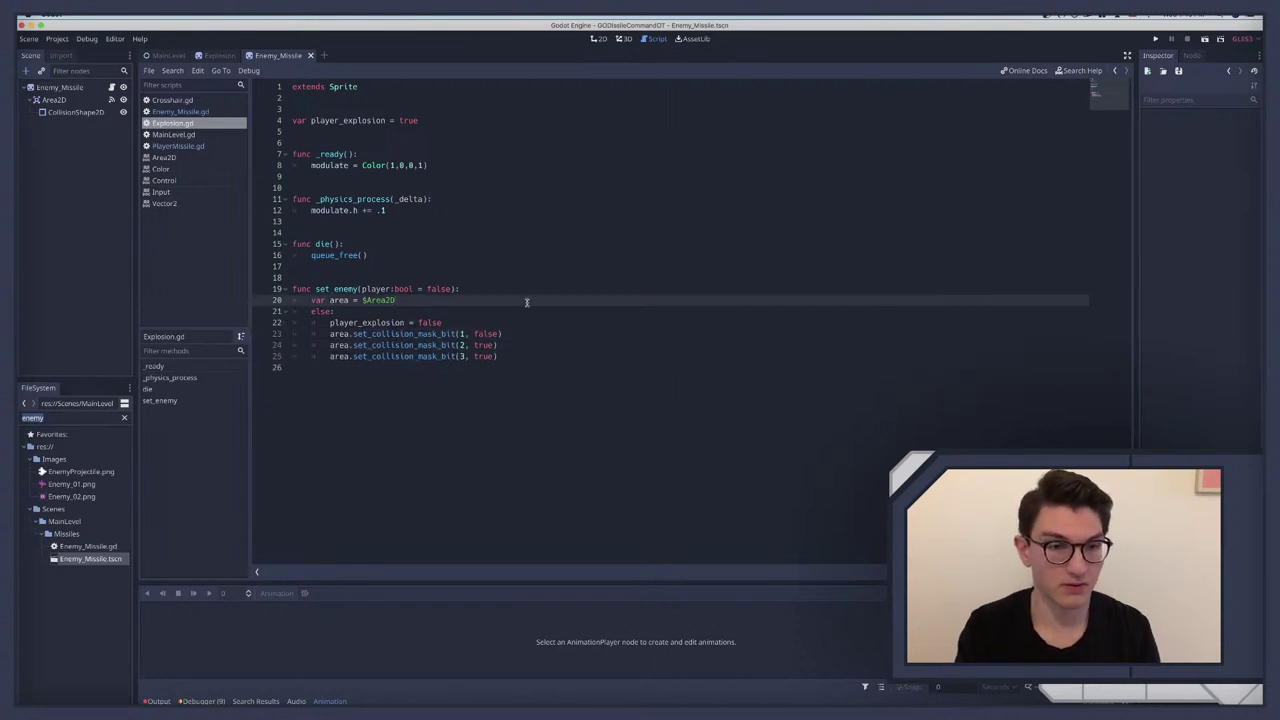
{"action": "left_click_drag", "start_coordinate": [362, 289], "coordinate": [449, 287]}
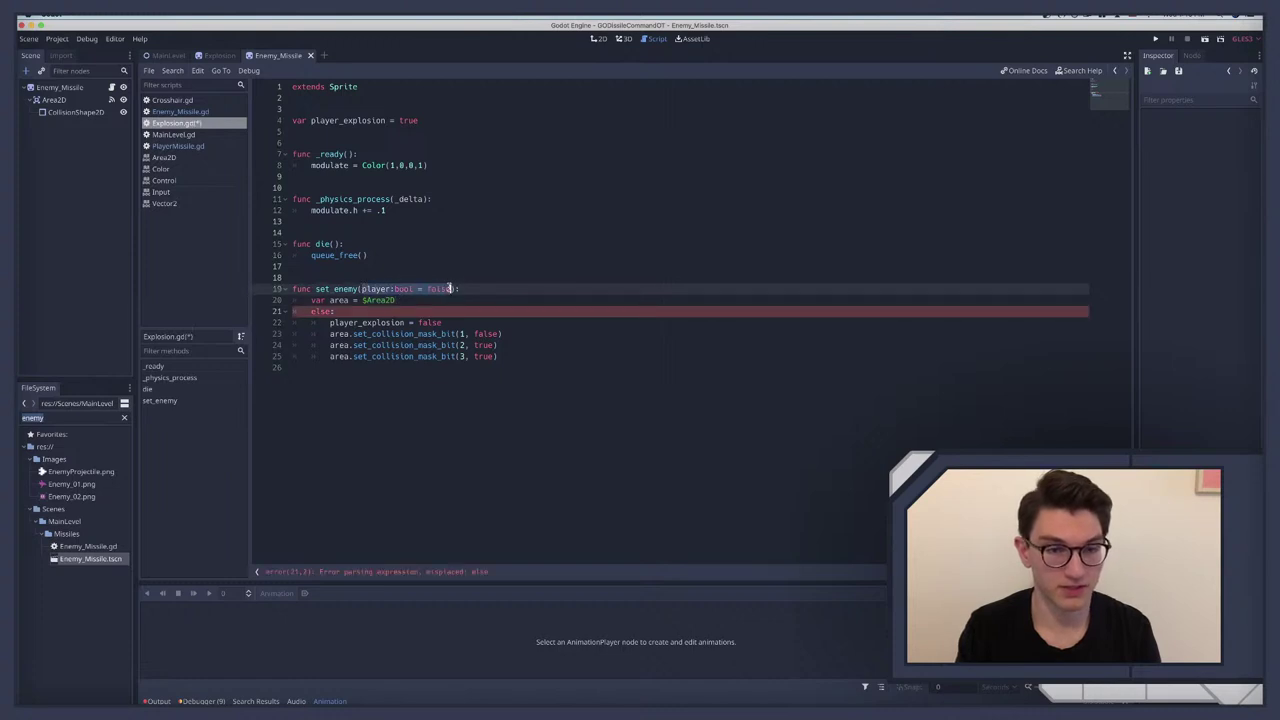
{"action": "key", "text": "BackSpace"}
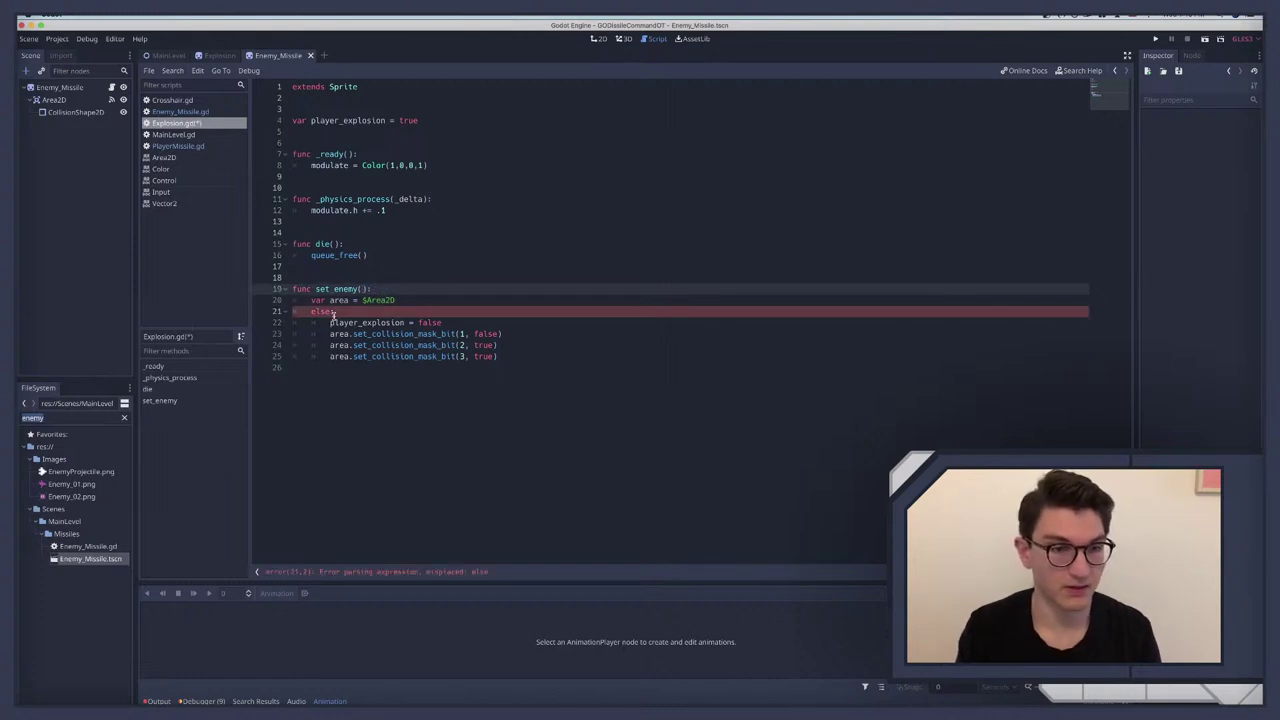
{"action": "left_click", "coordinate": [334, 312]}
{"action": "left_click_drag", "start_coordinate": [334, 312], "coordinate": [291, 315]}
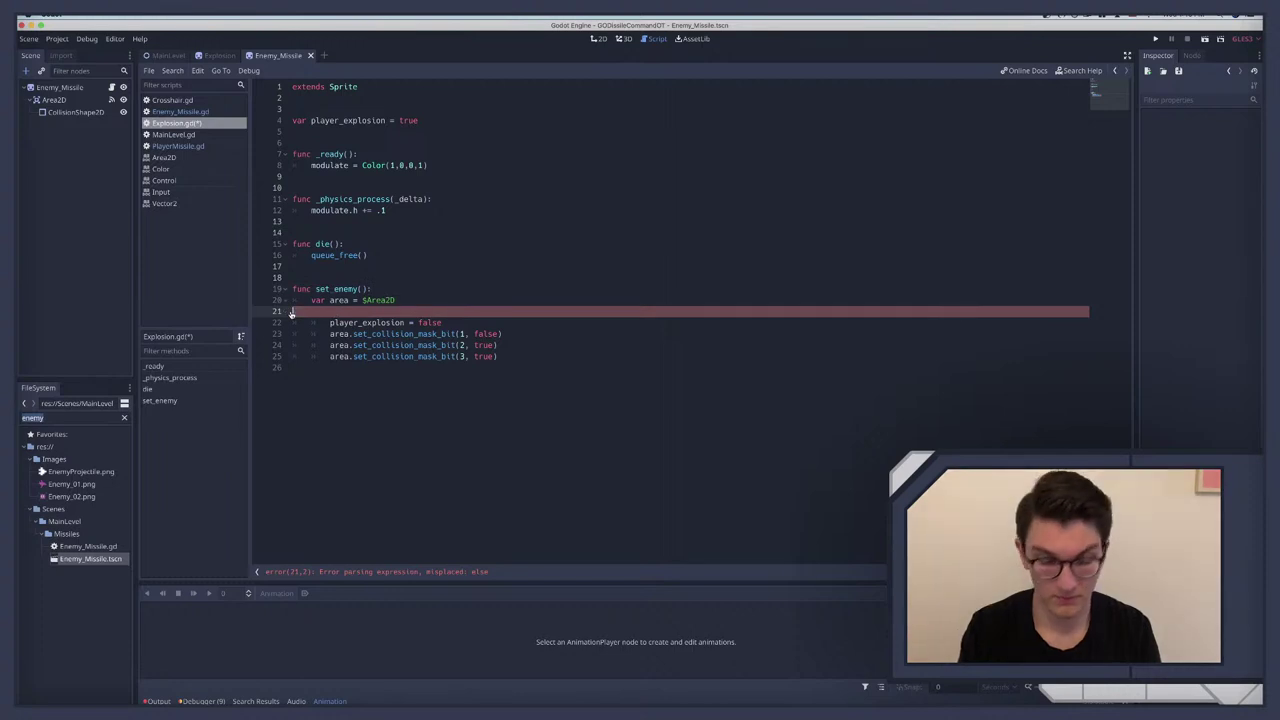
{"action": "key", "text": "BackSpace"}
{"action": "key", "text": "BackSpace"}
Step: Unindent the former else body to set_enemy's top level and save Explosion.gd
{"action": "left_click_drag", "start_coordinate": [515, 345], "coordinate": [292, 311]}
{"action": "key", "text": "shift+Tab"}
{"action": "left_click", "coordinate": [400, 320]}
{"action": "left_click", "coordinate": [343, 311]}
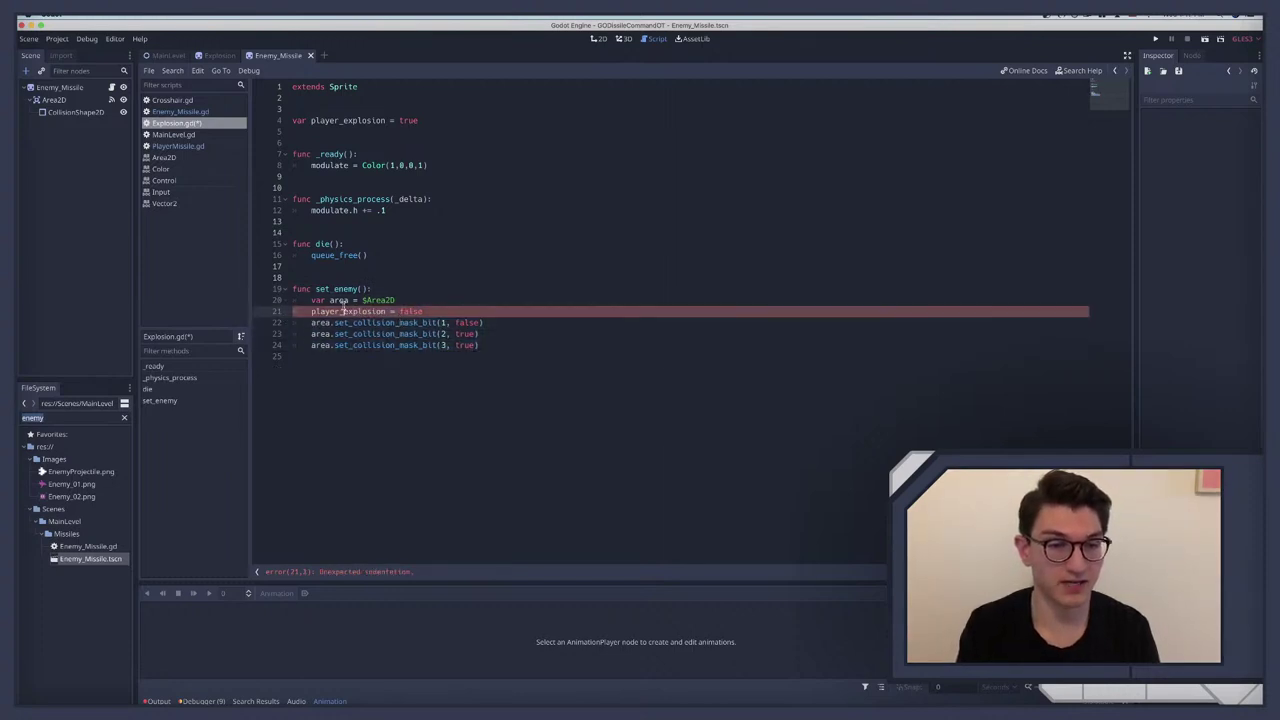
{"action": "left_click_drag", "start_coordinate": [308, 300], "coordinate": [400, 301]}
{"action": "left_click", "coordinate": [409, 311]}
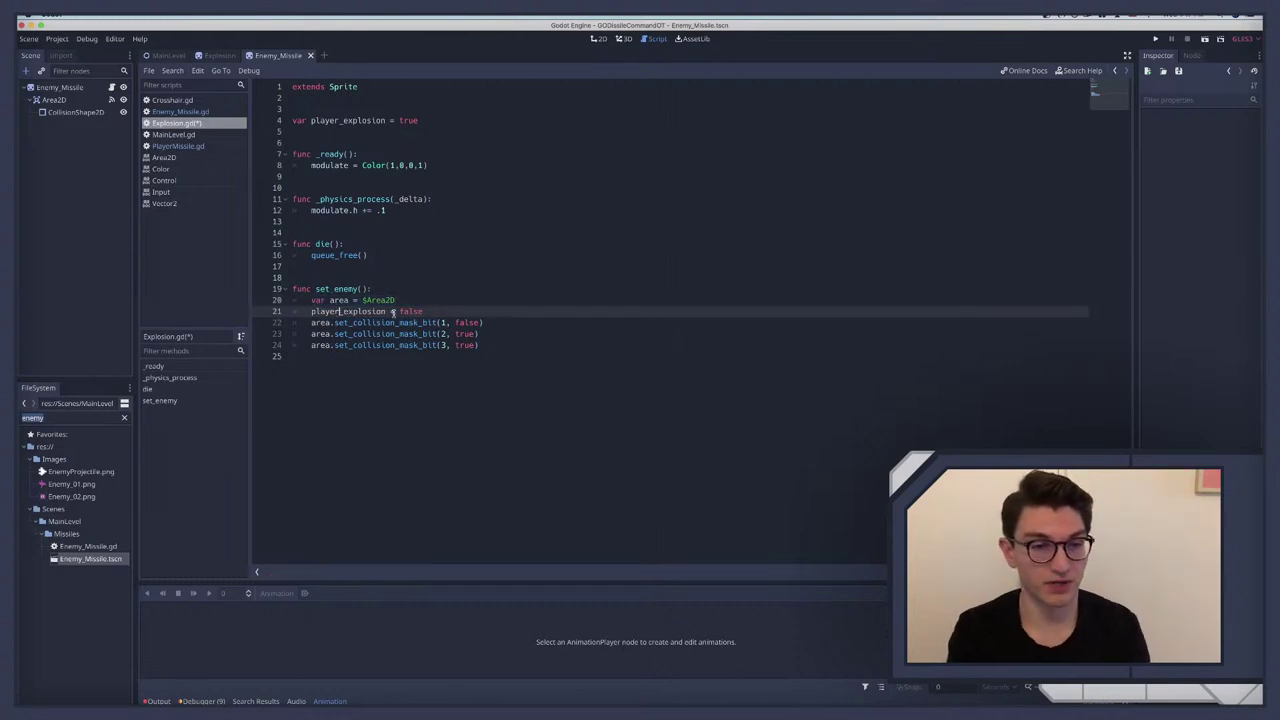
{"action": "left_click_drag", "start_coordinate": [308, 323], "coordinate": [514, 363]}
{"action": "left_click", "coordinate": [455, 322]}
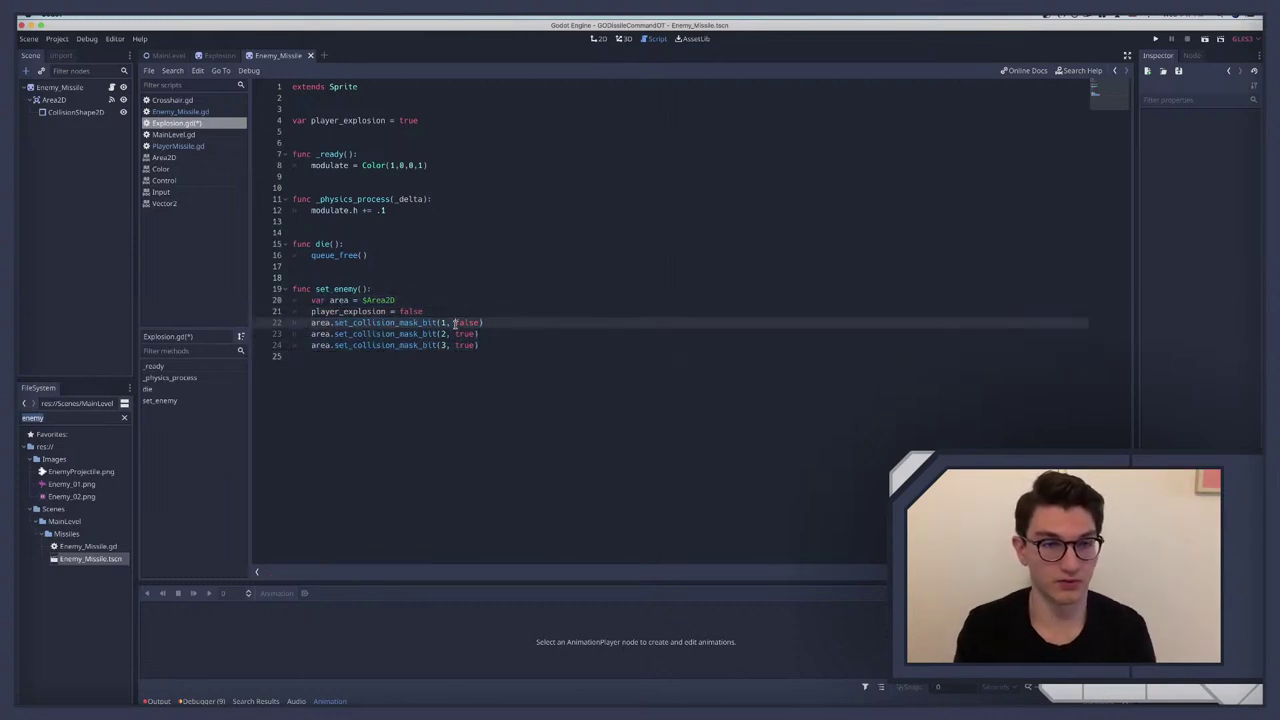
{"action": "key", "text": "ctrl+s"}
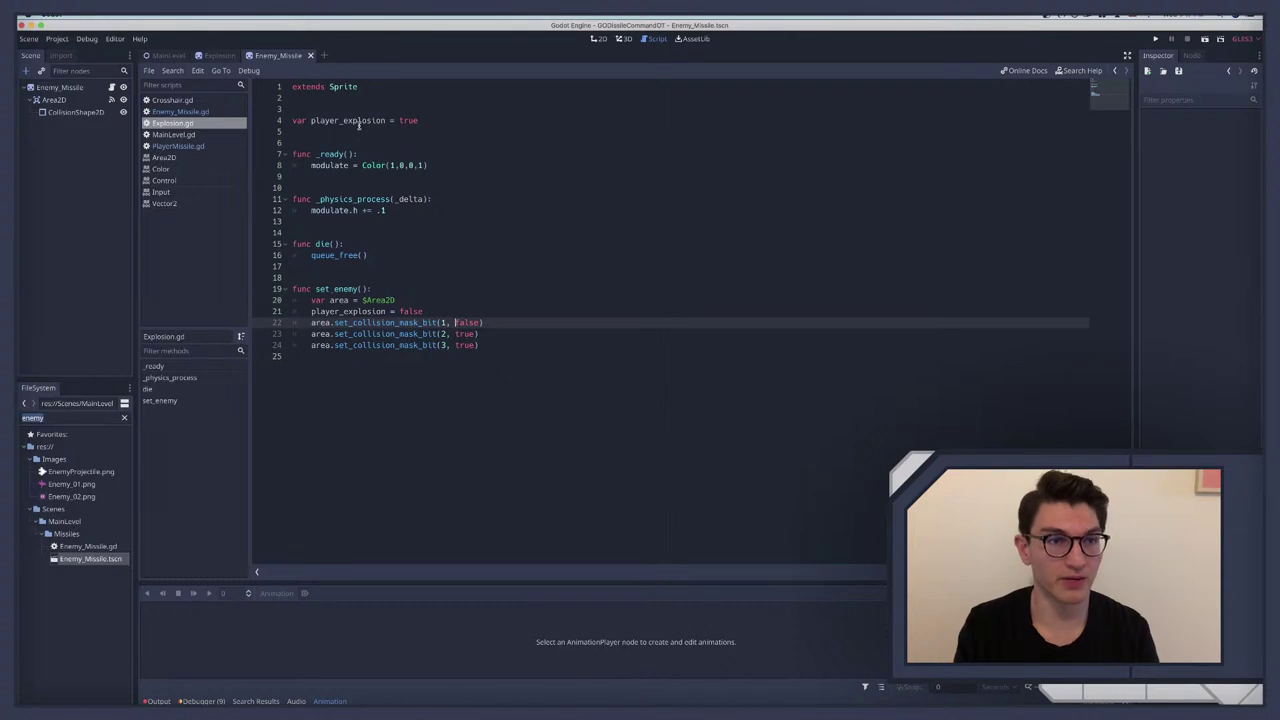
Step: Review the !hit_player_explosion check and set_enemy() call in Enemy_Missile.gd
{"action": "left_click", "coordinate": [185, 112]}
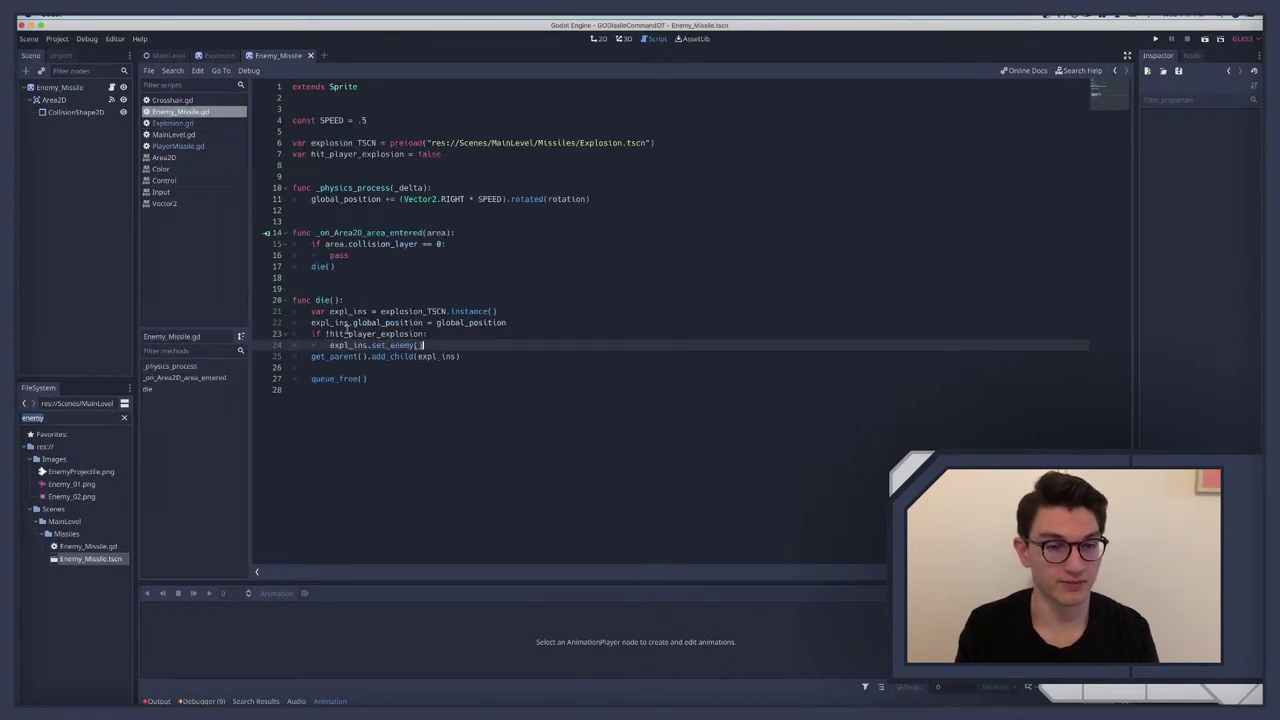
{"action": "left_click", "coordinate": [365, 334]}
{"action": "double_click", "coordinate": [365, 334]}
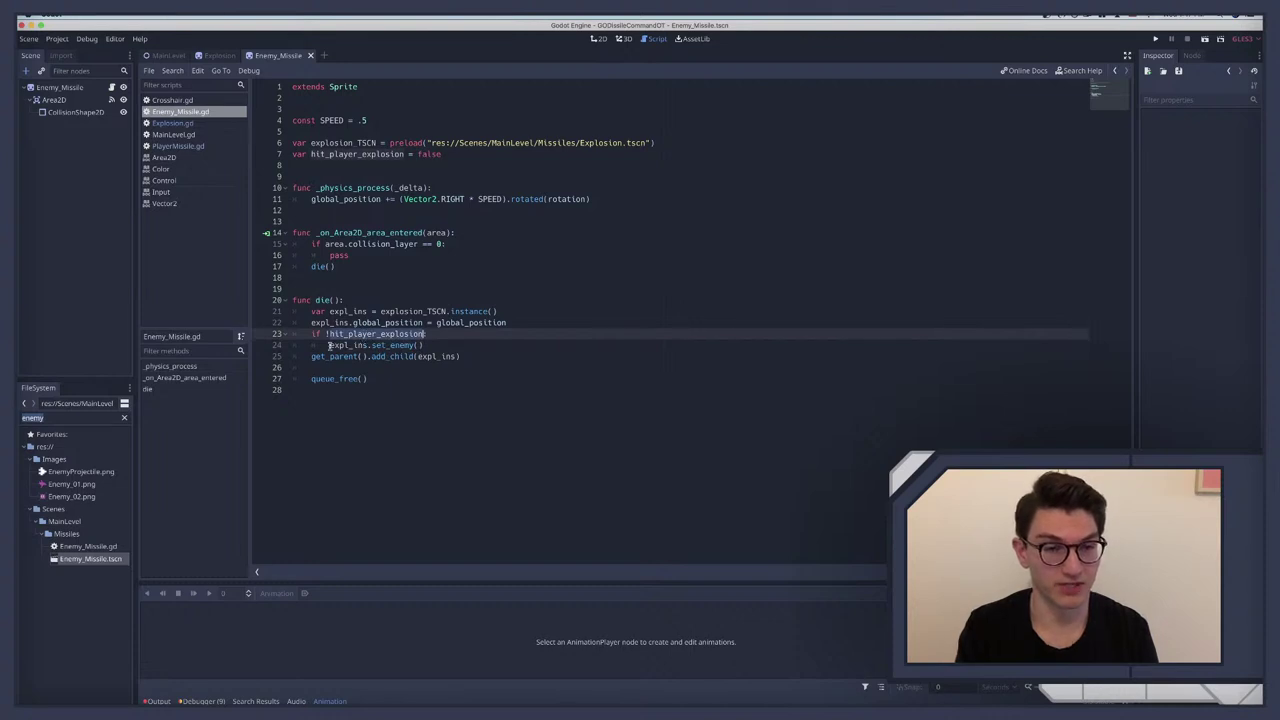
{"action": "left_click_drag", "start_coordinate": [331, 345], "coordinate": [445, 346]}
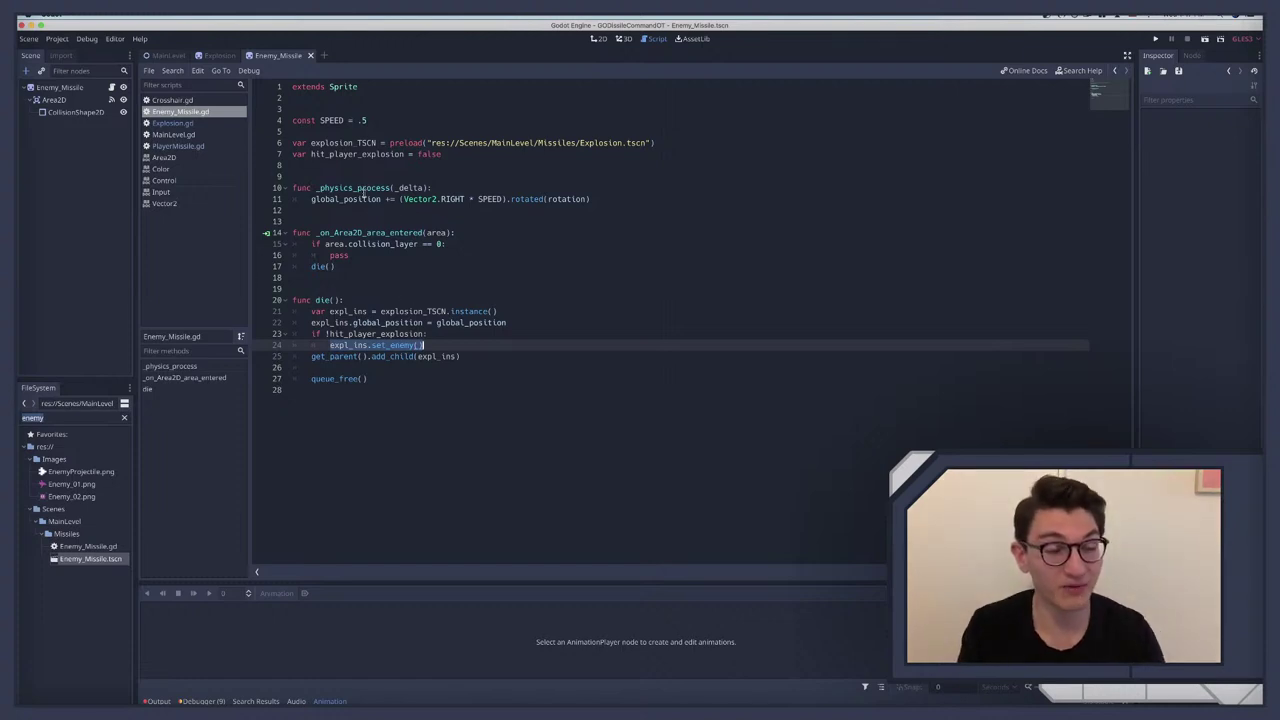
Step: Inspect the Enemy_Missile Area2D's Collision Layer, then go back to its script
{"action": "left_click", "coordinate": [182, 69]}
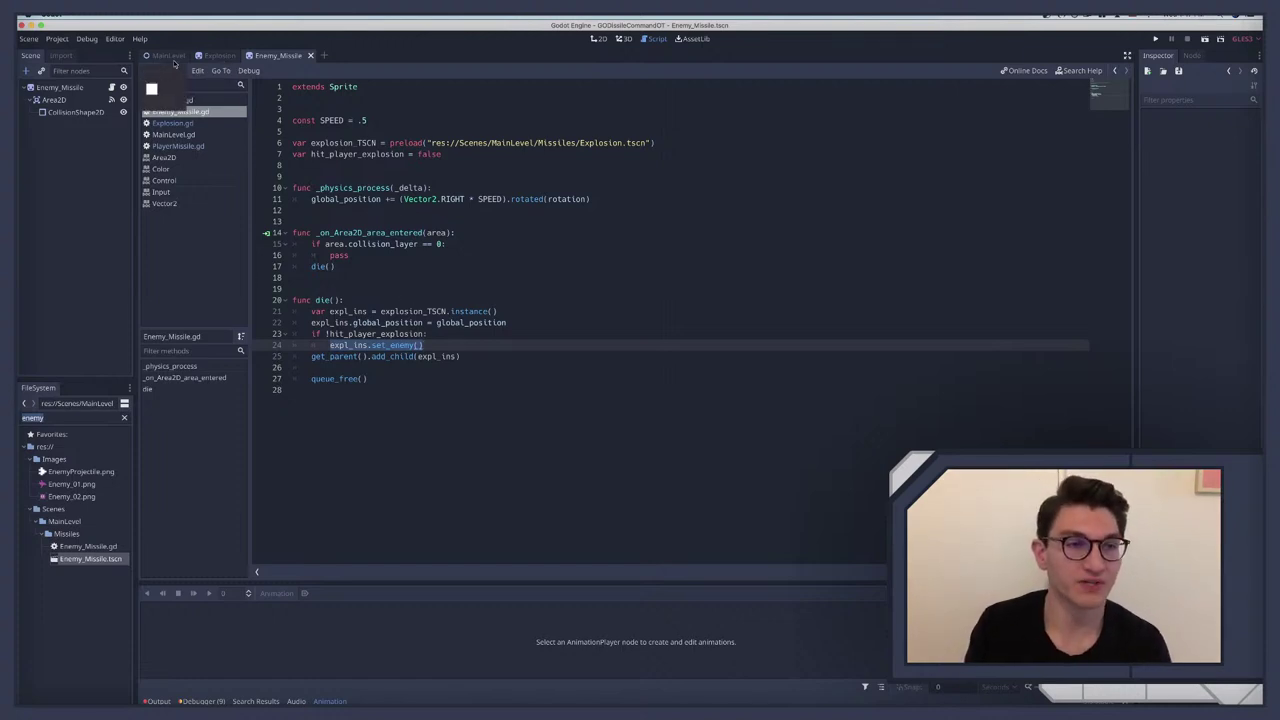
{"action": "left_click", "coordinate": [167, 57]}
{"action": "left_click", "coordinate": [74, 89]}
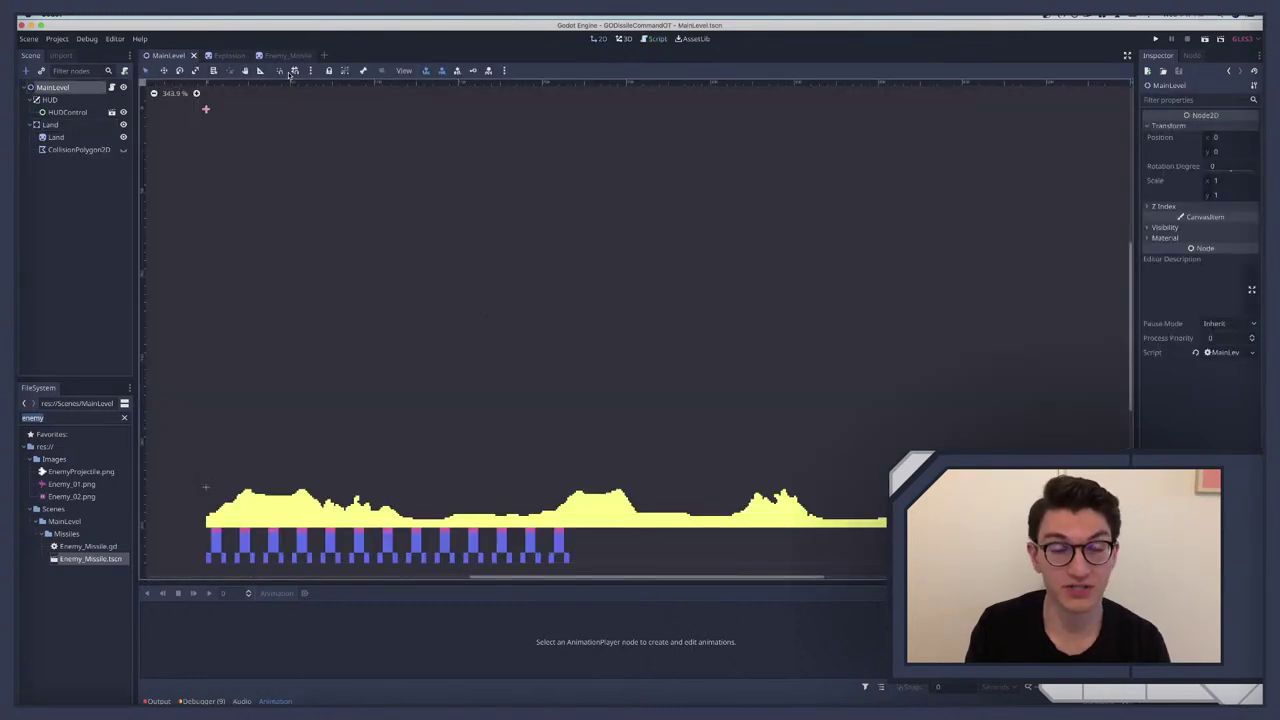
{"action": "left_click", "coordinate": [281, 56]}
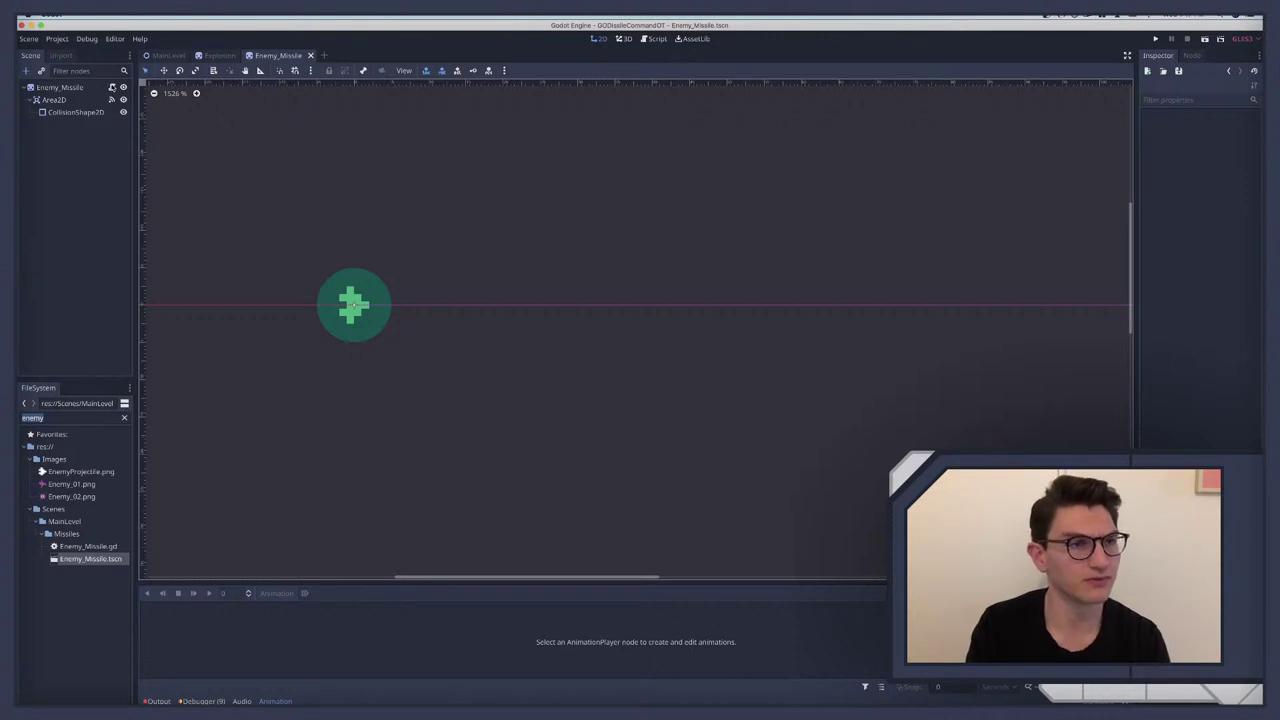
{"action": "left_click", "coordinate": [112, 88]}
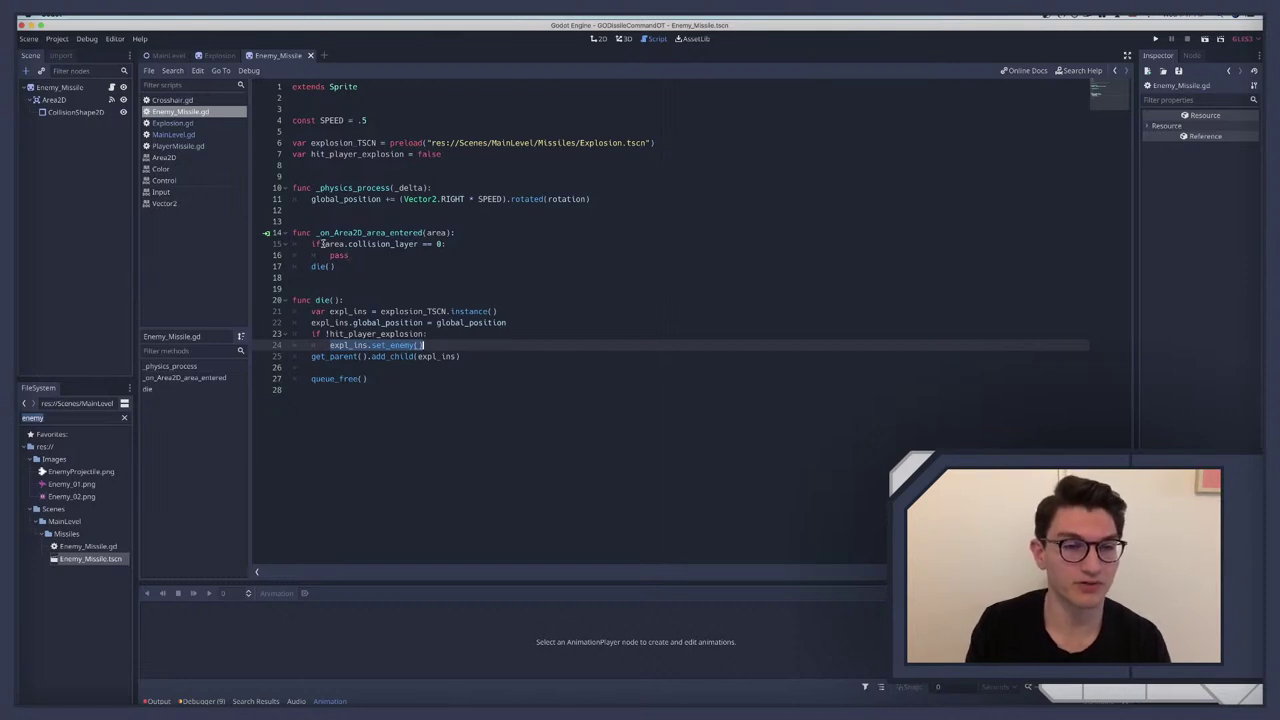
{"action": "left_click", "coordinate": [54, 100]}
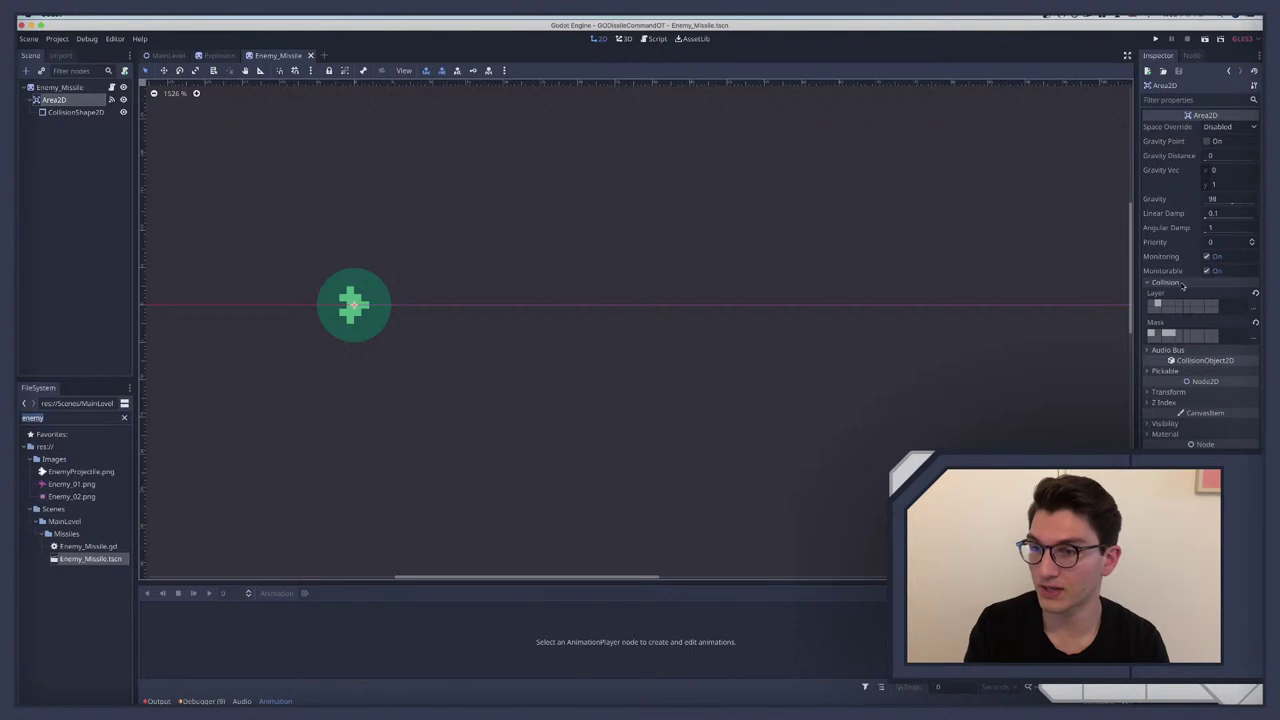
{"action": "left_click", "coordinate": [1254, 309]}
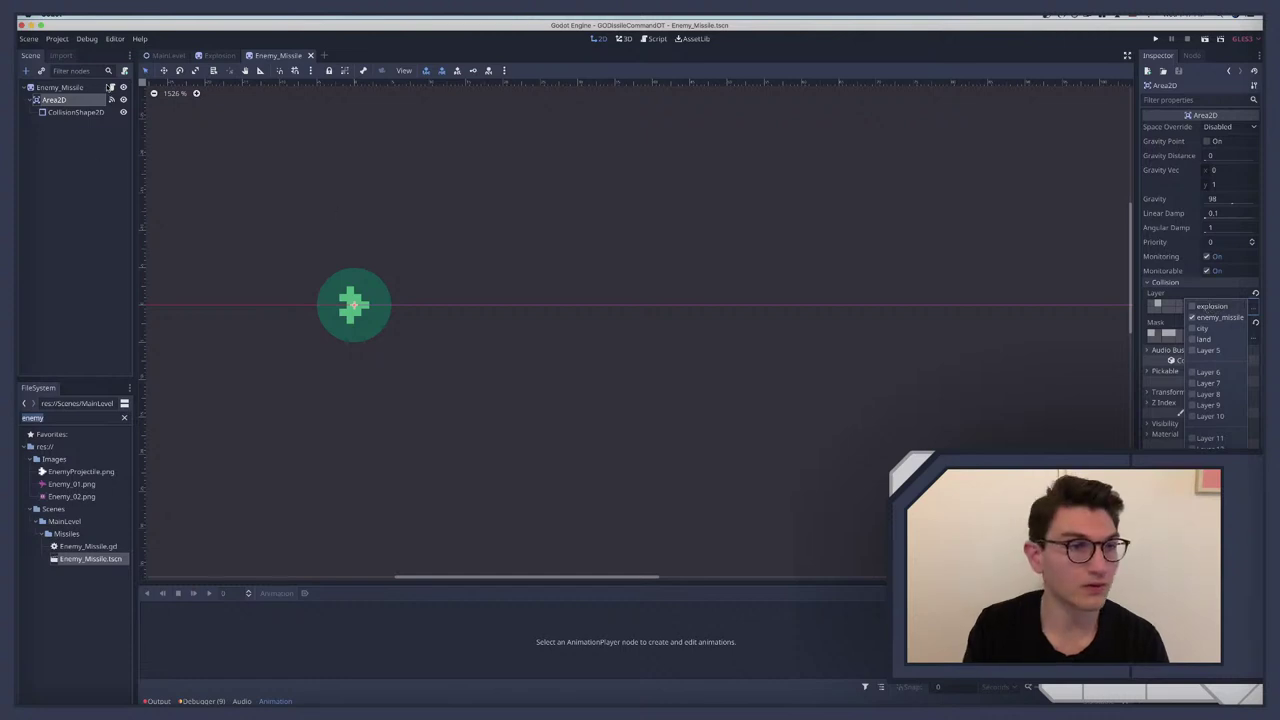
{"action": "left_click", "coordinate": [111, 88]}
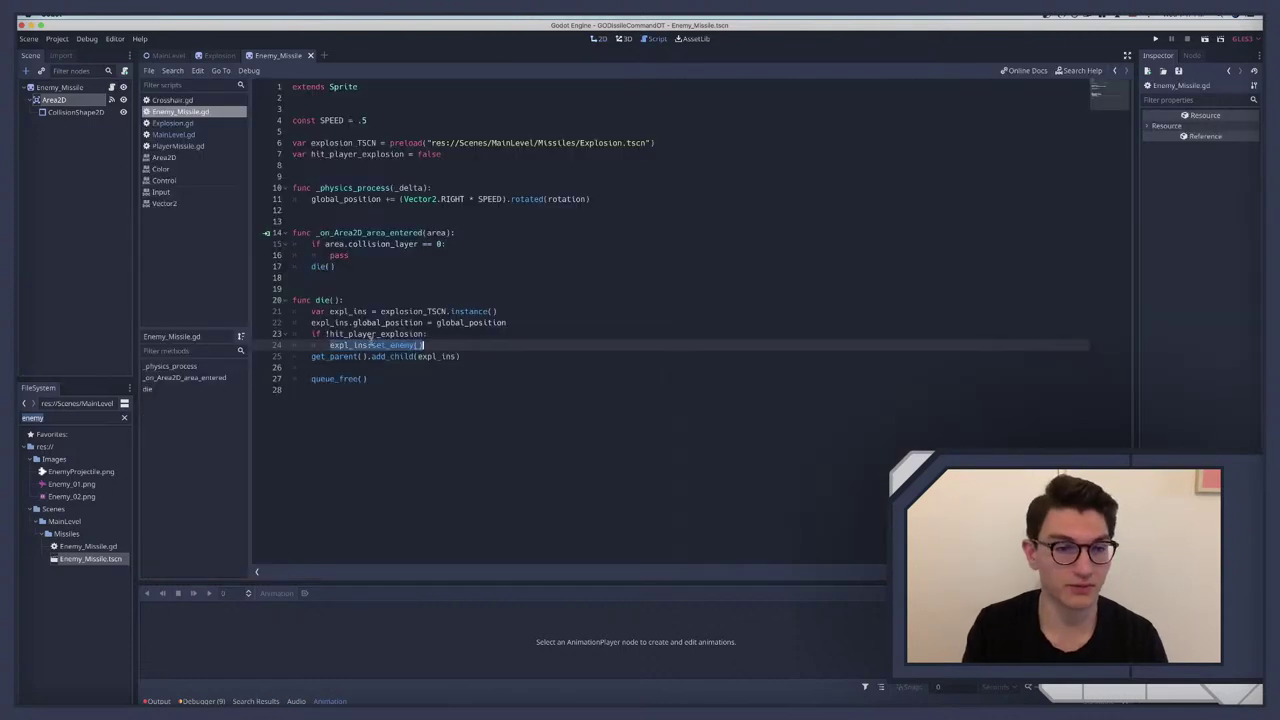
Step: Replace the collision_layer == 0 condition with area.get("player_explosion")
{"action": "left_click_drag", "start_coordinate": [346, 244], "coordinate": [447, 244]}
{"action": "key", "text": "BackSpace"}
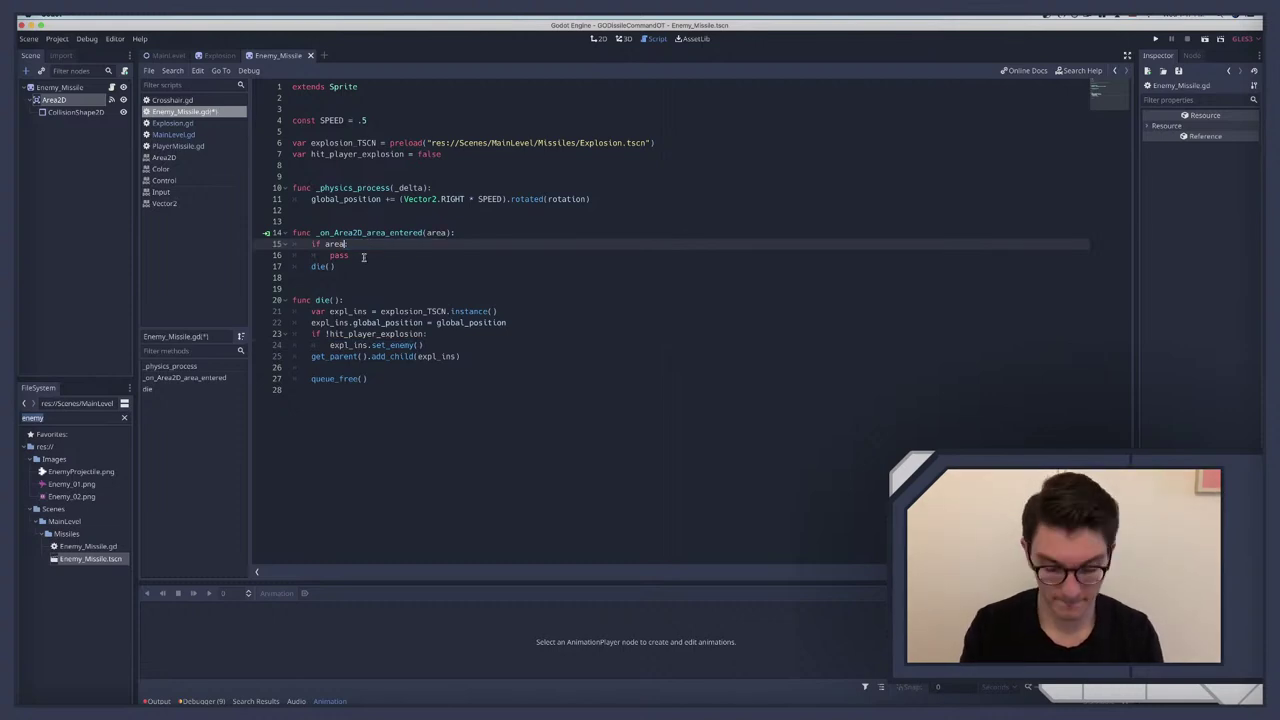
{"action": "type", "text": "."}
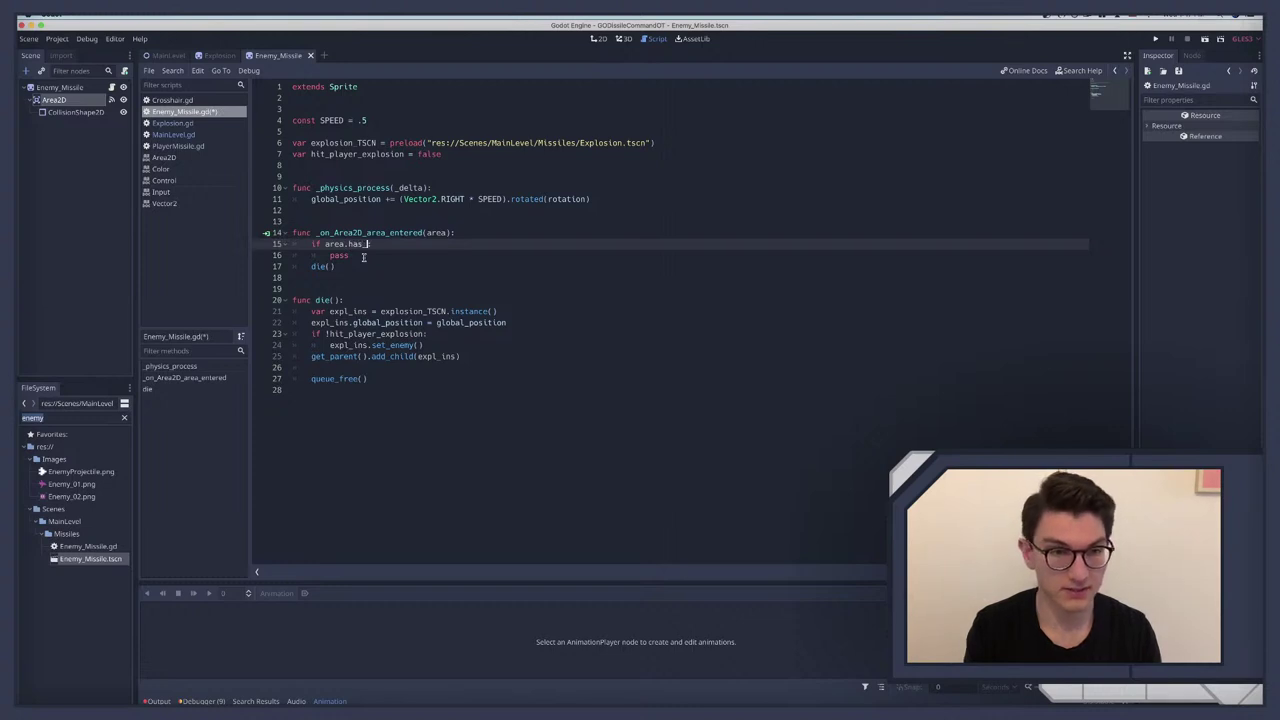
{"action": "type", "text": "h"}
{"action": "key", "text": "BackSpace"}
{"action": "type", "text": "g"}
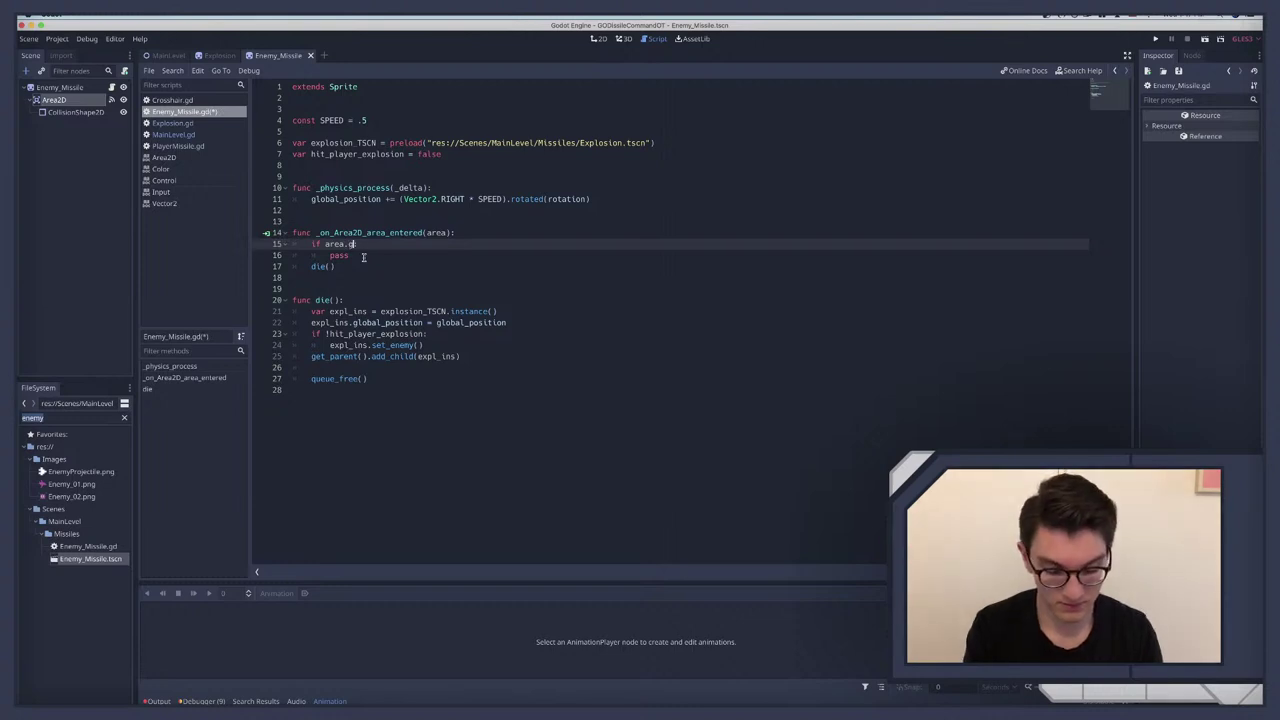
{"action": "type", "text": "et():"}
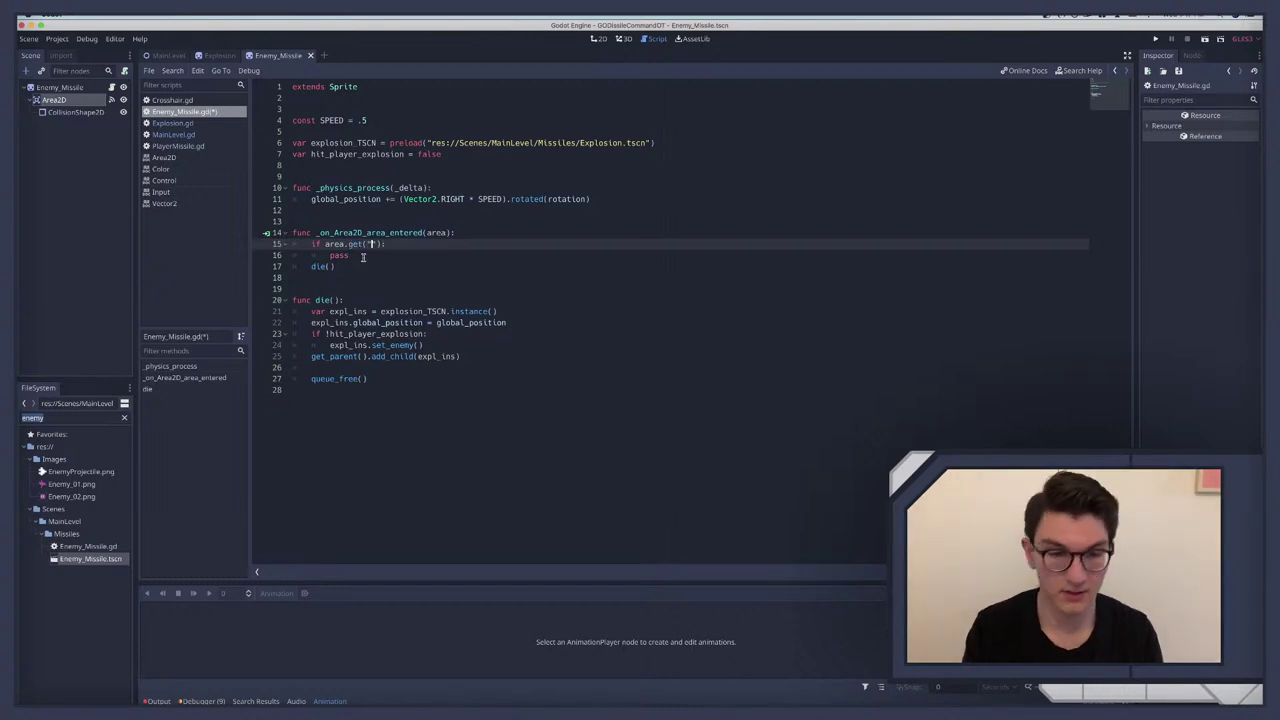
{"action": "type", "text": "\""}
{"action": "double_click", "coordinate": [338, 245]}
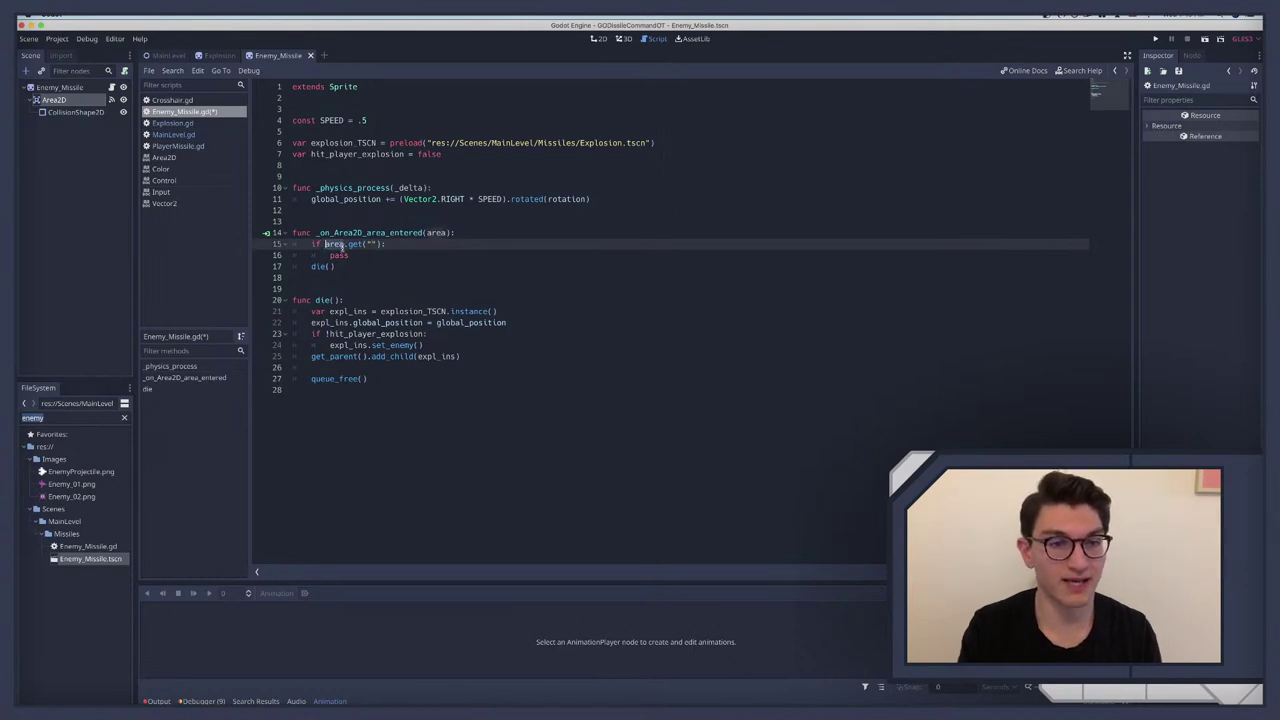
{"action": "left_click_drag", "start_coordinate": [348, 245], "coordinate": [375, 245]}
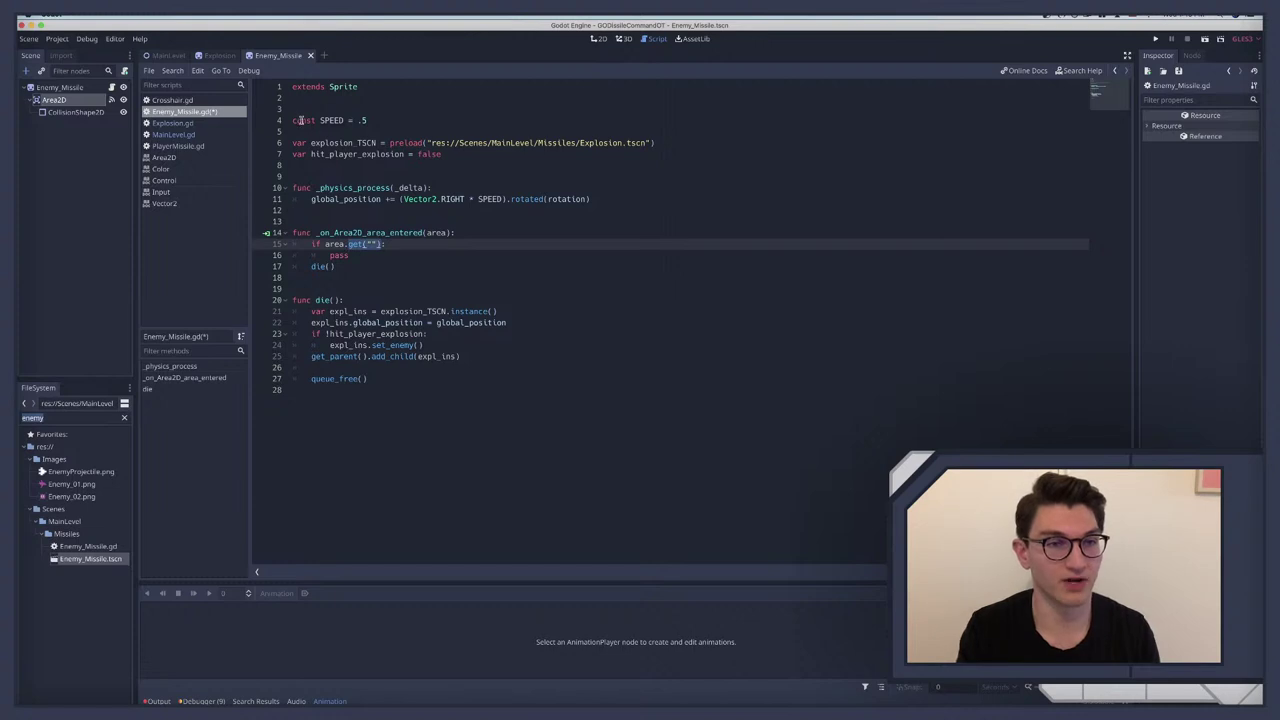
{"action": "left_click", "coordinate": [175, 123]}
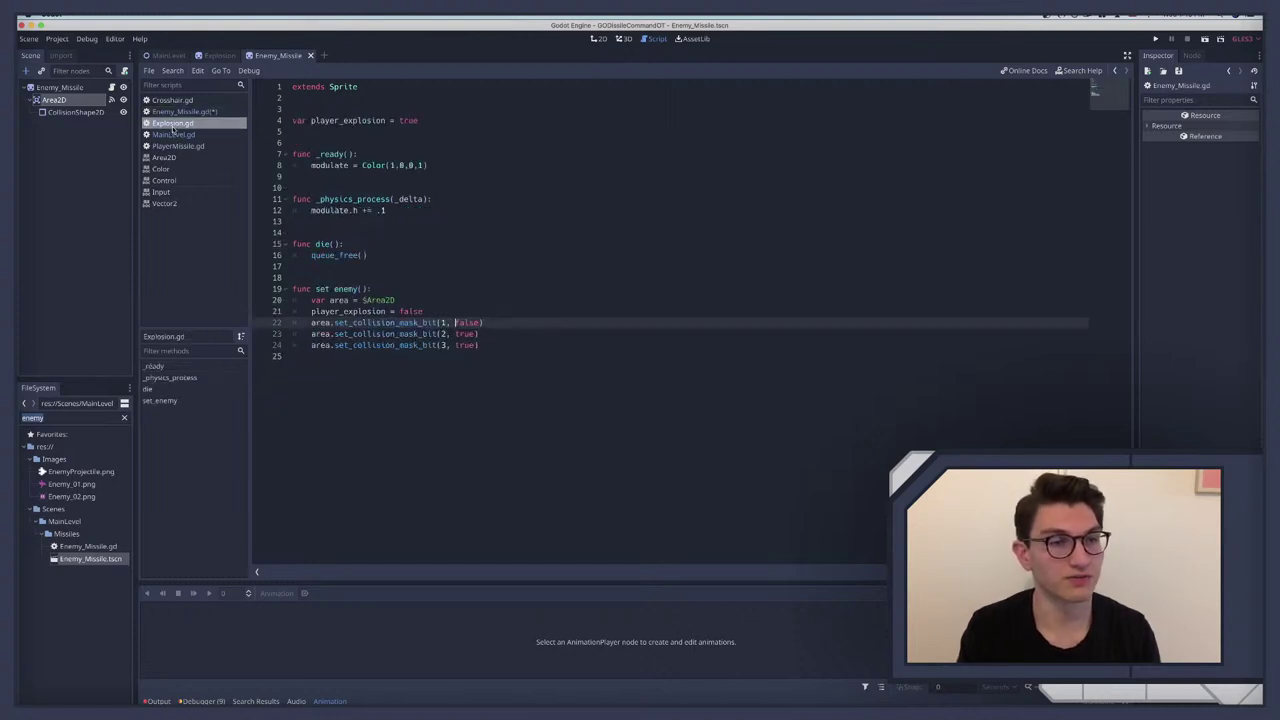
{"action": "double_click", "coordinate": [330, 121]}
{"action": "key", "text": "ctrl+c"}
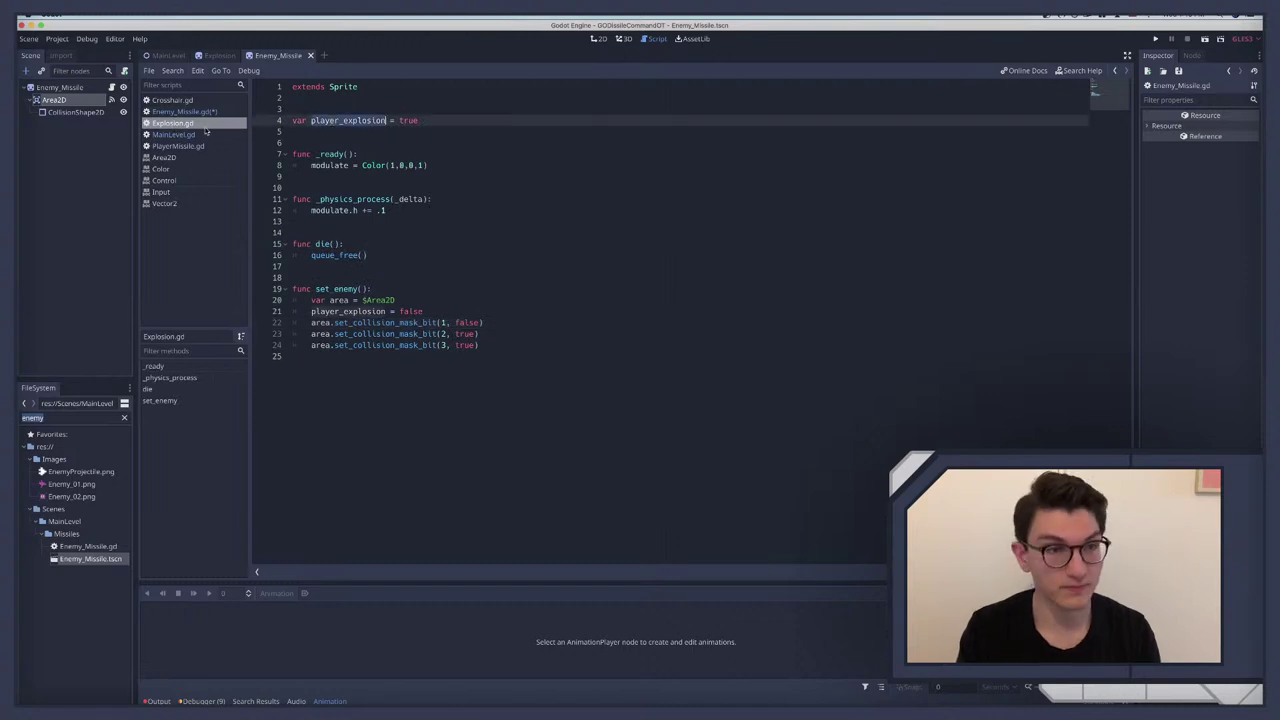
{"action": "left_click", "coordinate": [180, 112]}
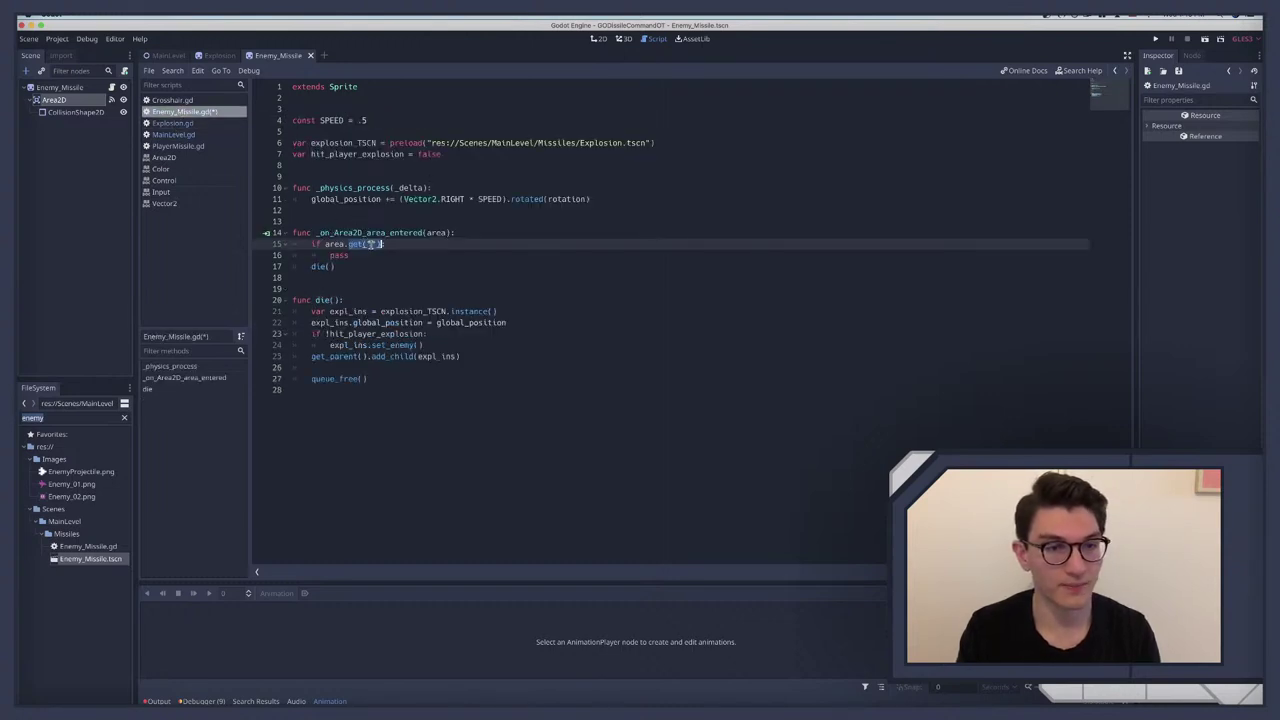
{"action": "key", "text": "ctrl+v"}
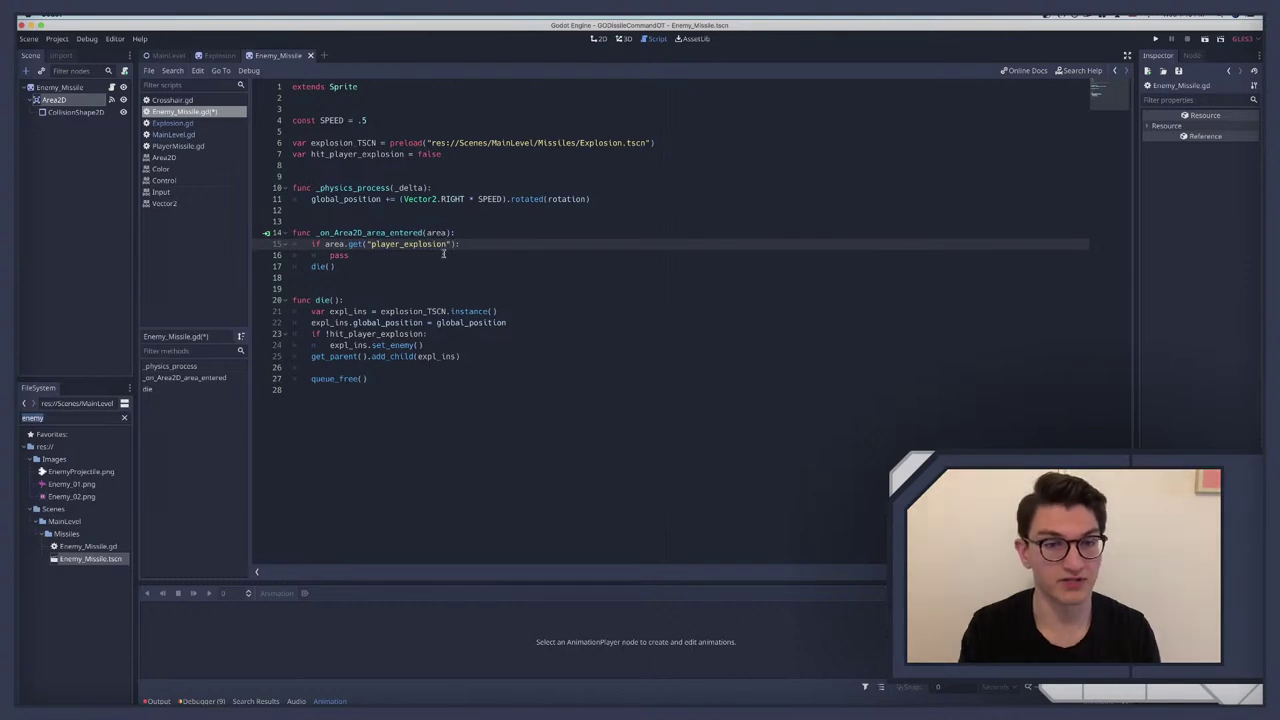
Step: Nest 'if area.player_explosion:' under the get check, indenting pass beneath it
{"action": "left_click", "coordinate": [476, 243]}
{"action": "key", "text": "Return"}
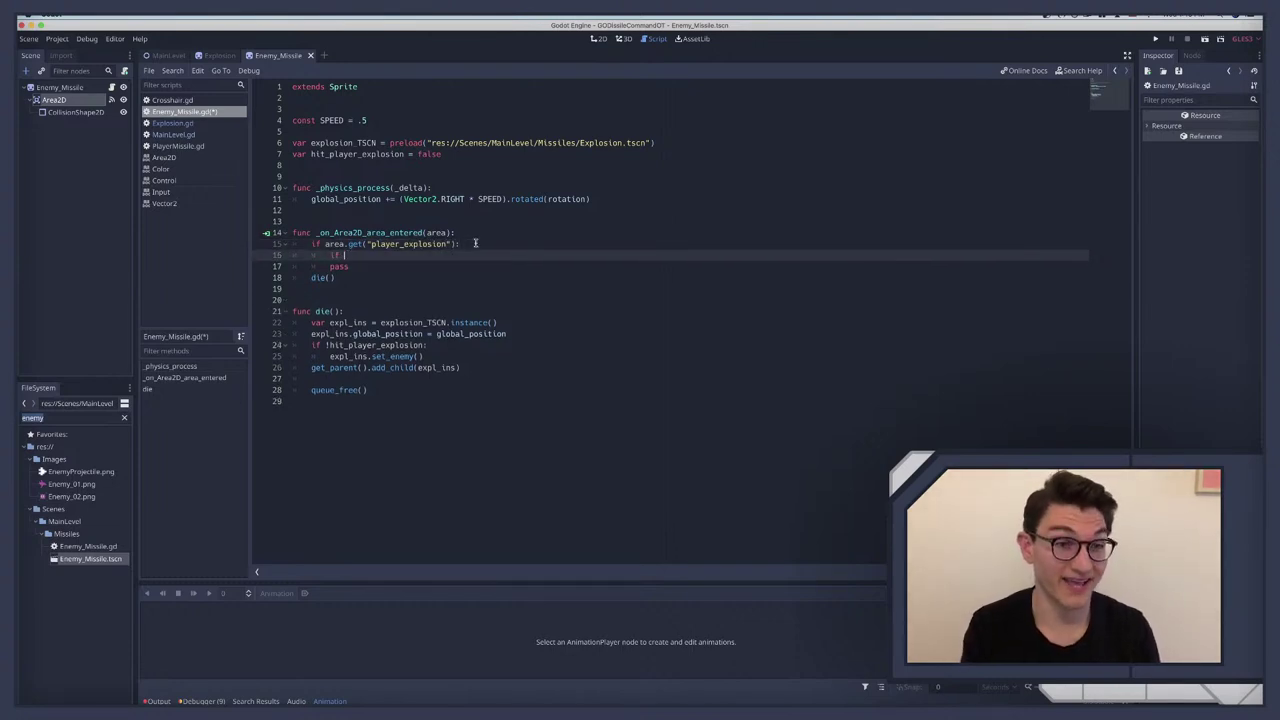
{"action": "type", "text": "if"}
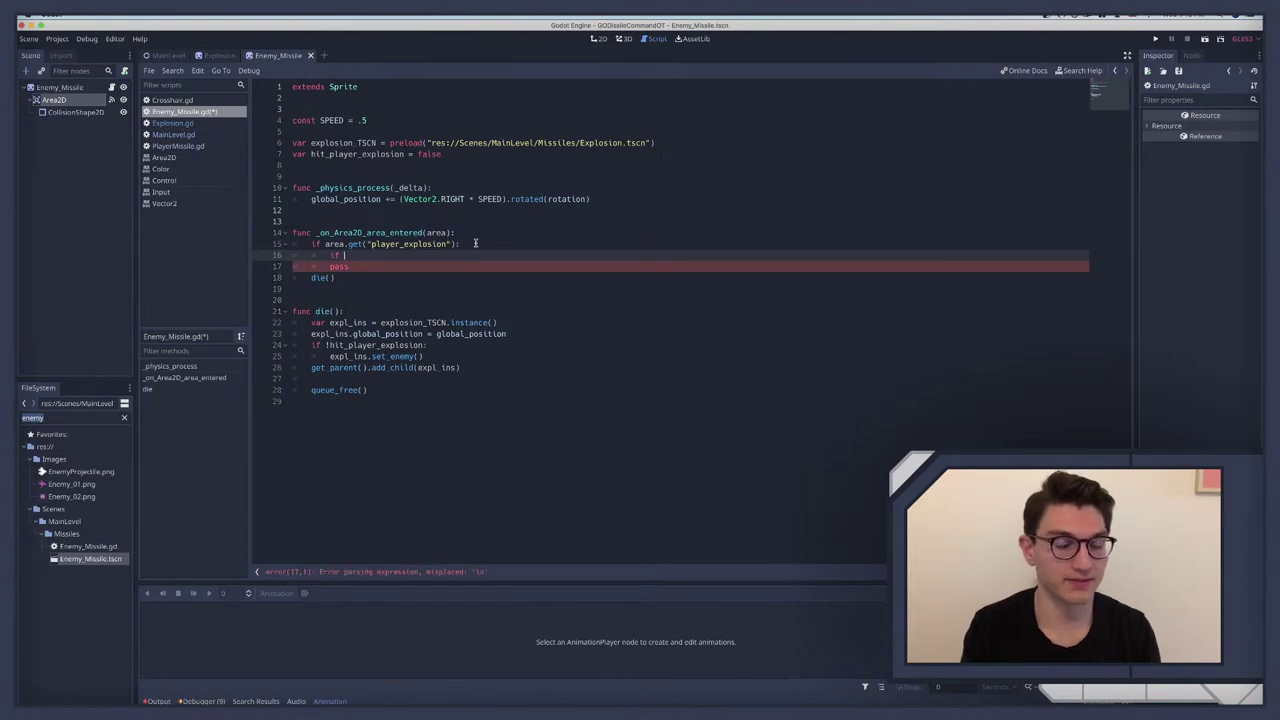
{"action": "left_click", "coordinate": [329, 267]}
{"action": "key", "text": "Tab"}
{"action": "key", "text": "Up"}
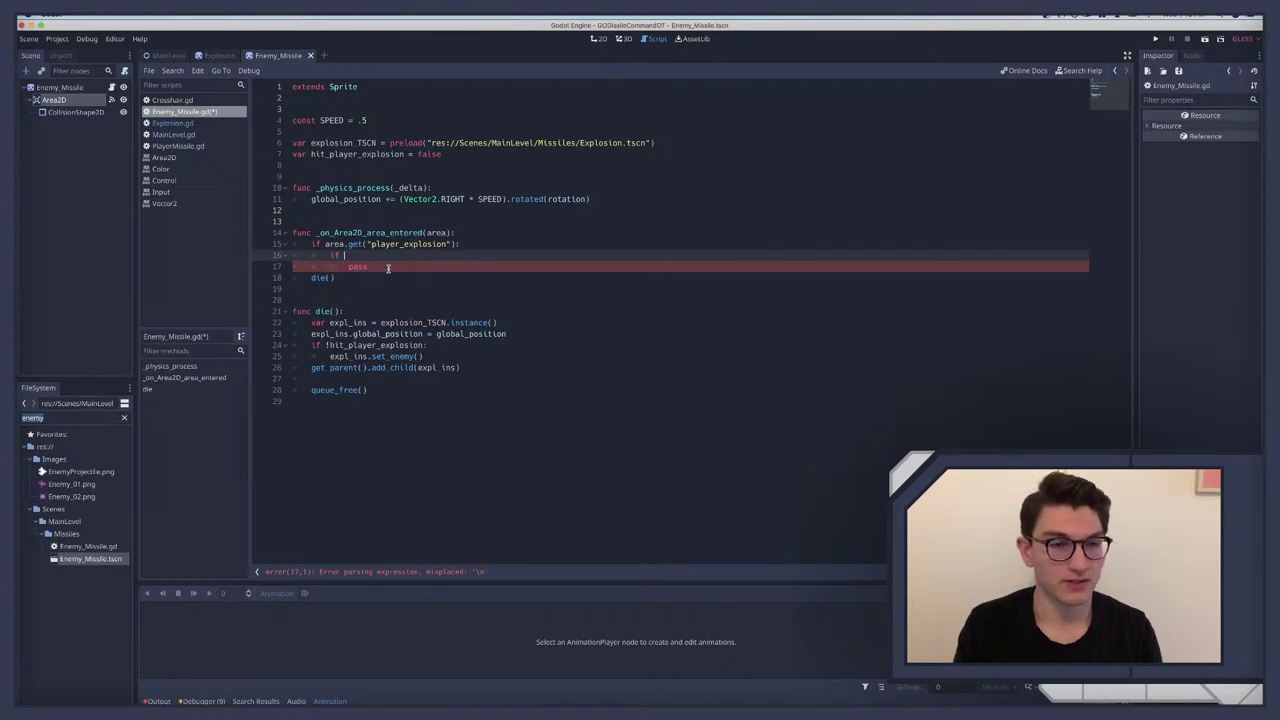
{"action": "type", "text": "a.player_explosion"}
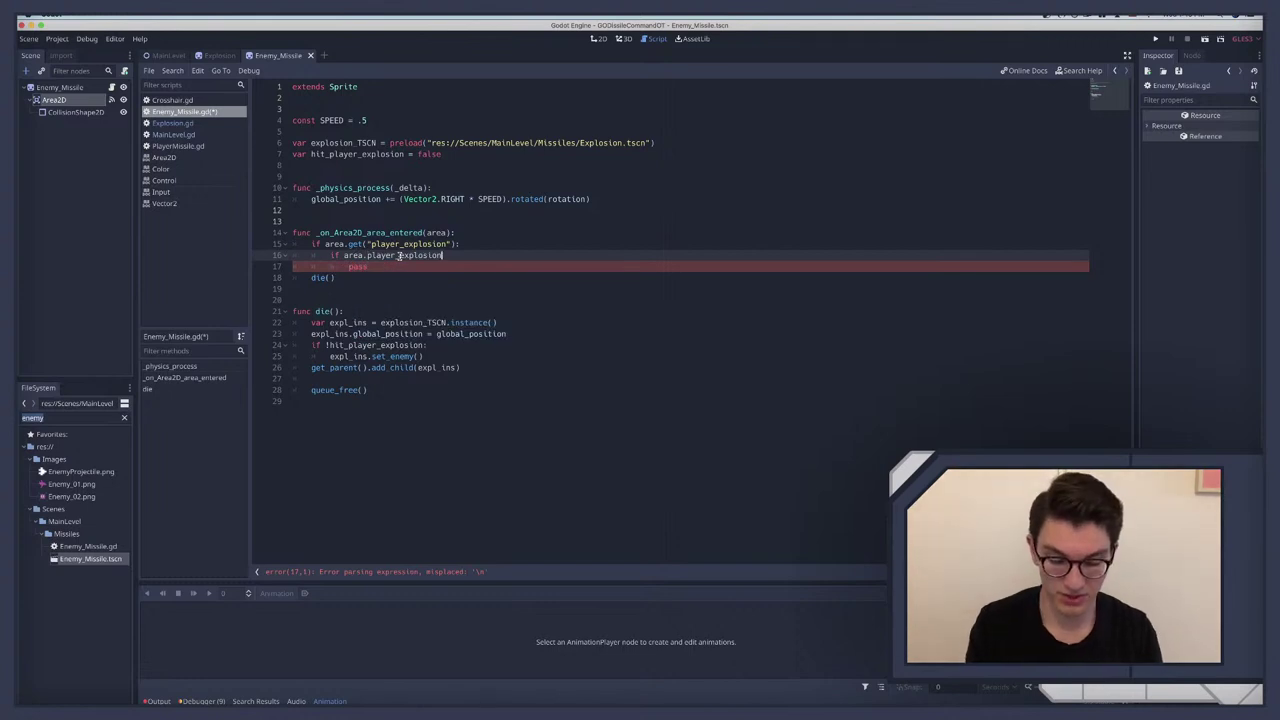
{"action": "key", "text": "BackSpace"}
{"action": "type", "text": ":"}
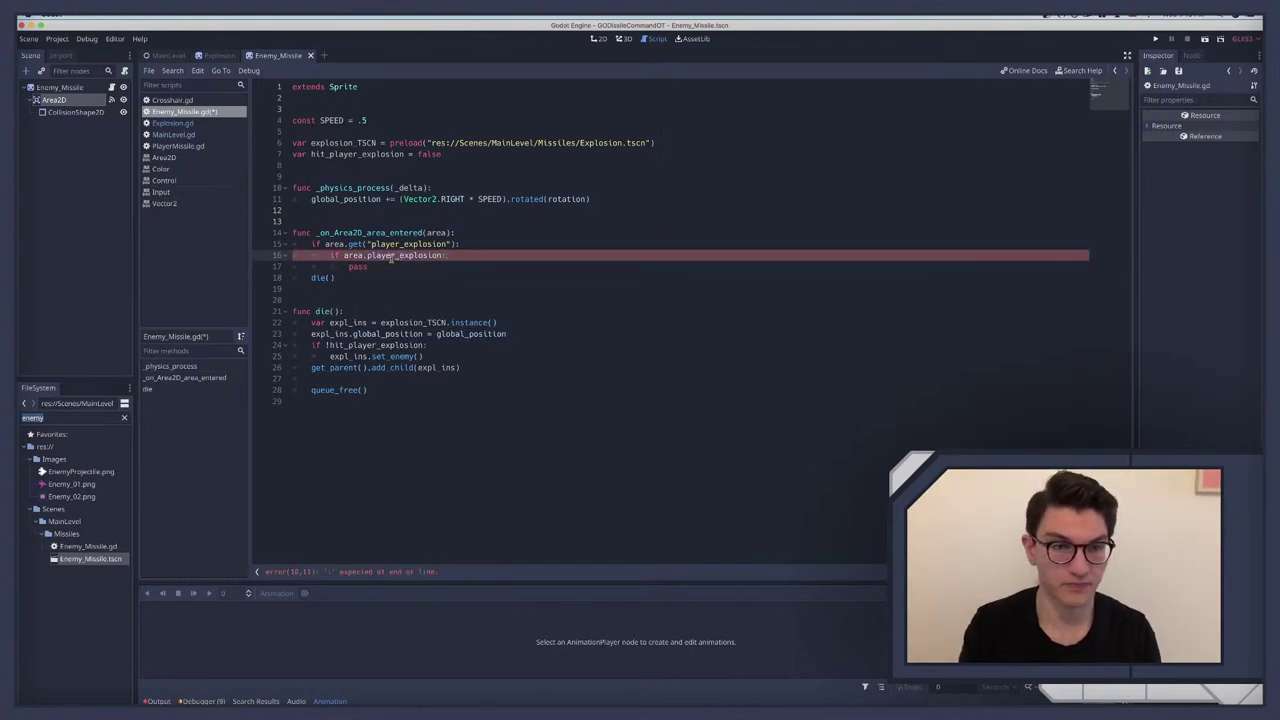
Step: Replace pass with 'hit_player_explosion = true'
{"action": "left_click", "coordinate": [349, 267]}
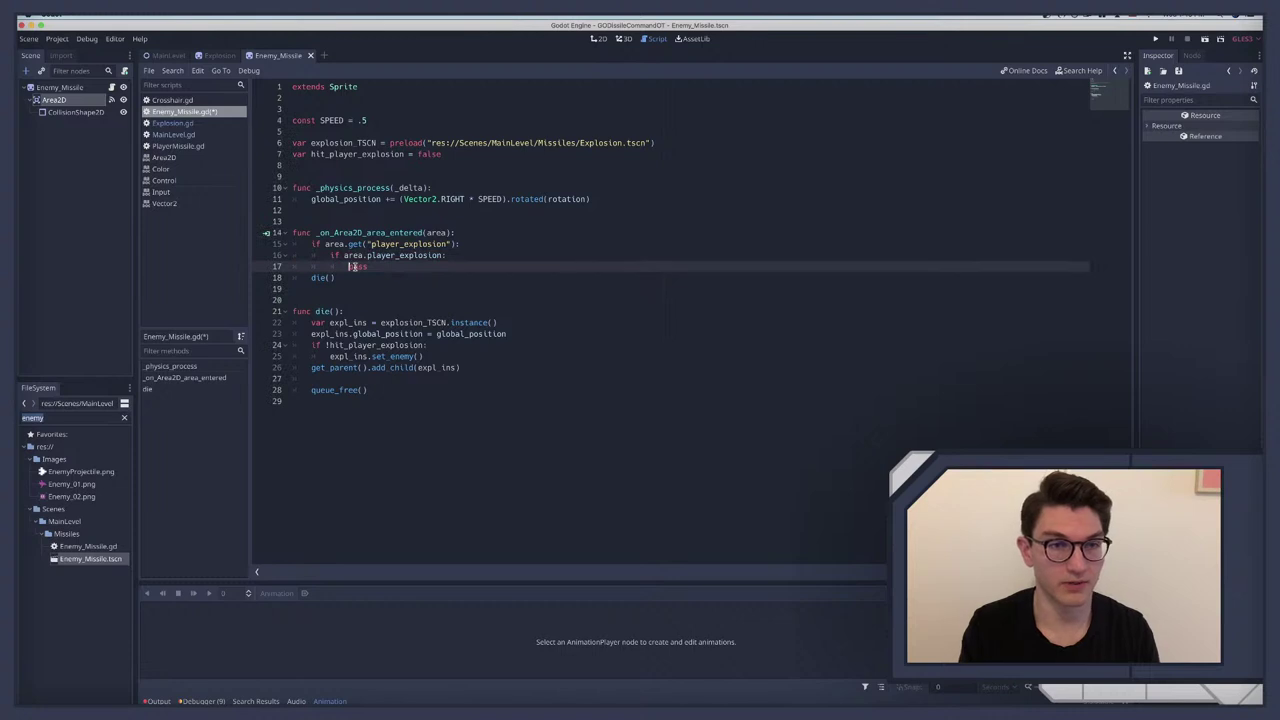
{"action": "double_click", "coordinate": [351, 267]}
{"action": "type", "text": "hi"}
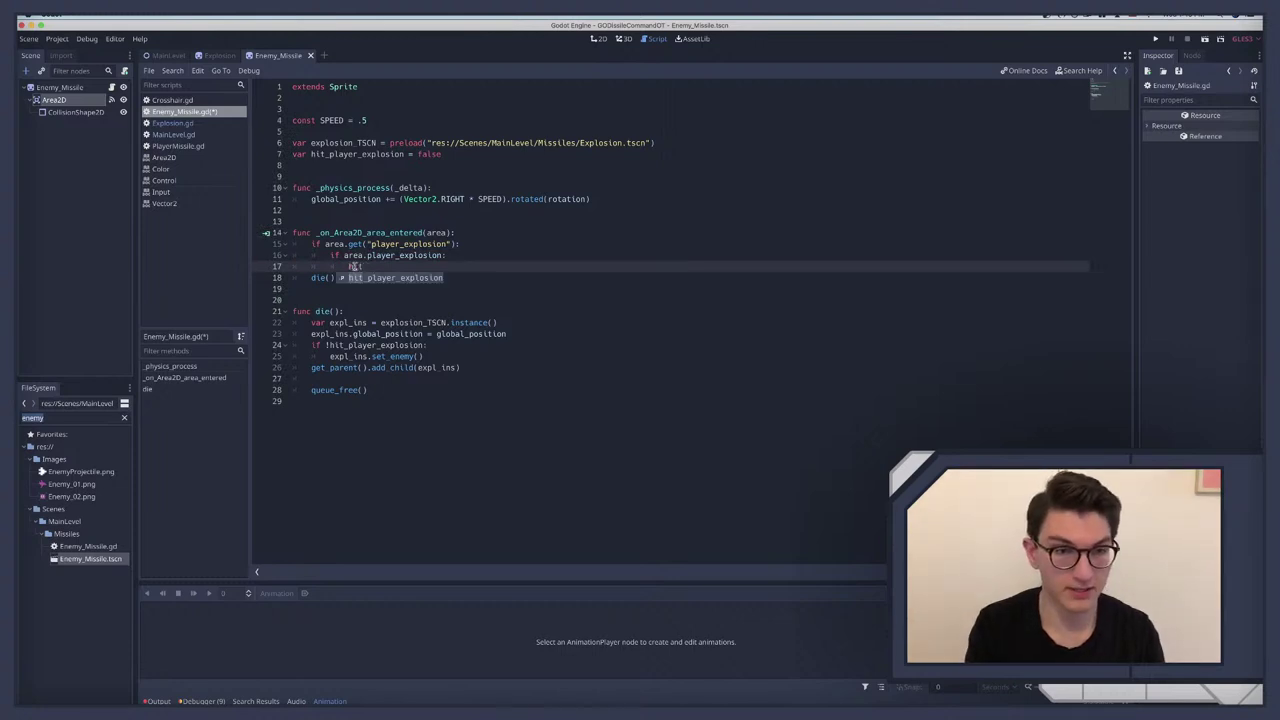
{"action": "type", "text": "t_player_explosion = t"}
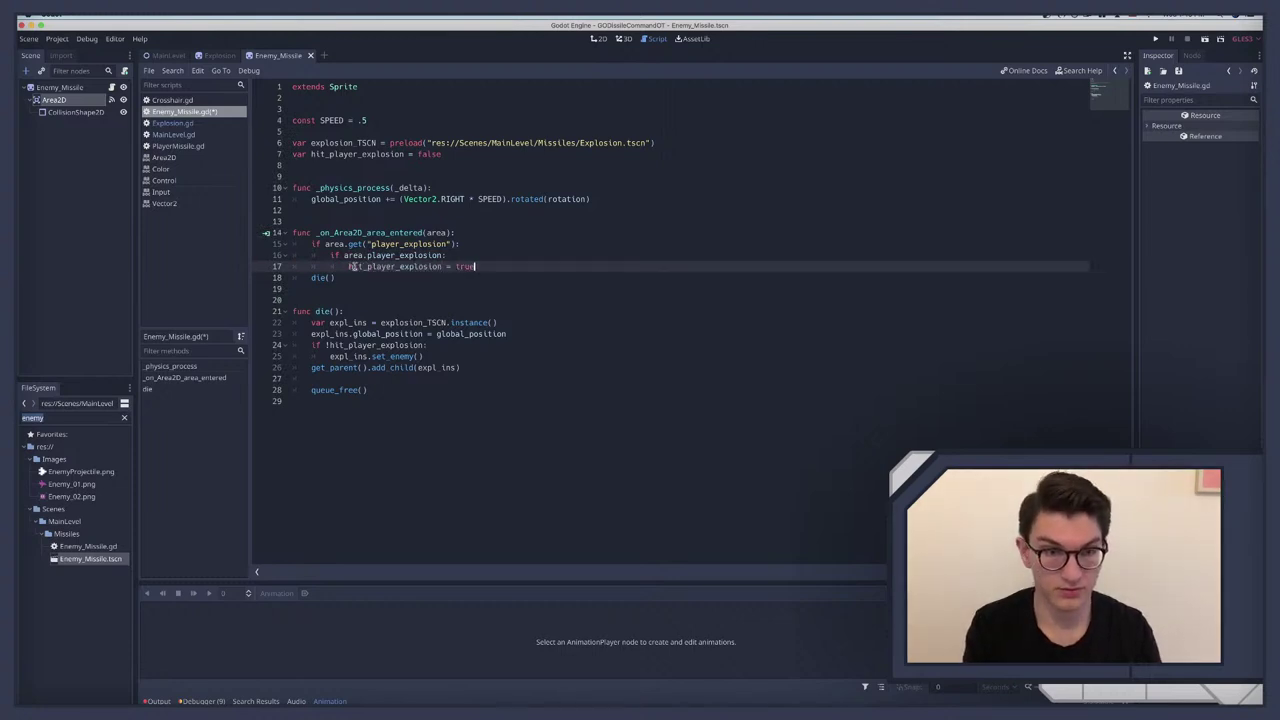
{"action": "type", "text": "rue"}
{"action": "left_click", "coordinate": [333, 248]}
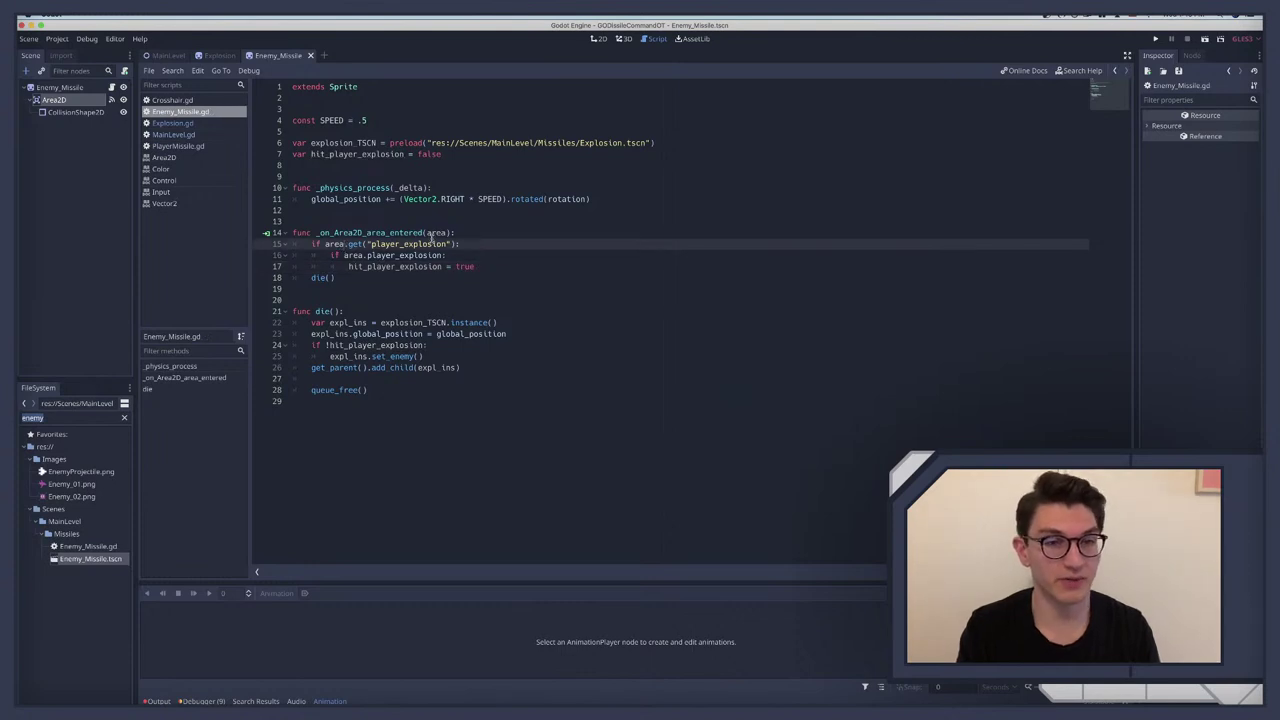
{"action": "left_click_drag", "start_coordinate": [311, 245], "coordinate": [485, 243]}
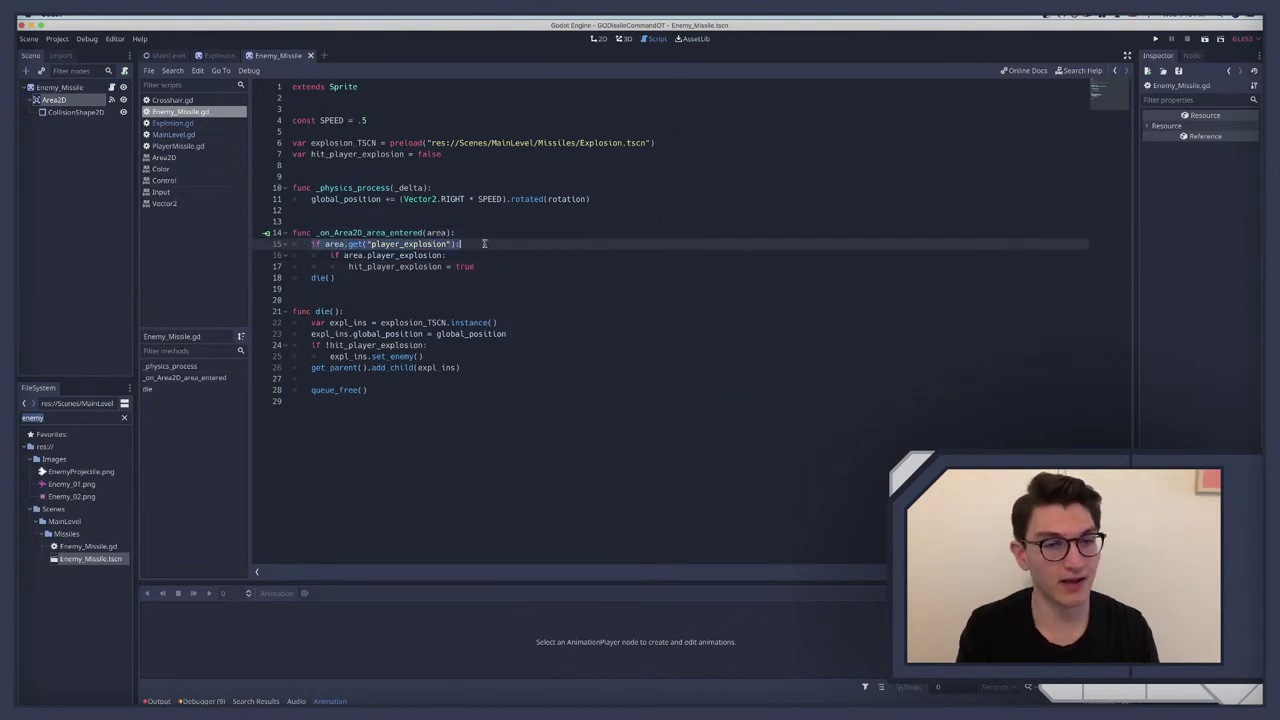
{"action": "left_click_drag", "start_coordinate": [369, 244], "coordinate": [447, 244]}
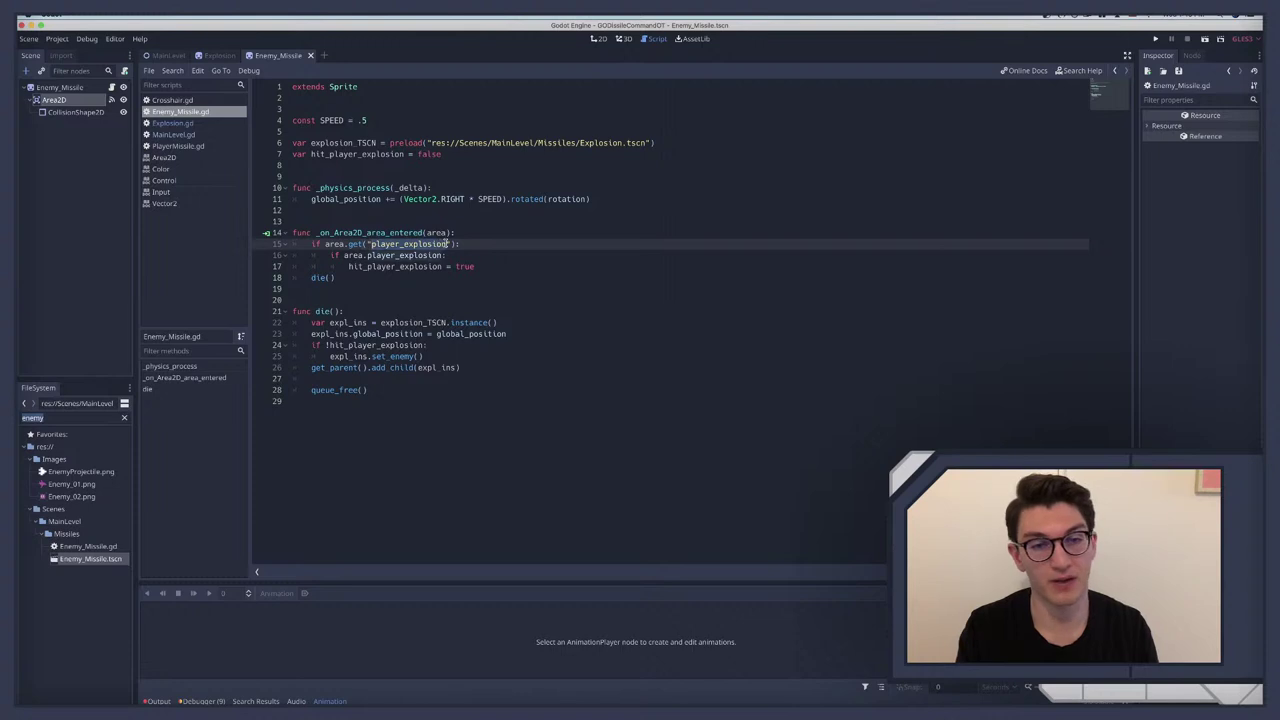
{"action": "left_click", "coordinate": [400, 246]}
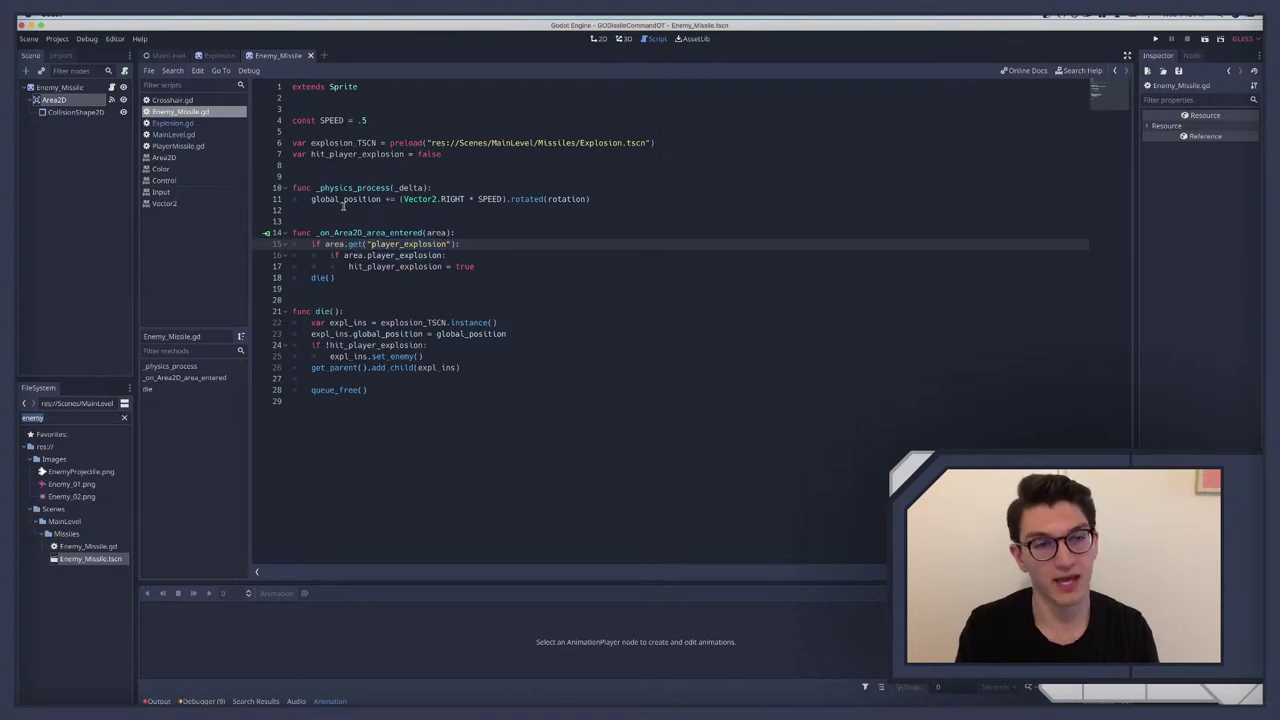
{"action": "left_click", "coordinate": [57, 88]}
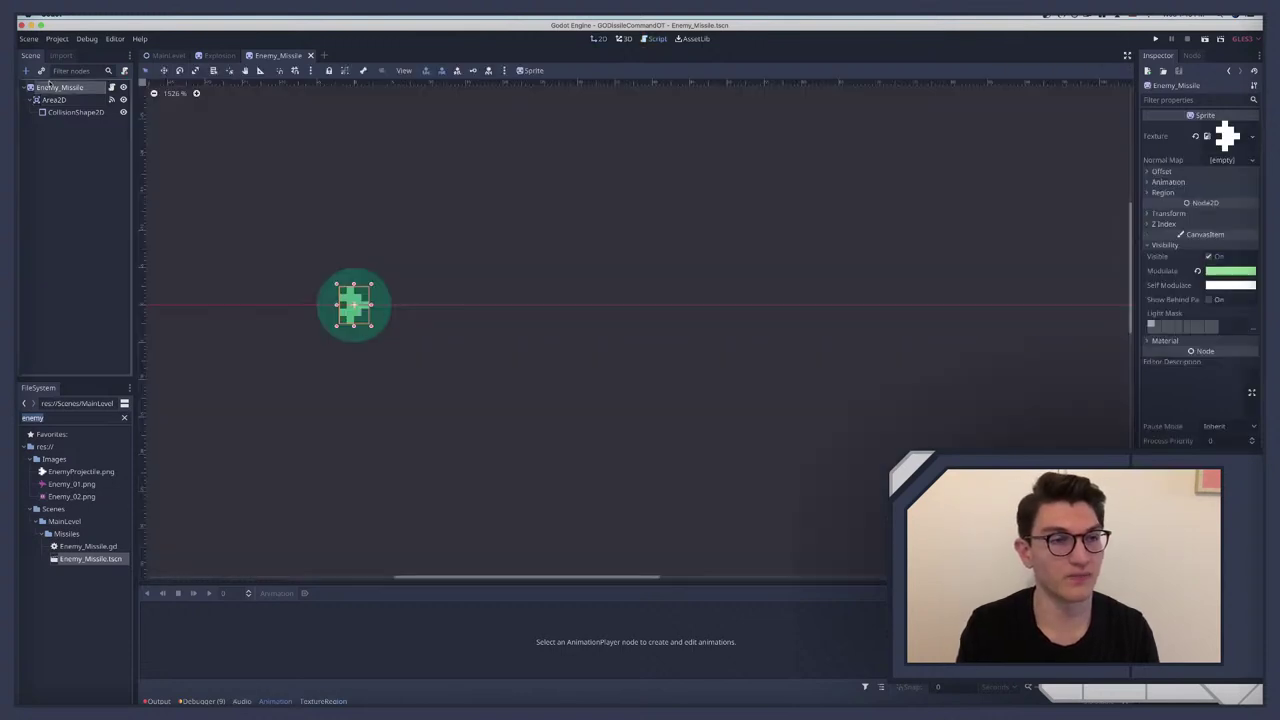
{"action": "left_click", "coordinate": [166, 56]}
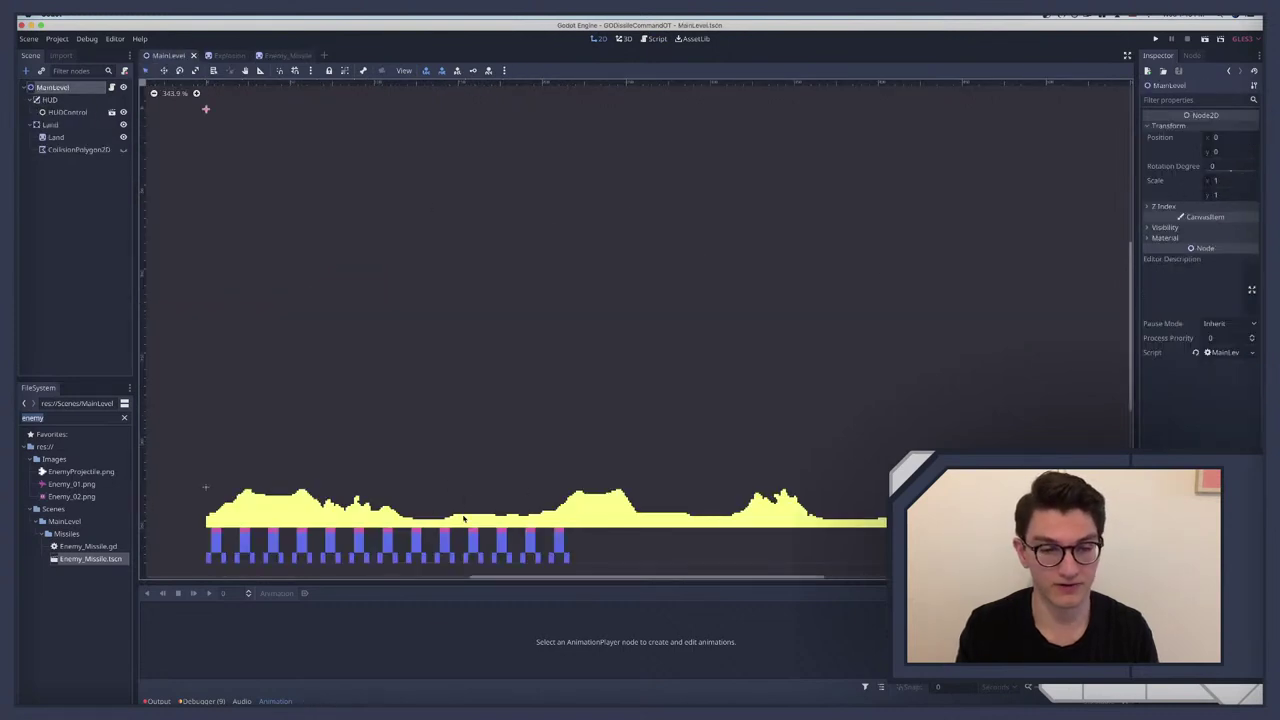
{"action": "key", "text": "ctrl+Right"}
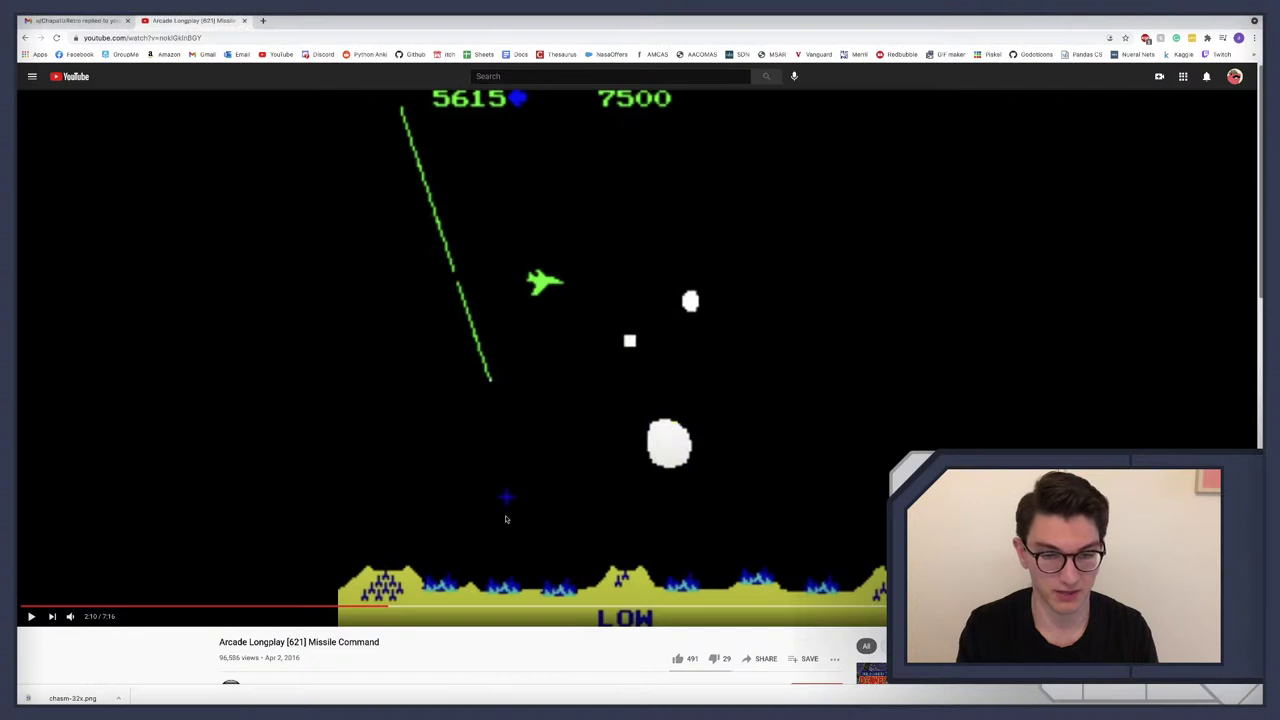
{"action": "key", "text": "ctrl+Left"}
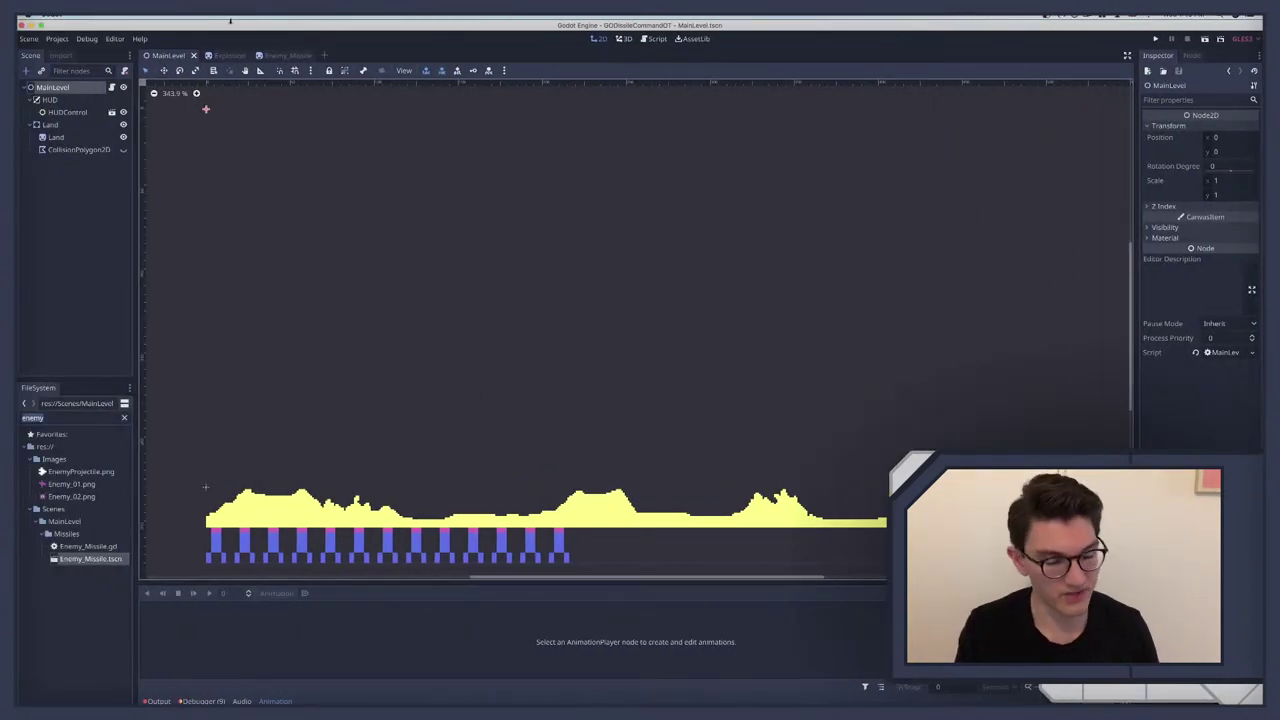
{"action": "left_click", "coordinate": [275, 55]}
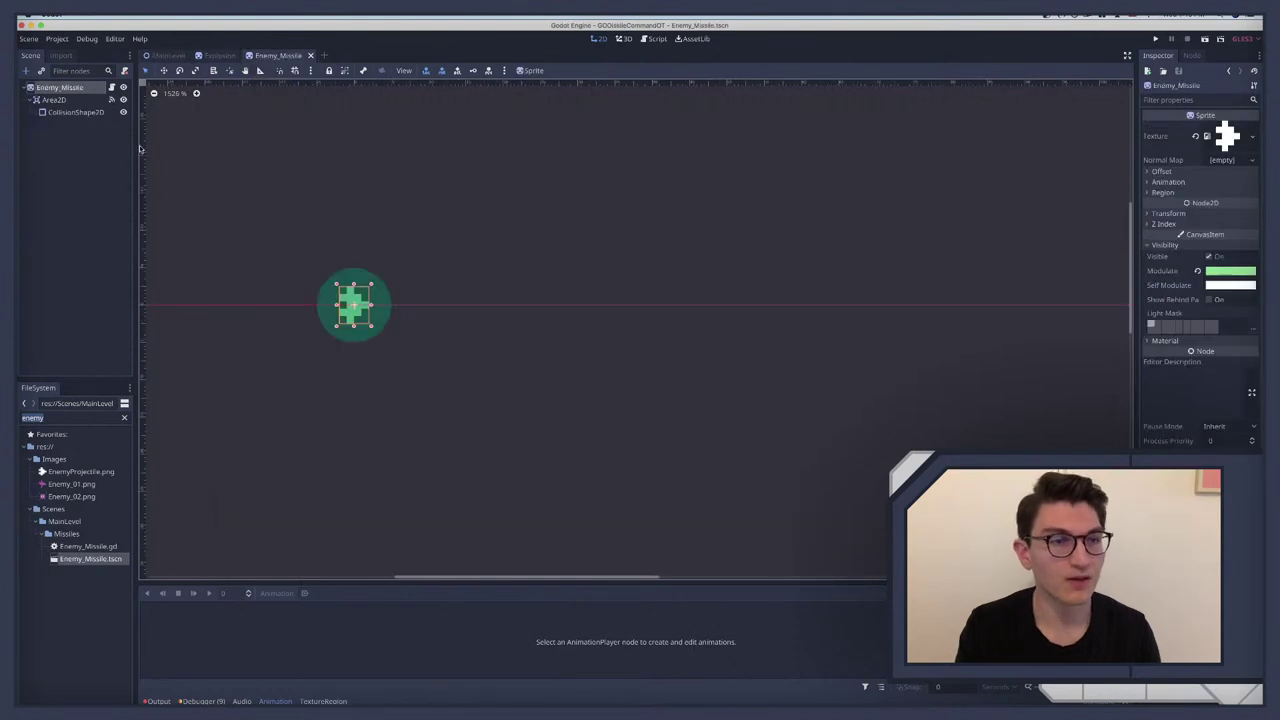
{"action": "left_click", "coordinate": [111, 87]}
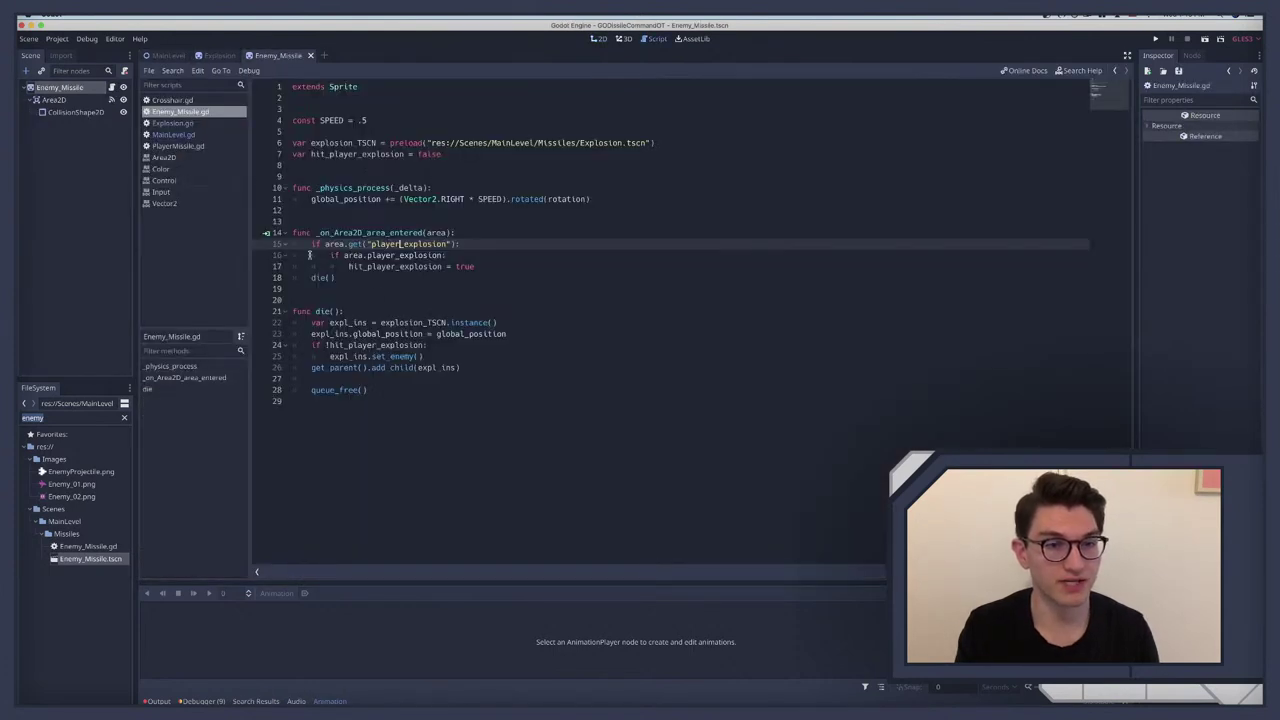
Step: Delete '== true' so line 16 reads 'if area.player_explosion:', and save Enemy_Missile.gd
{"action": "left_click_drag", "start_coordinate": [324, 244], "coordinate": [455, 244]}
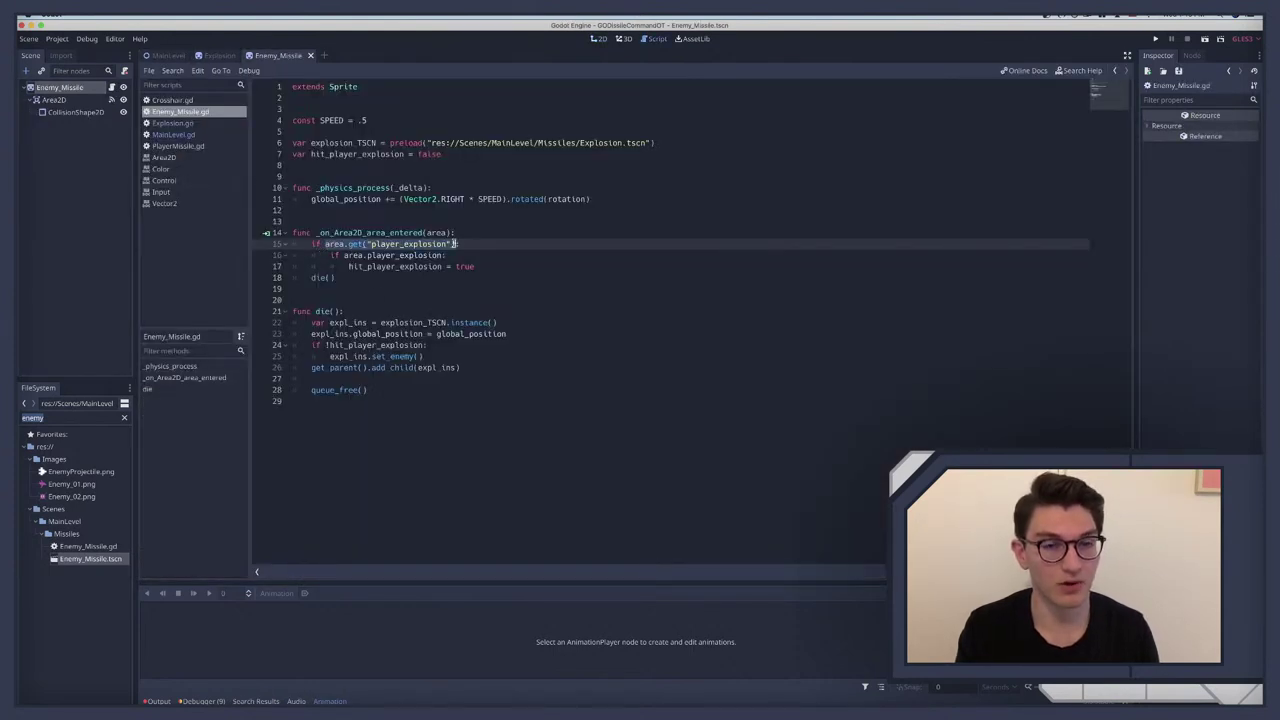
{"action": "double_click", "coordinate": [400, 244]}
{"action": "left_click", "coordinate": [357, 257]}
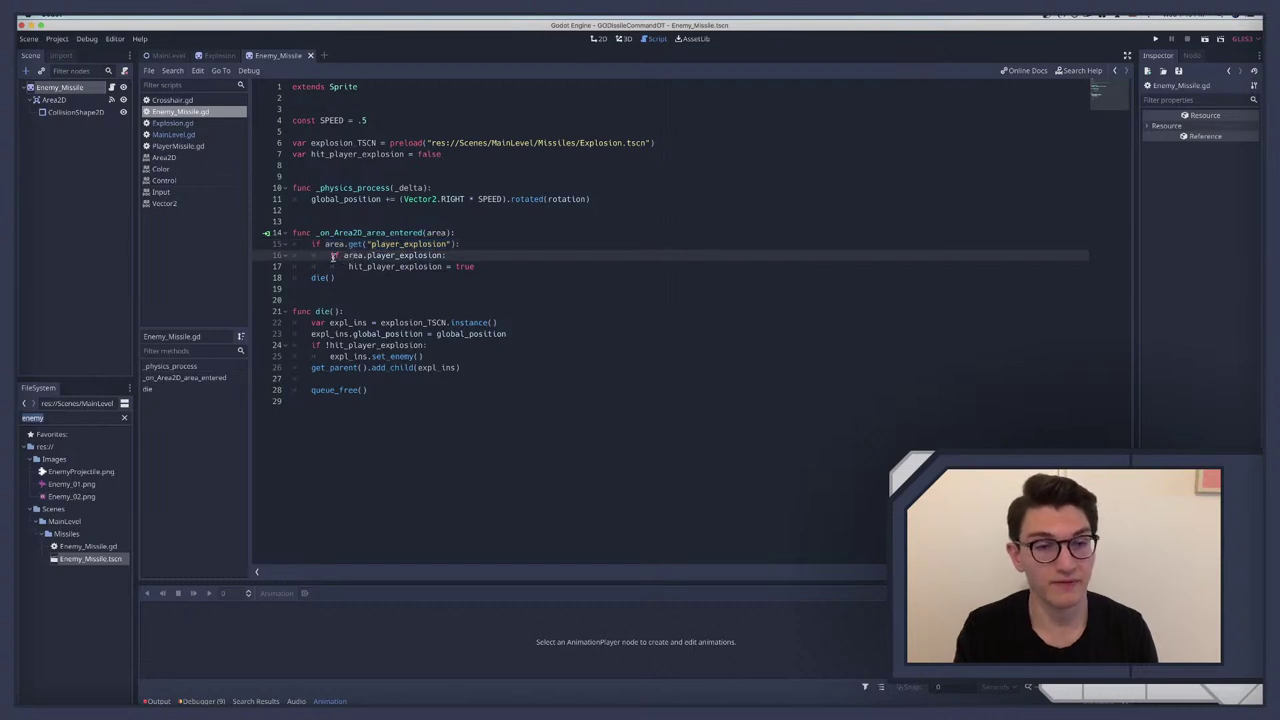
{"action": "left_click_drag", "start_coordinate": [400, 255], "coordinate": [393, 264]}
{"action": "left_click", "coordinate": [379, 256]}
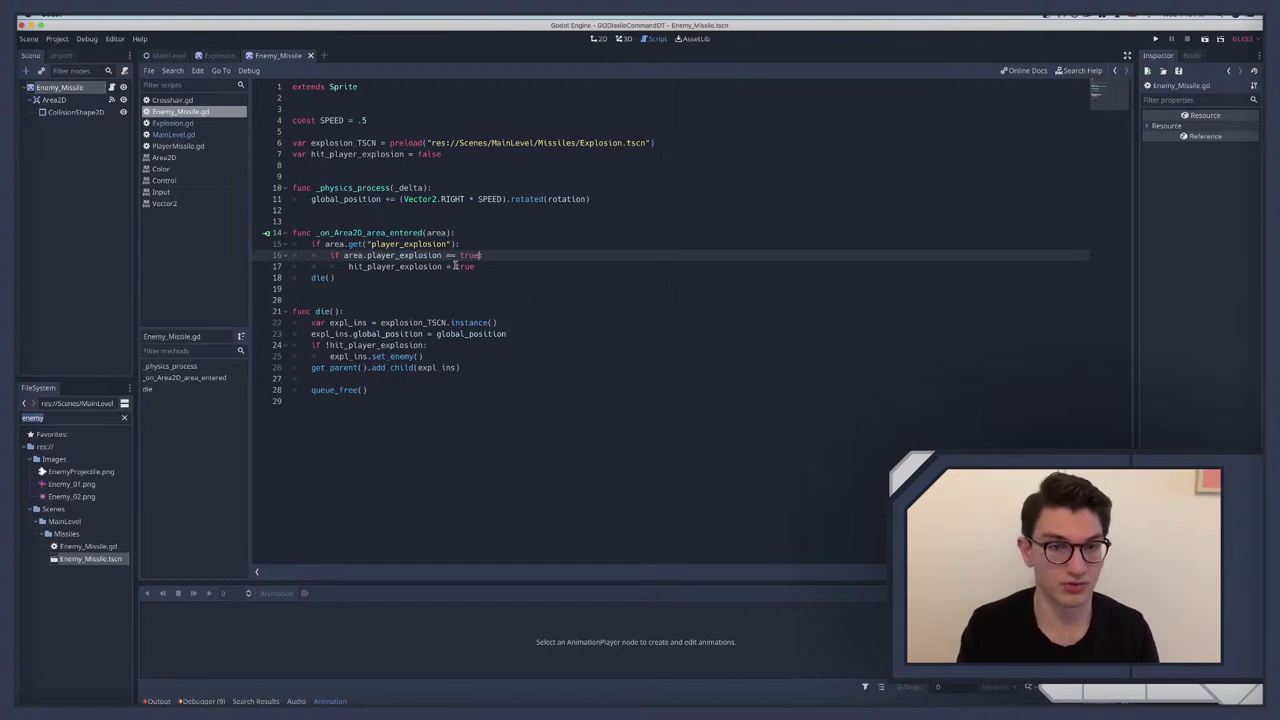
{"action": "left_click_drag", "start_coordinate": [446, 255], "coordinate": [482, 256]}
{"action": "key", "text": "BackSpace"}
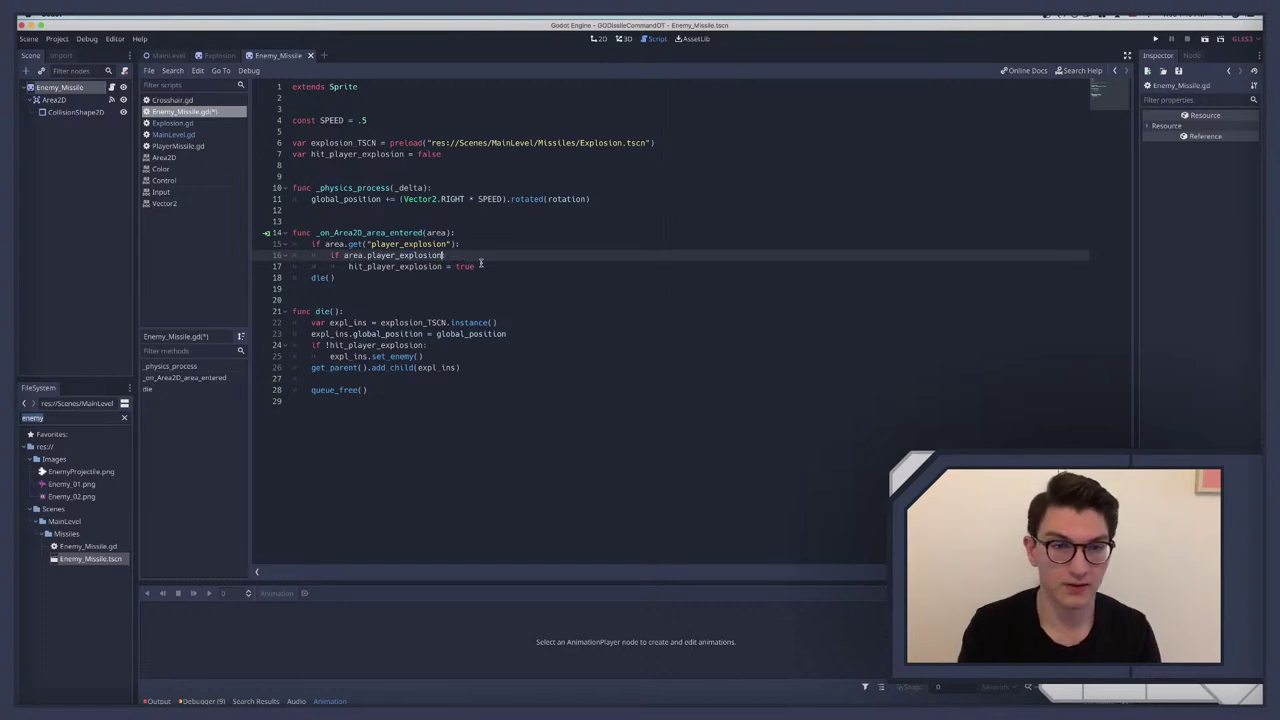
{"action": "key", "text": "ctrl+s"}
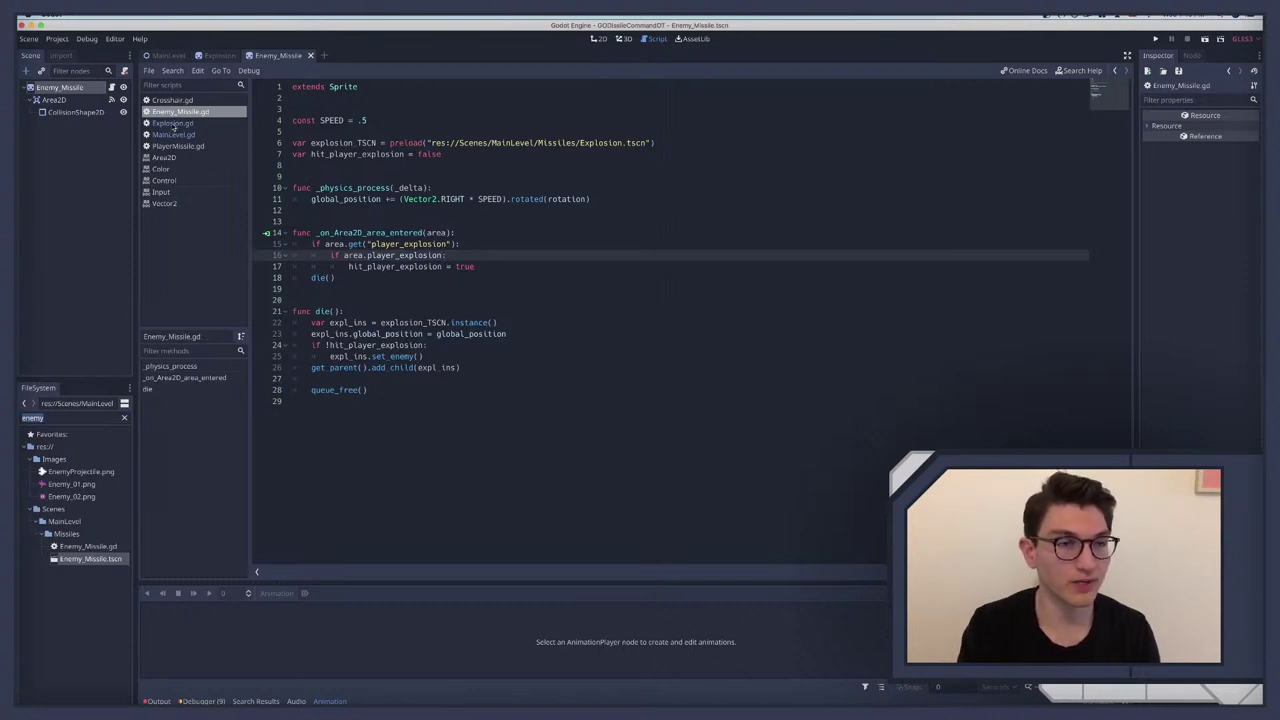
Step: Check player_explosion in Explosion.gd, then review the hit_player_explosion assignment on line 17
{"action": "left_click", "coordinate": [173, 124]}
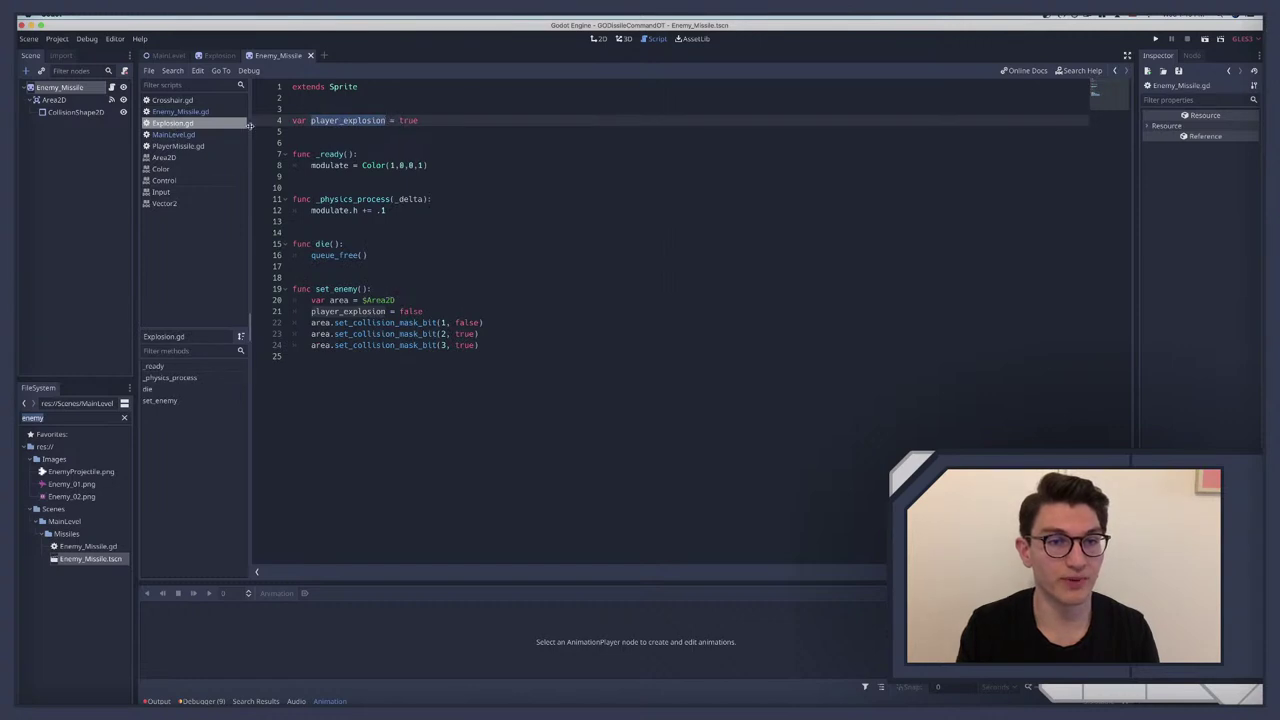
{"action": "left_click", "coordinate": [179, 112]}
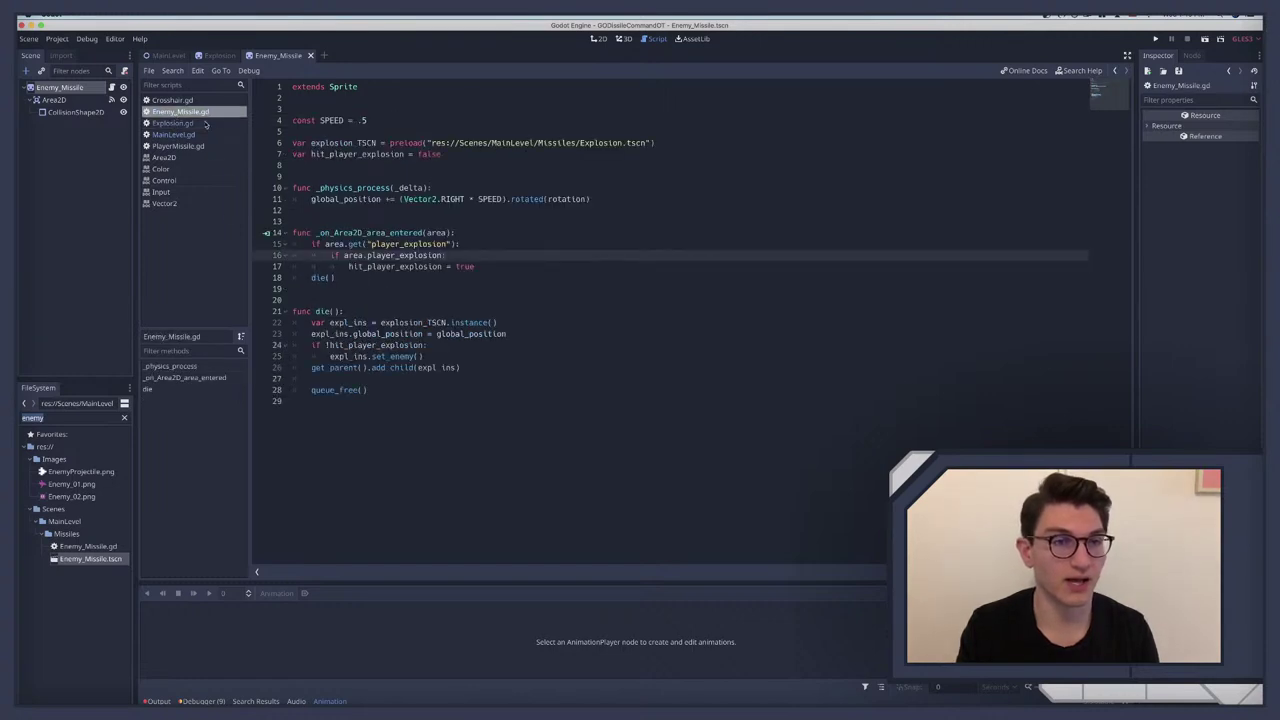
{"action": "left_click_drag", "start_coordinate": [348, 266], "coordinate": [490, 266]}
{"action": "left_click", "coordinate": [422, 266]}
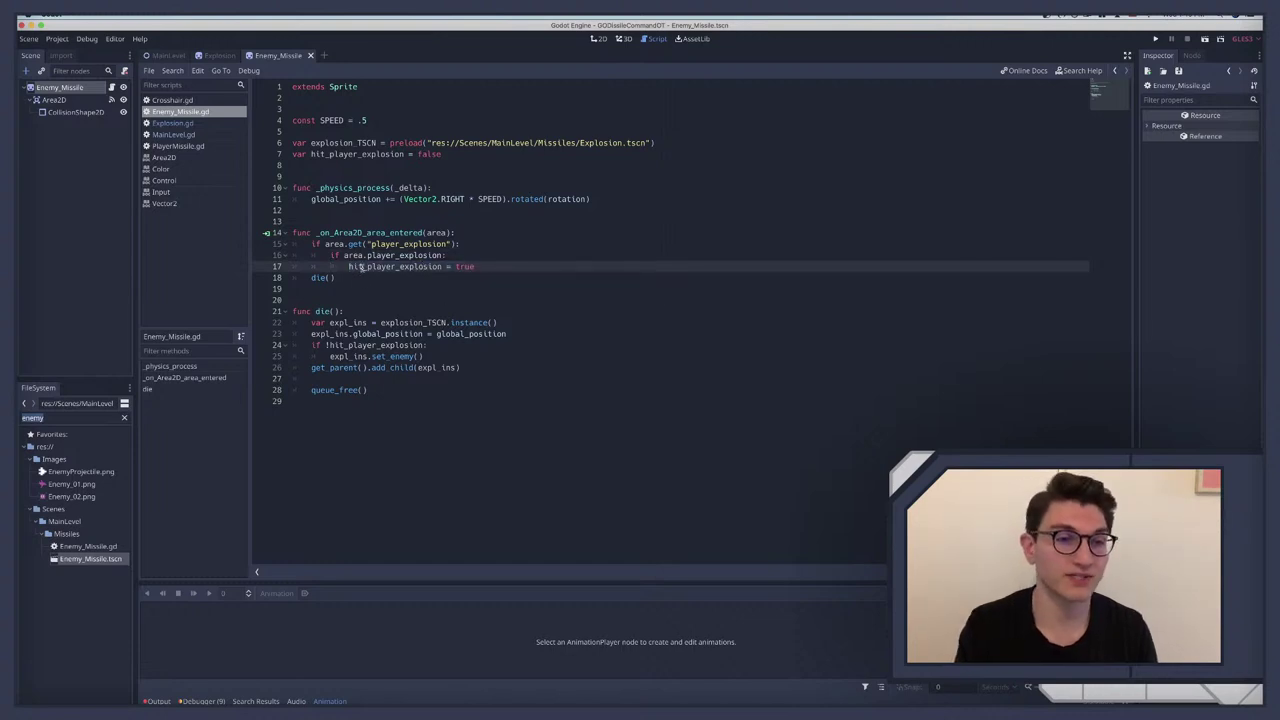
{"action": "left_click_drag", "start_coordinate": [348, 266], "coordinate": [548, 267]}
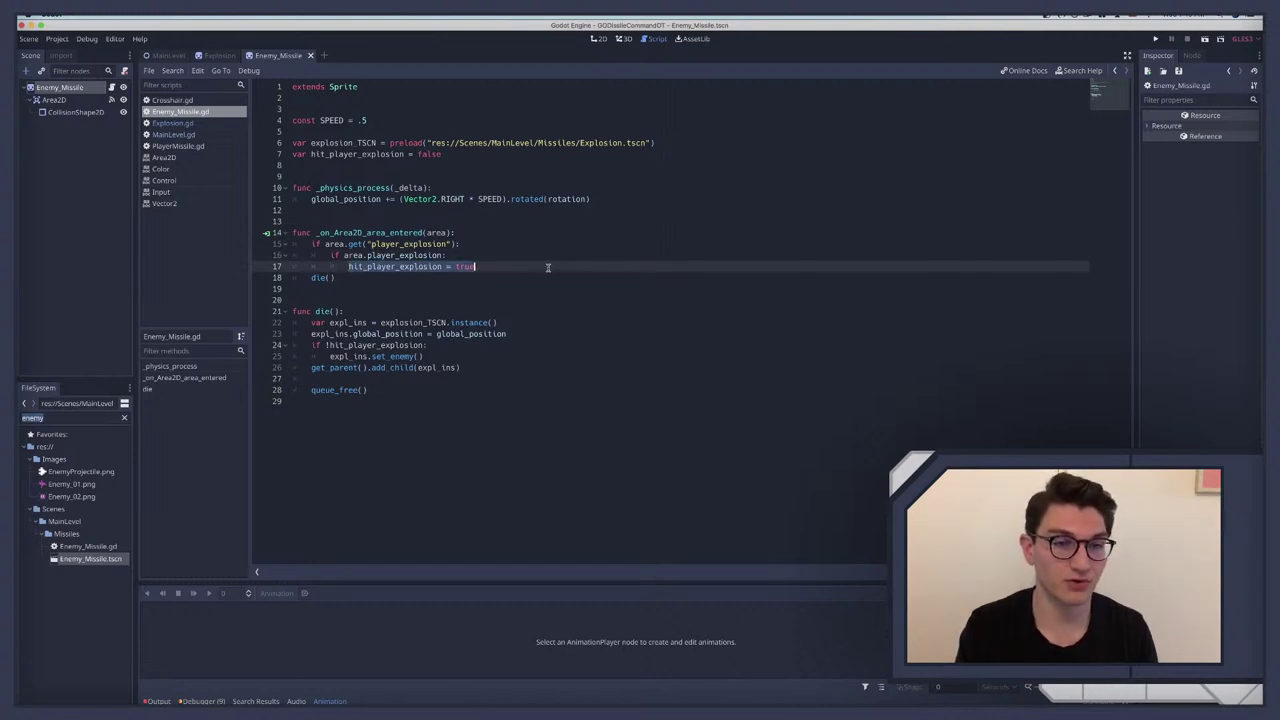
{"action": "left_click", "coordinate": [378, 273]}
{"action": "double_click", "coordinate": [373, 266]}
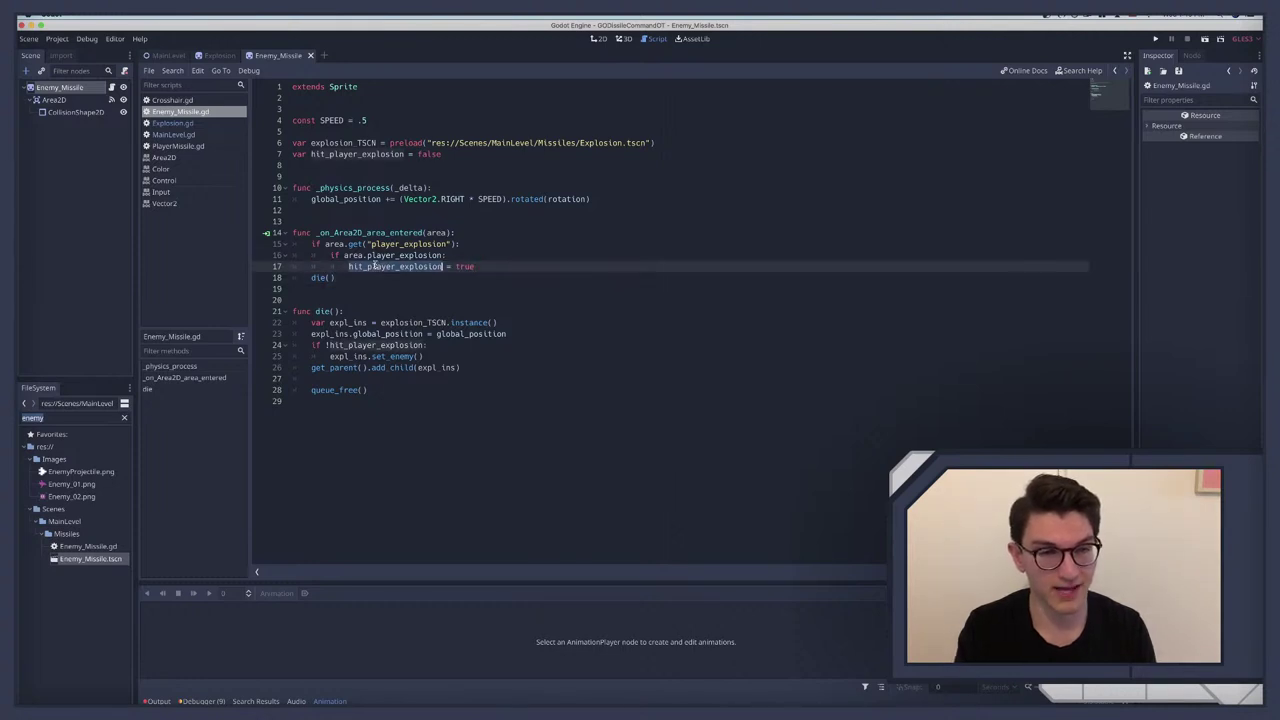
Step: Negate line 24's condition to '!hit_player_explosion' so set_enemy() runs only without a player-explosion hit
{"action": "left_click", "coordinate": [360, 345]}
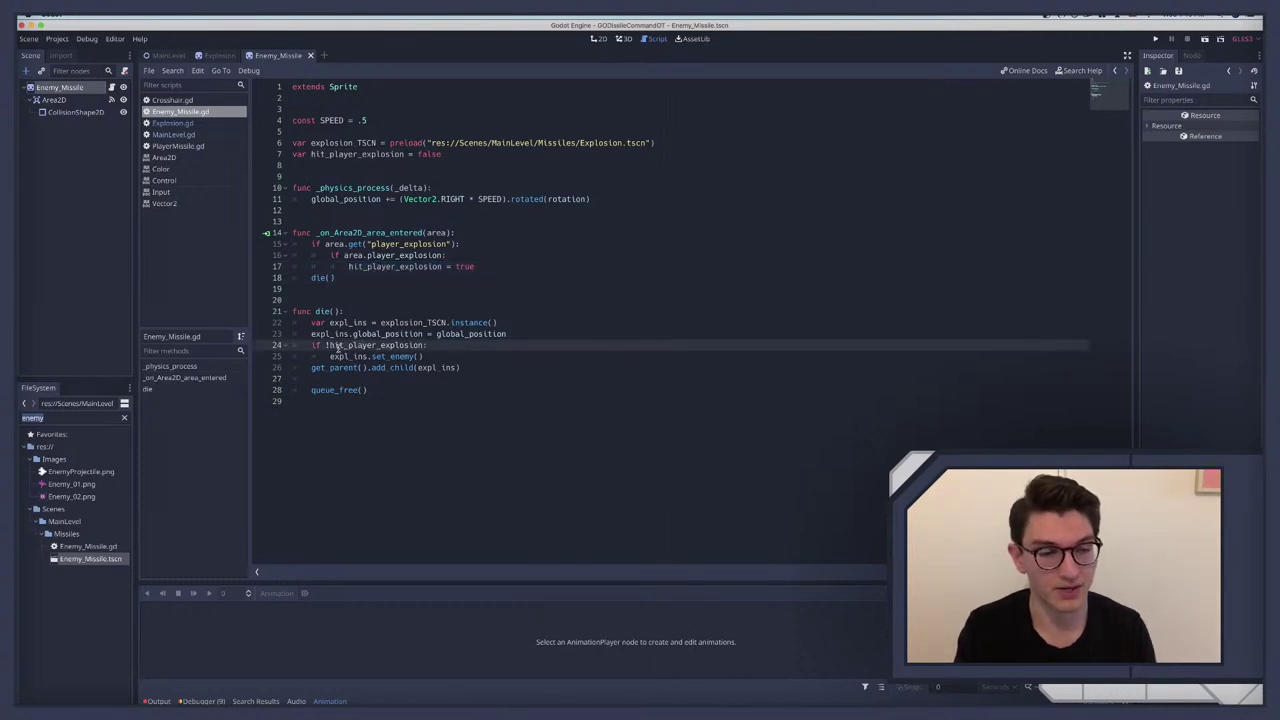
{"action": "double_click", "coordinate": [340, 346]}
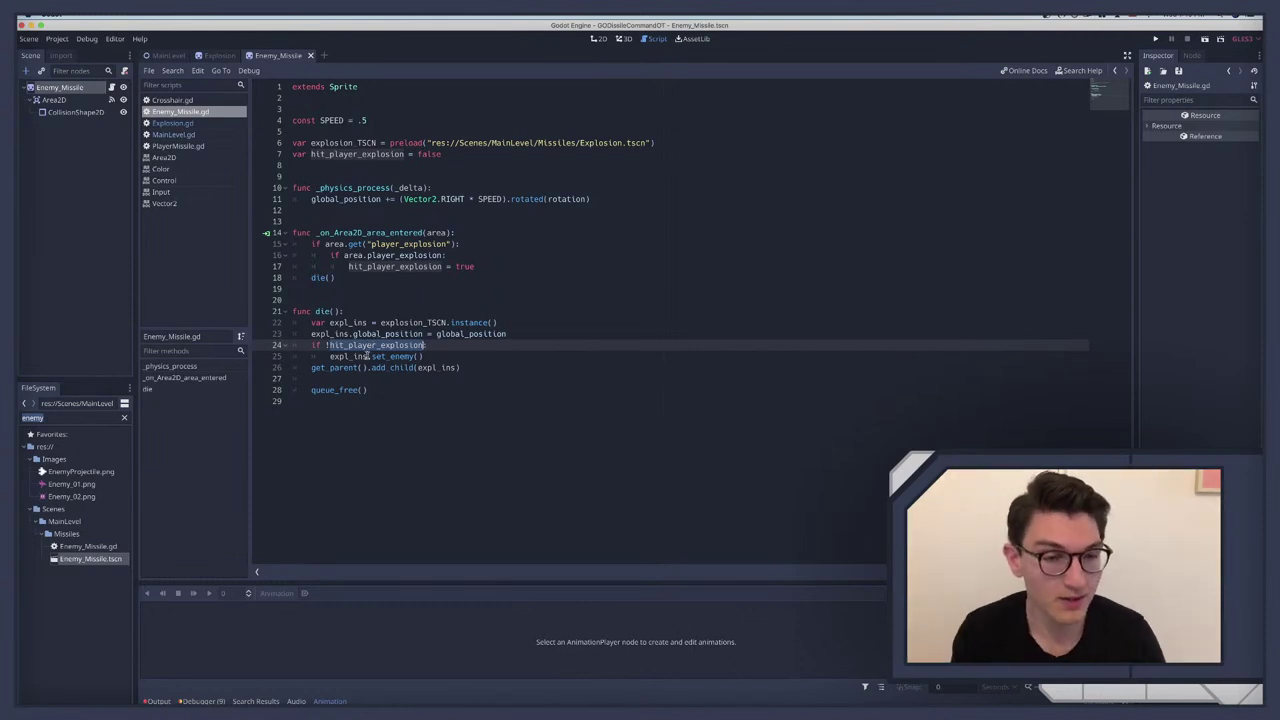
{"action": "left_click", "coordinate": [329, 345]}
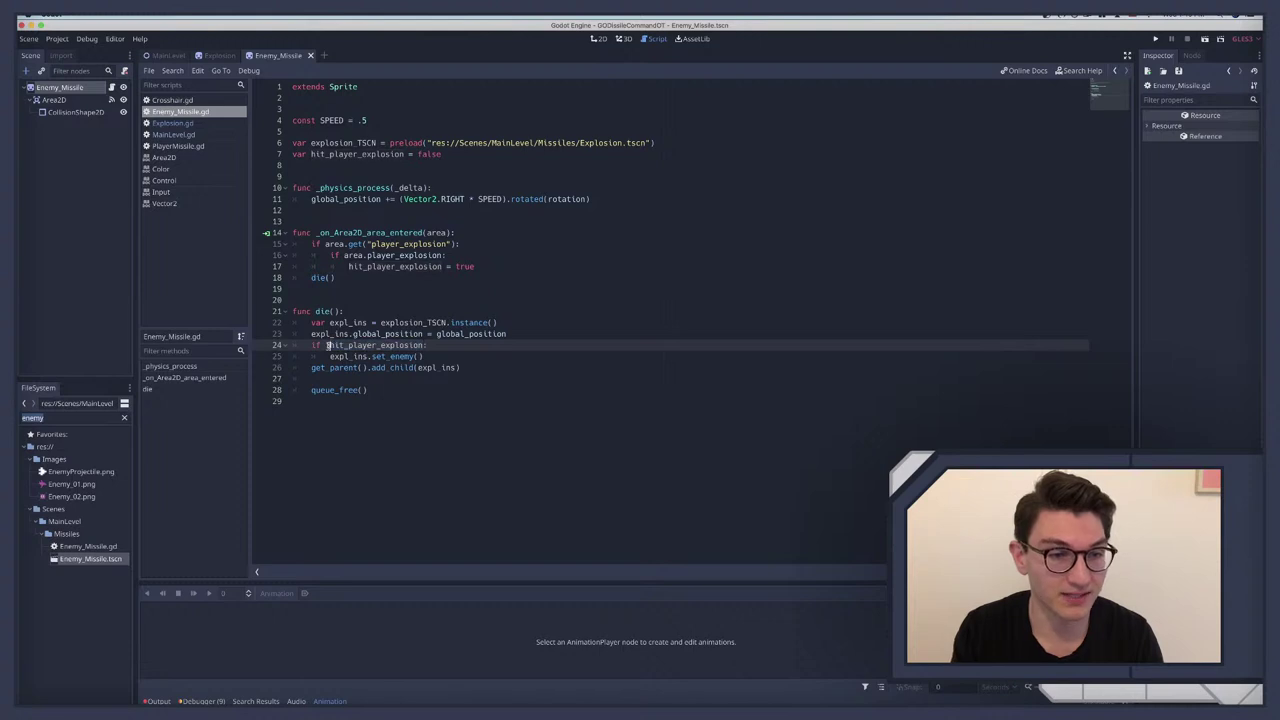
{"action": "type", "text": "!"}
{"action": "double_click", "coordinate": [348, 347]}
{"action": "left_click_drag", "start_coordinate": [328, 347], "coordinate": [425, 346]}
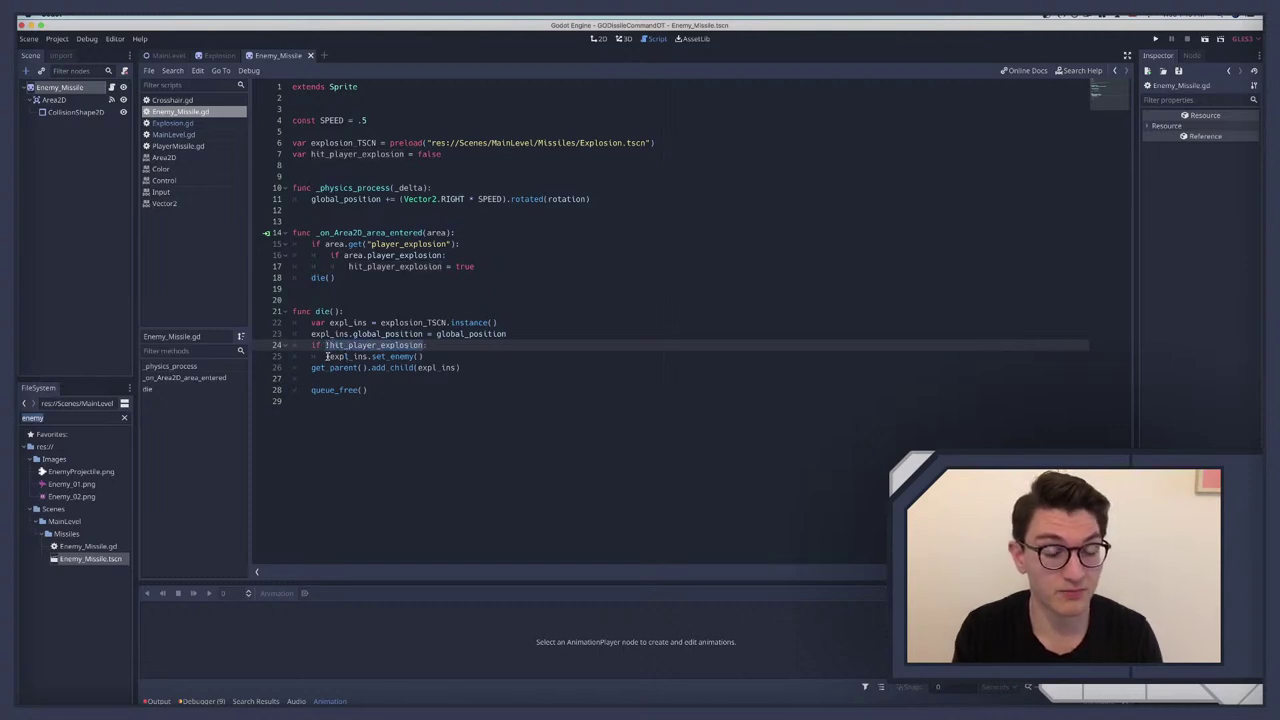
{"action": "left_click", "coordinate": [390, 345]}
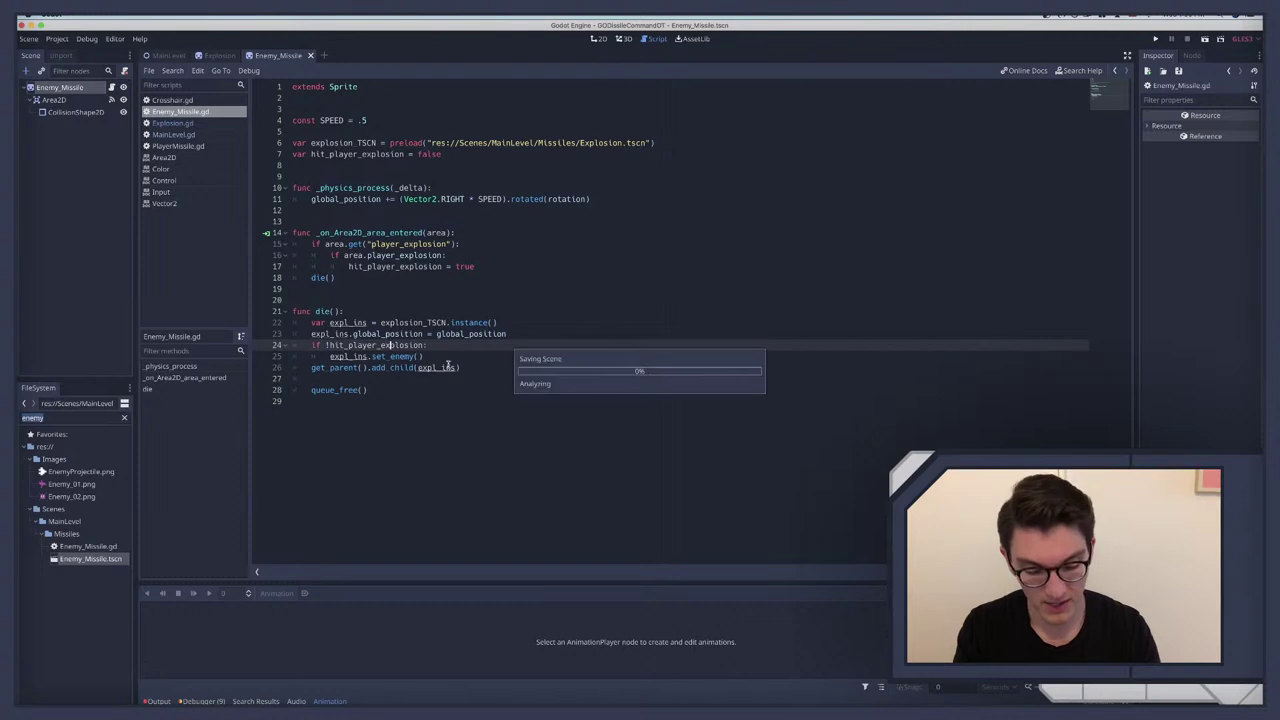
Step: Run the game, fire about a dozen missiles to test chain-reaction explosions, then stop it
{"action": "key", "text": "F5"}
{"action": "left_click", "coordinate": [529, 272]}
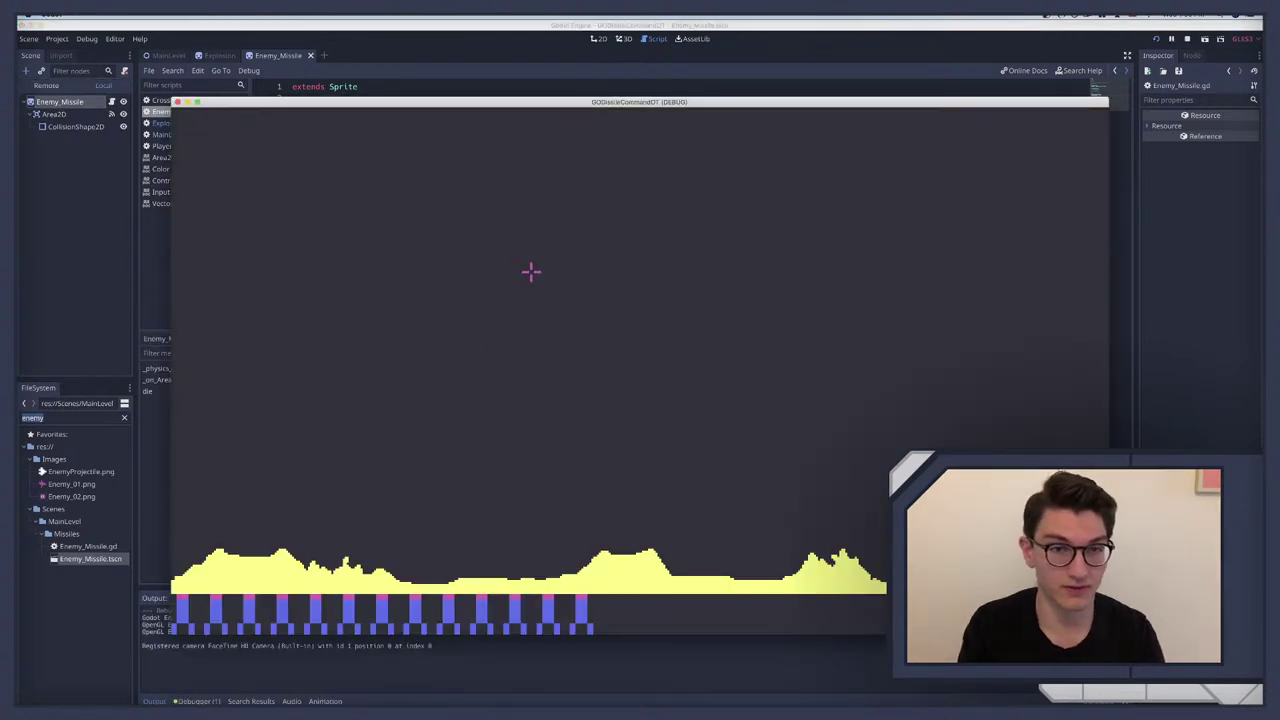
{"action": "left_click", "coordinate": [331, 175]}
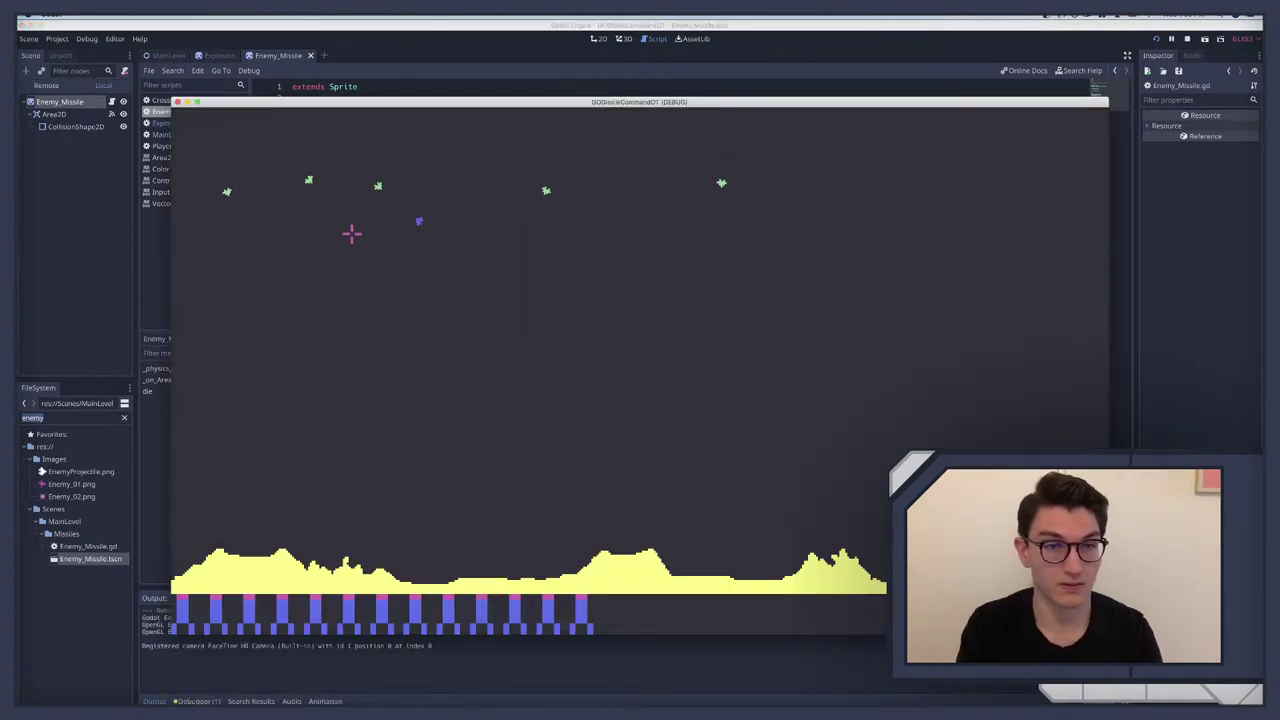
{"action": "left_click", "coordinate": [469, 300]}
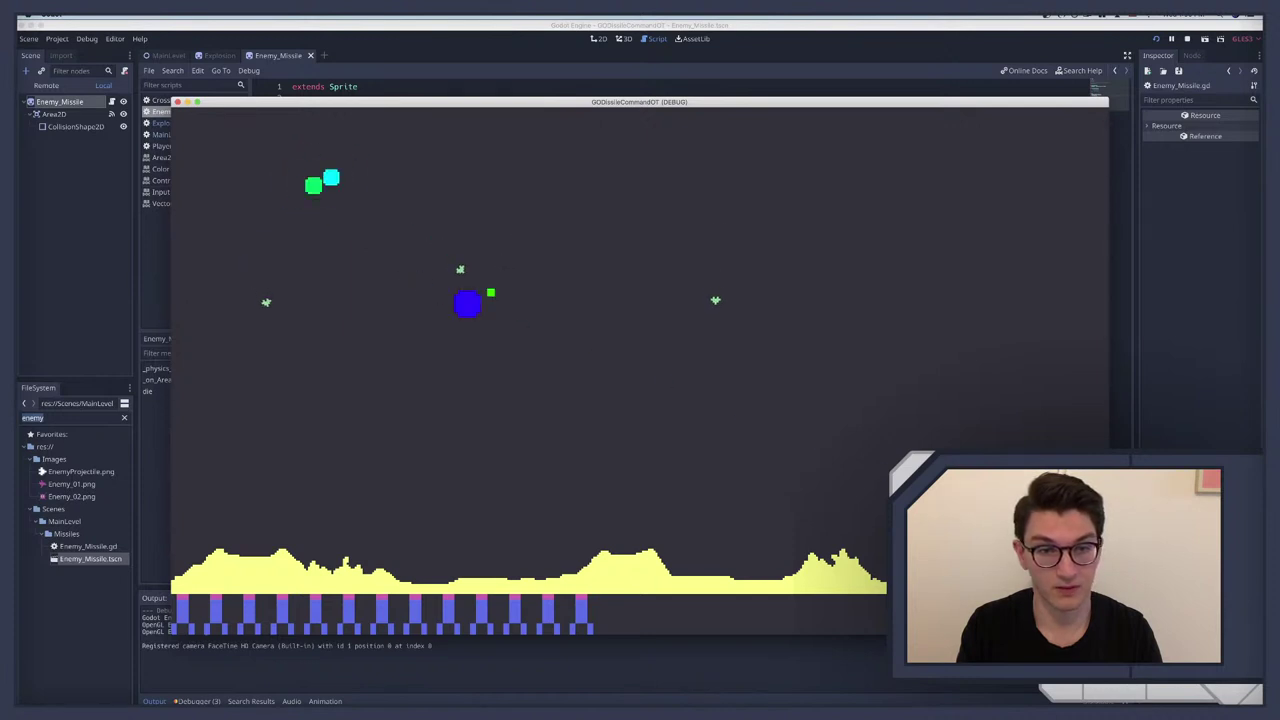
{"action": "left_click", "coordinate": [295, 385]}
{"action": "left_click", "coordinate": [757, 457]}
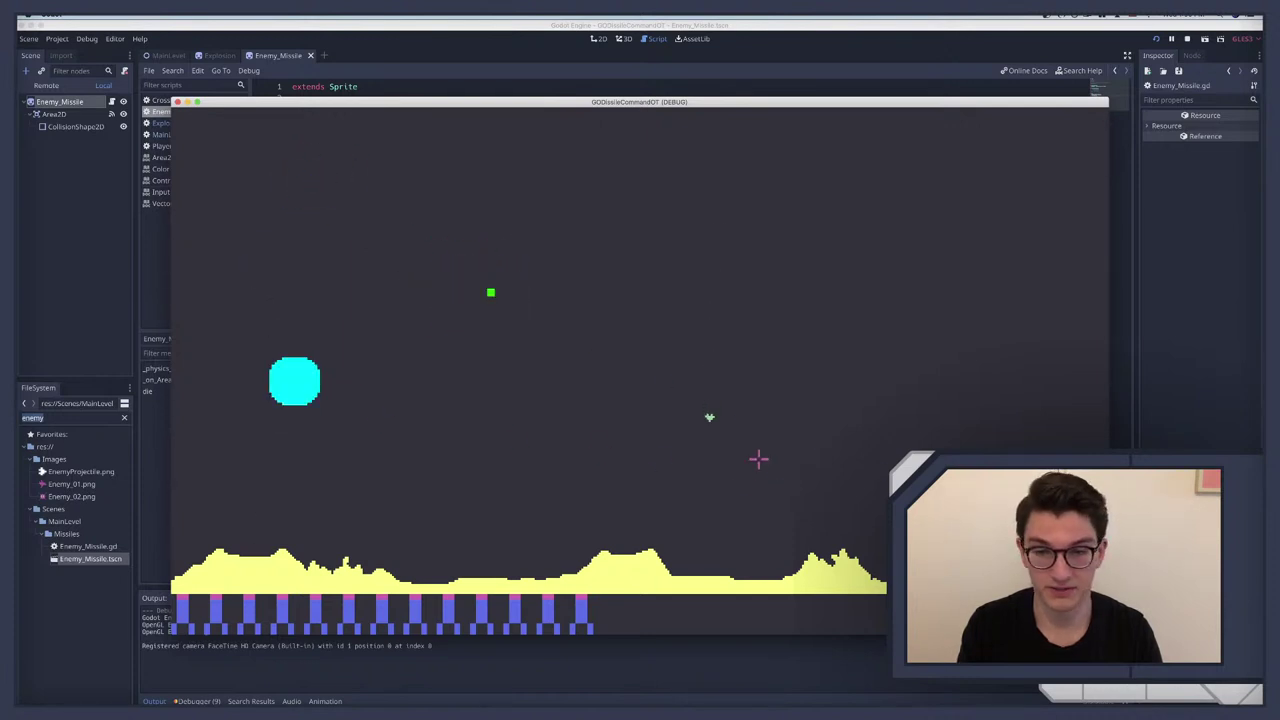
{"action": "left_click", "coordinate": [705, 512]}
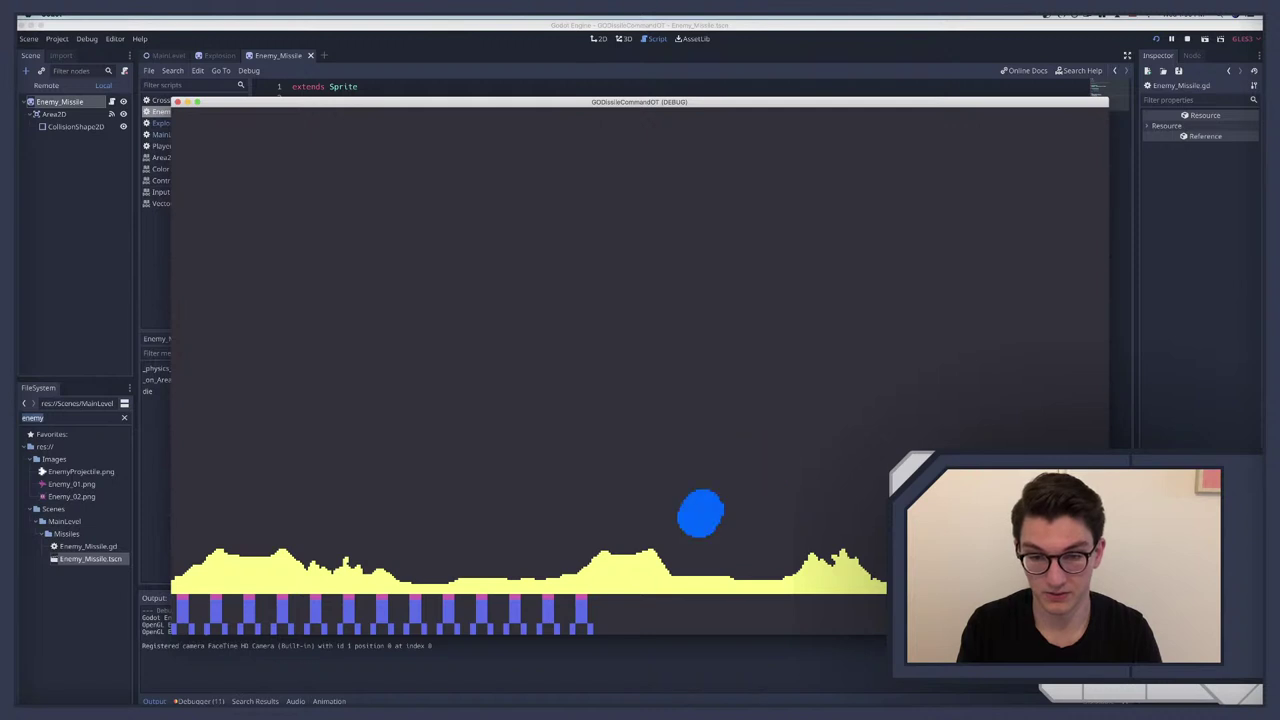
{"action": "left_click", "coordinate": [646, 292]}
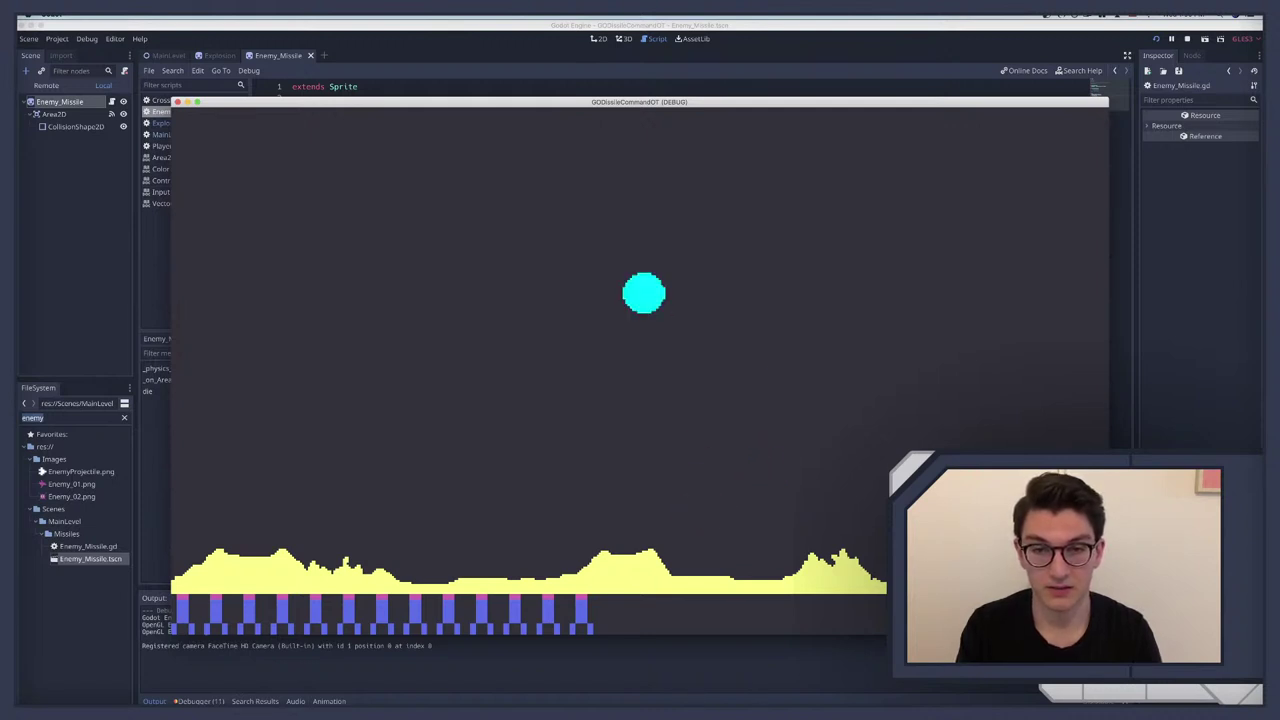
{"action": "left_click", "coordinate": [475, 293]}
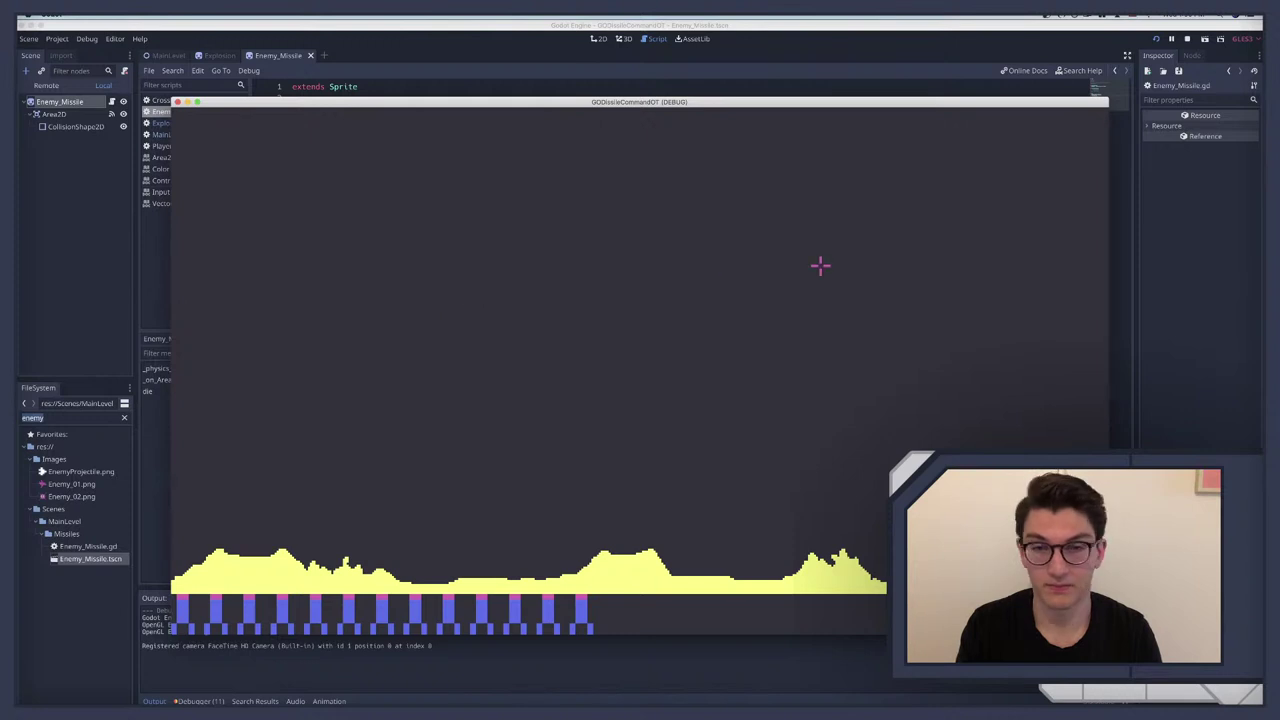
{"action": "left_click", "coordinate": [855, 265]}
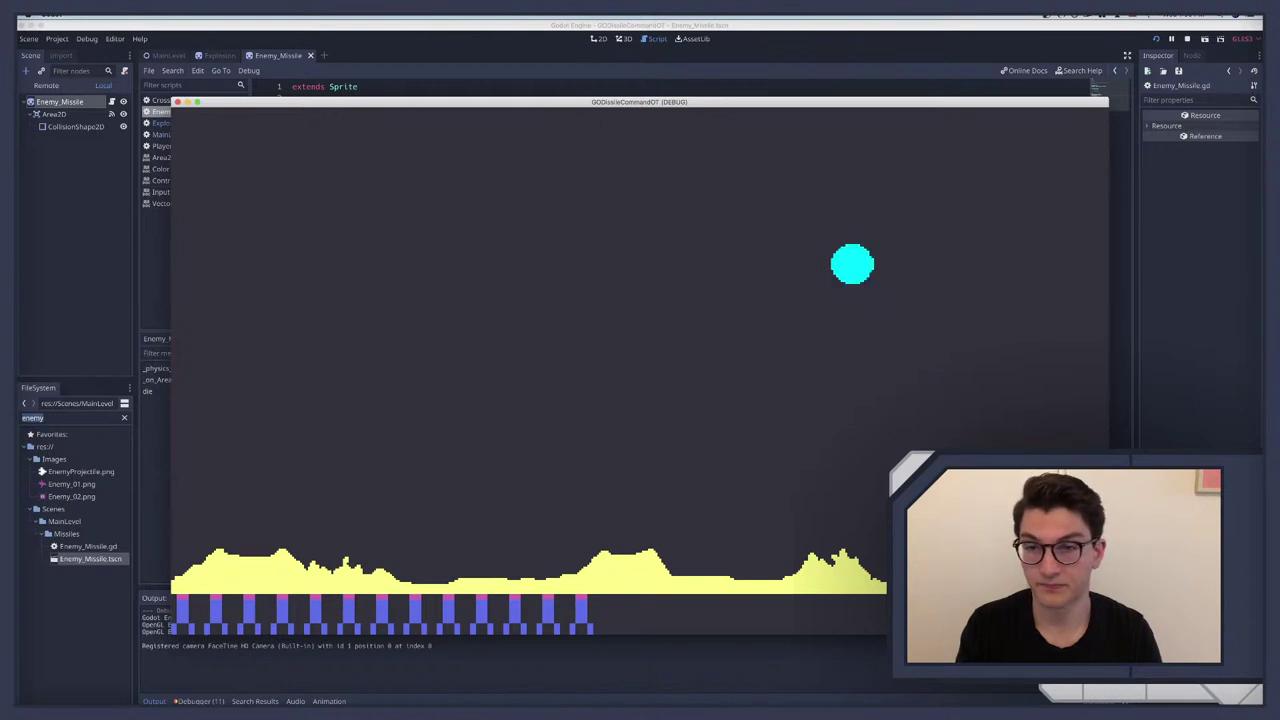
{"action": "left_click", "coordinate": [468, 288]}
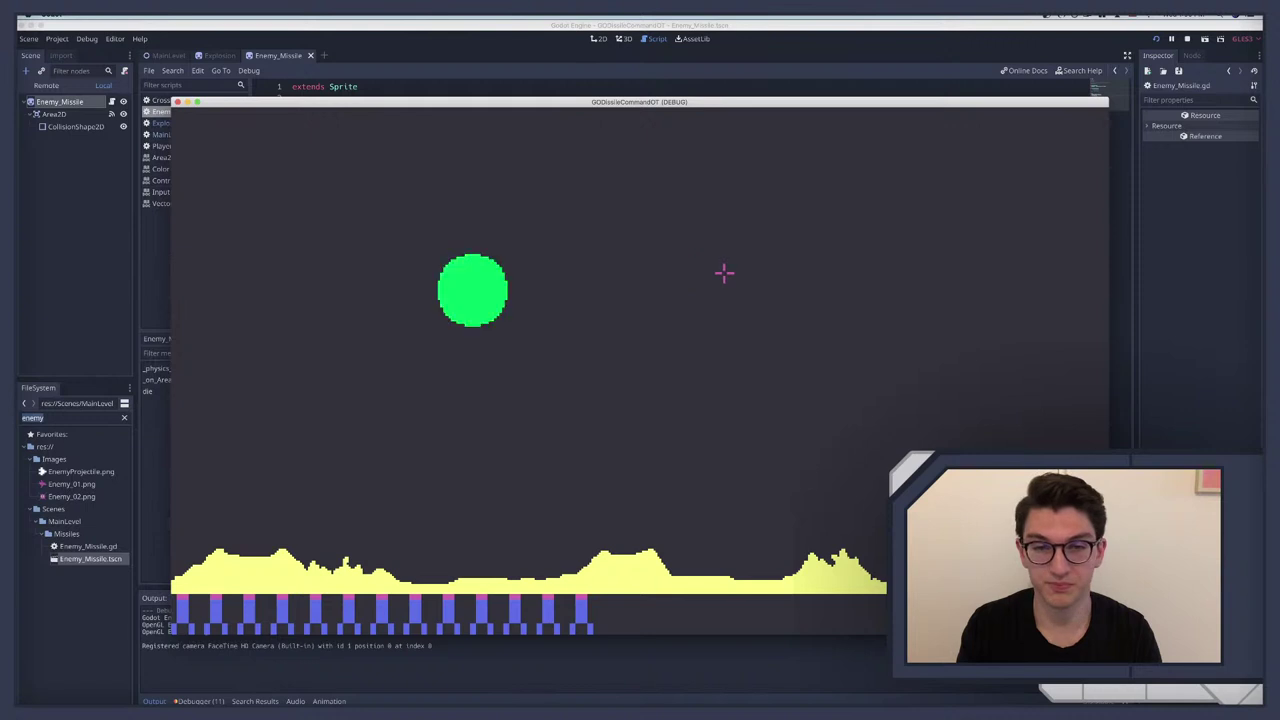
{"action": "left_click", "coordinate": [720, 271]}
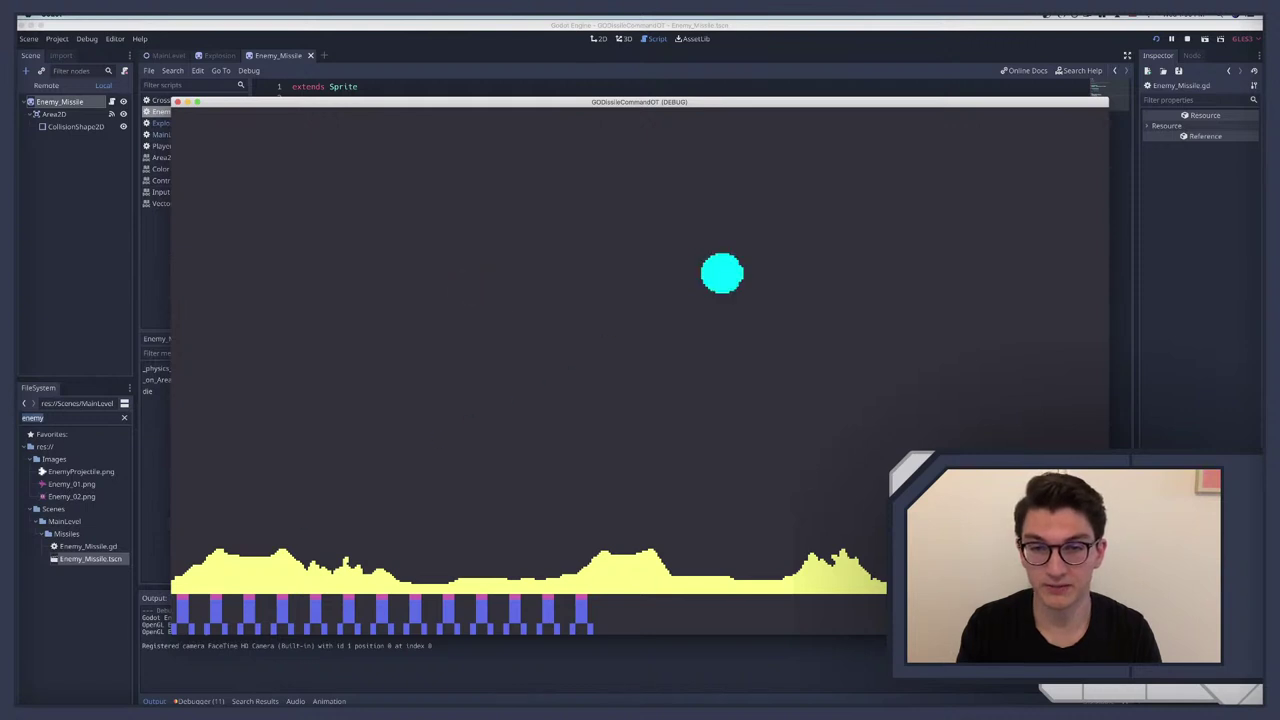
{"action": "left_click", "coordinate": [349, 272]}
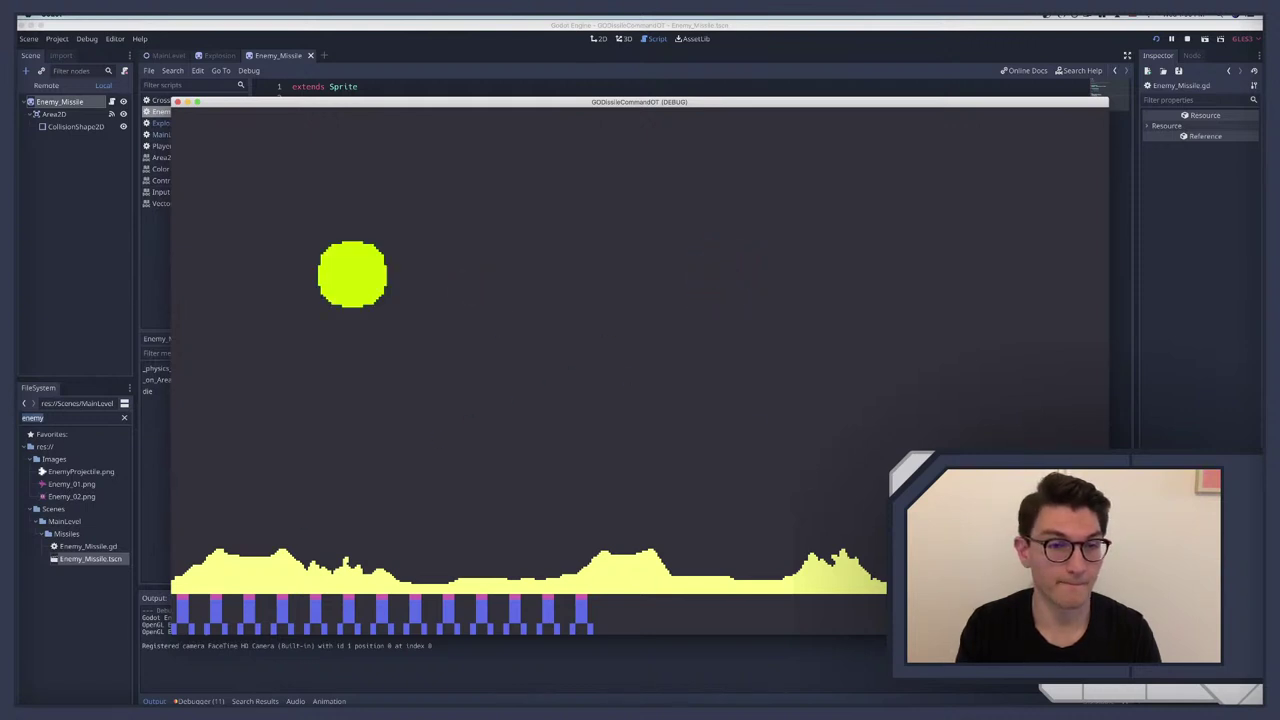
{"action": "left_click", "coordinate": [689, 249]}
{"action": "key", "text": "super+q"}
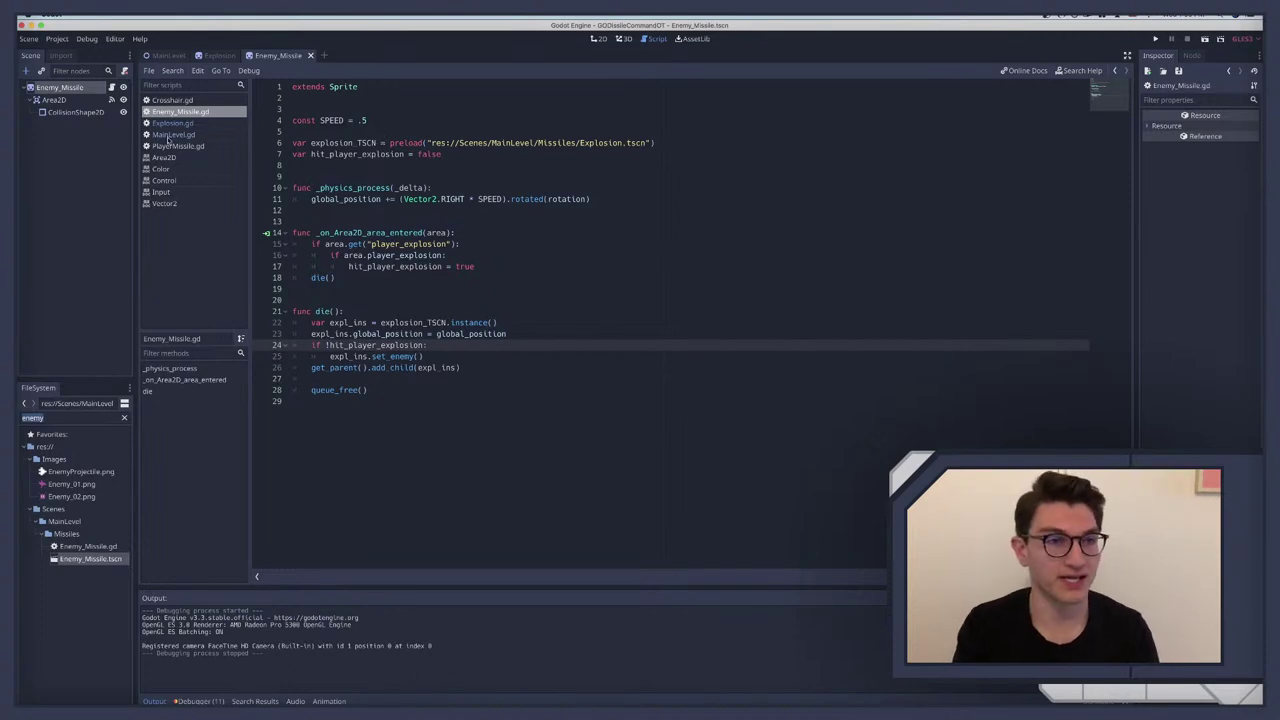
Step: Relaunch, fire more missiles at incoming enemies, compare with the reference video, and stop with F8
{"action": "key", "text": "super+s"}
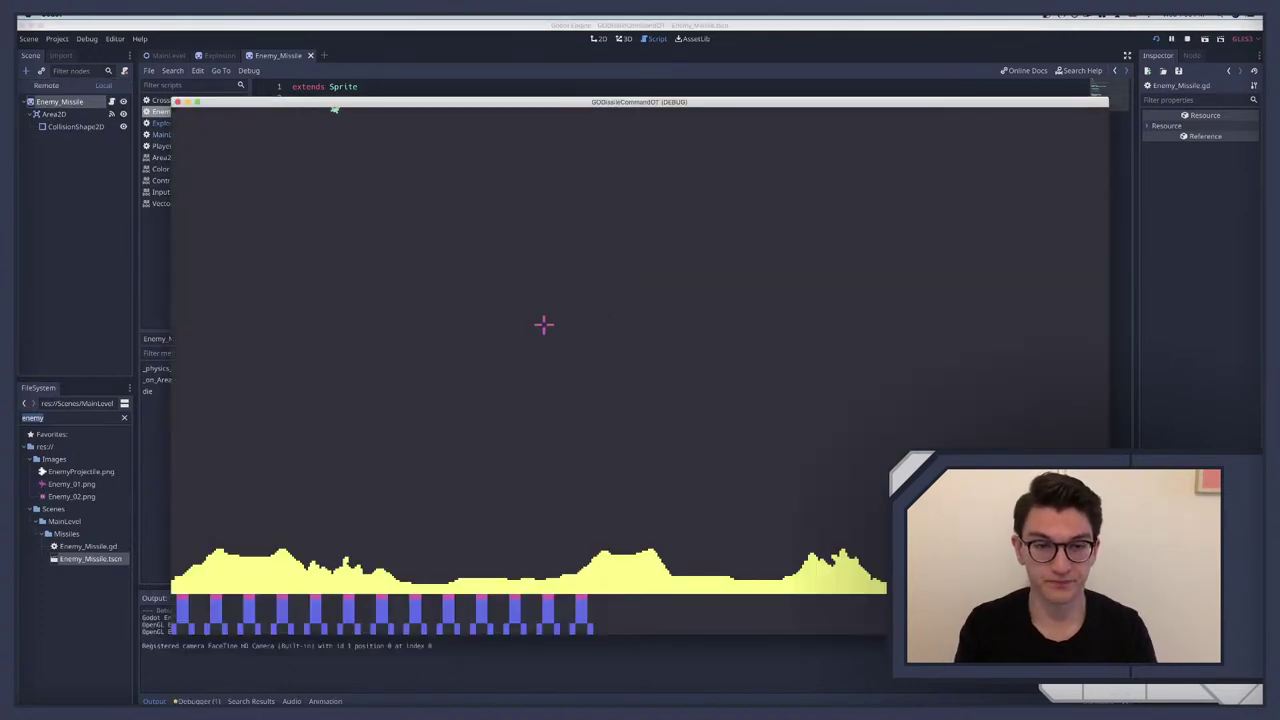
{"action": "left_click", "coordinate": [570, 296]}
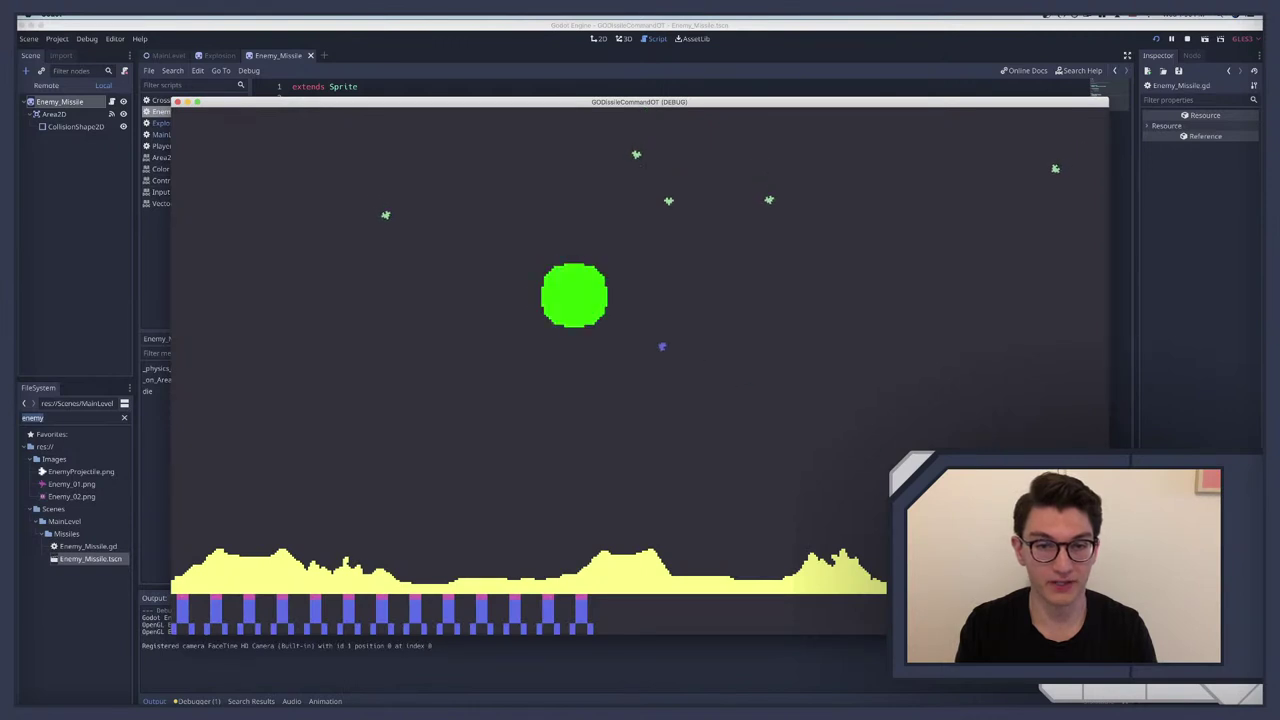
{"action": "left_click", "coordinate": [503, 357]}
{"action": "left_click", "coordinate": [845, 450]}
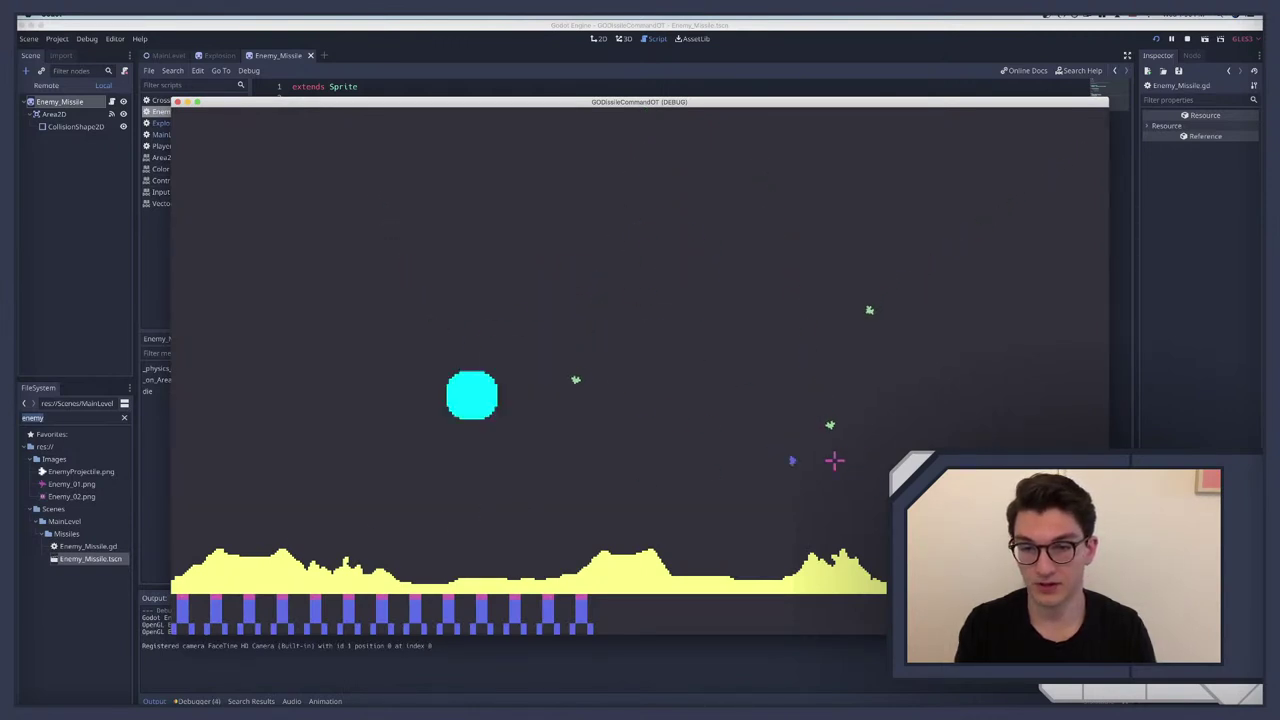
{"action": "left_click", "coordinate": [562, 456]}
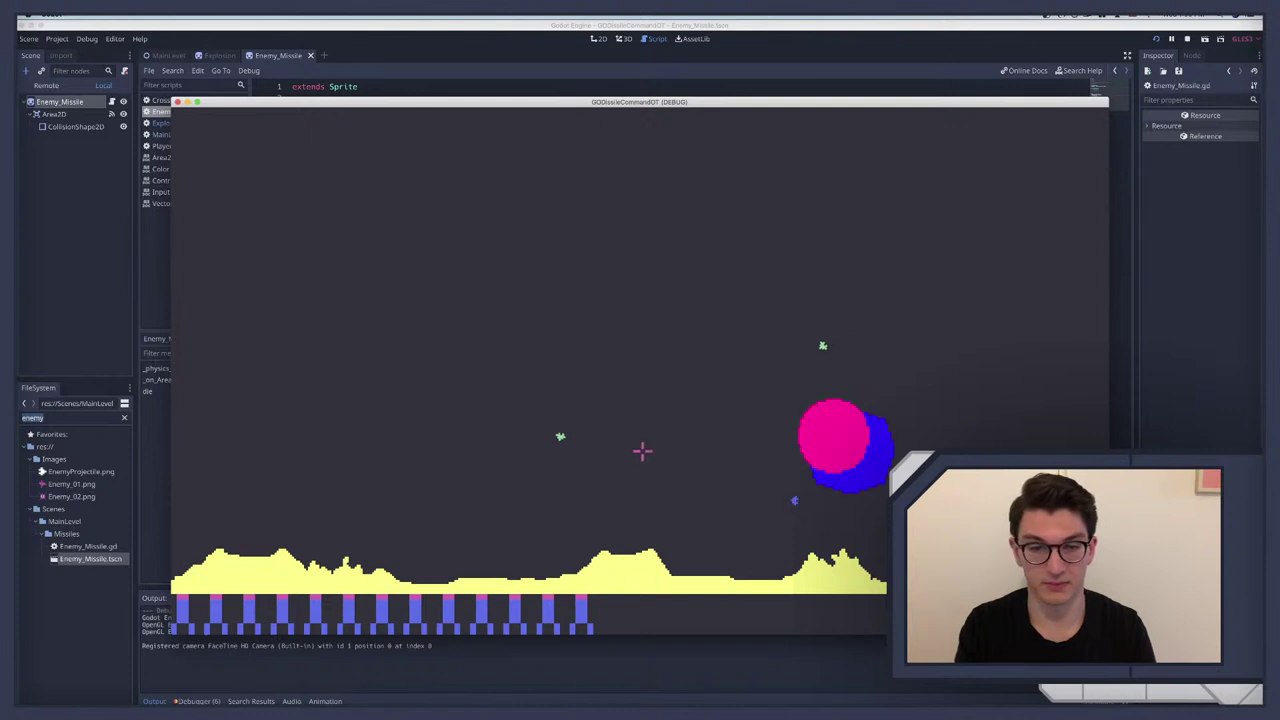
{"action": "left_click", "coordinate": [745, 400]}
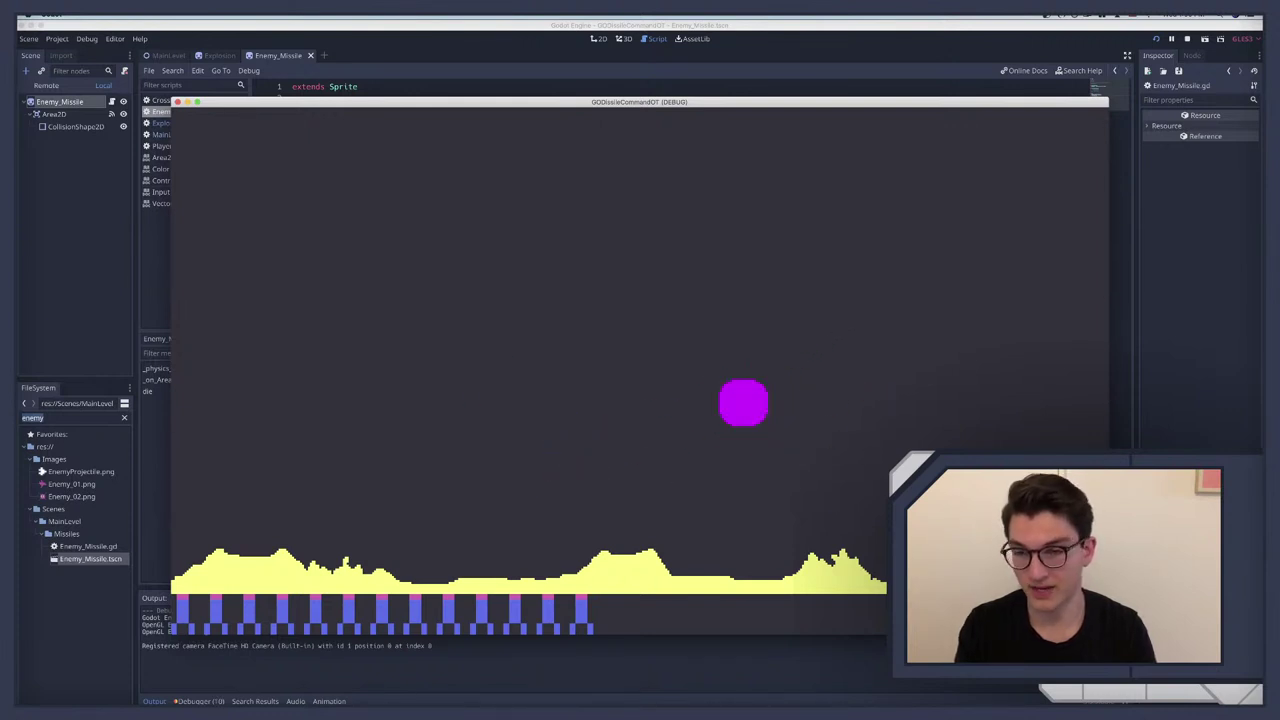
{"action": "left_click", "coordinate": [520, 409]}
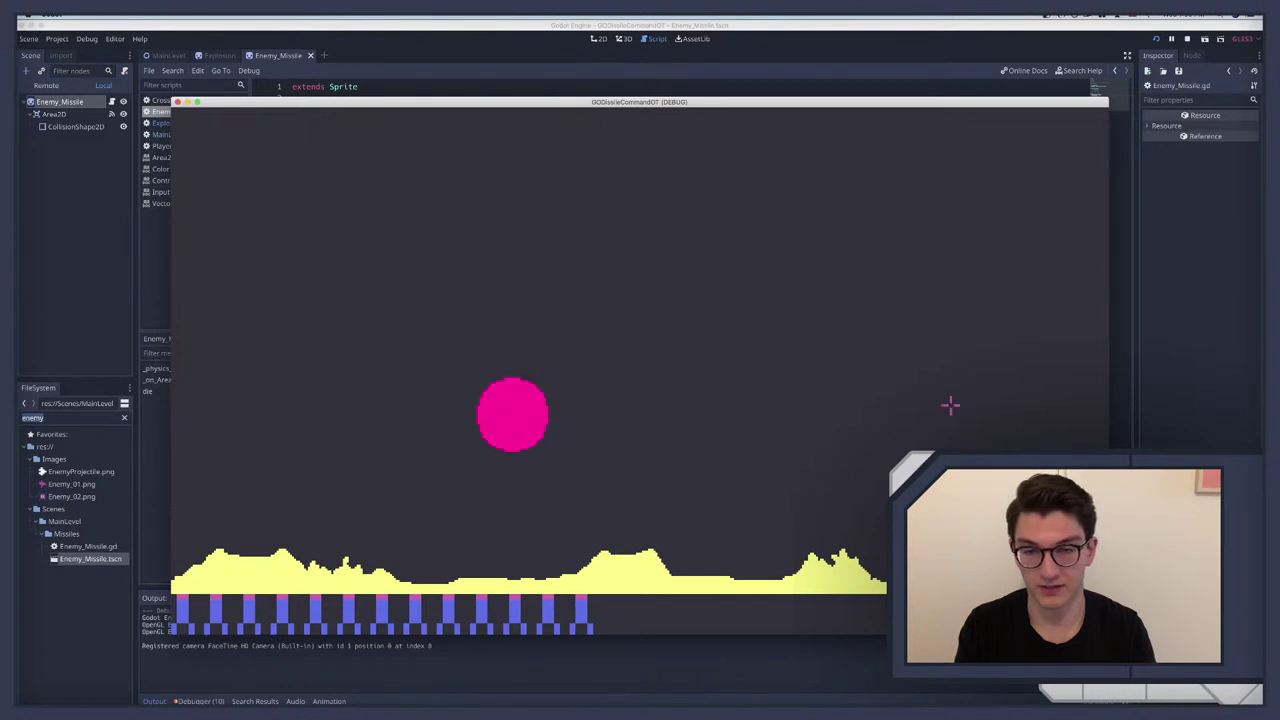
{"action": "left_click", "coordinate": [1020, 383]}
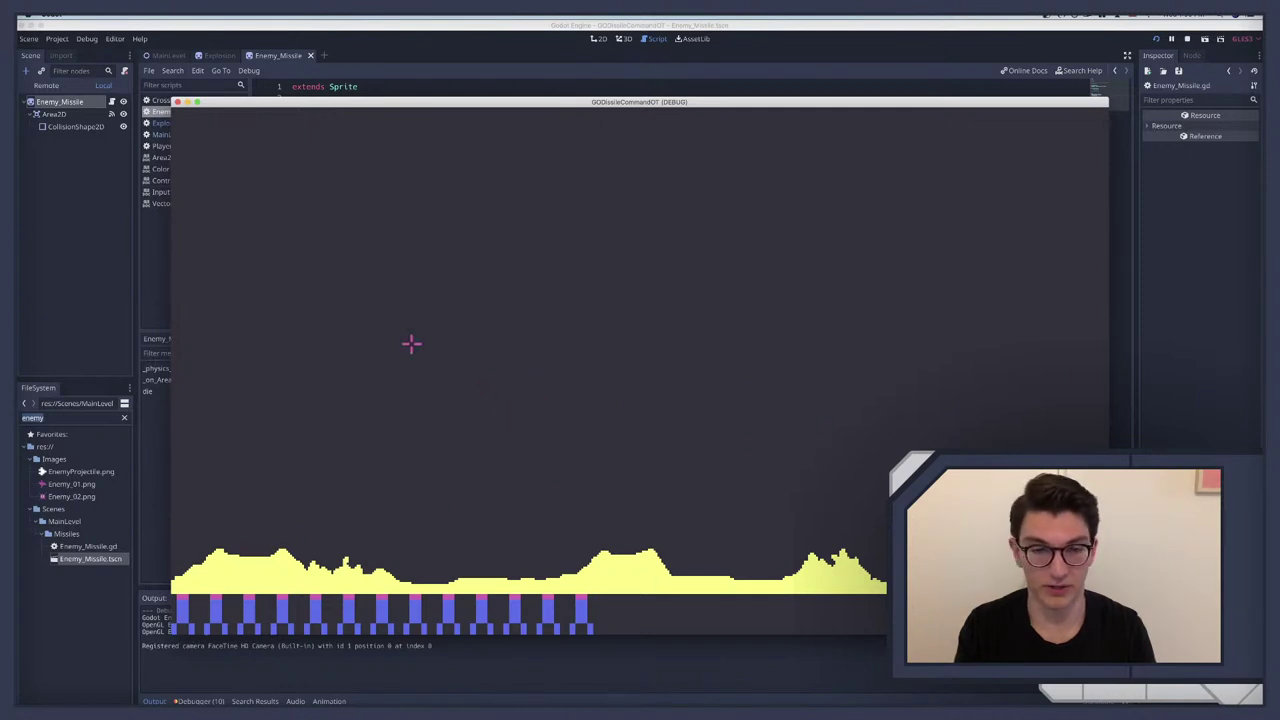
{"action": "left_click", "coordinate": [391, 340]}
{"action": "left_click", "coordinate": [429, 322]}
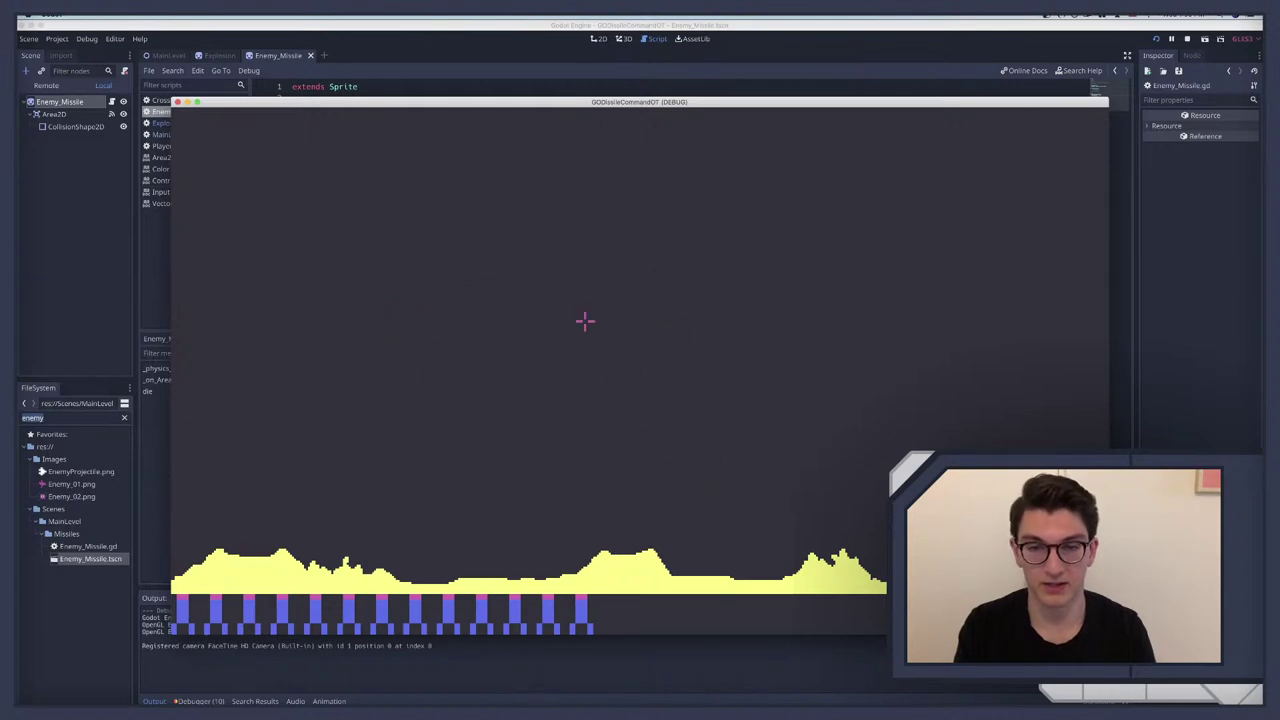
{"action": "key", "text": "ctrl+Right"}
{"action": "key", "text": "ctrl+Left"}
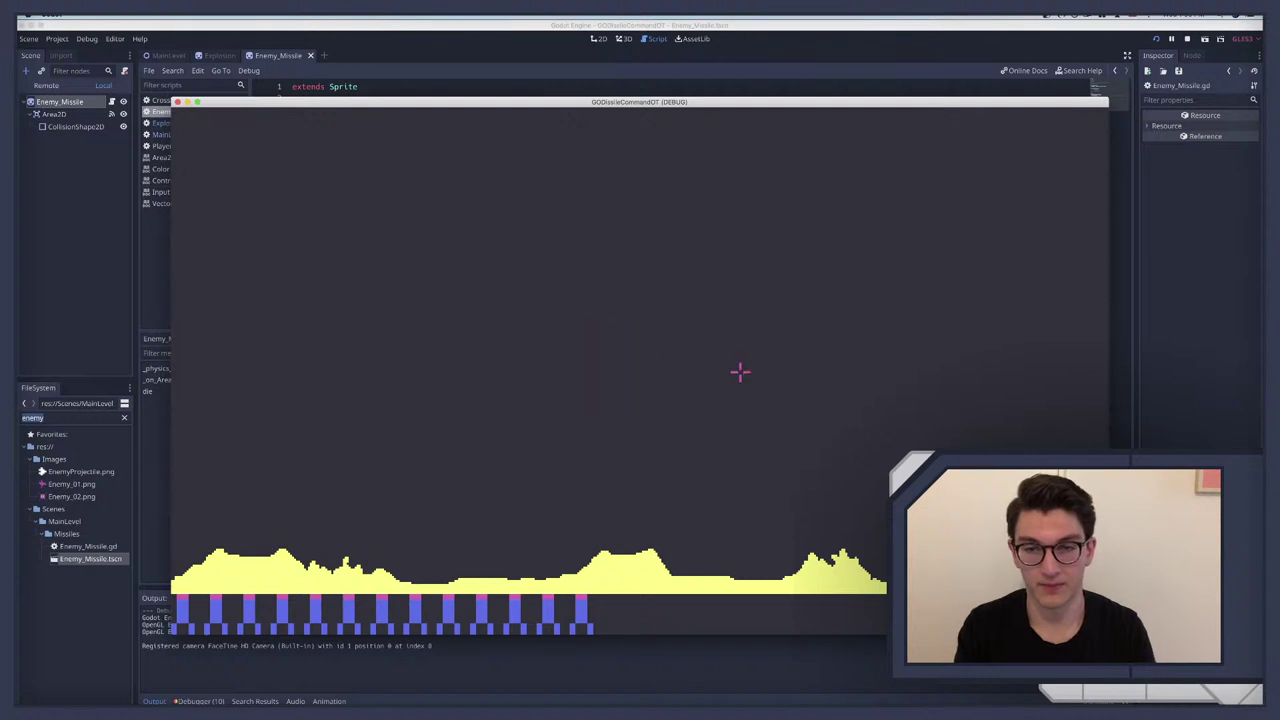
{"action": "key", "text": "F8"}
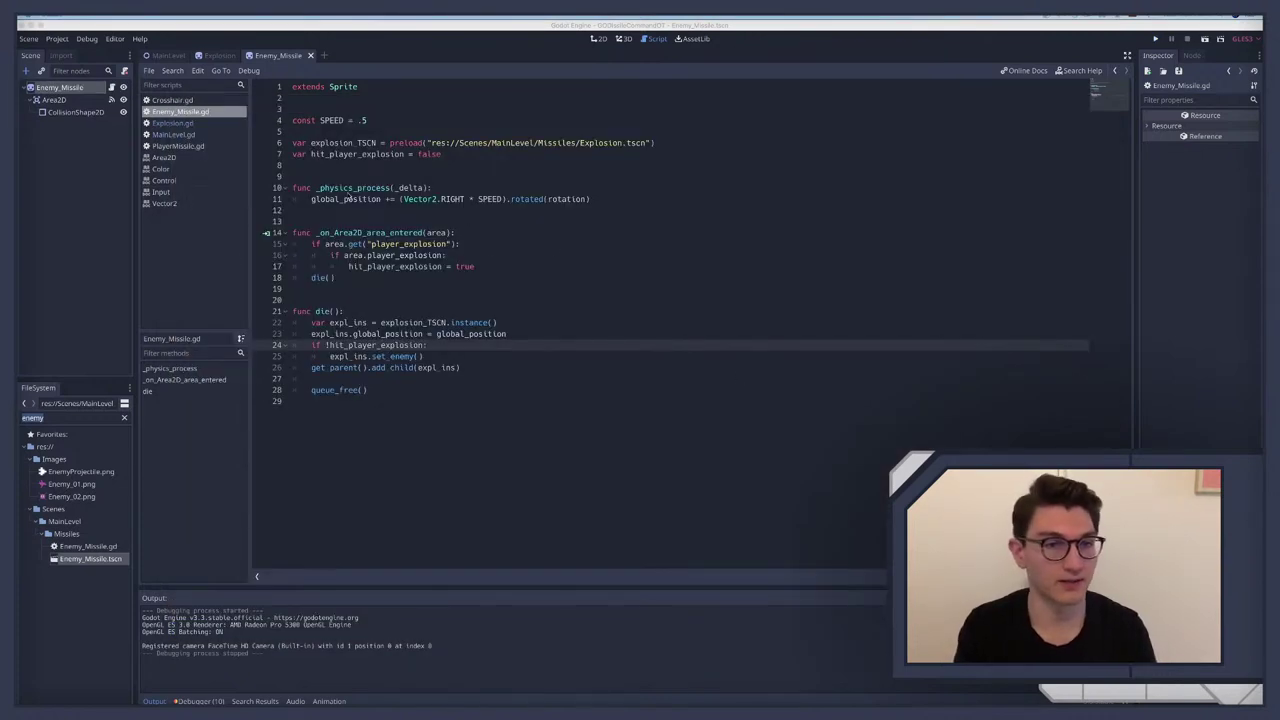
Step: In PlayerMissile.gd, add 'global_position = target_pos' under the line 13 distance check, then run the game
{"action": "left_click", "coordinate": [170, 146]}
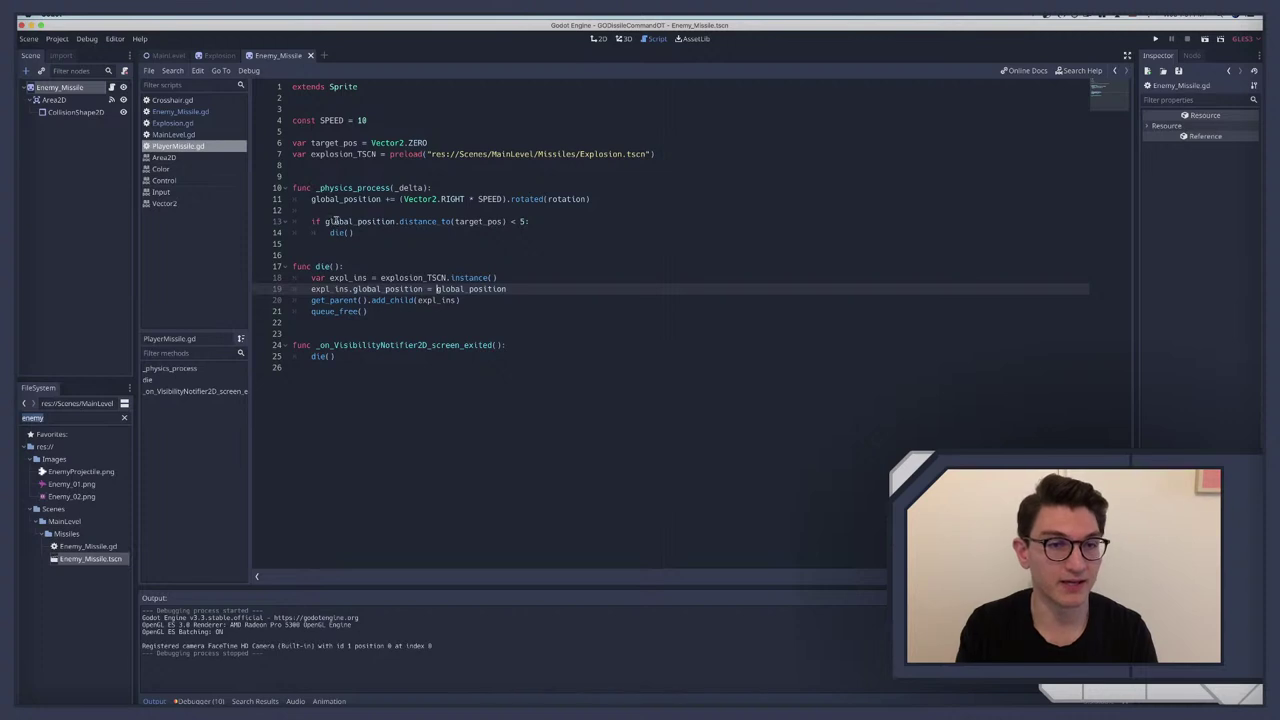
{"action": "left_click_drag", "start_coordinate": [325, 221], "coordinate": [536, 220]}
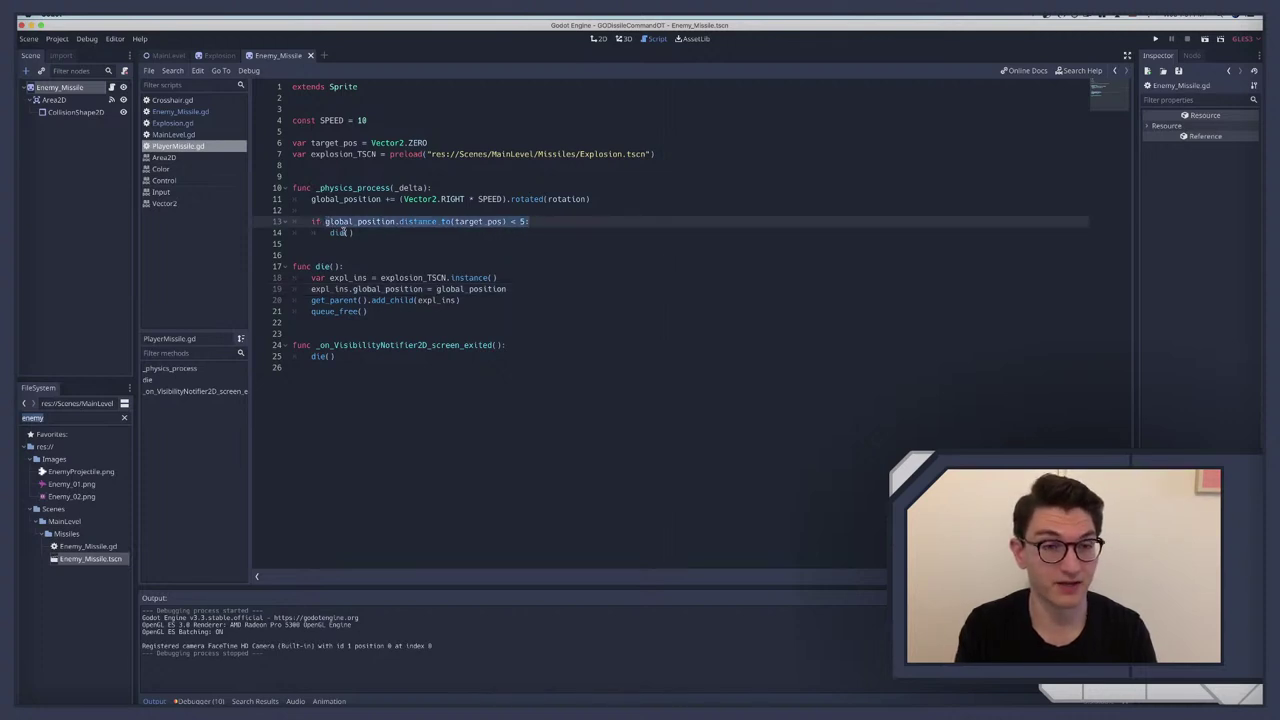
{"action": "left_click", "coordinate": [557, 222]}
{"action": "key", "text": "Return"}
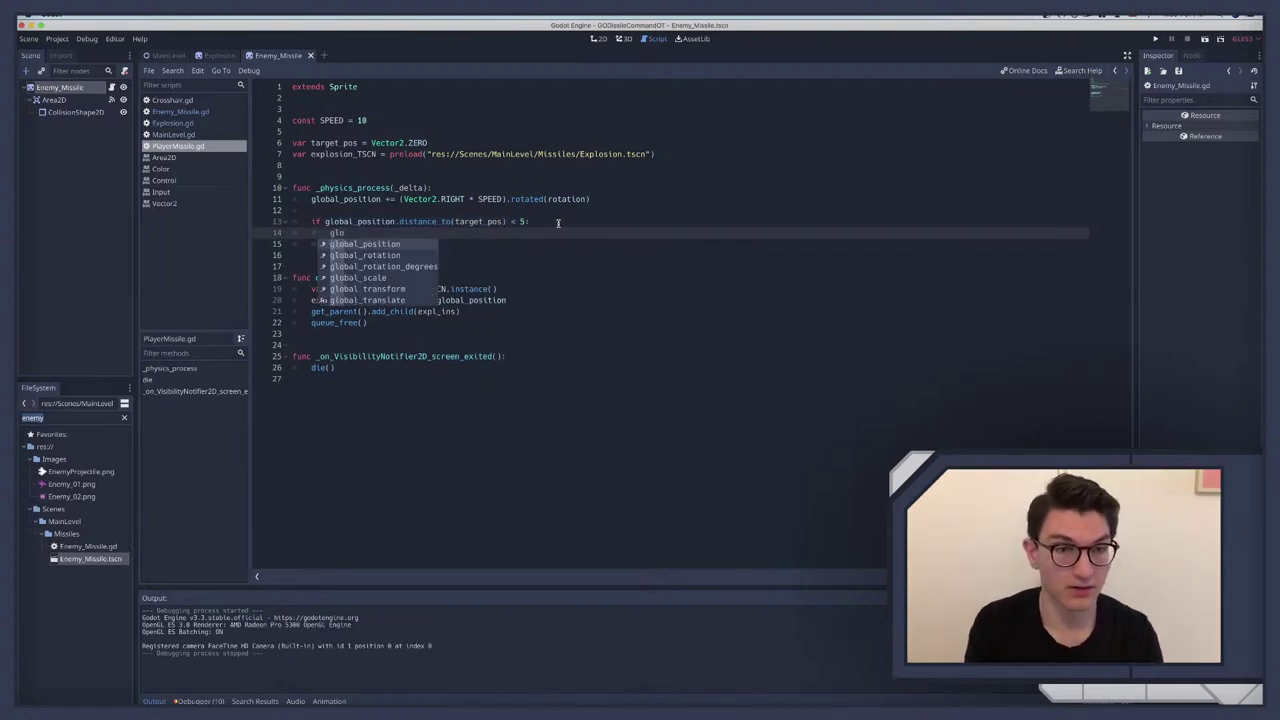
{"action": "type", "text": "glo"}
{"action": "key", "text": "Return"}
{"action": "type", "text": "= "}
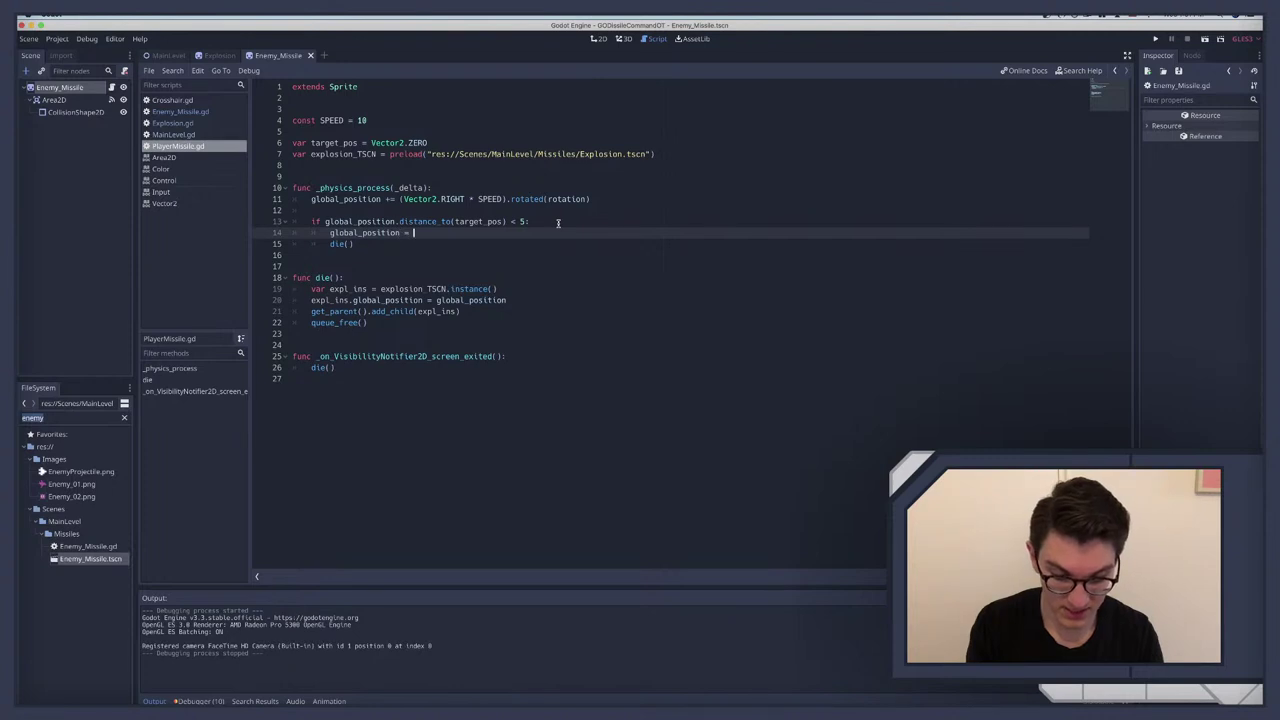
{"action": "type", "text": "tar"}
{"action": "key", "text": "Return"}
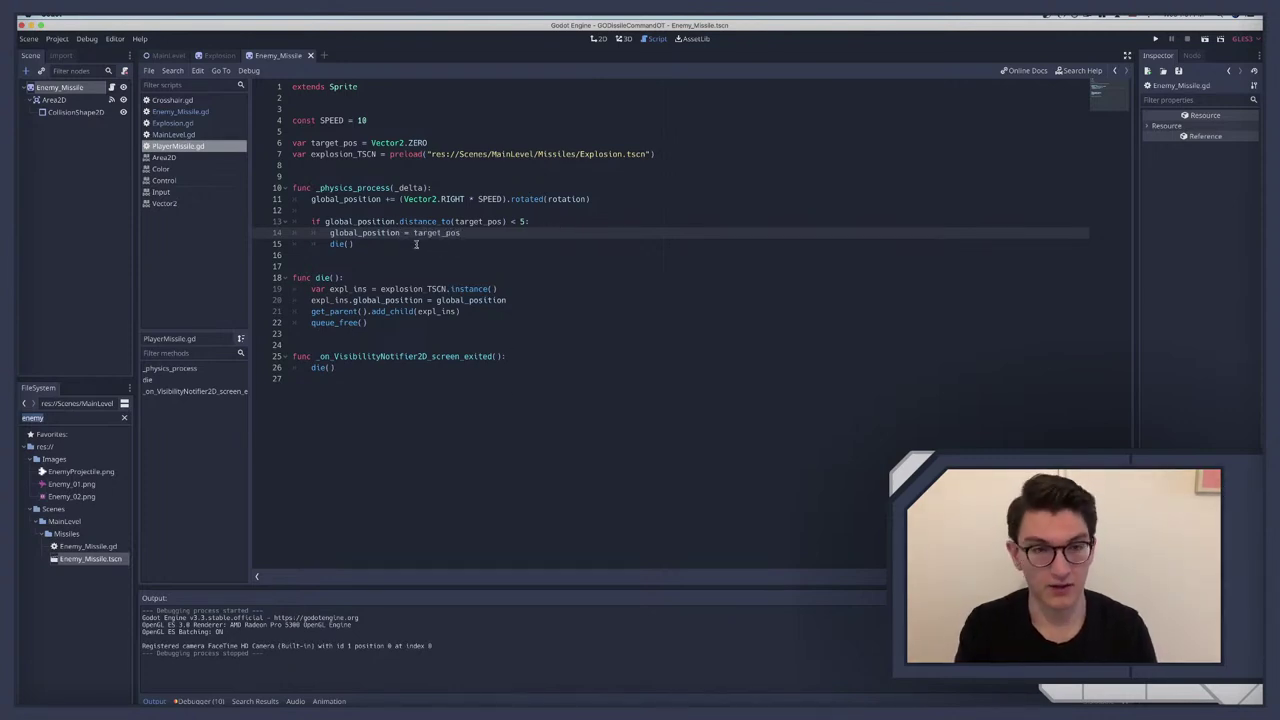
{"action": "key", "text": "super+r"}
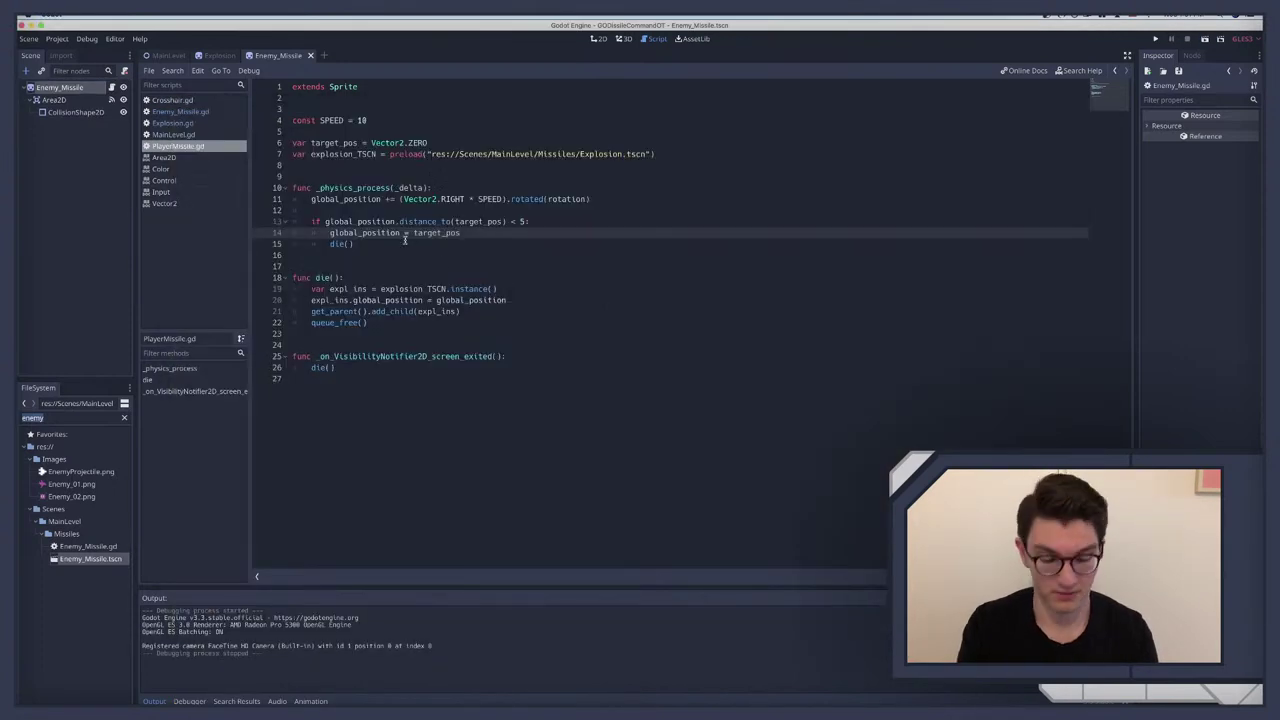
{"action": "key", "text": "super+r"}
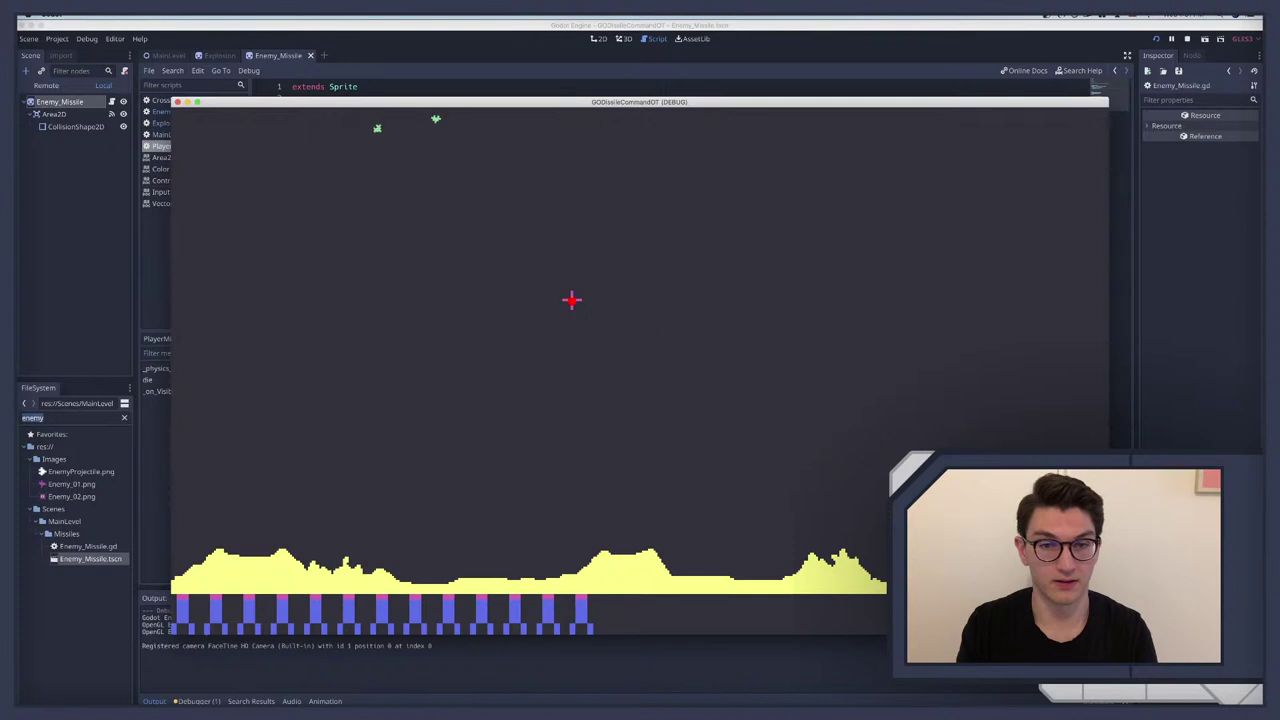
Step: Fire nine missiles around the screen and confirm each explodes exactly at its clicked target
{"action": "left_click", "coordinate": [572, 300]}
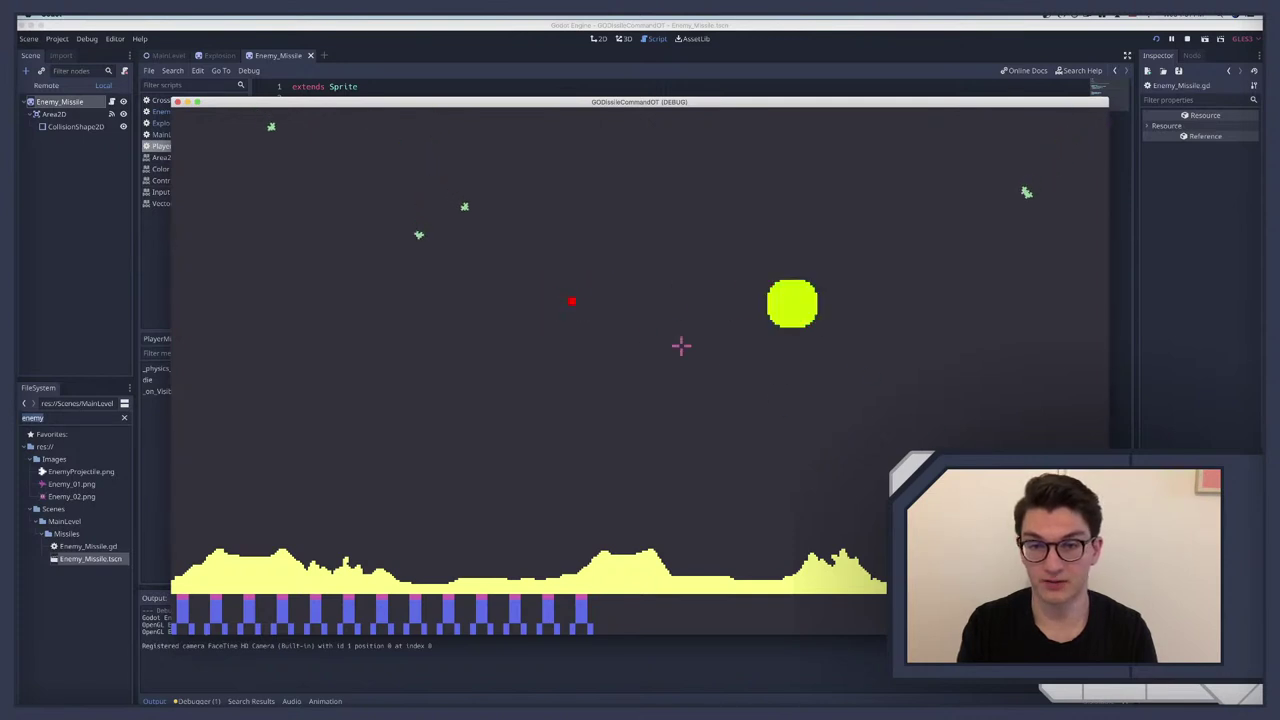
{"action": "left_click", "coordinate": [406, 414]}
{"action": "left_click", "coordinate": [914, 395]}
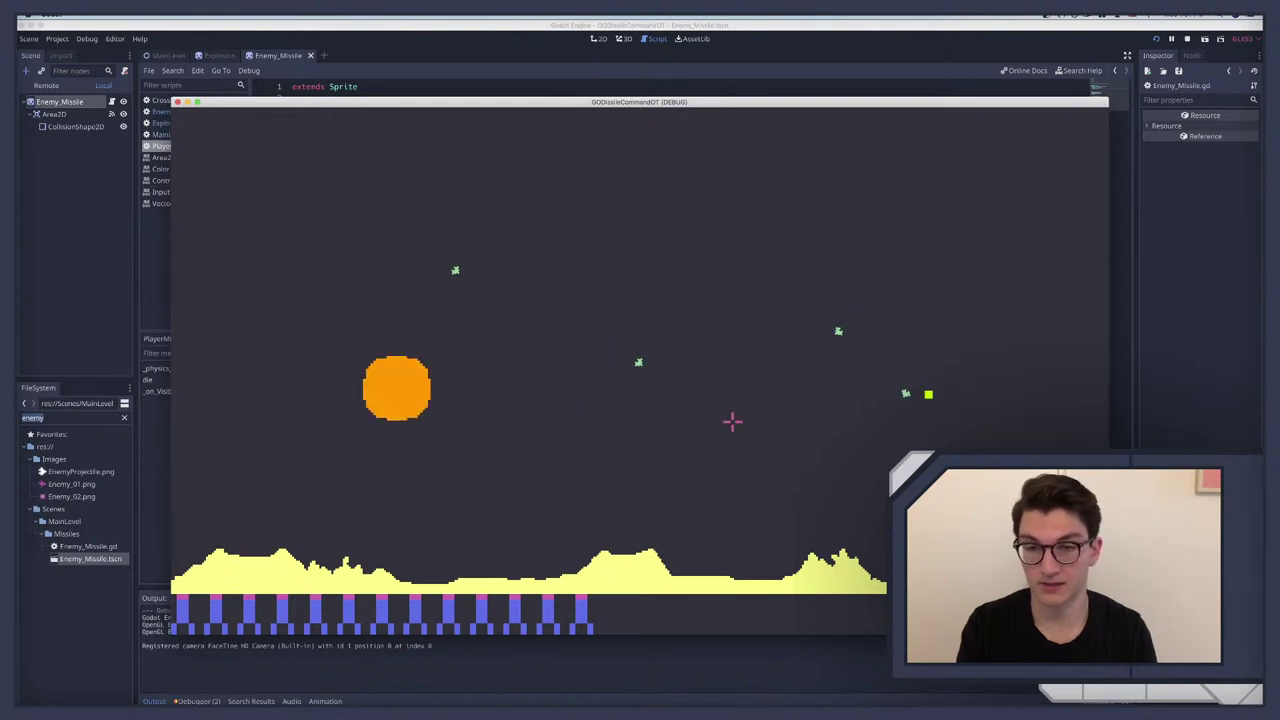
{"action": "left_click", "coordinate": [706, 418]}
{"action": "left_click", "coordinate": [830, 484]}
{"action": "left_click", "coordinate": [741, 404]}
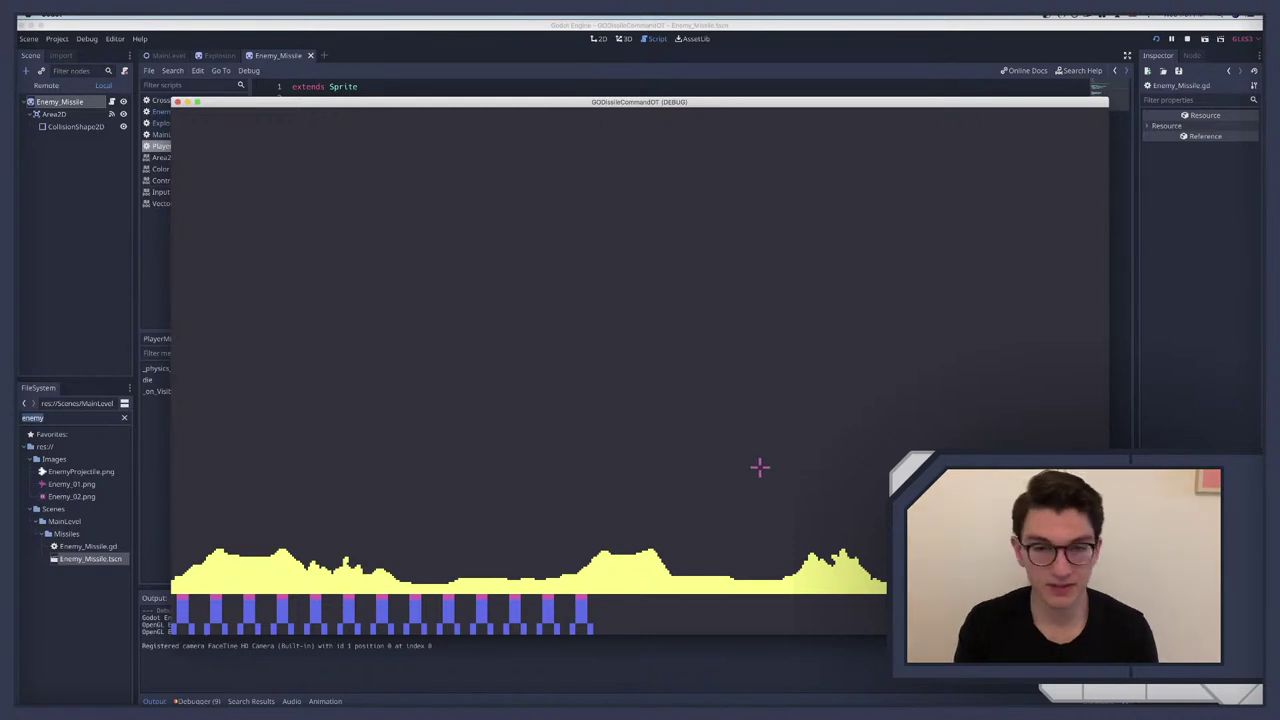
{"action": "left_click", "coordinate": [512, 366]}
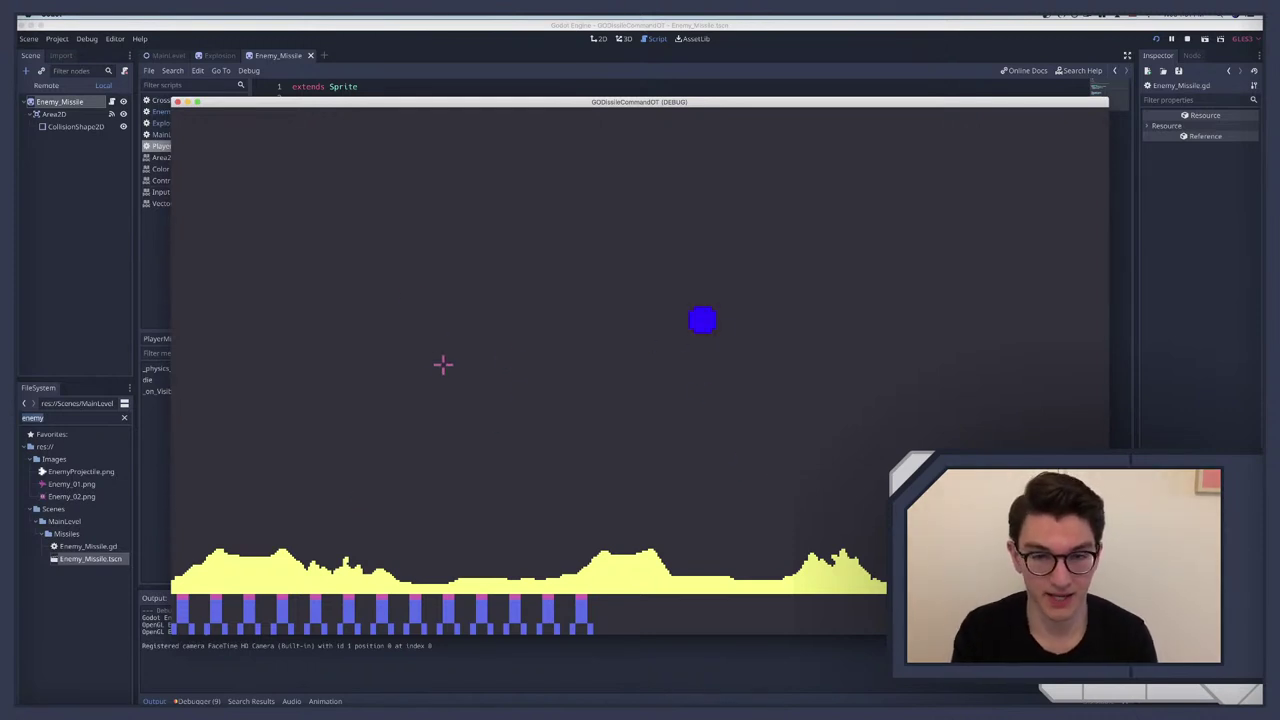
{"action": "left_click", "coordinate": [362, 256]}
{"action": "left_click", "coordinate": [817, 373]}
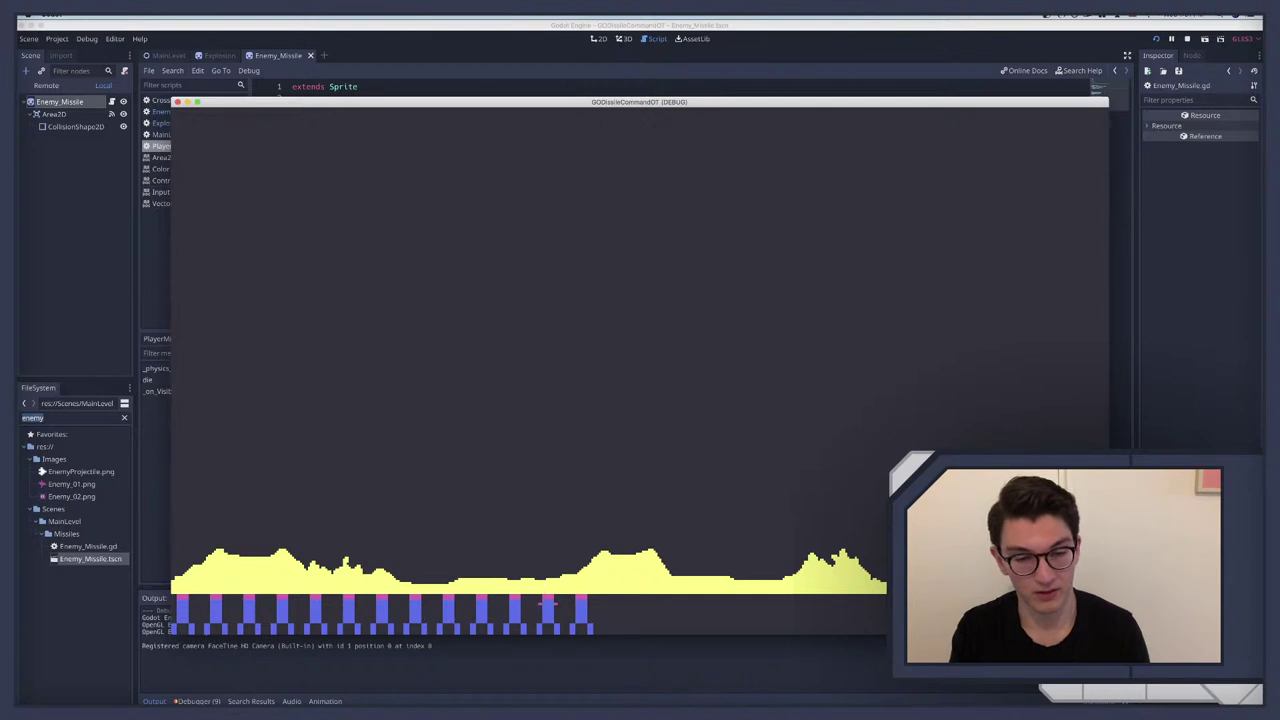
Step: Stop the game and filter the FileSystem dock for 'cro'
{"action": "key", "text": "super+q"}
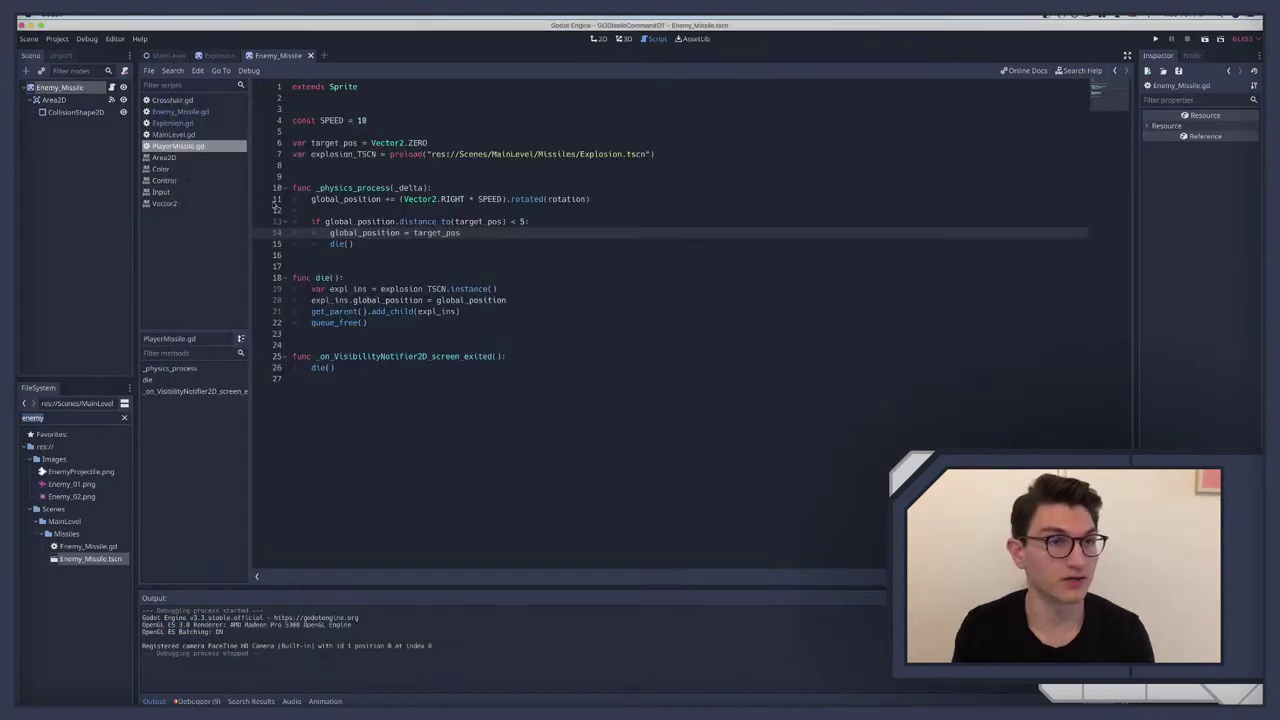
{"action": "type", "text": "co"}
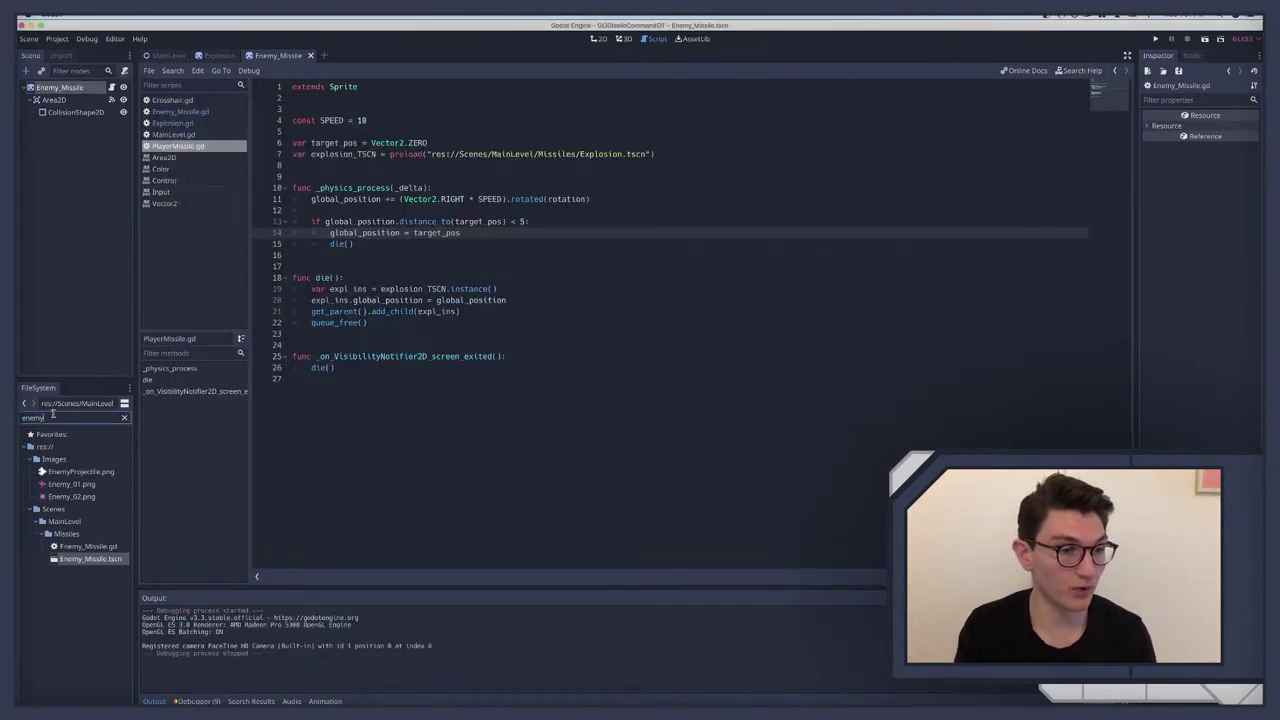
{"action": "type", "text": "rsor"}
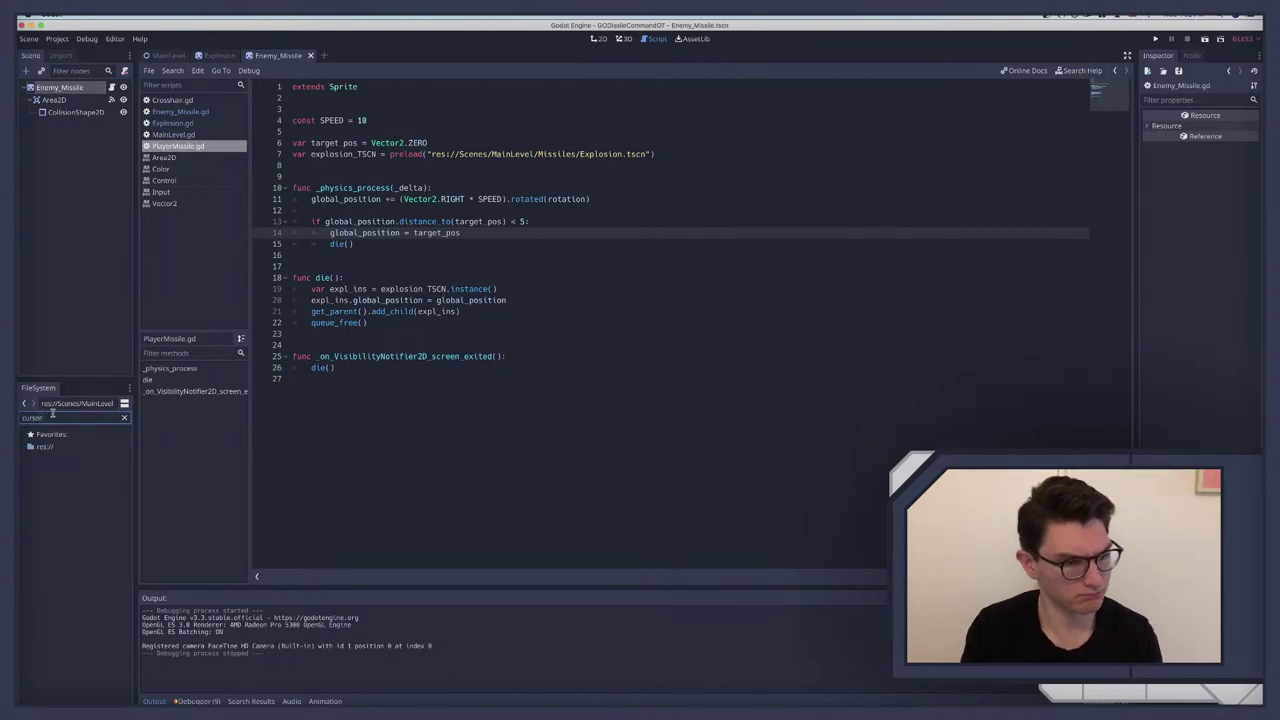
{"action": "key", "text": "super+a"}
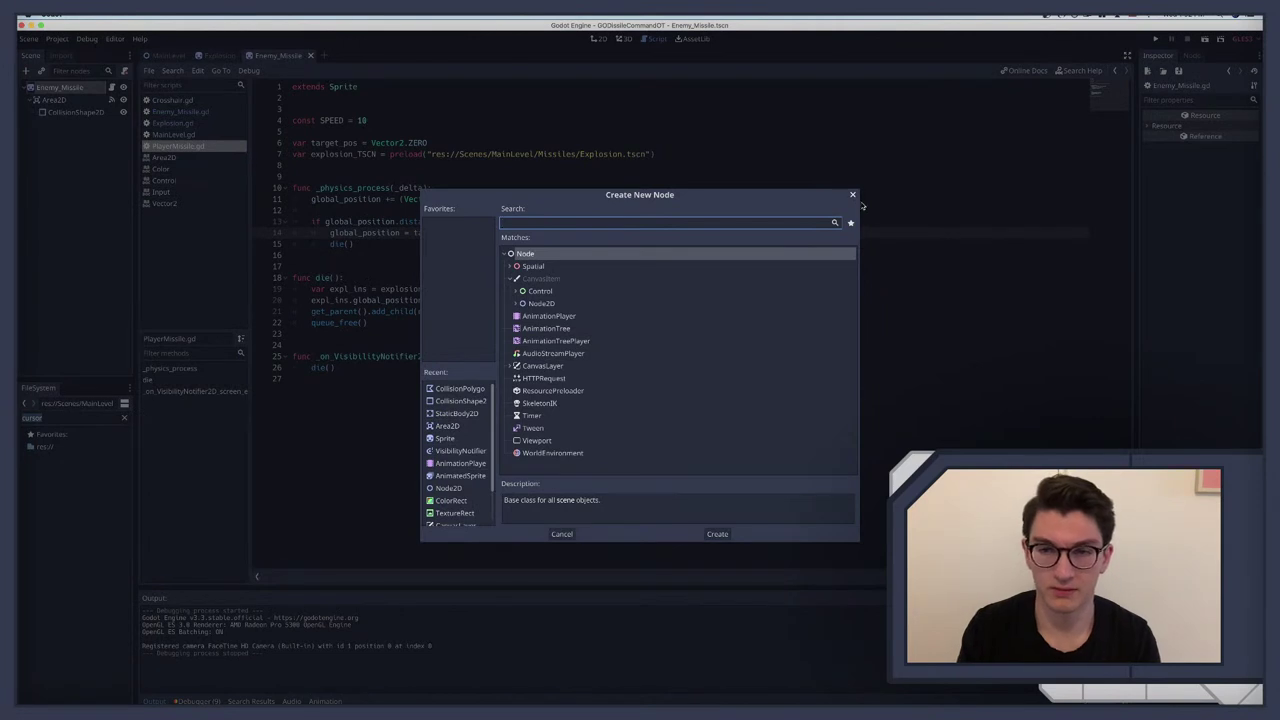
{"action": "left_click", "coordinate": [852, 194]}
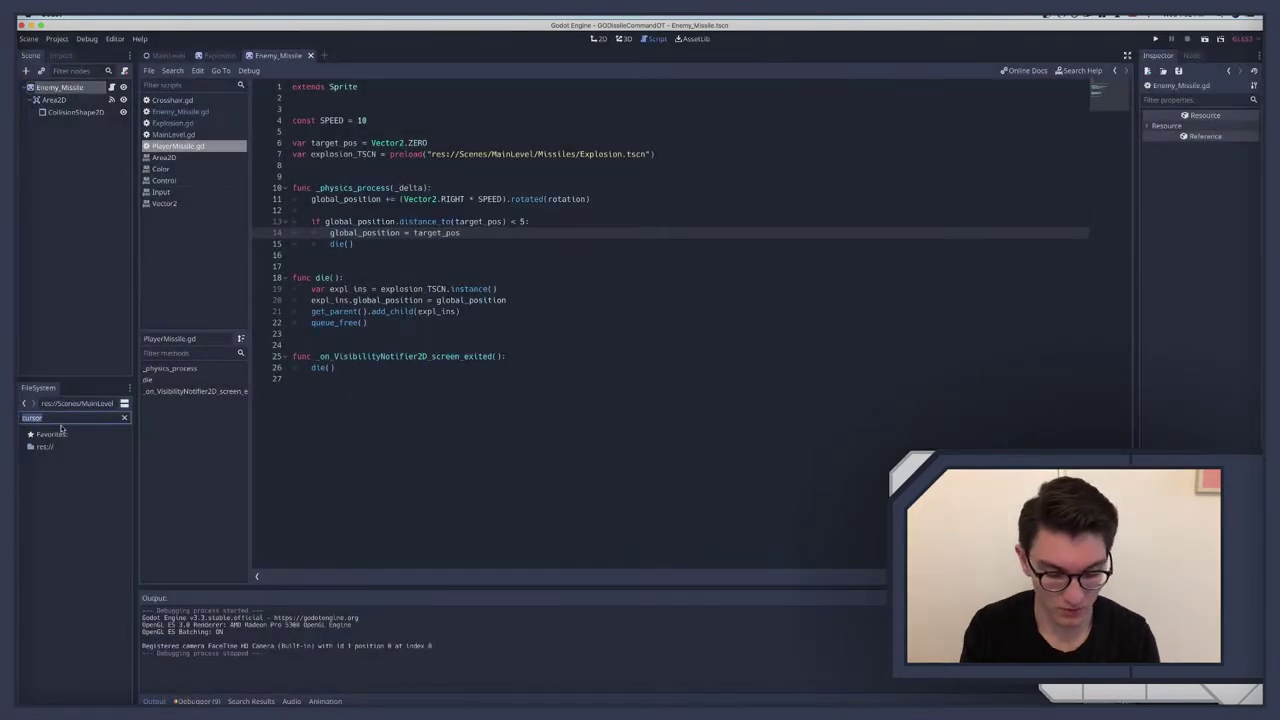
{"action": "type", "text": "cross"}
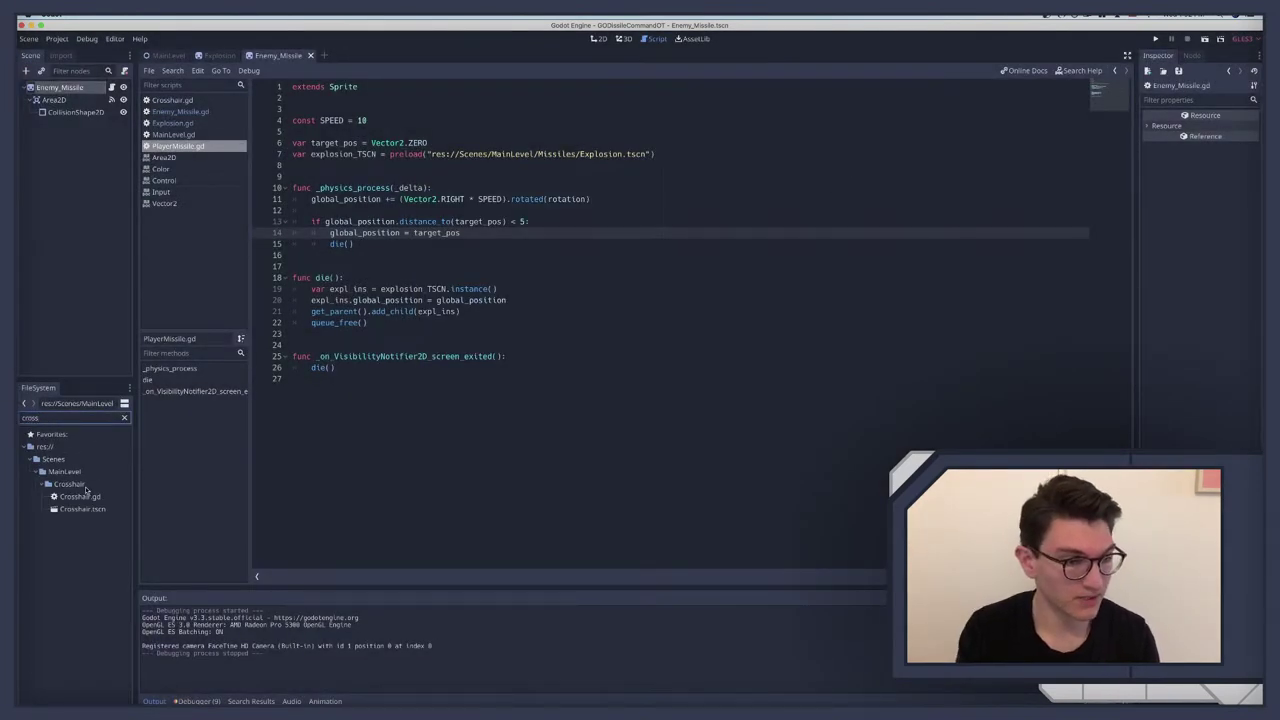
Step: Open Crosshair.tscn and raise the Crosshair root node's Z Index from 0 to 1
{"action": "double_click", "coordinate": [82, 509]}
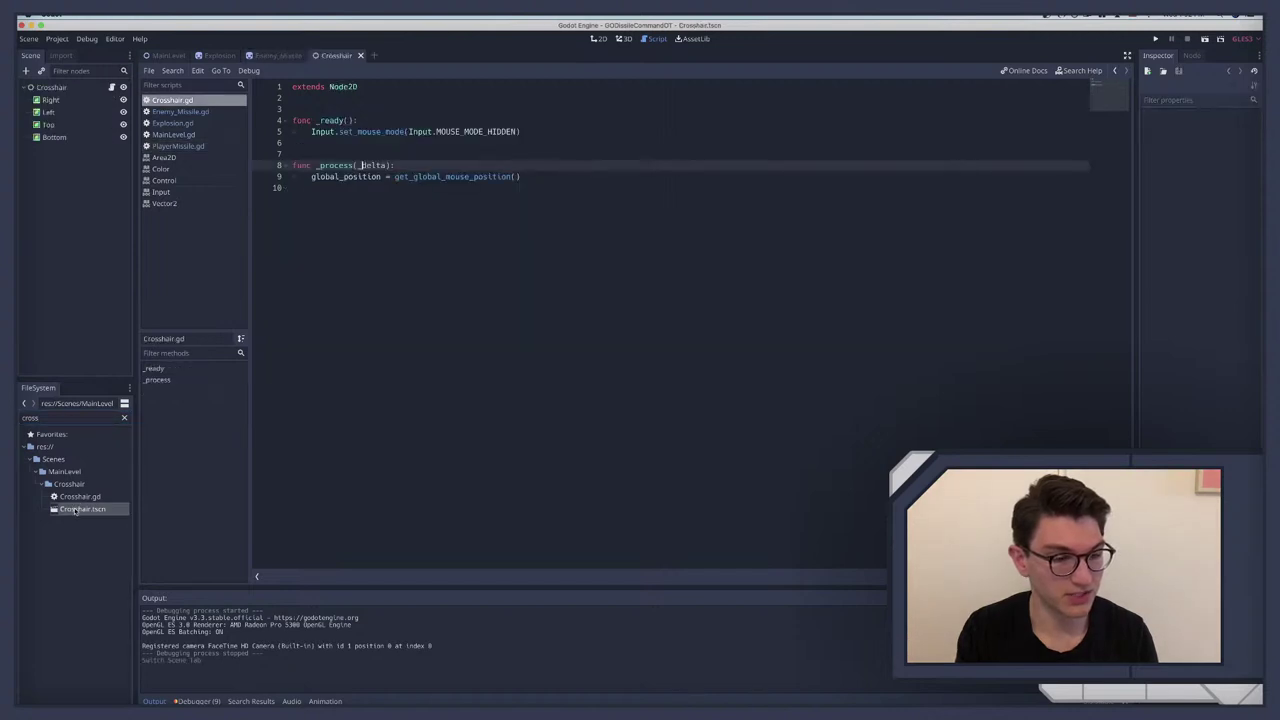
{"action": "left_click", "coordinate": [60, 88]}
{"action": "left_click", "coordinate": [1185, 208]}
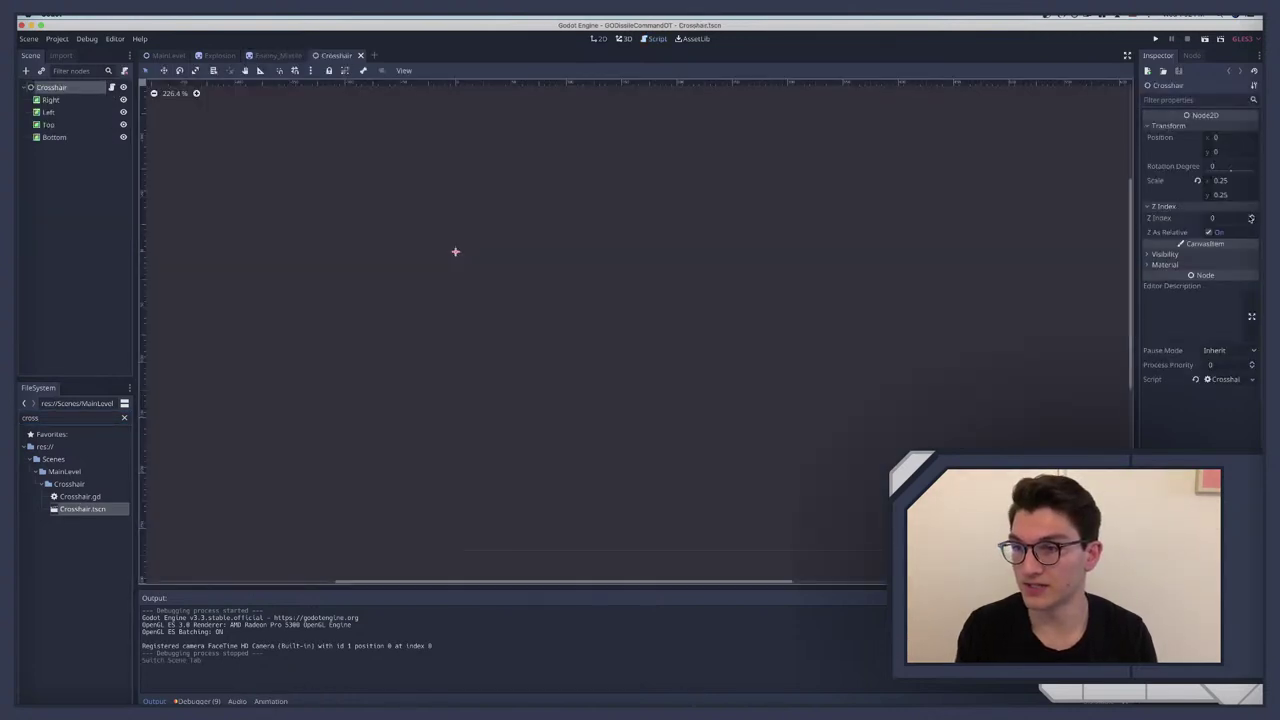
{"action": "left_click", "coordinate": [1251, 215]}
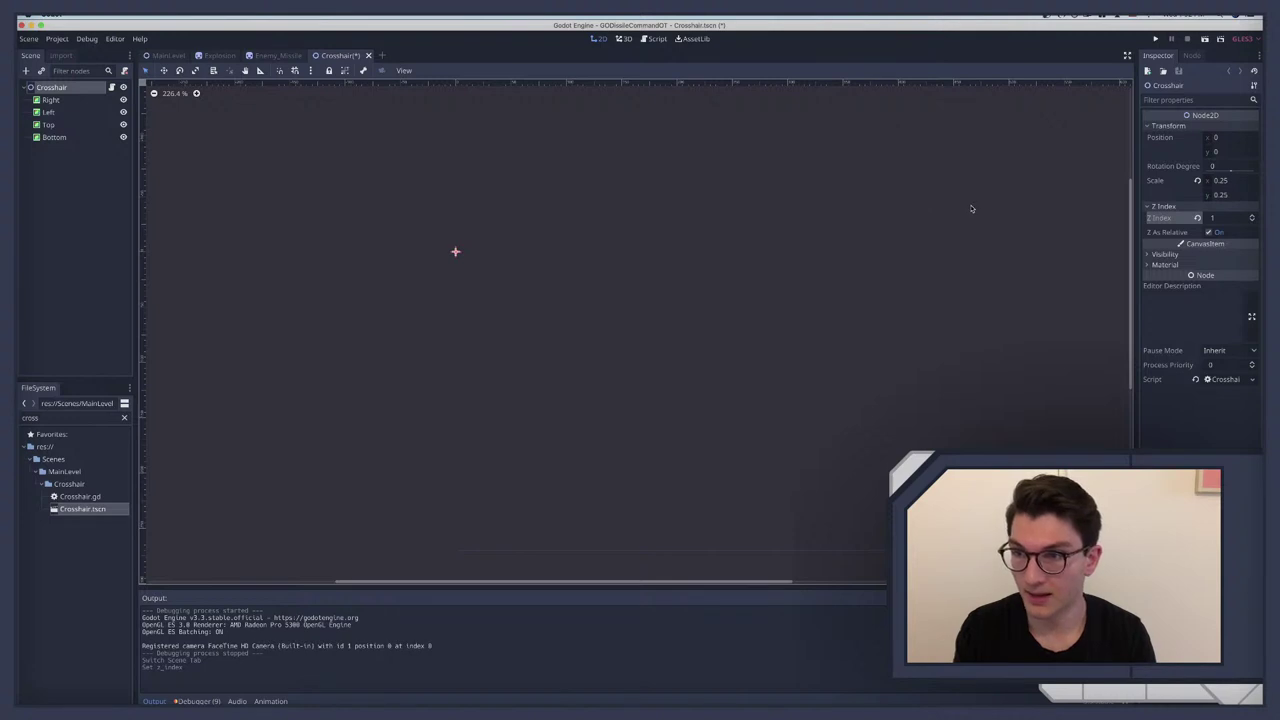
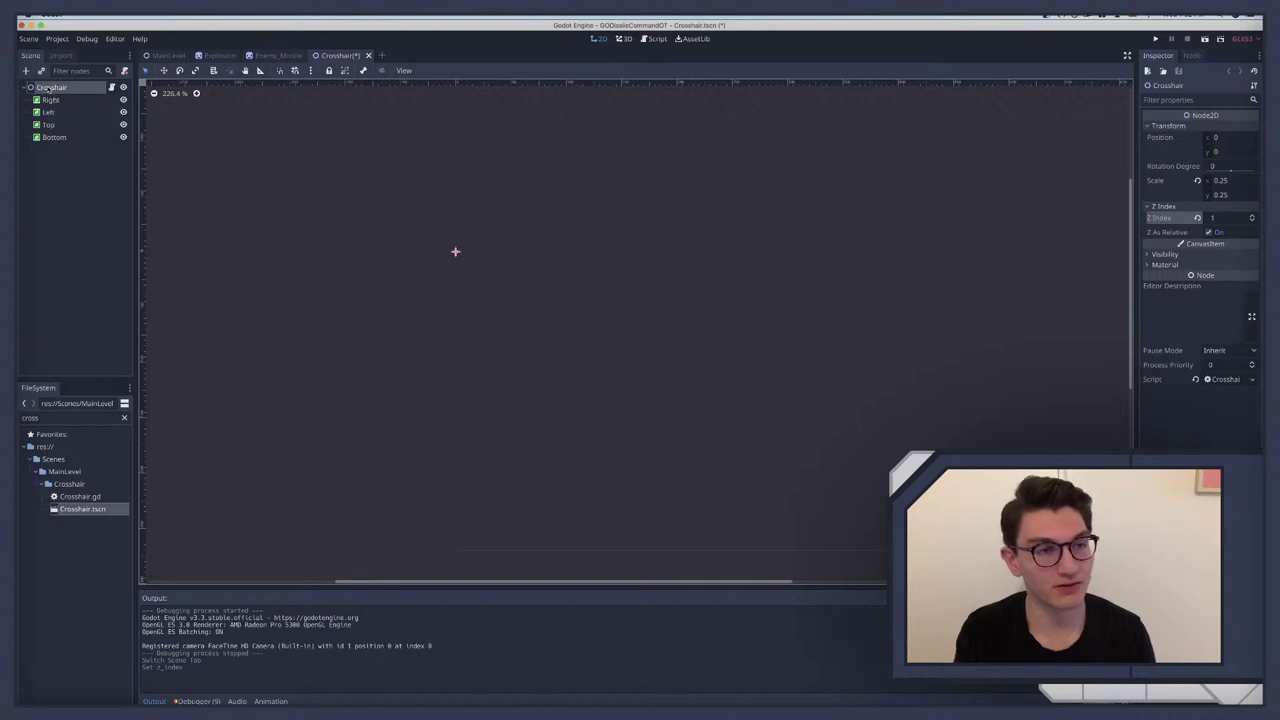
Step: Add a CanvasLayer node to the Crosshair scene
{"action": "left_click", "coordinate": [64, 148]}
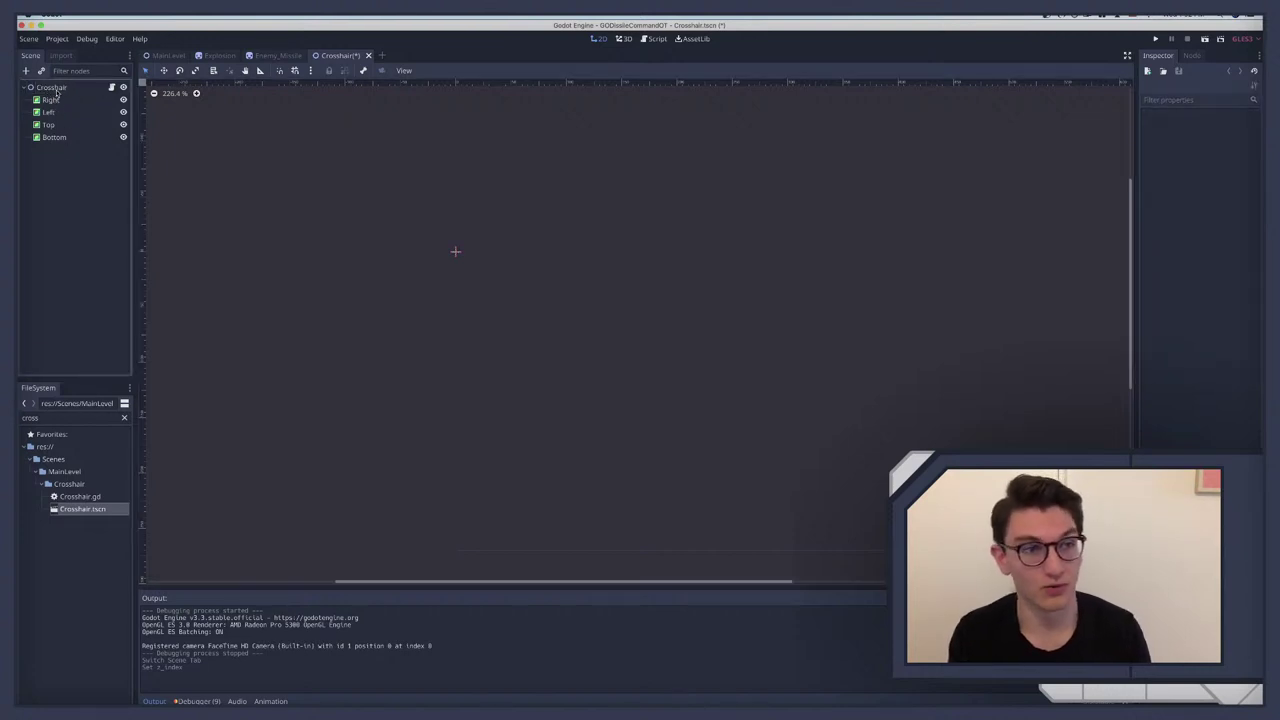
{"action": "left_click", "coordinate": [52, 88]}
{"action": "key", "text": "super+a"}
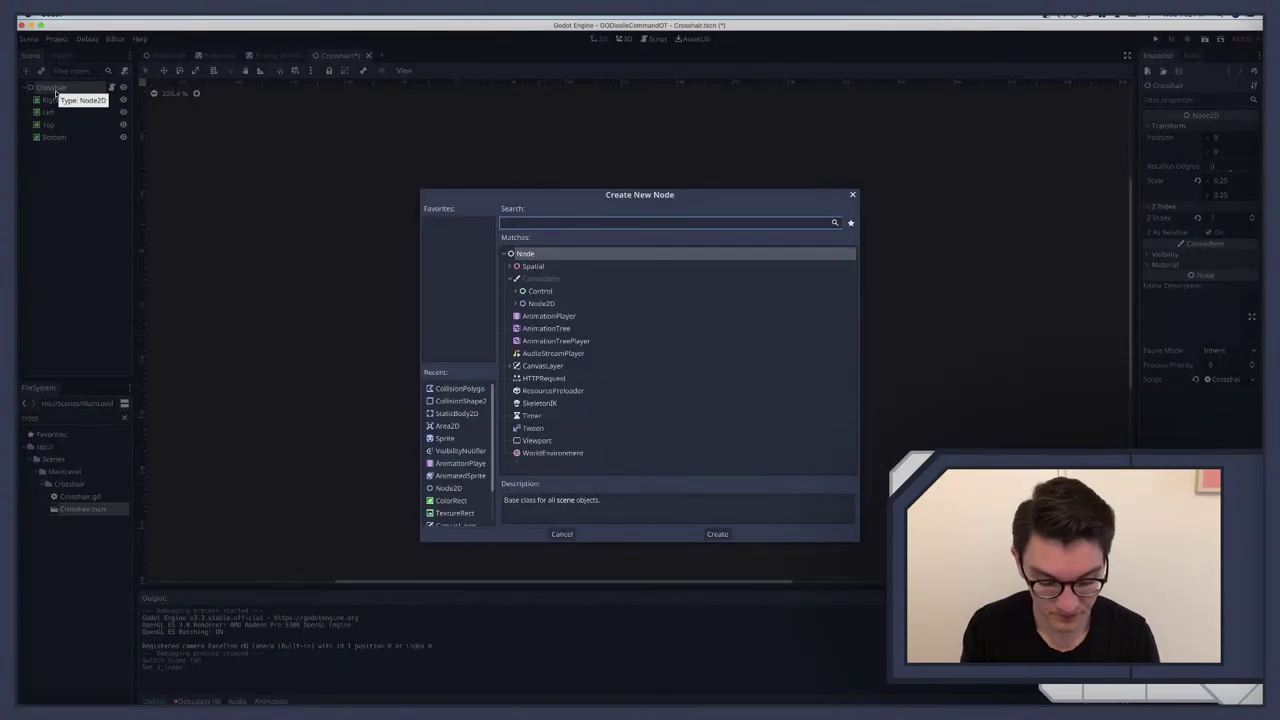
{"action": "type", "text": "canvas"}
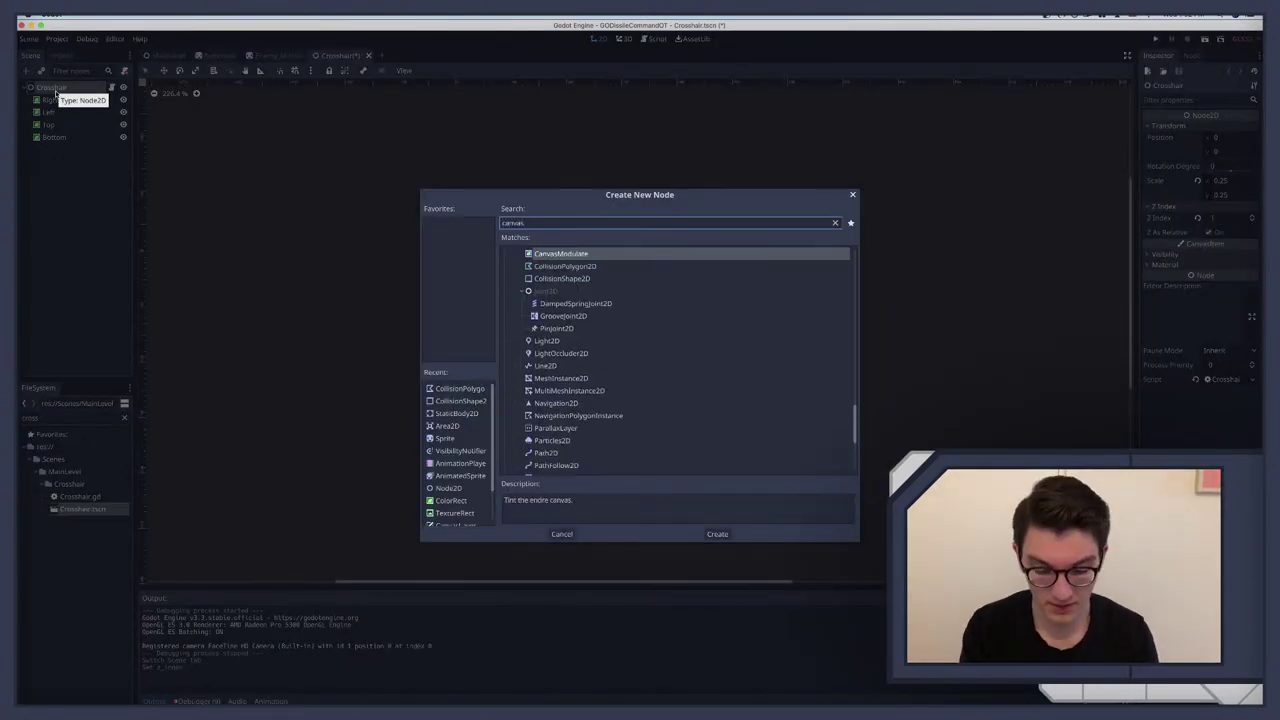
{"action": "type", "text": "la"}
{"action": "key", "text": "Return"}
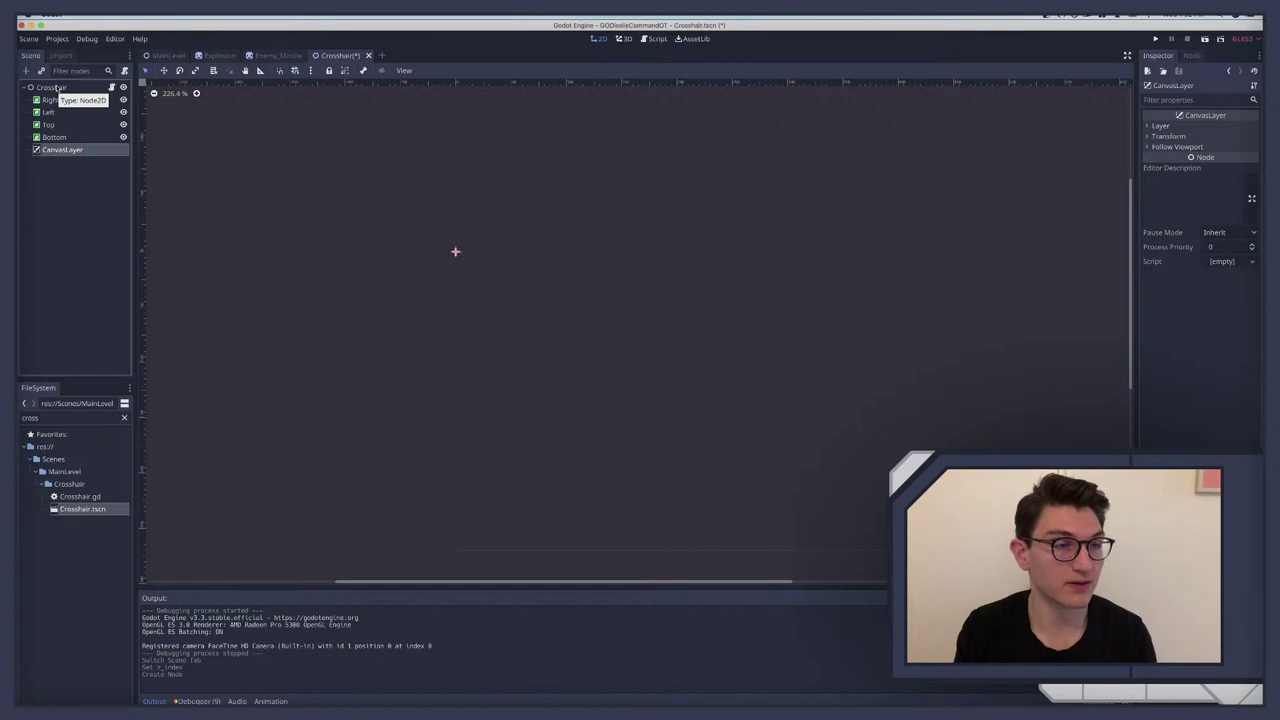
Step: Make the CanvasLayer the scene root over Crosshair and save the Crosshair scene
{"action": "left_click_drag", "start_coordinate": [56, 87], "coordinate": [59, 152]}
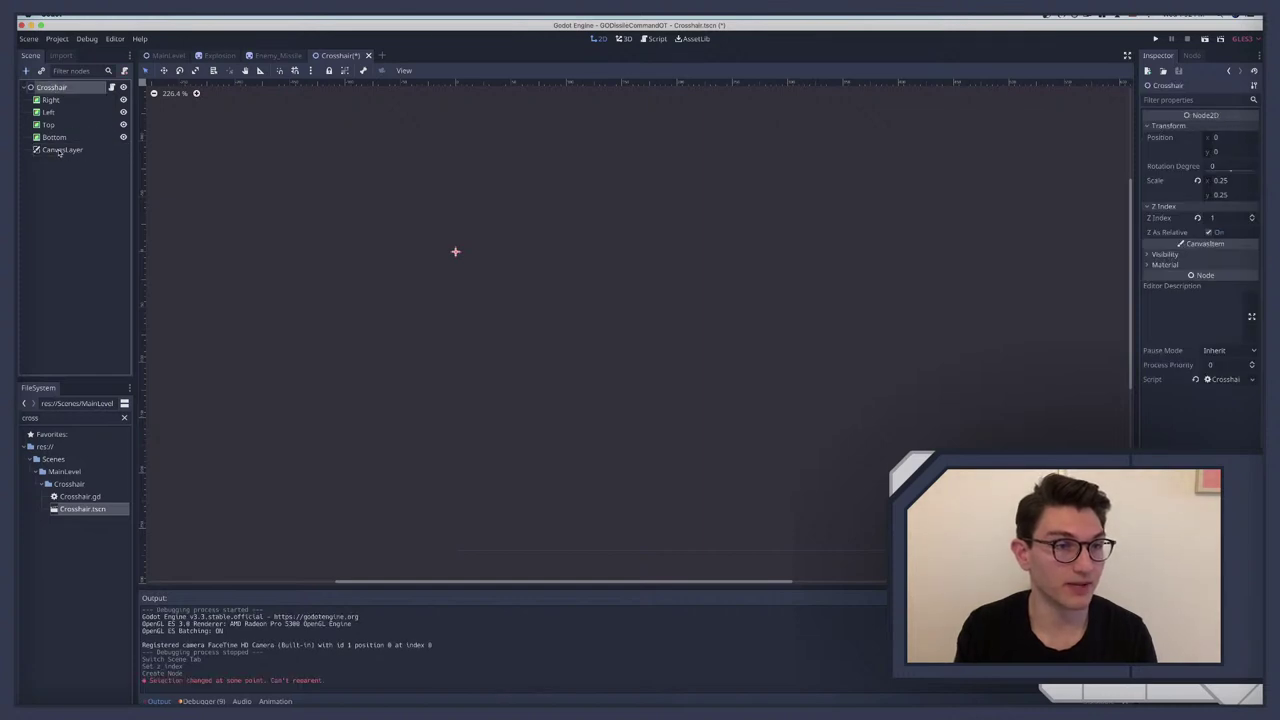
{"action": "right_click", "coordinate": [51, 149]}
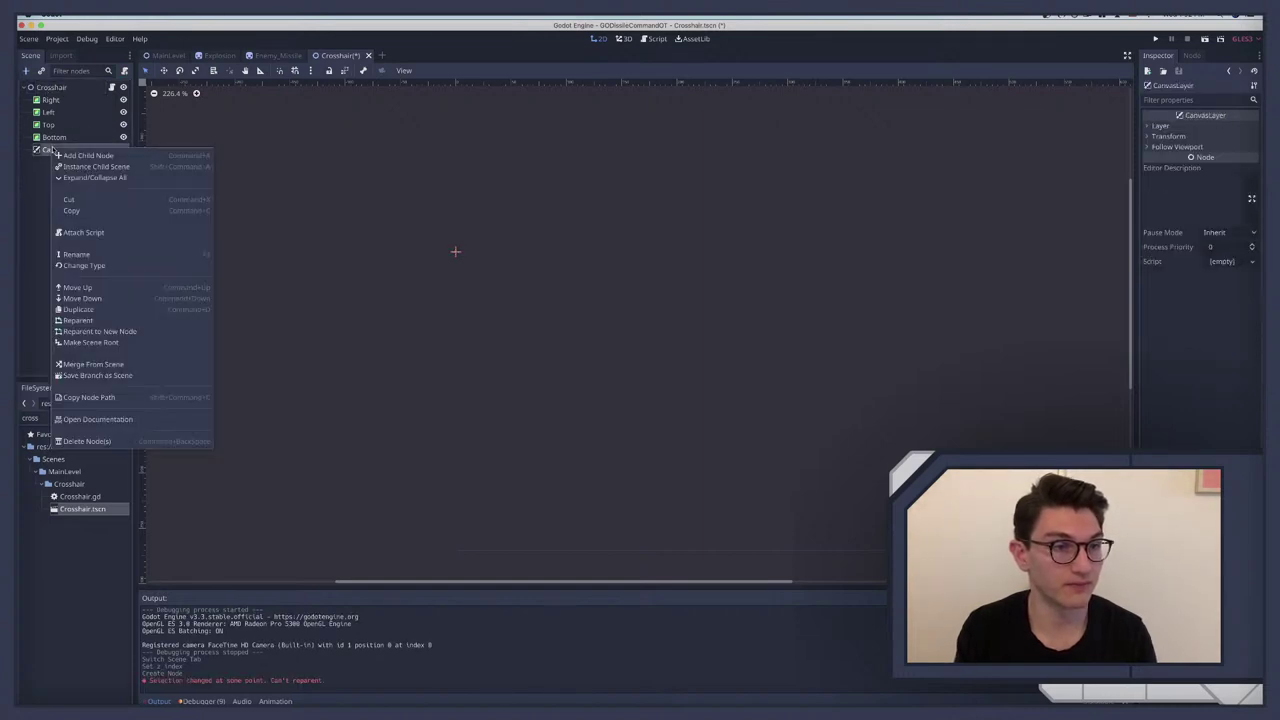
{"action": "left_click", "coordinate": [97, 342]}
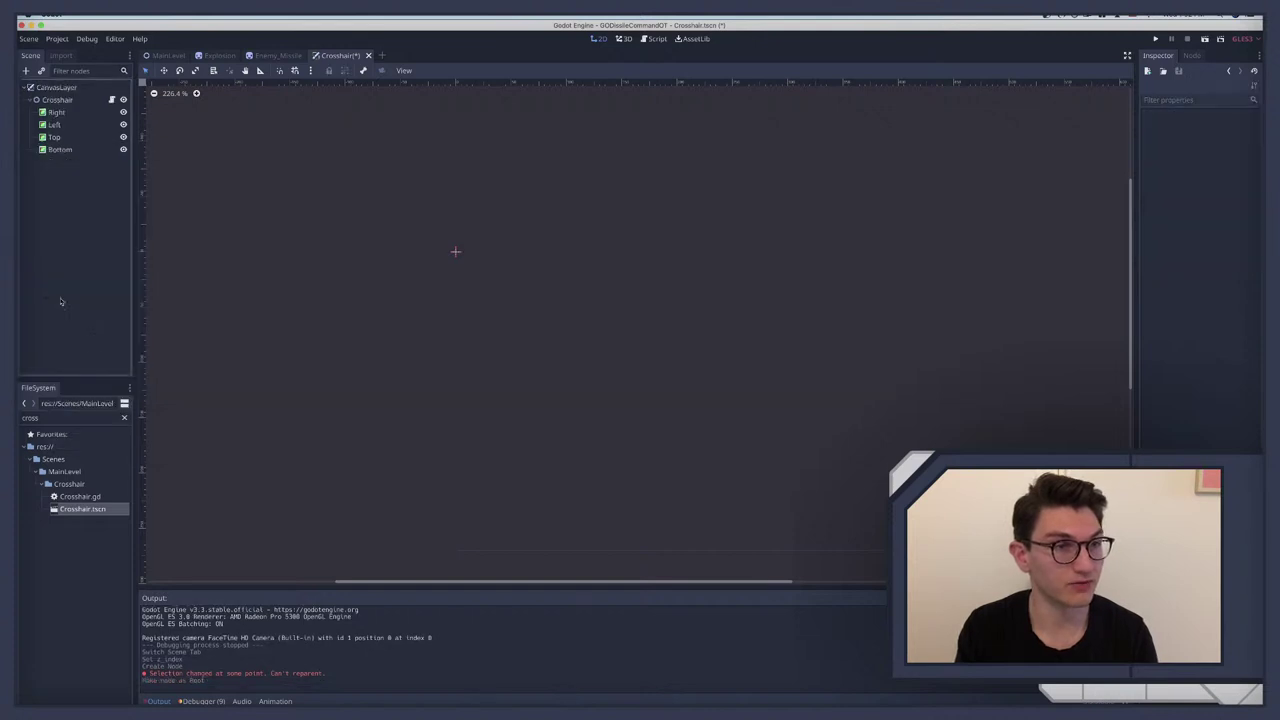
{"action": "left_click", "coordinate": [57, 100]}
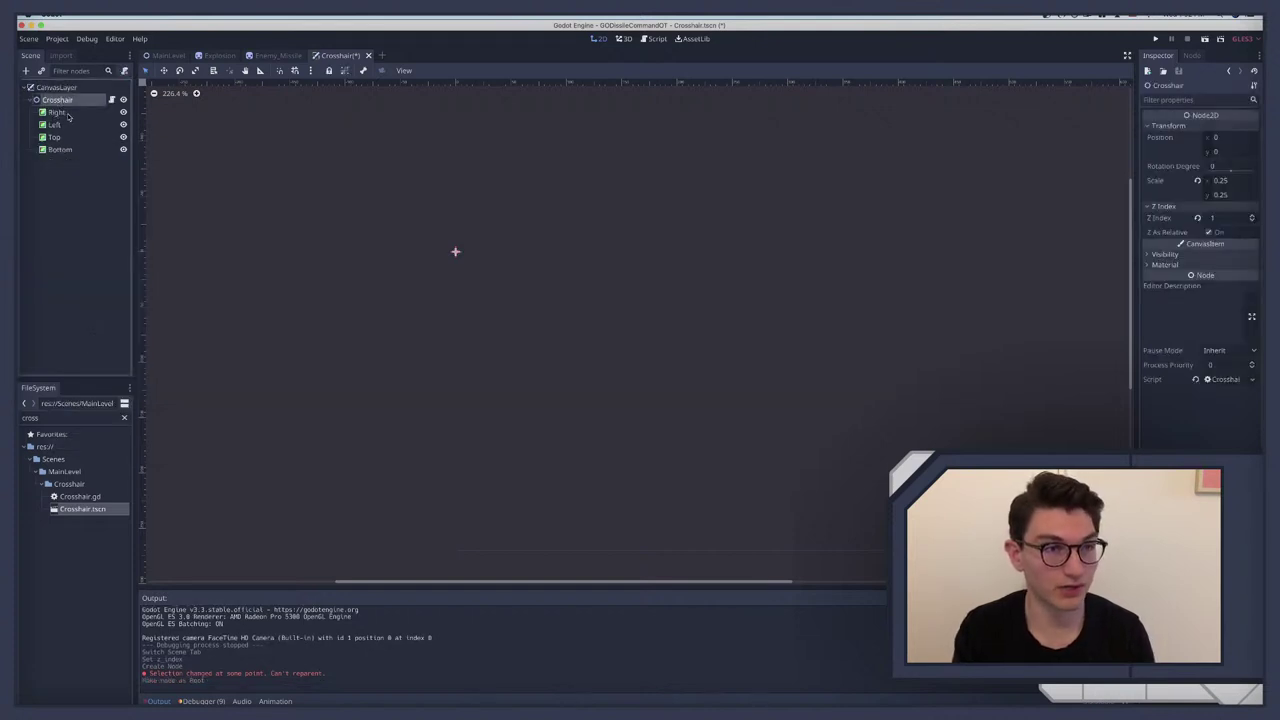
{"action": "key", "text": "ctrl+s"}
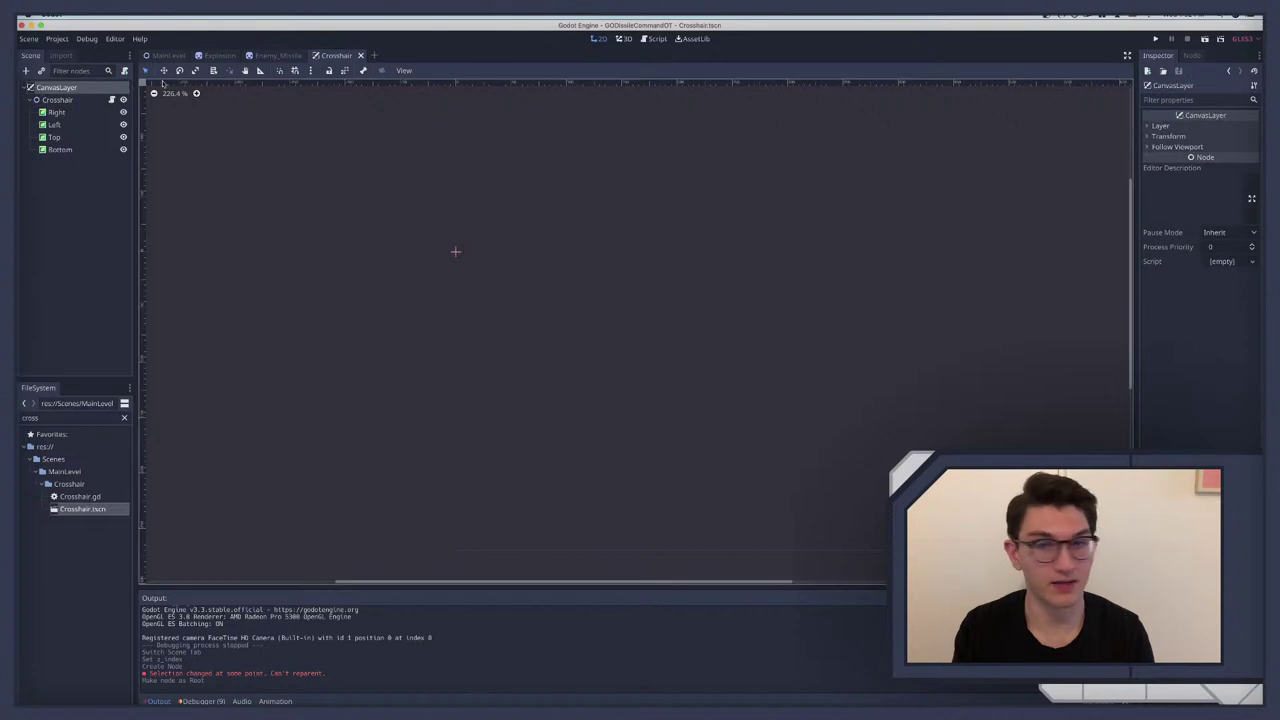
Step: Set the CanvasLayer's Layer to 2 and run the game
{"action": "left_click", "coordinate": [1160, 126]}
{"action": "left_click", "coordinate": [1251, 137]}
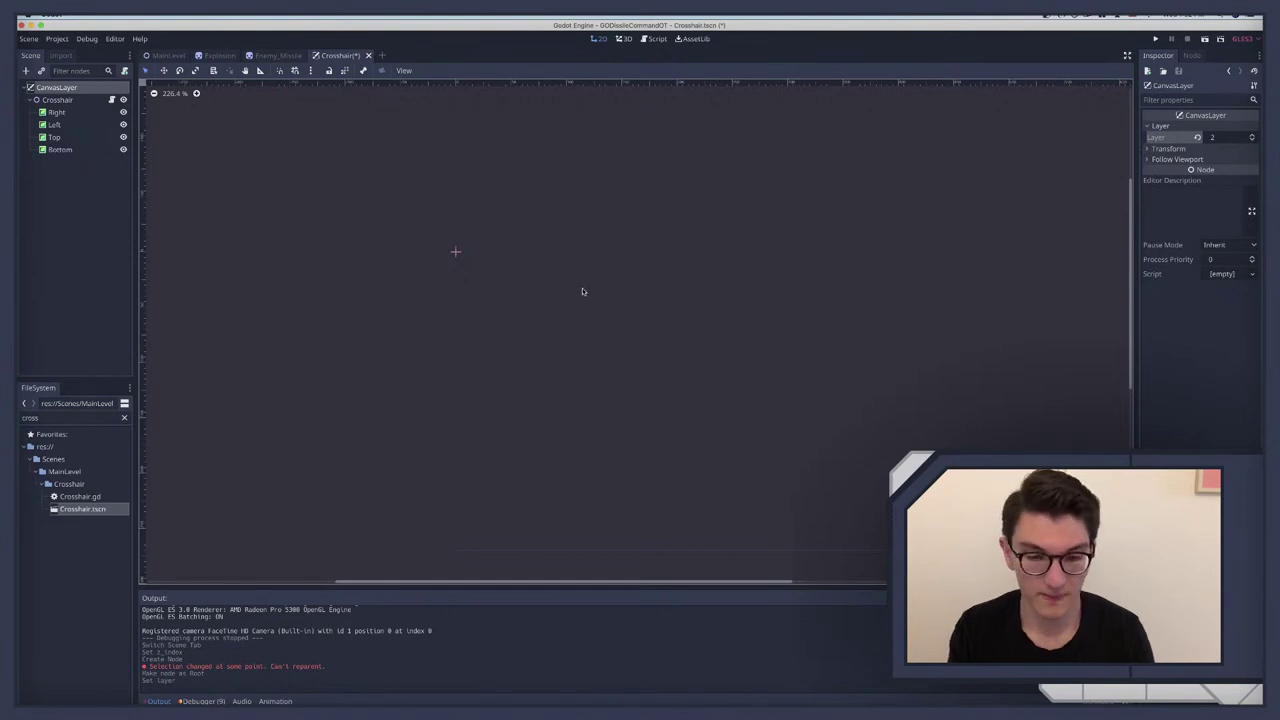
{"action": "key", "text": "super+b"}
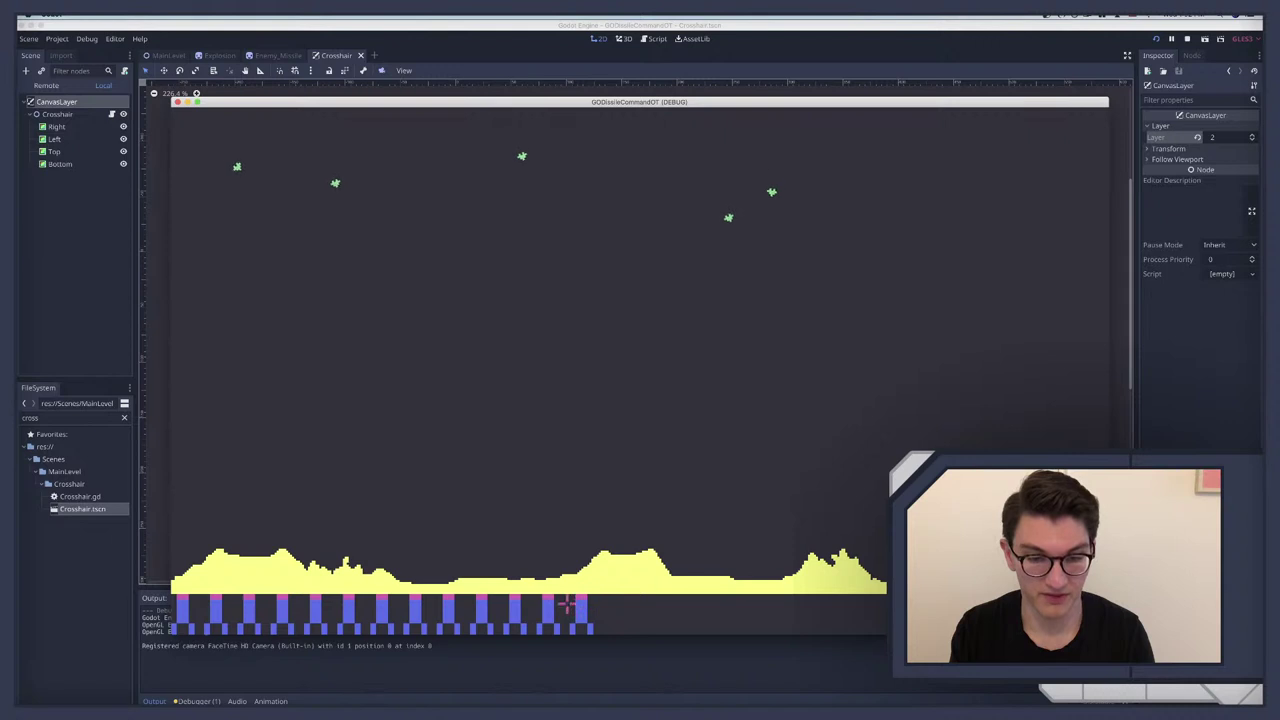
Step: Fire five shots at the descending missiles, then stop the game with F8
{"action": "left_click", "coordinate": [748, 268]}
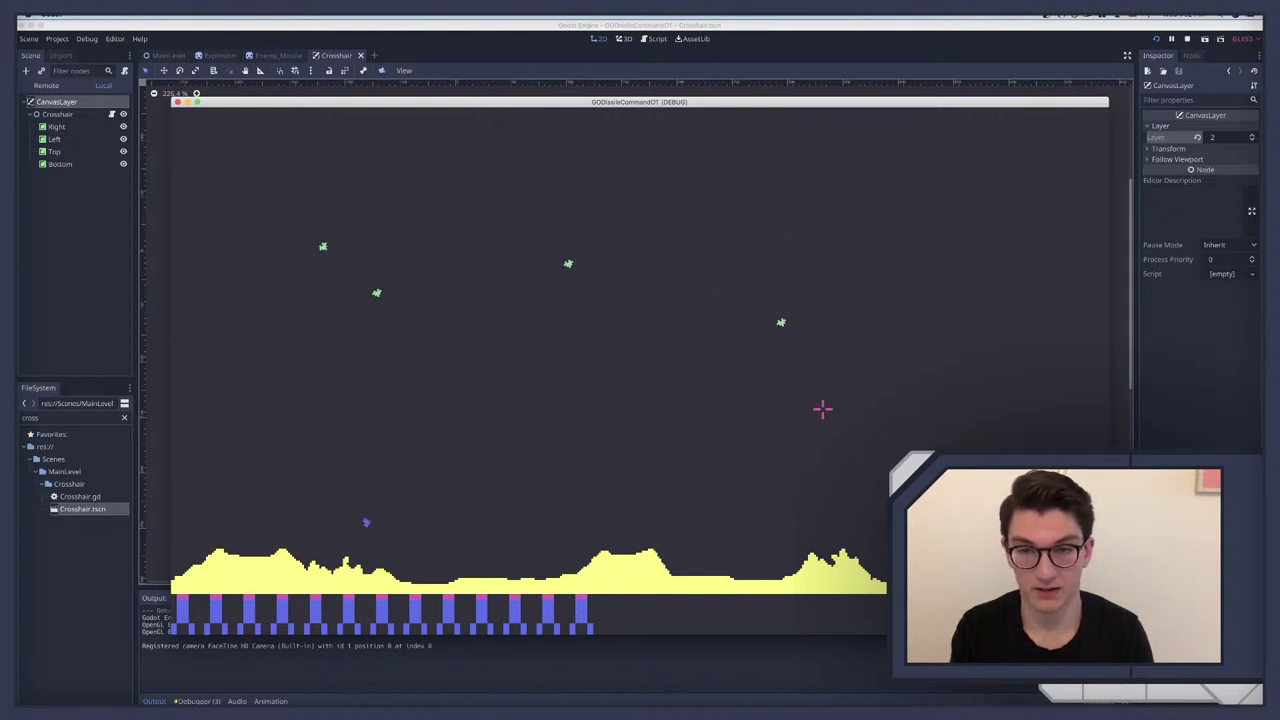
{"action": "left_click", "coordinate": [603, 397]}
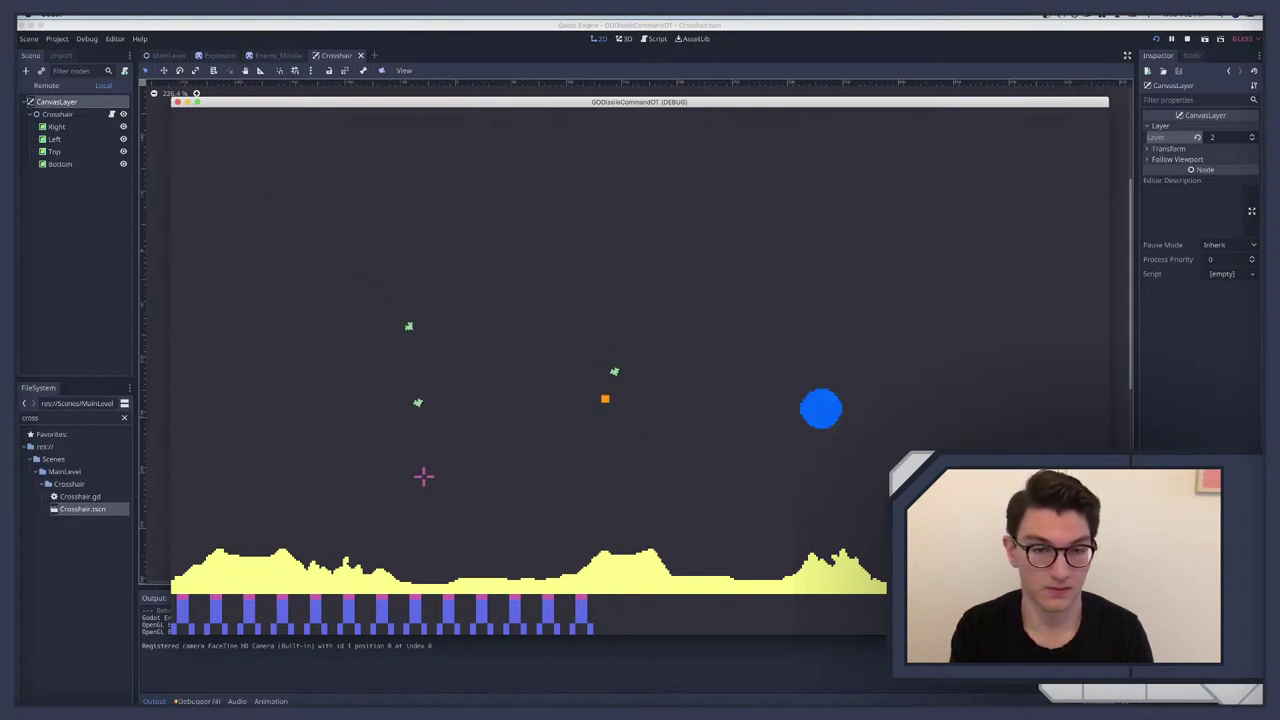
{"action": "left_click", "coordinate": [600, 466]}
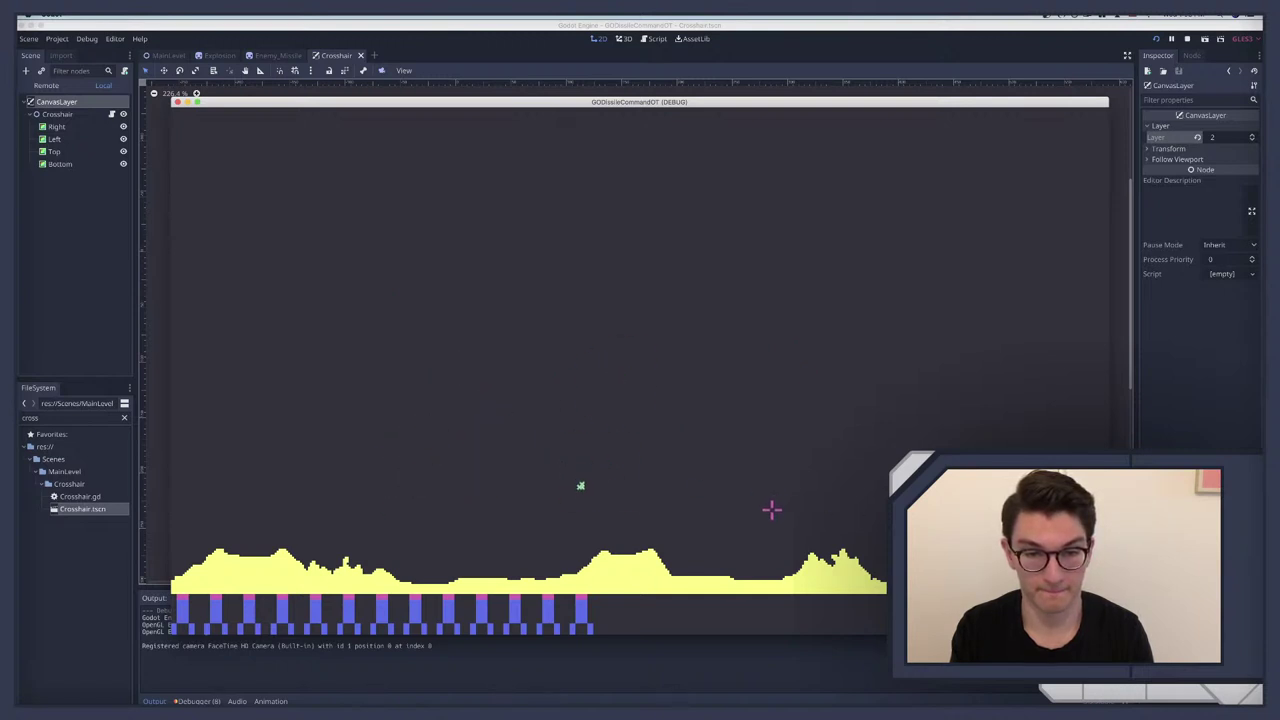
{"action": "left_click", "coordinate": [722, 540]}
{"action": "left_click", "coordinate": [723, 537]}
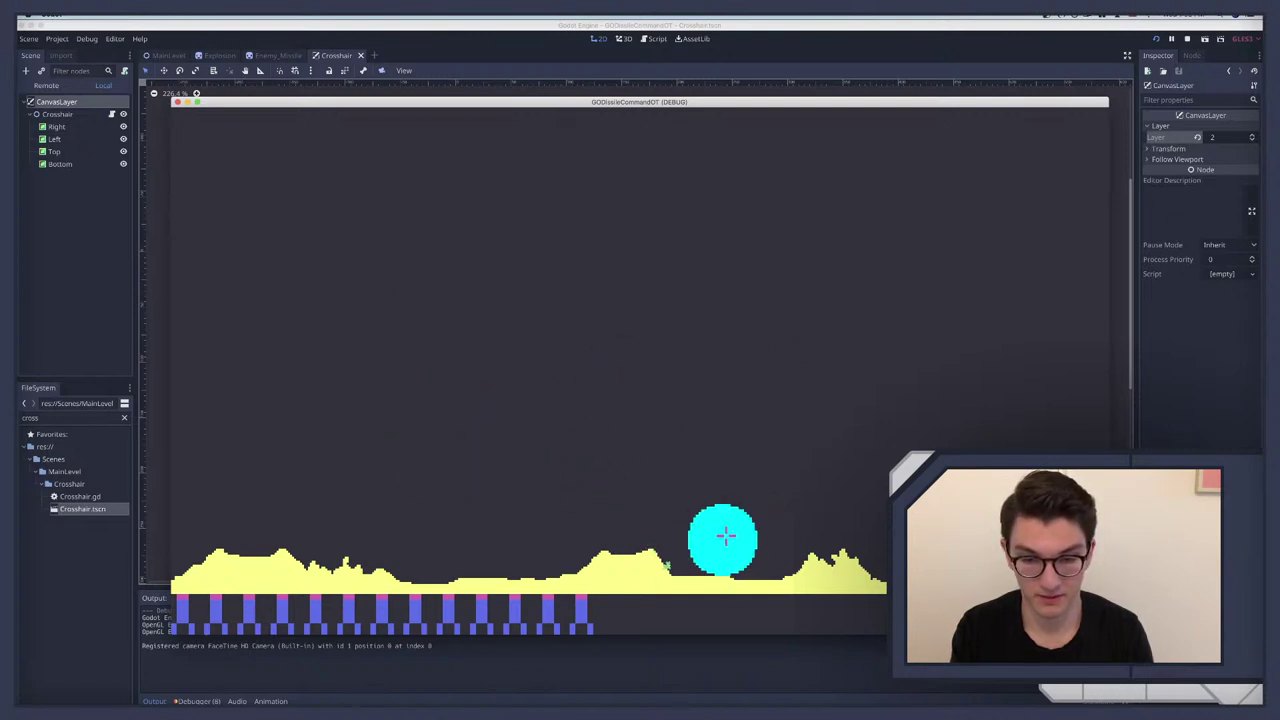
{"action": "key", "text": "F8"}
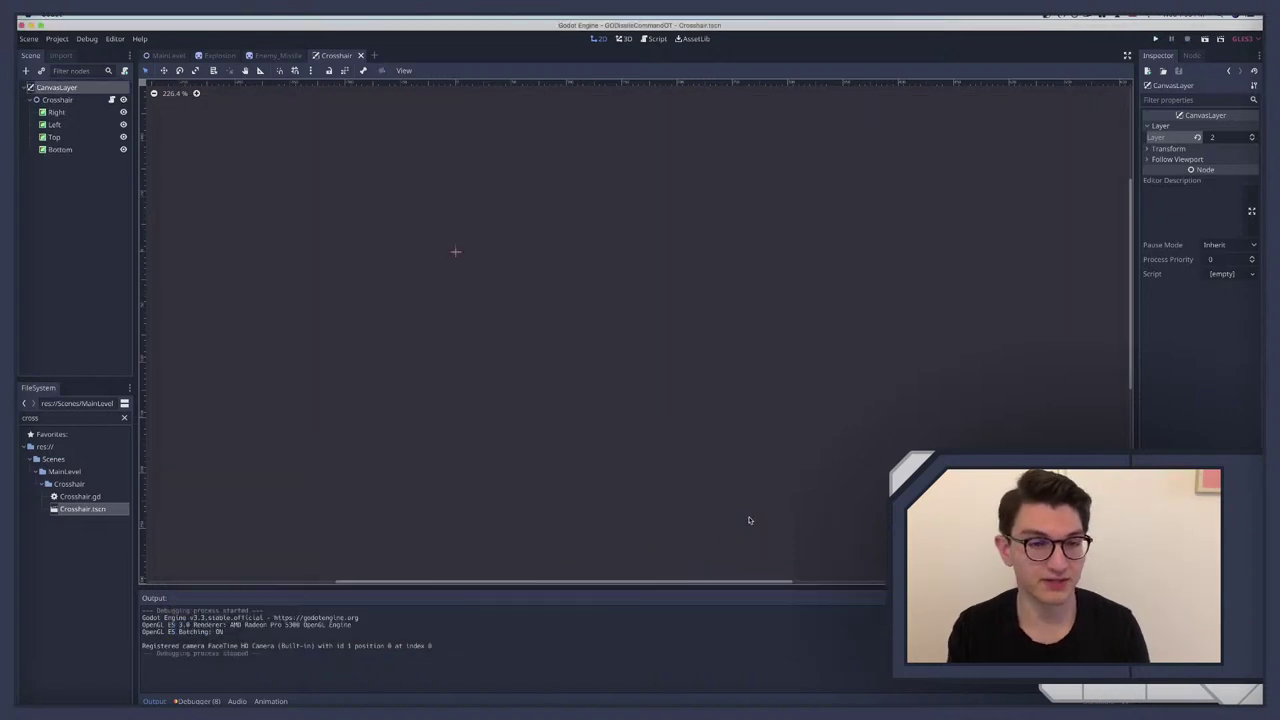
Step: In MainLevel, make Land's CollisionPolygon2D visible and check Land's collision layer
{"action": "left_click", "coordinate": [166, 55]}
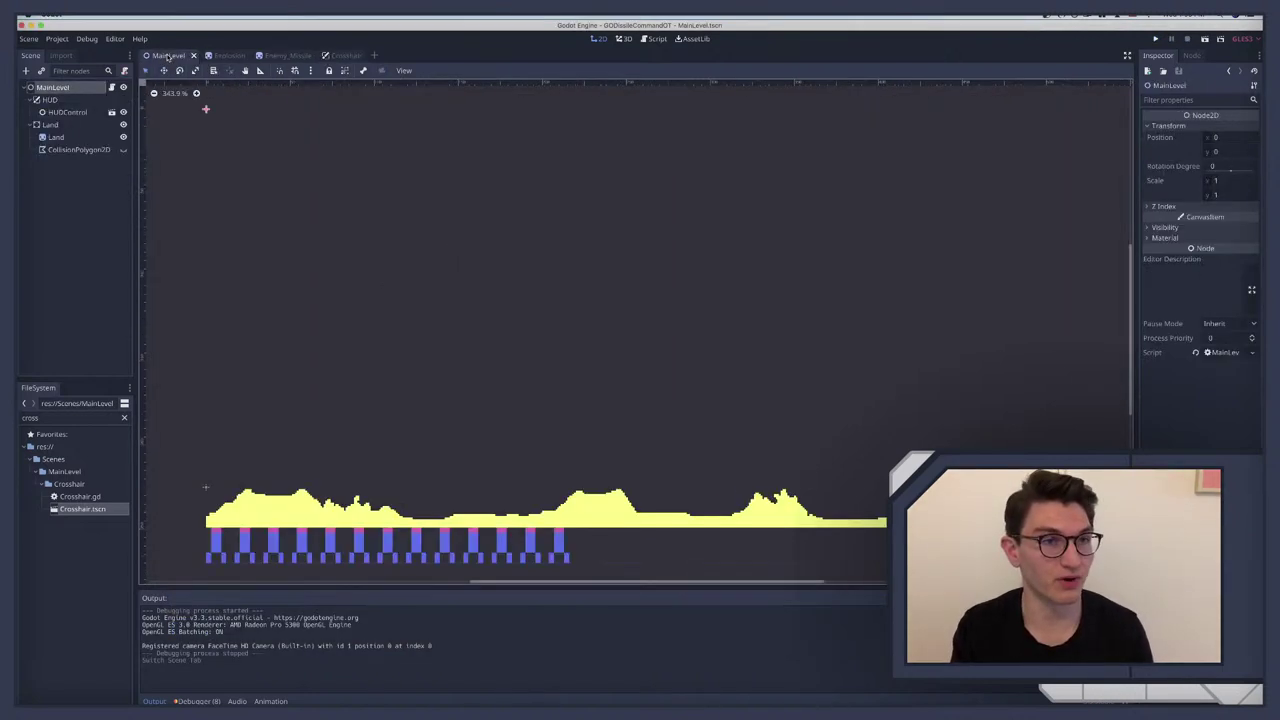
{"action": "left_click", "coordinate": [56, 137]}
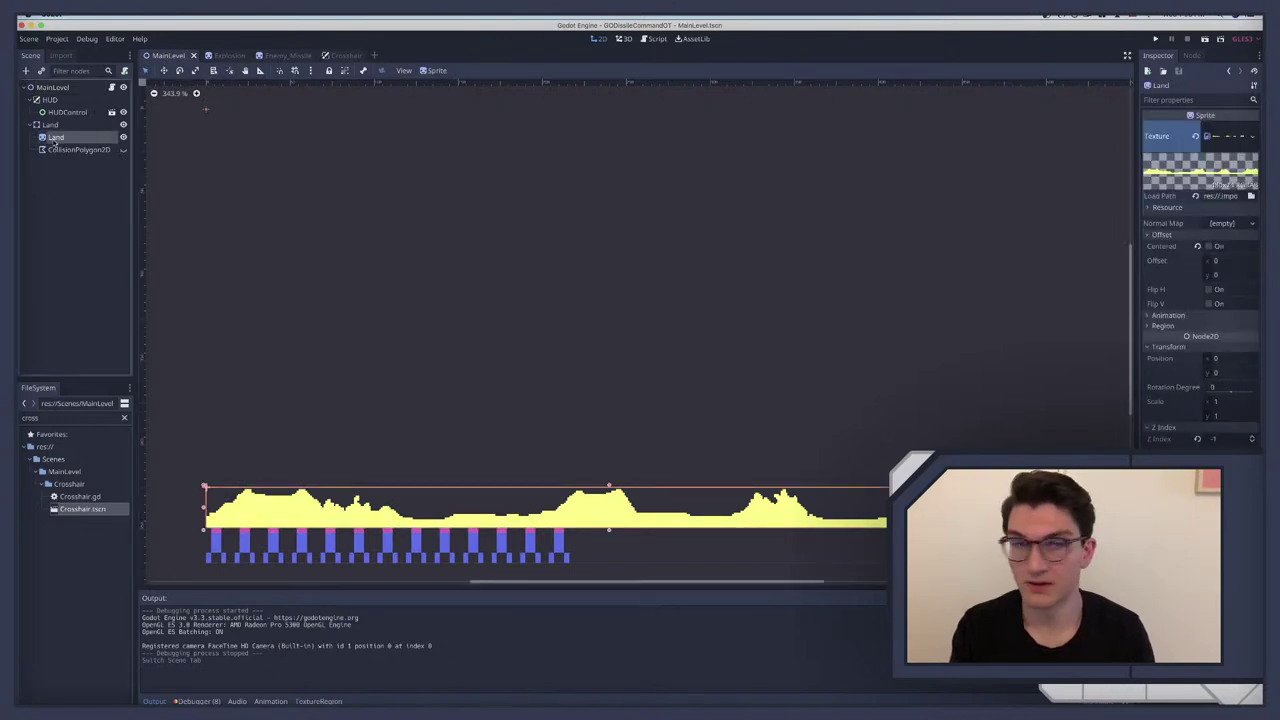
{"action": "left_click", "coordinate": [68, 149]}
{"action": "left_click", "coordinate": [124, 149]}
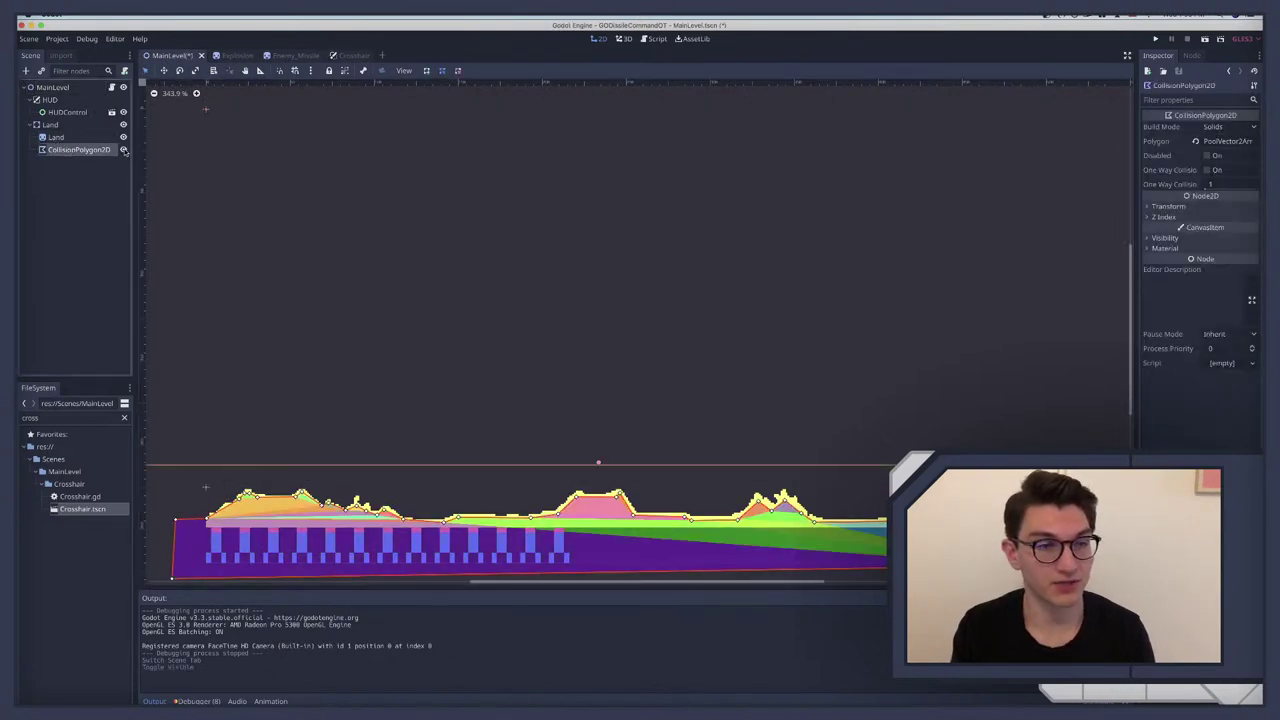
{"action": "left_click", "coordinate": [58, 126]}
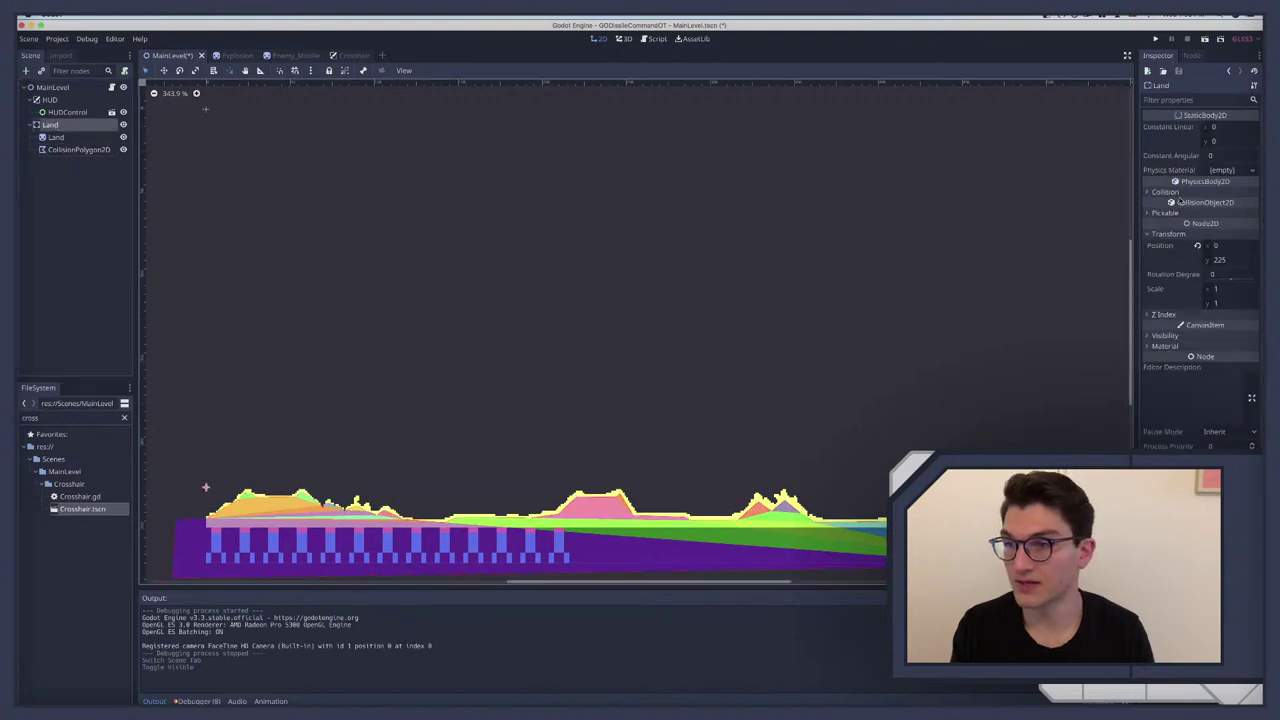
{"action": "left_click", "coordinate": [1178, 194]}
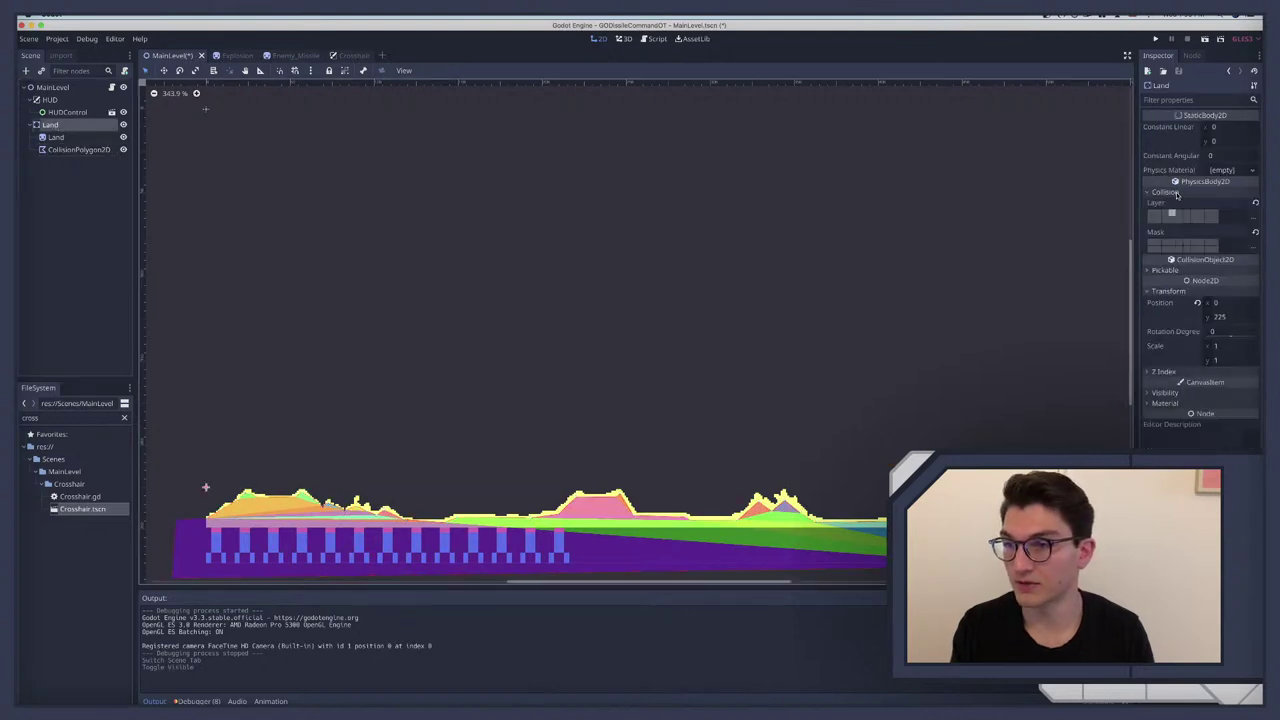
{"action": "left_click", "coordinate": [1256, 217]}
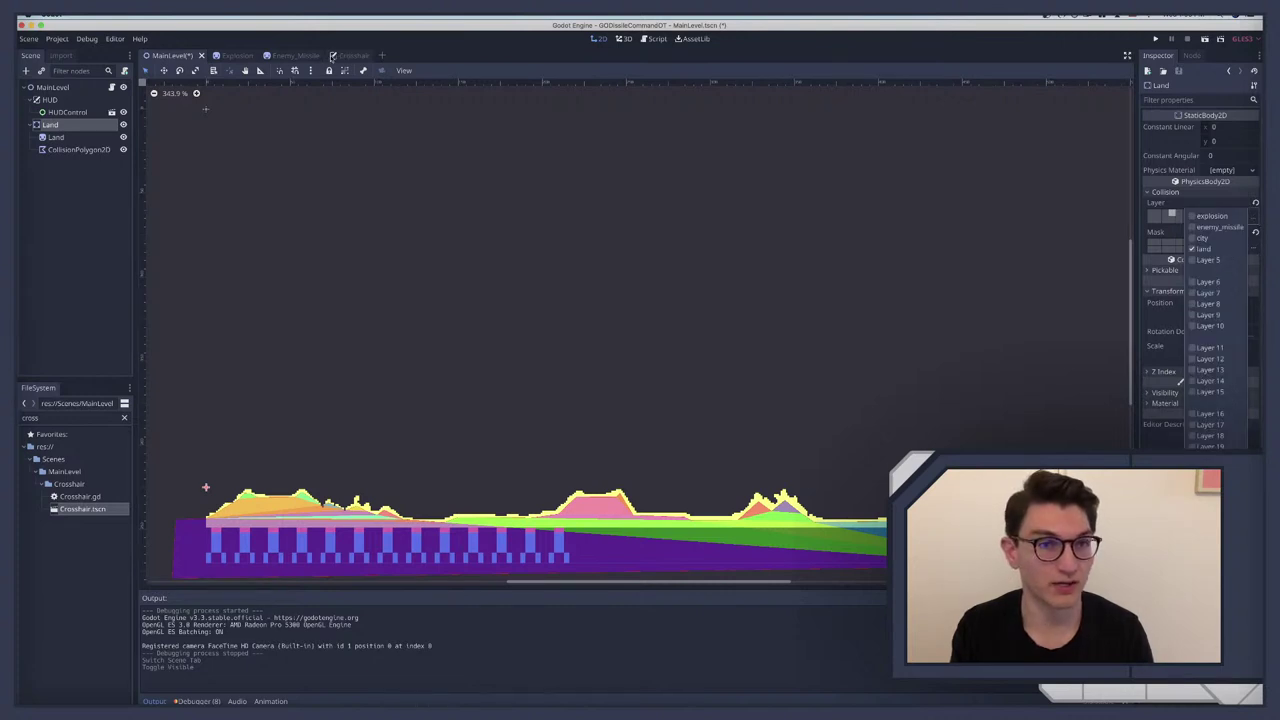
Step: In Enemy_Missile, check the Area2D's collision mask and open Enemy_Missile.gd
{"action": "left_click", "coordinate": [290, 56]}
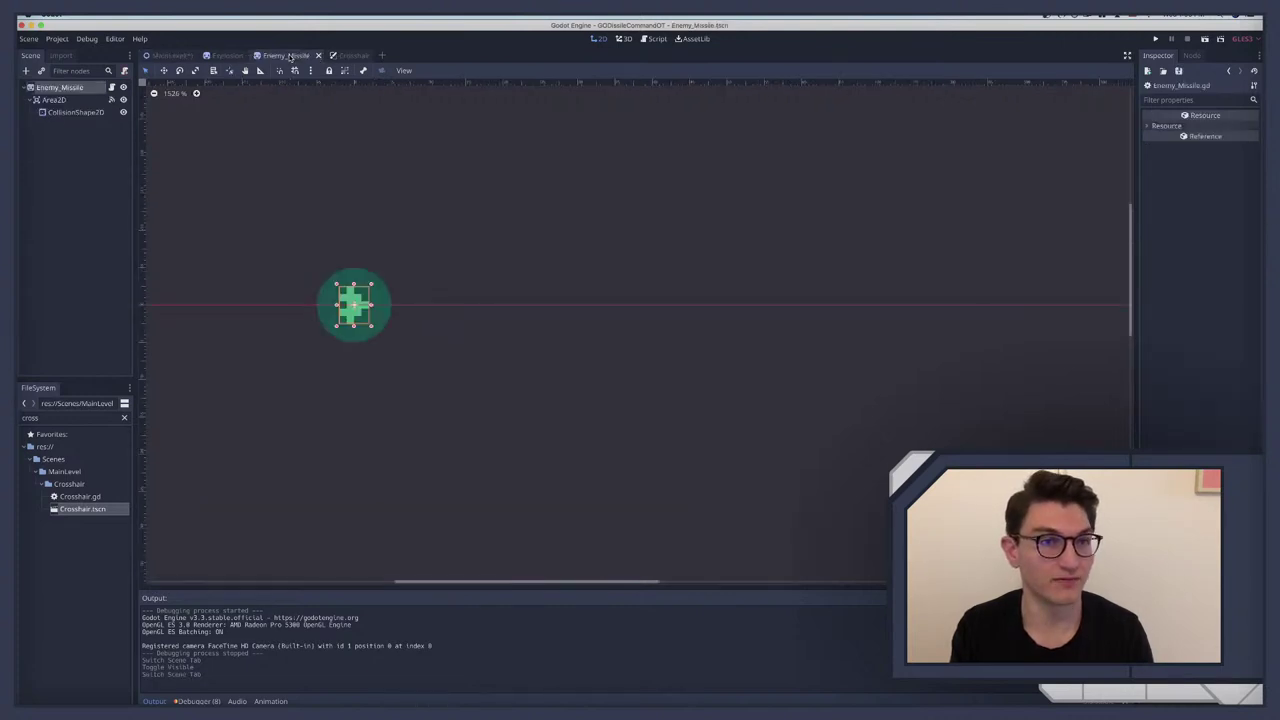
{"action": "left_click", "coordinate": [62, 103]}
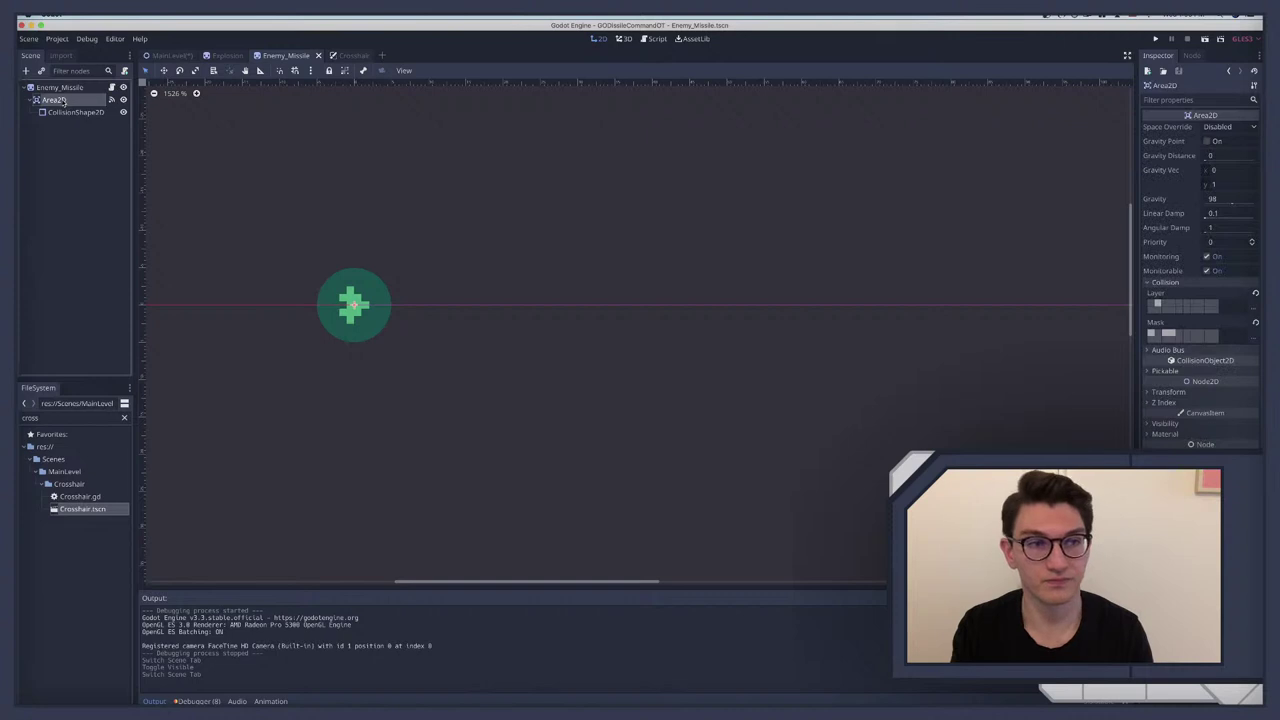
{"action": "left_click", "coordinate": [1251, 339]}
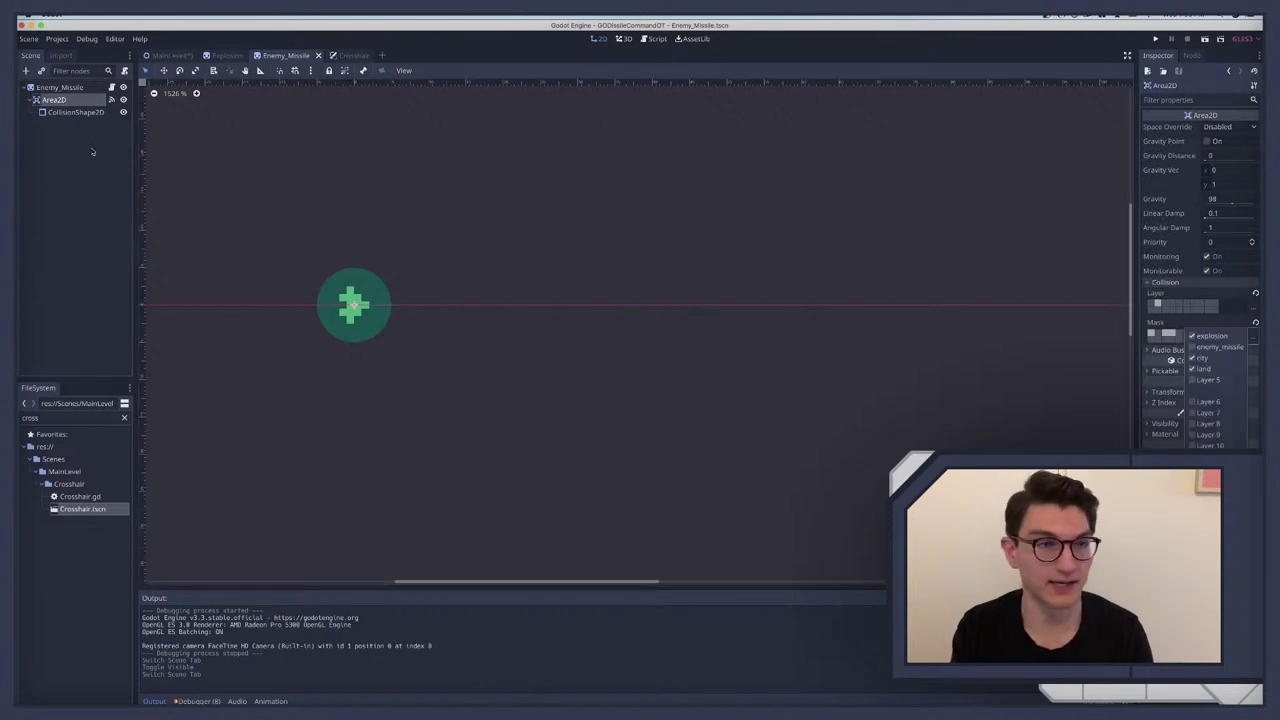
{"action": "left_click", "coordinate": [112, 87]}
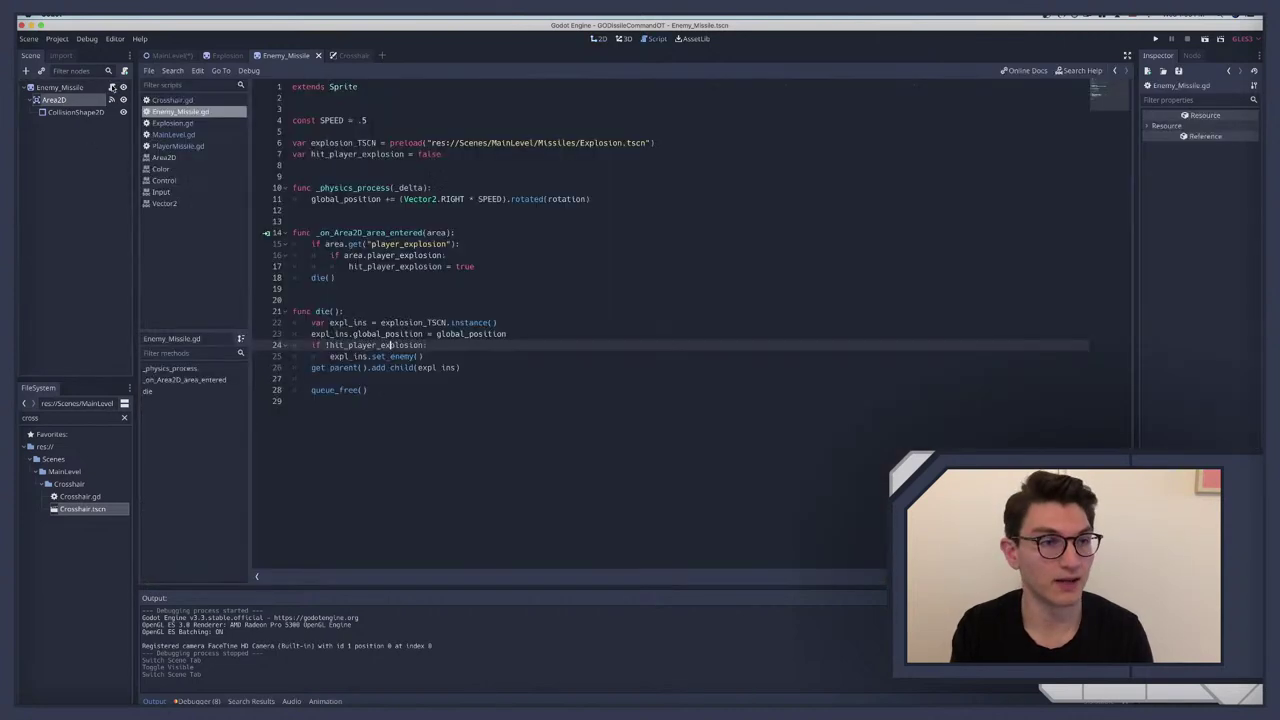
{"action": "left_click", "coordinate": [474, 232]}
{"action": "key", "text": "Return"}
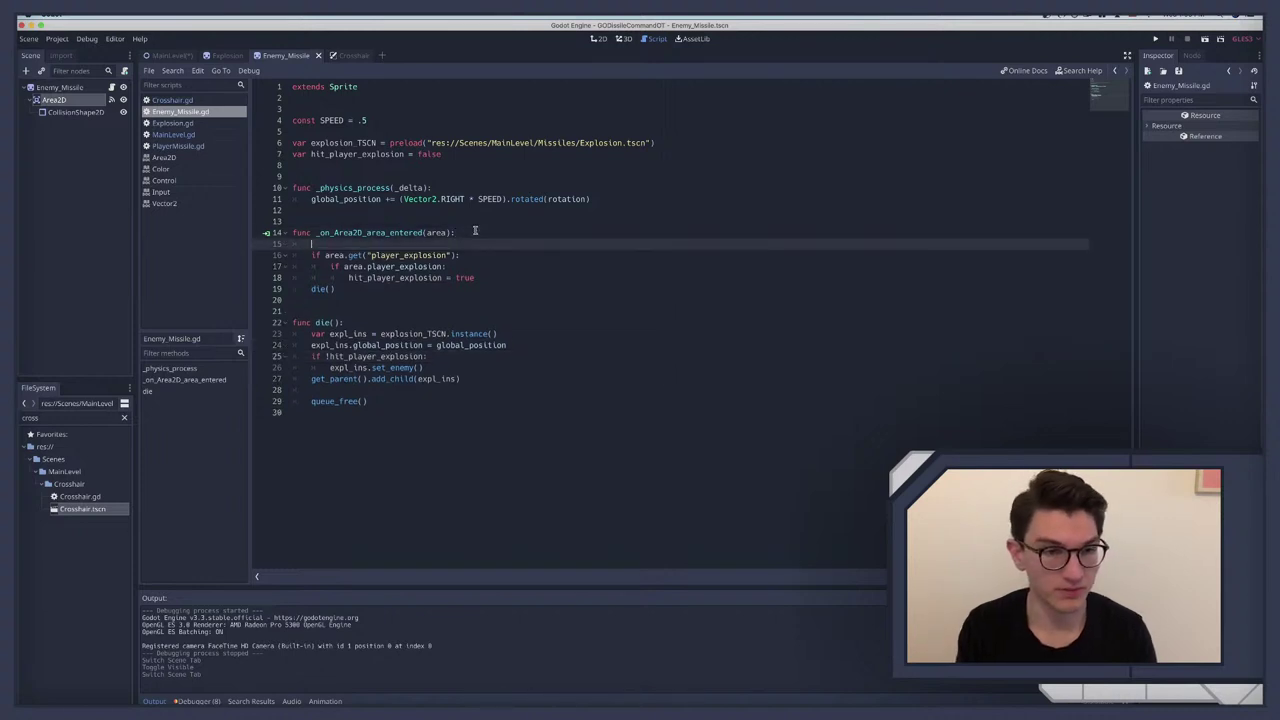
{"action": "type", "text": "print("}
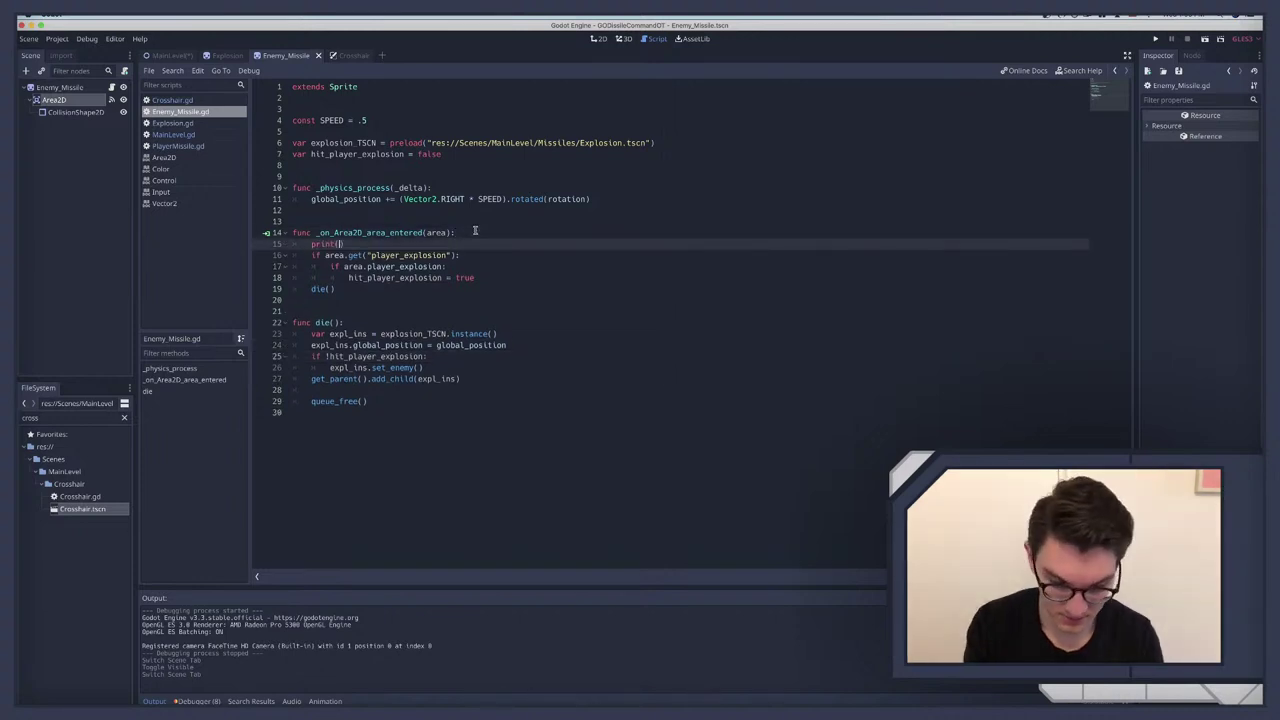
{"action": "type", "text": "area"}
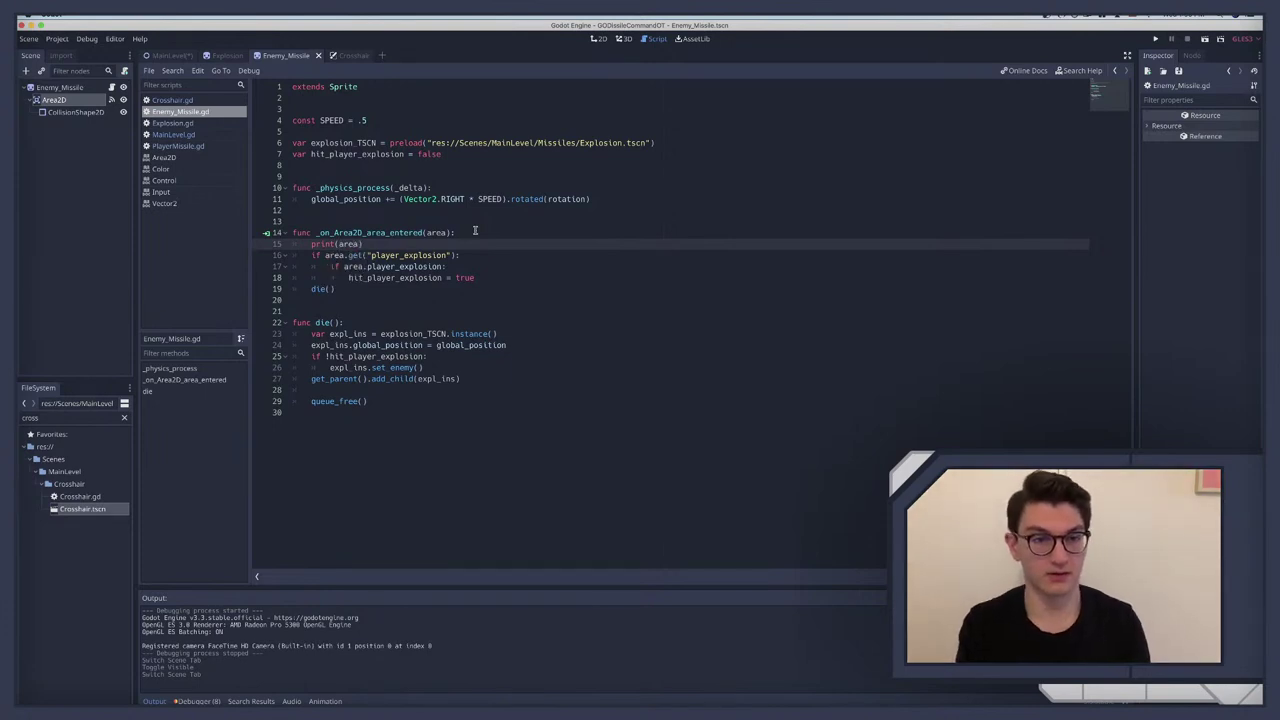
{"action": "type", "text": "."}
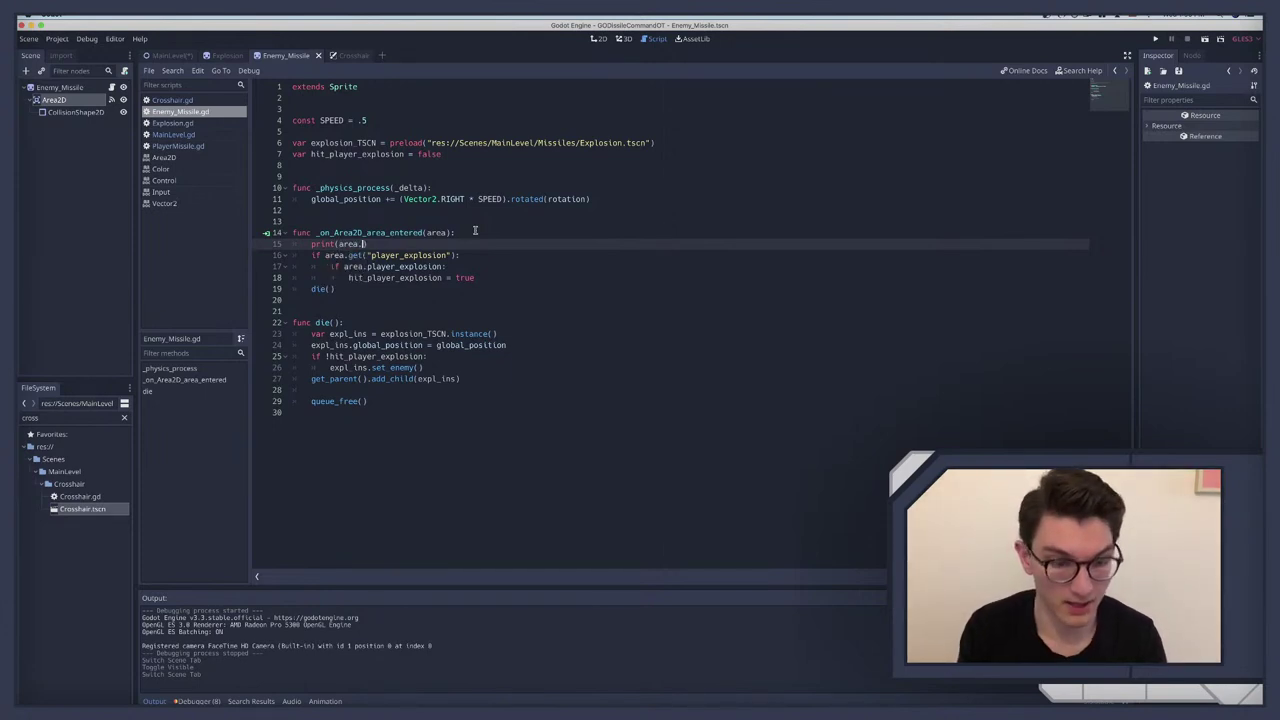
{"action": "type", "text": "collision_layer"}
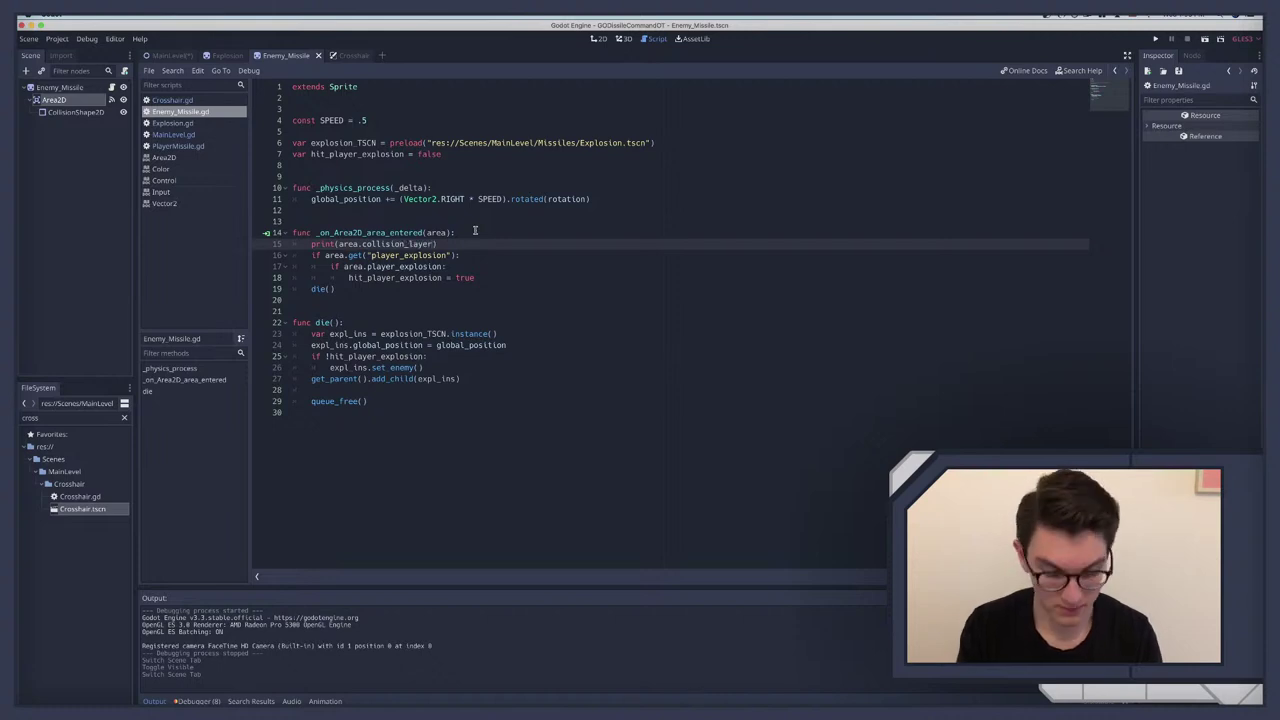
{"action": "key", "text": "super+b"}
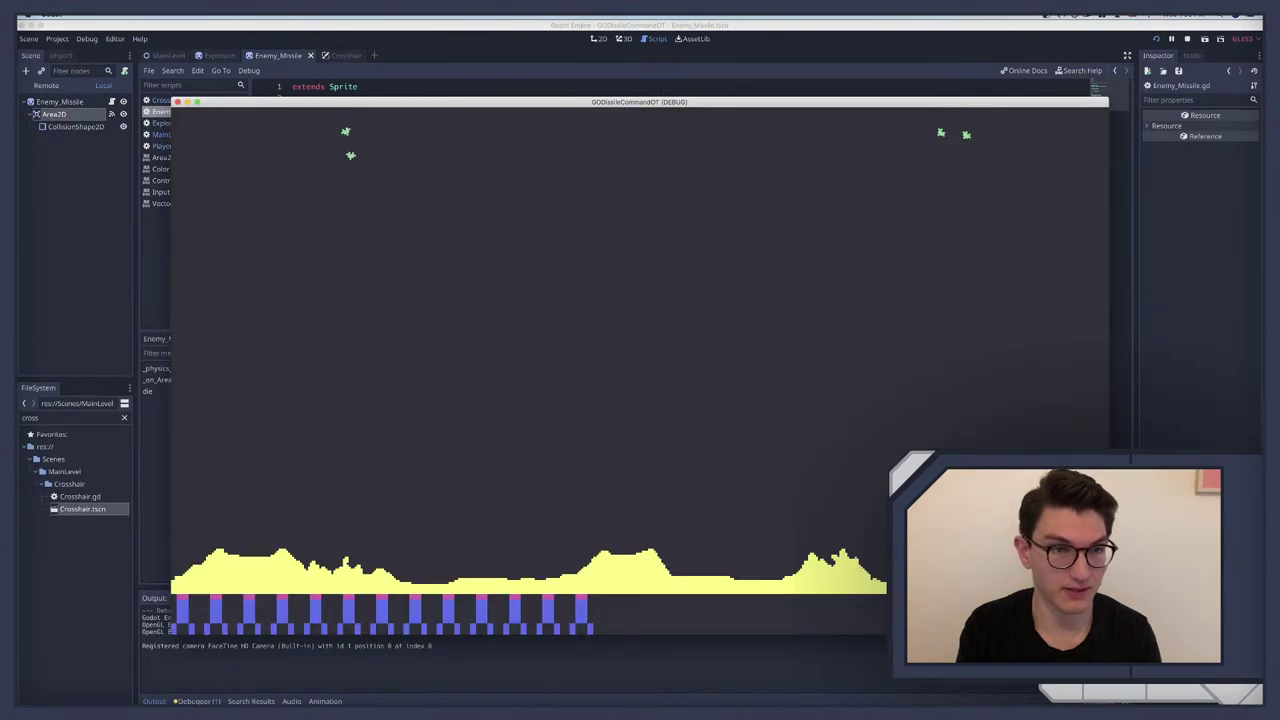
{"action": "key", "text": "super+period"}
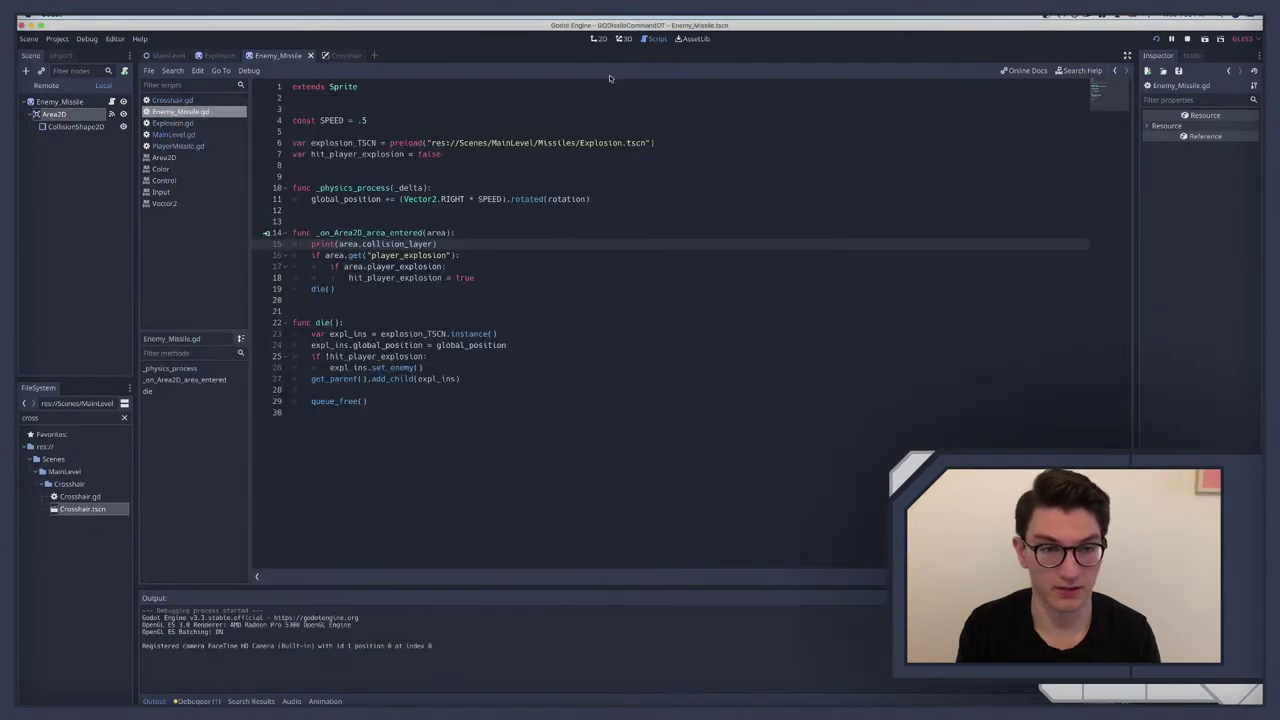
{"action": "key", "text": "ctrl+Up"}
{"action": "left_click", "coordinate": [450, 200]}
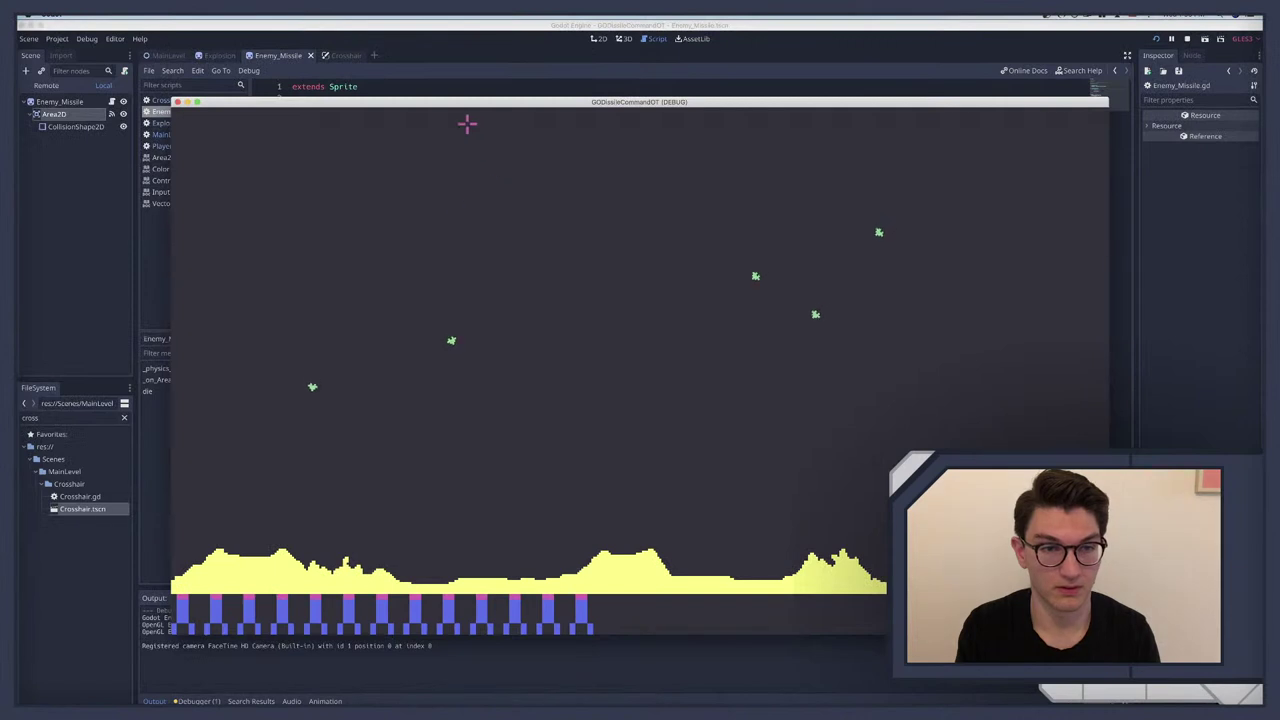
{"action": "left_click_drag", "start_coordinate": [449, 102], "coordinate": [612, 104]}
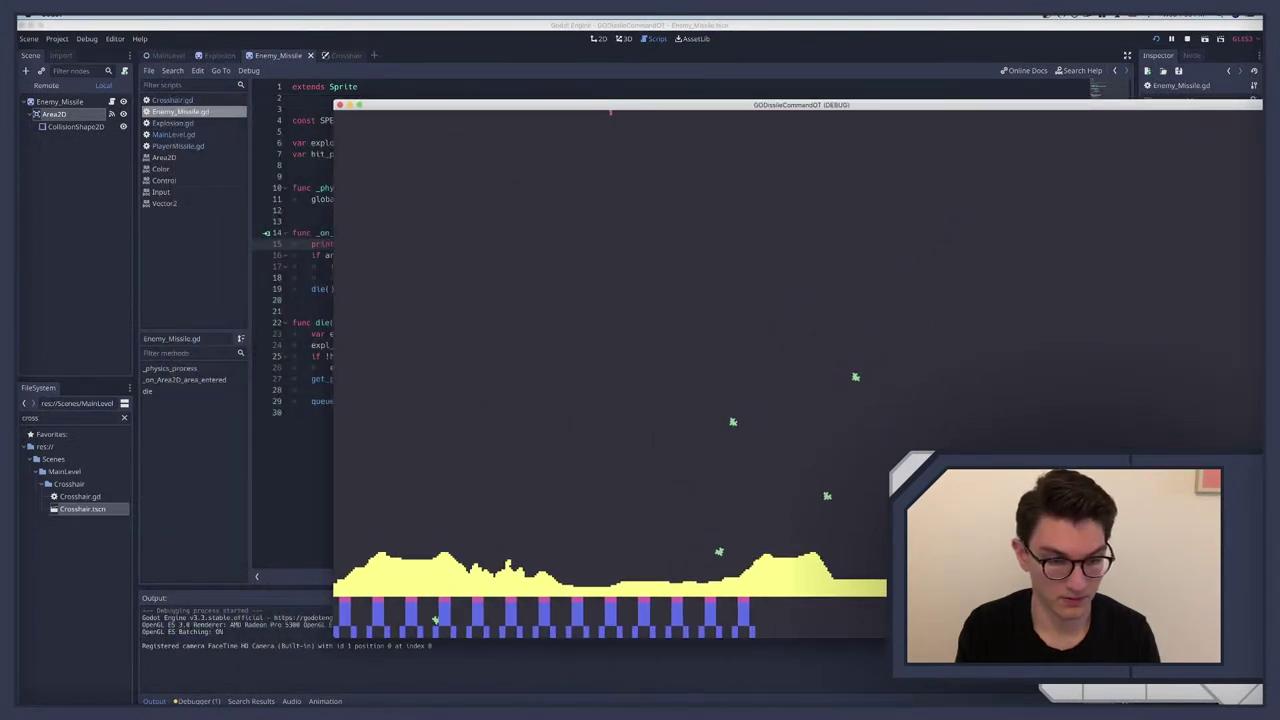
{"action": "key", "text": "F8"}
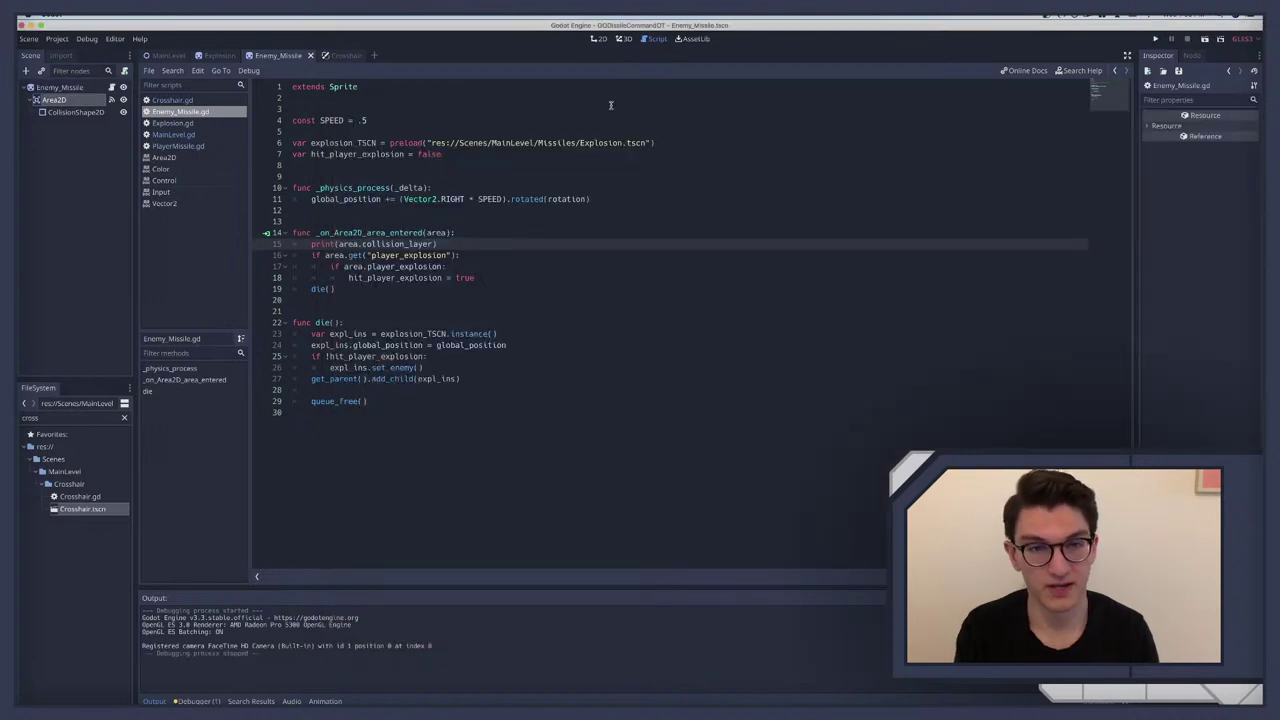
Step: Tick enemy_missile in the MainLevel Land body's collision mask, then save and run the game
{"action": "left_click", "coordinate": [168, 56]}
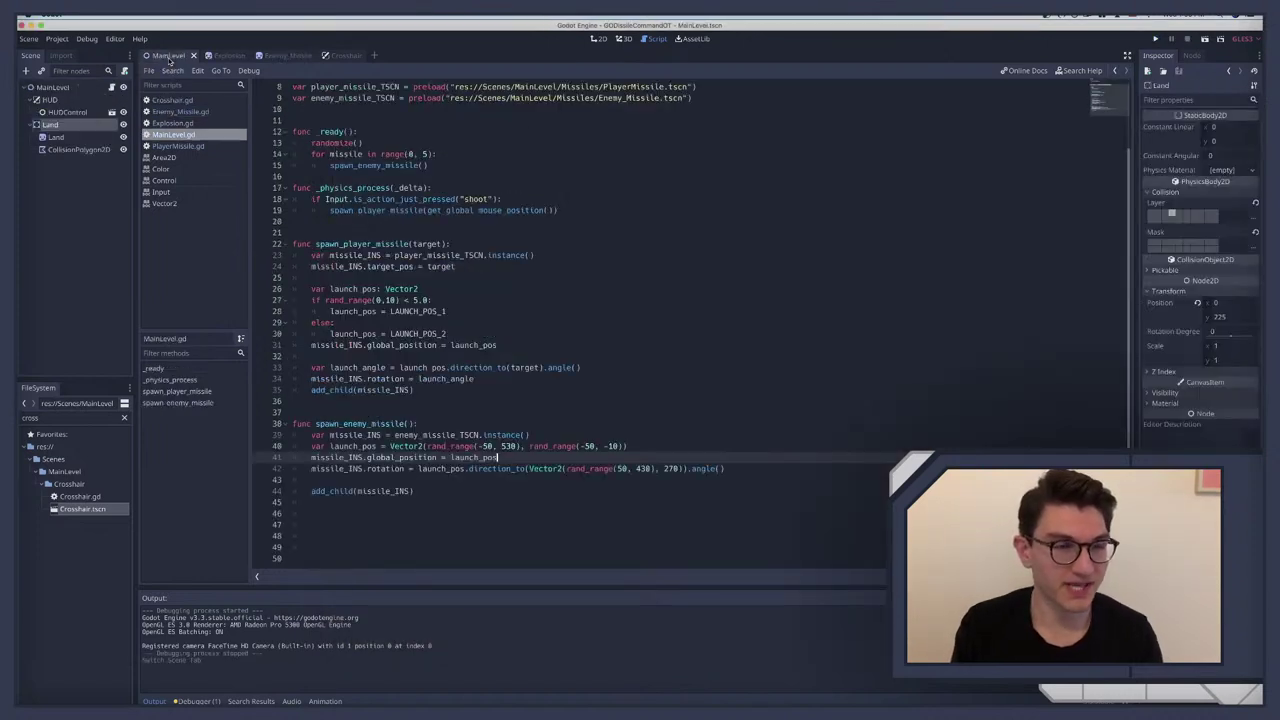
{"action": "left_click", "coordinate": [60, 148]}
{"action": "left_click", "coordinate": [50, 124]}
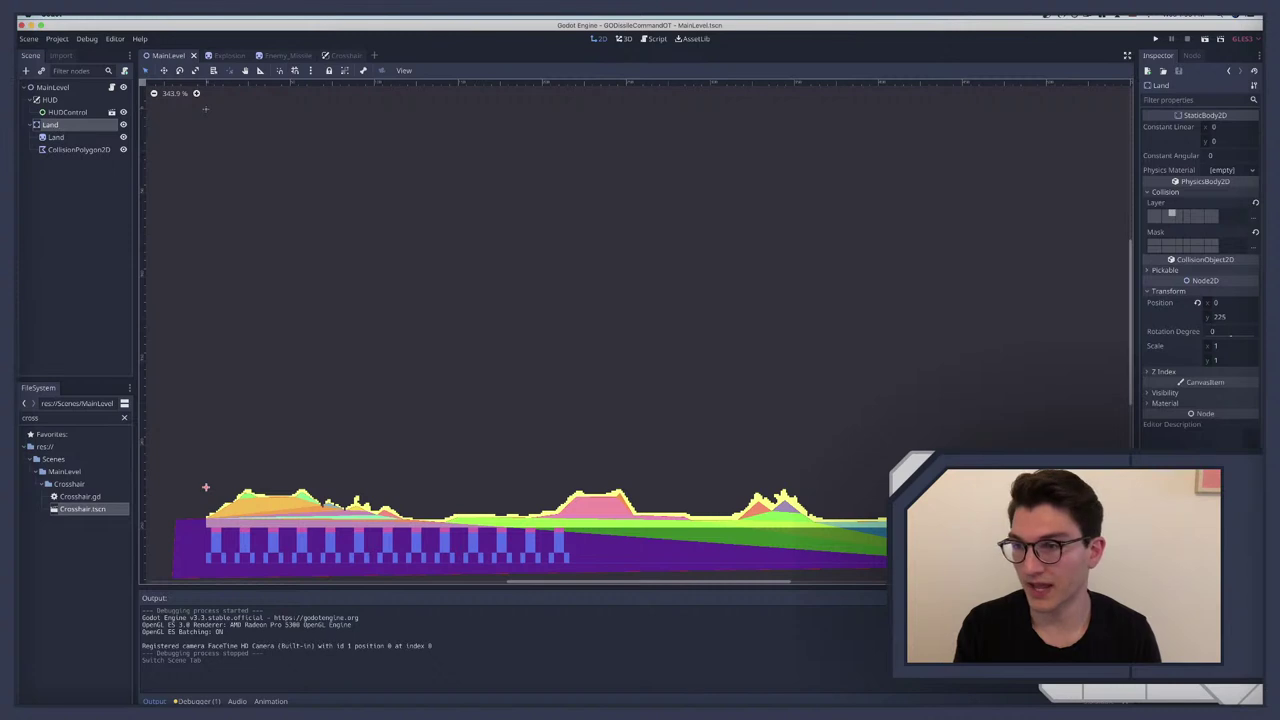
{"action": "left_click", "coordinate": [1253, 247]}
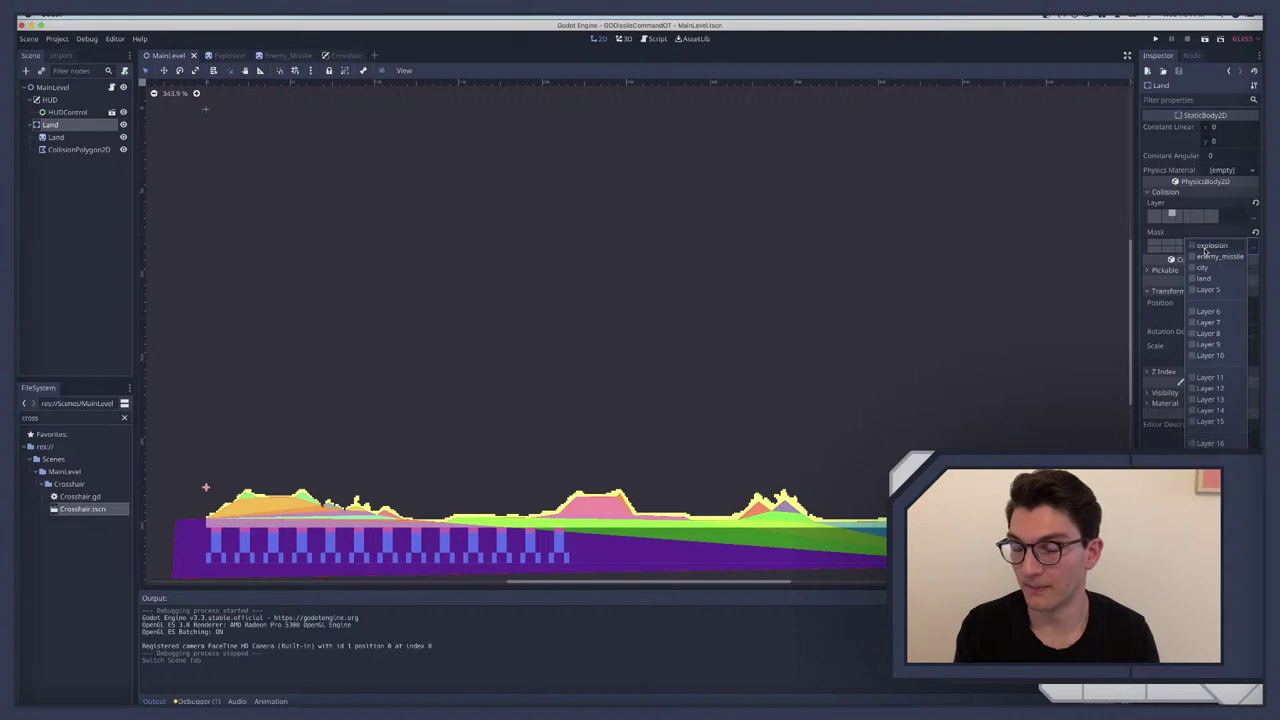
{"action": "left_click", "coordinate": [1214, 258]}
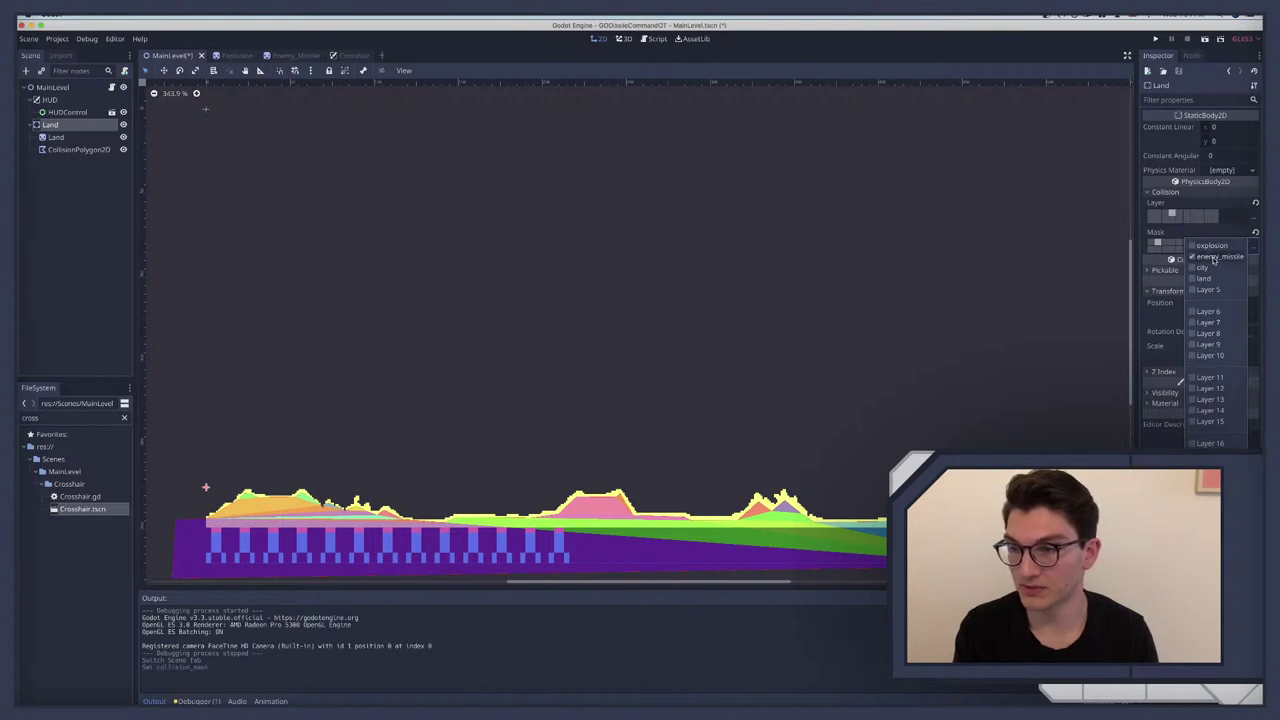
{"action": "left_click", "coordinate": [82, 254]}
{"action": "key", "text": "super+s"}
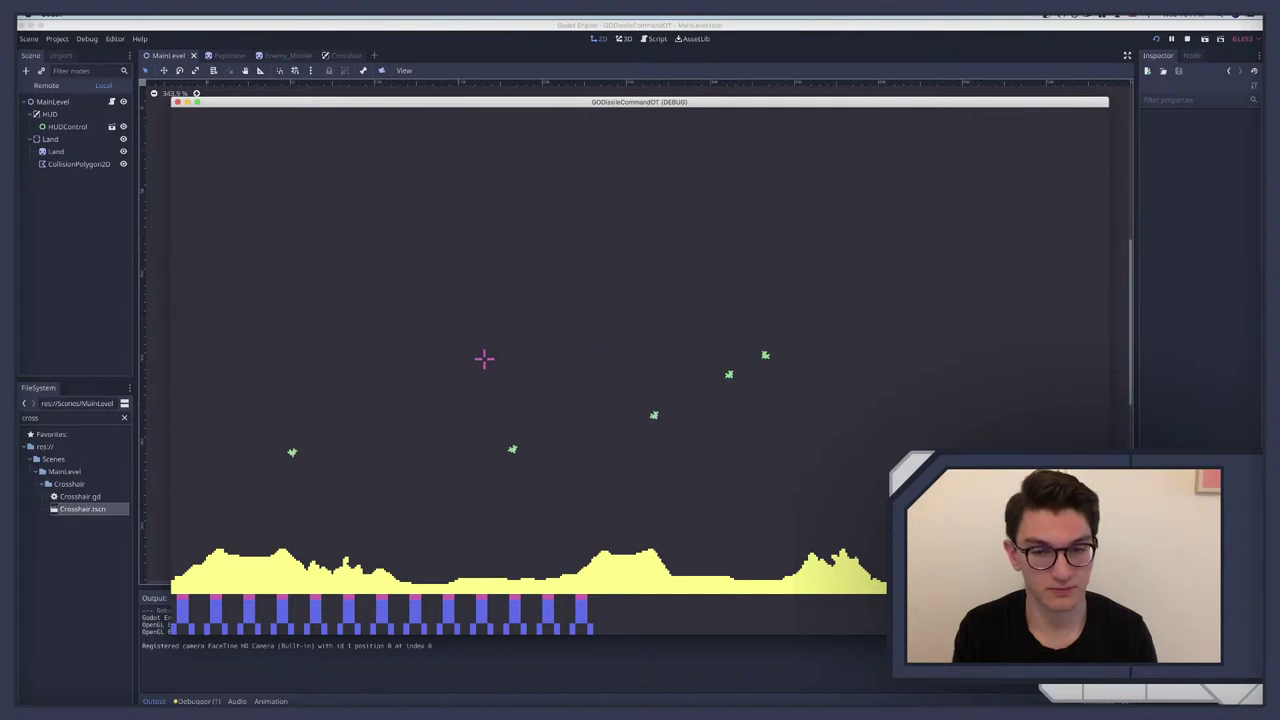
Step: Fire a shot at the falling enemy missiles and stop the game
{"action": "left_click", "coordinate": [704, 433]}
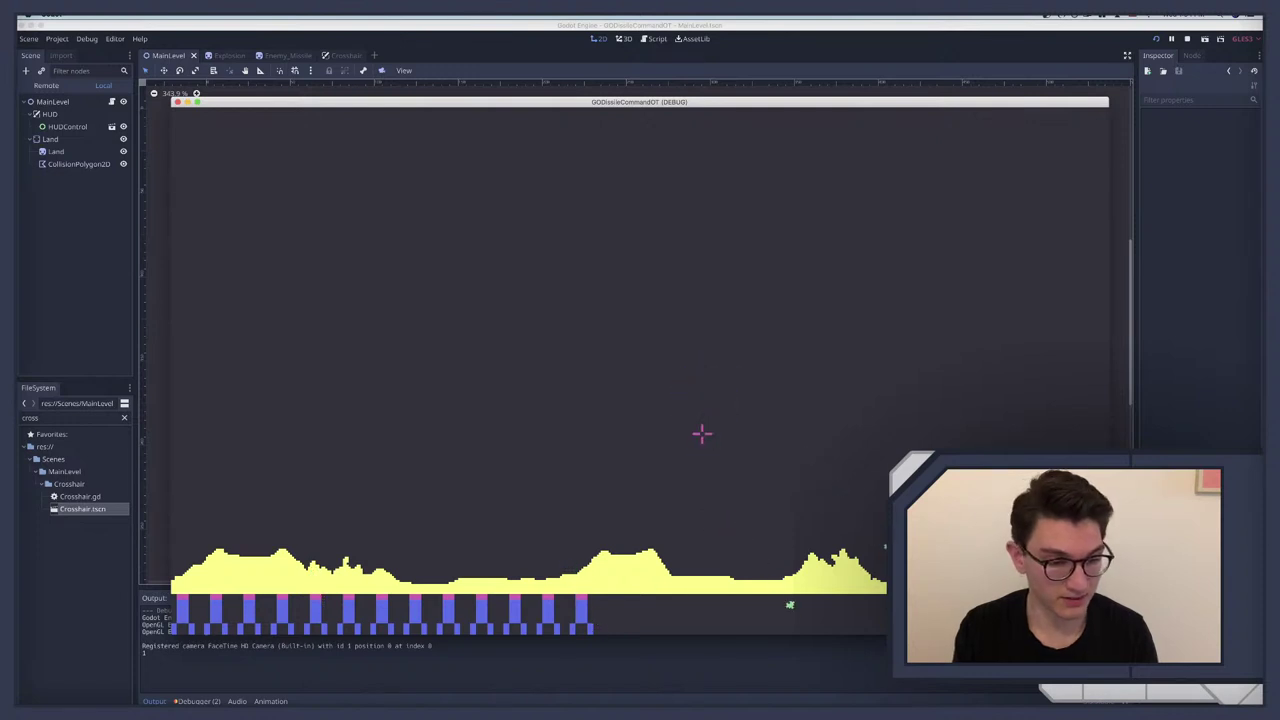
{"action": "key", "text": "super+q"}
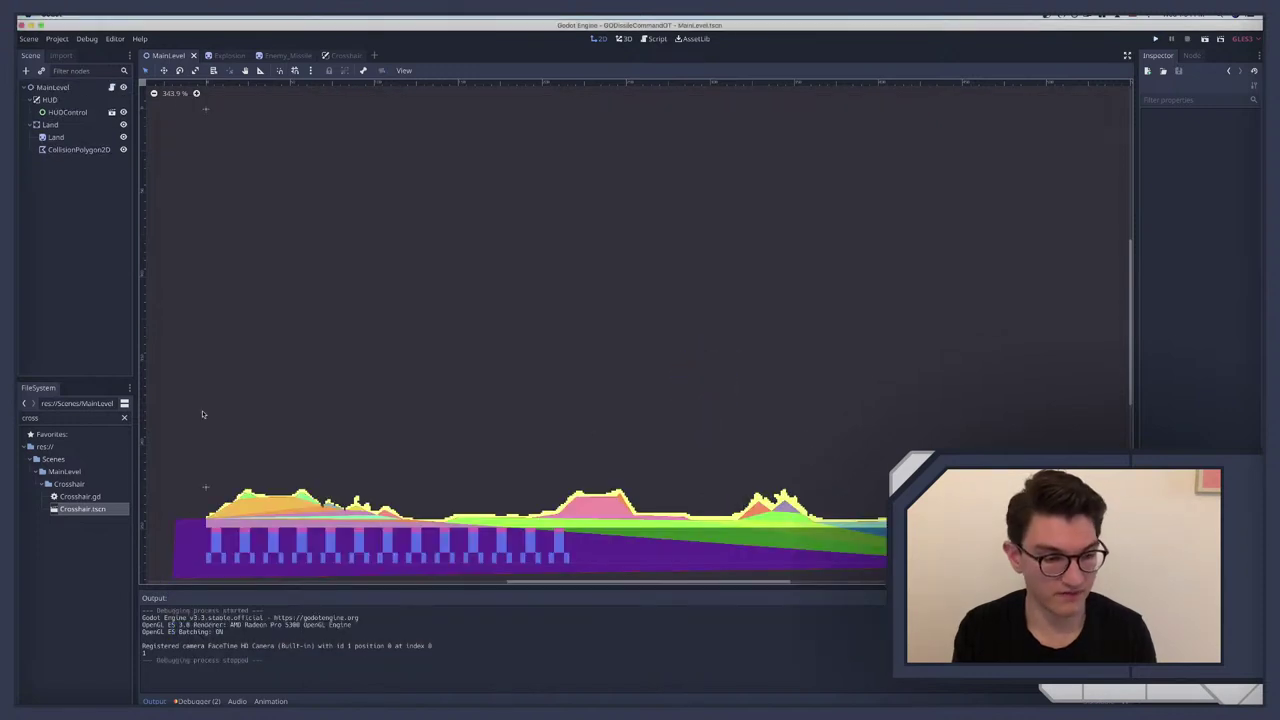
Step: Review the Enemy_Missile Area2D's collision layer and mask popups, then open Enemy_Missile.gd
{"action": "left_click", "coordinate": [49, 125]}
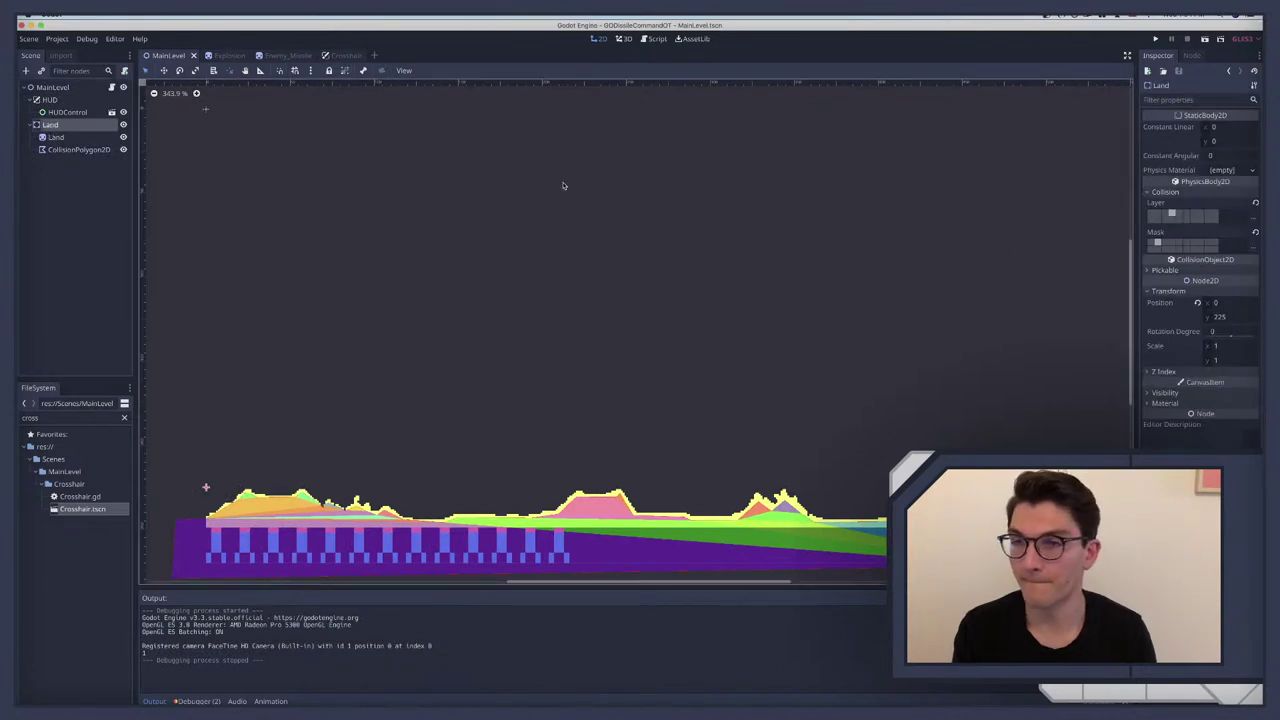
{"action": "left_click", "coordinate": [286, 57]}
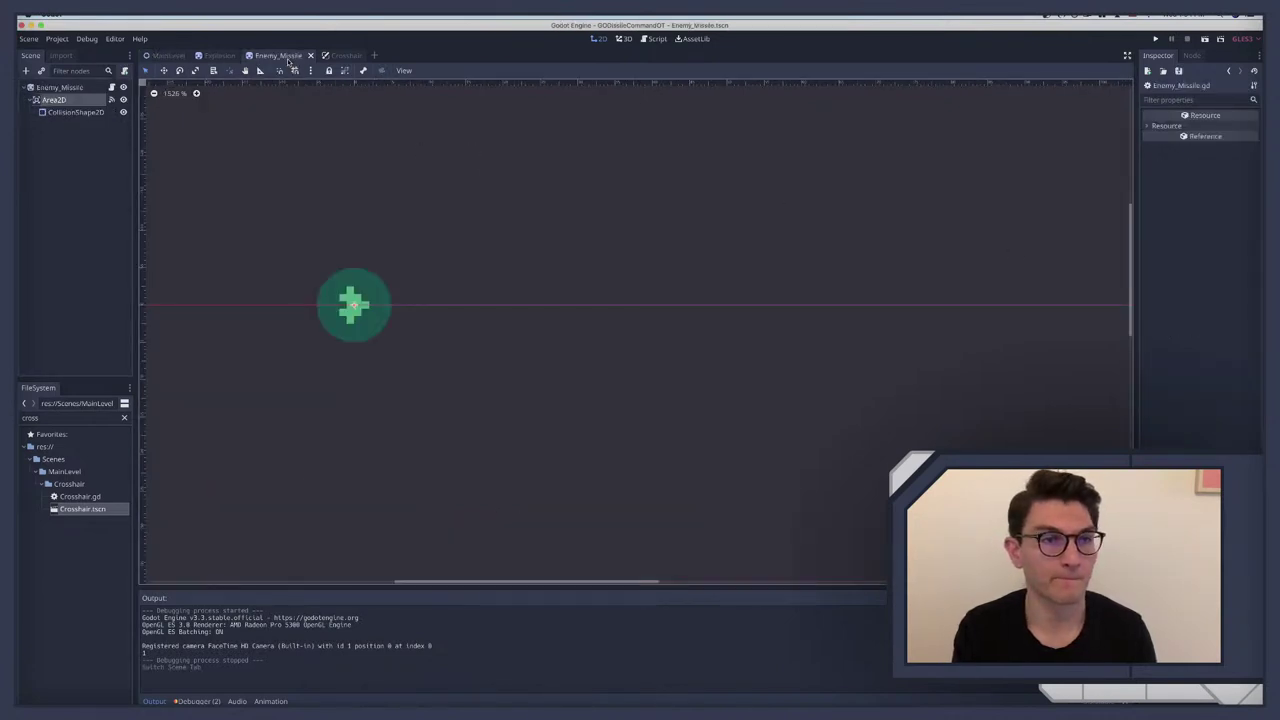
{"action": "left_click", "coordinate": [64, 89]}
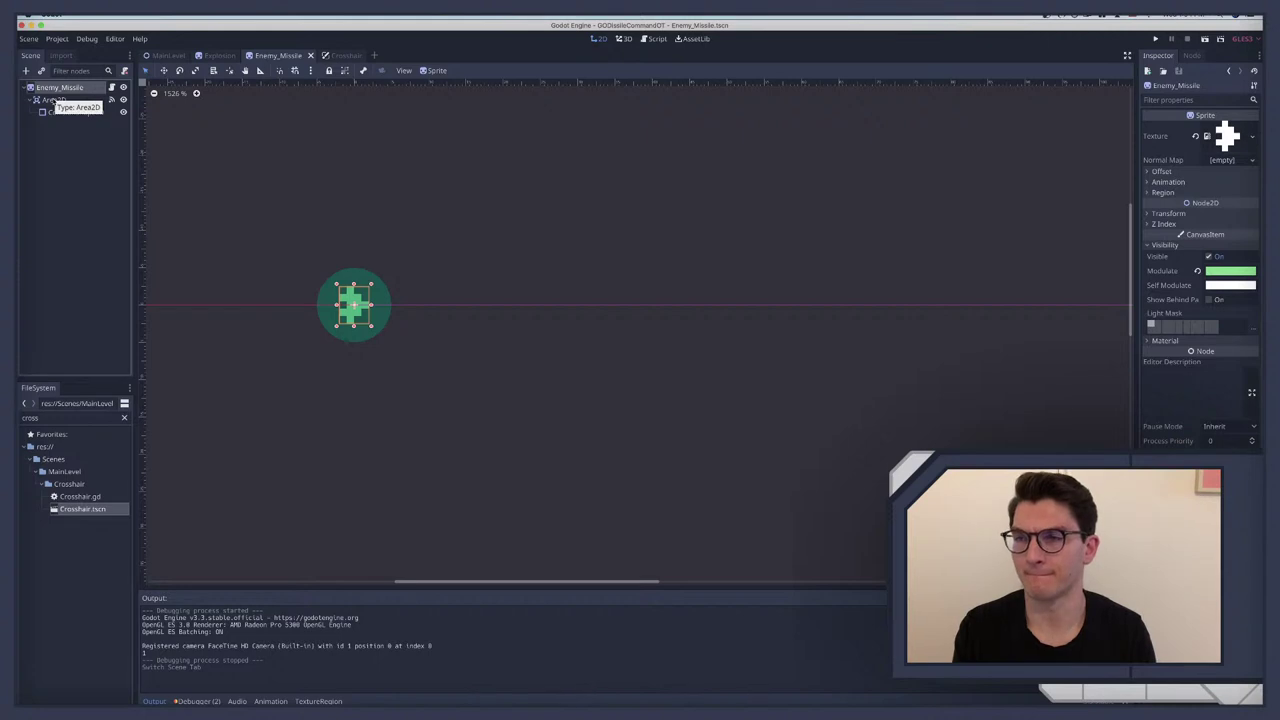
{"action": "left_click", "coordinate": [53, 100]}
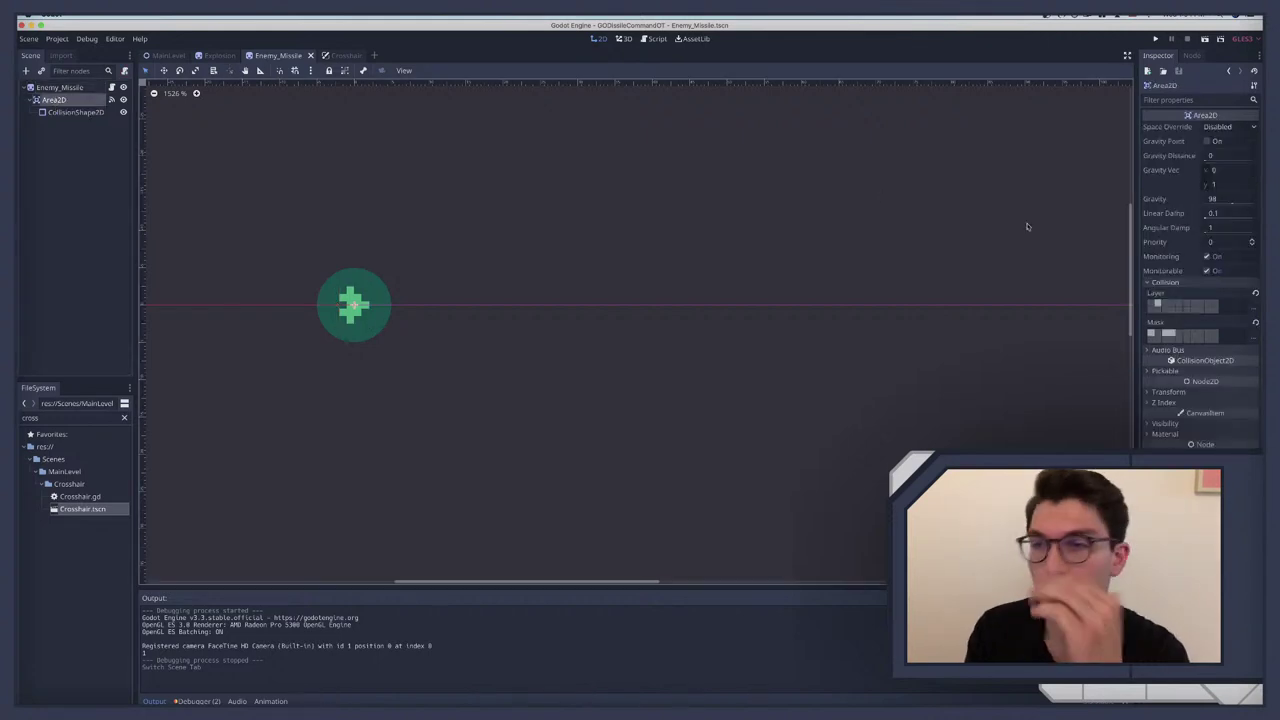
{"action": "left_click", "coordinate": [1253, 309]}
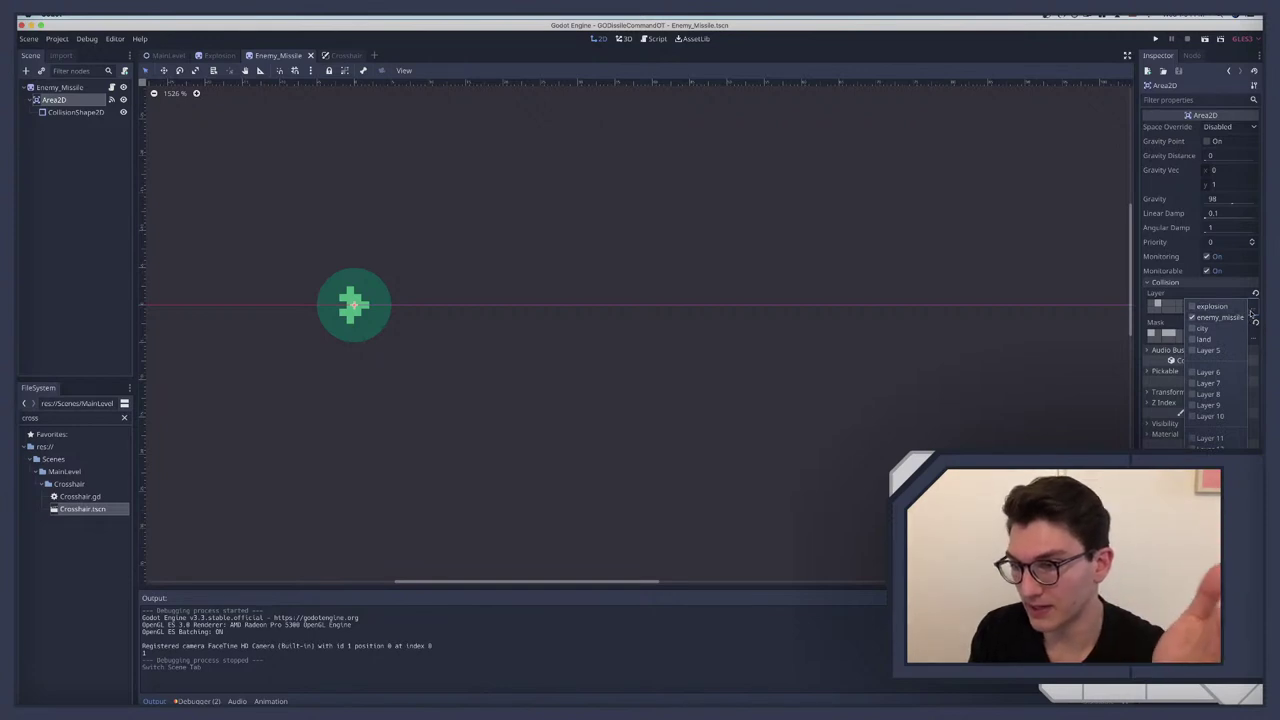
{"action": "left_click", "coordinate": [1162, 322]}
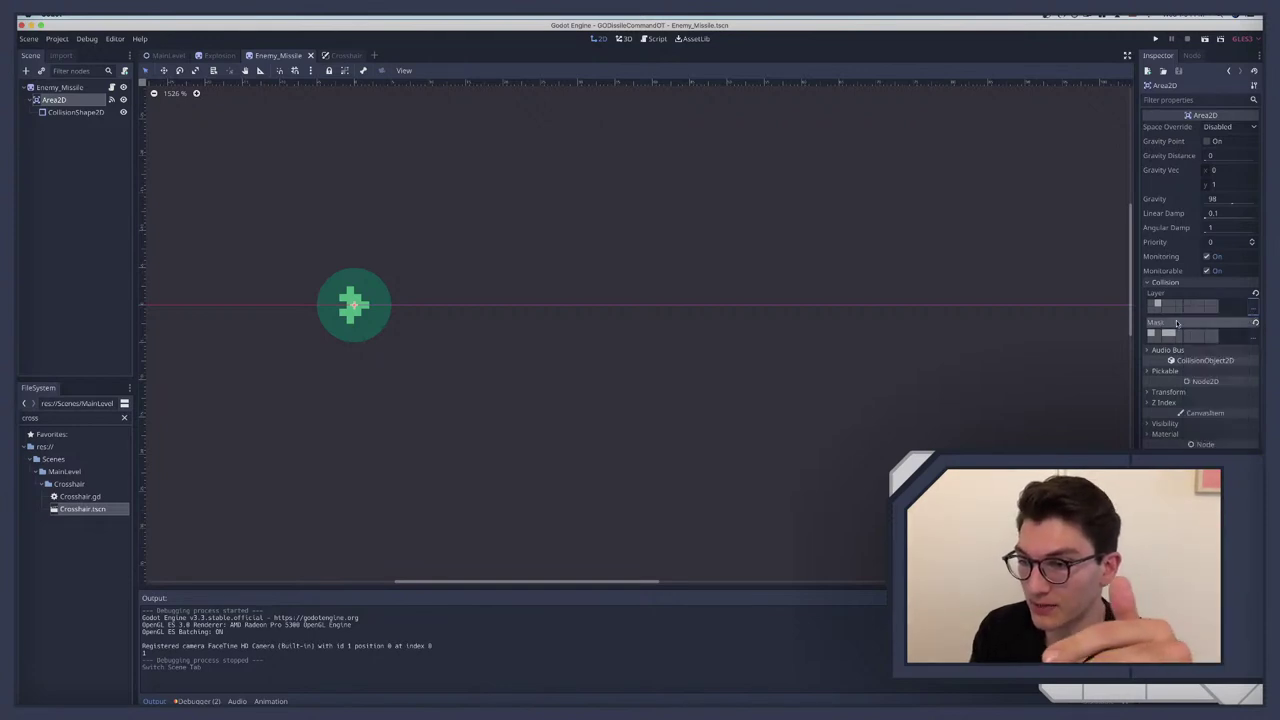
{"action": "left_click", "coordinate": [1254, 322]}
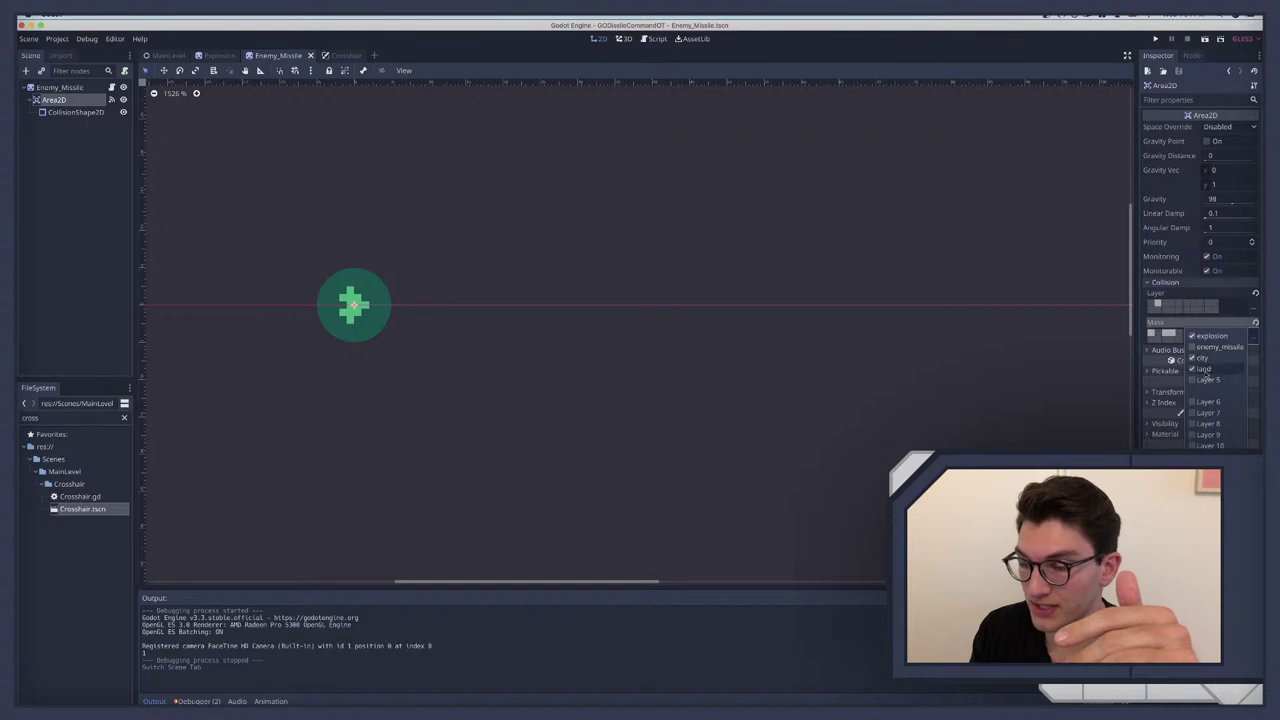
{"action": "left_click", "coordinate": [73, 139]}
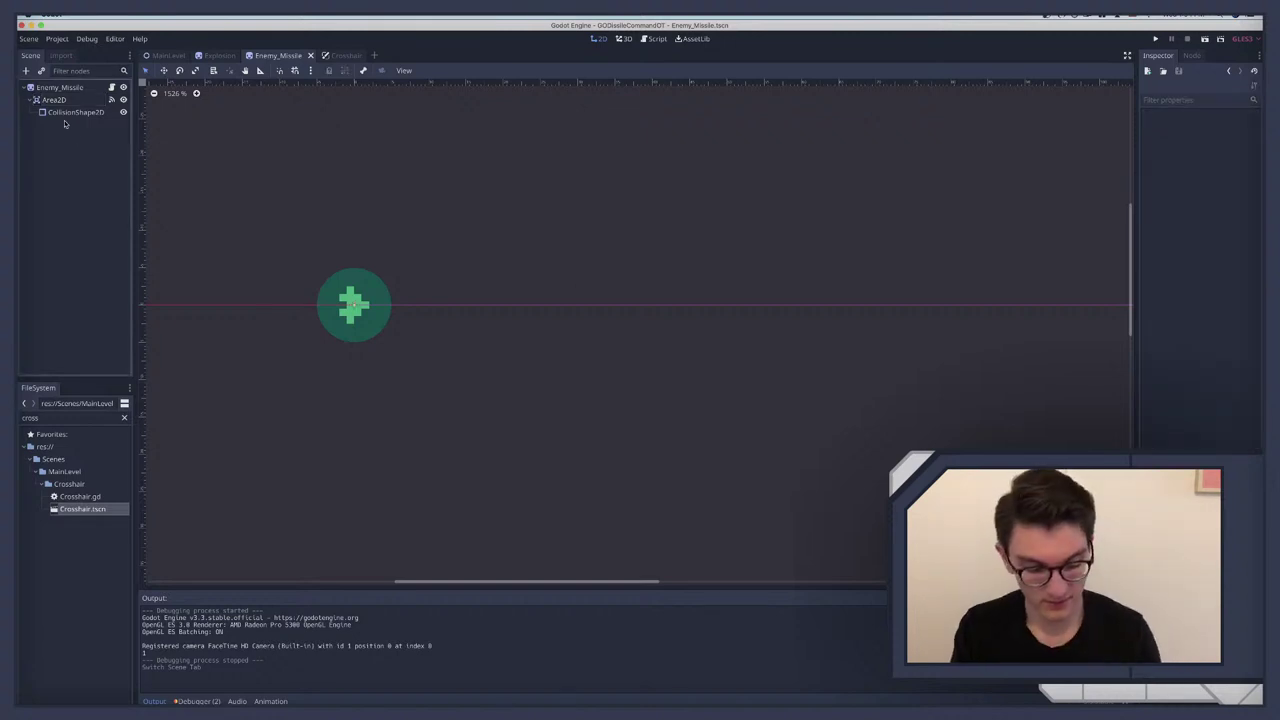
{"action": "left_click", "coordinate": [111, 88]}
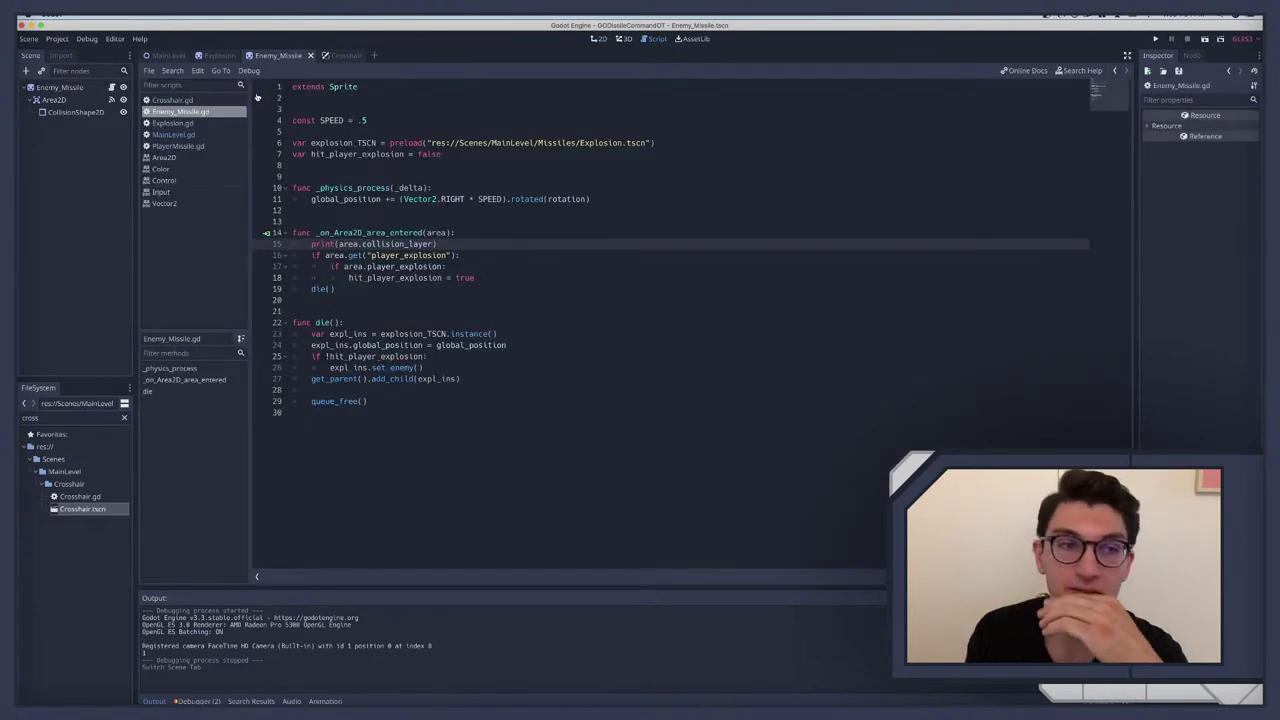
Step: Switch to the MainLevel tab and display the level with its land terrain in 2D
{"action": "left_click", "coordinate": [219, 55]}
{"action": "left_click", "coordinate": [166, 55]}
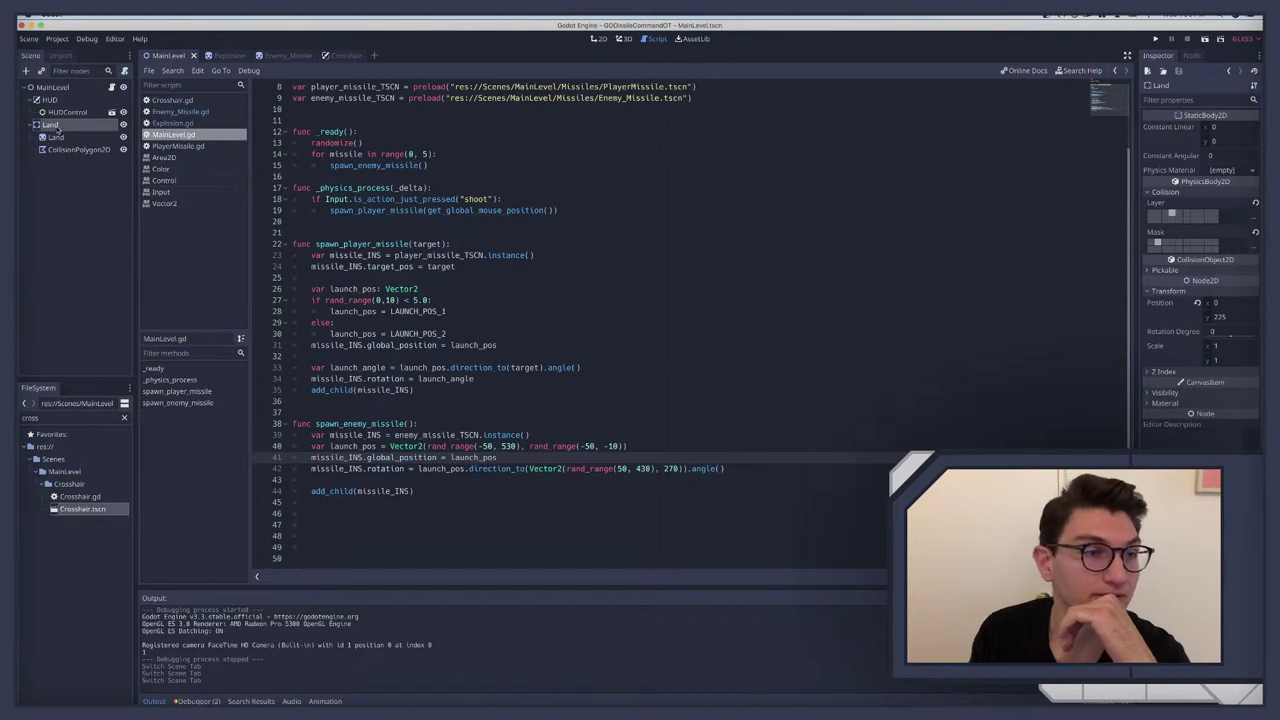
{"action": "left_click", "coordinate": [50, 125]}
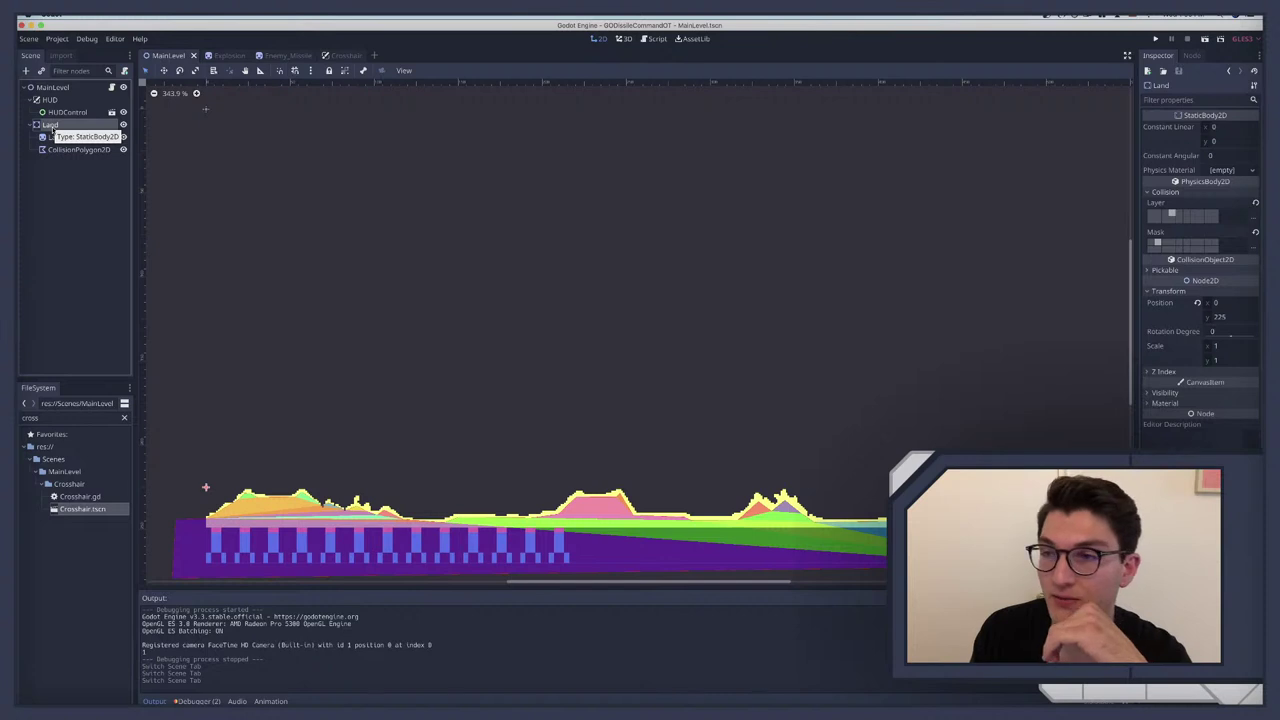
Step: Inspect the land CollisionPolygon2D's Disabled and Transform properties
{"action": "left_click", "coordinate": [63, 150]}
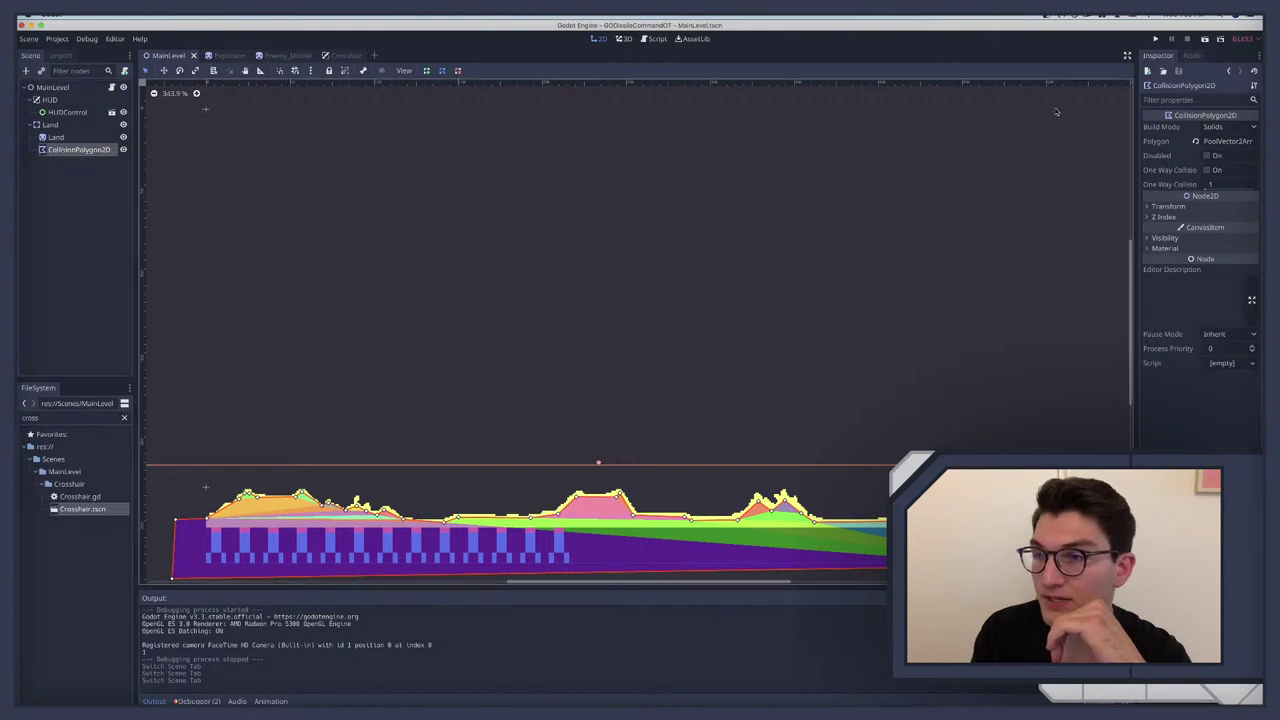
{"action": "double_click", "coordinate": [1212, 157]}
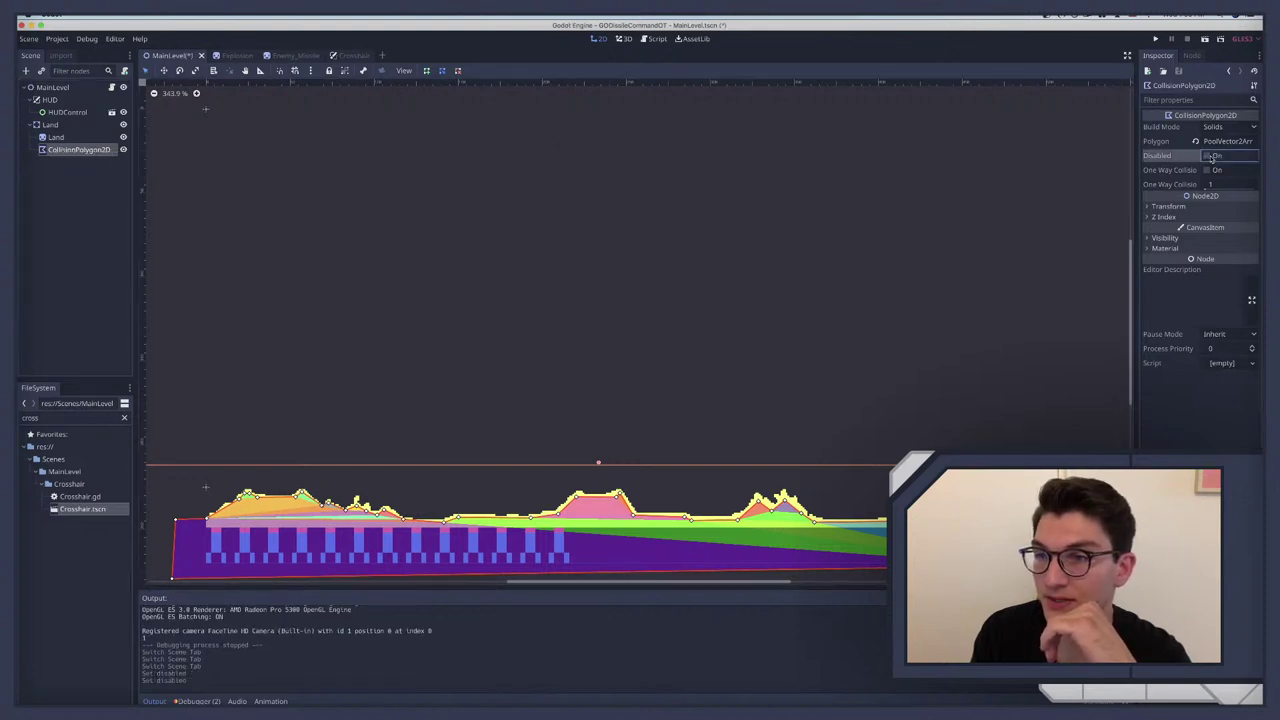
{"action": "left_click", "coordinate": [1172, 209]}
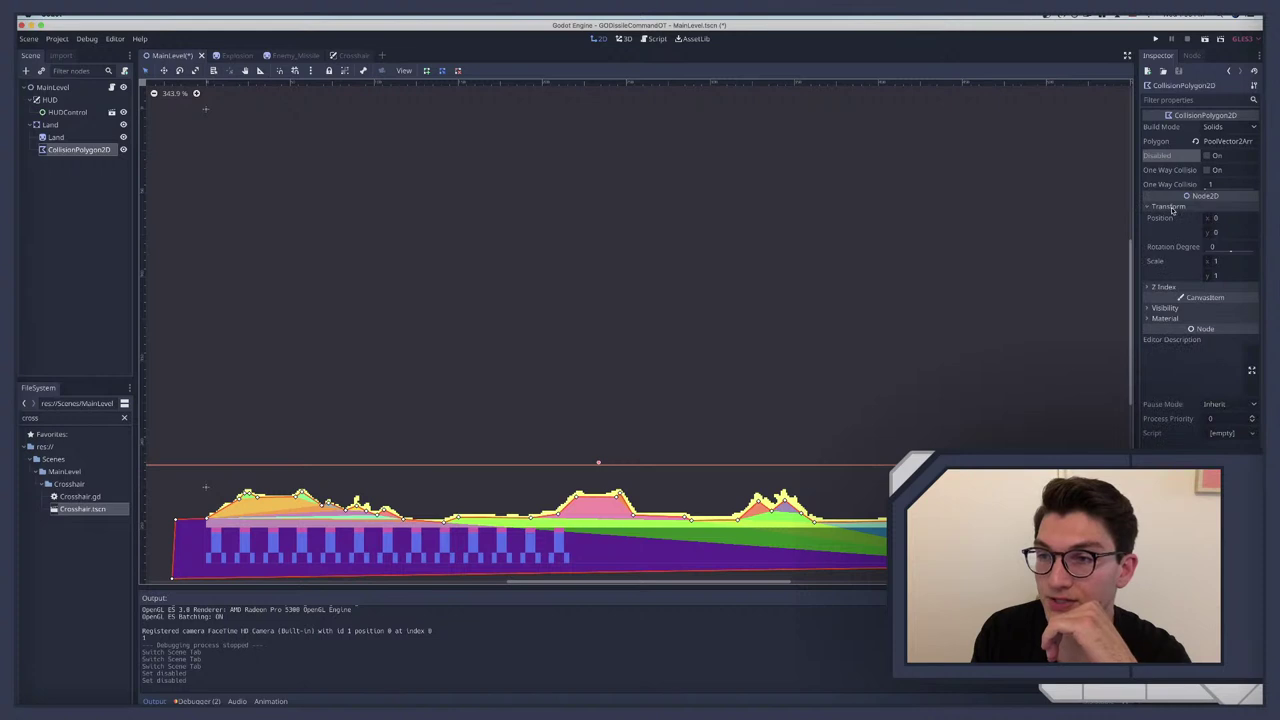
{"action": "left_click", "coordinate": [1172, 207]}
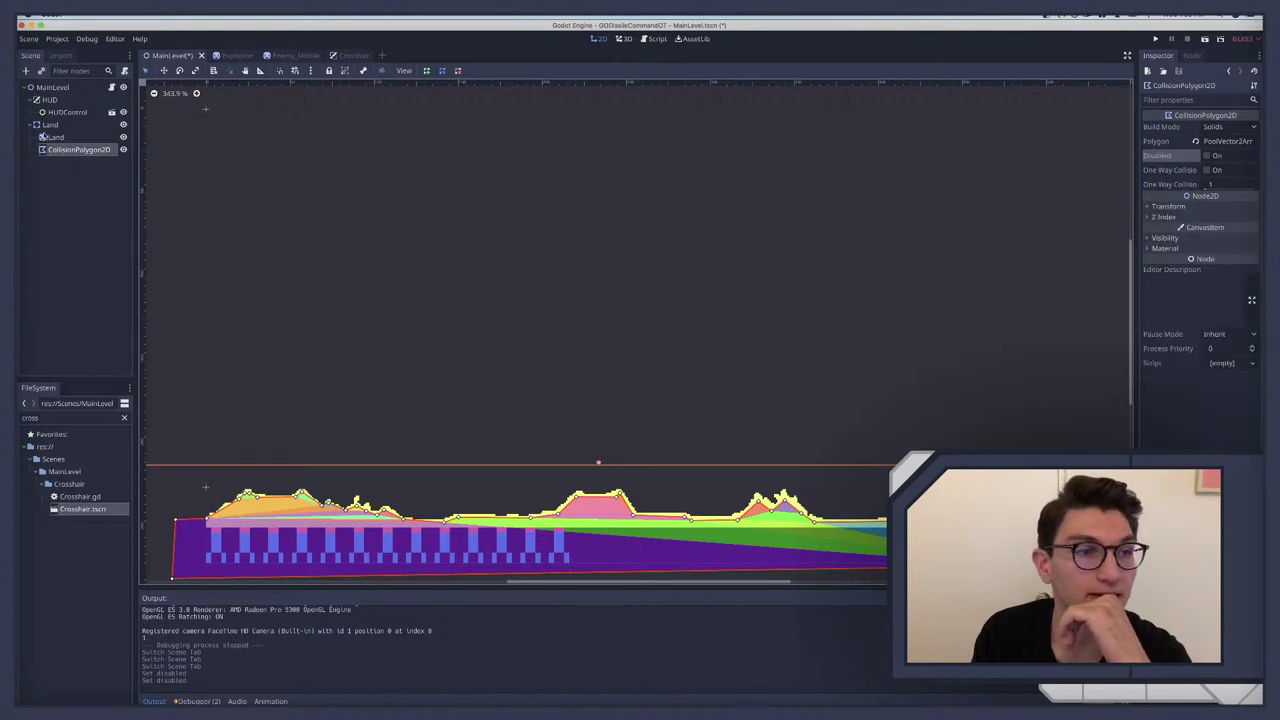
{"action": "left_click", "coordinate": [54, 137]}
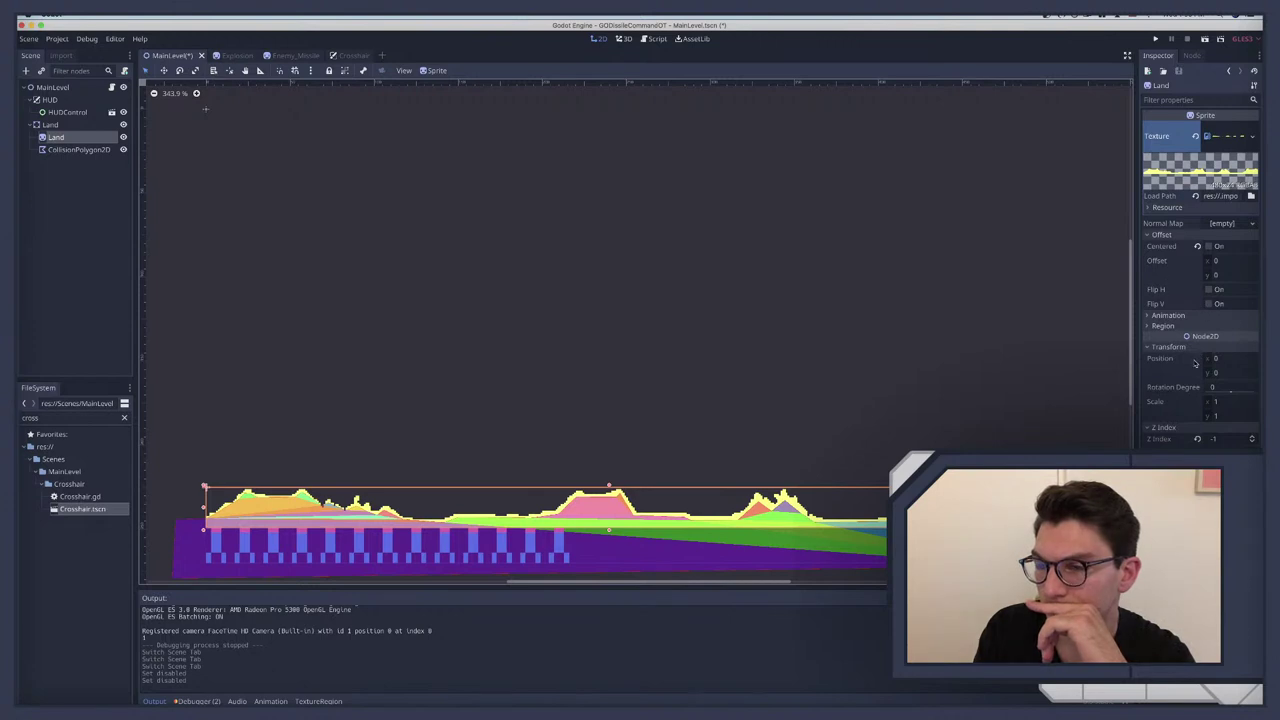
Step: Check the Land body's collision layer and its mask including enemy_missile
{"action": "left_click", "coordinate": [50, 125]}
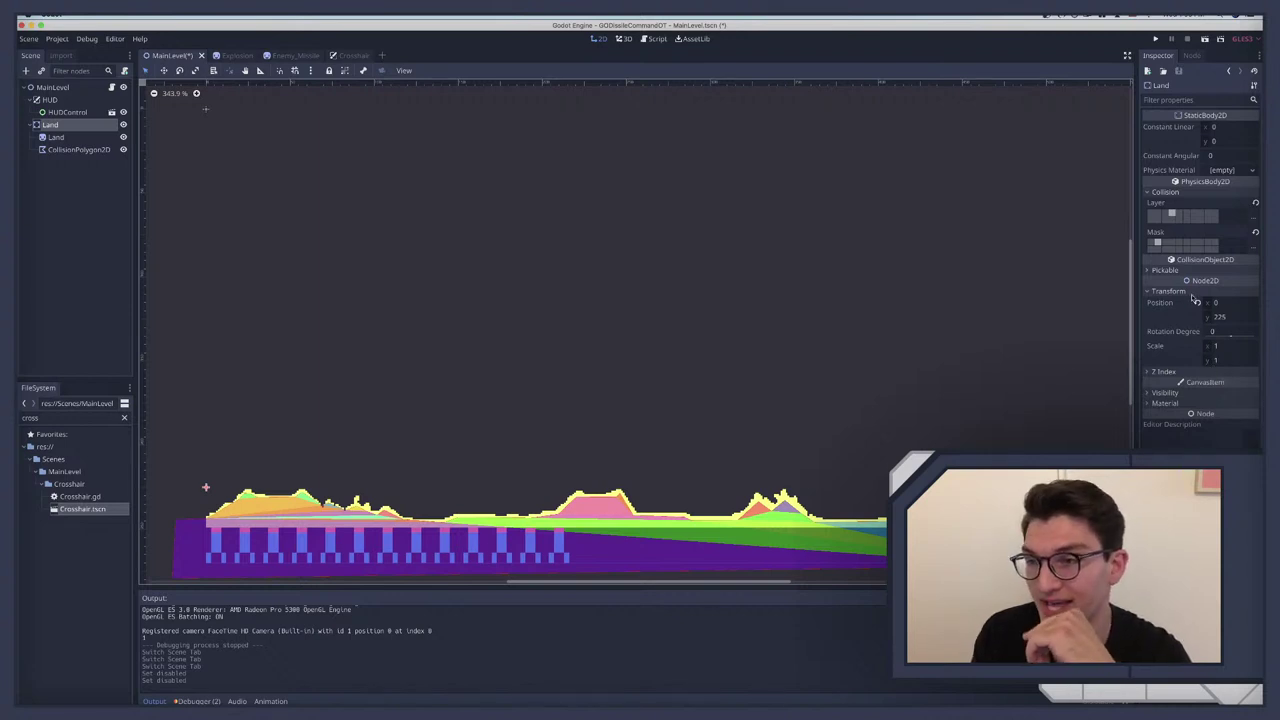
{"action": "left_click", "coordinate": [1254, 219]}
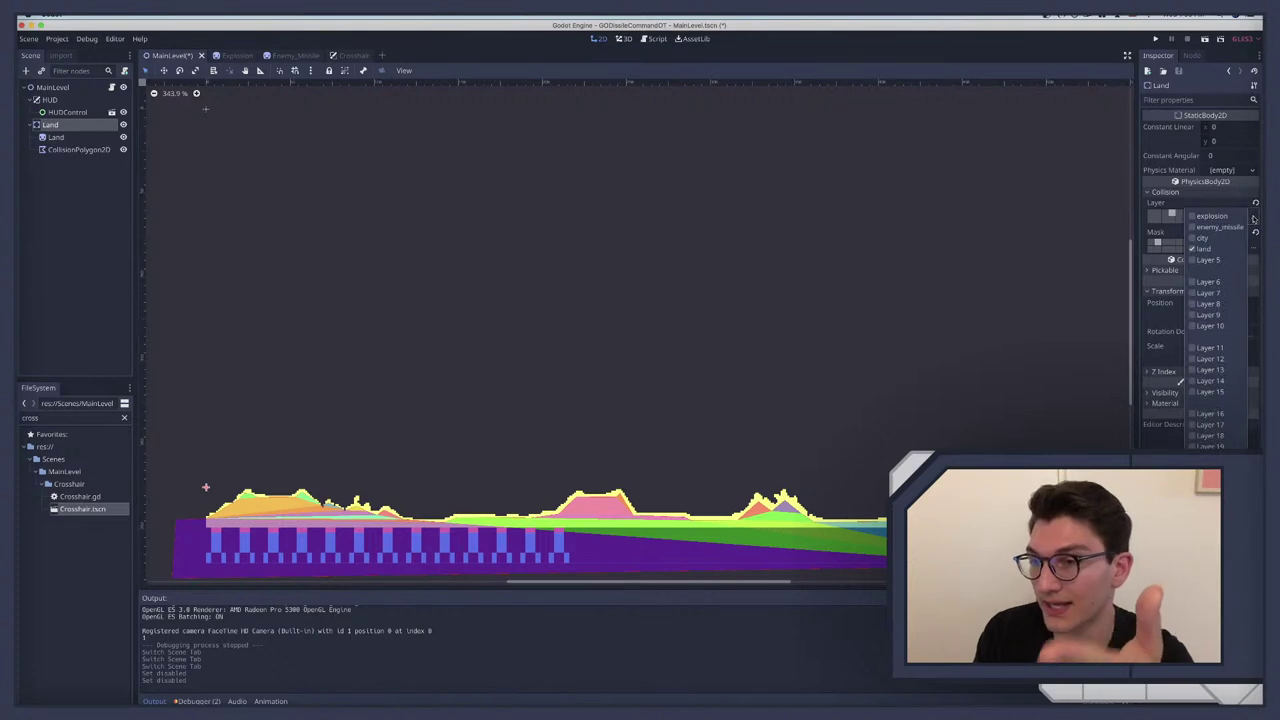
{"action": "left_click", "coordinate": [1254, 248]}
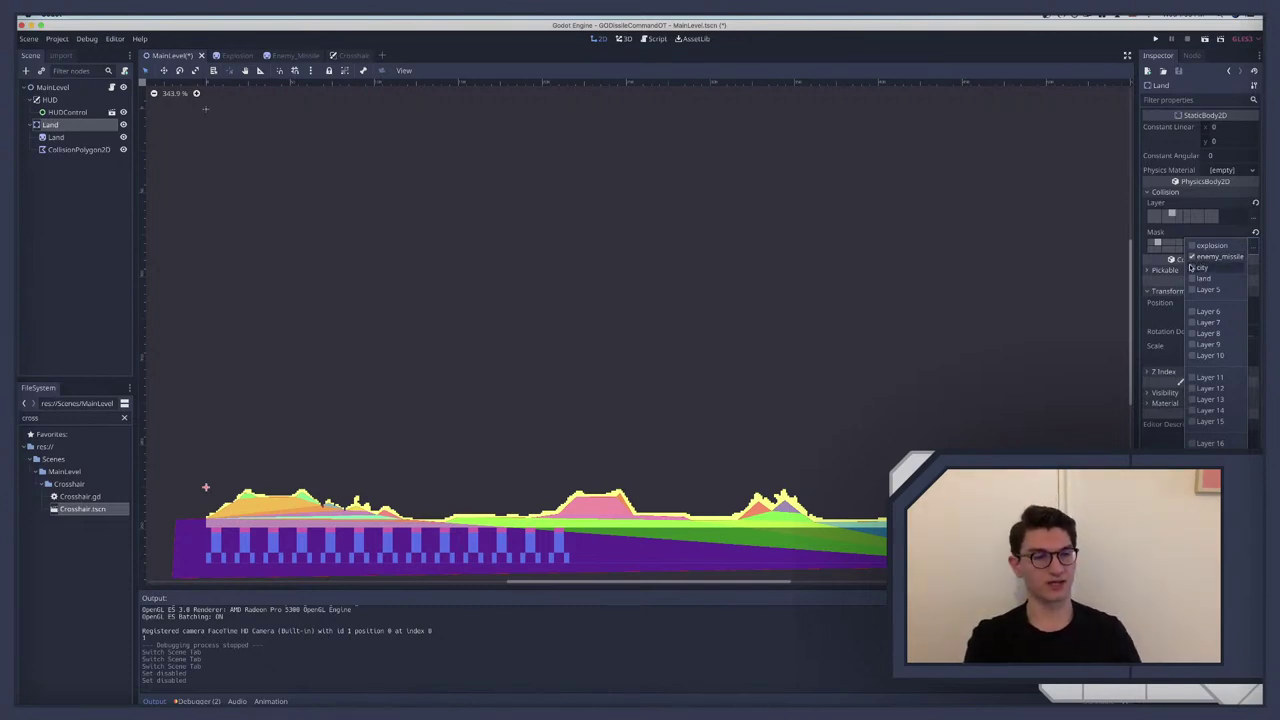
Step: Jump from the Debugger's area_set_shape_disabled error to Enemy_Missile.gd line 27
{"action": "left_click", "coordinate": [206, 695]}
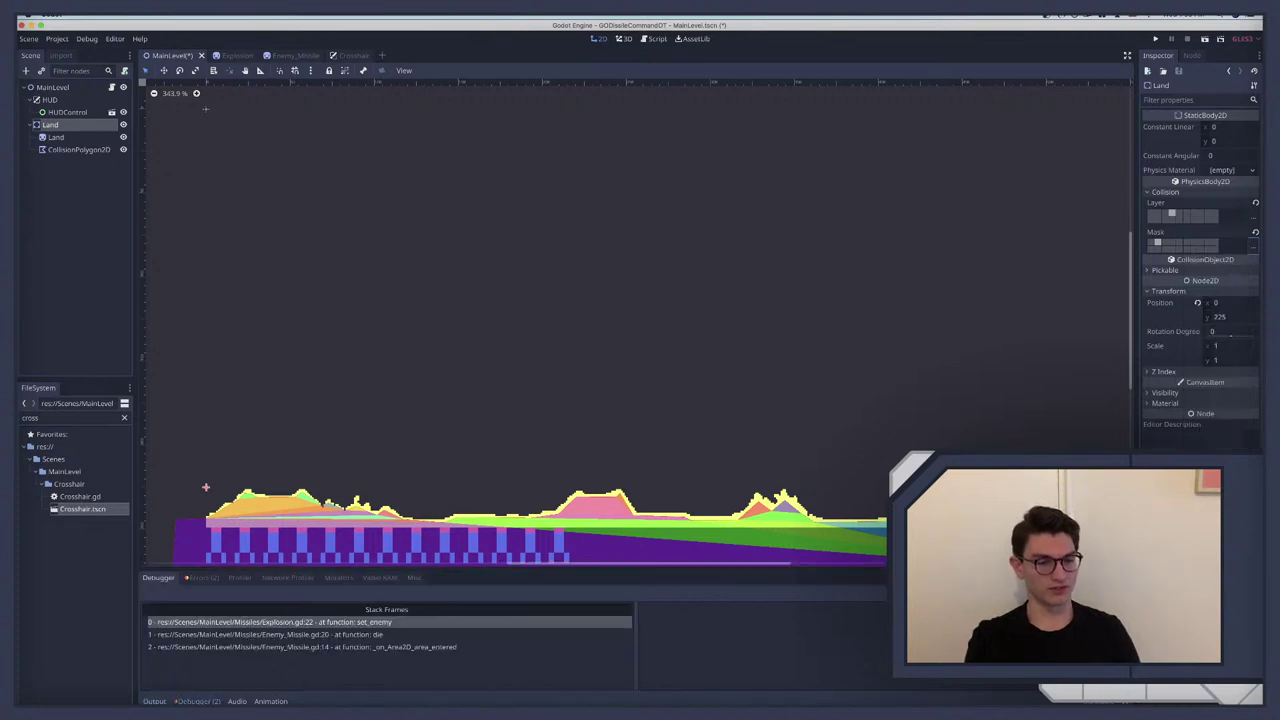
{"action": "left_click", "coordinate": [200, 580]}
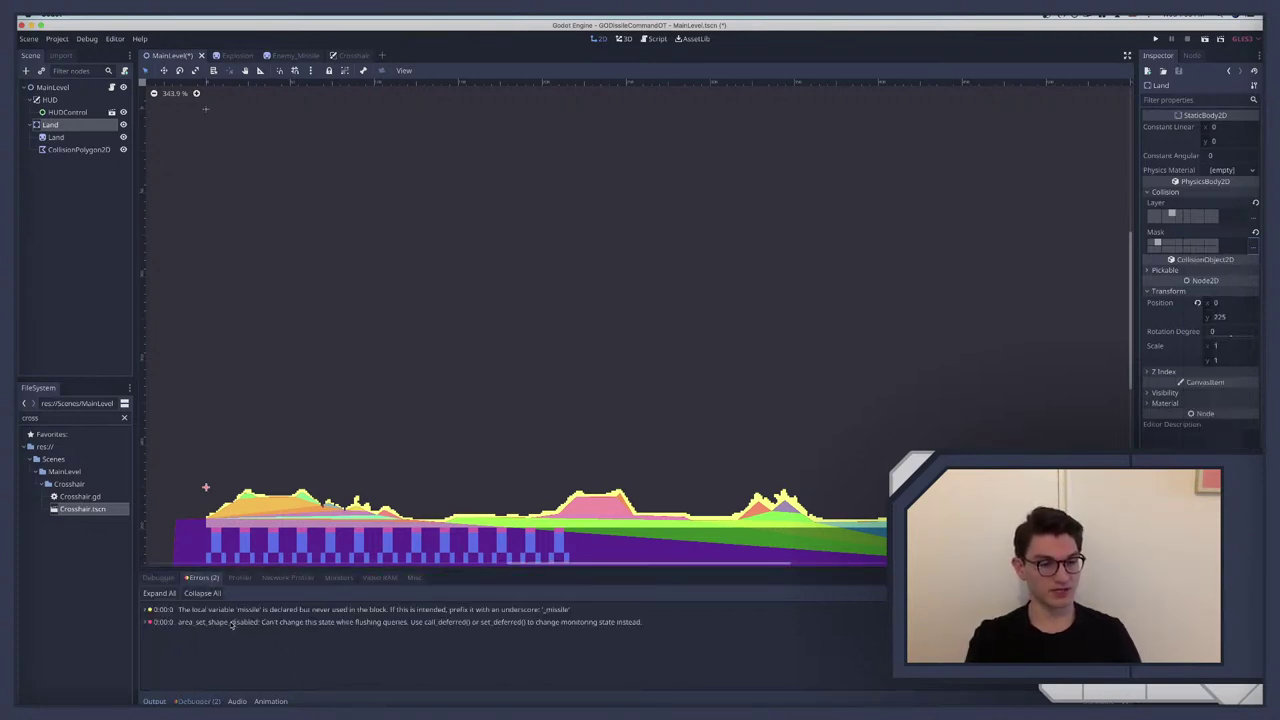
{"action": "left_click", "coordinate": [232, 623]}
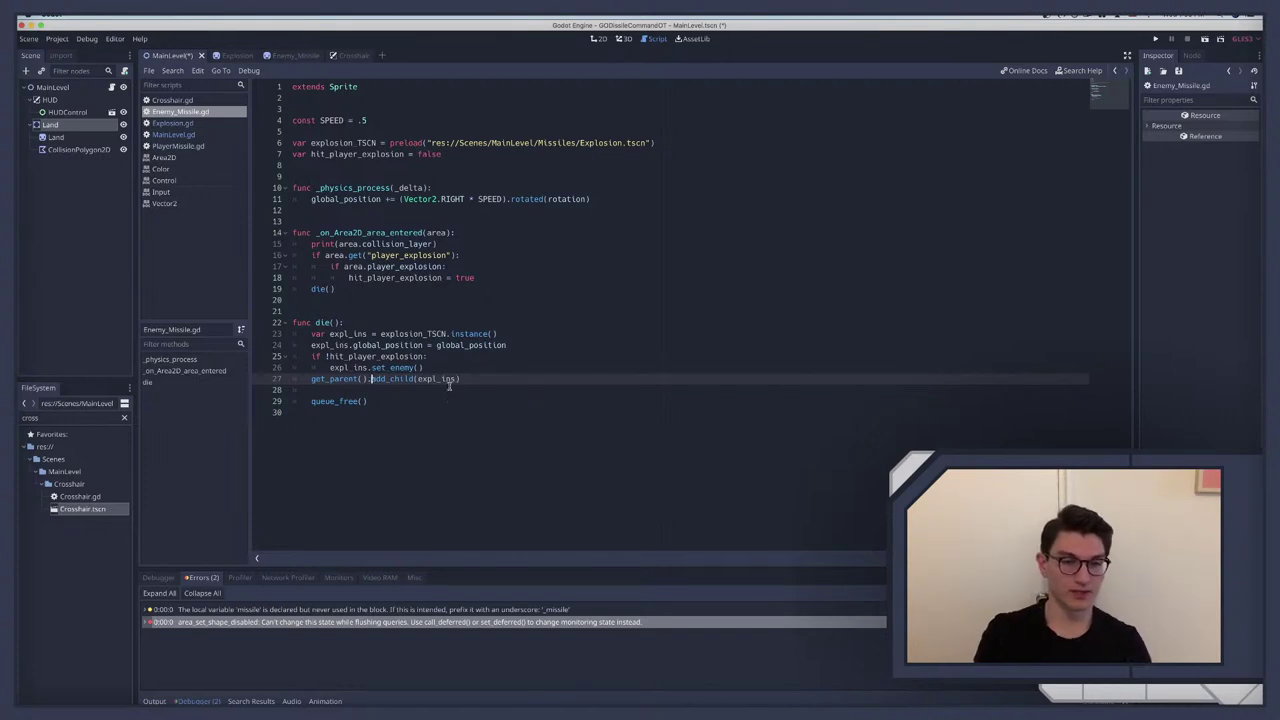
Step: Try wrapping line 27's add_child in call_deferred("add_child")
{"action": "type", "text": "call_de"}
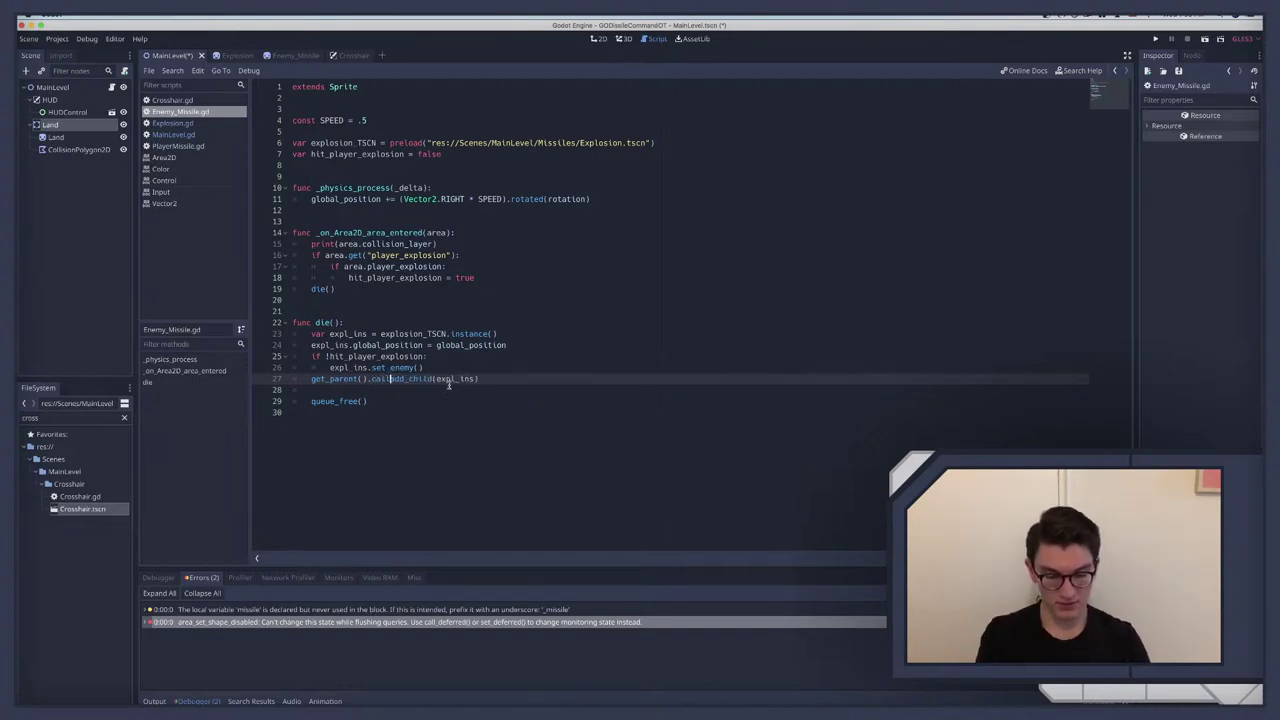
{"action": "type", "text": "f"}
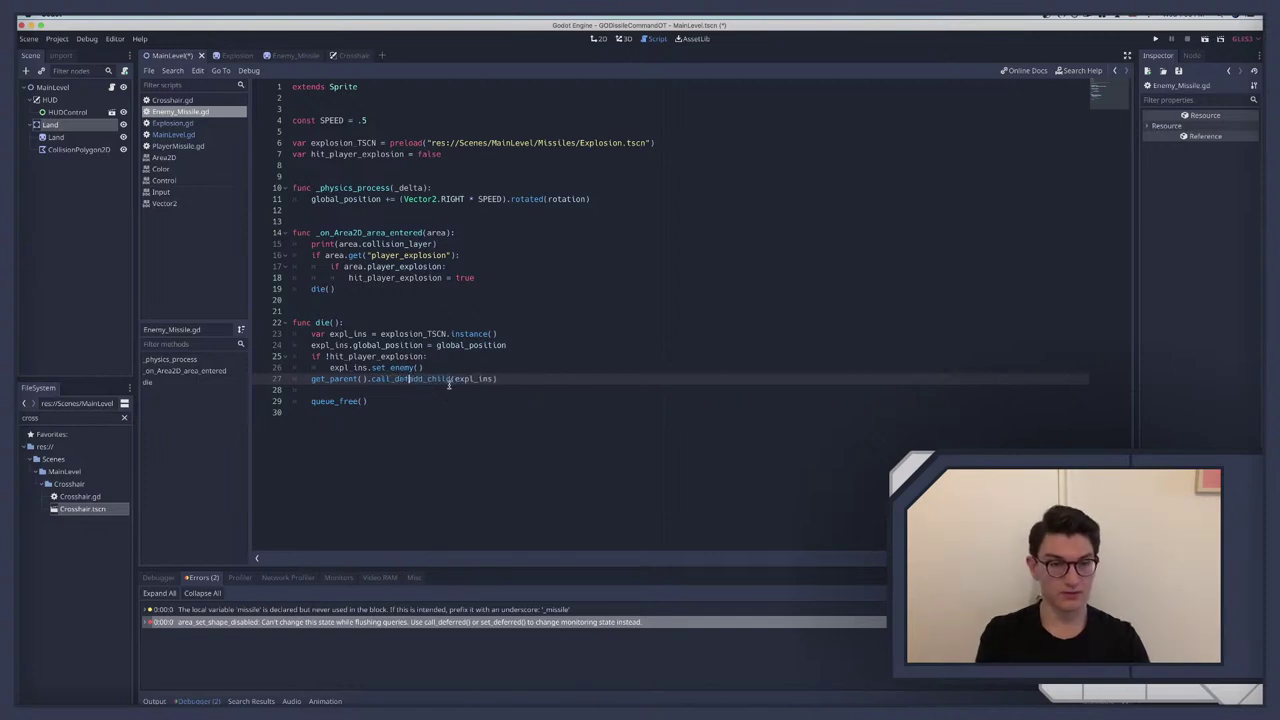
{"action": "type", "text": "er"}
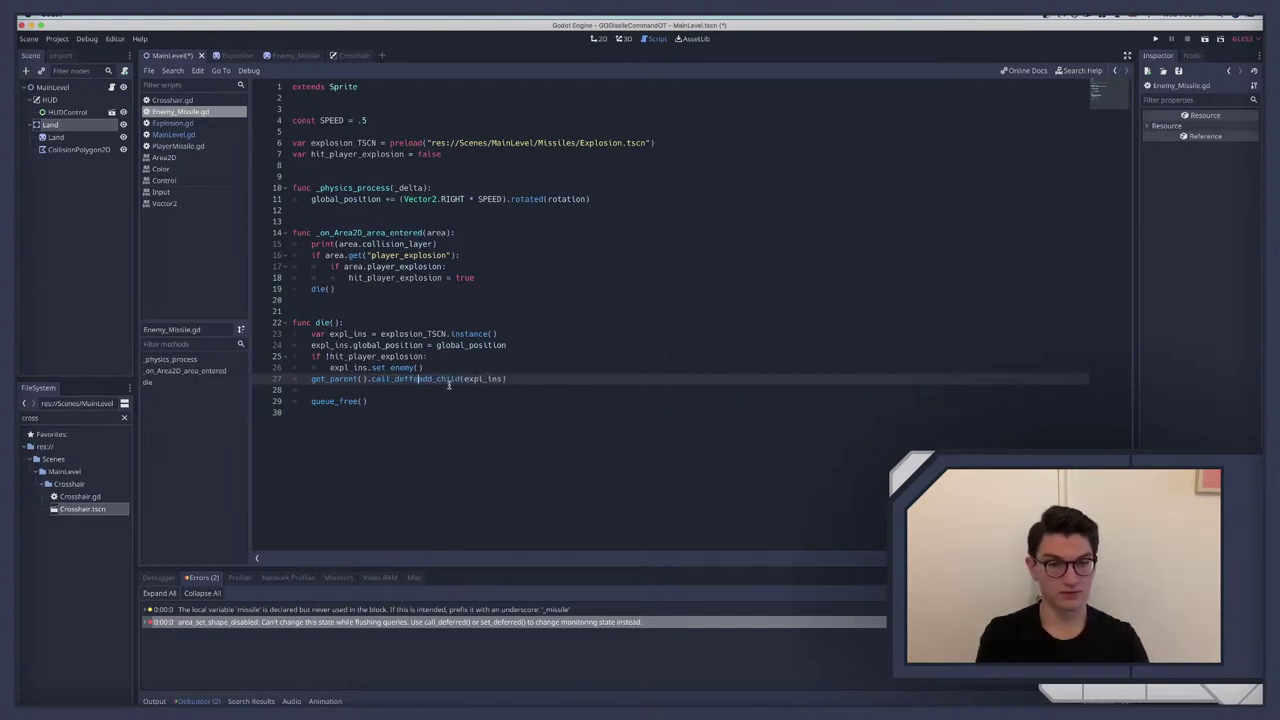
{"action": "key", "text": "BackSpace"}
{"action": "key", "text": "BackSpace"}
{"action": "key", "text": "BackSpace"}
{"action": "key", "text": "Return"}
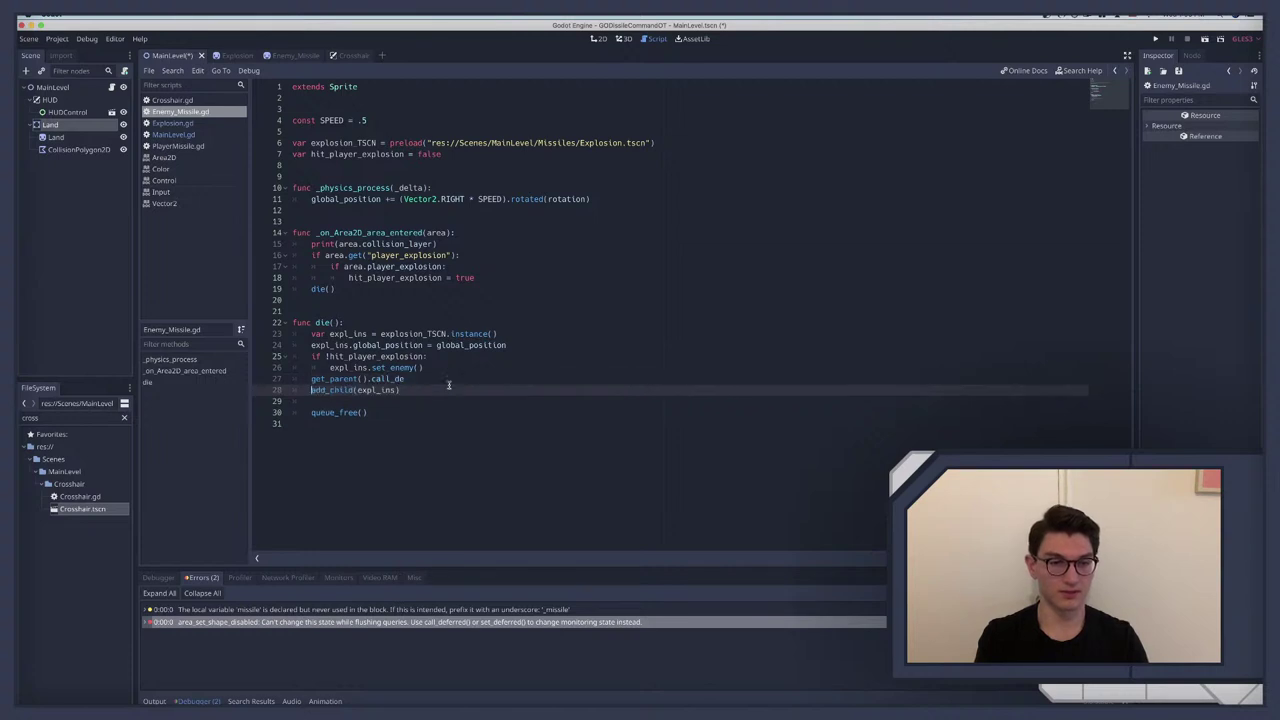
{"action": "left_click", "coordinate": [448, 382]}
{"action": "type", "text": "ferred("}
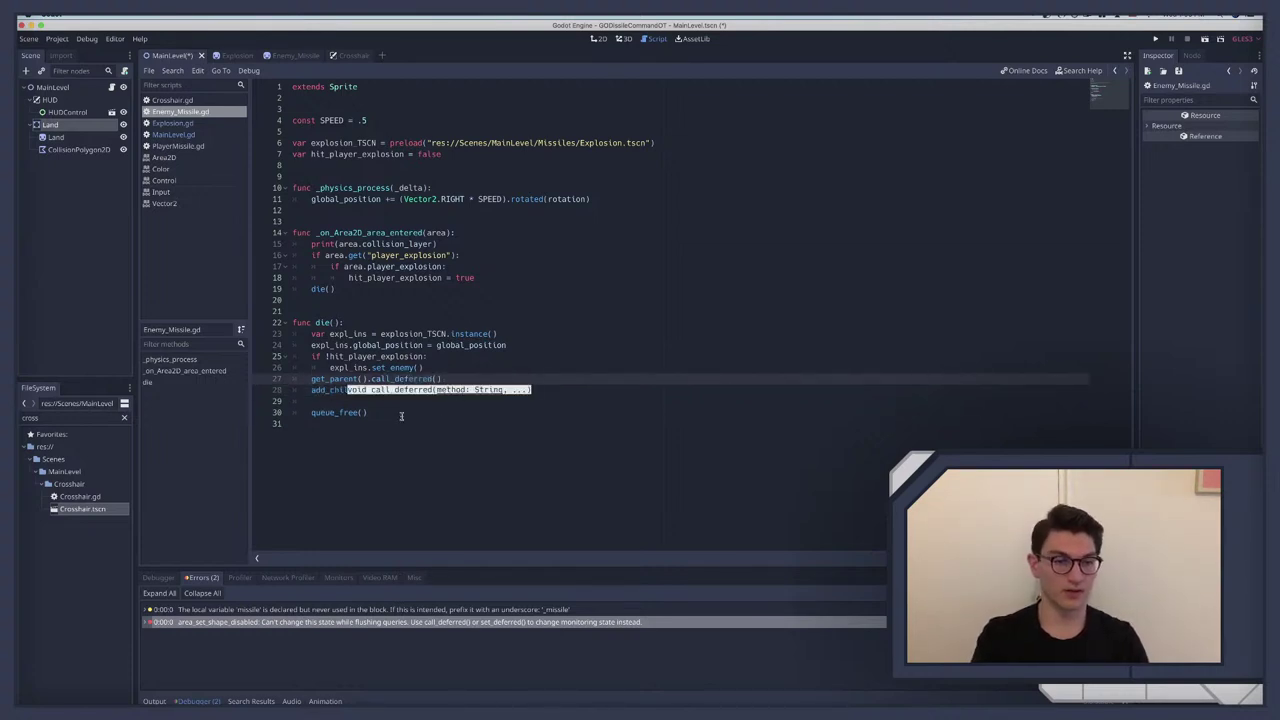
{"action": "left_click", "coordinate": [401, 416]}
{"action": "left_click", "coordinate": [454, 383]}
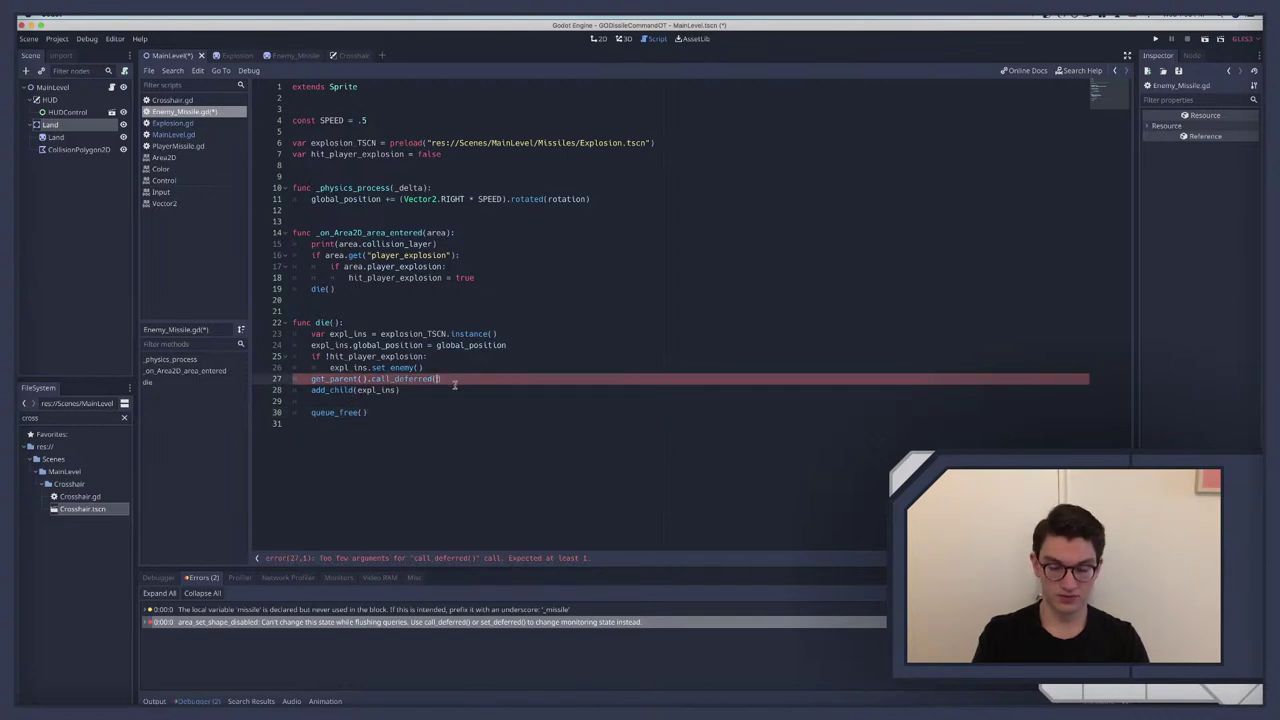
{"action": "type", "text": "\"add_"}
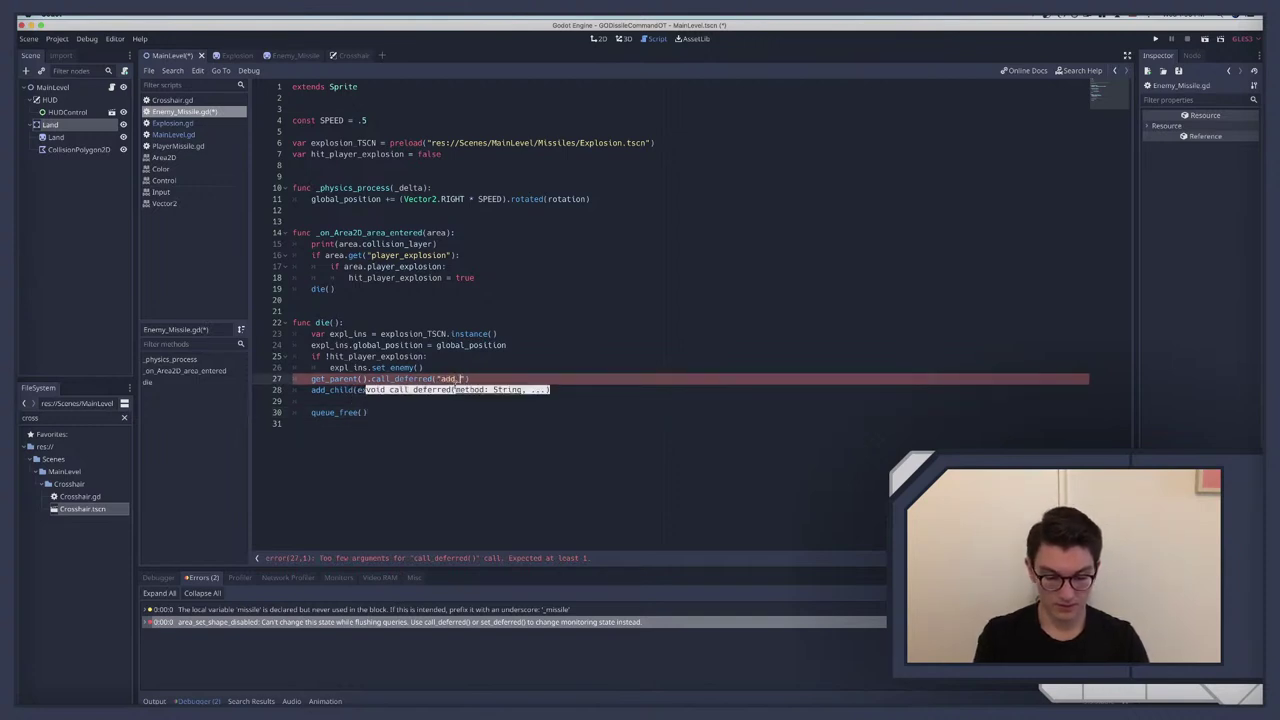
{"action": "type", "text": "child"}
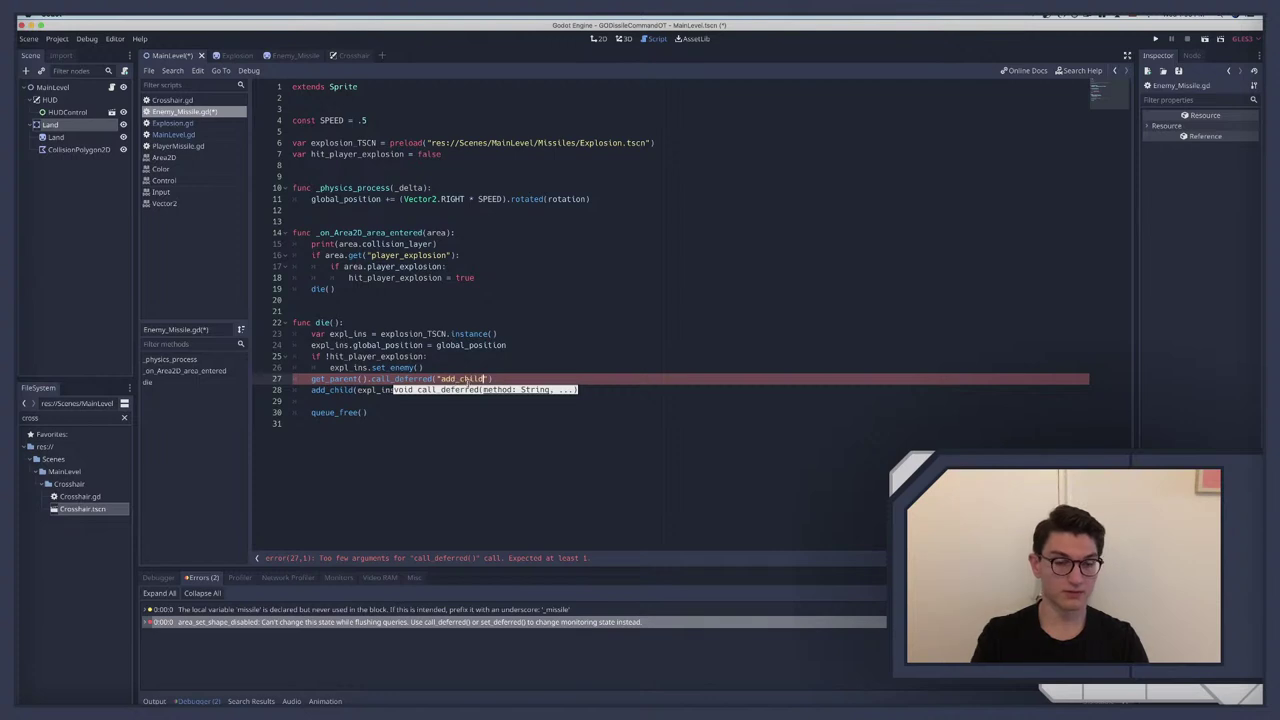
Step: Revert line 27 to get_parent().add_child(expl_ins) and save the script
{"action": "key", "text": "BackSpace"}
{"action": "key", "text": "BackSpace"}
{"action": "key", "text": "BackSpace"}
{"action": "key", "text": "BackSpace"}
{"action": "key", "text": "BackSpace"}
{"action": "key", "text": "BackSpace"}
{"action": "key", "text": "BackSpace"}
{"action": "key", "text": "BackSpace"}
{"action": "key", "text": "BackSpace"}
{"action": "key", "text": "BackSpace"}
{"action": "key", "text": "BackSpace"}
{"action": "key", "text": "BackSpace"}
{"action": "key", "text": "BackSpace"}
{"action": "key", "text": "BackSpace"}
{"action": "key", "text": "BackSpace"}
{"action": "key", "text": "BackSpace"}
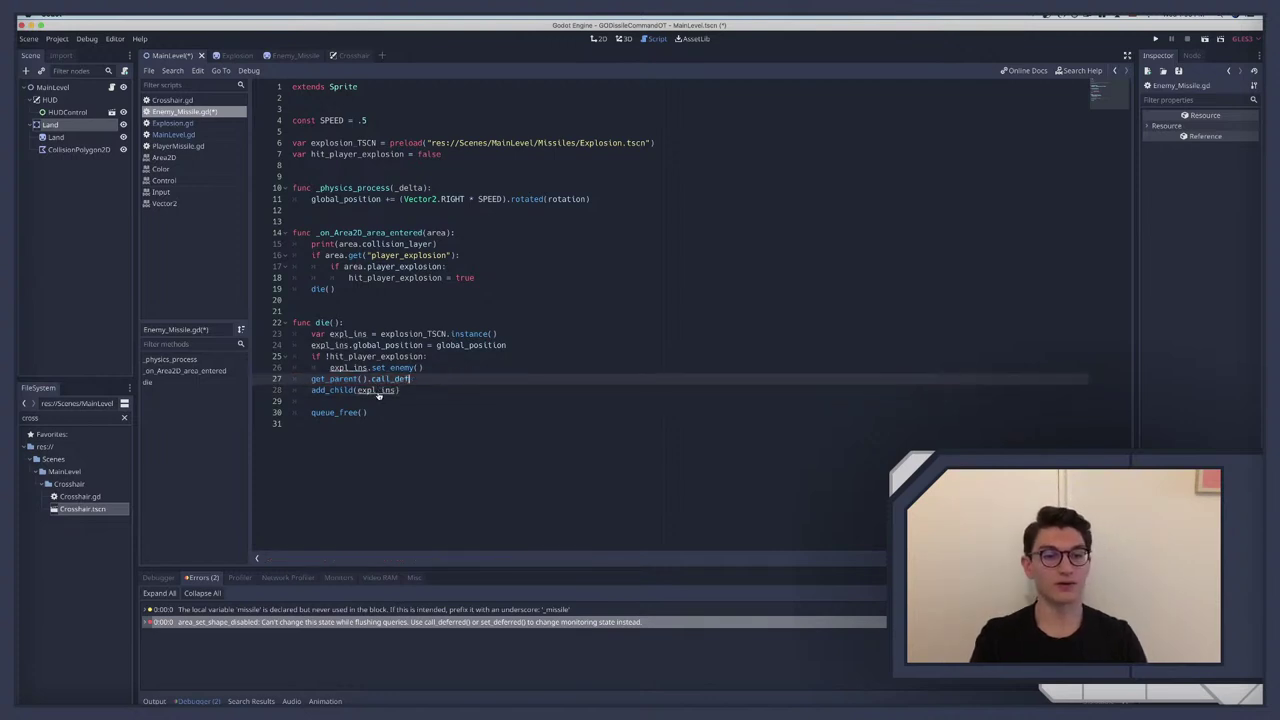
{"action": "key", "text": "Delete"}
{"action": "key", "text": "Delete"}
{"action": "key", "text": "BackSpace"}
{"action": "key", "text": "BackSpace"}
{"action": "key", "text": "BackSpace"}
{"action": "key", "text": "BackSpace"}
{"action": "key", "text": "BackSpace"}
{"action": "key", "text": "BackSpace"}
{"action": "key", "text": "BackSpace"}
{"action": "key", "text": "BackSpace"}
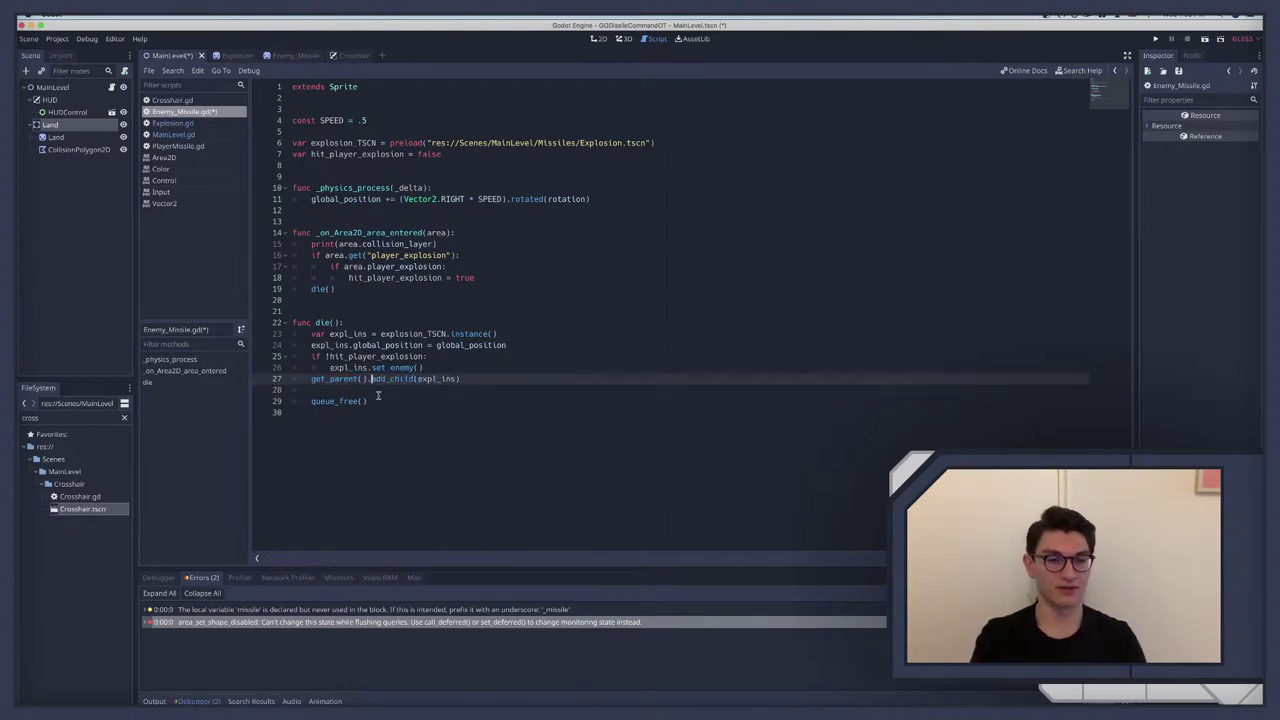
{"action": "left_click", "coordinate": [395, 378]}
{"action": "key", "text": "ctrl+s"}
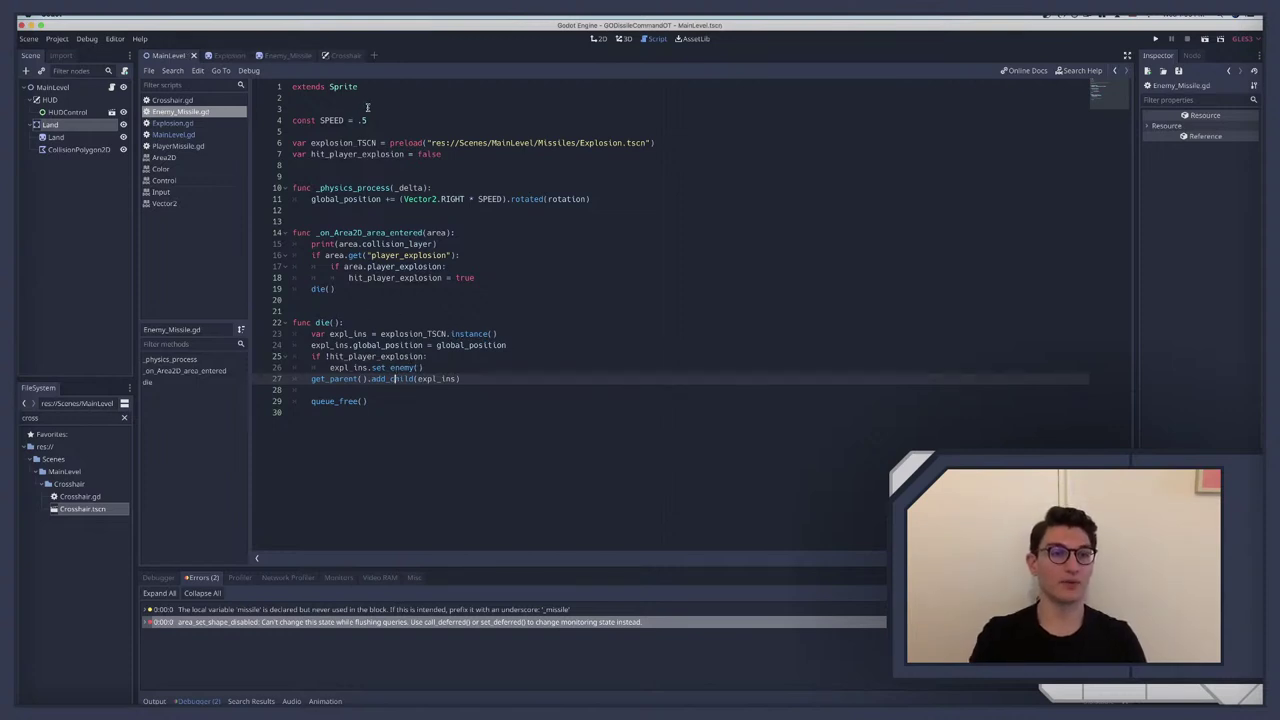
Step: Declare a dead flag set to false and start die() with an 'if !dead:' check setting dead = true
{"action": "left_click", "coordinate": [460, 153]}
{"action": "key", "text": "Return"}
{"action": "type", "text": "var di"}
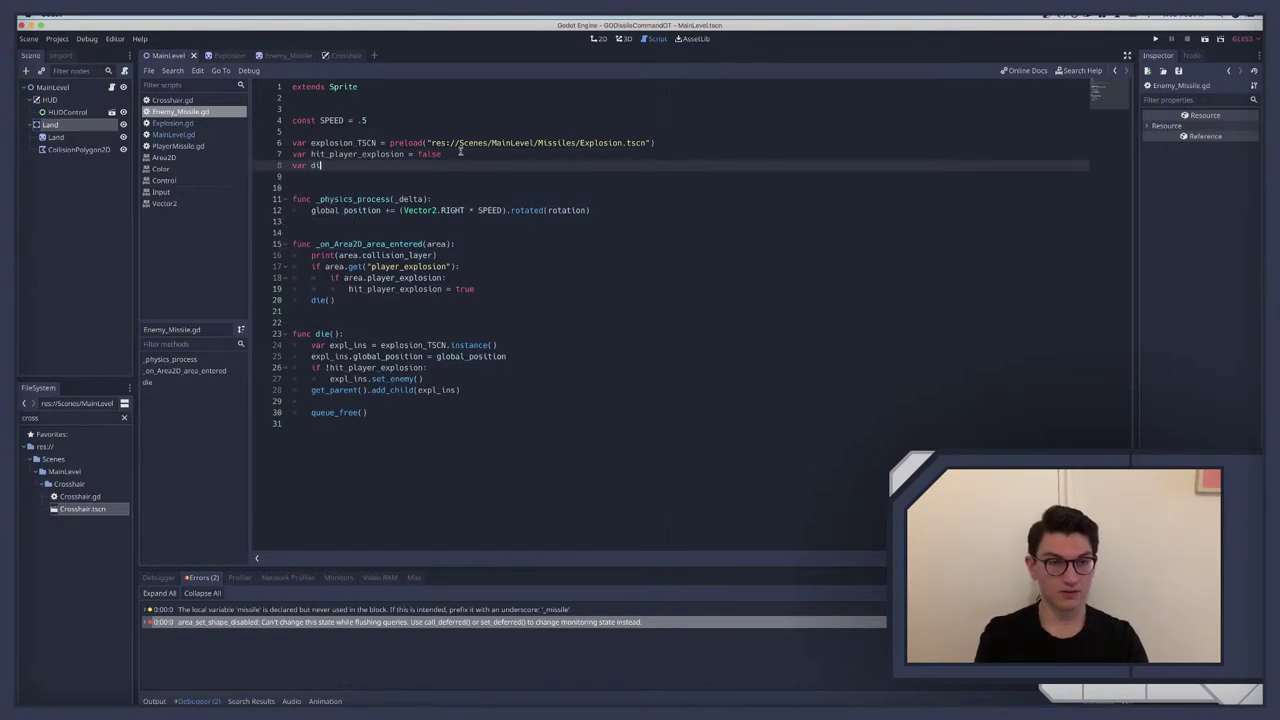
{"action": "key", "text": "BackSpace"}
{"action": "type", "text": "ead"}
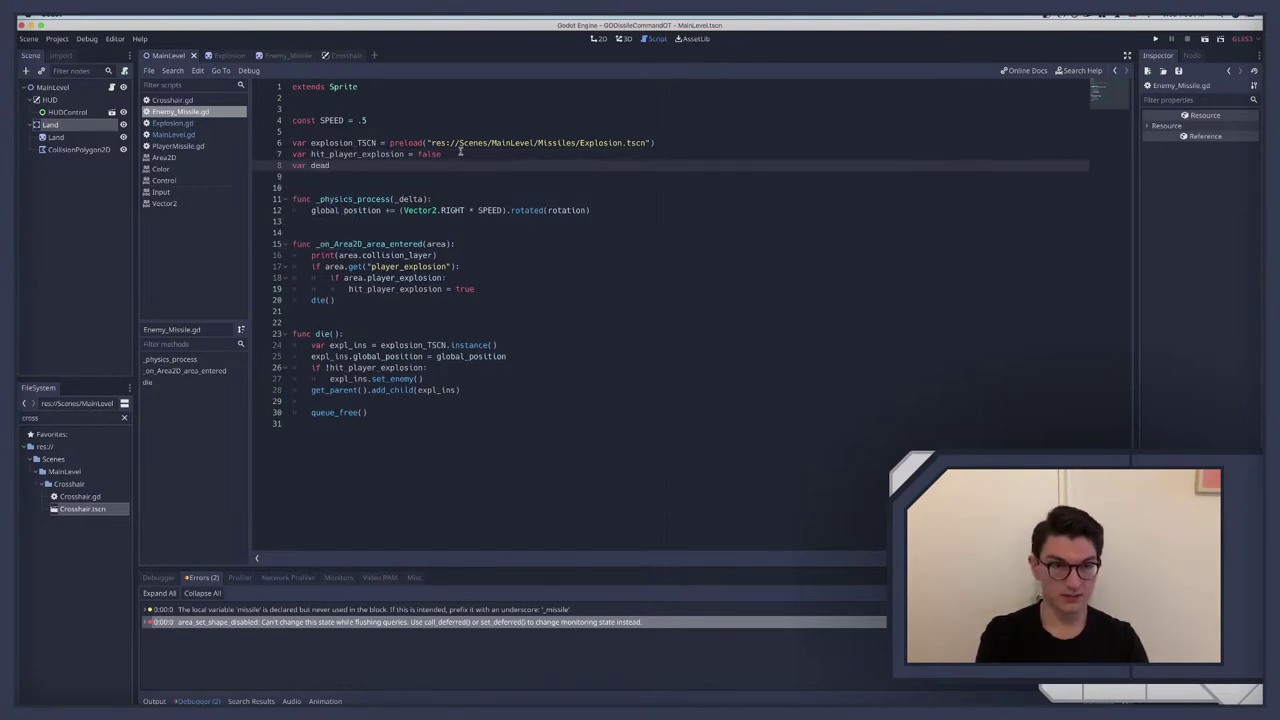
{"action": "type", "text": " = false"}
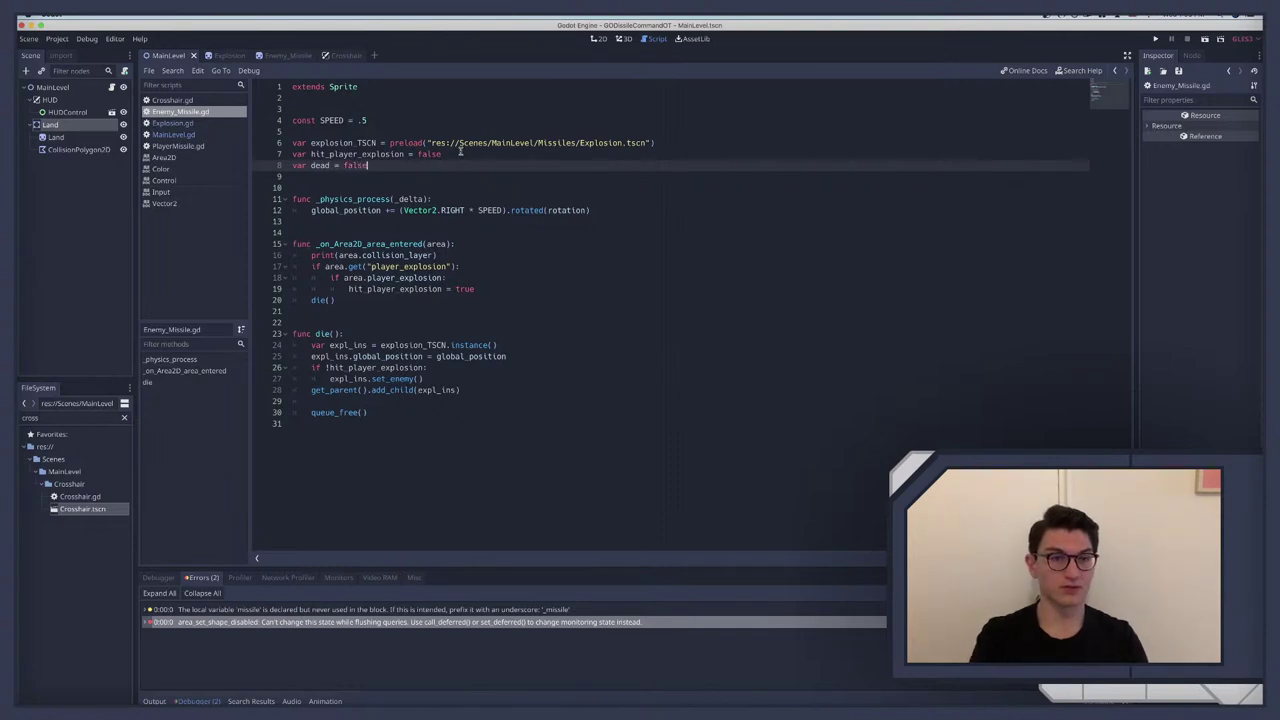
{"action": "left_click", "coordinate": [352, 334]}
{"action": "key", "text": "Return"}
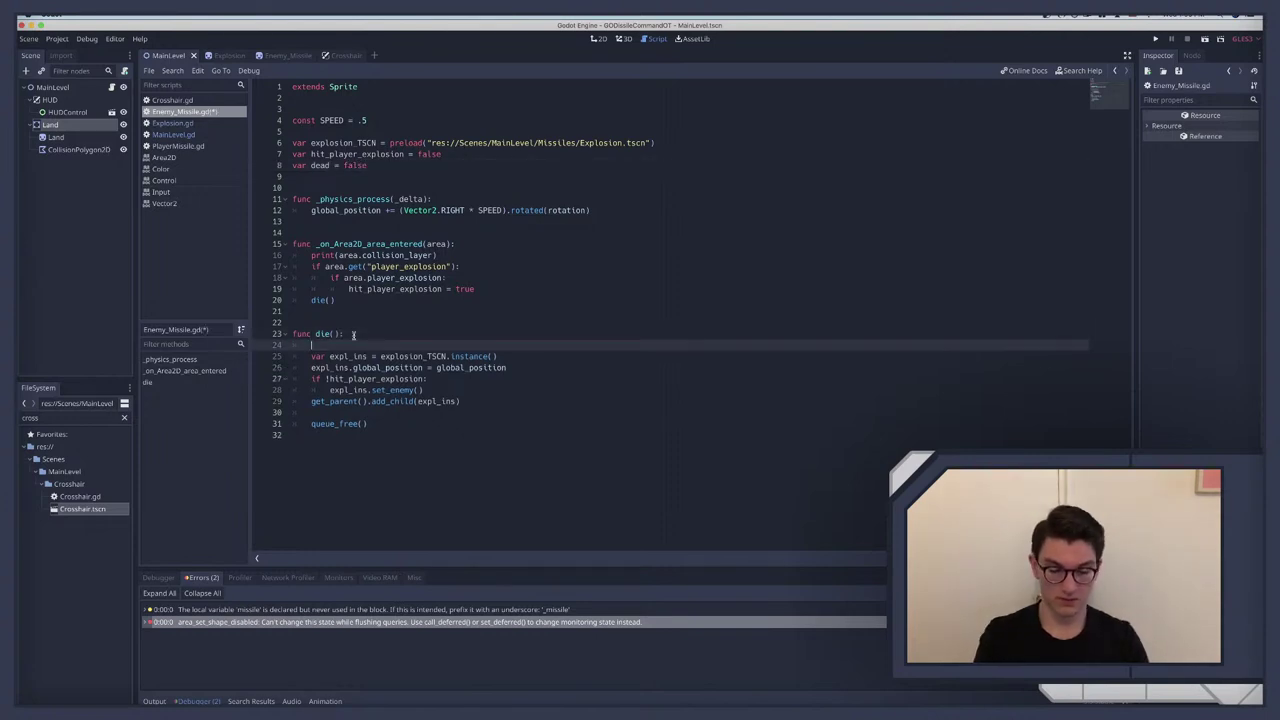
{"action": "type", "text": "if !"}
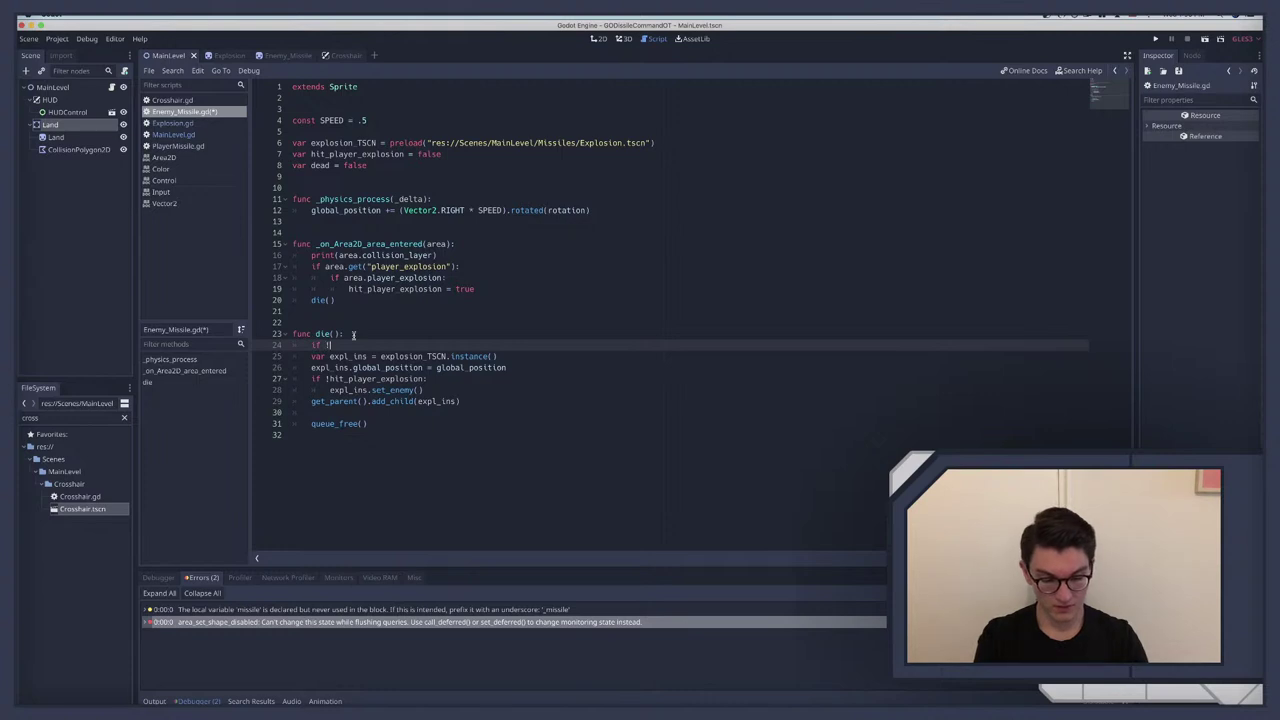
{"action": "type", "text": "dead"}
{"action": "key", "text": "Return"}
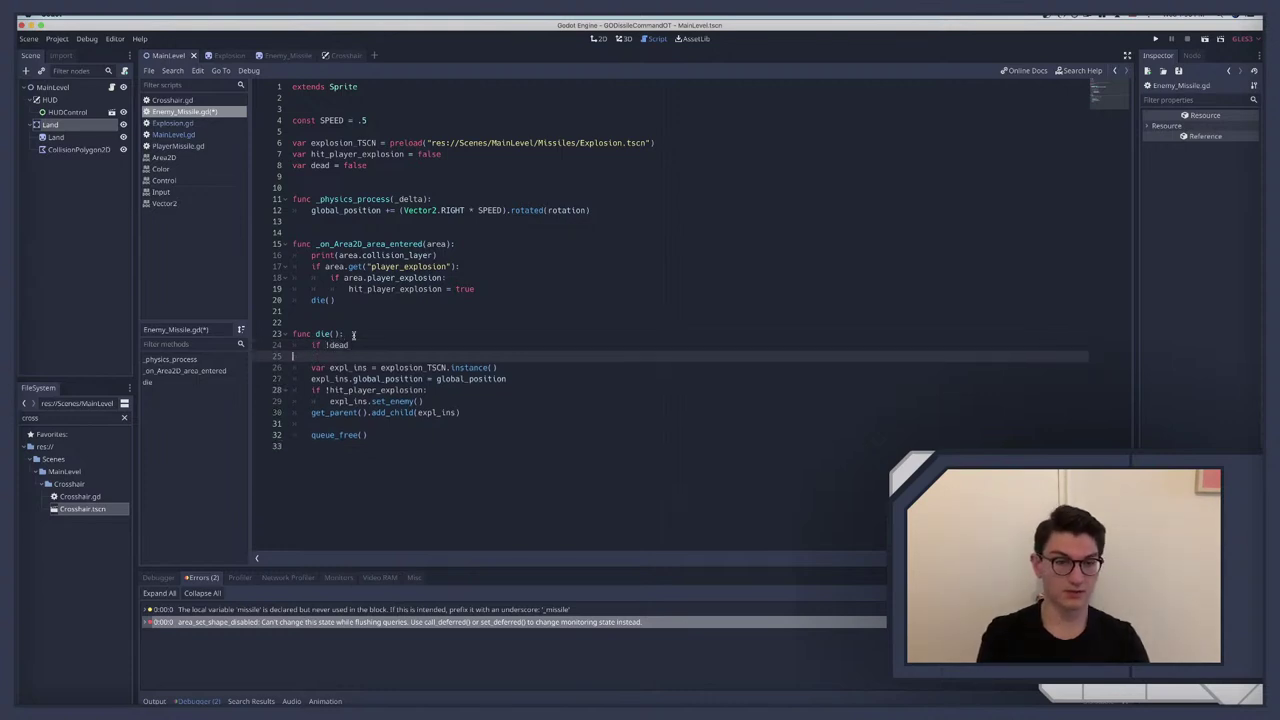
{"action": "key", "text": "BackSpace"}
{"action": "type", "text": ":"}
{"action": "key", "text": "Return"}
{"action": "type", "text": "dea"}
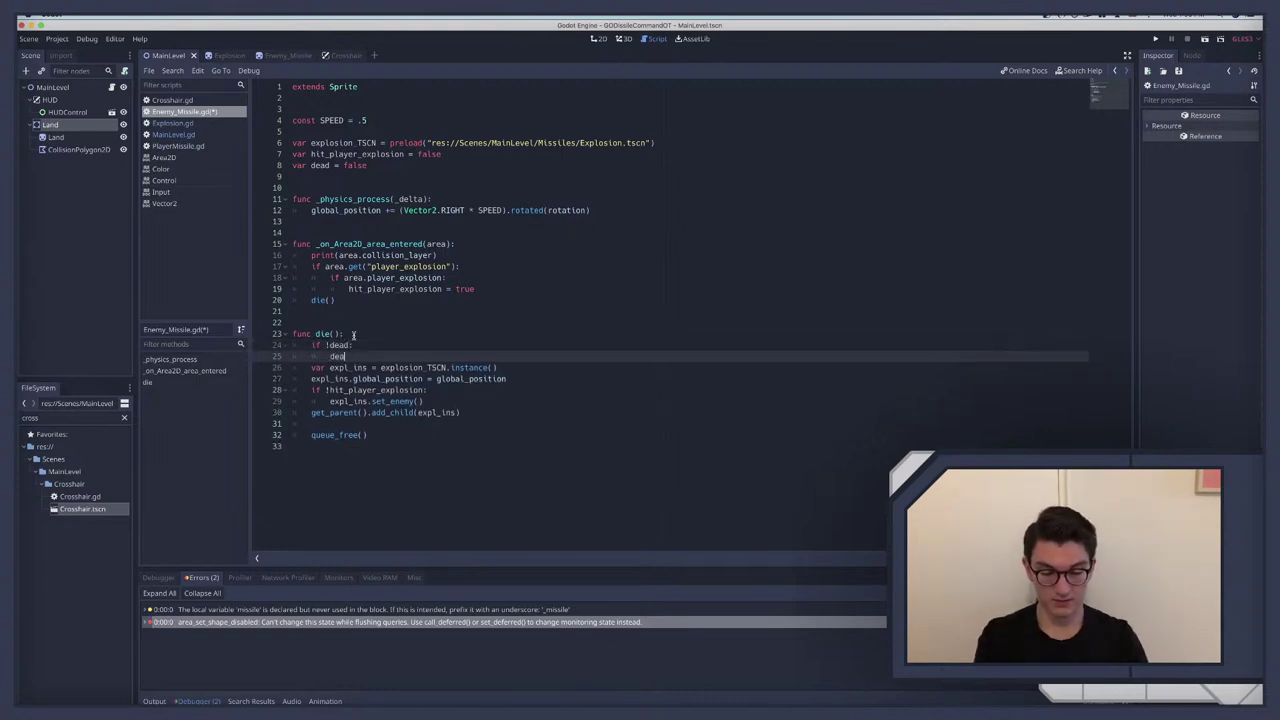
{"action": "type", "text": "d = true"}
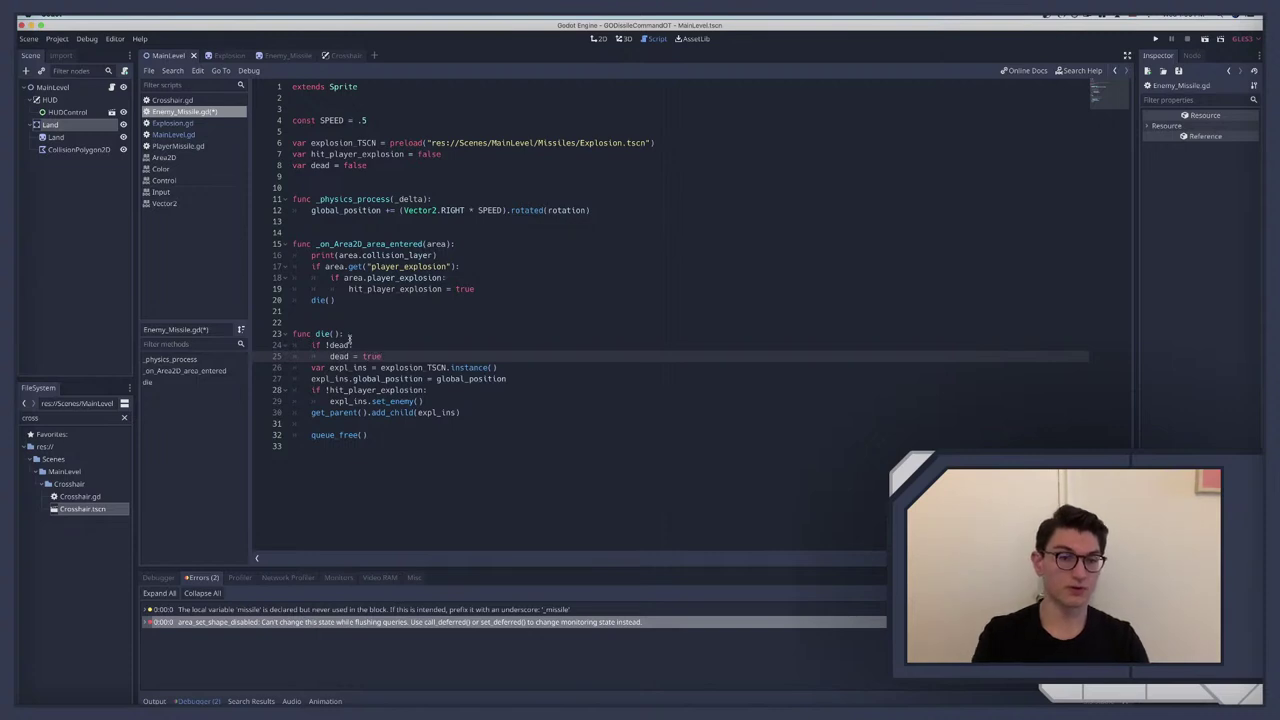
Step: Indent die()'s explosion code under the dead check and save Enemy_Missile.gd
{"action": "left_click_drag", "start_coordinate": [377, 437], "coordinate": [262, 371]}
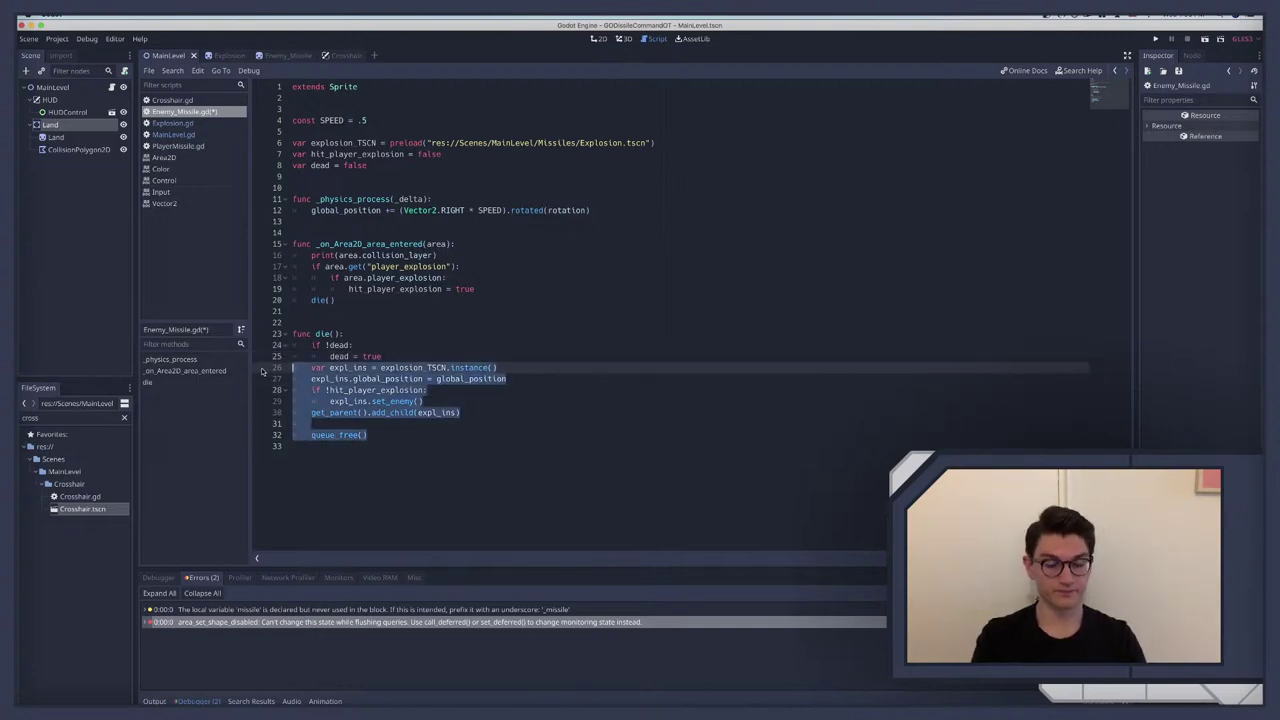
{"action": "key", "text": "Tab"}
{"action": "left_click", "coordinate": [405, 374]}
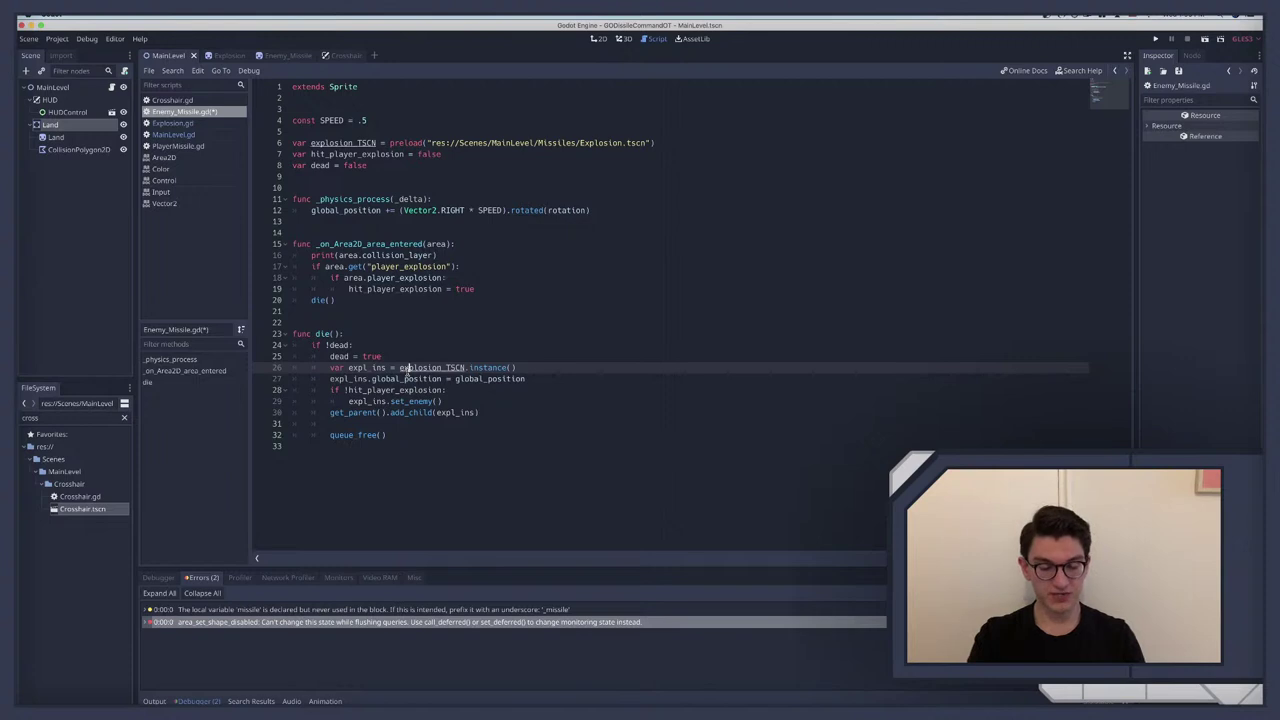
{"action": "key", "text": "ctrl+s"}
Step: Review the new dead guard and the flag's false default, then open PlayerMissile.gd
{"action": "double_click", "coordinate": [320, 333]}
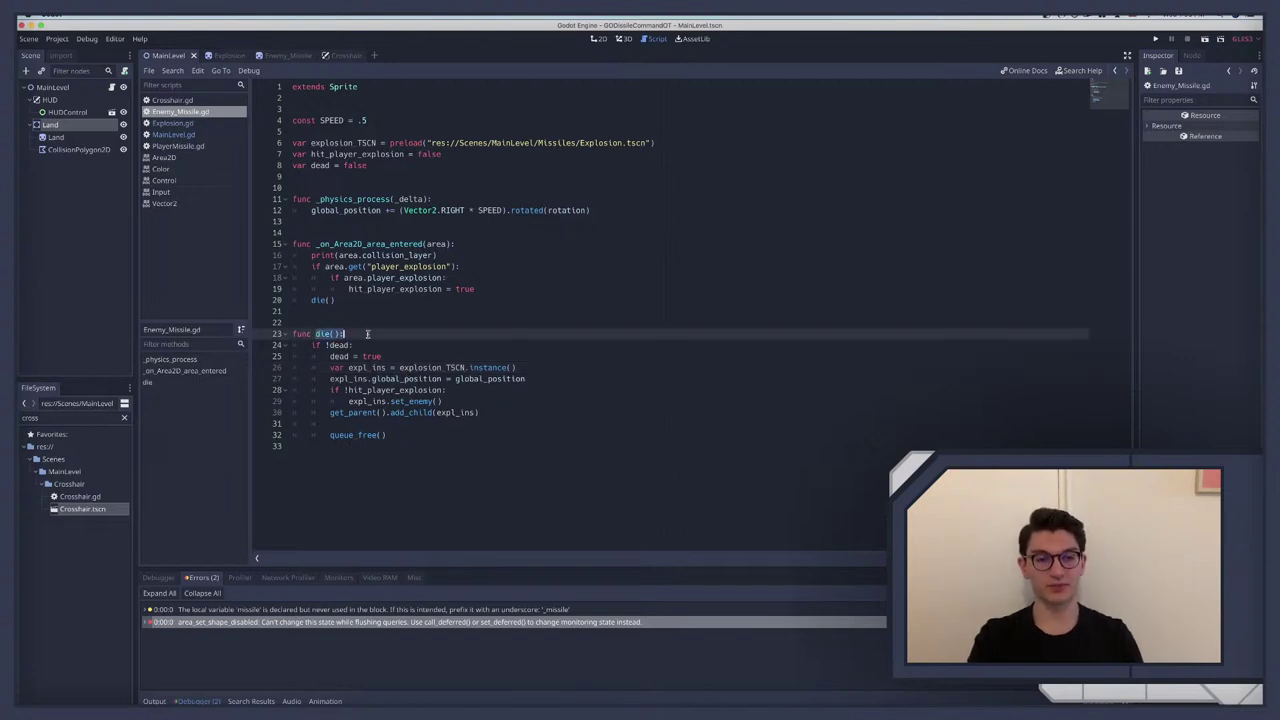
{"action": "double_click", "coordinate": [330, 345]}
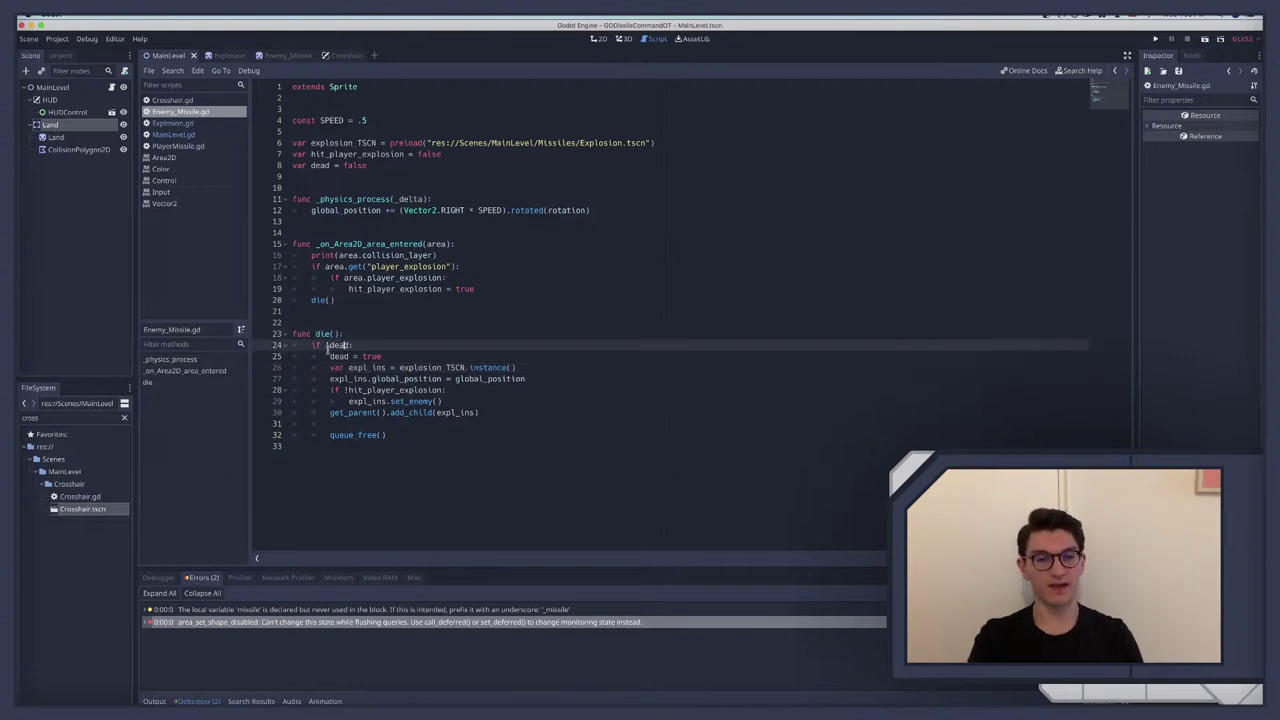
{"action": "left_click", "coordinate": [403, 412]}
{"action": "double_click", "coordinate": [403, 412]}
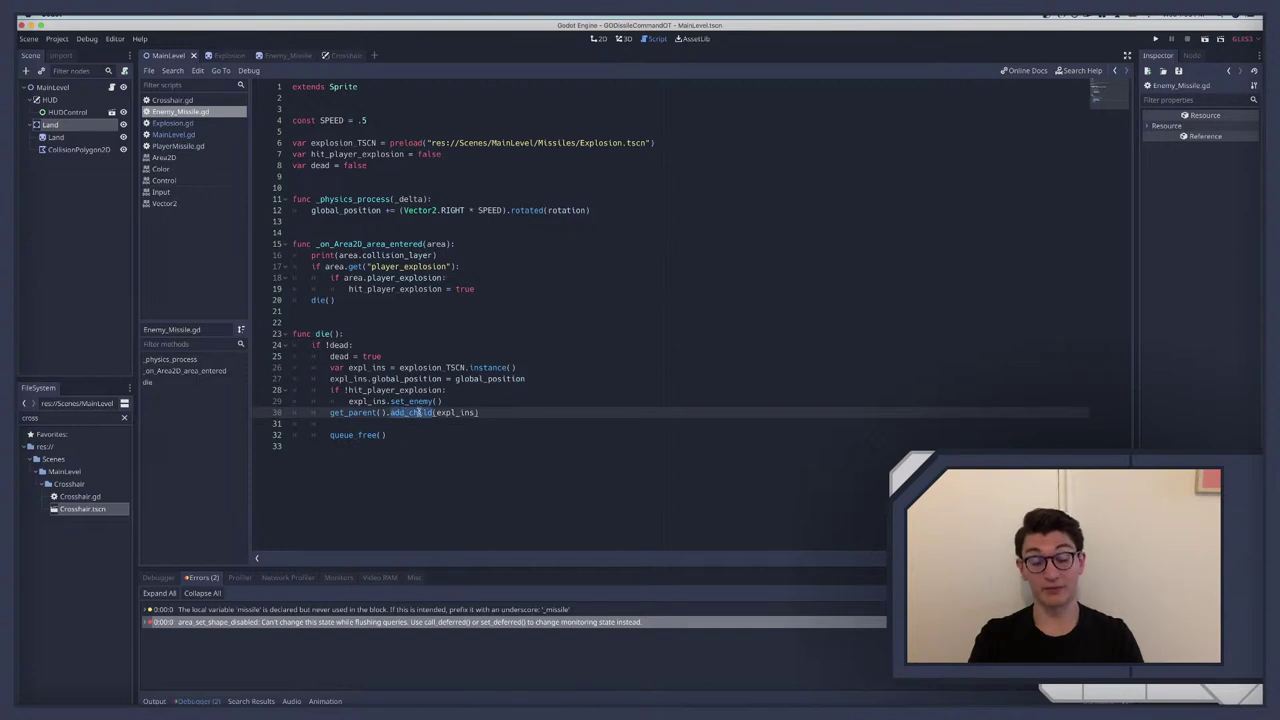
{"action": "double_click", "coordinate": [314, 345]}
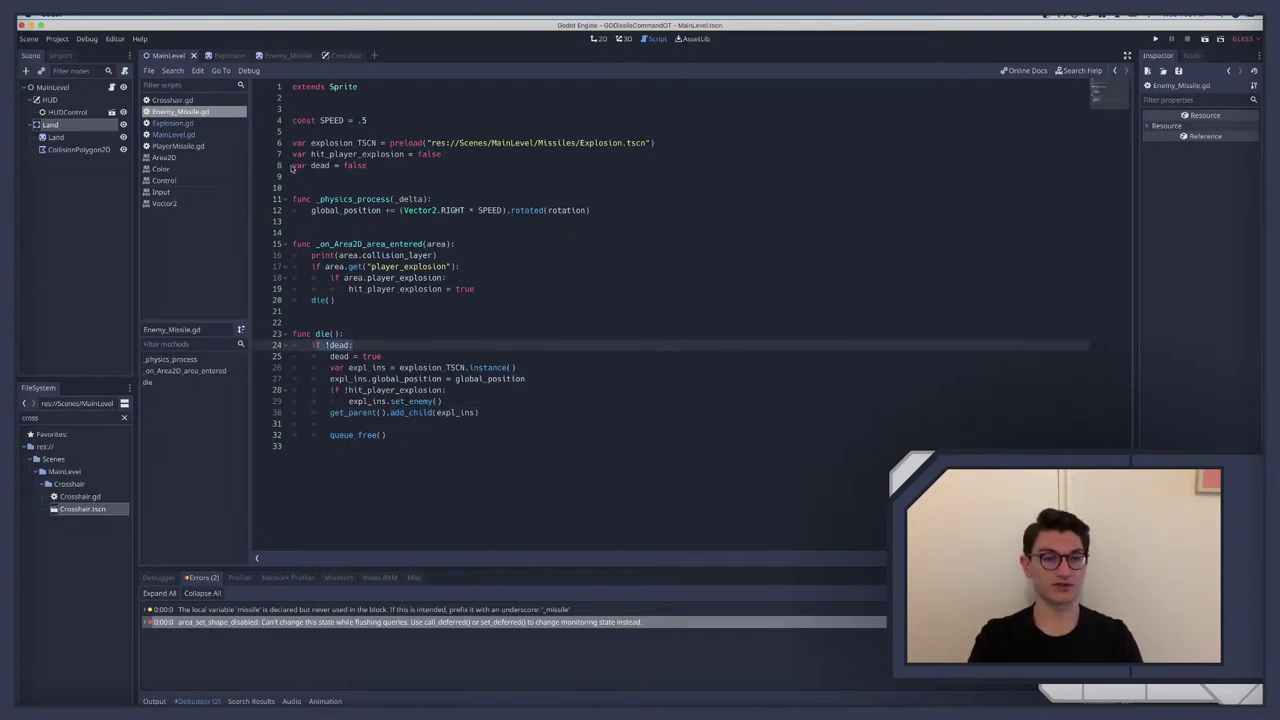
{"action": "left_click_drag", "start_coordinate": [294, 166], "coordinate": [368, 168]}
{"action": "double_click", "coordinate": [365, 167]}
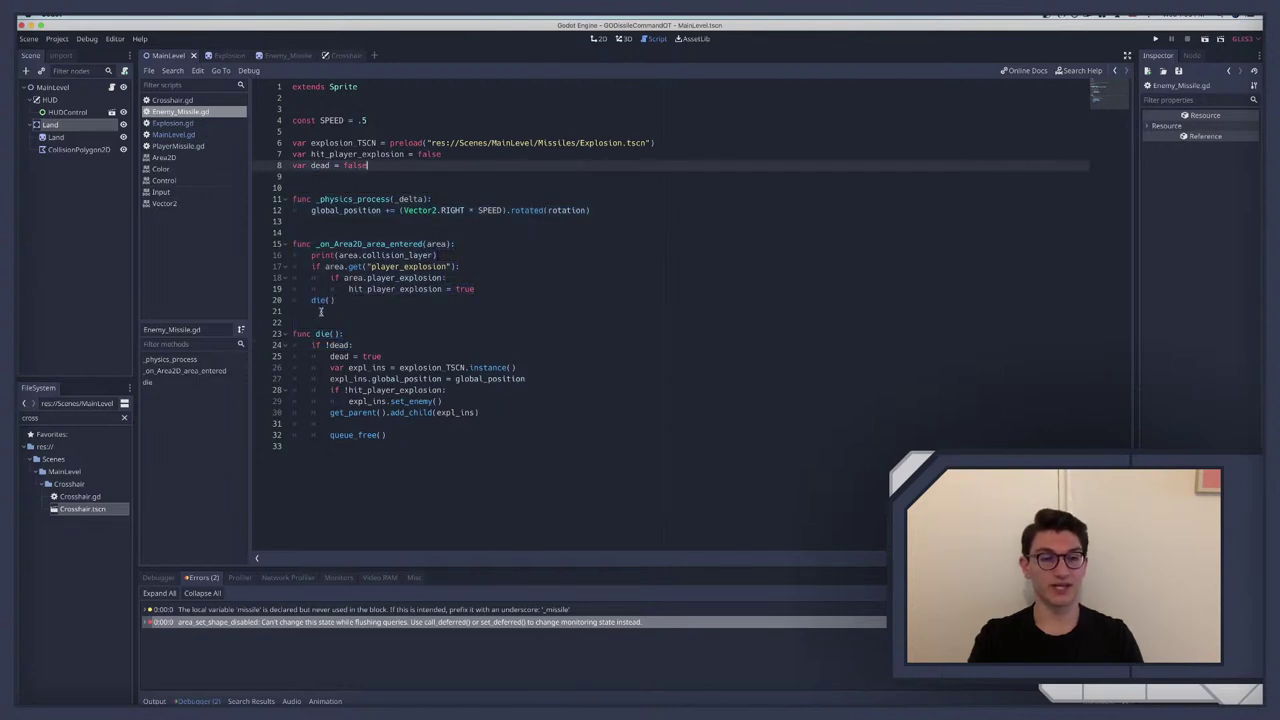
{"action": "left_click_drag", "start_coordinate": [325, 345], "coordinate": [405, 447]}
{"action": "left_click", "coordinate": [357, 368]}
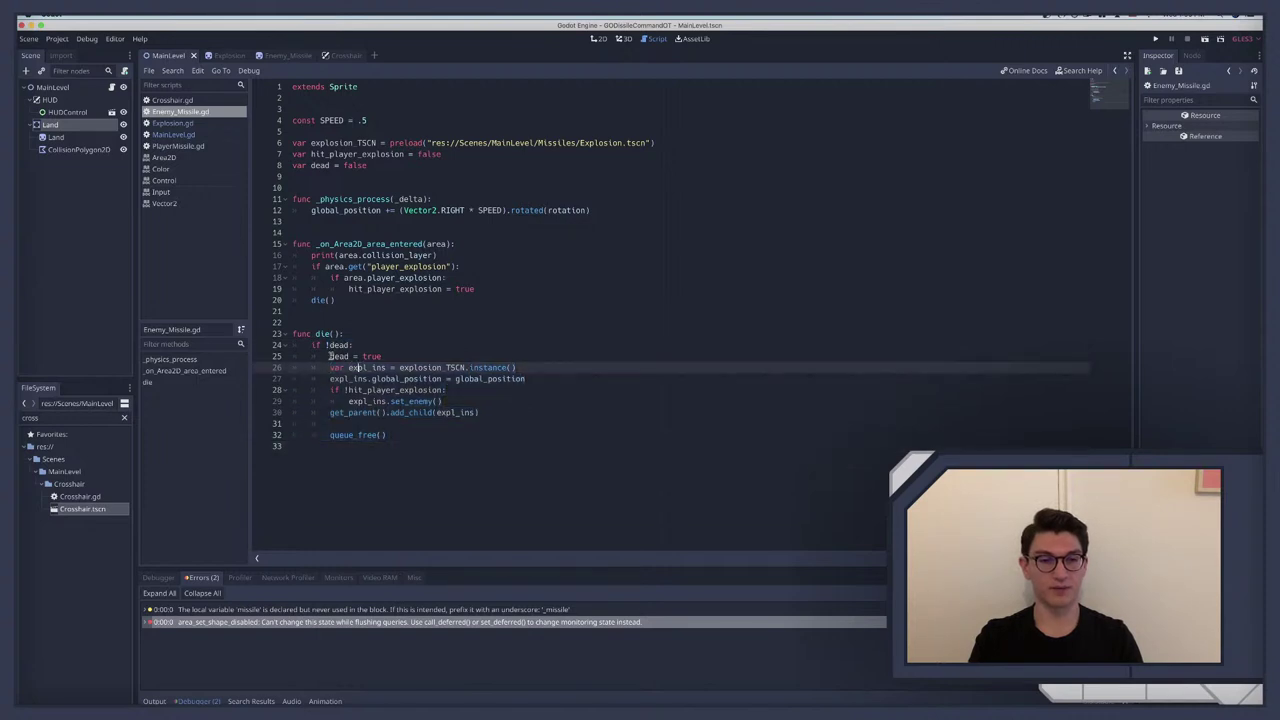
{"action": "left_click", "coordinate": [331, 356]}
{"action": "left_click_drag", "start_coordinate": [312, 346], "coordinate": [418, 358]}
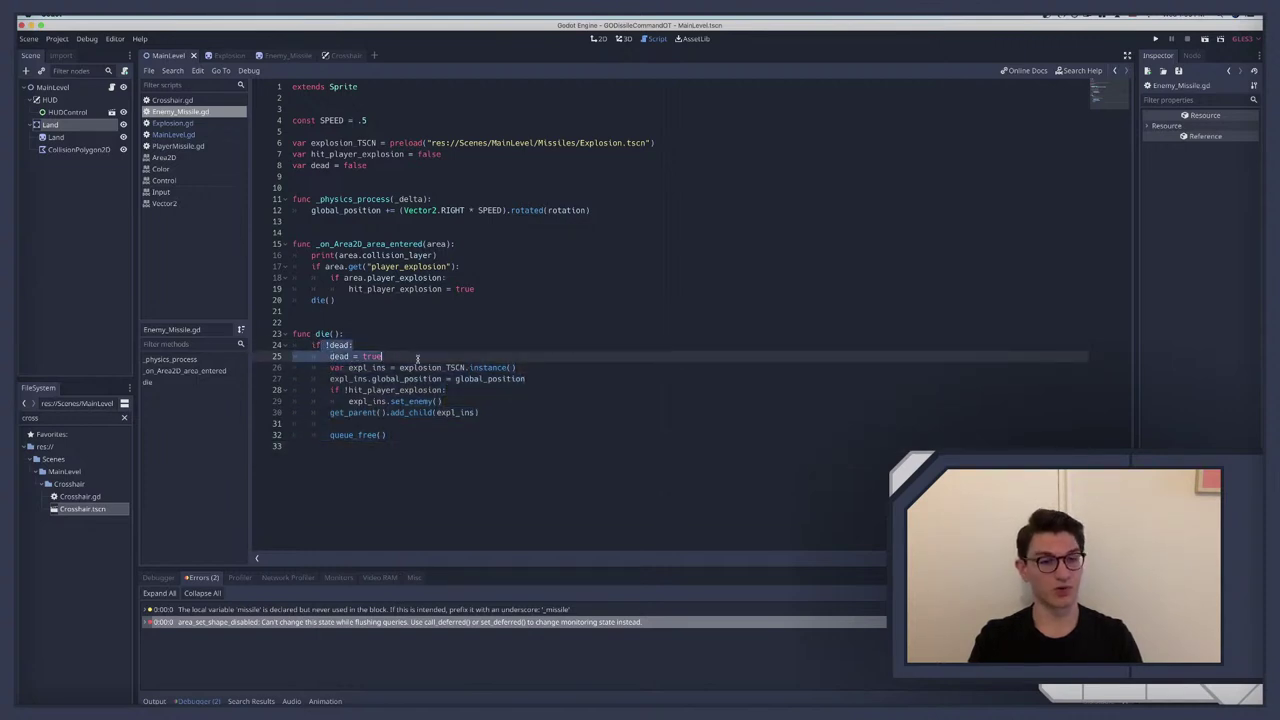
{"action": "left_click", "coordinate": [176, 146]}
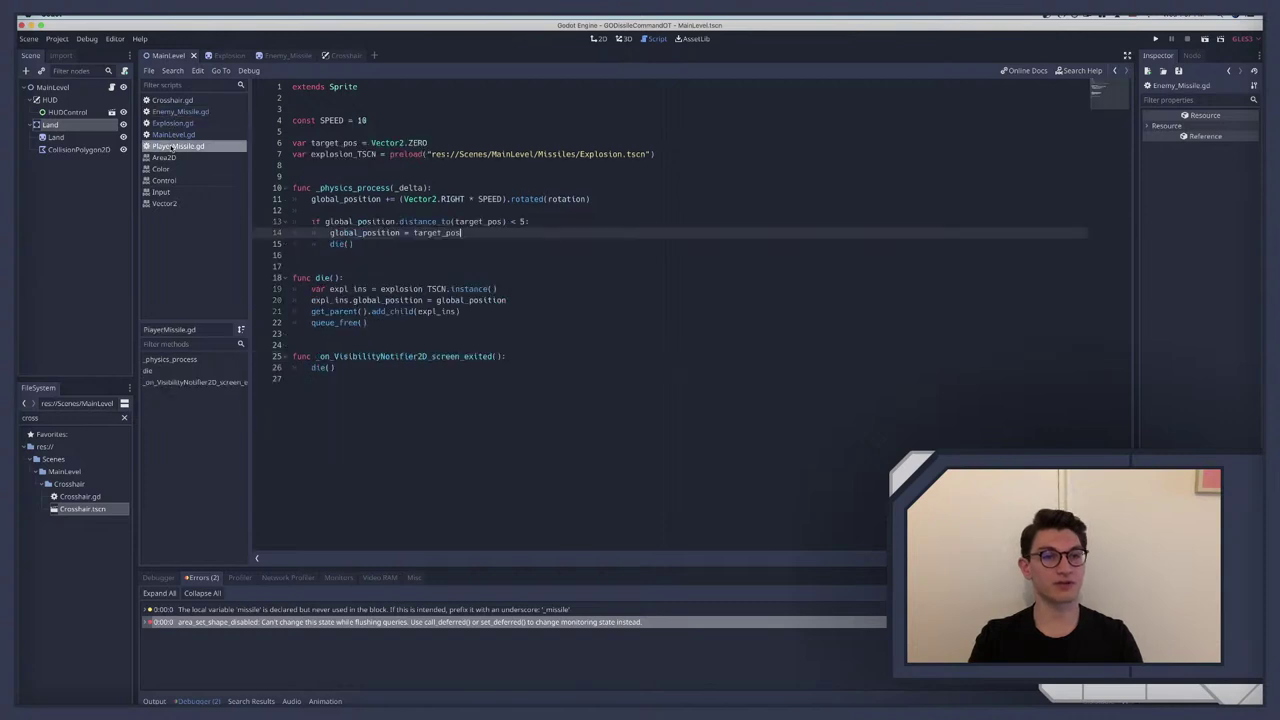
Step: Add 'var dead = false' and an 'if !dead:' check setting dead at the top of die()
{"action": "left_click", "coordinate": [678, 154]}
{"action": "key", "text": "Return"}
{"action": "type", "text": "var d"}
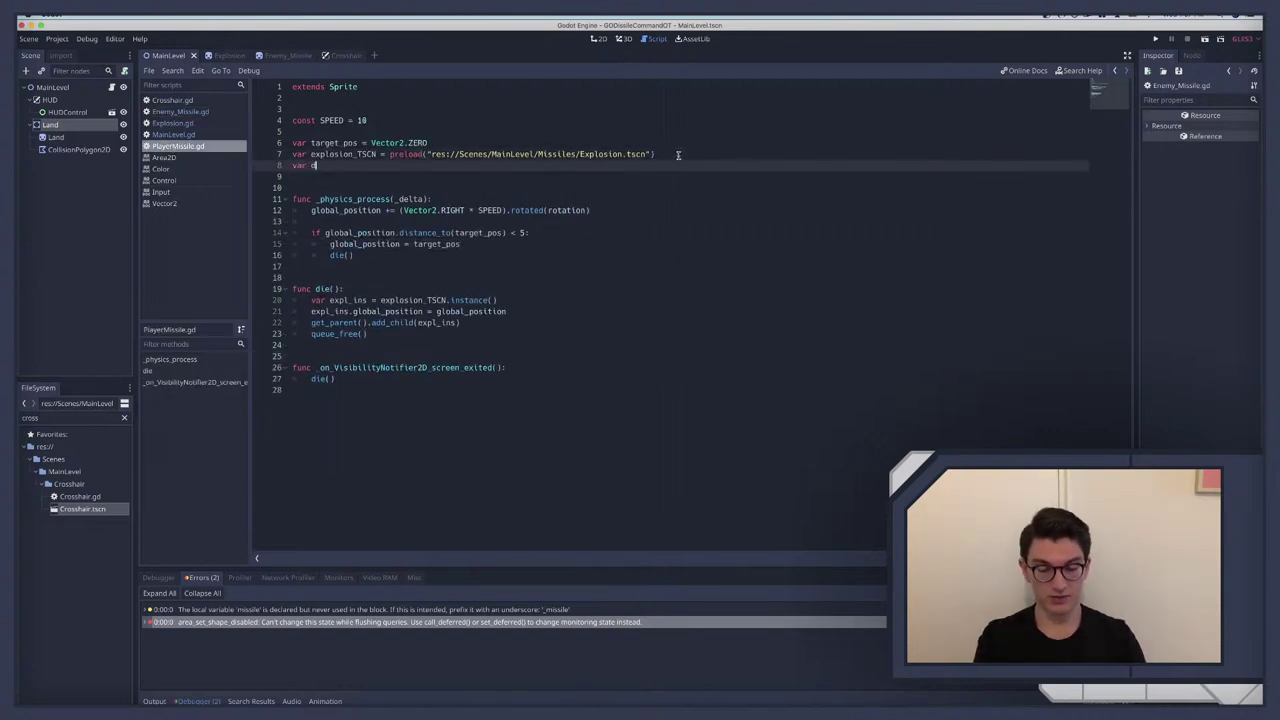
{"action": "type", "text": "ead = fals"}
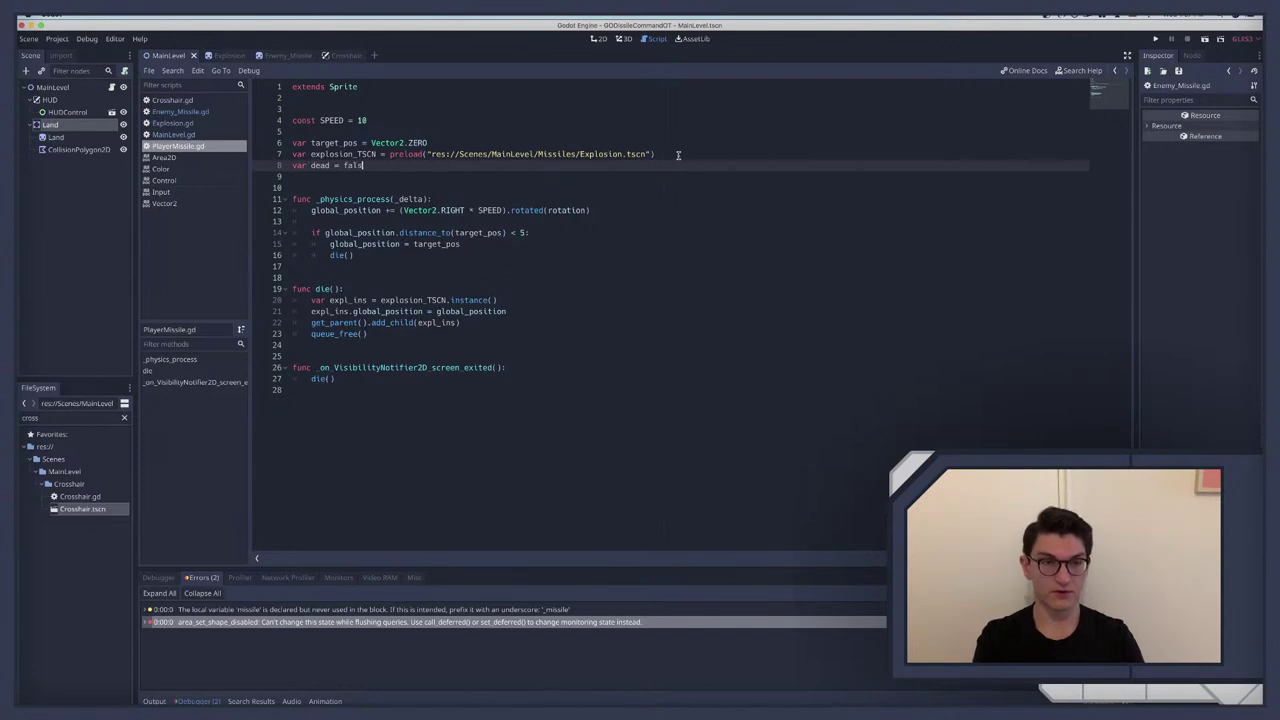
{"action": "type", "text": "e"}
{"action": "left_click", "coordinate": [350, 288]}
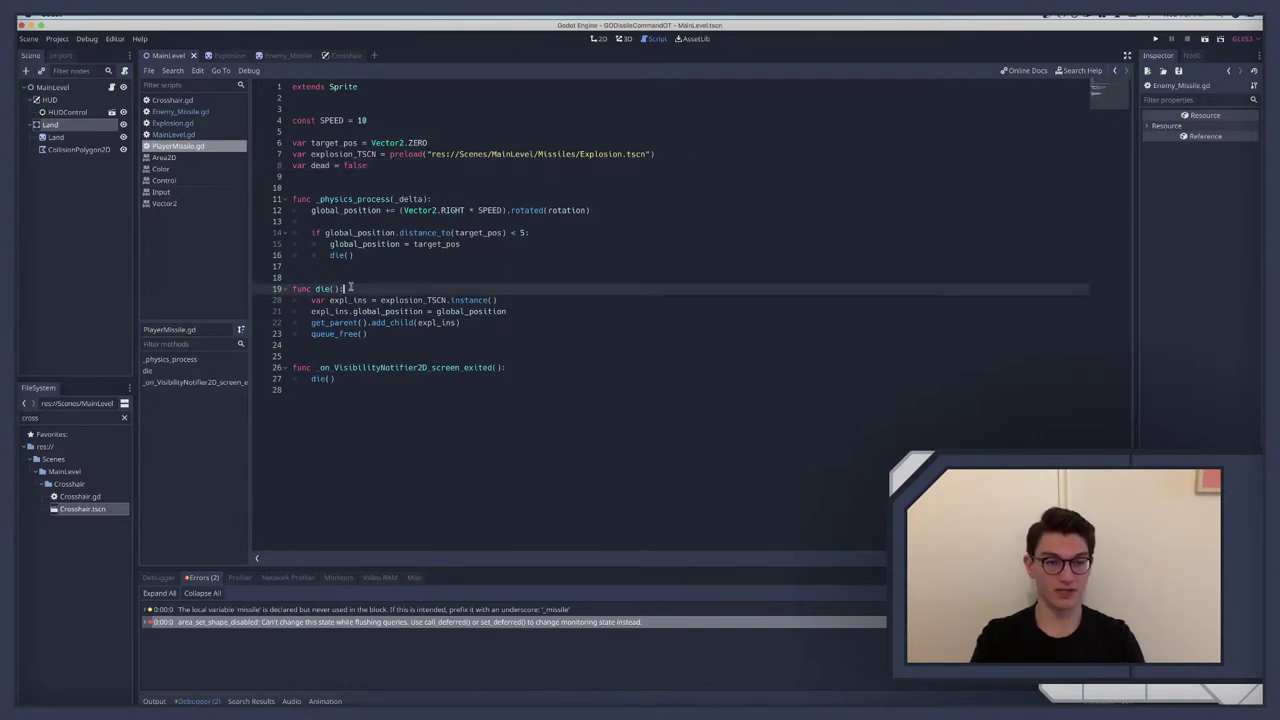
{"action": "key", "text": "Return"}
{"action": "type", "text": "if !"}
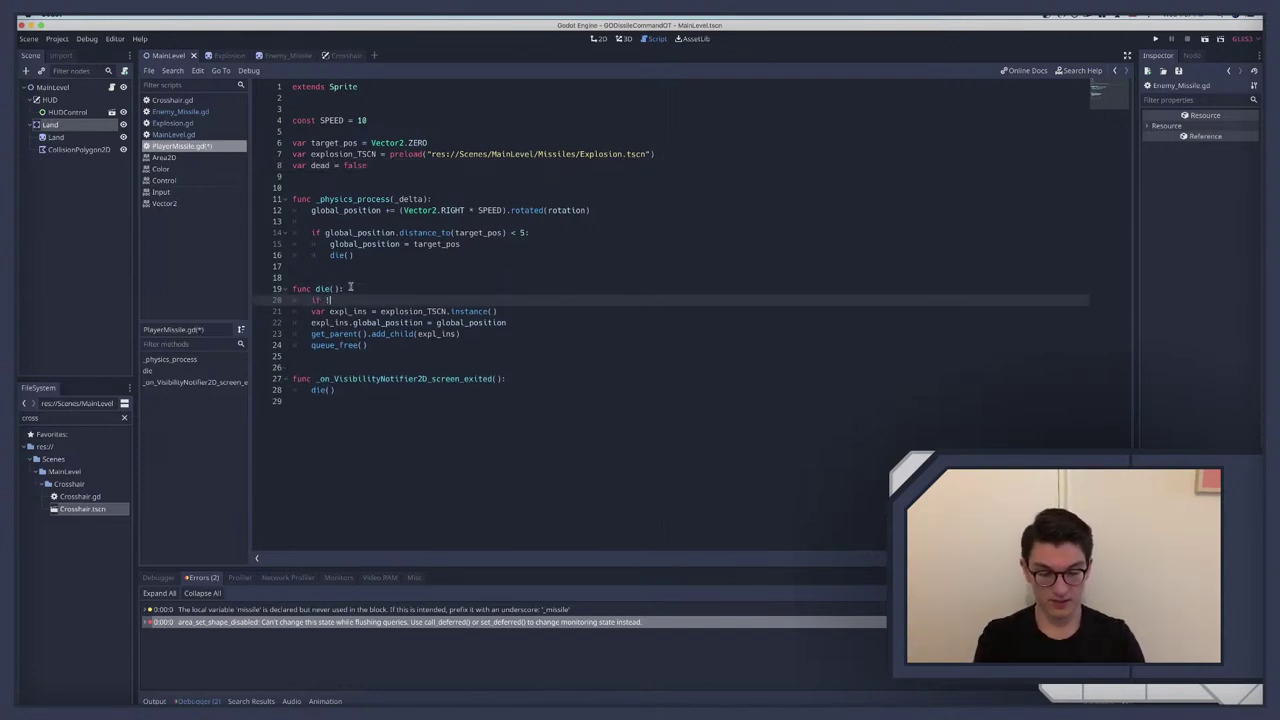
{"action": "type", "text": "dead:"}
{"action": "key", "text": "Return"}
{"action": "type", "text": "d"}
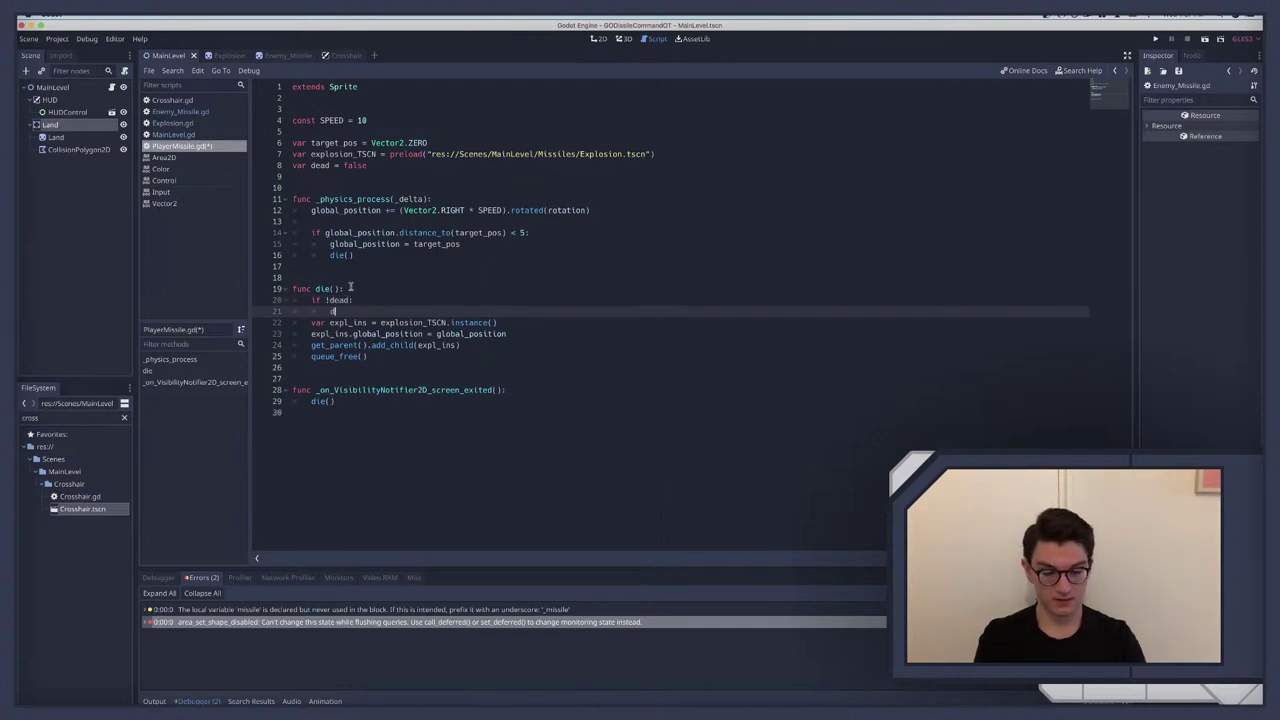
{"action": "type", "text": "ead = true"}
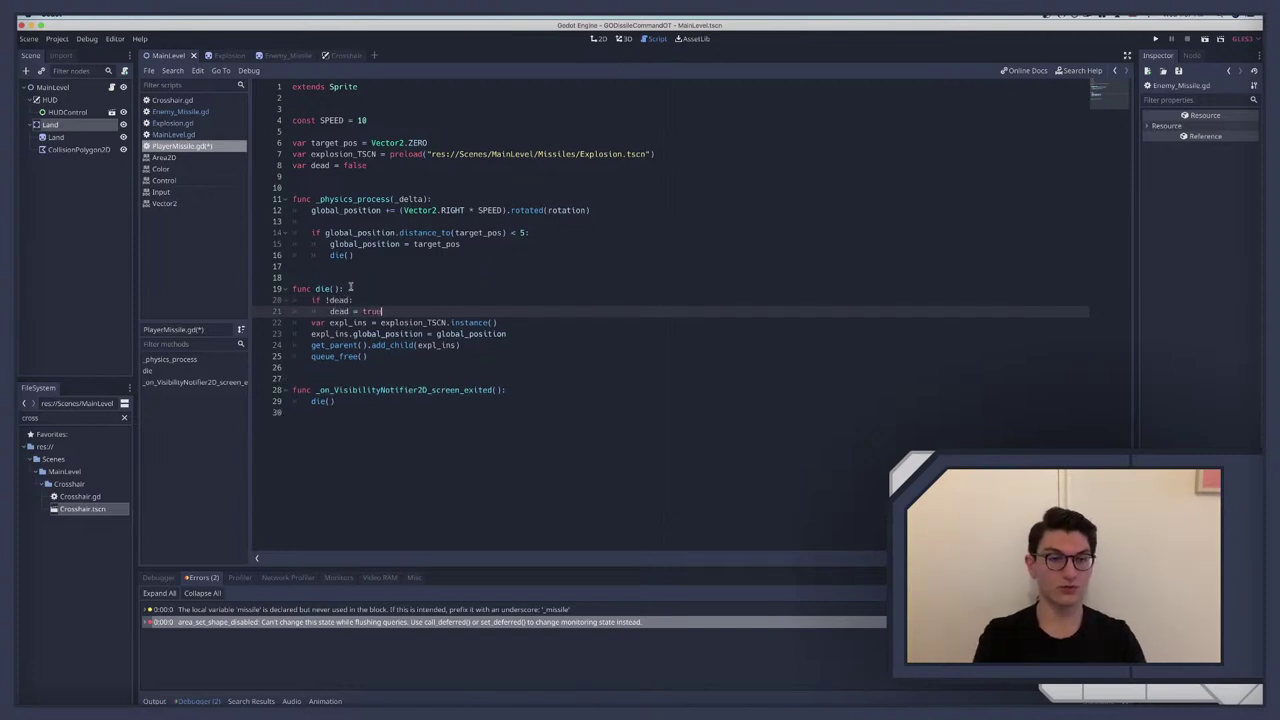
Step: Indent die()'s remaining lines 22–25 under the check and jump to MainLevel.gd's warning line
{"action": "left_click_drag", "start_coordinate": [305, 322], "coordinate": [377, 354]}
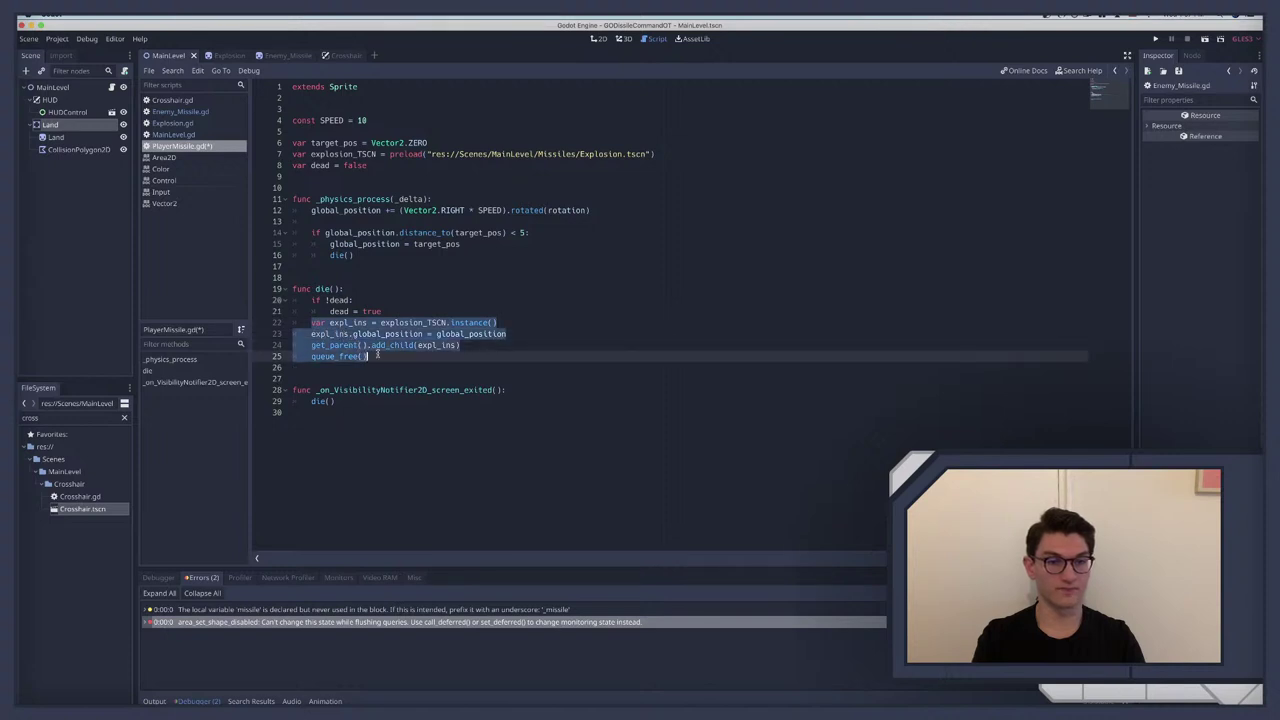
{"action": "key", "text": "Tab"}
{"action": "left_click", "coordinate": [360, 322]}
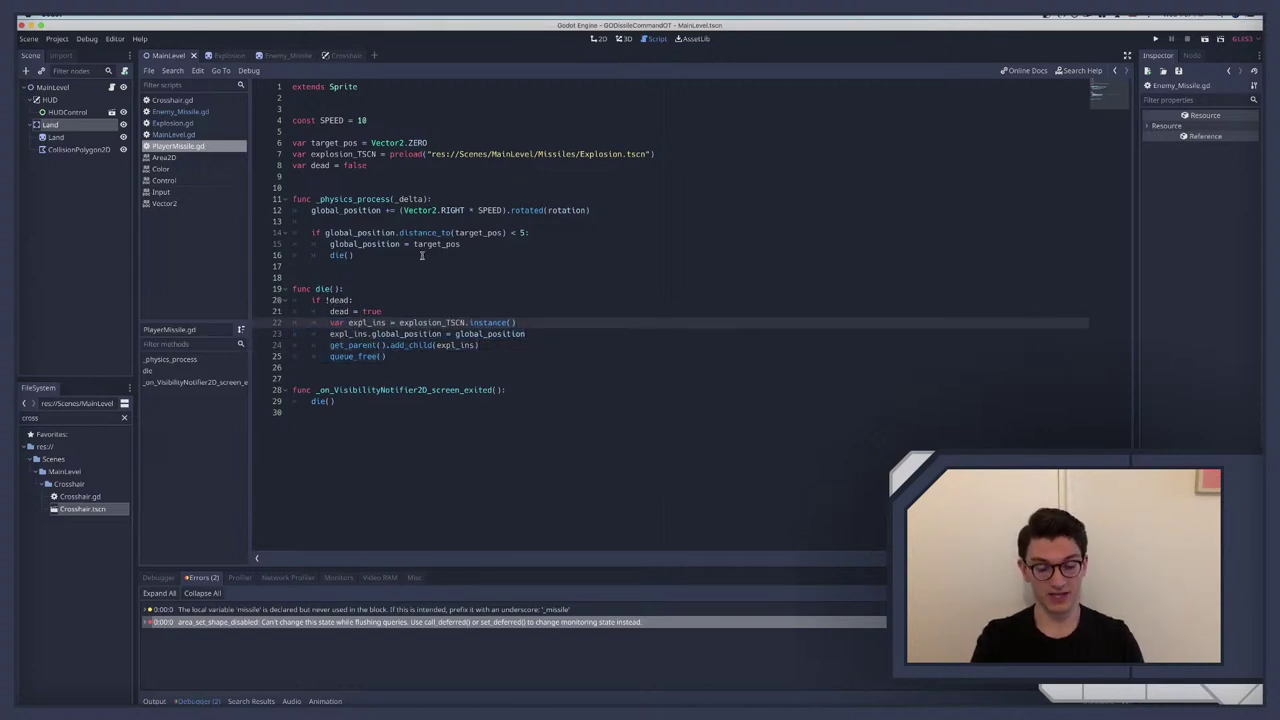
{"action": "left_click", "coordinate": [333, 609]}
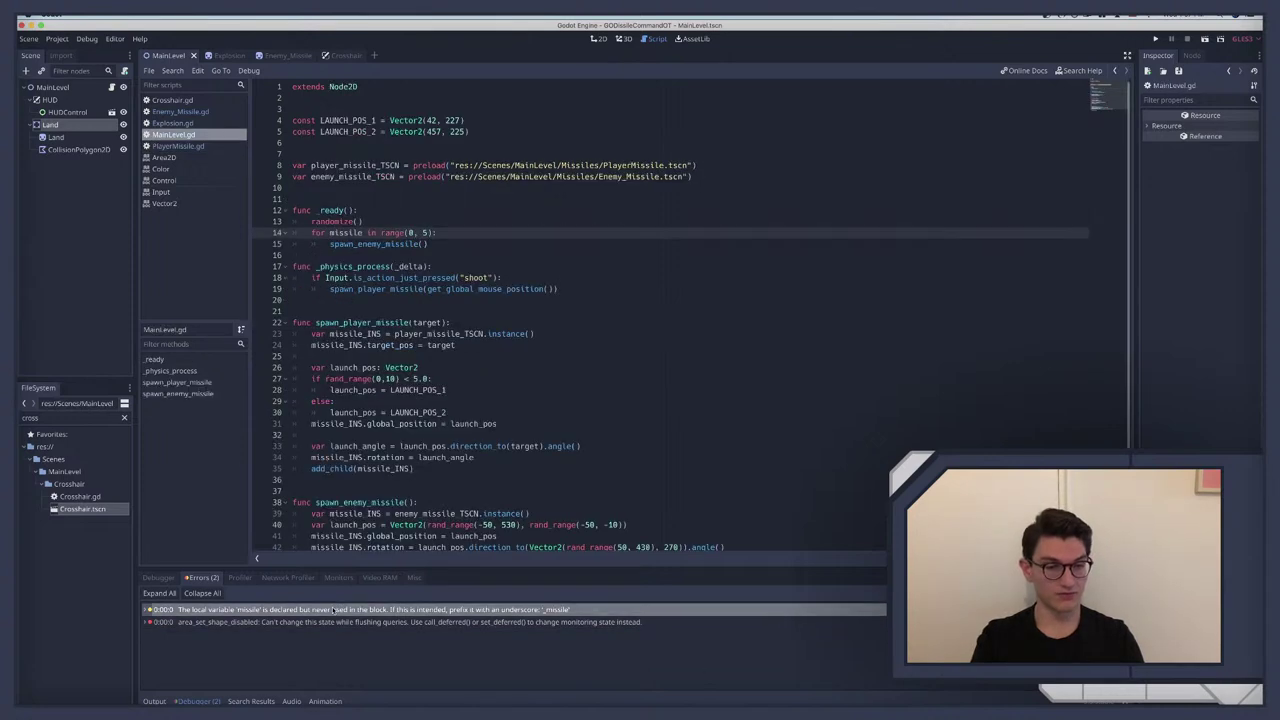
Step: Ignore the unused-variable warning on line 14, then playtest by firing seven missiles at enemies
{"action": "left_click", "coordinate": [467, 232]}
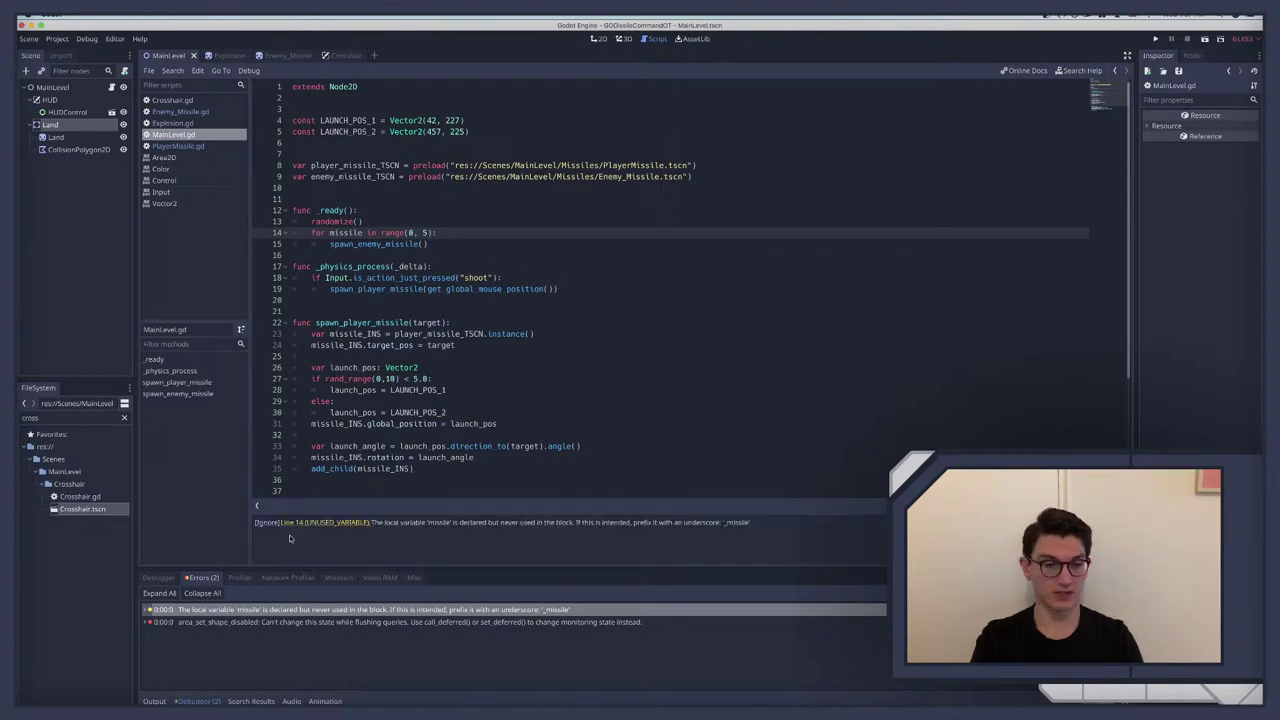
{"action": "left_click", "coordinate": [262, 522]}
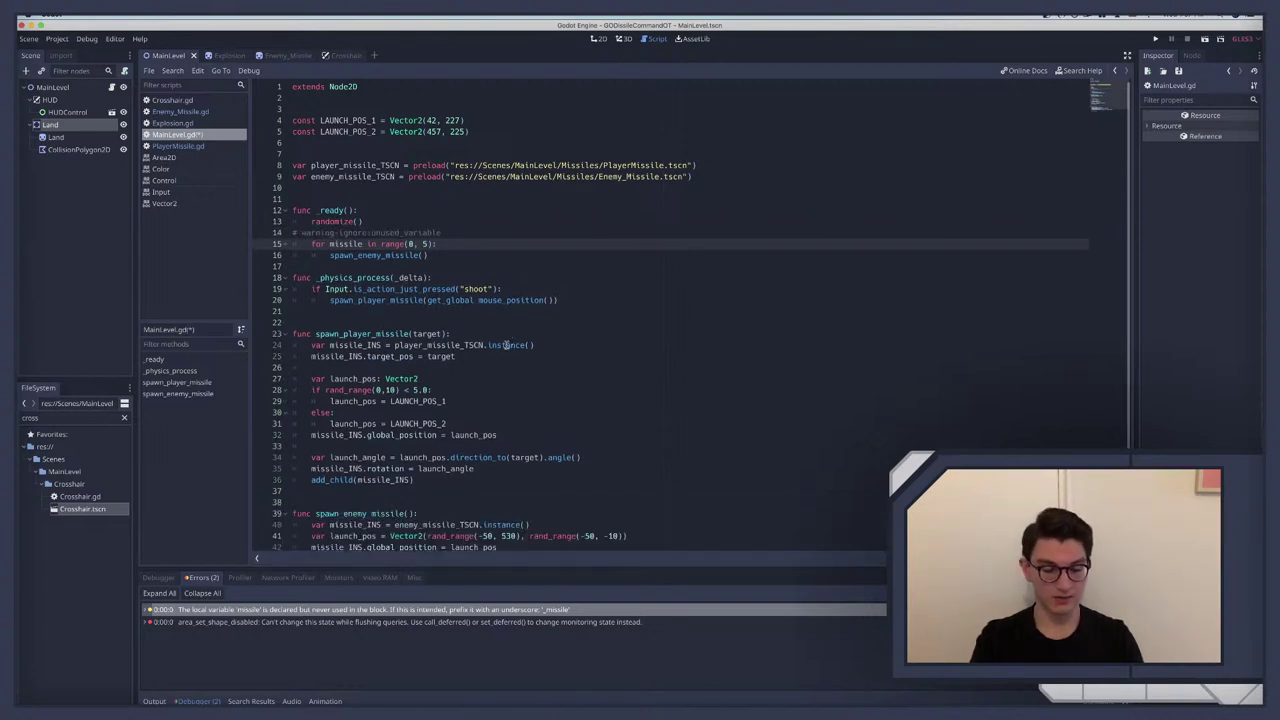
{"action": "key", "text": "super+b"}
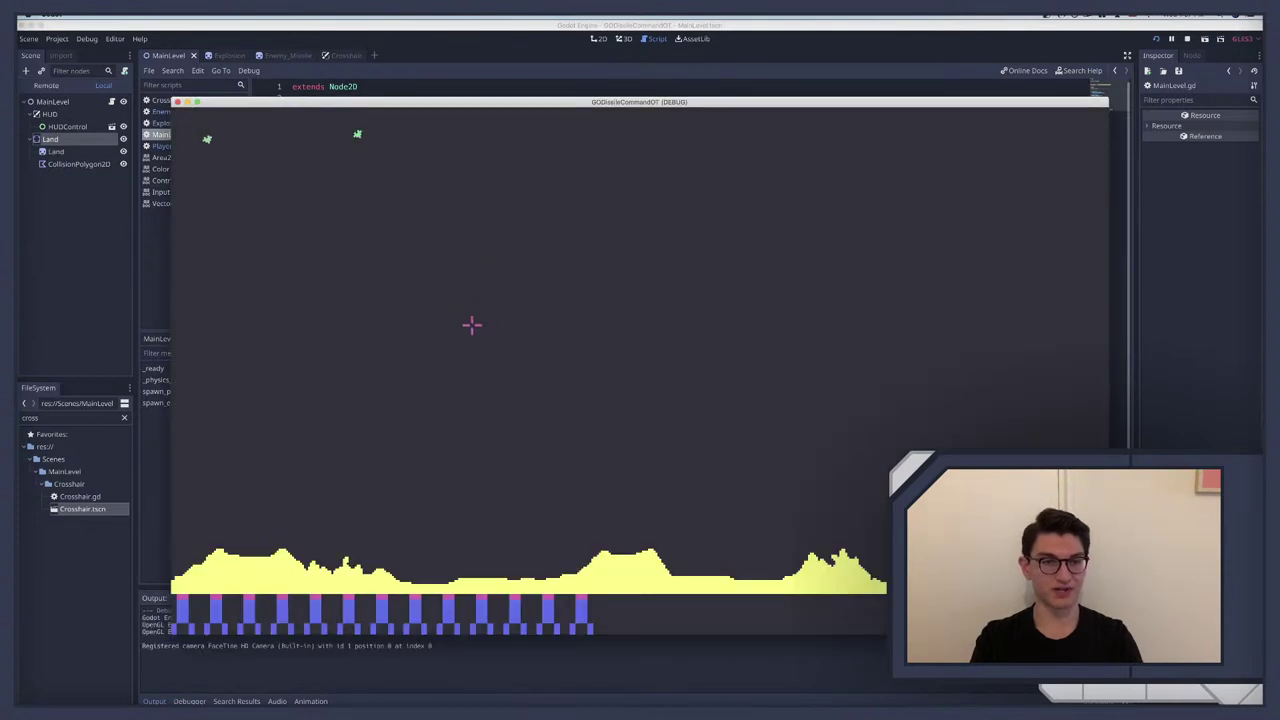
{"action": "left_click", "coordinate": [472, 324]}
{"action": "left_click", "coordinate": [764, 418]}
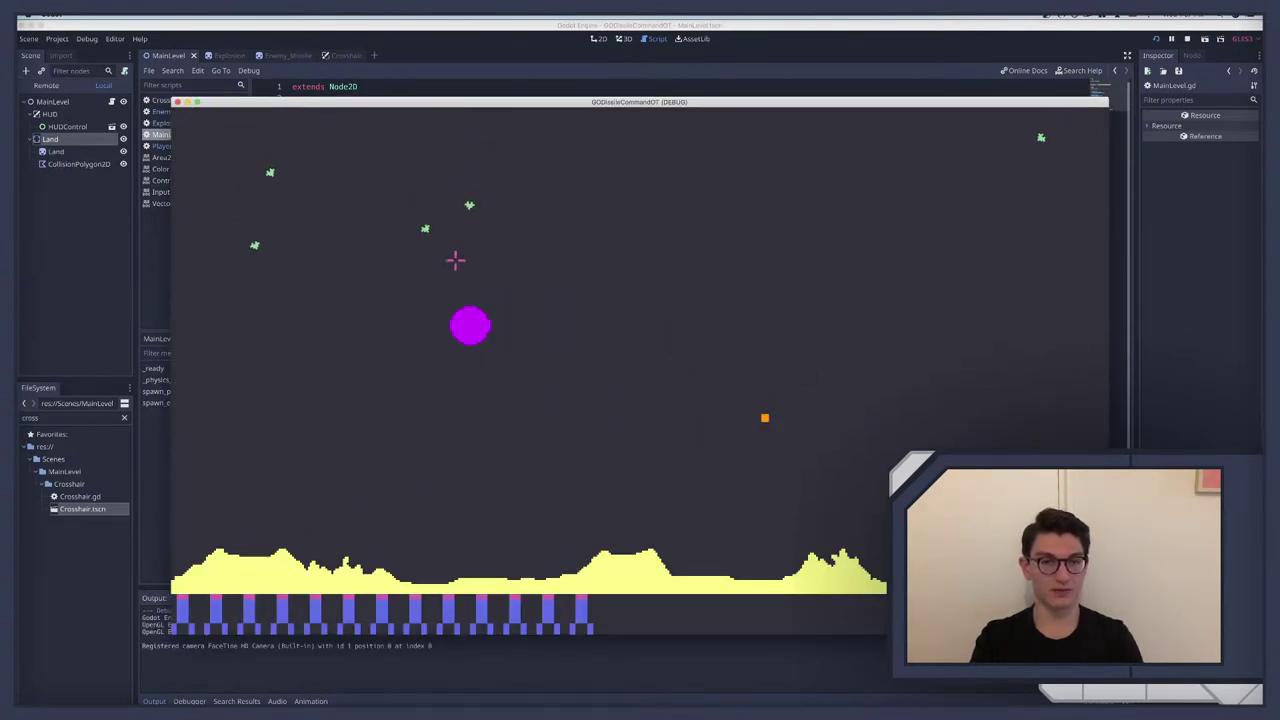
{"action": "left_click", "coordinate": [455, 252]}
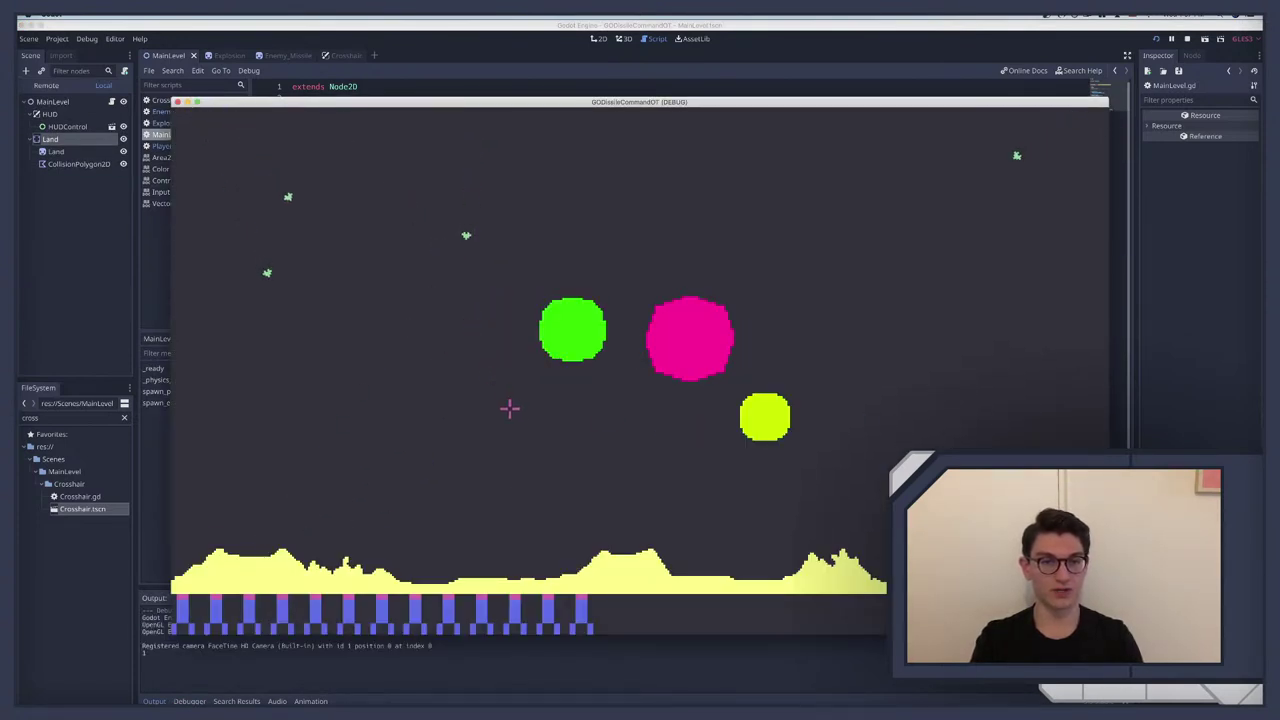
{"action": "left_click", "coordinate": [399, 315]}
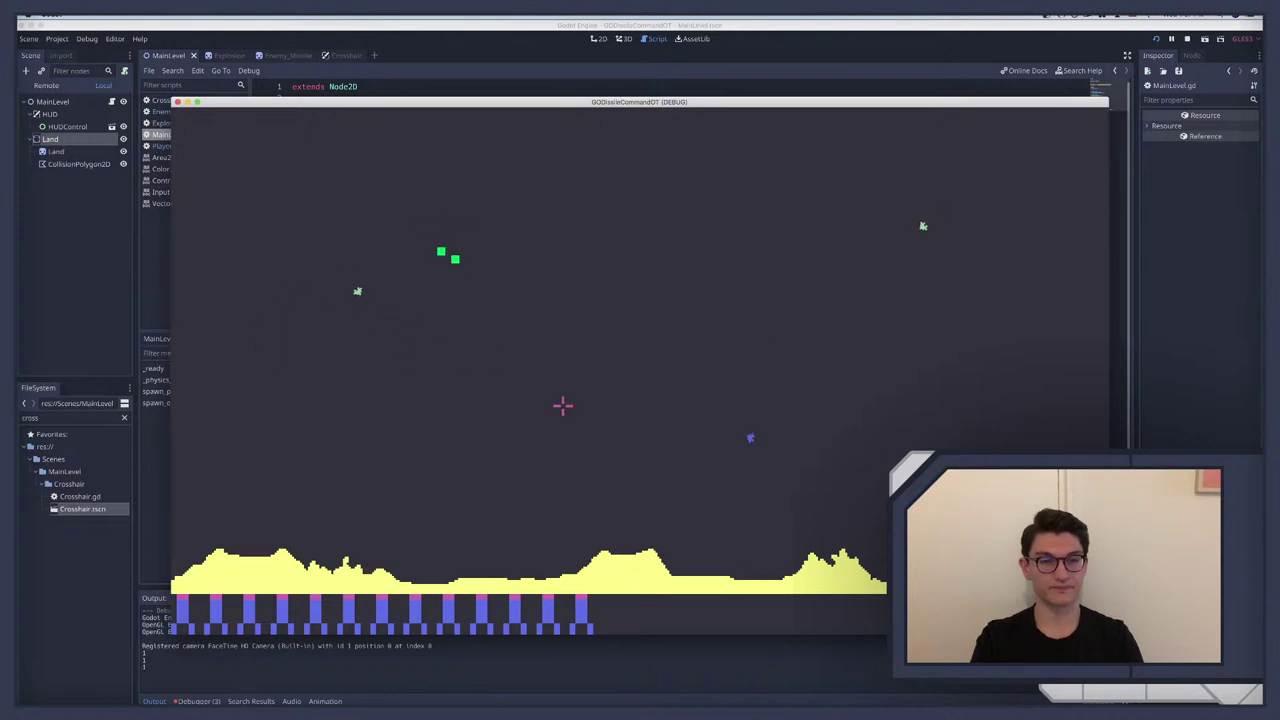
{"action": "left_click", "coordinate": [801, 352]}
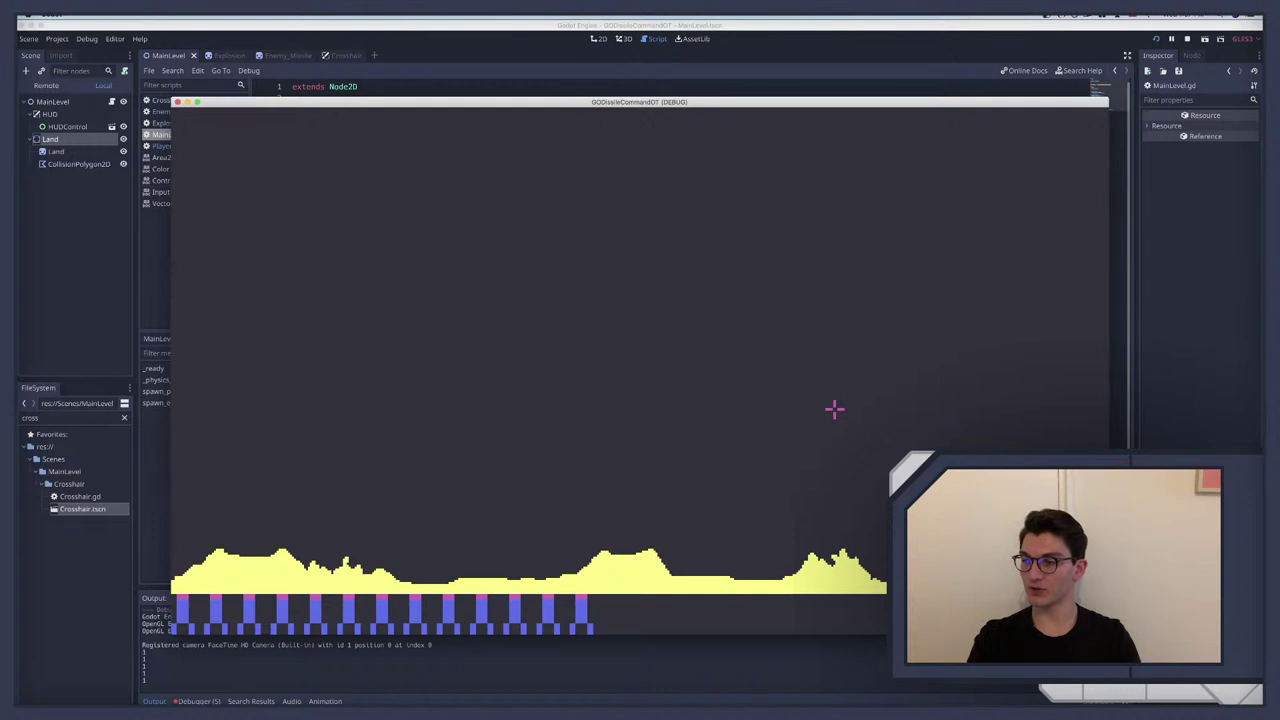
{"action": "left_click", "coordinate": [502, 281]}
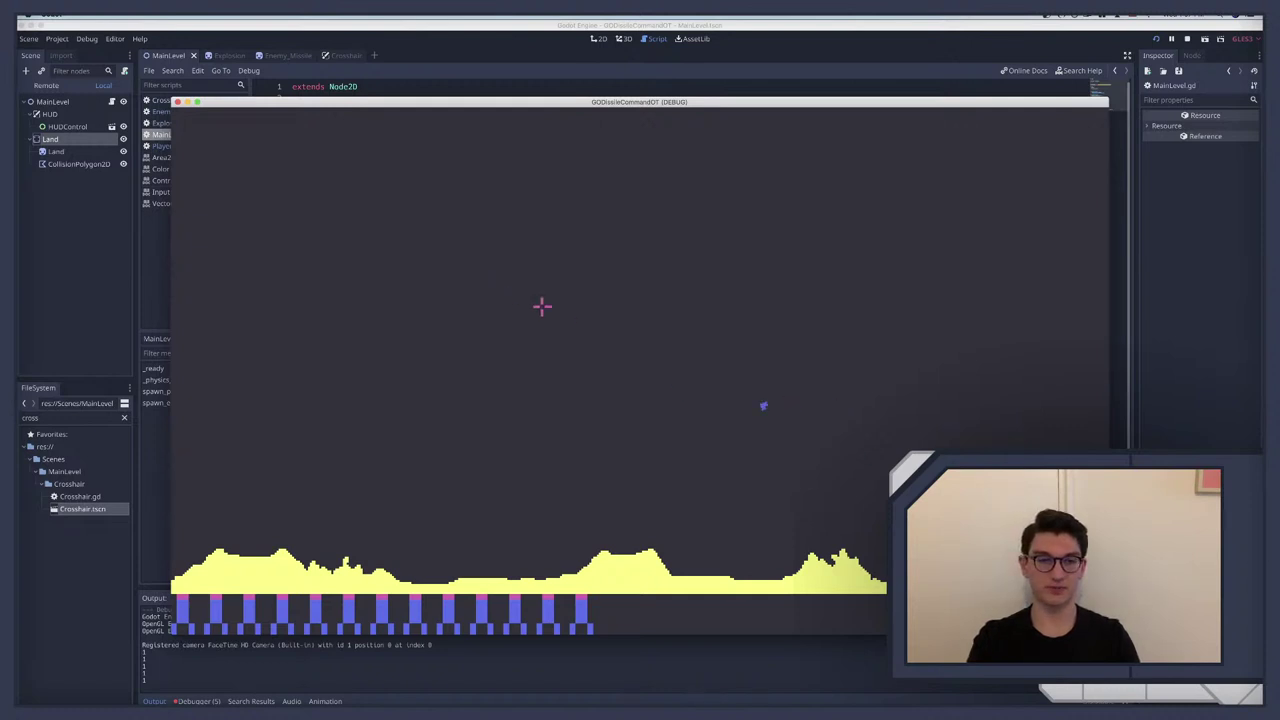
{"action": "left_click", "coordinate": [707, 298]}
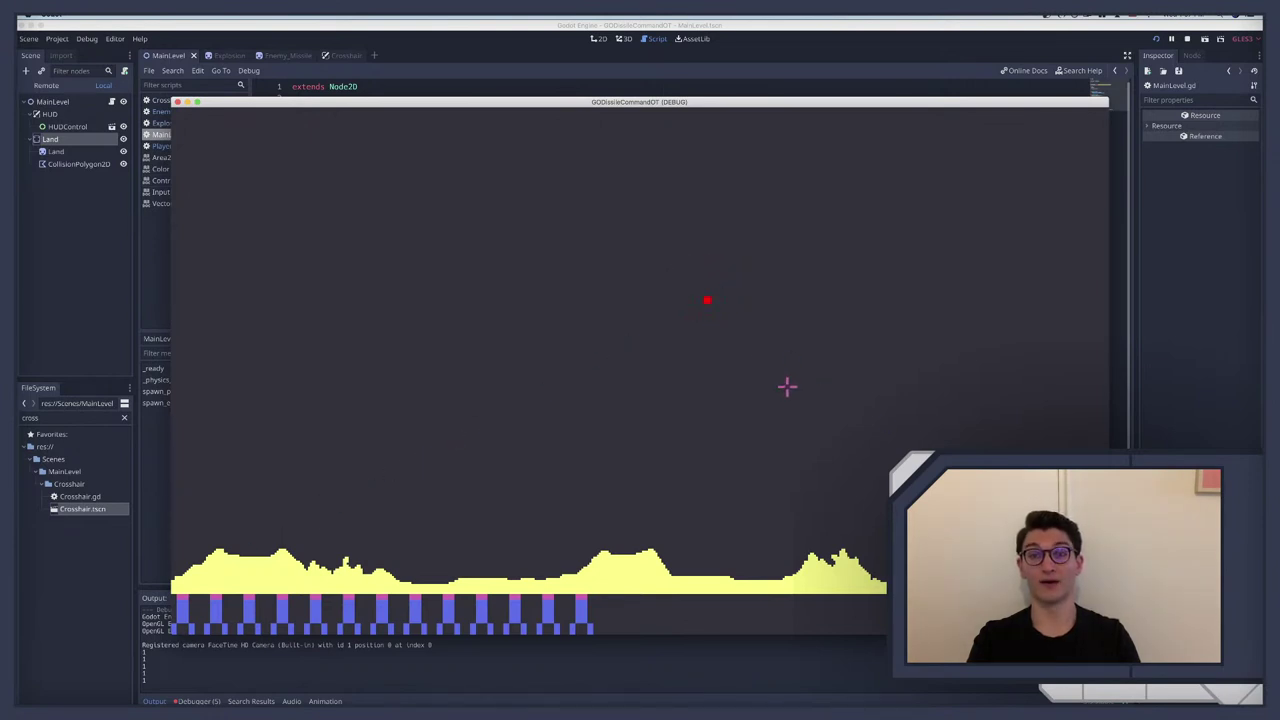
{"action": "key", "text": "super+period"}
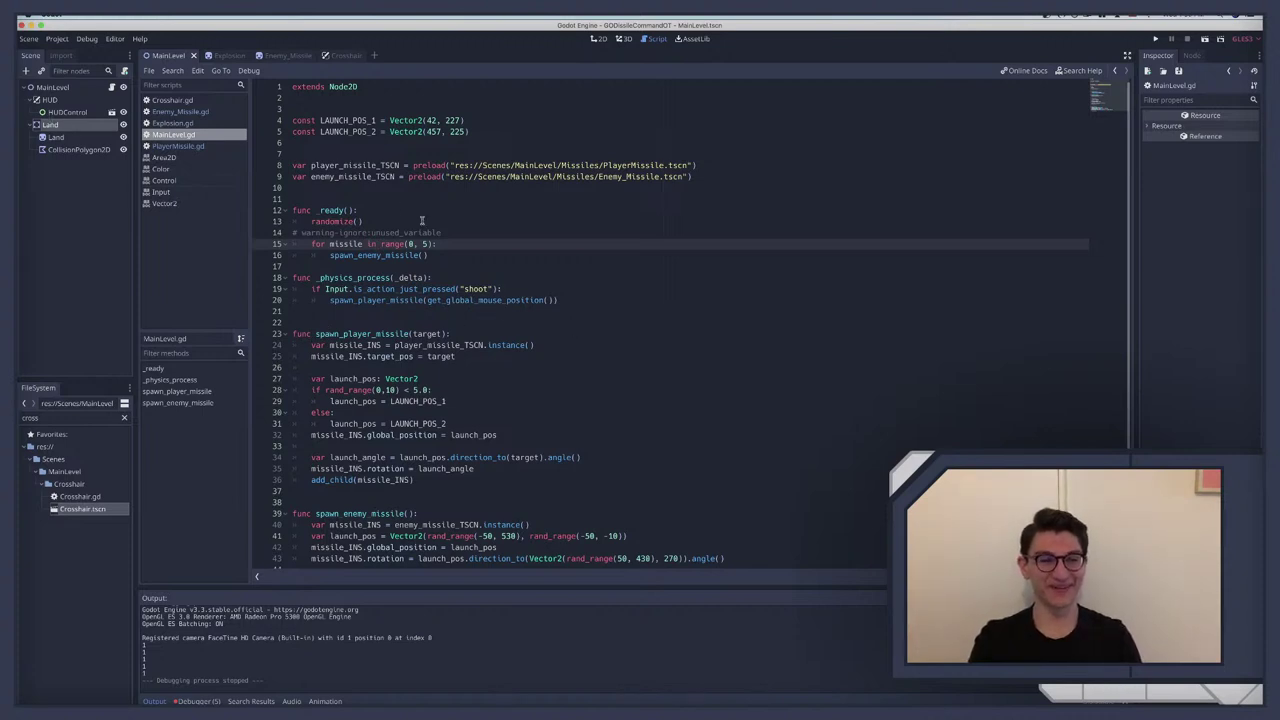
Step: Show the Debugger's Errors list and jump to the first error's source in Enemy_Missile.gd
{"action": "scroll", "coordinate": [423, 226], "scroll_direction": "down", "scroll_amount": 3}
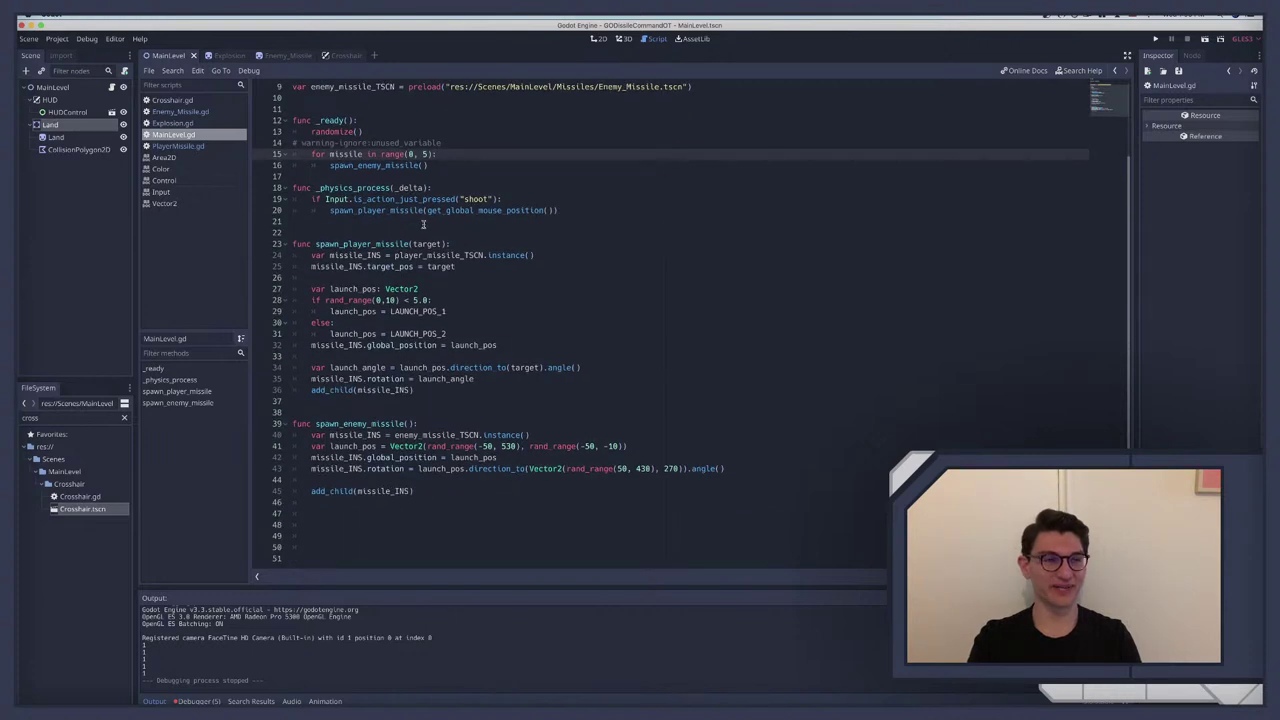
{"action": "scroll", "coordinate": [423, 226], "scroll_direction": "up", "scroll_amount": 3}
{"action": "scroll", "coordinate": [421, 225], "scroll_direction": "down", "scroll_amount": 3}
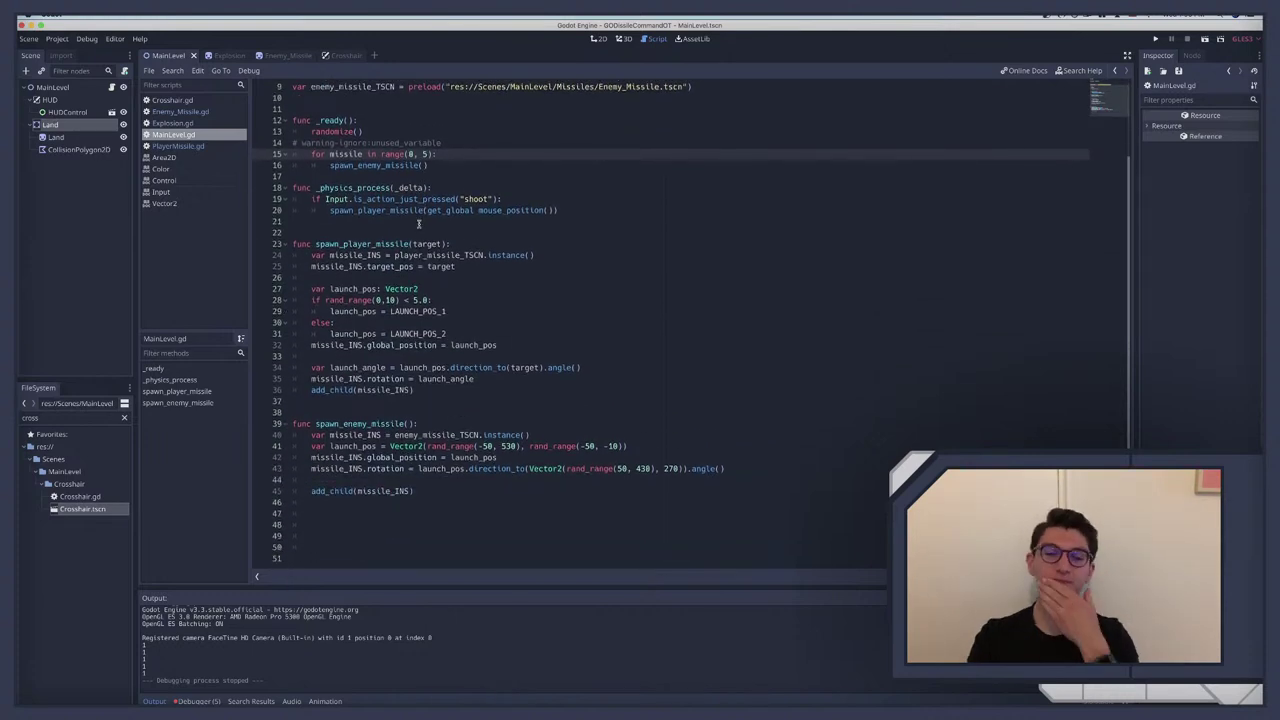
{"action": "left_click", "coordinate": [190, 701]}
{"action": "left_click", "coordinate": [202, 578]}
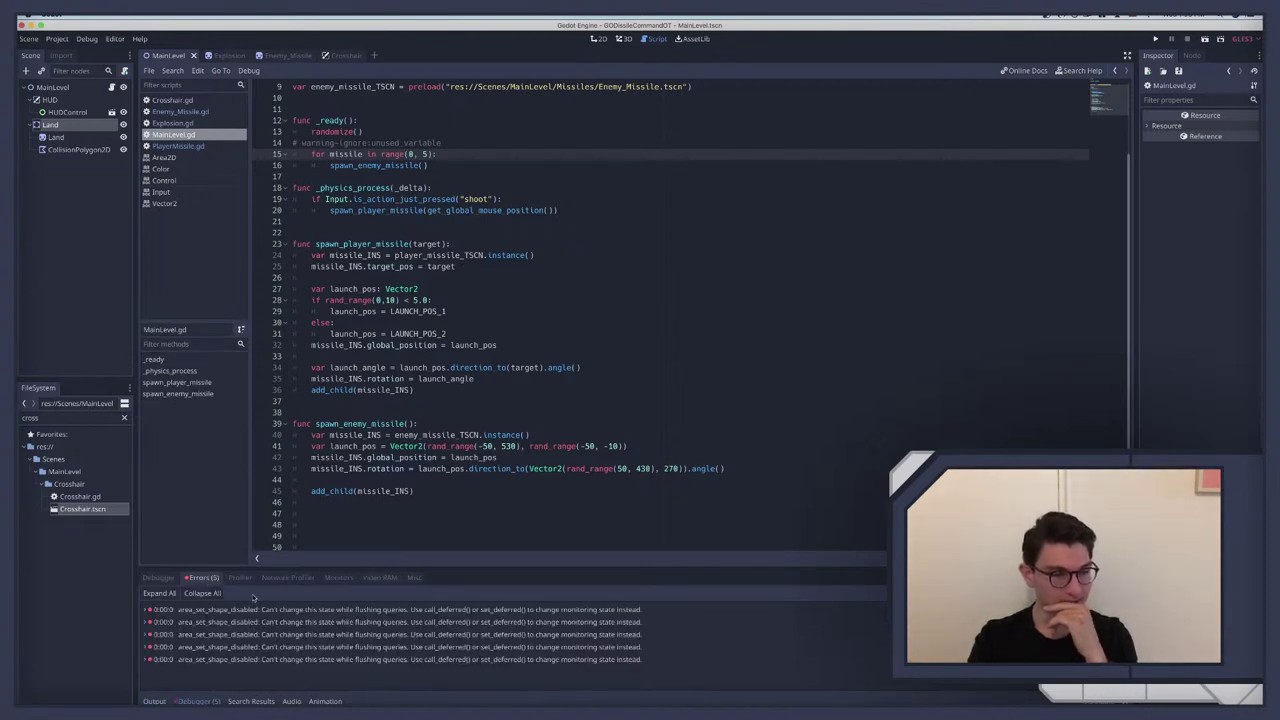
{"action": "left_click", "coordinate": [328, 611]}
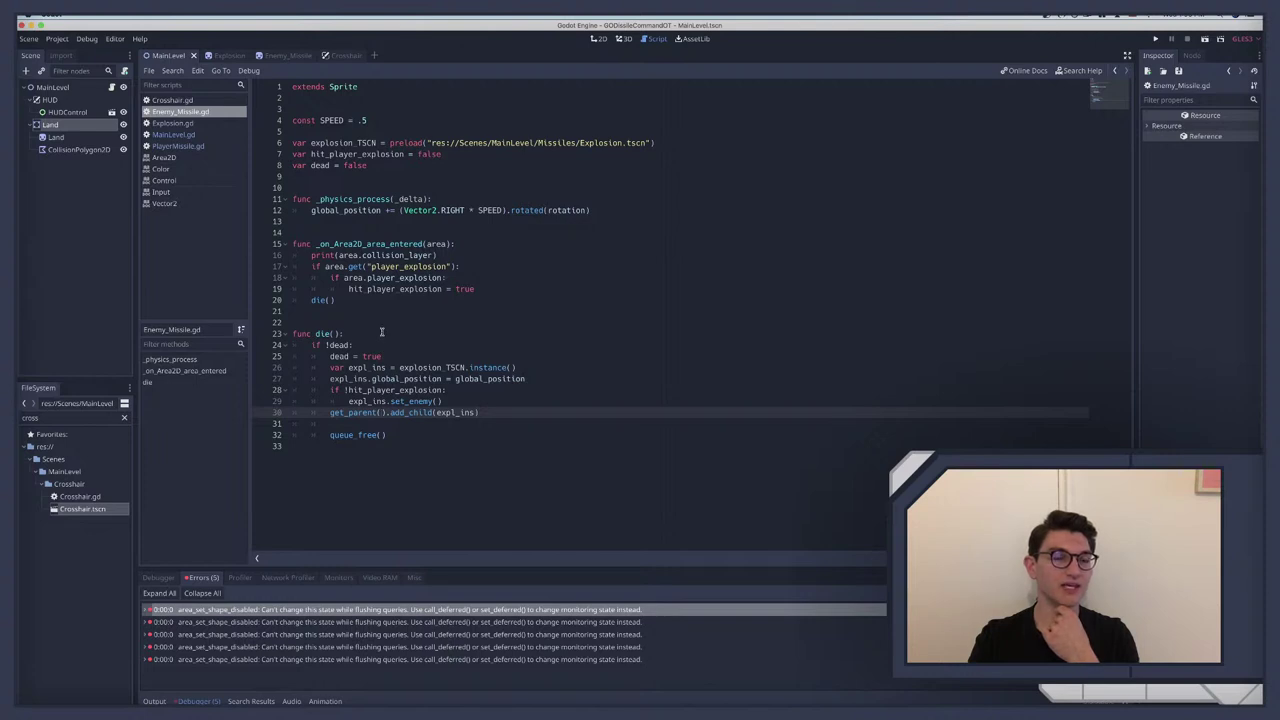
Step: Open the Explosion scene's animation player and preview the Explode animation up to 0.6 seconds
{"action": "left_click", "coordinate": [164, 123]}
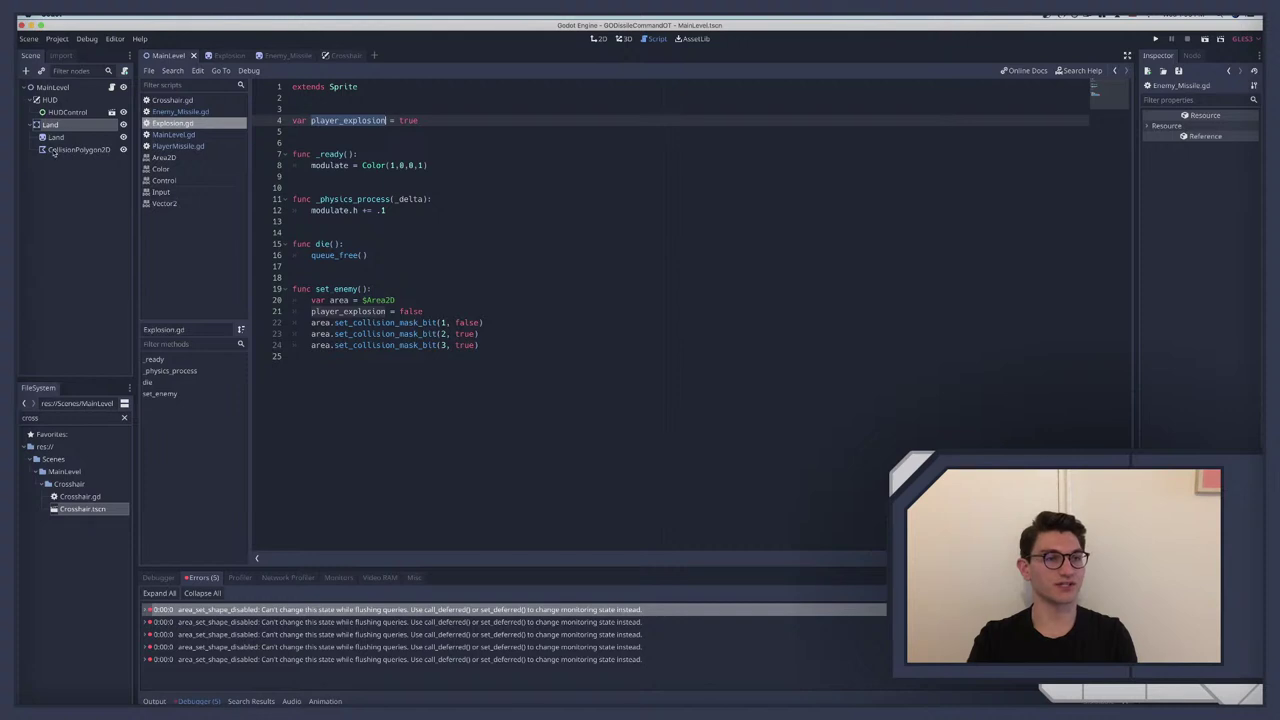
{"action": "left_click", "coordinate": [225, 55]}
{"action": "left_click", "coordinate": [66, 100]}
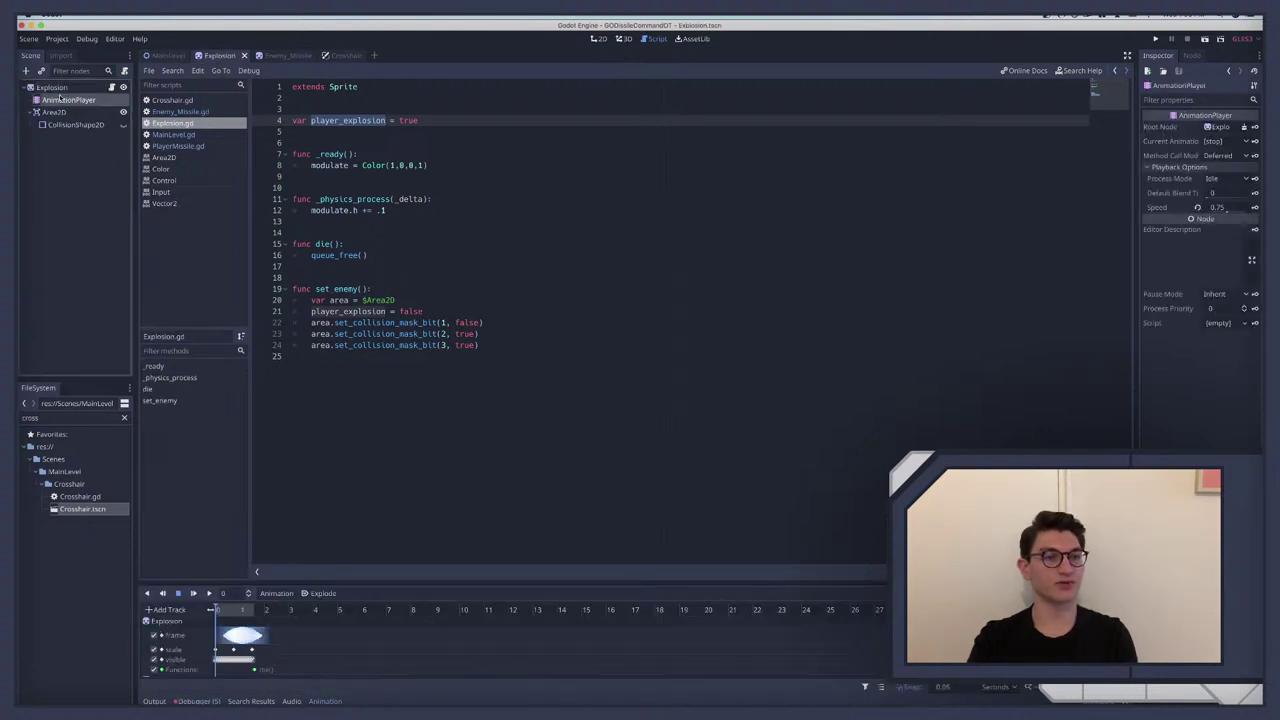
{"action": "key", "text": "ctrl+F1"}
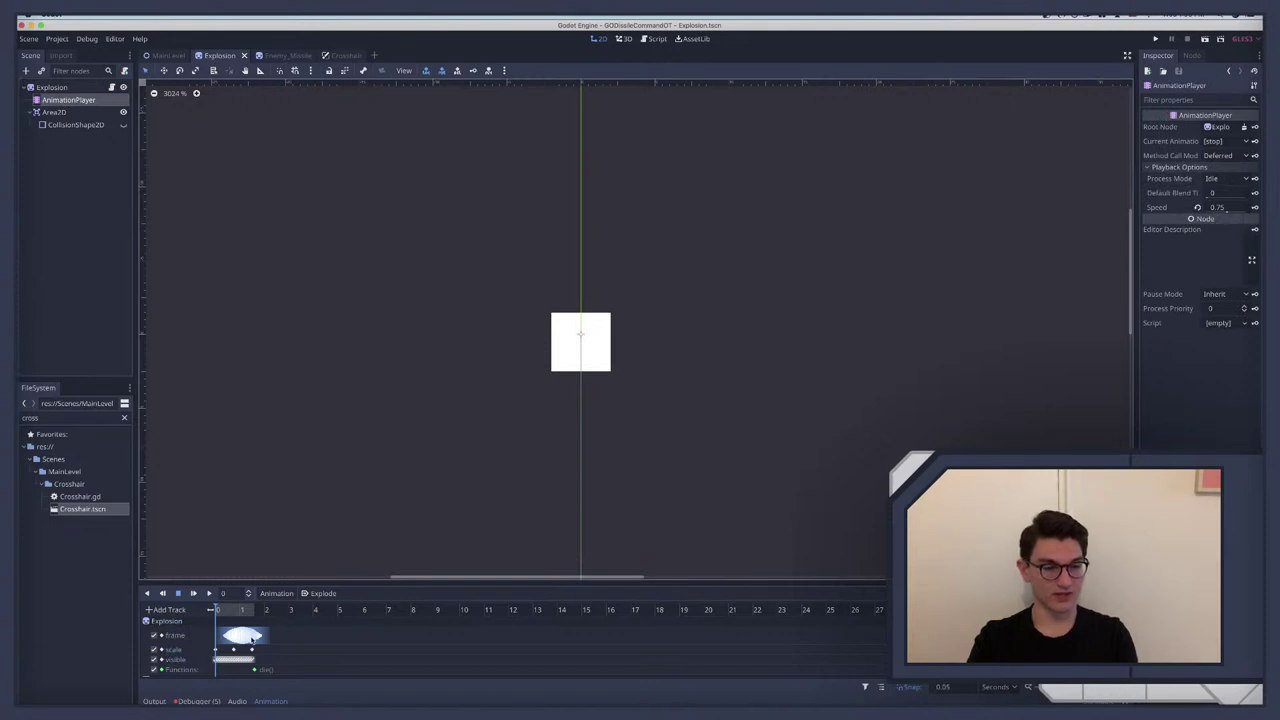
{"action": "left_click_drag", "start_coordinate": [566, 583], "coordinate": [551, 494]}
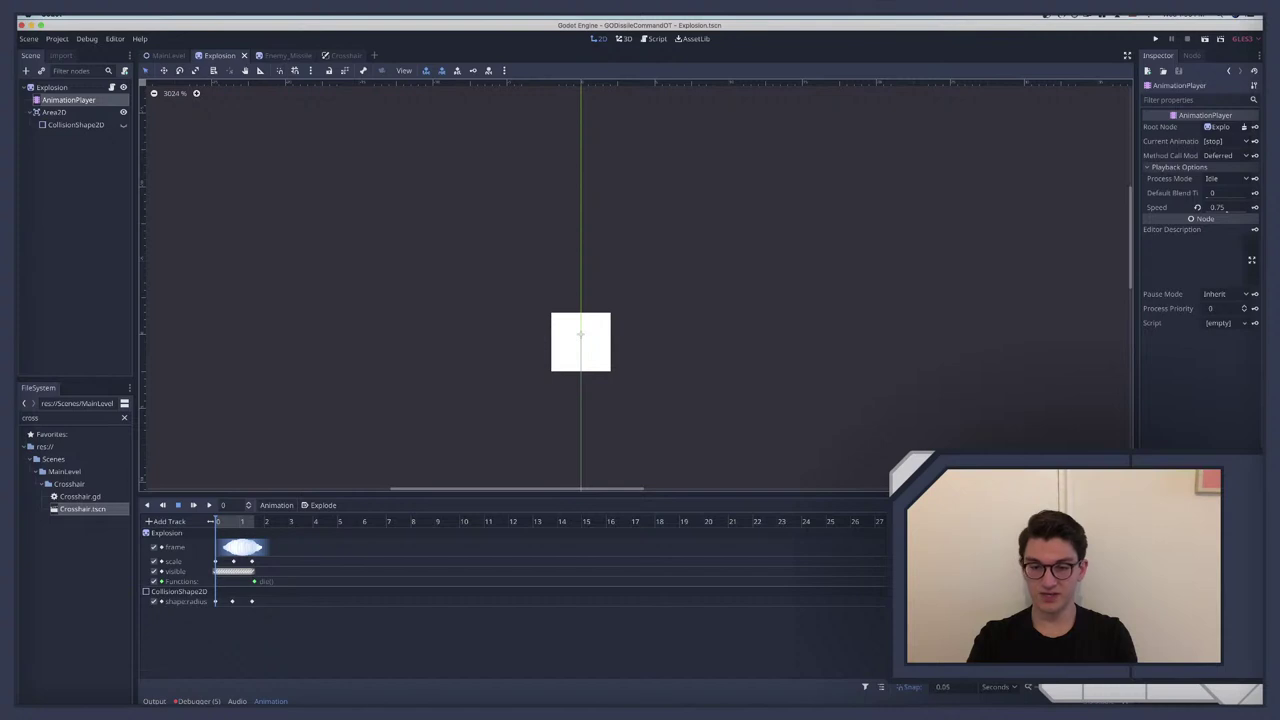
{"action": "scroll", "coordinate": [522, 621], "scroll_direction": "up", "scroll_amount": 10, "text": "ctrl"}
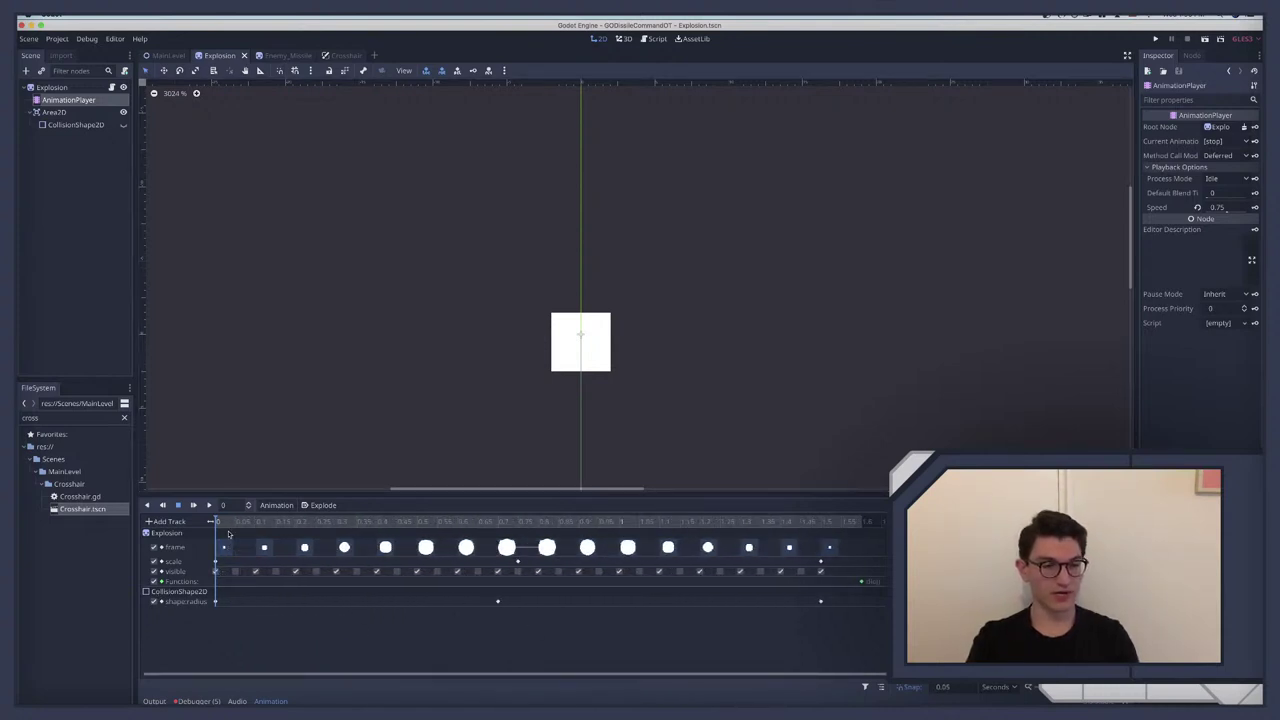
{"action": "left_click_drag", "start_coordinate": [231, 524], "coordinate": [478, 530]}
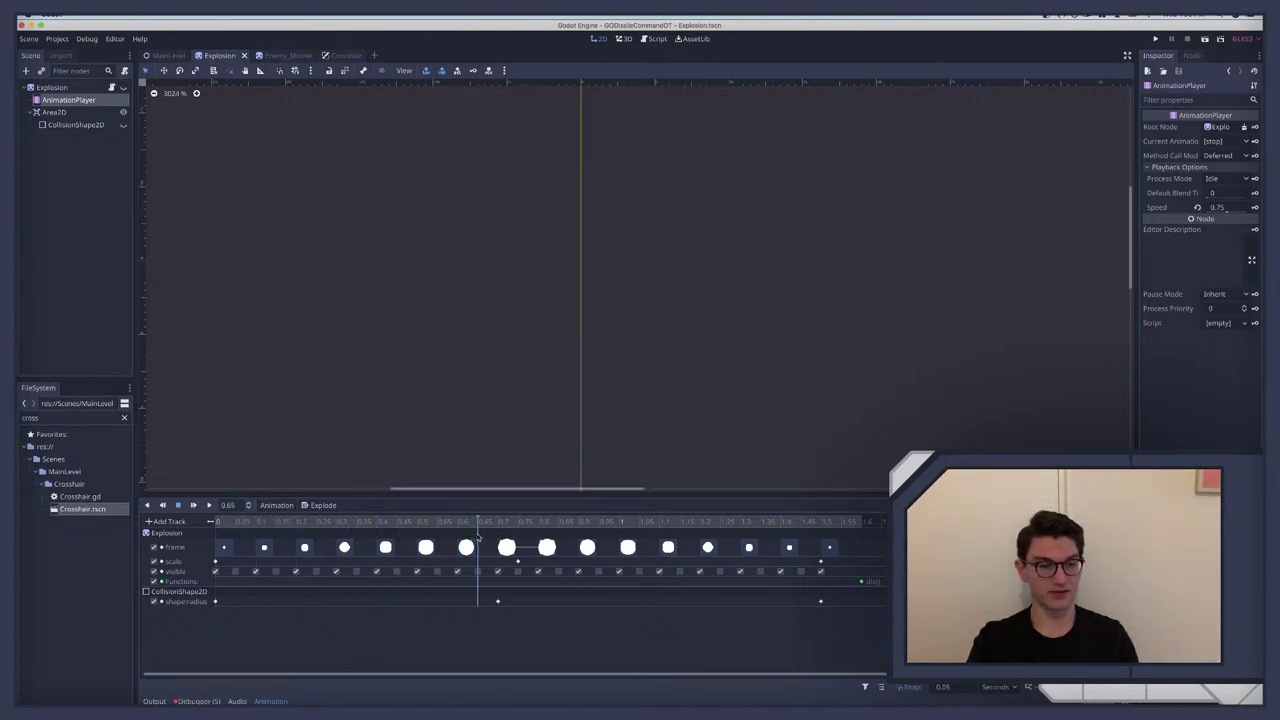
Step: Toggle the collision shape's visibility, scrub the explosion frames, and show the debugger errors
{"action": "left_click", "coordinate": [123, 125]}
{"action": "left_click", "coordinate": [238, 524]}
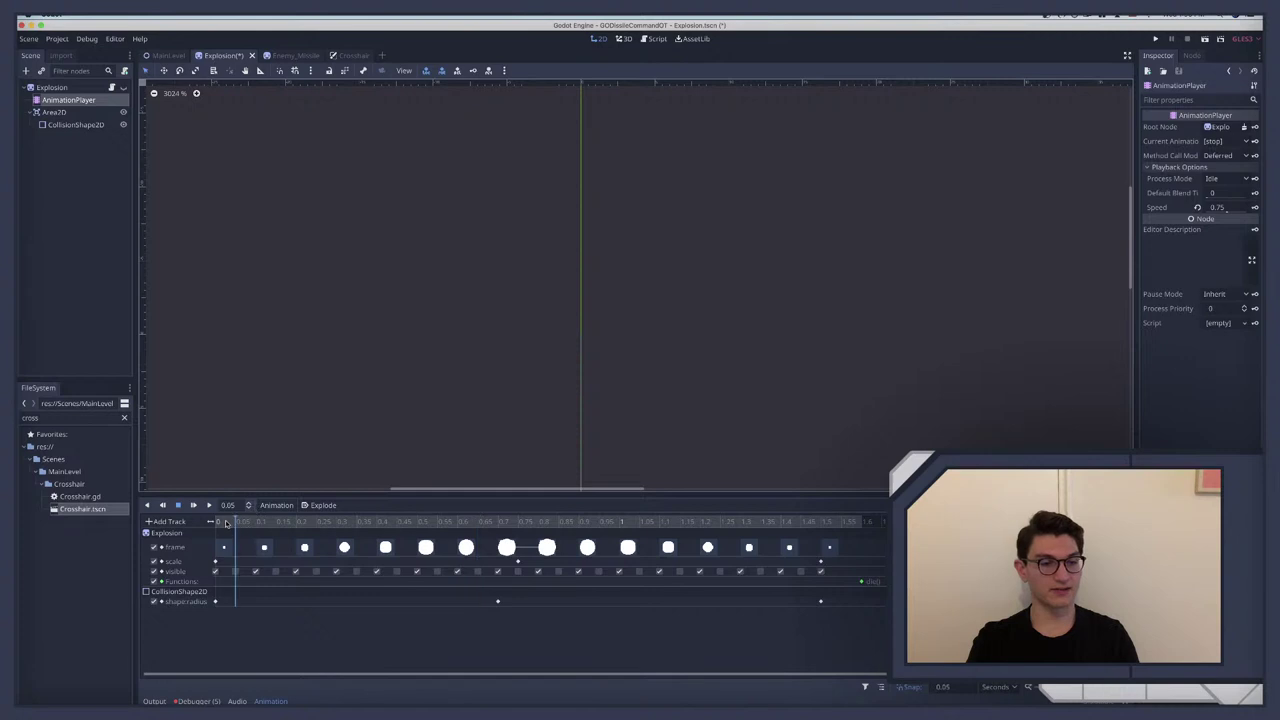
{"action": "left_click_drag", "start_coordinate": [258, 524], "coordinate": [357, 531]}
{"action": "left_click", "coordinate": [198, 701]}
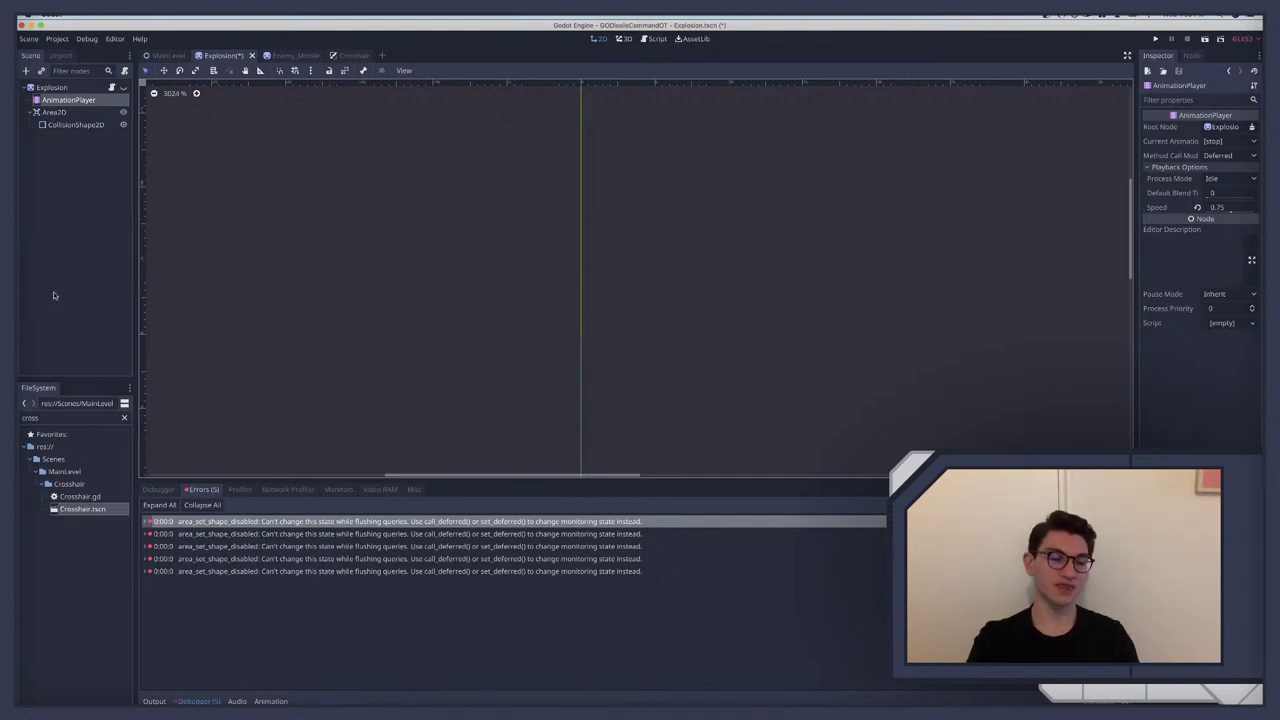
Step: Select the CollisionShape2D, set the Explode timeline to 0 and key its Transform scale
{"action": "left_click", "coordinate": [54, 114]}
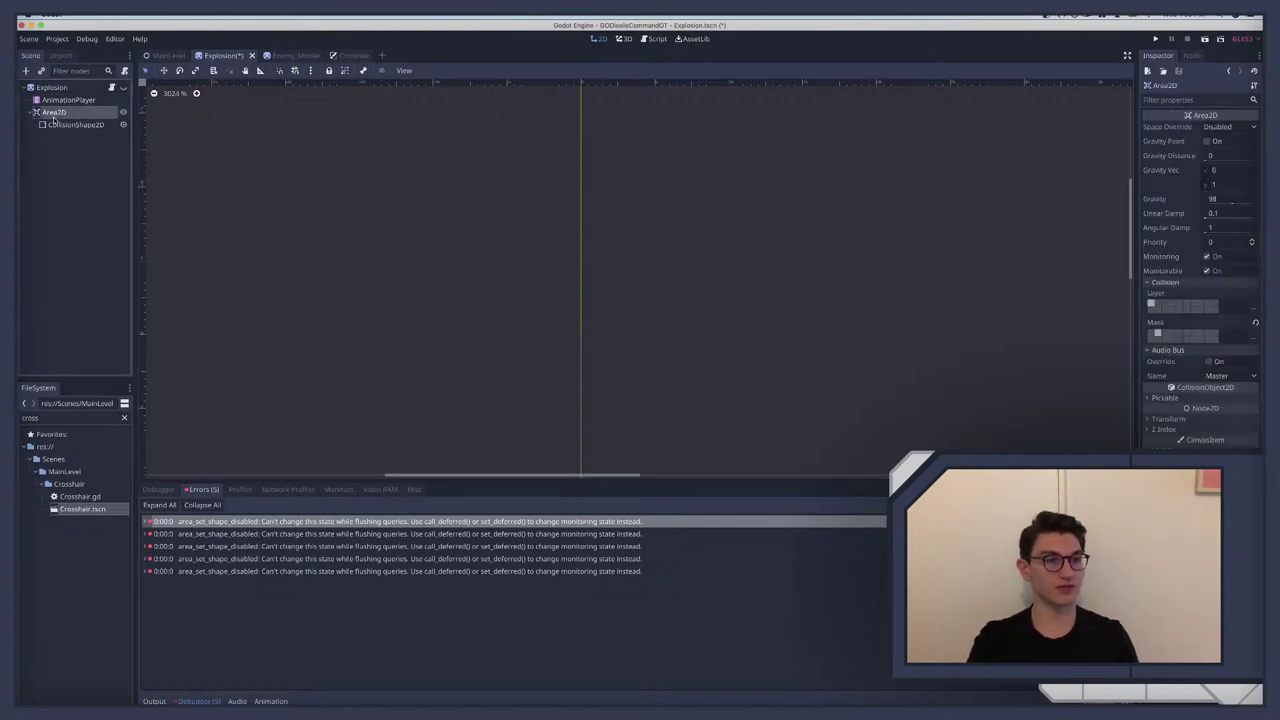
{"action": "left_click", "coordinate": [61, 125]}
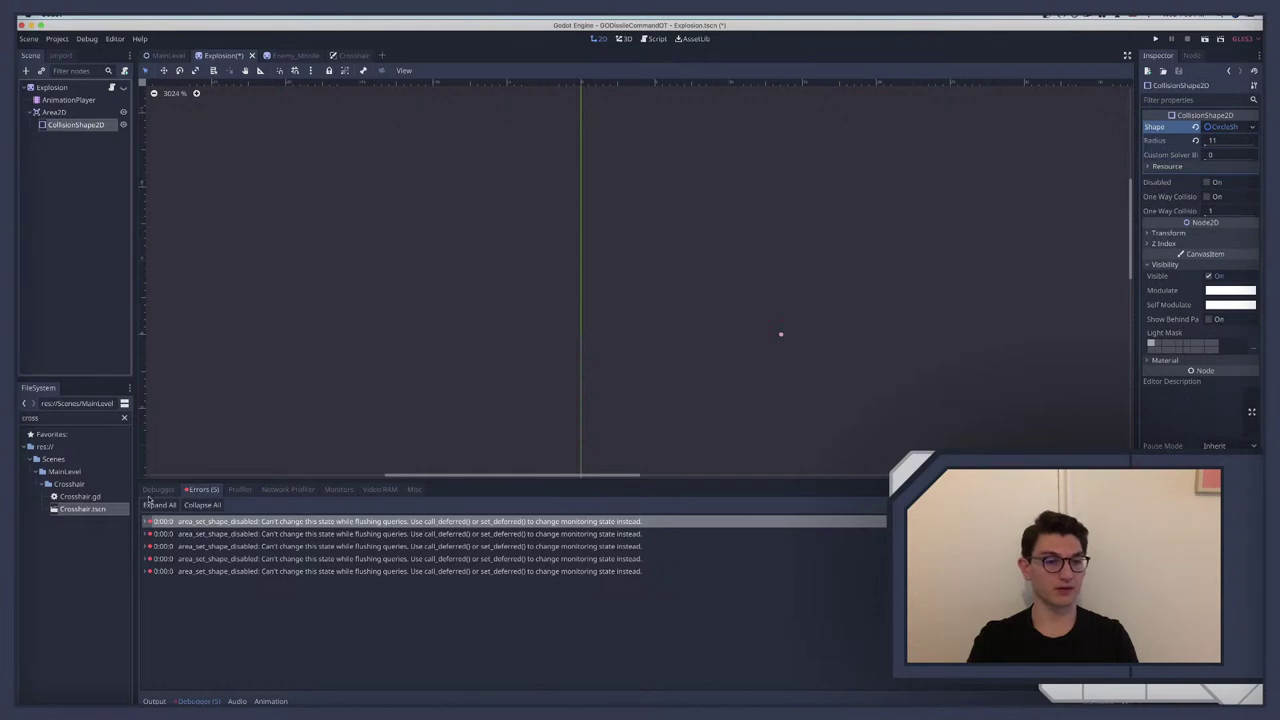
{"action": "left_click", "coordinate": [158, 489]}
{"action": "left_click", "coordinate": [154, 701]}
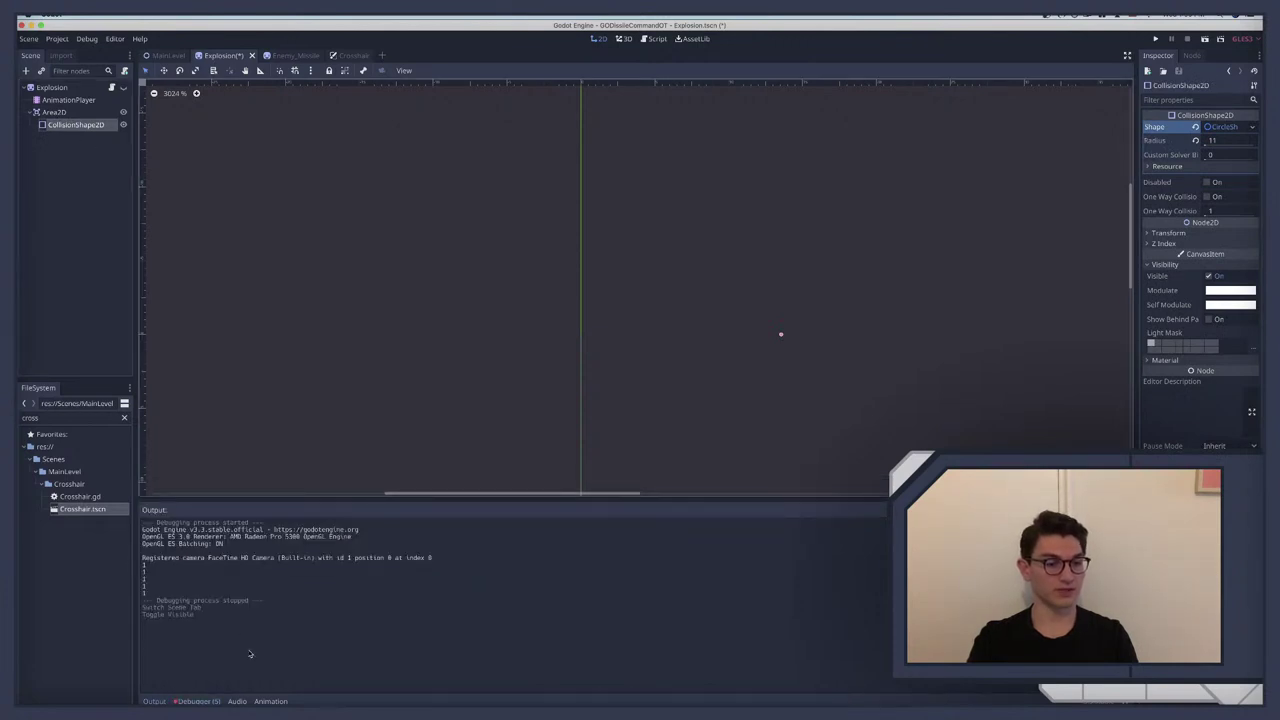
{"action": "left_click", "coordinate": [270, 701]}
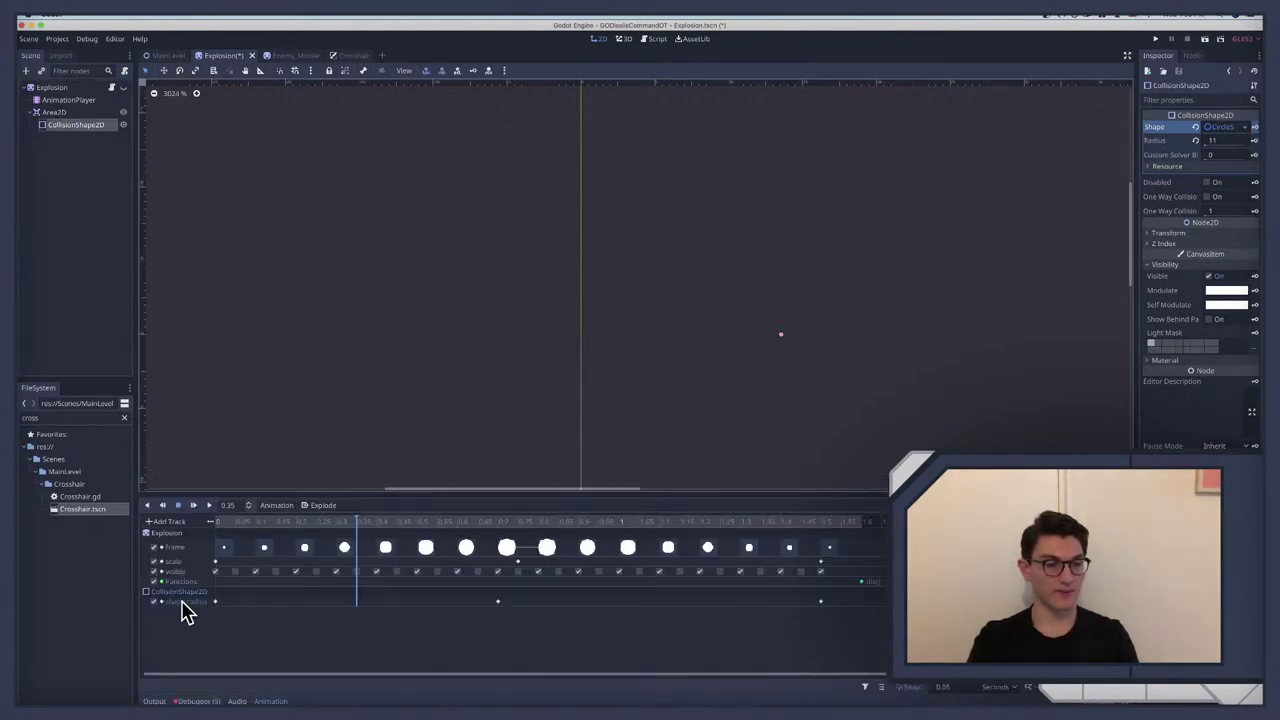
{"action": "left_click", "coordinate": [215, 522]}
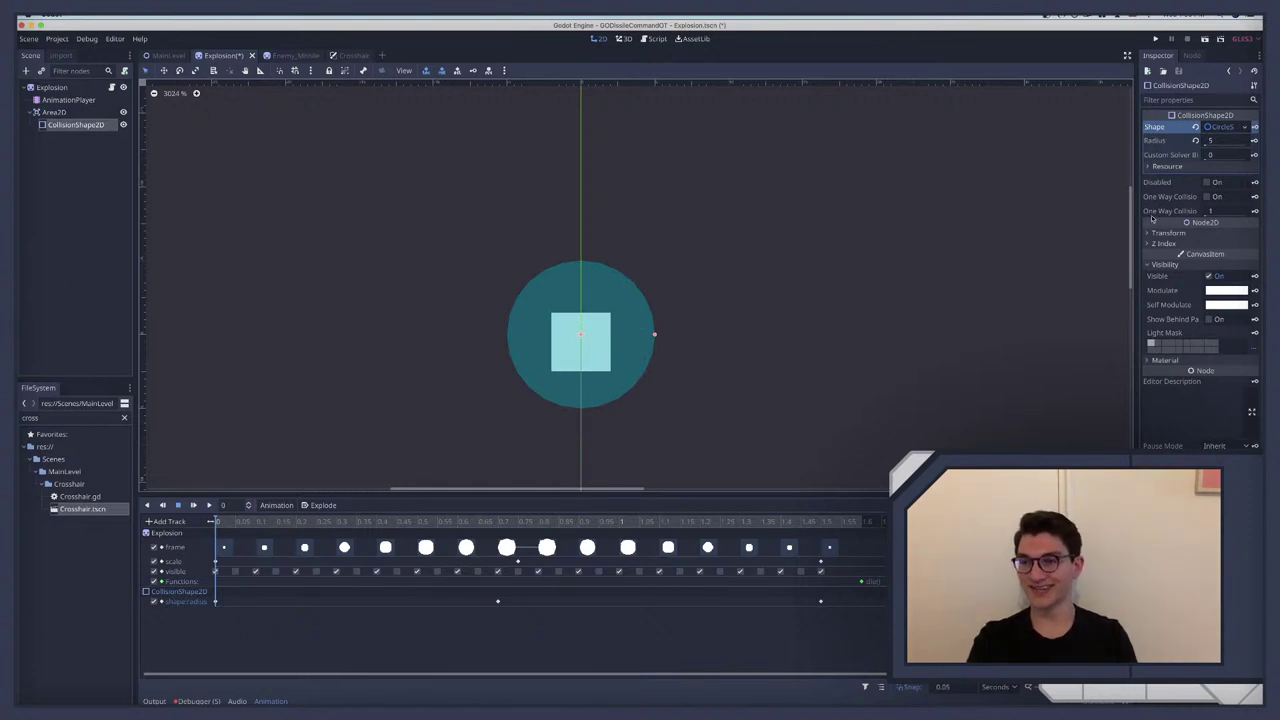
{"action": "left_click", "coordinate": [1165, 235]}
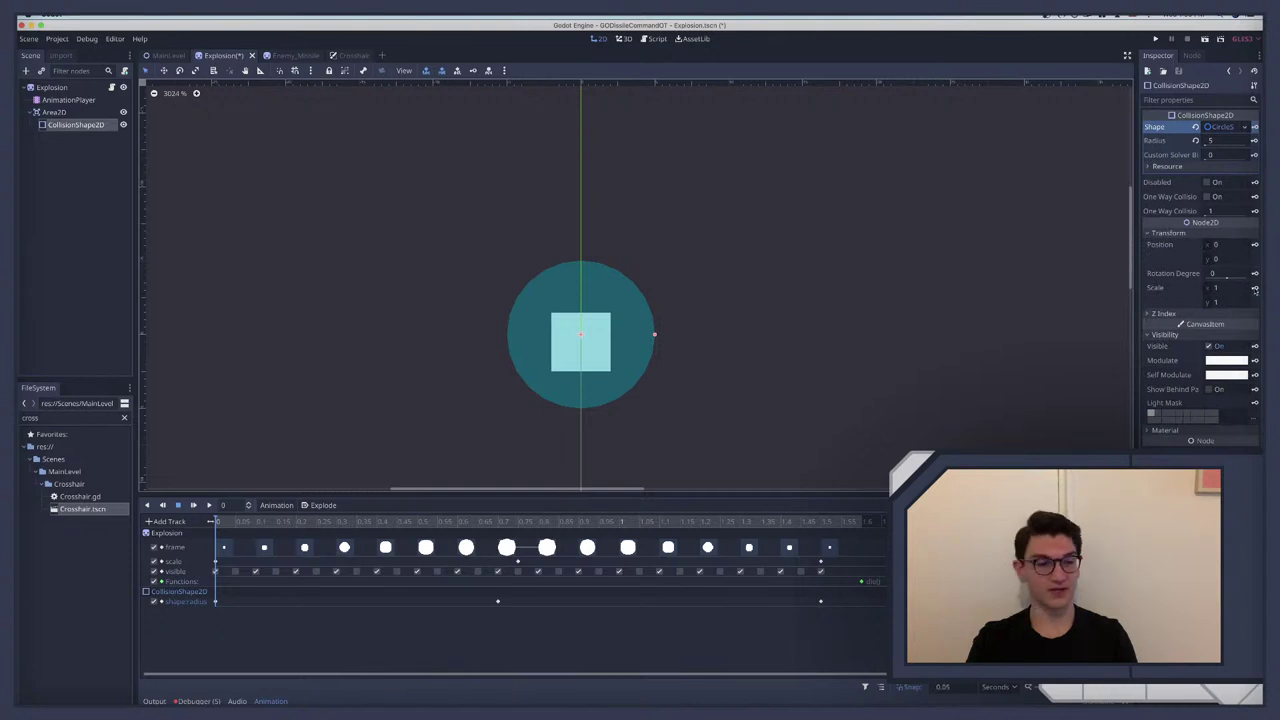
{"action": "left_click", "coordinate": [1255, 289]}
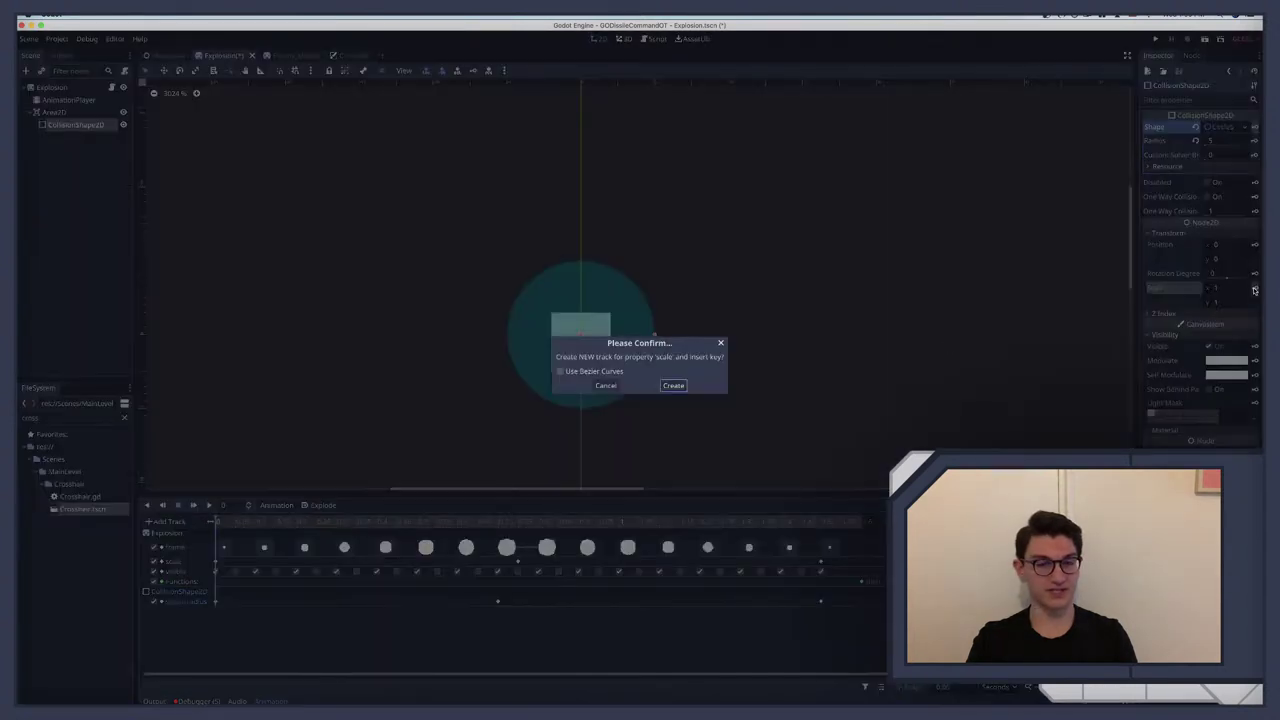
Step: Create the scale track, drop the animated radius track and fix the shape's radius at 5
{"action": "left_click", "coordinate": [673, 385]}
{"action": "left_click", "coordinate": [500, 521]}
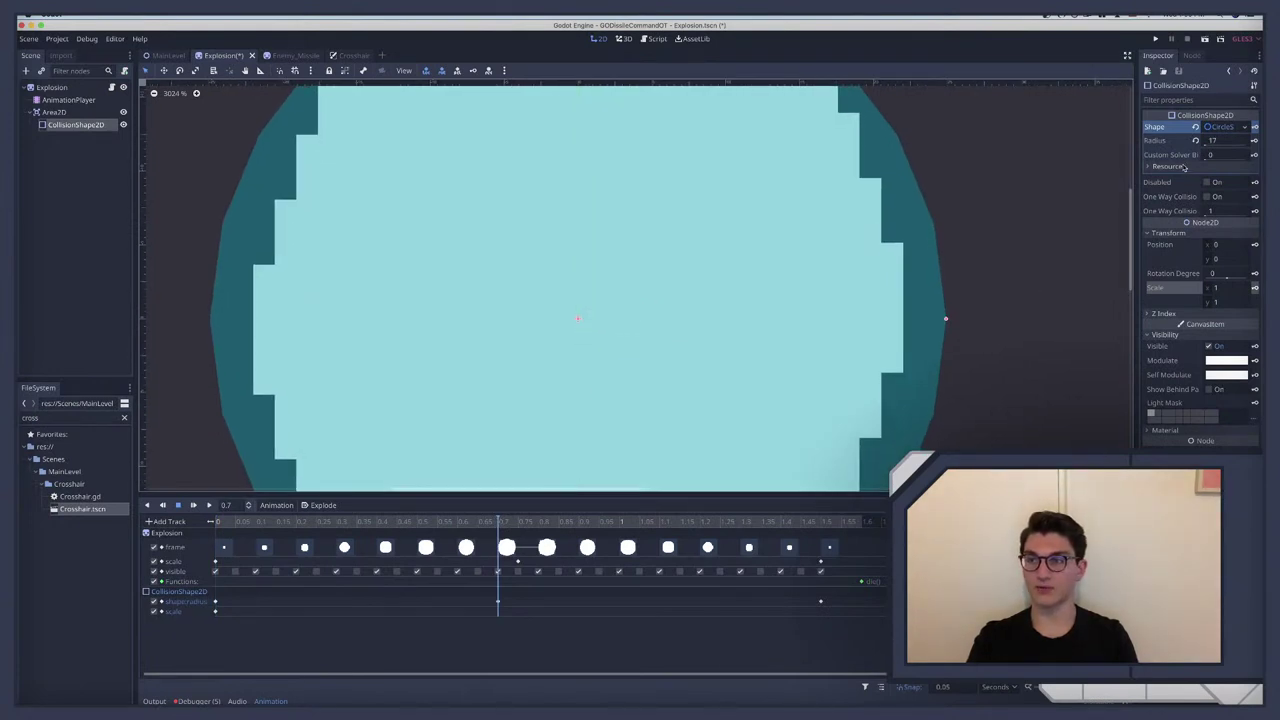
{"action": "left_click", "coordinate": [1213, 140]}
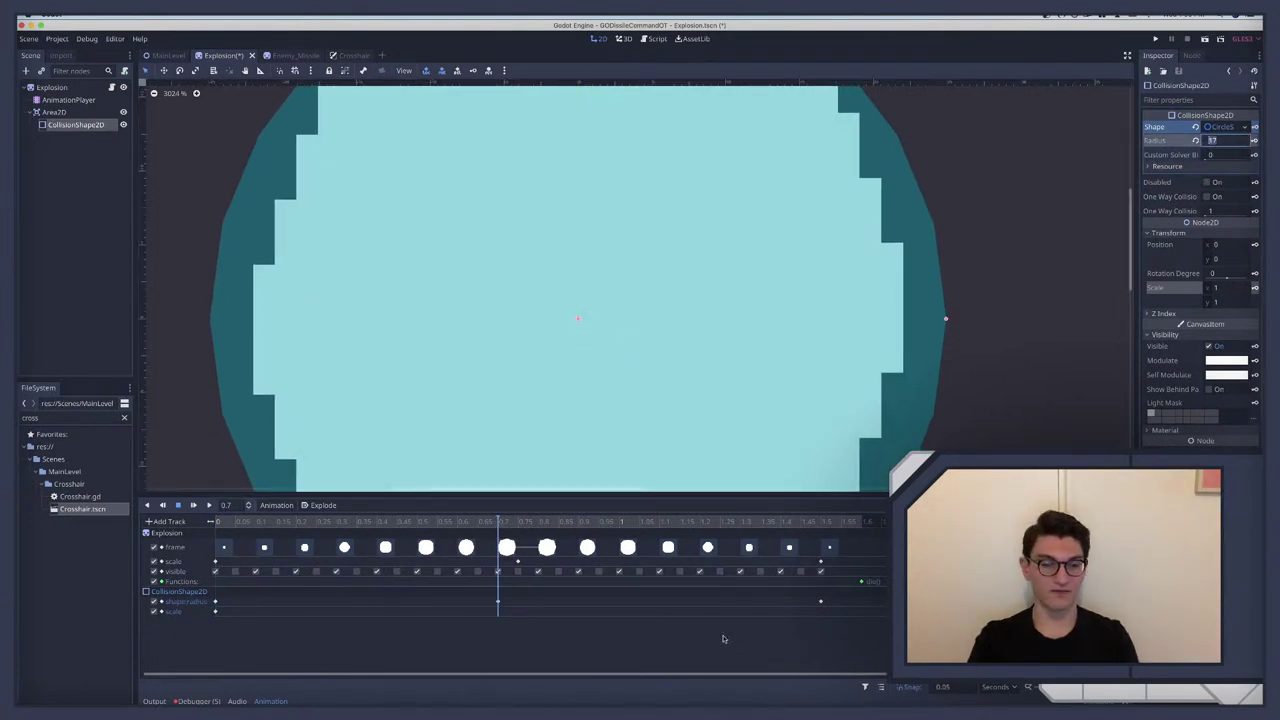
{"action": "key", "text": "ctrl+z"}
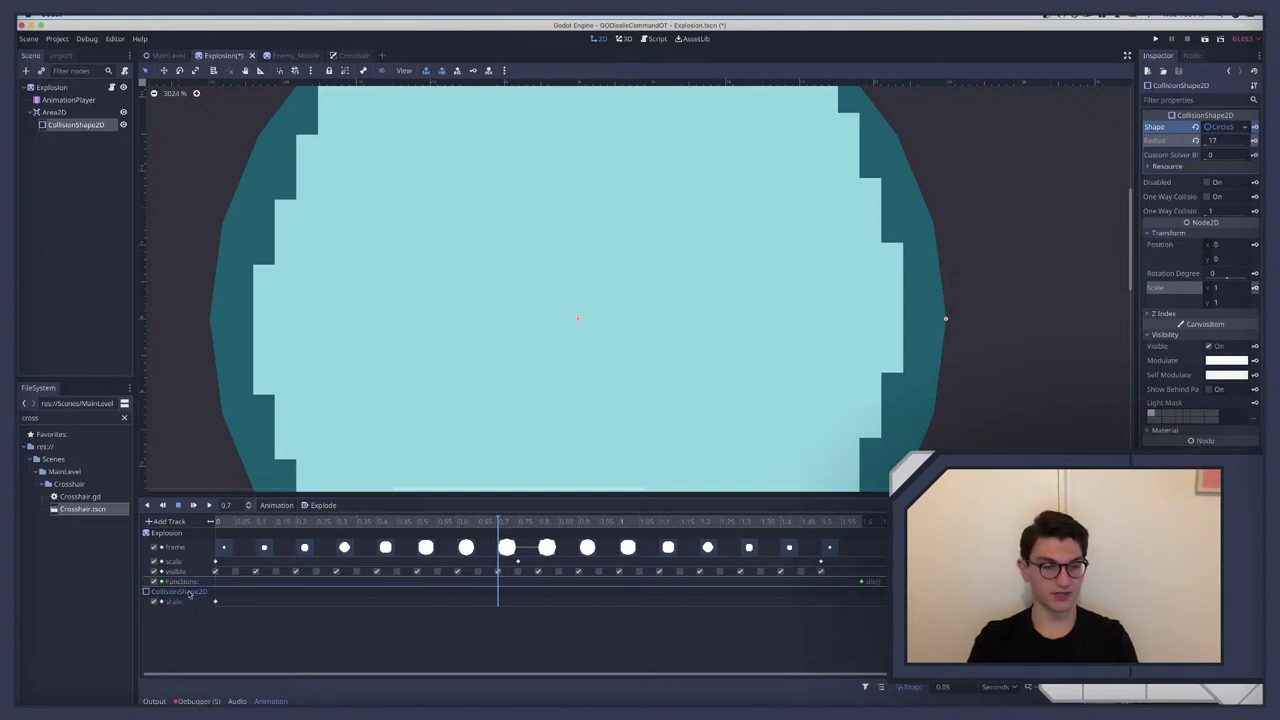
{"action": "left_click", "coordinate": [1212, 141]}
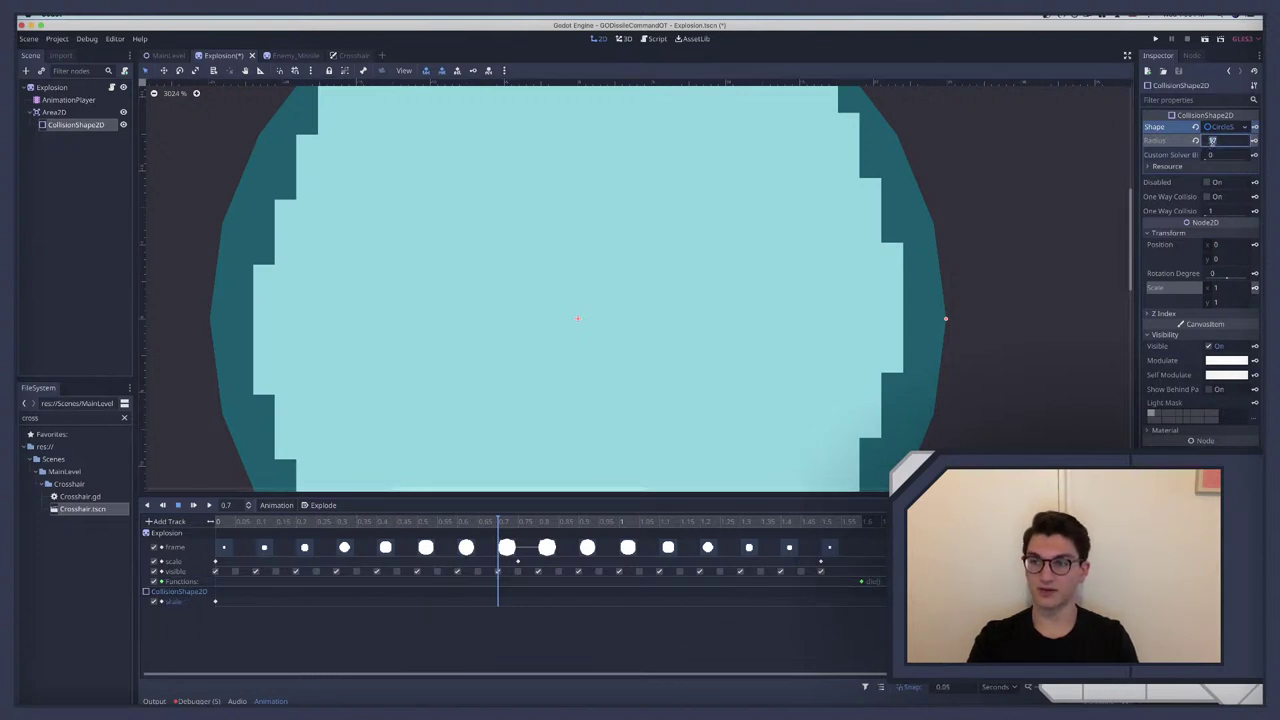
{"action": "type", "text": "5"}
{"action": "key", "text": "Return"}
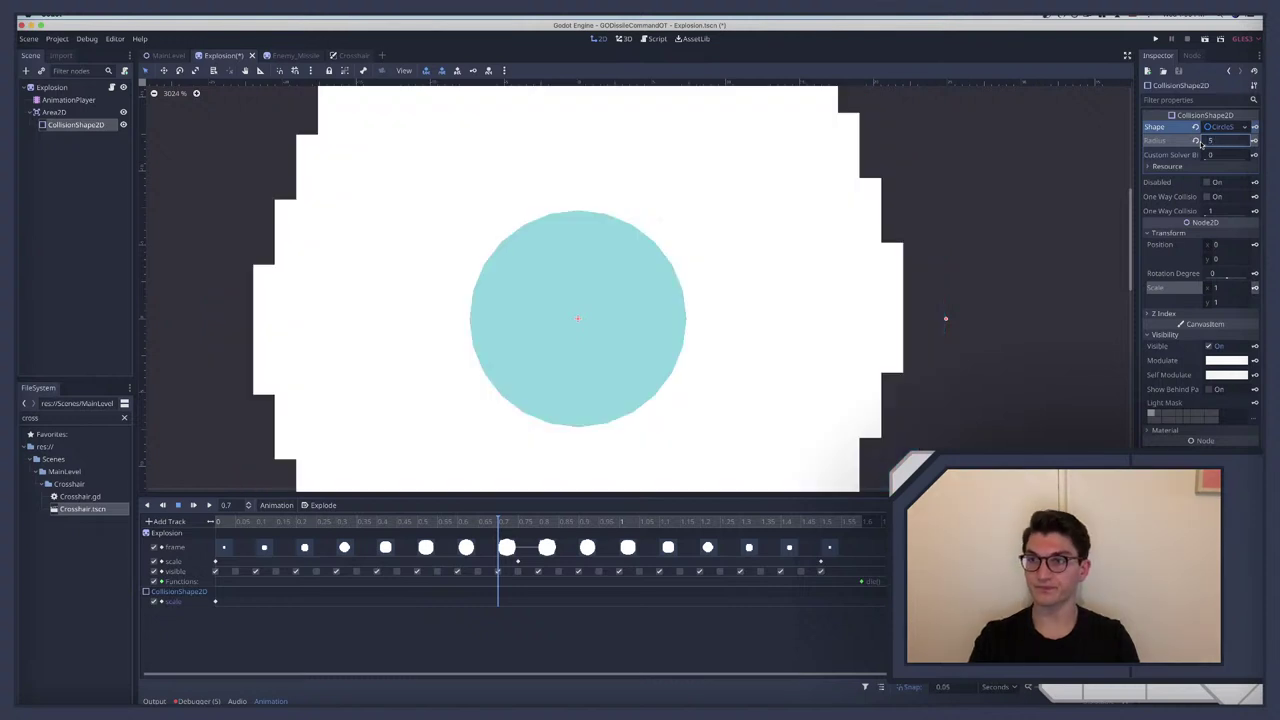
Step: Preview the explosion from 0 to 0.7 seconds and zoom the canvas out to see it whole
{"action": "left_click", "coordinate": [218, 522]}
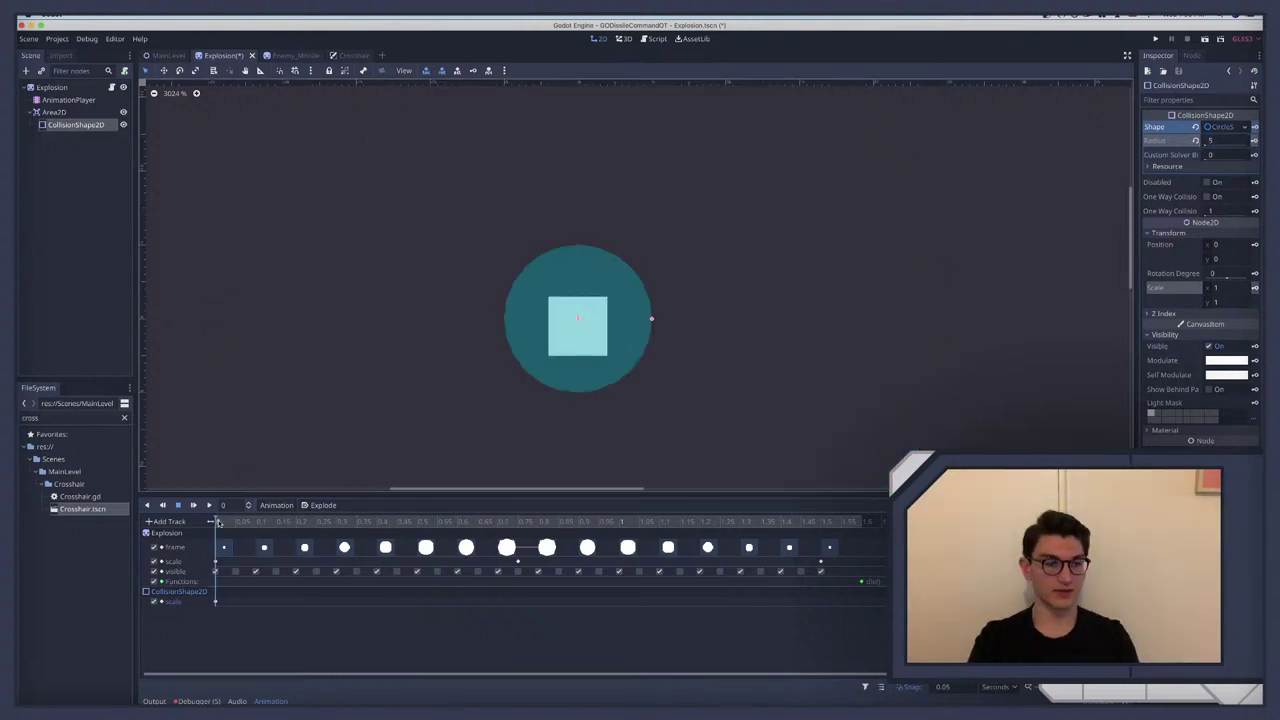
{"action": "left_click_drag", "start_coordinate": [215, 522], "coordinate": [500, 532]}
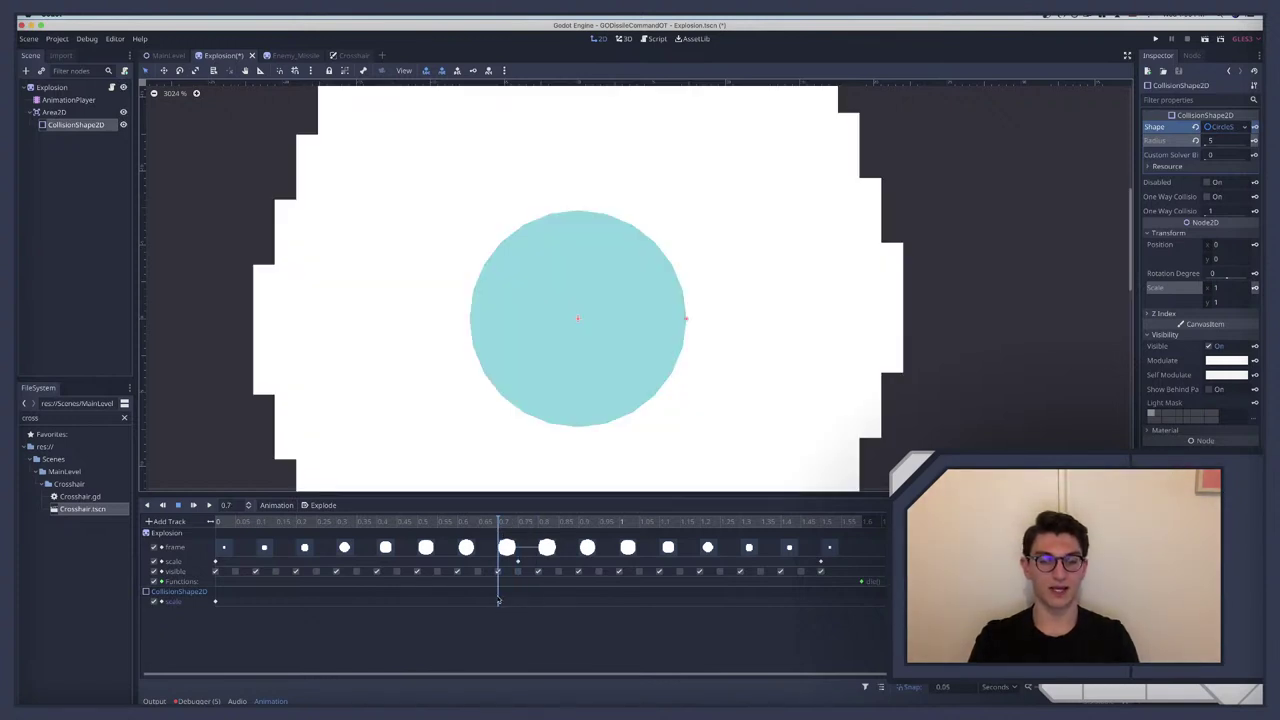
{"action": "scroll", "coordinate": [769, 349], "scroll_direction": "up", "scroll_amount": 1}
{"action": "scroll", "coordinate": [769, 350], "scroll_direction": "down", "scroll_amount": 3}
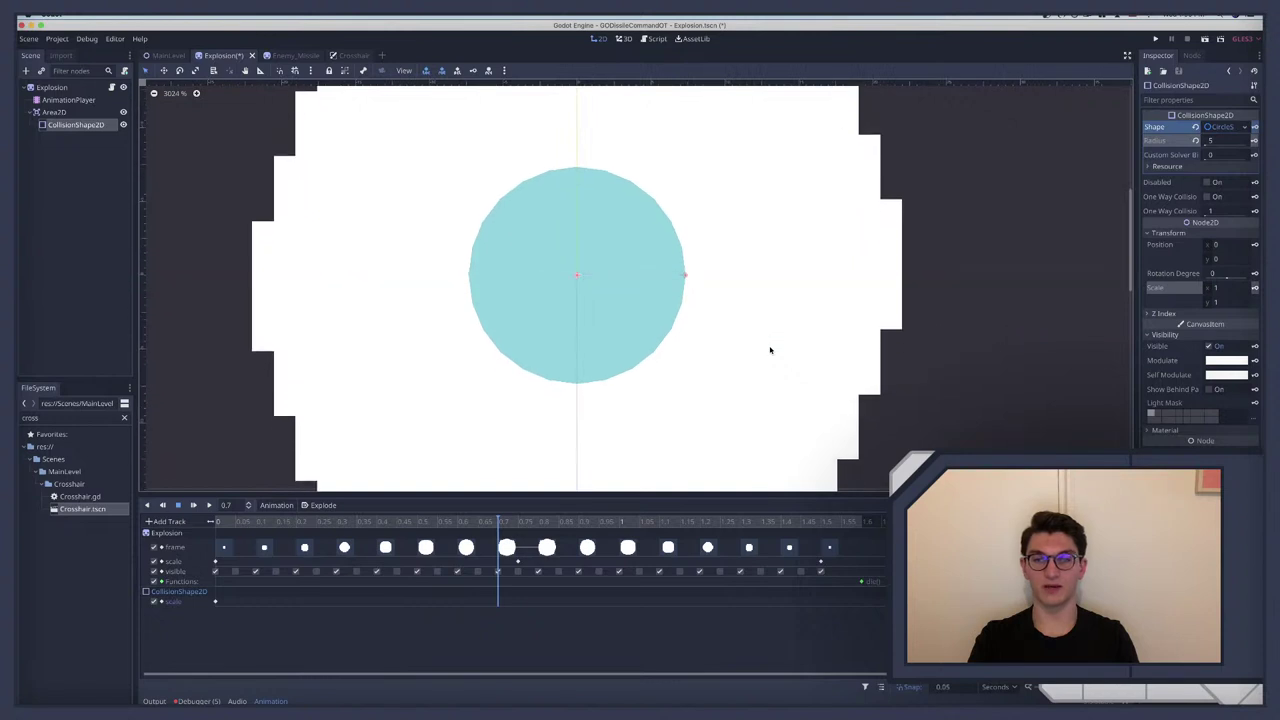
{"action": "scroll", "coordinate": [875, 333], "scroll_direction": "down", "scroll_amount": 2}
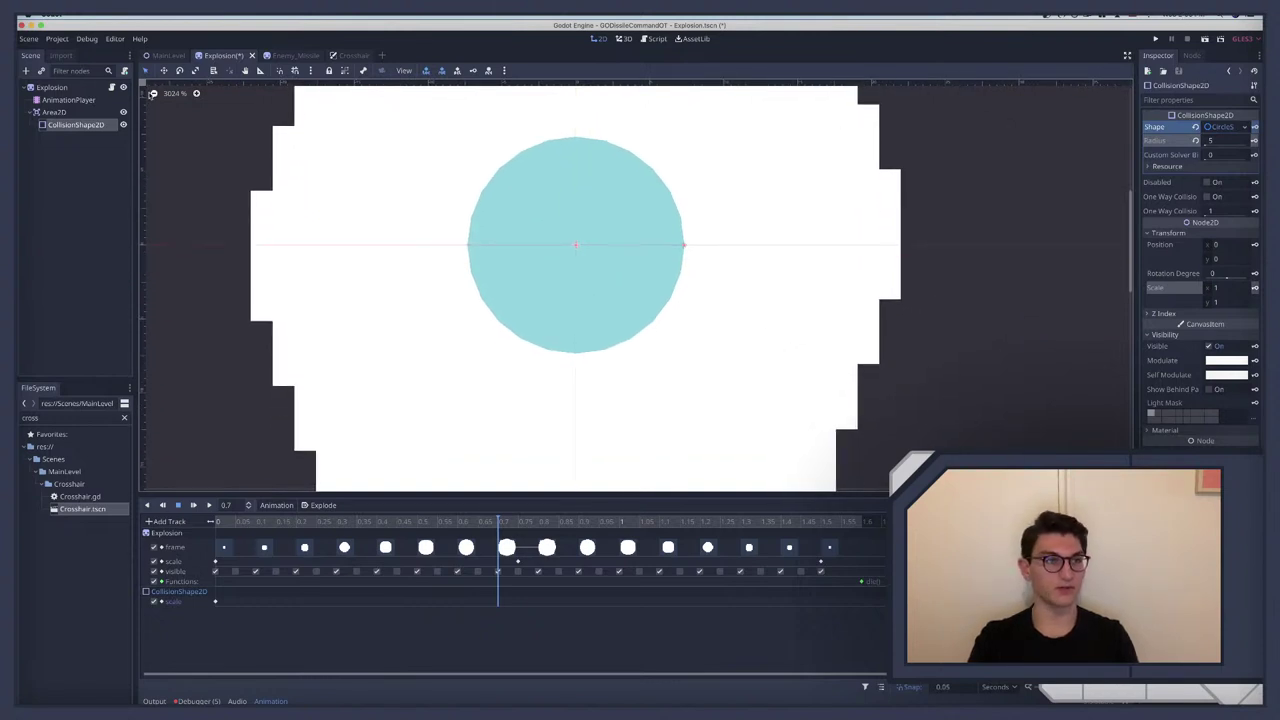
{"action": "left_click", "coordinate": [154, 93]}
{"action": "left_click", "coordinate": [154, 93]}
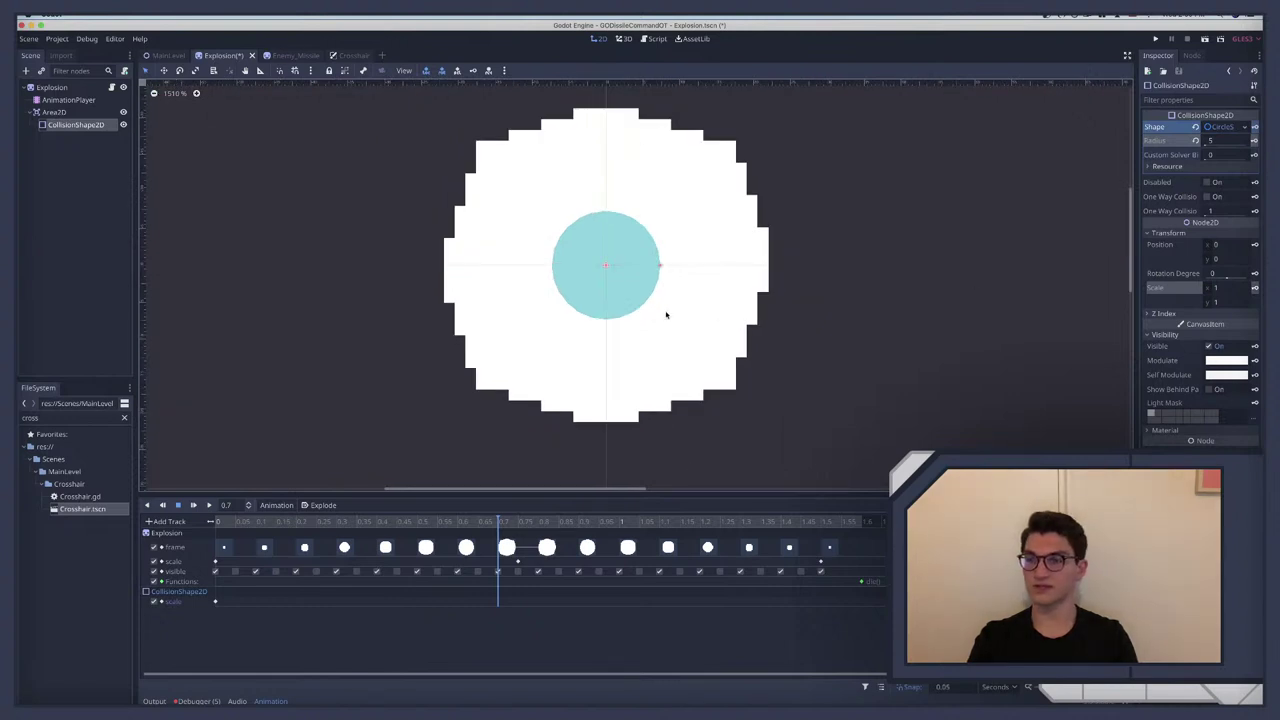
{"action": "scroll", "coordinate": [661, 309], "scroll_direction": "up", "scroll_amount": 1}
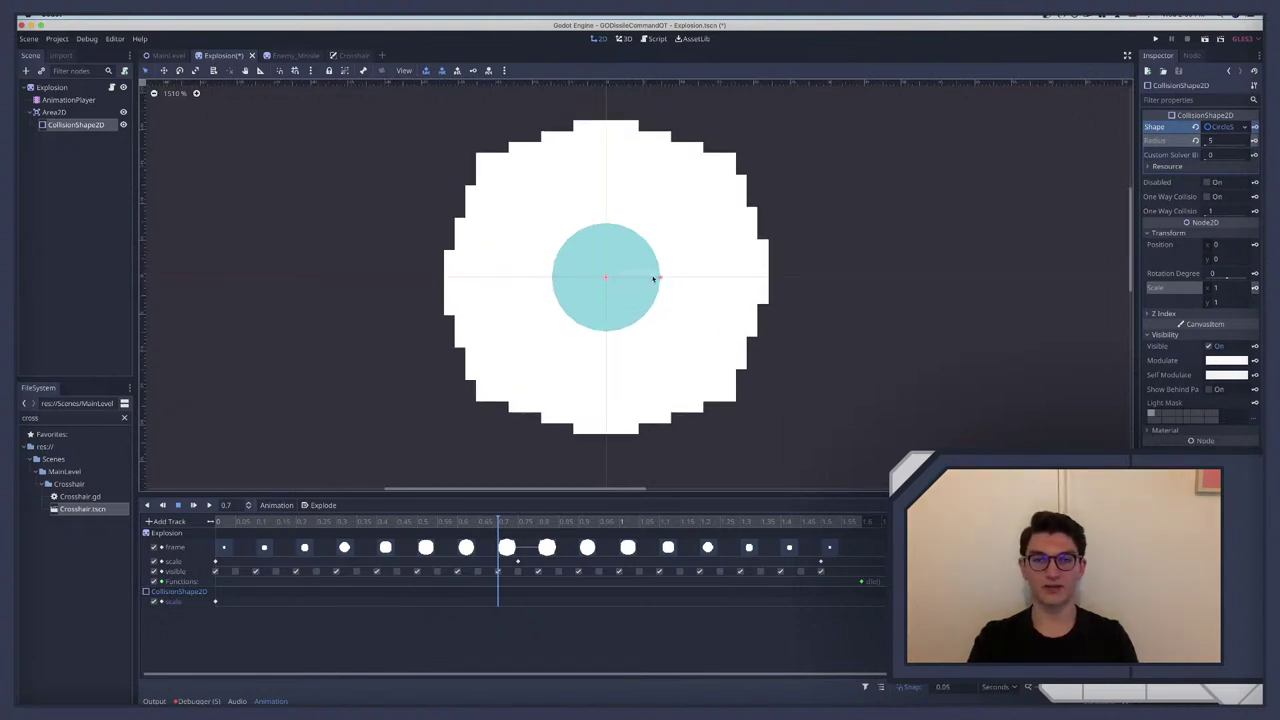
Step: Try collision shape scales of 3 by 3, then 3.5 by 3.5
{"action": "left_click", "coordinate": [1224, 289]}
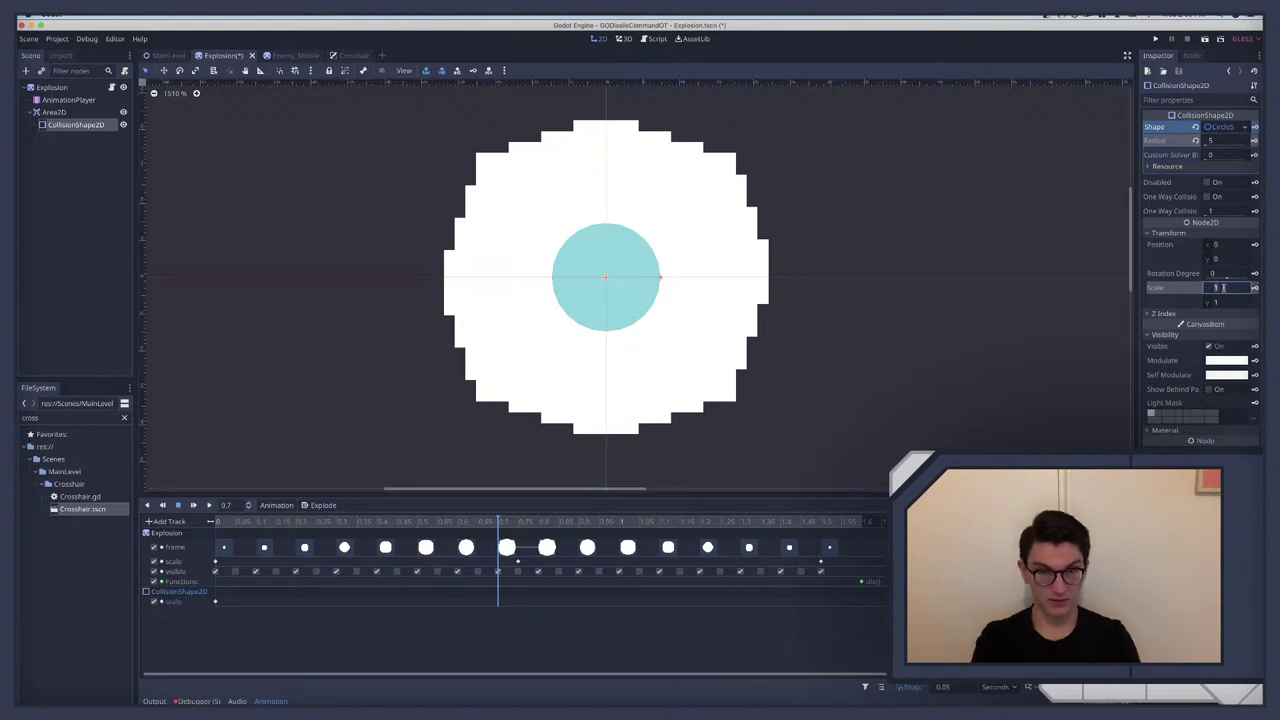
{"action": "type", "text": "3"}
{"action": "key", "text": "Tab"}
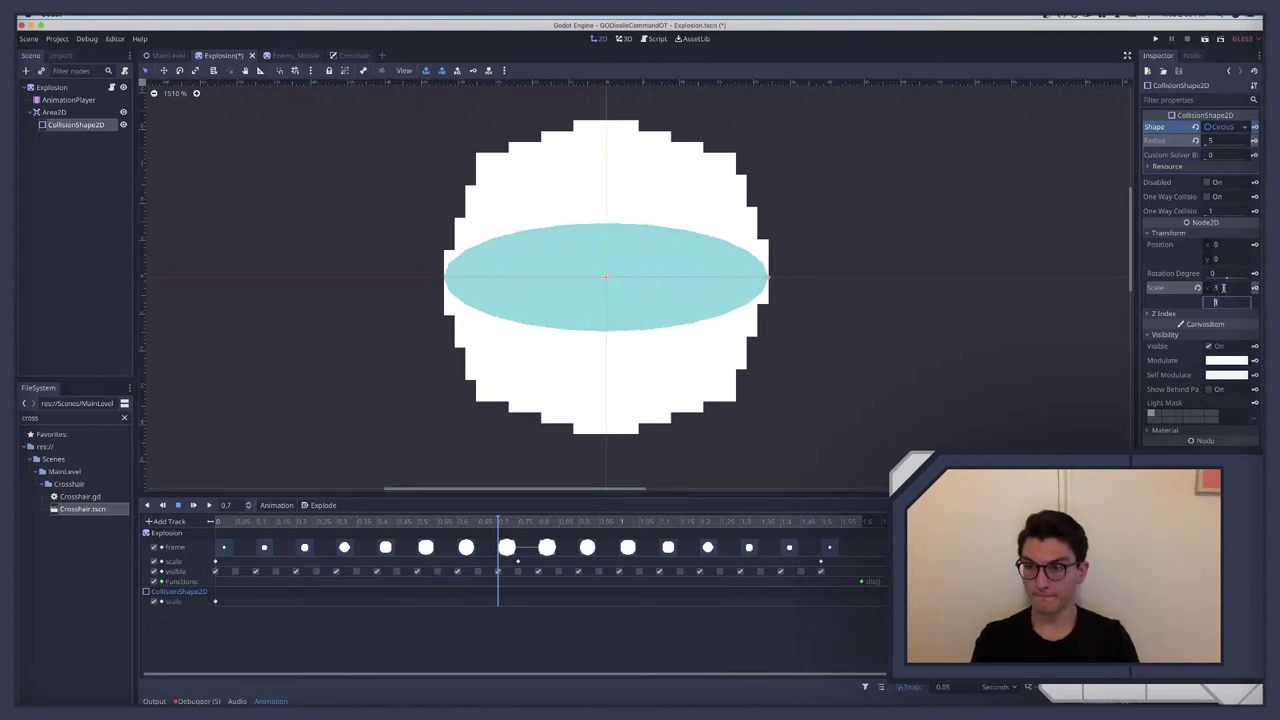
{"action": "type", "text": "3"}
{"action": "key", "text": "Return"}
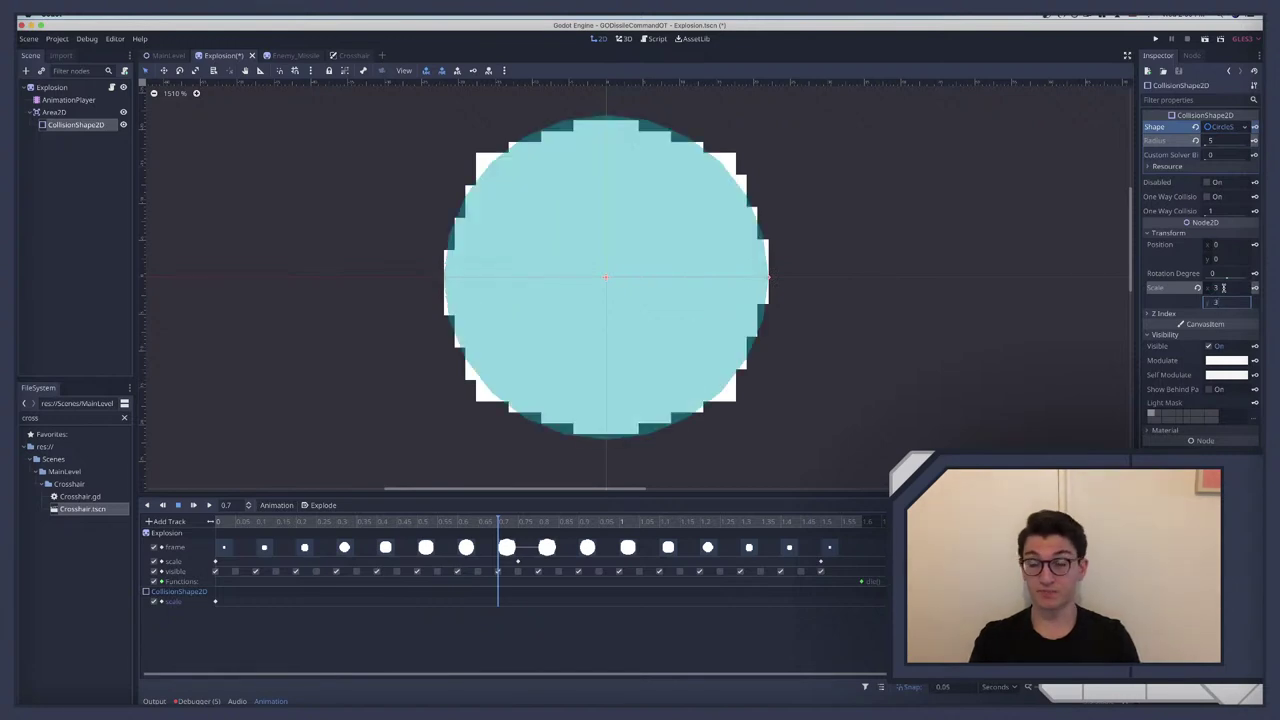
{"action": "left_click", "coordinate": [1228, 289]}
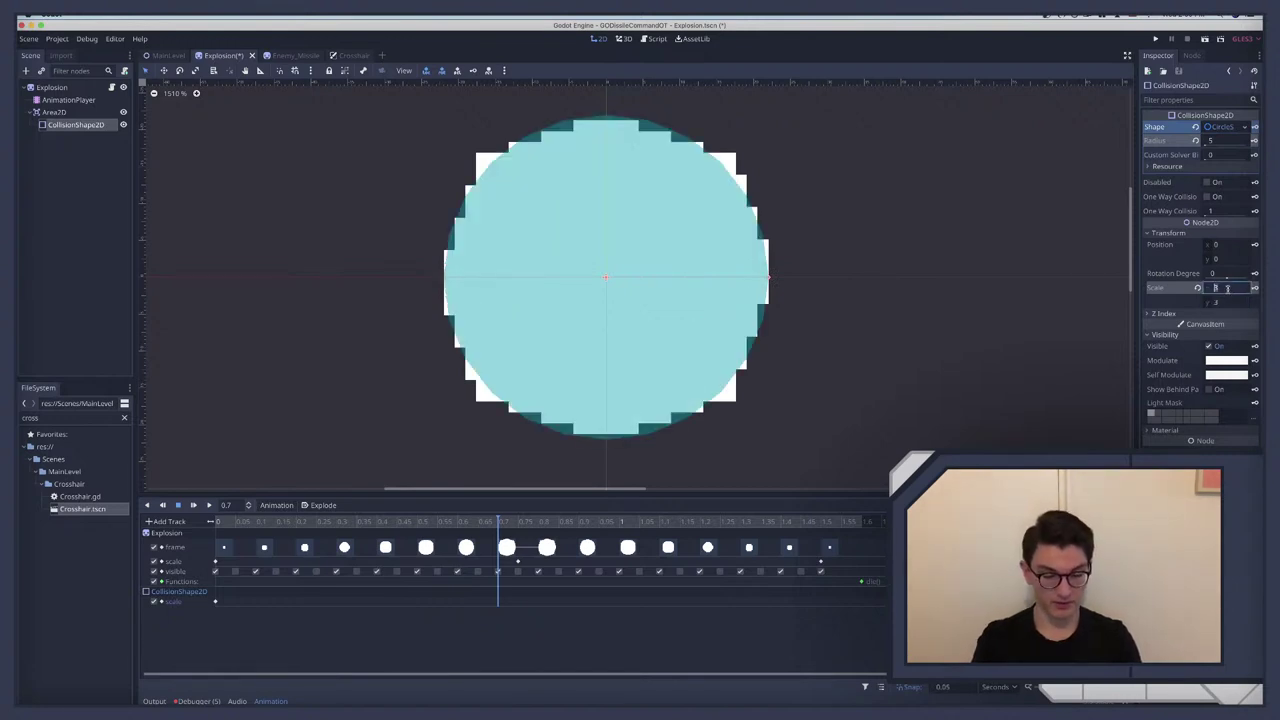
{"action": "type", "text": "3.5"}
{"action": "key", "text": "Tab"}
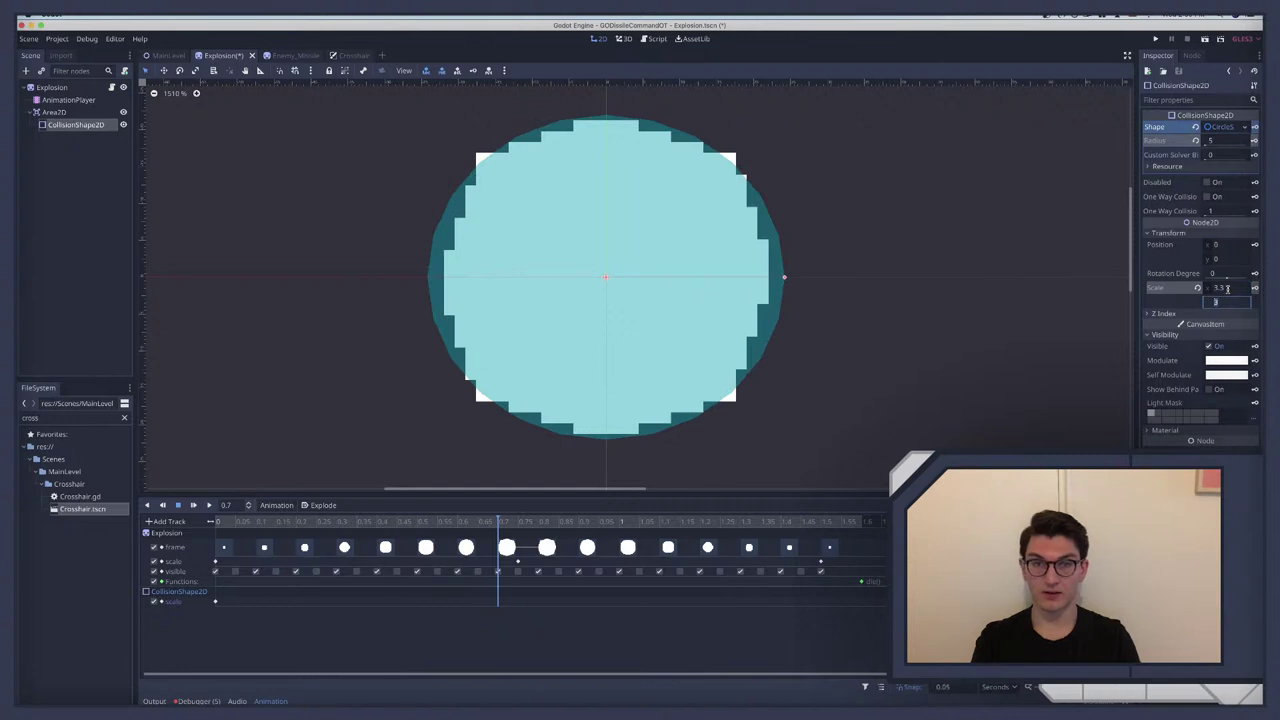
{"action": "type", "text": "3.5"}
{"action": "key", "text": "Return"}
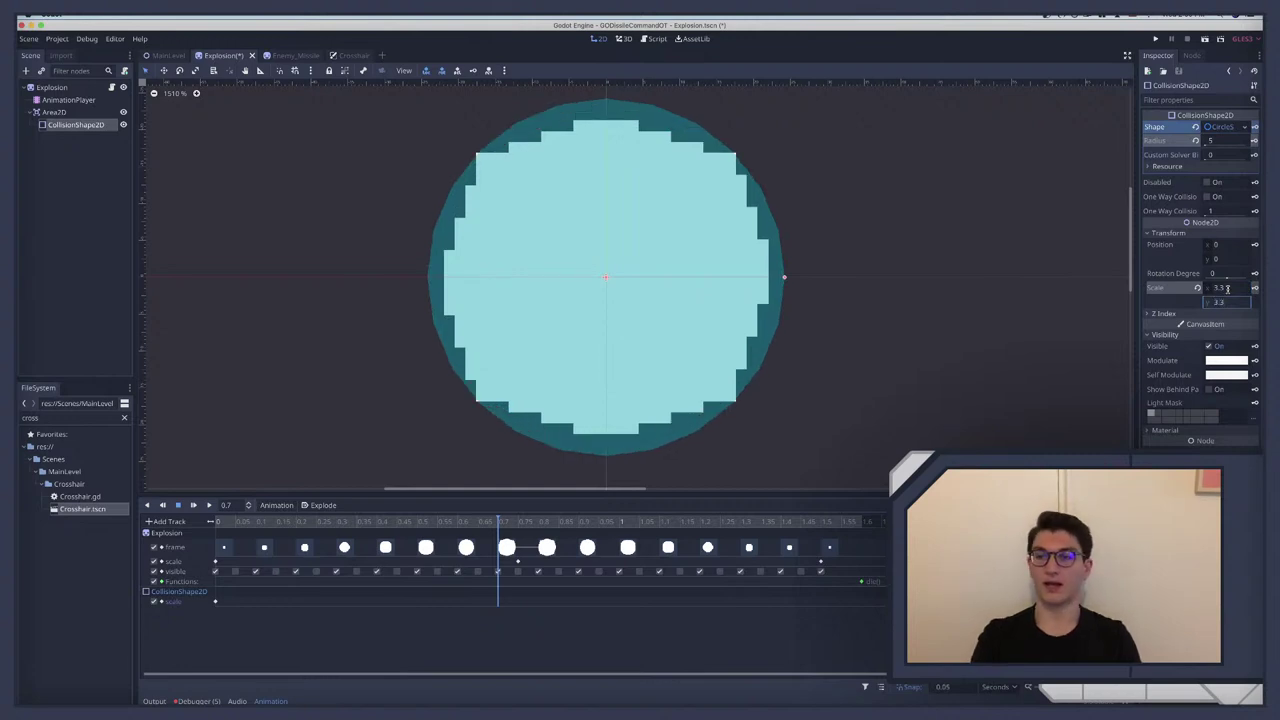
Step: Settle on a 3.6 by 3.6 scale and key it at 0.7 seconds
{"action": "left_click", "coordinate": [1227, 290]}
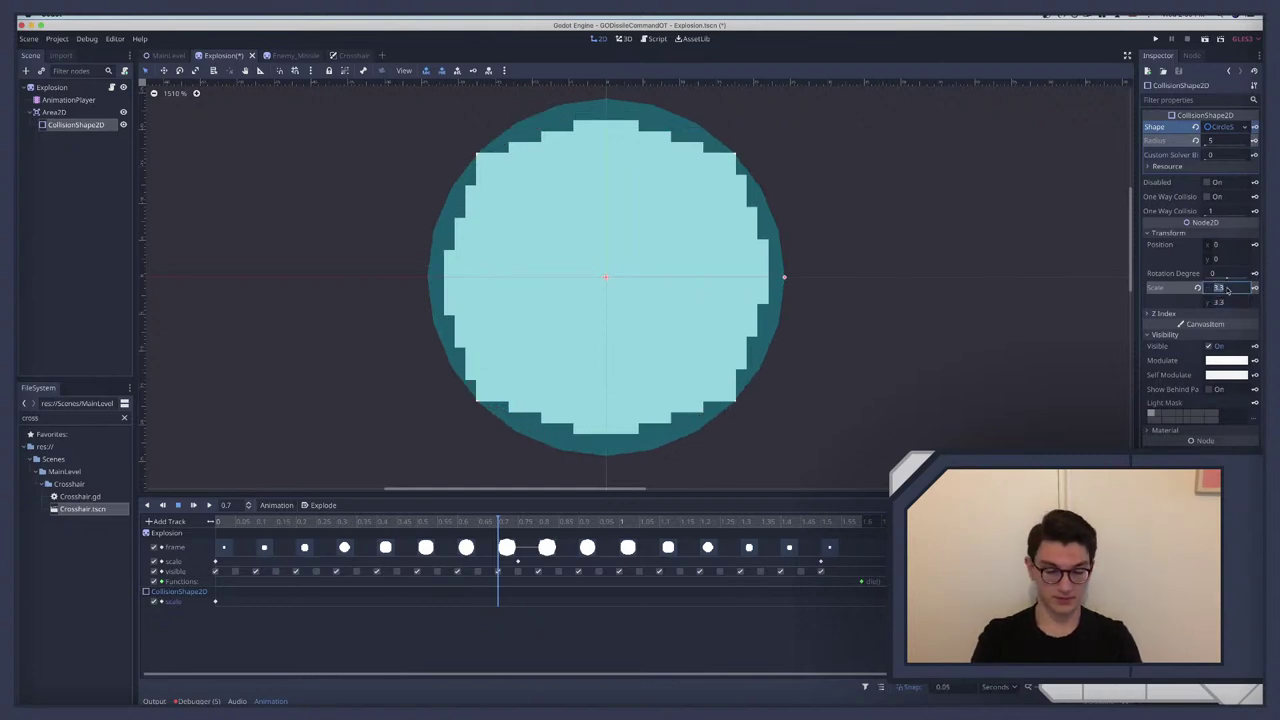
{"action": "type", "text": "3"}
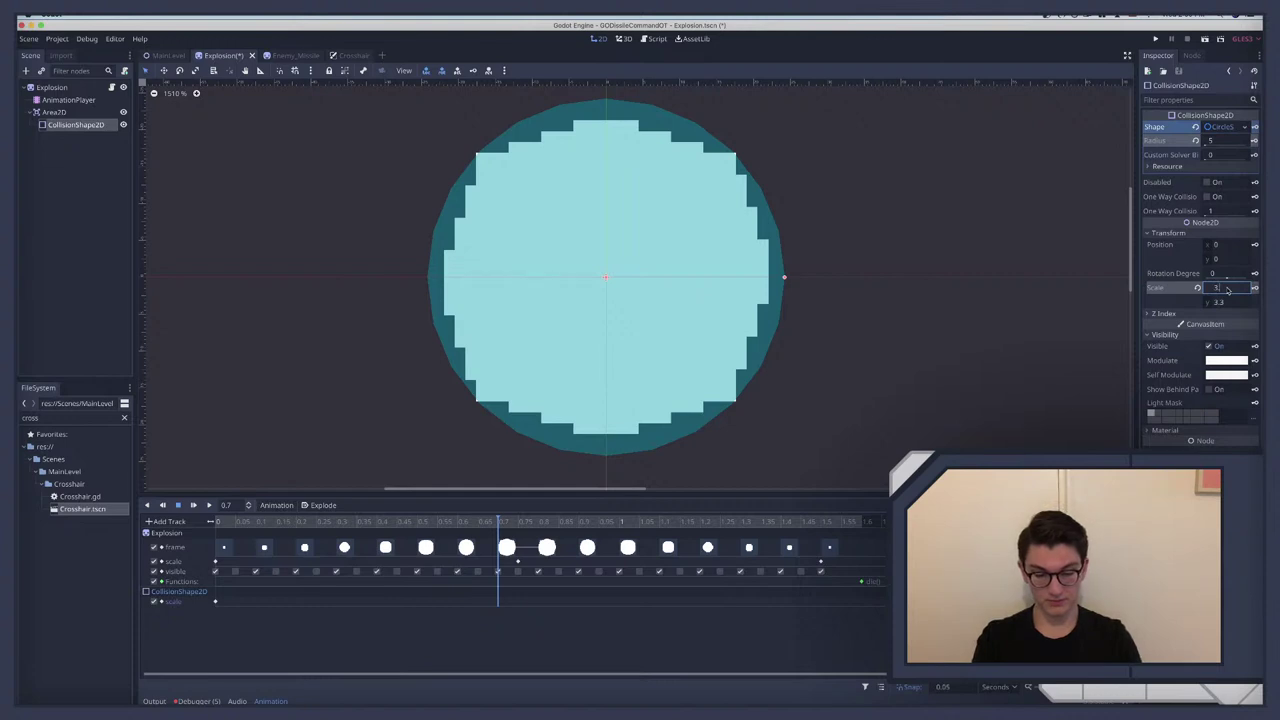
{"action": "type", "text": ".6"}
{"action": "key", "text": "Tab"}
{"action": "type", "text": "3.6"}
{"action": "key", "text": "Return"}
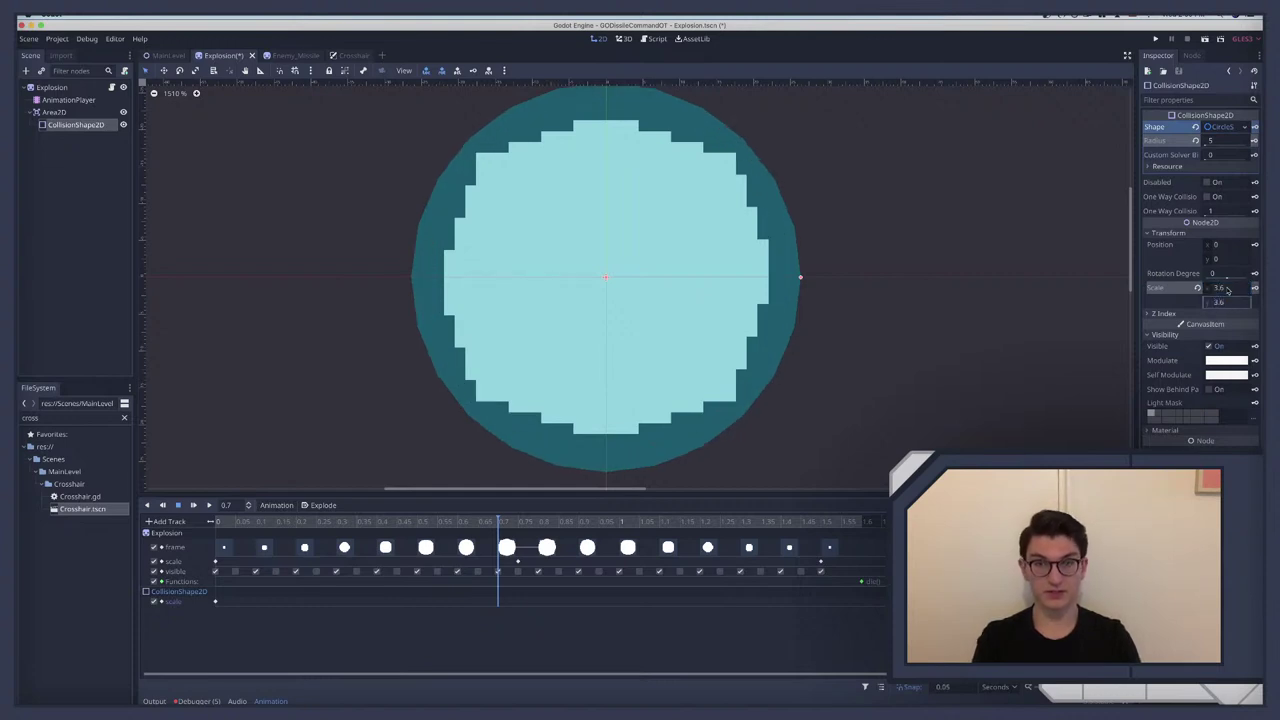
{"action": "scroll", "coordinate": [387, 272], "scroll_direction": "up", "scroll_amount": 1}
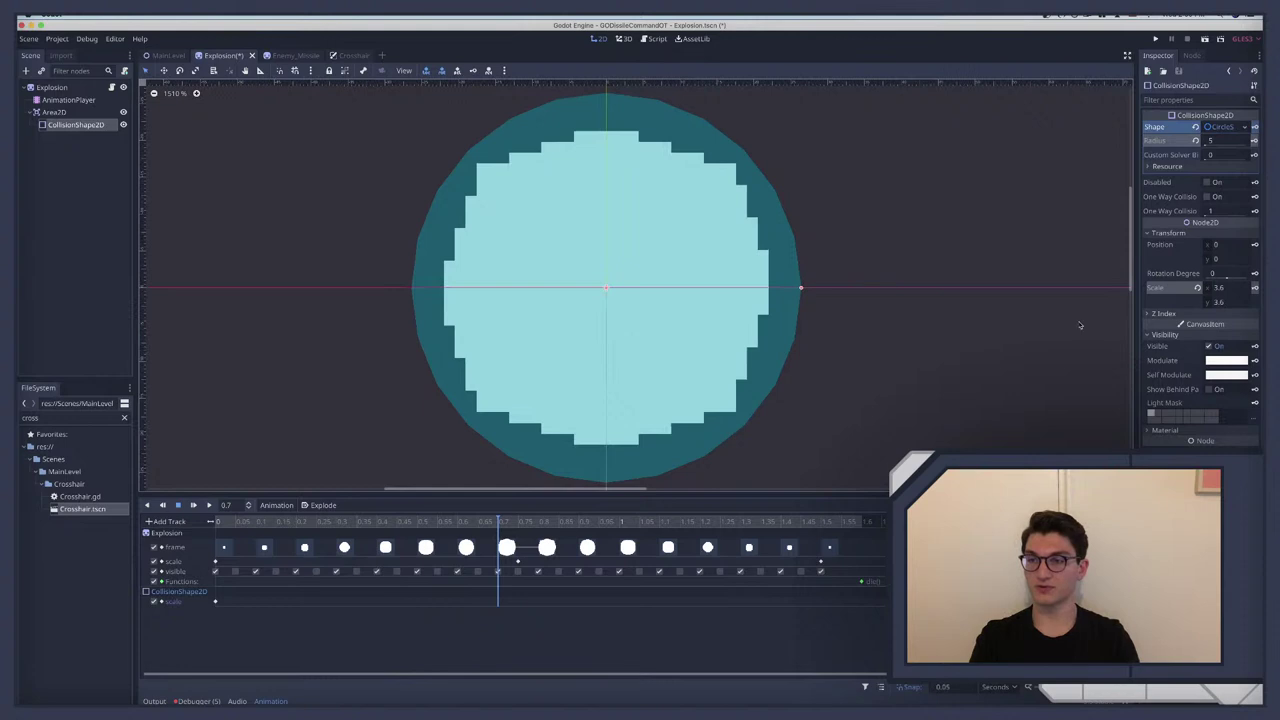
{"action": "left_click", "coordinate": [1255, 288]}
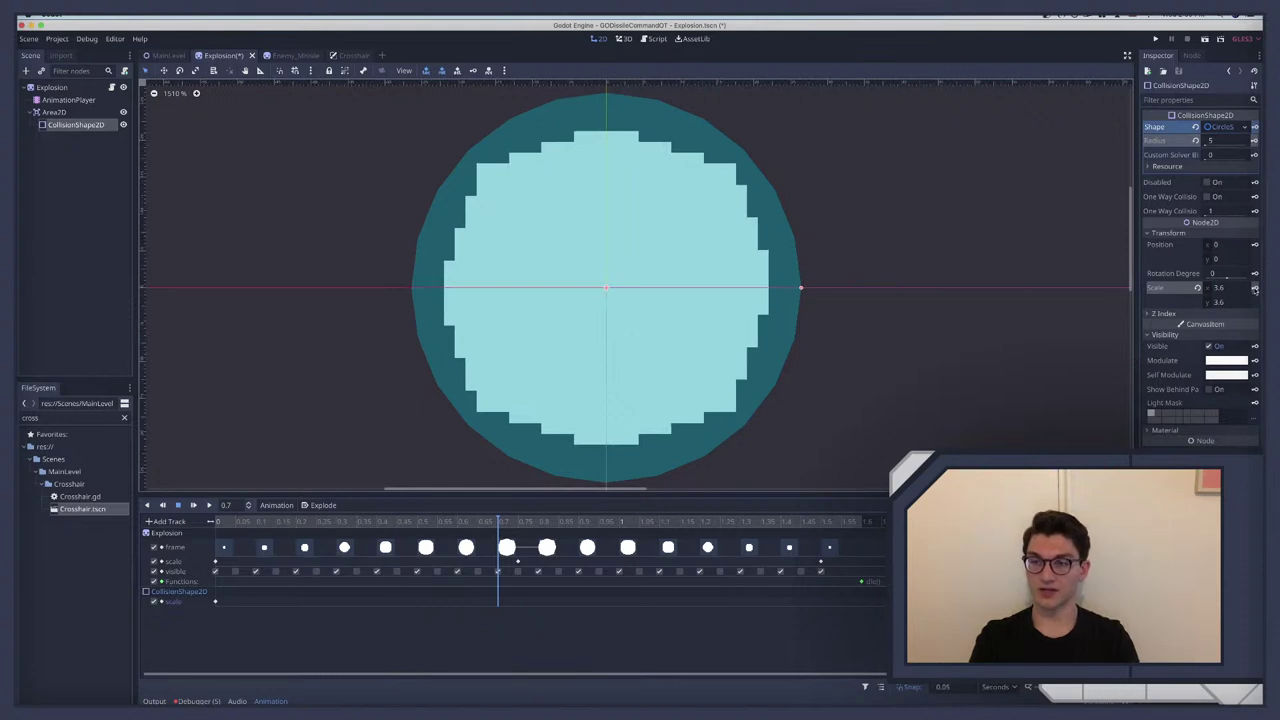
Step: Insert a full-size scale keyframe at 0.8 seconds
{"action": "left_click", "coordinate": [541, 523]}
{"action": "mouse_move", "coordinate": [545, 524]}
{"action": "left_mouse_down"}
{"action": "mouse_move", "coordinate": [557, 524]}
{"action": "mouse_move", "coordinate": [543, 524]}
{"action": "left_mouse_up"}
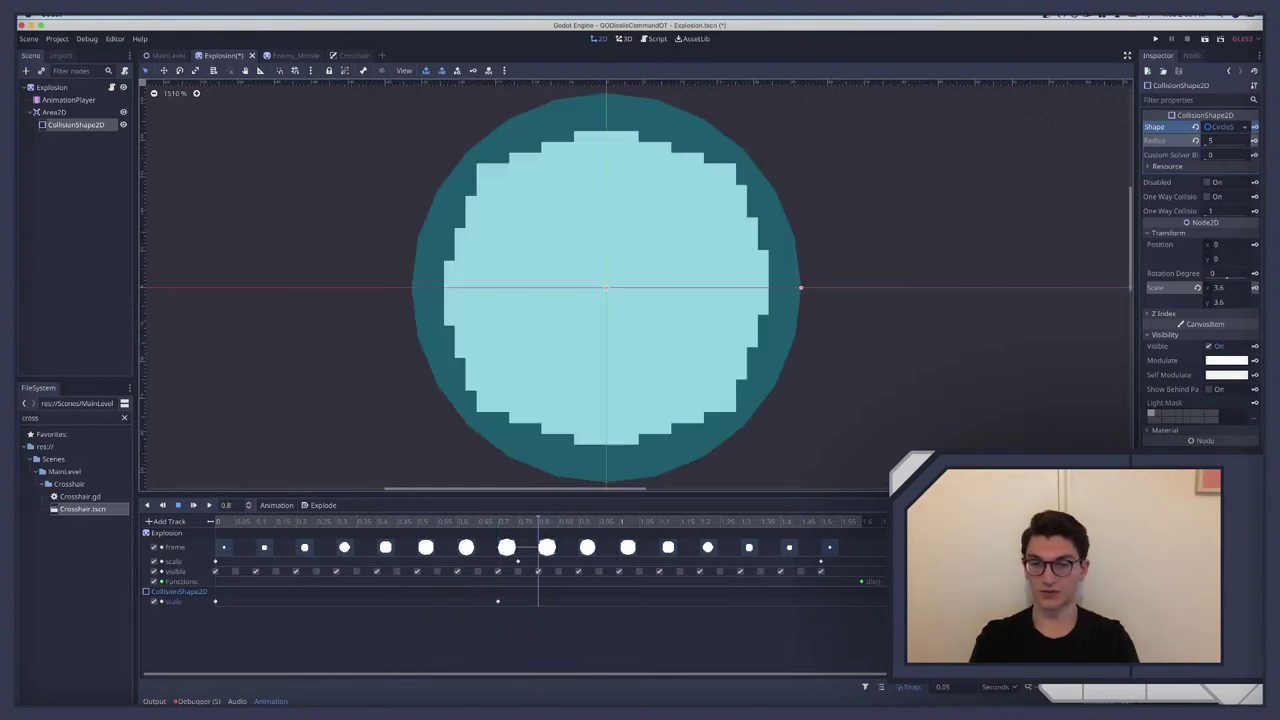
{"action": "left_click", "coordinate": [1254, 288]}
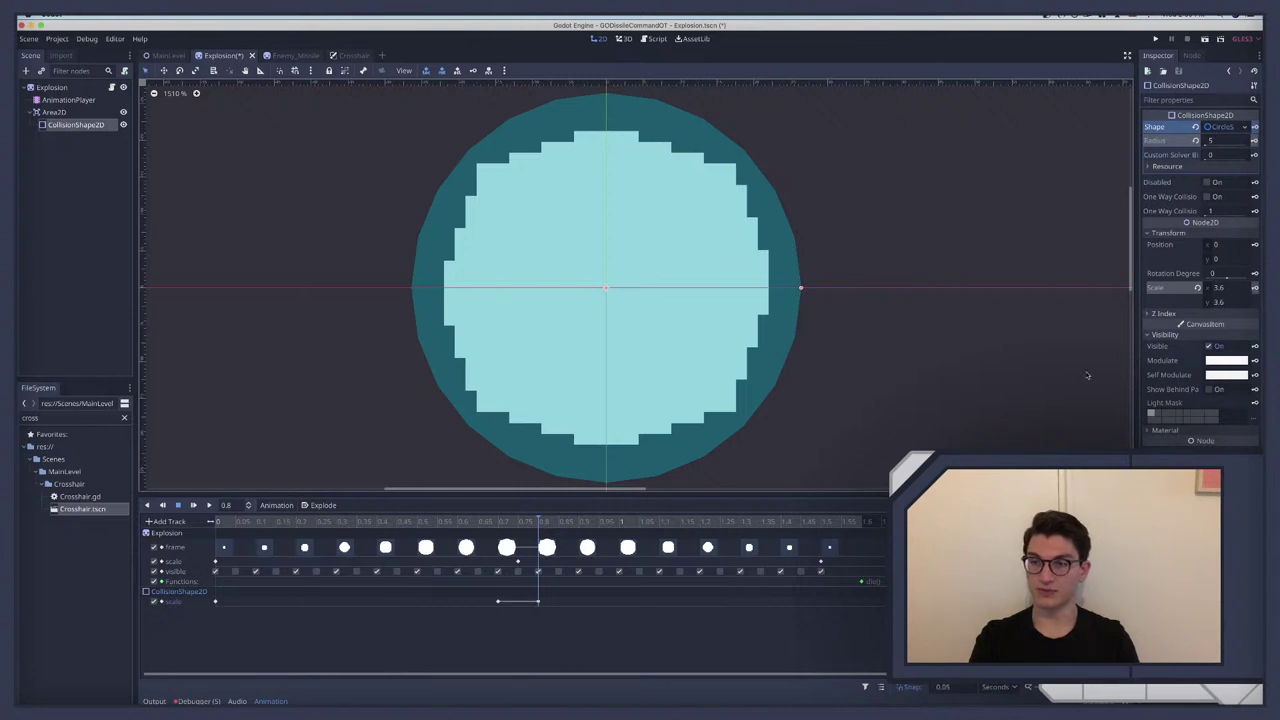
Step: Add a scale key at 1.5 seconds on the shape's track and preview it shrinking
{"action": "left_click", "coordinate": [841, 521]}
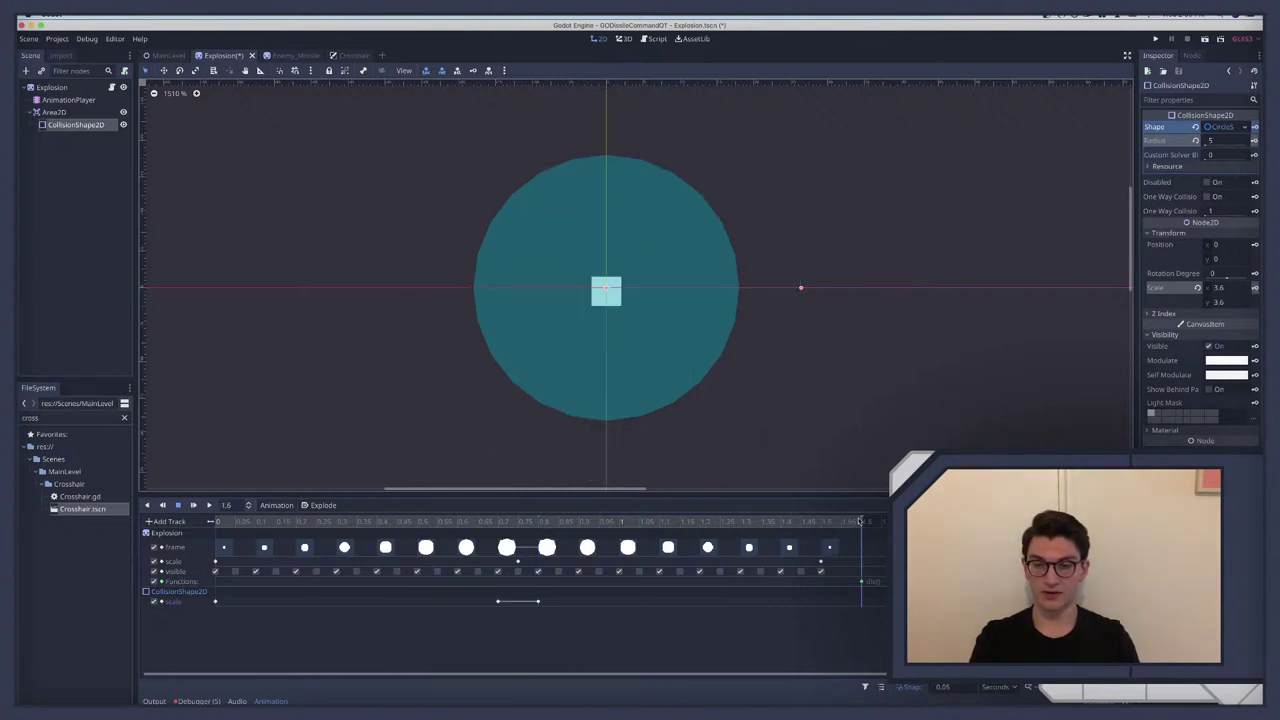
{"action": "left_click", "coordinate": [824, 521]}
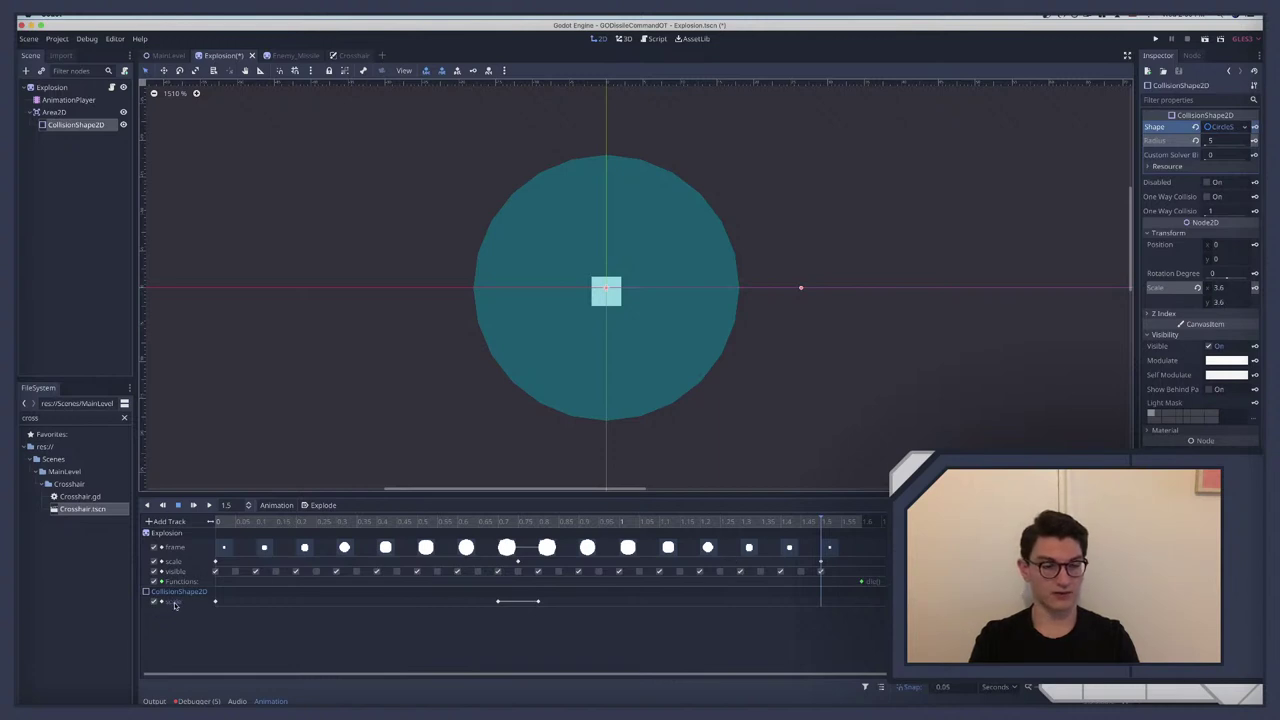
{"action": "left_click", "coordinate": [215, 601]}
{"action": "right_click", "coordinate": [242, 605]}
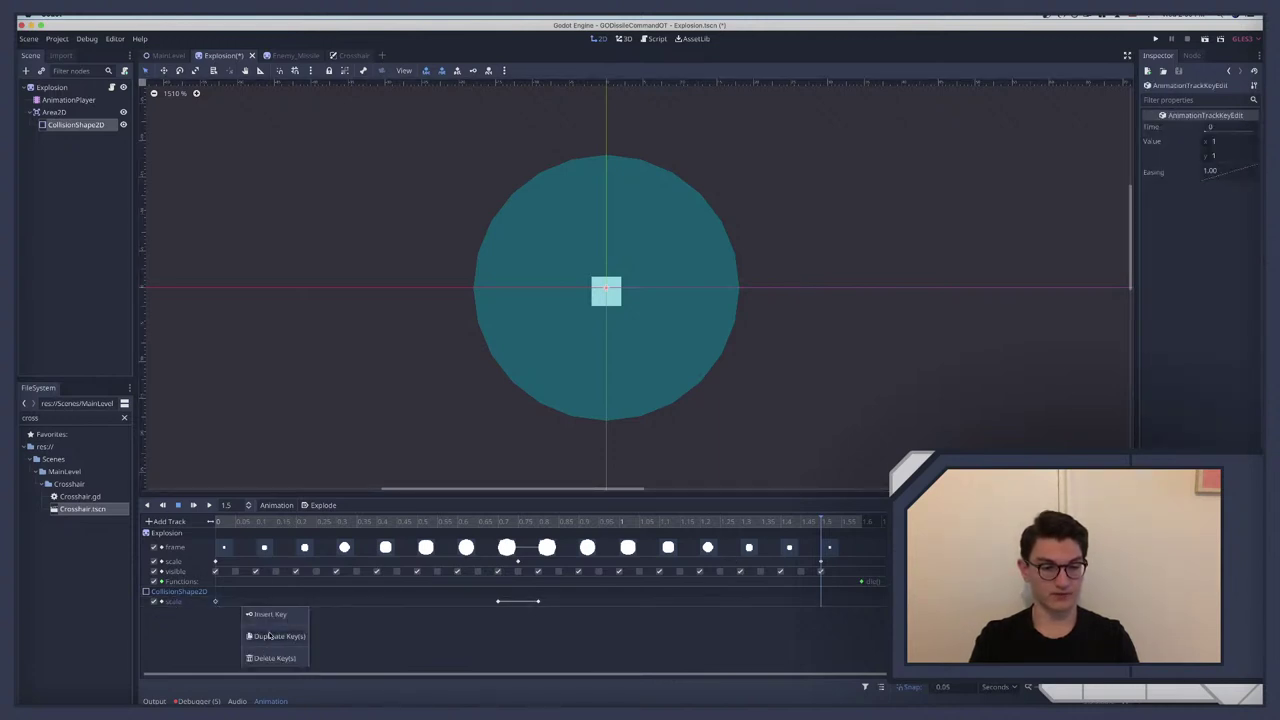
{"action": "left_click", "coordinate": [270, 634]}
{"action": "left_click_drag", "start_coordinate": [232, 521], "coordinate": [703, 532]}
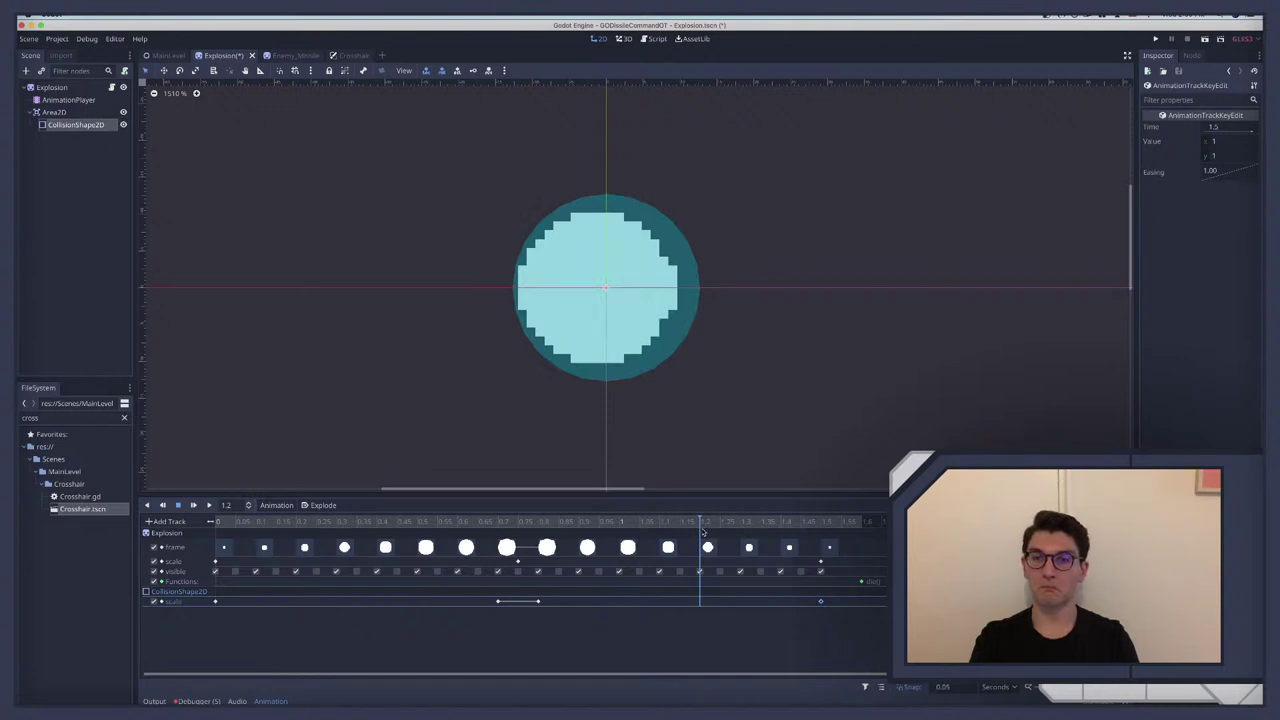
{"action": "left_click_drag", "start_coordinate": [703, 532], "coordinate": [235, 535]}
Step: Save and run the game, setting off four explosions among the falling missiles
{"action": "key", "text": "super+b"}
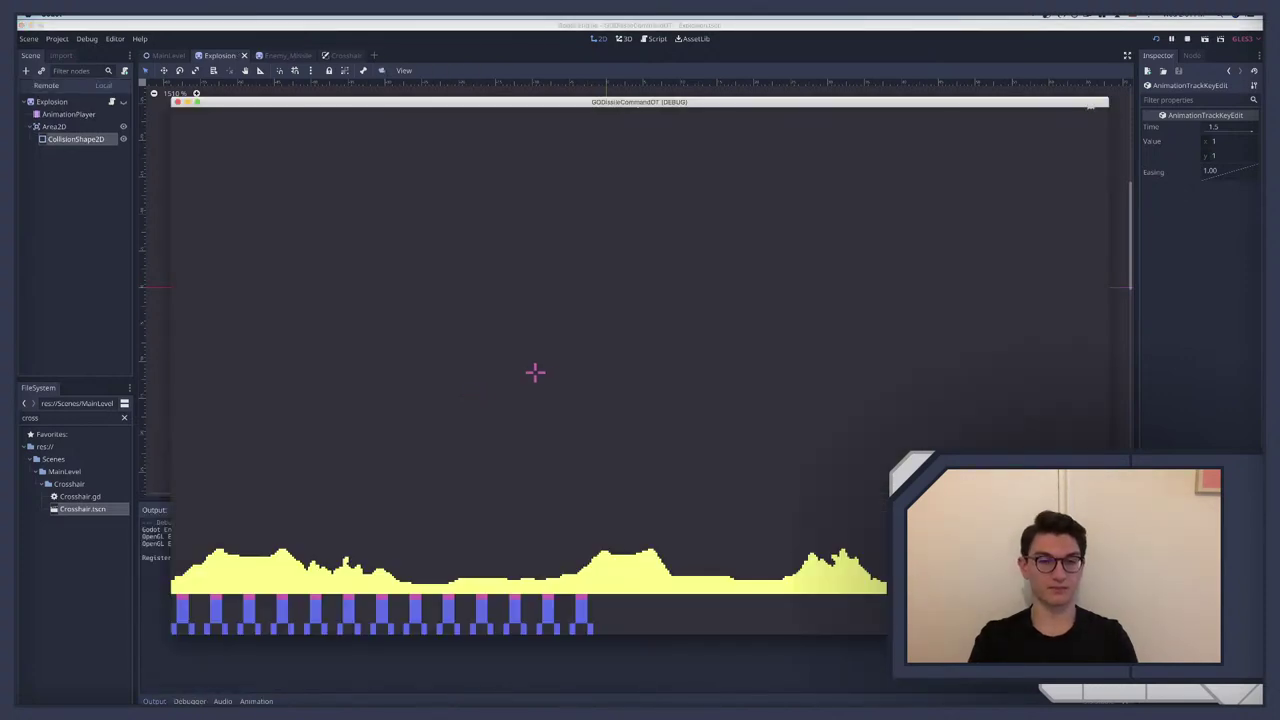
{"action": "left_click", "coordinate": [535, 372]}
{"action": "left_click", "coordinate": [732, 355]}
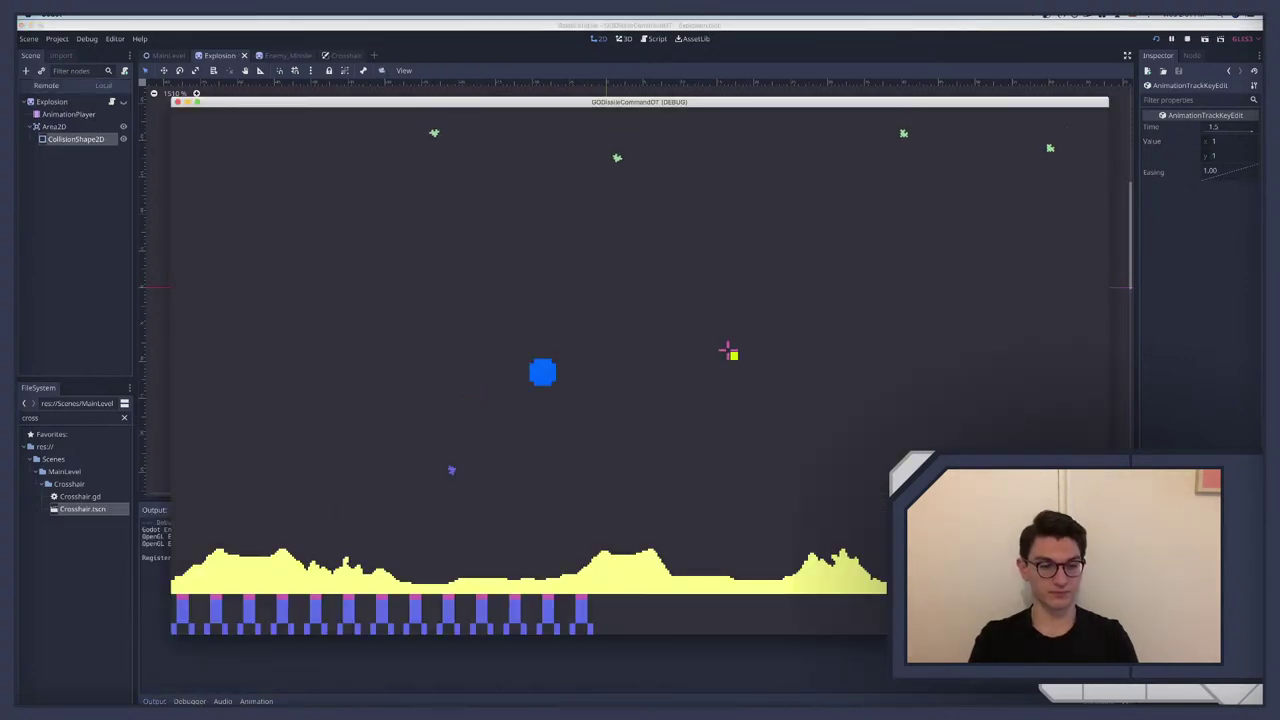
{"action": "left_click", "coordinate": [680, 336]}
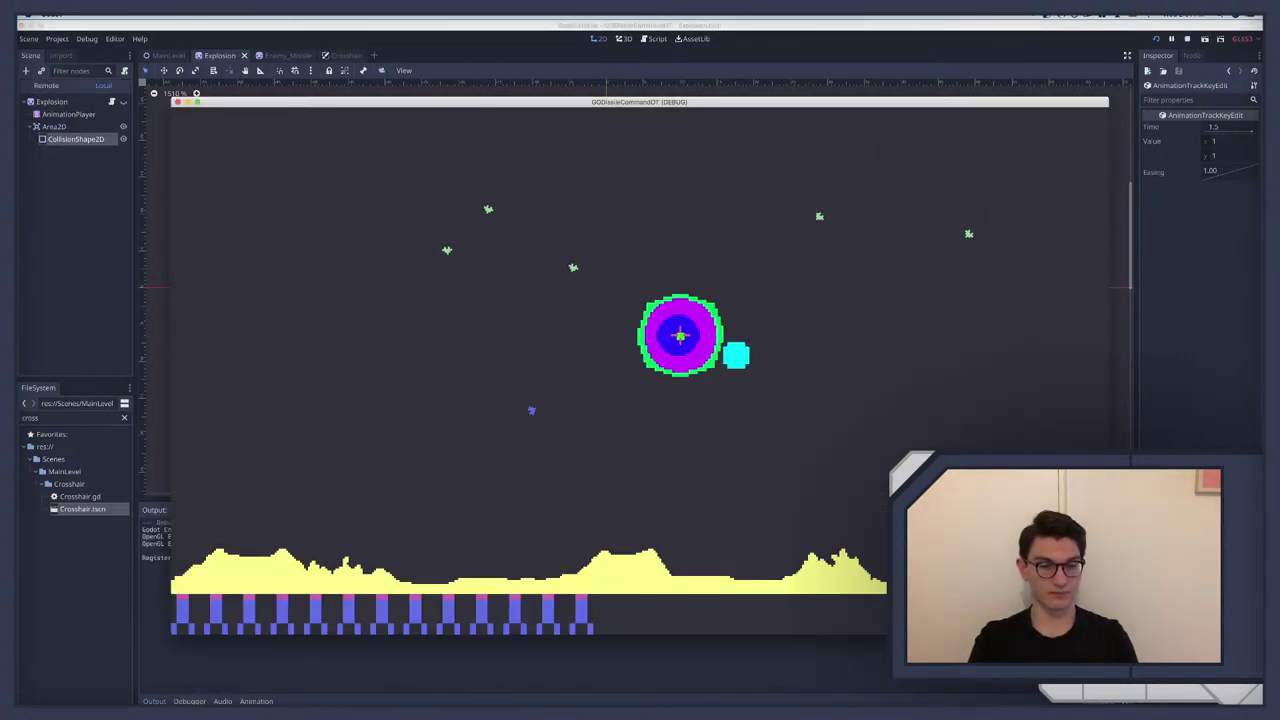
{"action": "left_click", "coordinate": [486, 414]}
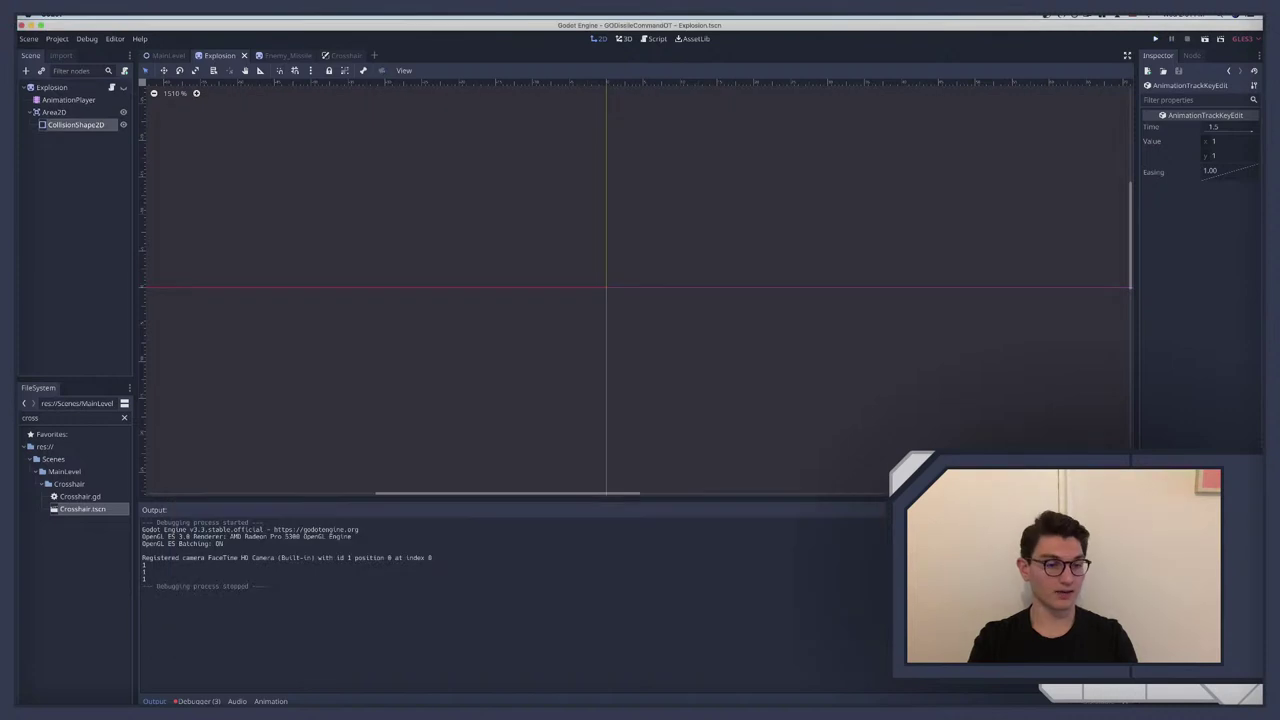
Step: Trace the first of the three errors to the explosion instancing code on lines 26–27
{"action": "left_click", "coordinate": [203, 490]}
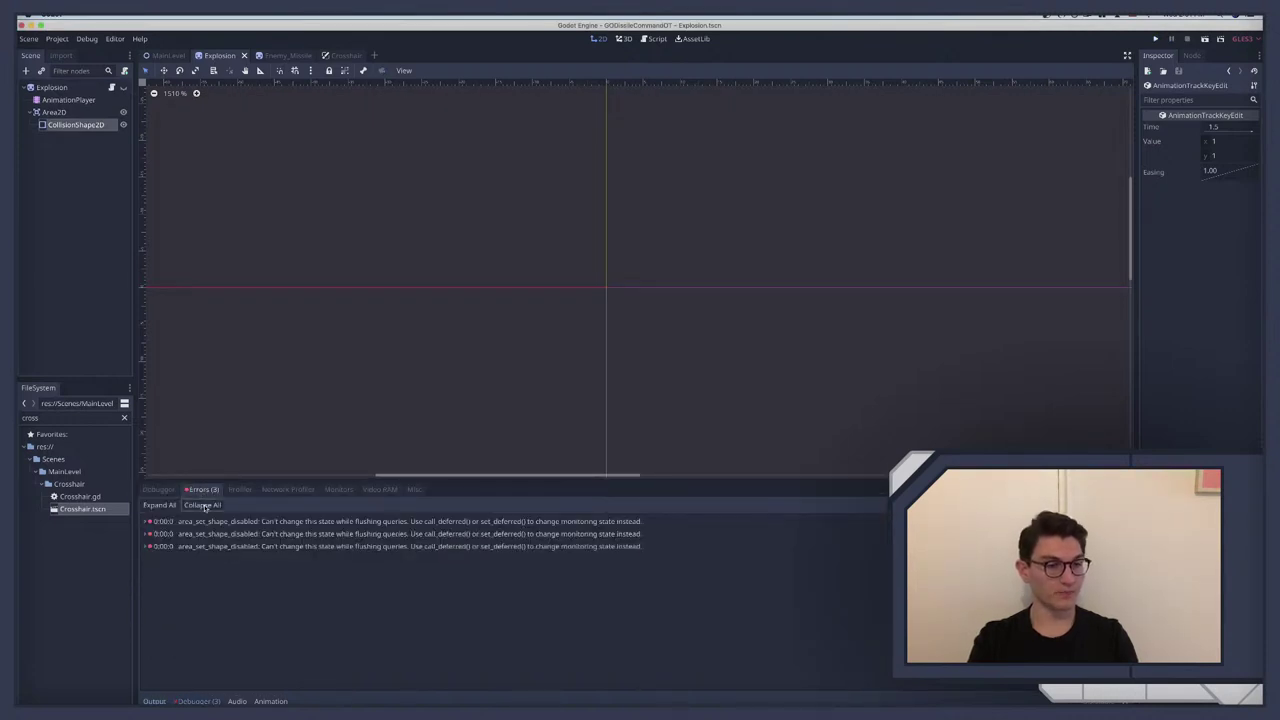
{"action": "left_click", "coordinate": [222, 522]}
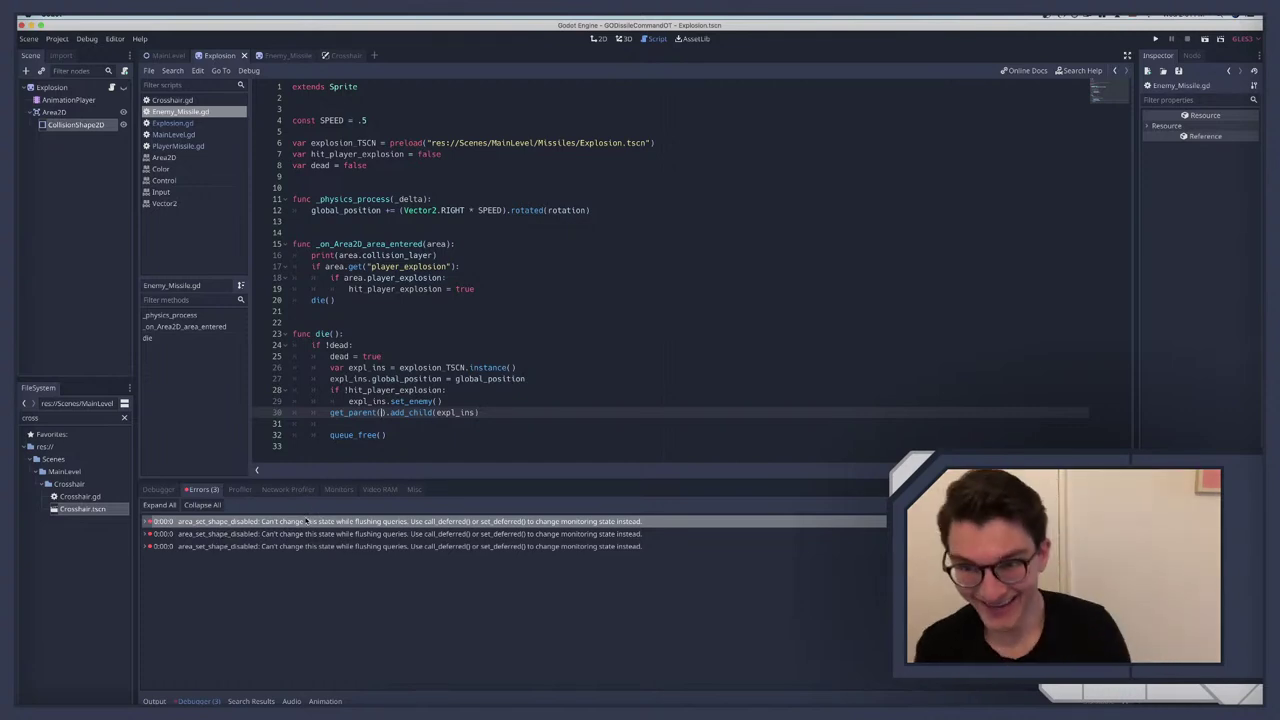
{"action": "mouse_move", "coordinate": [300, 522]}
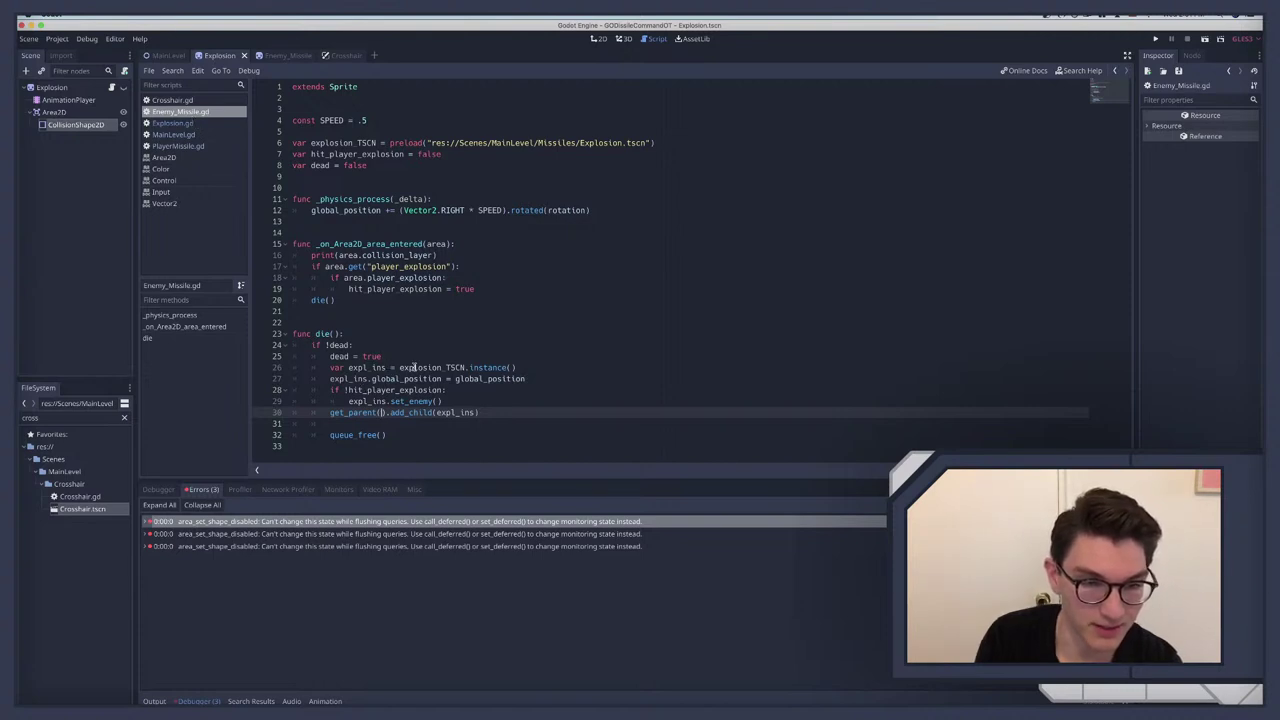
{"action": "left_click", "coordinate": [484, 367]}
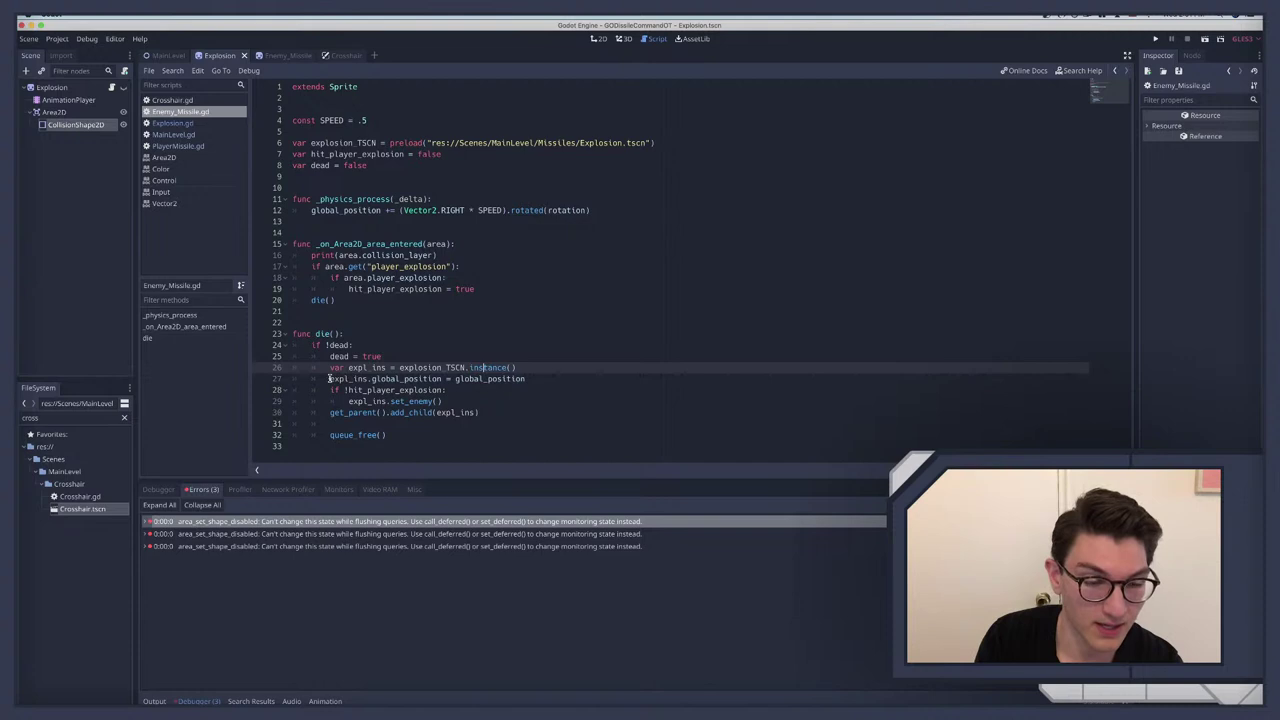
{"action": "left_click_drag", "start_coordinate": [329, 379], "coordinate": [530, 380]}
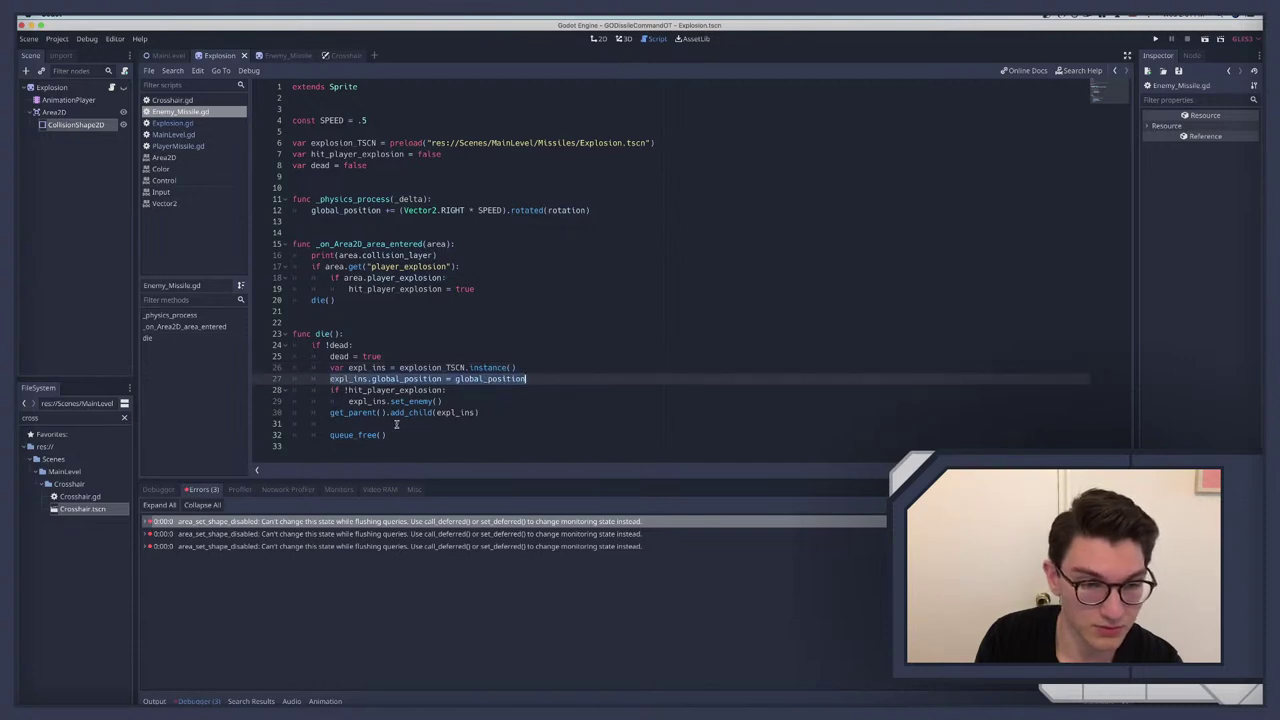
Step: Follow the second error's stack to die() on lines 20 and 30, then open Explosion.gd
{"action": "left_click", "coordinate": [278, 533]}
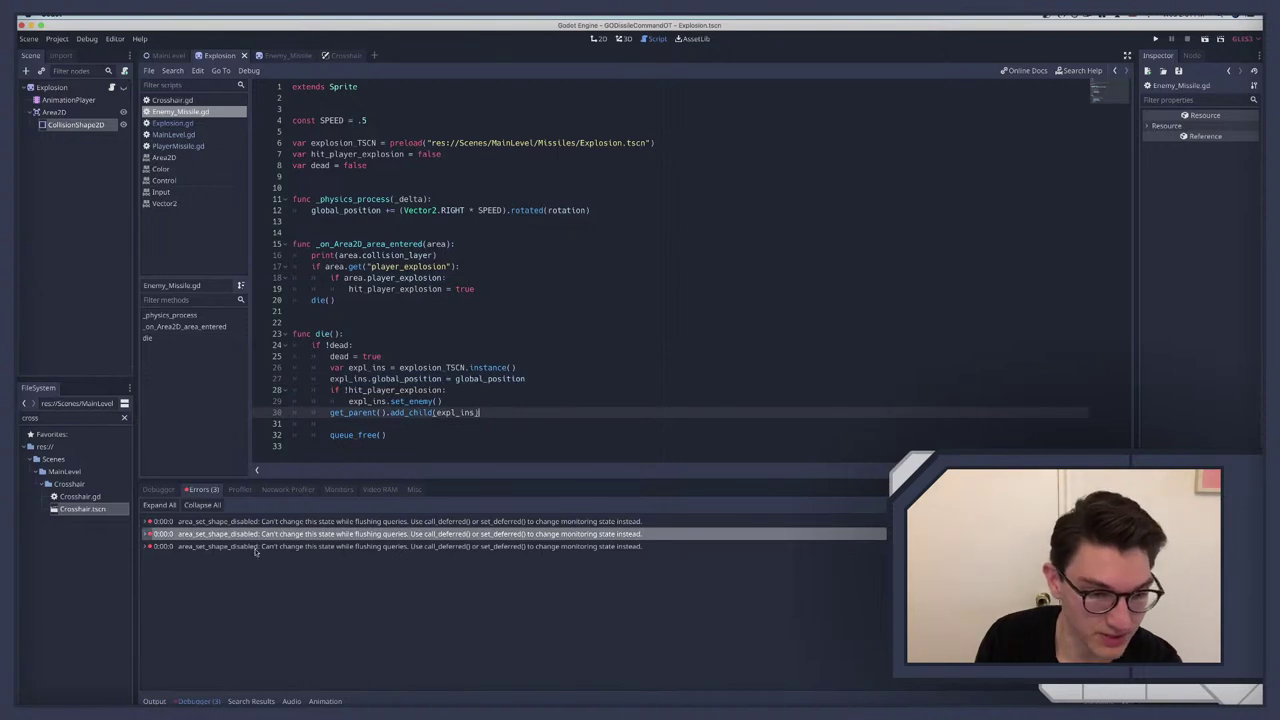
{"action": "left_click", "coordinate": [148, 533]}
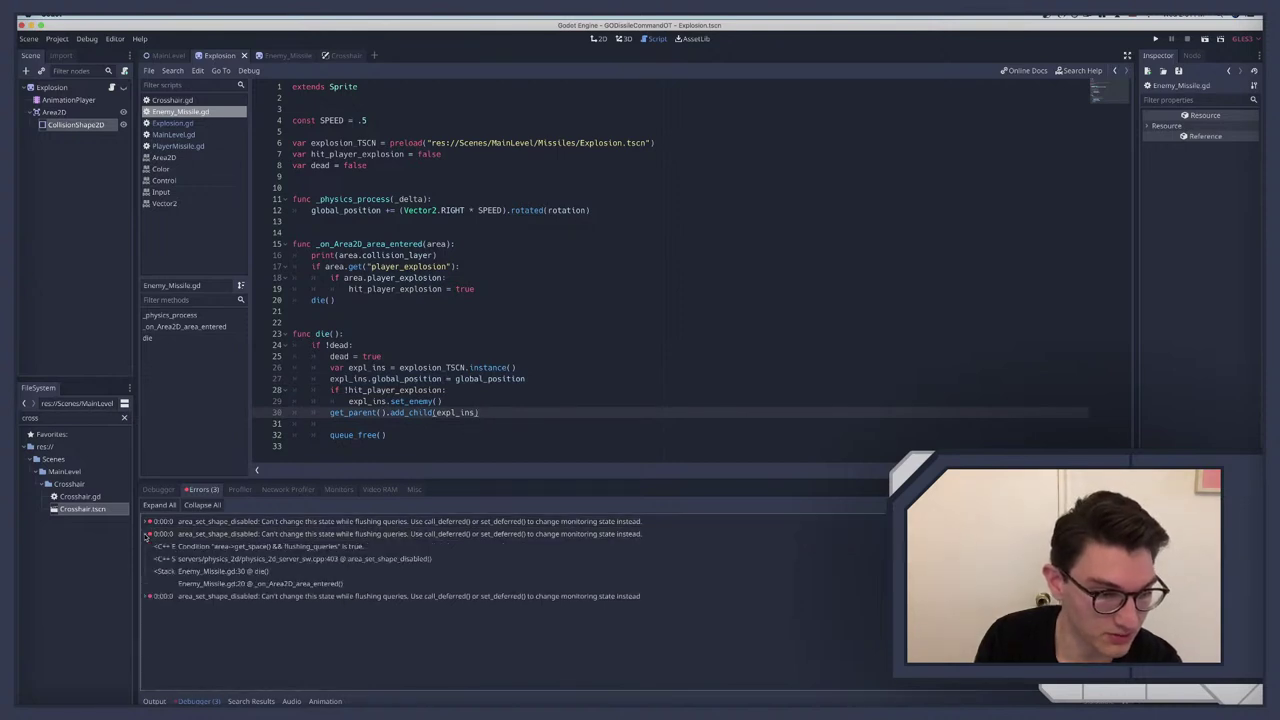
{"action": "left_click", "coordinate": [214, 548]}
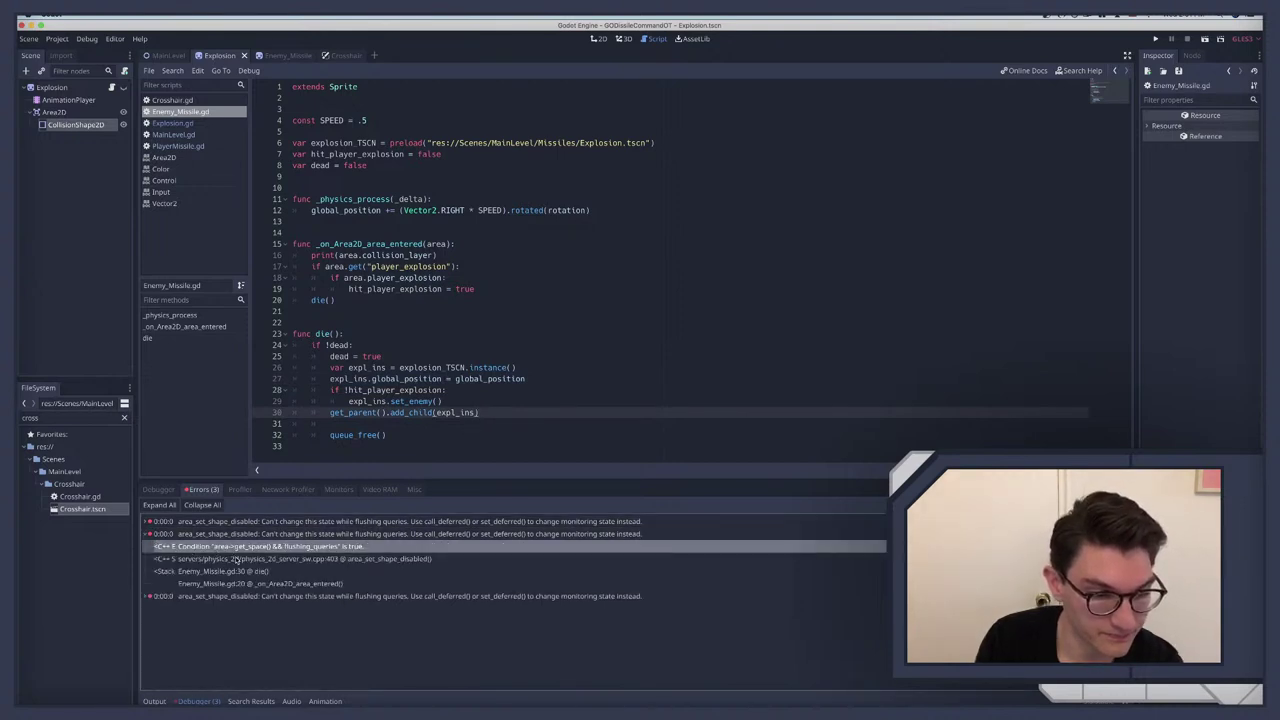
{"action": "left_click", "coordinate": [226, 572]}
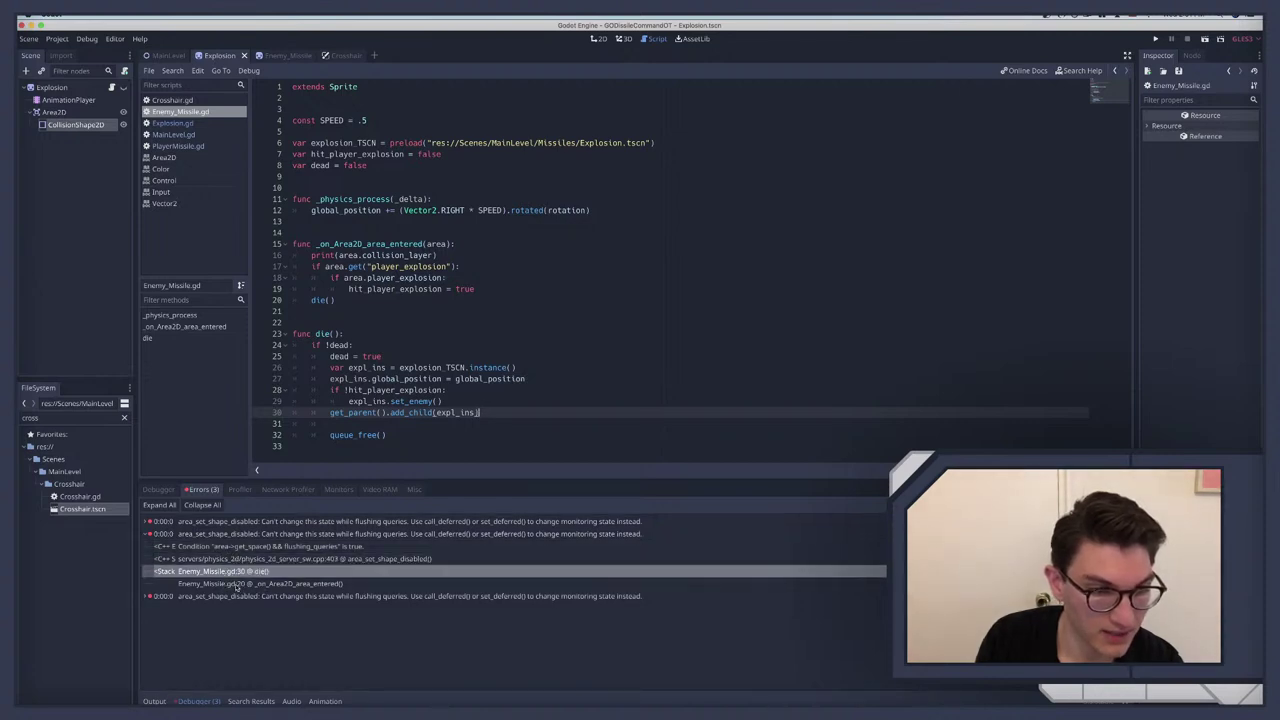
{"action": "left_click", "coordinate": [237, 584]}
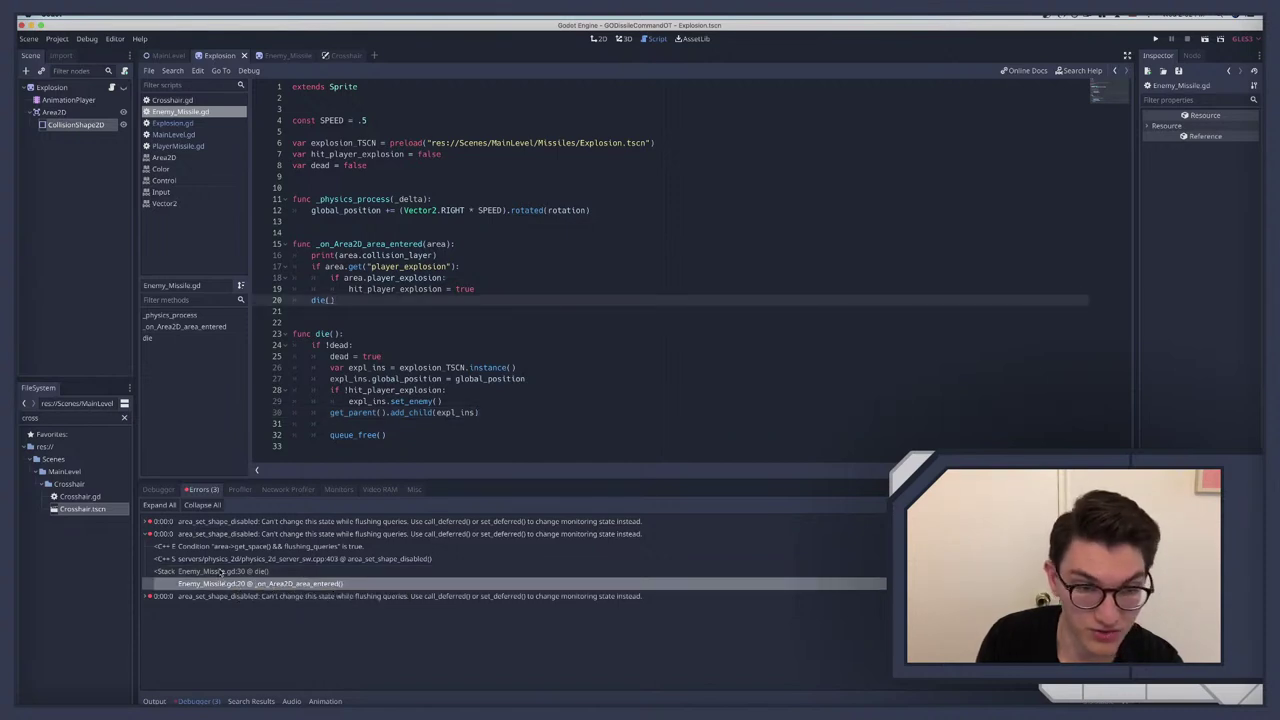
{"action": "left_click", "coordinate": [220, 572]}
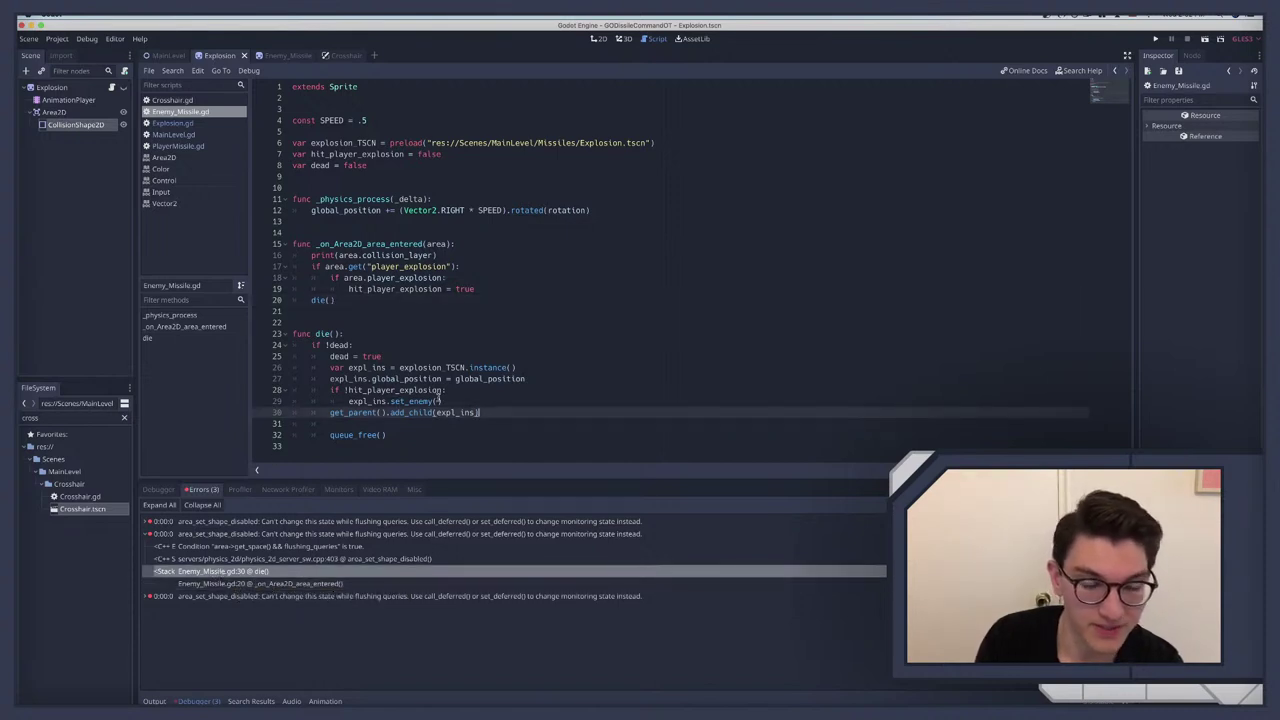
{"action": "left_click", "coordinate": [397, 401]}
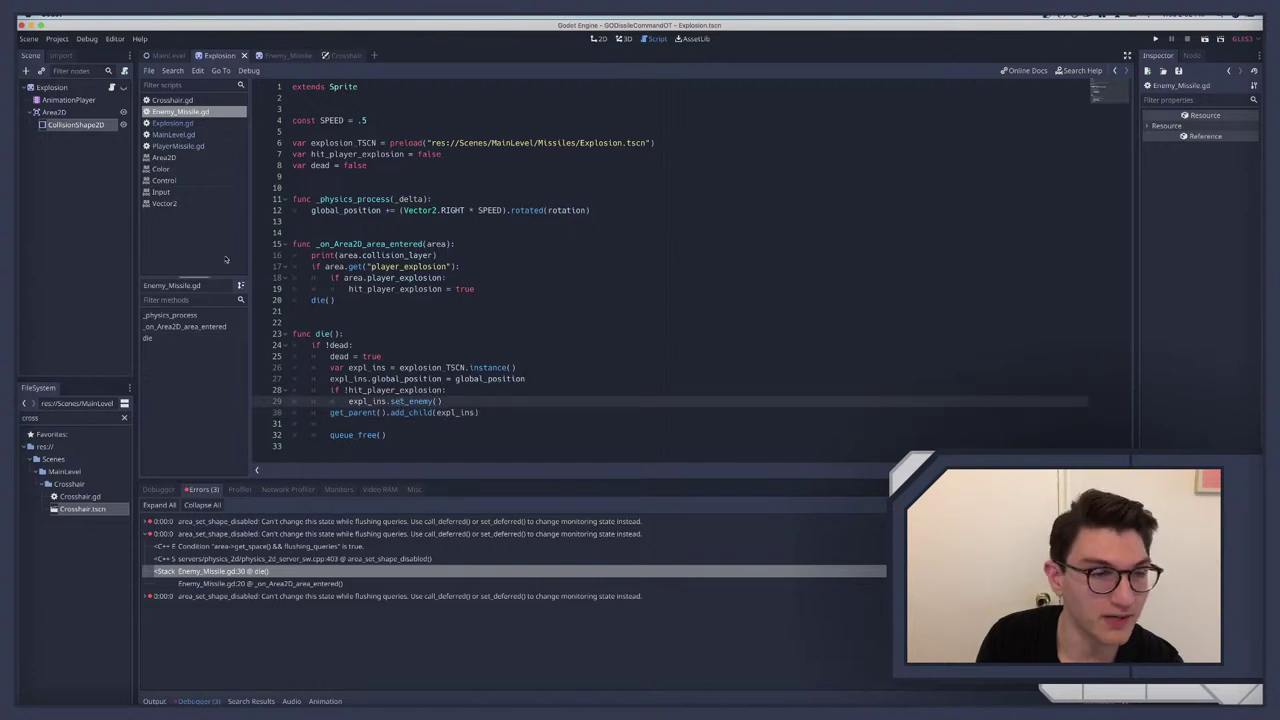
{"action": "left_click", "coordinate": [171, 125]}
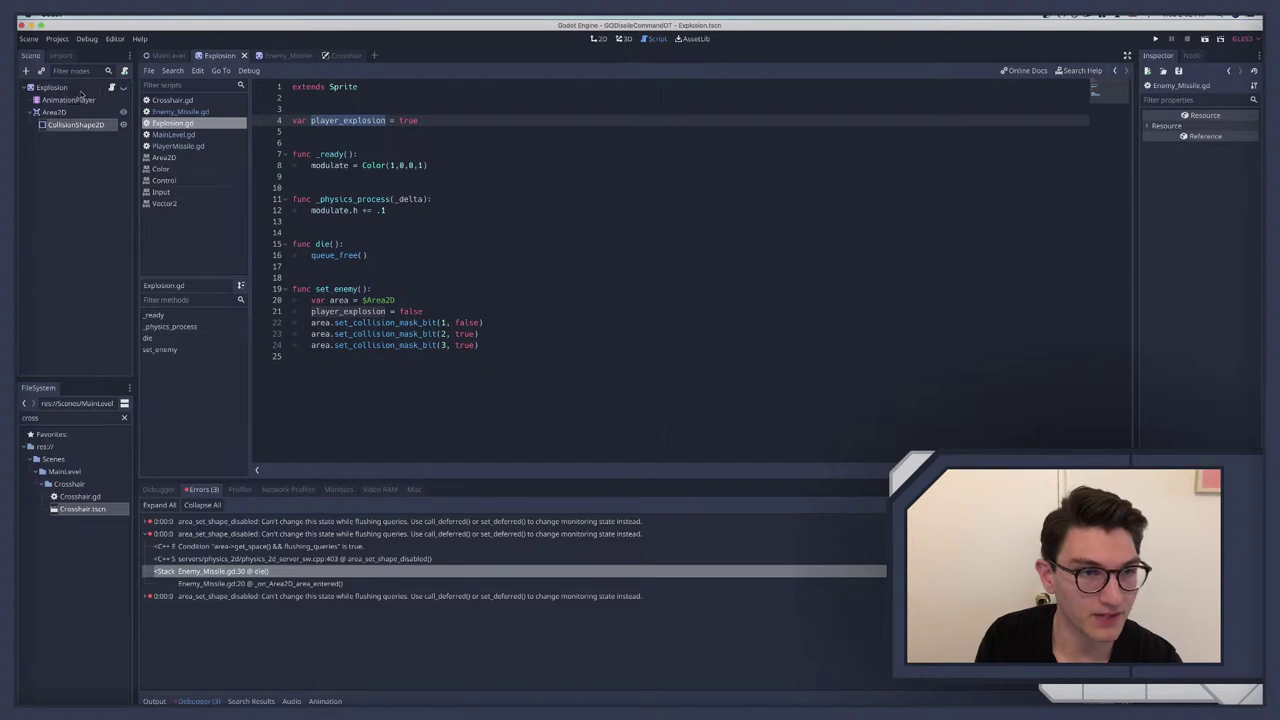
Step: Change line 30 to get_parent().call_deferred("add_child", expl_ins) and run the game
{"action": "left_click", "coordinate": [173, 112]}
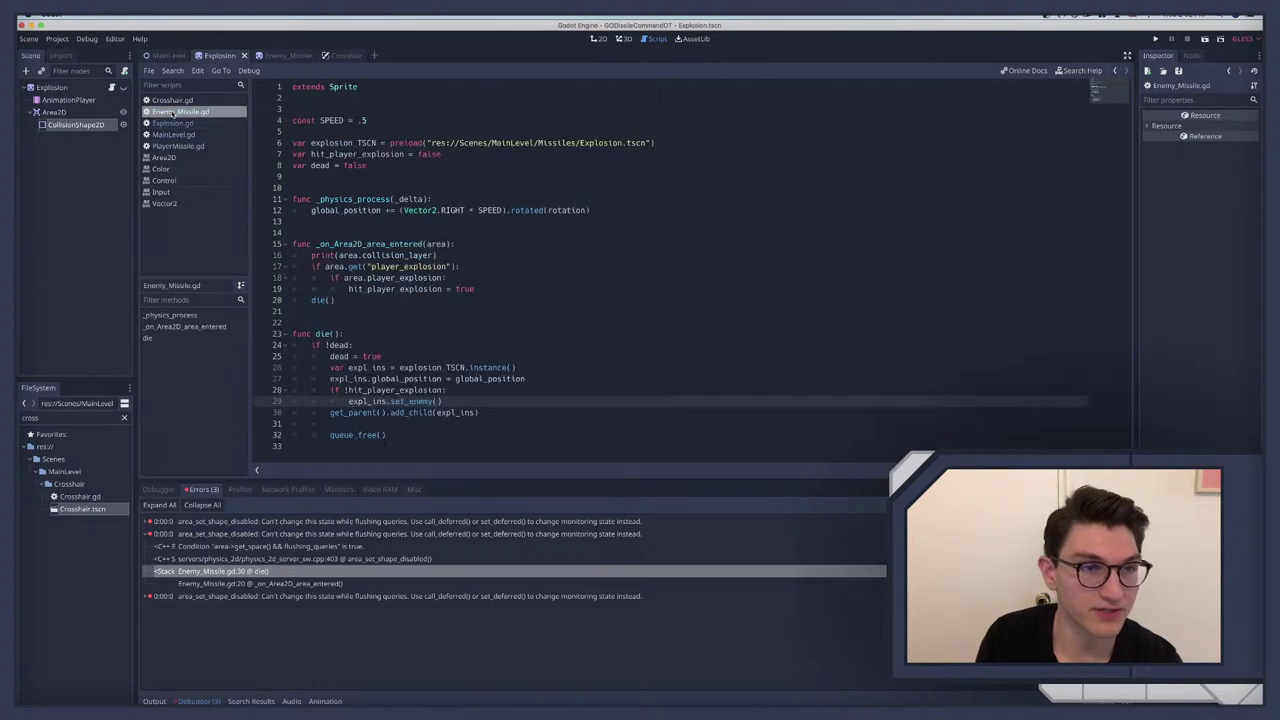
{"action": "left_click", "coordinate": [392, 414]}
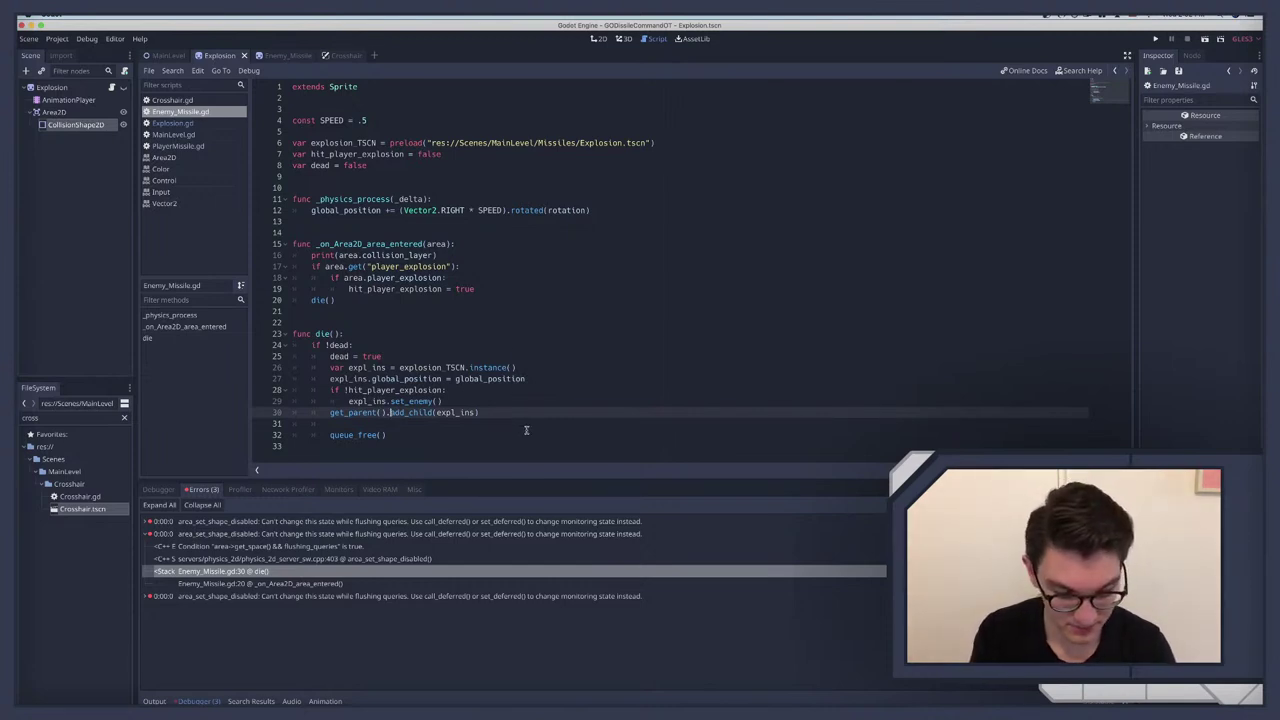
{"action": "type", "text": "call_"}
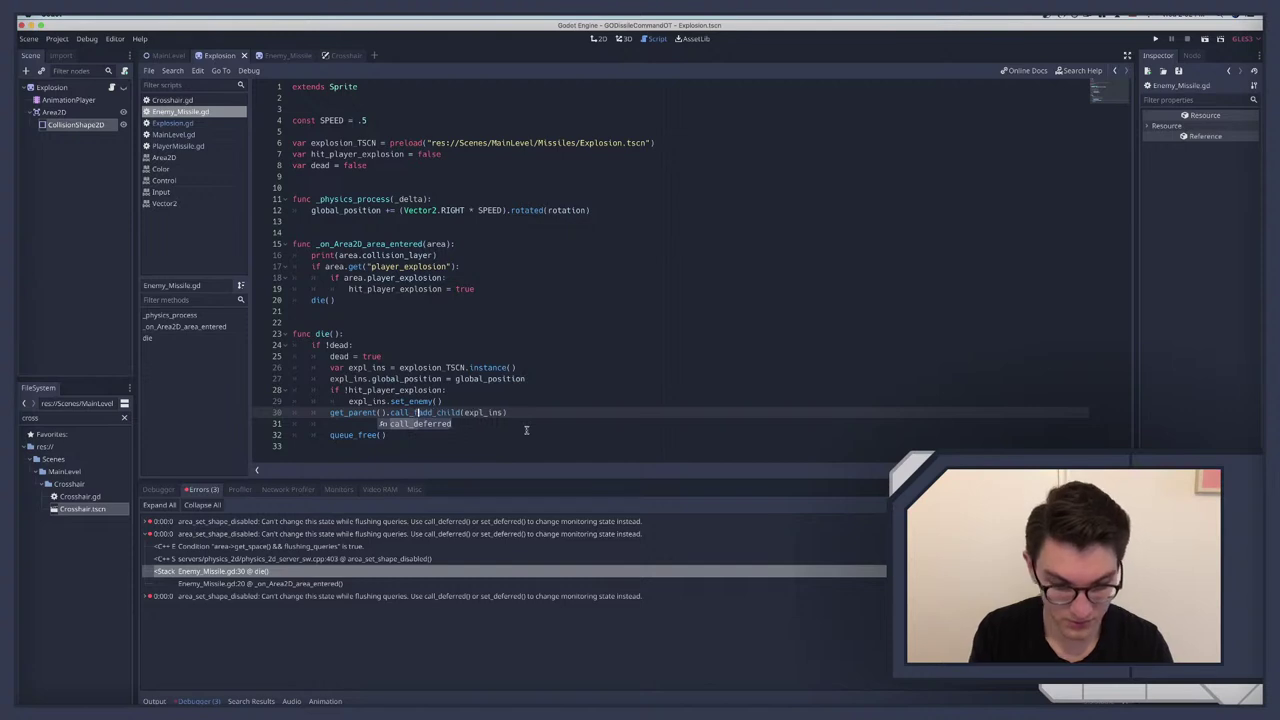
{"action": "key", "text": "Return"}
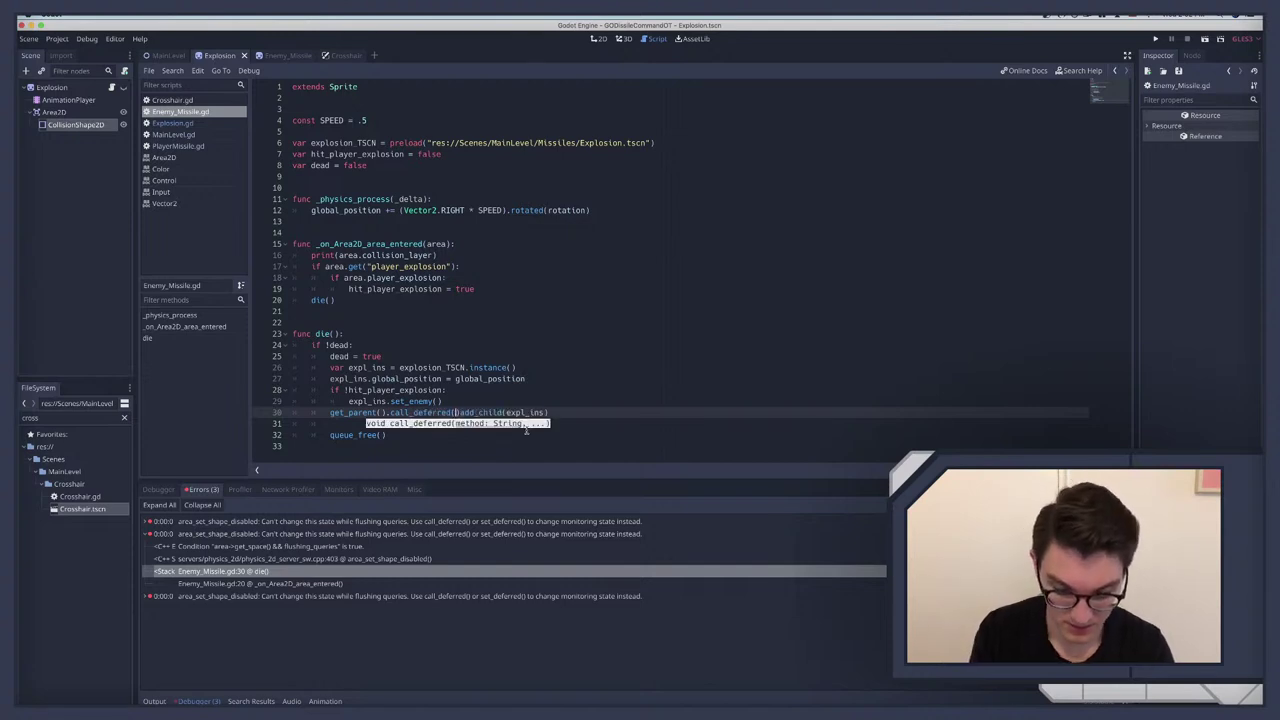
{"action": "type", "text": "\"add_"}
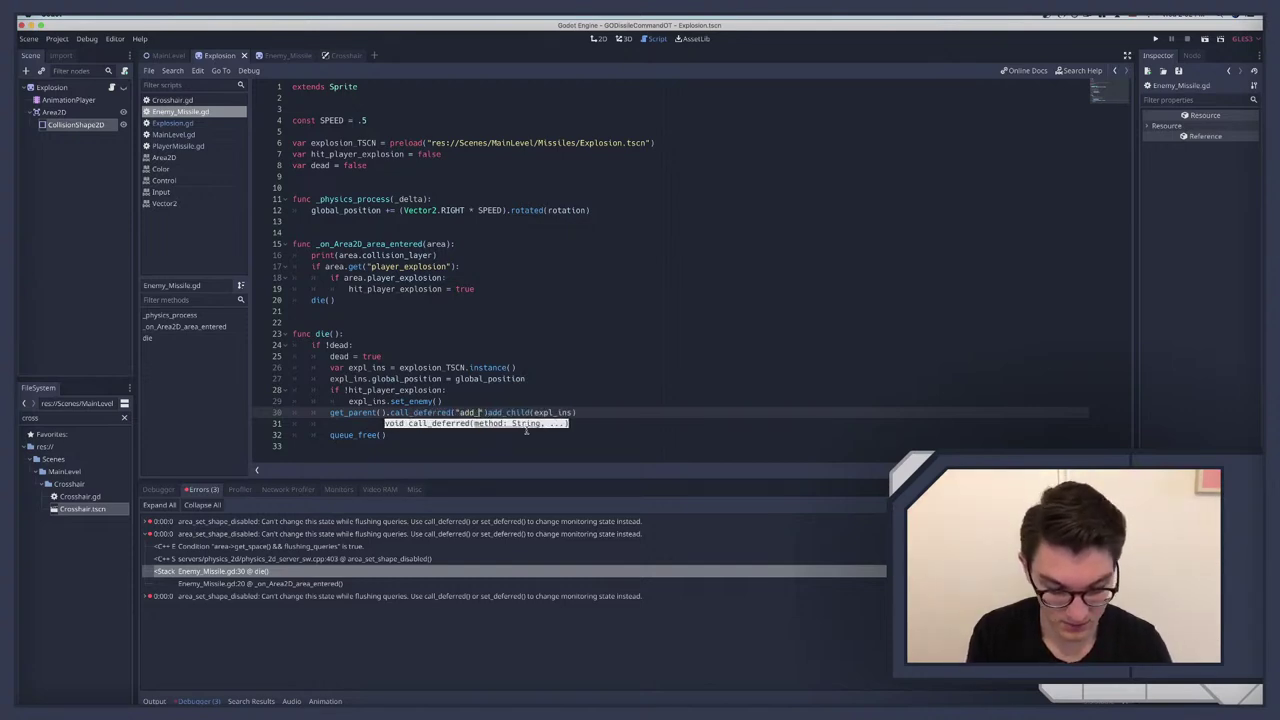
{"action": "type", "text": "child\""}
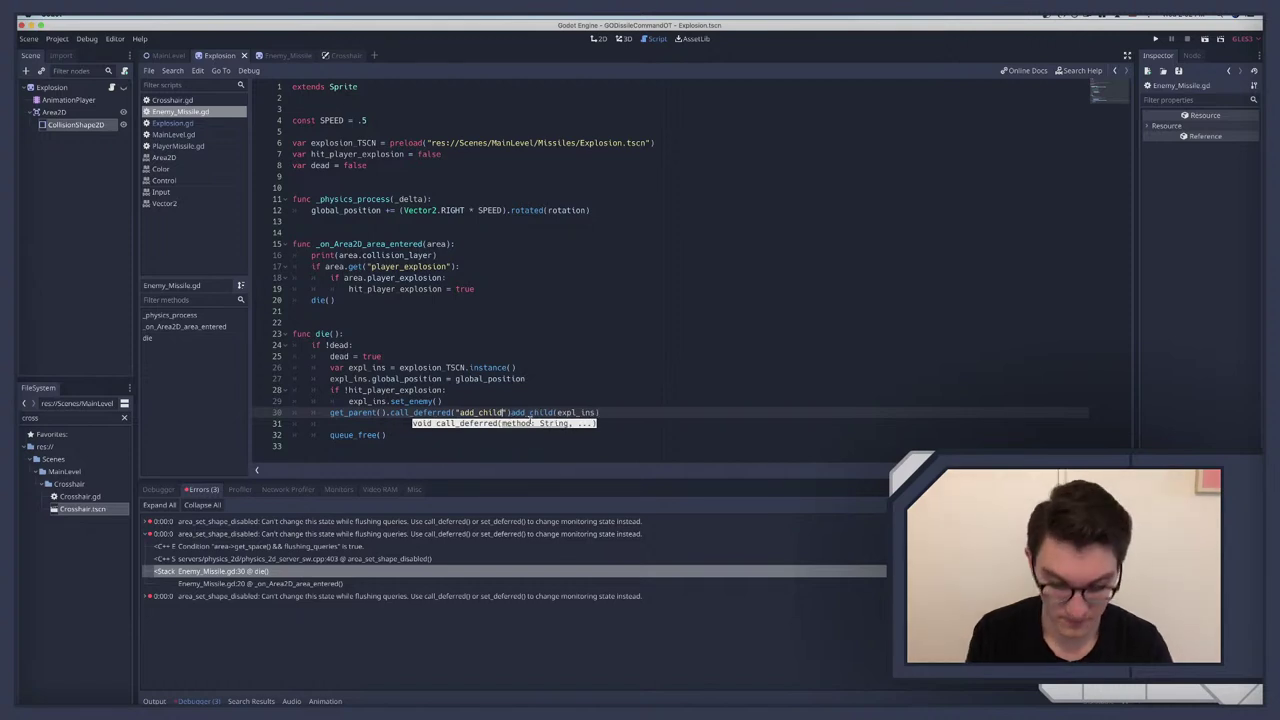
{"action": "type", "text": ", )"}
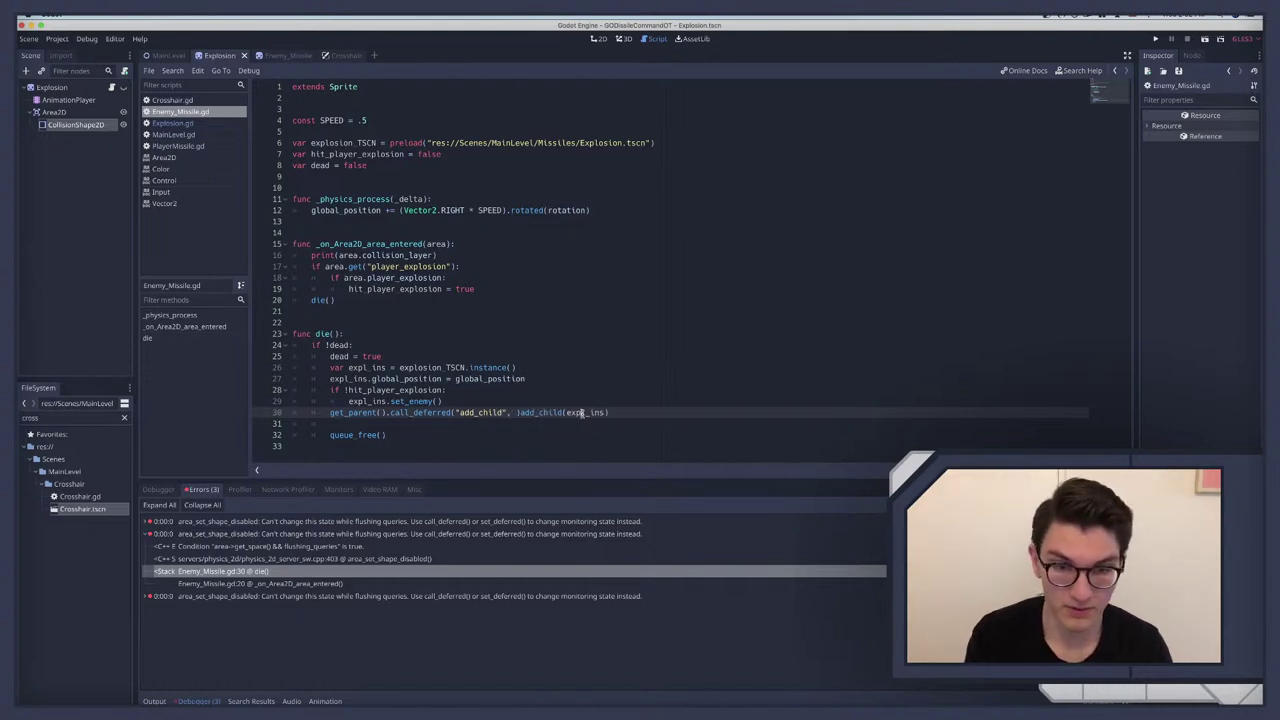
{"action": "double_click", "coordinate": [582, 412]}
{"action": "key", "text": "BackSpace"}
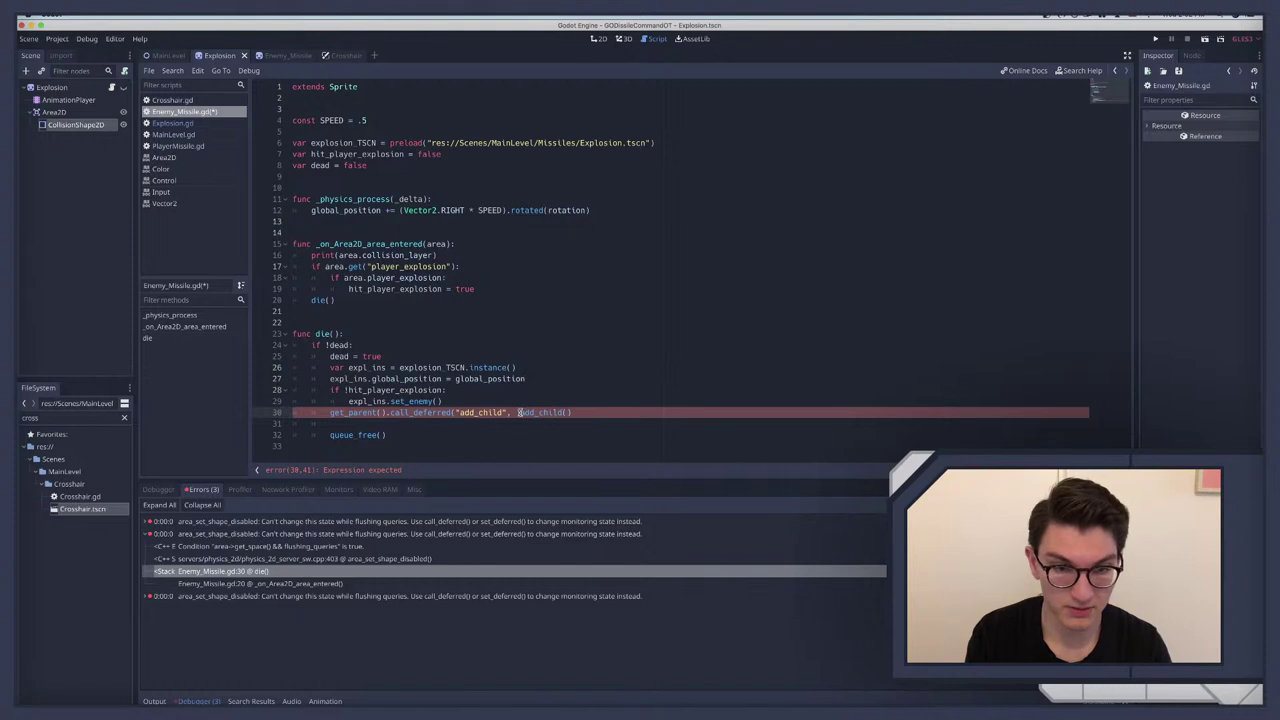
{"action": "left_click_drag", "start_coordinate": [519, 412], "coordinate": [639, 412]}
{"action": "key", "text": "BackSpace"}
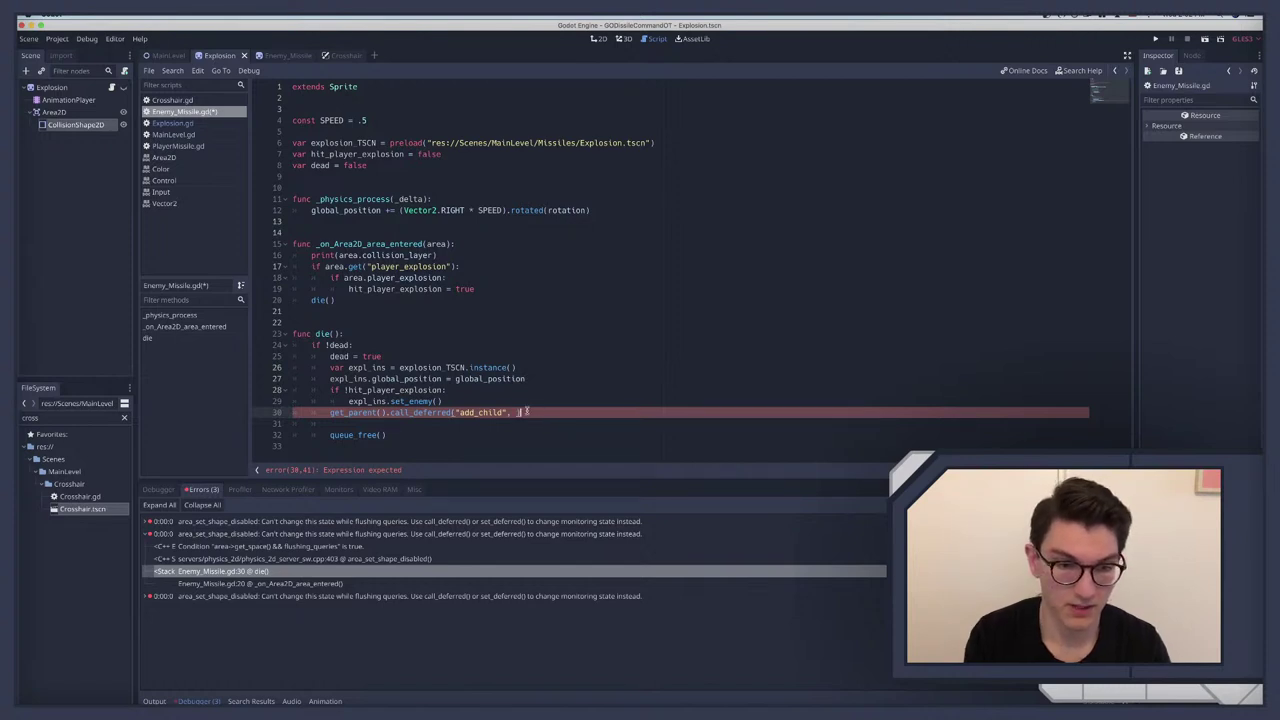
{"action": "type", "text": "expl_ins)"}
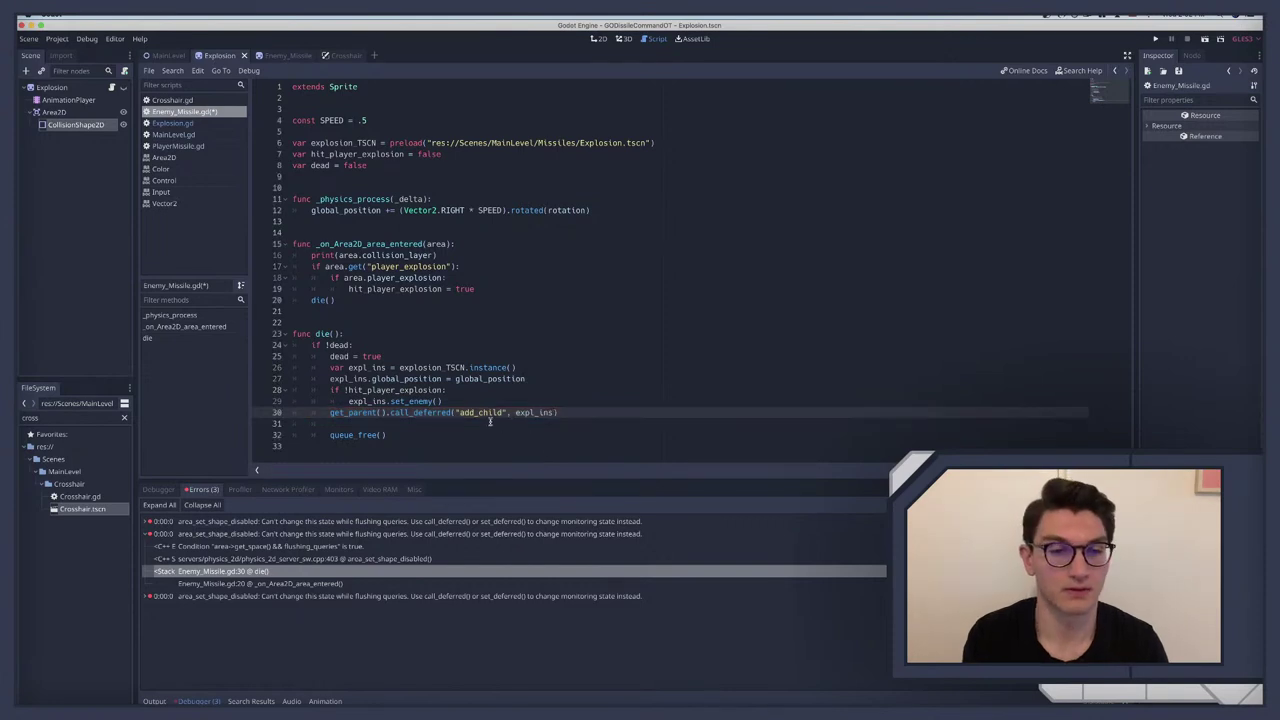
{"action": "key", "text": "super+b"}
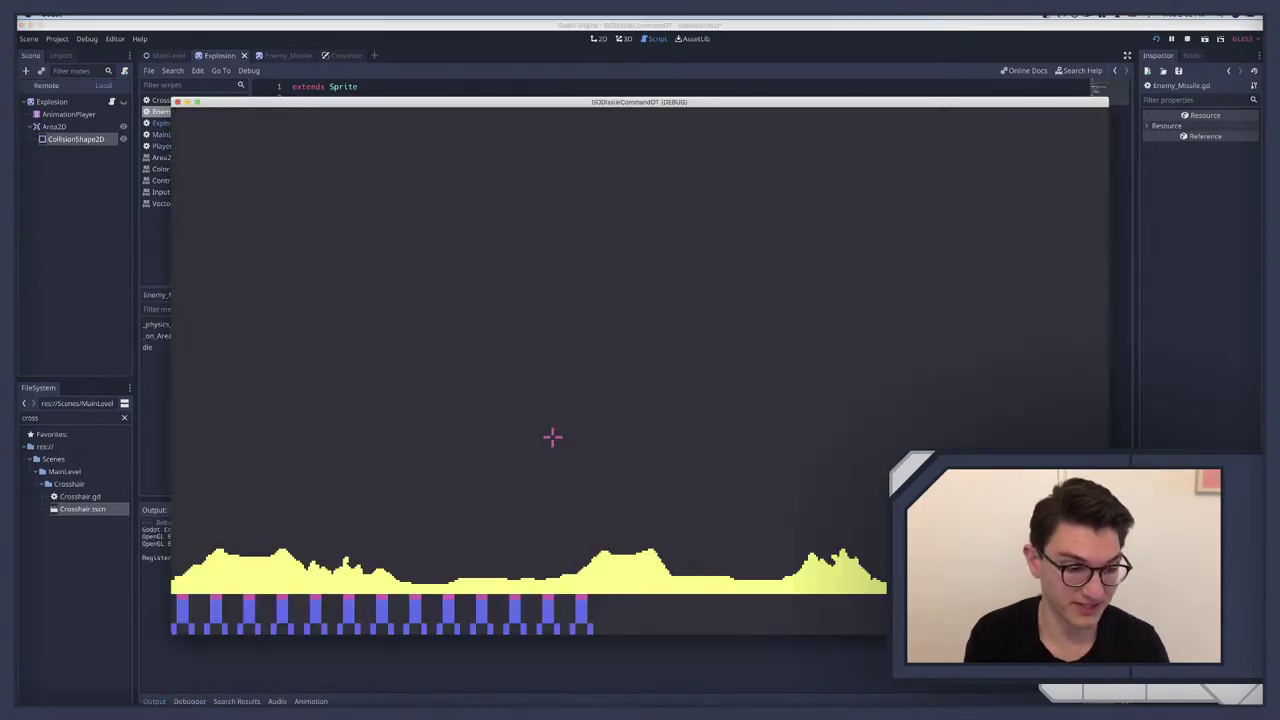
Step: Fire five explosions at the incoming missiles, then stop the game with F8
{"action": "left_click", "coordinate": [576, 412]}
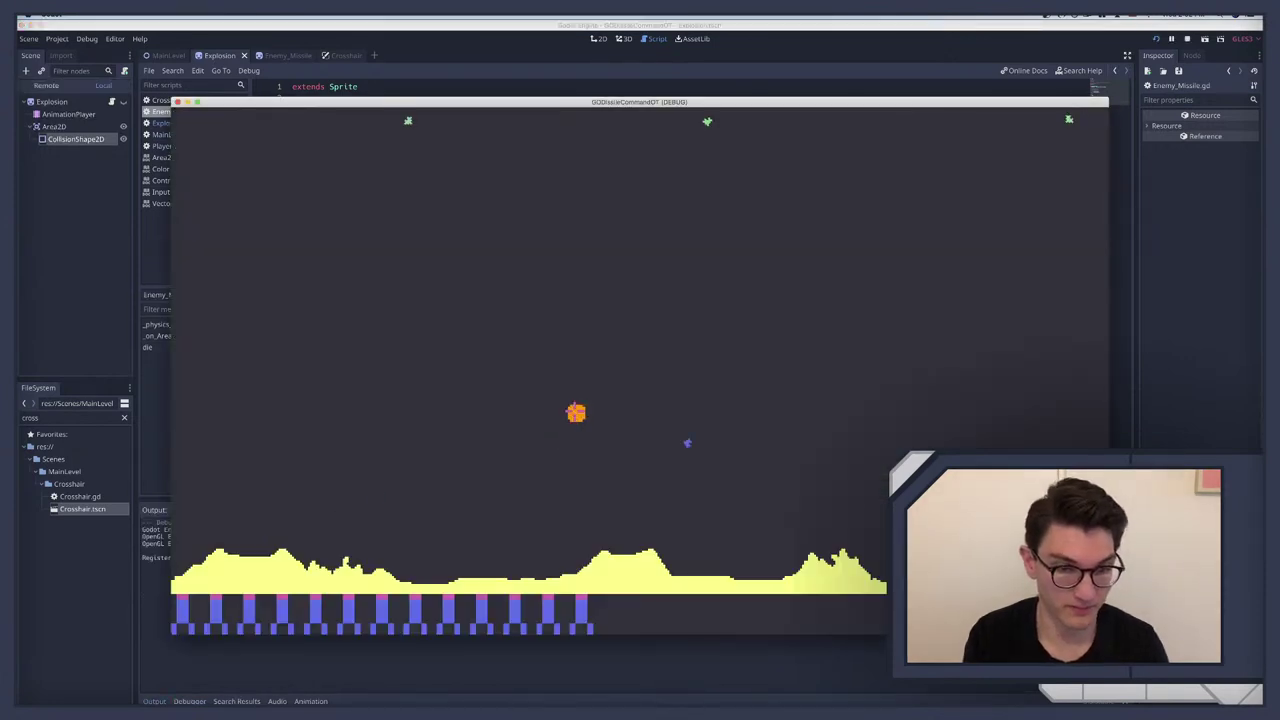
{"action": "left_click", "coordinate": [717, 202]}
{"action": "left_click", "coordinate": [800, 236]}
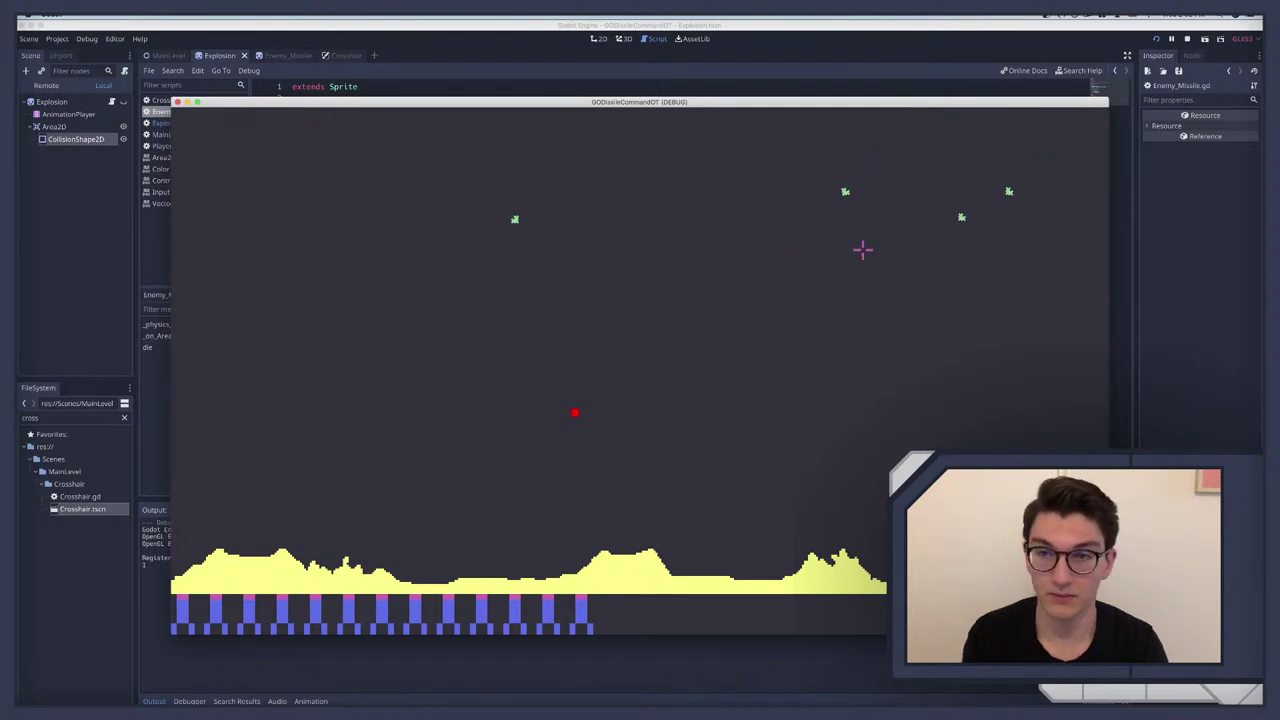
{"action": "left_click", "coordinate": [904, 283]}
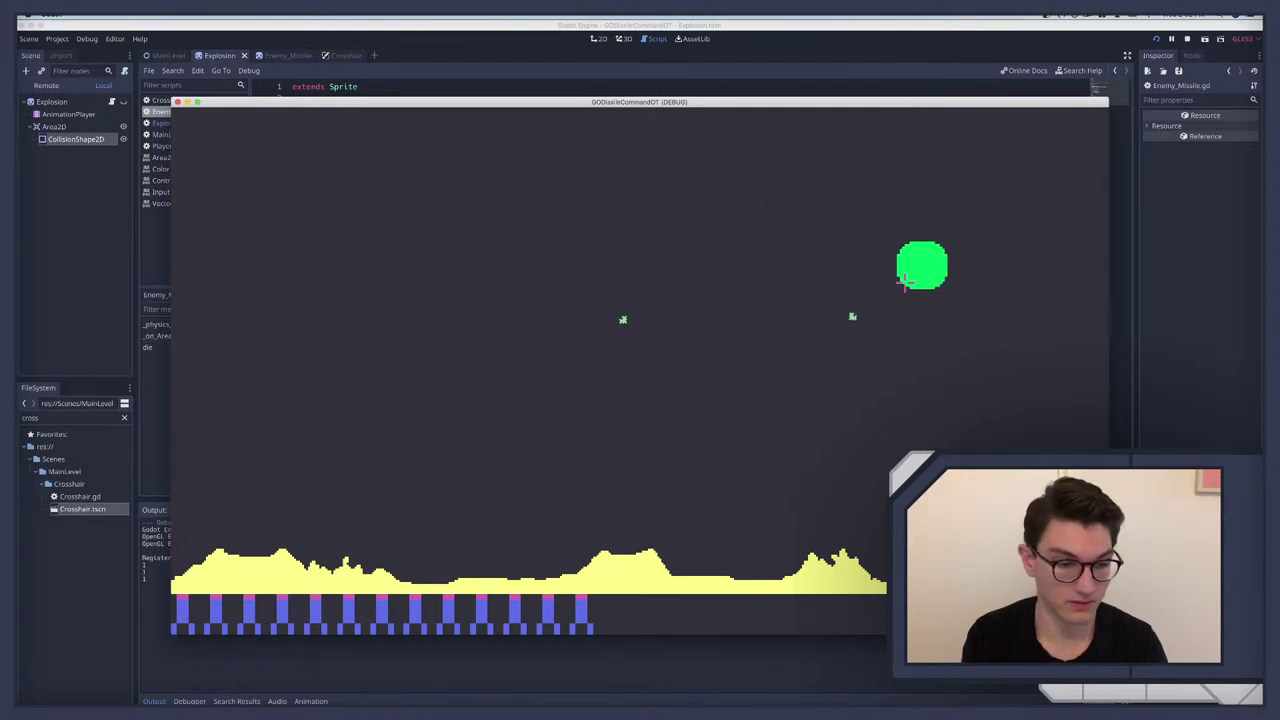
{"action": "left_click", "coordinate": [714, 388]}
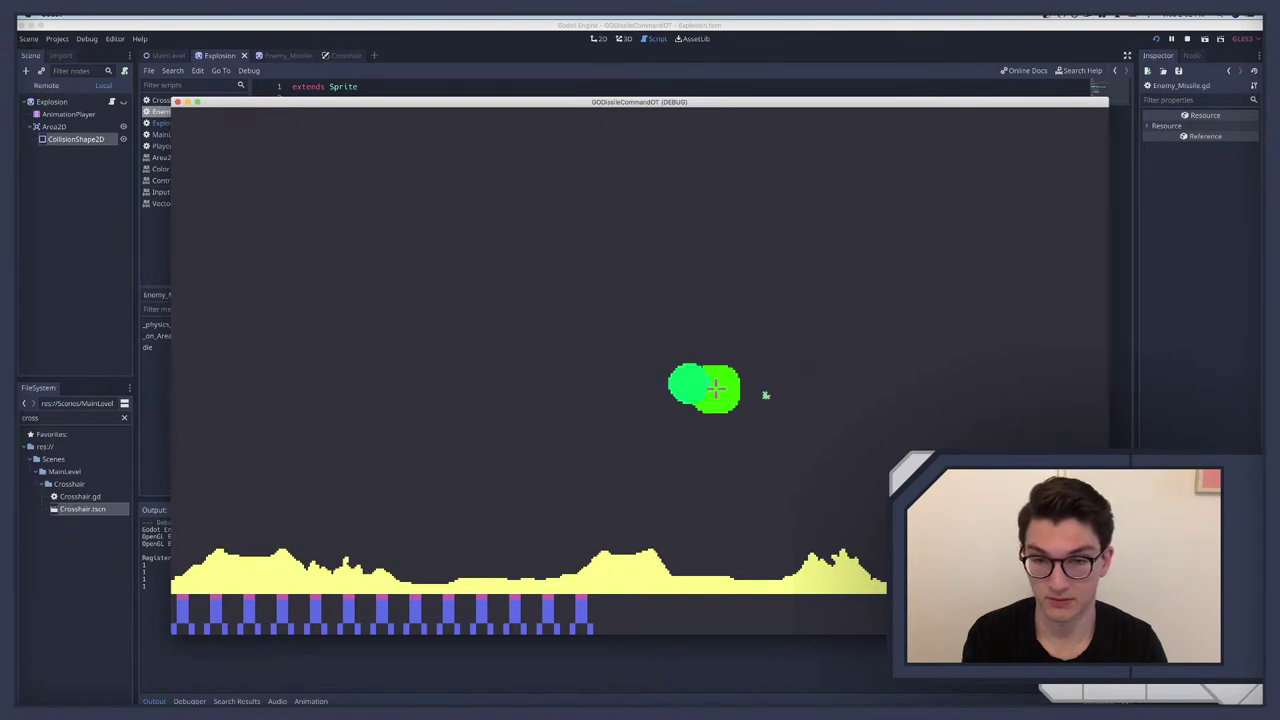
{"action": "key", "text": "F8"}
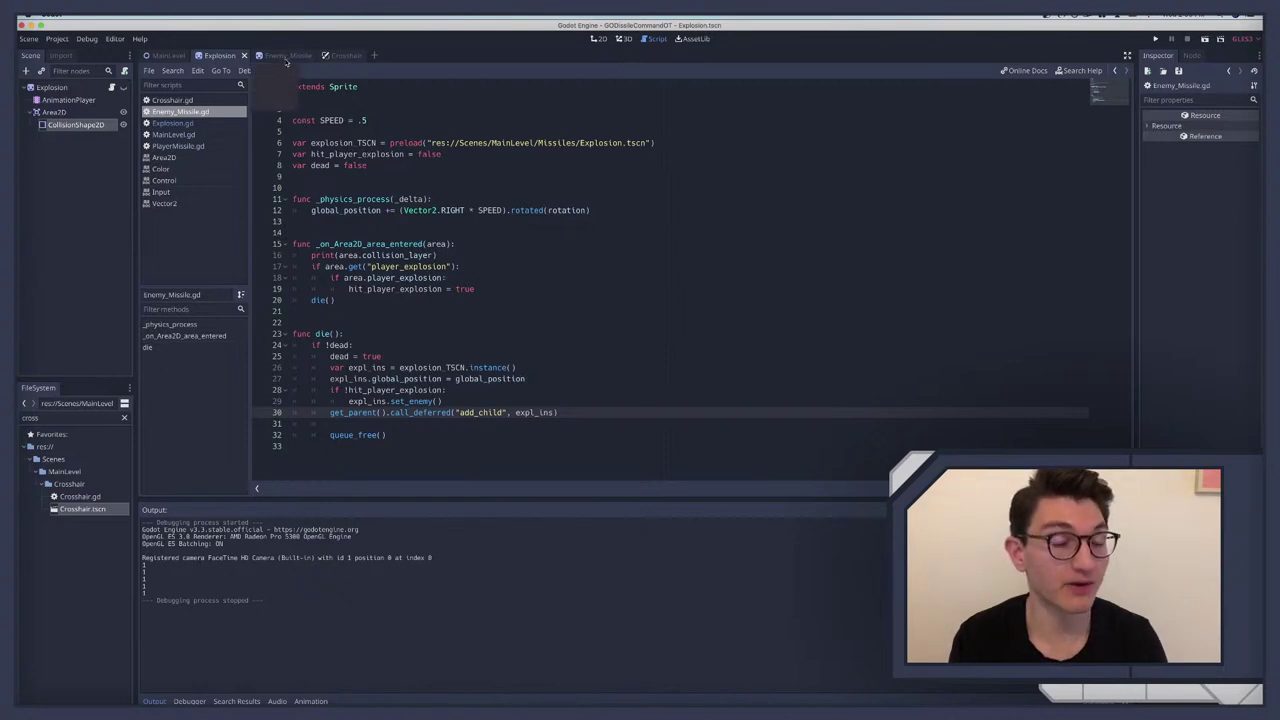
Step: Inspect Land, its sprite and collision polygon, then open Create New Node under MainLevel
{"action": "left_click", "coordinate": [165, 56]}
{"action": "left_click", "coordinate": [45, 125]}
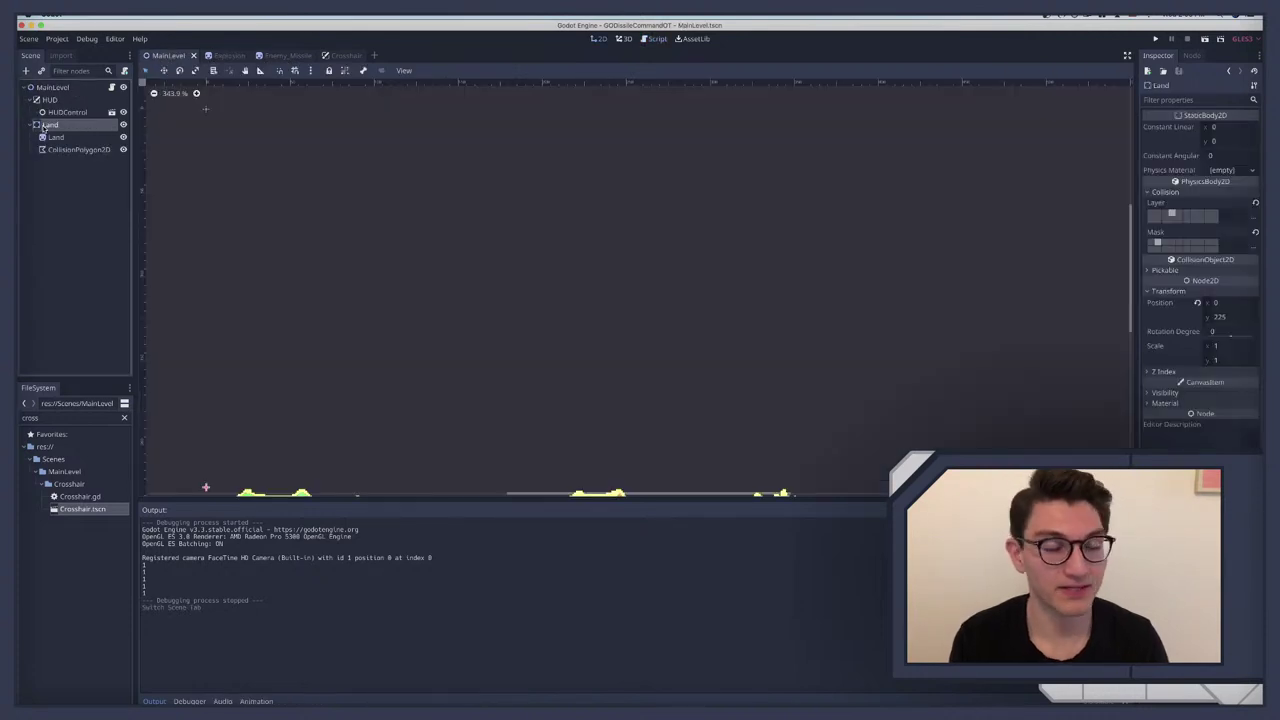
{"action": "scroll", "coordinate": [510, 308], "scroll_direction": "down", "scroll_amount": 4}
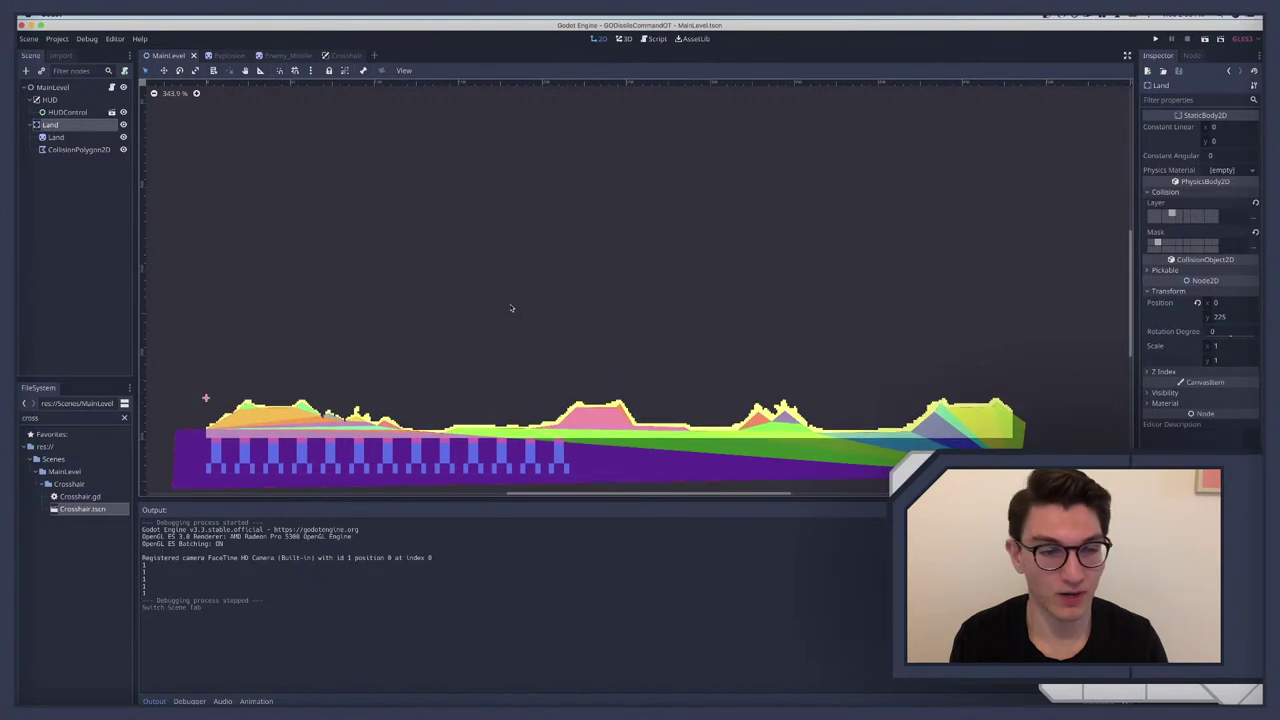
{"action": "scroll", "coordinate": [510, 308], "scroll_direction": "up", "scroll_amount": 1}
{"action": "scroll", "coordinate": [383, 206], "scroll_direction": "down", "scroll_amount": 2}
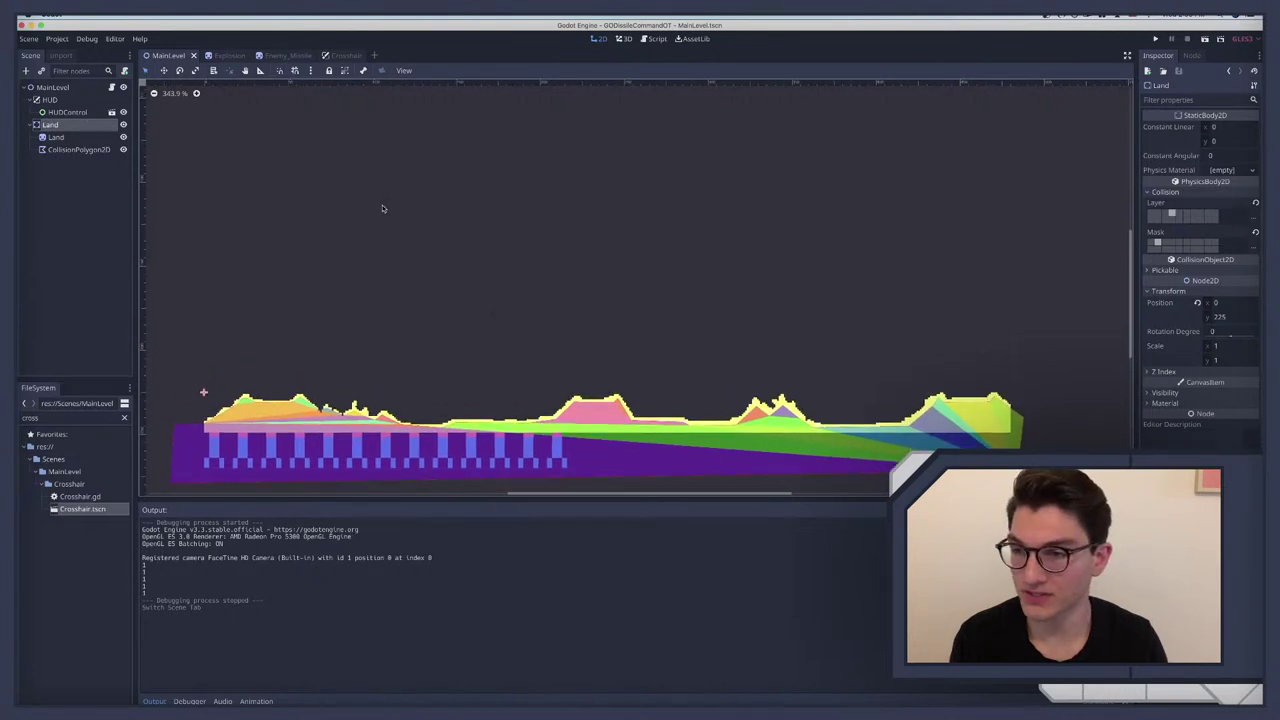
{"action": "left_click", "coordinate": [1160, 371]}
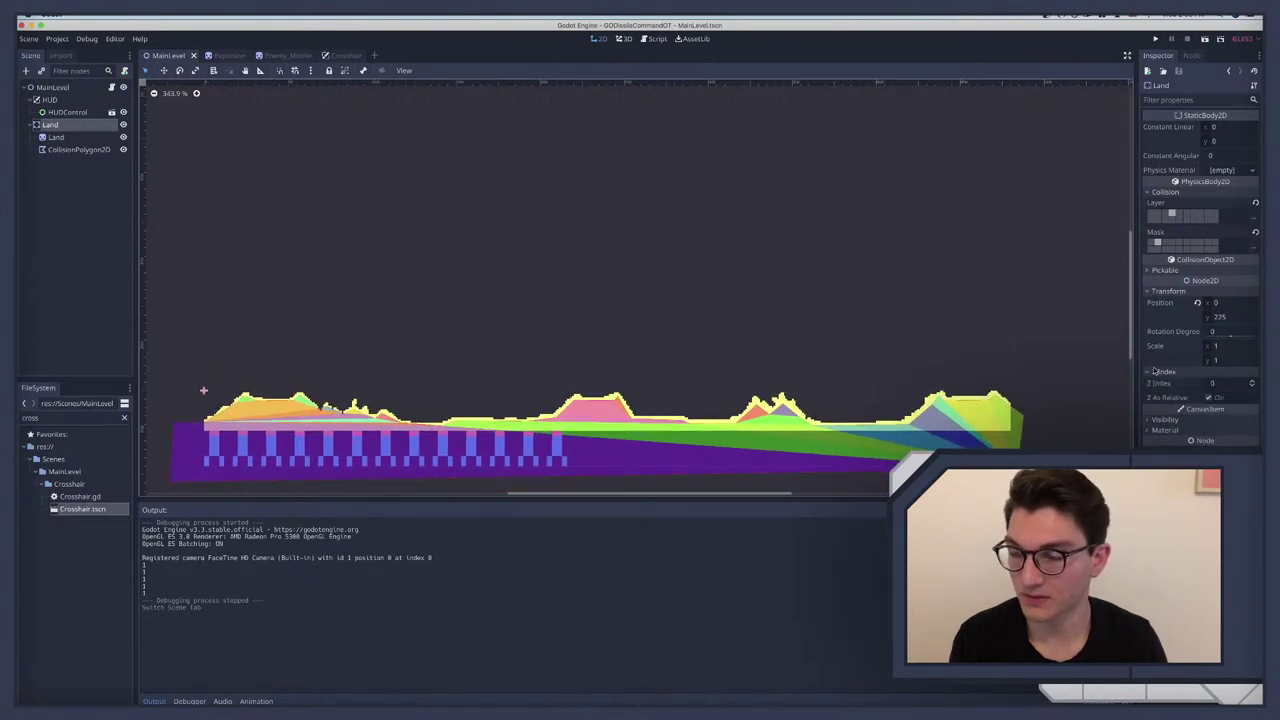
{"action": "left_click", "coordinate": [1155, 371]}
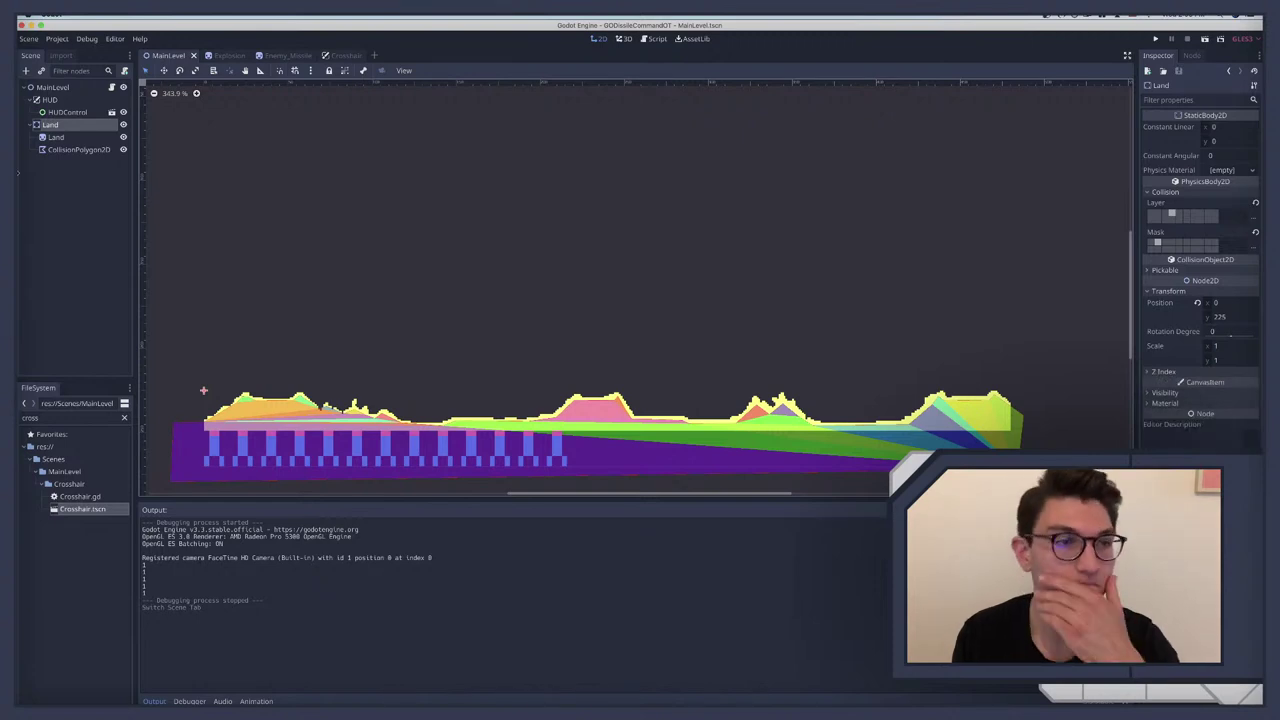
{"action": "left_click", "coordinate": [55, 137]}
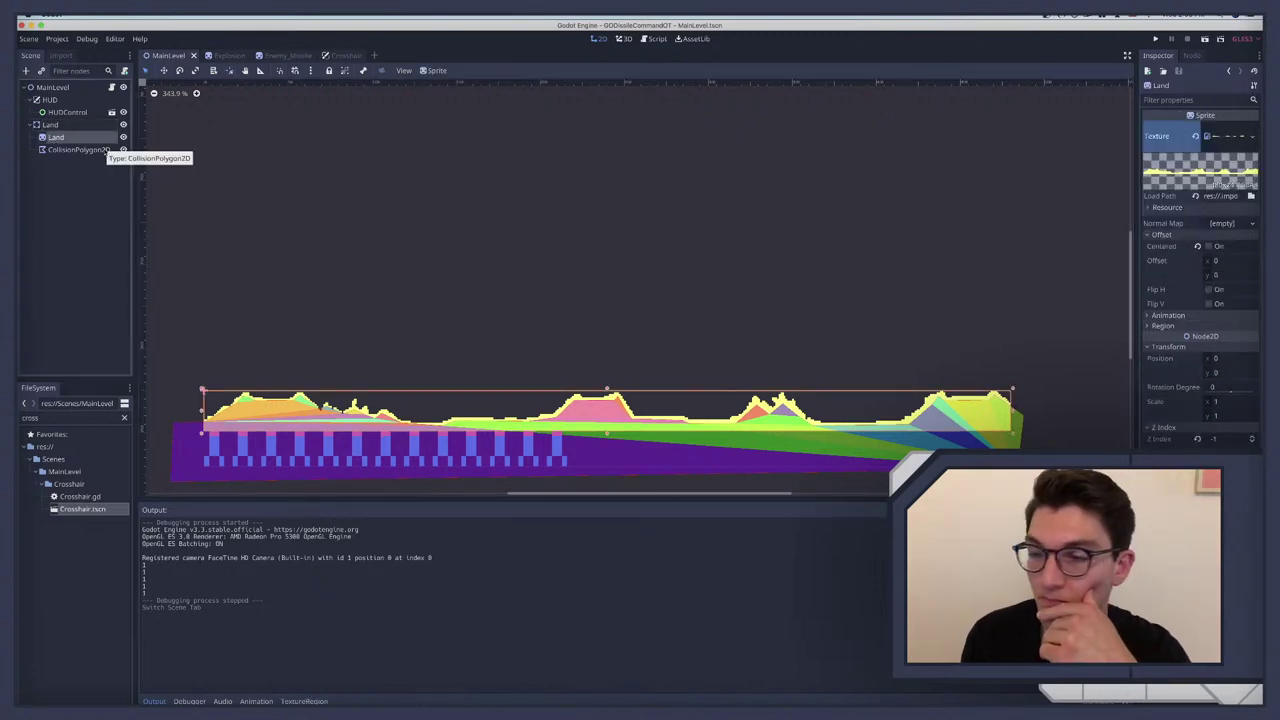
{"action": "left_click", "coordinate": [69, 149]}
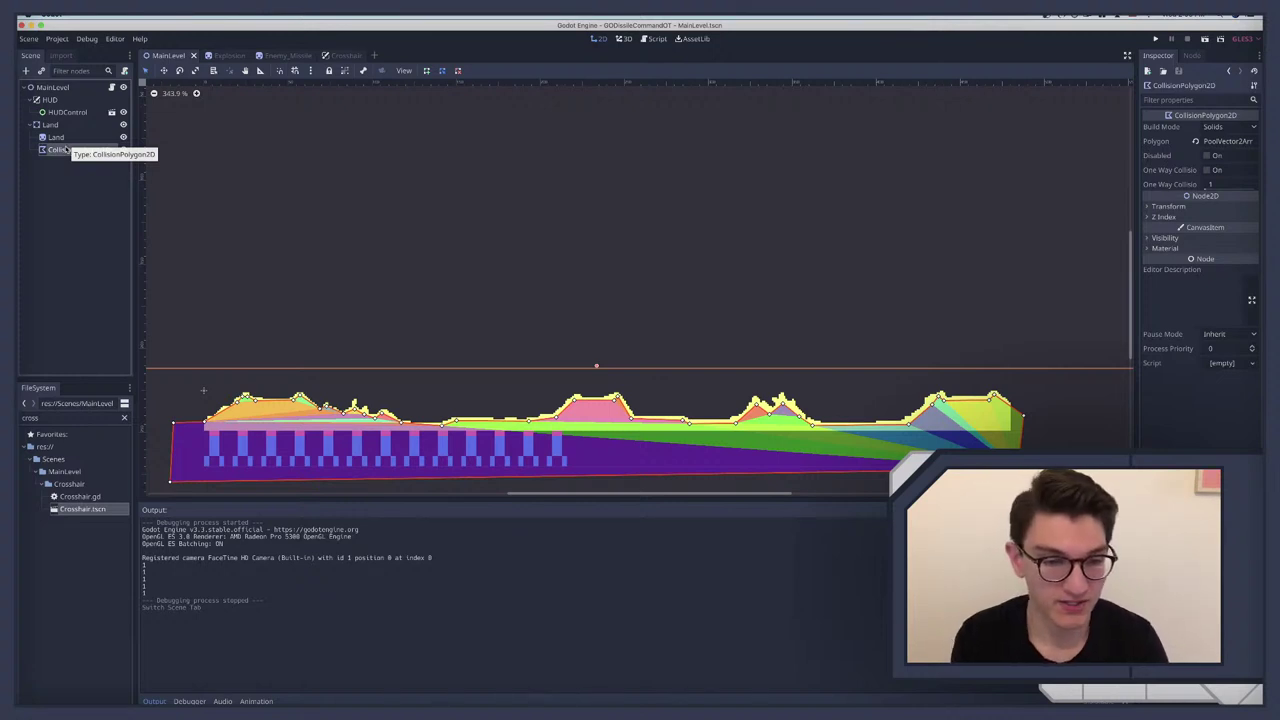
{"action": "left_click", "coordinate": [58, 88]}
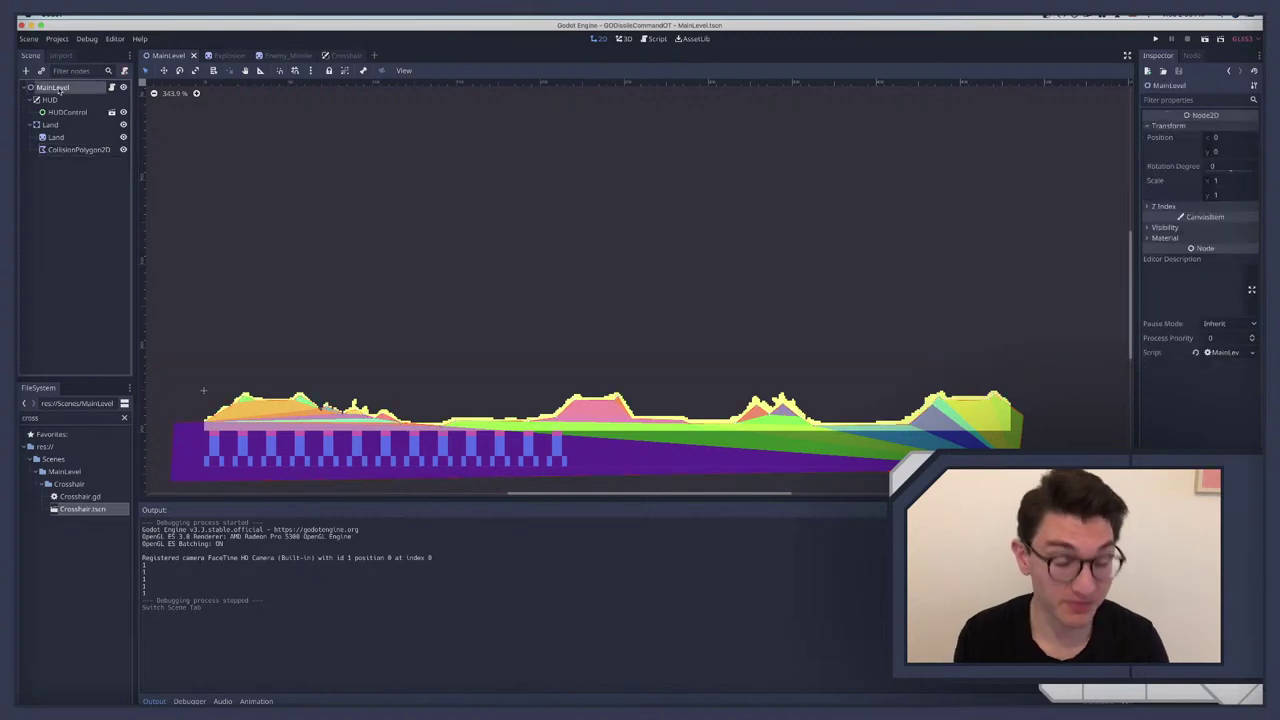
{"action": "key", "text": "ctrl+a"}
Step: Add a StaticBody2D via 'stati', then a CollisionShape2D child via 'coll'
{"action": "type", "text": "stati"}
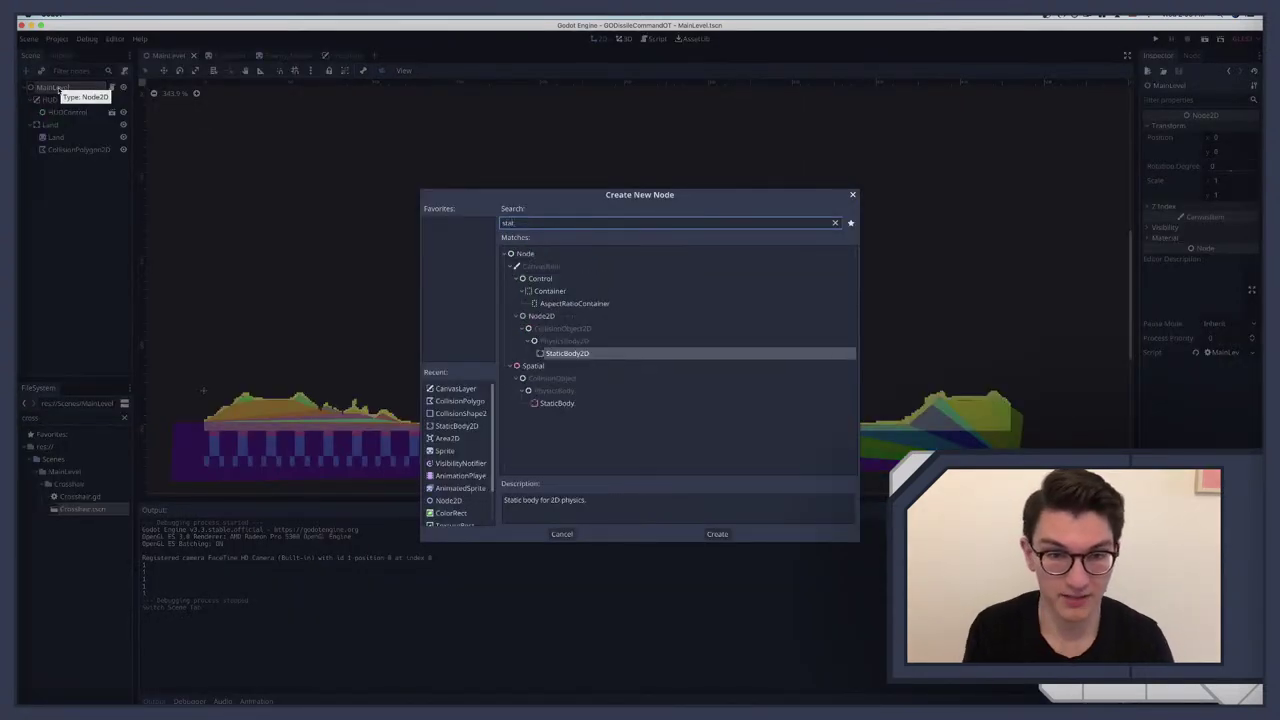
{"action": "key", "text": "Return"}
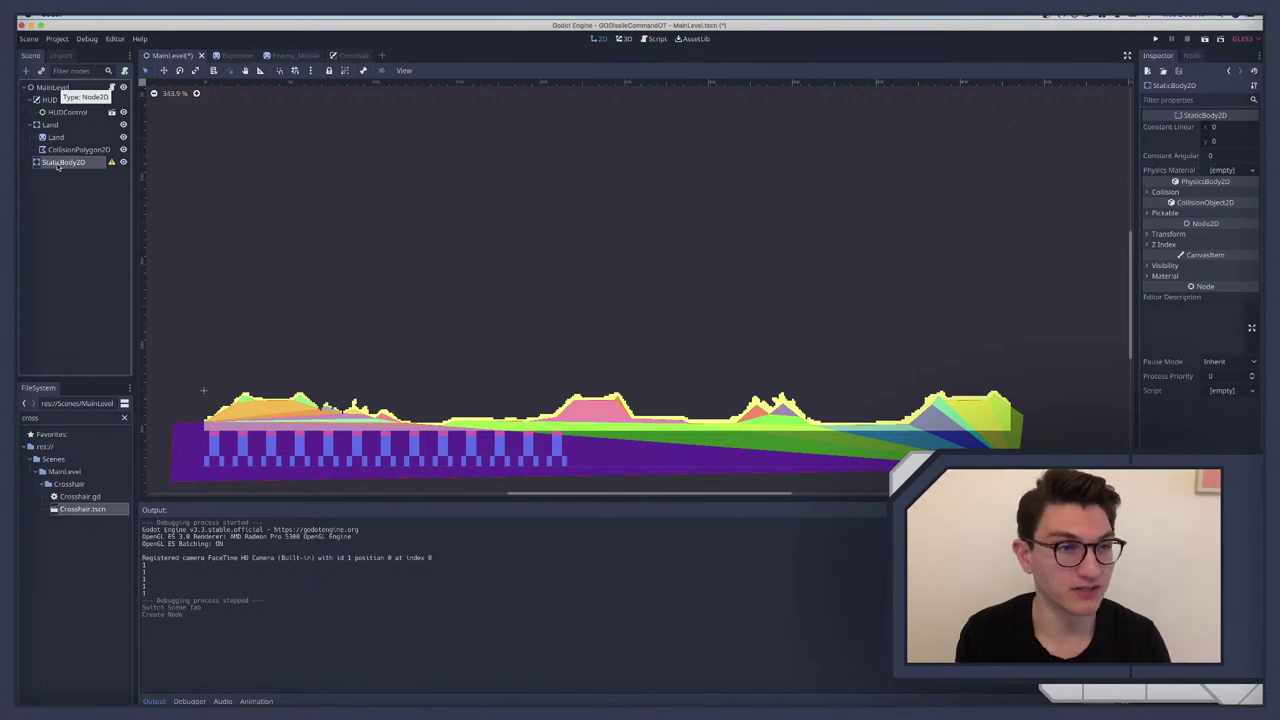
{"action": "key", "text": "ctrl+a"}
{"action": "type", "text": "coll"}
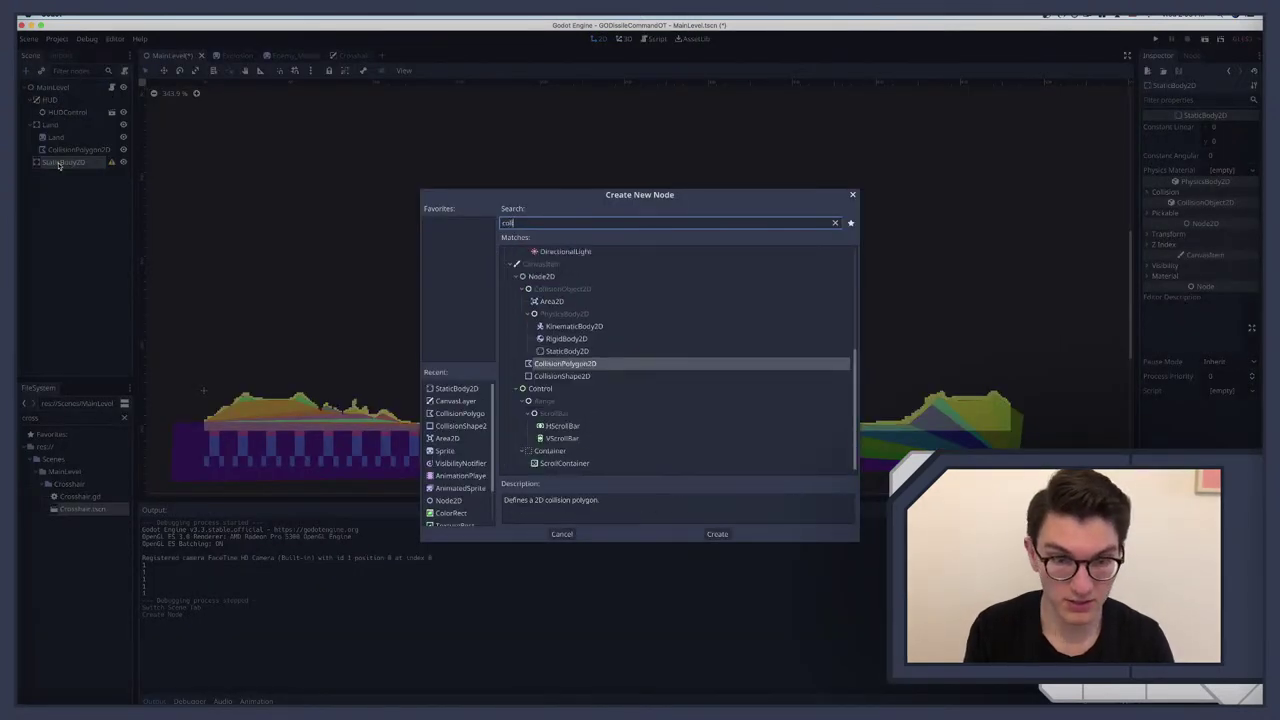
{"action": "key", "text": "Down"}
{"action": "key", "text": "Return"}
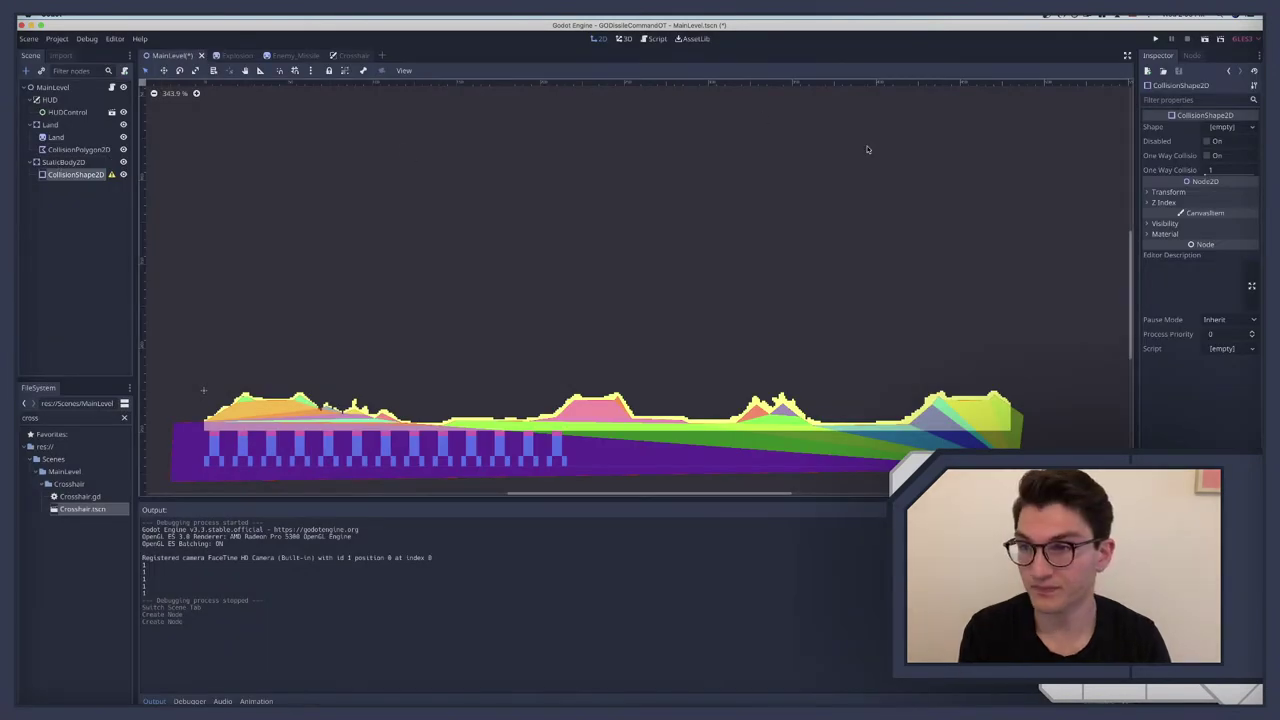
Step: Give the collision a new RectangleShape2D and move the StaticBody2D just above the terrain
{"action": "left_click", "coordinate": [1226, 130]}
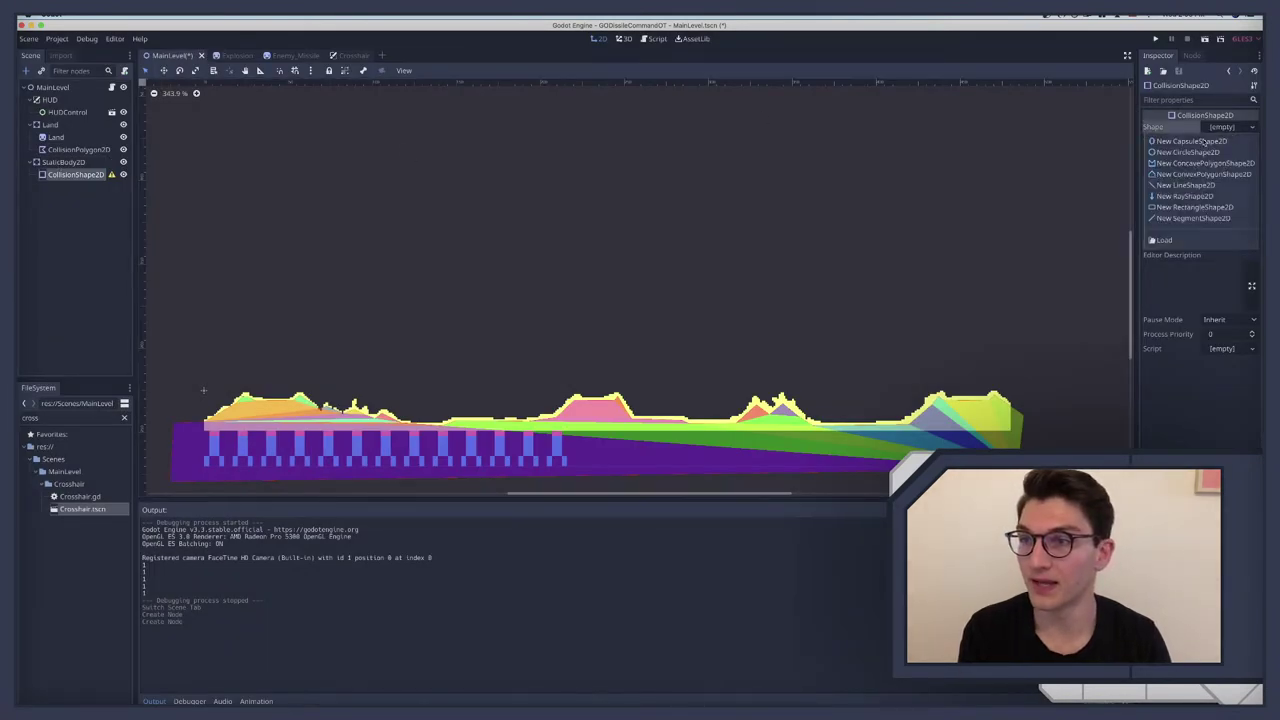
{"action": "left_click", "coordinate": [1167, 206]}
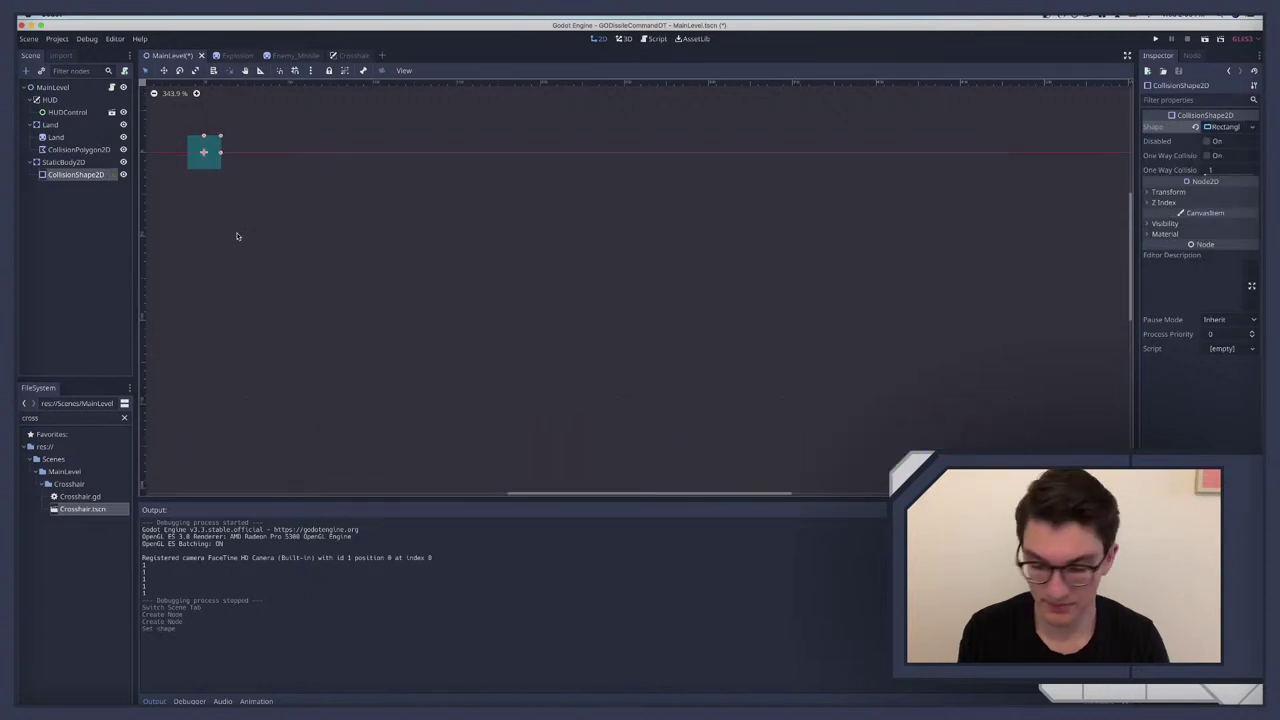
{"action": "scroll", "coordinate": [336, 269], "scroll_direction": "down", "scroll_amount": 4}
{"action": "scroll", "coordinate": [336, 269], "scroll_direction": "down", "scroll_amount": 2}
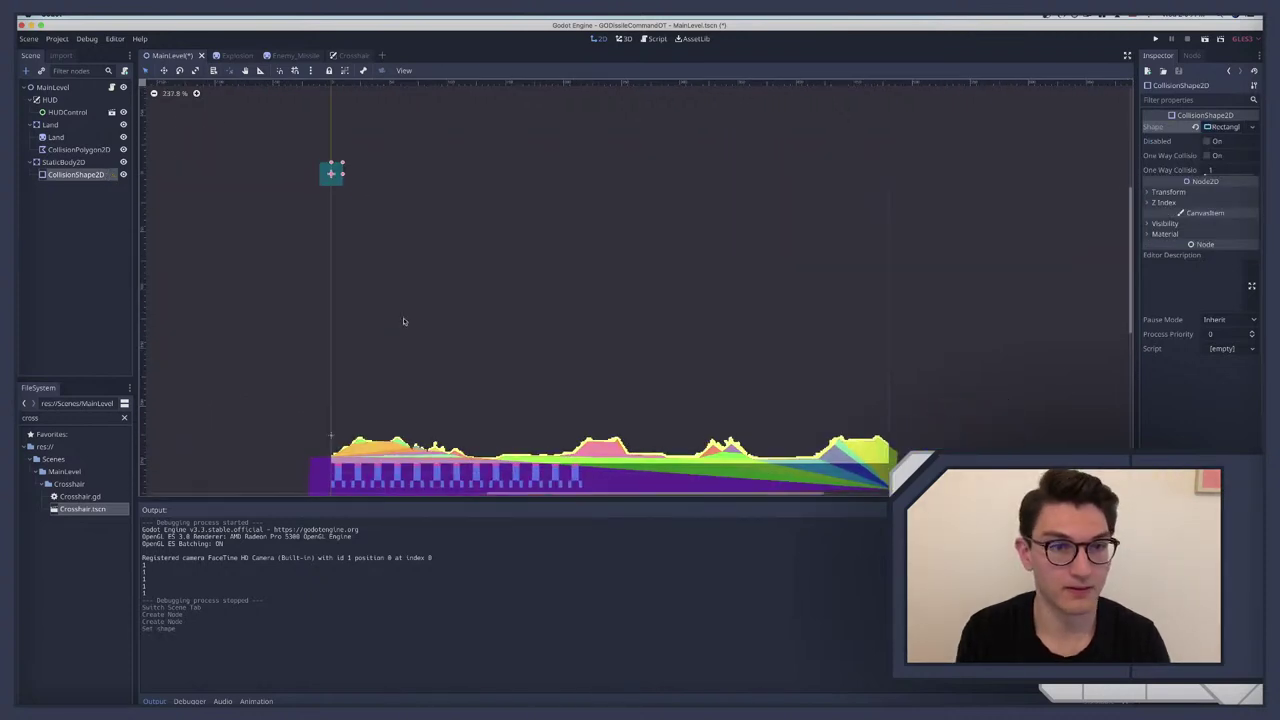
{"action": "left_click", "coordinate": [63, 162]}
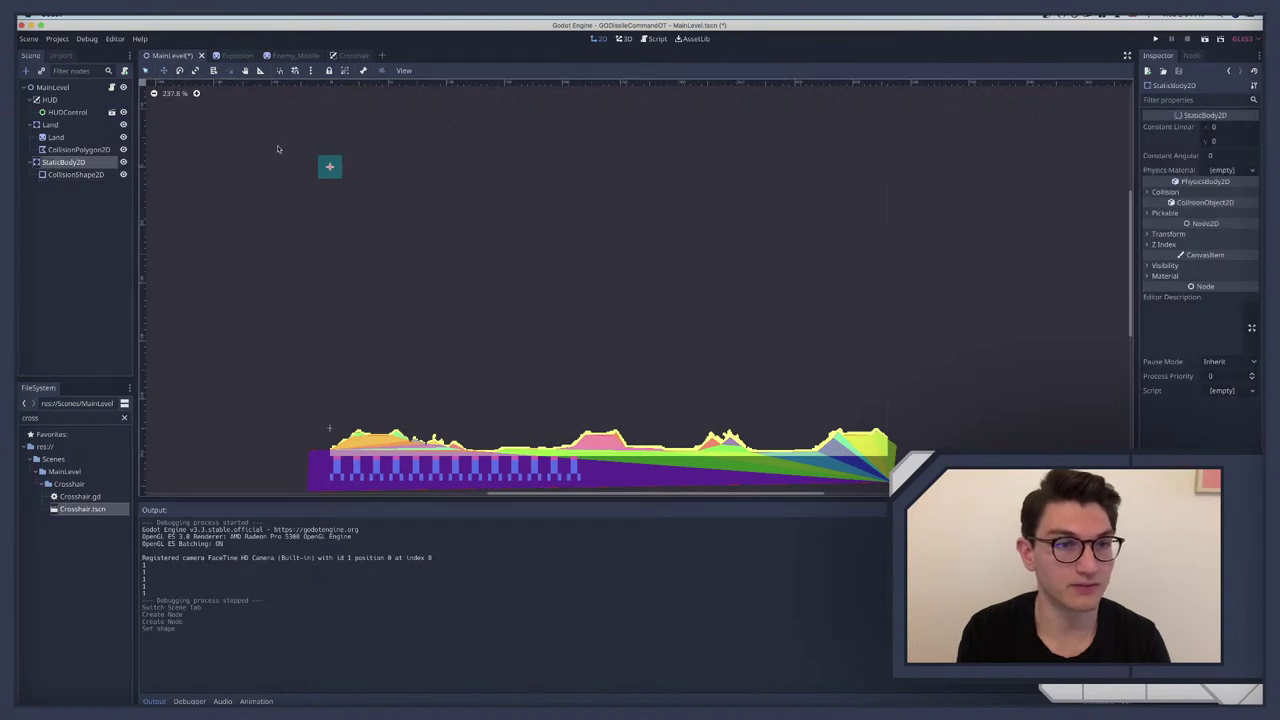
{"action": "left_click_drag", "start_coordinate": [330, 167], "coordinate": [916, 394]}
{"action": "left_click", "coordinate": [80, 174]}
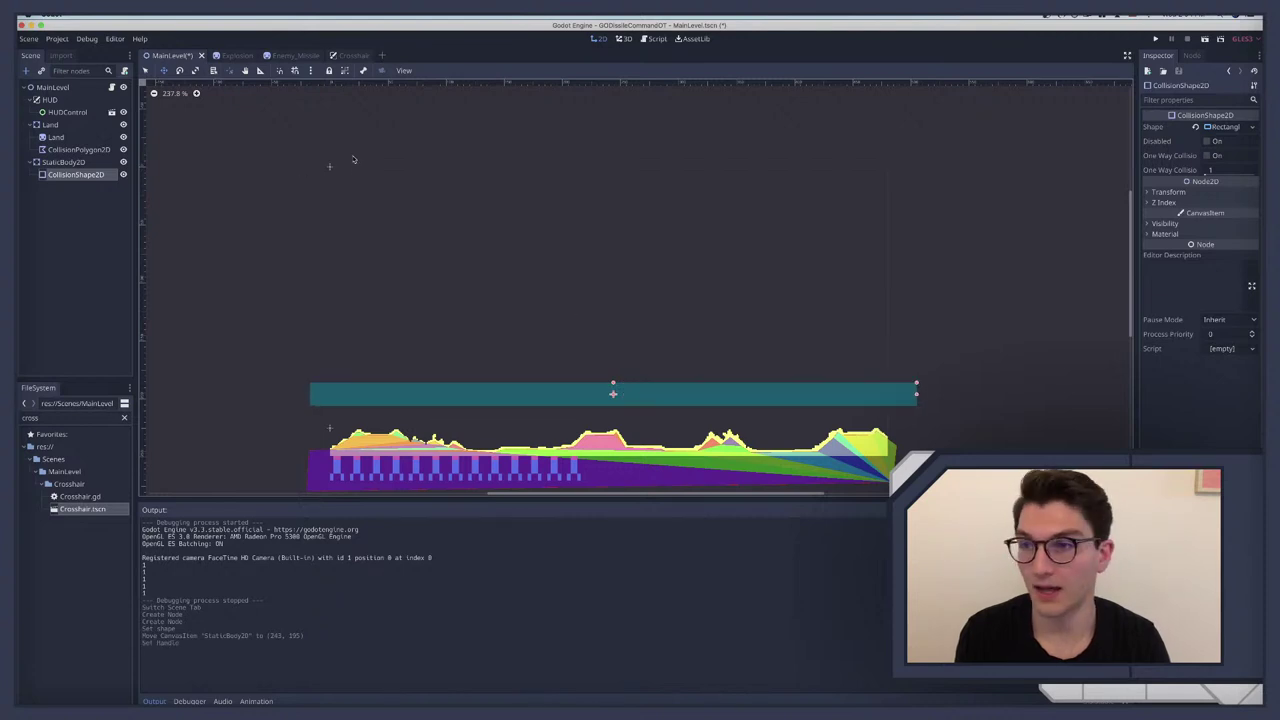
Step: Put the StaticBody2D on the land collision layer
{"action": "left_click", "coordinate": [68, 162]}
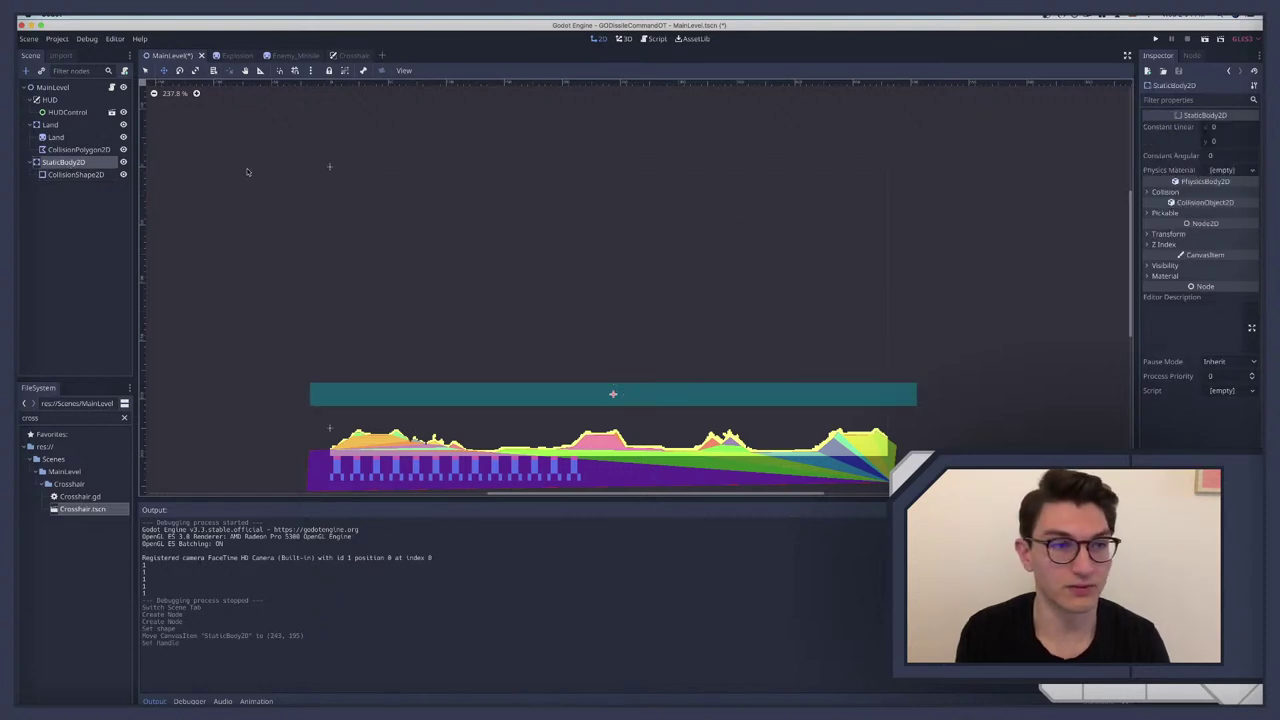
{"action": "left_click", "coordinate": [1166, 192]}
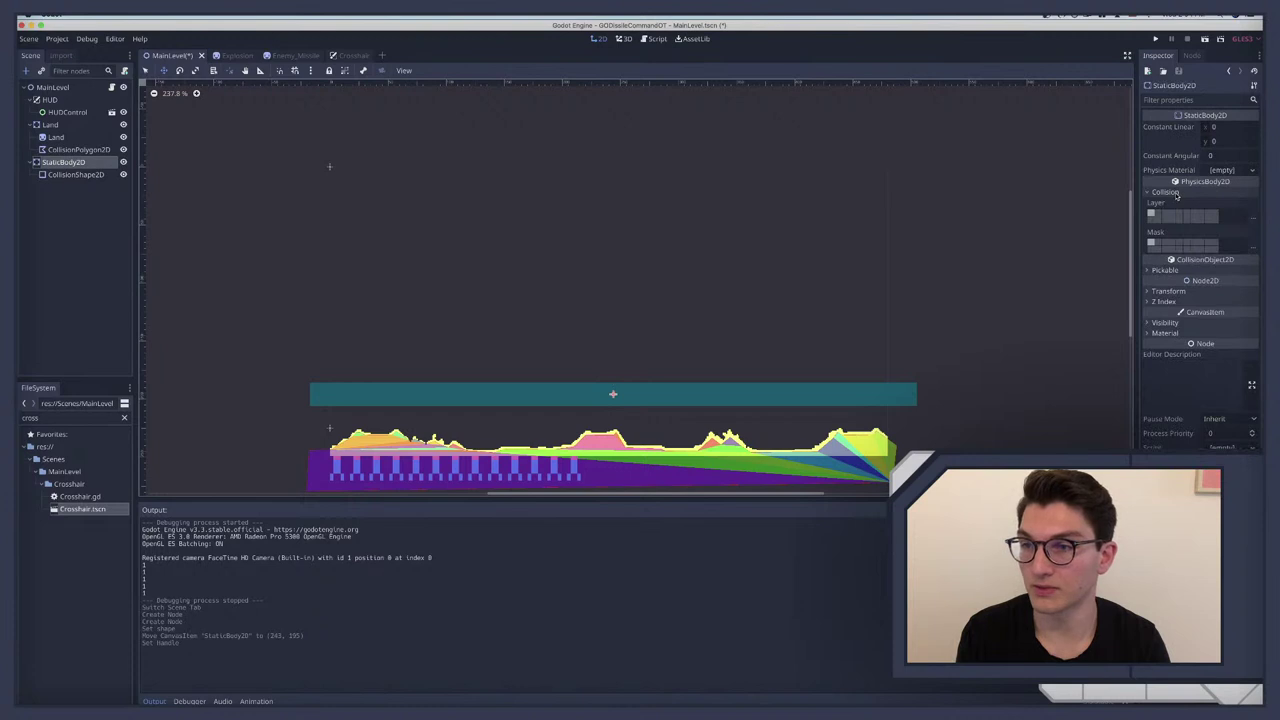
{"action": "left_click", "coordinate": [1253, 217]}
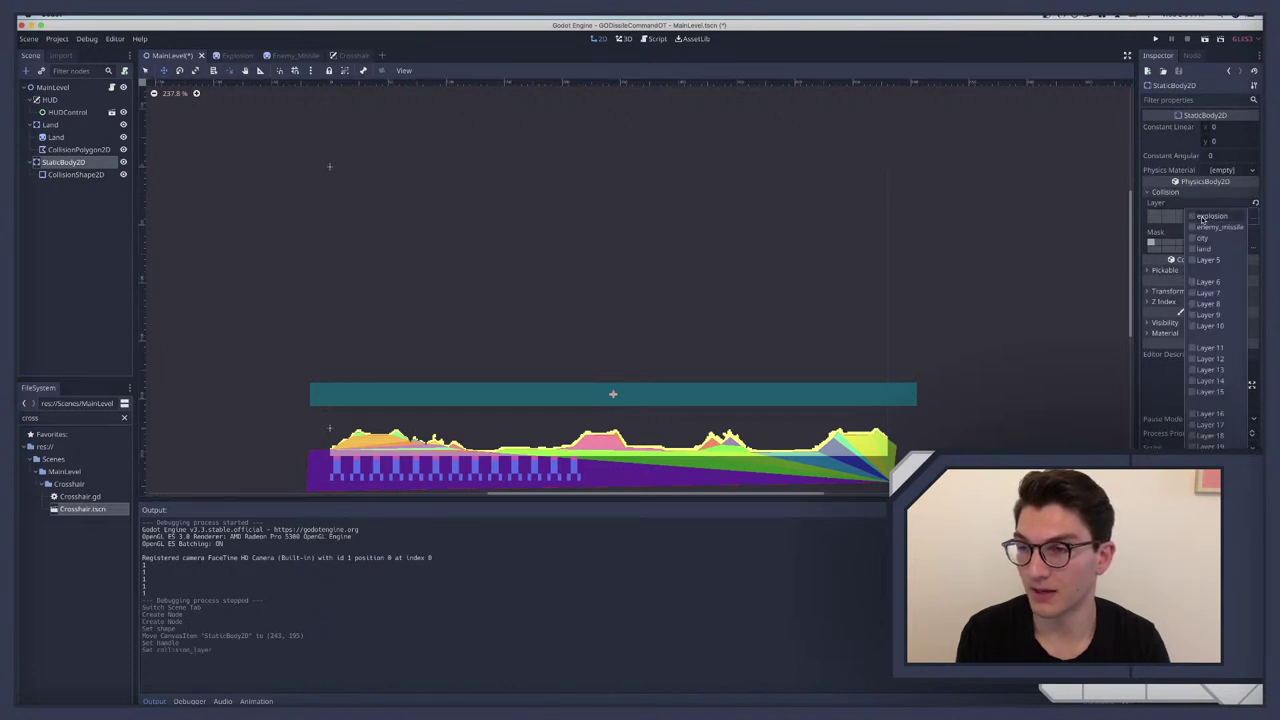
{"action": "left_click", "coordinate": [1201, 249]}
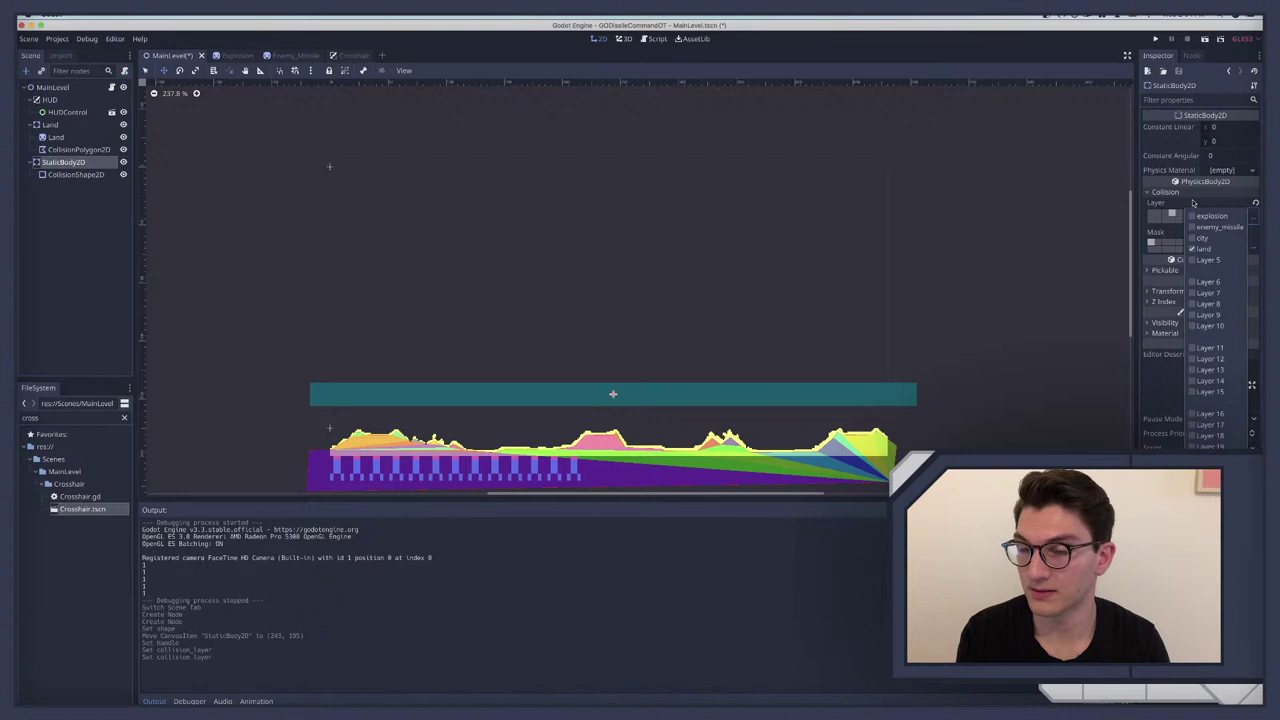
{"action": "left_click", "coordinate": [1192, 203]}
Step: Set the body's mask to enemy_missile instead of explosion, then switch to Enemy_Missile
{"action": "left_click", "coordinate": [1250, 250]}
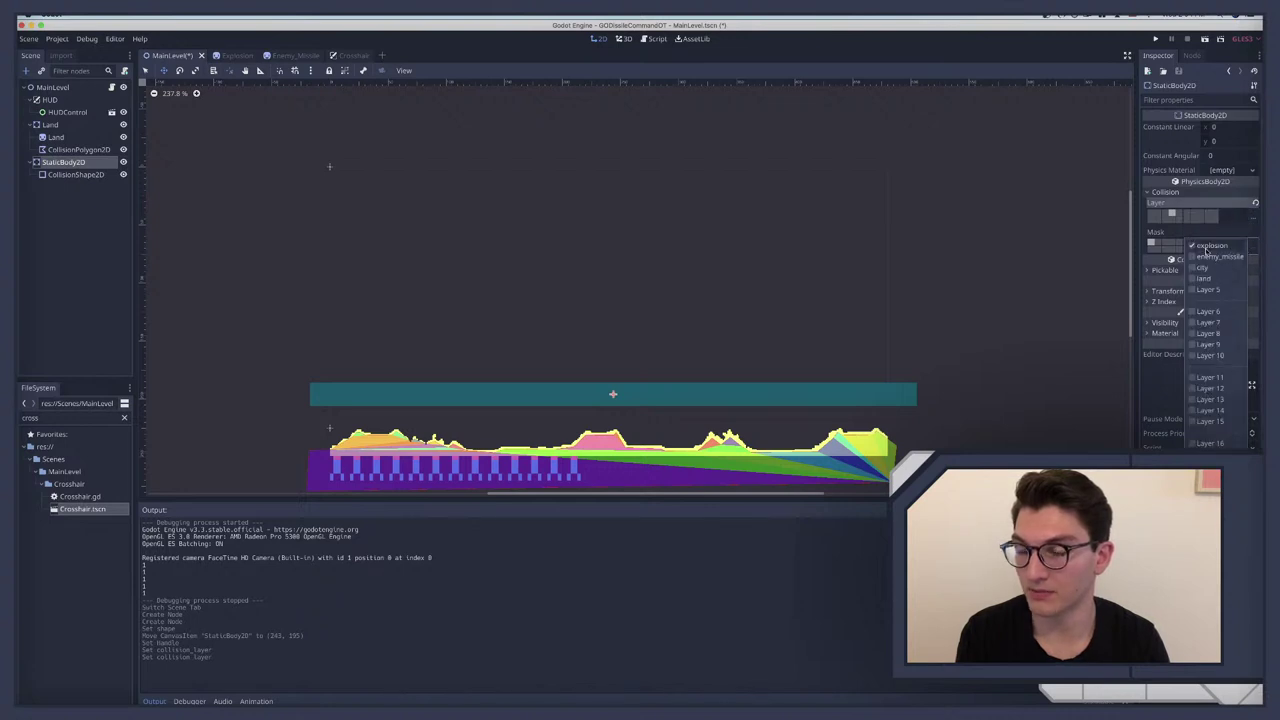
{"action": "left_click", "coordinate": [1207, 246]}
{"action": "left_click", "coordinate": [1209, 256]}
{"action": "left_click", "coordinate": [826, 292]}
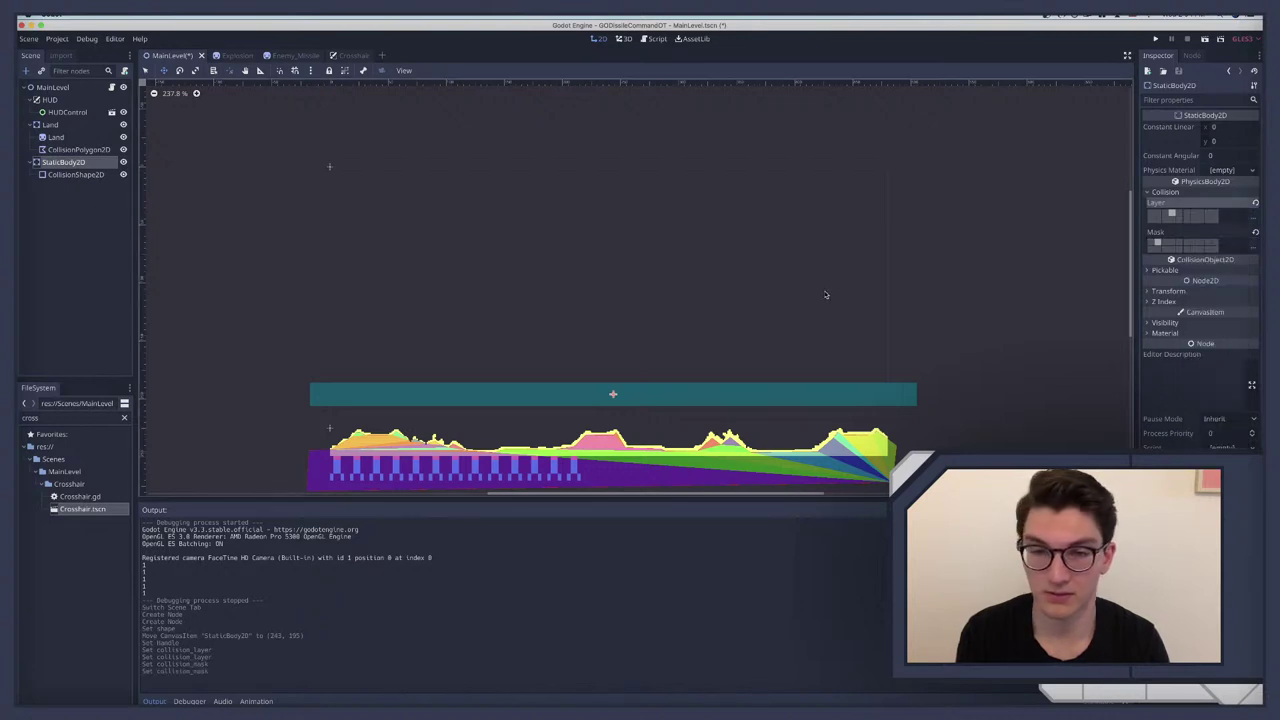
{"action": "left_click", "coordinate": [288, 56]}
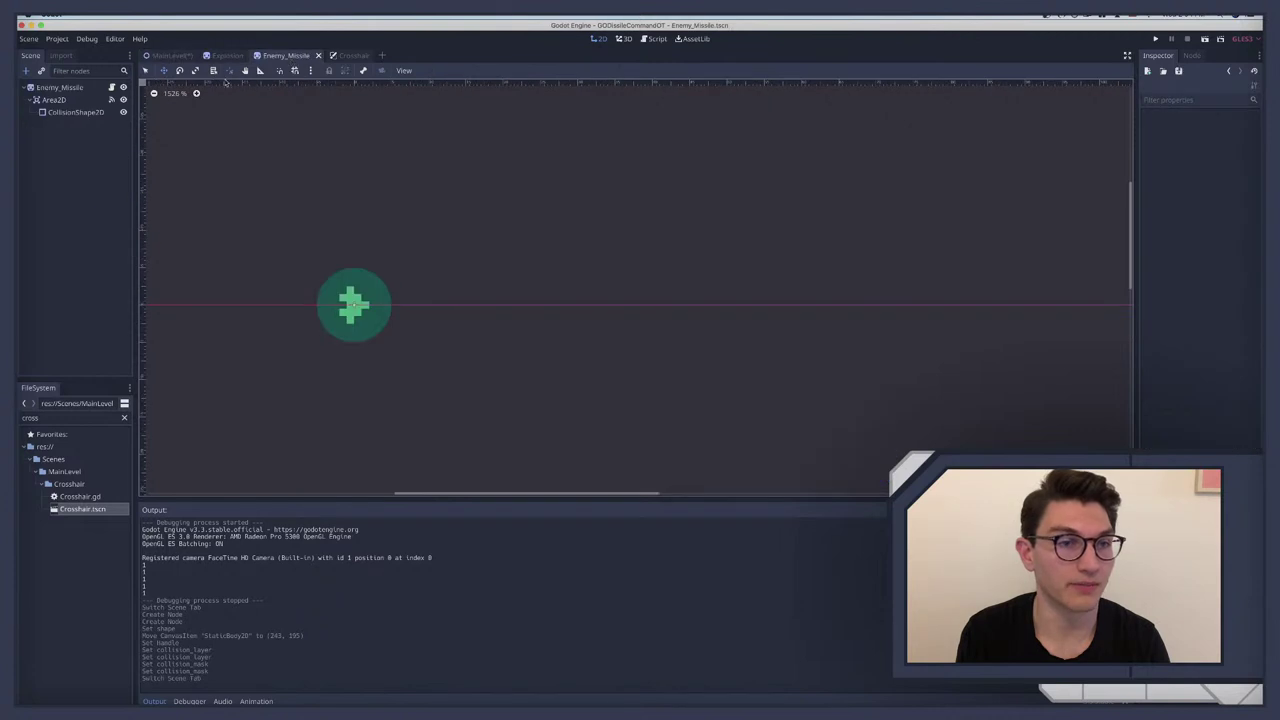
Step: Check the missile Area2D's collision layers and do a quick test run
{"action": "left_click", "coordinate": [55, 100]}
{"action": "left_click", "coordinate": [1254, 308]}
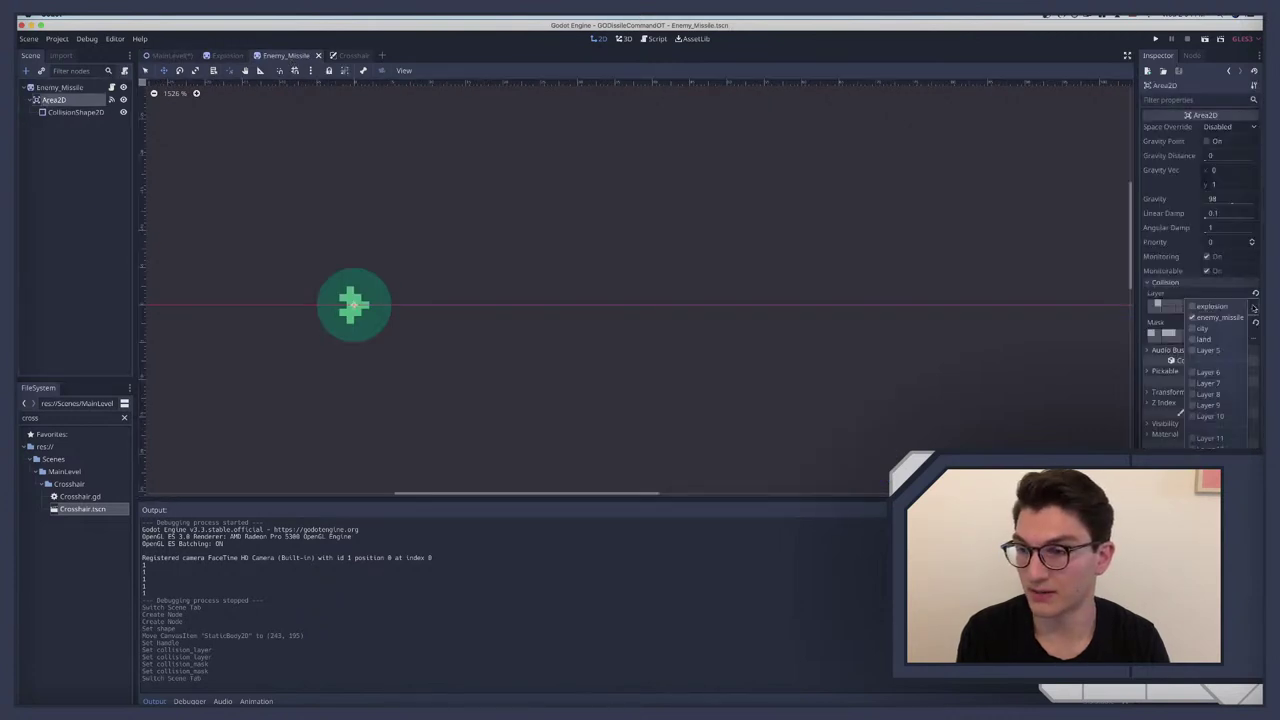
{"action": "left_click", "coordinate": [87, 171]}
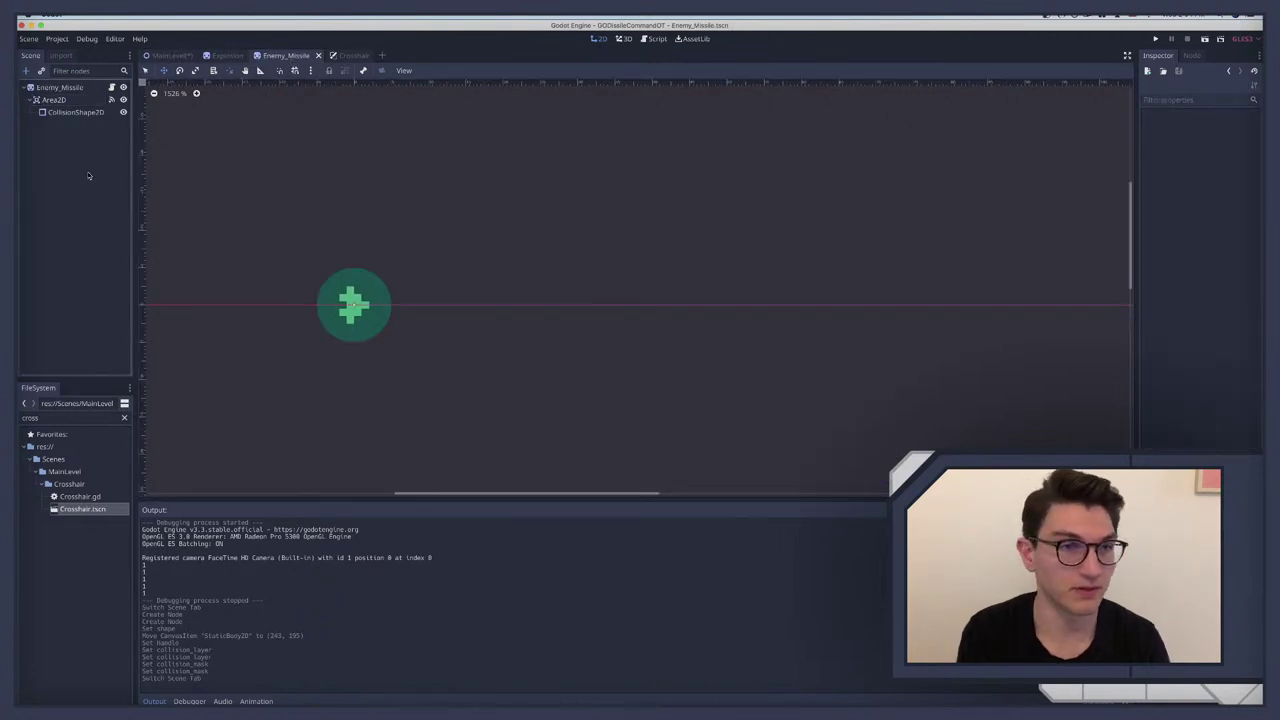
{"action": "key", "text": "super+b"}
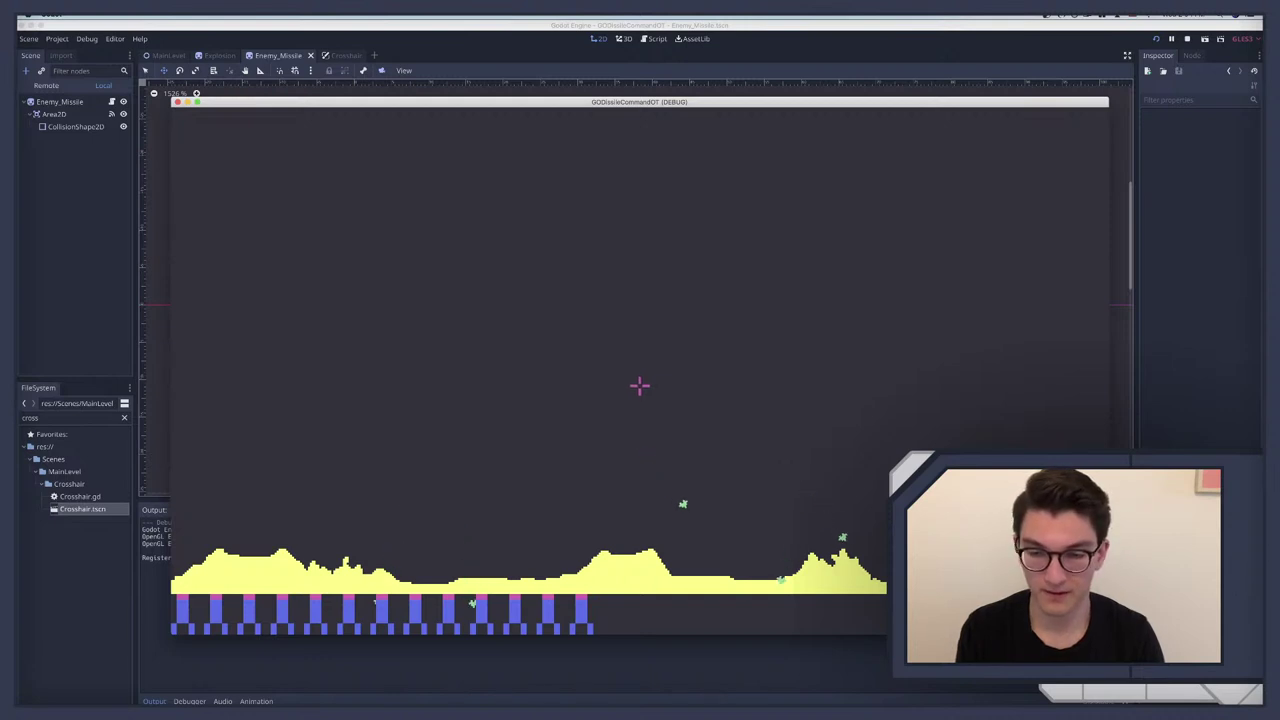
{"action": "key", "text": "super+q"}
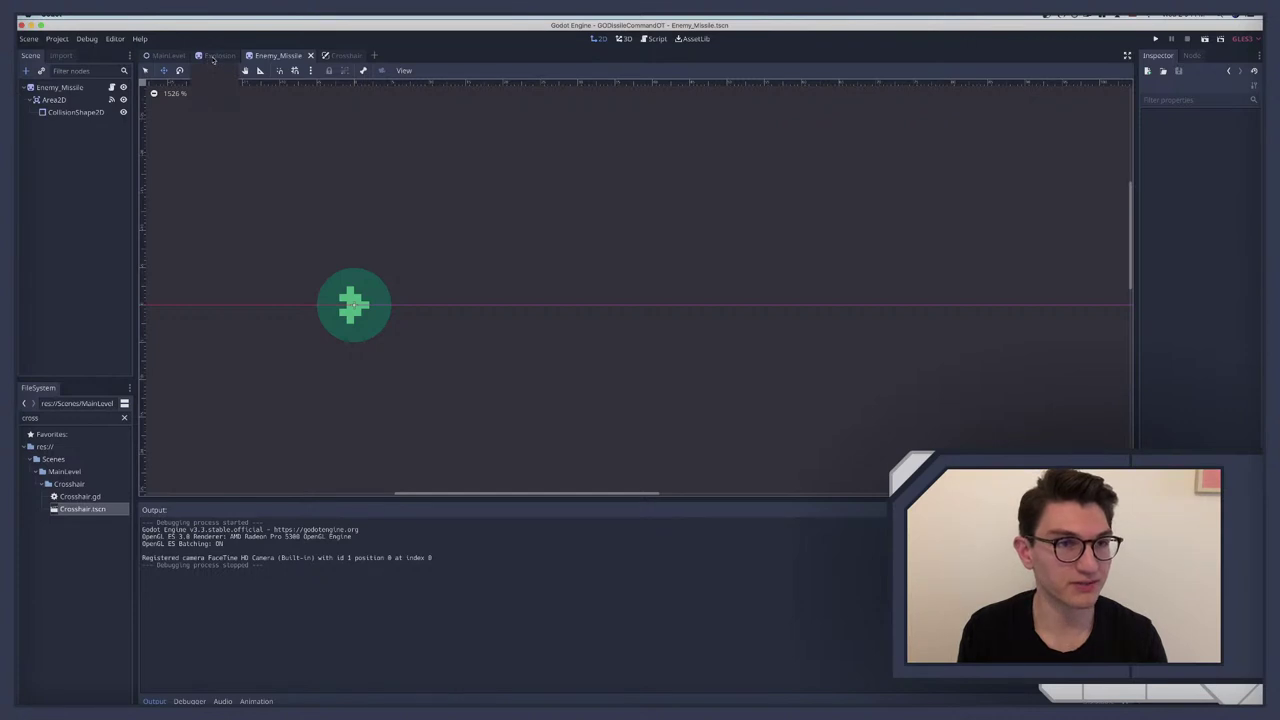
Step: Delete the StaticBody2D and its collision shape from MainLevel
{"action": "left_click", "coordinate": [216, 56]}
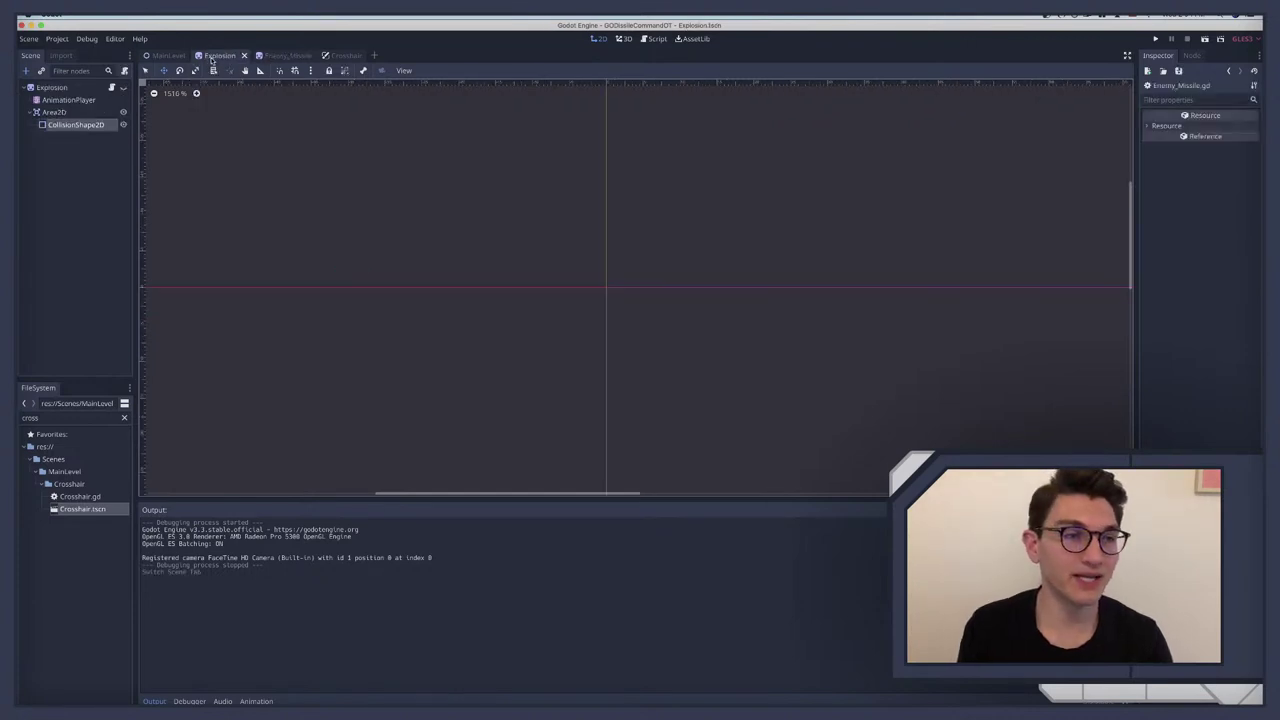
{"action": "left_click", "coordinate": [160, 56]}
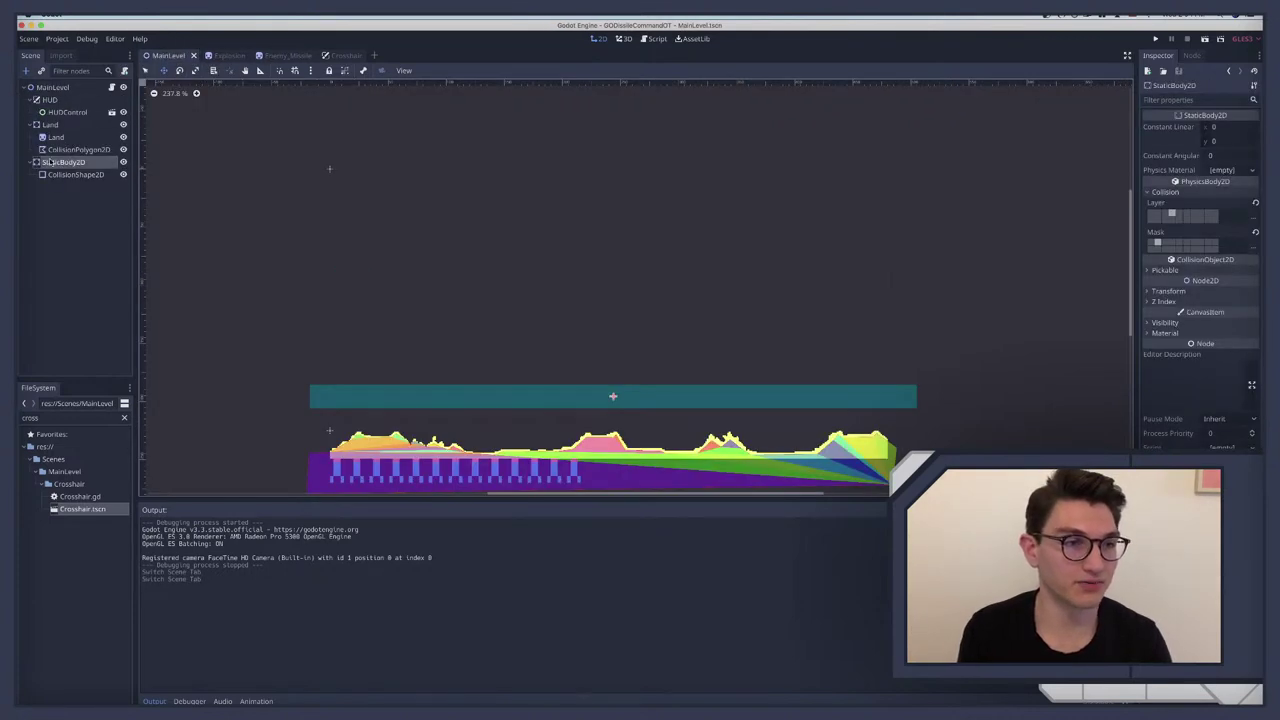
{"action": "key", "text": "Delete"}
{"action": "key", "text": "Return"}
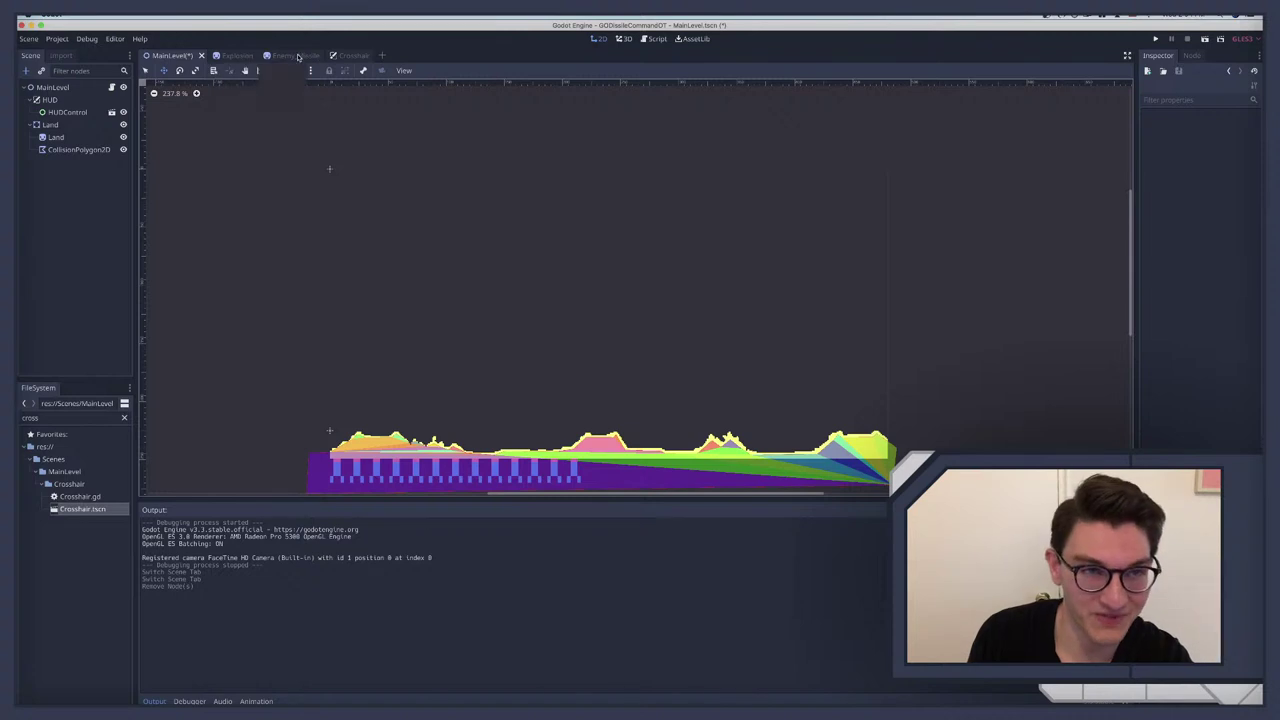
Step: Connect the Area2D's body_entered signal, generating a handler function
{"action": "left_click", "coordinate": [299, 56]}
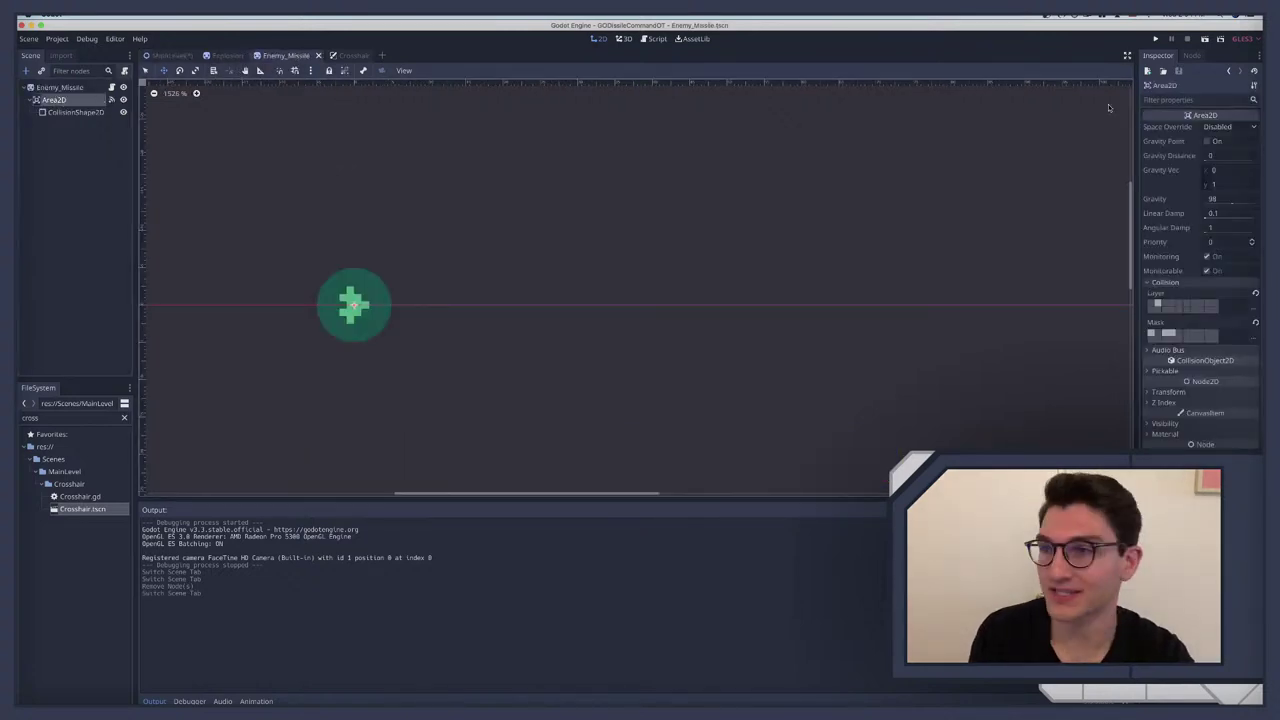
{"action": "left_click", "coordinate": [1192, 56]}
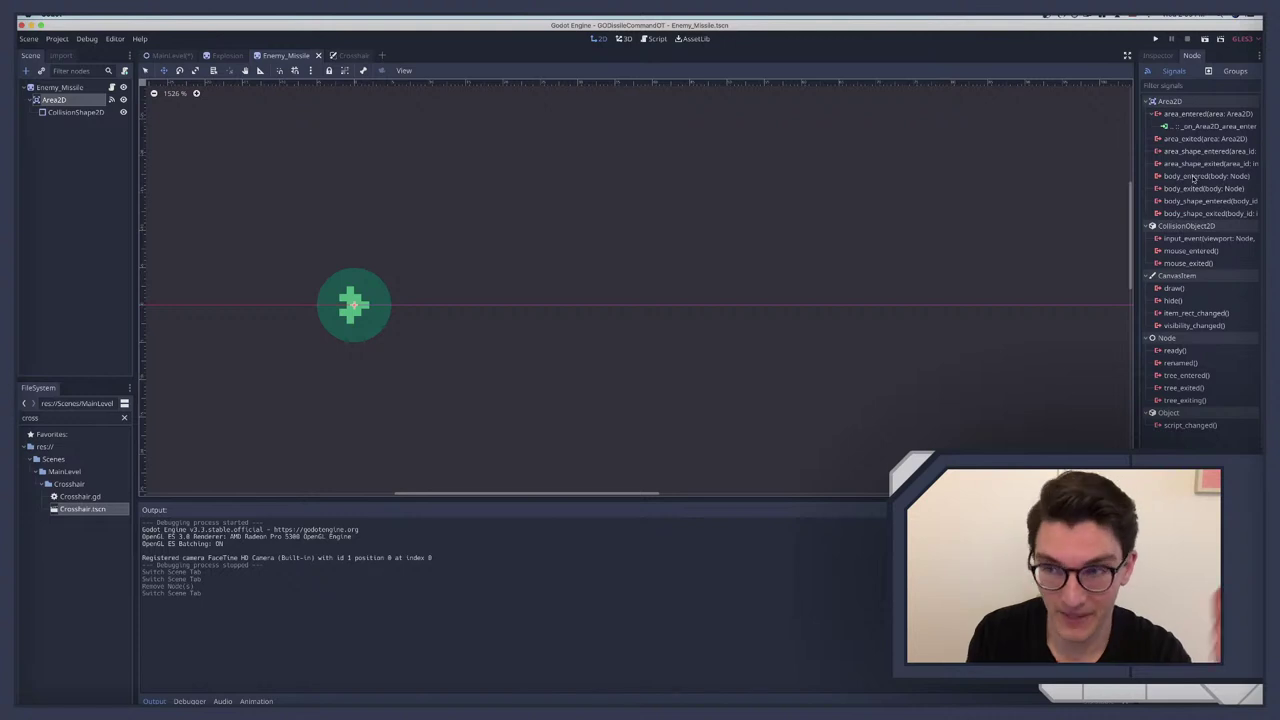
{"action": "double_click", "coordinate": [1193, 176]}
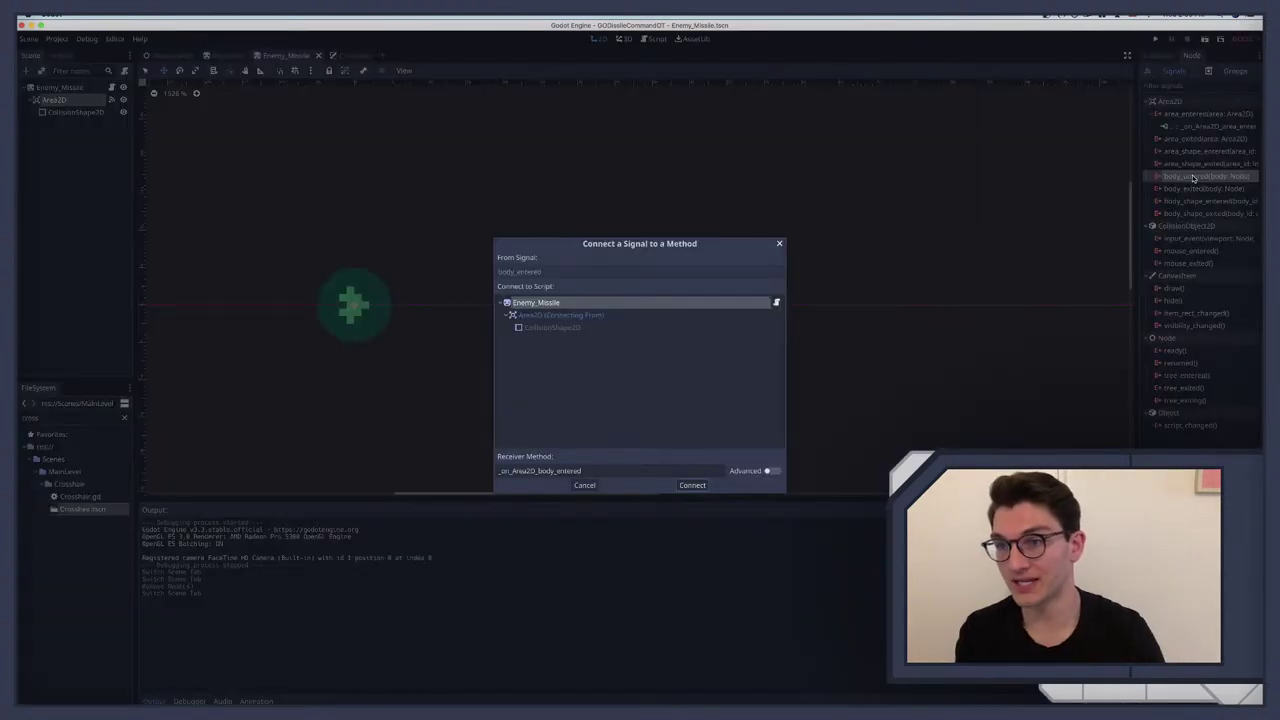
{"action": "key", "text": "Return"}
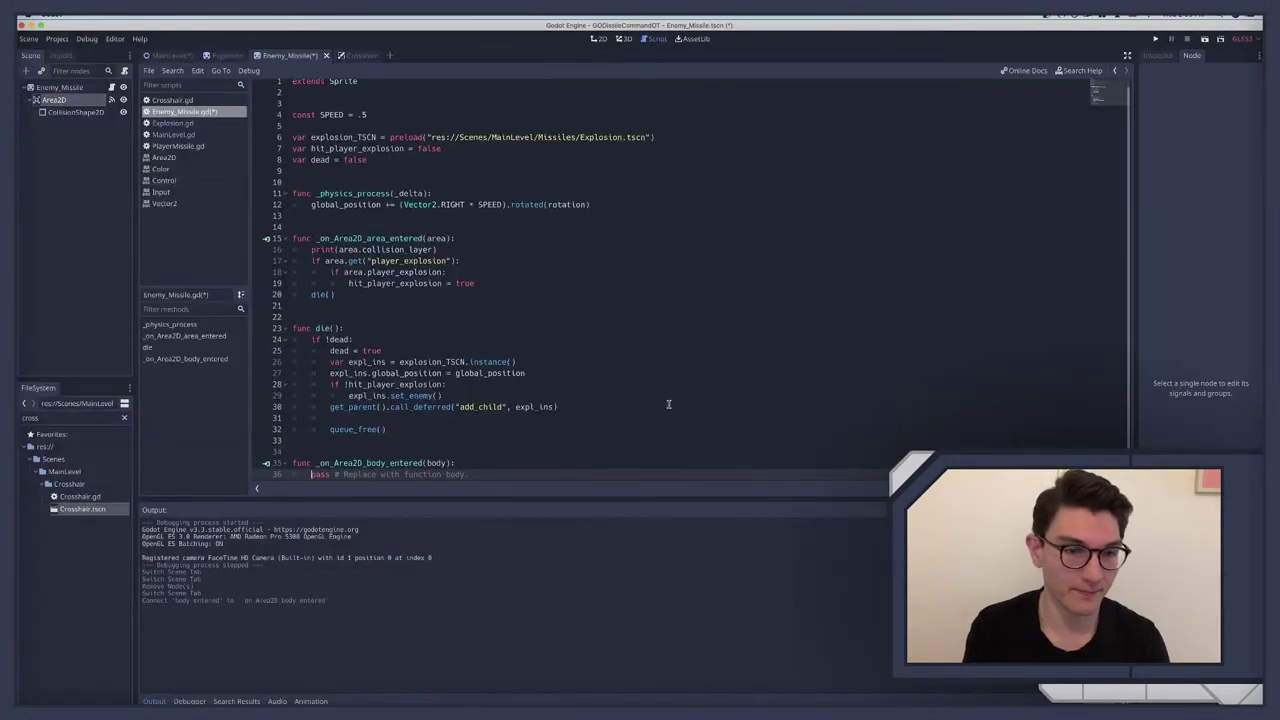
Step: Move the generated _on_Area2D_body_entered handler from the script end to above die()
{"action": "left_click_drag", "start_coordinate": [483, 459], "coordinate": [314, 447]}
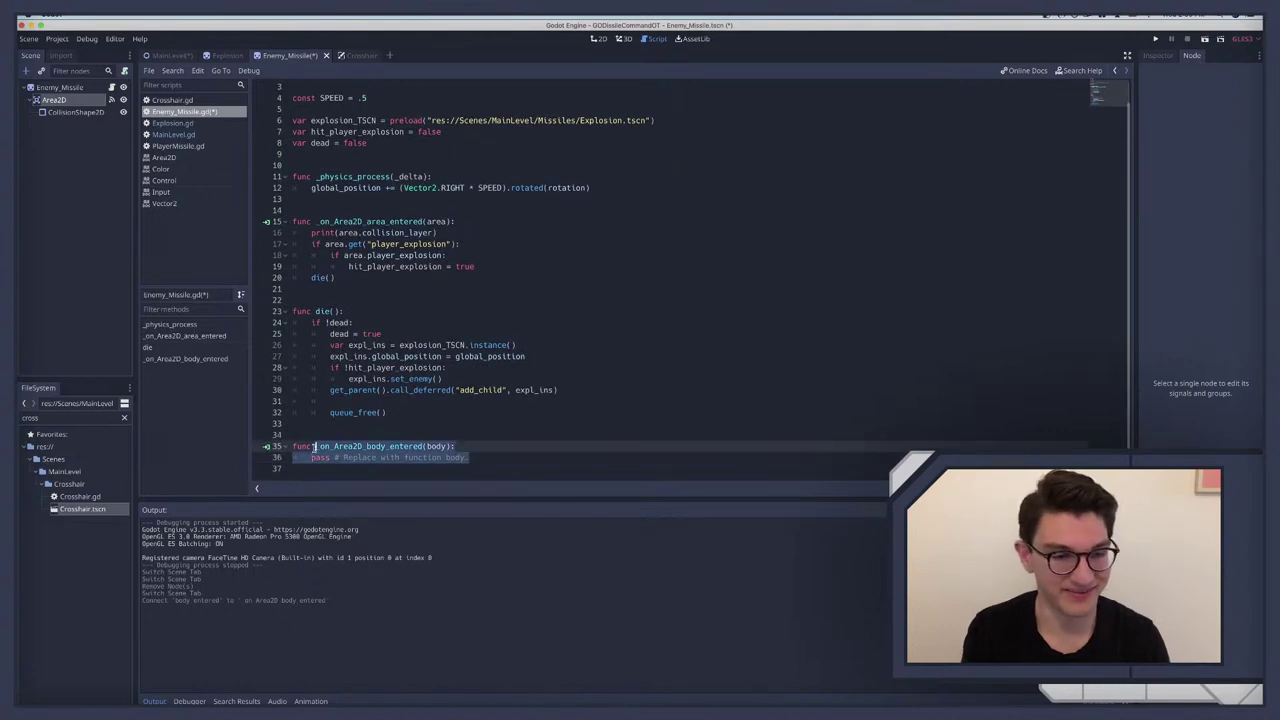
{"action": "key", "text": "BackSpace"}
{"action": "key", "text": "BackSpace"}
{"action": "key", "text": "BackSpace"}
{"action": "key", "text": "BackSpace"}
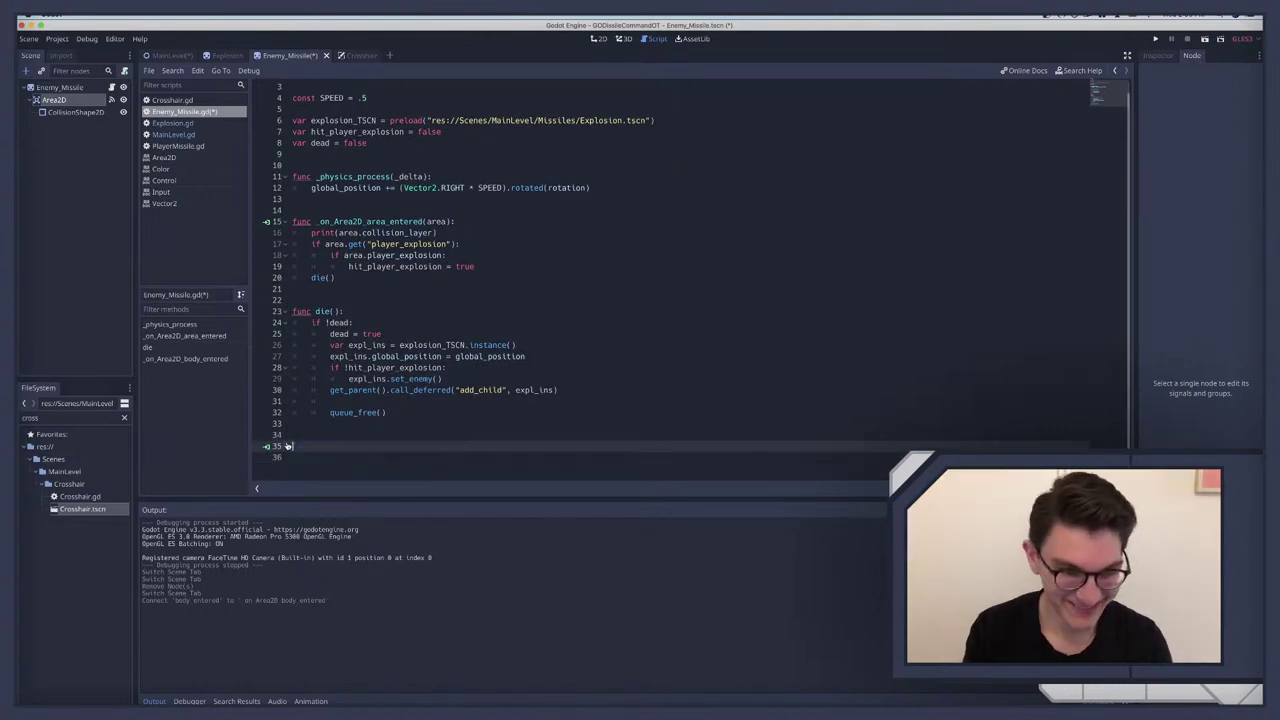
{"action": "left_click", "coordinate": [333, 311]}
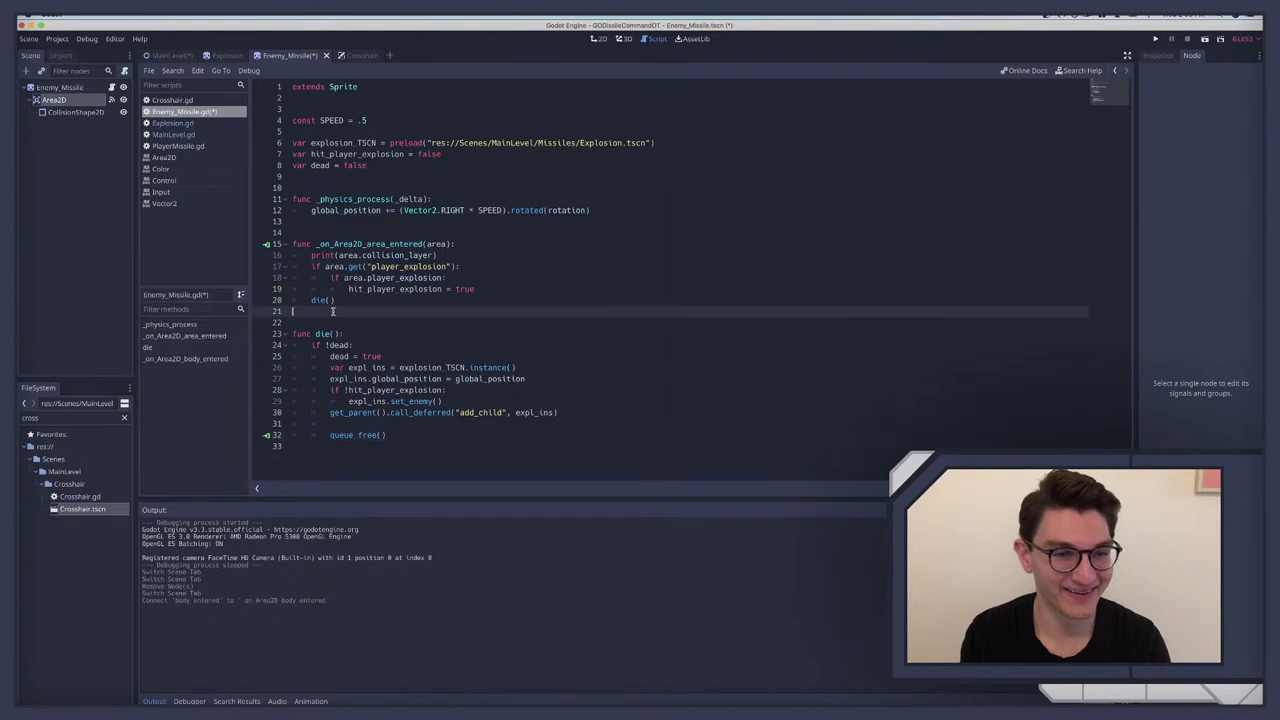
{"action": "key", "text": "Return"}
{"action": "key", "text": "Return"}
{"action": "type", "text": "func _on_Area2D_body_entered(body): \tpass # Replace with function body."}
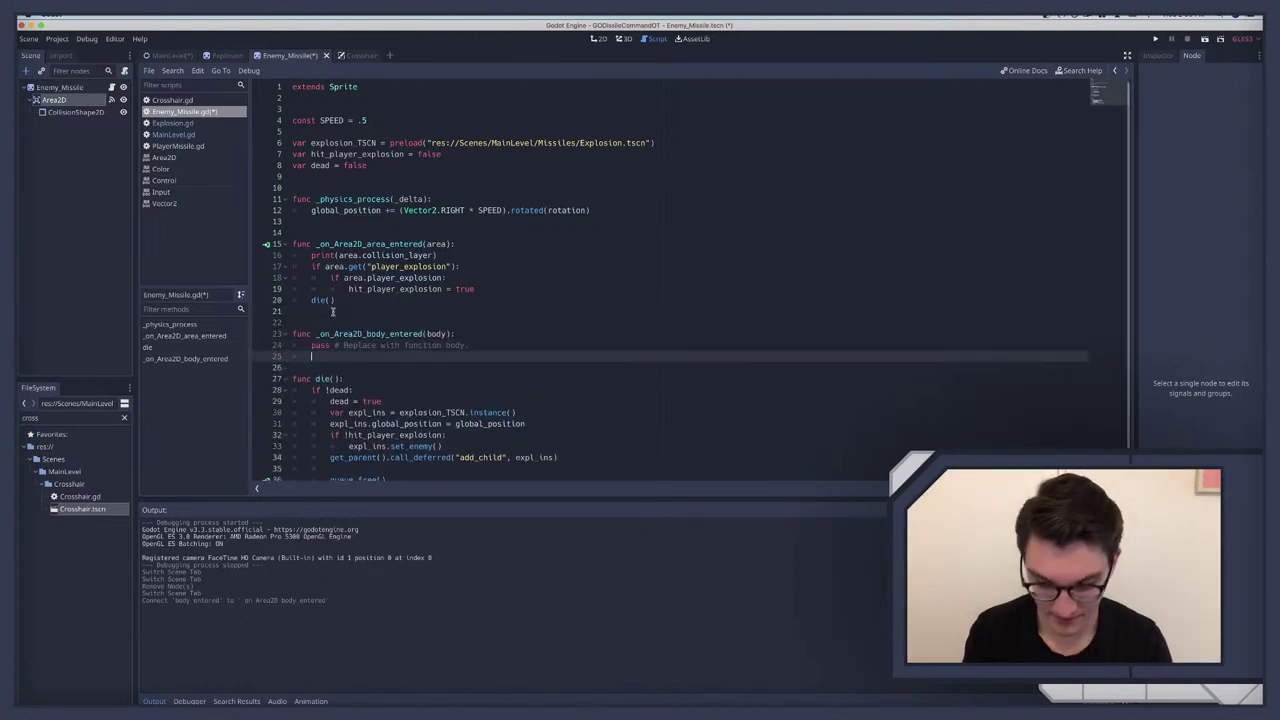
{"action": "key", "text": "Return"}
{"action": "key", "text": "Return"}
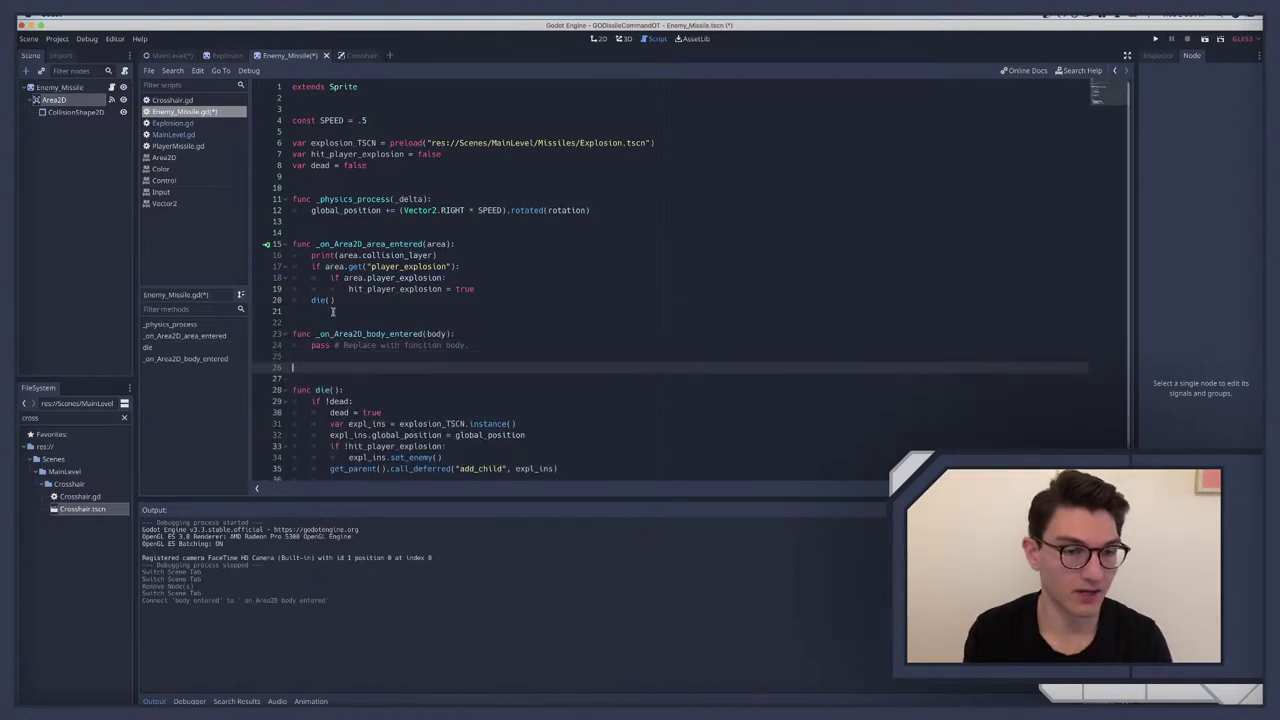
{"action": "key", "text": "BackSpace"}
Step: Replace the handler's pass with die() and run the game with F5
{"action": "scroll", "coordinate": [336, 270], "scroll_direction": "down", "scroll_amount": 2}
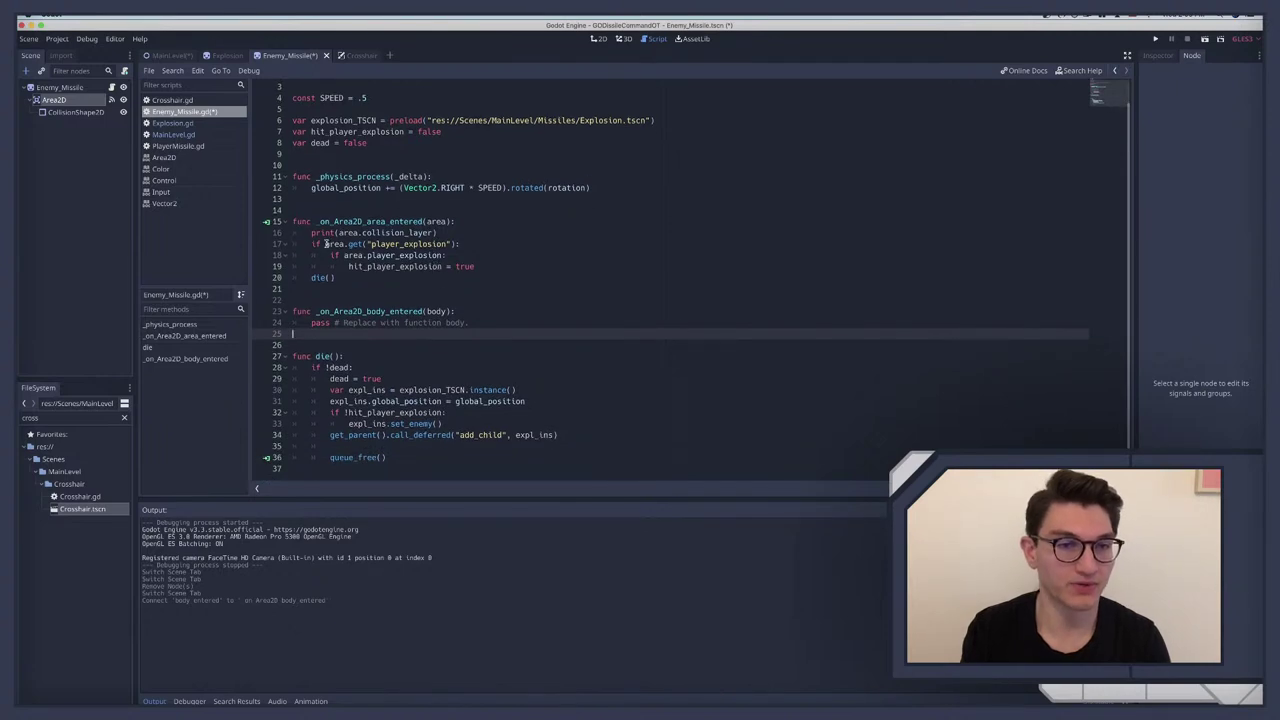
{"action": "left_click_drag", "start_coordinate": [338, 232], "coordinate": [386, 232]}
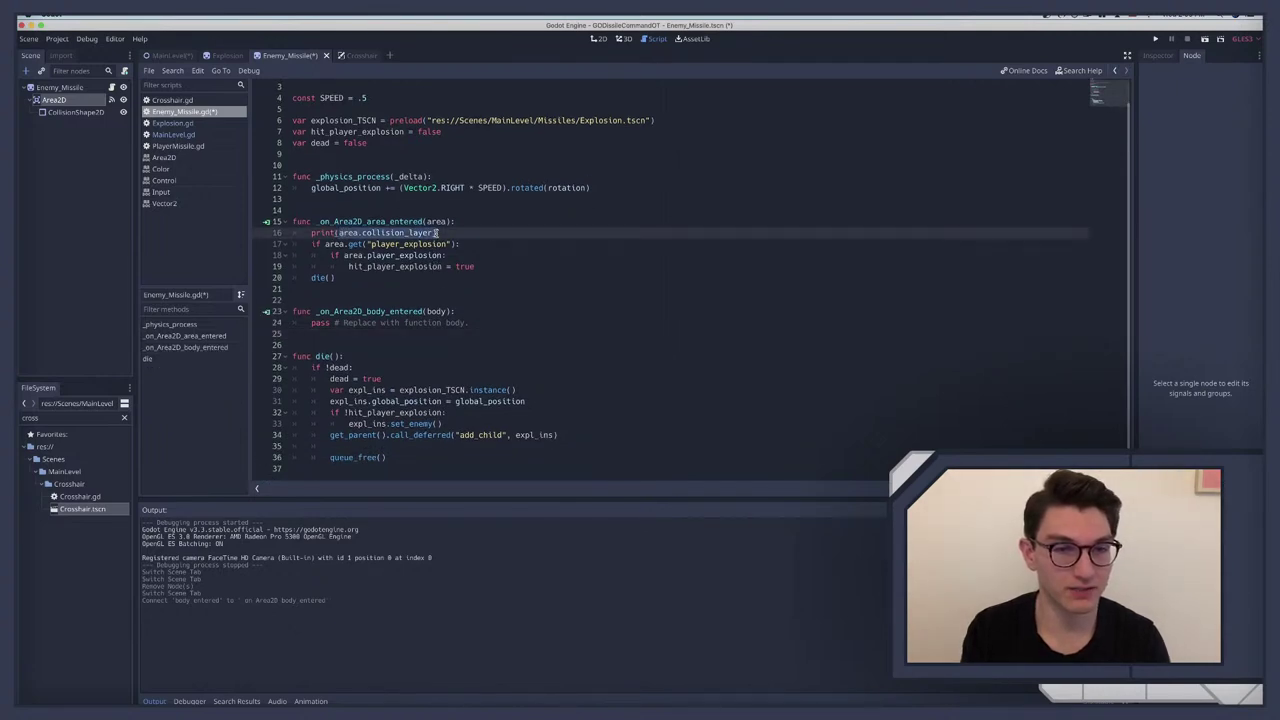
{"action": "left_click", "coordinate": [380, 232]}
{"action": "left_click_drag", "start_coordinate": [311, 322], "coordinate": [456, 322]}
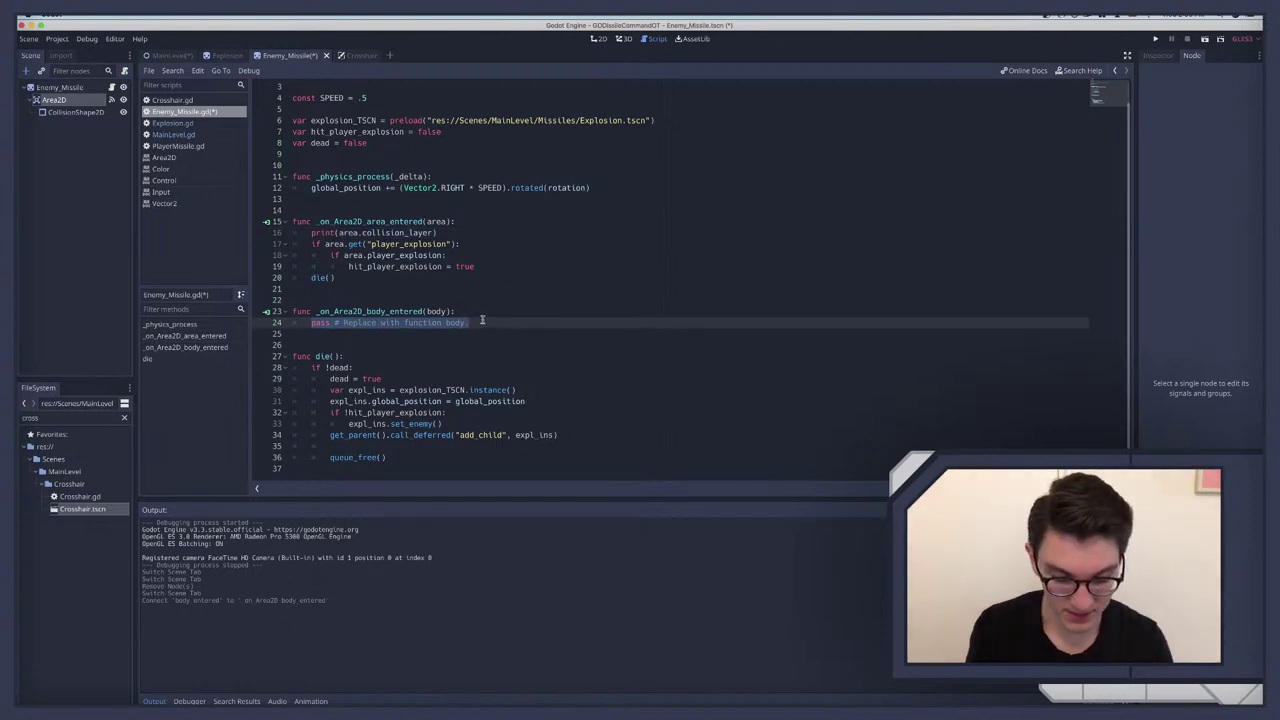
{"action": "type", "text": "die("}
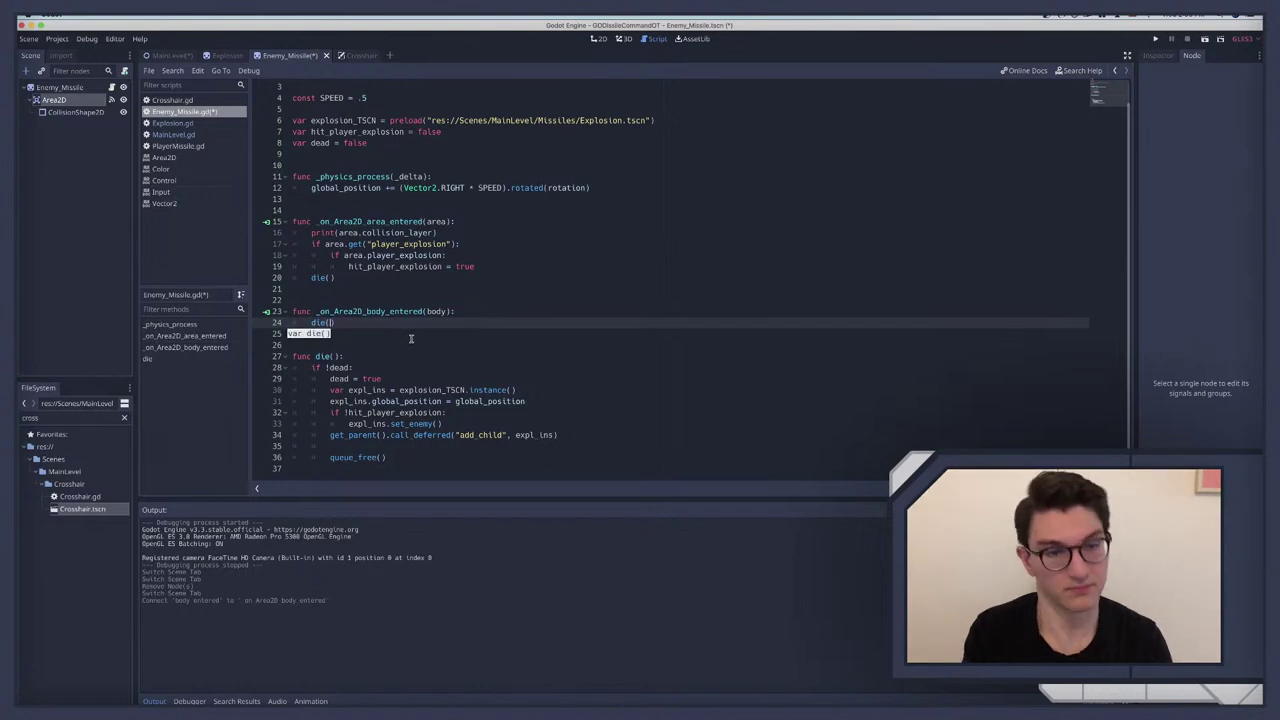
{"action": "key", "text": "F5"}
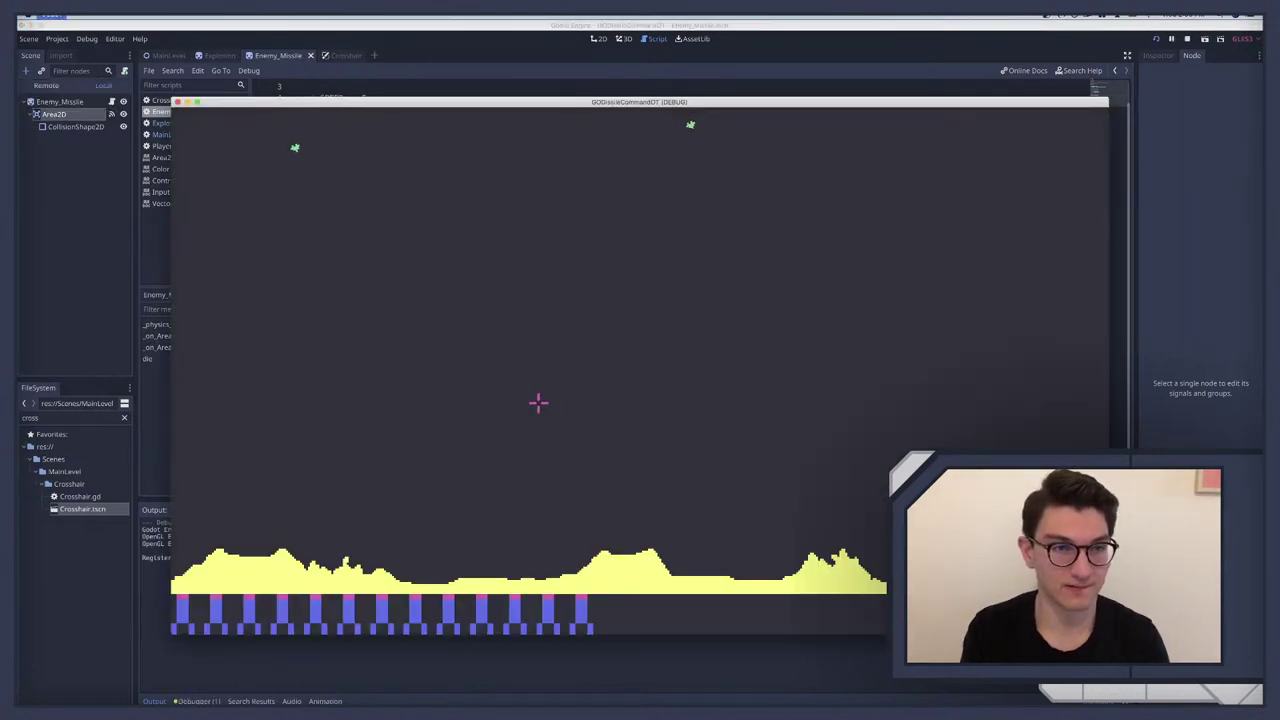
Step: Close the game, then run and stop the project again from MainLevel.gd
{"action": "left_click", "coordinate": [178, 102]}
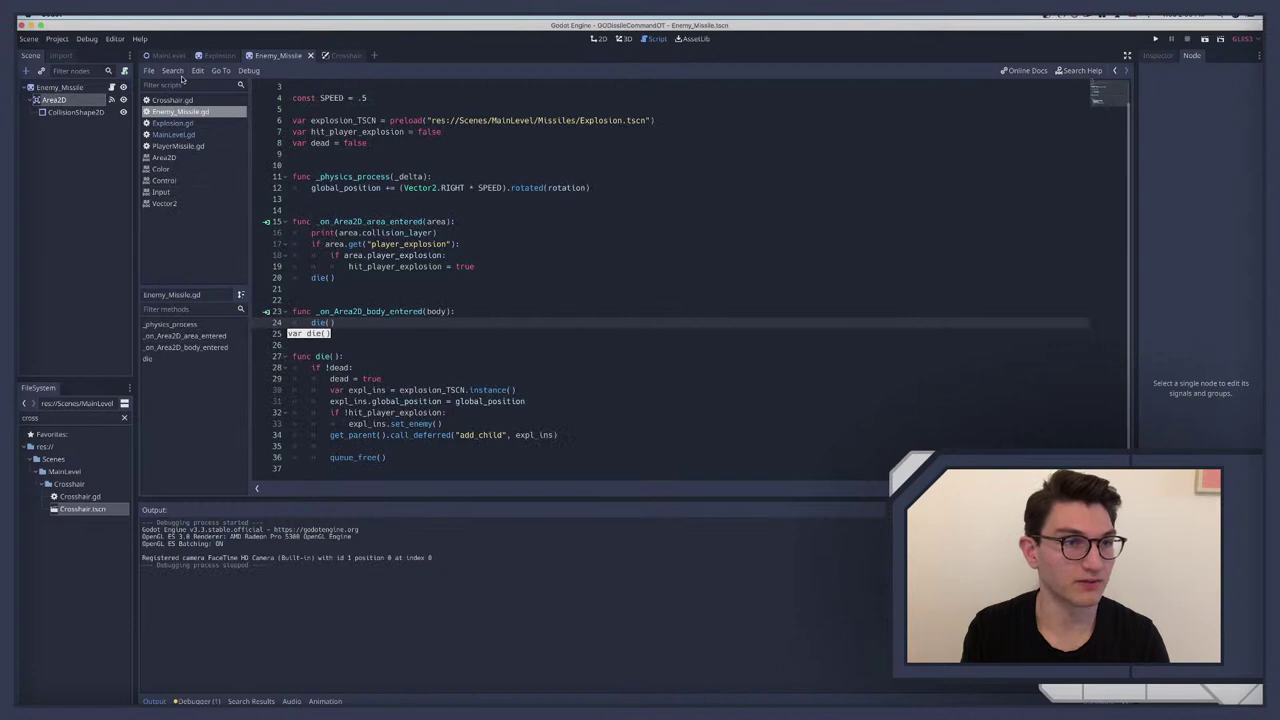
{"action": "left_click", "coordinate": [170, 55]}
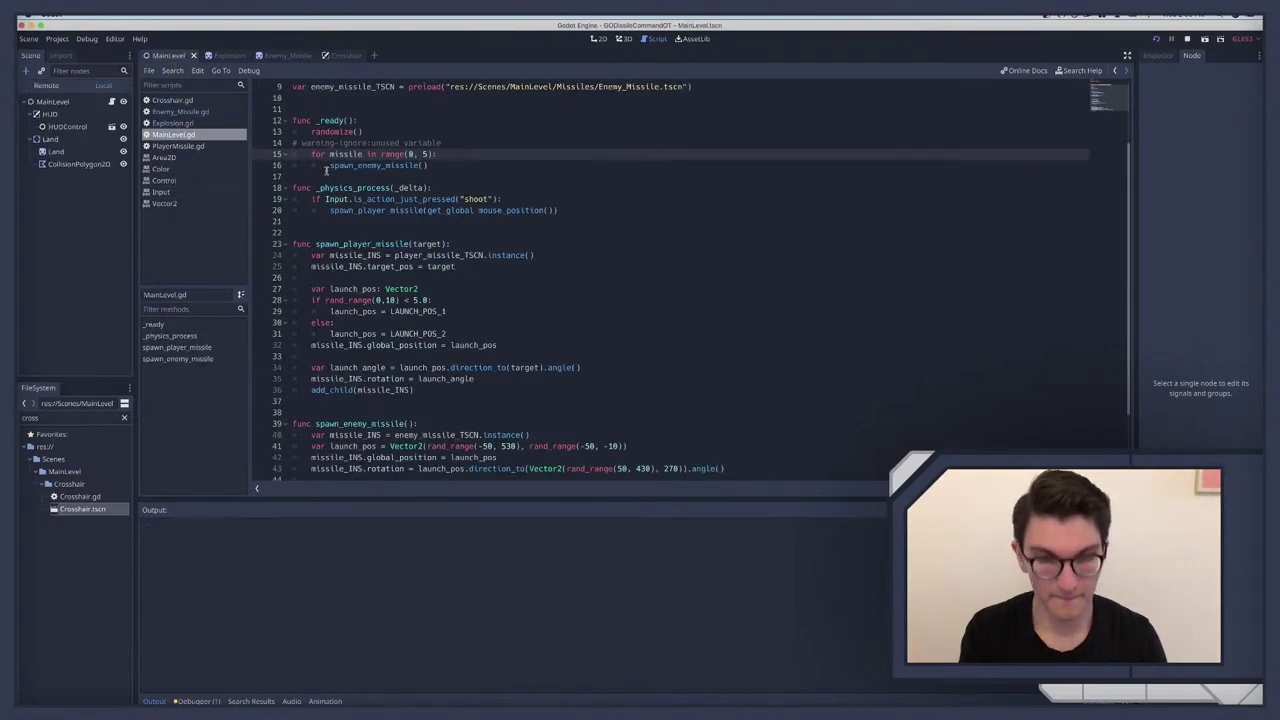
{"action": "key", "text": "F5"}
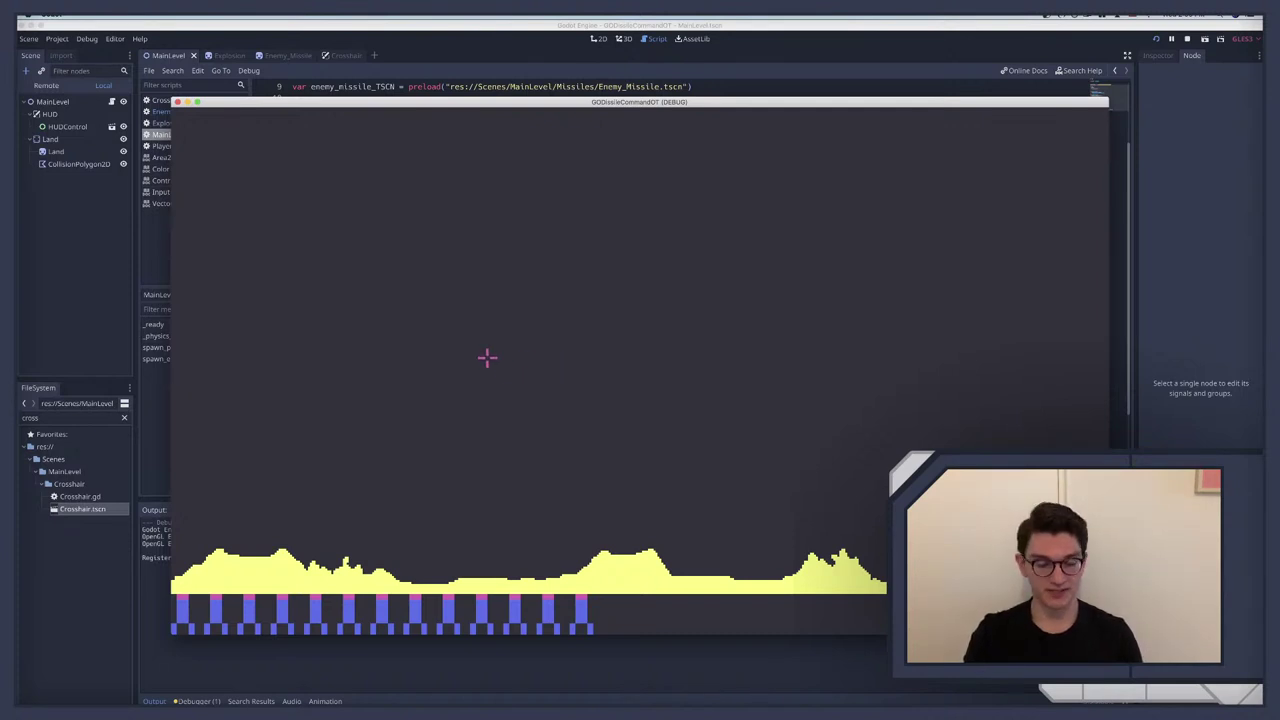
{"action": "key", "text": "F8"}
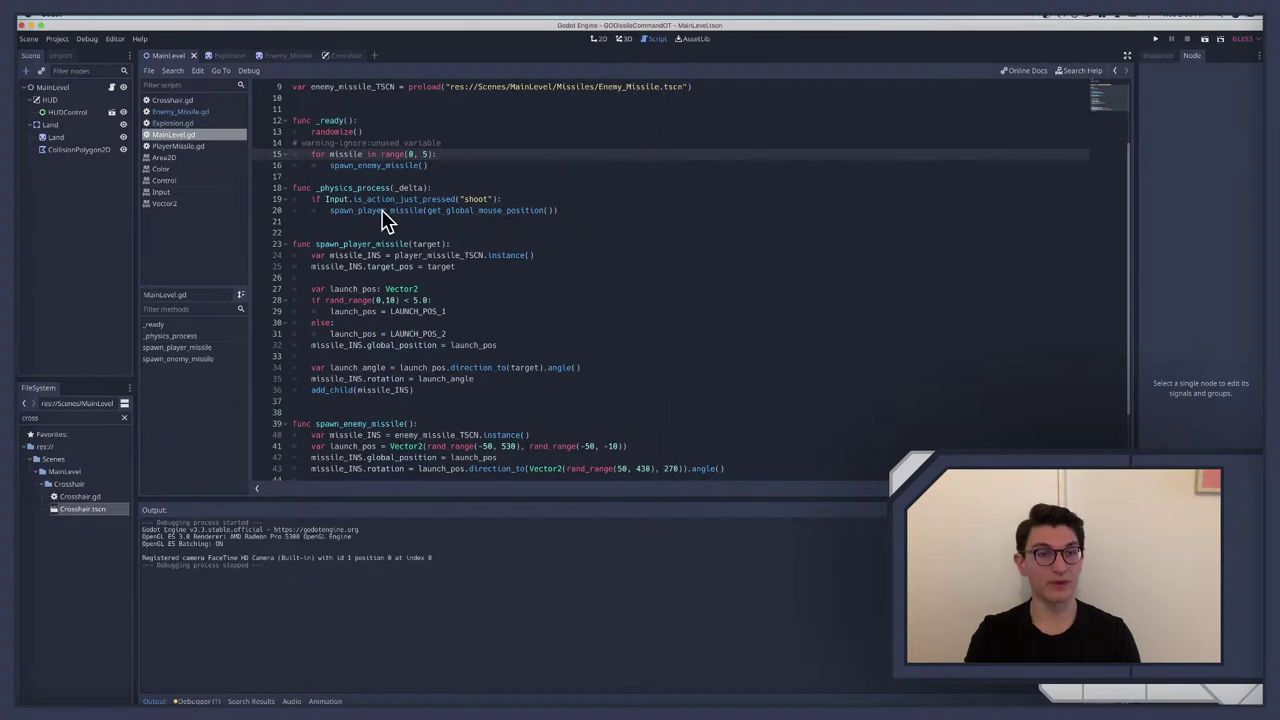
Step: Review the enemy missile spawn loop, then switch to the Missile Command reference video
{"action": "left_click_drag", "start_coordinate": [439, 159], "coordinate": [284, 150]}
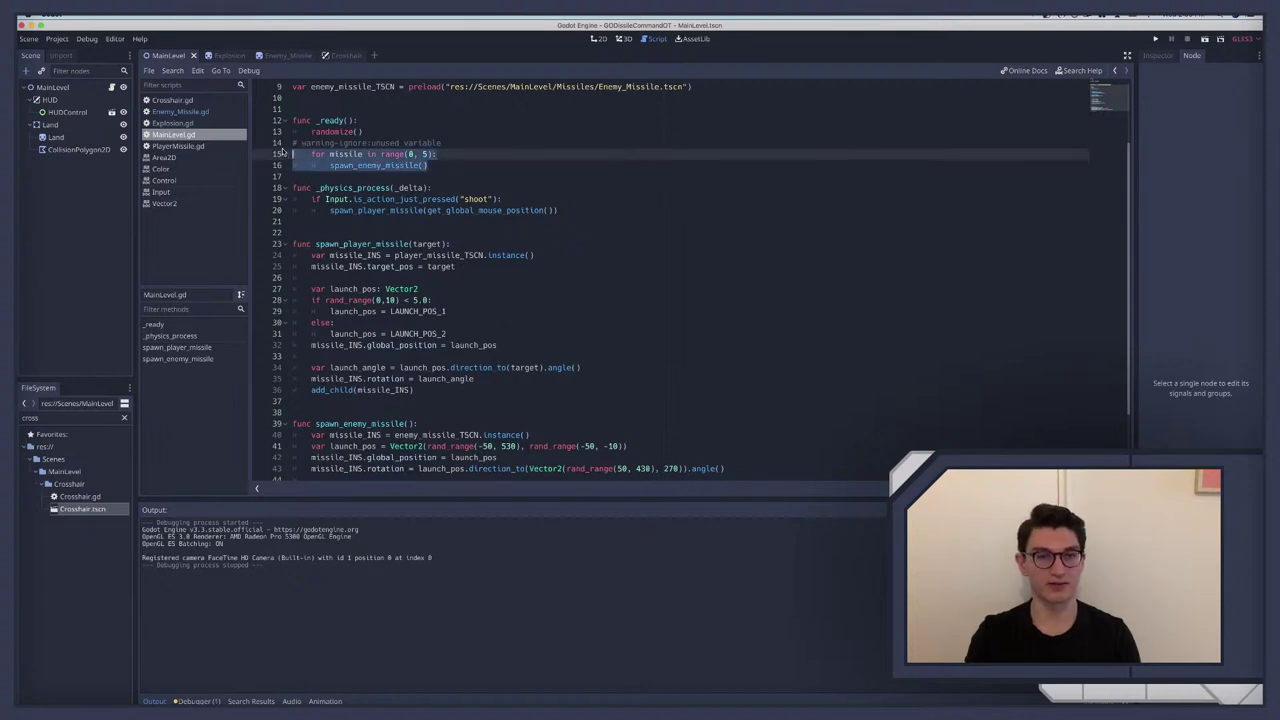
{"action": "left_click", "coordinate": [344, 143]}
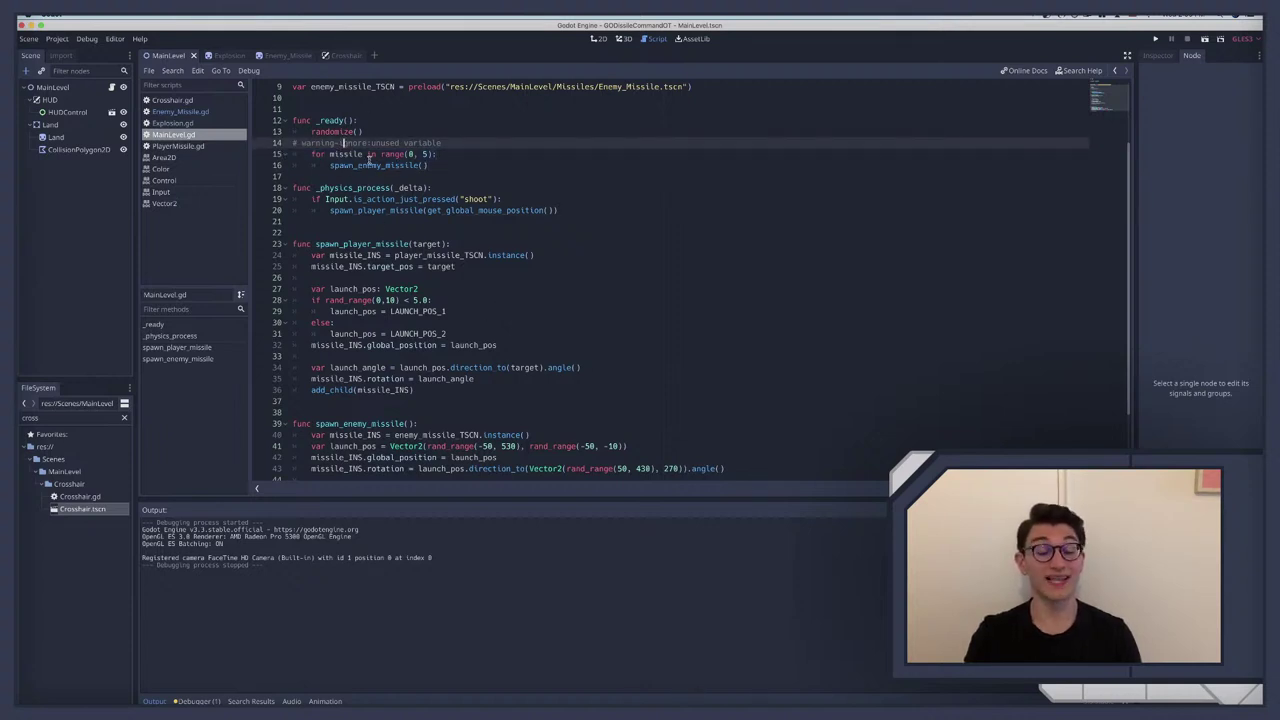
{"action": "key", "text": "ctrl+Right"}
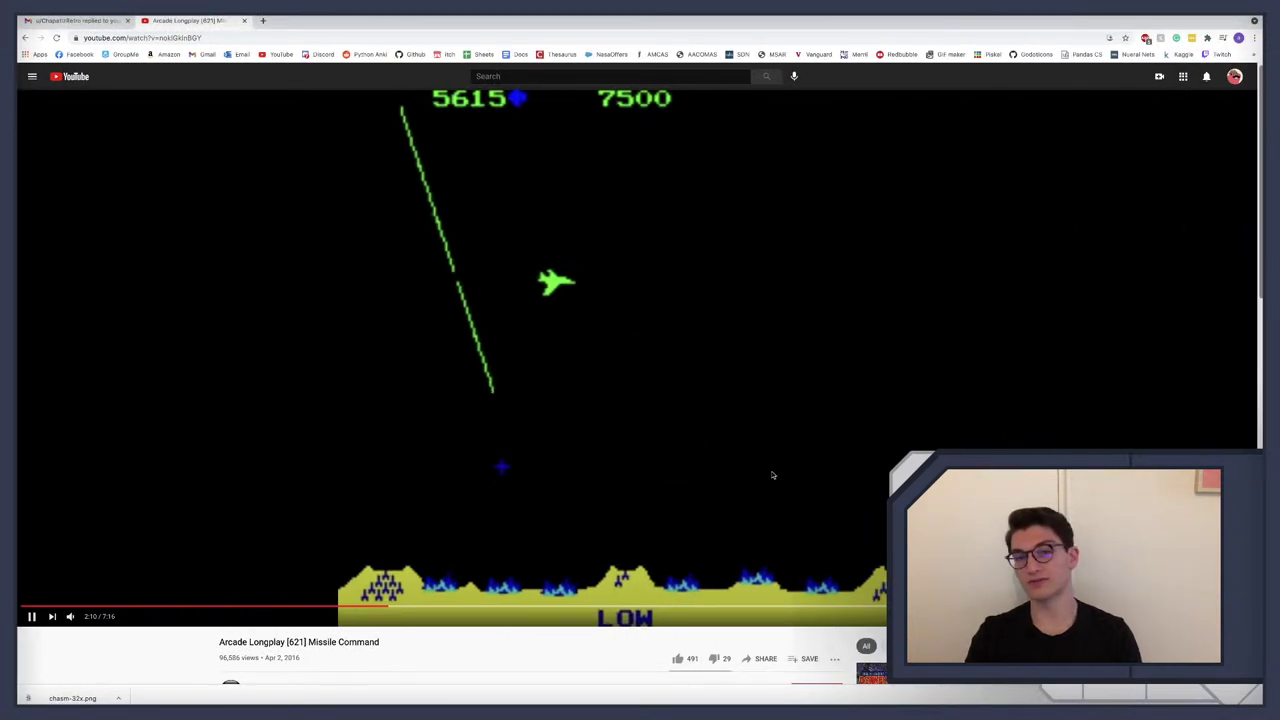
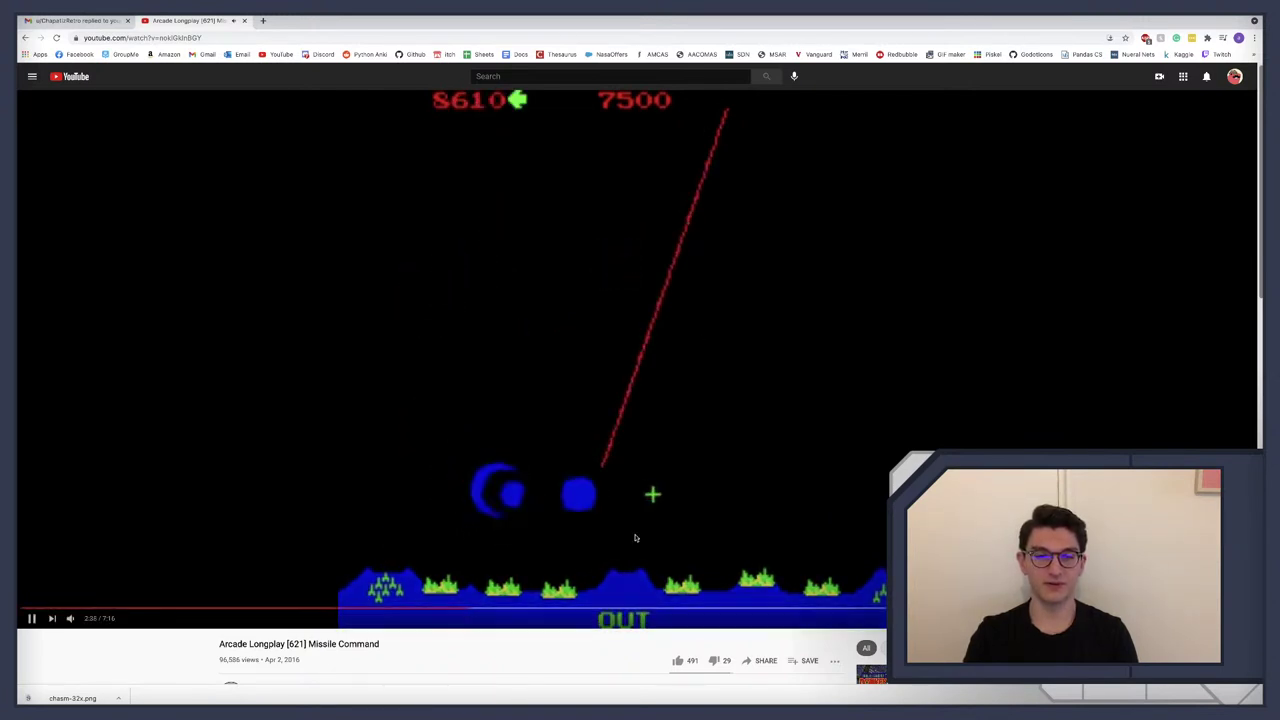
Step: Replay the incoming-missile attack in the Missile Command longplay, then hide Chrome to return to Godot
{"action": "left_click", "coordinate": [444, 609]}
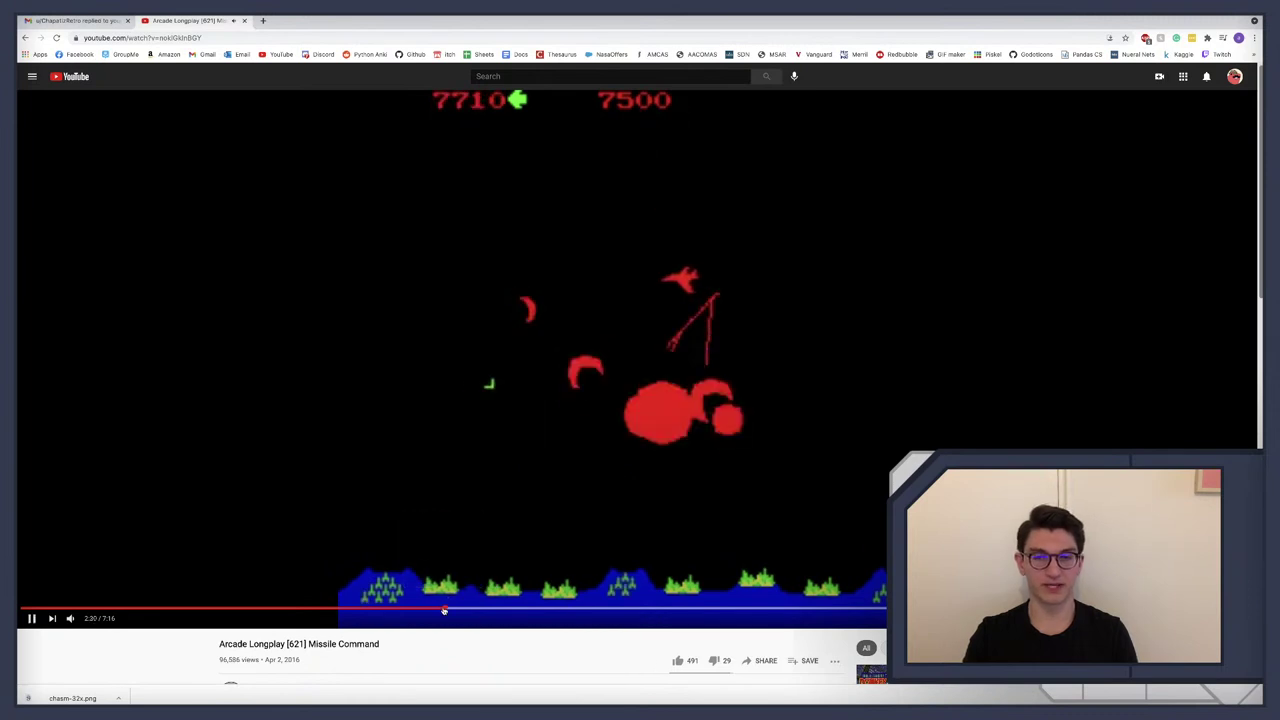
{"action": "left_click", "coordinate": [434, 609]}
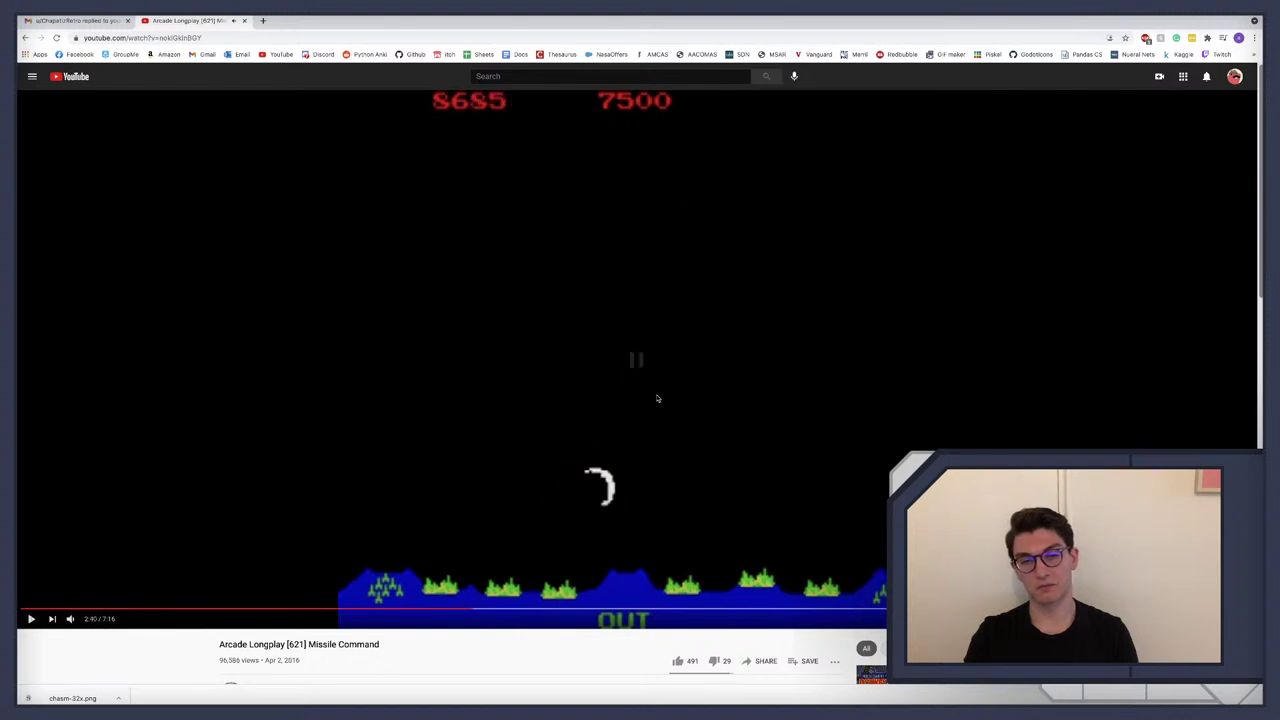
{"action": "key", "text": "super+m"}
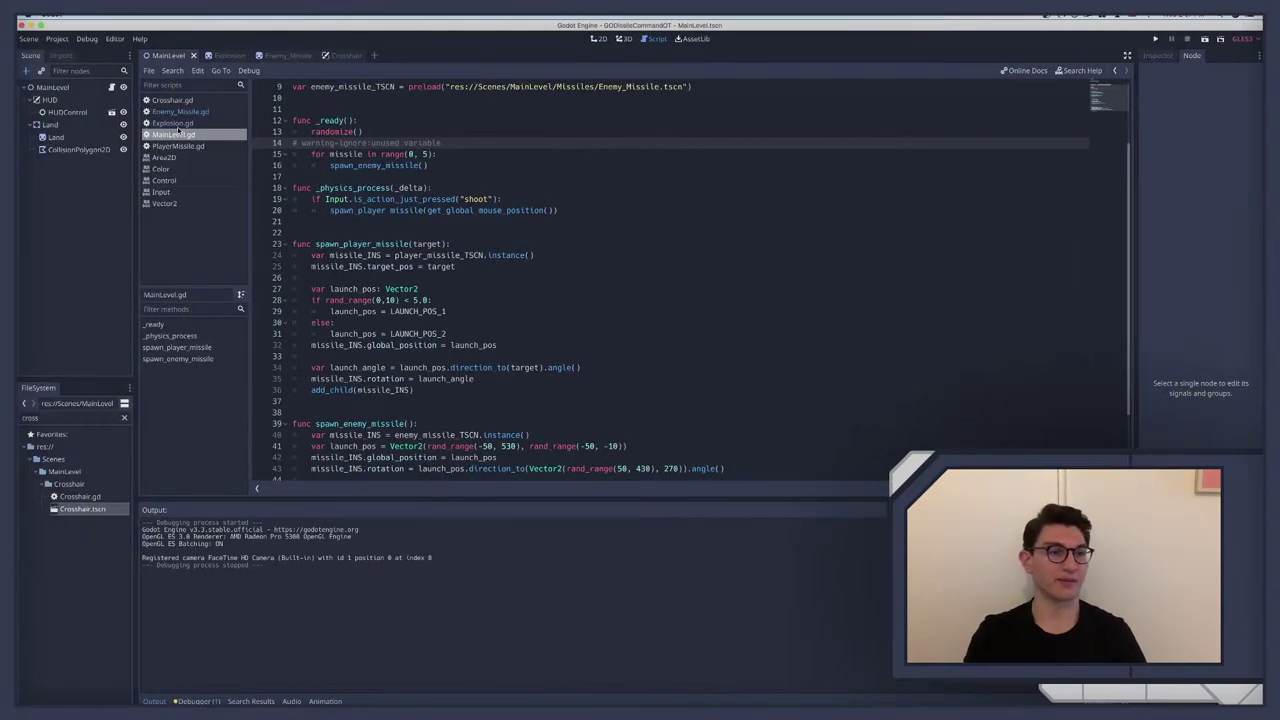
Step: In Enemy_Missile.gd, start a new line 7 declaring enemy_missile_scene with a preload call
{"action": "left_click", "coordinate": [180, 112]}
{"action": "key", "text": "super+Tab"}
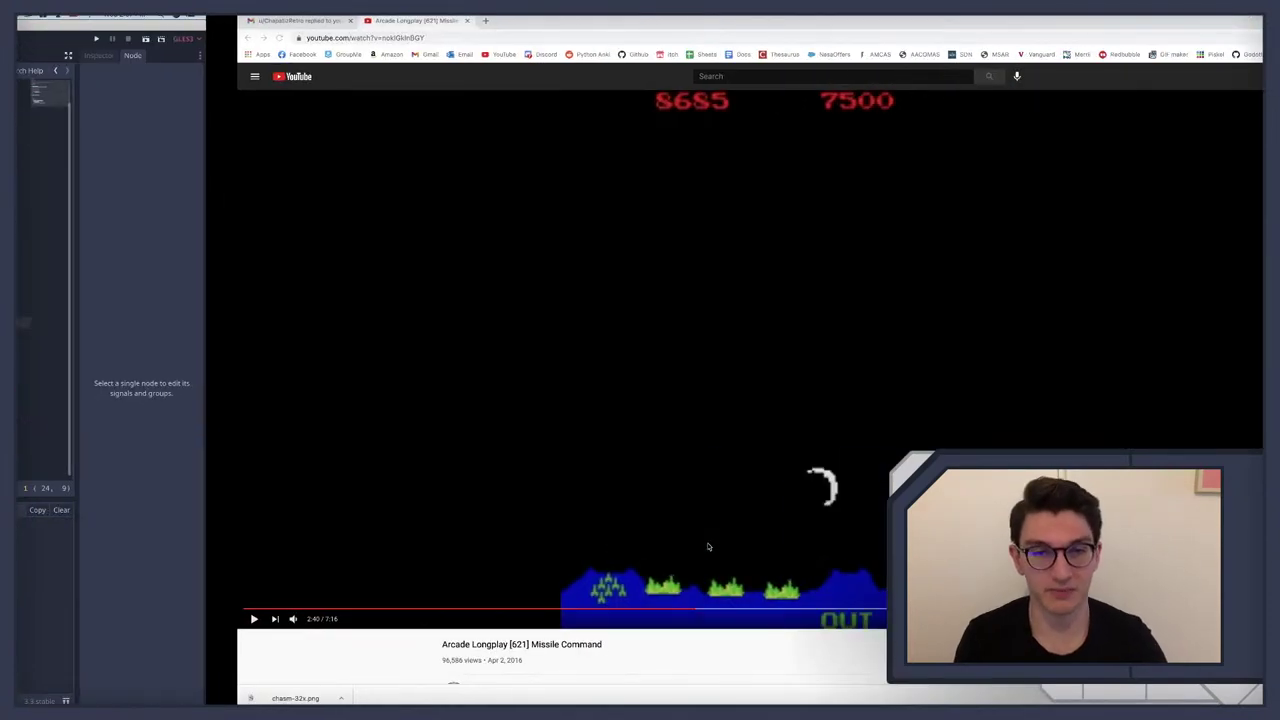
{"action": "key", "text": "super+m"}
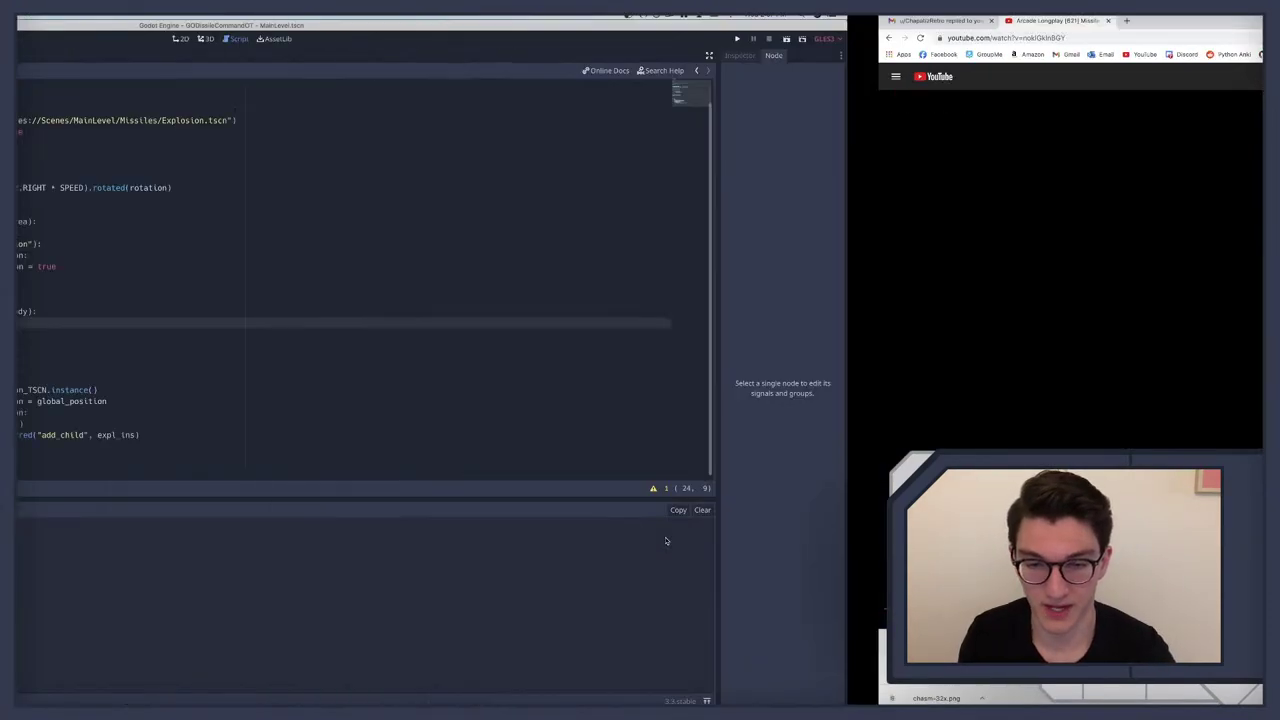
{"action": "scroll", "coordinate": [362, 207], "scroll_direction": "up", "scroll_amount": 1}
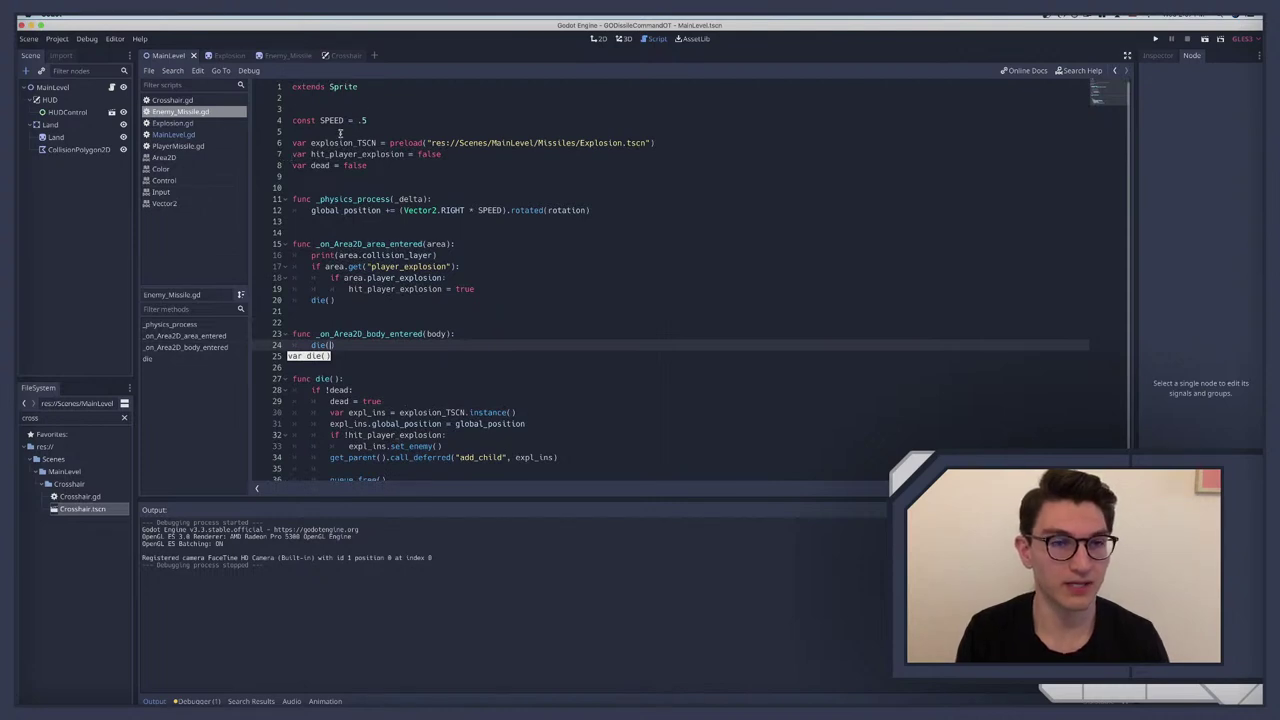
{"action": "left_click", "coordinate": [677, 140]}
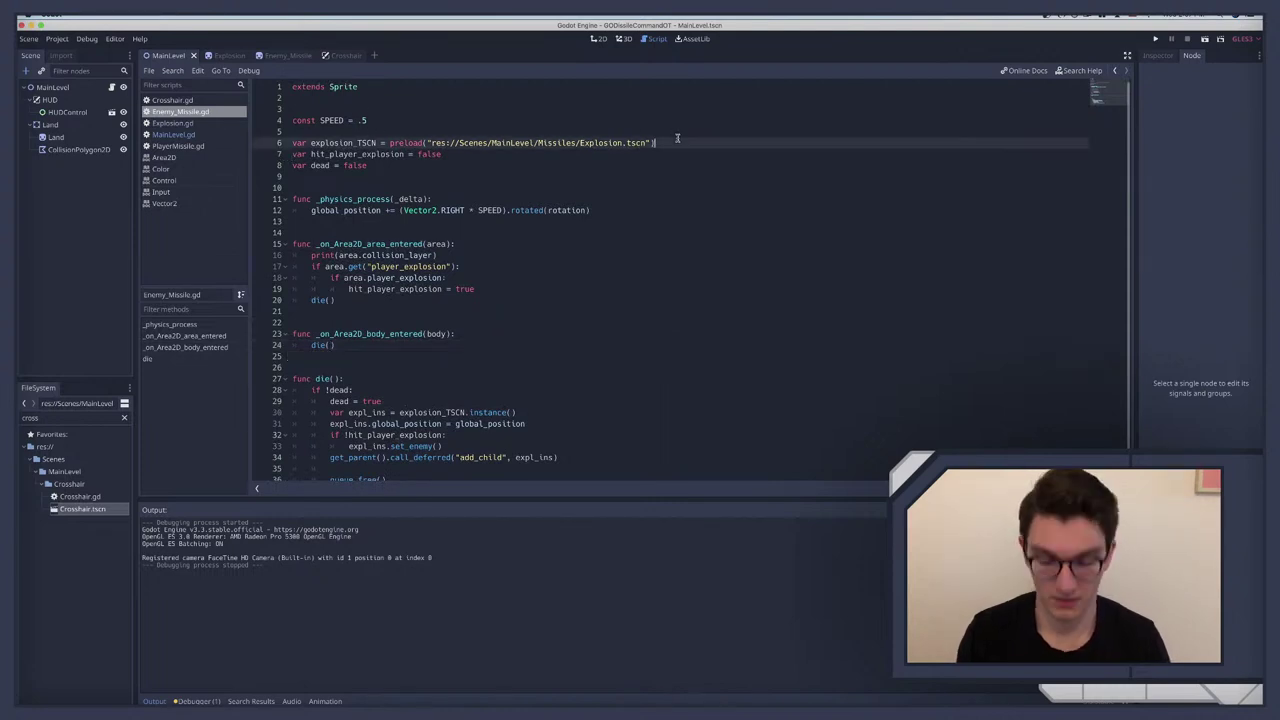
{"action": "key", "text": "Return"}
{"action": "type", "text": "e"}
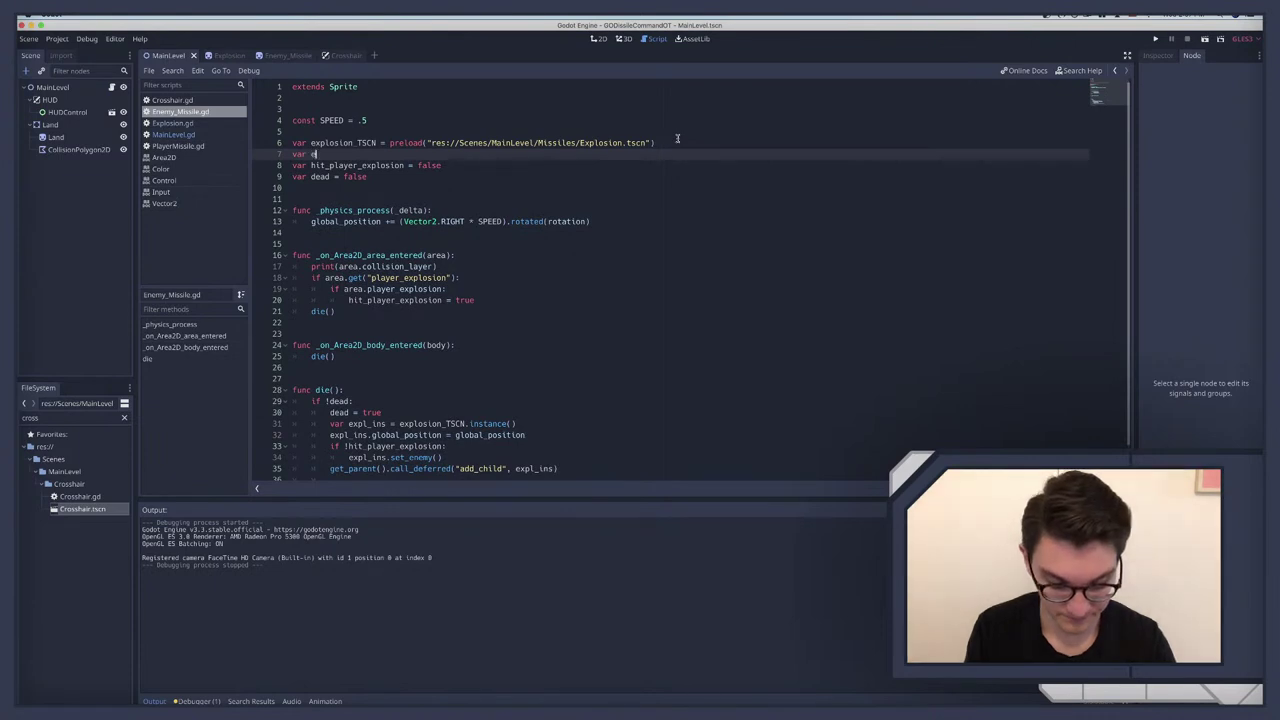
{"action": "type", "text": "nemy_missile_"}
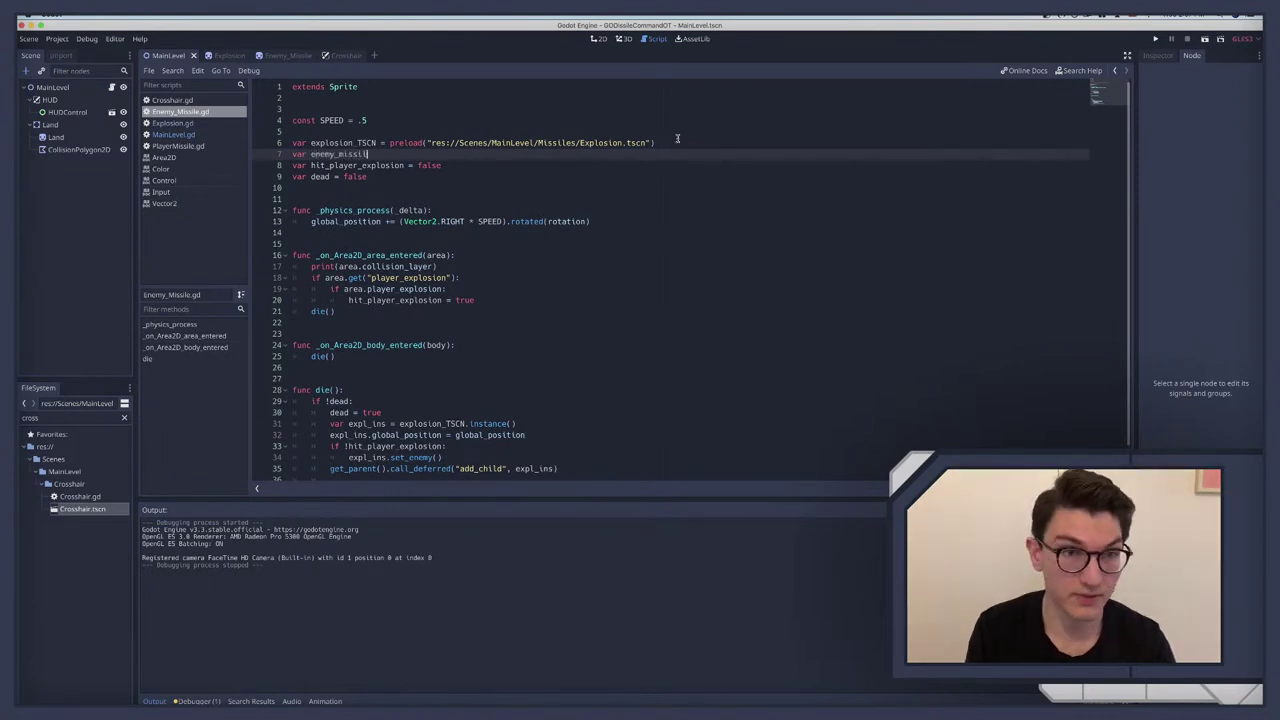
{"action": "type", "text": "scene"}
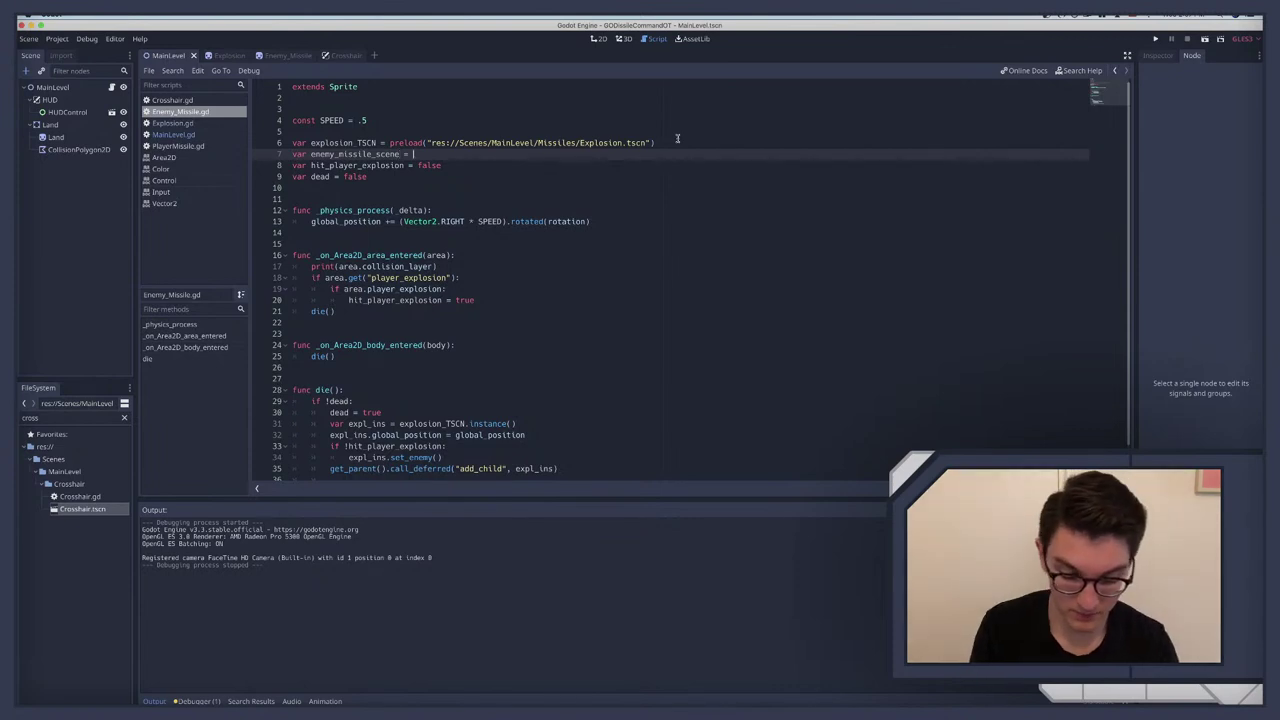
{"action": "type", "text": " = preload"}
{"action": "key", "text": "BackSpace"}
{"action": "key", "text": "BackSpace"}
{"action": "key", "text": "BackSpace"}
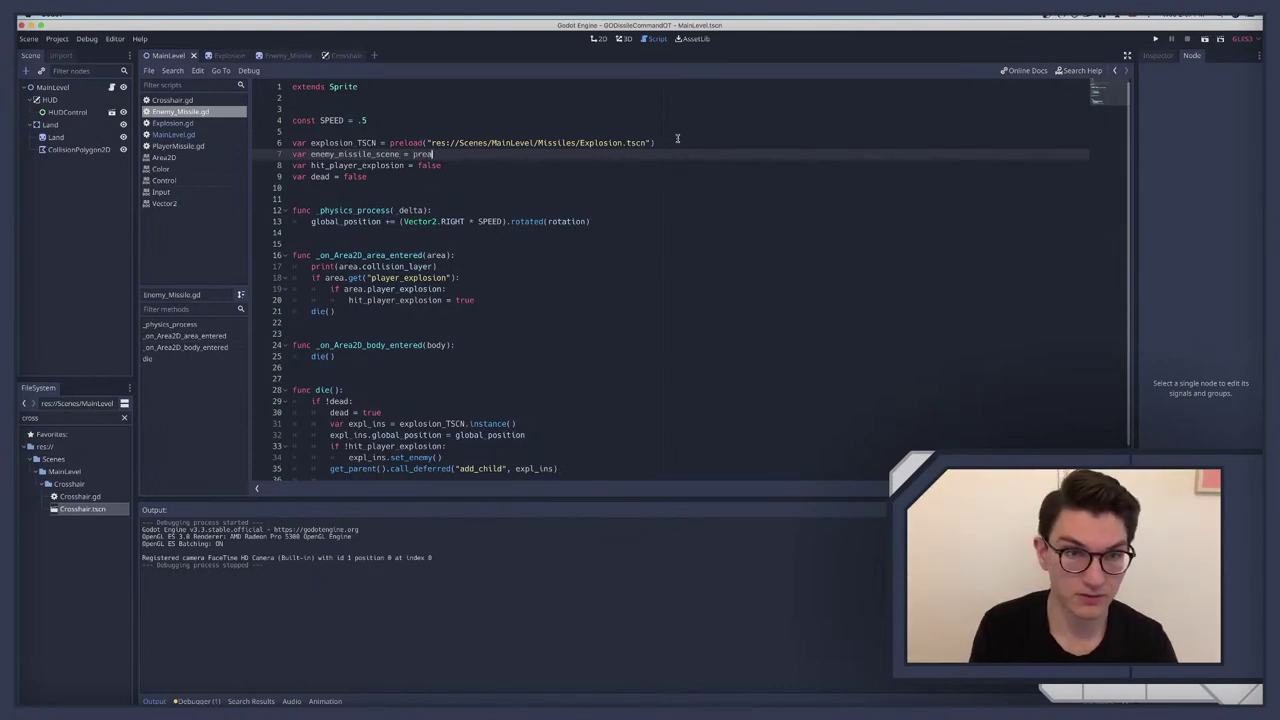
{"action": "type", "text": "load"}
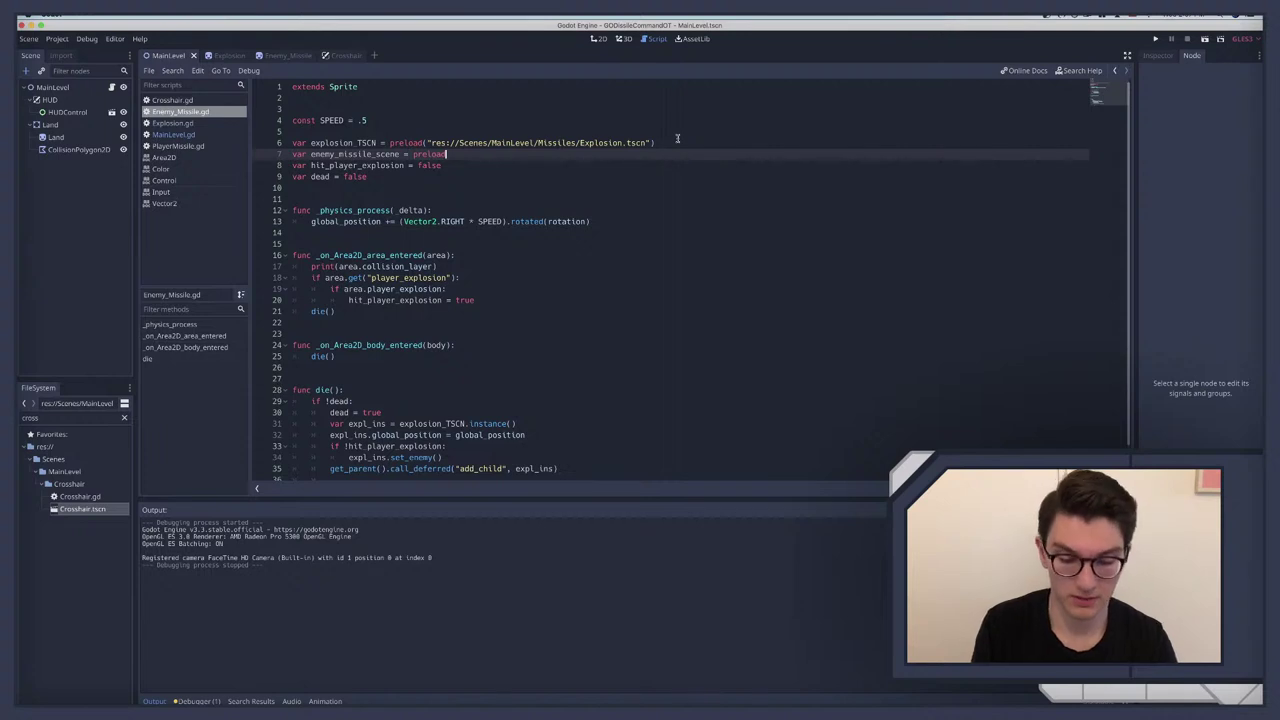
{"action": "type", "text": "("}
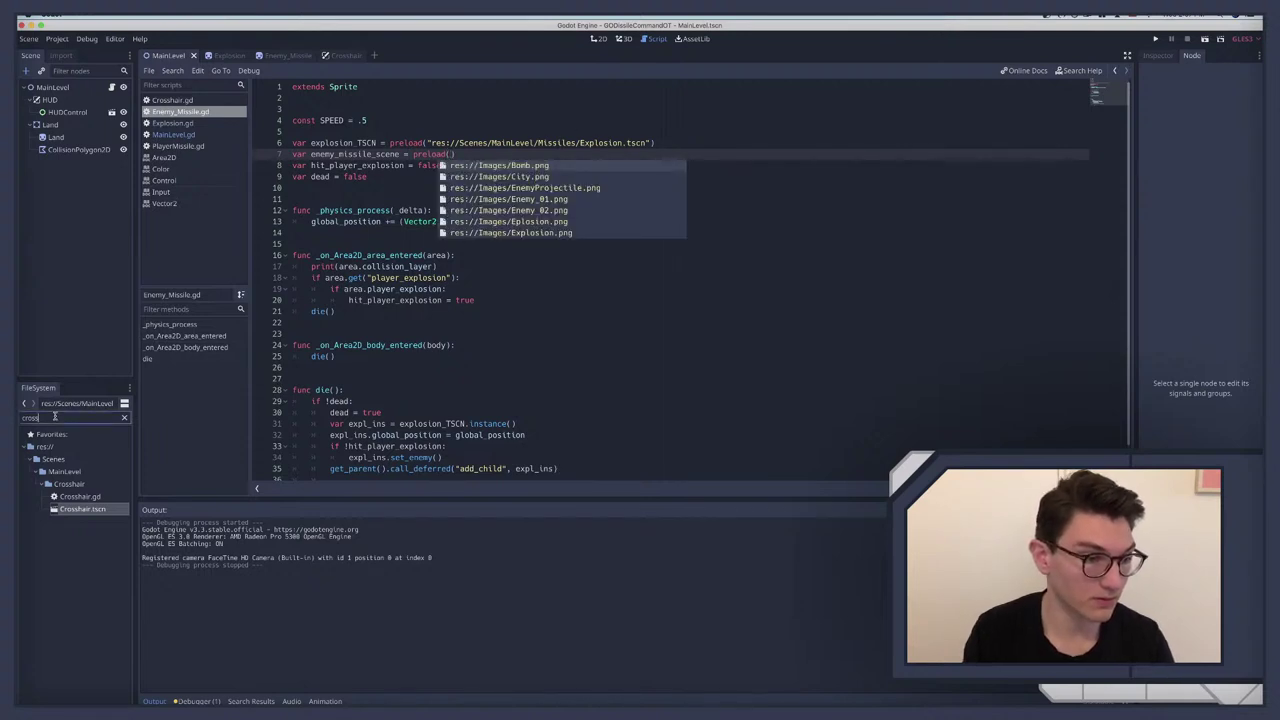
Step: Filter the FileSystem for 'missi' and drop Enemy_Missile.tscn's path into the preload call
{"action": "double_click", "coordinate": [55, 417]}
{"action": "key", "text": "BackSpace"}
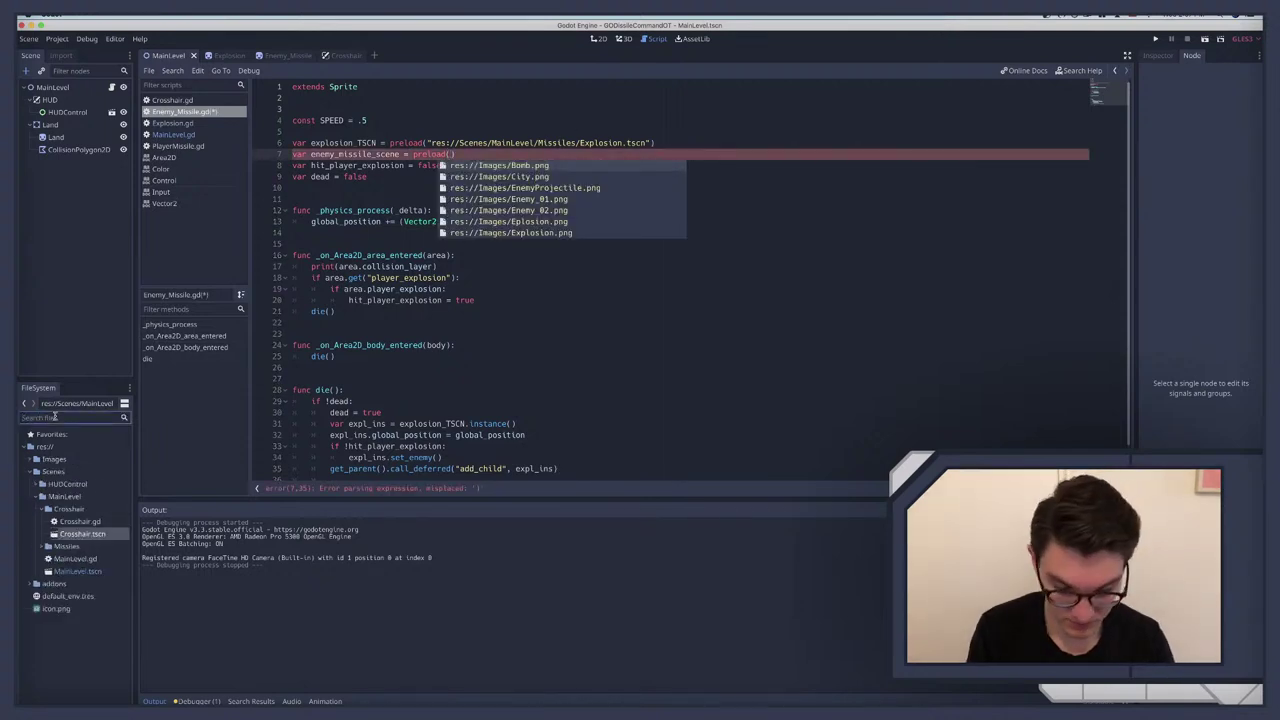
{"action": "type", "text": "proje"}
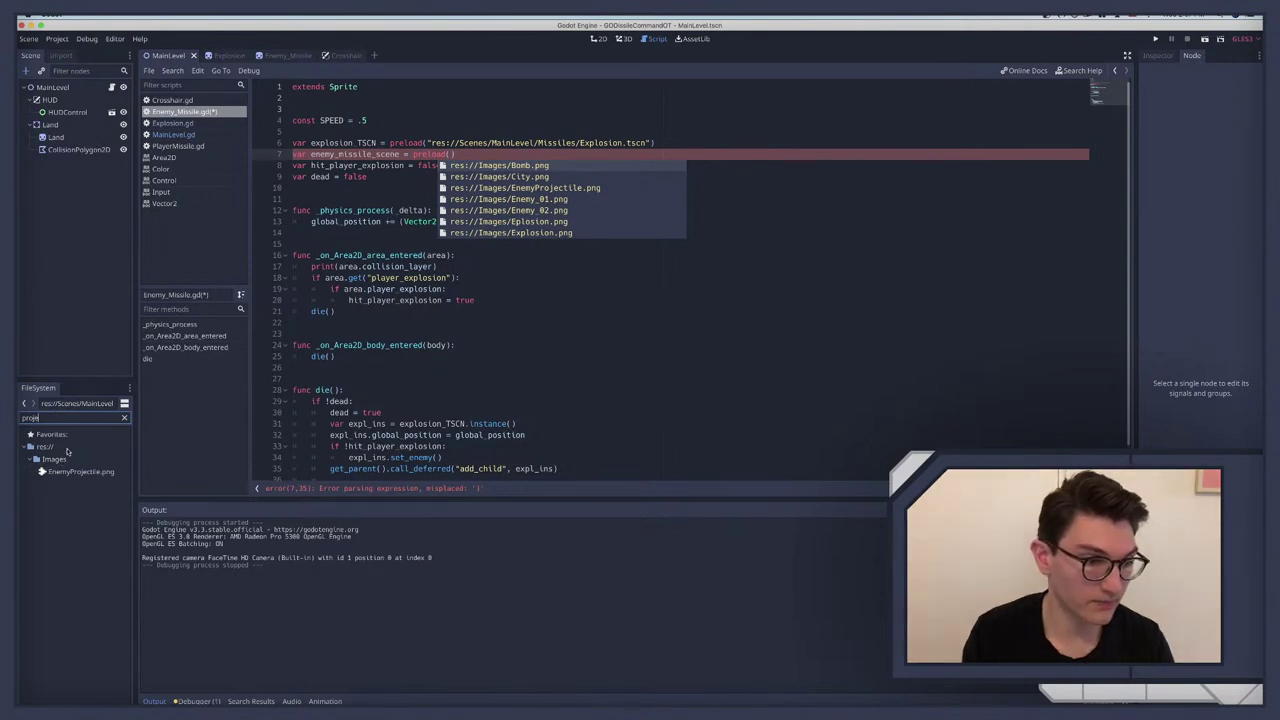
{"action": "key", "text": "BackSpace"}
{"action": "key", "text": "BackSpace"}
{"action": "key", "text": "BackSpace"}
{"action": "key", "text": "BackSpace"}
{"action": "key", "text": "BackSpace"}
{"action": "type", "text": "m"}
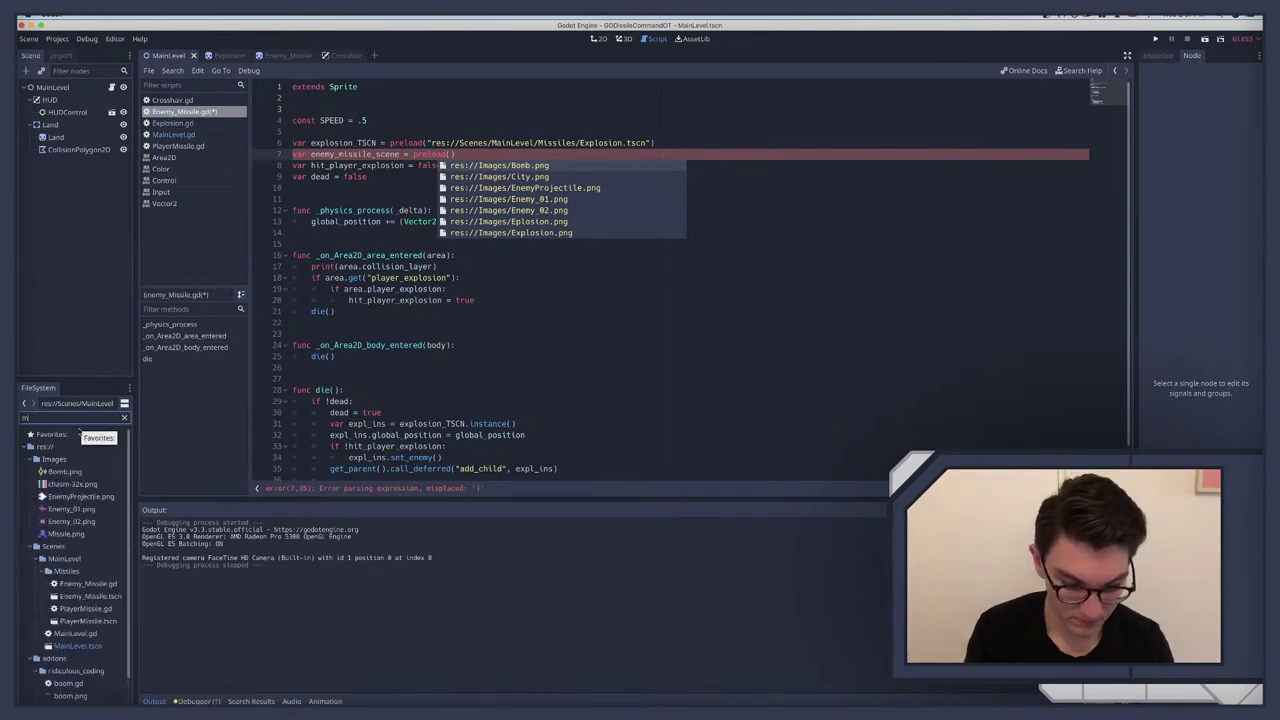
{"action": "type", "text": "issi"}
{"action": "left_click_drag", "start_coordinate": [85, 533], "coordinate": [453, 155]}
Step: Tidy the blank lines below the variable declarations, leaving a single empty line
{"action": "scroll", "coordinate": [503, 263], "scroll_direction": "down", "scroll_amount": 1}
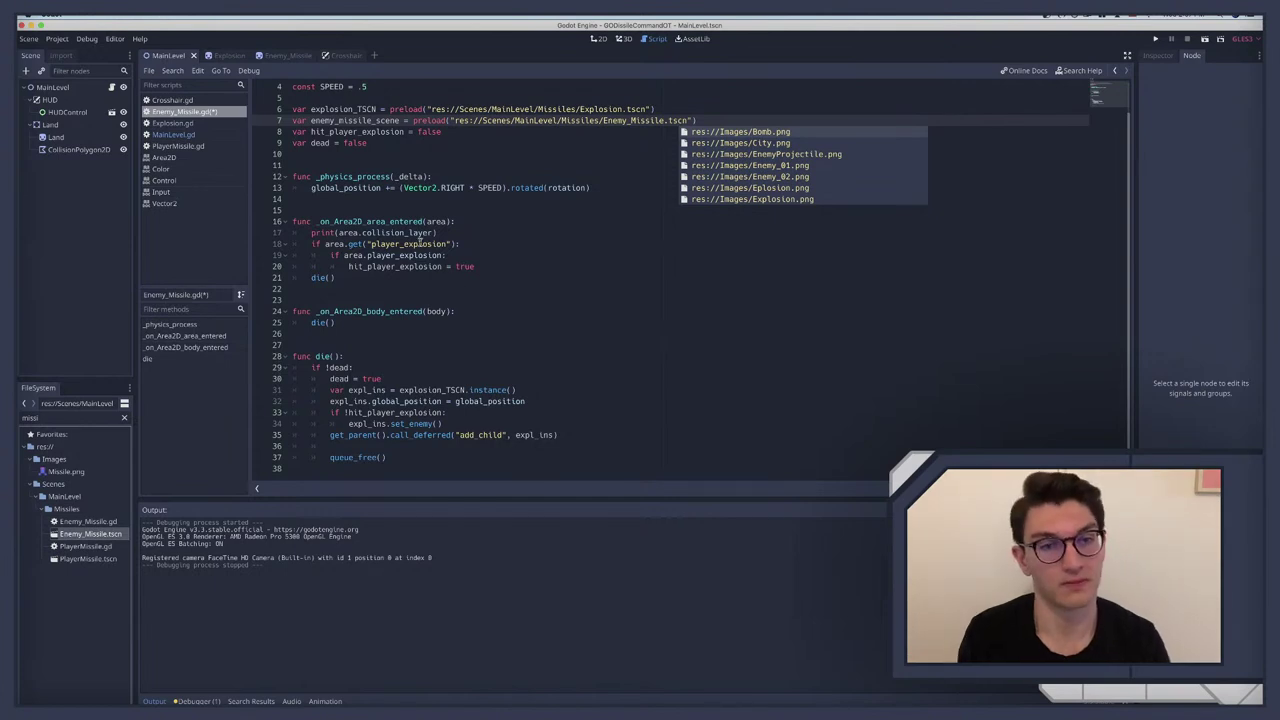
{"action": "scroll", "coordinate": [389, 183], "scroll_direction": "up", "scroll_amount": 1}
{"action": "left_click", "coordinate": [360, 186]}
{"action": "key", "text": "Return"}
{"action": "key", "text": "Return"}
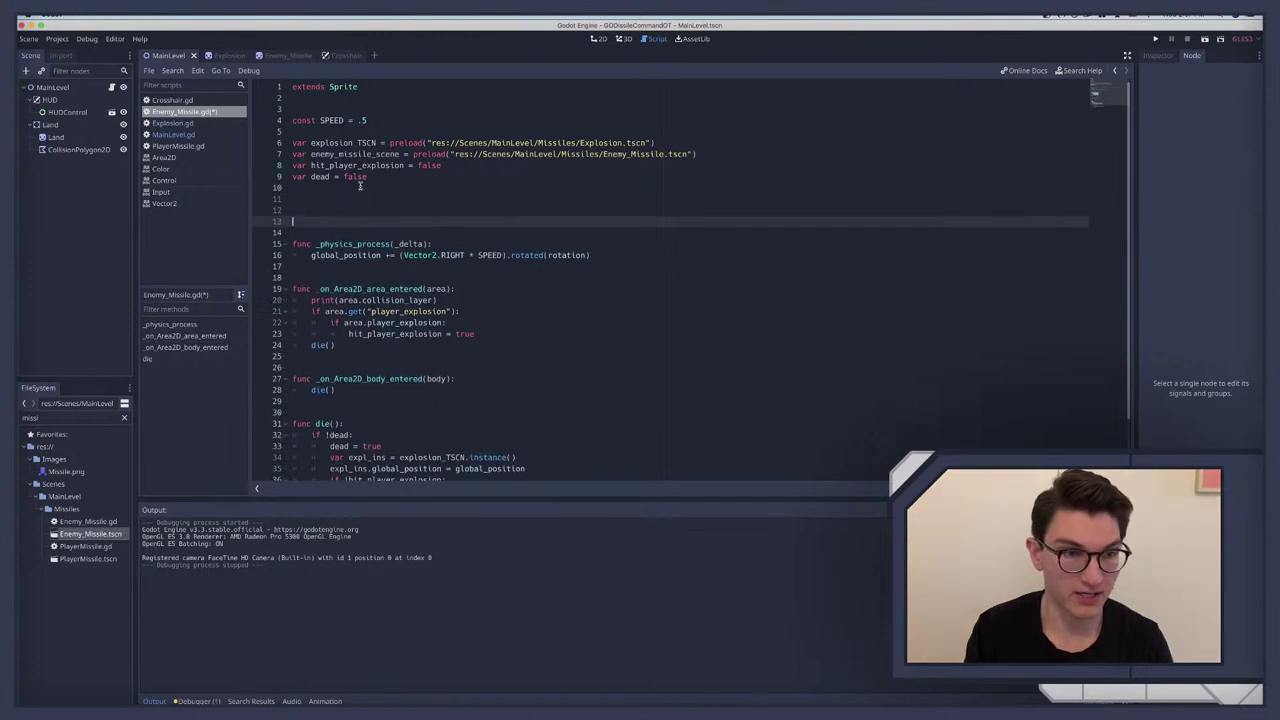
{"action": "left_click", "coordinate": [345, 200]}
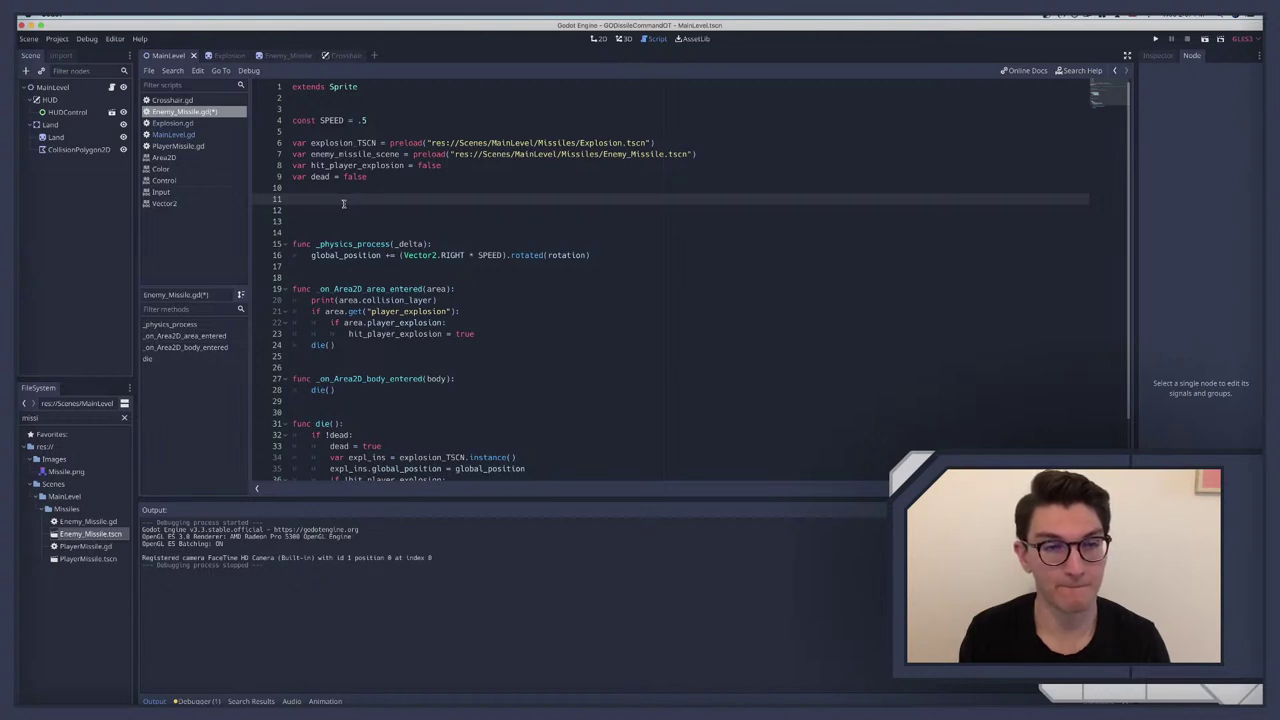
{"action": "left_click", "coordinate": [320, 214]}
{"action": "left_click", "coordinate": [310, 201]}
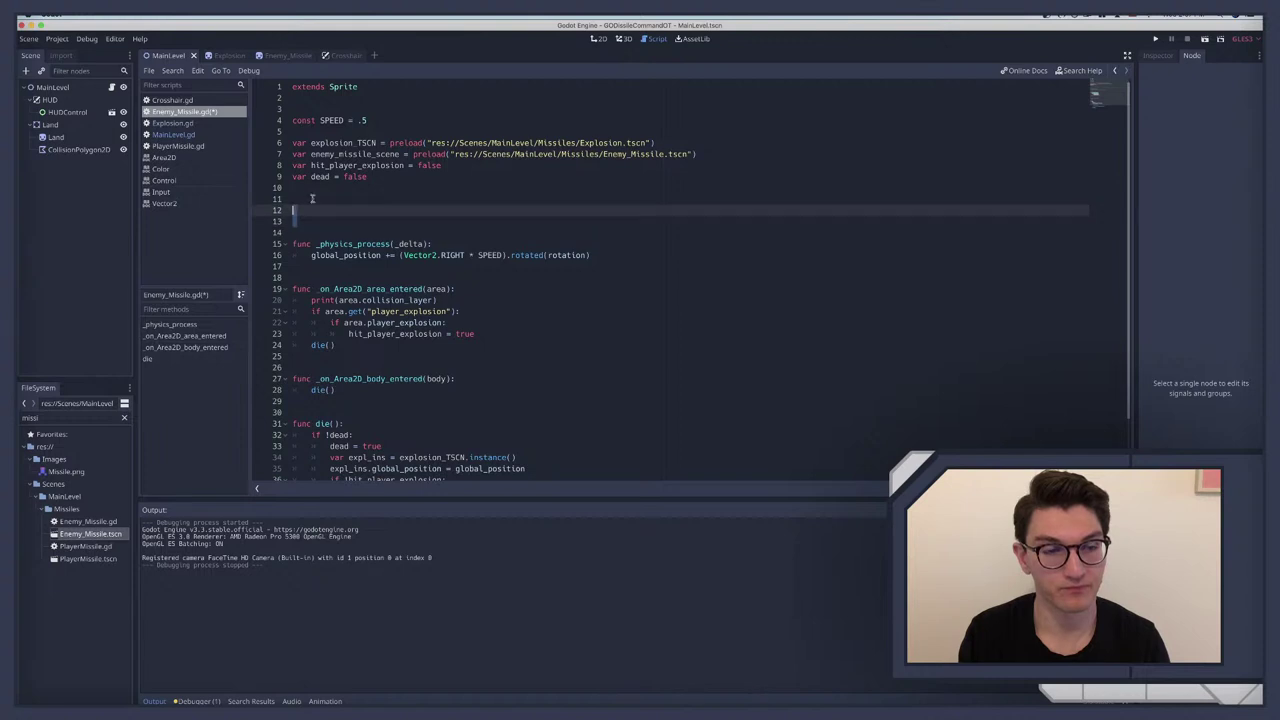
{"action": "left_click", "coordinate": [307, 187]}
{"action": "key", "text": "Delete"}
{"action": "key", "text": "Delete"}
{"action": "key", "text": "Delete"}
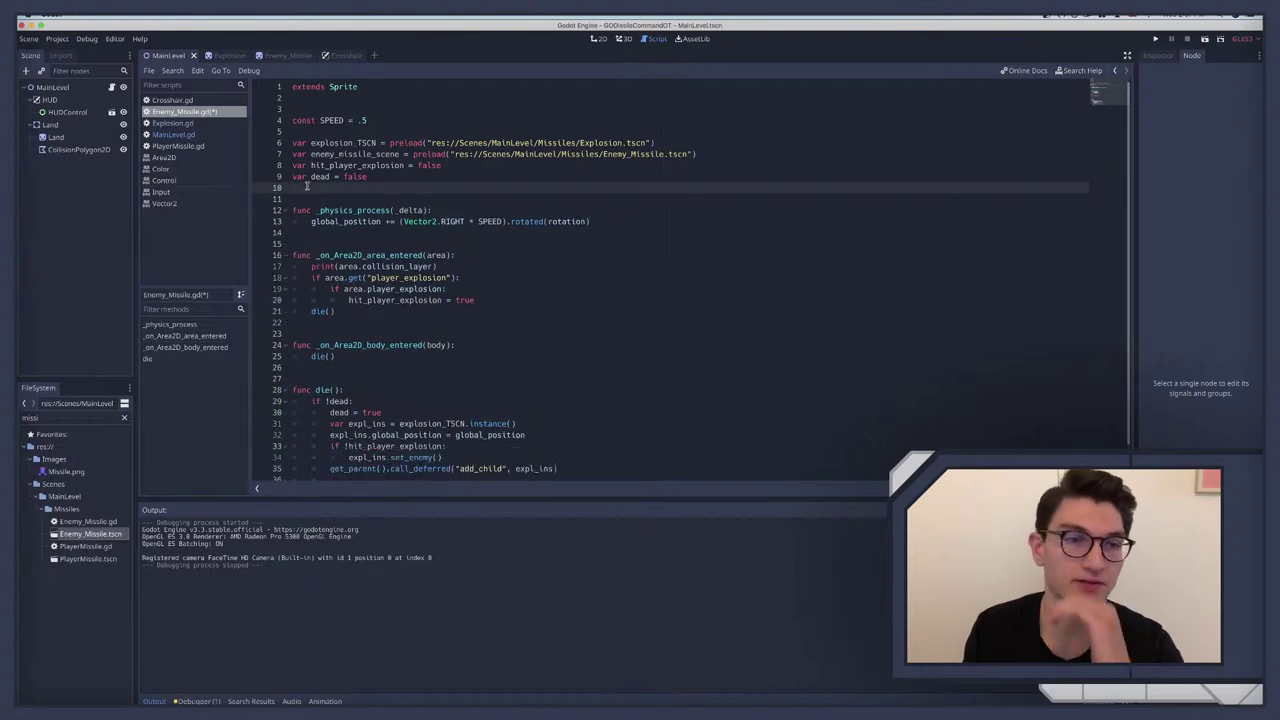
{"action": "key", "text": "Return"}
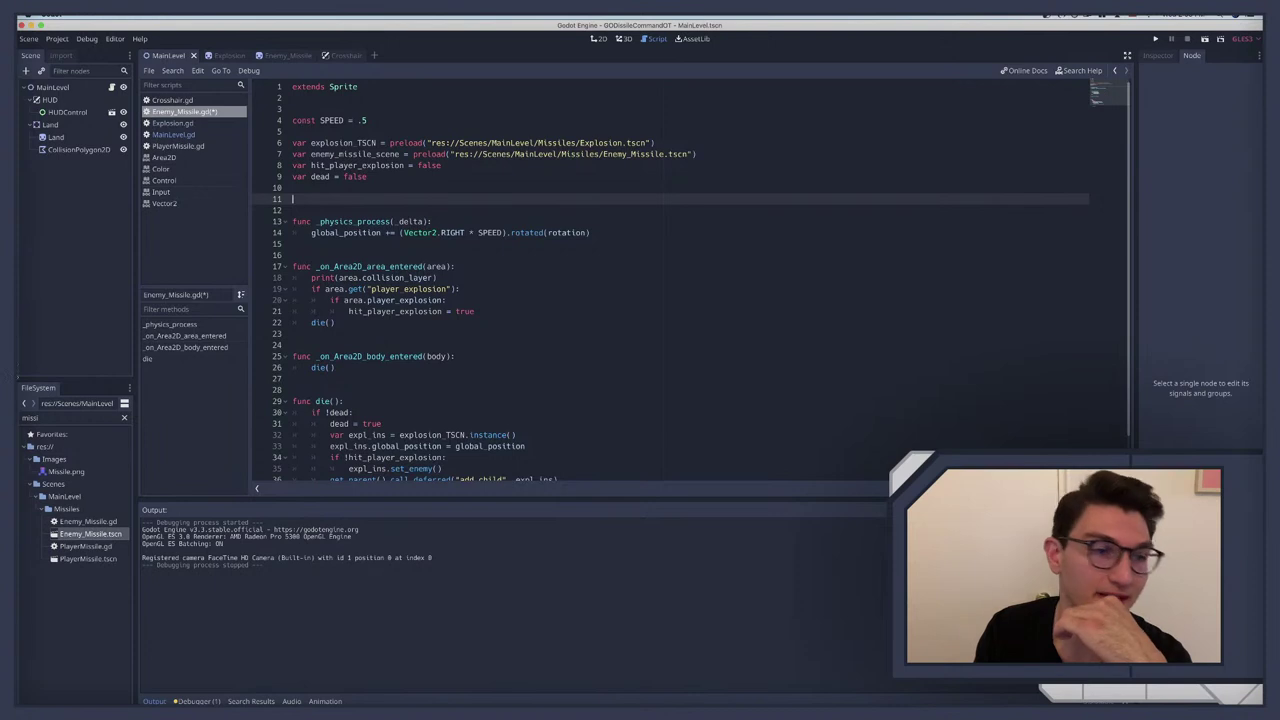
{"action": "double_click", "coordinate": [52, 417]}
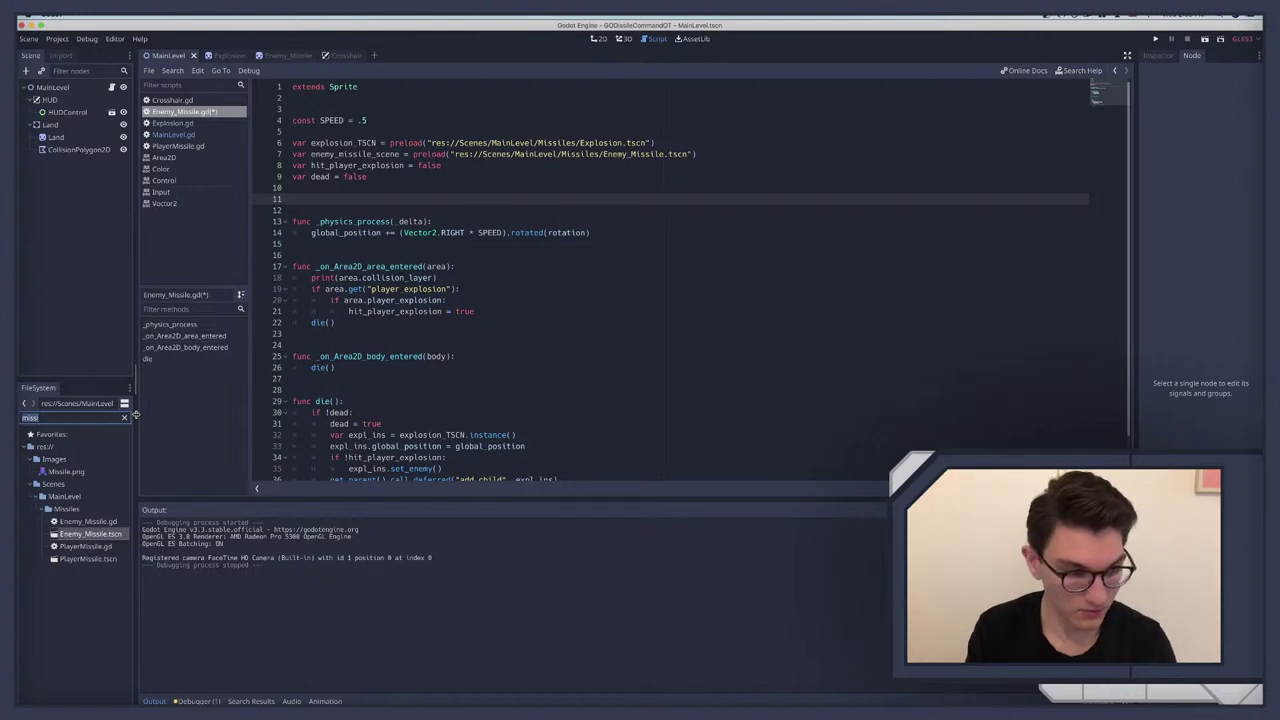
Step: Add a Timer child node to the Enemy_Missile scene, save it, and run the game
{"action": "double_click", "coordinate": [92, 534]}
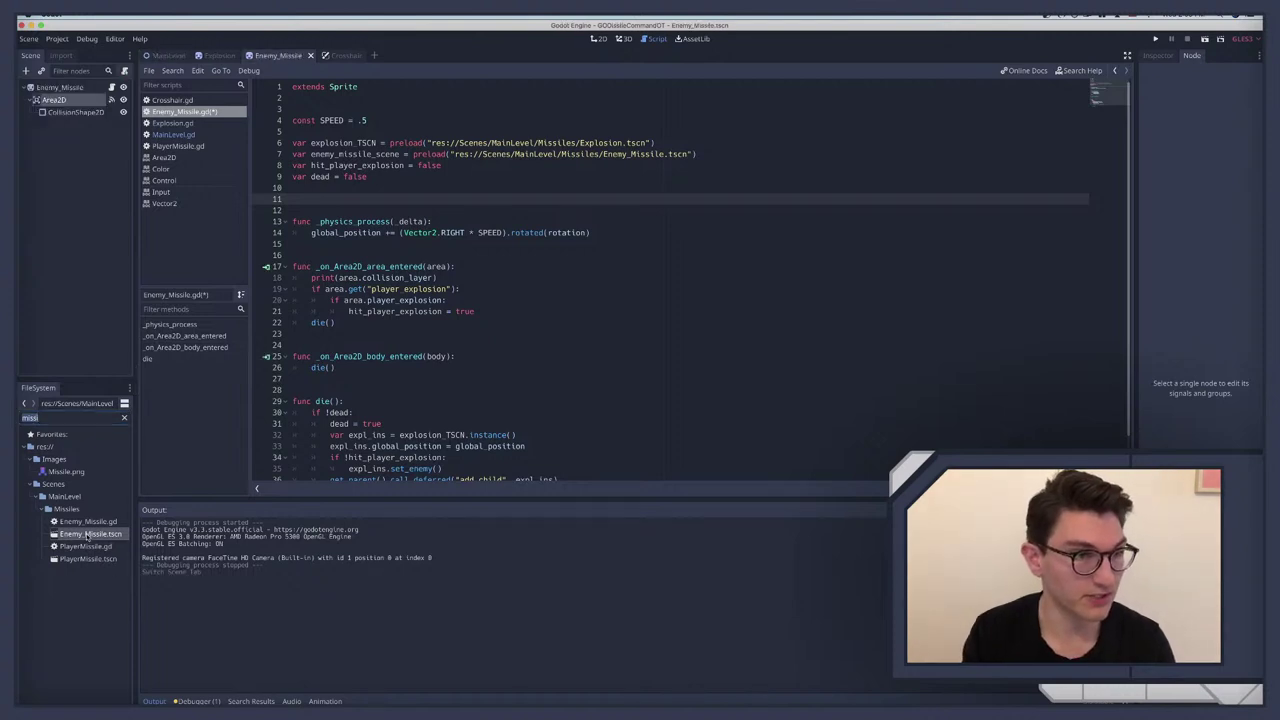
{"action": "left_click", "coordinate": [55, 88]}
{"action": "key", "text": "ctrl+a"}
{"action": "type", "text": "timer"}
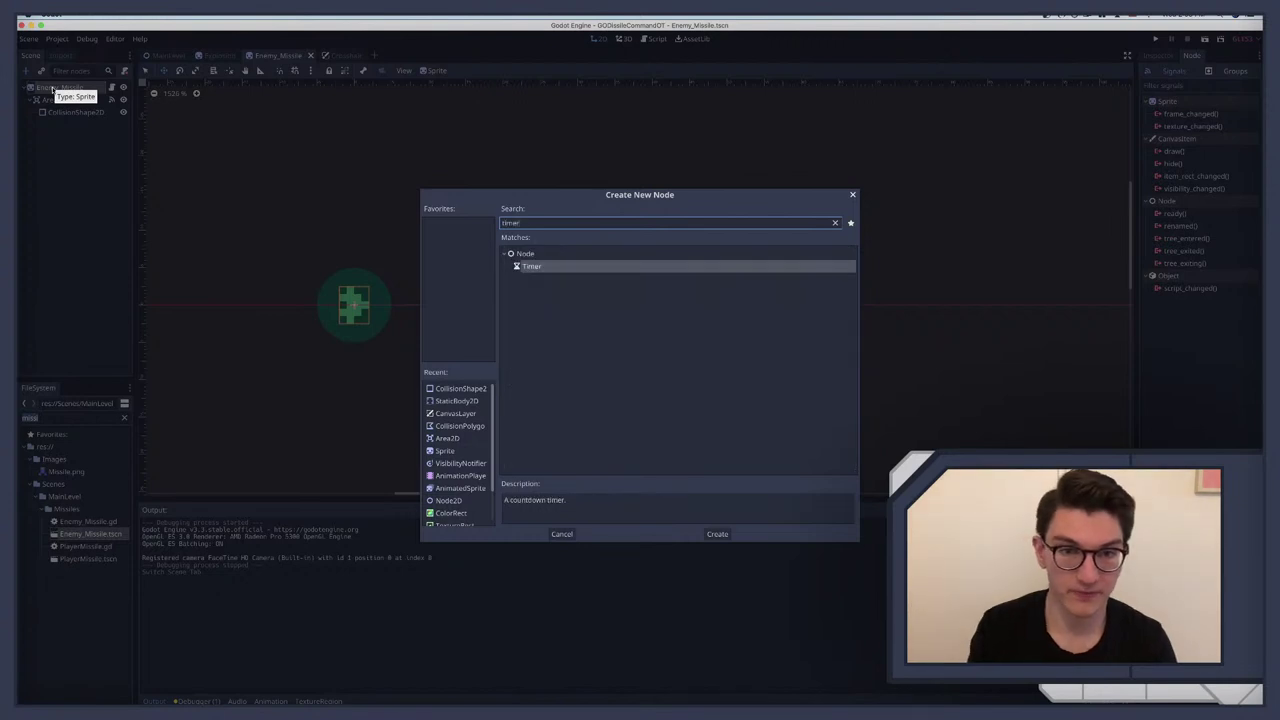
{"action": "key", "text": "Return"}
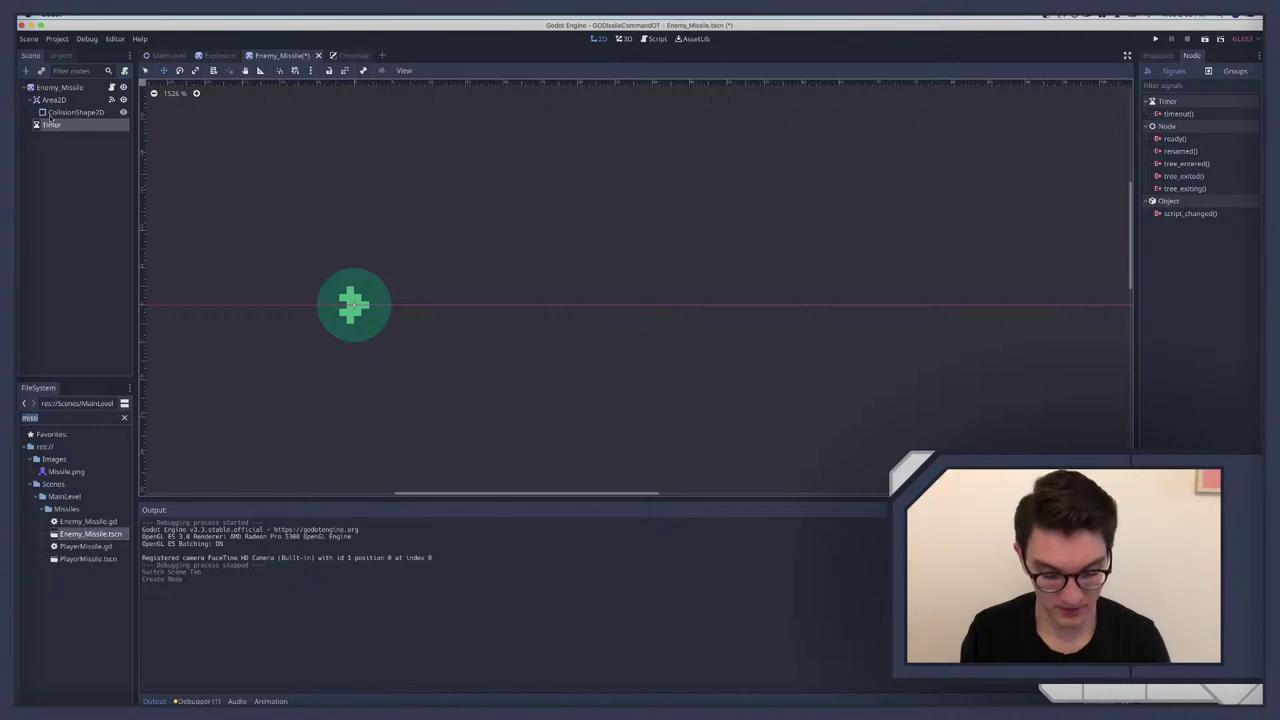
{"action": "key", "text": "ctrl+s"}
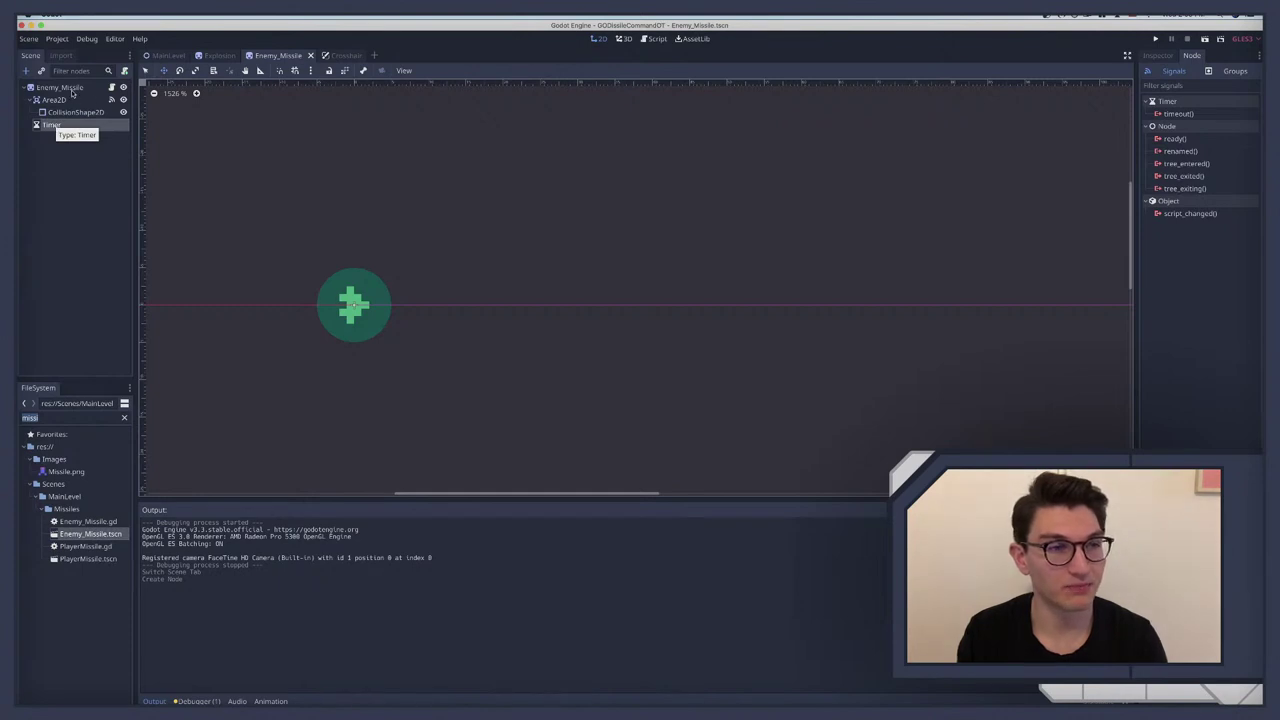
{"action": "left_click", "coordinate": [76, 89]}
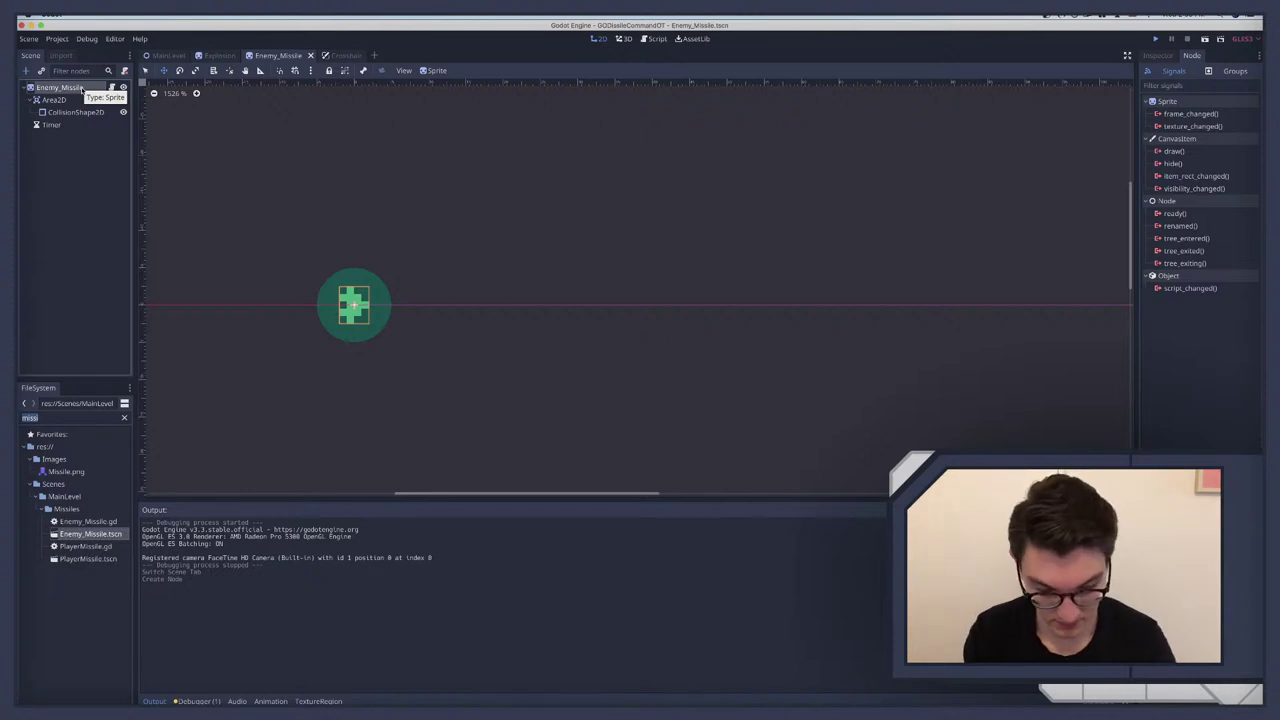
{"action": "key", "text": "F5"}
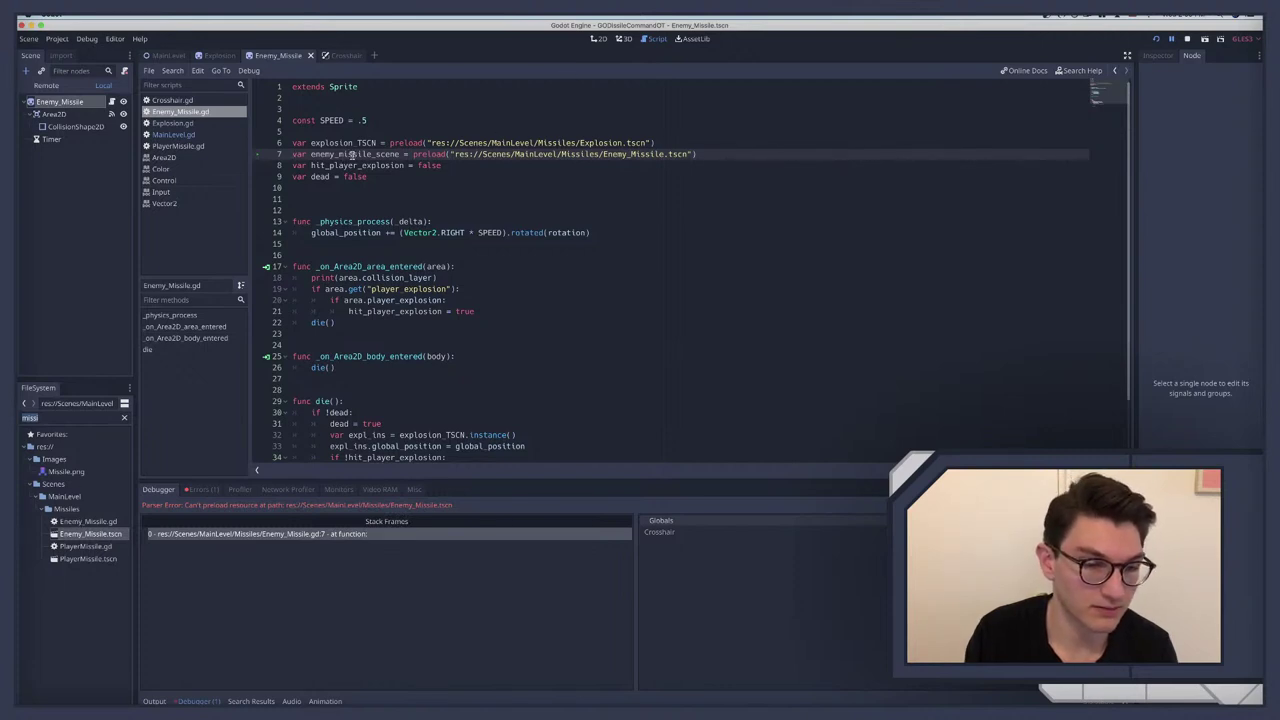
Step: Make line 7 an onready var that uses load instead of preload
{"action": "triple_click", "coordinate": [352, 155]}
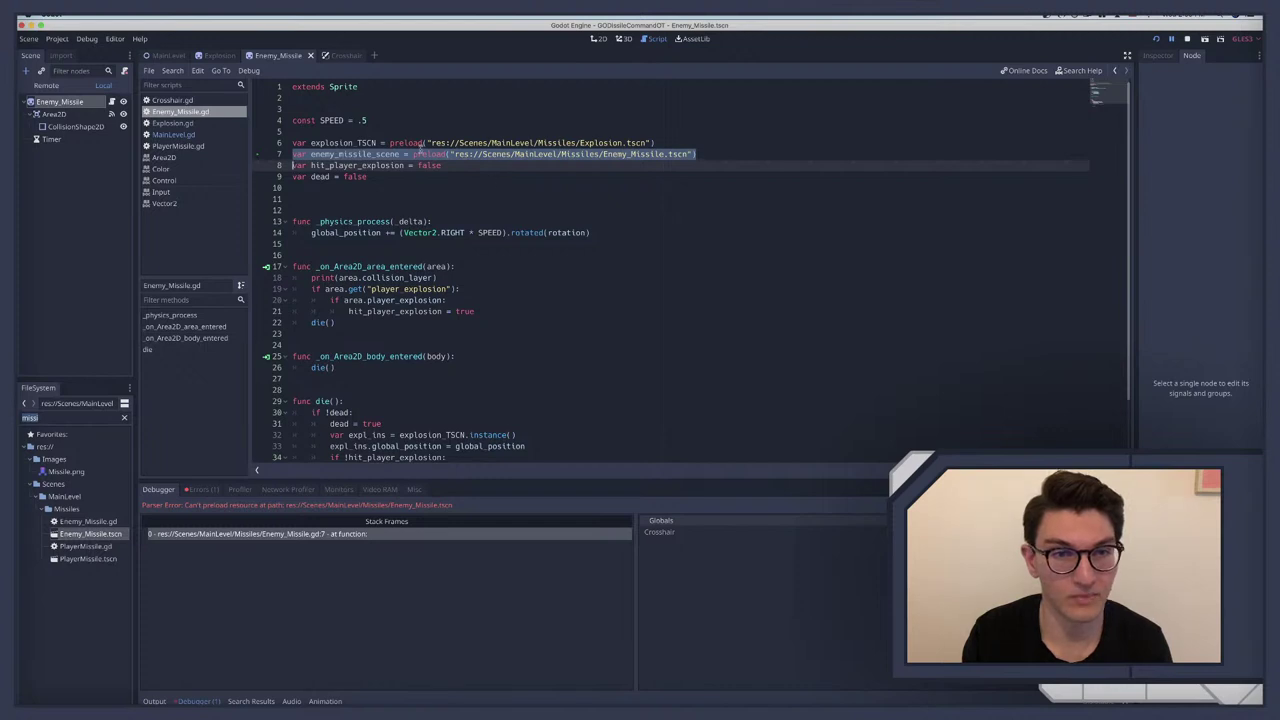
{"action": "left_click", "coordinate": [422, 151]}
{"action": "left_click", "coordinate": [292, 154]}
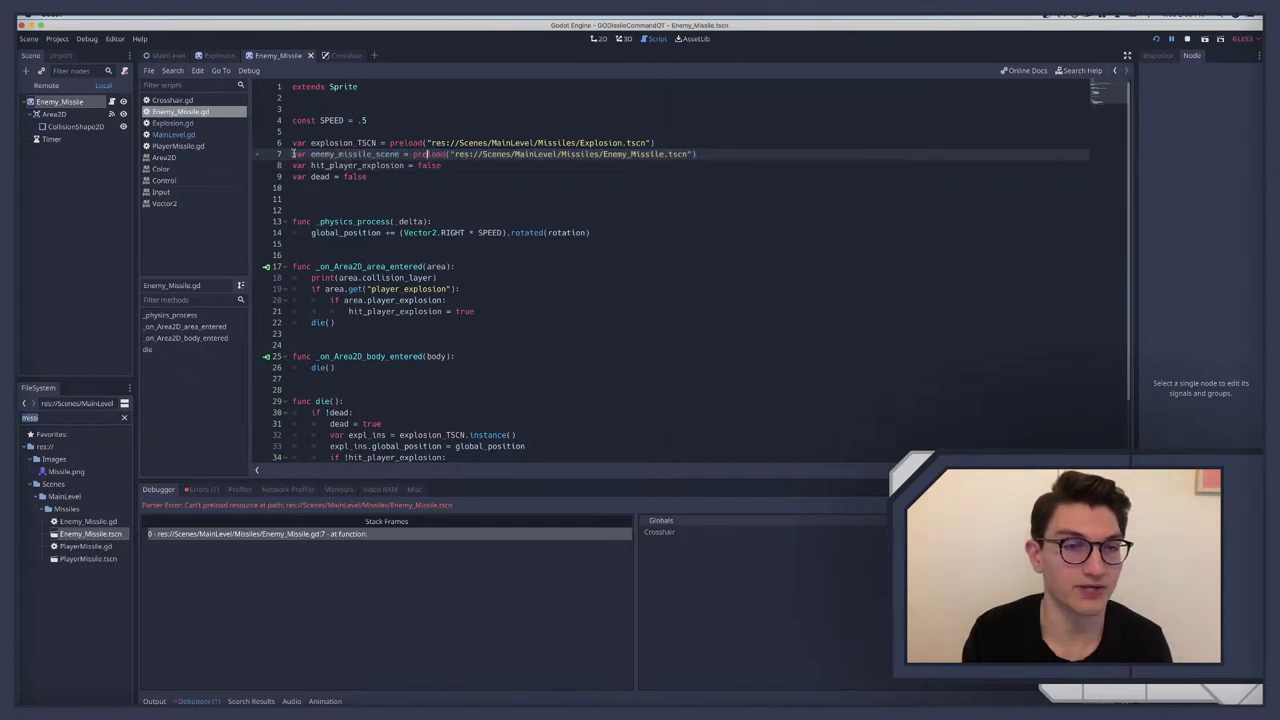
{"action": "type", "text": "onready"}
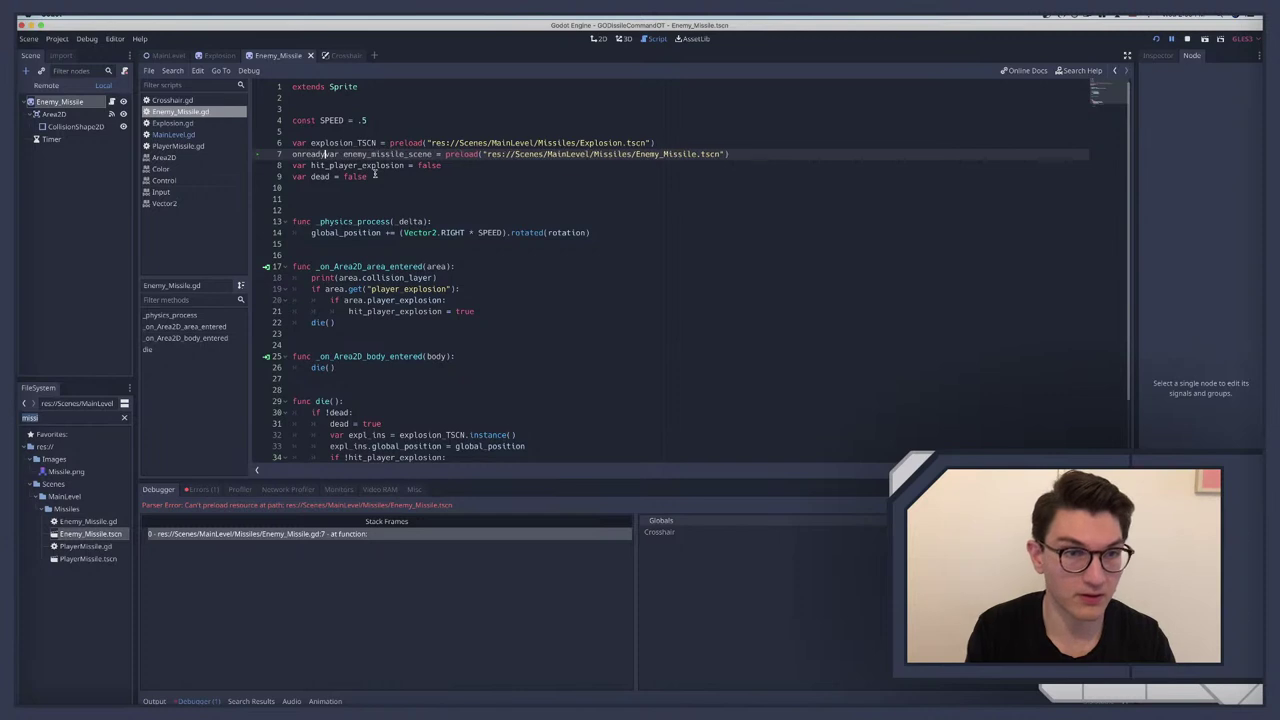
{"action": "left_click", "coordinate": [467, 154]}
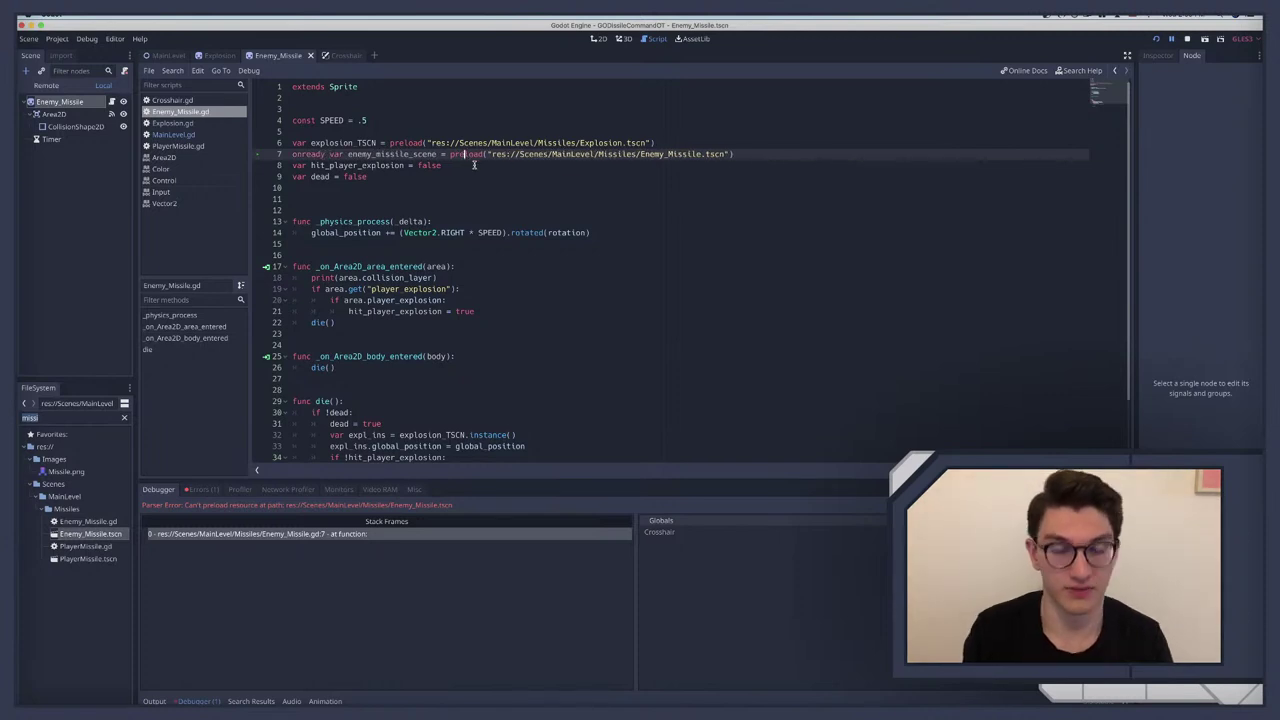
{"action": "key", "text": "BackSpace"}
{"action": "key", "text": "BackSpace"}
{"action": "key", "text": "BackSpace"}
Step: Move the enemy_missile_scene line up under the SPEED constant, above explosion_TSCN
{"action": "key", "text": "Home"}
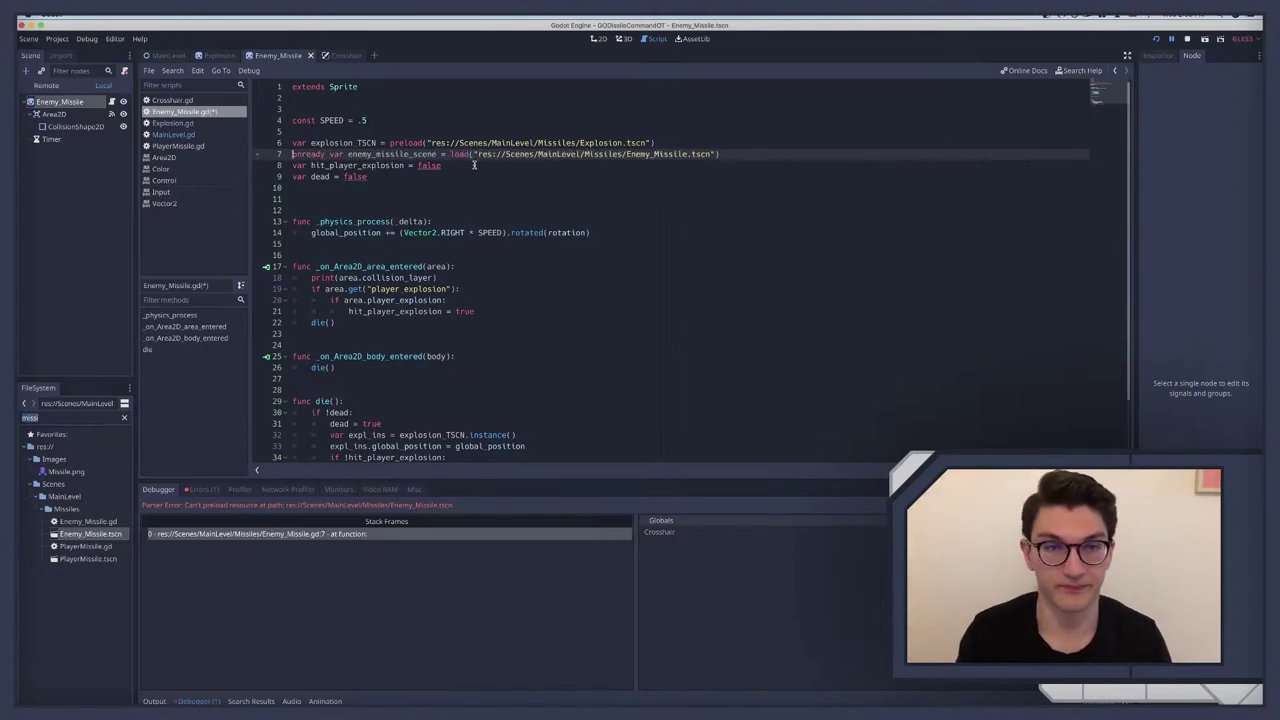
{"action": "key", "text": "shift+End"}
{"action": "key", "text": "ctrl+c"}
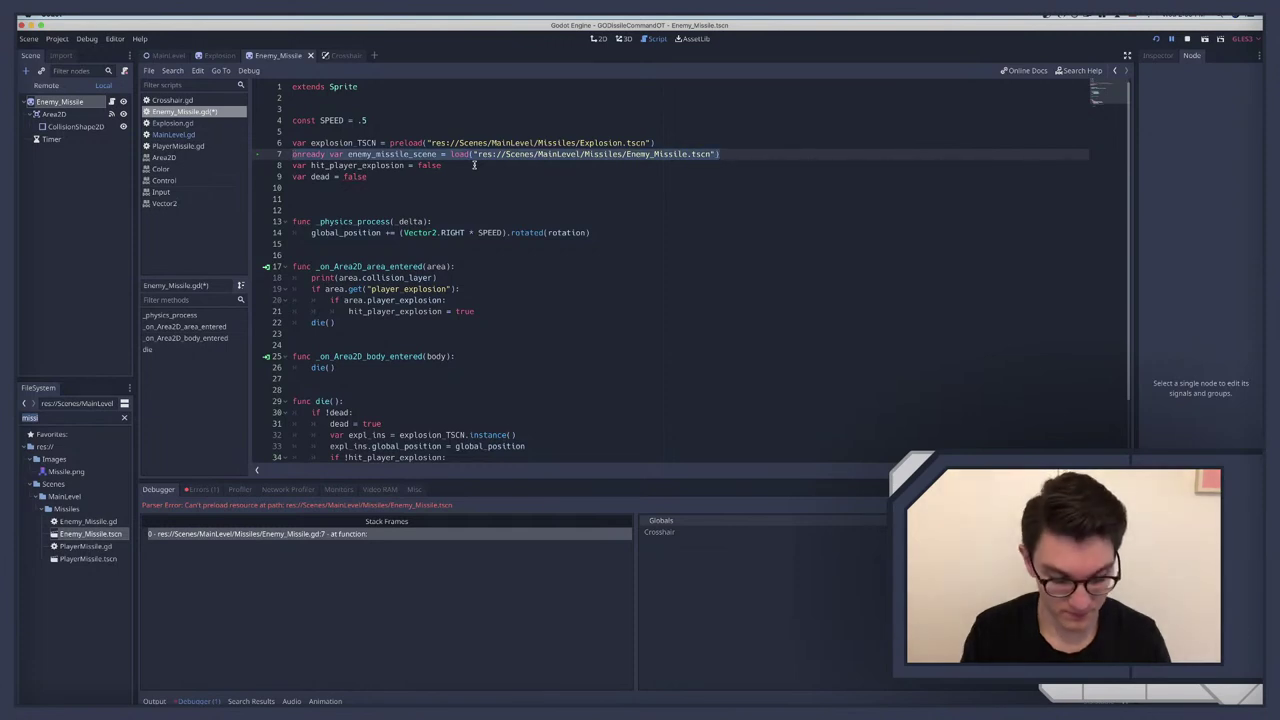
{"action": "key", "text": "BackSpace"}
{"action": "key", "text": "BackSpace"}
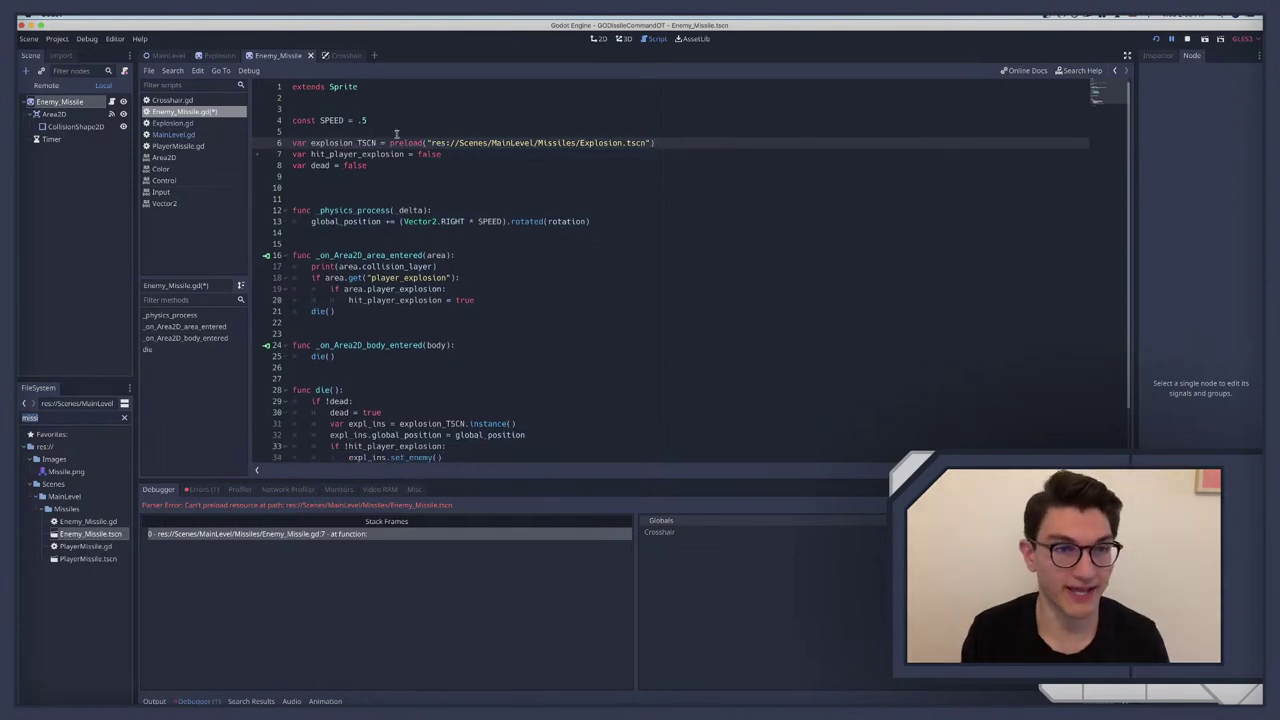
{"action": "left_click", "coordinate": [404, 120]}
{"action": "key", "text": "Return"}
{"action": "key", "text": "Return"}
{"action": "key", "text": "ctrl+v"}
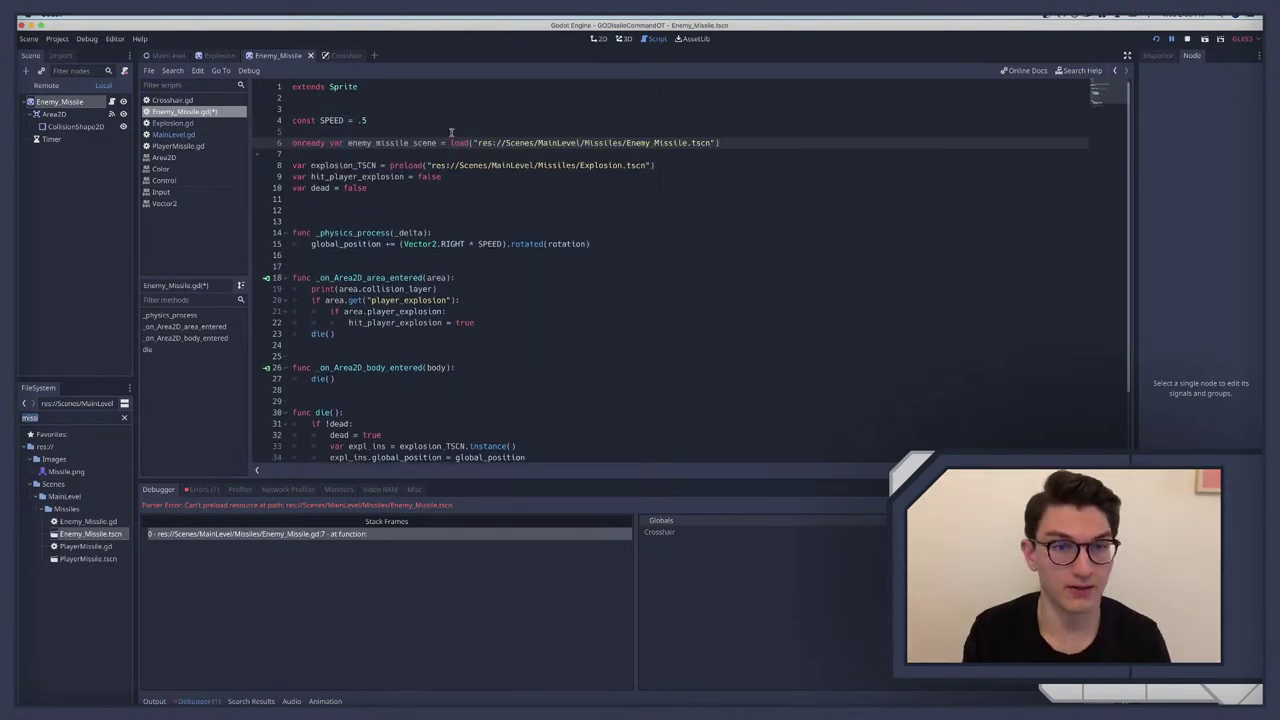
{"action": "double_click", "coordinate": [411, 165]}
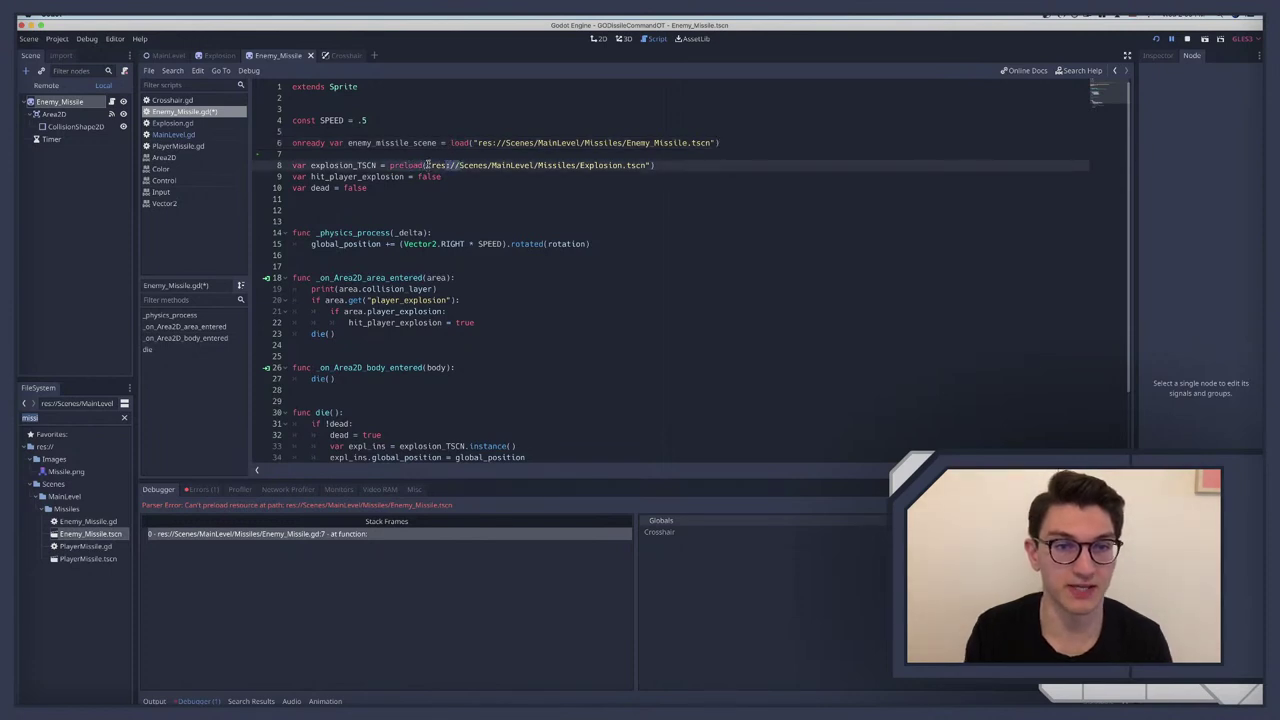
{"action": "left_click_drag", "start_coordinate": [427, 165], "coordinate": [644, 165]}
Step: Run the game twice to confirm enemy missiles fall without the parser error, then stop it
{"action": "left_click", "coordinate": [556, 165]}
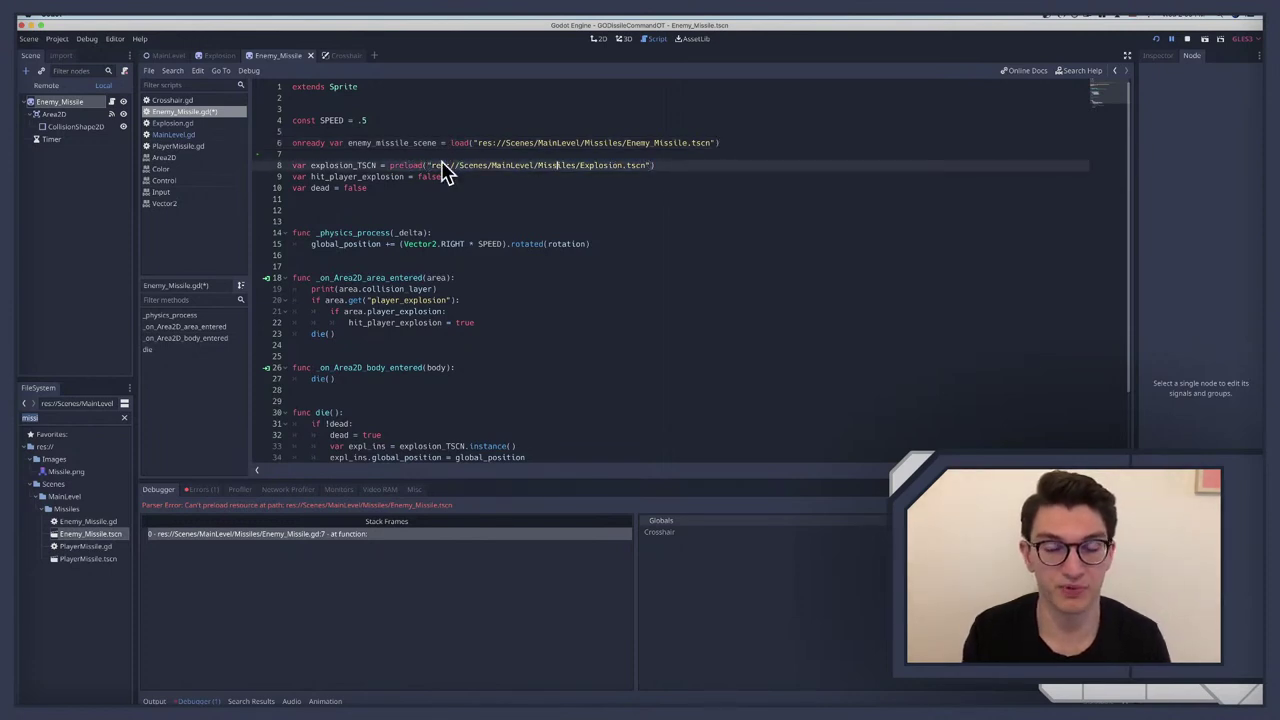
{"action": "key", "text": "super+b"}
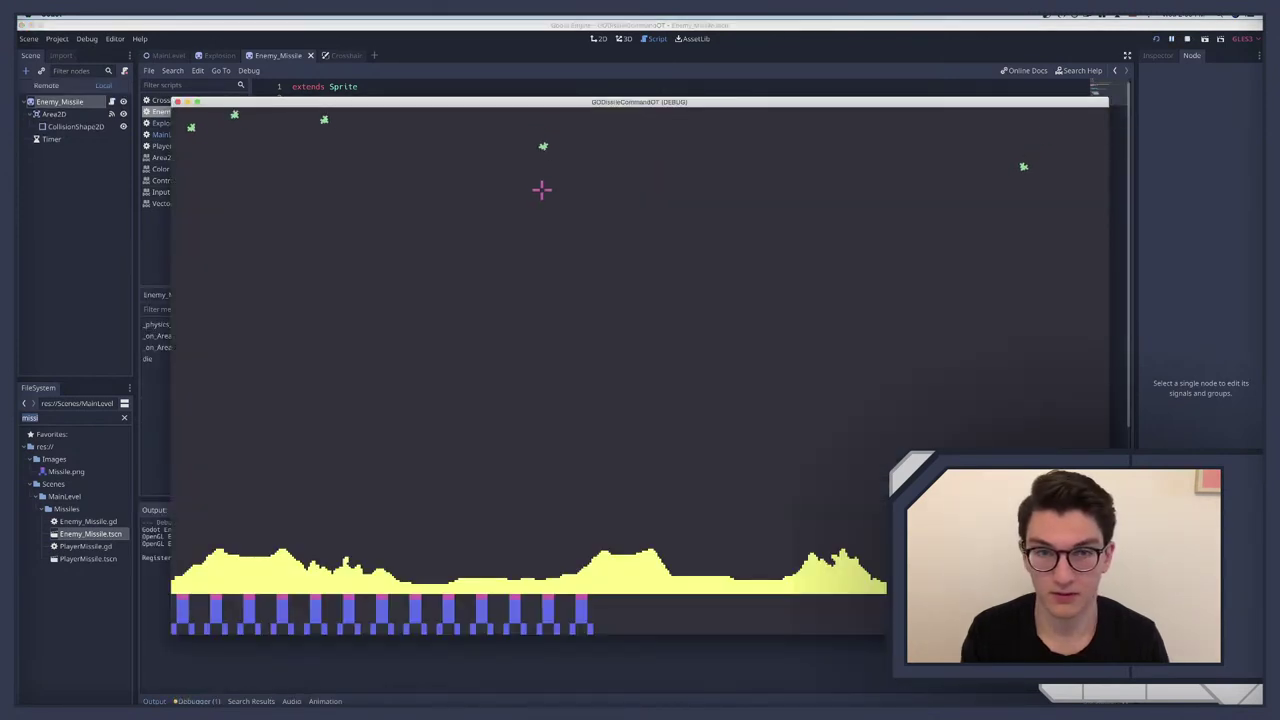
{"action": "key", "text": "super+period"}
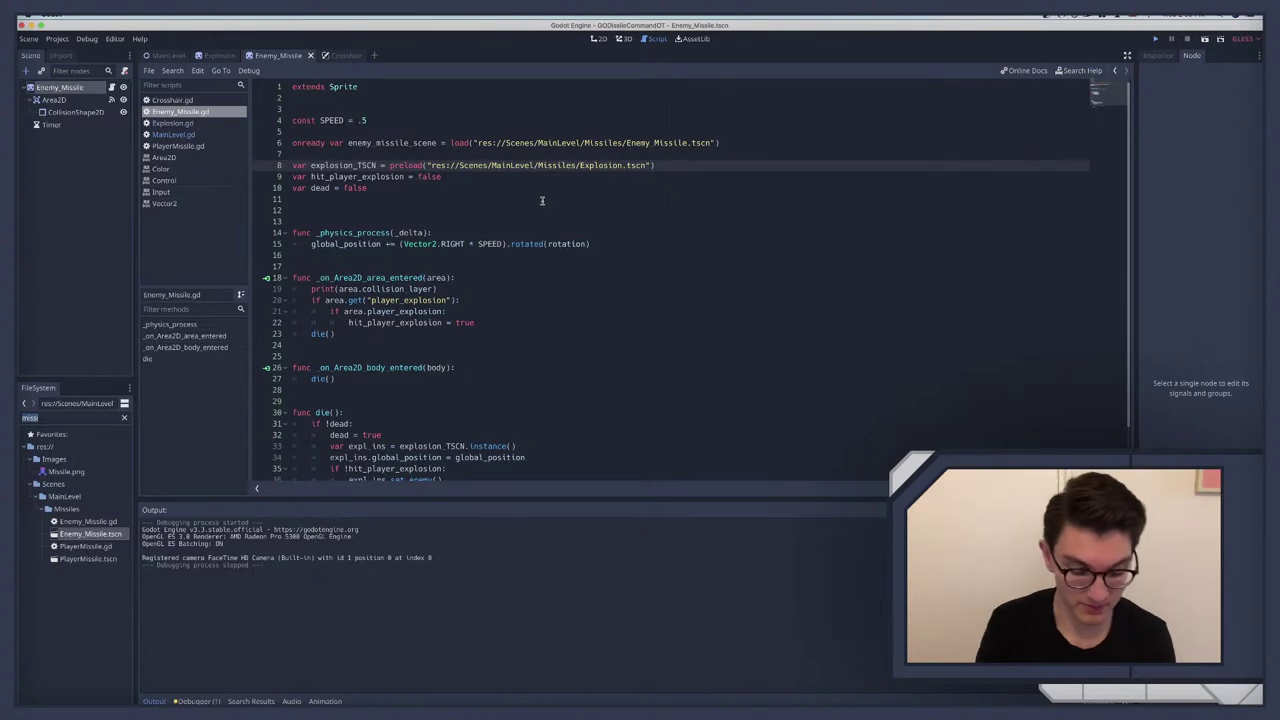
{"action": "key", "text": "super+b"}
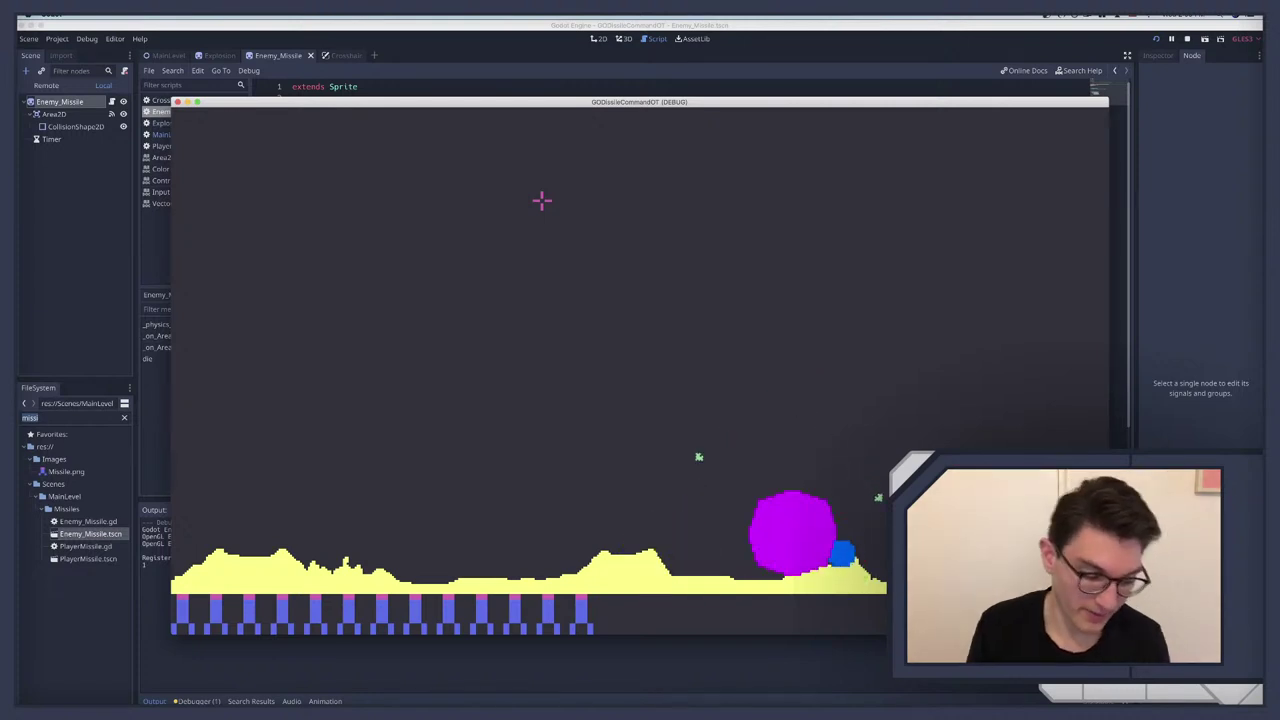
{"action": "key", "text": "super+period"}
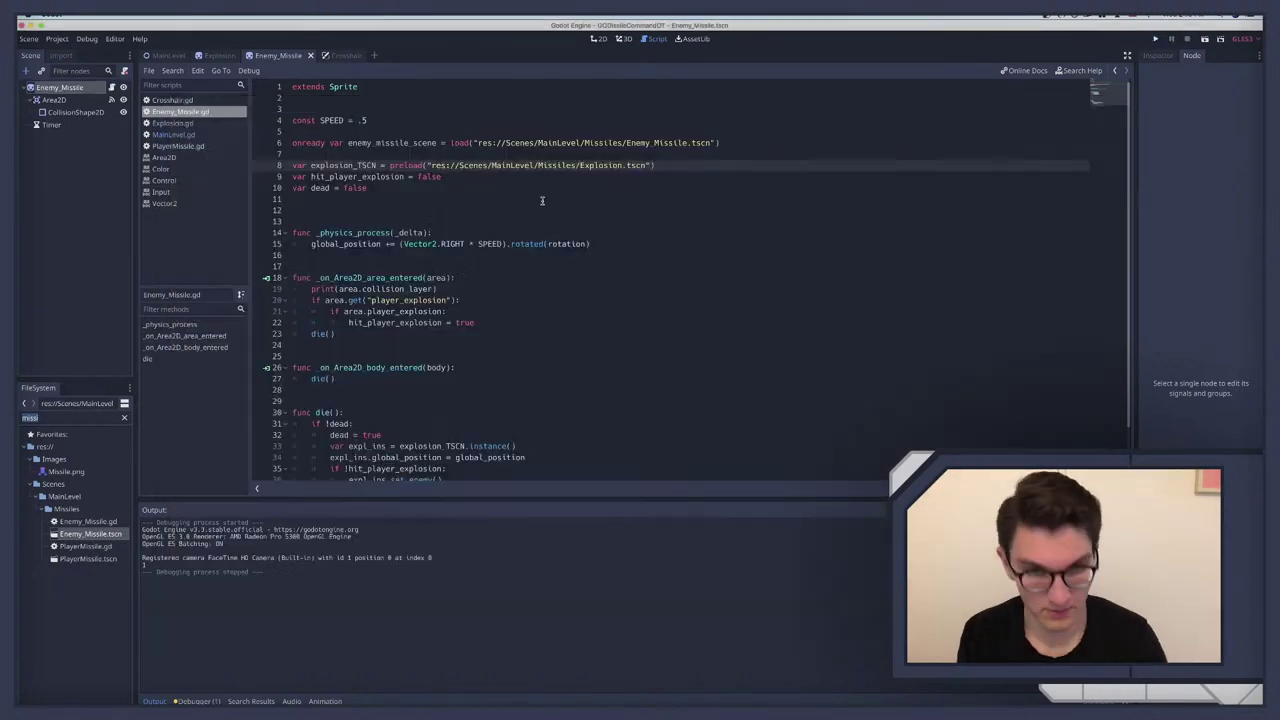
{"action": "left_click", "coordinate": [50, 125]}
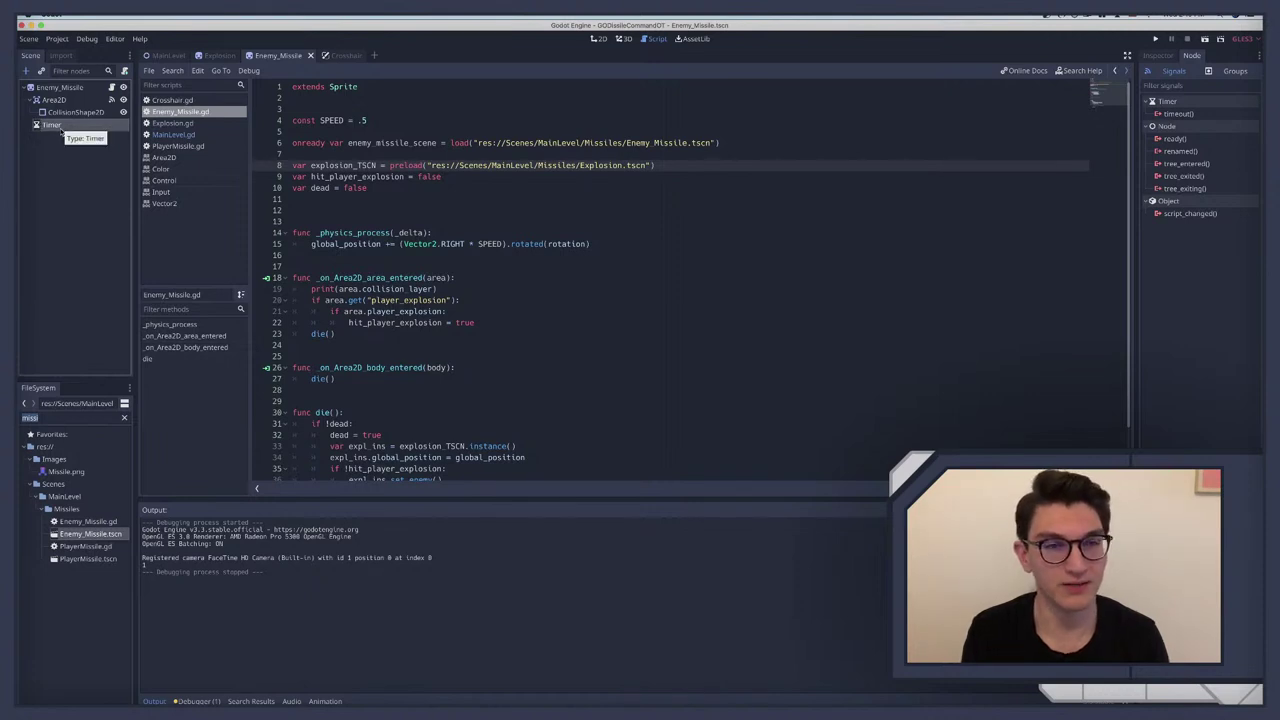
Step: Set the missile Timer's Process Mode to Physics and turn on Autostart
{"action": "left_click", "coordinate": [65, 135]}
{"action": "left_click", "coordinate": [64, 126]}
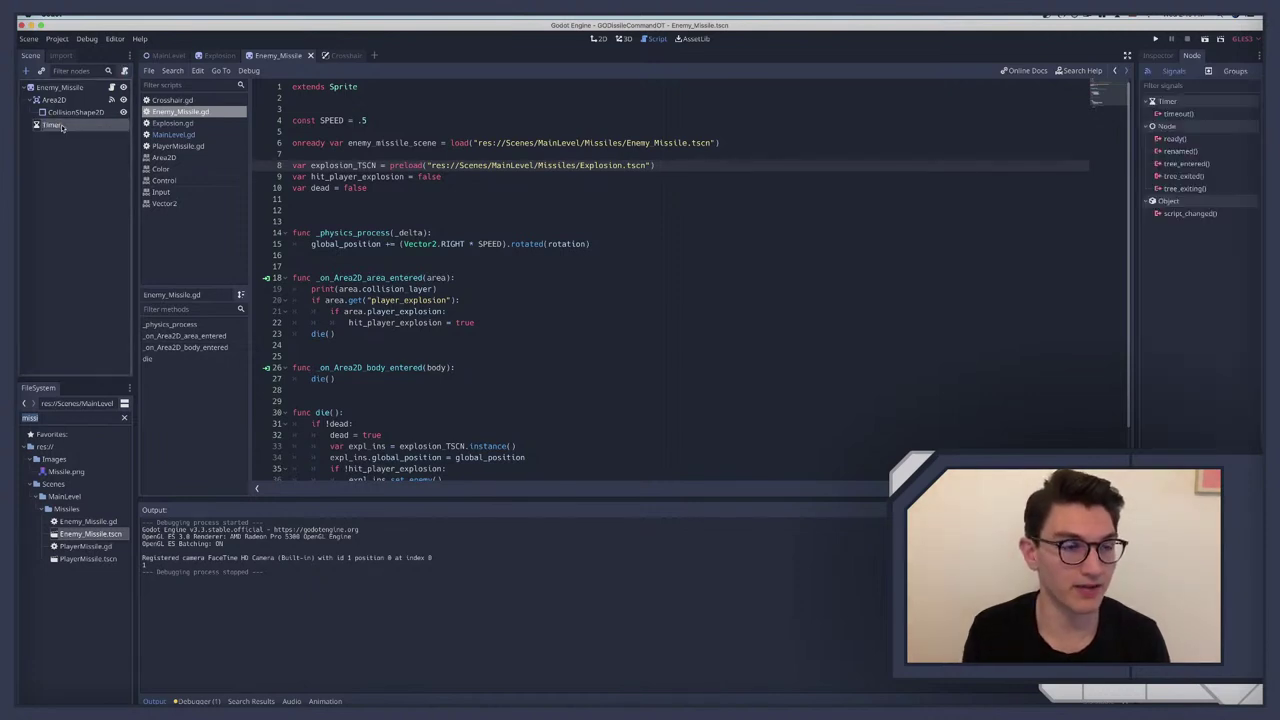
{"action": "left_click", "coordinate": [1158, 56]}
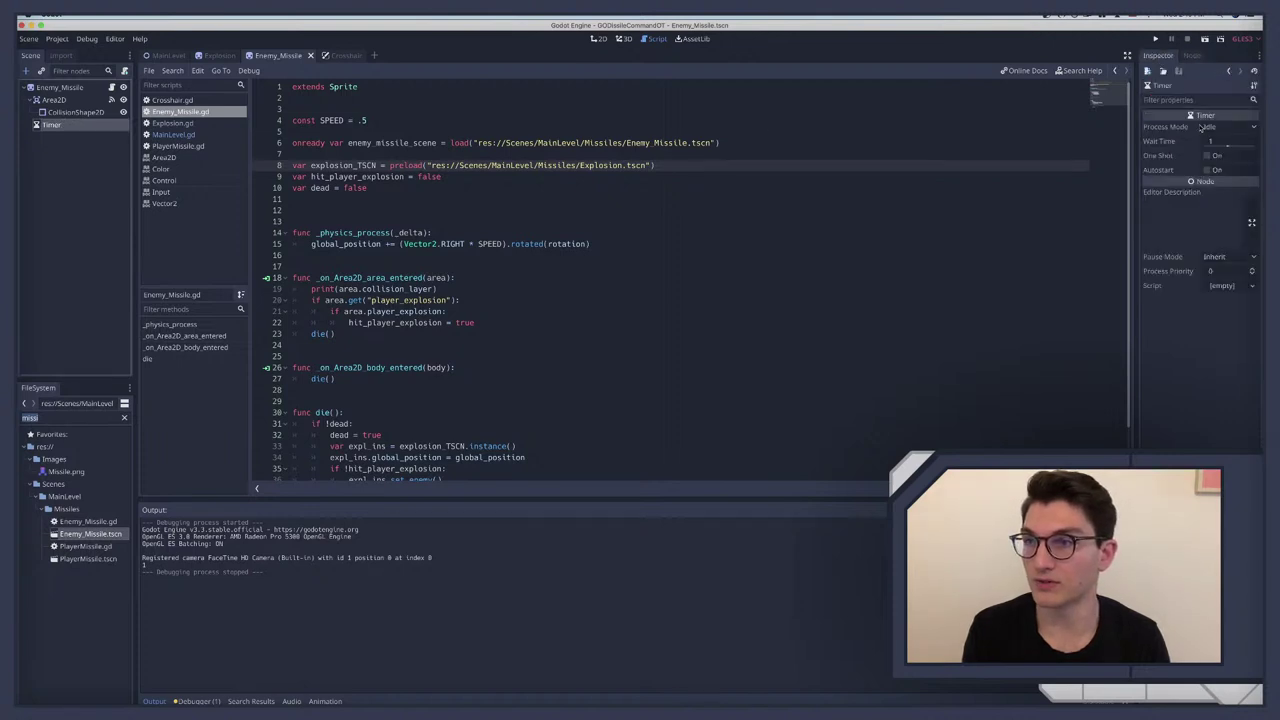
{"action": "left_click", "coordinate": [1215, 127]}
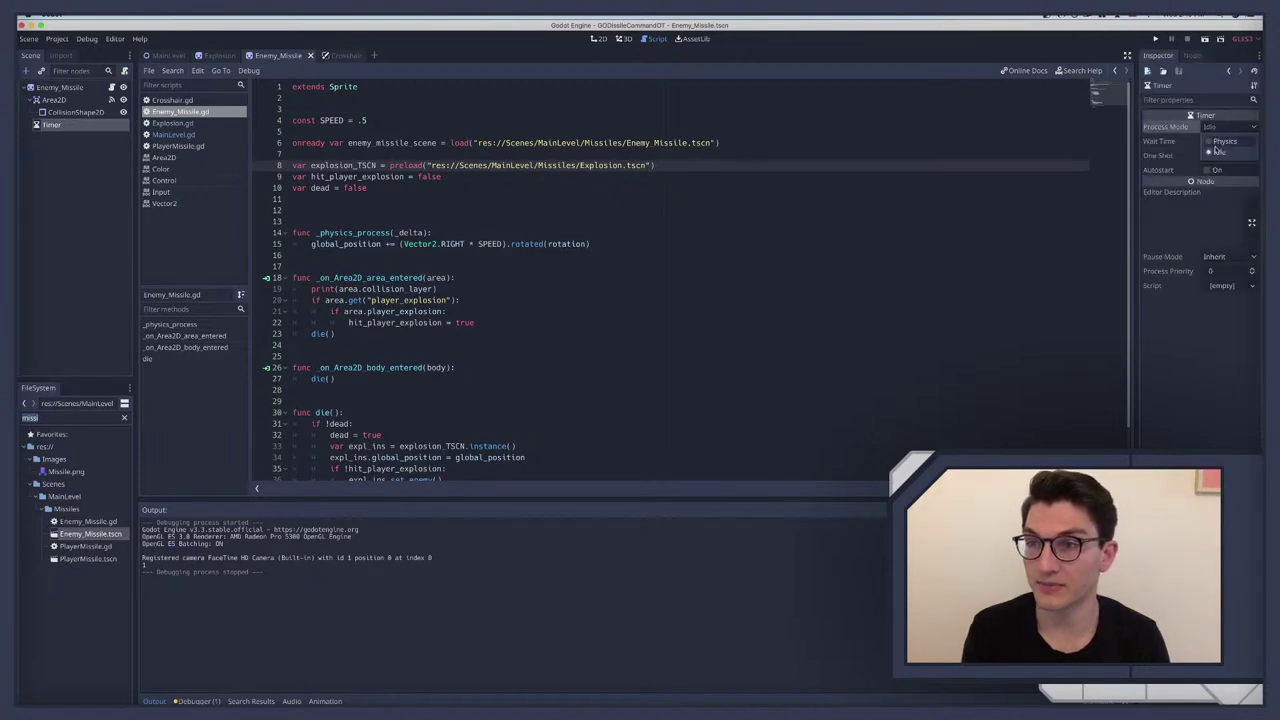
{"action": "left_click", "coordinate": [1218, 148]}
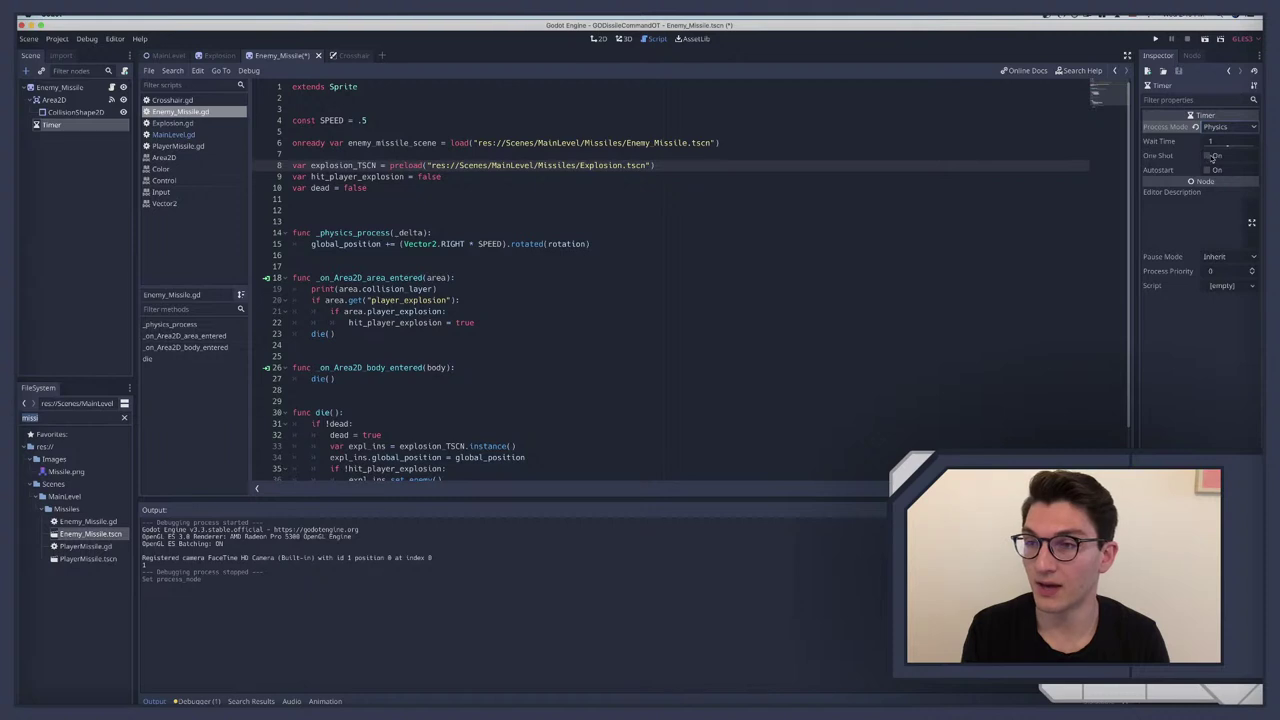
{"action": "left_click", "coordinate": [1207, 169]}
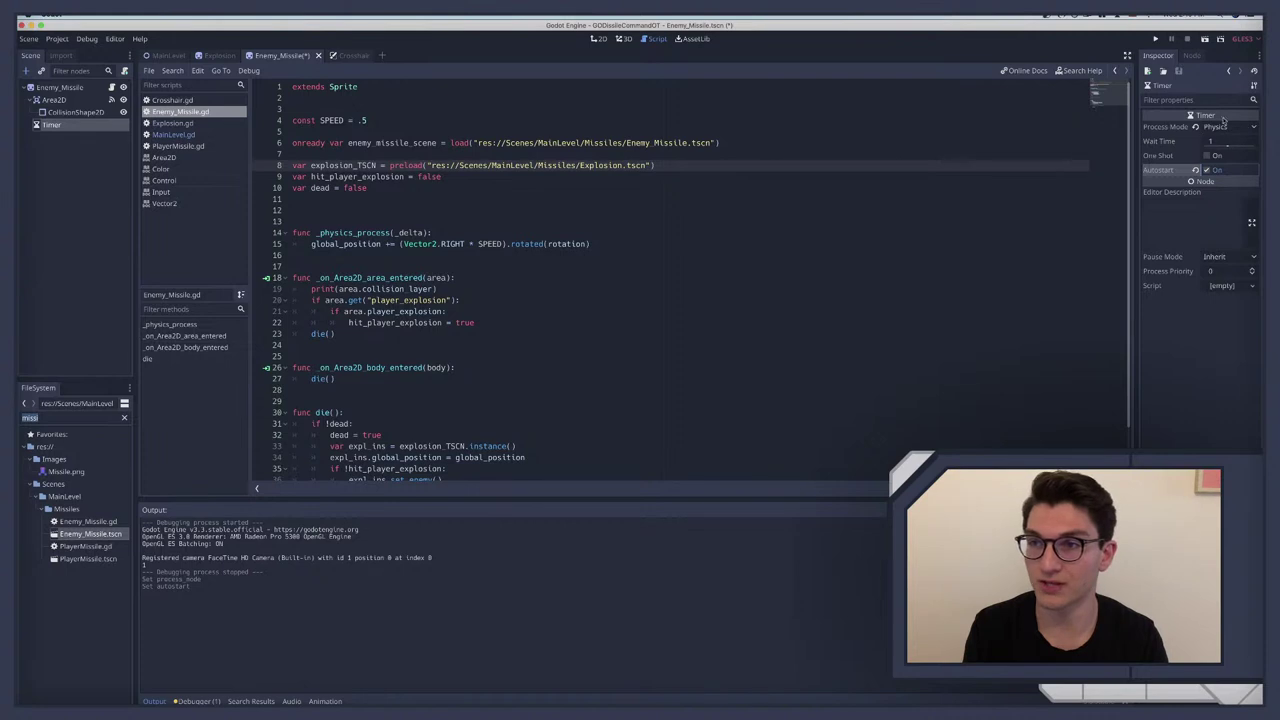
{"action": "left_click", "coordinate": [1192, 56]}
Step: Connect the Timer's timeout signal and replace the pass line with 'if rand_range('
{"action": "double_click", "coordinate": [1178, 114]}
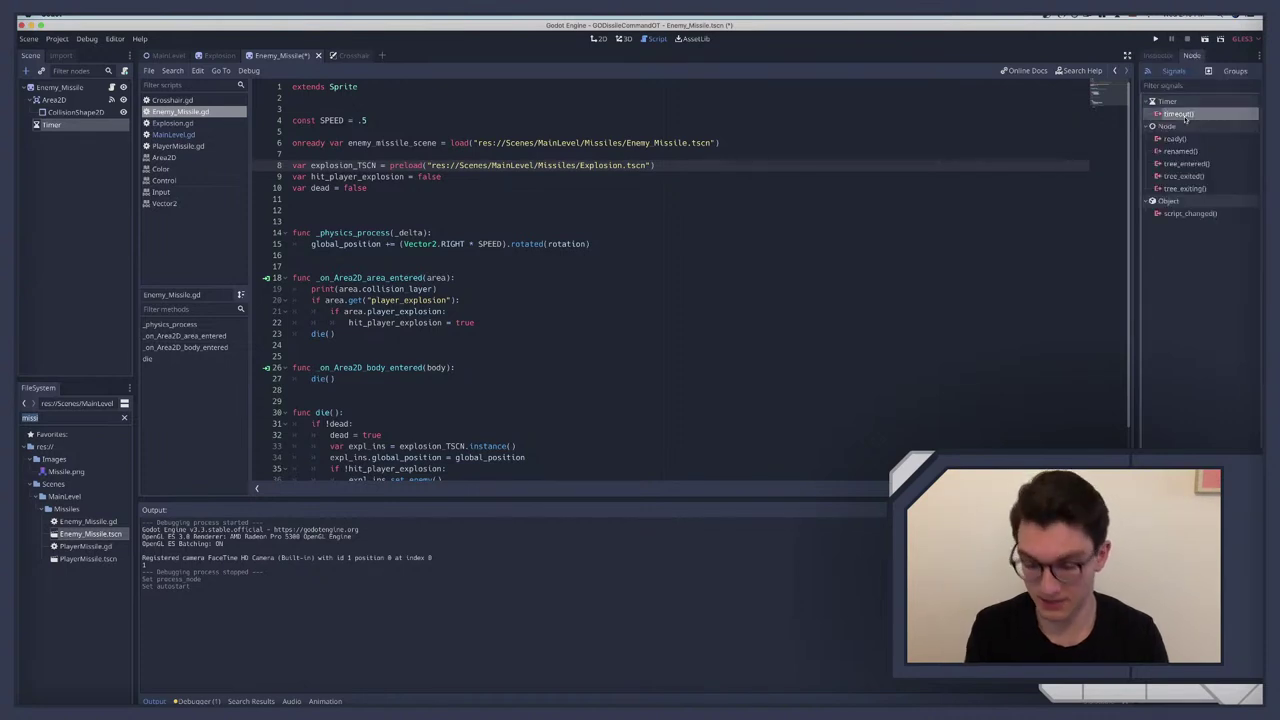
{"action": "key", "text": "Return"}
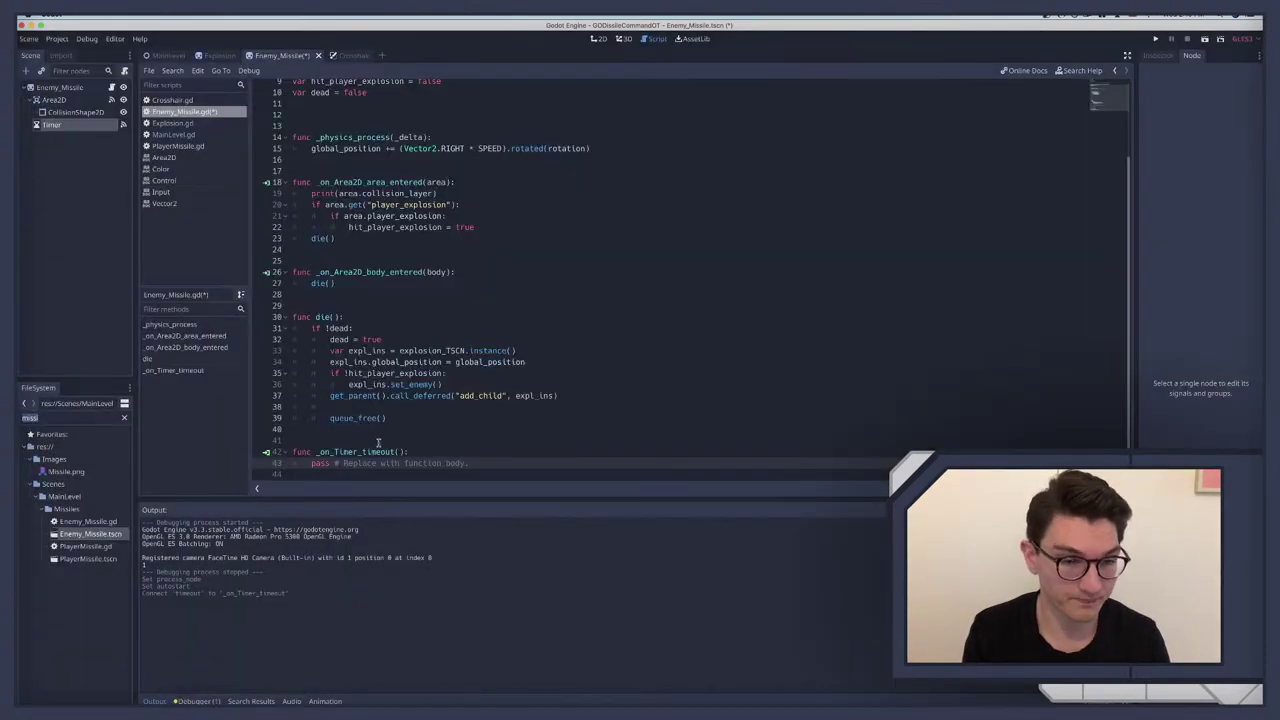
{"action": "left_click", "coordinate": [489, 463]}
{"action": "key", "text": "shift+Home"}
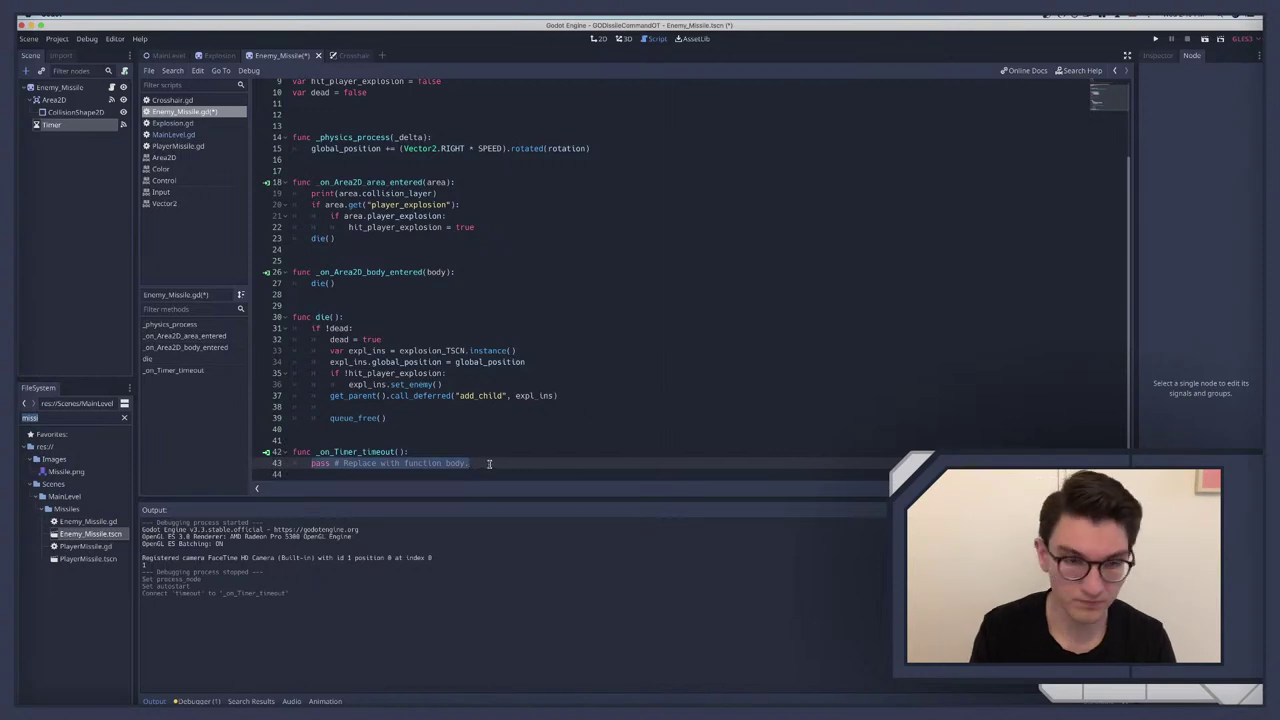
{"action": "scroll", "coordinate": [441, 385], "scroll_direction": "up", "scroll_amount": 3}
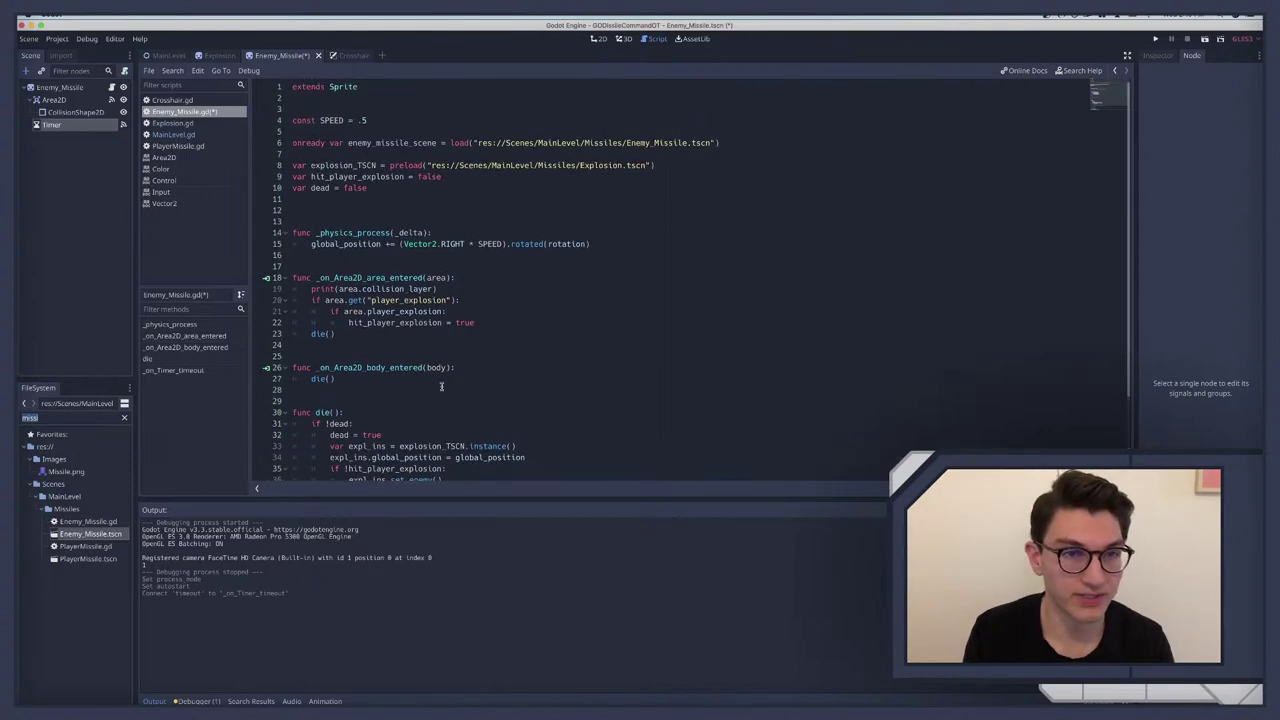
{"action": "scroll", "coordinate": [446, 390], "scroll_direction": "down", "scroll_amount": 3}
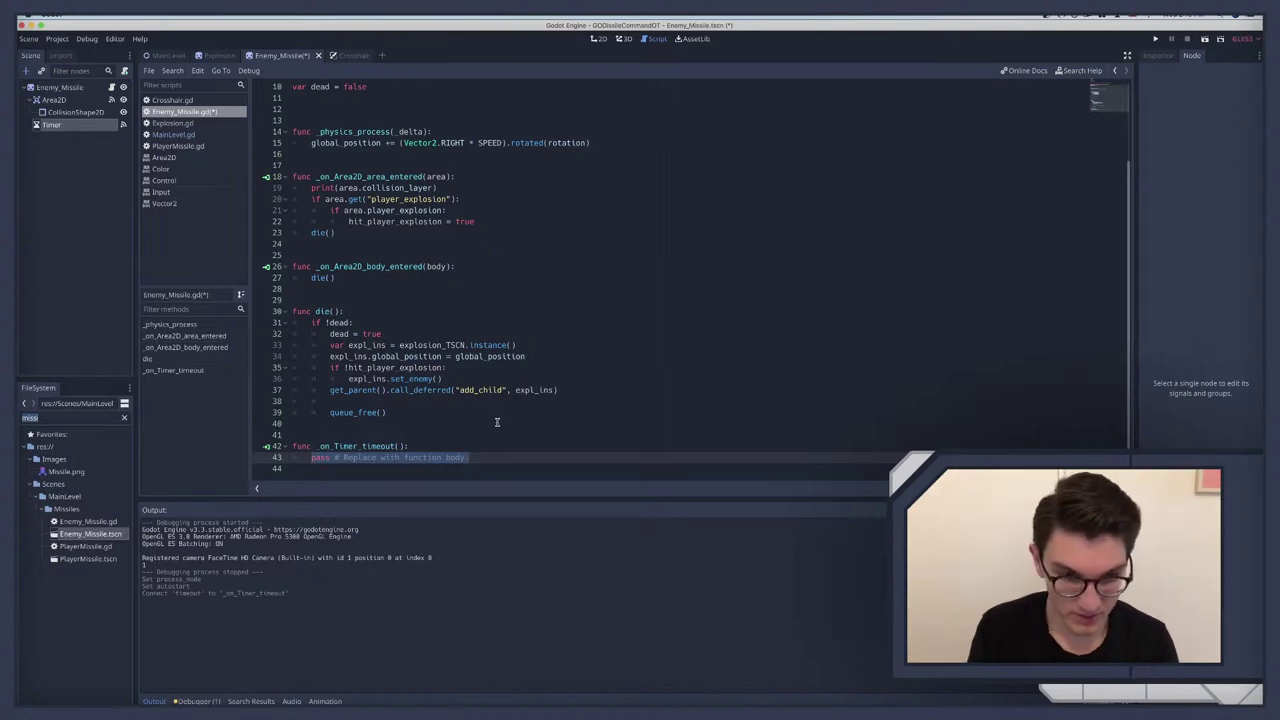
{"action": "type", "text": "if"}
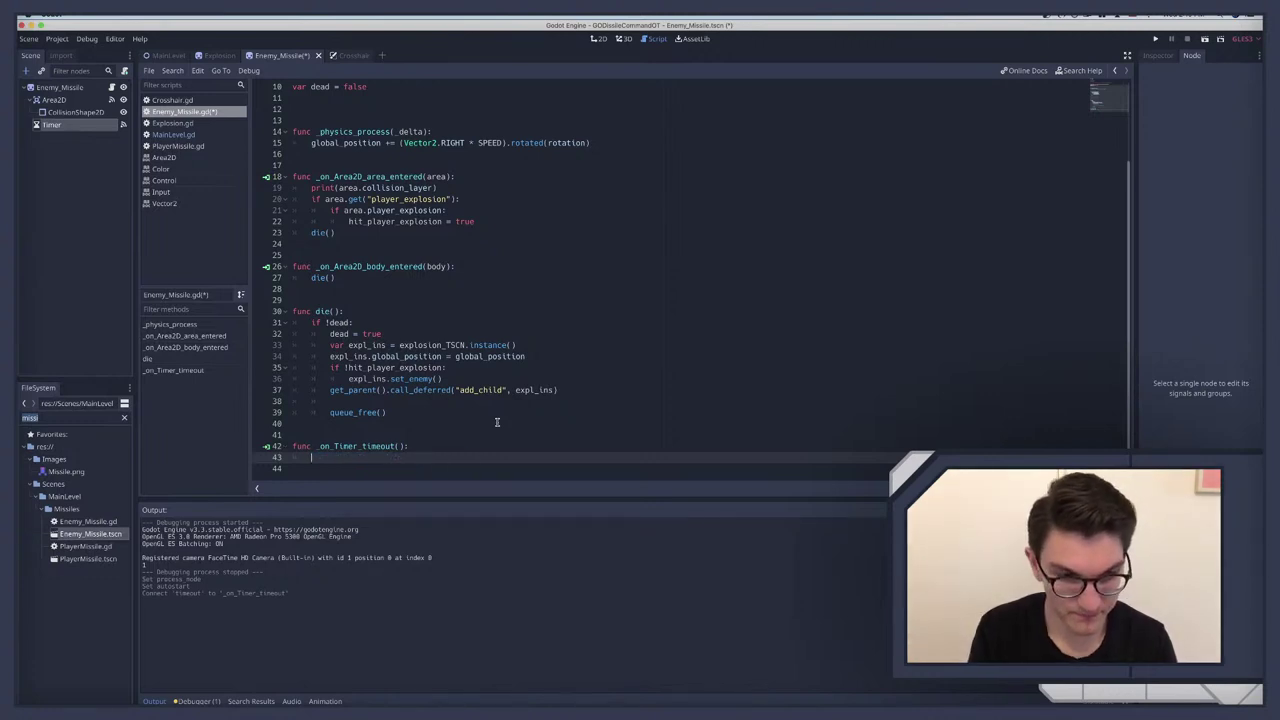
{"action": "type", "text": " rand"}
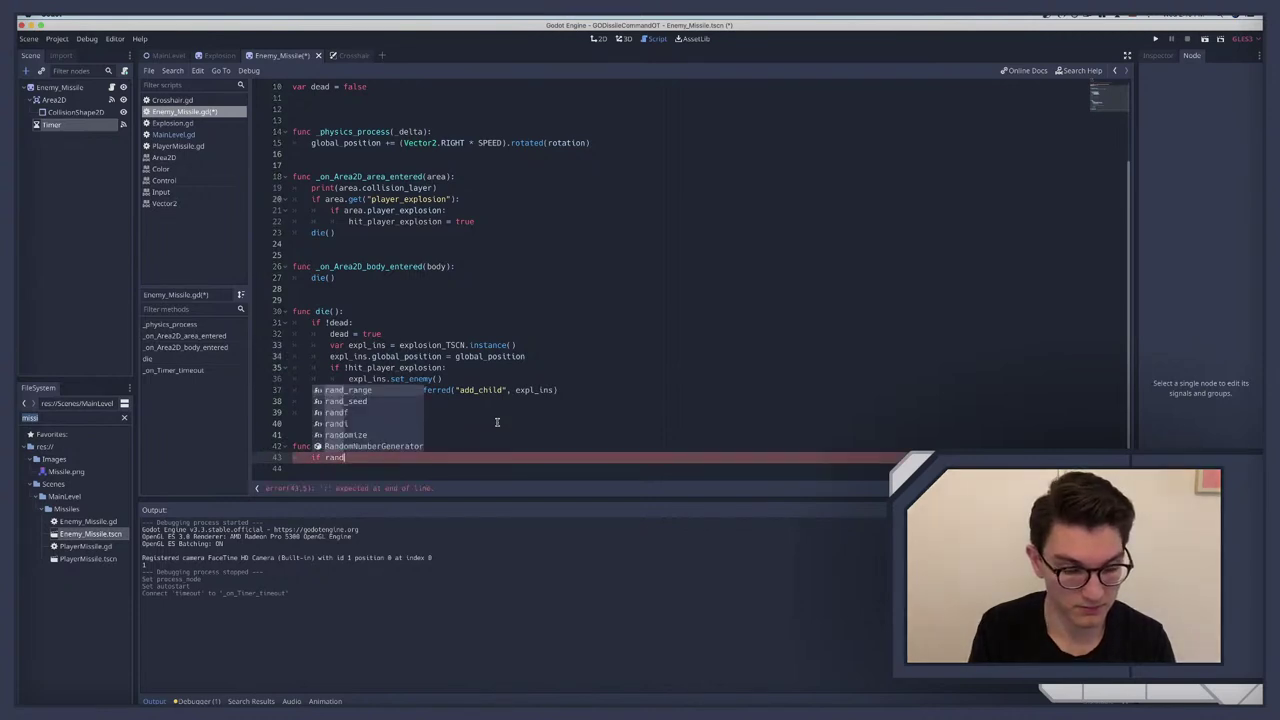
{"action": "key", "text": "Return"}
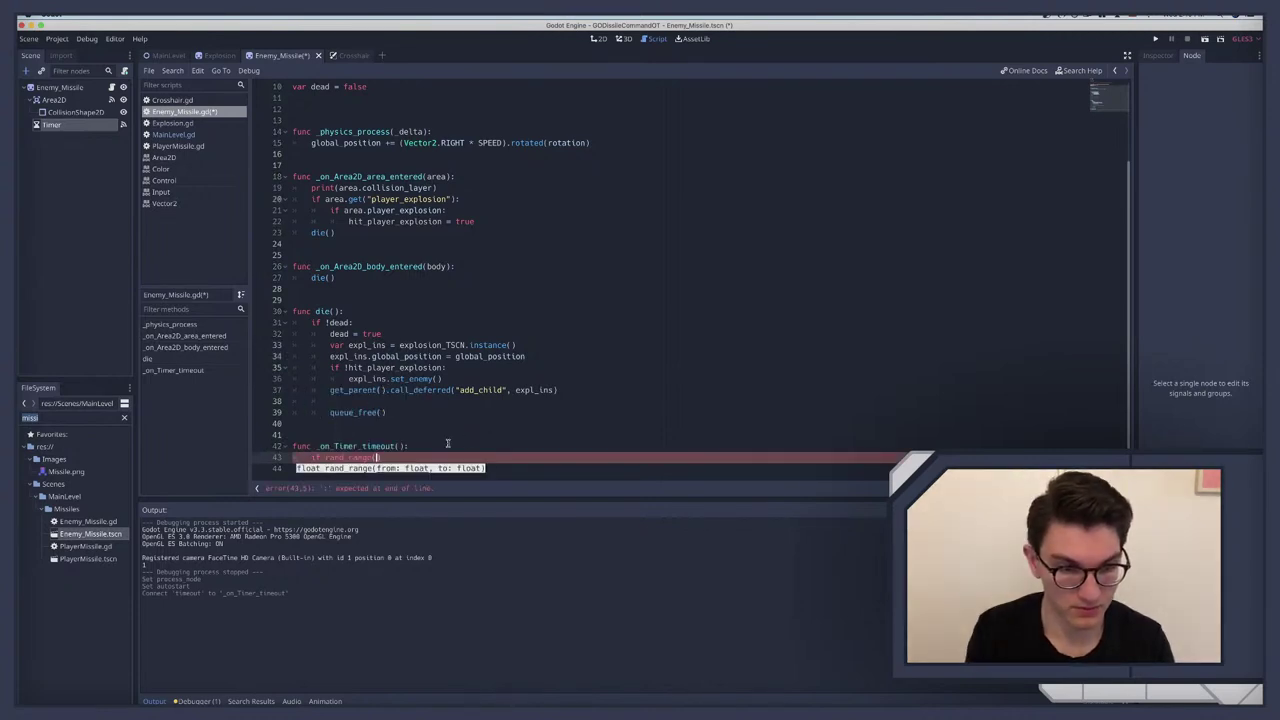
{"action": "scroll", "coordinate": [451, 410], "scroll_direction": "up", "scroll_amount": 3}
{"action": "left_click", "coordinate": [421, 188]}
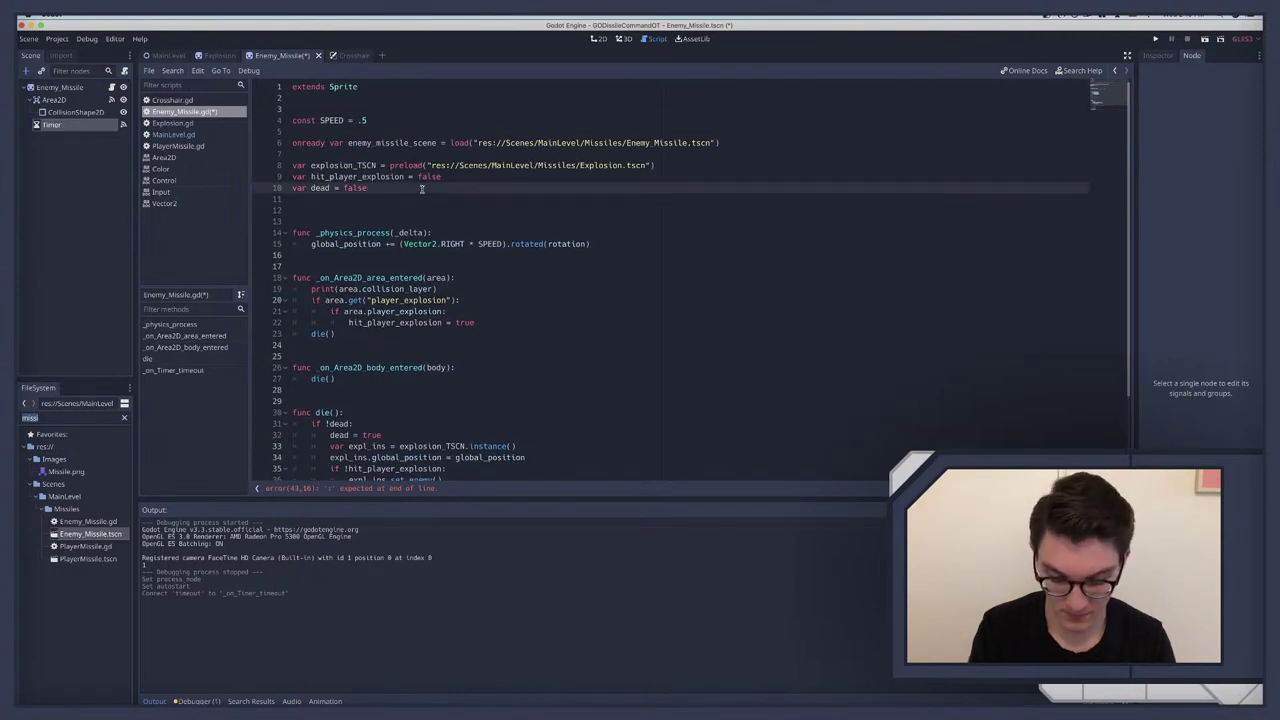
Step: Declare var has_split = false below var dead = false
{"action": "key", "text": "Return"}
{"action": "type", "text": "var "}
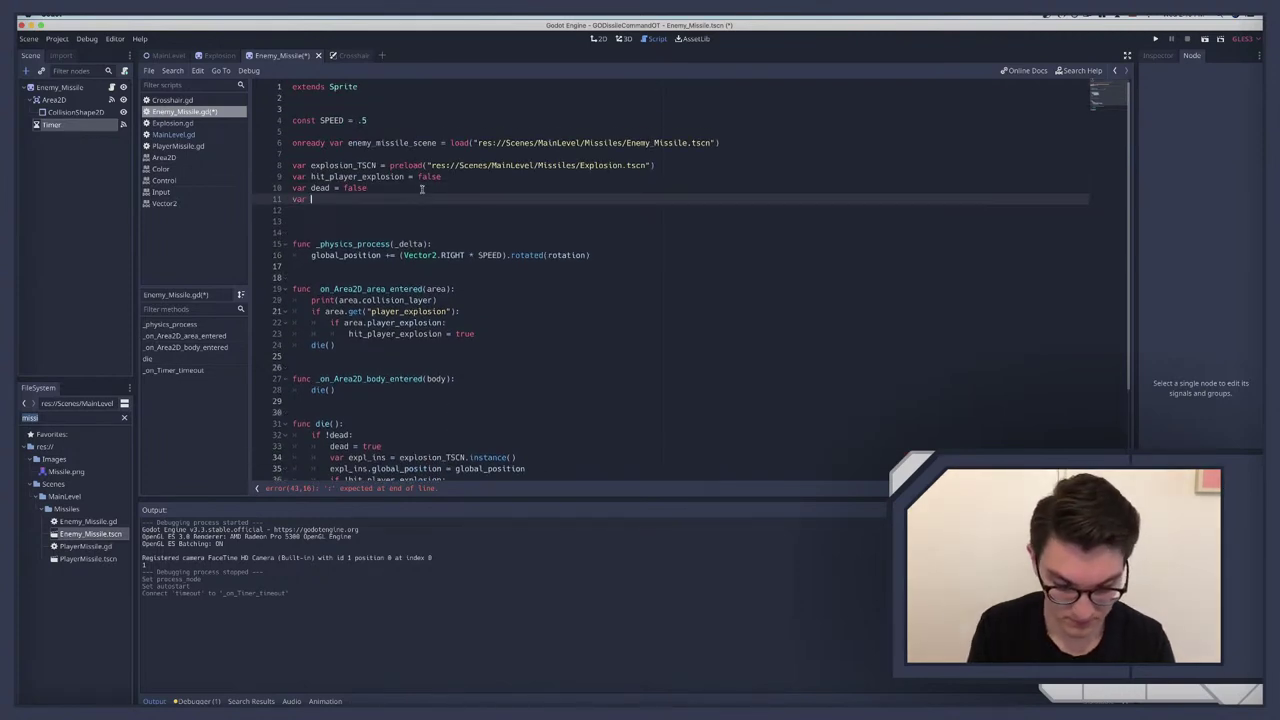
{"action": "type", "text": "has_d"}
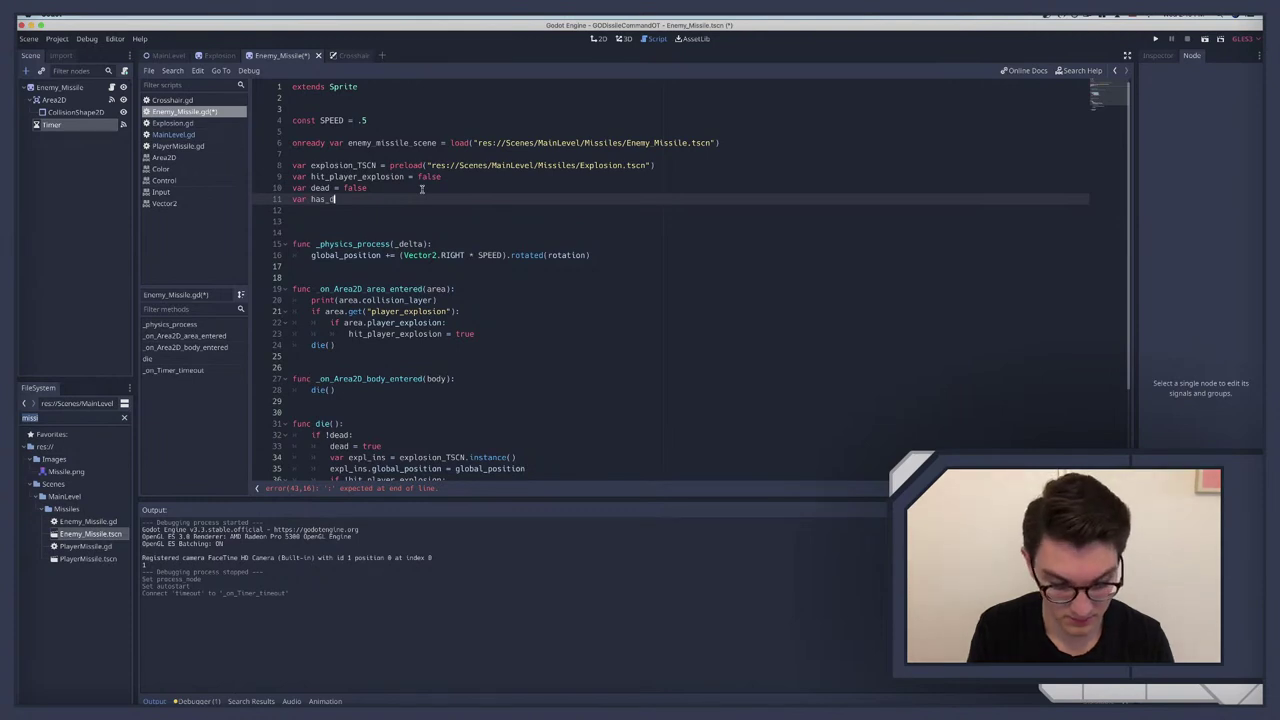
{"action": "type", "text": "oubled"}
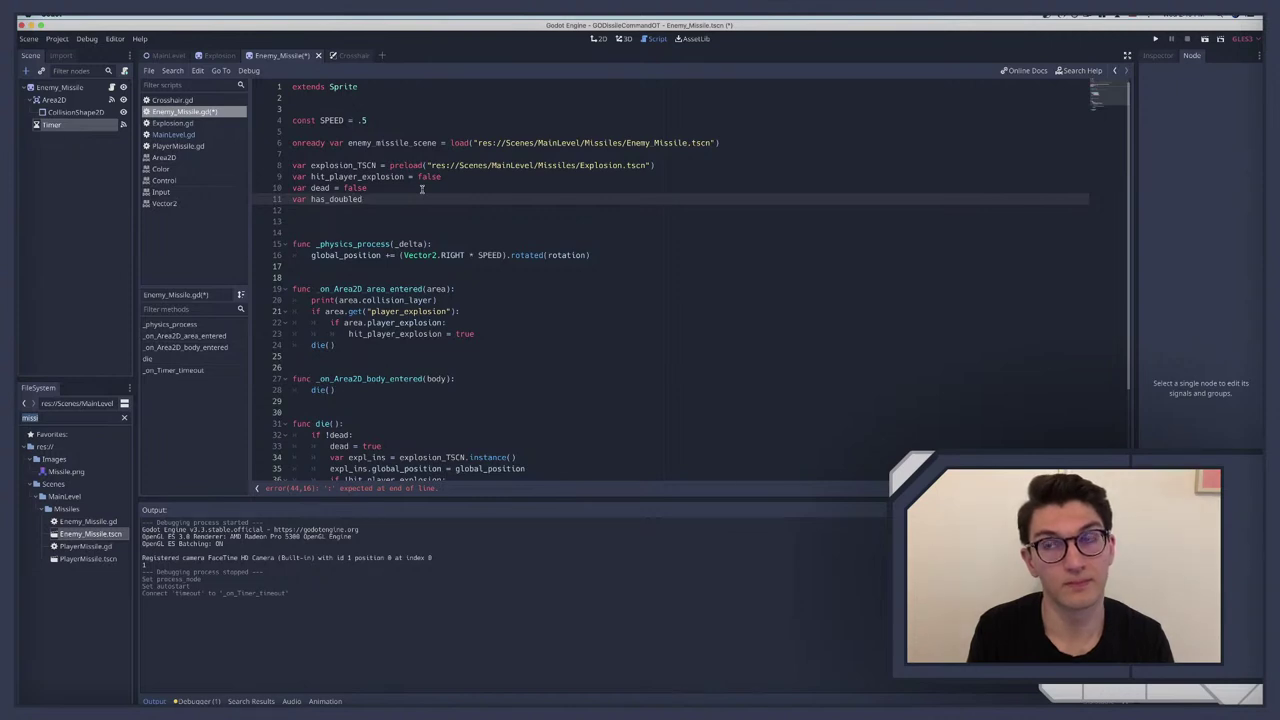
{"action": "key", "text": "BackSpace"}
{"action": "key", "text": "BackSpace"}
{"action": "key", "text": "BackSpace"}
{"action": "key", "text": "BackSpace"}
{"action": "key", "text": "BackSpace"}
{"action": "key", "text": "BackSpace"}
{"action": "key", "text": "BackSpace"}
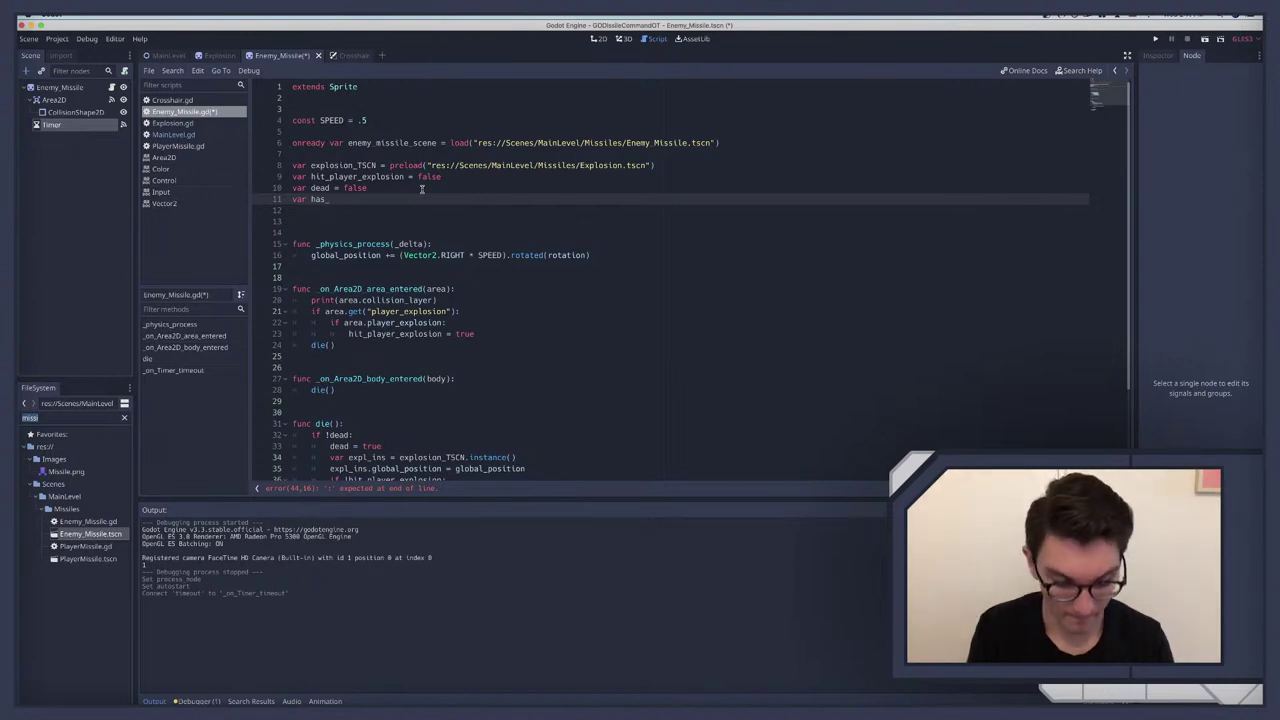
{"action": "type", "text": "split"}
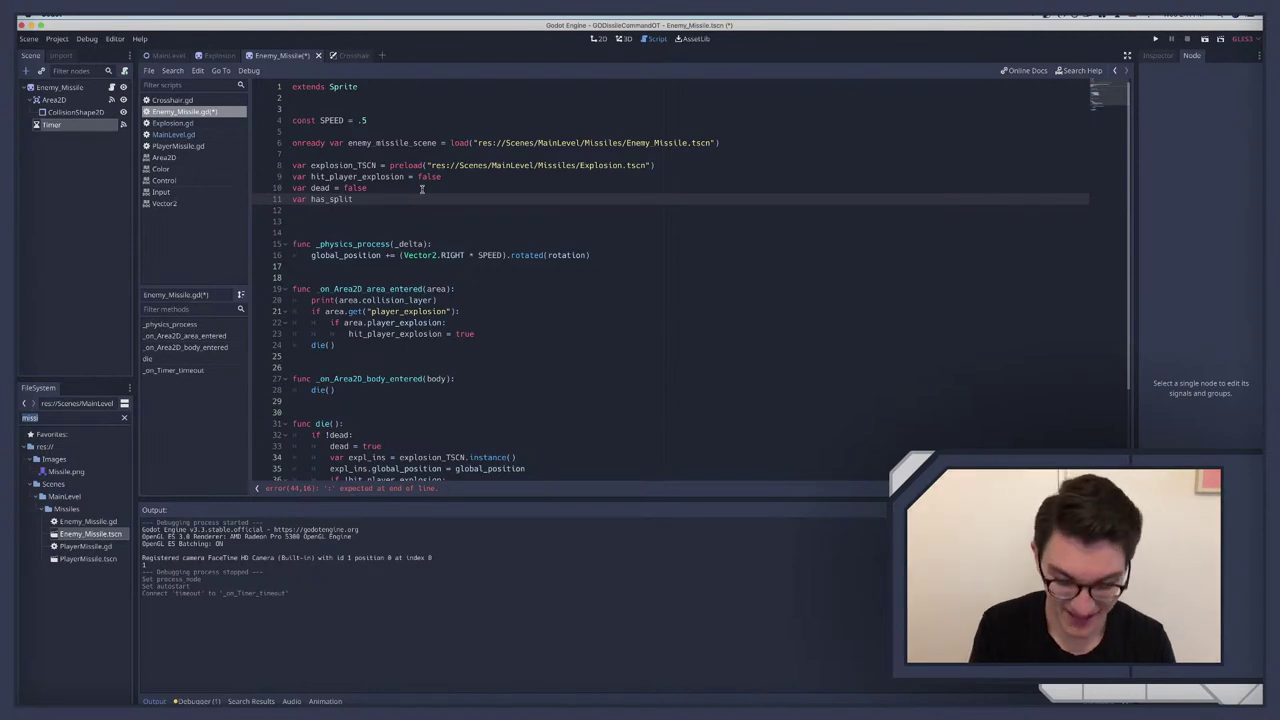
{"action": "type", "text": " = false"}
Step: Try an 'if !has_split' check at the top of _on_Timer_timeout, then select the has_split declaration
{"action": "scroll", "coordinate": [427, 190], "scroll_direction": "down", "scroll_amount": 3}
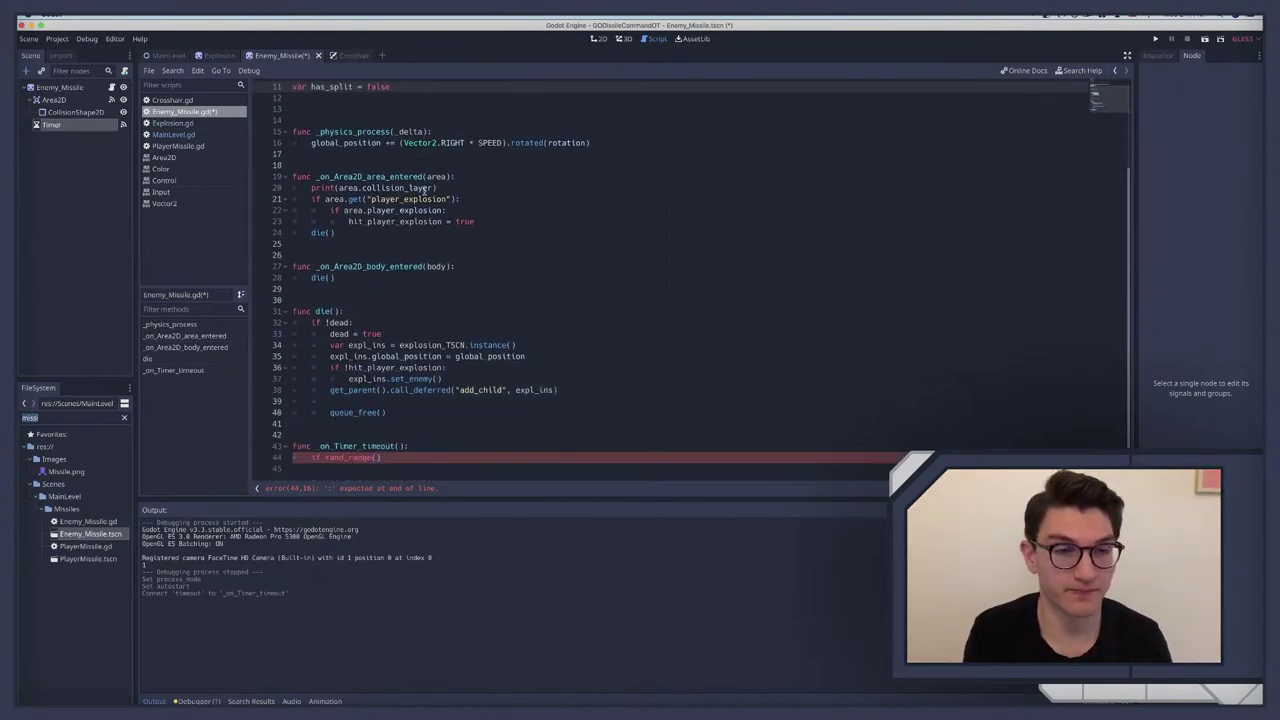
{"action": "left_click", "coordinate": [415, 445]}
{"action": "key", "text": "Return"}
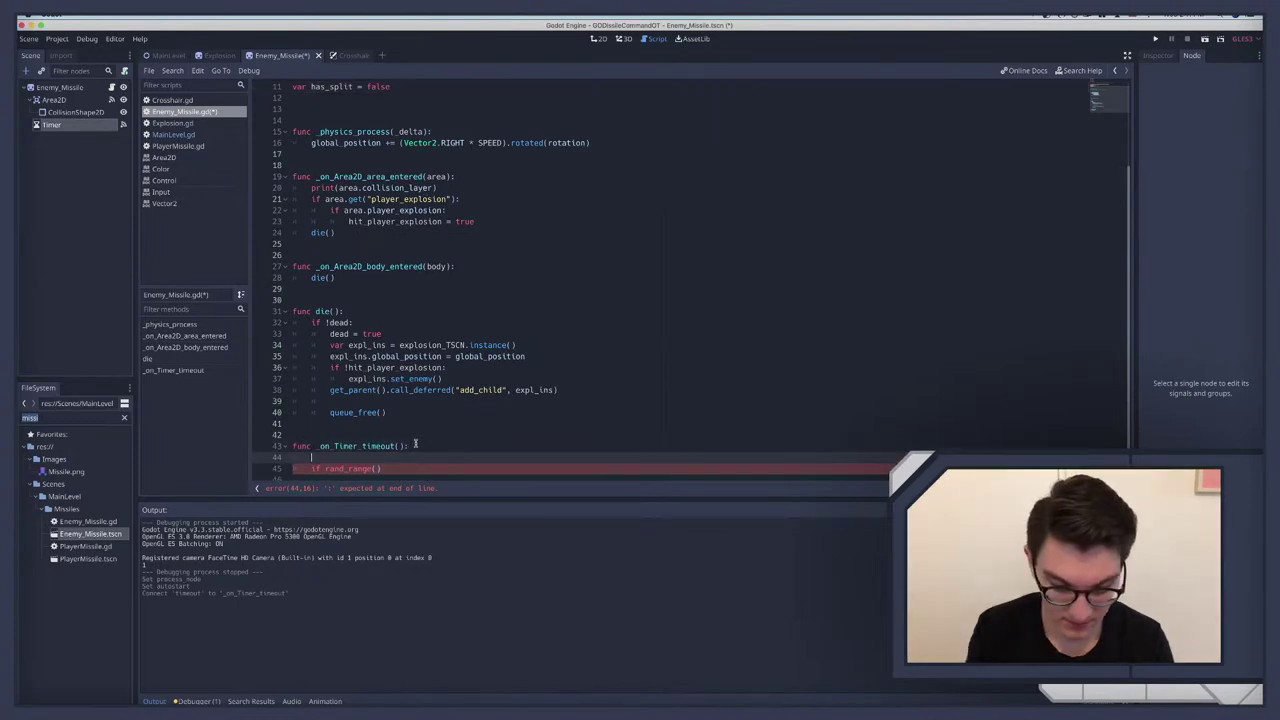
{"action": "type", "text": "if"}
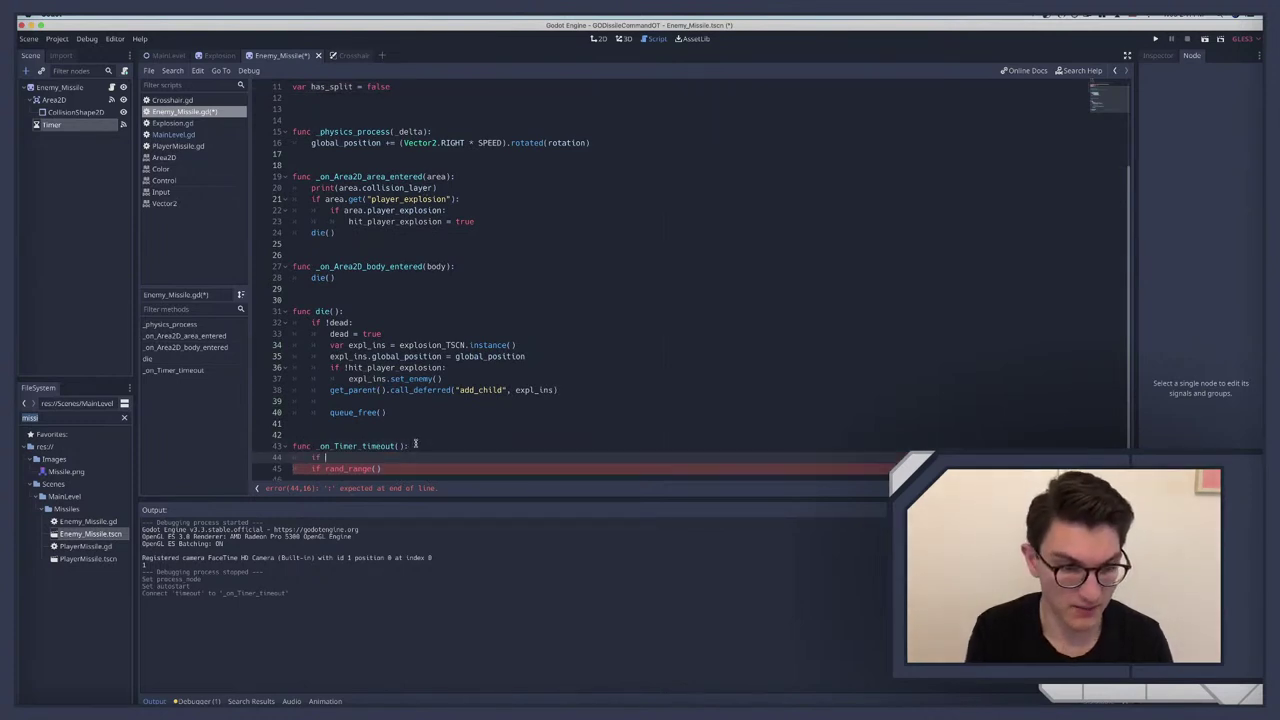
{"action": "type", "text": " !has_"}
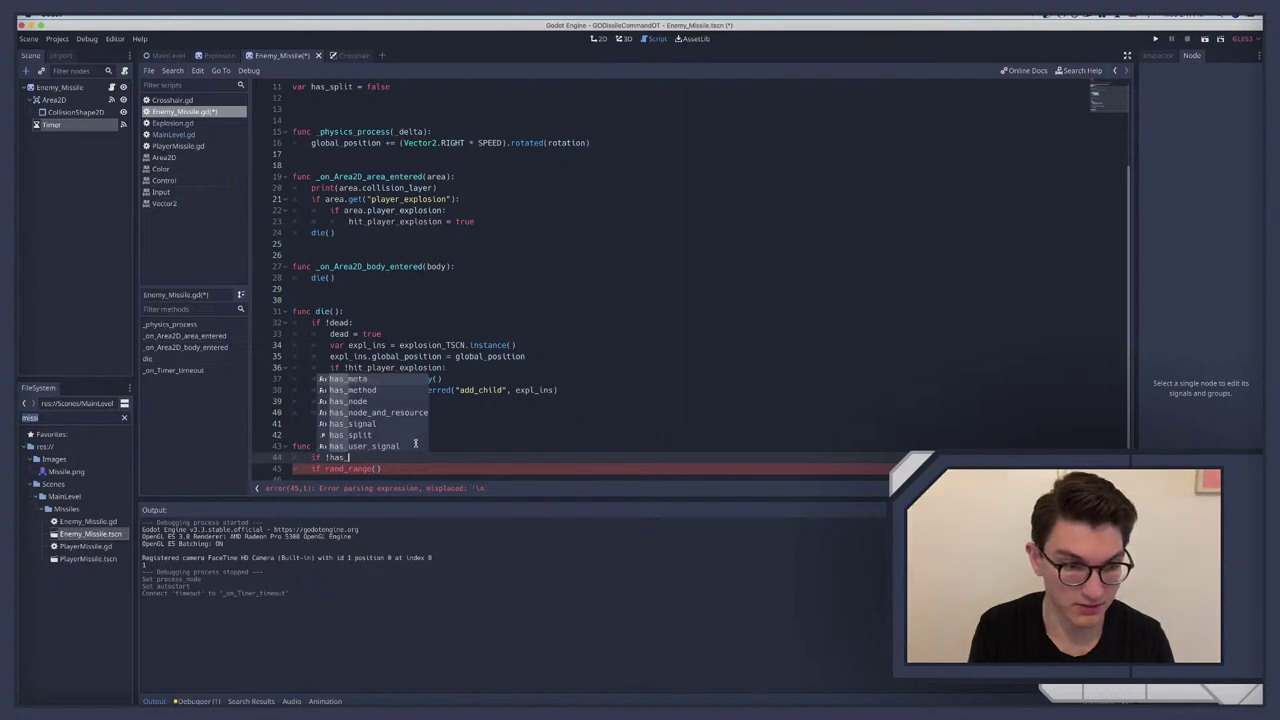
{"action": "type", "text": "spl"}
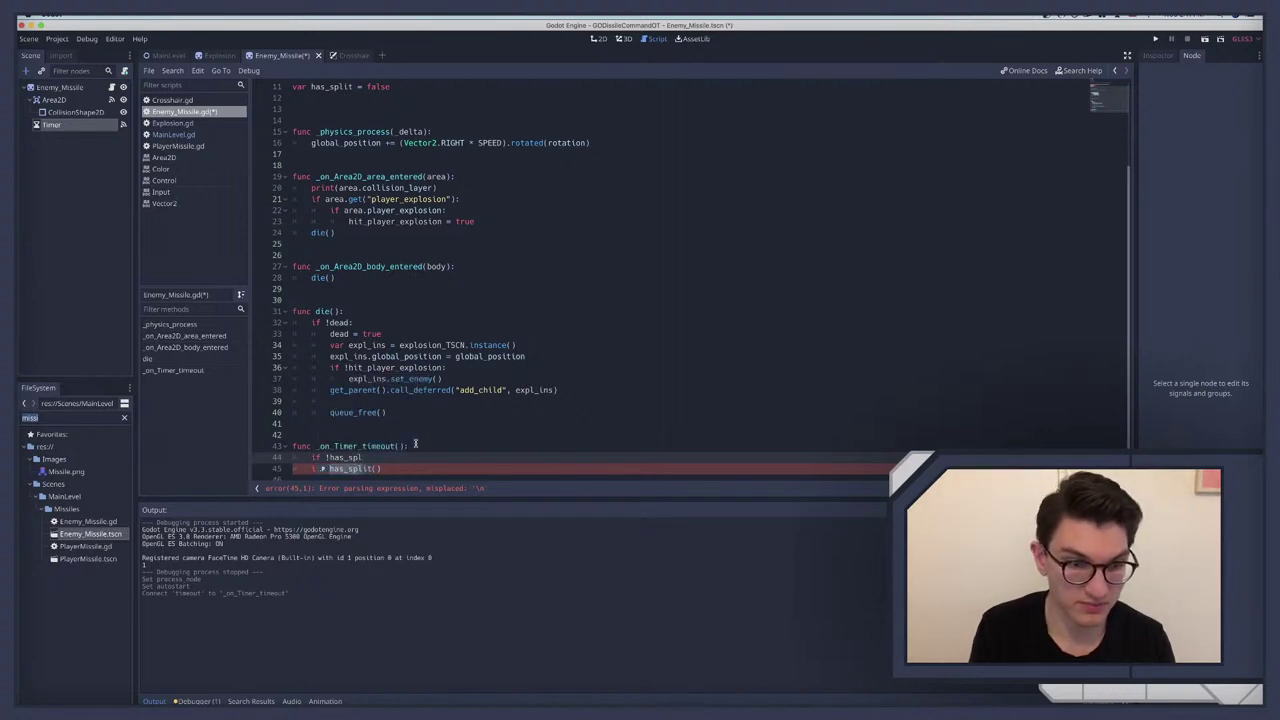
{"action": "type", "text": "it"}
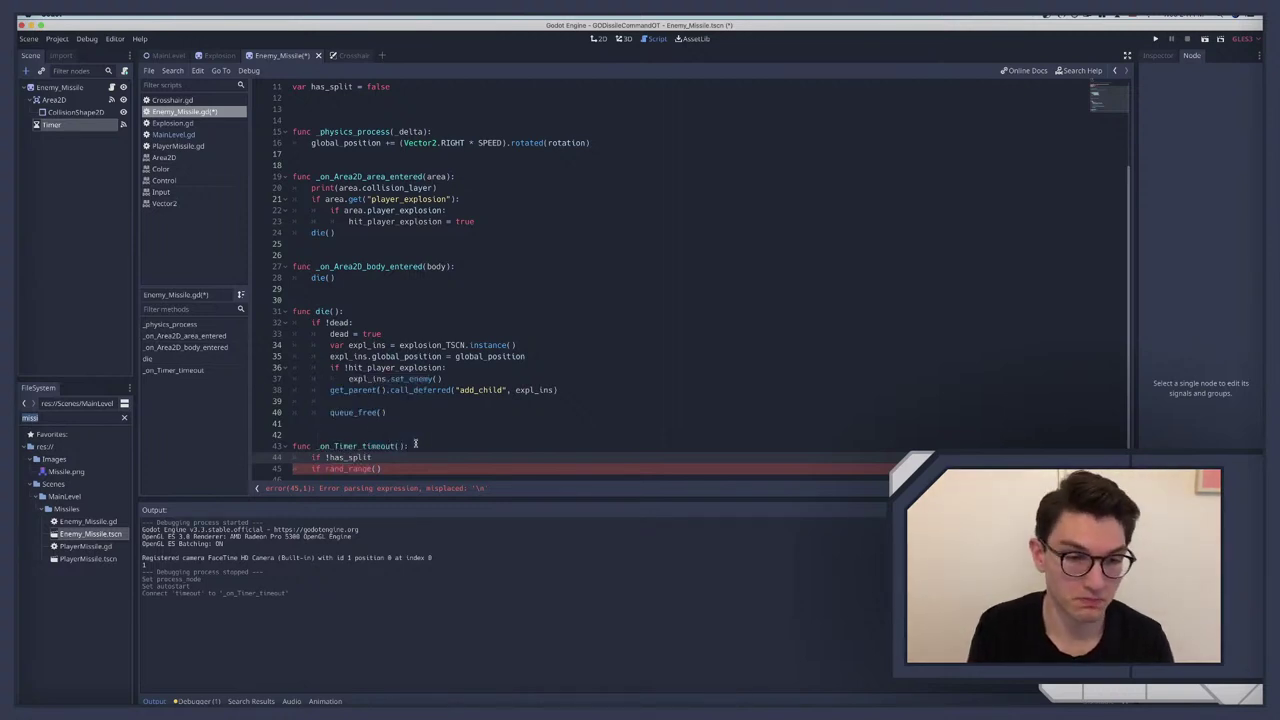
{"action": "key", "text": "Home"}
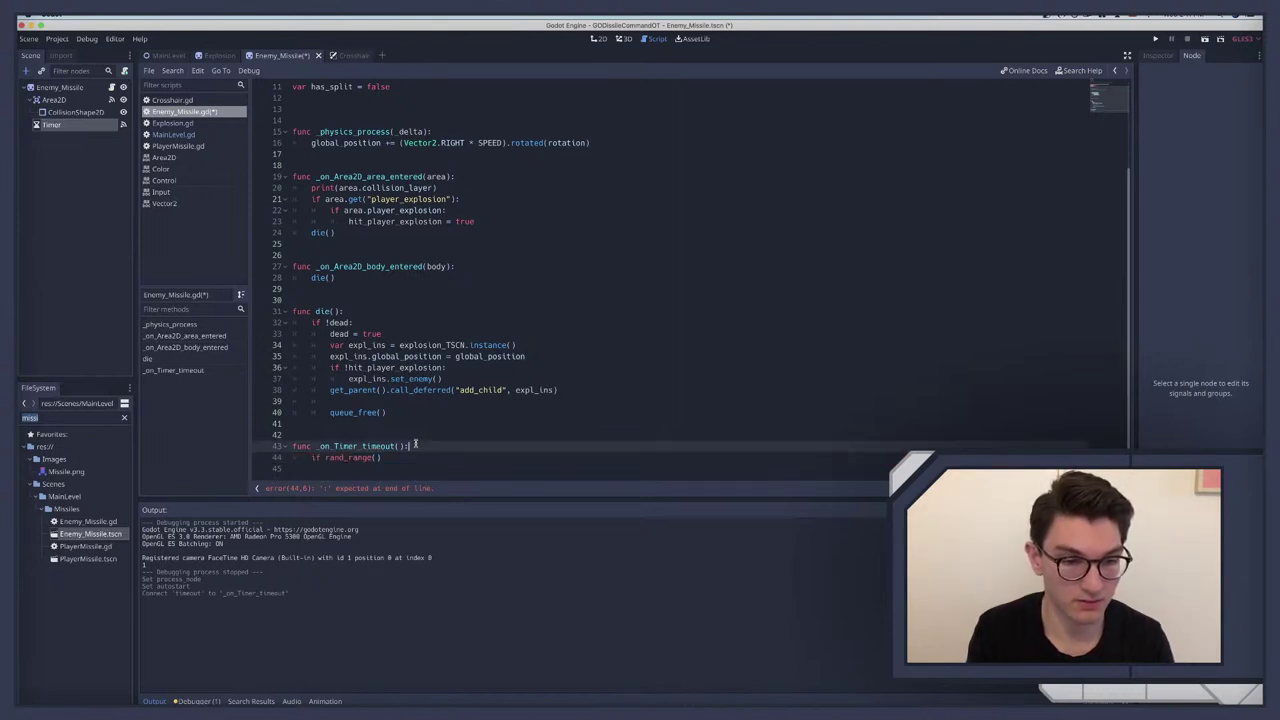
{"action": "scroll", "coordinate": [540, 463], "scroll_direction": "up", "scroll_amount": 3}
{"action": "left_click_drag", "start_coordinate": [400, 199], "coordinate": [286, 204]}
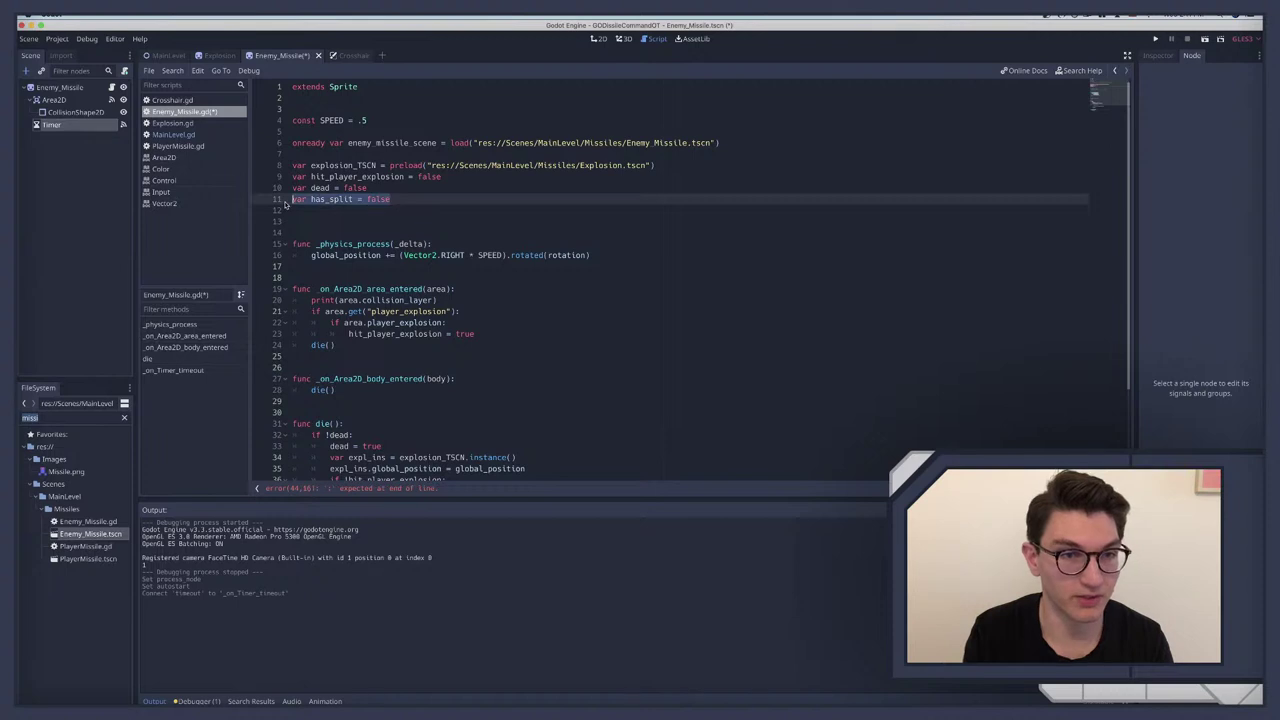
Step: Remove the has_split declaration and add a $Timer.stop call inside the if block
{"action": "key", "text": "ctrl+x"}
{"action": "key", "text": "BackSpace"}
{"action": "scroll", "coordinate": [384, 440], "scroll_direction": "down", "scroll_amount": 3}
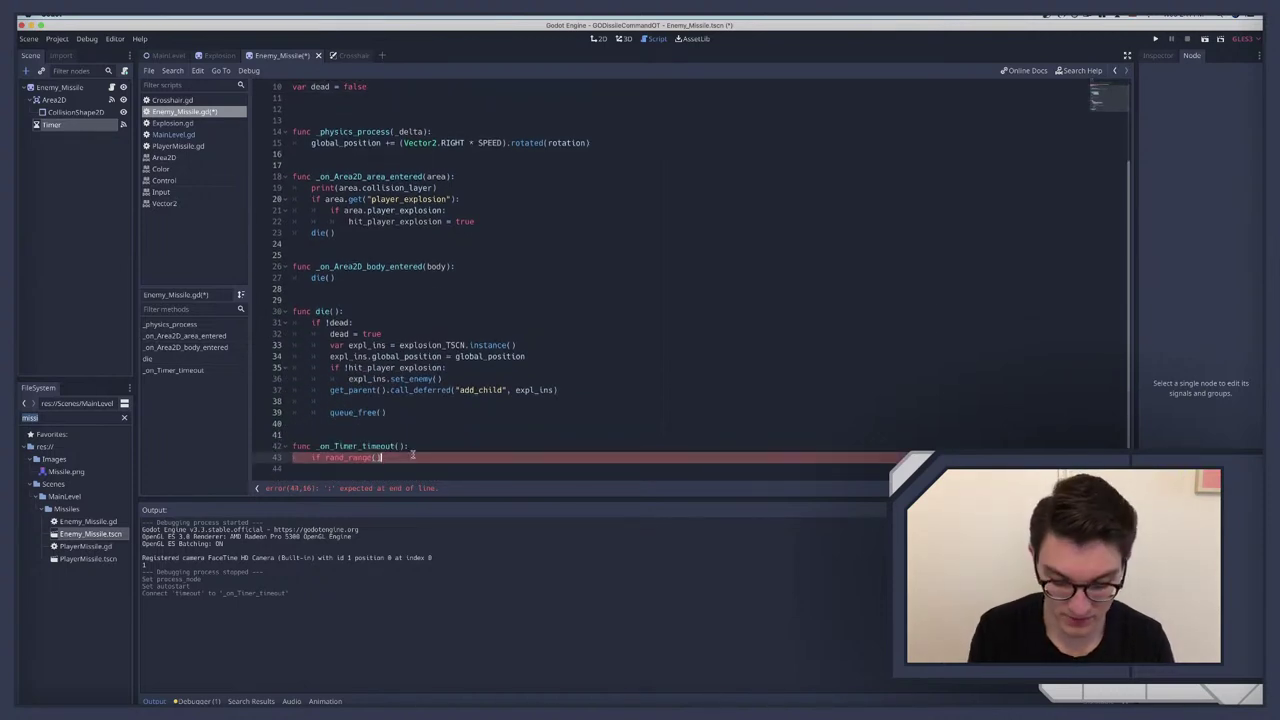
{"action": "type", "text": ":"}
{"action": "key", "text": "Return"}
{"action": "type", "text": "$"}
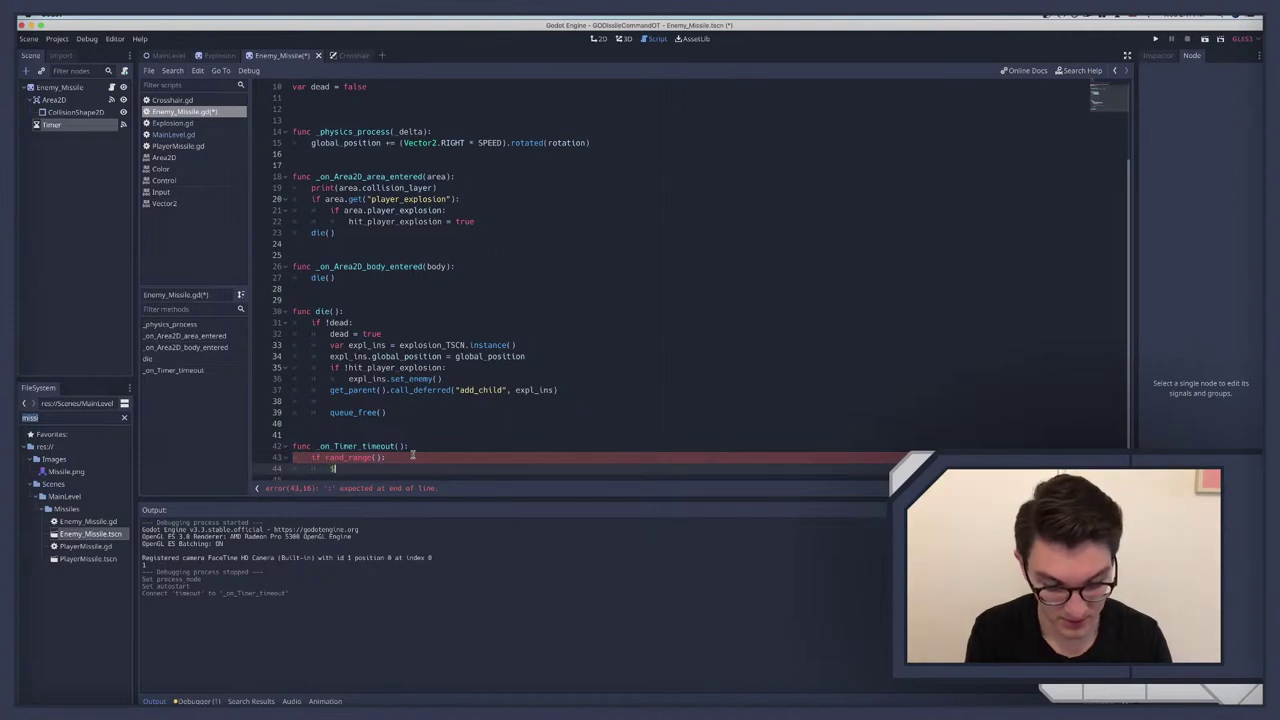
{"action": "type", "text": "Timer."}
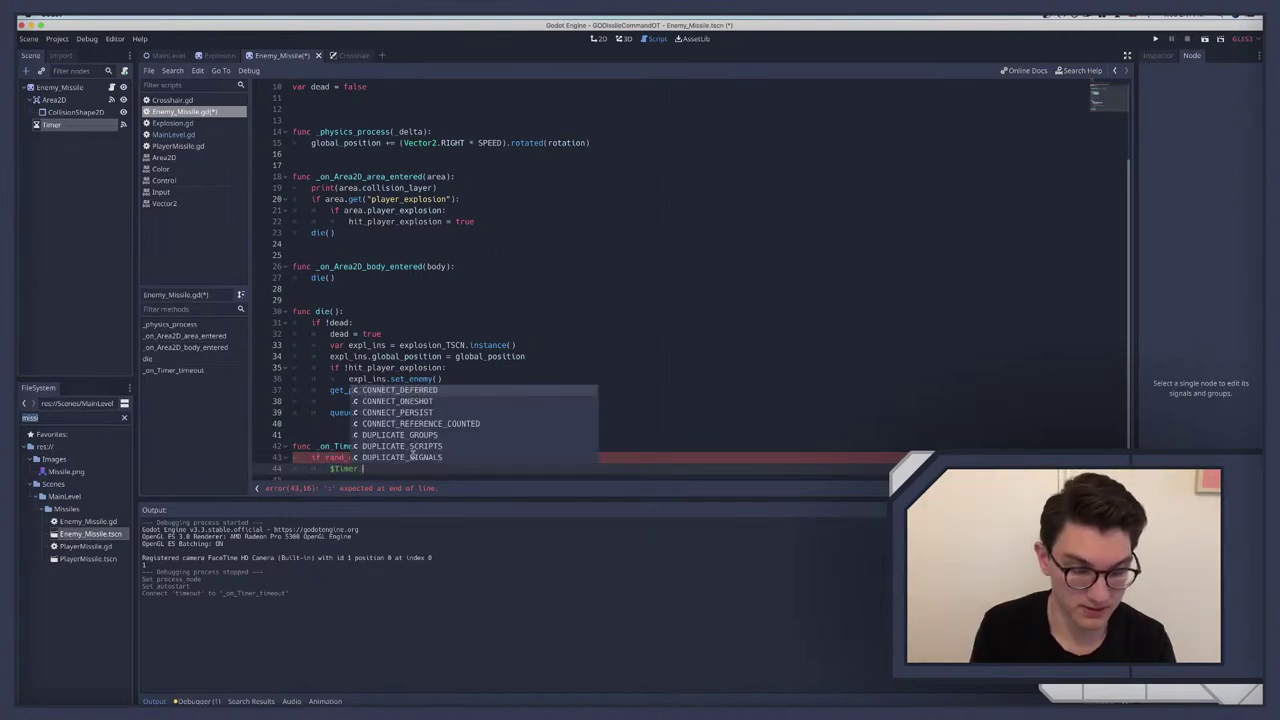
{"action": "type", "text": "stop"}
{"action": "key", "text": "Return"}
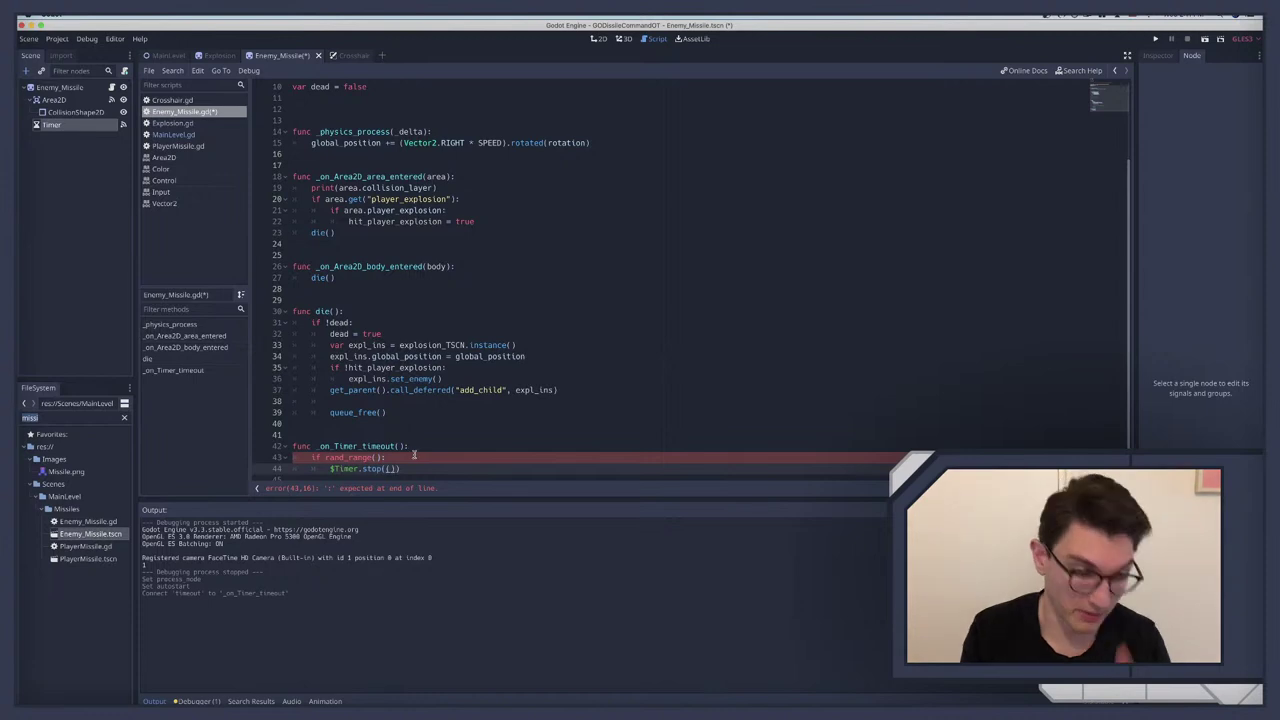
{"action": "key", "text": "Delete"}
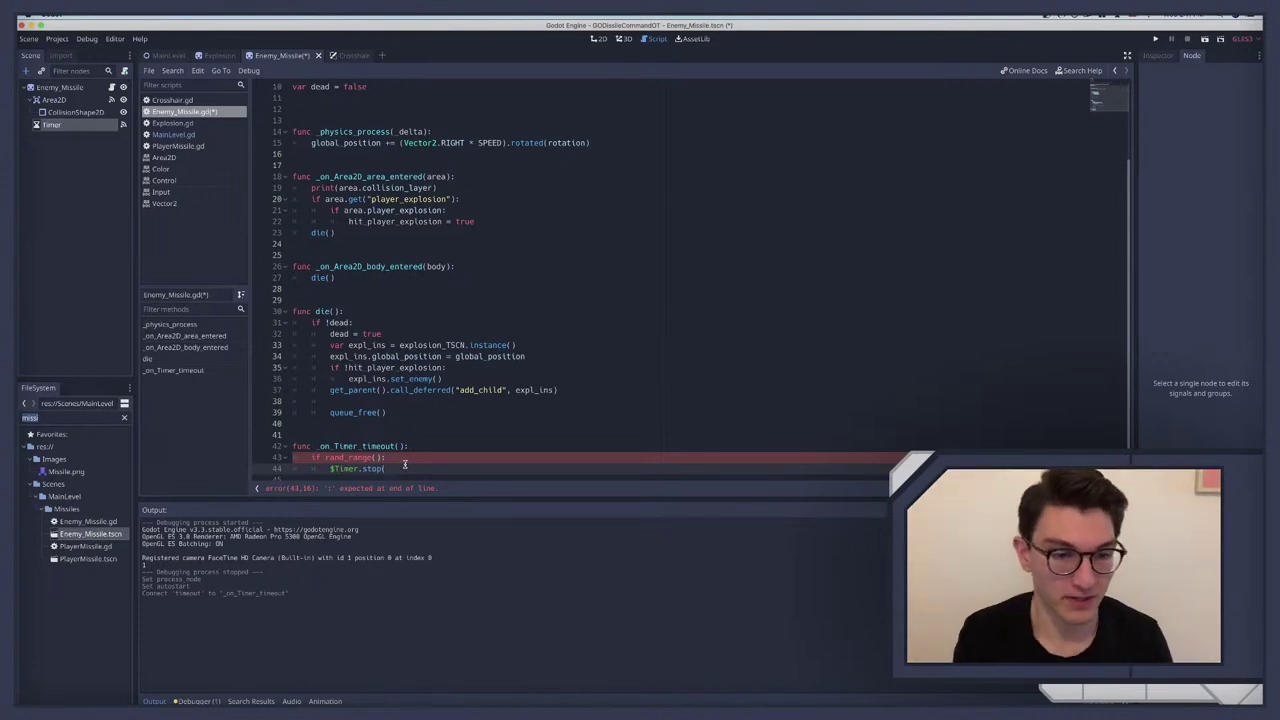
Step: Make the condition read rand_range(0, 100) < 5.0
{"action": "left_click", "coordinate": [380, 457]}
{"action": "type", "text": "0"}
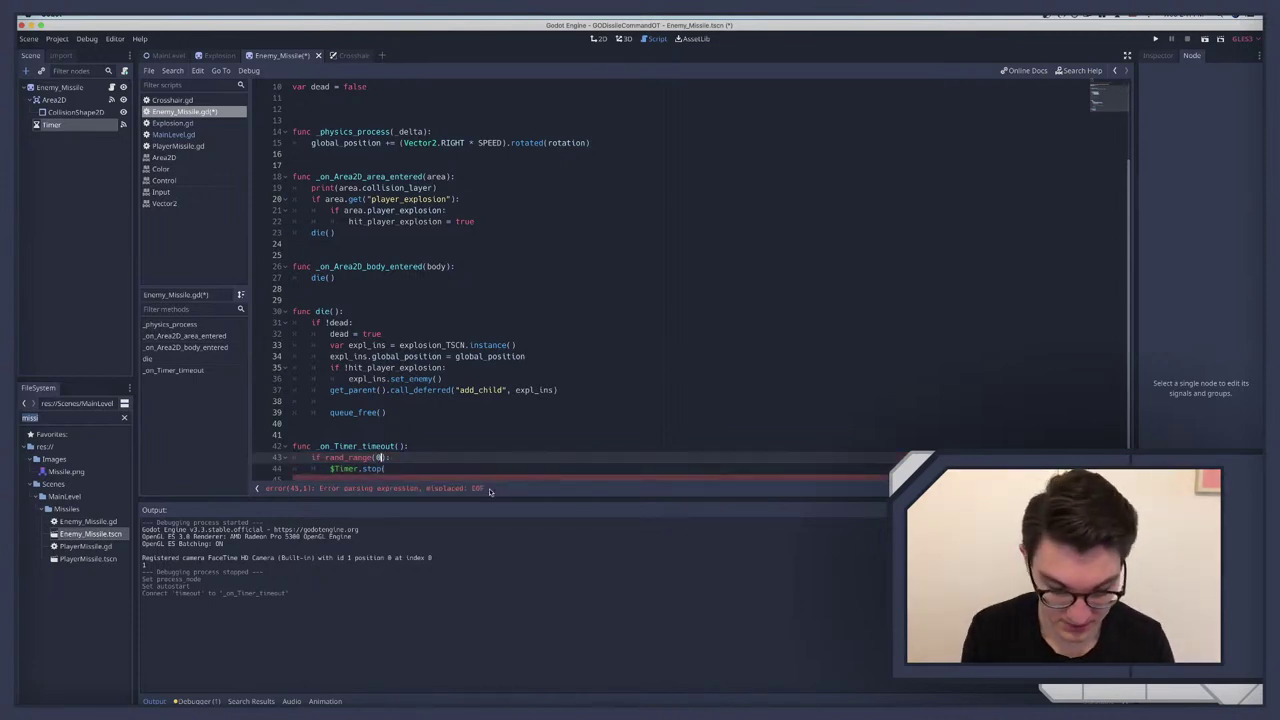
{"action": "type", "text": ", "}
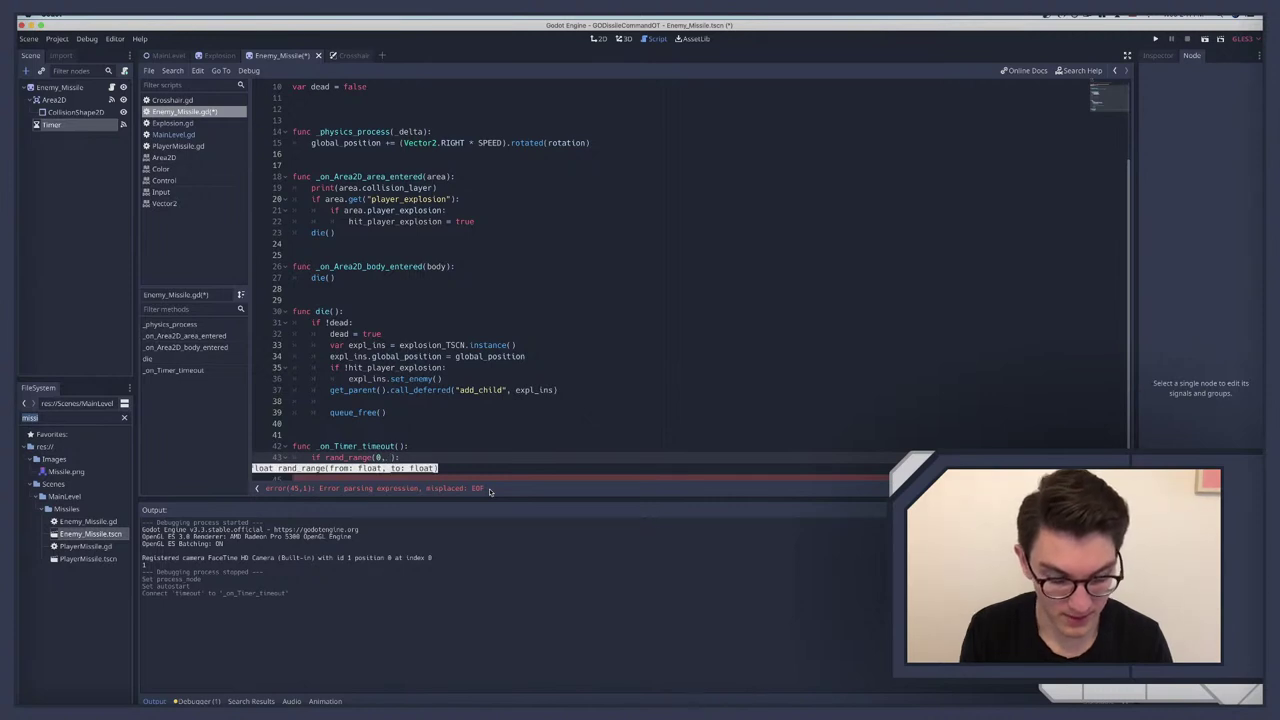
{"action": "type", "text": "100)"}
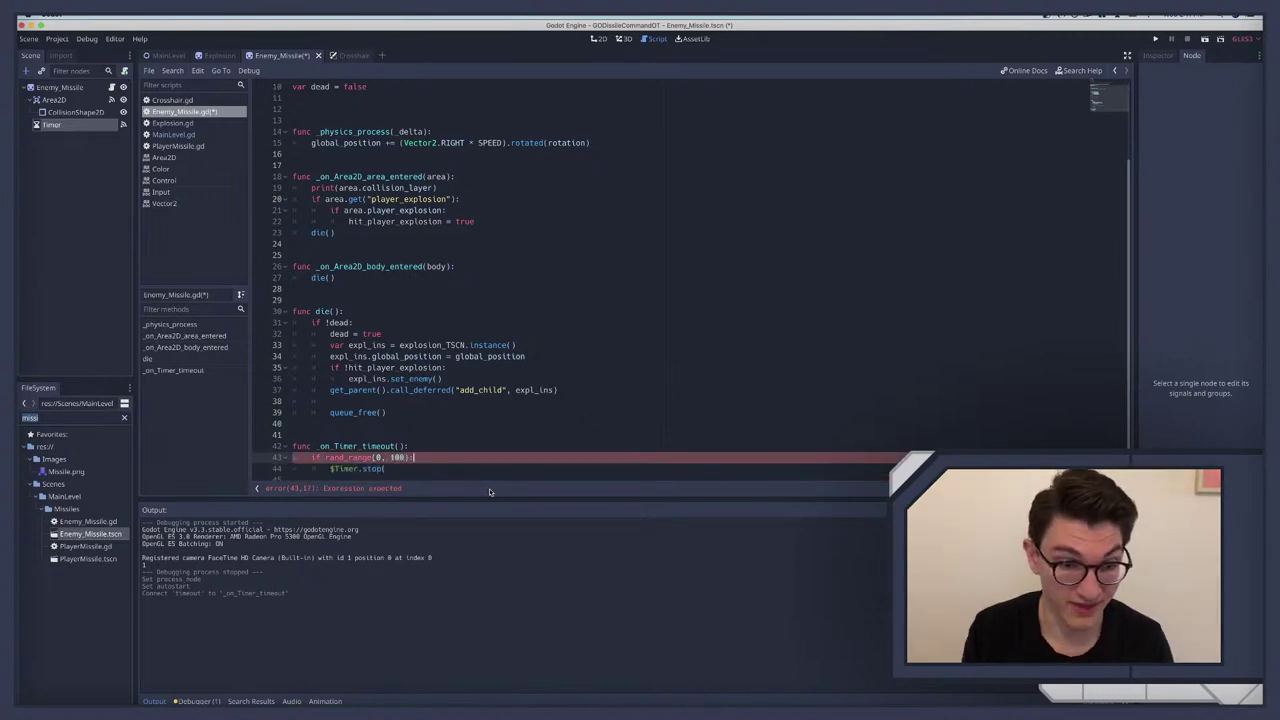
{"action": "type", "text": ":"}
{"action": "key", "text": "Left"}
{"action": "key", "text": "Left"}
{"action": "key", "text": "BackSpace"}
{"action": "key", "text": "BackSpace"}
{"action": "key", "text": "BackSpace"}
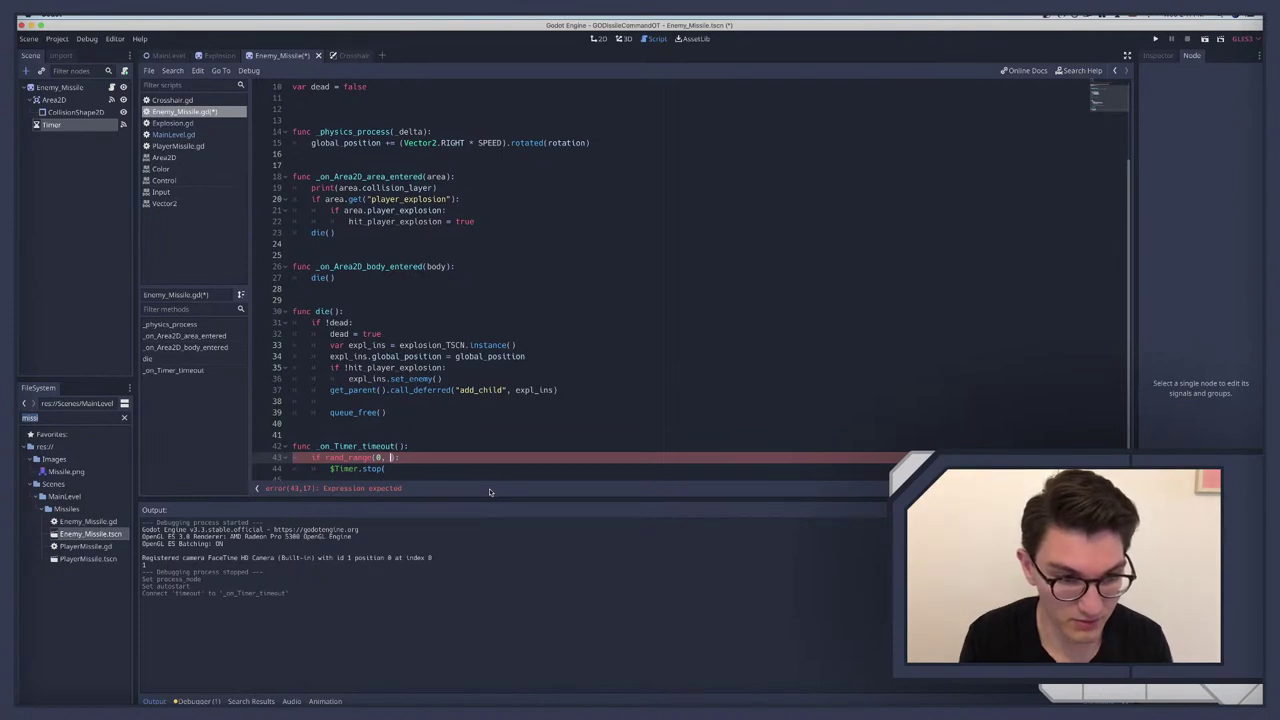
{"action": "type", "text": "100"}
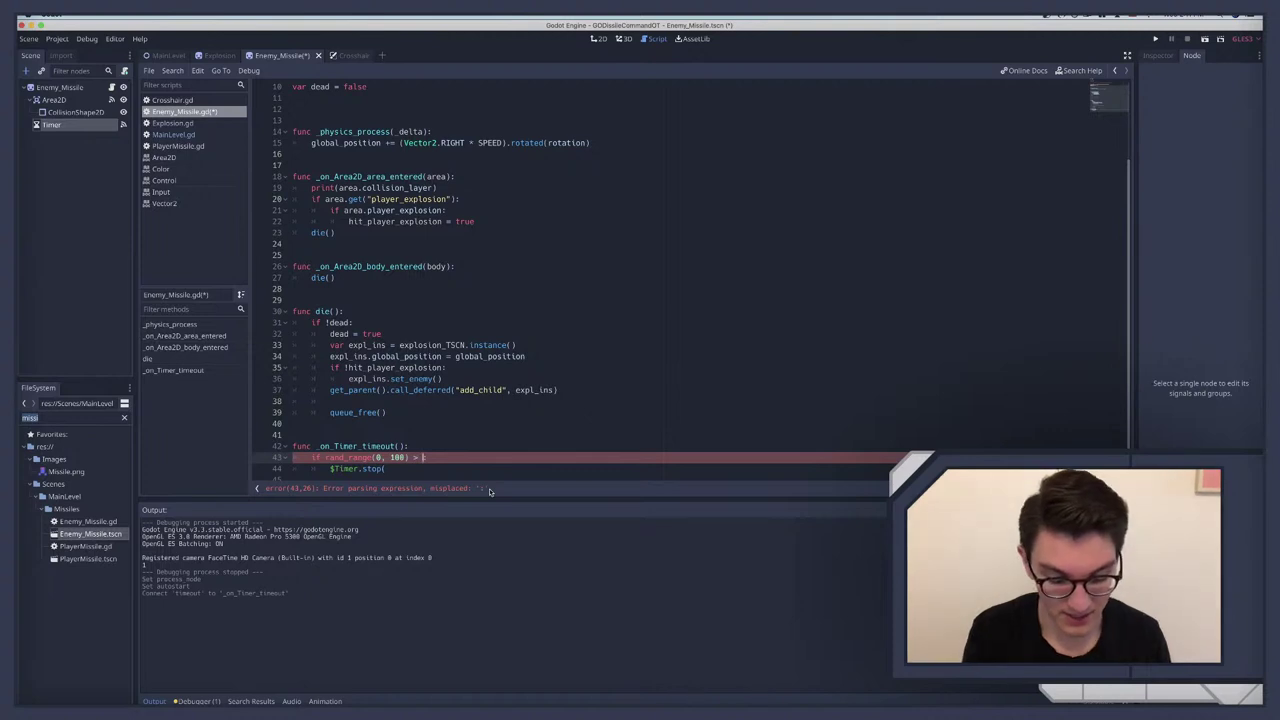
{"action": "type", "text": "5.0:"}
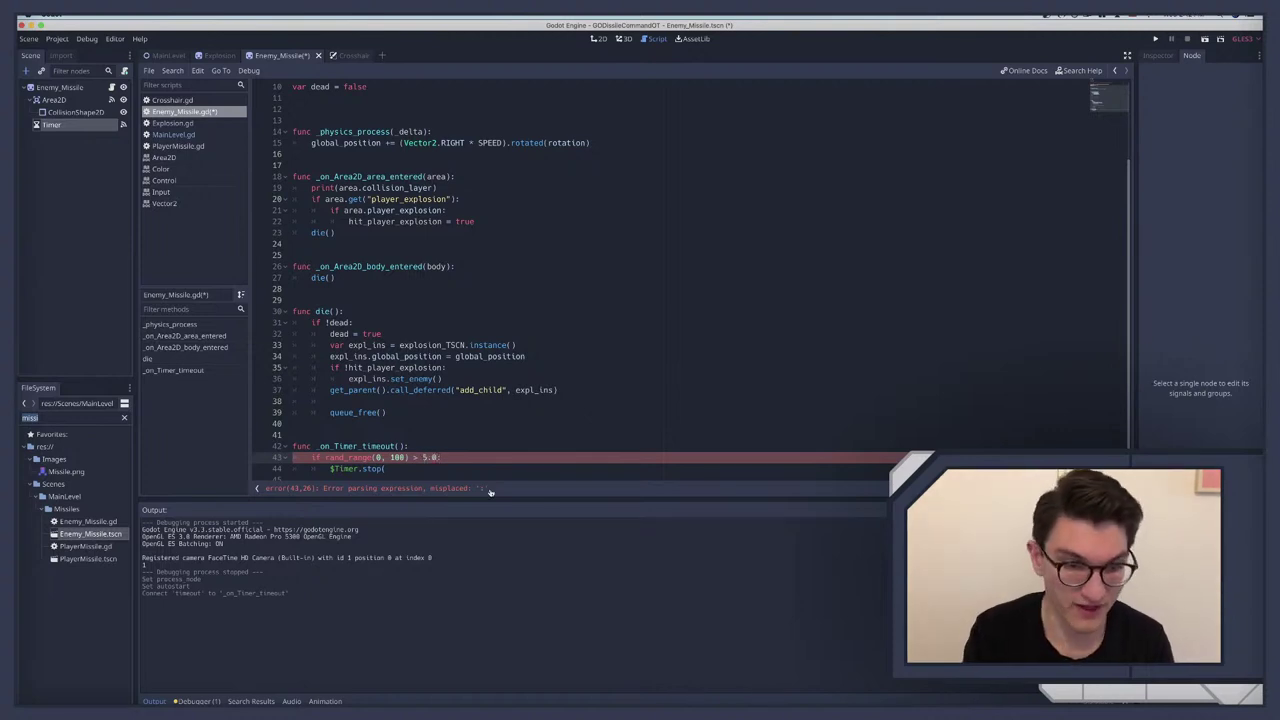
{"action": "type", "text": "."}
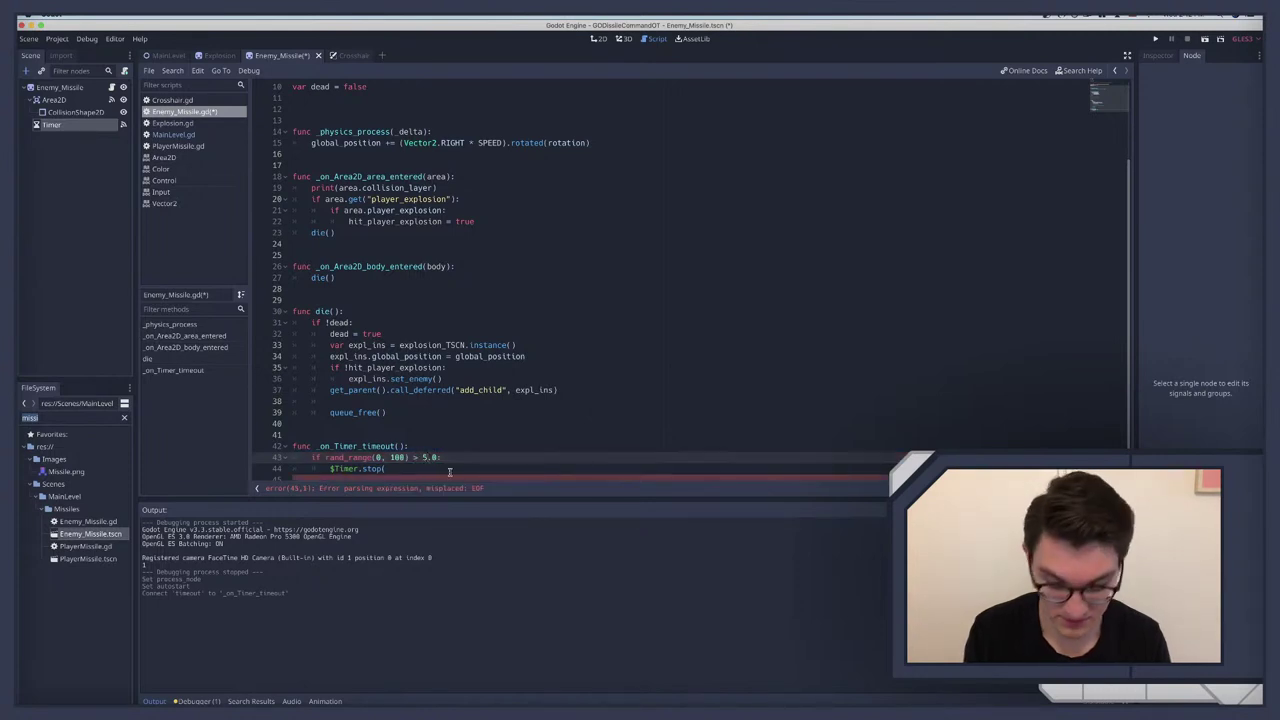
{"action": "key", "text": "BackSpace"}
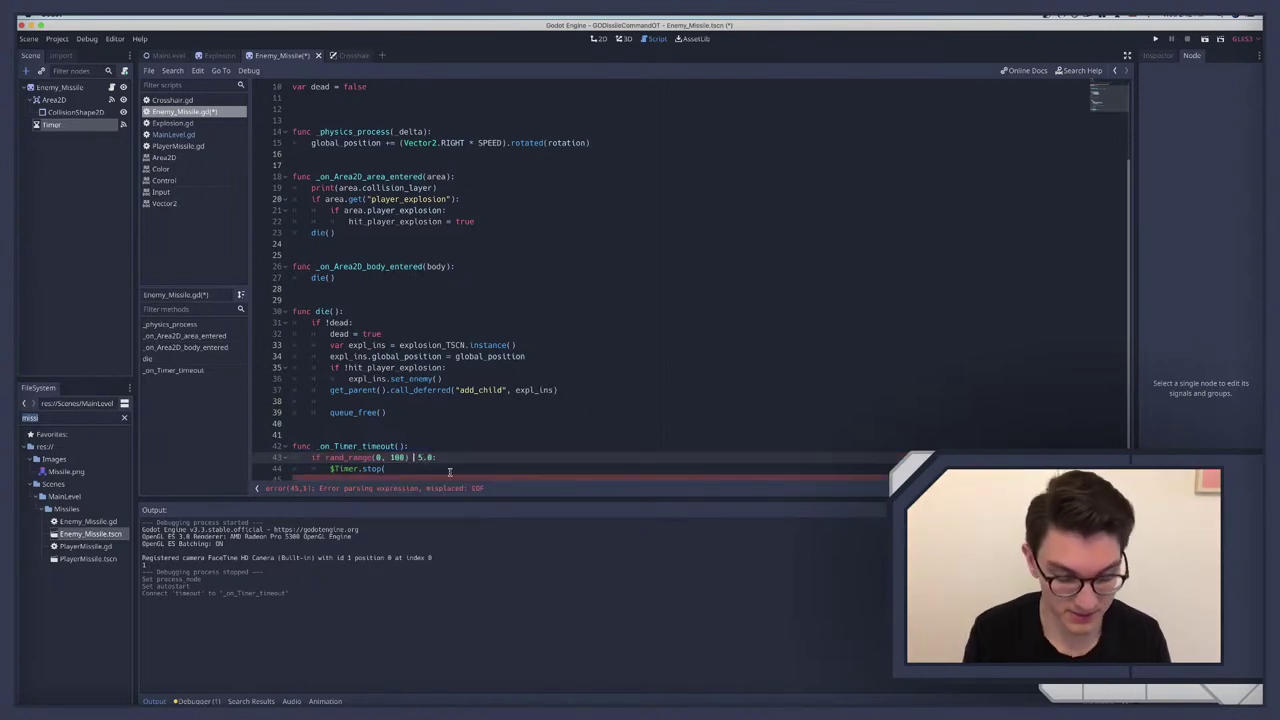
{"action": "type", "text": "<"}
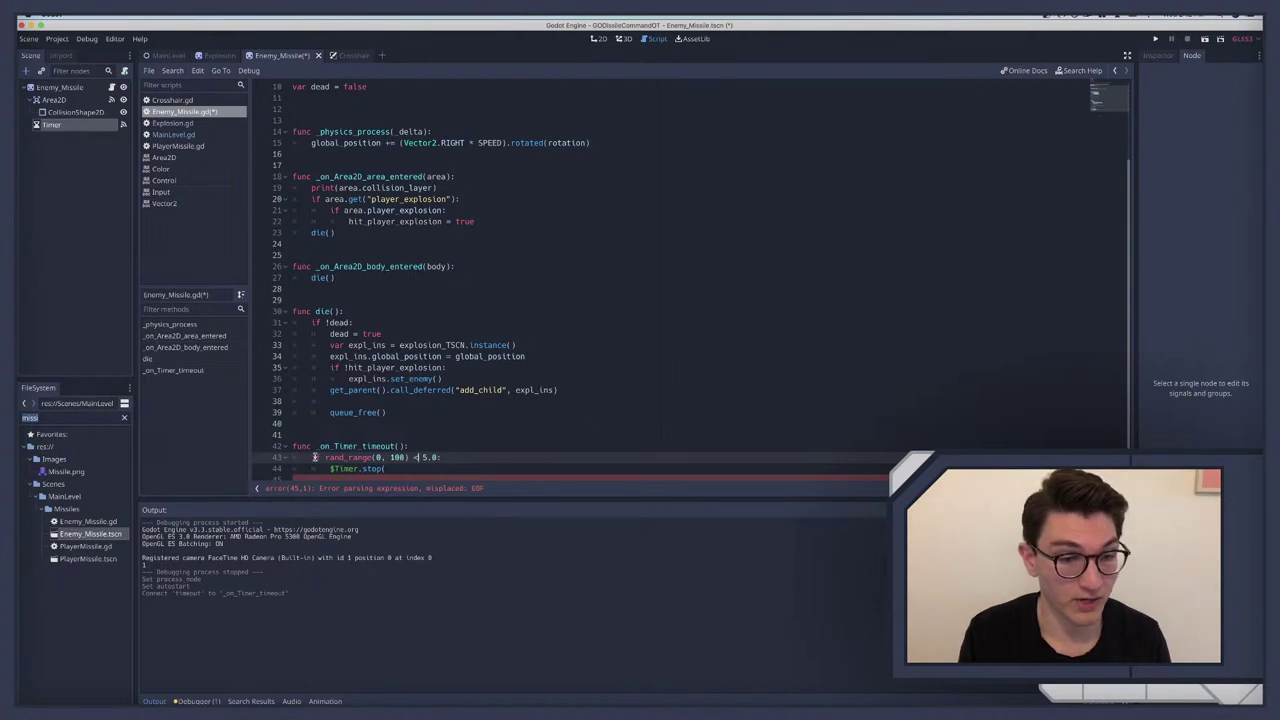
Step: Close the $Timer.stop() call and open a new line inside the if block
{"action": "scroll", "coordinate": [363, 452], "scroll_direction": "down", "scroll_amount": 1}
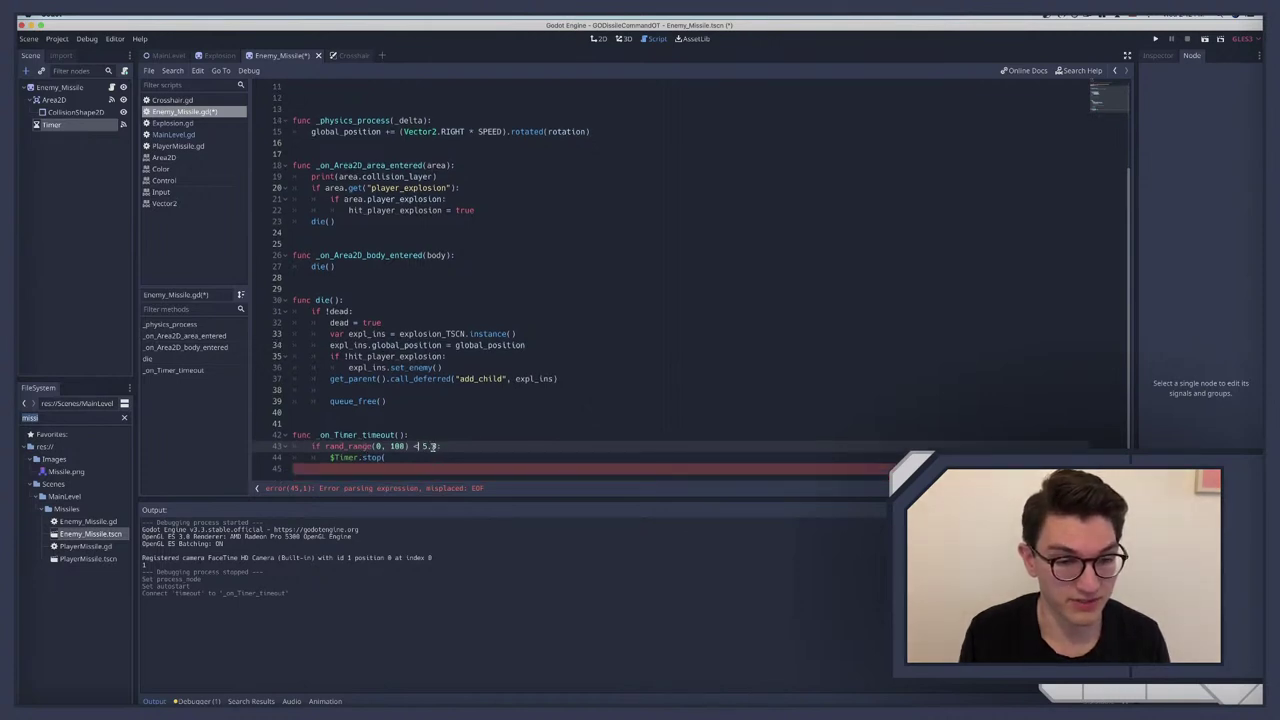
{"action": "left_click", "coordinate": [409, 458]}
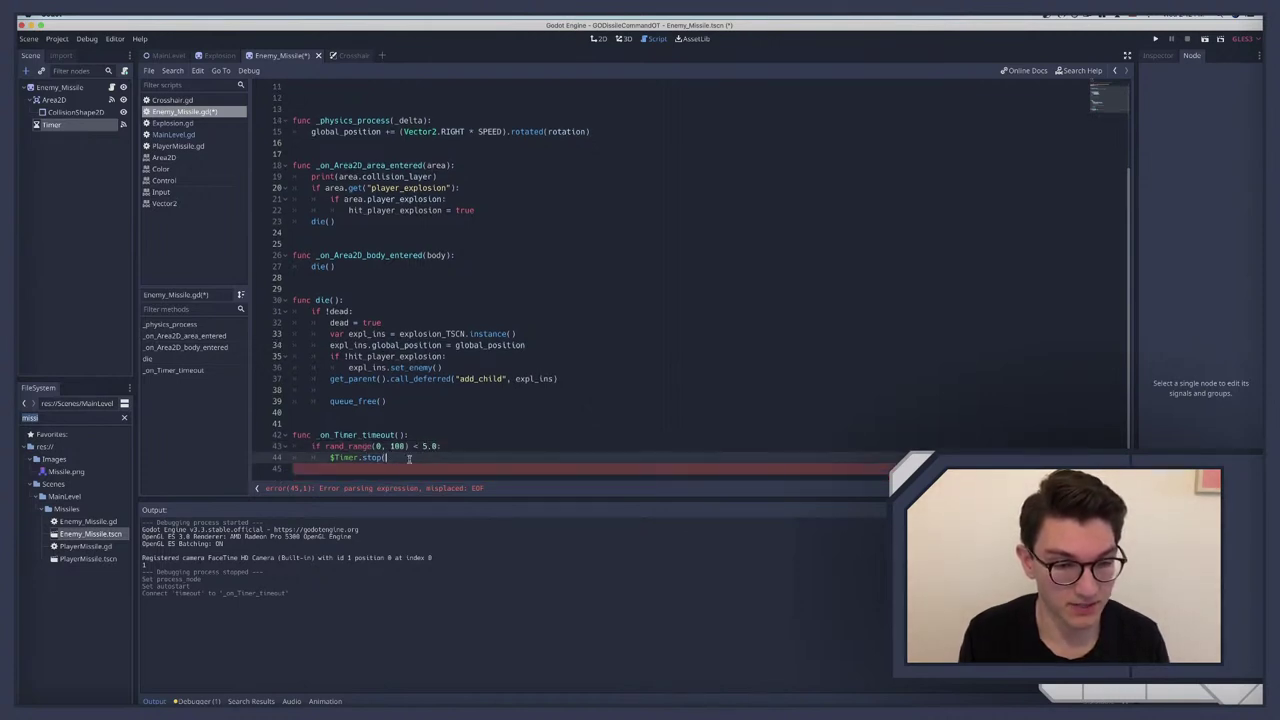
{"action": "type", "text": ")"}
{"action": "left_click", "coordinate": [452, 446]}
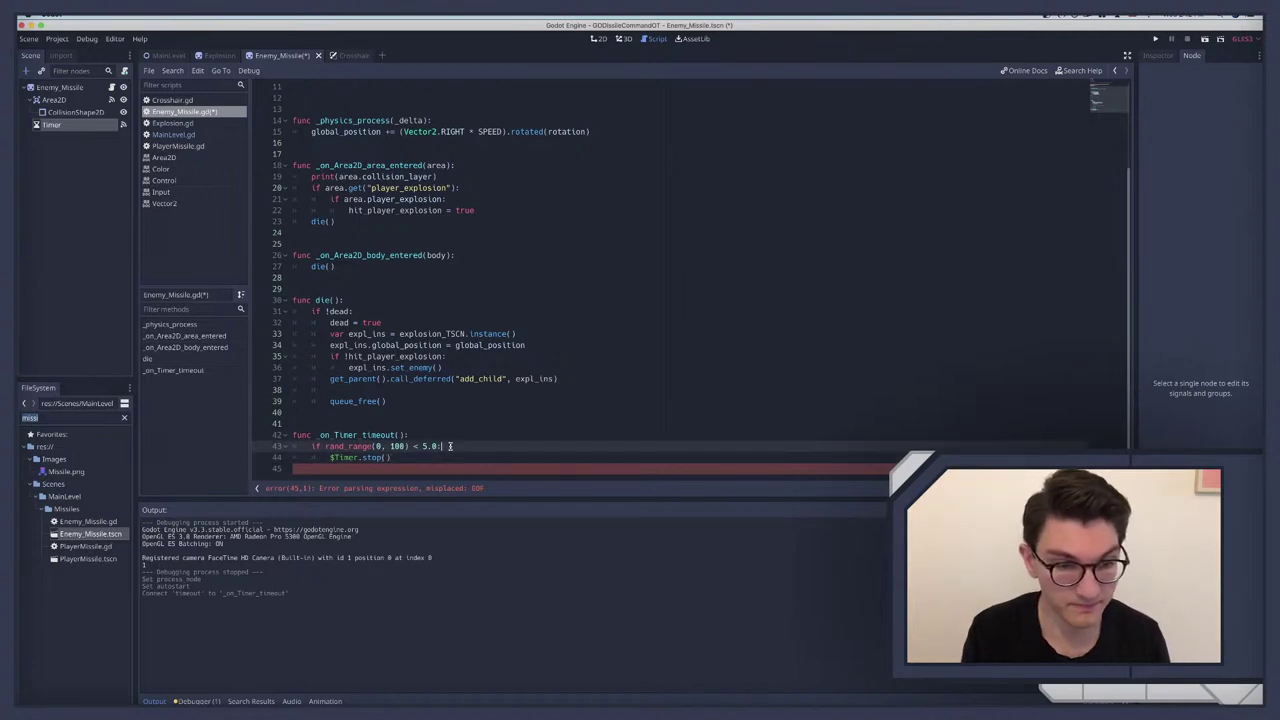
{"action": "key", "text": "Return"}
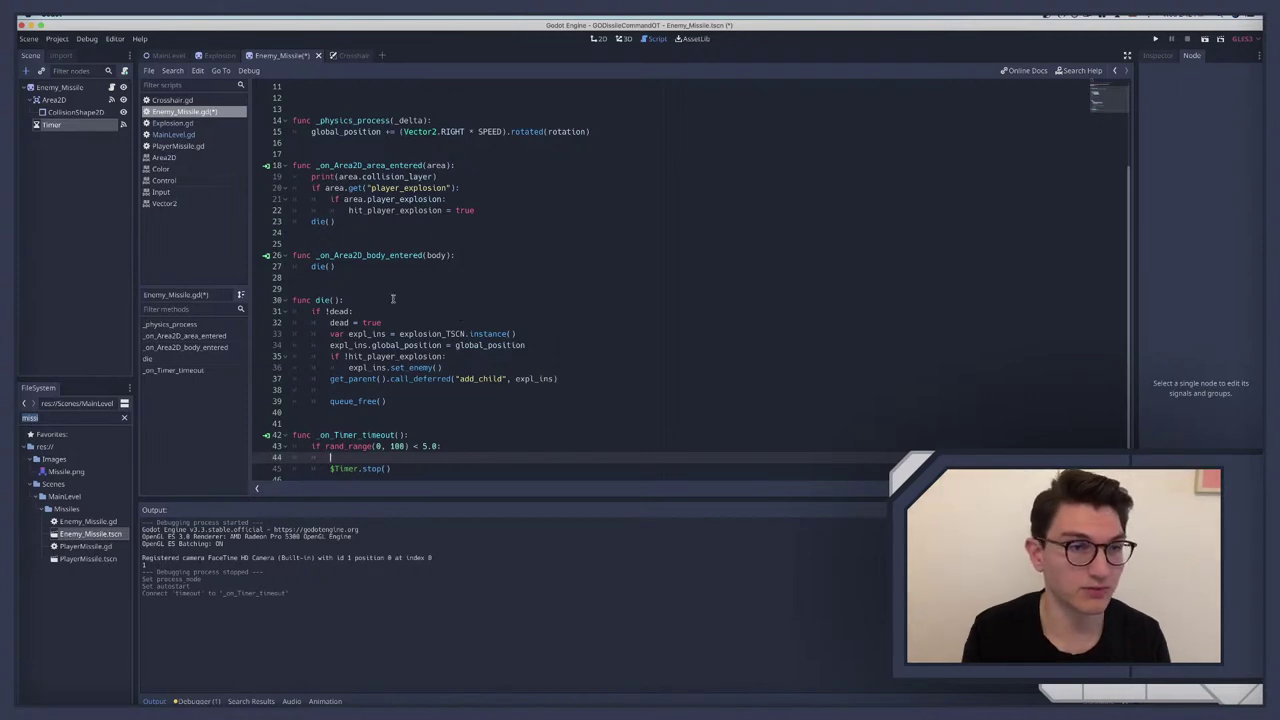
{"action": "scroll", "coordinate": [312, 198], "scroll_direction": "up", "scroll_amount": 4}
{"action": "scroll", "coordinate": [371, 216], "scroll_direction": "down", "scroll_amount": 4}
Step: Copy spawn_enemy_missile's body from MainLevel.gd into the if block of _on_Timer_timeout, indented
{"action": "left_click", "coordinate": [168, 55]}
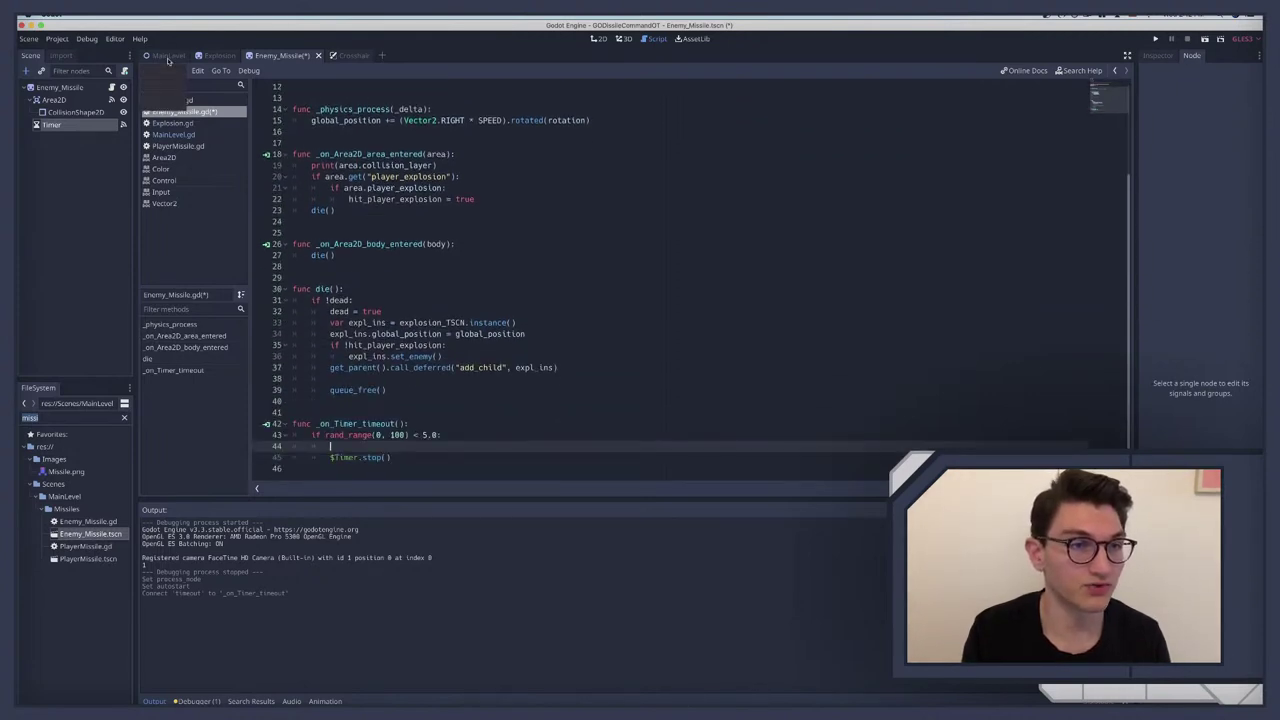
{"action": "scroll", "coordinate": [343, 255], "scroll_direction": "down", "scroll_amount": 3}
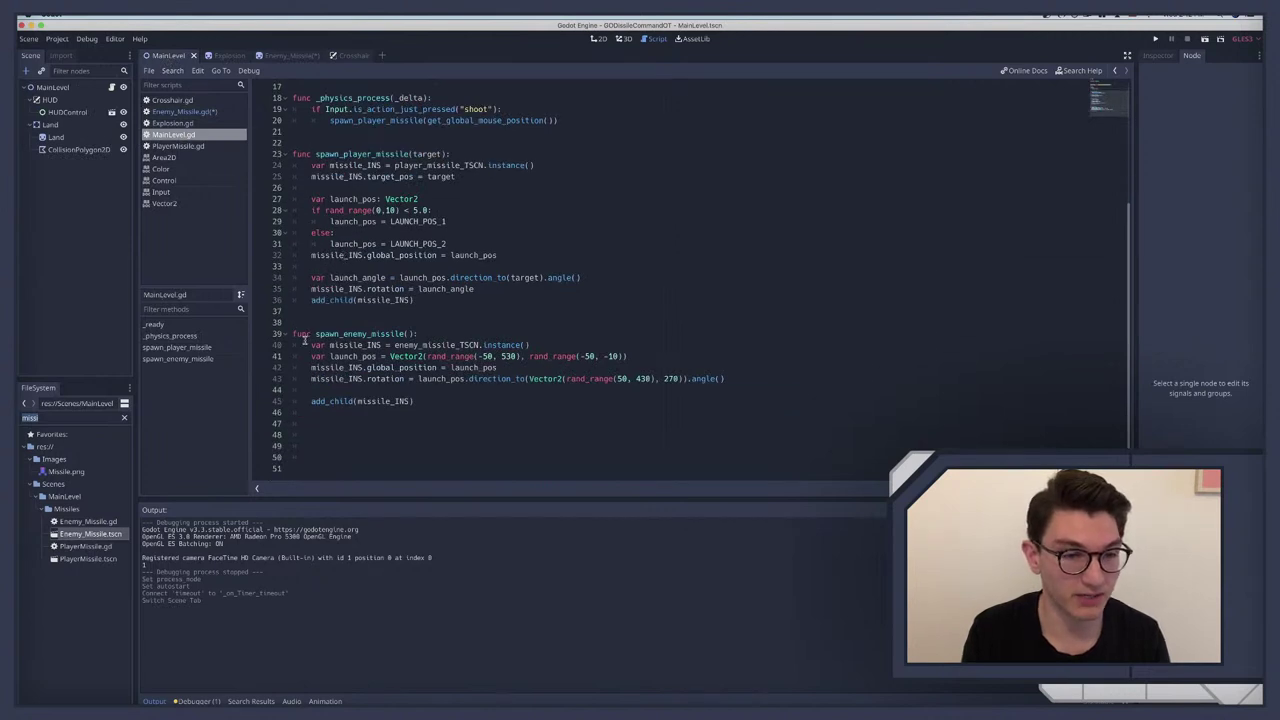
{"action": "left_click_drag", "start_coordinate": [310, 345], "coordinate": [426, 403]}
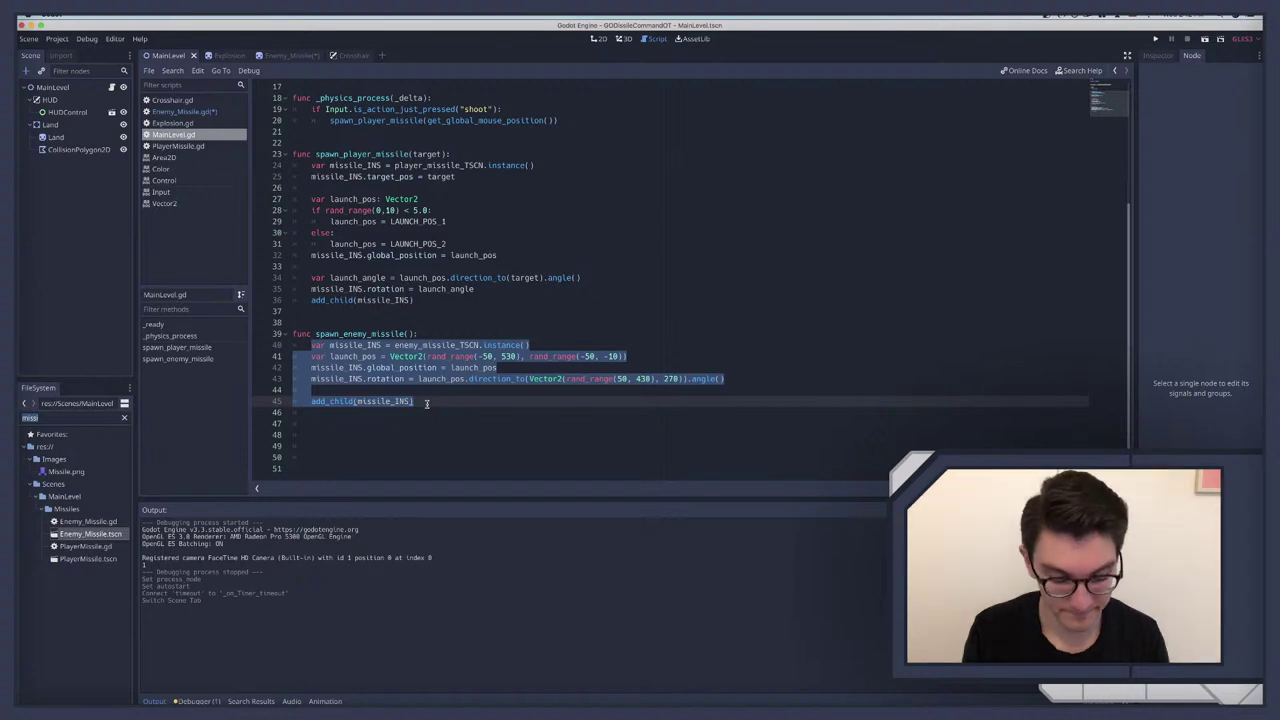
{"action": "left_click", "coordinate": [281, 55]}
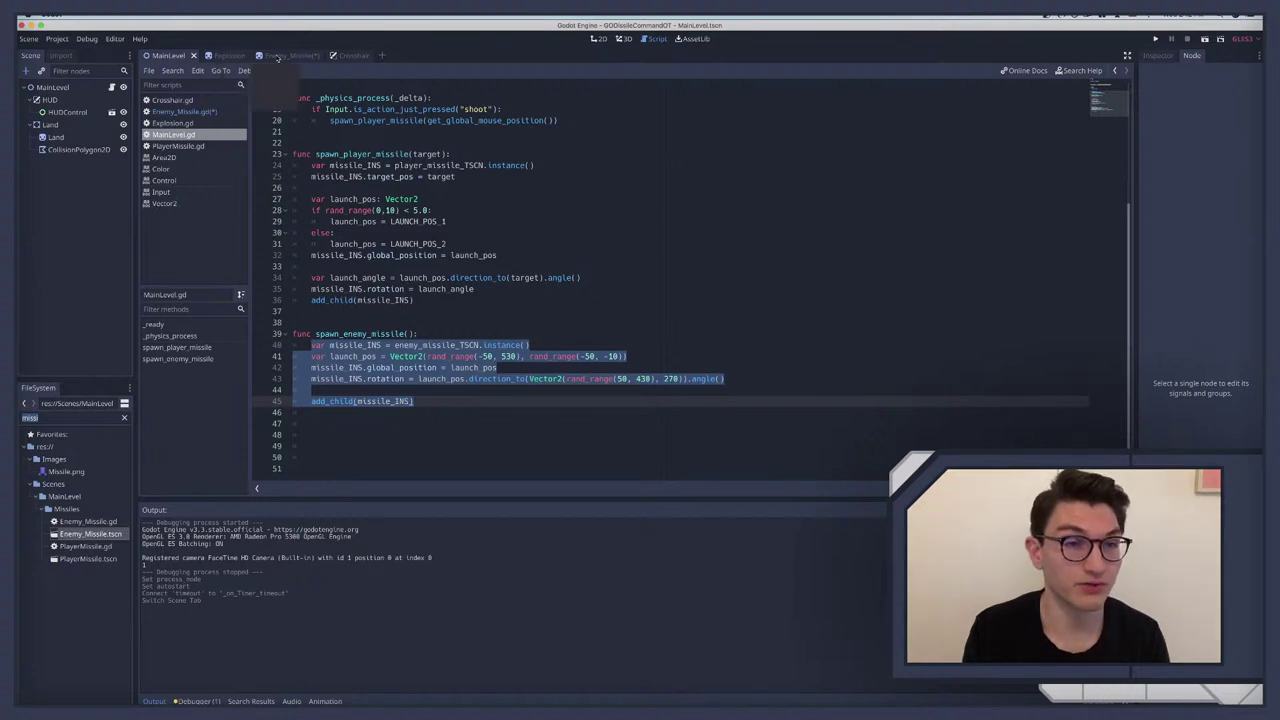
{"action": "left_click", "coordinate": [378, 470]}
{"action": "key", "text": "ctrl+v"}
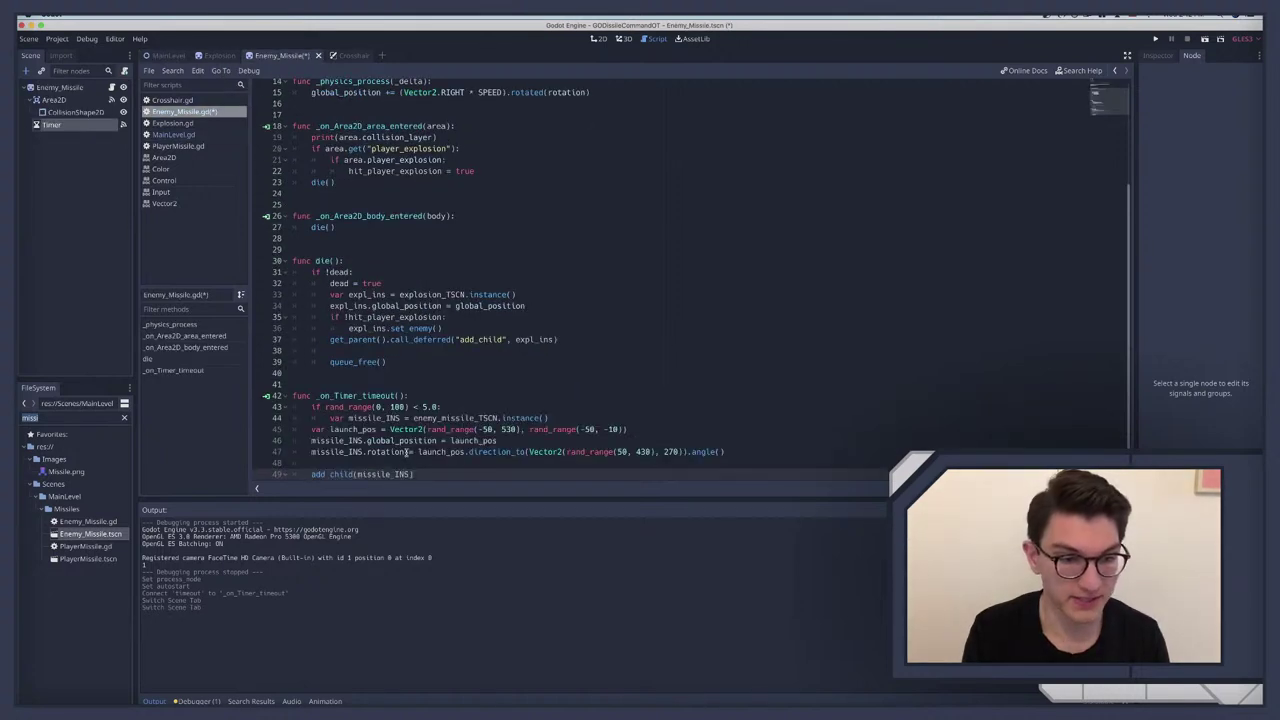
{"action": "scroll", "coordinate": [323, 441], "scroll_direction": "down", "scroll_amount": 1}
{"action": "left_click_drag", "start_coordinate": [310, 401], "coordinate": [414, 446]}
{"action": "key", "text": "Tab"}
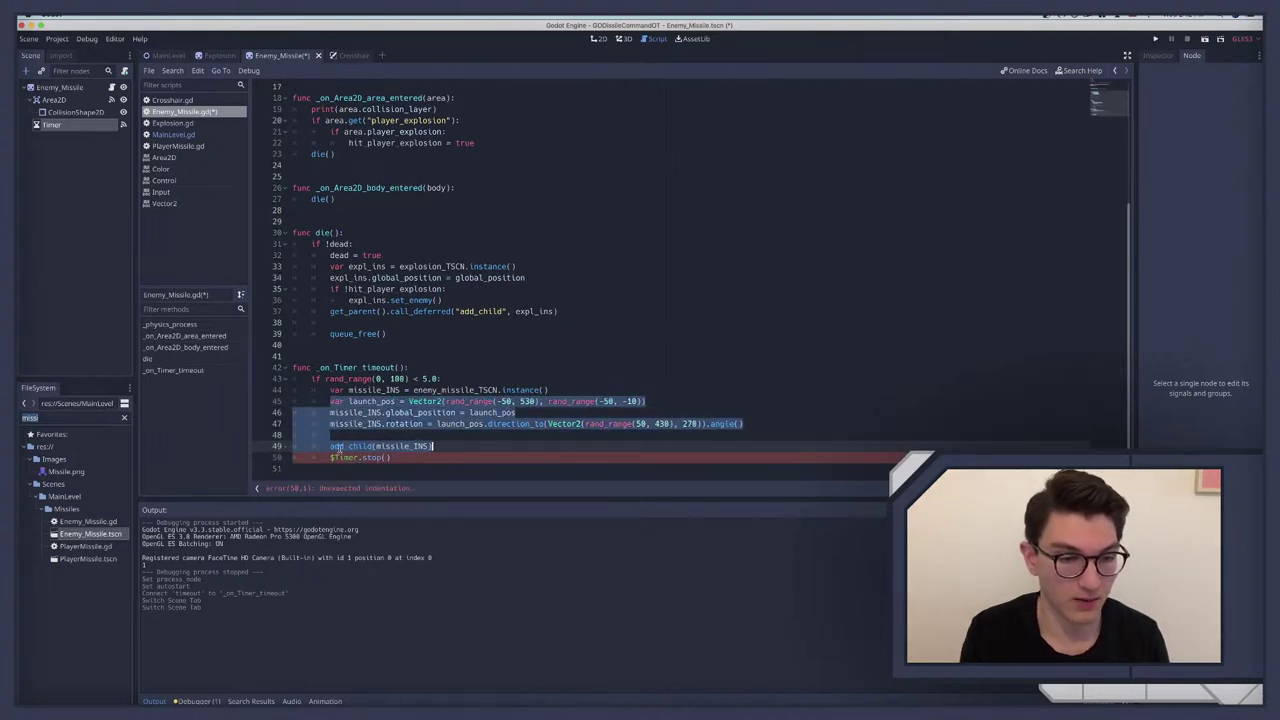
Step: Change add_child to get_parent().add_child and save Enemy_Missile.gd
{"action": "left_click", "coordinate": [331, 446]}
{"action": "type", "text": "get"}
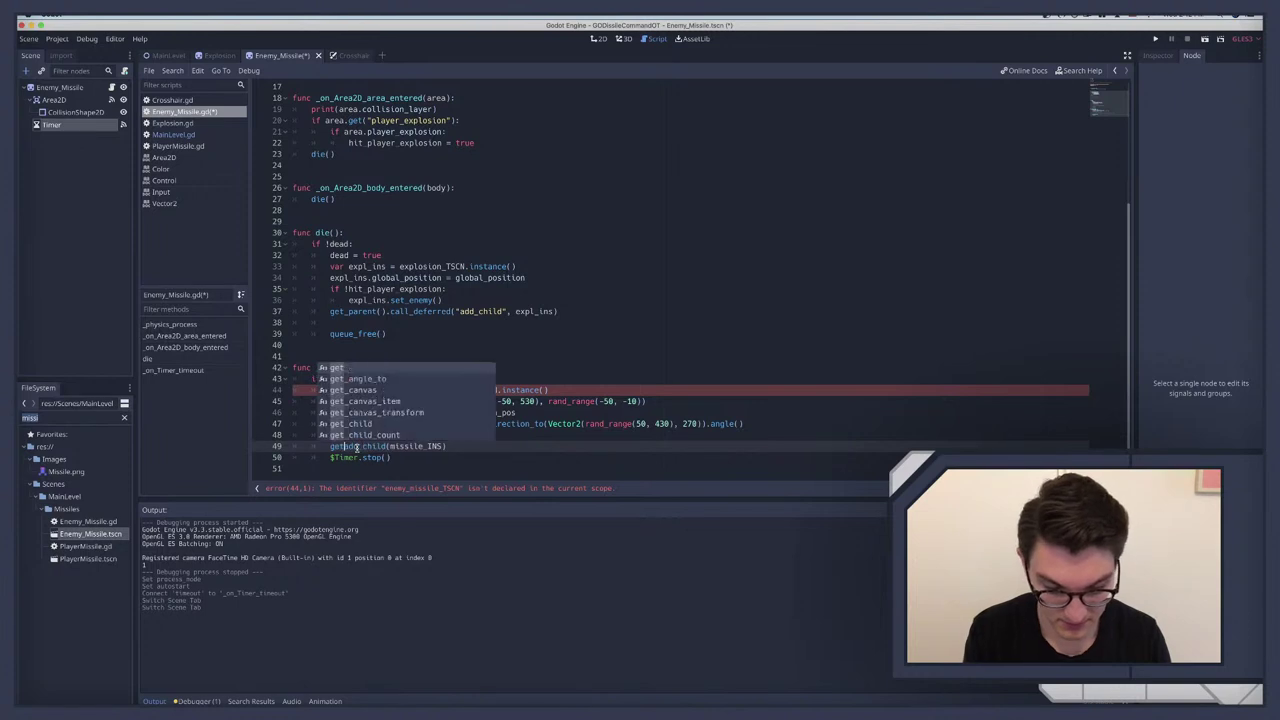
{"action": "type", "text": "_parent()."}
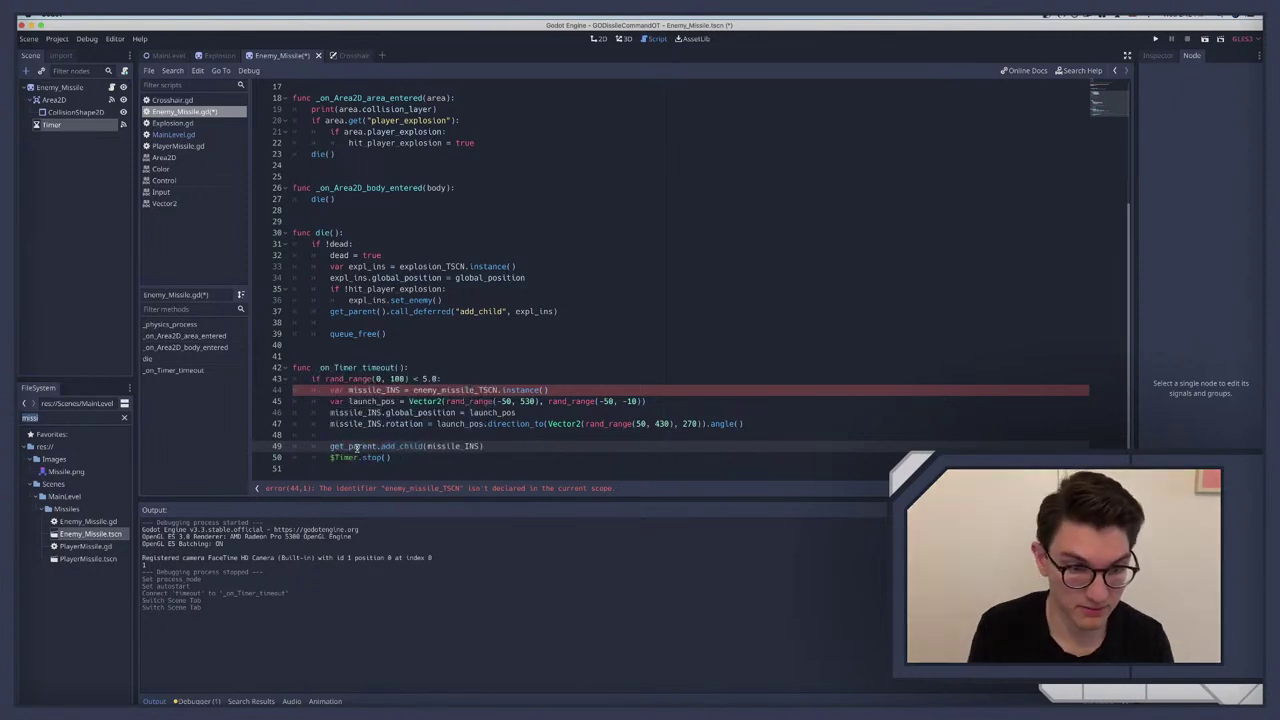
{"action": "type", "text": "()."}
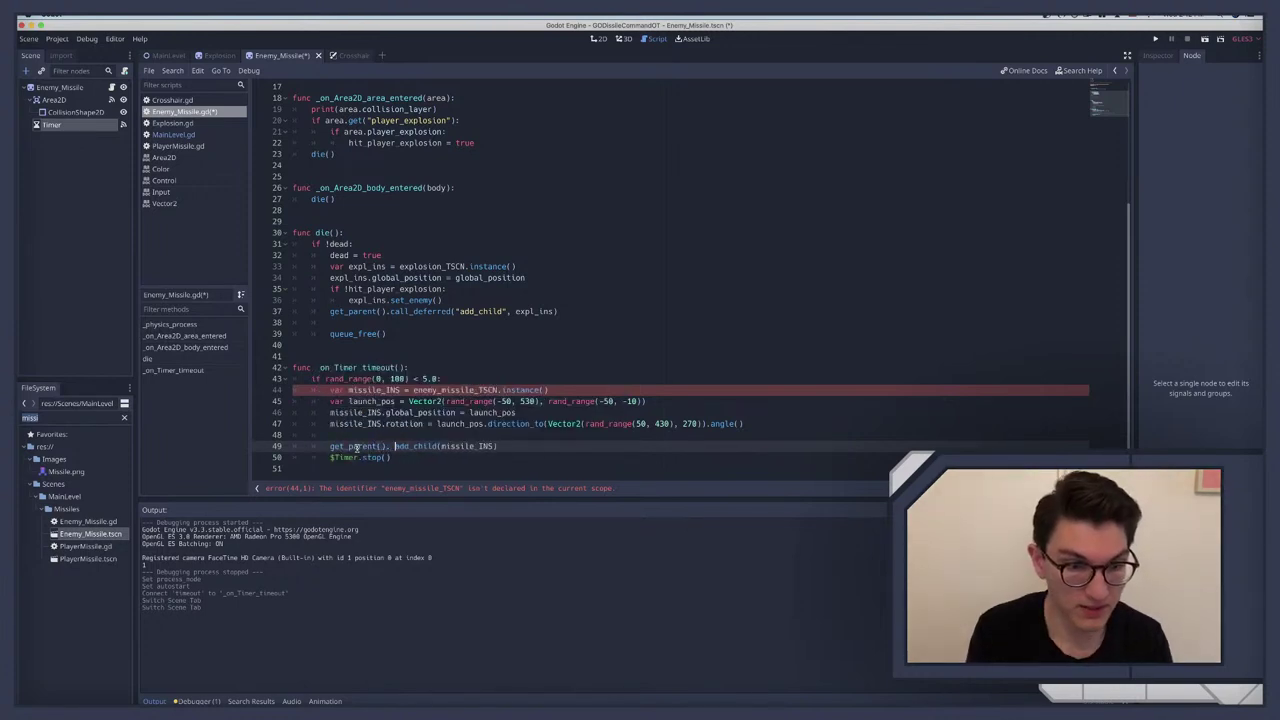
{"action": "key", "text": "BackSpace"}
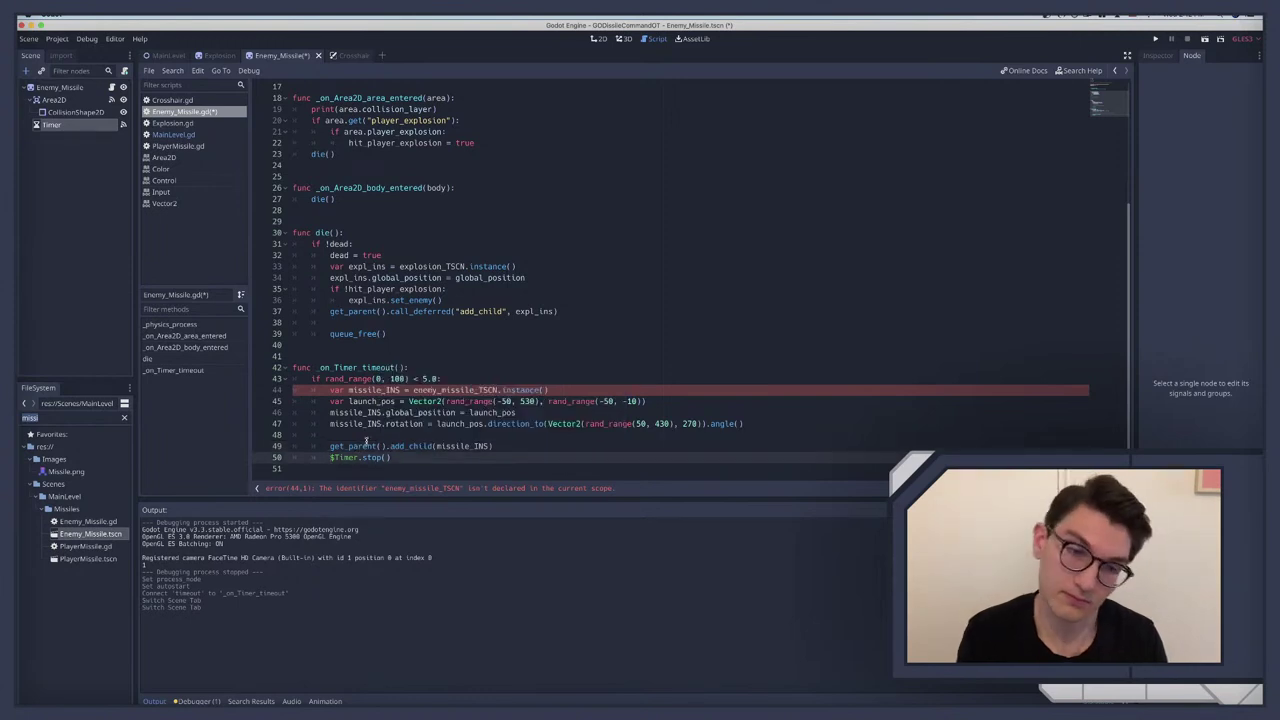
{"action": "left_click", "coordinate": [414, 412]}
{"action": "key", "text": "ctrl+s"}
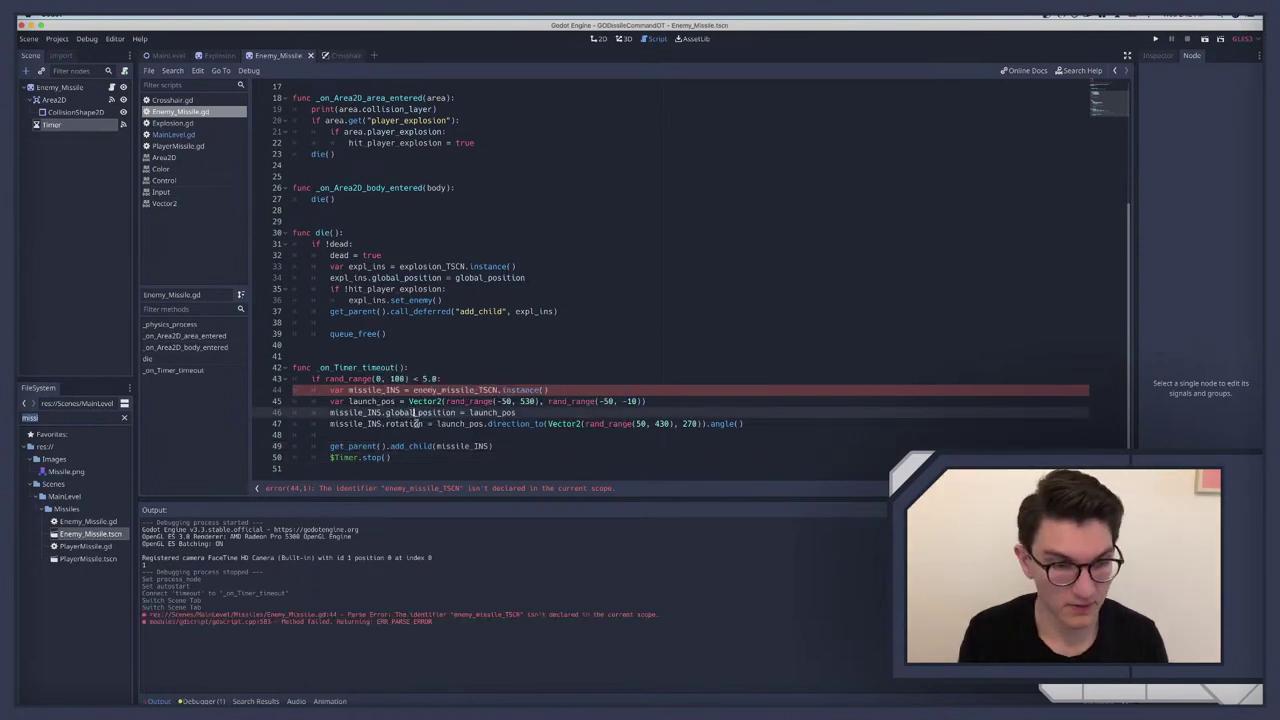
Step: Rename the line-6 variable to enemy_missile_TSCN to clear the undeclared identifier error
{"action": "left_click", "coordinate": [376, 389]}
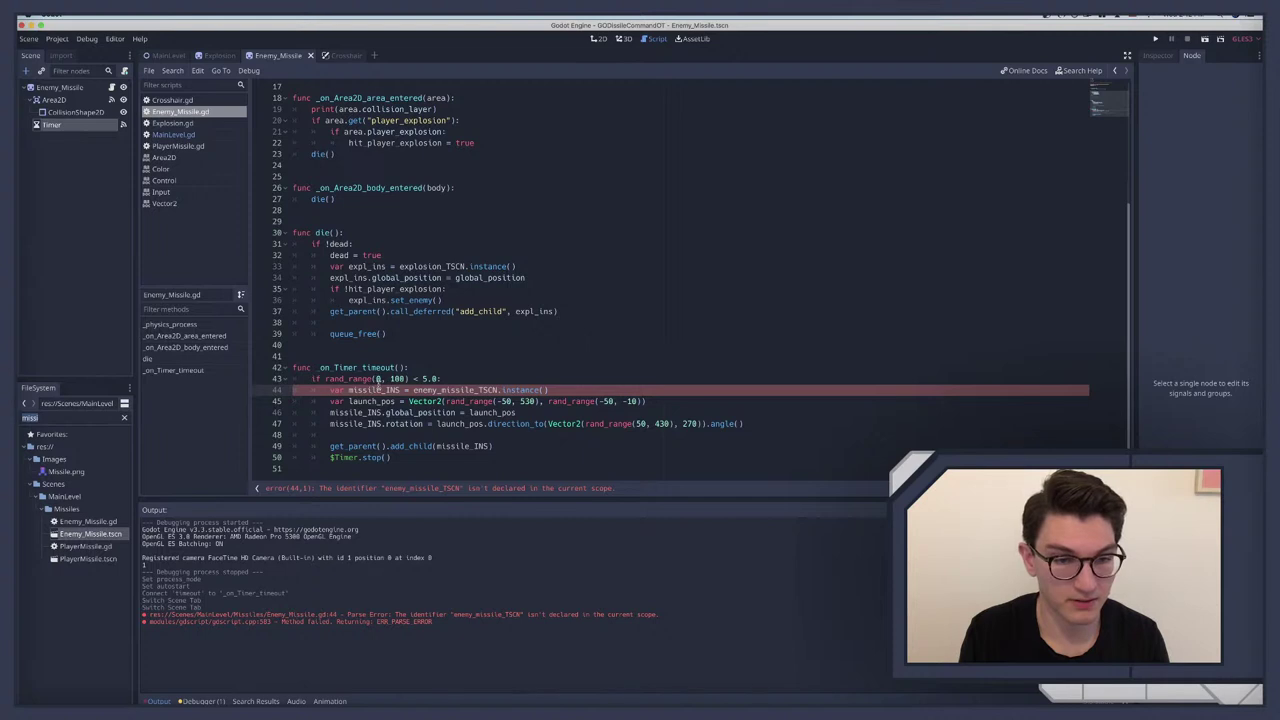
{"action": "scroll", "coordinate": [376, 389], "scroll_direction": "up", "scroll_amount": 2}
{"action": "scroll", "coordinate": [400, 390], "scroll_direction": "down", "scroll_amount": 2}
{"action": "scroll", "coordinate": [458, 393], "scroll_direction": "up", "scroll_amount": 5}
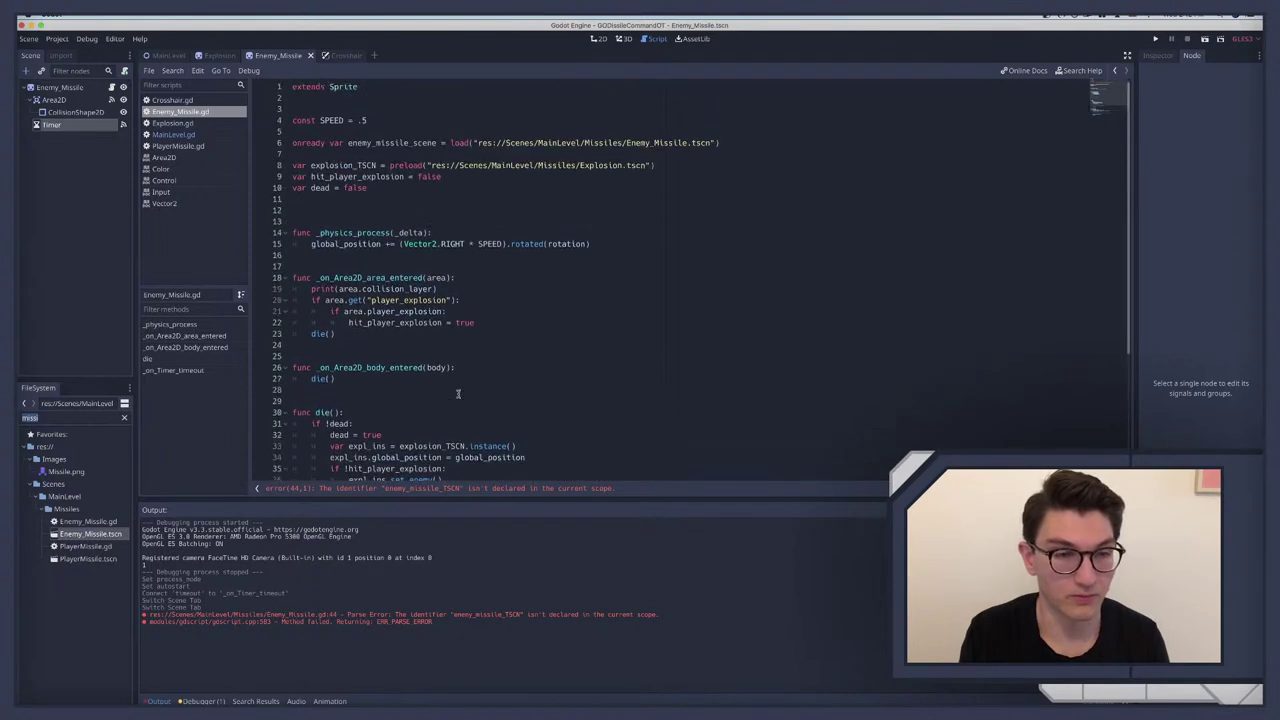
{"action": "scroll", "coordinate": [458, 395], "scroll_direction": "down", "scroll_amount": 5}
{"action": "scroll", "coordinate": [447, 400], "scroll_direction": "up", "scroll_amount": 5}
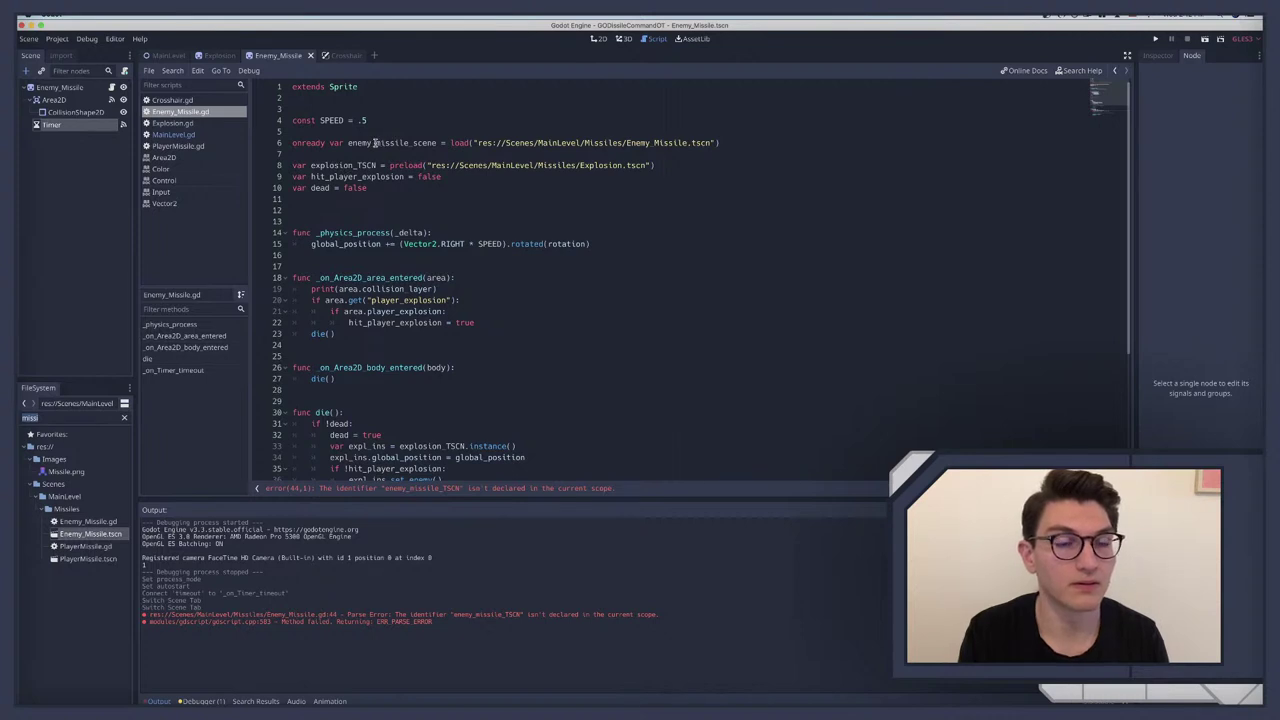
{"action": "scroll", "coordinate": [422, 143], "scroll_direction": "down", "scroll_amount": 5}
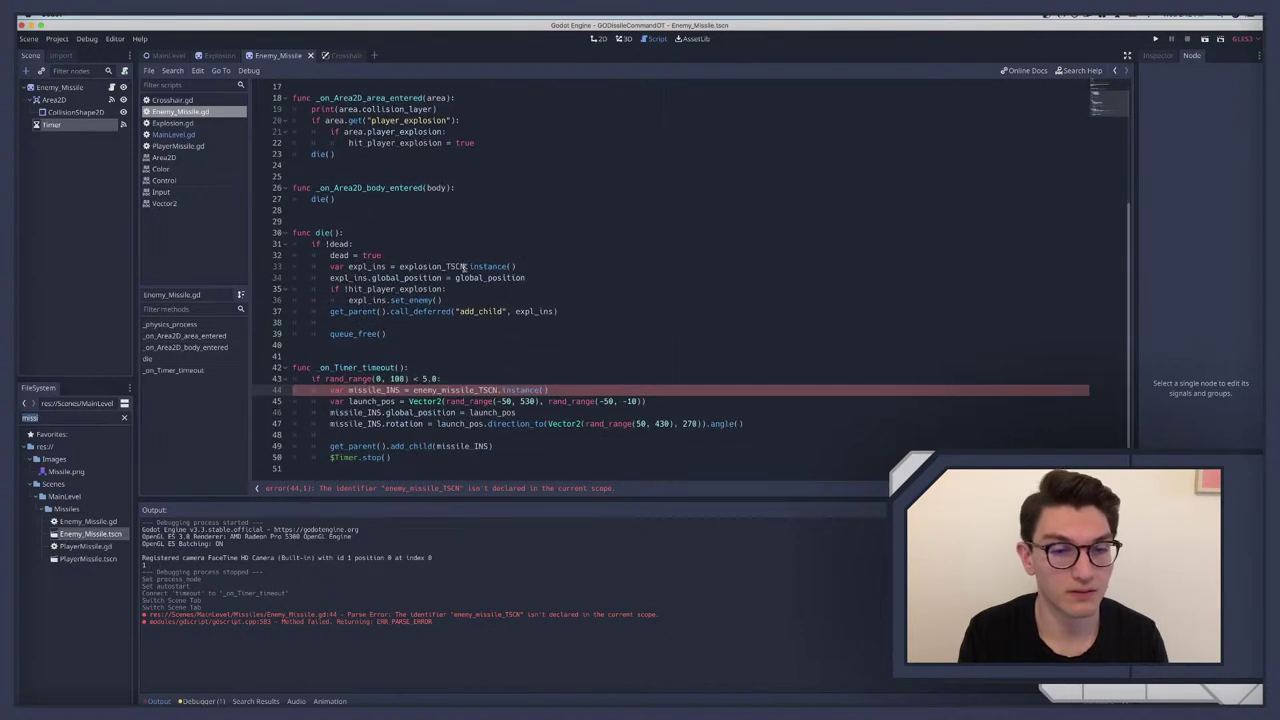
{"action": "scroll", "coordinate": [390, 143], "scroll_direction": "up", "scroll_amount": 5}
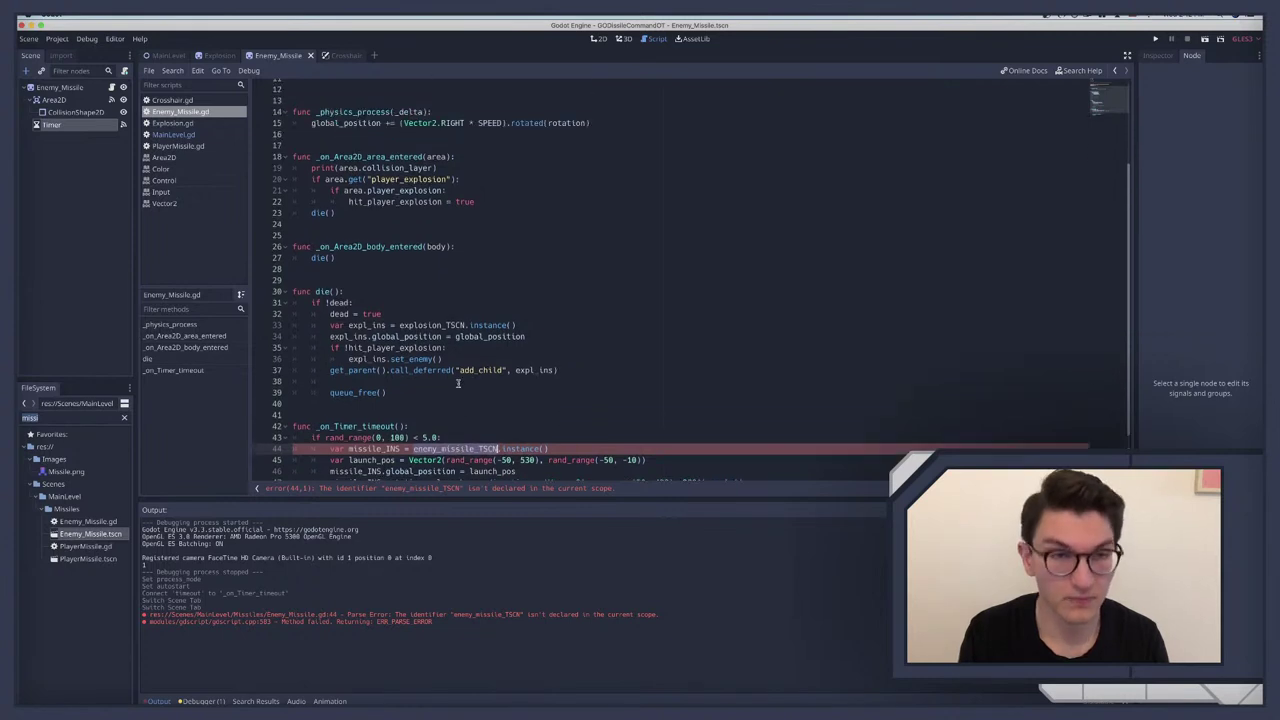
{"action": "double_click", "coordinate": [390, 143]}
{"action": "type", "text": "enemy_missile_TSCN"}
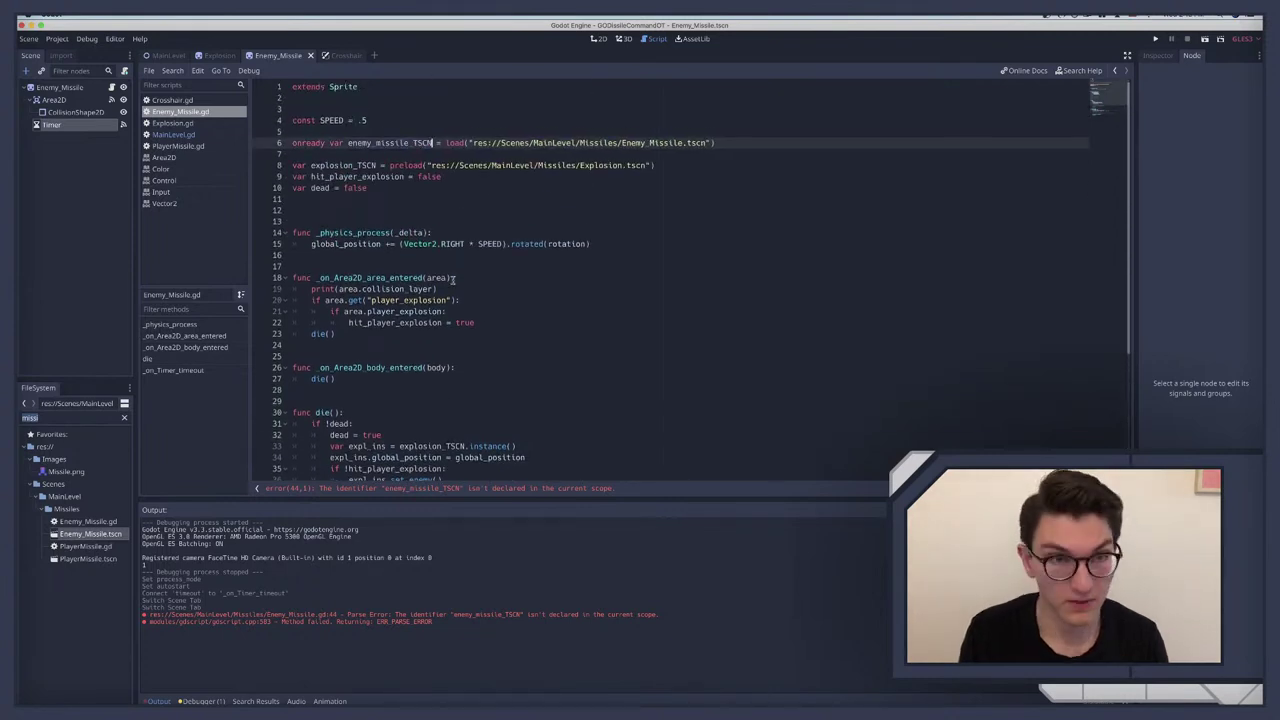
{"action": "scroll", "coordinate": [453, 311], "scroll_direction": "down", "scroll_amount": 5}
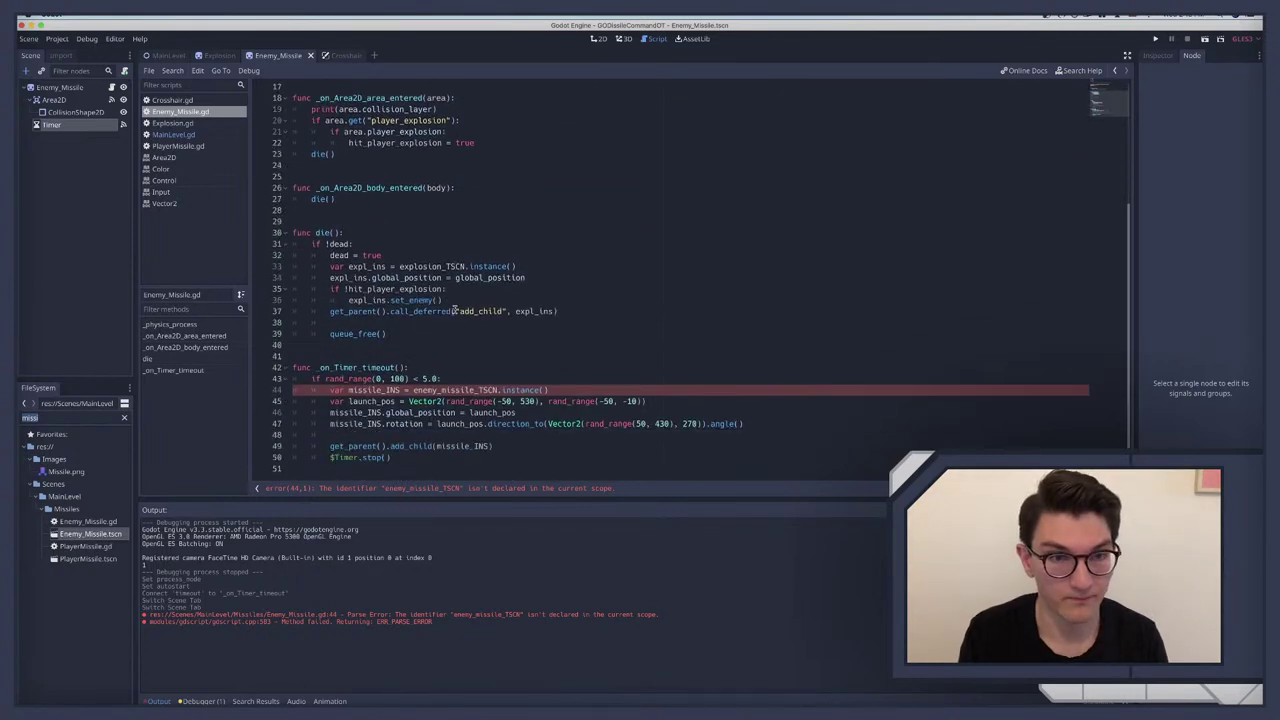
{"action": "left_click", "coordinate": [363, 400]}
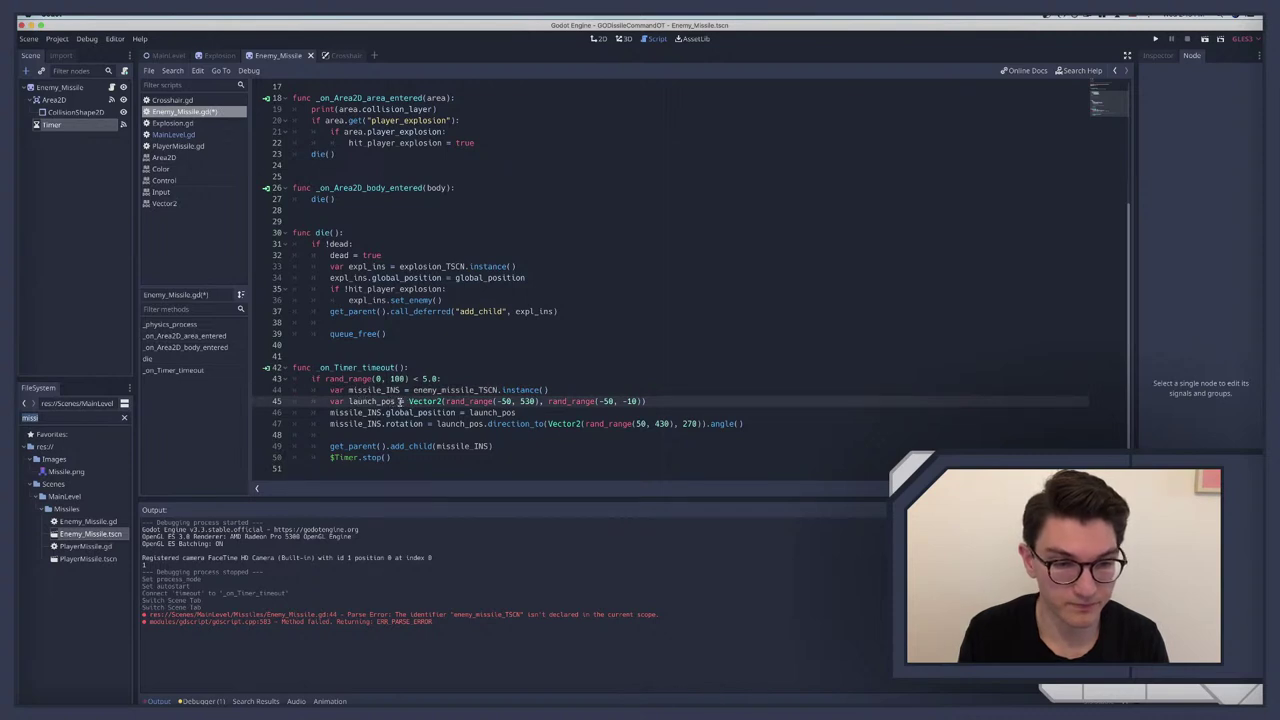
Step: Make the split missile launch from the missile's own global_position on line 45
{"action": "left_click_drag", "start_coordinate": [408, 401], "coordinate": [666, 397]}
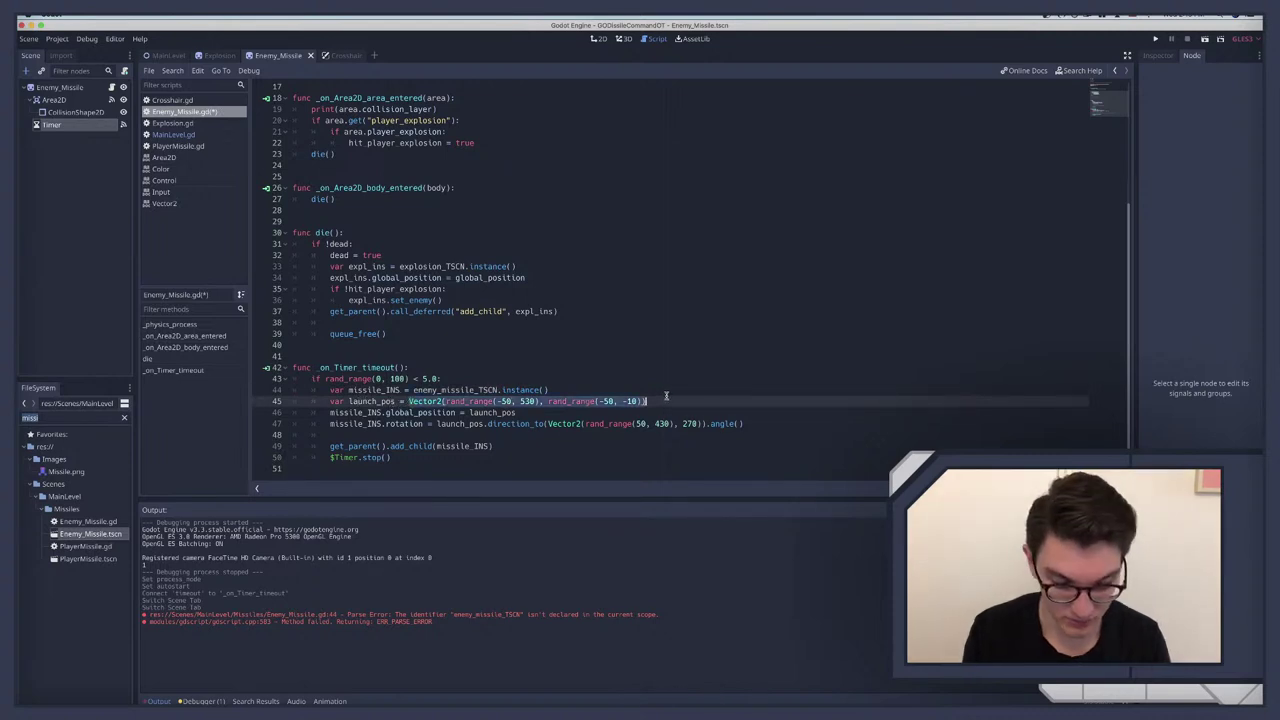
{"action": "type", "text": "global"}
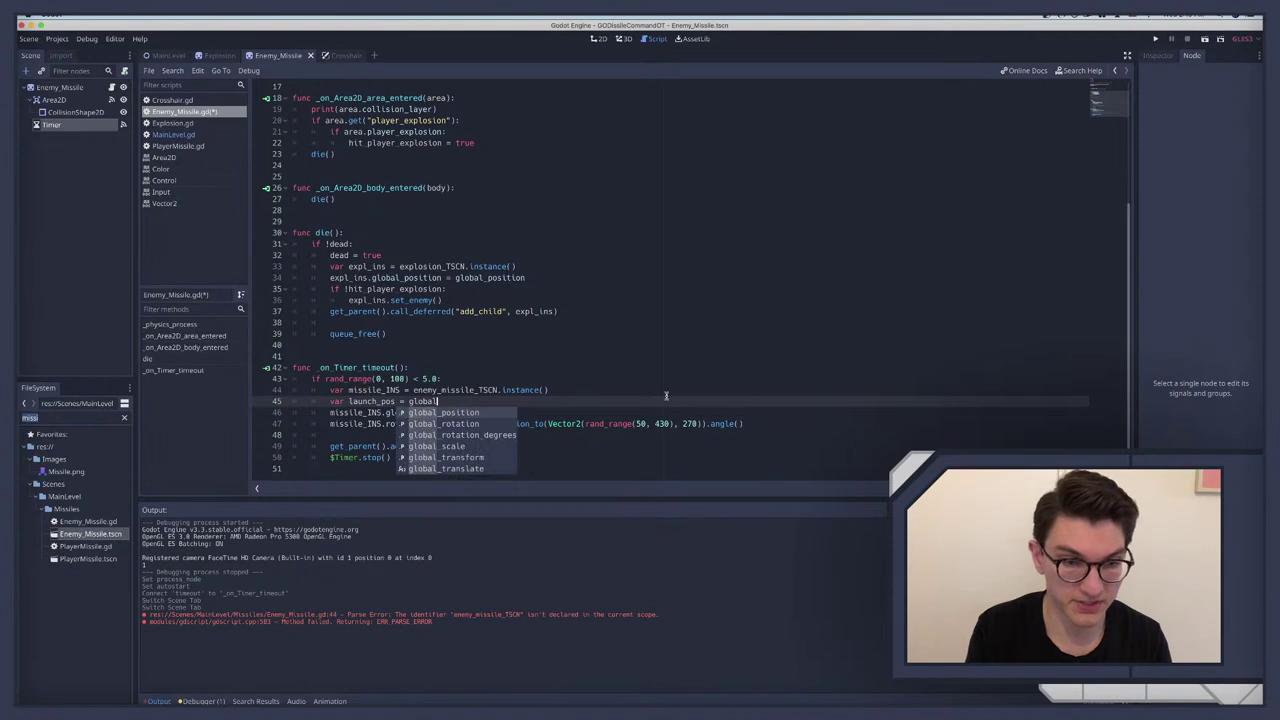
{"action": "key", "text": "Return"}
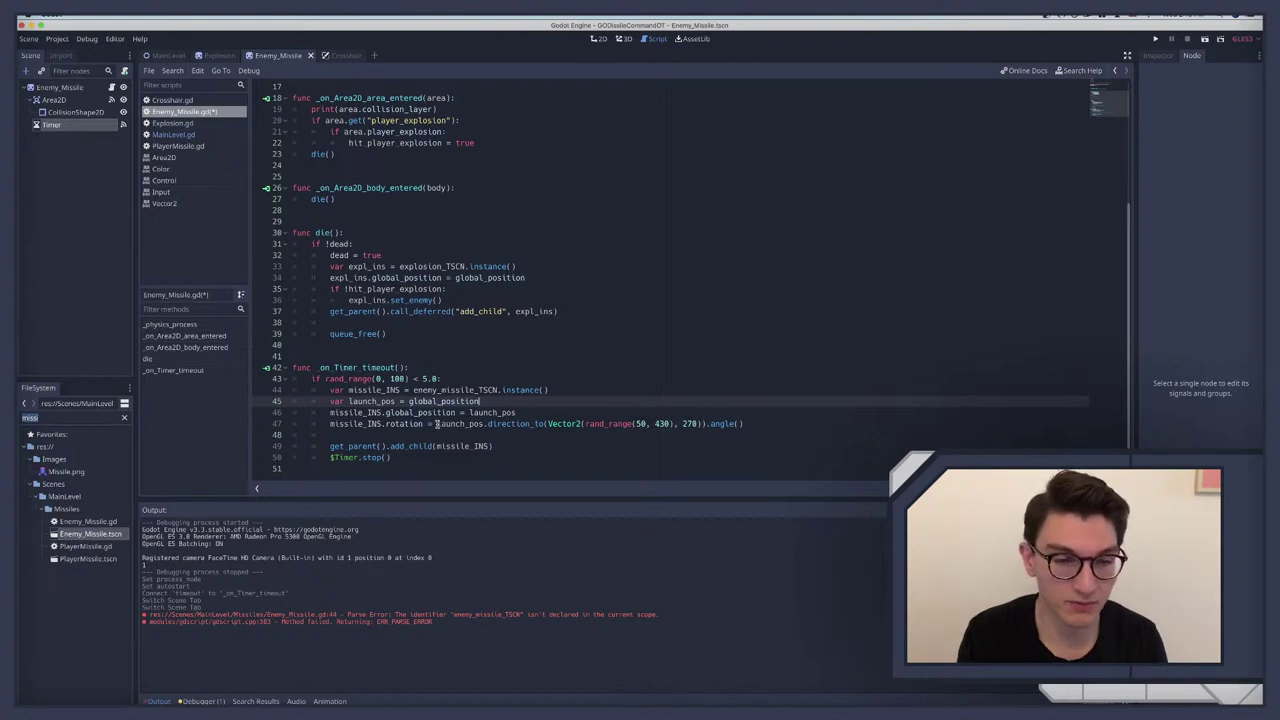
Step: Aim line 47's rotation at a random ground point (x 50–430, y 270) and edit the line 43 split chance
{"action": "left_click_drag", "start_coordinate": [436, 424], "coordinate": [750, 424]}
{"action": "key", "text": "ctrl+c"}
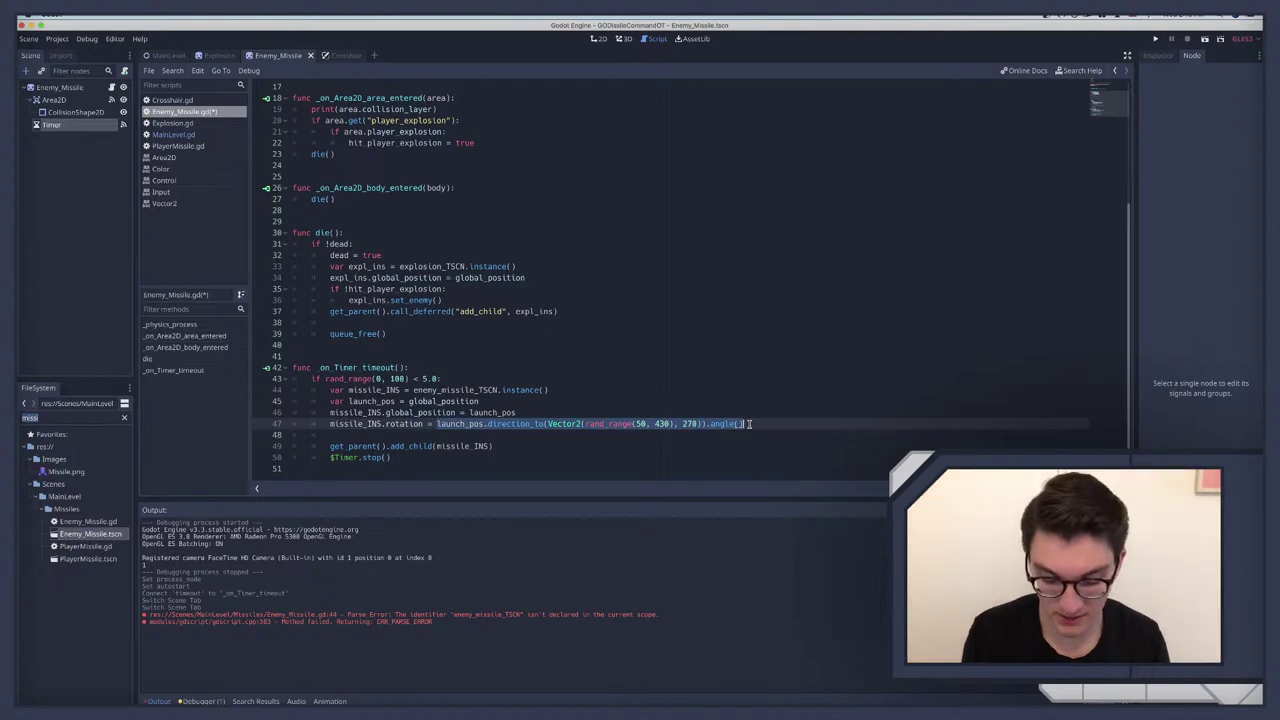
{"action": "key", "text": "BackSpace"}
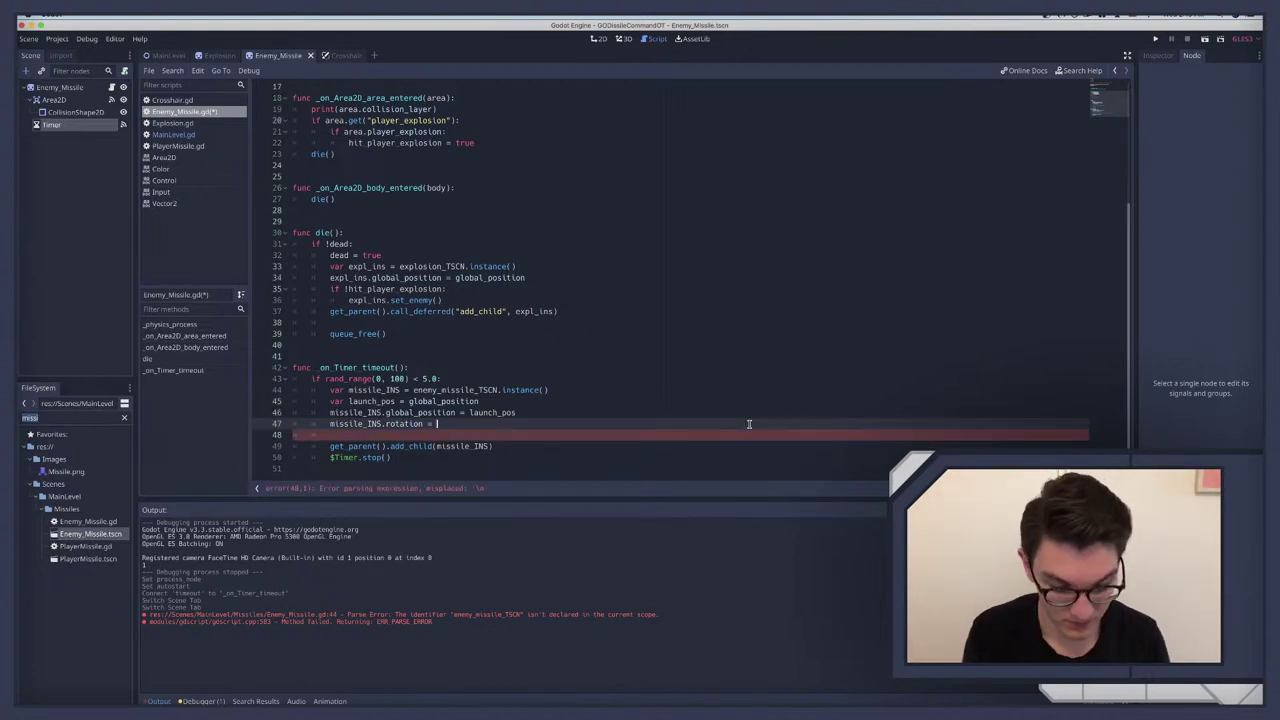
{"action": "type", "text": "rotation"}
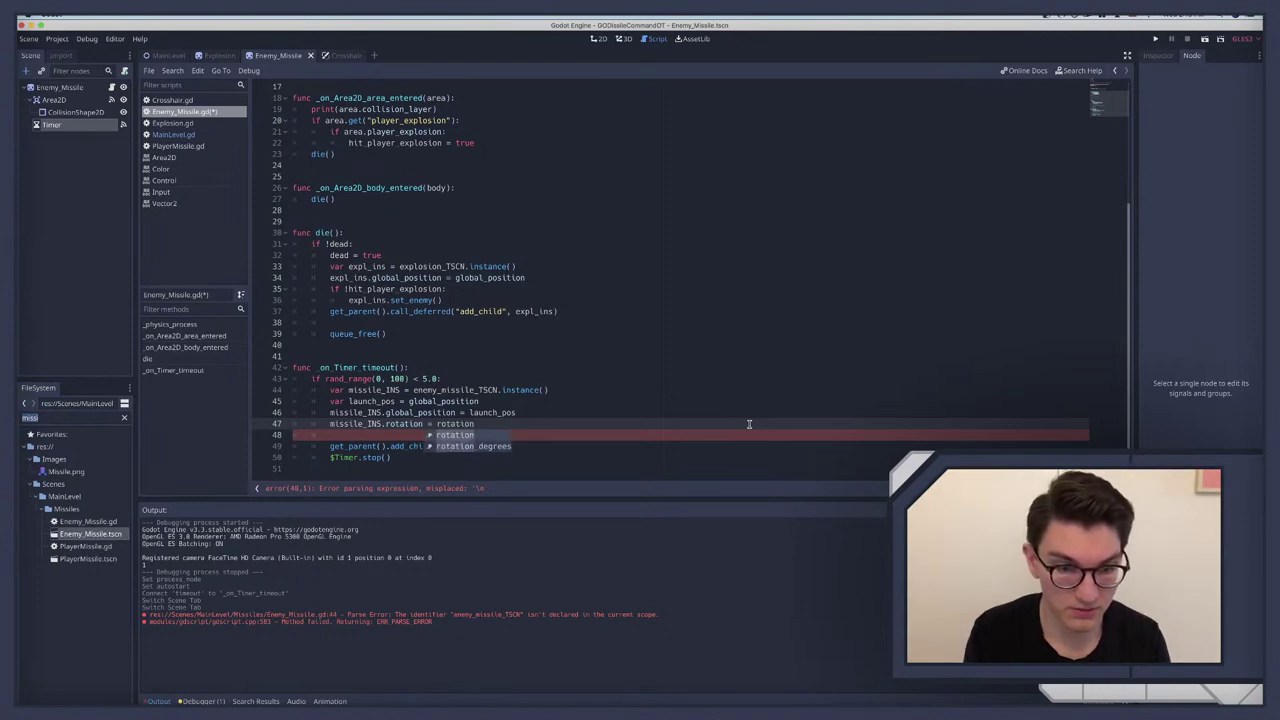
{"action": "type", "text": " +"}
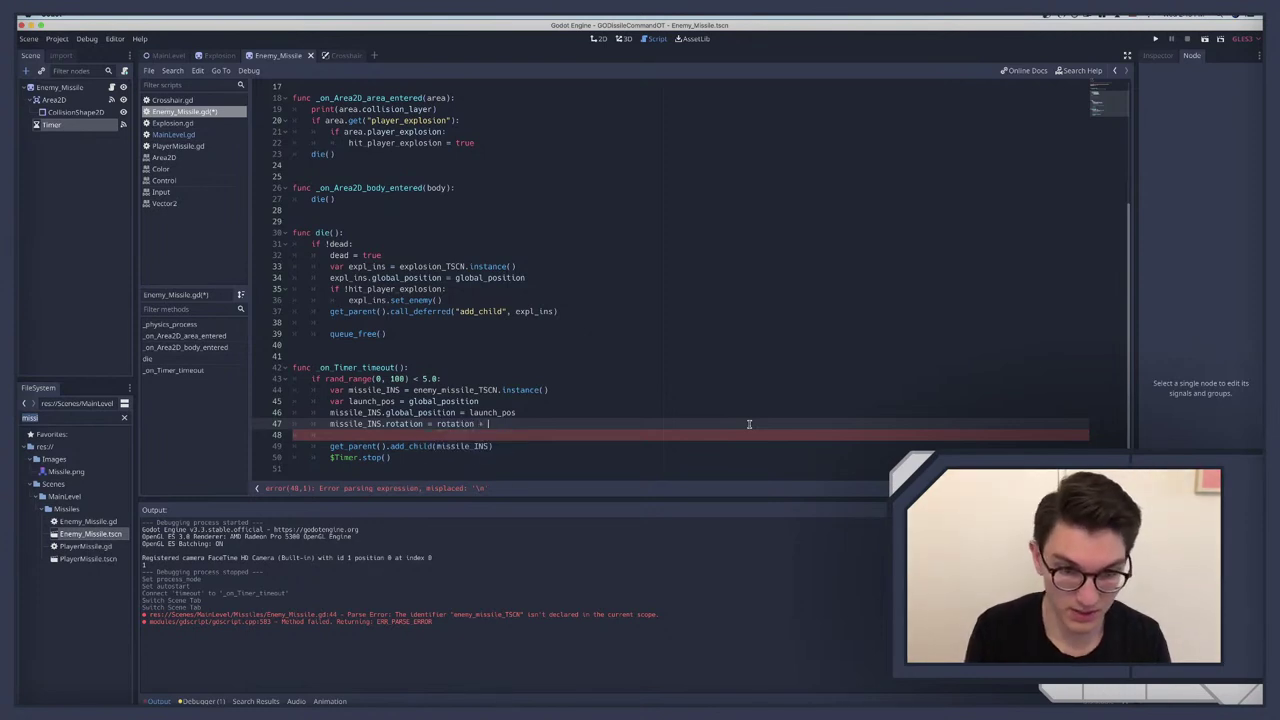
{"action": "type", "text": " deg2rad"}
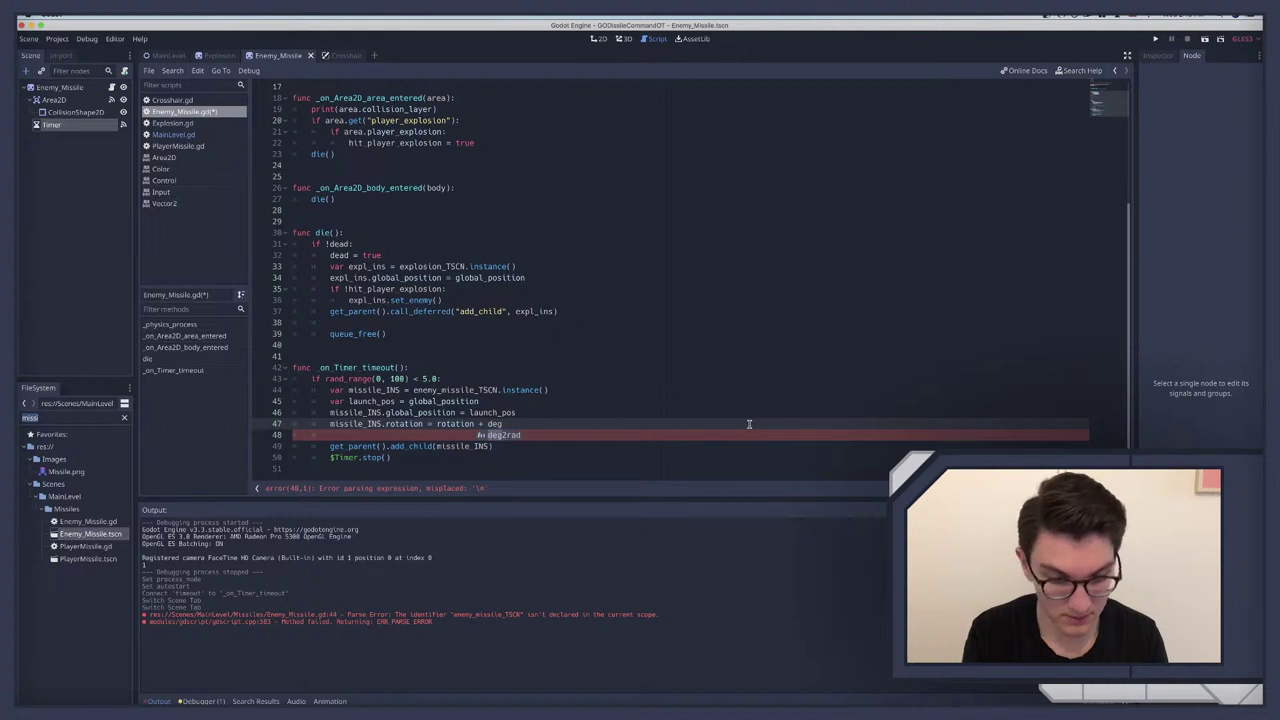
{"action": "key", "text": "Return"}
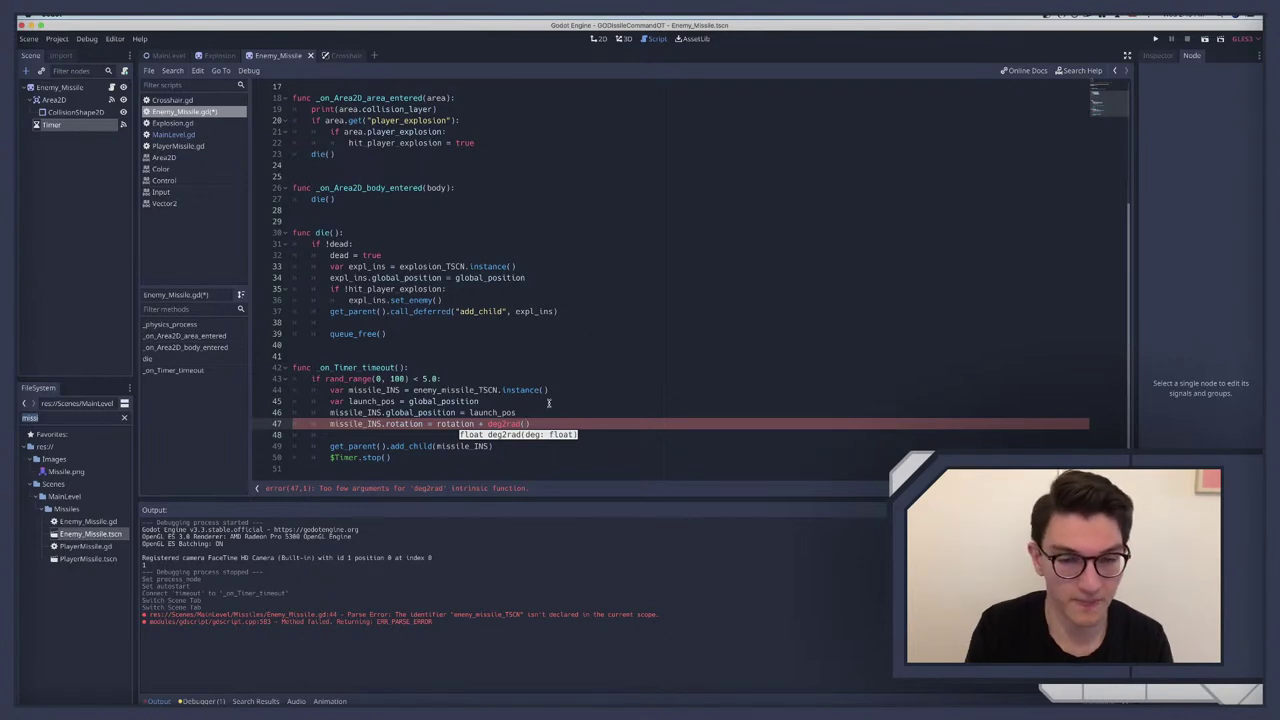
{"action": "type", "text": "45"}
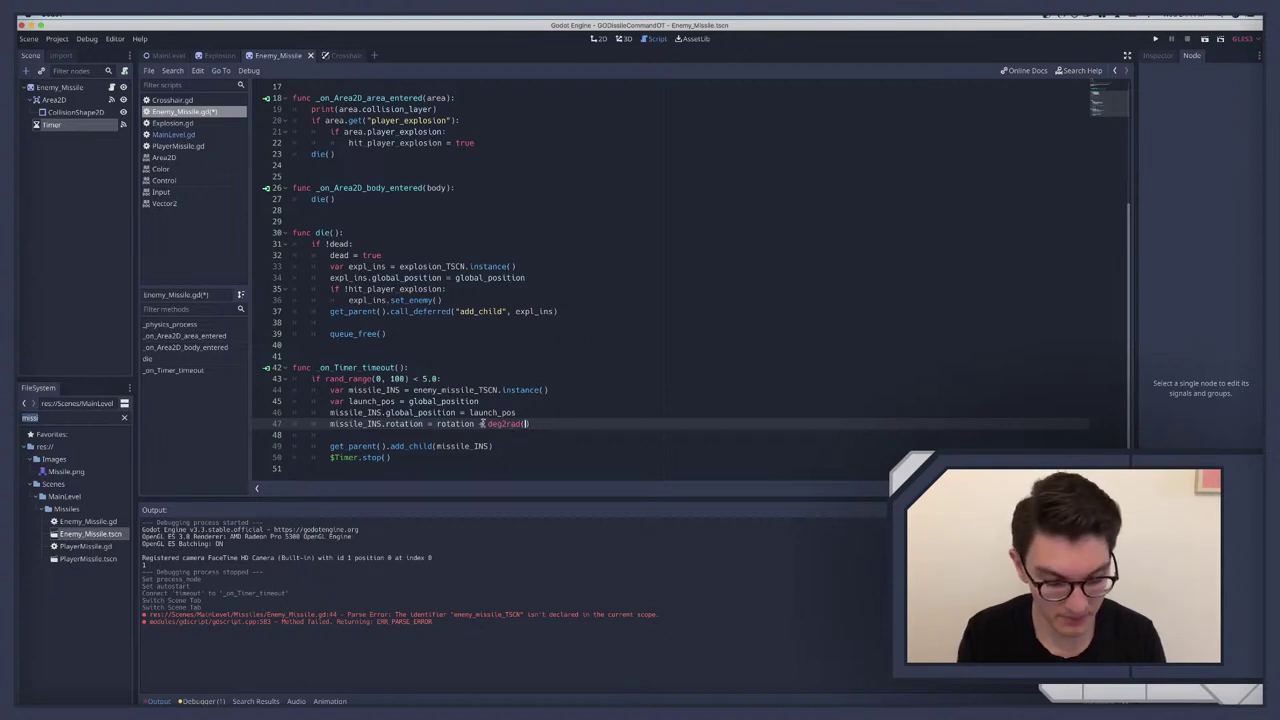
{"action": "key", "text": "ctrl+shift+Left"}
{"action": "key", "text": "ctrl+shift+Left"}
{"action": "key", "text": "ctrl+shift+Left"}
{"action": "key", "text": "ctrl+v"}
{"action": "left_click", "coordinate": [484, 424]}
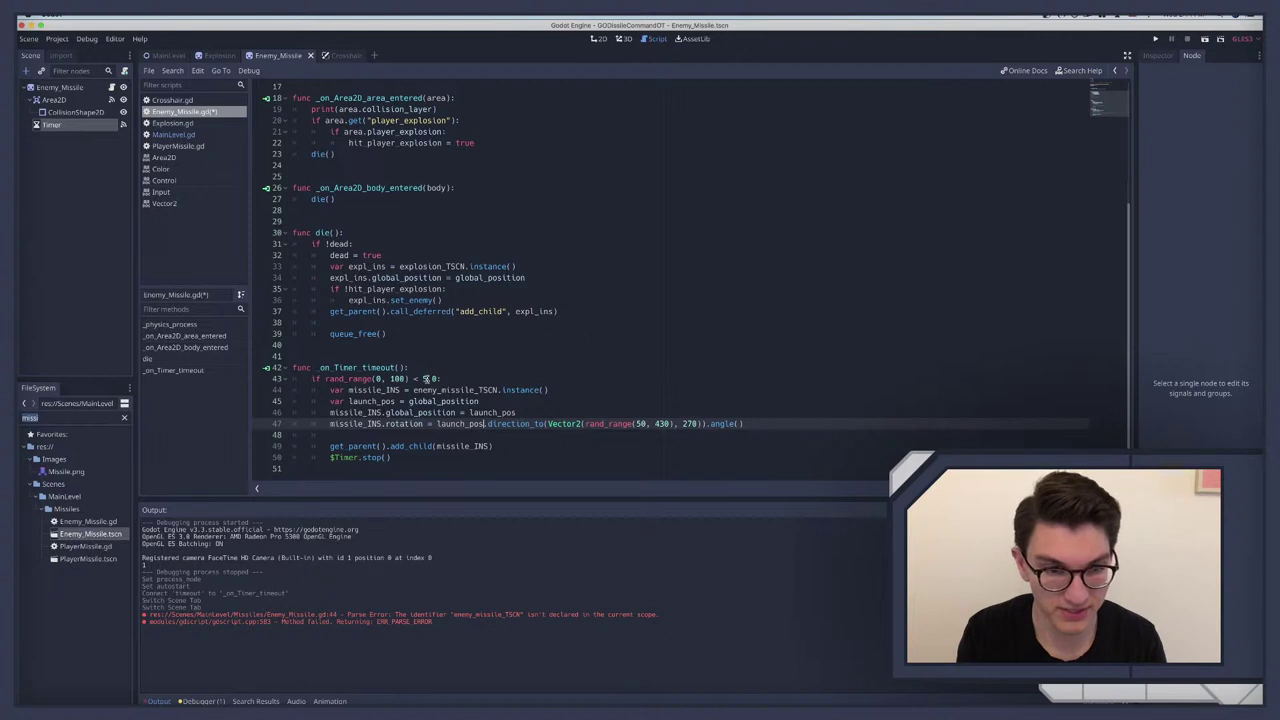
{"action": "left_click", "coordinate": [427, 379]}
{"action": "type", "text": "."}
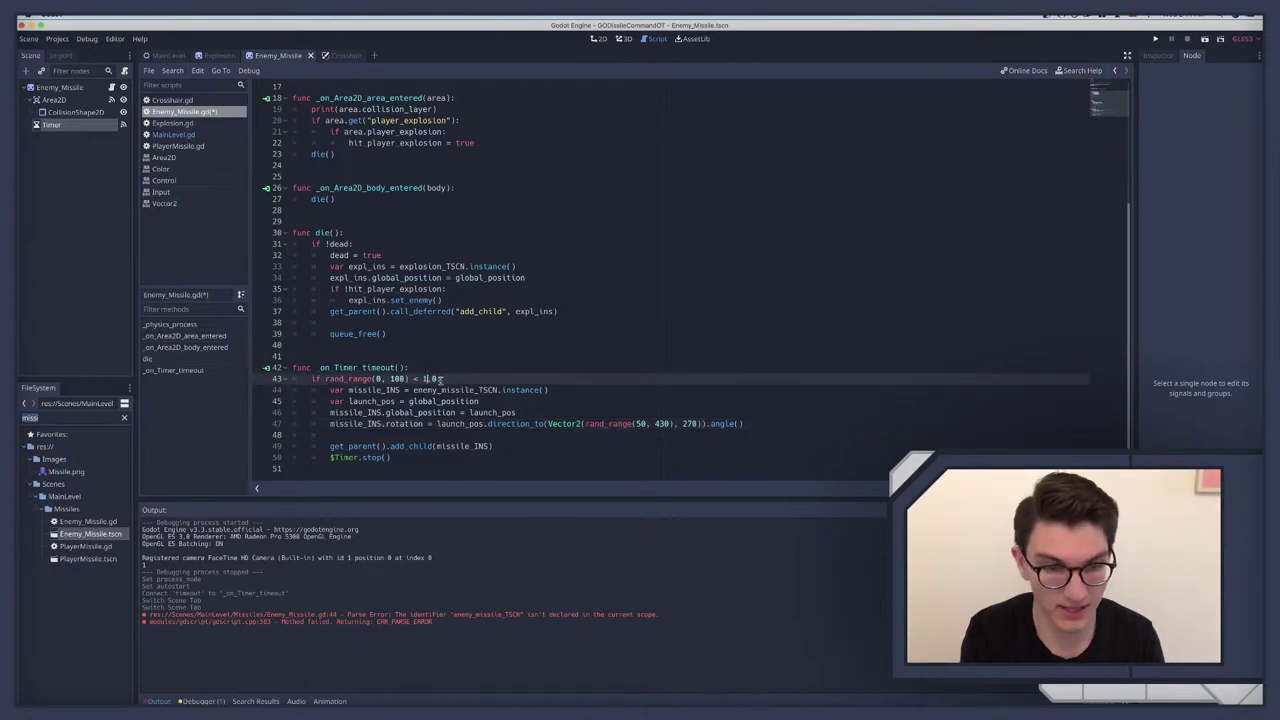
Step: Run the game twice, firing at enemy missiles to test the splitting
{"action": "key", "text": "super+b"}
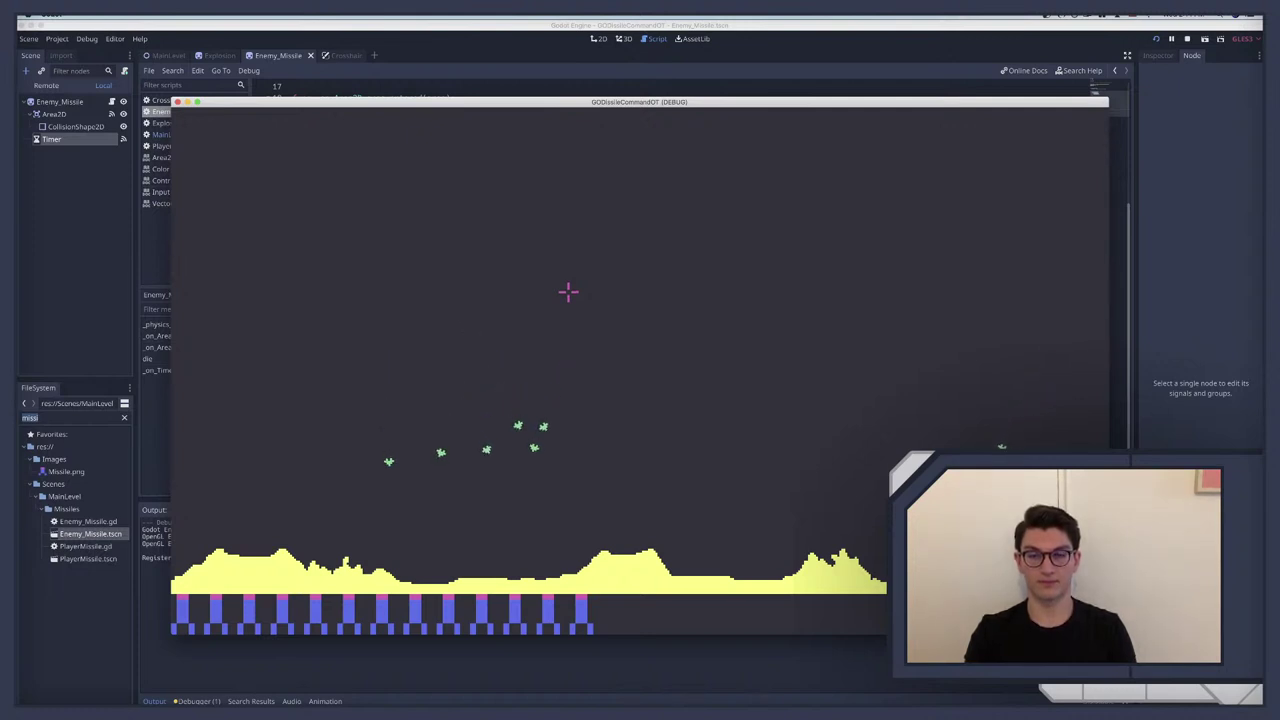
{"action": "key", "text": "super+q"}
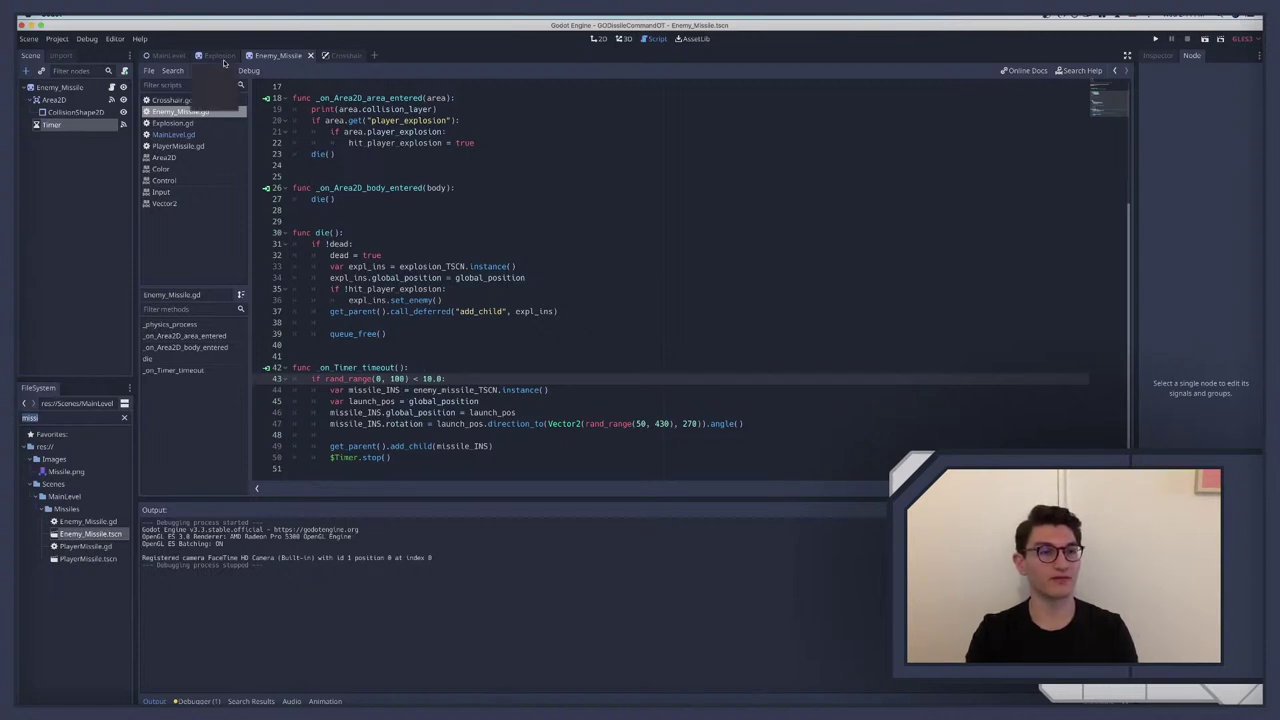
{"action": "key", "text": "super+b"}
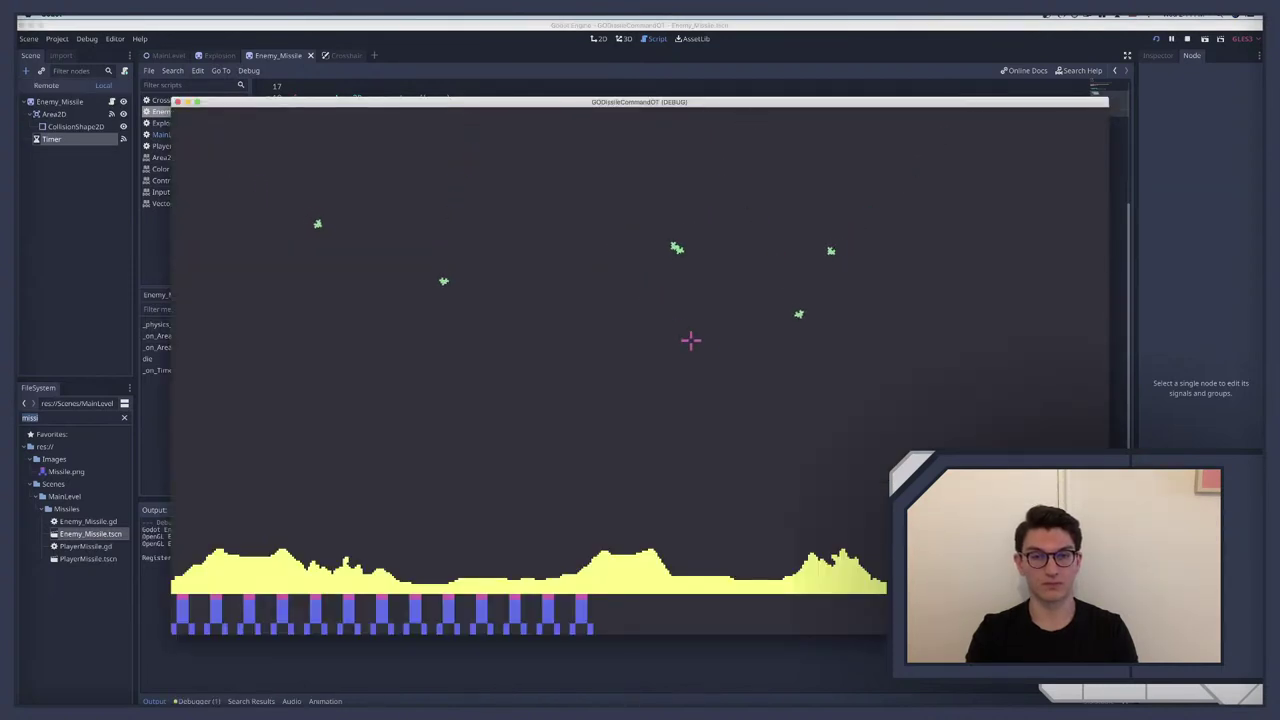
{"action": "left_click", "coordinate": [598, 358]}
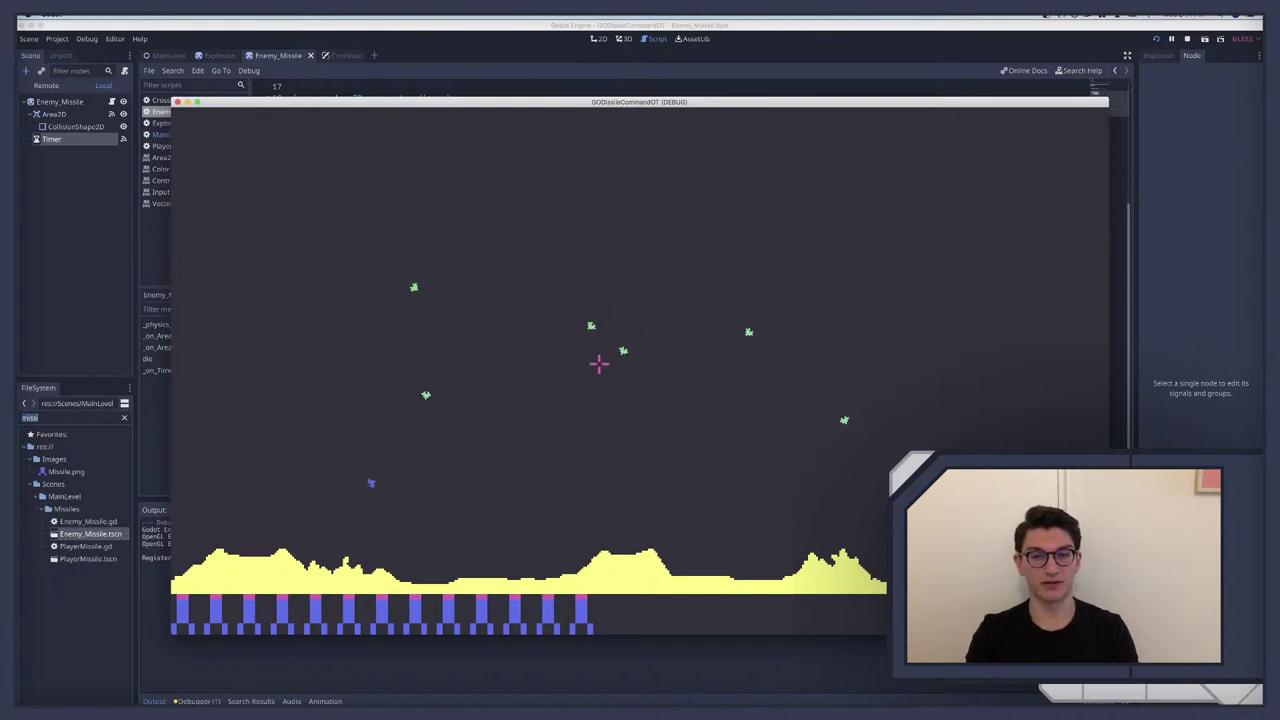
{"action": "key", "text": "super+q"}
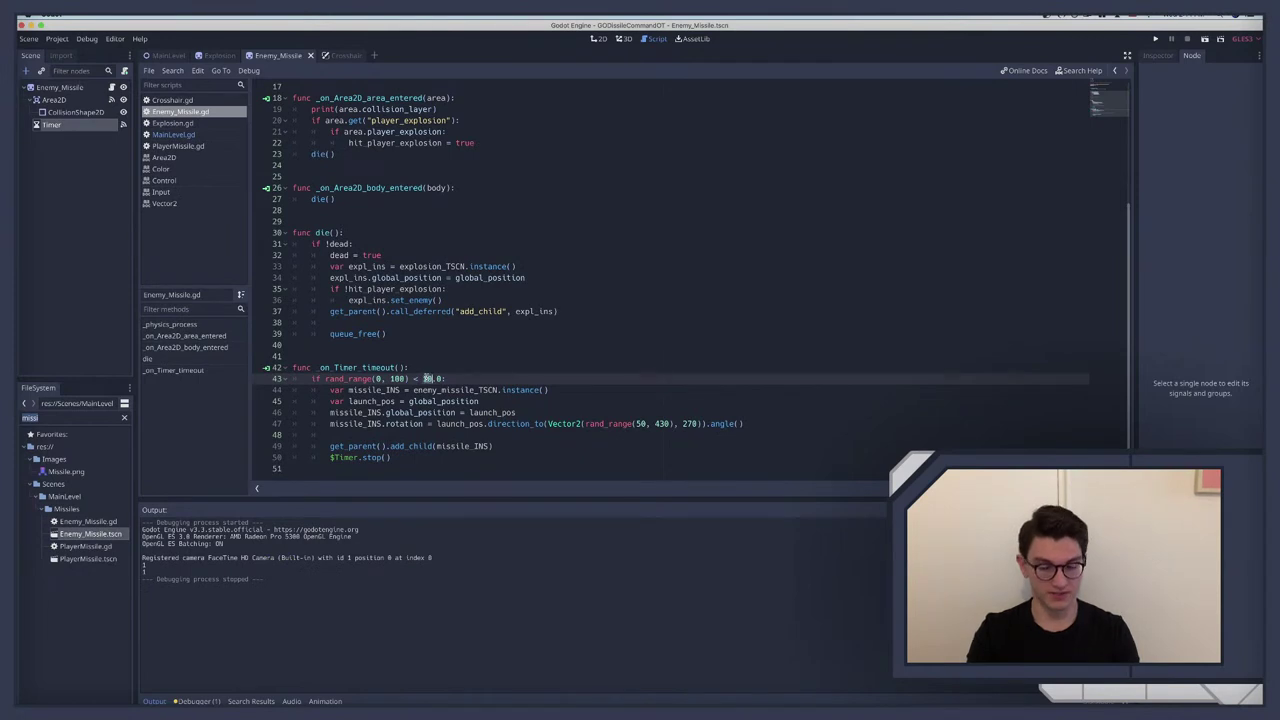
Step: Set the line 43 split chance to 5.0 and rerun the game, firing at falling missiles
{"action": "type", "text": "5"}
{"action": "left_click", "coordinate": [455, 378]}
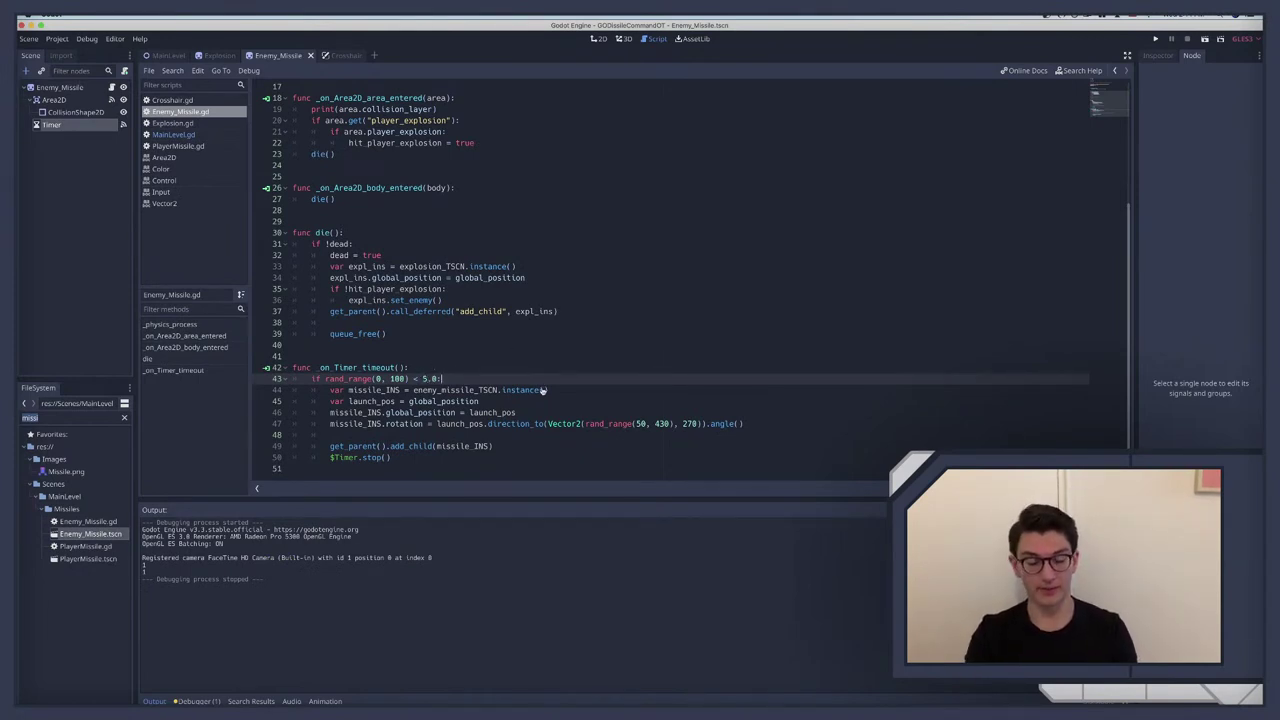
{"action": "key", "text": "super+b"}
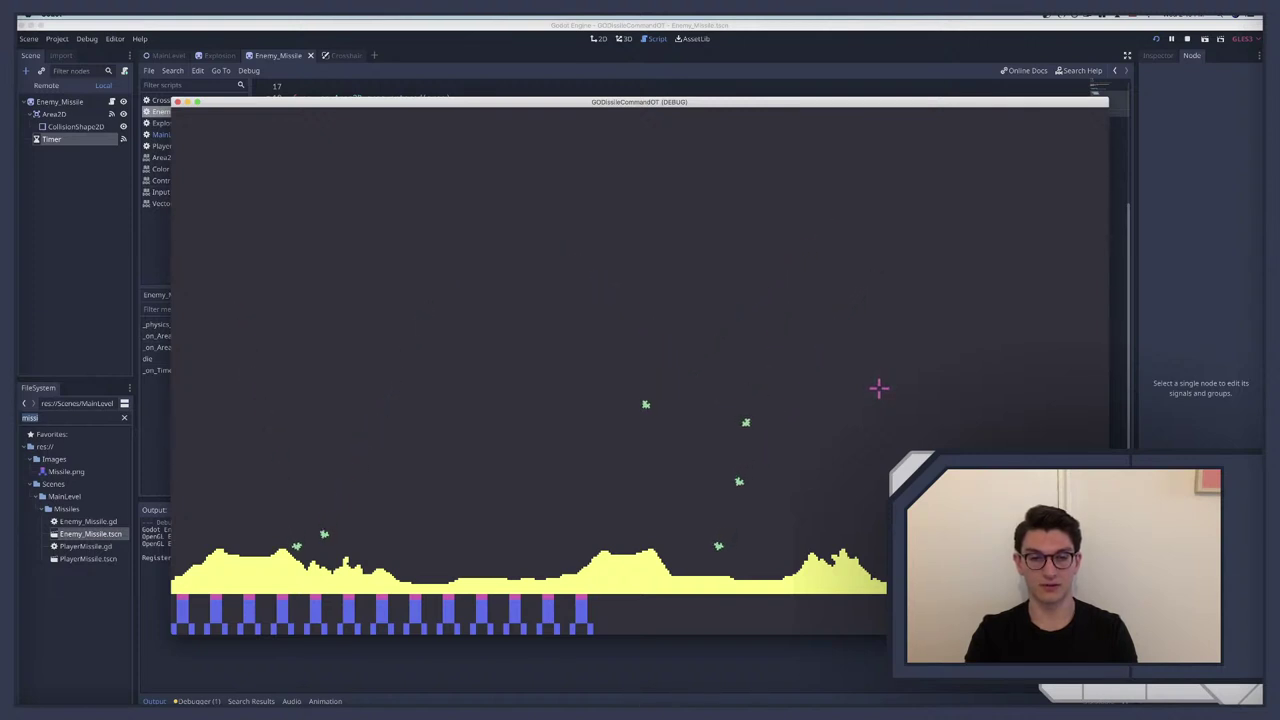
{"action": "key", "text": "super+q"}
{"action": "key", "text": "super+b"}
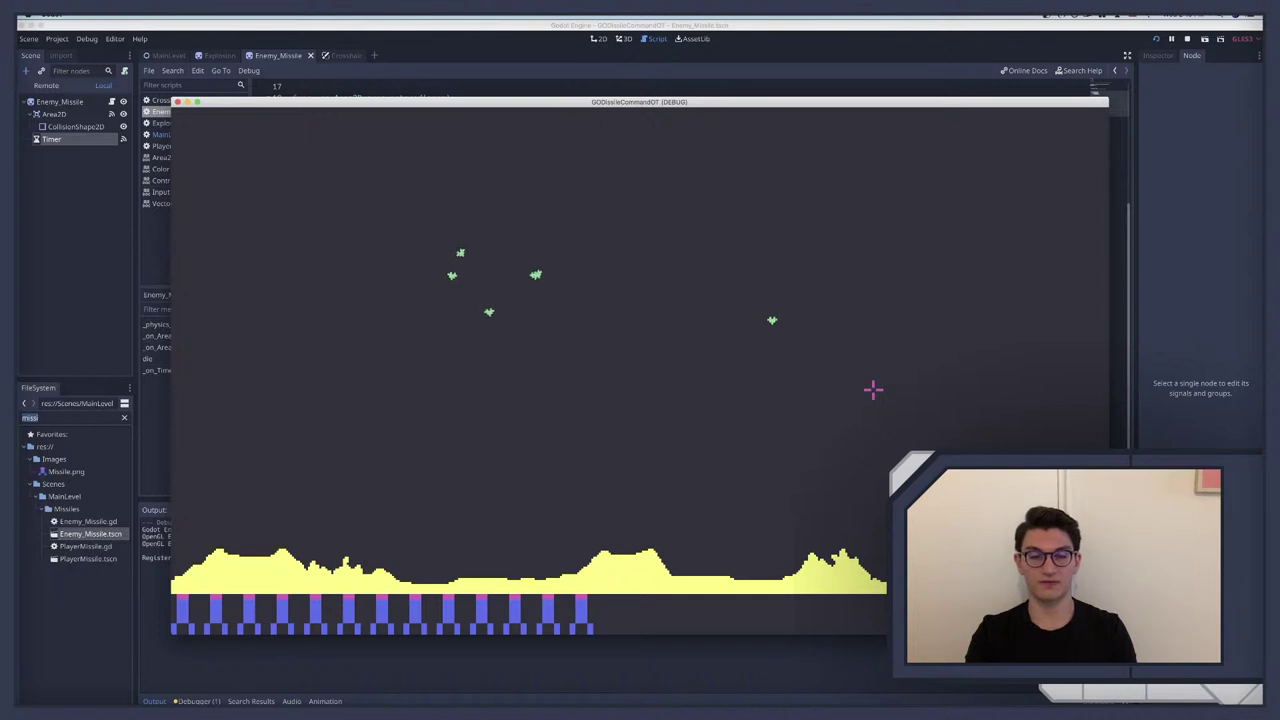
{"action": "left_click", "coordinate": [554, 367]}
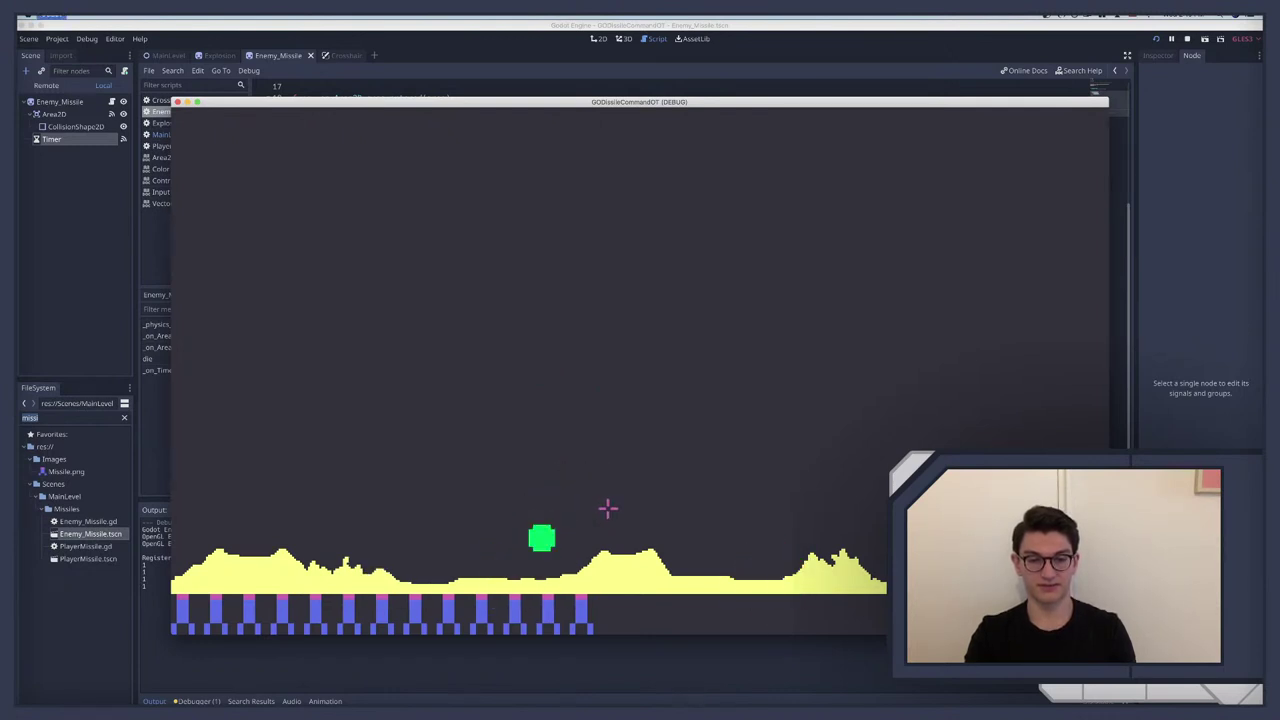
Step: Relaunch the game, fire three shots at the enemy missiles, and stop it with F8
{"action": "key", "text": "super+period"}
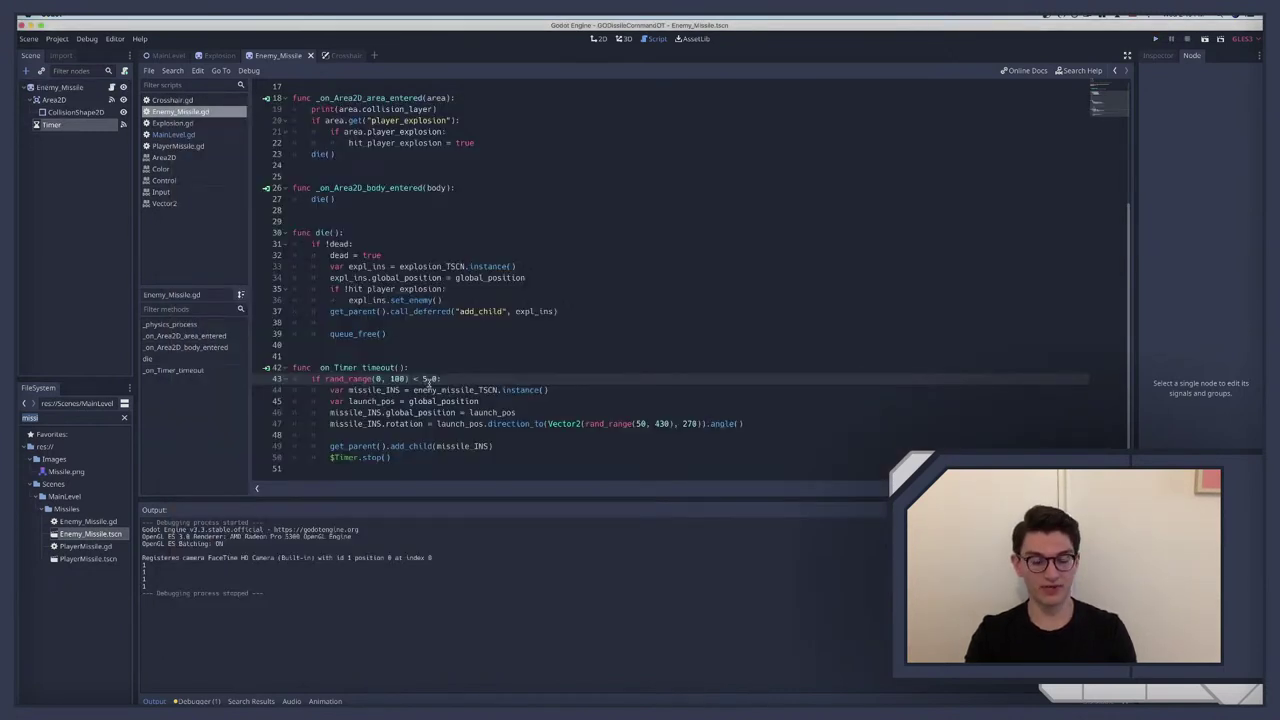
{"action": "key", "text": "super+b"}
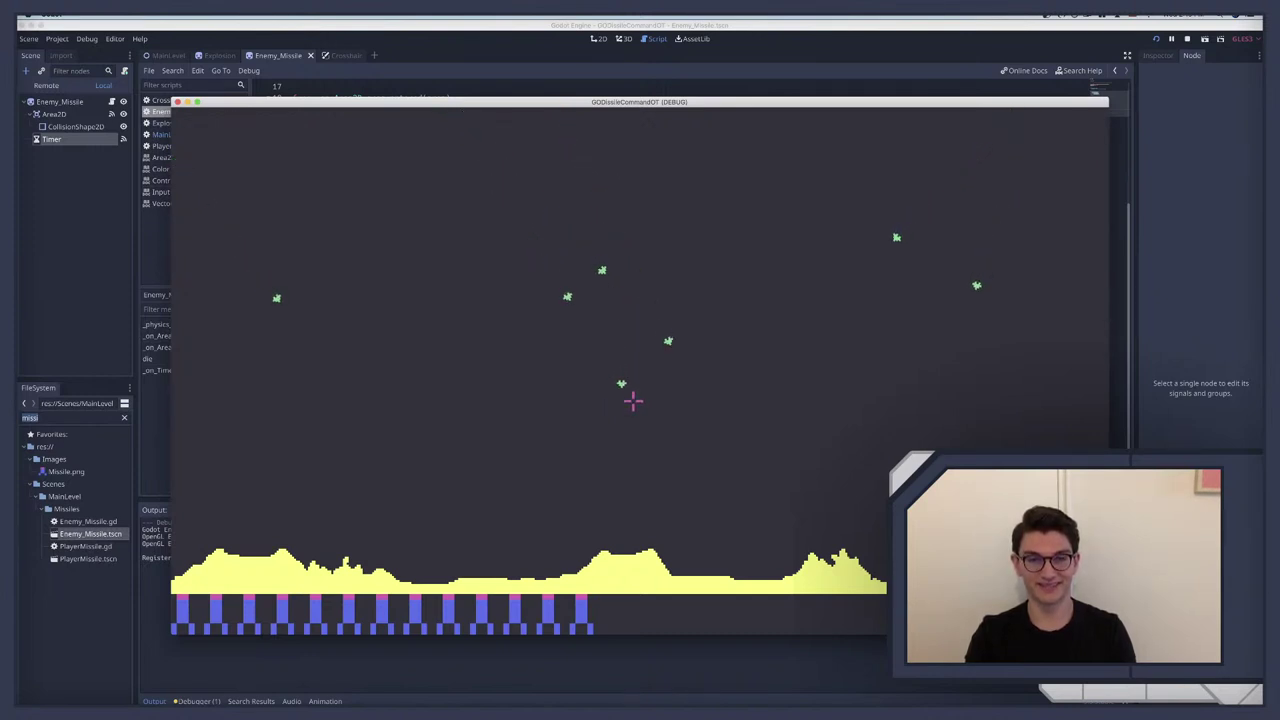
{"action": "key", "text": "super+q"}
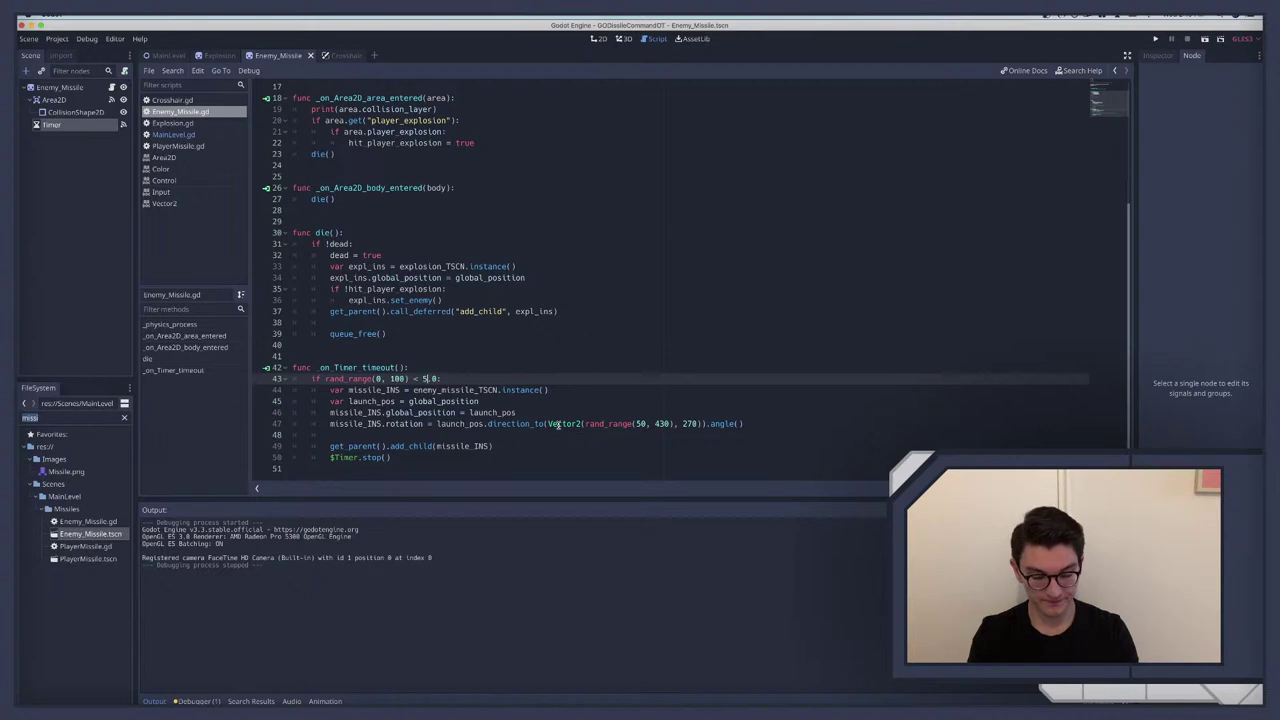
{"action": "key", "text": "super+b"}
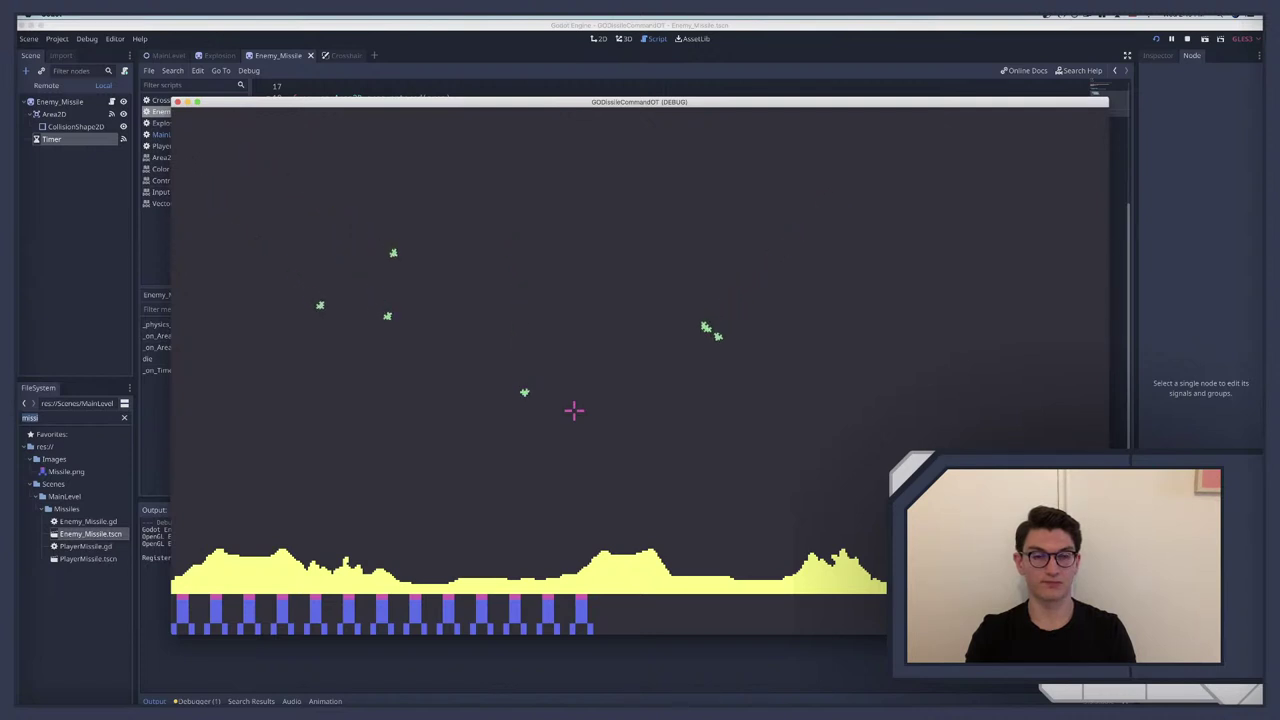
{"action": "left_click", "coordinate": [533, 536]}
{"action": "left_click", "coordinate": [542, 510]}
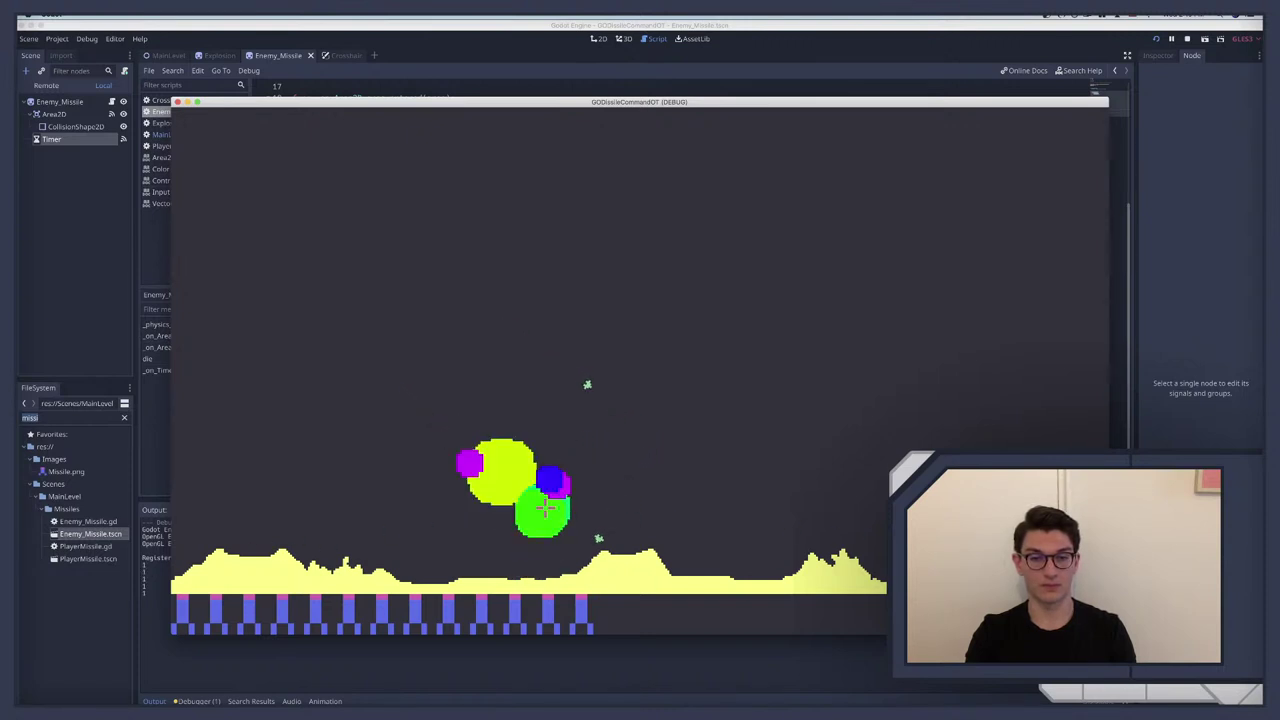
{"action": "left_click", "coordinate": [674, 450]}
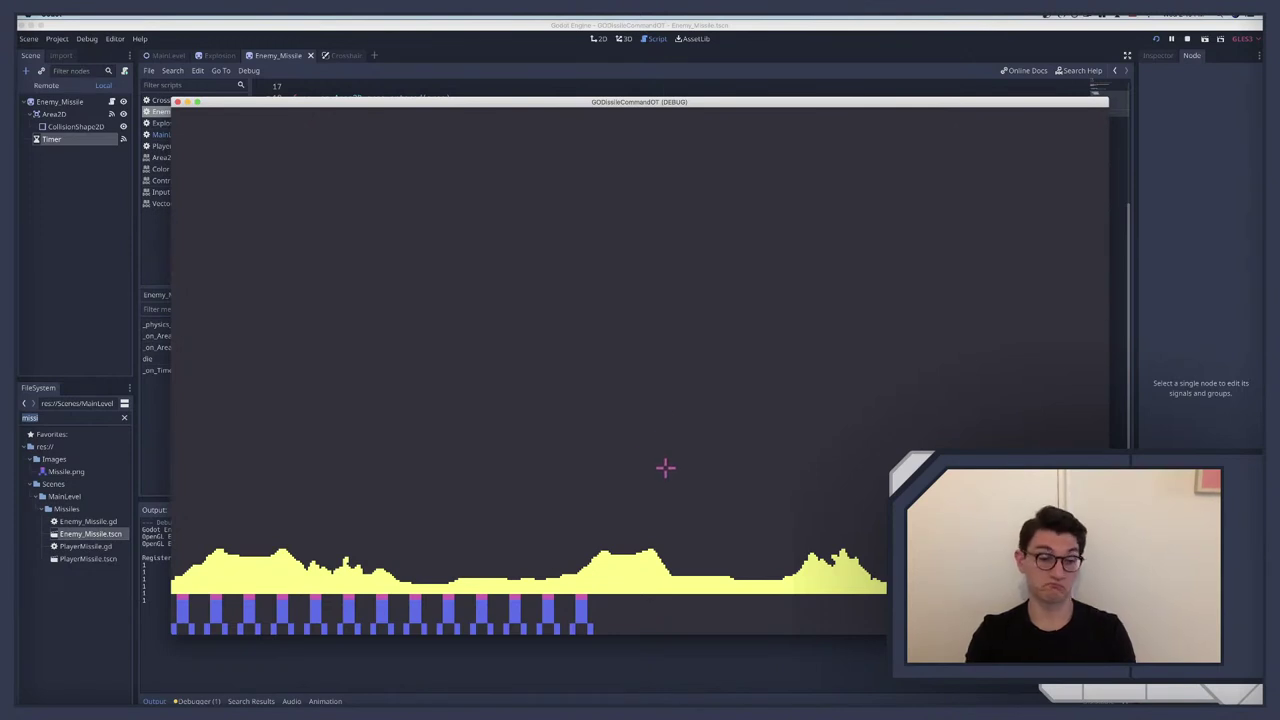
{"action": "key", "text": "F8"}
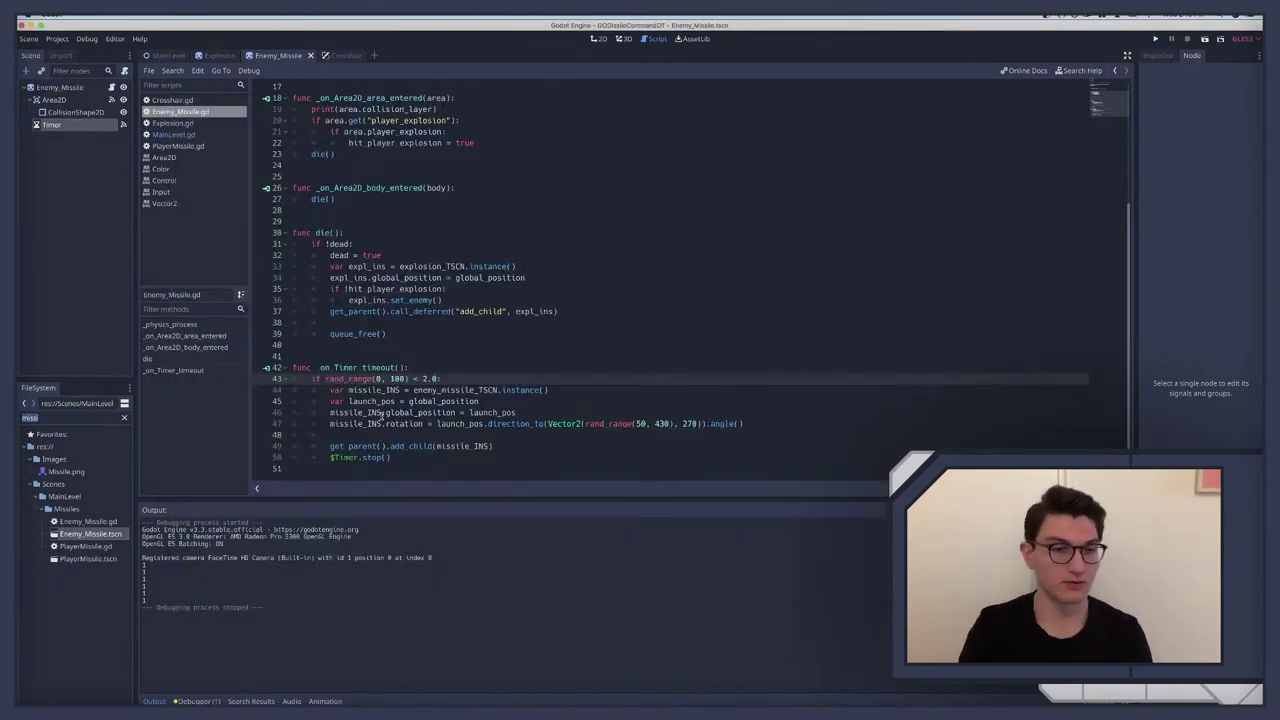
Step: Delete the collision-layer debug print line from Enemy_Missile.gd
{"action": "scroll", "coordinate": [335, 291], "scroll_direction": "up", "scroll_amount": 5}
{"action": "scroll", "coordinate": [330, 293], "scroll_direction": "down", "scroll_amount": 5}
{"action": "scroll", "coordinate": [320, 296], "scroll_direction": "up", "scroll_amount": 5}
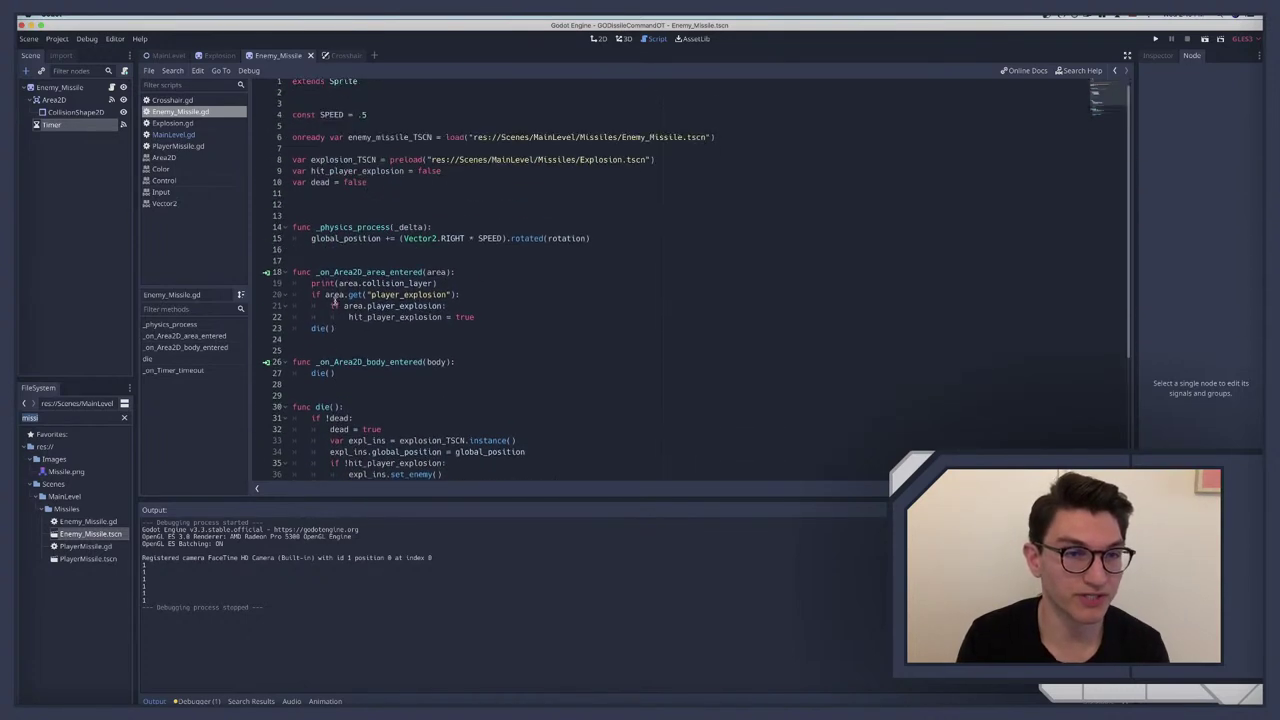
{"action": "triple_click", "coordinate": [339, 290]}
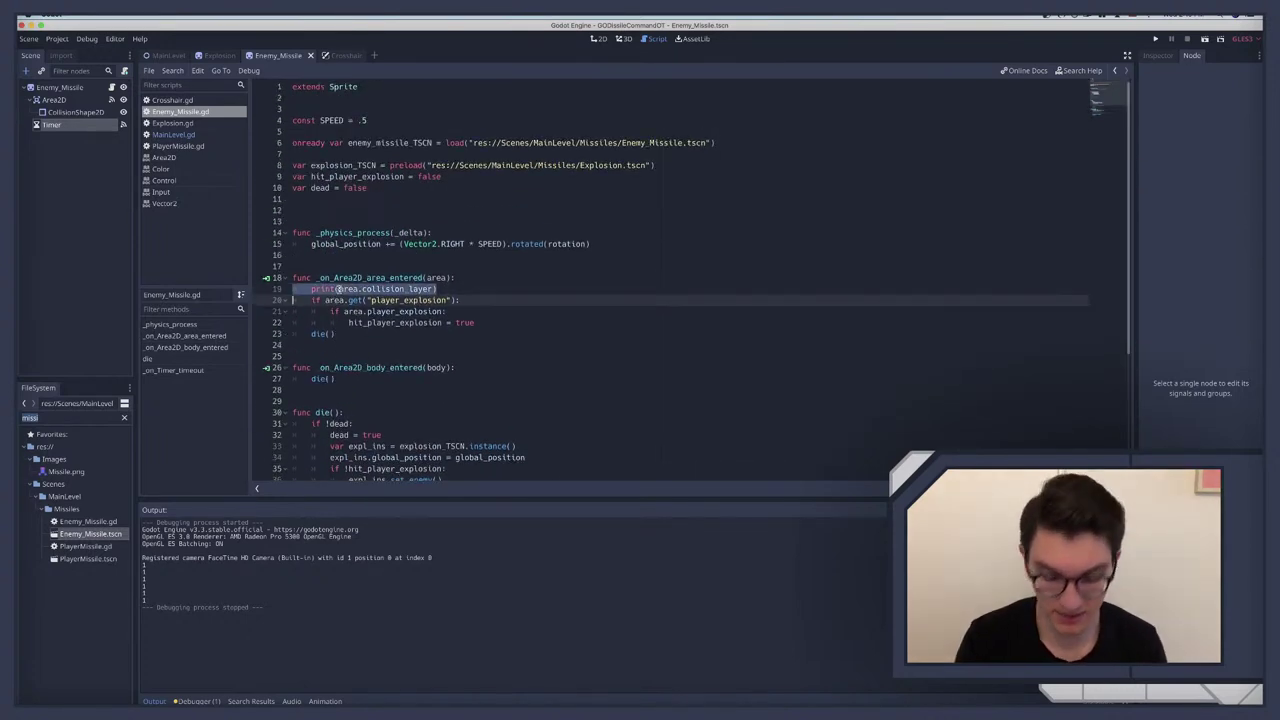
{"action": "key", "text": "BackSpace"}
{"action": "key", "text": "BackSpace"}
Step: Add print("Split") inside the rand_range split check and run the game
{"action": "scroll", "coordinate": [380, 288], "scroll_direction": "down", "scroll_amount": 5}
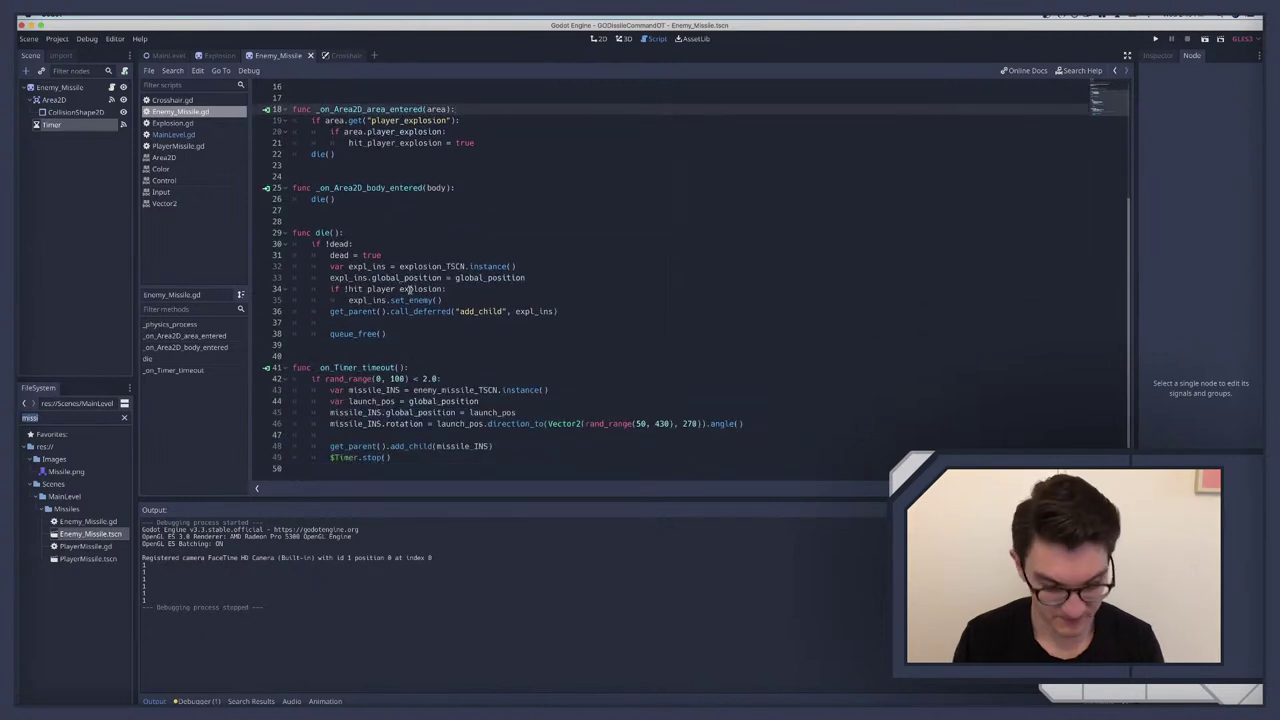
{"action": "left_click", "coordinate": [417, 366]}
{"action": "left_click", "coordinate": [453, 377]}
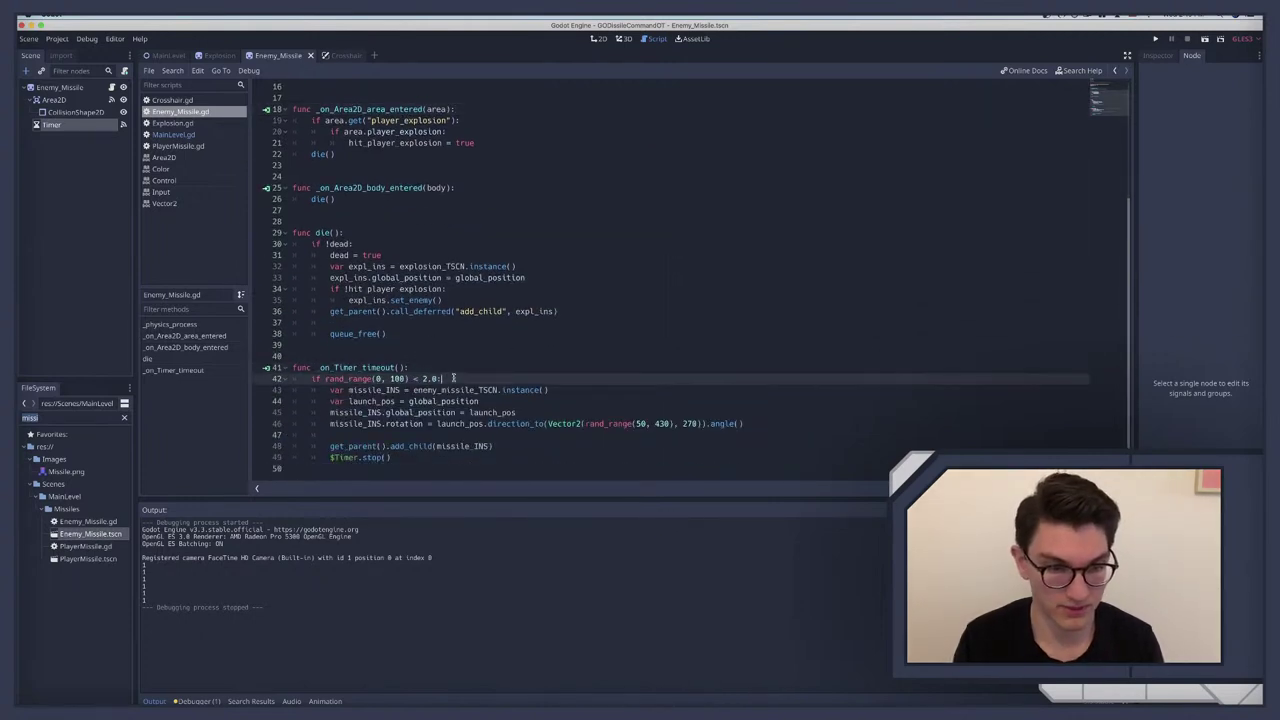
{"action": "key", "text": "Return"}
{"action": "scroll", "coordinate": [453, 377], "scroll_direction": "down", "scroll_amount": 1}
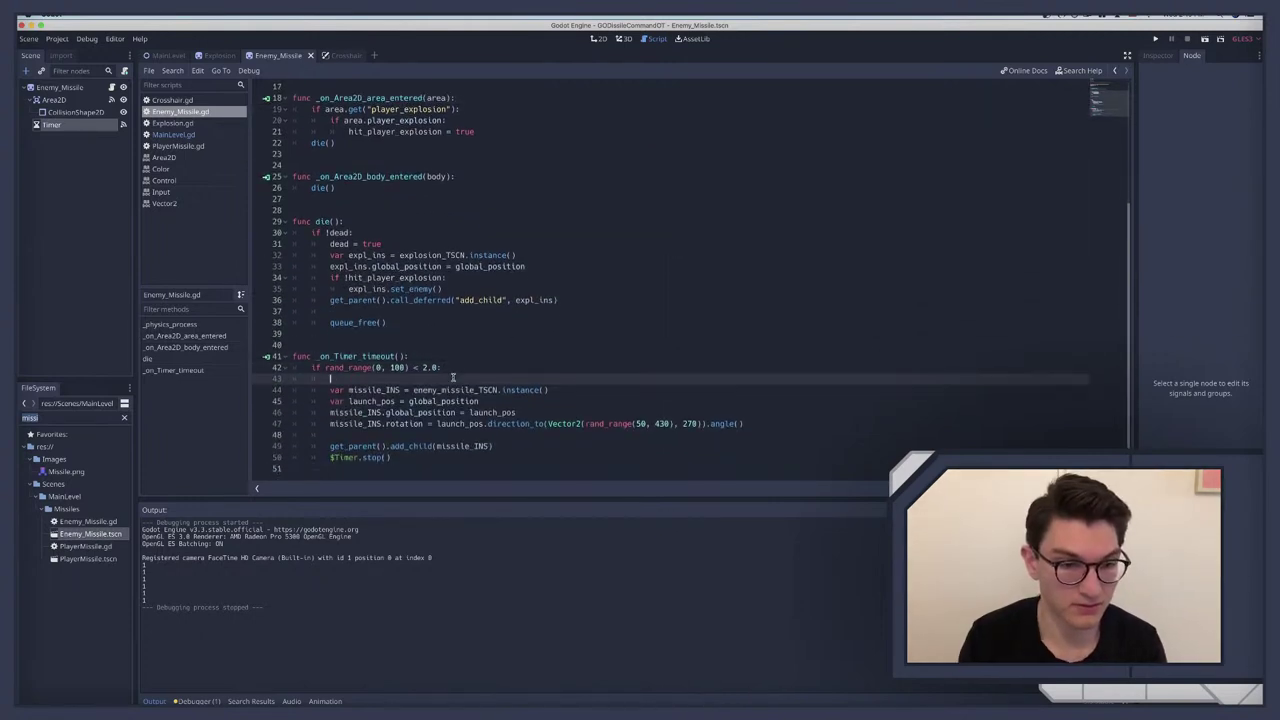
{"action": "type", "text": "print"}
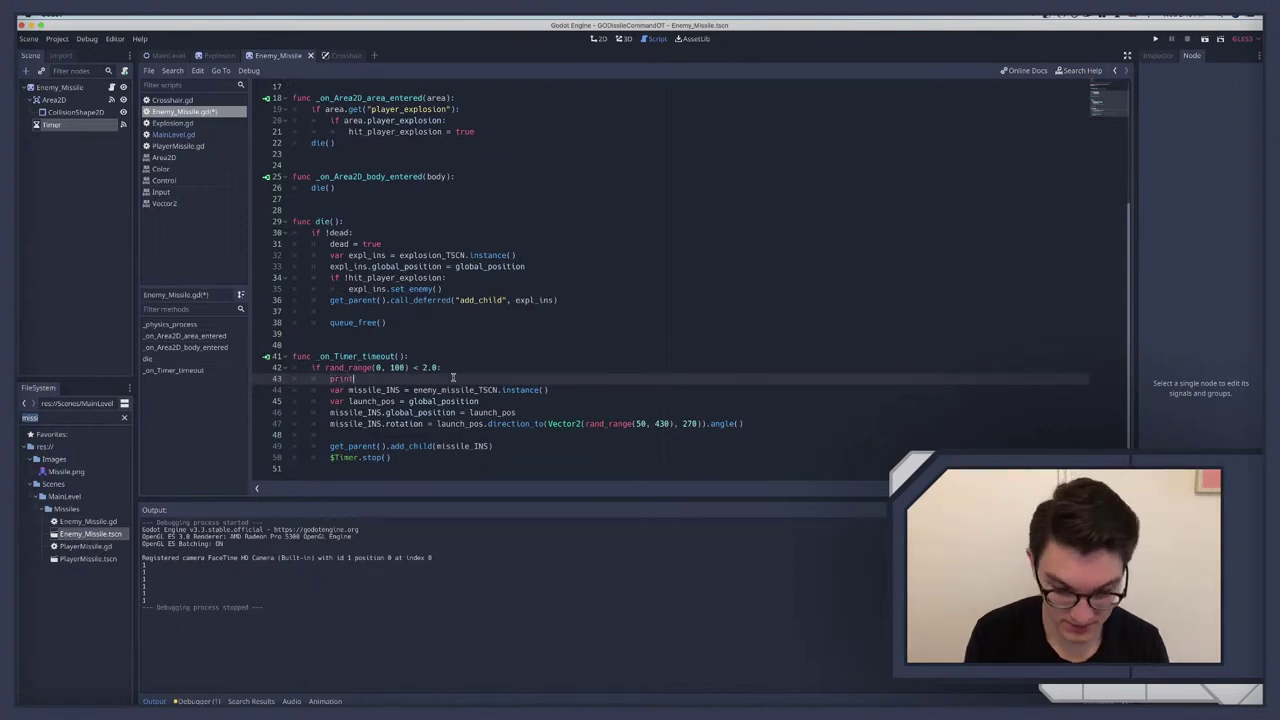
{"action": "type", "text": "(\"Sp"}
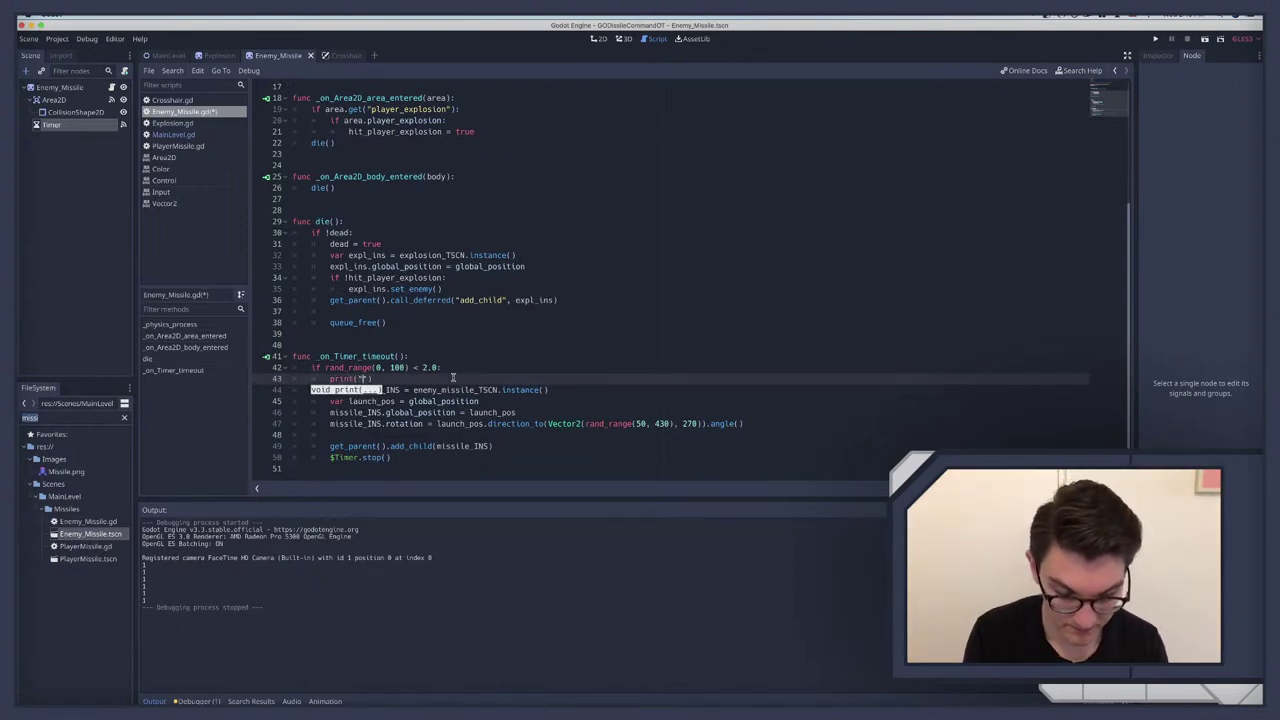
{"action": "type", "text": "lit"}
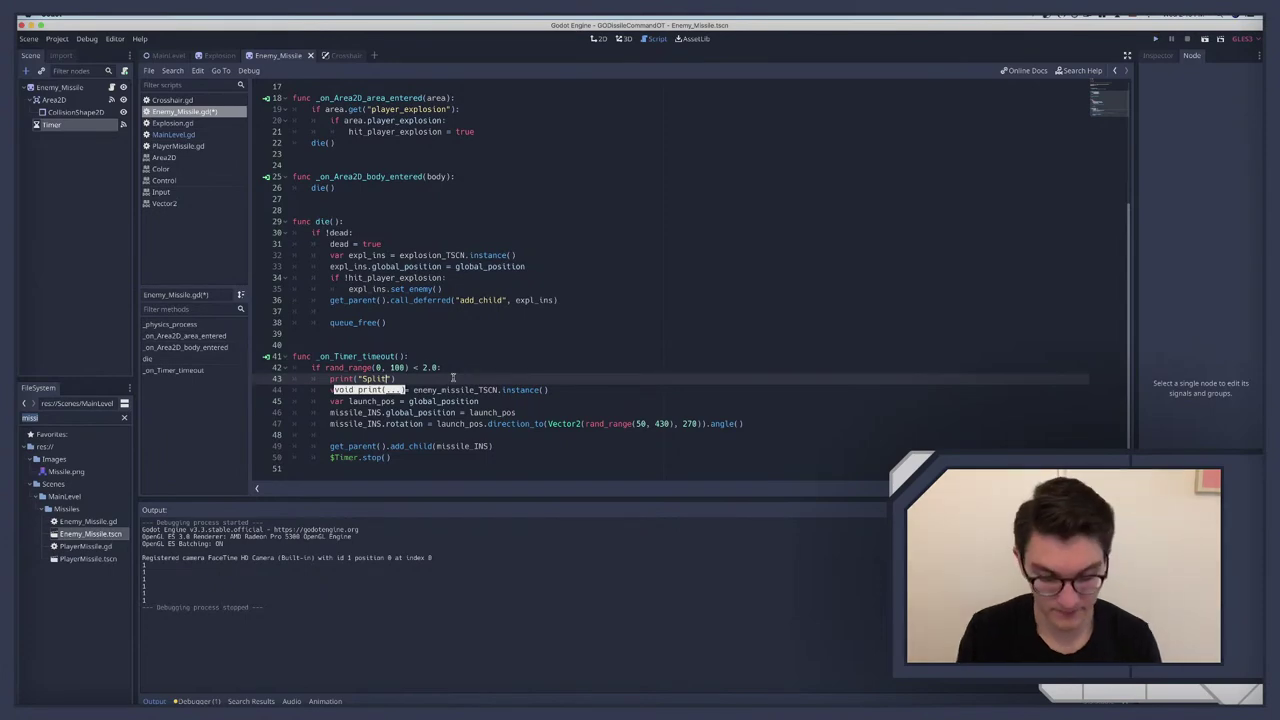
{"action": "key", "text": "super+b"}
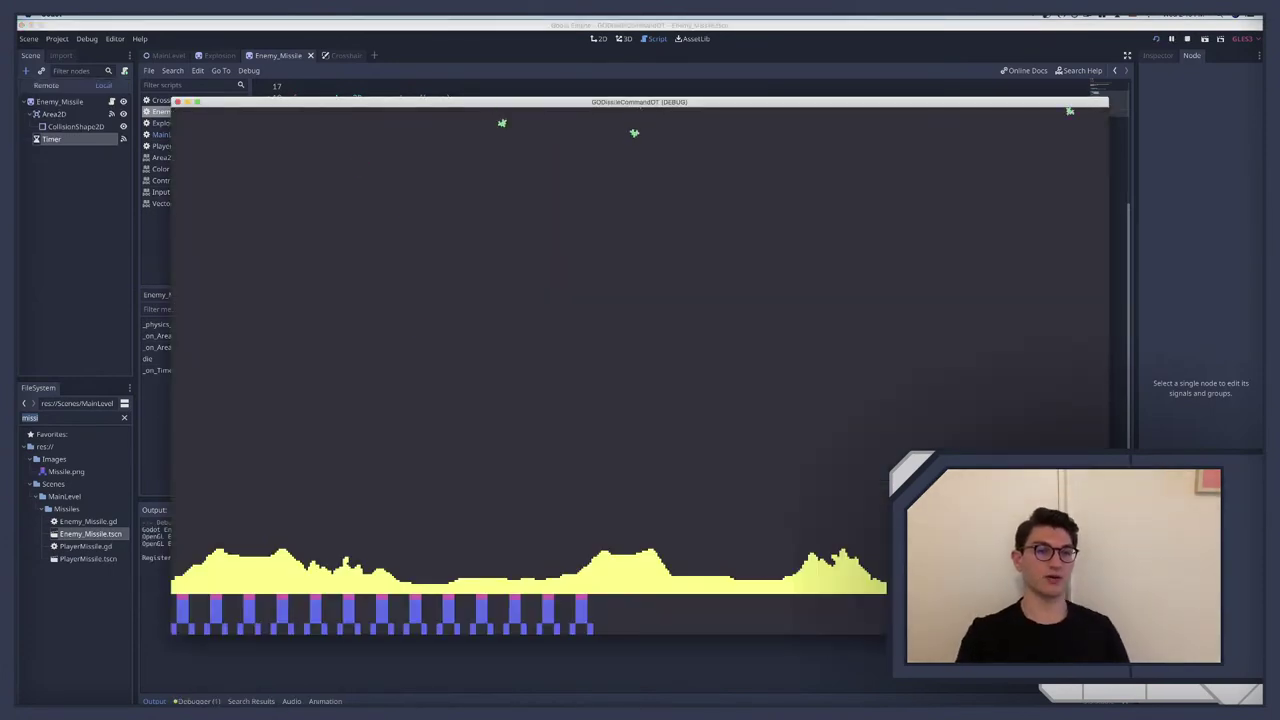
Step: Bring the game window forward, replay a round, and stop it with two Split messages logged
{"action": "left_click", "coordinate": [563, 82]}
{"action": "key", "text": "ctrl+Up"}
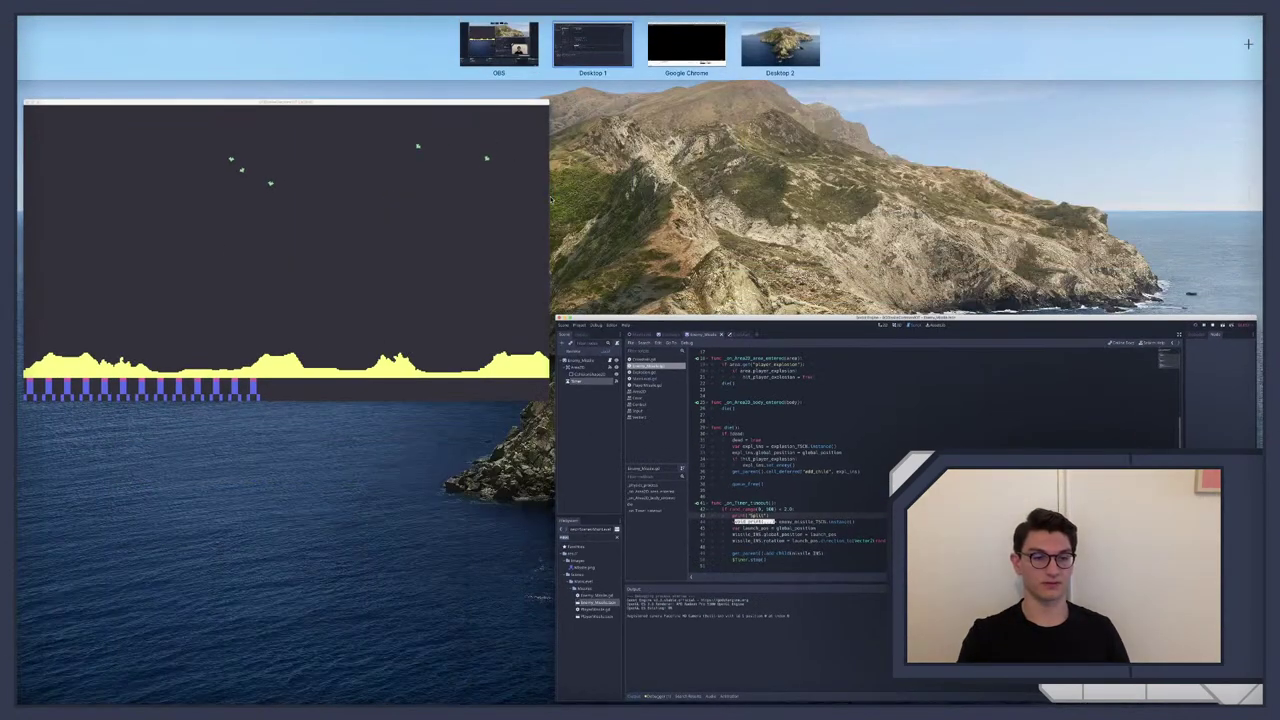
{"action": "left_click", "coordinate": [300, 250]}
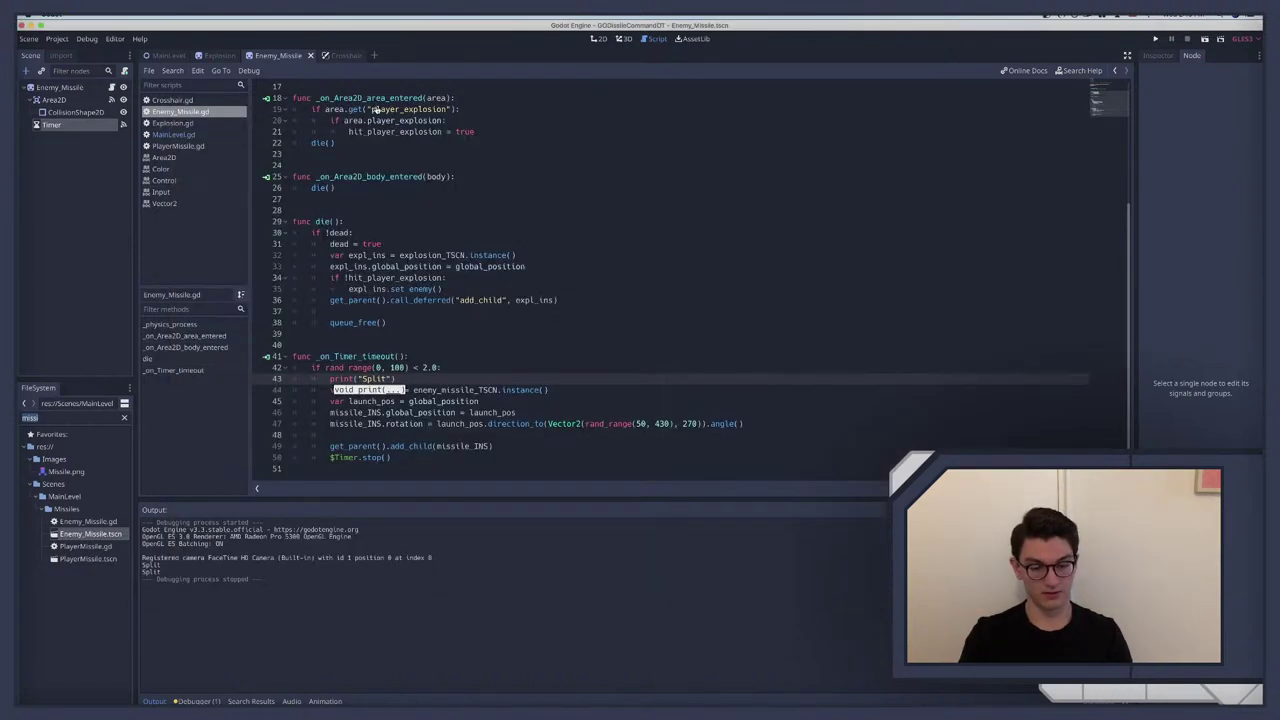
{"action": "key", "text": "super+b"}
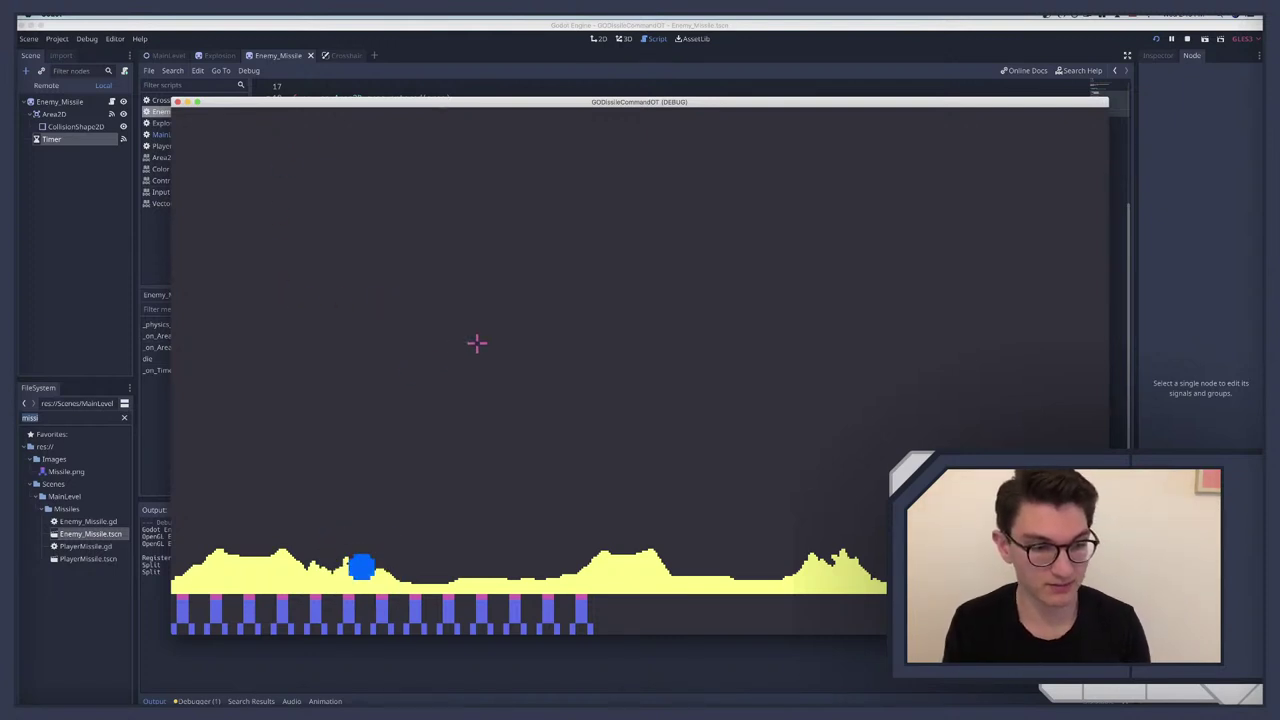
{"action": "key", "text": "super+q"}
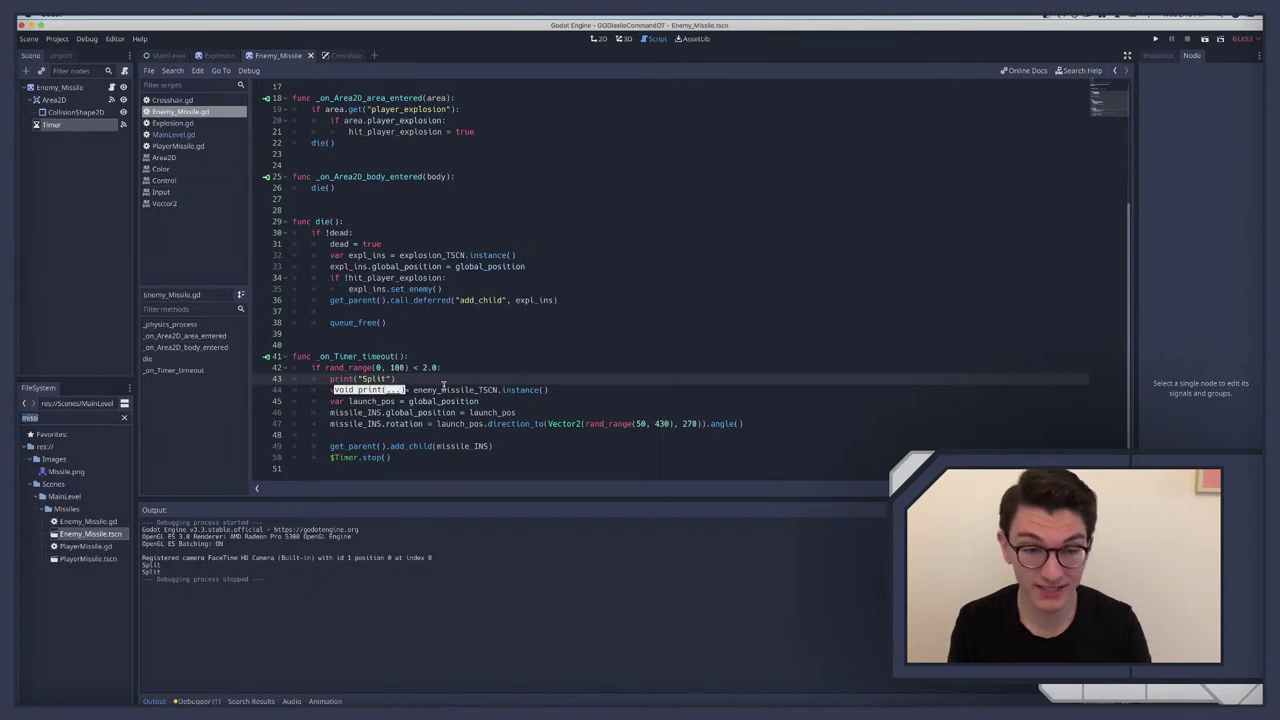
{"action": "left_click", "coordinate": [422, 368]}
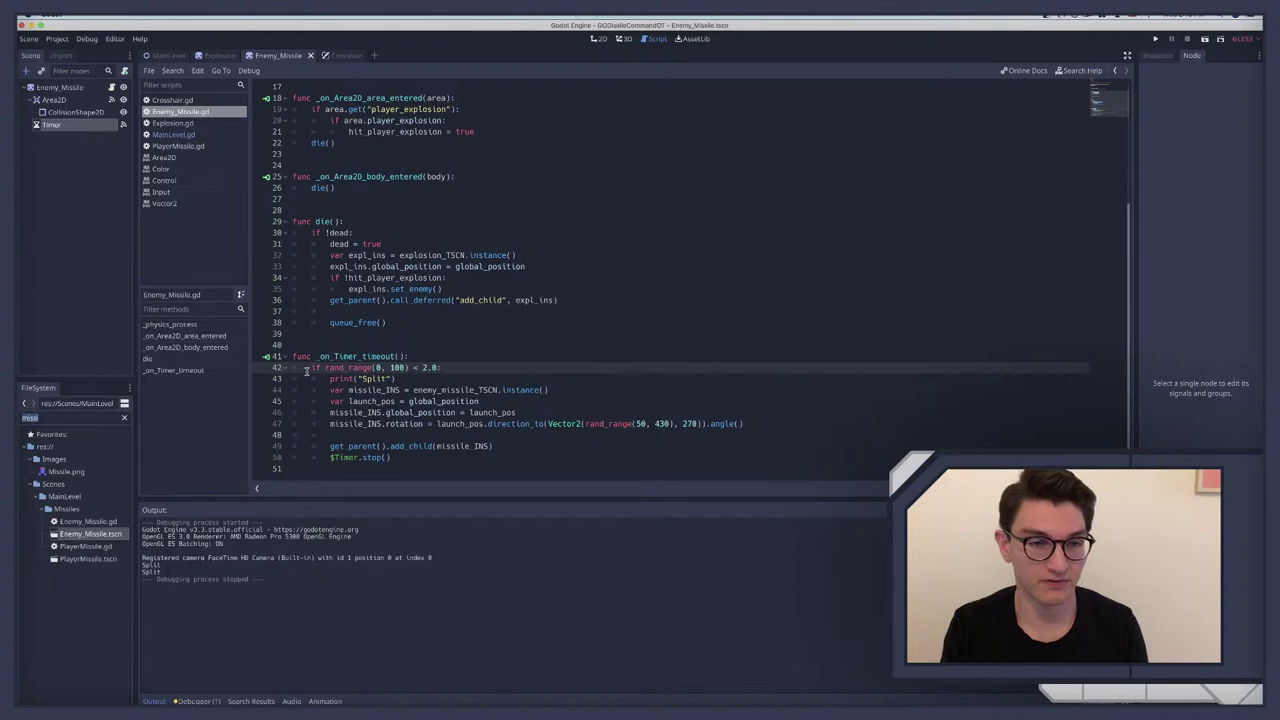
Step: Review the line 42 split condition, then save, run and play another round before stopping
{"action": "left_click_drag", "start_coordinate": [311, 368], "coordinate": [442, 368]}
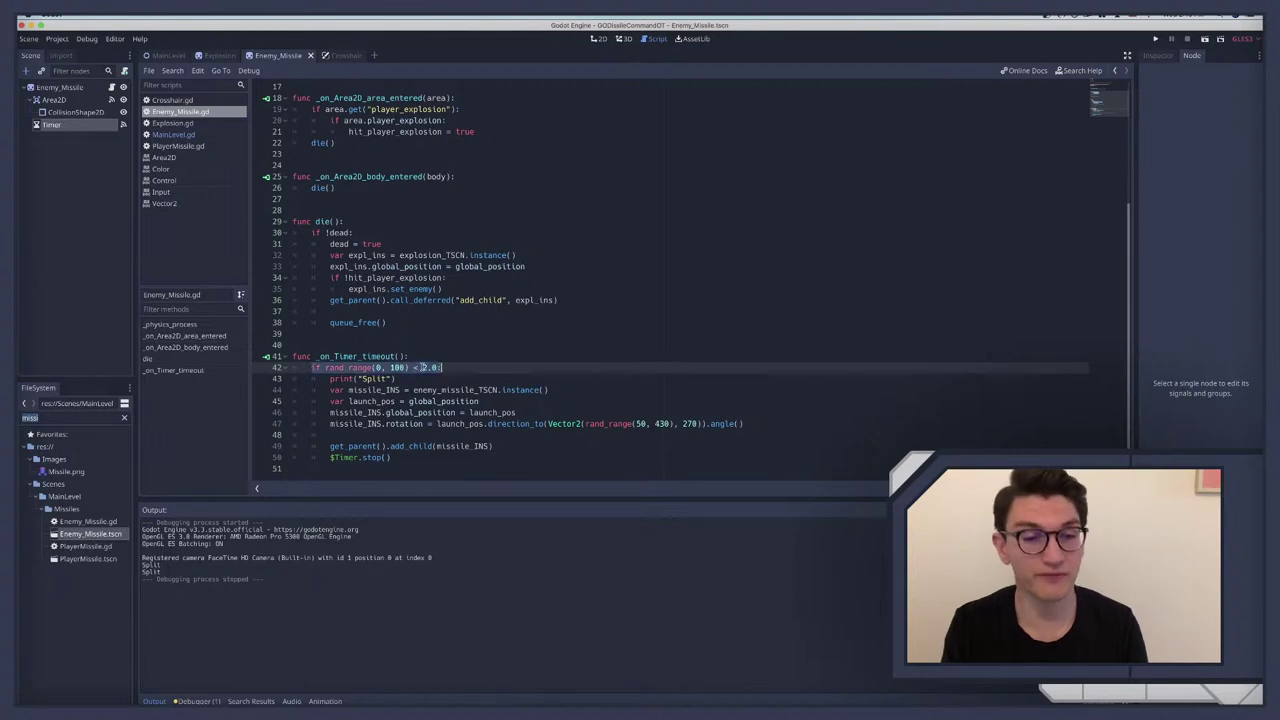
{"action": "left_click", "coordinate": [340, 368]}
{"action": "left_click_drag", "start_coordinate": [310, 368], "coordinate": [444, 368]}
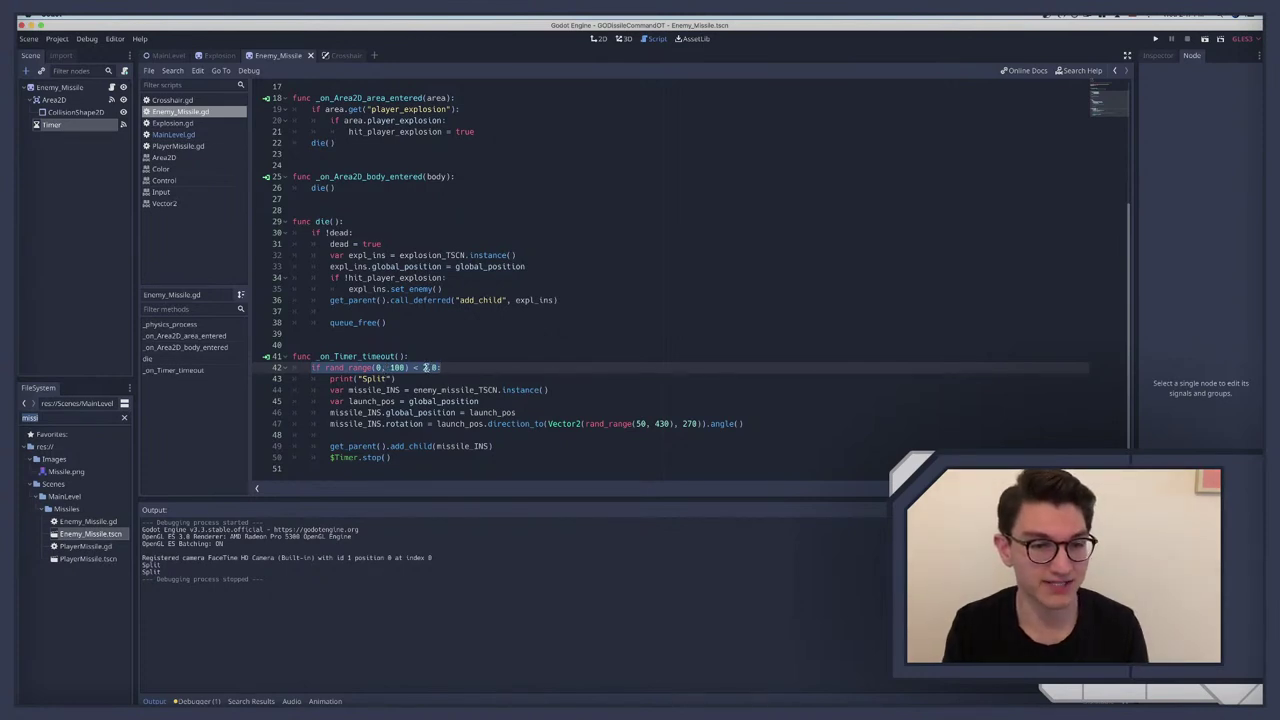
{"action": "left_click", "coordinate": [426, 368]}
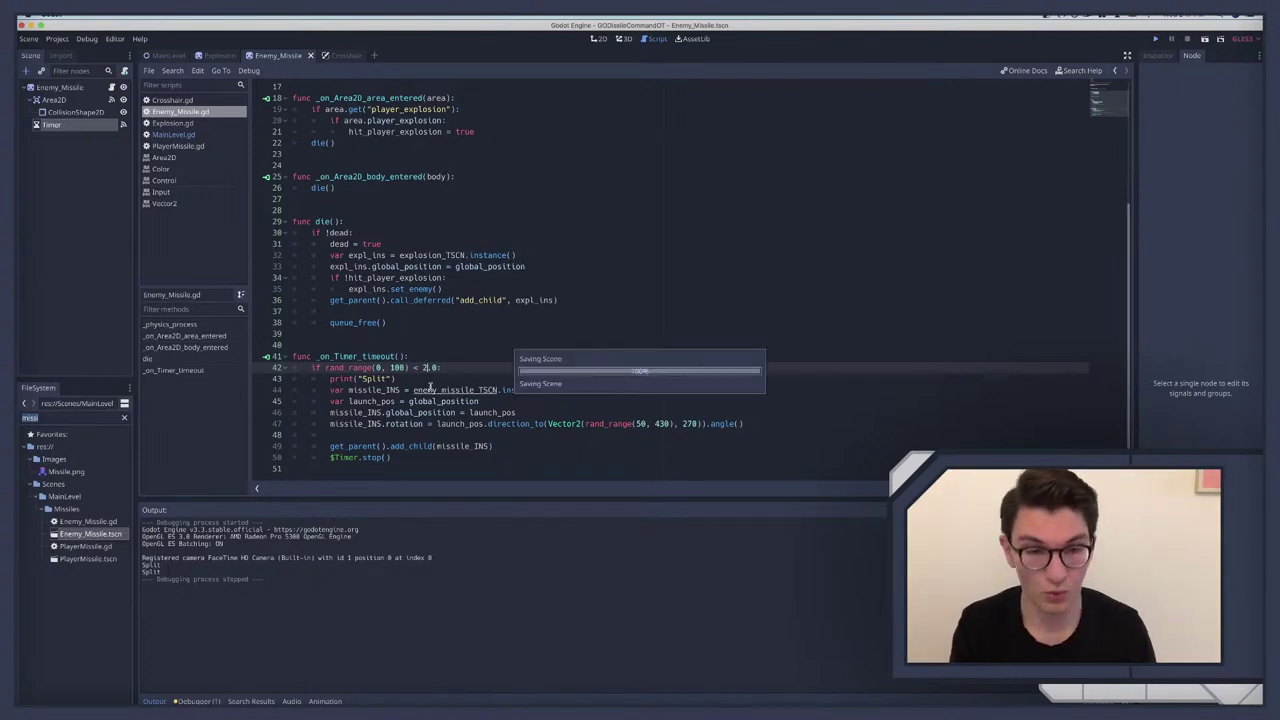
{"action": "key", "text": "super+b"}
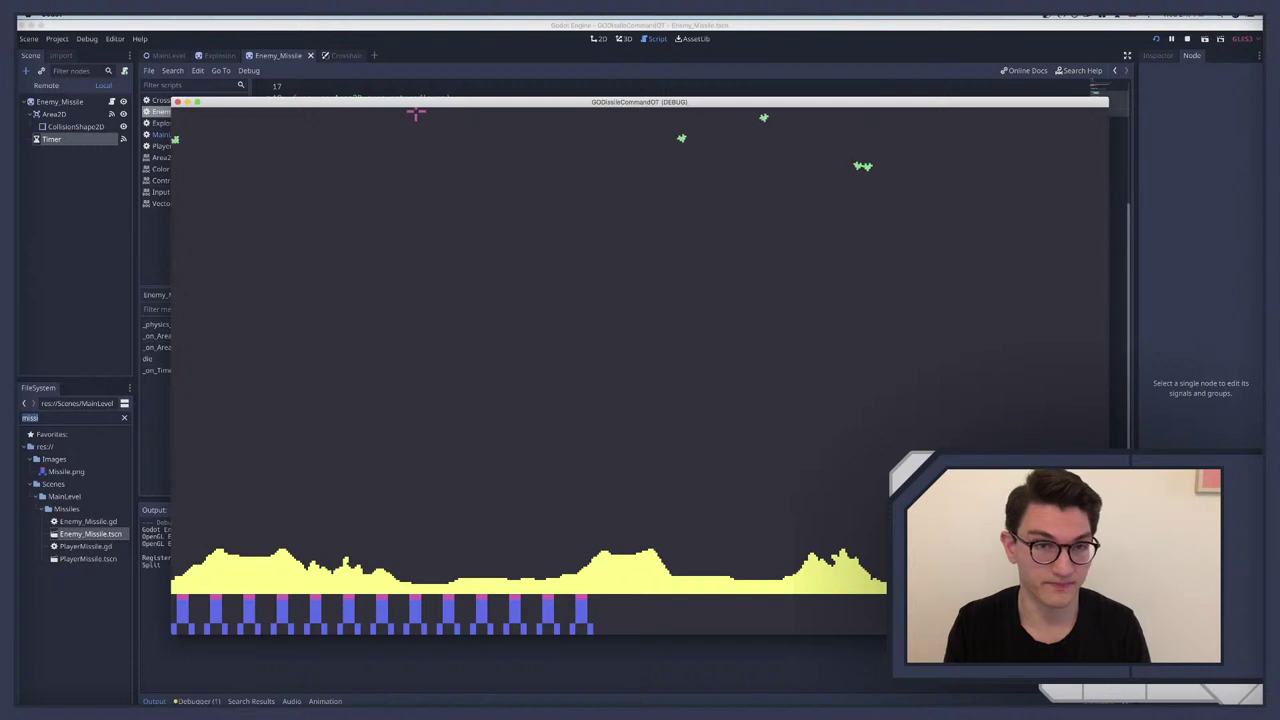
{"action": "left_click_drag", "start_coordinate": [409, 104], "coordinate": [566, 106]}
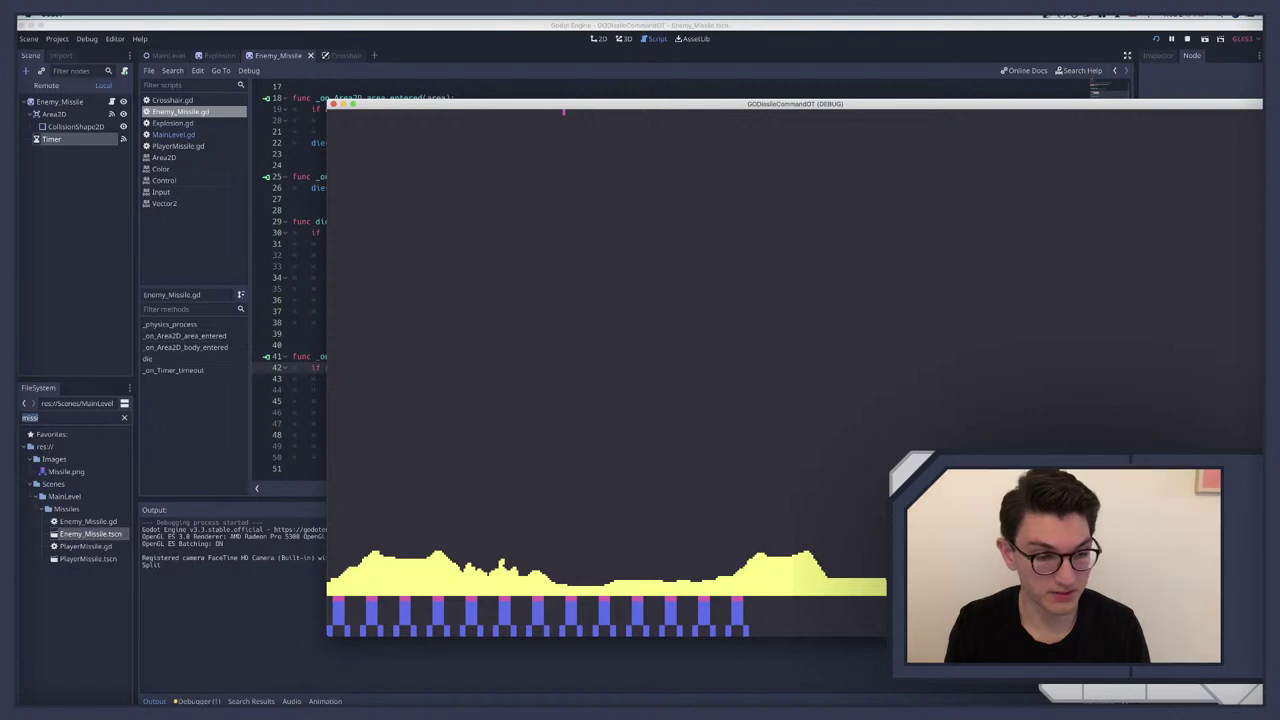
{"action": "key", "text": "F5"}
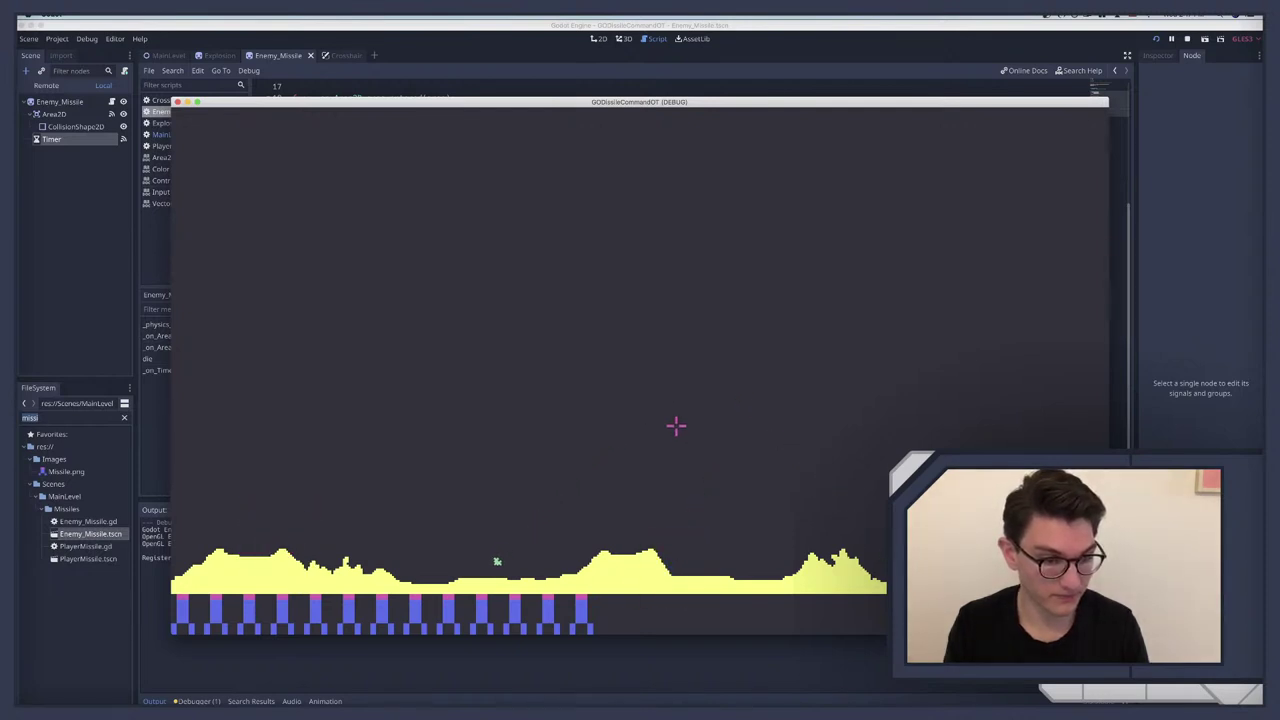
{"action": "key", "text": "super+b"}
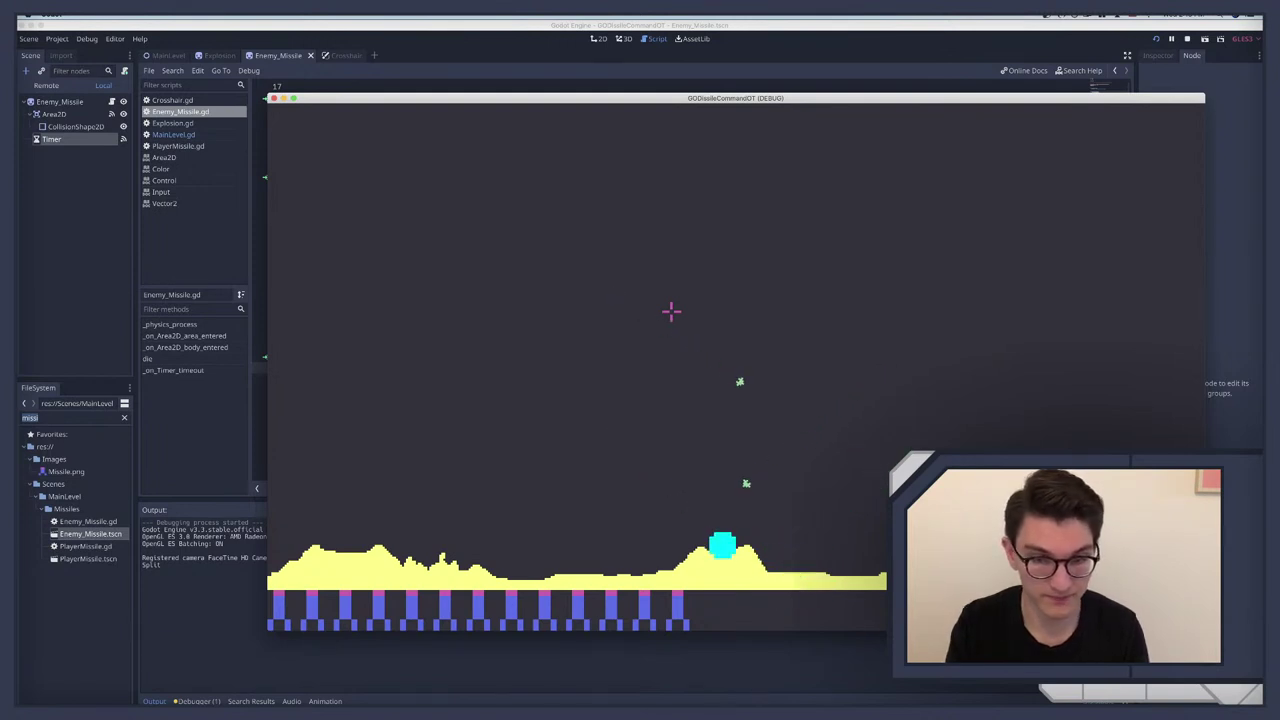
{"action": "left_click", "coordinate": [825, 447]}
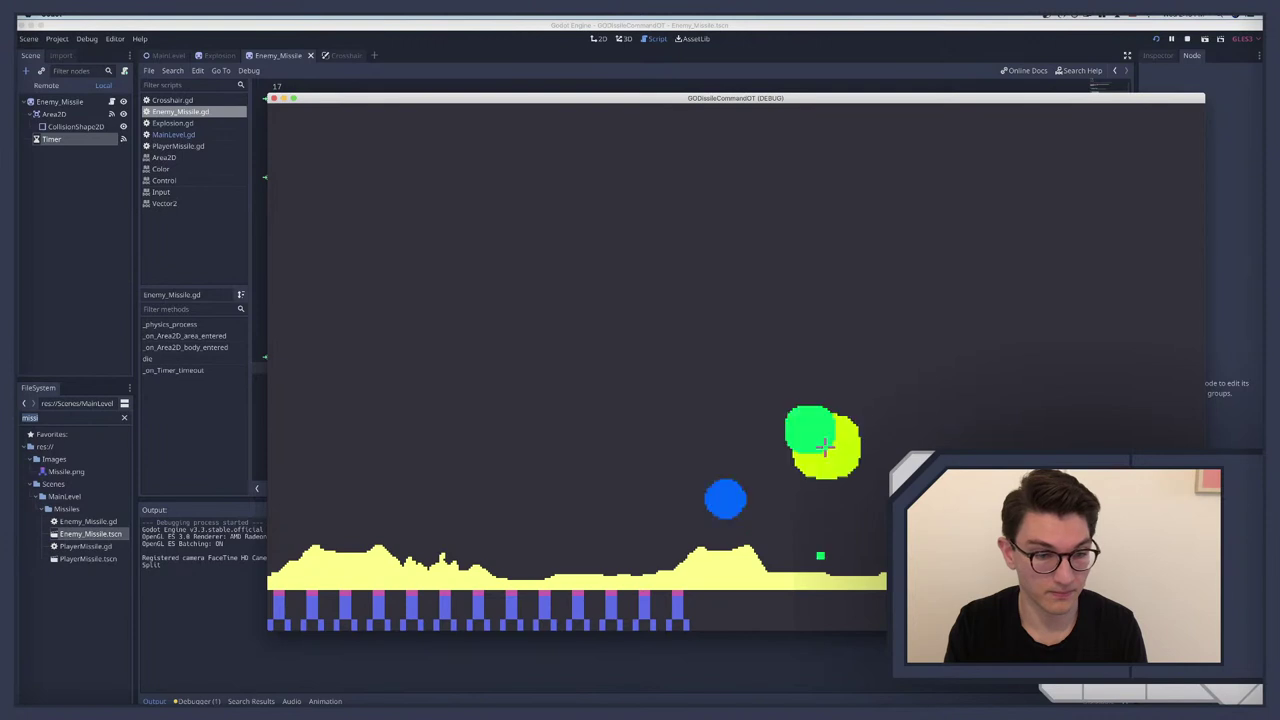
{"action": "key", "text": "super+q"}
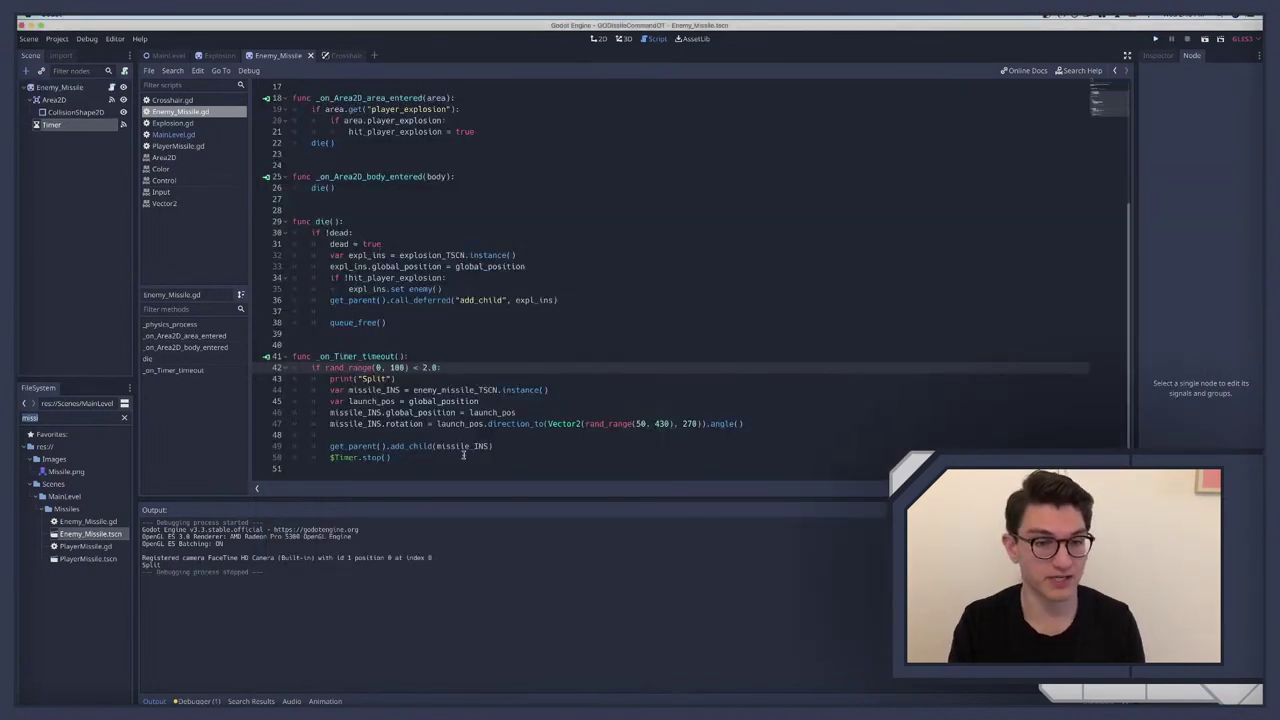
Step: Scroll to the script top, open the Enemy_Missile root node in 2D, then go to the video desktop
{"action": "left_click_drag", "start_coordinate": [463, 455], "coordinate": [307, 356]}
{"action": "left_click", "coordinate": [307, 356]}
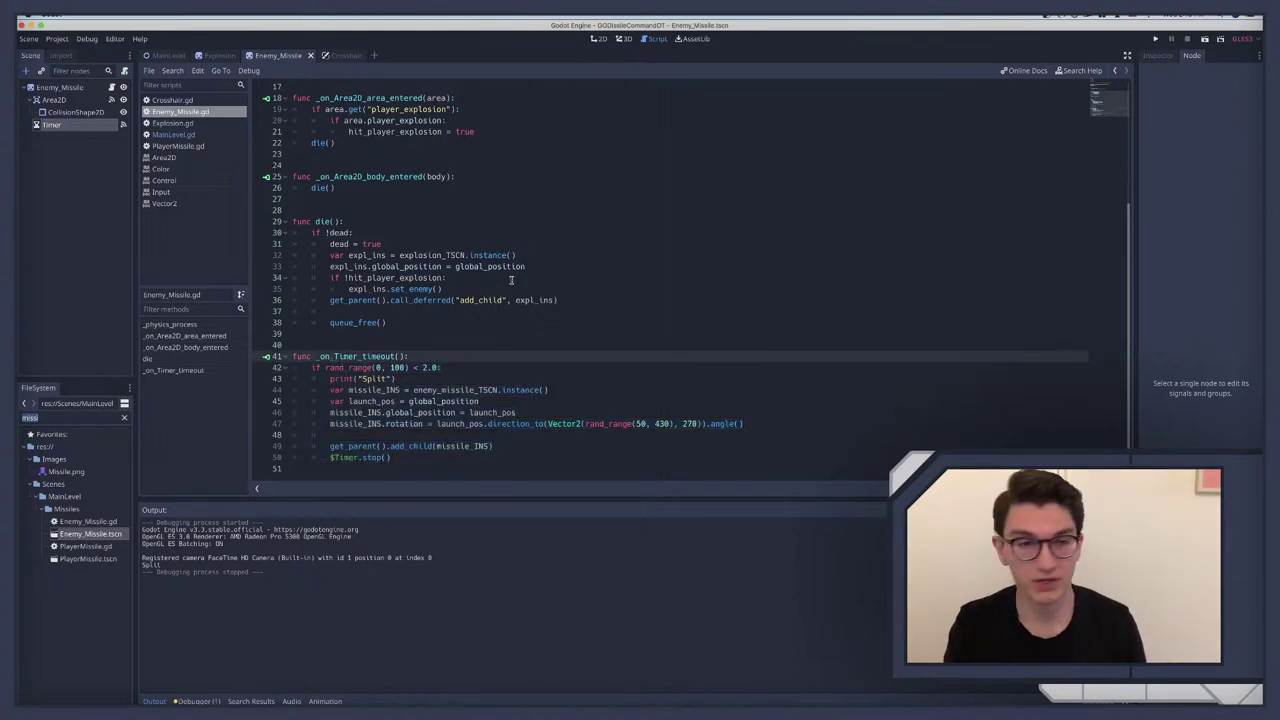
{"action": "scroll", "coordinate": [399, 251], "scroll_direction": "up", "scroll_amount": 5}
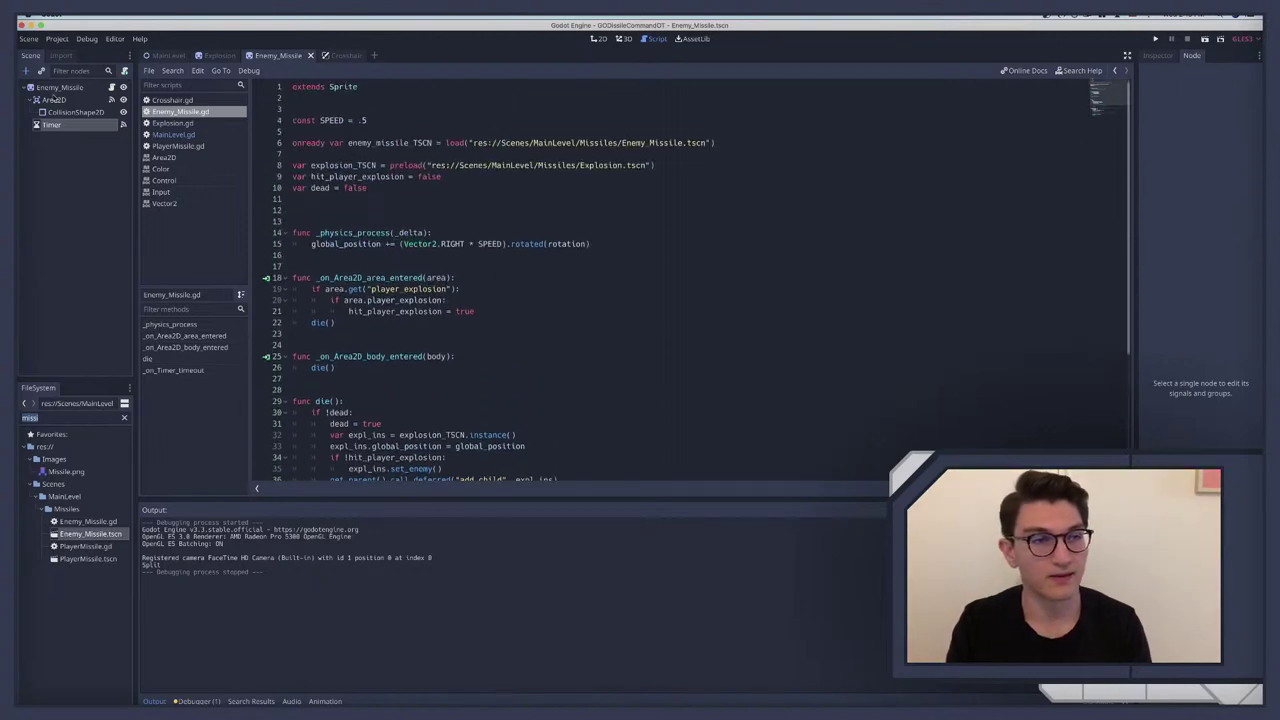
{"action": "left_click", "coordinate": [56, 88]}
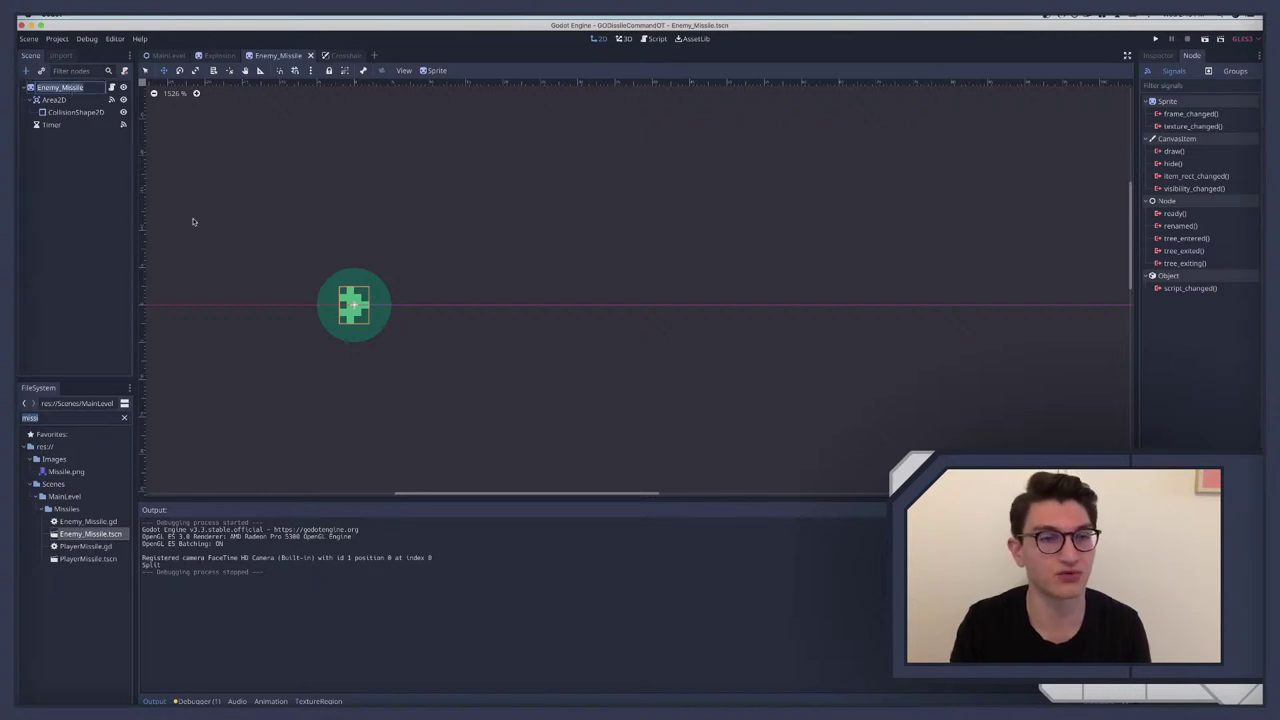
{"action": "key", "text": "ctrl+Right"}
Step: Play the Missile Command longplay, skip ahead to 2:54, pause, and return to Godot
{"action": "left_click", "coordinate": [672, 253]}
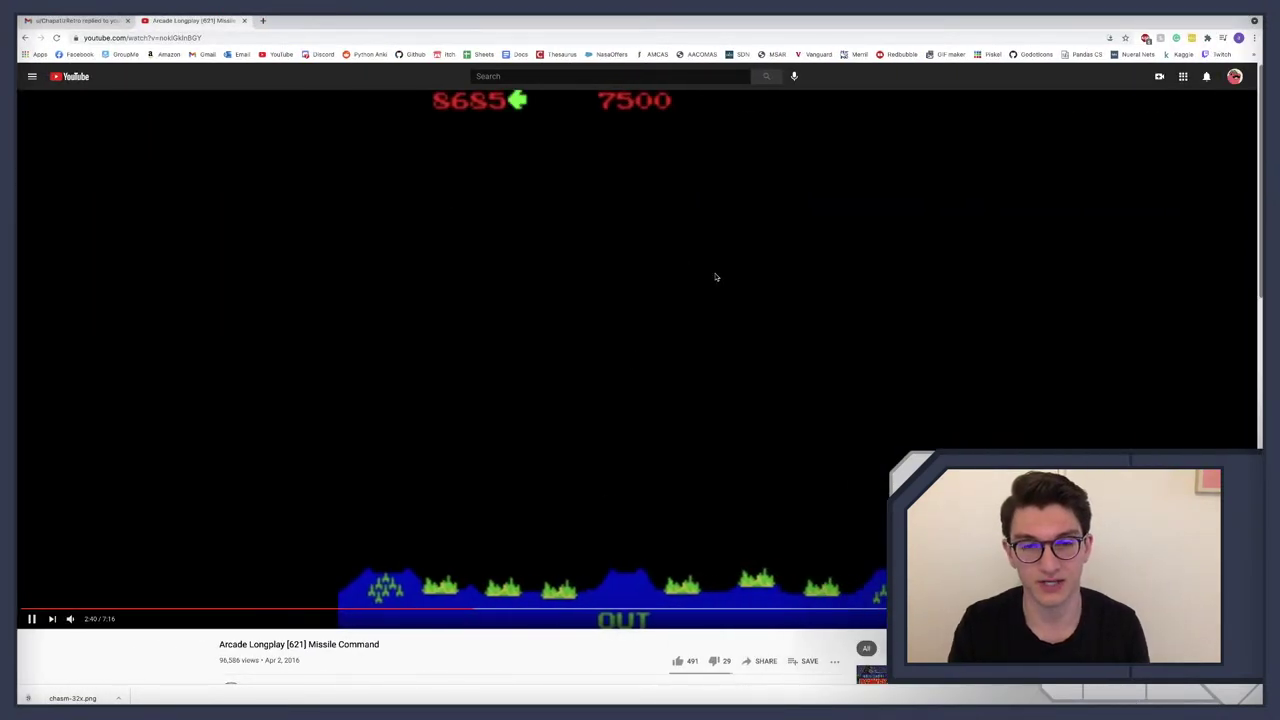
{"action": "key", "text": "l"}
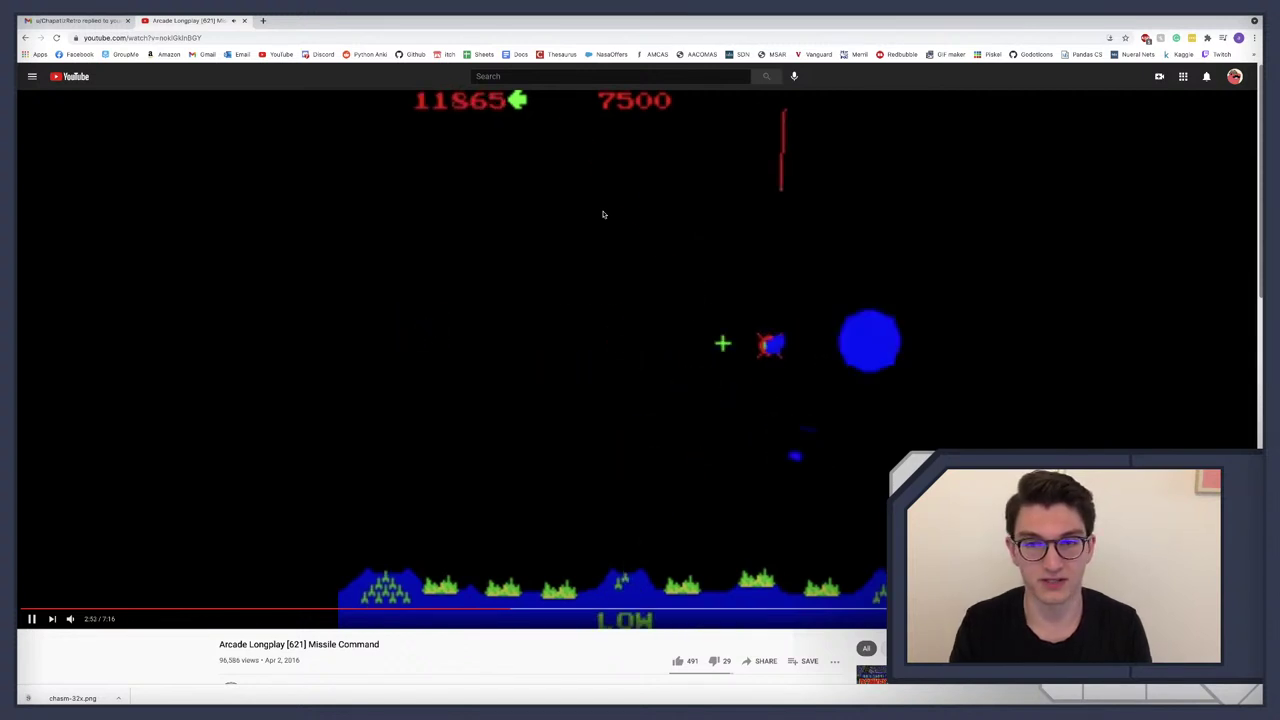
{"action": "key", "text": "k"}
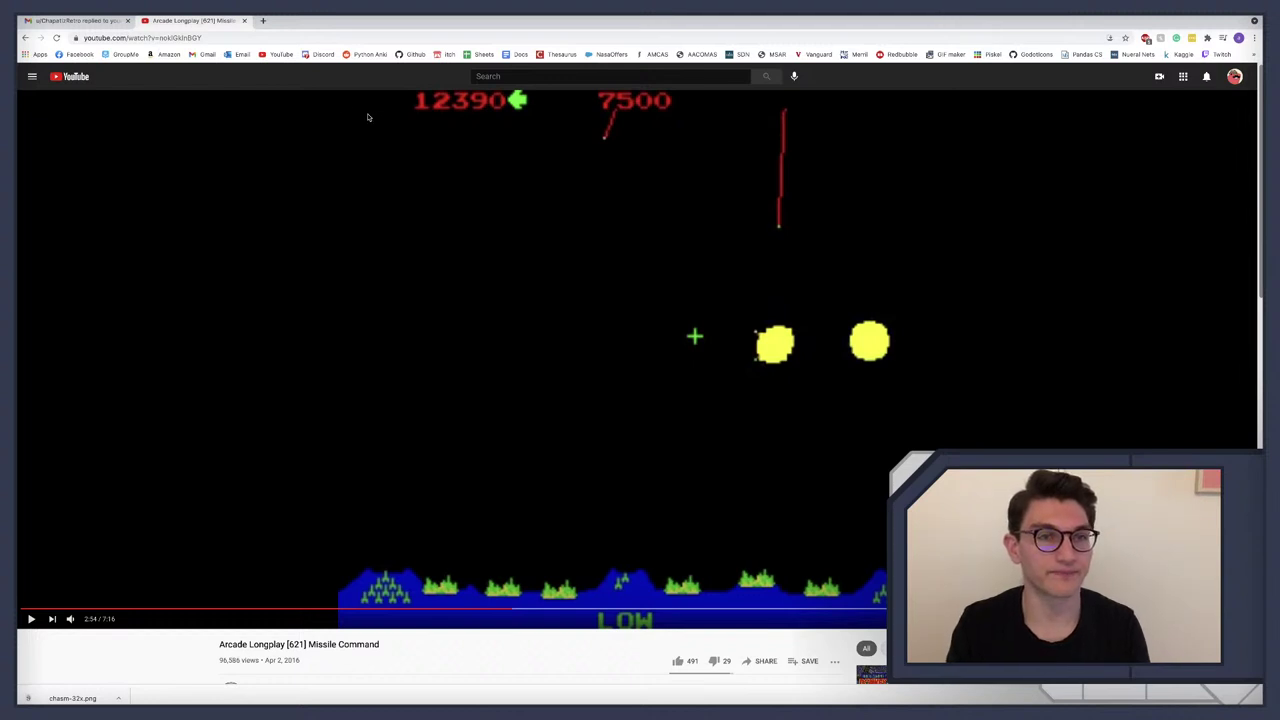
{"action": "key", "text": "super+Tab"}
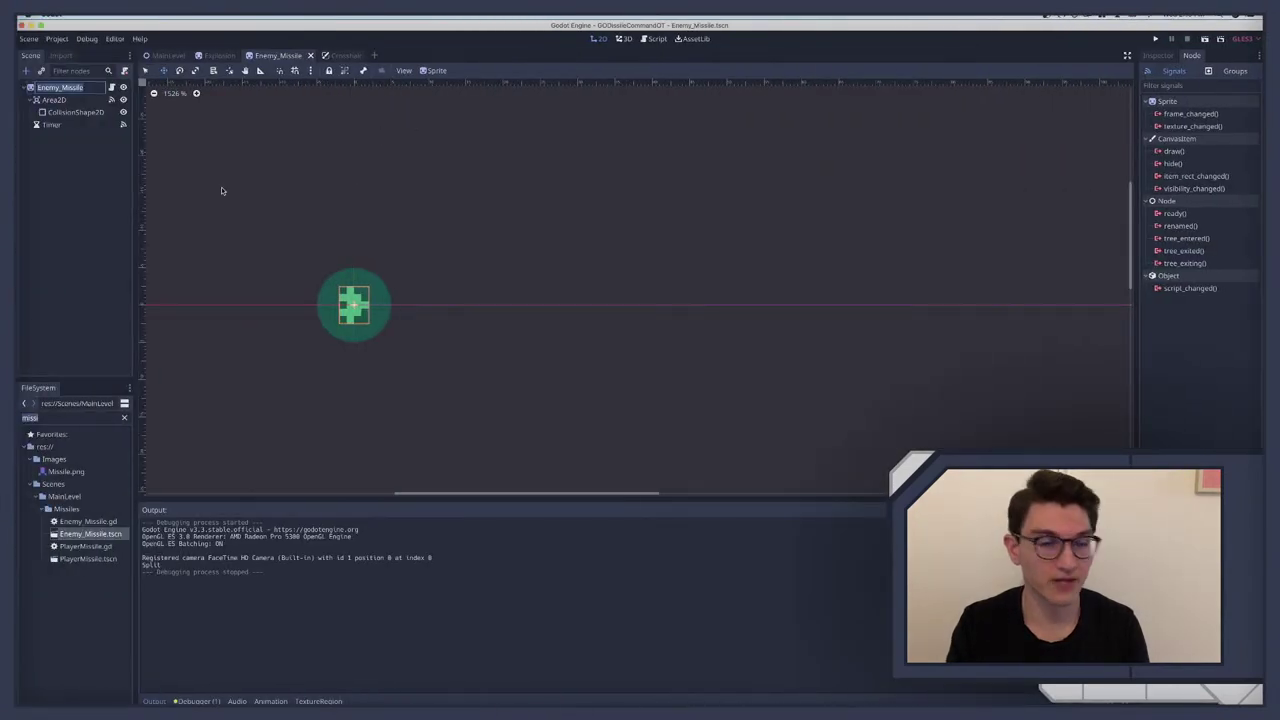
Step: Switch the OBS scene to CaptureGodotOnly, then move to the YouTube desktop
{"action": "key", "text": "super+Tab"}
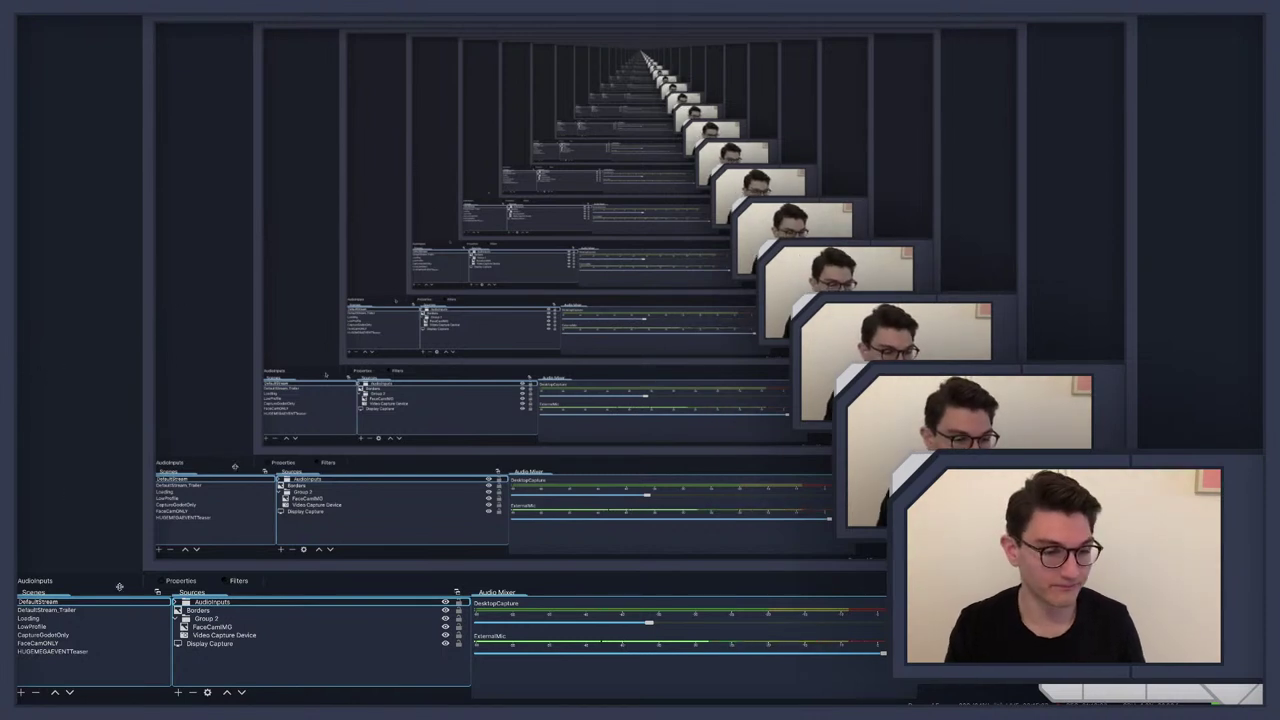
{"action": "left_click", "coordinate": [76, 652]}
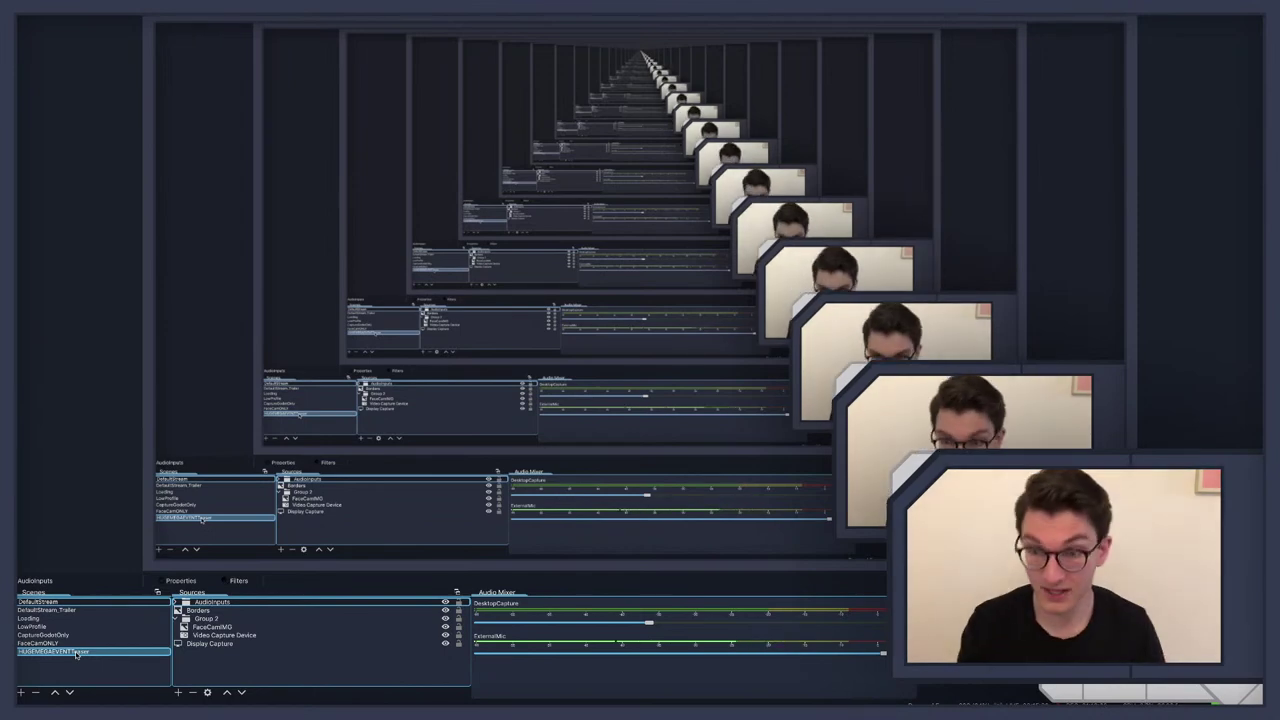
{"action": "left_click", "coordinate": [150, 635]}
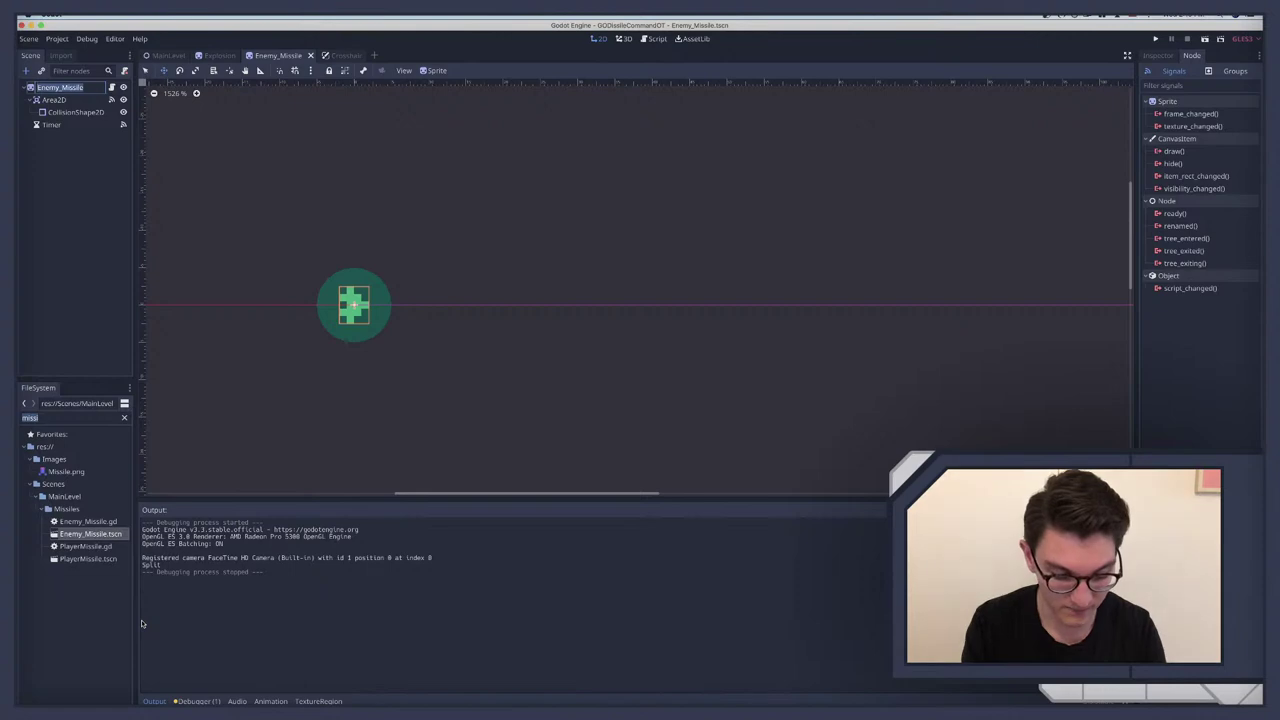
{"action": "key", "text": "ctrl+Right"}
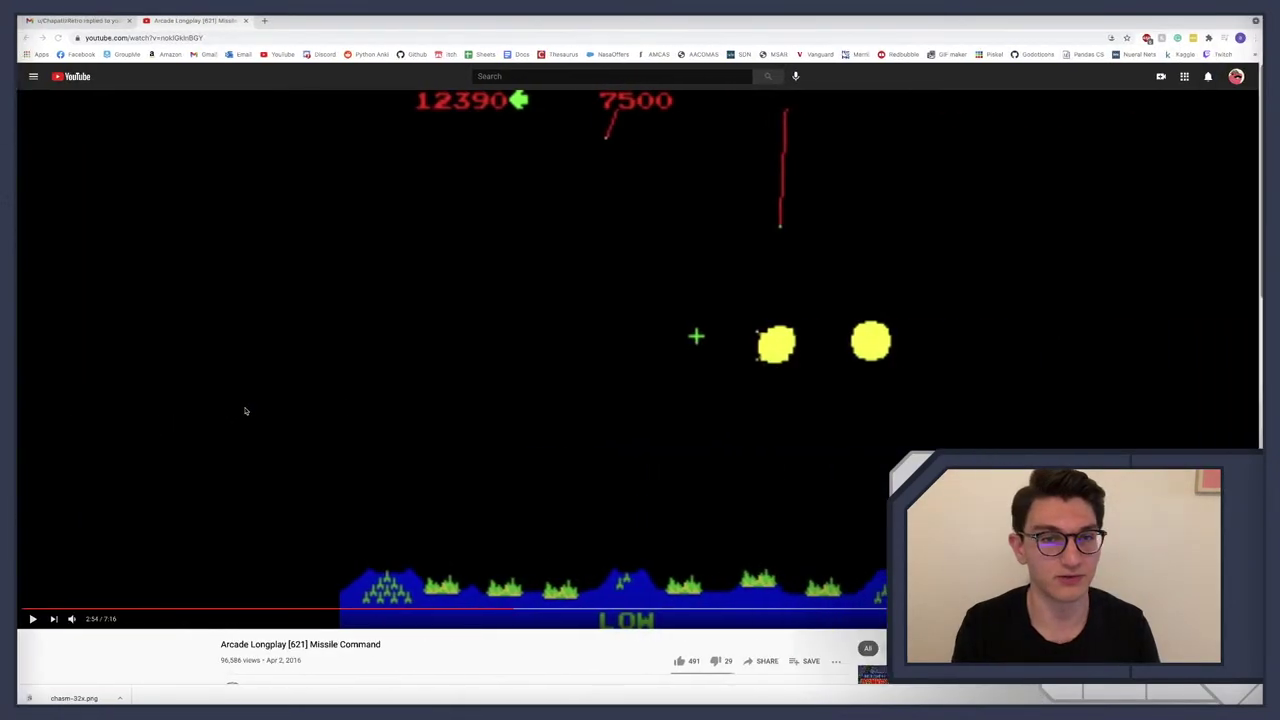
Step: Type DOS88 into YouTube's search box to see suggestions, then dismiss them without searching
{"action": "key", "text": "ctrl+Left"}
{"action": "key", "text": "ctrl+Right"}
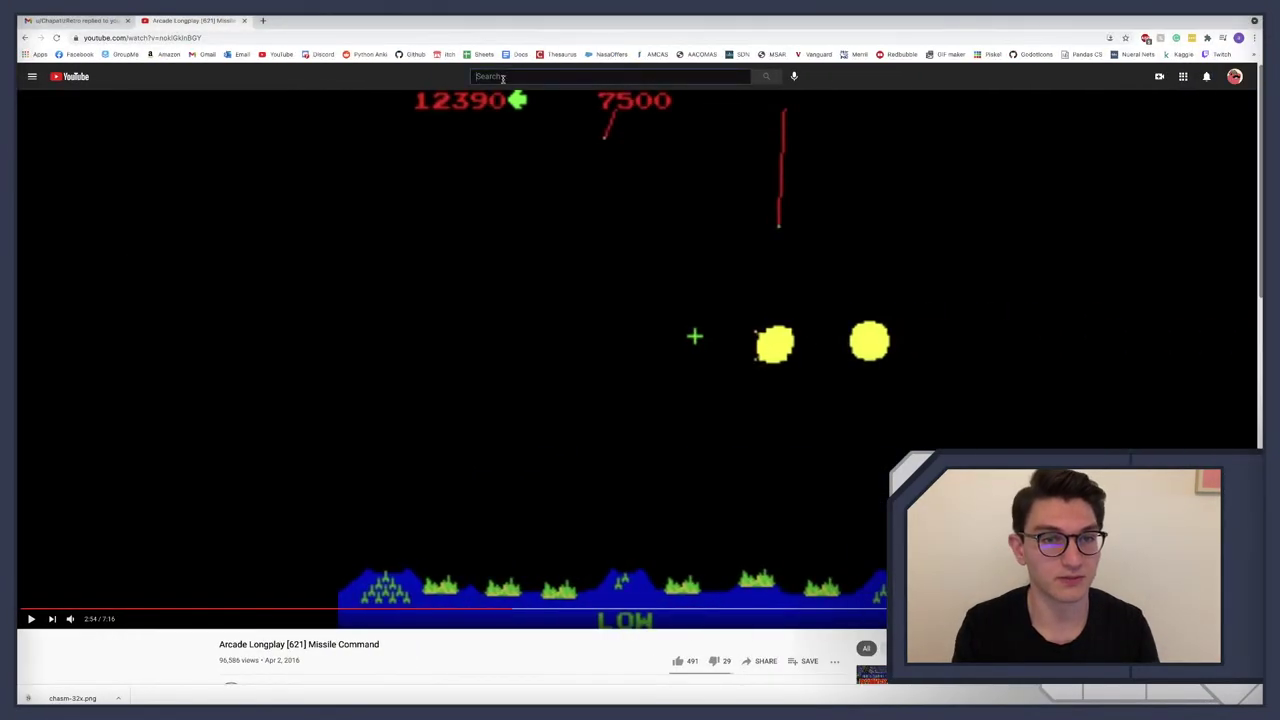
{"action": "left_click", "coordinate": [503, 78]}
{"action": "type", "text": "DOS"}
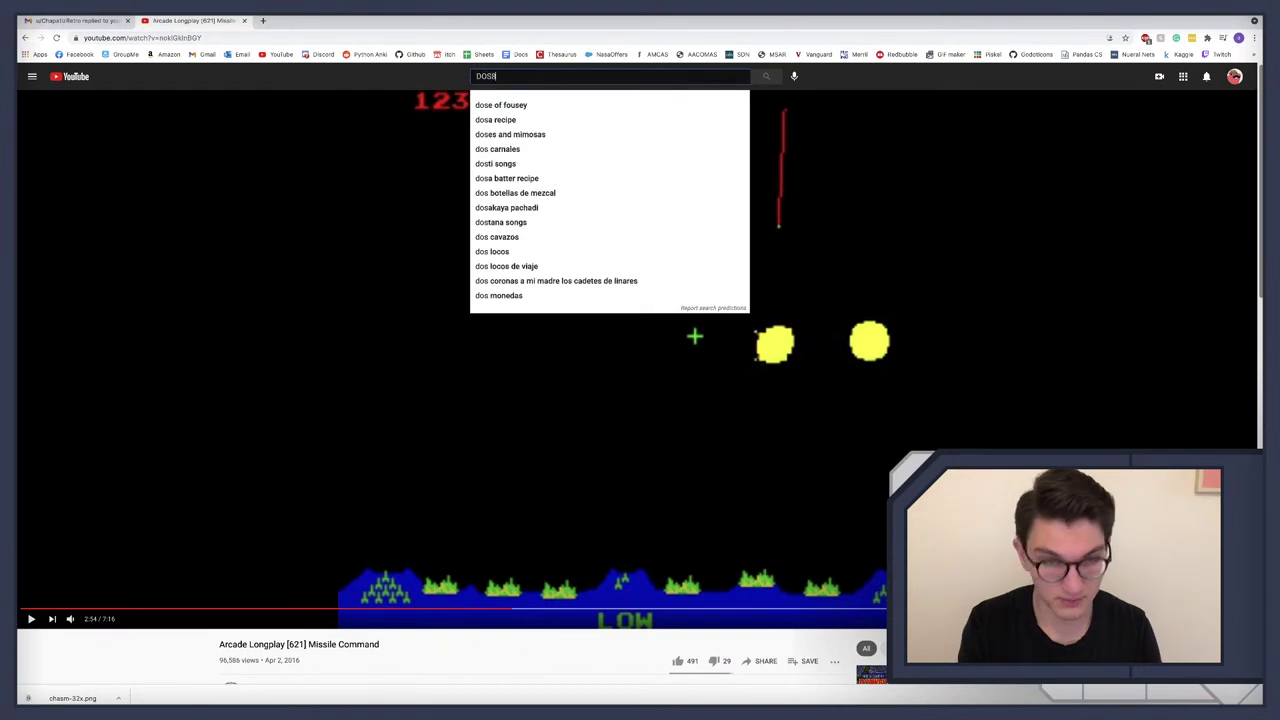
{"action": "type", "text": "88"}
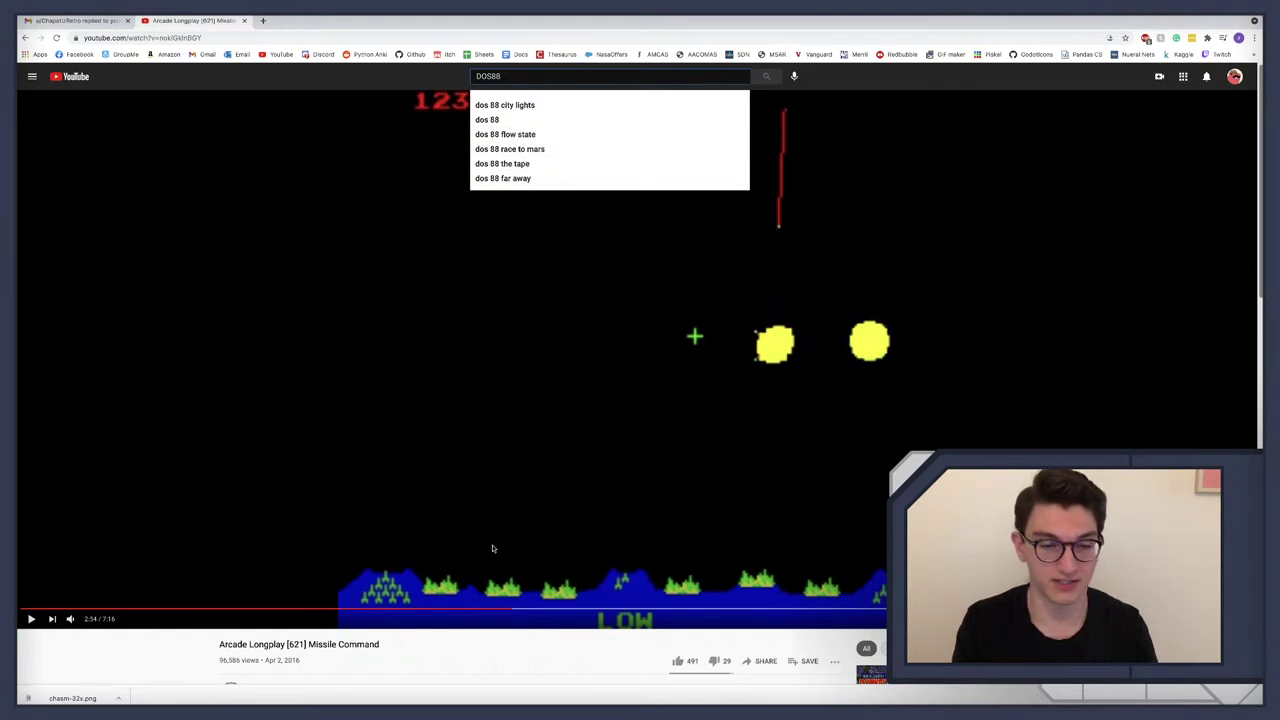
{"action": "left_click", "coordinate": [499, 672]}
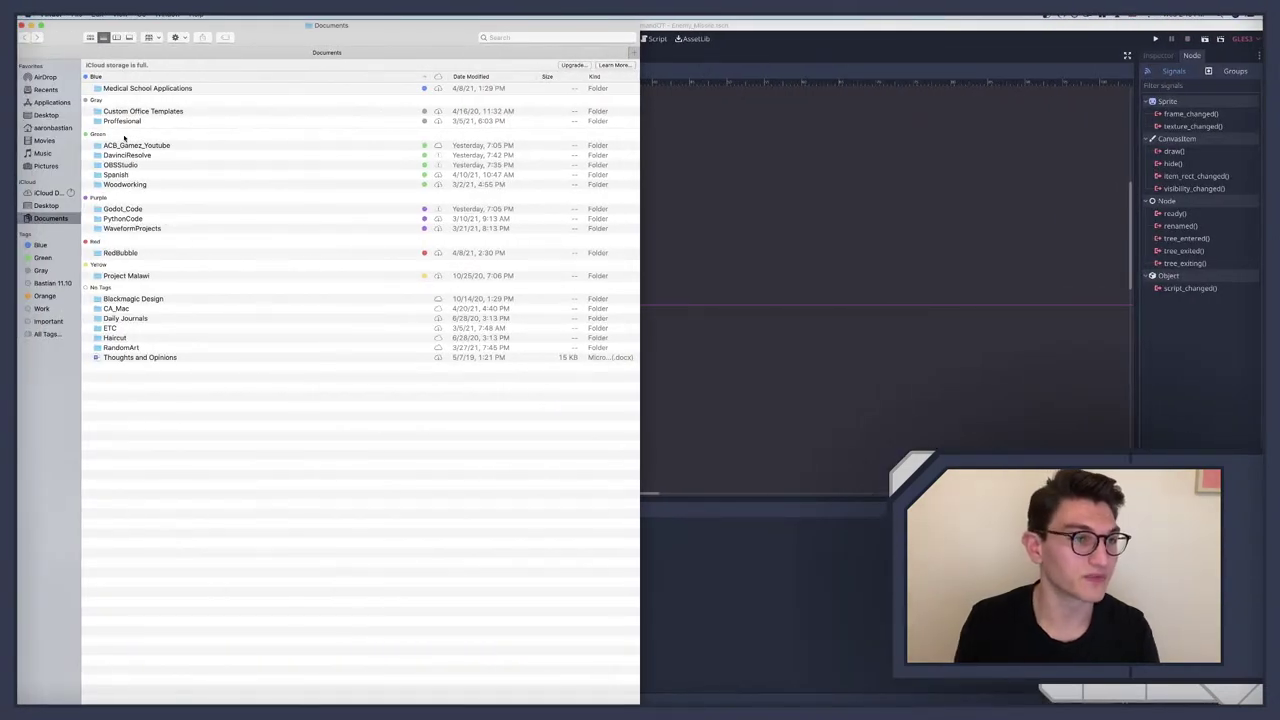
Step: Play 'DOS-88 - Far away.mp3' from Godot_Code/AudioAssets/DOS88Tracks in Music and raise the volume
{"action": "double_click", "coordinate": [124, 209]}
{"action": "double_click", "coordinate": [123, 88]}
{"action": "left_click", "coordinate": [121, 88]}
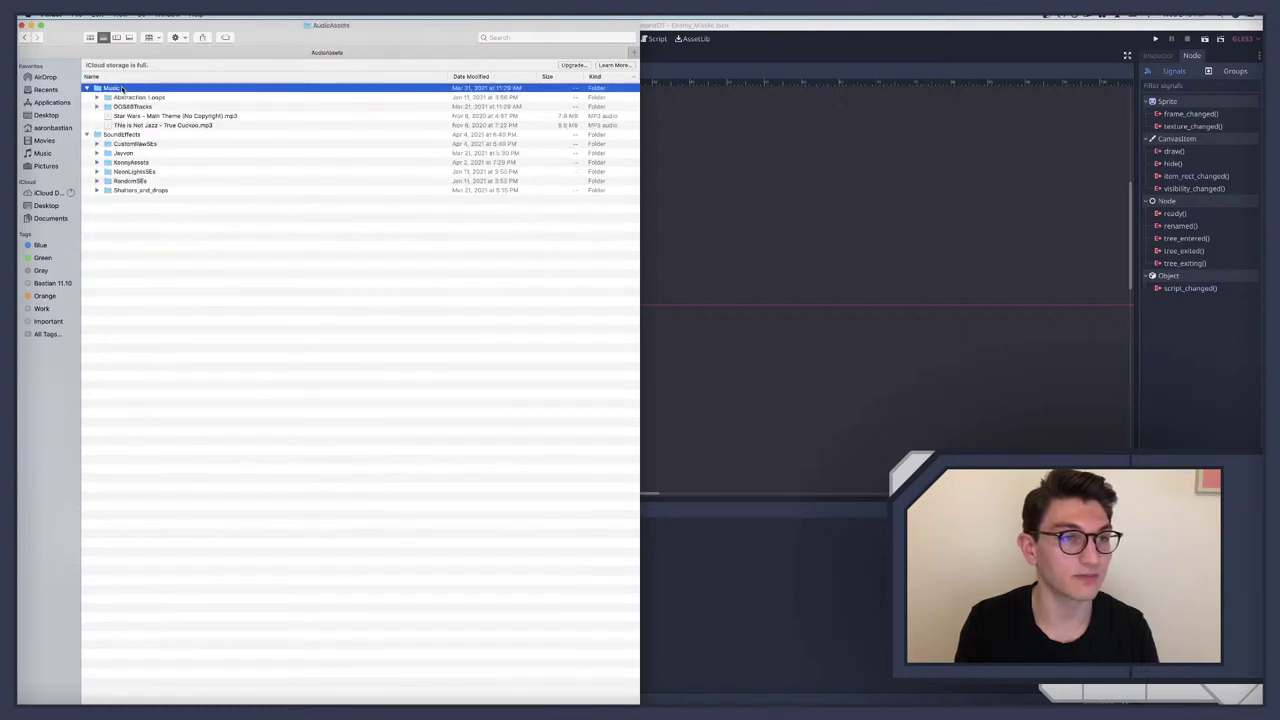
{"action": "double_click", "coordinate": [130, 106]}
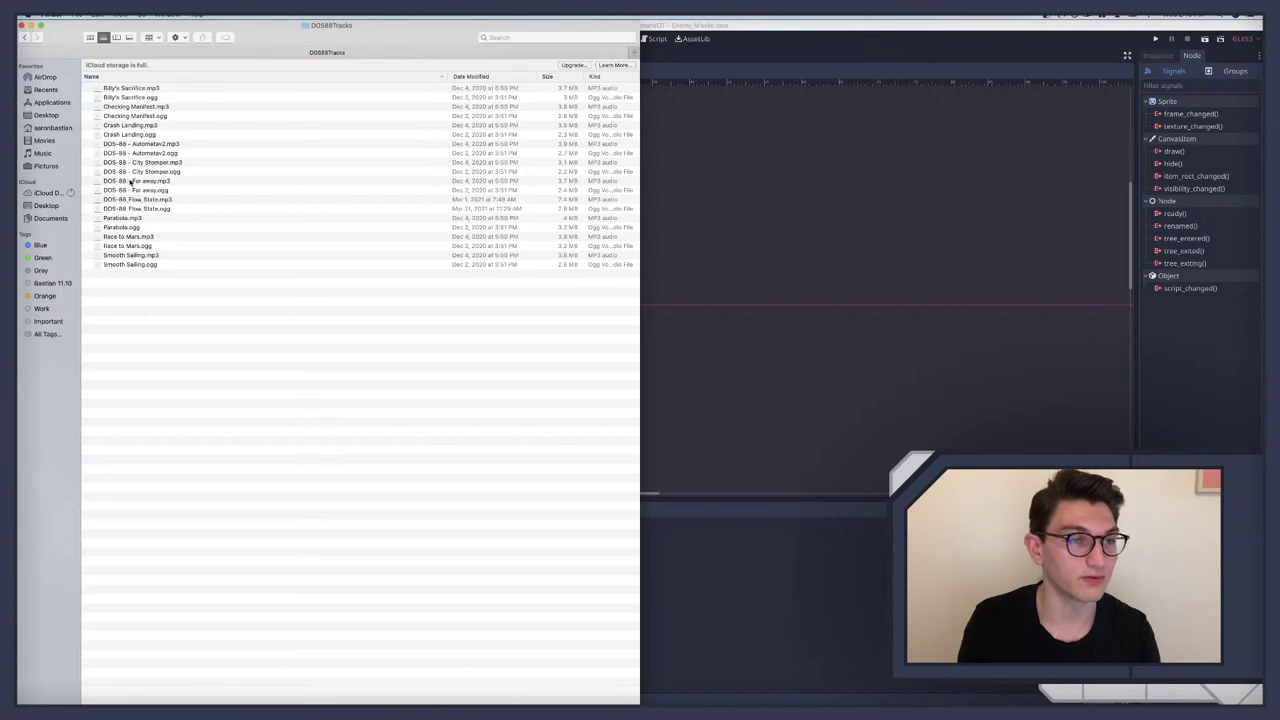
{"action": "left_click", "coordinate": [131, 181]}
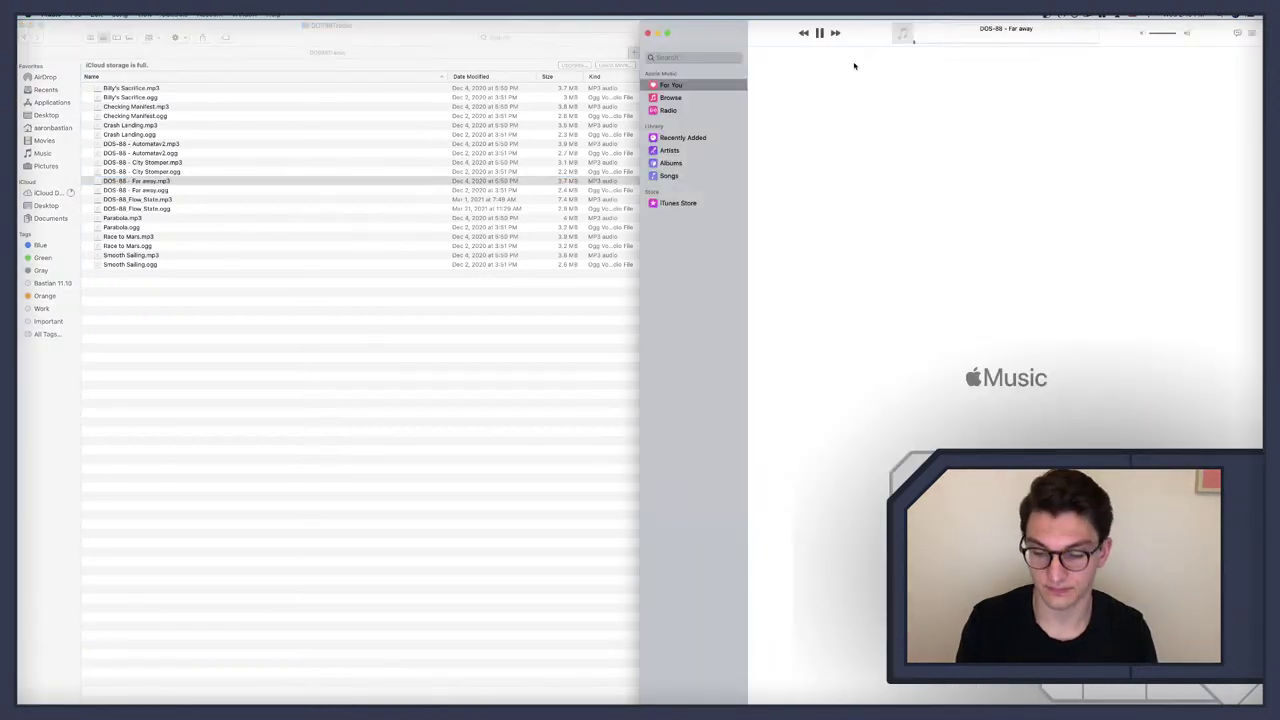
{"action": "key", "text": "XF86AudioRaiseVolume"}
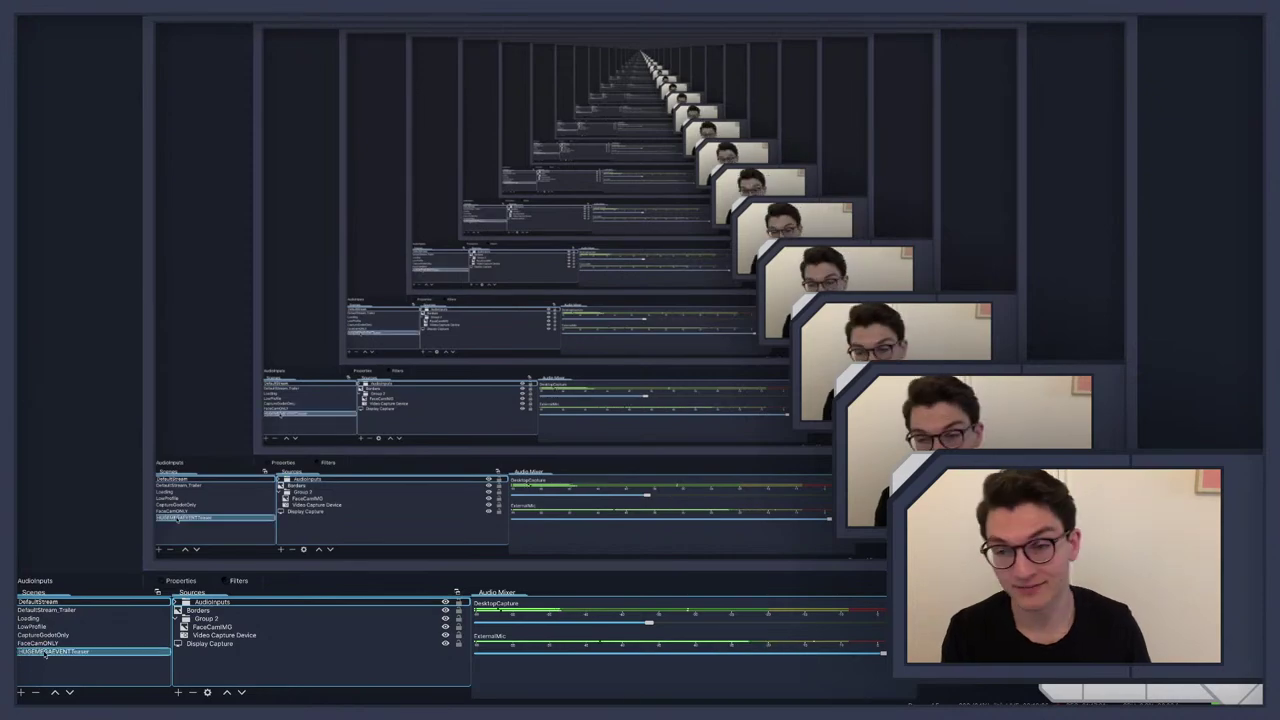
Step: Play the HUGEMEGAEVENTTeaser scene, then switch back to the DefaultStream scene
{"action": "left_click", "coordinate": [48, 651]}
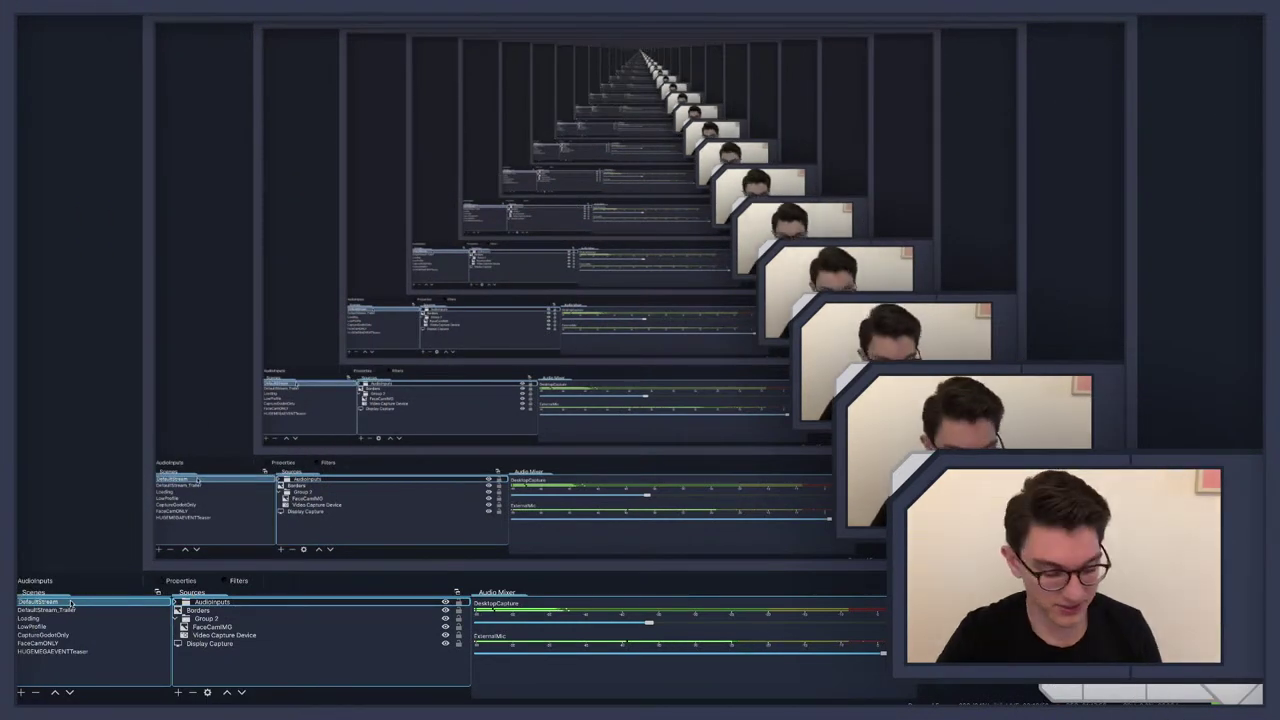
{"action": "left_click", "coordinate": [60, 635]}
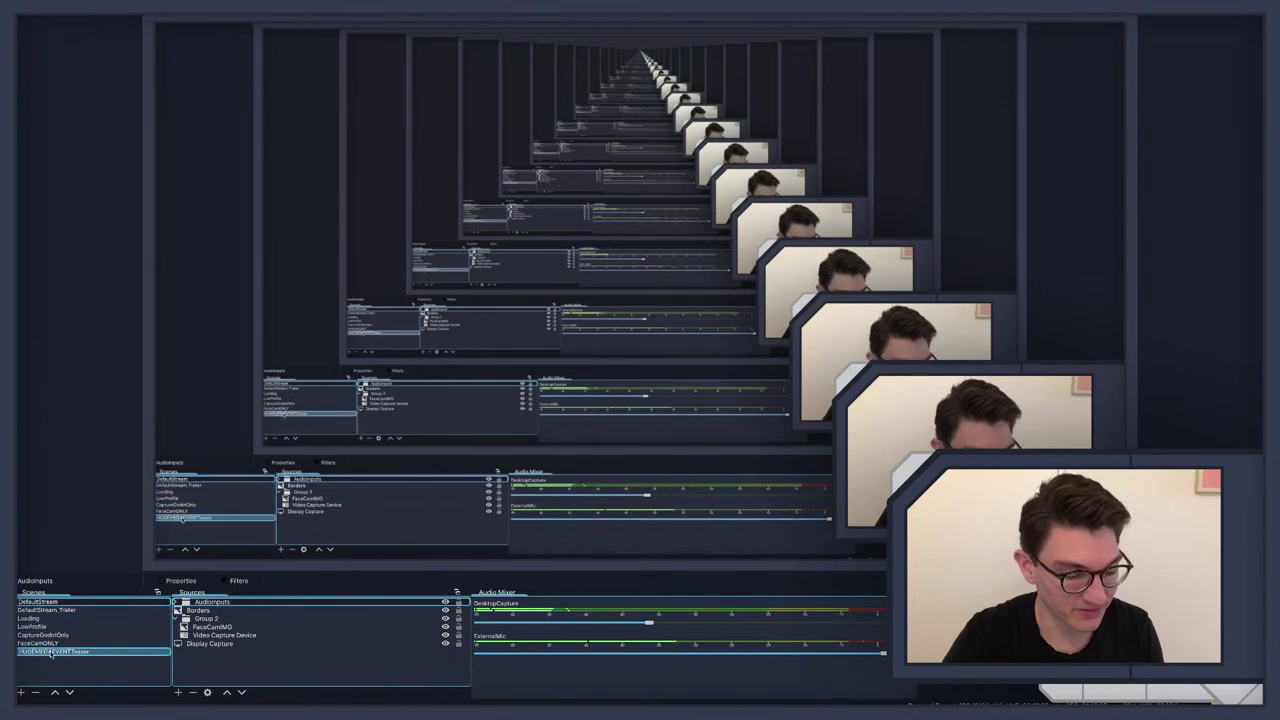
Step: Expand AudioInputs, check the DesktopCapture source's options, then hide OBS to reach the desktop
{"action": "left_click", "coordinate": [177, 601]}
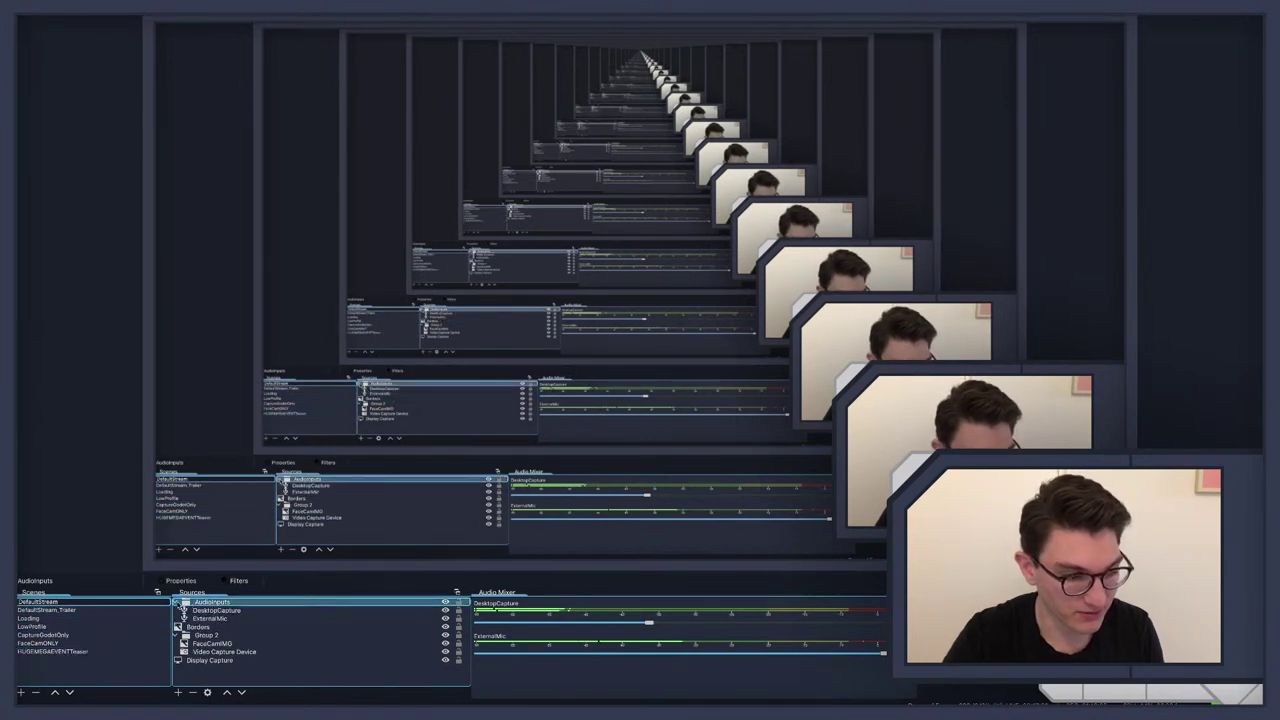
{"action": "left_click", "coordinate": [213, 610]}
{"action": "right_click", "coordinate": [214, 610]}
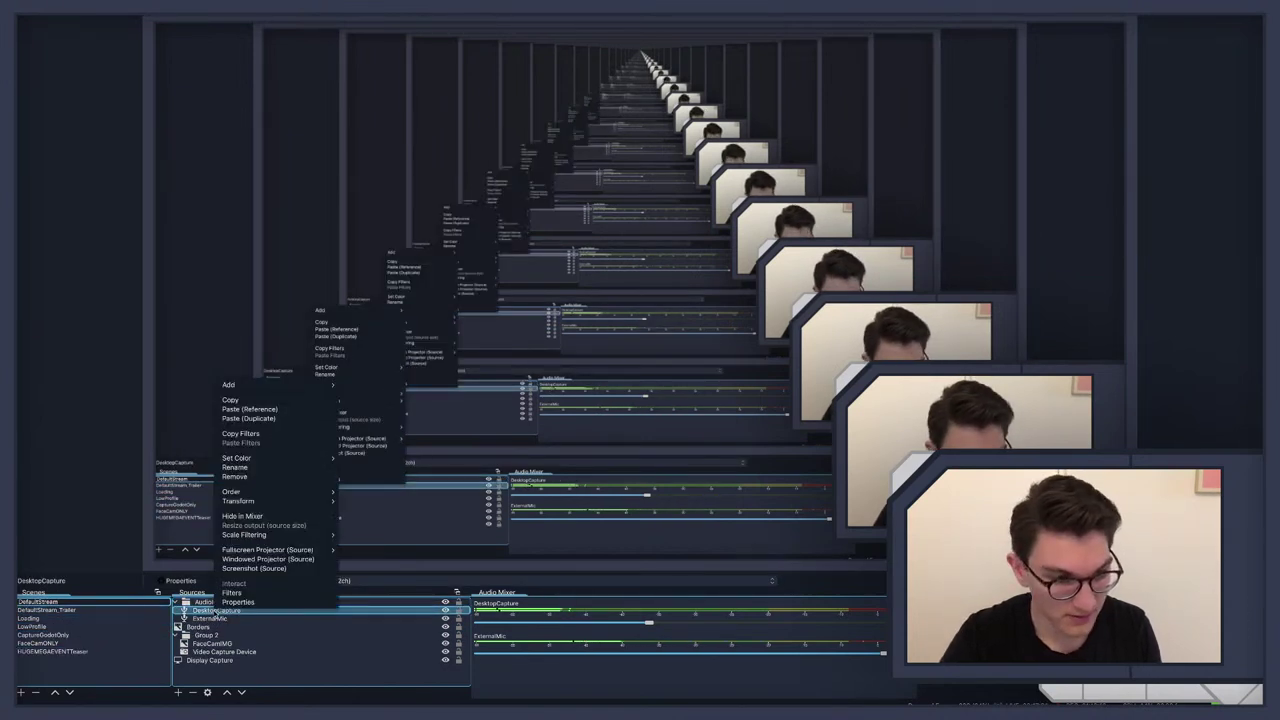
{"action": "key", "text": "Escape"}
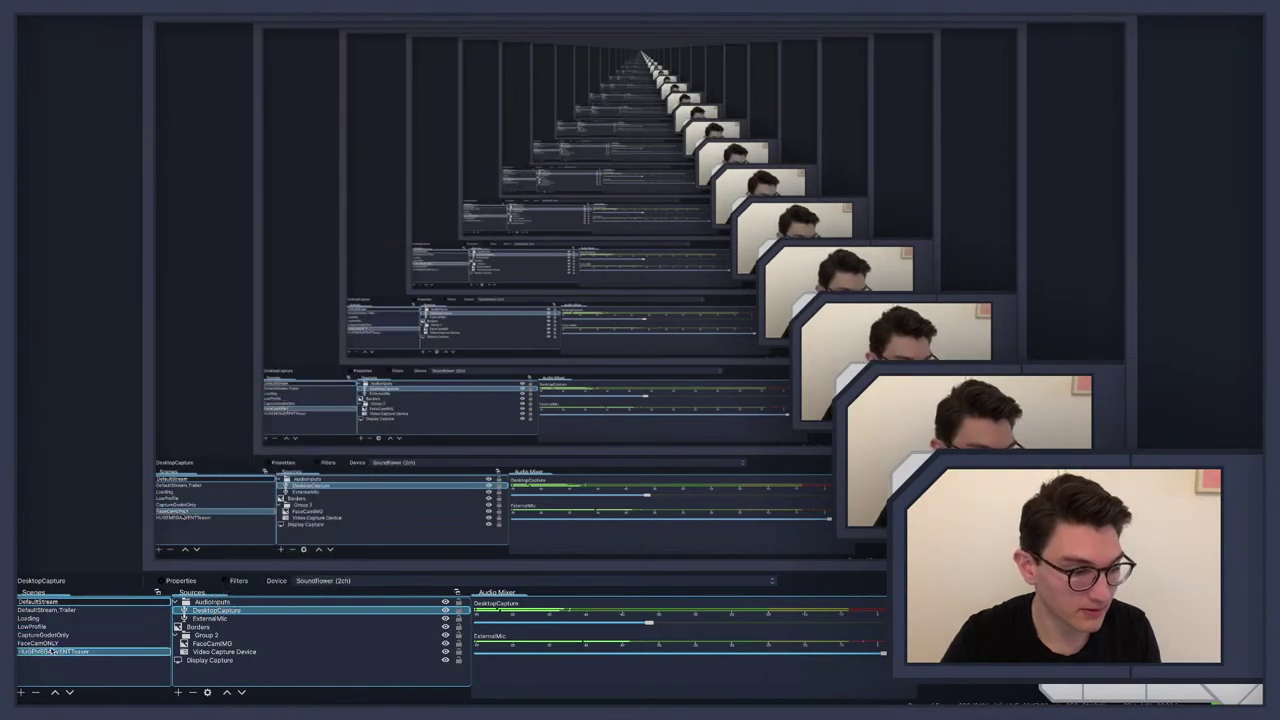
{"action": "left_click", "coordinate": [50, 651]}
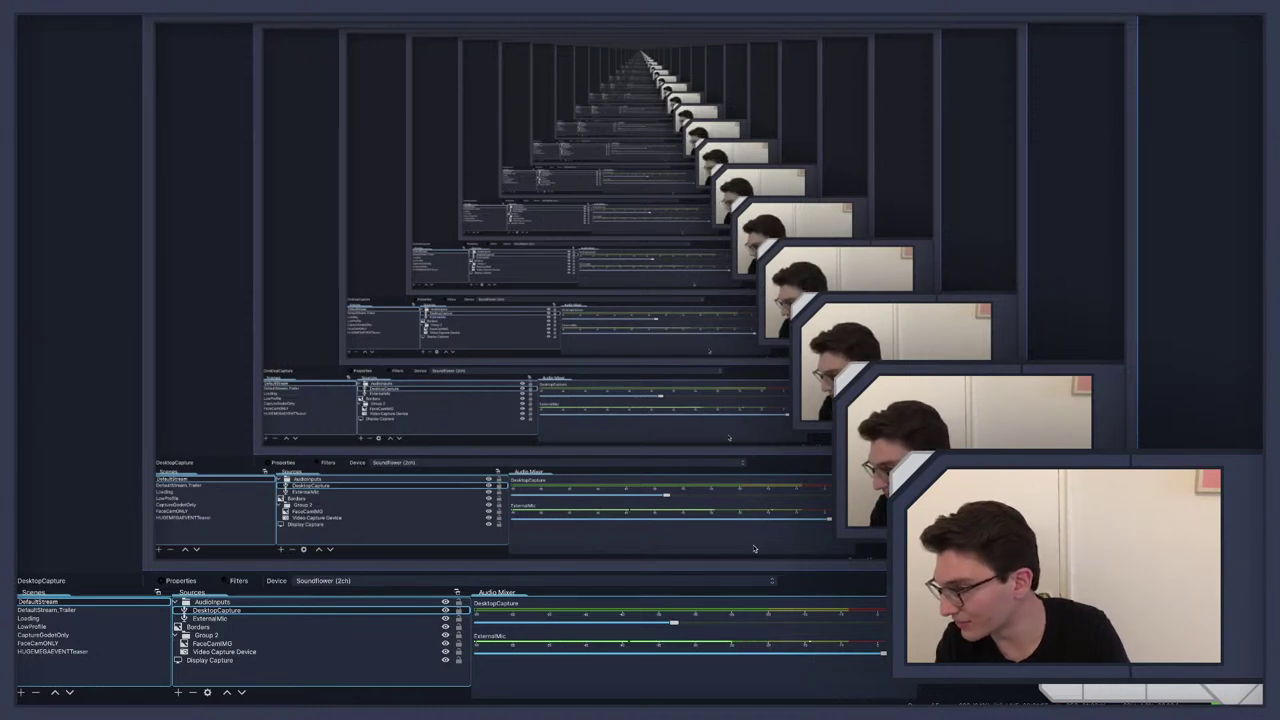
{"action": "key", "text": "super+h"}
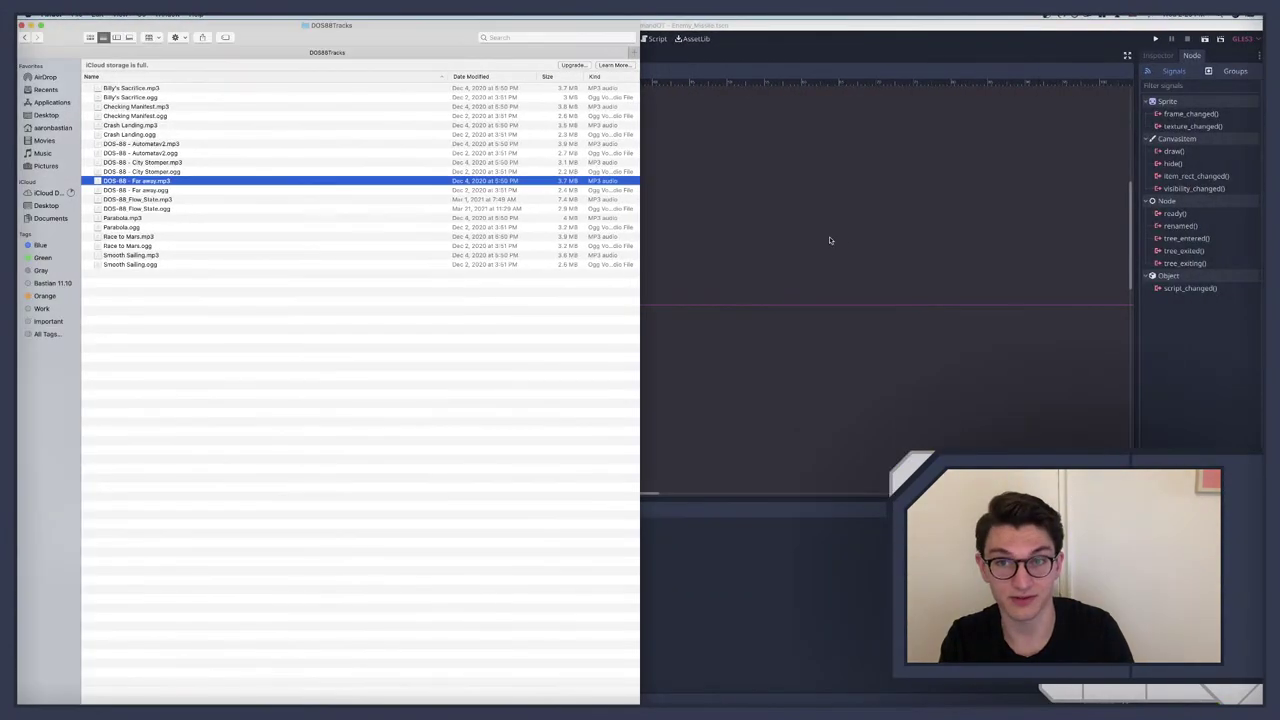
Step: Dismiss Finder and switch from the Godot editor to the YouTube Missile Command longplay
{"action": "left_click", "coordinate": [829, 240]}
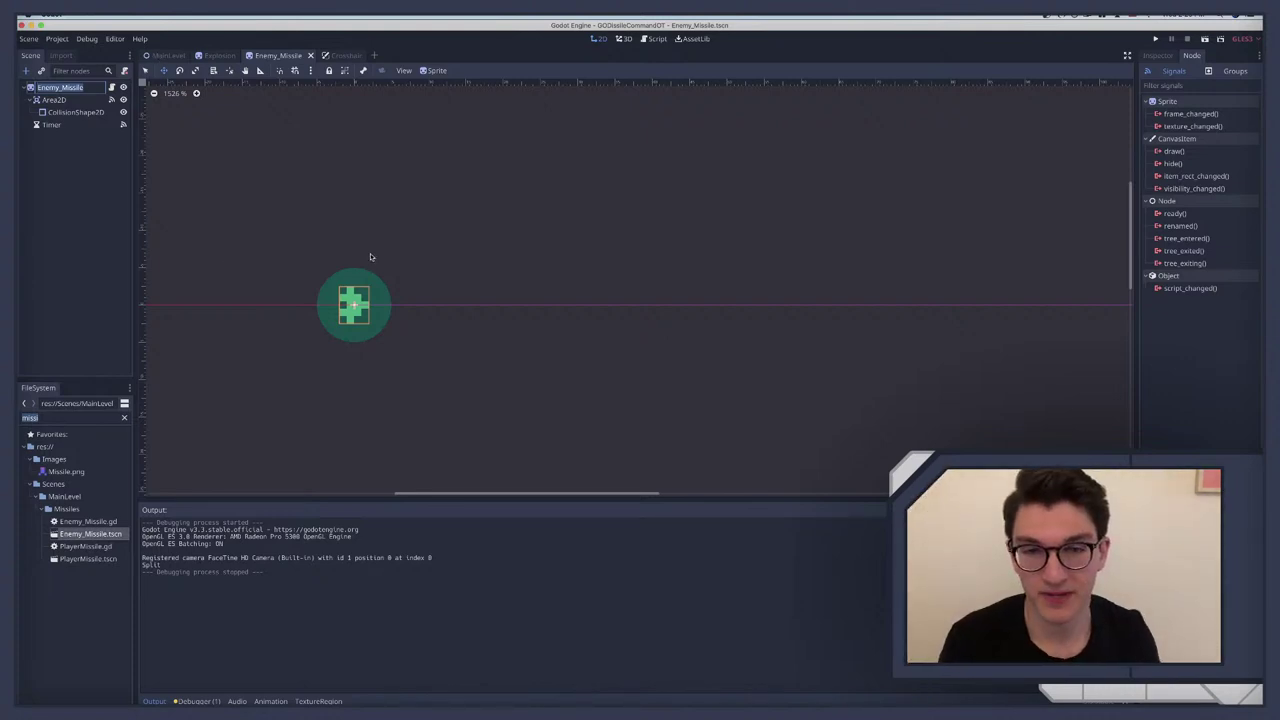
{"action": "key", "text": "super+Tab"}
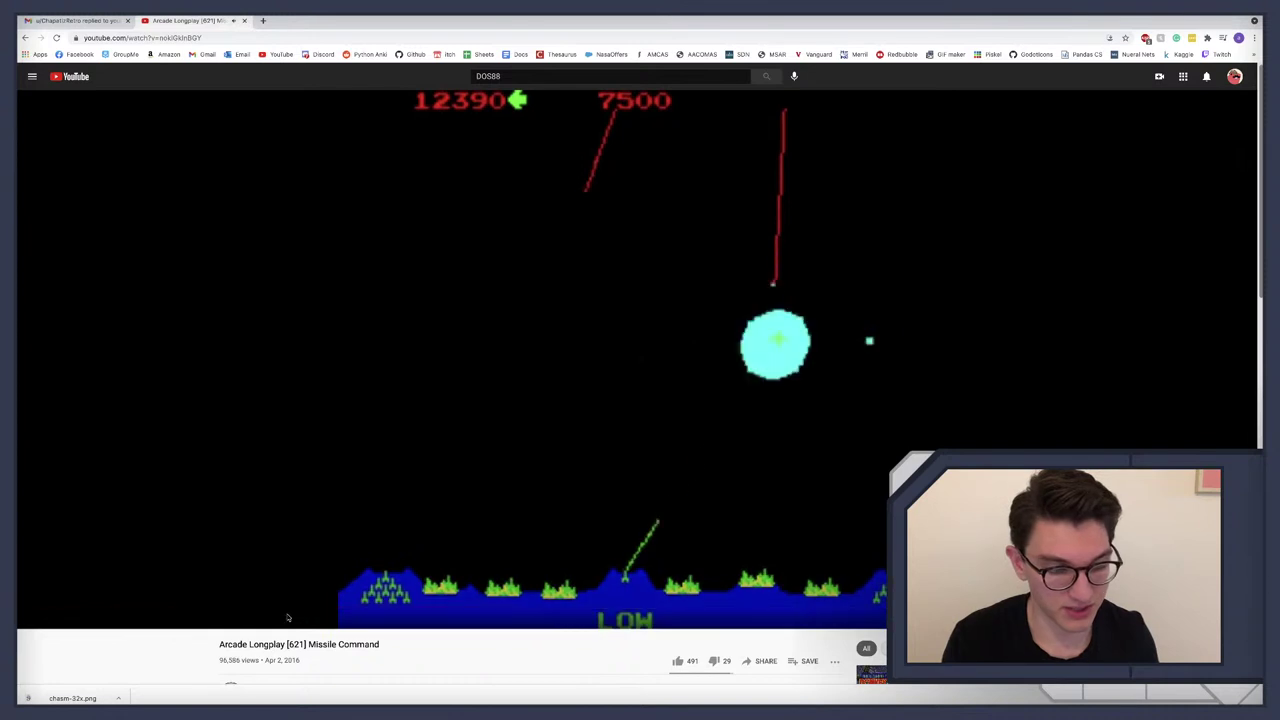
Step: Seek the Missile Command longplay forward to around 2:59 and let it play
{"action": "left_click", "coordinate": [240, 610]}
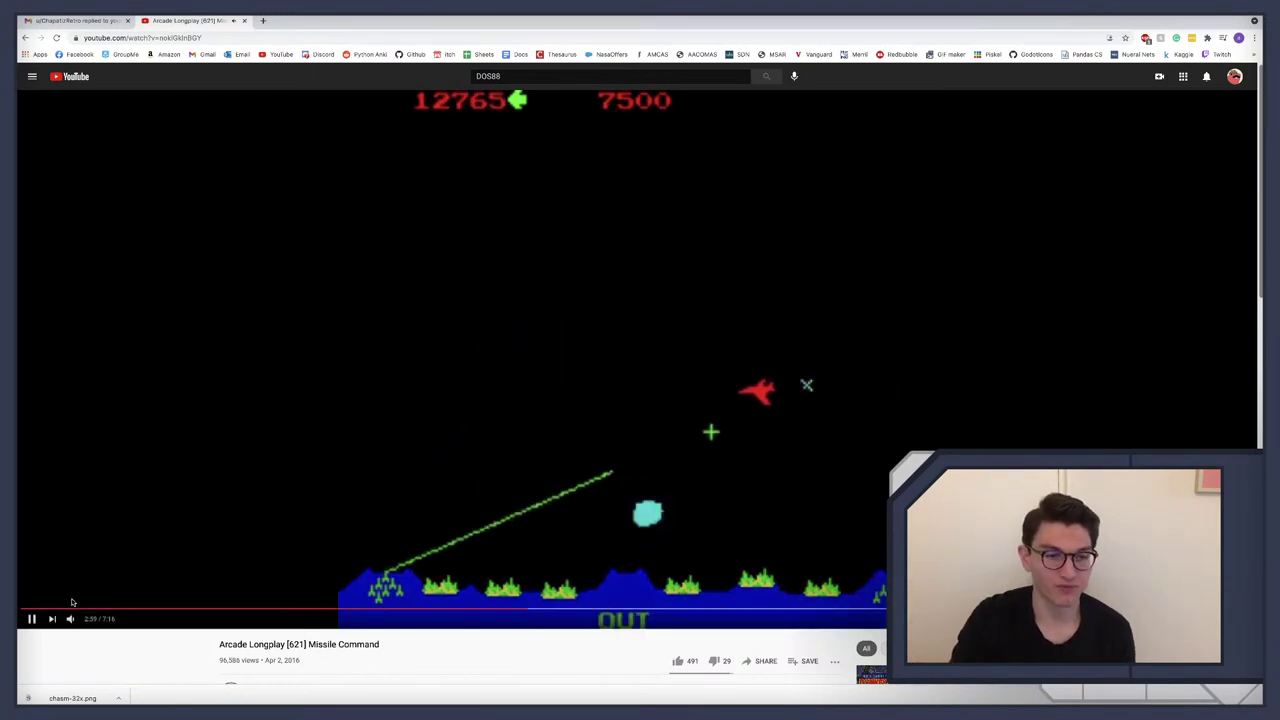
Step: Seek the longplay back to 0:05 on the DEFEND intro screen and pause it
{"action": "left_click", "coordinate": [66, 609]}
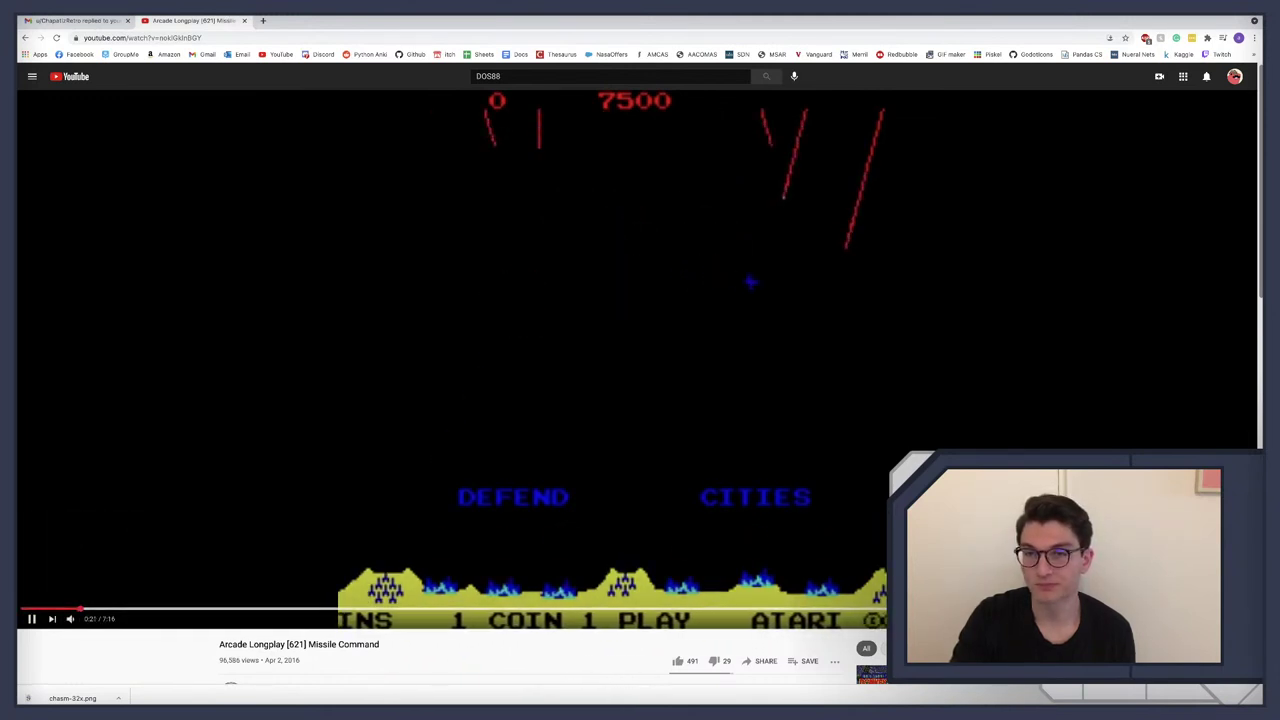
{"action": "left_click", "coordinate": [1150, 609]}
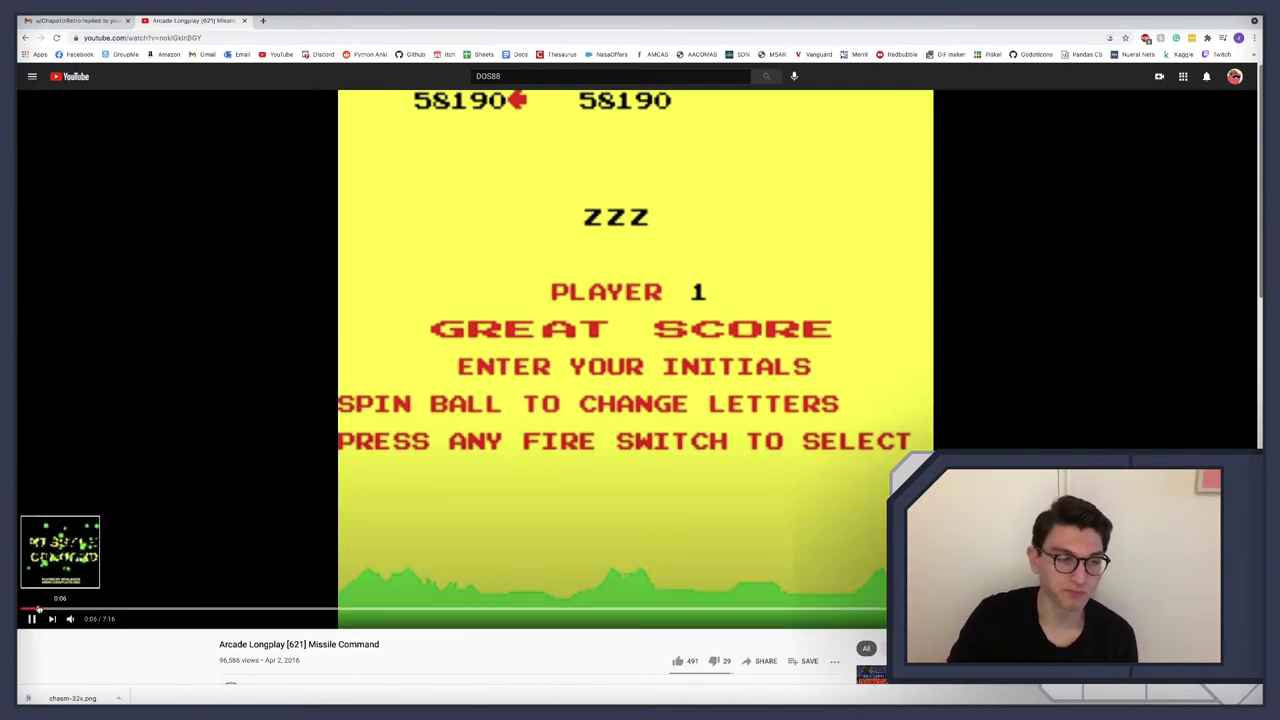
{"action": "left_click", "coordinate": [30, 609]}
{"action": "left_click", "coordinate": [274, 500]}
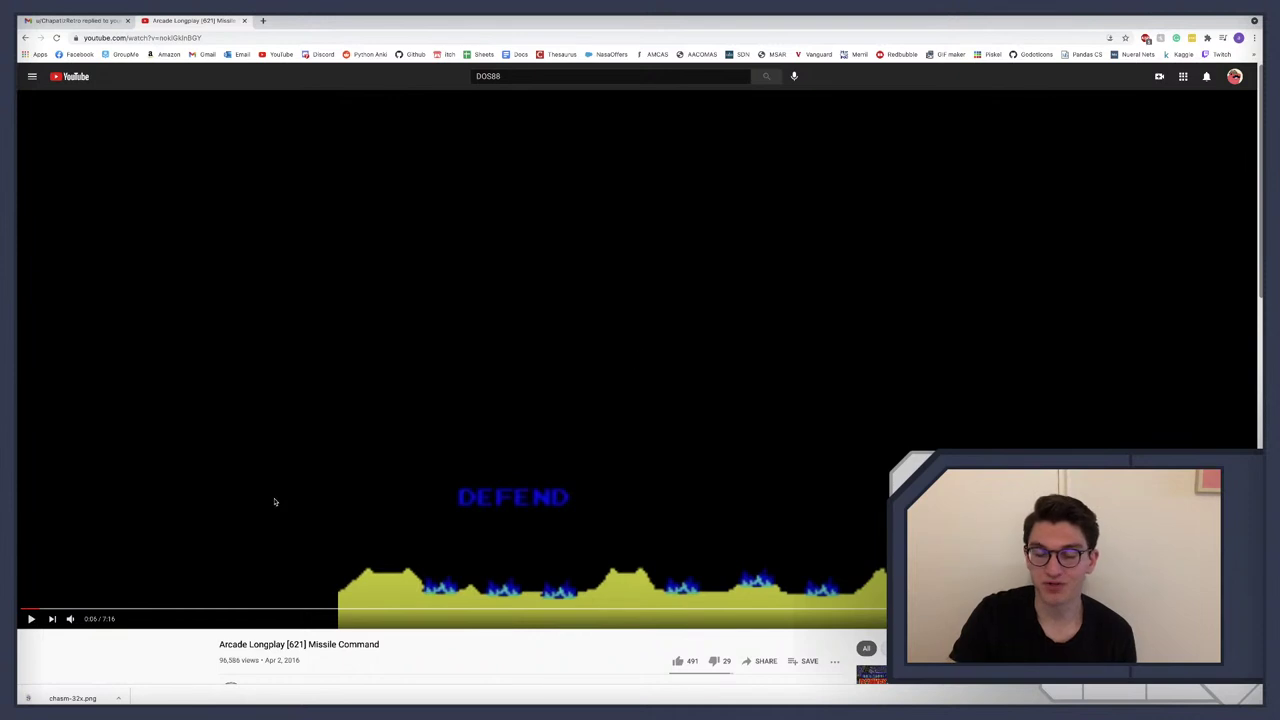